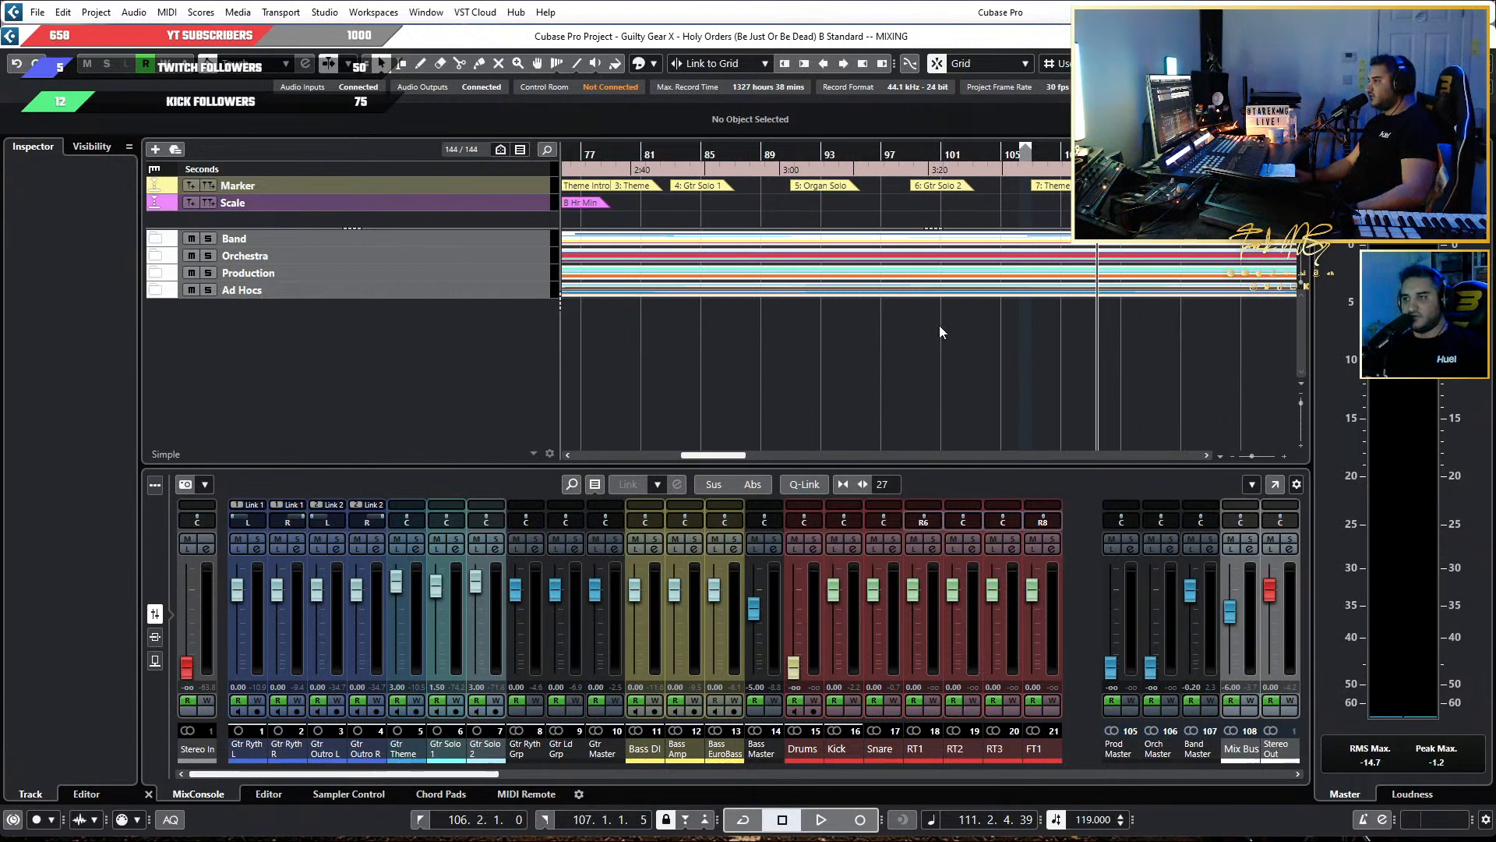
Expand the Band folder track together with its Guitars, Bass and Drums subfolders in the track list.
click(806, 329)
scroll(806, 330, down, 7)
scroll(774, 325, up, 5)
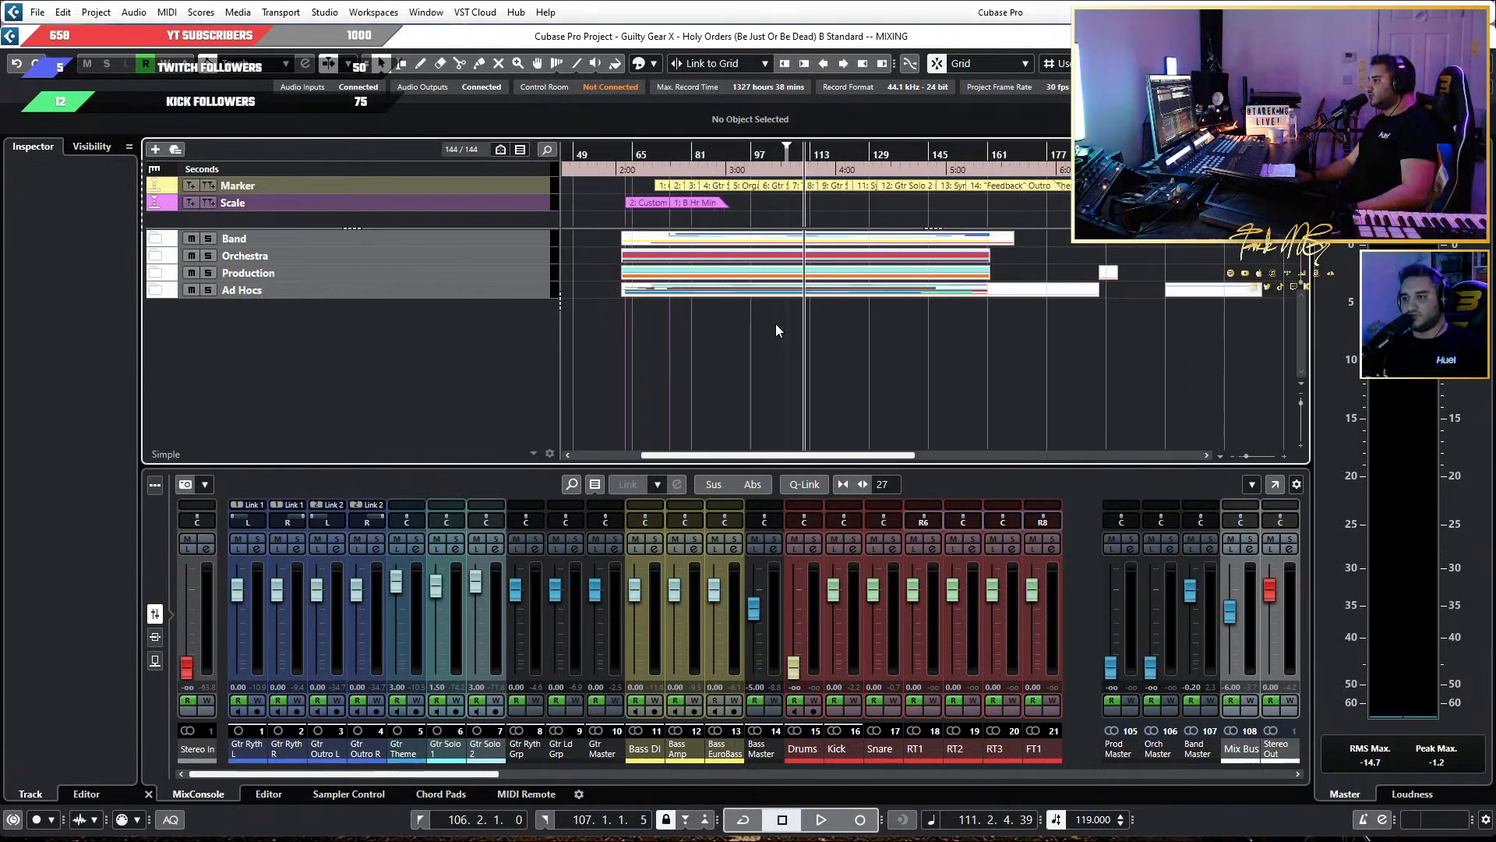
scroll(775, 325, left, 5)
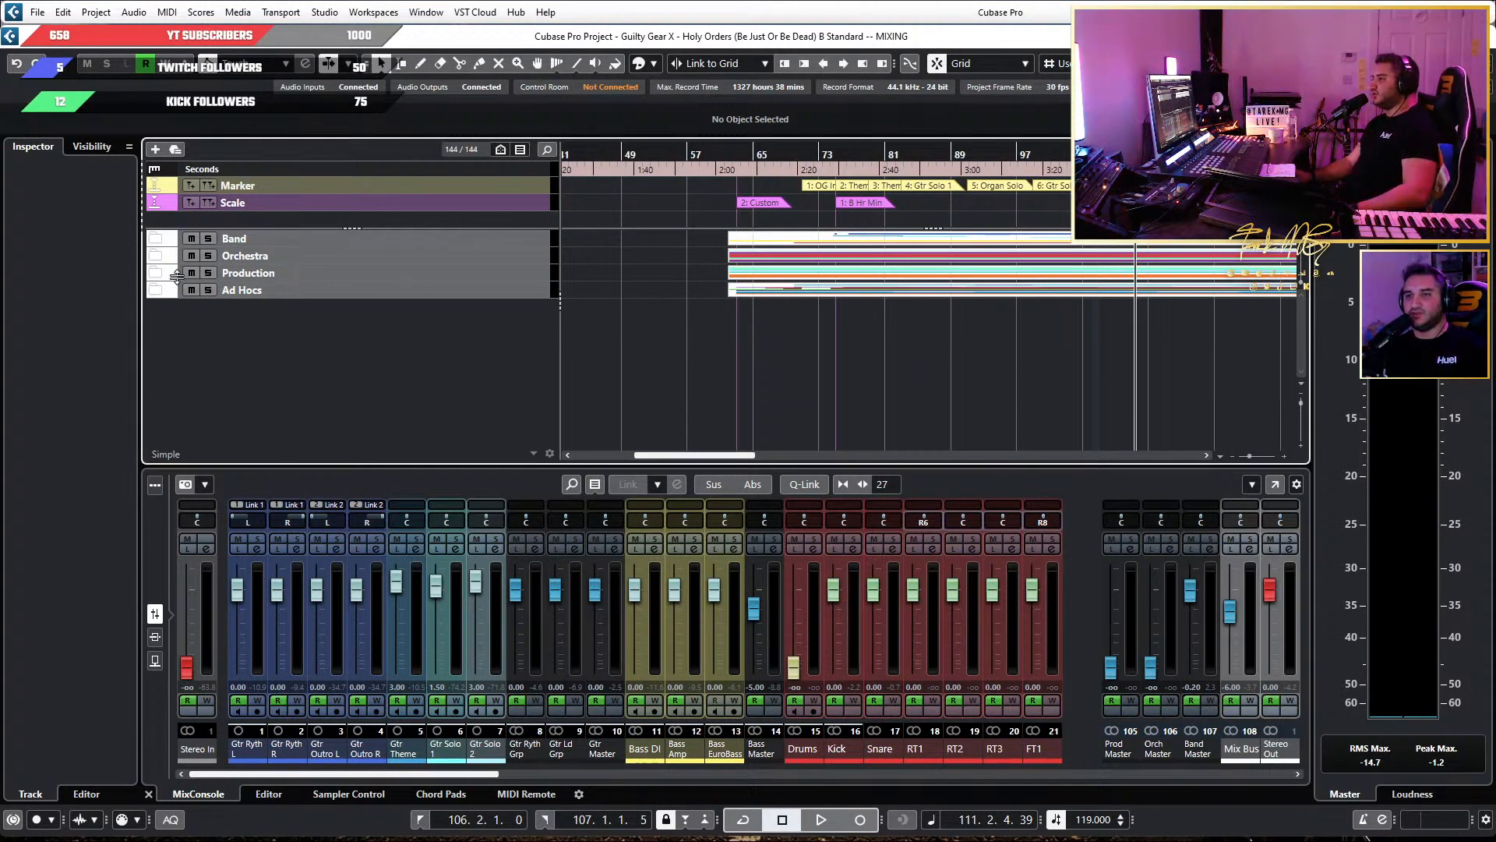
click(156, 240)
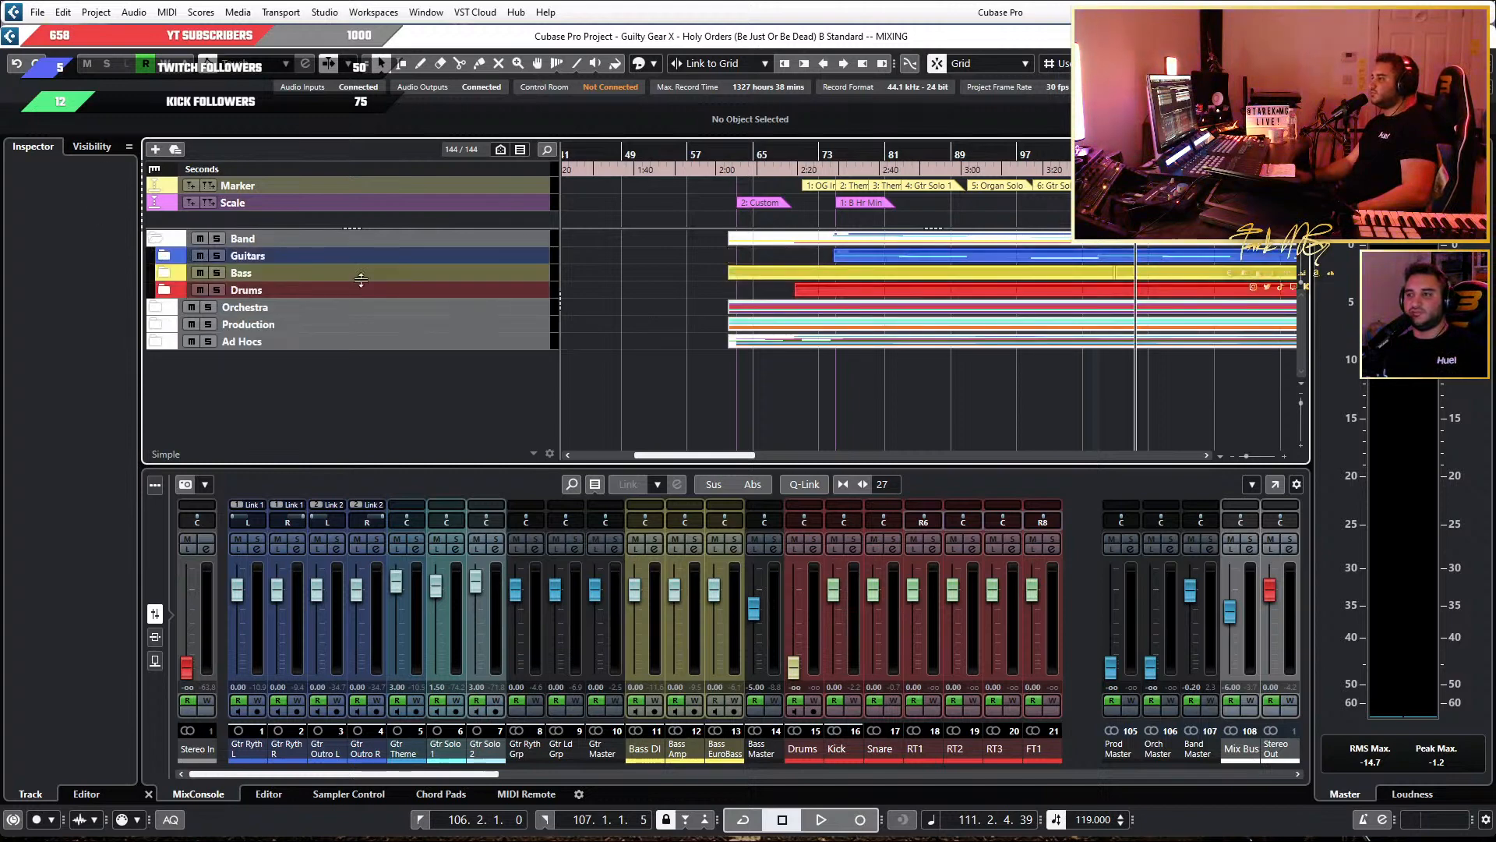
click(167, 261)
scroll(175, 315, down, 3)
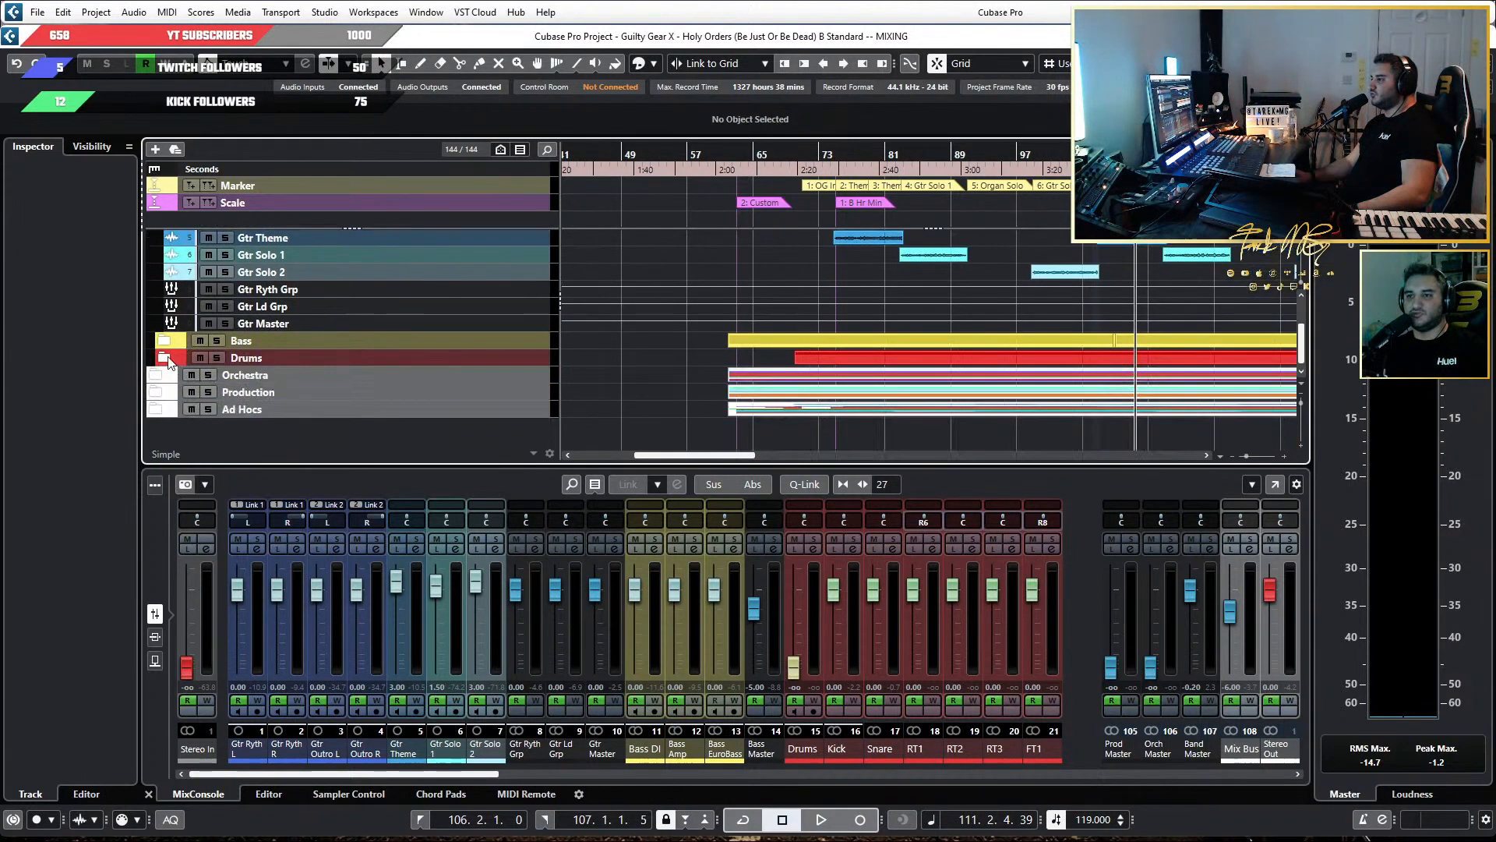
click(163, 343)
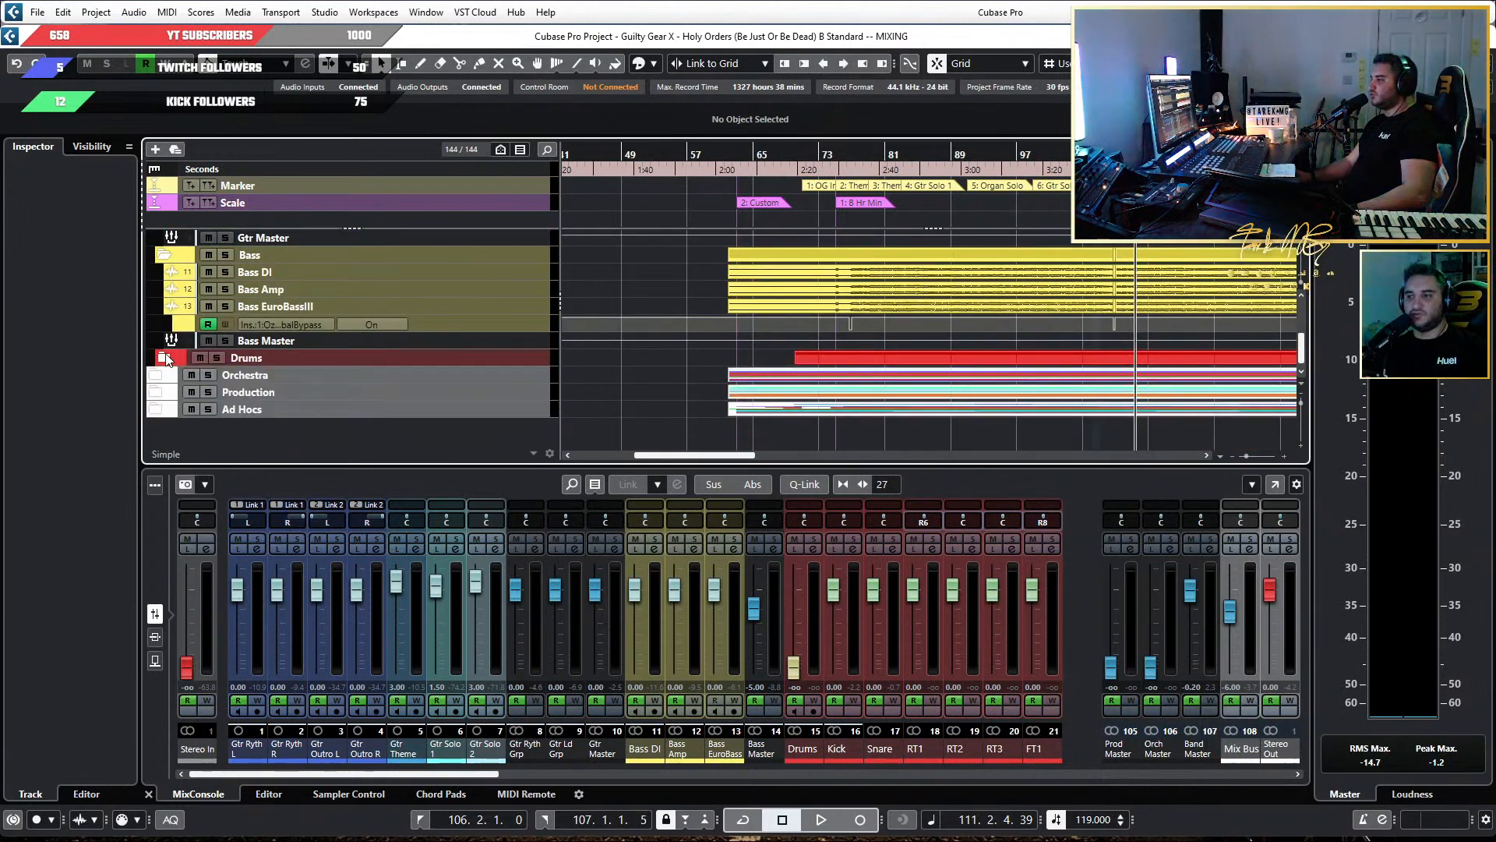
click(164, 358)
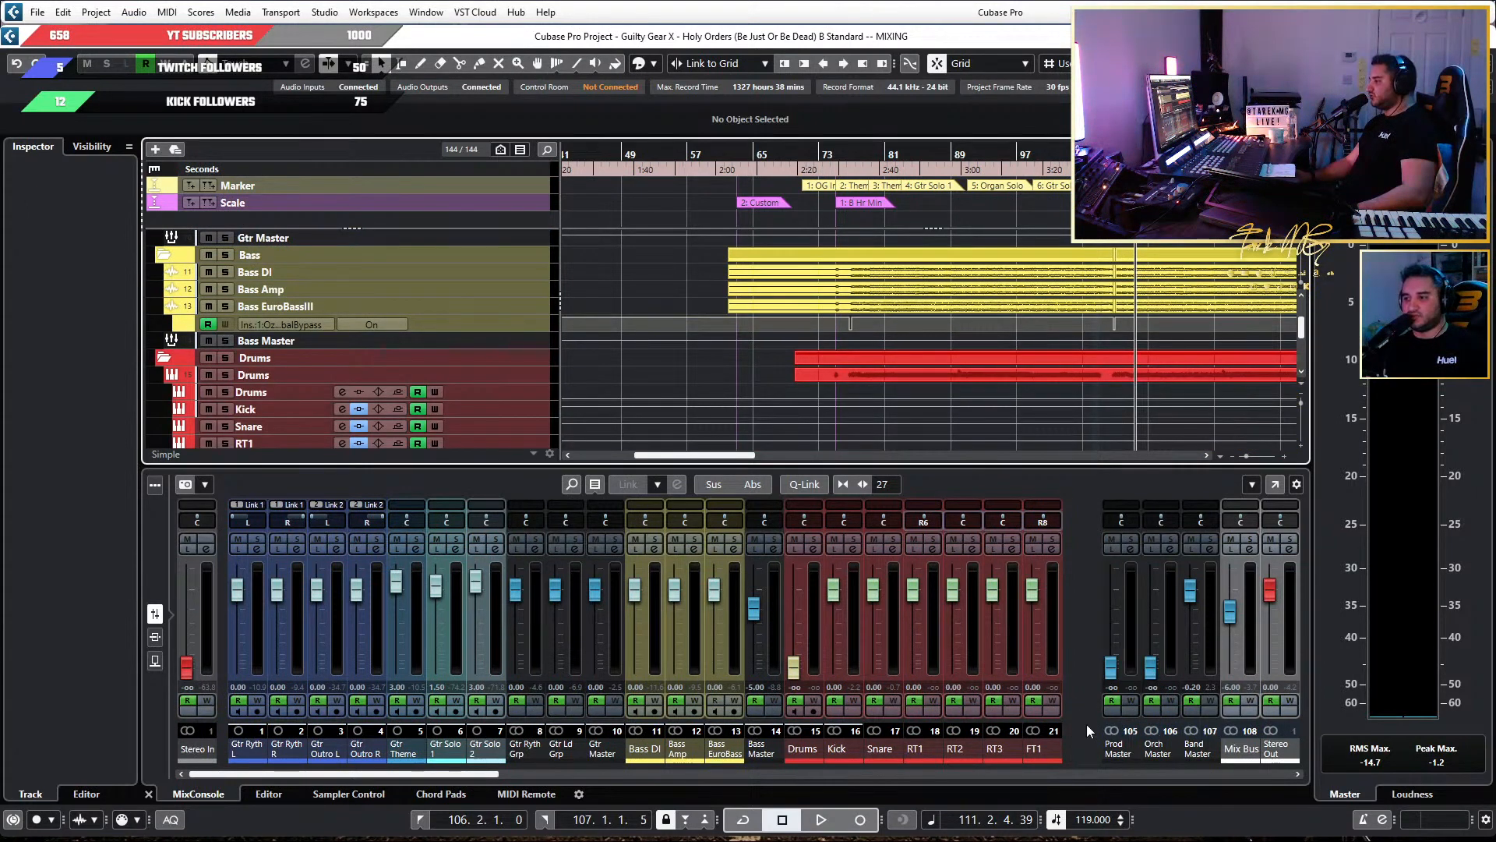
Expand the Orchestra folder track along with its Harps, Organs and Strings subfolders.
scroll(160, 401, down, 5)
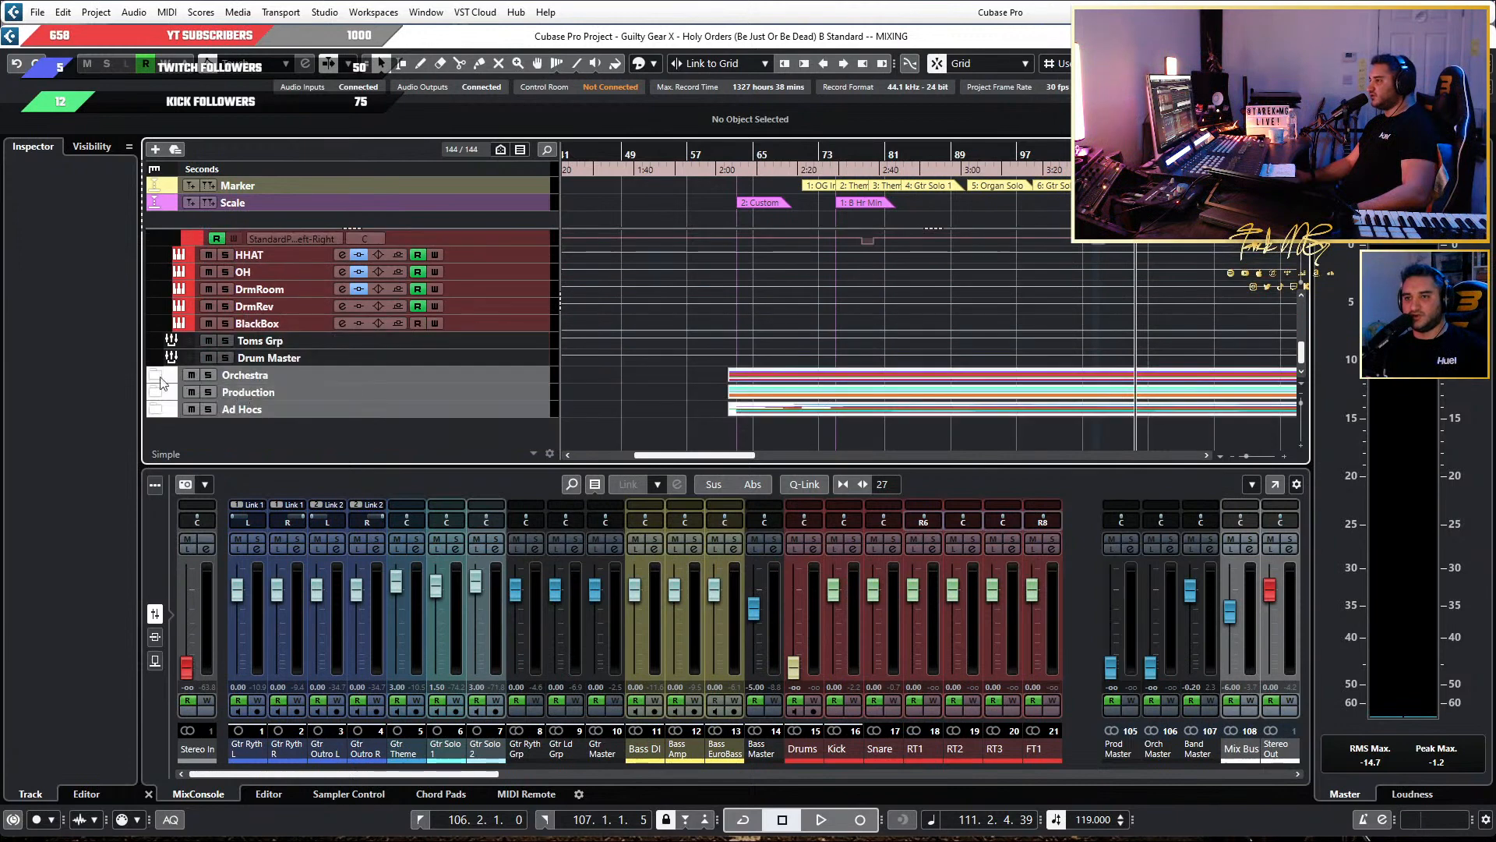
click(153, 378)
scroll(160, 367, down, 3)
scroll(166, 359, up, 2)
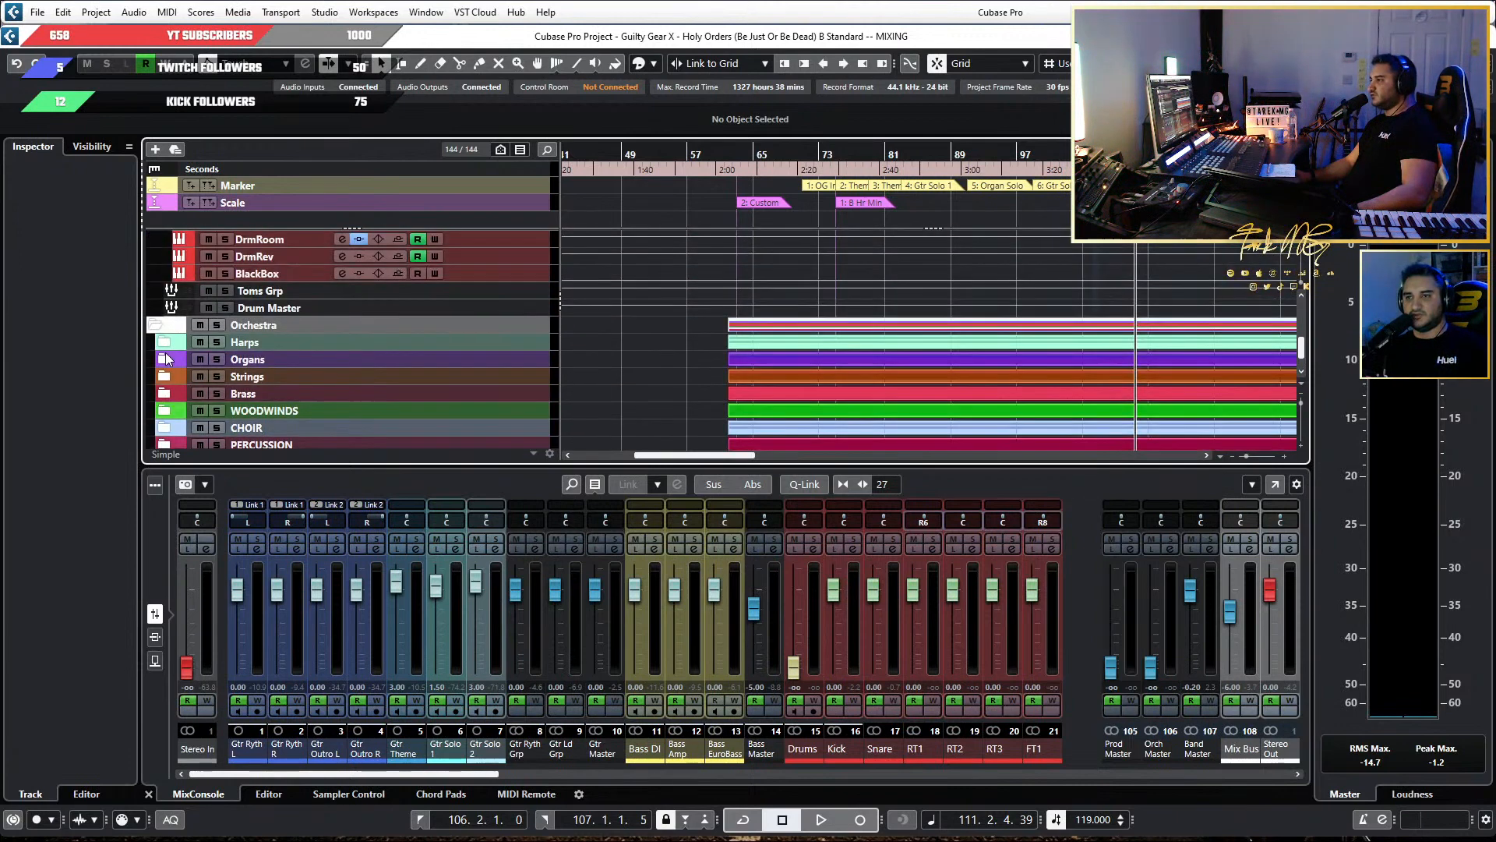
click(163, 343)
scroll(163, 327, down, 2)
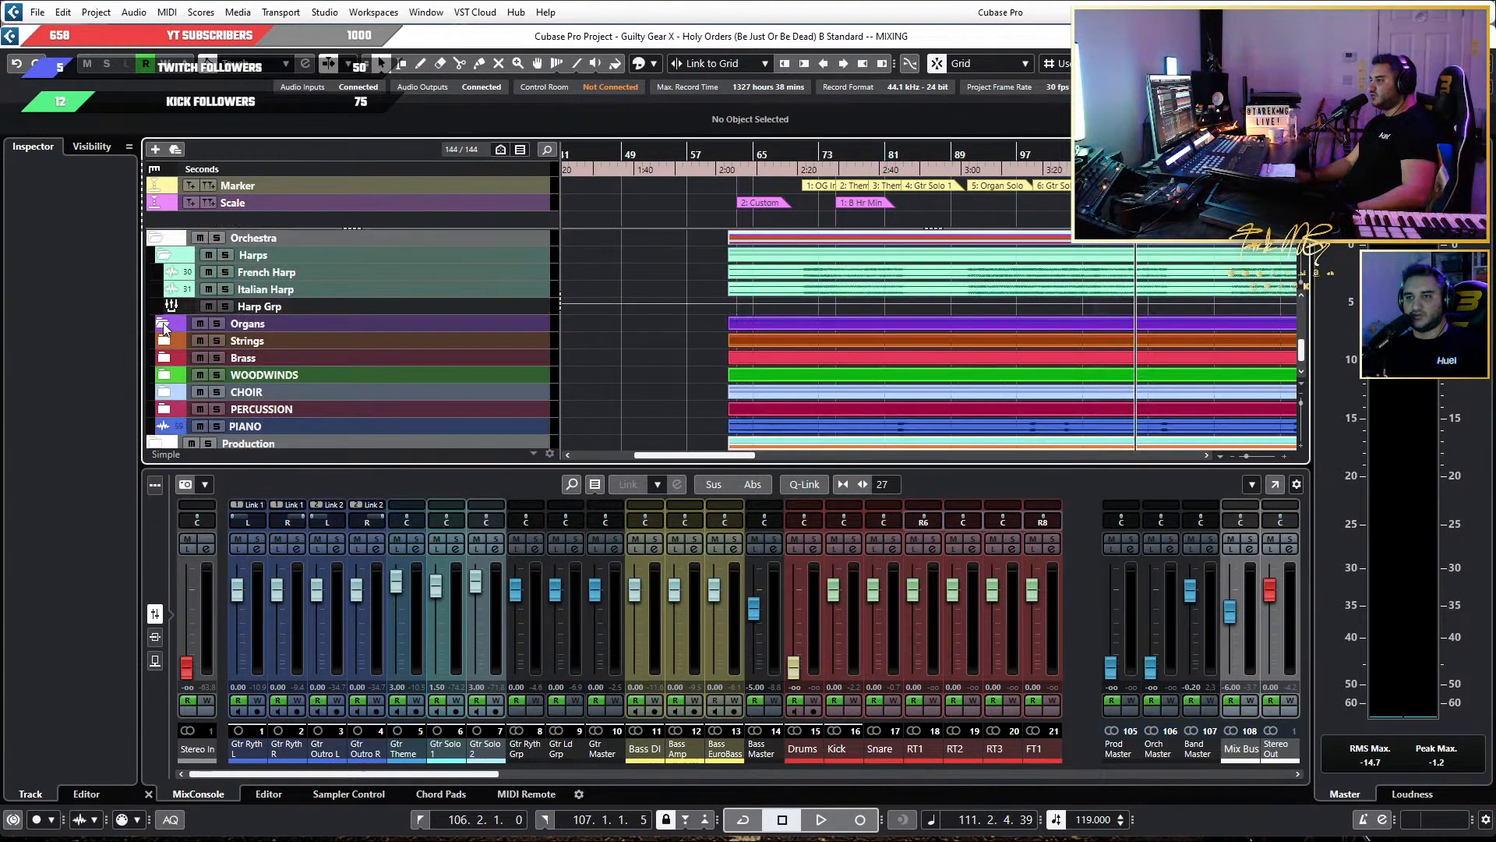
click(163, 323)
scroll(162, 332, down, 3)
click(162, 289)
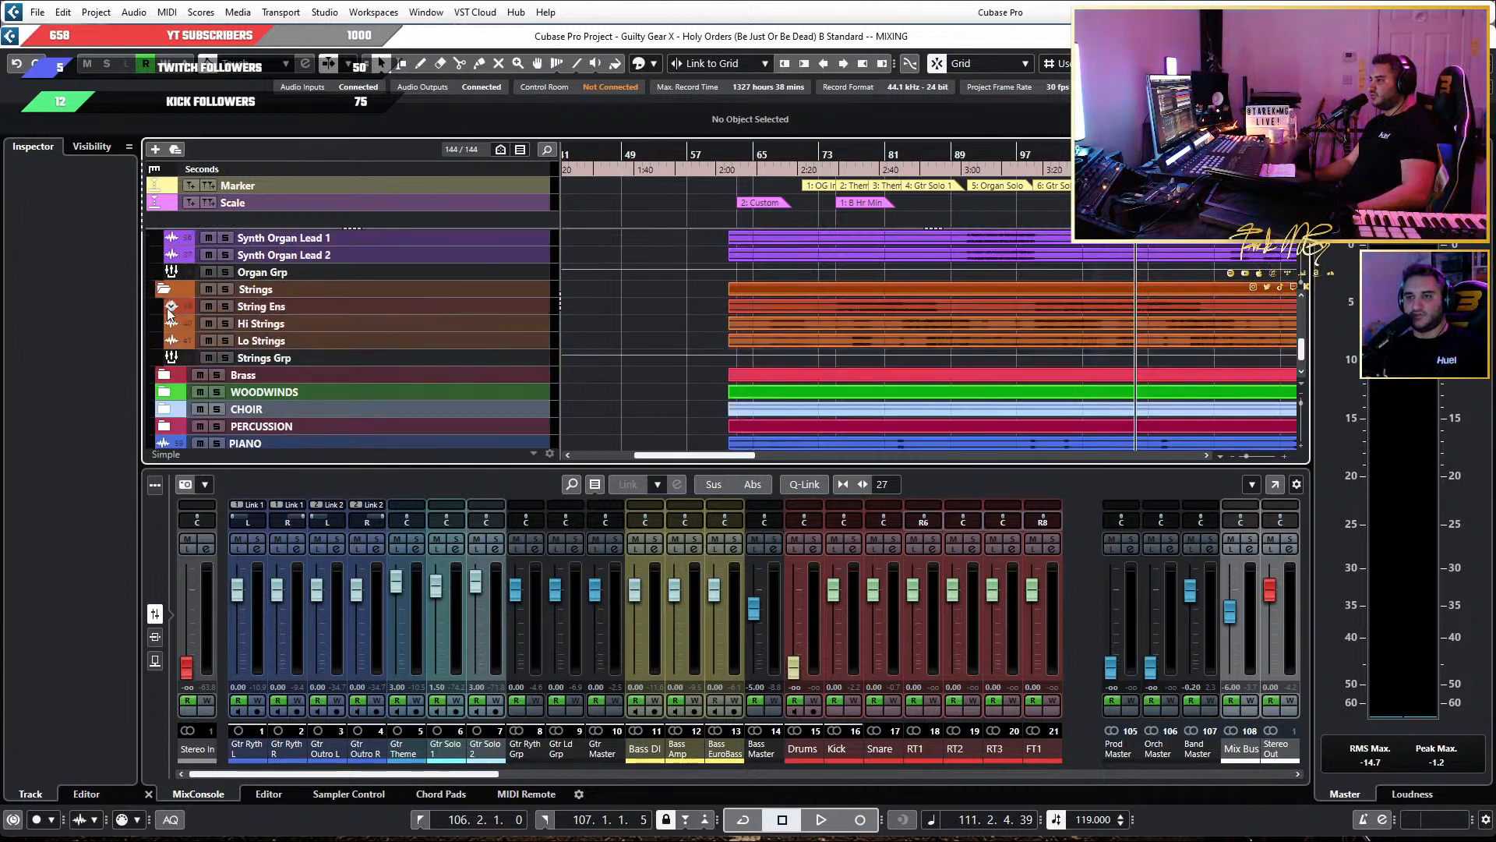
Expand the Brass, WOODWINDS, CHOIR and PERCUSSION subfolders within the Orchestra folder.
scroll(167, 320, down, 2)
click(164, 306)
scroll(173, 433, up, 6)
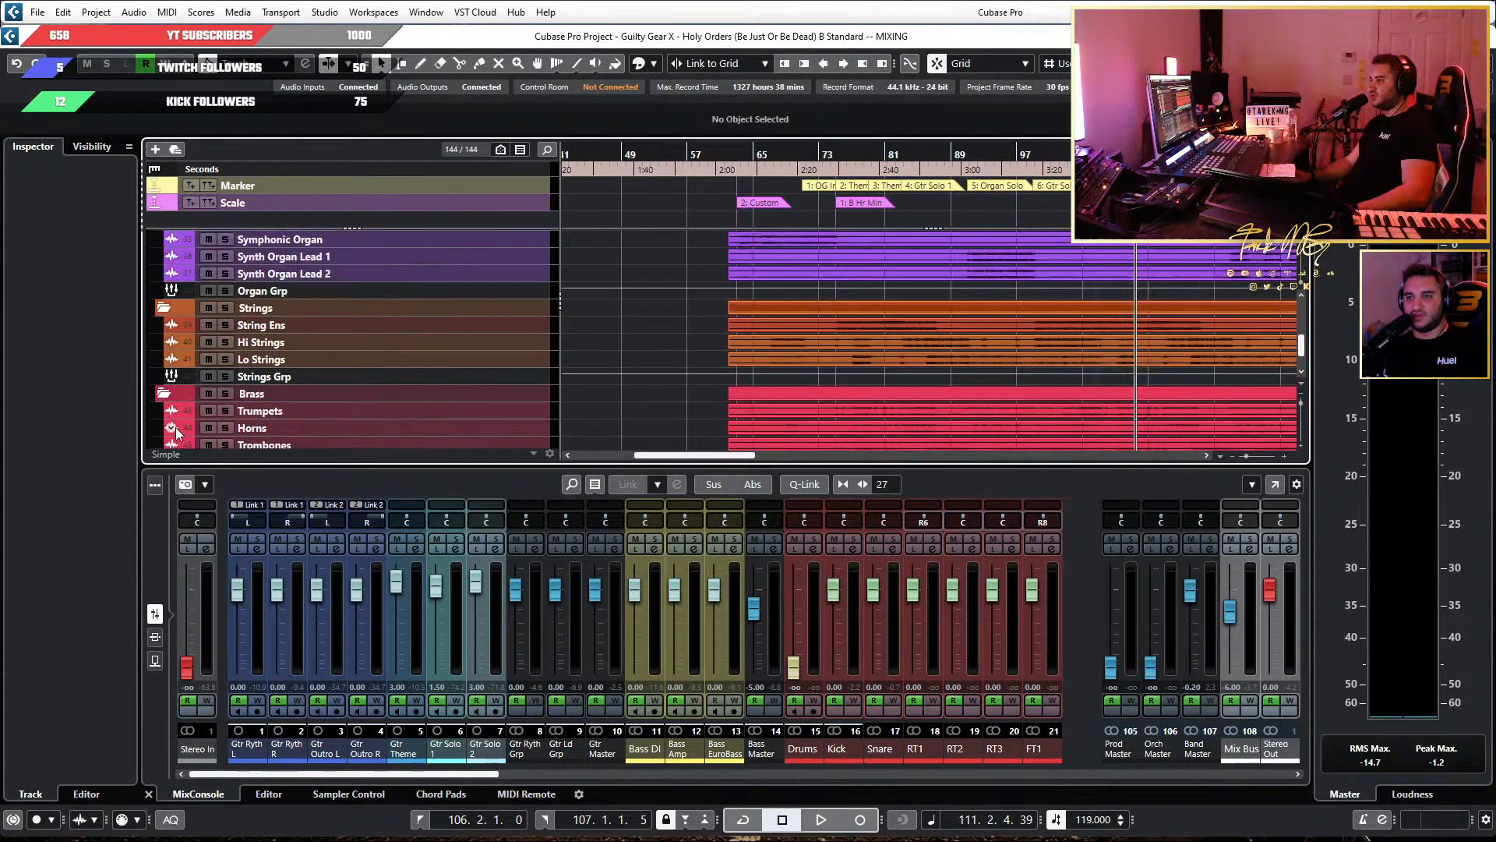
scroll(177, 428, down, 8)
scroll(178, 428, down, 1)
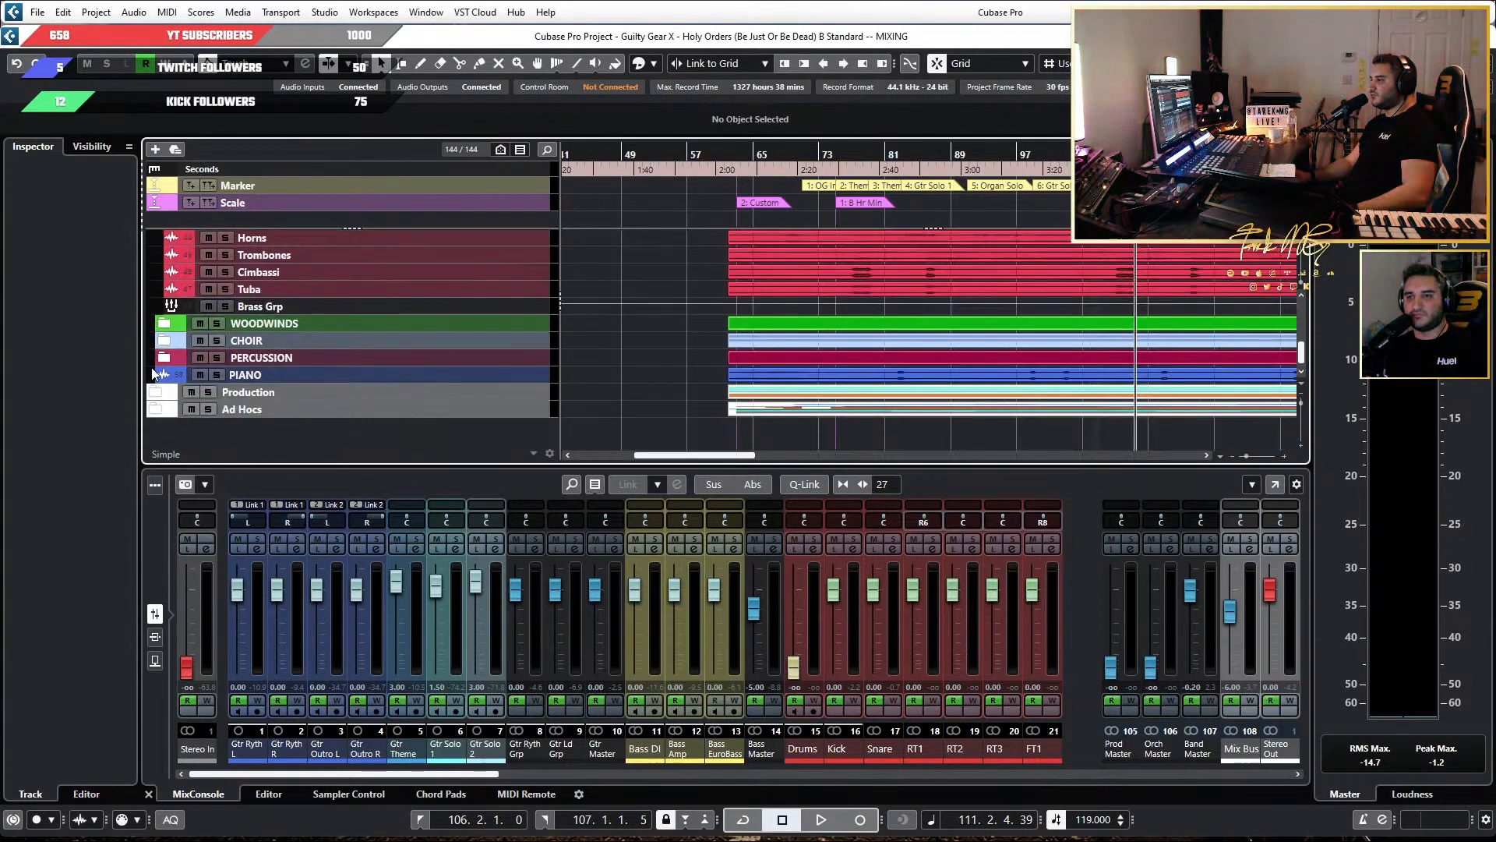
click(166, 329)
click(175, 345)
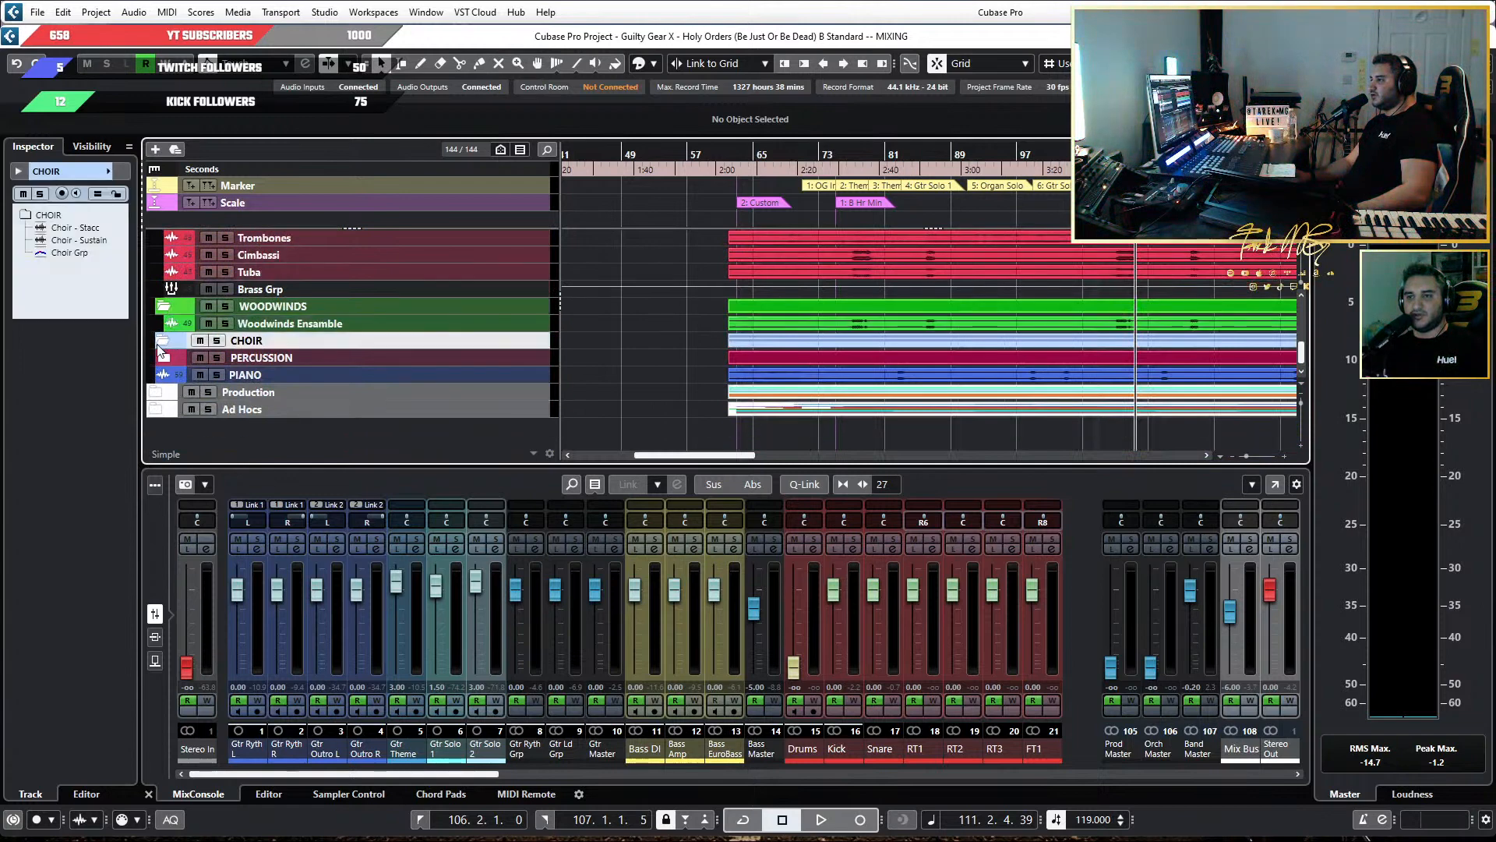
click(164, 340)
click(164, 409)
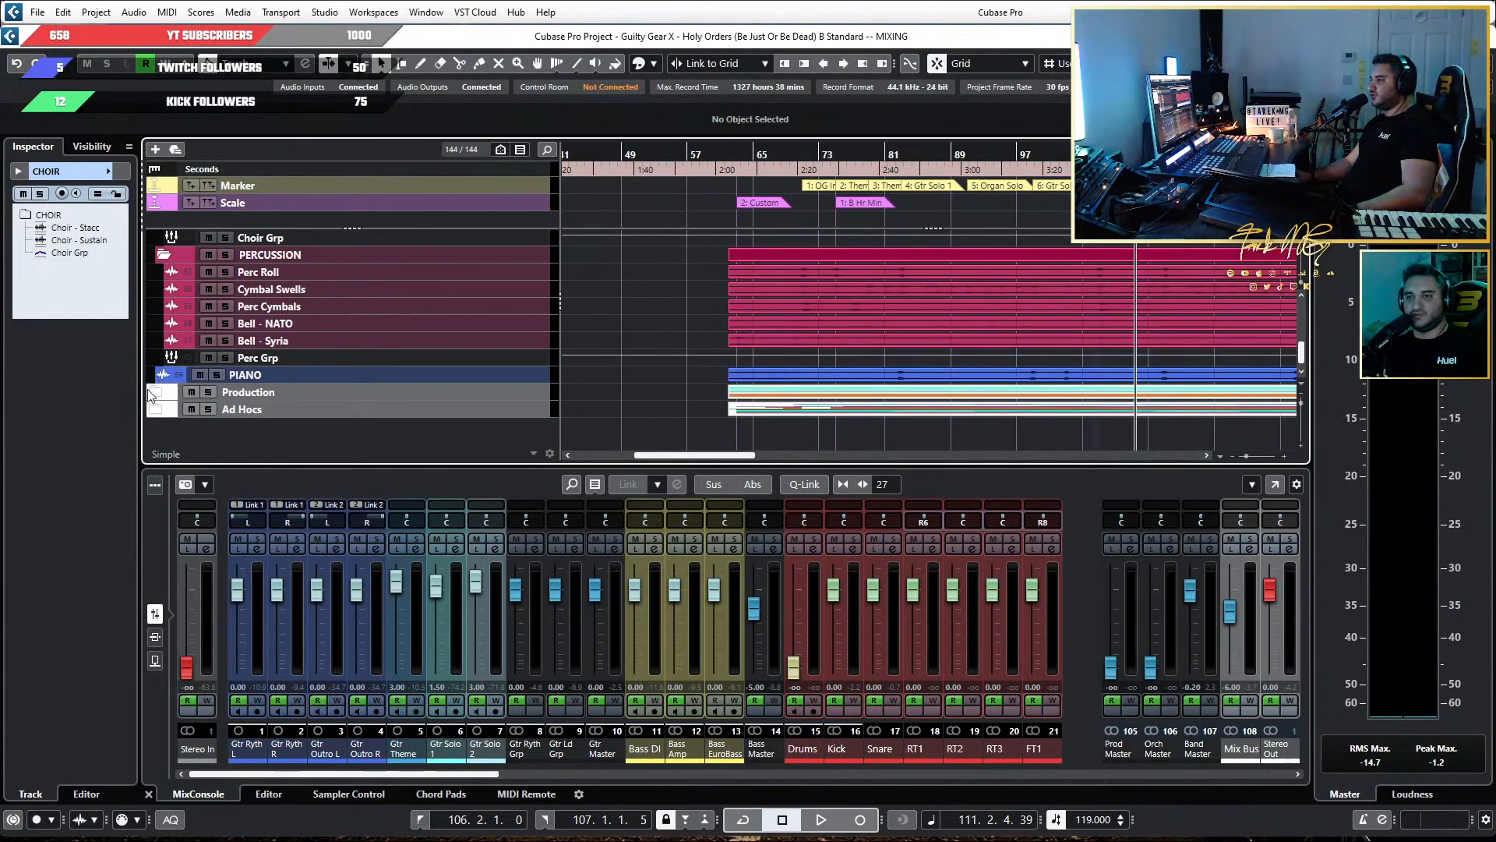
Expand the Production folder track and its Synths and Drops/Risers/Swells subfolders.
click(152, 394)
click(165, 375)
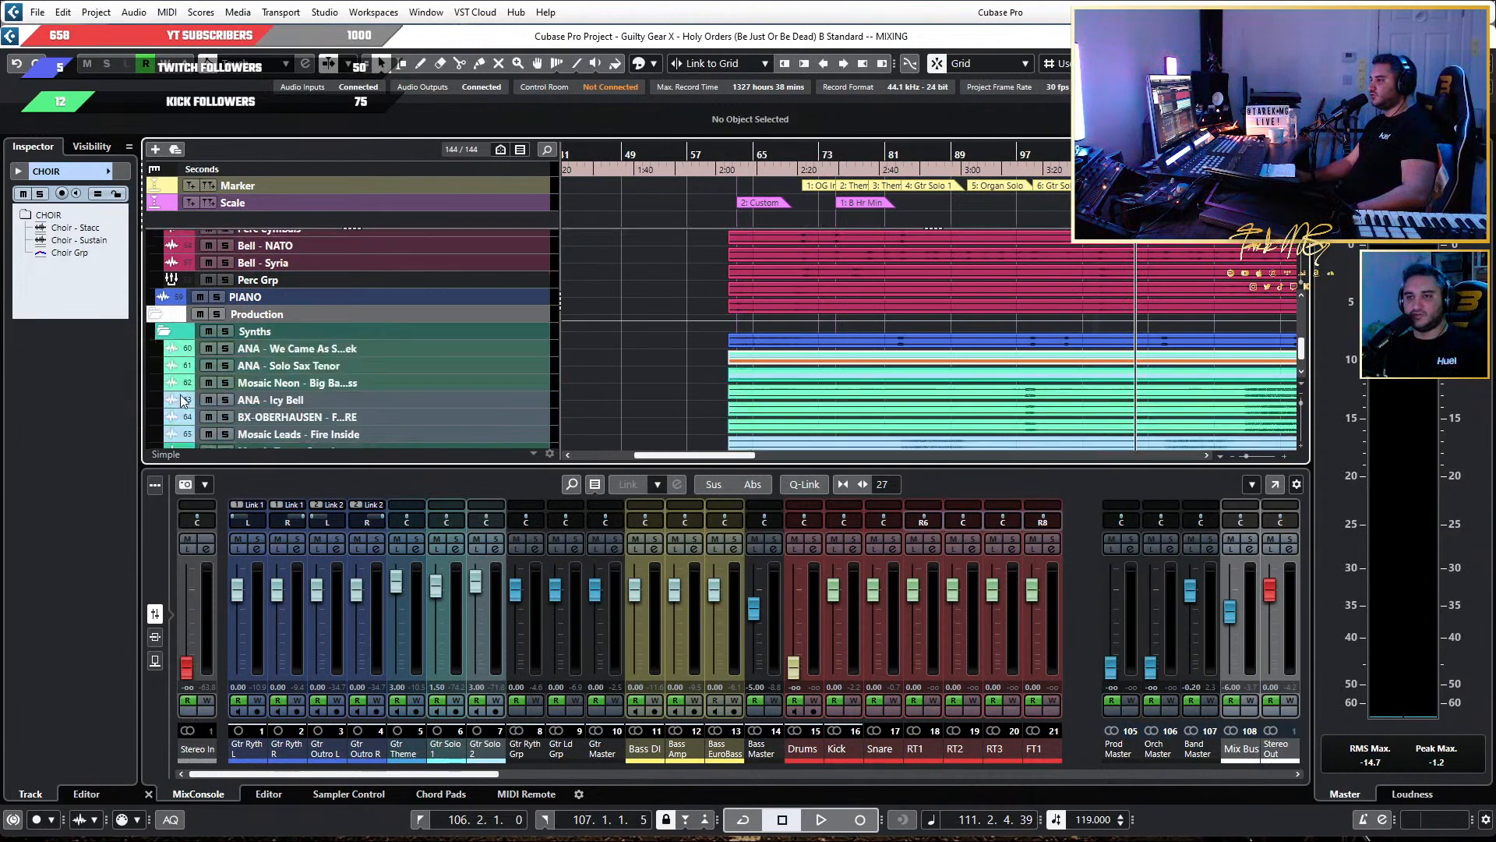
click(165, 392)
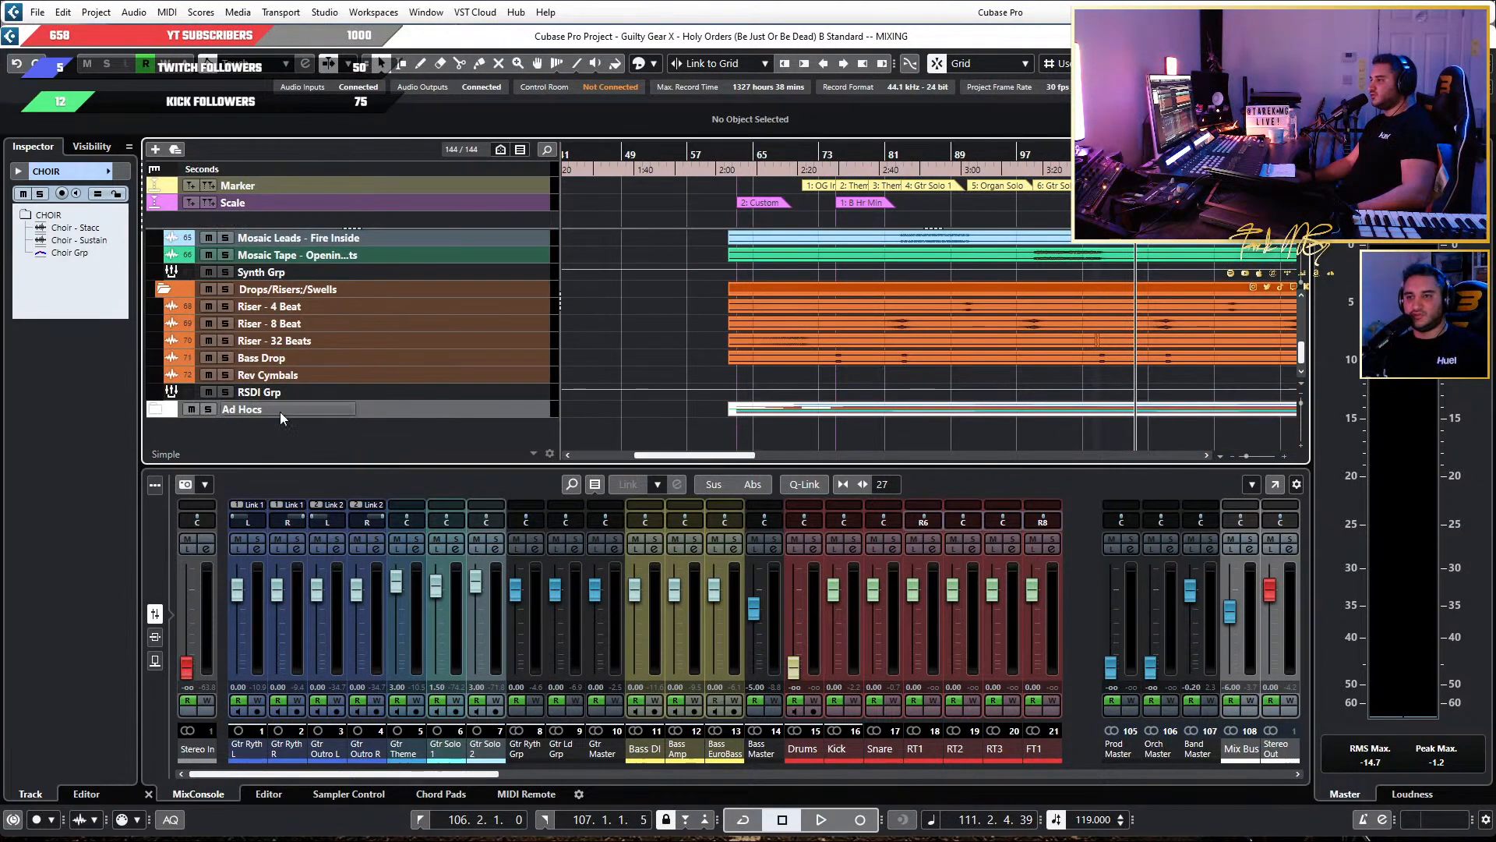
Play the song from just before the Theme Intro marker, around bar 74, and follow the guitar tracks.
scroll(760, 278, up, 20)
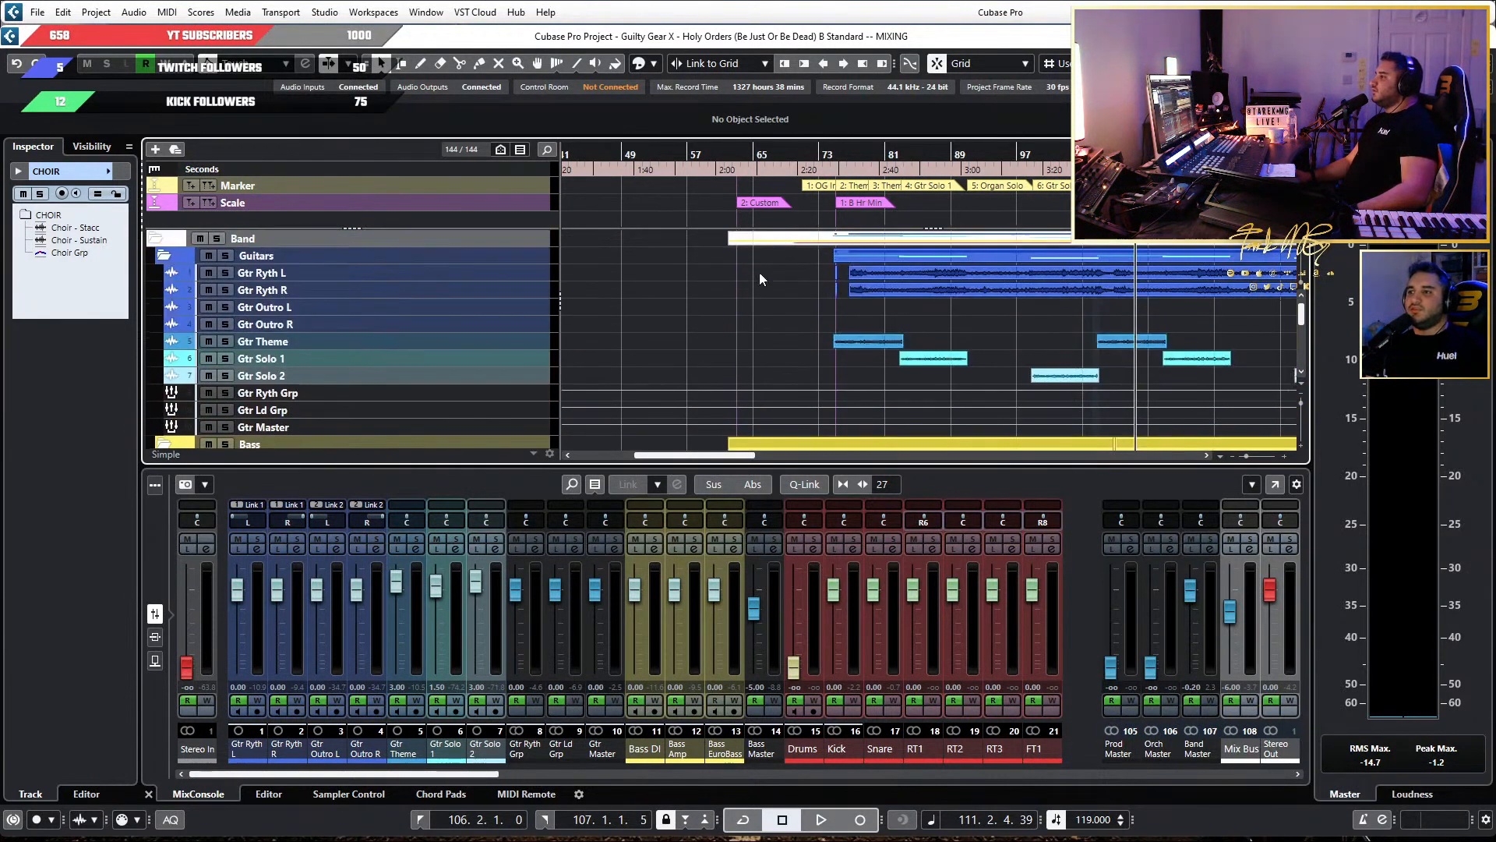
drag(719, 155, 909, 184)
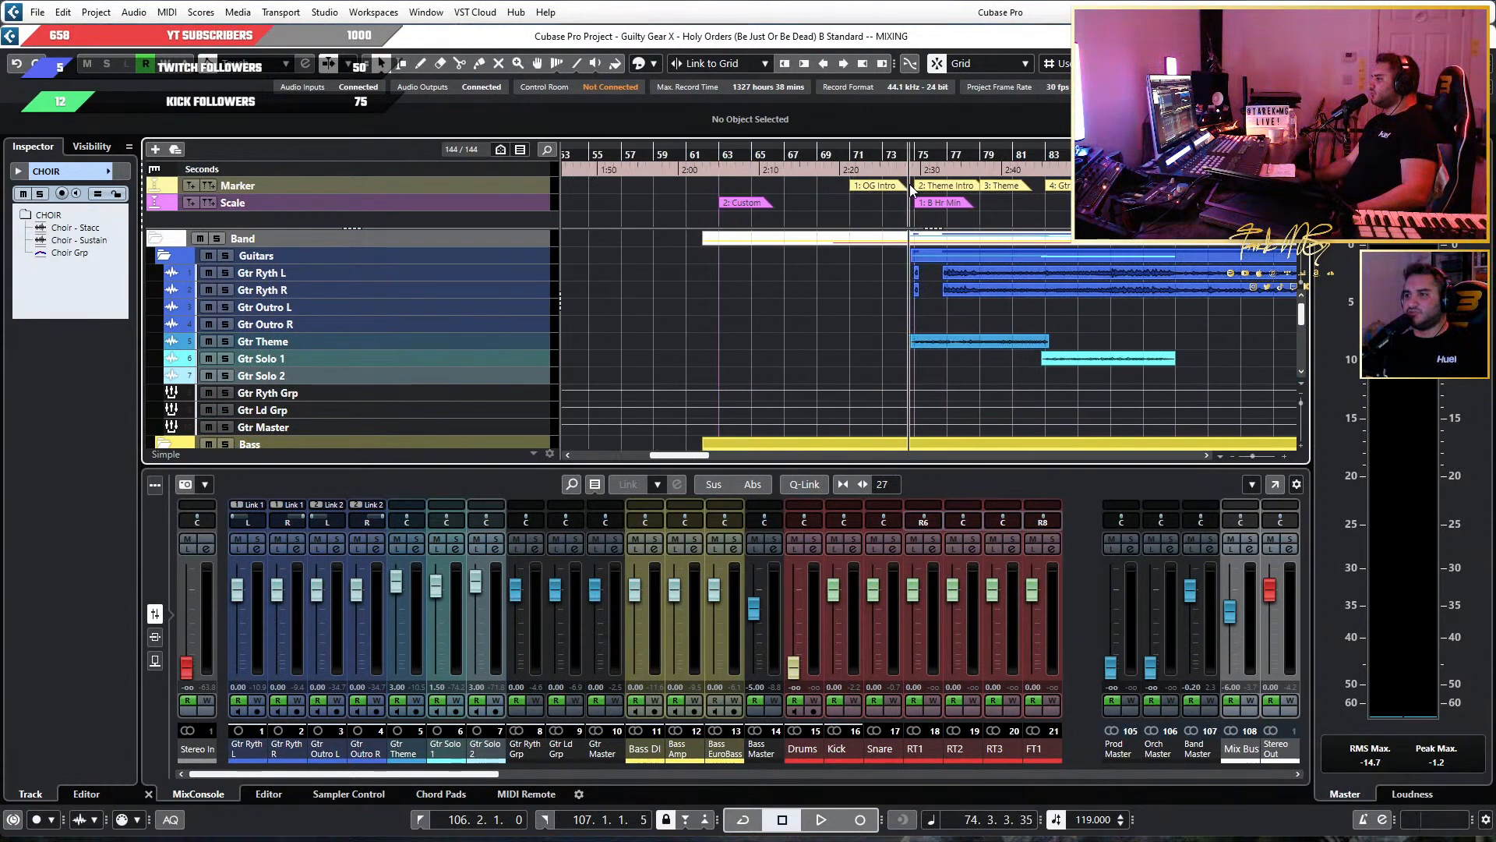
key(space)
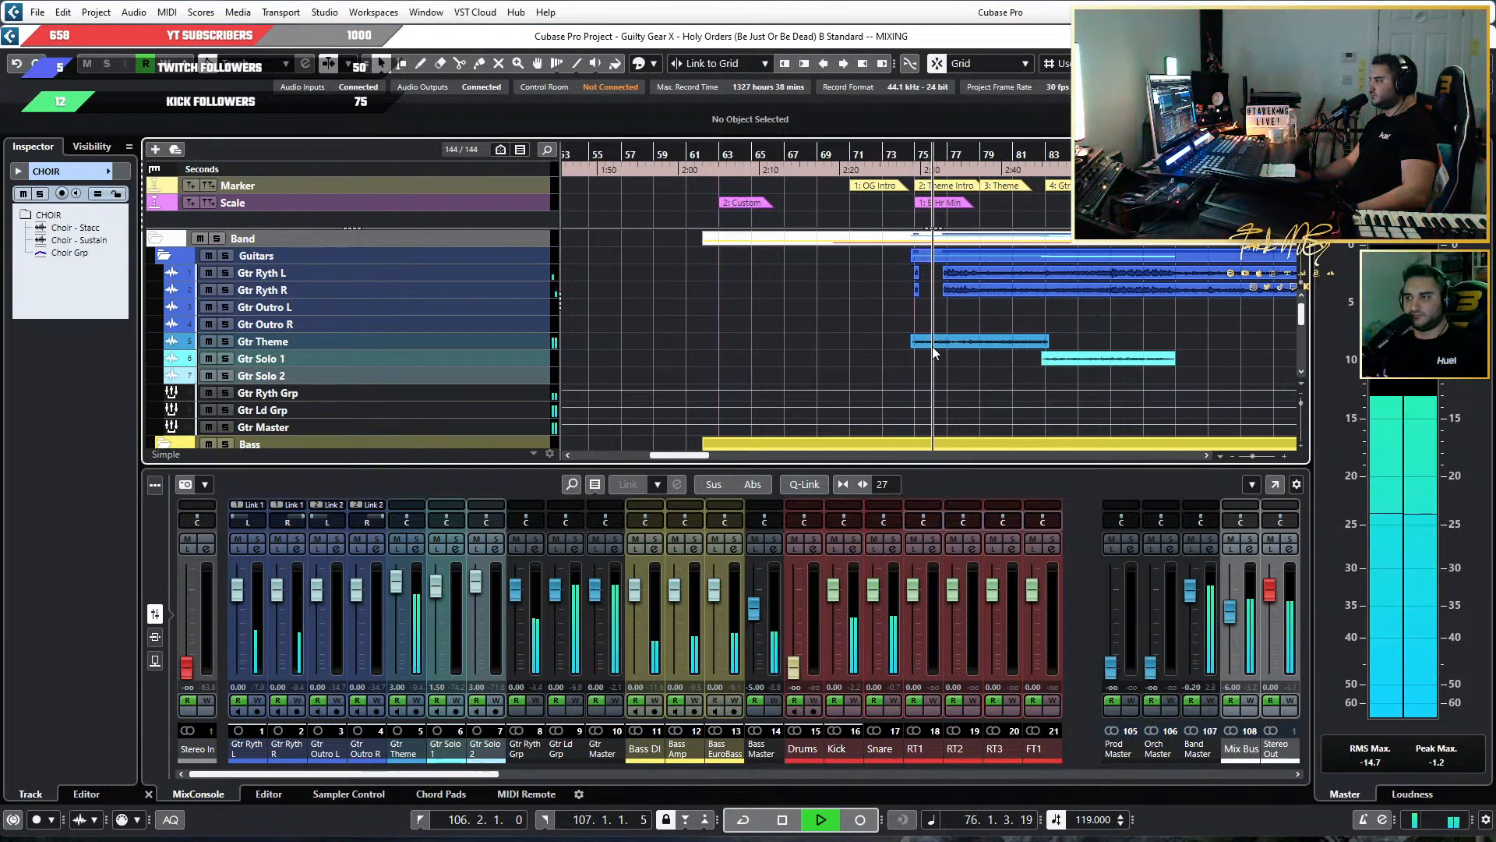
scroll(906, 321, up, 5)
scroll(905, 321, down, 4)
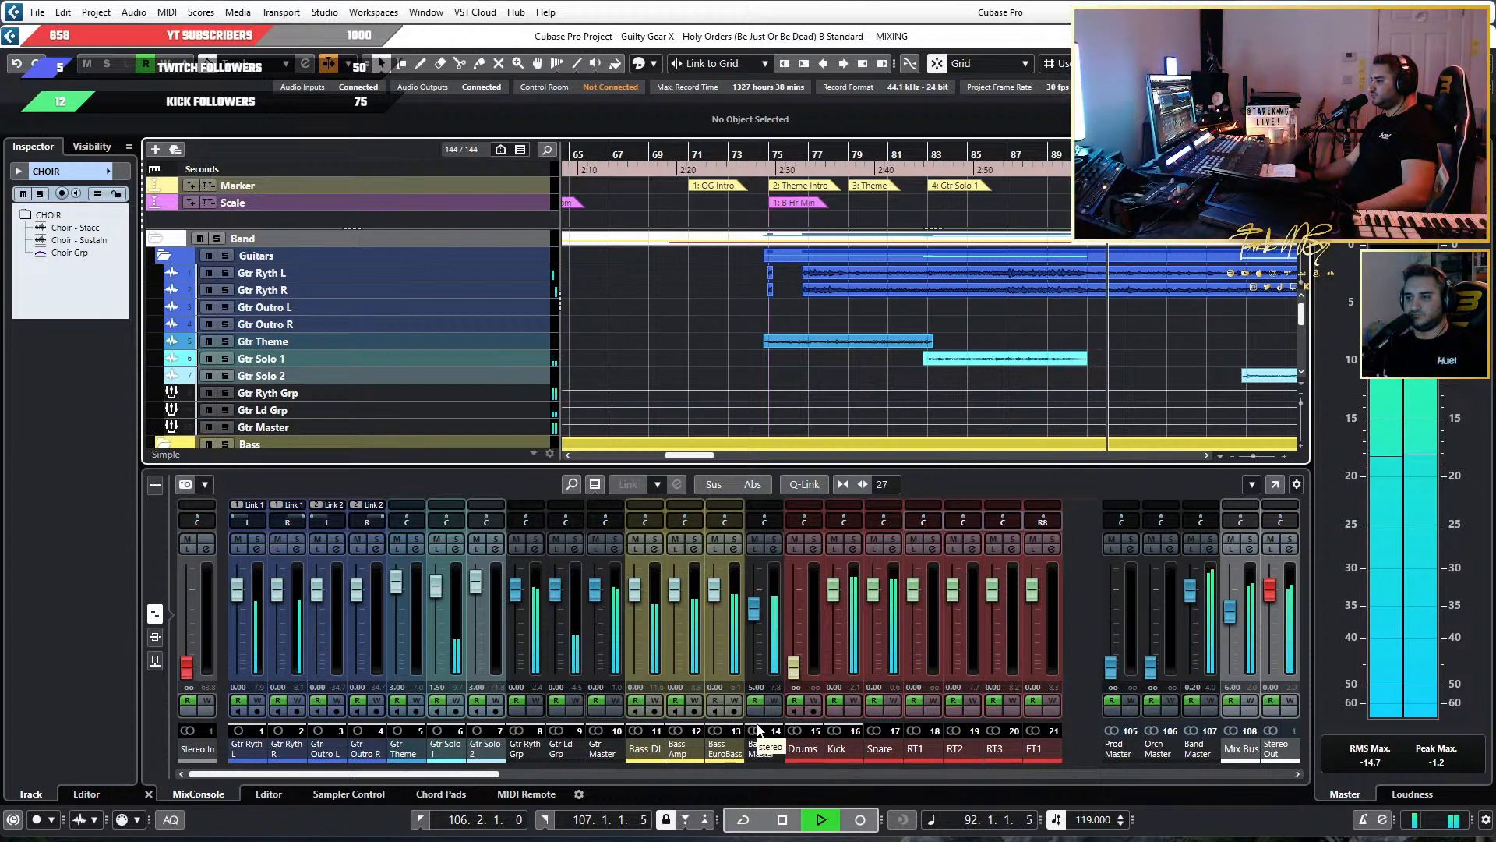
Select the Bass Master channel and open its JW BG-Bass insert from the full MixConsole.
click(756, 750)
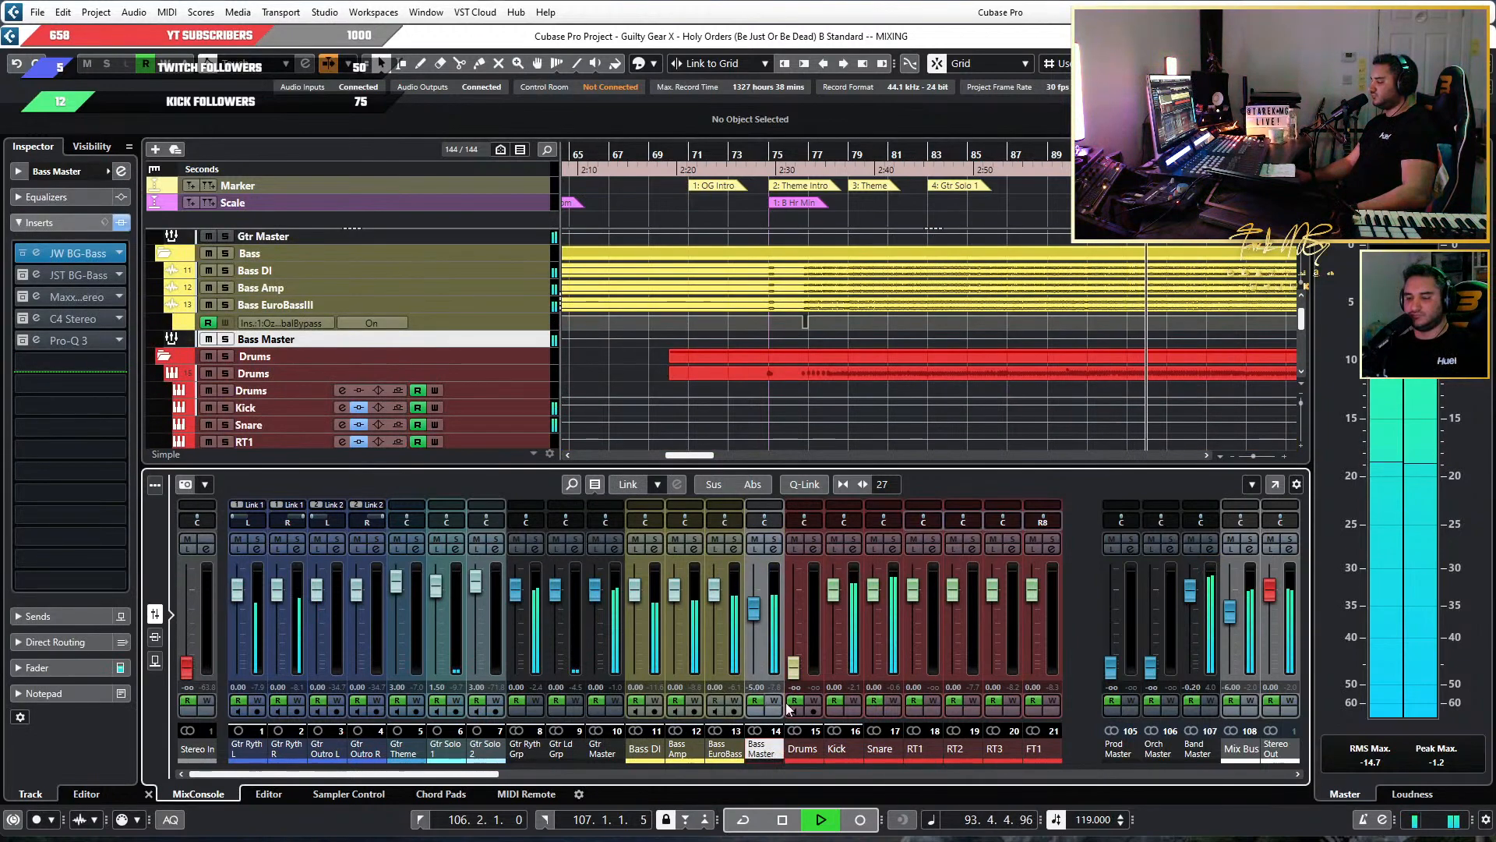
key(F3)
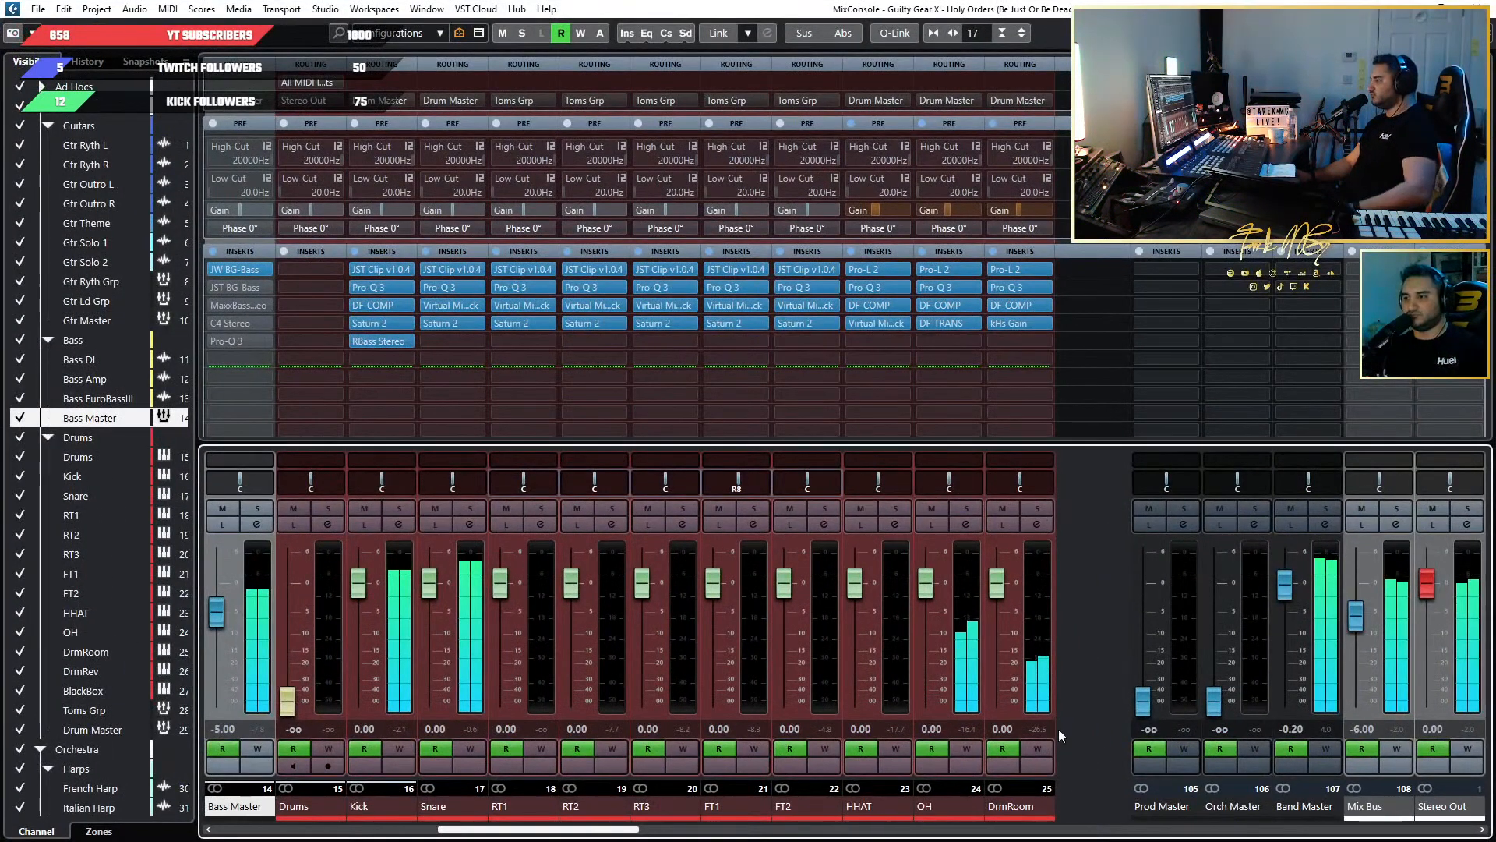
drag(578, 829, 494, 830)
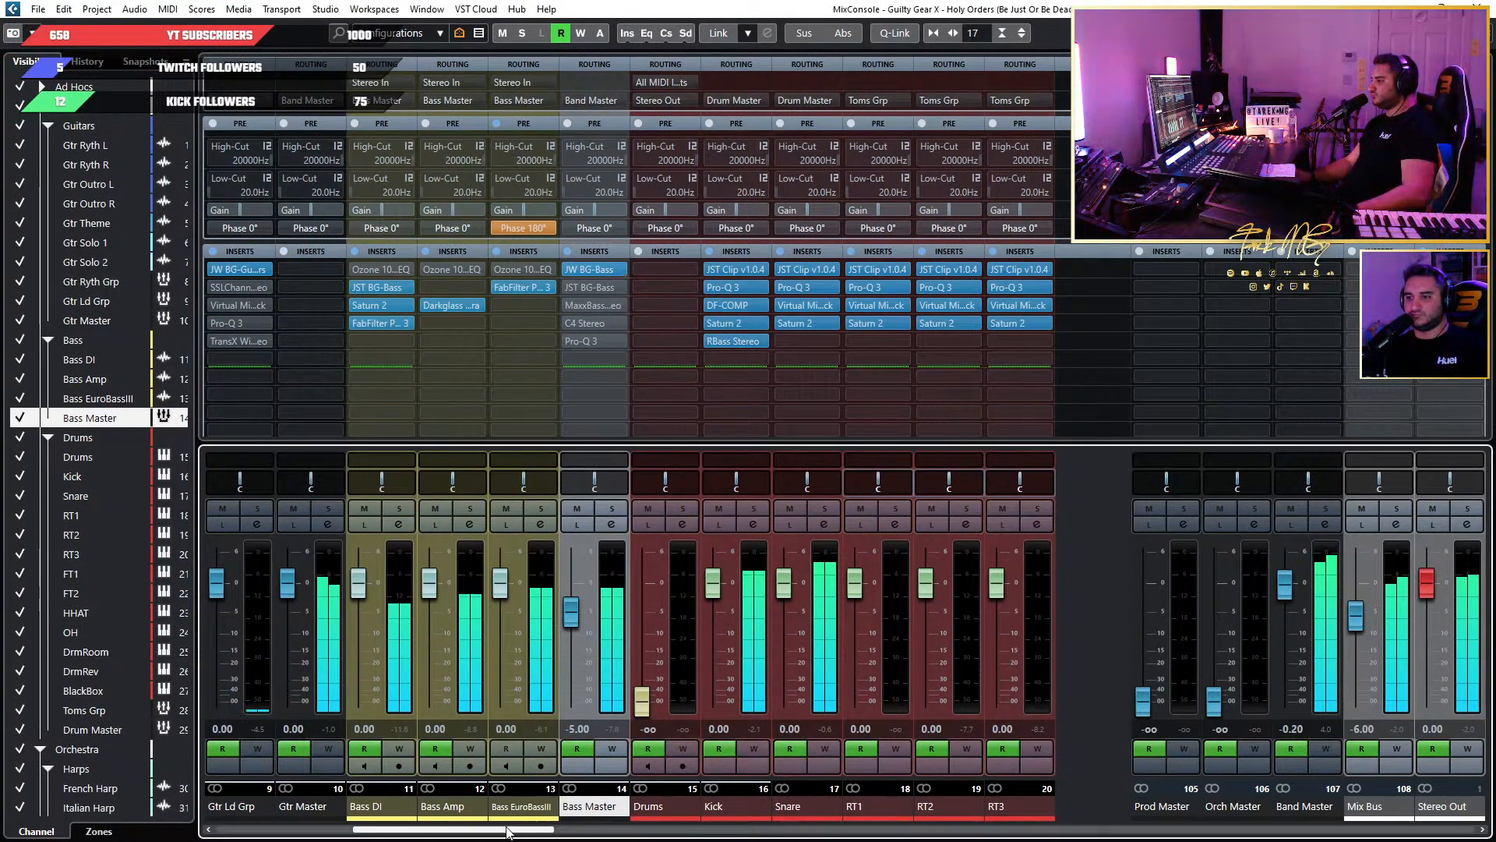
drag(505, 831, 470, 826)
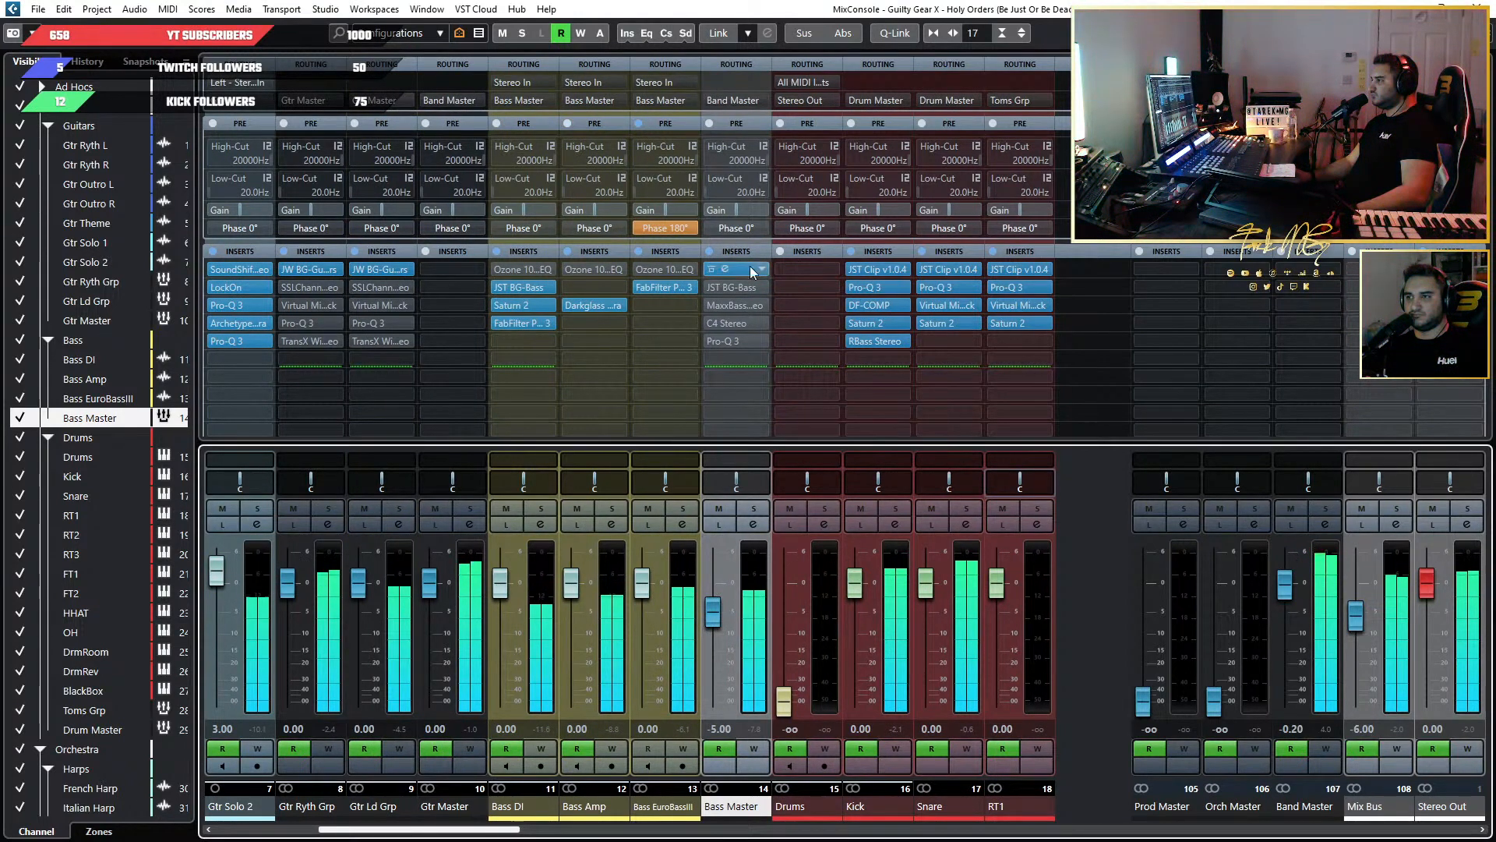
click(727, 268)
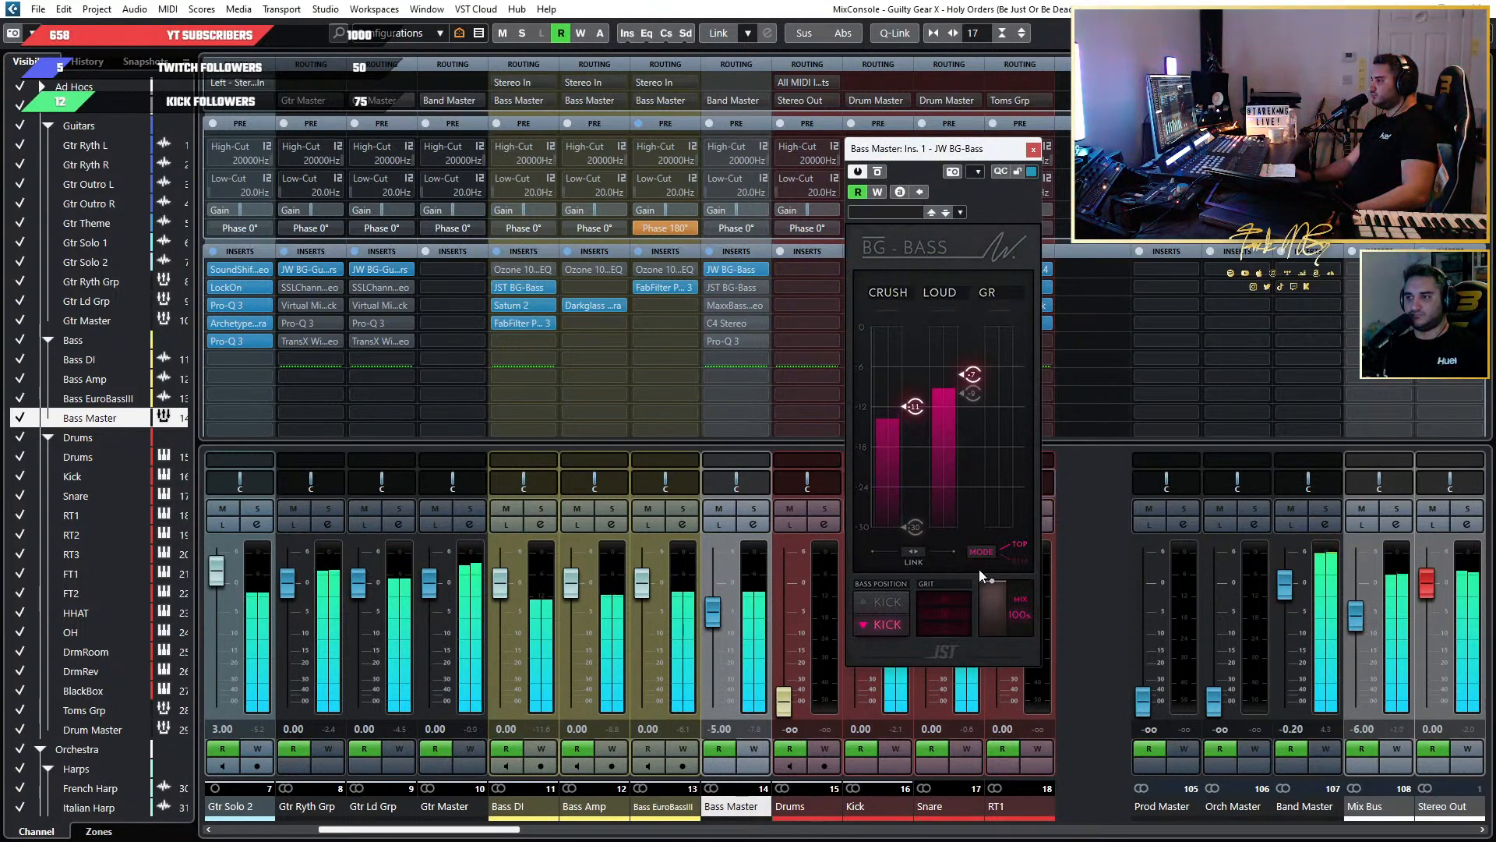
Switch the Bass Master's BG-Bass plugin to BTM mode and raise its Loud threshold slightly.
click(1016, 562)
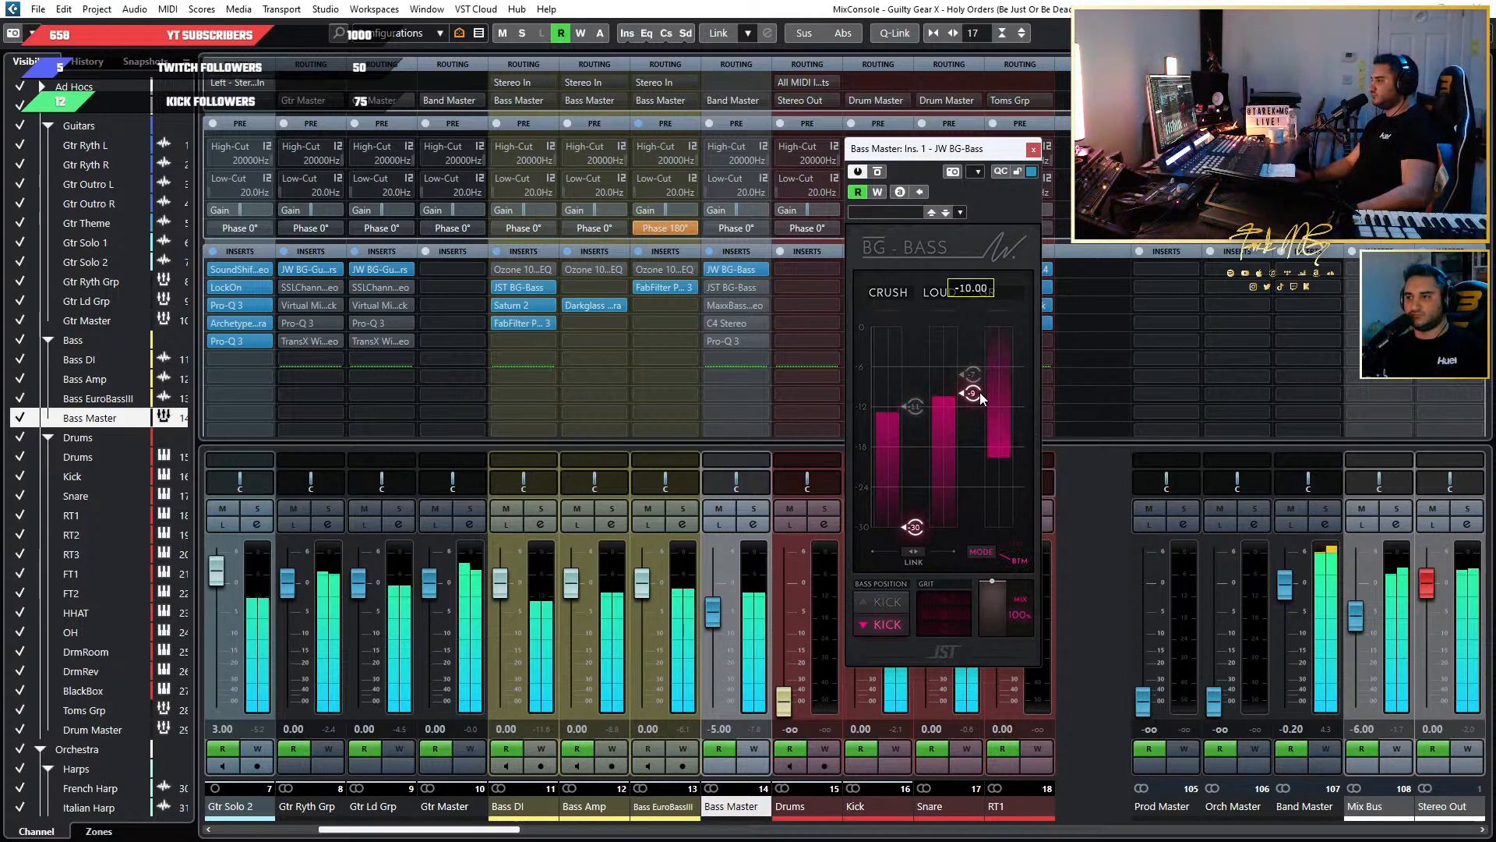
scroll(980, 399, down, 2)
drag(980, 397, 980, 377)
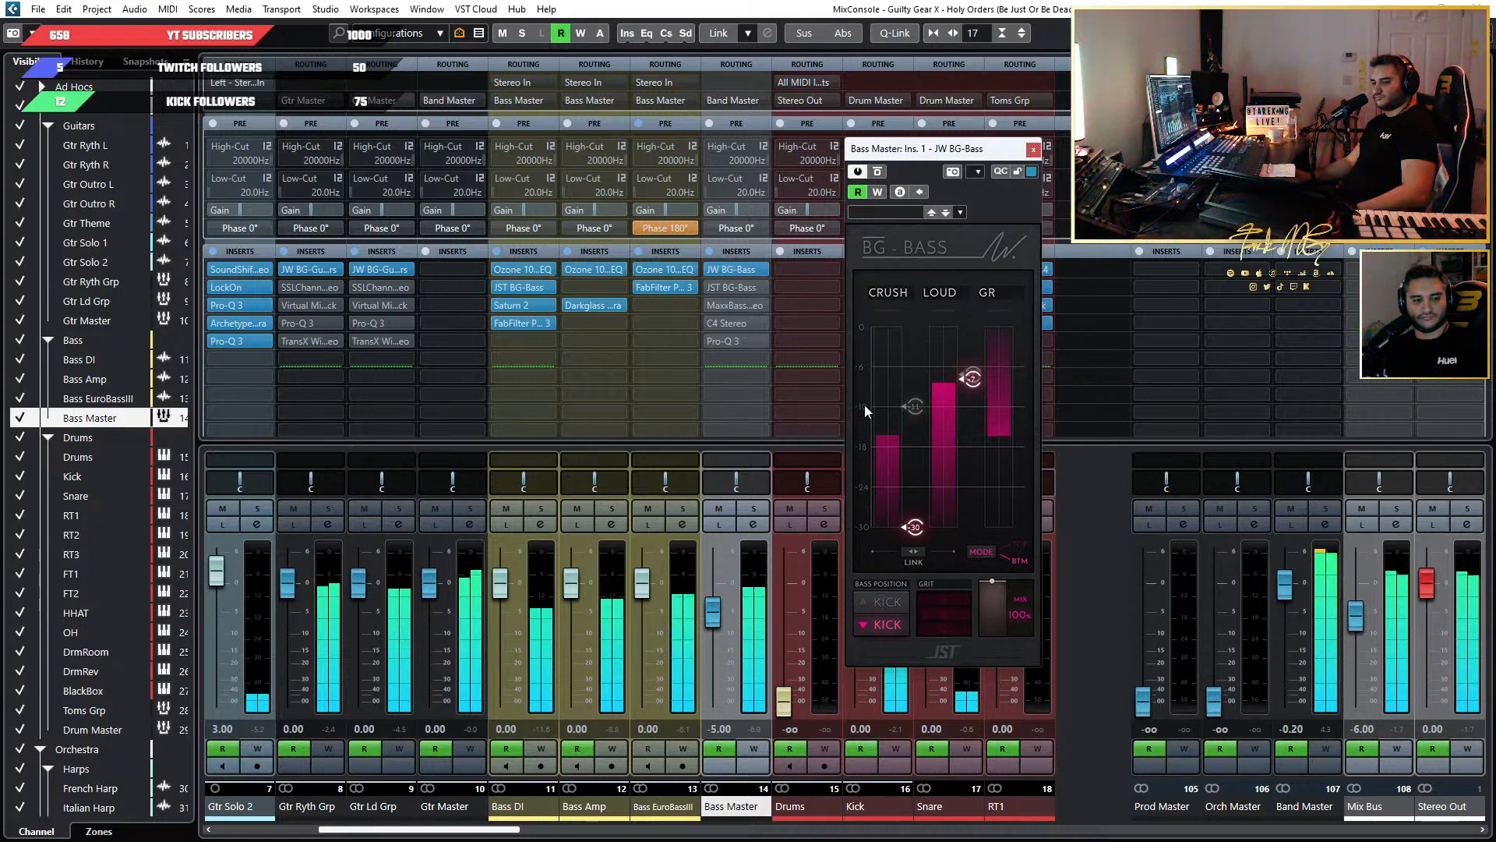
Solo the Bass Master while fine-tuning the BG-Bass Loud threshold to about -7, then unsolo it and close the plugin.
mouse_move(882, 406)
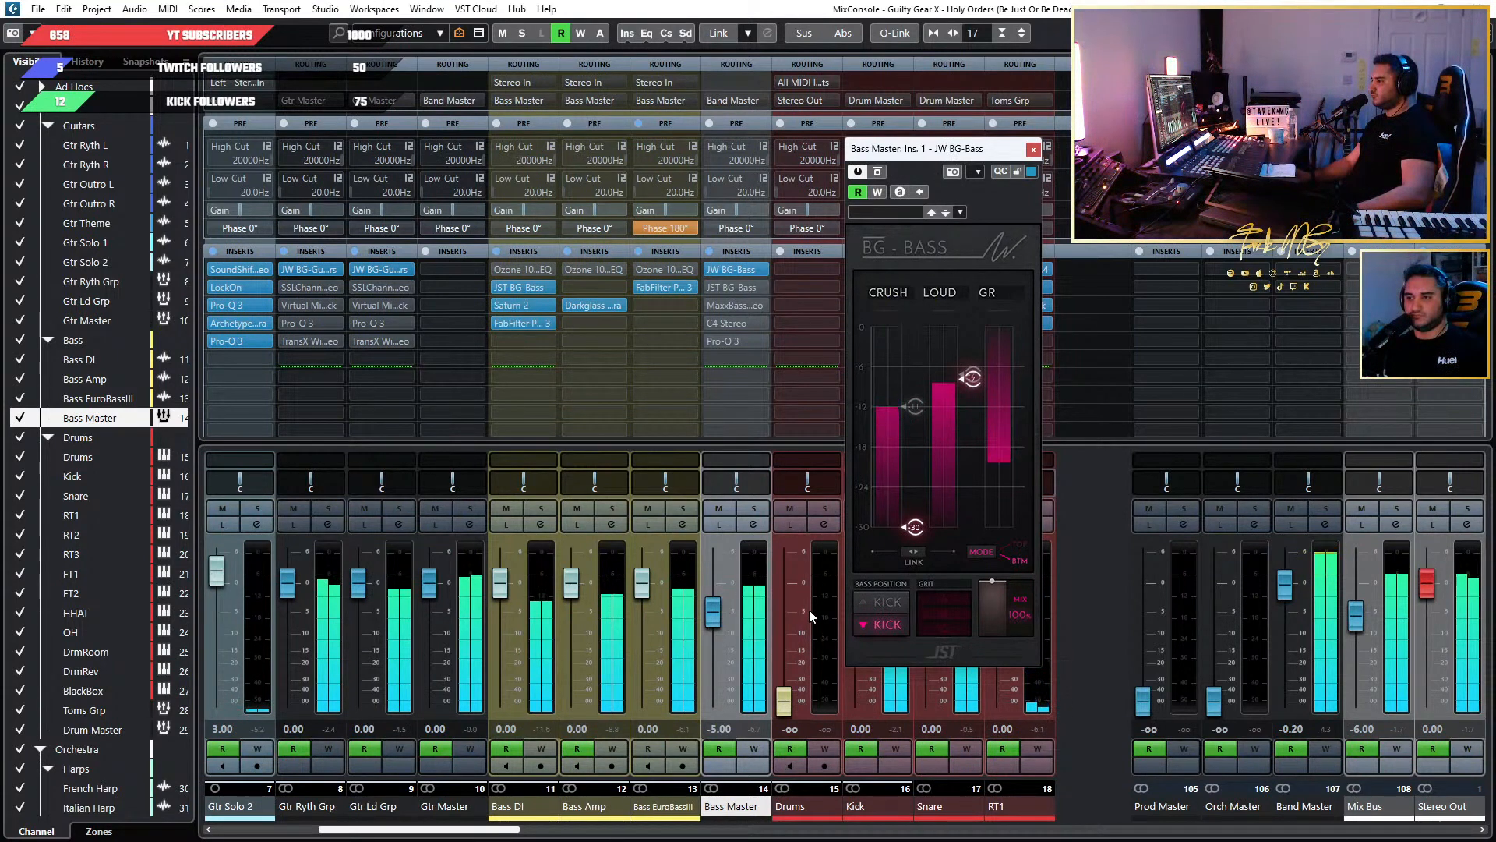
click(752, 508)
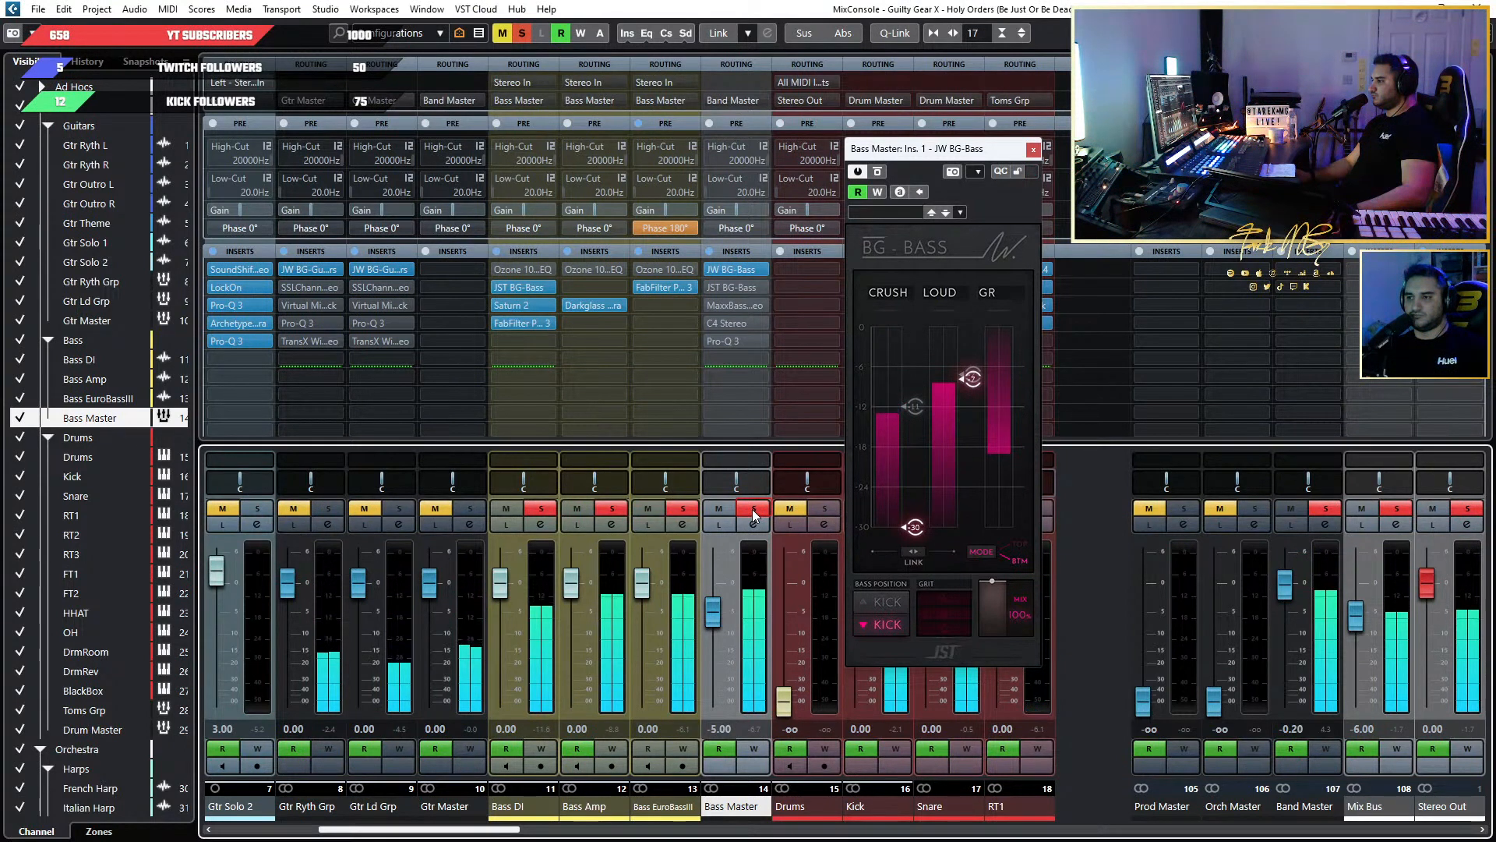
mouse_move(972, 378)
mouse_down()
mouse_move(974, 344)
mouse_move(973, 375)
mouse_up()
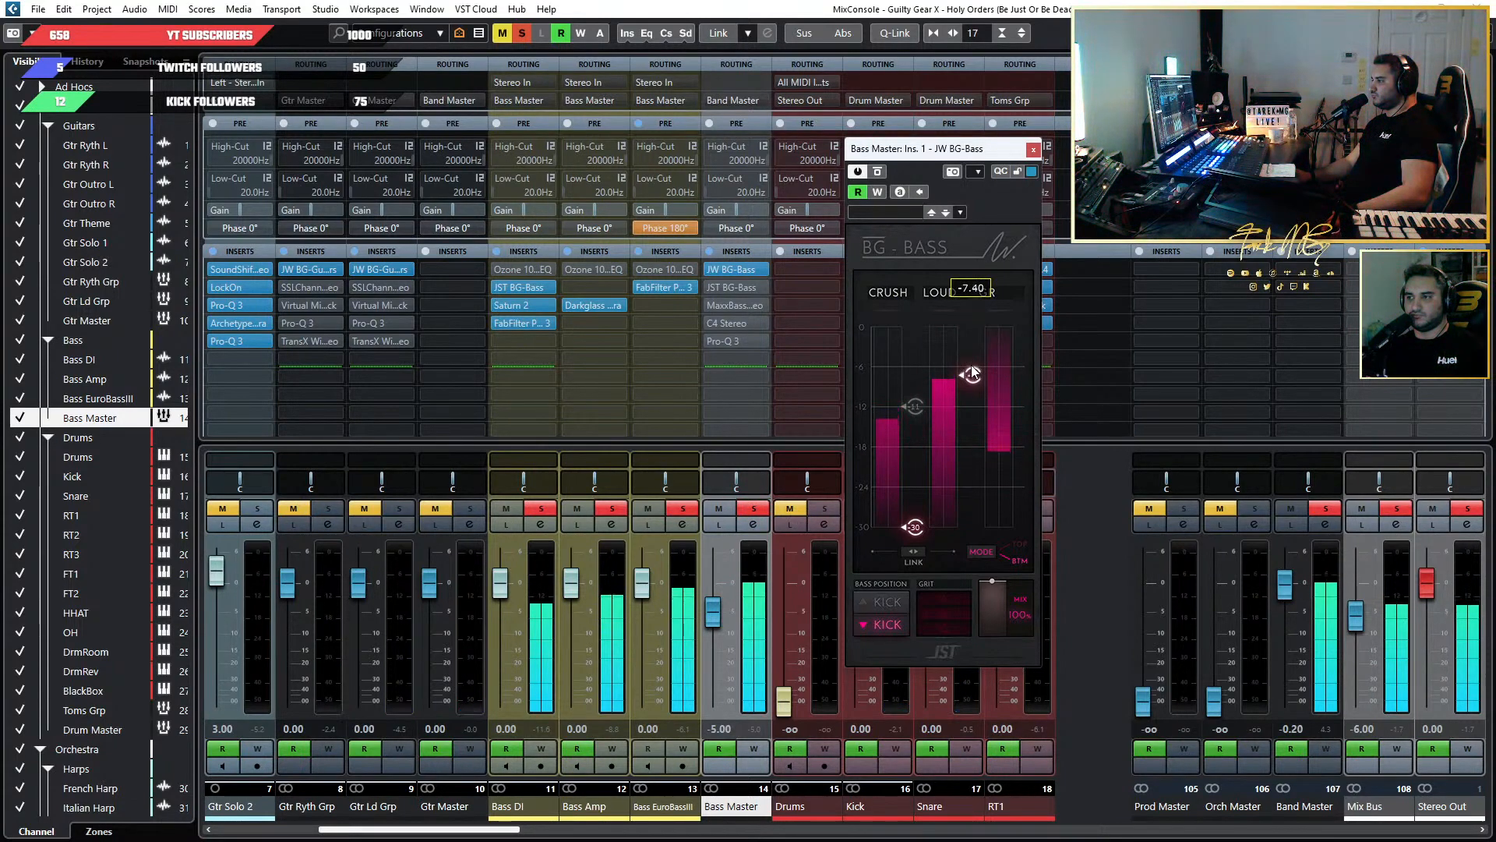
click(754, 508)
mouse_move(979, 418)
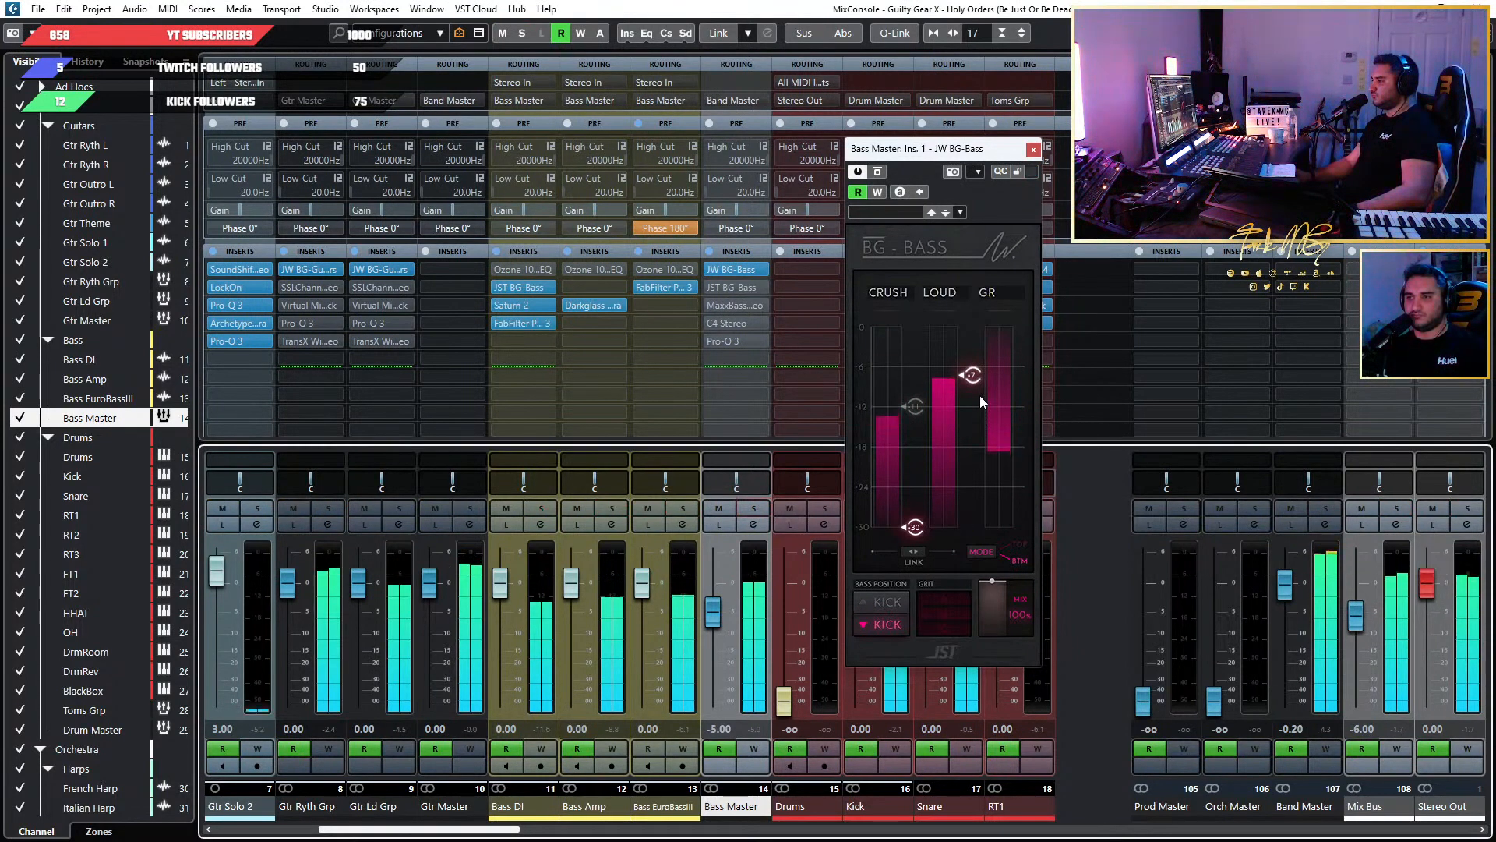
mouse_move(912, 441)
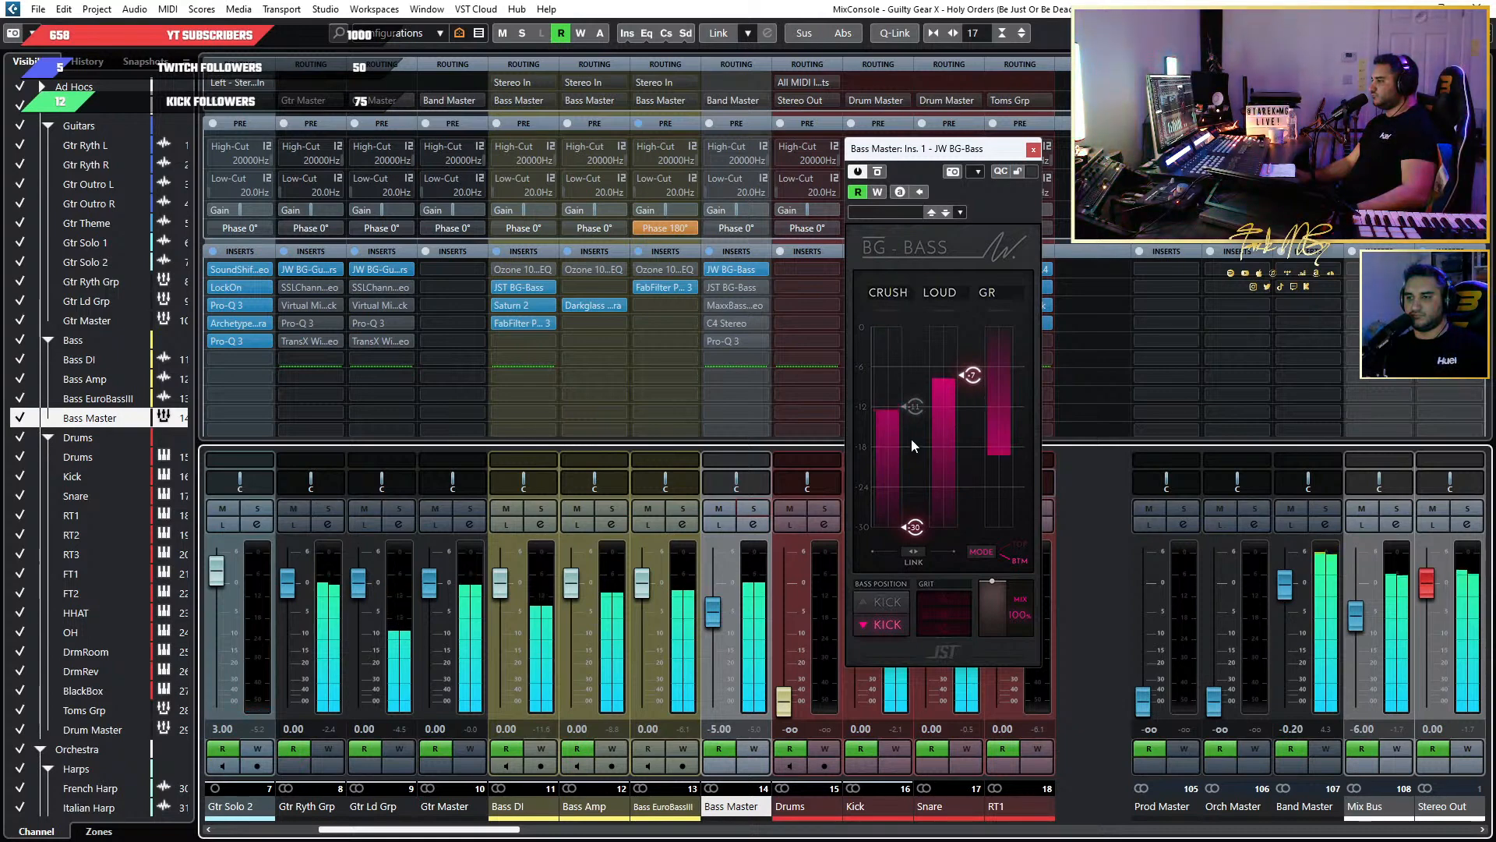
key(ctrl+w)
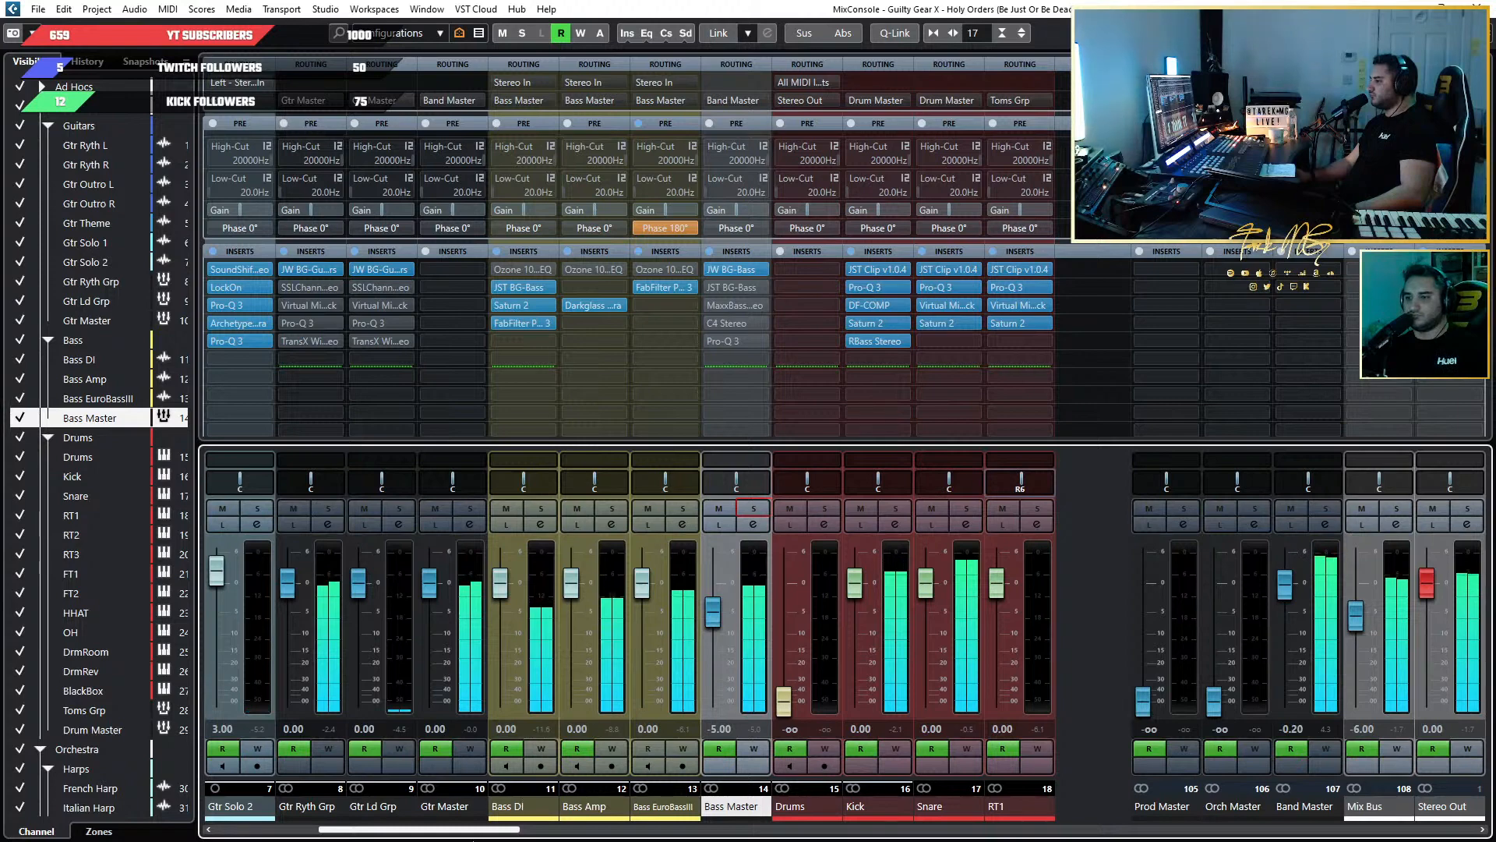
Open the OH channel's DF-COMP insert among the drum channels and fine-tune its output gain during playback.
drag(483, 829, 653, 822)
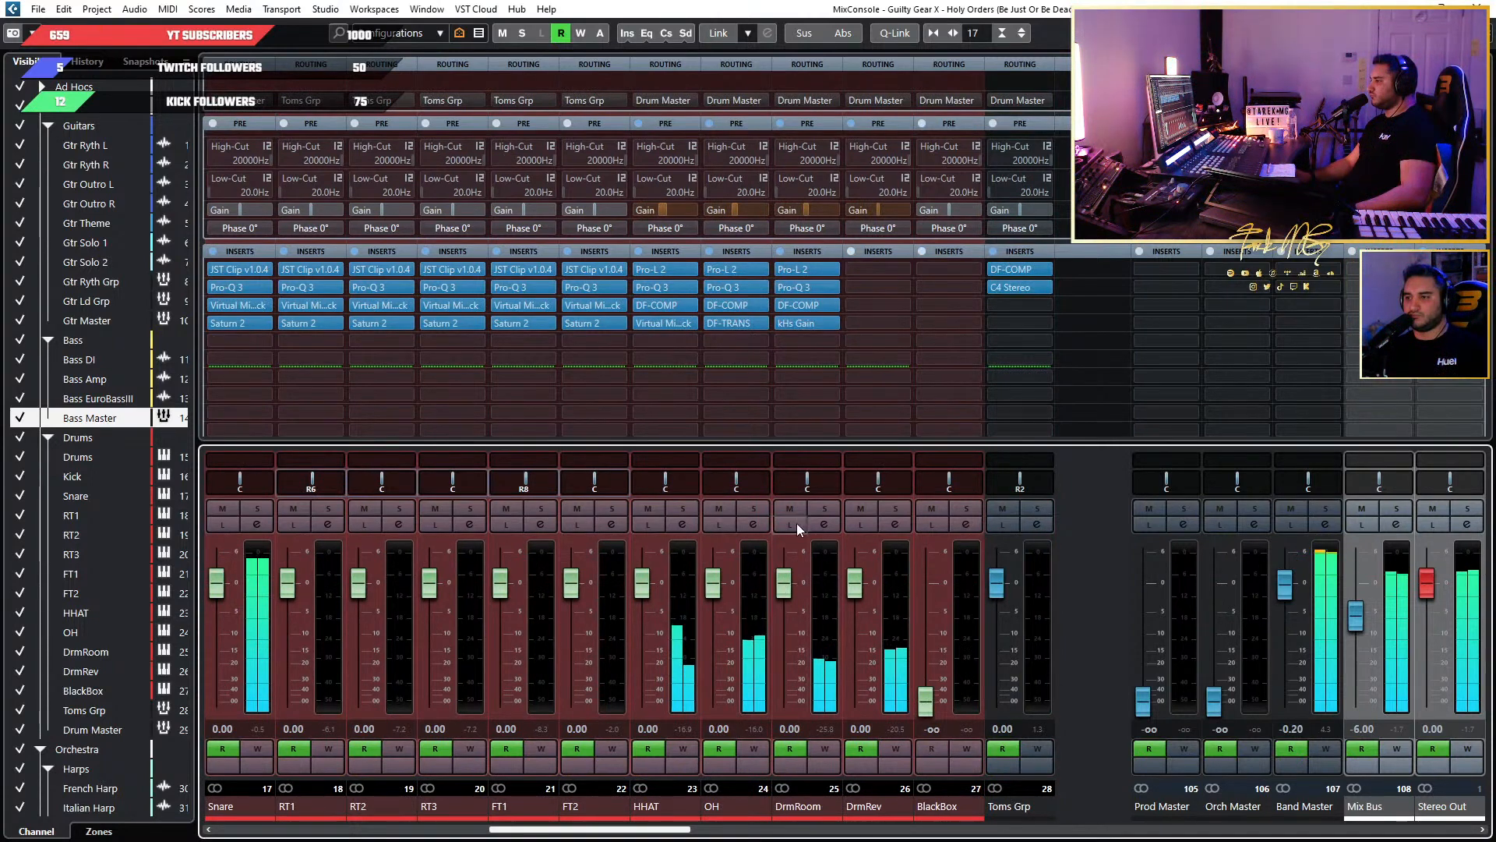
mouse_move(801, 327)
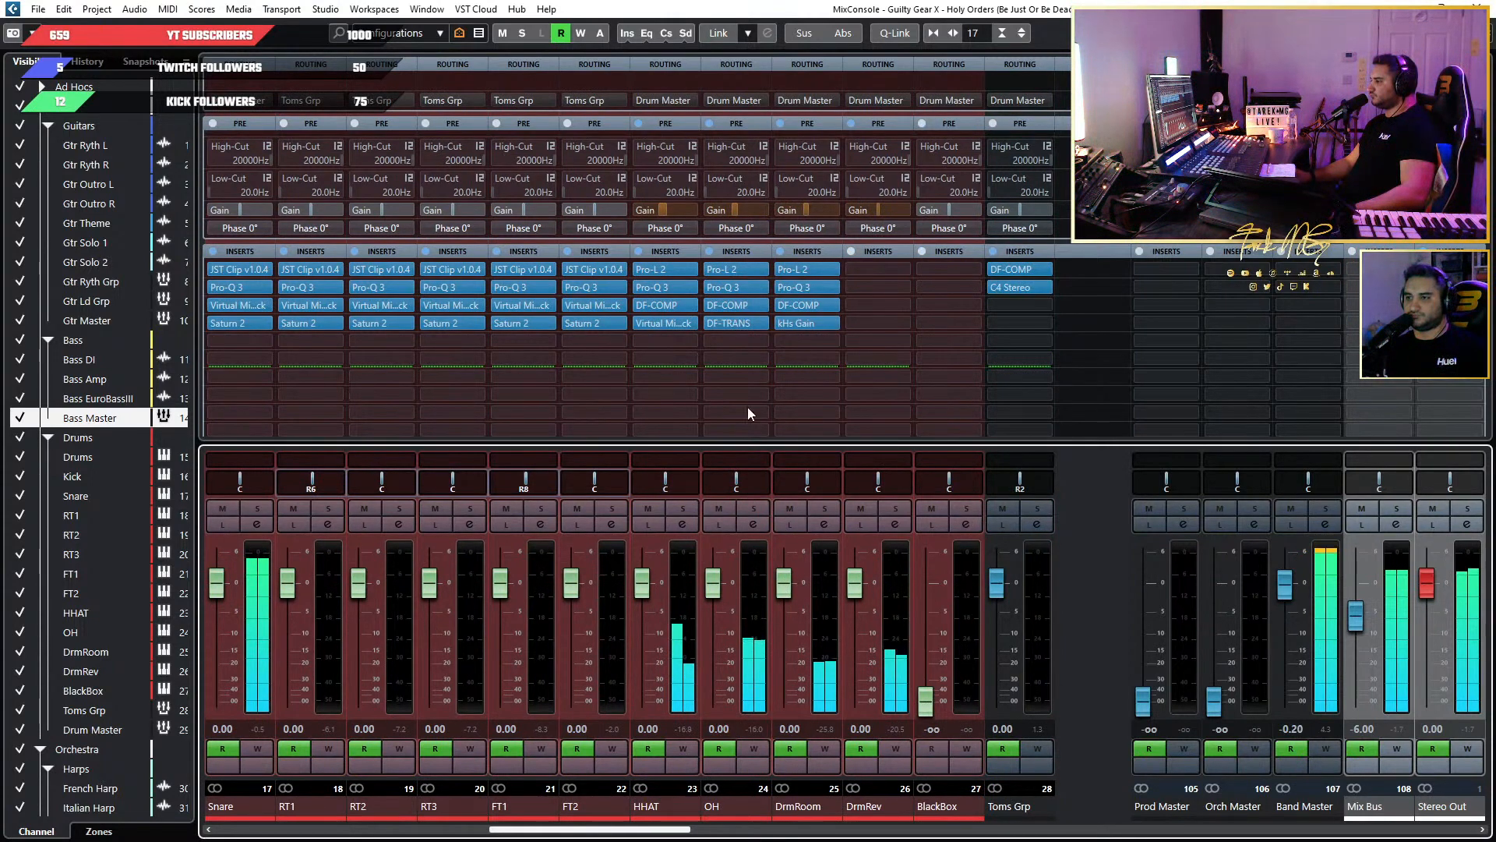
click(727, 305)
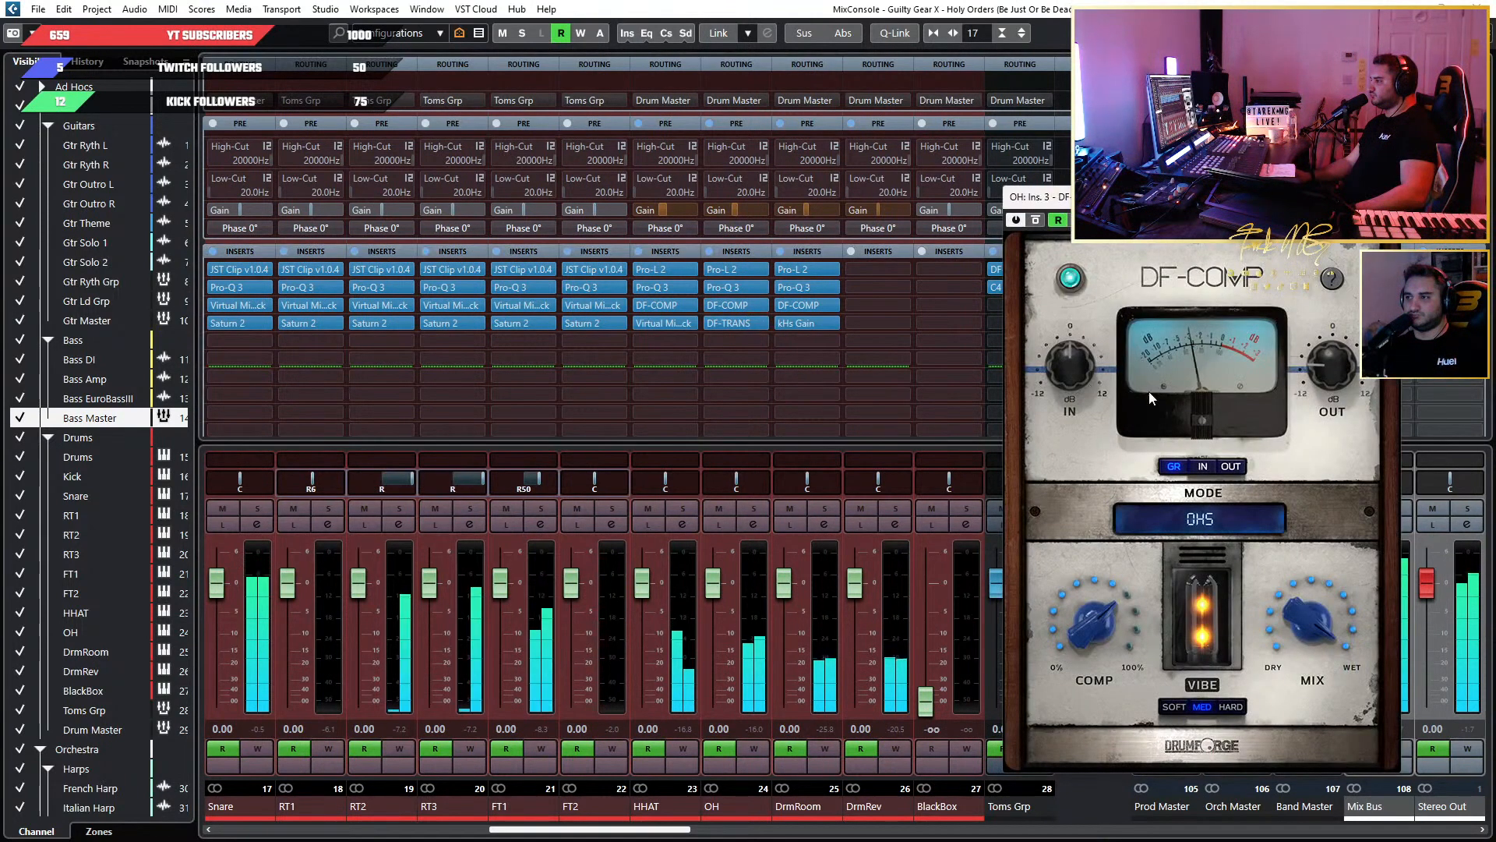
mouse_move(1312, 384)
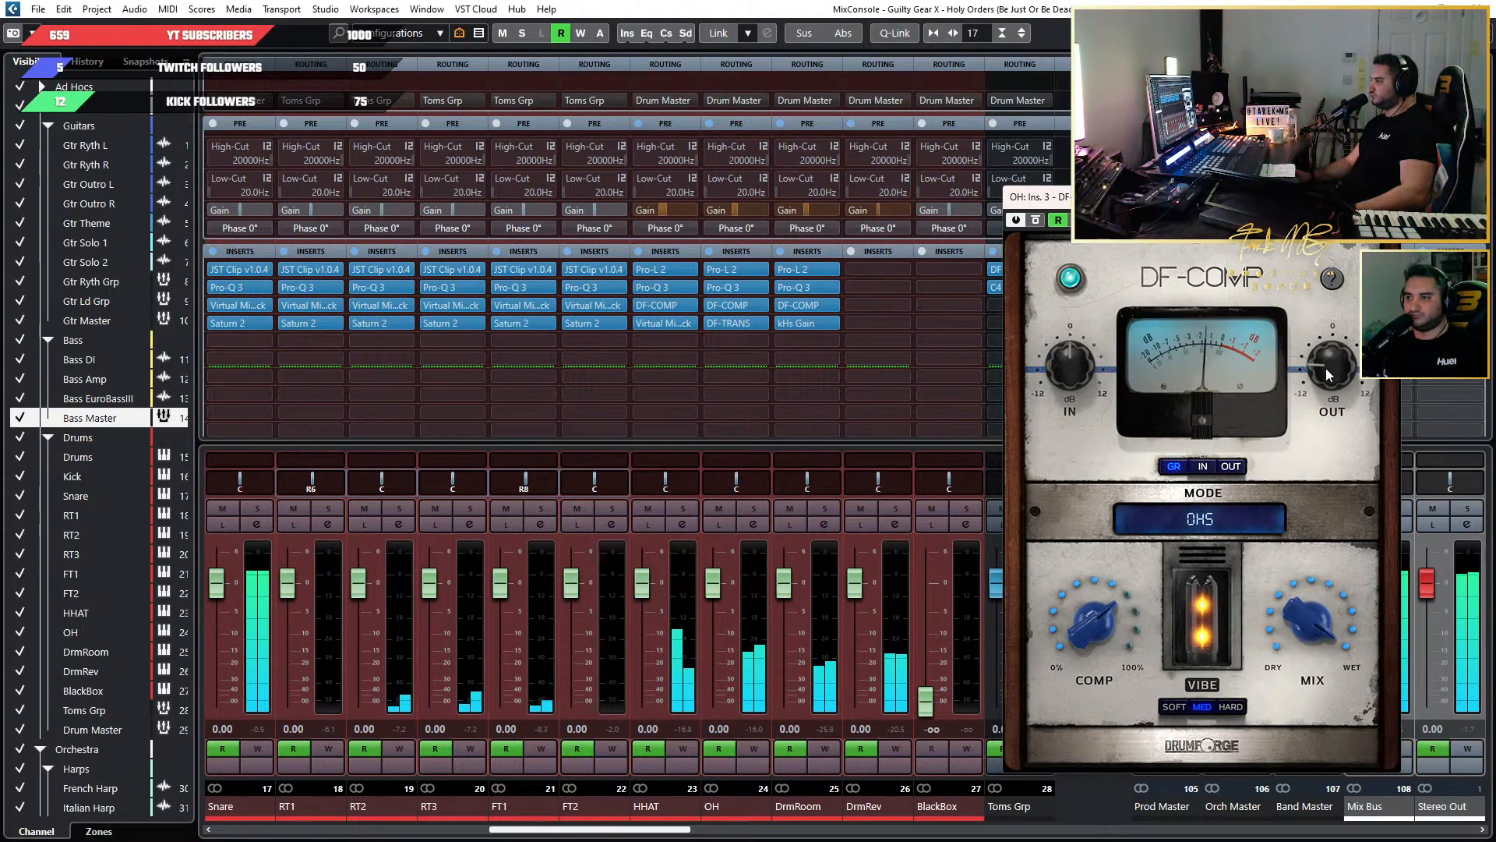
drag(1325, 368, 1325, 361)
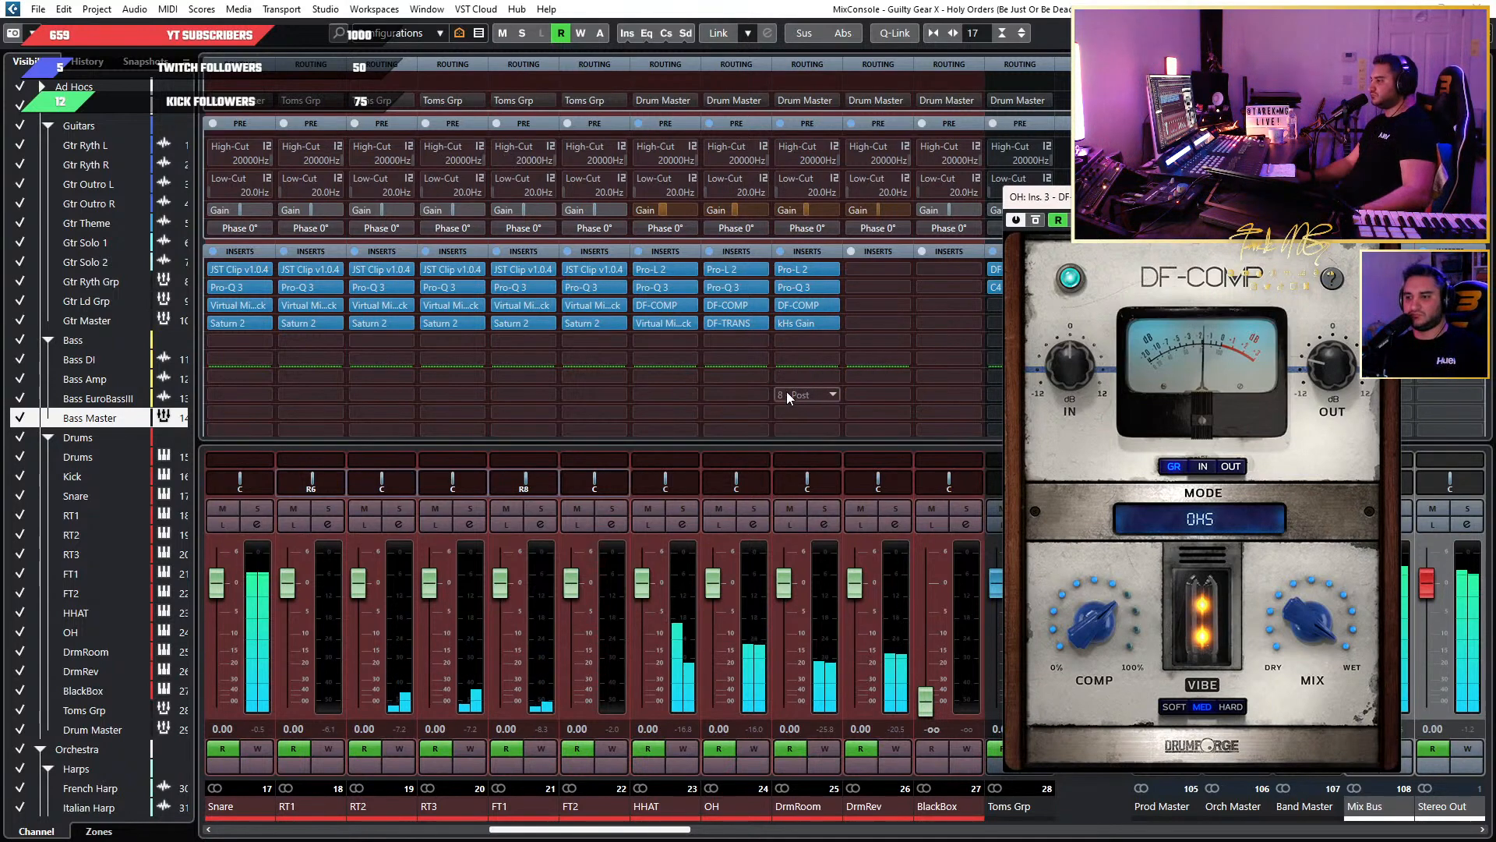
Try a slow attack and different Attack amounts in the OH channel's DF-TRANS insert, and close the plugin.
click(764, 324)
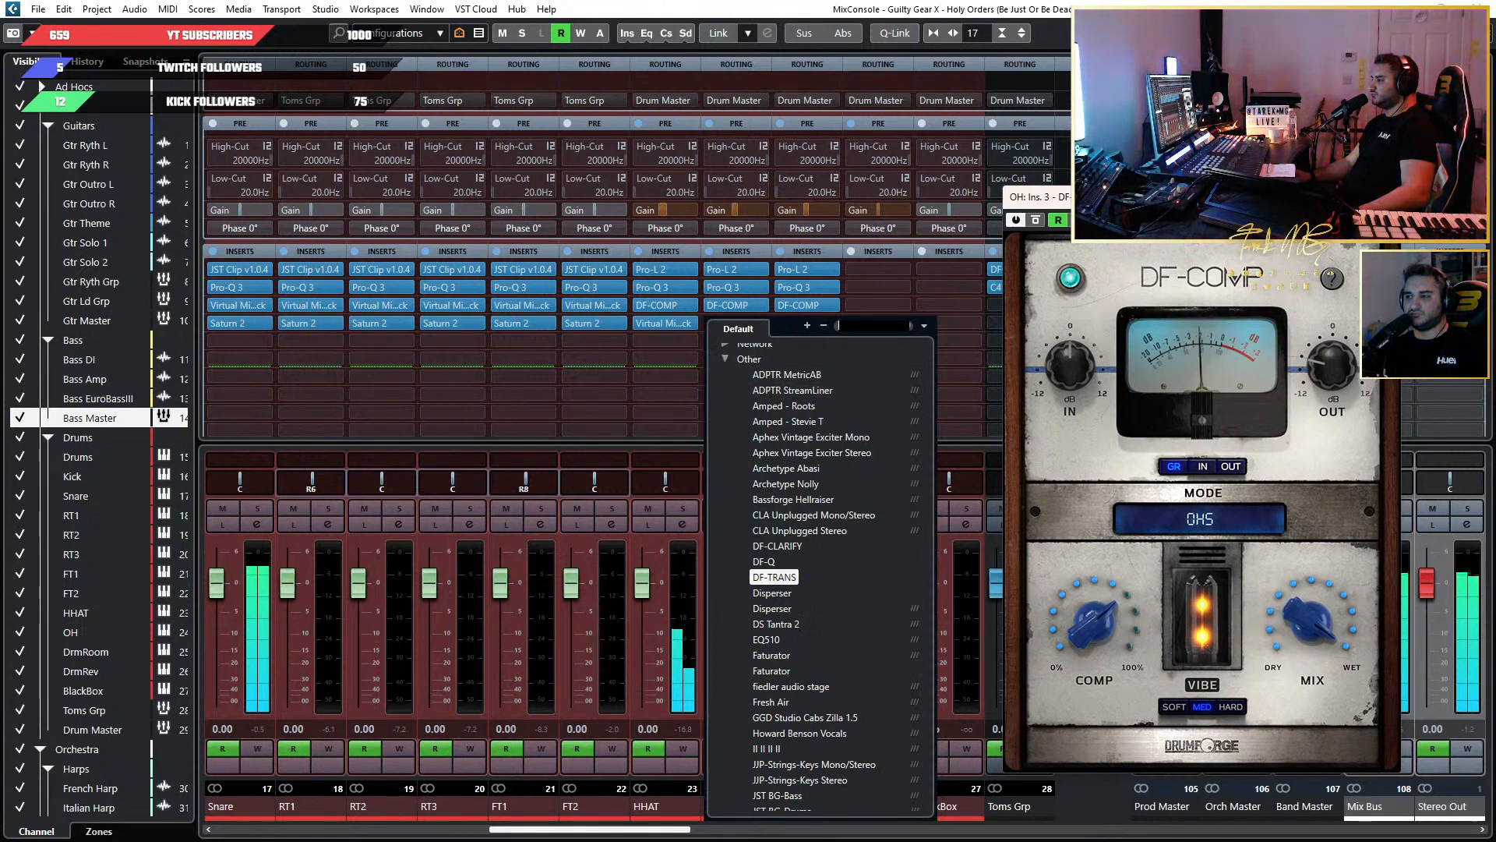
key(Escape)
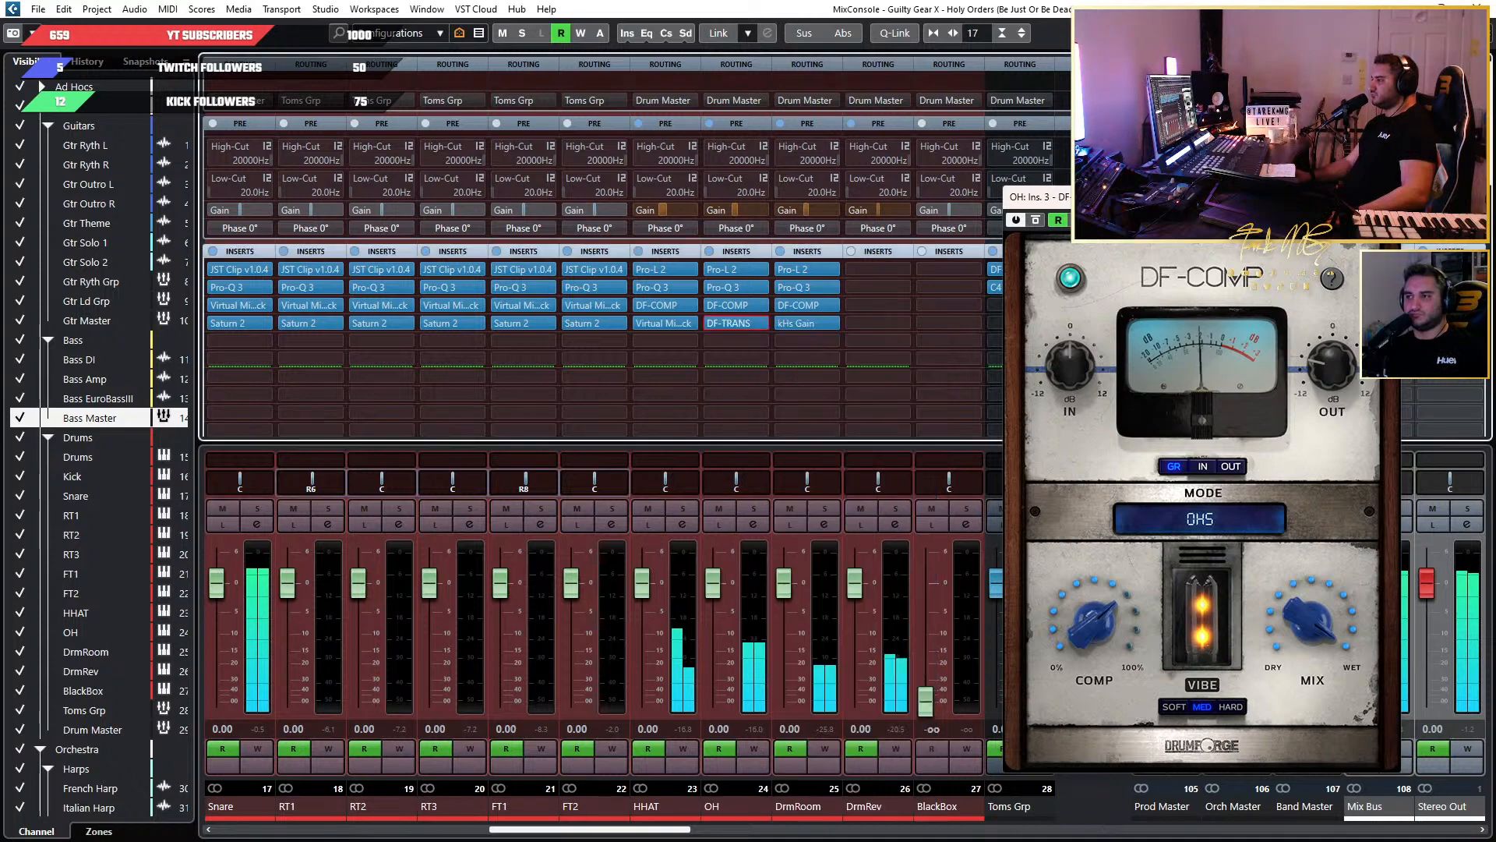
click(728, 324)
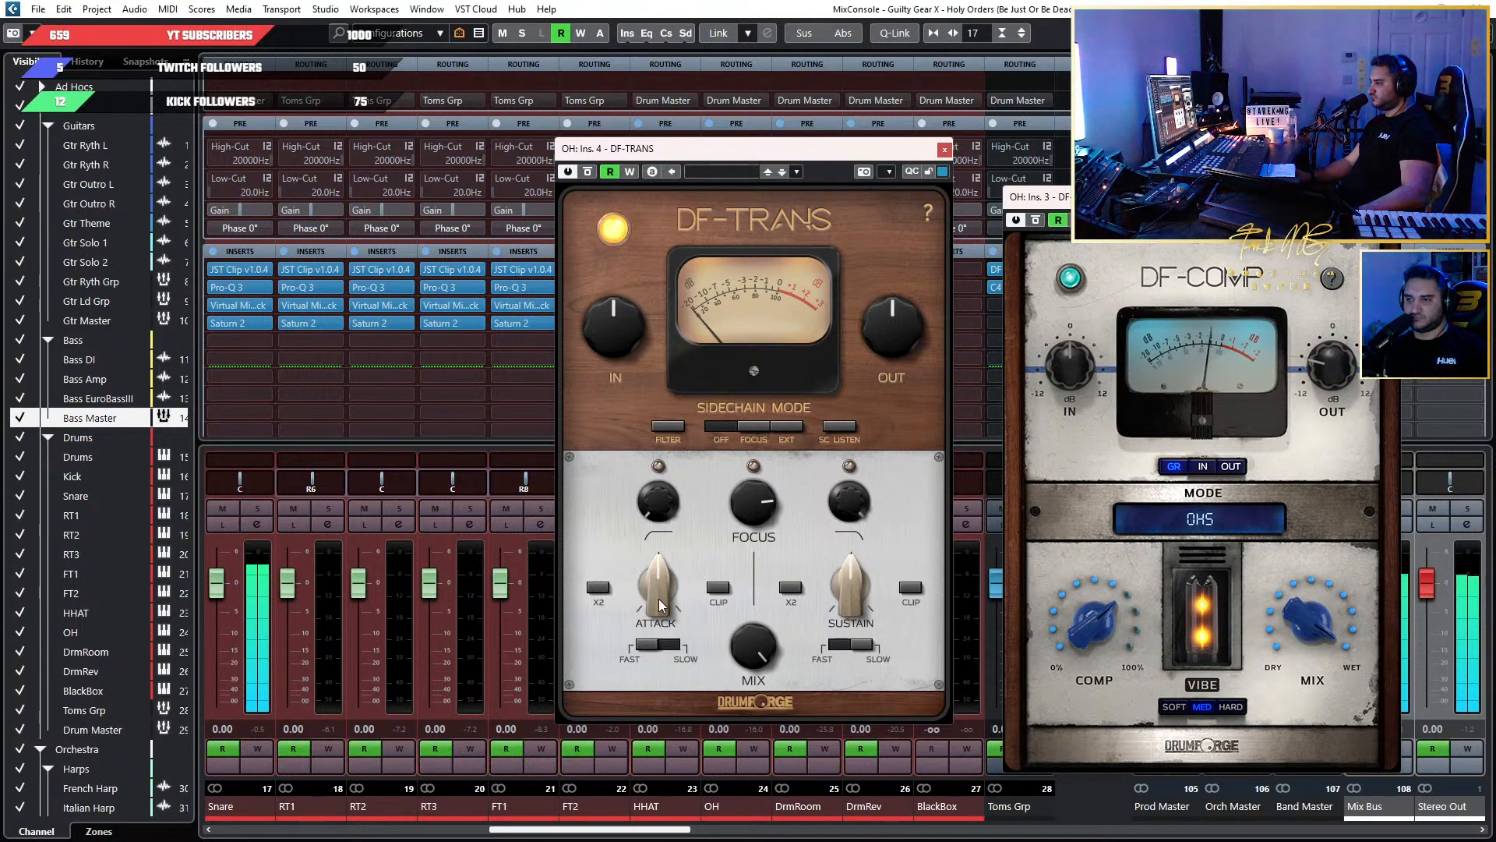
click(651, 642)
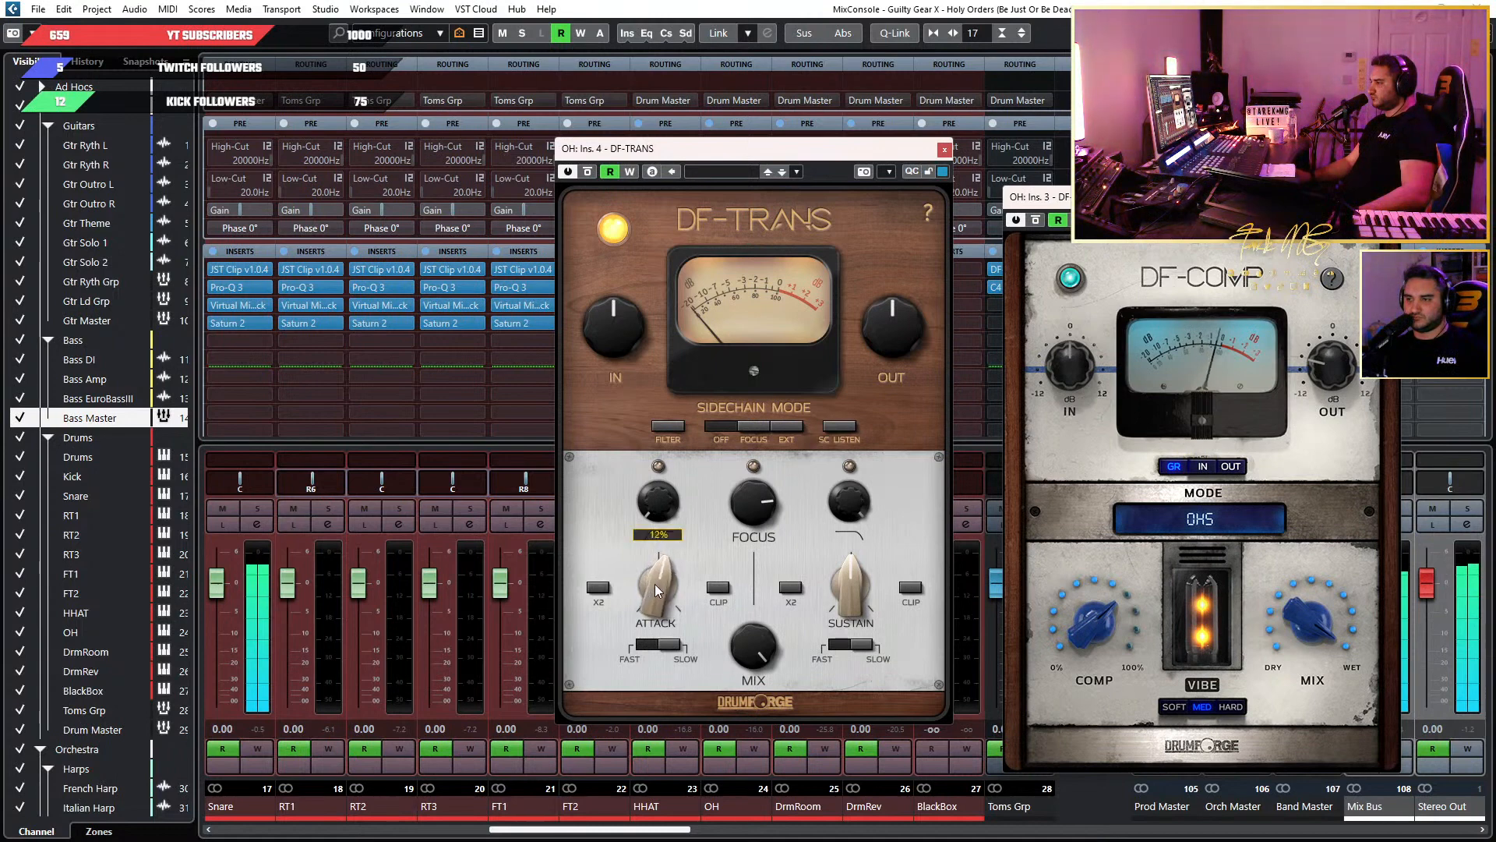
drag(655, 590, 653, 558)
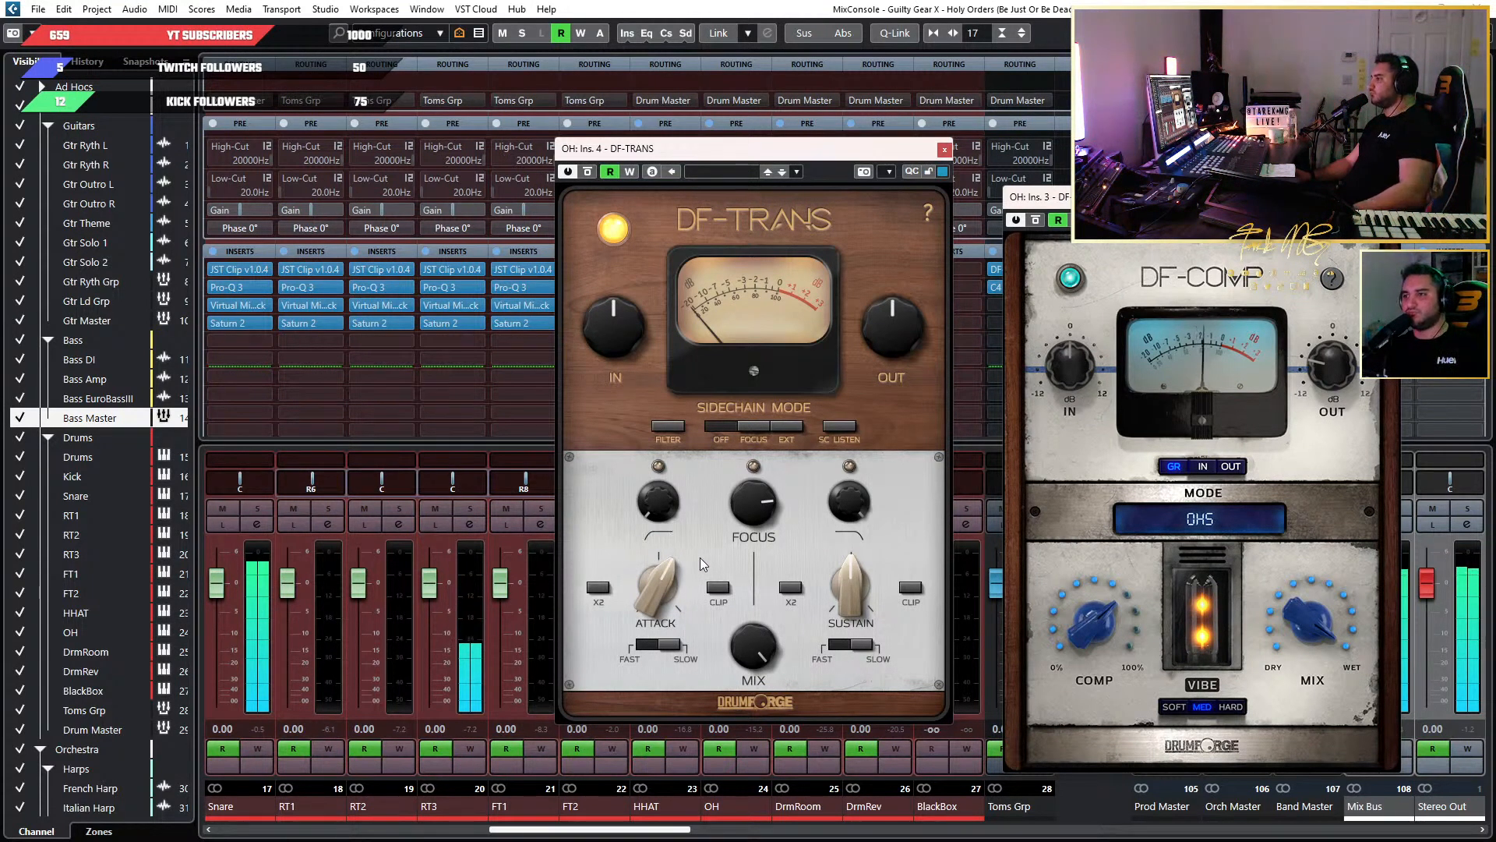
drag(658, 586, 655, 600)
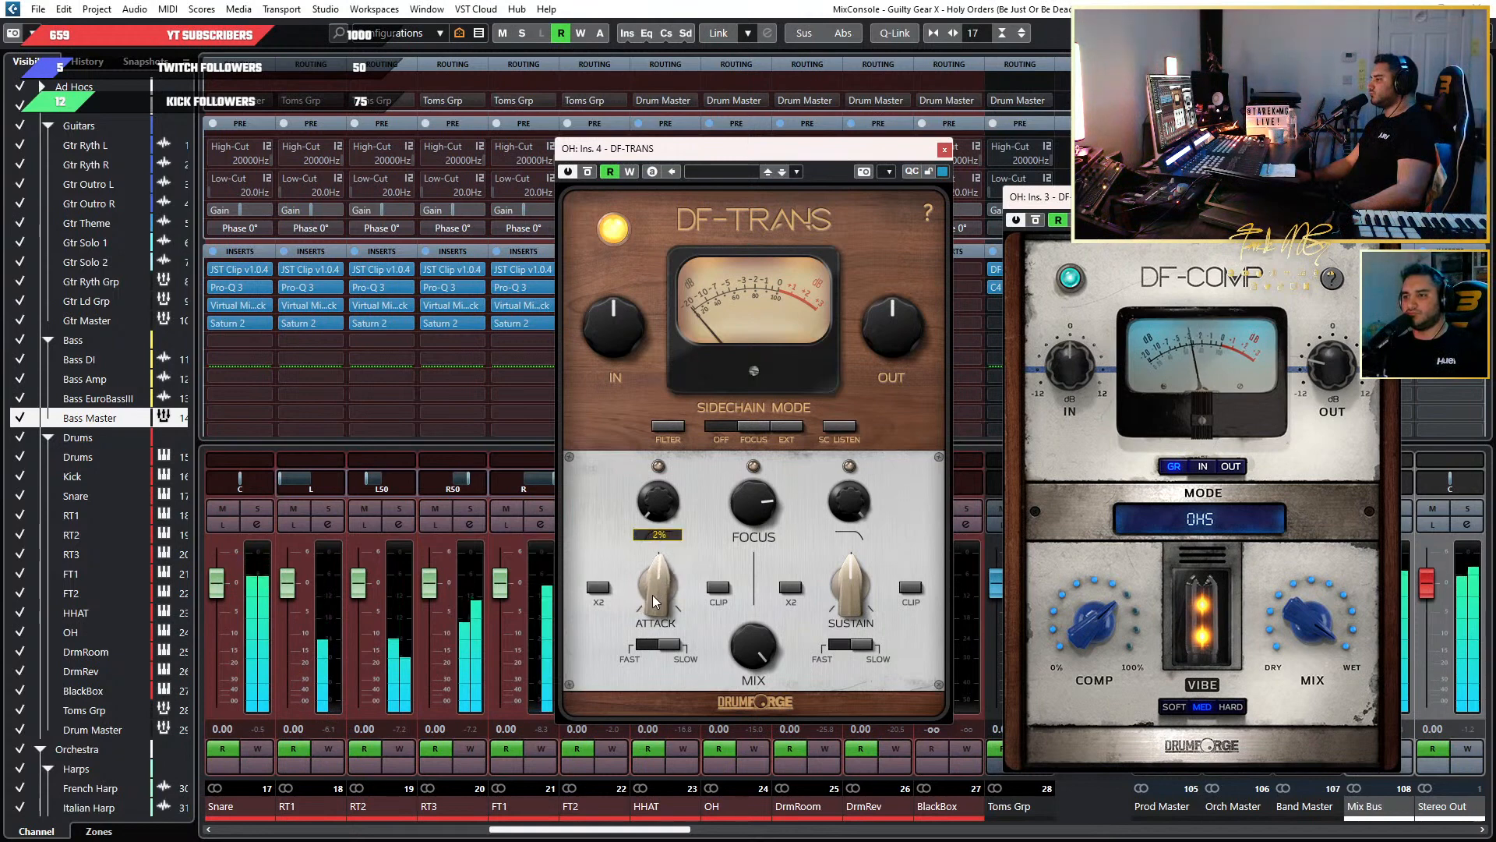
click(945, 149)
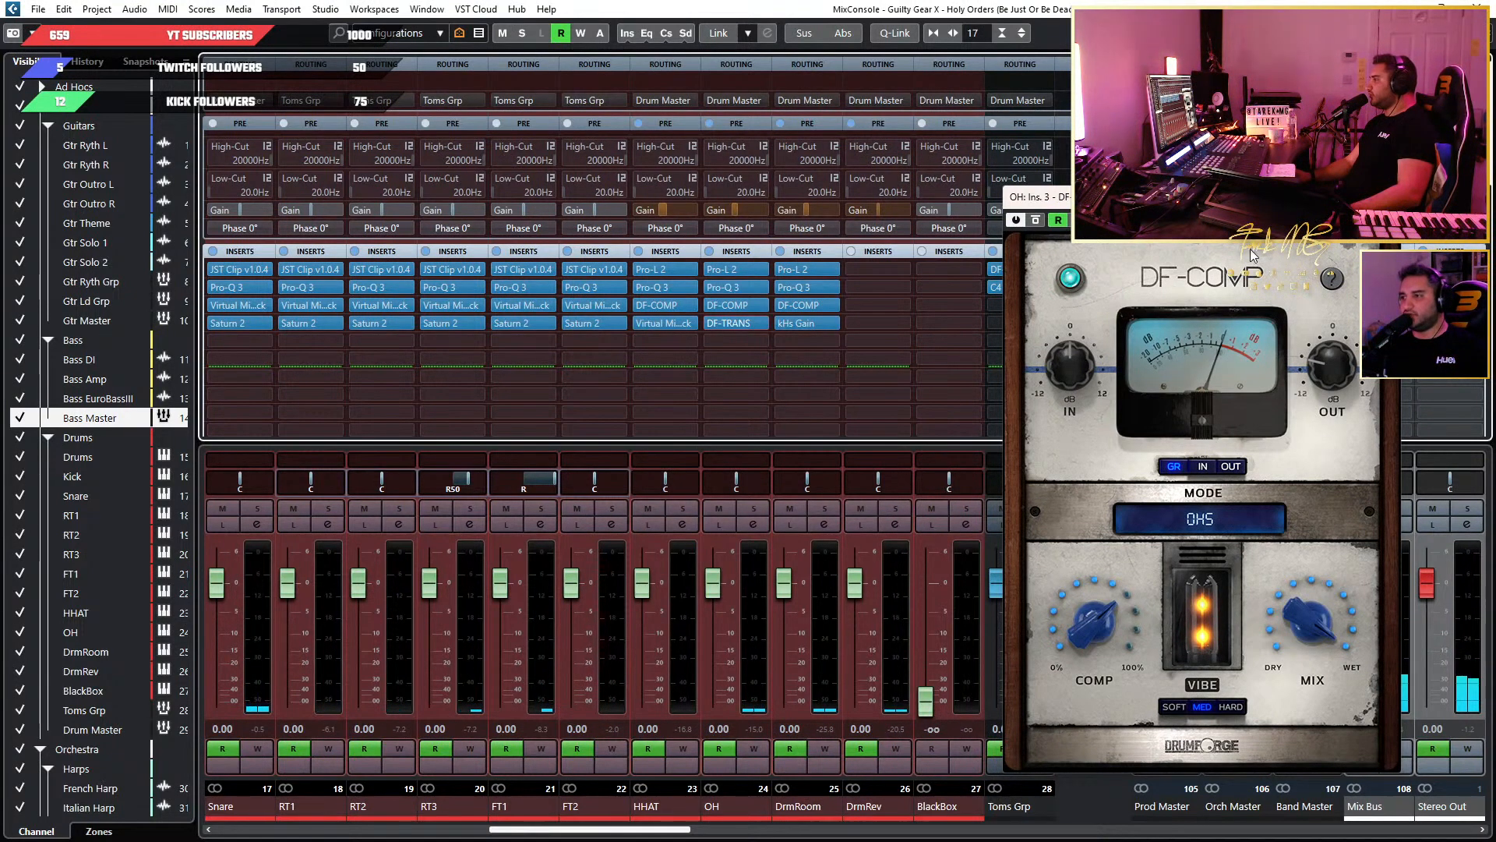
Return to the project window and play the song from about bar 89, at the Organ Solo marker.
drag(1238, 237, 991, 173)
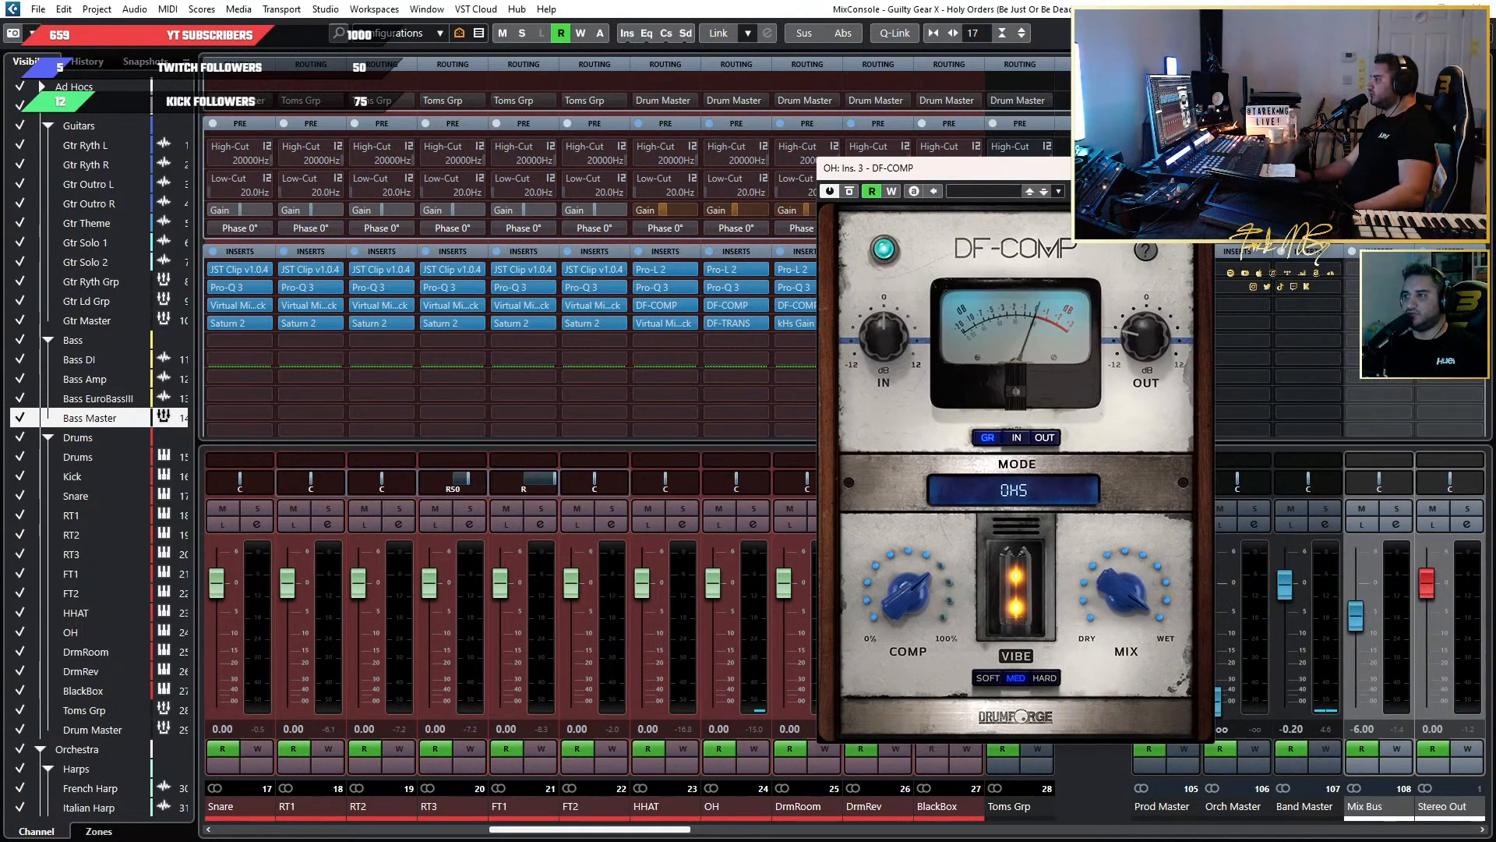
click(733, 323)
key(F3)
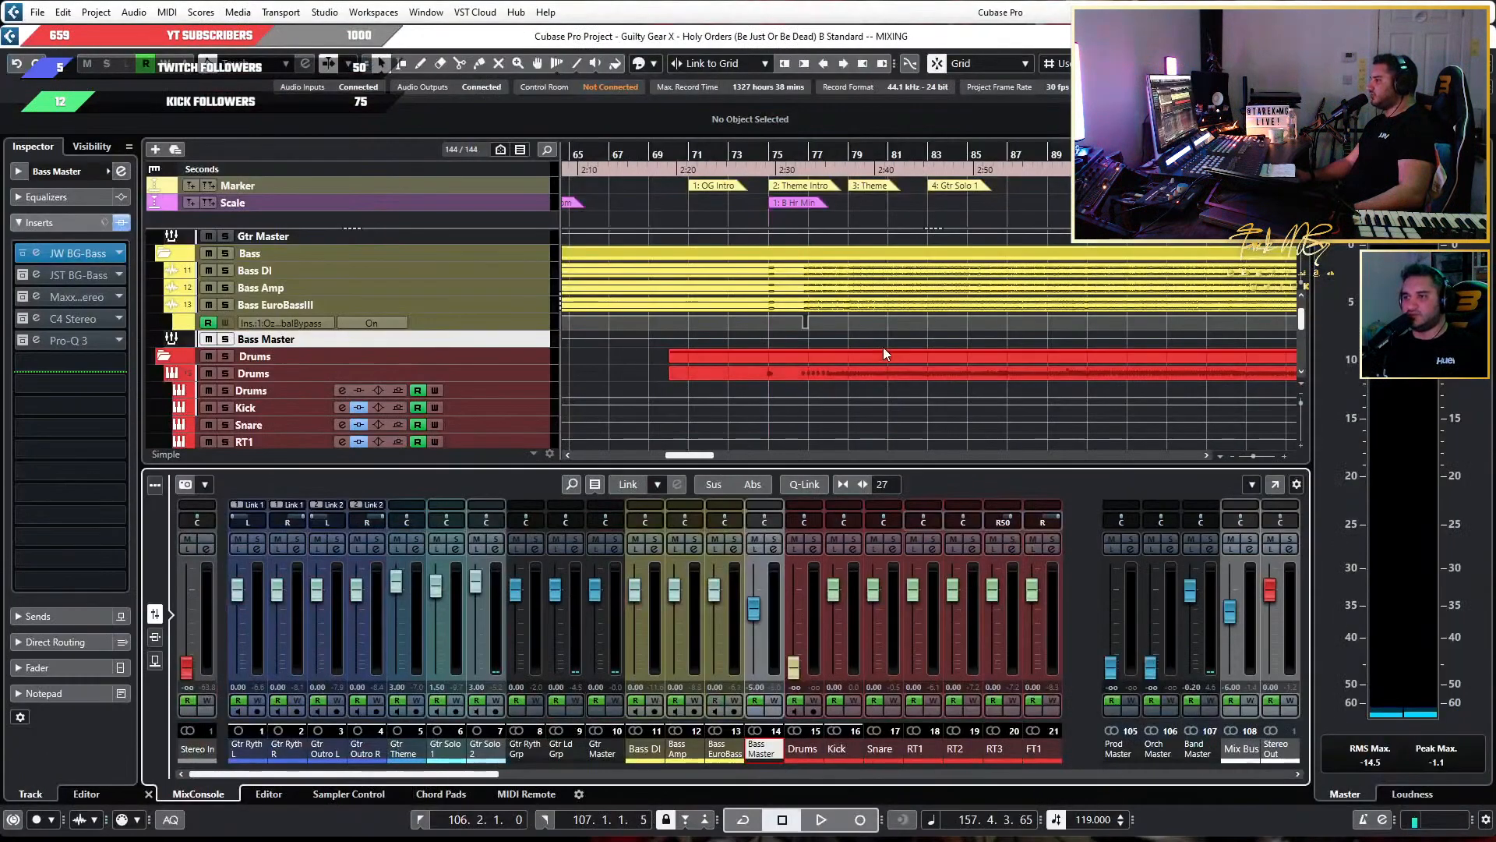
scroll(882, 344, down, 3)
scroll(938, 329, up, 5)
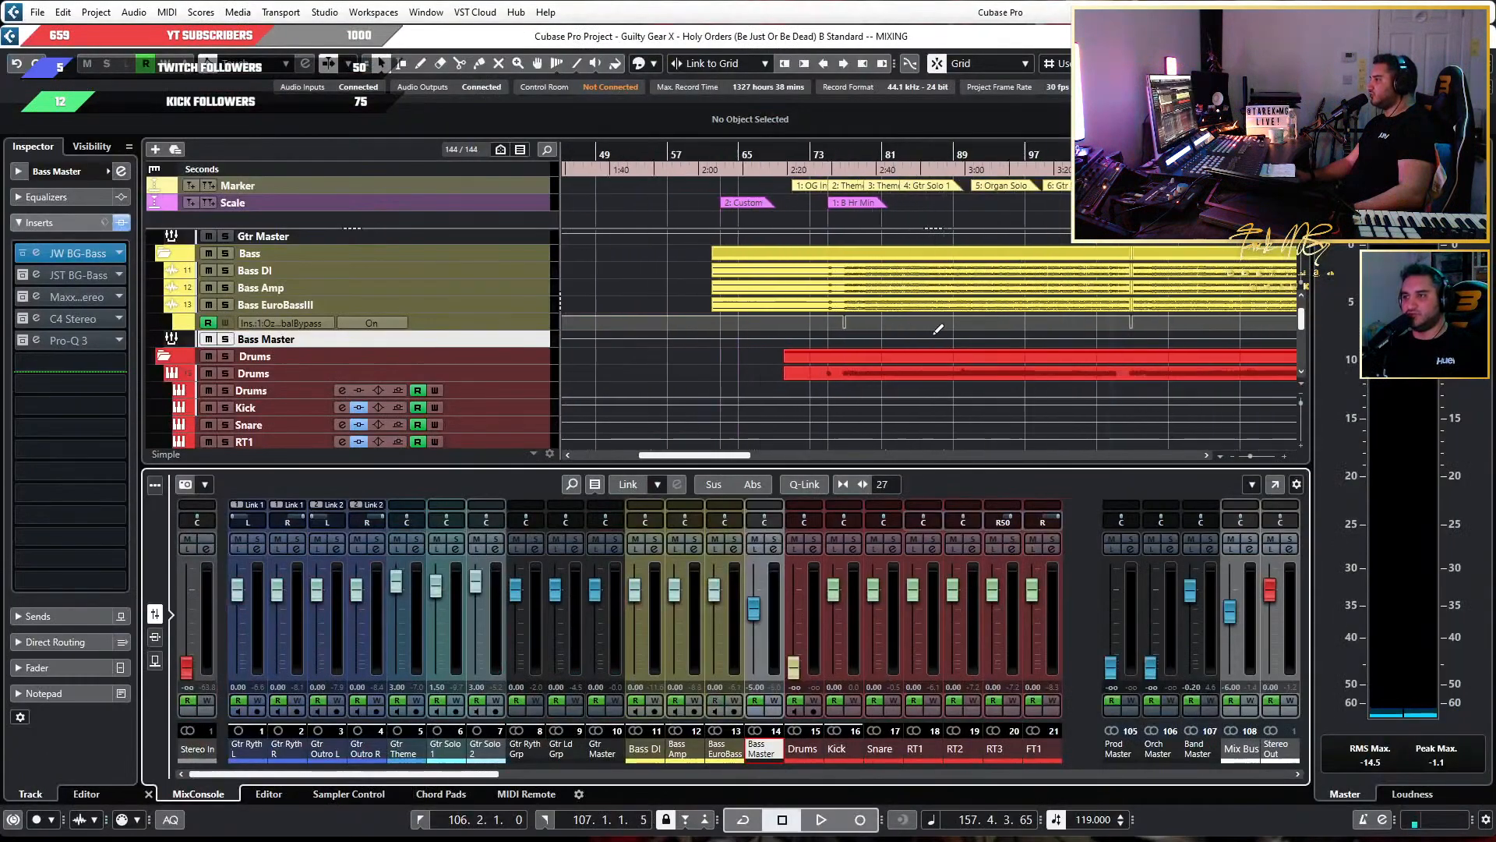
click(986, 154)
scroll(1096, 291, down, 3)
key(space)
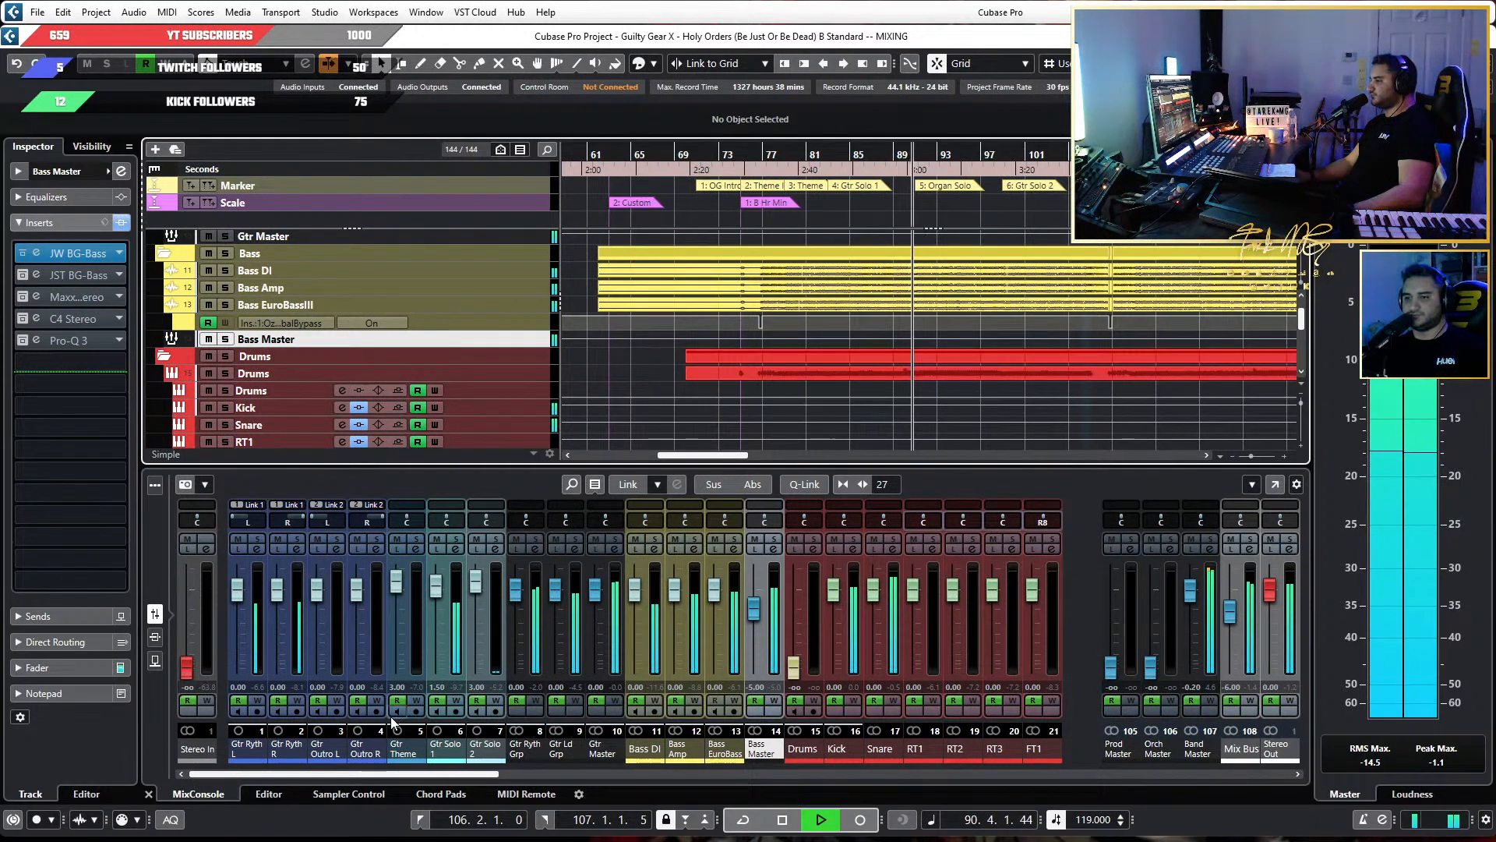
Audition the song from several points between bars 74 and 83 while following the drum channels, and stop playback.
key(F3)
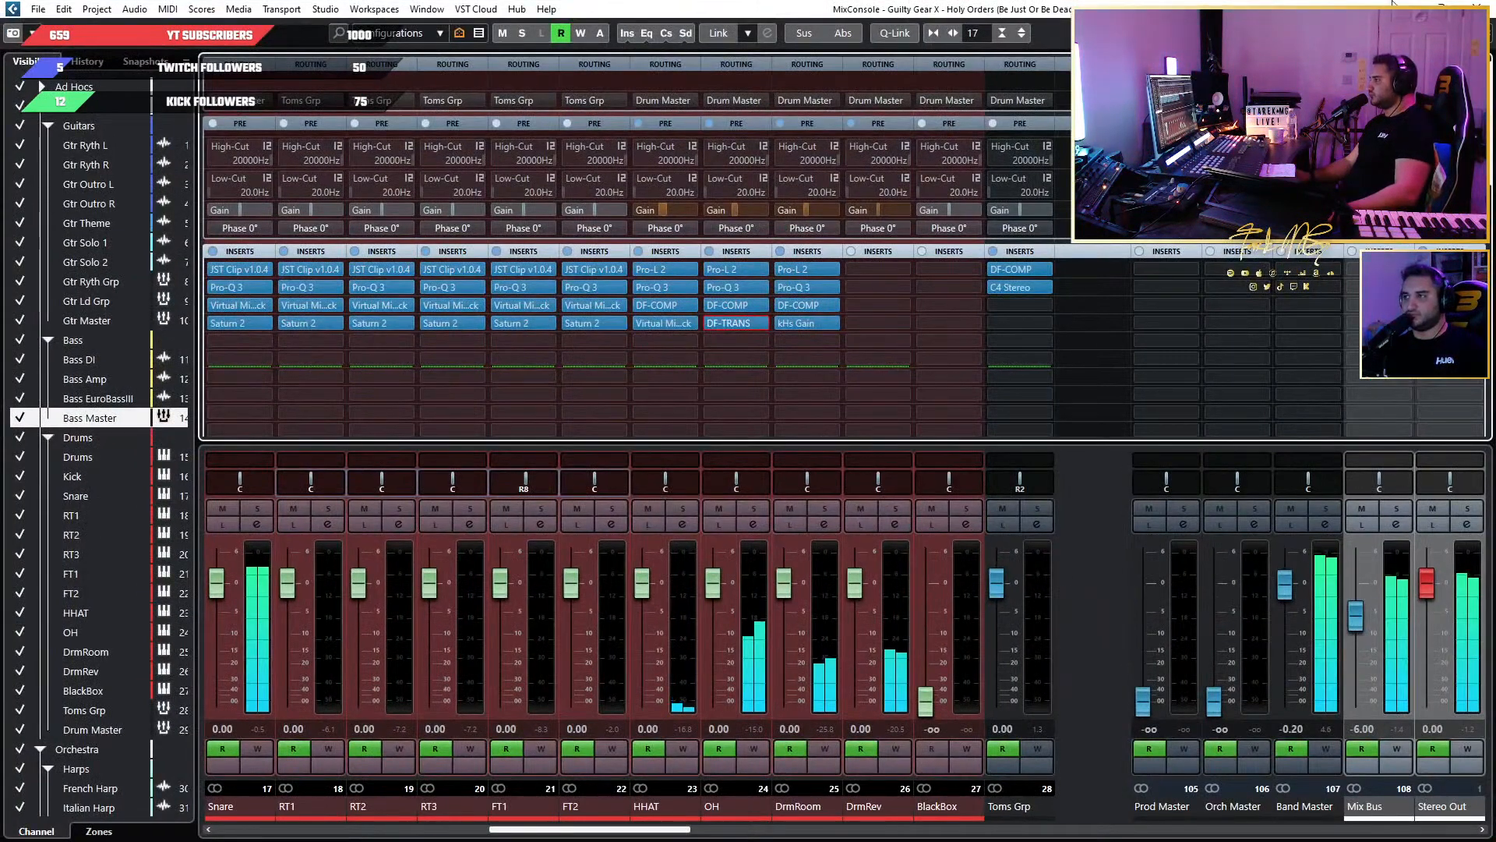
key(F3)
click(795, 167)
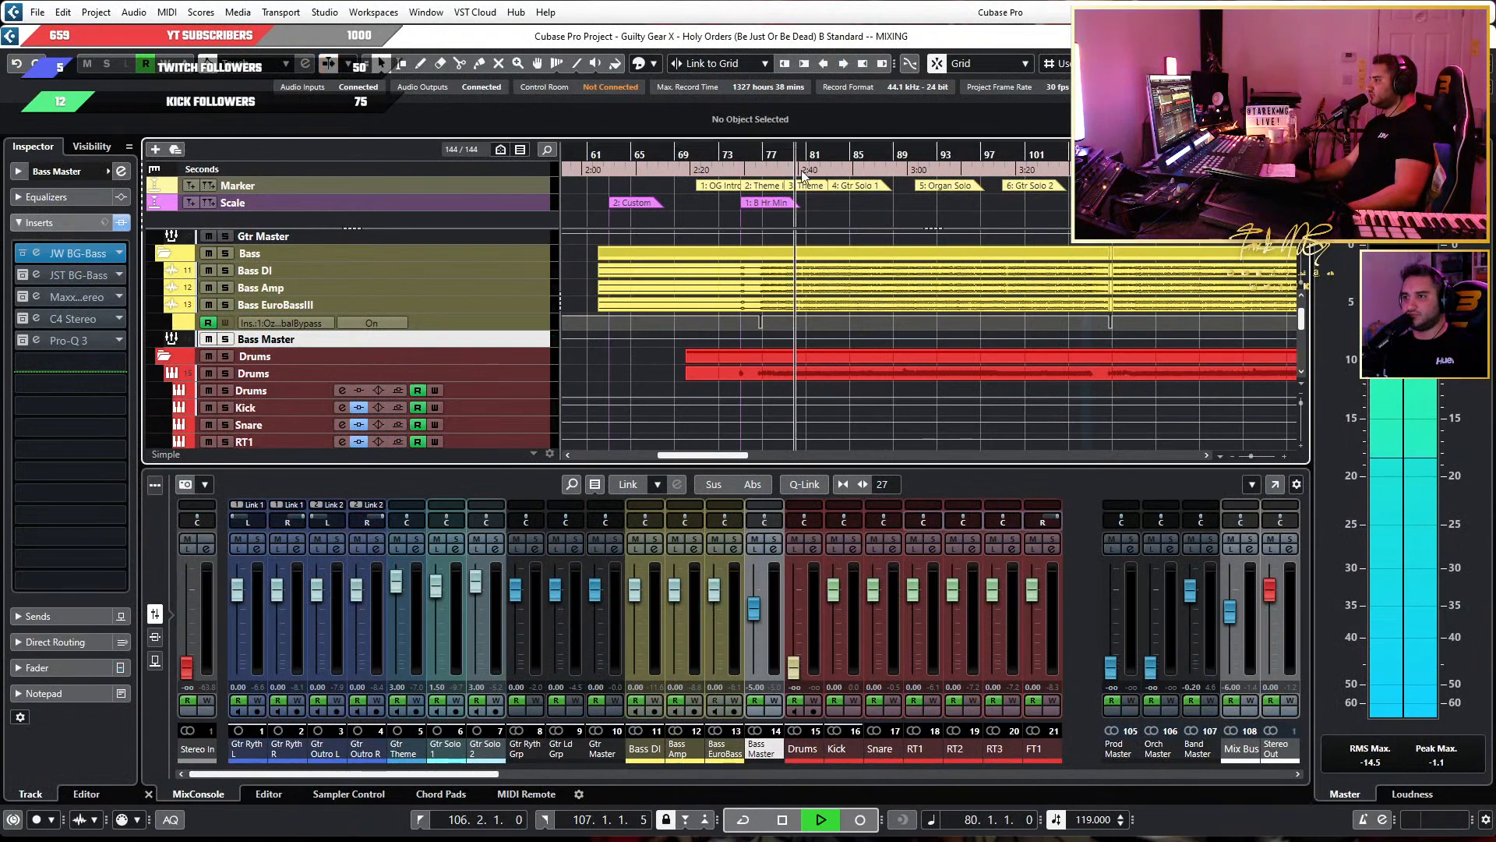
click(828, 154)
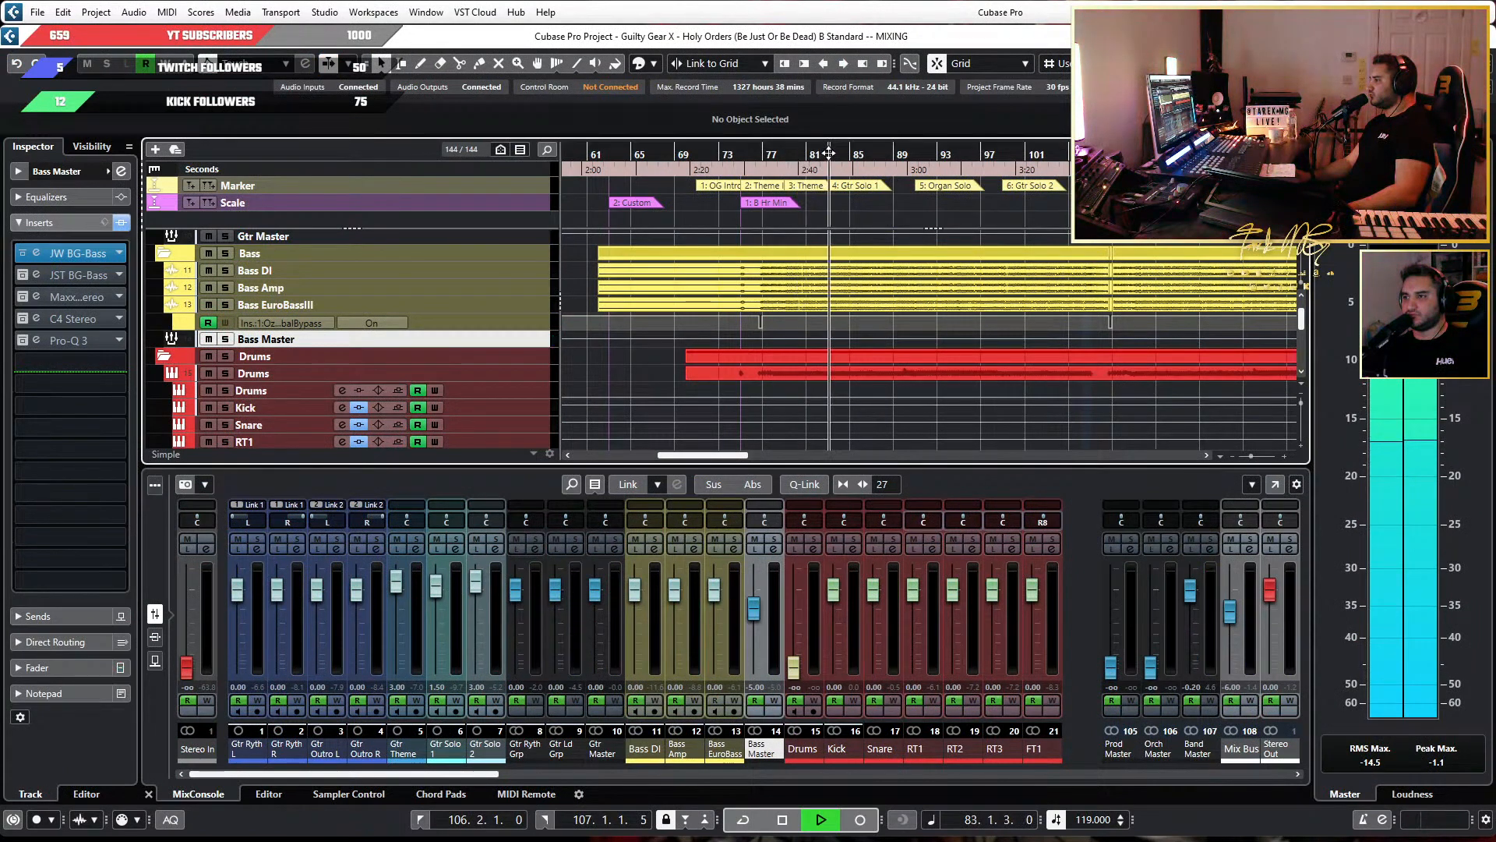
click(734, 167)
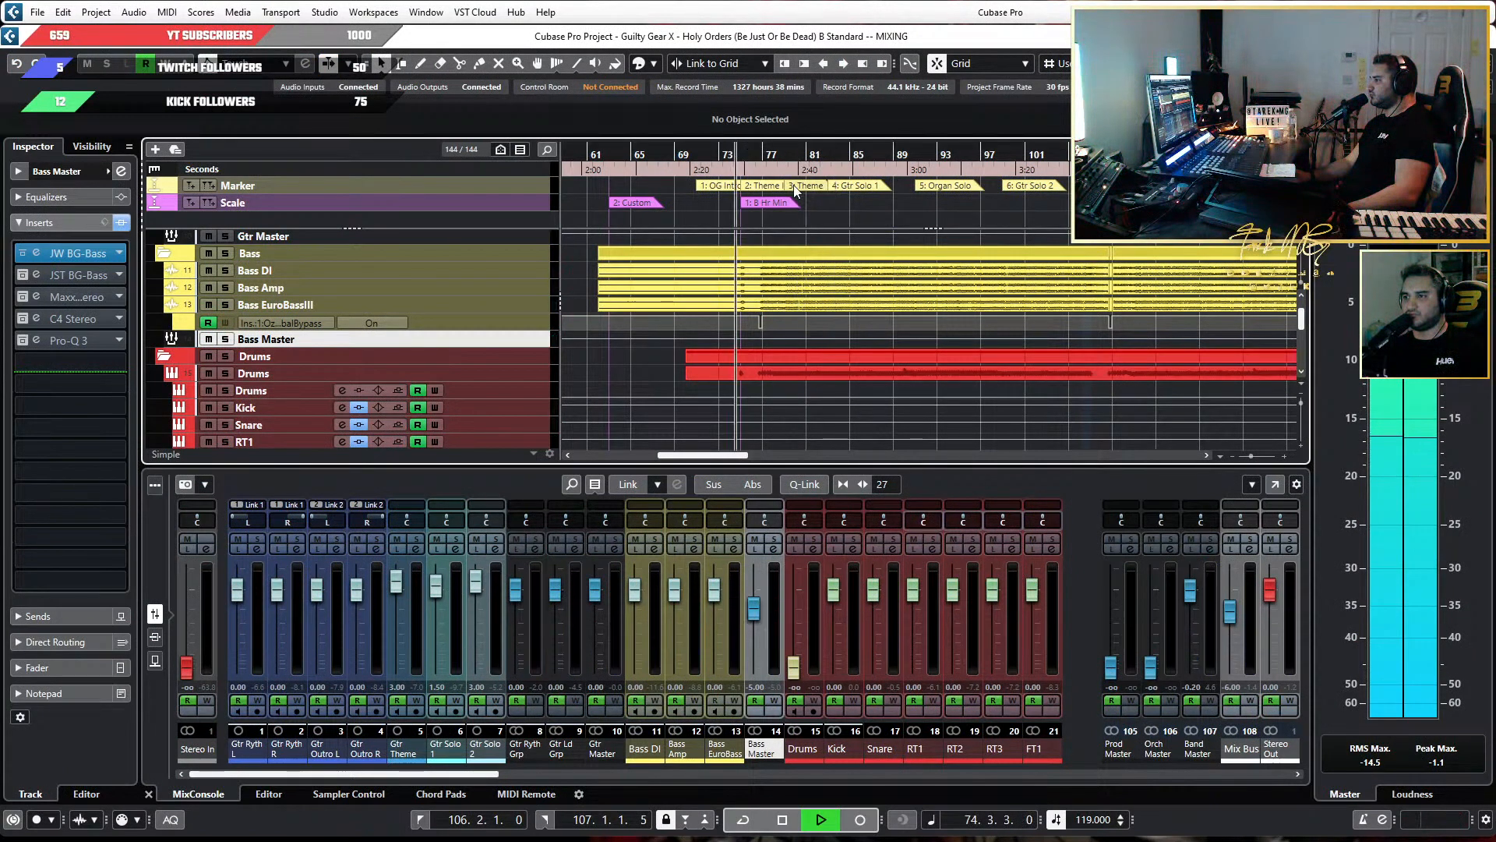
click(787, 169)
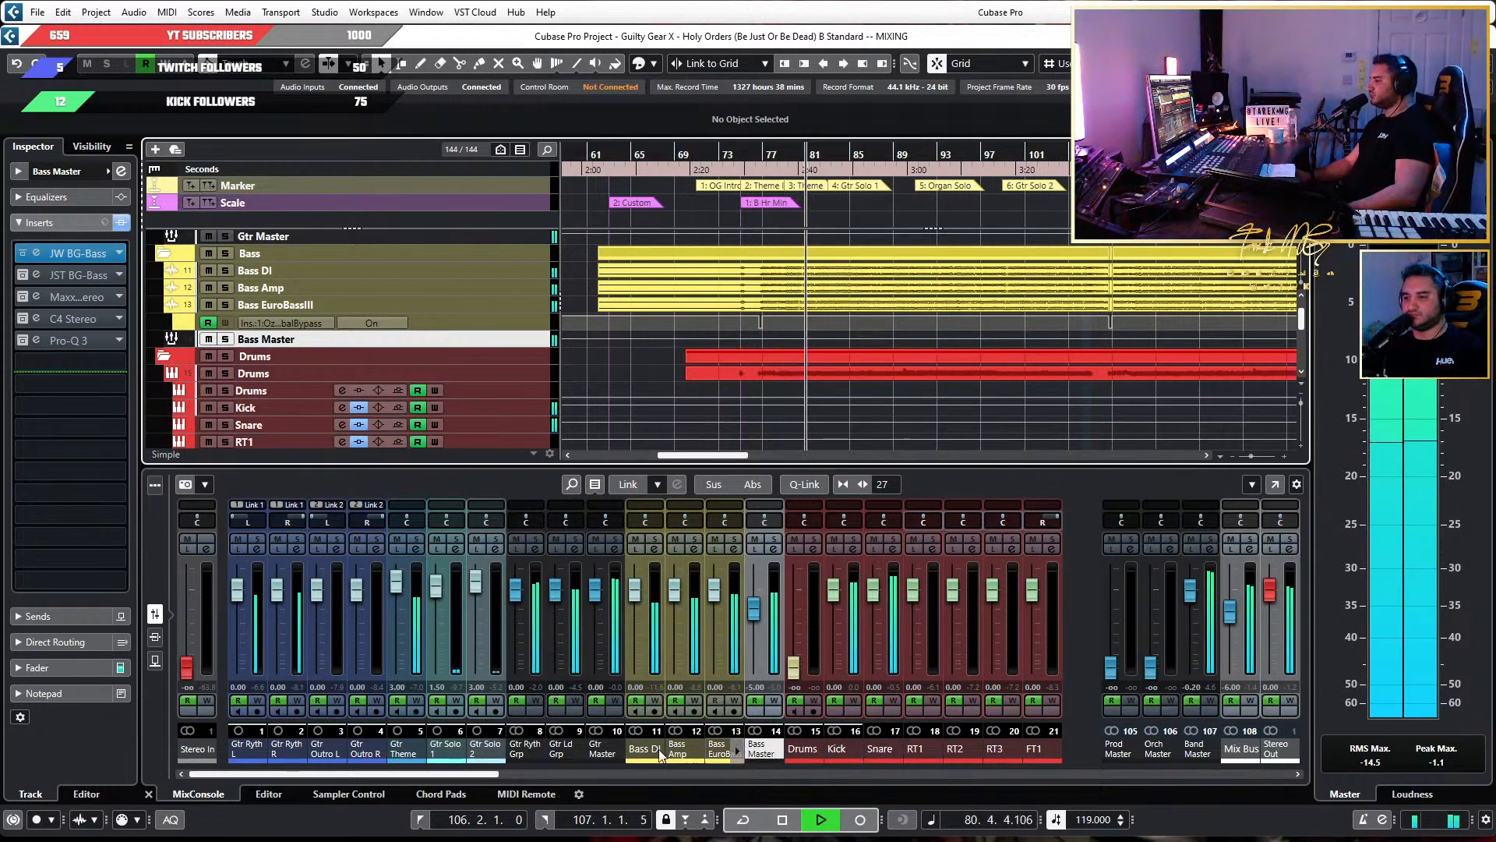
drag(445, 773, 609, 785)
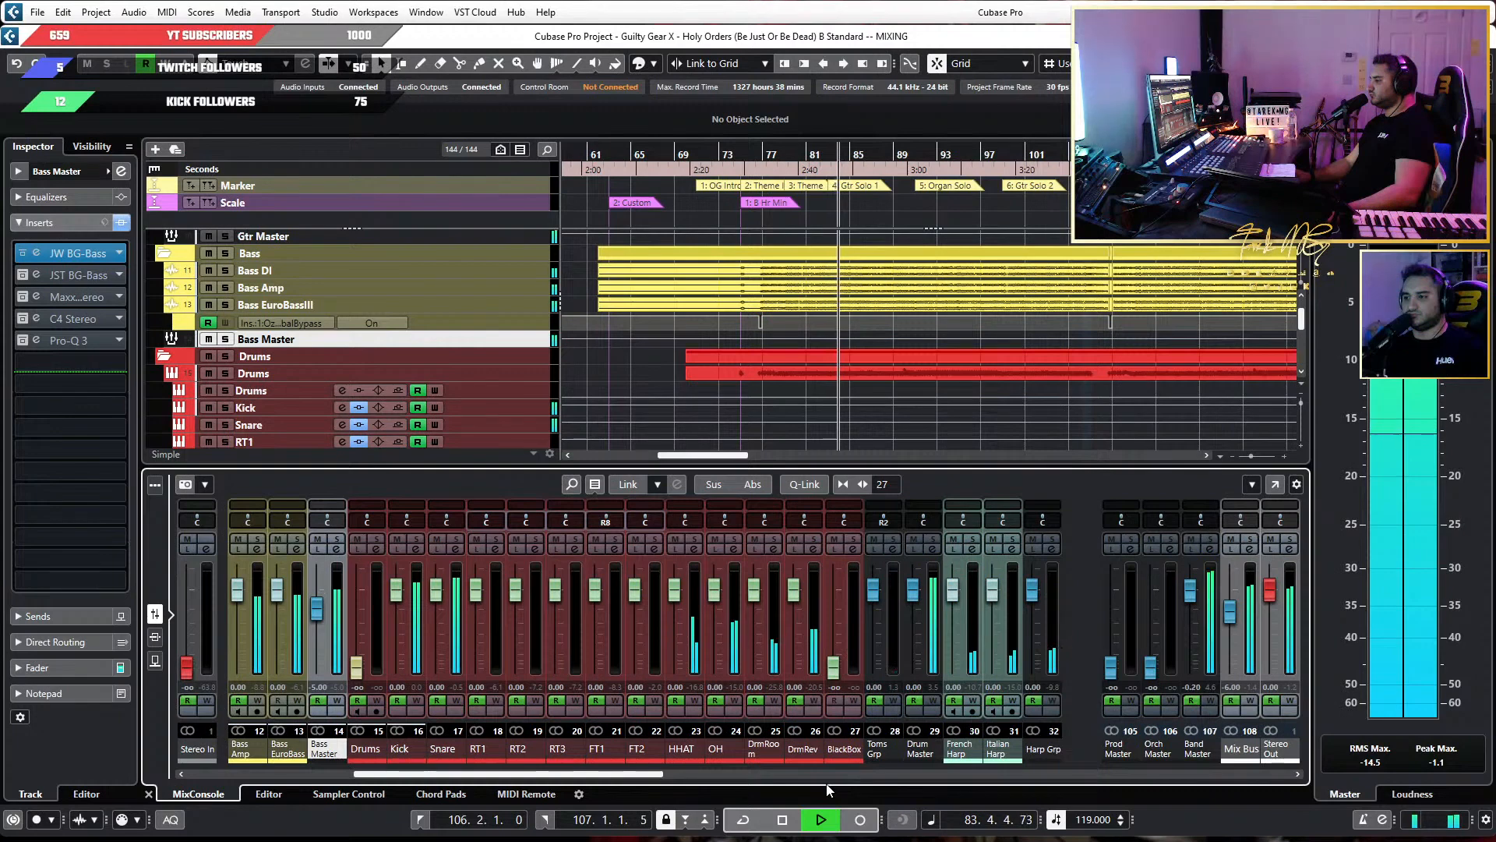
key(space)
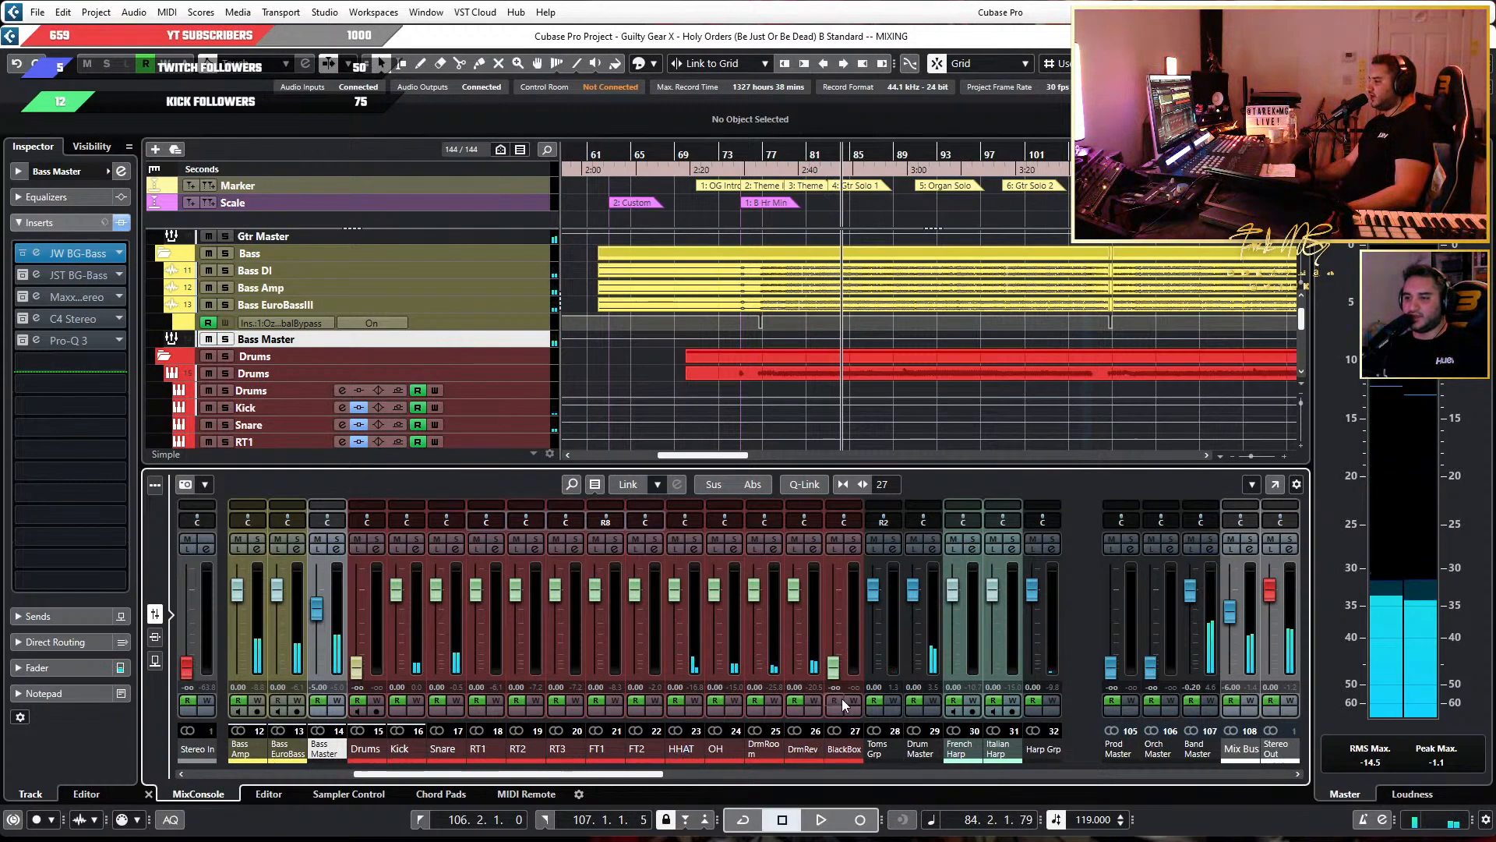
Replace the OH channel's DF-TRANS insert with SPL Transient Designer Plus and raise its attack during playback.
click(730, 751)
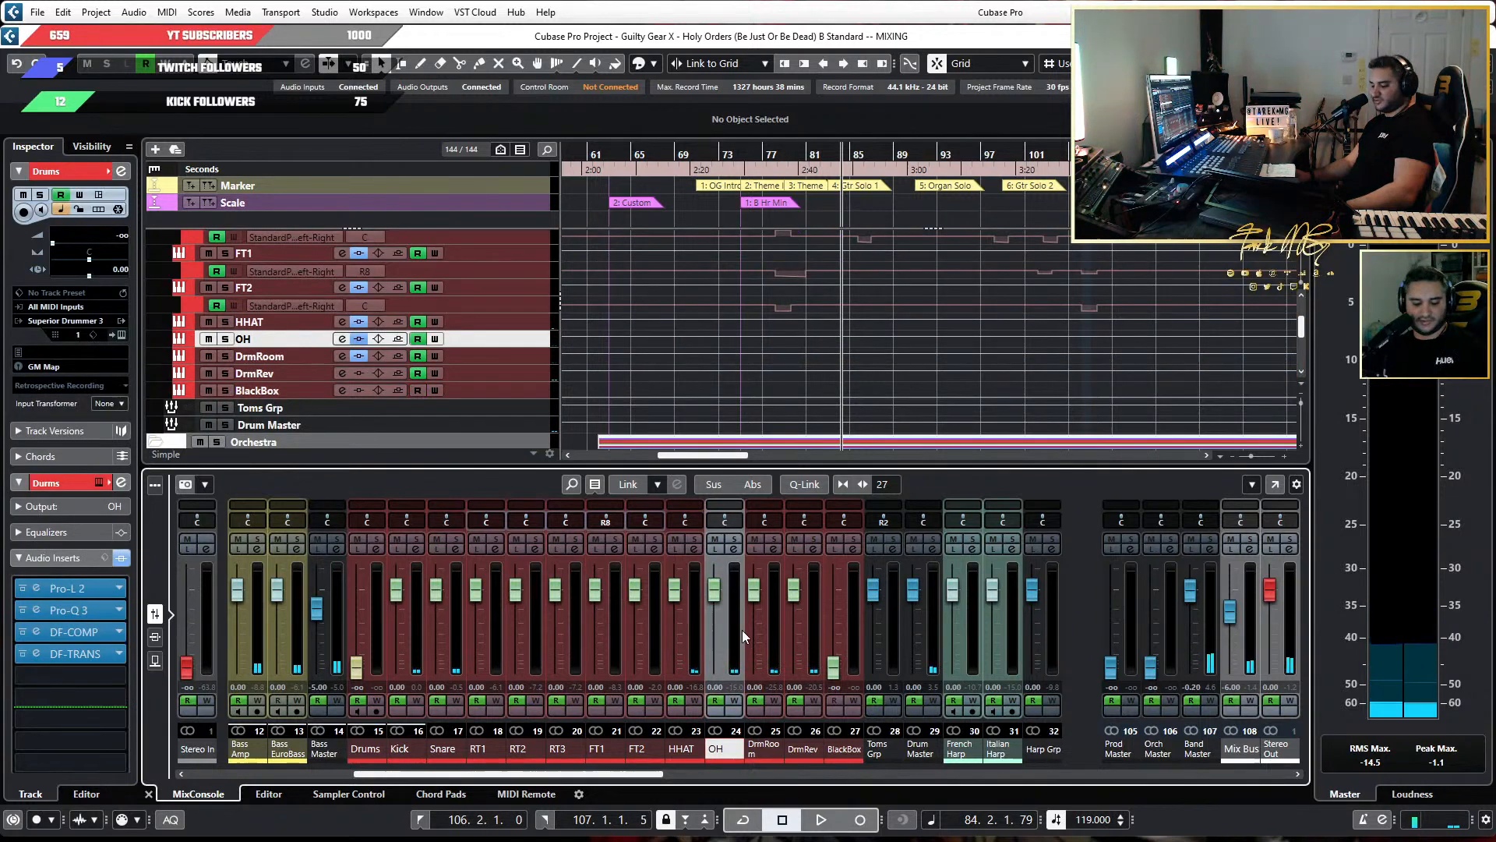
key(F3)
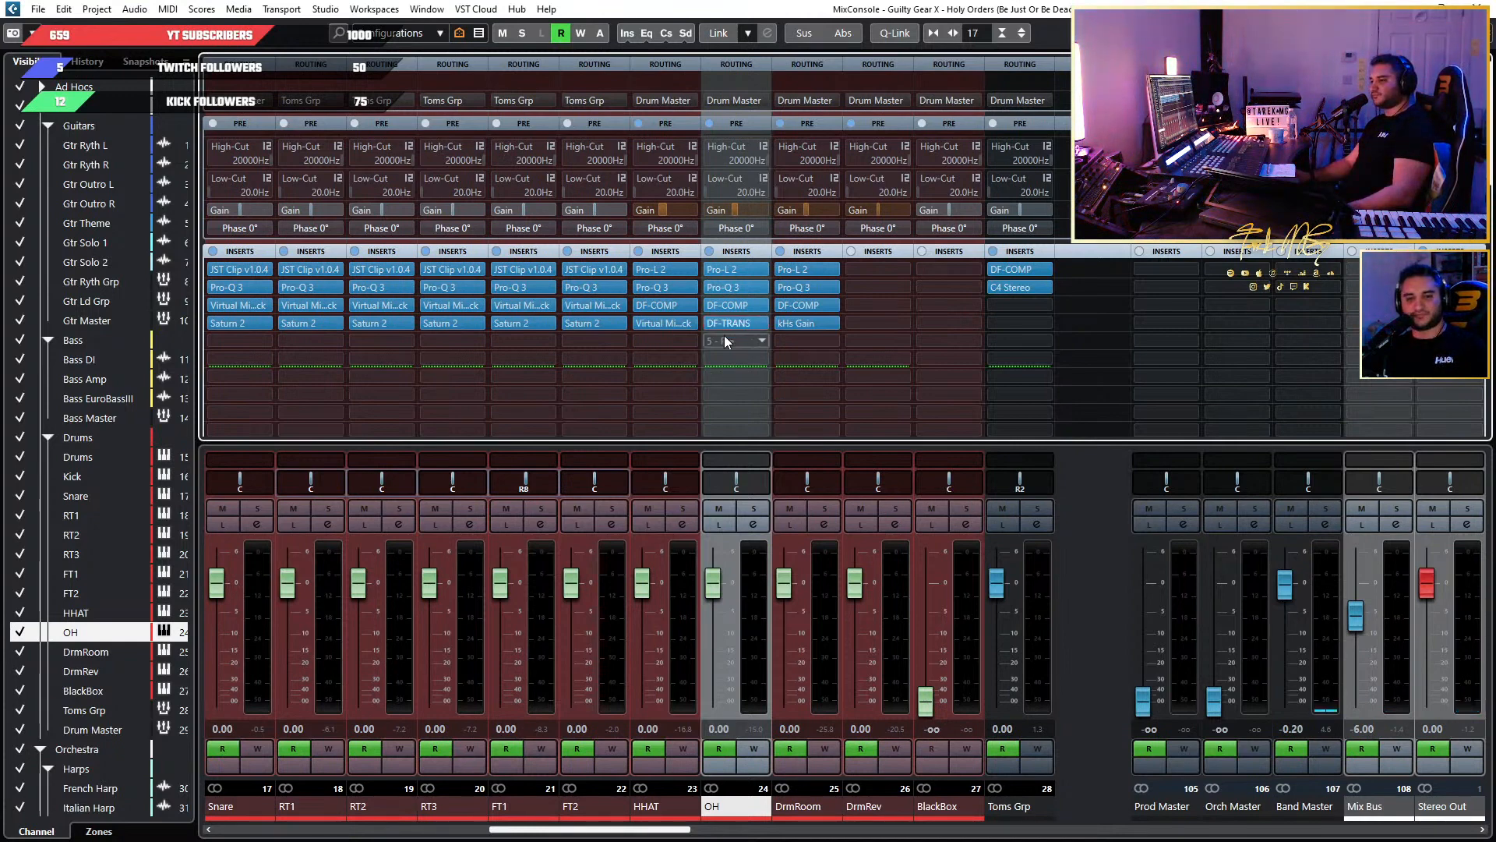
click(764, 321)
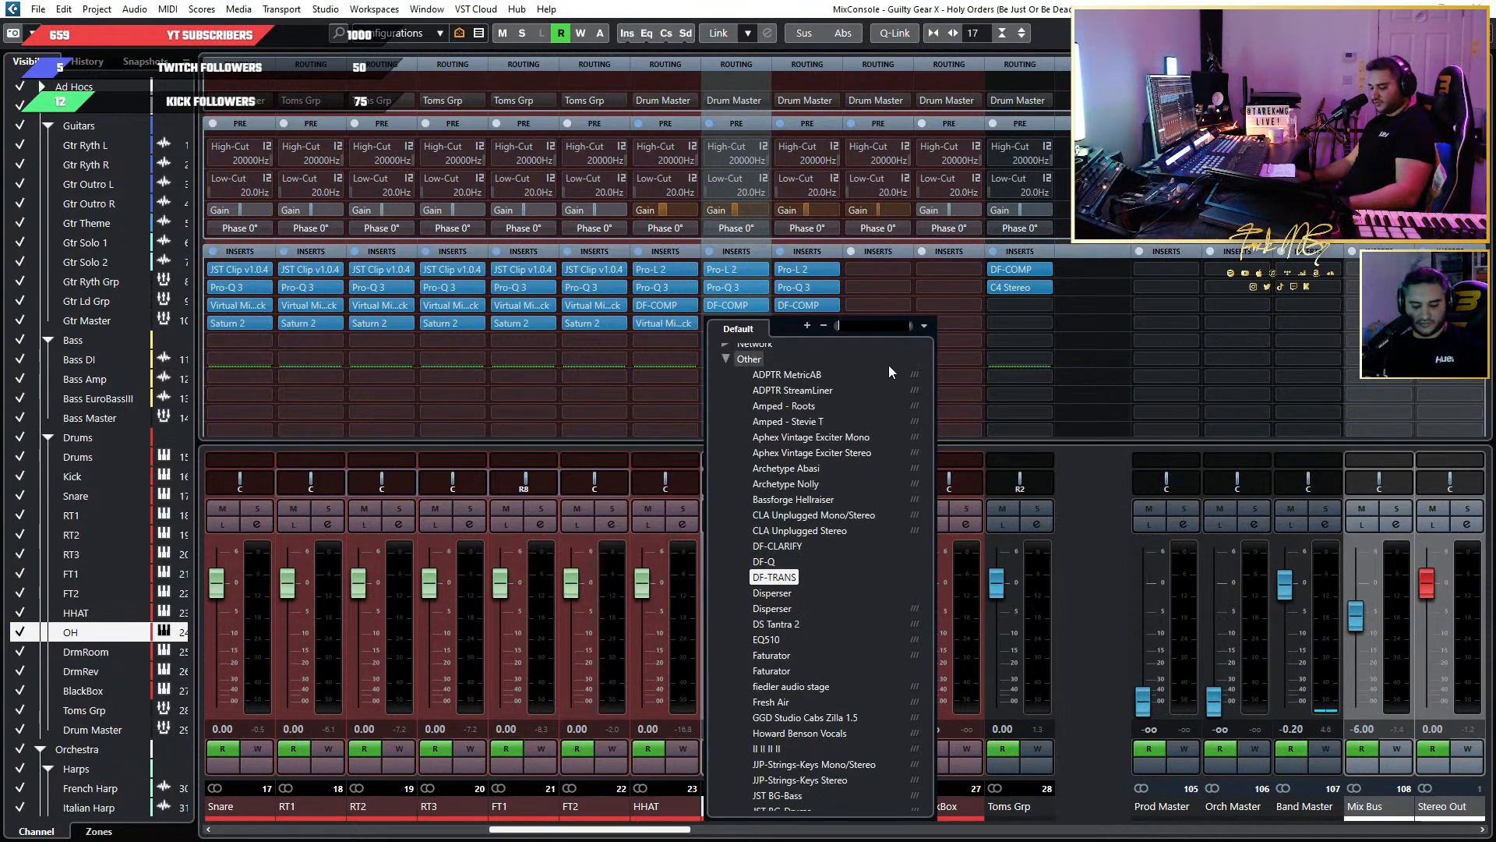
text(spl)
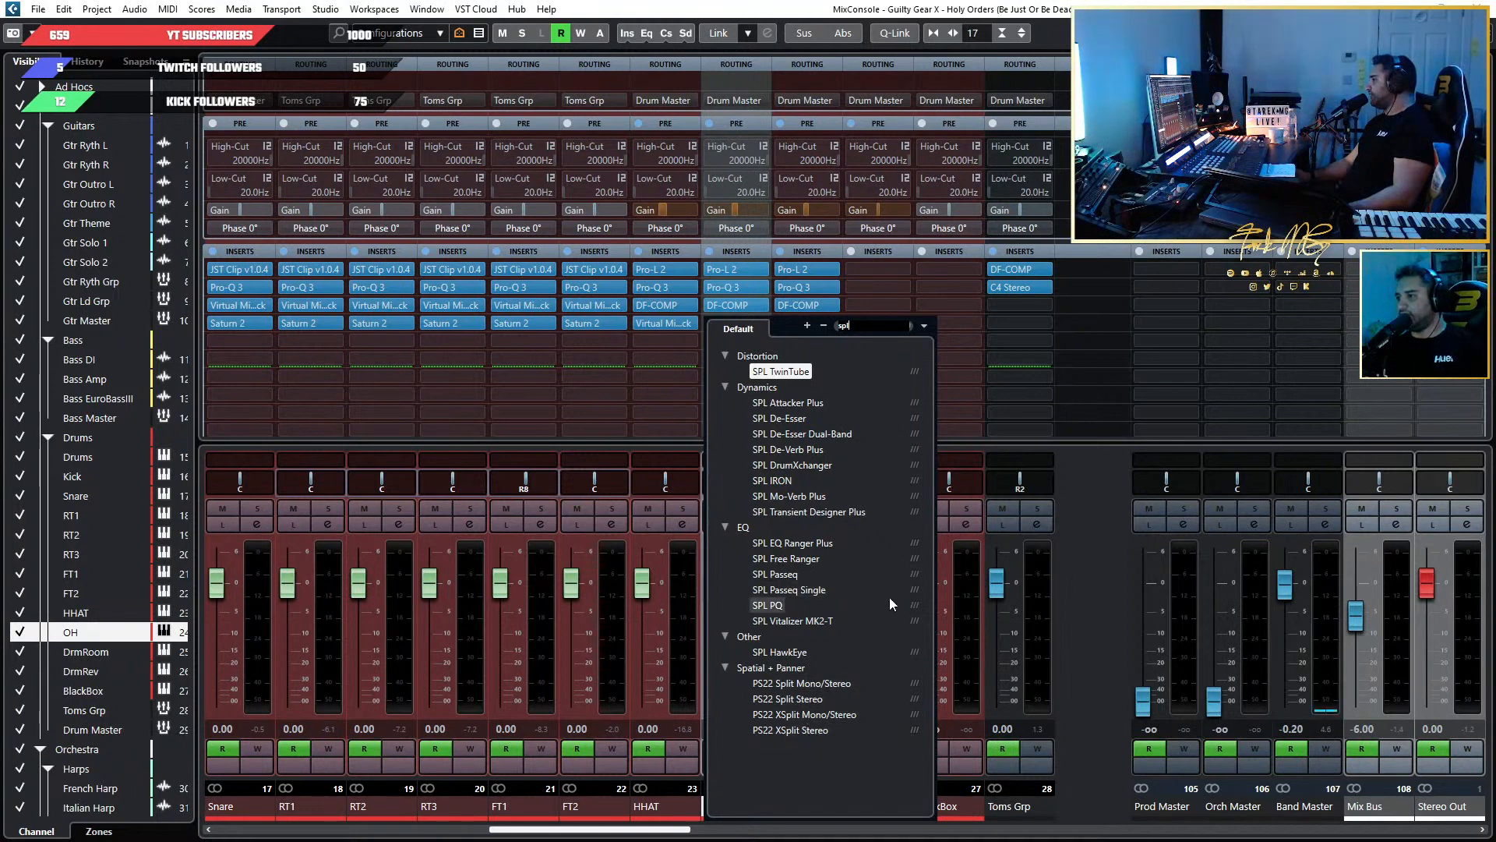
click(860, 515)
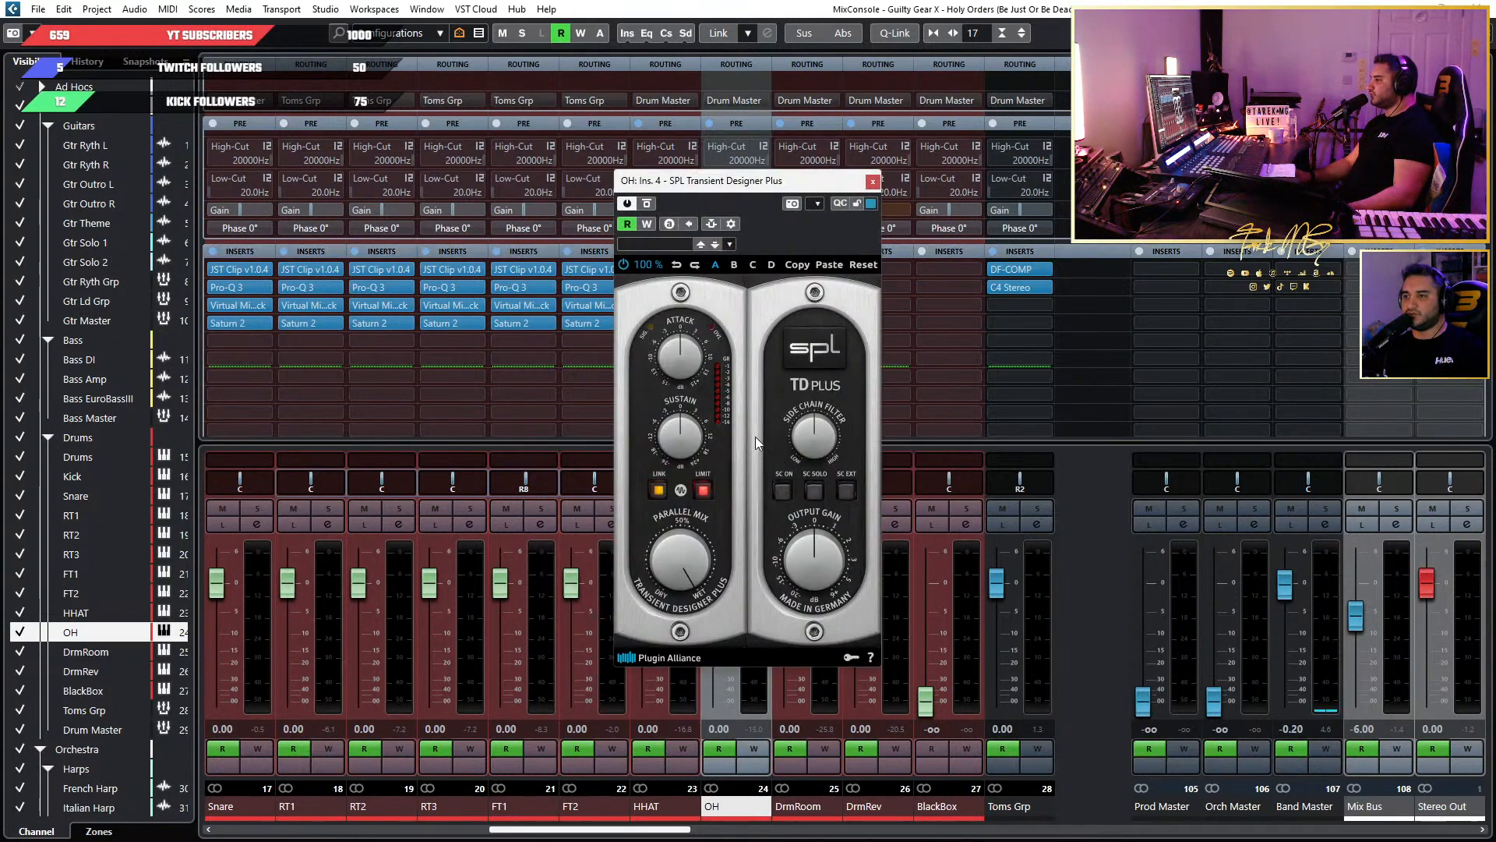
key(space)
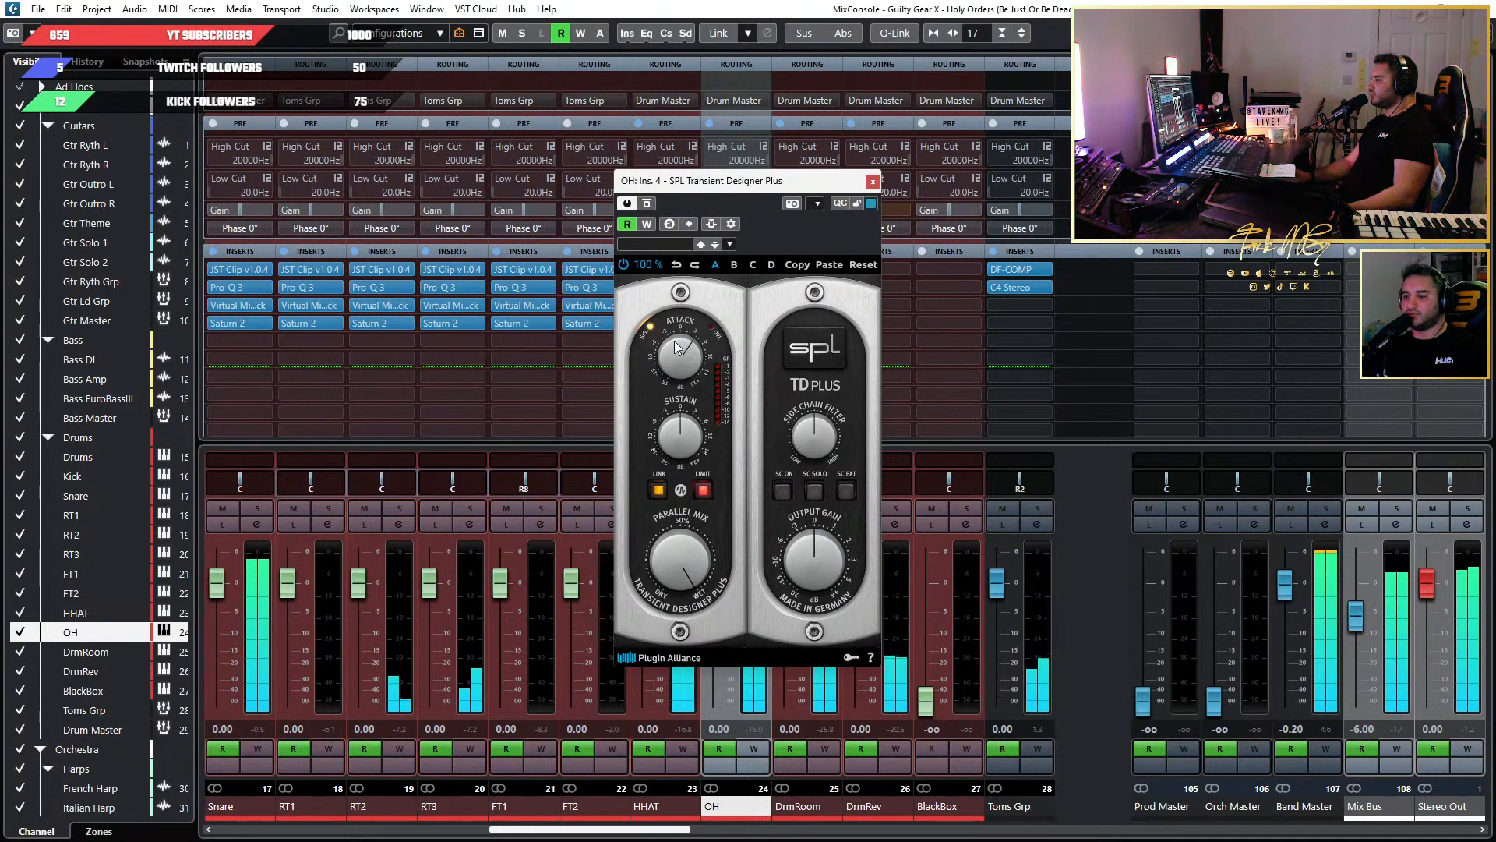
drag(754, 185, 1004, 191)
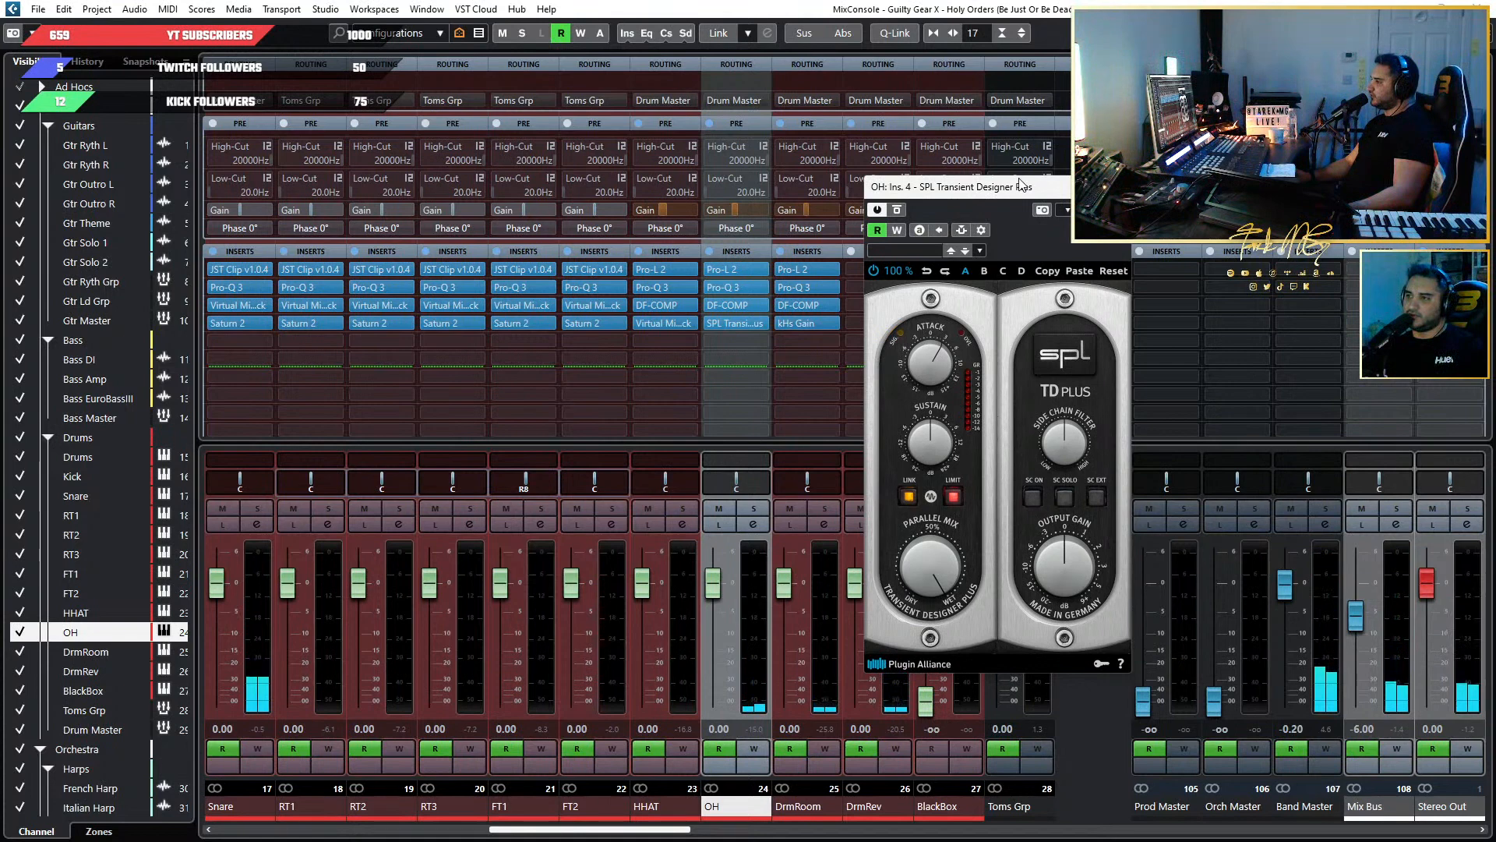
Select the MIDI part on the Drums track in the project and show its notes in the drum editor.
key(F3)
scroll(688, 381, down, 4)
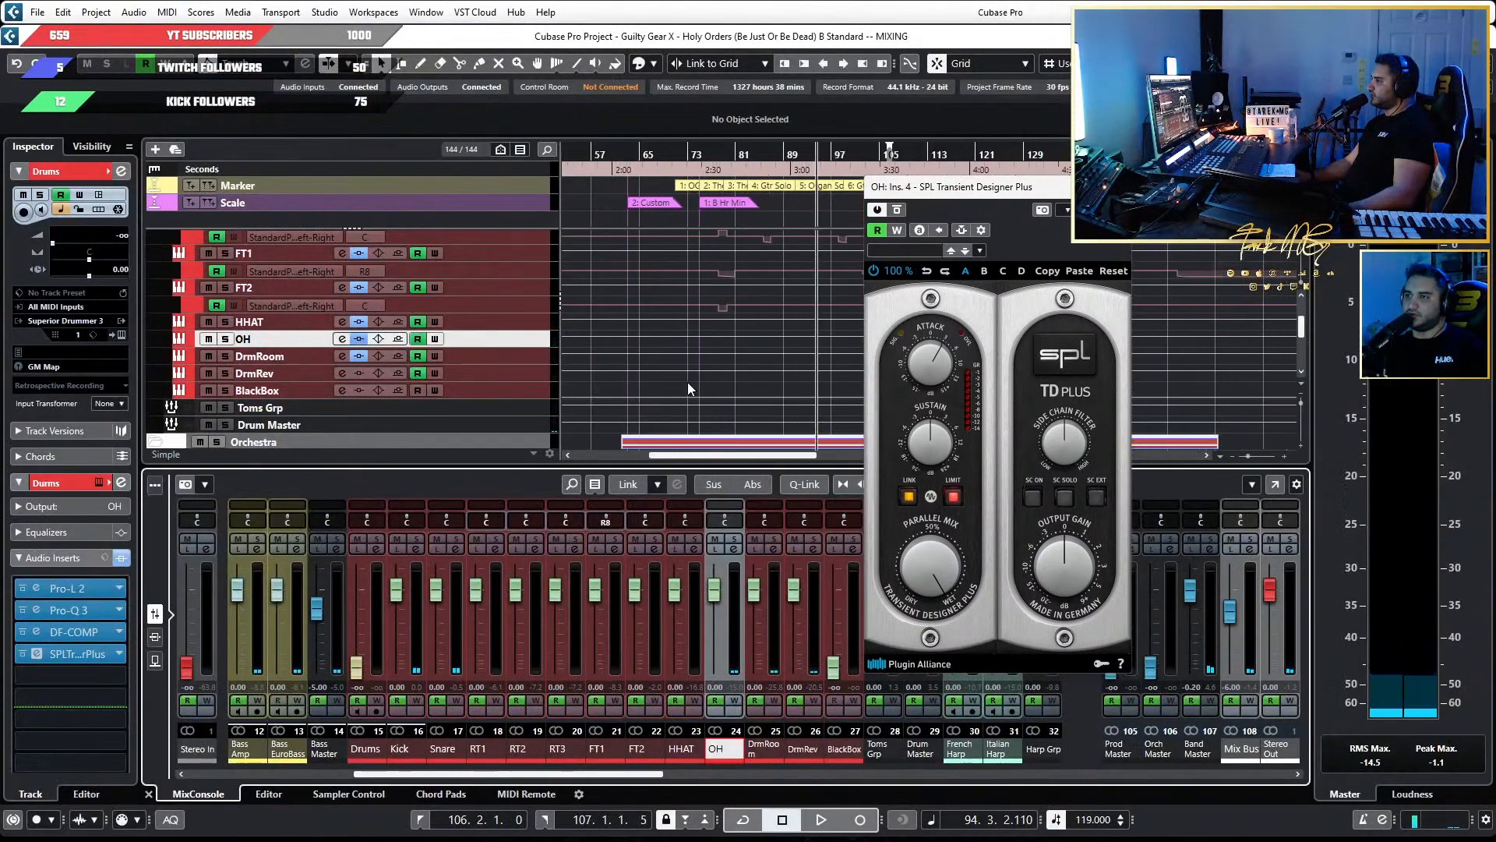
drag(992, 184, 1153, 179)
scroll(877, 315, down, 6)
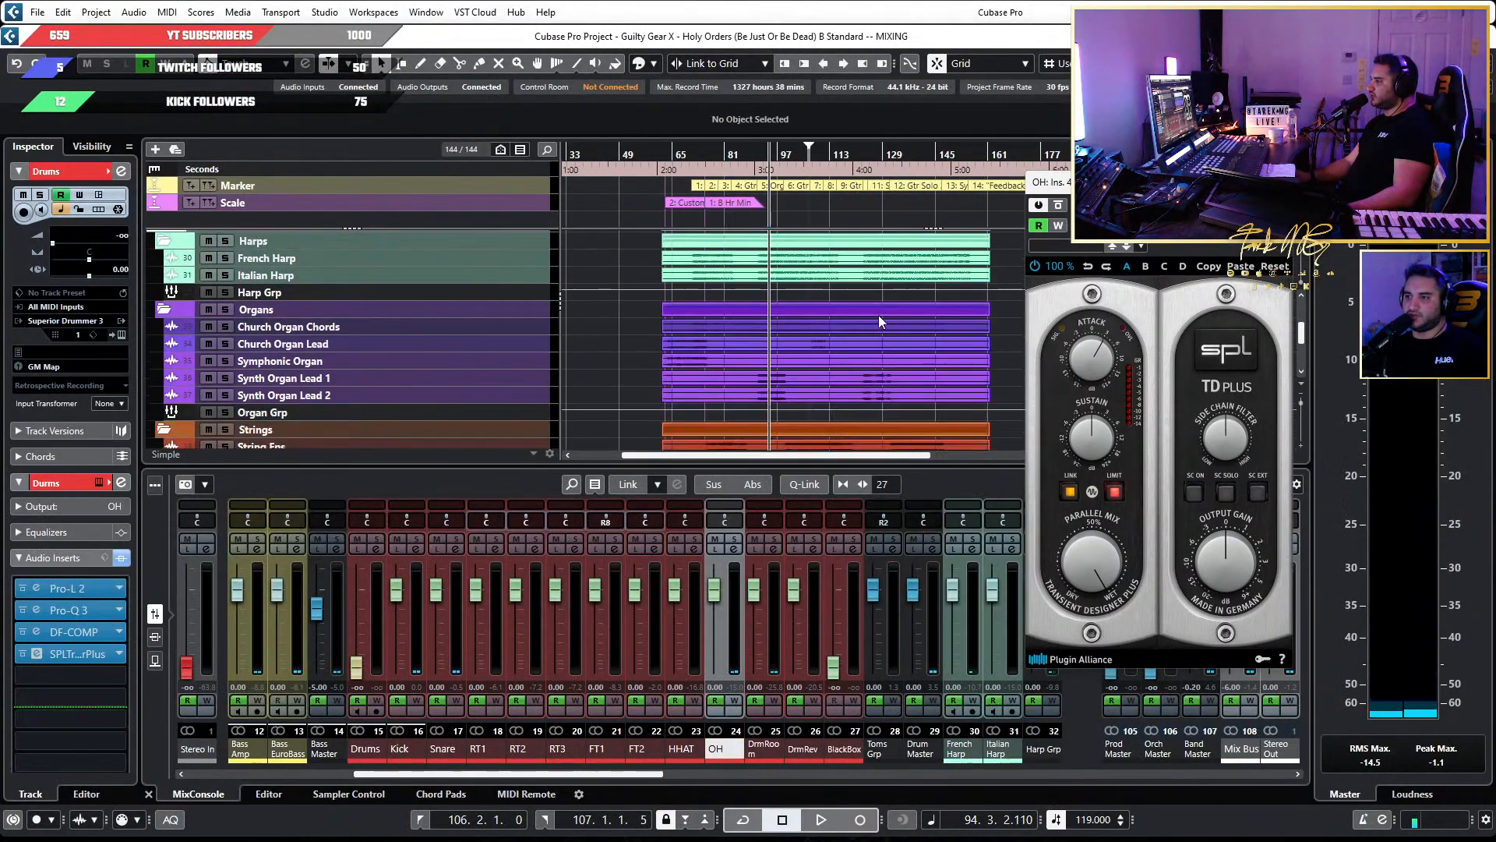
scroll(863, 316, up, 5)
scroll(933, 288, up, 4)
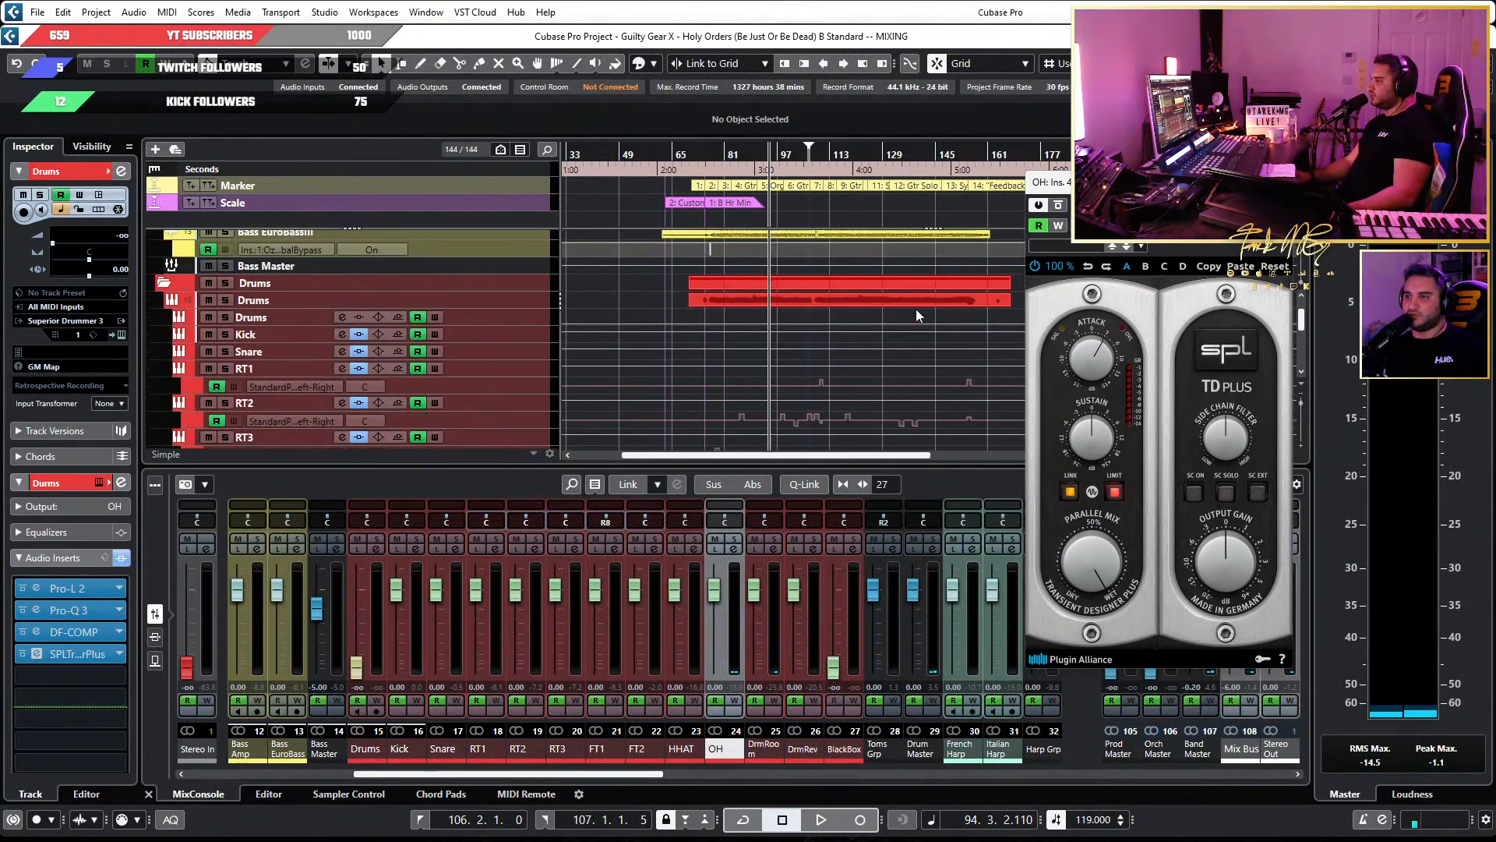
click(851, 304)
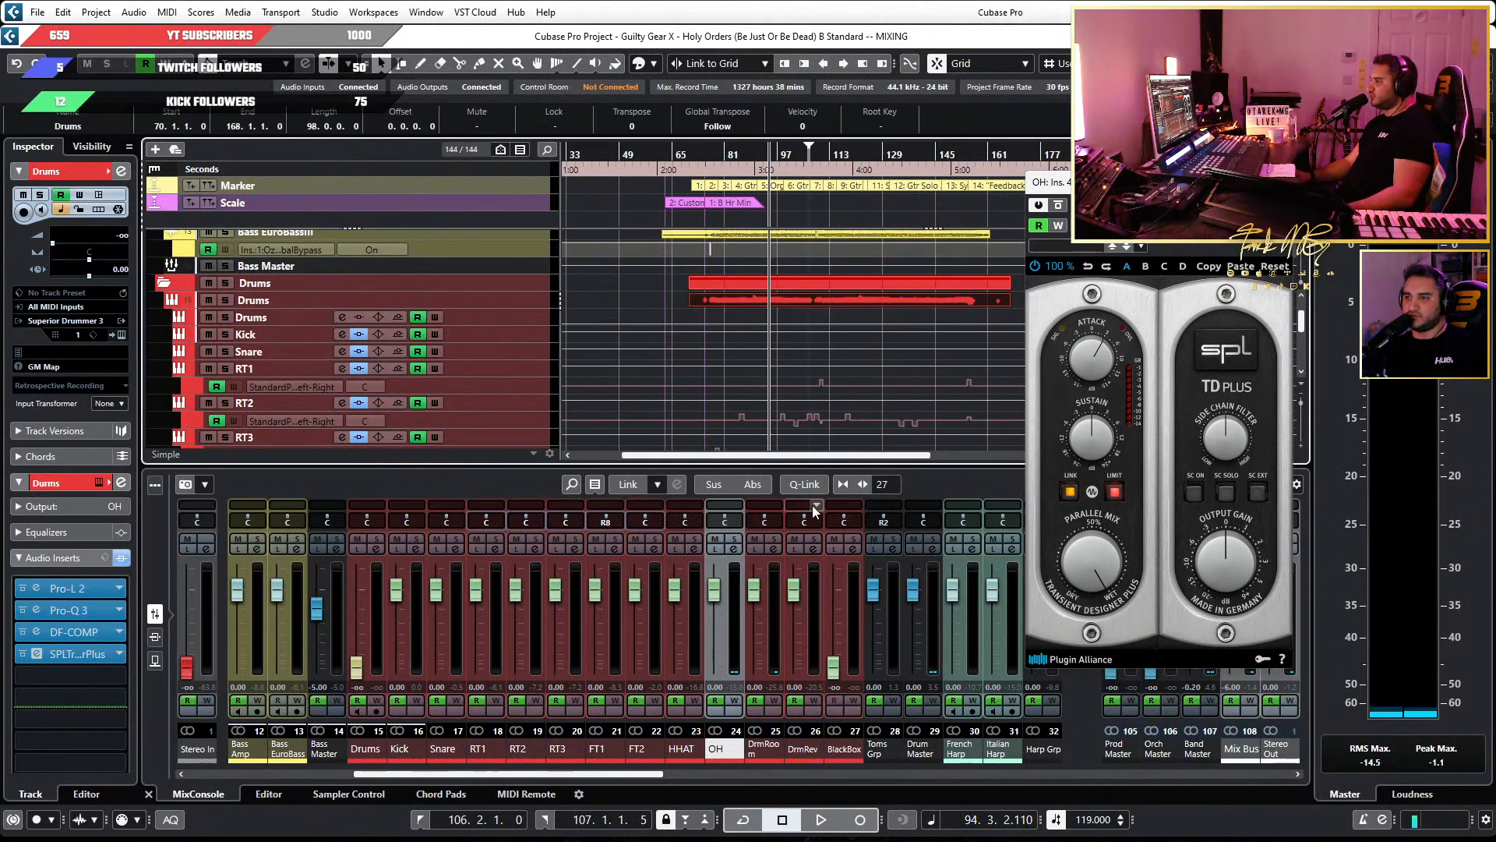
click(269, 793)
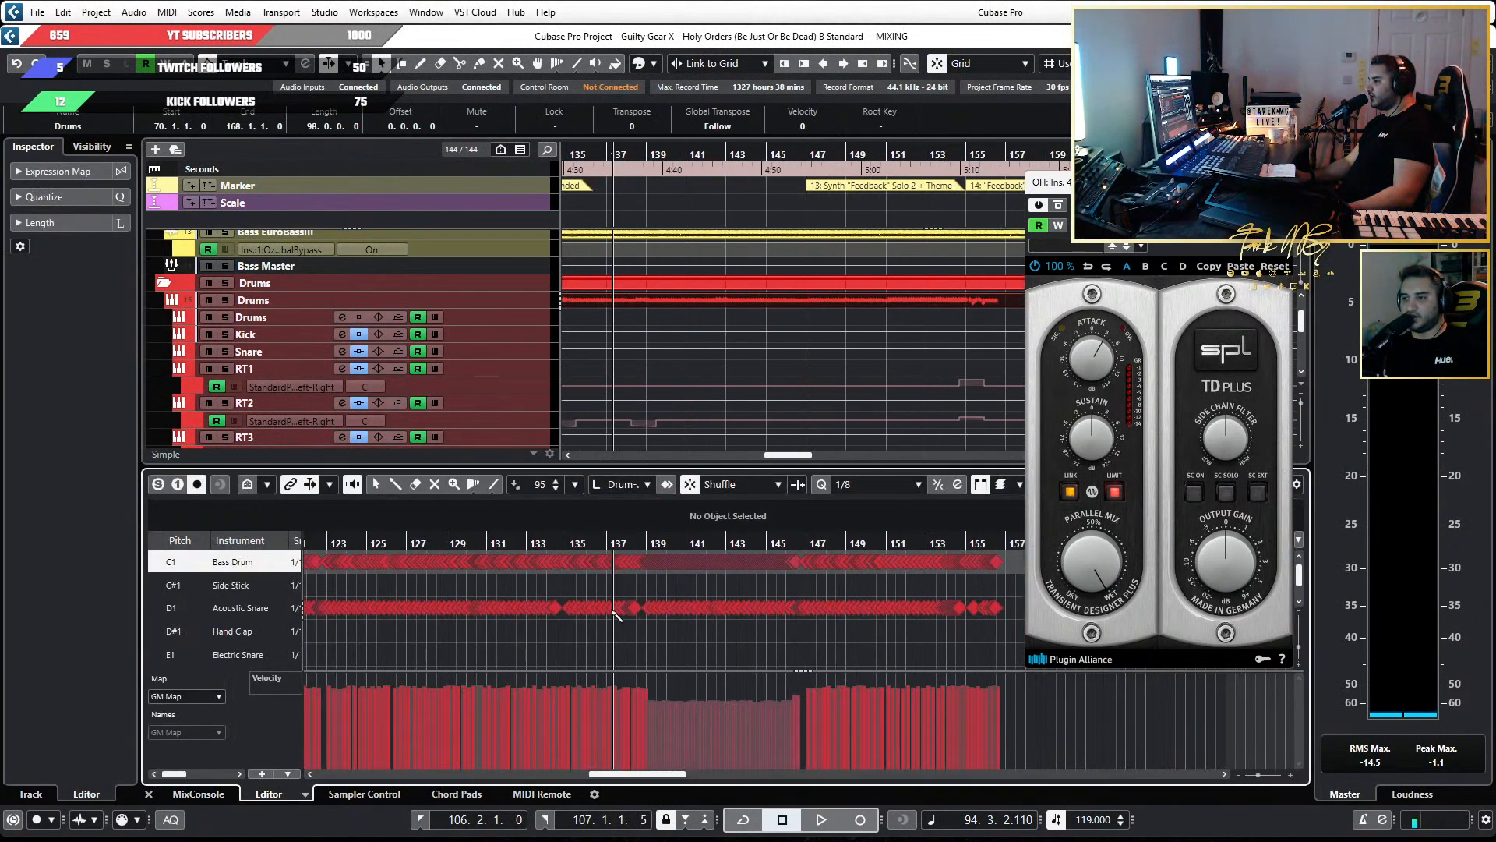
Examine the kick, snare, tom, hi-hat and cymbal notes of the drum part between about bars 109 and 156.
scroll(626, 602, down, 5)
scroll(628, 602, up, 5)
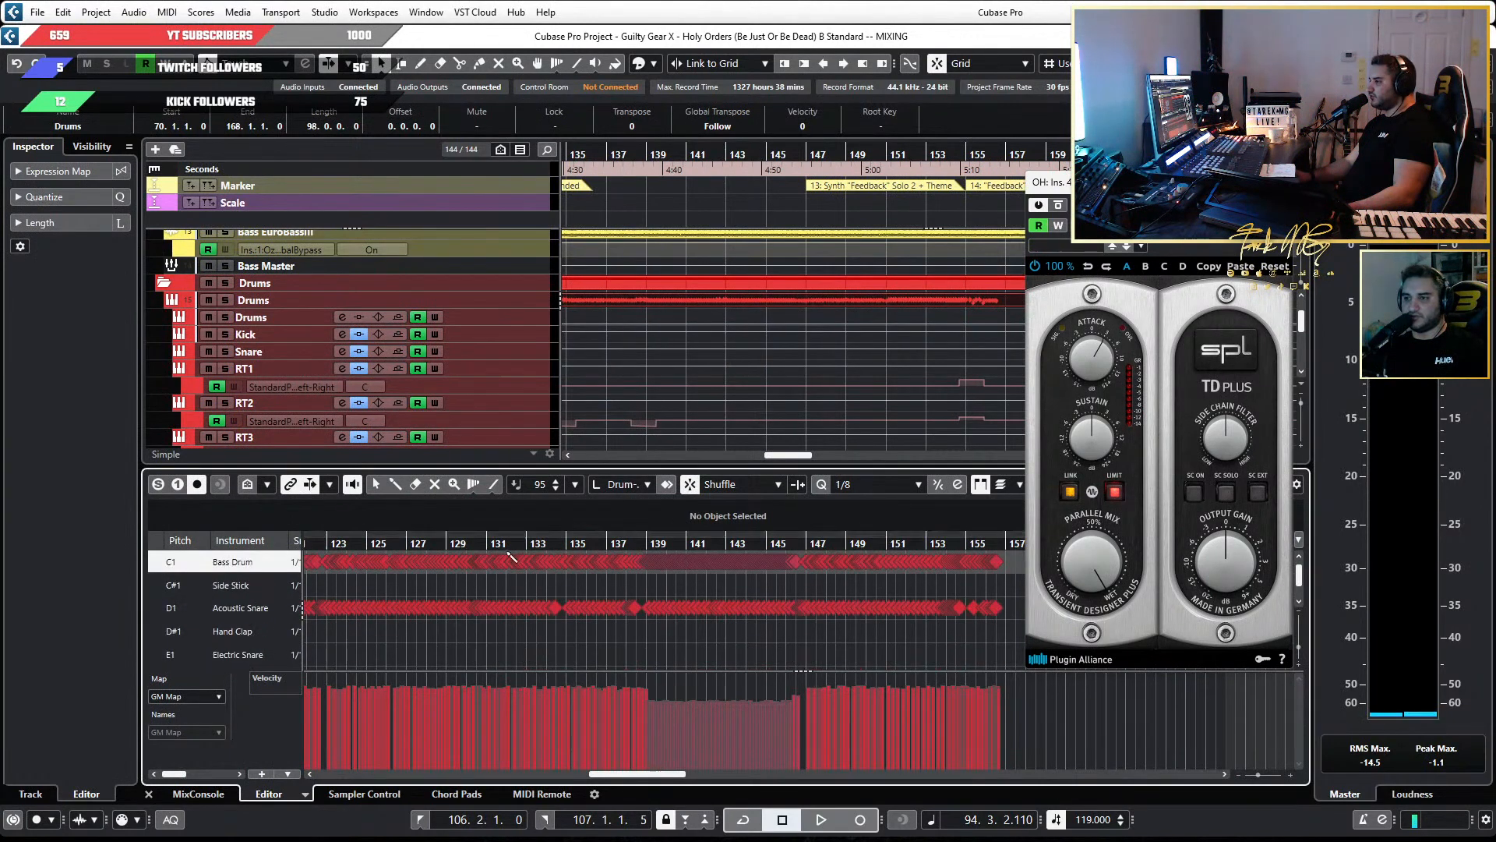
scroll(282, 561, down, 4)
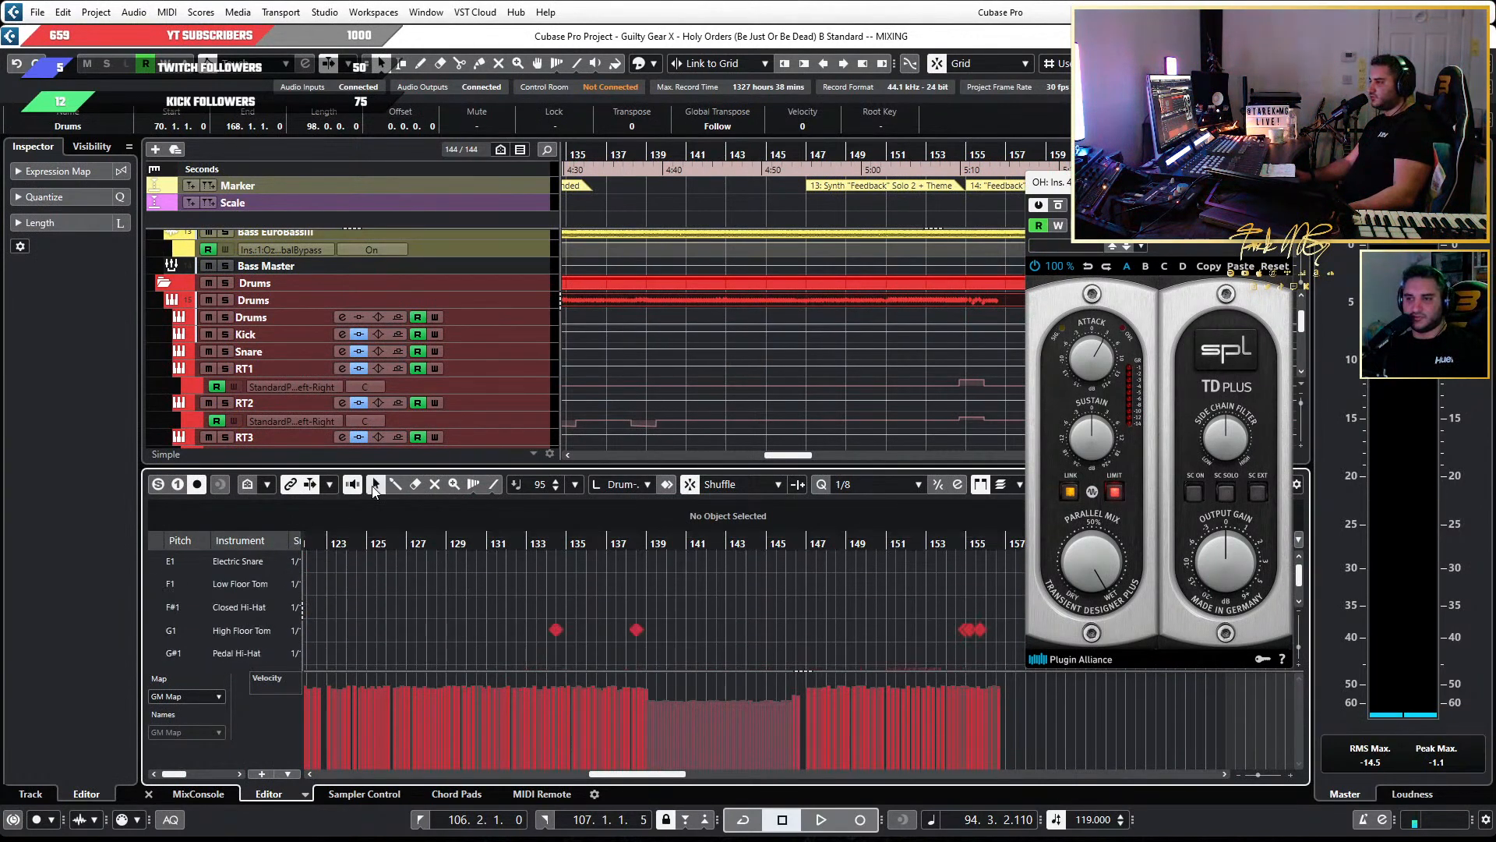
scroll(436, 608, down, 13)
scroll(437, 608, up, 3)
scroll(437, 608, left, 3)
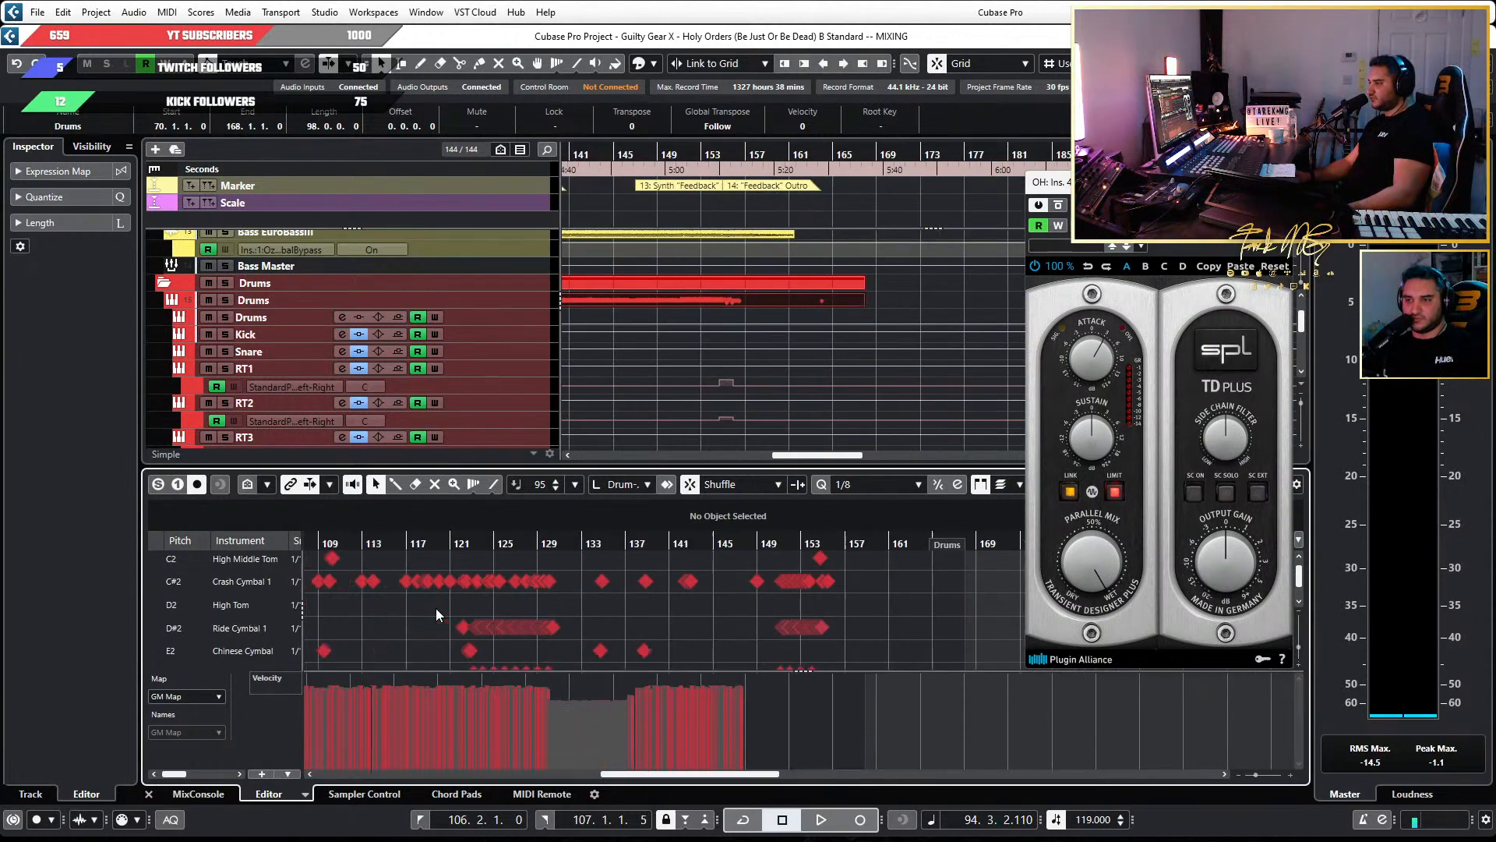
scroll(632, 623, up, 5)
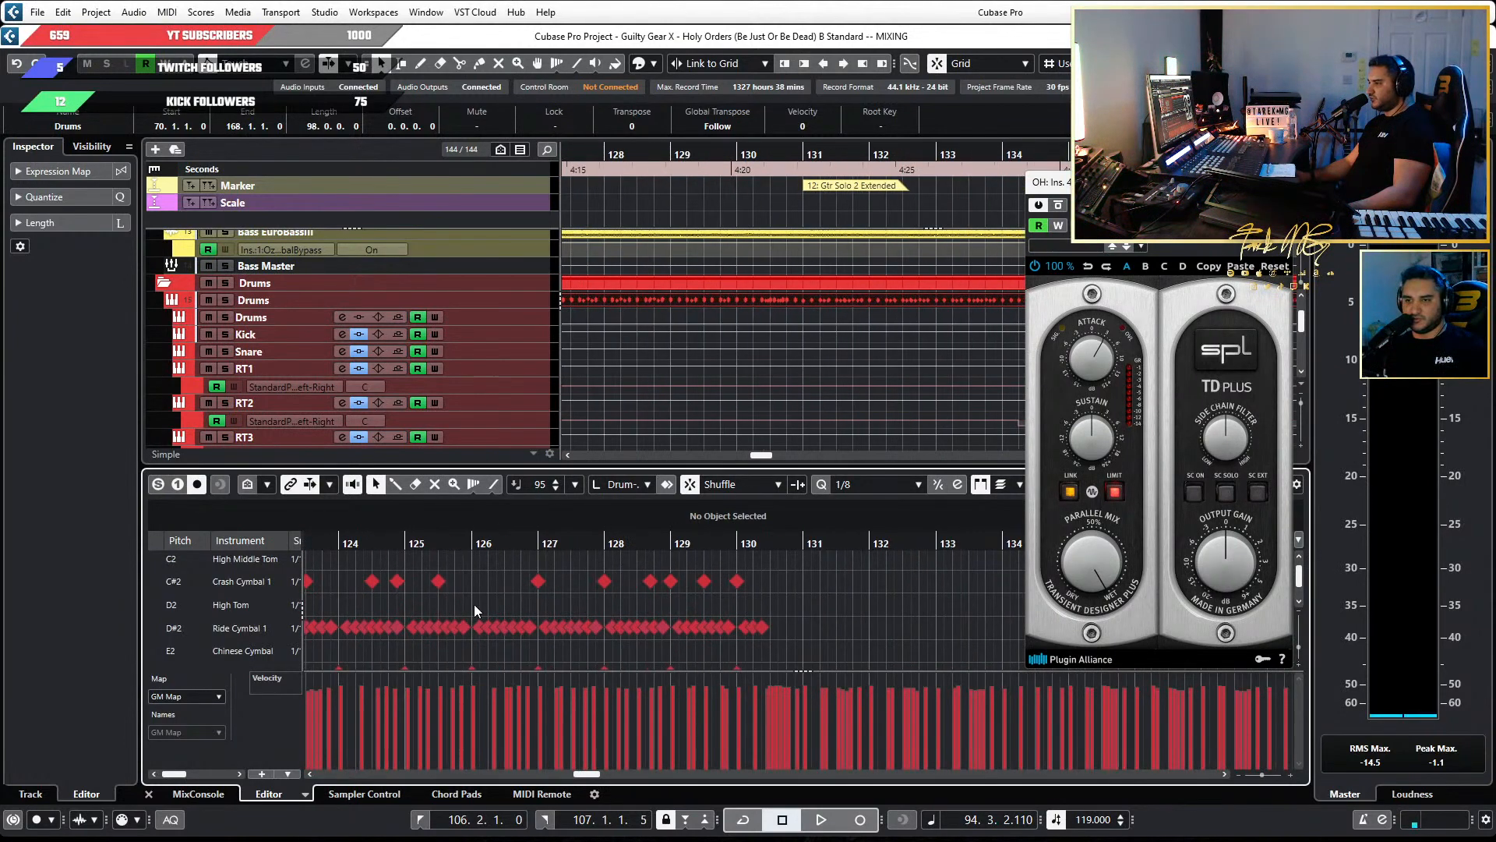
scroll(477, 606, down, 4)
scroll(662, 605, right, 5)
scroll(662, 606, up, 5)
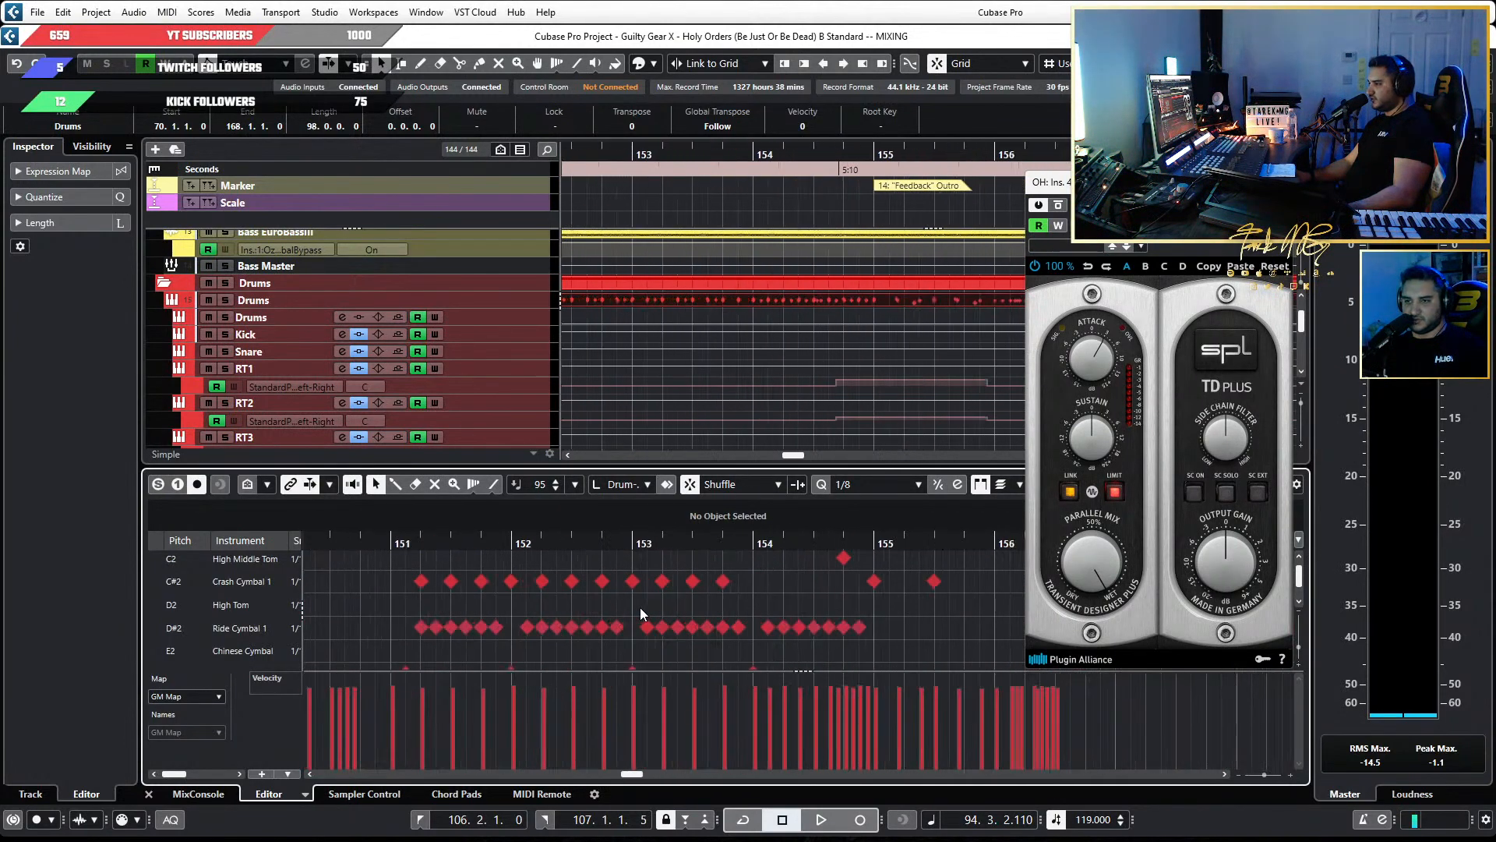
scroll(639, 606, up, 2)
scroll(561, 616, down, 5)
scroll(561, 616, up, 2)
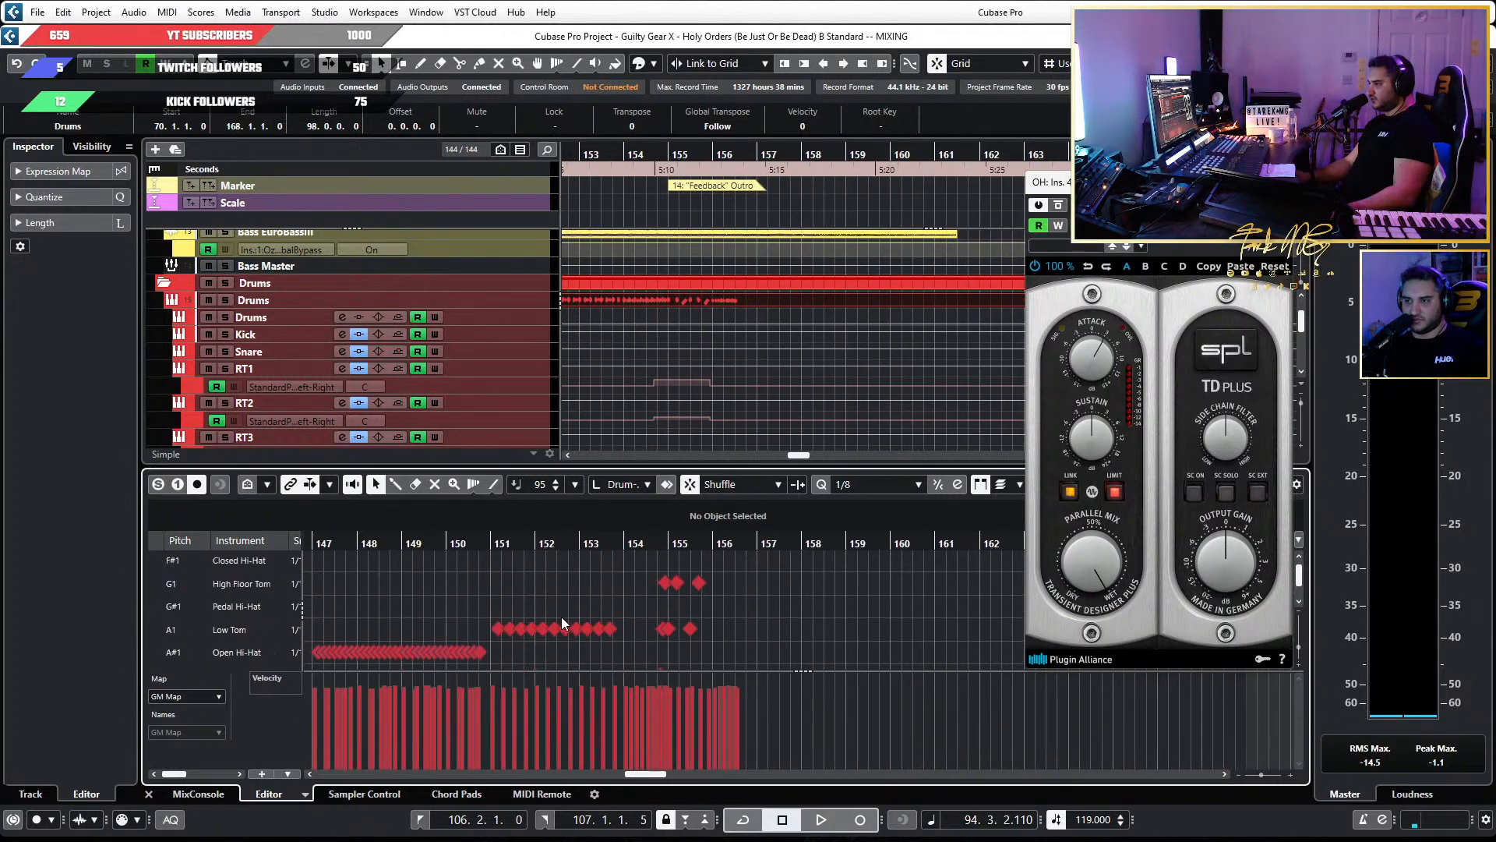
scroll(561, 616, down, 2)
scroll(541, 586, down, 1)
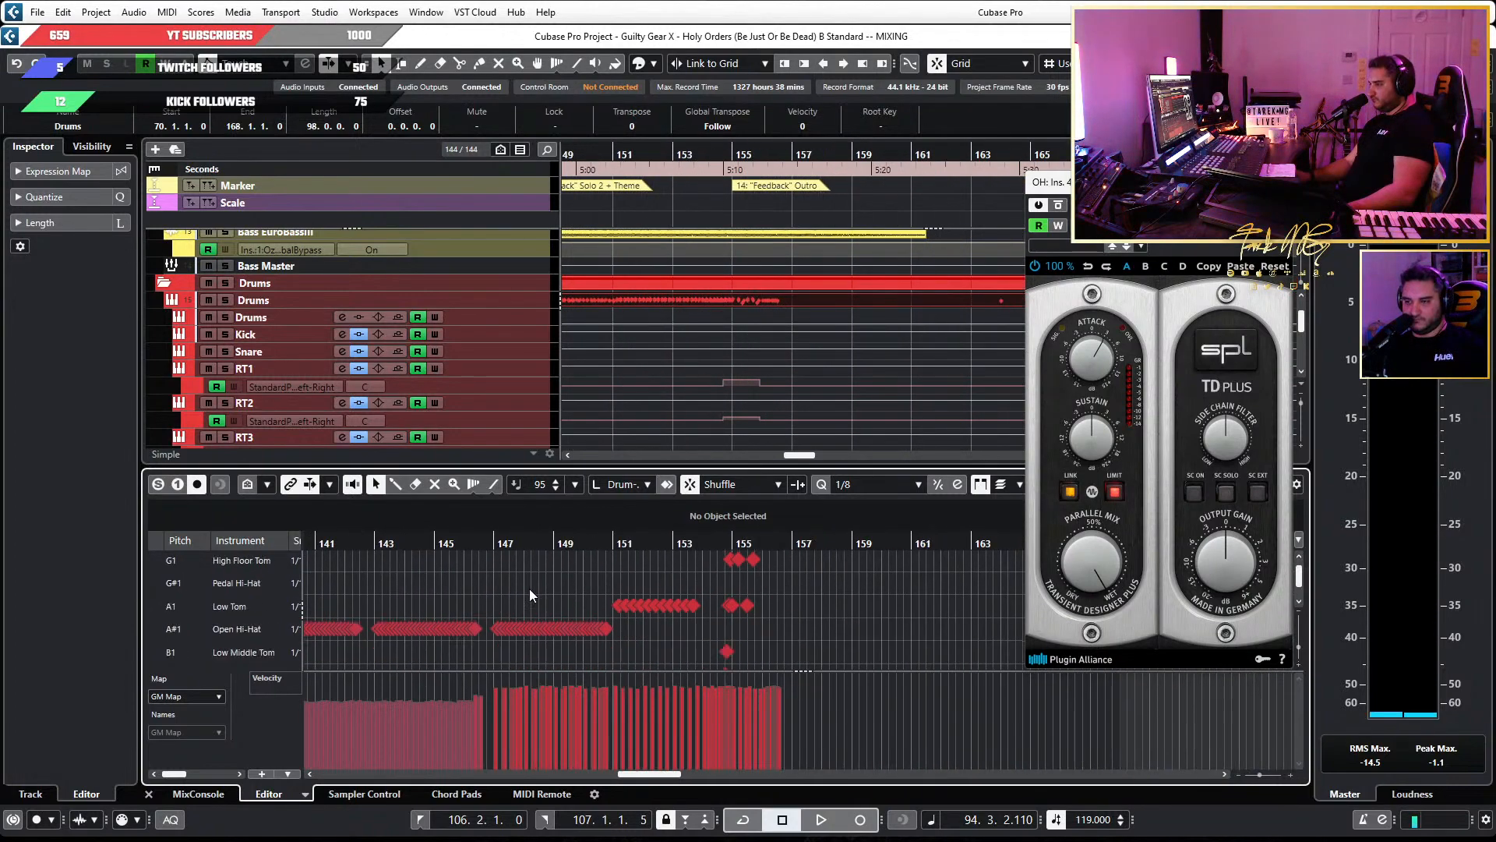
scroll(530, 588, down, 3)
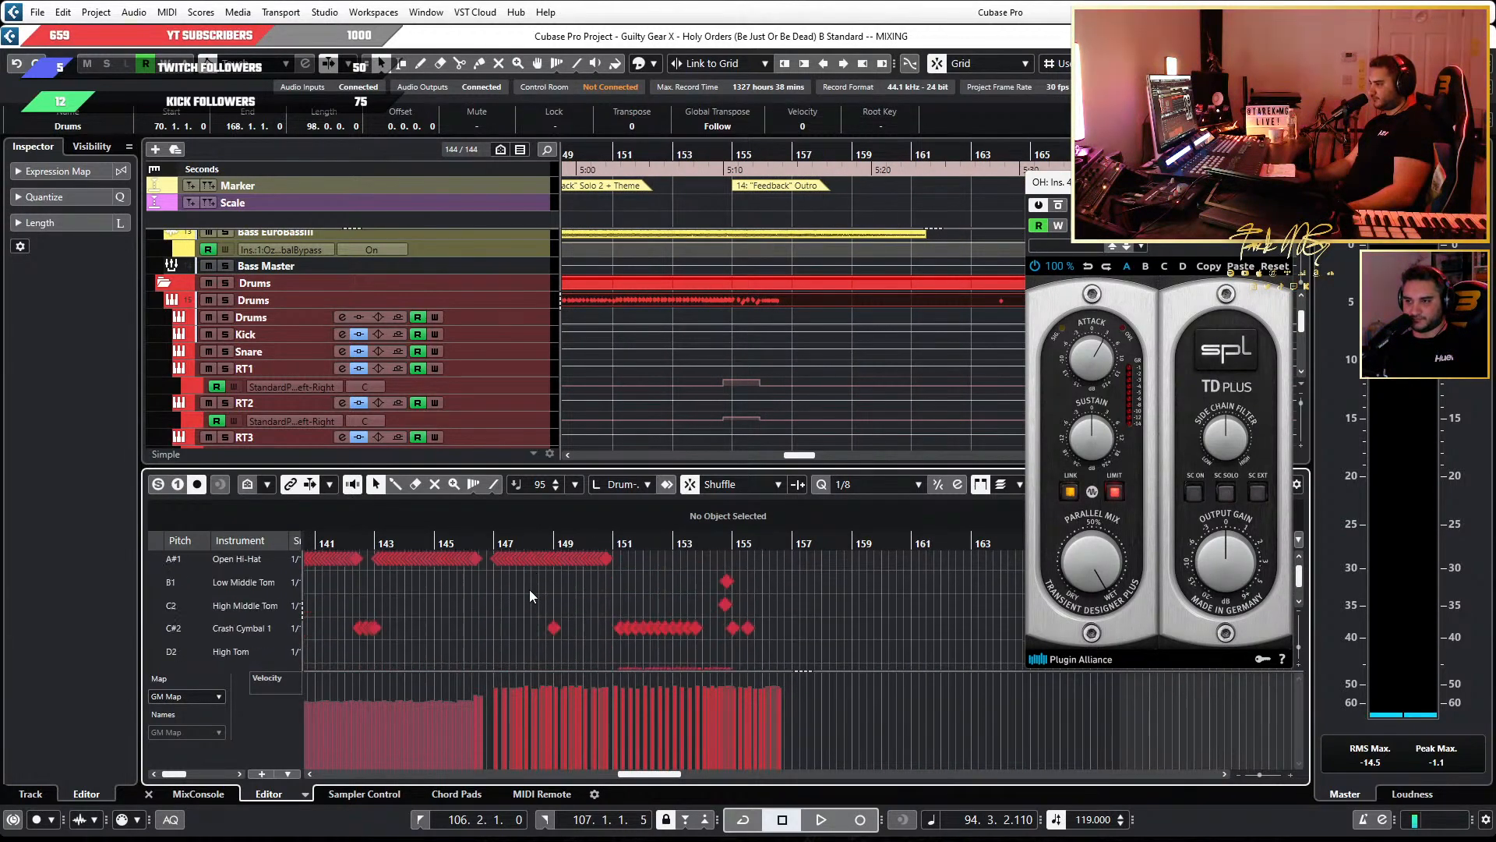
scroll(530, 589, down, 2)
scroll(530, 589, up, 4)
scroll(530, 589, left, 8)
scroll(530, 589, down, 3)
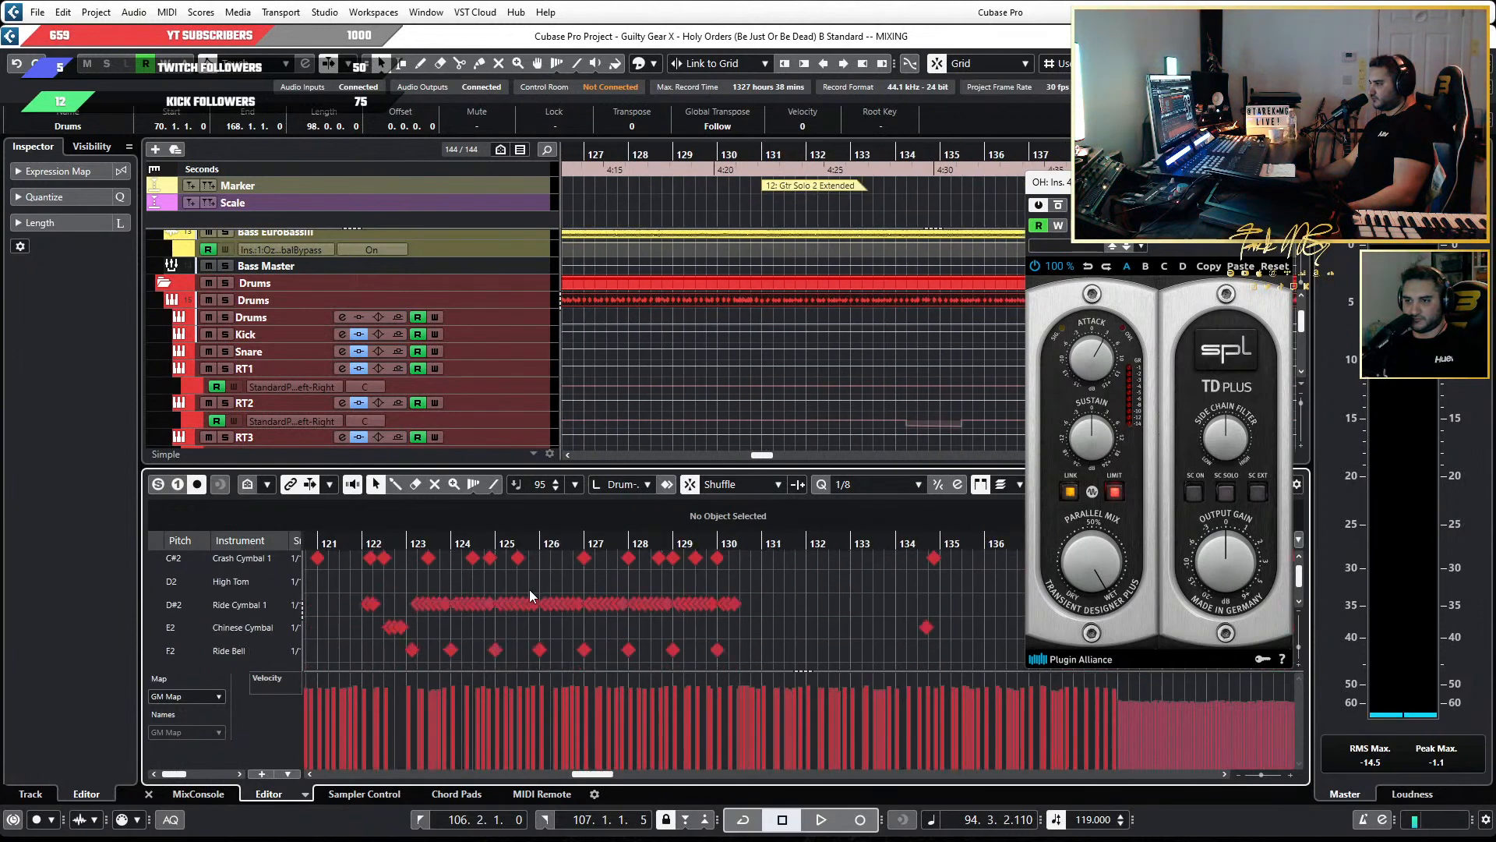
Examine the crash, ride and Chinese cymbal notes in the earlier passages, back to about bar 87.
scroll(530, 589, down, 2)
scroll(530, 589, left, 3)
scroll(605, 600, up, 3)
scroll(780, 610, up, 3)
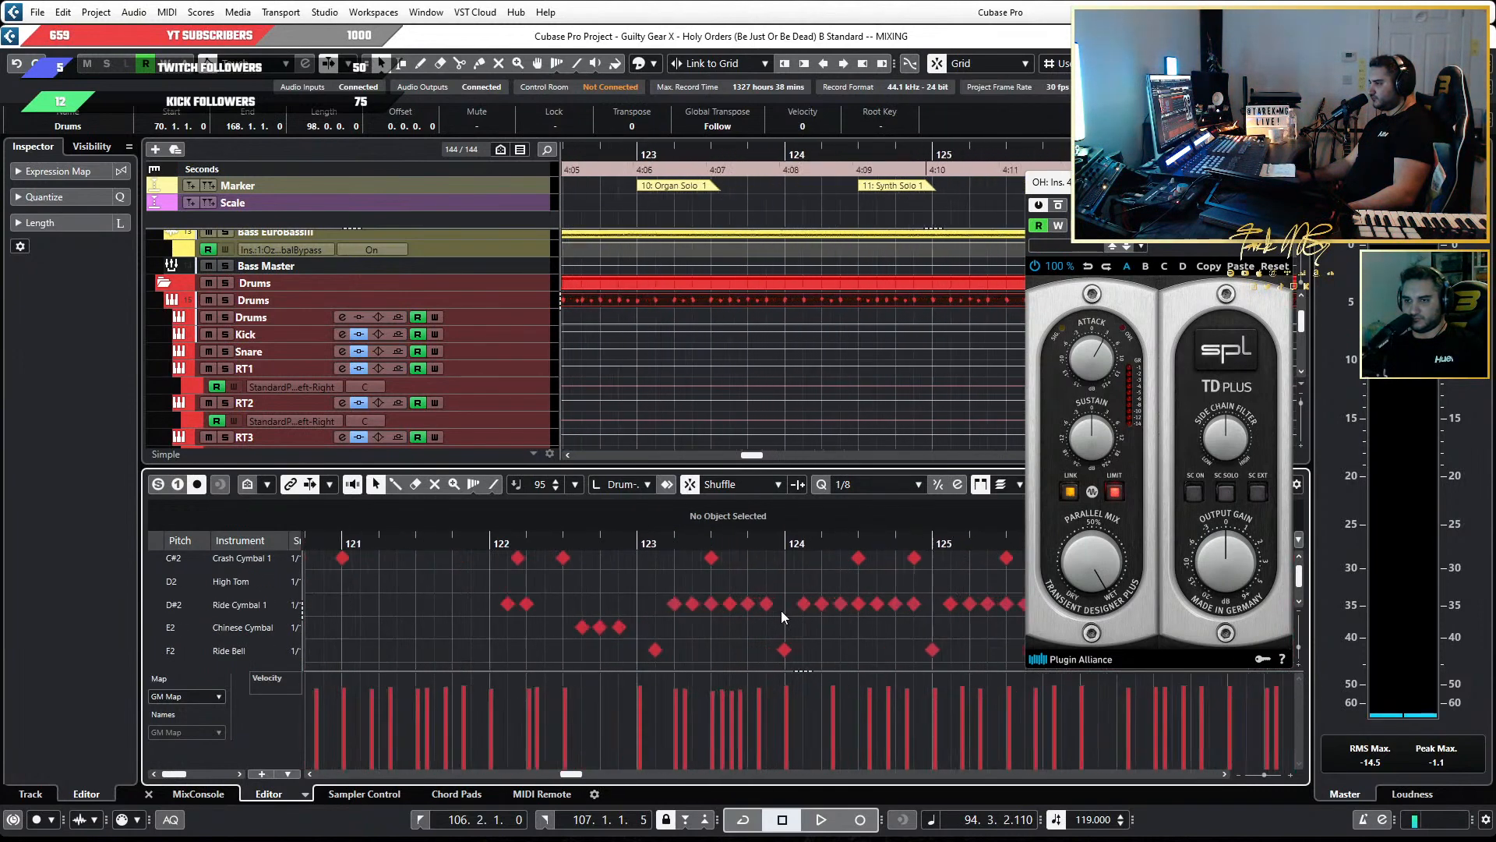
scroll(685, 610, down, 4)
scroll(570, 605, down, 2)
scroll(588, 606, up, 4)
scroll(687, 609, up, 2)
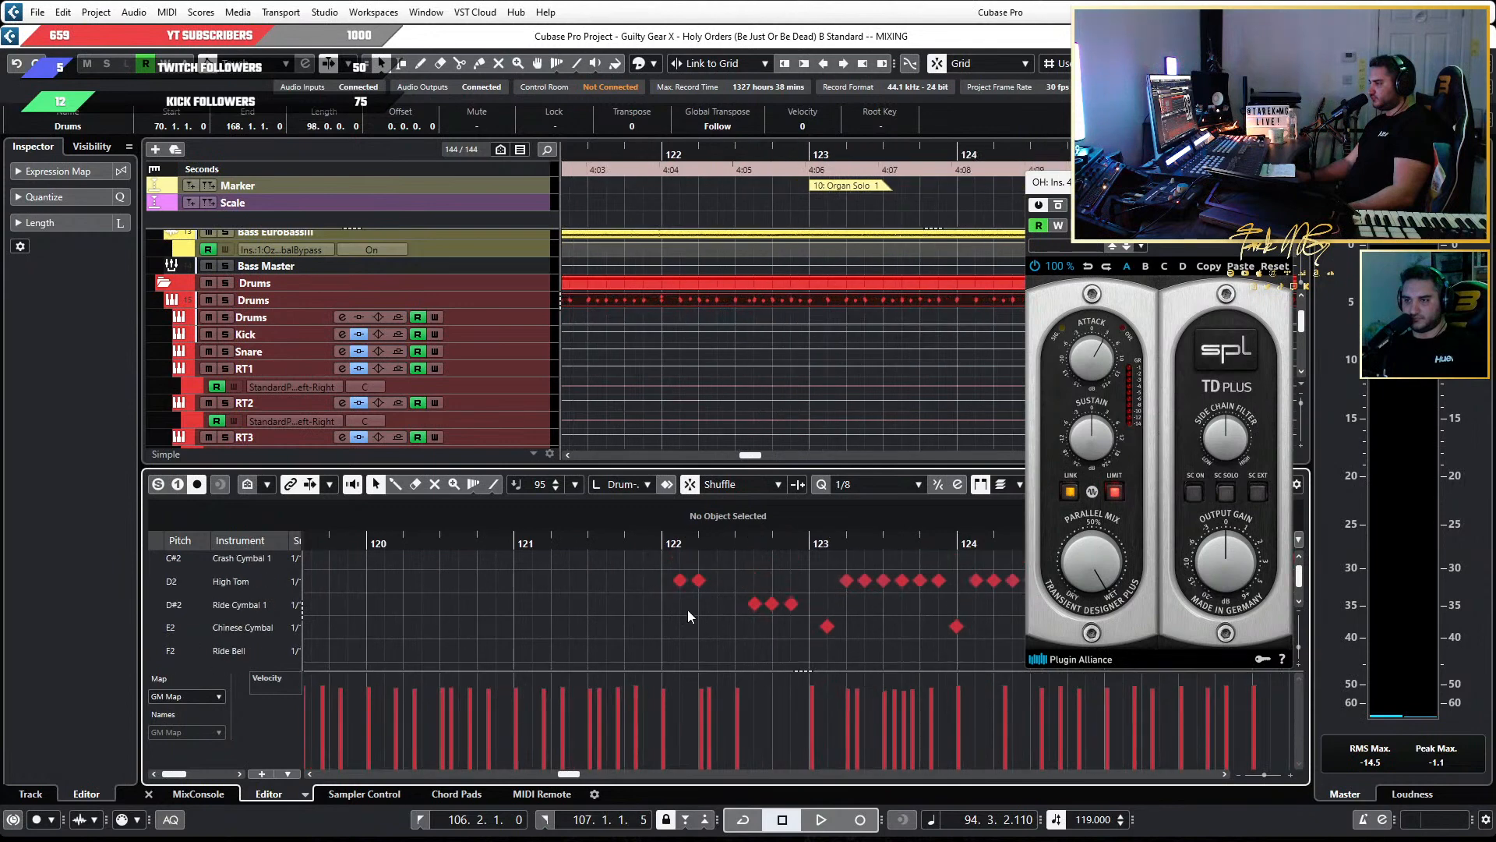
scroll(687, 609, up, 3)
scroll(687, 609, down, 2)
scroll(687, 609, left, 5)
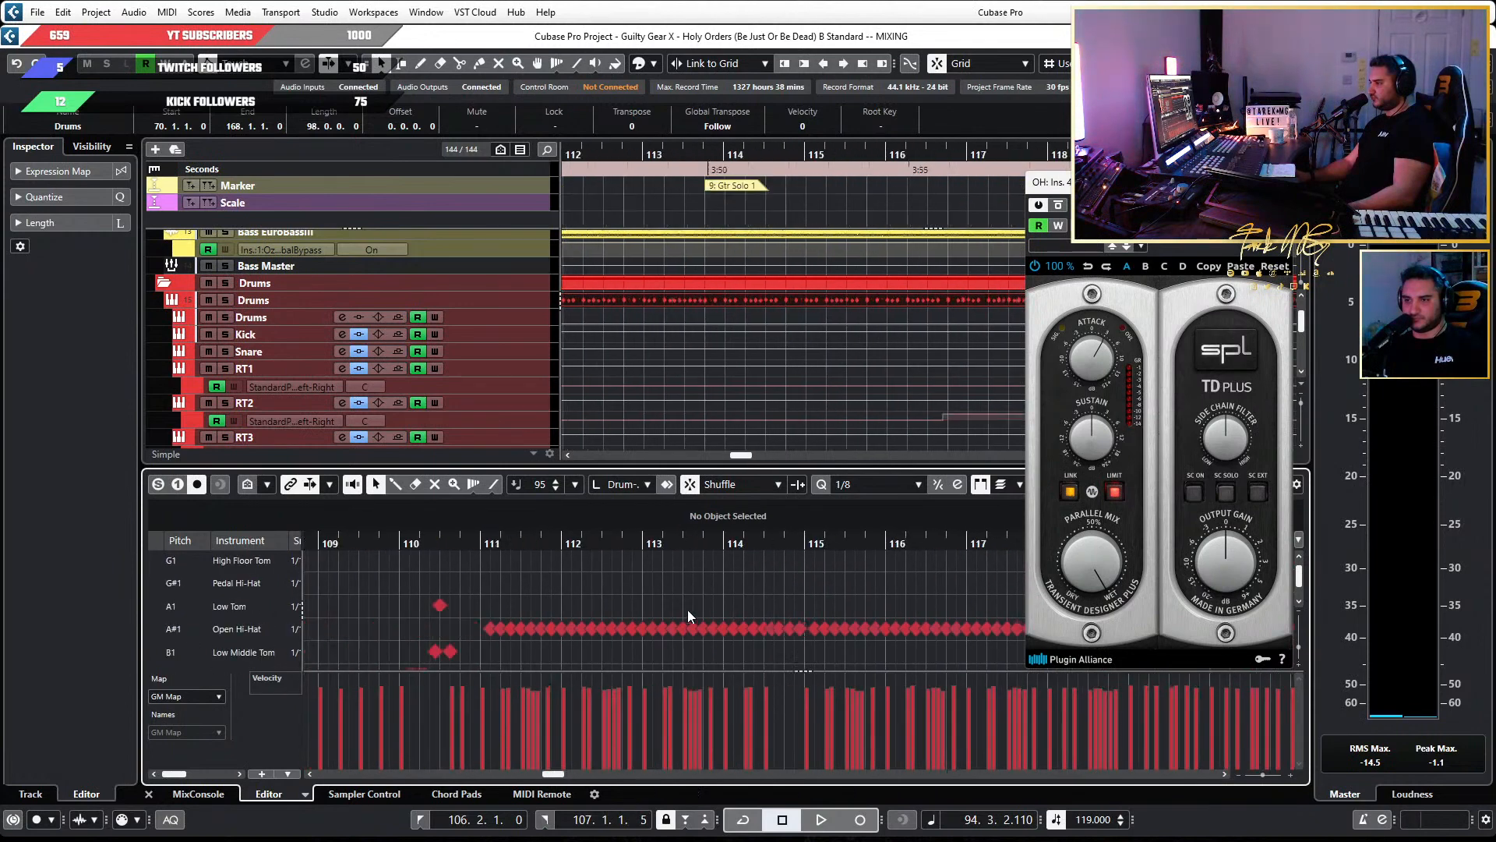
scroll(687, 609, down, 3)
scroll(547, 609, down, 6)
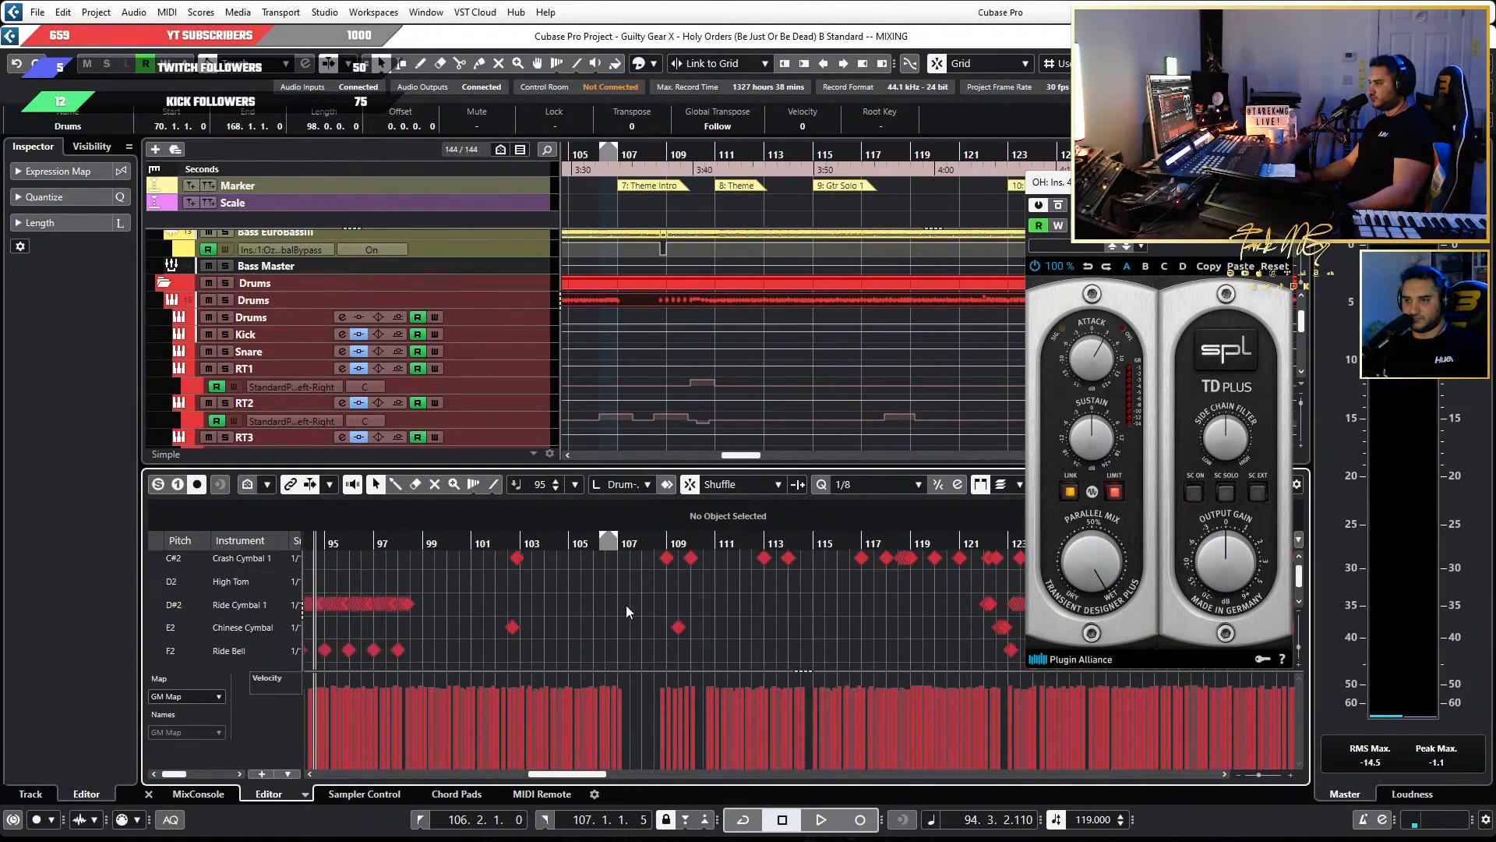
scroll(546, 604, down, 1)
scroll(452, 603, left, 4)
scroll(689, 597, right, 20)
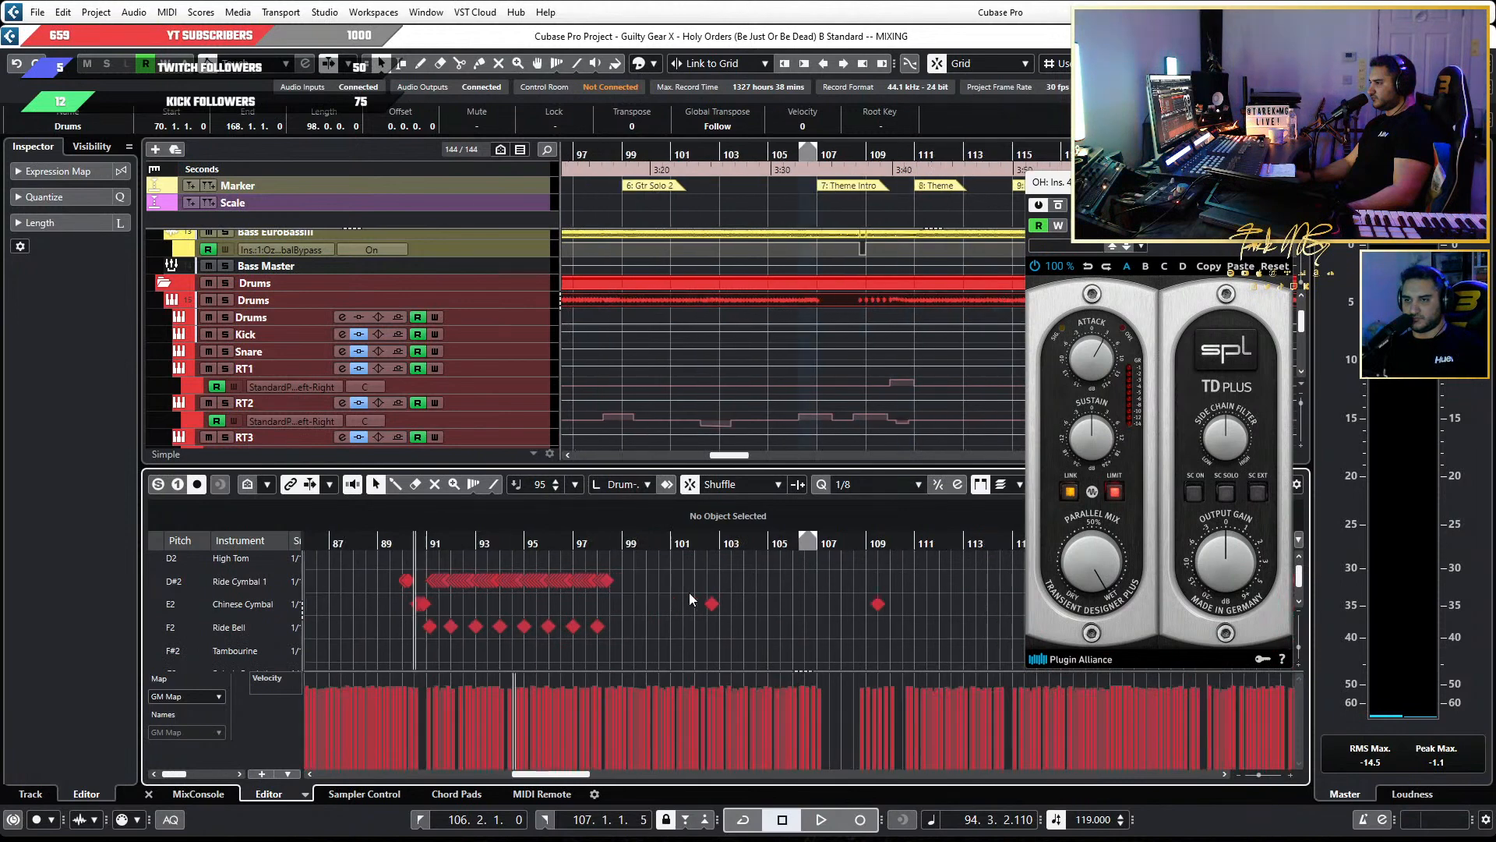
Locate the repeated Crash Cymbal 1 hits at bar 151 and audition the song from there.
scroll(691, 597, up, 4)
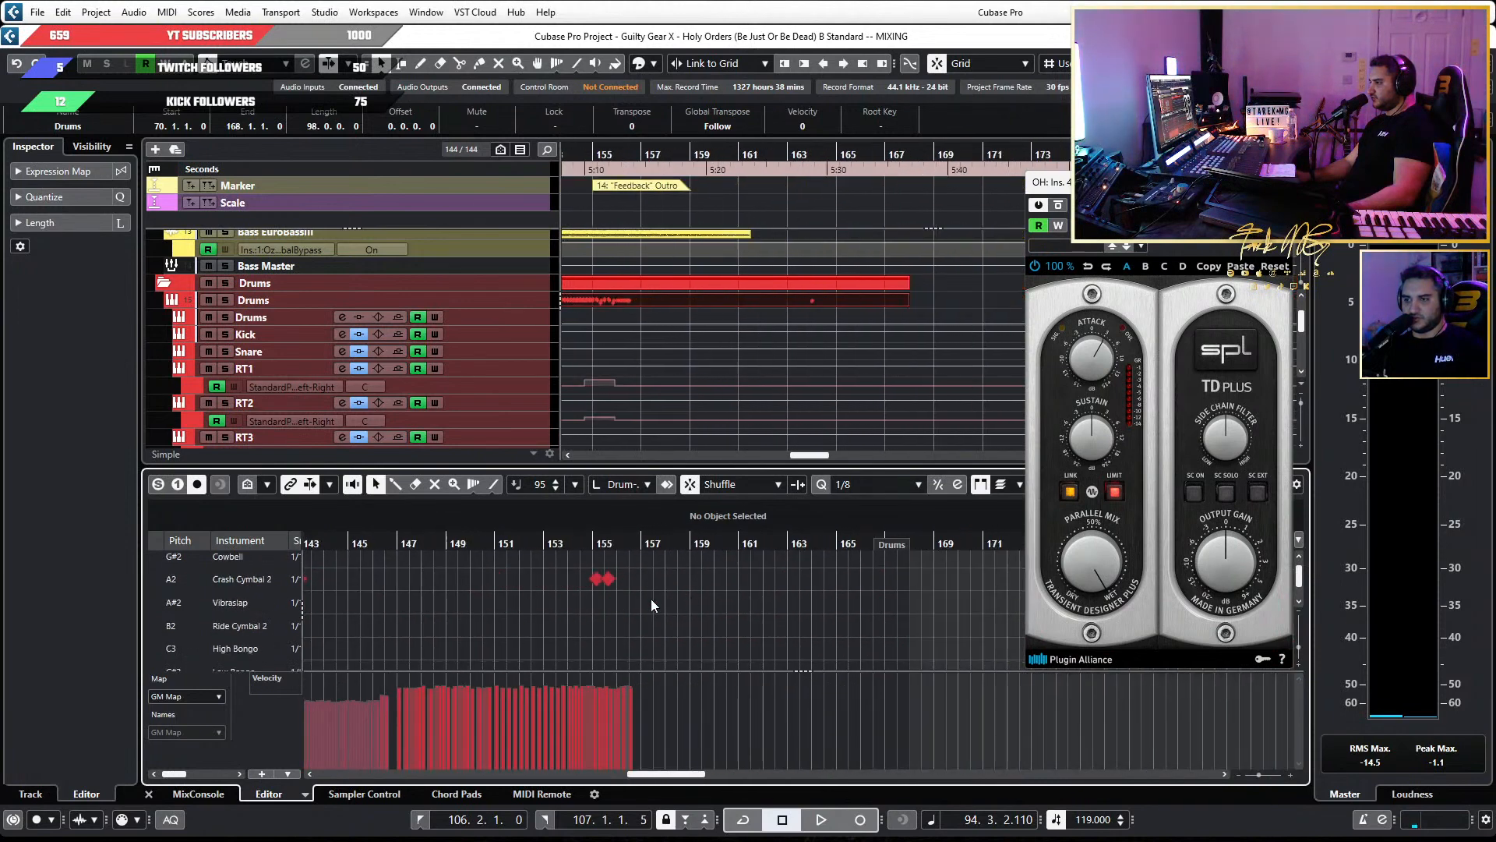
scroll(787, 615, up, 4)
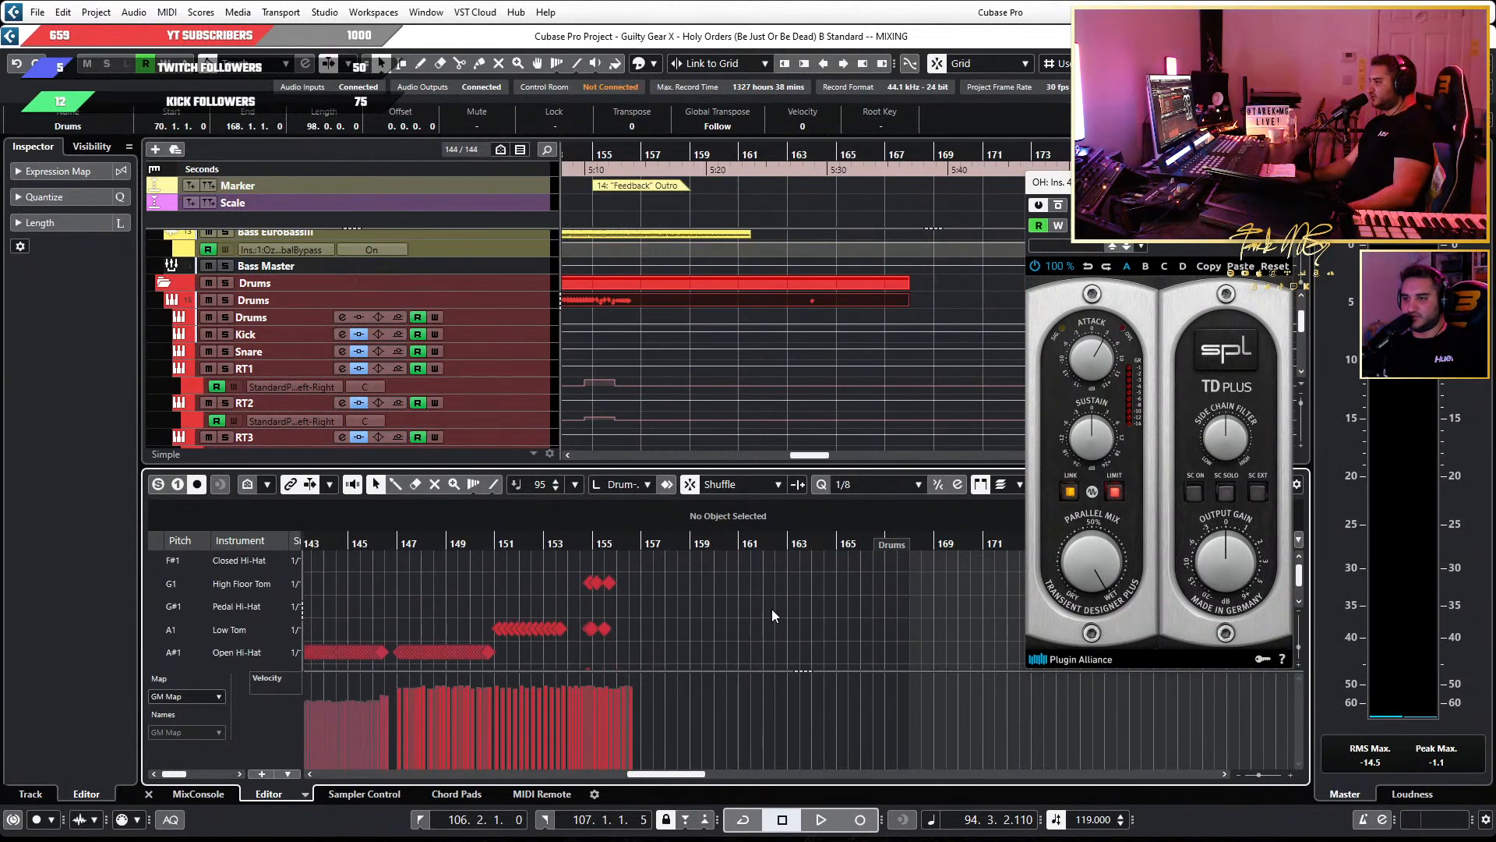
scroll(578, 614, up, 5)
scroll(485, 622, left, 4)
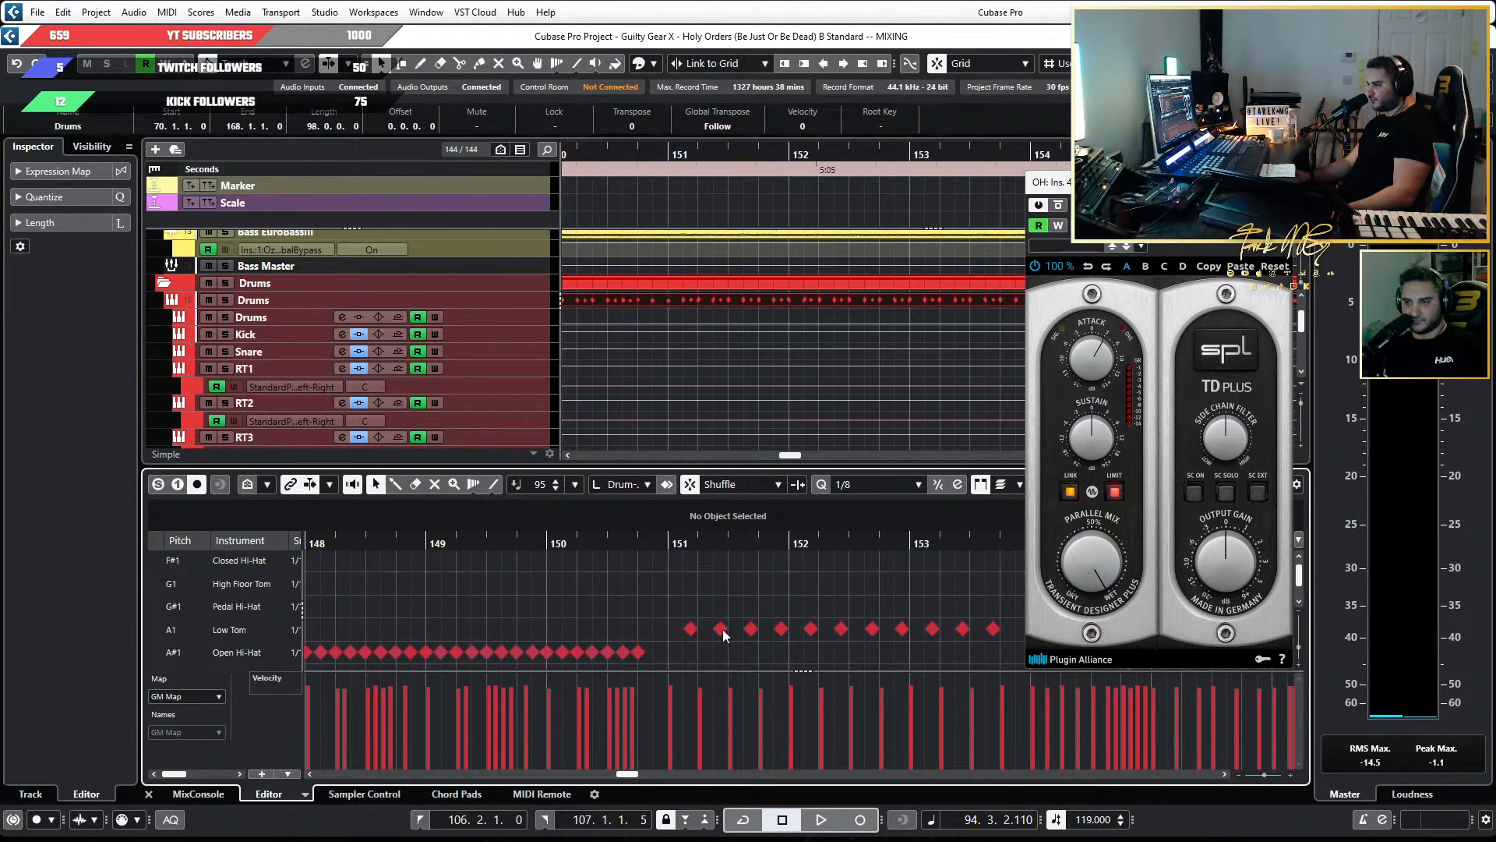
scroll(727, 629, down, 4)
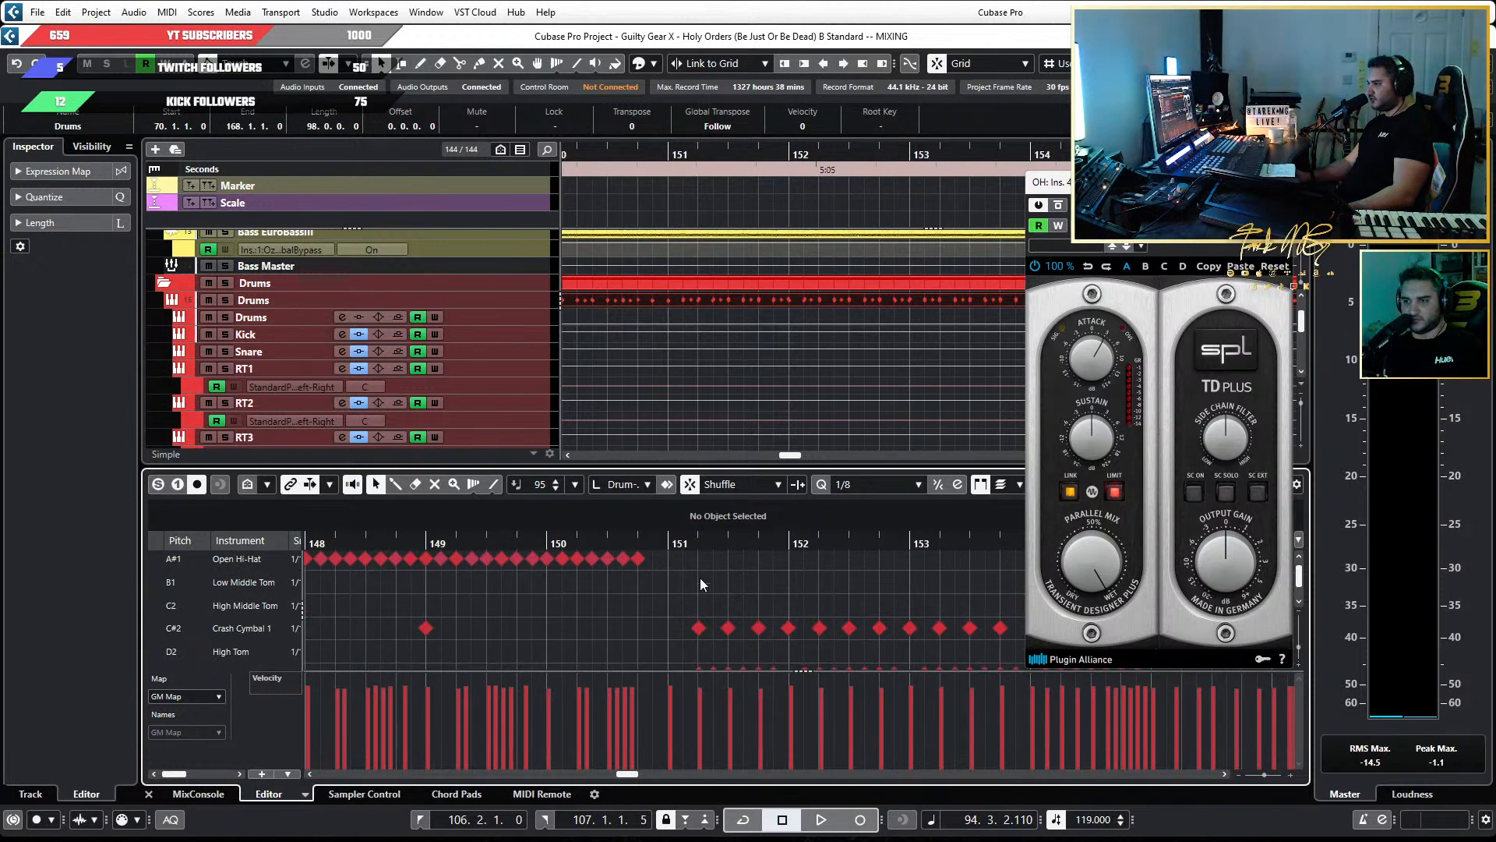
click(675, 543)
key(space)
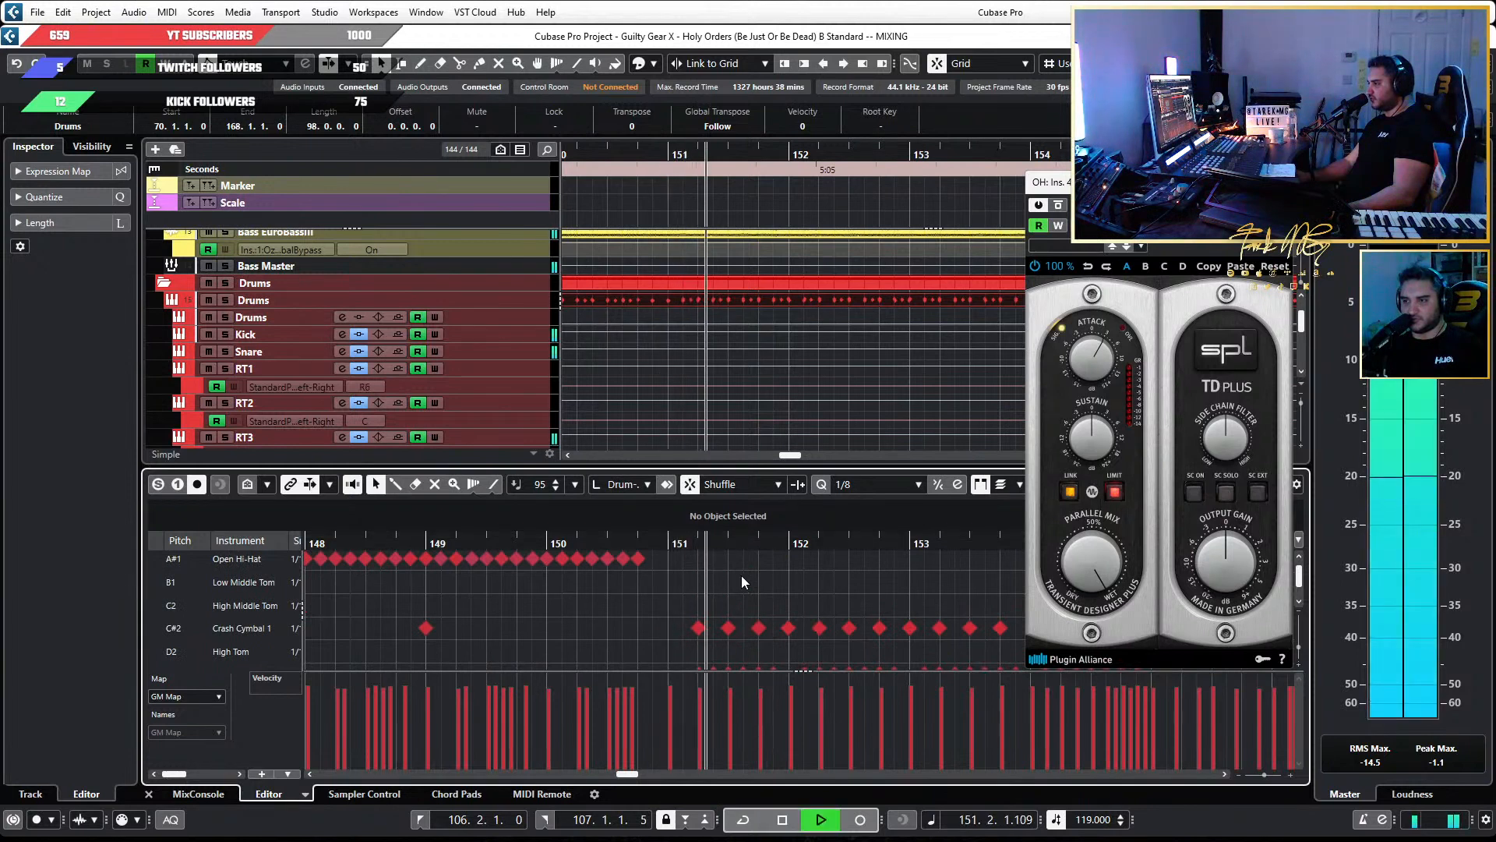
key(space)
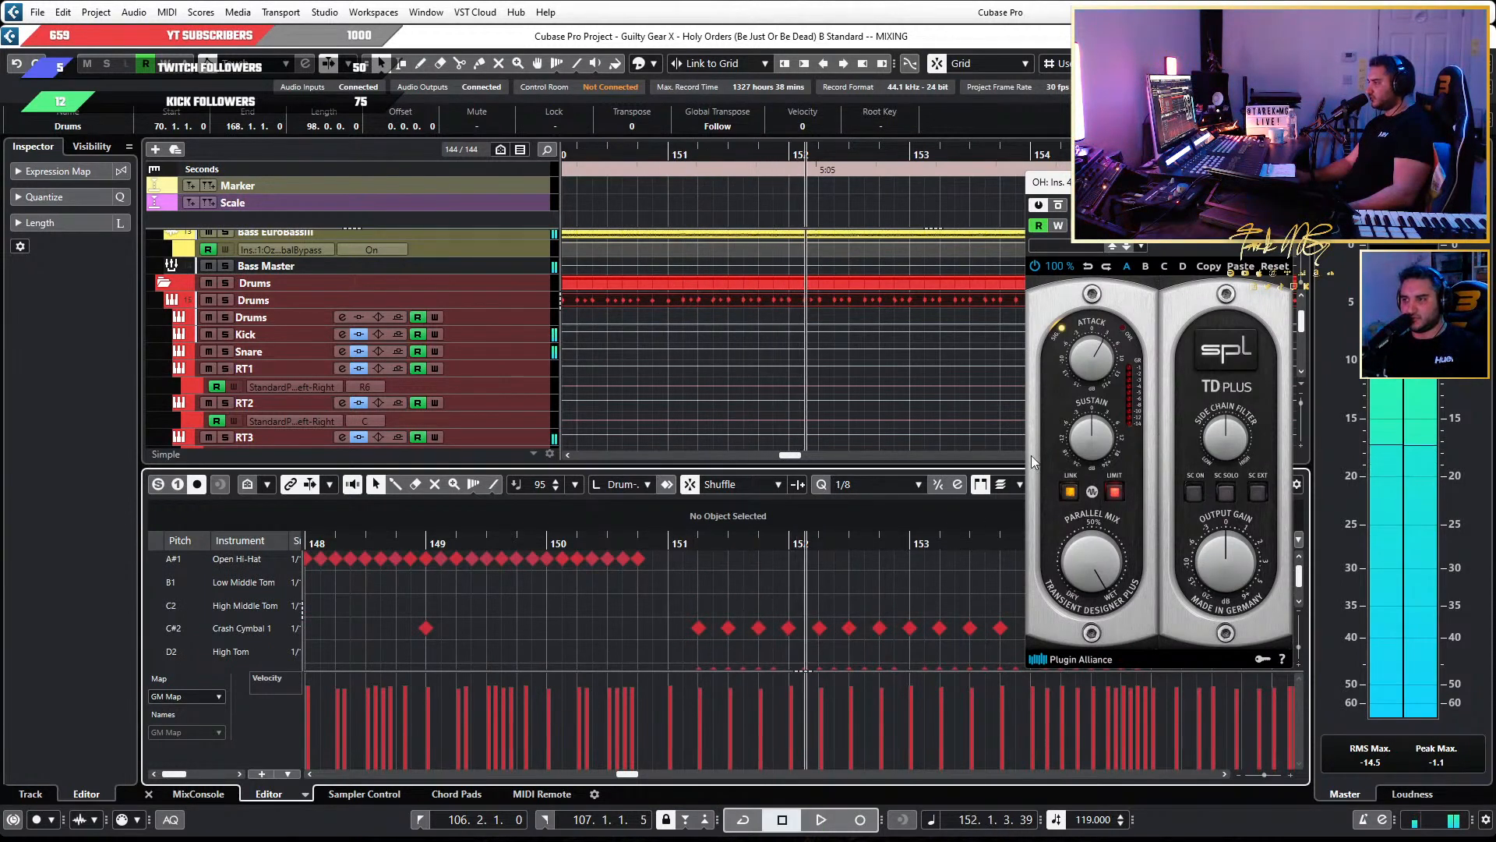
Turn down the attack on the OH channel's SPL Transient Designer Plus during playback, and move its window clear of the meters.
key(space)
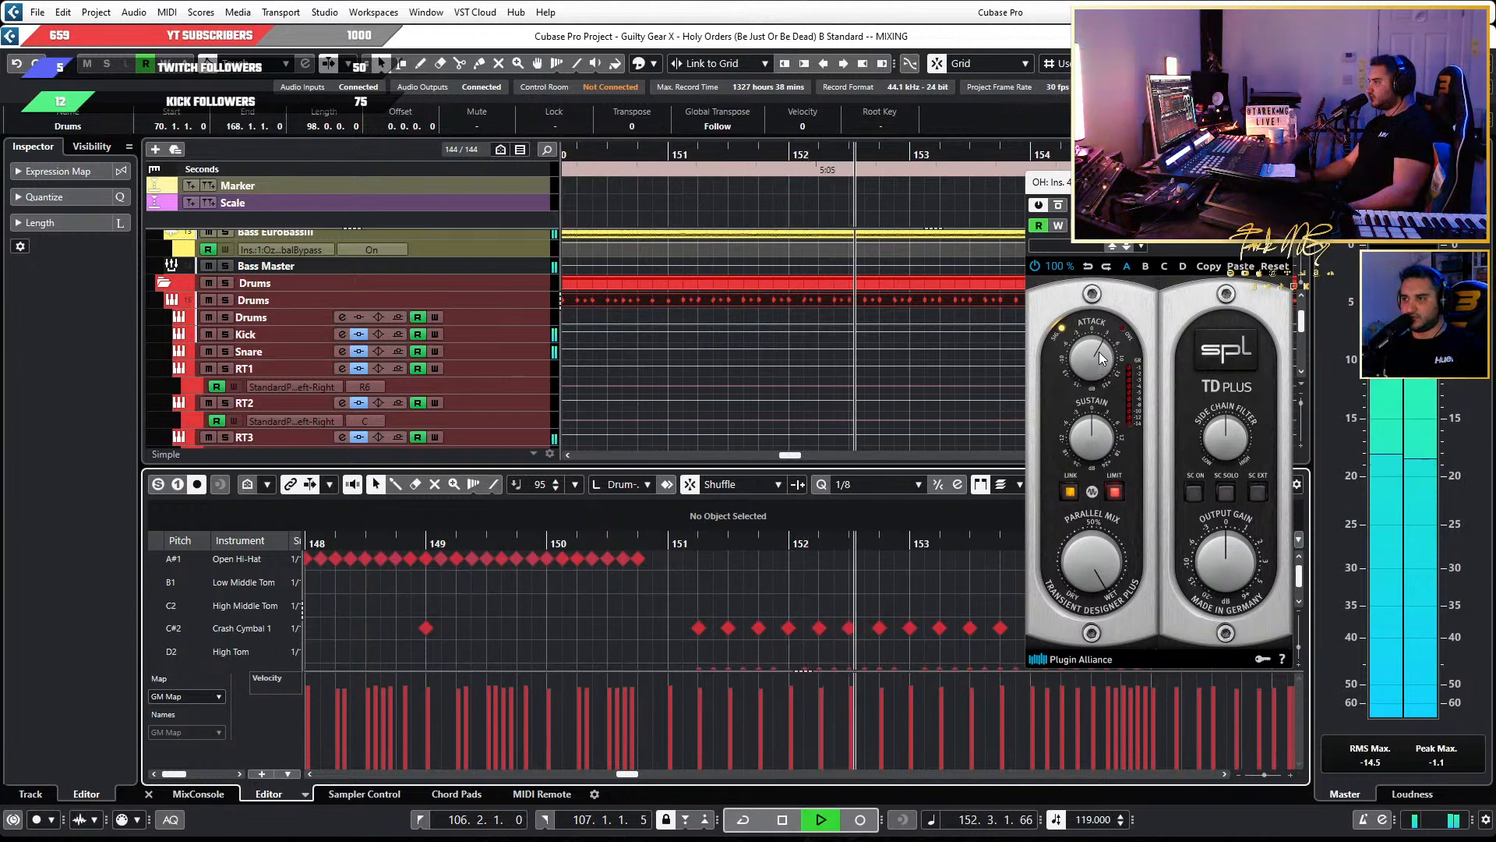
key(space)
key(space)
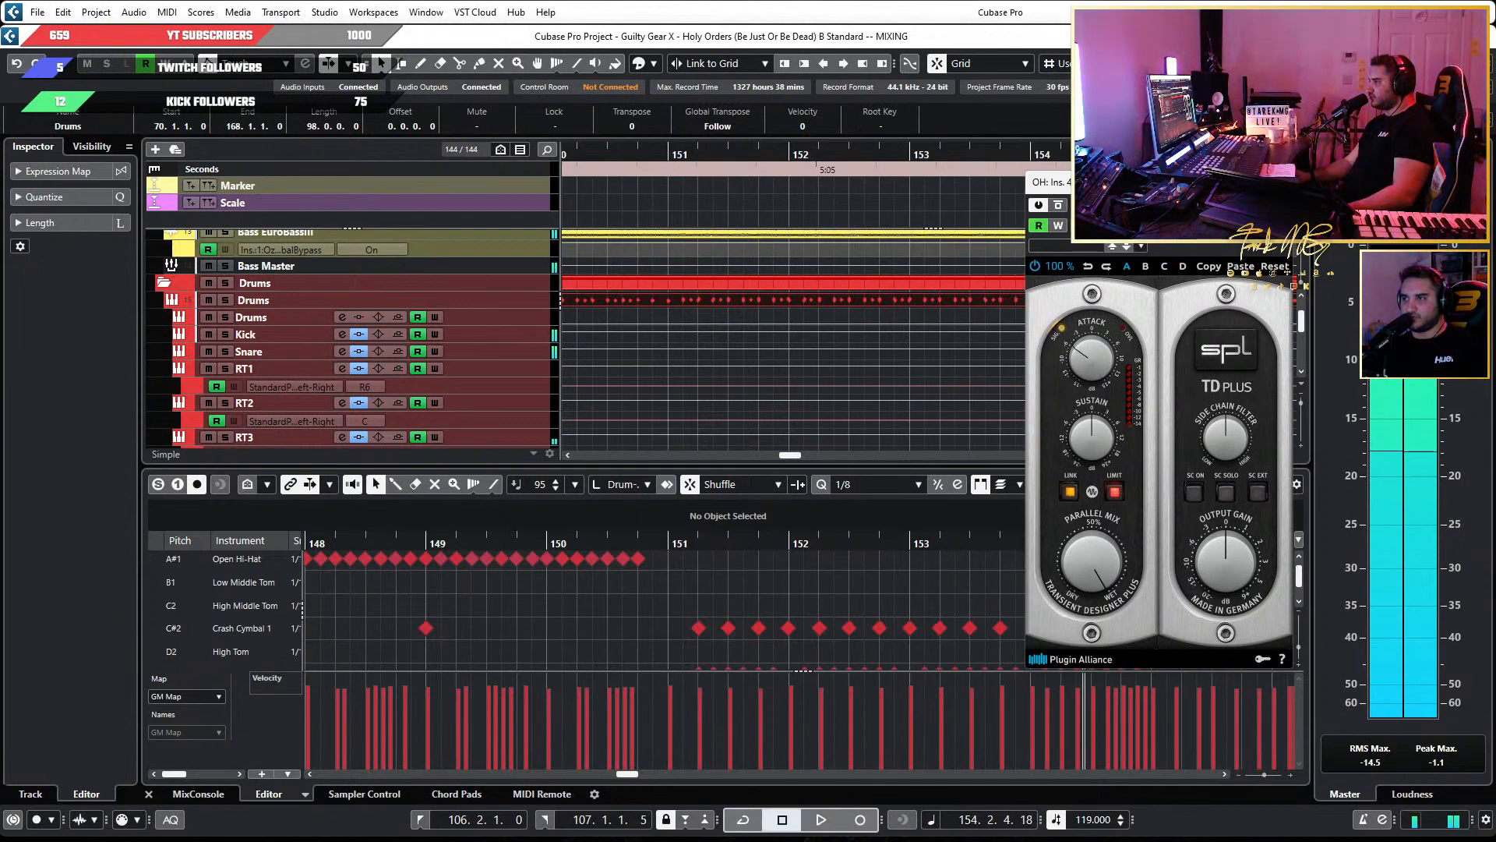
drag(1216, 182, 958, 177)
click(985, 343)
click(985, 343)
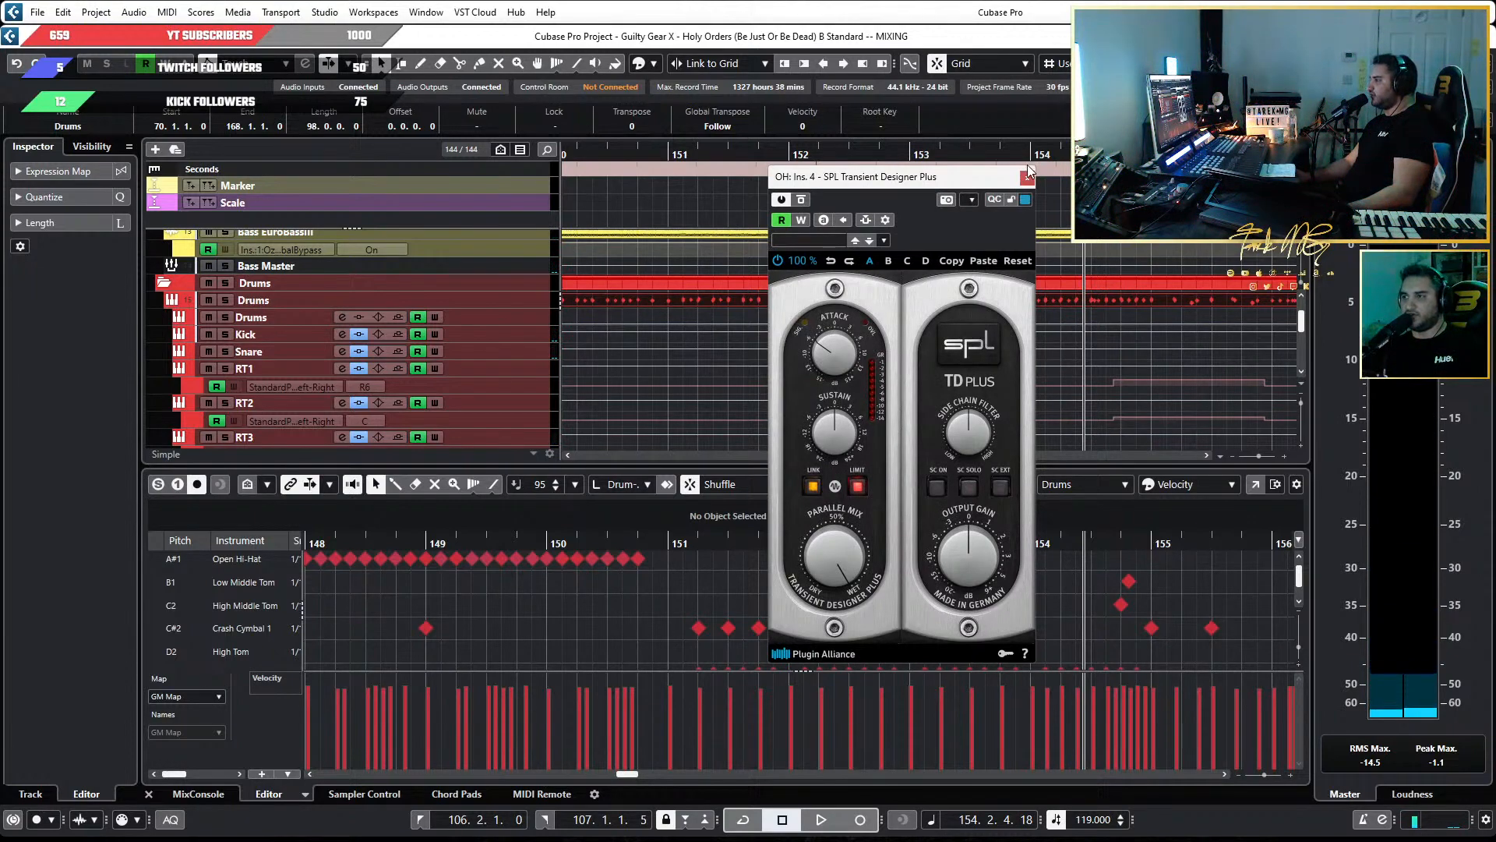
Replace the OH channel's SPL Transient Designer Plus insert with Transify v1.0.0, discarding the old settings, and raise its Mid attack during playback.
key(F3)
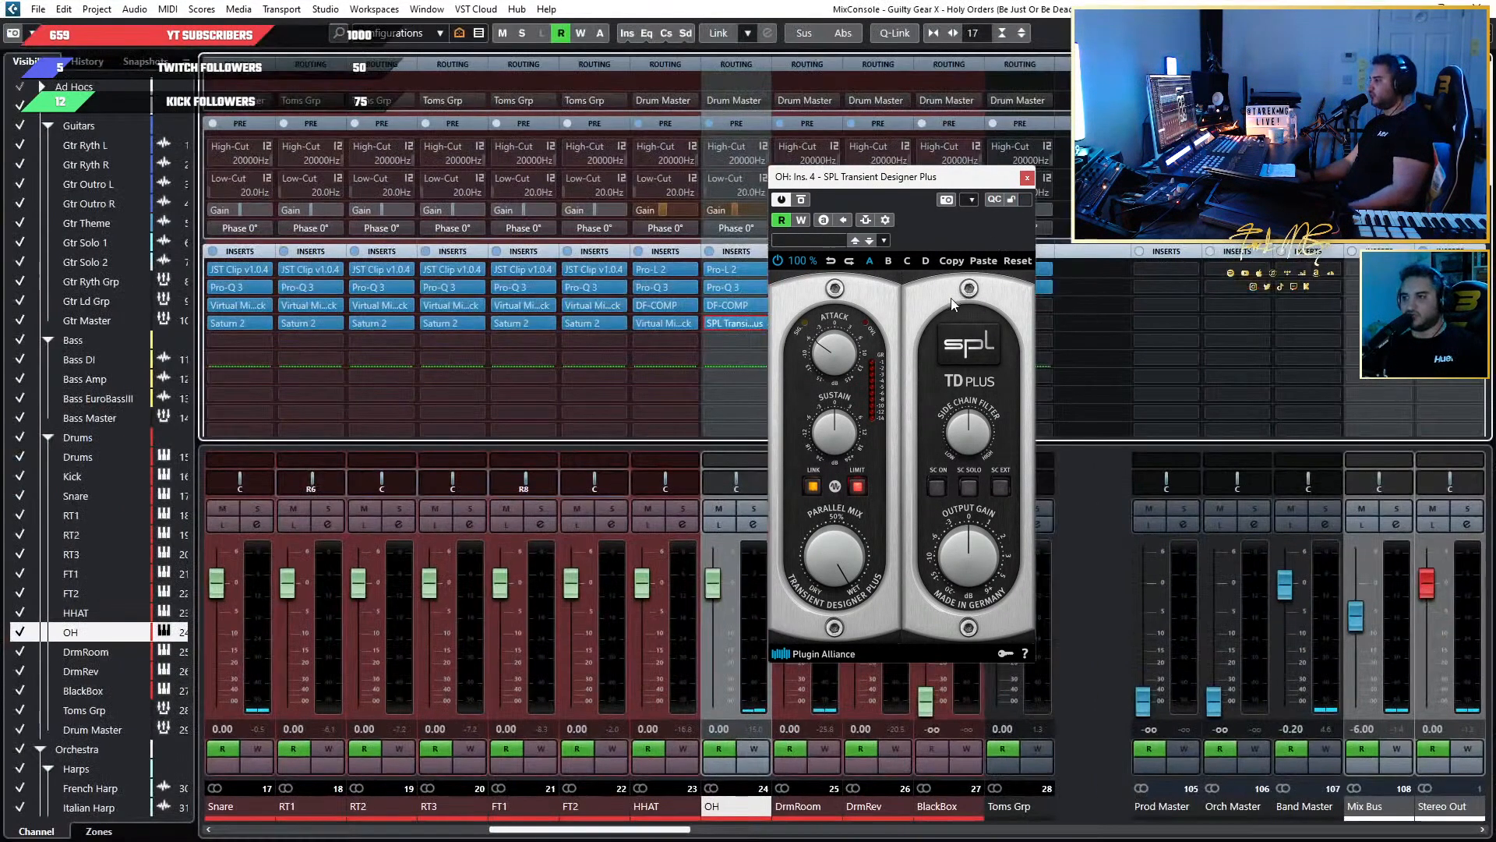
click(760, 324)
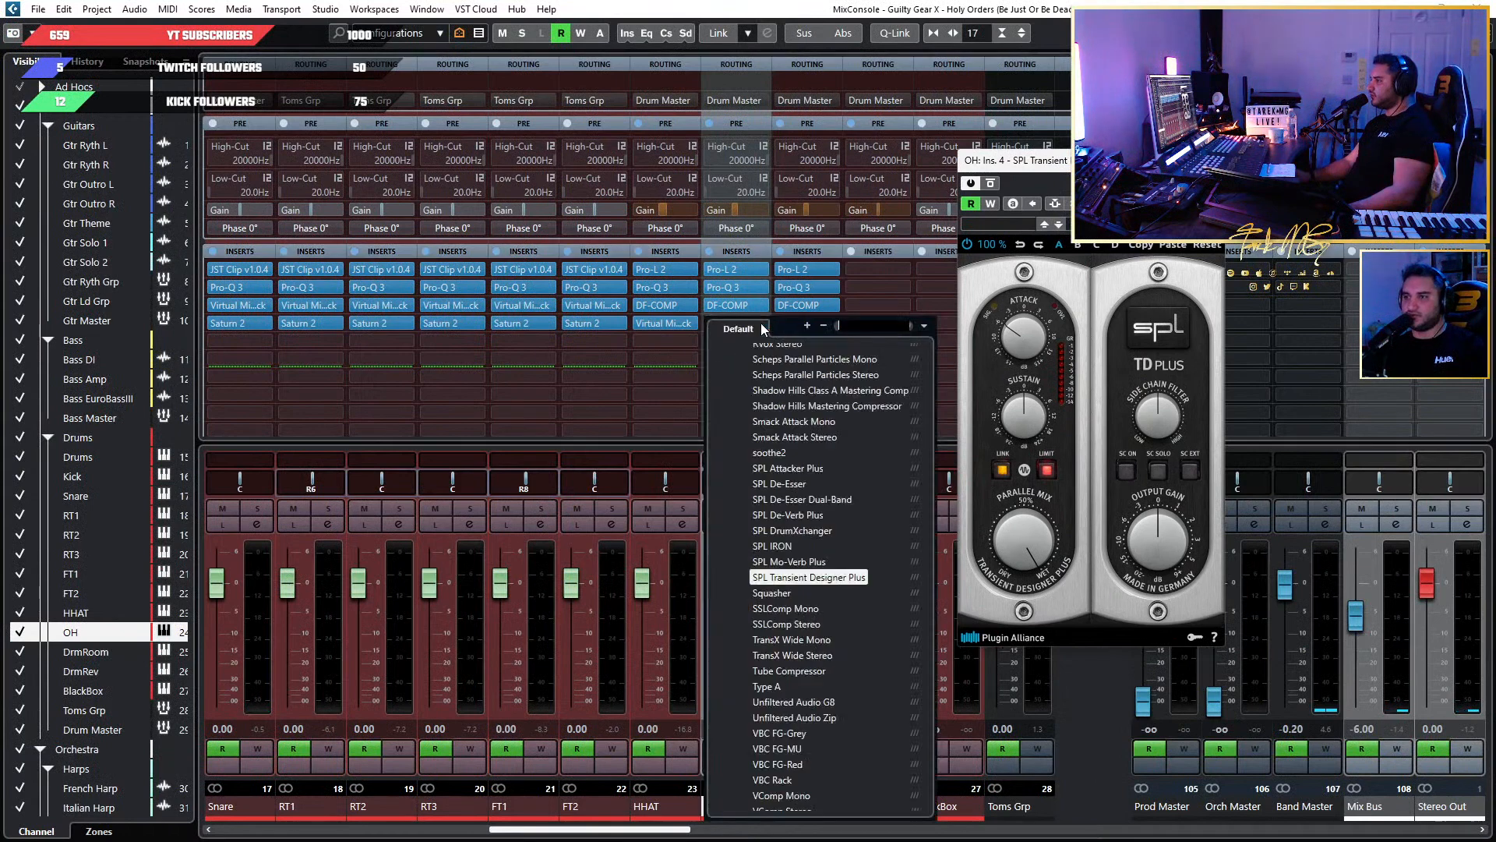
text(trans)
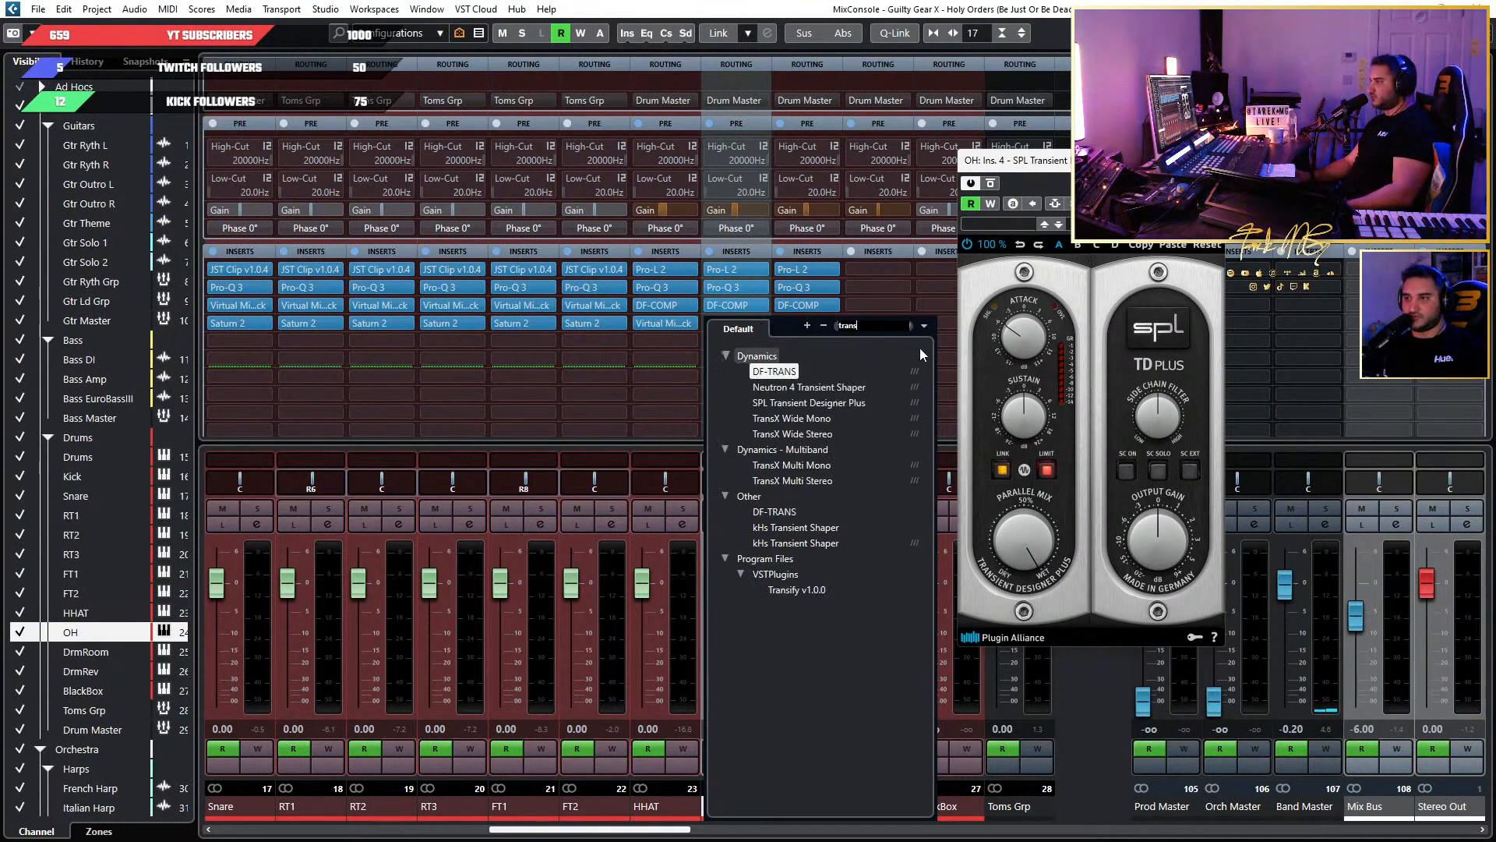
click(811, 594)
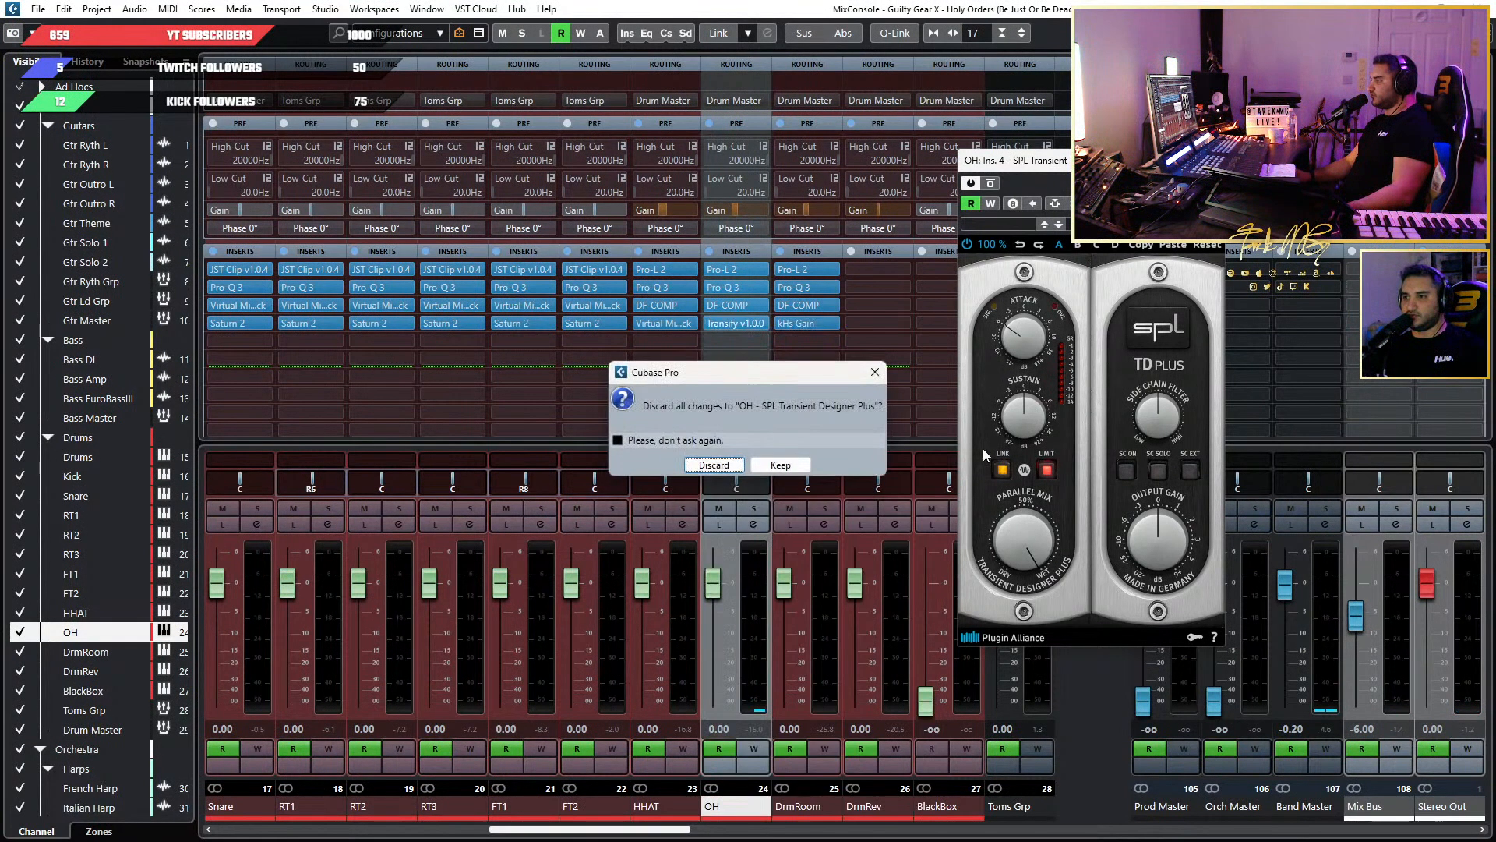
click(706, 466)
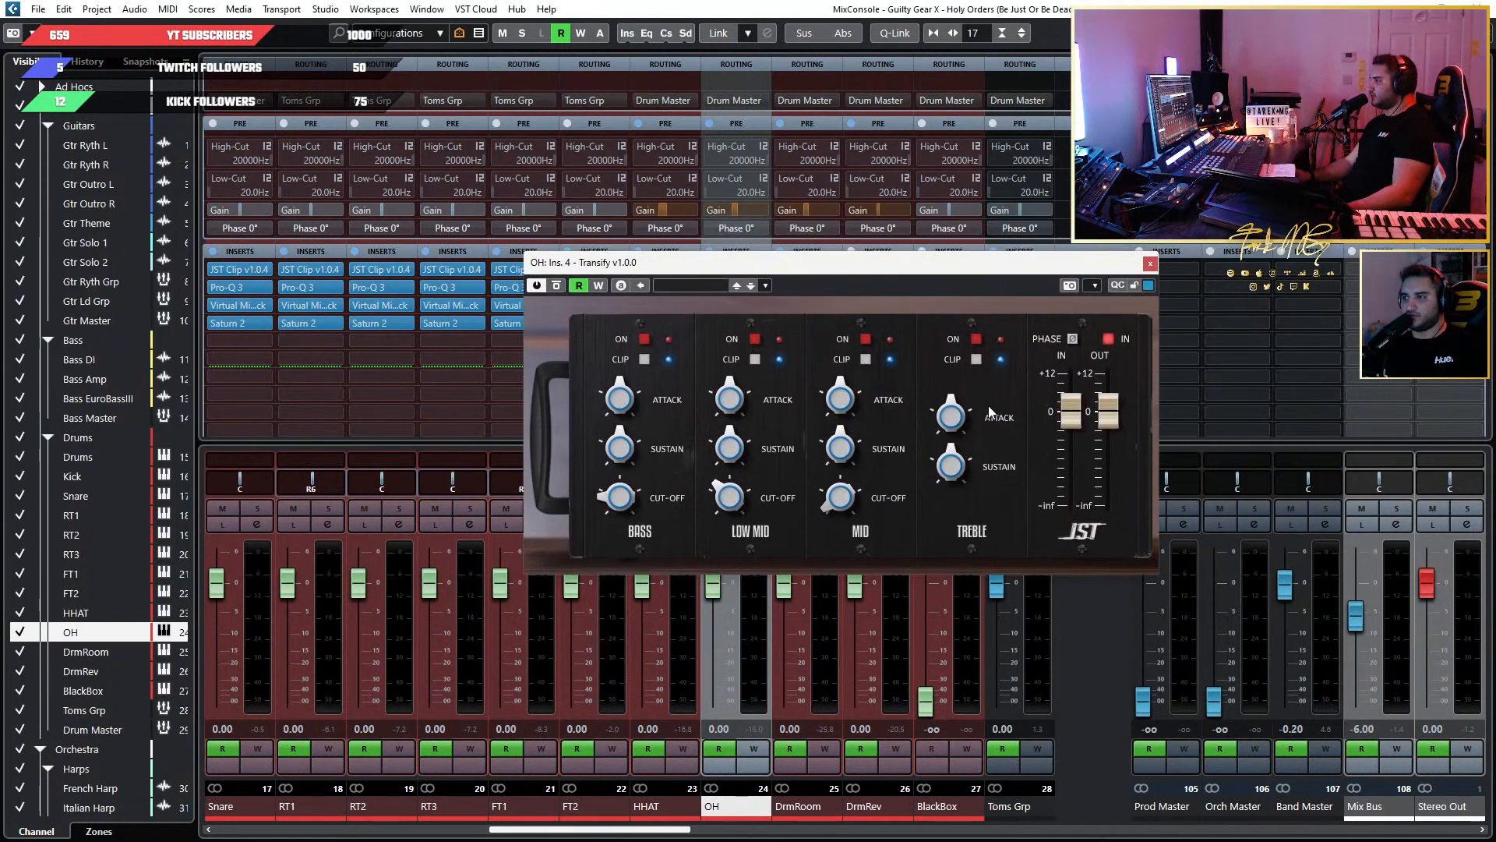
key(space)
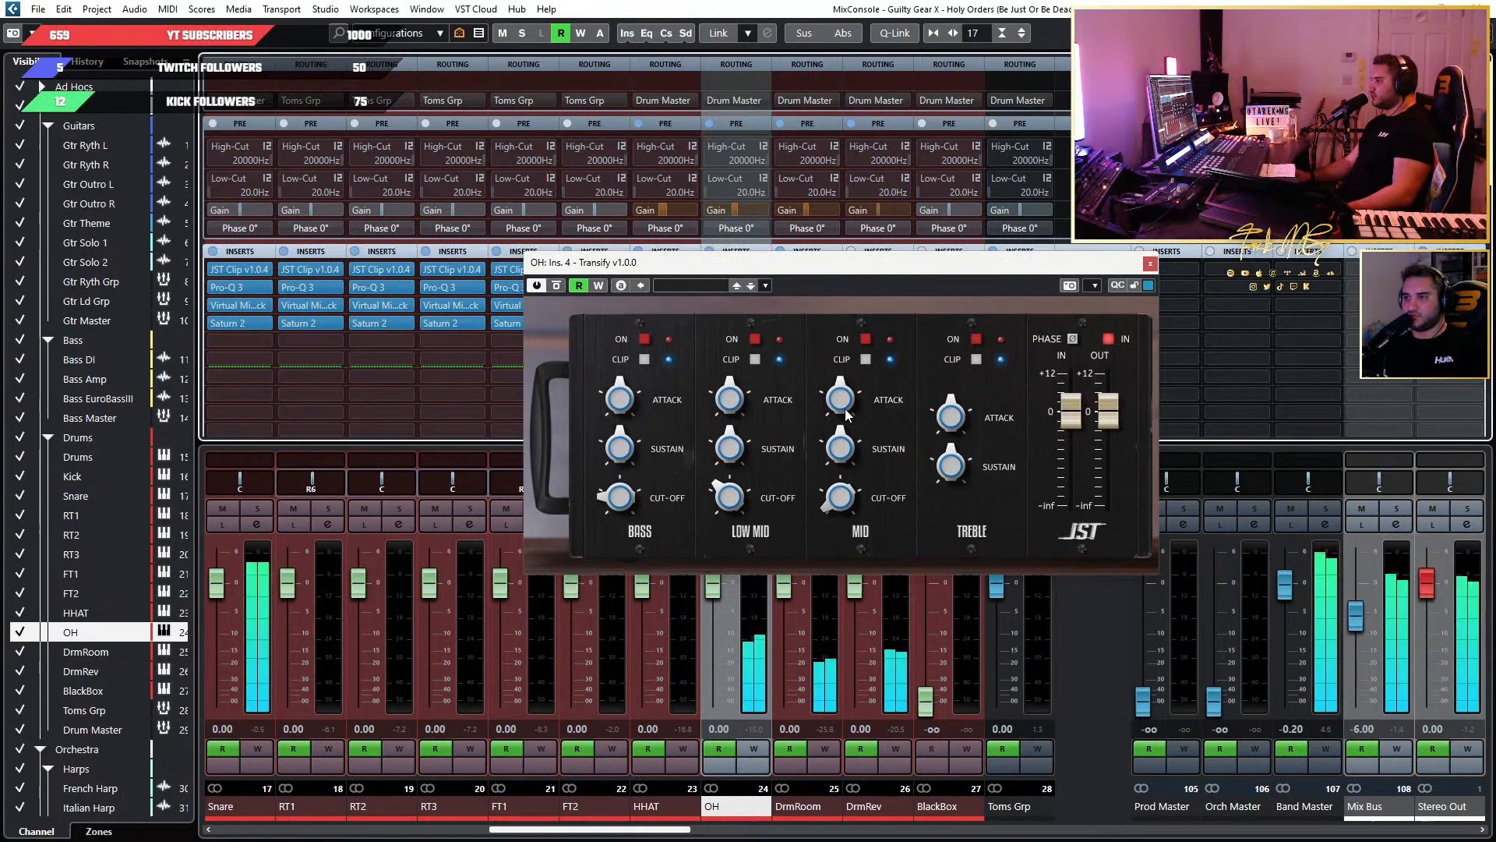
drag(846, 402, 845, 368)
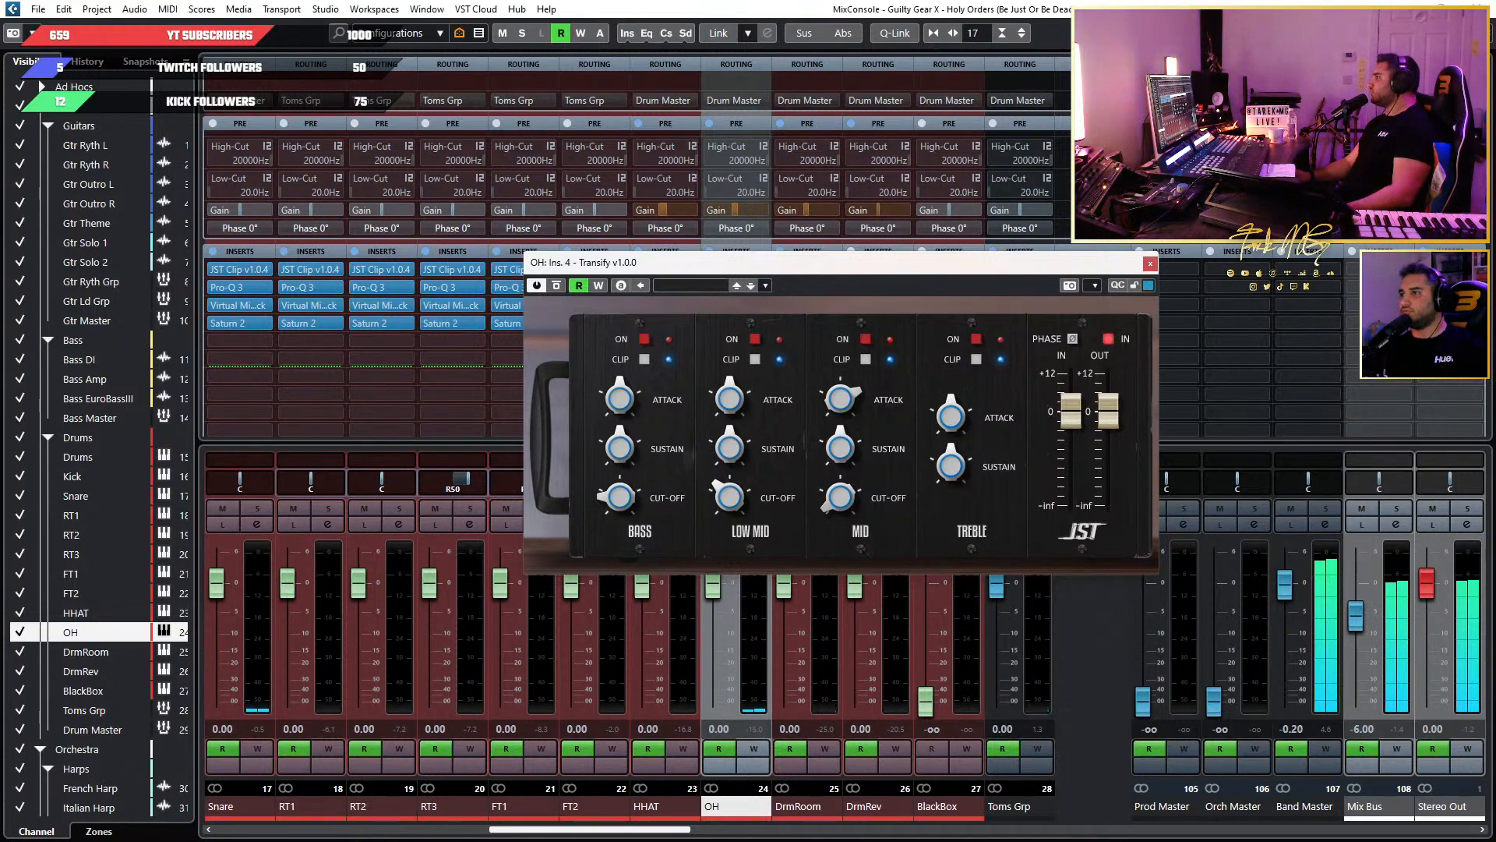
Return to the project window with Transify moved below the tracks, and play from about bar 148 while looking over the guitar tracks.
click(1409, 6)
drag(948, 267, 955, 461)
scroll(808, 340, down, 8)
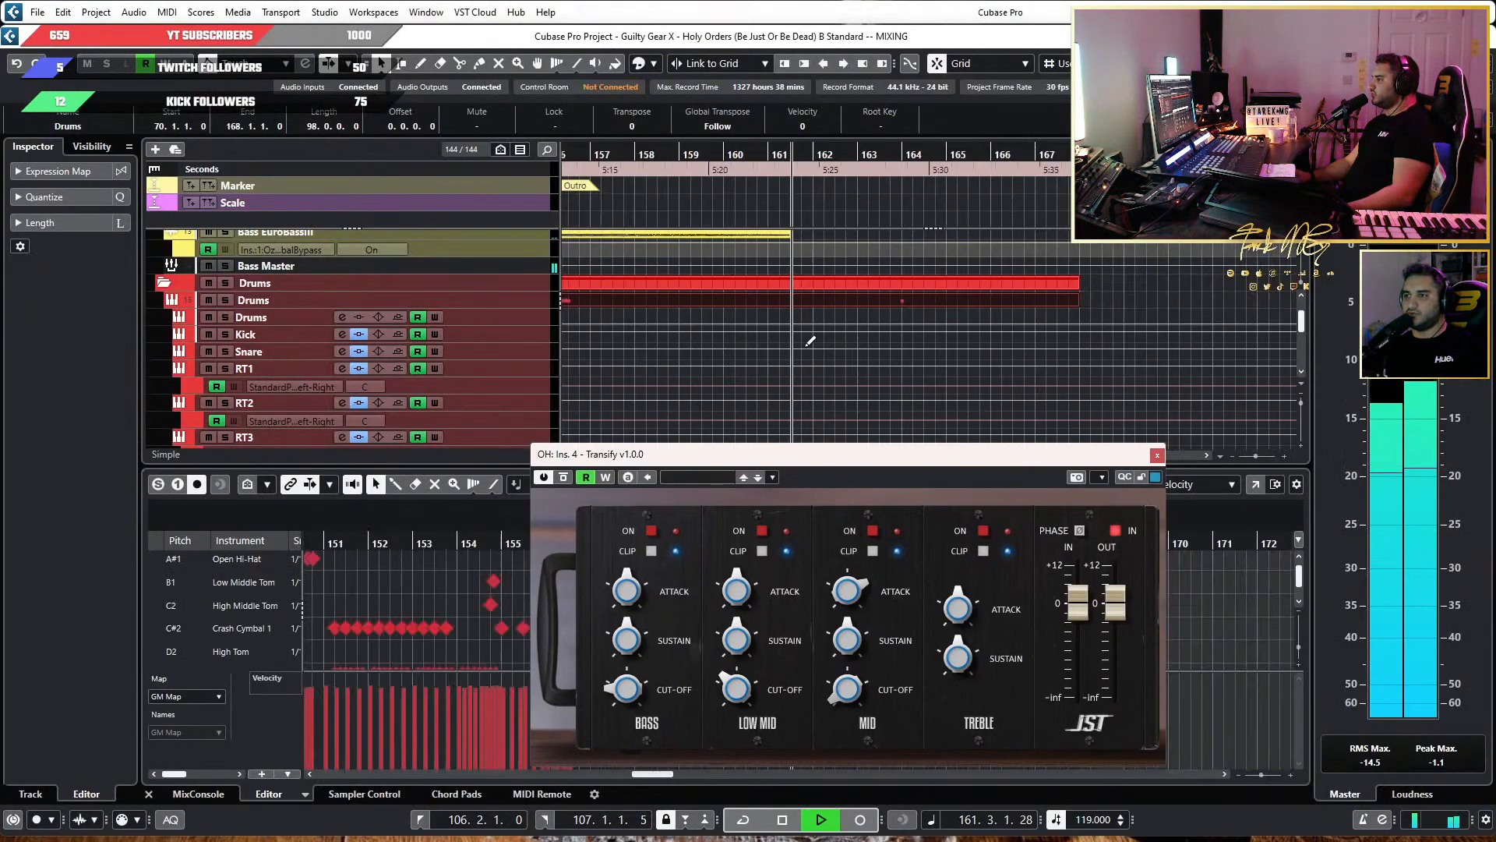
scroll(927, 280, up, 8)
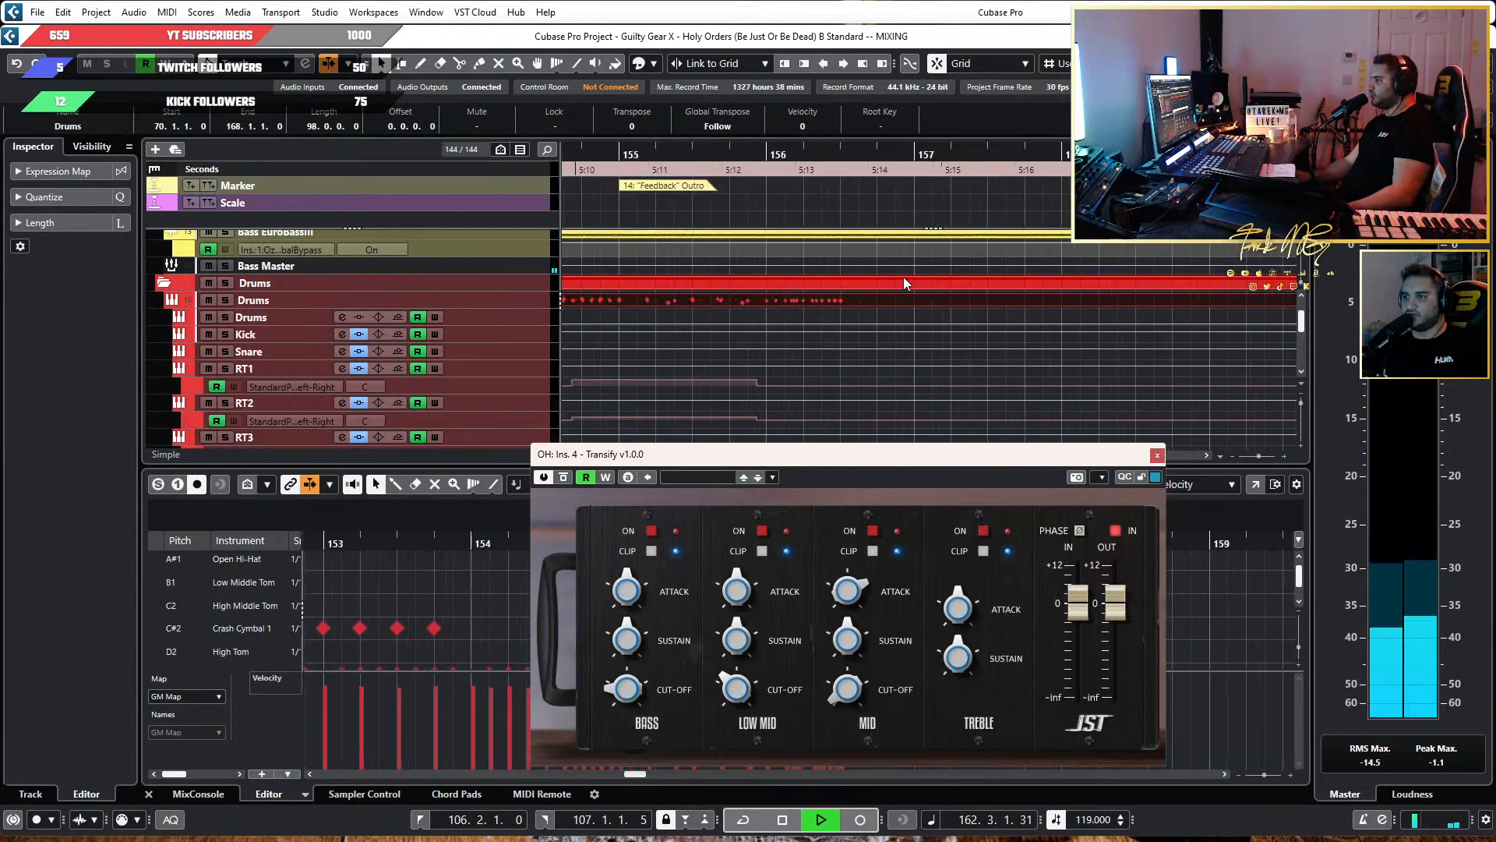
click(787, 156)
key(space)
scroll(779, 200, down, 2)
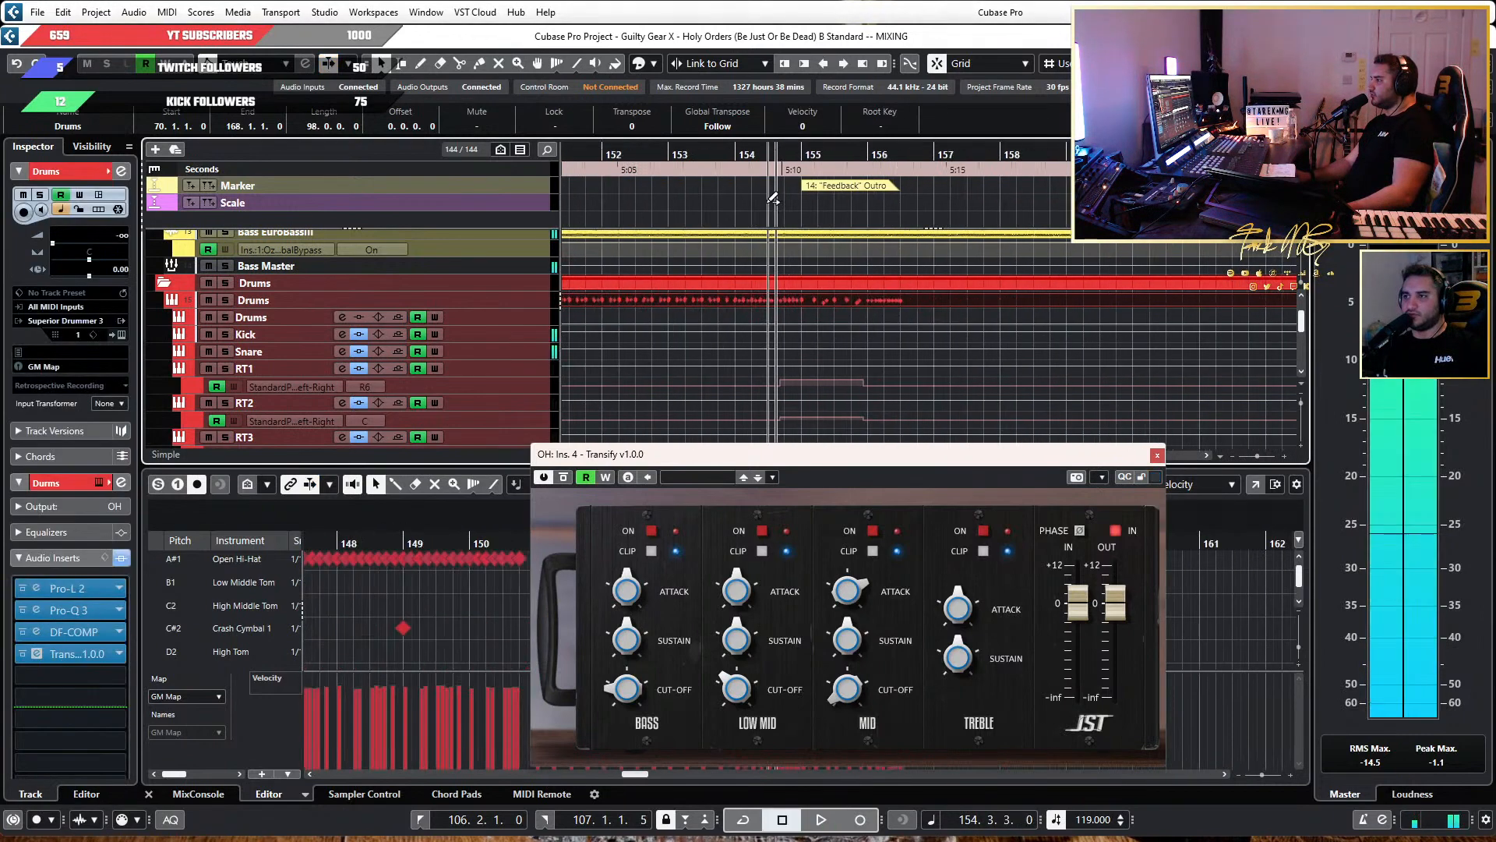
scroll(791, 201, left, 3)
click(681, 156)
key(space)
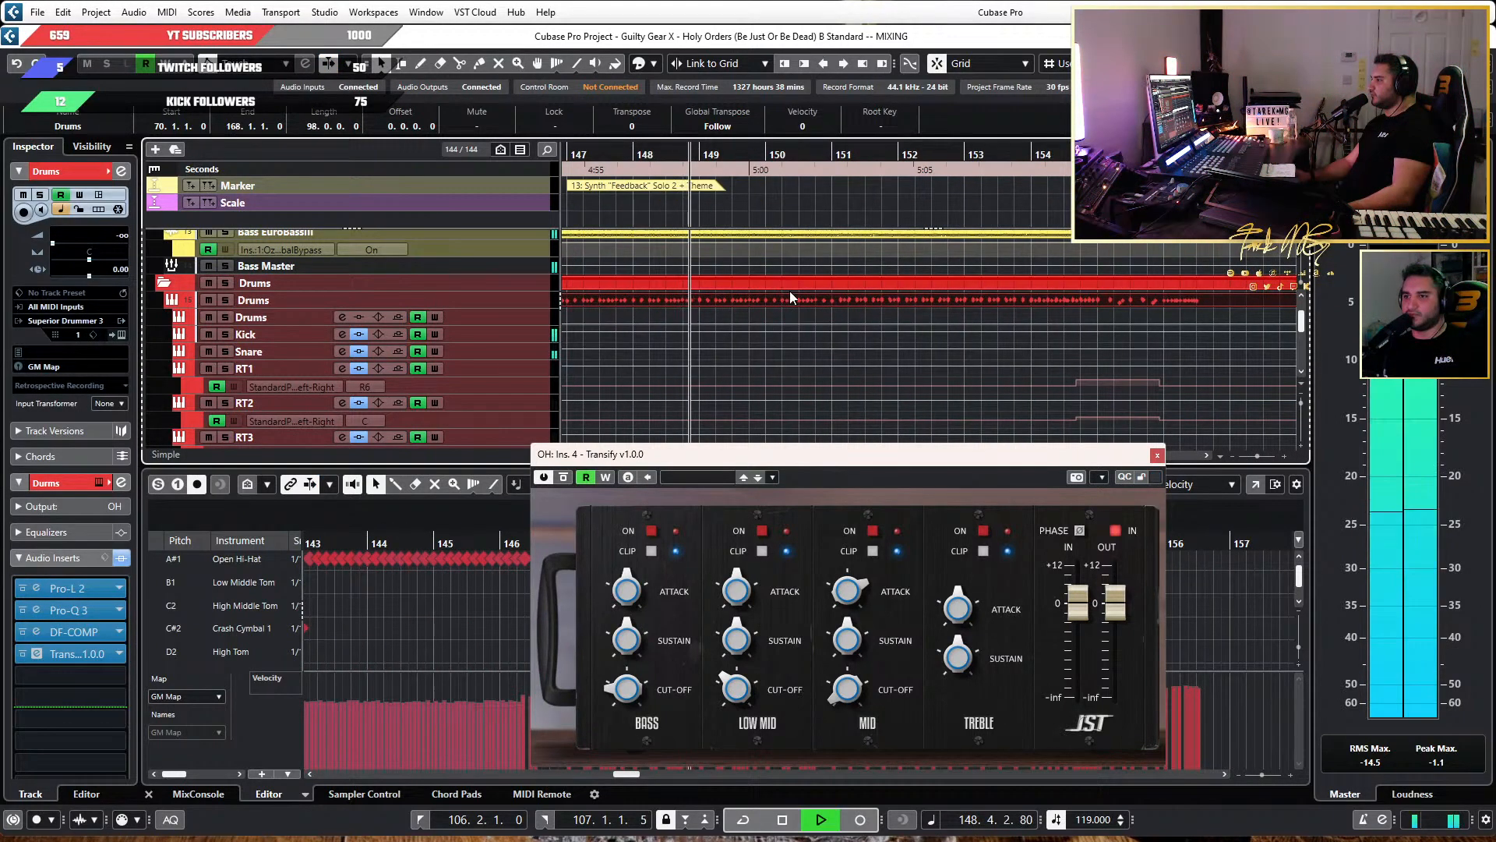
scroll(794, 308, down, 3)
scroll(796, 312, down, 4)
scroll(798, 315, up, 5)
scroll(873, 355, up, 6)
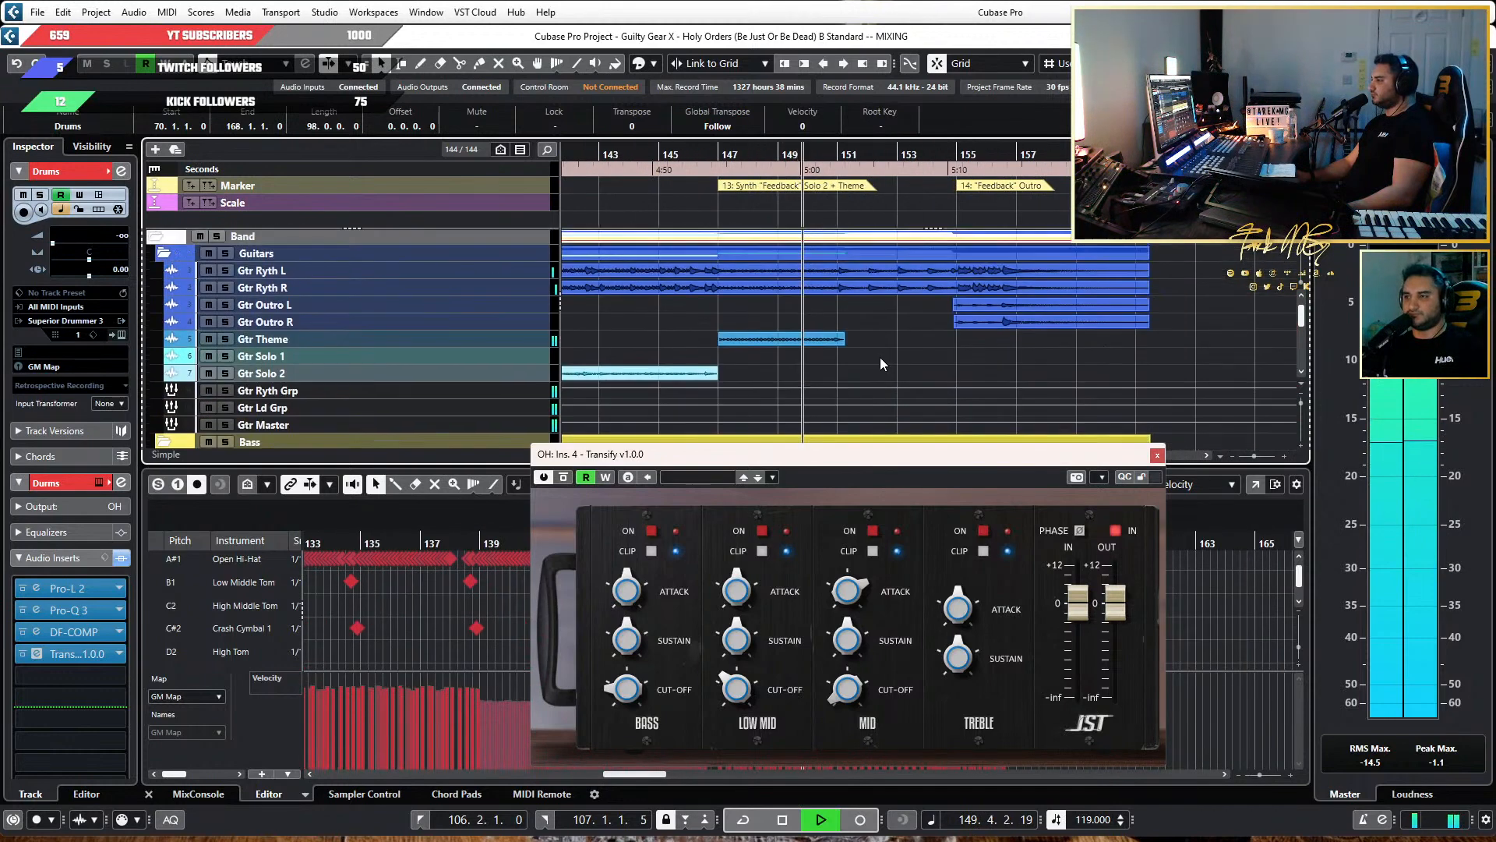
Play from about bar 148, compare the OH channel with Transify bypassed and active, stop playback and close the plug-in window.
scroll(886, 357, down, 4)
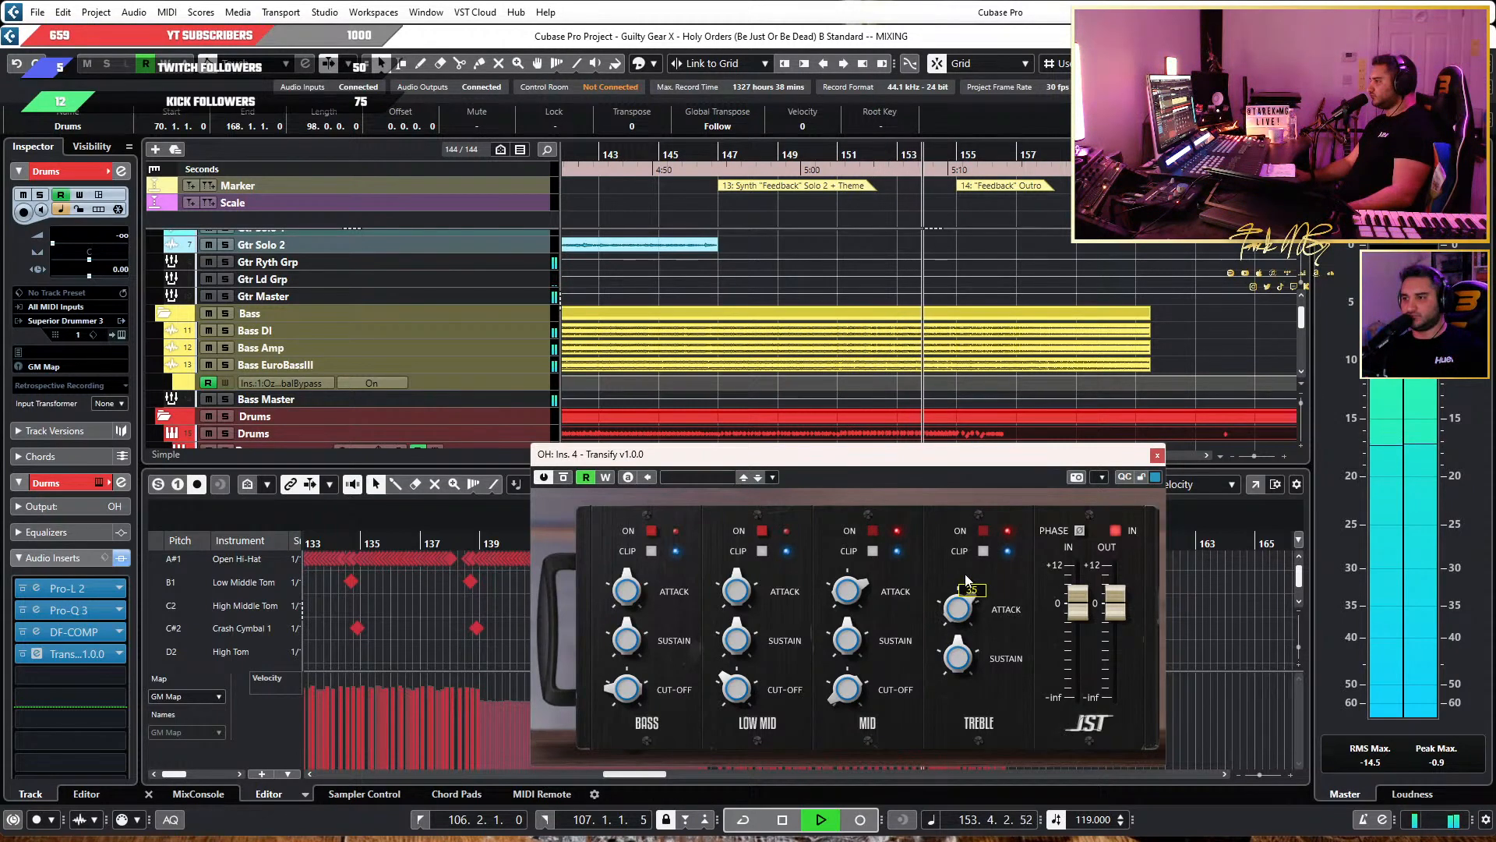
click(790, 154)
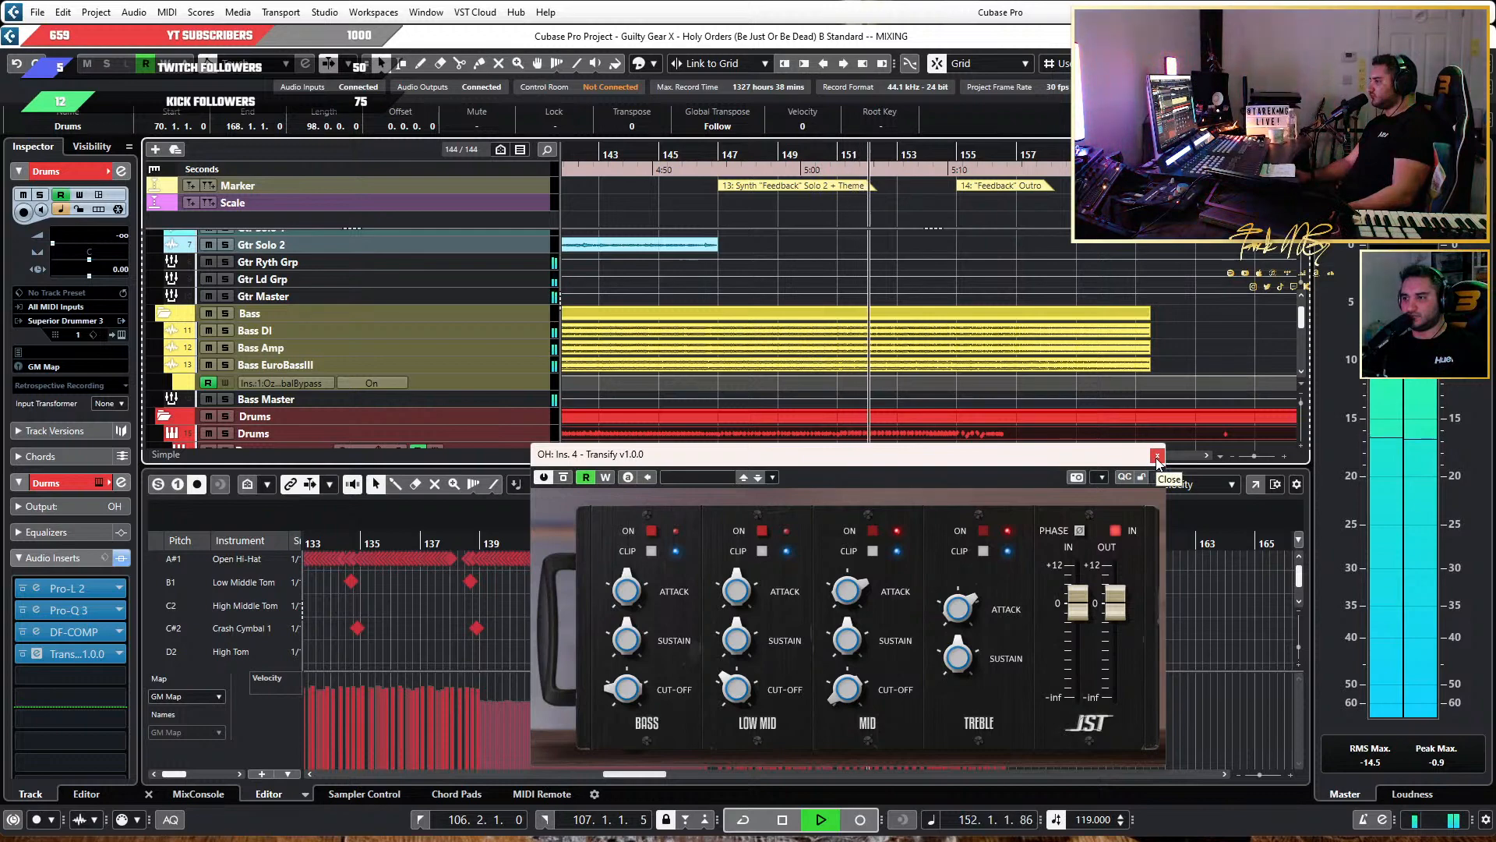
click(564, 478)
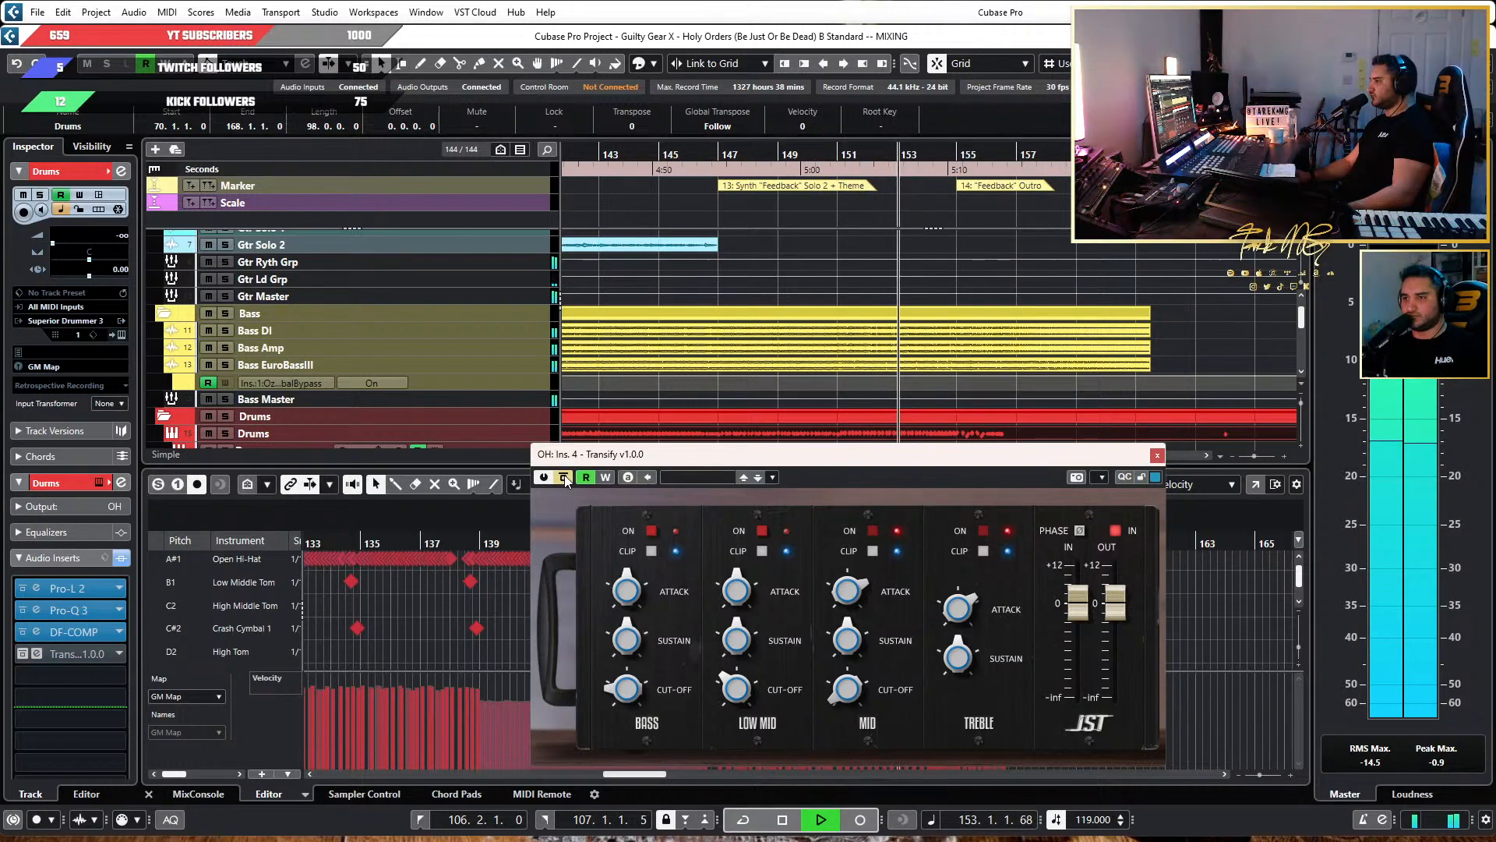
click(565, 478)
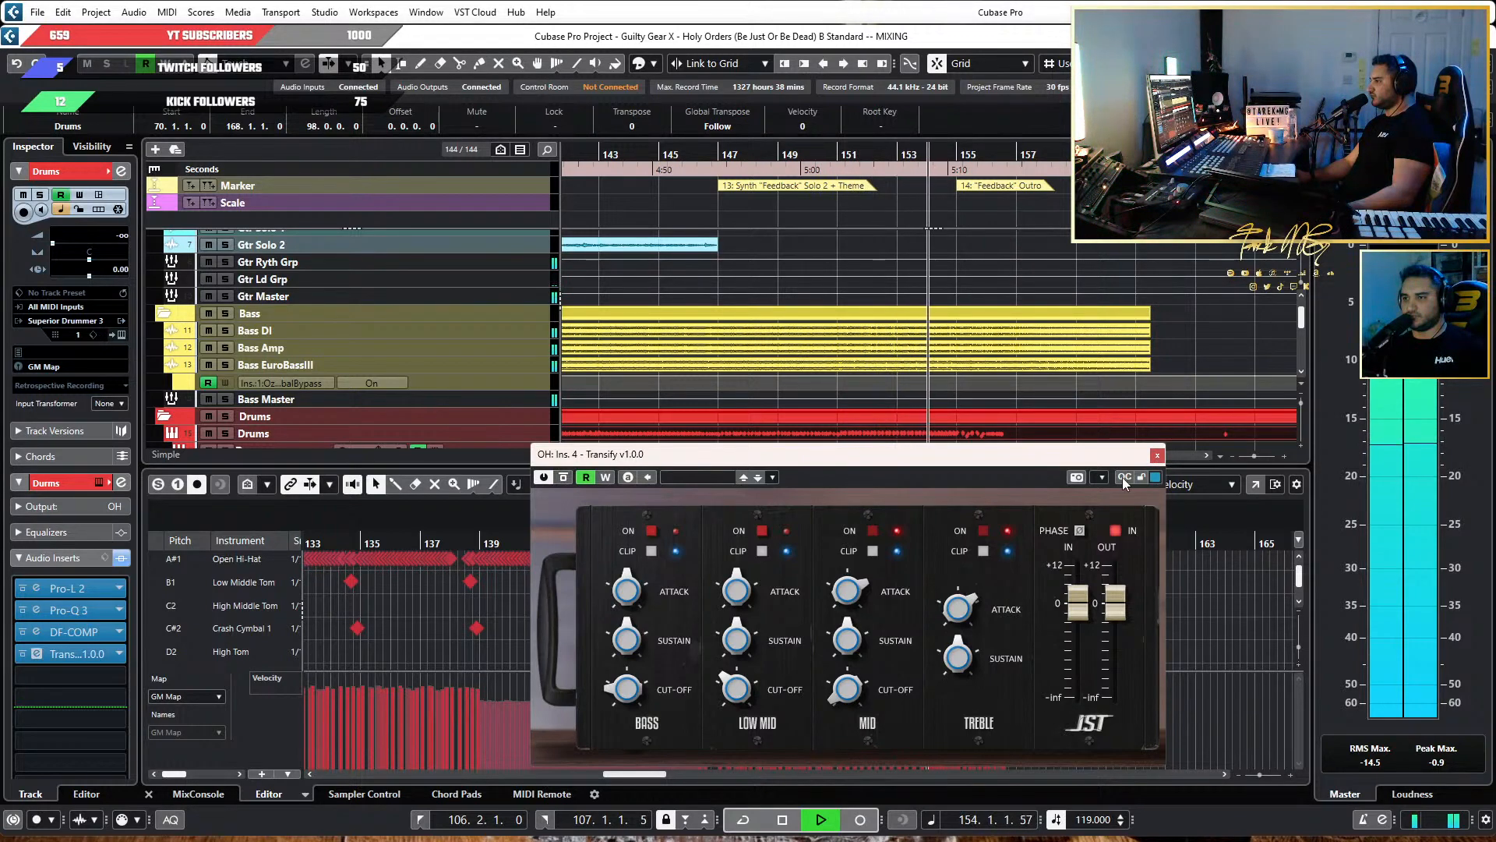
key(space)
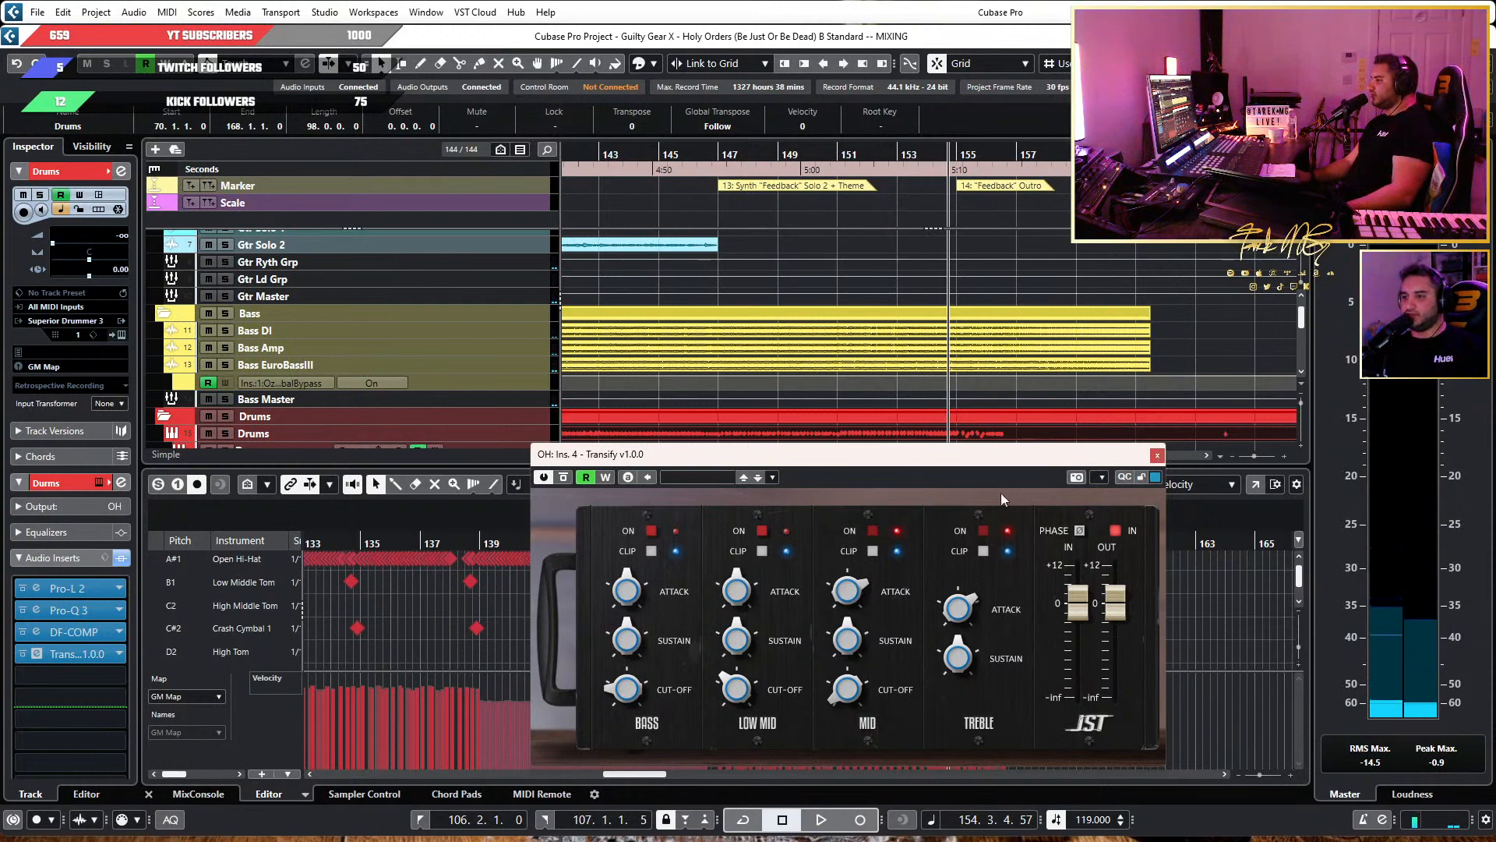
click(1156, 455)
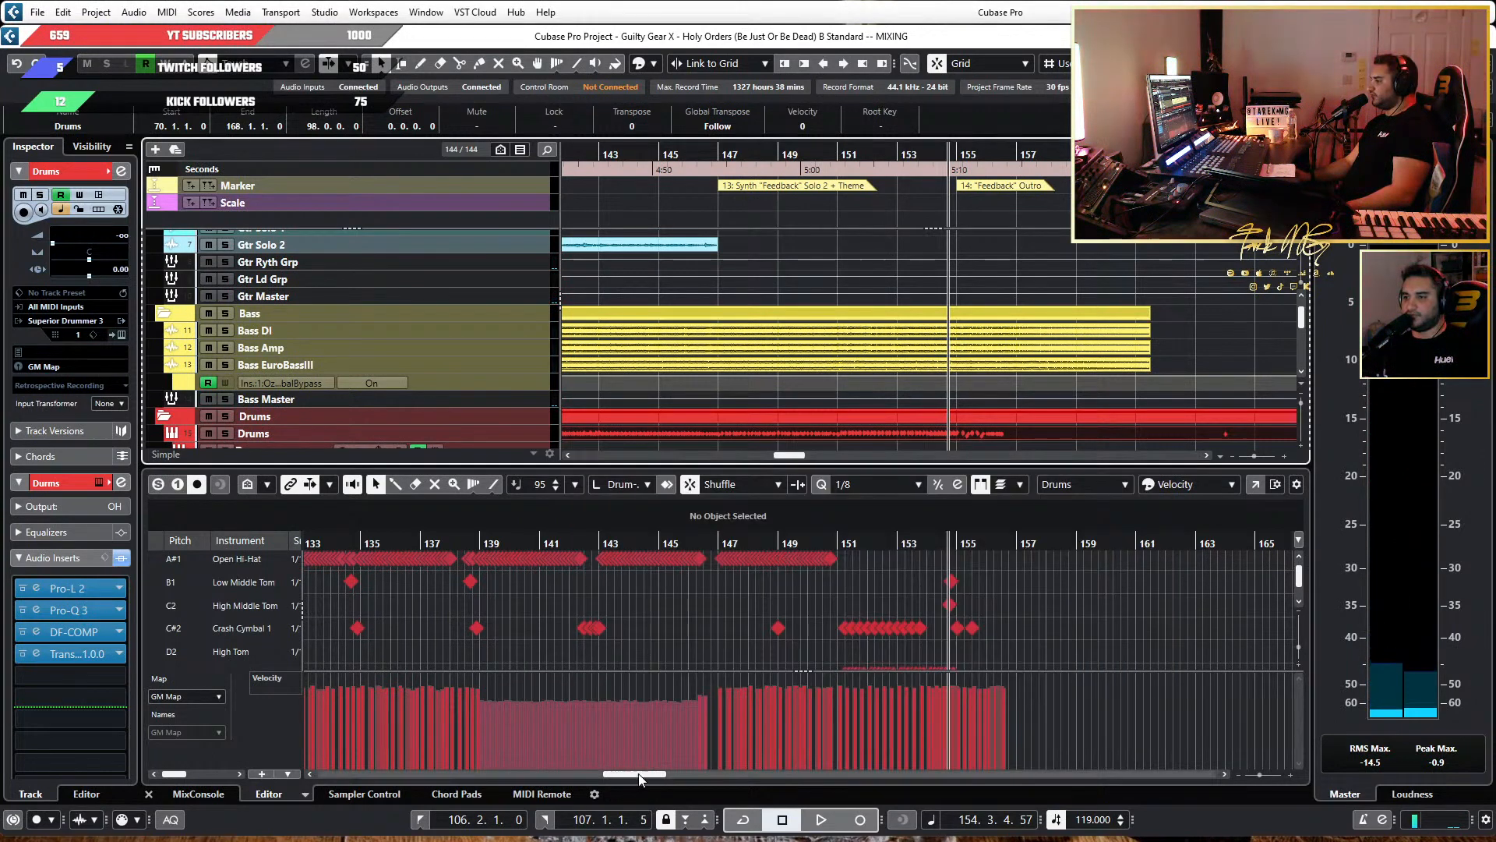
Maximize the project window and check the drum channels and their inserts in the MixConsole.
scroll(838, 623, down, 5)
scroll(798, 367, down, 9)
scroll(779, 358, down, 3)
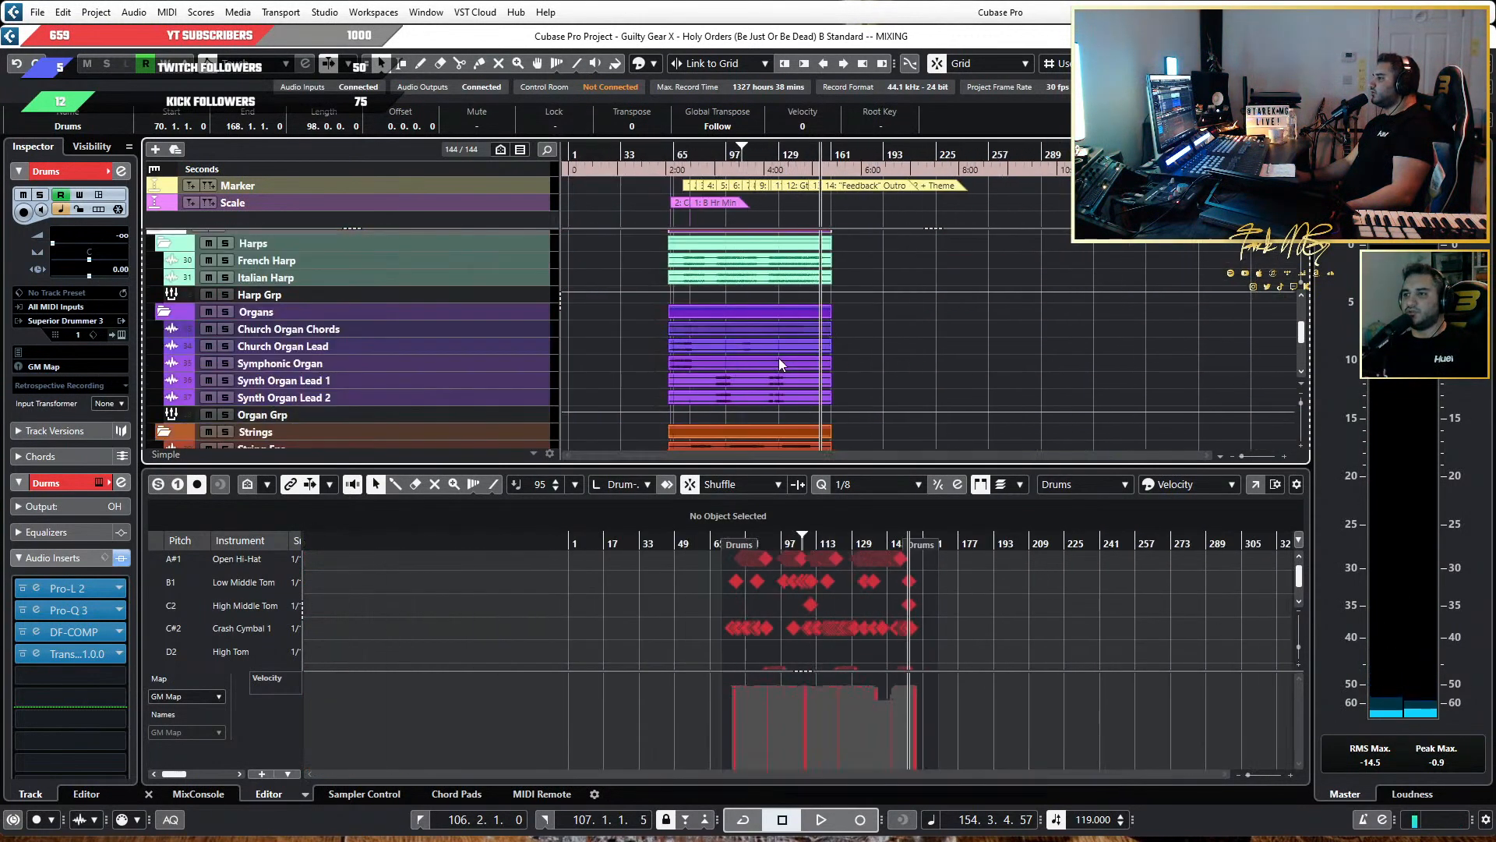
scroll(843, 457, up, 1)
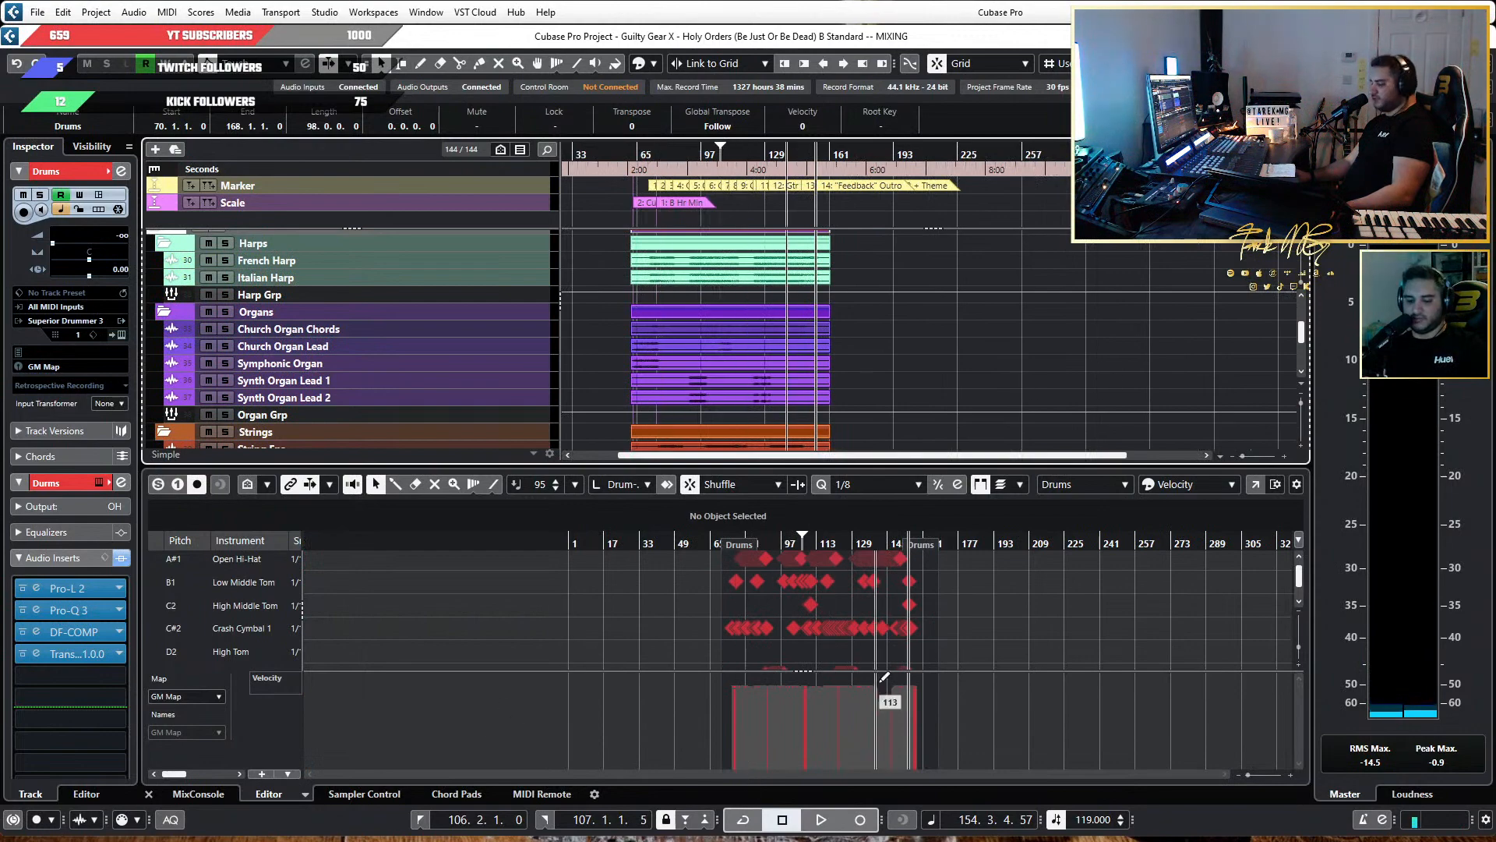
click(1451, 35)
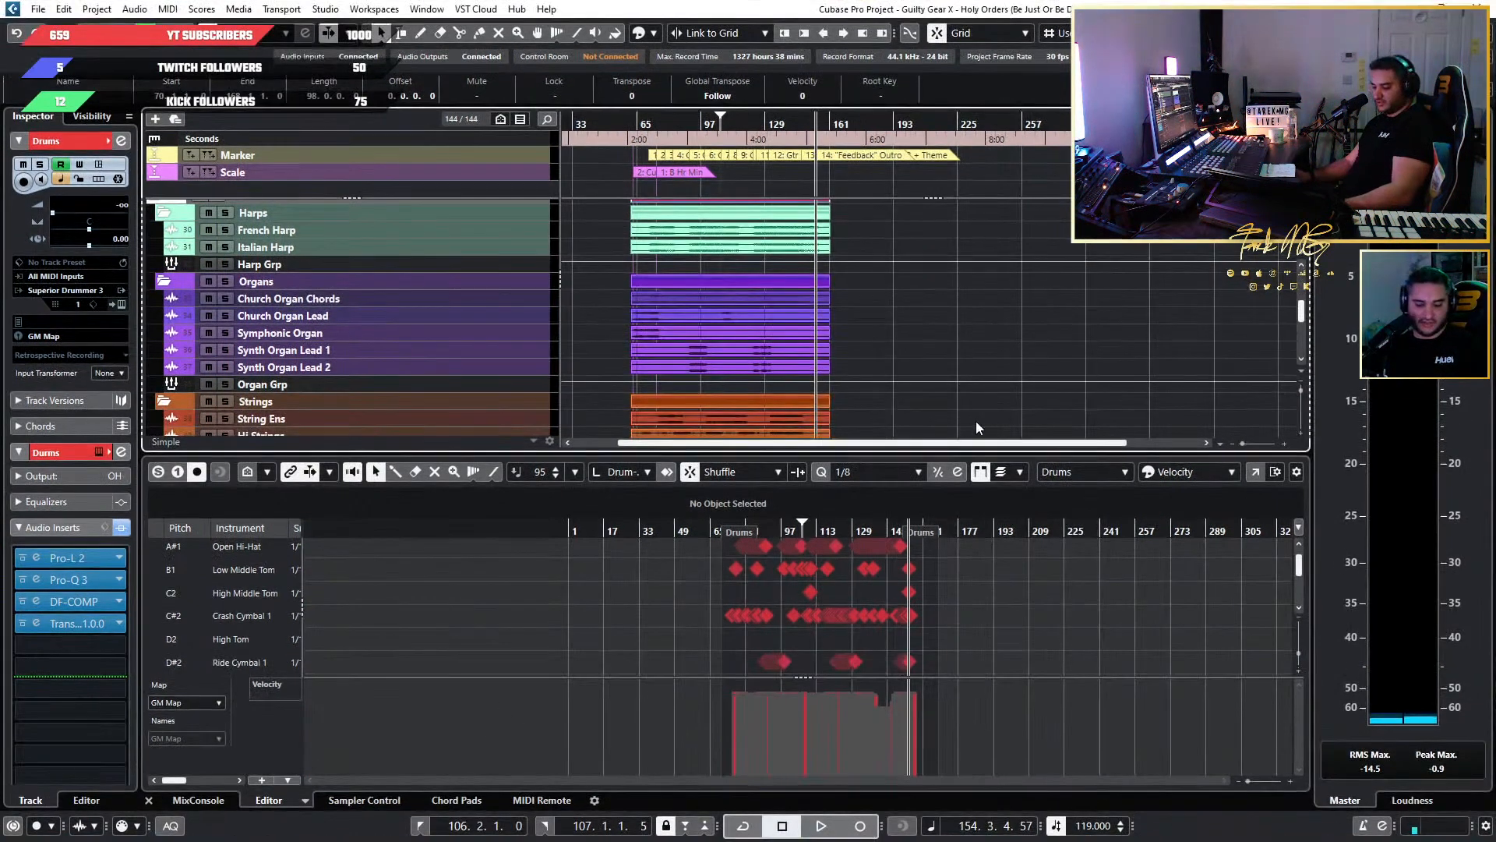
key(F3)
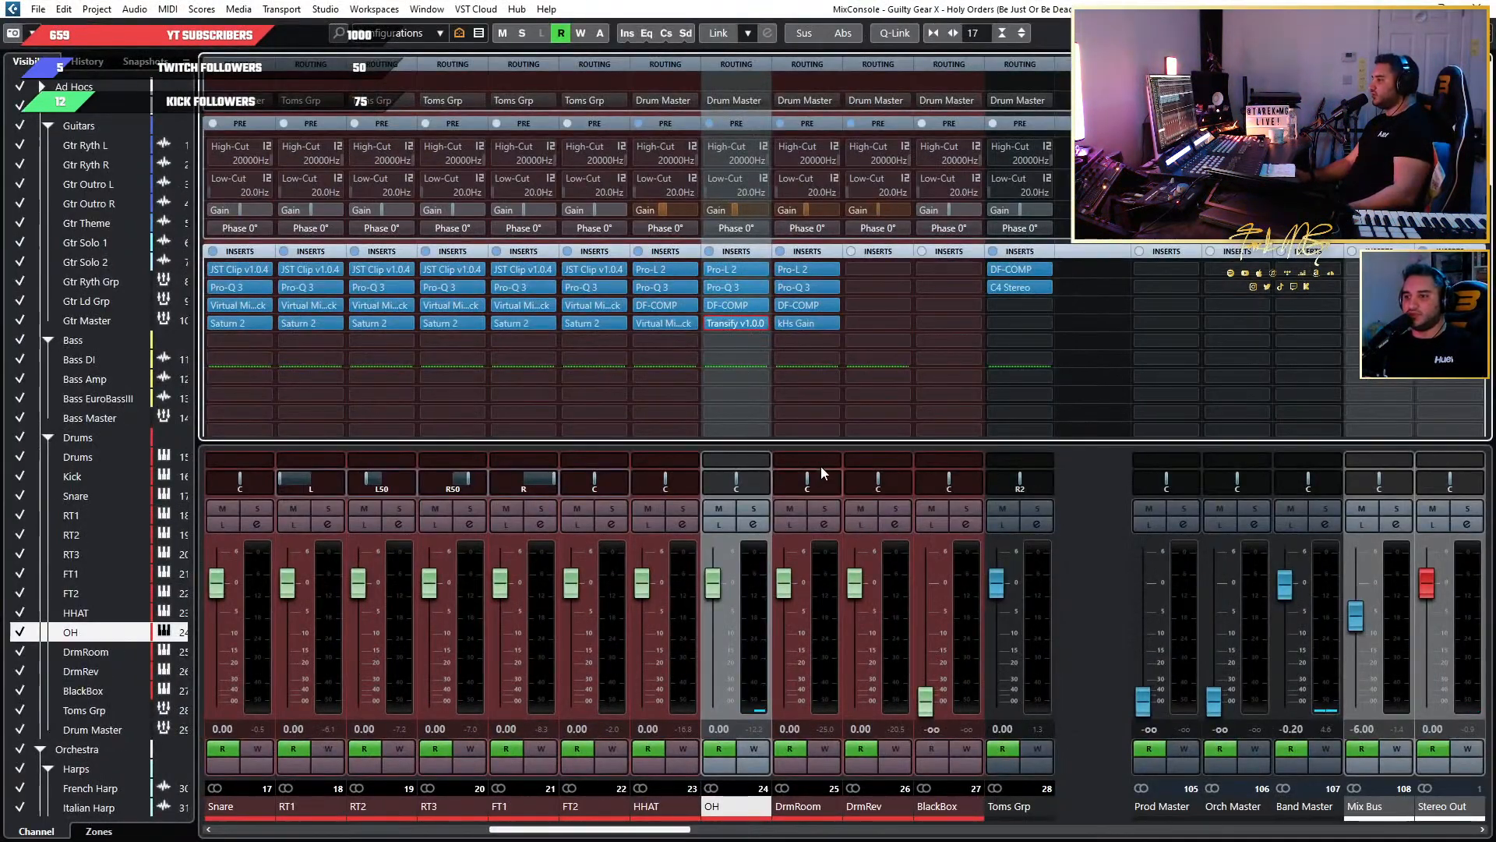
scroll(892, 382, up, 5)
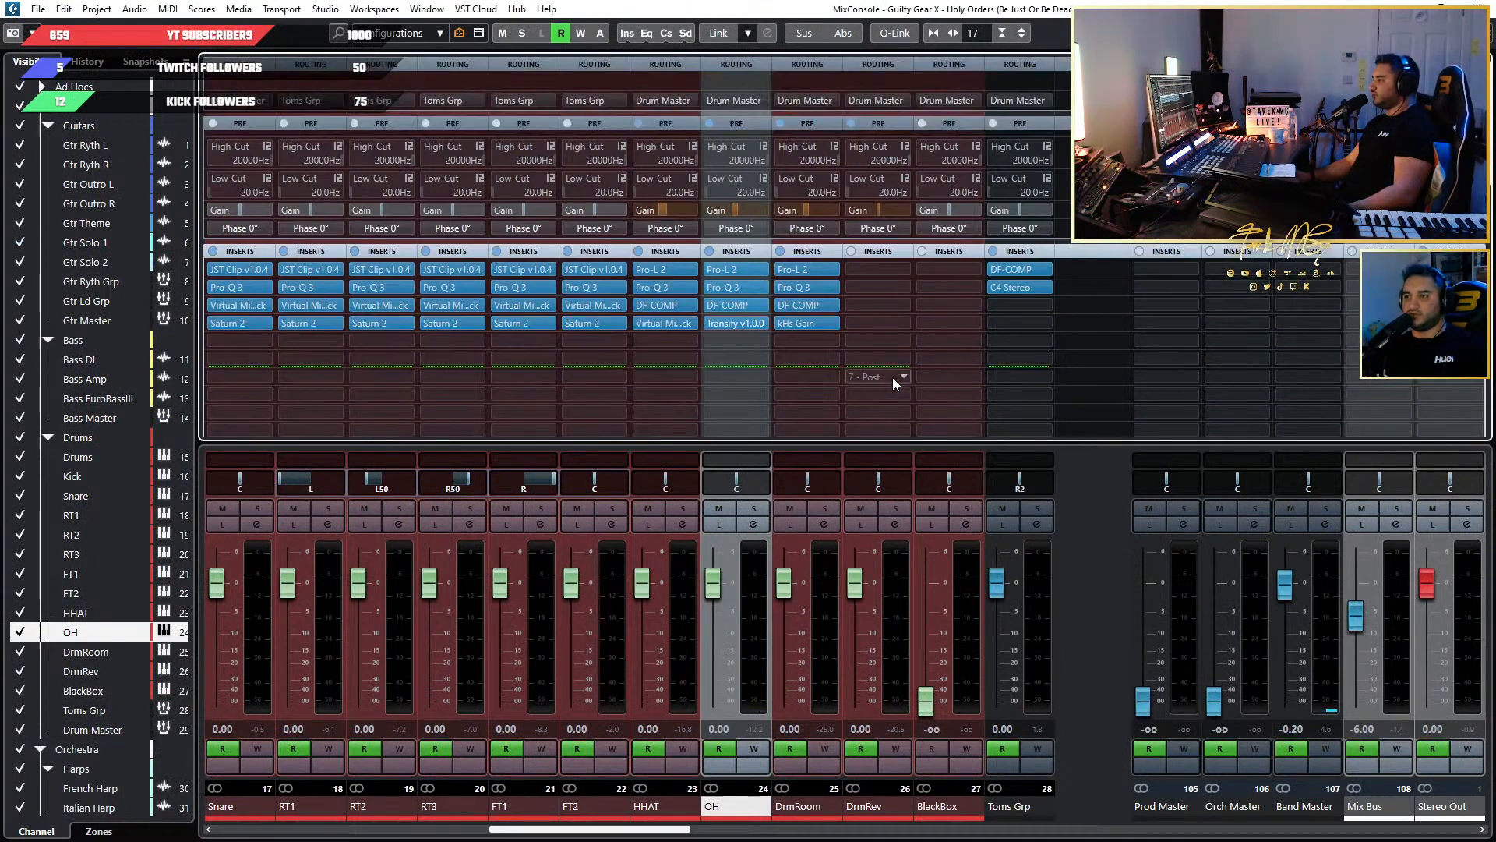
click(1408, 4)
Examine the drum part's hi-hat, tom and crash notes in the drum editor between about bars 75 and 99.
scroll(677, 242, up, 6)
scroll(695, 264, up, 7)
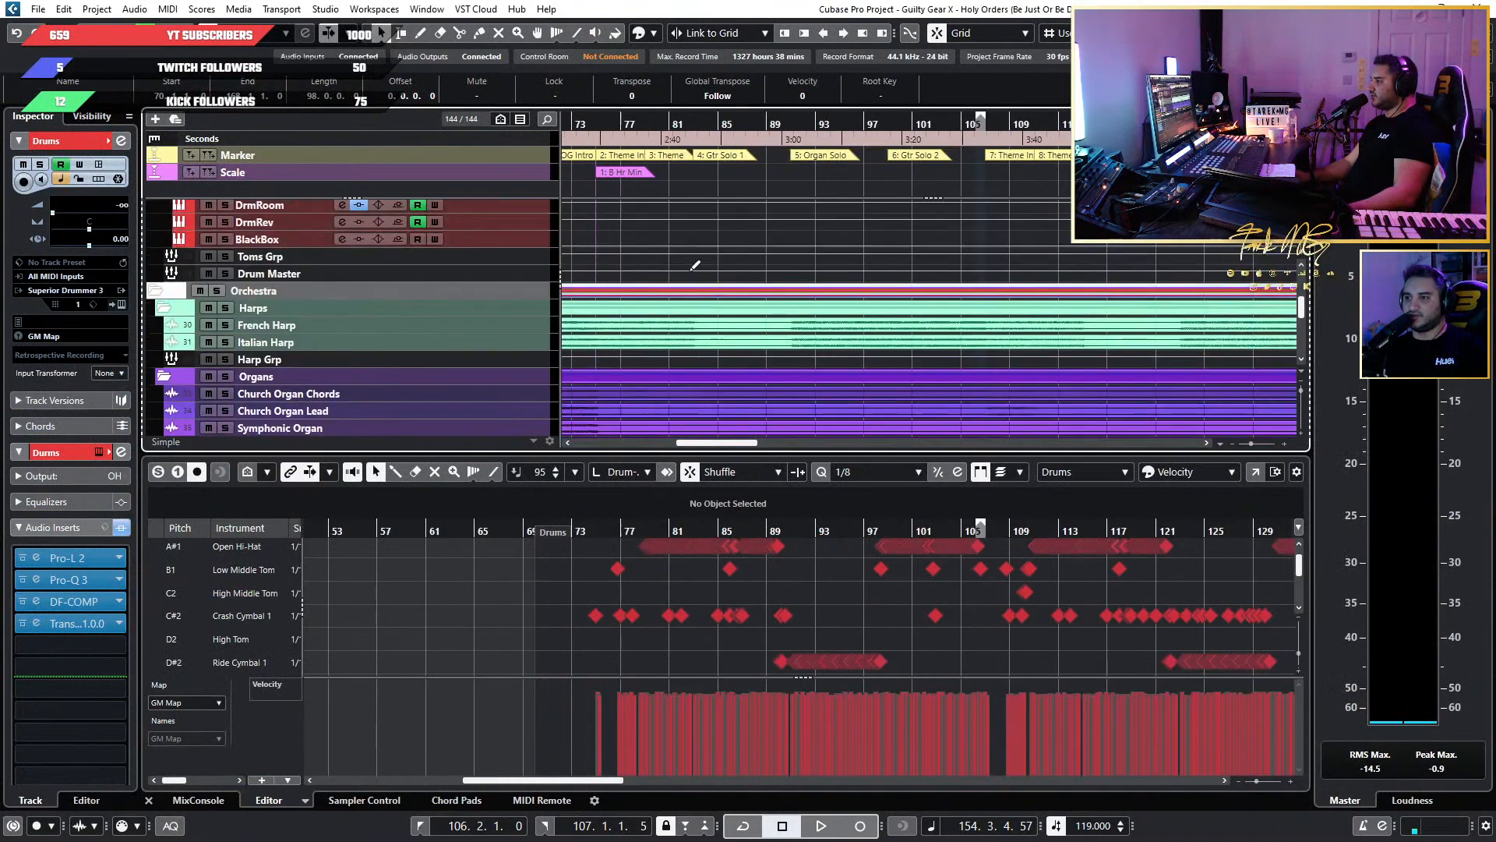
scroll(708, 564, up, 3)
scroll(705, 556, up, 2)
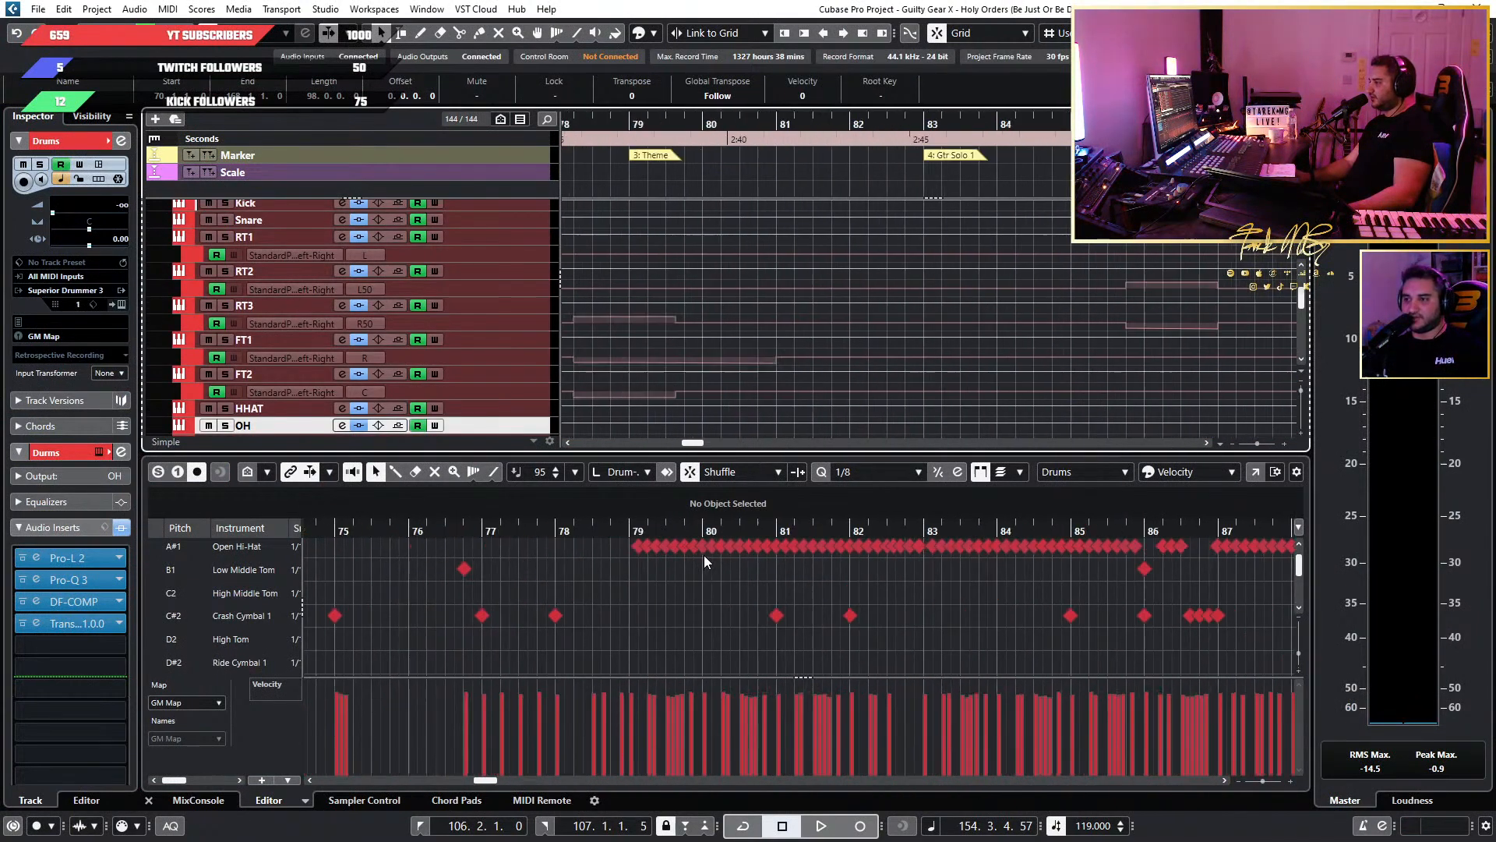
scroll(704, 555, up, 4)
scroll(704, 555, down, 2)
scroll(704, 554, up, 1)
scroll(815, 554, up, 5)
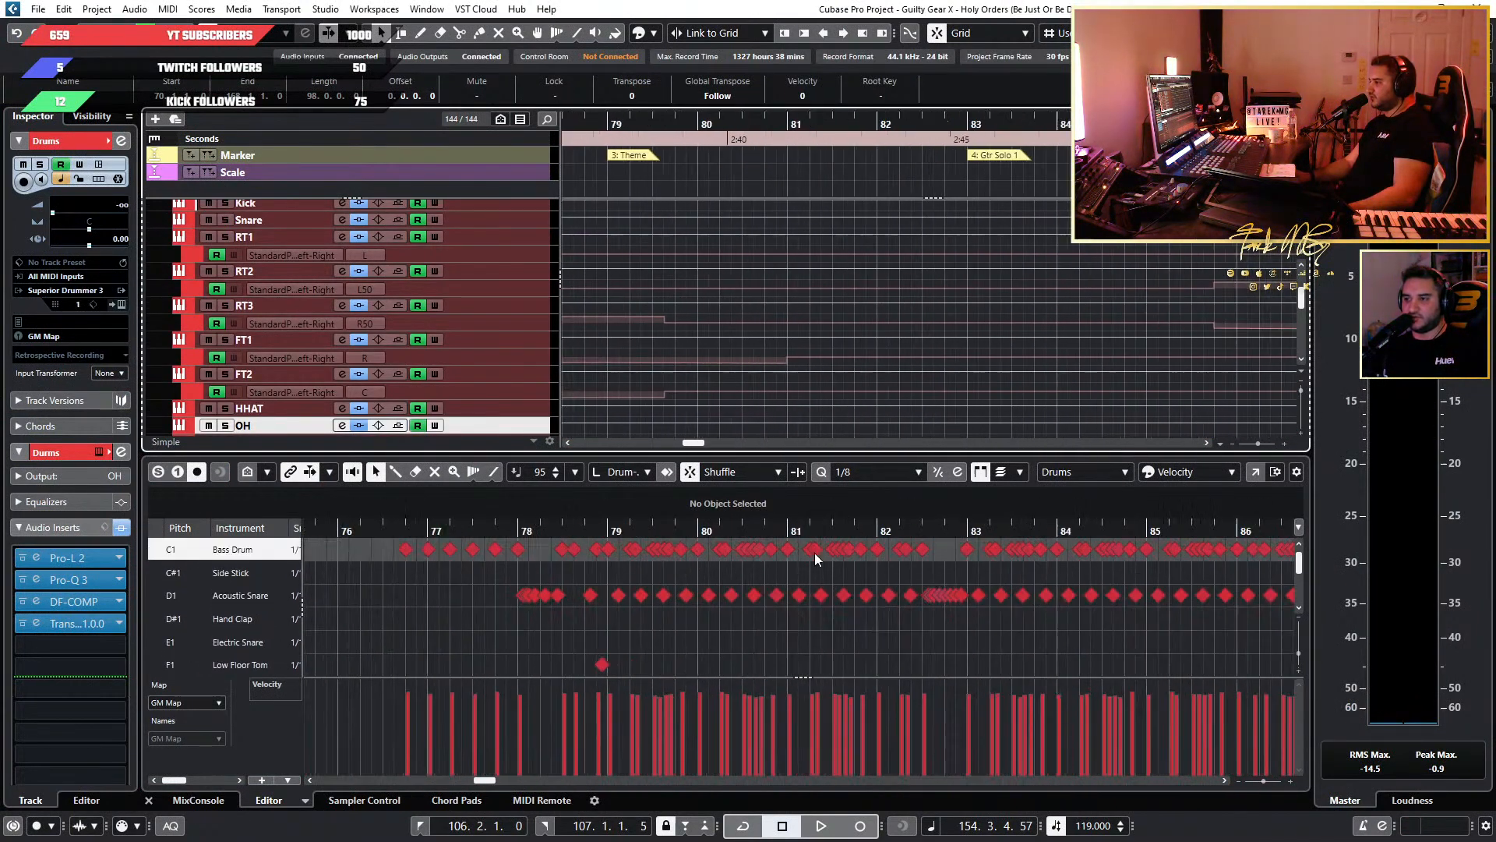
scroll(880, 567, down, 7)
scroll(898, 573, down, 5)
scroll(899, 574, down, 1)
scroll(935, 578, up, 9)
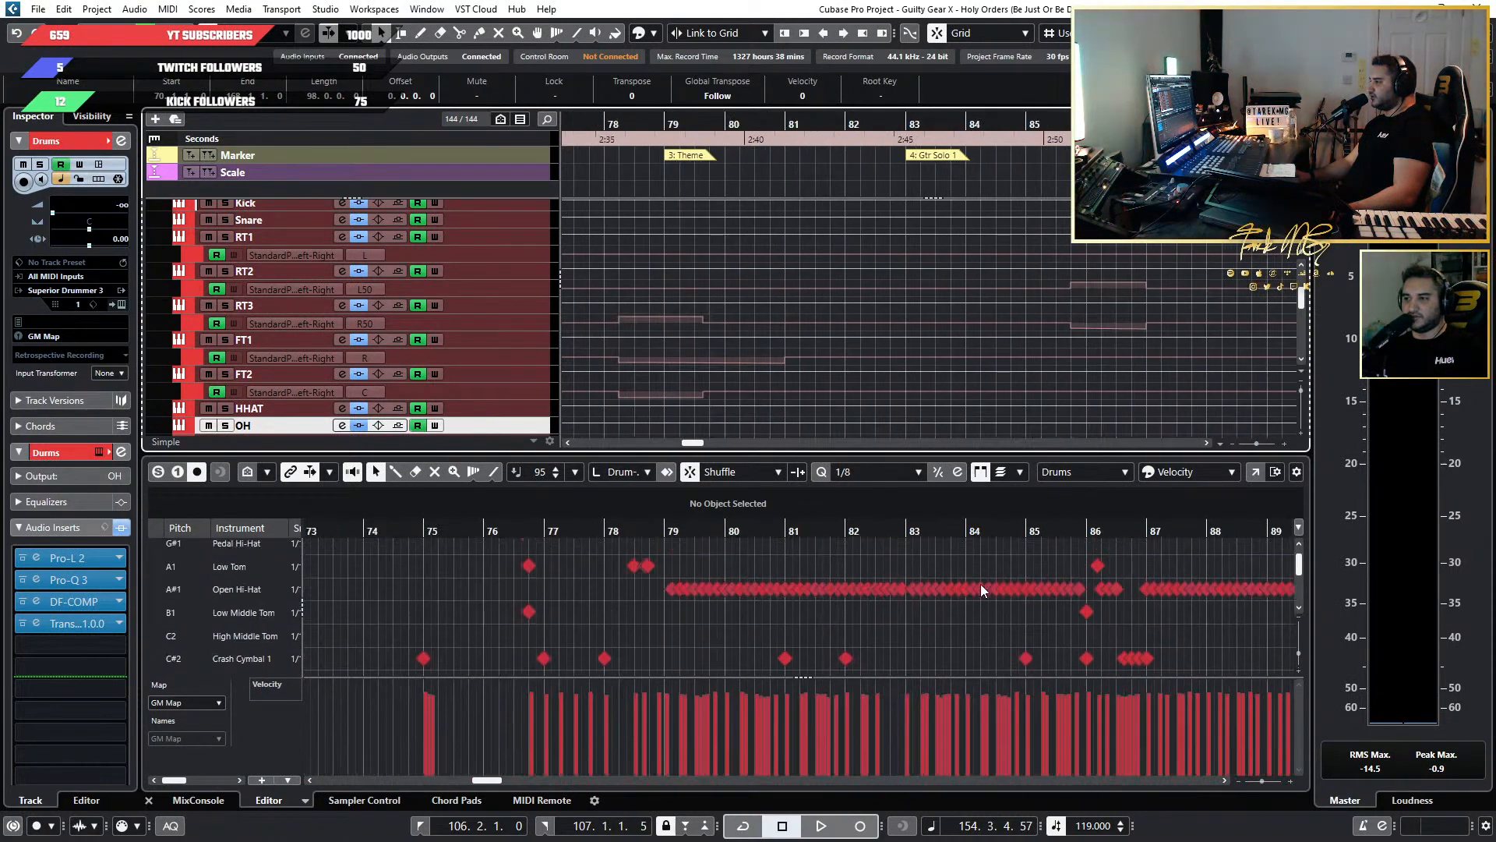
scroll(980, 583, down, 3)
scroll(980, 582, right, 3)
scroll(848, 587, down, 2)
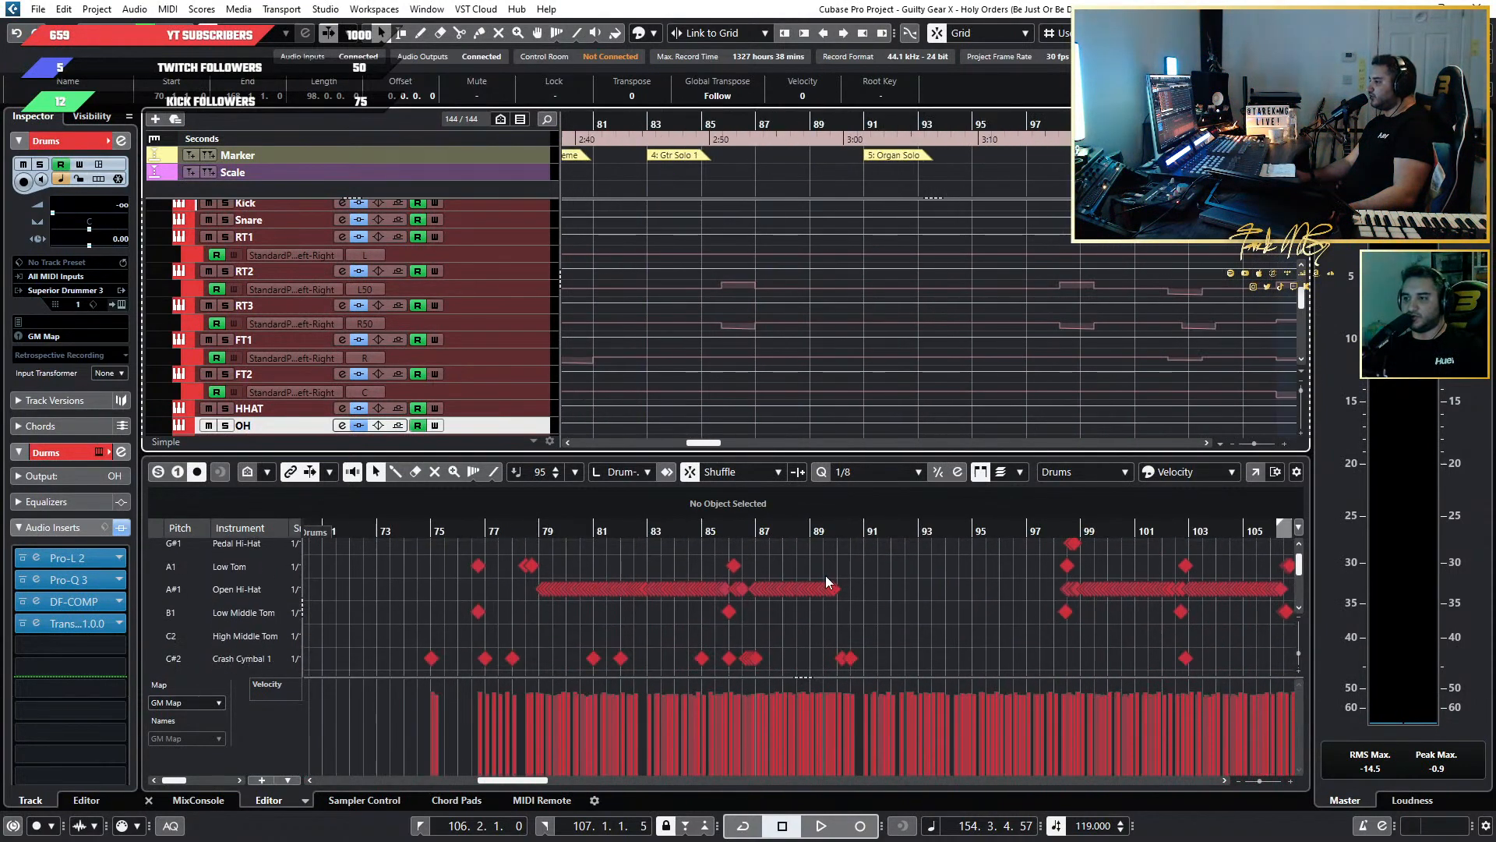
scroll(730, 582, up, 8)
scroll(720, 578, down, 10)
scroll(868, 591, right, 4)
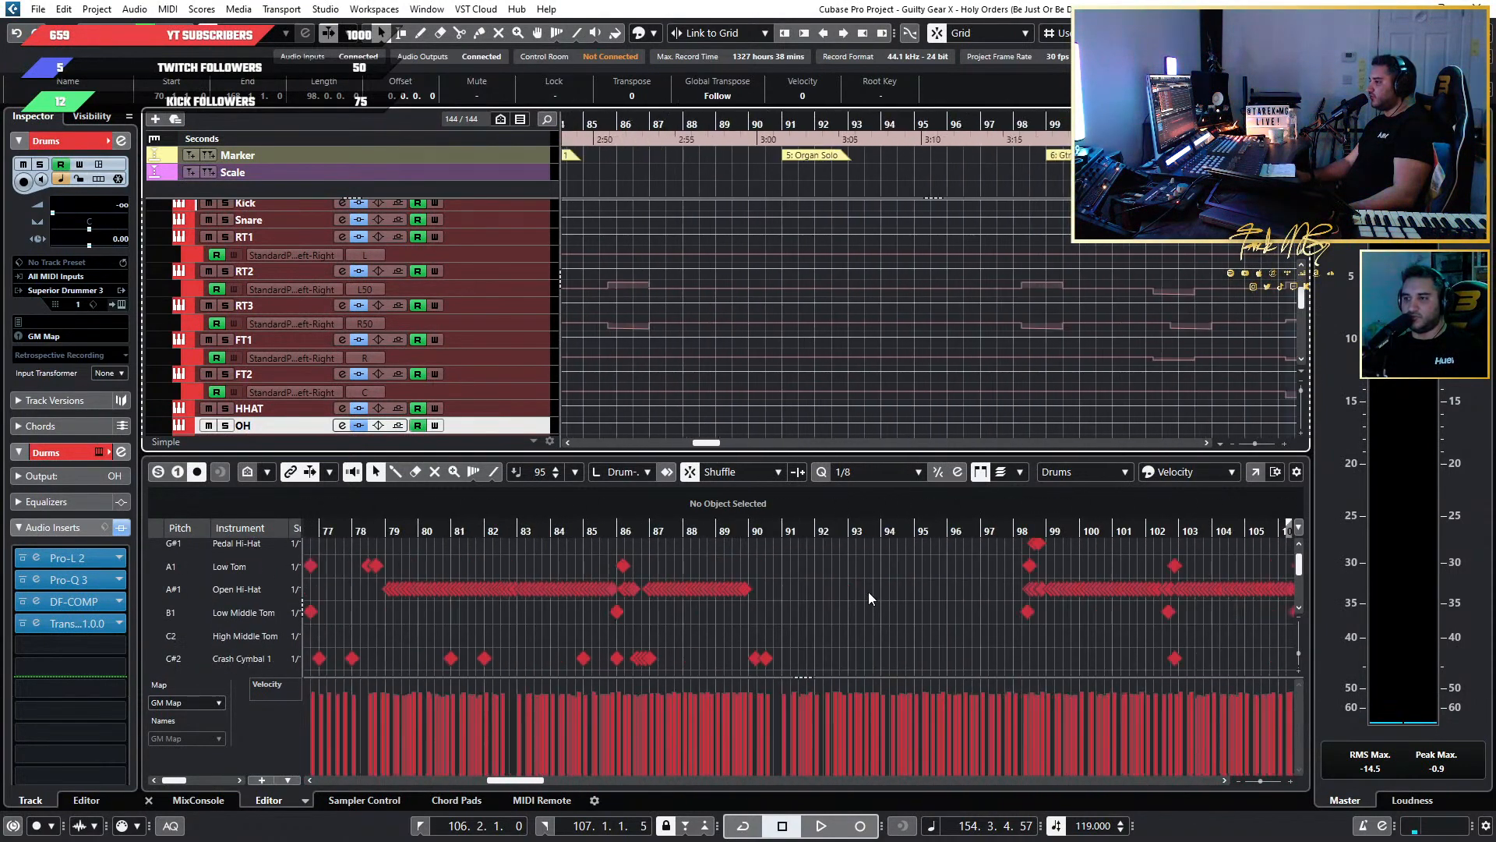
scroll(870, 592, up, 8)
scroll(769, 590, up, 3)
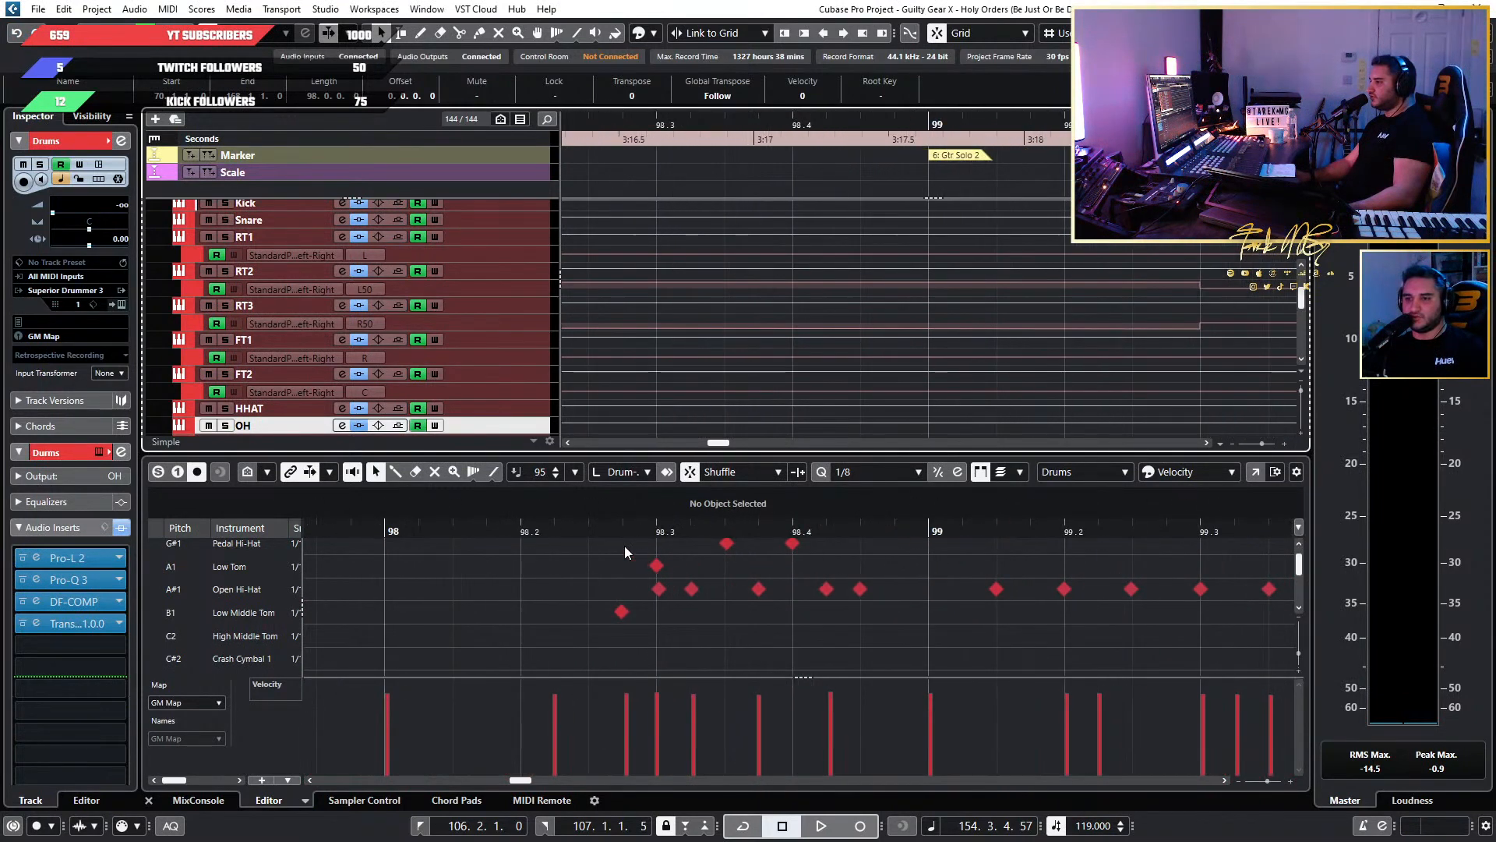
Play the song from 98.2 to about bar 110 while following the Open Hi-Hat and Crash Cymbal 1 notes.
click(535, 525)
key(space)
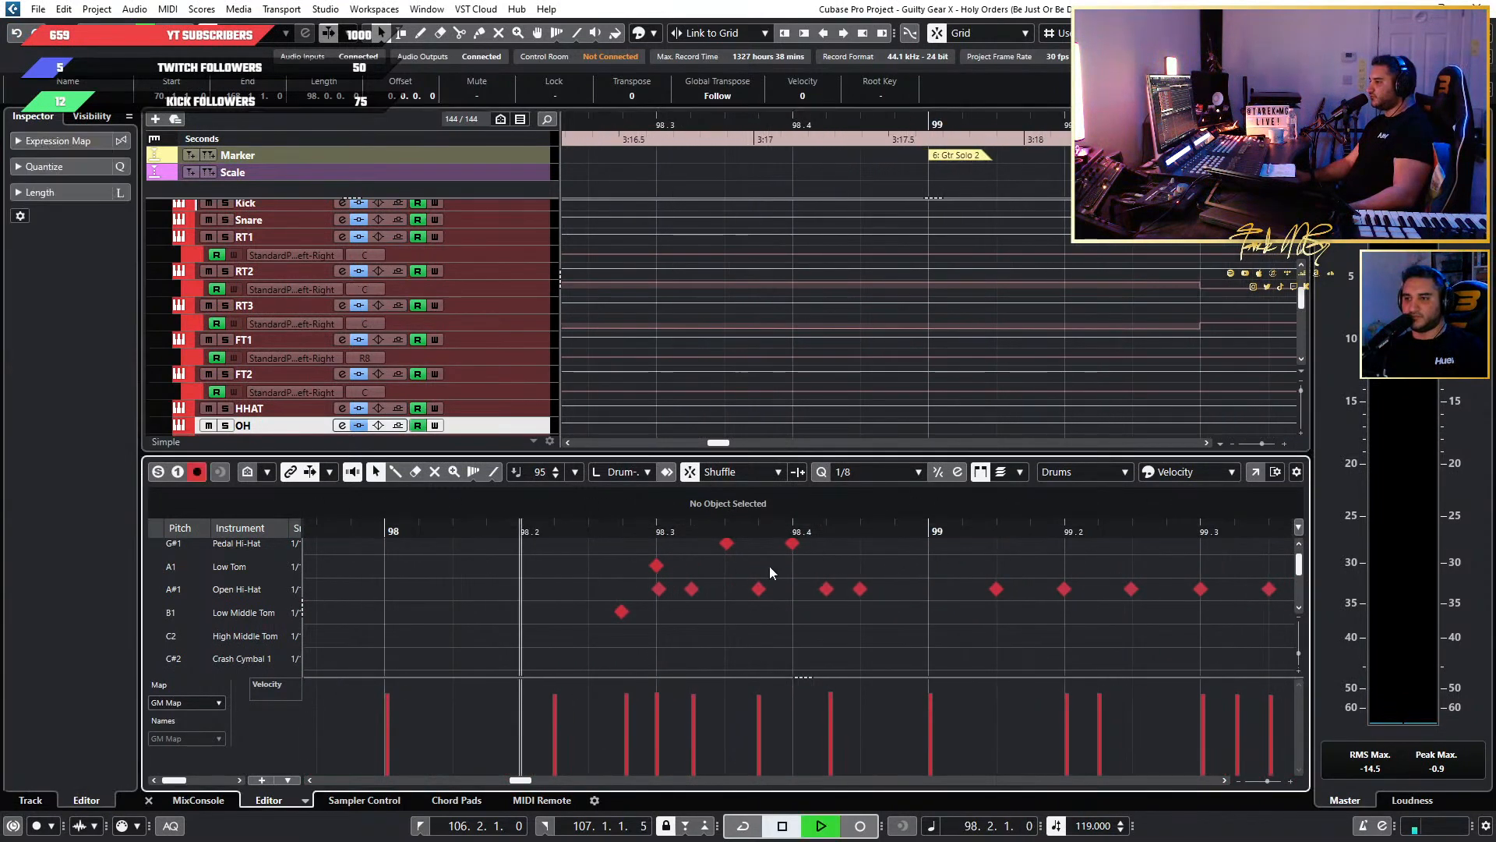
scroll(770, 573, left, 1)
scroll(948, 580, down, 3)
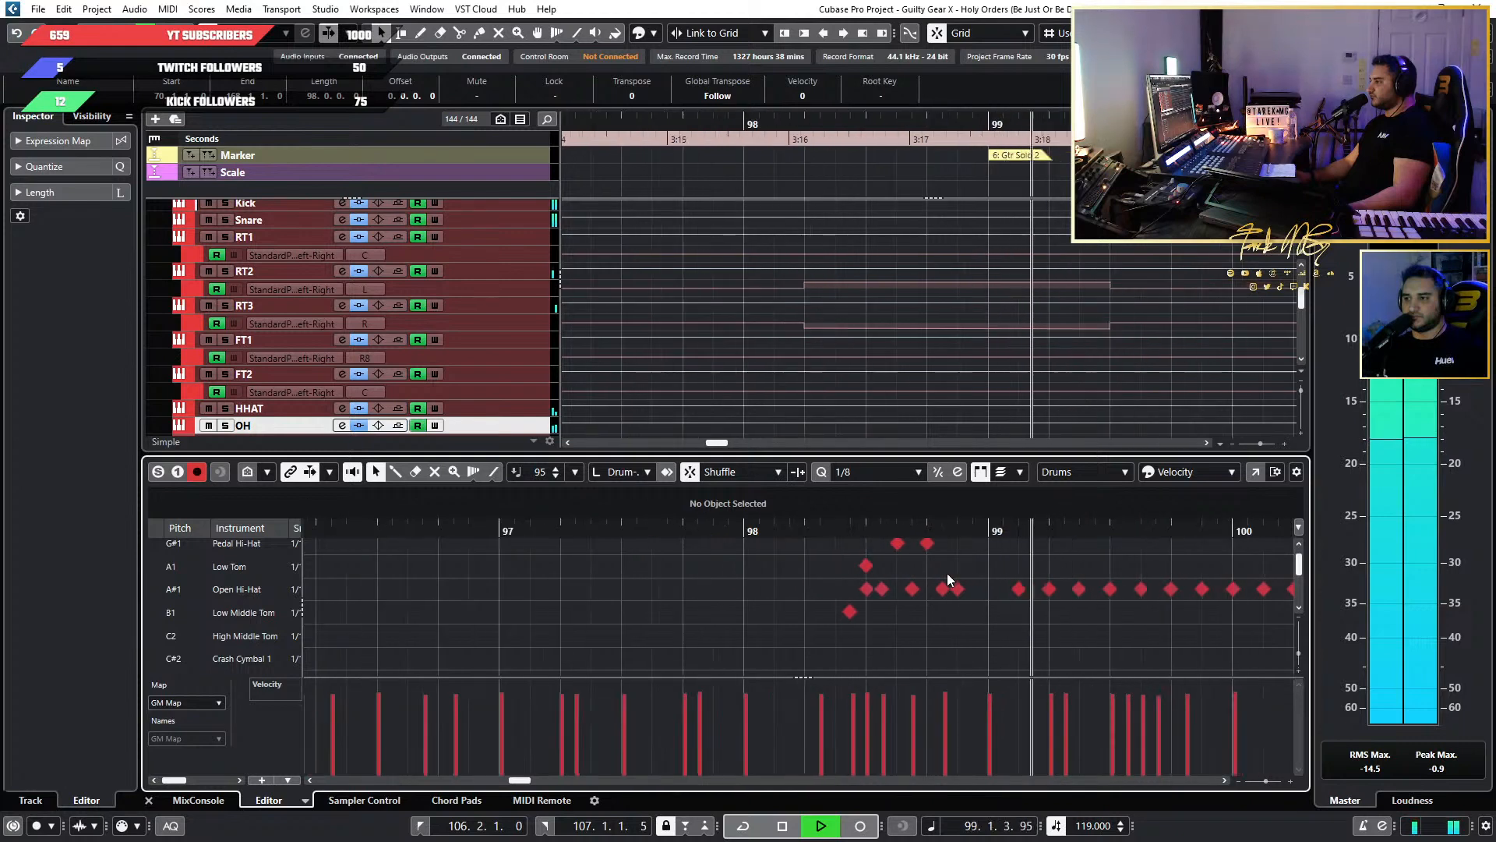
scroll(947, 580, right, 3)
scroll(1044, 587, down, 3)
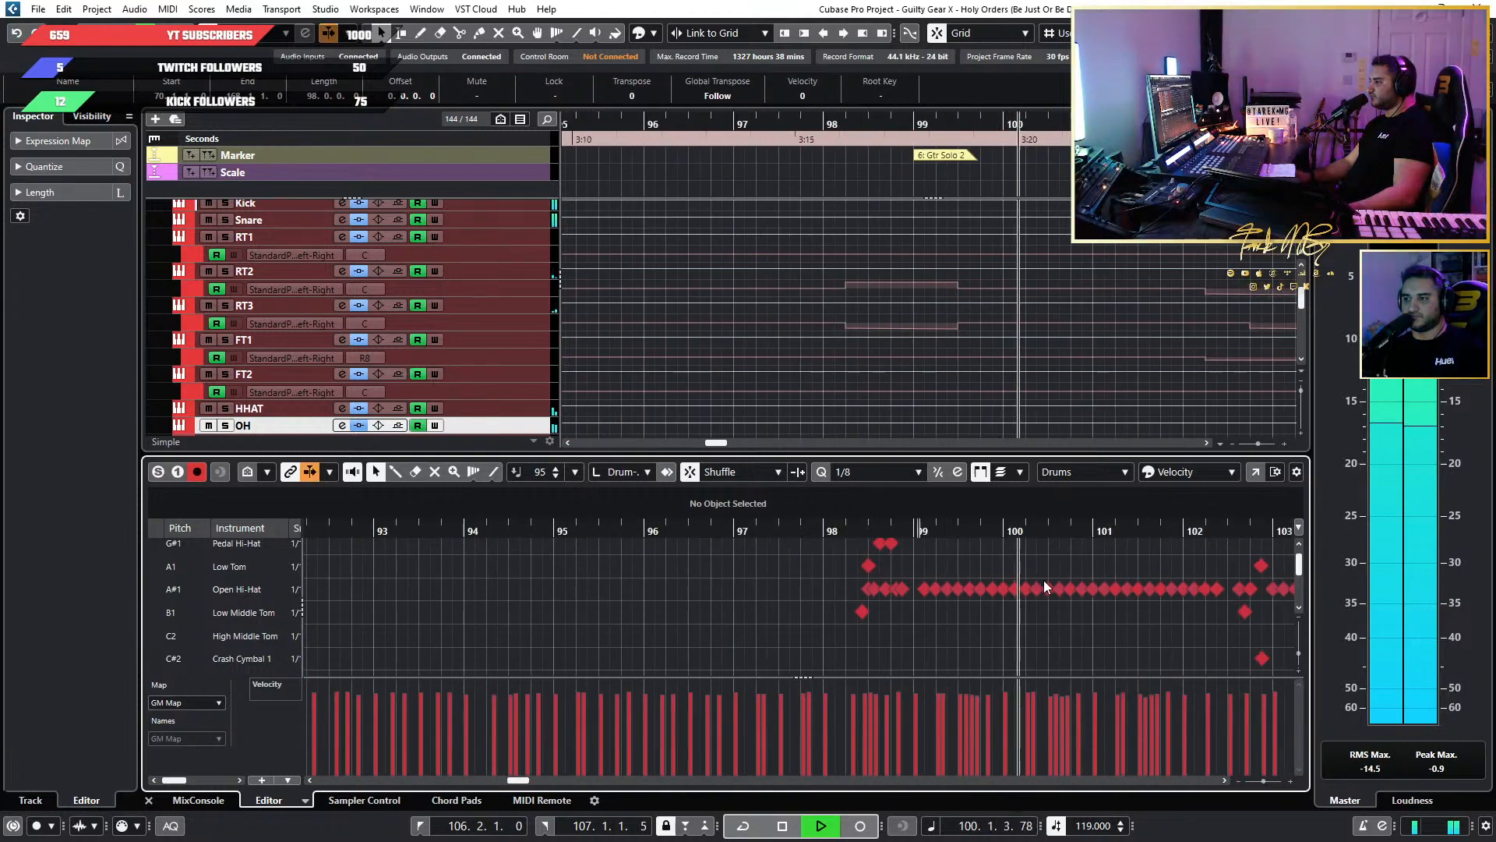
scroll(1021, 583, up, 4)
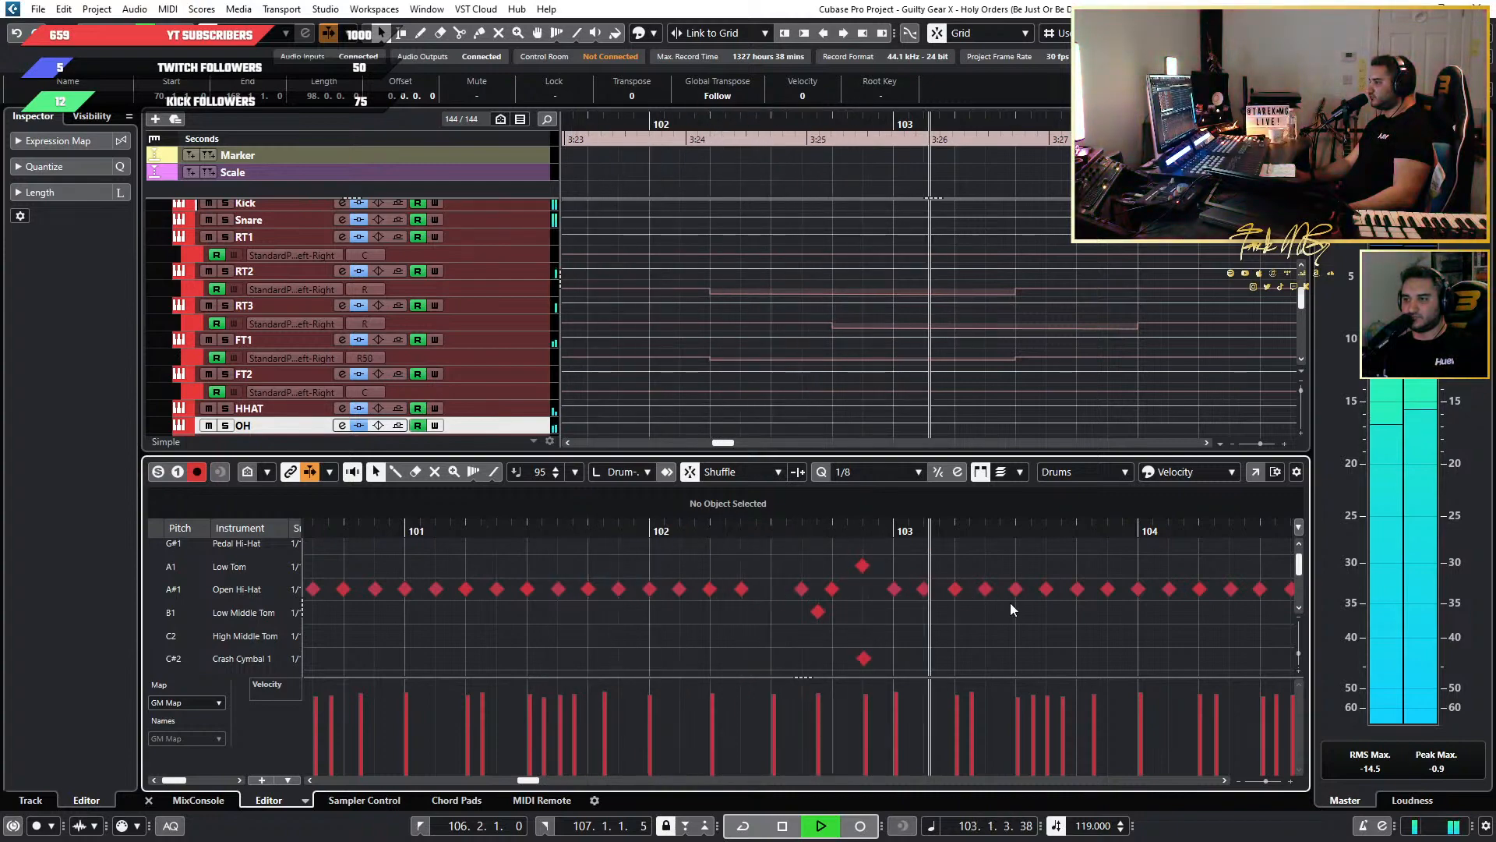
scroll(1055, 605, down, 3)
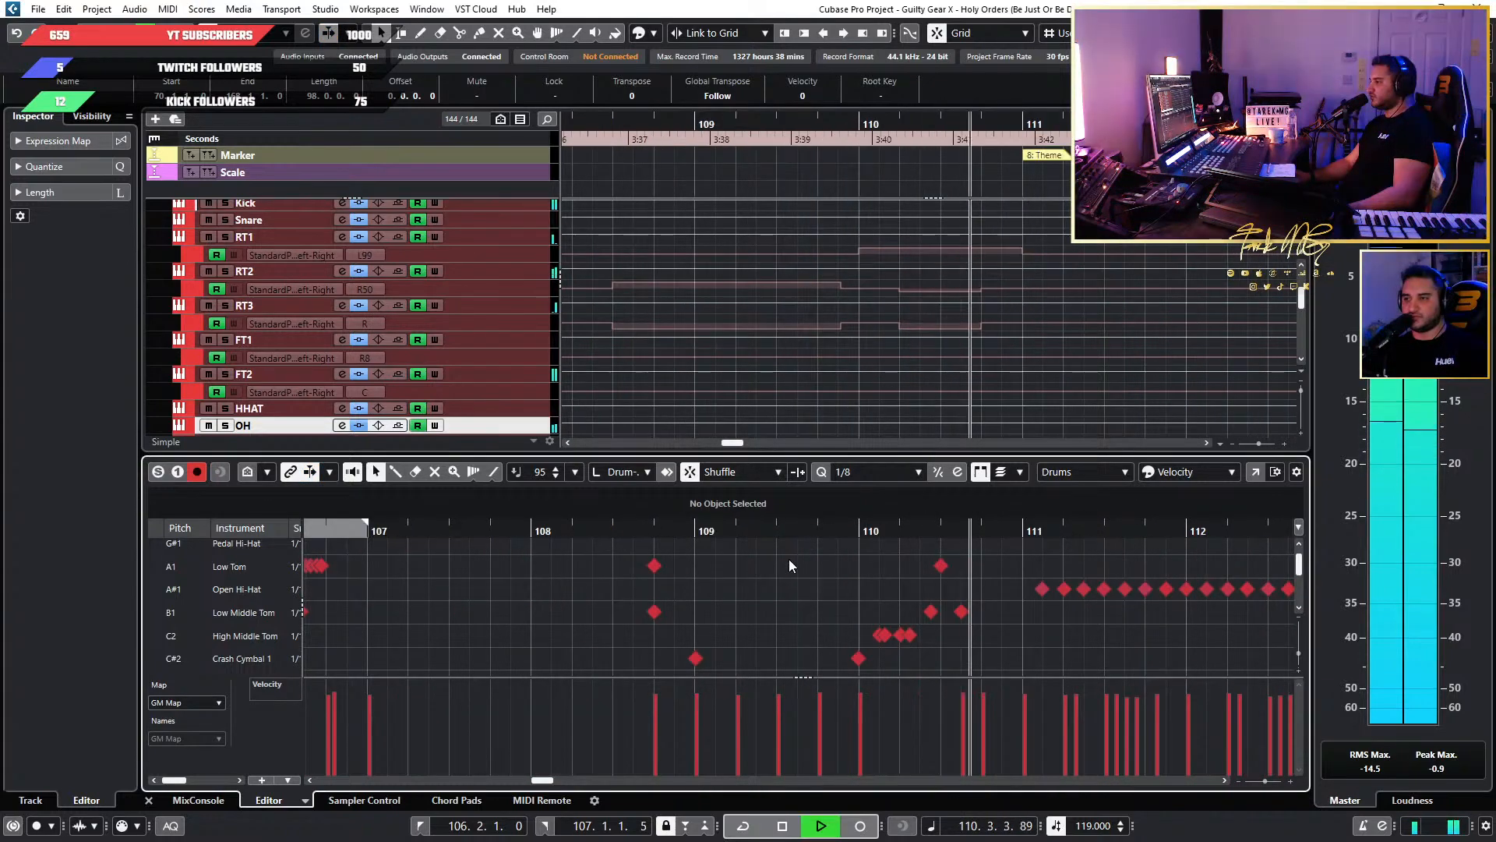
key(space)
Select all Crash Cymbal 1 notes in the drum part and raise their velocities, bringing the first note to 115.
scroll(712, 583, down, 10)
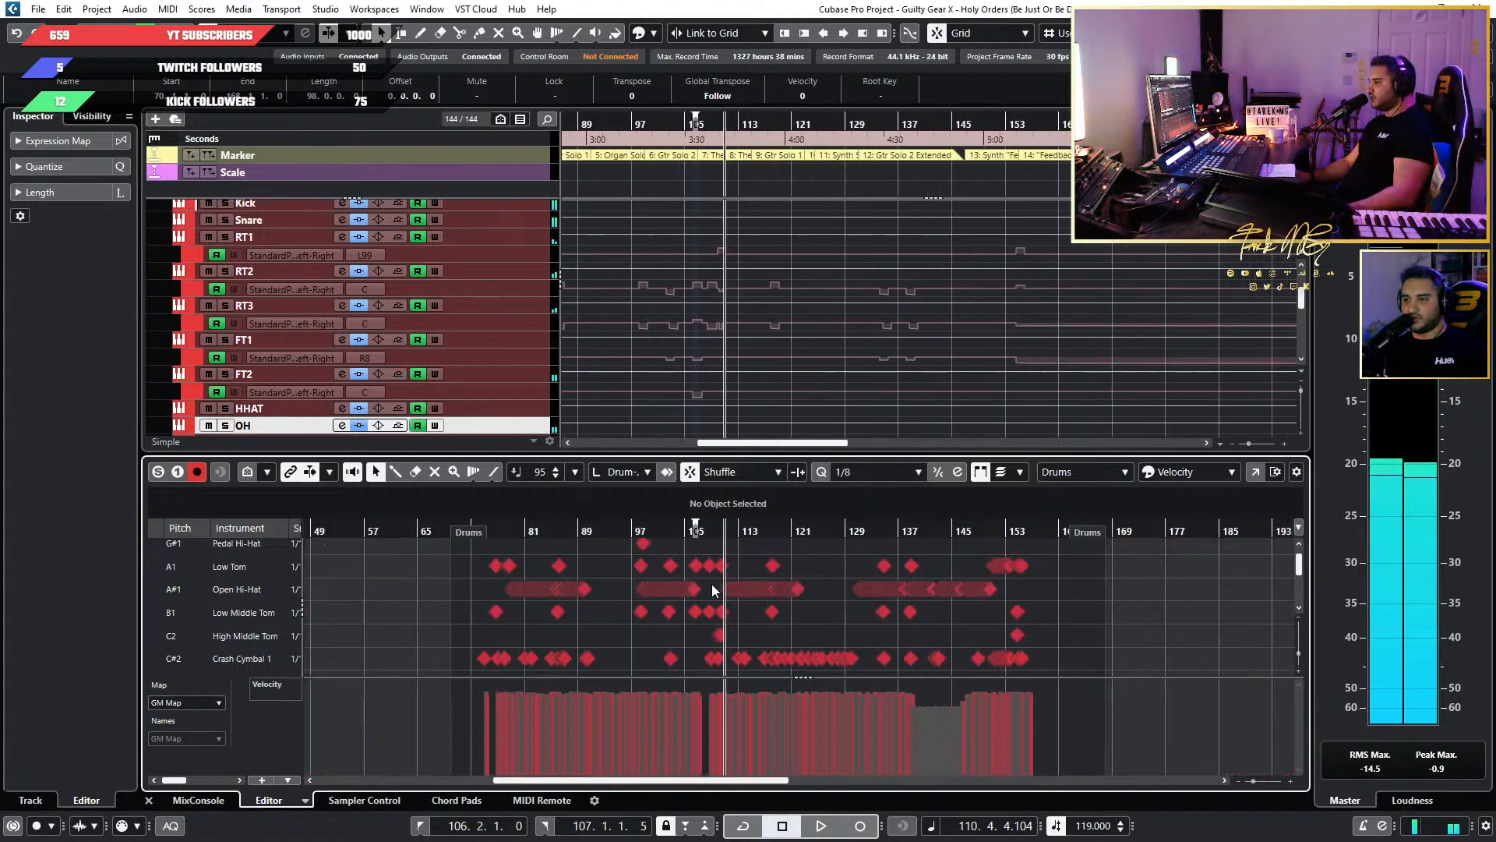
scroll(712, 583, down, 6)
scroll(334, 591, down, 1)
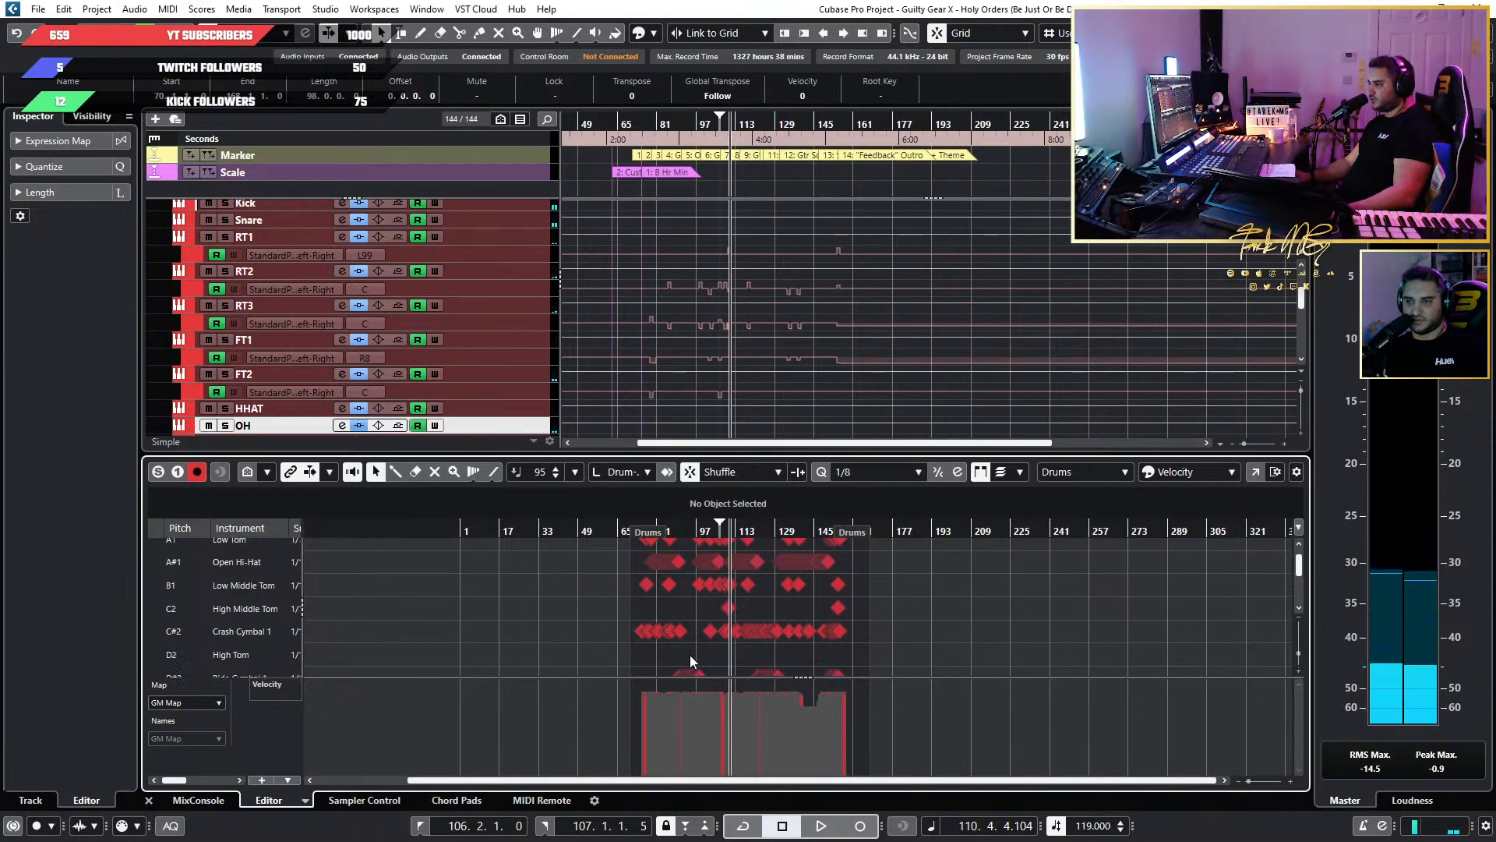
click(564, 633)
scroll(655, 646, up, 3)
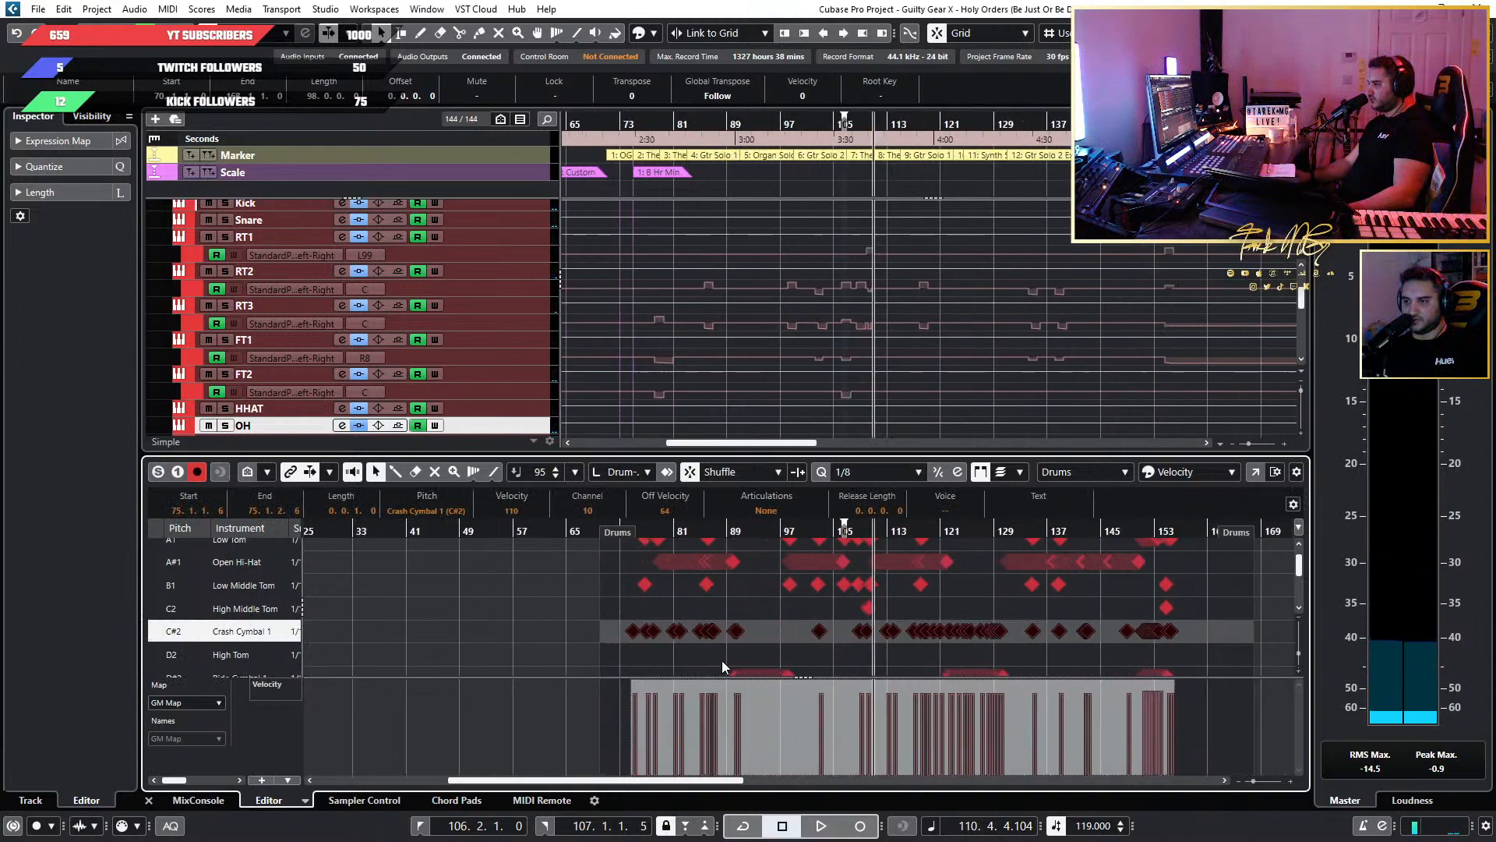
scroll(935, 685, up, 2)
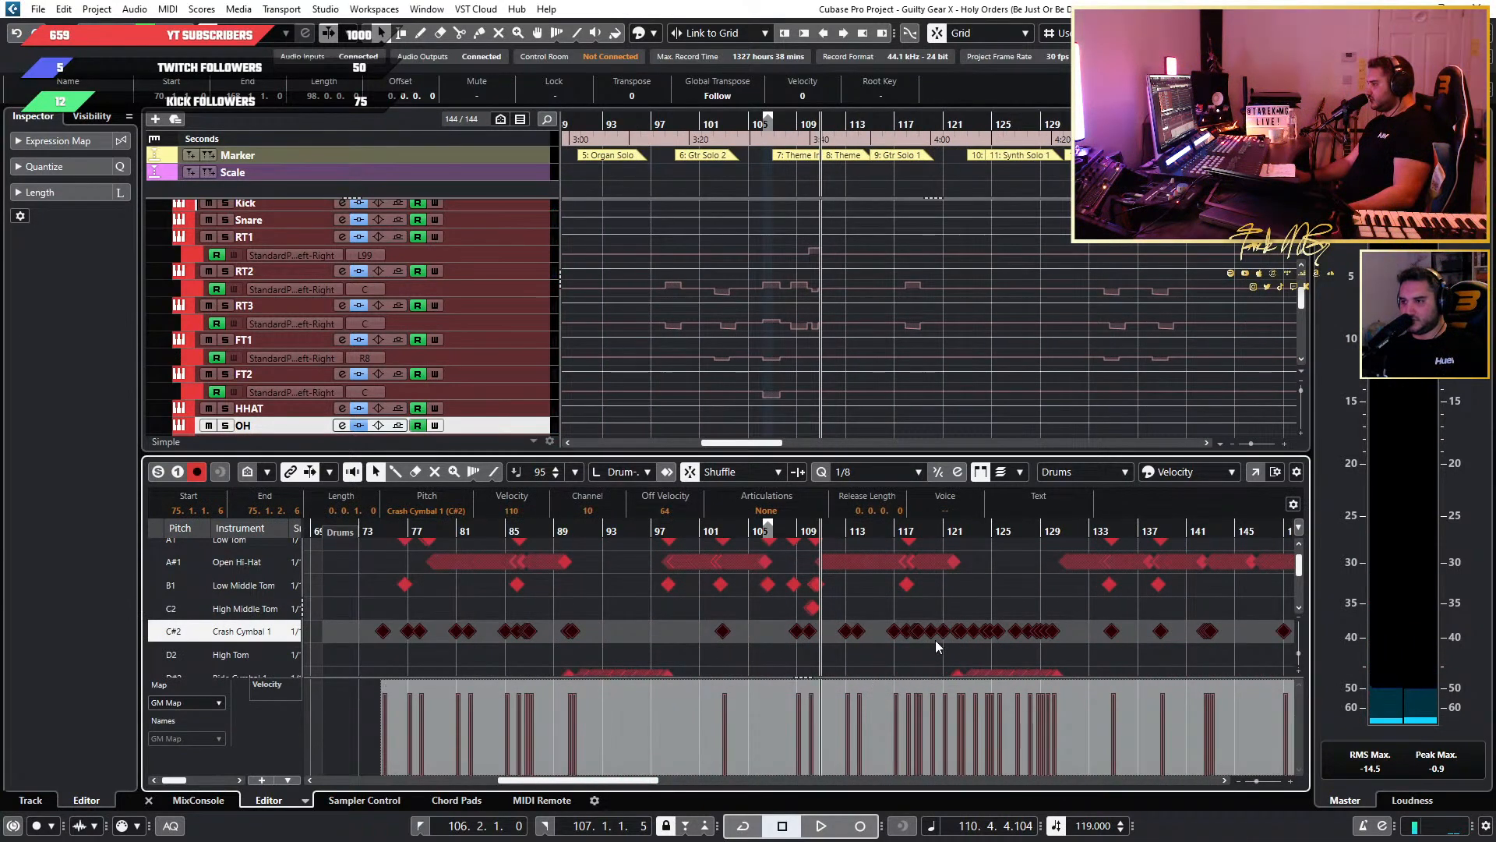
scroll(926, 642, up, 4)
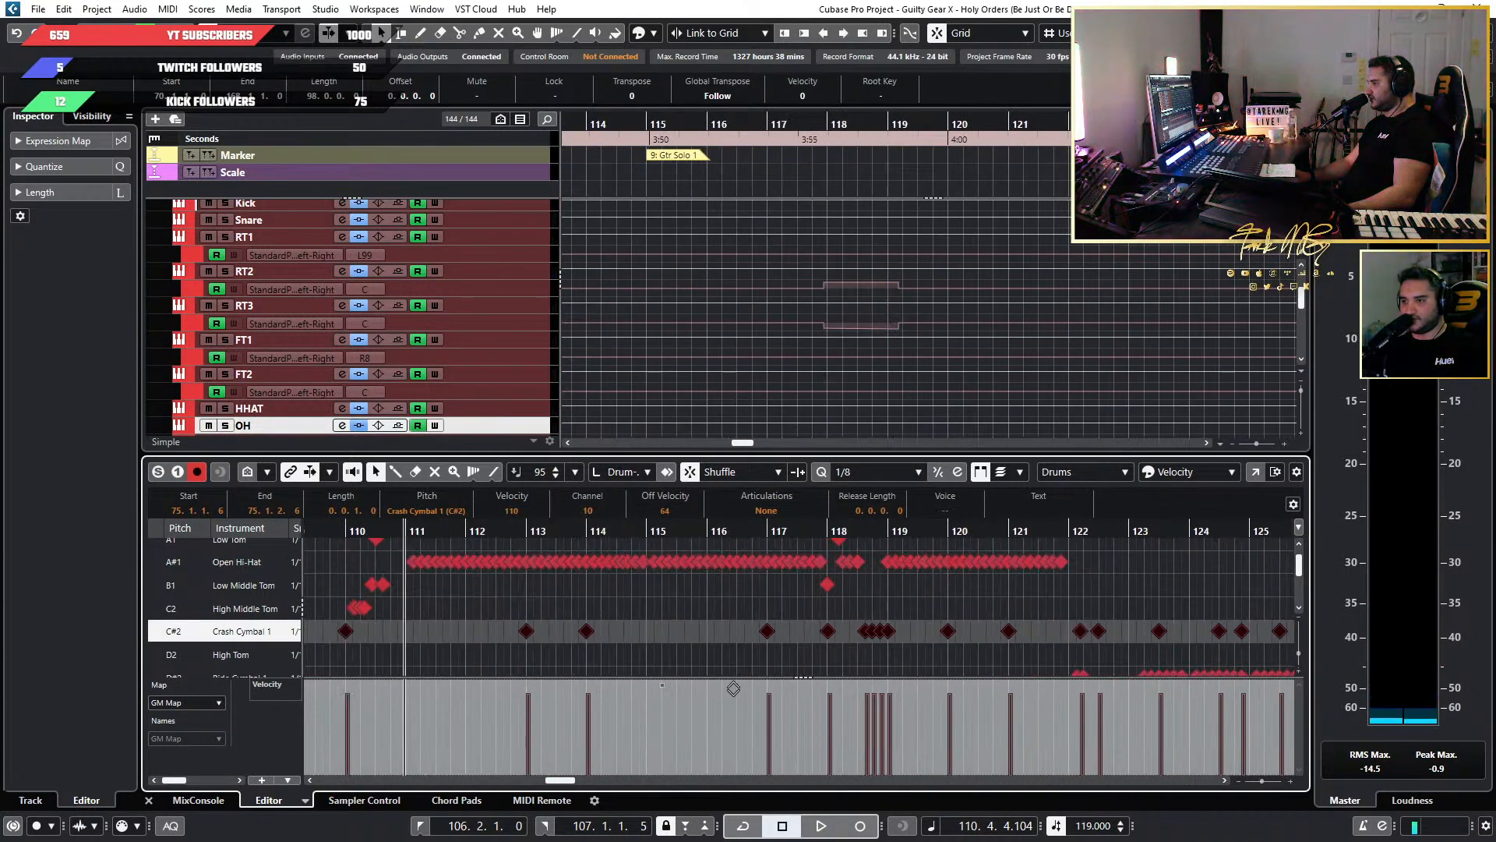
drag(661, 682, 662, 681)
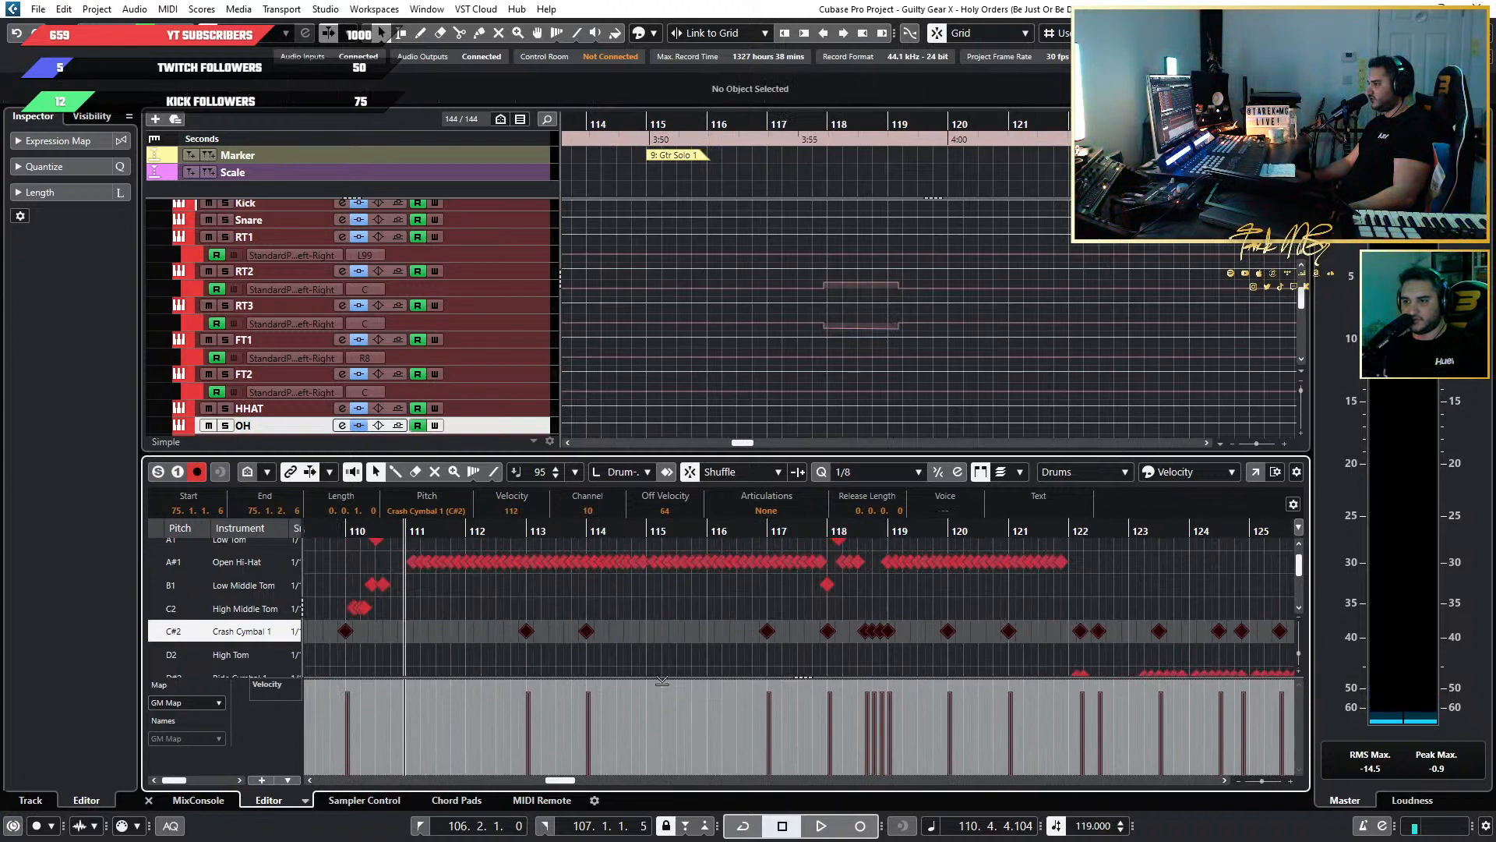
Select all Chinese Cymbal notes in the drum part to inspect their velocities.
scroll(844, 604, down, 7)
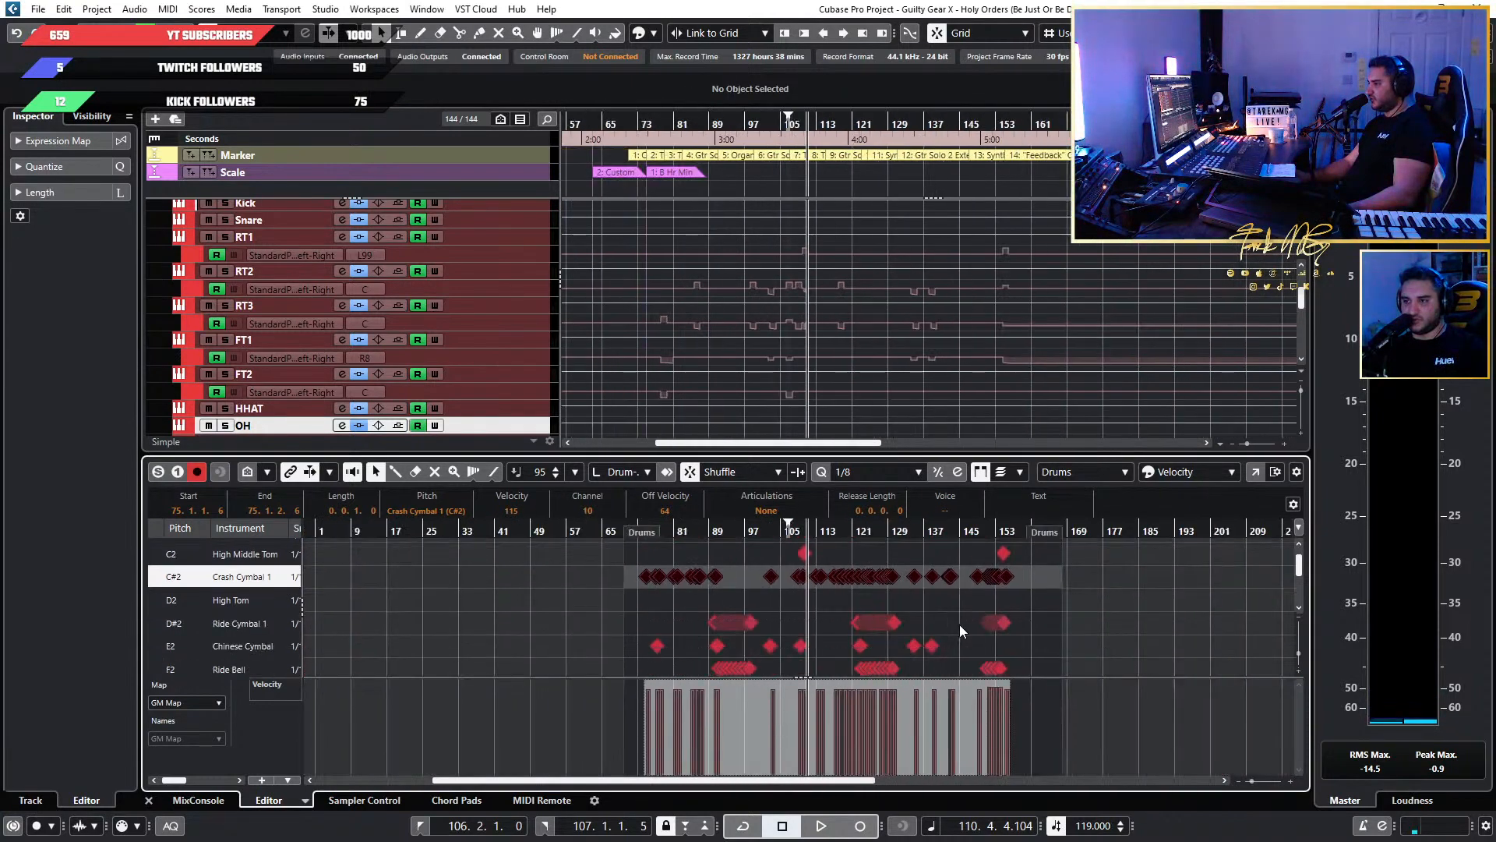
scroll(1005, 638, down, 1)
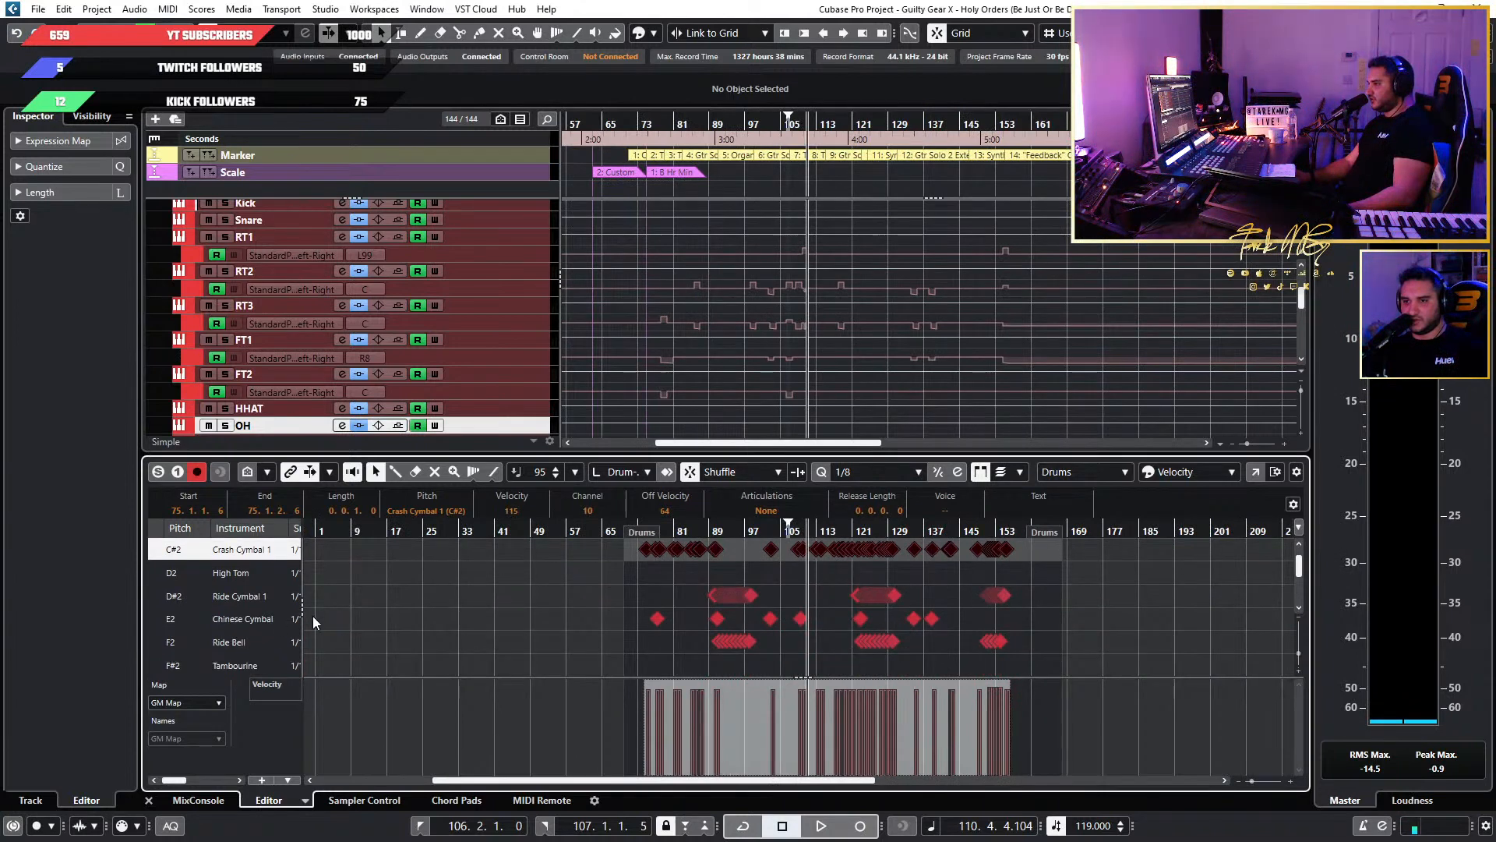
click(657, 618)
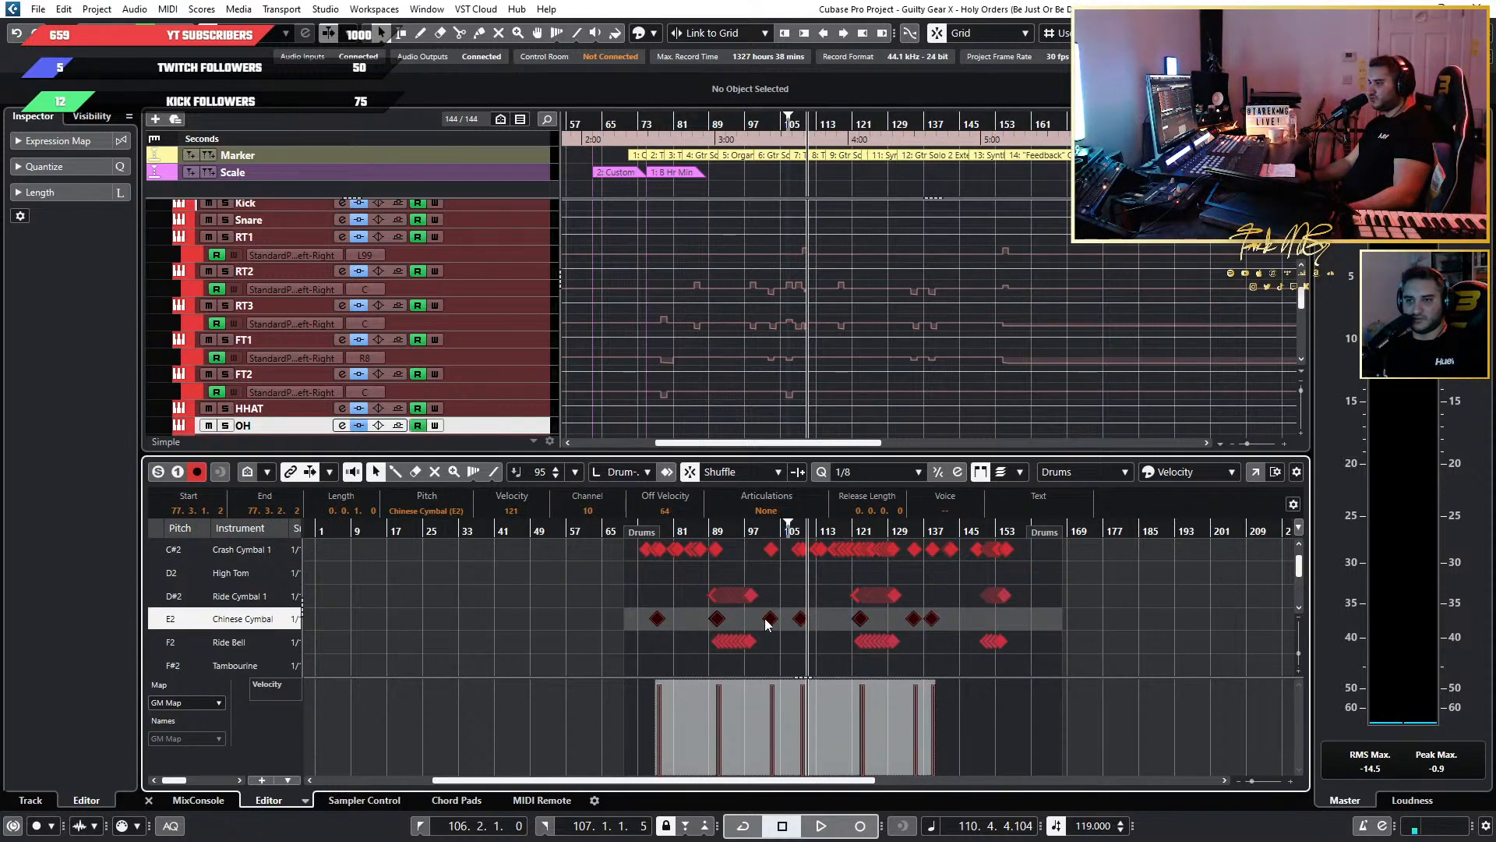
Select all Crash Cymbal 2 notes in the drum part and raise their velocities, bringing the first note to 117.
scroll(764, 619, down, 2)
scroll(765, 619, down, 3)
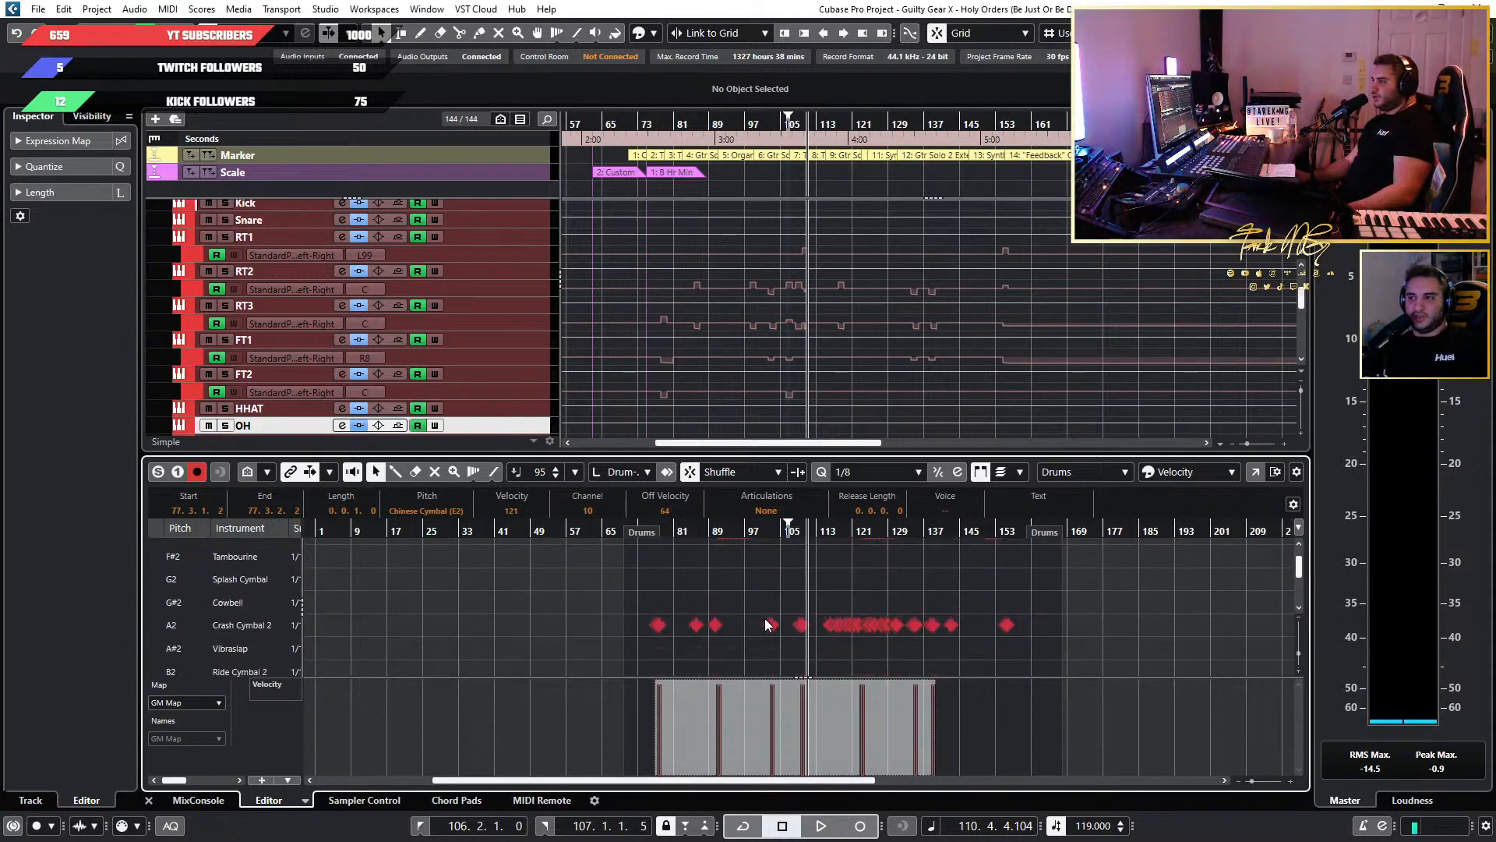
drag(1145, 614, 598, 640)
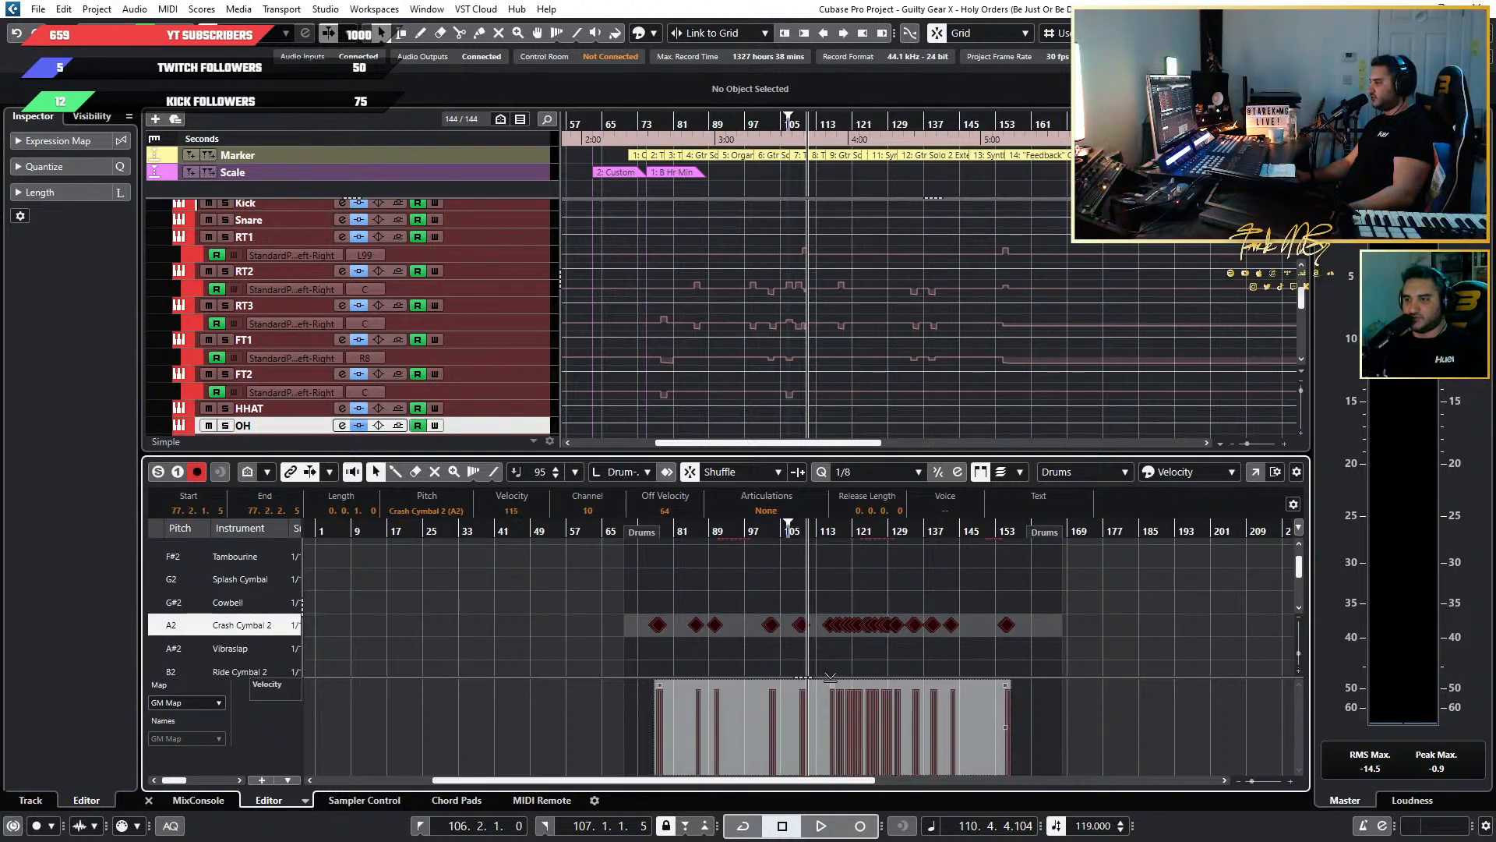
scroll(779, 616, up, 5)
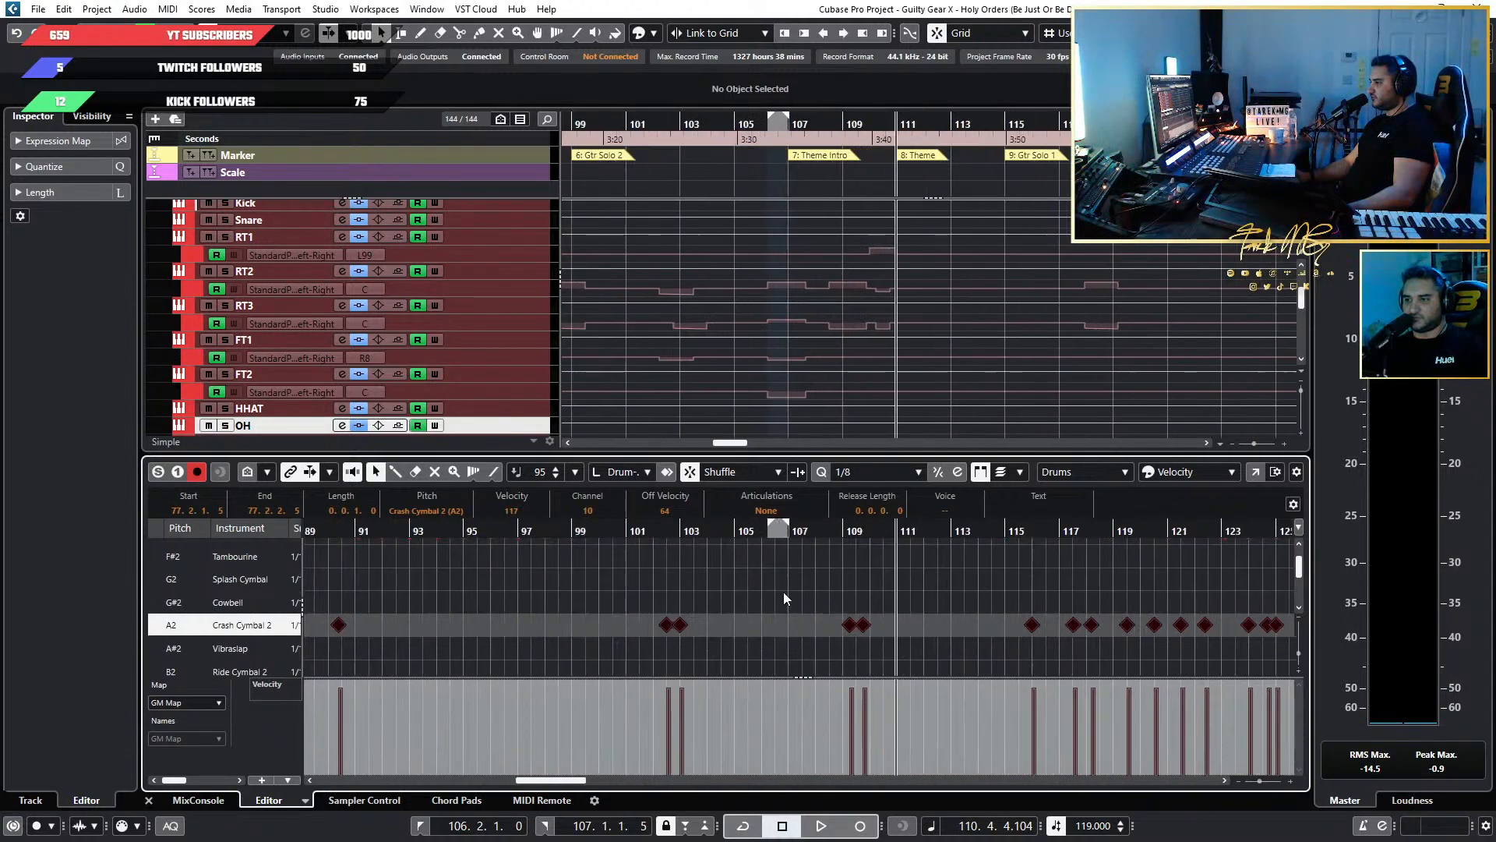
Play the song from about bar 101, skipping ahead towards bar 109, to check the raised Crash Cymbal 2 hits.
click(631, 530)
key(space)
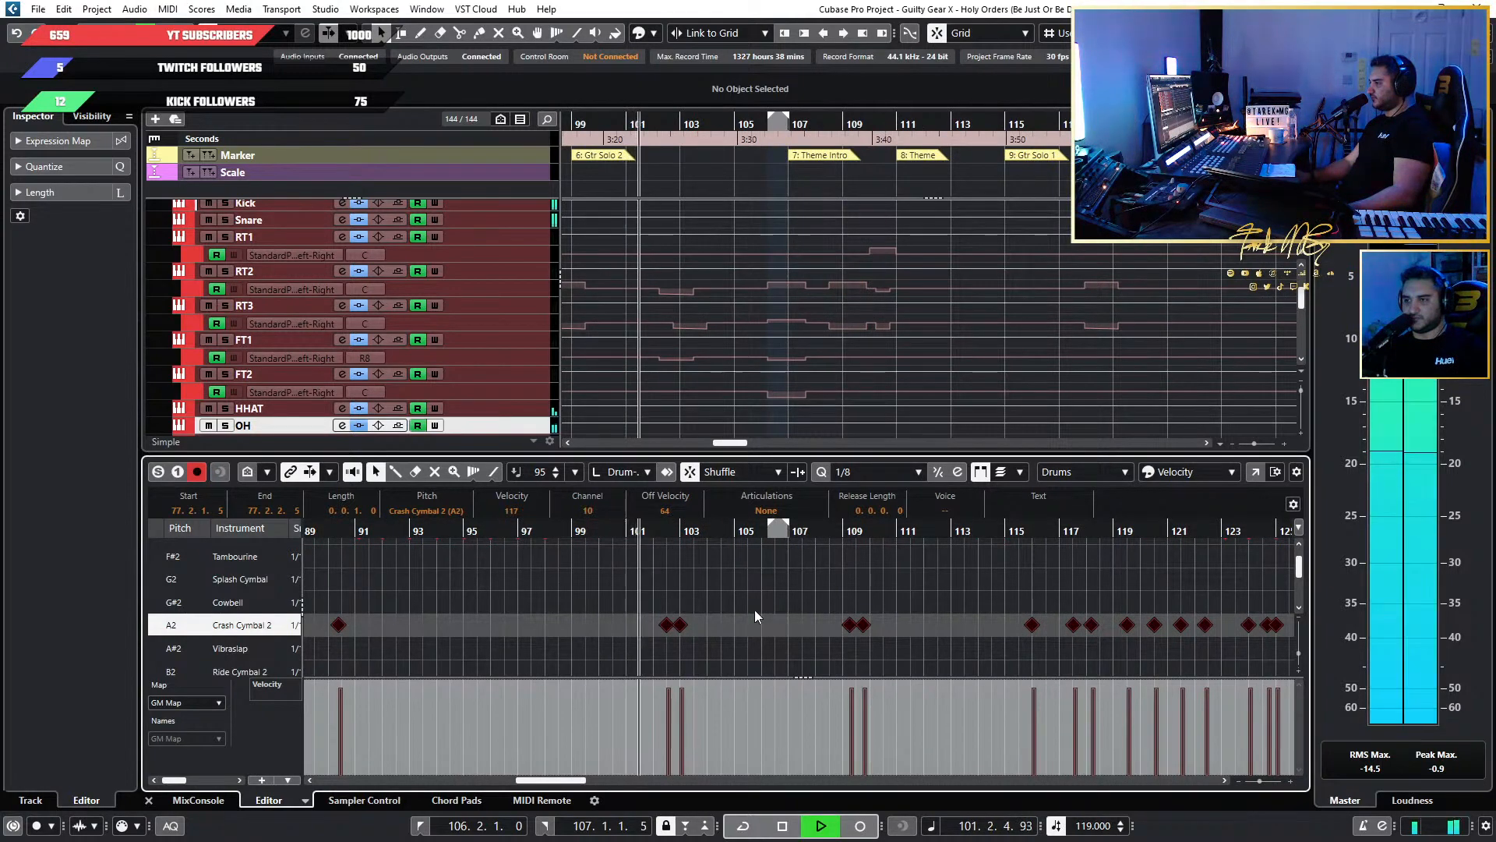
scroll(754, 610, up, 4)
scroll(748, 630, up, 2)
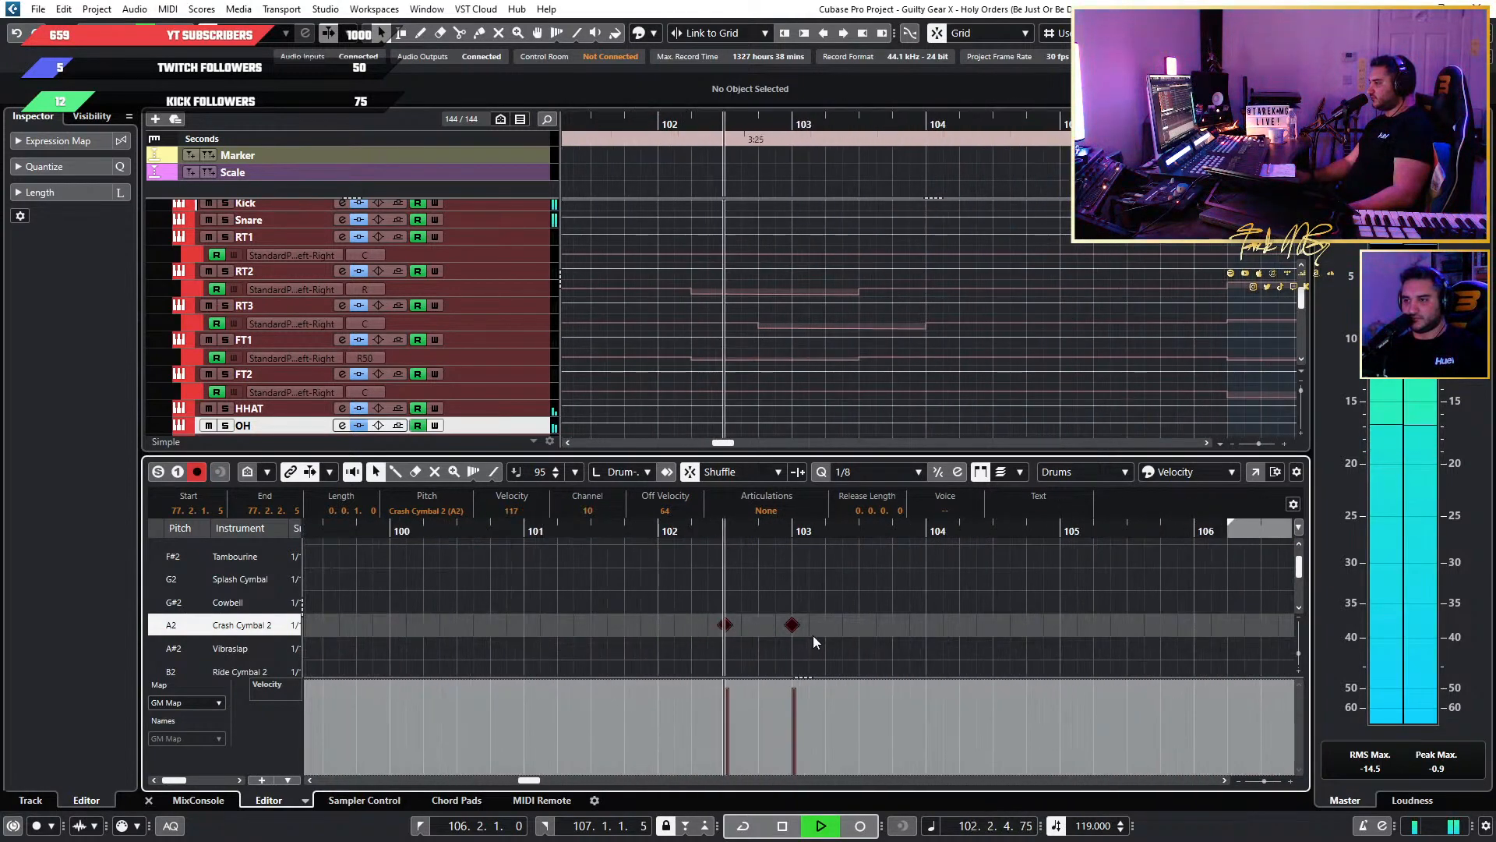
scroll(1045, 635, down, 5)
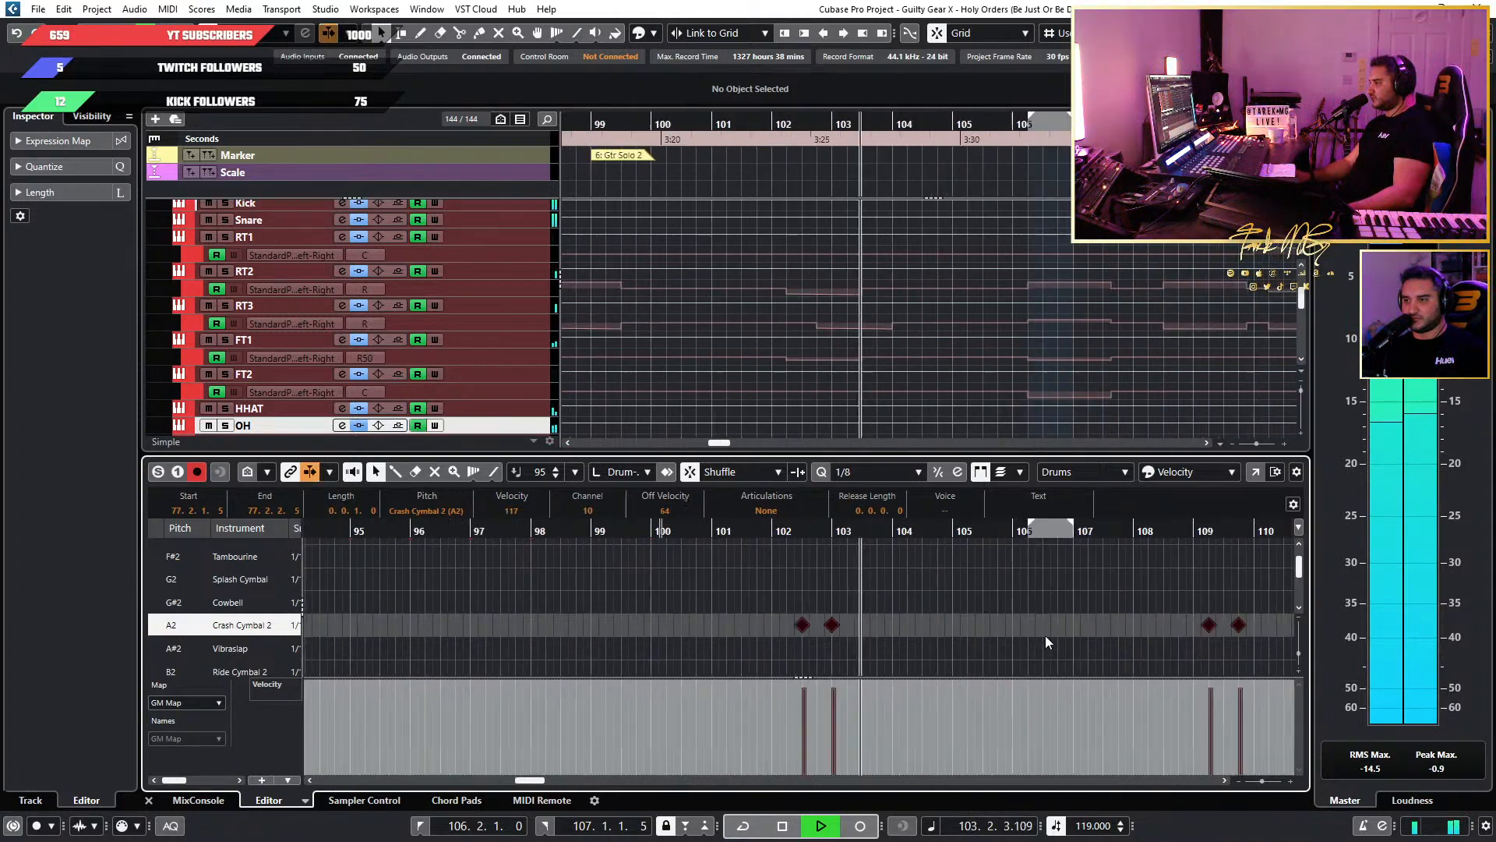
click(957, 528)
scroll(1076, 594, down, 5)
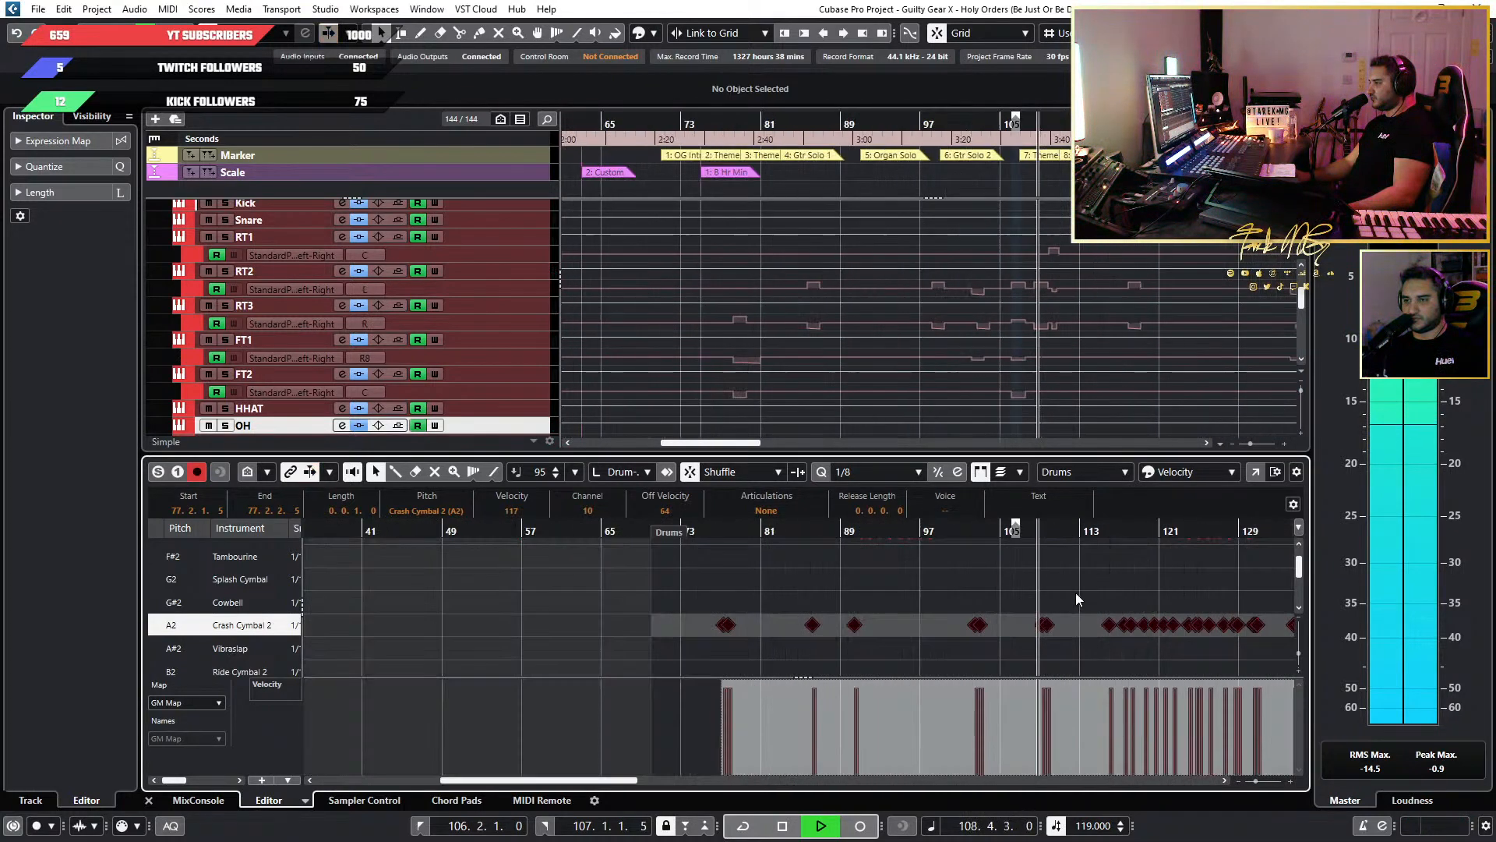
Follow the playback to about bar 111 while examining the tom, hi-hat, crash, ride and Chinese Cymbal rows.
scroll(1150, 595, up, 3)
scroll(1149, 594, up, 1)
scroll(1141, 595, up, 4)
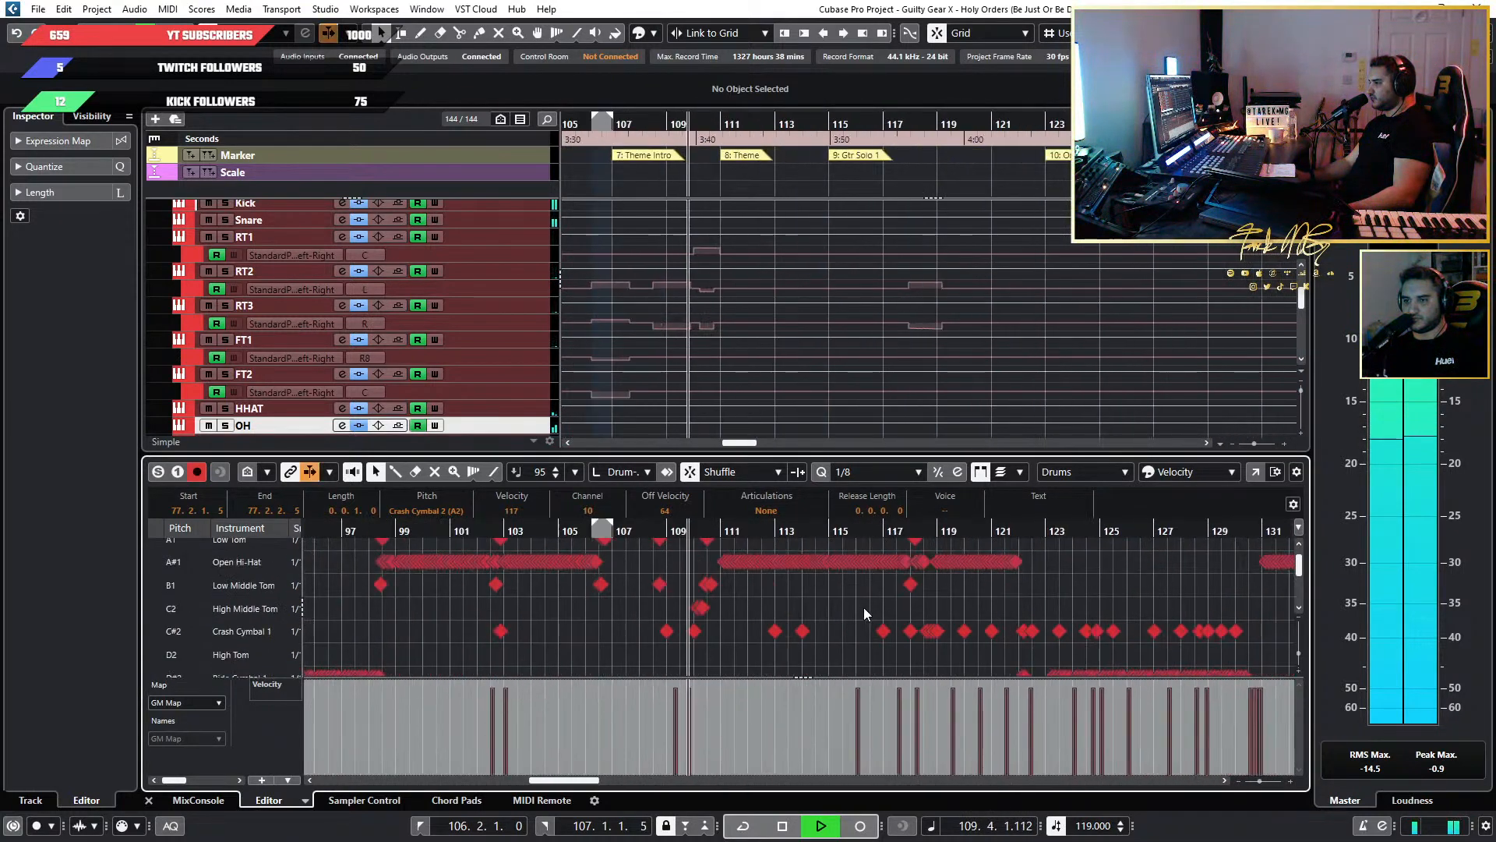
scroll(839, 606, down, 2)
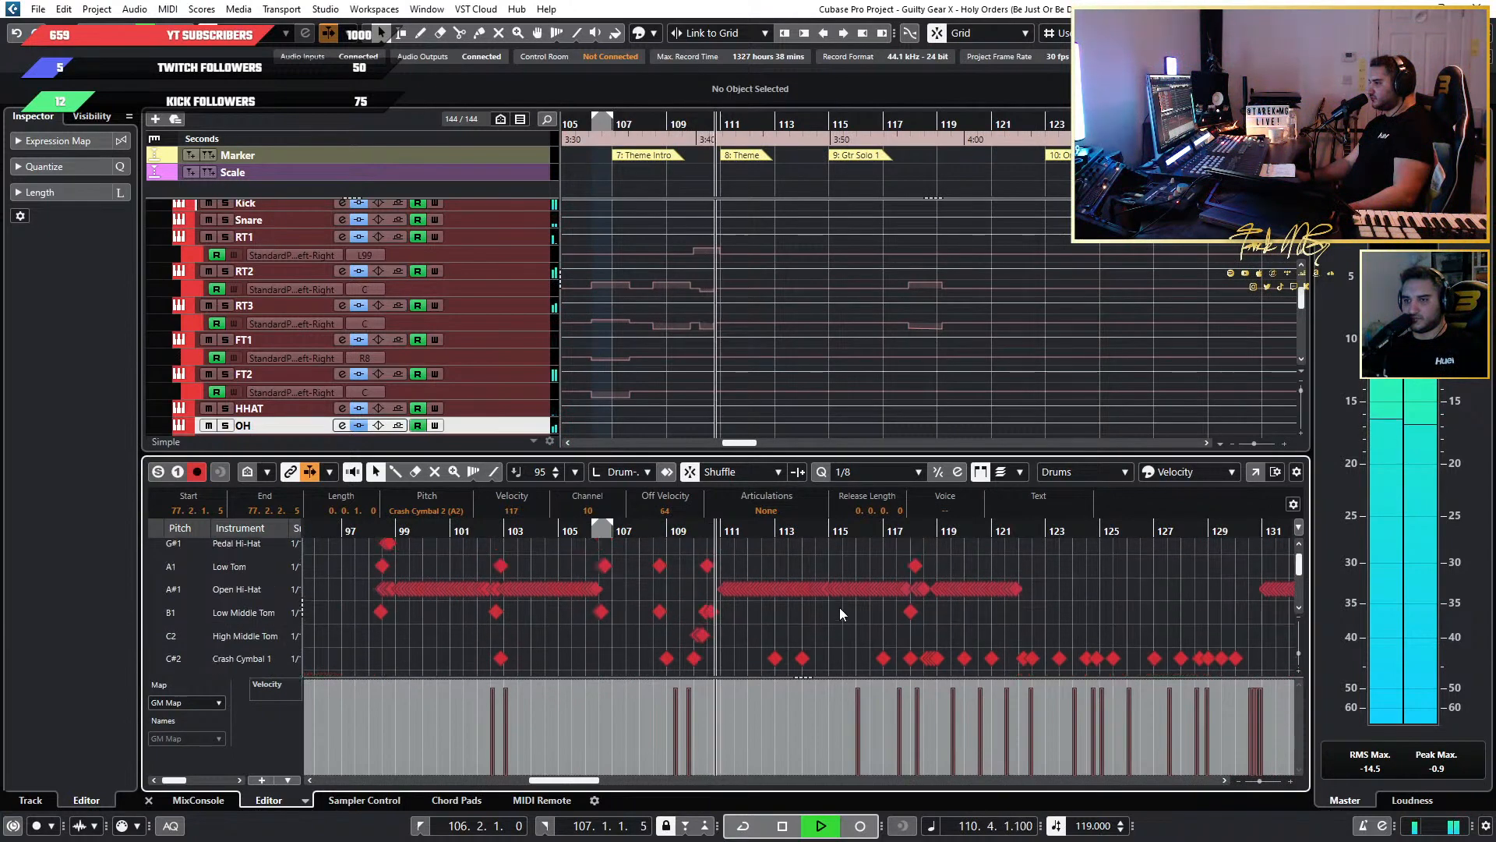
scroll(840, 606, down, 2)
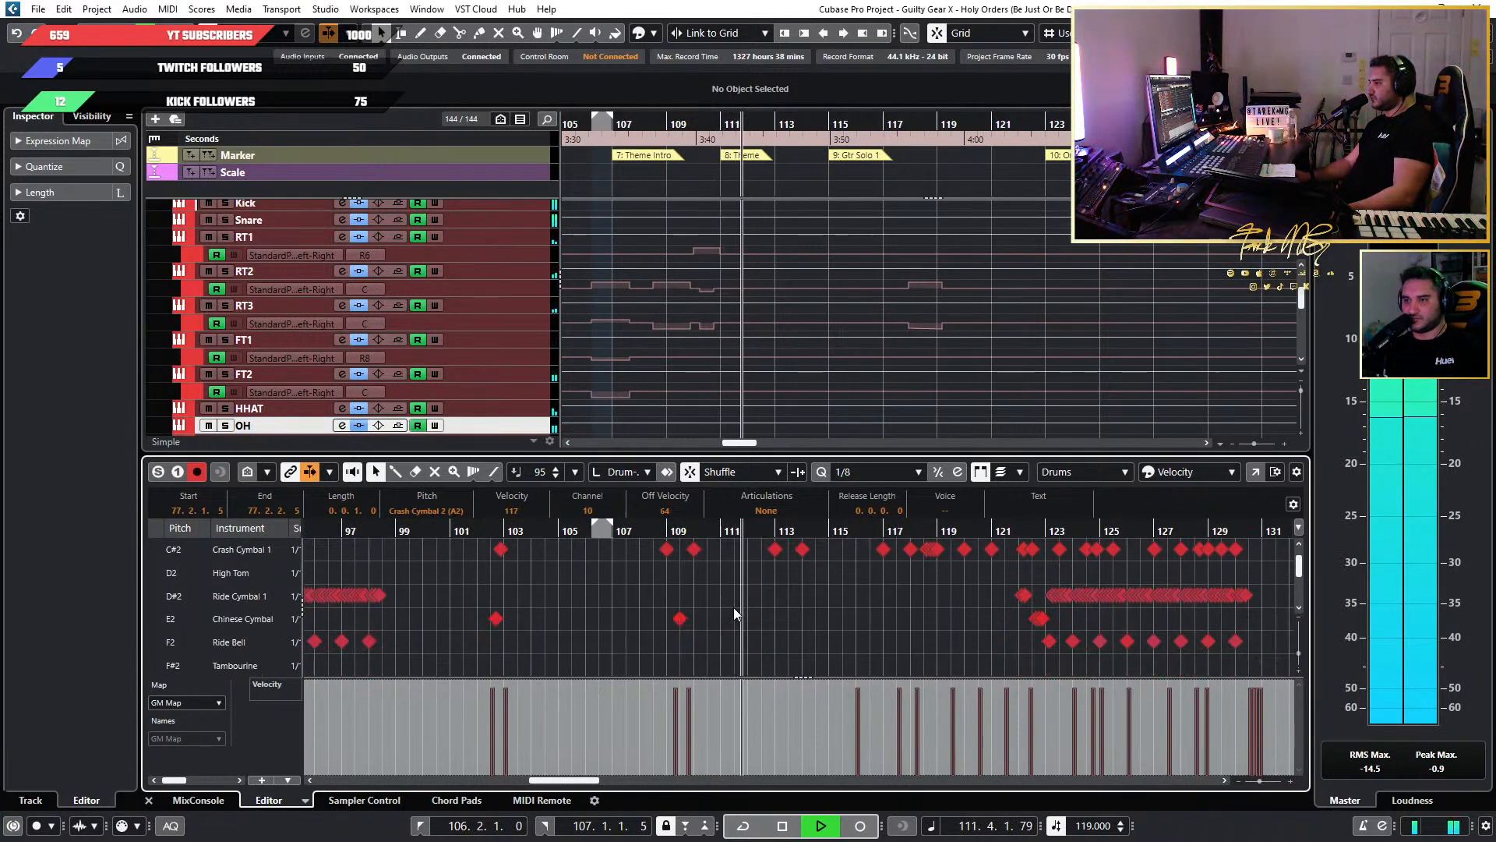
Replay from about bar 102, stop, and audition the single Chinese Cymbal notes near bars 102 and 109.
click(489, 531)
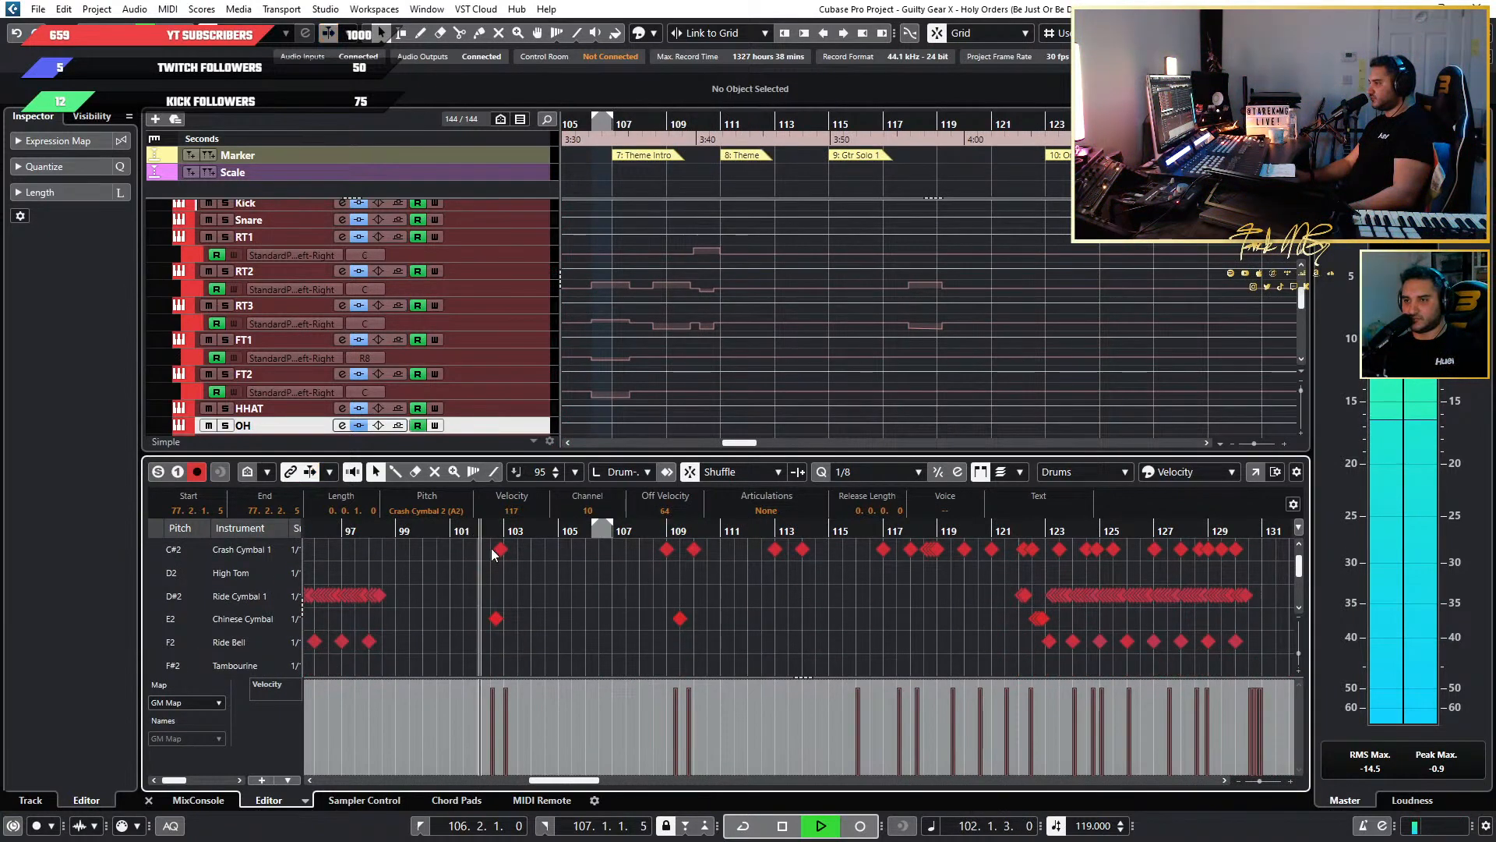
scroll(322, 615, up, 3)
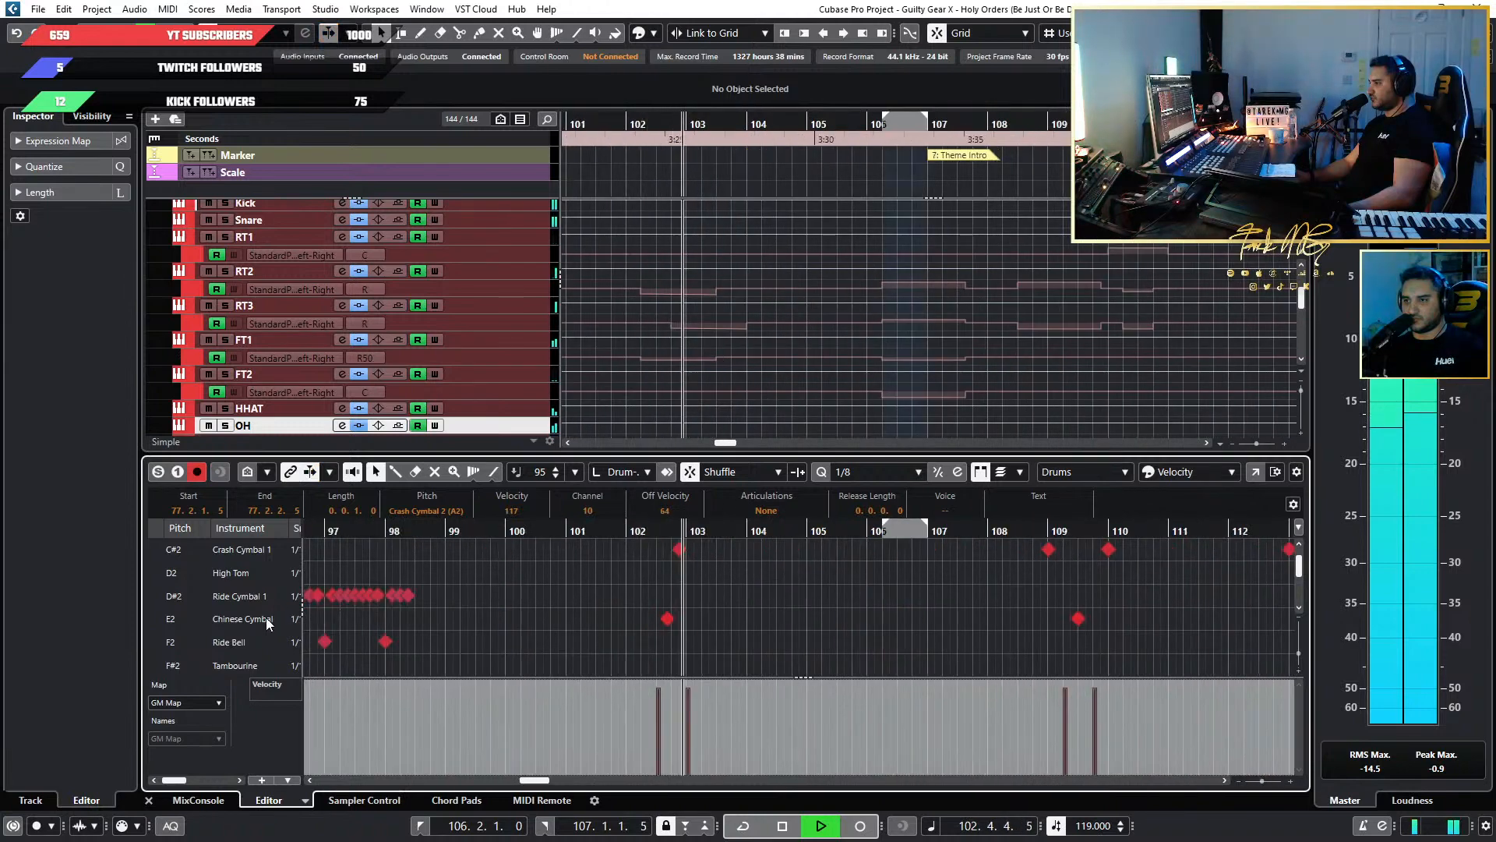
key(space)
scroll(742, 621, down, 3)
click(690, 618)
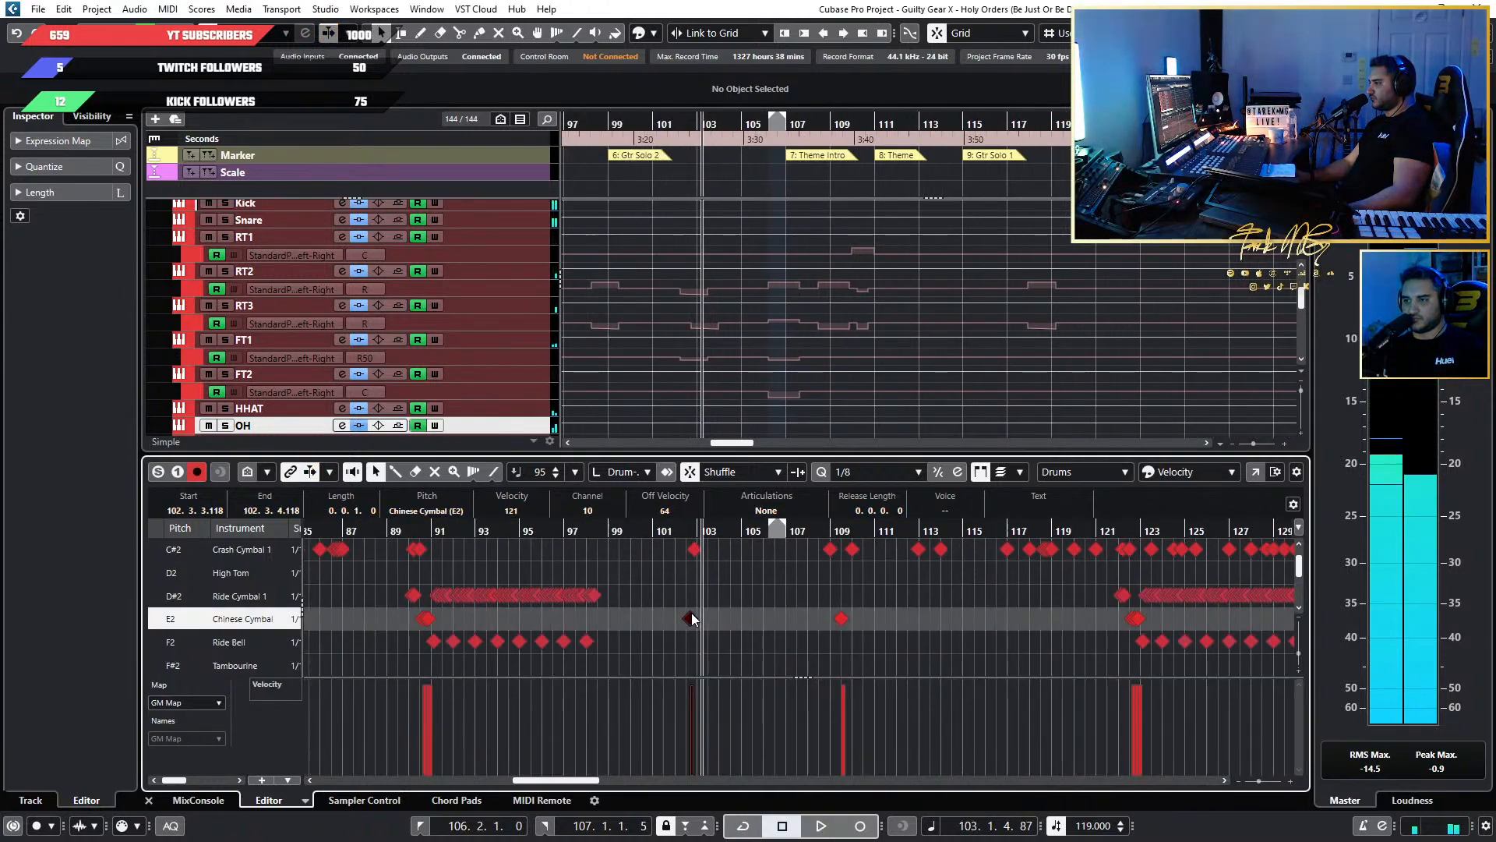
click(841, 618)
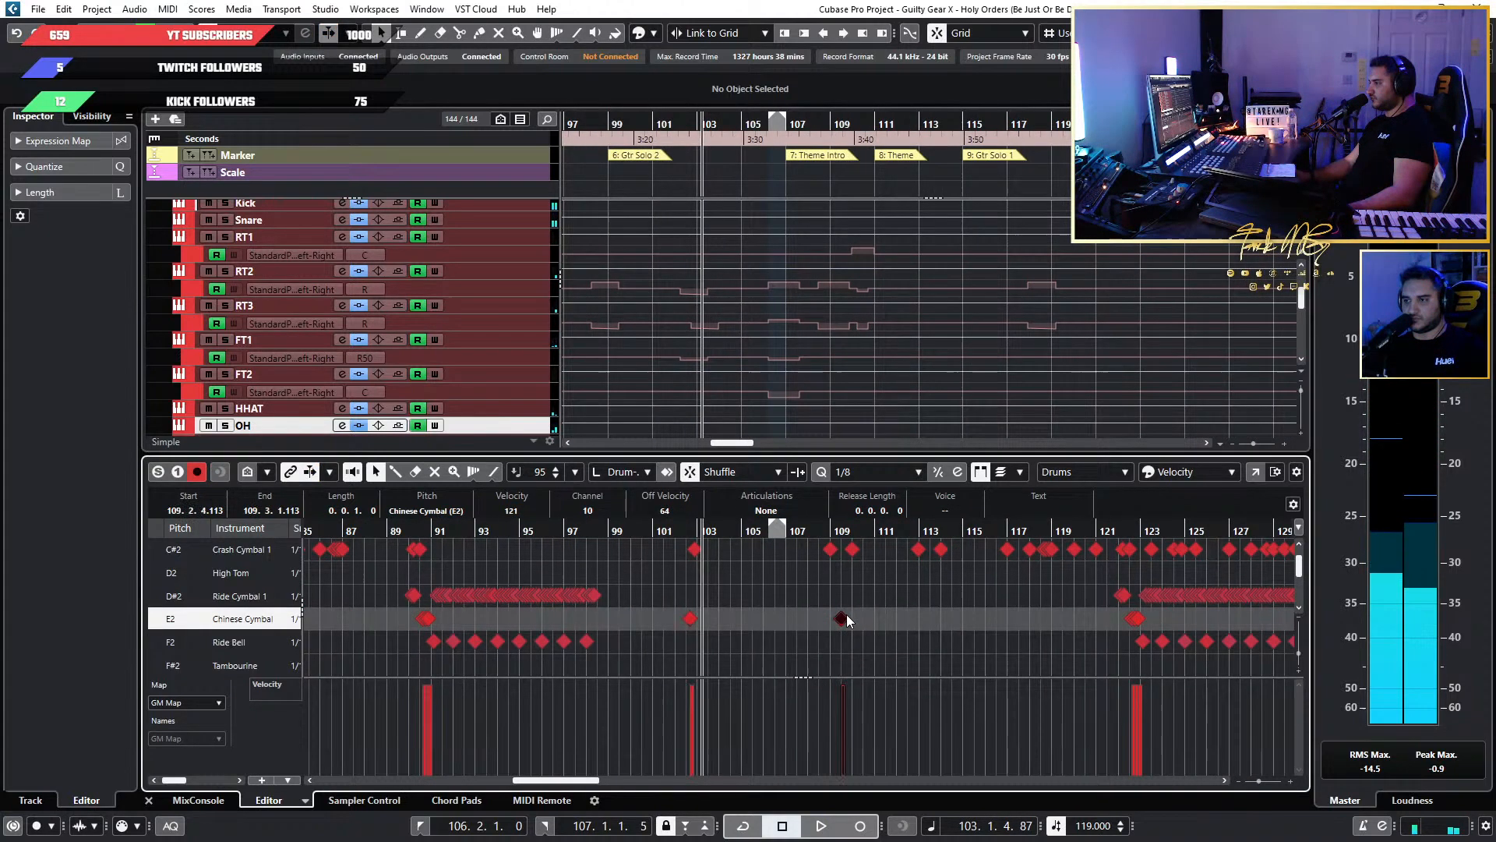
Play the lead-in to the Organ Solo at bar 91 and audition the three Chinese Cymbal notes just before it.
click(414, 530)
key(space)
scroll(515, 592, up, 5)
scroll(512, 596, left, 5)
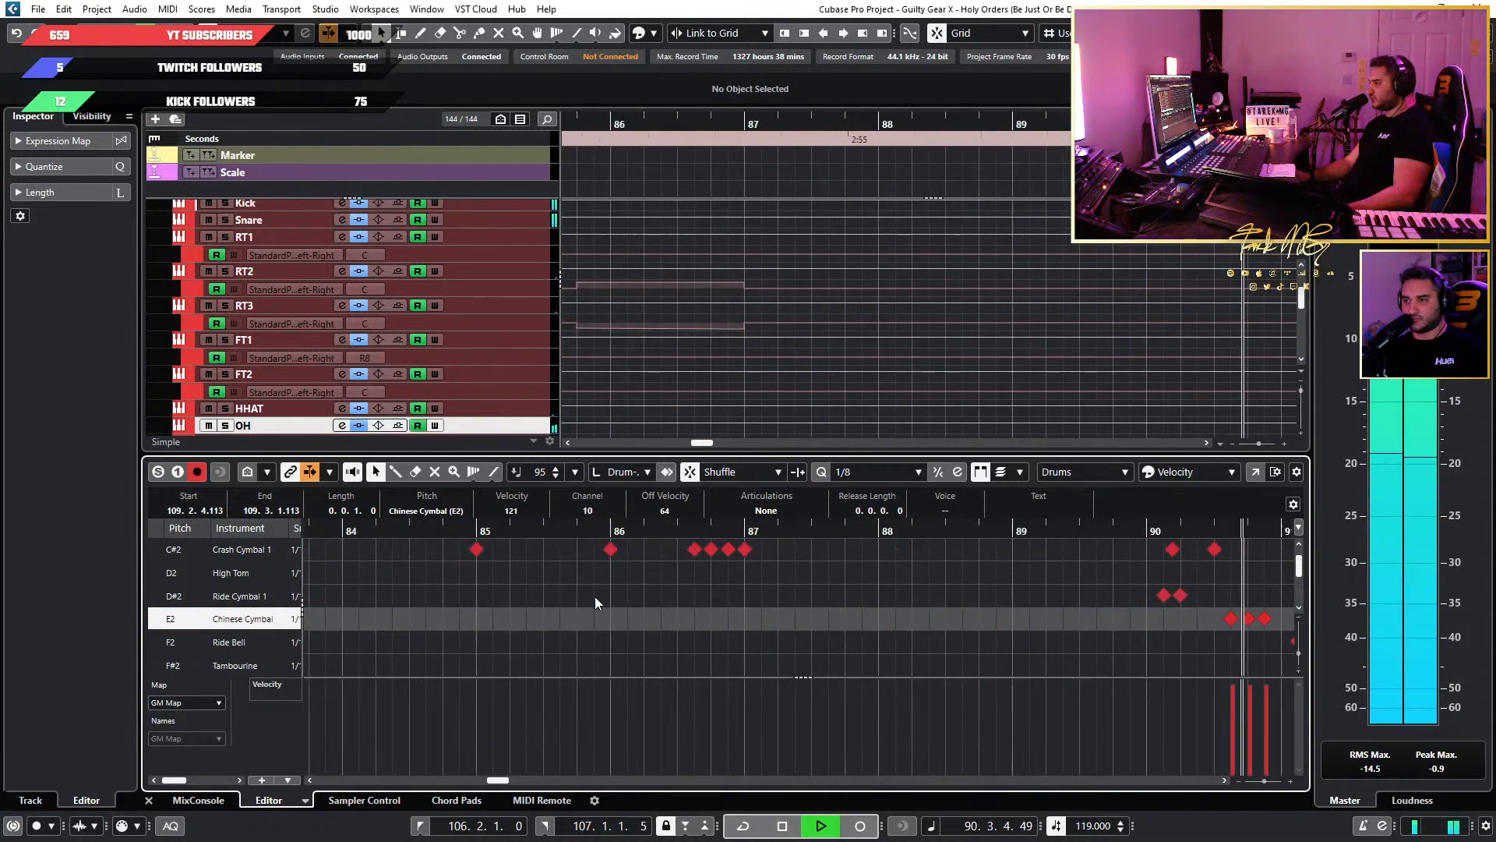
key(space)
click(951, 619)
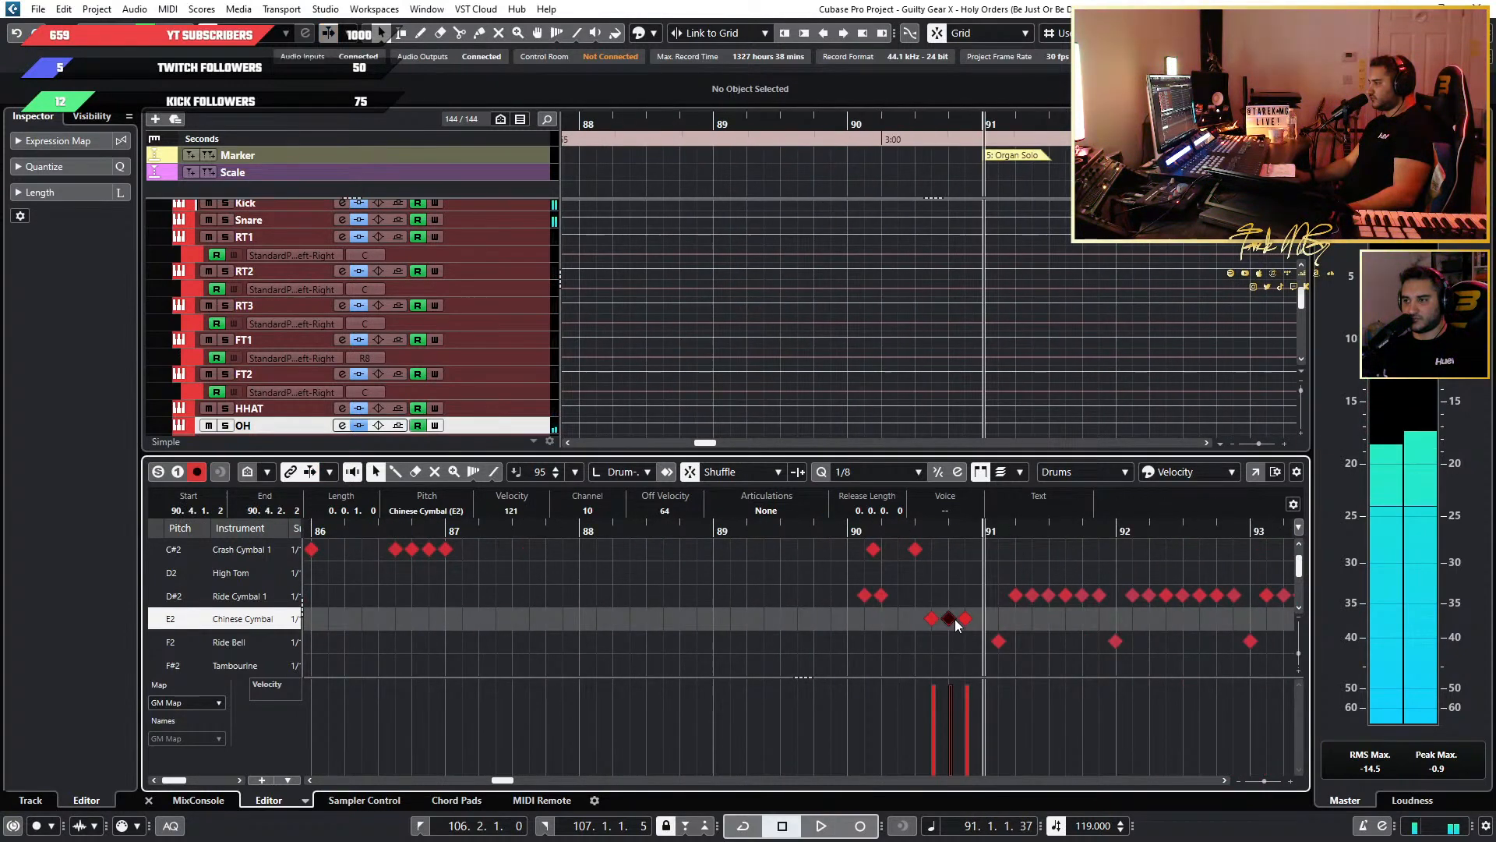
click(932, 618)
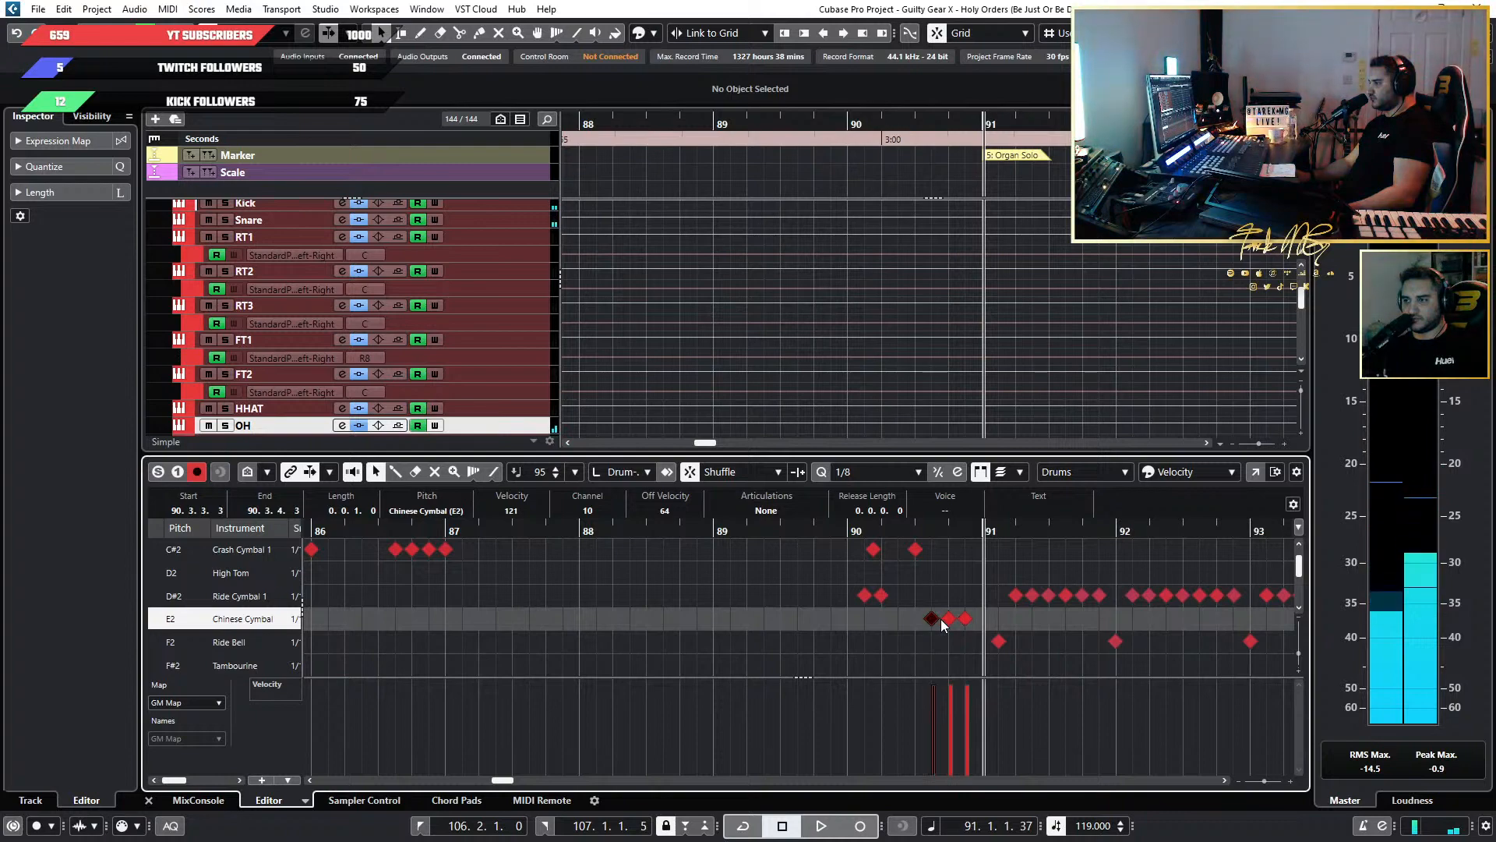
click(966, 619)
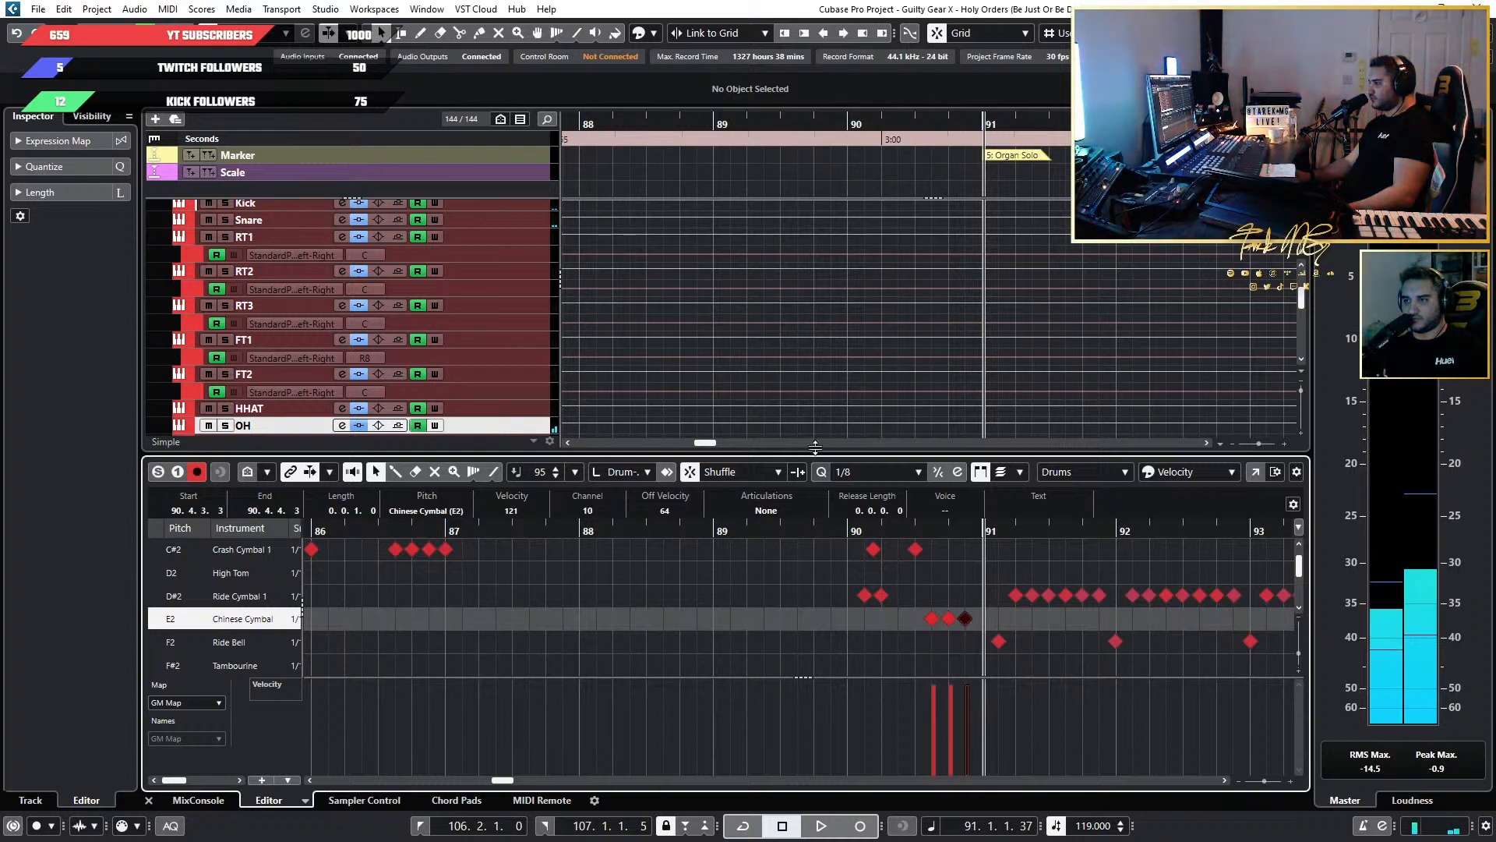
Reset the China 2 cymbal's level to 0.0 dB in the Drums track's Superior Drummer 3 instrument, and close its window.
scroll(806, 394, down, 4)
scroll(806, 394, down, 3)
scroll(288, 382, up, 6)
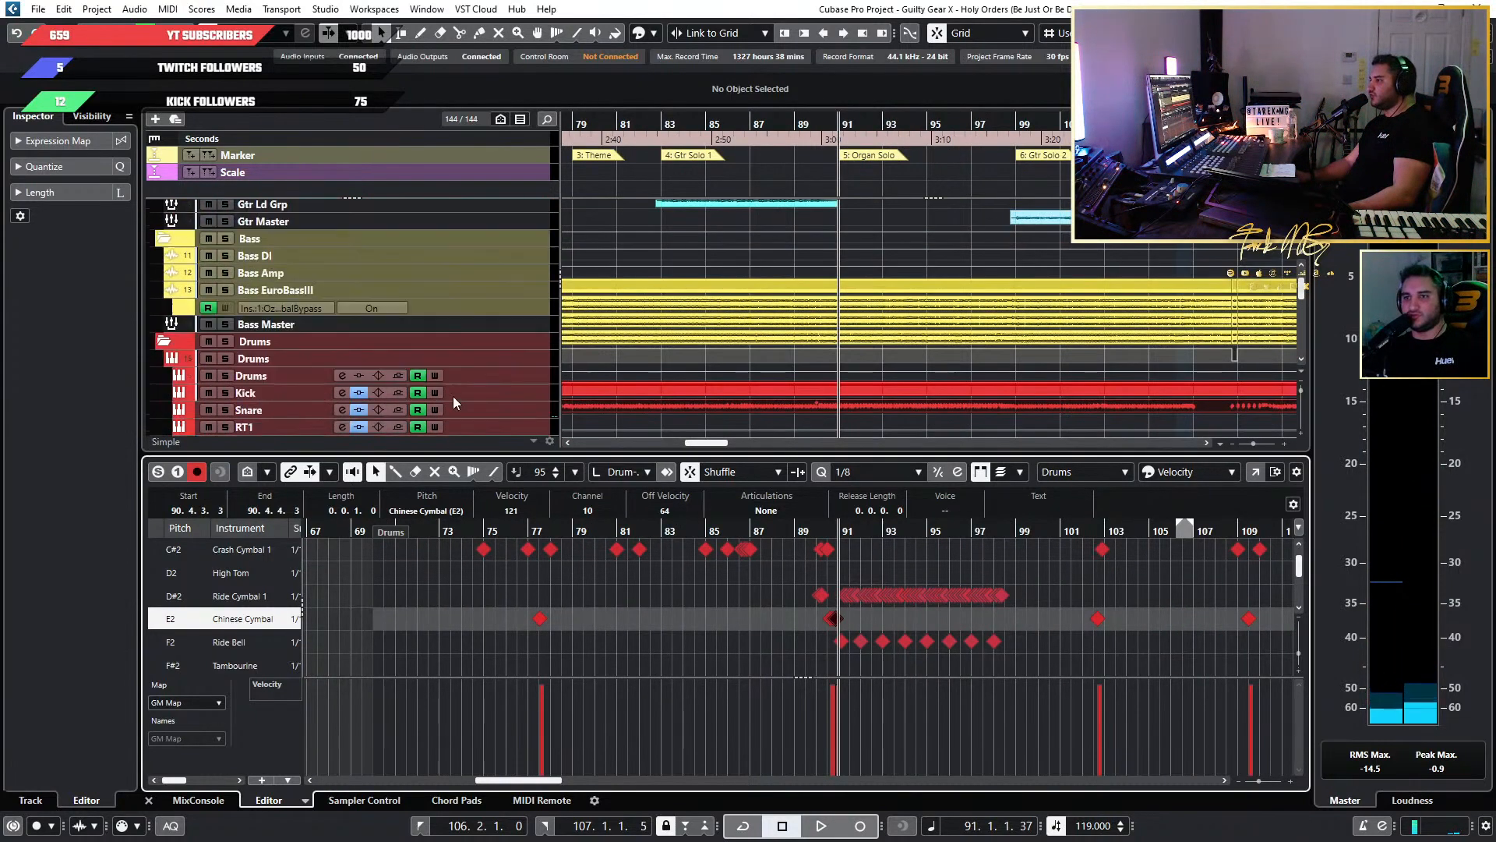
click(531, 362)
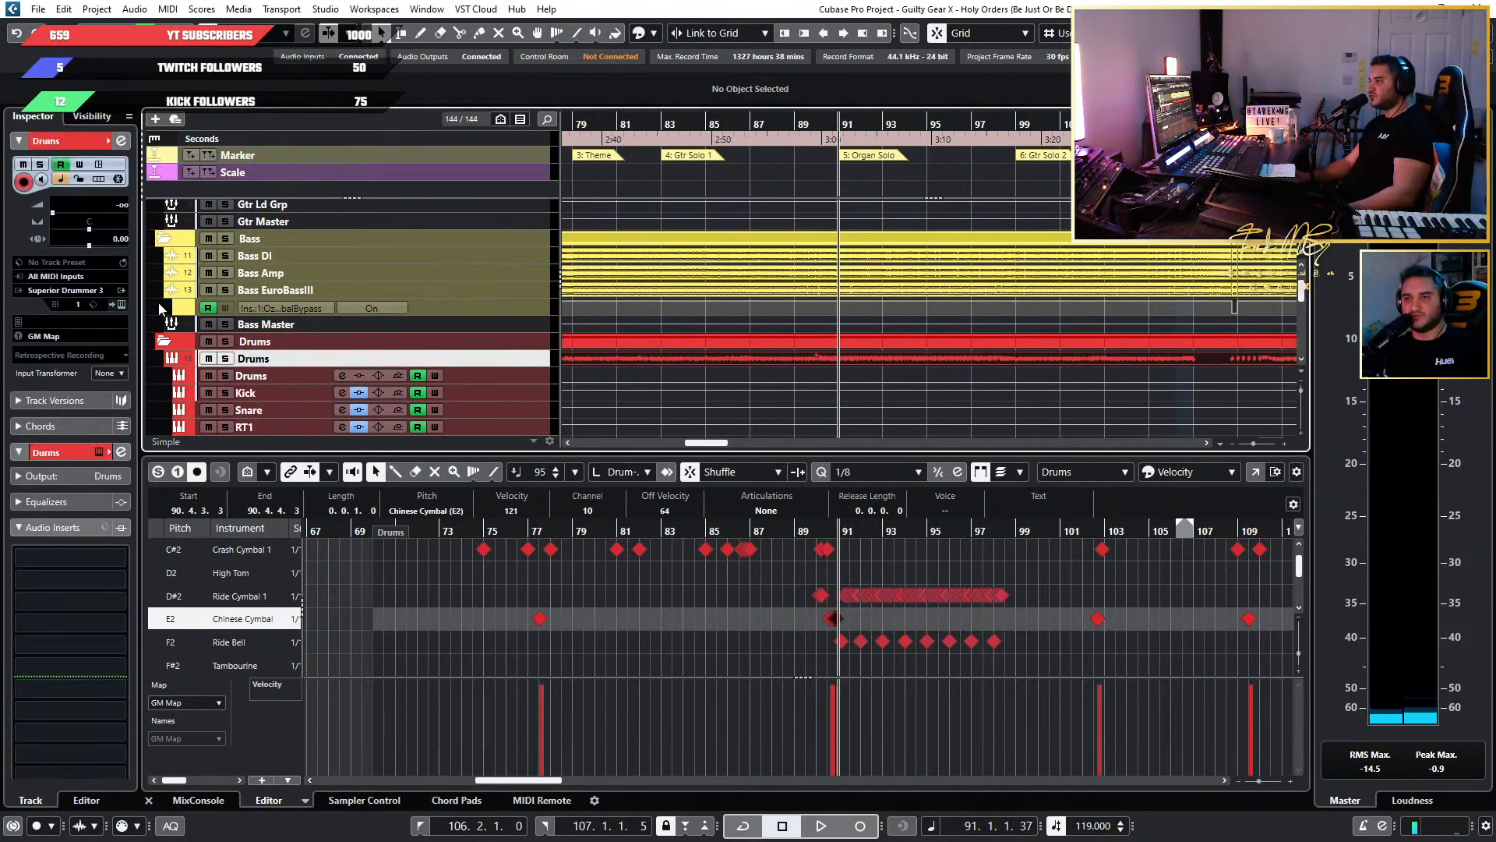
click(122, 304)
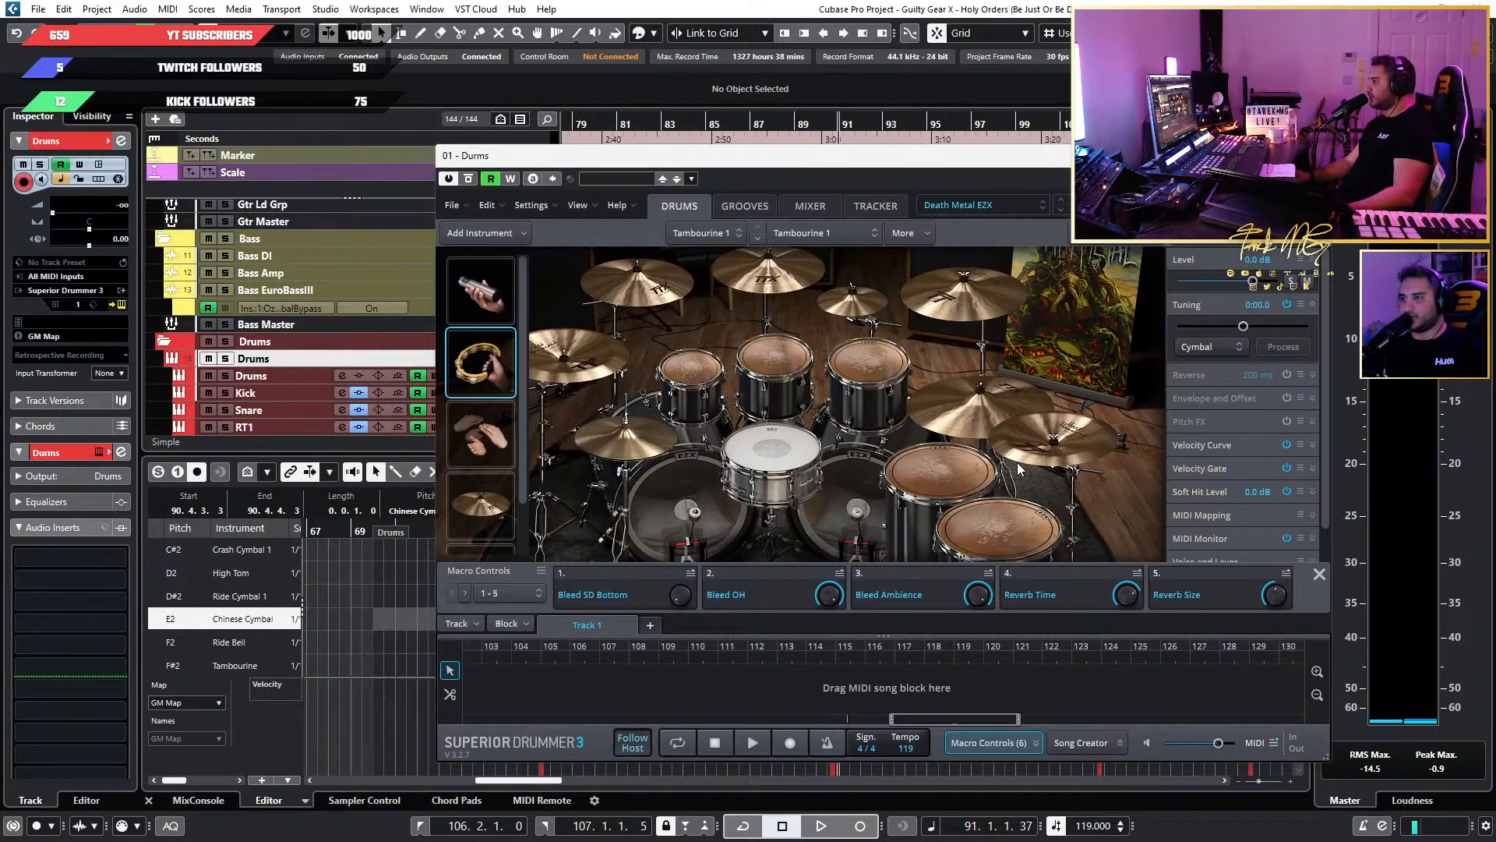
click(1040, 447)
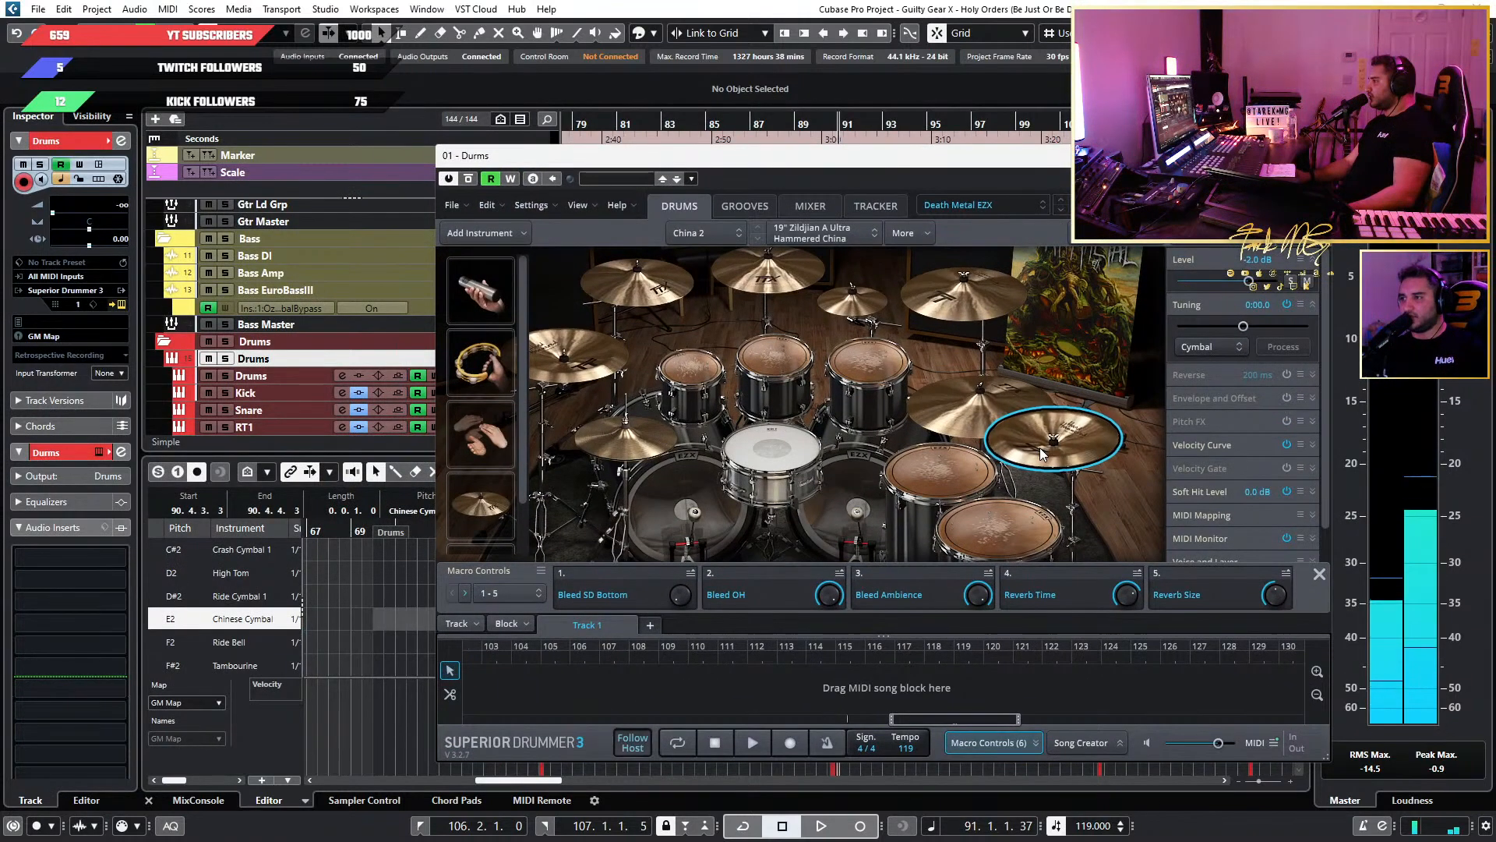
double_click(1260, 259)
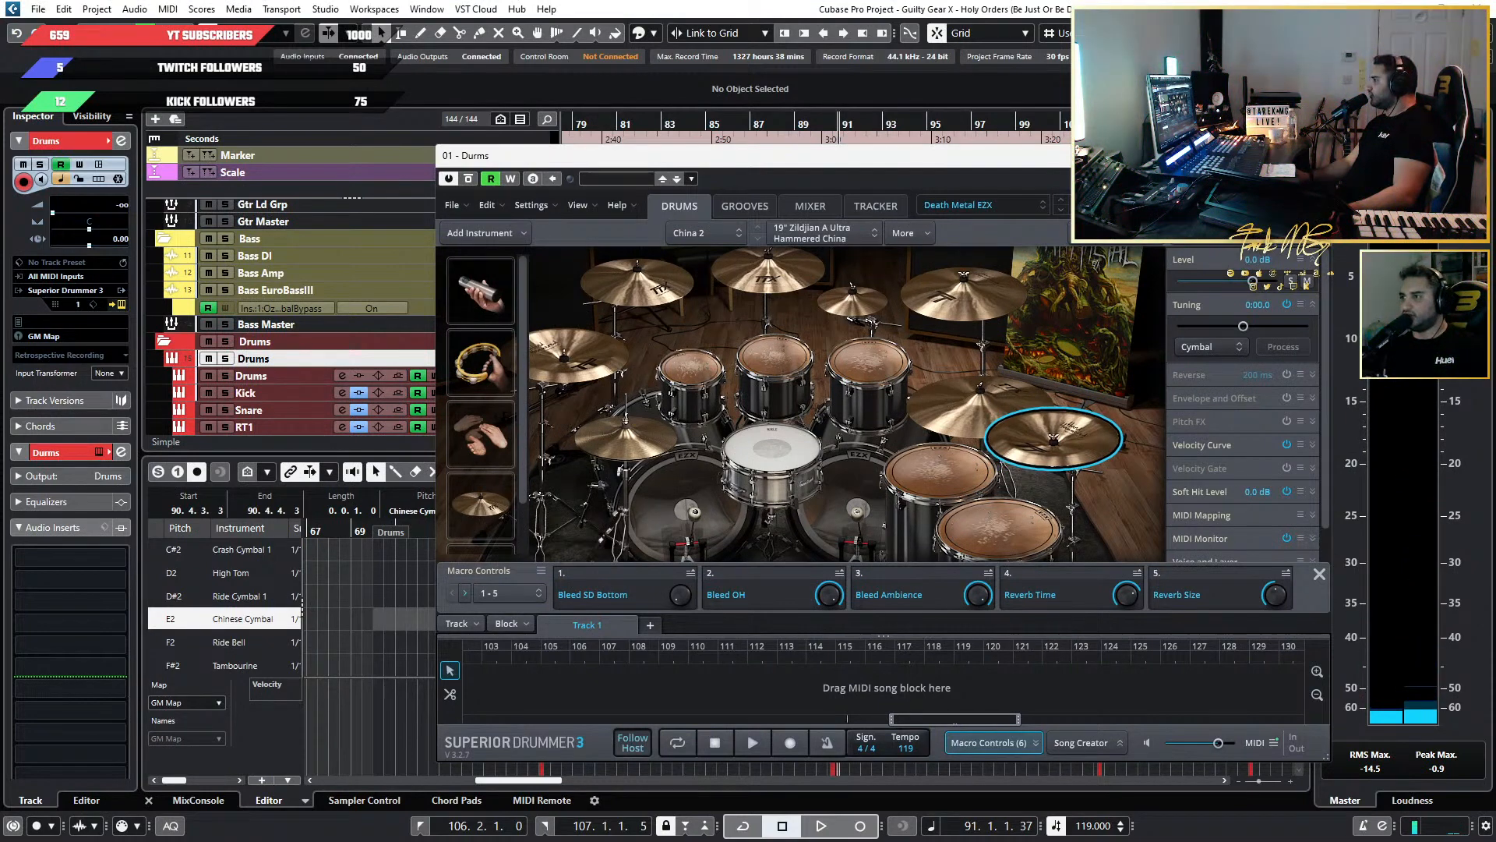
click(1313, 155)
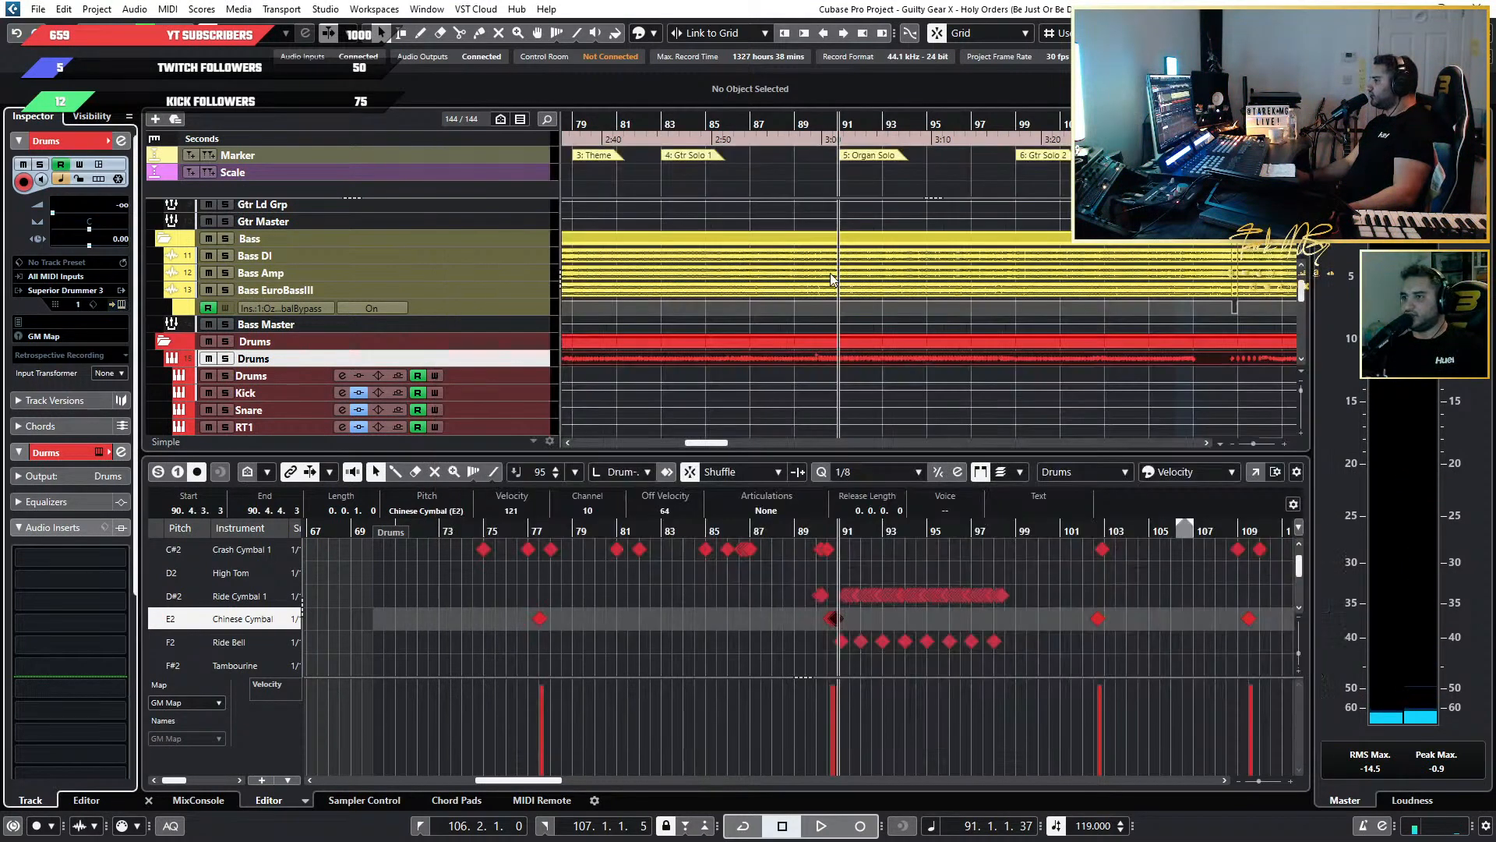
Play the song from about bar 89 into the Organ Solo to check the louder Chinese Cymbal hits.
click(804, 531)
key(space)
scroll(893, 561, up, 3)
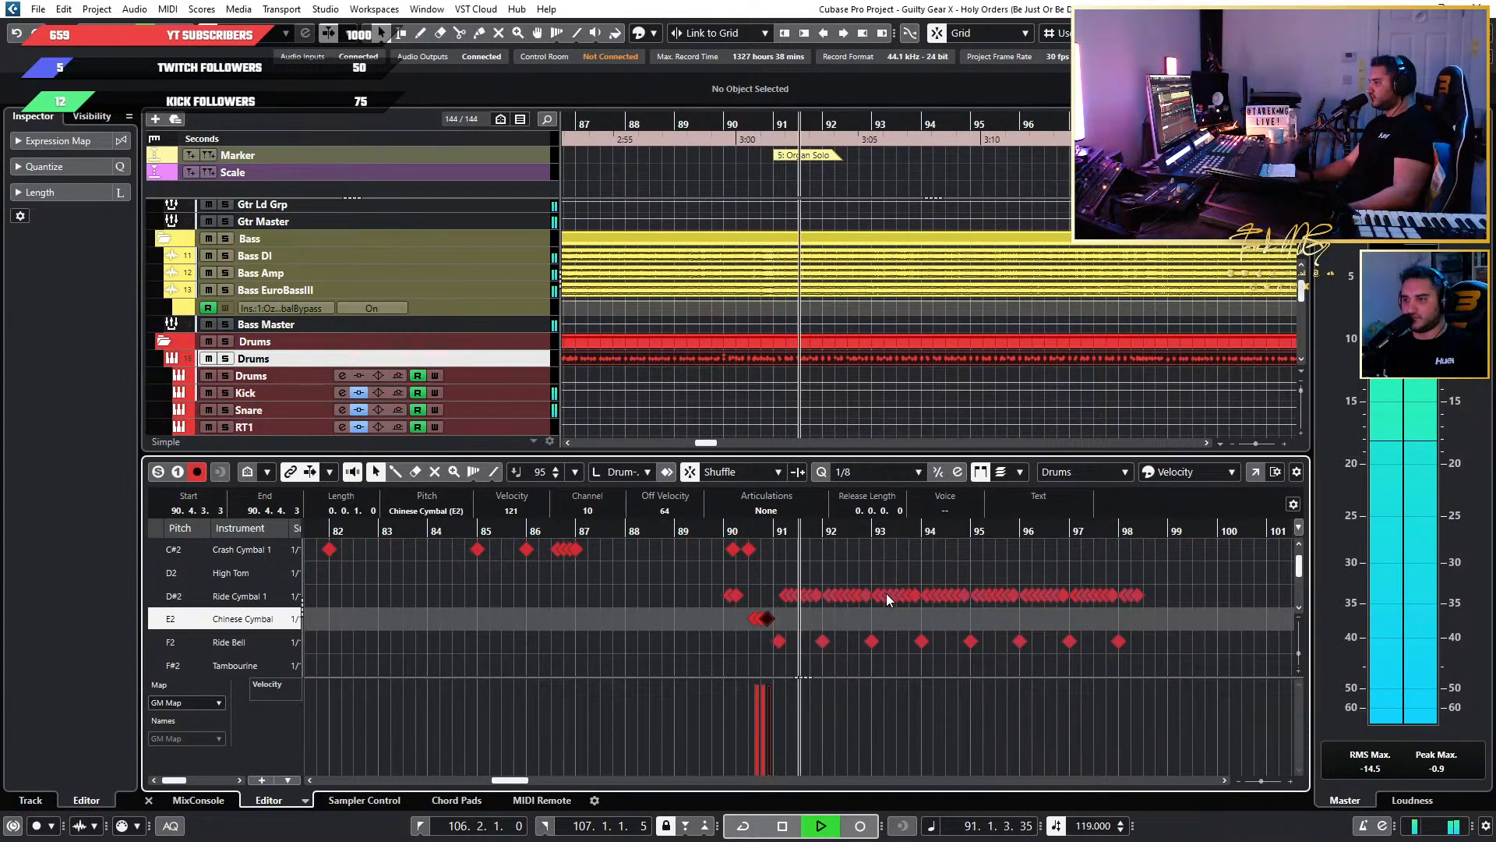
scroll(886, 592, down, 2)
scroll(886, 592, right, 1)
key(space)
scroll(1039, 600, left, 2)
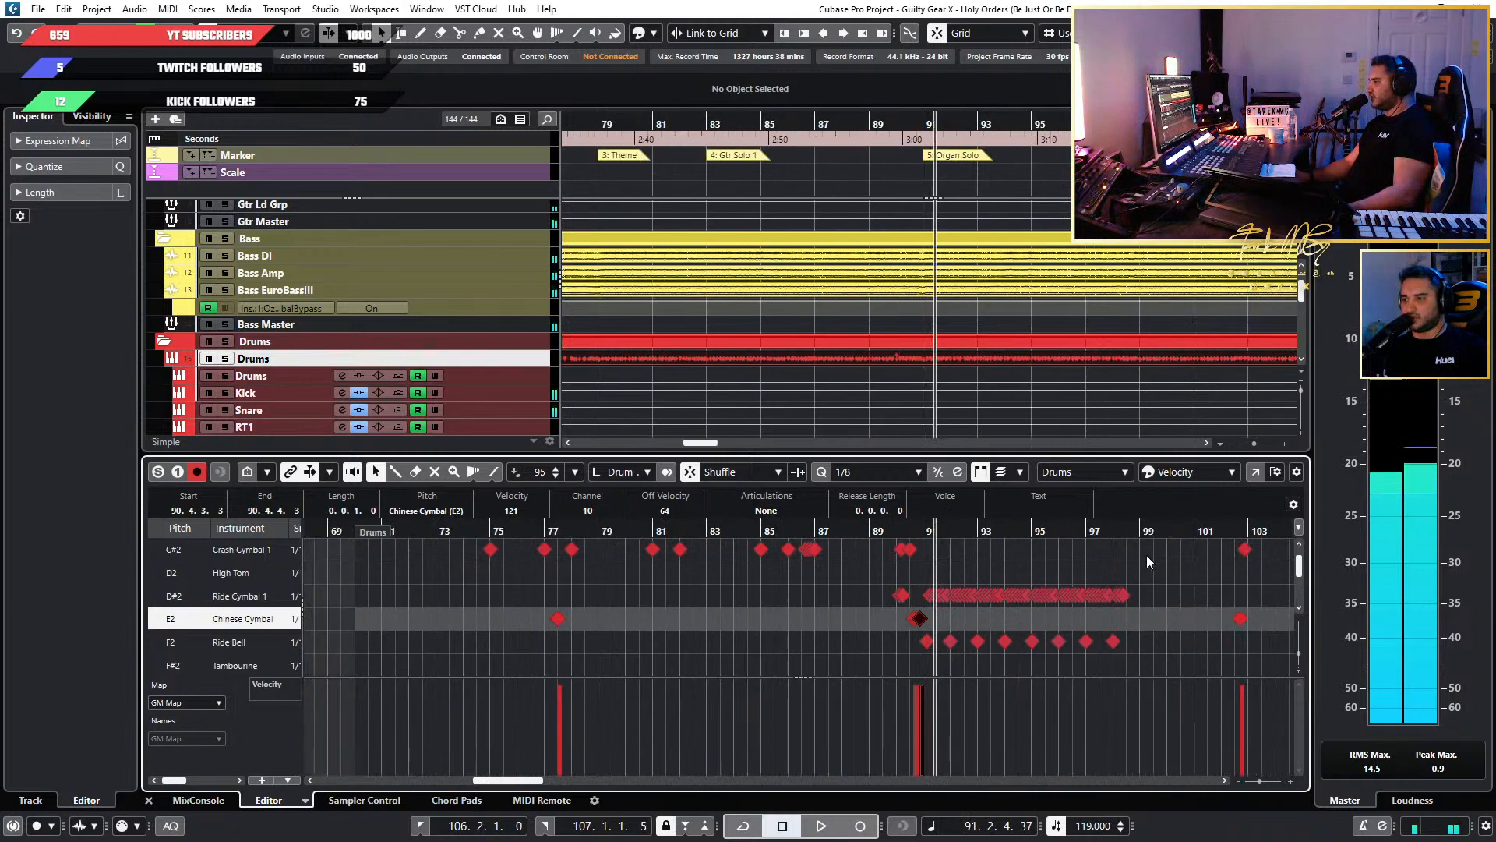
Play the passage from about bar 102 to bar 103 to check the Chinese Cymbal hit there.
scroll(1147, 561, up, 2)
scroll(1144, 561, right, 4)
click(887, 532)
key(space)
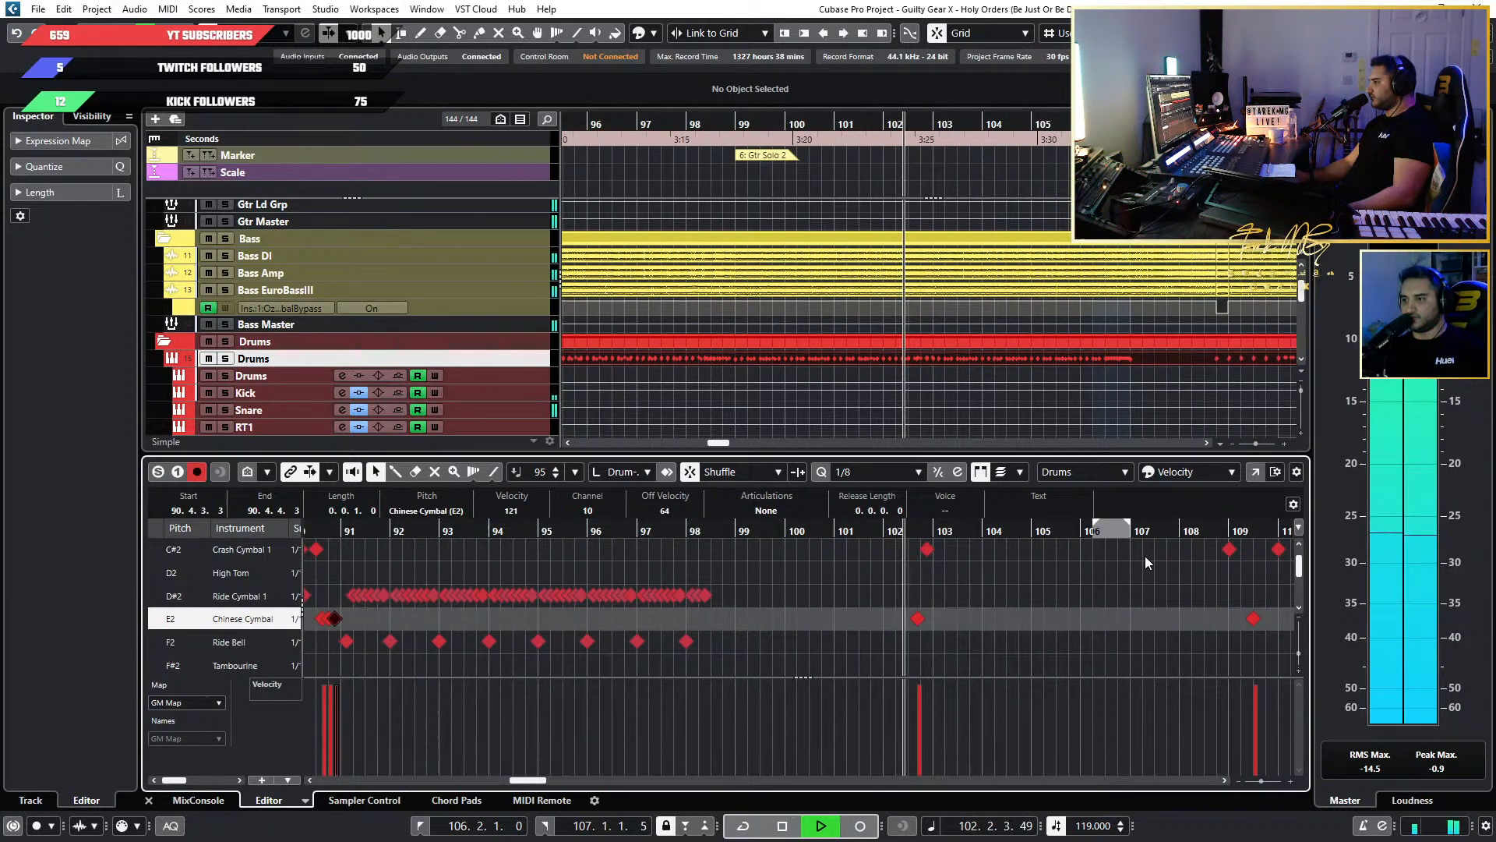
key(space)
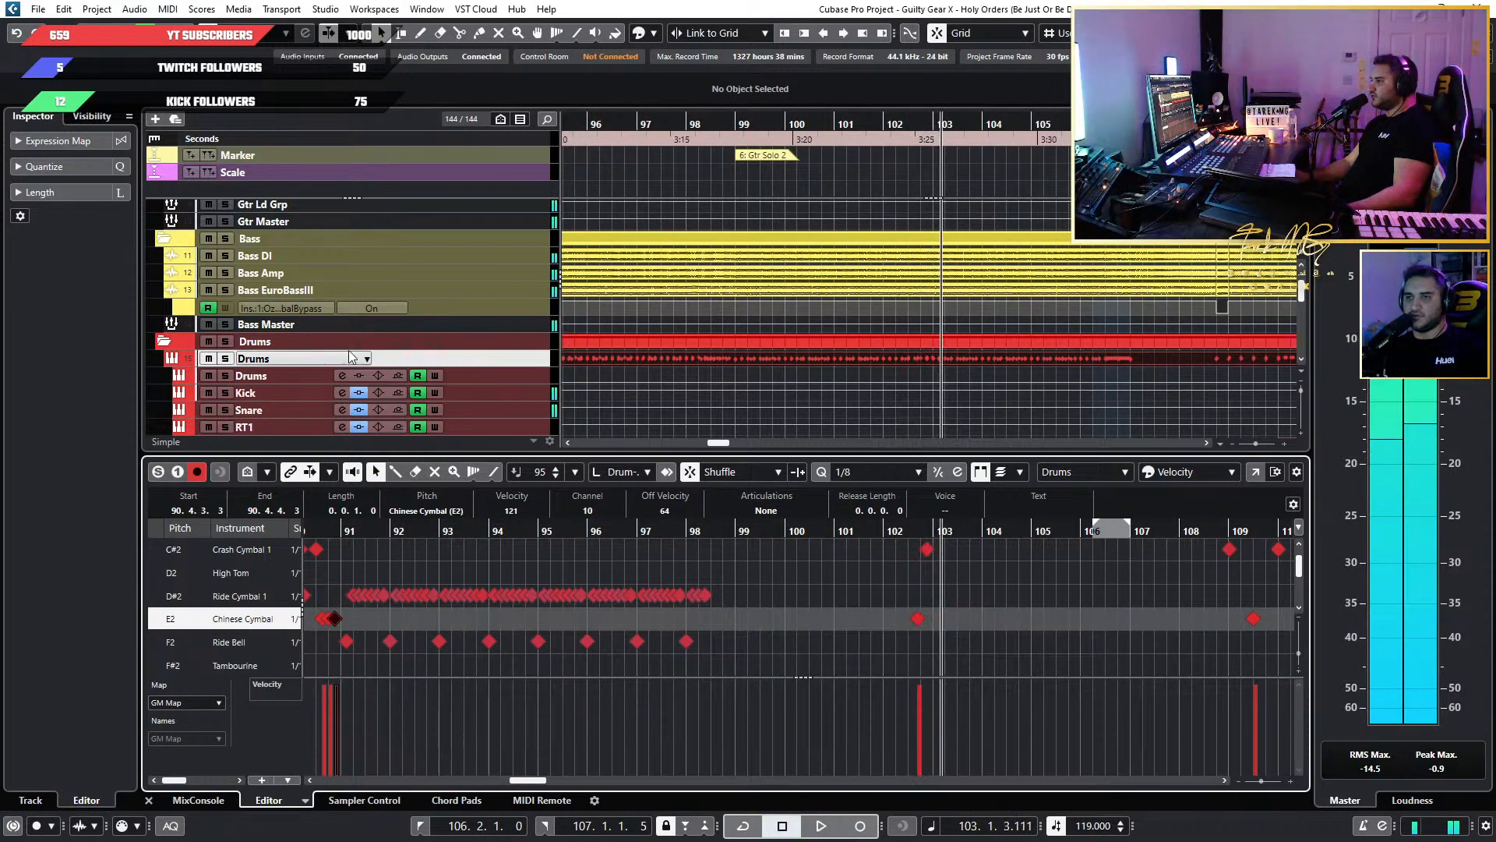
Save the Drums track's Superior Drummer 3 project over the existing GGHO.sd3p file and close the instrument window.
click(350, 357)
click(118, 305)
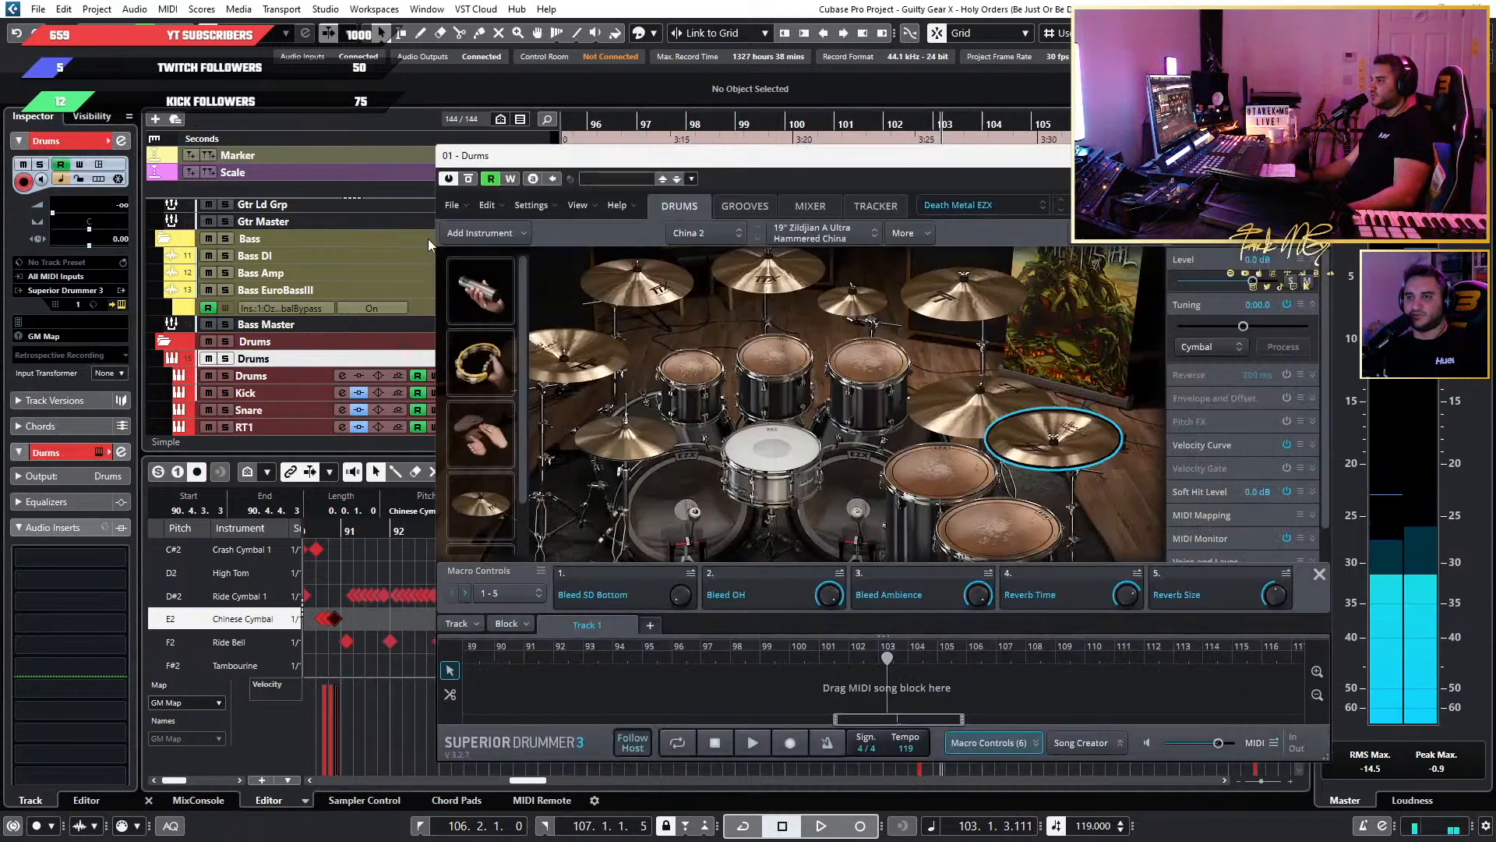
click(452, 205)
click(556, 366)
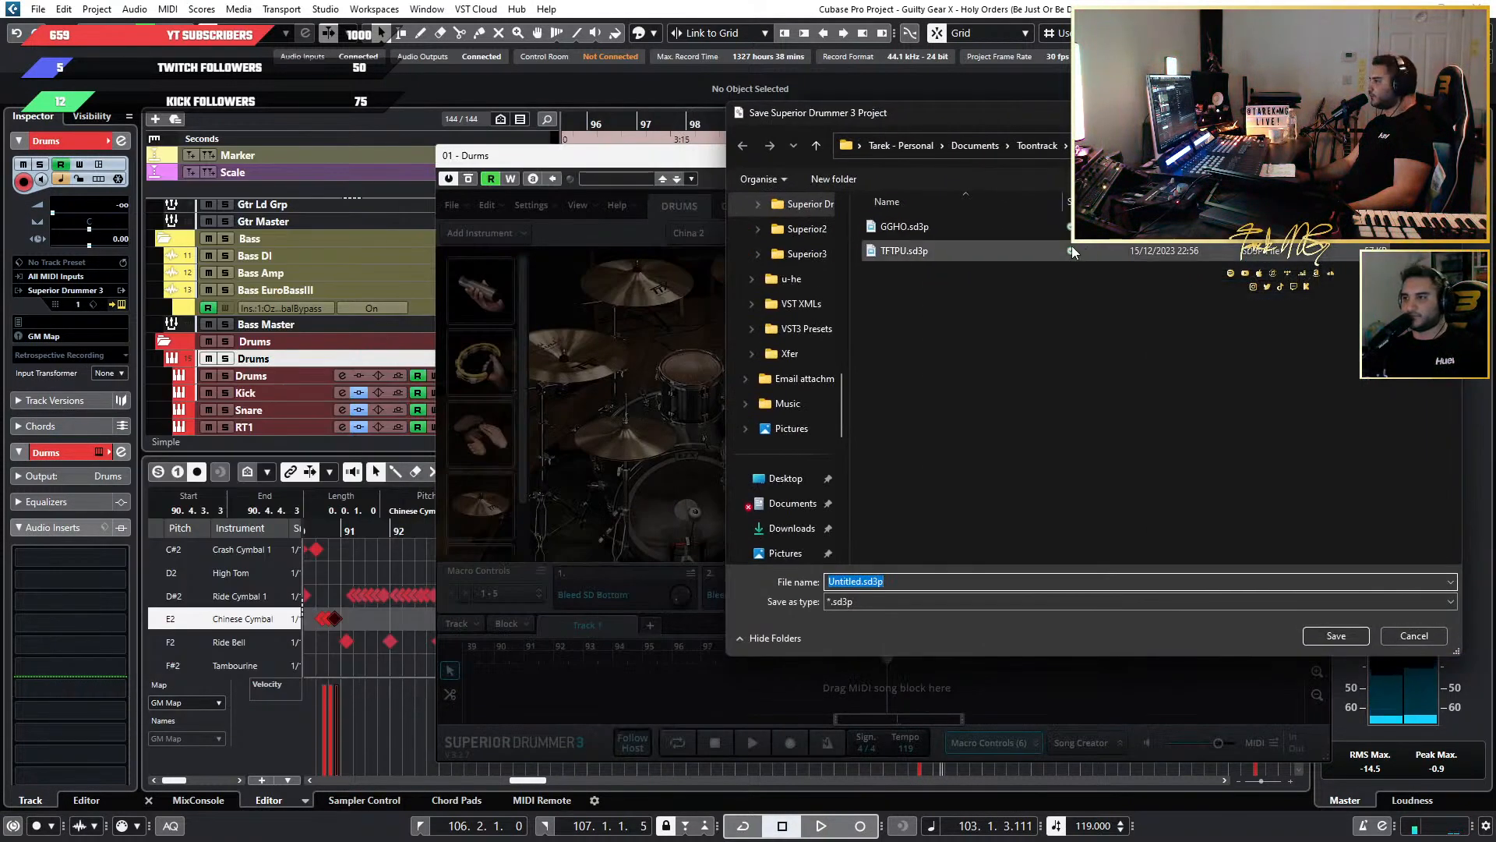
click(1044, 226)
click(1335, 635)
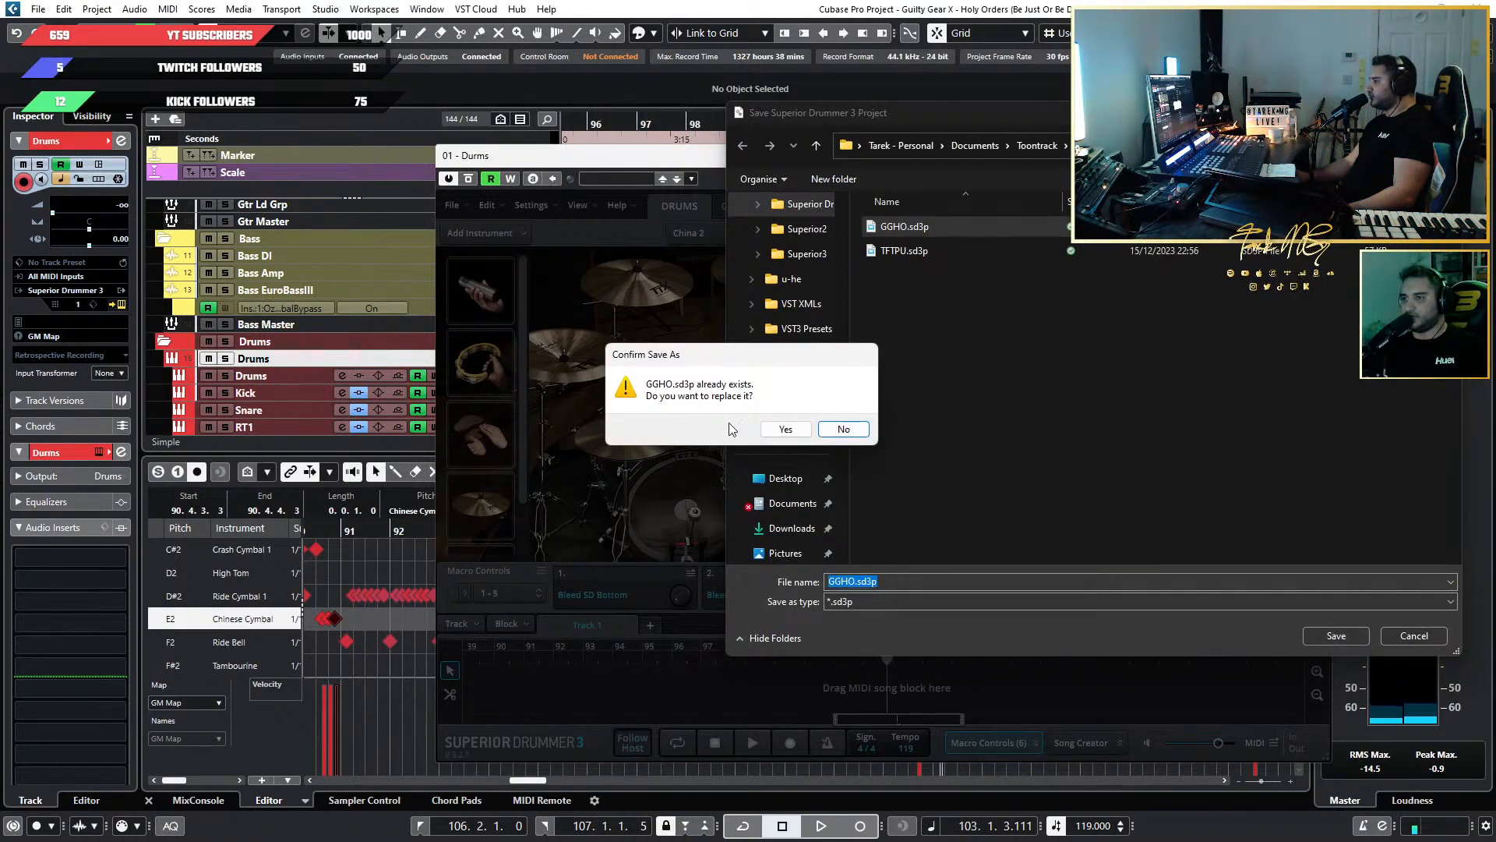
click(785, 428)
click(1315, 156)
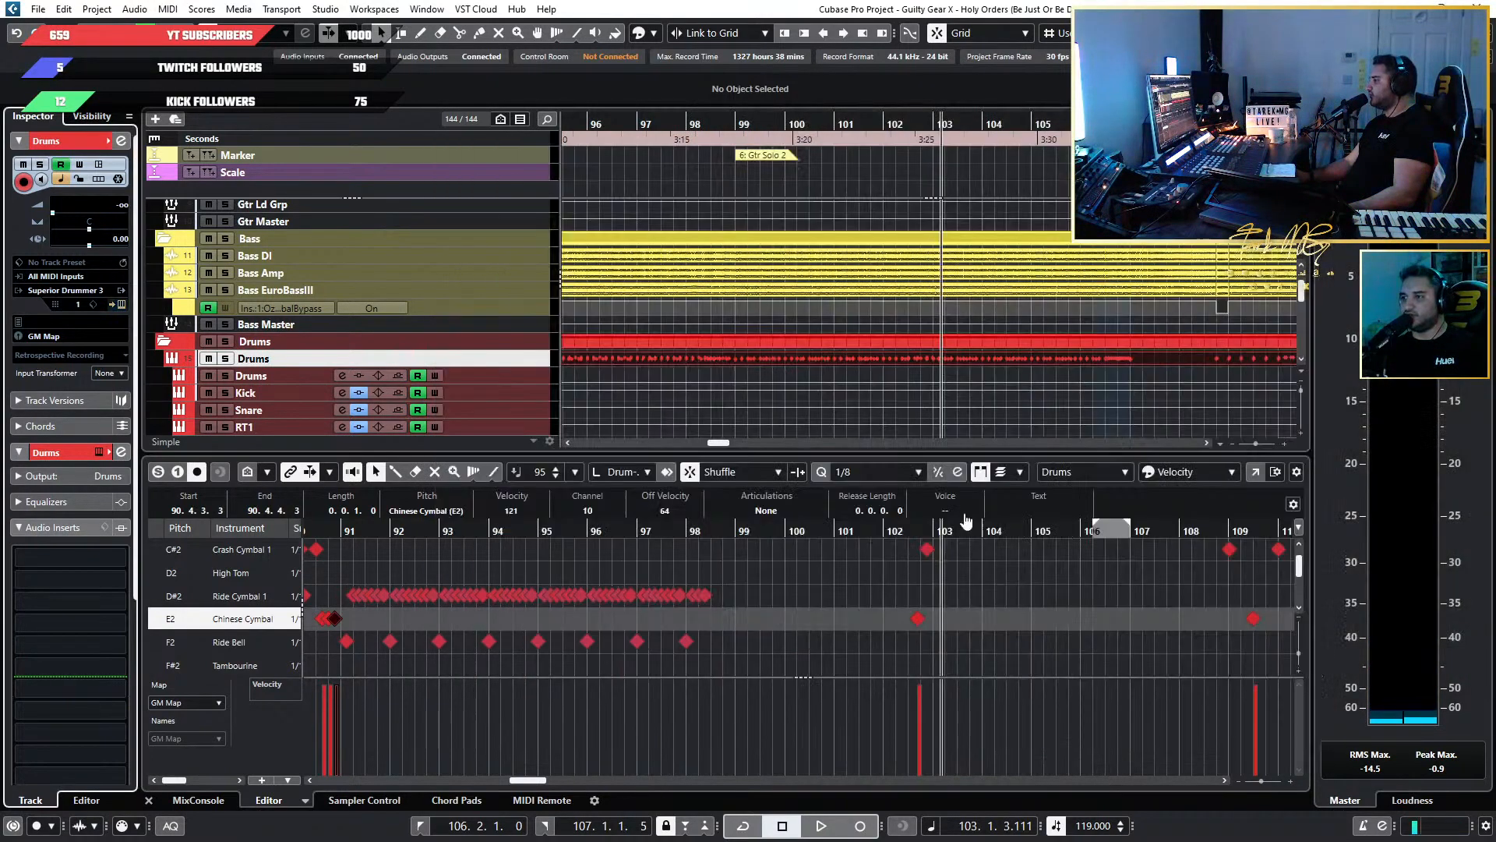
Play the song from about bar 121 into the second Organ Solo and Synth Solo to check the Chinese Cymbal hits.
scroll(1122, 344, down, 6)
scroll(975, 618, right, 5)
scroll(975, 618, up, 5)
scroll(539, 605, left, 6)
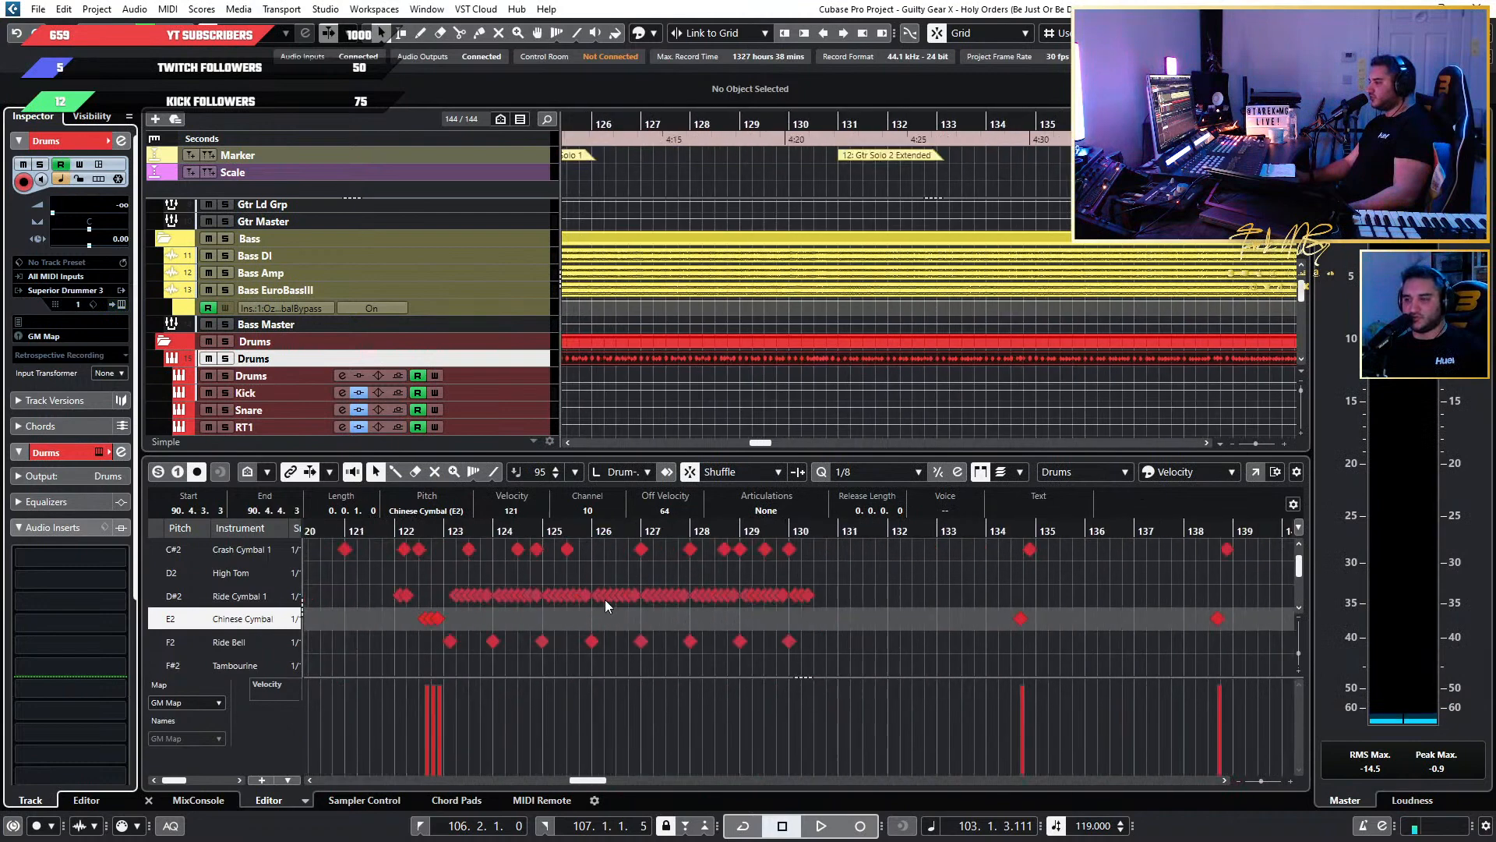
scroll(652, 578, down, 4)
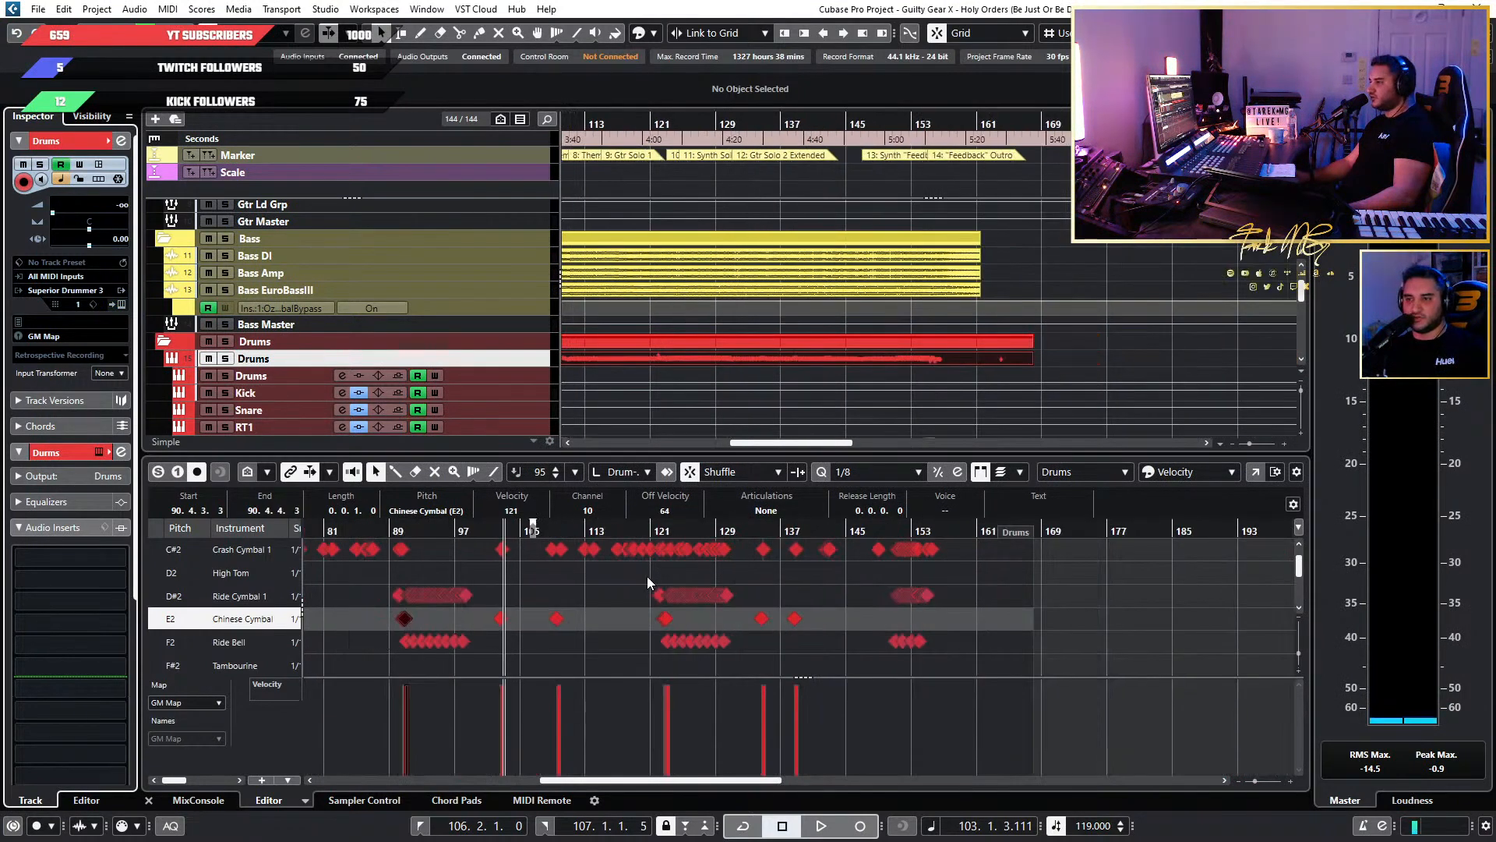
scroll(677, 577, up, 6)
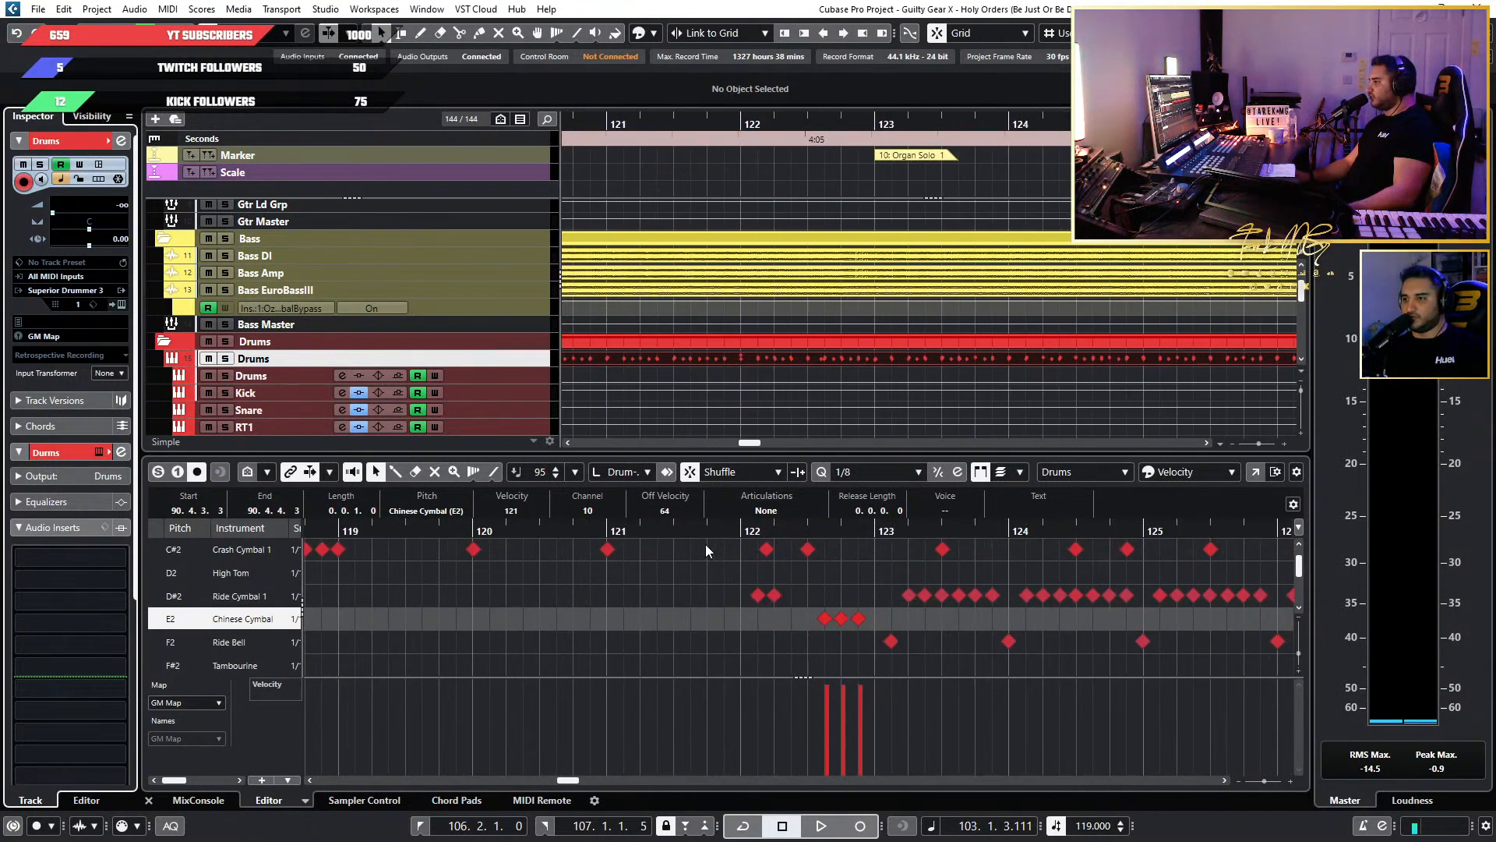
click(692, 531)
key(space)
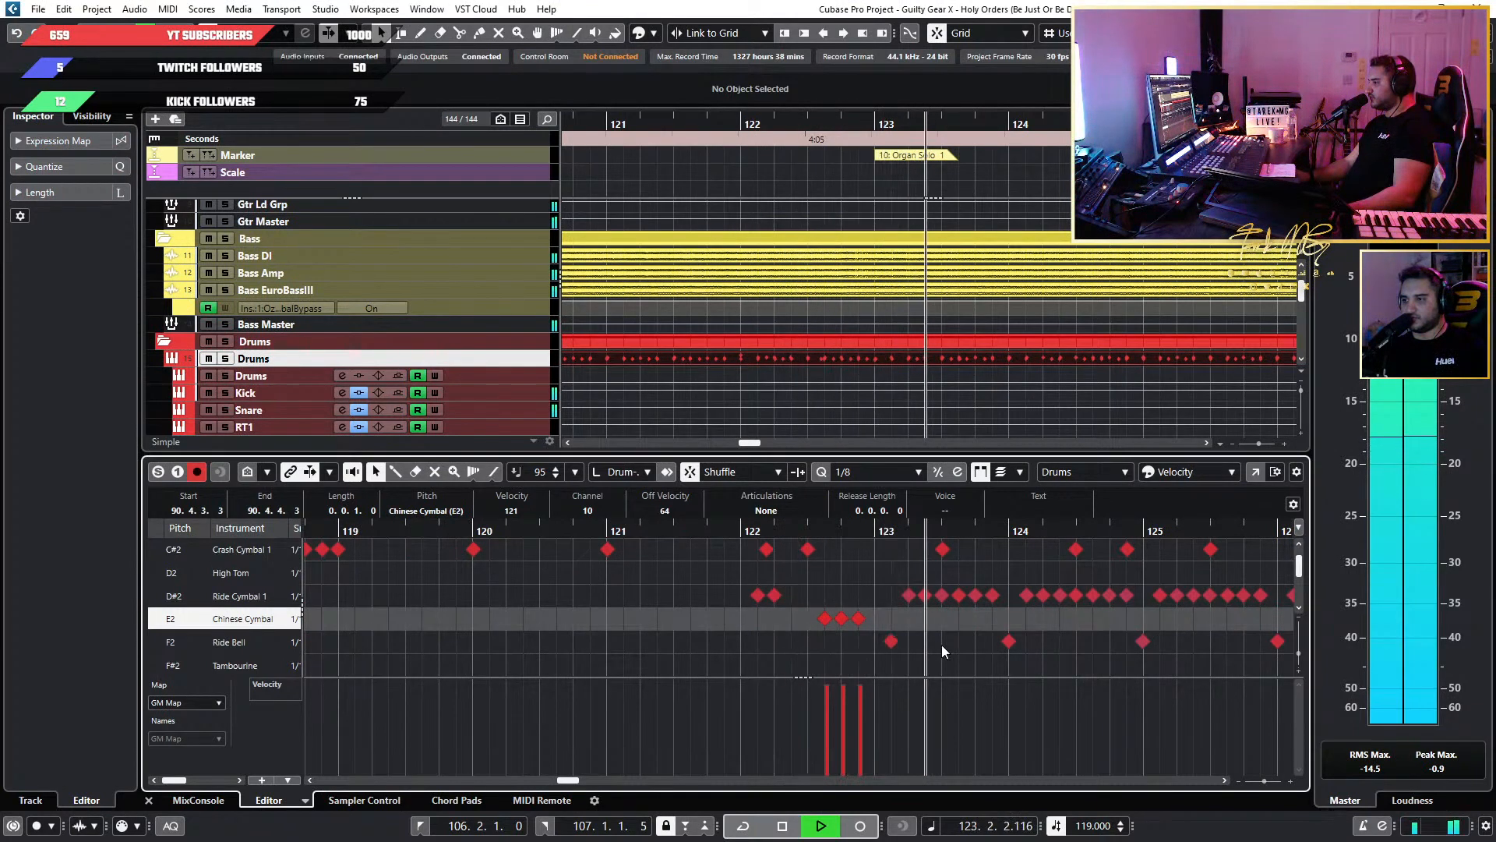
scroll(1185, 631, down, 5)
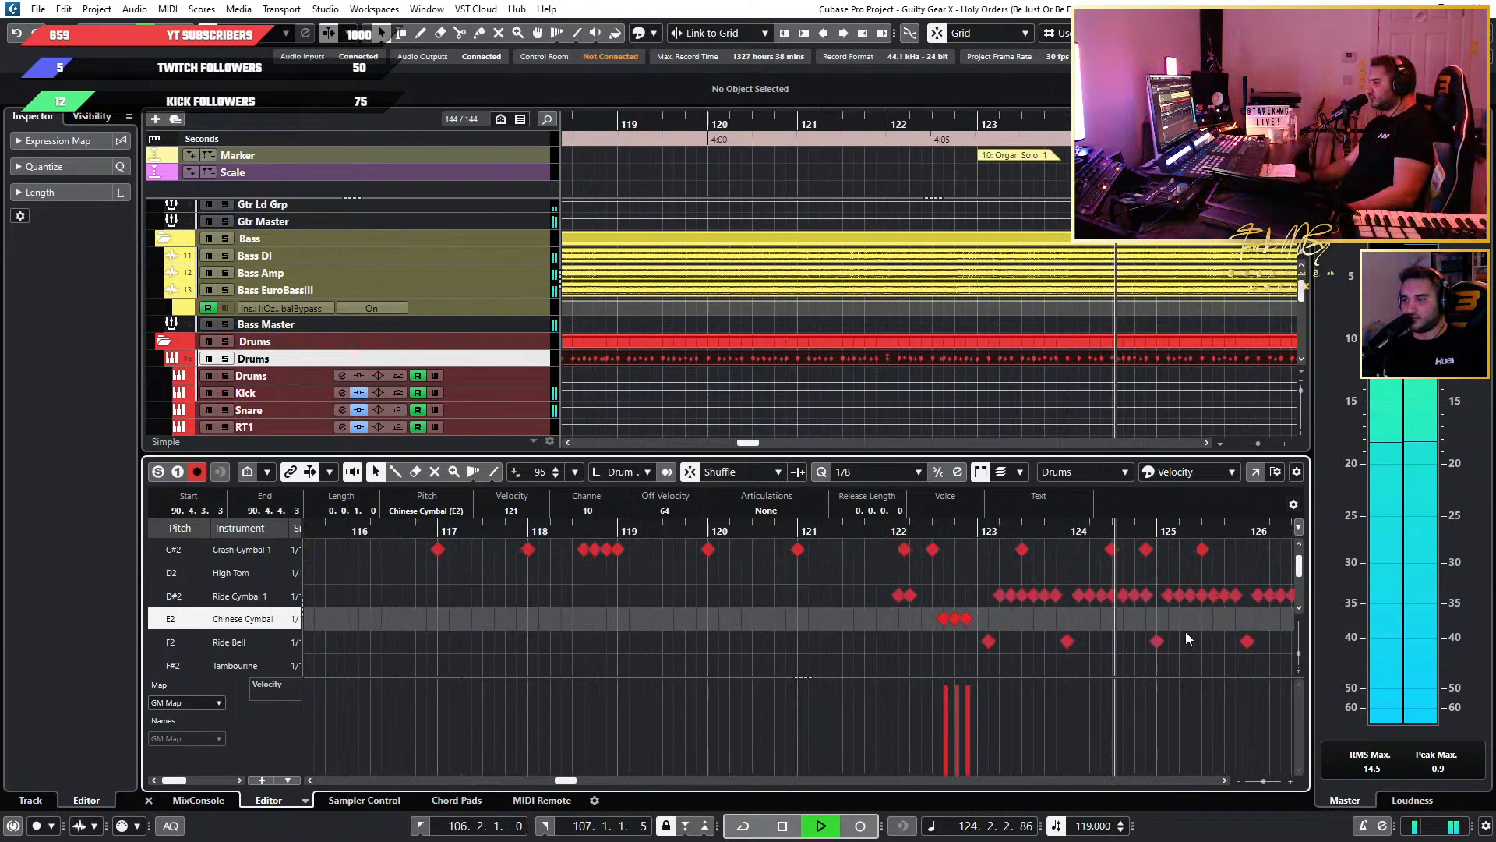
scroll(1159, 629, right, 4)
scroll(1067, 619, right, 2)
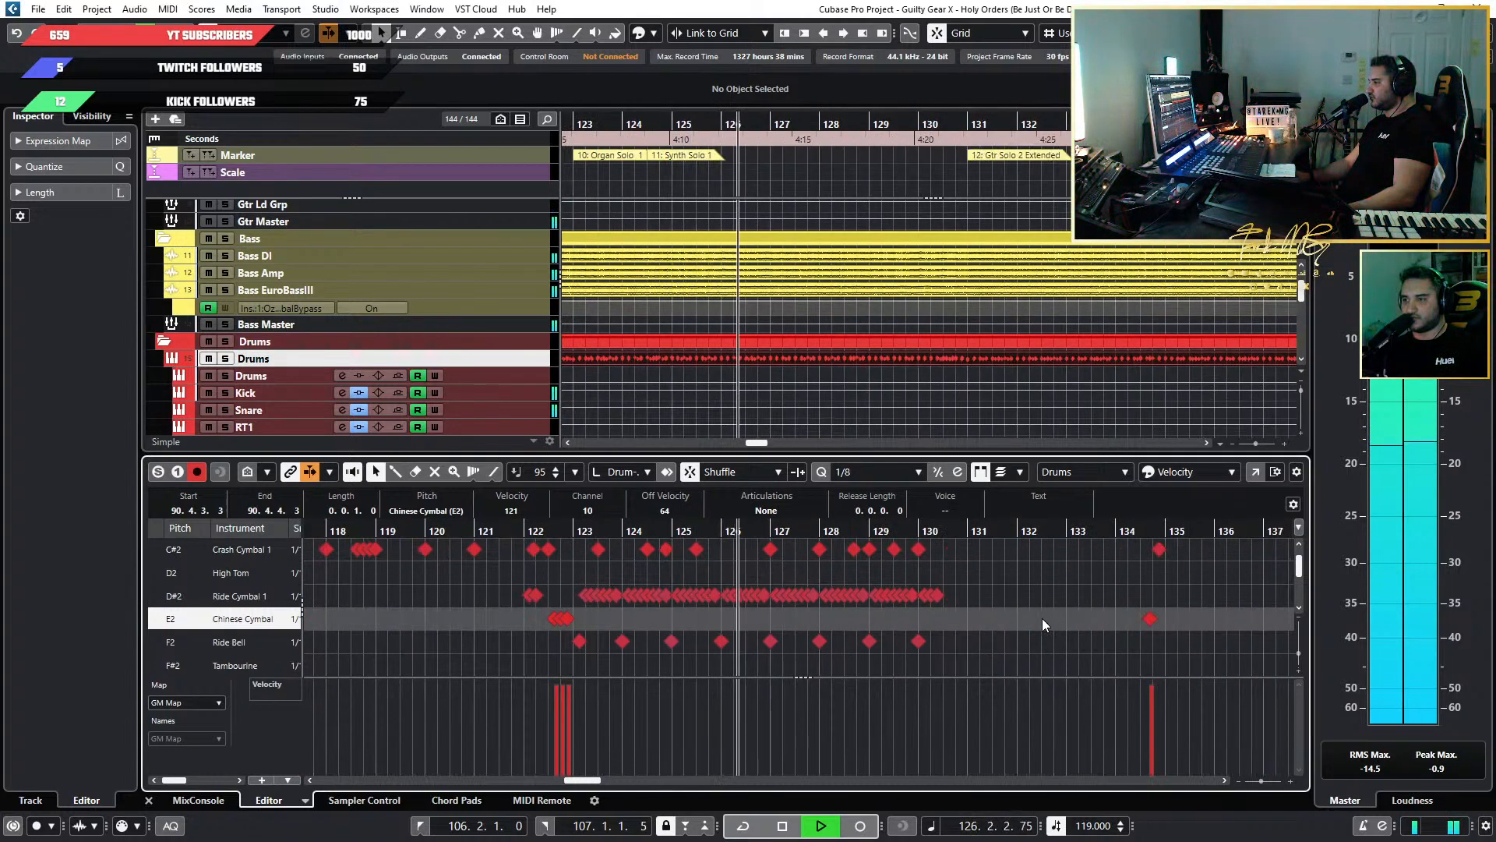
Stop playback and look over the arrangement of the drum, harp and organ tracks and the overall spread of drum hits.
key(space)
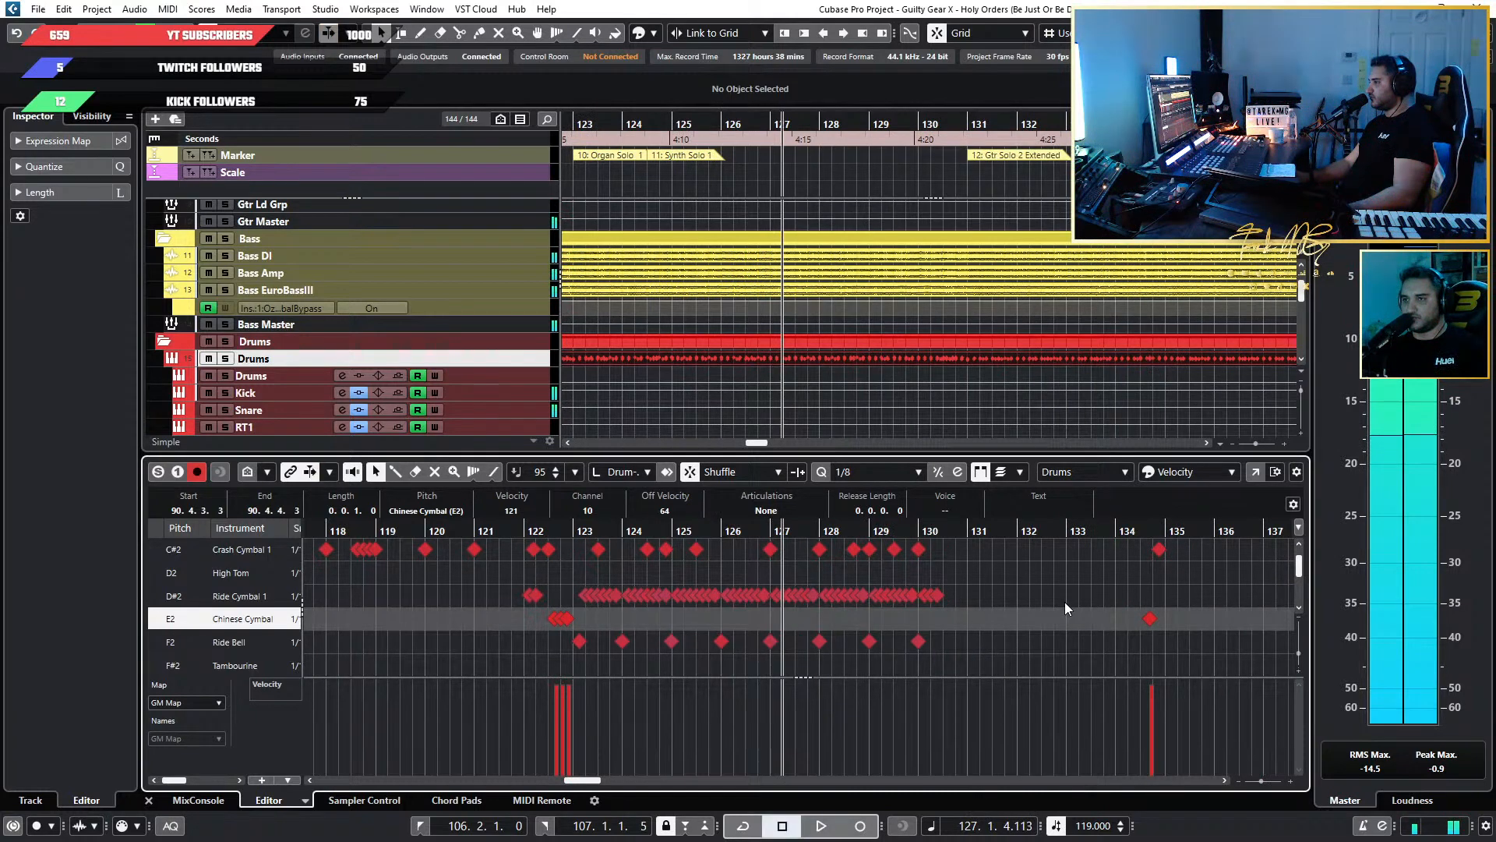
scroll(941, 608, down, 3)
scroll(887, 292, down, 3)
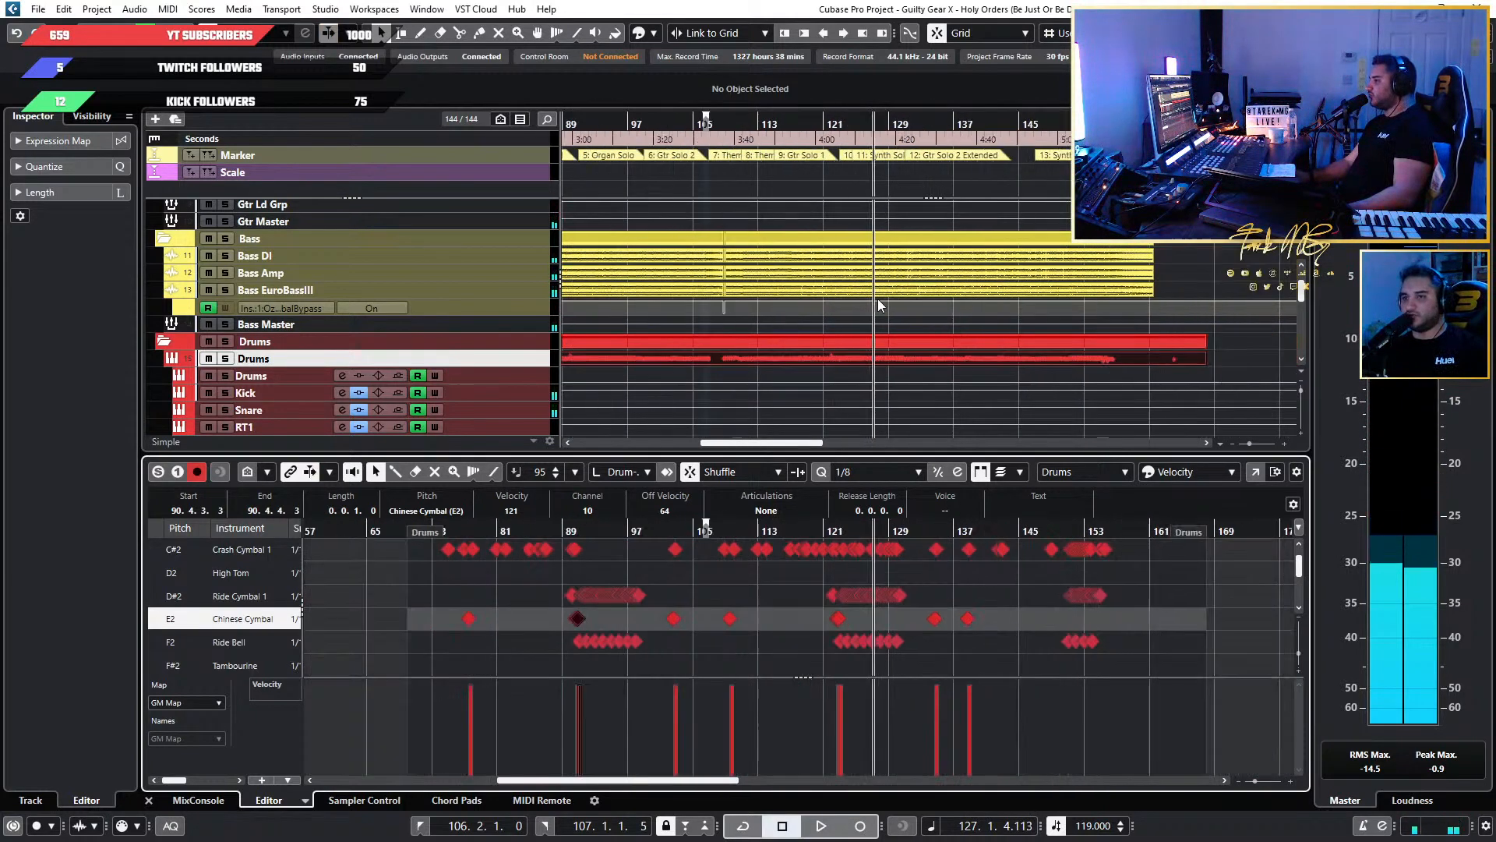
scroll(877, 304, down, 4)
scroll(878, 297, down, 3)
scroll(877, 298, down, 3)
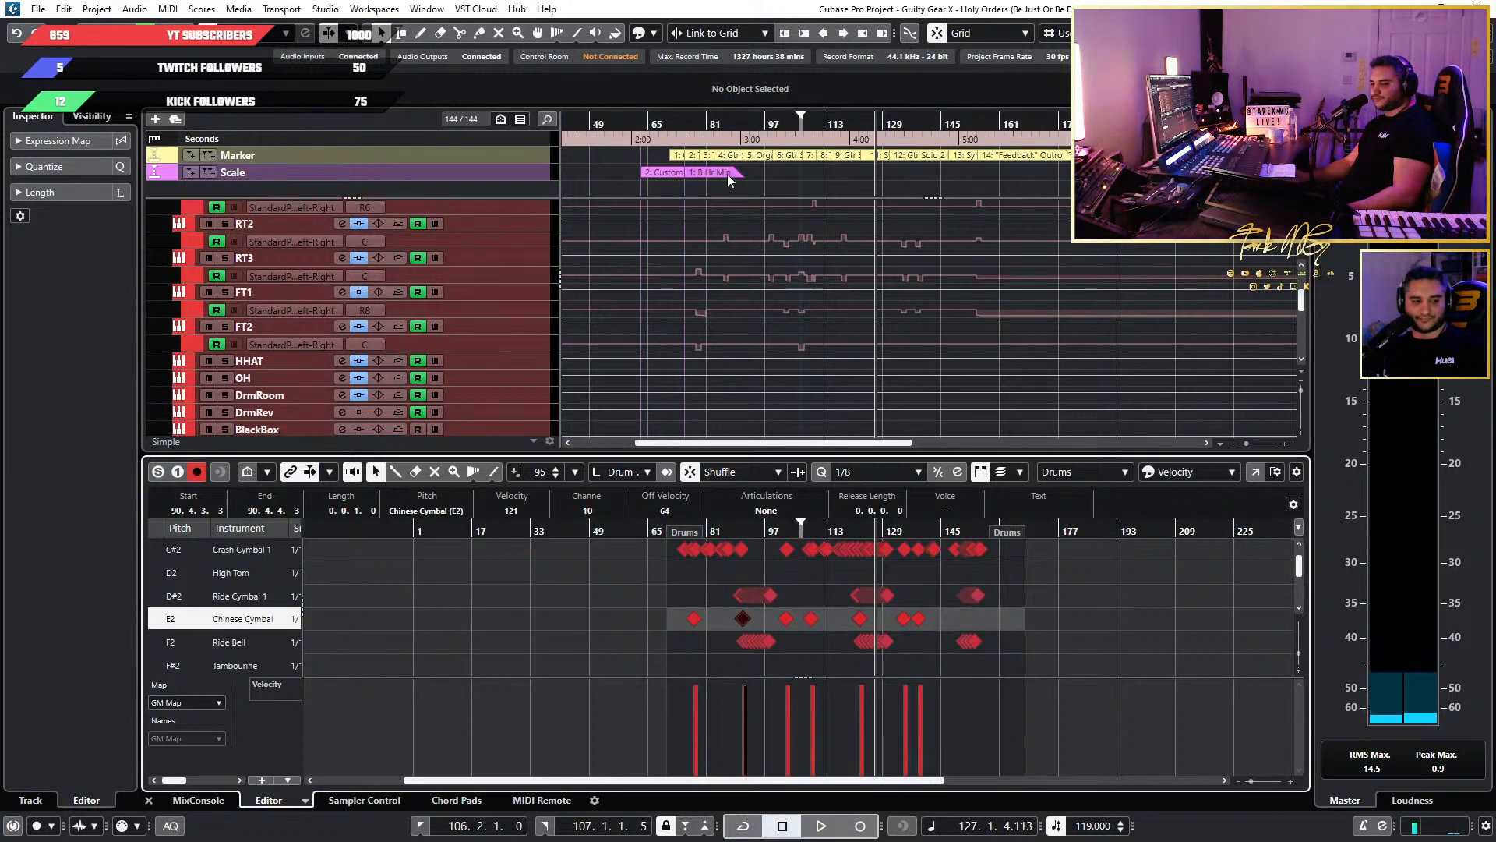
scroll(874, 287, down, 3)
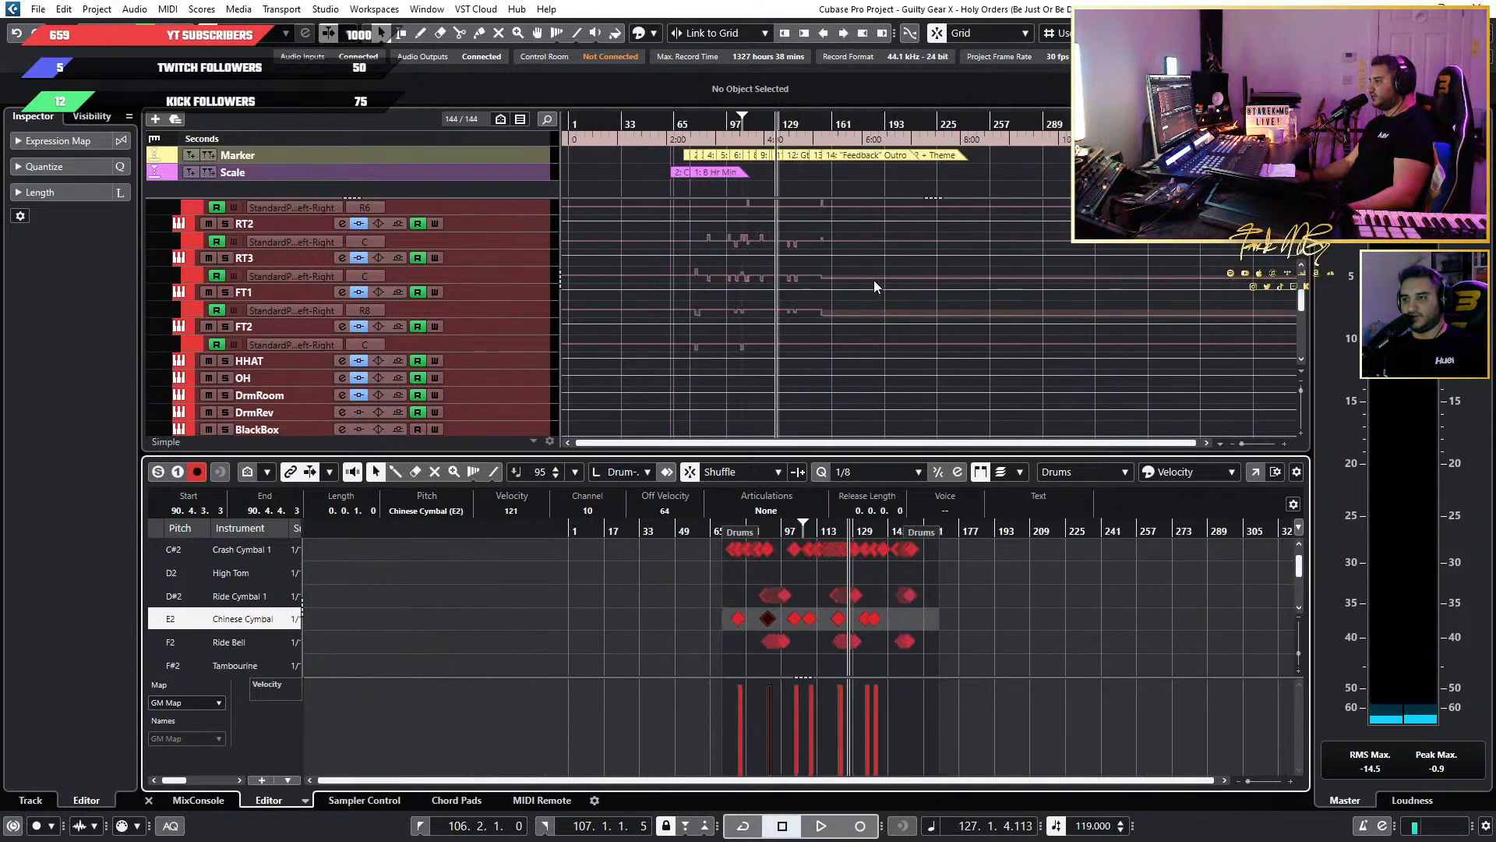
scroll(874, 287, down, 5)
scroll(872, 287, up, 3)
scroll(872, 787, down, 3)
scroll(970, 670, up, 4)
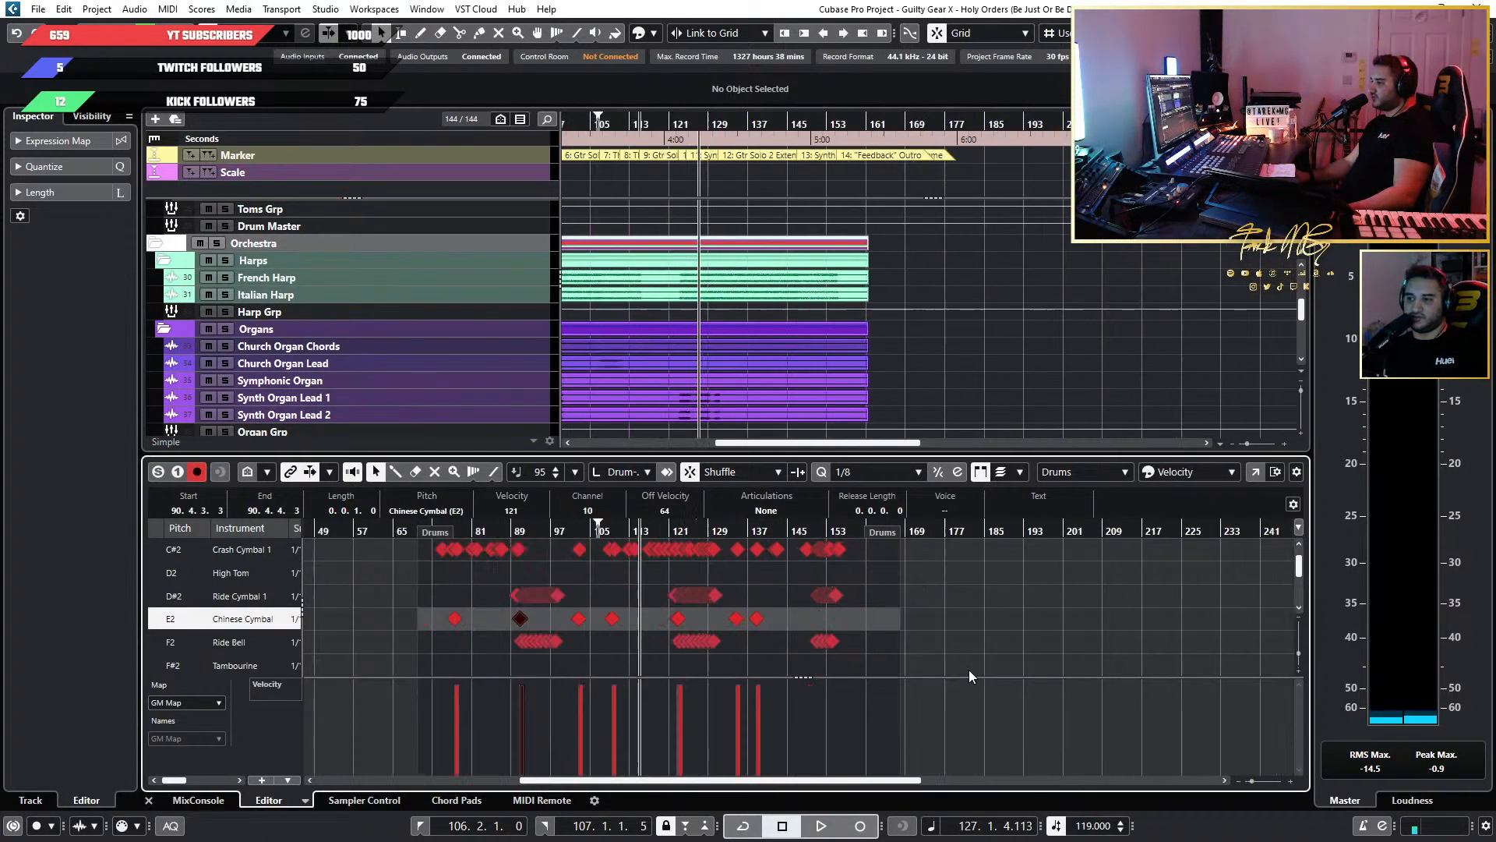
scroll(793, 327, up, 5)
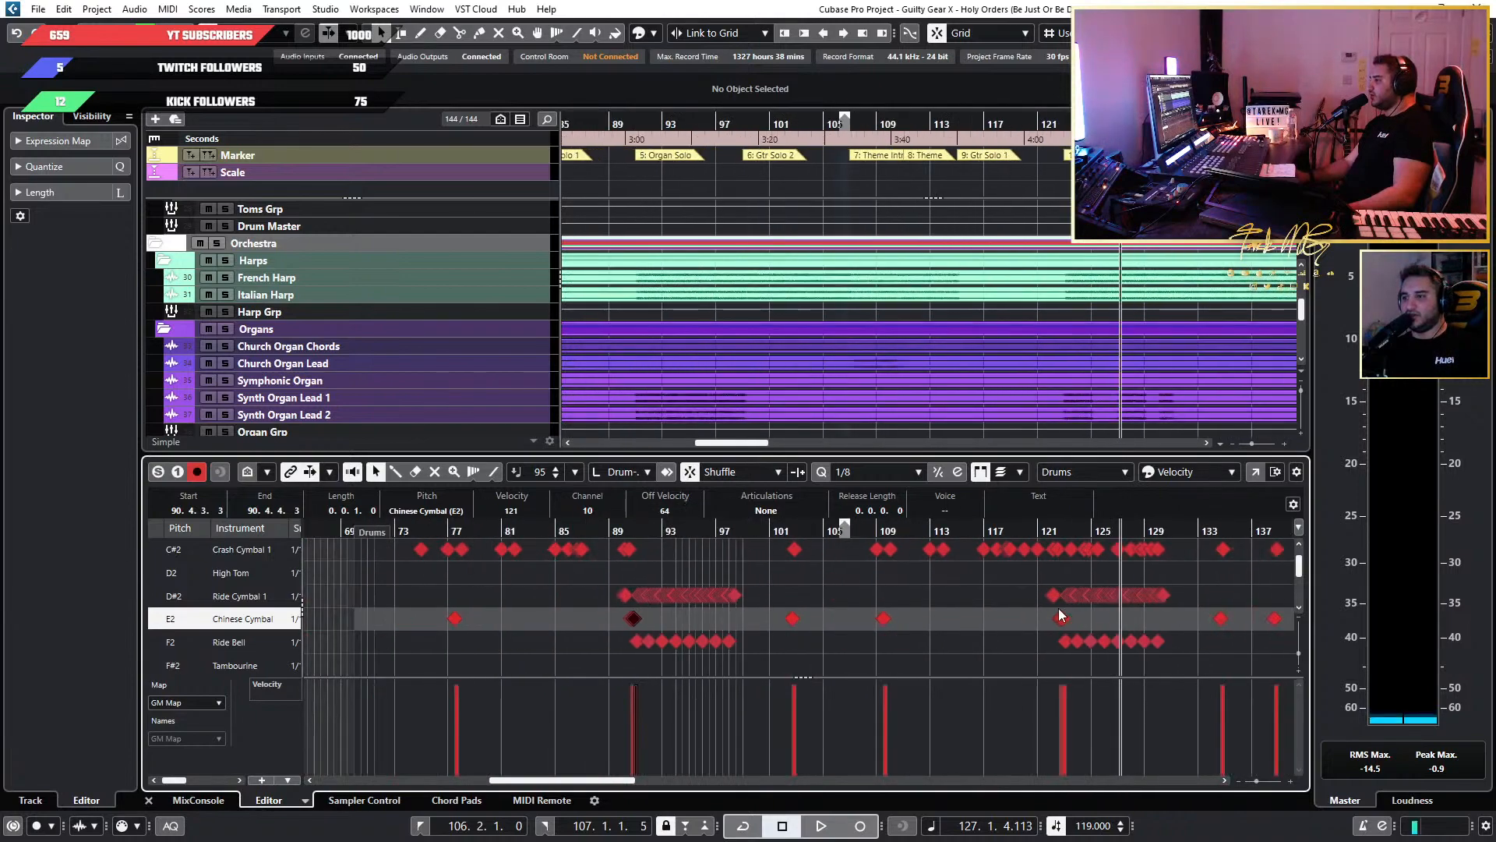
scroll(794, 339, down, 4)
scroll(493, 311, up, 6)
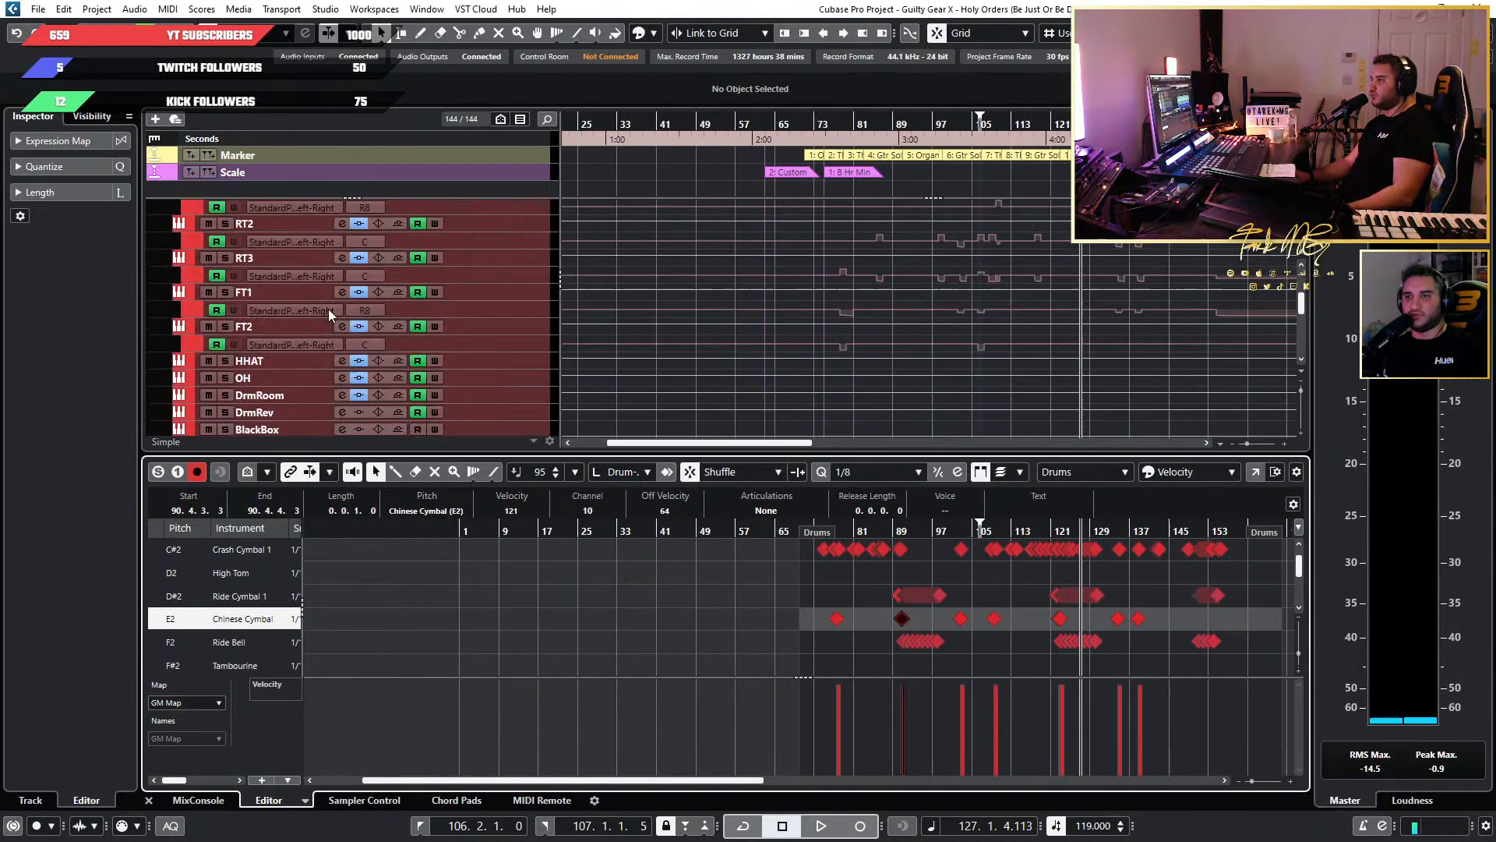
Open the Drums track's Superior Drummer 3 instrument and show its mixer channels with their output routing and names.
click(492, 311)
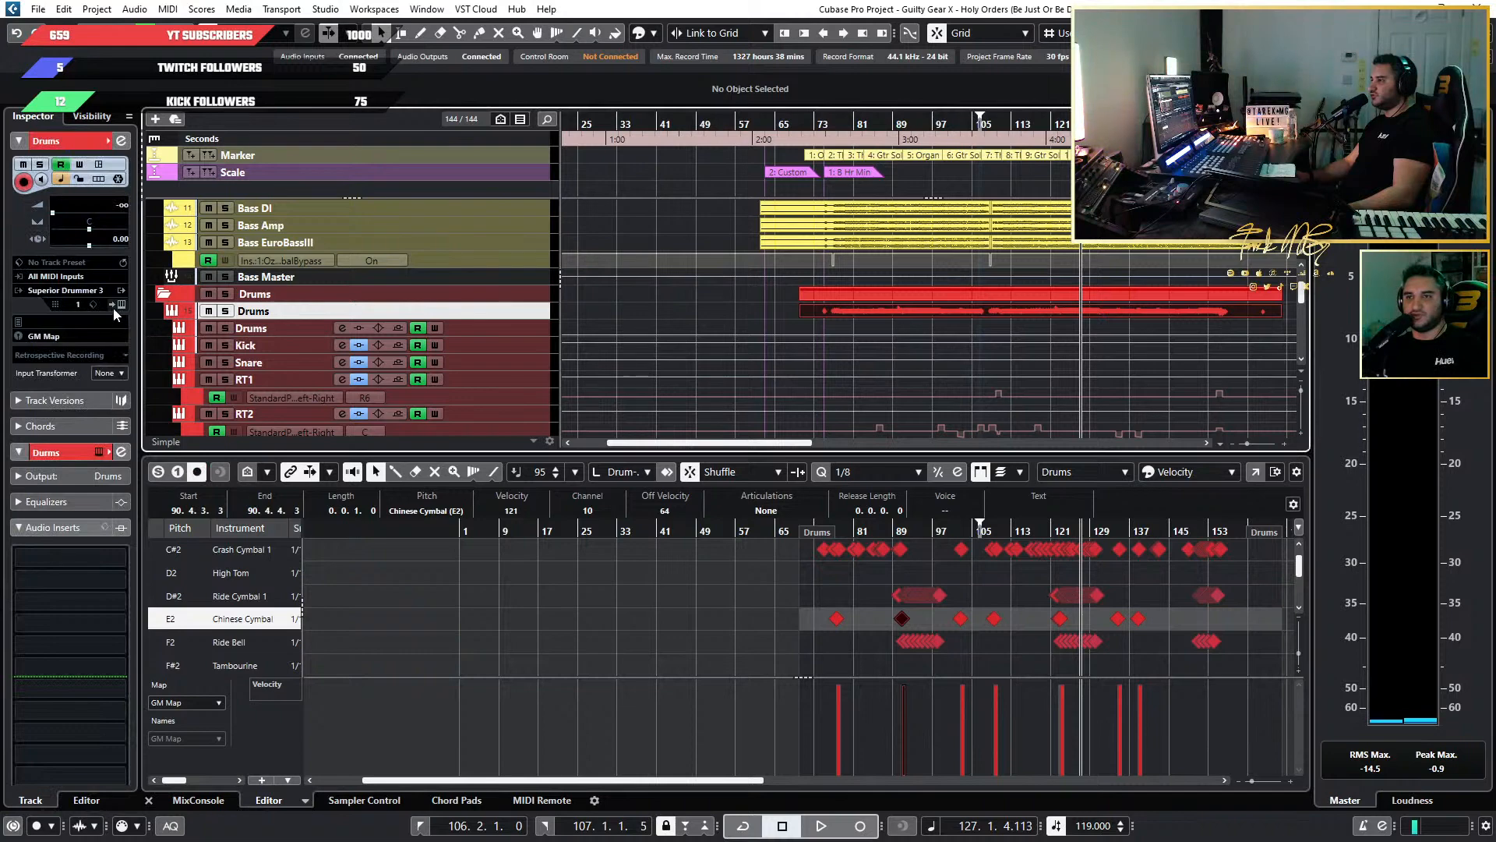
click(120, 306)
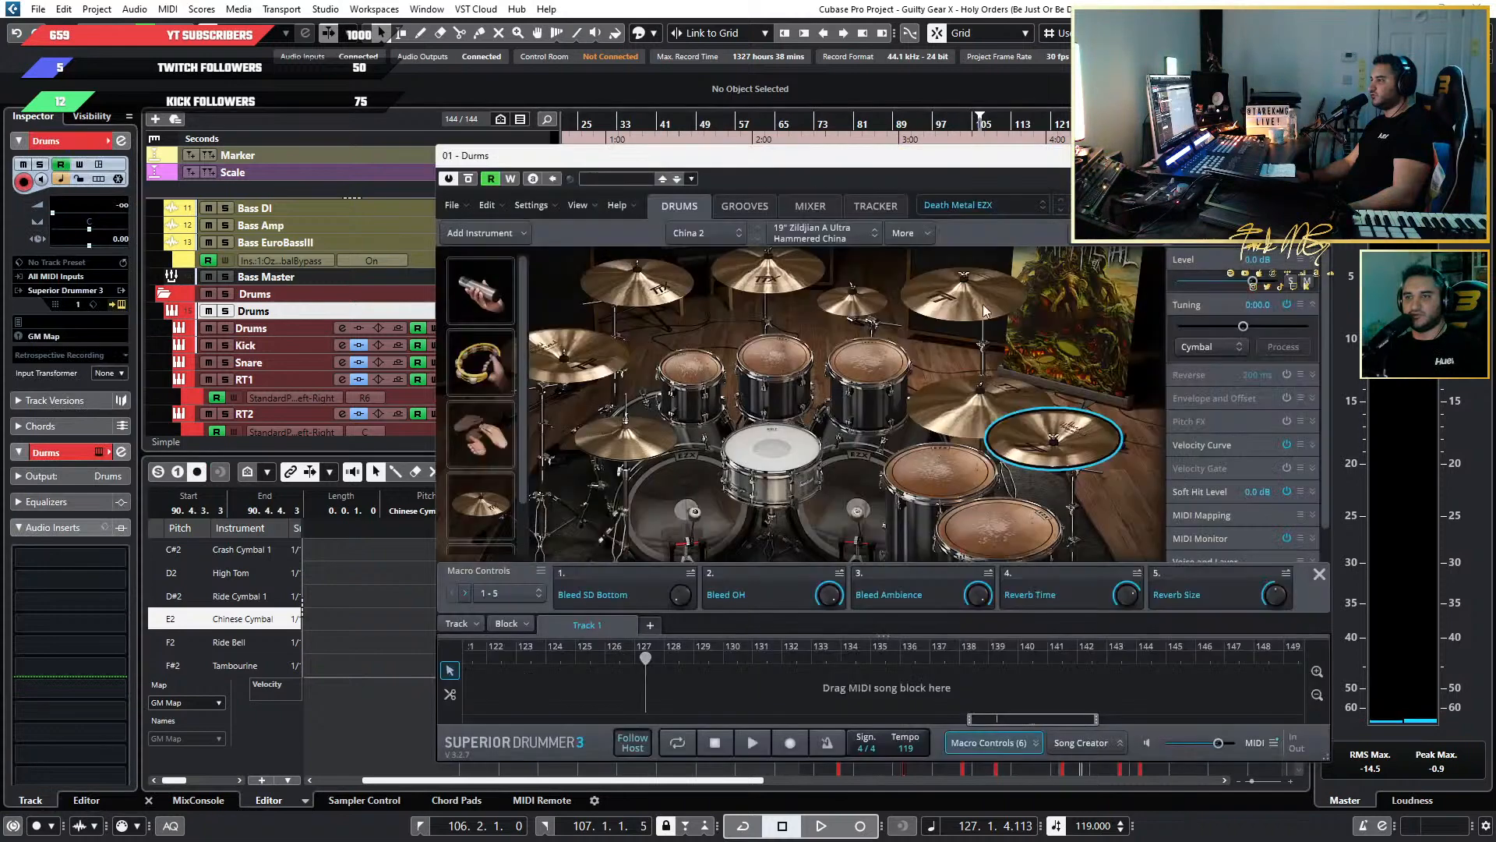
click(806, 207)
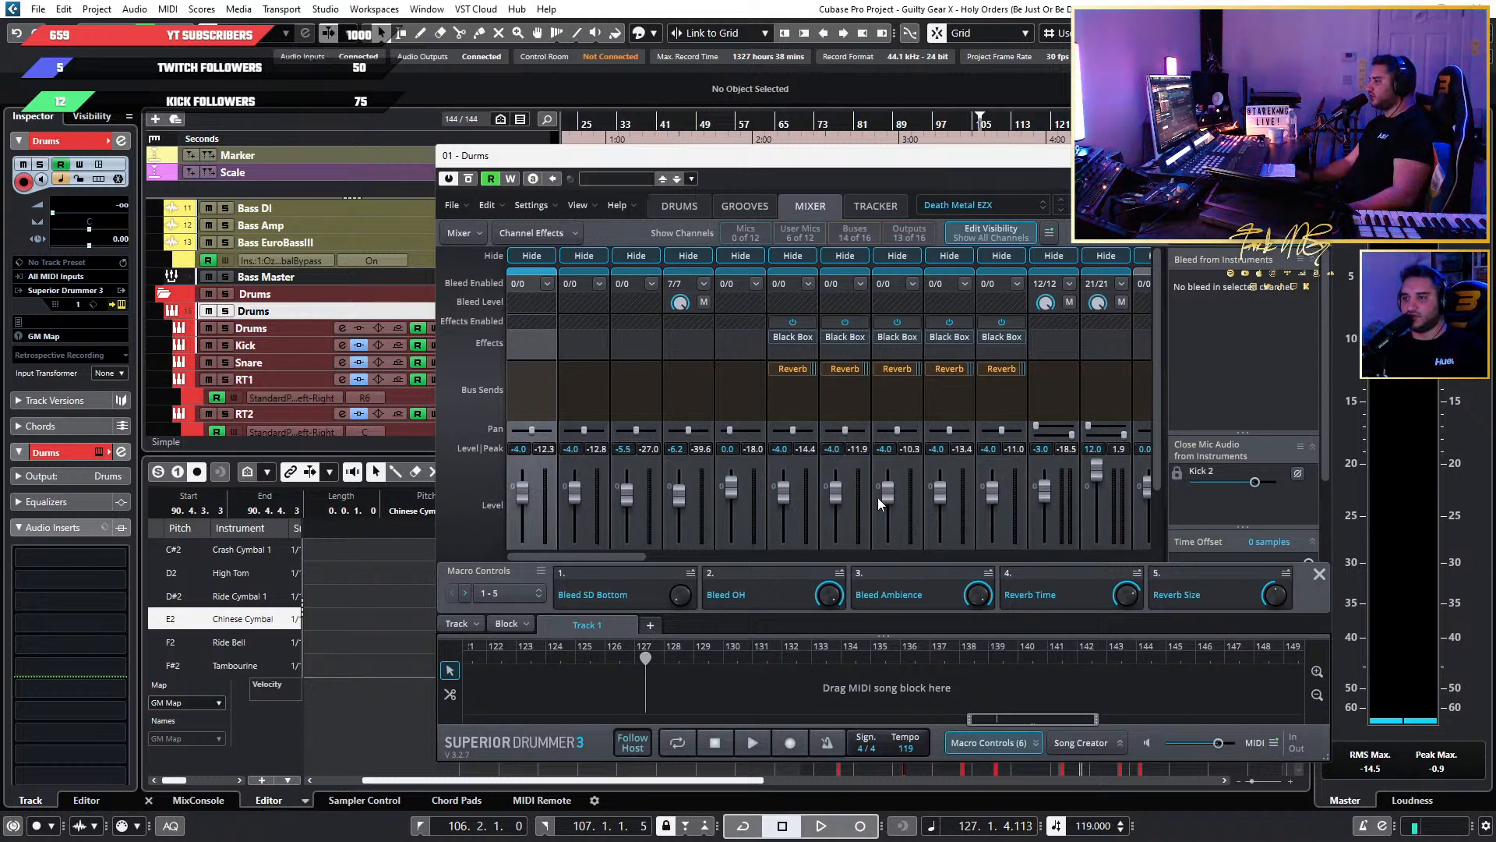
scroll(693, 381, down, 2)
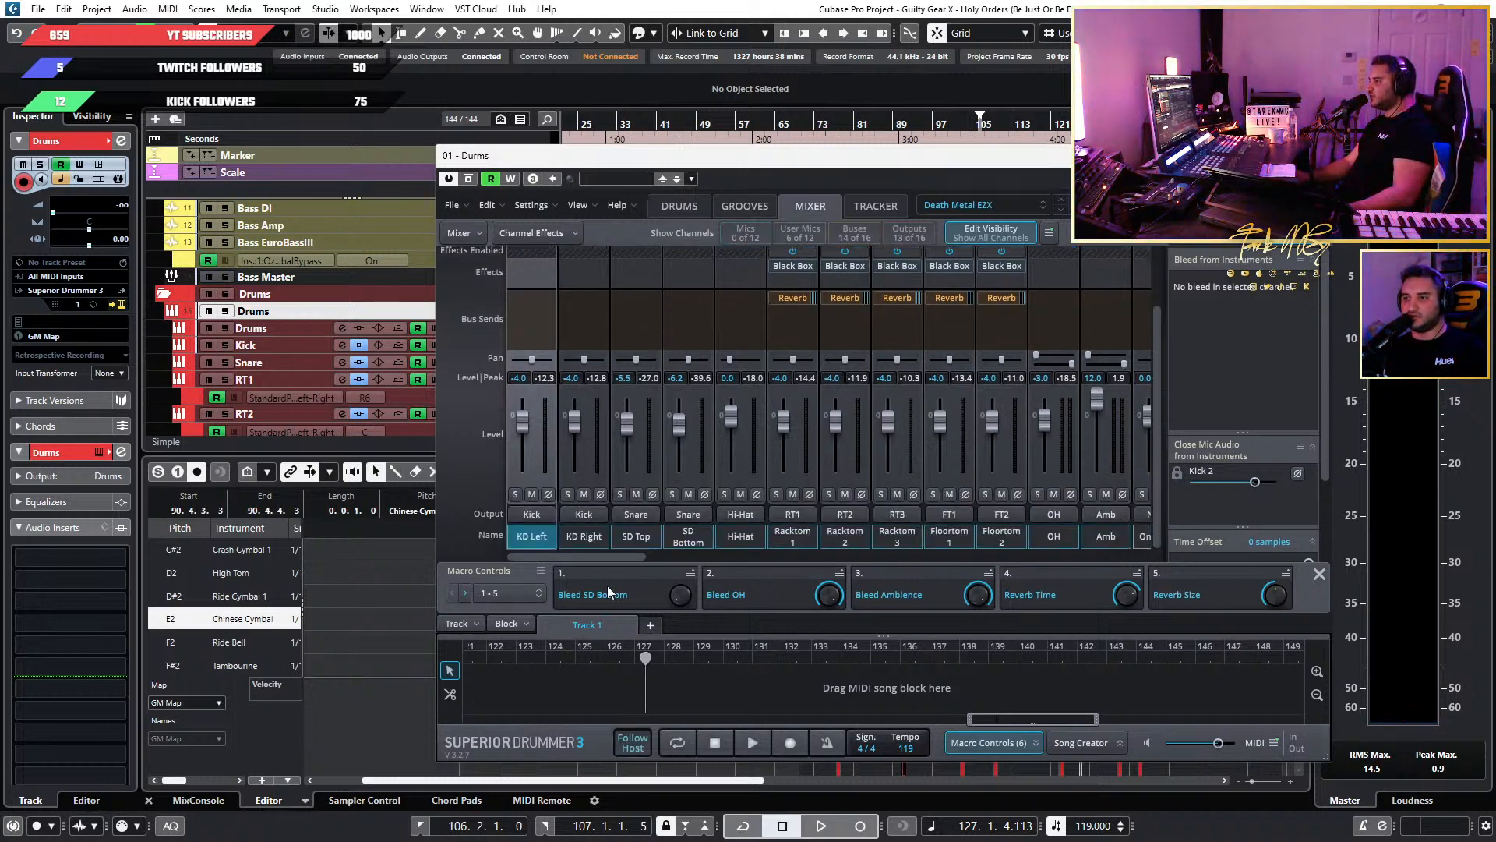
drag(561, 558, 443, 554)
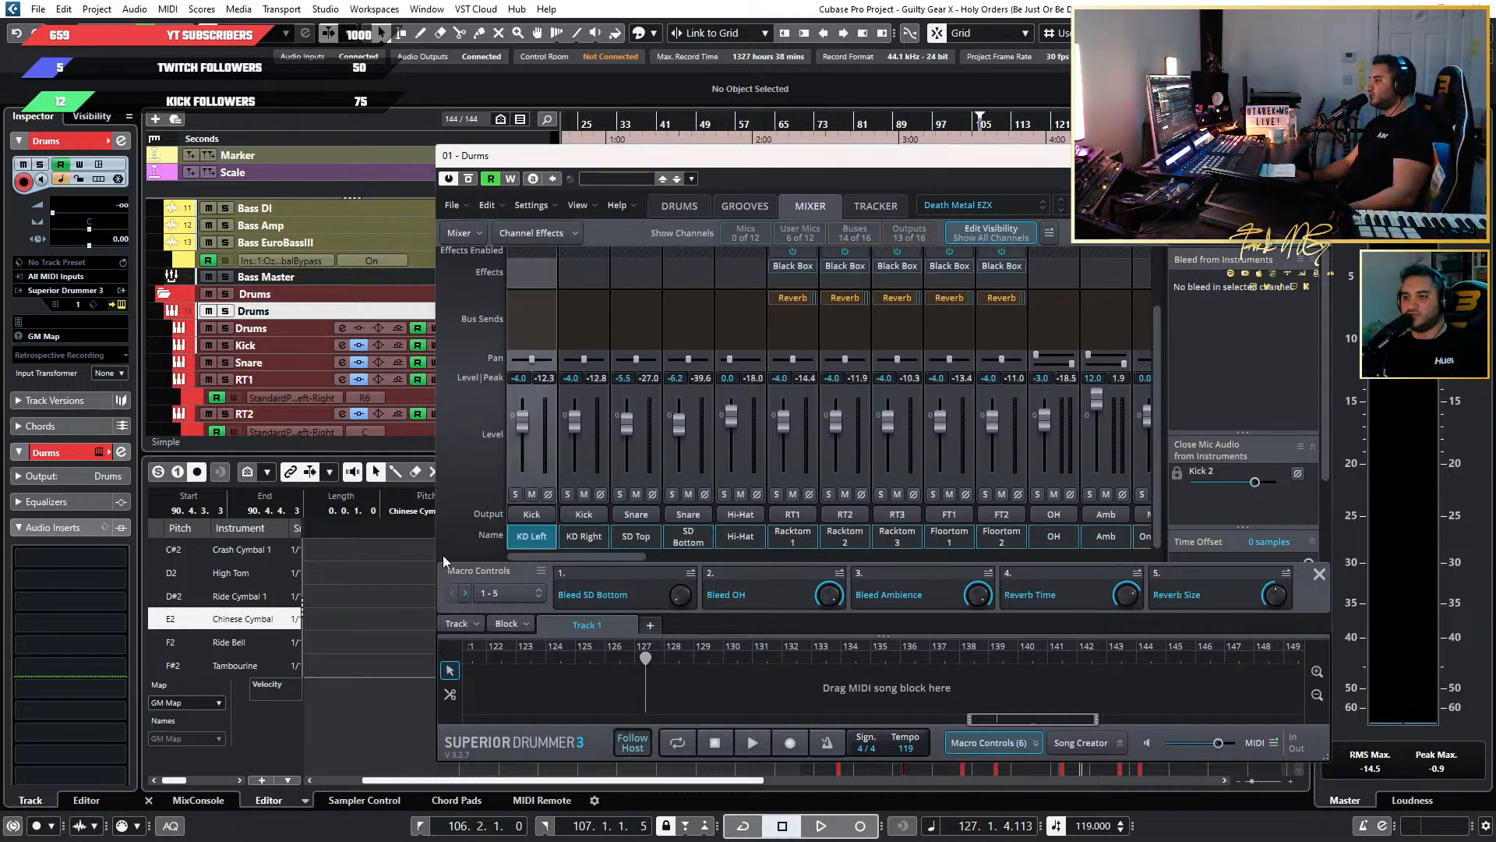
Examine the bleed and close mic instrument lists of the SD Bottom and OH mixer channels.
click(688, 538)
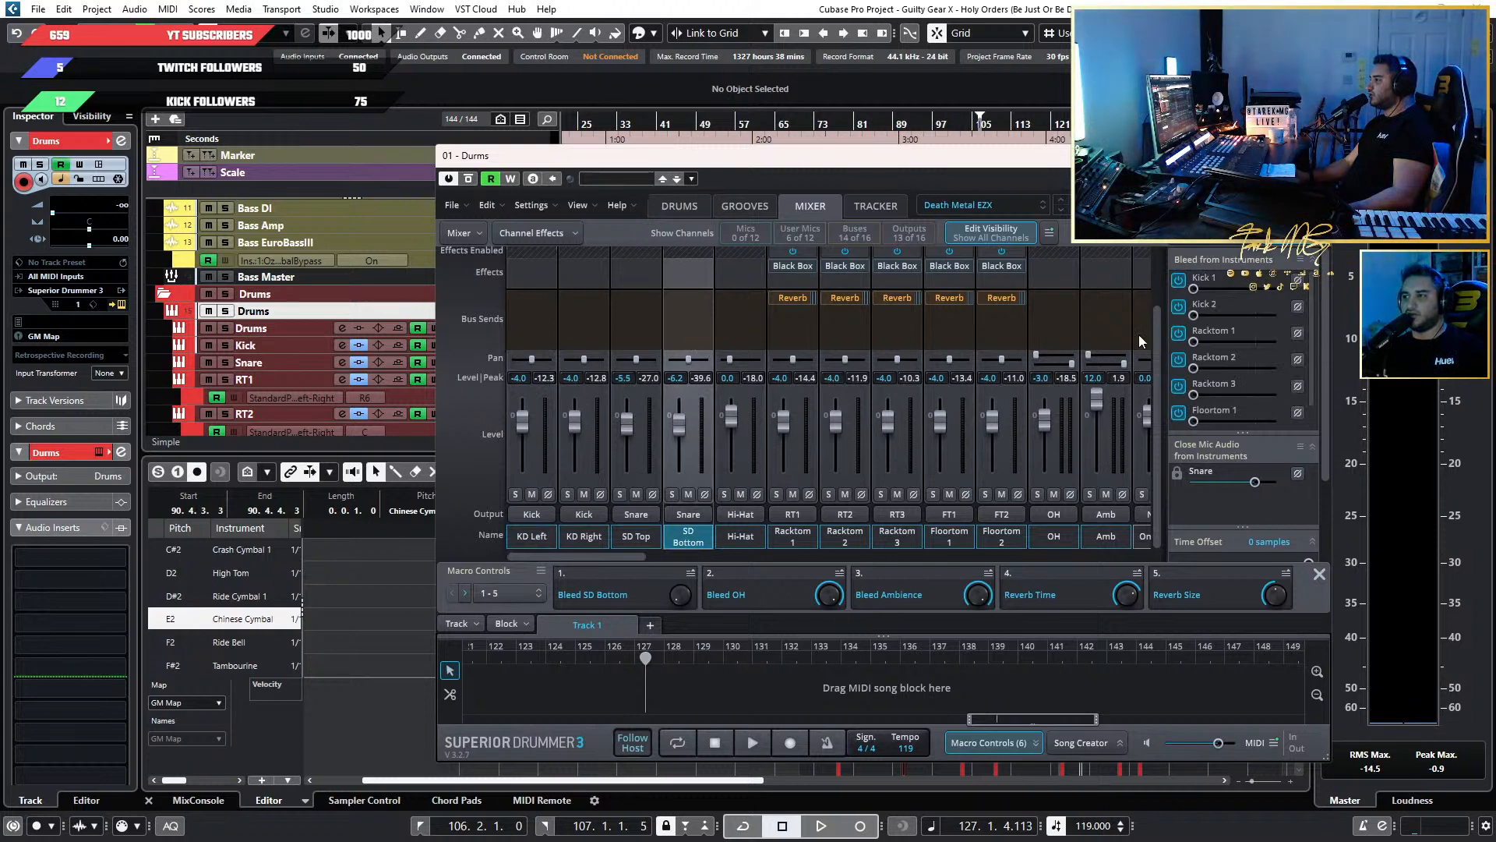
scroll(1294, 371, down, 1)
scroll(1253, 386, up, 1)
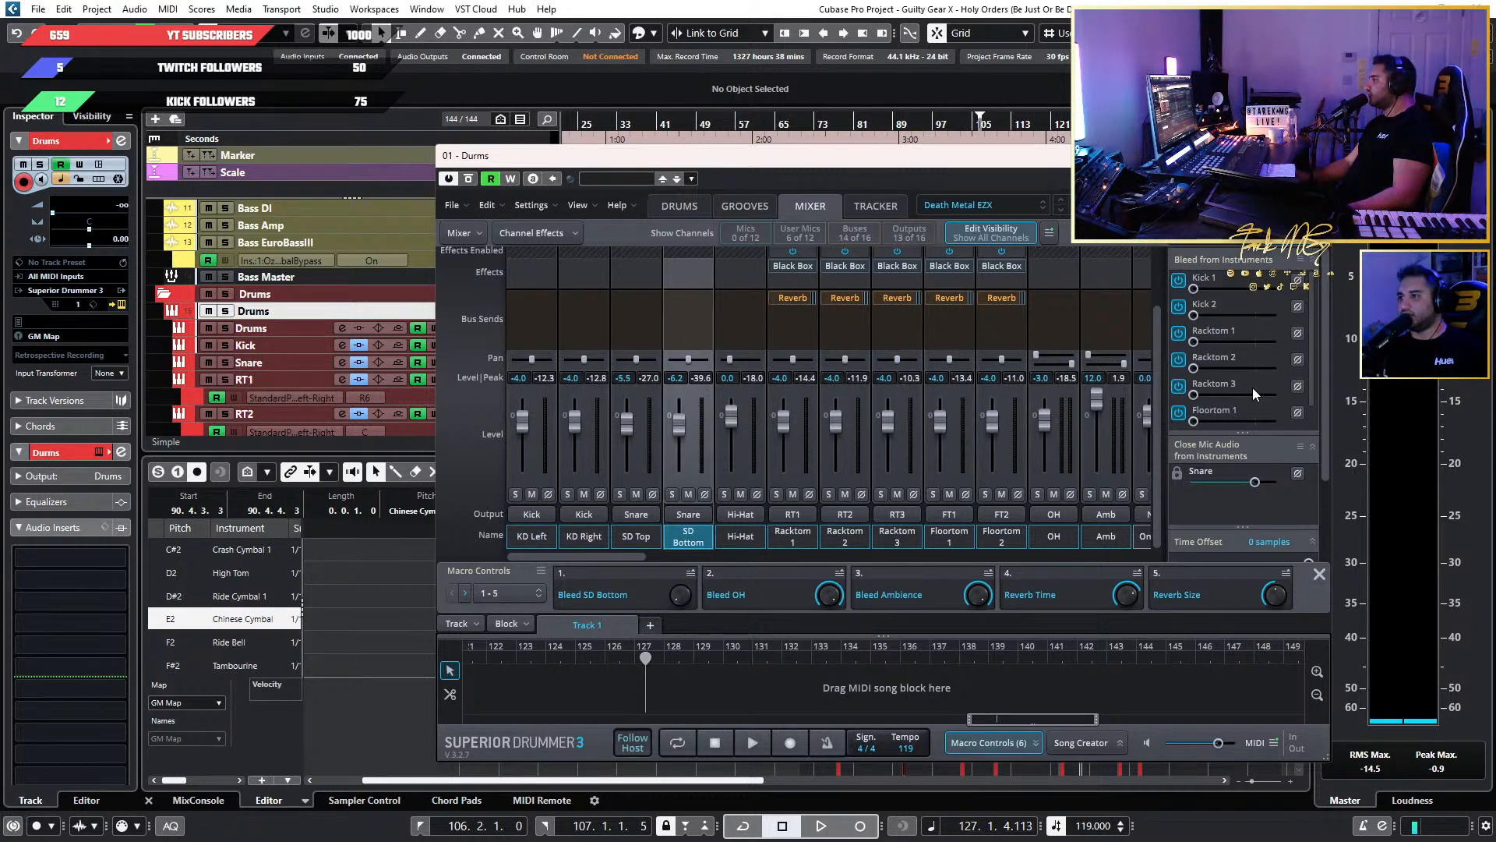
click(1052, 538)
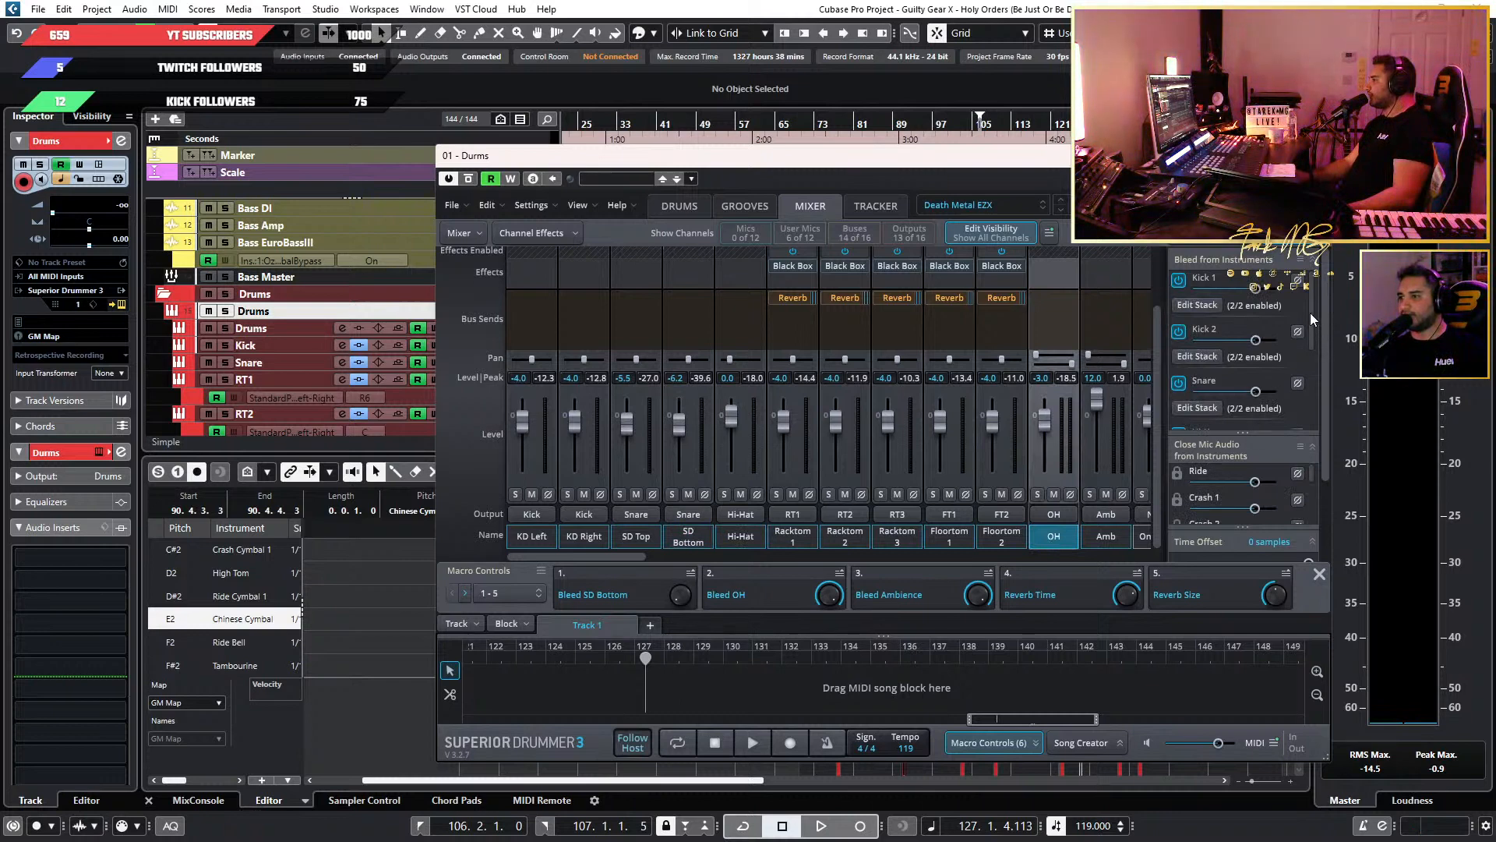
drag(1311, 312, 1333, 410)
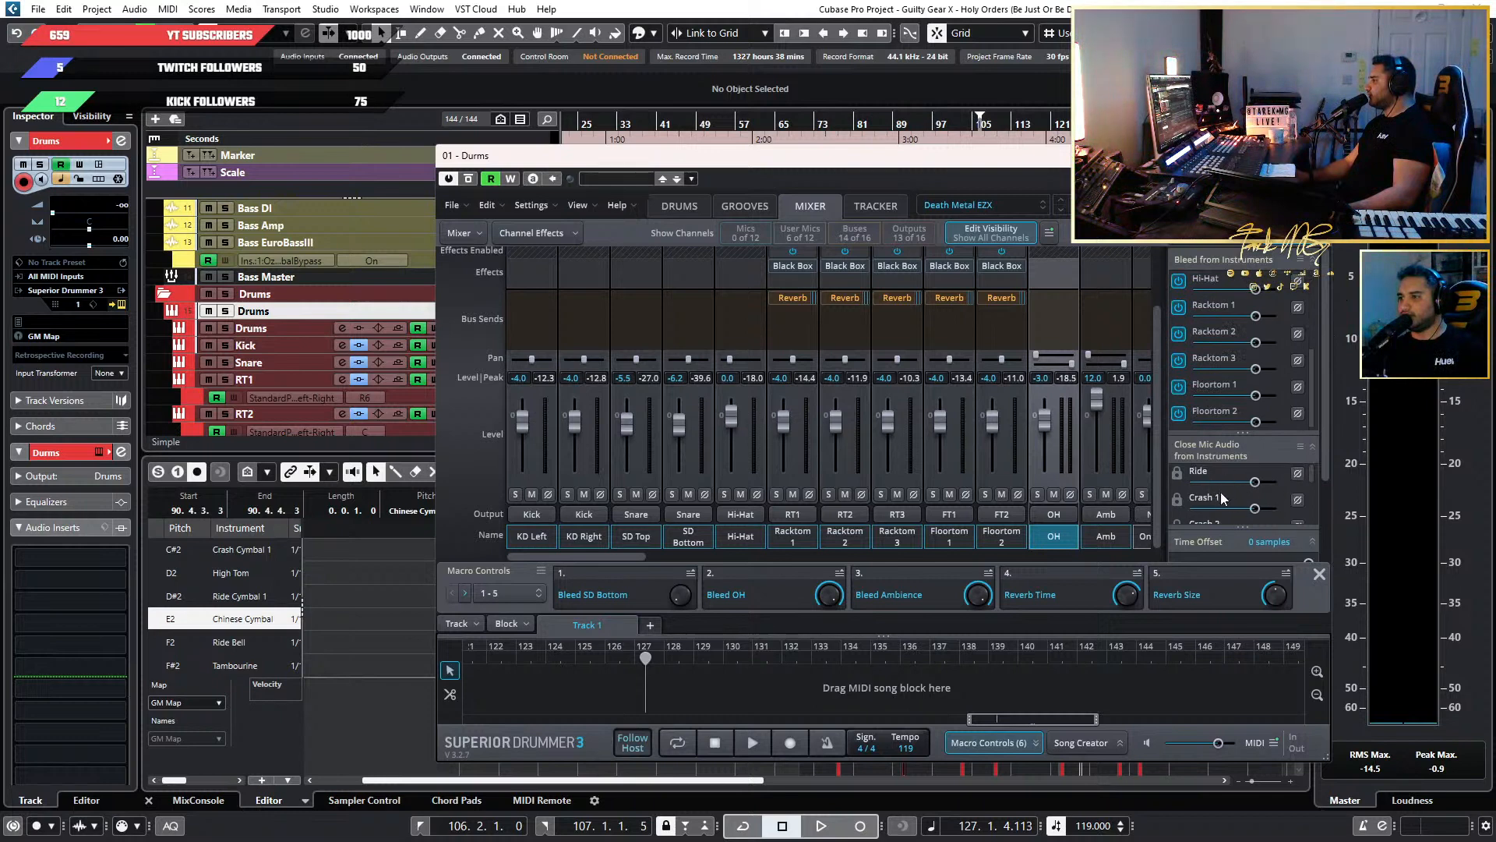
scroll(1221, 497, down, 3)
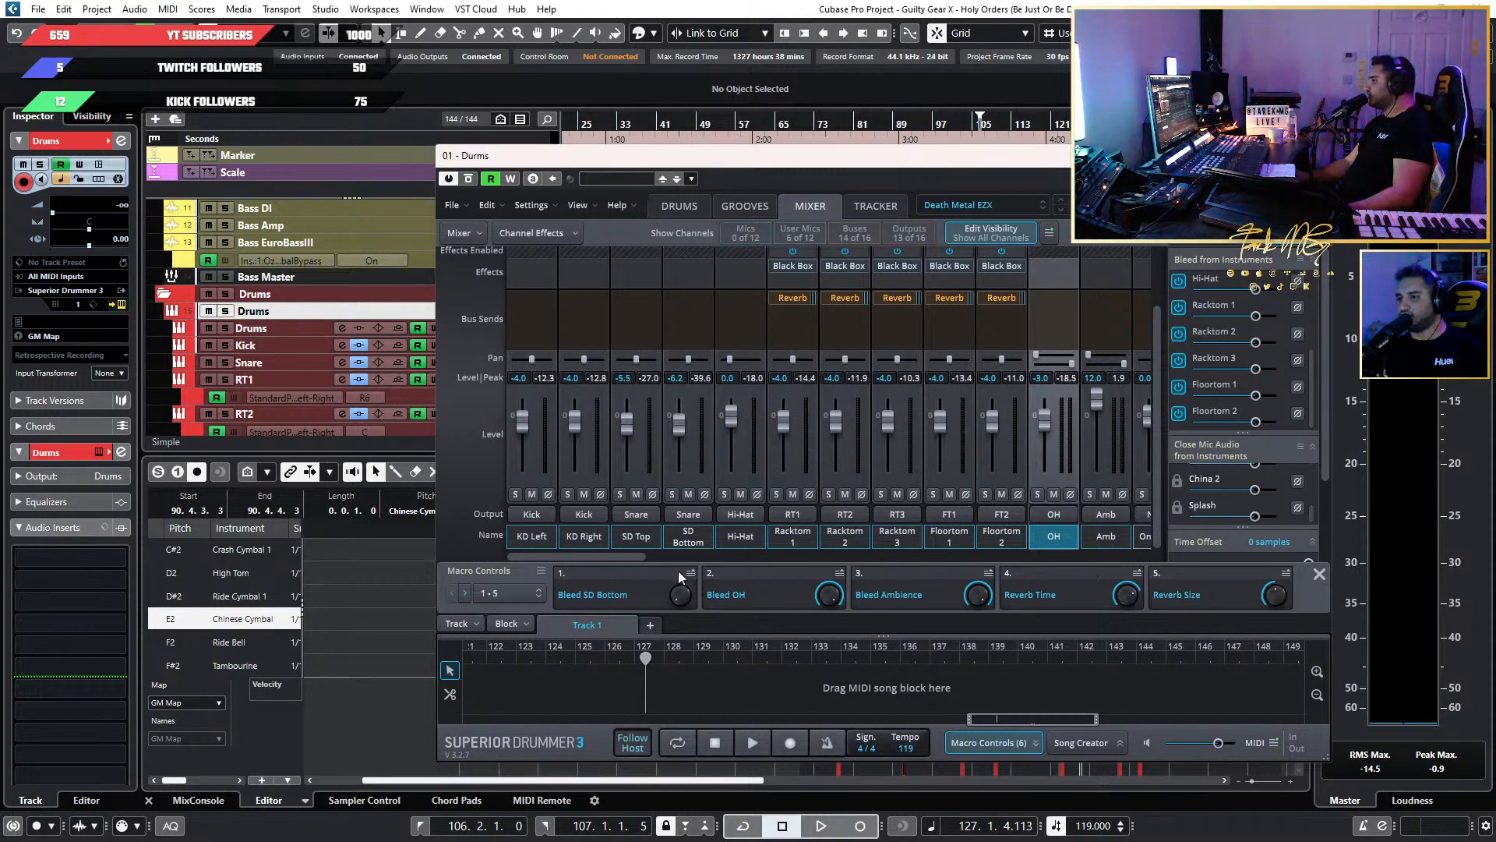
Look through the remaining mixer channels up to the Kick, Snare, Hi-Hat, Toms, OH and Amb buses.
drag(629, 558, 722, 554)
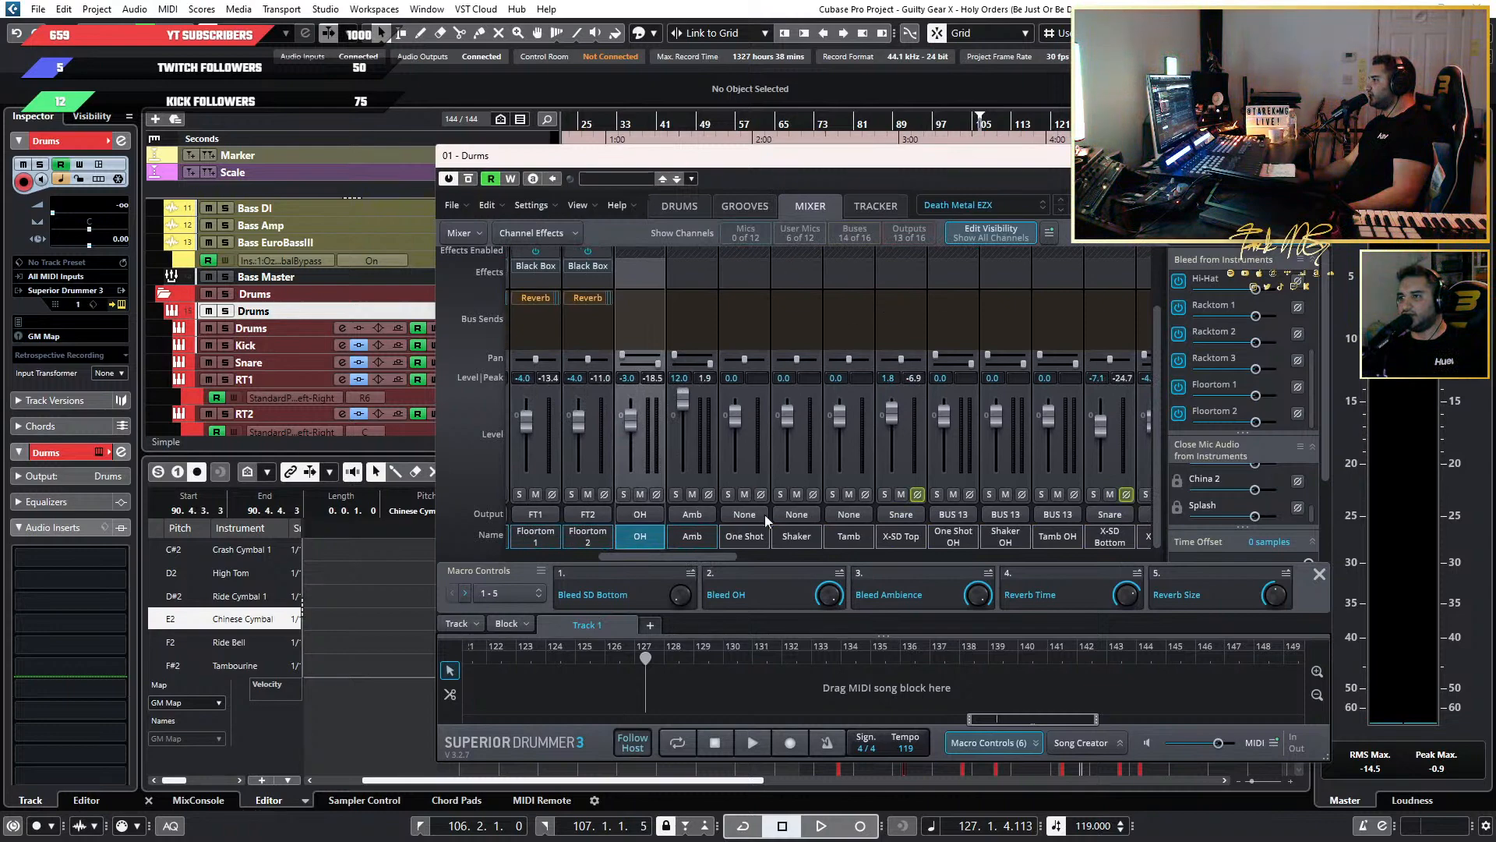
scroll(792, 543, right, 6)
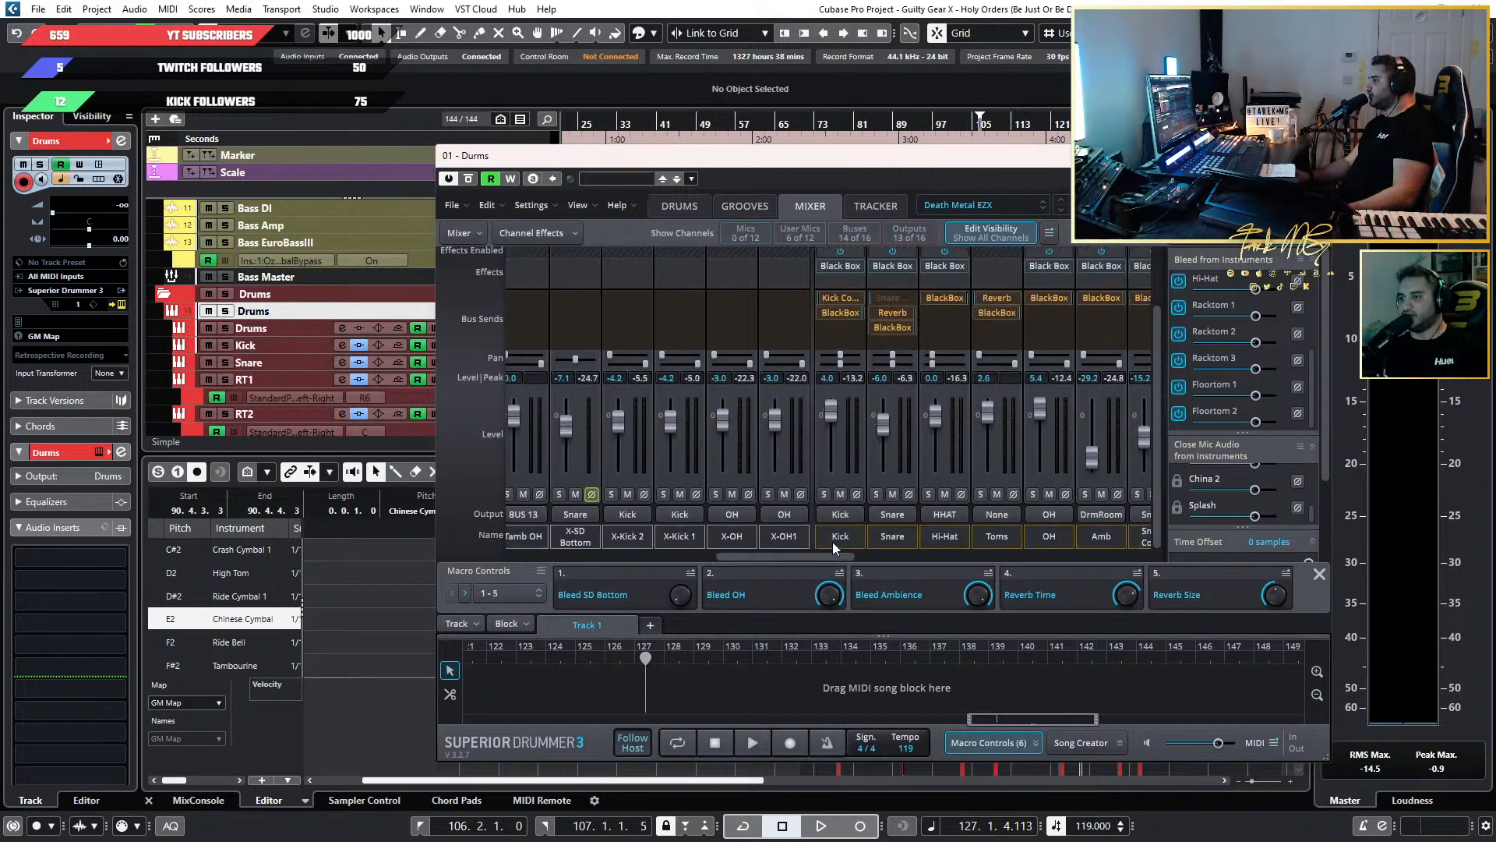
scroll(772, 540, right, 4)
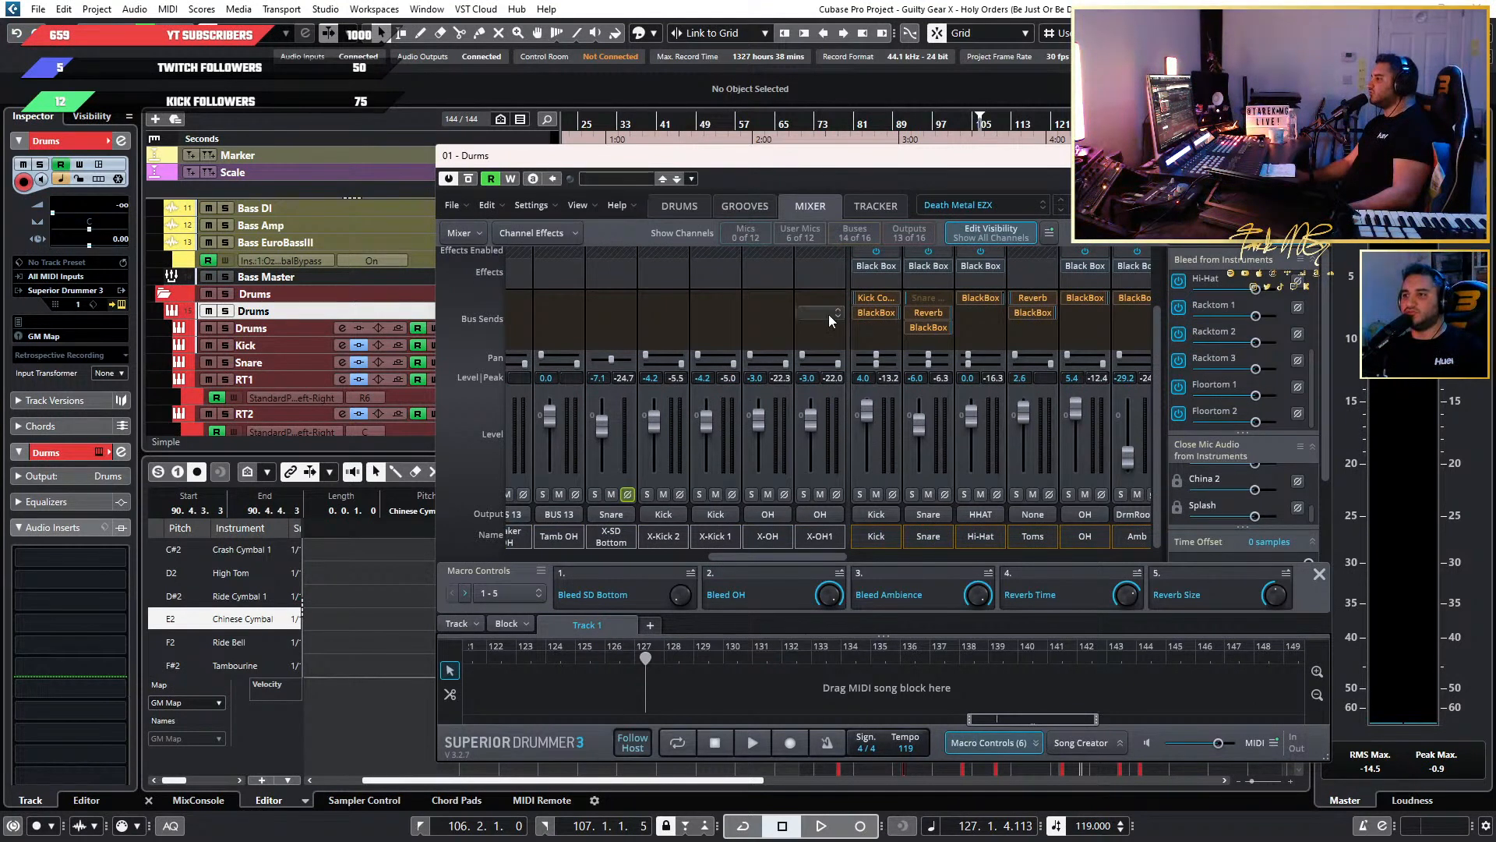
Return to the drum kit view and audition the hi-hat, China 2, China 1 and Crash 3 cymbals.
click(731, 212)
click(695, 207)
click(638, 446)
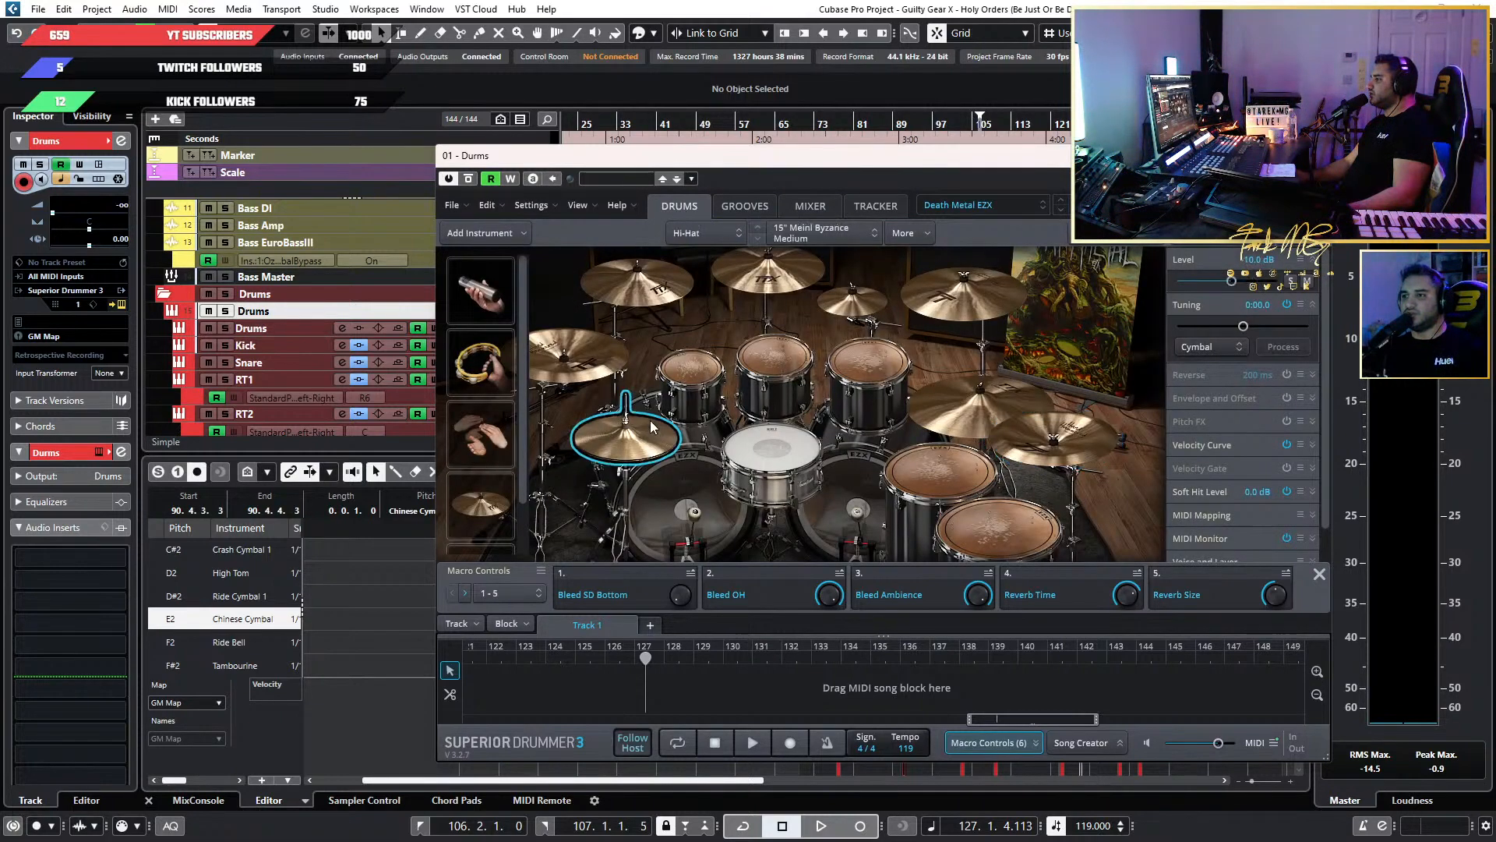
click(1081, 437)
click(602, 344)
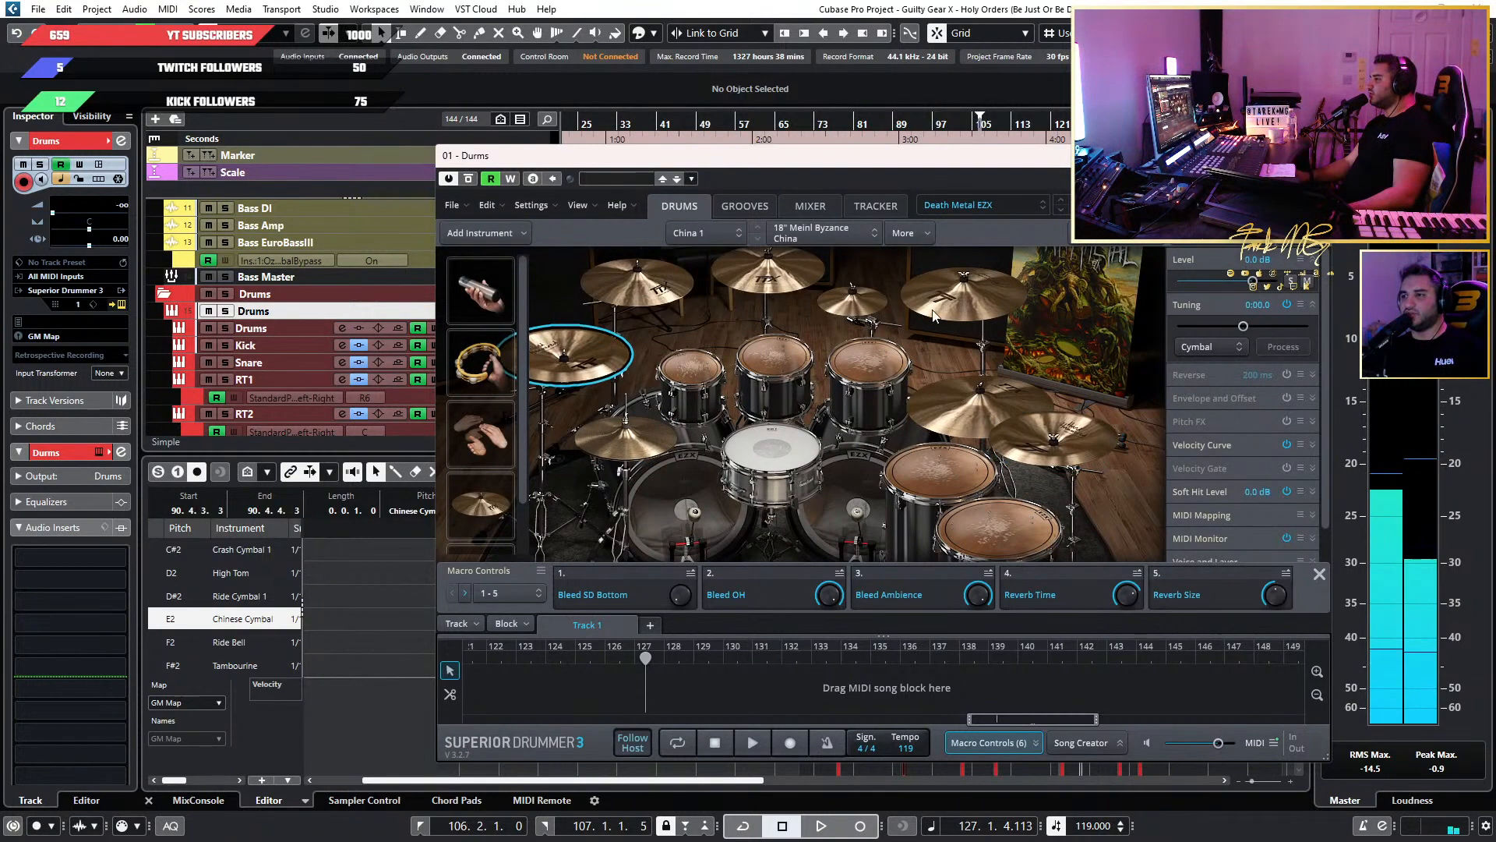
click(958, 291)
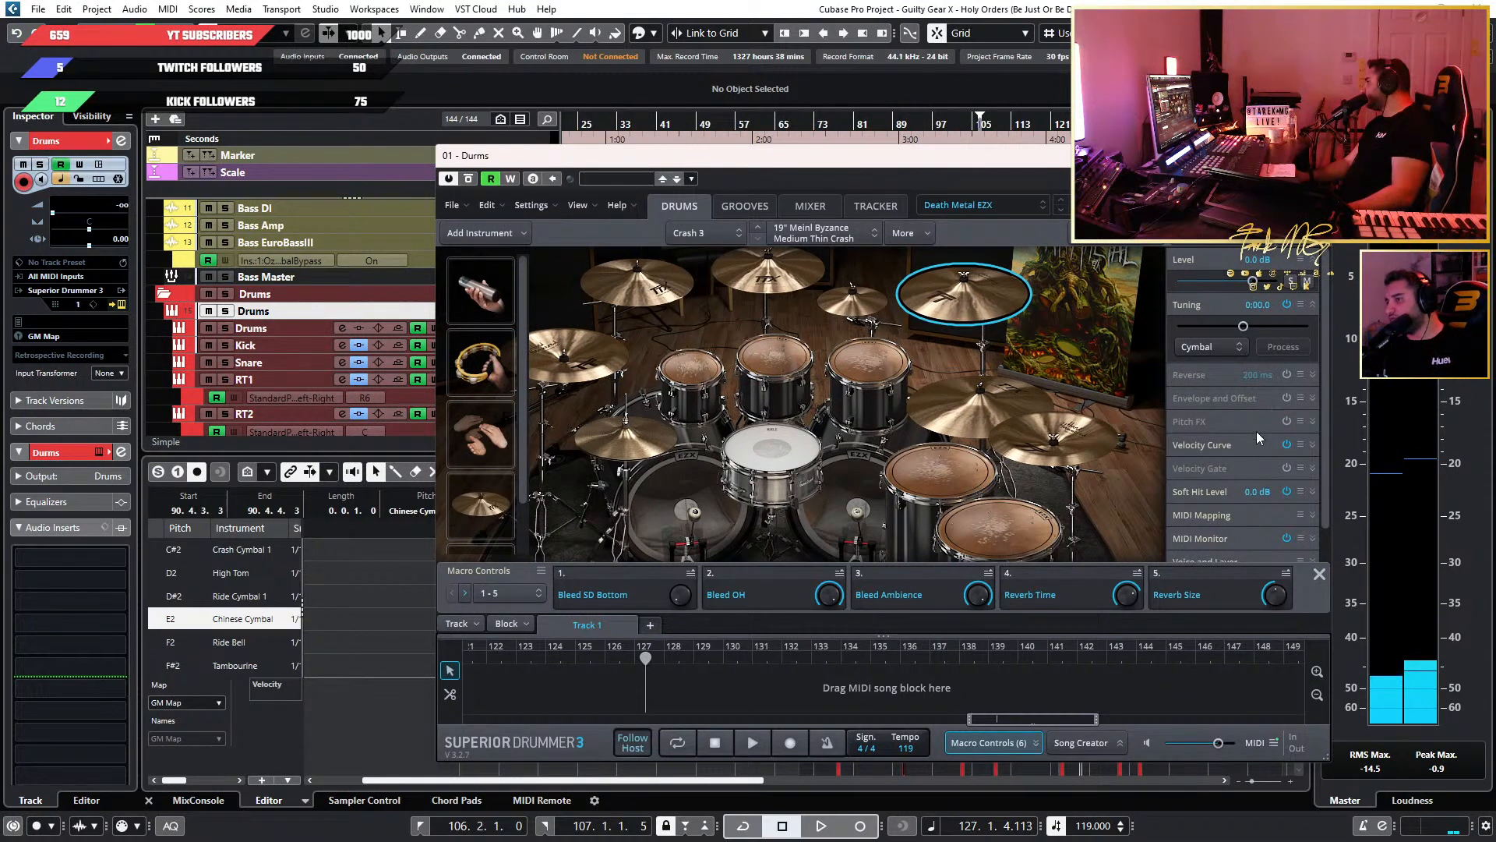
Examine Crash 3's sound property settings and the list of available side panel boxes.
scroll(1256, 432, down, 1)
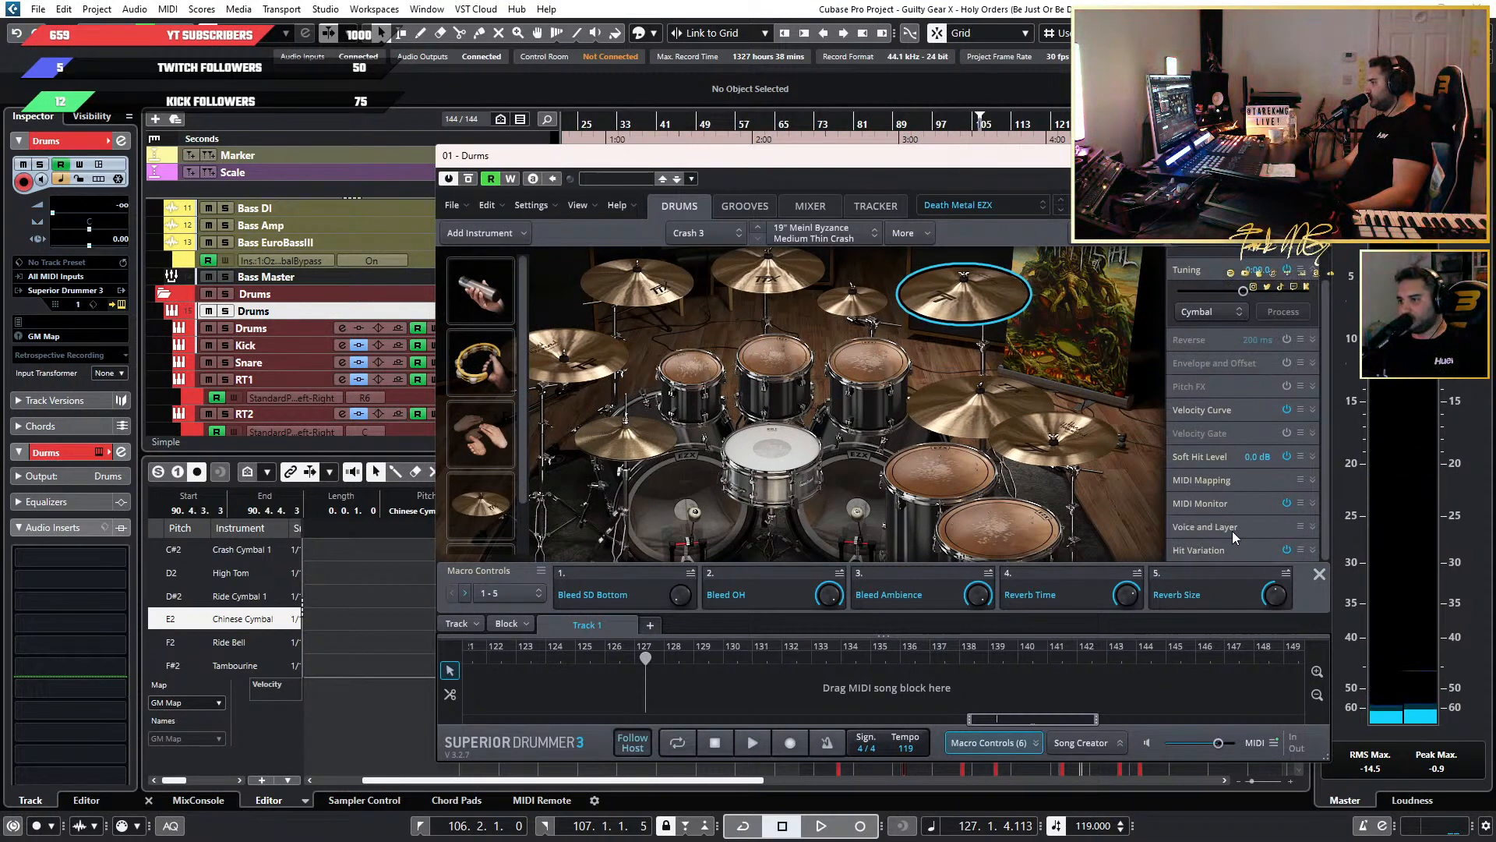
scroll(1231, 533, up, 1)
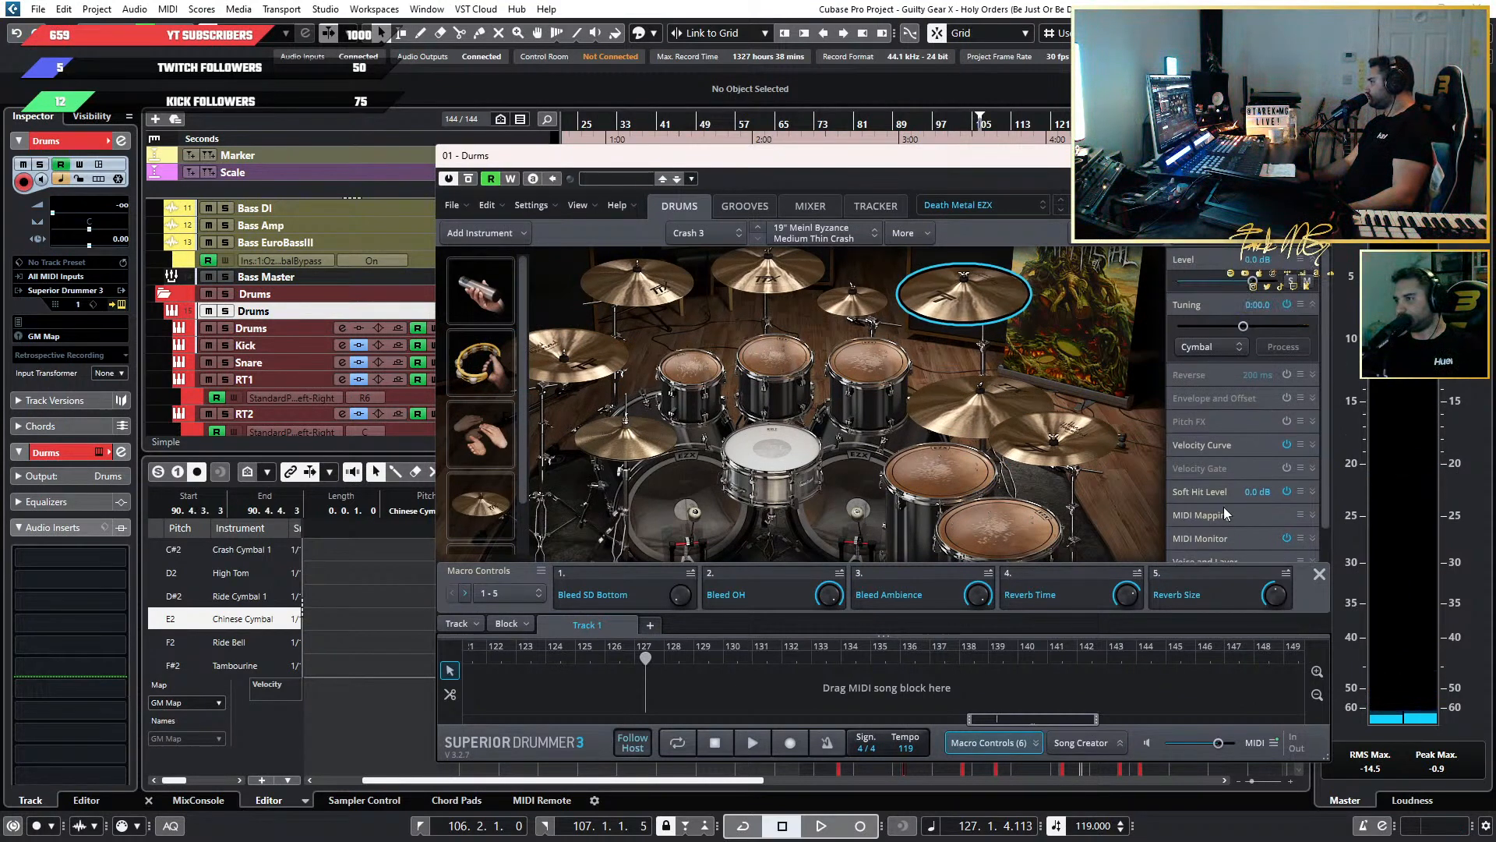
scroll(1223, 513, down, 1)
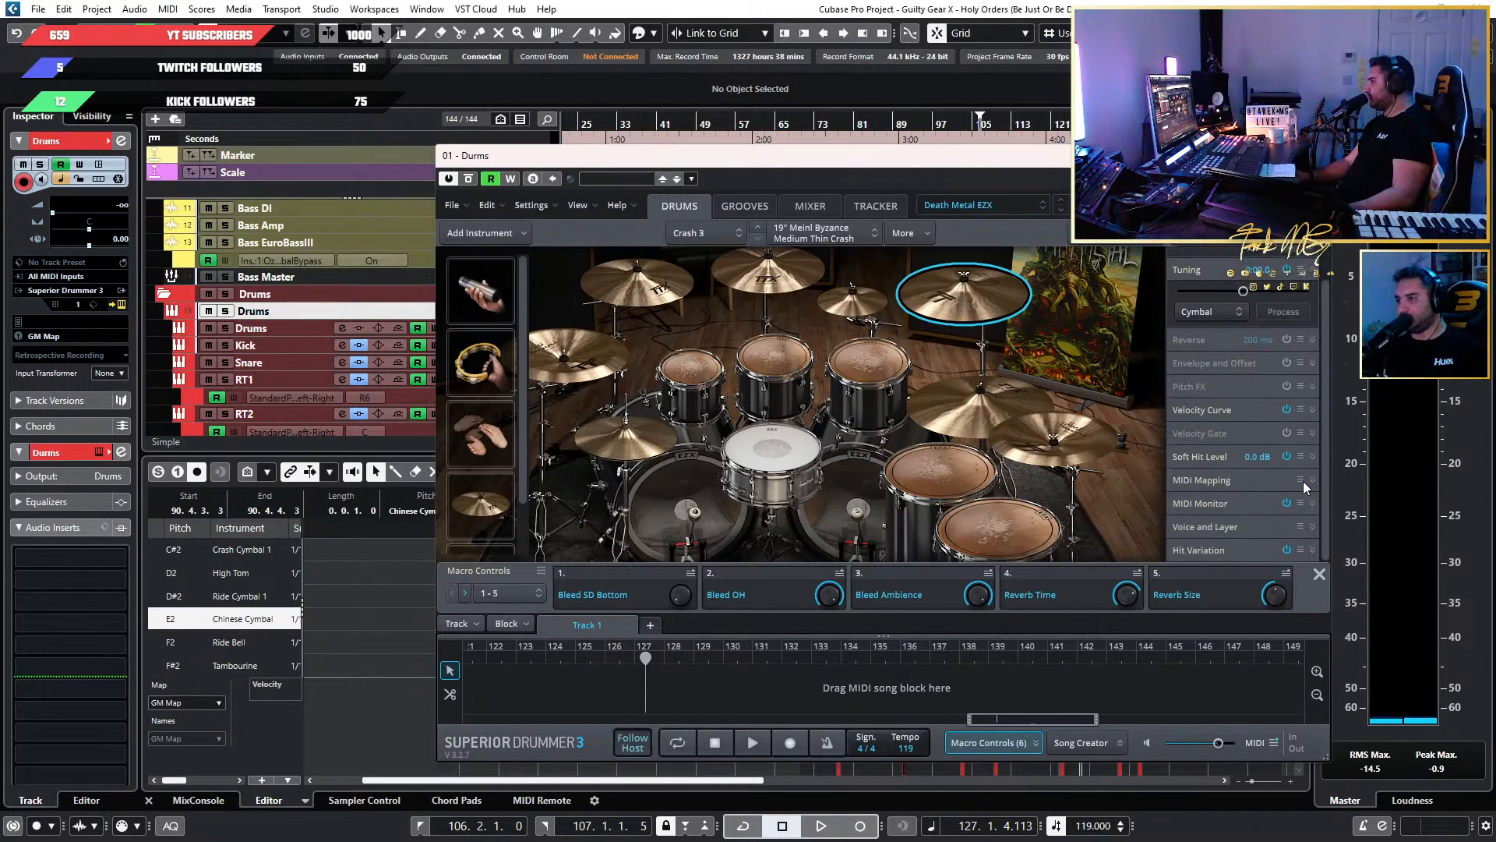
scroll(1252, 497, up, 1)
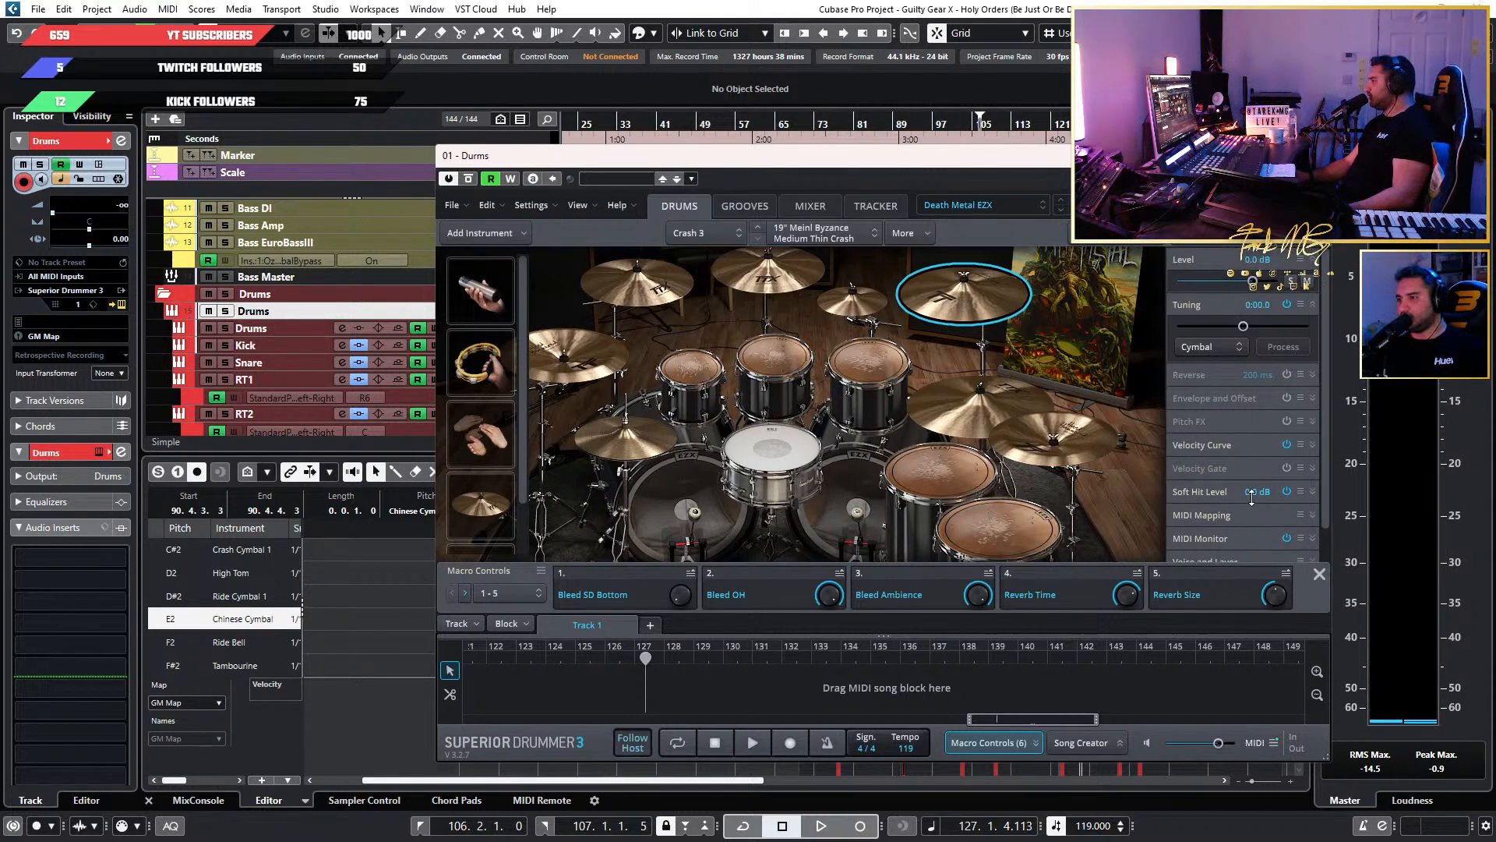
right_click(1214, 252)
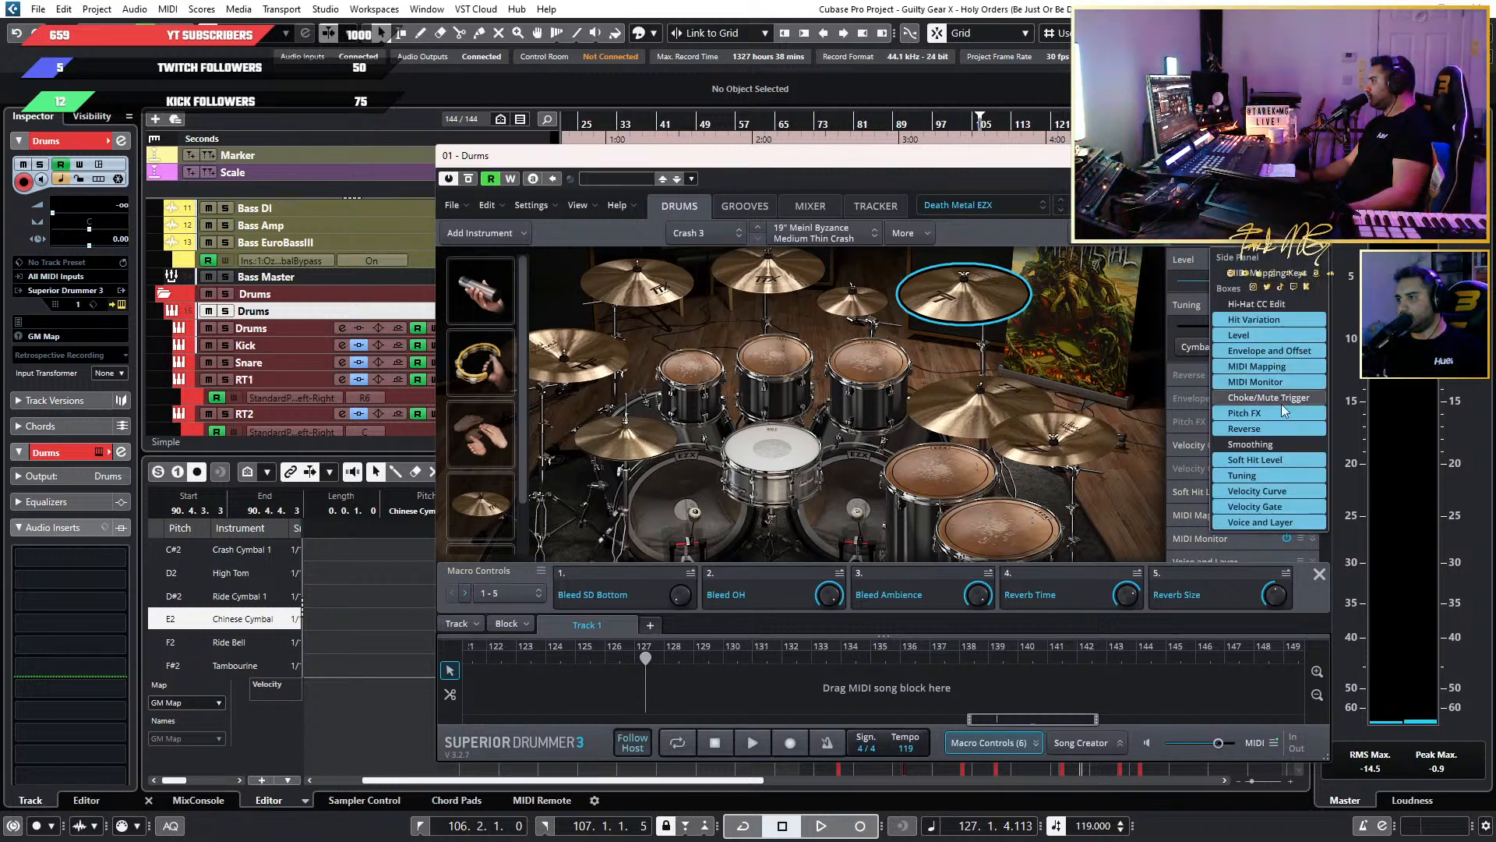
Check the microphone routing and routing presets of Crash 3, and close the routing and instrument windows.
click(909, 234)
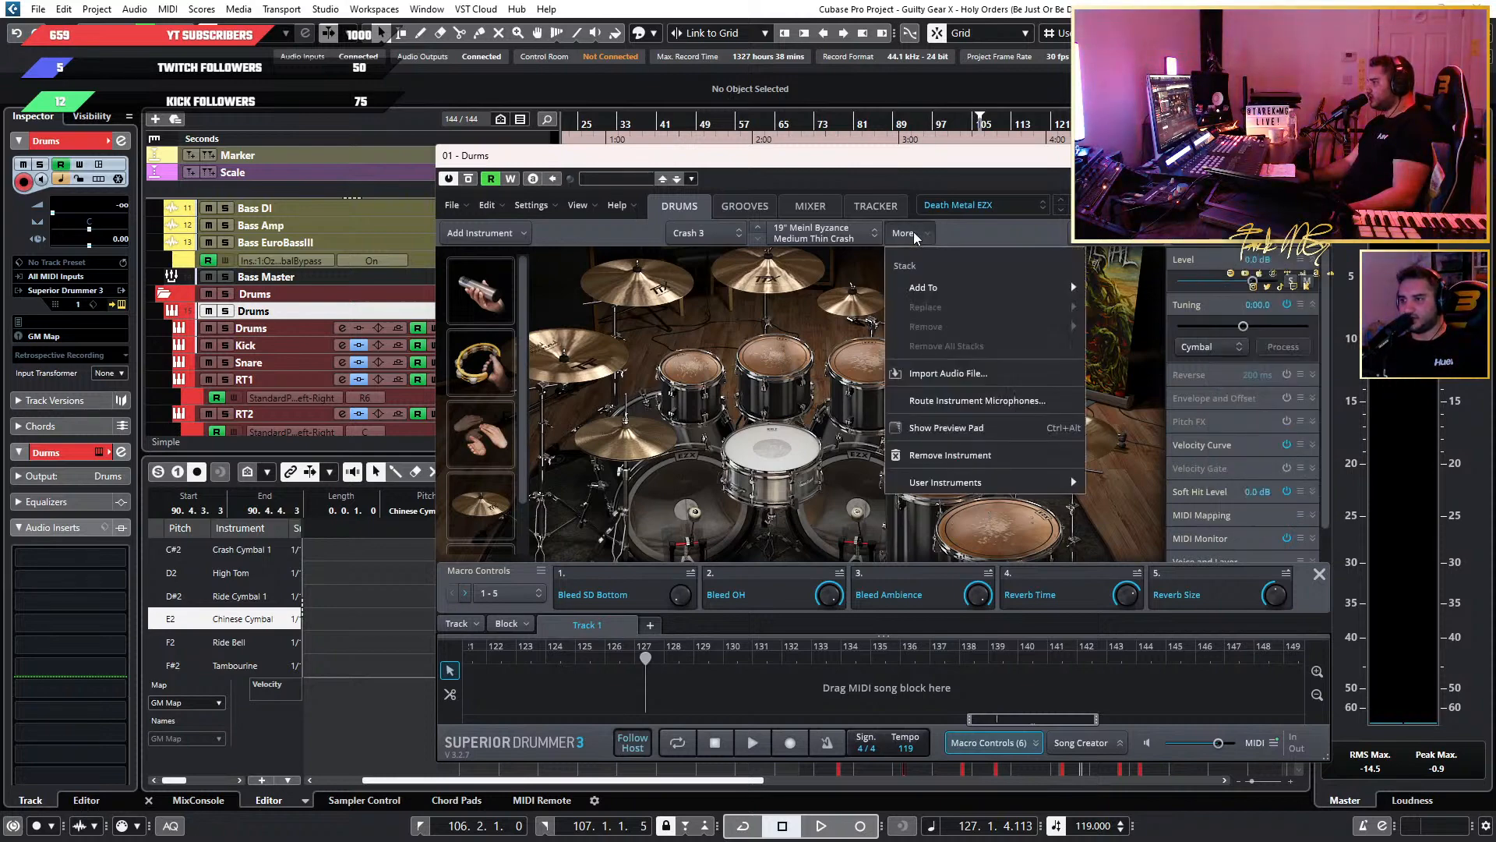
click(995, 401)
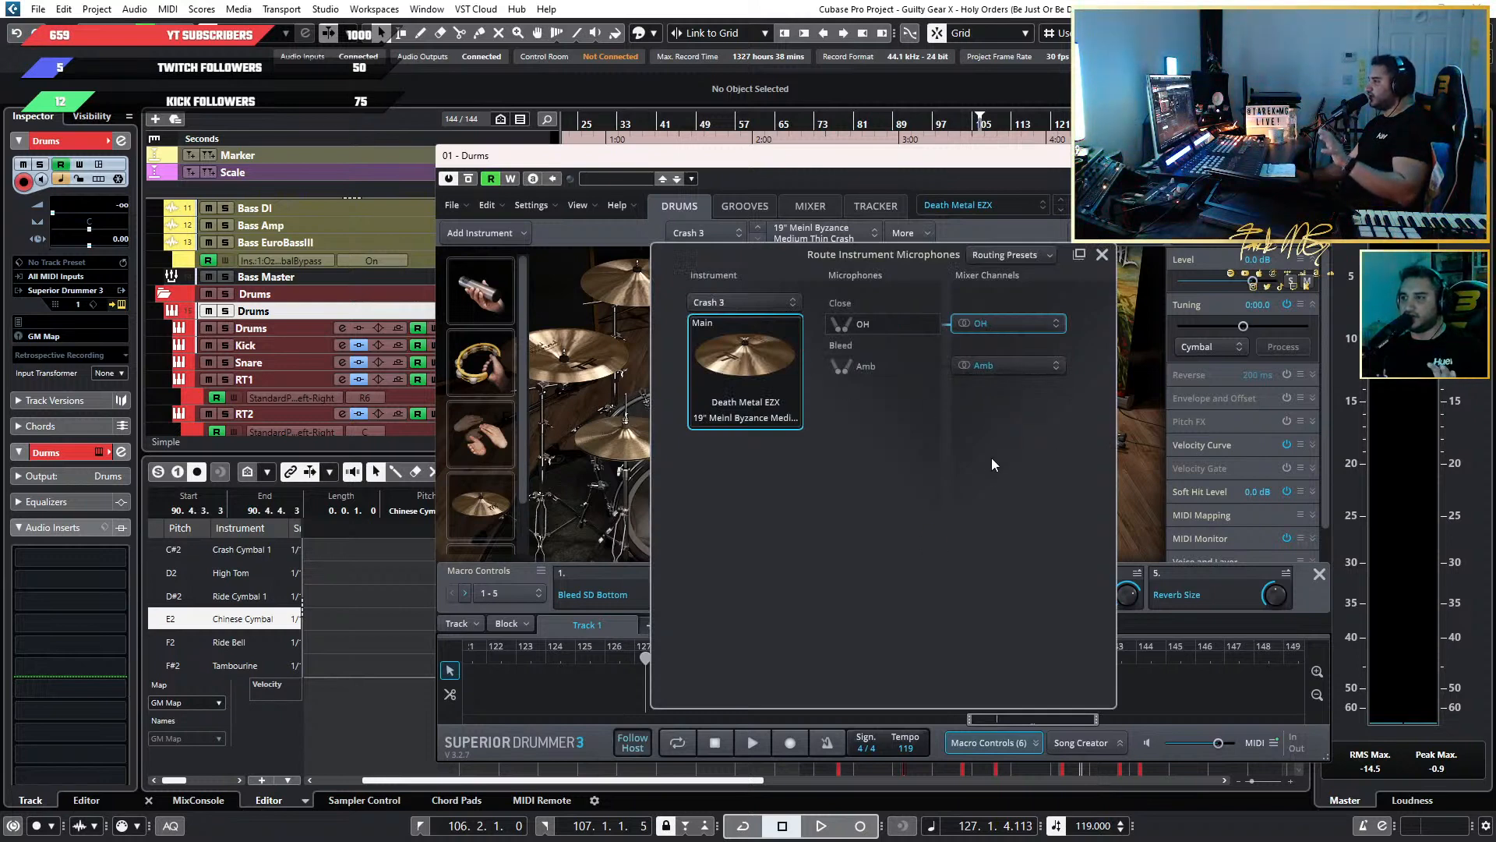
click(1007, 259)
click(1006, 403)
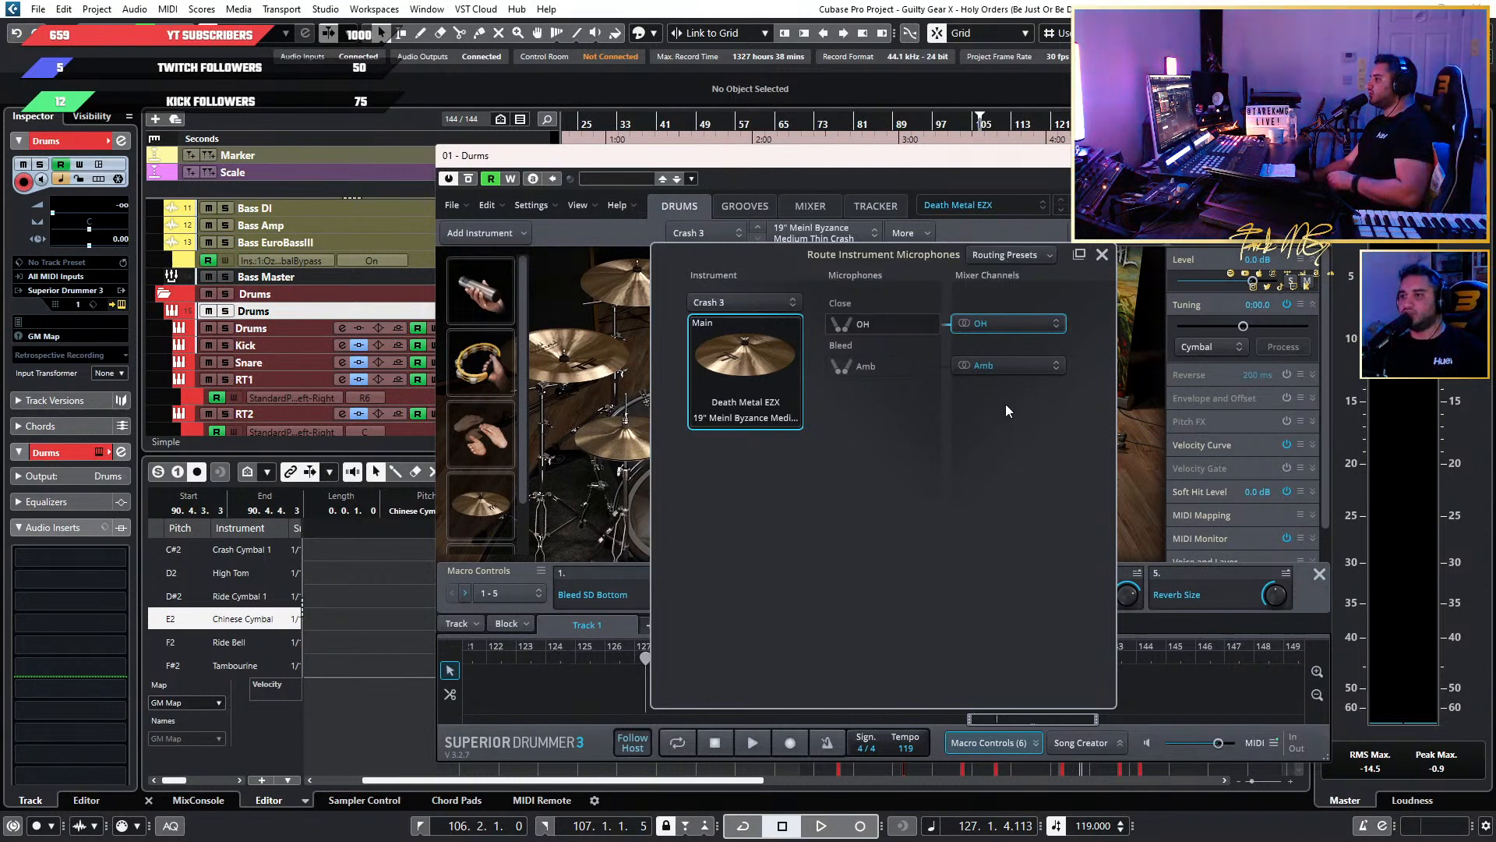
click(1102, 254)
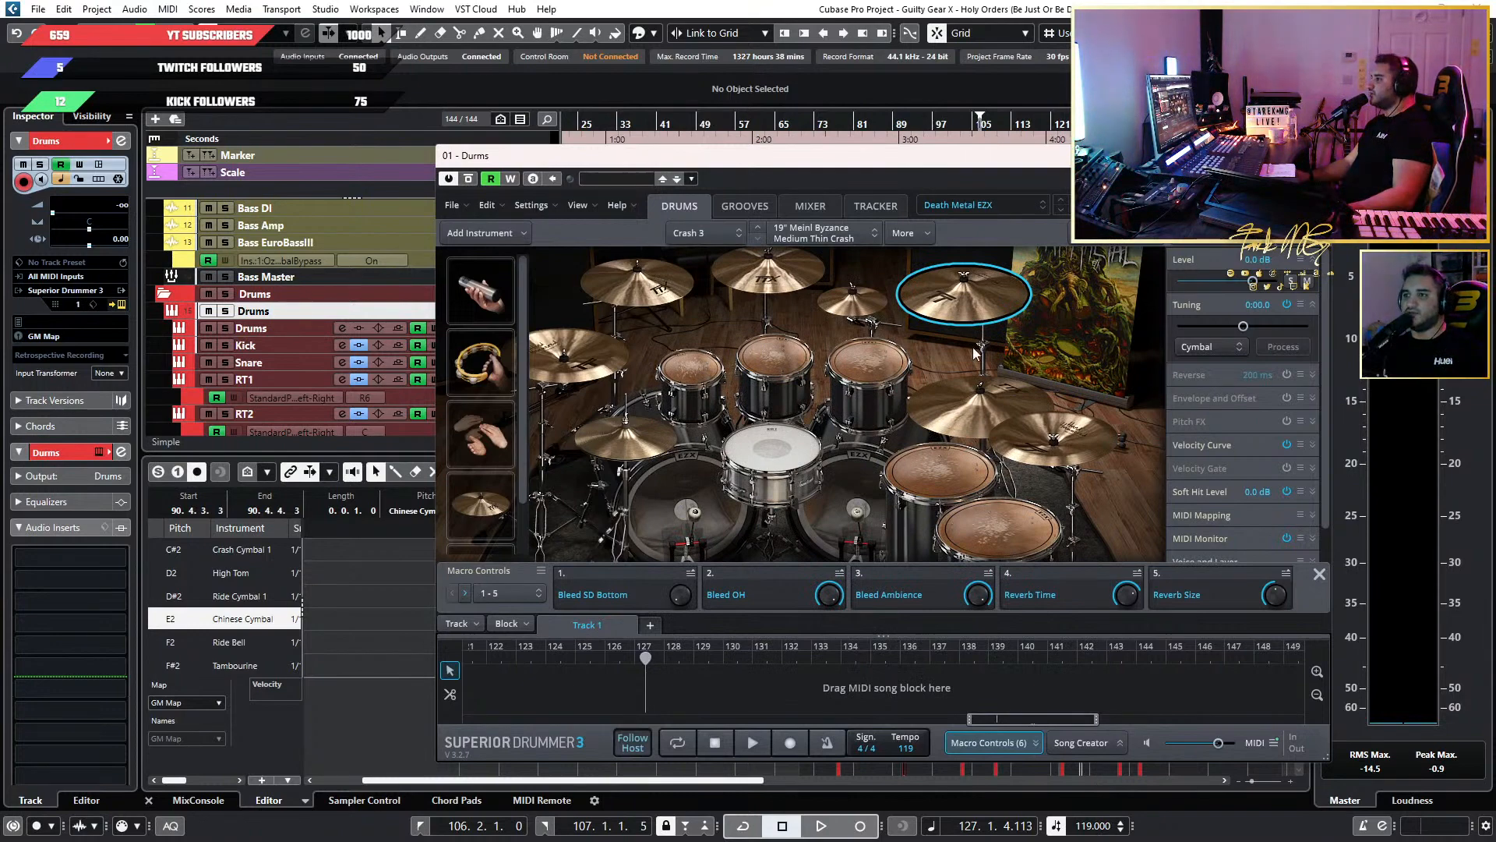
click(1314, 155)
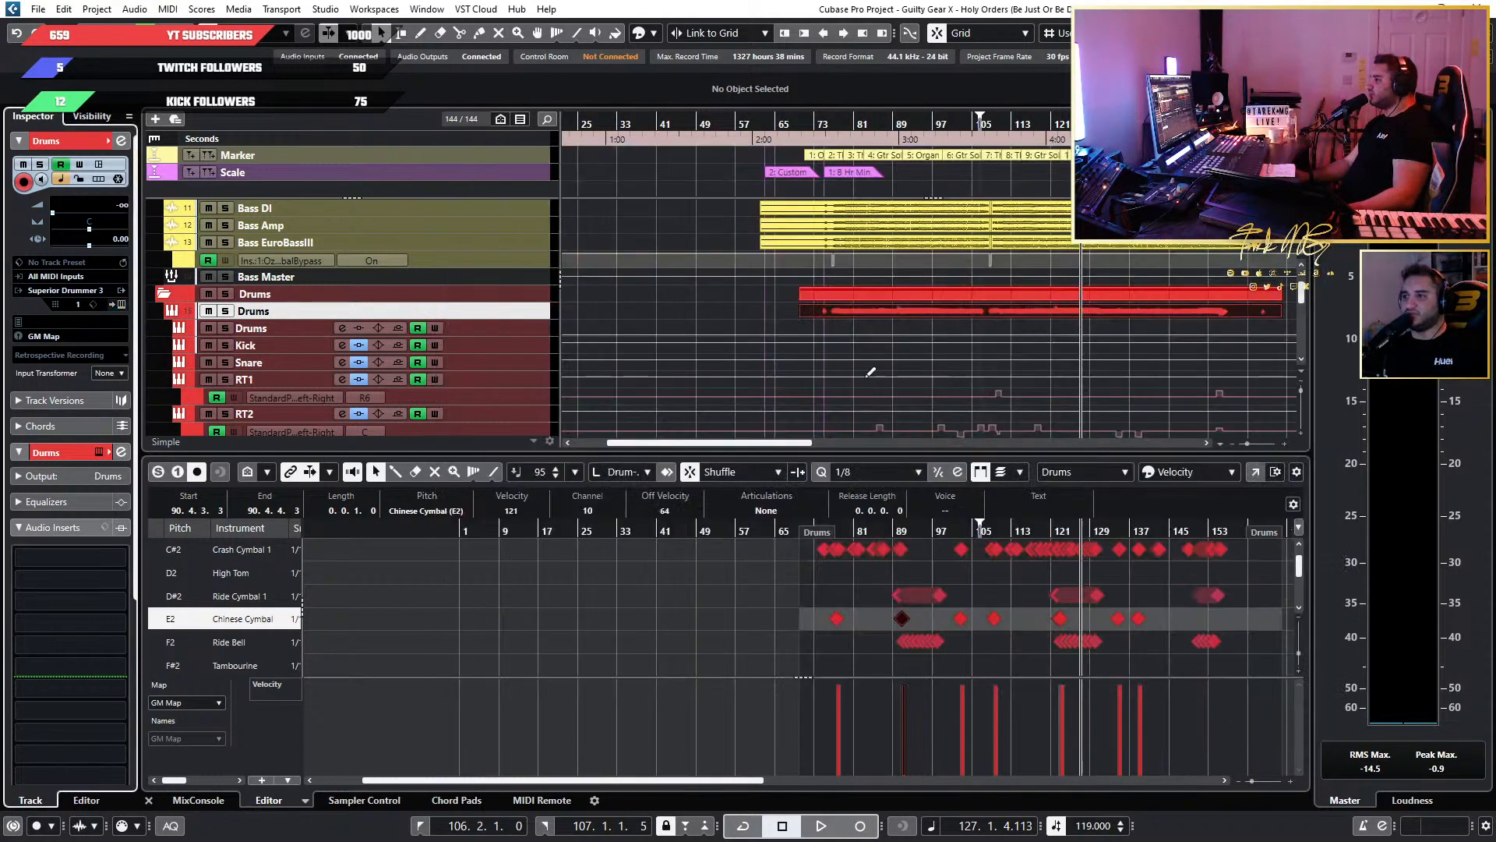
scroll(852, 377, down, 3)
scroll(772, 352, up, 6)
scroll(767, 352, down, 5)
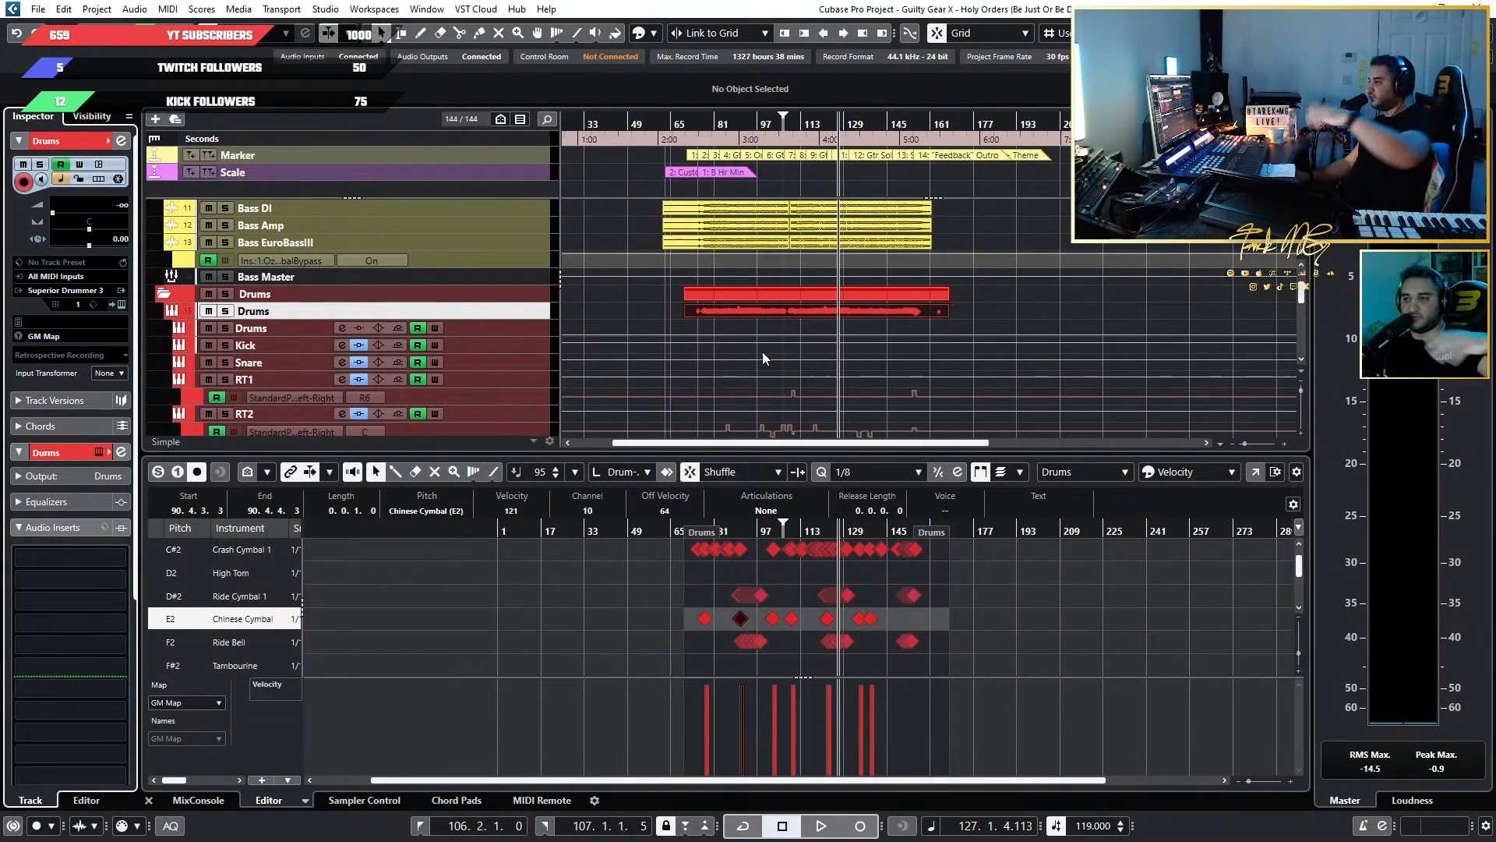
scroll(794, 386, down, 5)
scroll(795, 387, down, 1)
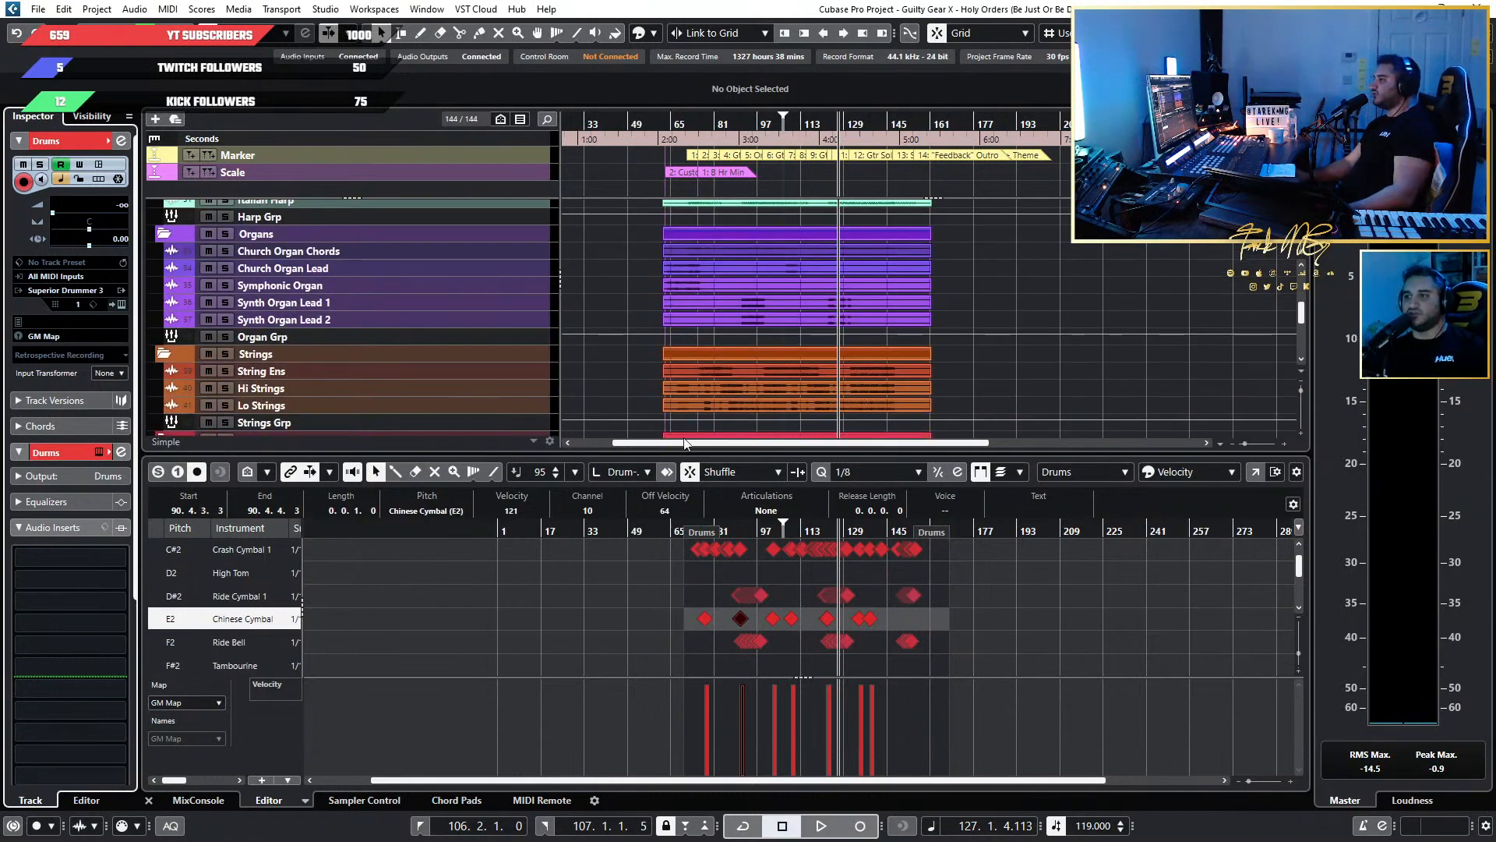
Look over the cymbal notes in the drum editor and the guitar, bass and drum tracks in the arrangement.
scroll(857, 635, up, 8)
scroll(861, 623, down, 2)
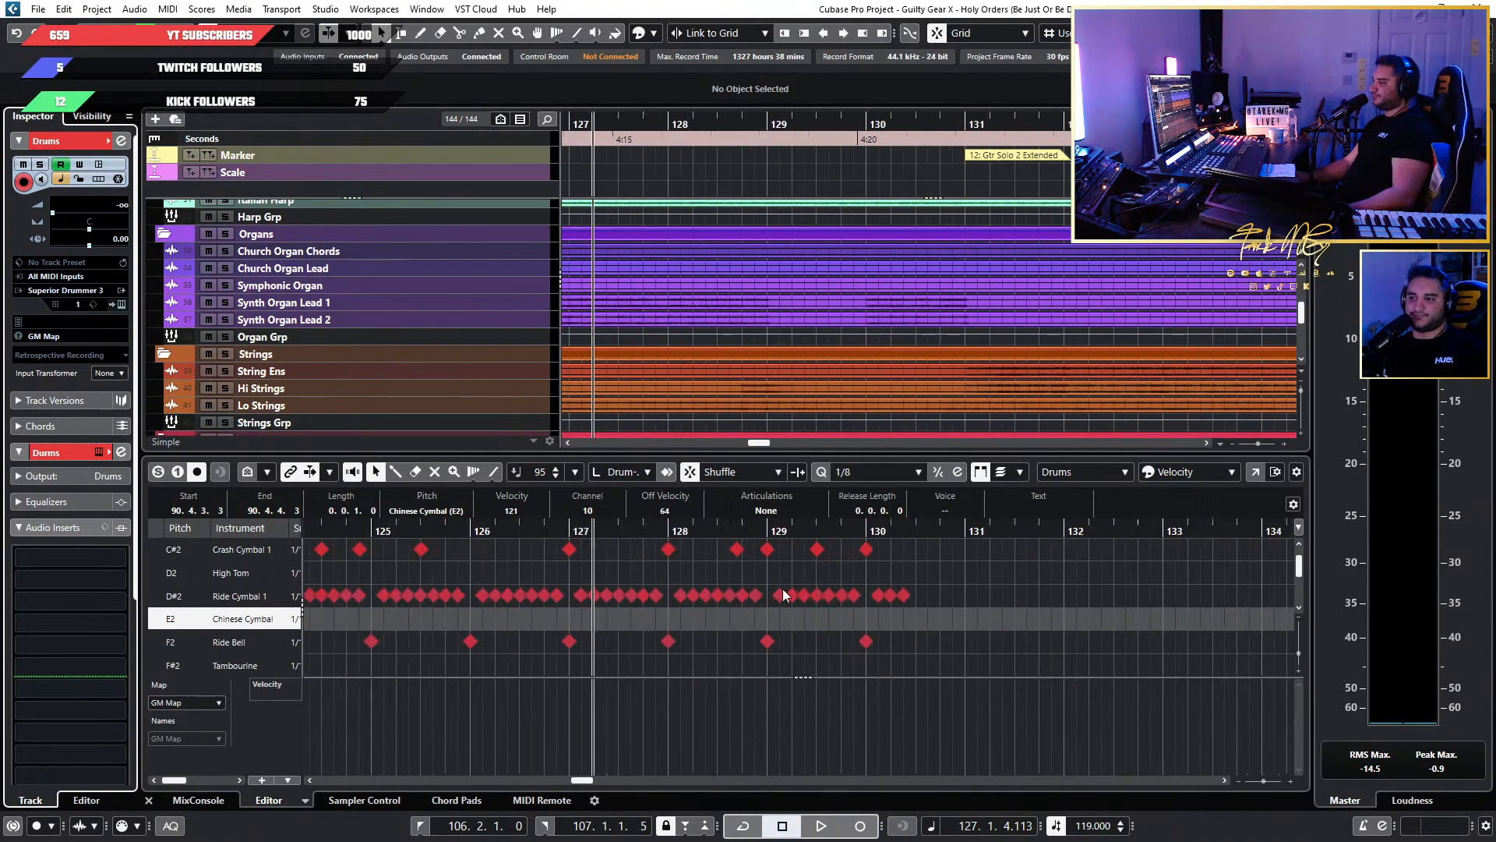
scroll(829, 321, up, 5)
scroll(851, 321, up, 4)
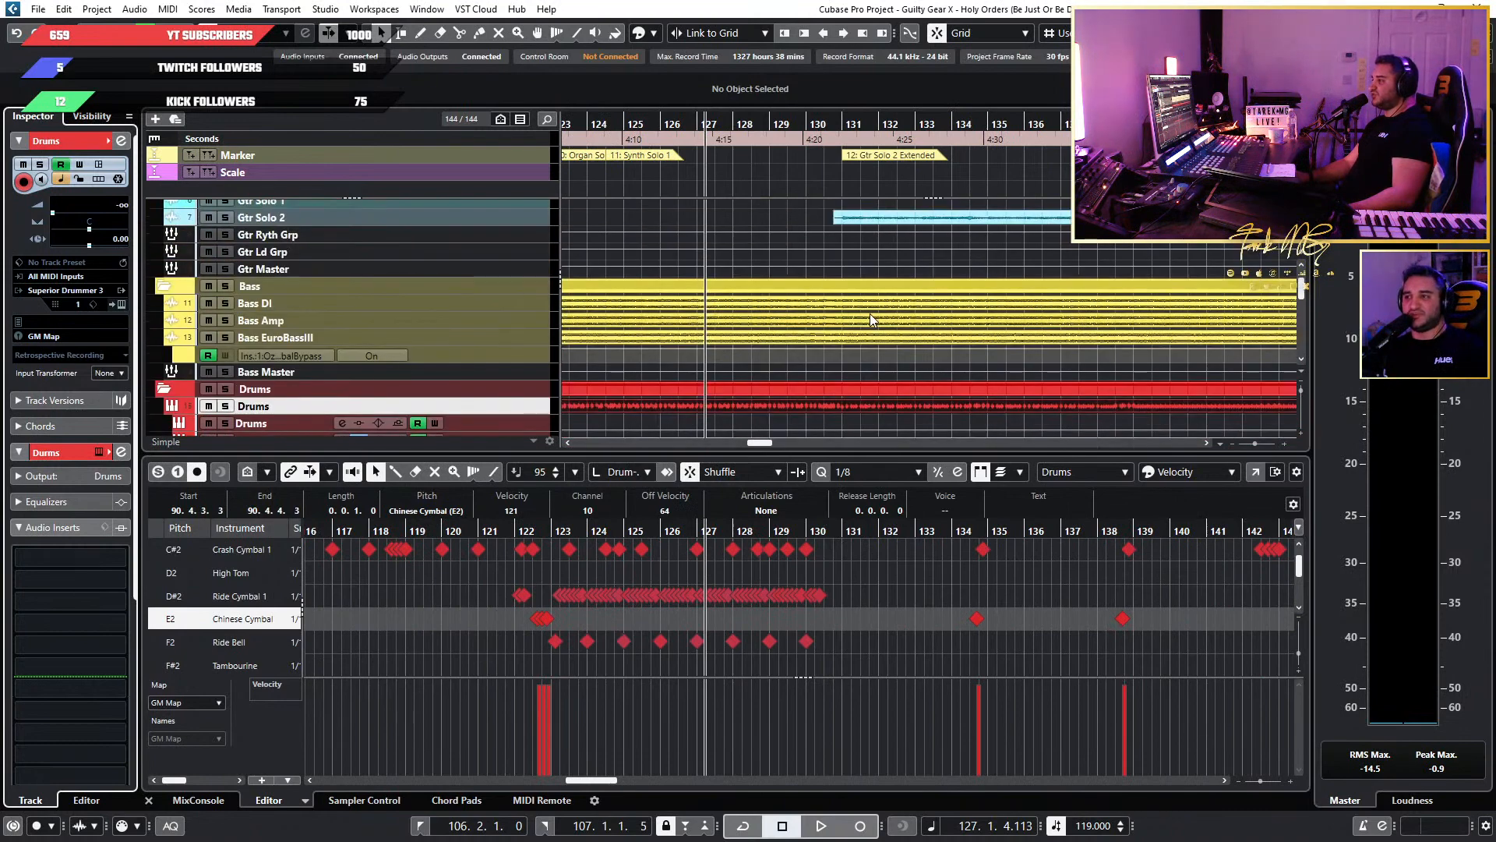
scroll(870, 320, down, 3)
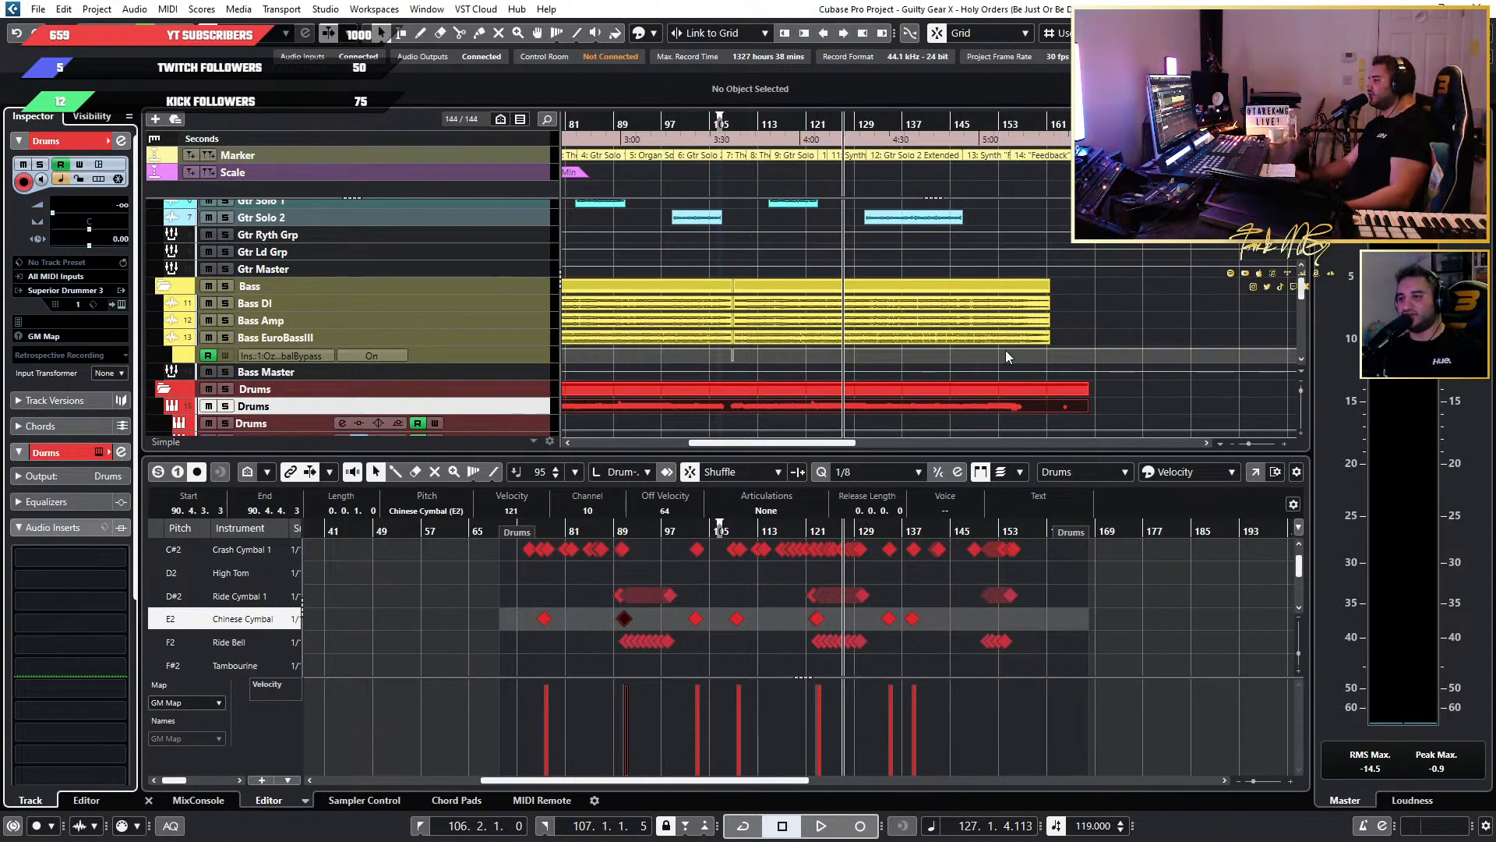
scroll(805, 303, down, 1)
scroll(806, 303, down, 4)
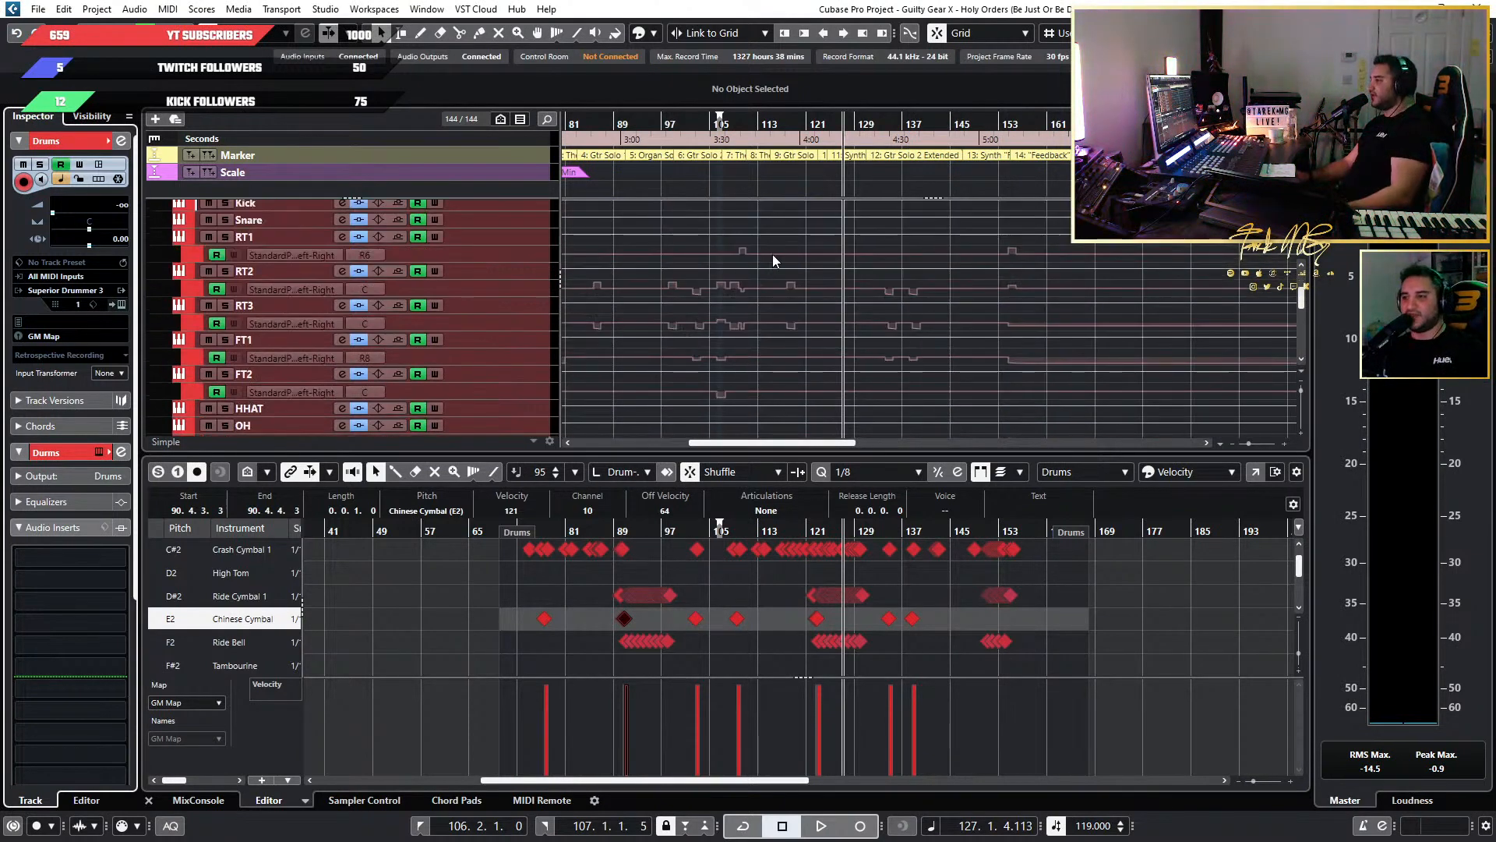
scroll(773, 254, down, 3)
Check the drum, guitar and bass channels in the mixer and return to the arrangement.
key(F3)
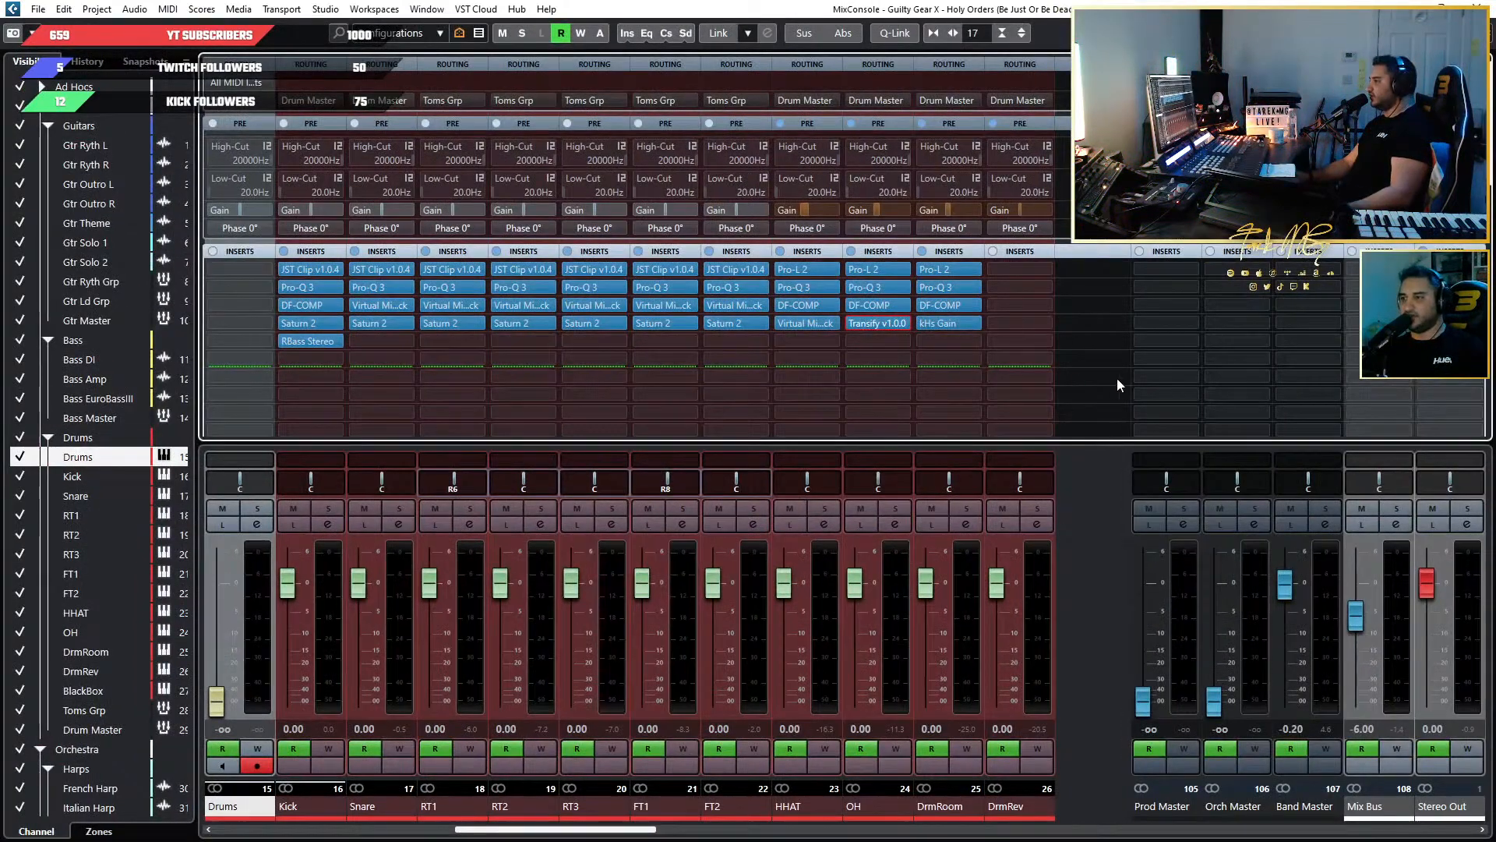
drag(596, 830, 407, 813)
click(406, 817)
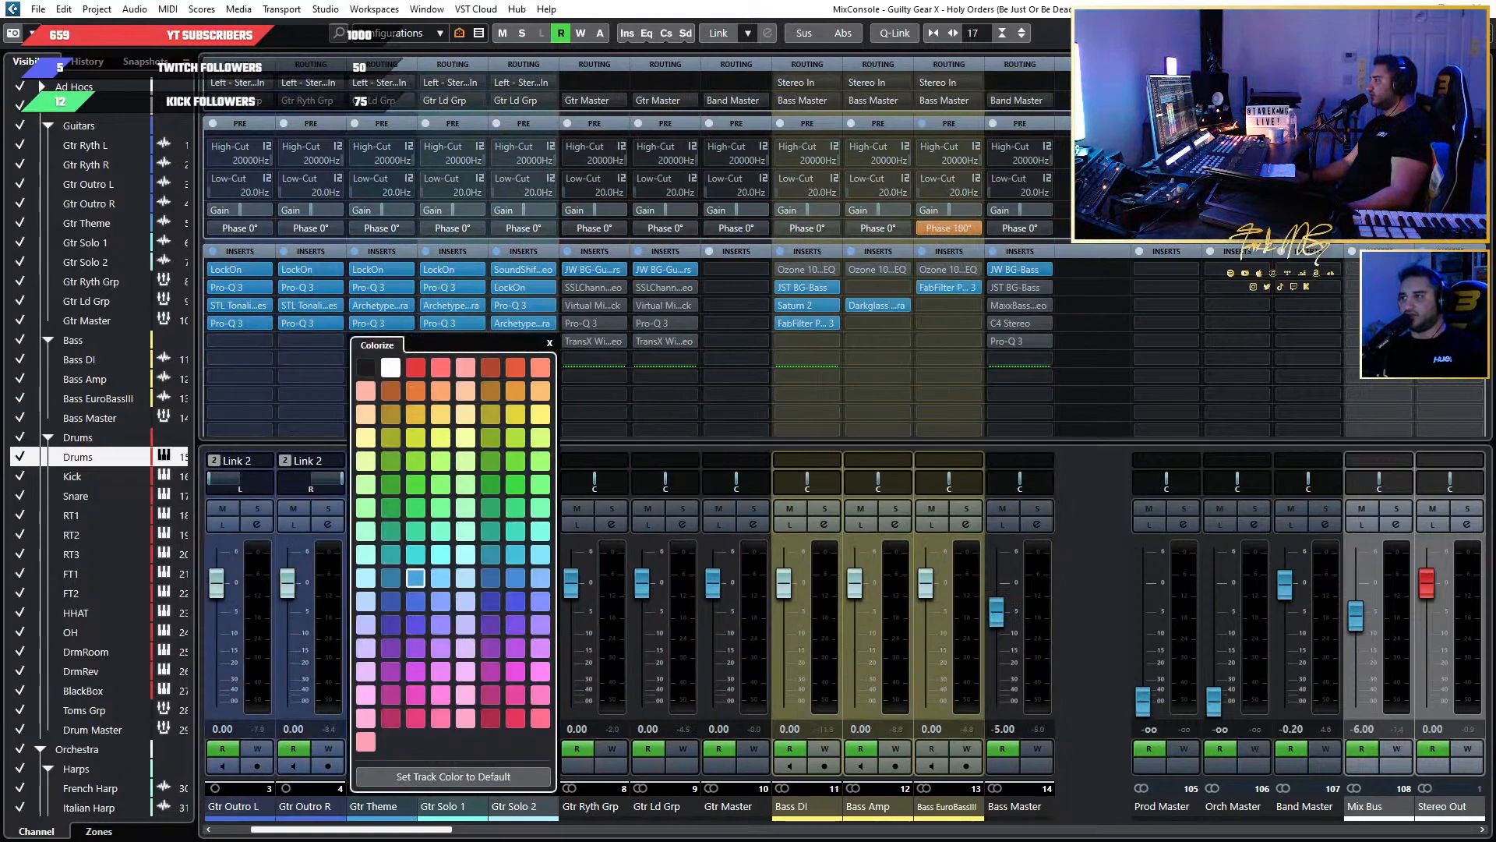
key(F3)
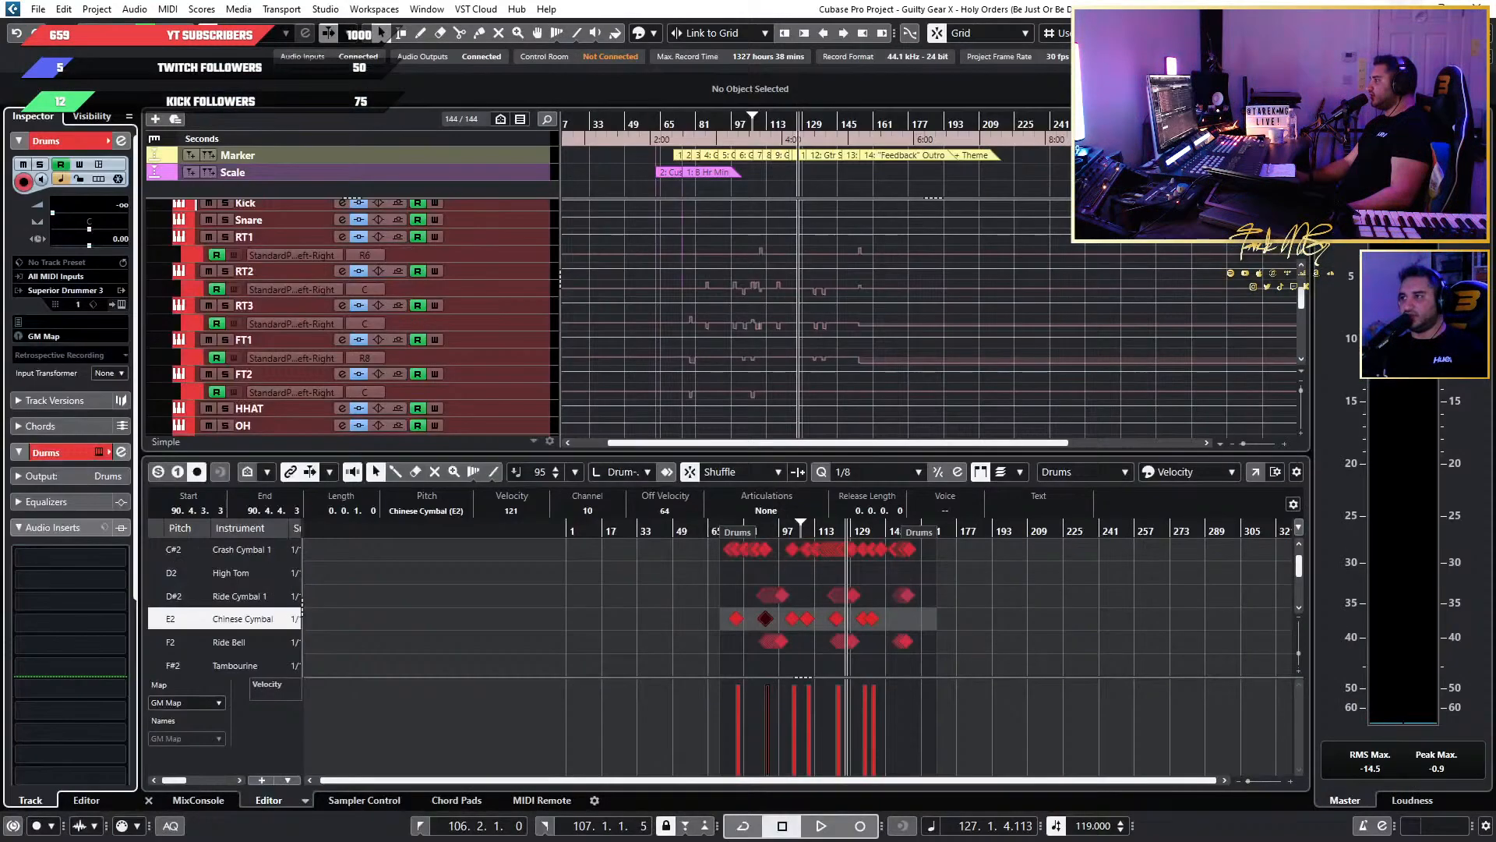
Place the project cursor at about bar 83, near the start of Gtr Solo 1.
click(702, 123)
scroll(822, 288, up, 5)
scroll(822, 288, left, 5)
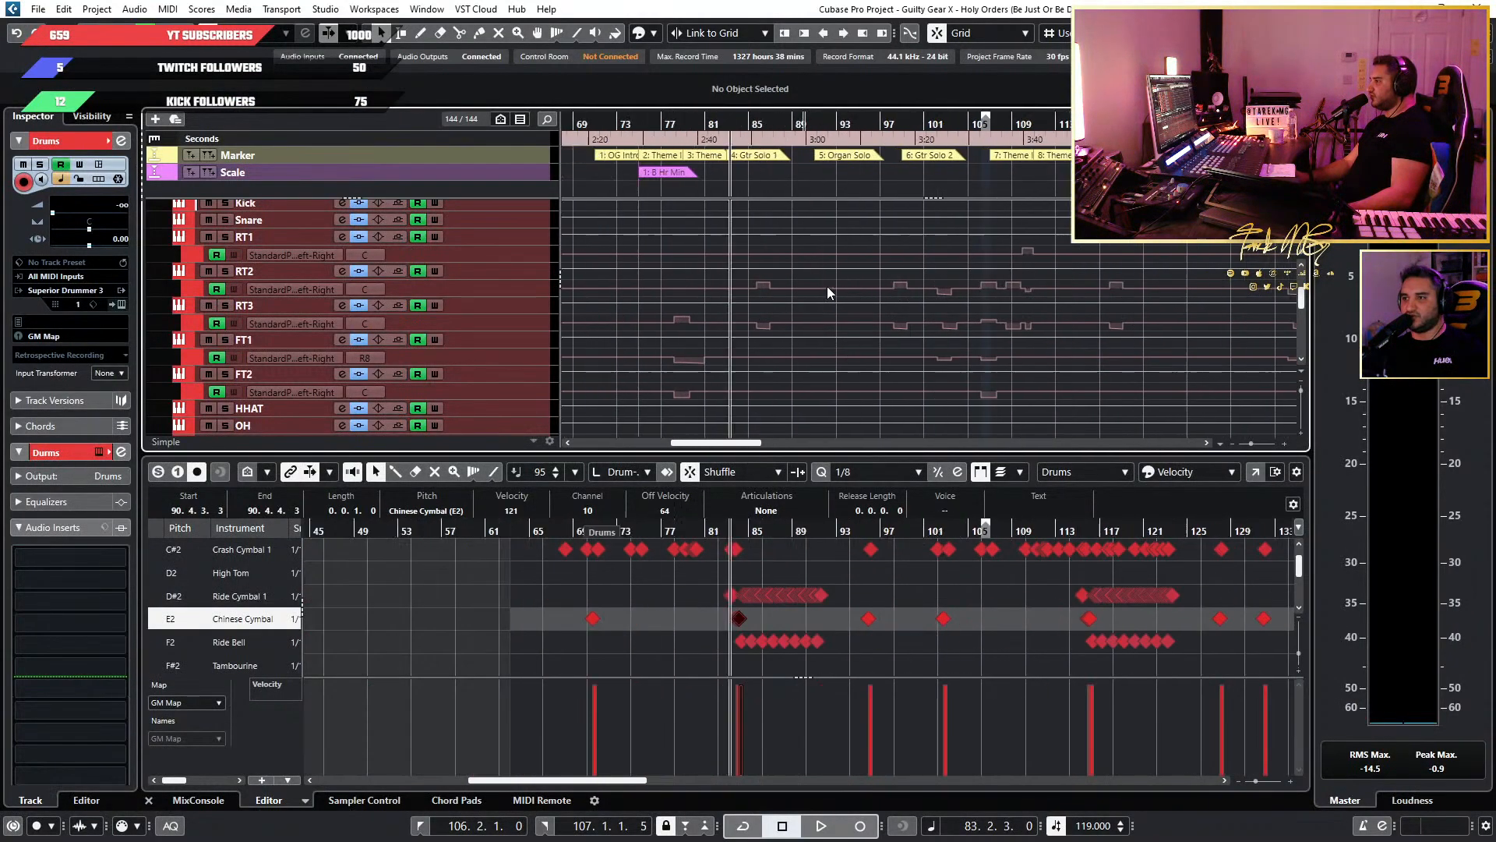
Examine the mixer channels, insert chains and group routing across the guitars, bass and drums.
key(F3)
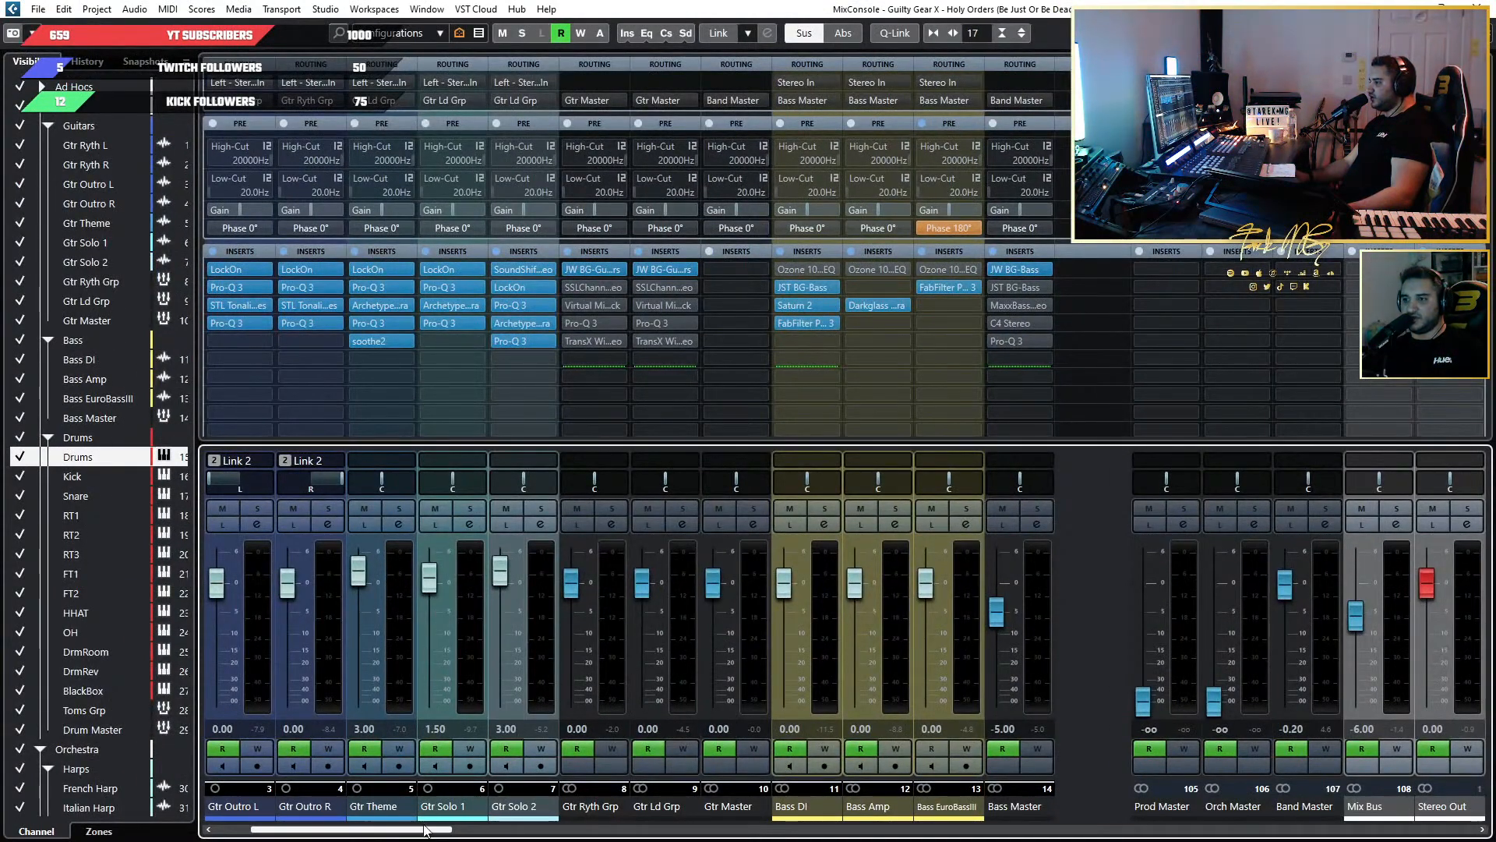
drag(424, 831, 666, 798)
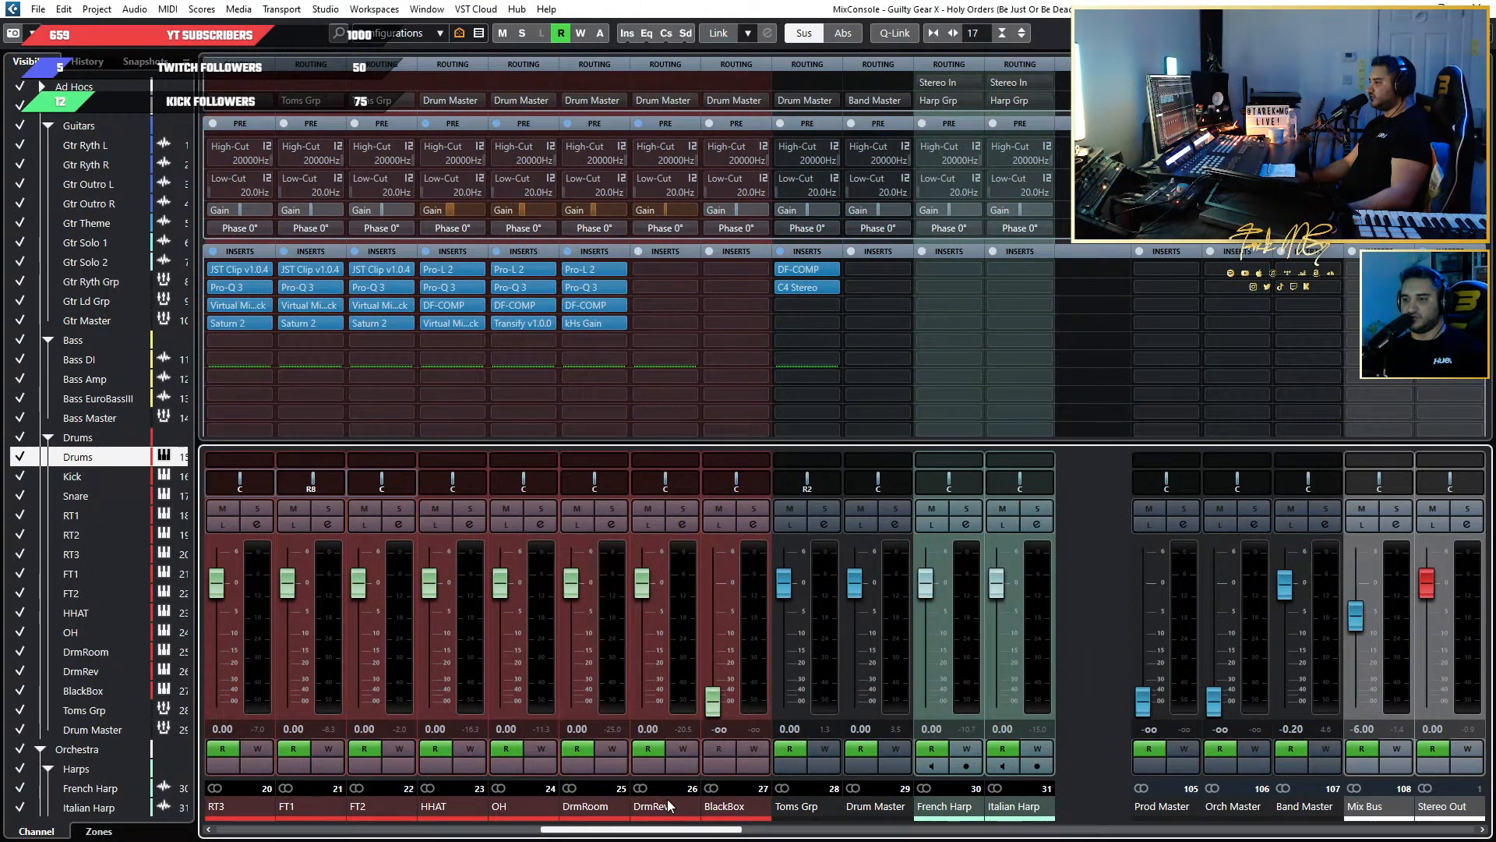
scroll(667, 798, left, 1)
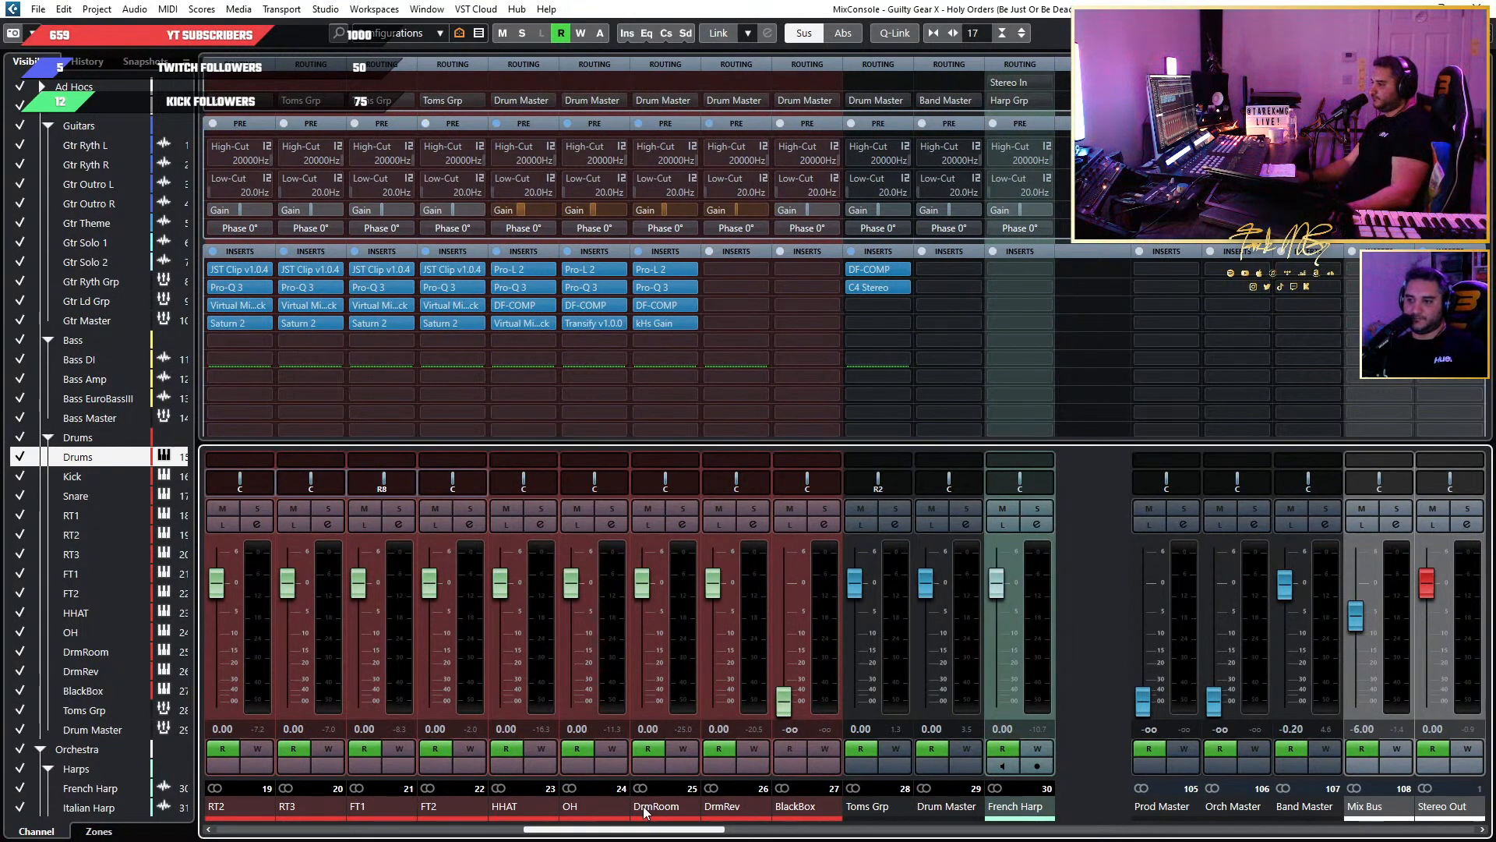
scroll(644, 813, left, 2)
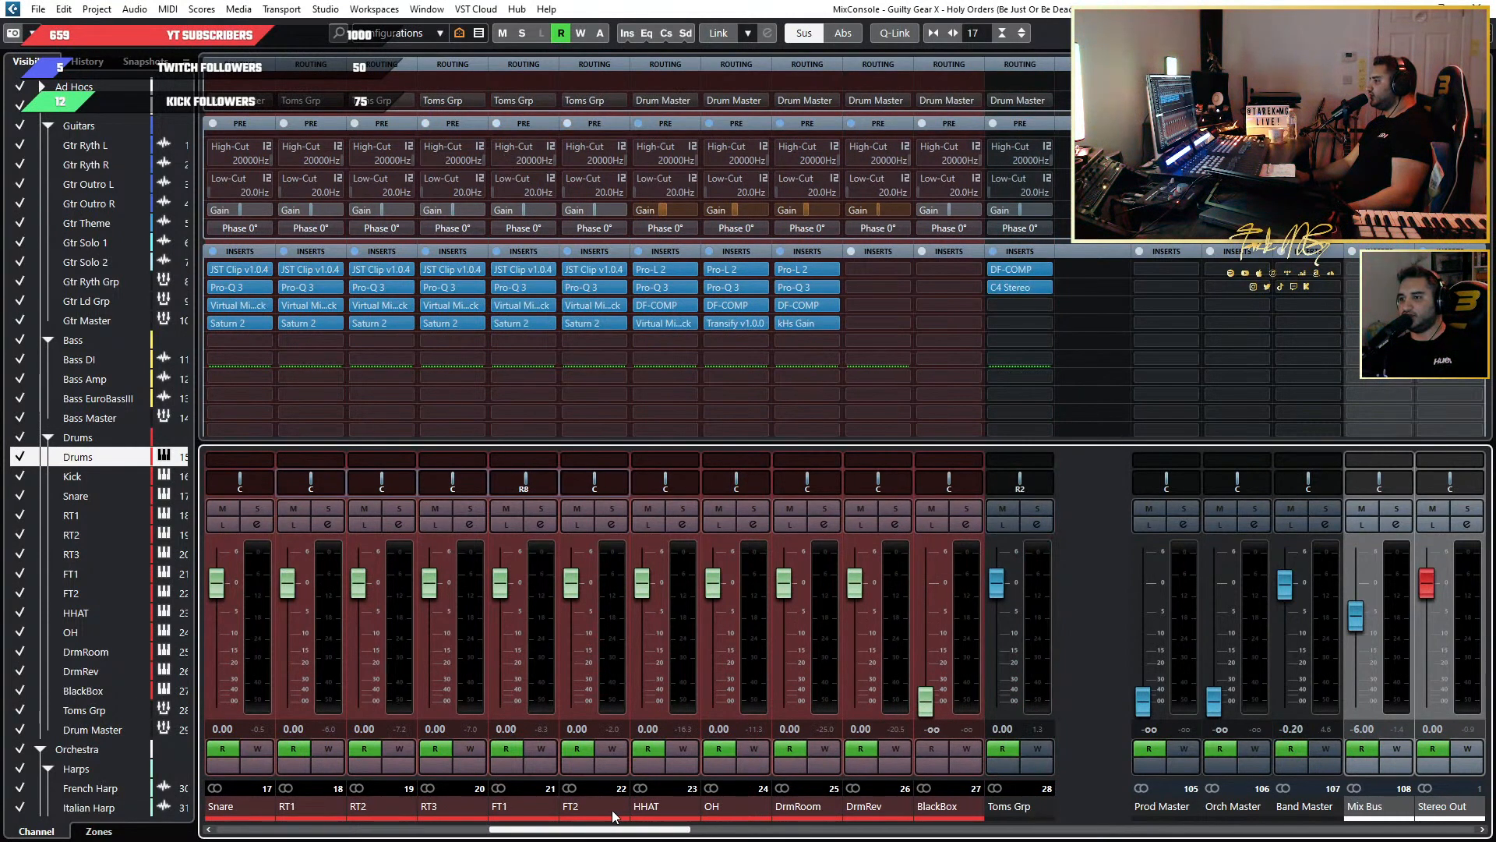
scroll(614, 816, left, 11)
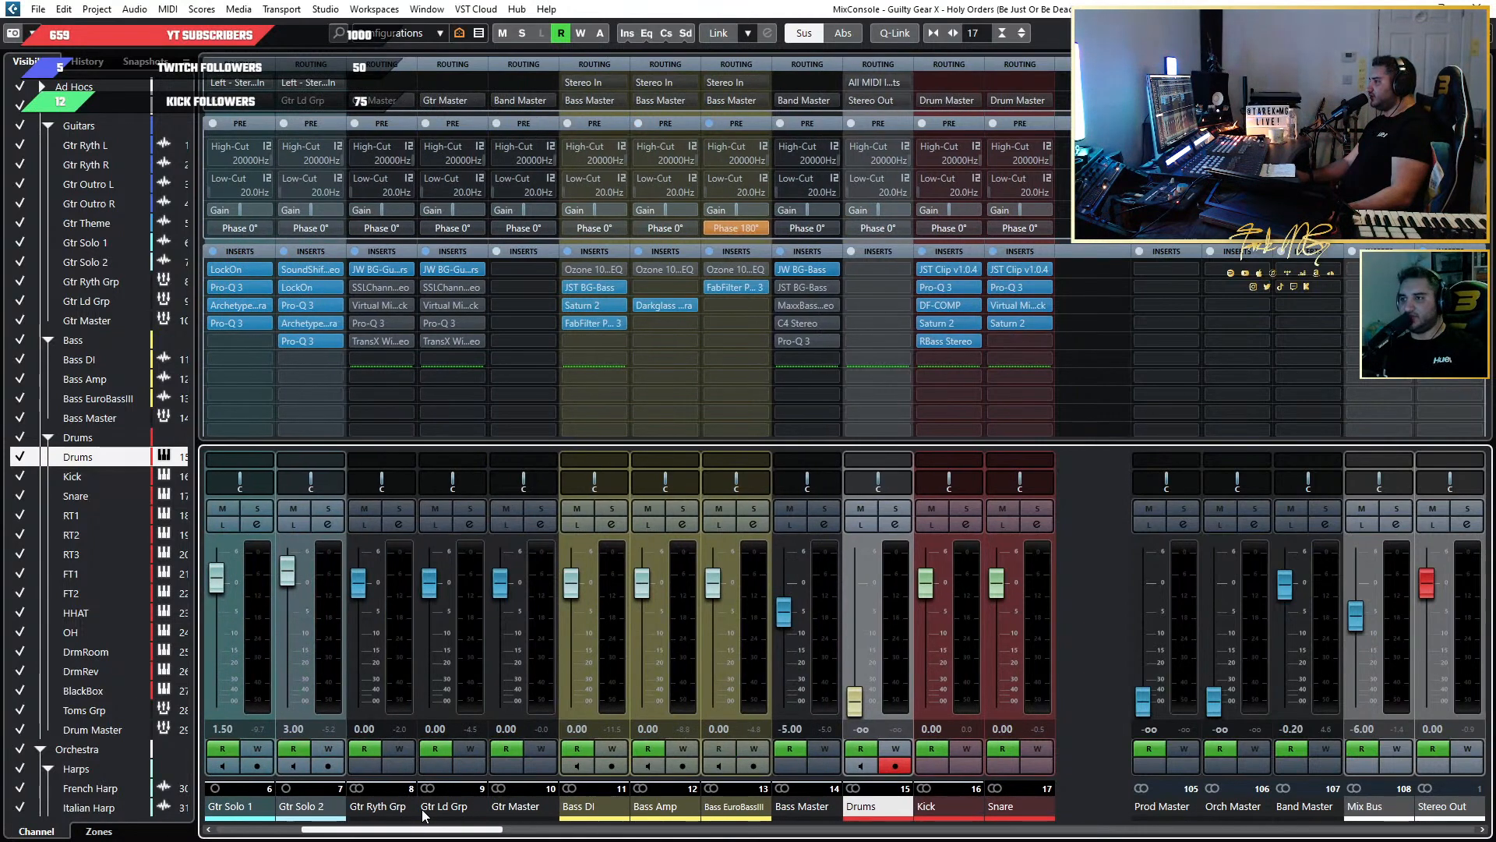
scroll(423, 814, left, 4)
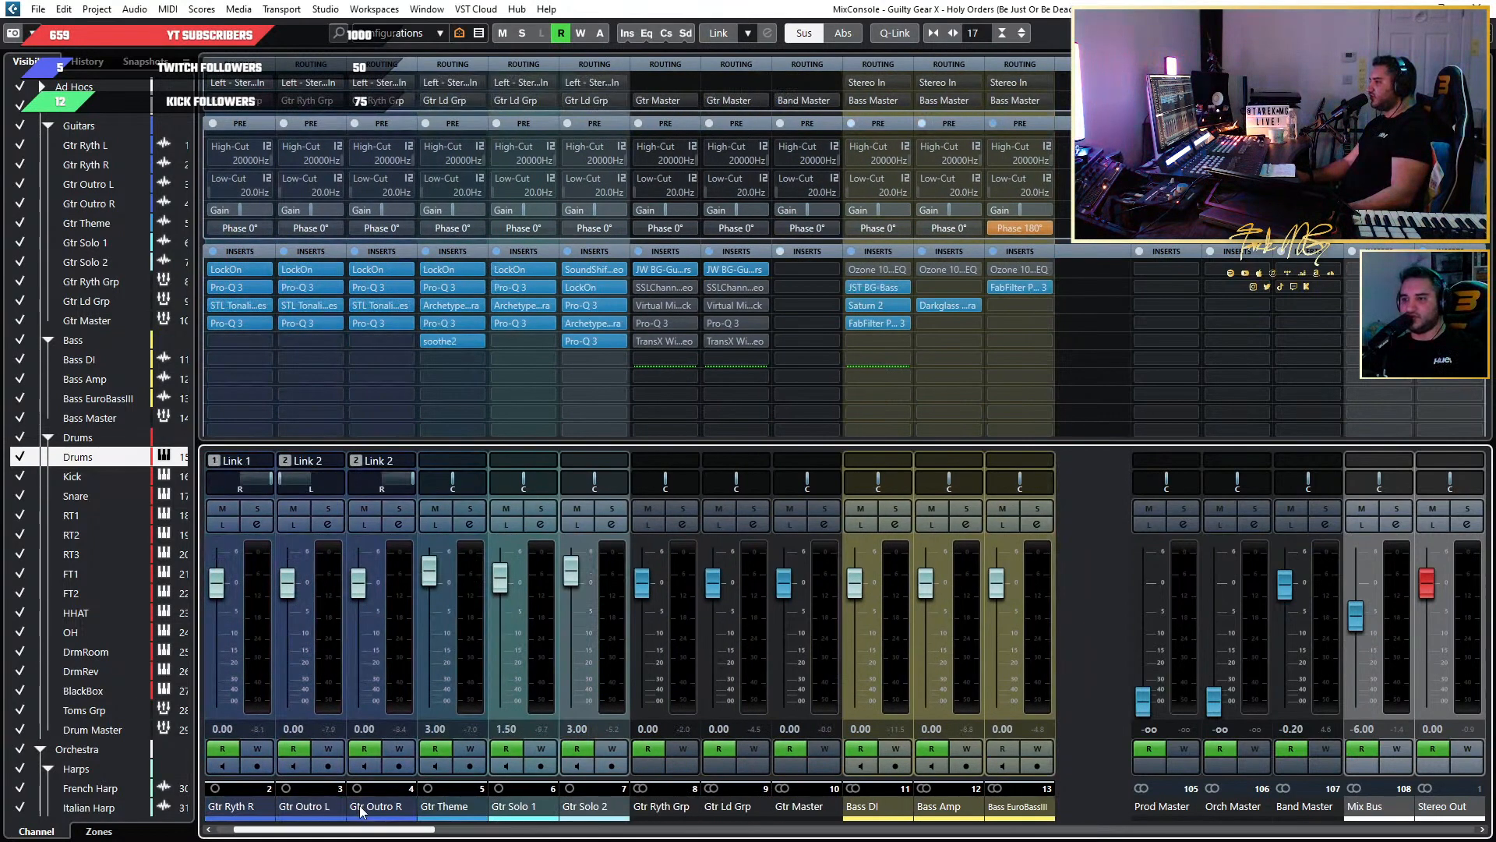
scroll(355, 812, left, 1)
scroll(348, 812, right, 1)
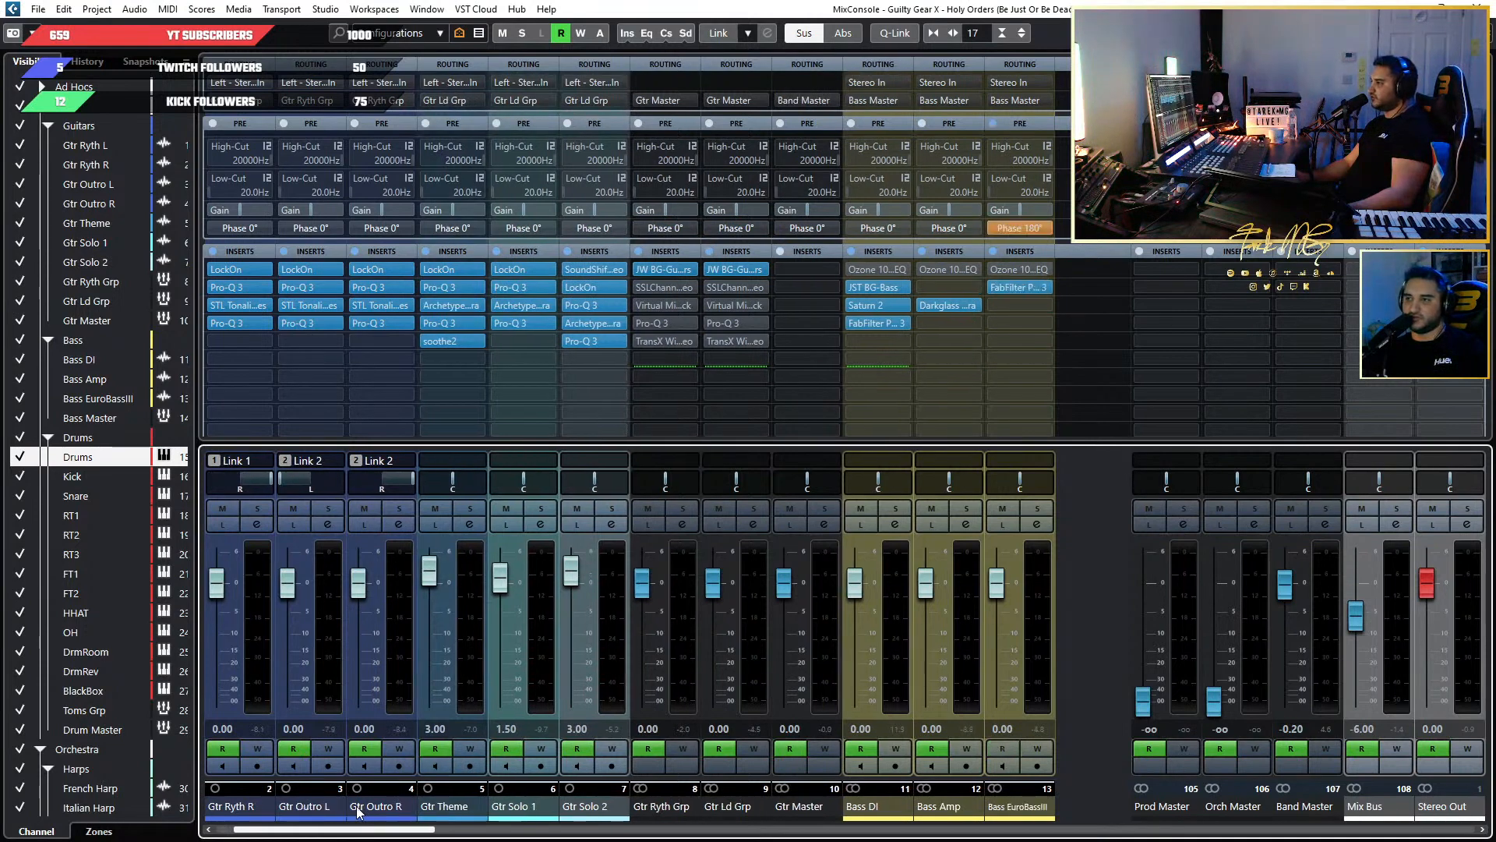
scroll(359, 812, right, 2)
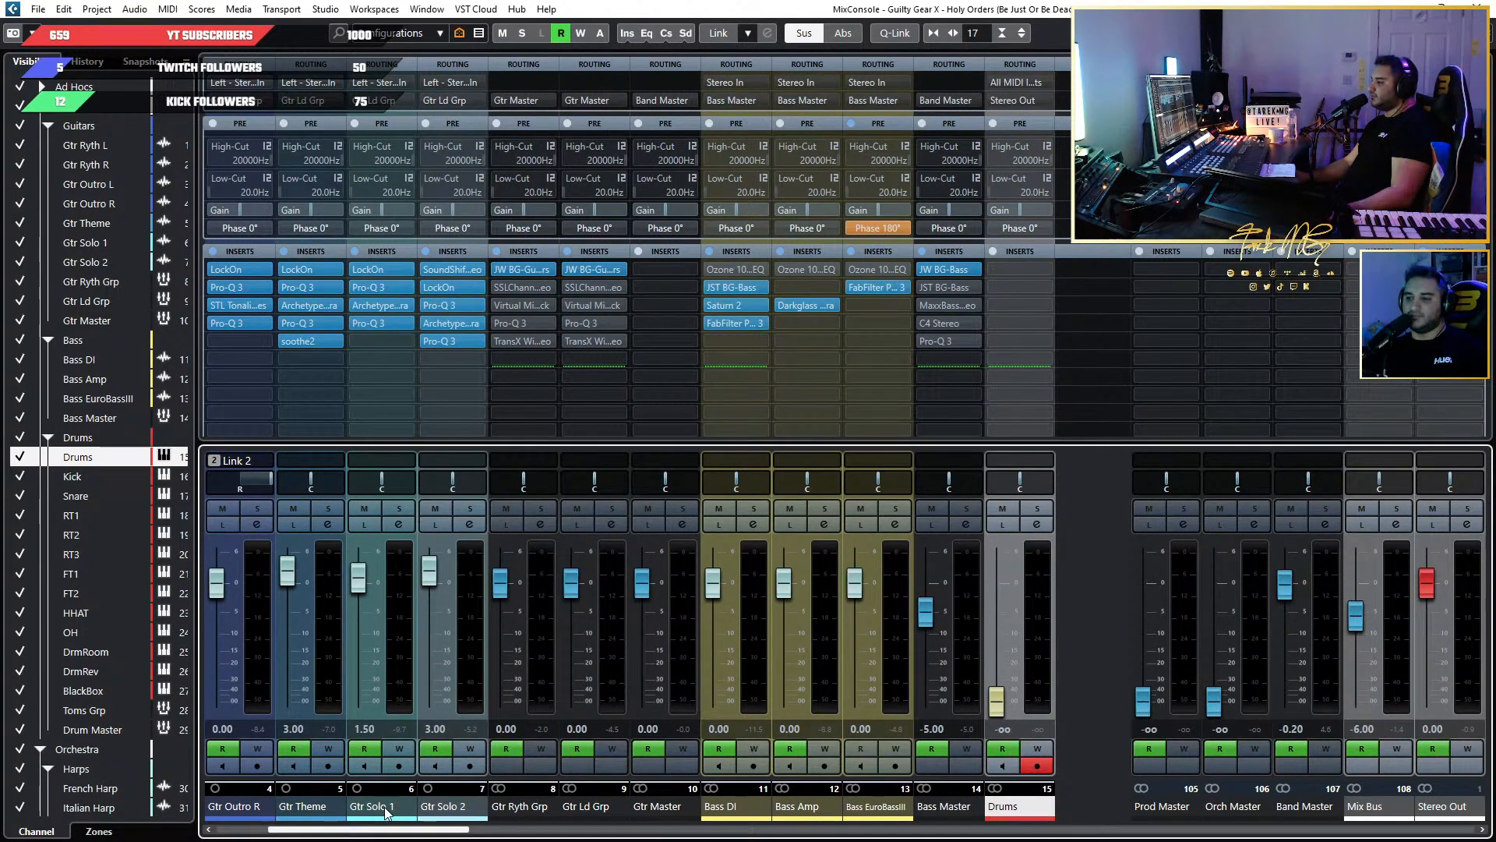
drag(387, 829, 632, 838)
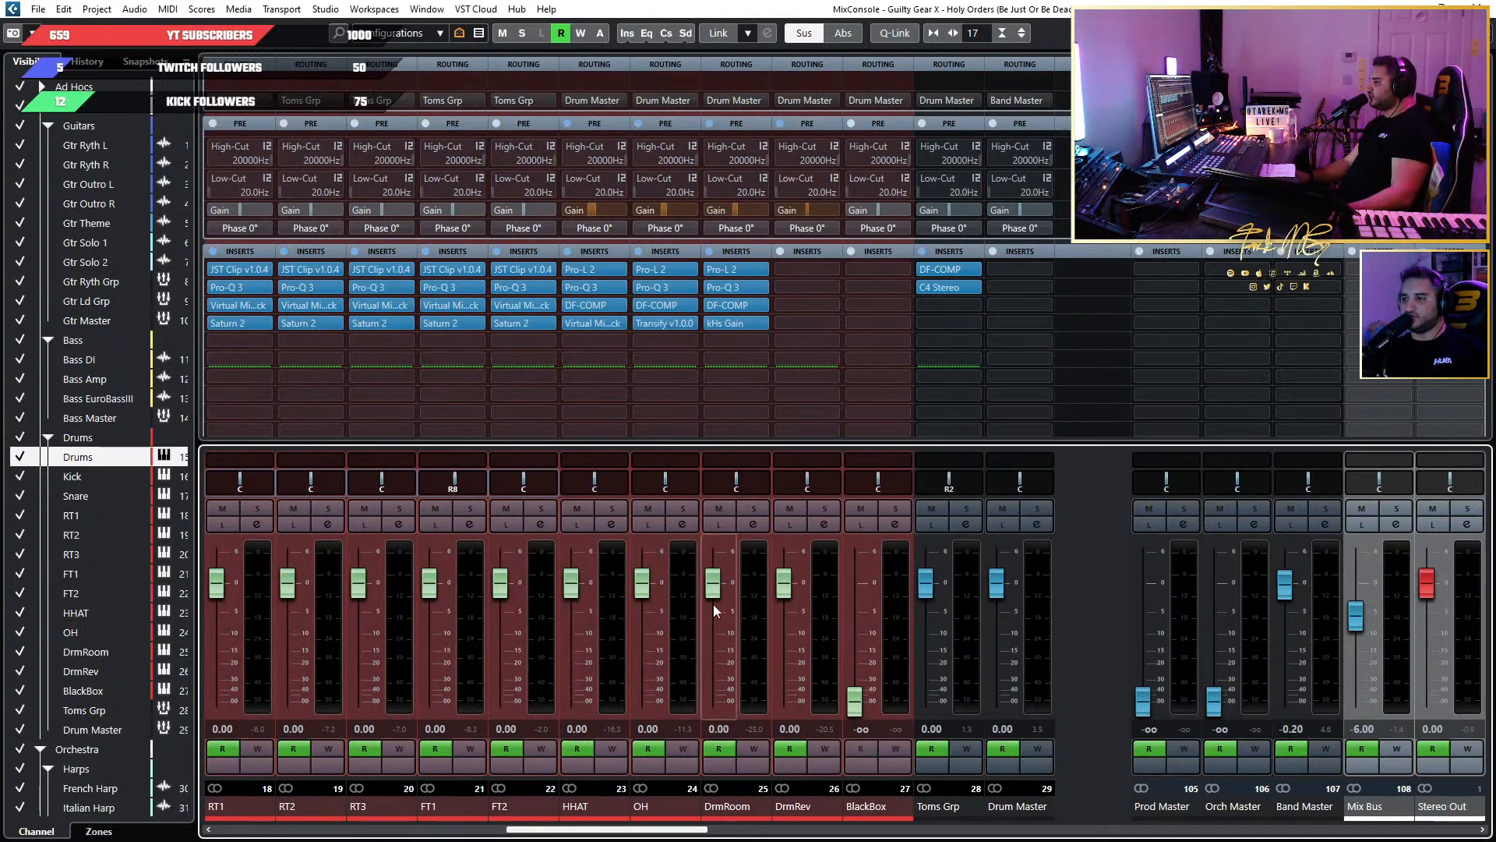
Audition the DrmRev channel with solo and mute, and raise its pre gain to about 6.9 dB.
click(825, 508)
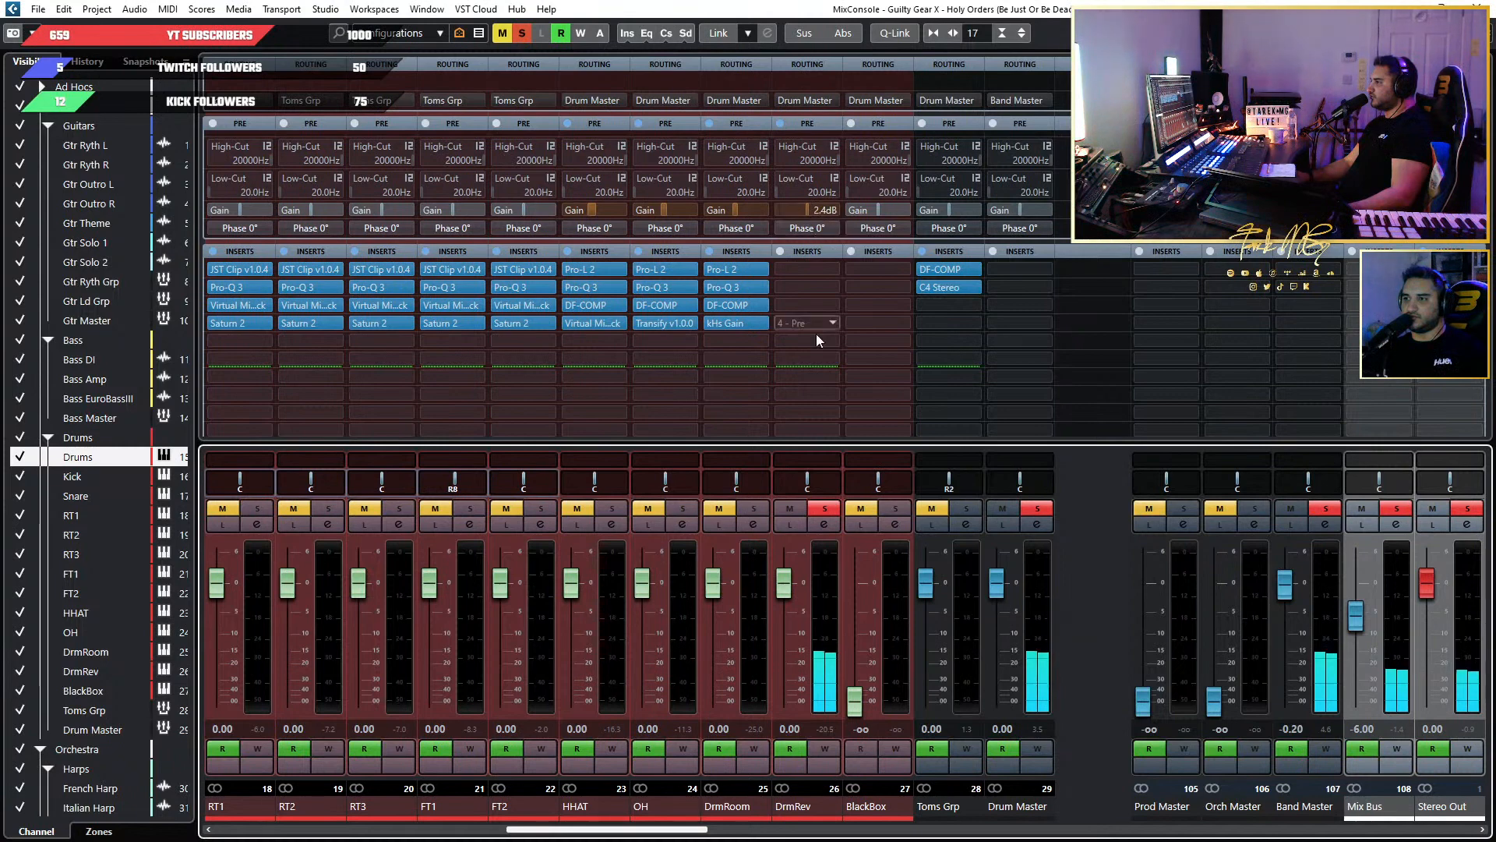
click(825, 508)
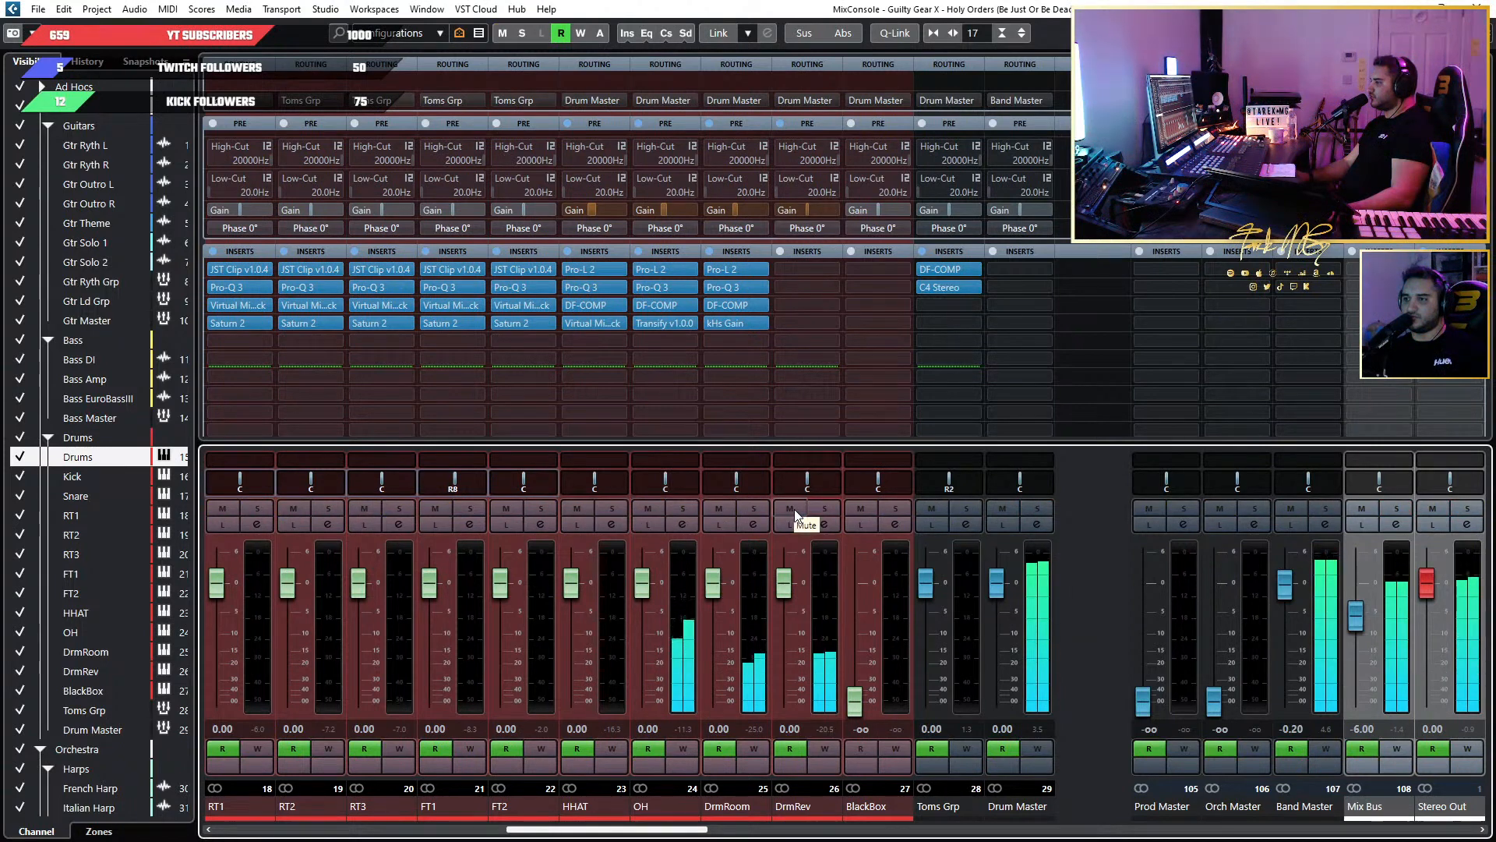
click(793, 509)
click(792, 510)
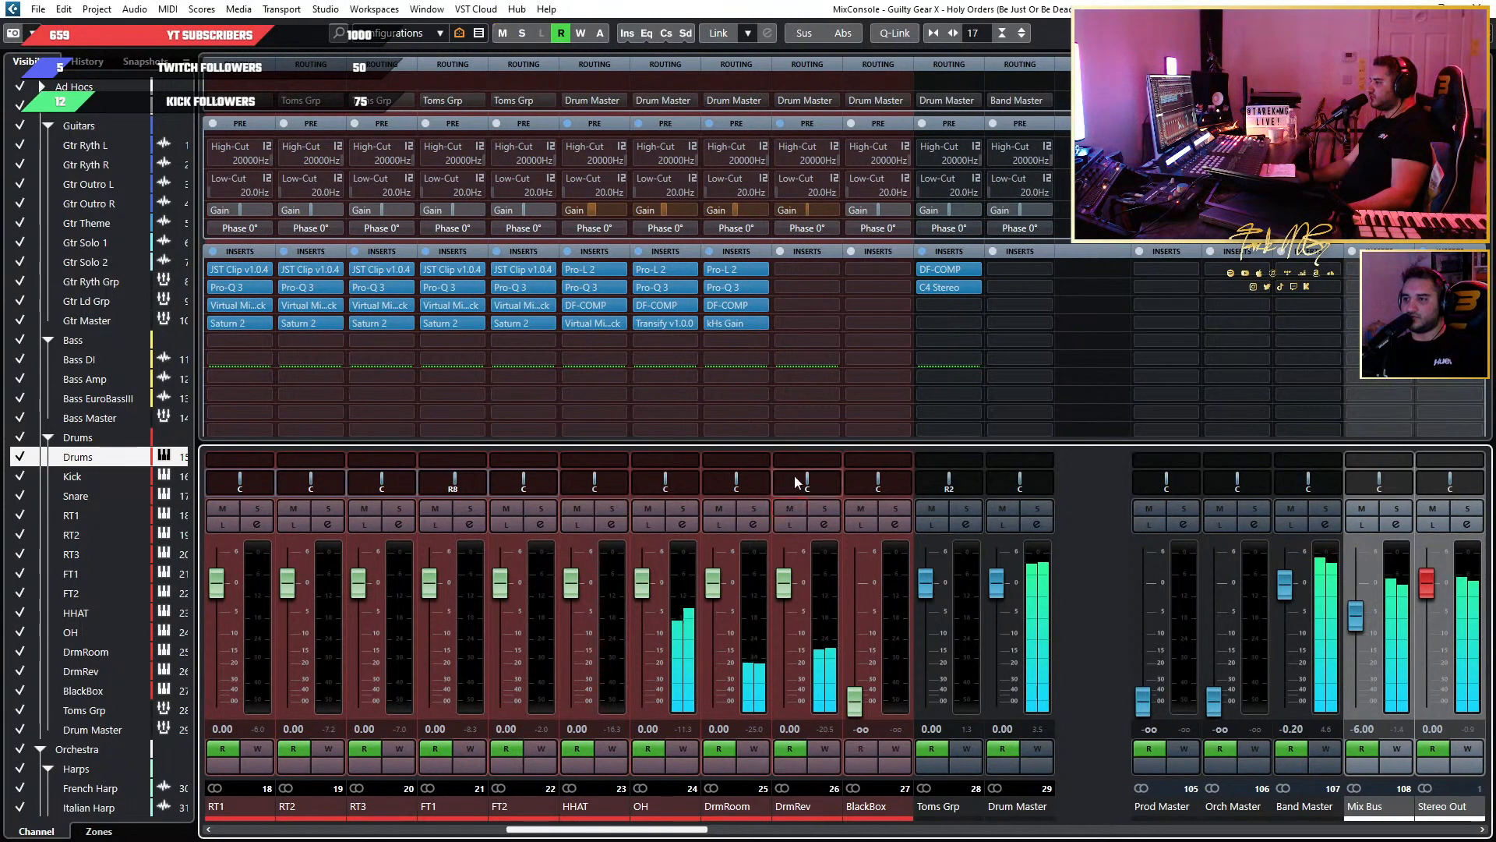
mouse_move(815, 212)
mouse_down()
mouse_move(858, 212)
mouse_move(835, 212)
mouse_up()
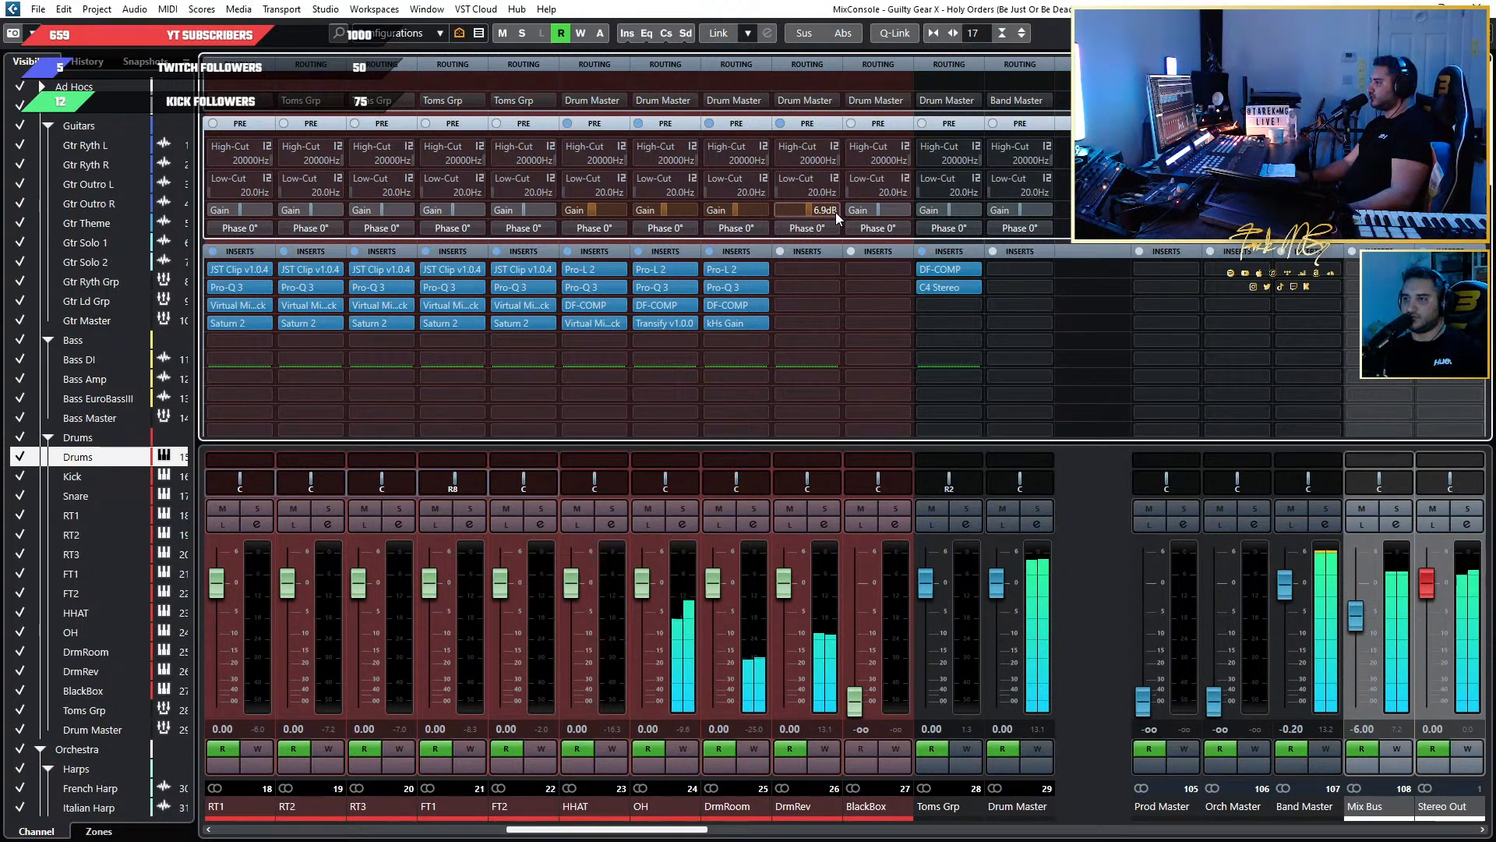
drag(835, 212, 834, 212)
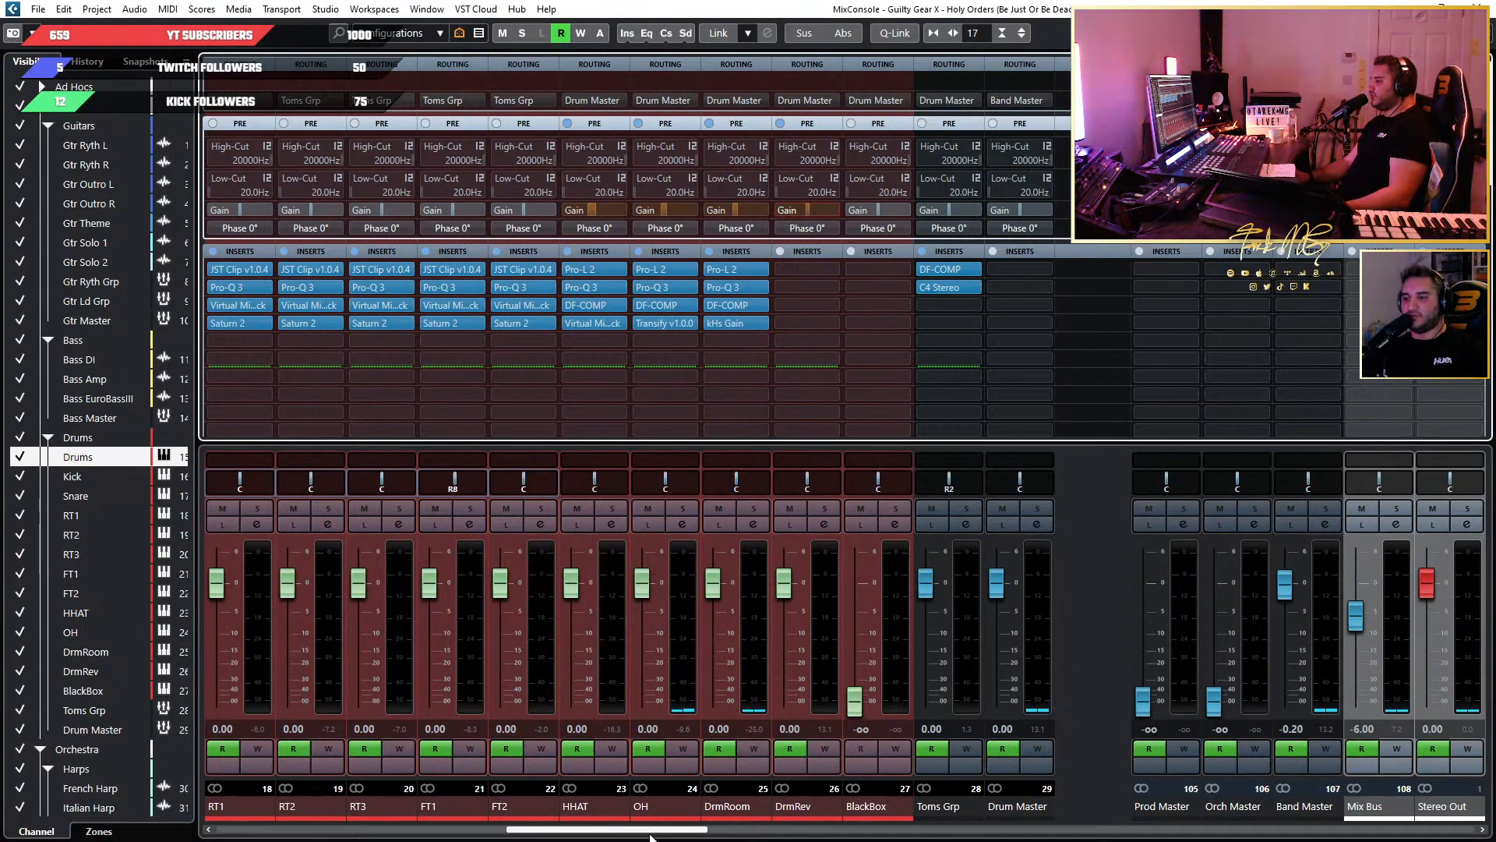
Look across the mixer channels to Drum Master and check the effects available for its first insert slot.
click(492, 831)
drag(493, 826, 366, 818)
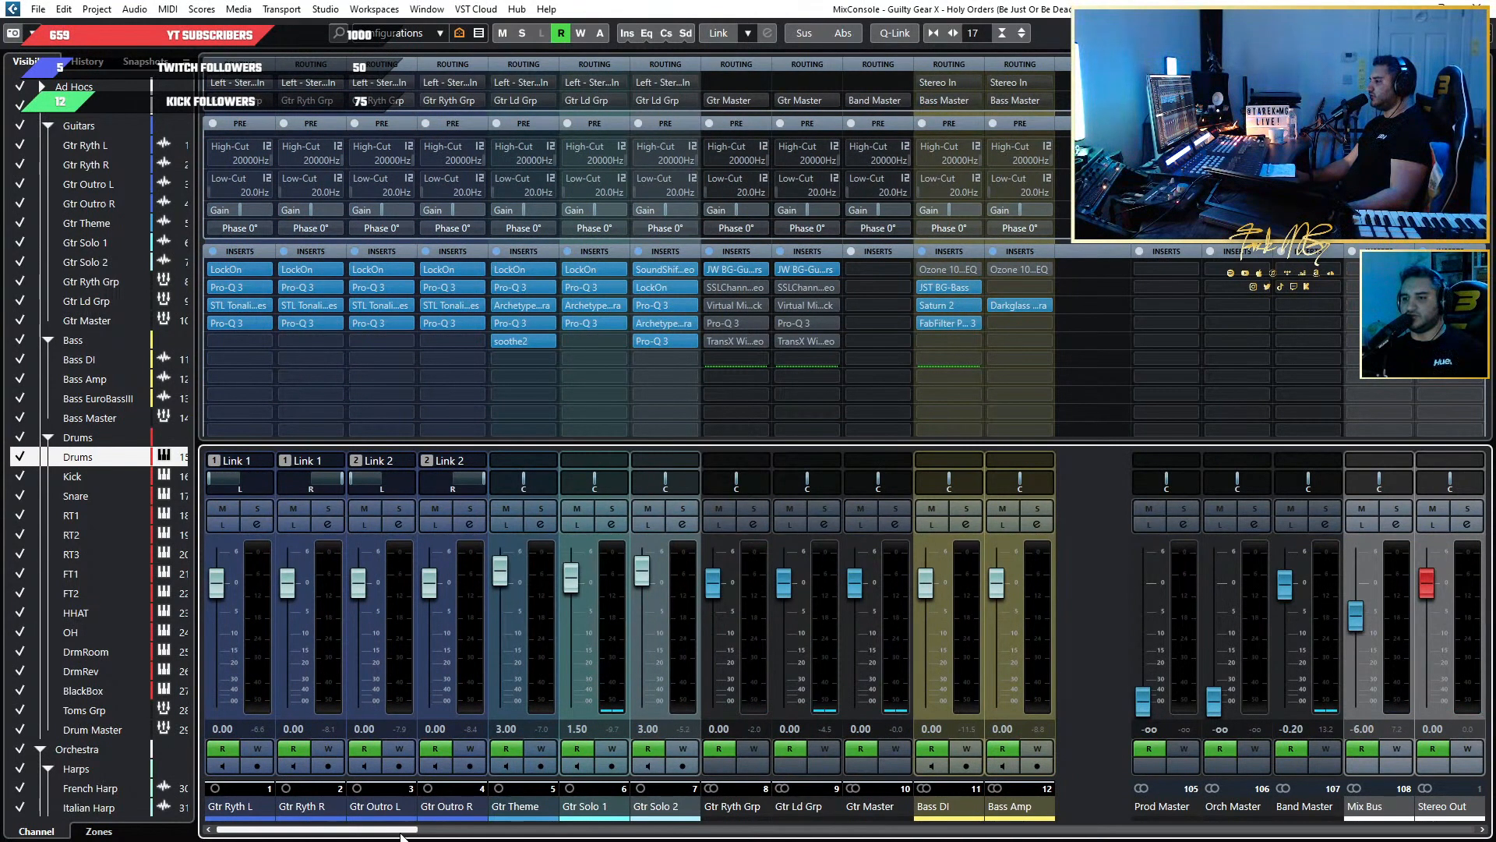
drag(402, 833, 698, 822)
click(736, 819)
click(556, 831)
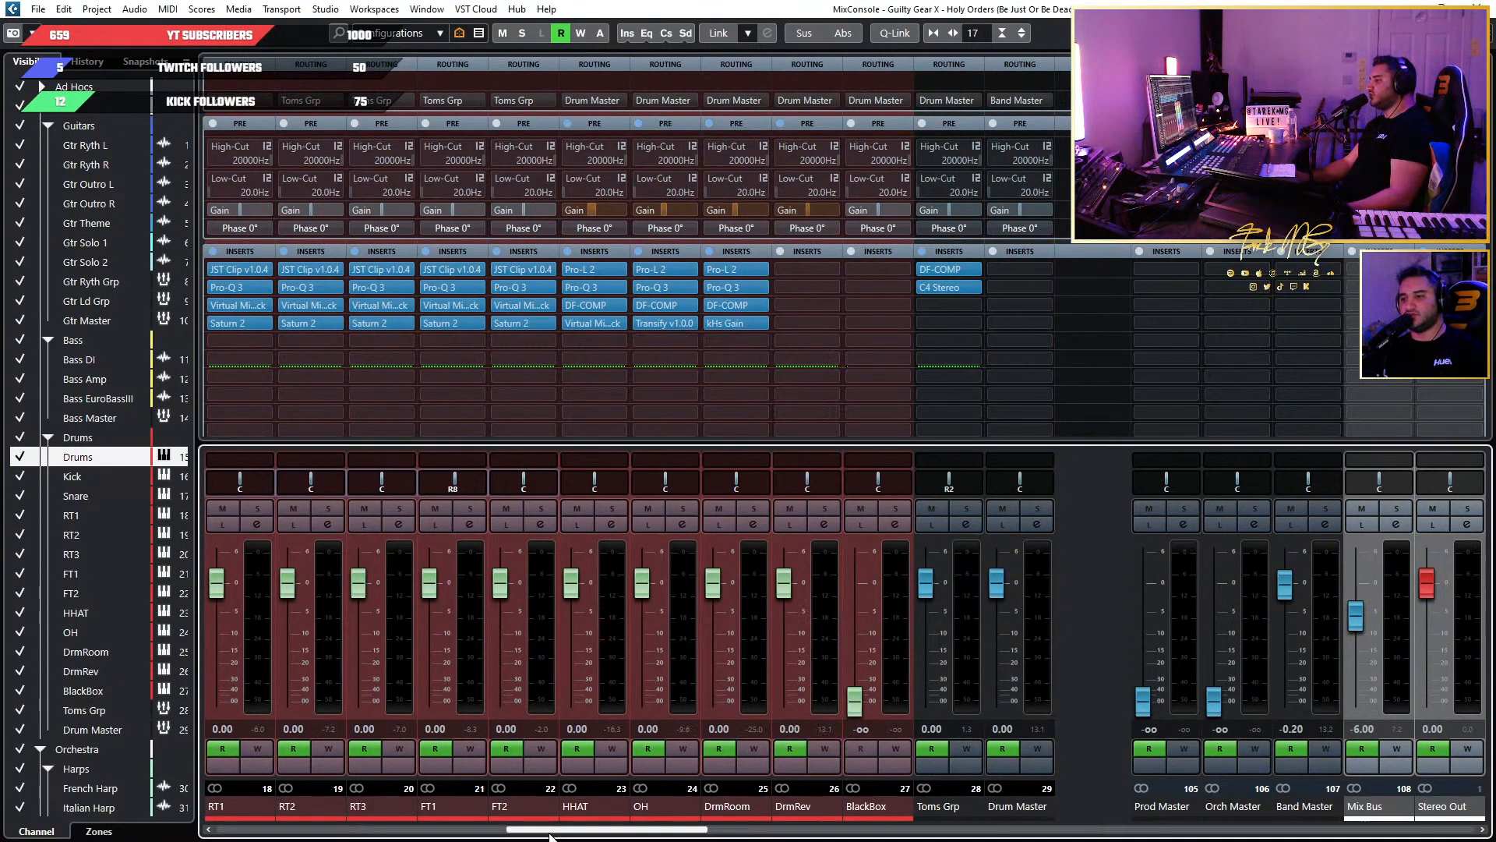
drag(555, 830, 591, 834)
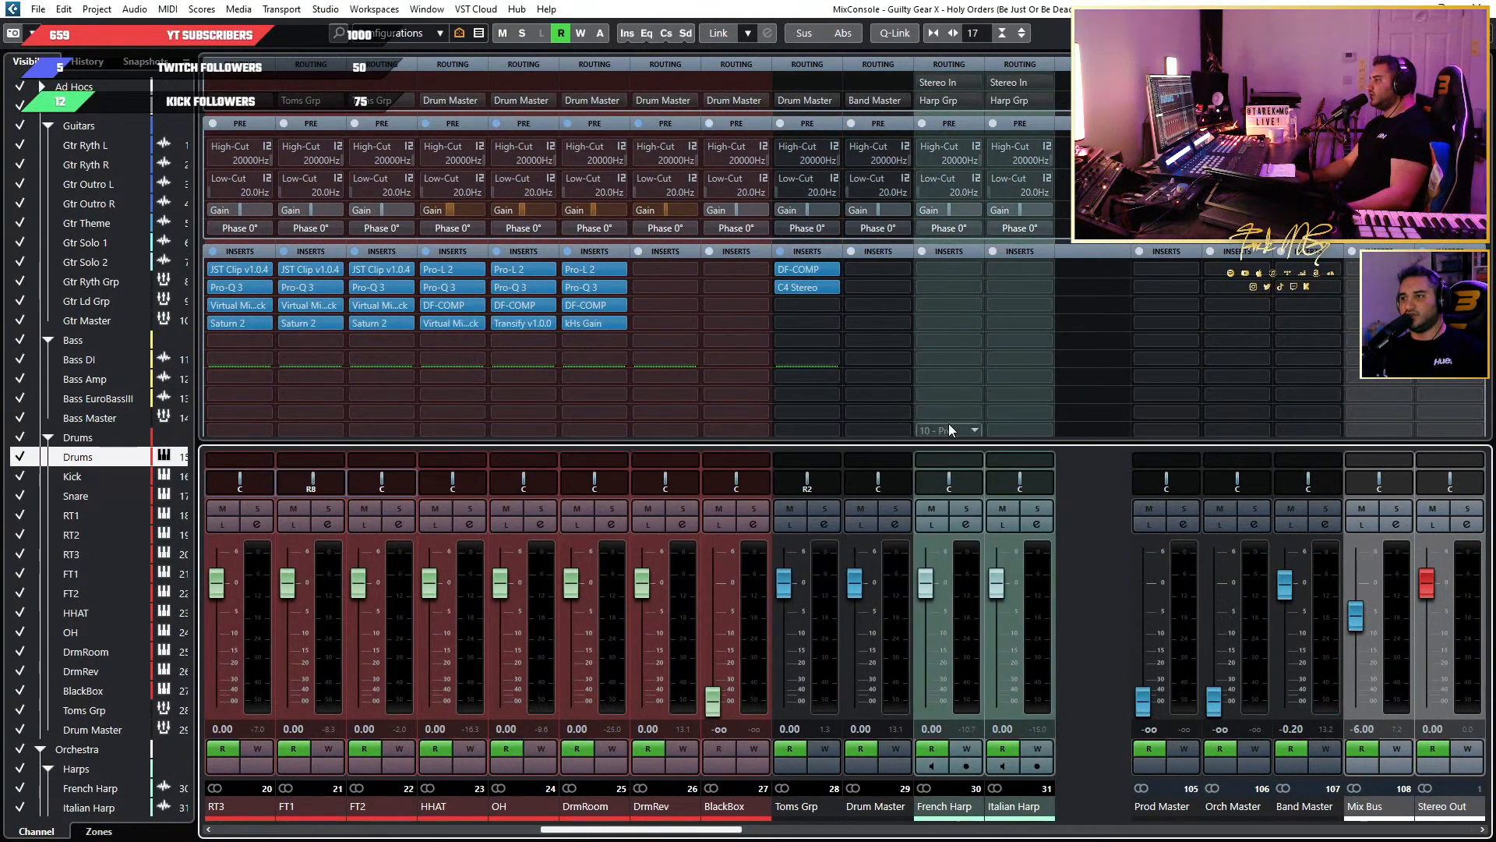
click(859, 273)
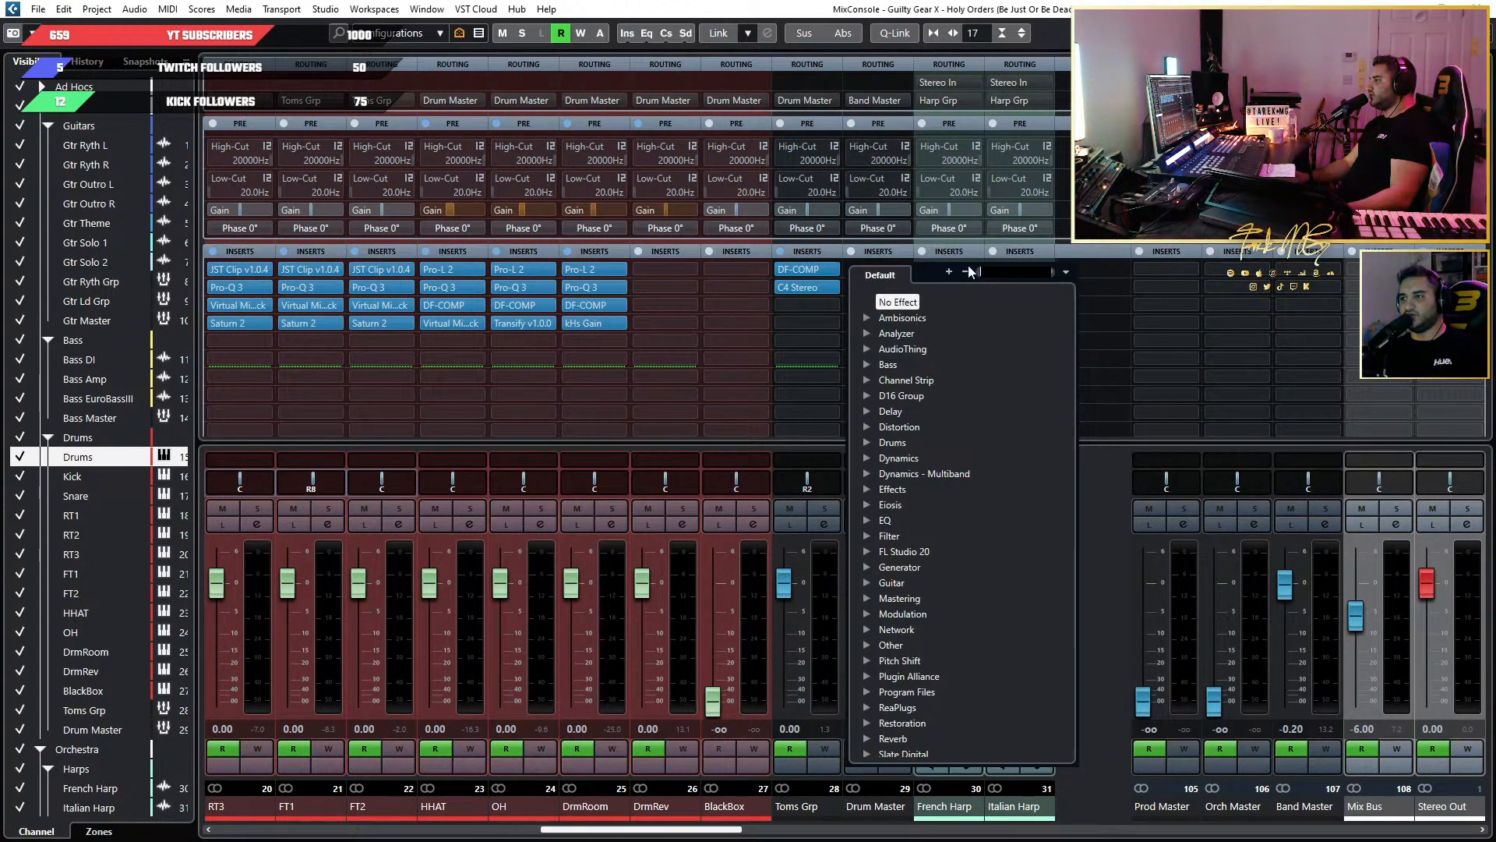
click(740, 353)
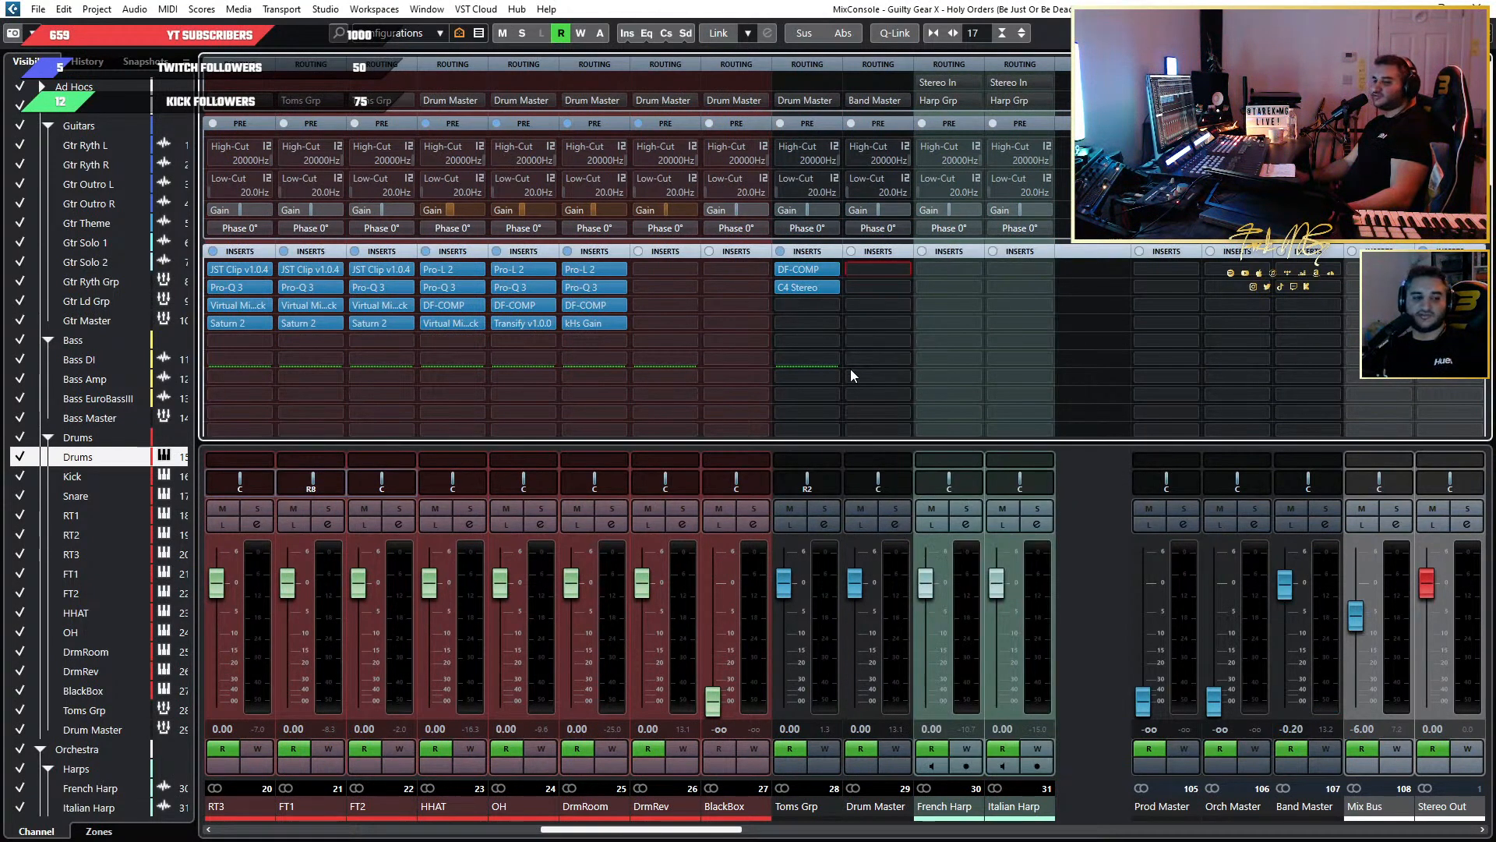
Browse the insert presets available for the Drum Master channel.
right_click(913, 251)
click(935, 260)
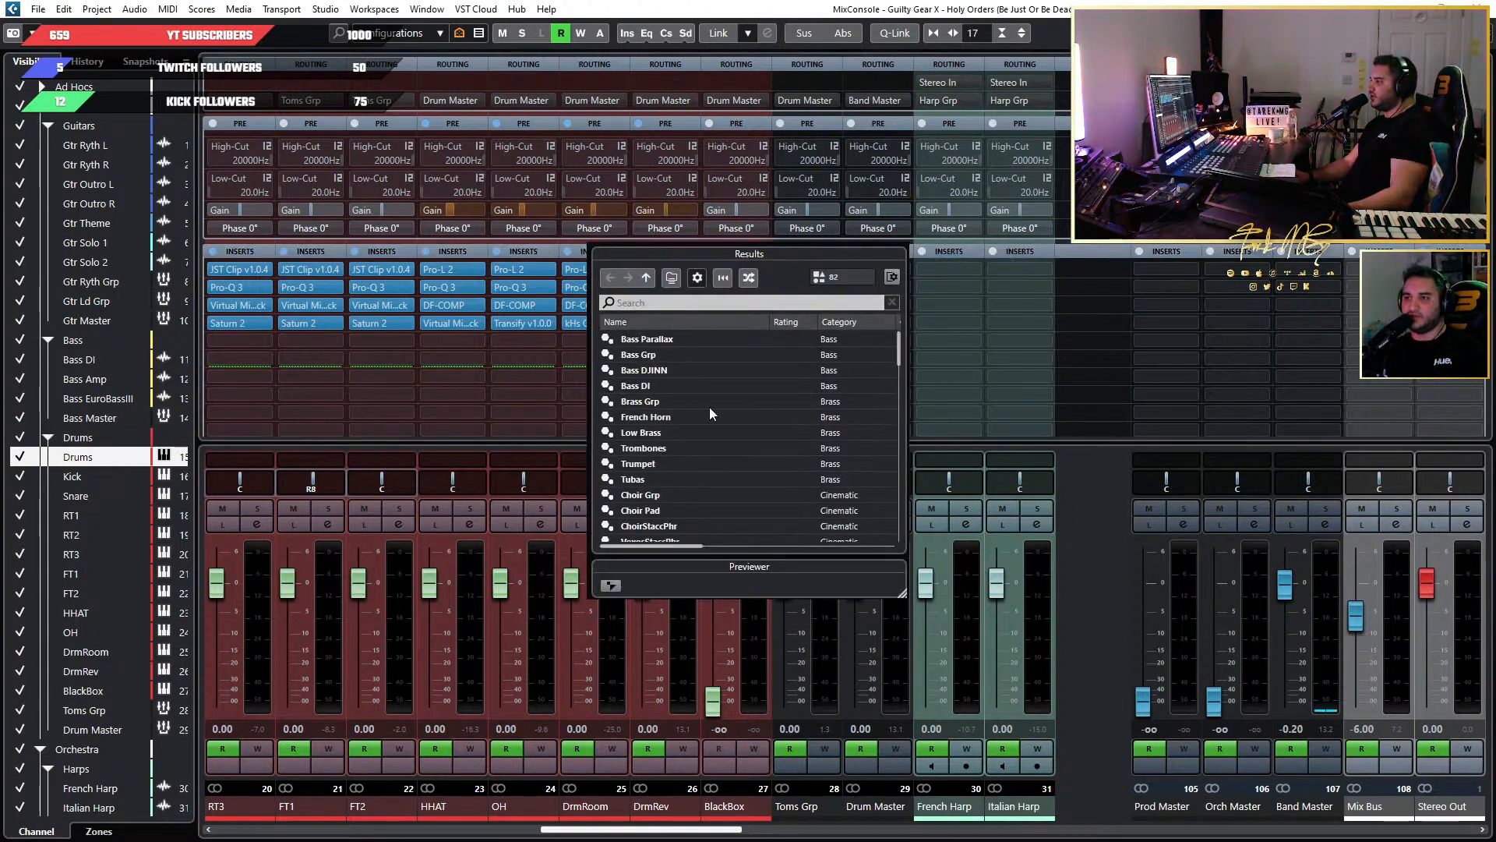
scroll(731, 442, down, 15)
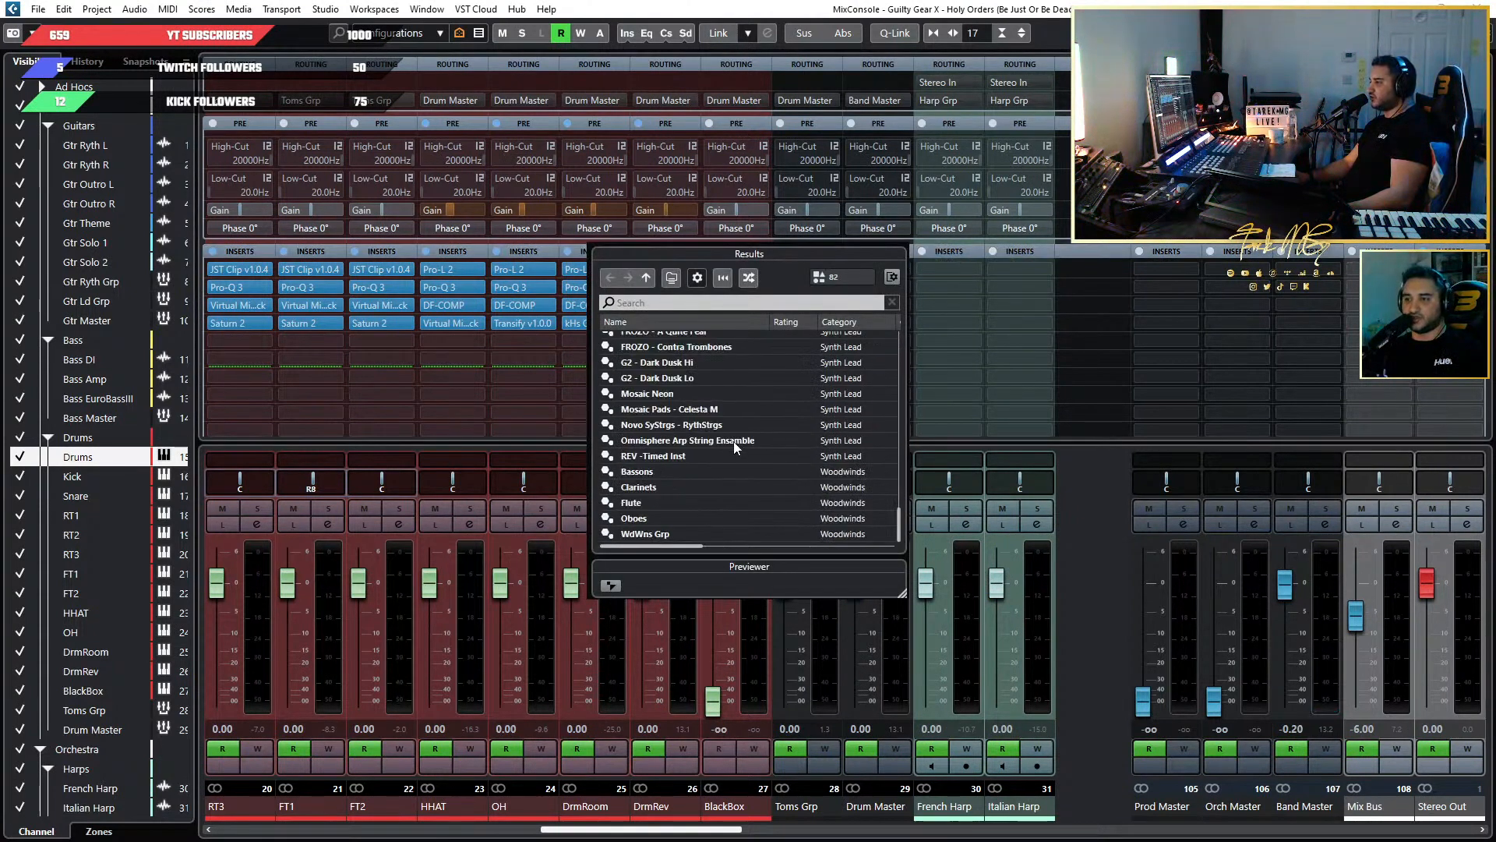
scroll(700, 517, up, 12)
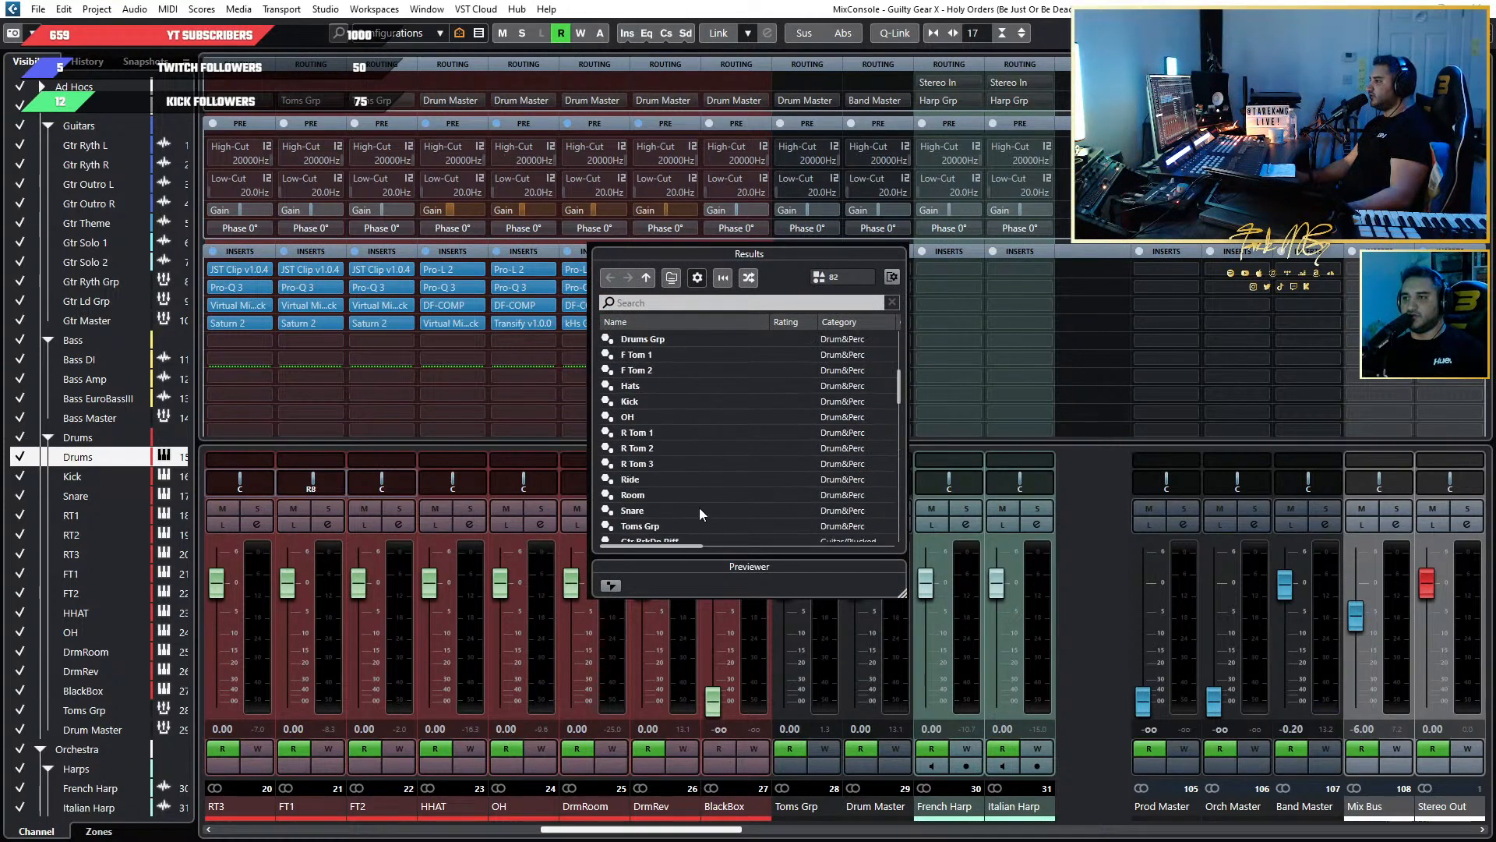
scroll(700, 499, up, 5)
Load the Drums Master Grp preset from the TFTPU folder onto the Drum Master channel's inserts.
click(647, 277)
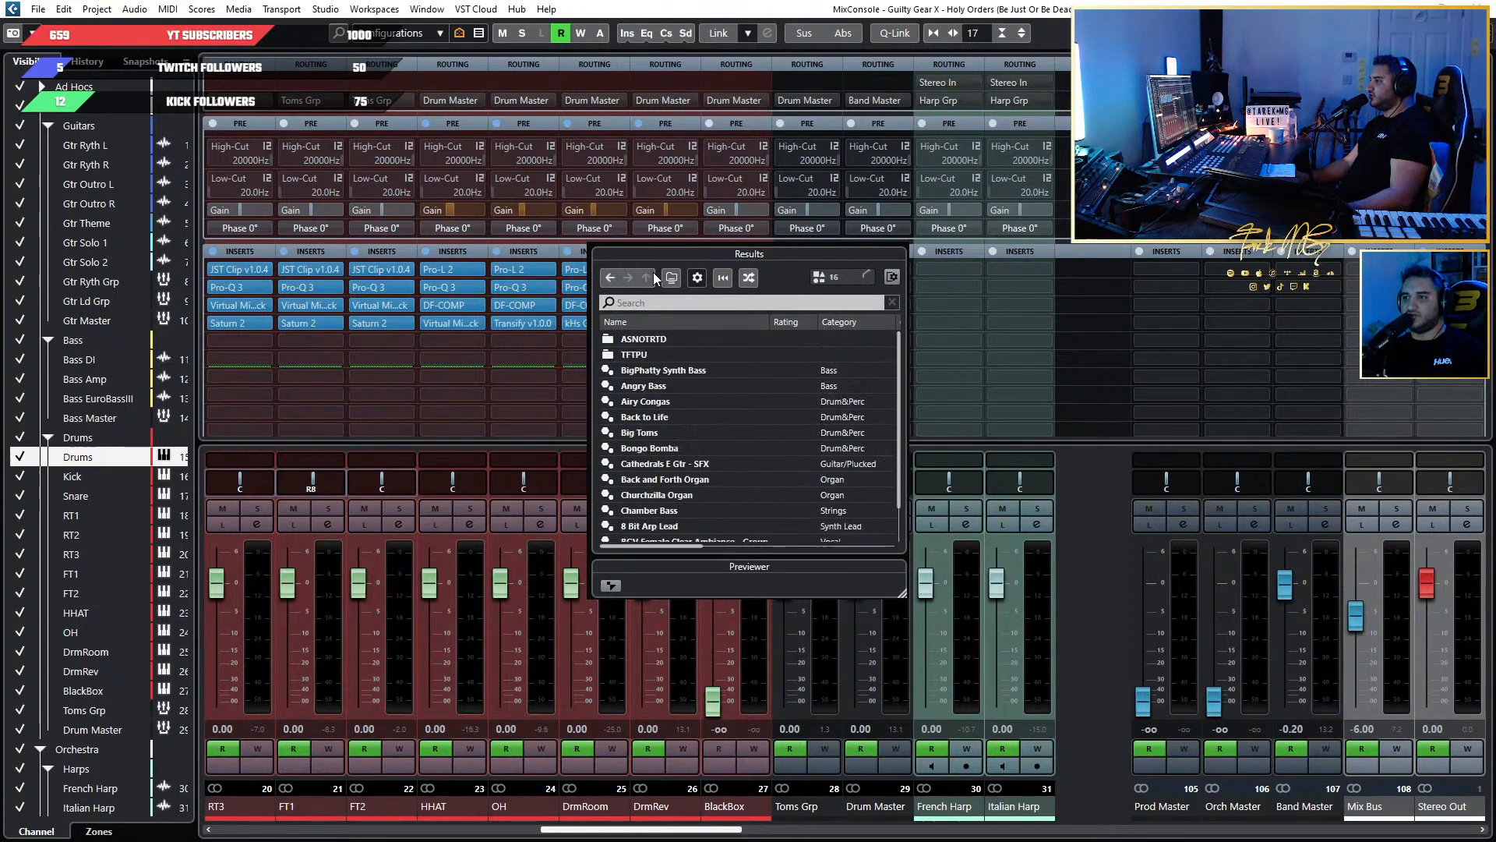
click(690, 343)
double_click(682, 355)
scroll(779, 436, down, 4)
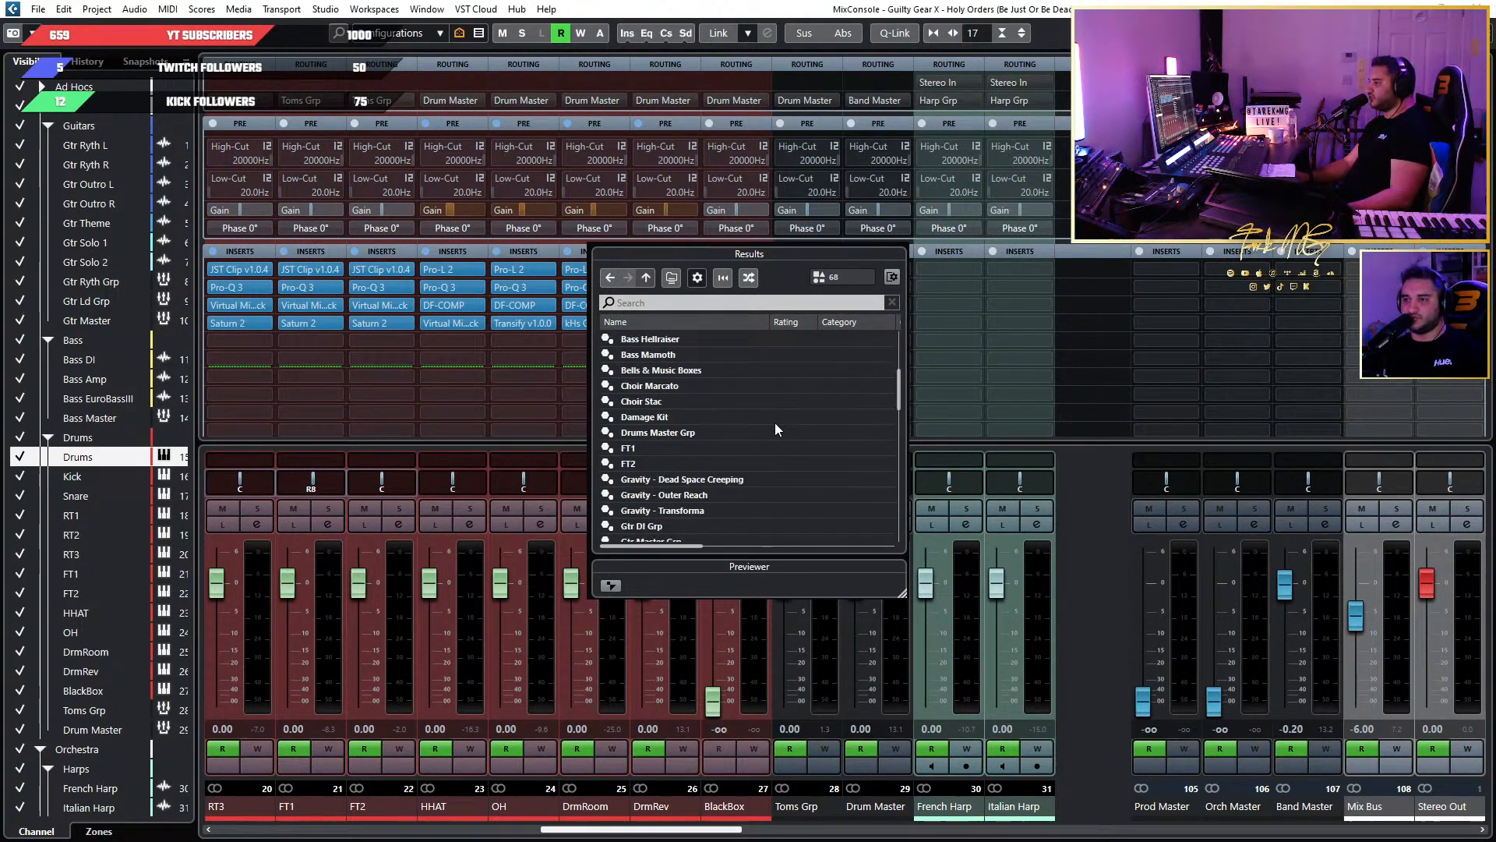
scroll(774, 422, down, 10)
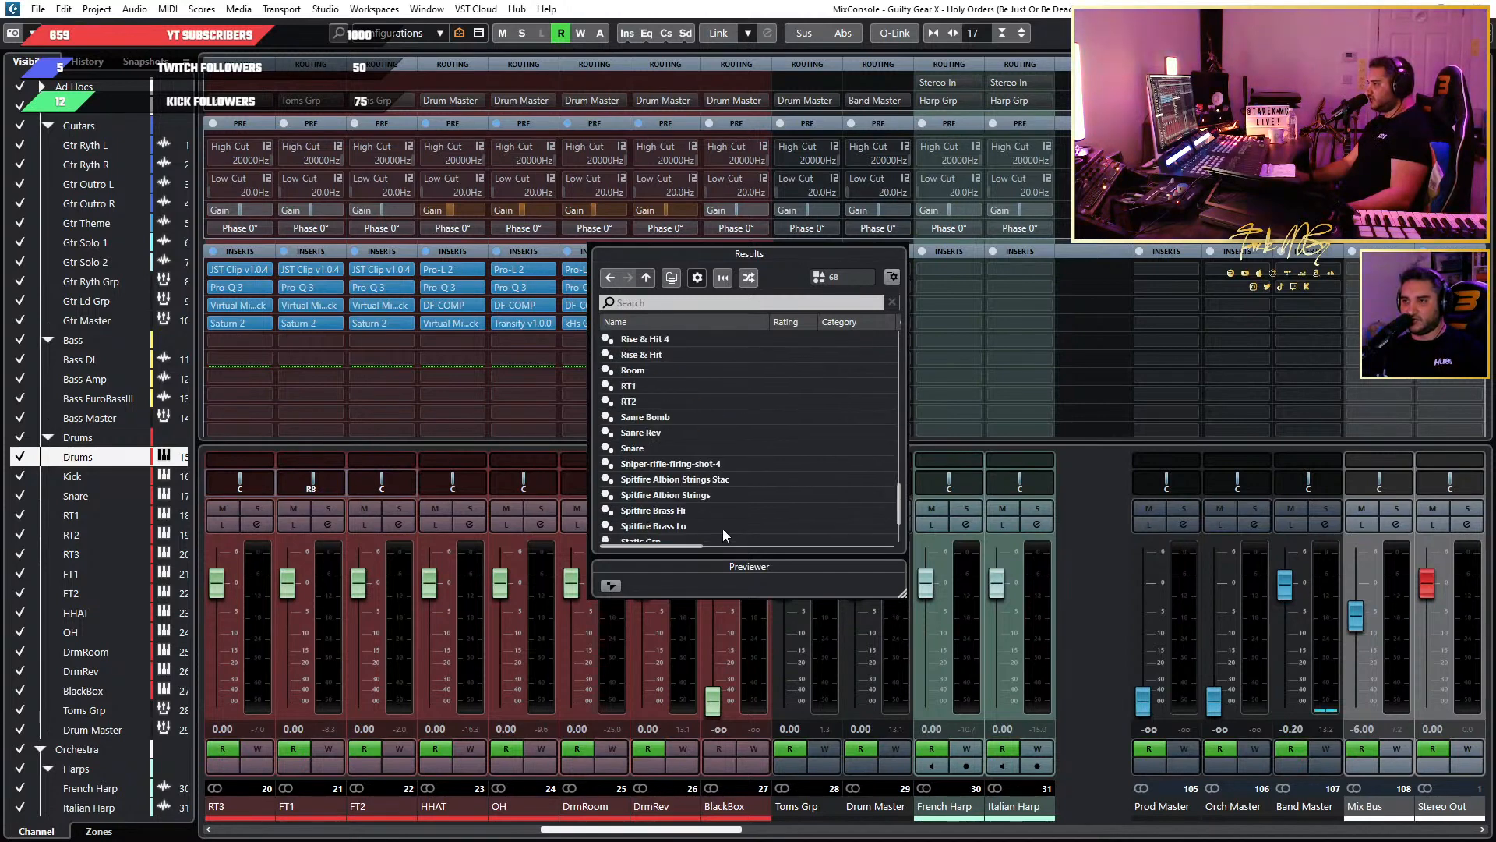
scroll(722, 528, up, 6)
scroll(723, 525, up, 10)
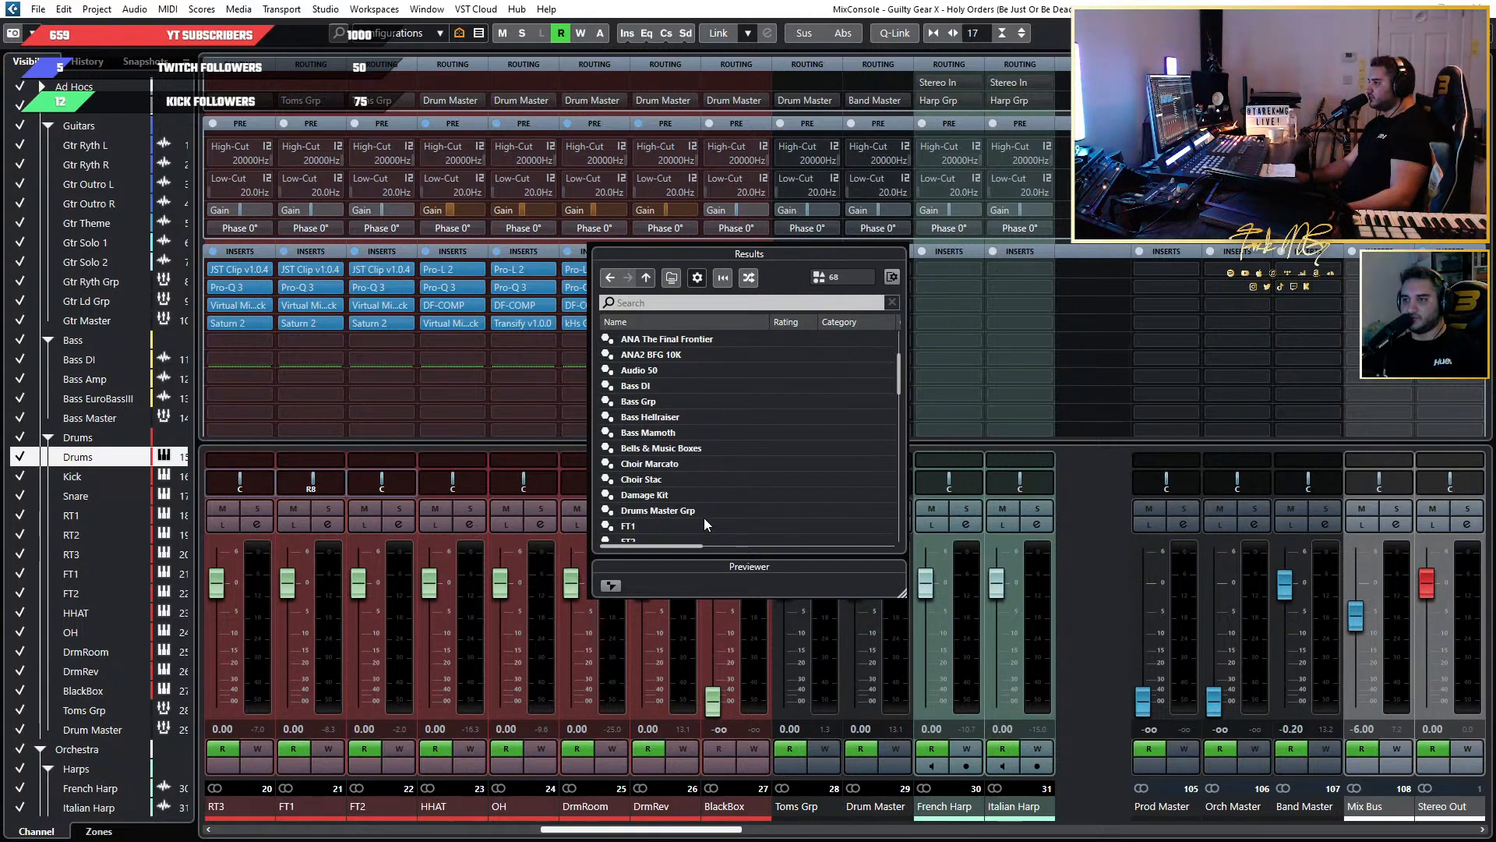
double_click(703, 512)
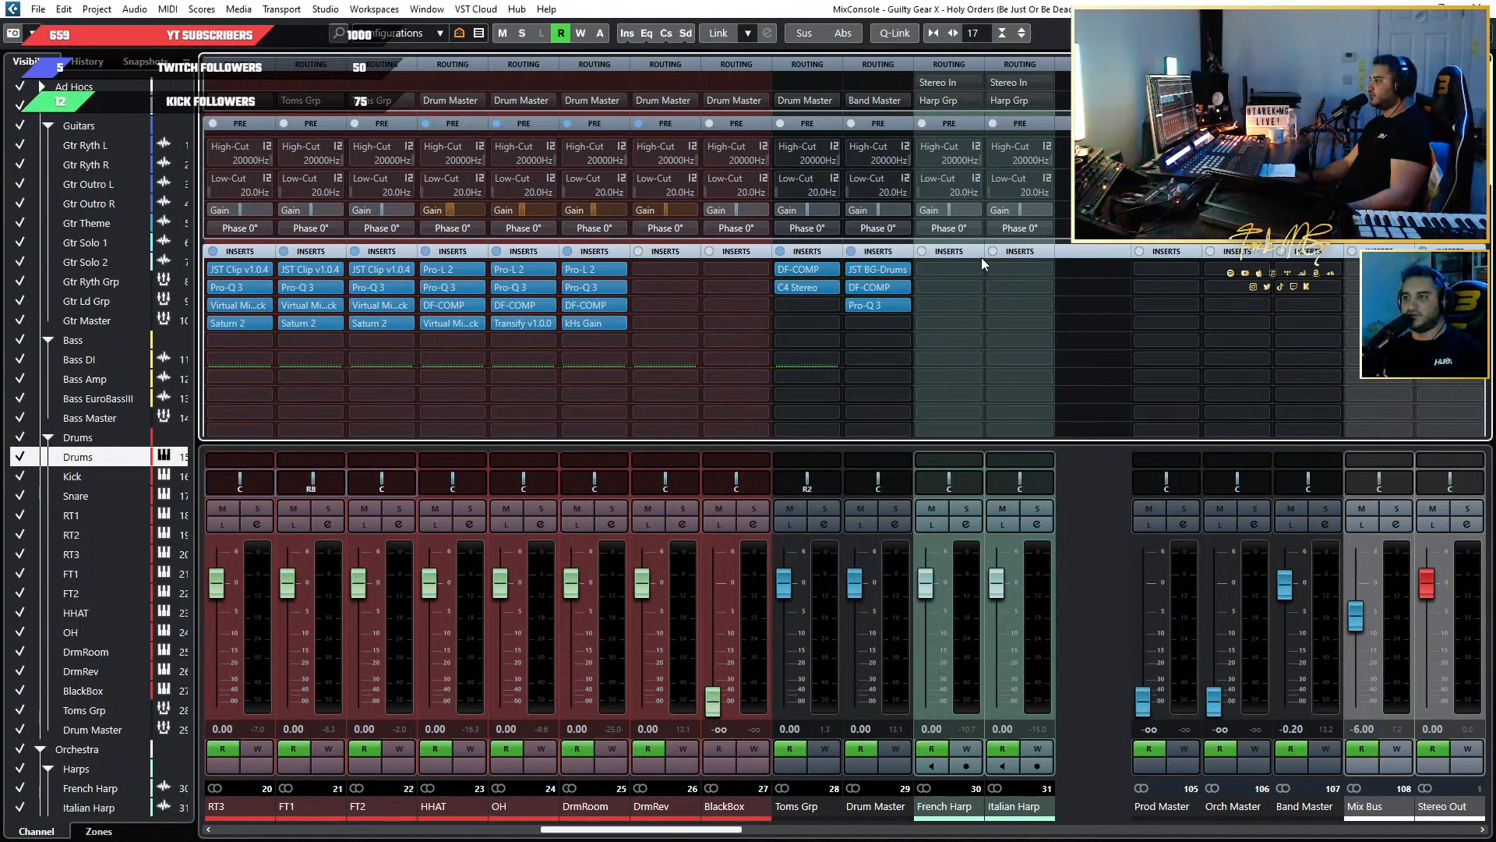
Bypass DF-COMP and Pro-Q 3 on Drum Master, and open the JST BG-Drums plug-in beside the channels.
click(857, 287)
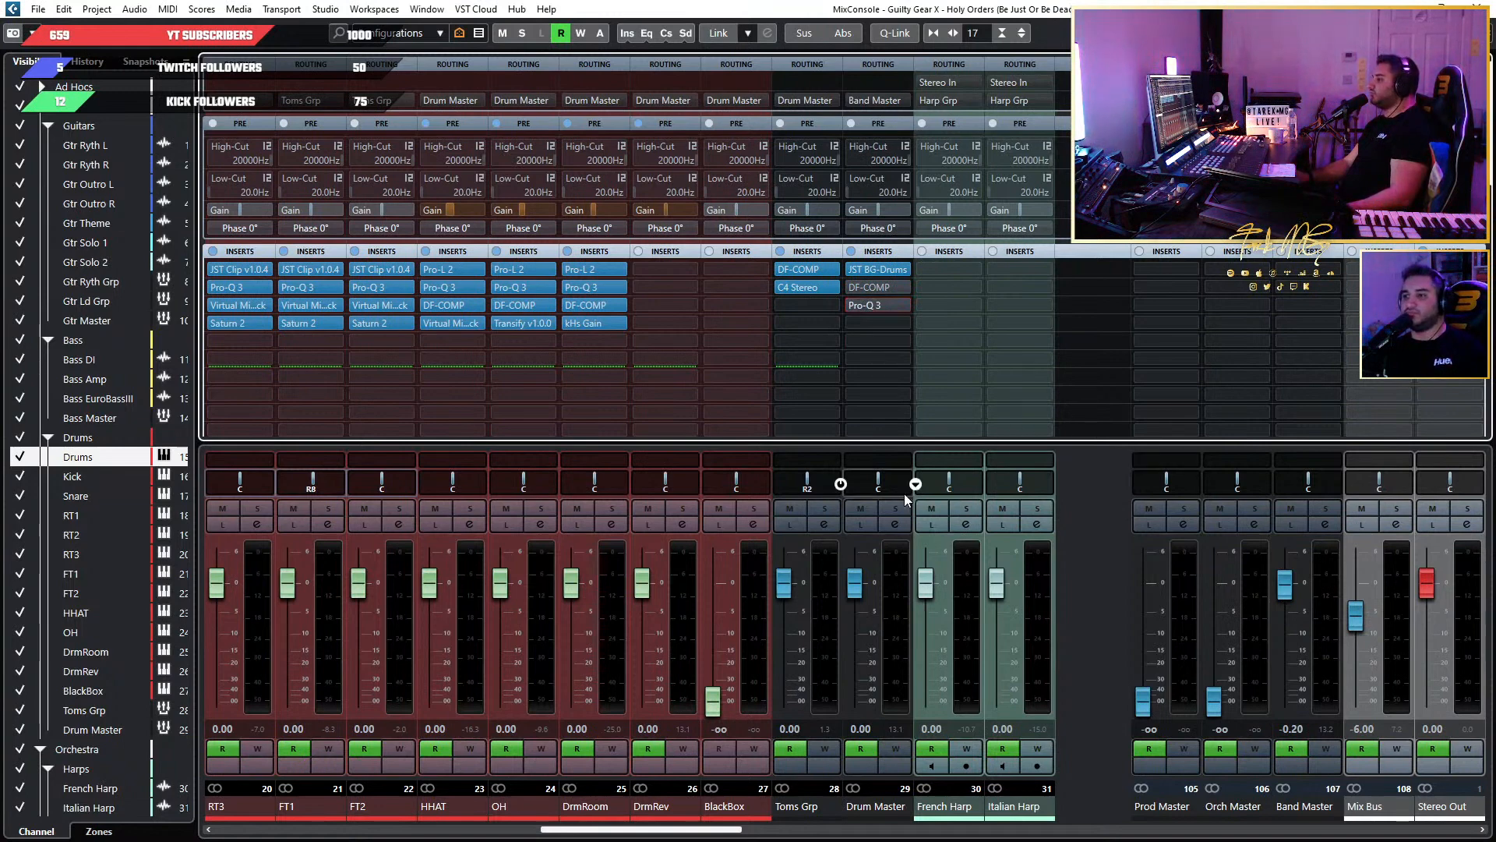
click(865, 269)
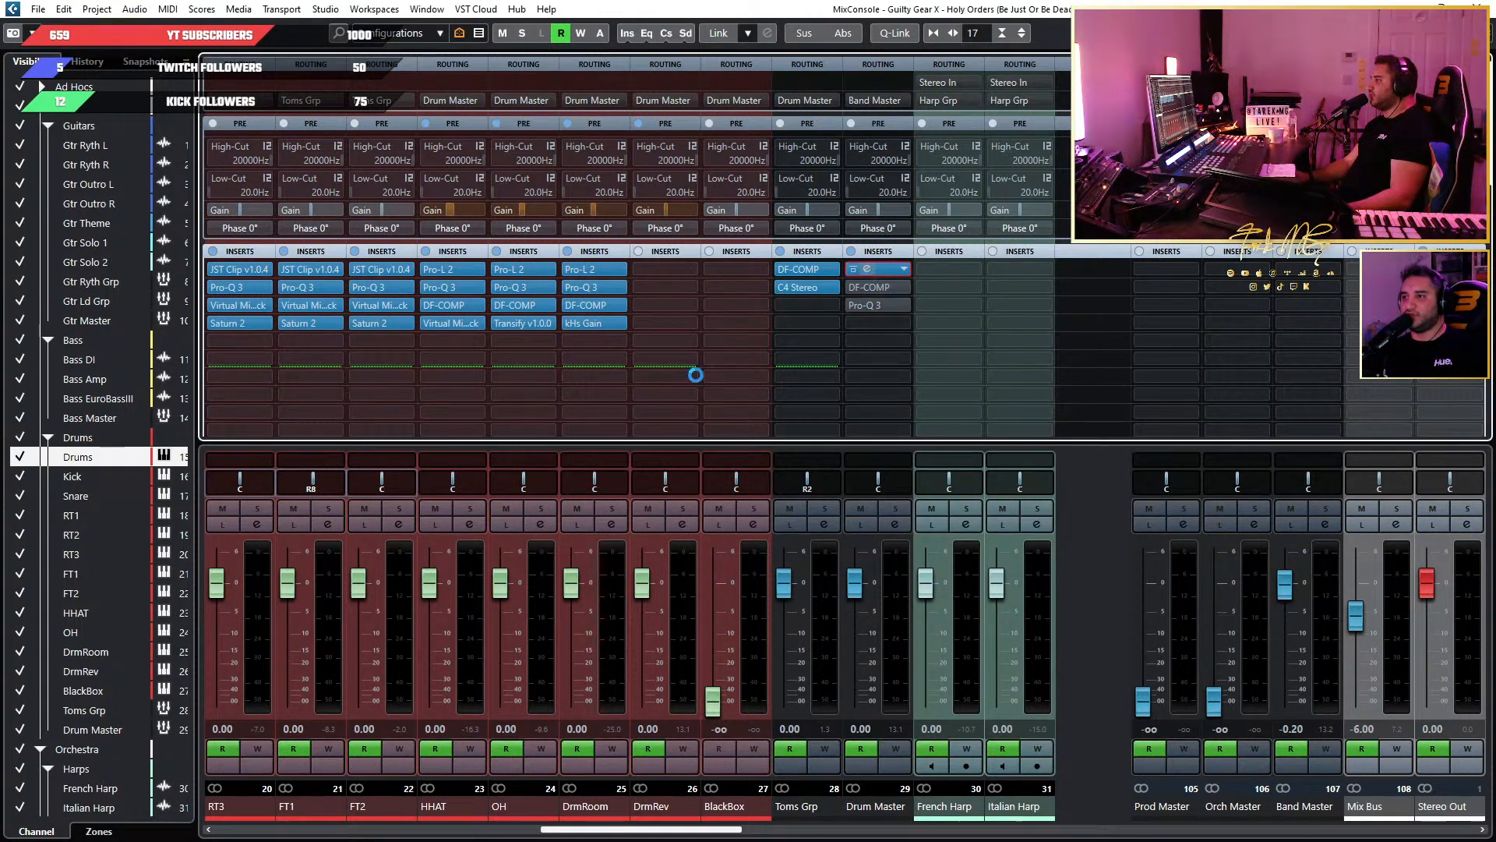
drag(733, 173, 1161, 161)
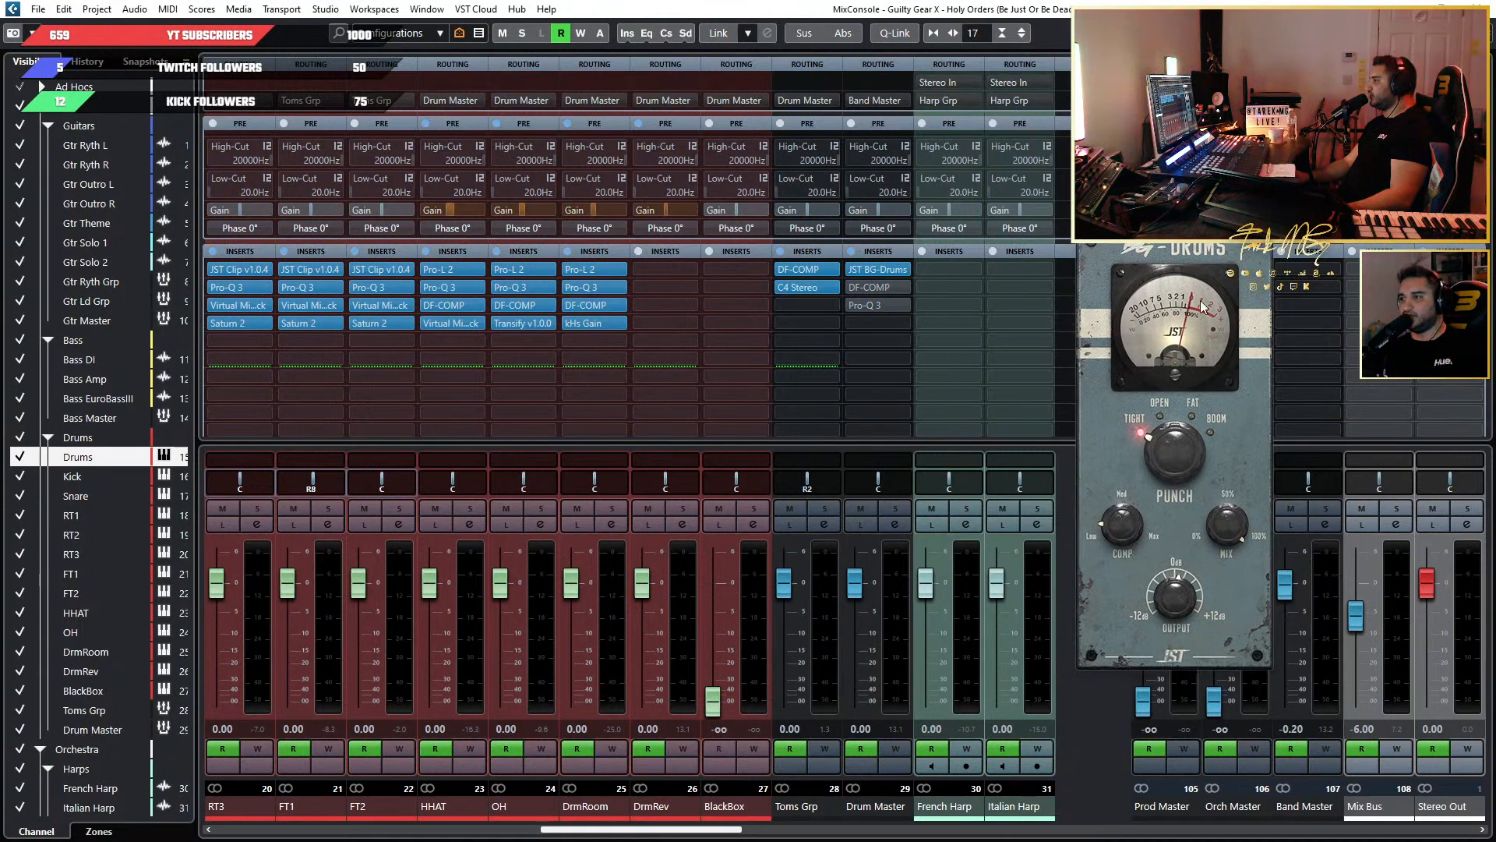
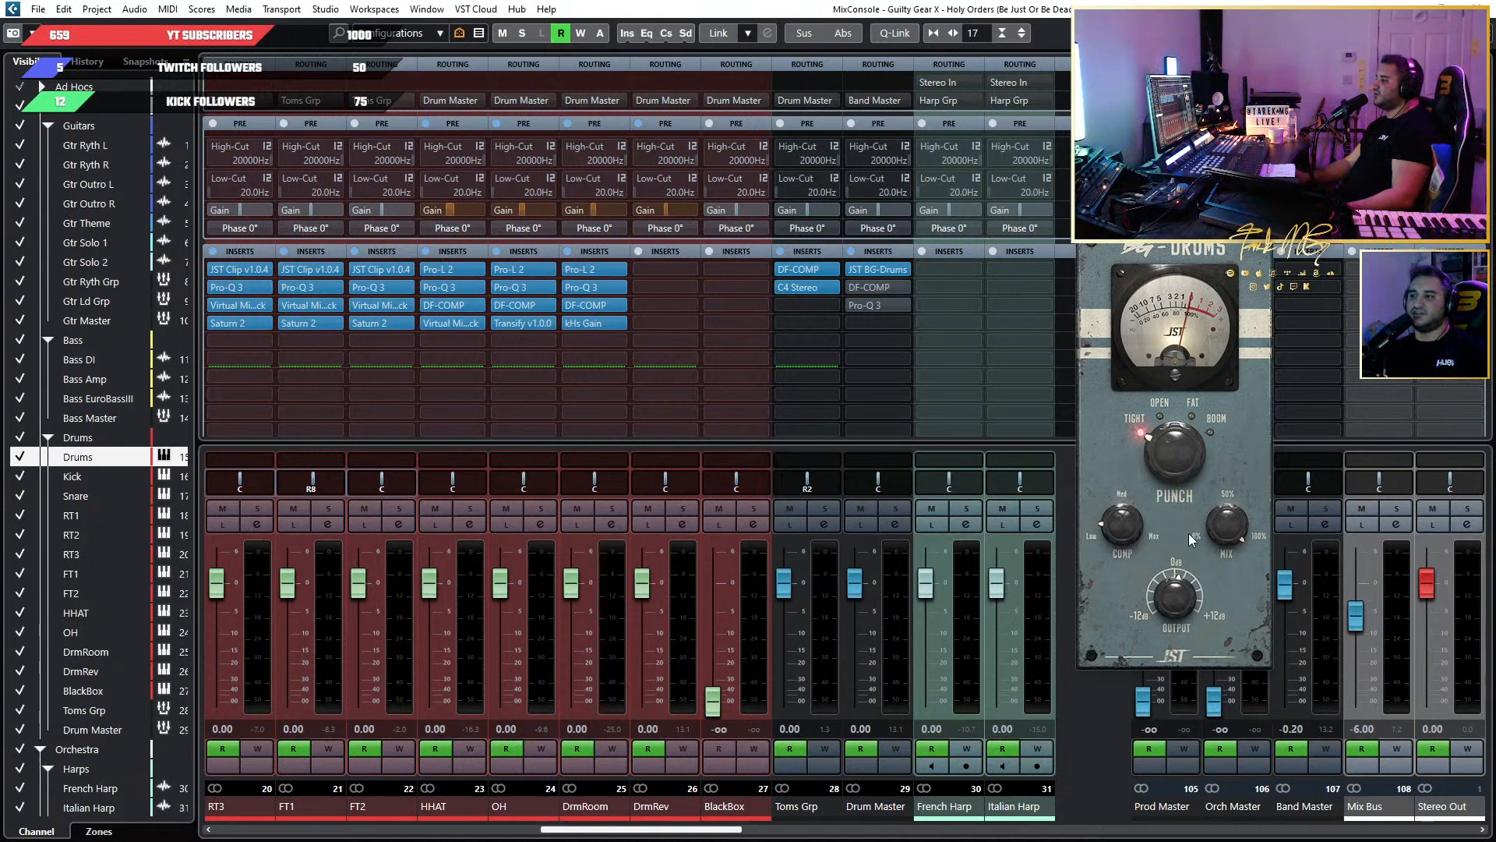
Move the BG-Drums window clear of the Drum Master channel strip and solo Drum Master.
mouse_move(1138, 528)
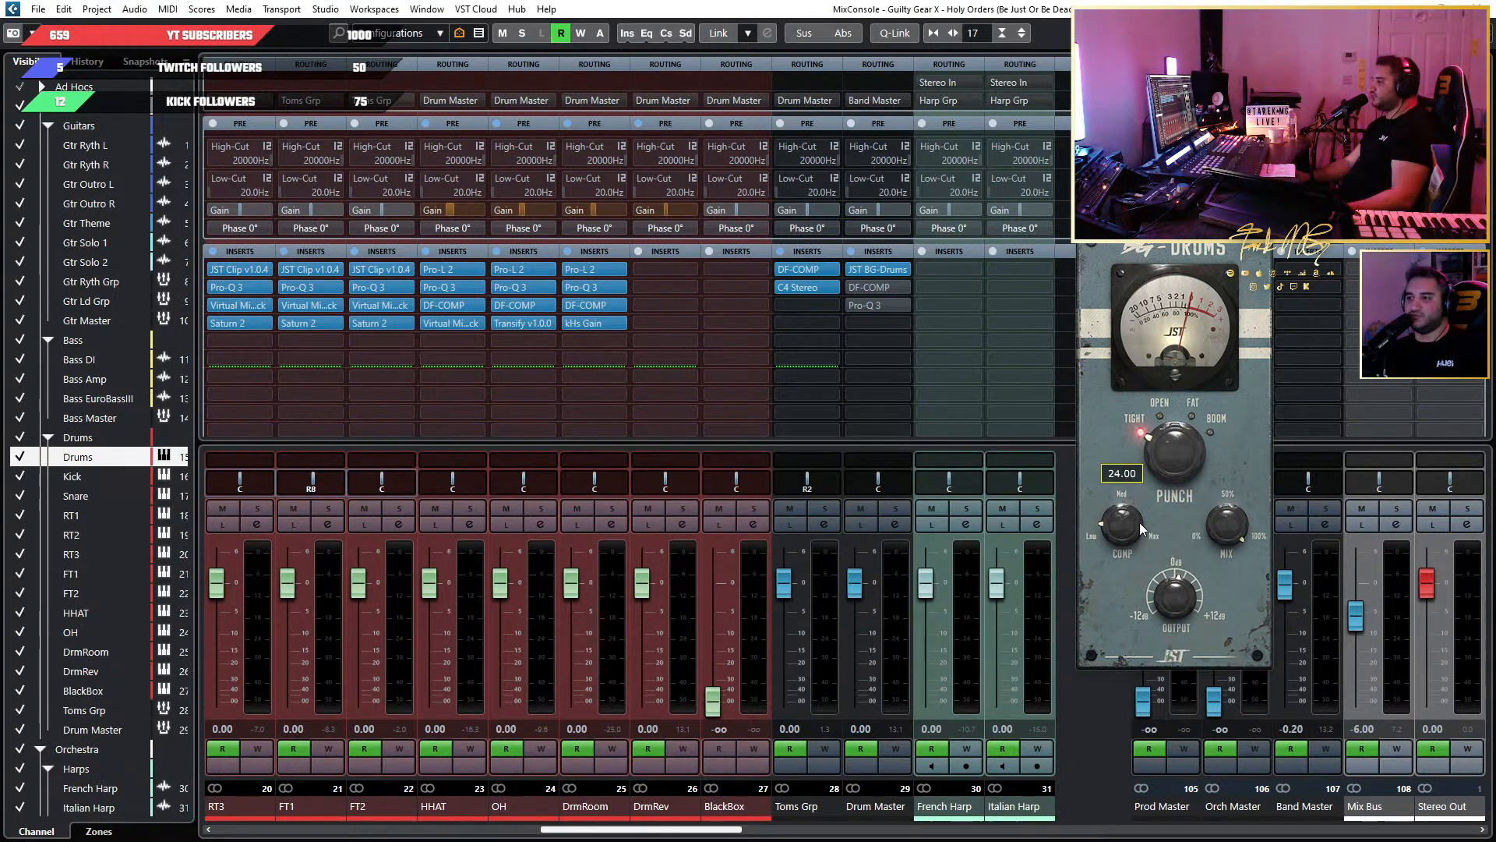
mouse_move(1212, 497)
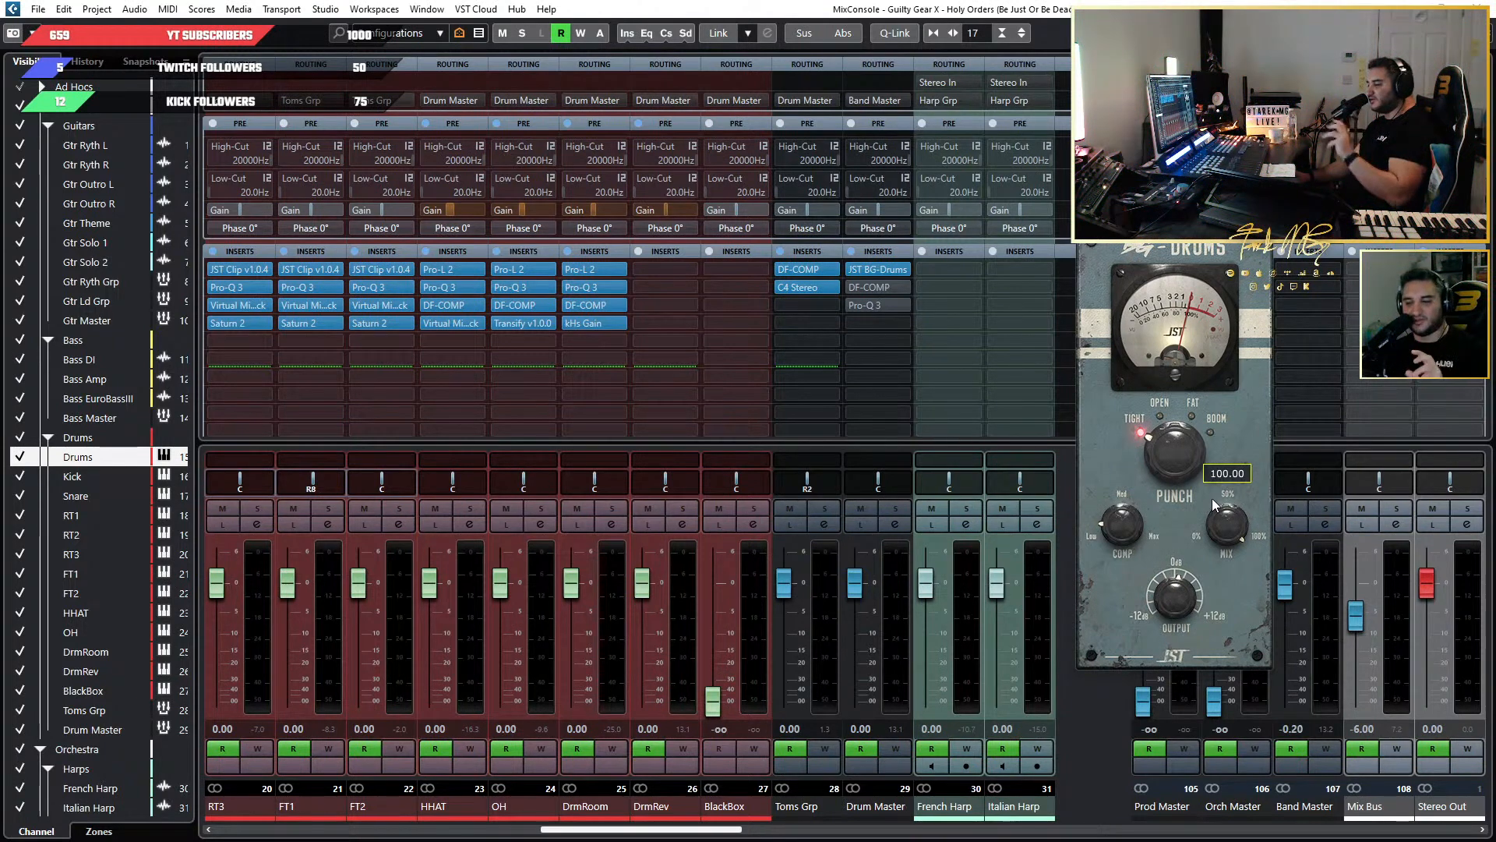
drag(1178, 158, 918, 185)
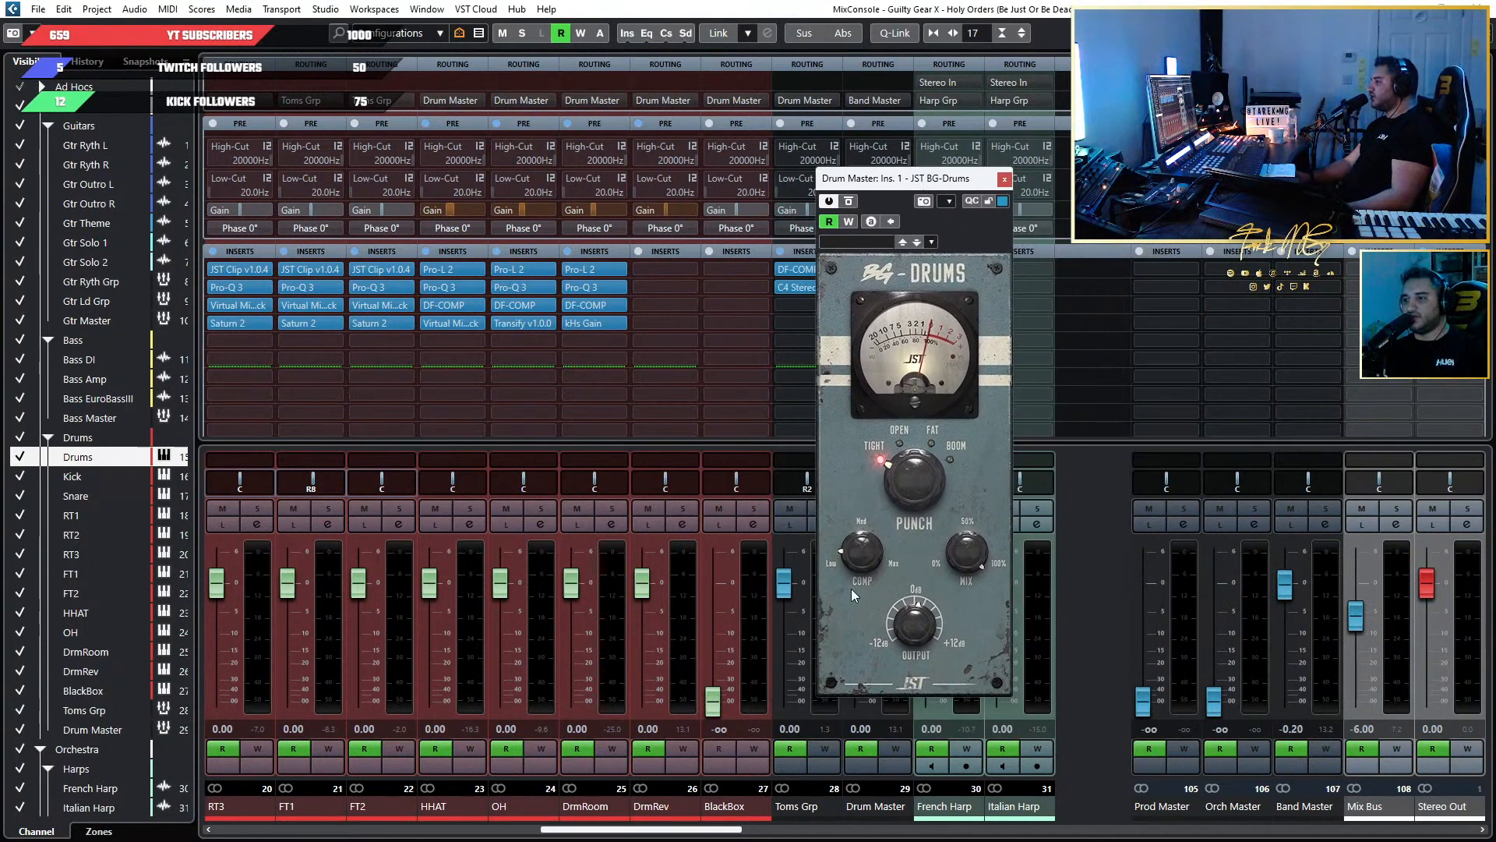
mouse_move(916, 629)
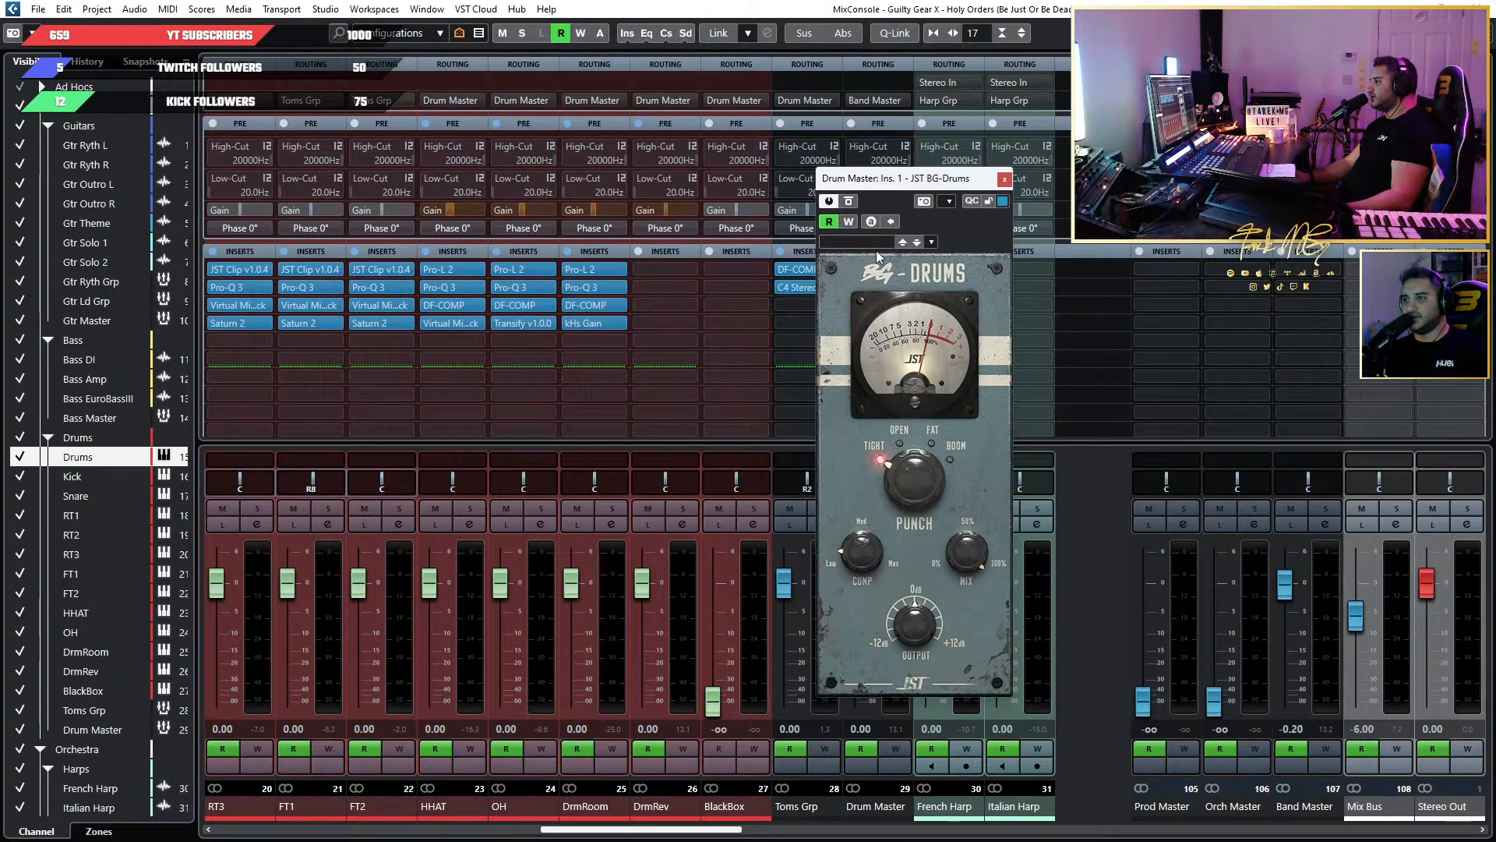
drag(883, 179, 1023, 161)
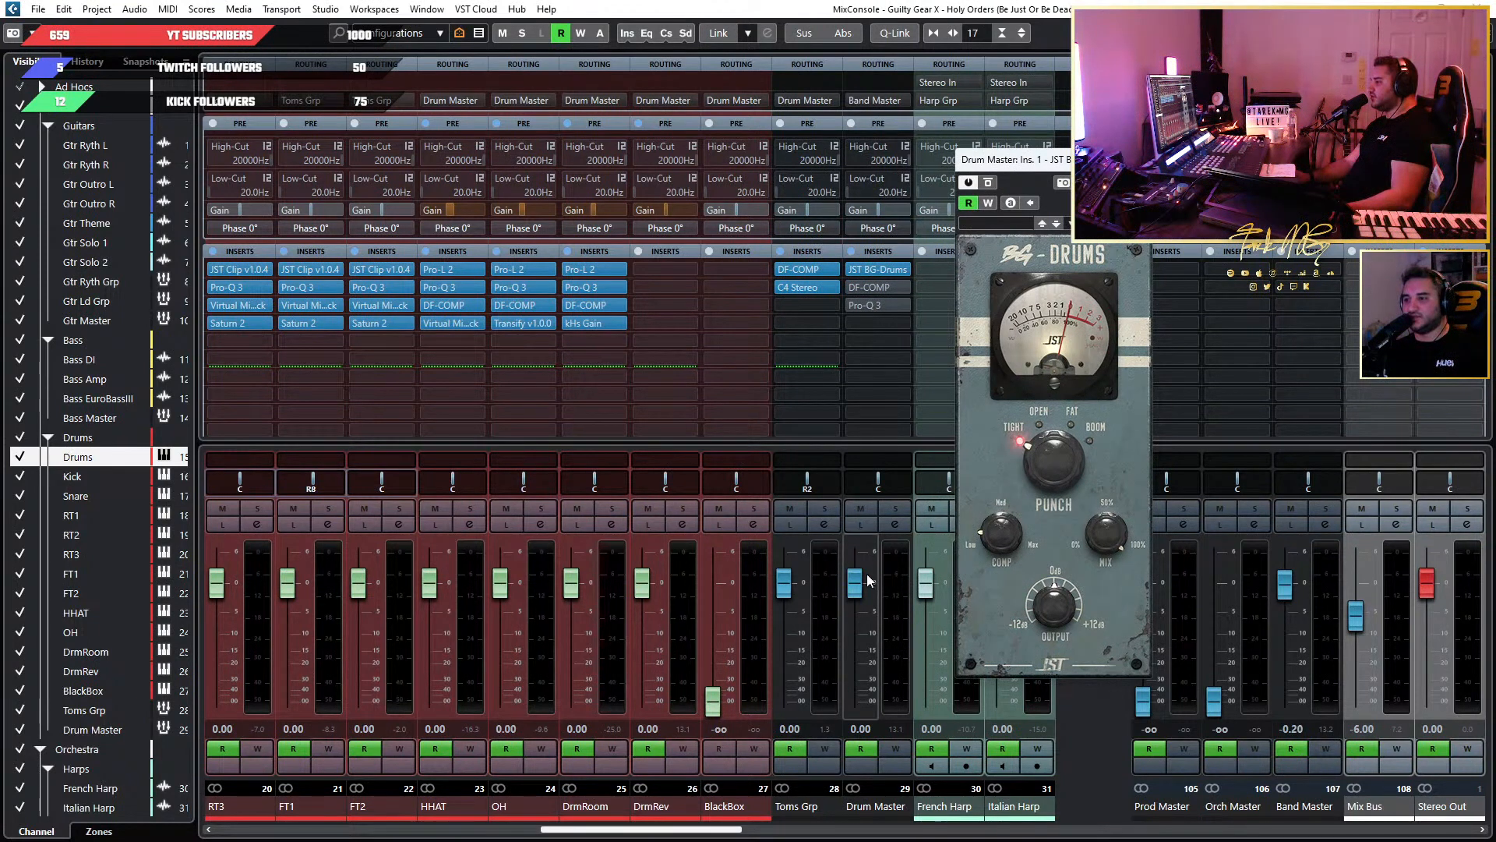
click(896, 508)
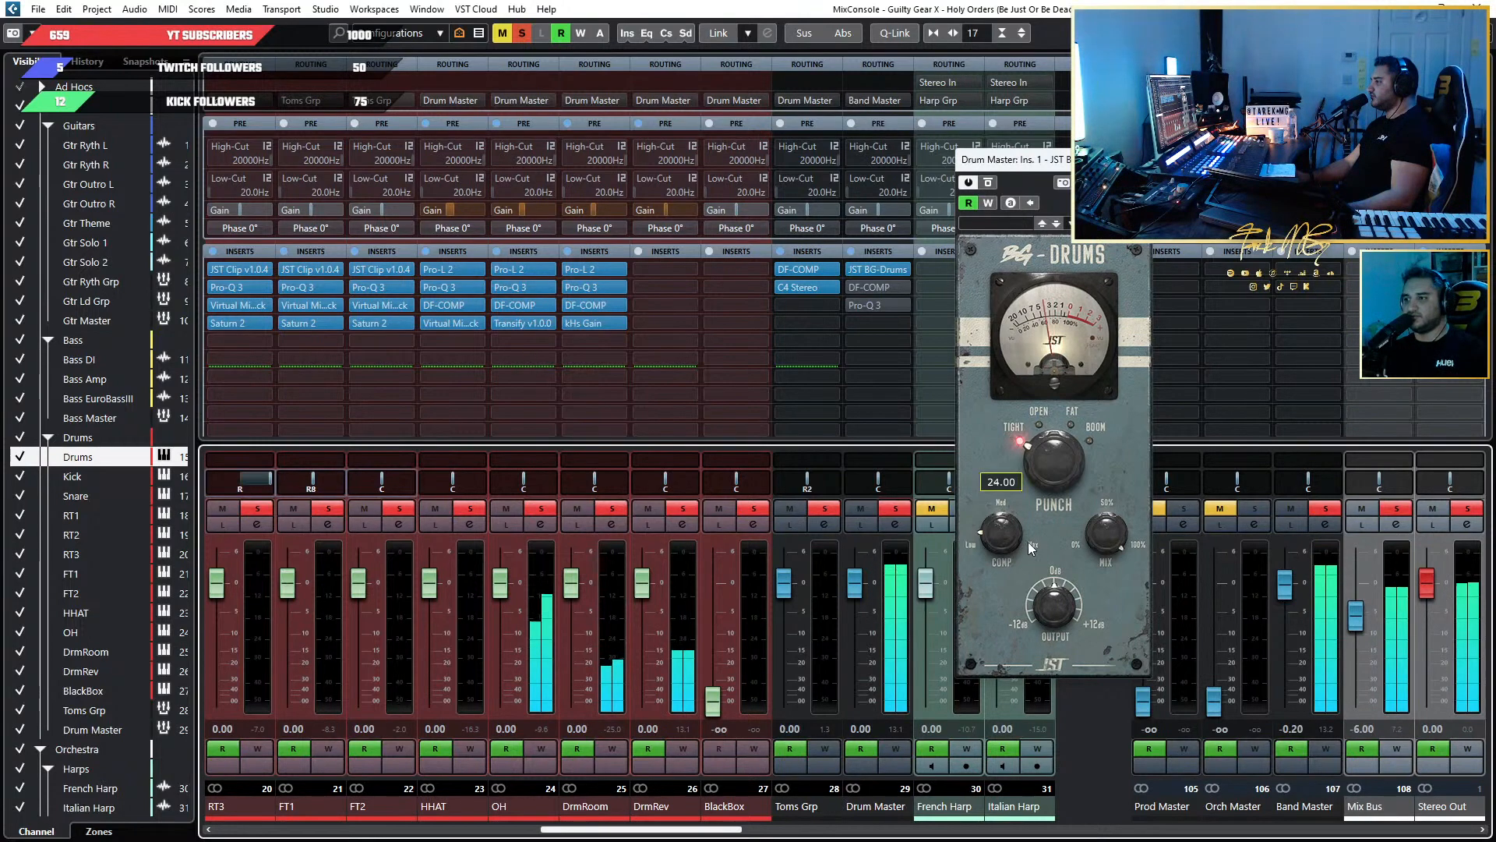
Lower the COMP amount in BG-Drums to 21 while the soloed drums play.
drag(994, 534, 1001, 542)
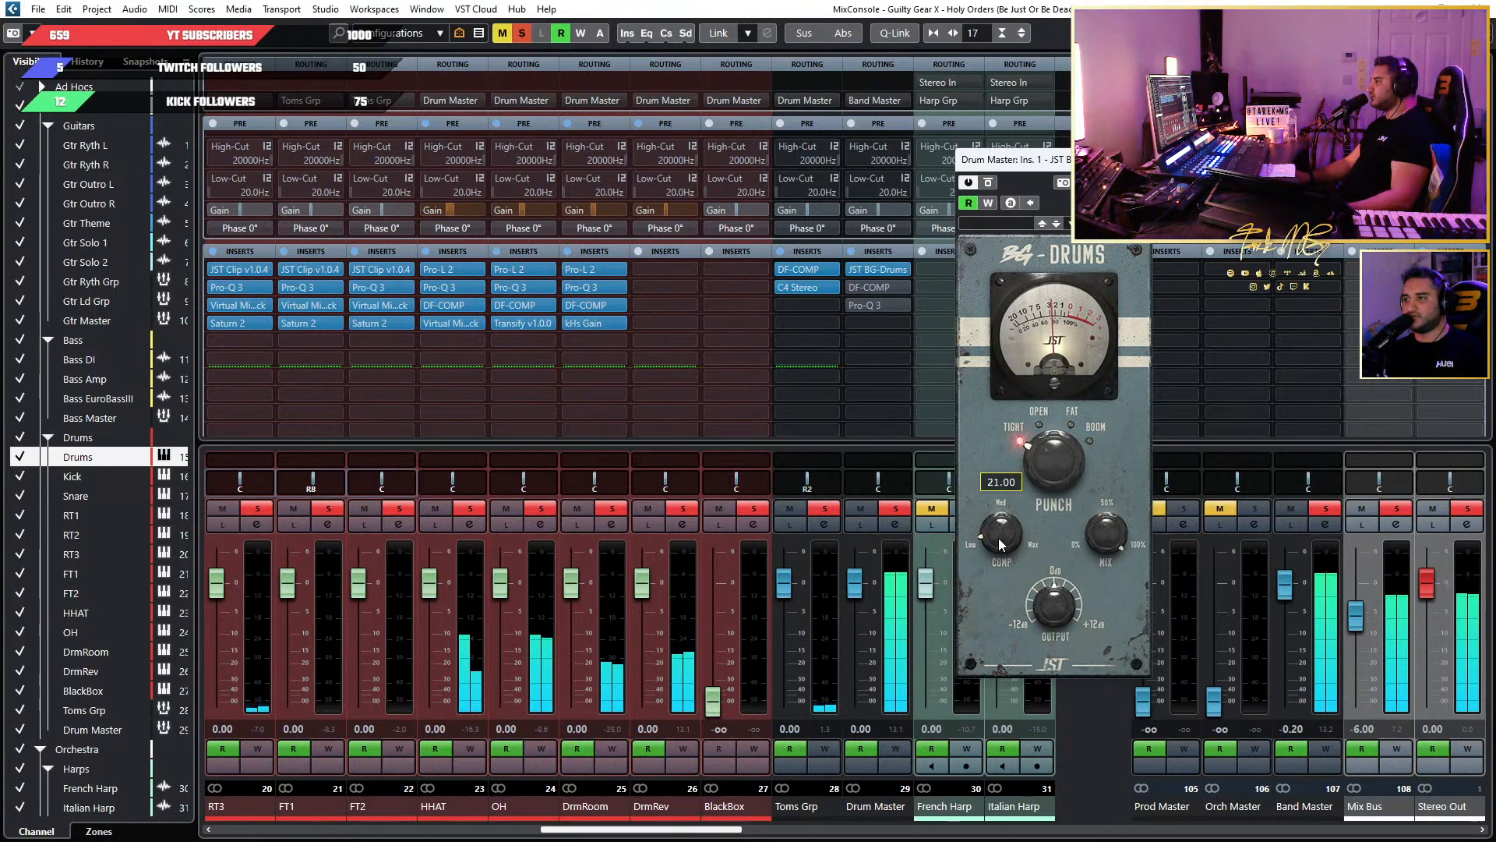
mouse_move(1036, 613)
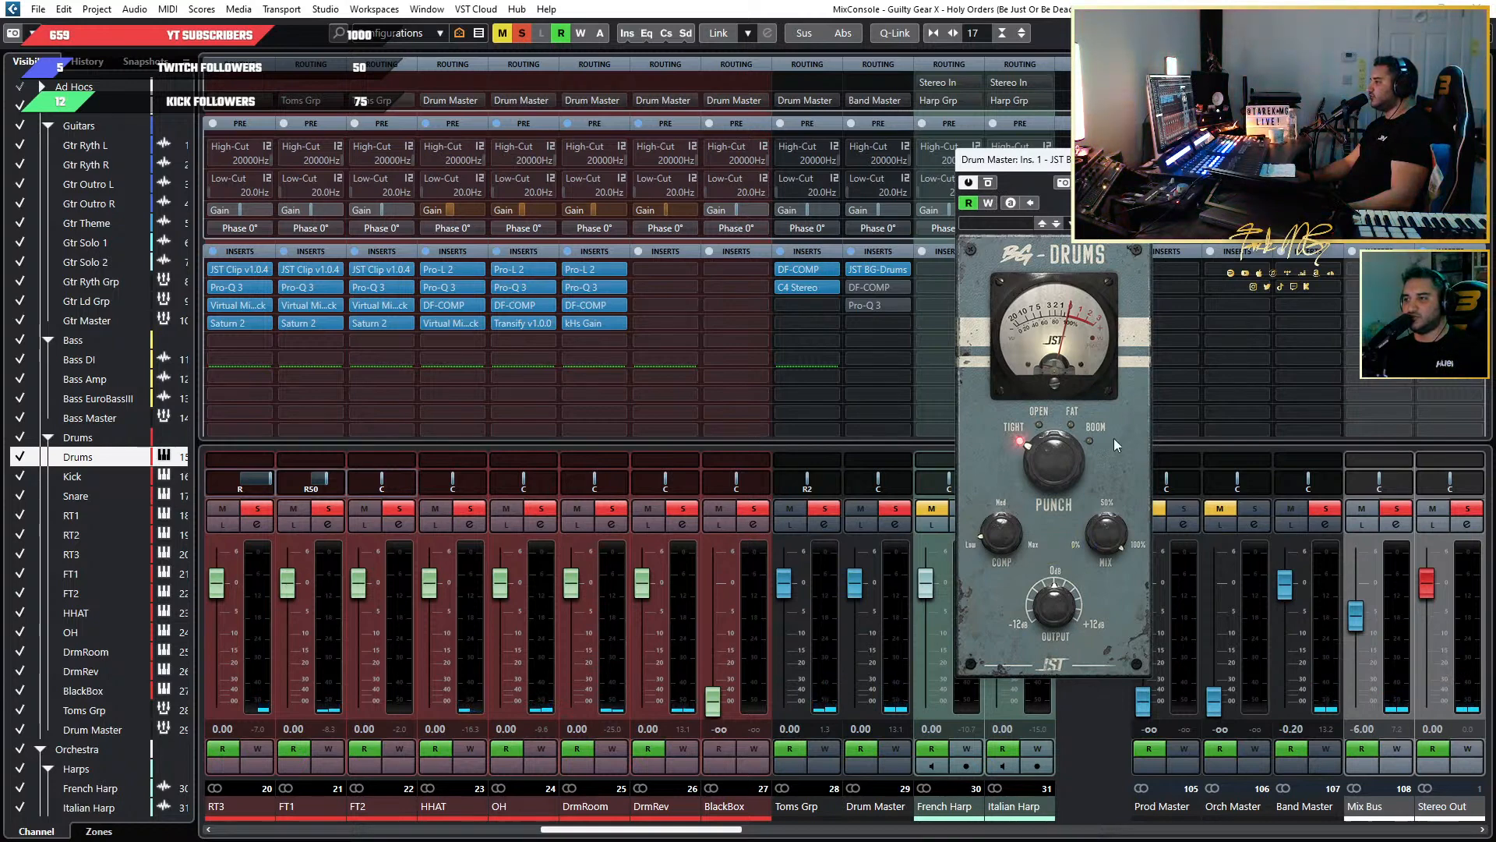
mouse_move(1025, 639)
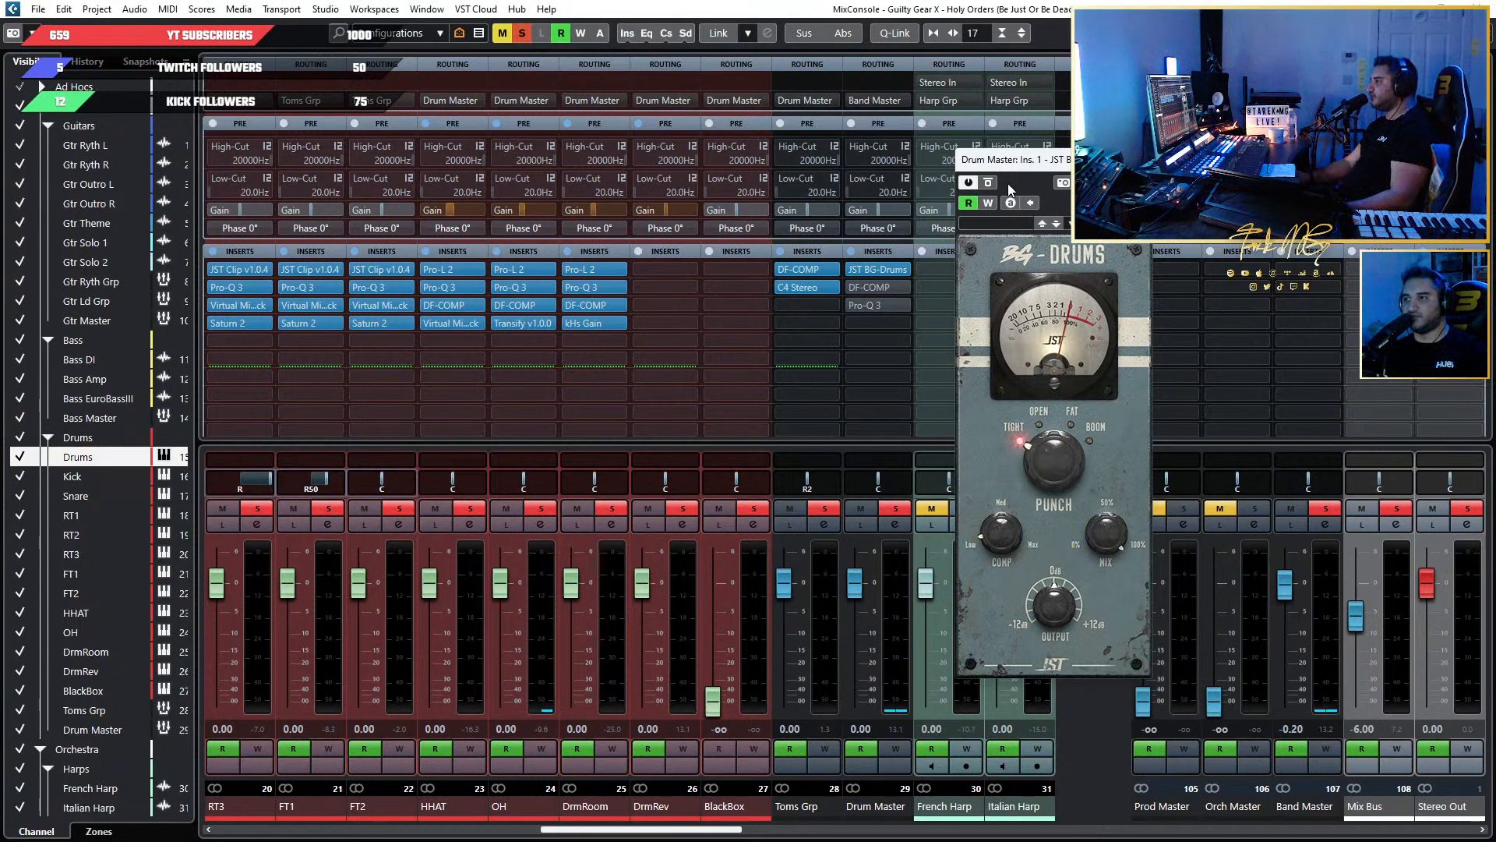
Compare the drums with BG-Drums bypassed and active during playback, leaving the plug-in active.
click(988, 182)
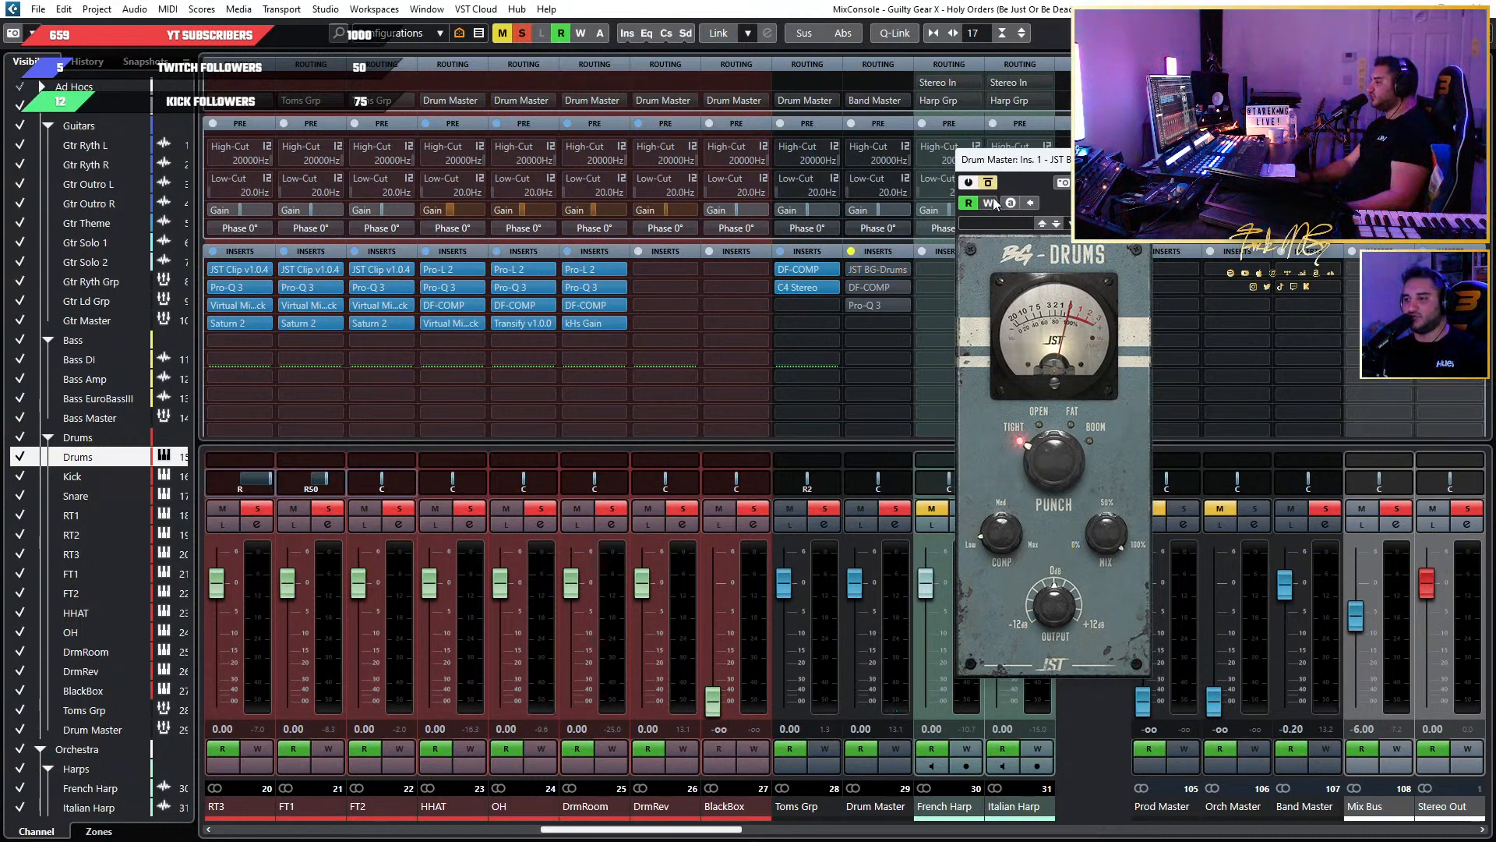
key(space)
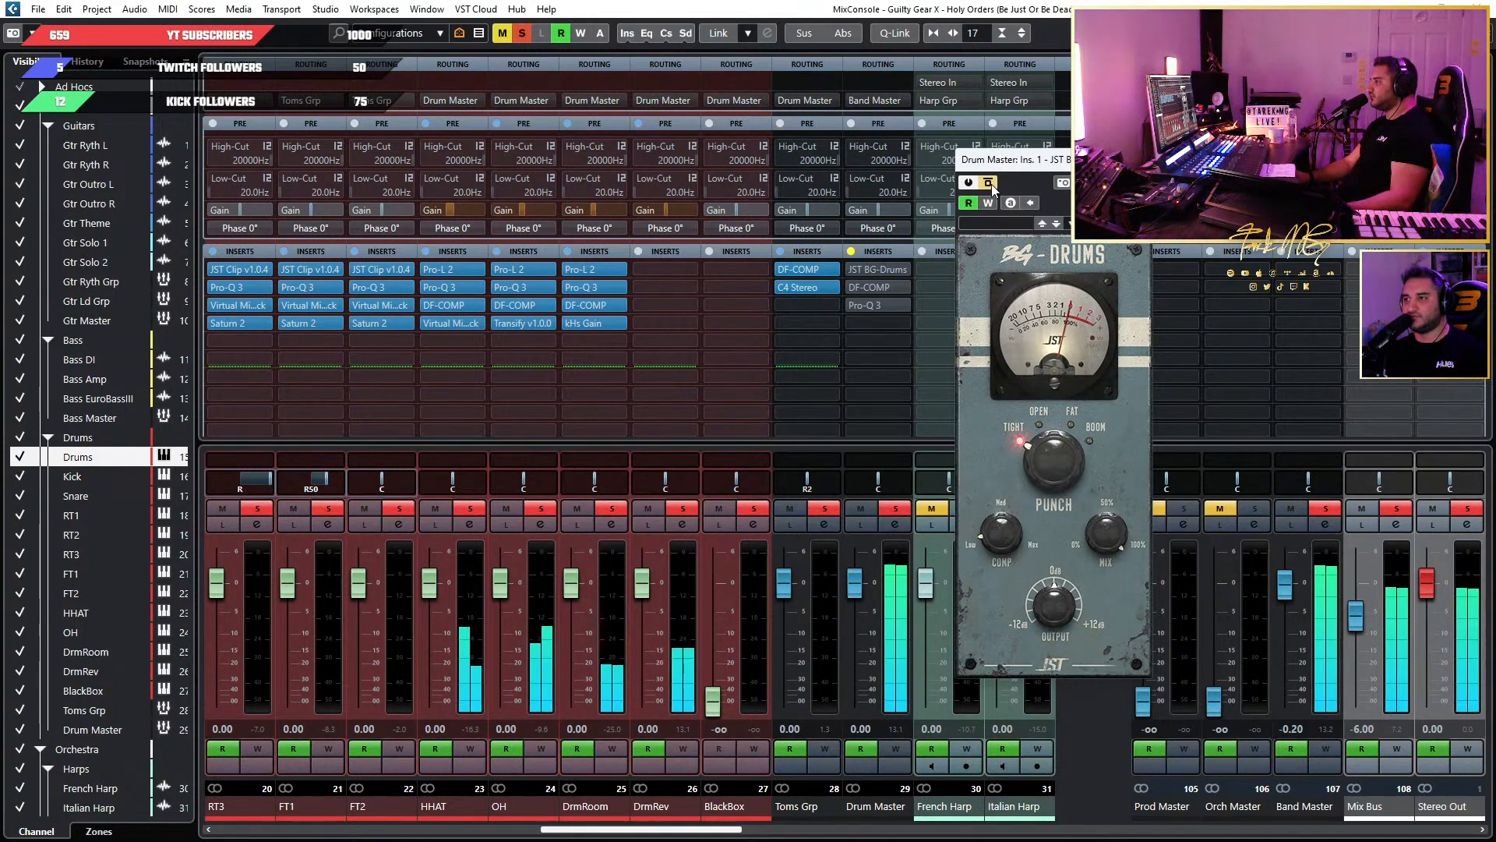
click(988, 182)
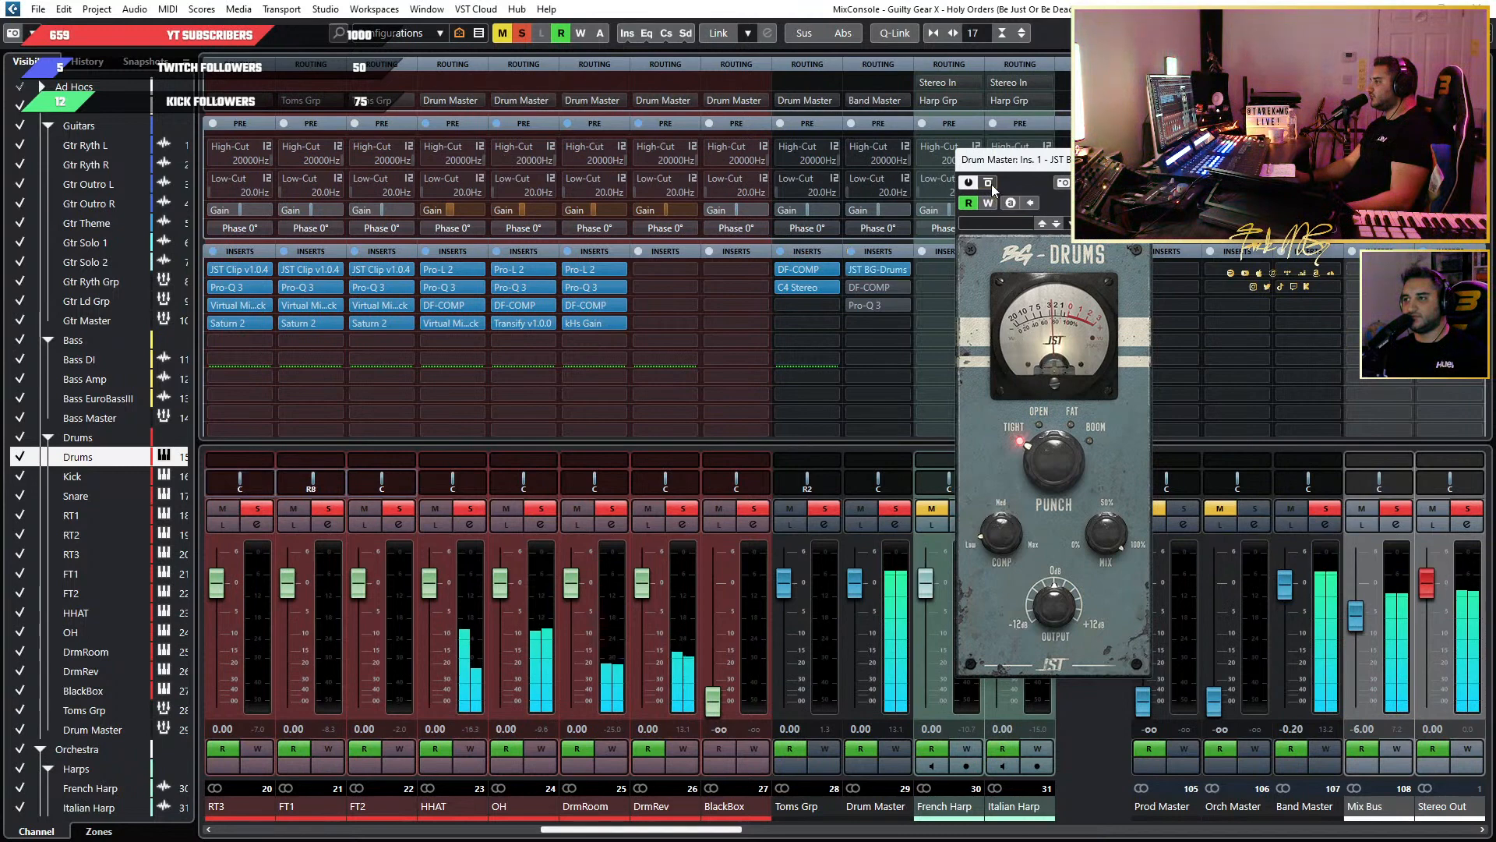
click(988, 182)
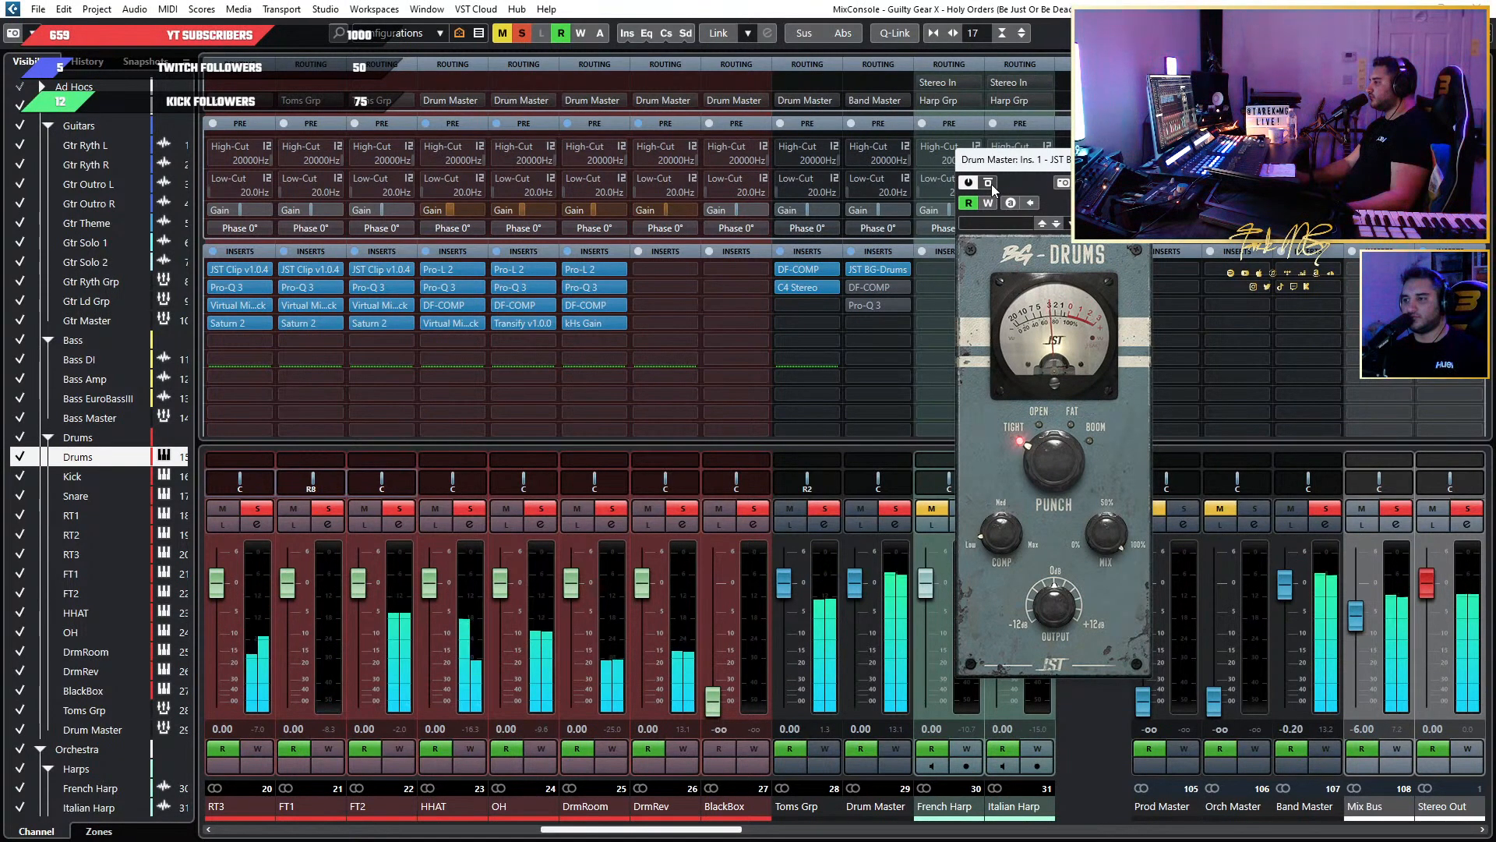
click(988, 183)
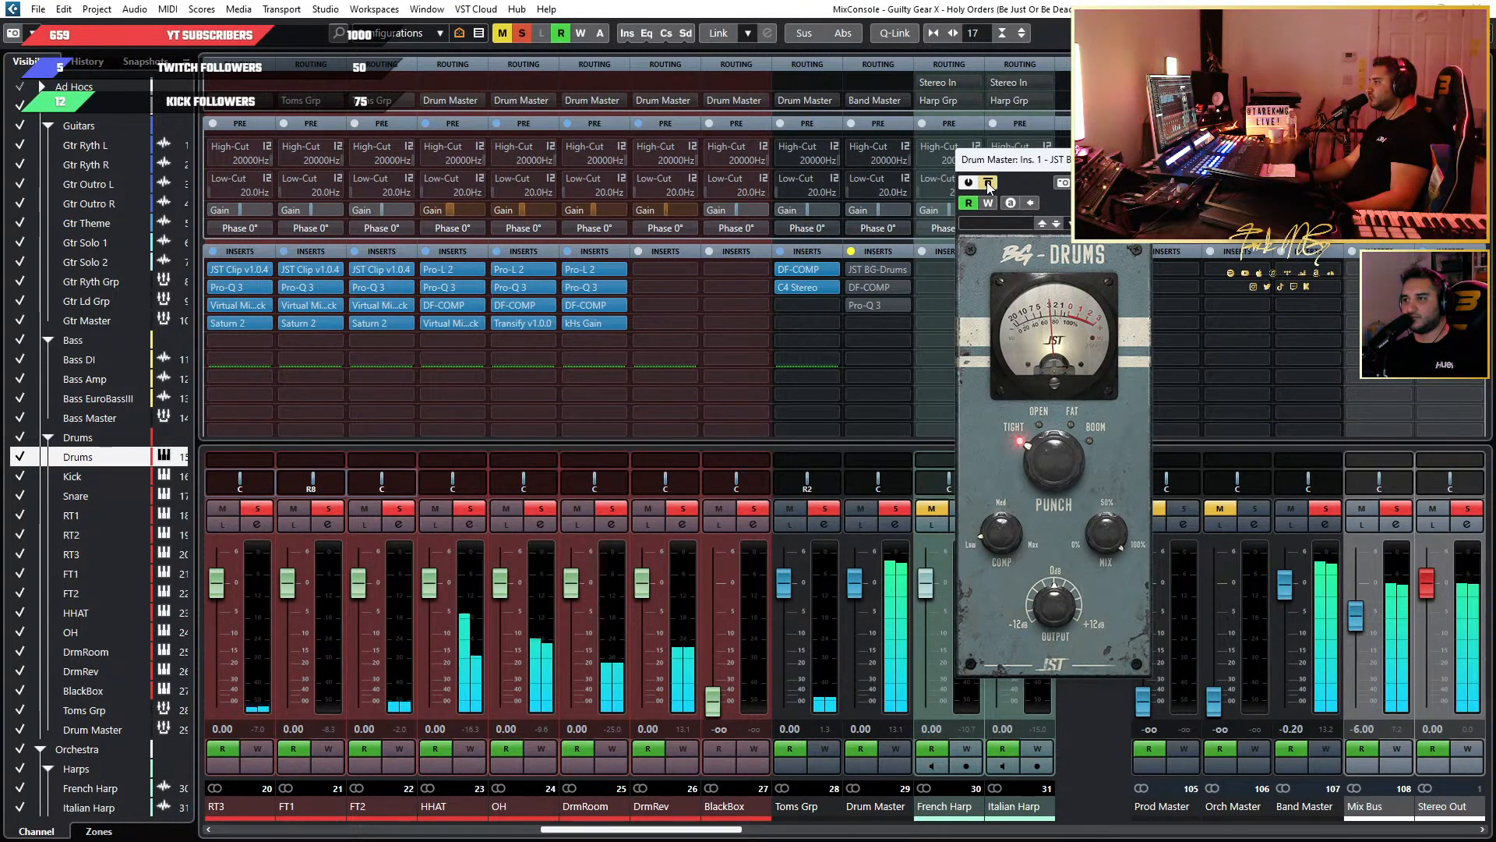
click(988, 184)
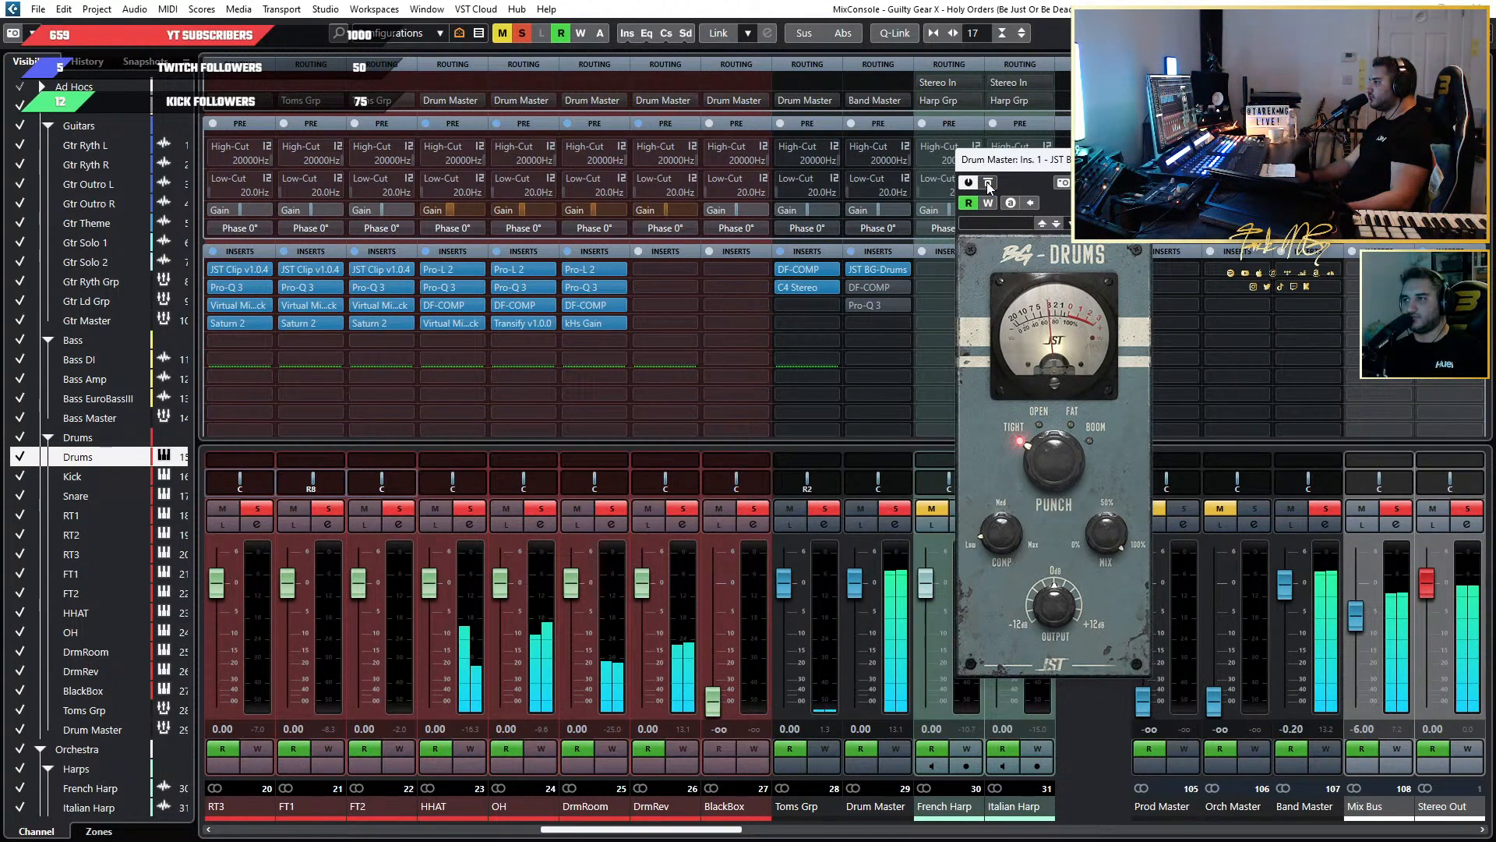
click(988, 184)
click(988, 183)
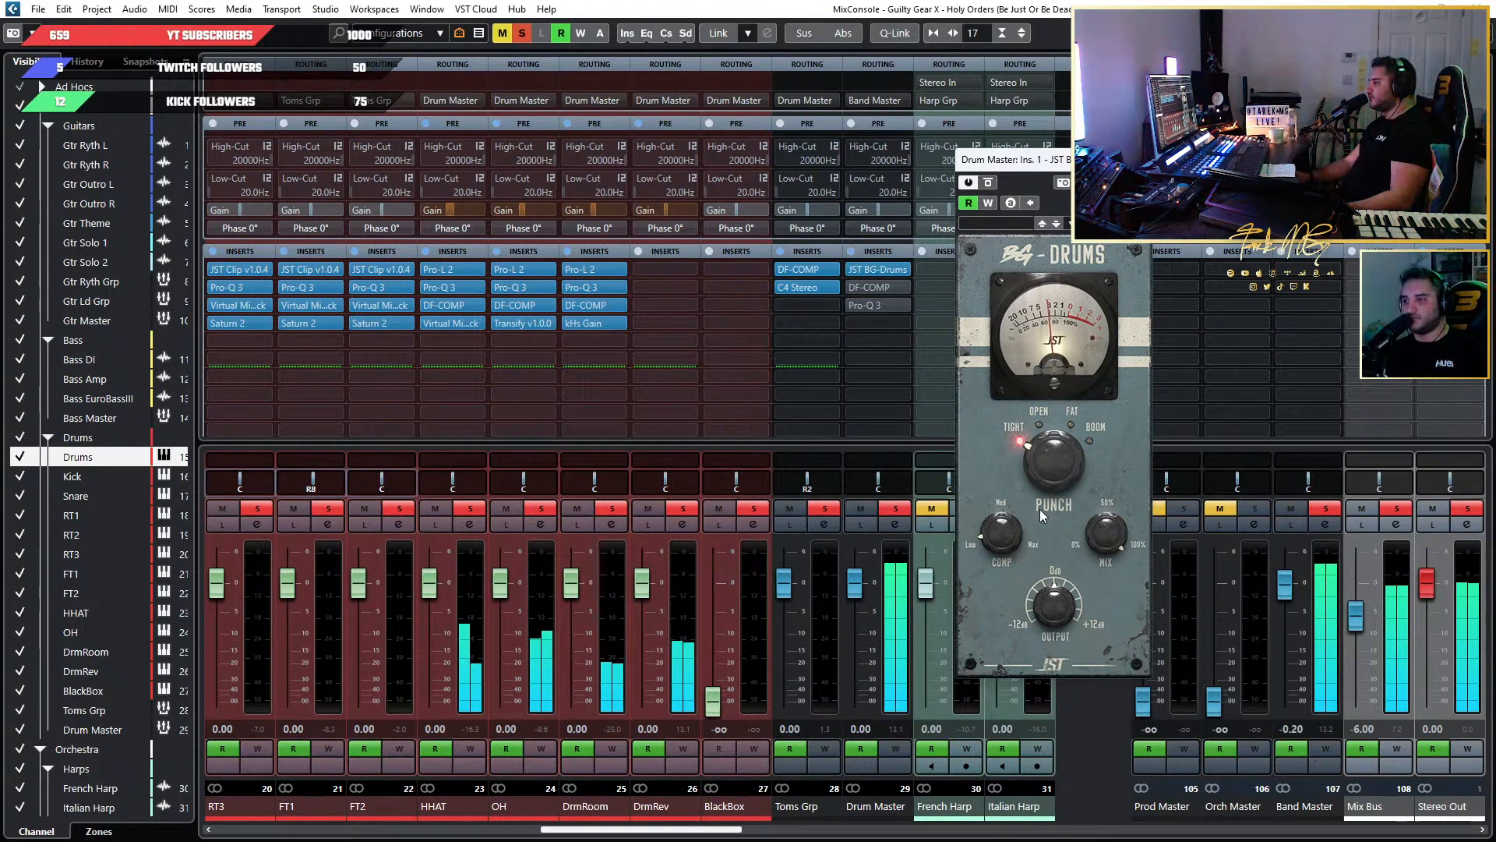
Raise the BG-Drums output slightly above 0 dB, and compare the drums with it bypassed and active before closing it.
mouse_move(1059, 616)
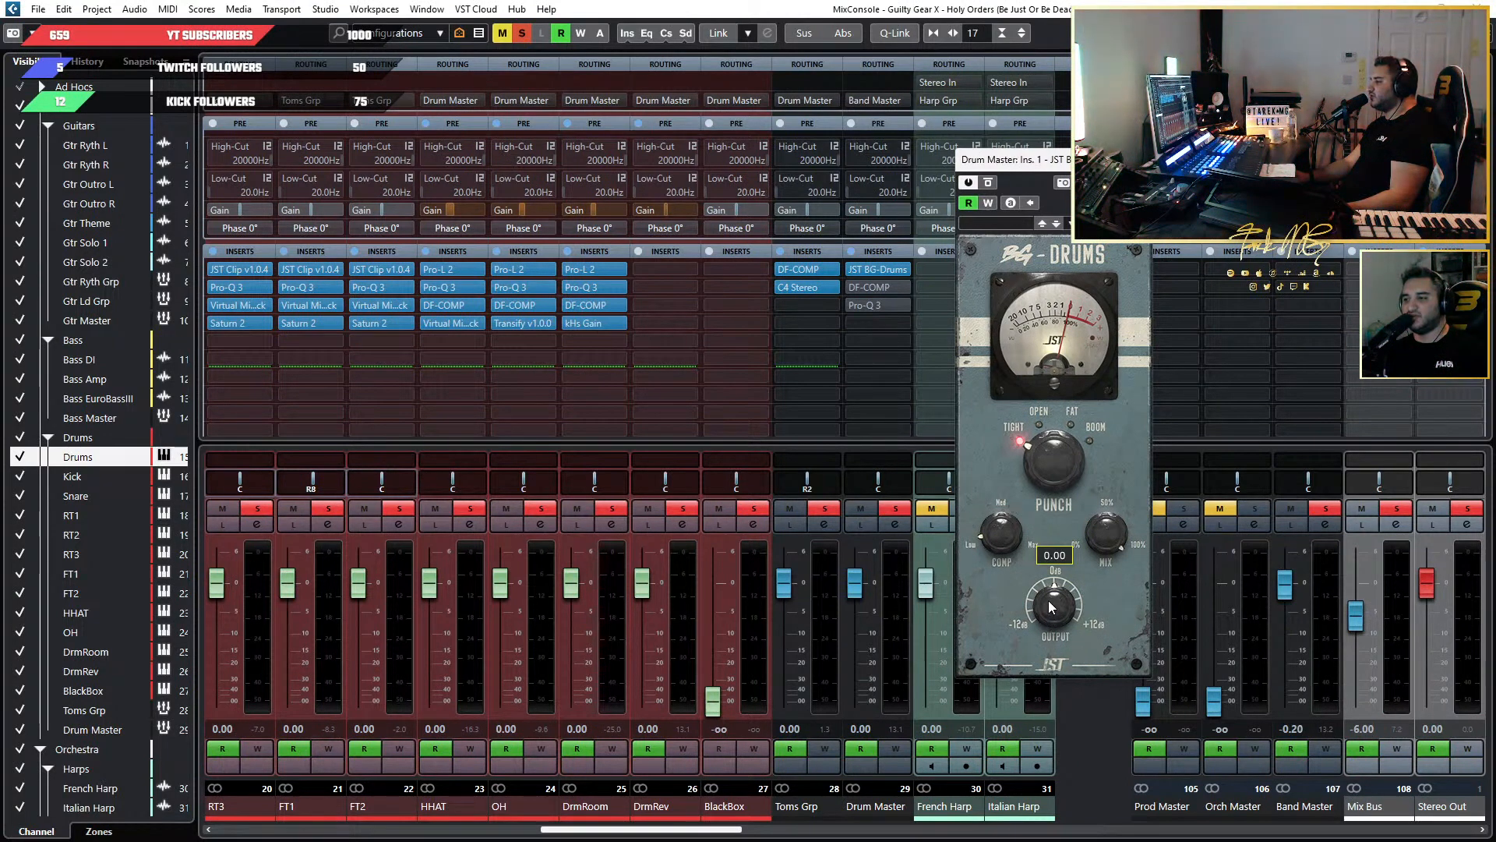
drag(1050, 614, 1051, 606)
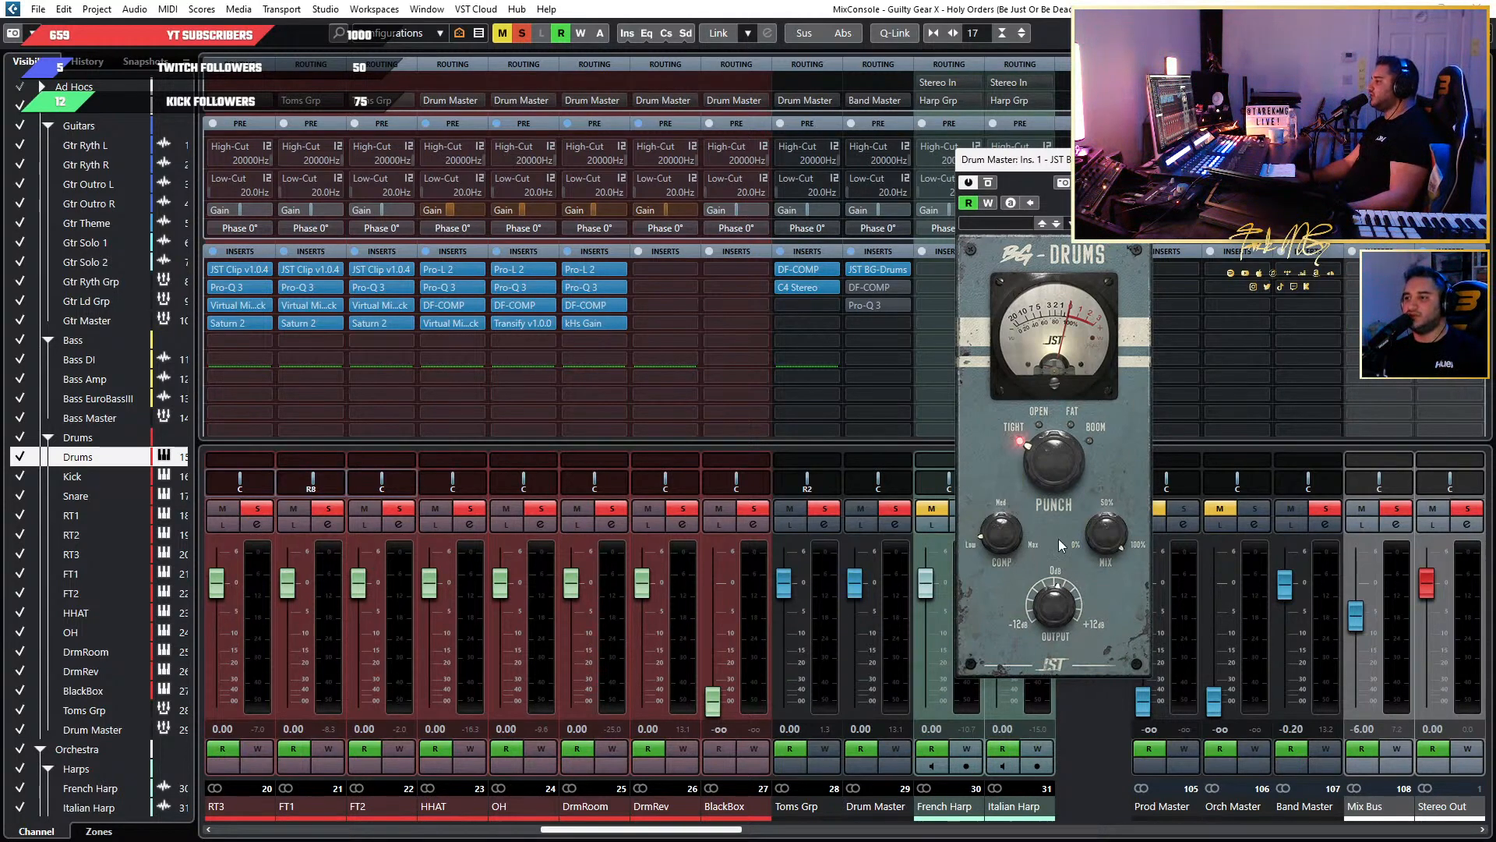
click(989, 184)
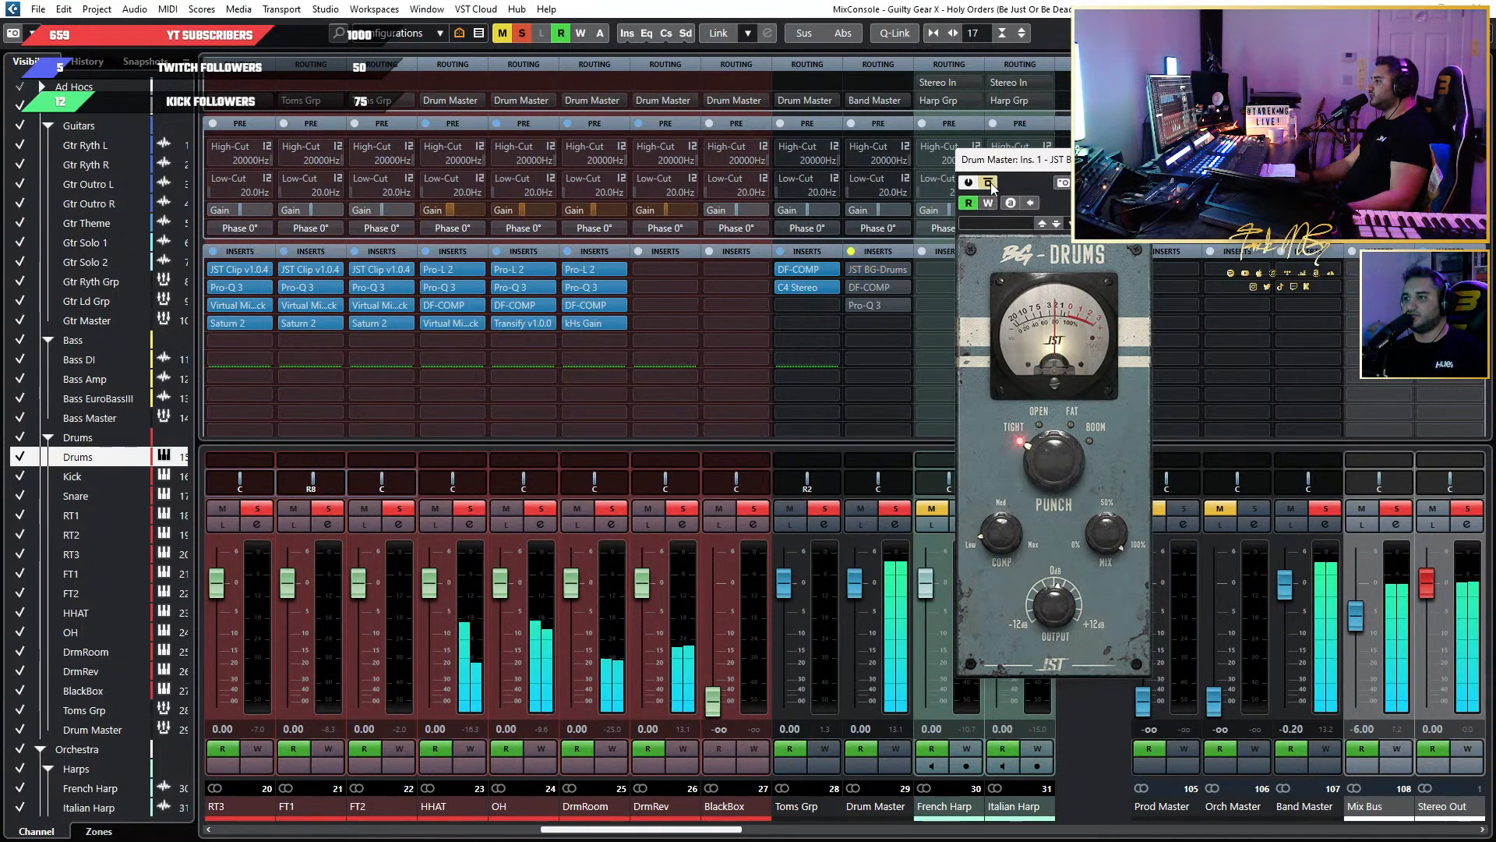
click(991, 188)
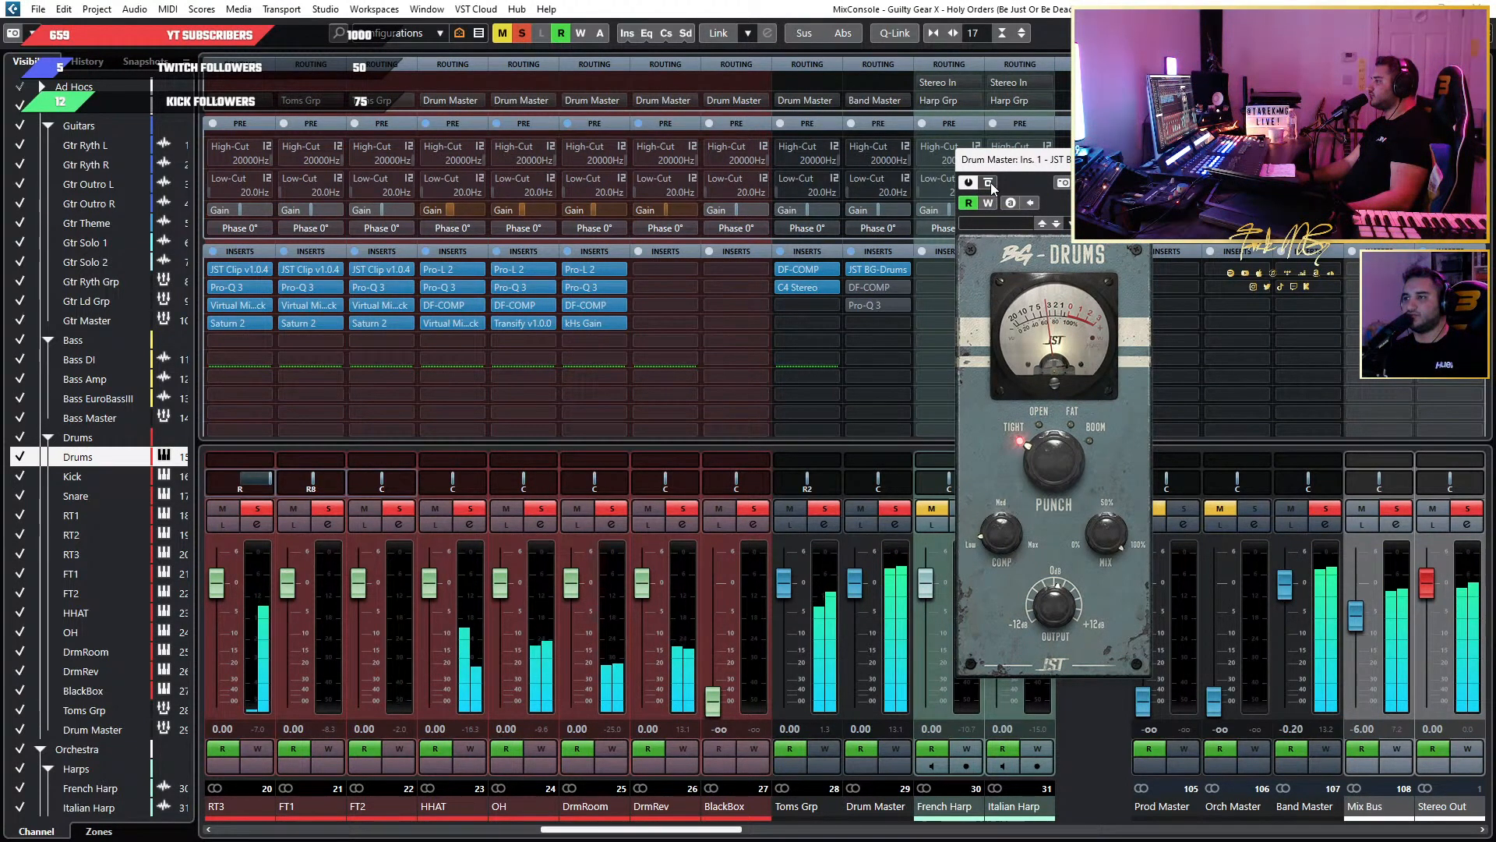
click(992, 188)
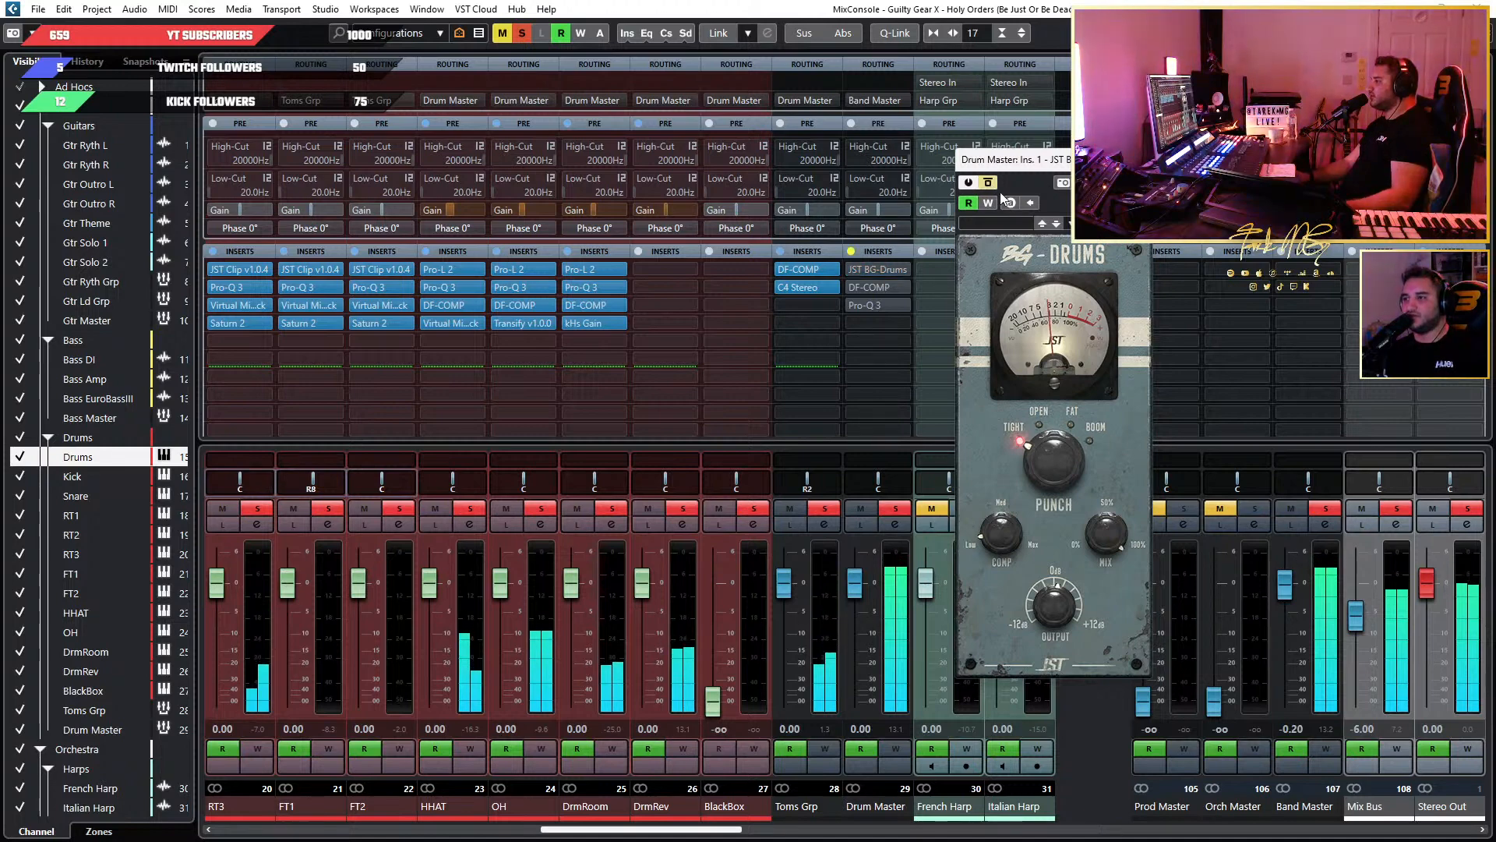
click(991, 187)
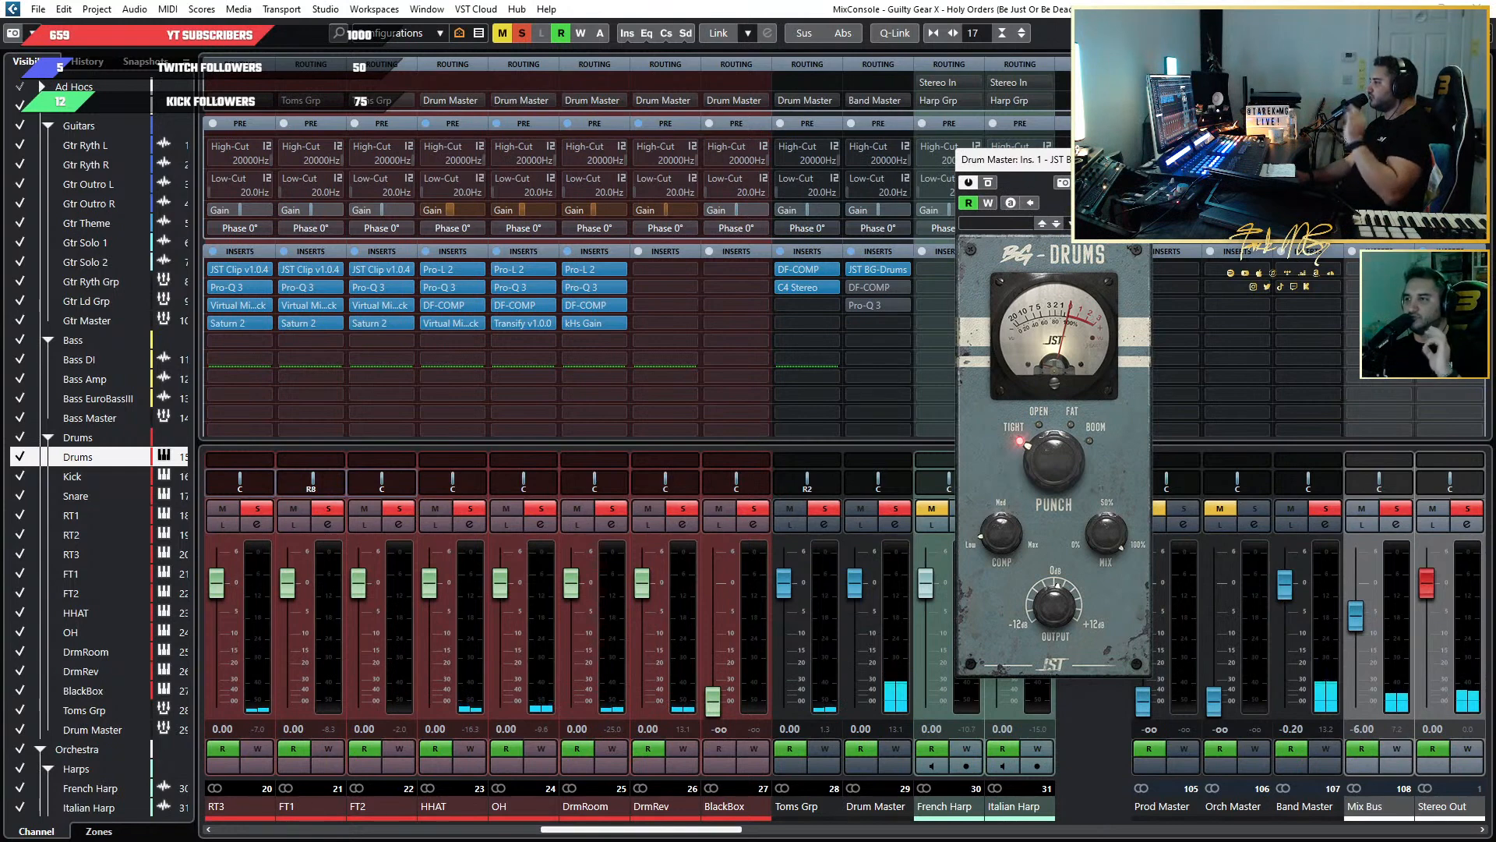
click(1140, 159)
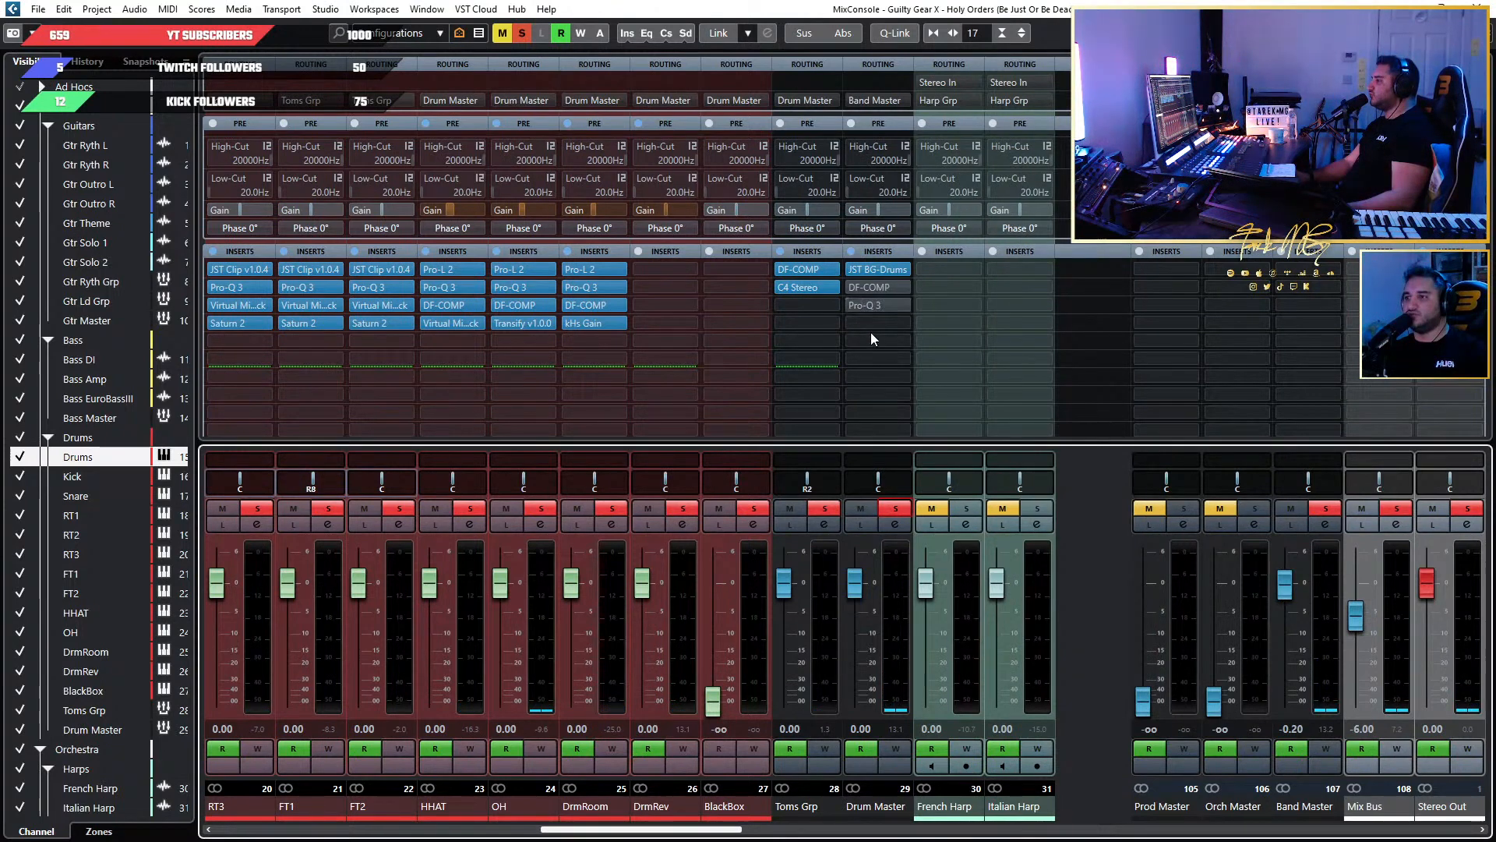
Open DF-COMP on Drum Master beside the channels and set its mix to fully wet, 100.
click(868, 285)
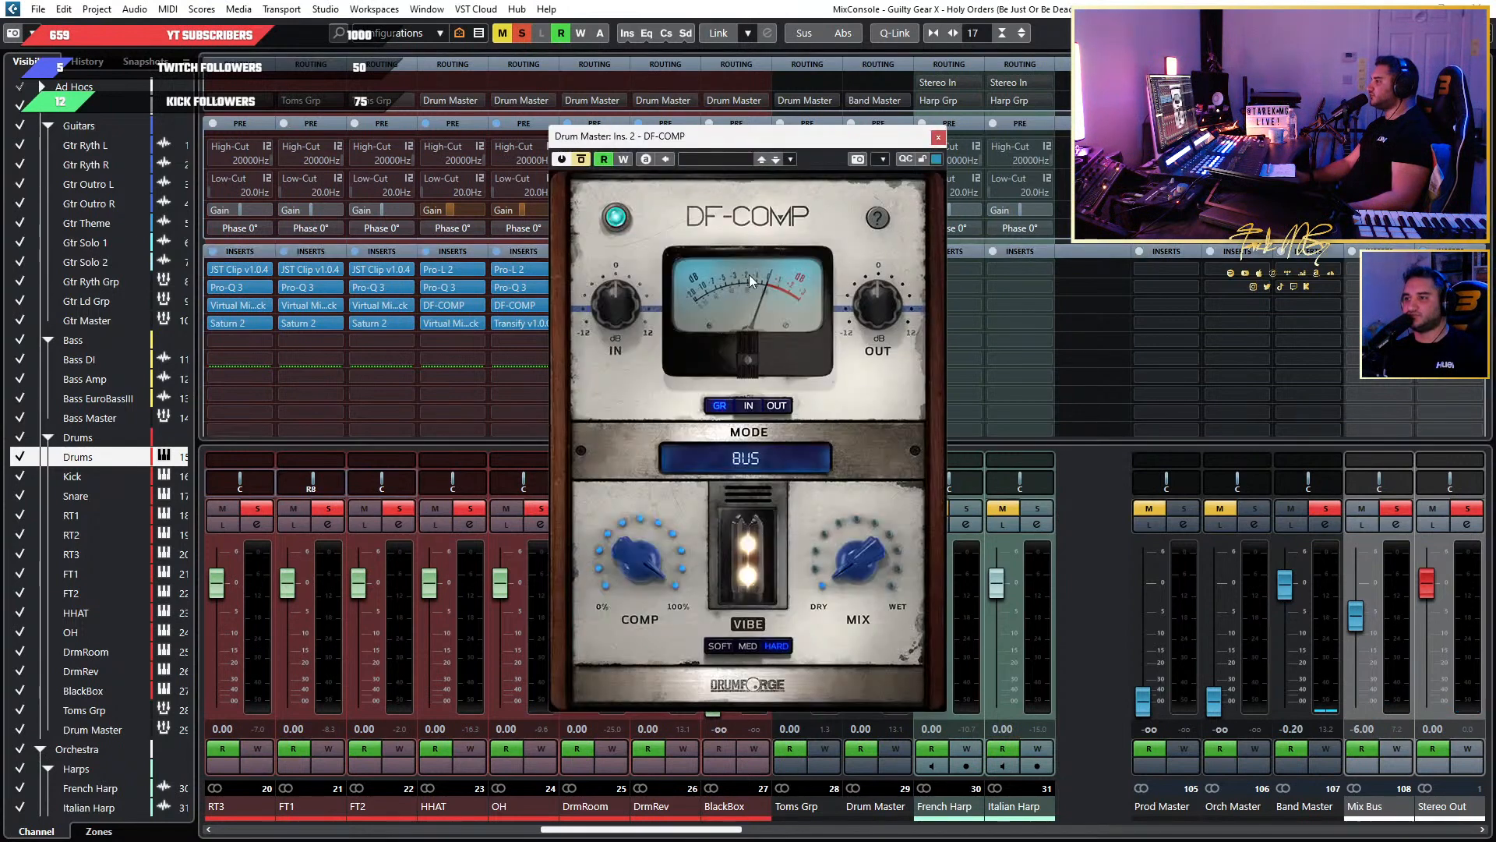
drag(753, 145, 1149, 135)
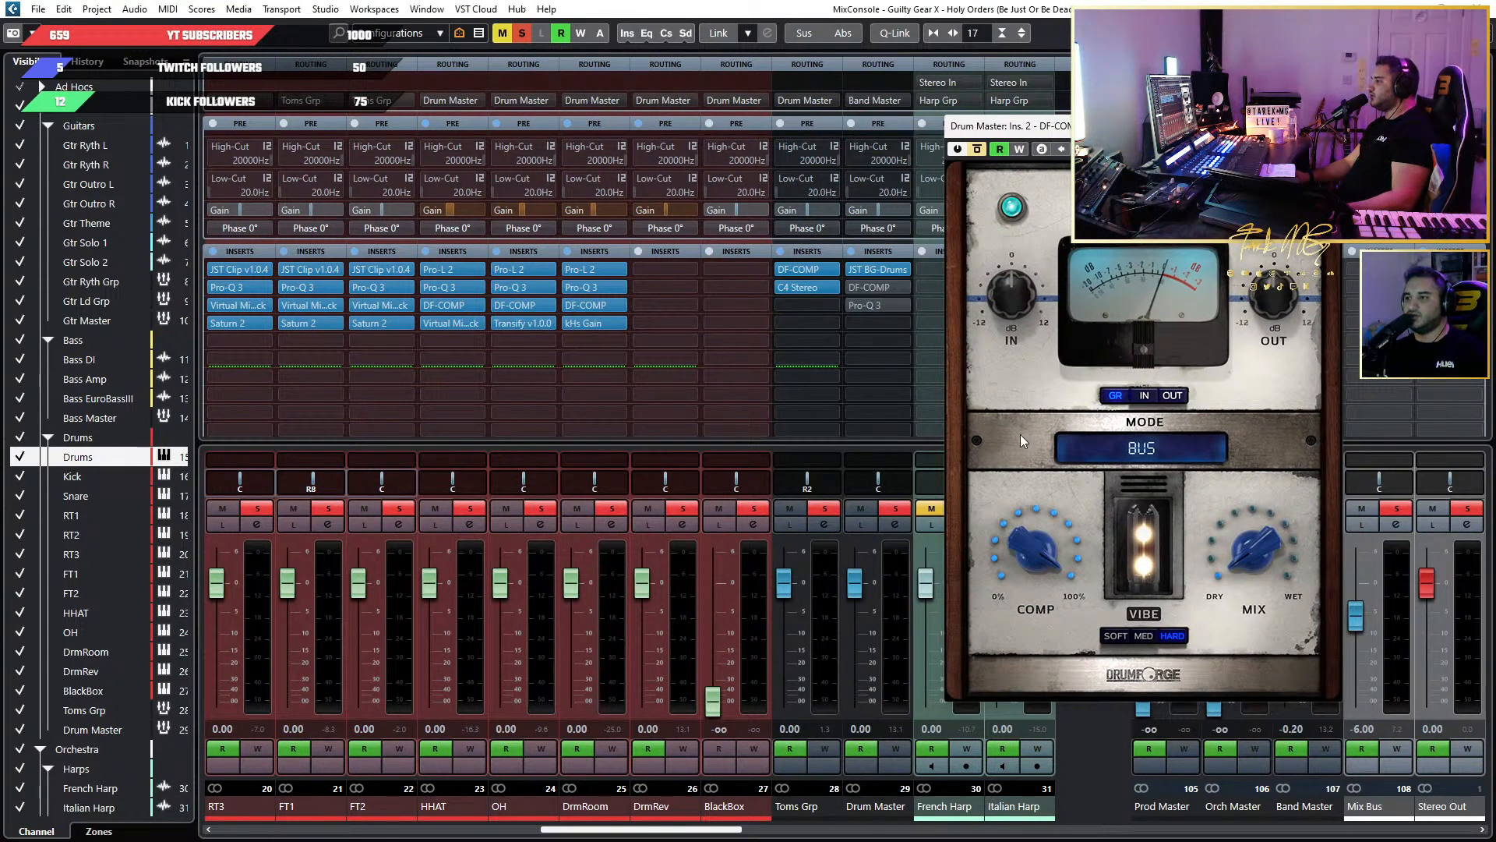
mouse_move(1075, 539)
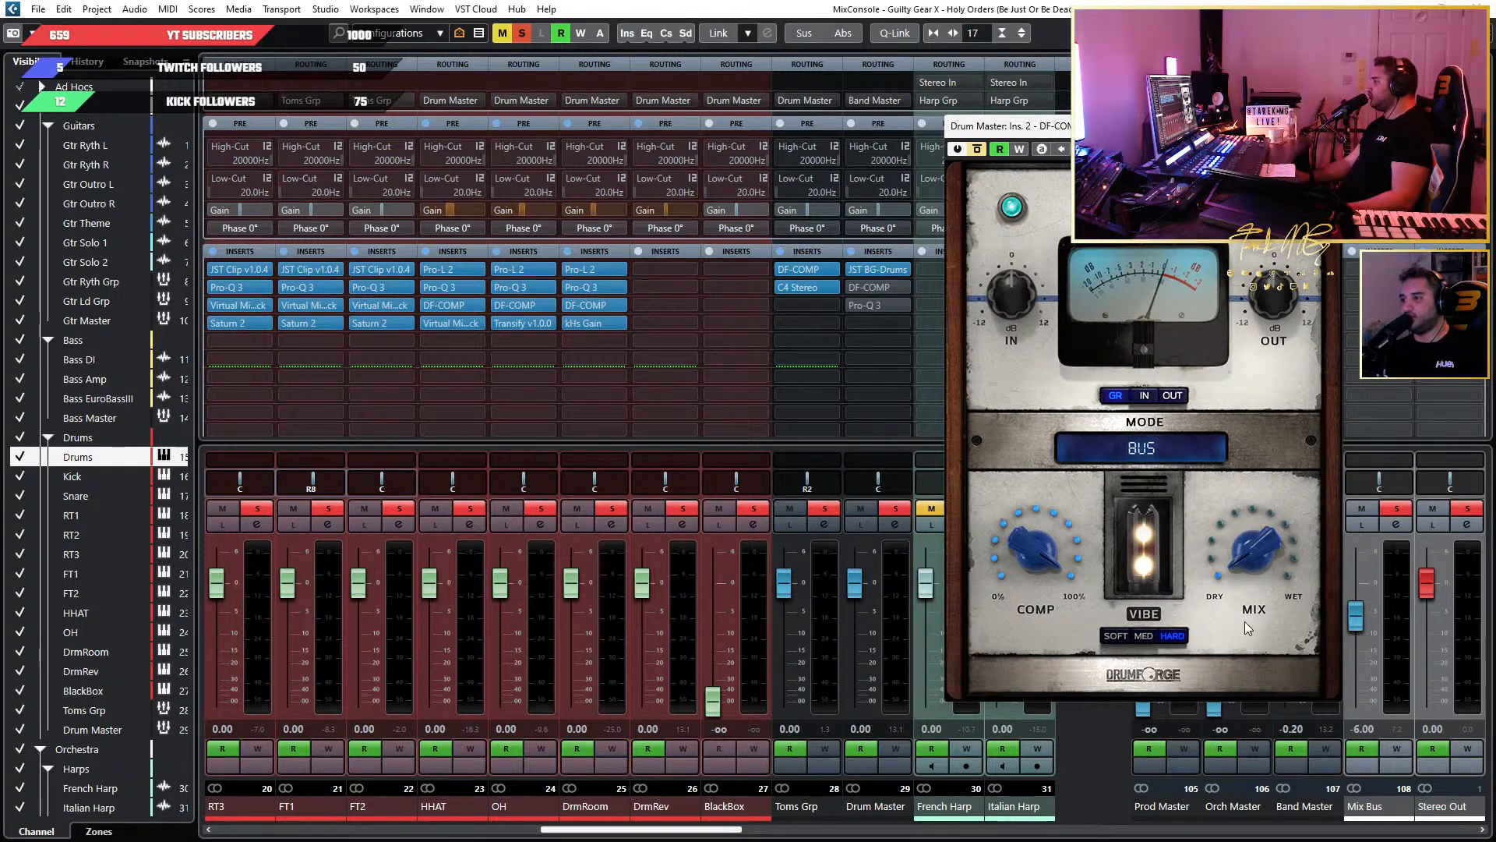
mouse_move(1246, 574)
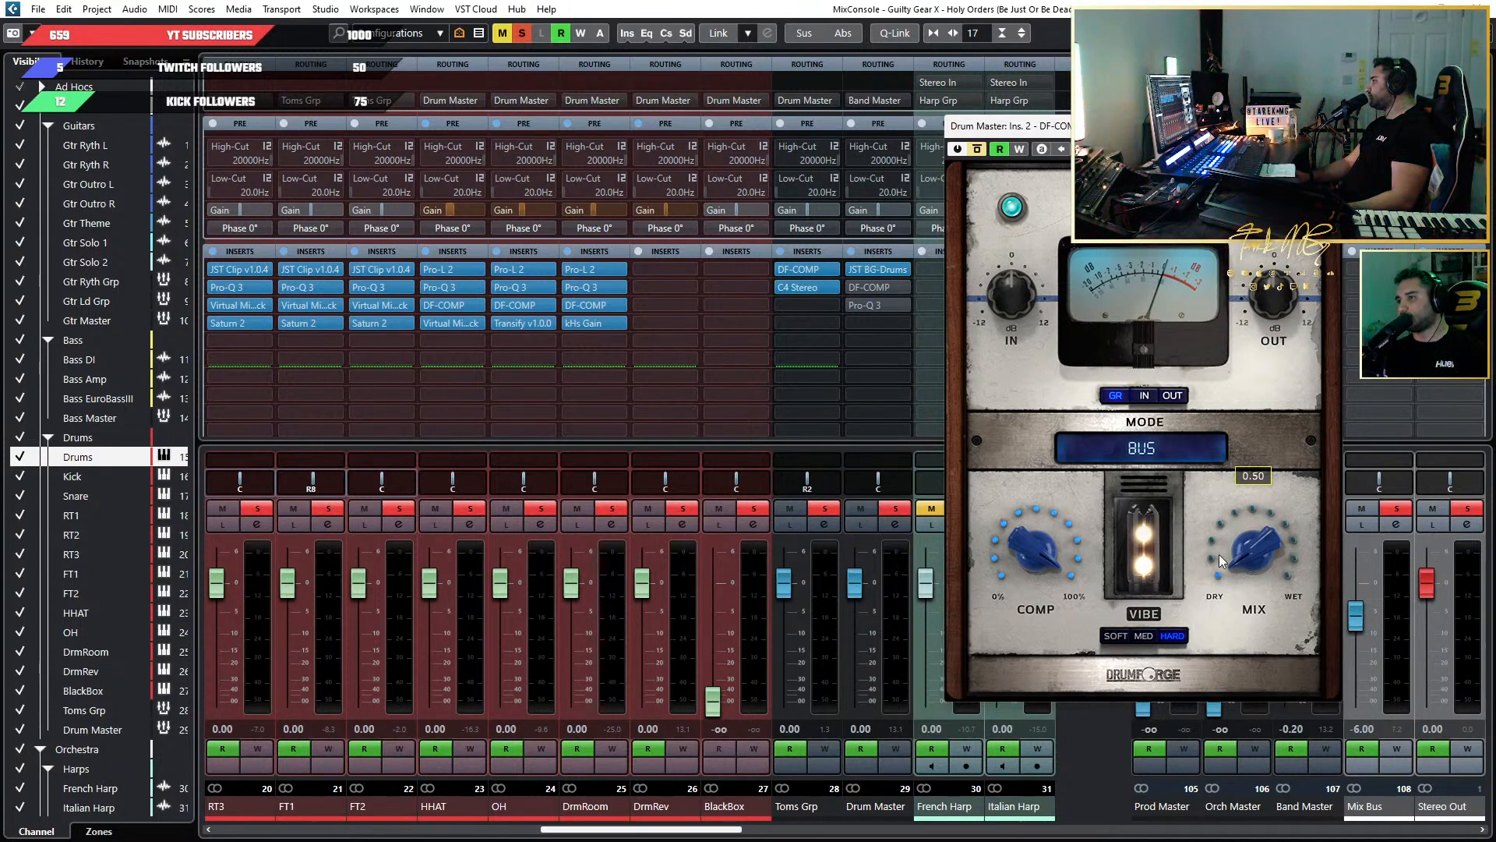
mouse_move(1044, 349)
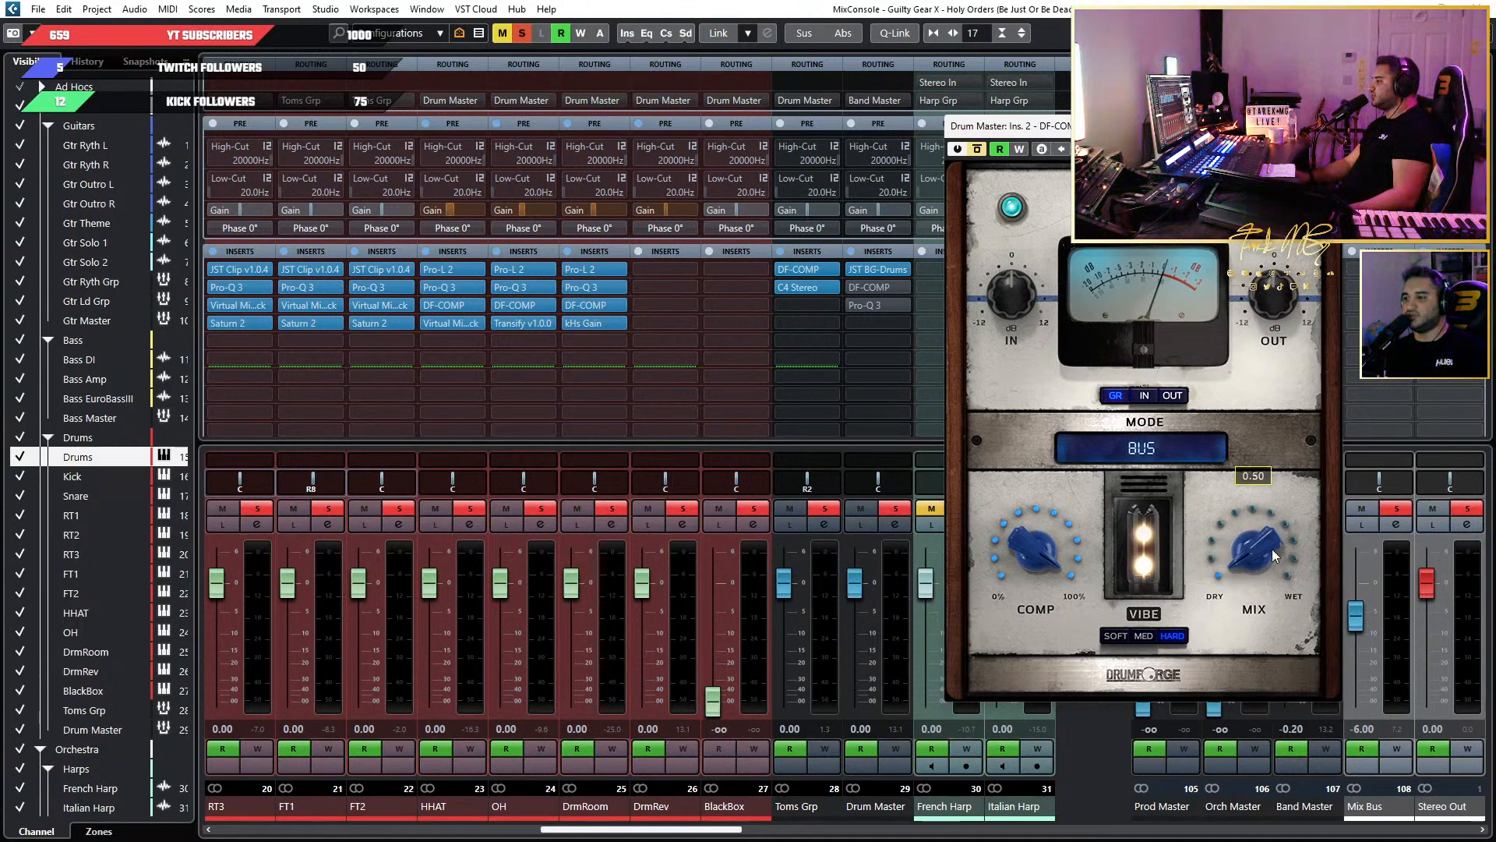
drag(1259, 566, 1250, 381)
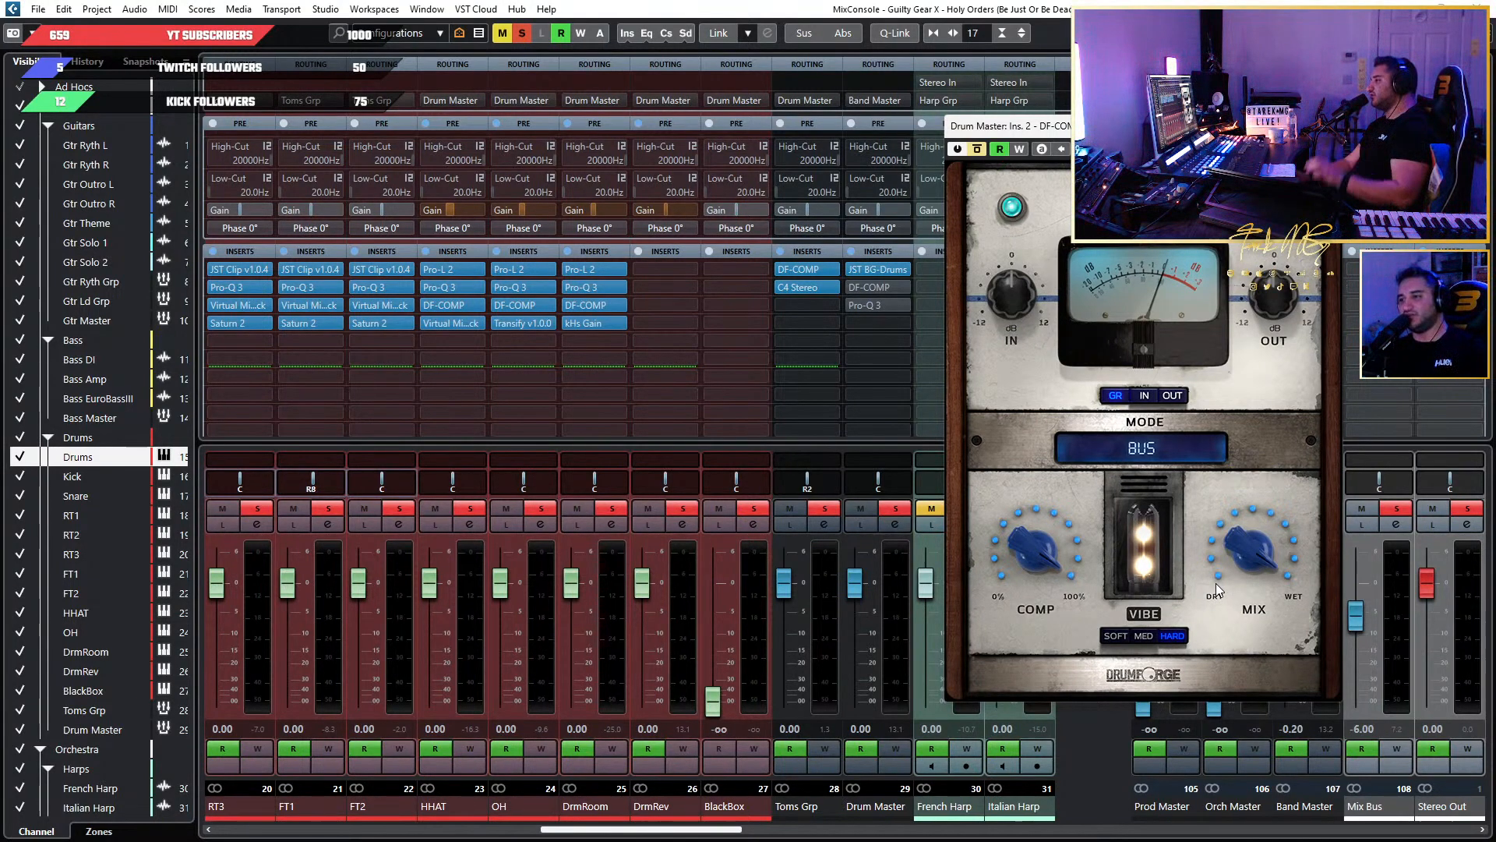
Activate DF-COMP on Drum Master and raise its input gain to 3.60 dB during playback.
click(979, 149)
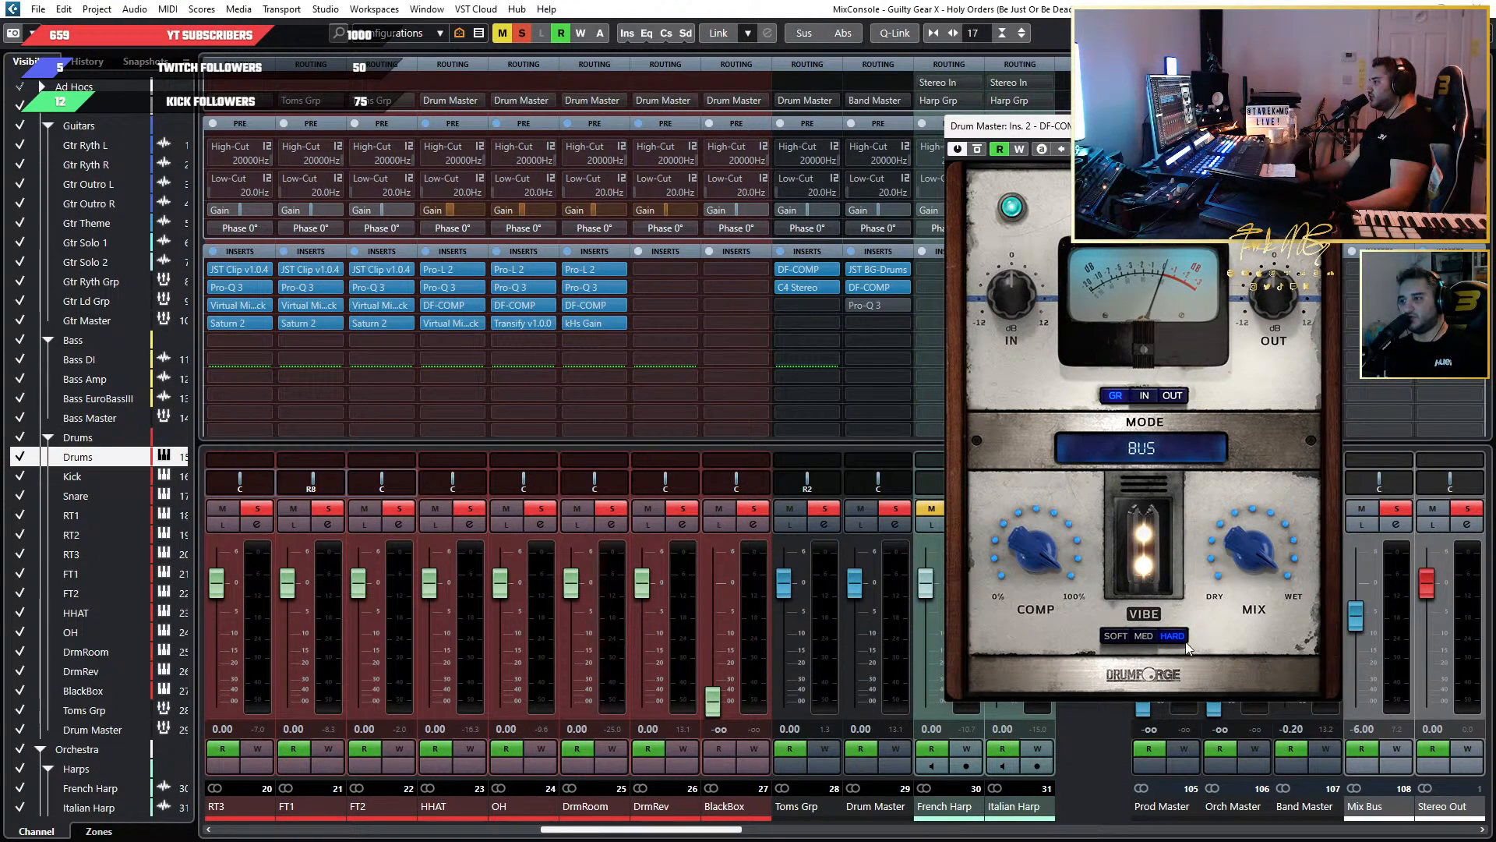
key(space)
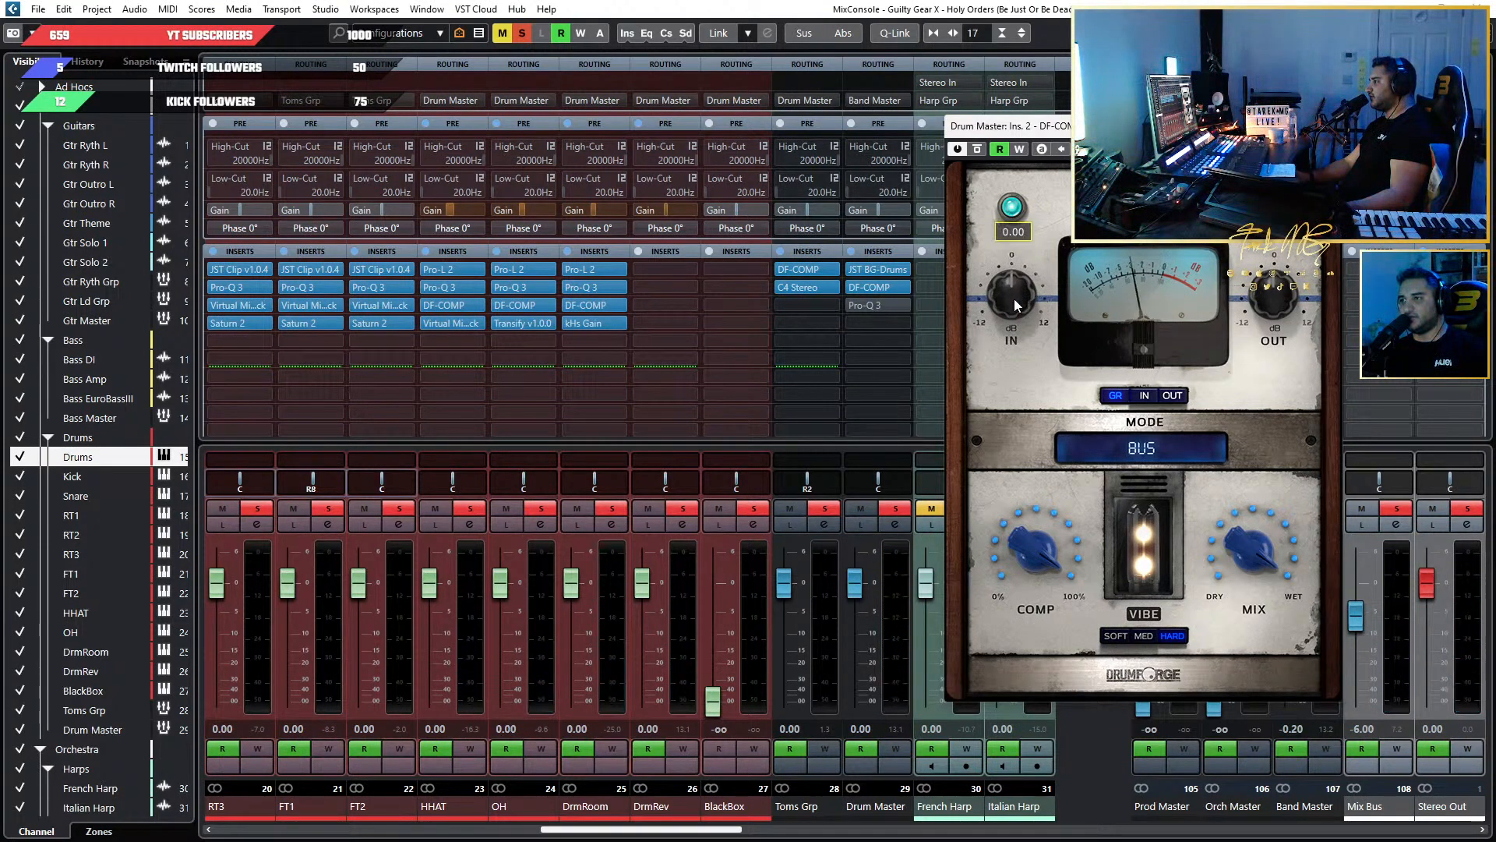
drag(1013, 298, 1017, 281)
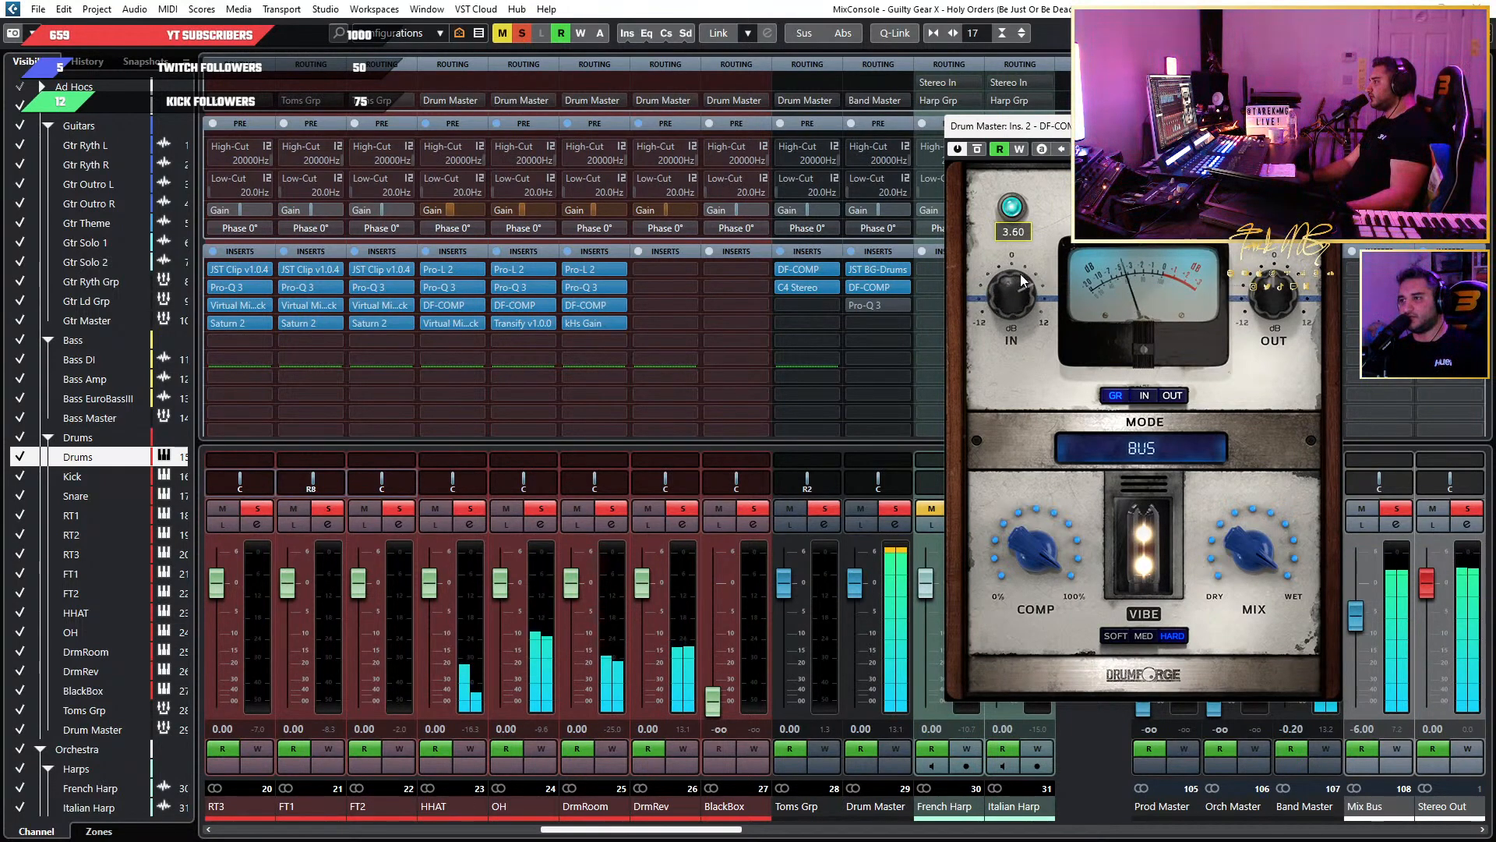
Turn the DF-COMP mix down to fully dry, 0, while the drums play.
mouse_move(1267, 578)
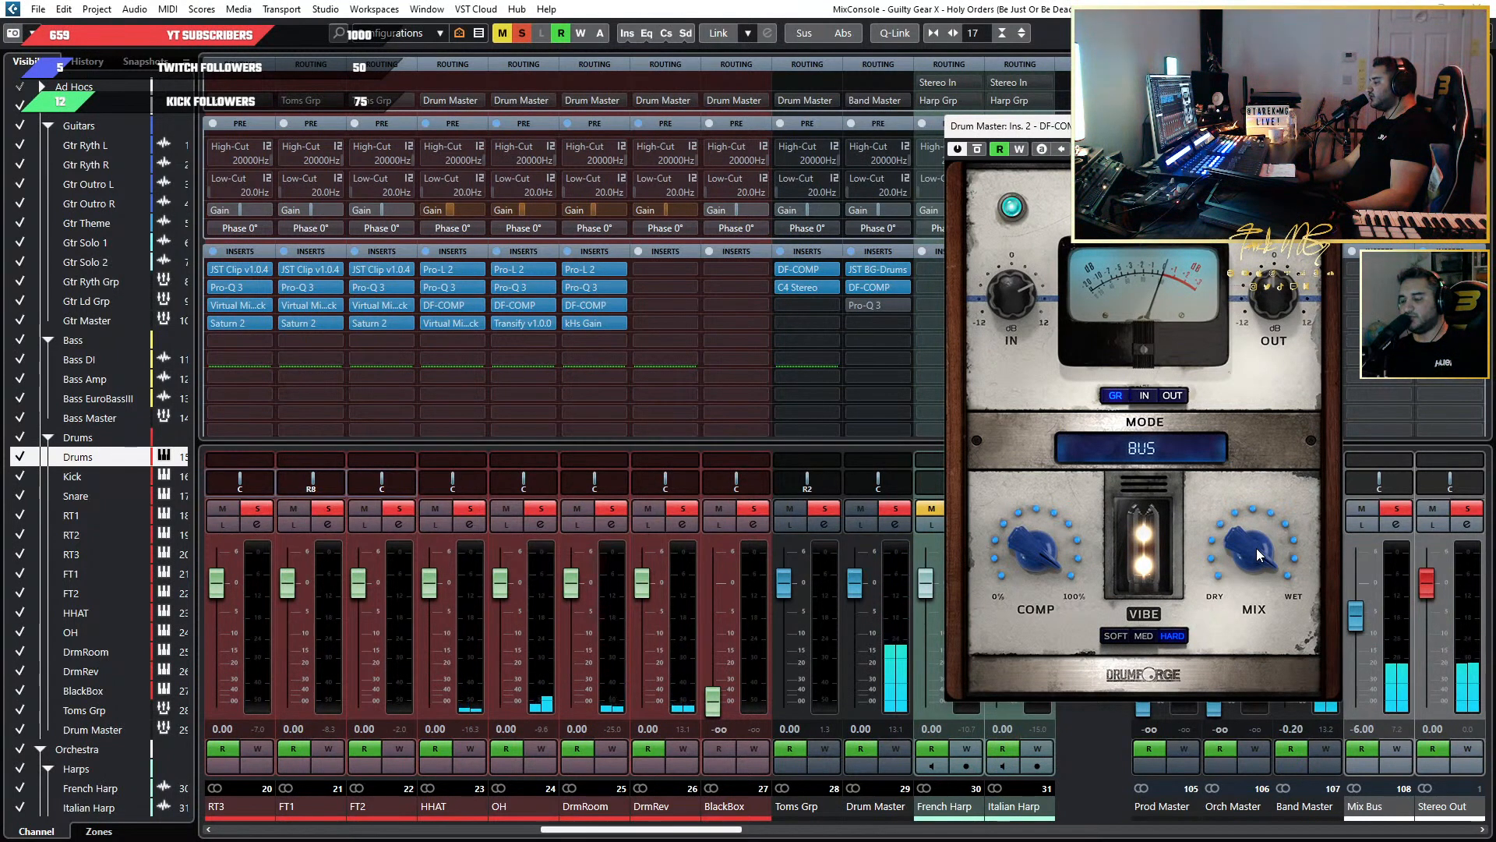
mouse_move(1257, 548)
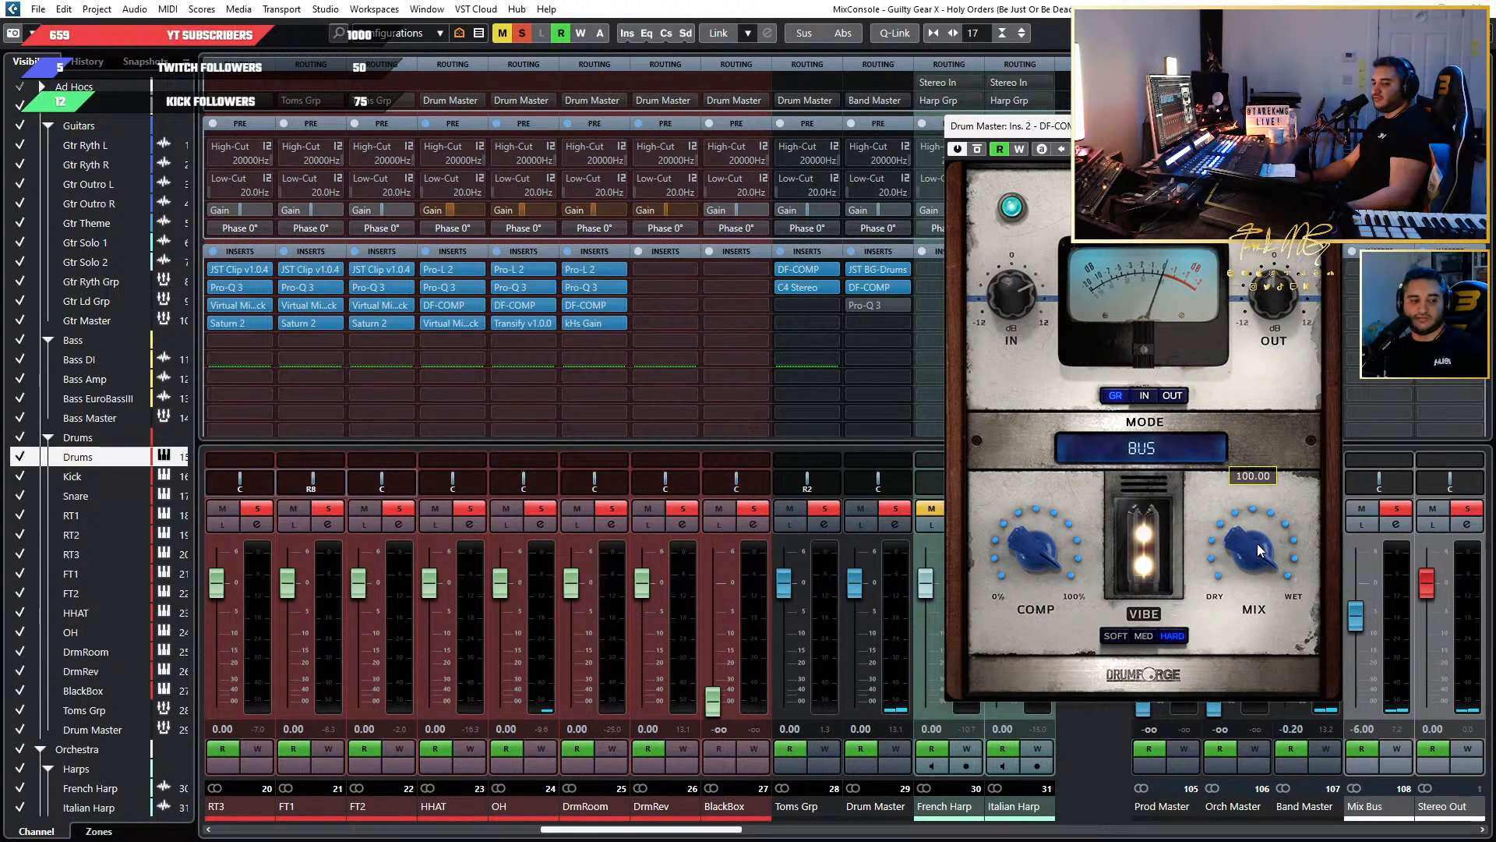
drag(1258, 543, 1254, 565)
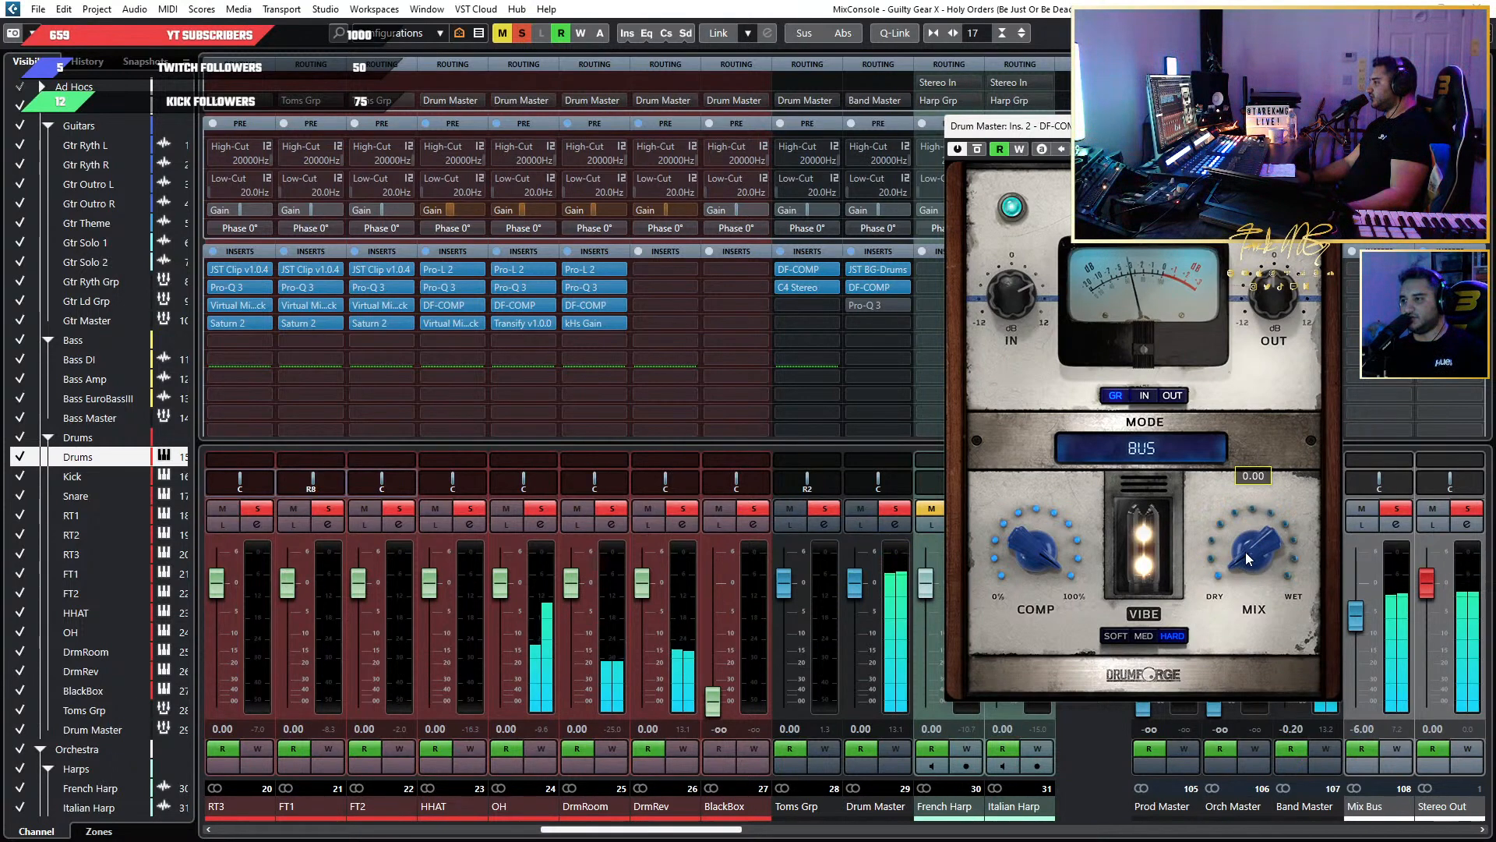
Raise the DF-COMP mix on Drum Master to 10 and compare the drums with the compressor bypassed and active.
scroll(1243, 548, up, 1)
mouse_move(1240, 547)
mouse_down()
mouse_move(1237, 480)
mouse_move(1252, 569)
mouse_move(1193, 345)
mouse_move(1217, 537)
mouse_up()
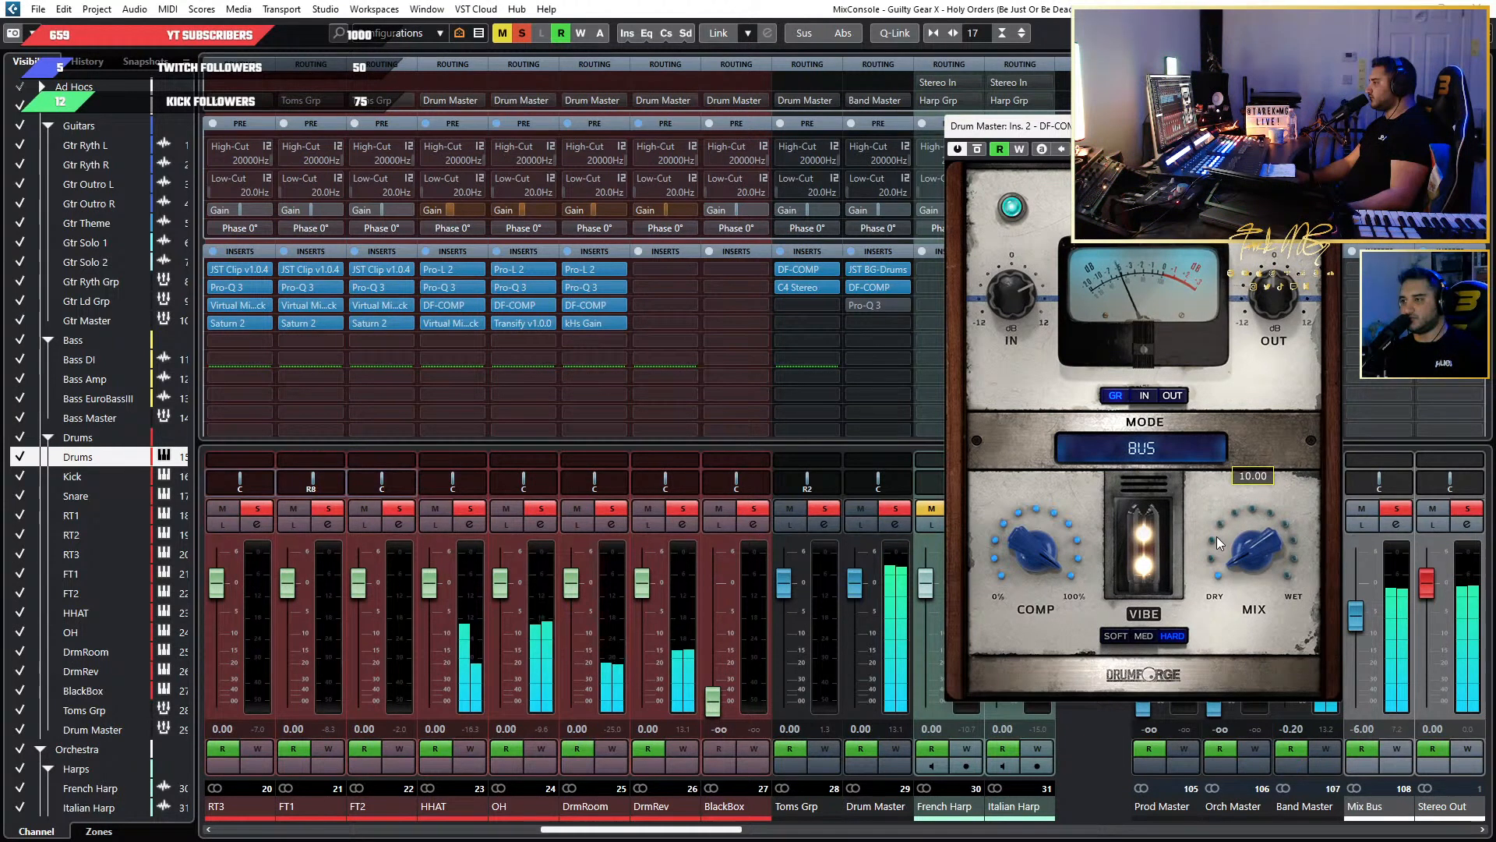
click(977, 149)
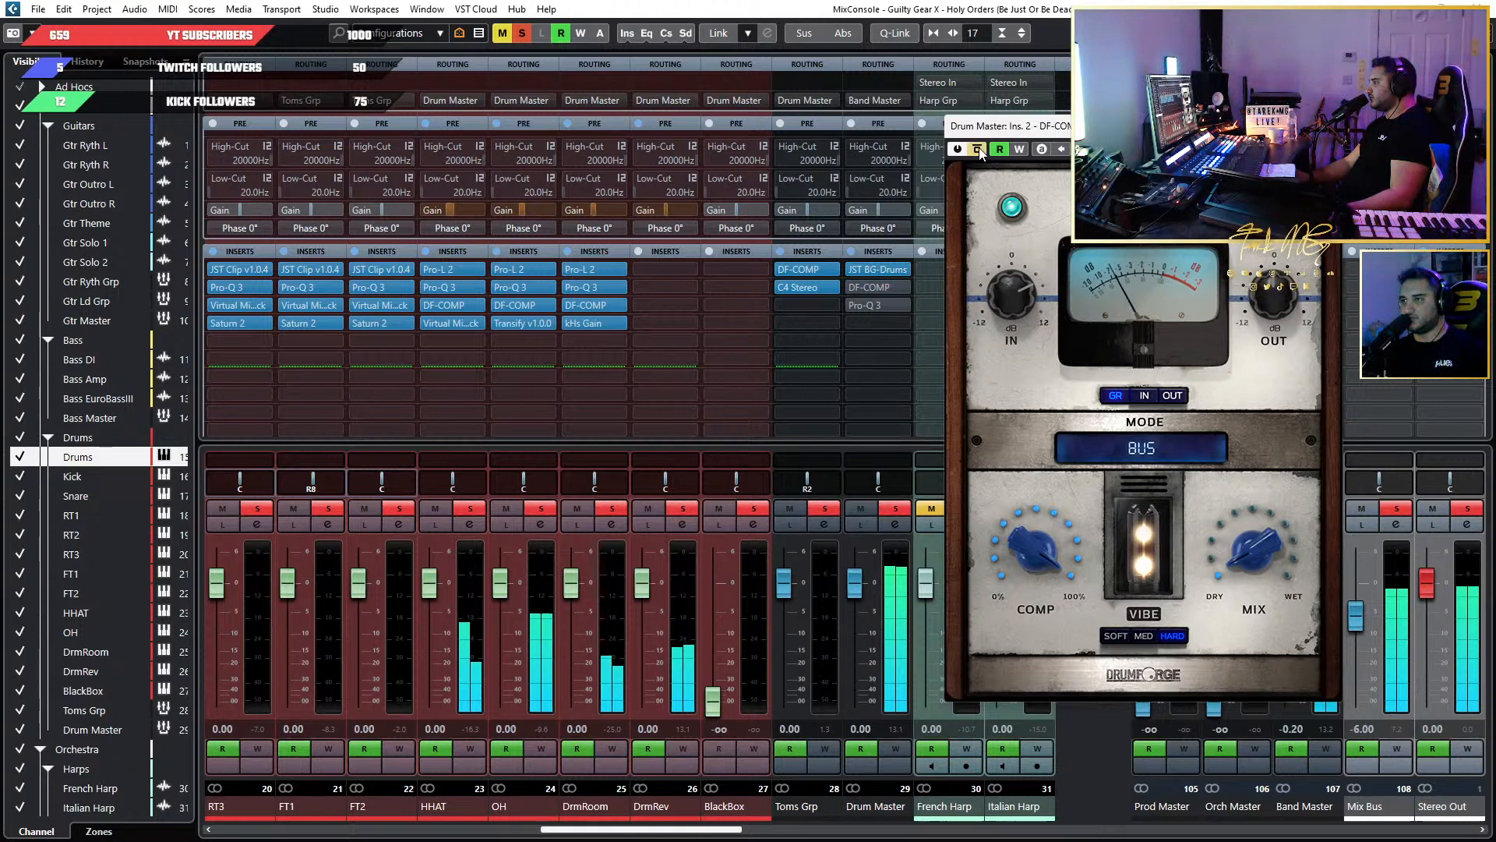
click(979, 149)
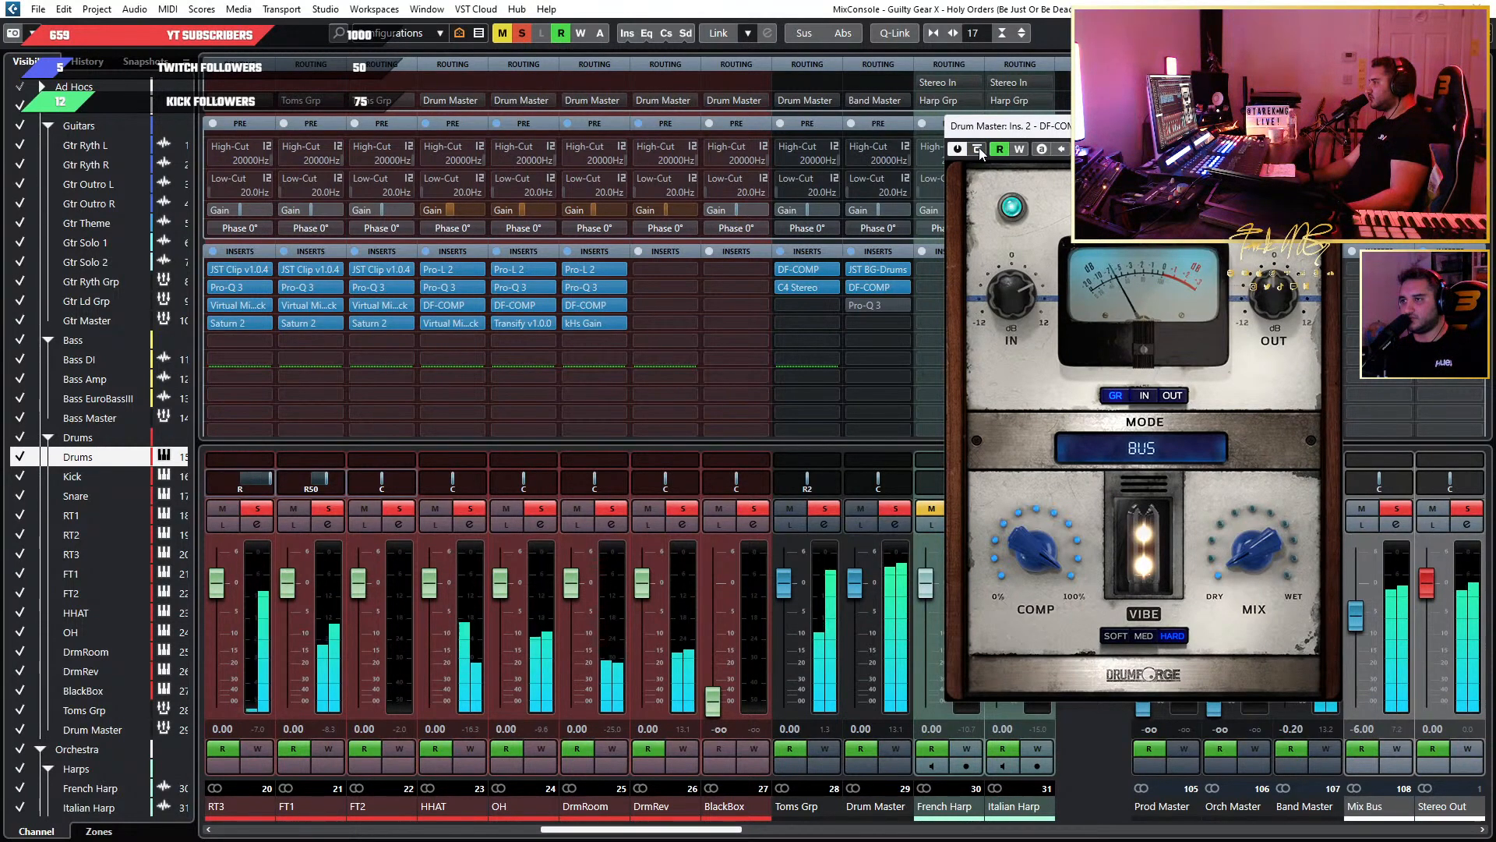
click(978, 148)
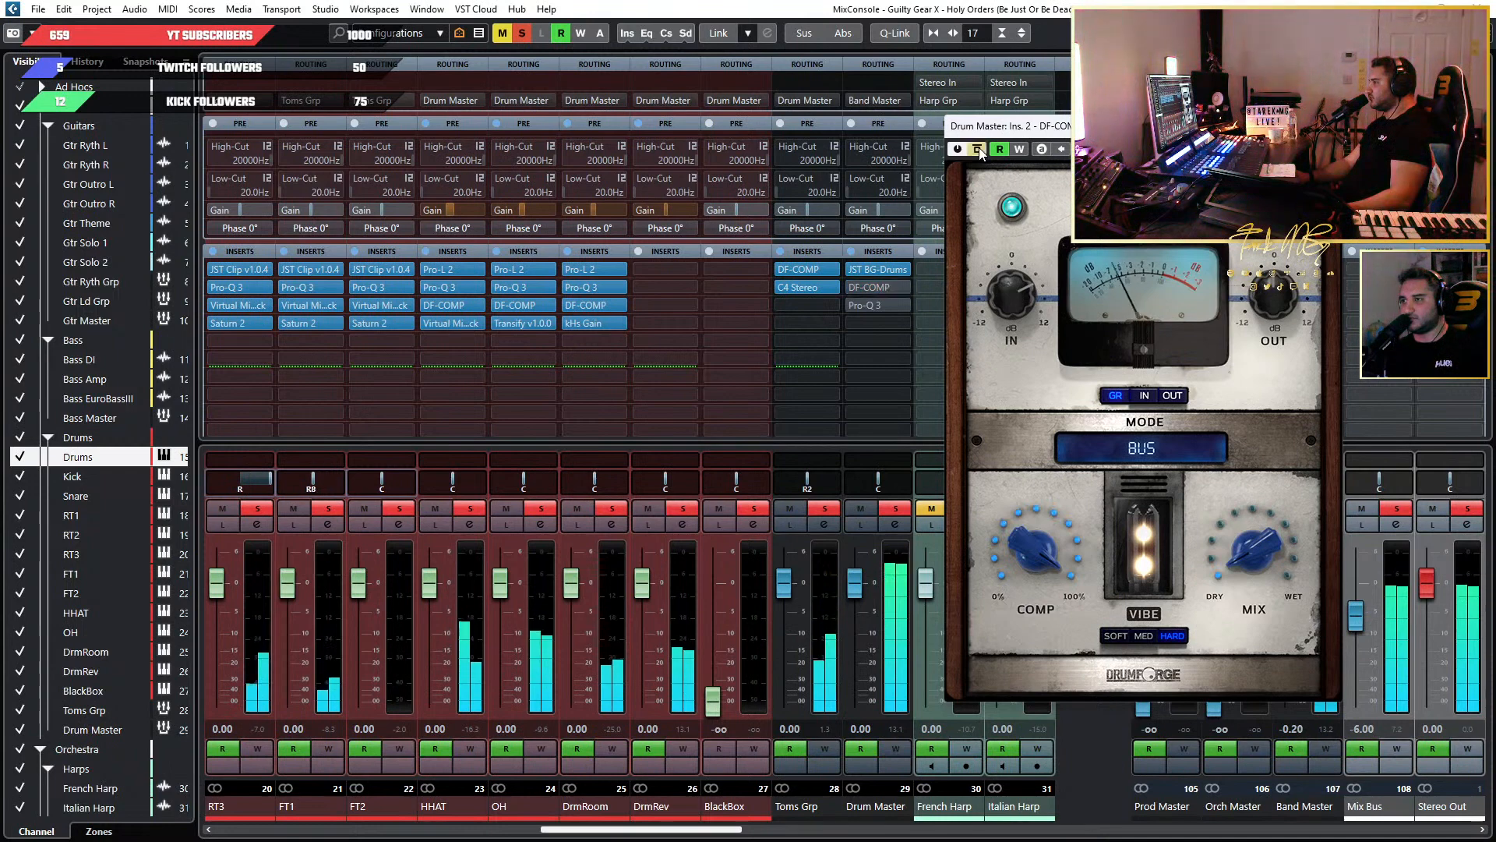
click(978, 148)
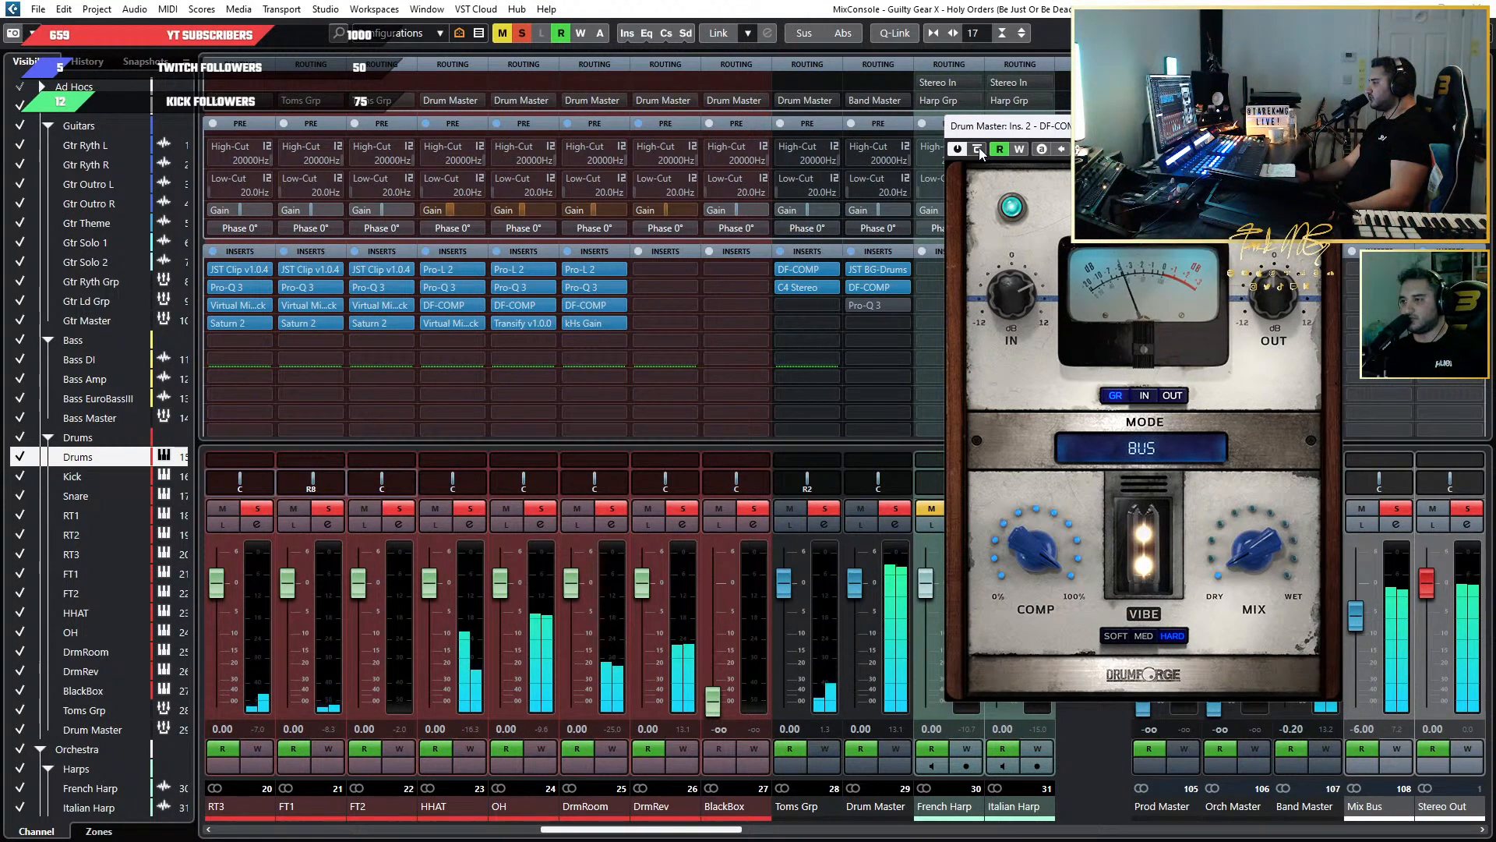
click(978, 148)
Set the DF-COMP mix to 7 and compare the drums repeatedly with the compressor bypassed and active, leaving it active.
mouse_move(1254, 504)
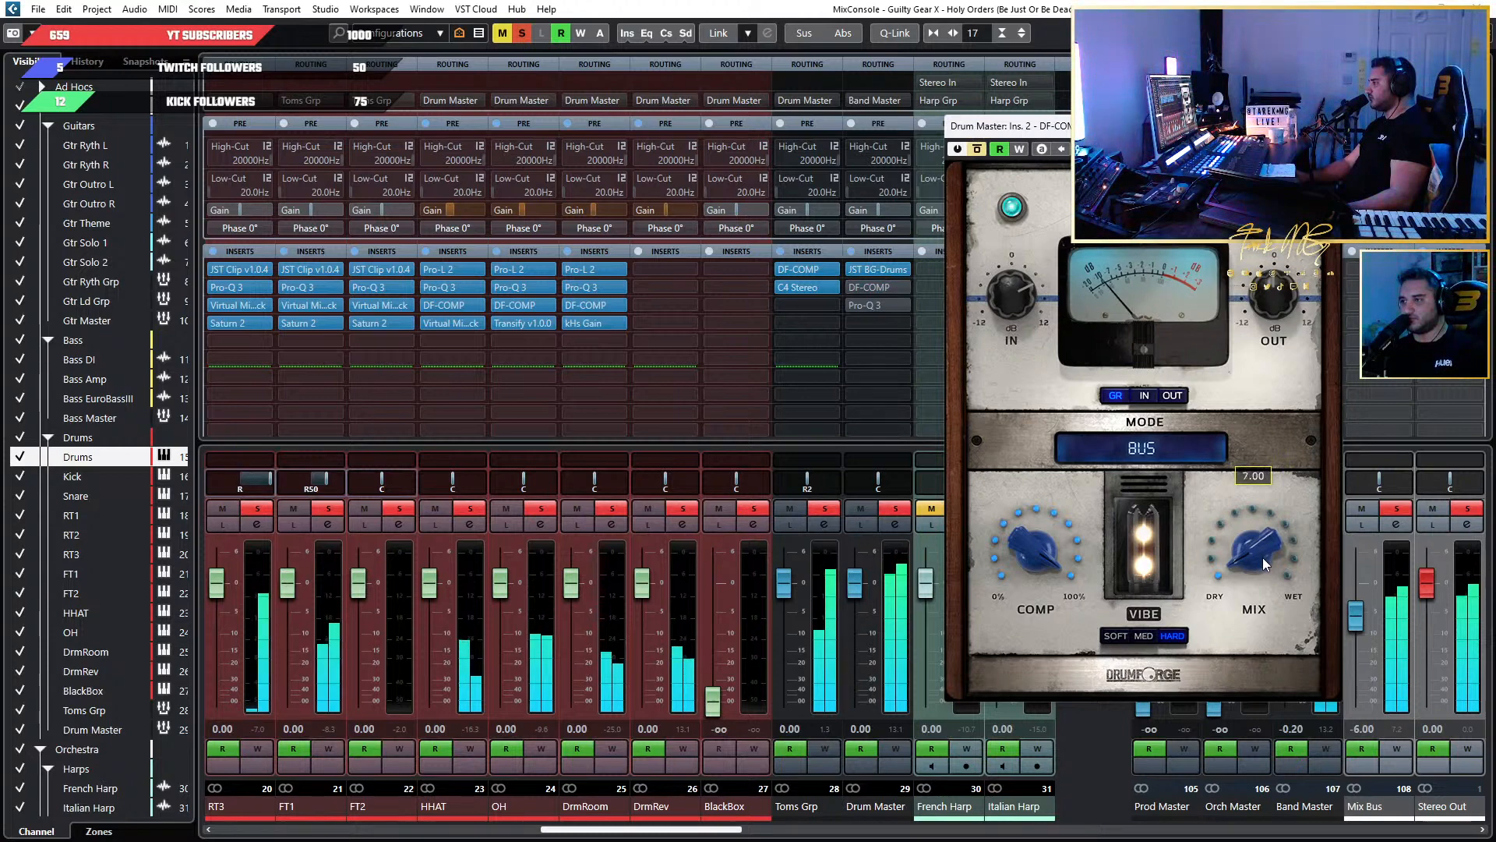
click(979, 148)
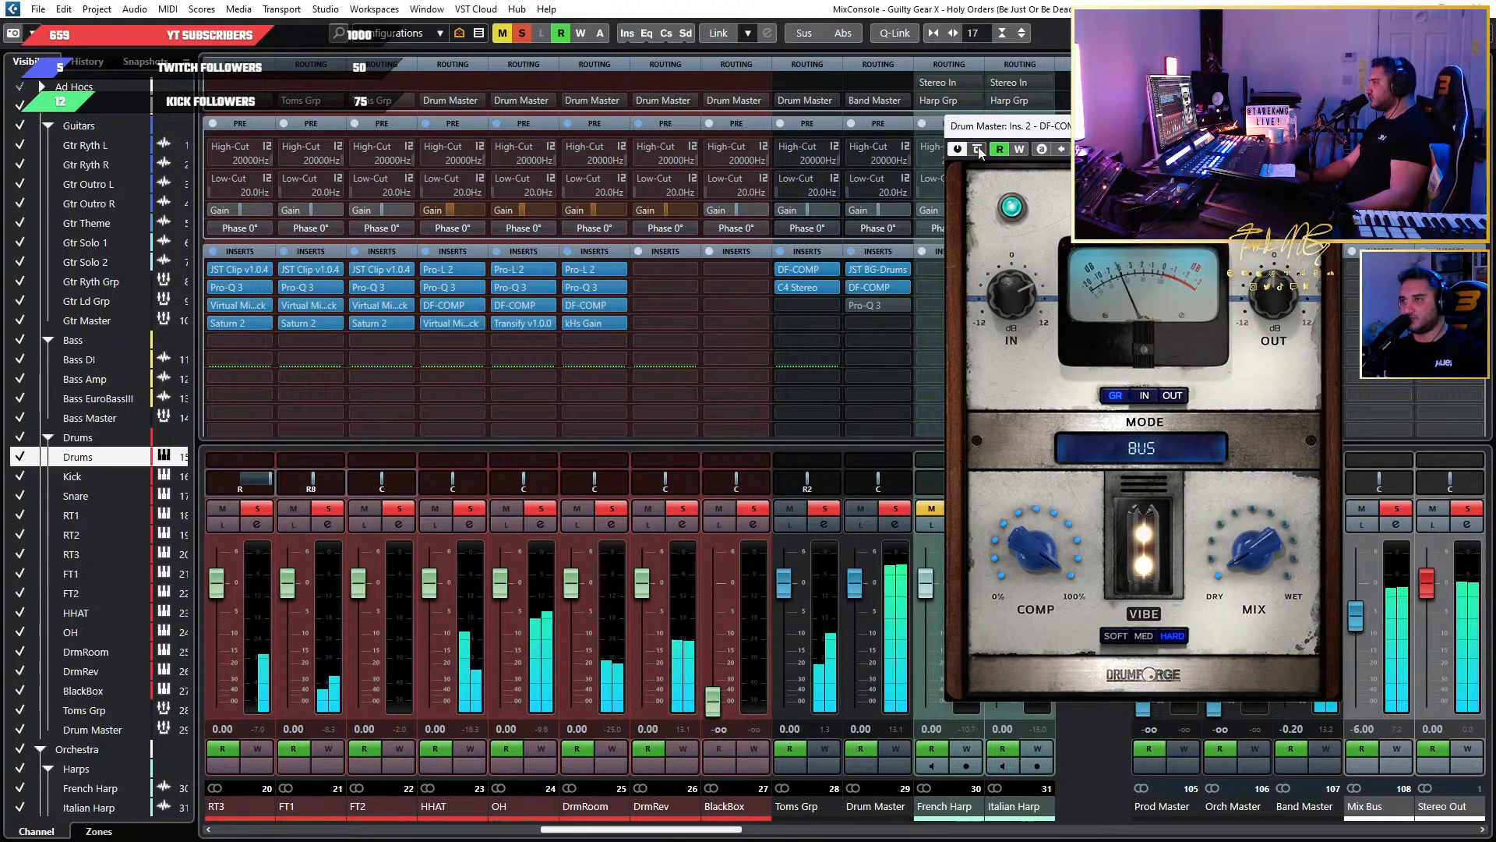
click(979, 149)
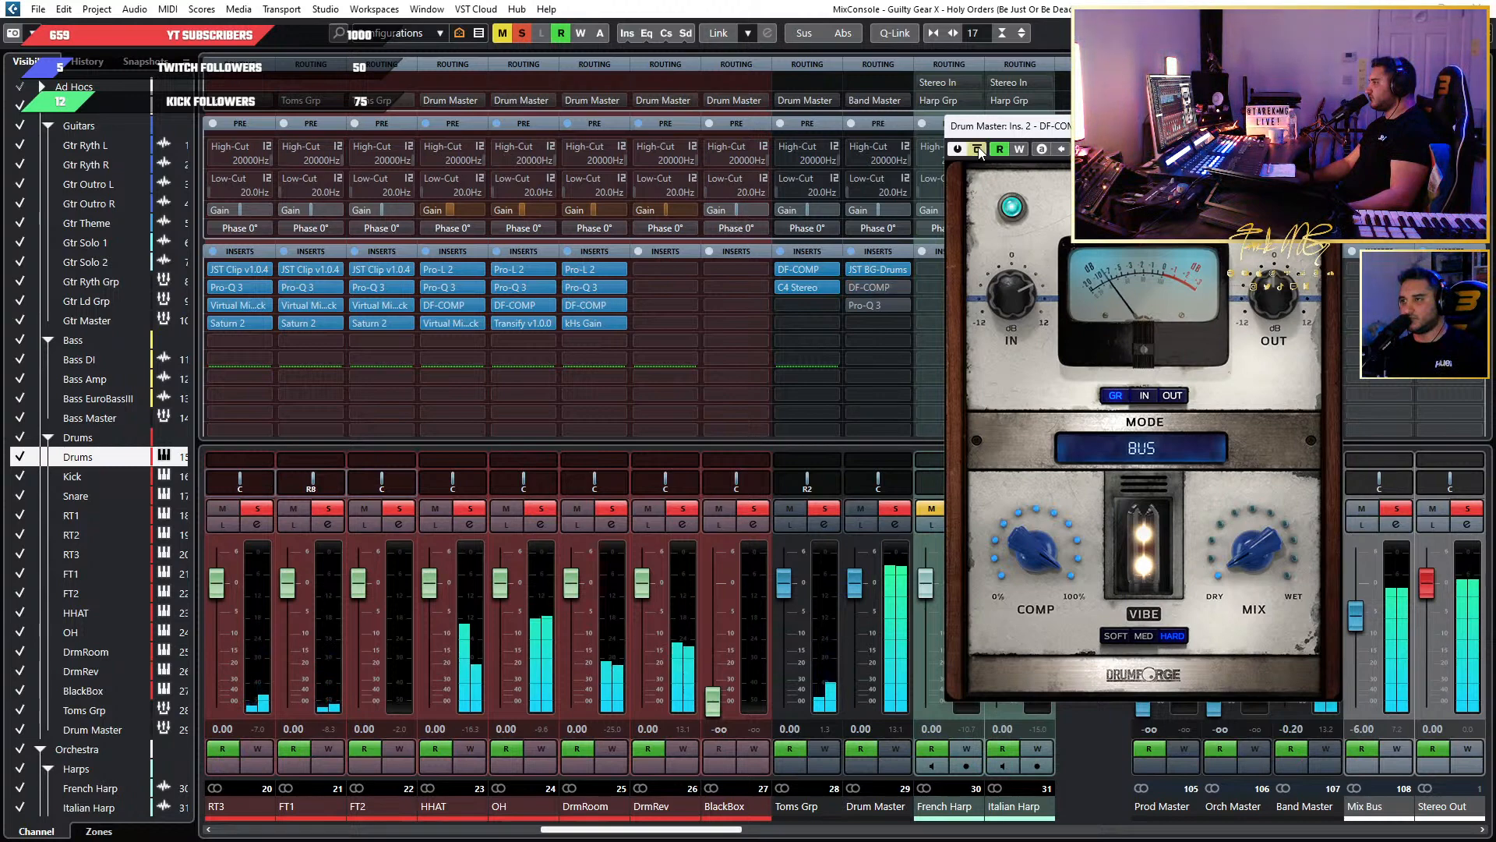
click(979, 148)
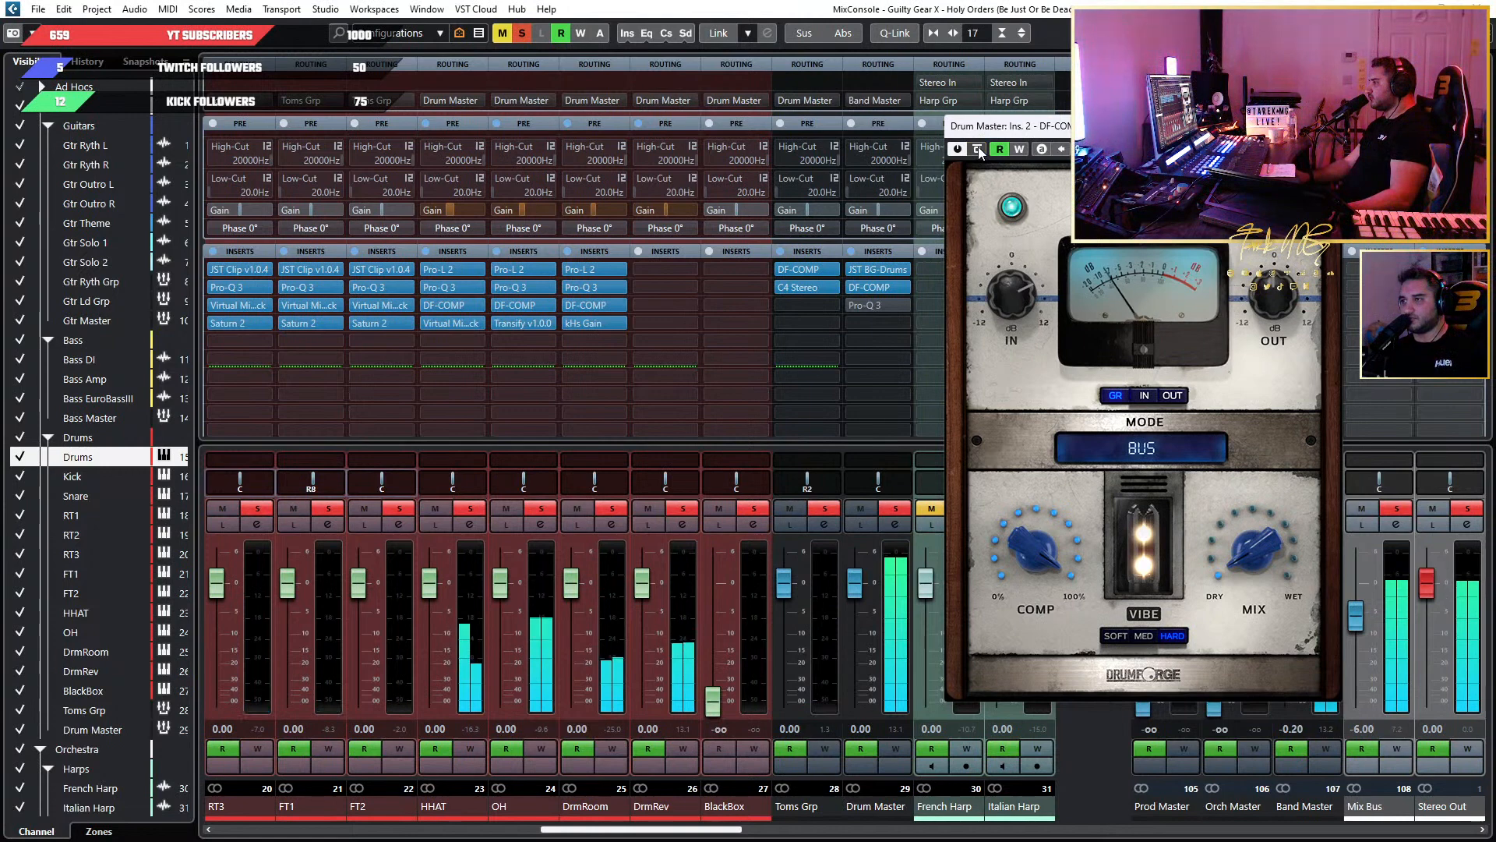
click(979, 147)
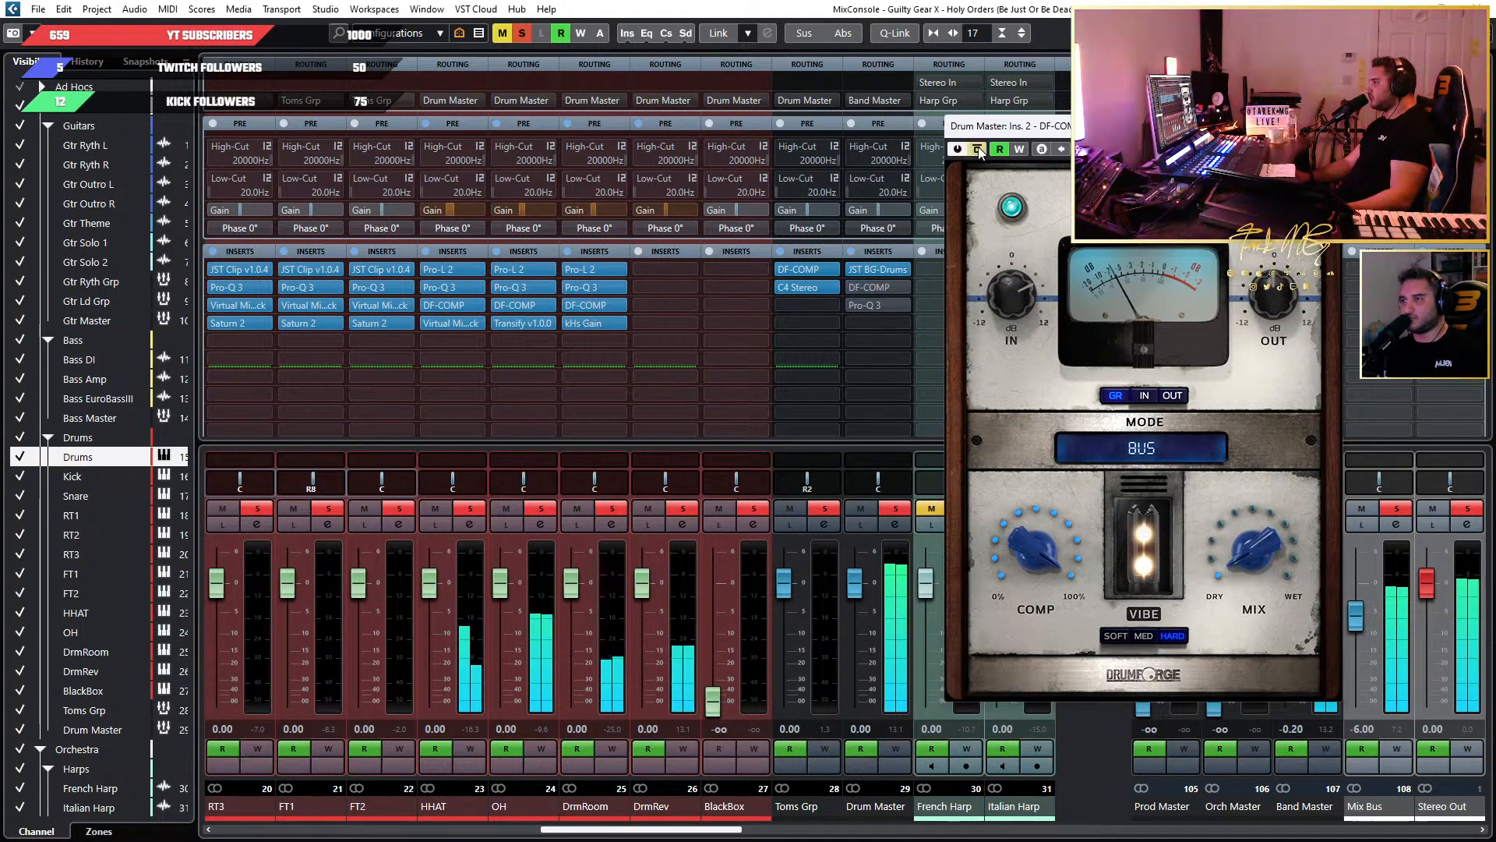
click(979, 147)
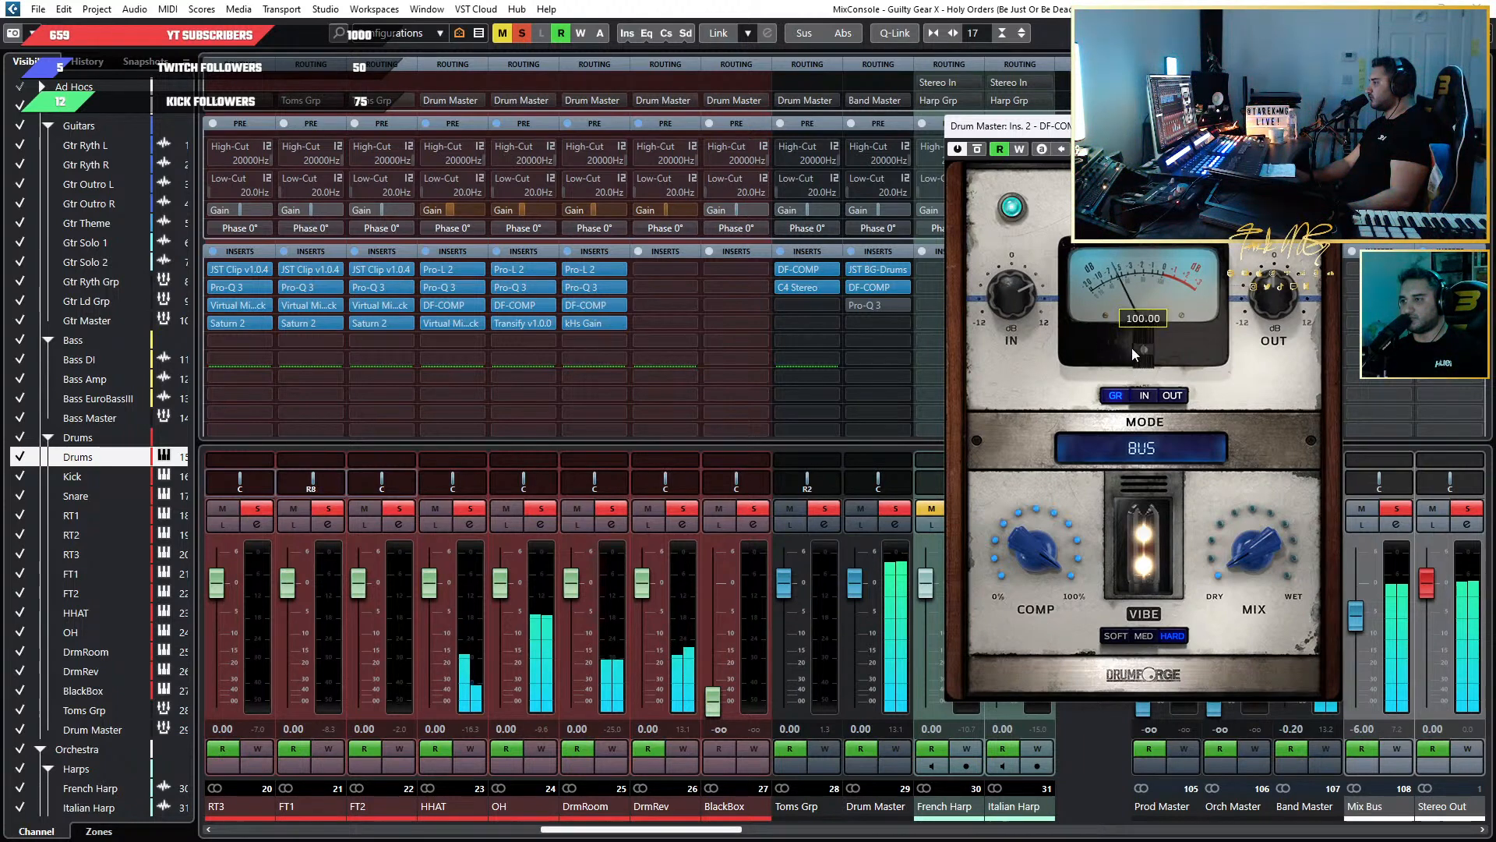
click(984, 148)
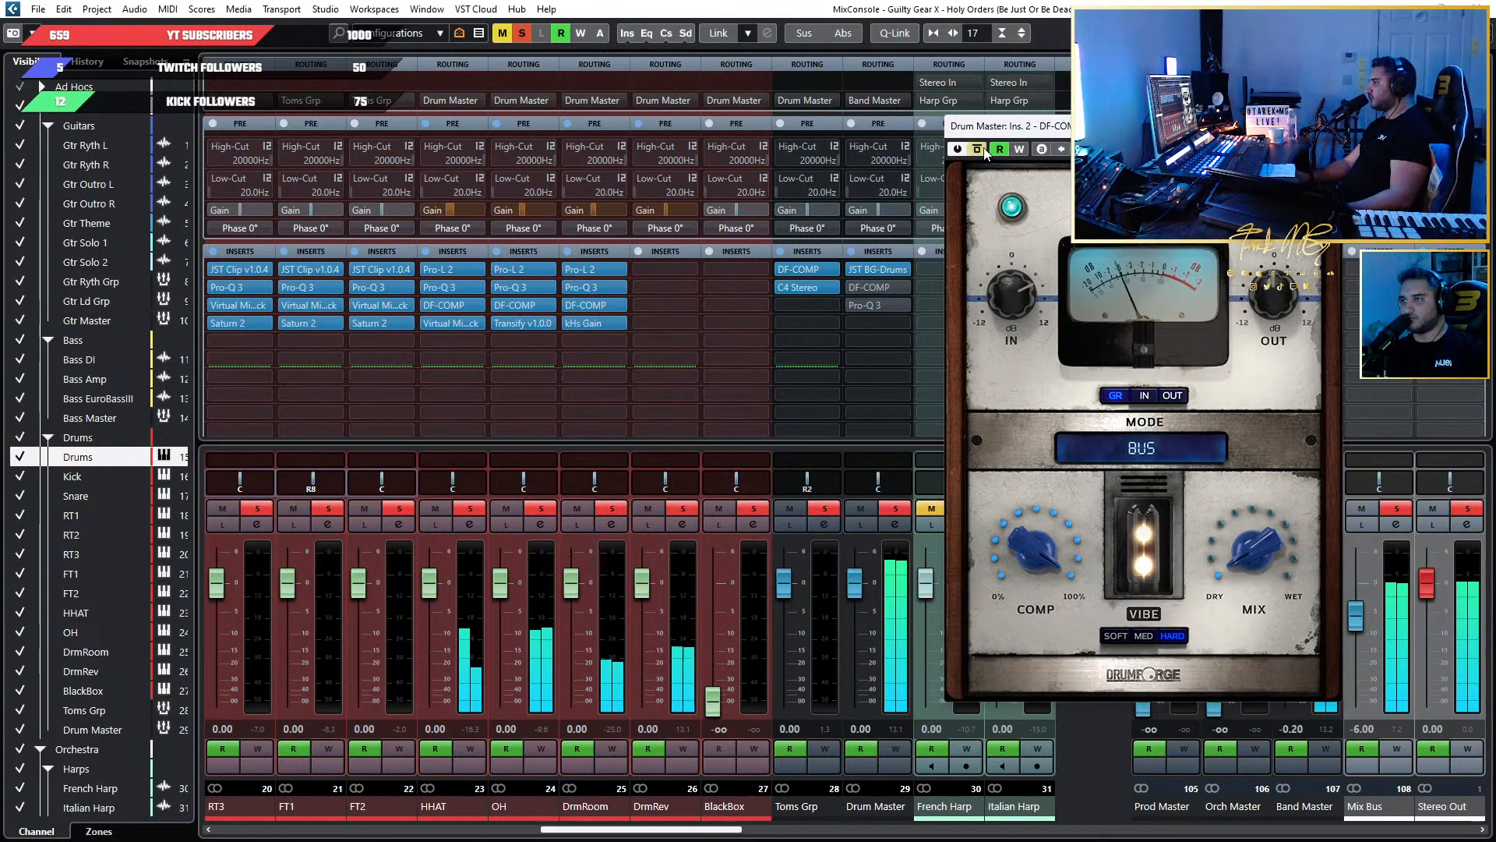
click(979, 148)
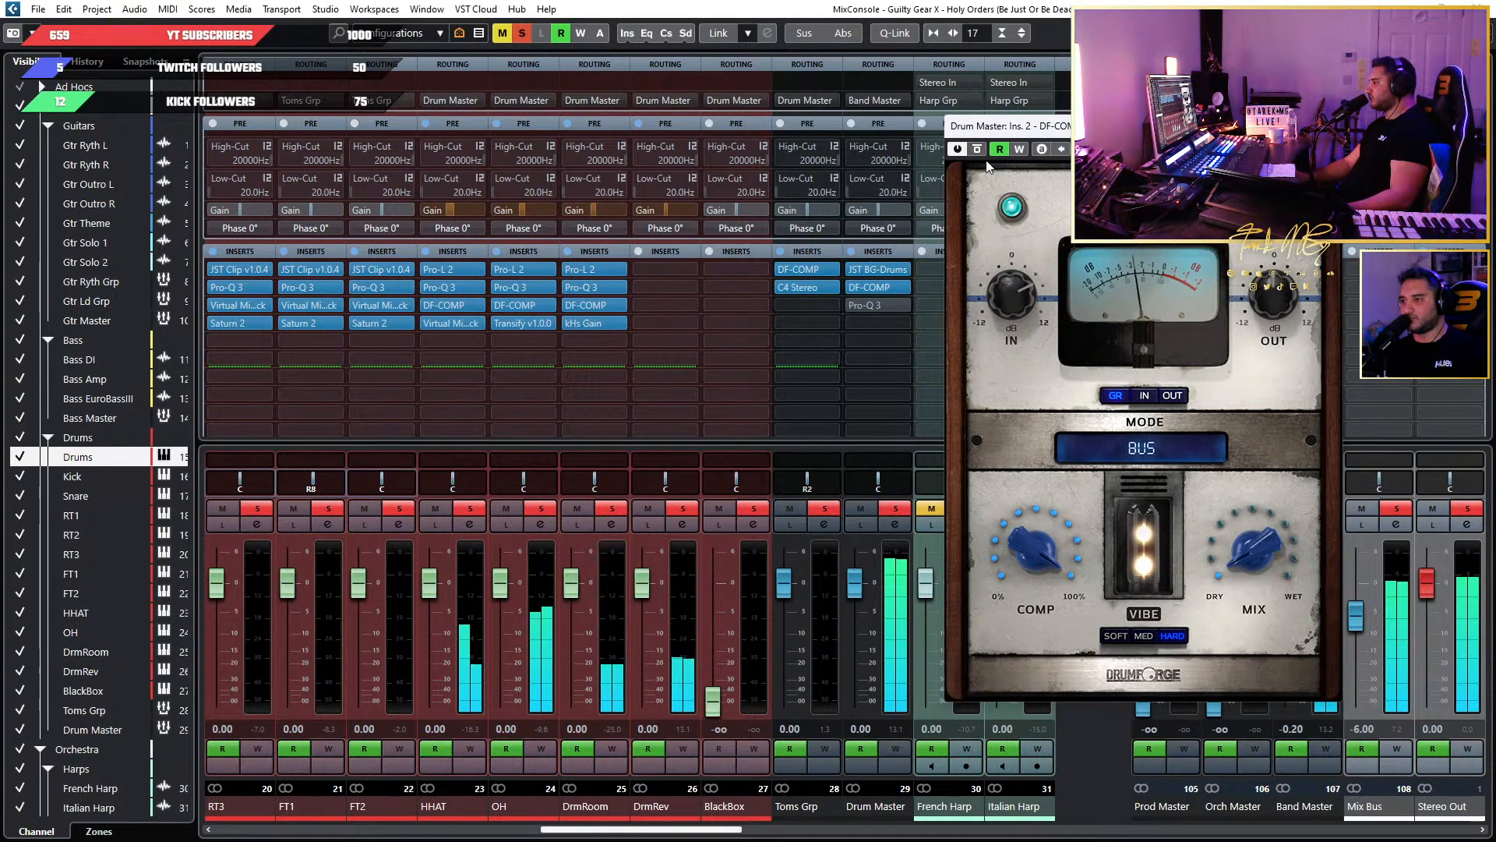
click(979, 148)
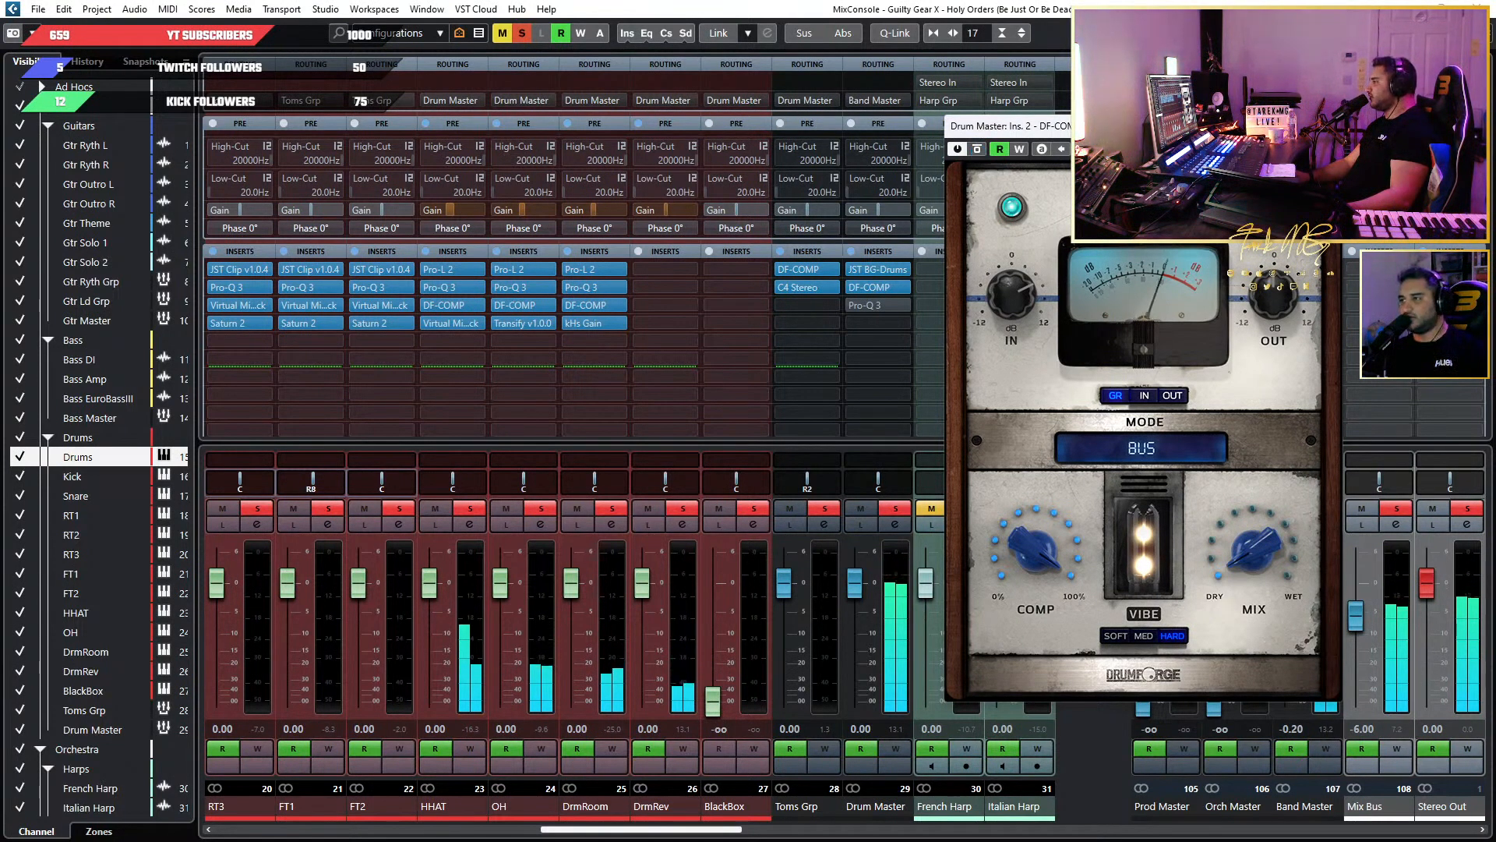
Close DF-COMP, unsolo Drum Master and bring the project arrangement back into view.
click(1327, 126)
click(896, 507)
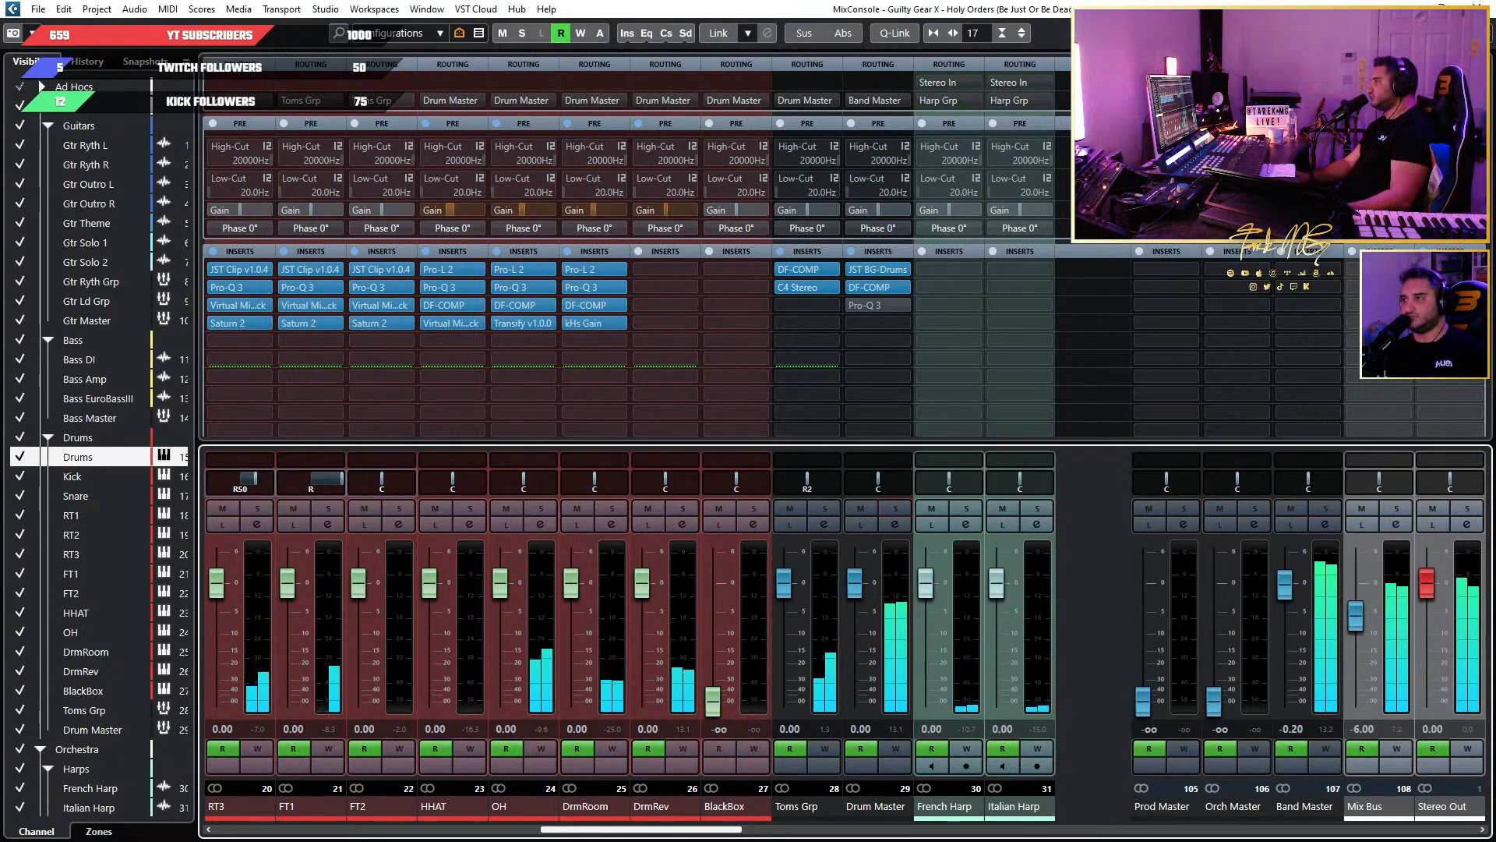
key(F3)
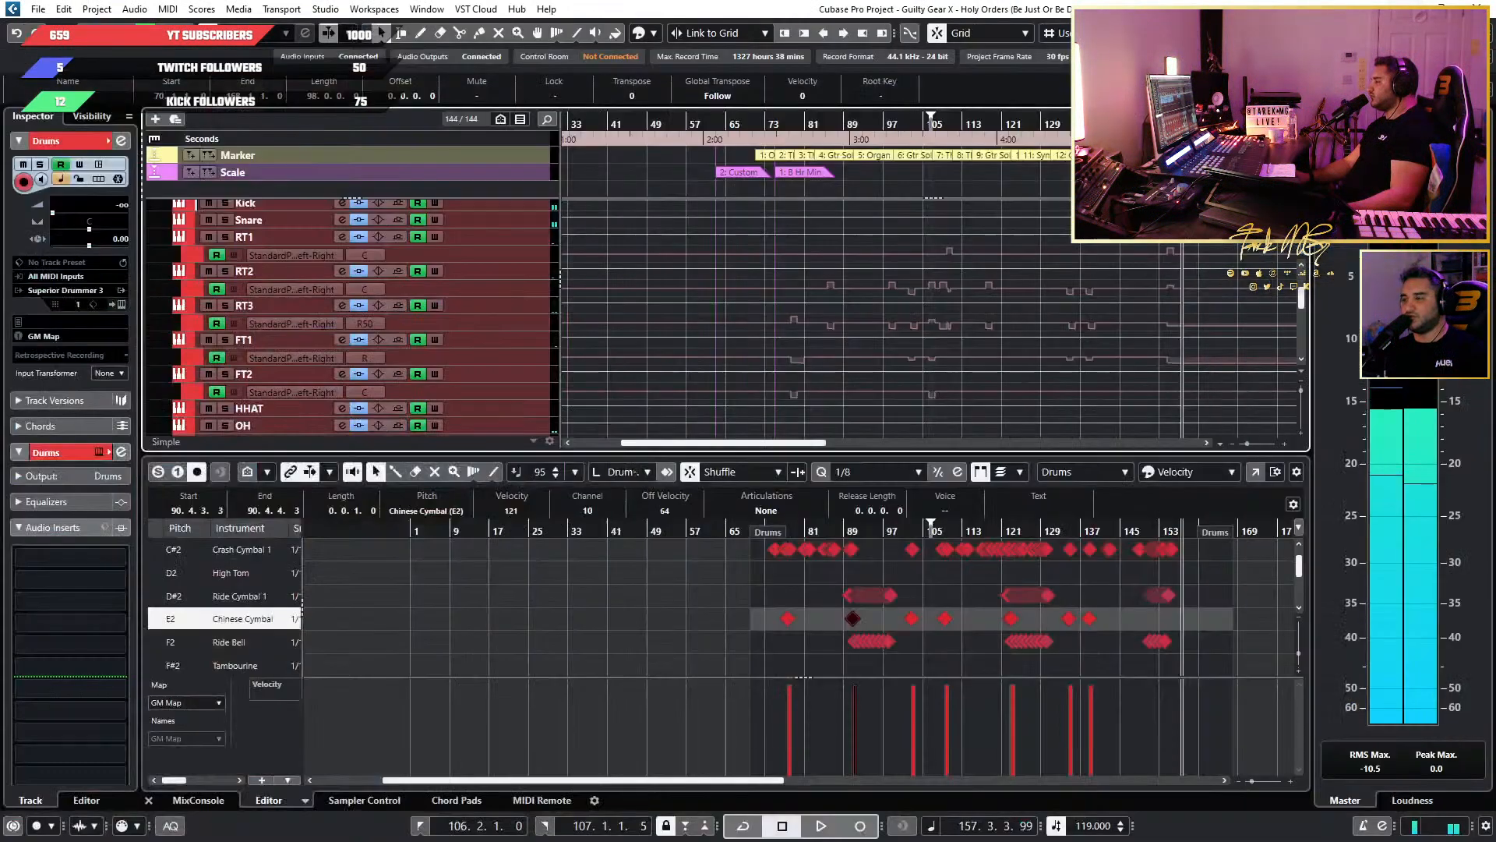
Audition the full band in the closing passage around bars 154 to 155 of the arrangement.
scroll(1034, 227, down, 3)
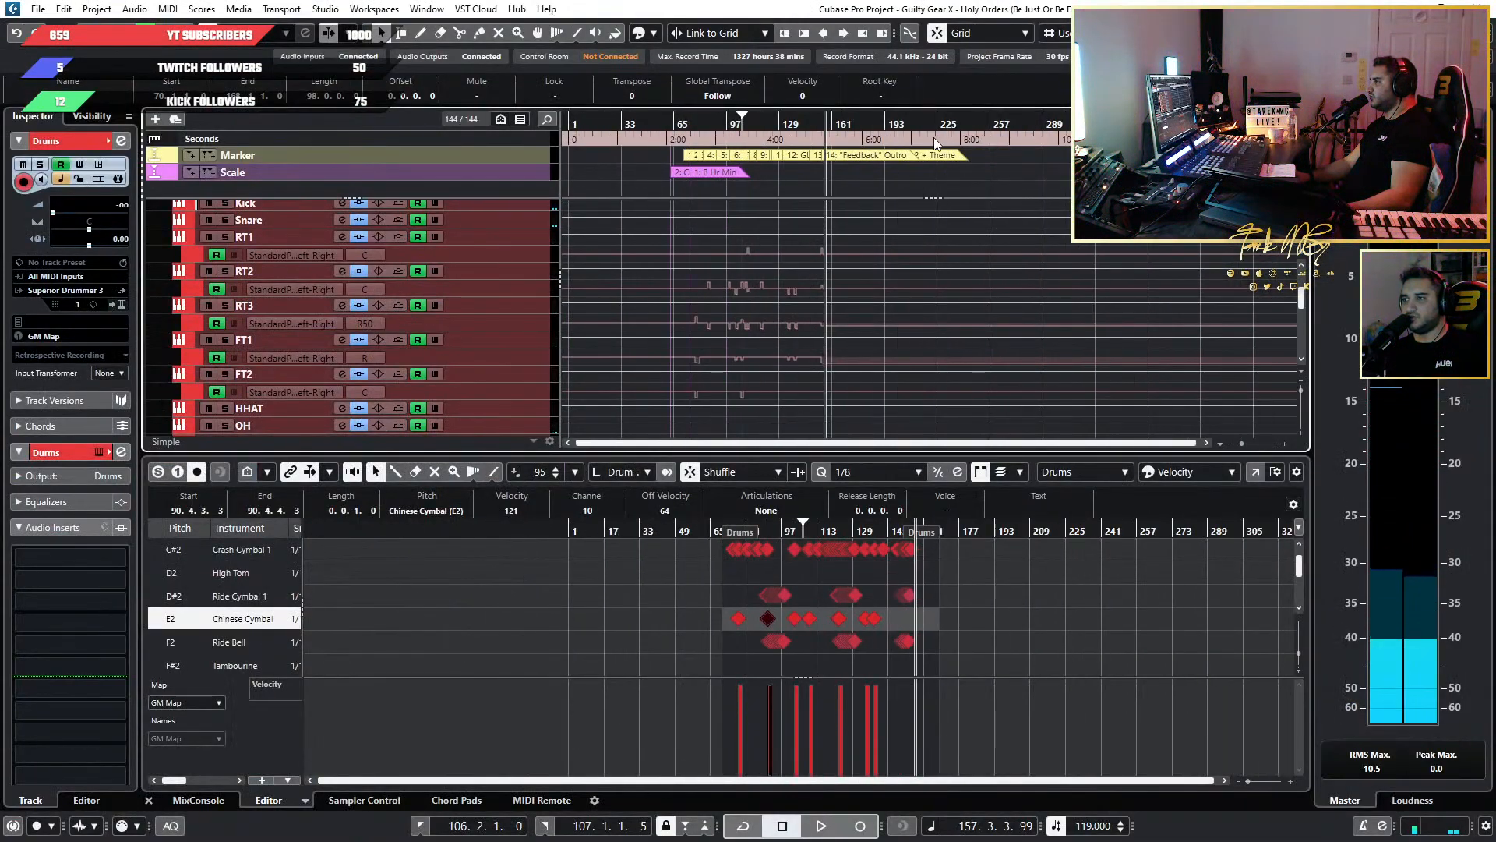
scroll(878, 174, up, 3)
scroll(784, 182, up, 2)
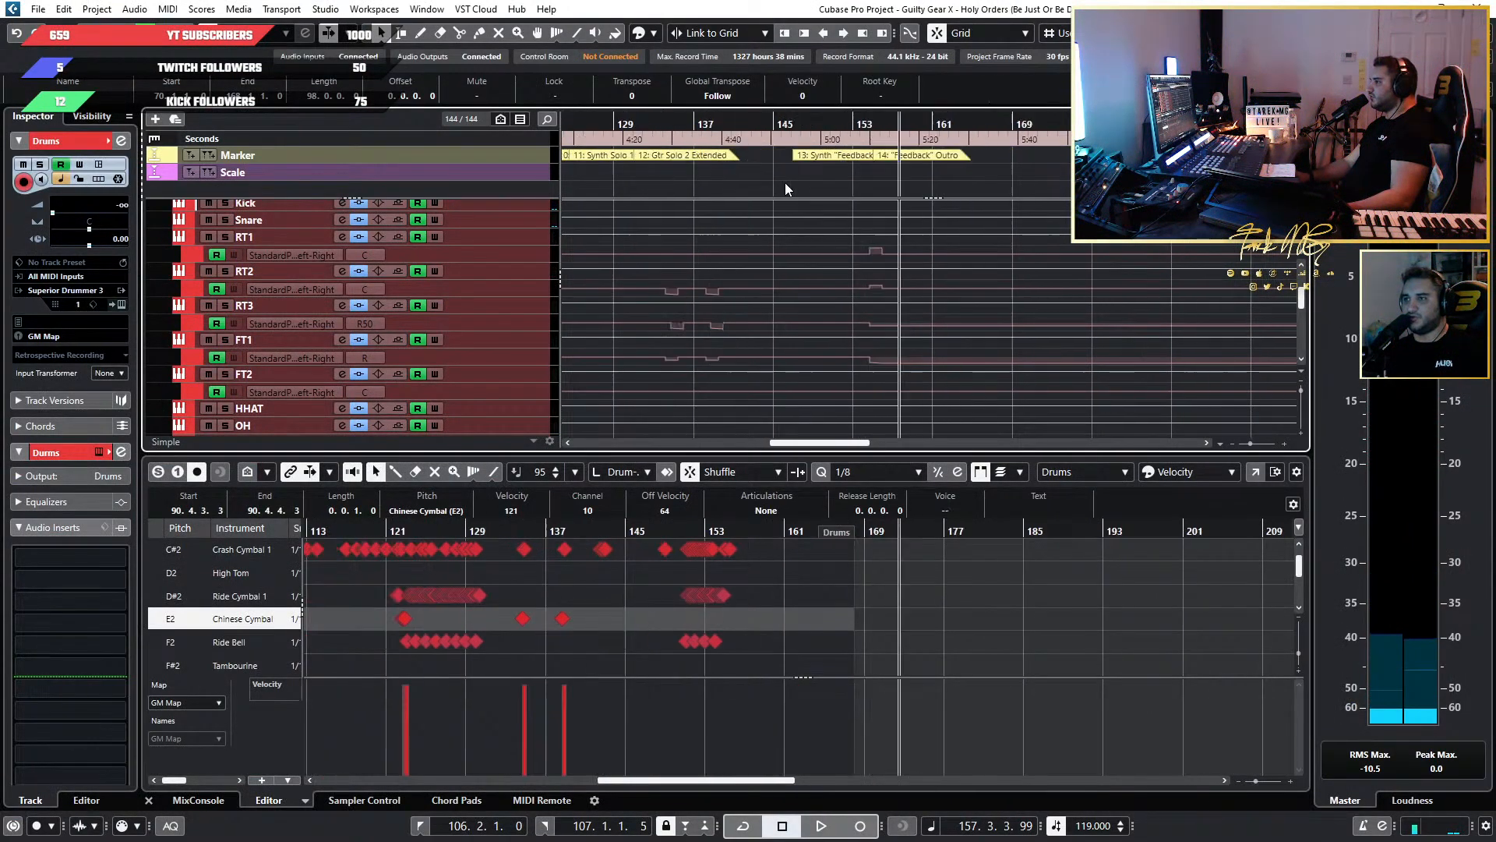
scroll(960, 183, up, 2)
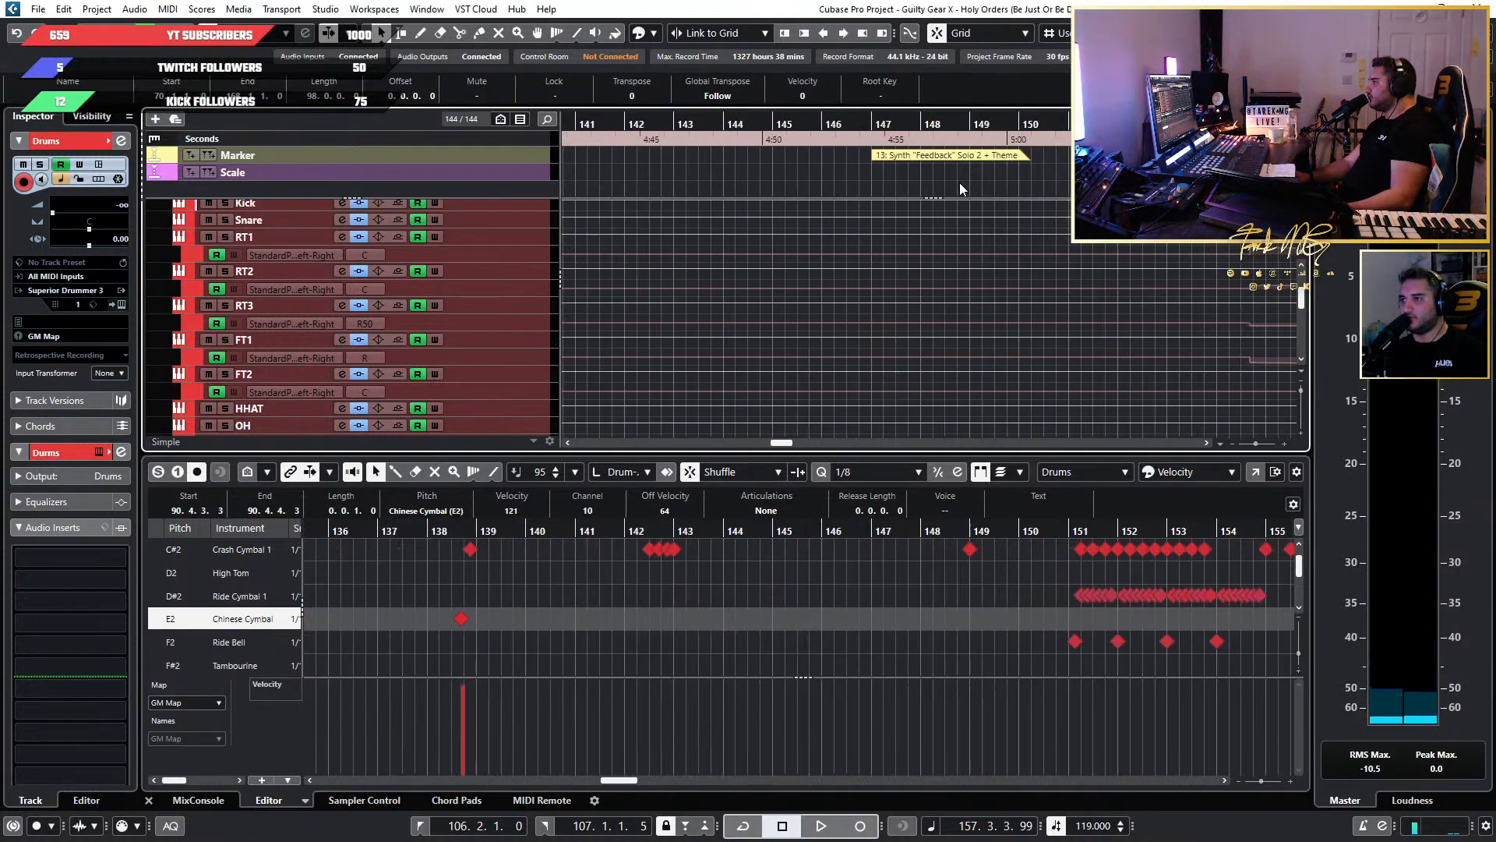
scroll(507, 251, up, 10)
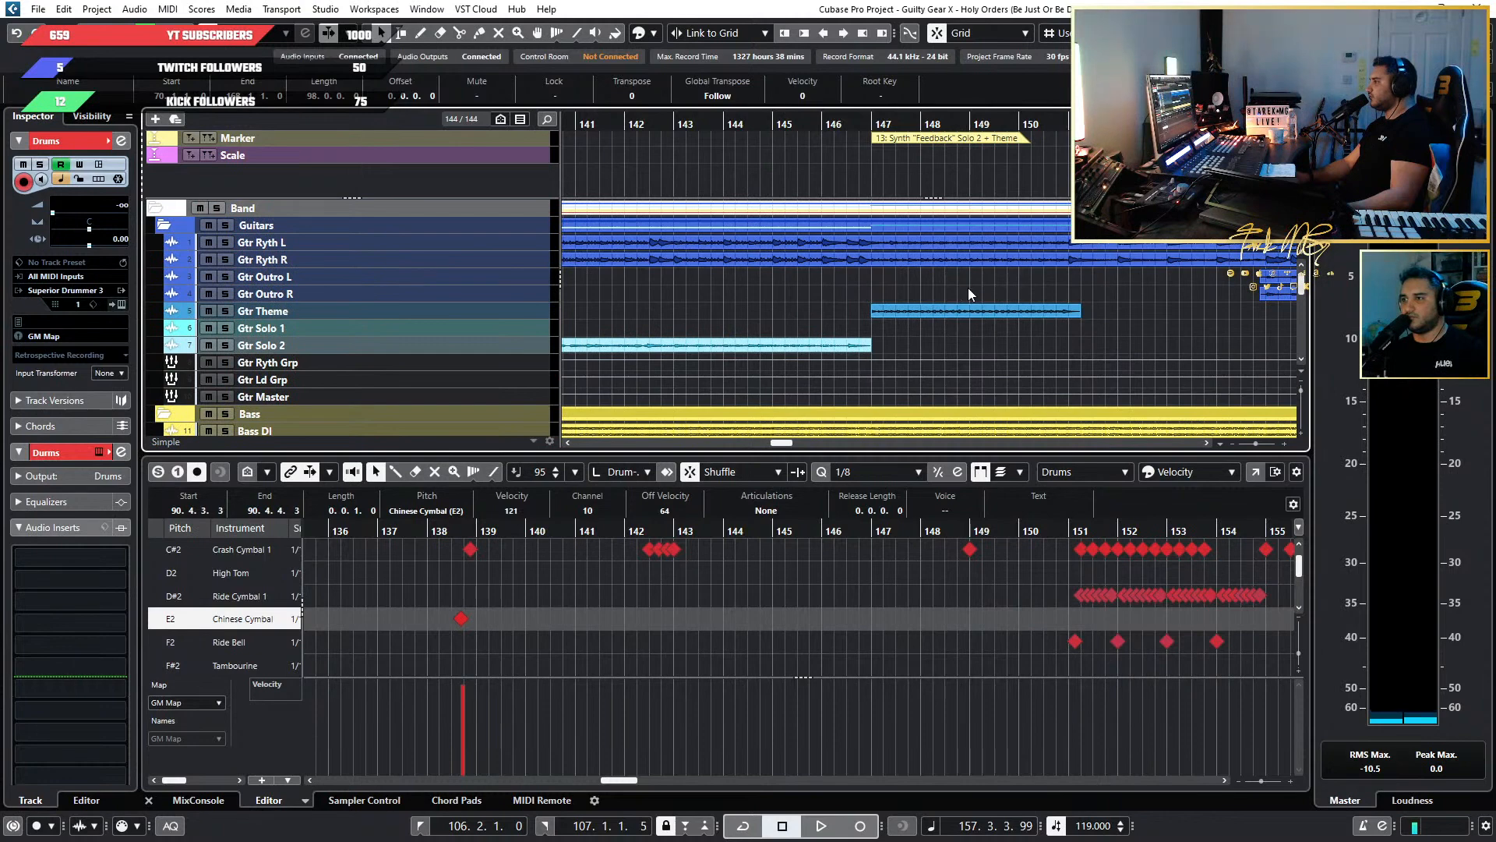
scroll(968, 287, down, 2)
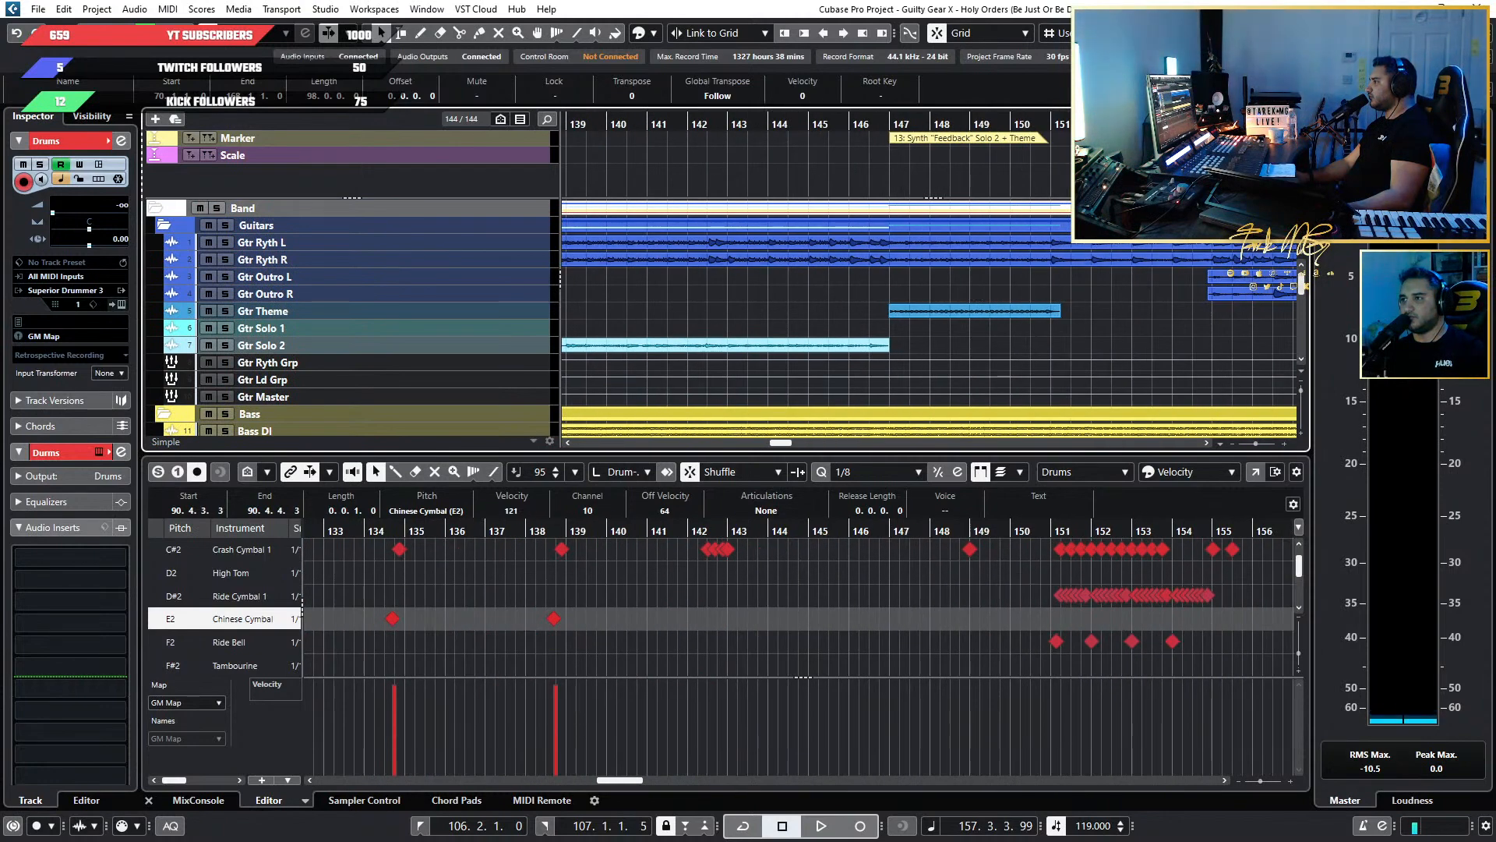
key(space)
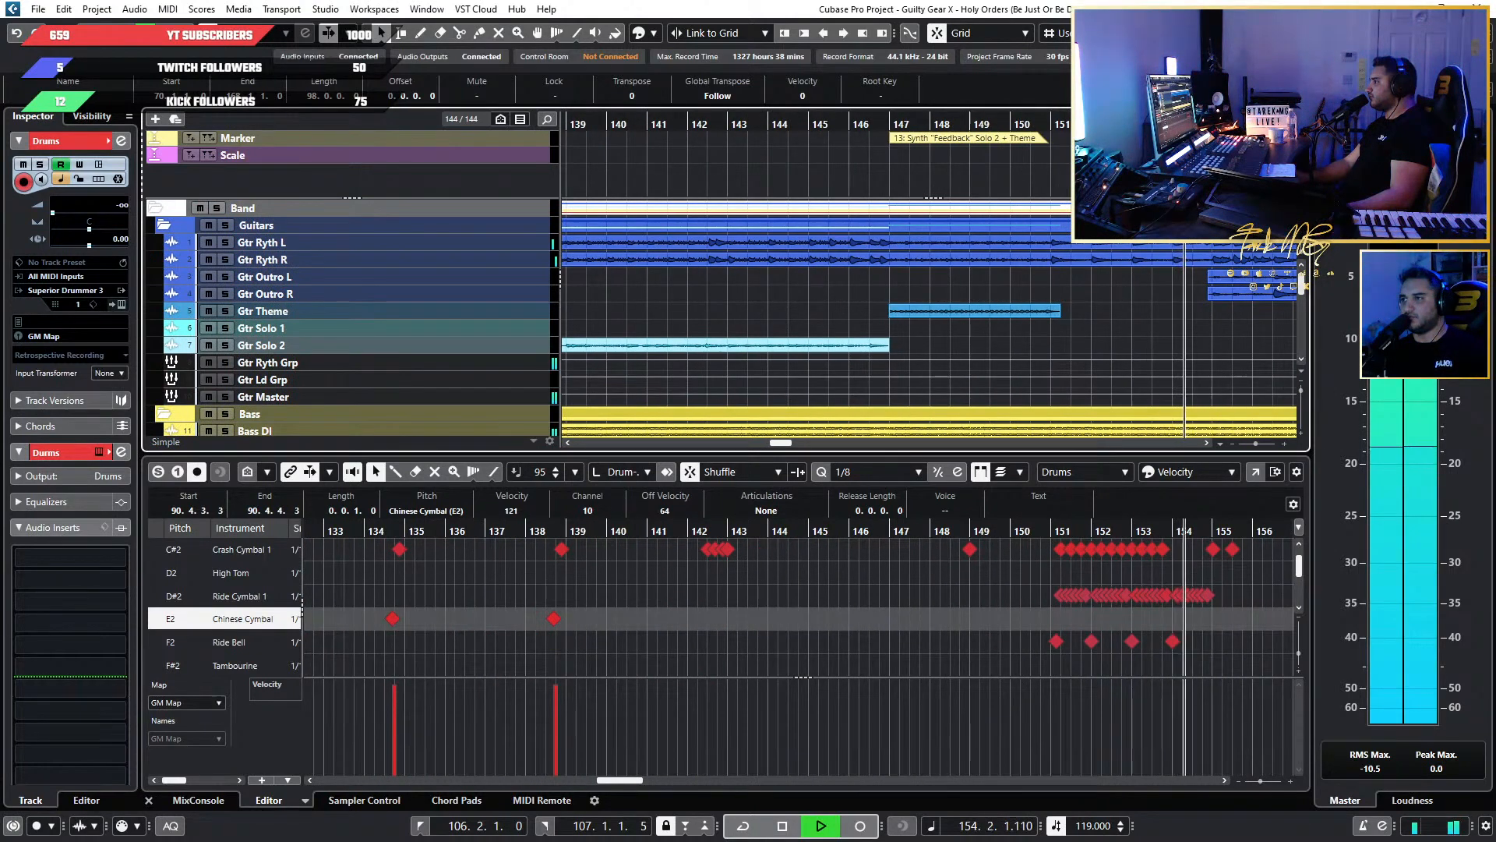
key(space)
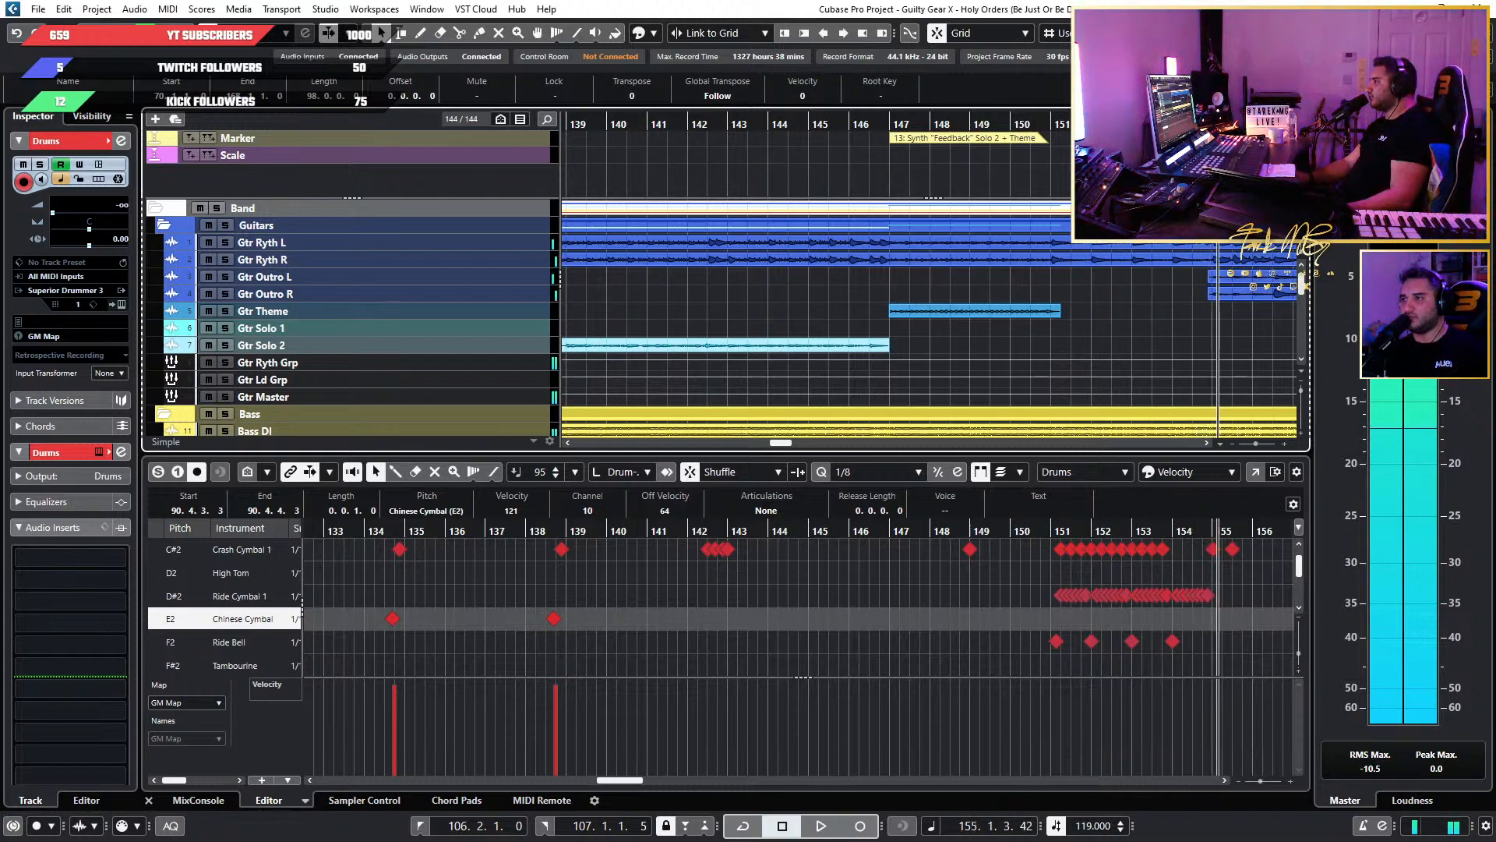
Set the locators from the Theme marker at bar 79 to bar 147 and turn on cycle playback.
click(466, 147)
scroll(447, 147, left, 20)
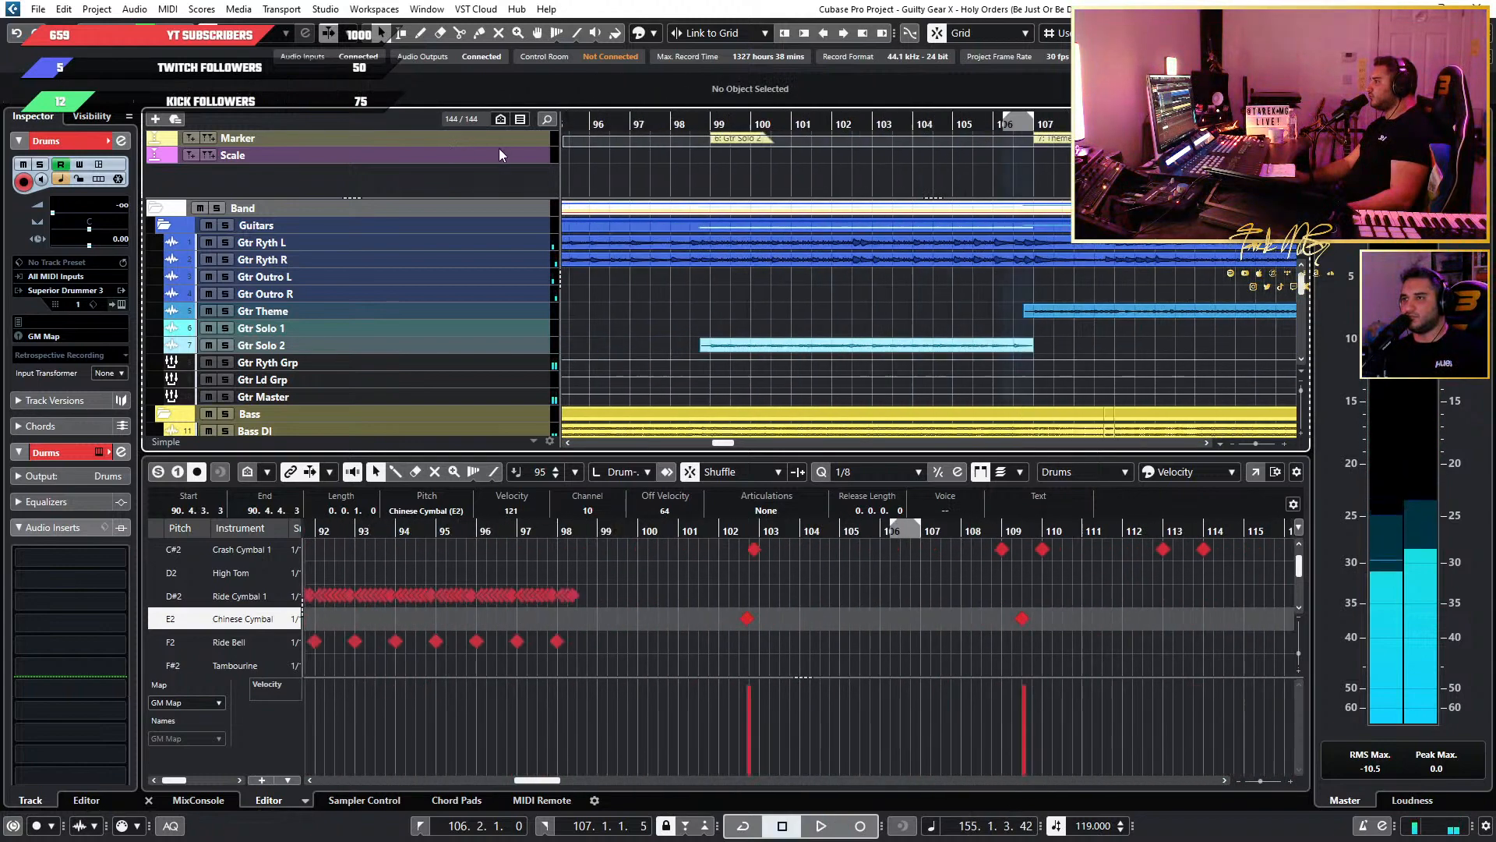
scroll(499, 154, left, 5)
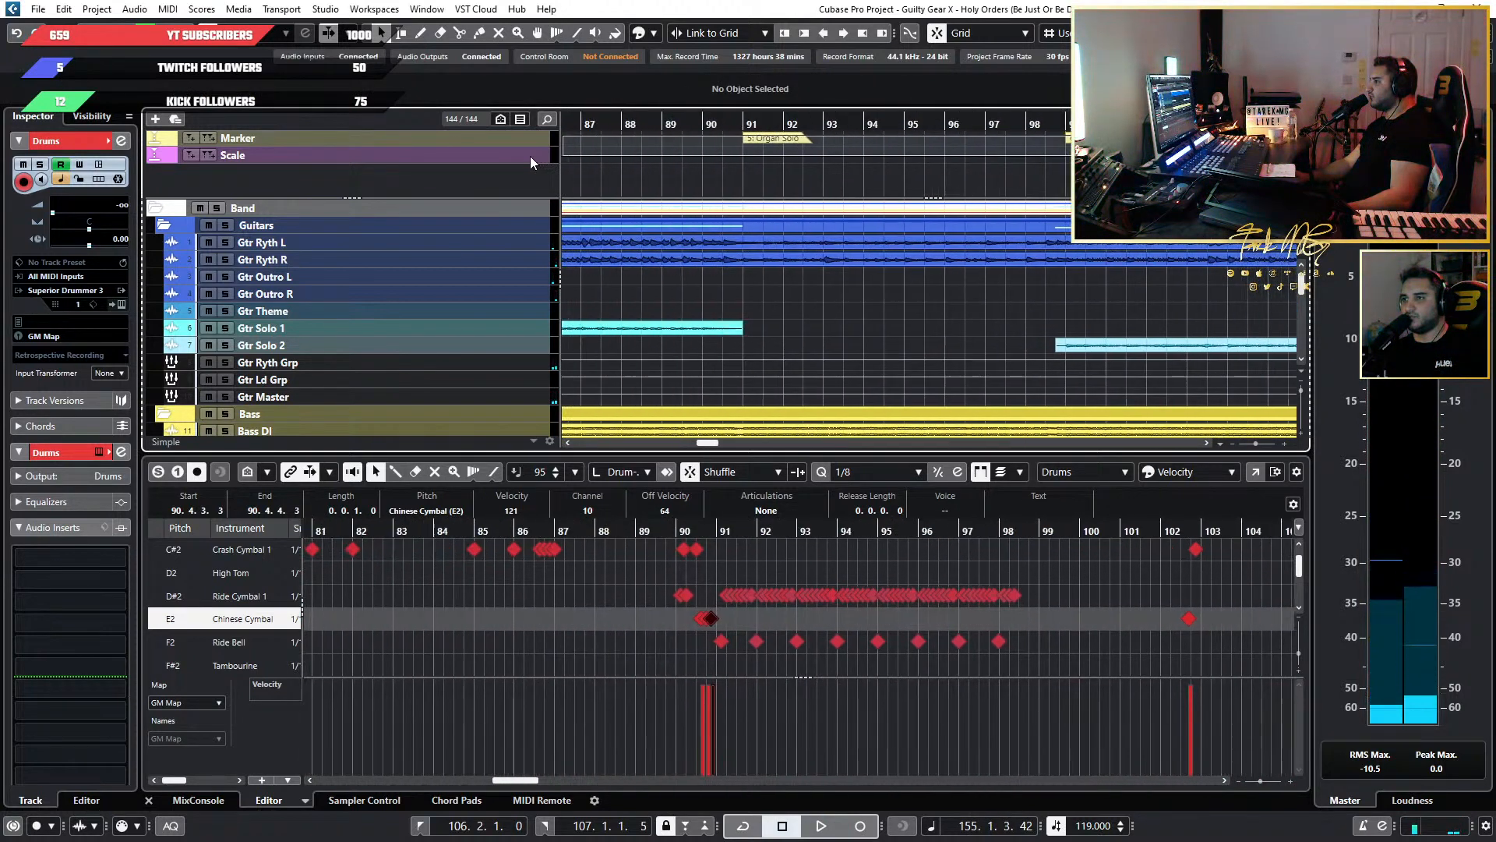
scroll(523, 156, left, 9)
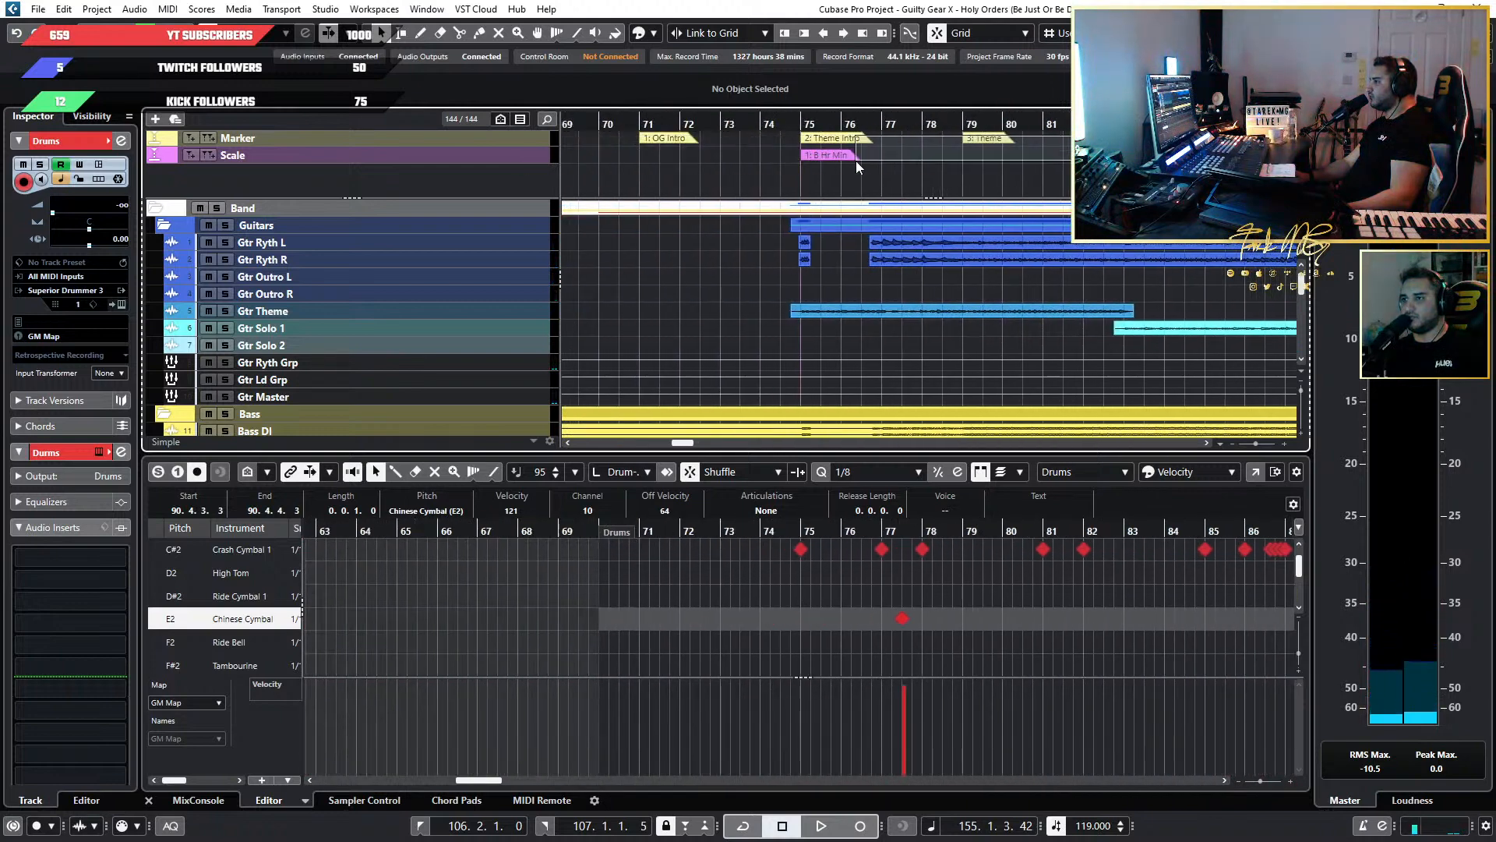
drag(990, 154, 988, 153)
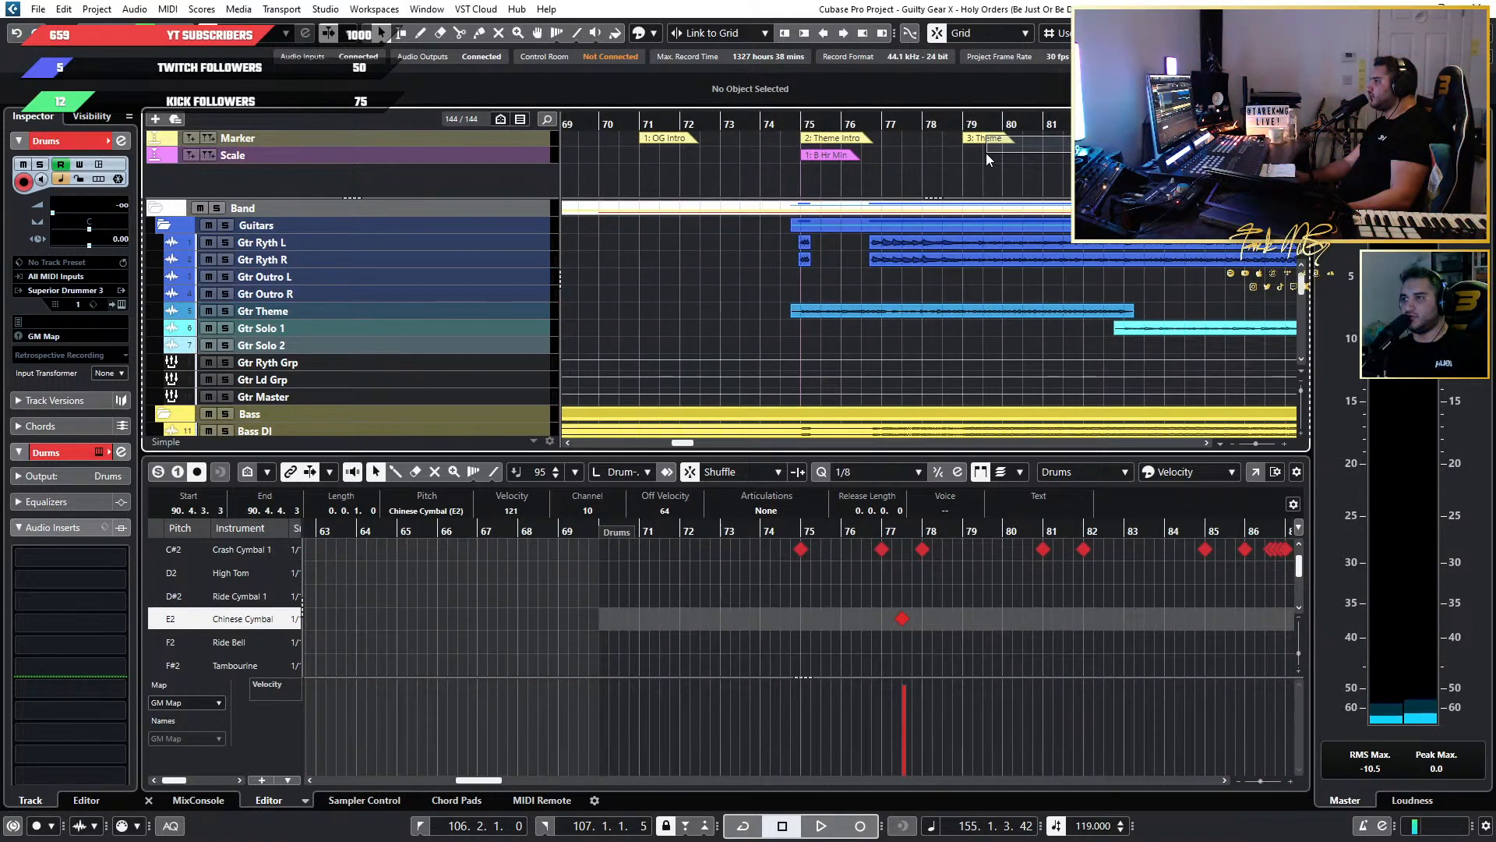
key(p)
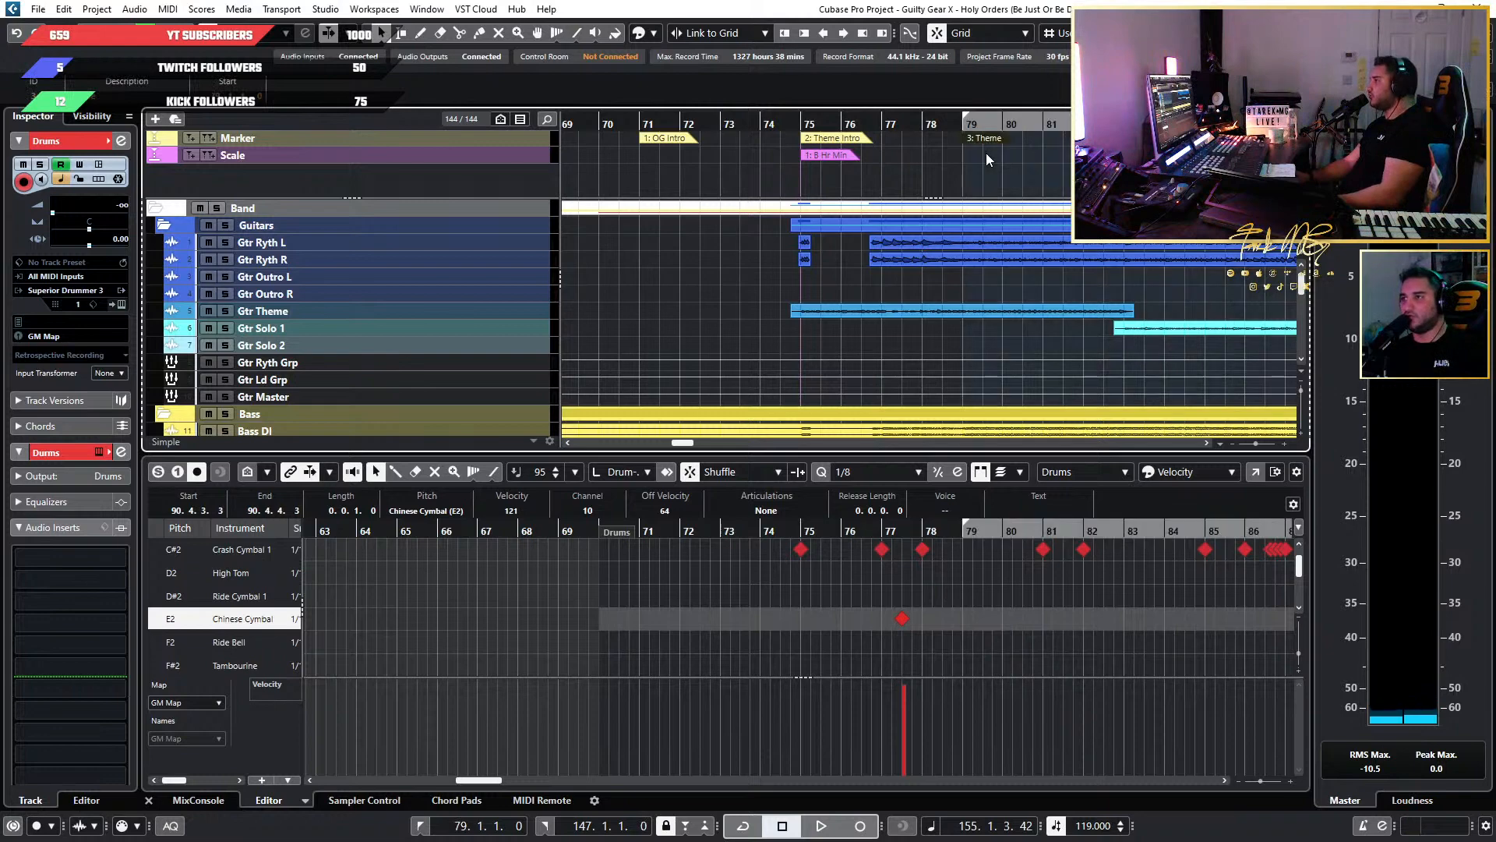
key(KP_Divide)
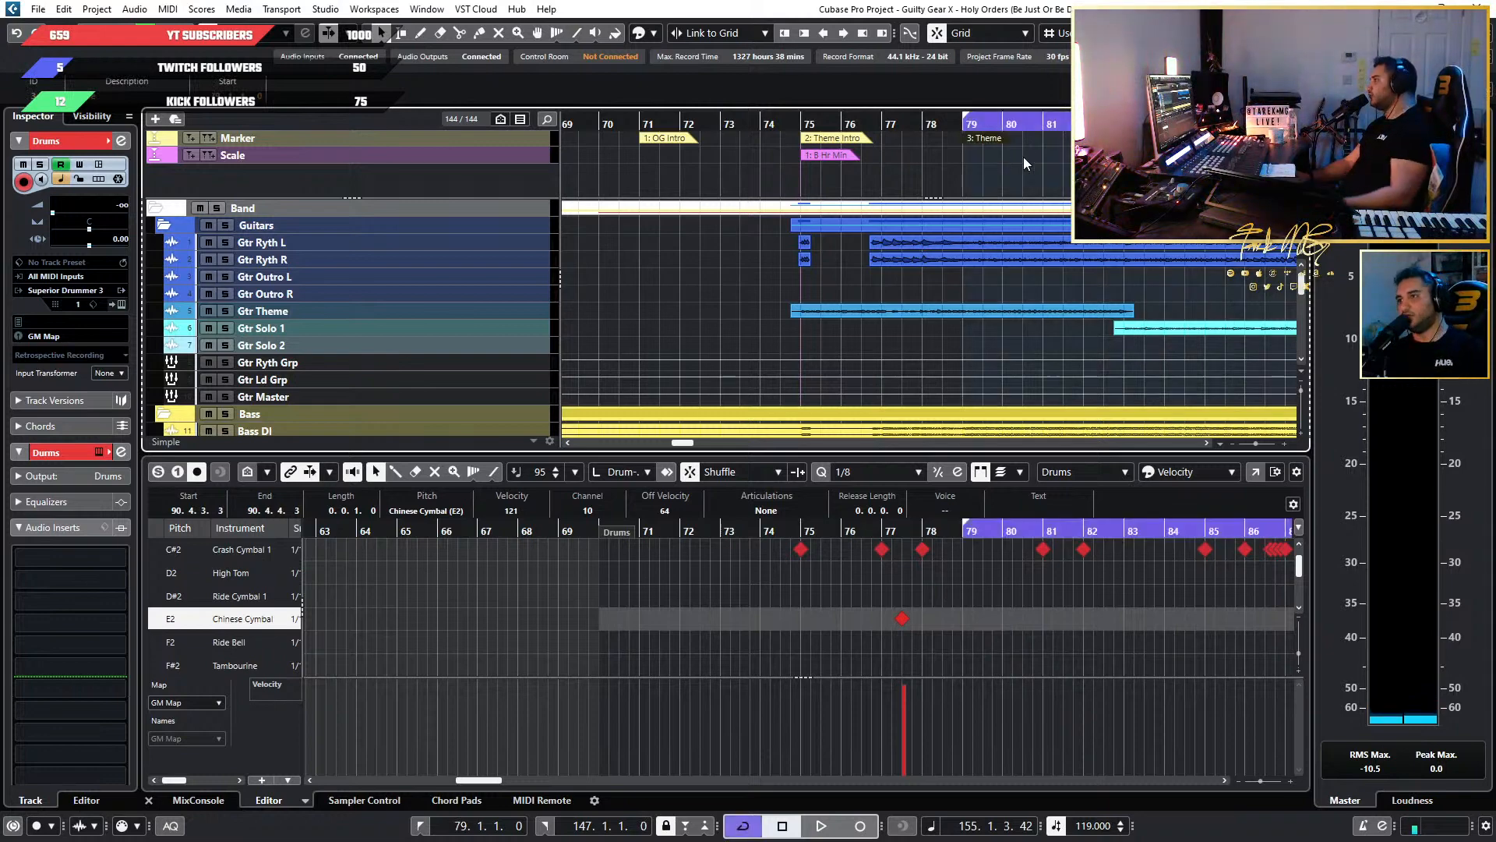
Extend the end of the cycle range to bar 155 and set the quantize value to 1/1.
scroll(1091, 160, down, 3)
scroll(1091, 160, right, 1)
scroll(1053, 176, right, 5)
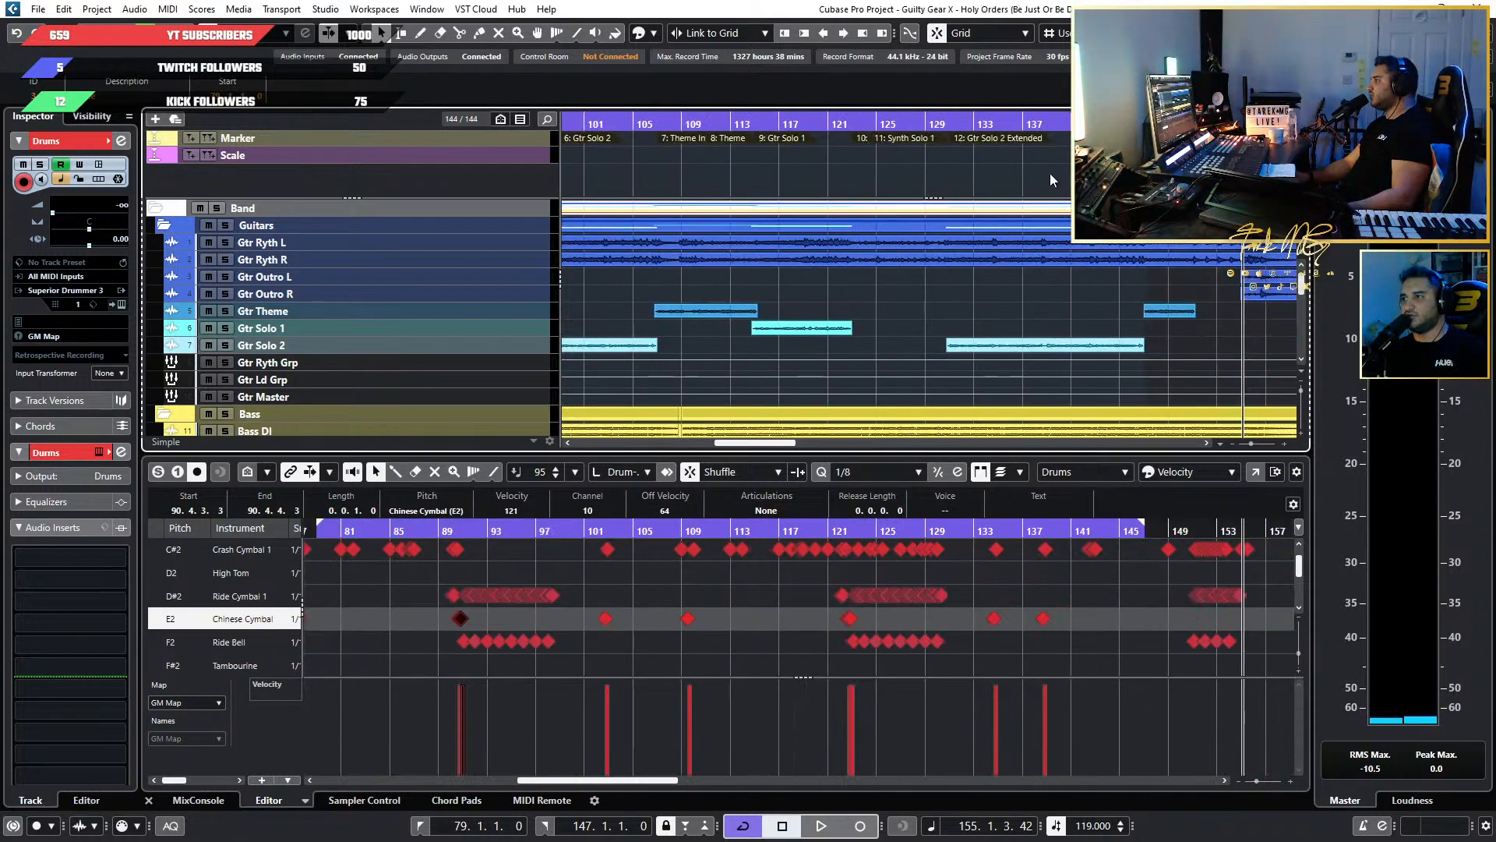
scroll(1049, 173, right, 1)
scroll(1031, 175, up, 3)
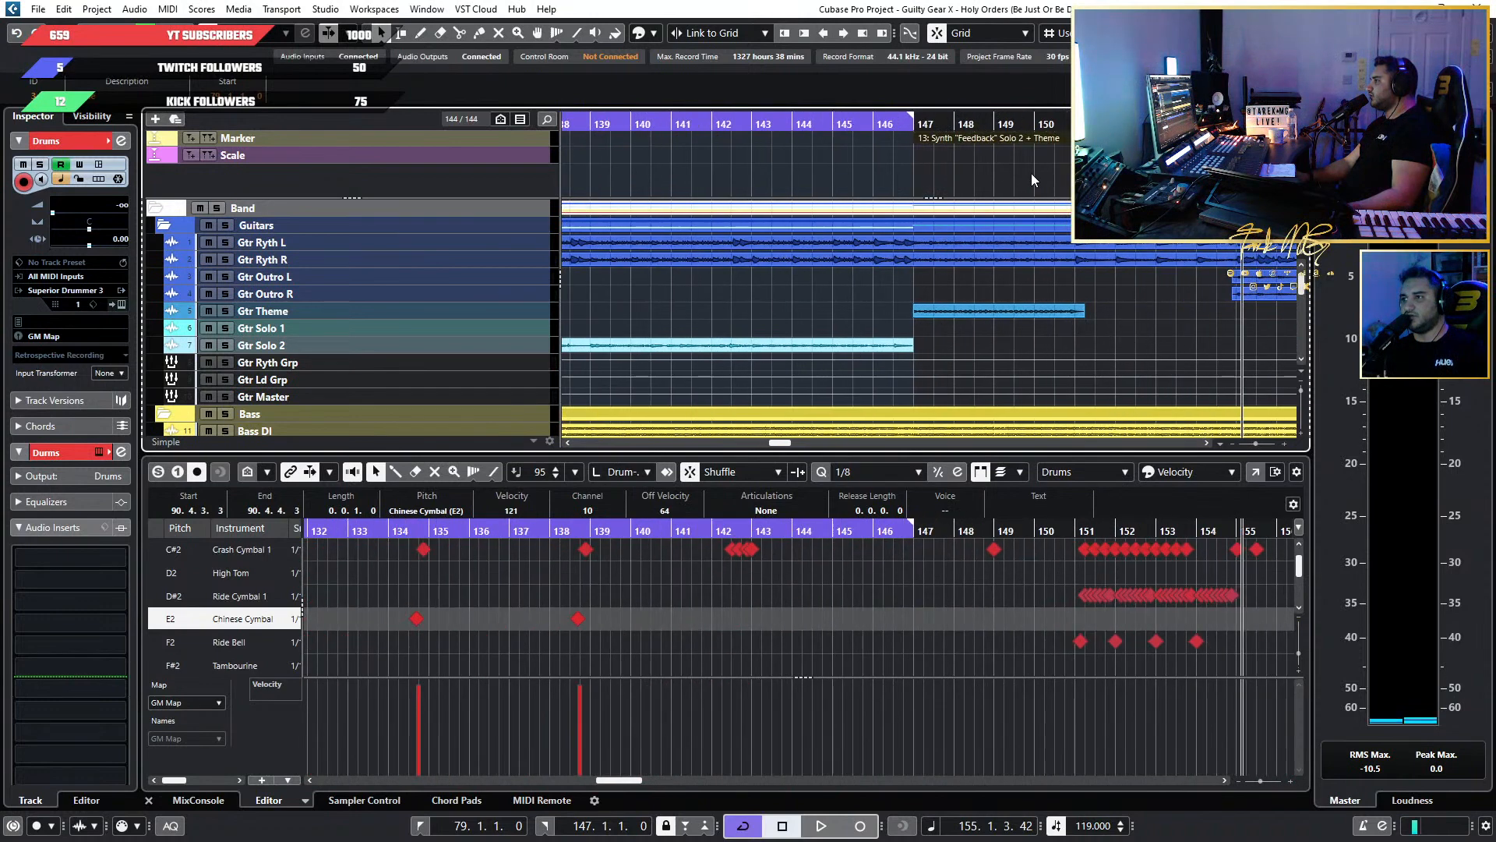
scroll(1031, 173, down, 1)
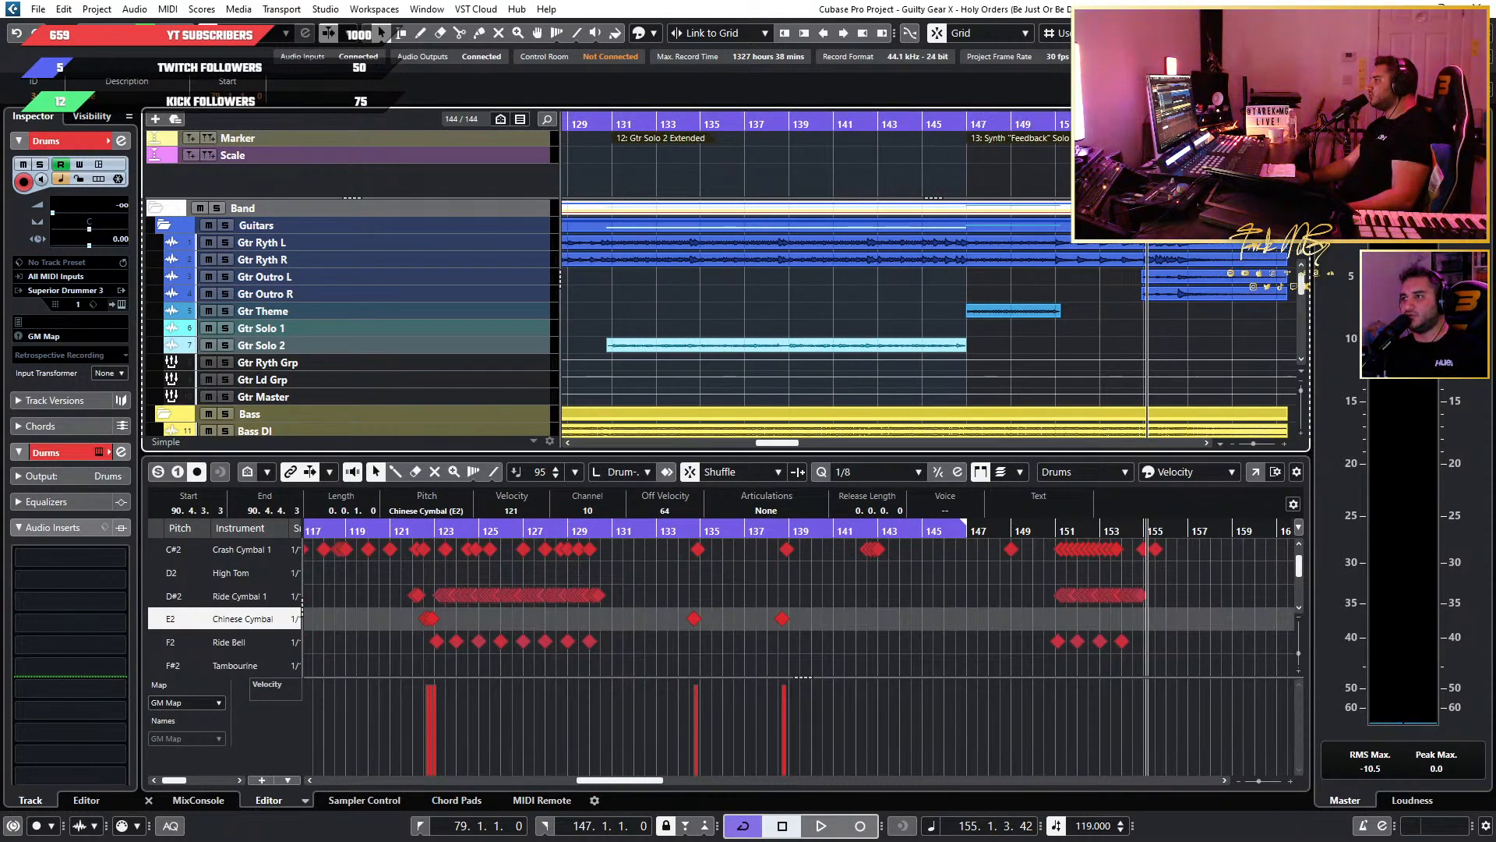
scroll(1150, 129, up, 4)
drag(967, 123, 1124, 124)
click(1216, 33)
click(1216, 54)
Start looped playback of the full mix from about bar 117 and bring up the MixConsole.
scroll(1082, 142, down, 5)
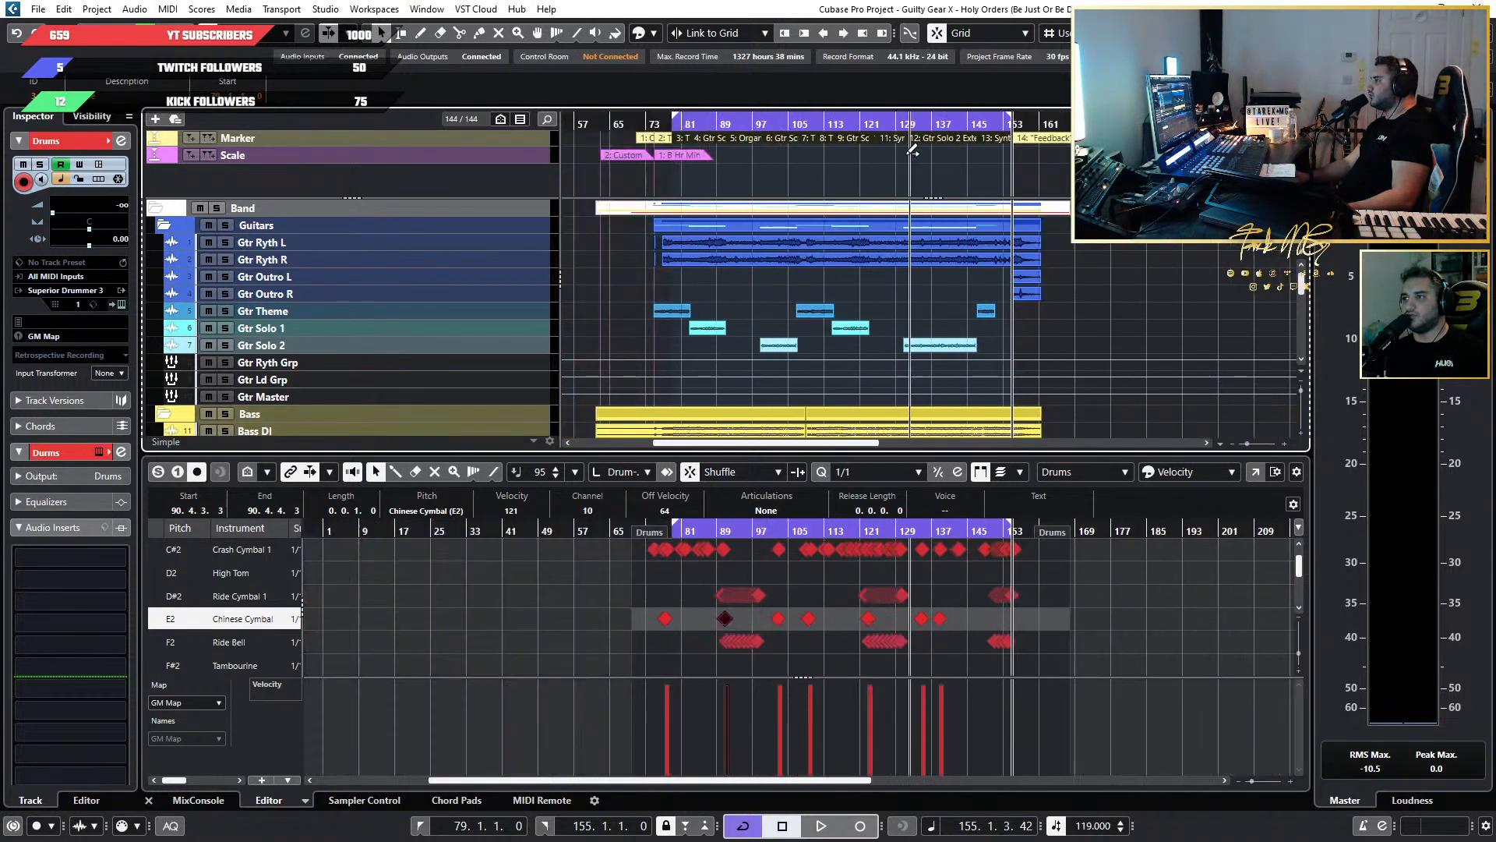
click(840, 123)
key(space)
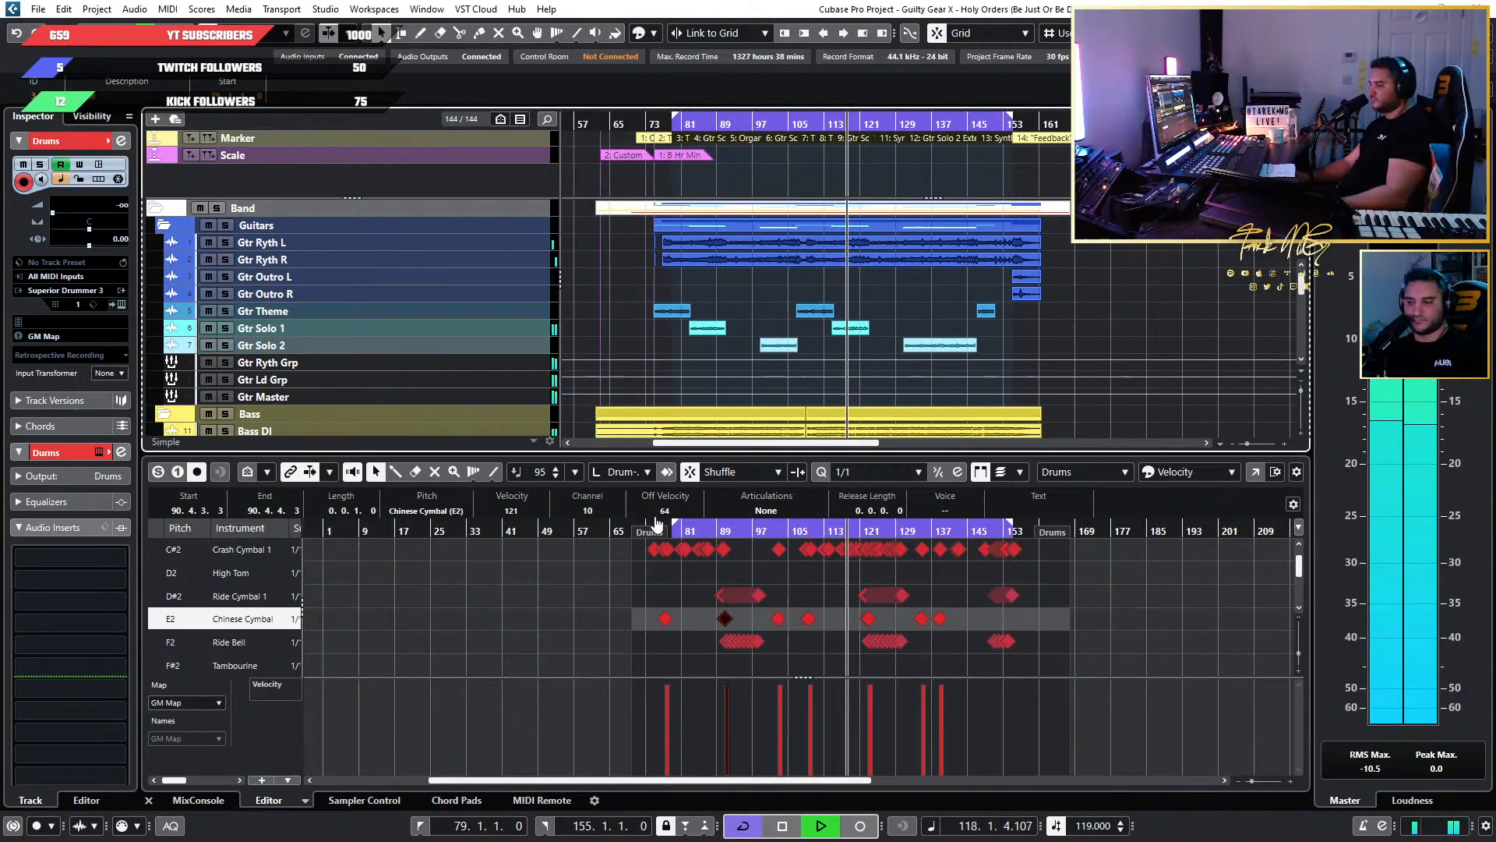
key(F3)
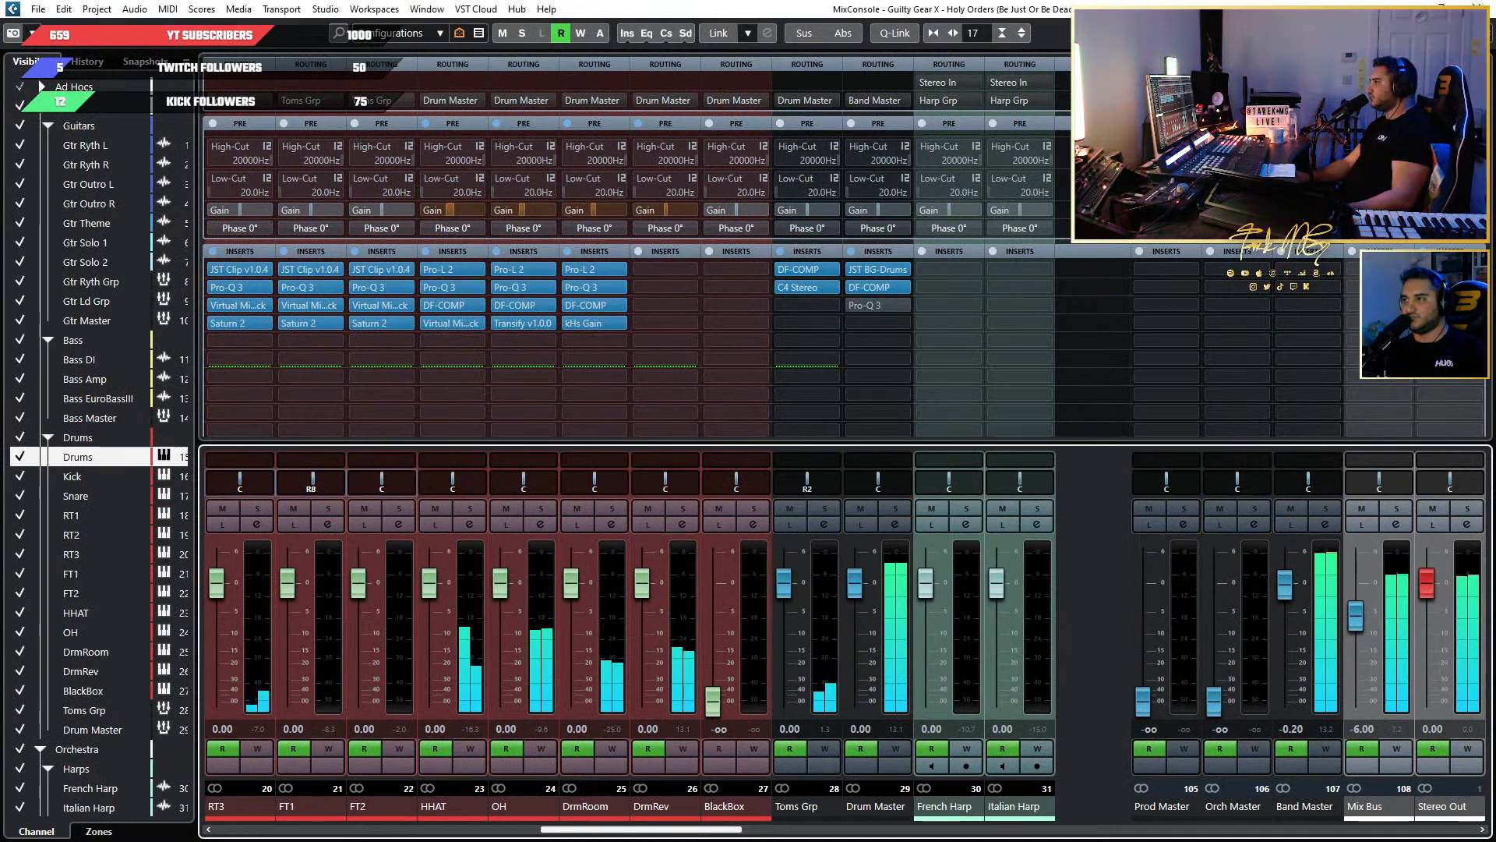
Close the MixConsole and select the run of fast Bass Drum notes from bar 139 onward in the drum editor.
key(F3)
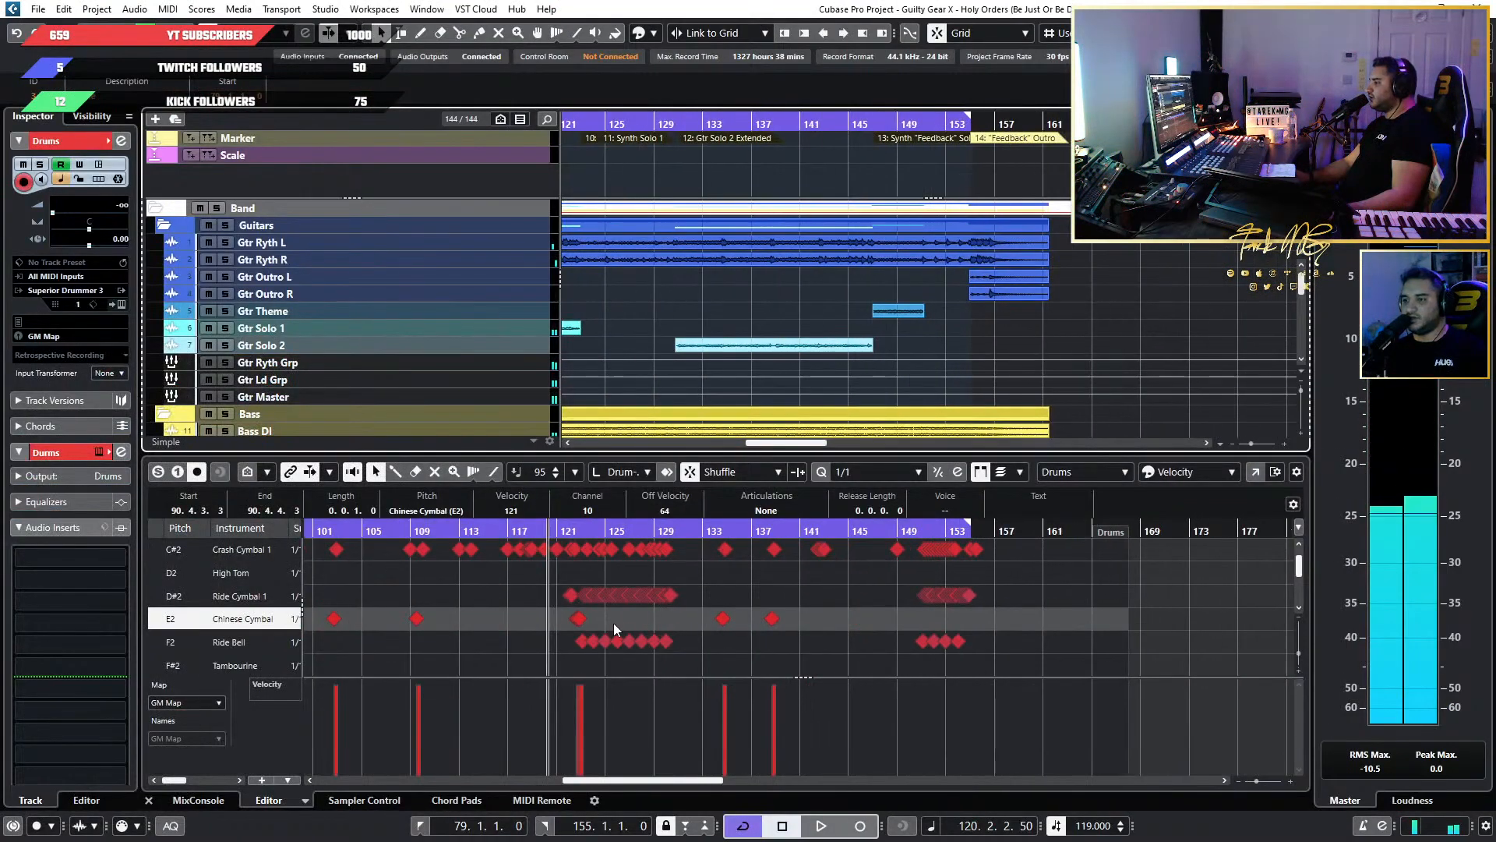
scroll(657, 612, up, 3)
scroll(781, 588, up, 8)
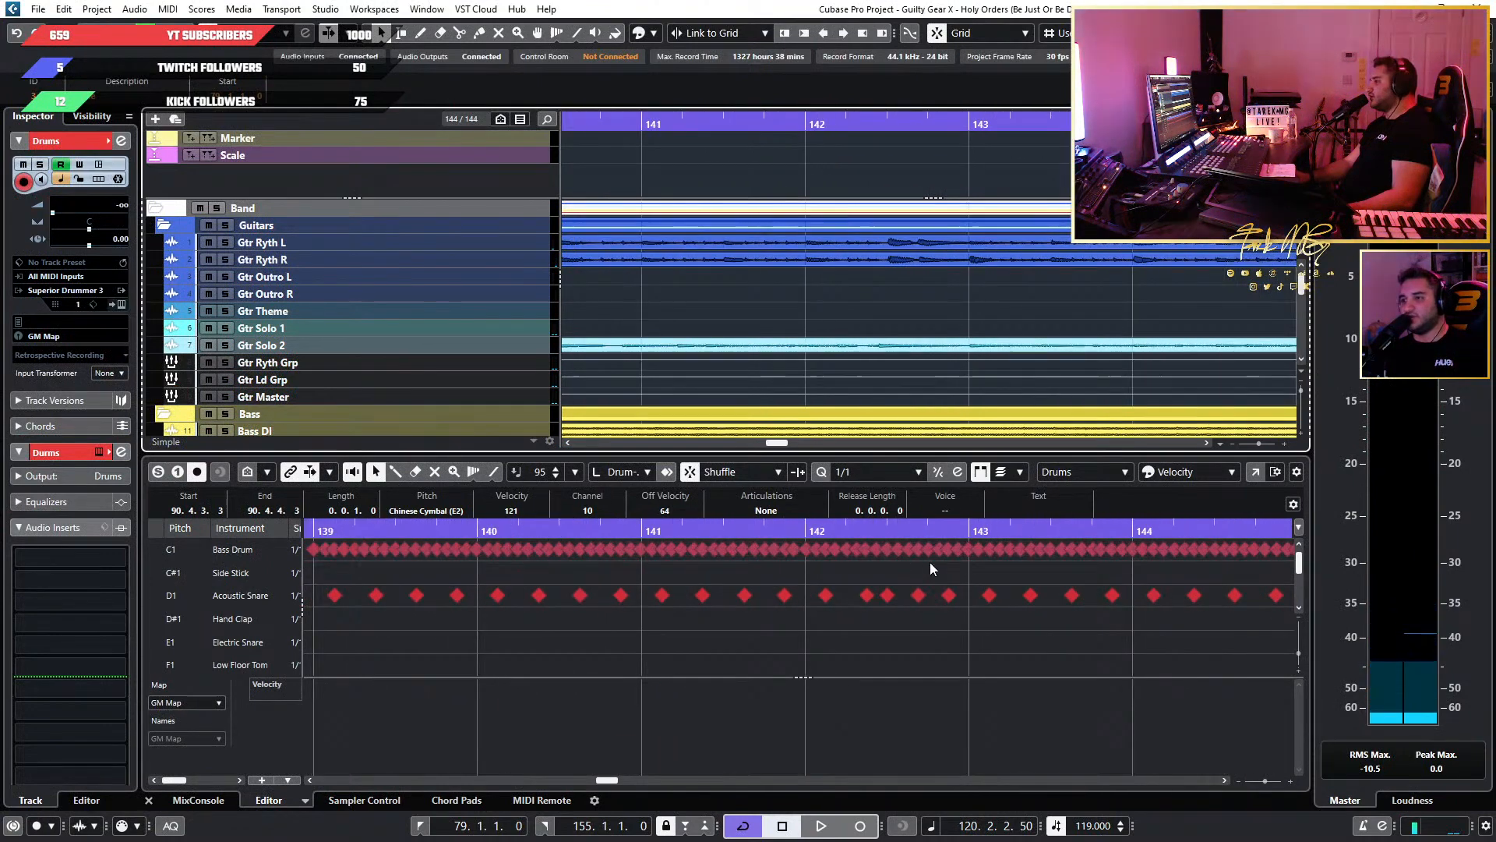
scroll(1172, 562, down, 3)
scroll(943, 562, up, 5)
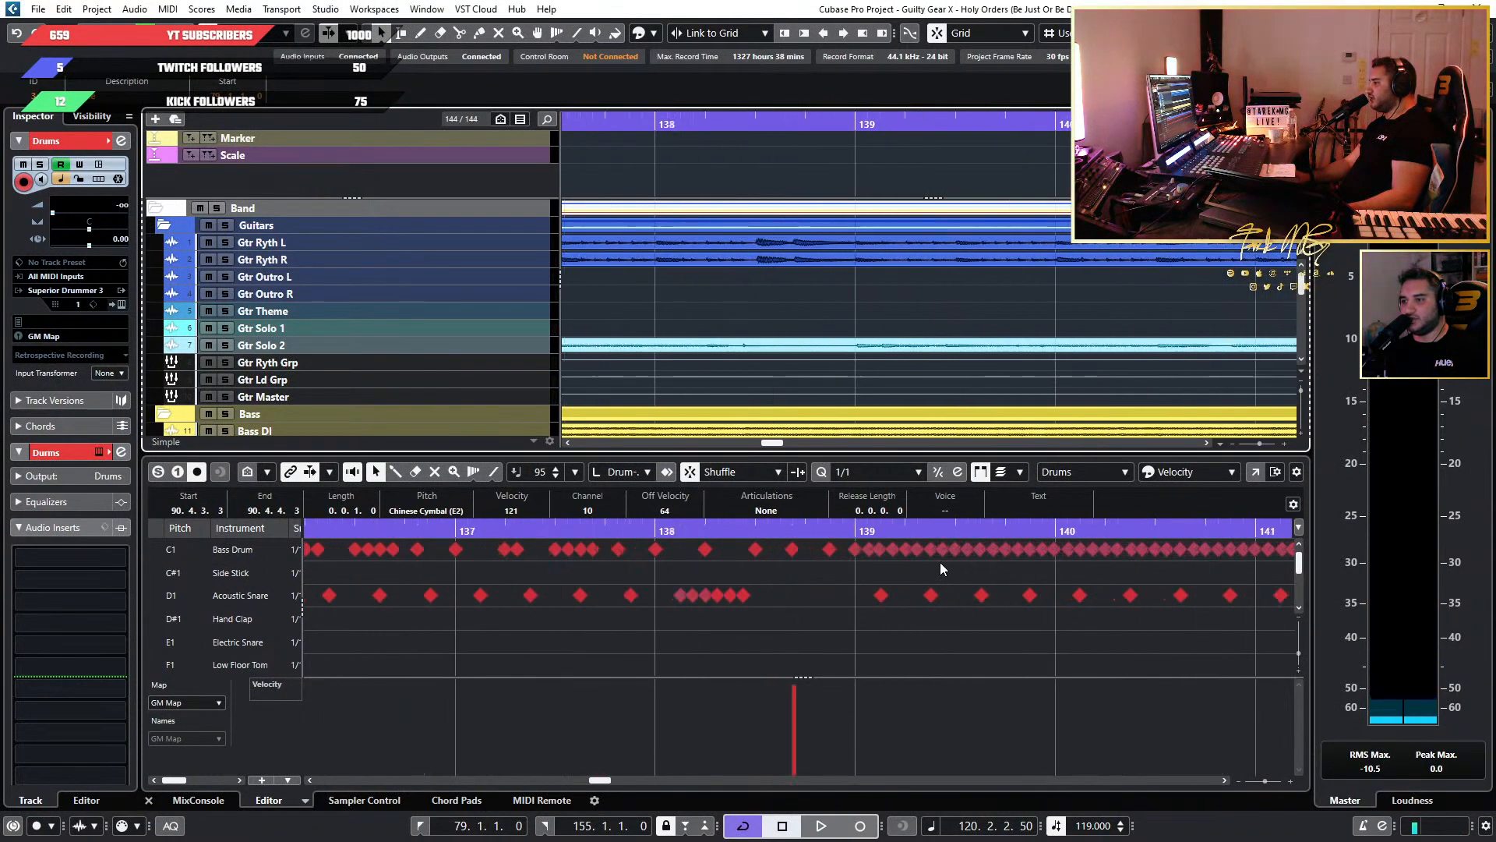
drag(844, 565, 955, 479)
key(g)
scroll(632, 568, down, 3)
scroll(444, 569, up, 5)
scroll(441, 568, left, 3)
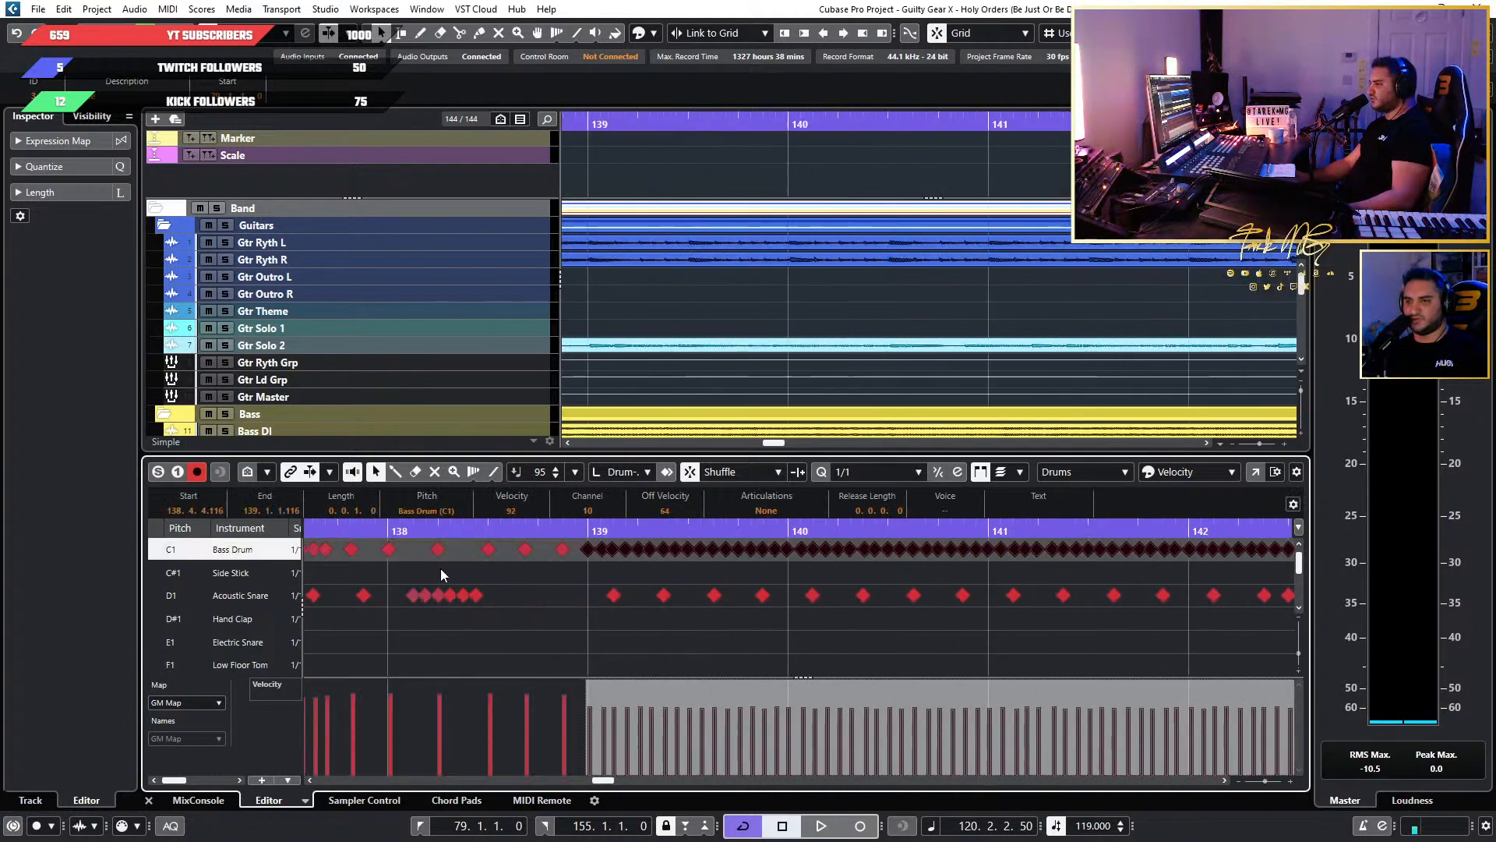
scroll(579, 555, up, 8)
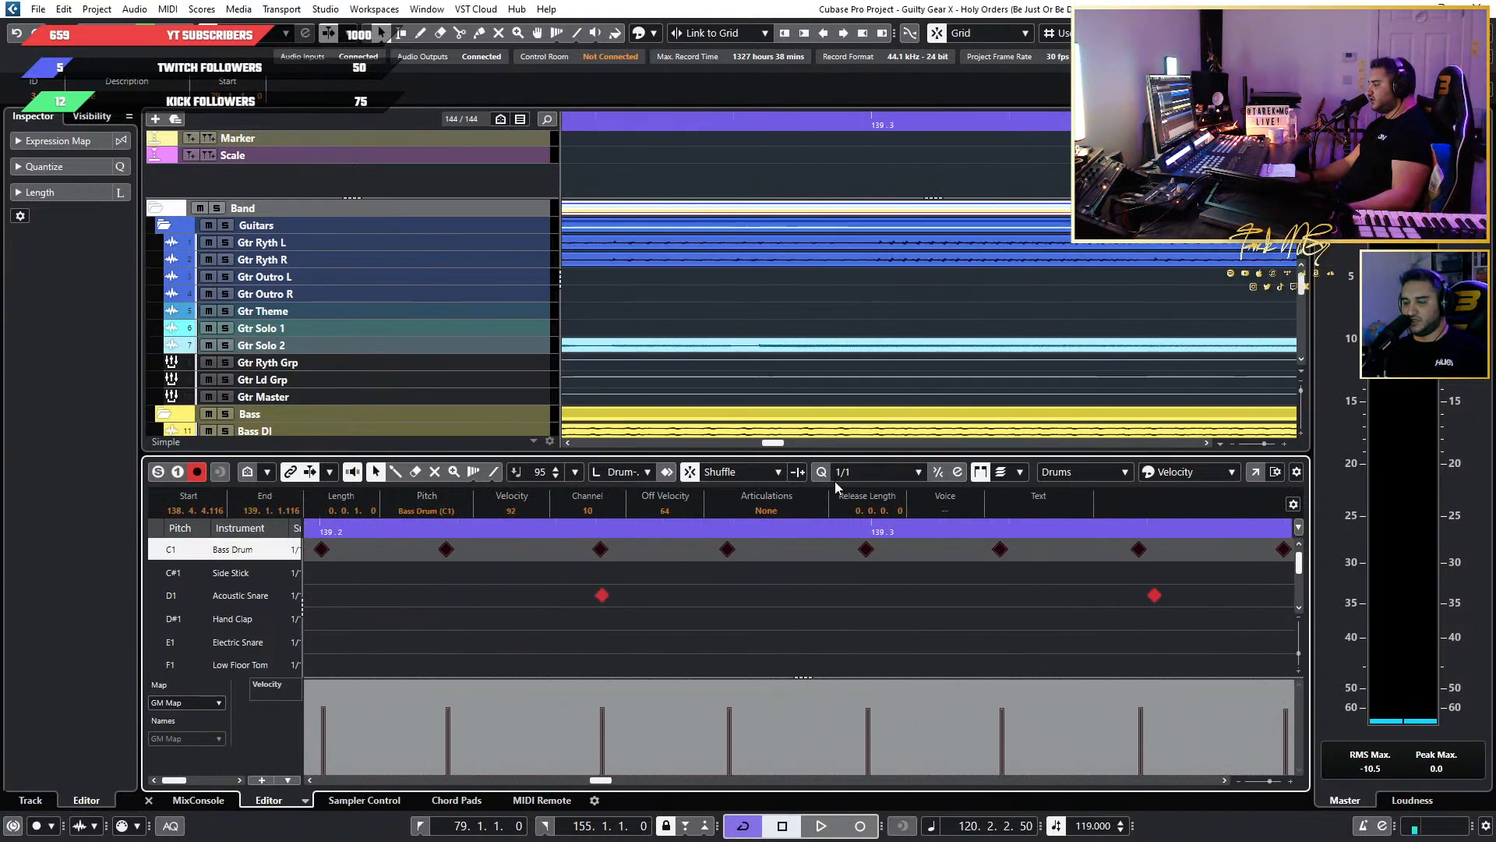
Set the drum editor's quantize value to 1/128 and check the Bass Drum notes against the grid around bar 139.
click(876, 473)
click(888, 474)
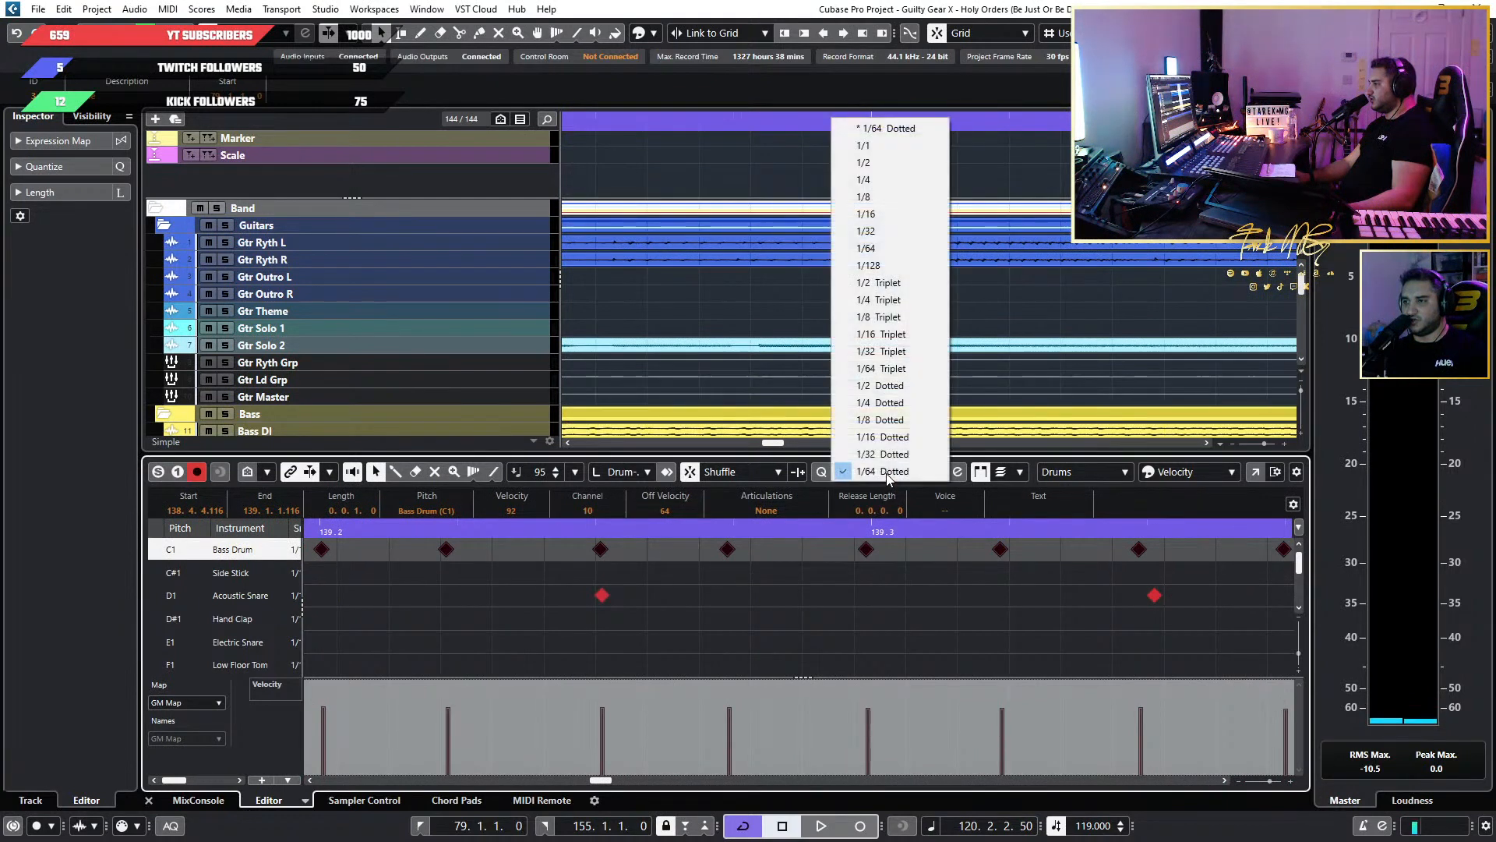
click(904, 264)
scroll(418, 588, up, 4)
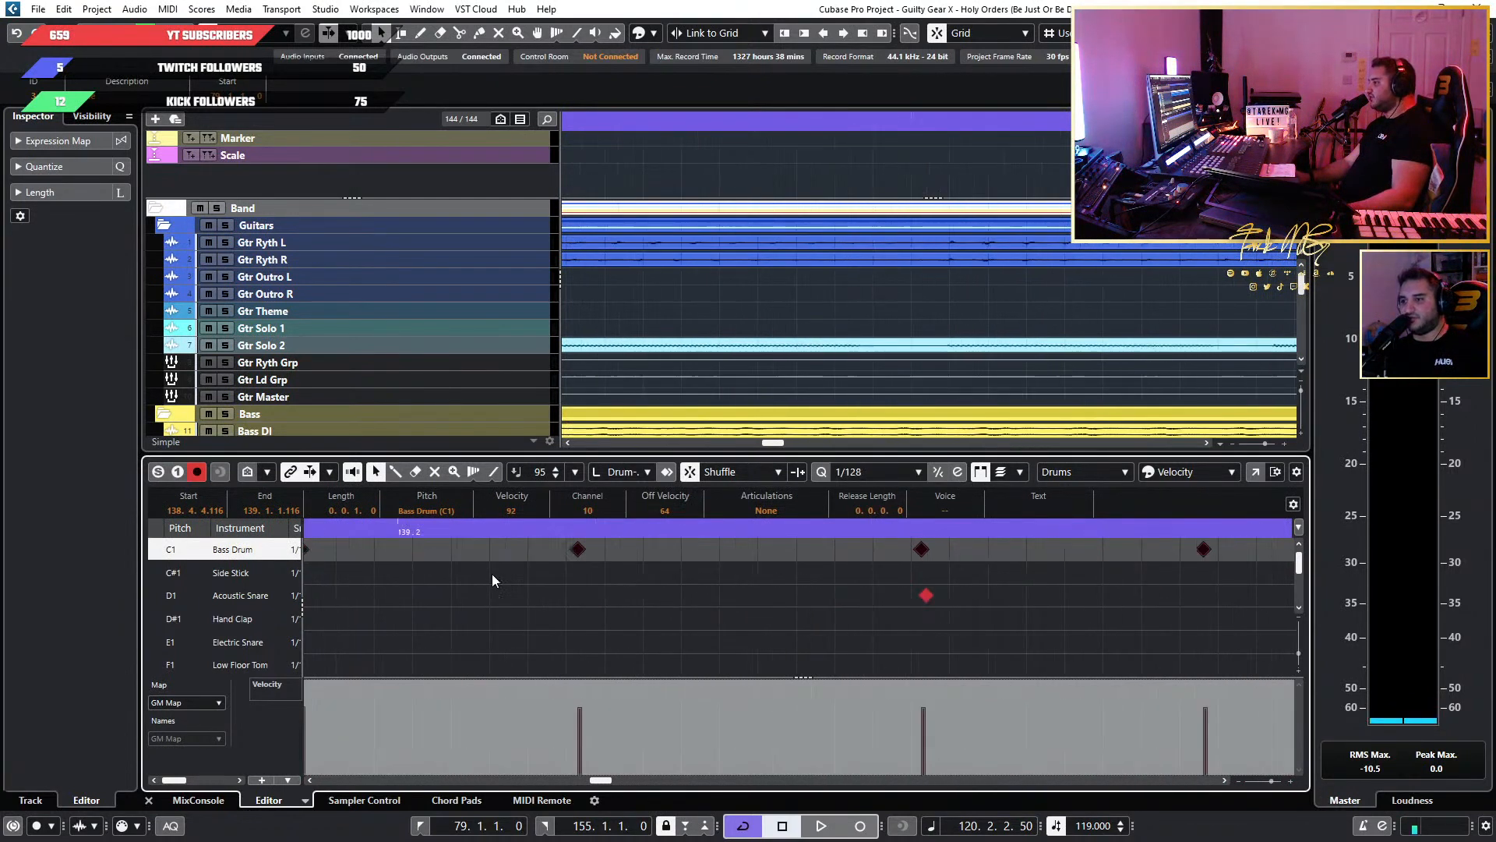
scroll(494, 577, down, 3)
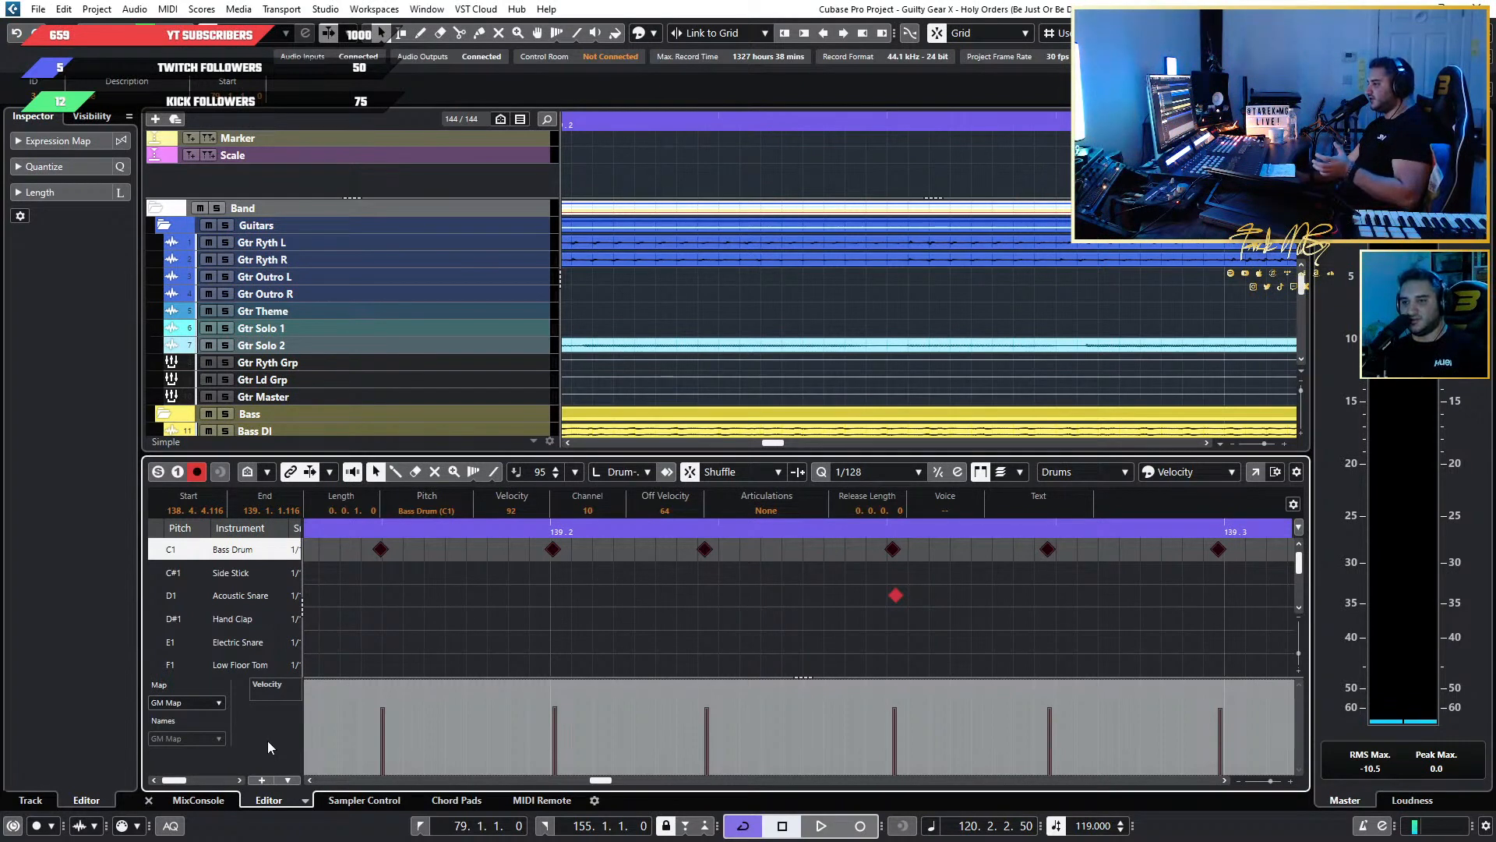
Show the Quantize settings, deselect the notes, set Safe Range to 10 ticks and apply the quantize.
click(90, 164)
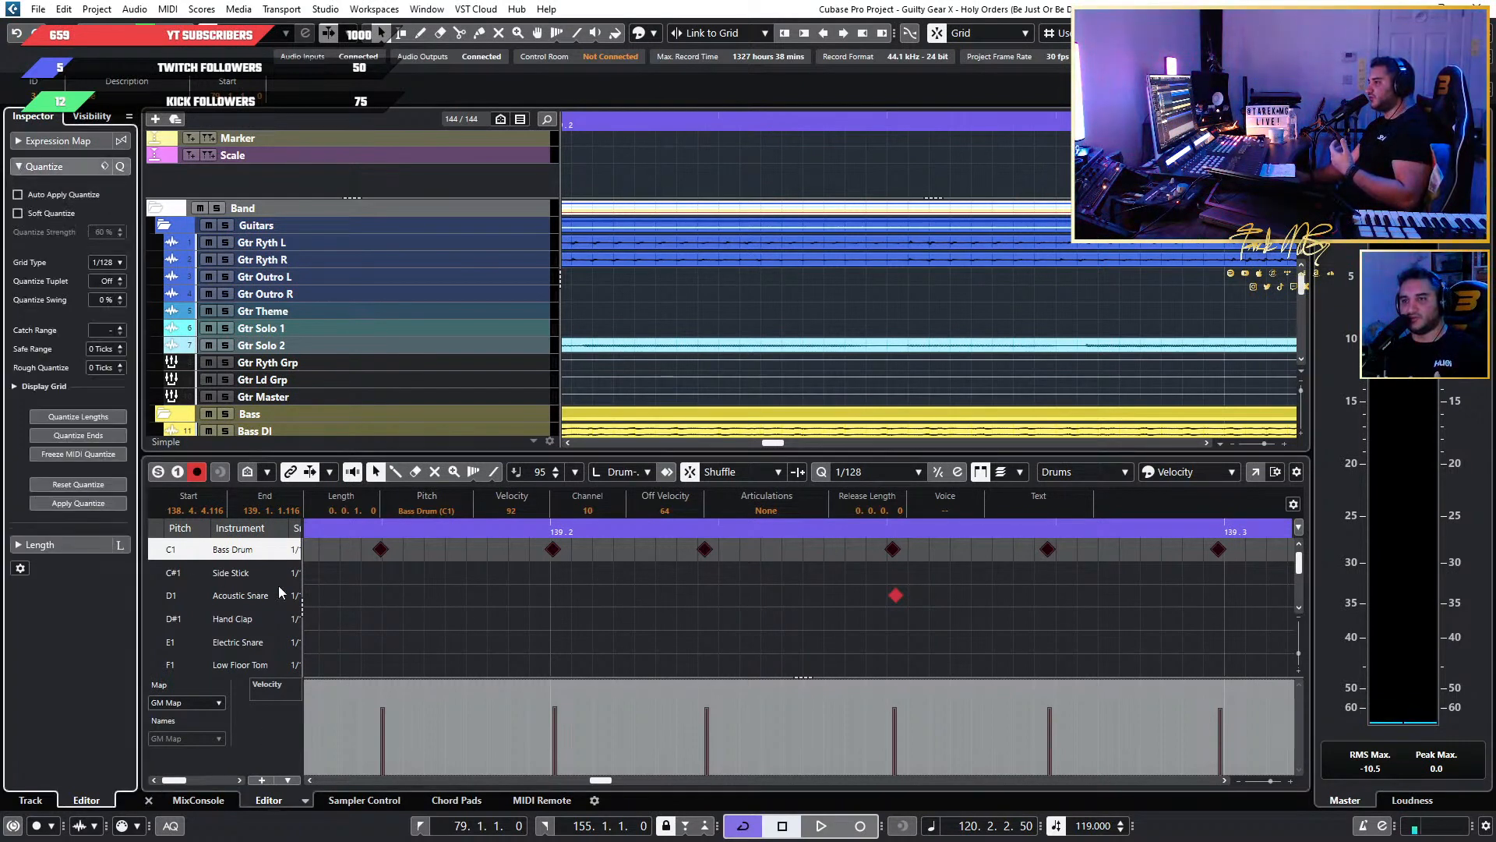
click(544, 629)
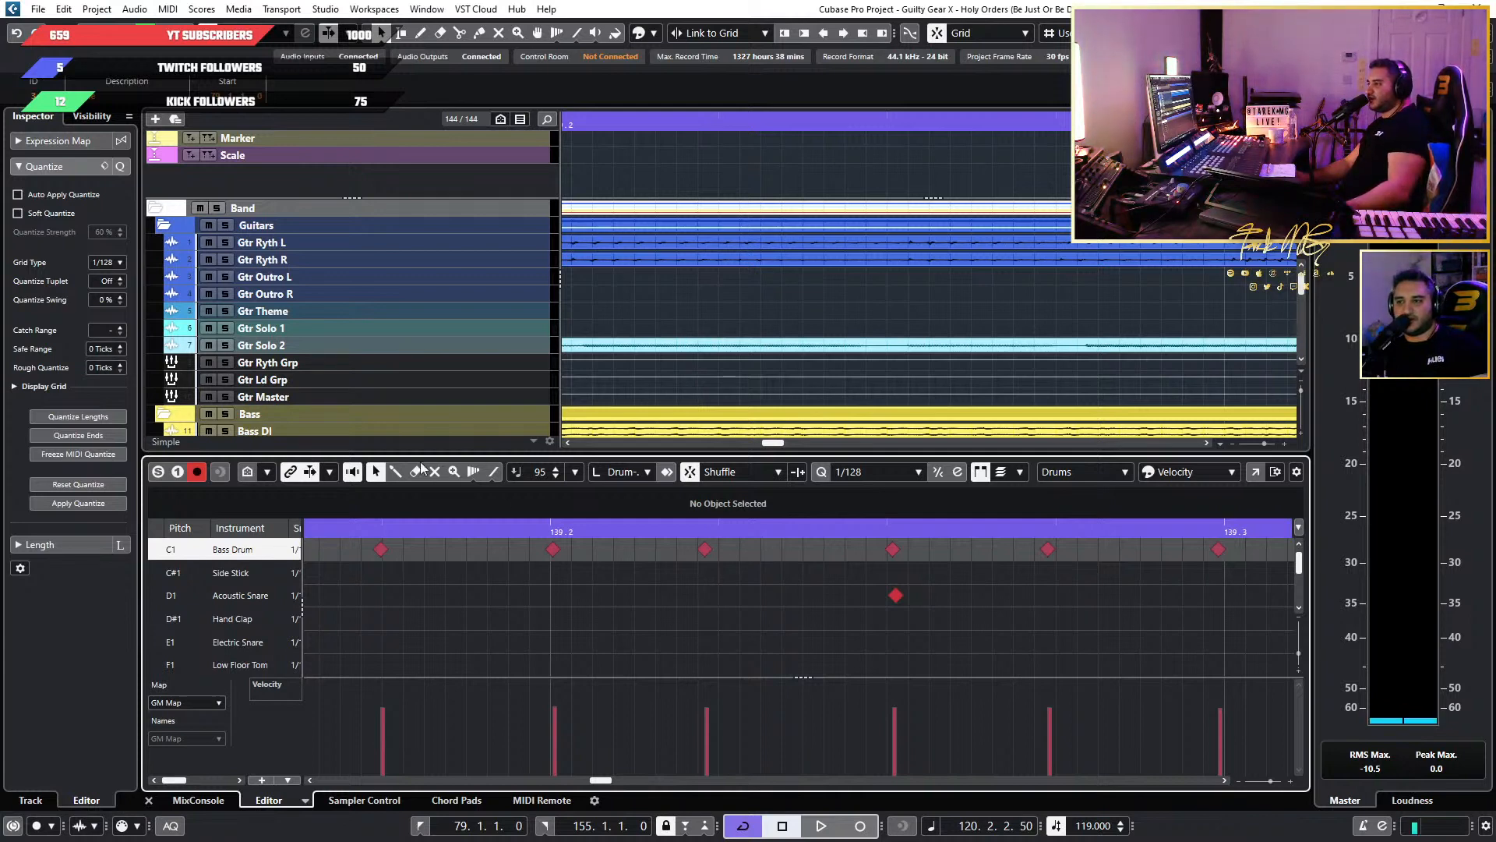
click(886, 473)
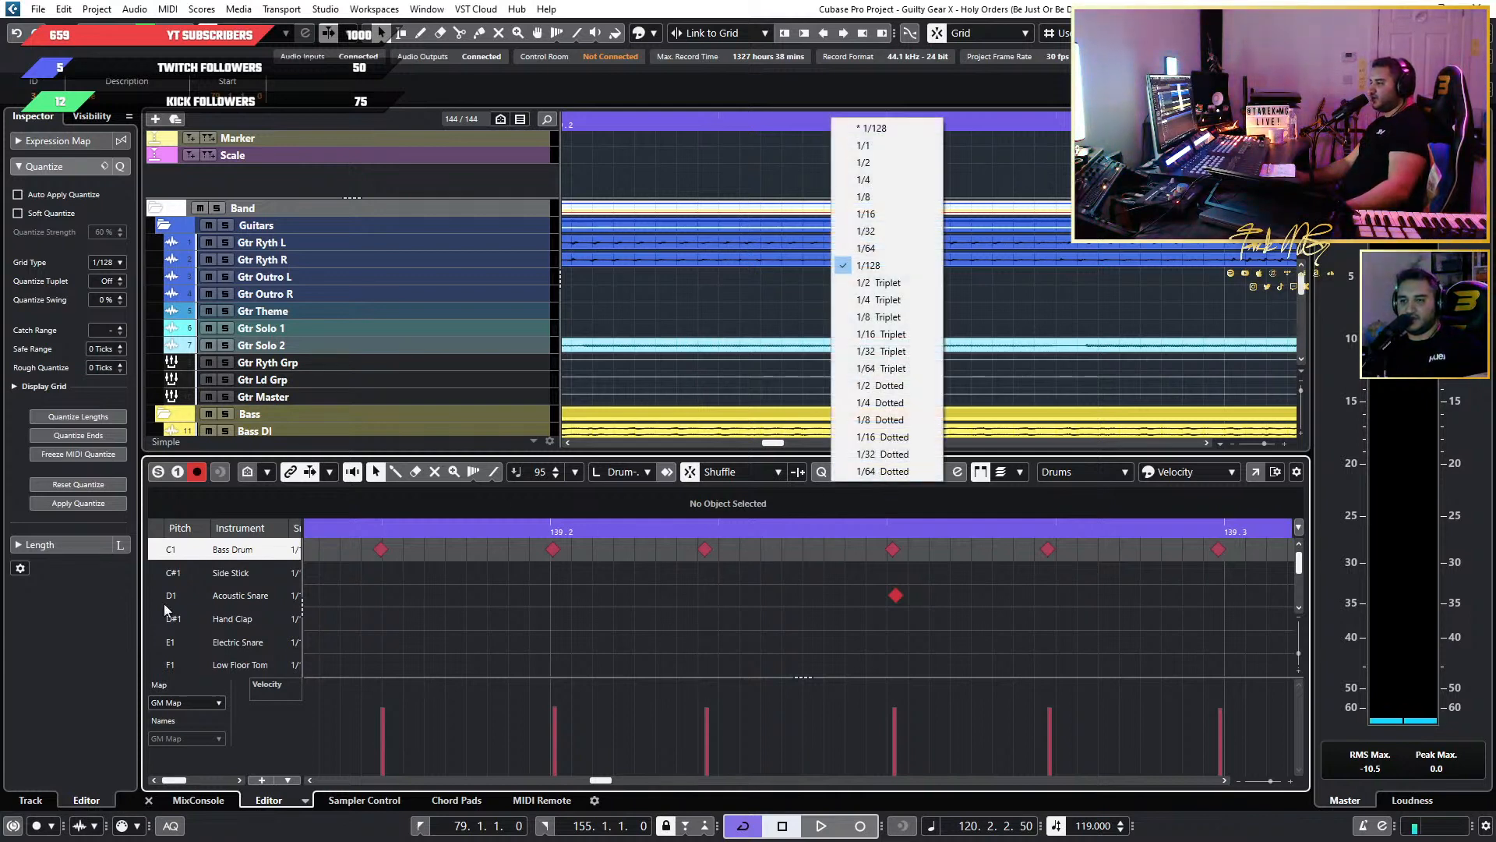
click(121, 345)
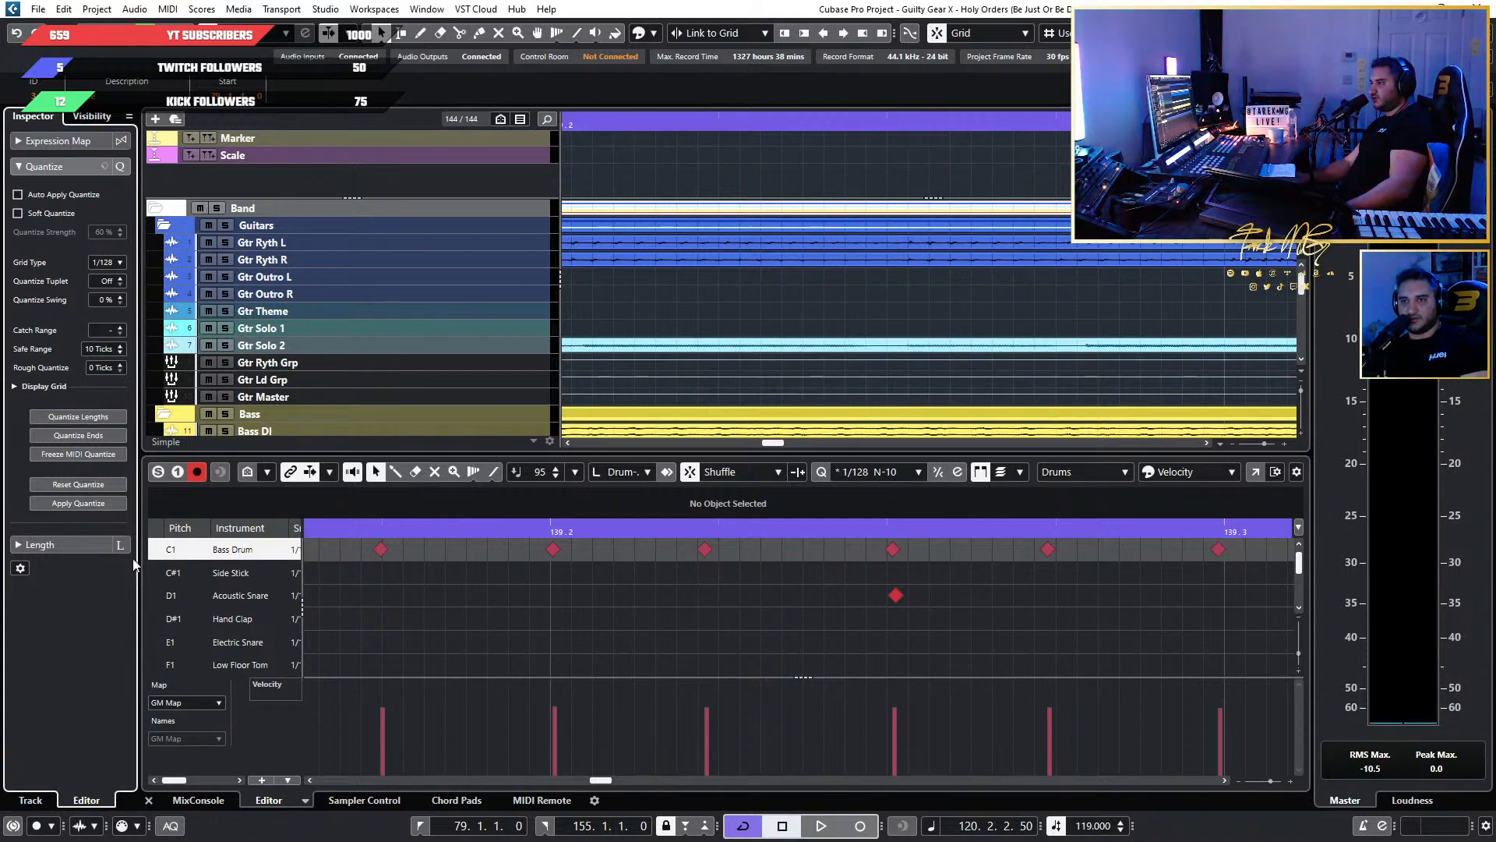
click(100, 501)
Reselect the Bass Drum run in bars 139 to 146, apply the quantize and inspect the note positions around beat 139.2.
scroll(946, 662, down, 12)
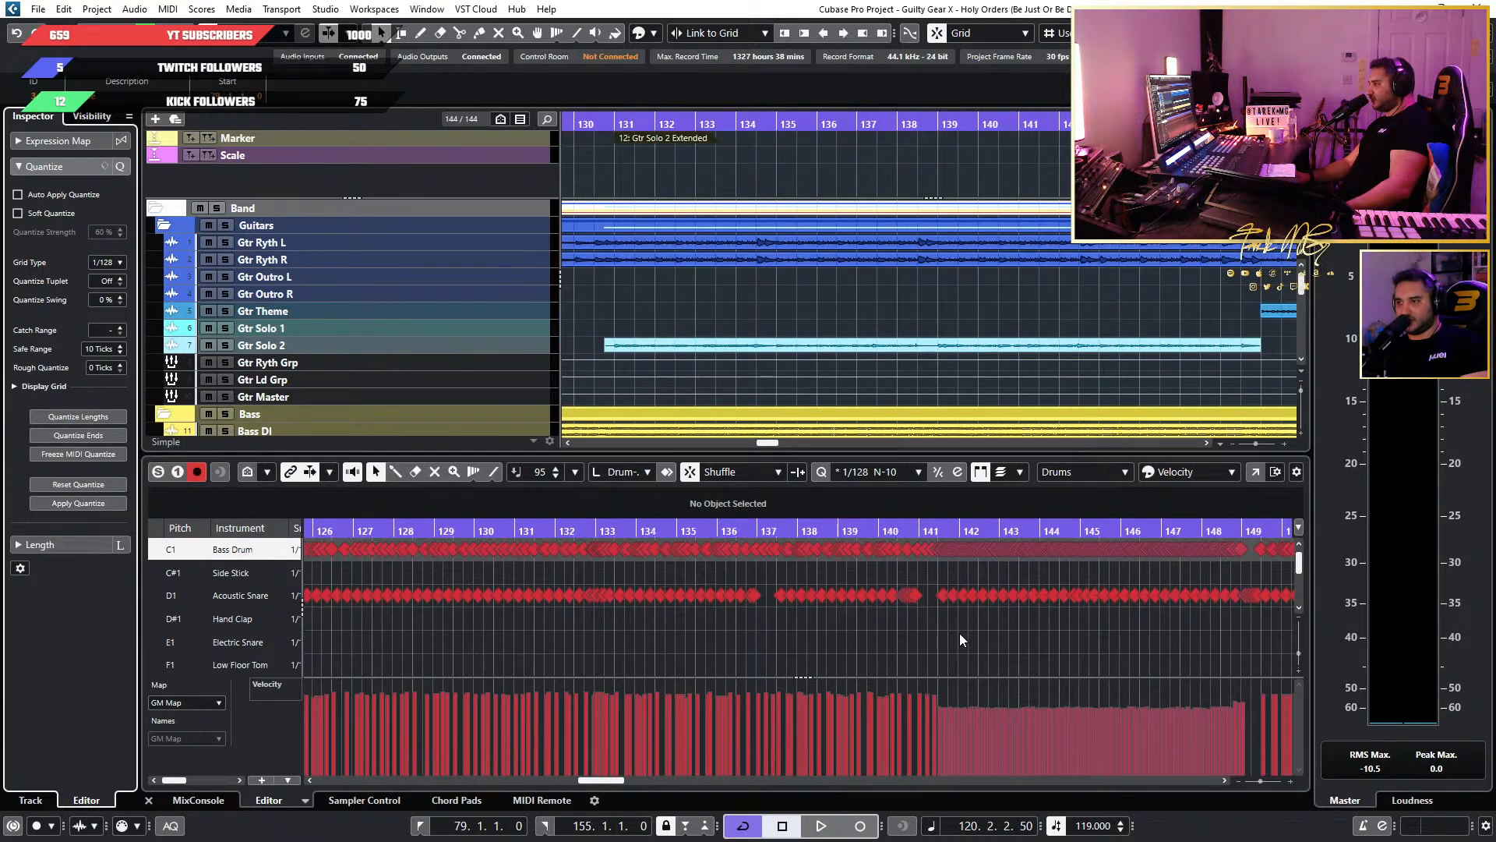
scroll(960, 633, right, 3)
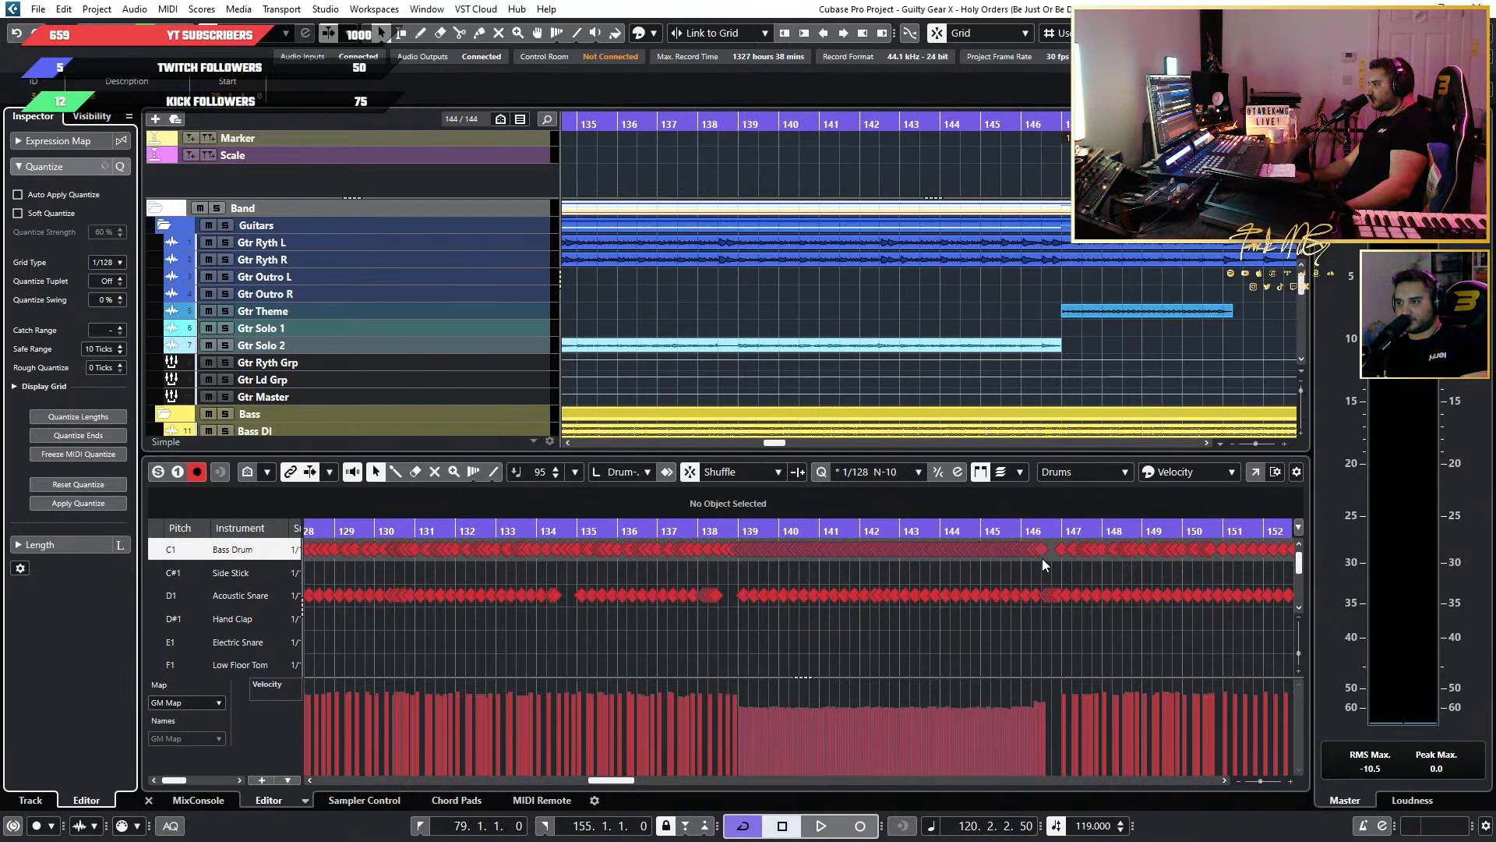
drag(1041, 557, 736, 544)
scroll(728, 563, up, 10)
scroll(718, 570, up, 2)
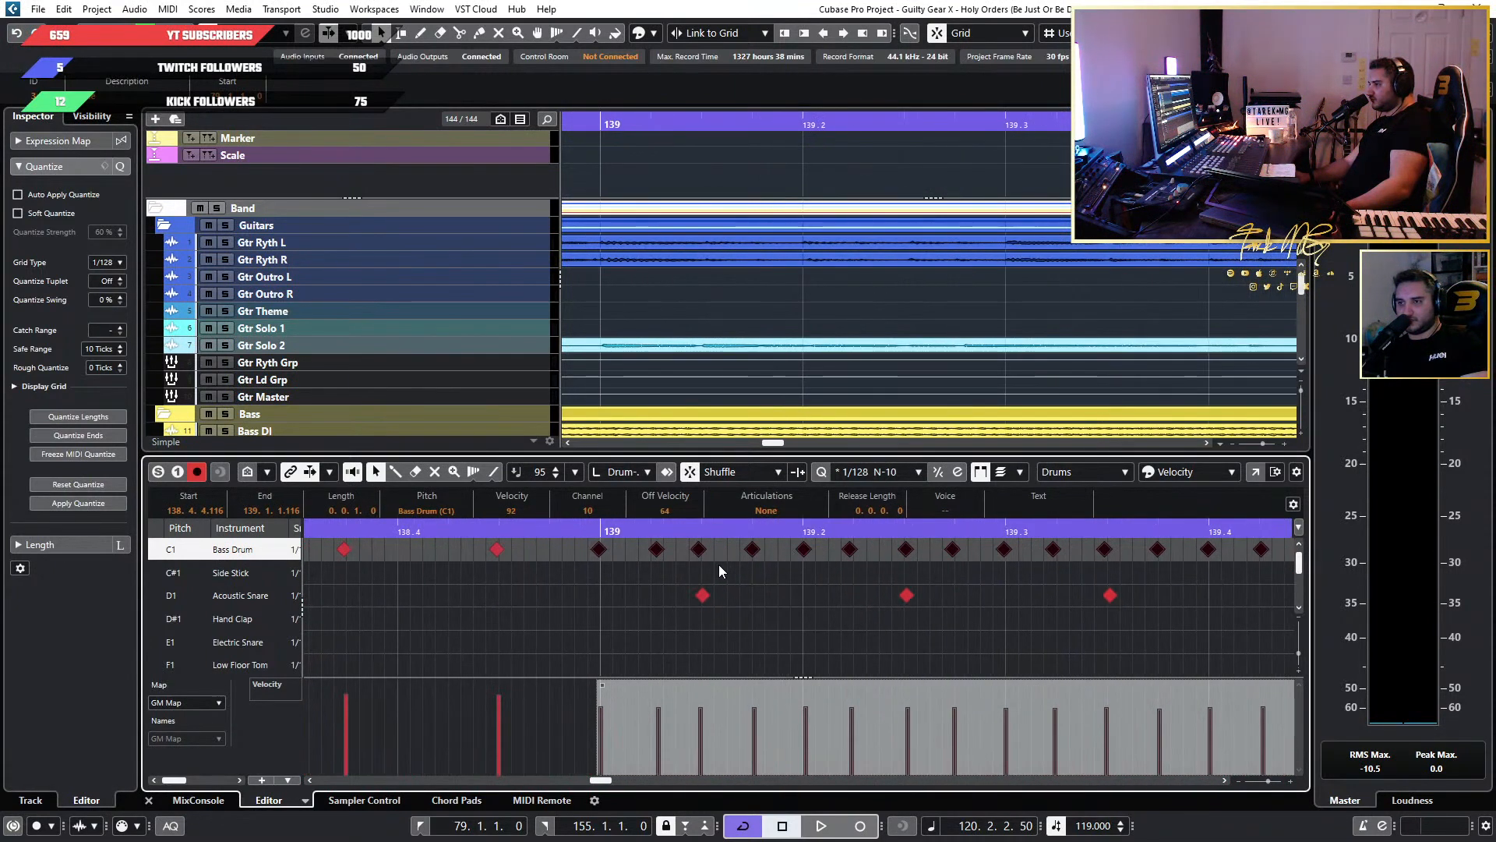
click(85, 505)
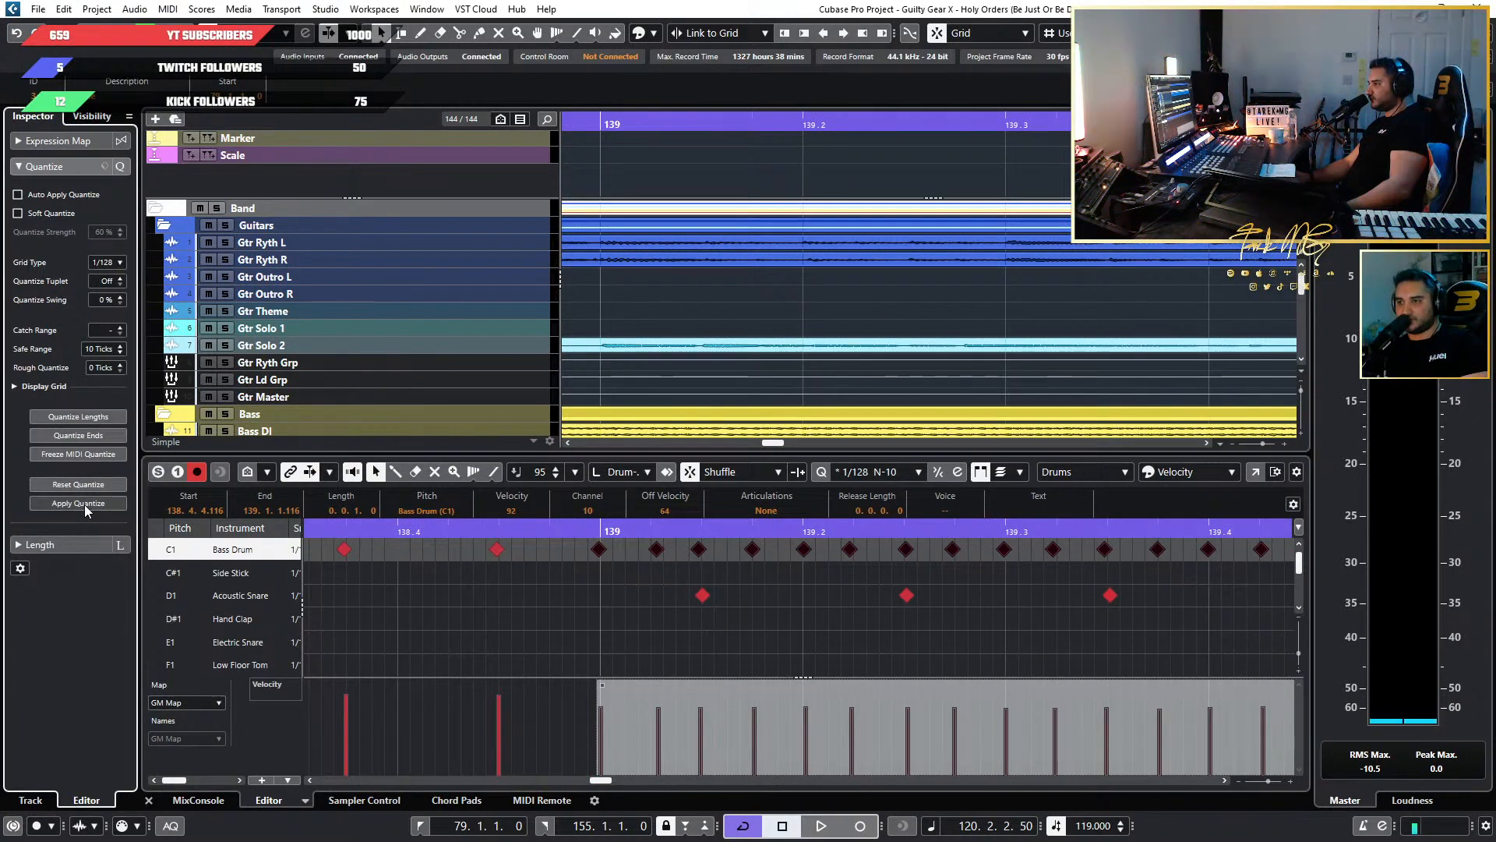
scroll(802, 567, up, 5)
scroll(891, 577, up, 2)
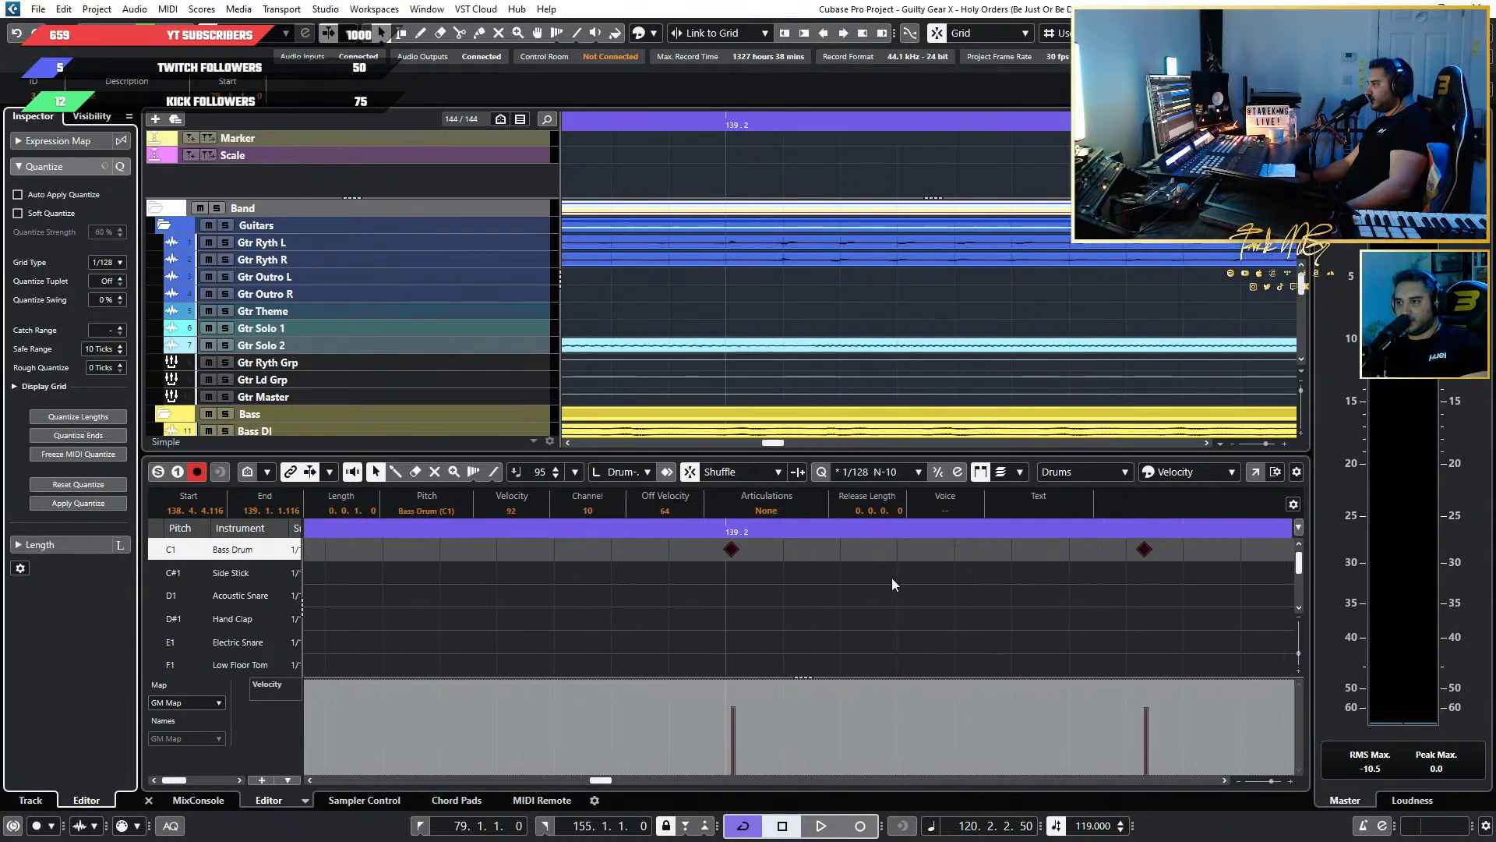
scroll(892, 578, down, 5)
scroll(892, 578, down, 2)
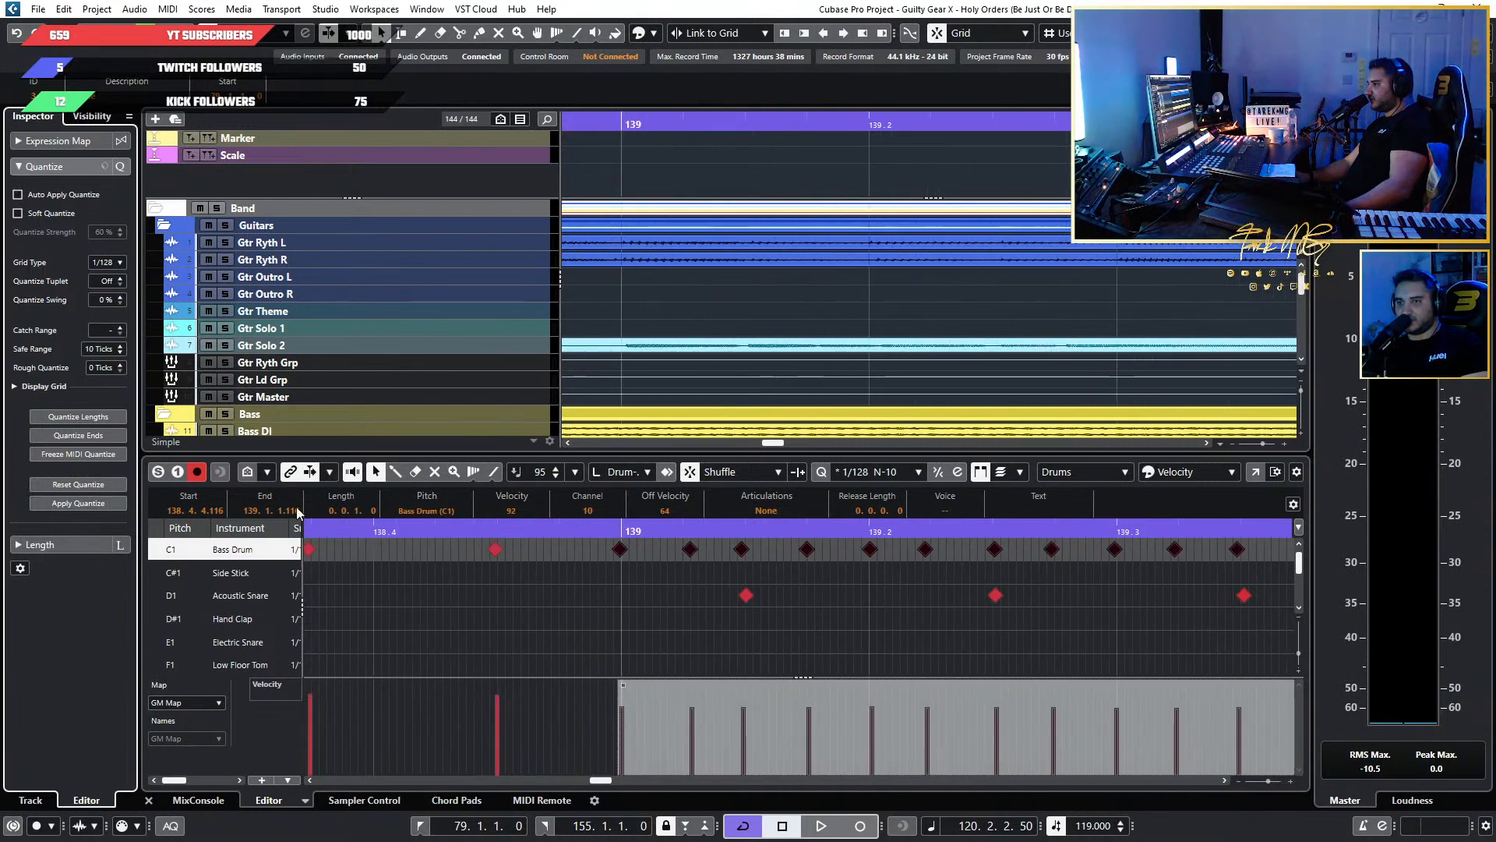
Set Safe Range to 0 ticks and Rough Quantize to 10 ticks, and apply them to the selected Bass Drum notes.
click(114, 349)
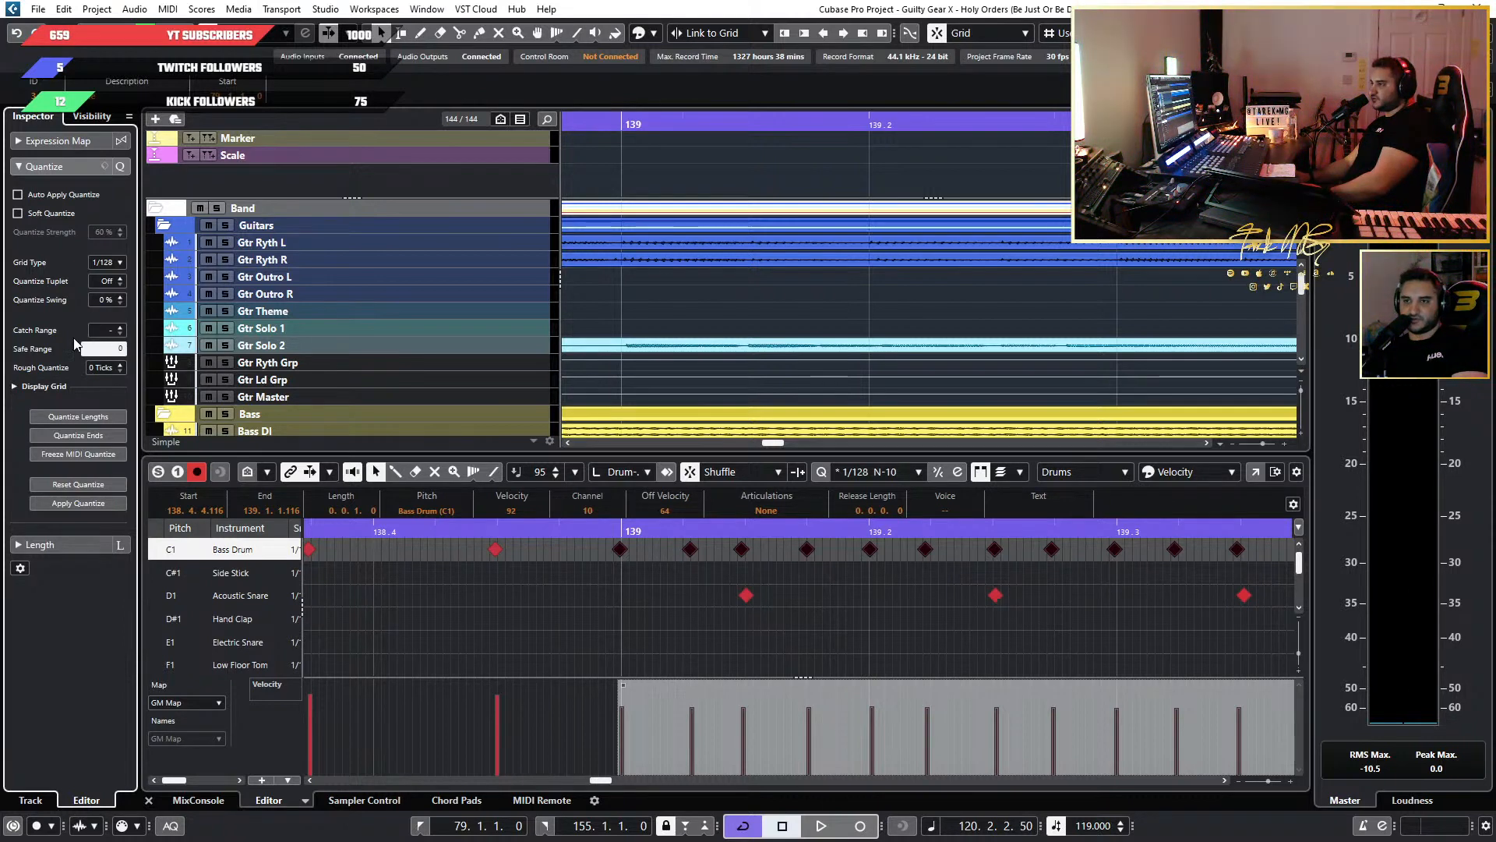
key(Return)
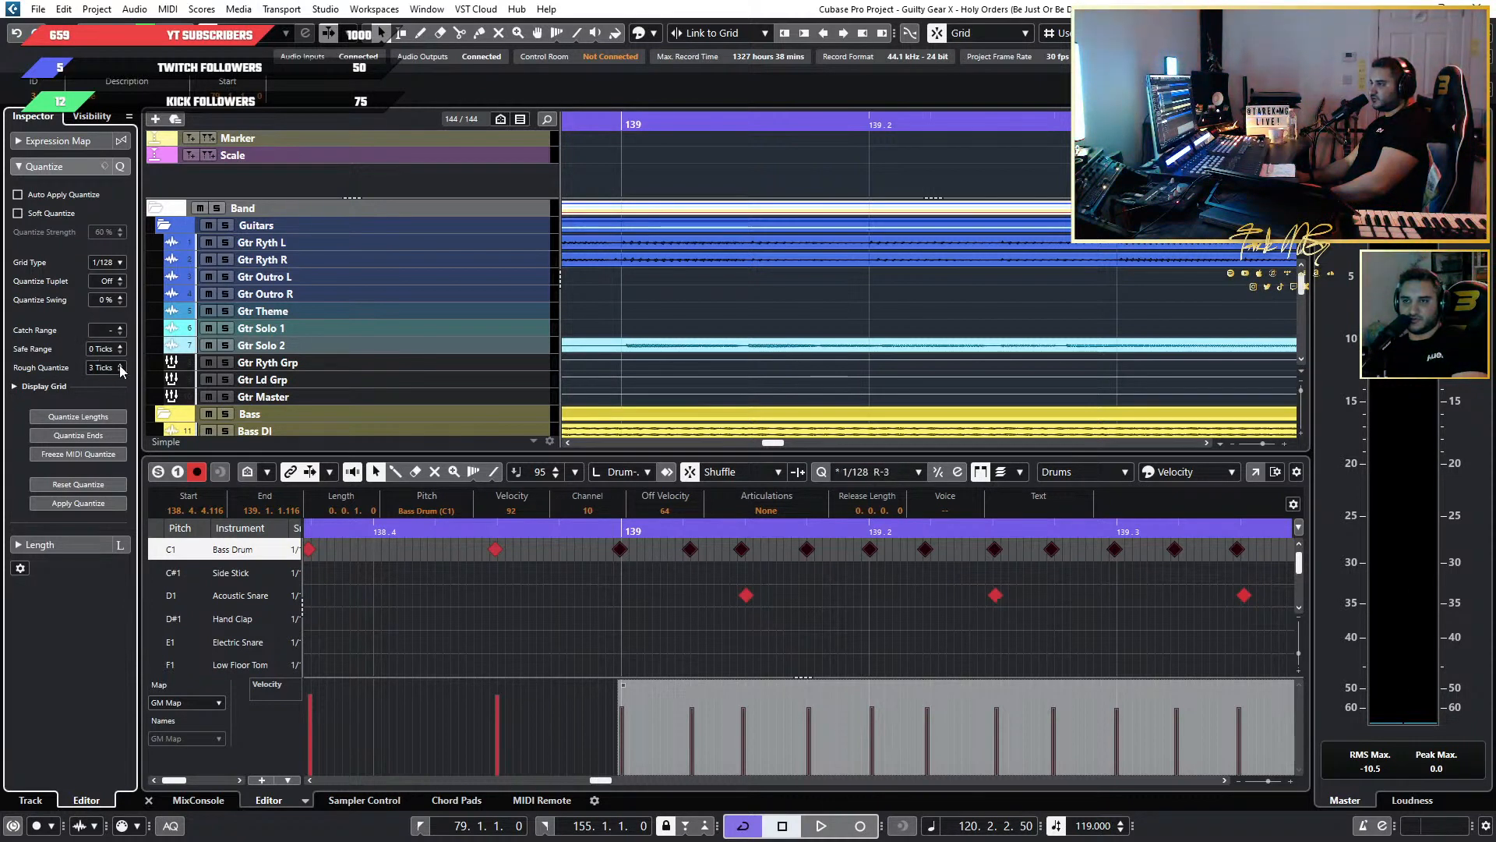
click(121, 366)
click(121, 366)
click(121, 366)
click(120, 366)
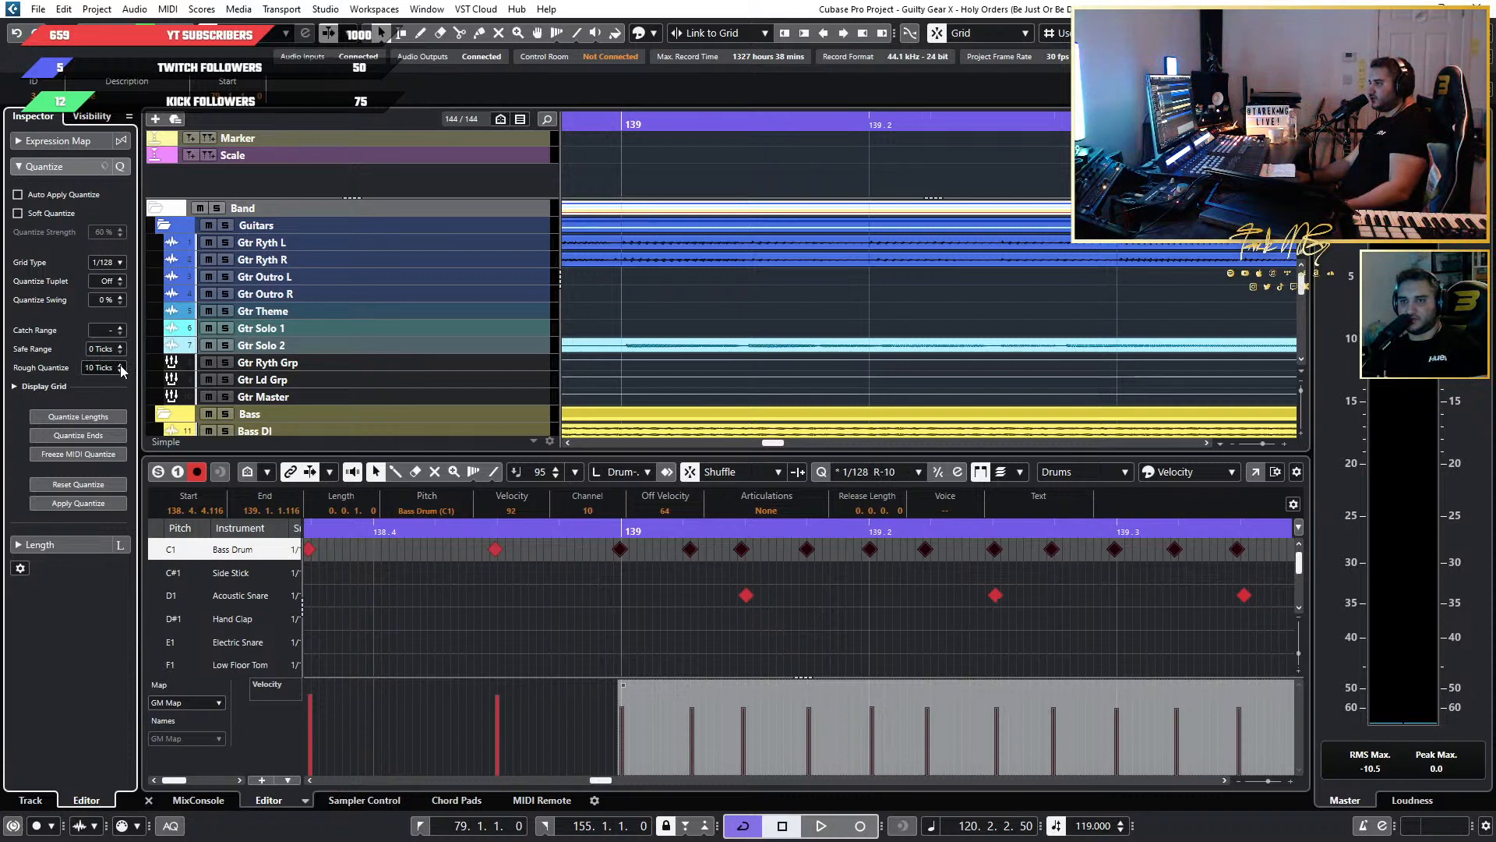
click(103, 511)
Audition the roughened Bass Drum run from just before bar 139 to about bar 141.
click(572, 533)
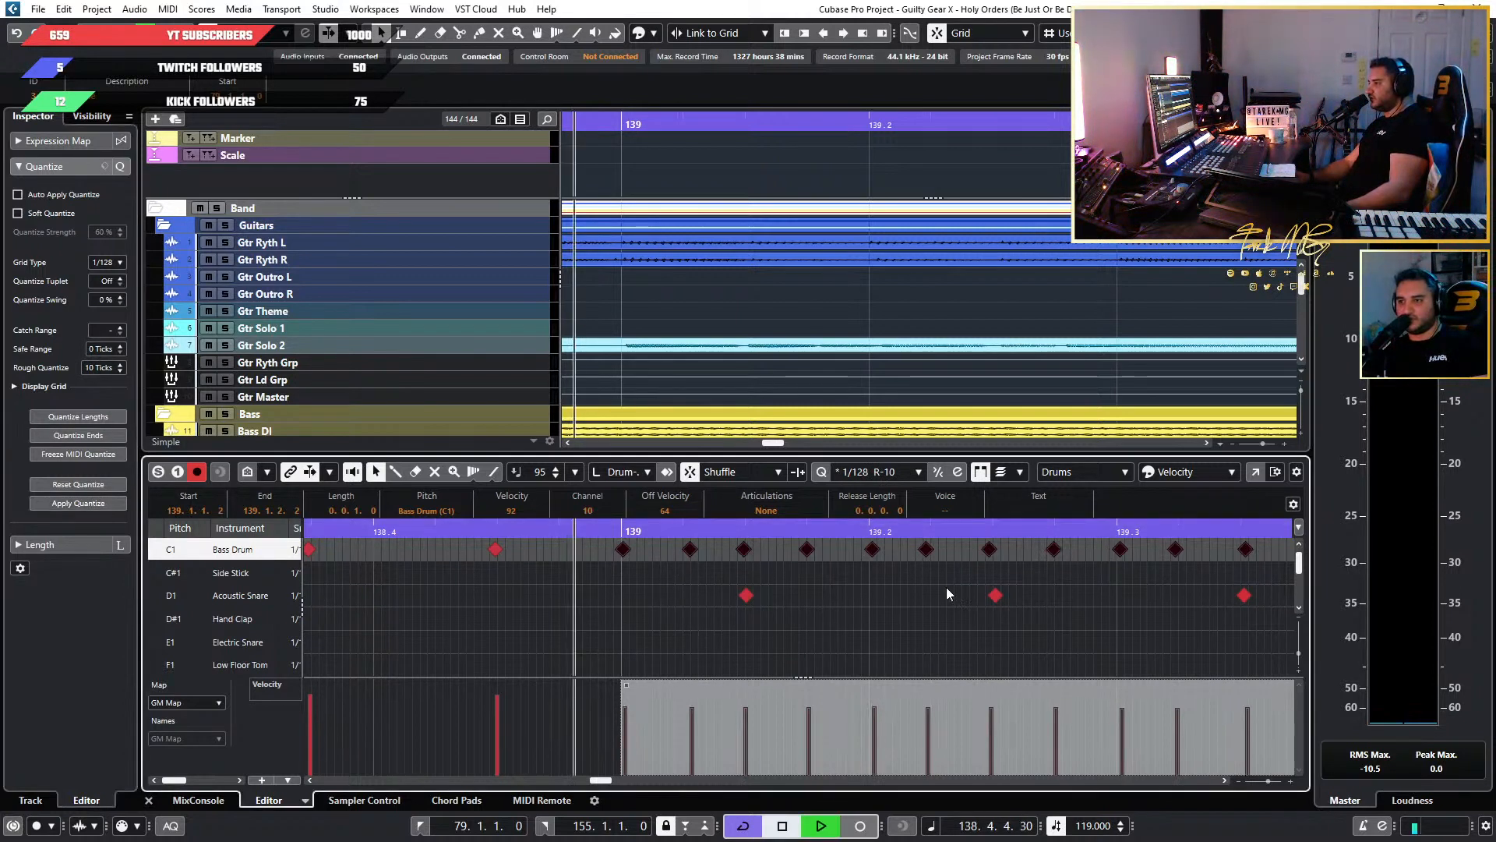
key(space)
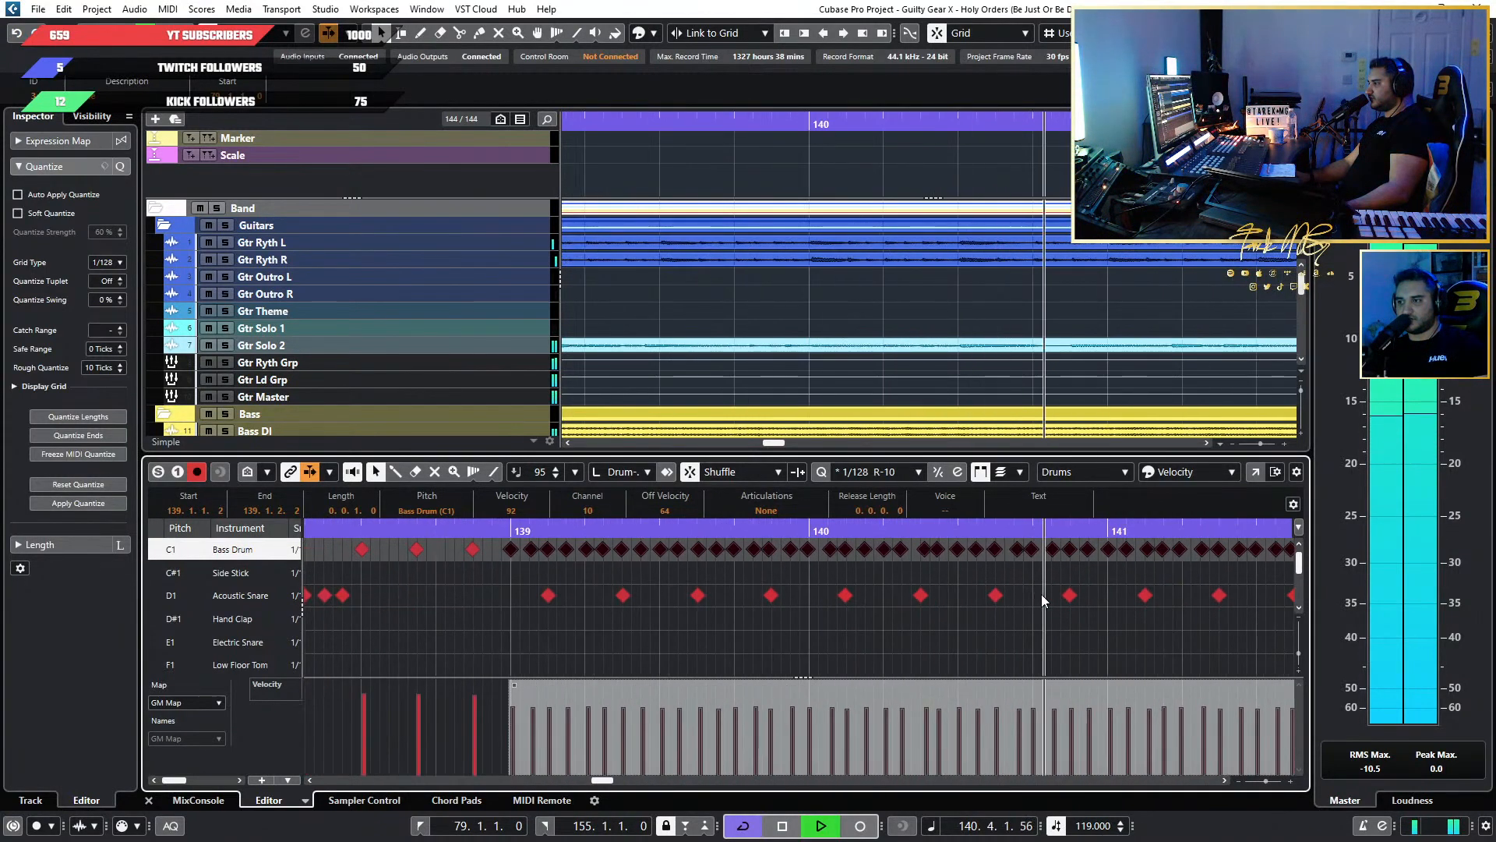
scroll(1042, 594, down, 4)
scroll(1084, 592, right, 5)
key(space)
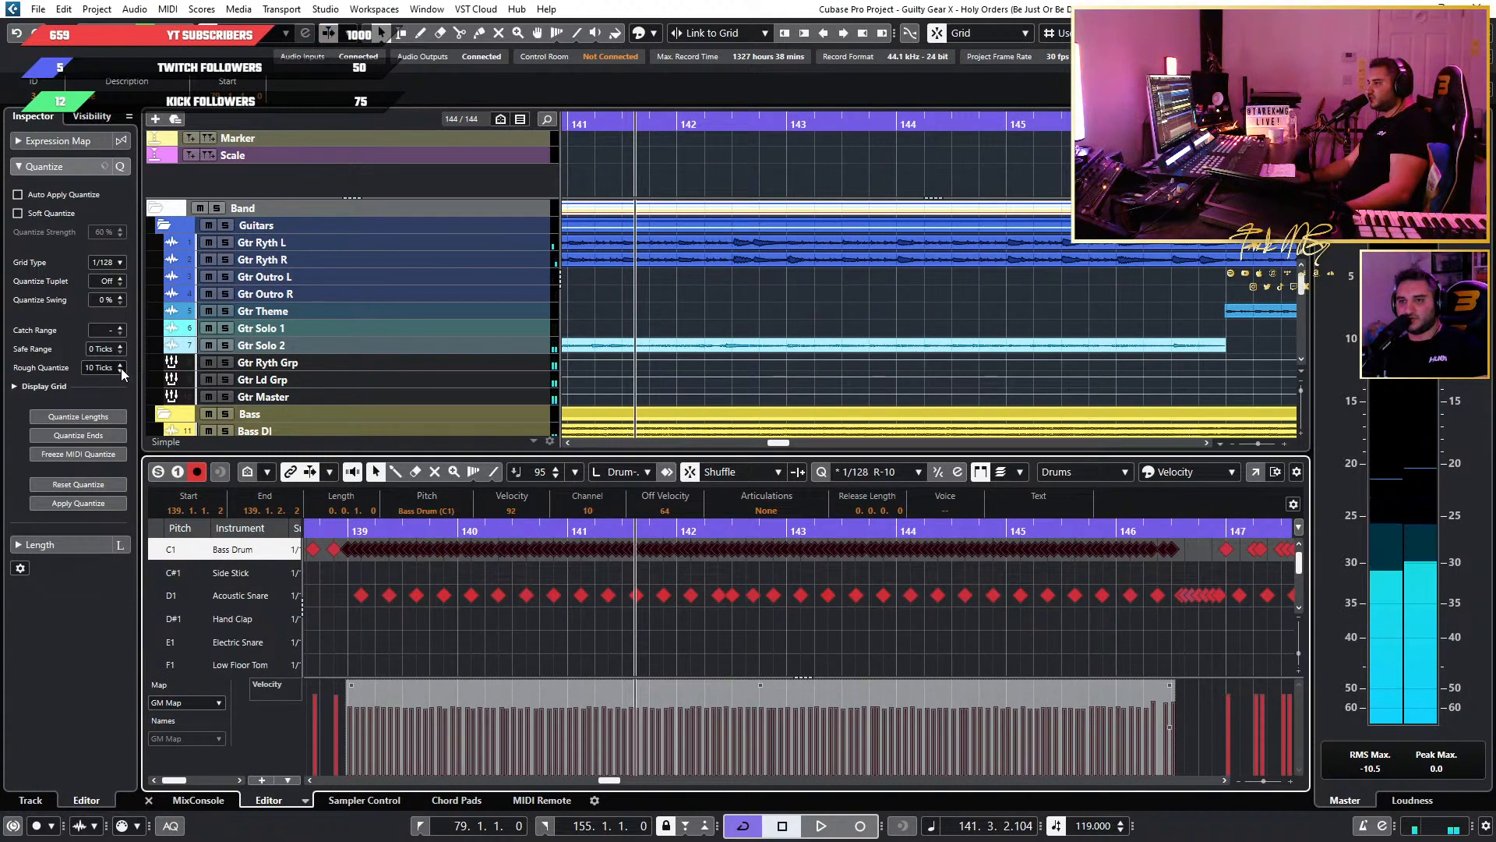
Lower Rough Quantize to 7 ticks and apply it to the selected Bass Drum run in bars 139 to 146.
scroll(120, 368, down, 3)
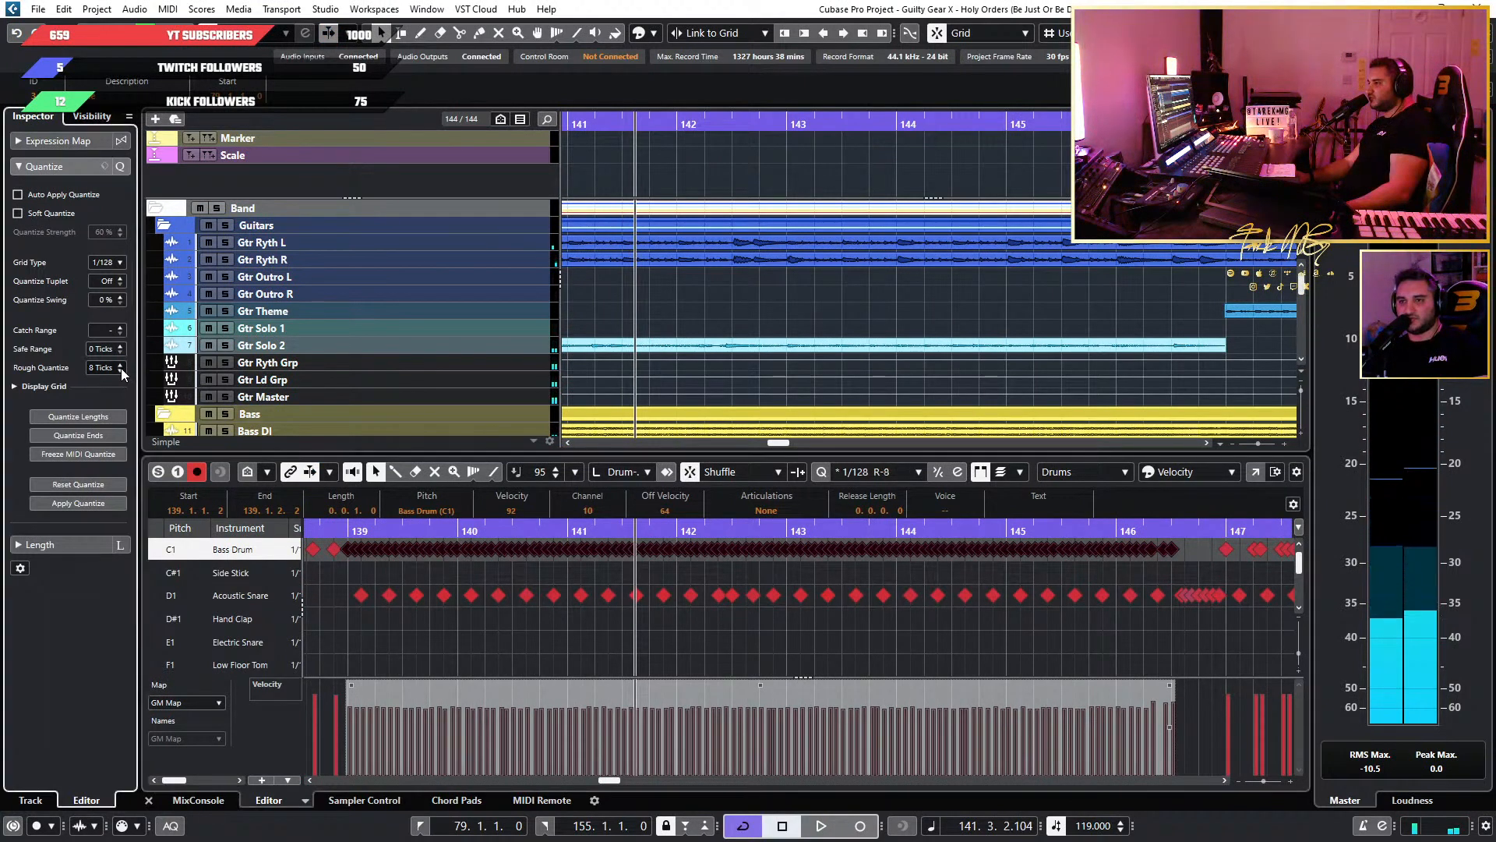
click(90, 502)
scroll(461, 586, up, 3)
scroll(461, 584, left, 3)
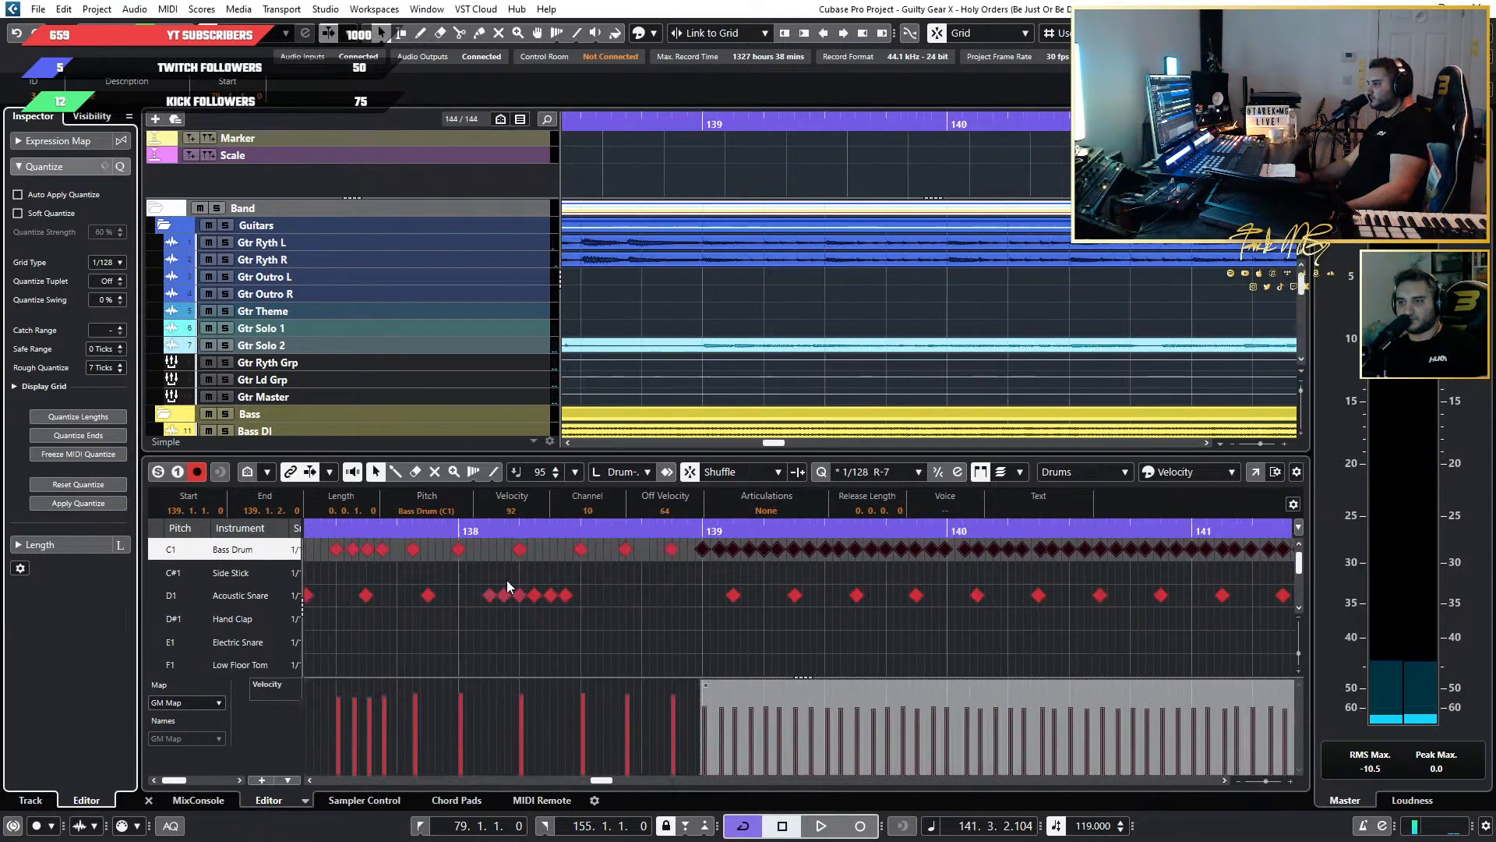
Play the re-quantized Bass Drum run from bar 139 to about bar 140 and check its timing.
click(701, 529)
key(space)
scroll(1070, 569, up, 6)
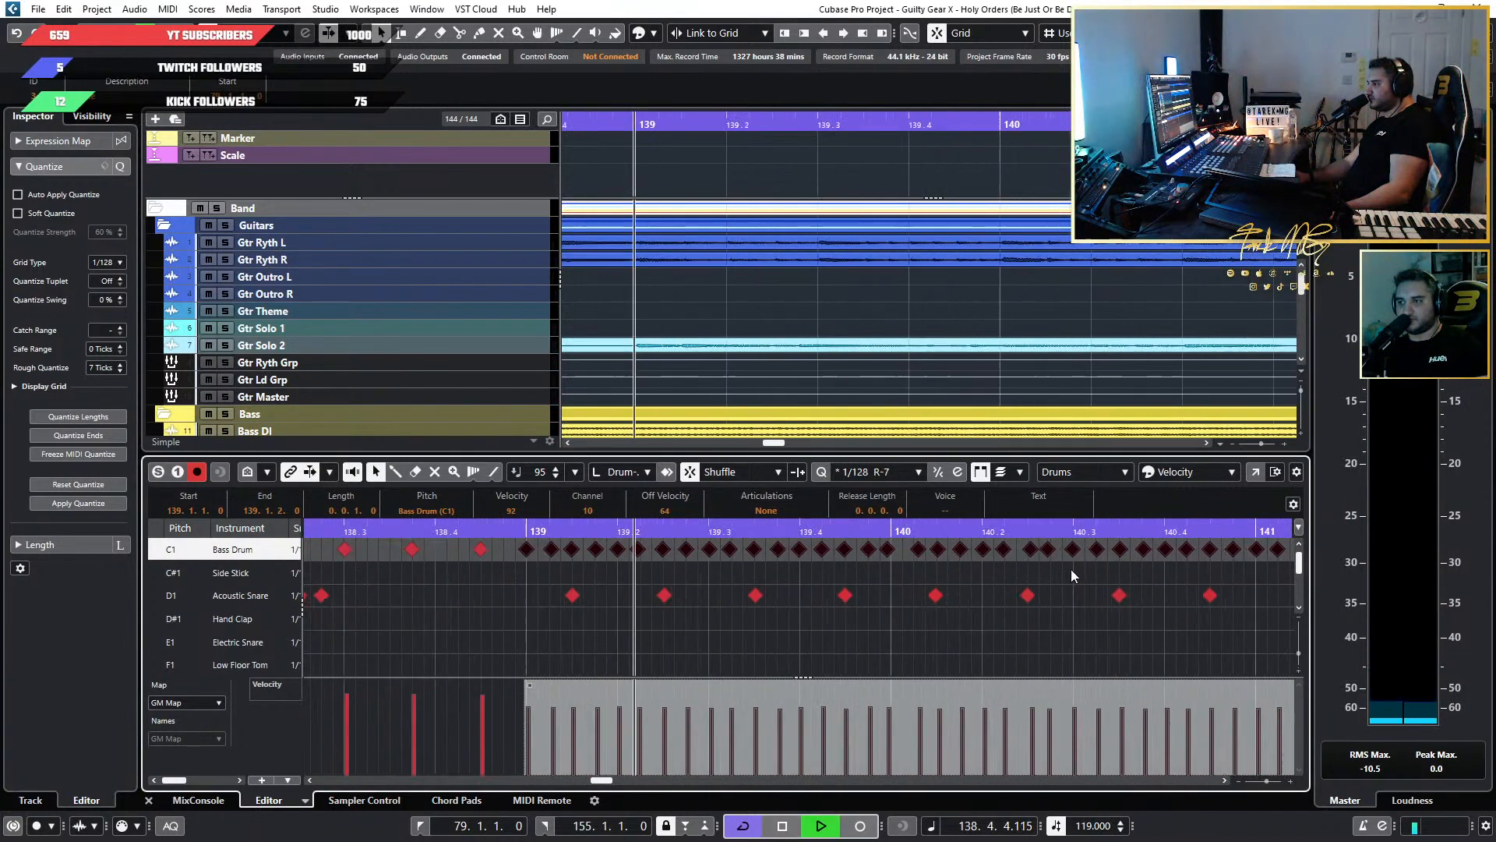
scroll(1070, 569, left, 2)
scroll(1111, 578, down, 1)
scroll(1111, 574, down, 2)
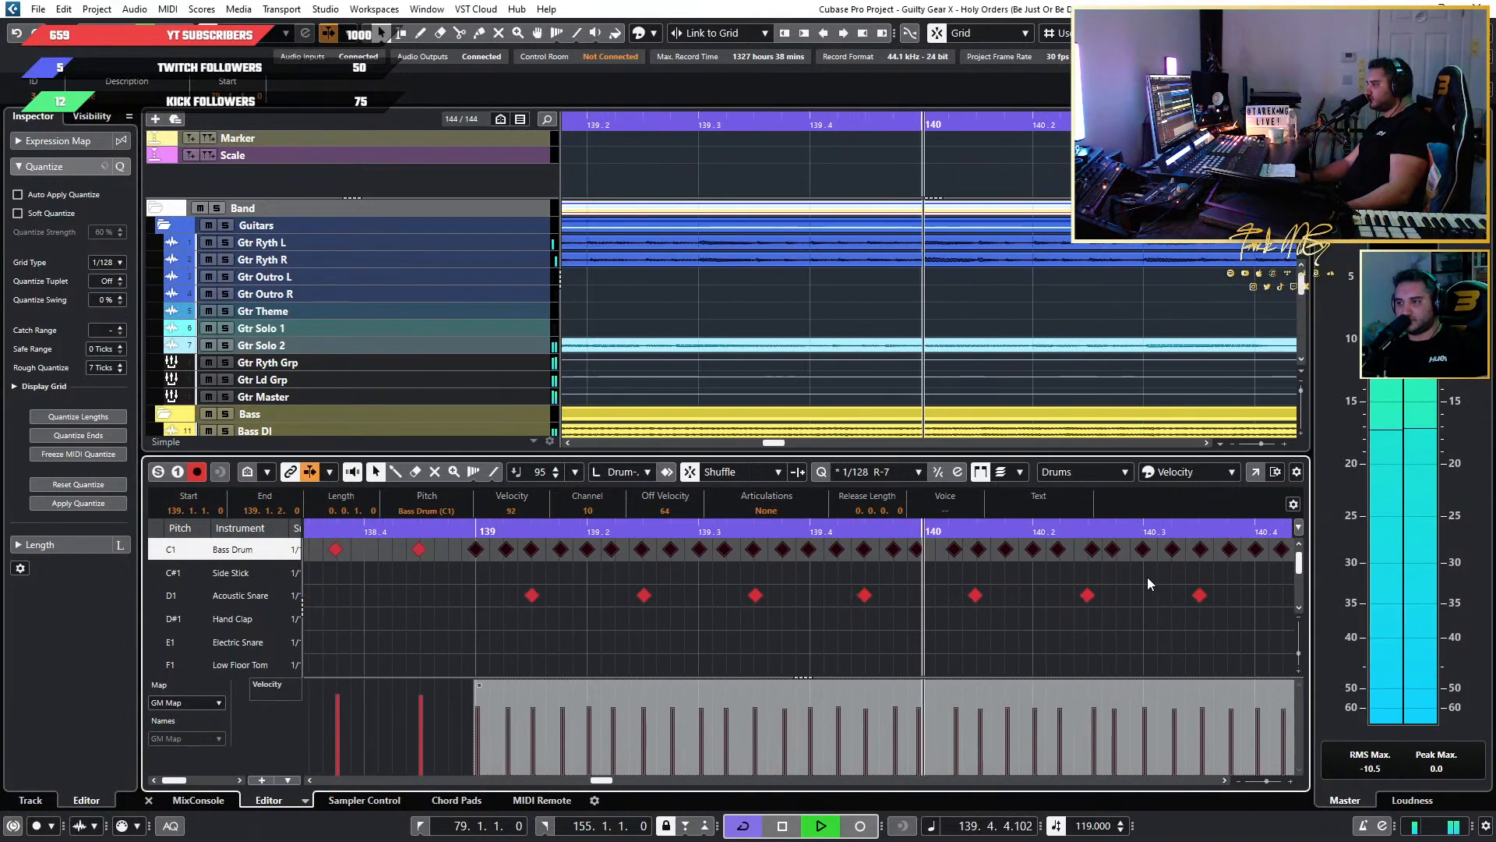
key(space)
Try to move the single Bass Drum note just before bar 140 onto the bar line.
scroll(970, 592, up, 3)
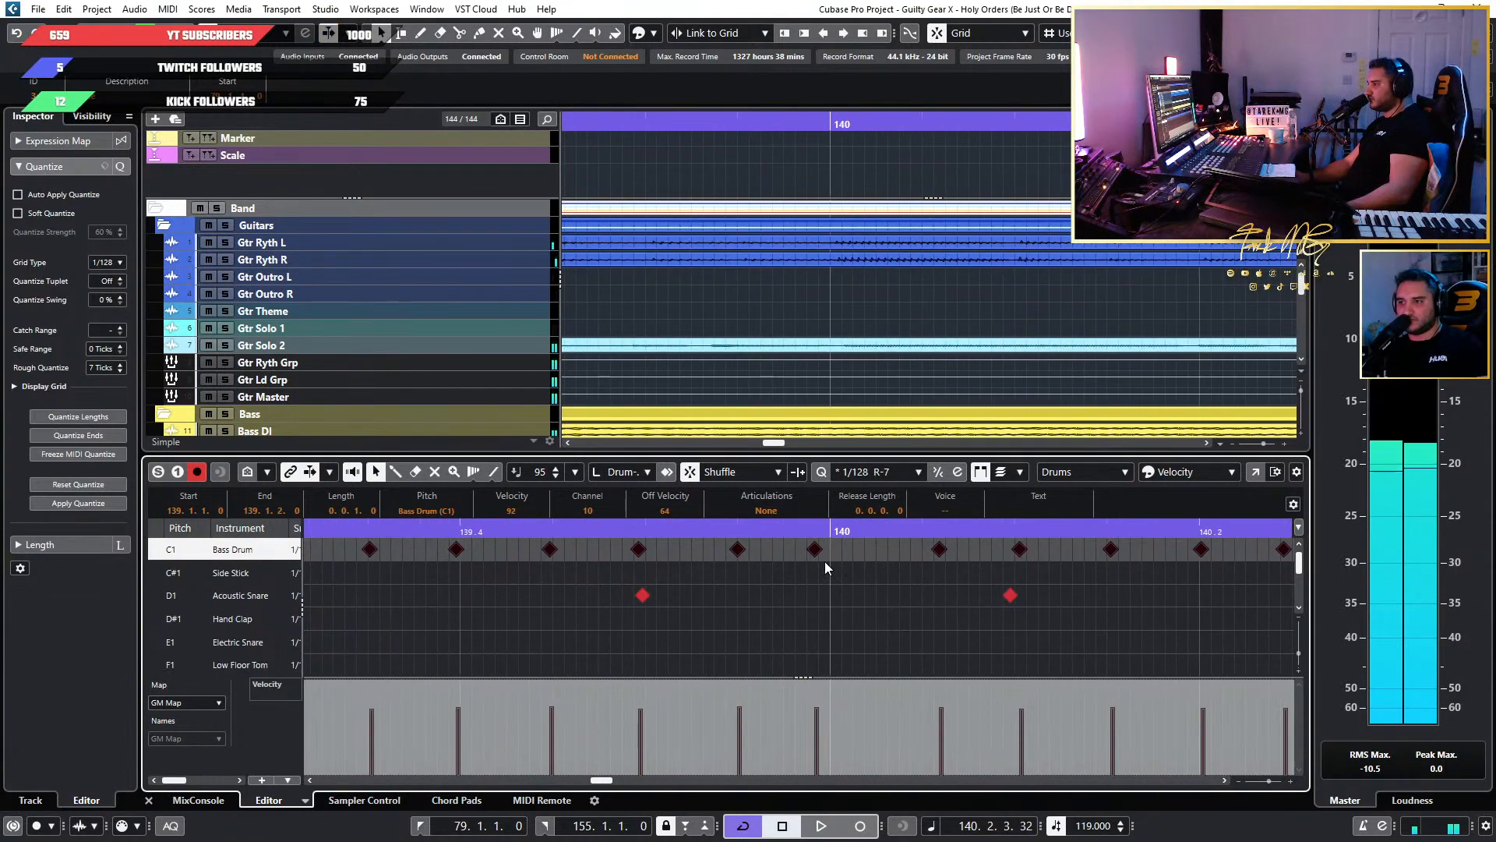
click(853, 578)
drag(814, 553, 827, 558)
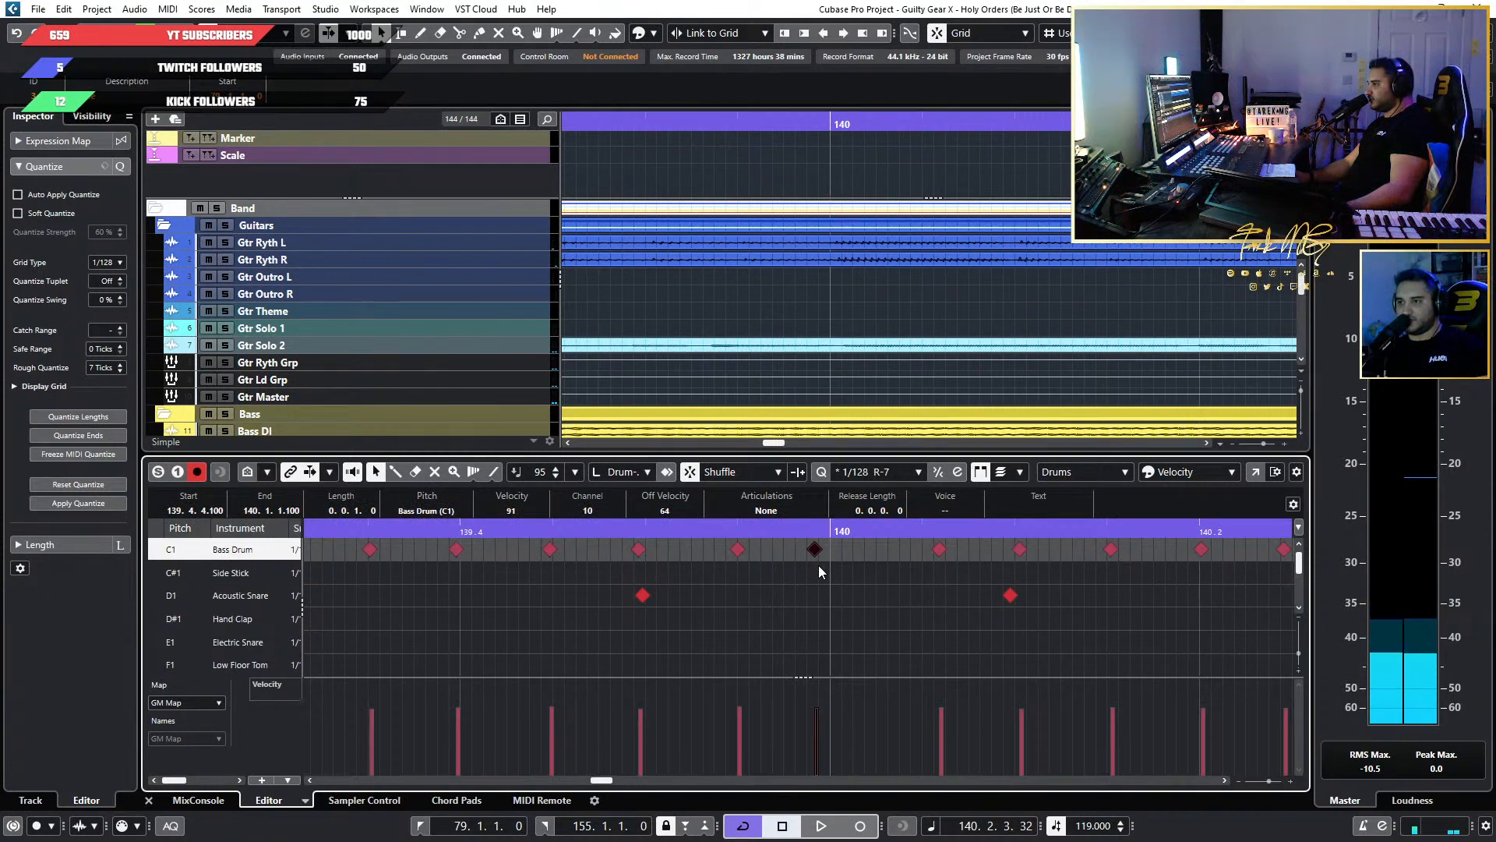
drag(825, 550, 840, 553)
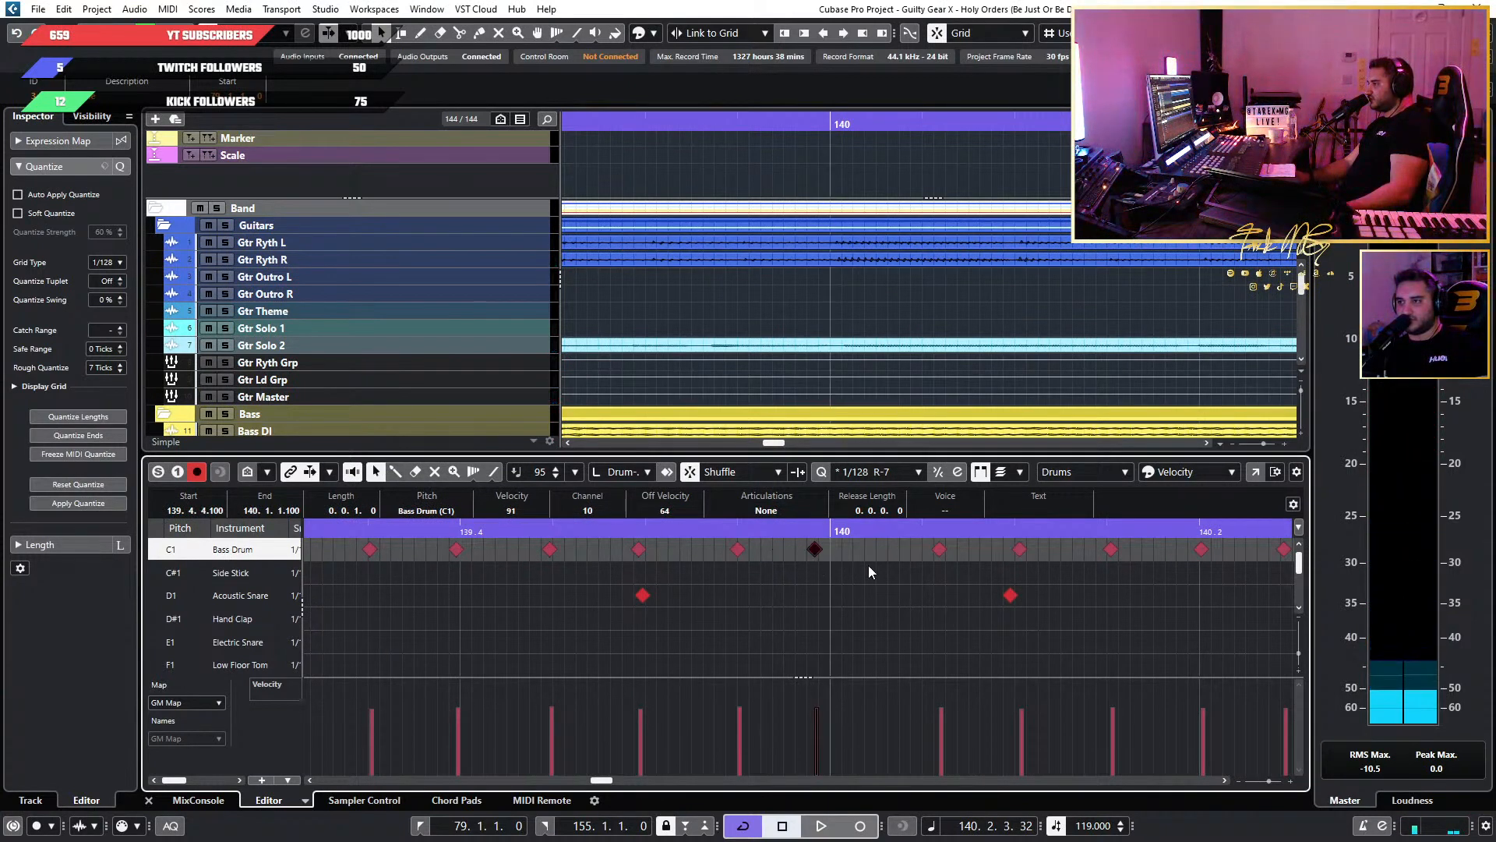
Restore the plain 1/128 quantize preset and reselect the Bass Drum run in bars 139 to 146.
click(879, 473)
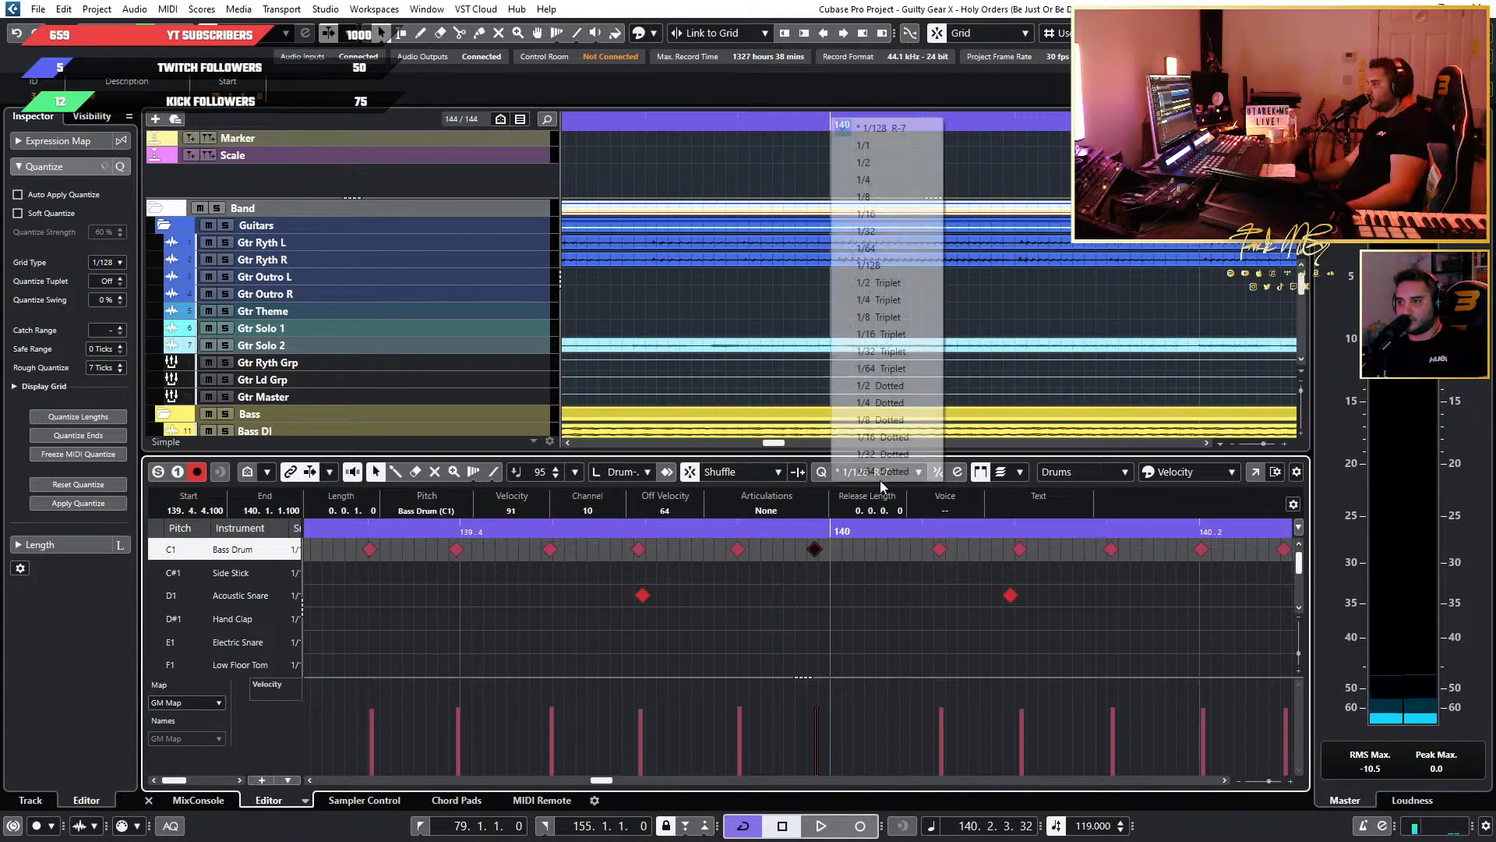
click(902, 273)
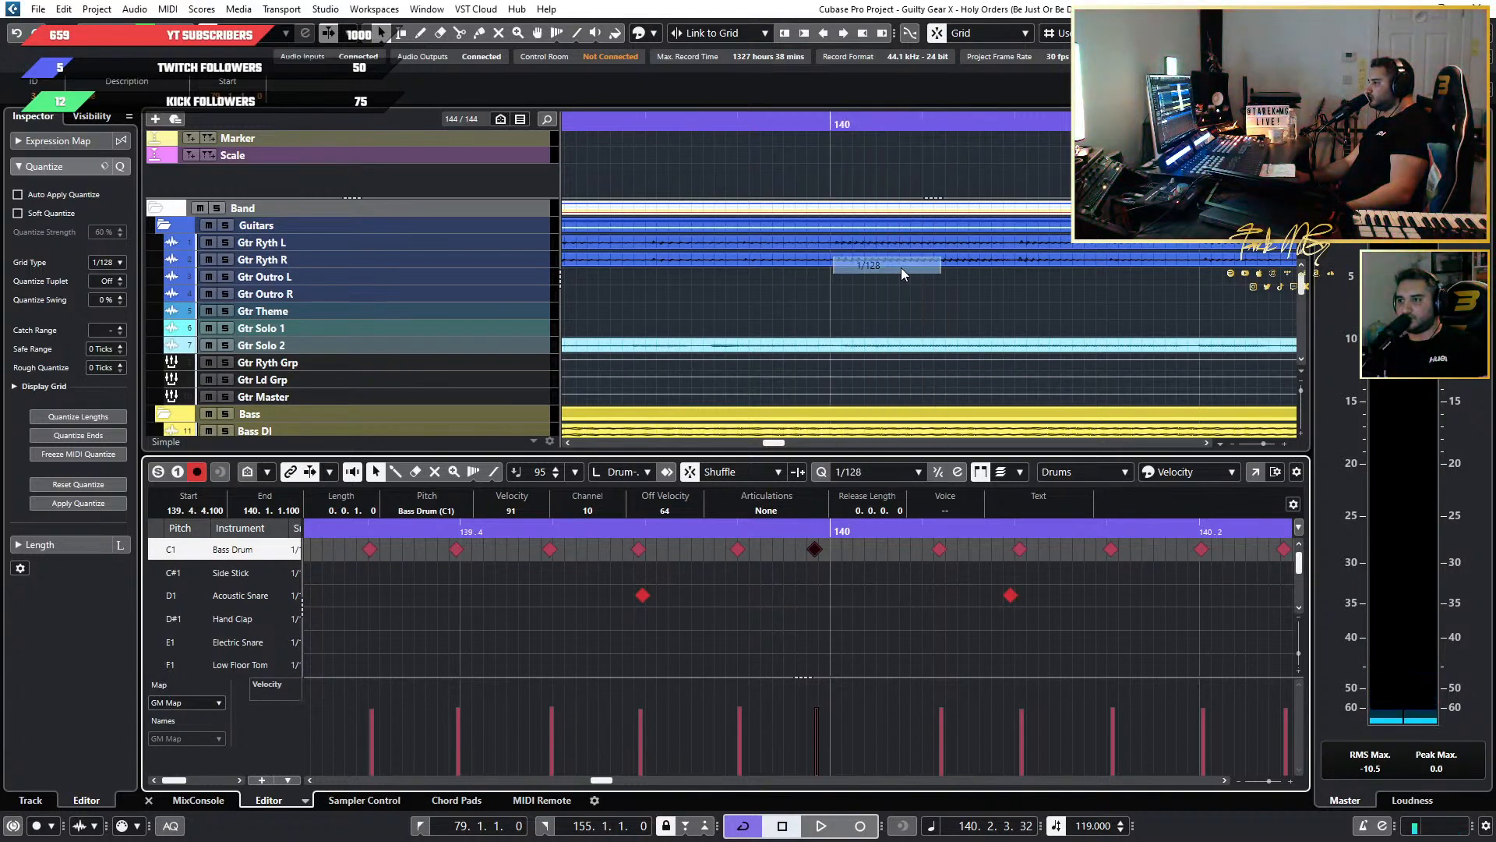
scroll(881, 577, down, 10)
scroll(1102, 573, right, 5)
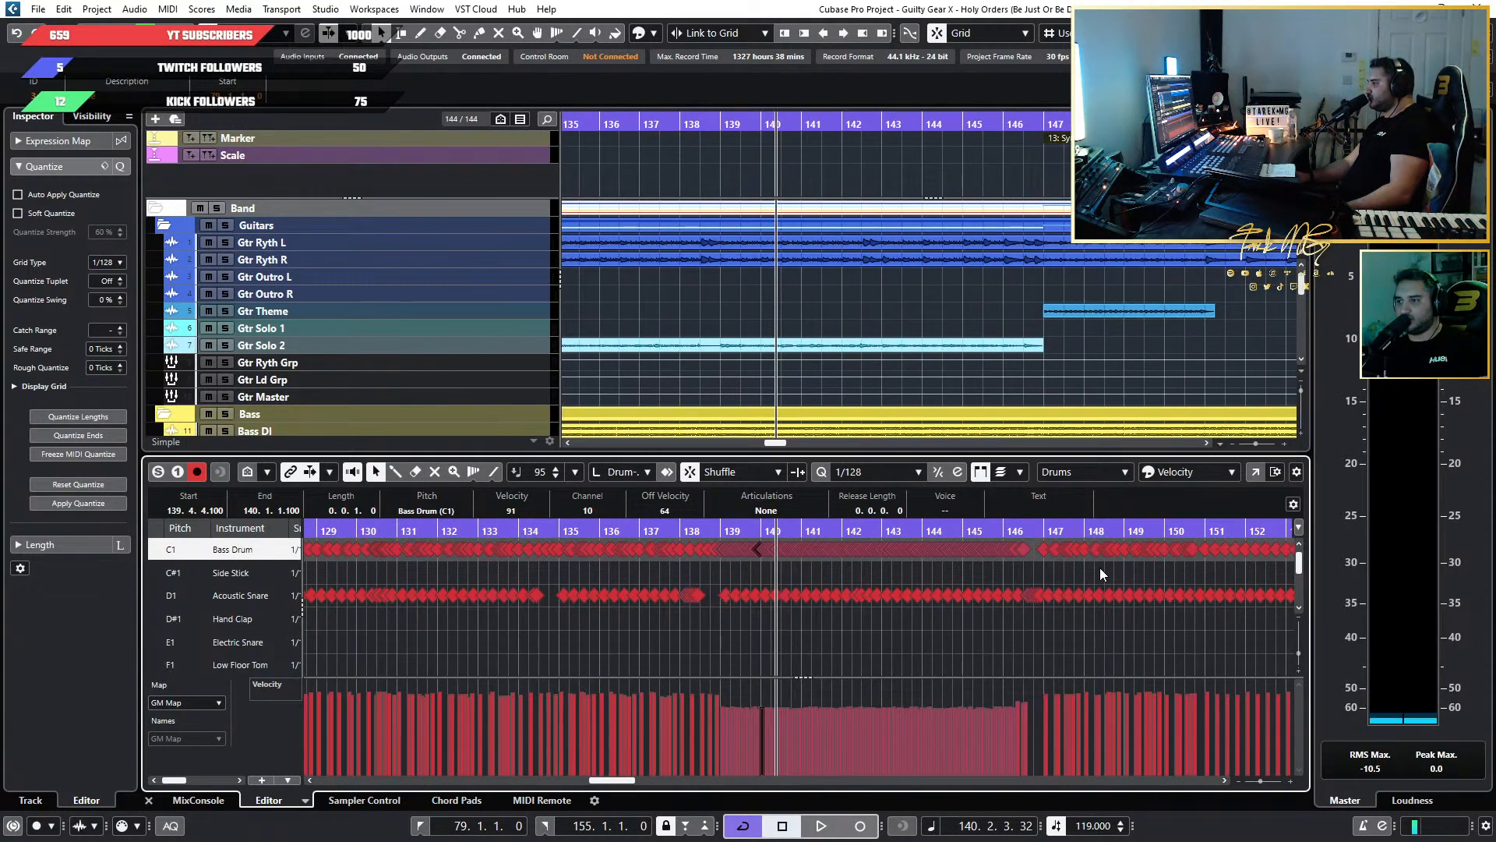
drag(1017, 558, 713, 551)
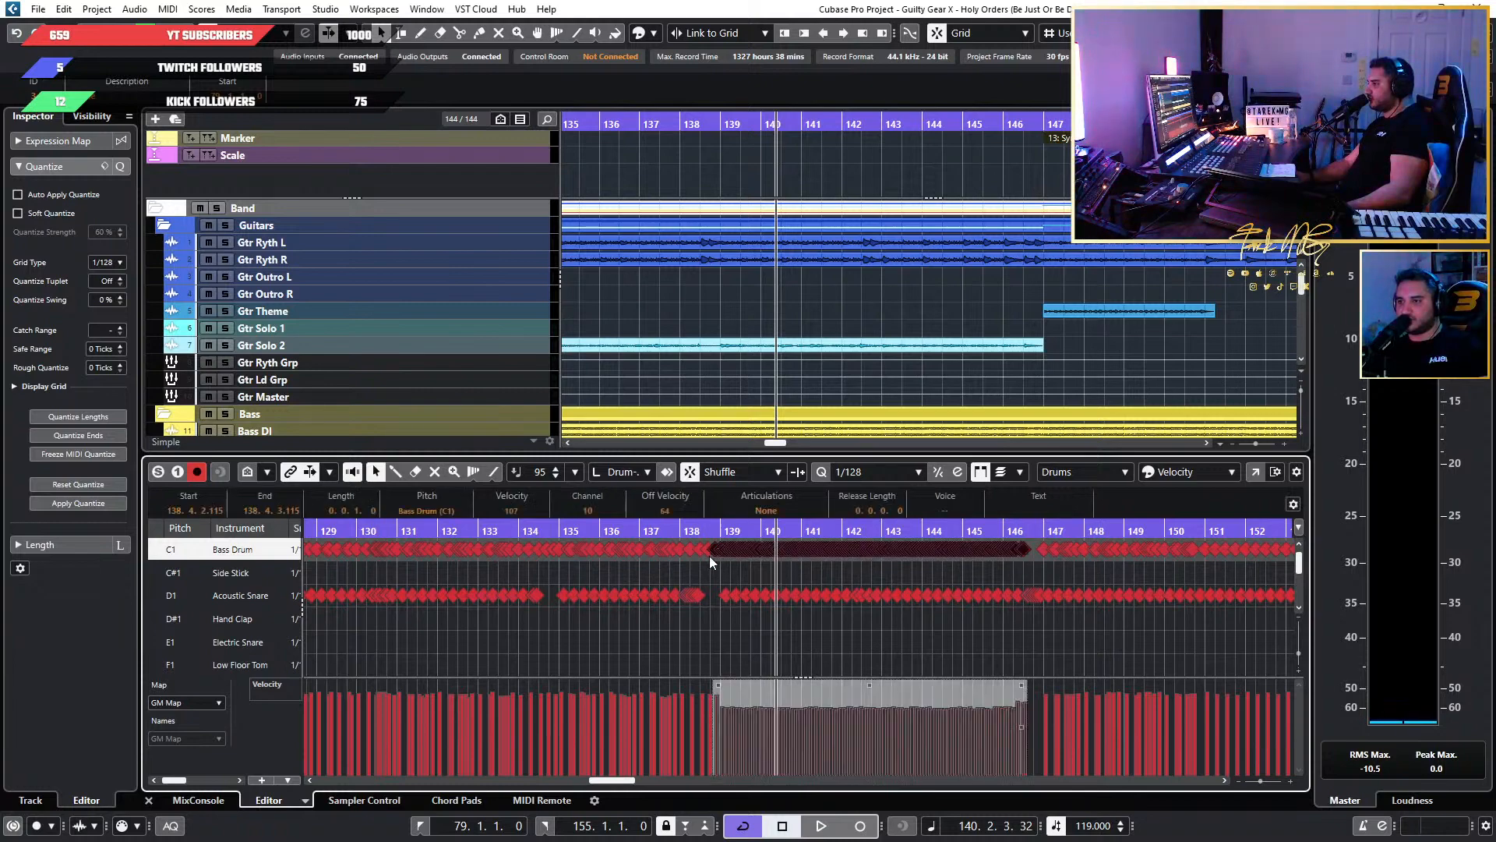
Set Rough Quantize to 5 ticks on the 1/128 grid and apply it to the selected Bass Drum run in bars 139 to 146.
scroll(709, 555, up, 6)
ctrl+click(691, 550)
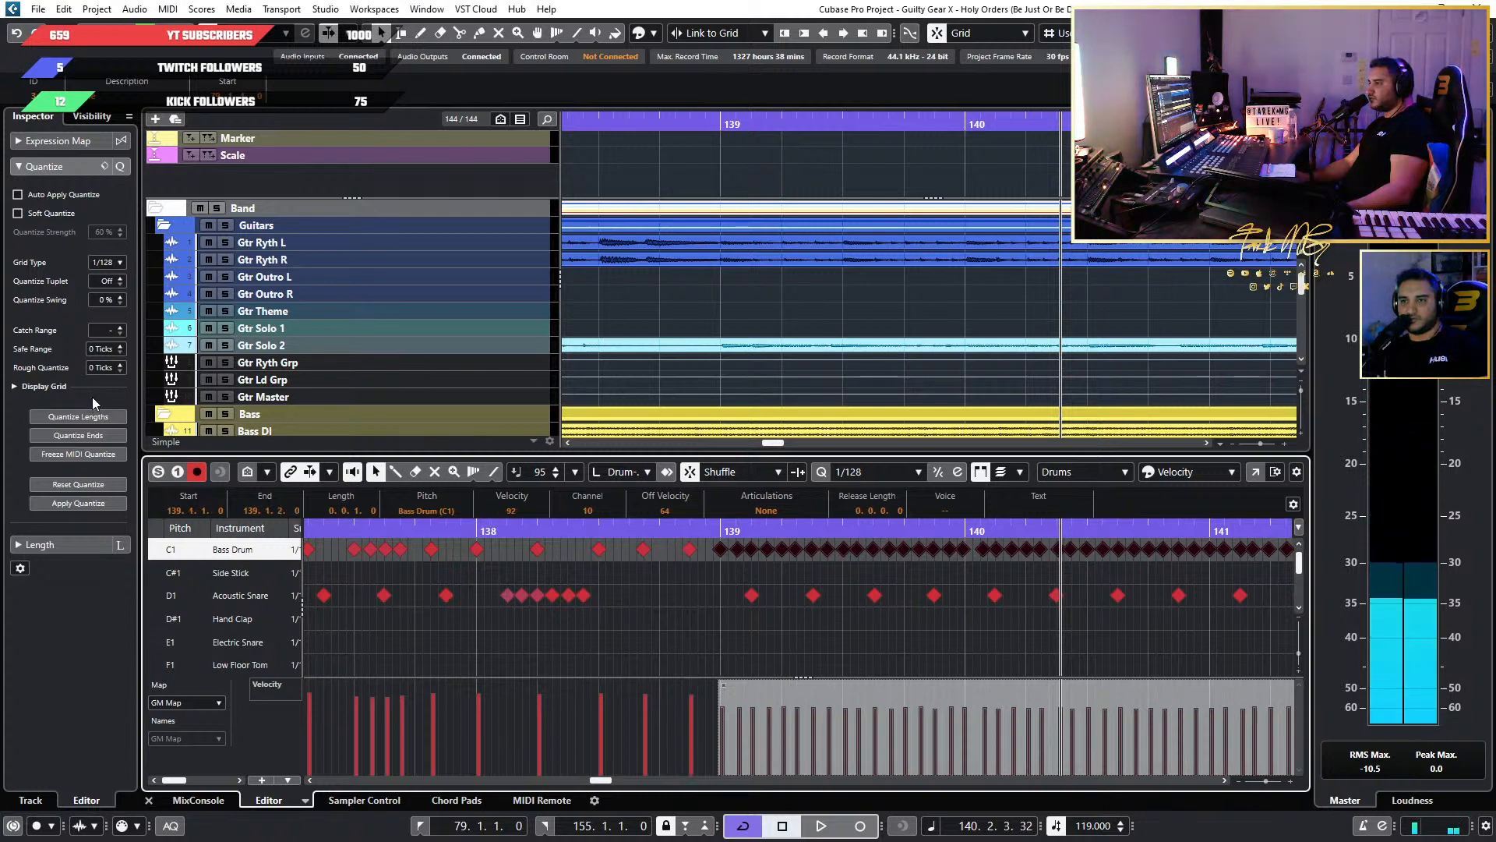
click(121, 366)
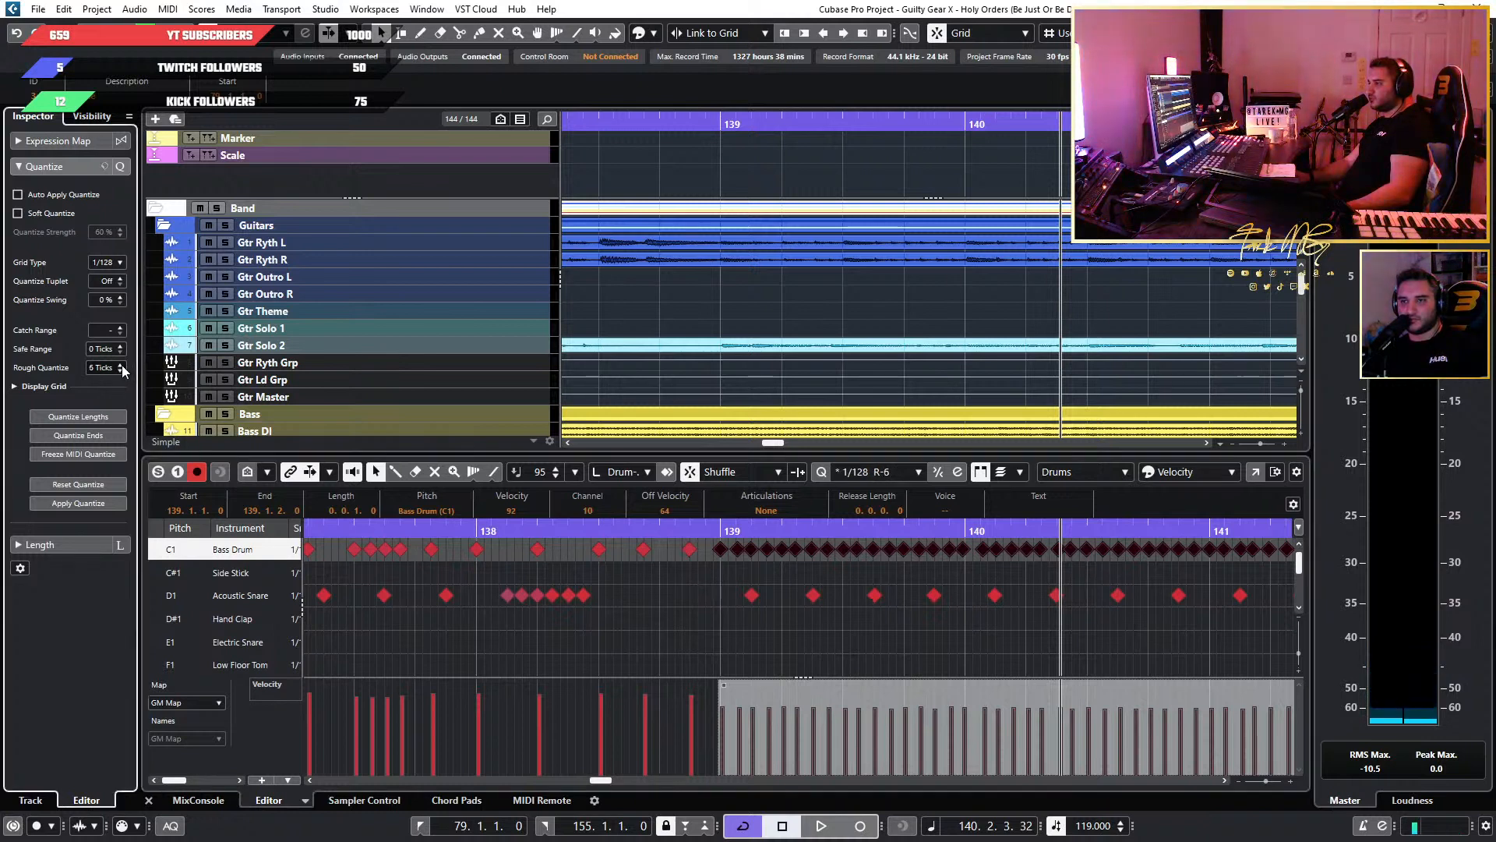
click(122, 366)
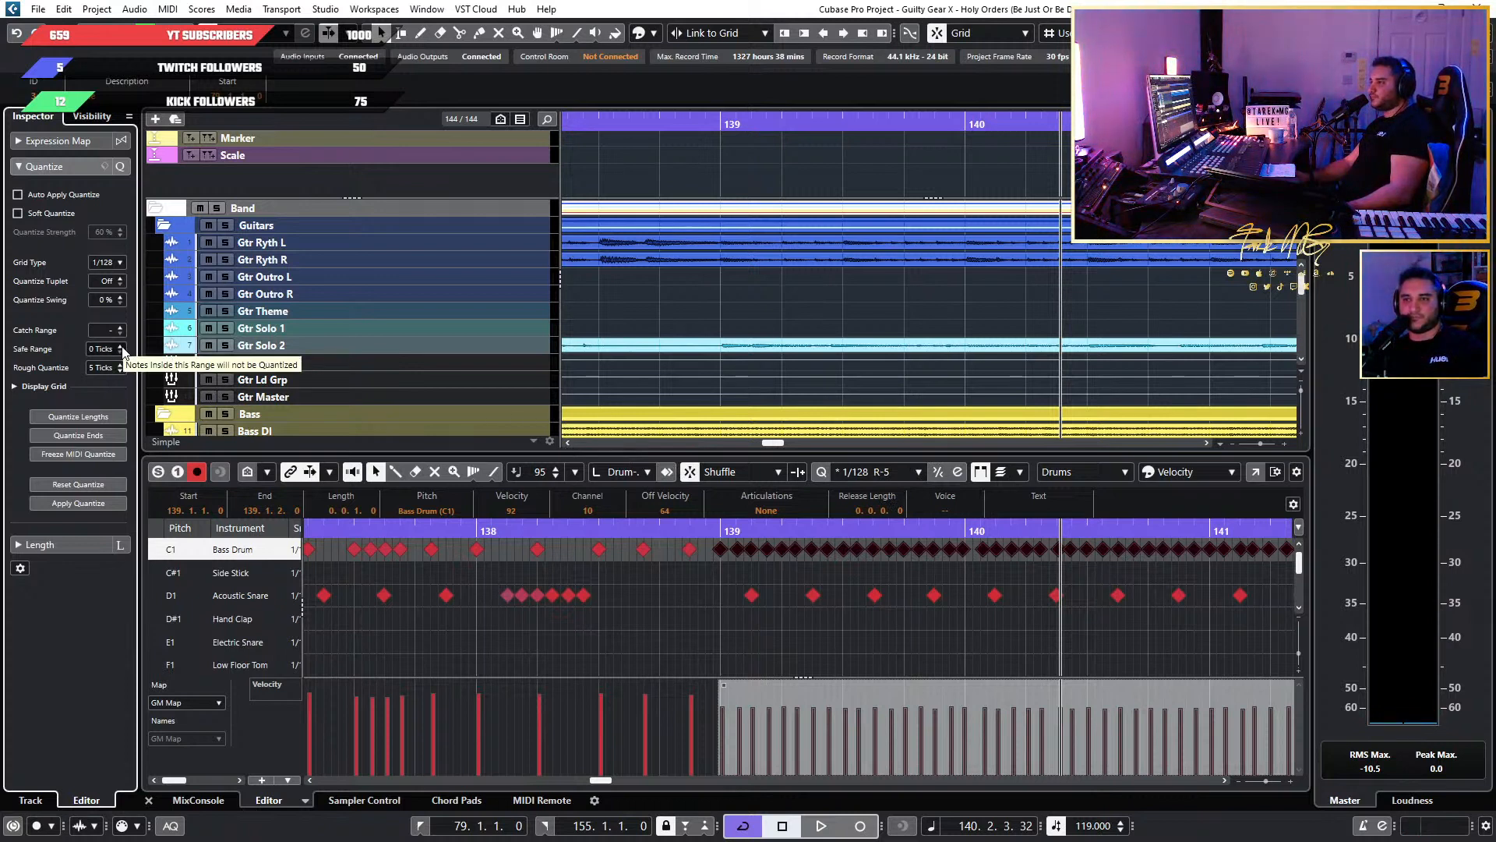
click(101, 508)
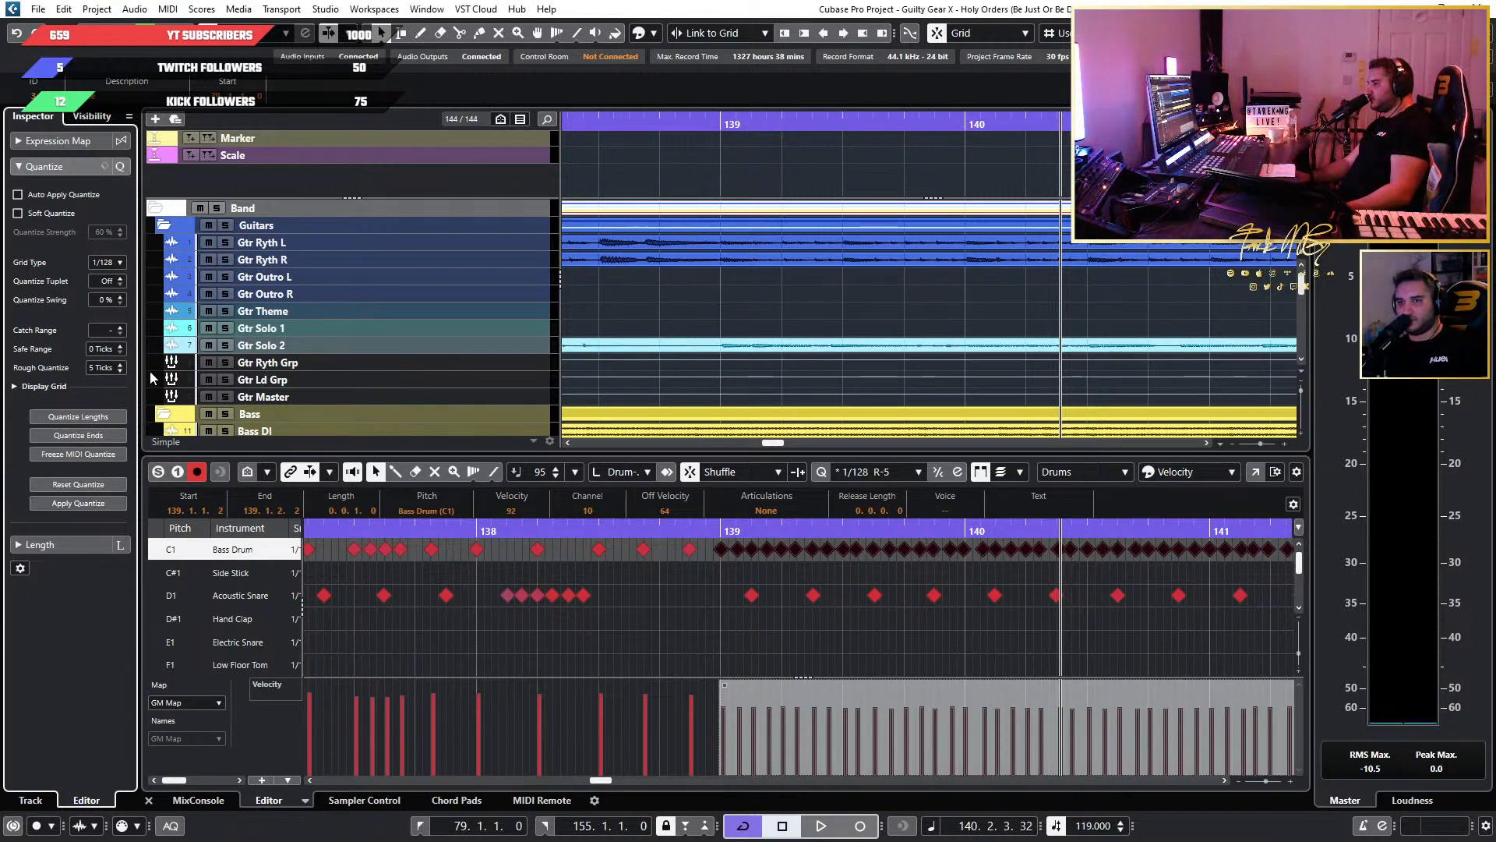
Reapply quantize to the Bass Drum run with Rough Quantize at 0 ticks, and move the note just before bar 140 onto the bar line.
scroll(123, 368, down, 3)
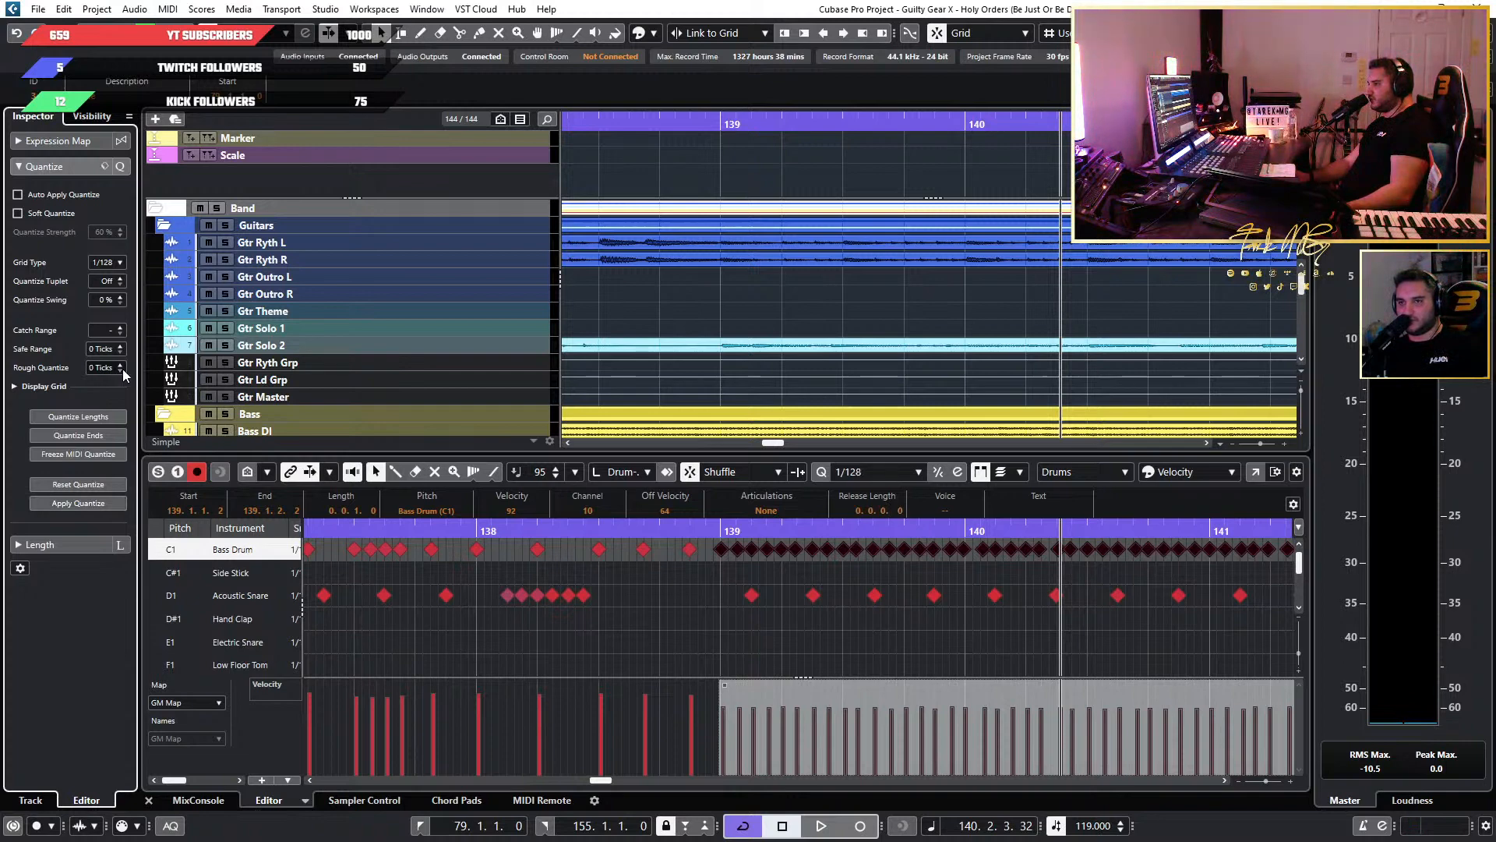
click(95, 503)
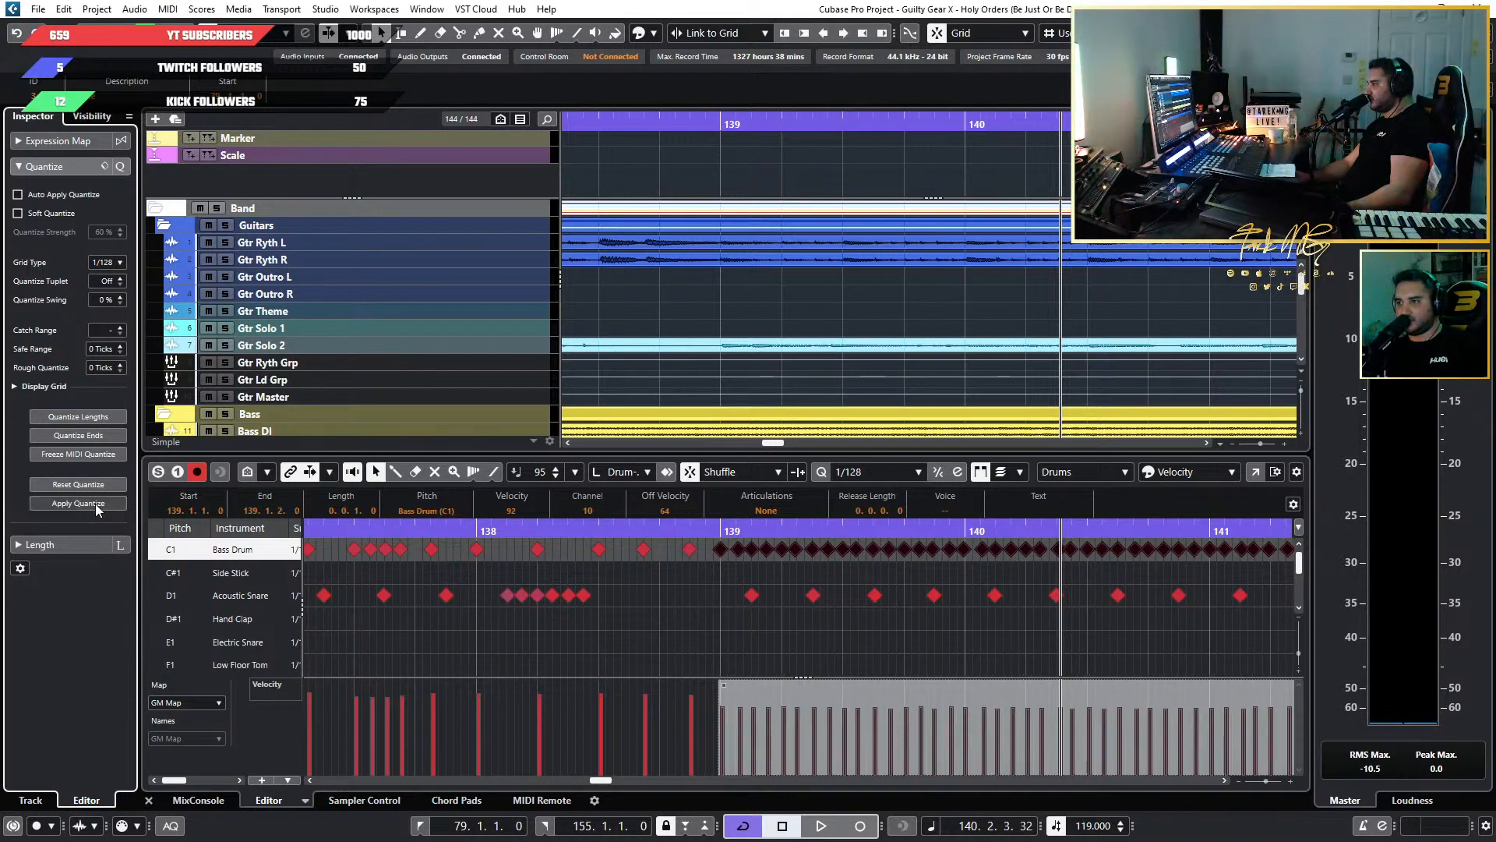
scroll(1036, 552, up, 6)
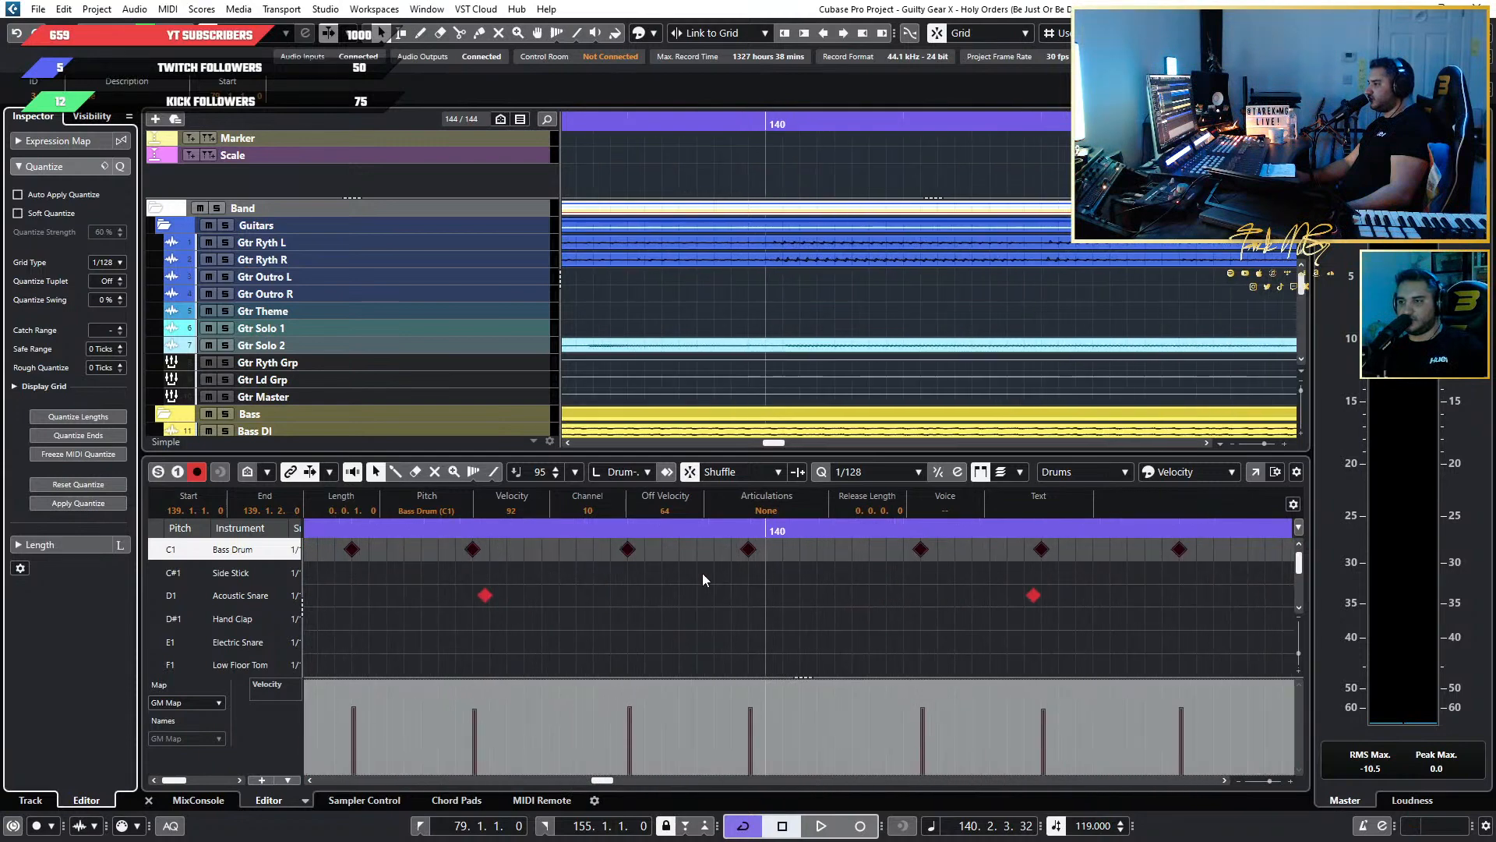
click(775, 568)
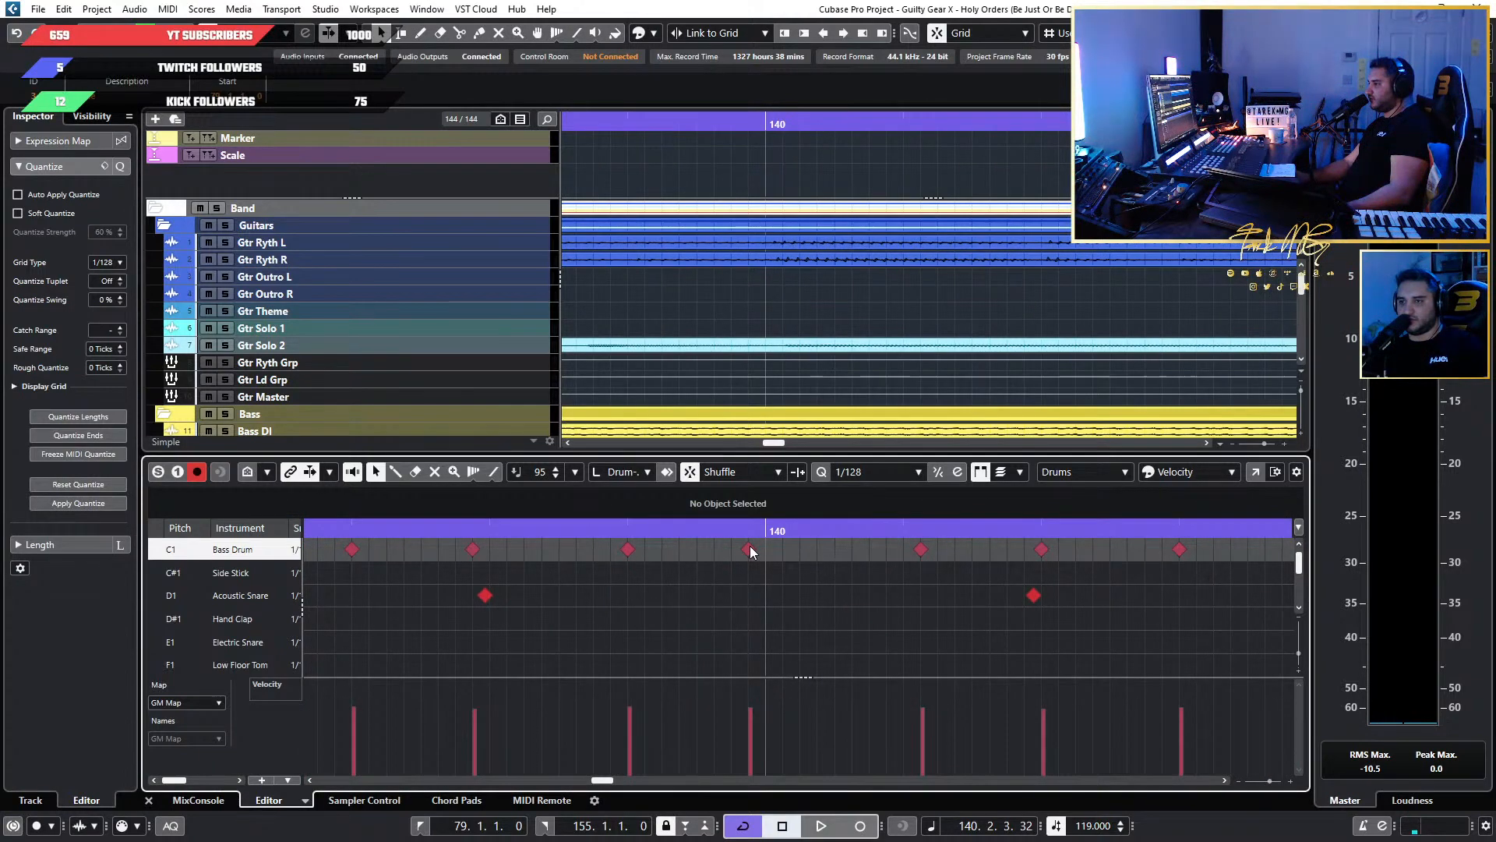
drag(751, 551, 768, 551)
click(484, 561)
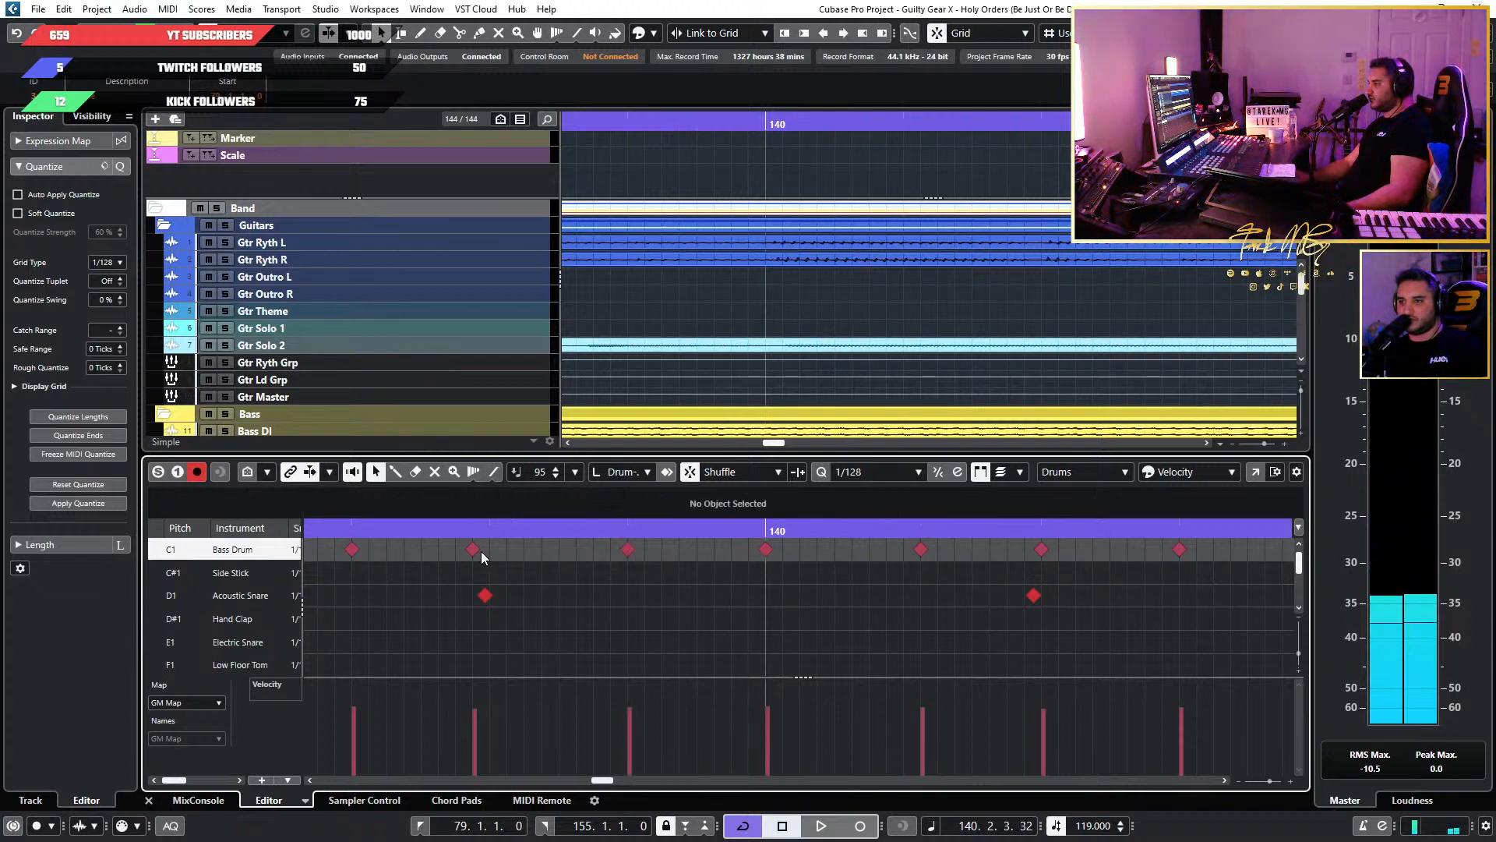
Switch the quantize preset to 1/32 and reselect the Bass Drum run in bars 139 to 146.
scroll(636, 553, down, 2)
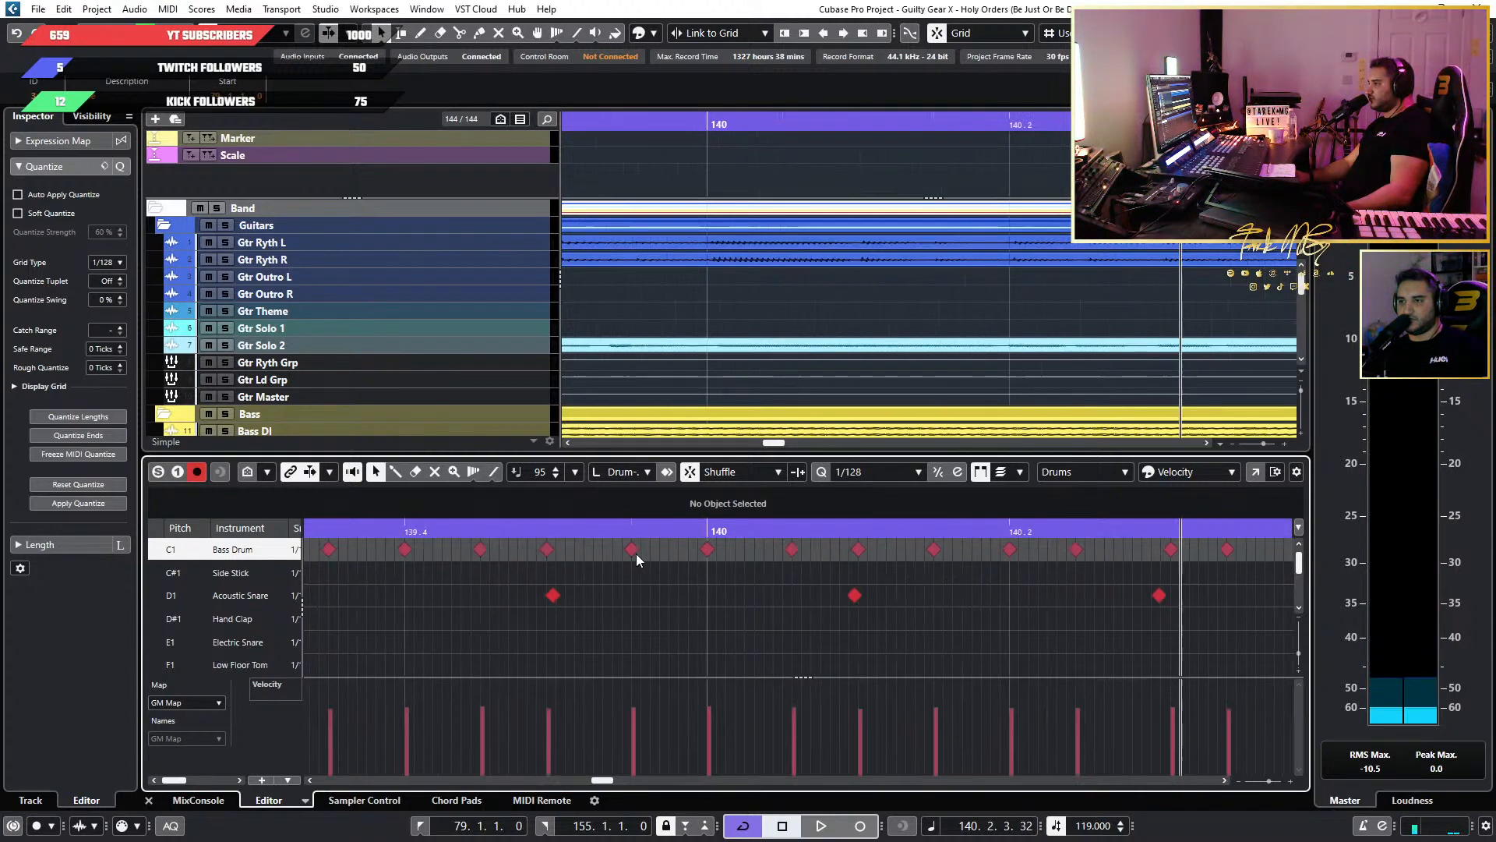
click(891, 470)
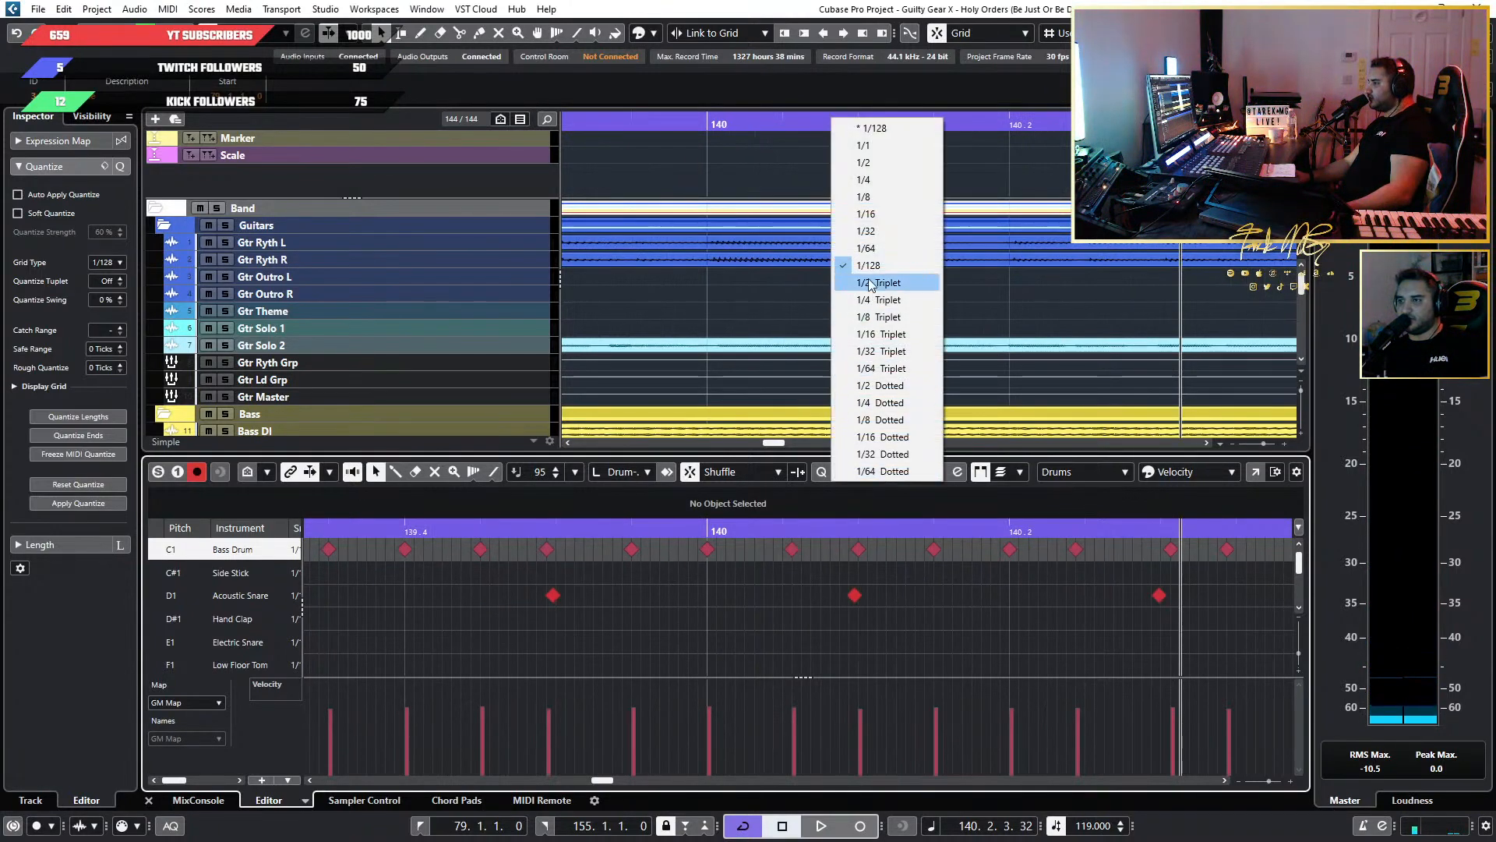
click(886, 232)
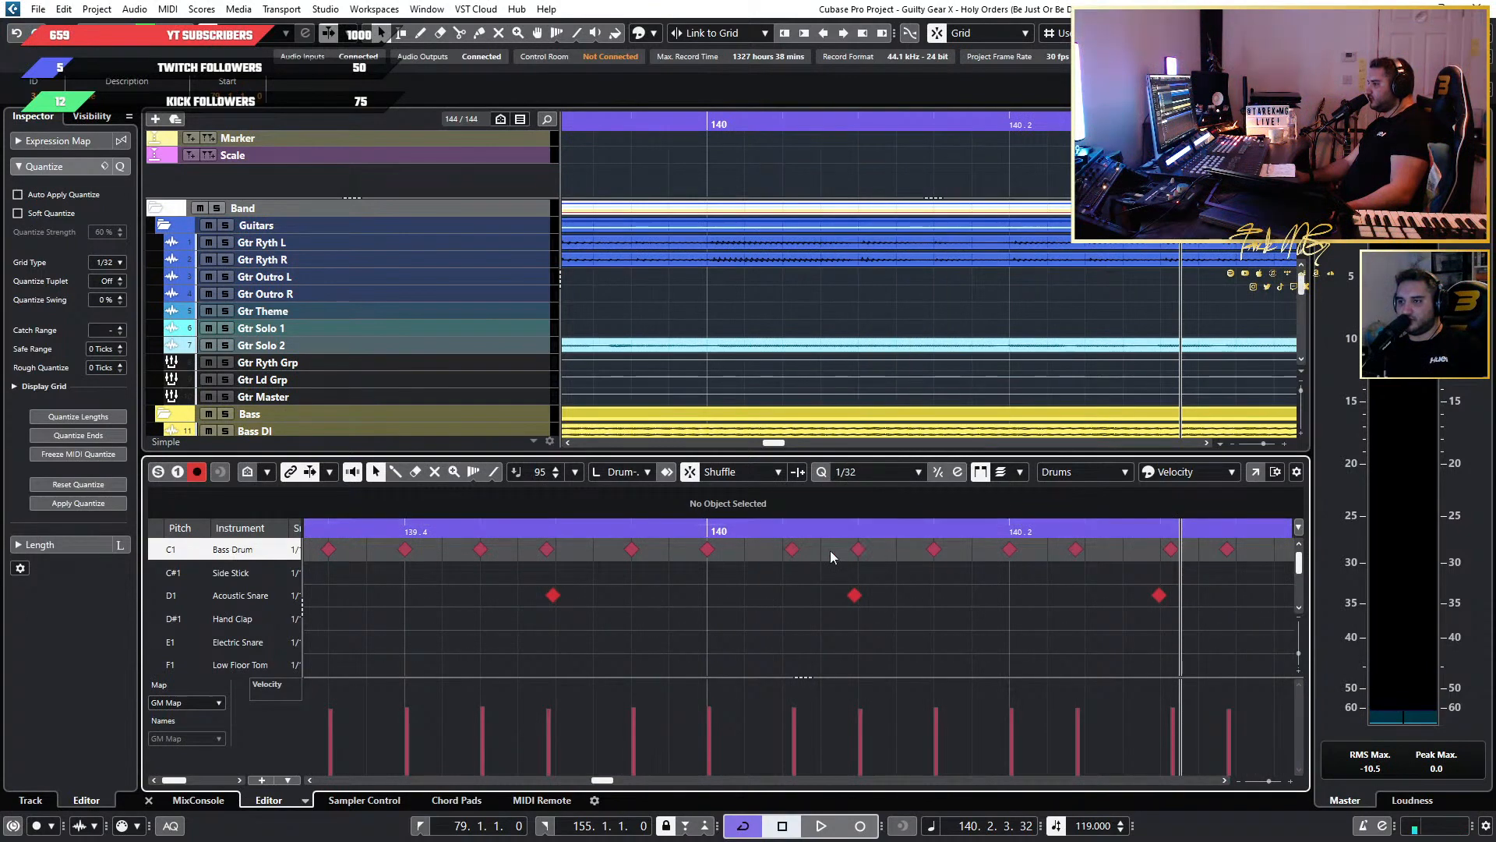
scroll(783, 550, down, 6)
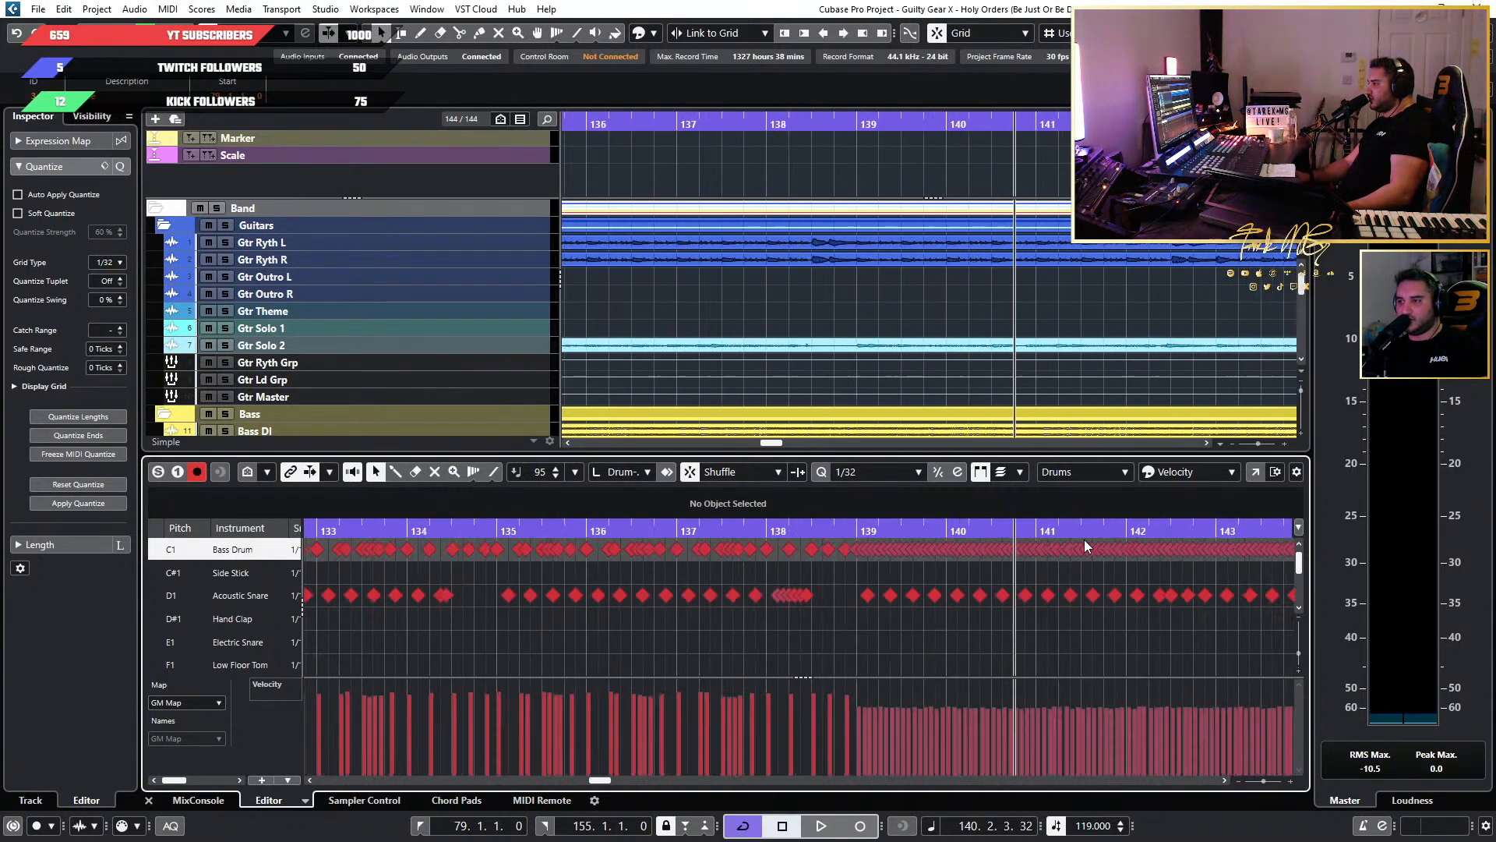
drag(1080, 560, 629, 541)
scroll(628, 562, up, 6)
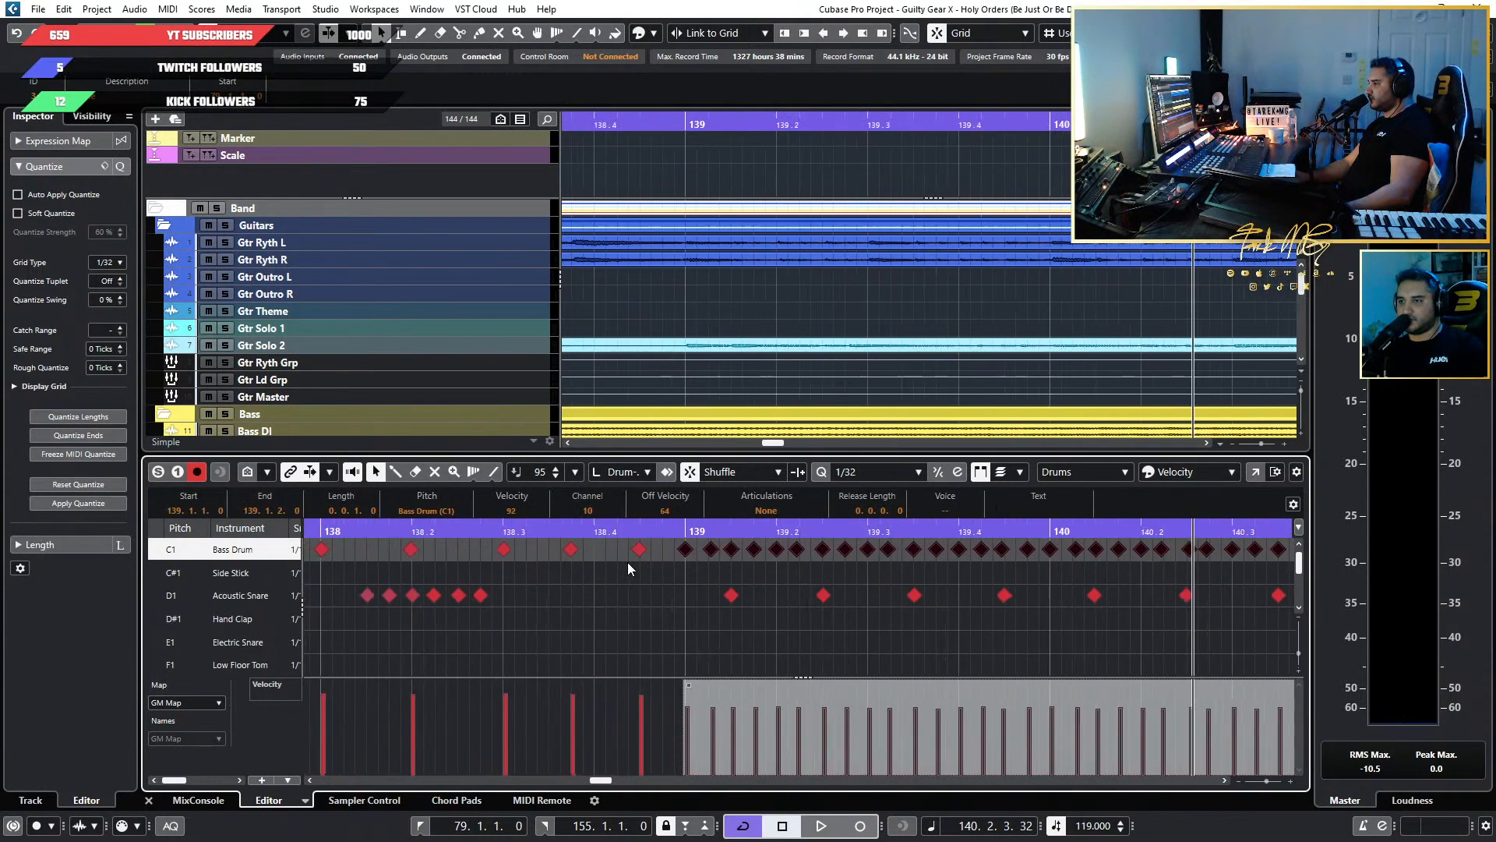
Quantize the selected Bass Drum run strictly to the 1/32 grid with Rough Quantize at 0 ticks.
scroll(907, 588, down, 2)
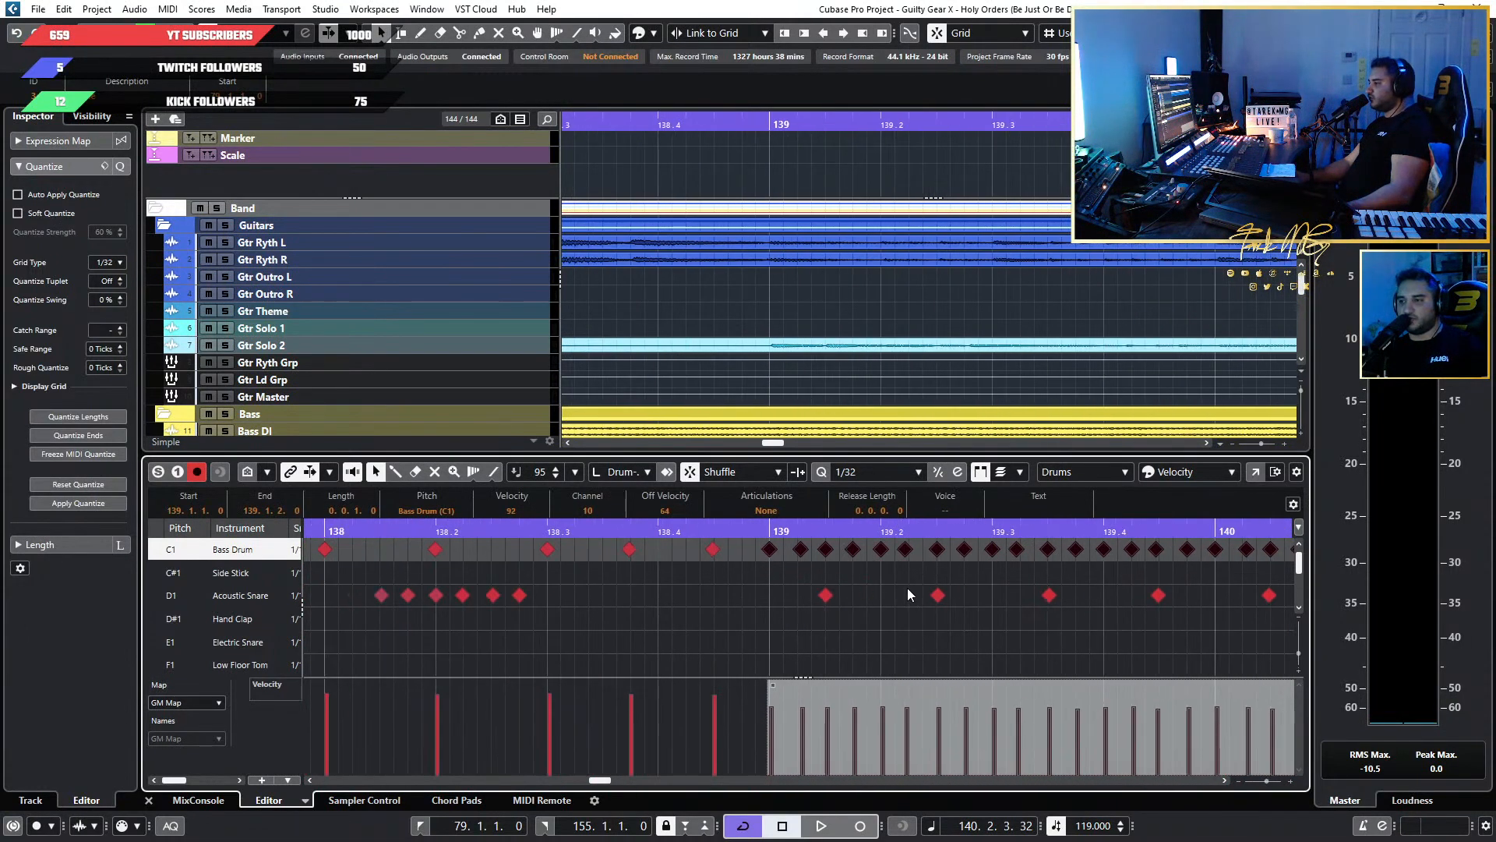
scroll(531, 617, up, 3)
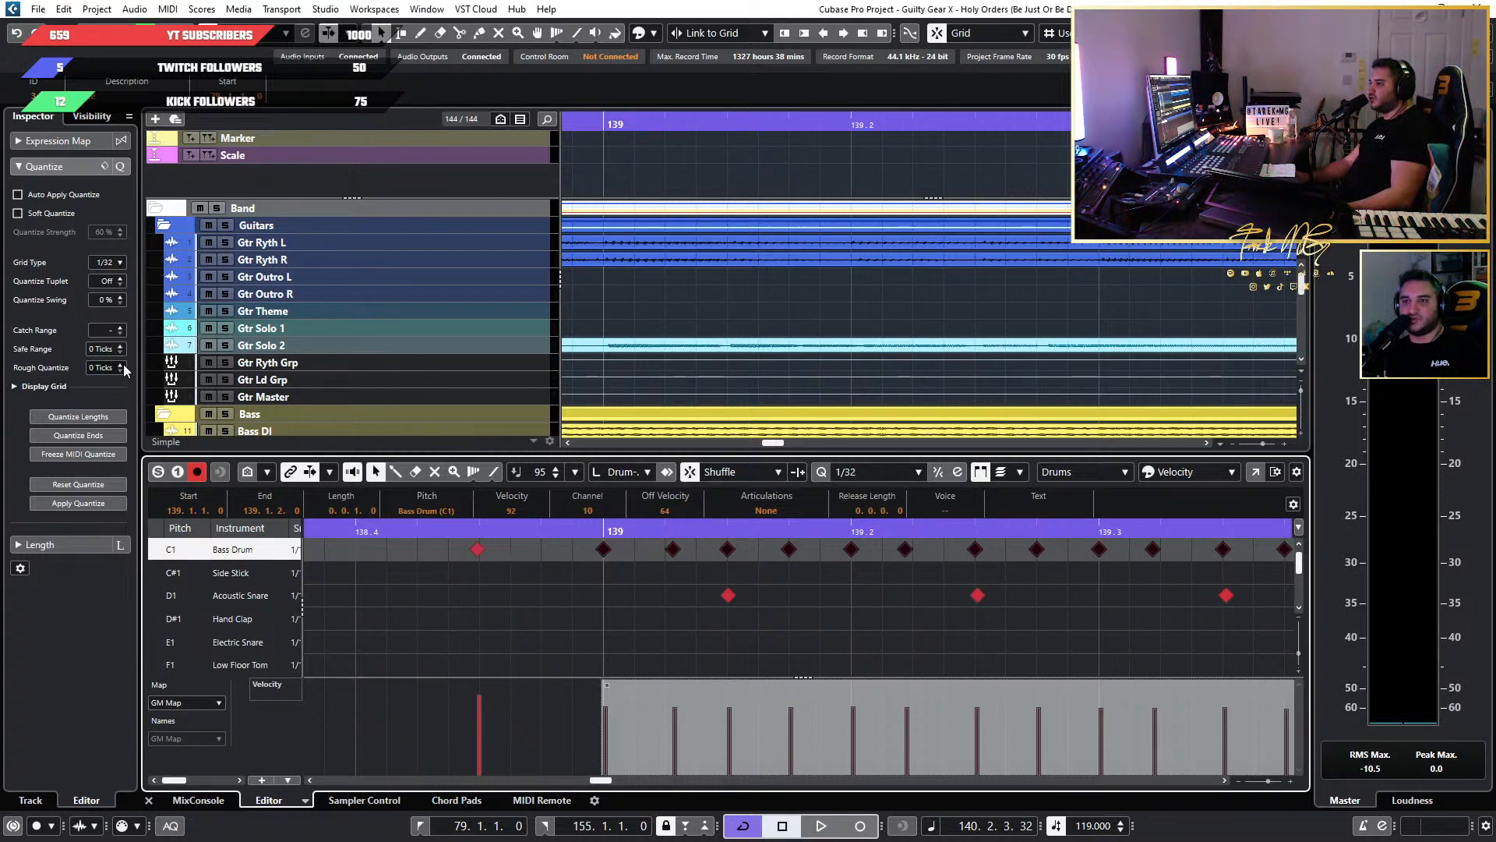
scroll(122, 367, up, 2)
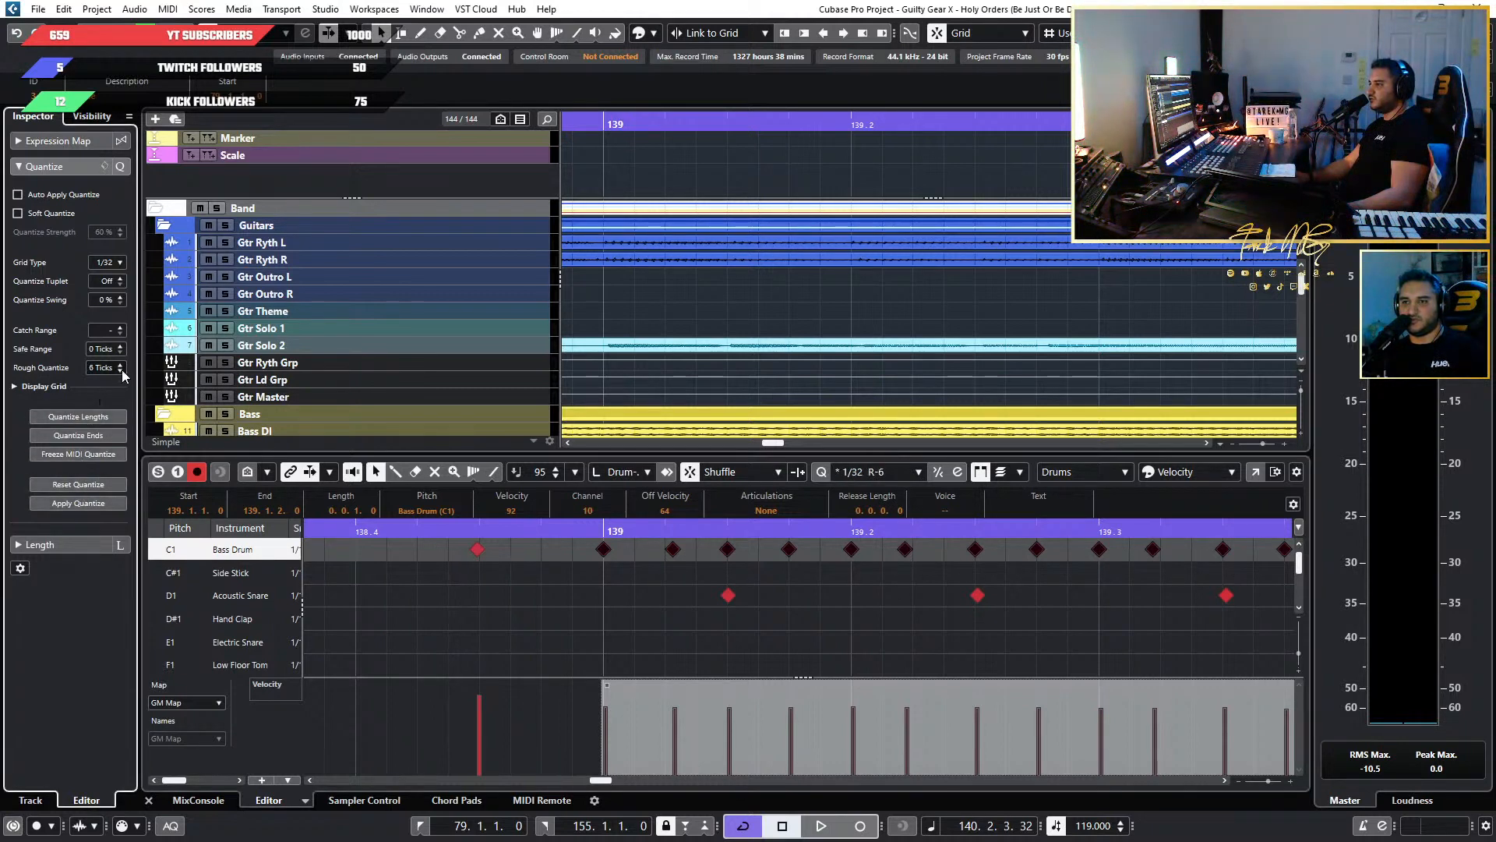
scroll(122, 370, down, 1)
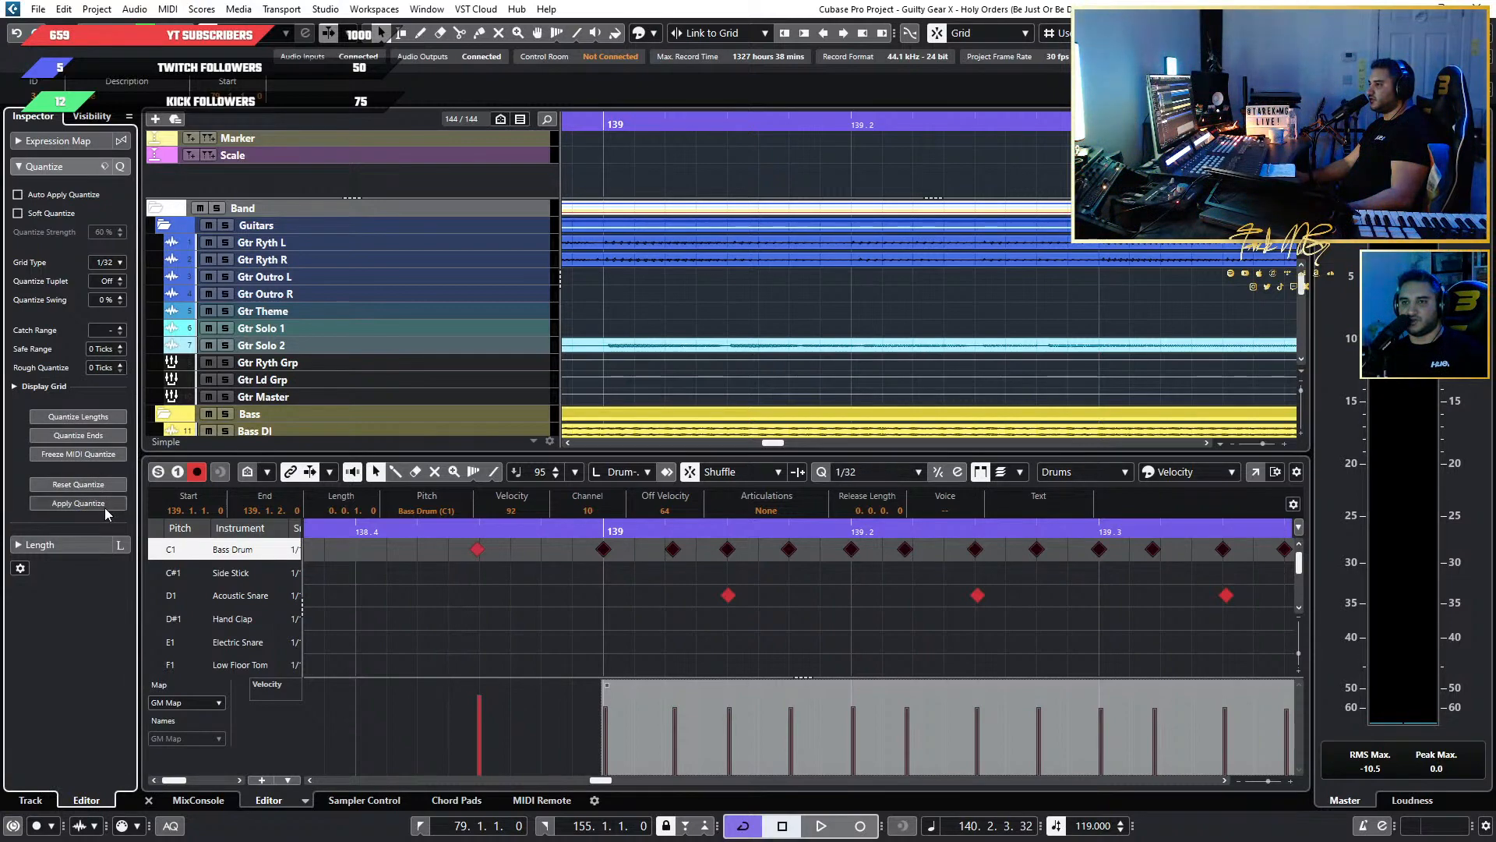
click(105, 505)
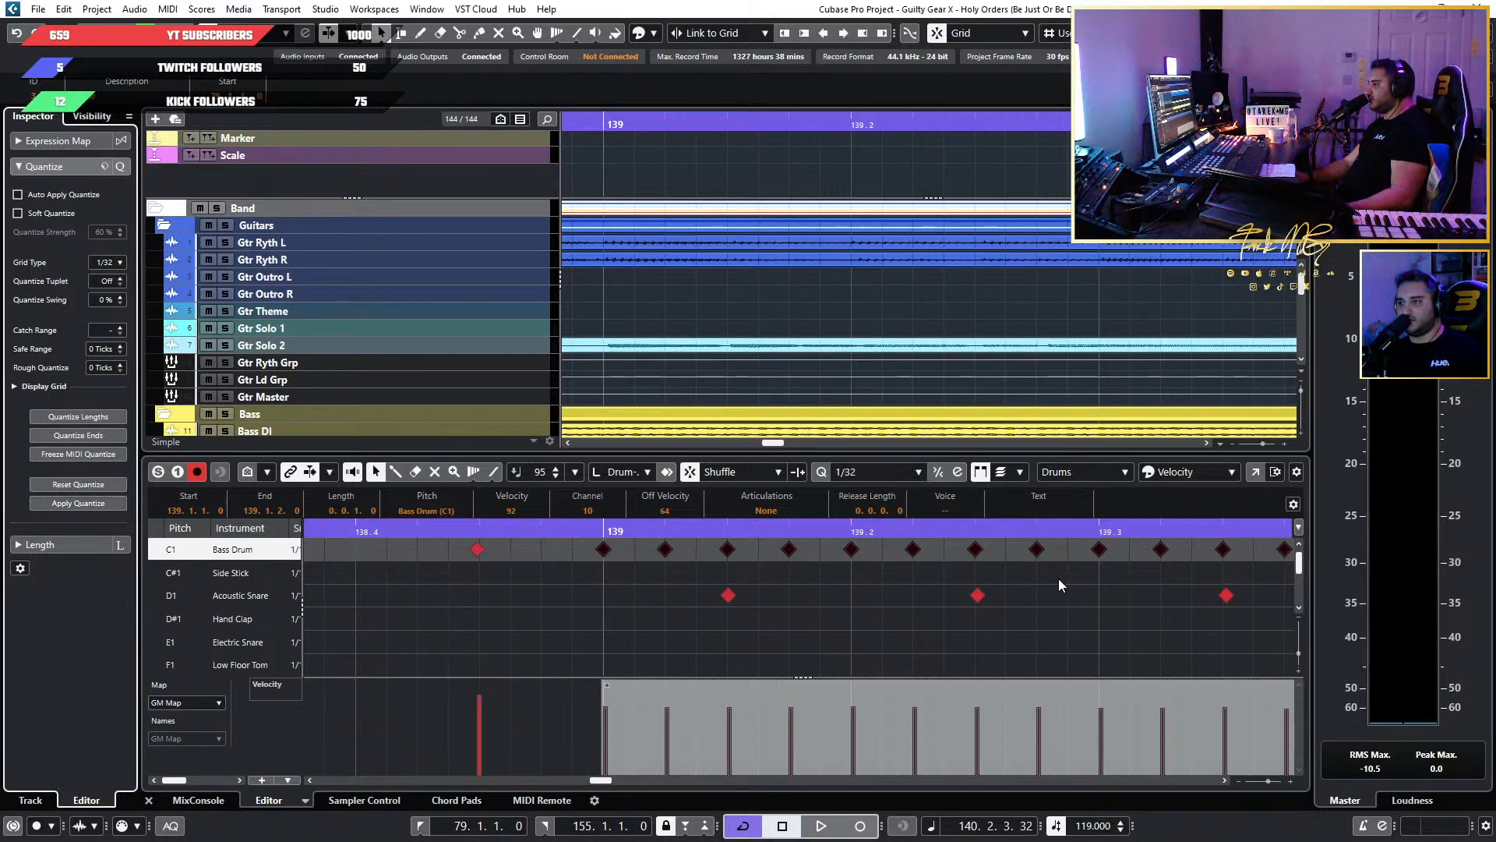
Play the strictly quantized Bass Drum run from bar 139 into bar 140 and check its timing.
click(596, 528)
key(space)
scroll(1093, 633, down, 4)
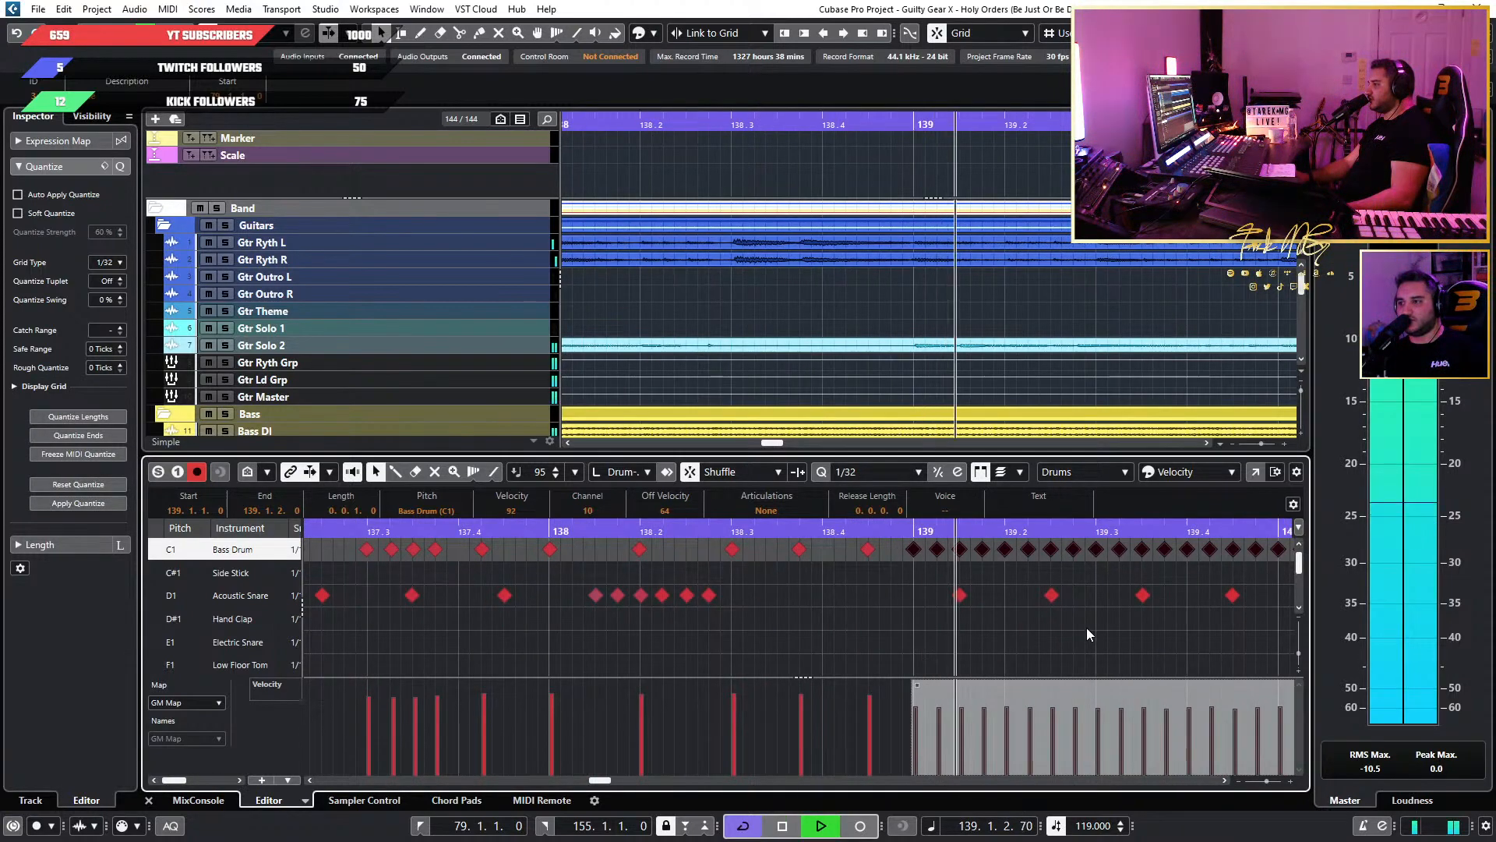
scroll(1083, 628, right, 5)
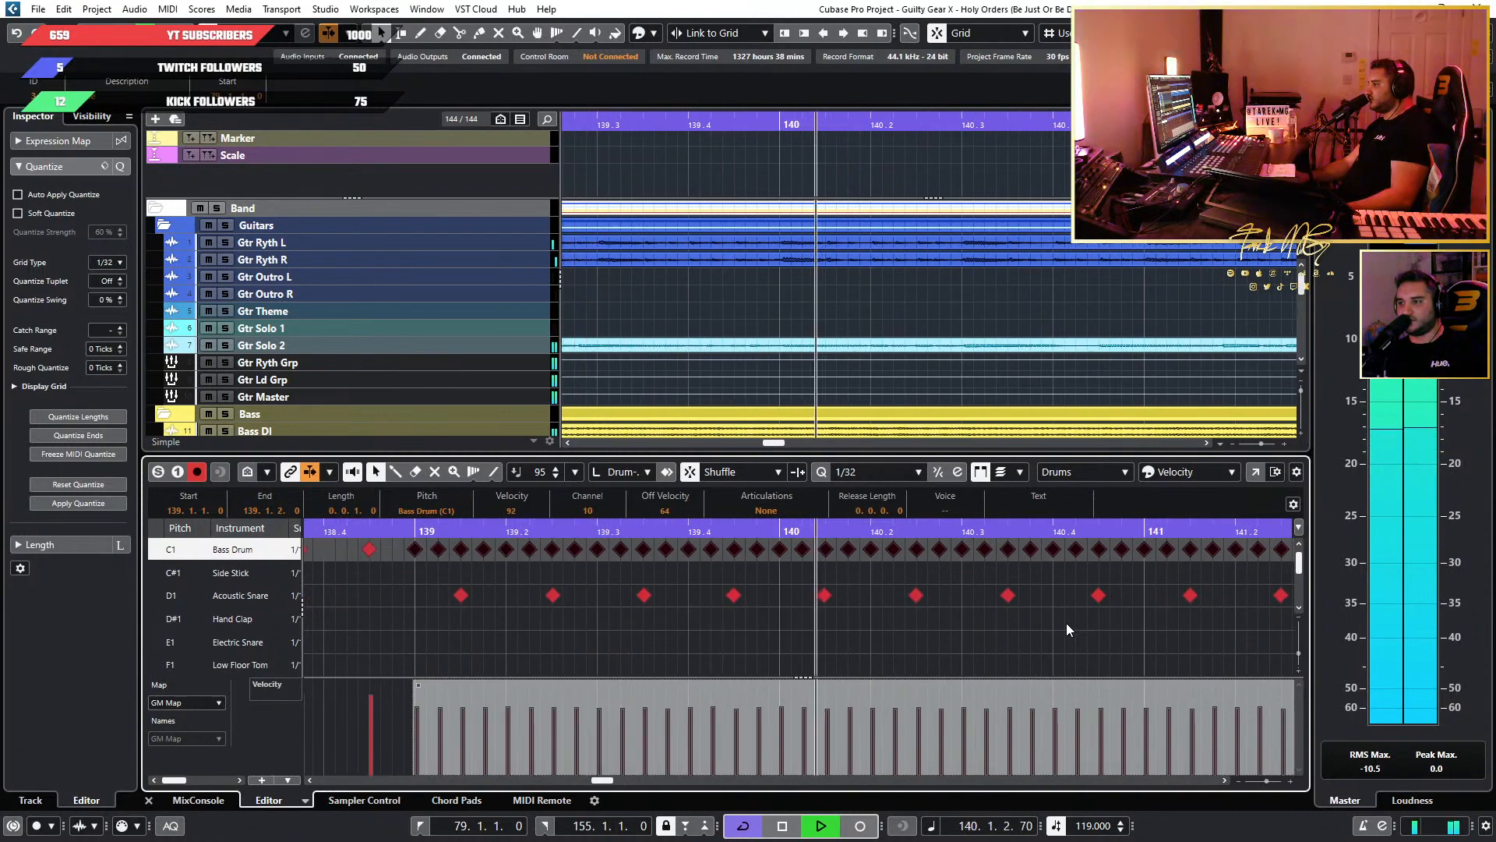
key(space)
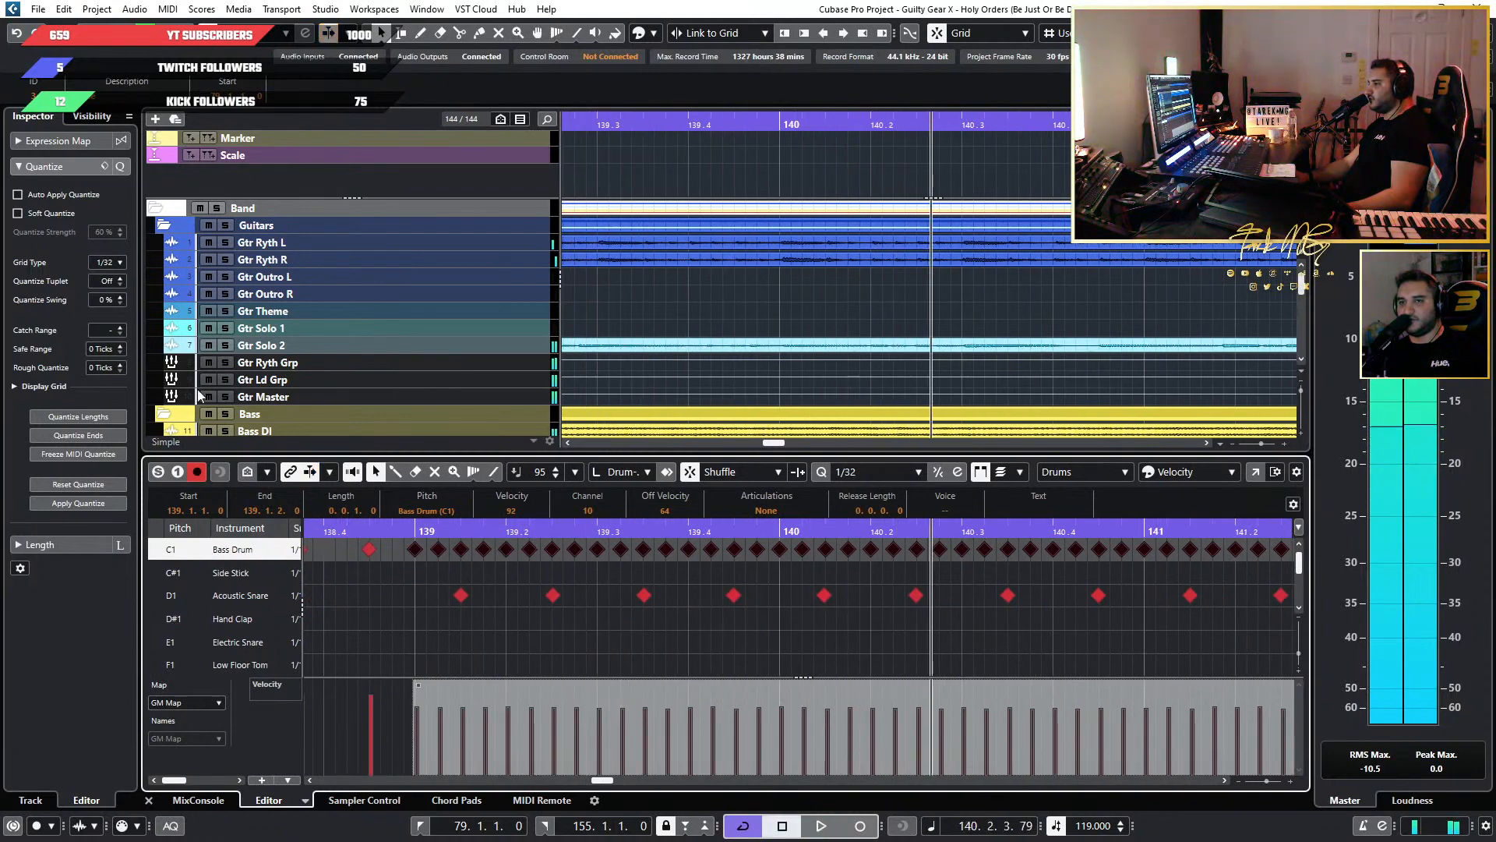
Set Rough Quantize to 5 ticks on the 1/32 grid and apply it to the selected Bass Drum run.
click(122, 364)
click(122, 365)
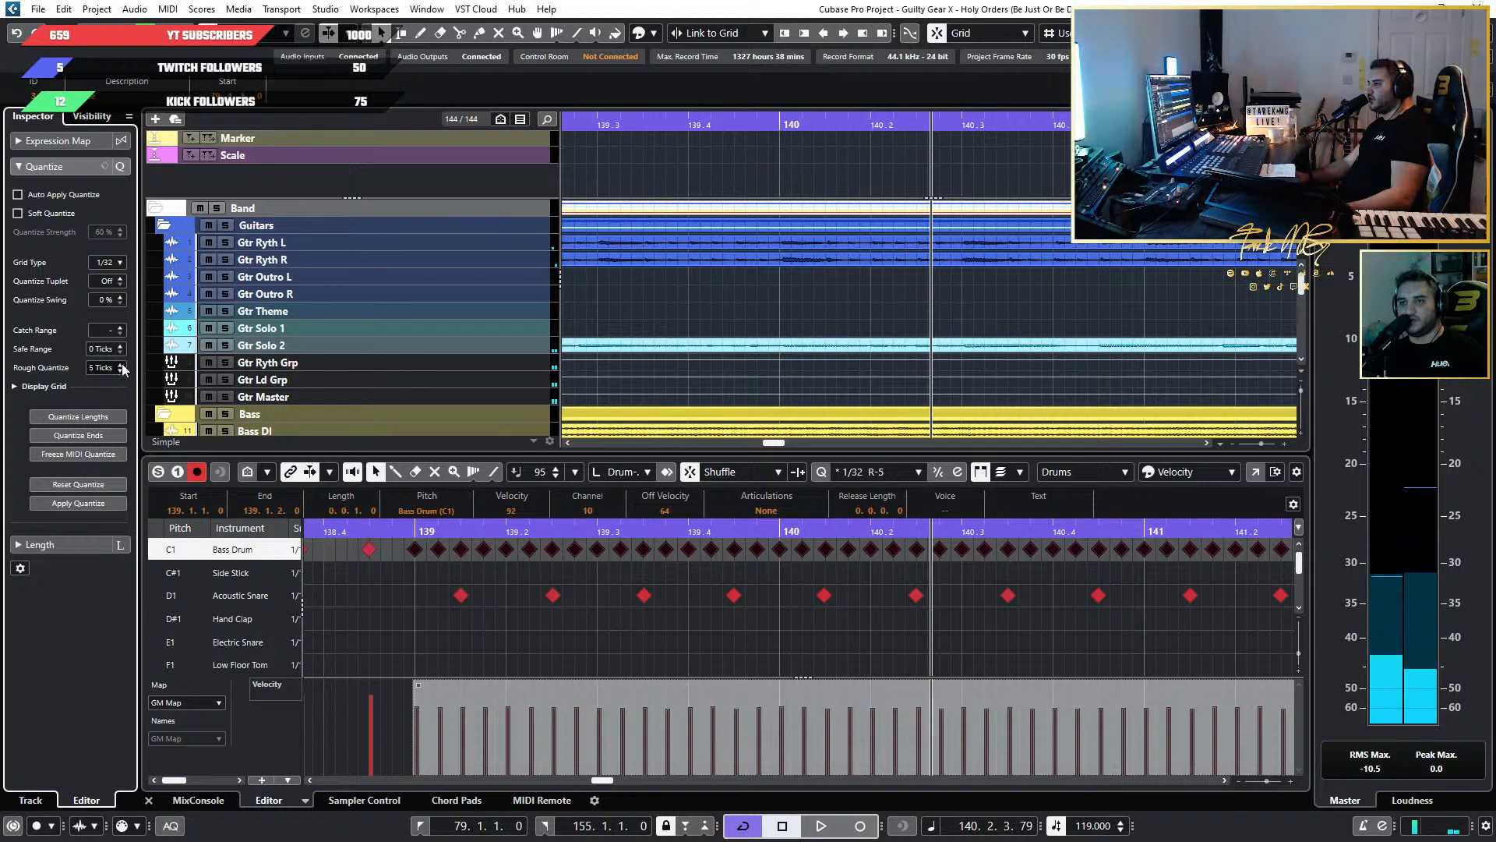
click(79, 503)
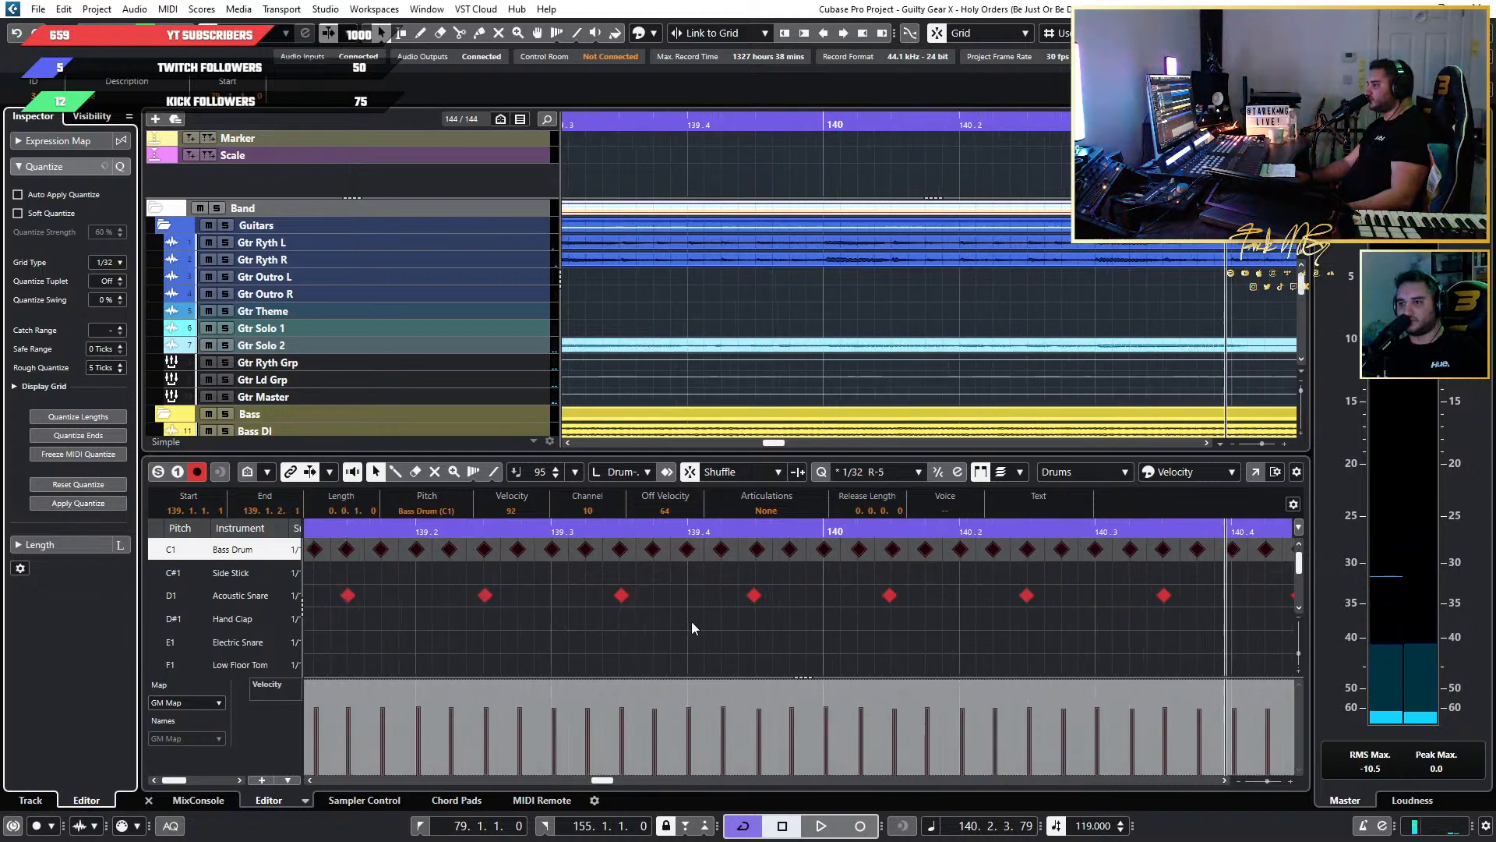
Inspect the loosened Bass Drum hits around bar 140 and start playback from the third beat of bar 139.
key(h)
key(h)
key(h)
click(590, 533)
key(space)
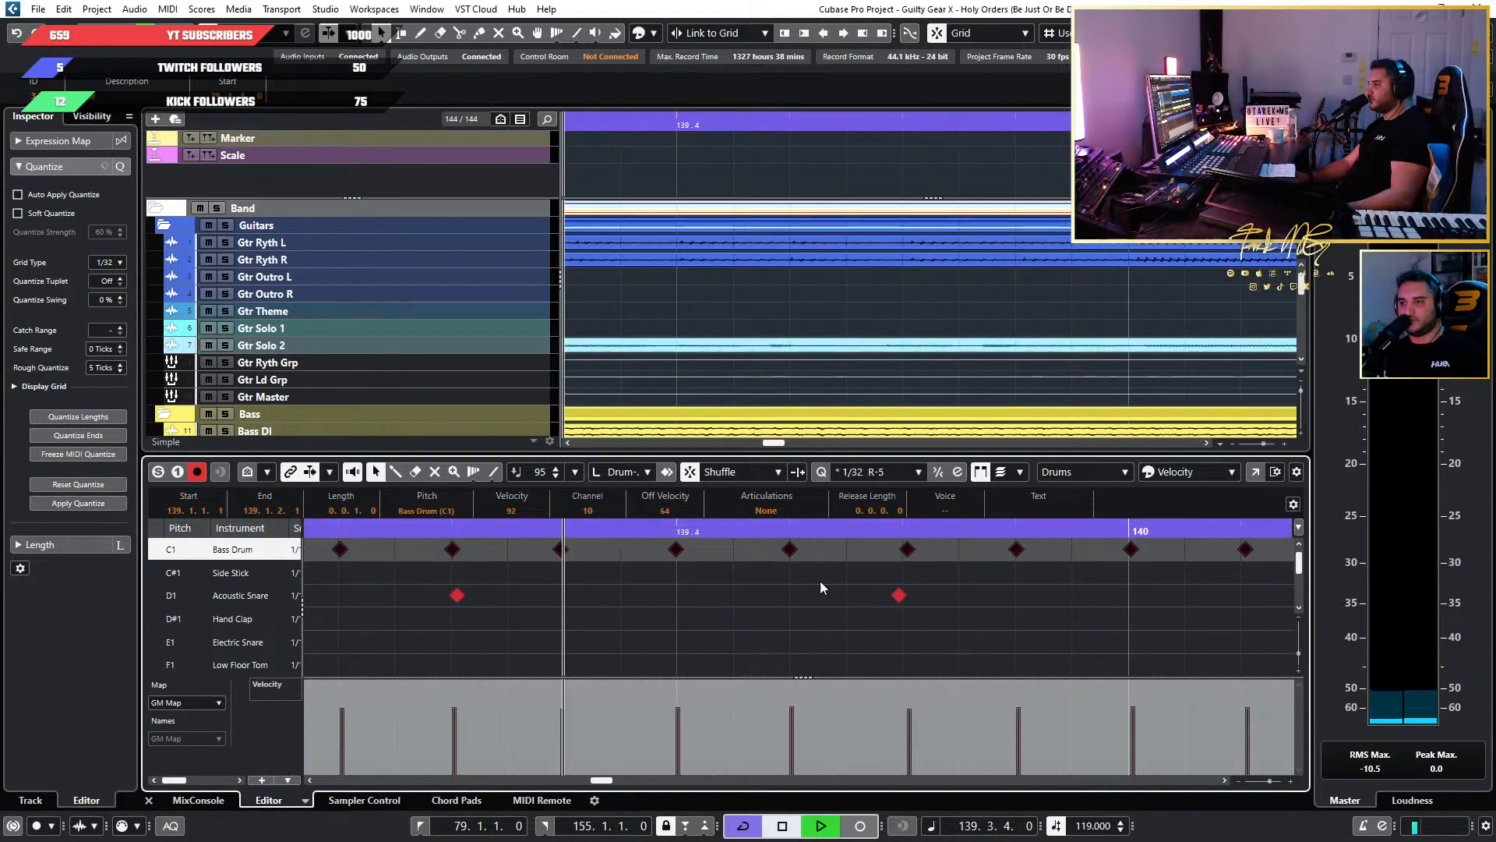
Raise Rough Quantize to 7 ticks and apply it to the selected Bass Drum run during playback.
key(g)
key(g)
click(121, 365)
click(122, 365)
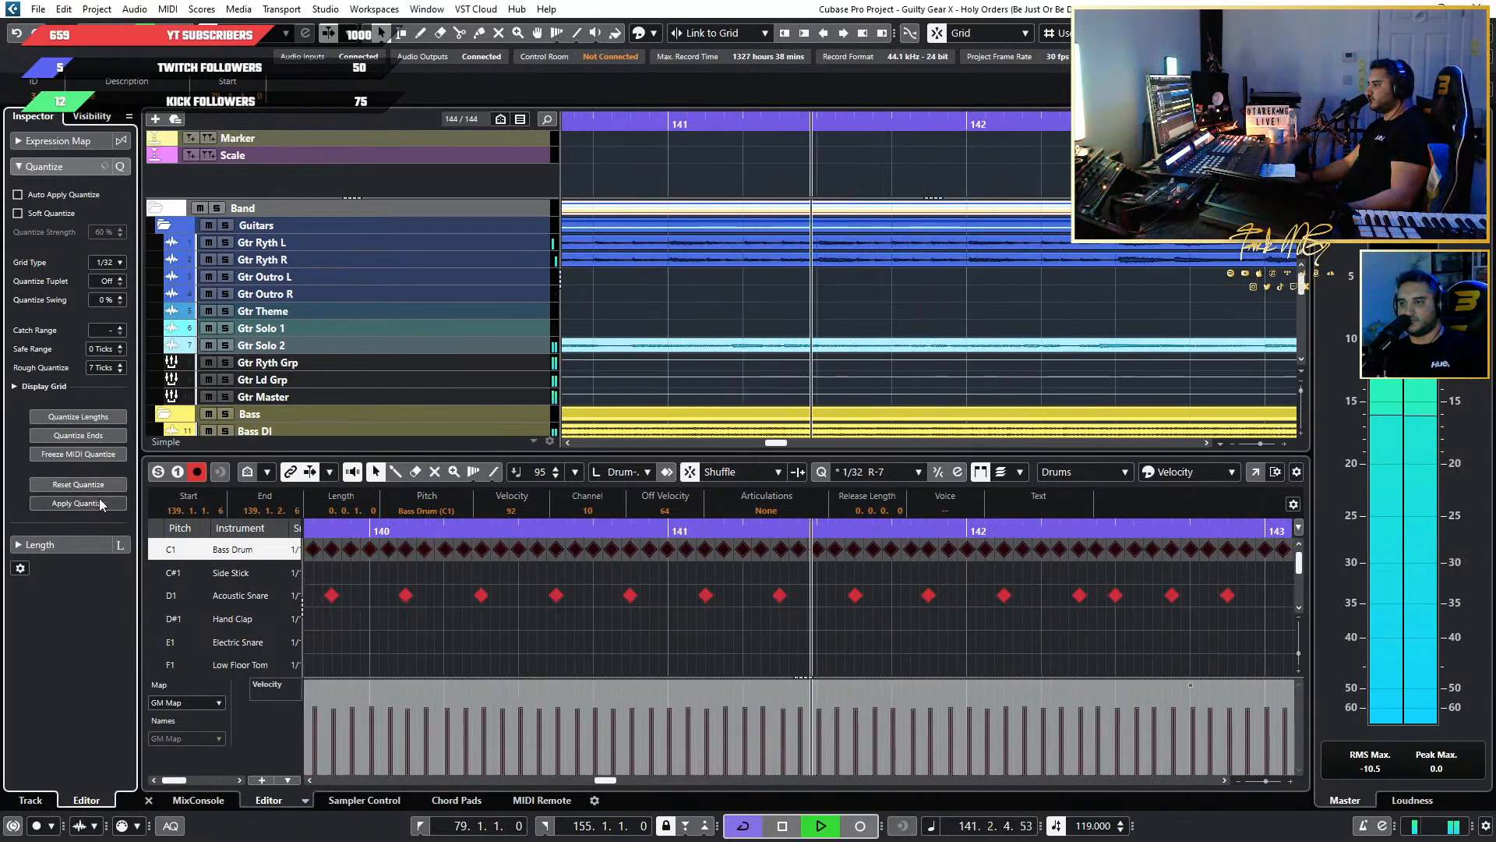
Deselect the notes and listen to the Bass Drum run through bar 146, following the hits against the 1/32 grid.
click(1116, 629)
scroll(1119, 630, right, 8)
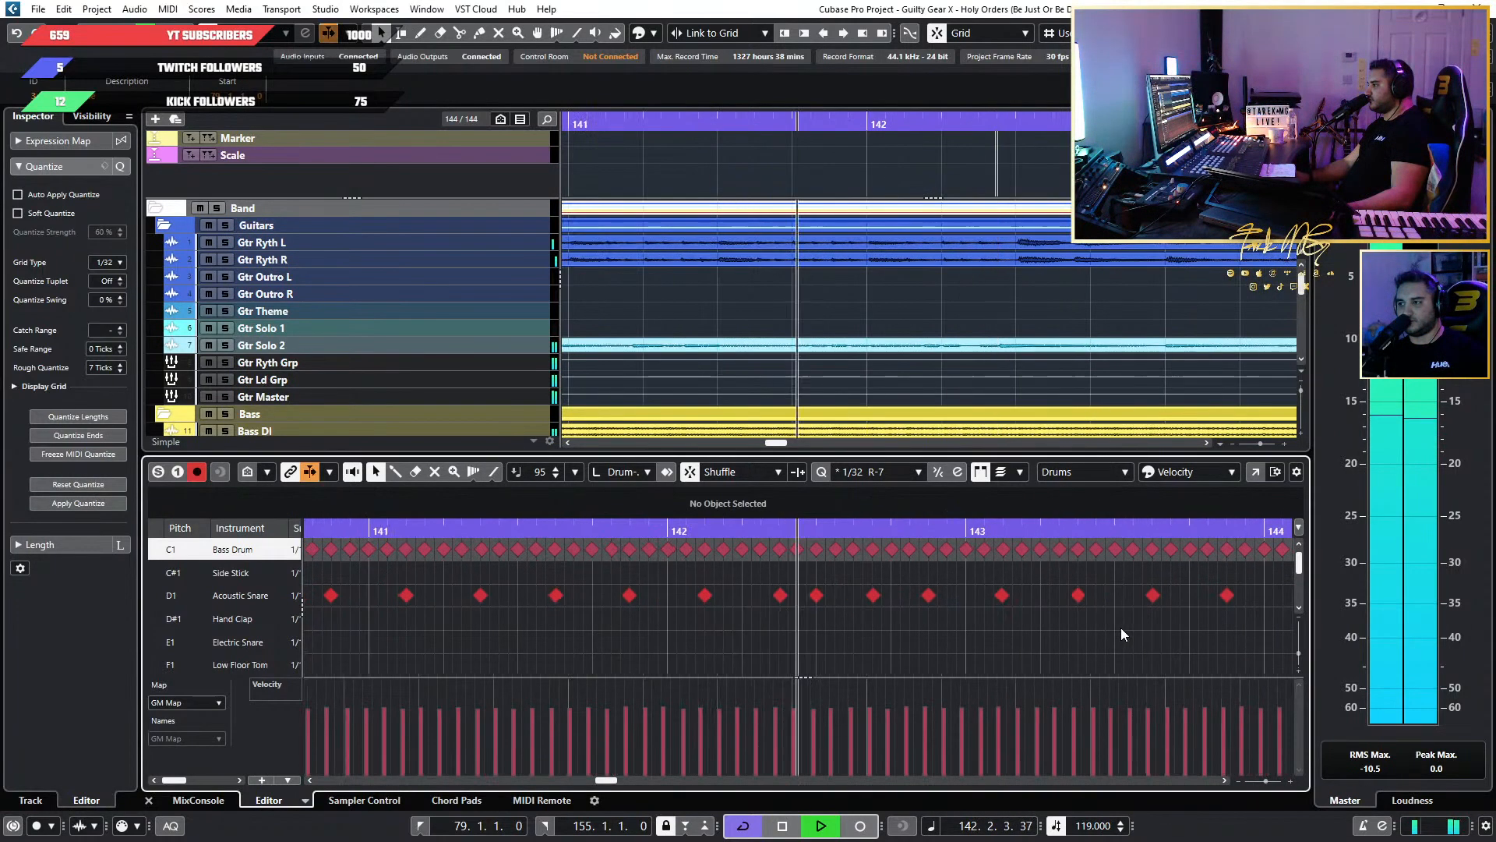
scroll(1088, 630, up, 5)
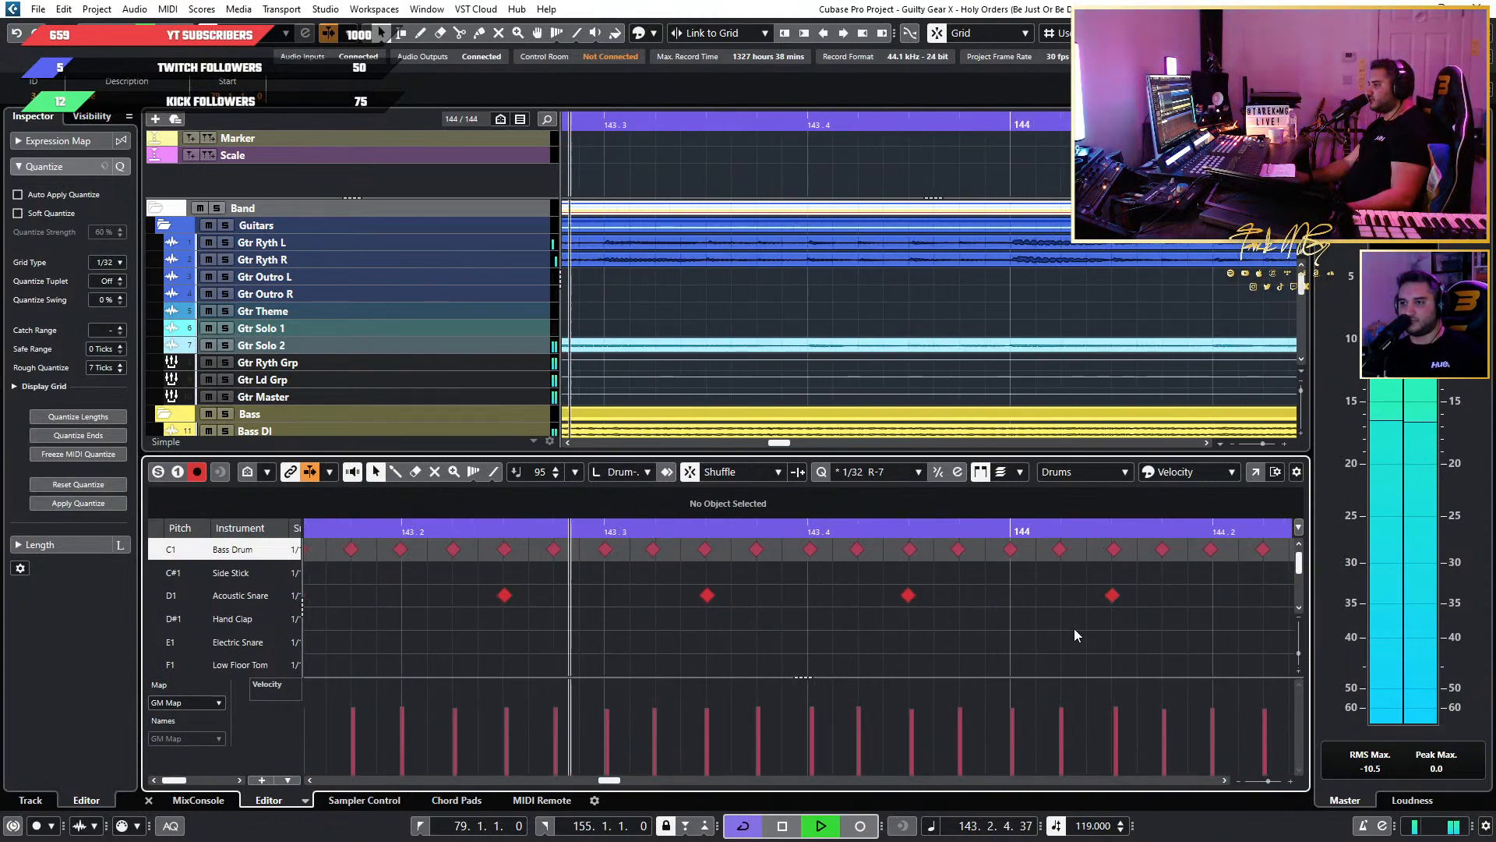
scroll(1074, 630, down, 5)
scroll(1074, 628, right, 5)
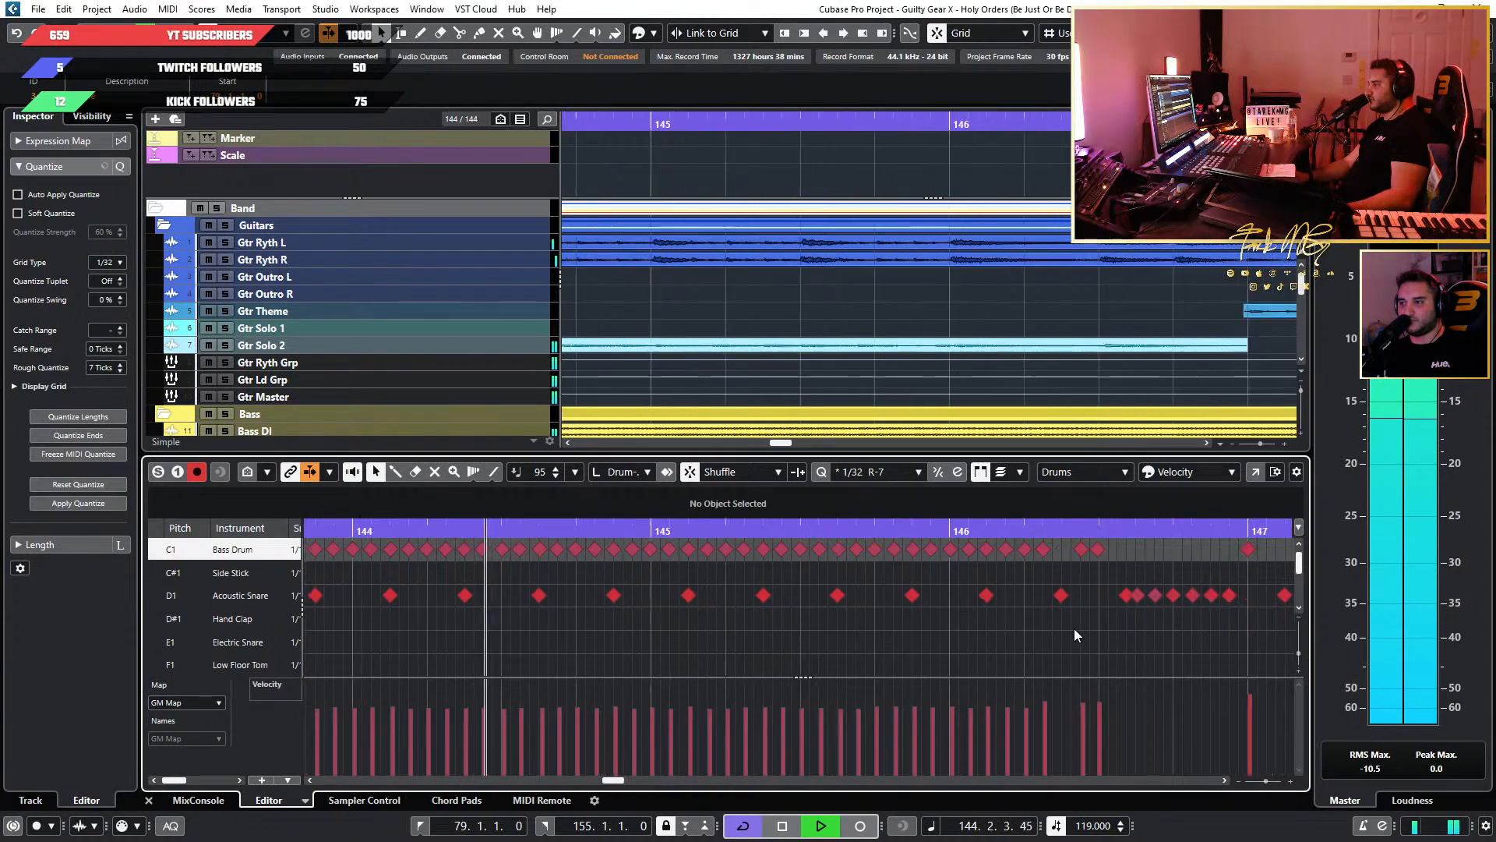
scroll(1073, 628, up, 3)
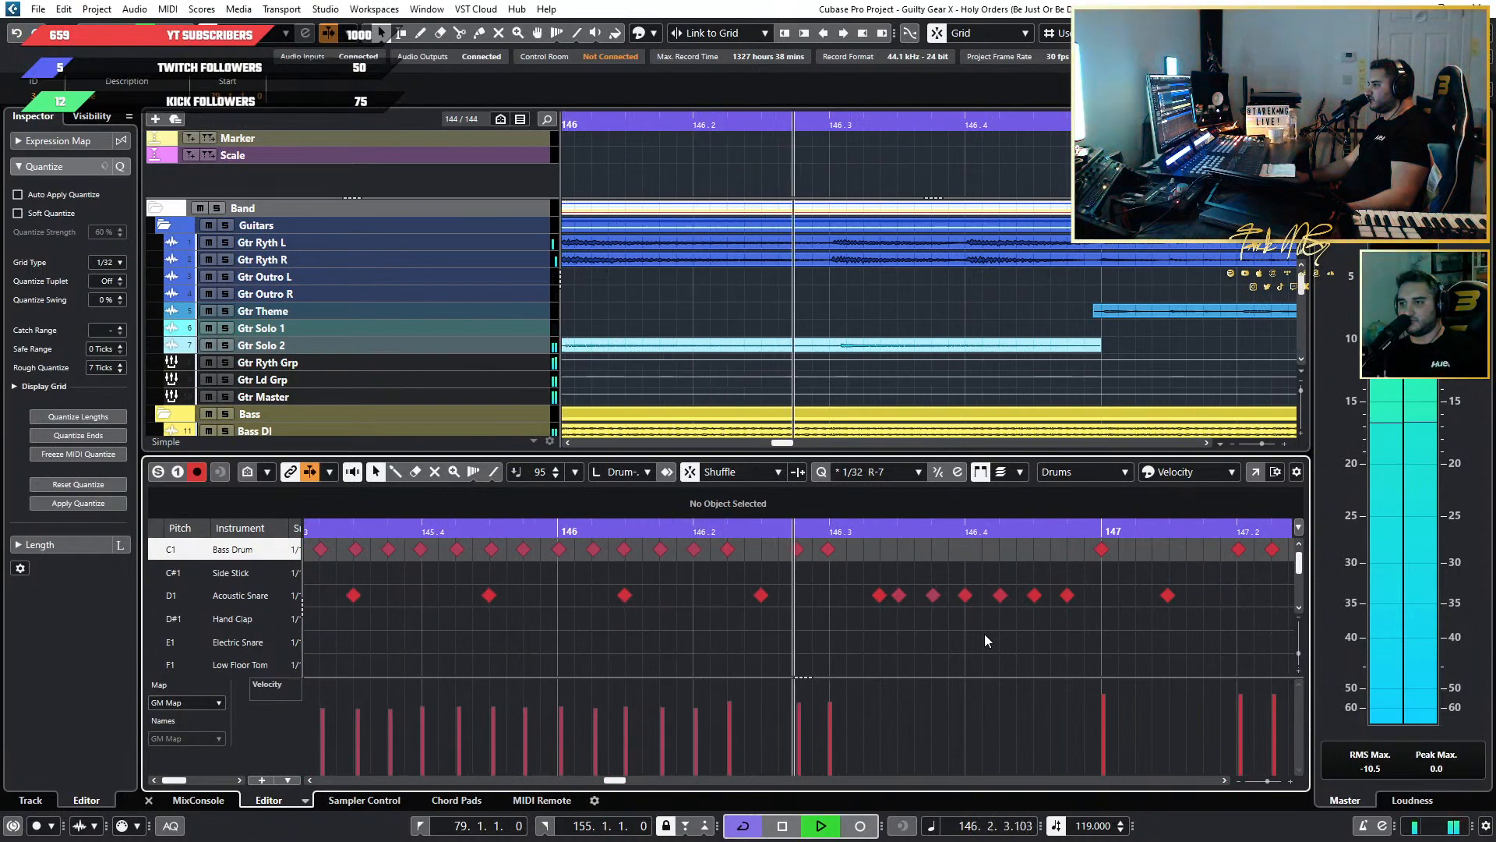
key(space)
scroll(539, 625, down, 8)
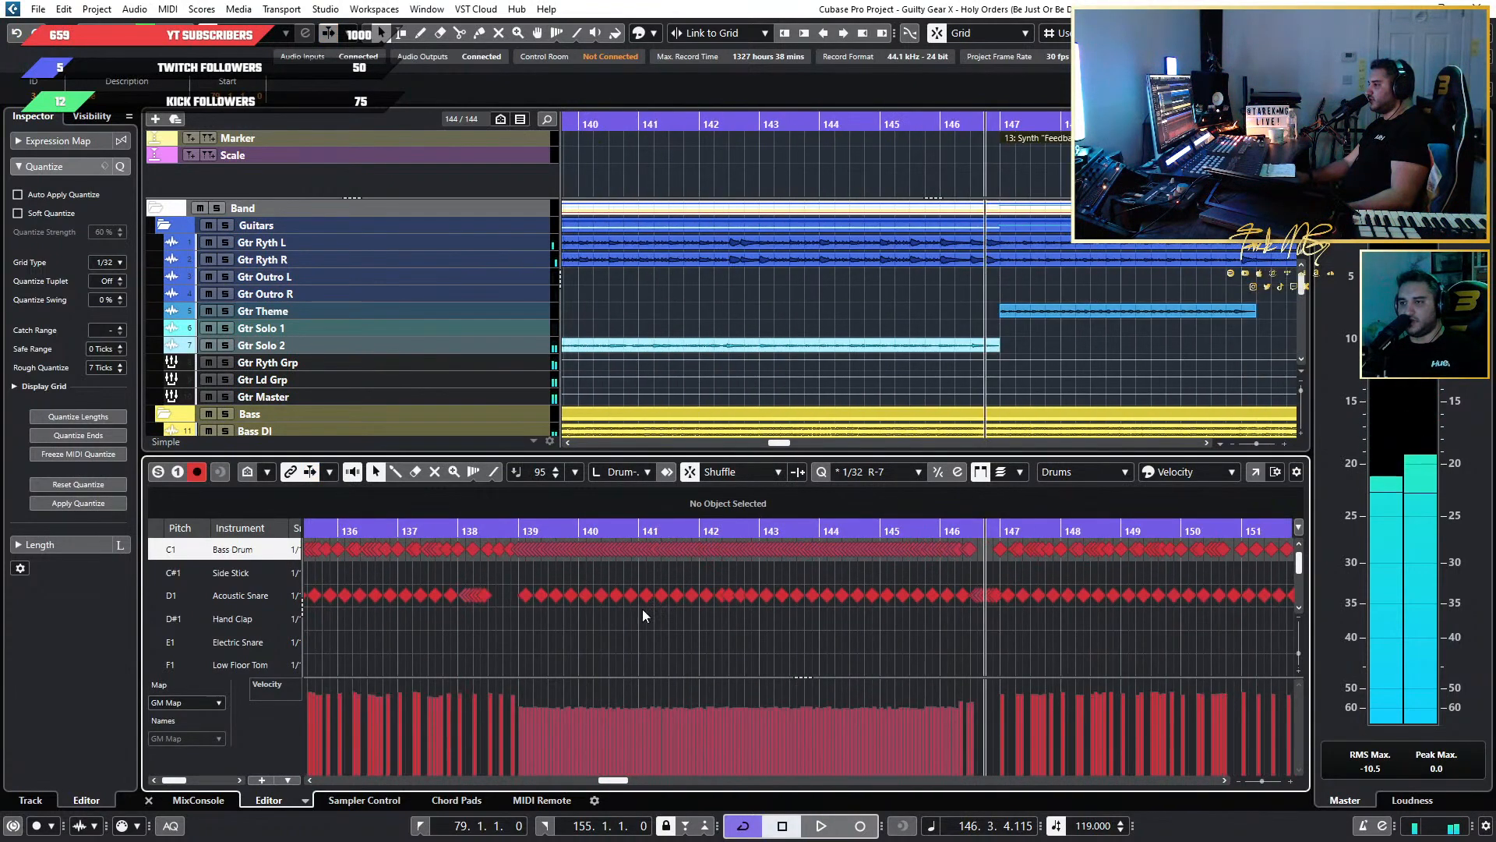
Reselect the Bass Drum run in bars 139 to 146 and quantize it to 1/32 with Rough Quantize at 5 ticks.
drag(986, 558, 519, 547)
scroll(507, 587, up, 6)
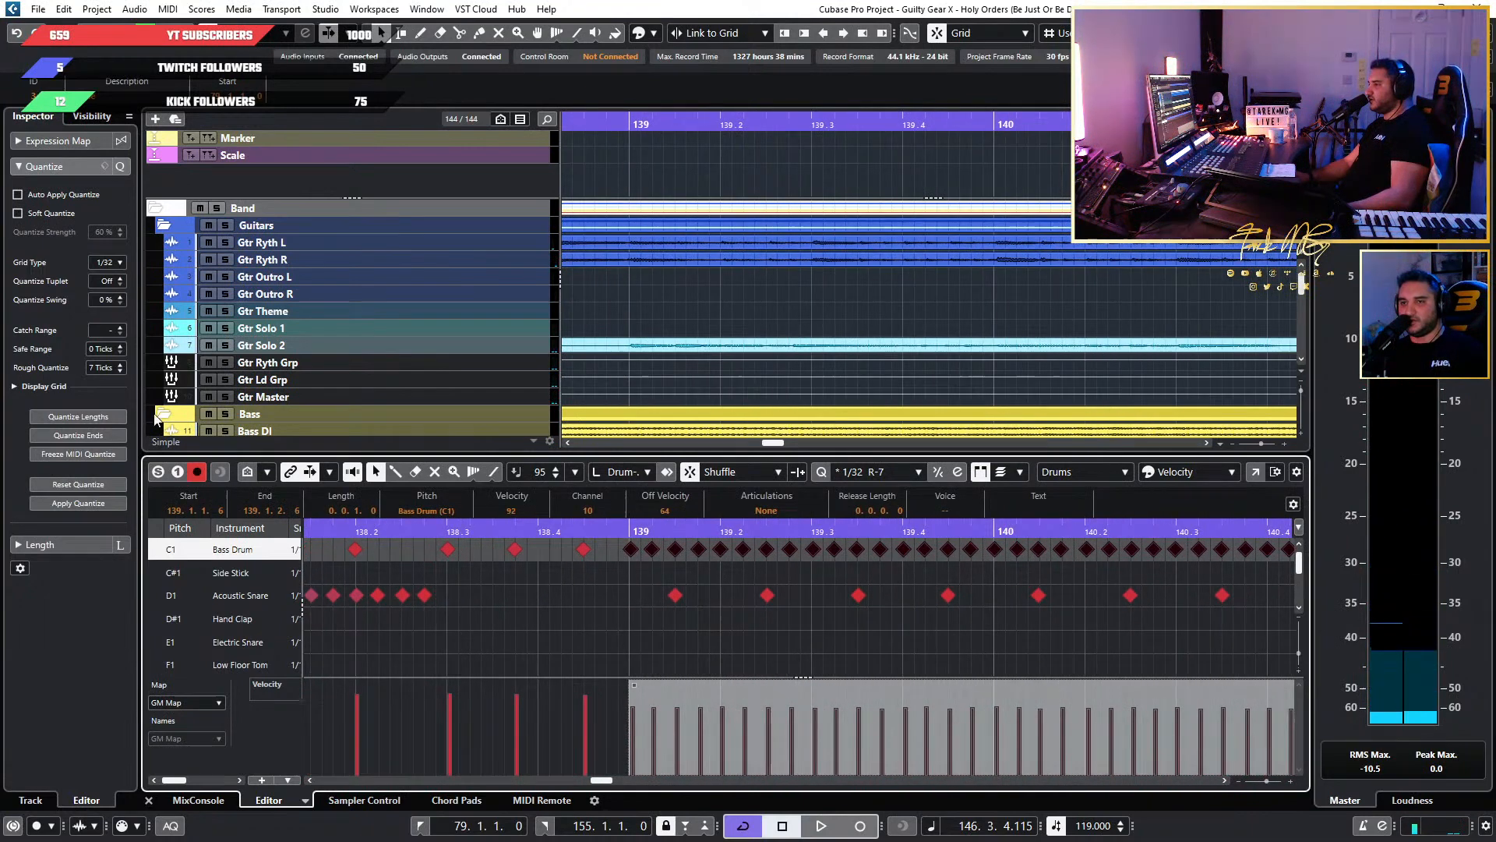
scroll(123, 368, down, 2)
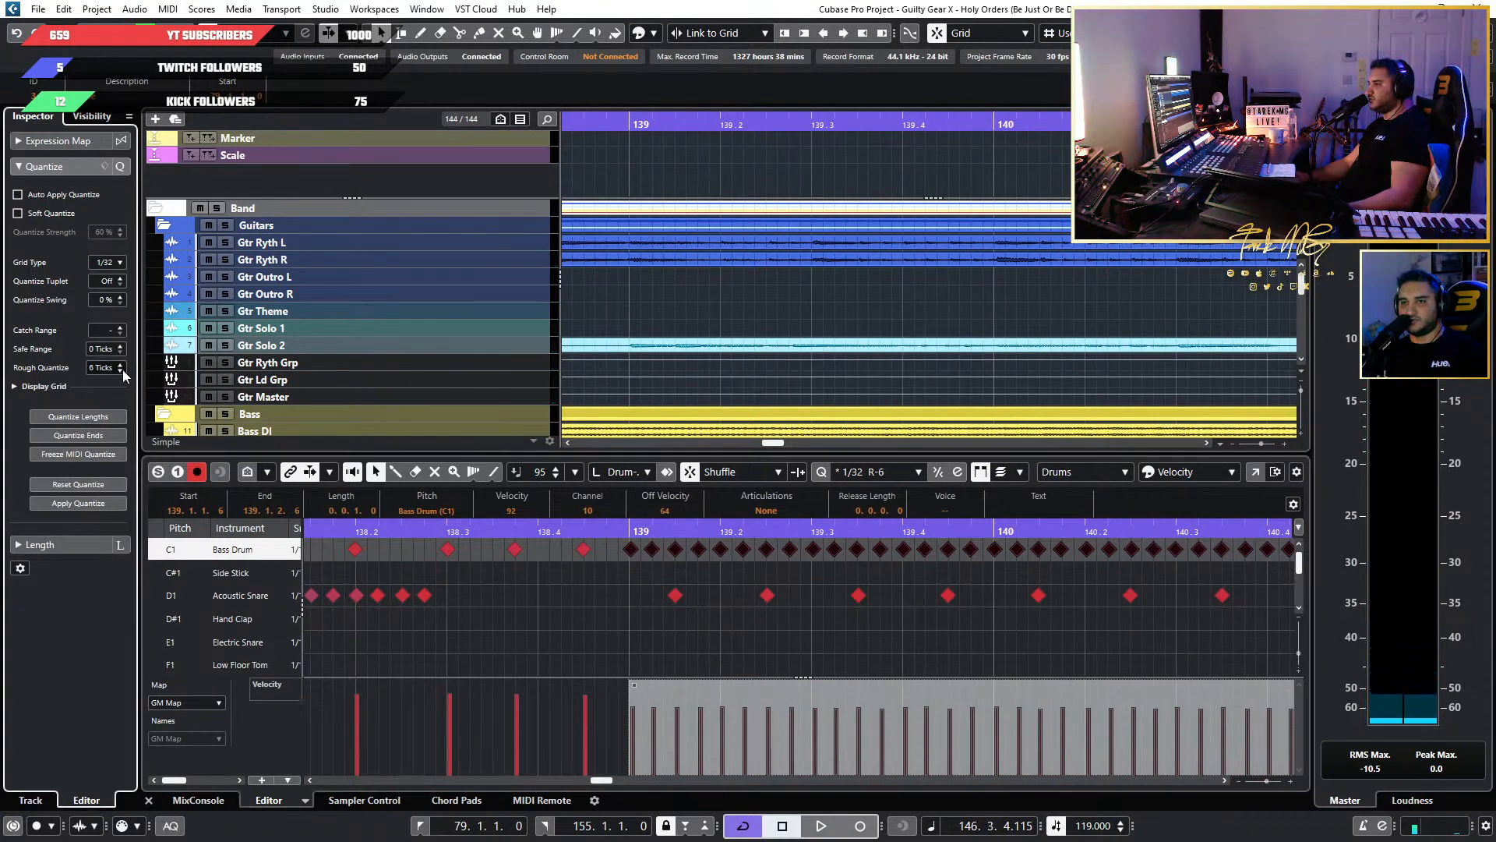
click(79, 504)
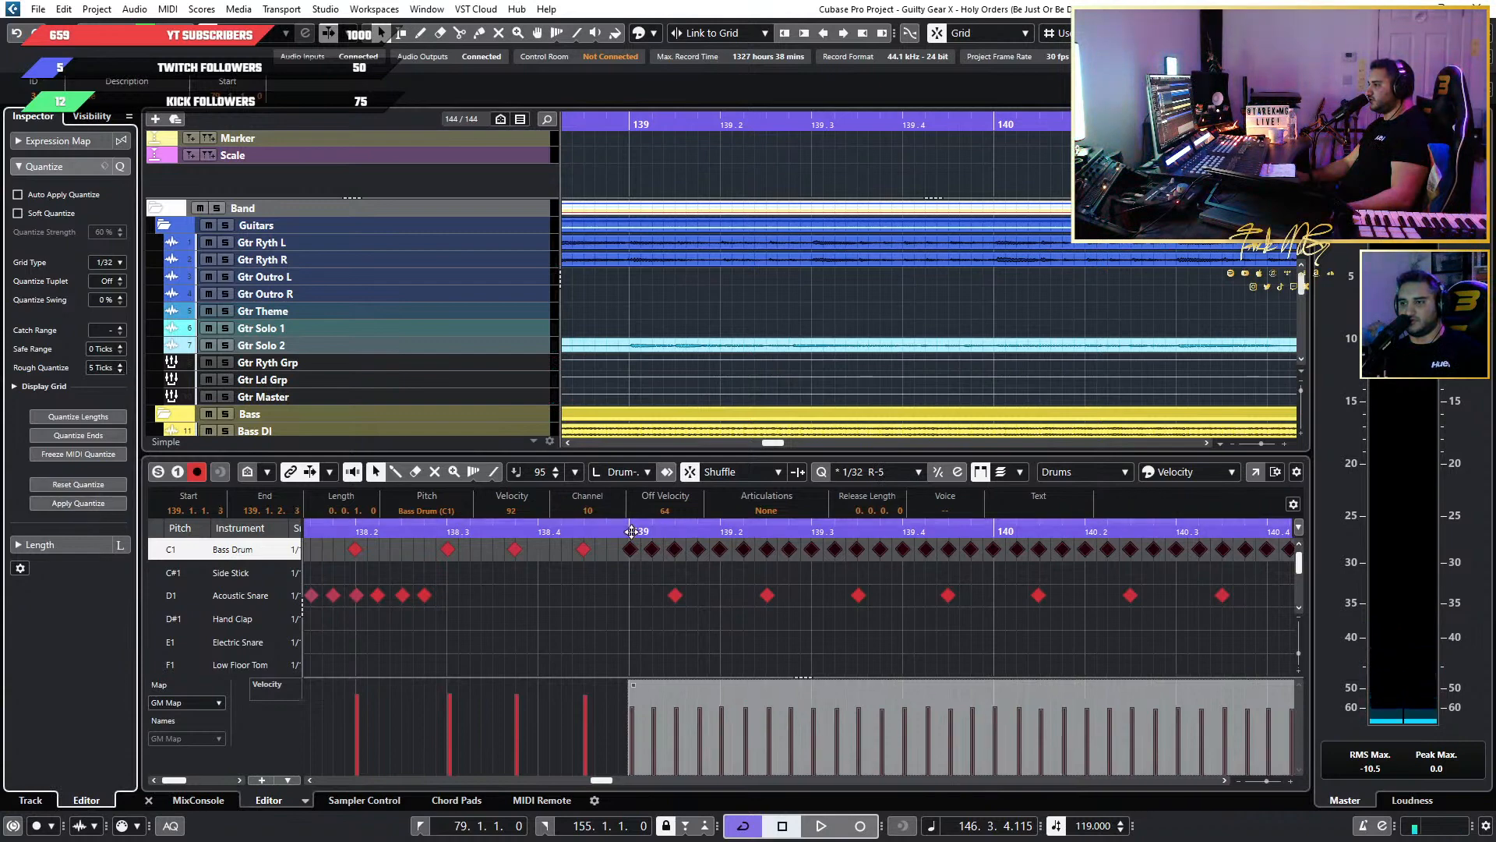
Play the requantized Bass Drum run from bar 139 through bar 146 to check its feel.
click(635, 531)
key(space)
scroll(828, 629, down, 10)
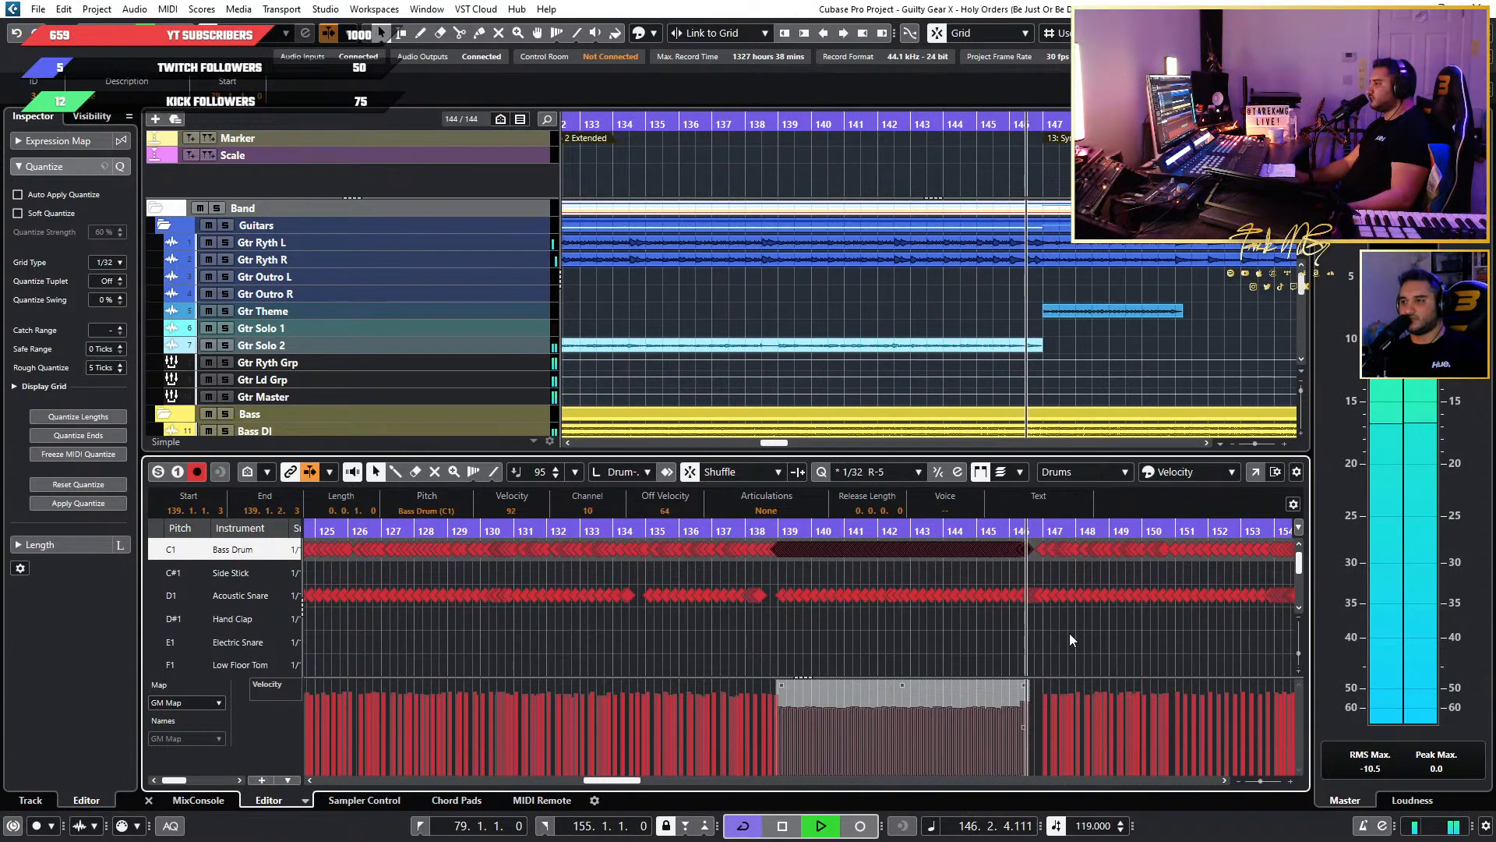
Audition the end of the Bass Drum run in bar 146 and add a Bass Drum hit at 146.3.2 with velocity 95.
key(space)
scroll(1049, 626, up, 5)
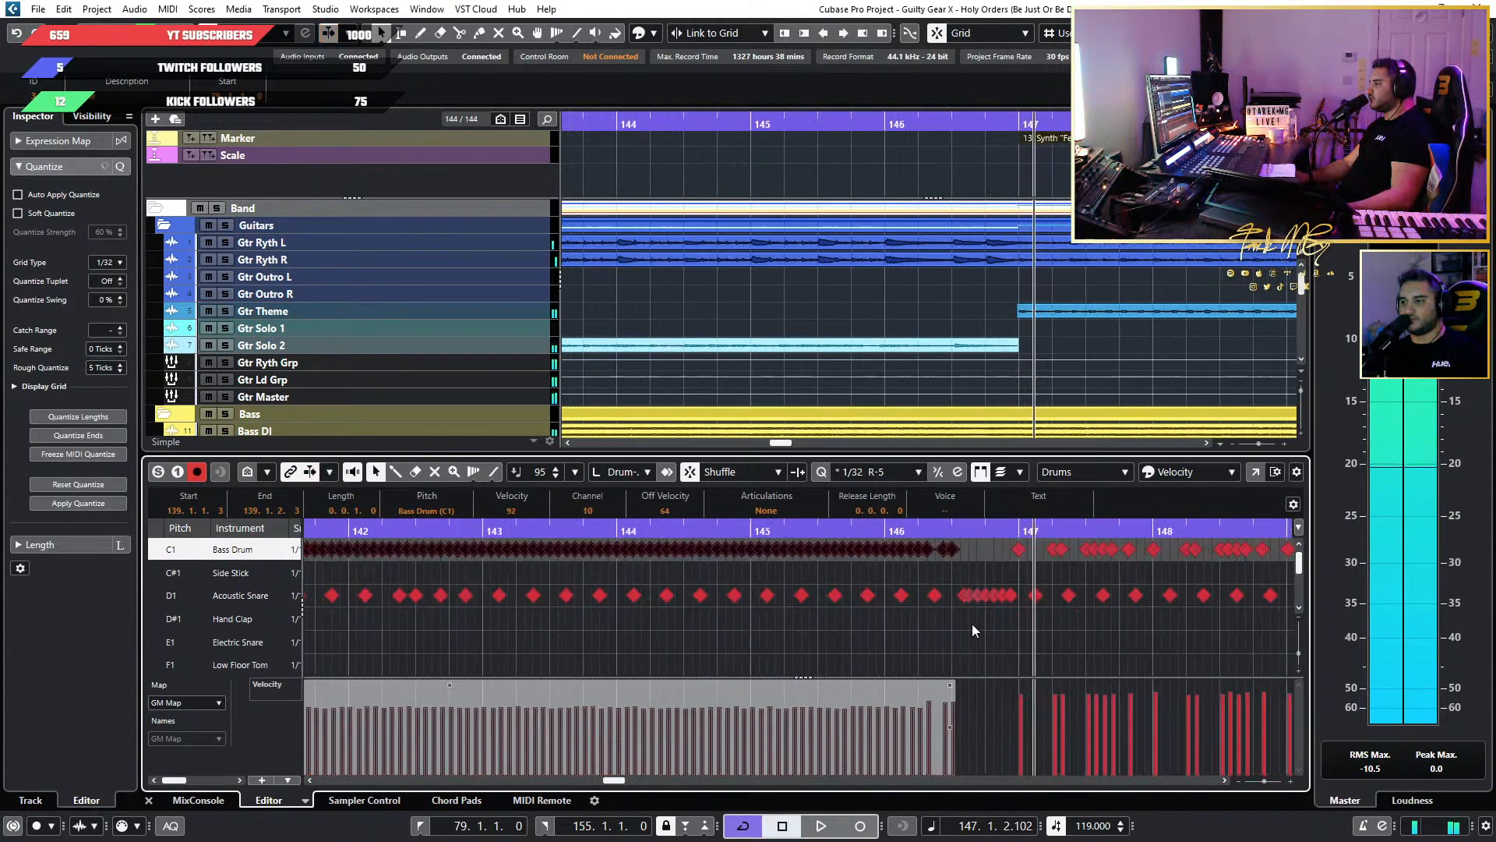
click(775, 524)
click(814, 533)
key(space)
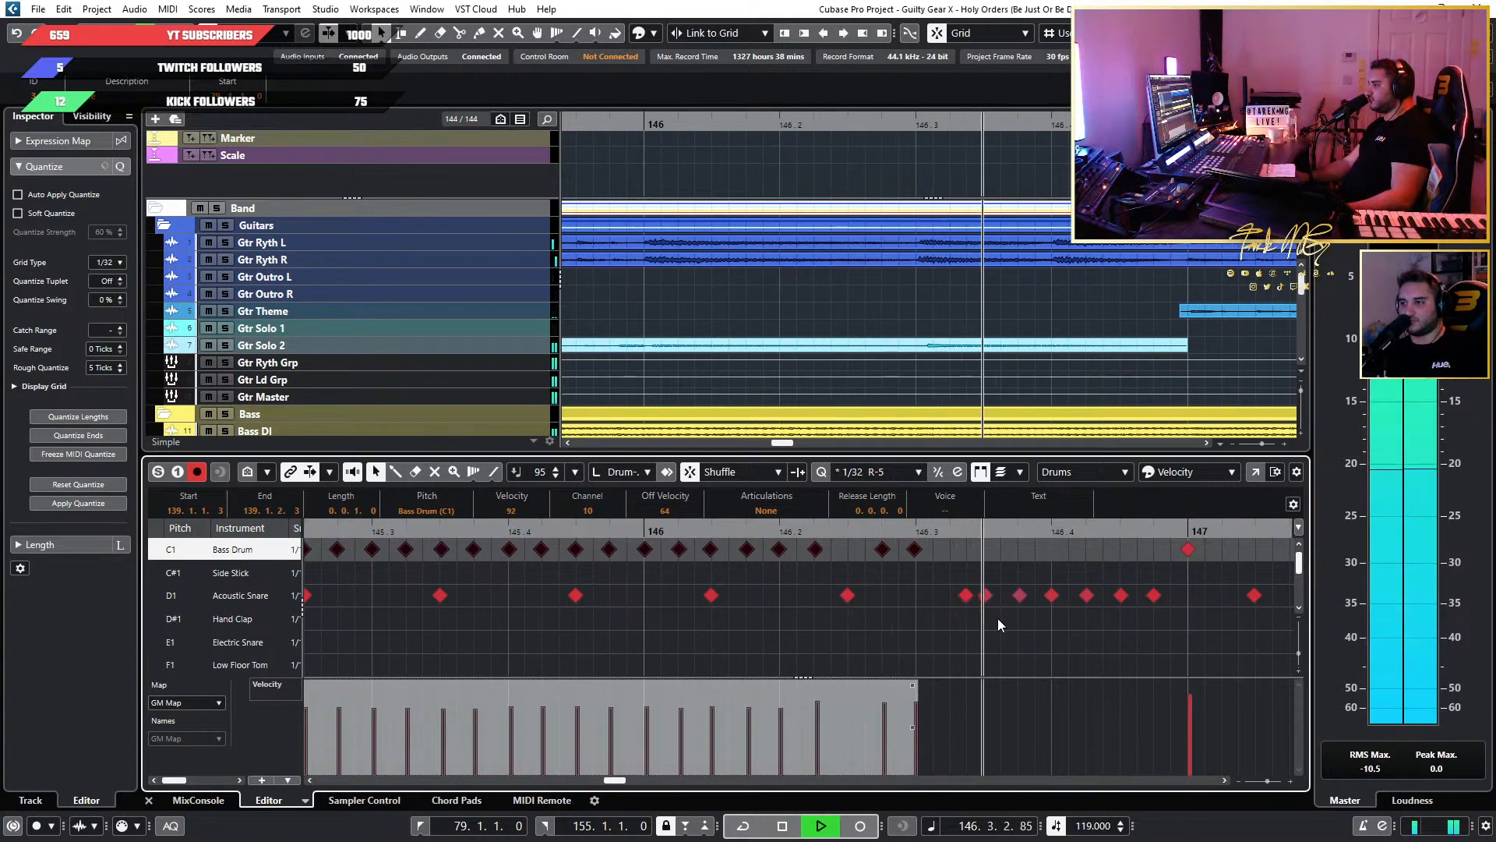
key(space)
scroll(971, 648, up, 4)
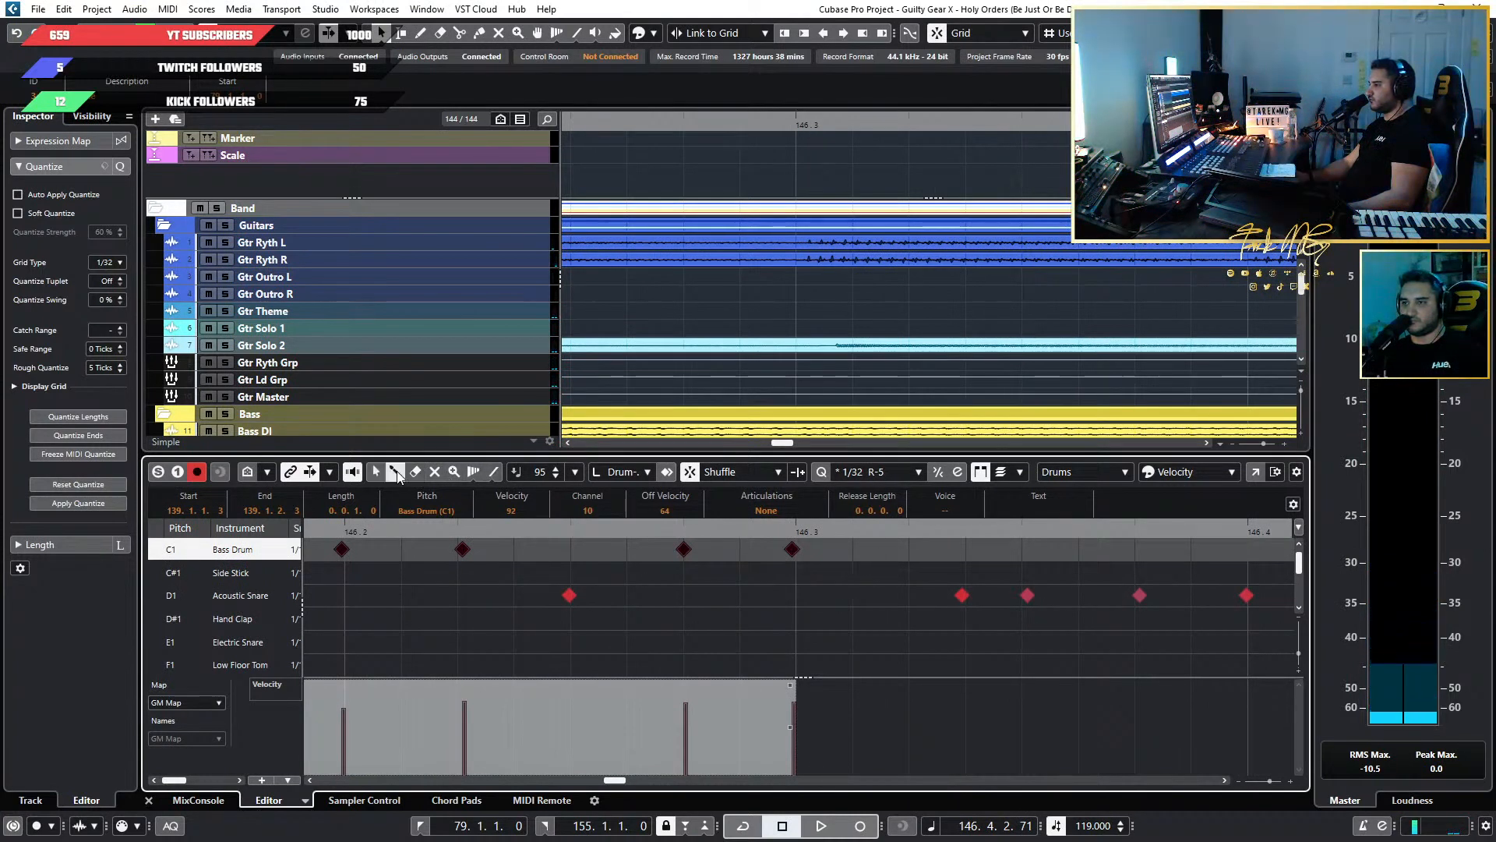
click(910, 549)
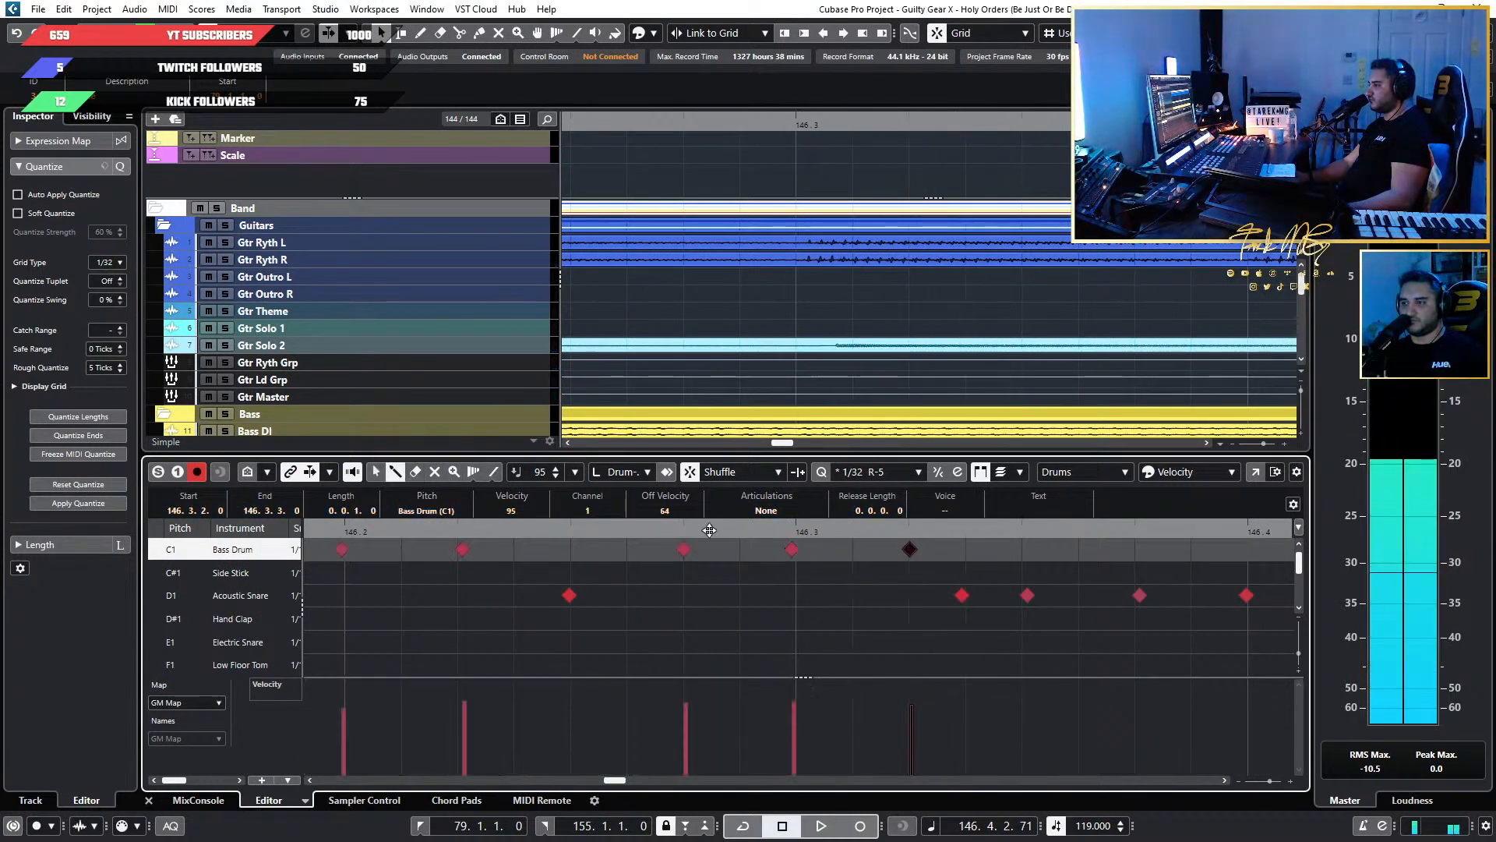
Play the end of the Bass Drum run from about bar 144 into bar 147 to check the added hit.
key(space)
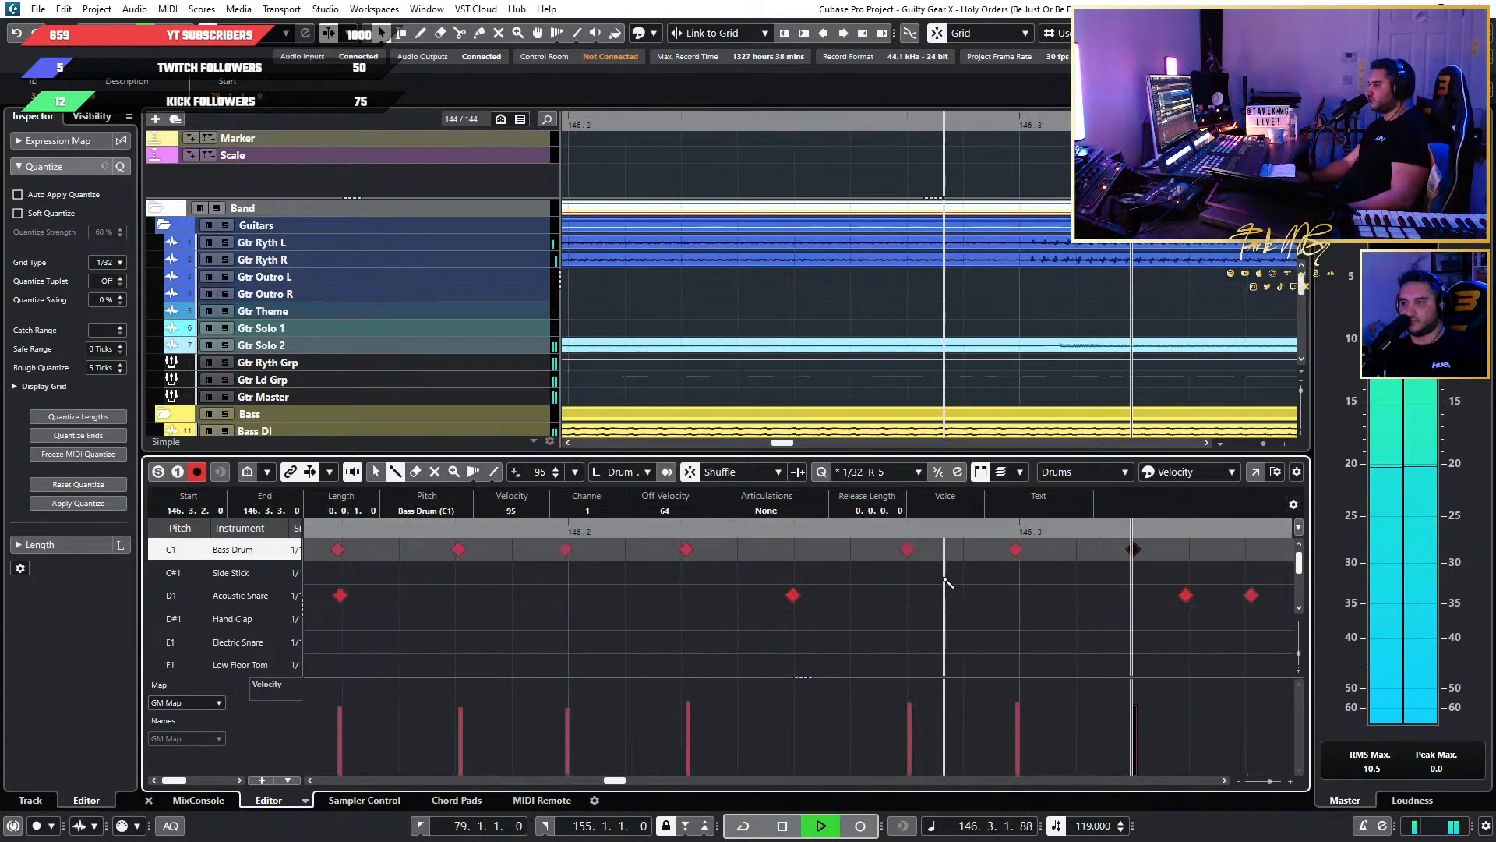
scroll(941, 580, down, 8)
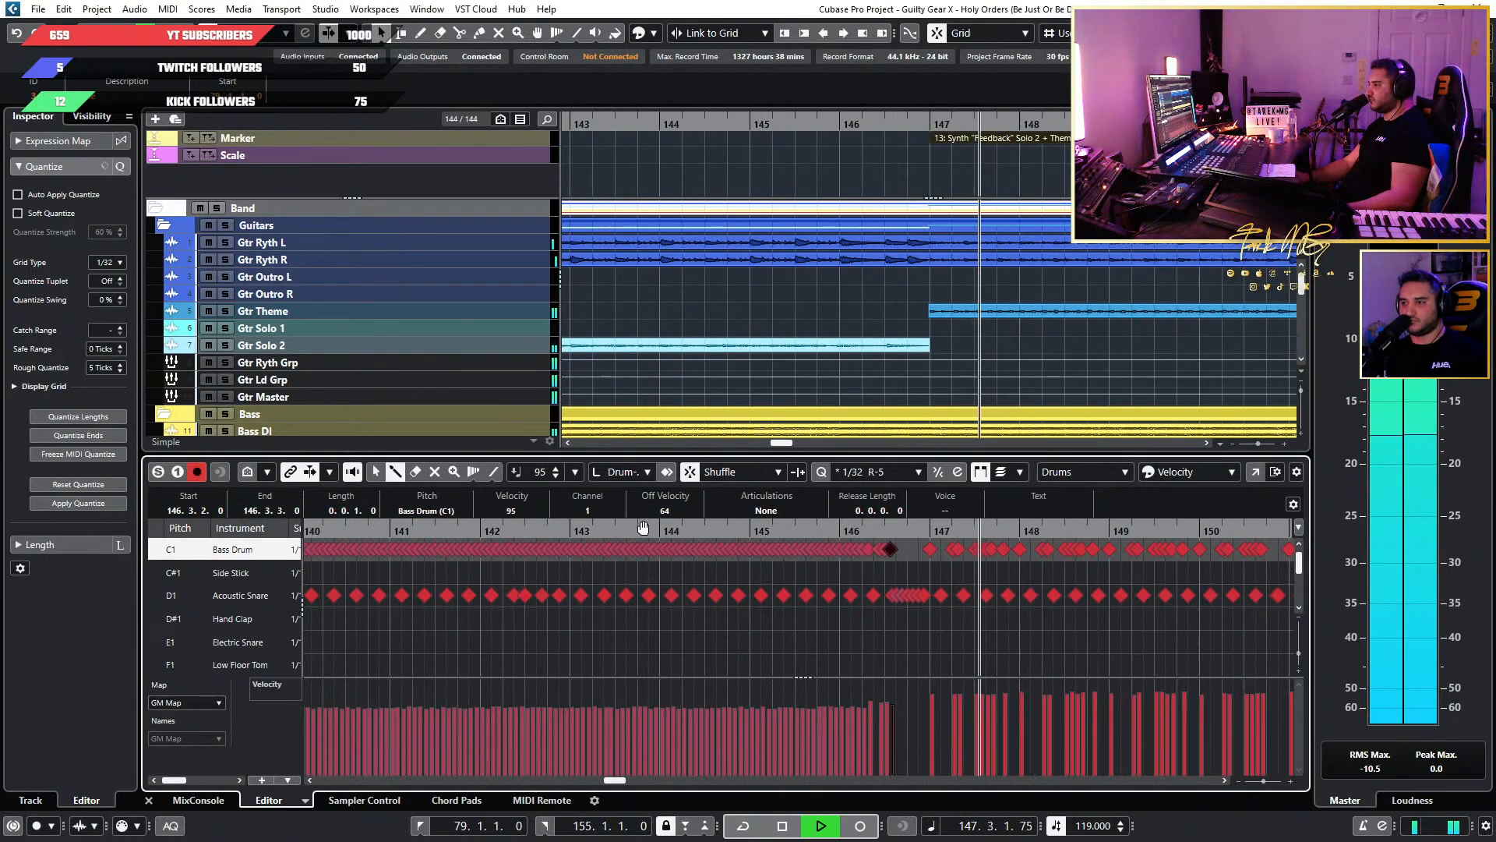
click(649, 527)
click(665, 532)
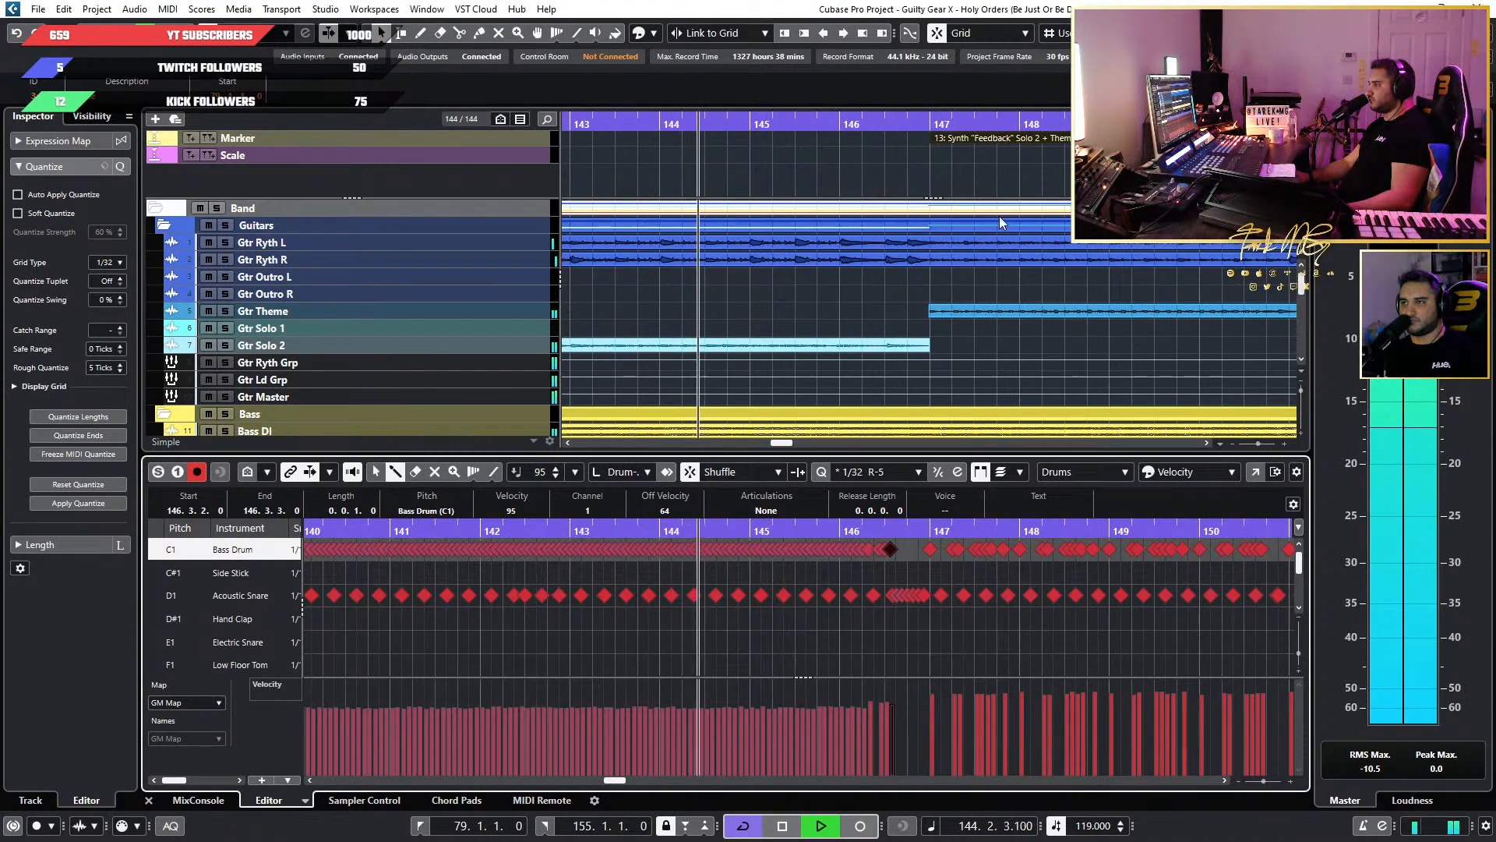
scroll(974, 216, down, 5)
scroll(894, 217, down, 3)
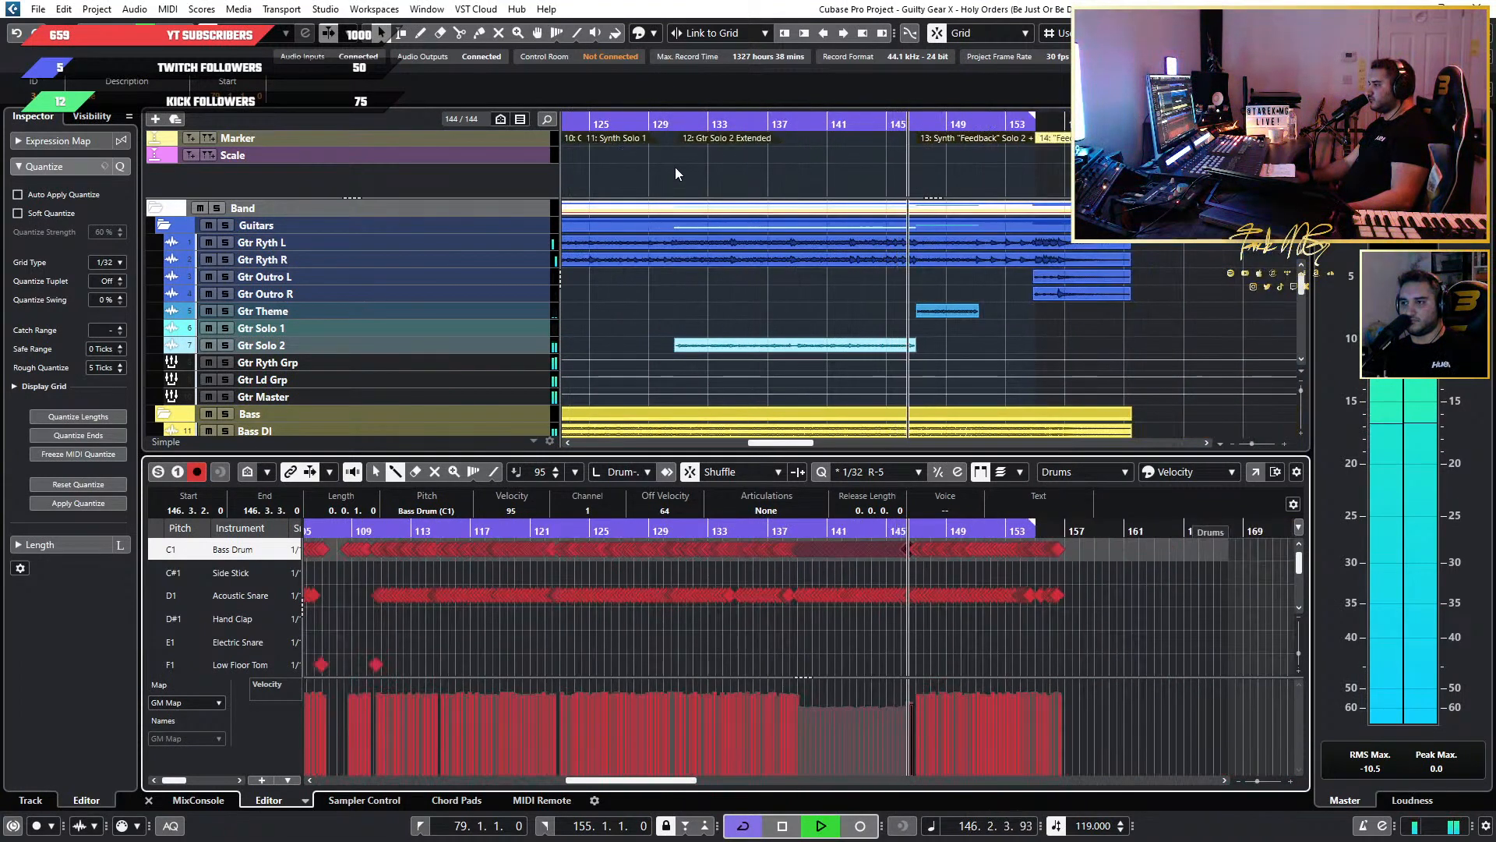
key(space)
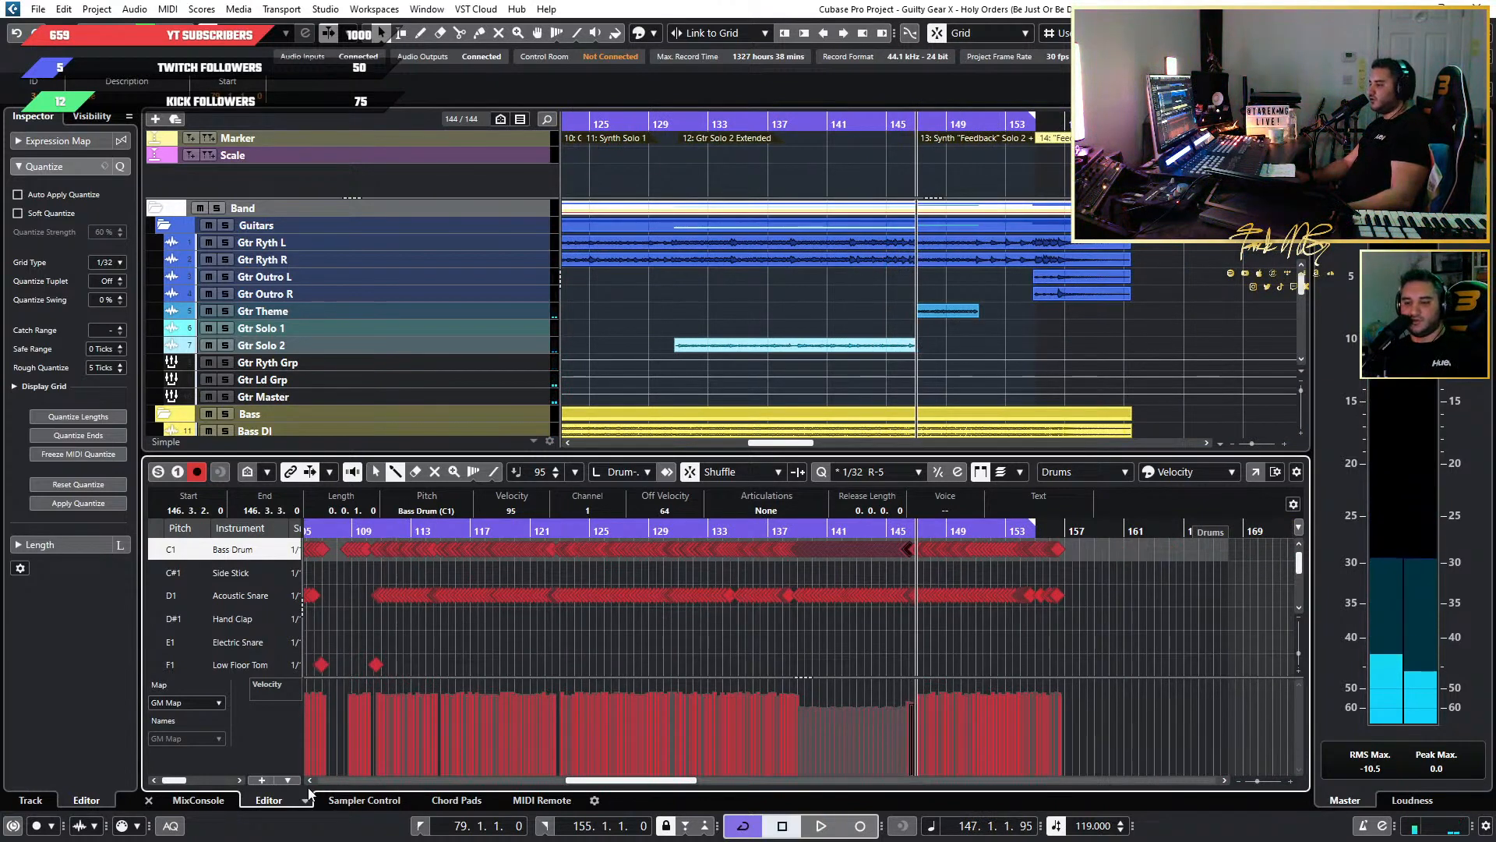
Show the channel inserts in the MixConsole and briefly play the song from about bar 91, at the Organ Solo.
click(195, 801)
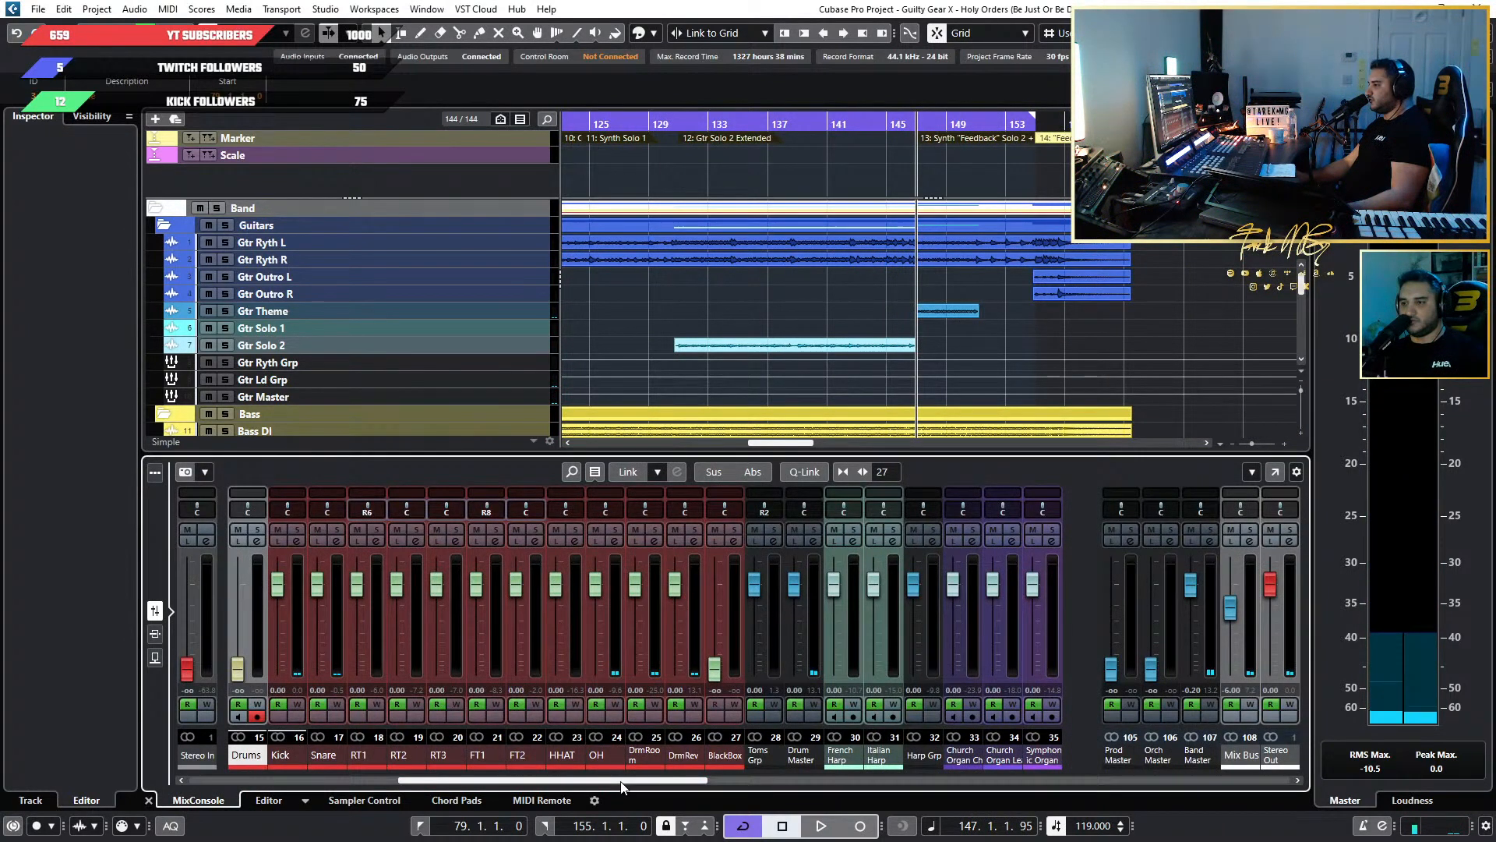
click(155, 633)
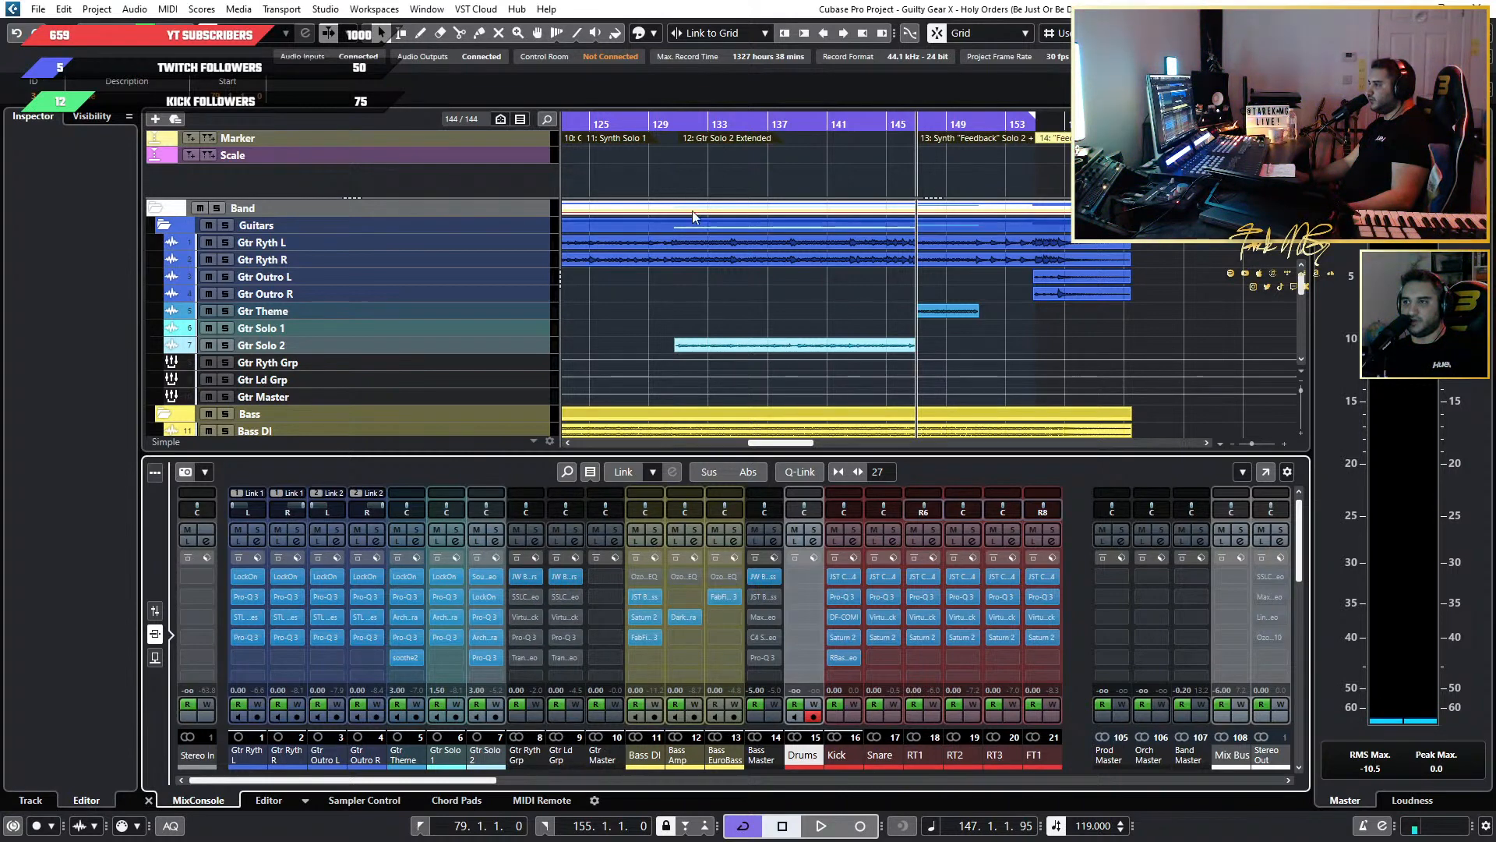
scroll(693, 218, down, 4)
scroll(781, 207, left, 4)
click(693, 124)
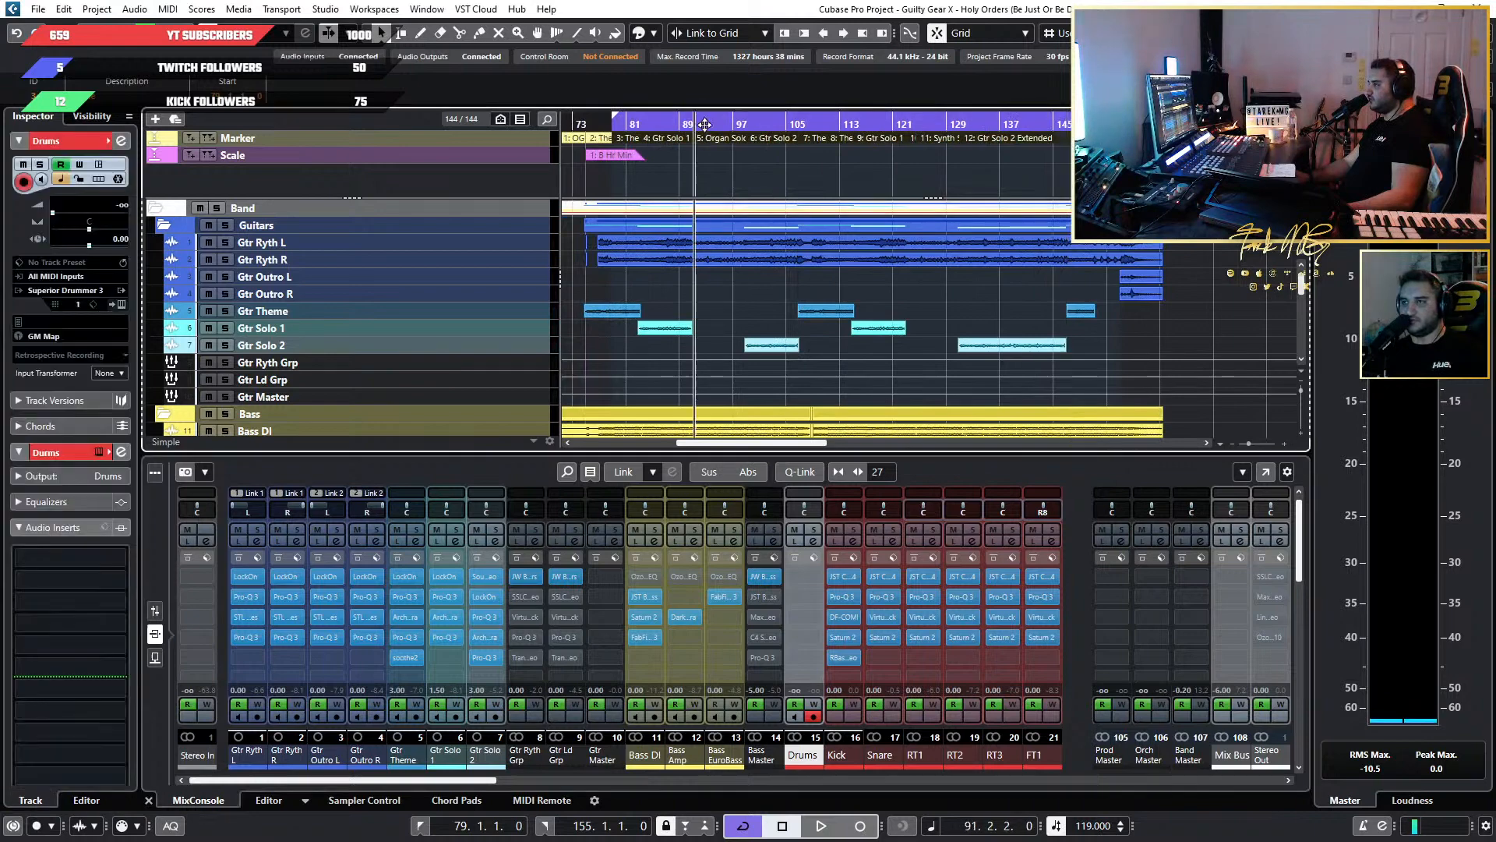
key(space)
scroll(737, 229, up, 4)
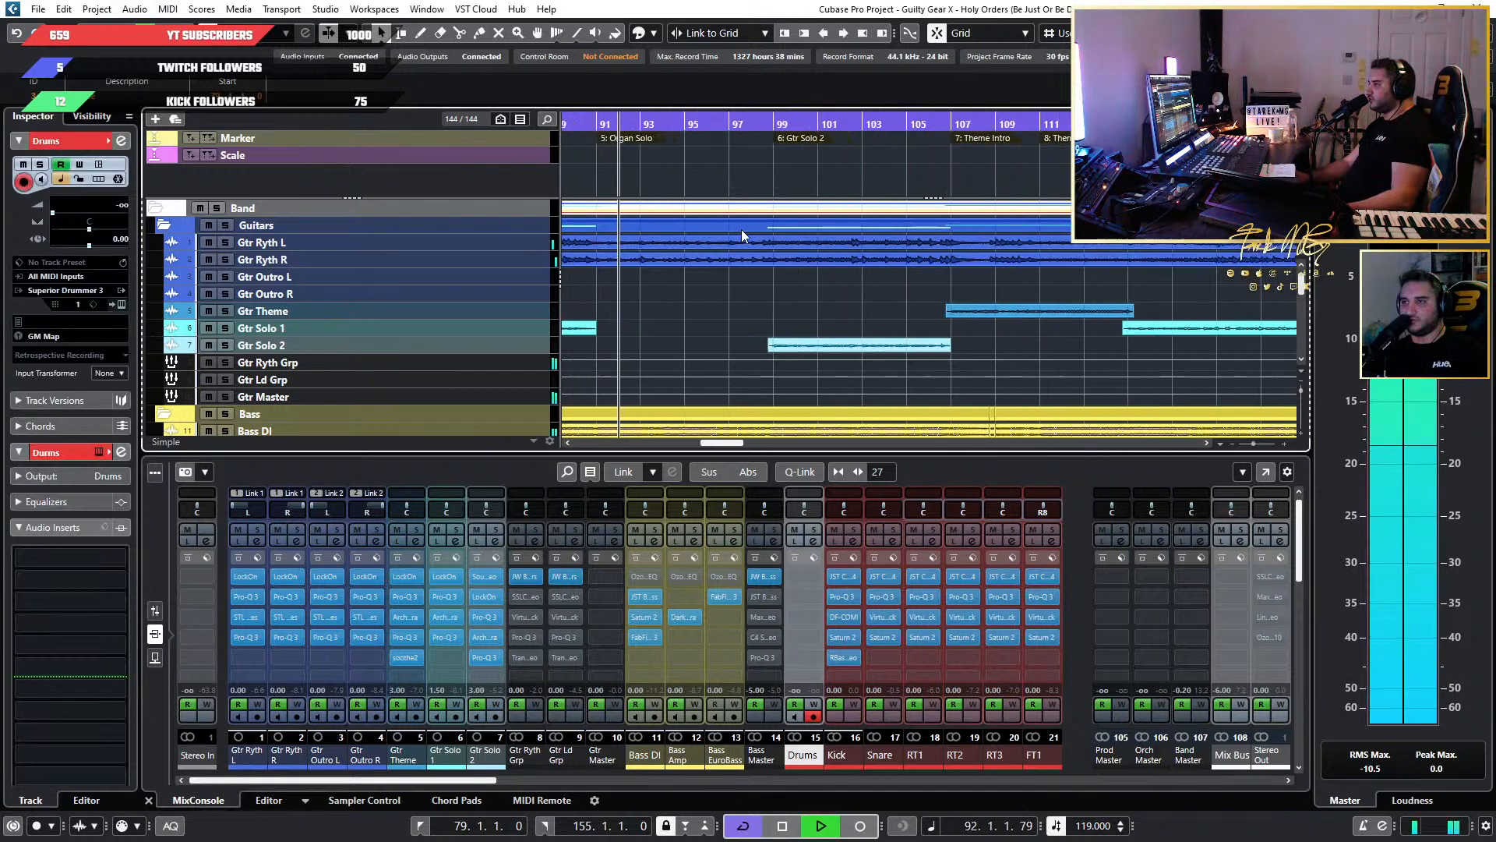
key(space)
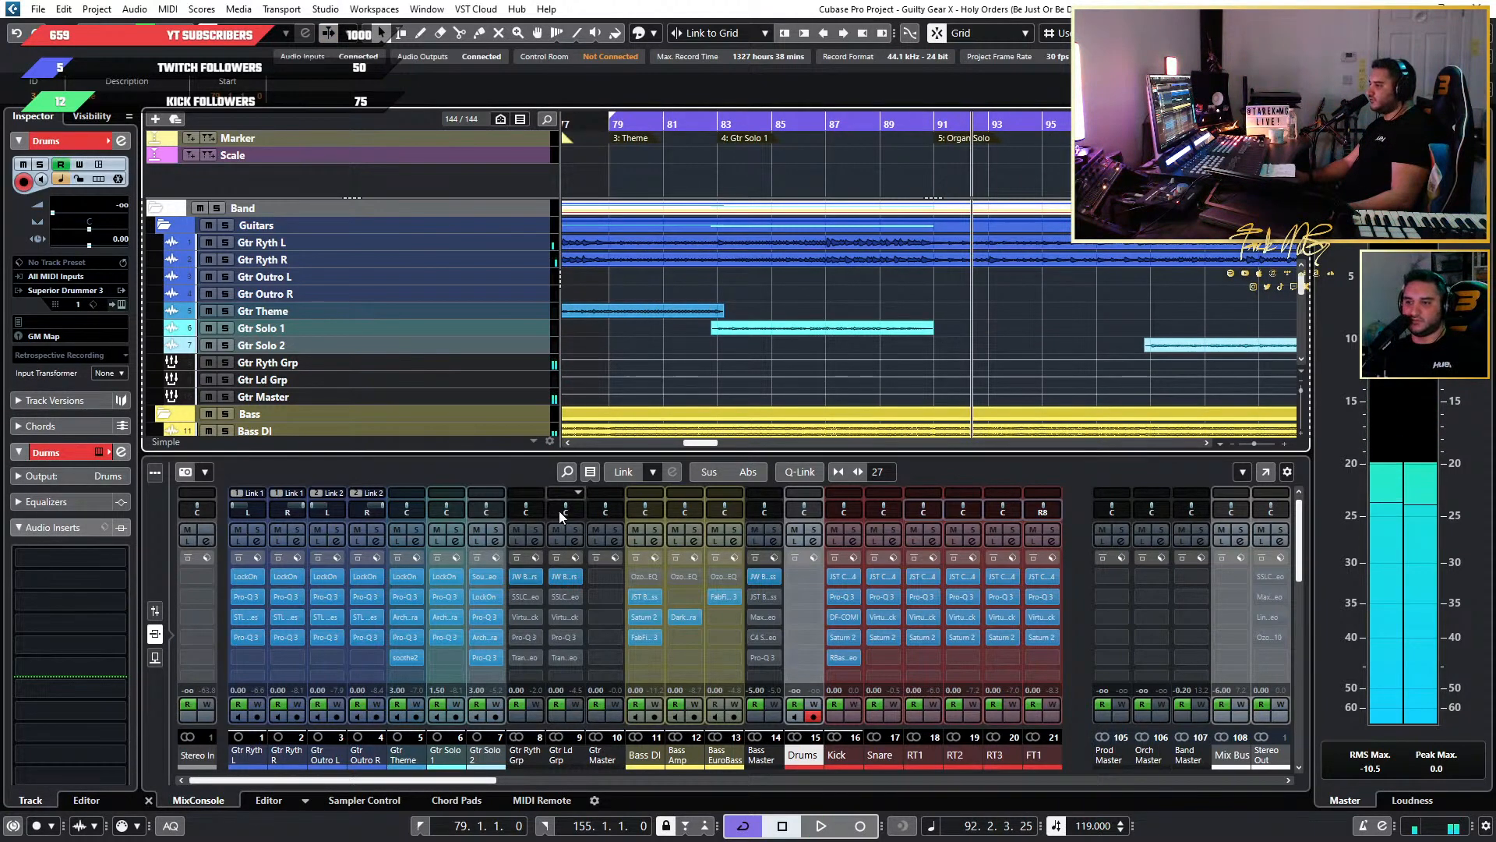
Open the SSL E-Channel insert on Gtr Ryth Grp and load its Kick Drum preset.
click(525, 601)
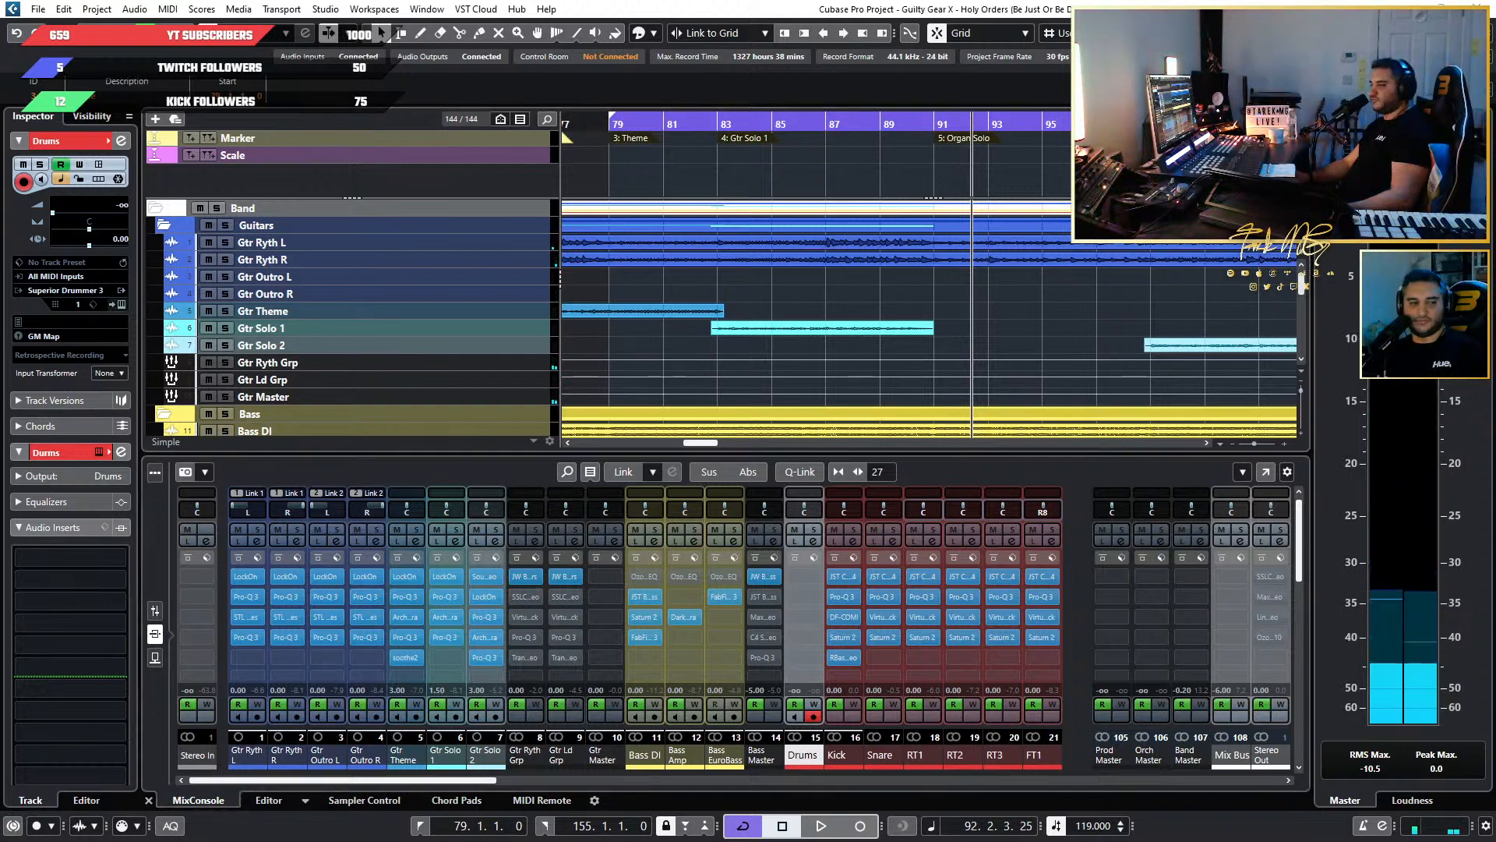
drag(638, 100, 1147, 163)
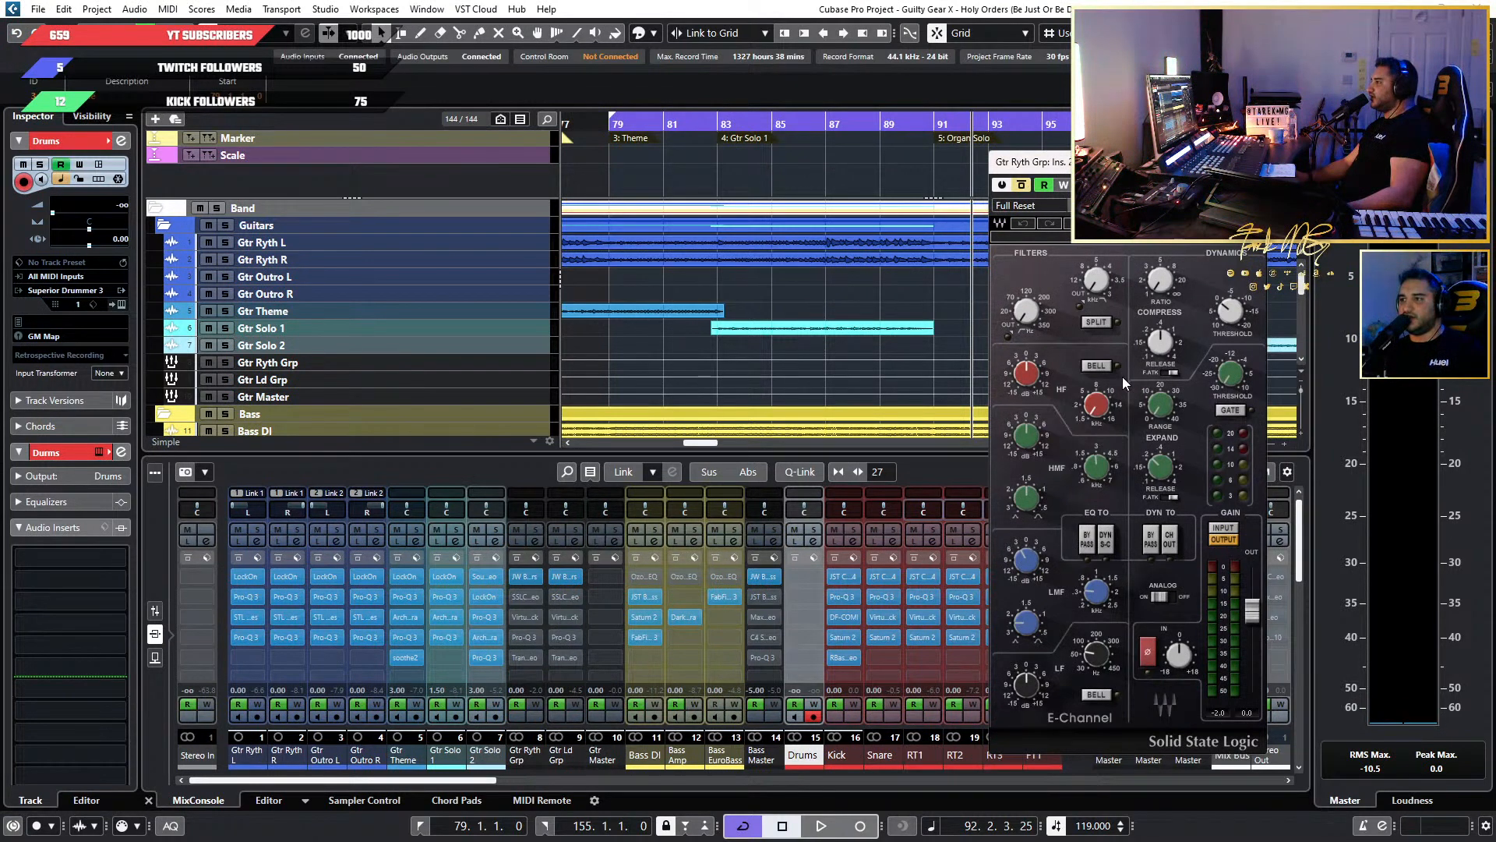
click(1050, 204)
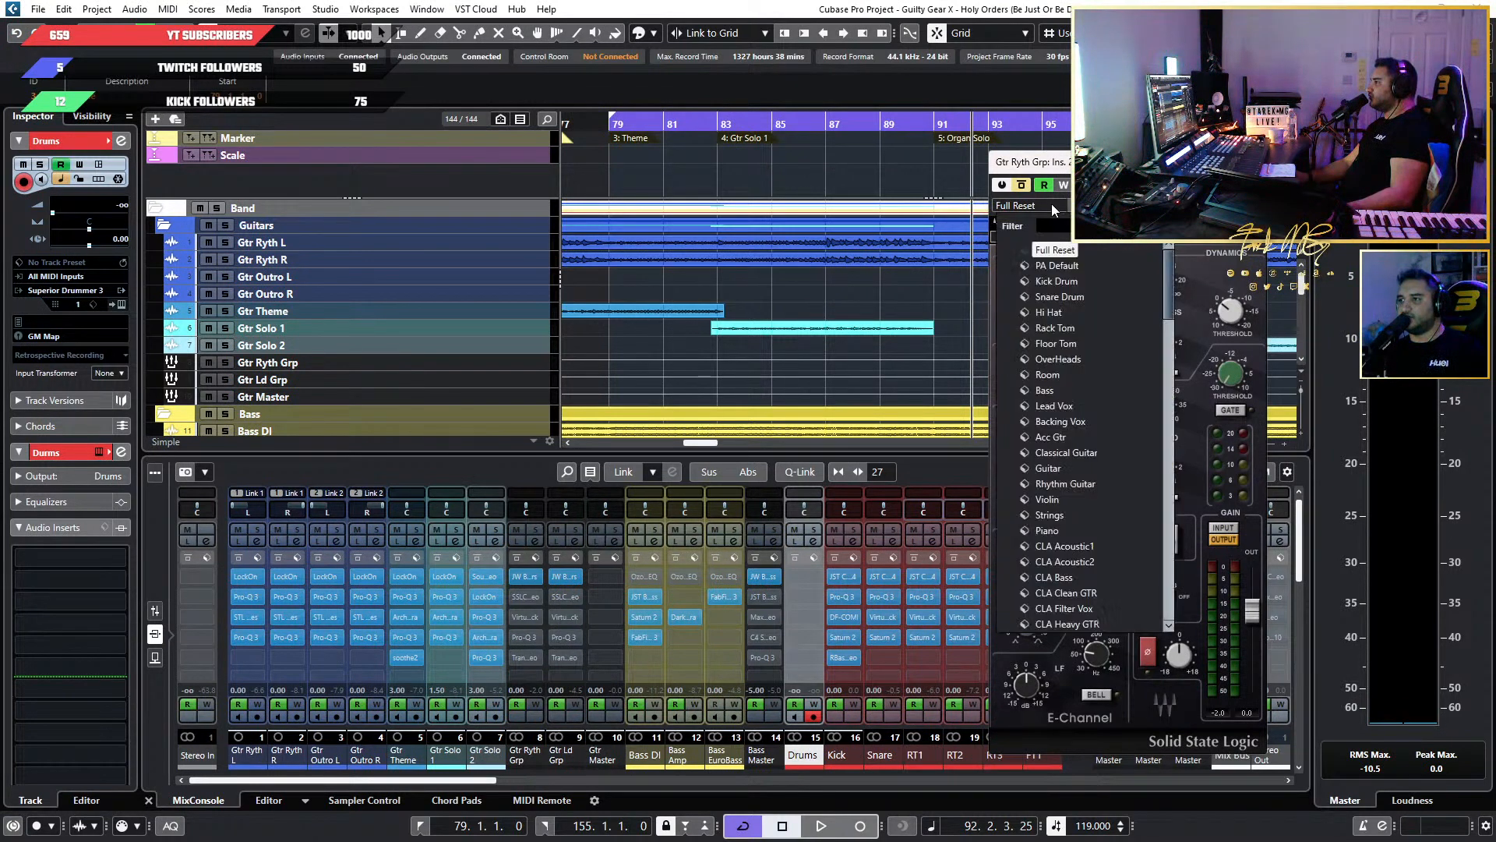
click(1072, 280)
click(1038, 209)
click(1036, 208)
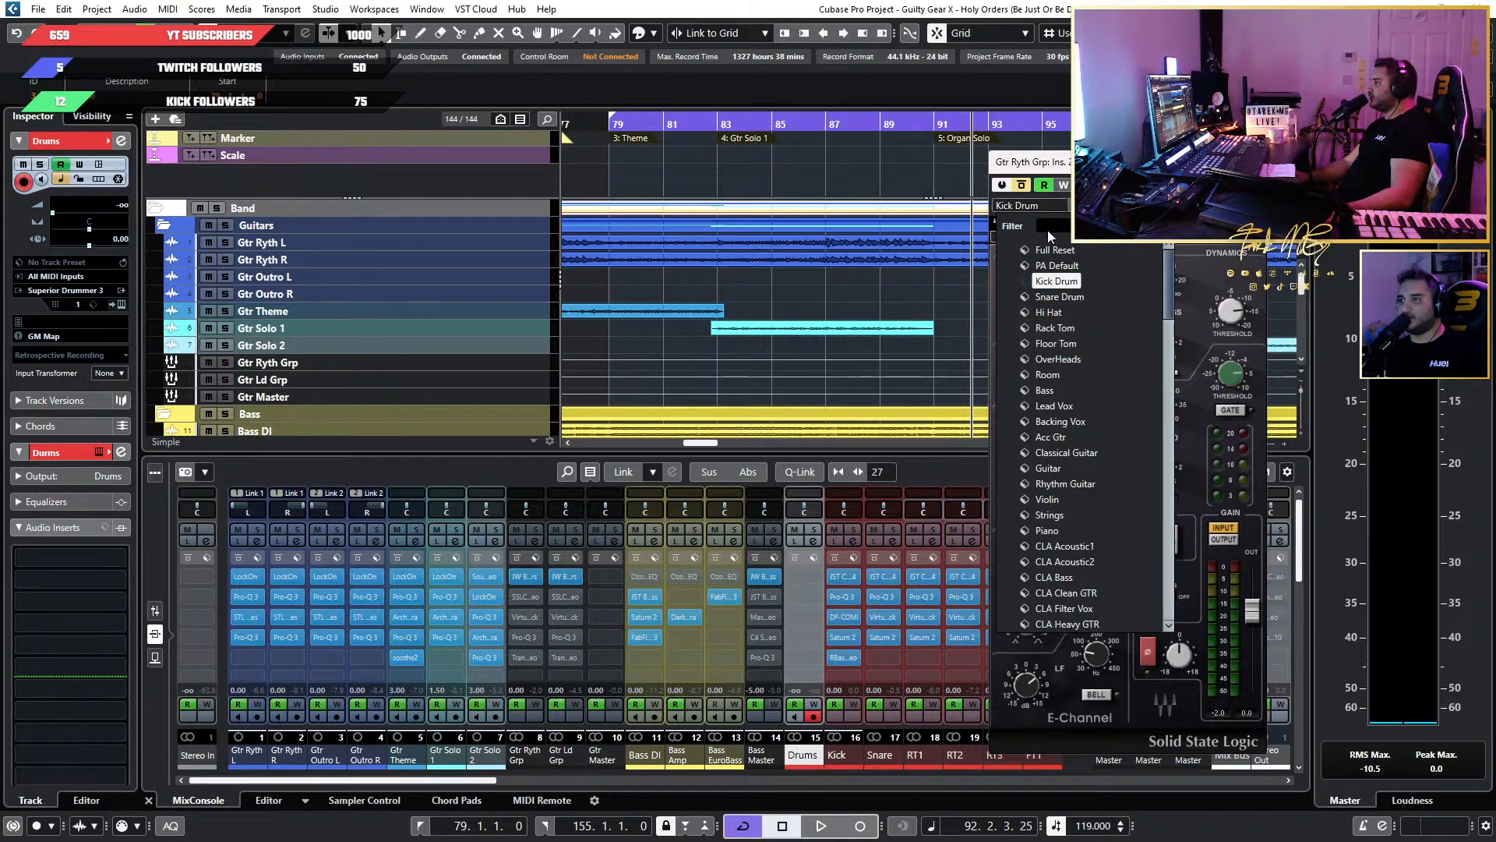
click(1202, 282)
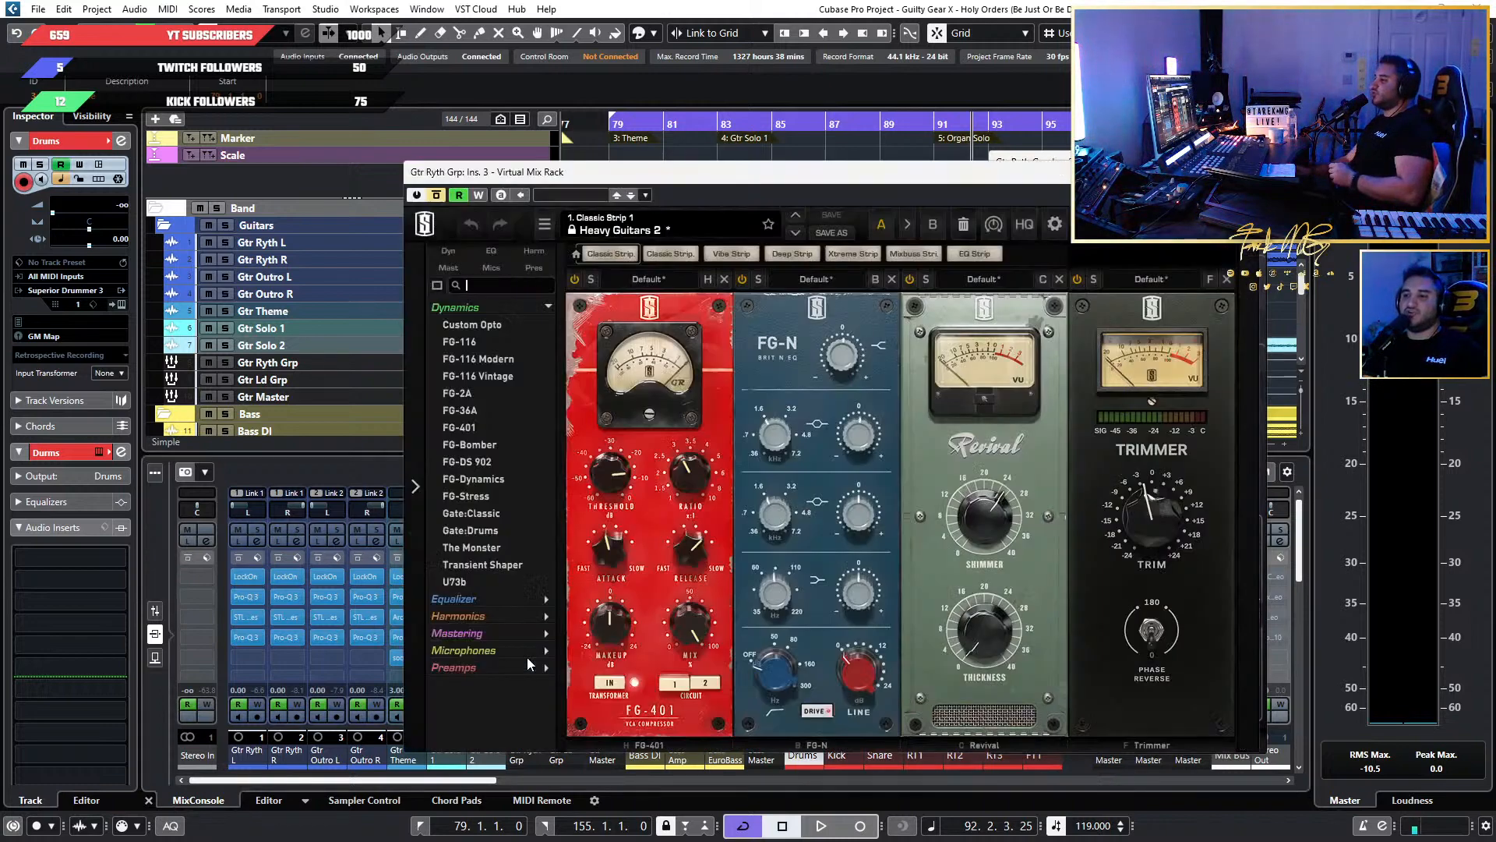
In the Virtual Mix Rack on Gtr Ryth Grp, set the Trimmer module's trim to 0 dB.
drag(1032, 167, 1034, 130)
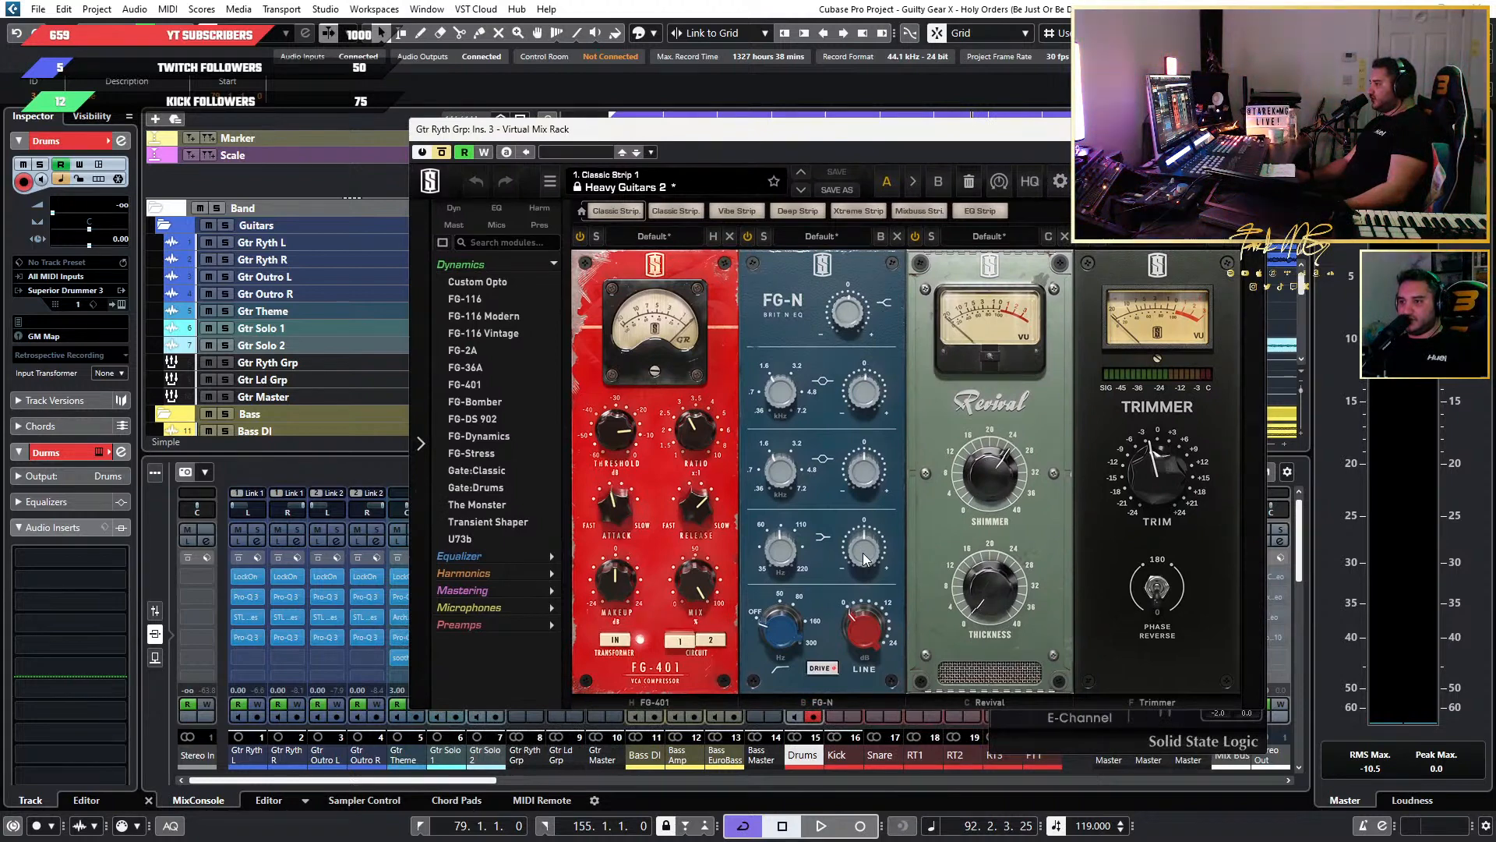
mouse_move(863, 558)
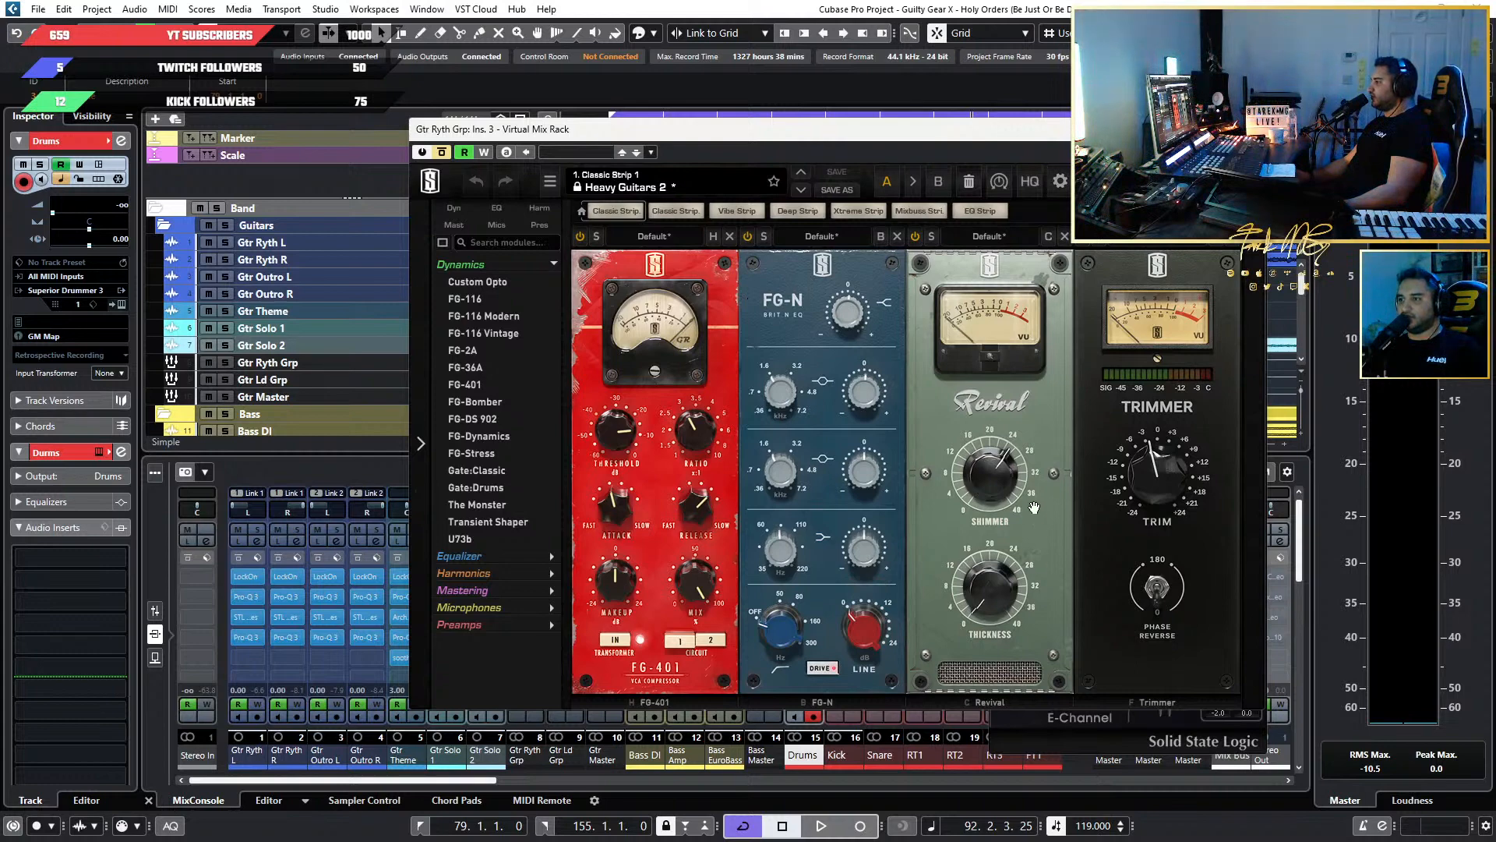
mouse_move(1006, 481)
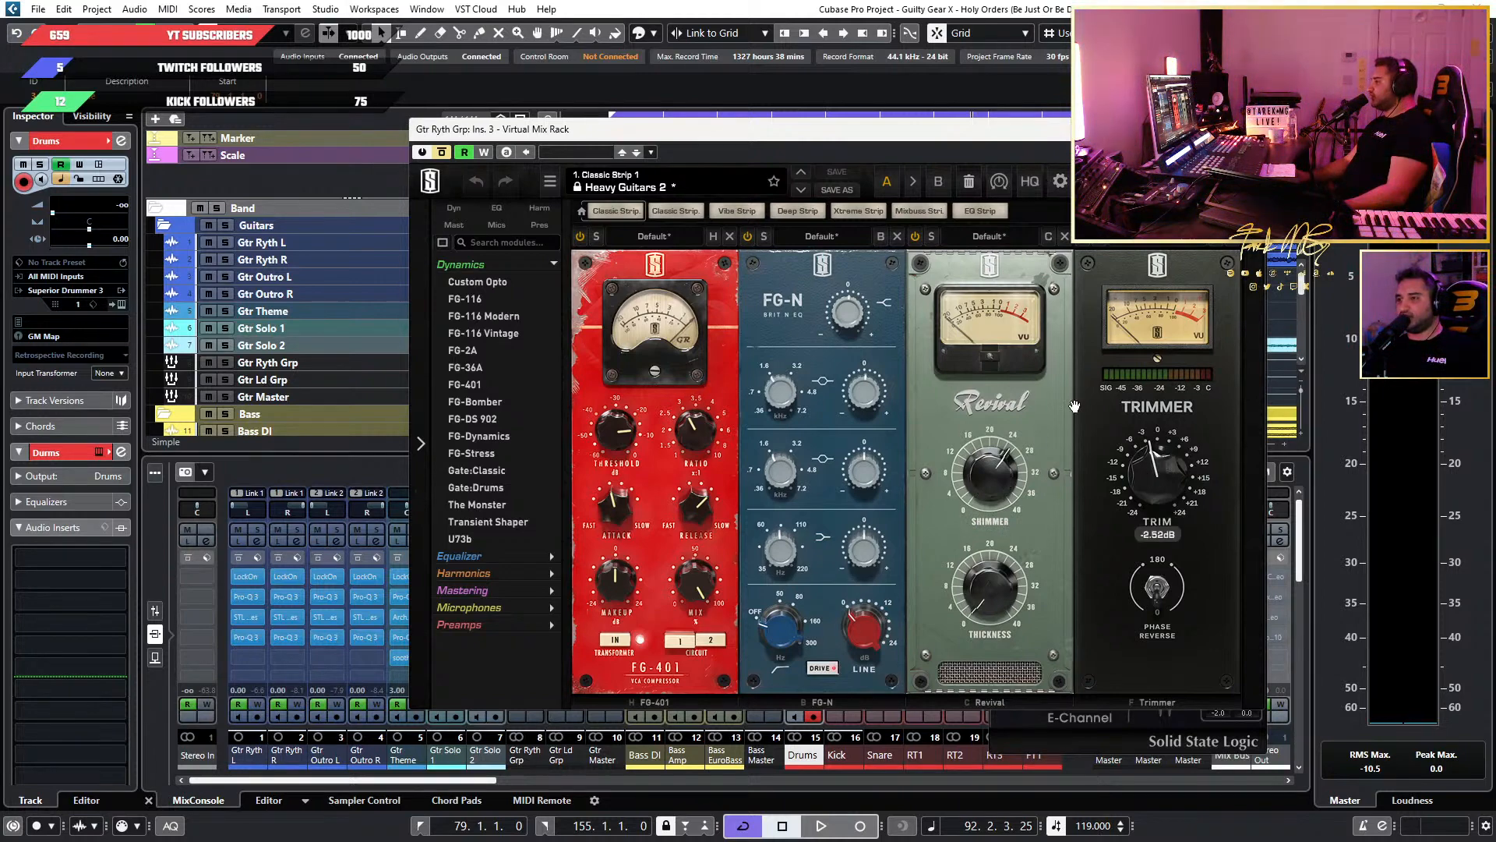
mouse_move(1166, 485)
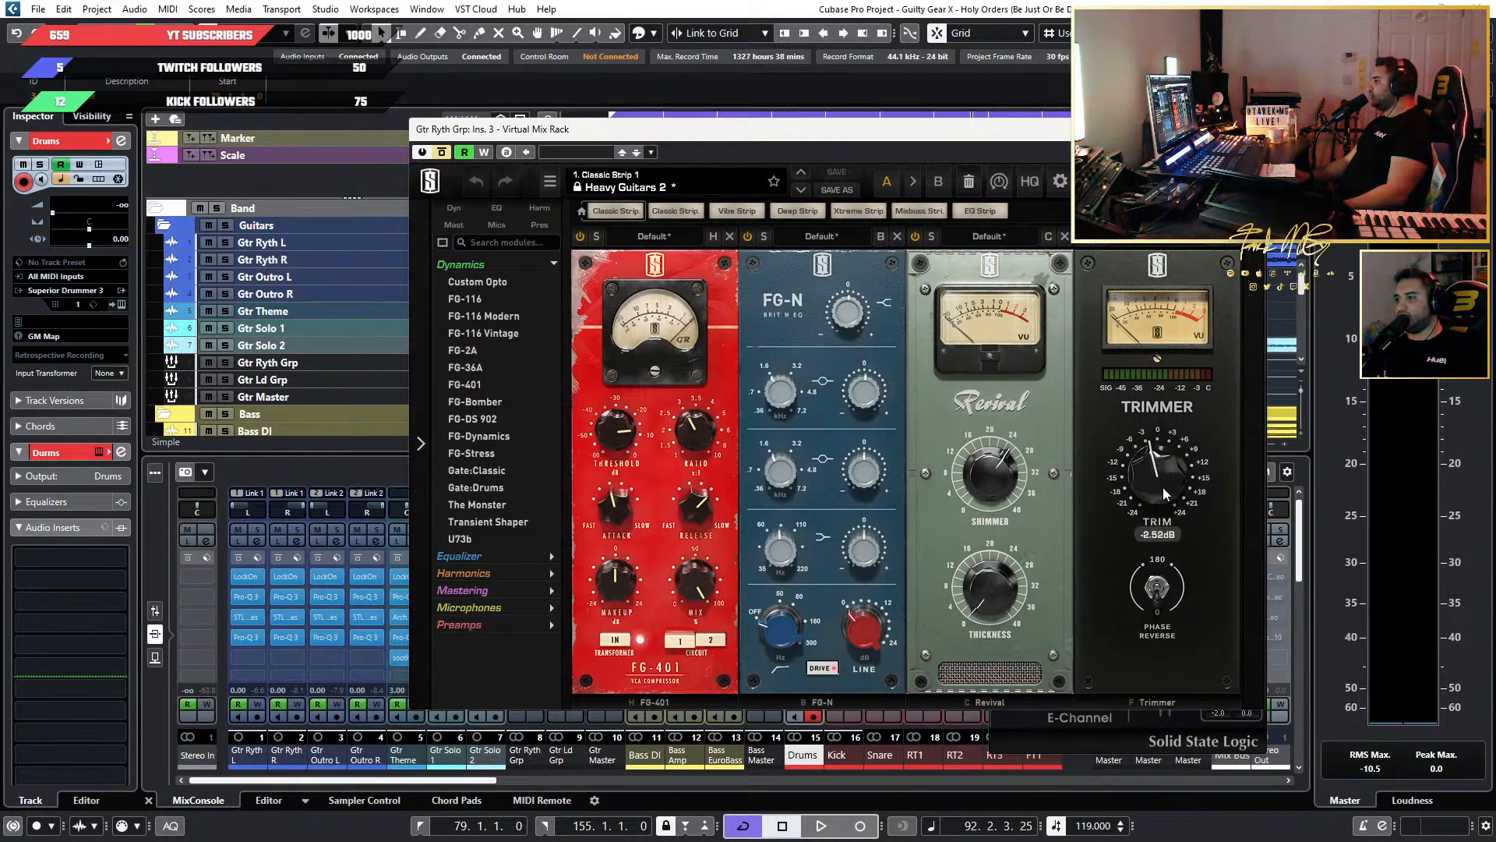
drag(1167, 478, 1161, 394)
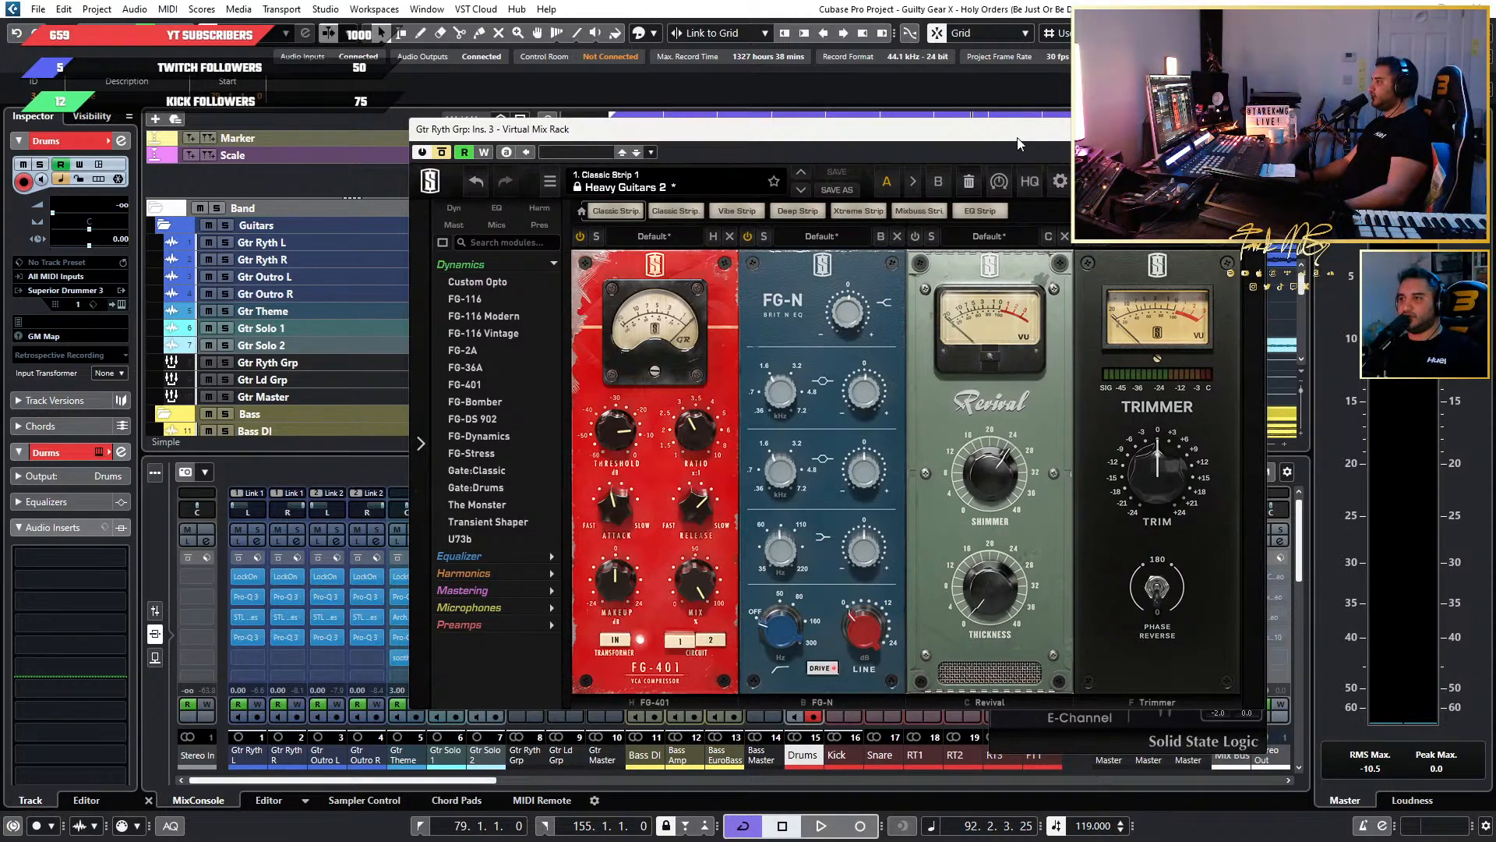
drag(1027, 132, 1201, 202)
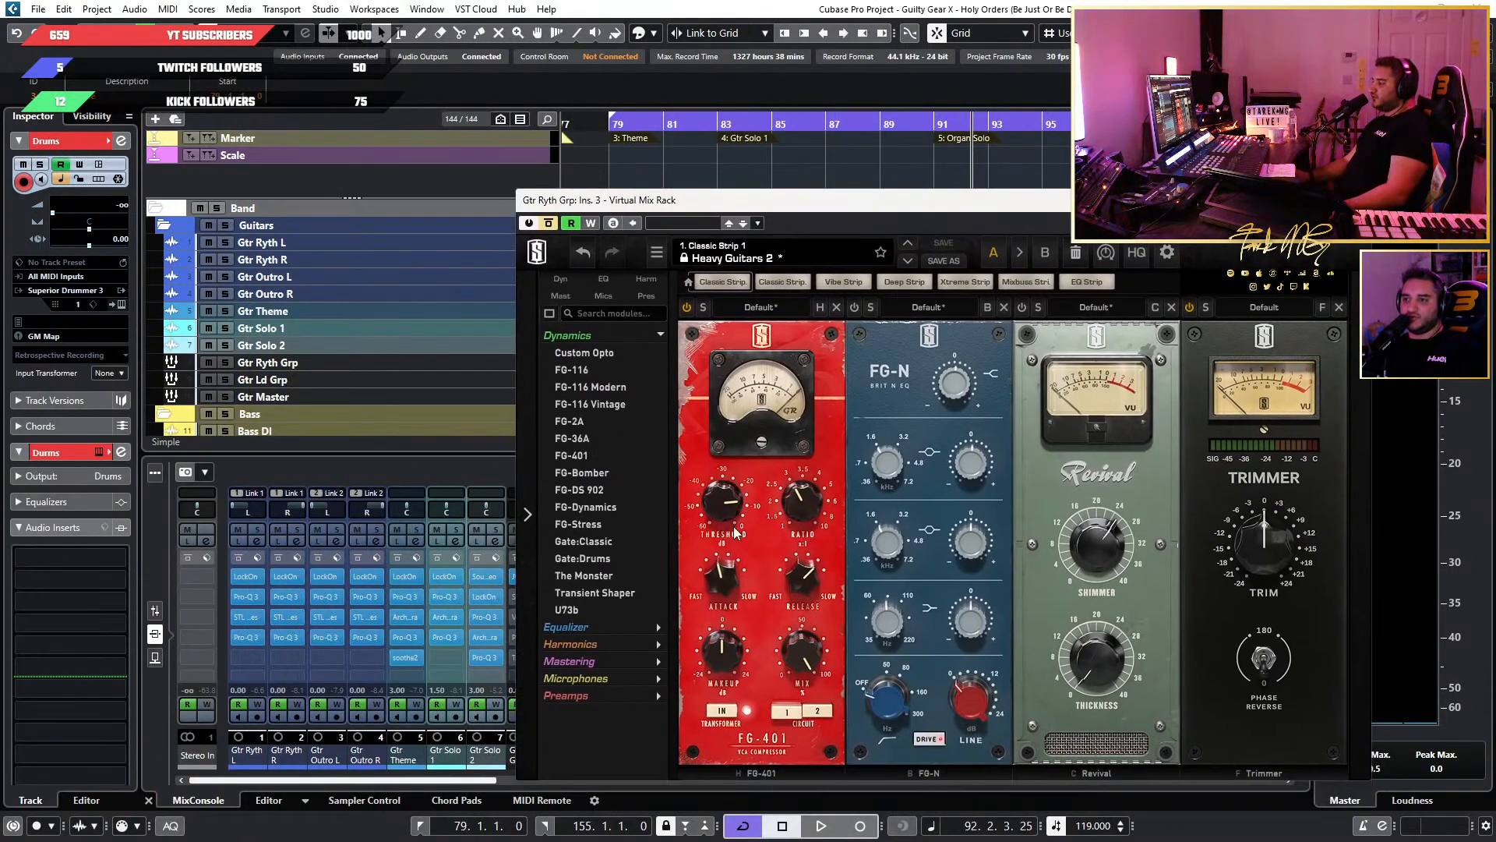
Start playback and adjust the FG-401 compressor's threshold on Gtr Ryth Grp, following its gain reduction meter.
drag(803, 201, 914, 185)
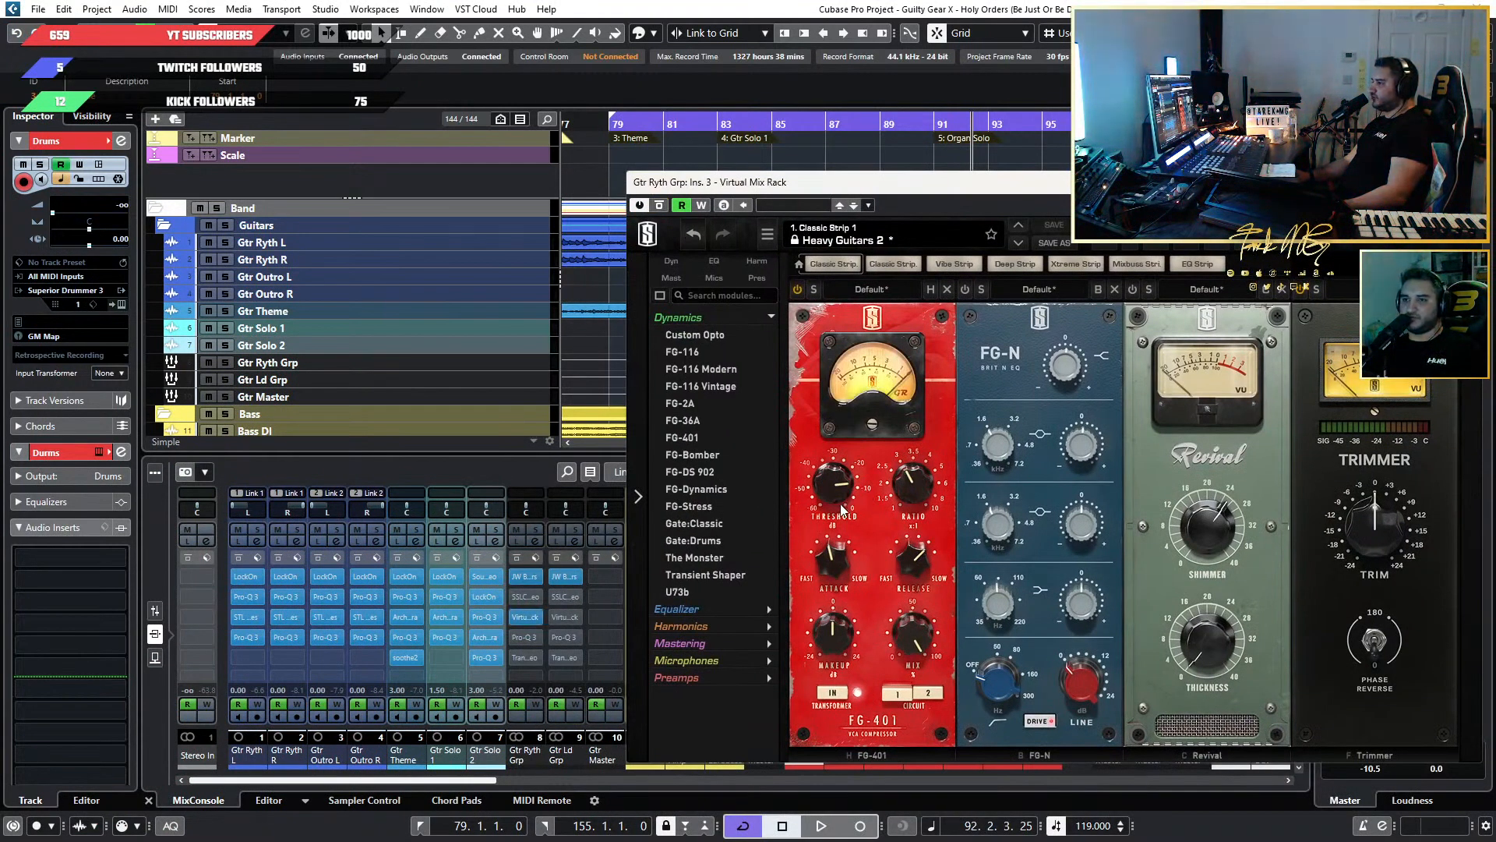
key(space)
mouse_move(833, 502)
mouse_move(833, 502)
mouse_down()
mouse_move(841, 487)
mouse_move(847, 508)
mouse_up()
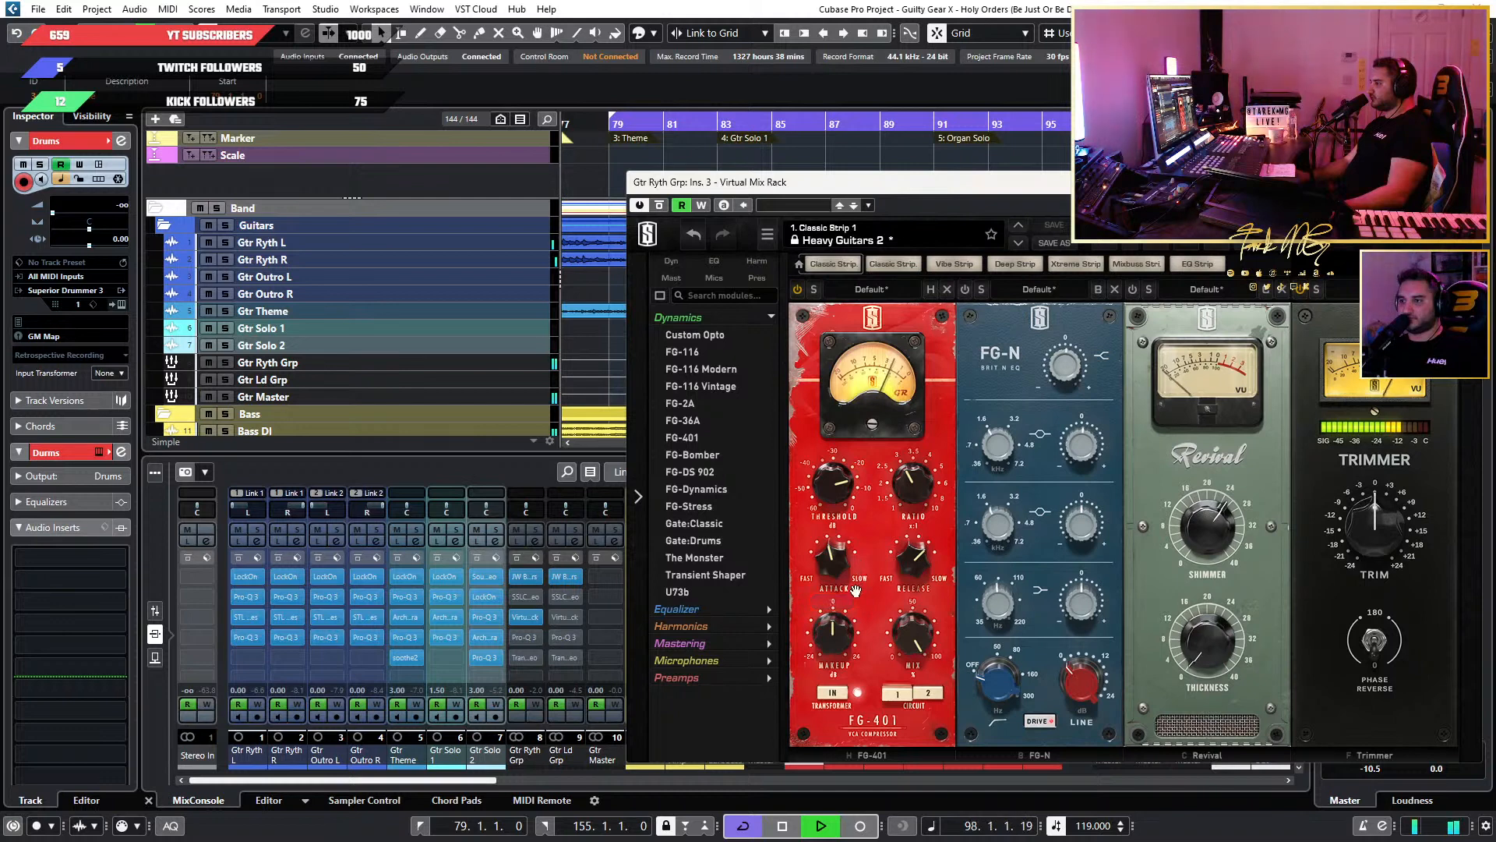
mouse_move(860, 633)
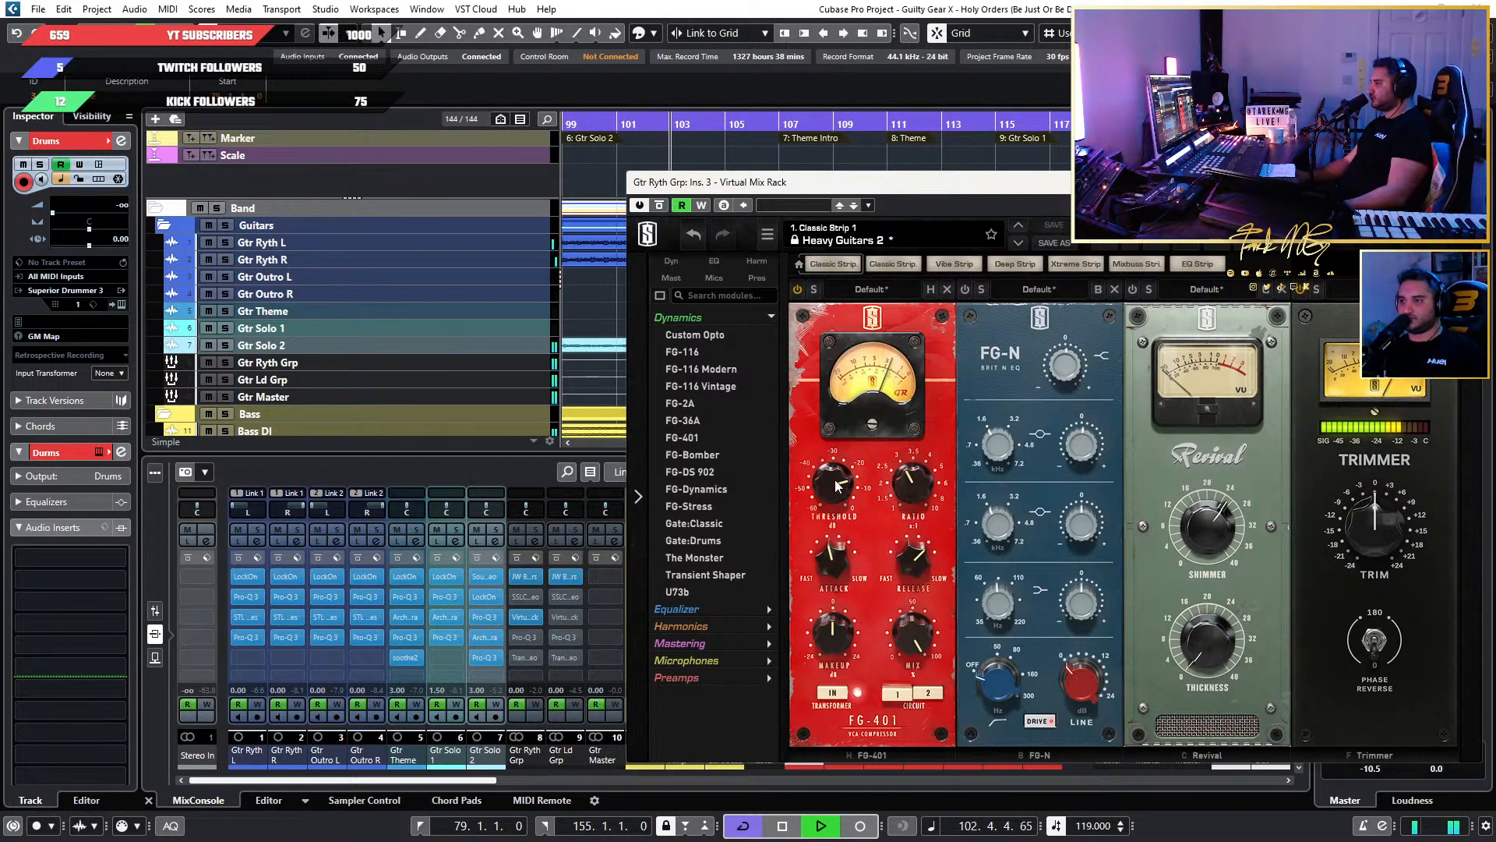
drag(835, 487, 840, 478)
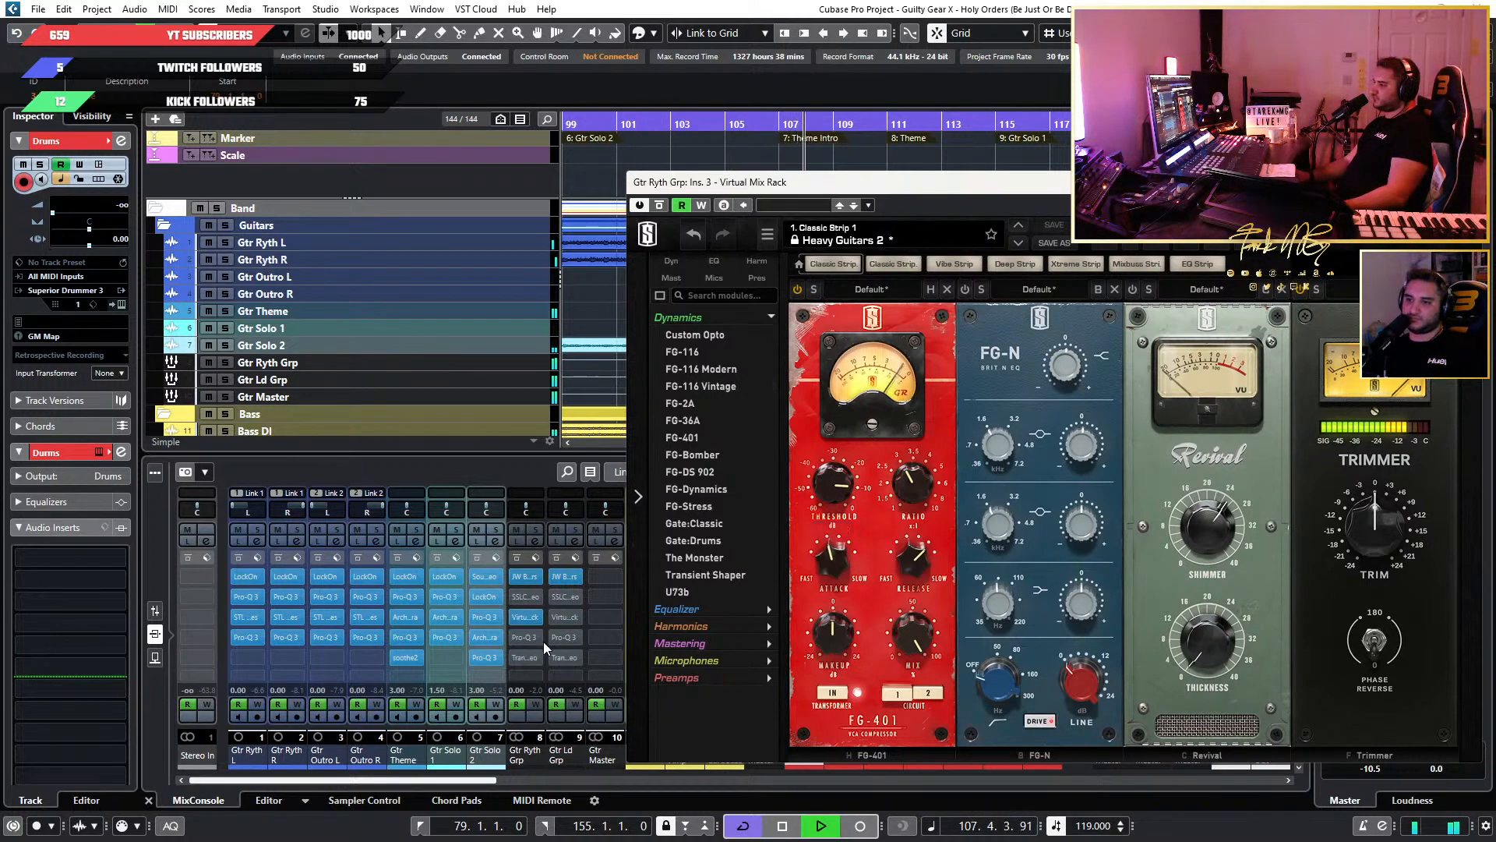
Set the FG-401's threshold to -13.4 dB and makeup to +1.26 dB, comparing the compressor on and bypassed during playback.
drag(865, 187, 920, 161)
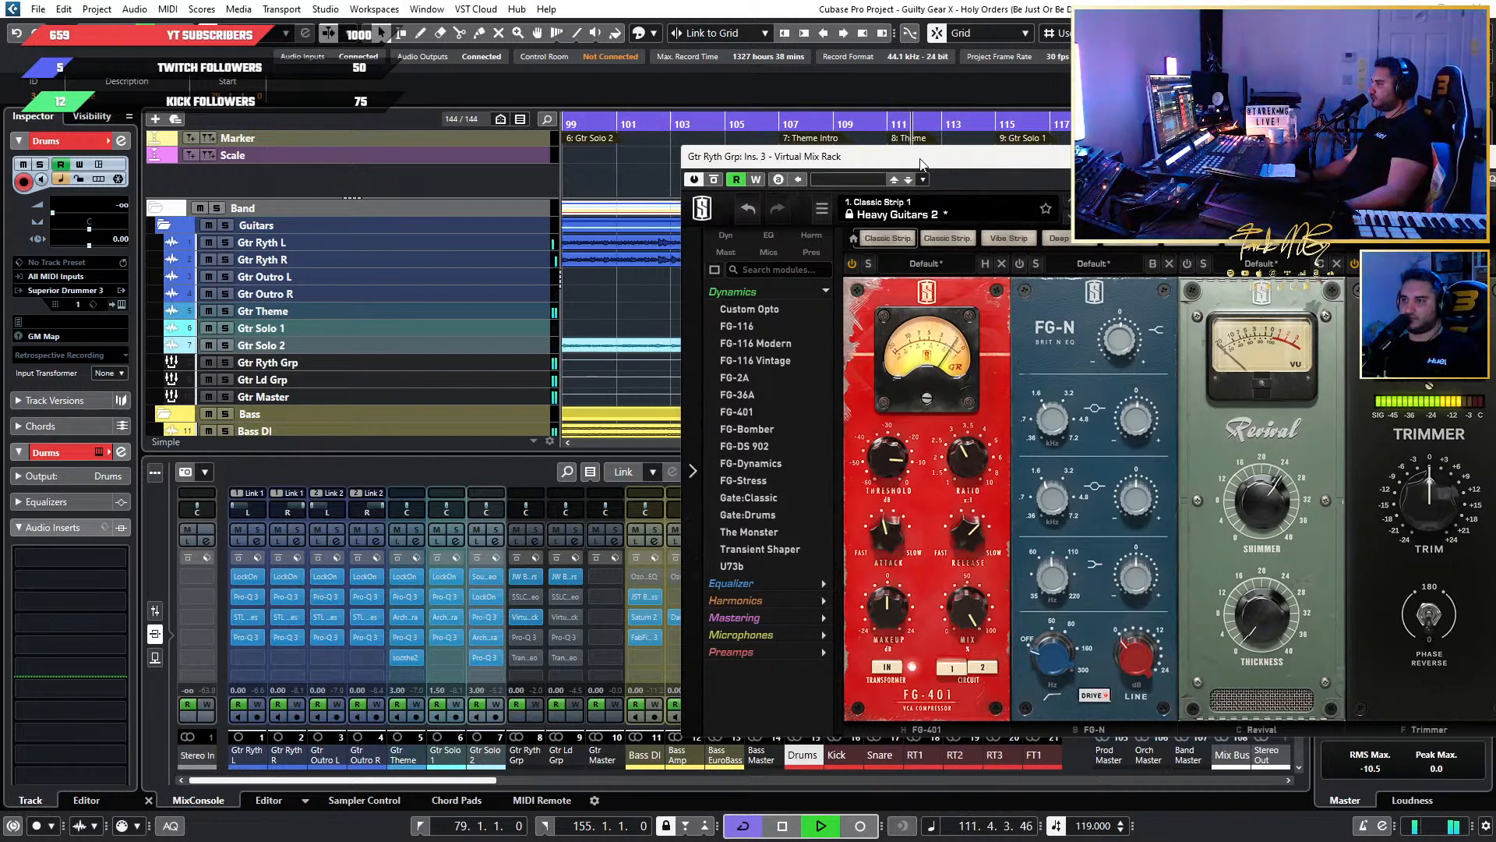
drag(920, 163, 909, 166)
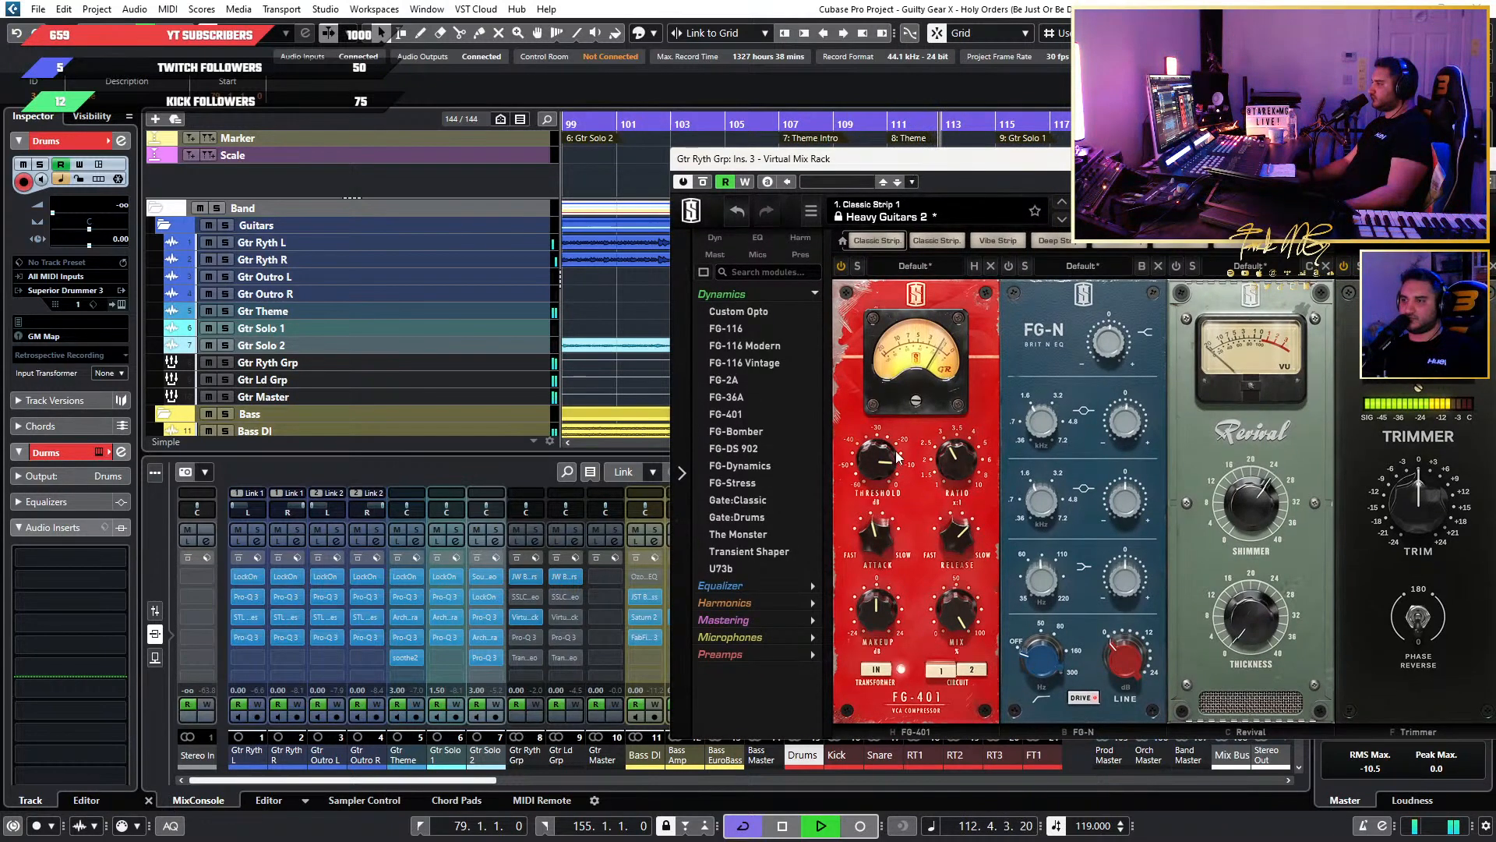
mouse_move(897, 455)
drag(897, 456, 883, 462)
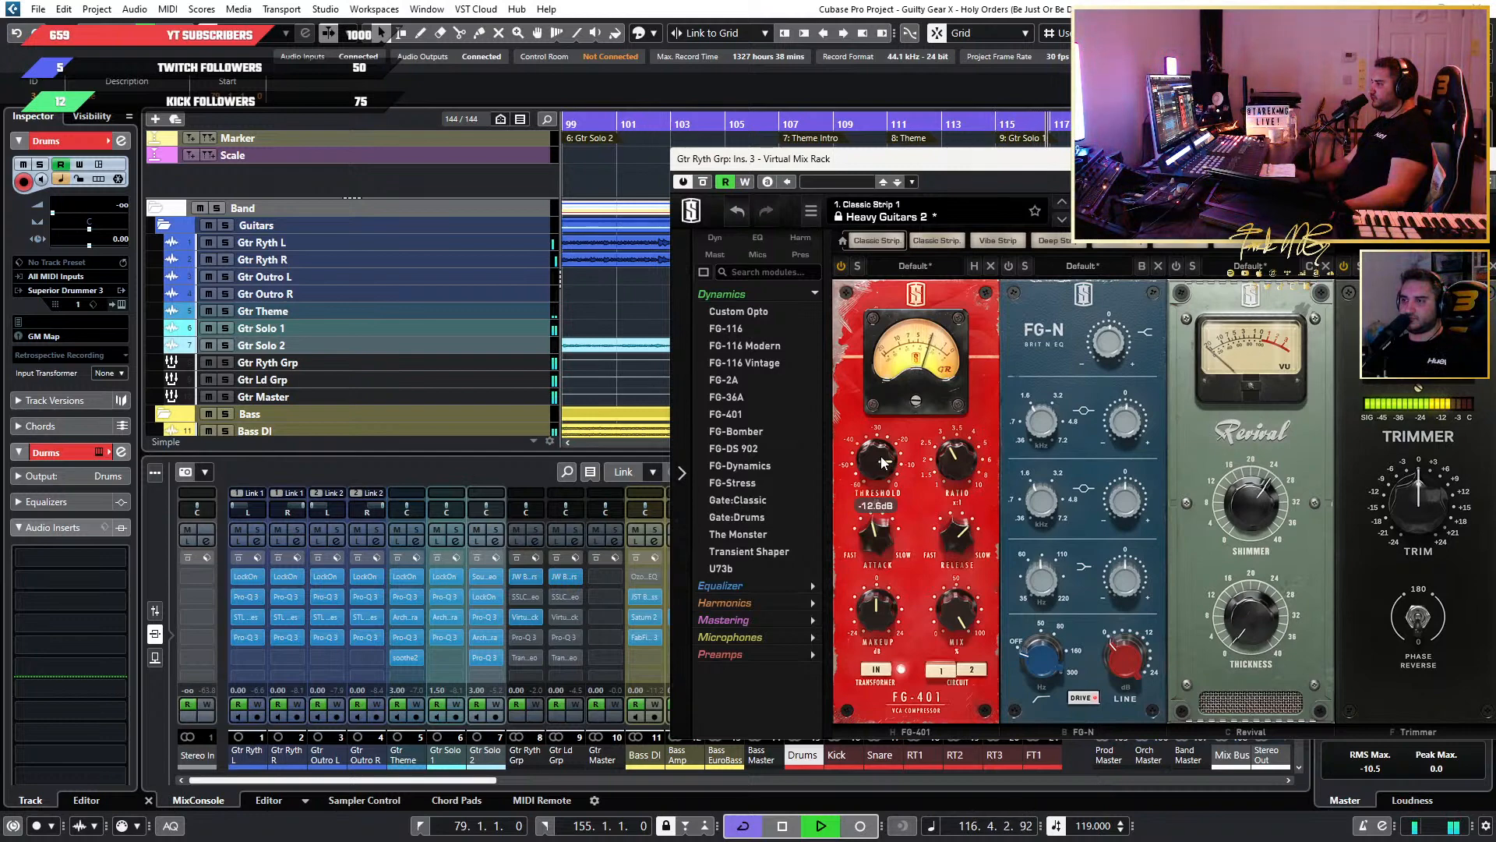
click(841, 266)
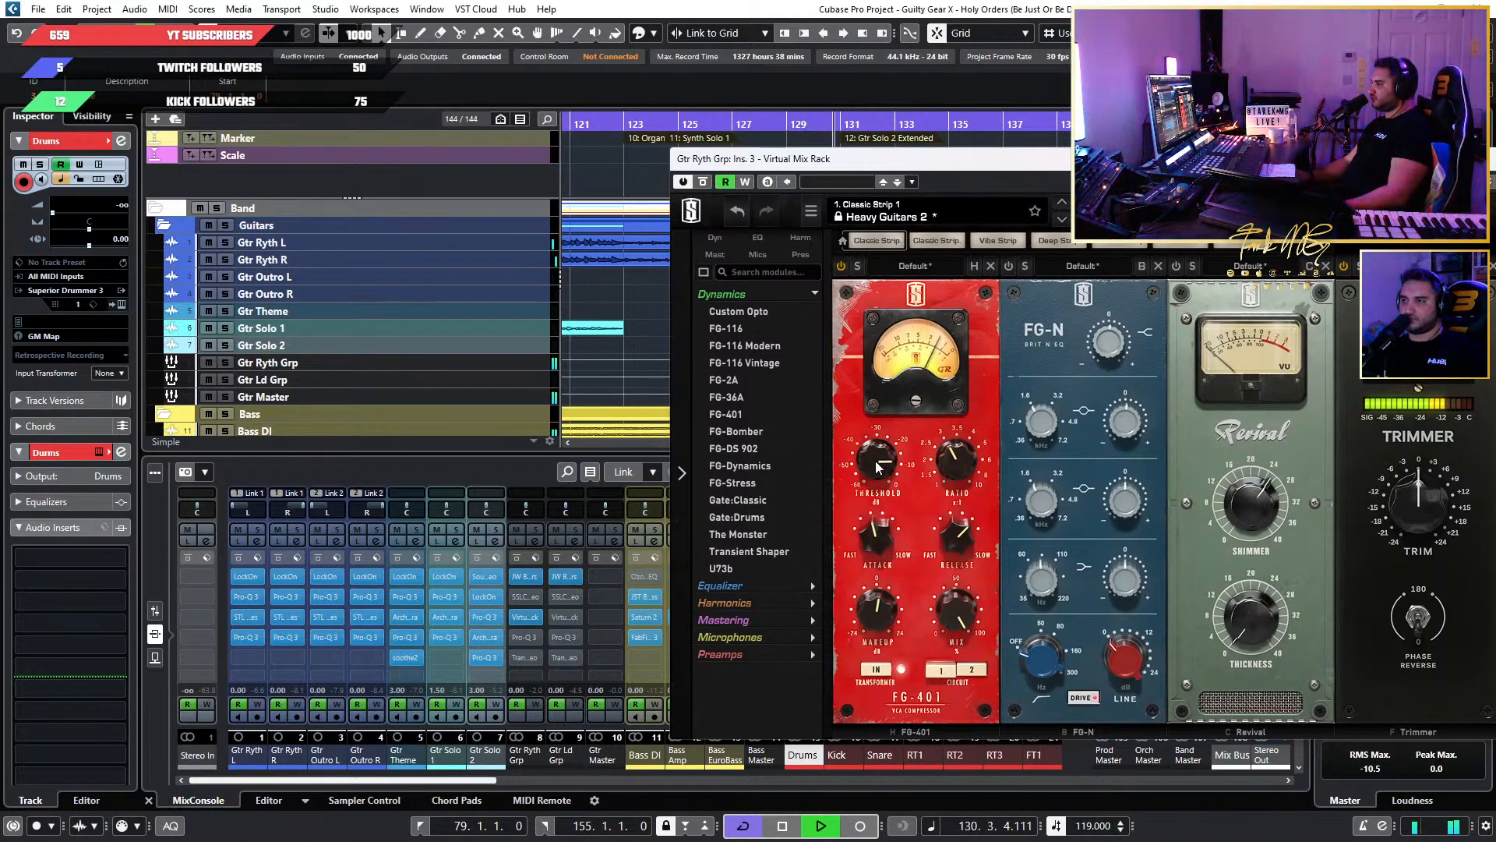
mouse_move(876, 463)
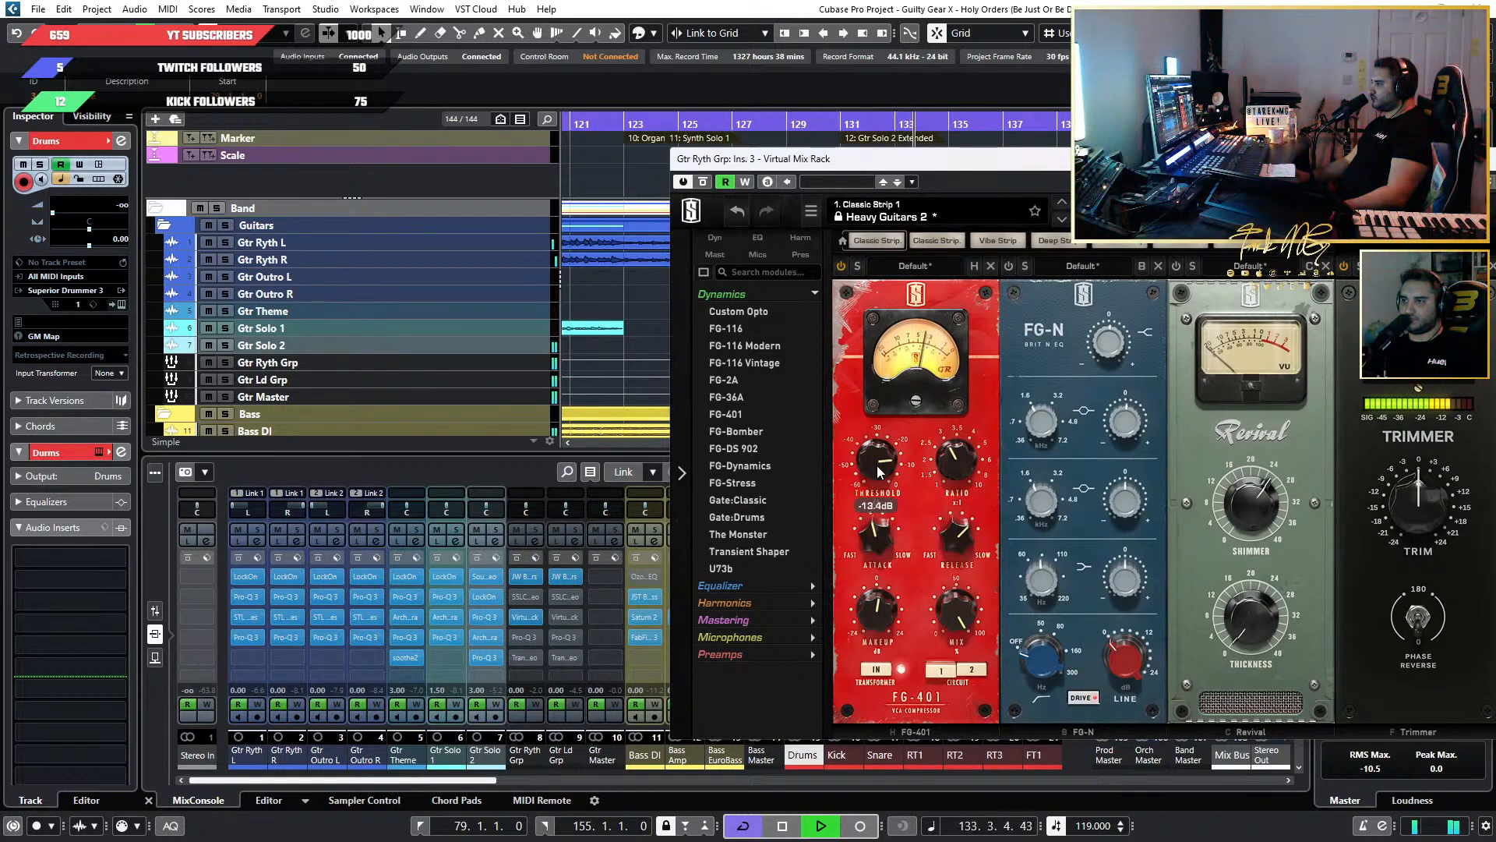
mouse_move(896, 630)
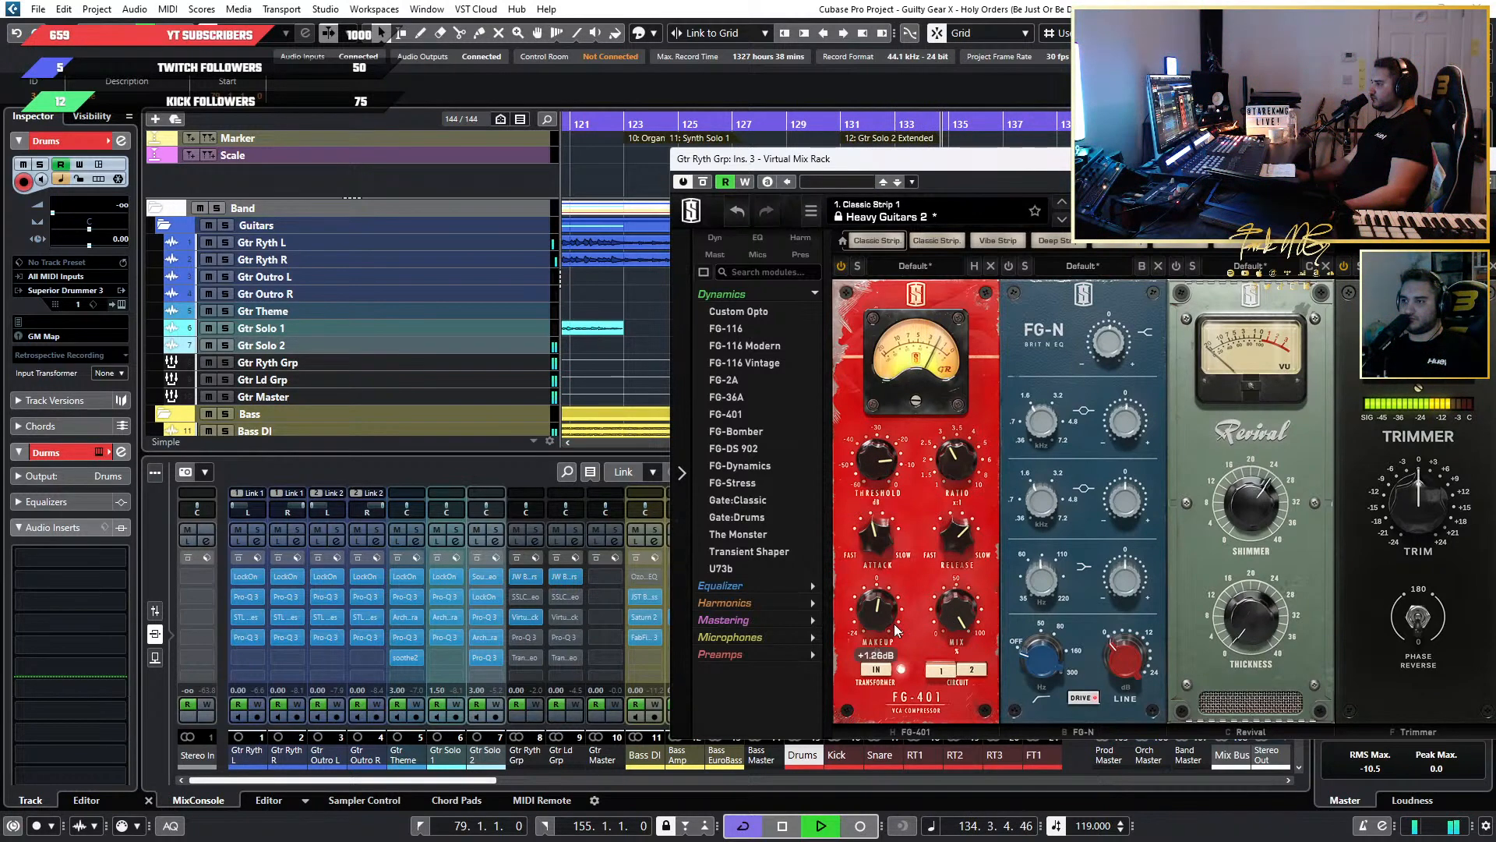
Set the FG-401's makeup to about +1.9 dB and compare the compressor on and bypassed during playback.
drag(896, 629, 881, 610)
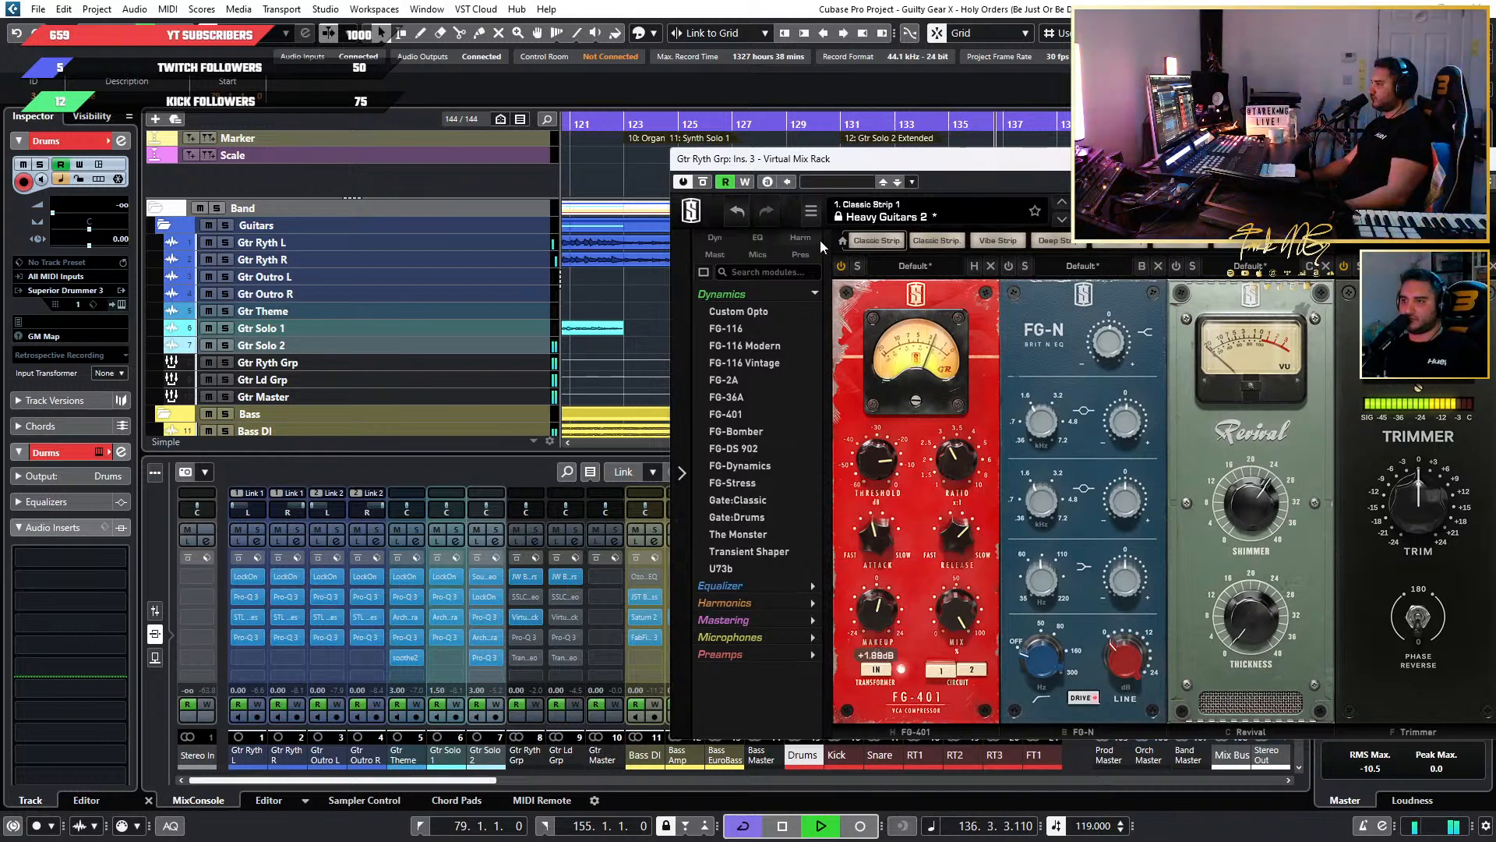
click(843, 268)
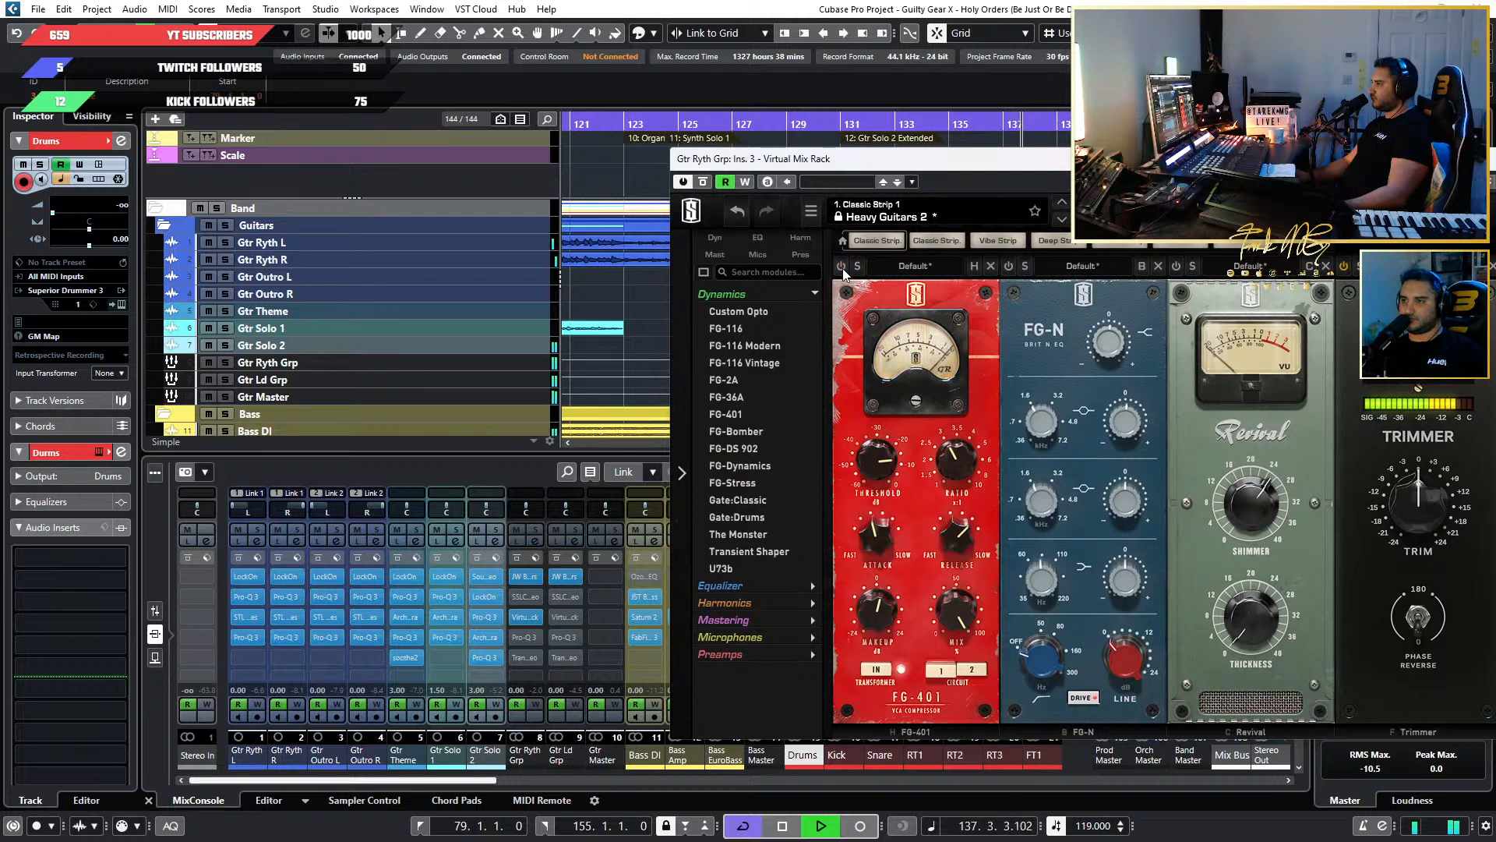
click(842, 268)
mouse_move(887, 625)
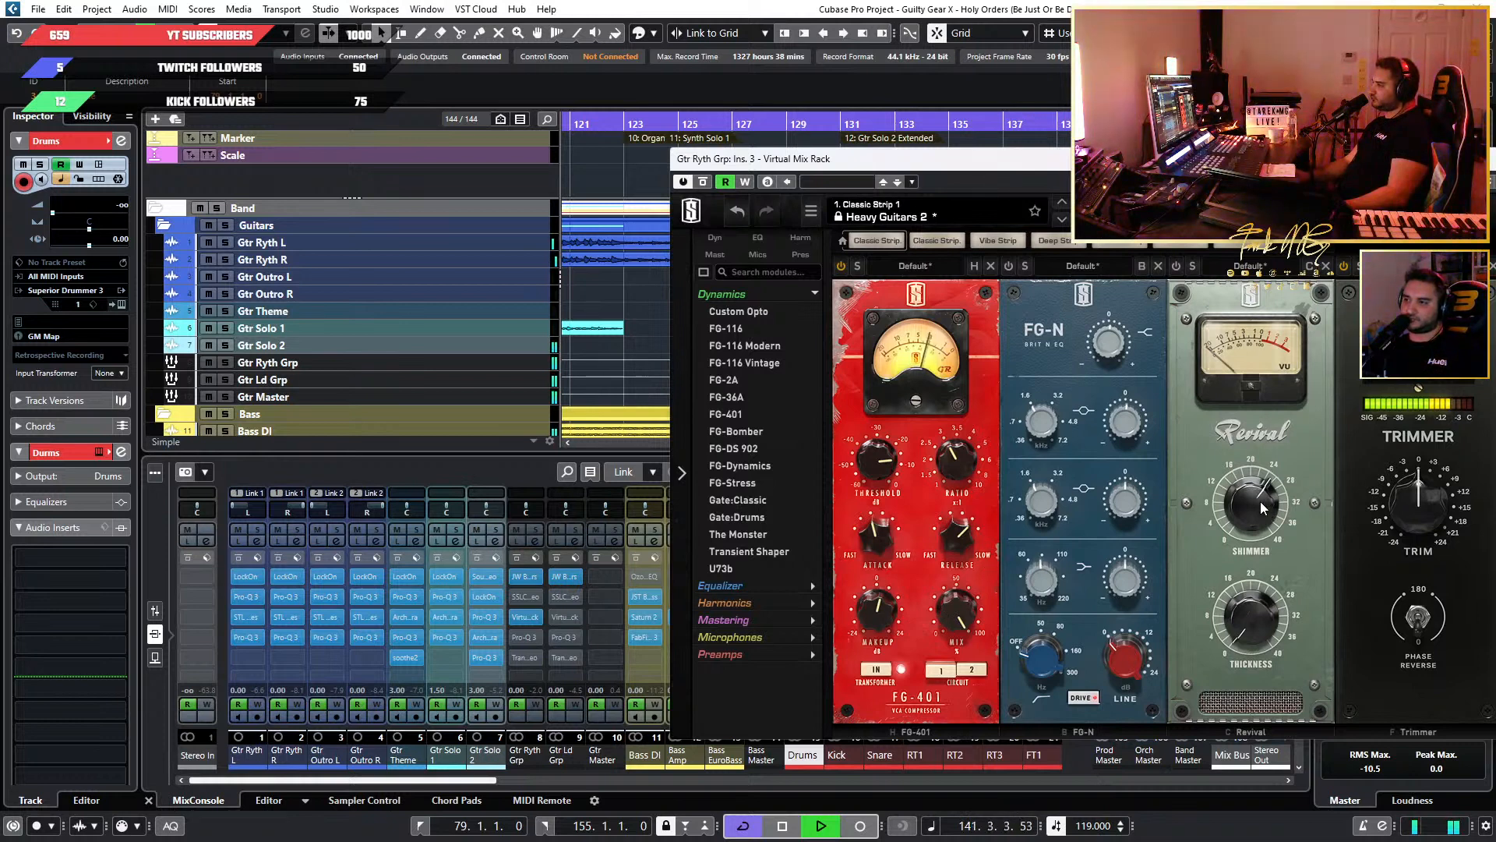
Engage the Revival module on Gtr Ryth Grp, reset its Shimmer and Thickness to 0, and raise Shimmer slightly.
click(1176, 267)
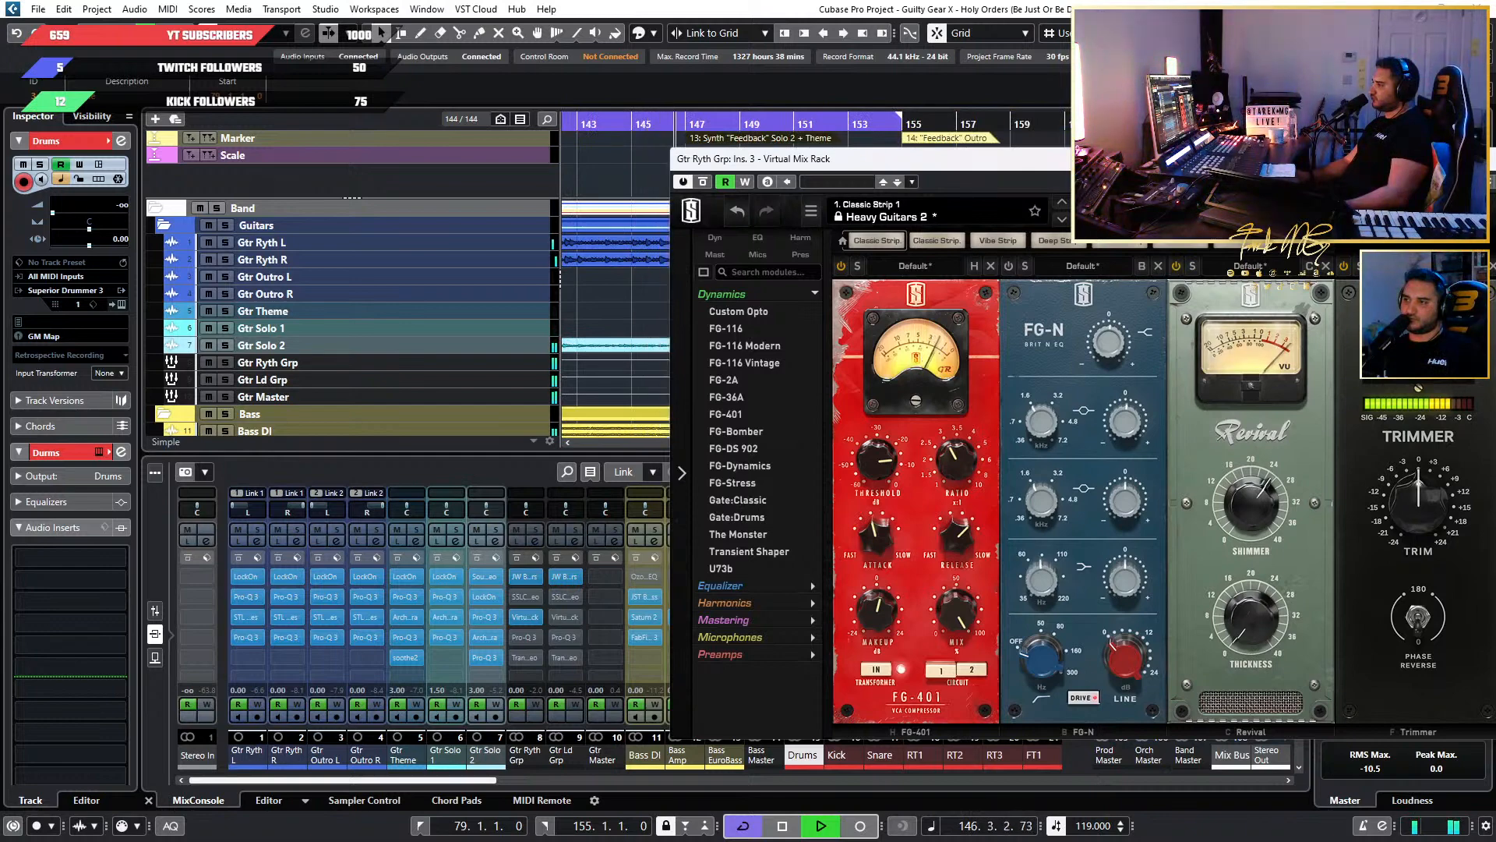
drag(1128, 165, 984, 156)
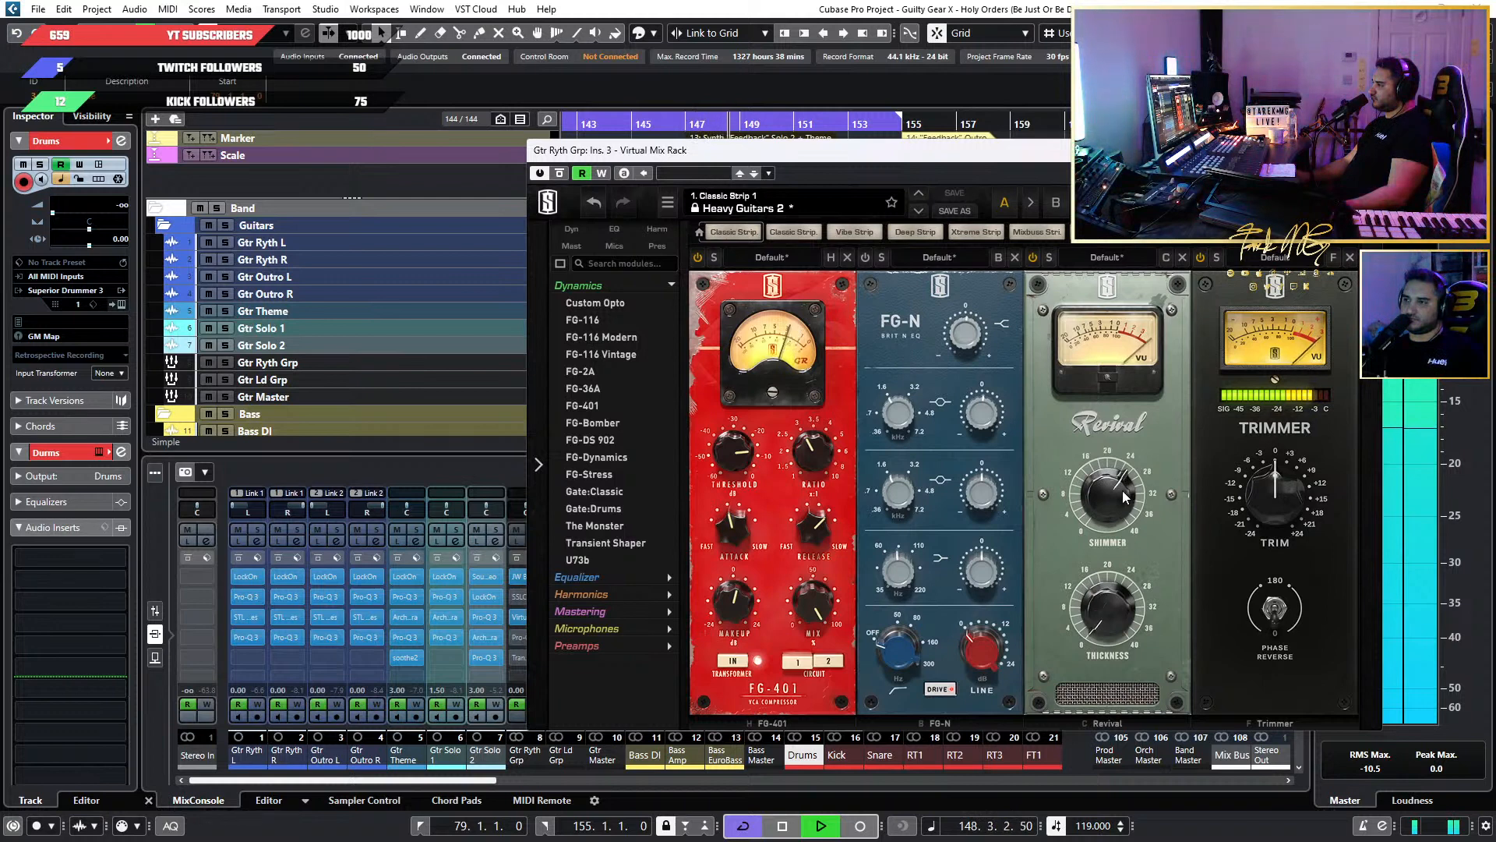
drag(1122, 490, 1118, 555)
drag(1122, 585, 1124, 649)
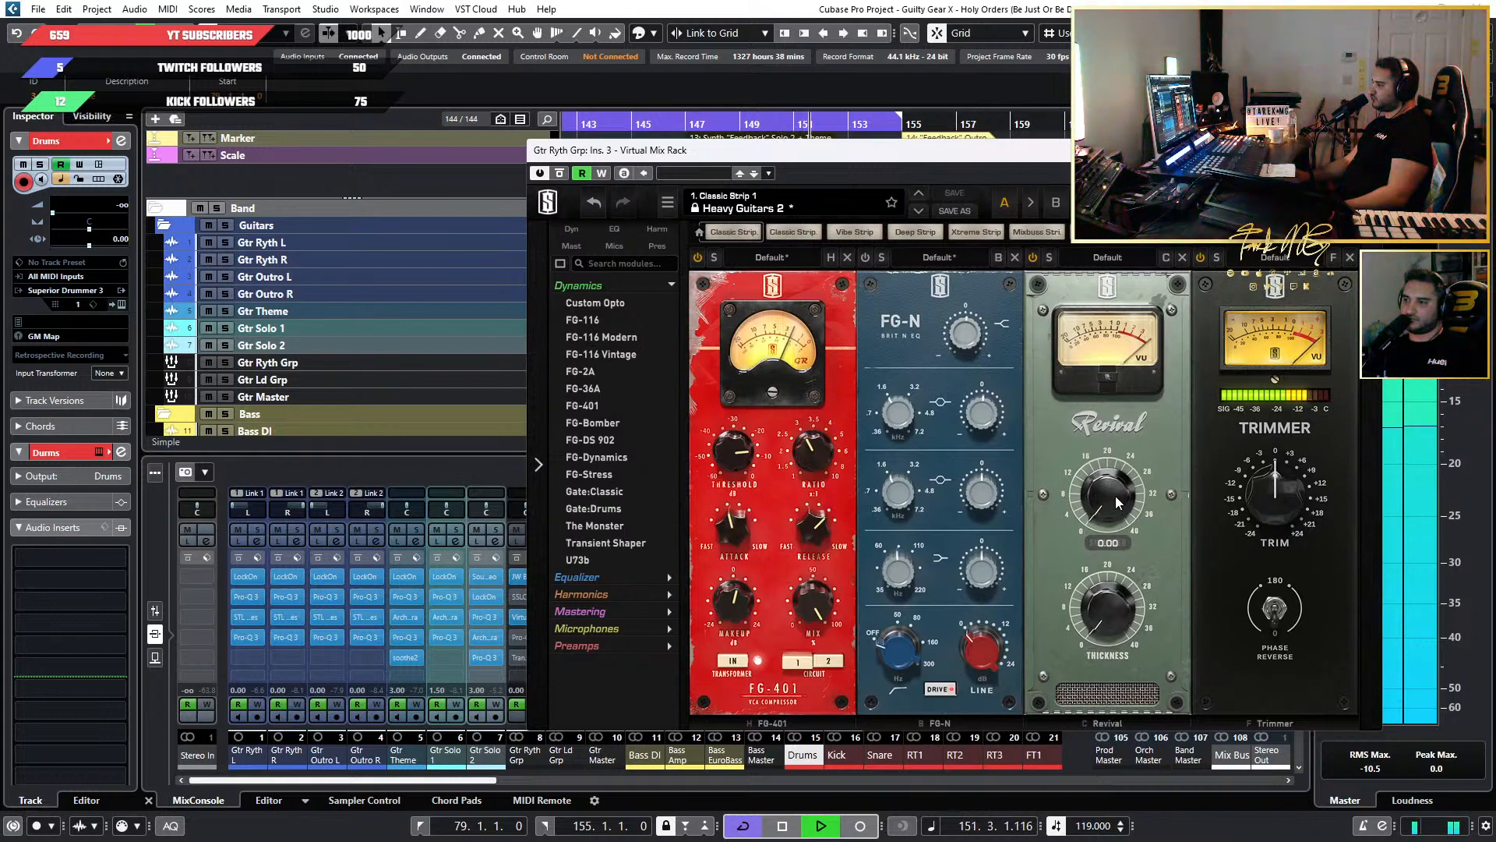
drag(1117, 501, 1089, 428)
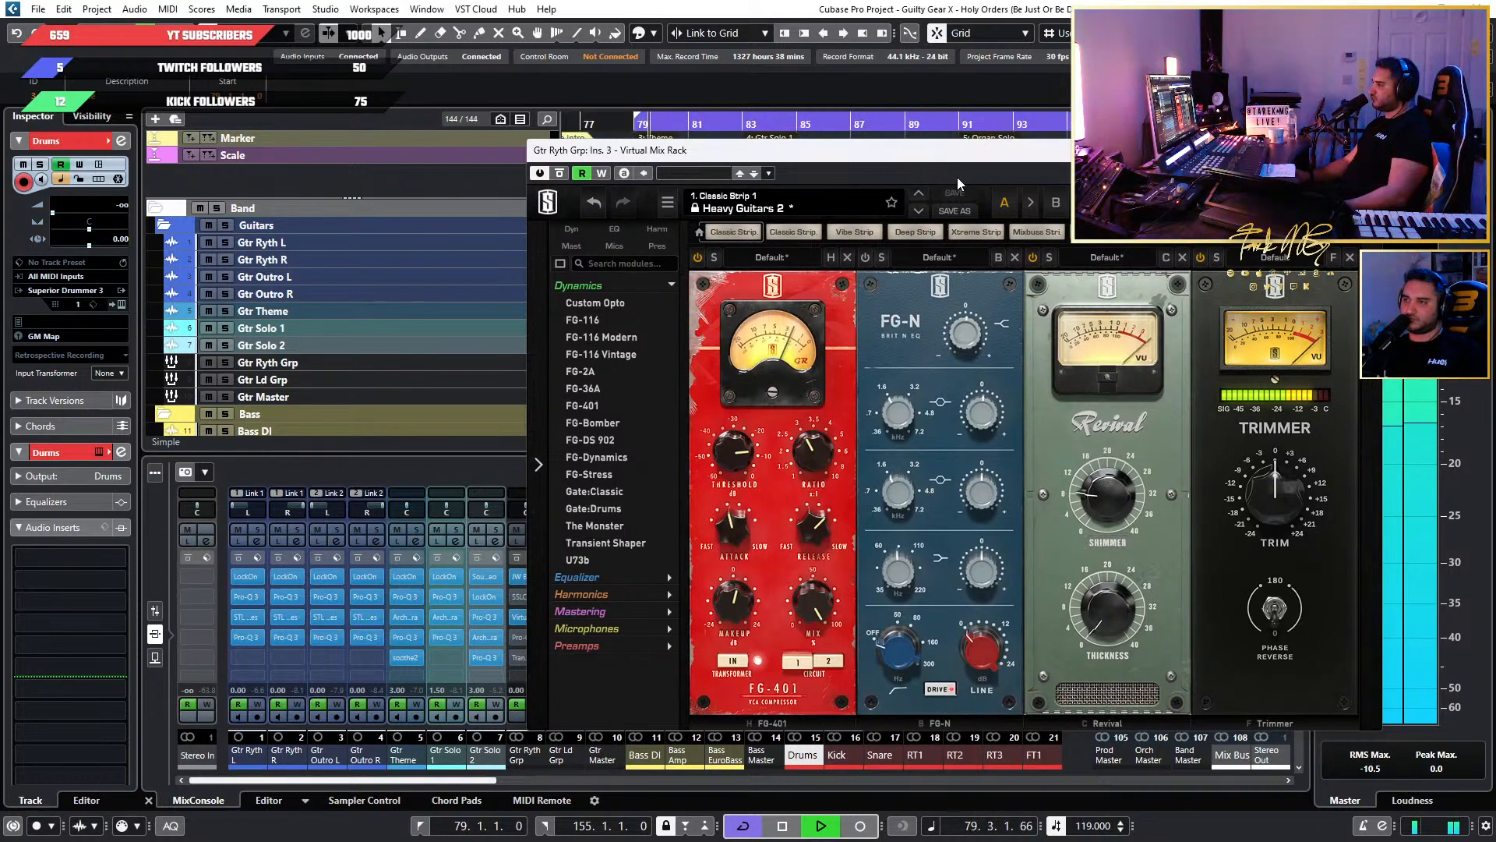
Reset the FG-N EQ's upper-mid gain to 0 dB on Gtr Ryth Grp and stop playback.
mouse_move(951, 161)
mouse_down()
mouse_move(1122, 174)
mouse_move(1002, 177)
mouse_move(966, 158)
mouse_up()
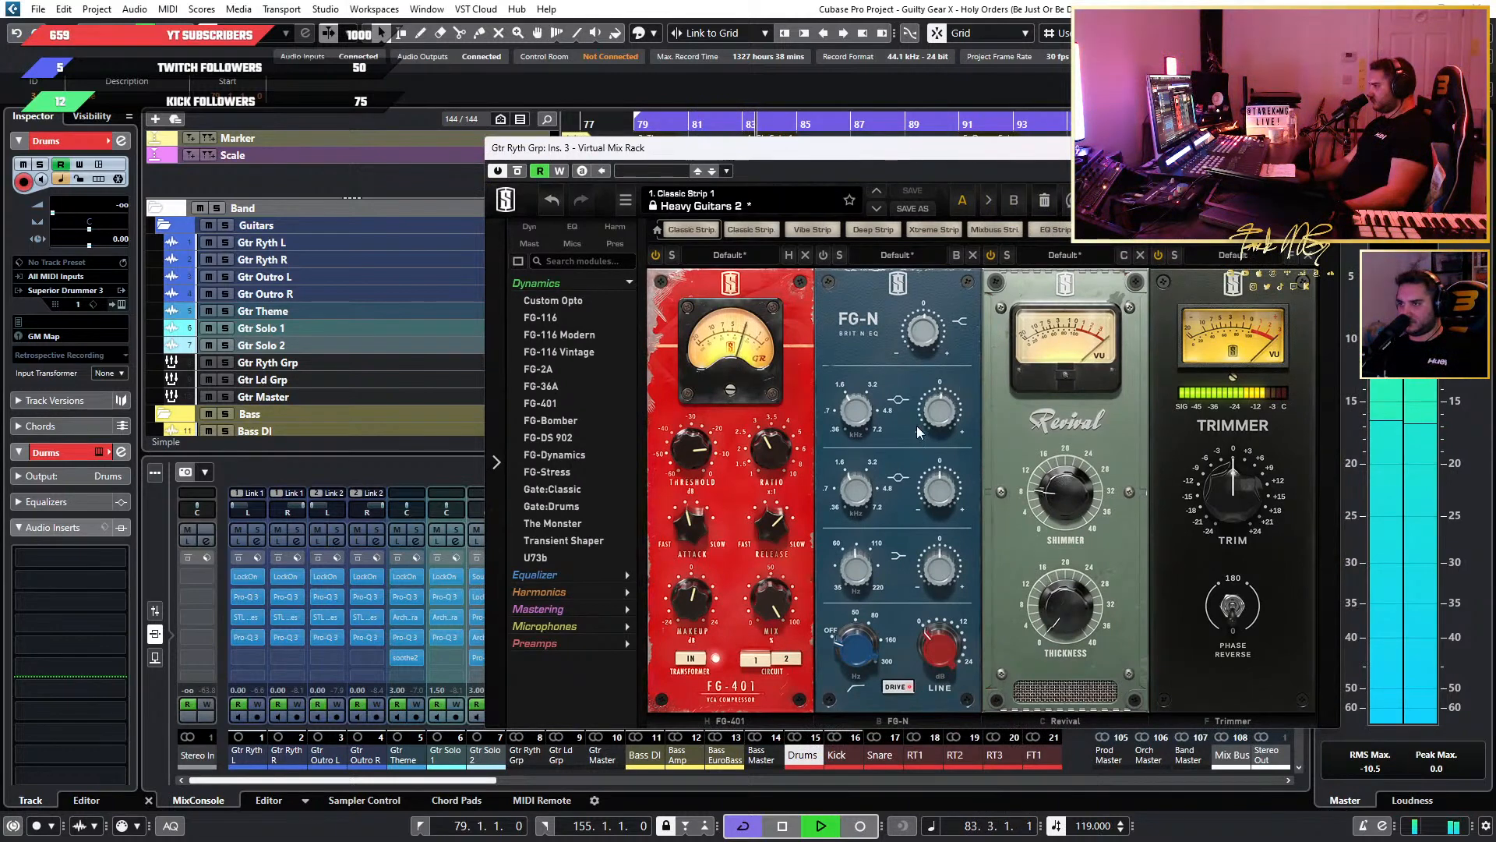
double_click(945, 429)
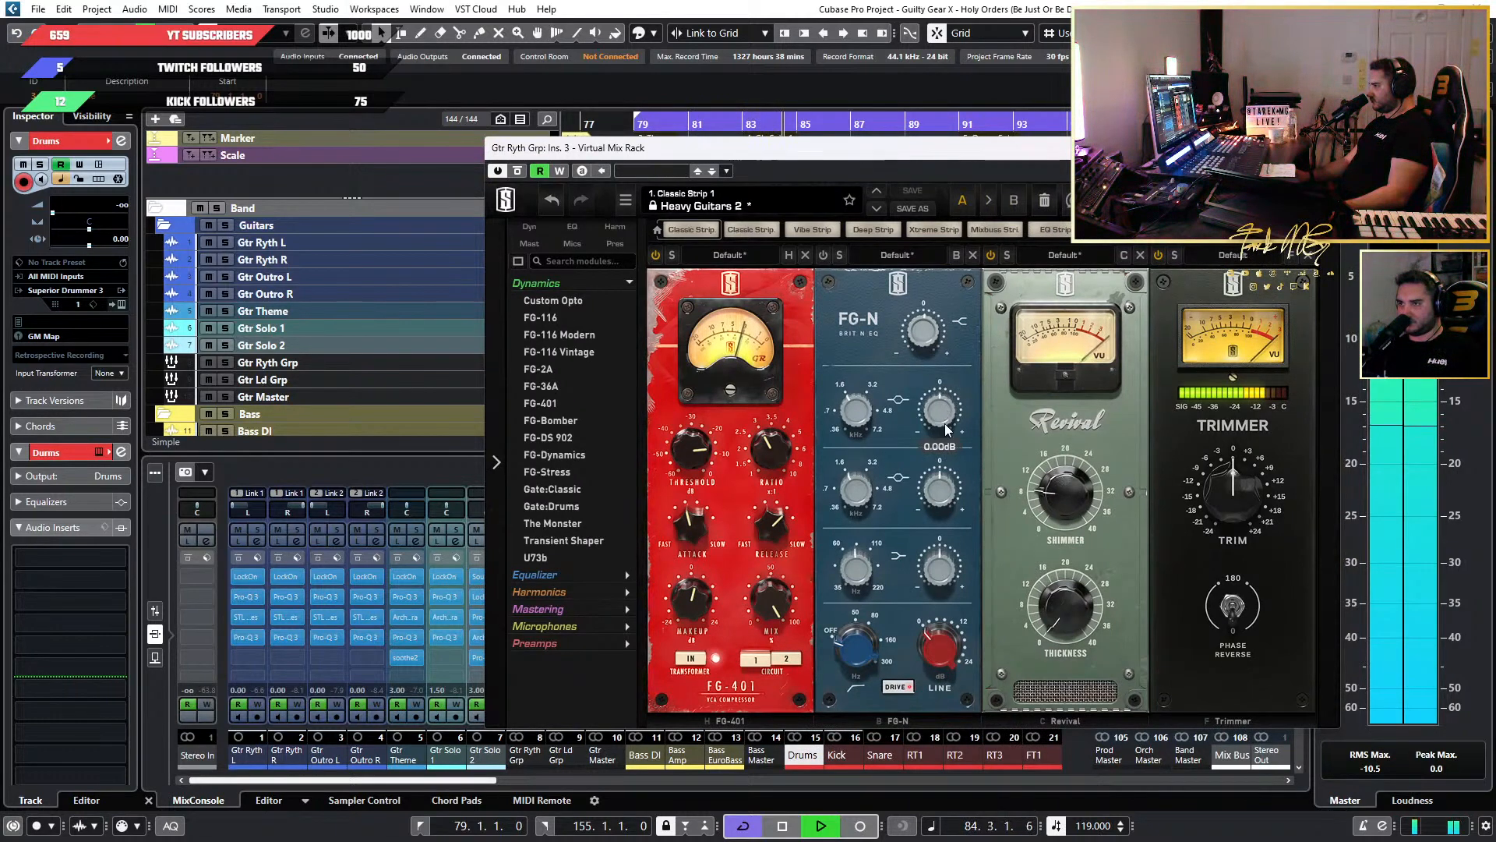
drag(674, 155, 934, 148)
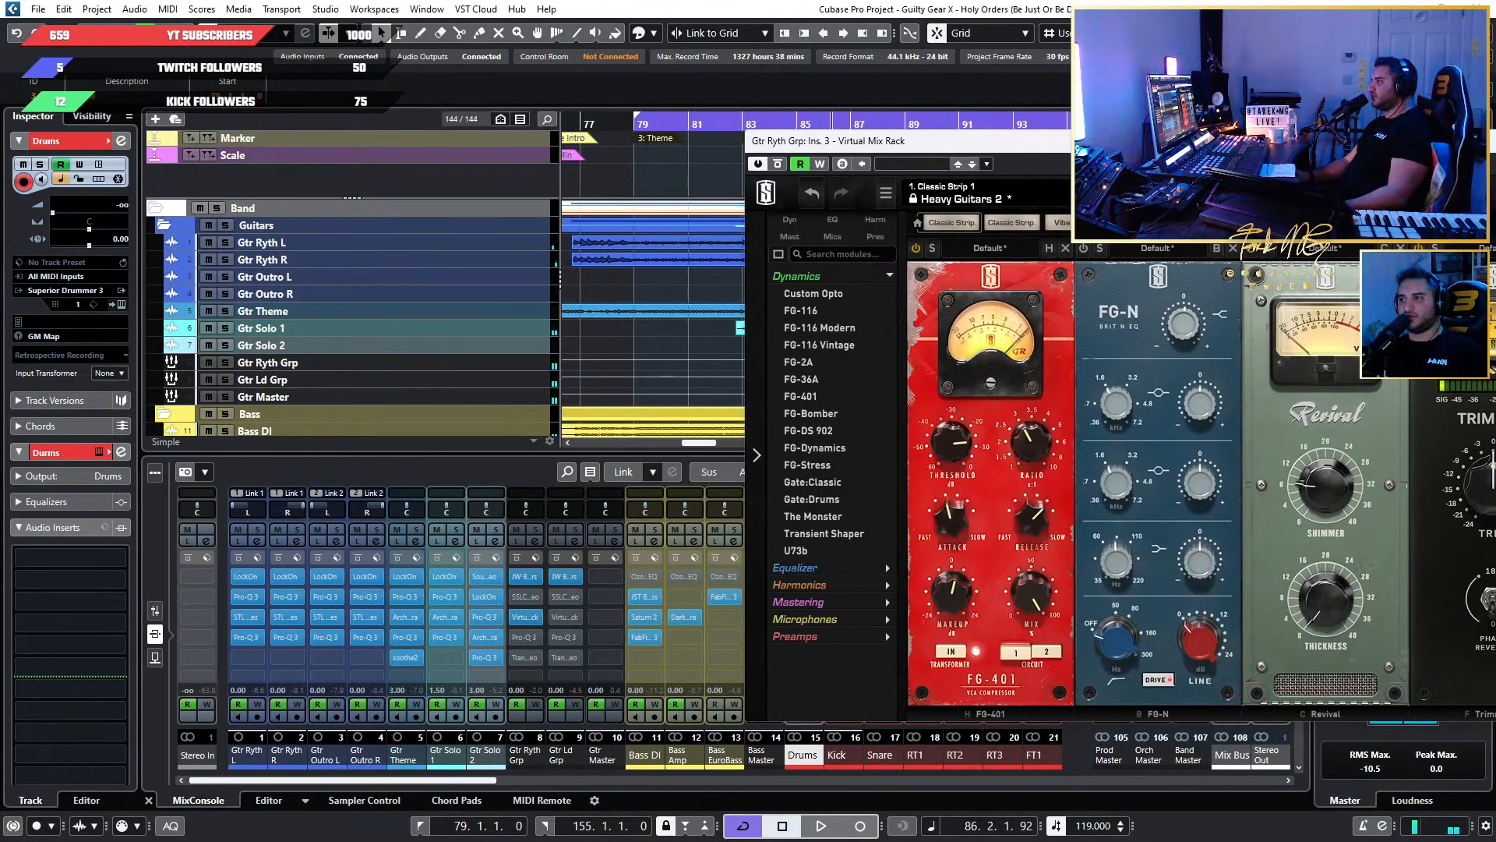
Open the full MixConsole and bring the guitar channels and their inserts into view beside the Virtual Mix Rack.
mouse_move(919, 141)
mouse_down()
mouse_move(949, 360)
mouse_move(948, 135)
mouse_up()
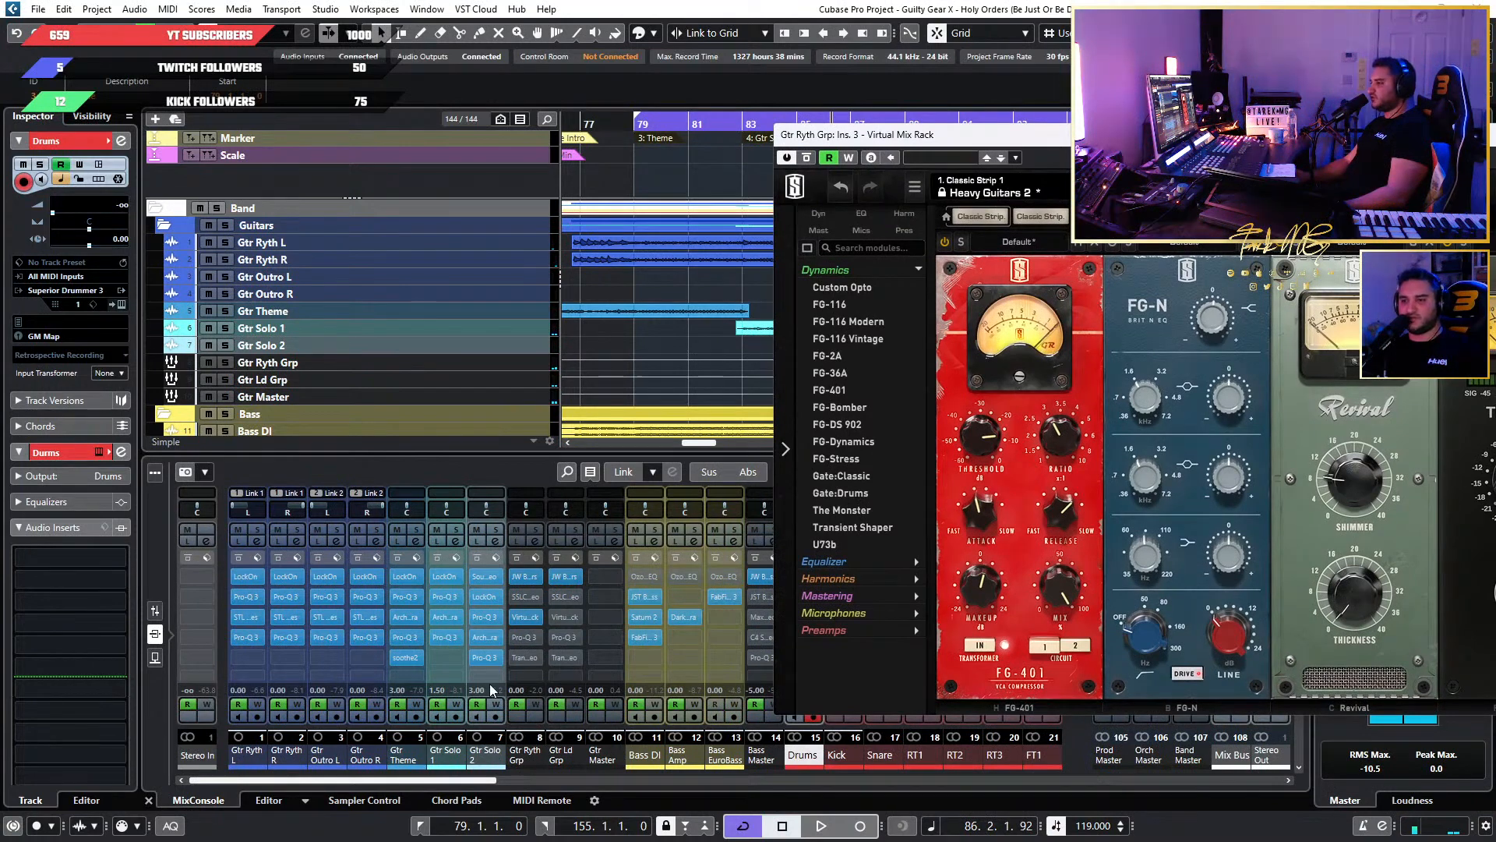
key(F3)
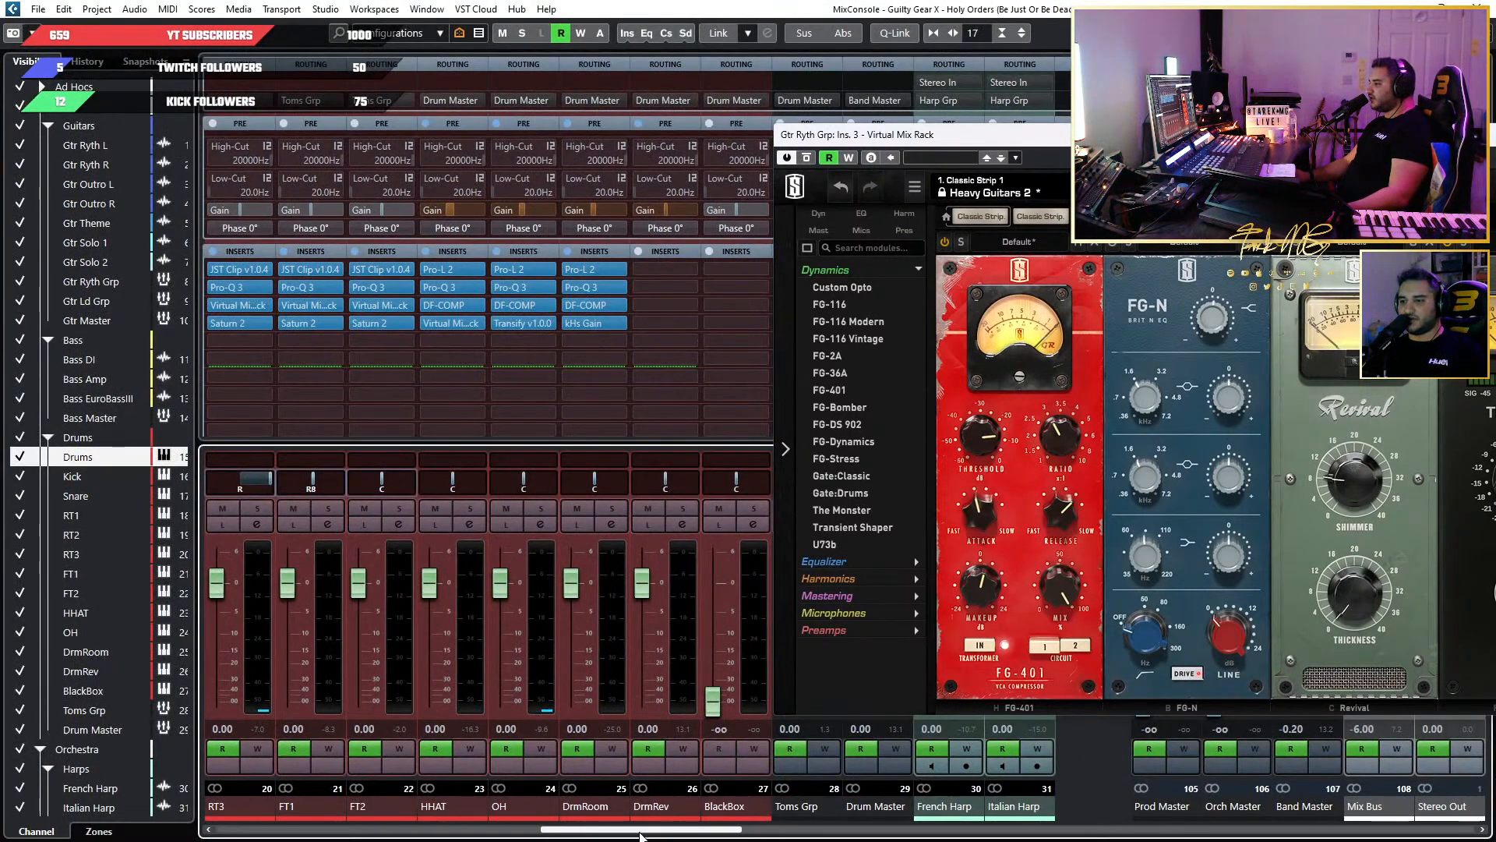
drag(641, 830, 222, 830)
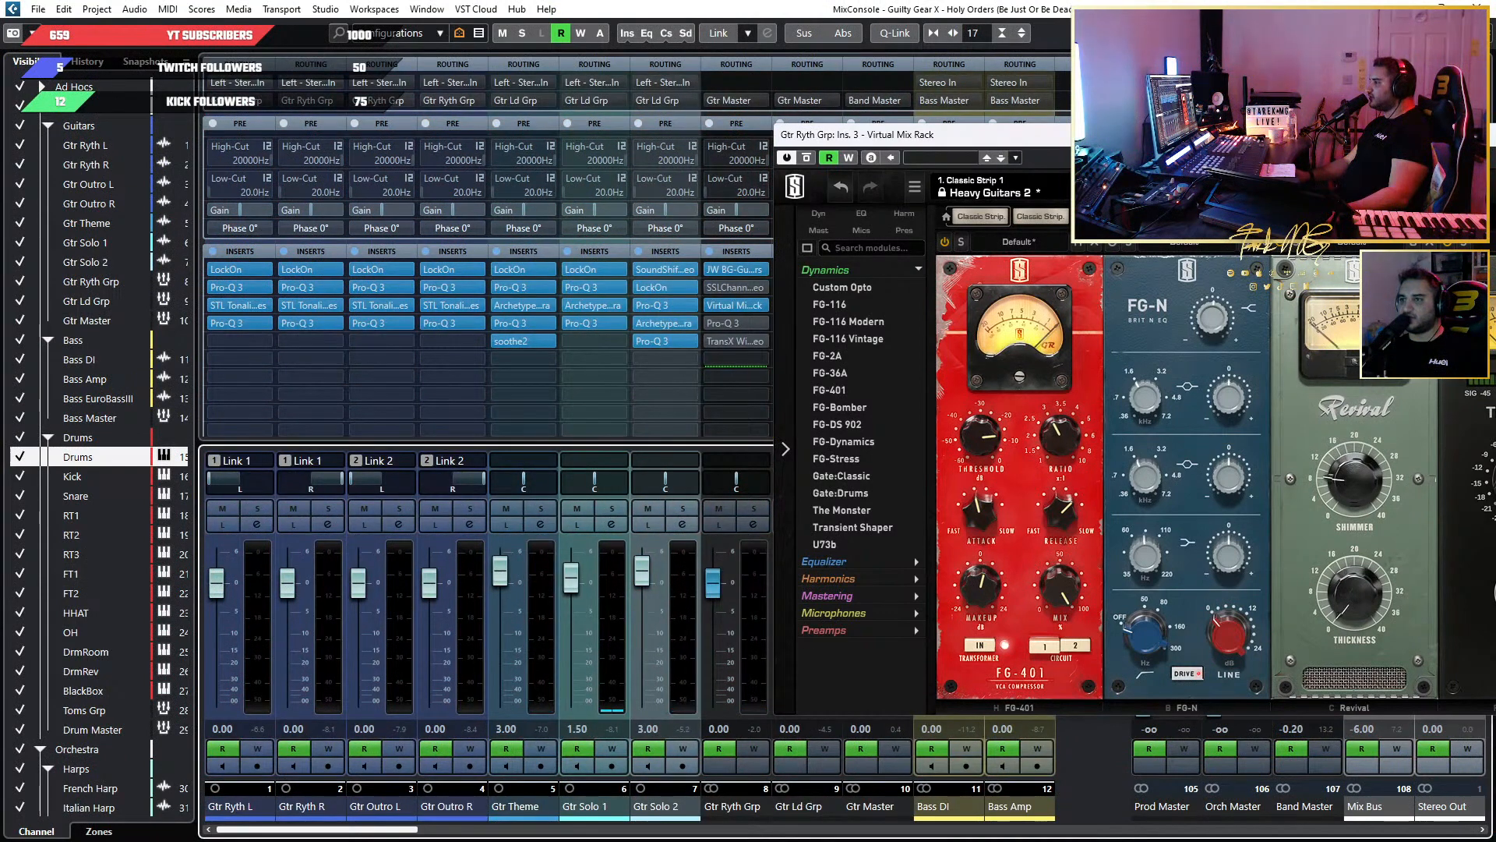
drag(1071, 141, 1333, 131)
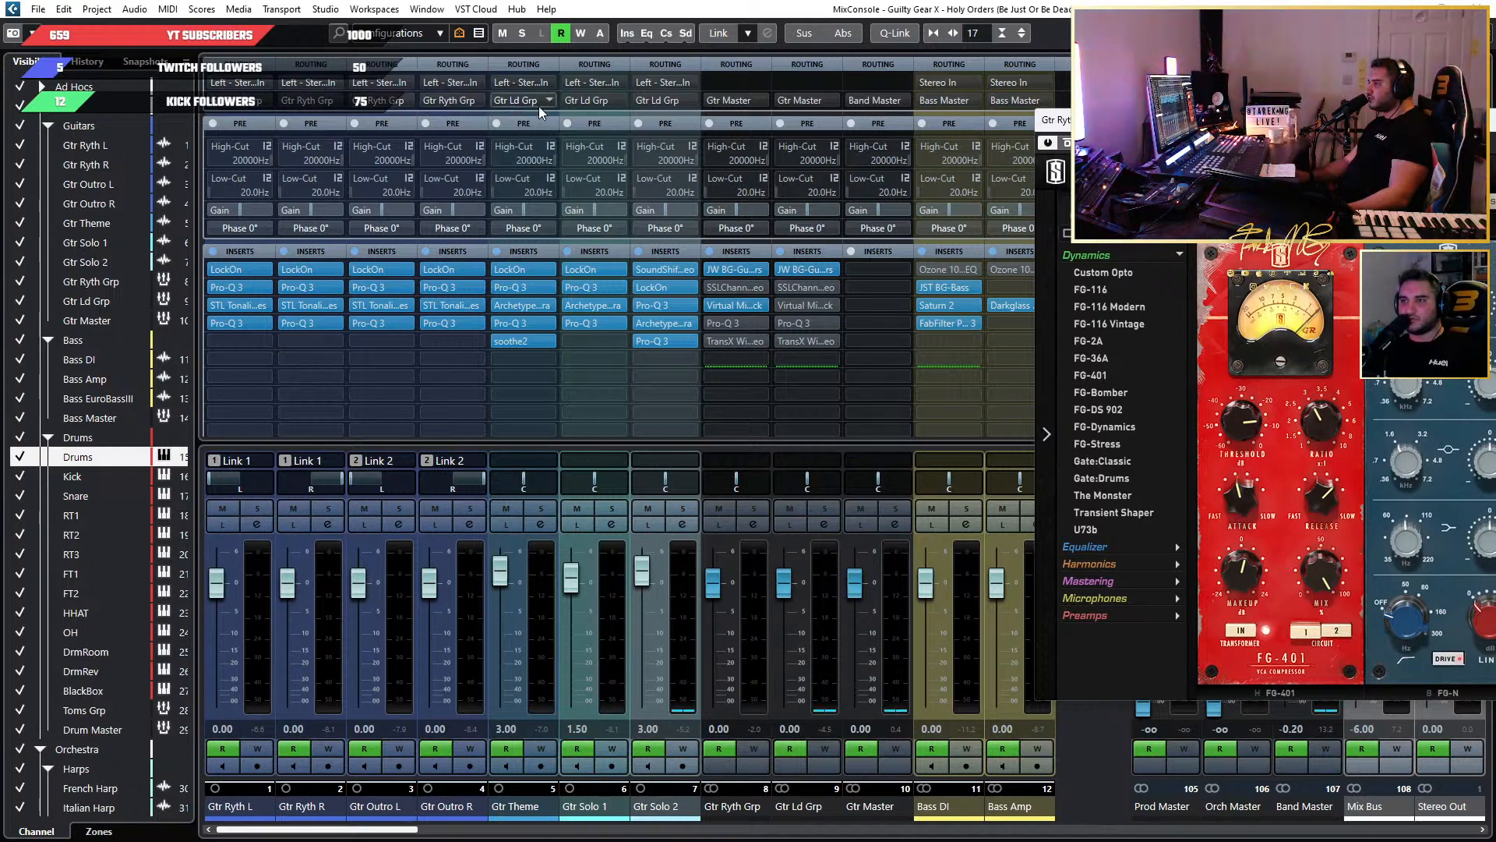
drag(1259, 122, 610, 162)
Inspect the gain controls of the FG-N EQ's high-shelf and upper-mid bands on Gtr Ryth Grp.
key(space)
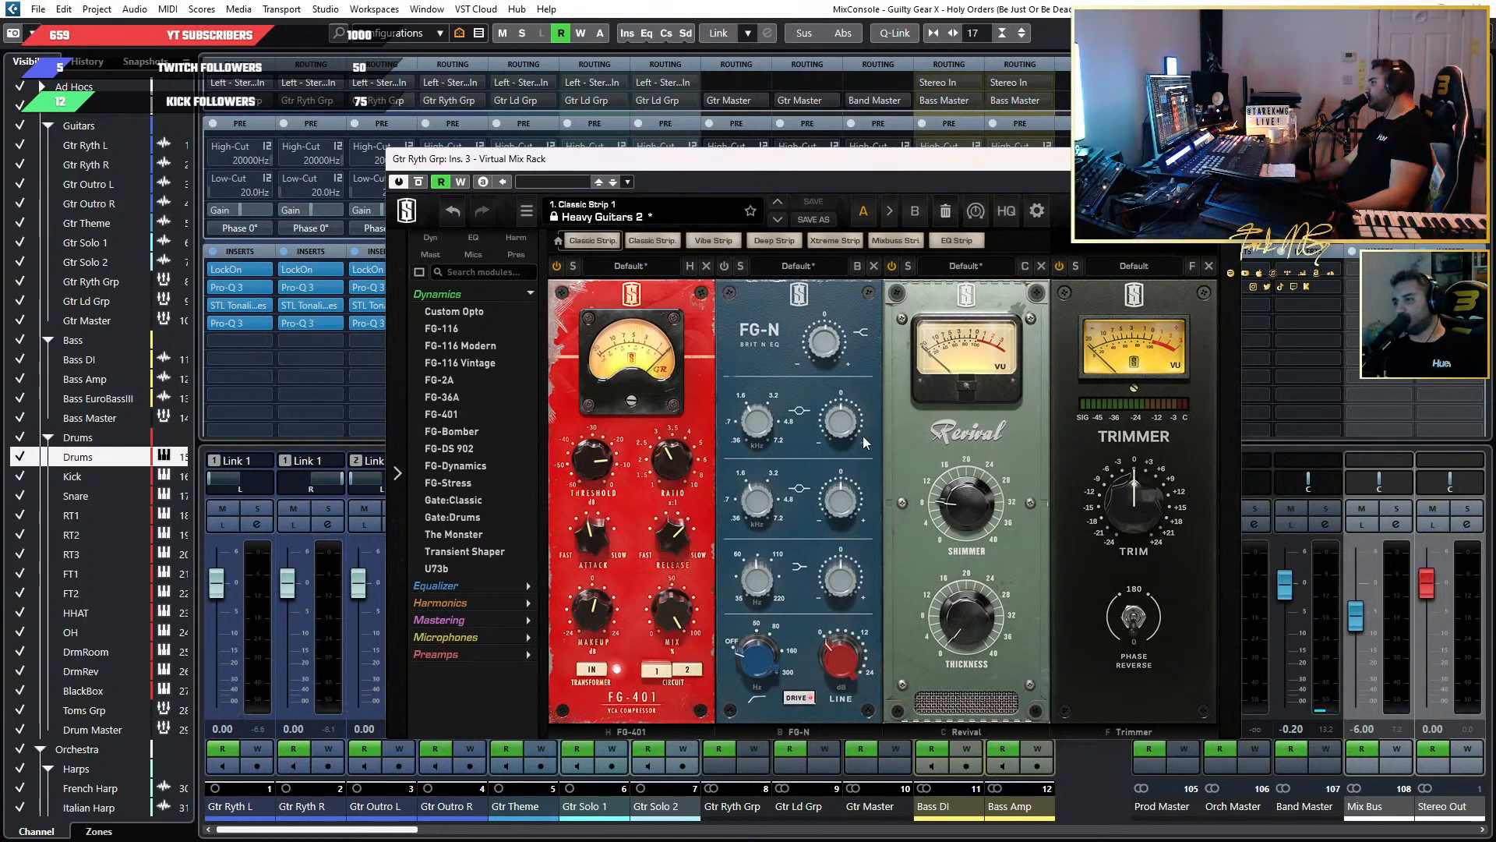
mouse_move(835, 437)
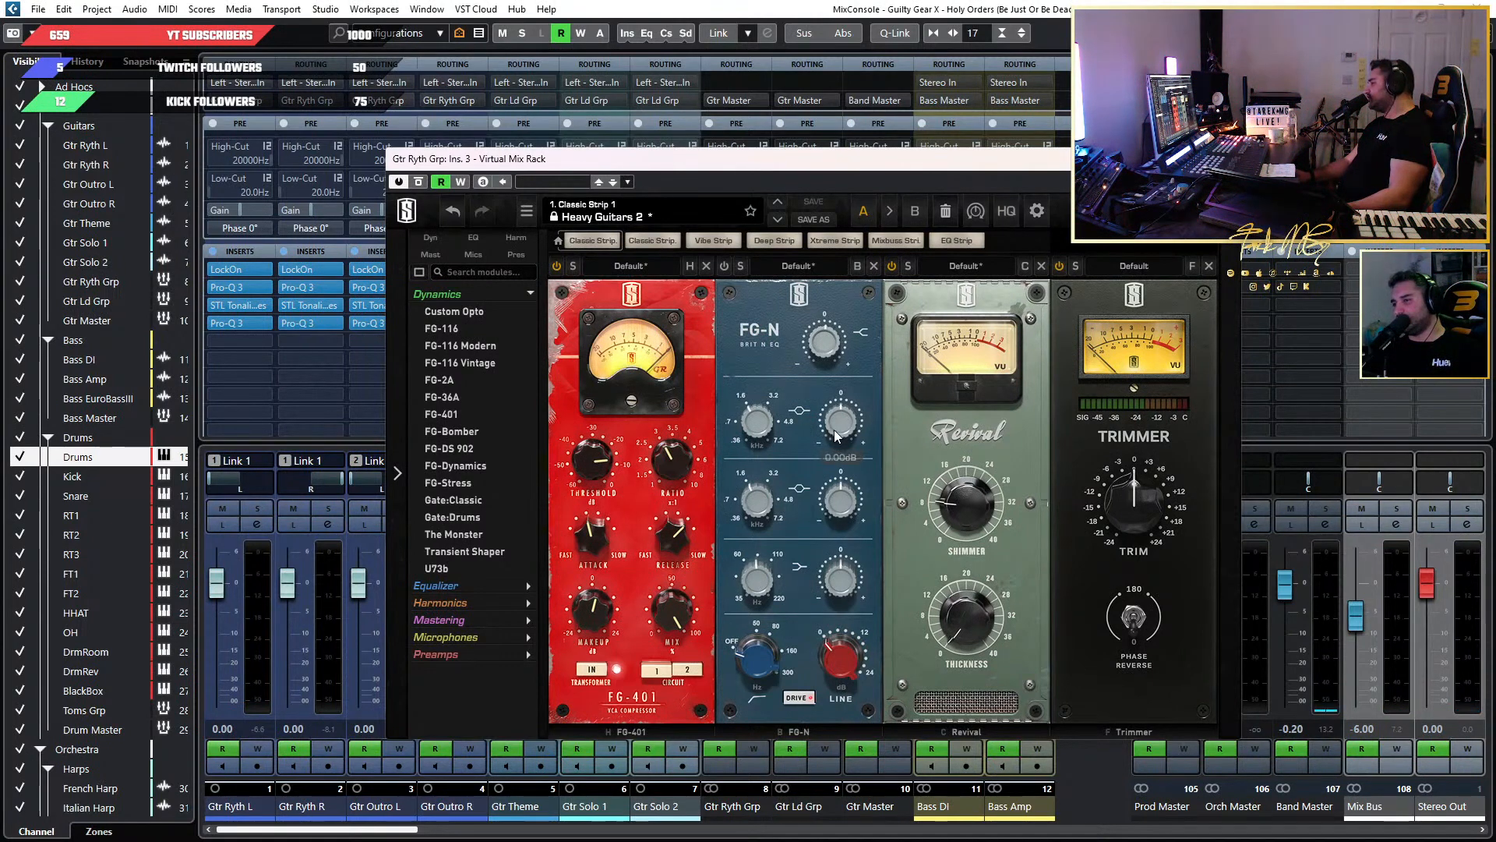
drag(814, 167, 919, 182)
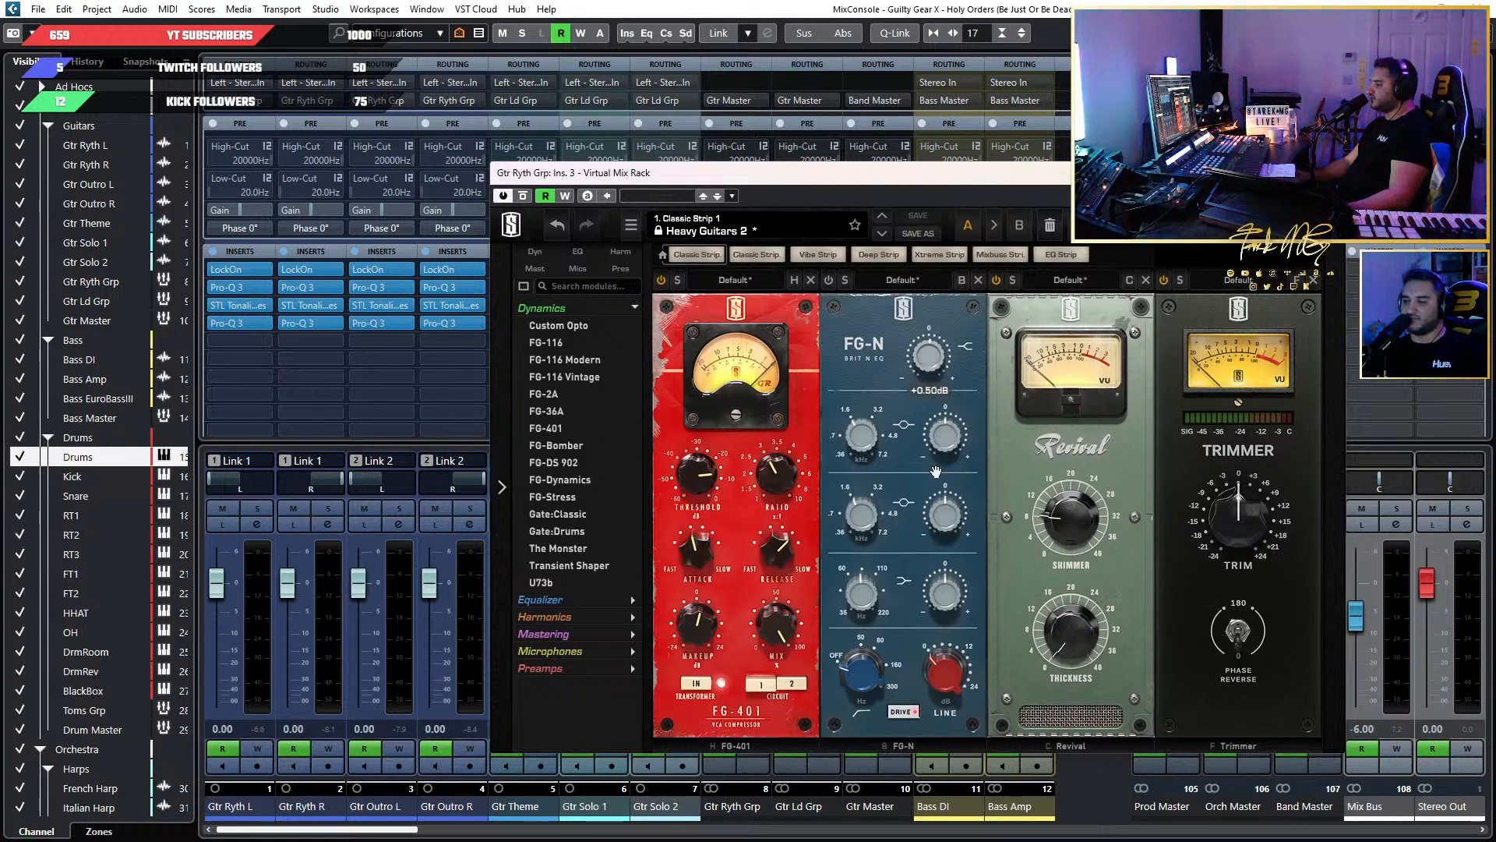
key(space)
mouse_move(950, 458)
mouse_down()
mouse_move(957, 359)
mouse_move(957, 503)
mouse_move(954, 447)
mouse_up()
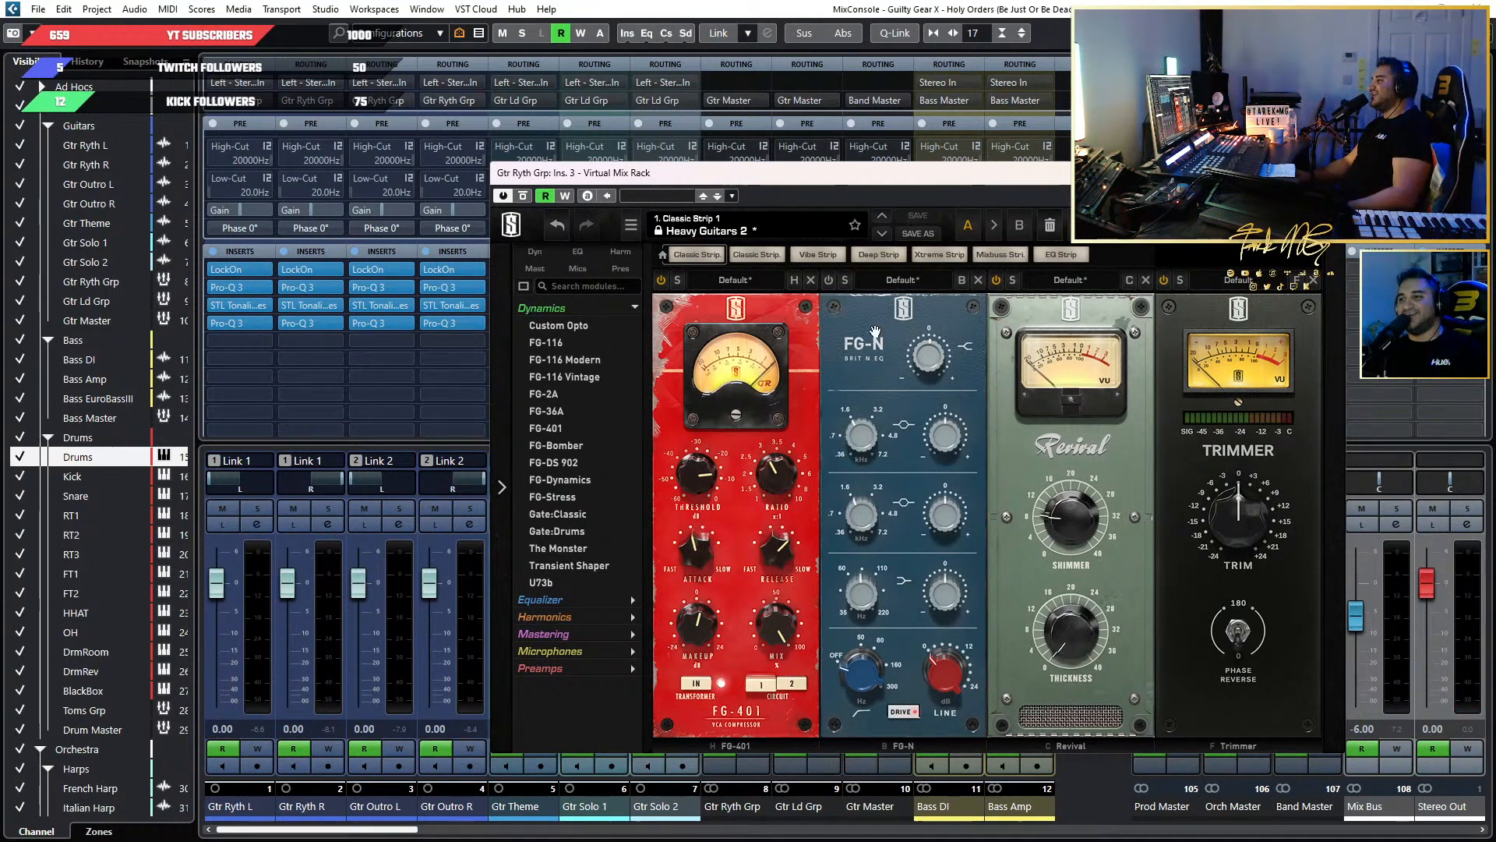
mouse_move(869, 444)
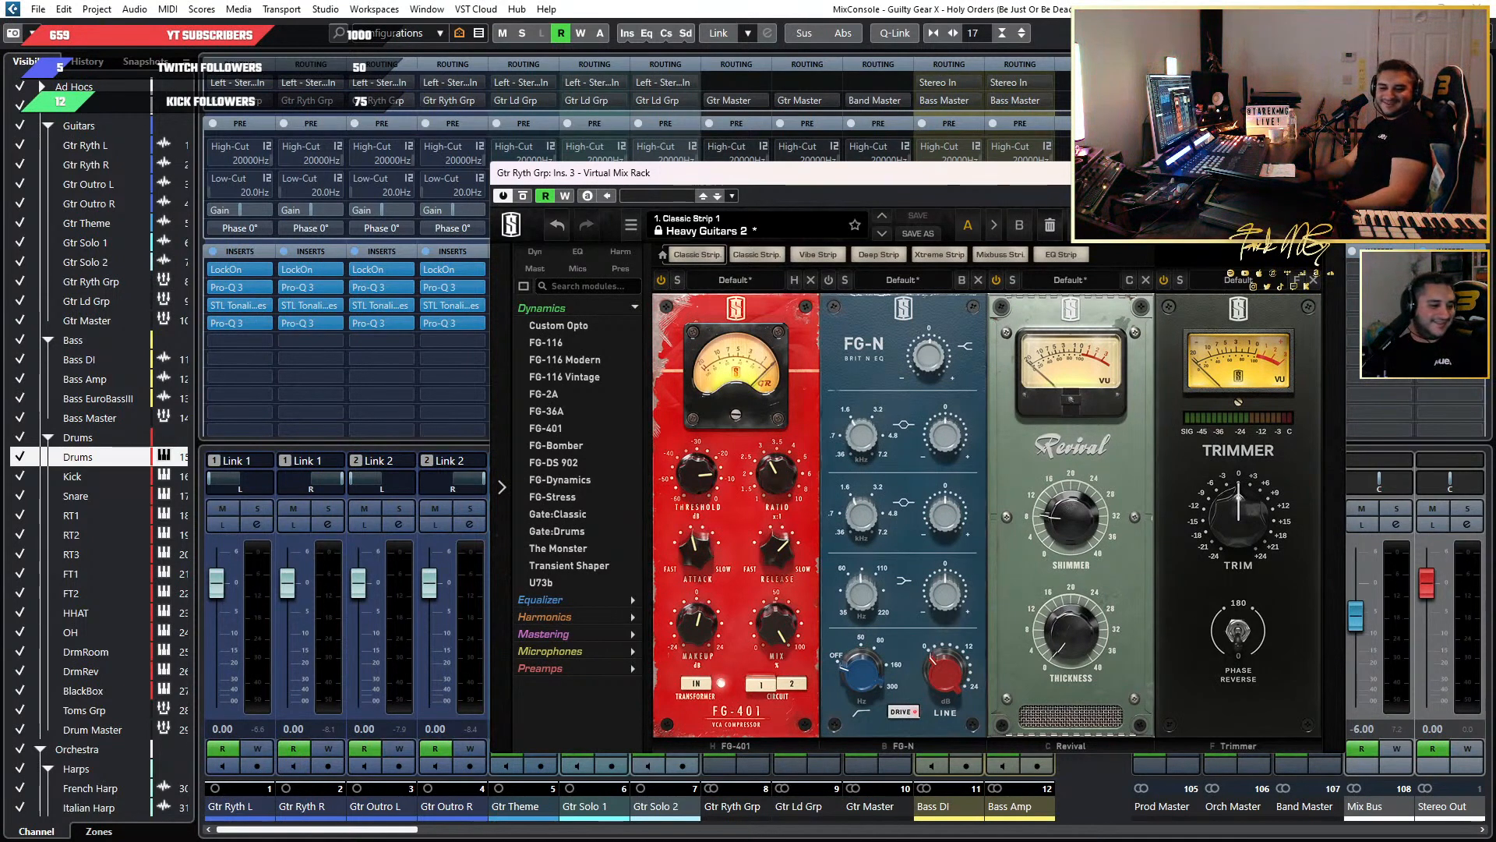
Close and reopen the Virtual Mix Rack insert on Gtr Ryth Grp, and solo the group channel.
click(1328, 173)
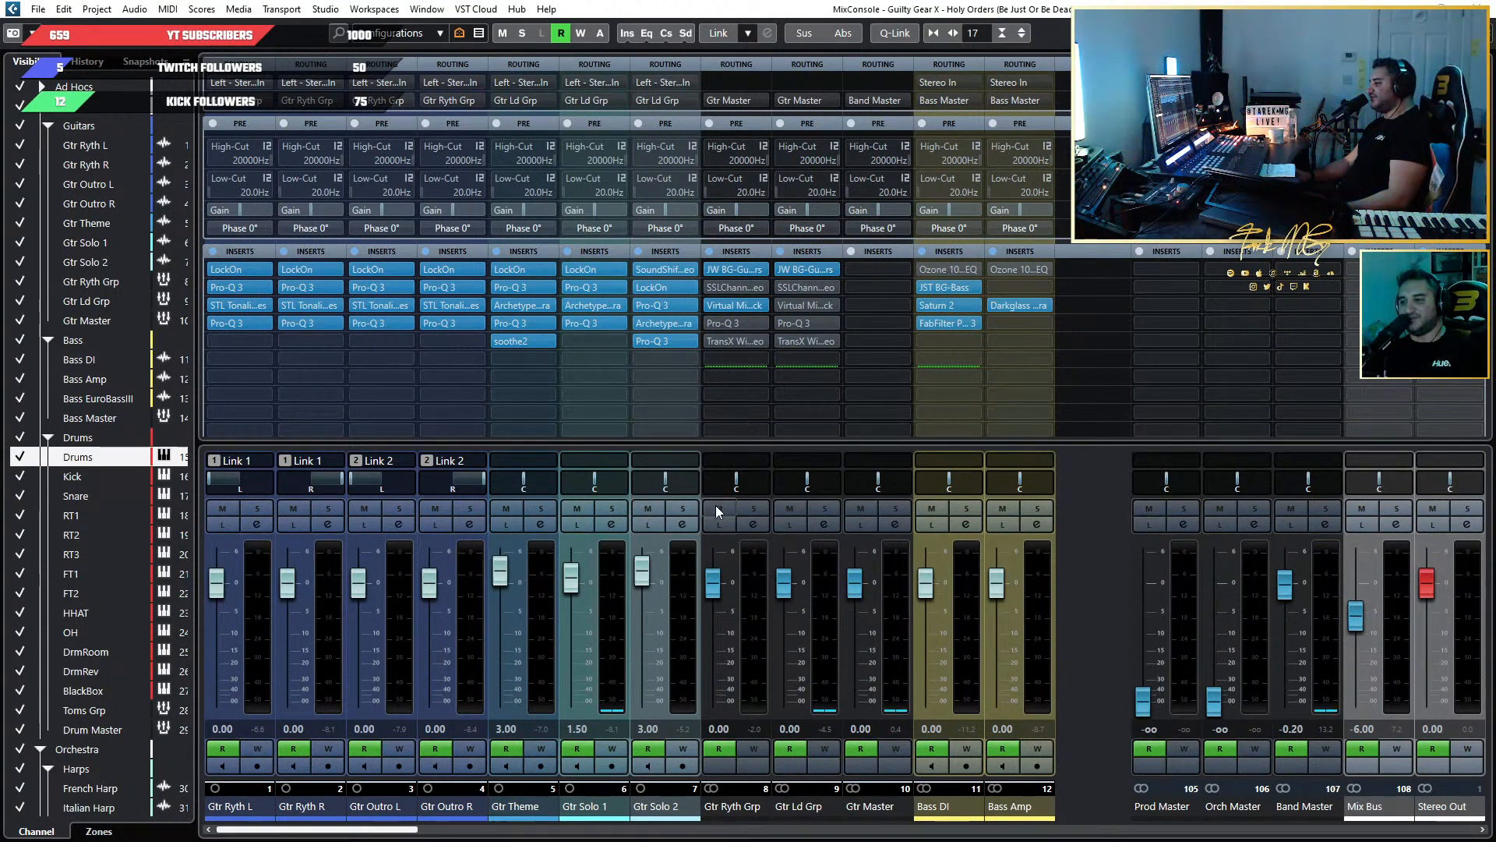
mouse_move(720, 307)
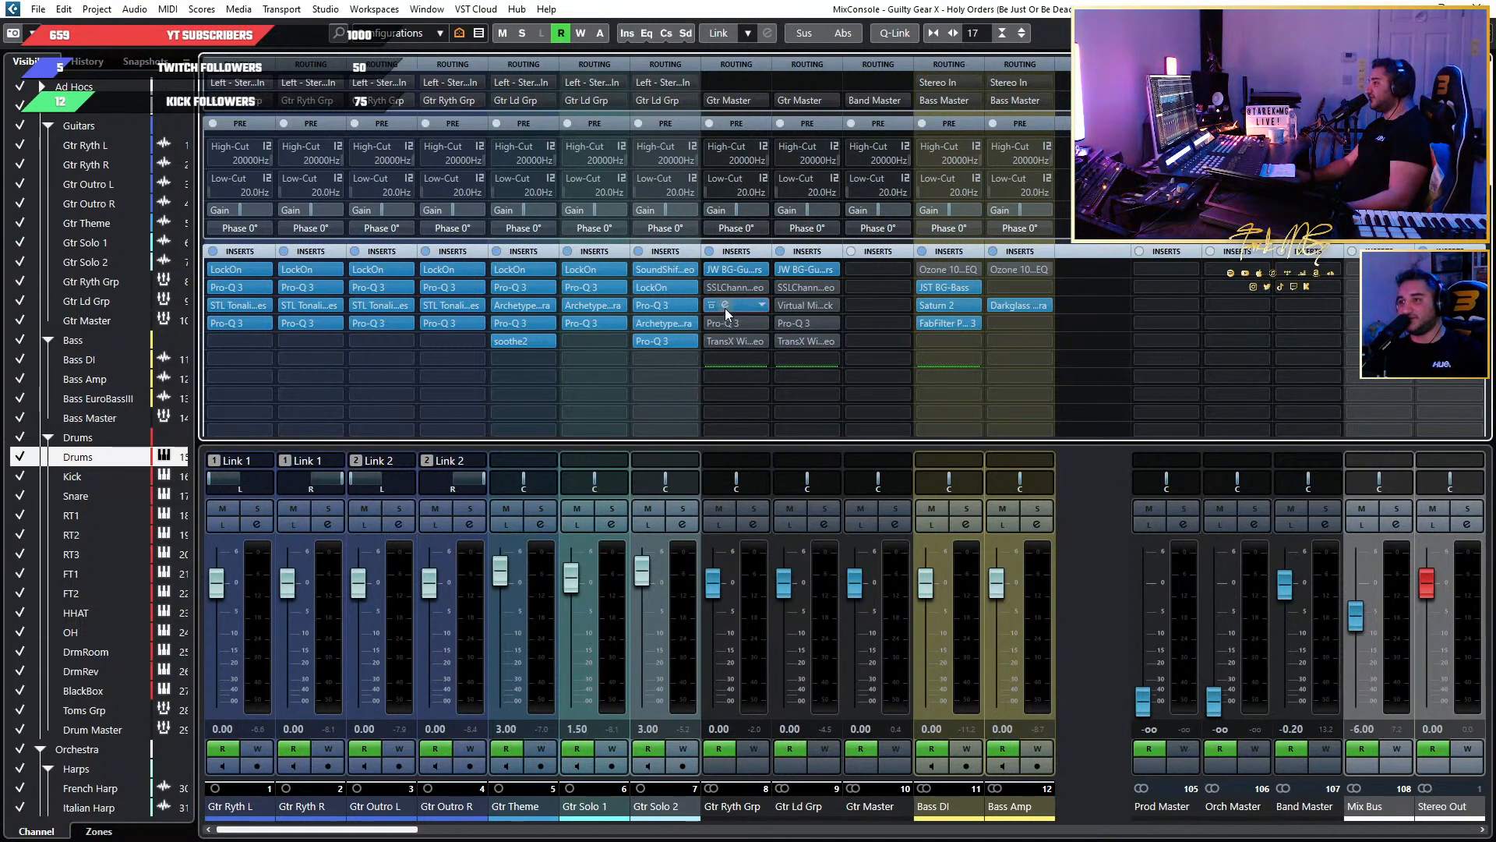
click(725, 306)
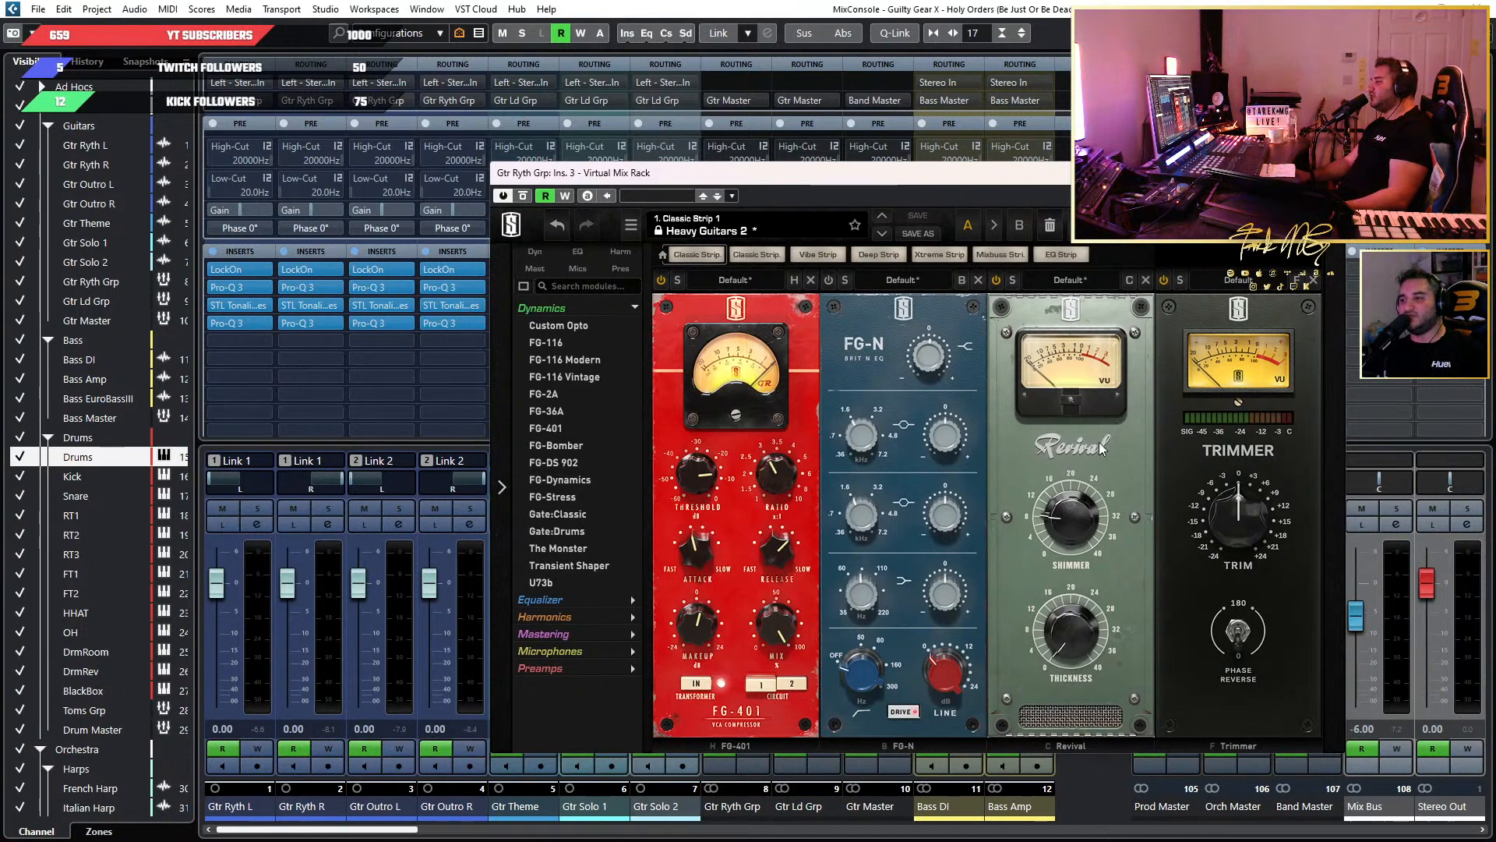
drag(989, 183, 1393, 107)
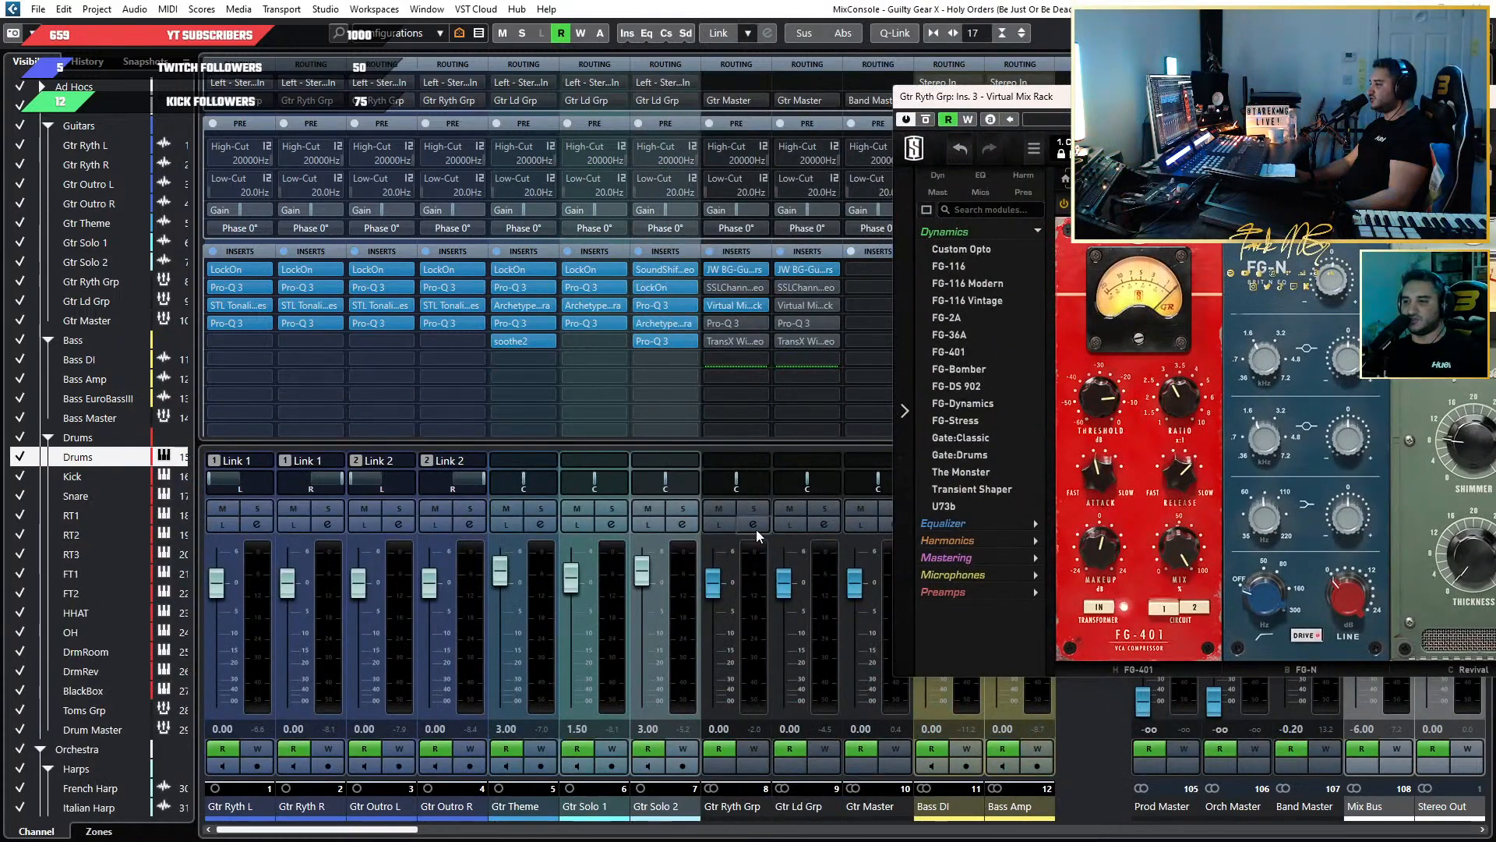
click(755, 509)
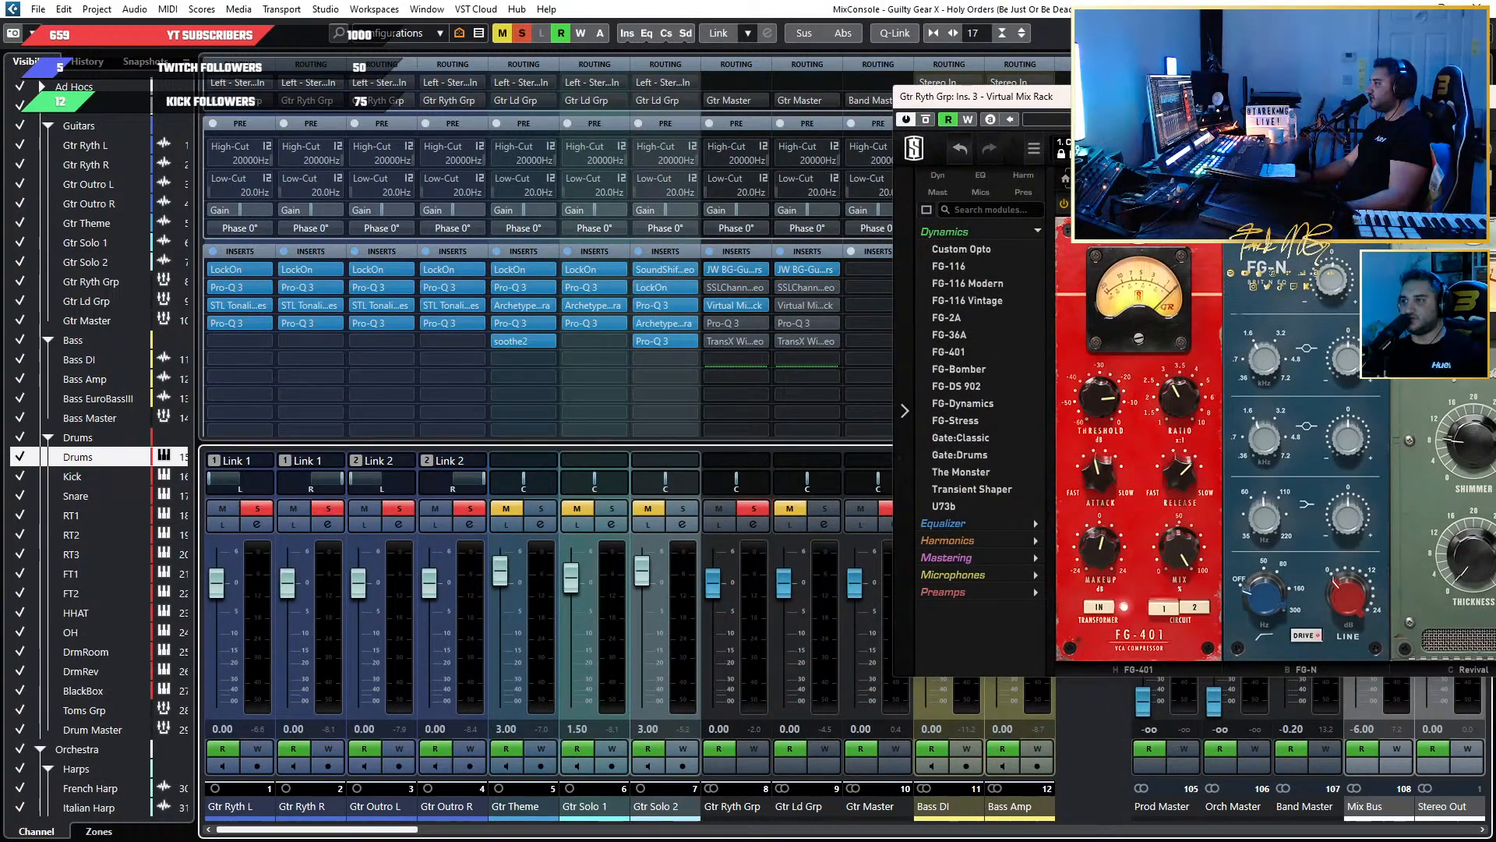
Fine-tune Revival's Shimmer while playing the soloed rhythm guitars, comparing the module on and bypassed.
drag(1146, 97, 646, 179)
key(space)
mouse_move(971, 520)
mouse_down()
mouse_move(969, 438)
mouse_move(985, 428)
mouse_move(964, 580)
mouse_move(955, 423)
mouse_move(965, 531)
mouse_up()
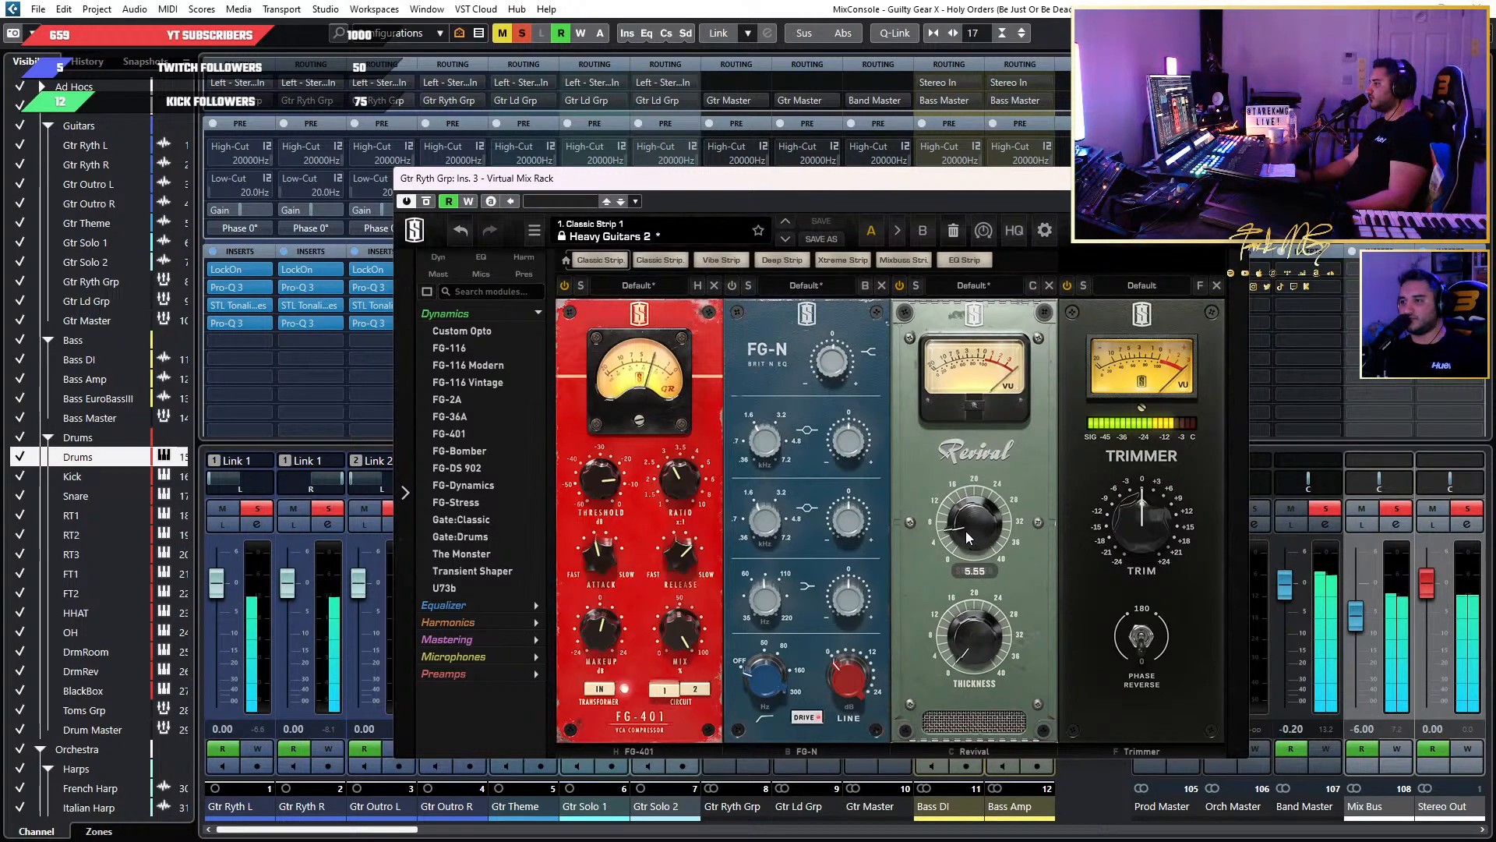
click(899, 288)
click(900, 287)
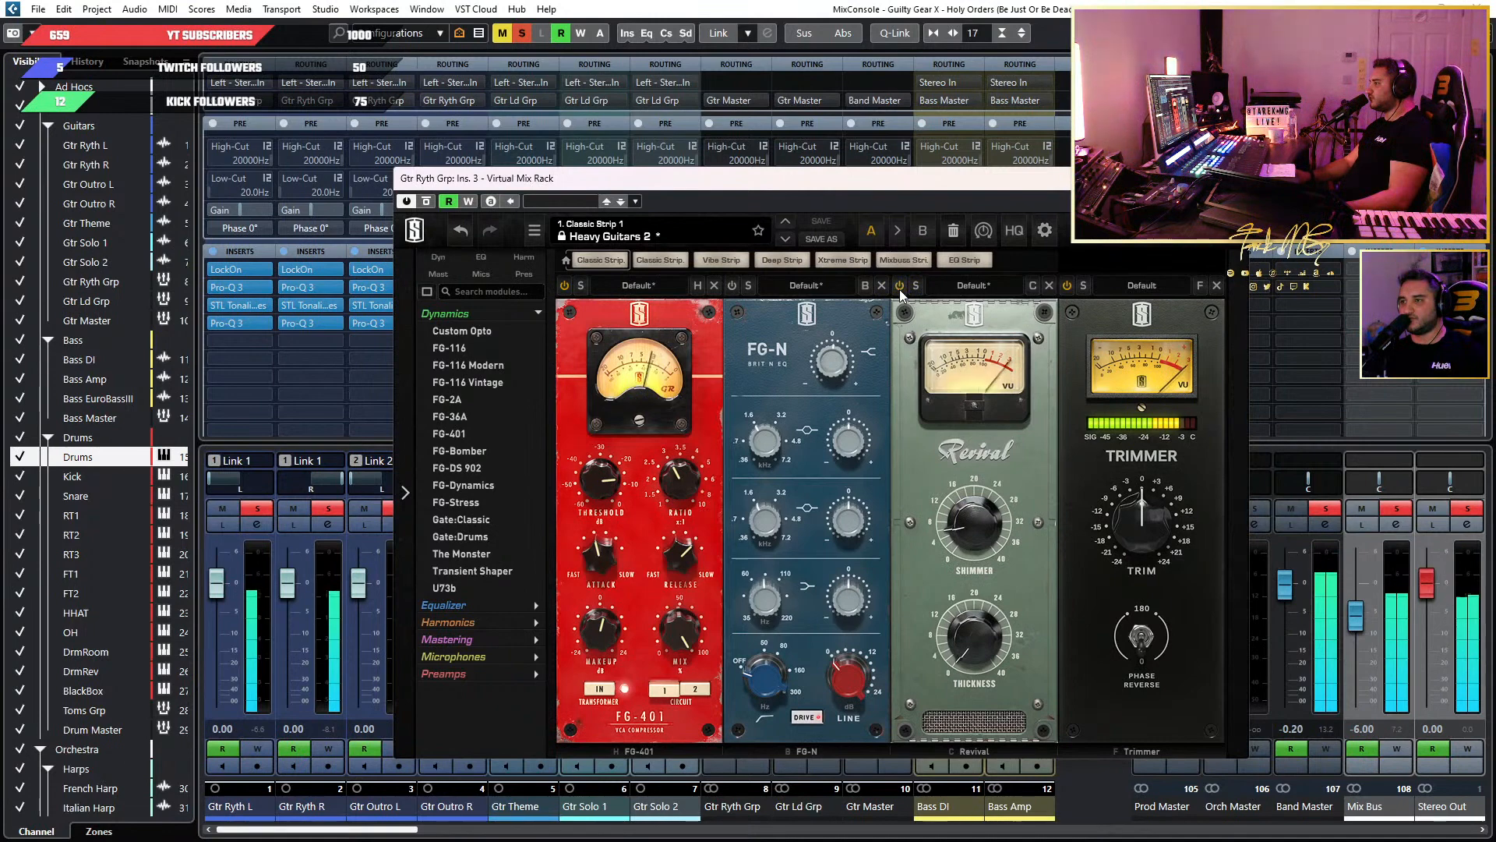
Move the Virtual Mix Rack aside to examine the Gtr Ryth Grp channel's meters and inserts, including Pro-Q 3, during soloed playback.
drag(1045, 193, 499, 187)
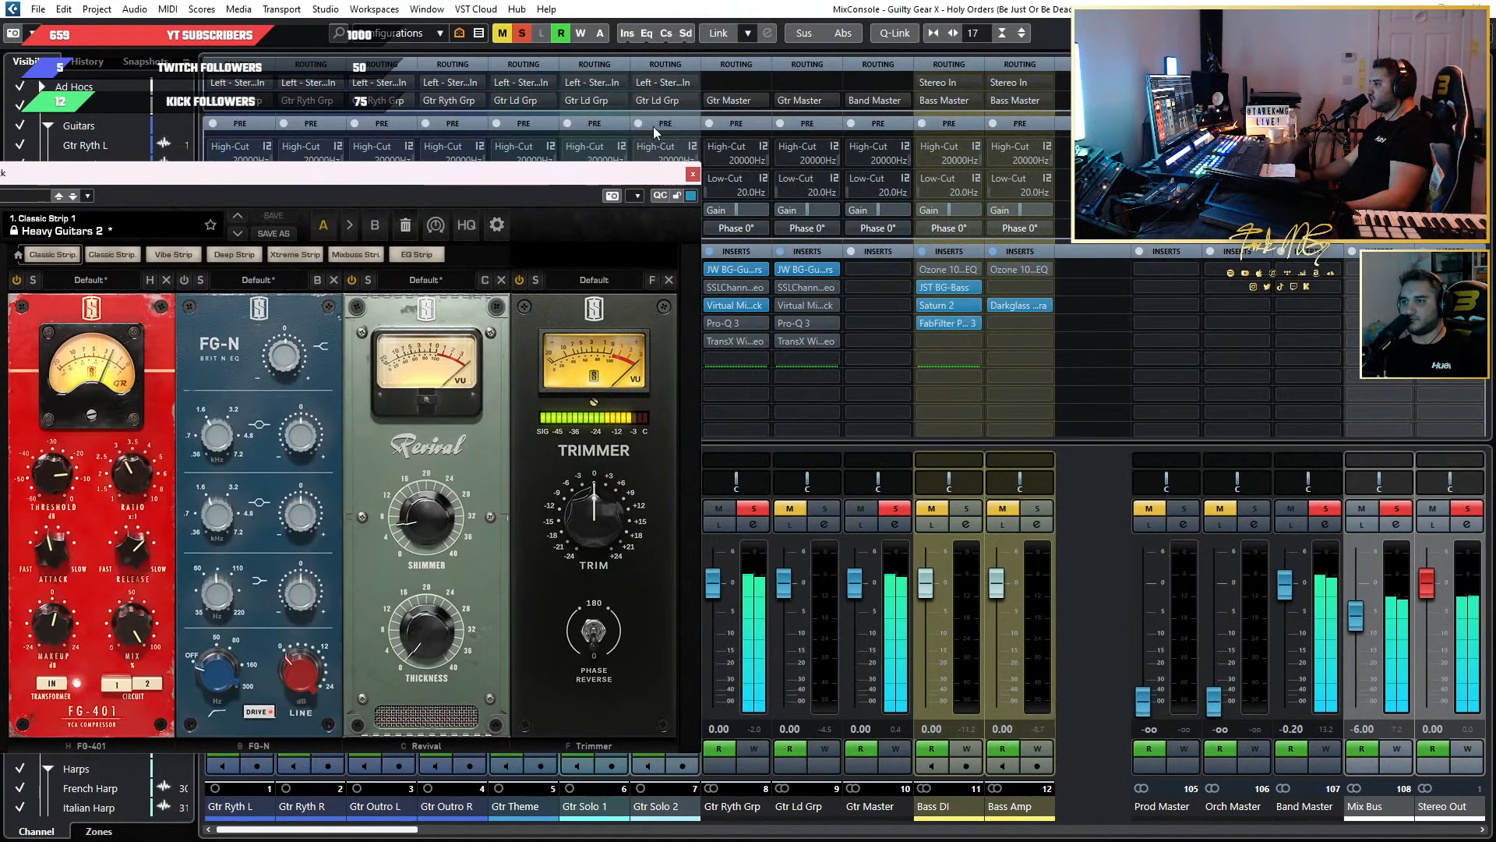
drag(610, 173, 1463, 41)
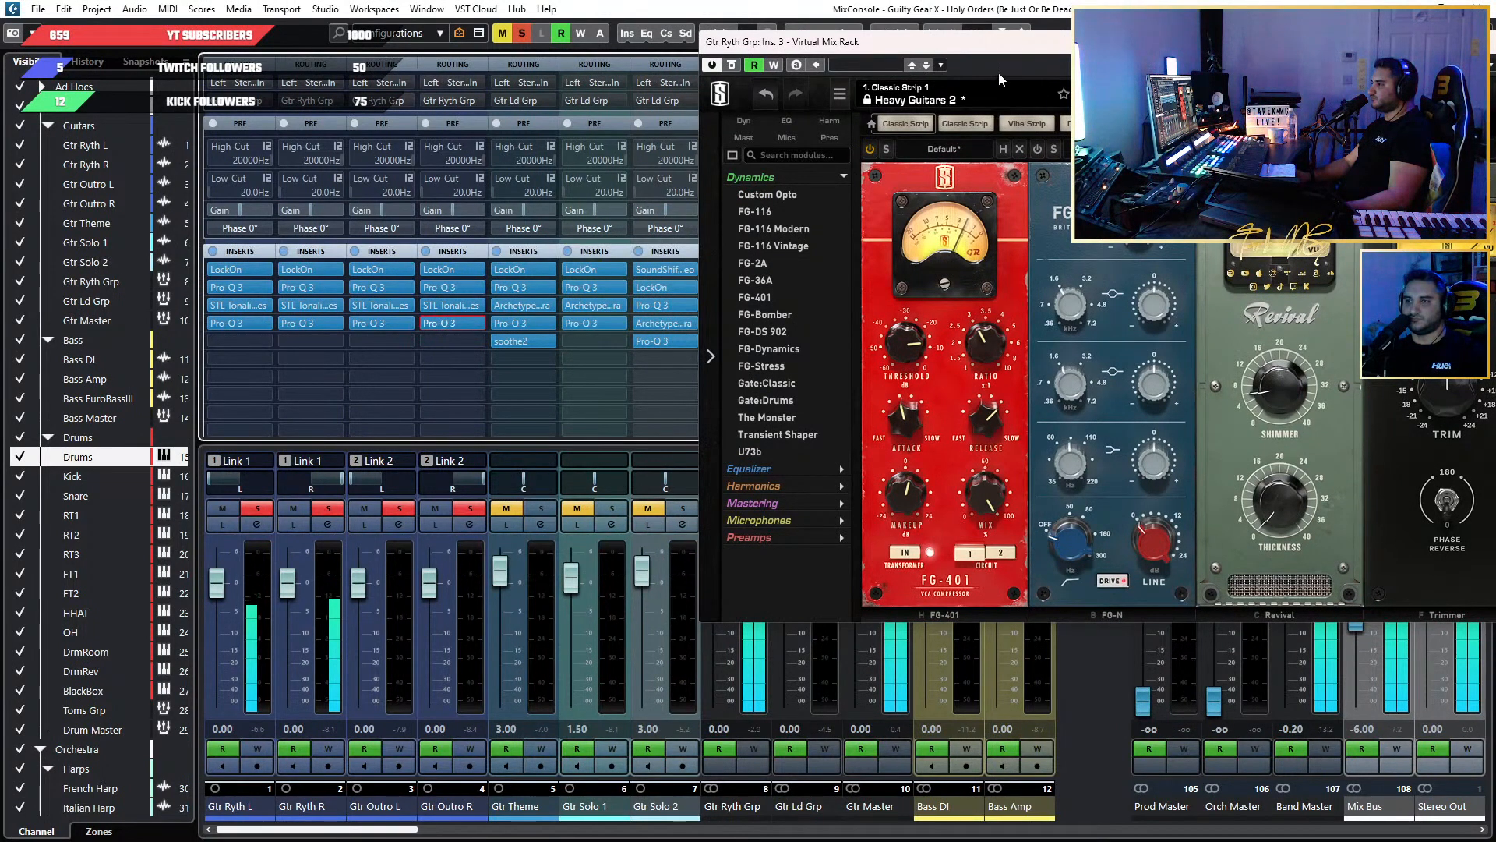
drag(1060, 50, 653, 116)
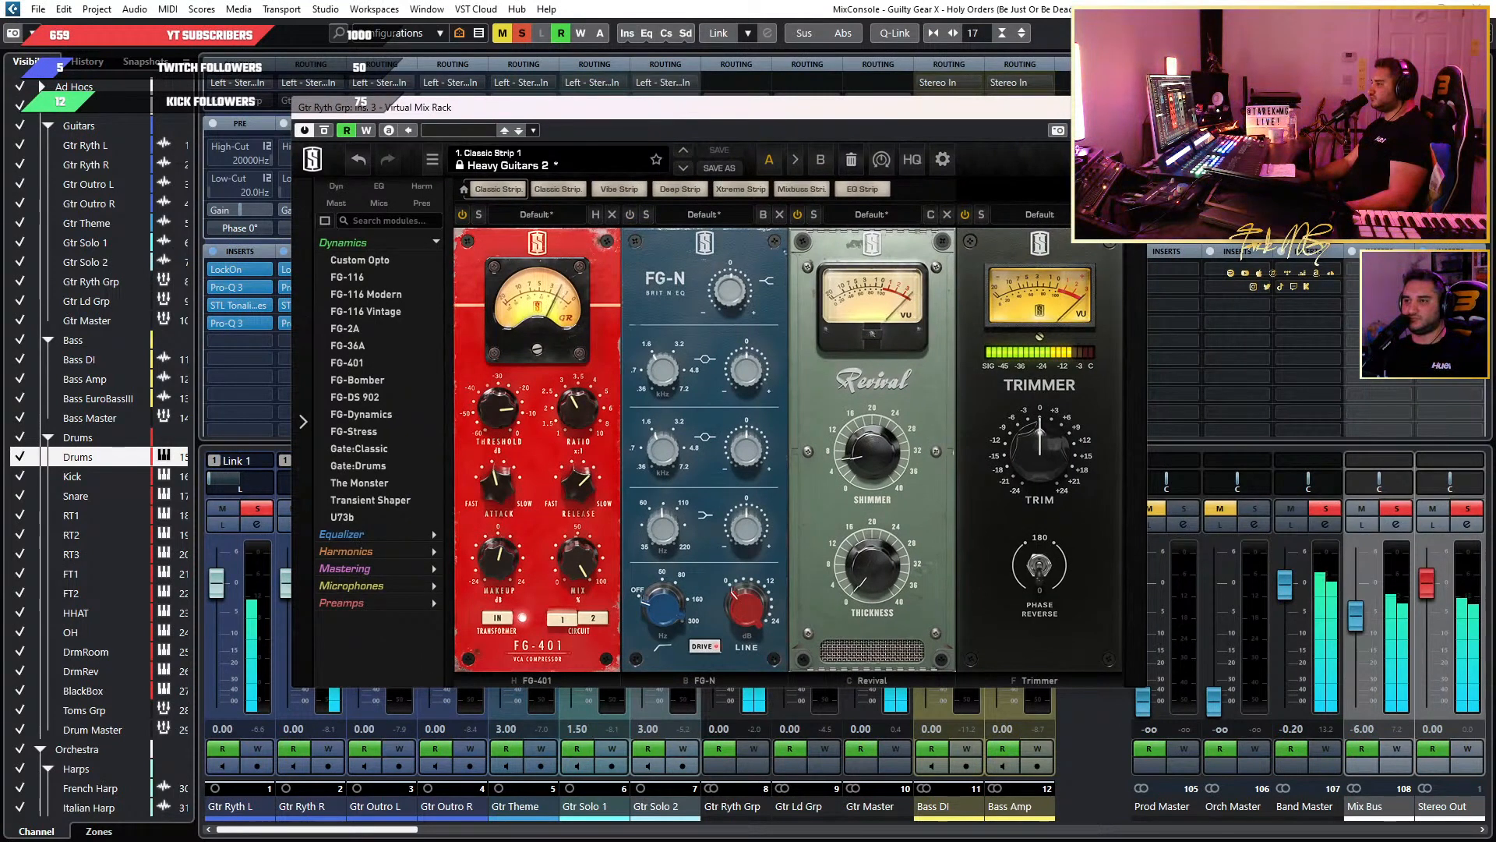
drag(911, 125, 883, 841)
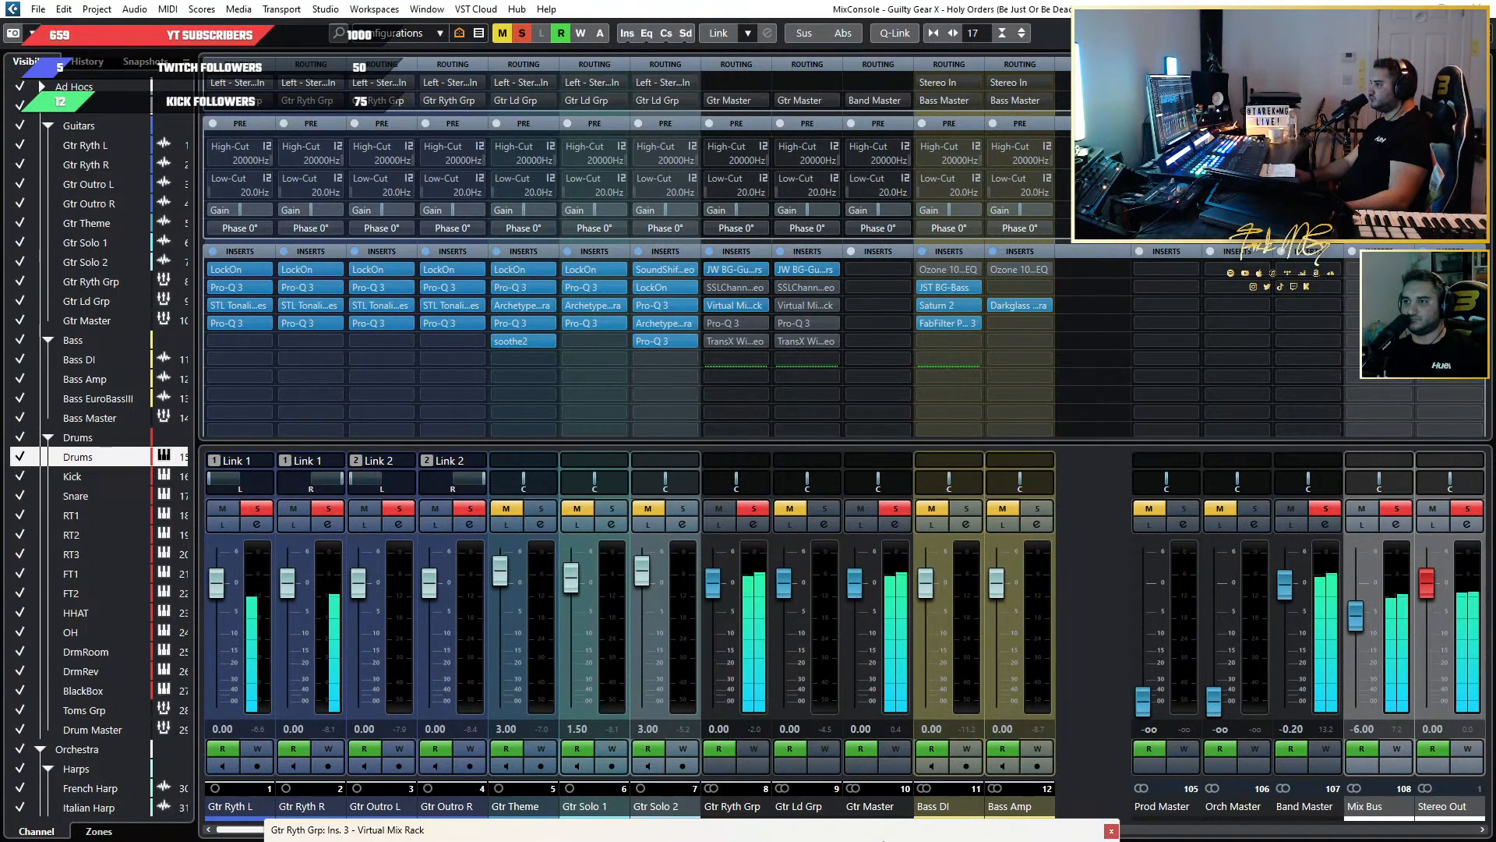
drag(883, 840, 1486, 112)
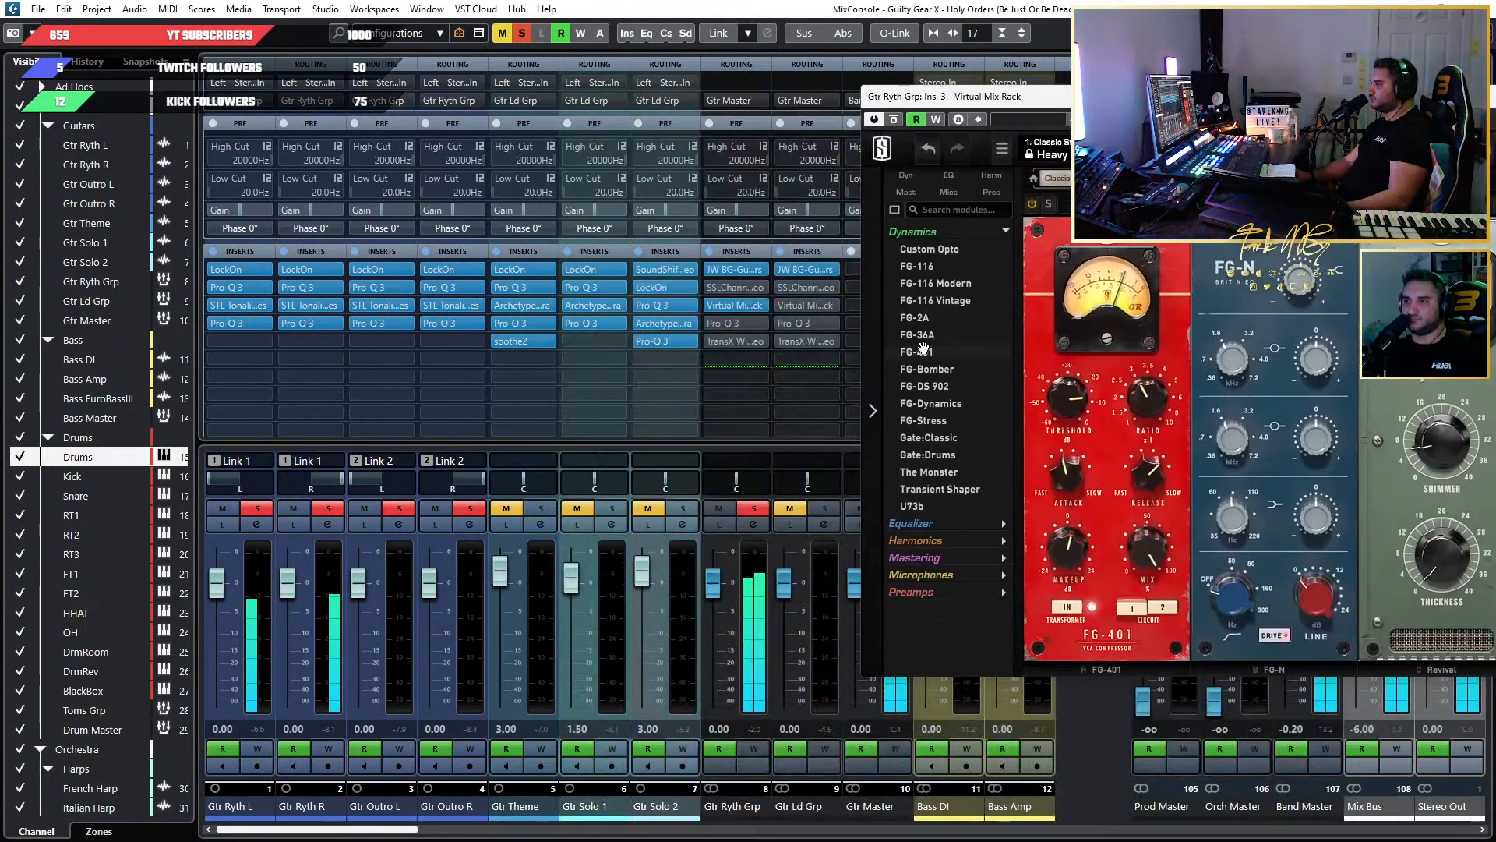
click(718, 324)
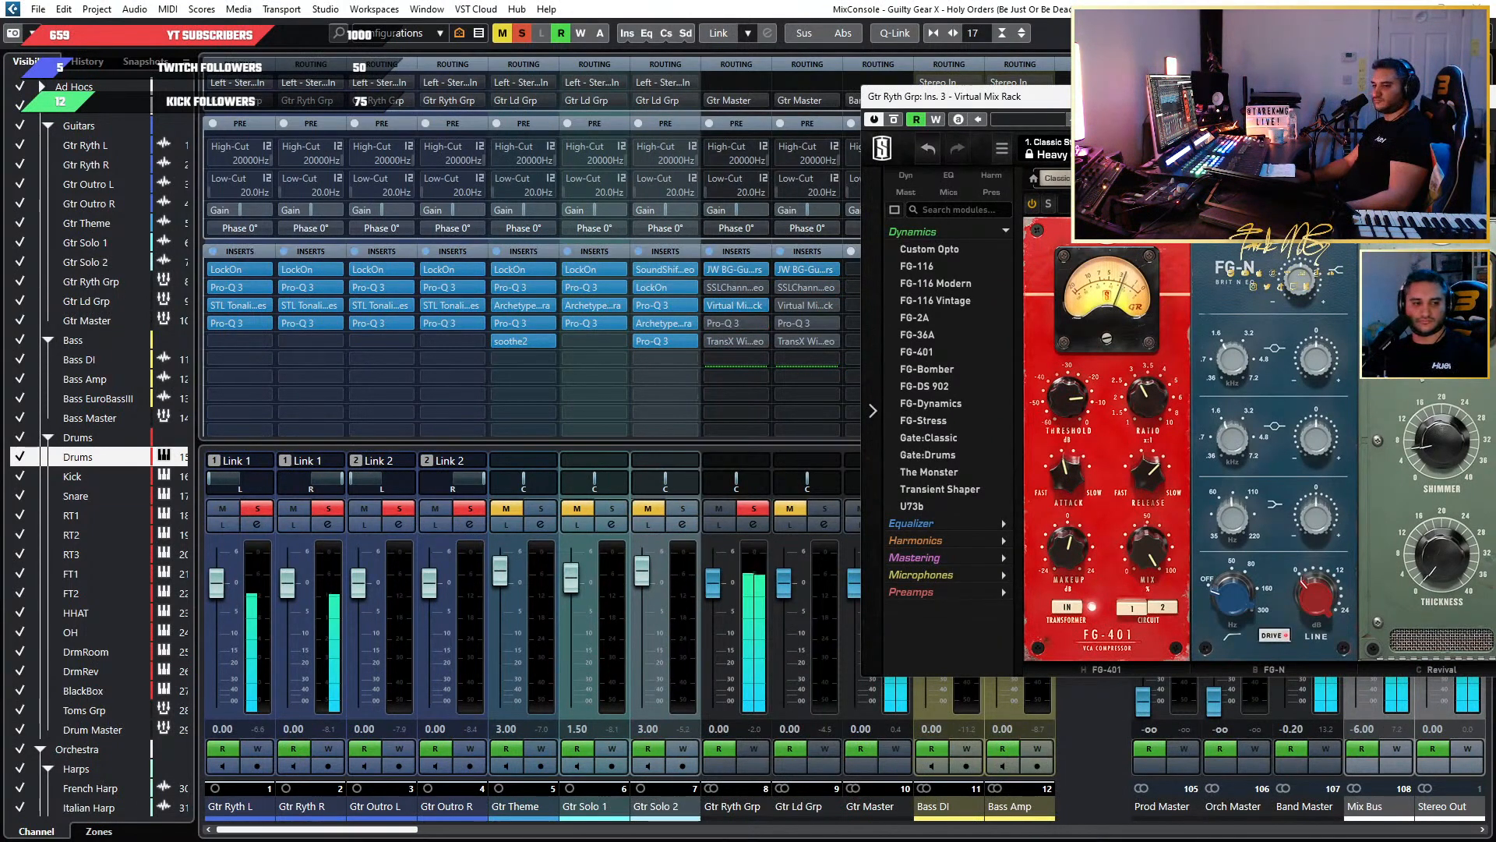
click(870, 8)
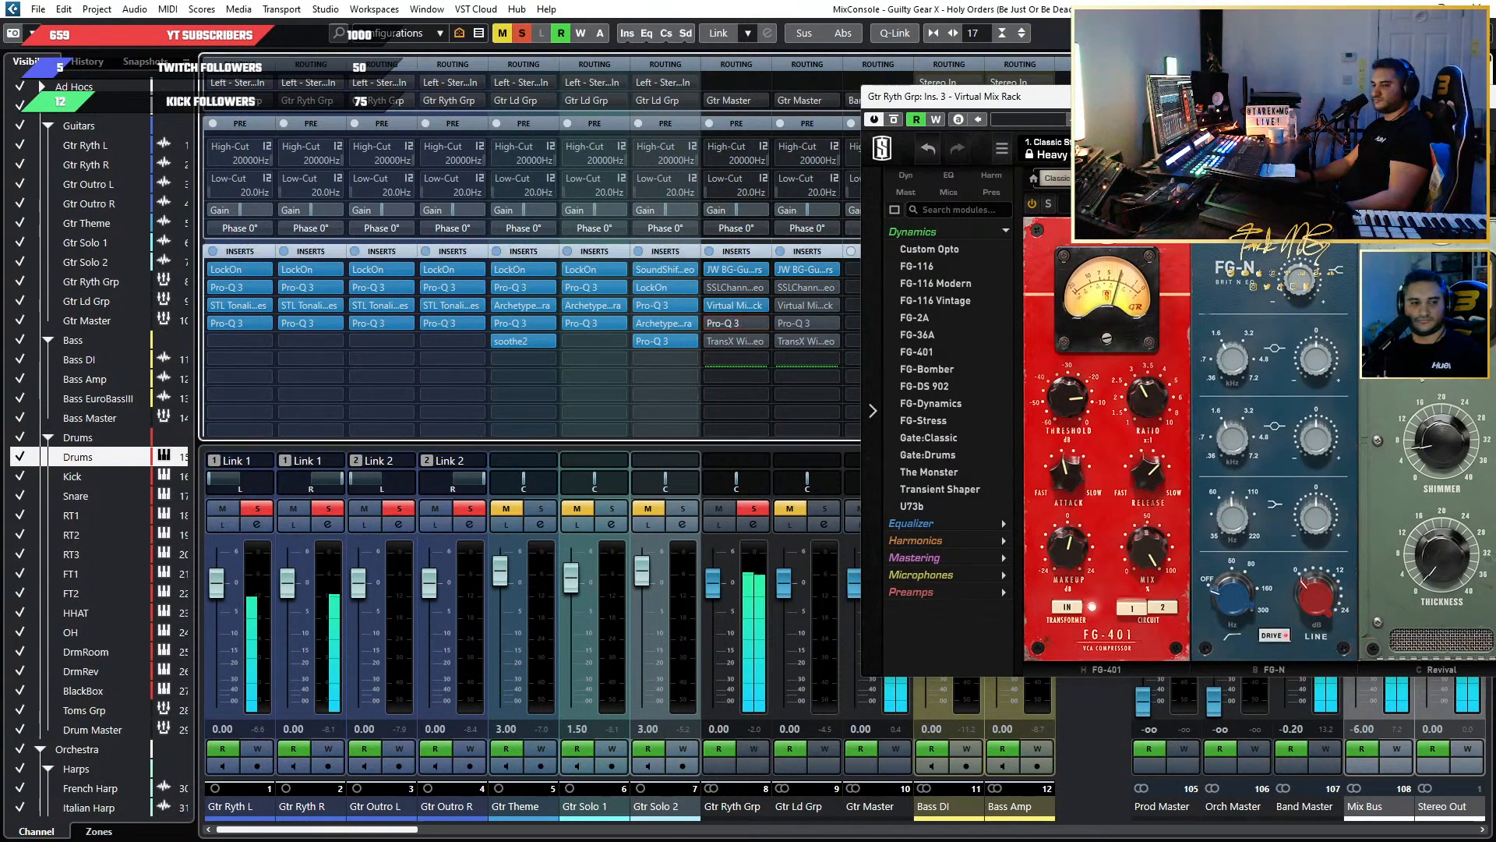
drag(1186, 104, 776, 105)
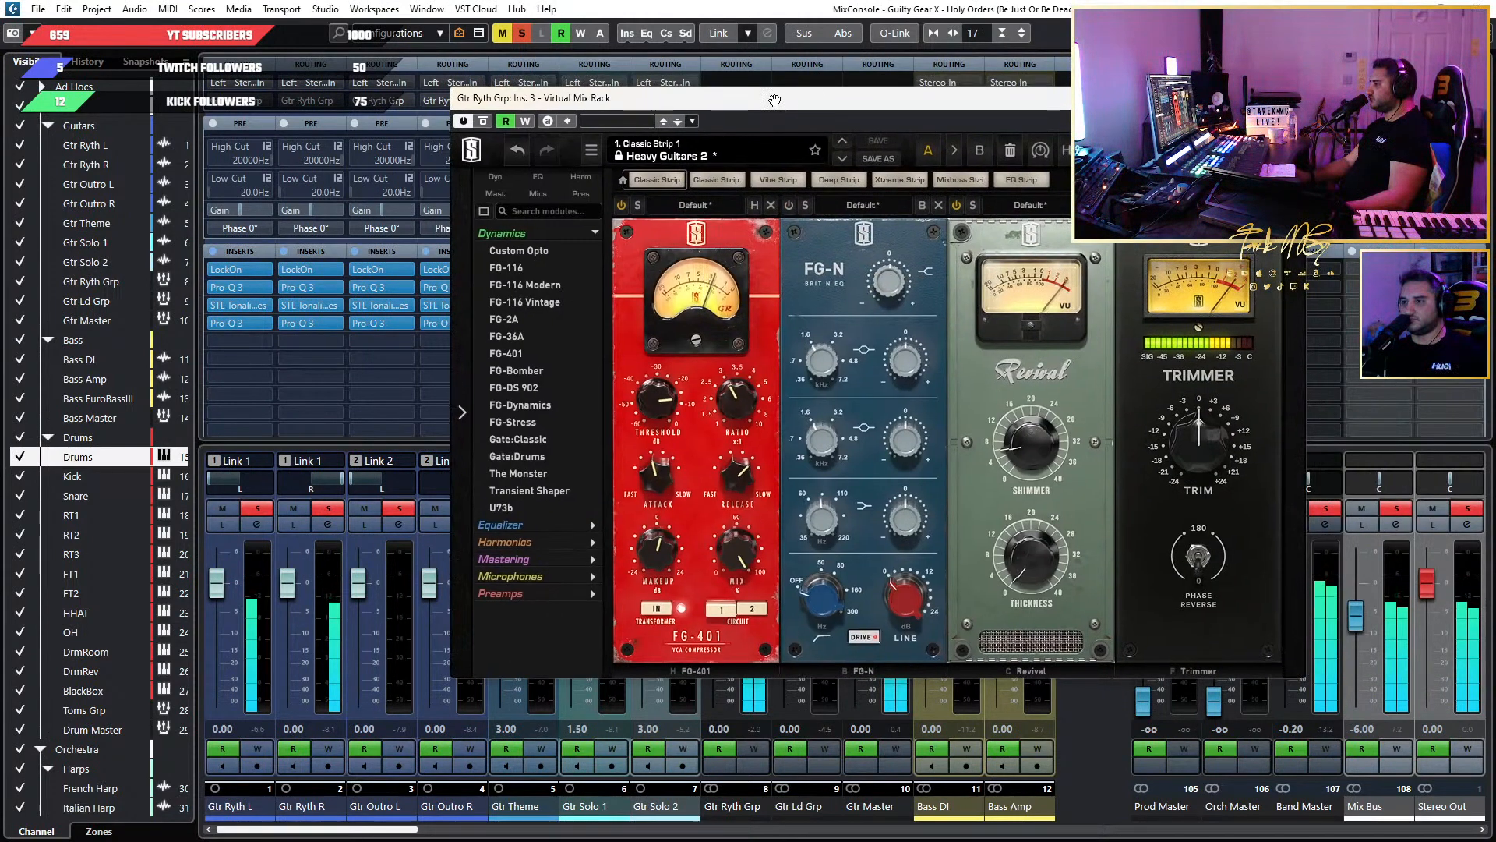
drag(774, 100, 773, 110)
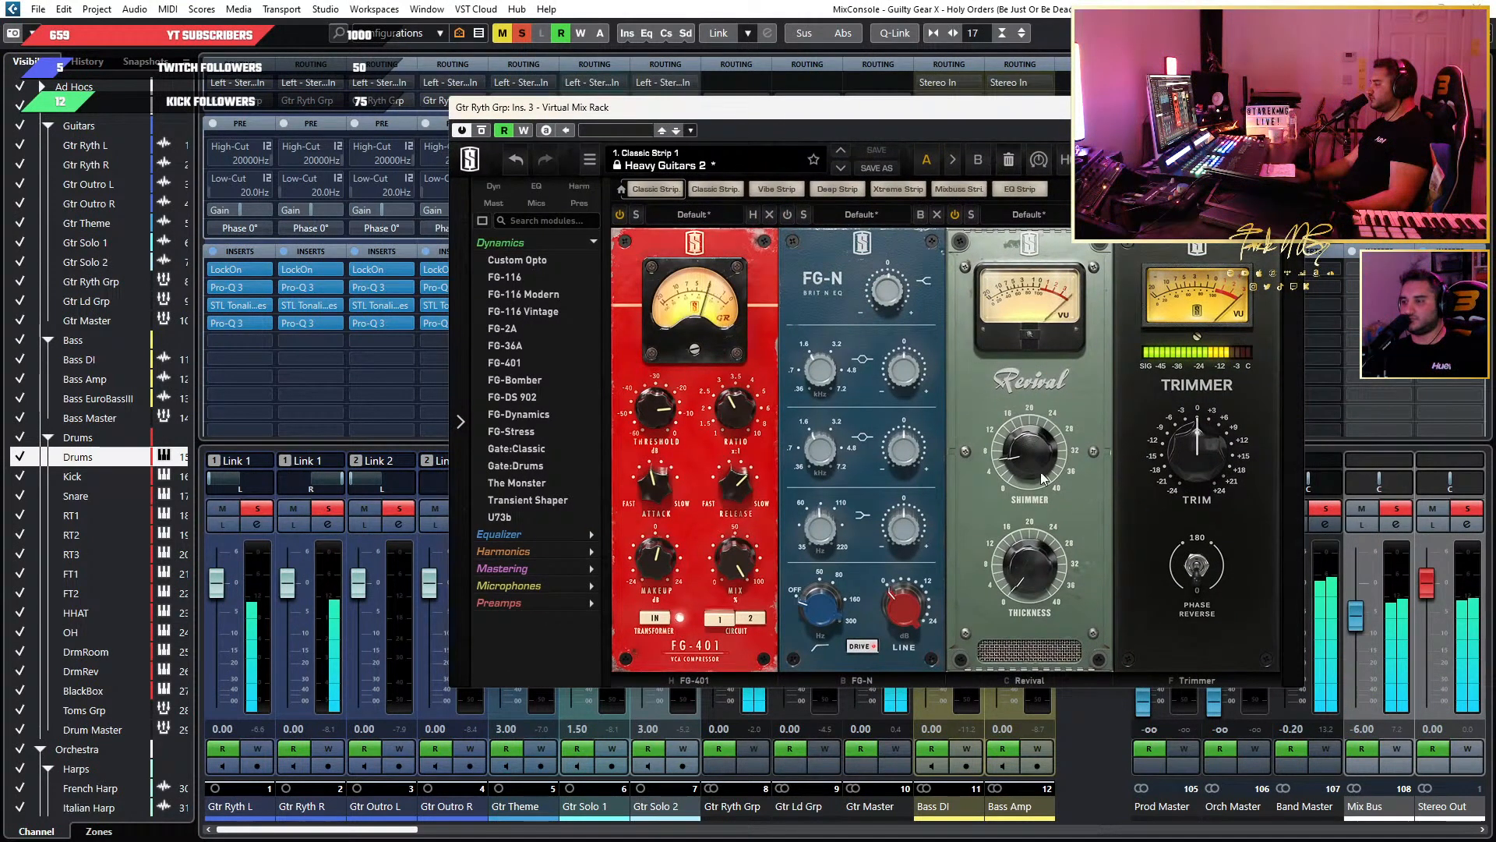
Unsolo Gtr Master to play the full mix, and close the Virtual Mix Rack on Gtr Ryth Grp.
drag(838, 97, 1325, 60)
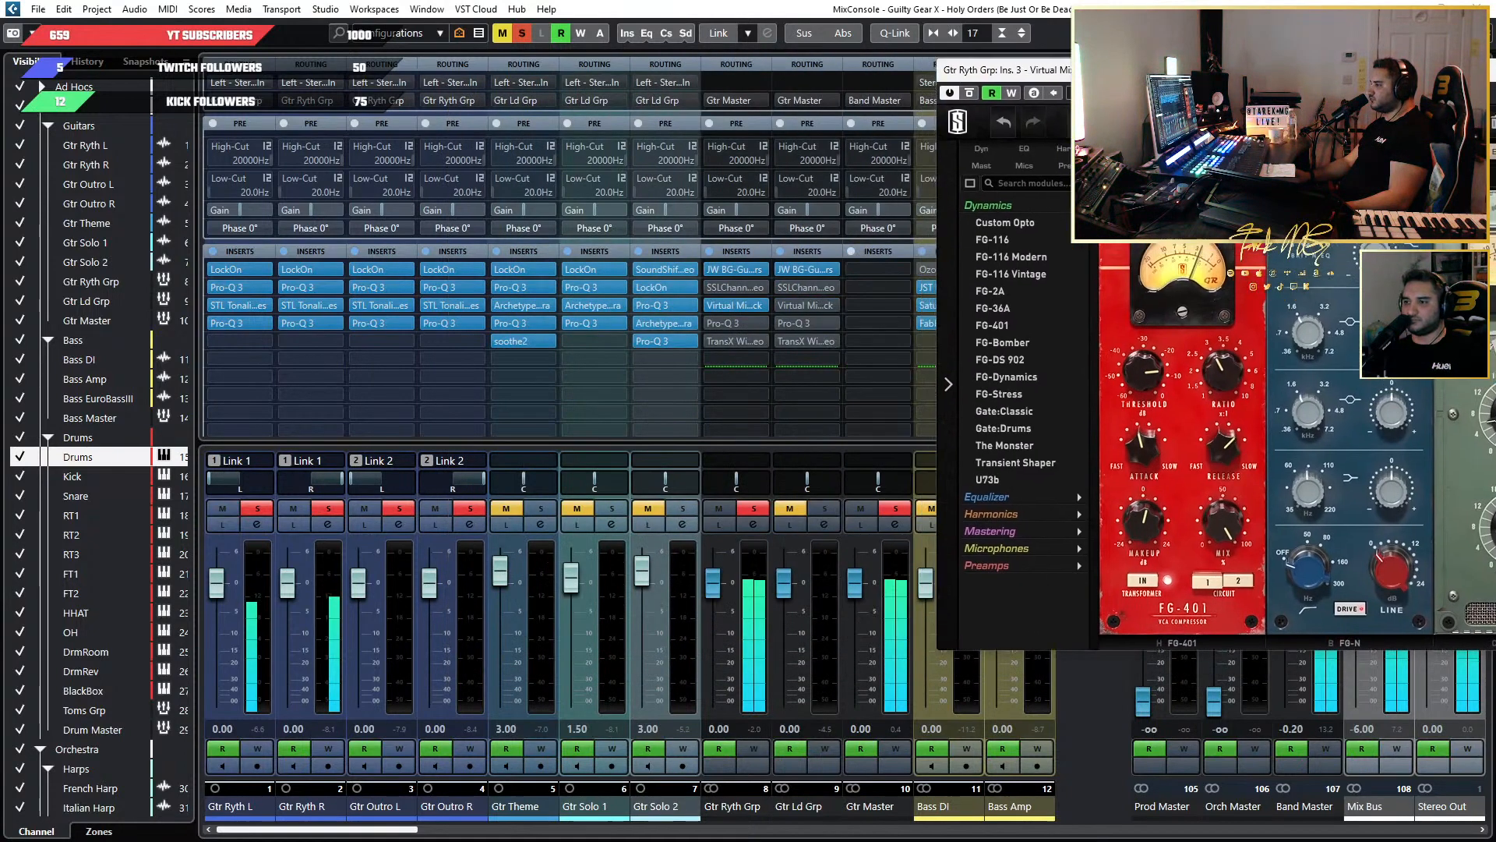
click(887, 505)
drag(1216, 74, 658, 156)
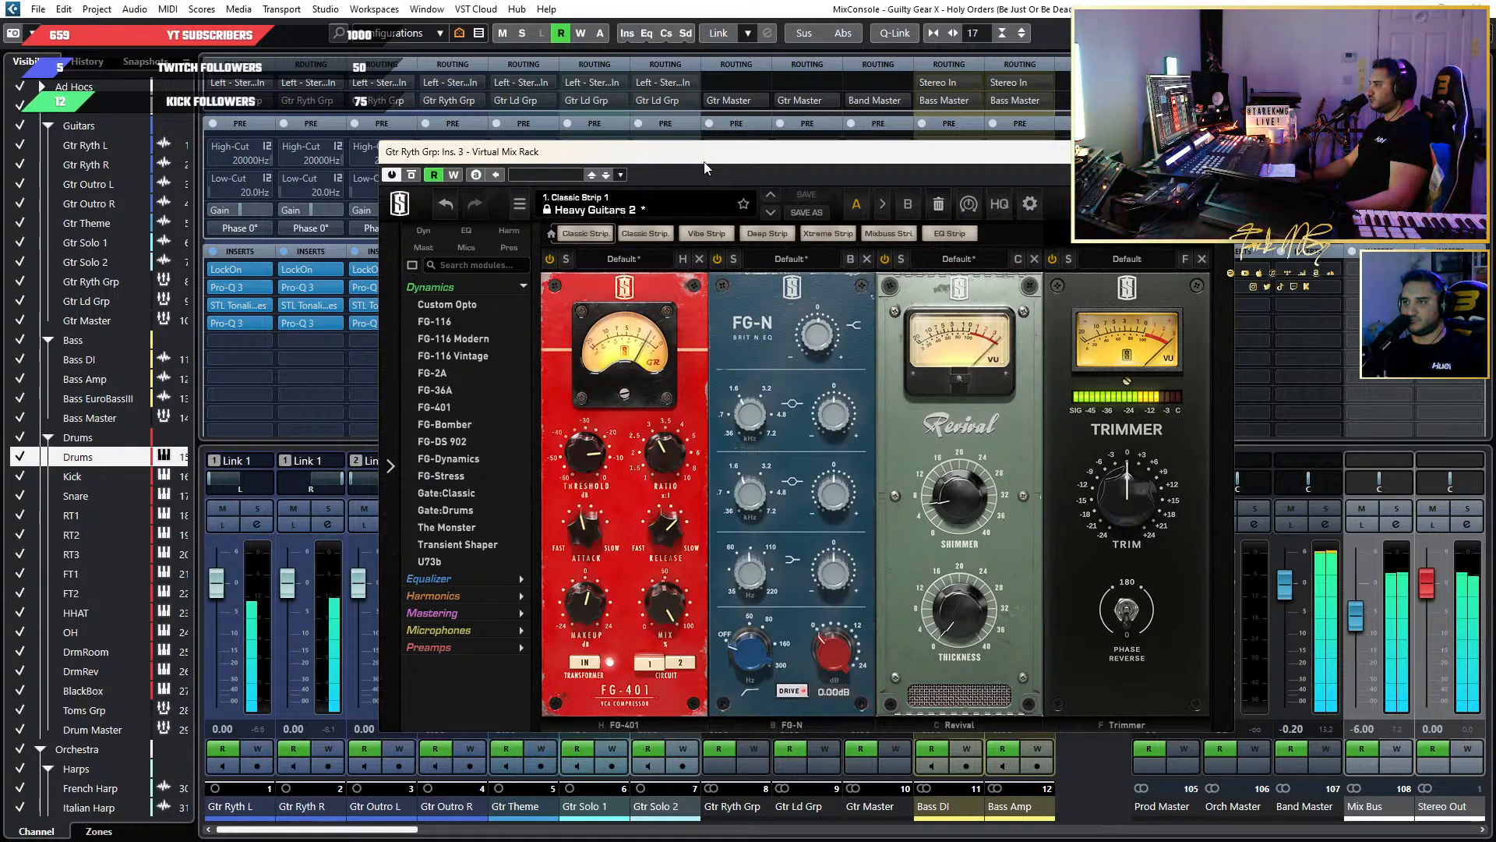
drag(705, 168, 632, 295)
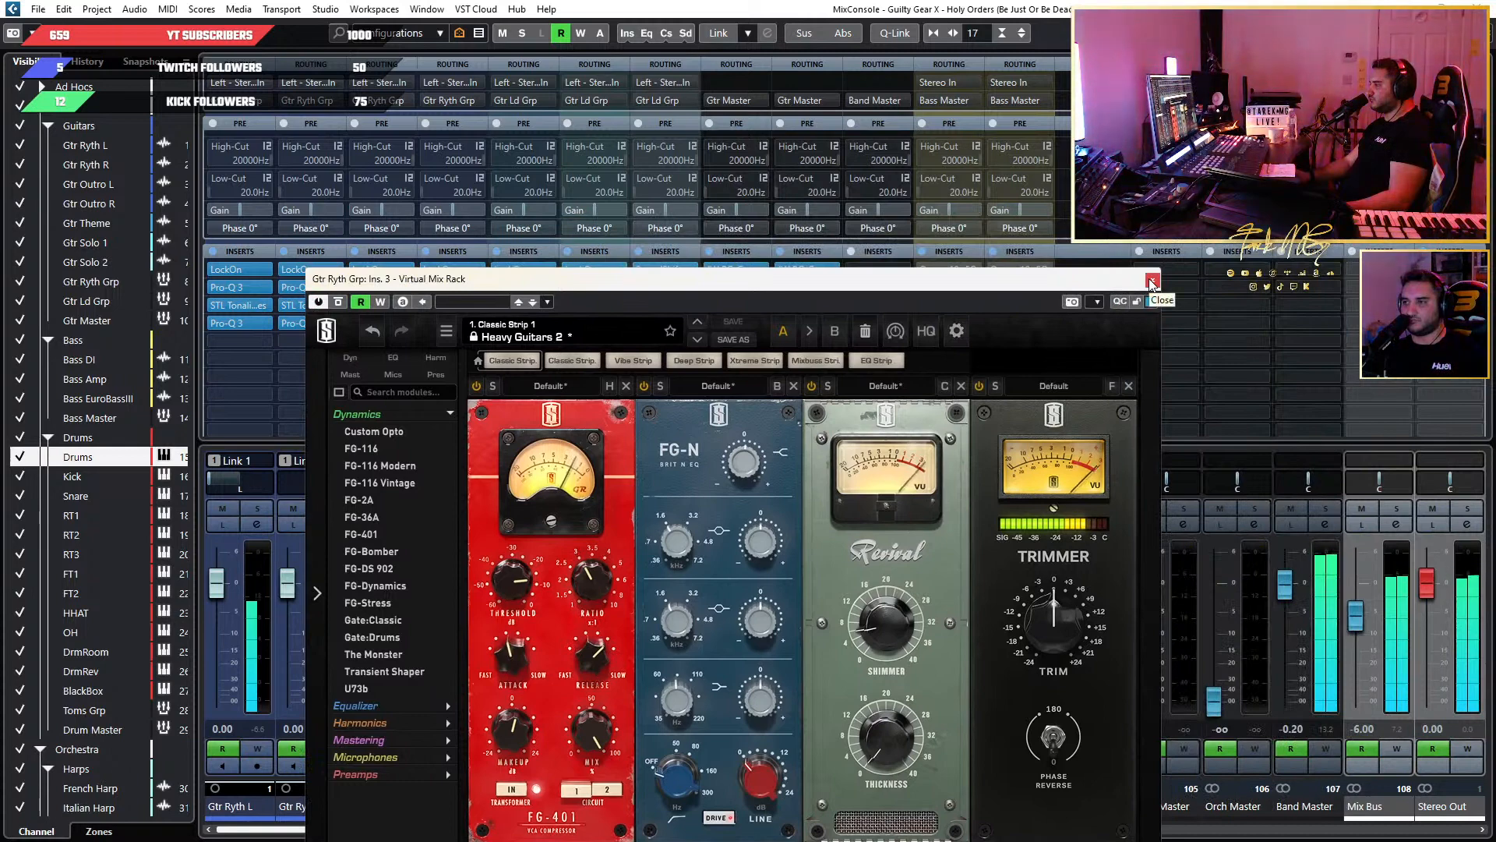
click(1152, 280)
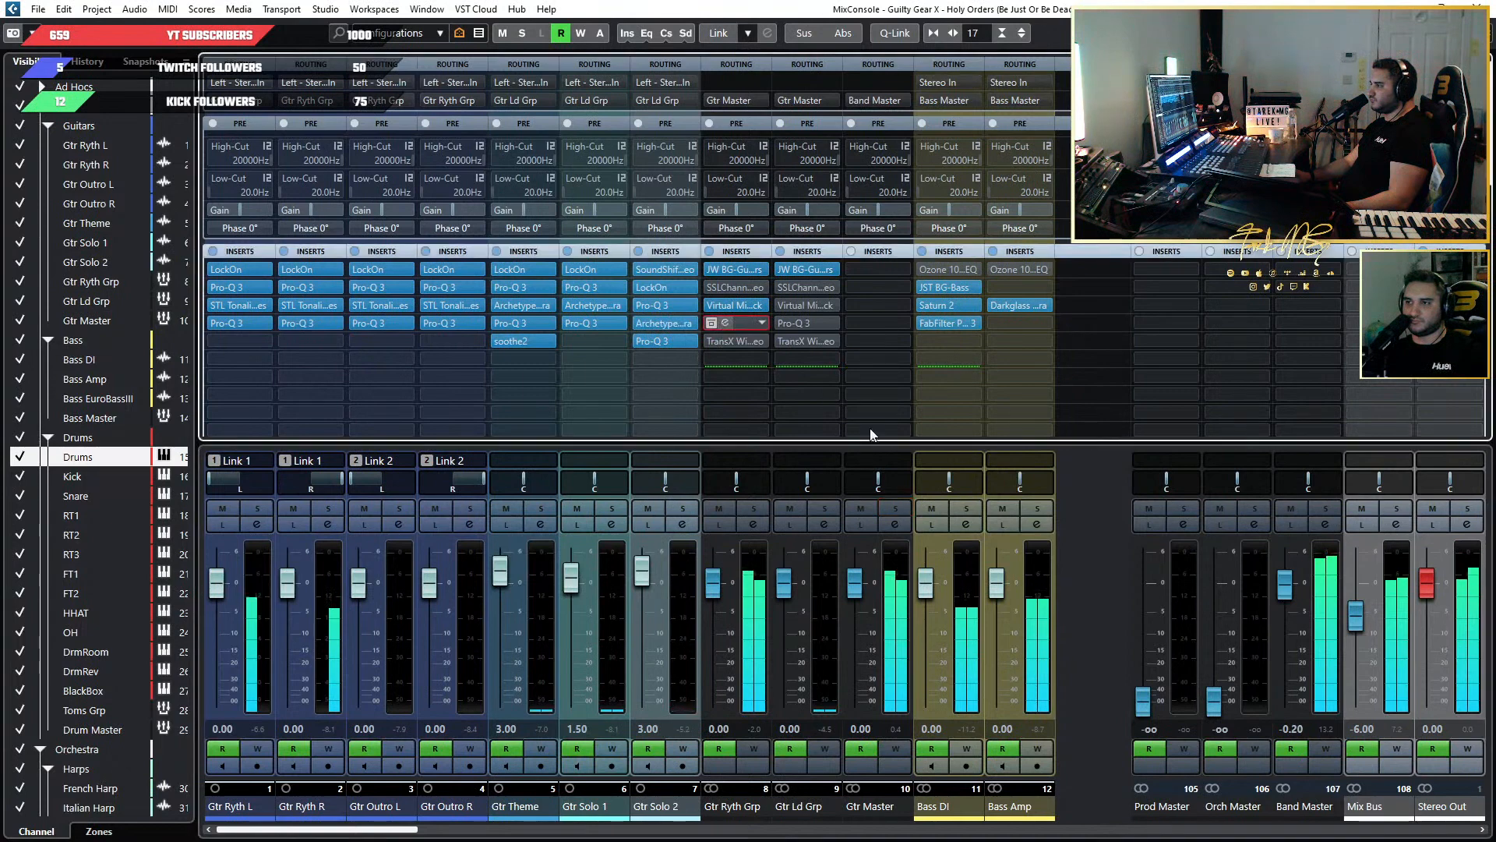
Add a band at about 81 Hz in the Pro-Q 3 insert on Gtr Ryth Grp.
drag(1058, 173, 955, 245)
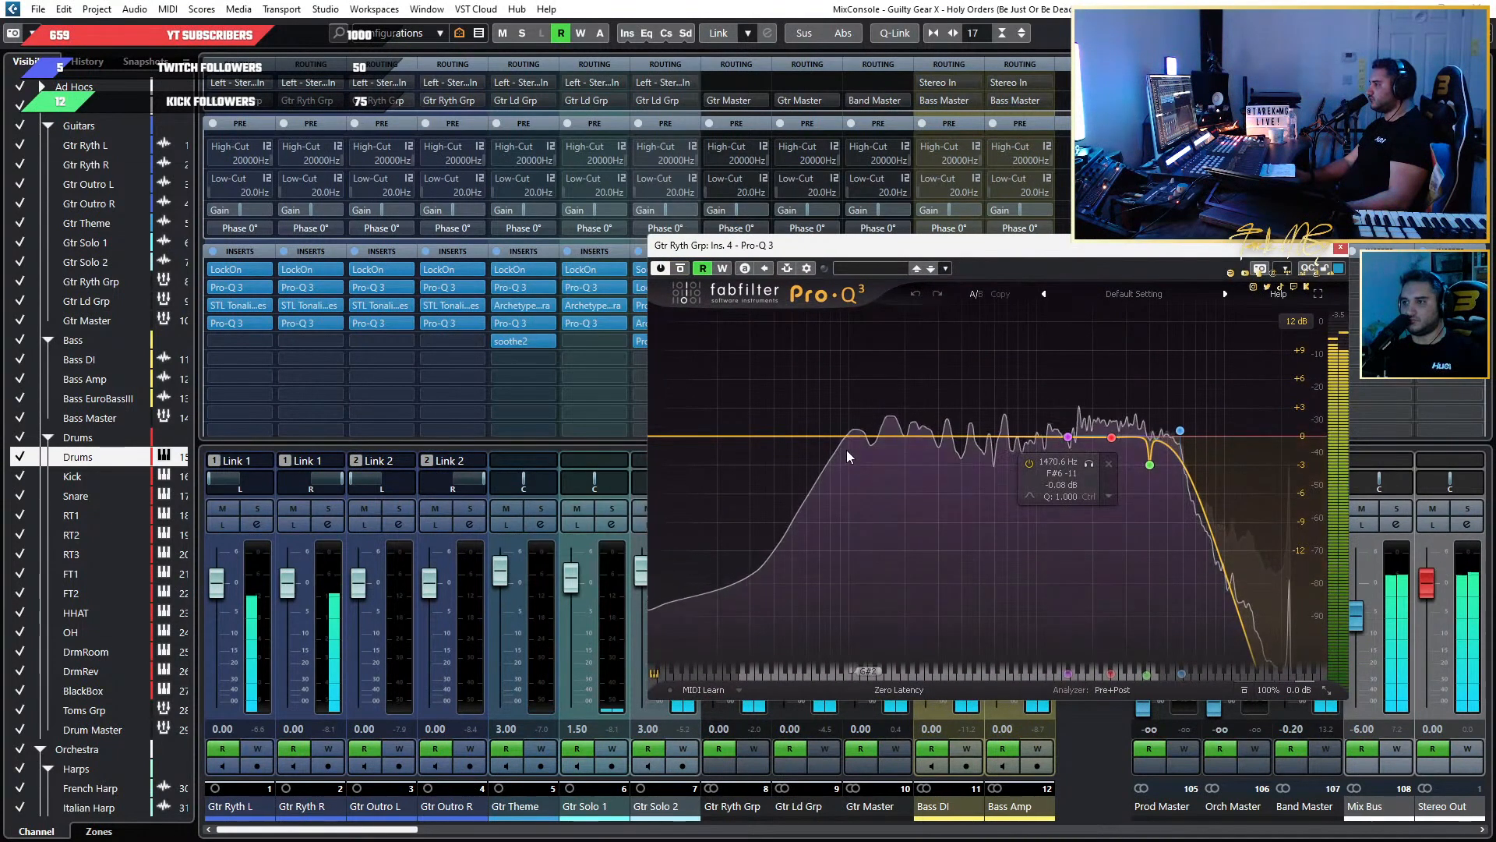
click(830, 435)
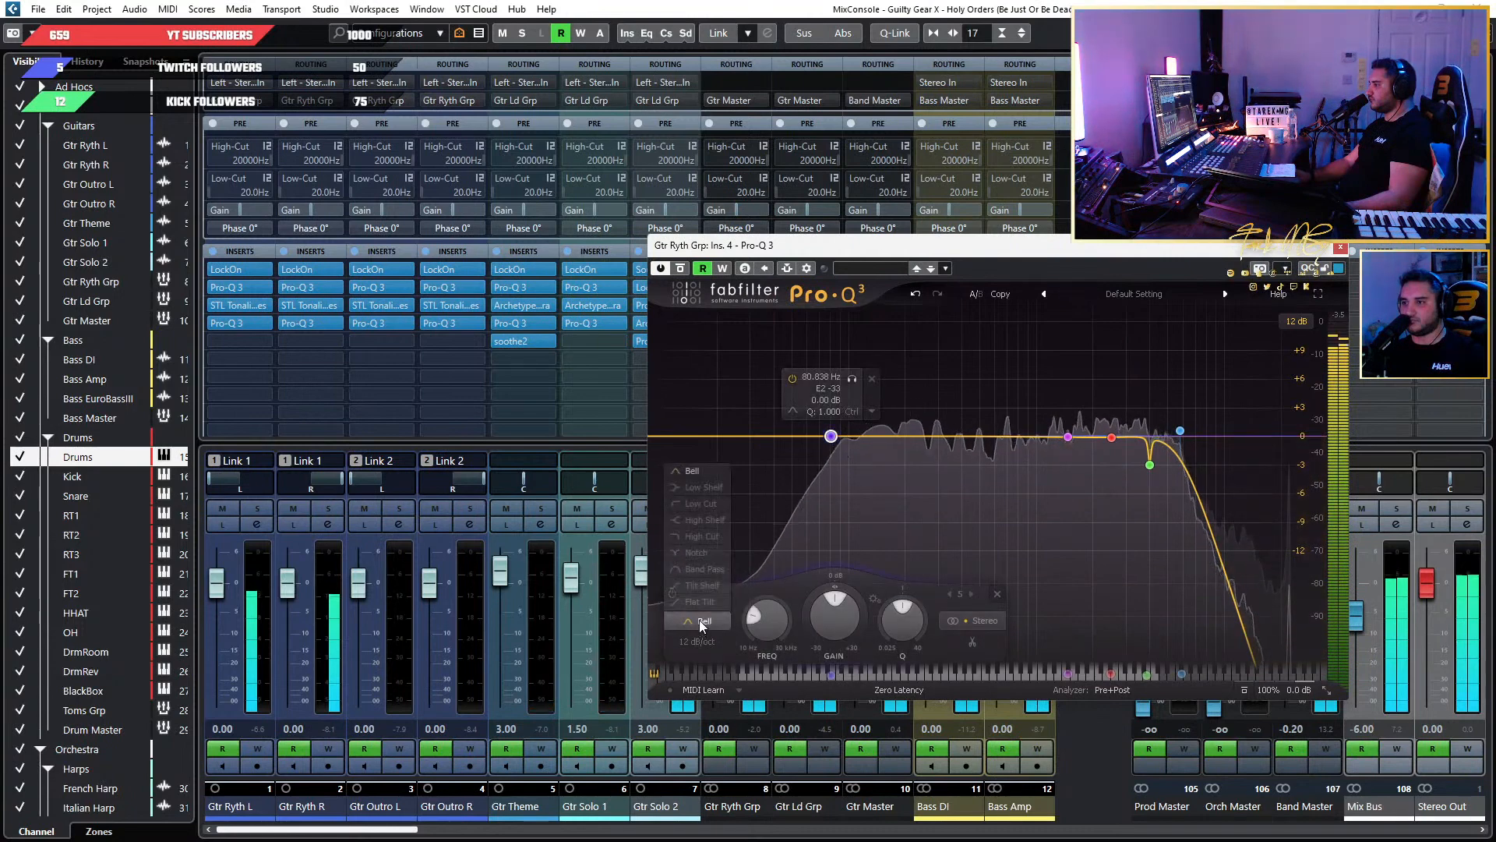
click(699, 619)
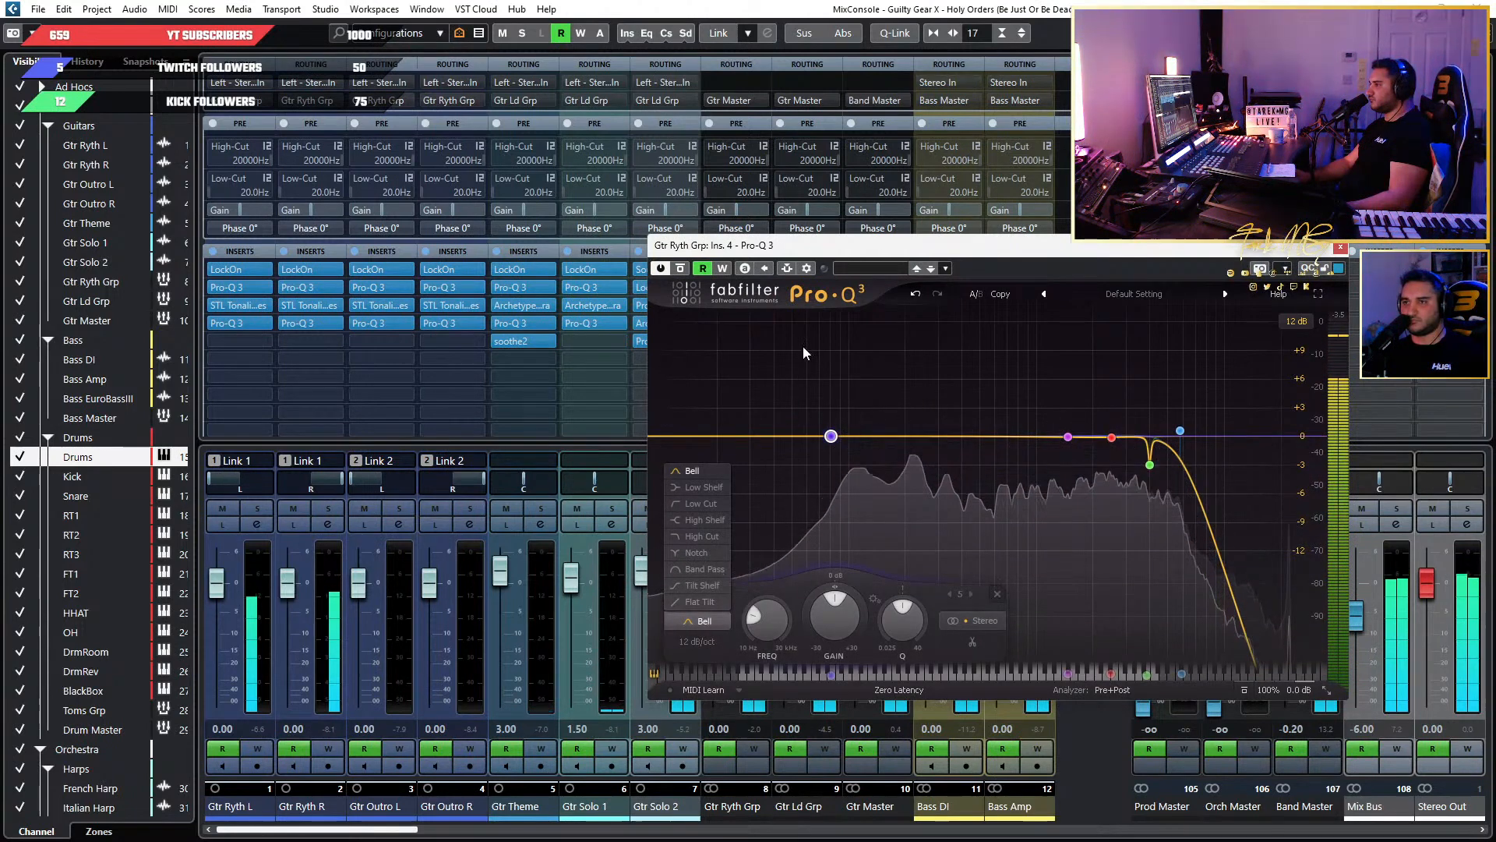
Check the filter curve of the Pro-Q 3 in Gtr Ryth R's second insert, and close it.
click(305, 324)
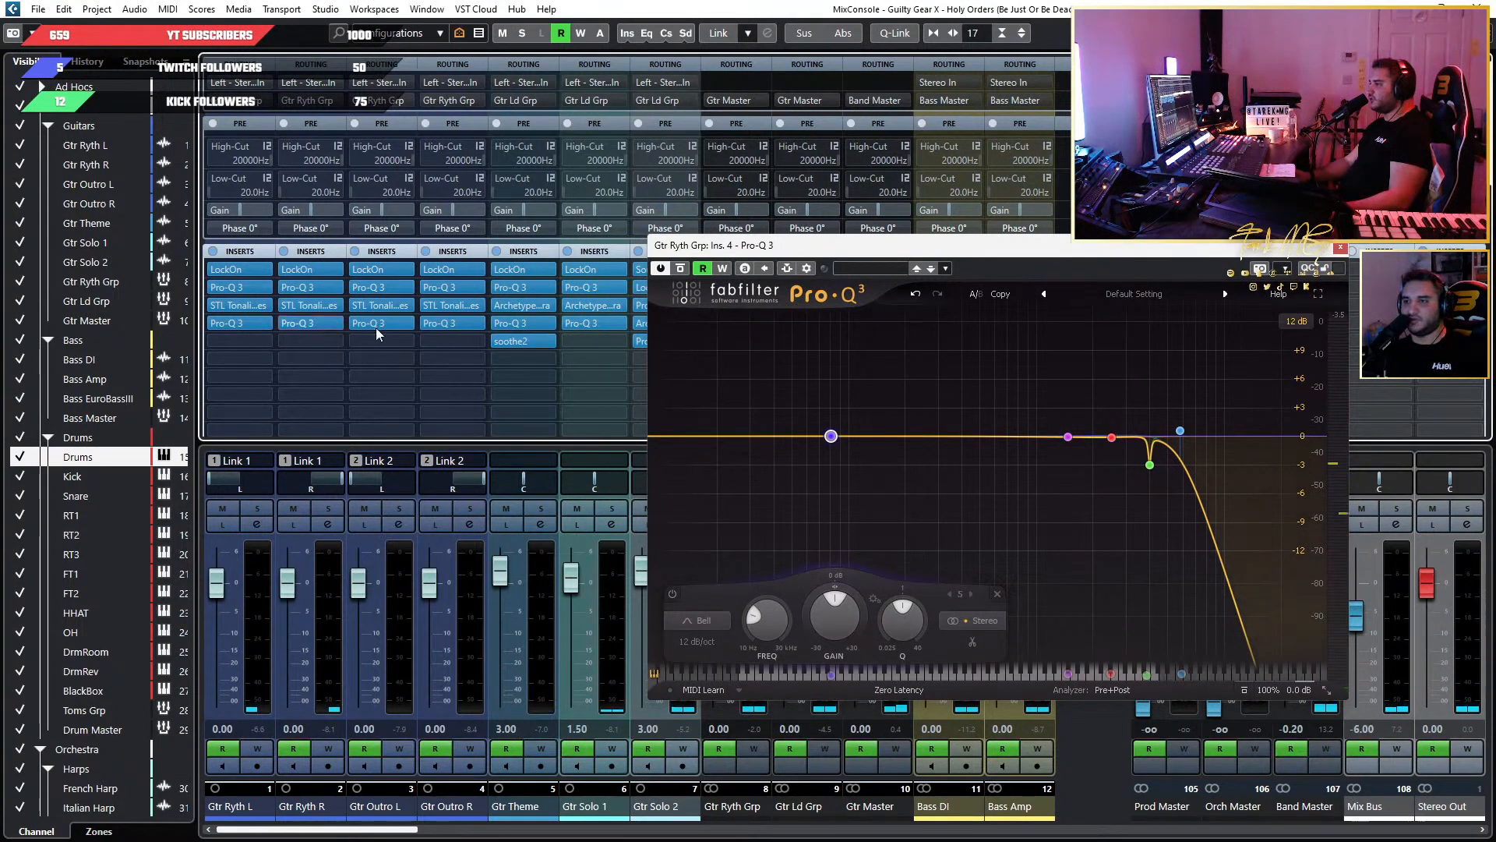
click(302, 287)
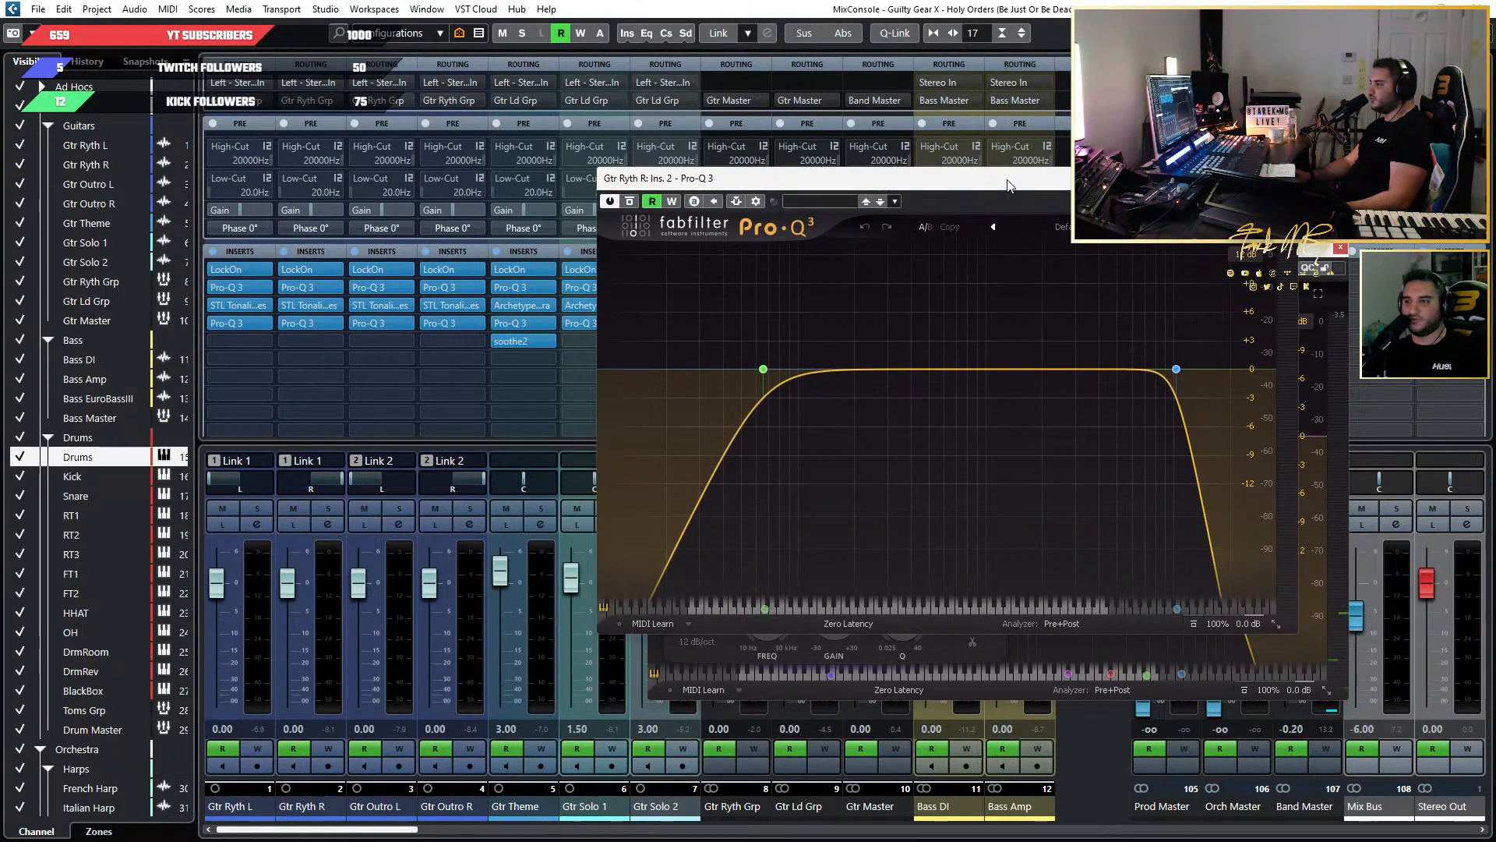
click(1160, 190)
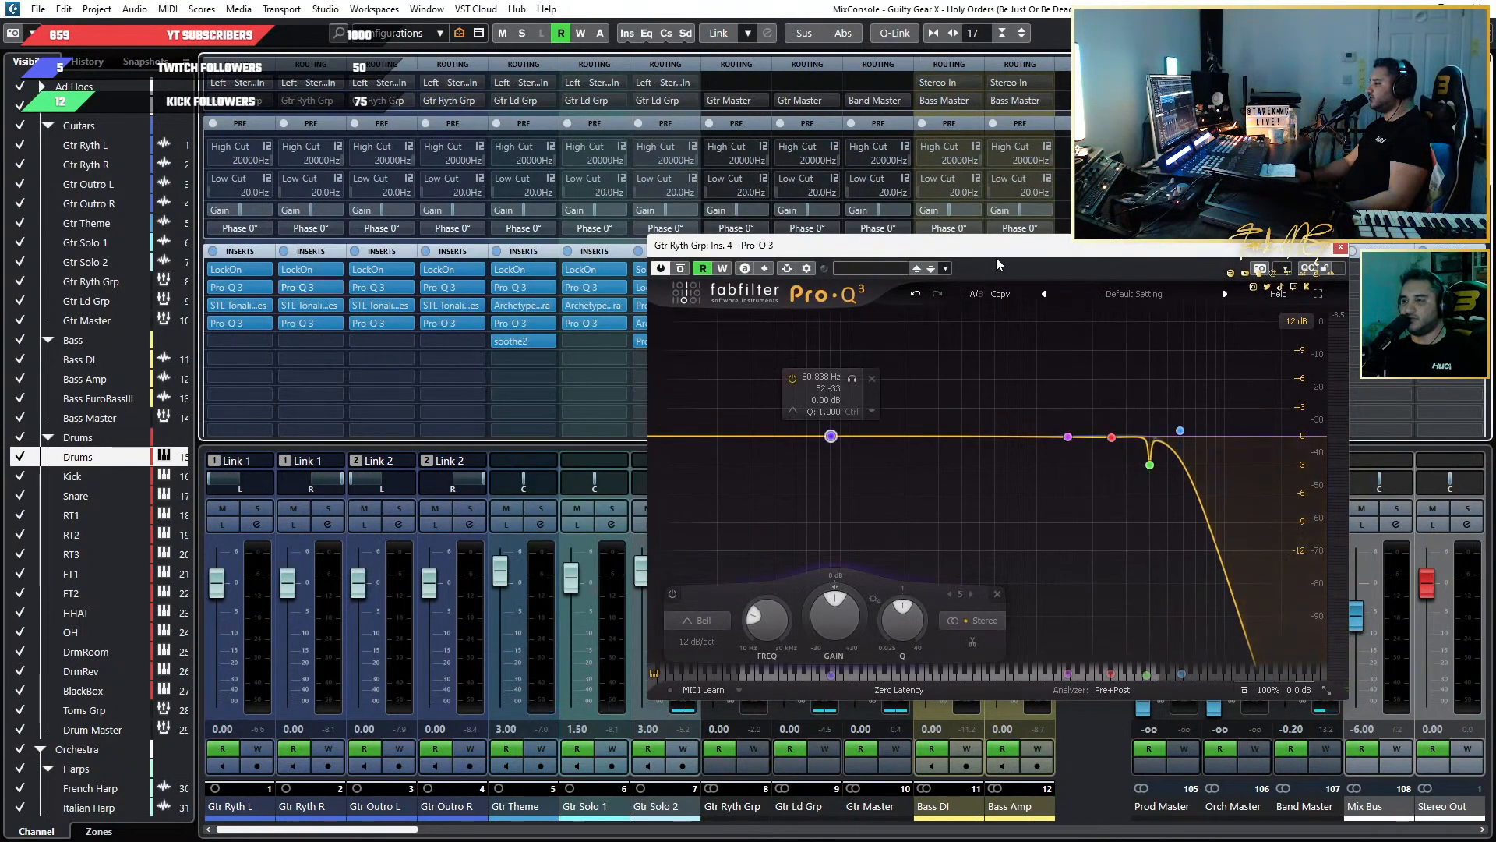
Turn Gtr Ryth Grp's new Pro-Q 3 band into a low cut at about 56 Hz during playback.
drag(1005, 252, 1076, 166)
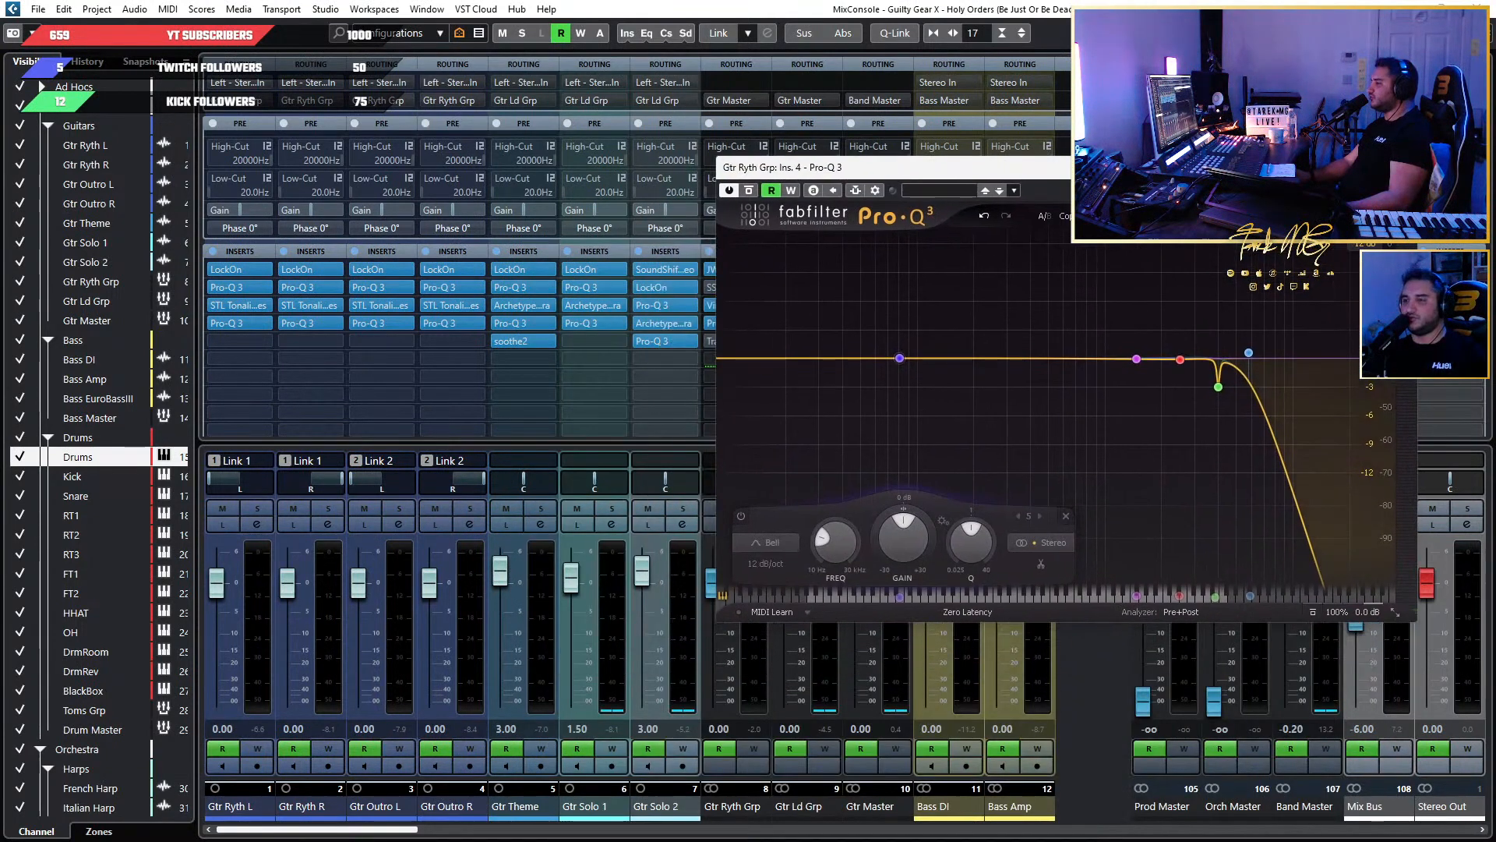
key(space)
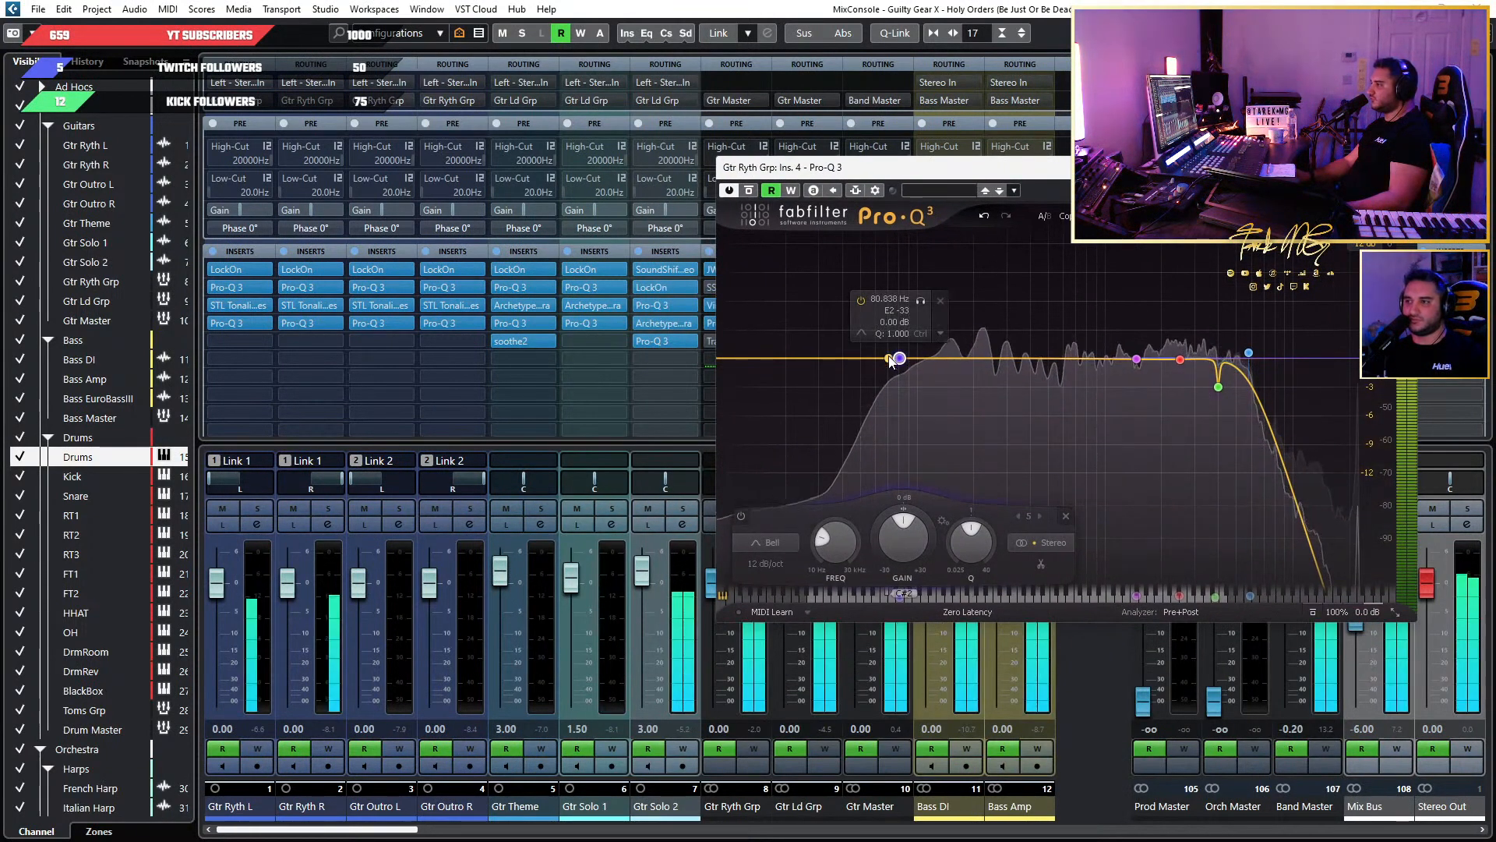
click(748, 544)
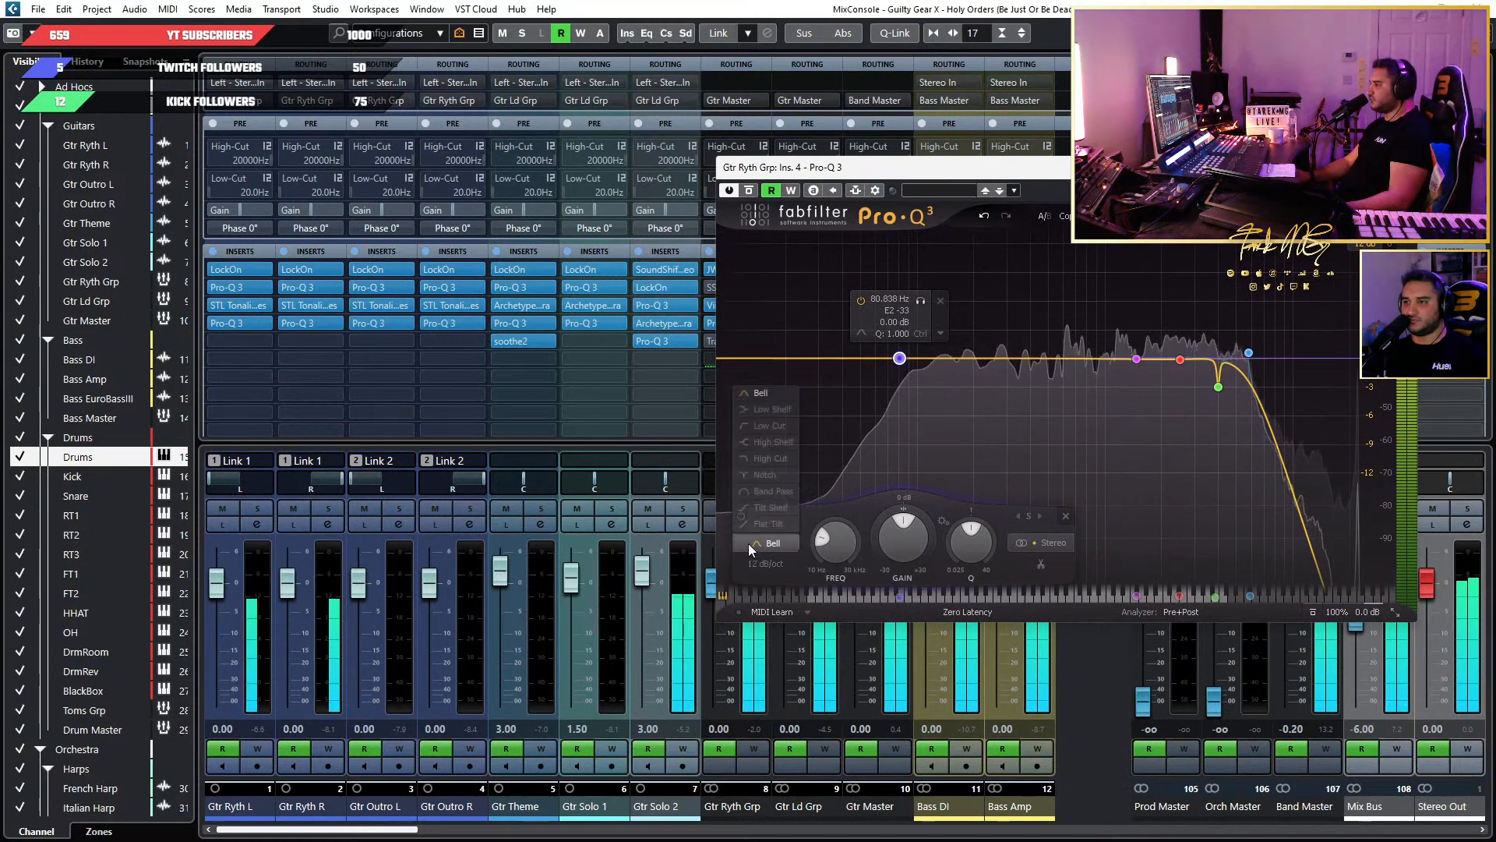
click(765, 430)
drag(899, 357, 863, 356)
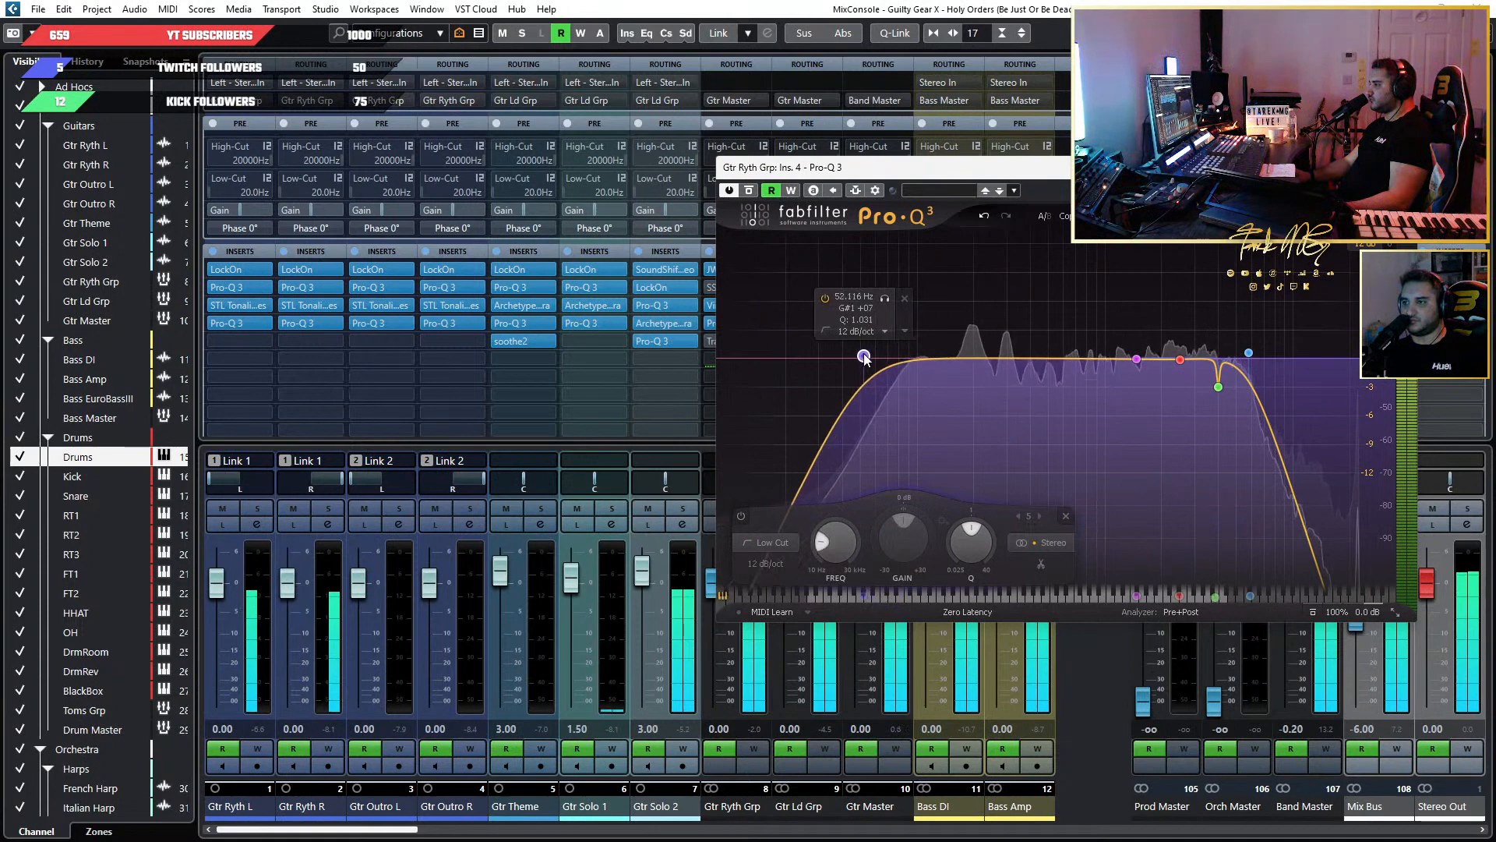
click(774, 564)
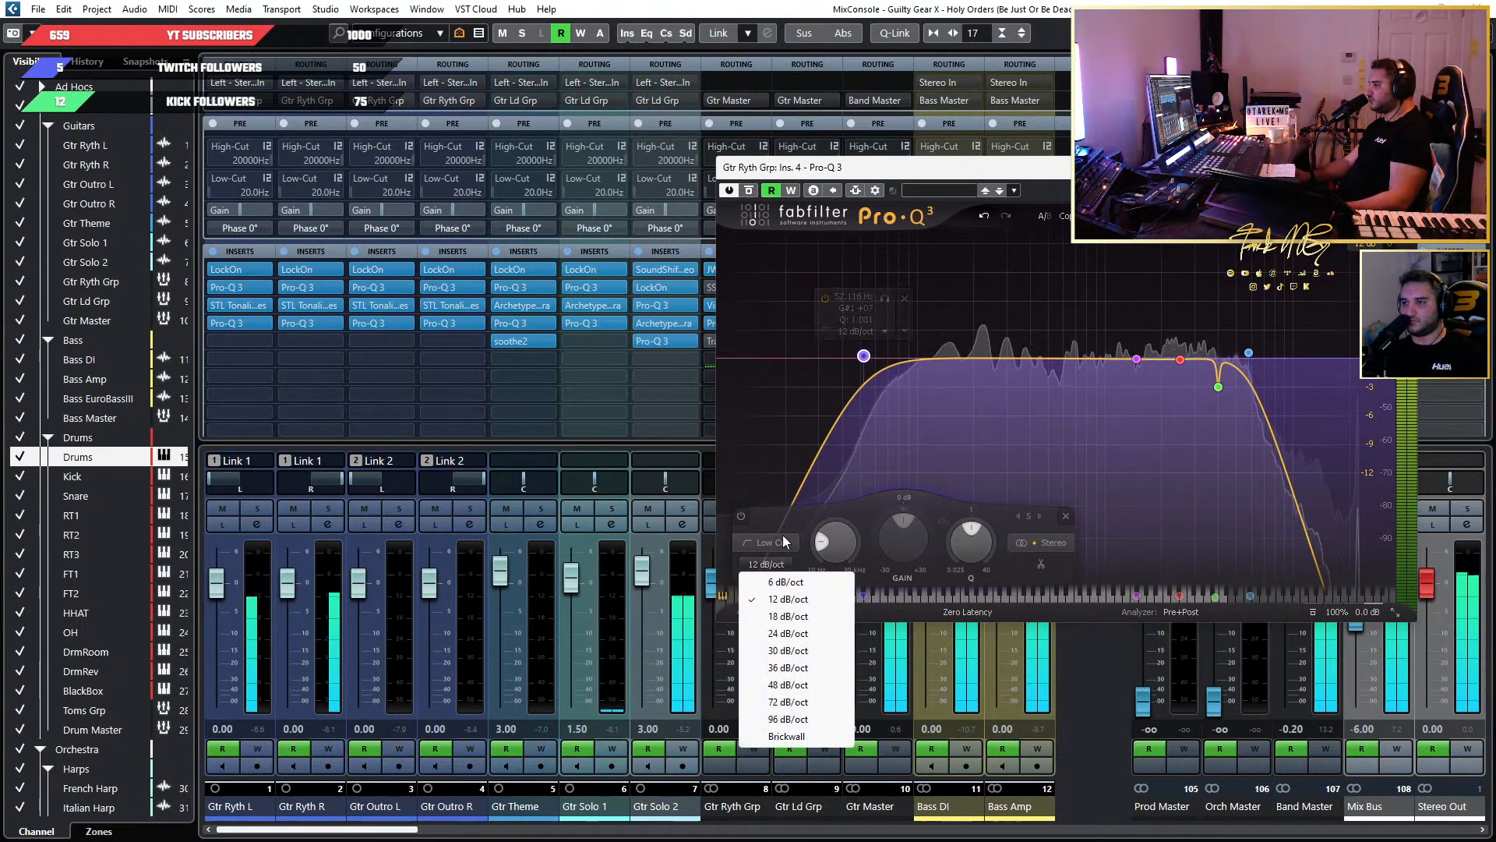
click(865, 358)
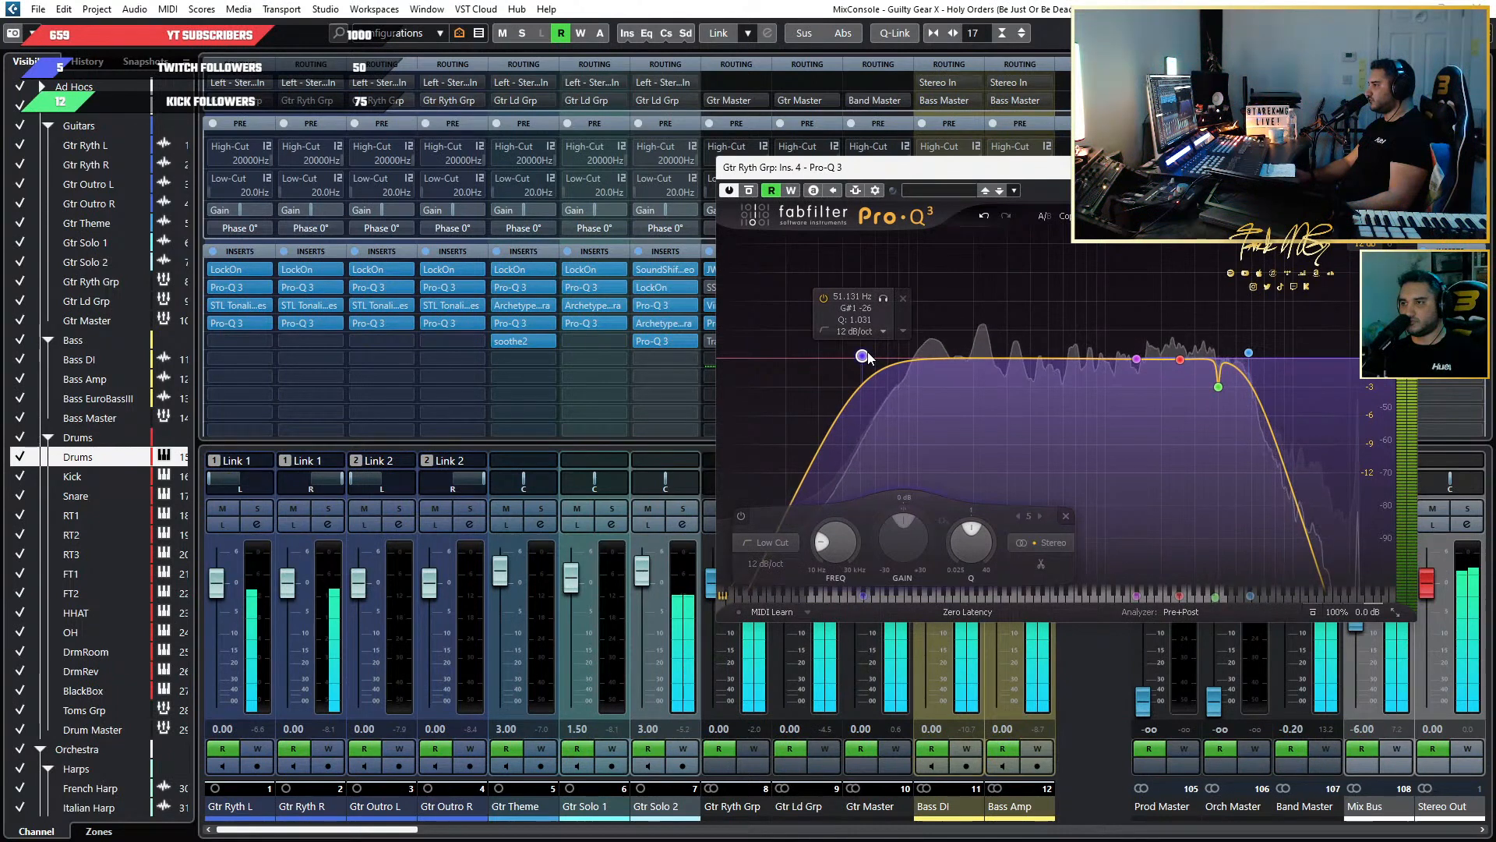
drag(868, 356, 874, 356)
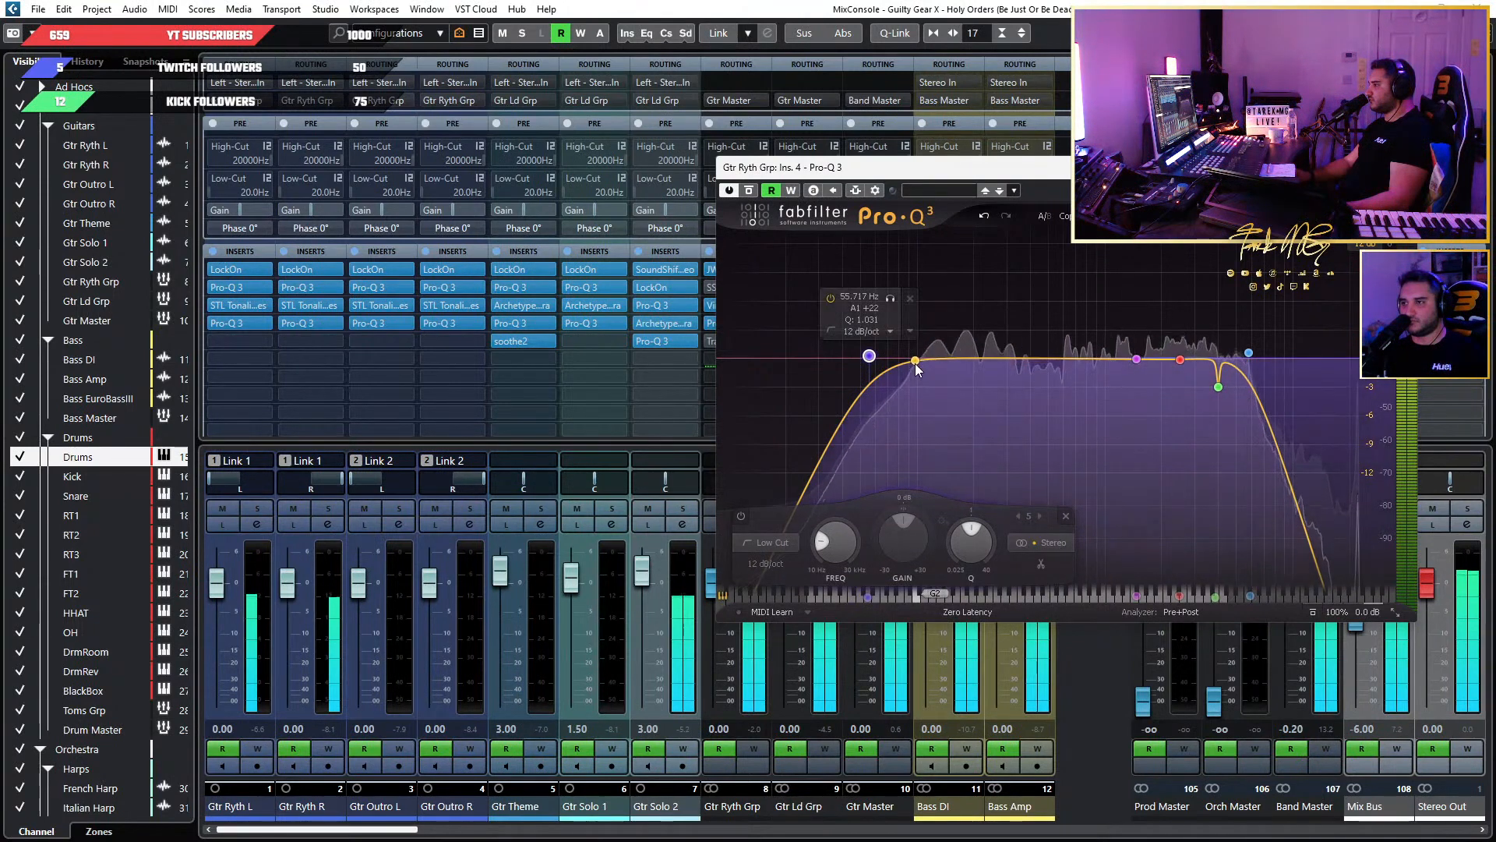
Add a bell band at about 187 Hz and give it a negative dynamic range of about -1.1 dB.
click(968, 359)
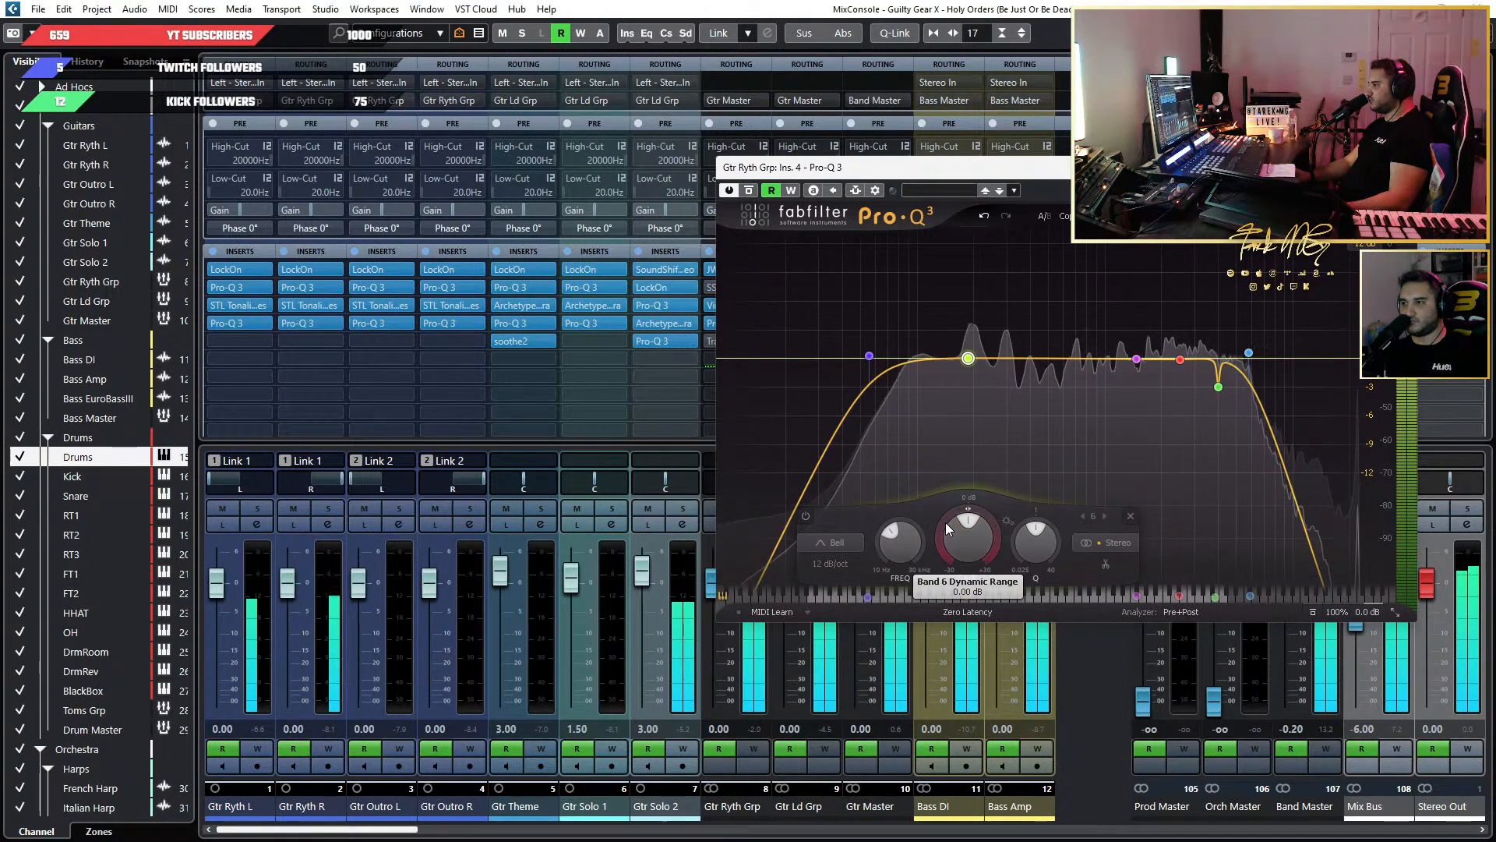
drag(946, 522, 937, 558)
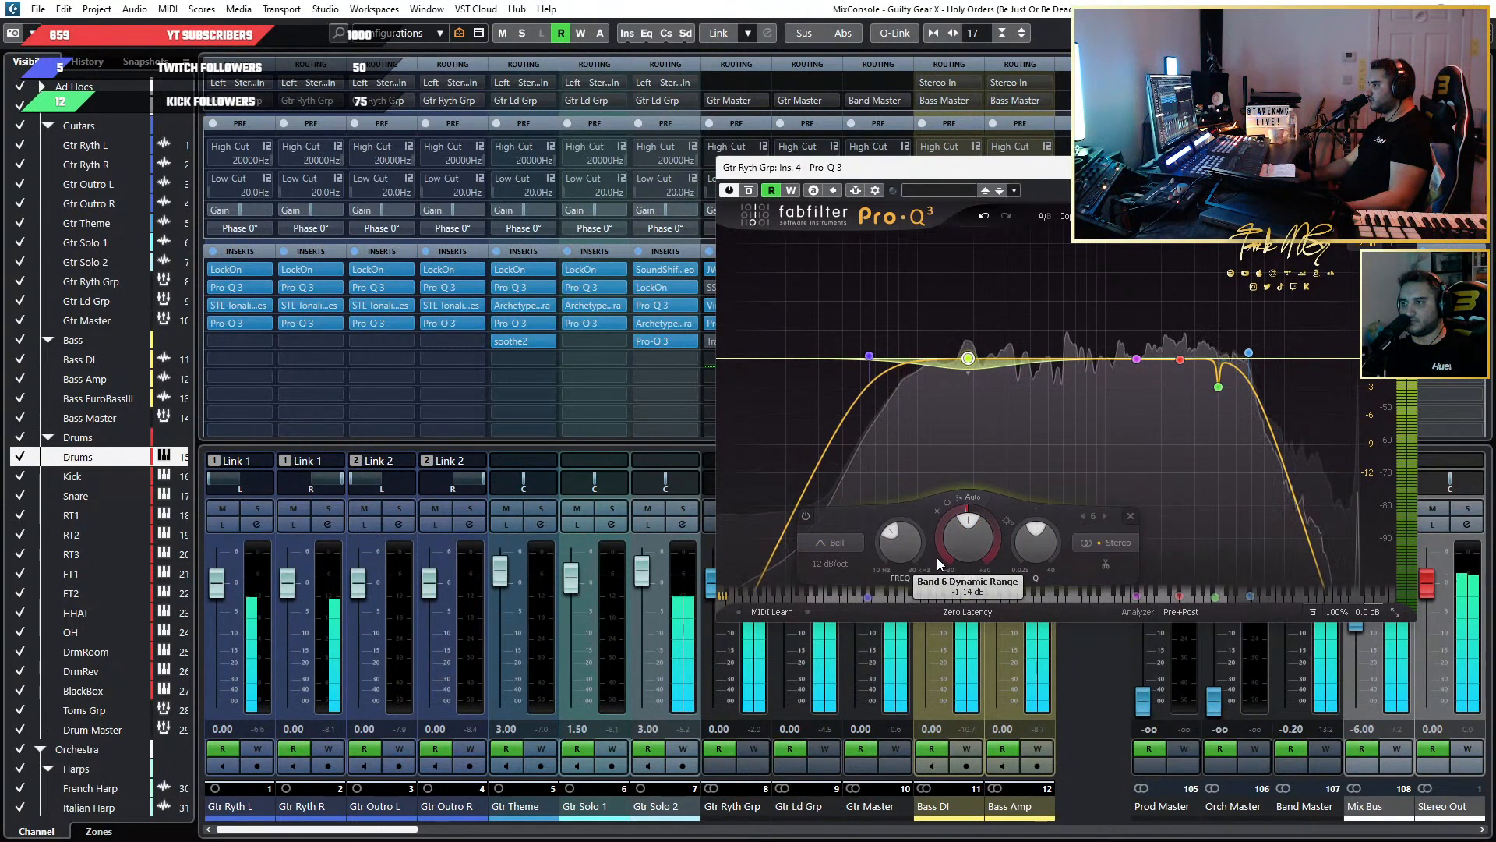
mouse_move(970, 357)
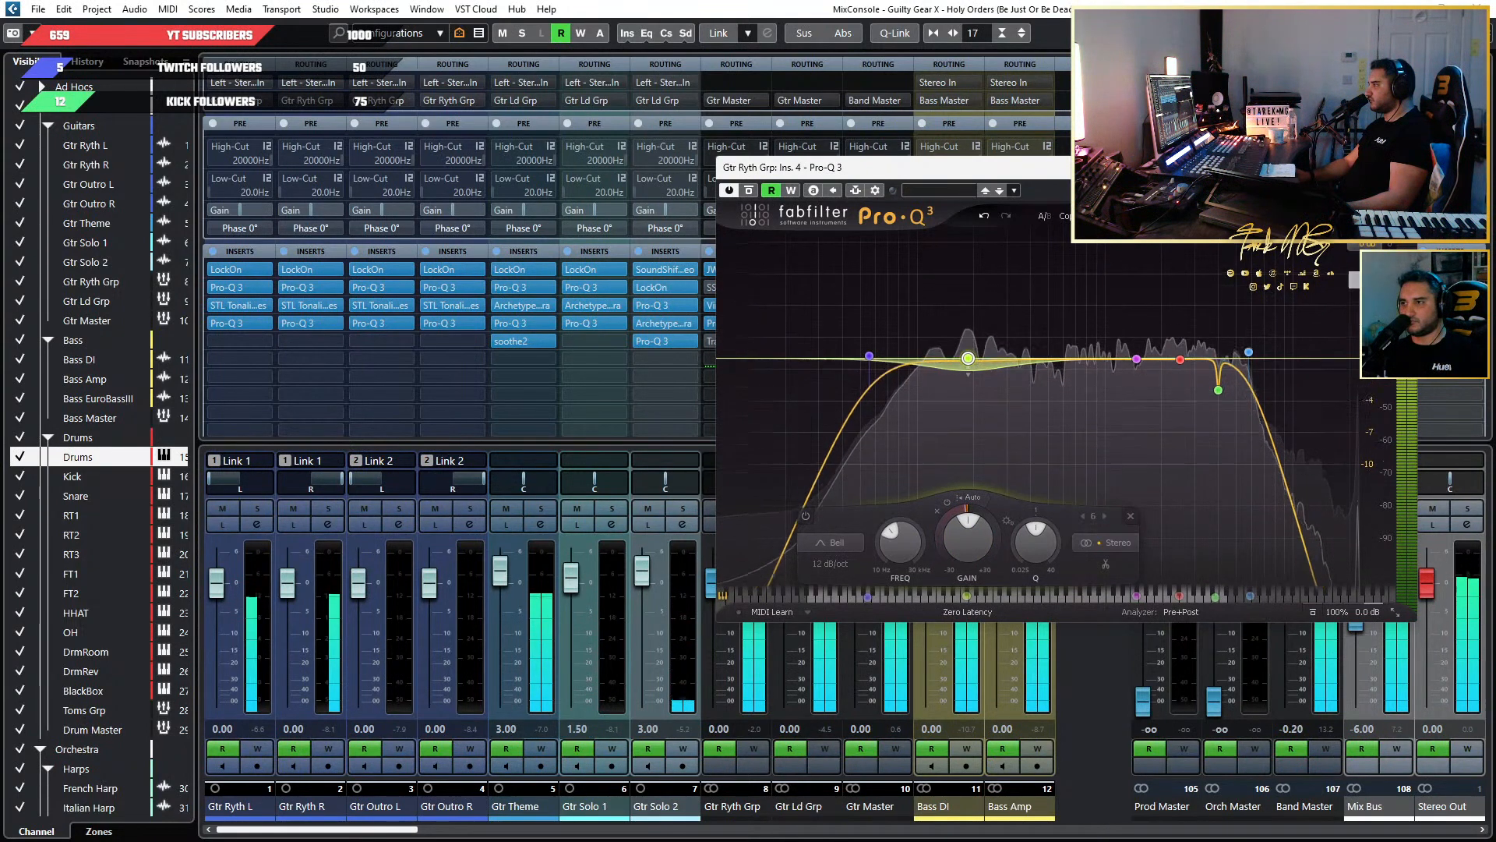
Set the low cut's slope to 6 dB/oct, lower its frequency slightly, and close Pro-Q 3.
click(869, 357)
click(771, 564)
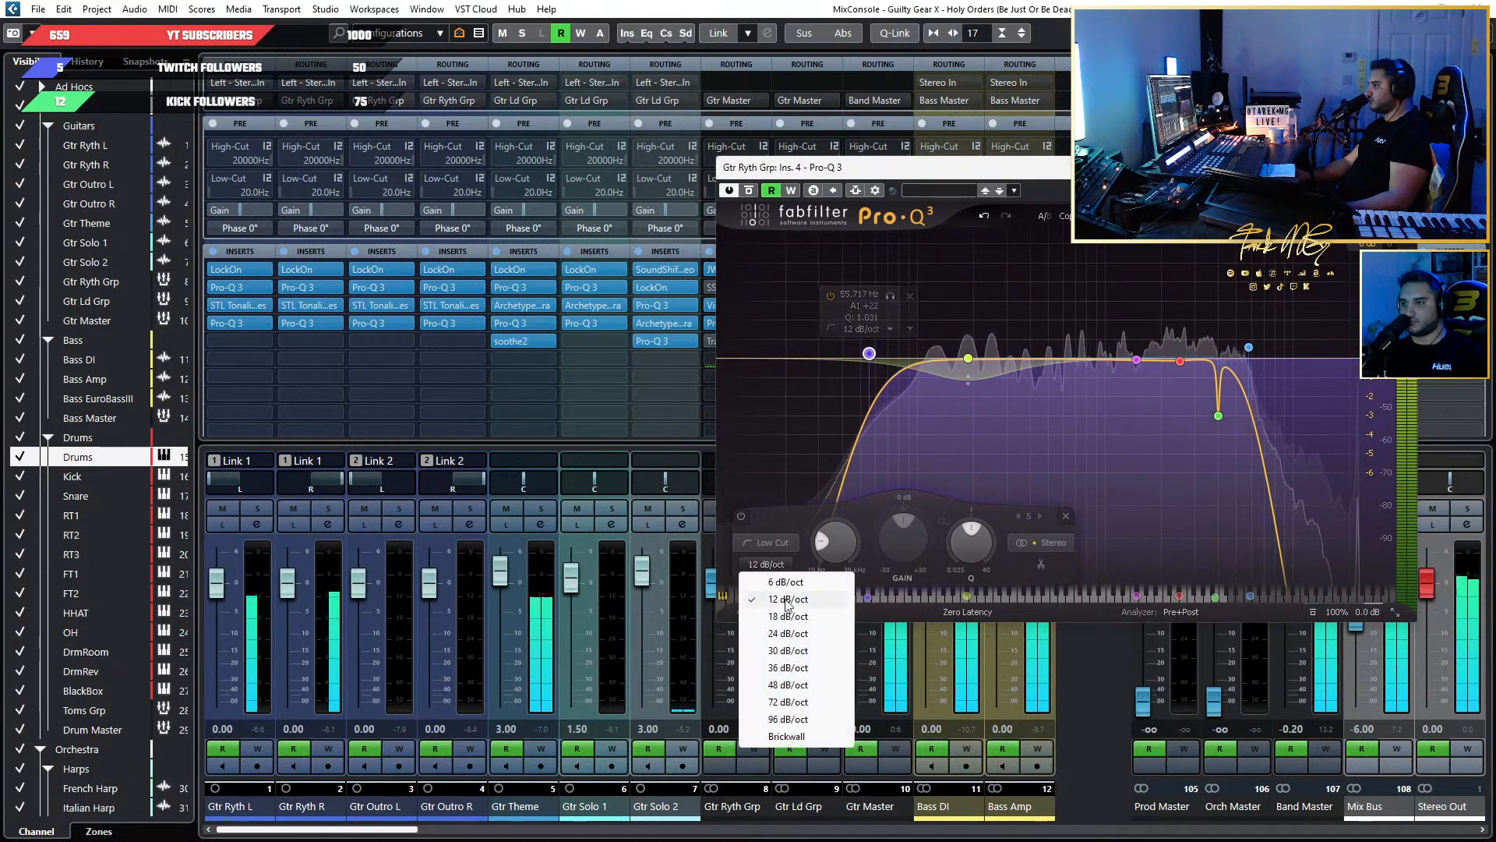
click(787, 582)
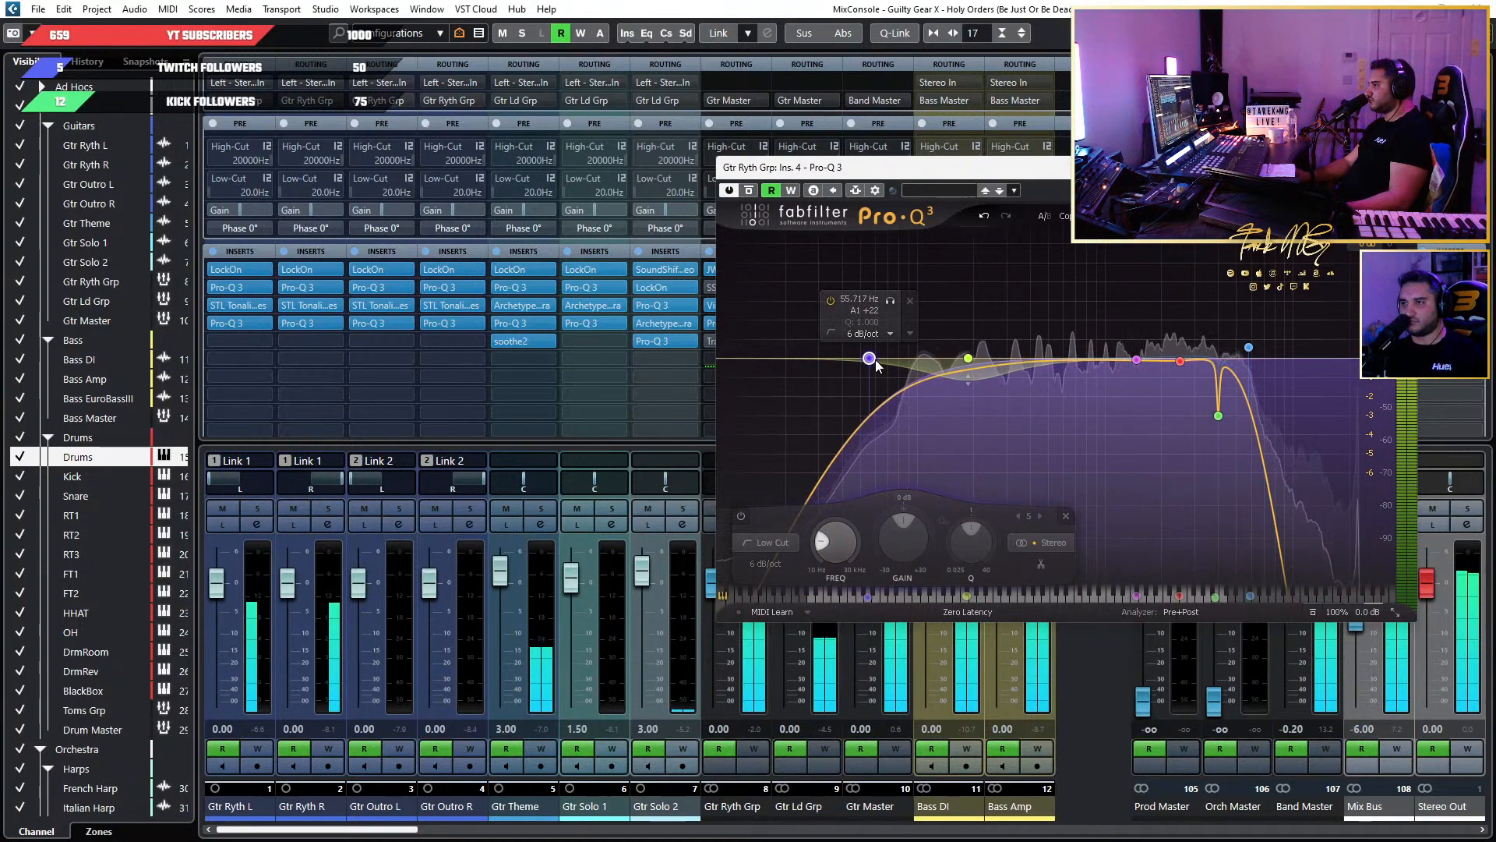
drag(876, 358, 855, 362)
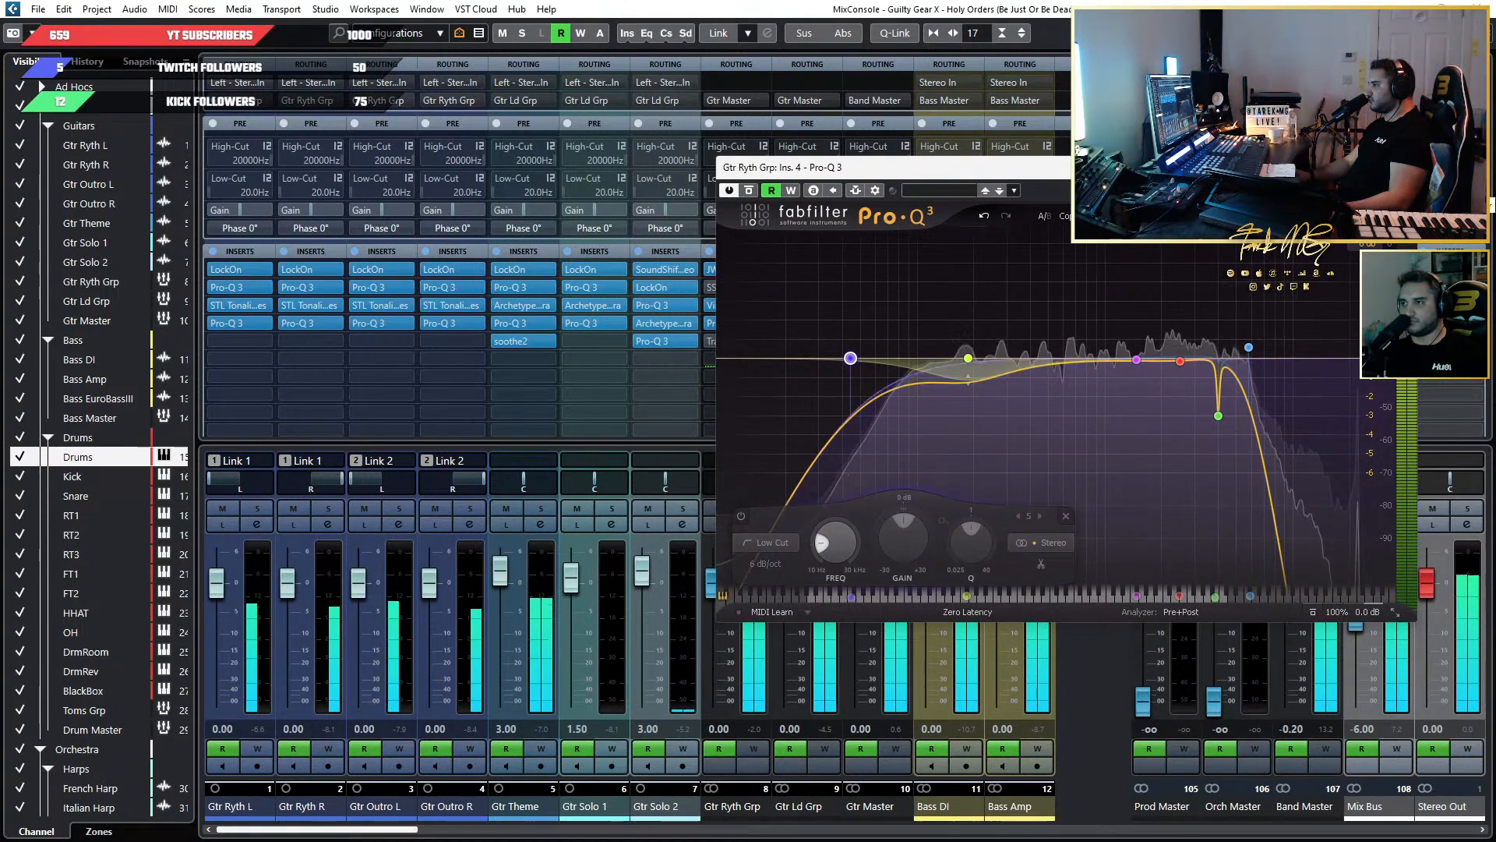
click(1401, 168)
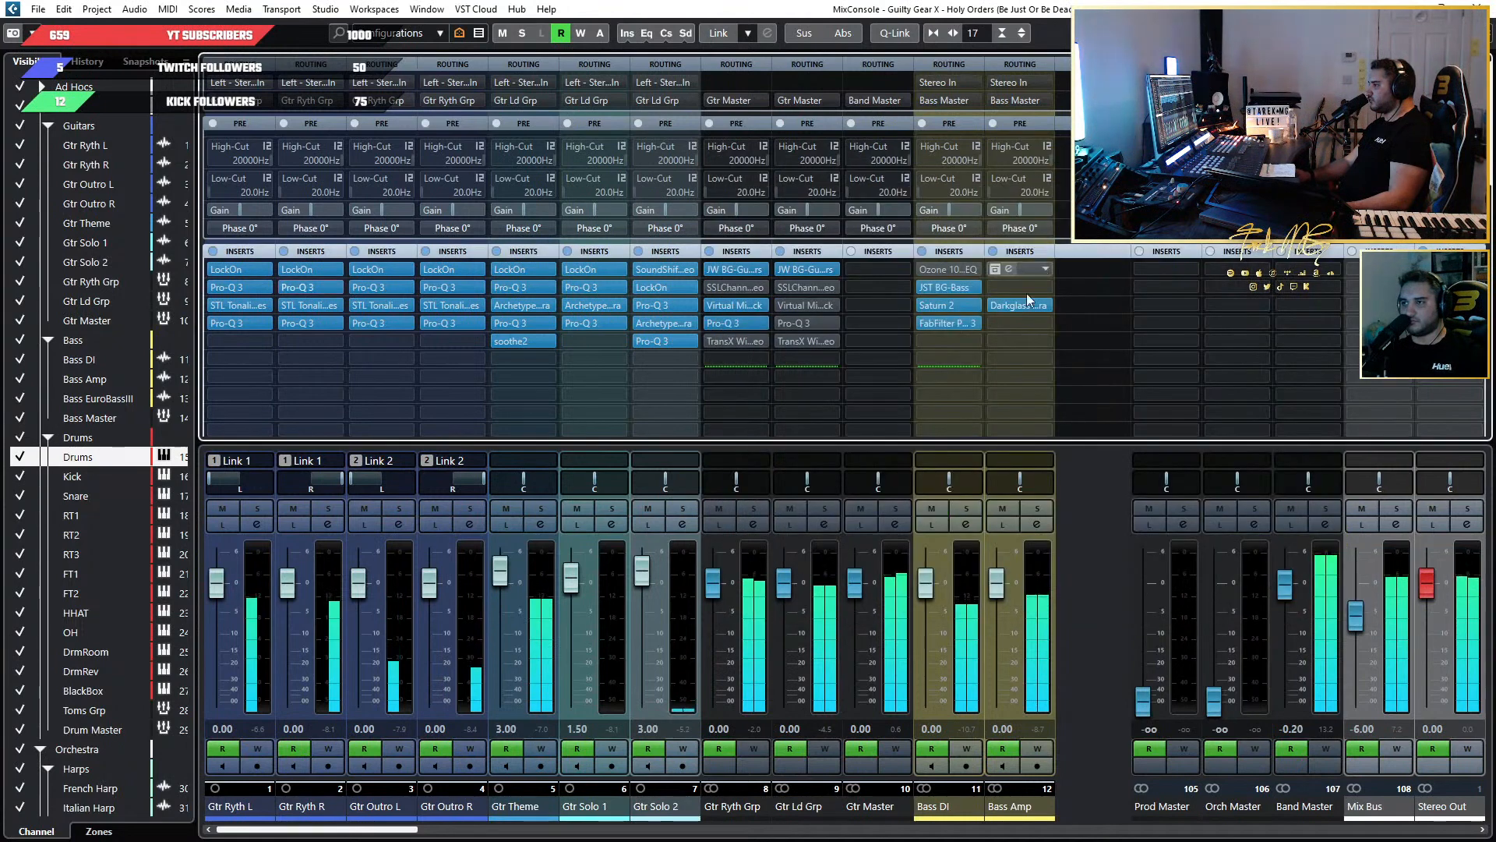
Bypass the 4000 Hz notch, the high cut and the two slight upper-mid dips in Gtr Ryth Grp's Pro-Q 3, and close it.
click(726, 321)
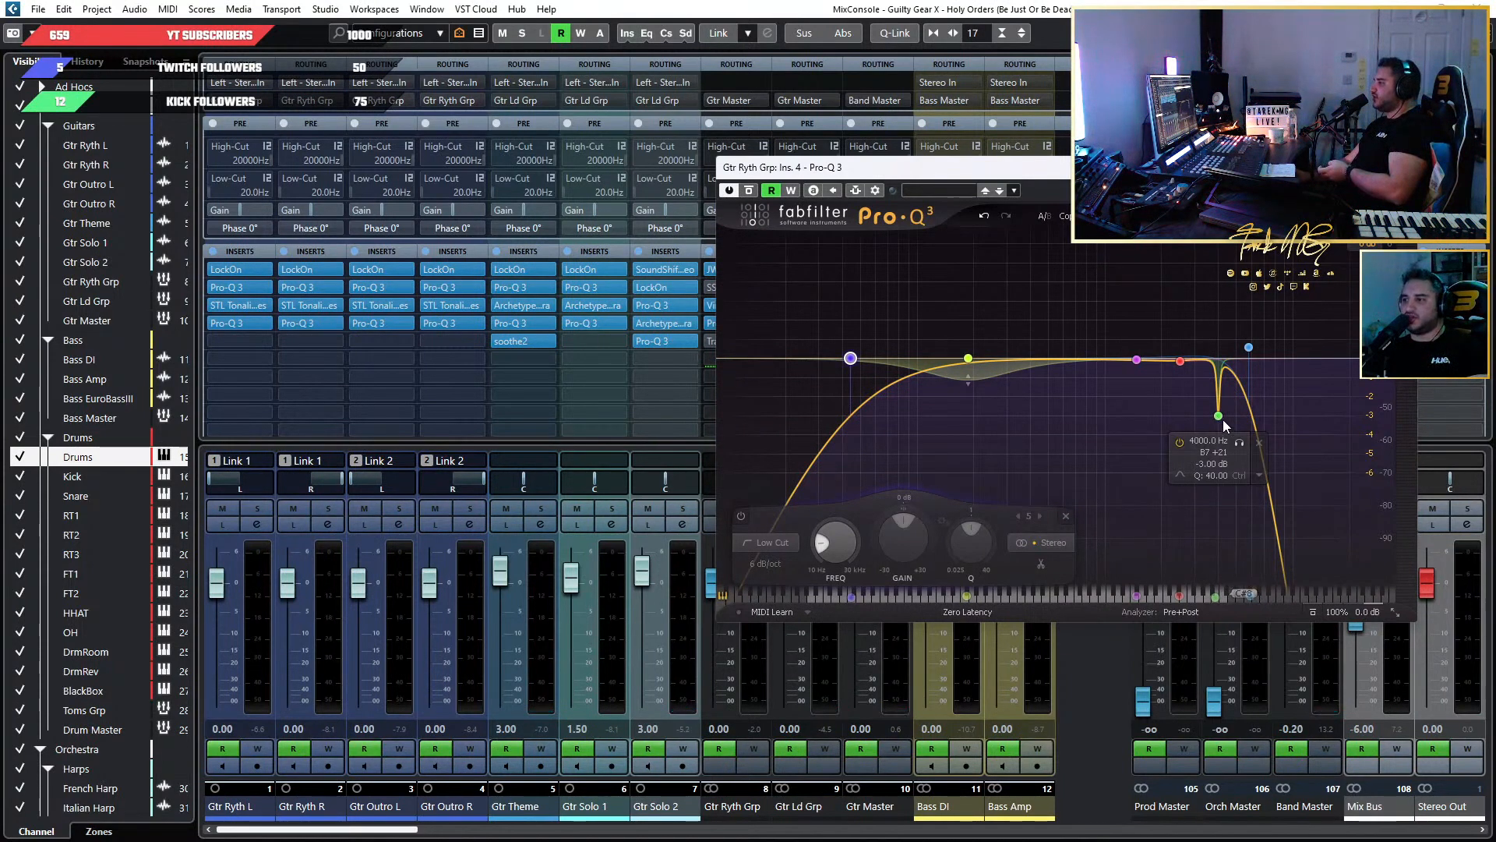
click(1181, 442)
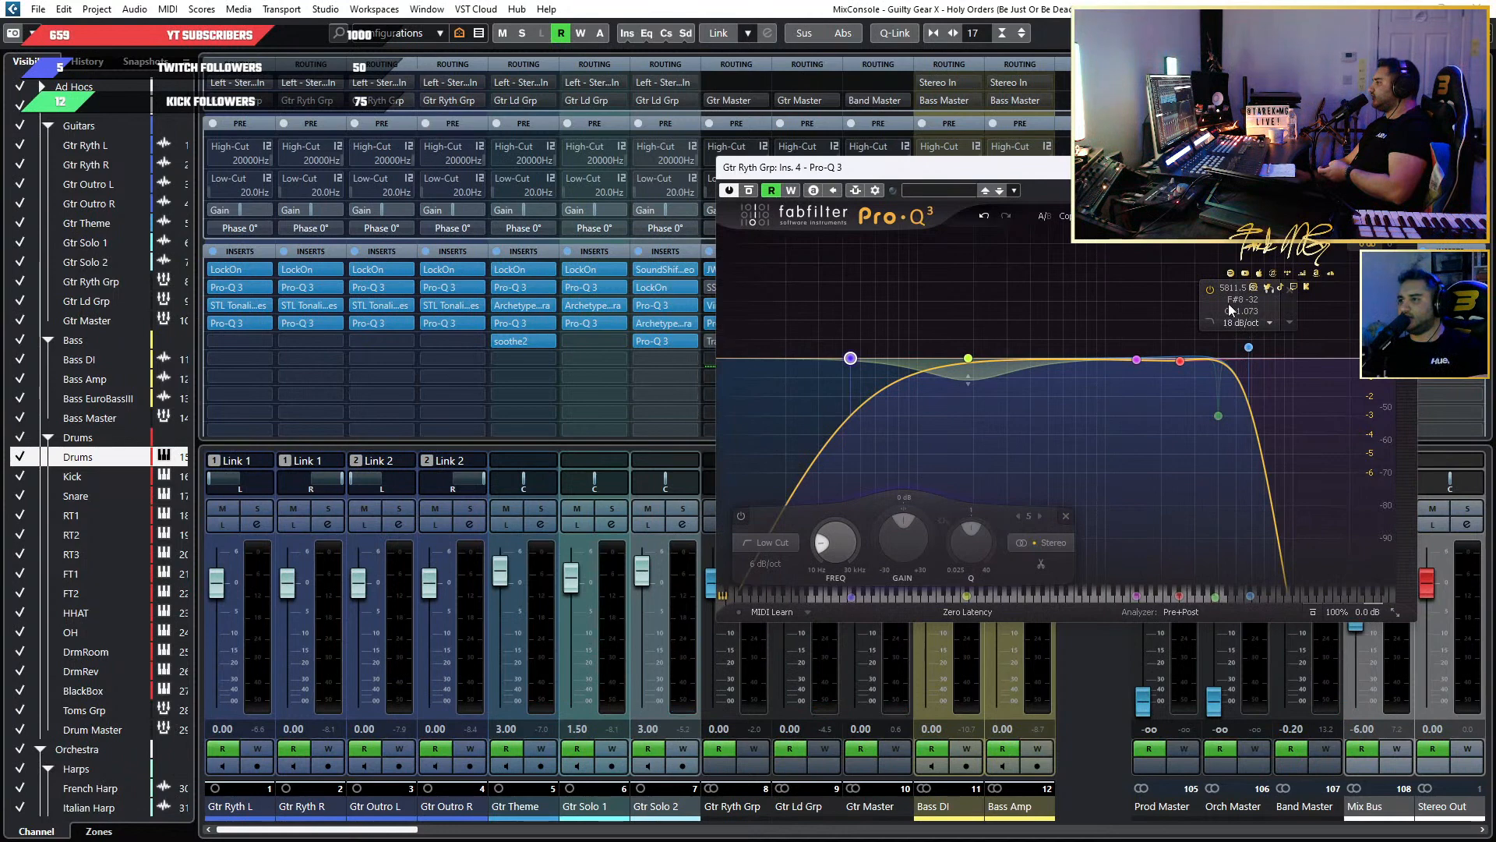
click(1211, 291)
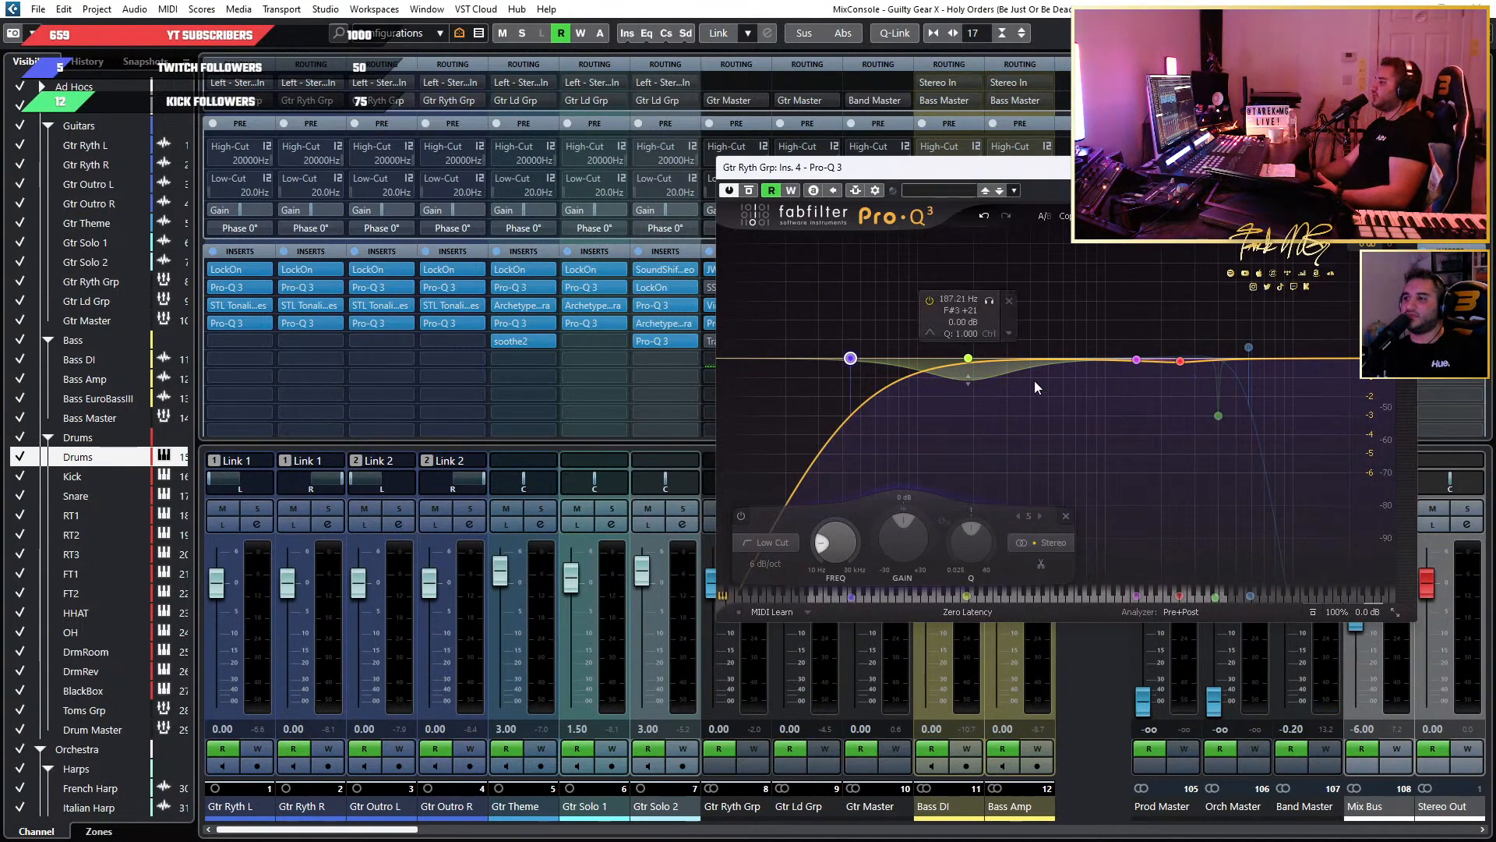
drag(1118, 321, 1187, 380)
click(997, 516)
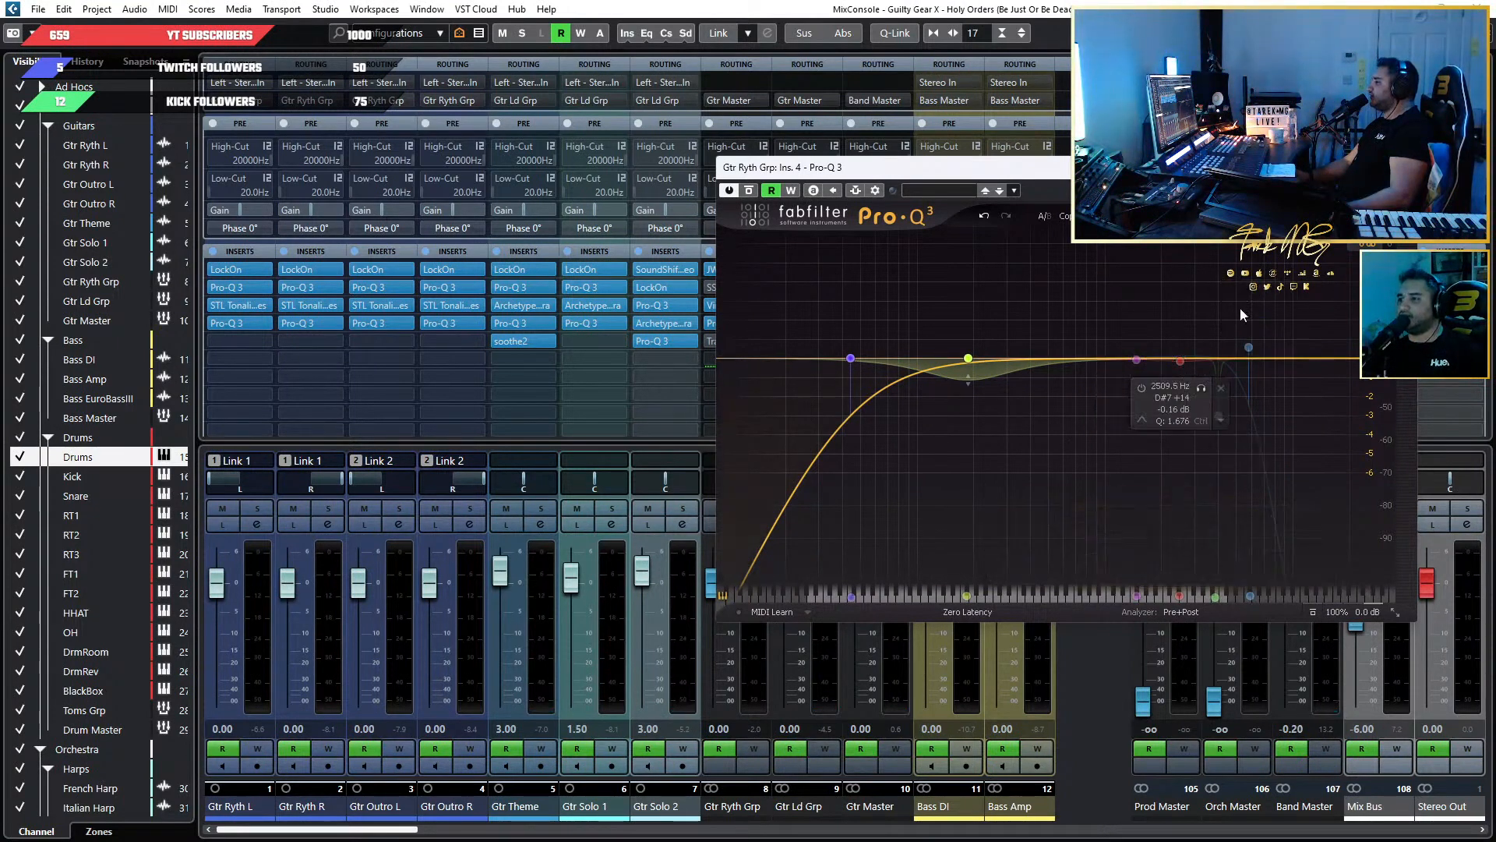
click(1400, 167)
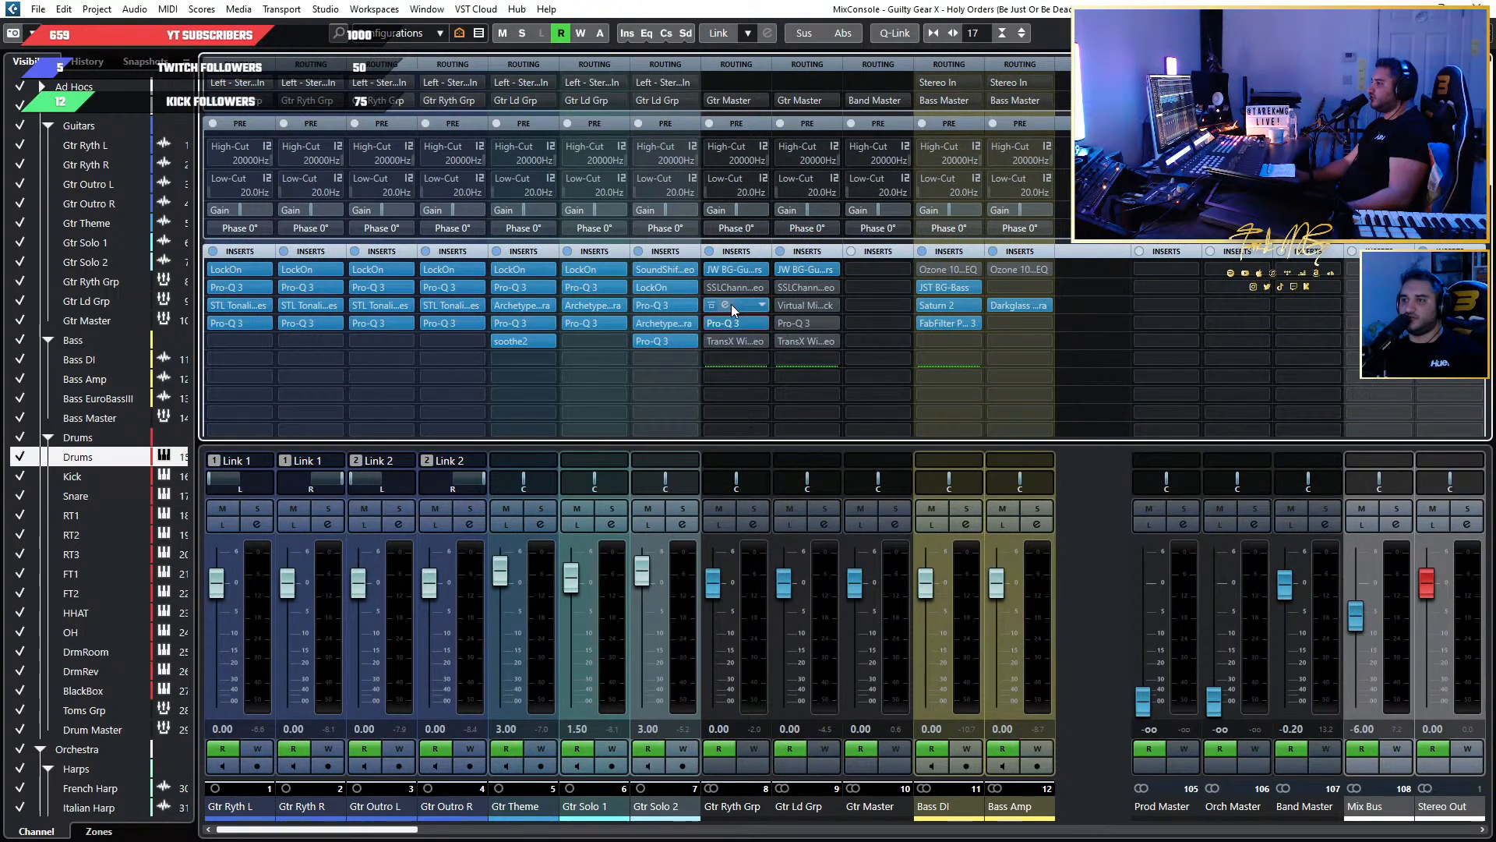
Add a bell cut of about -1 dB near 550 Hz with Q 1.655 to Gtr Ryth Grp's Pro-Q 3 during playback.
key(space)
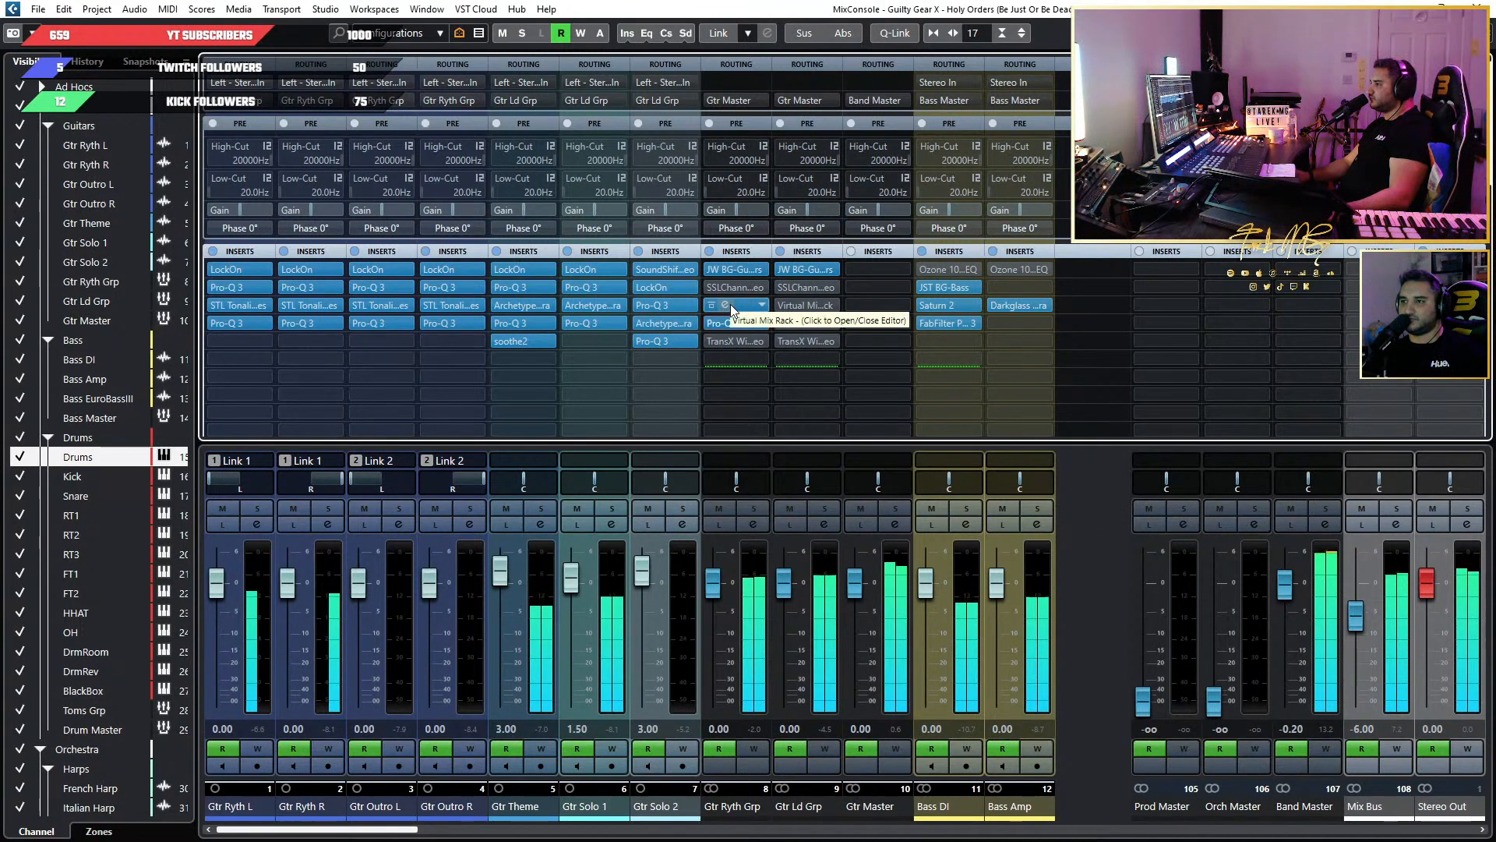
click(727, 321)
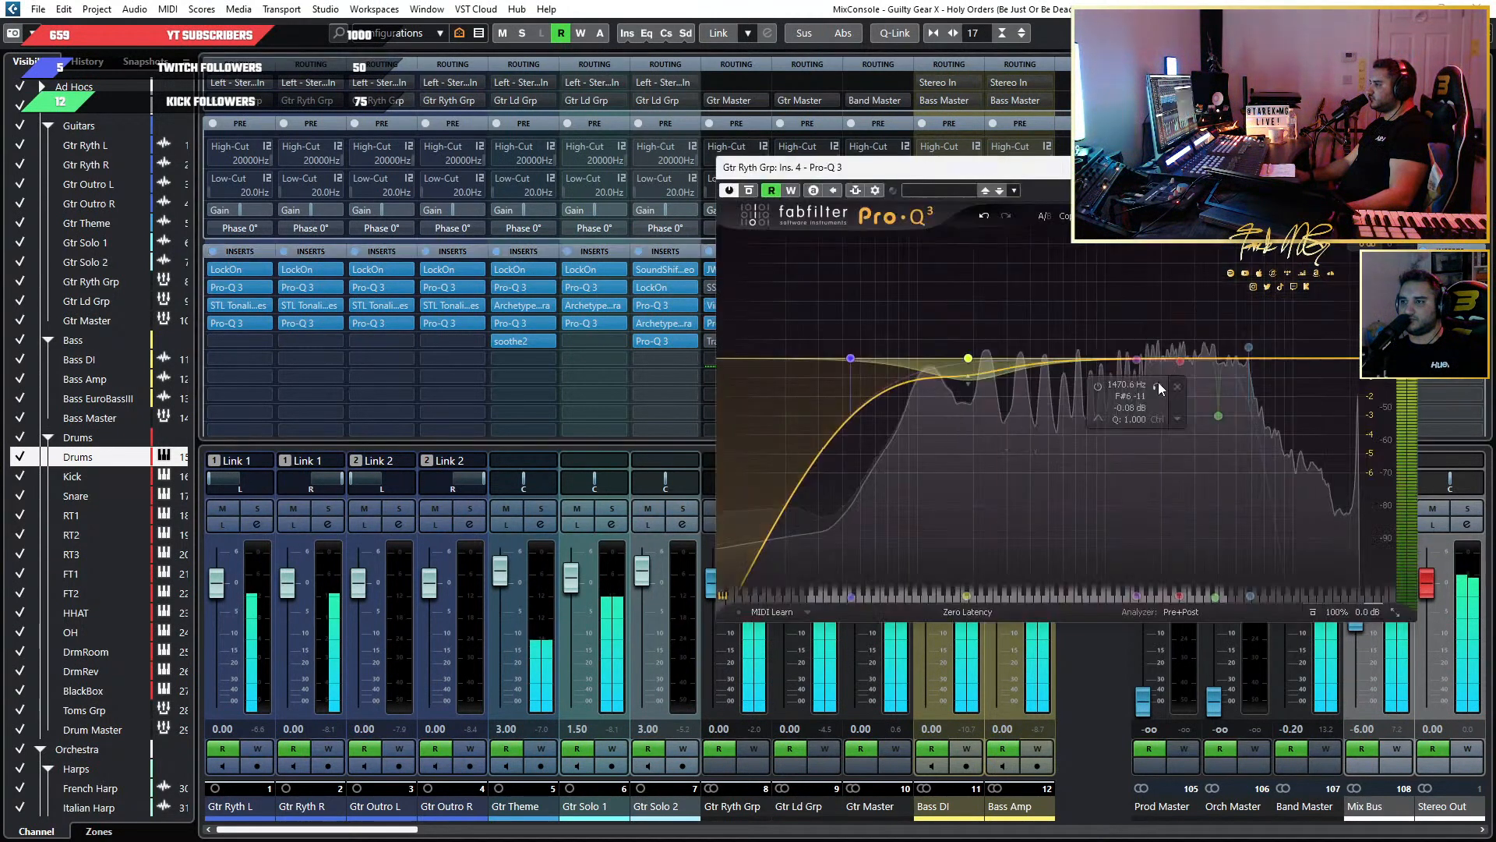
drag(1213, 360, 1153, 329)
scroll(1152, 345, up, 3)
scroll(1220, 554, down, 5)
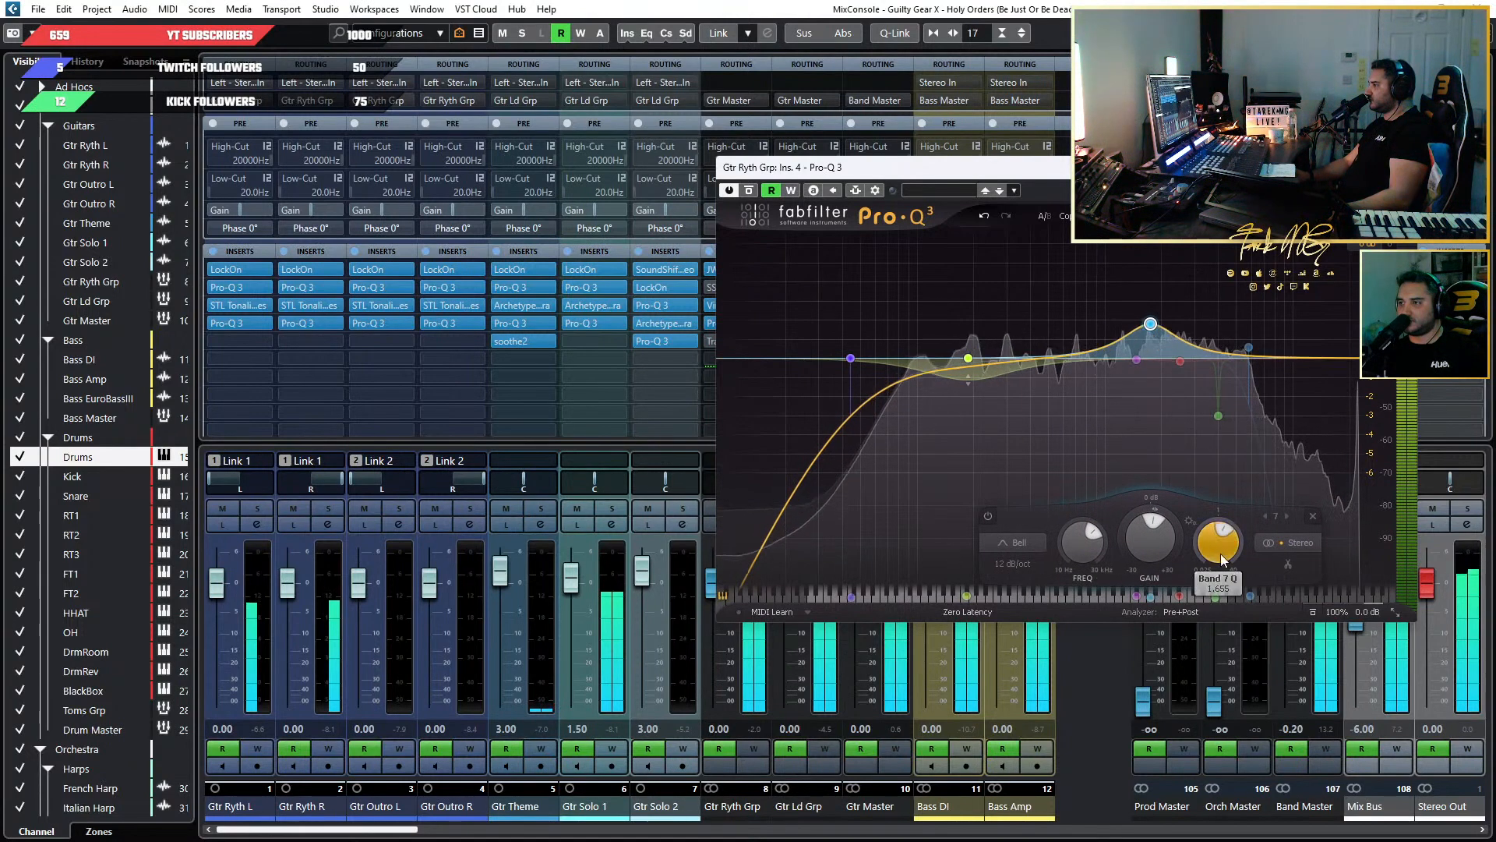
drag(1153, 321, 1057, 380)
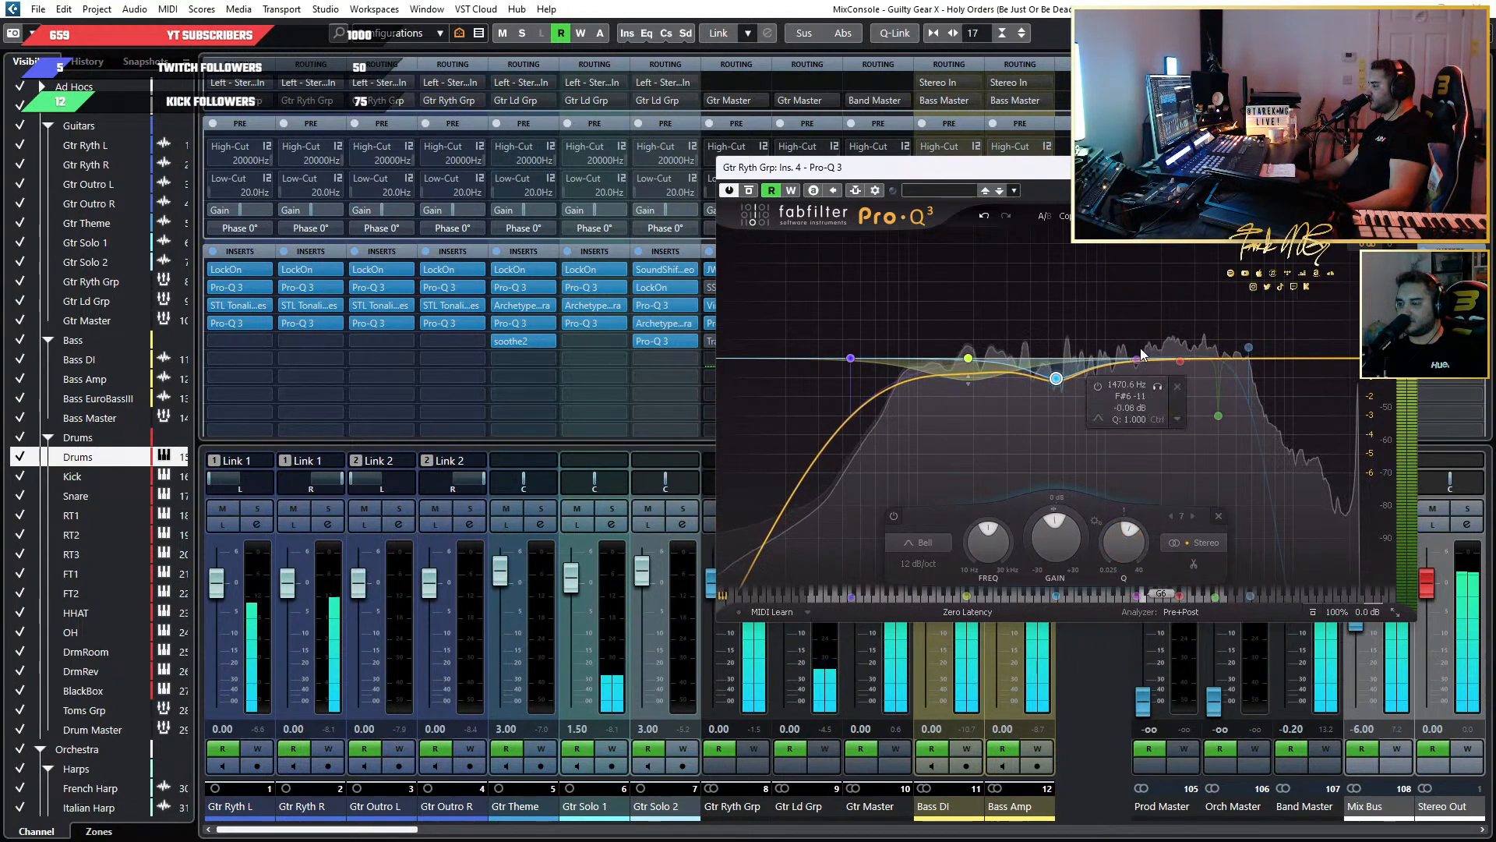
mouse_move(1128, 354)
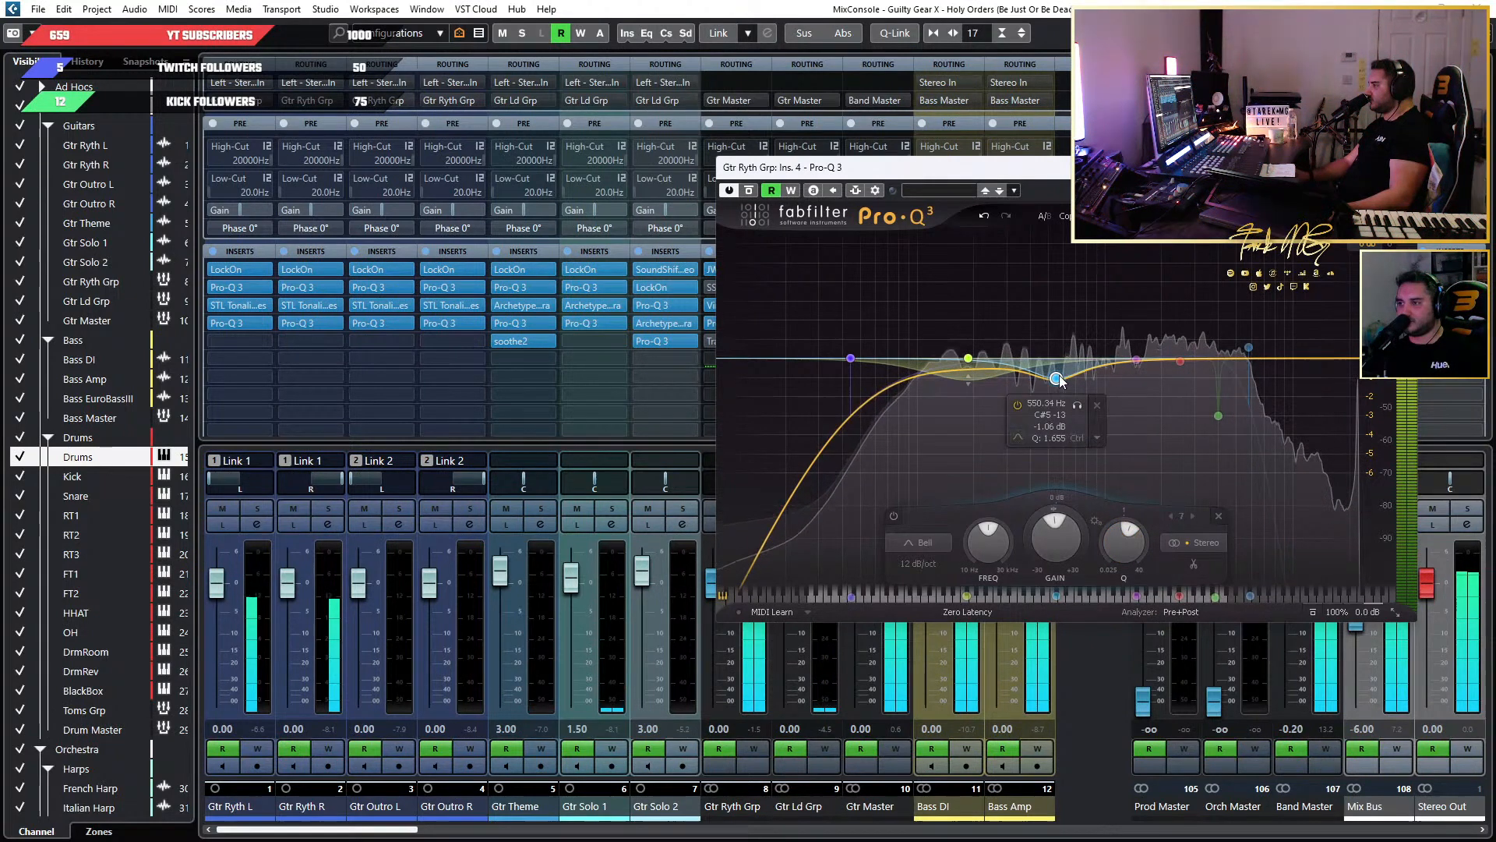
drag(1055, 379, 1052, 376)
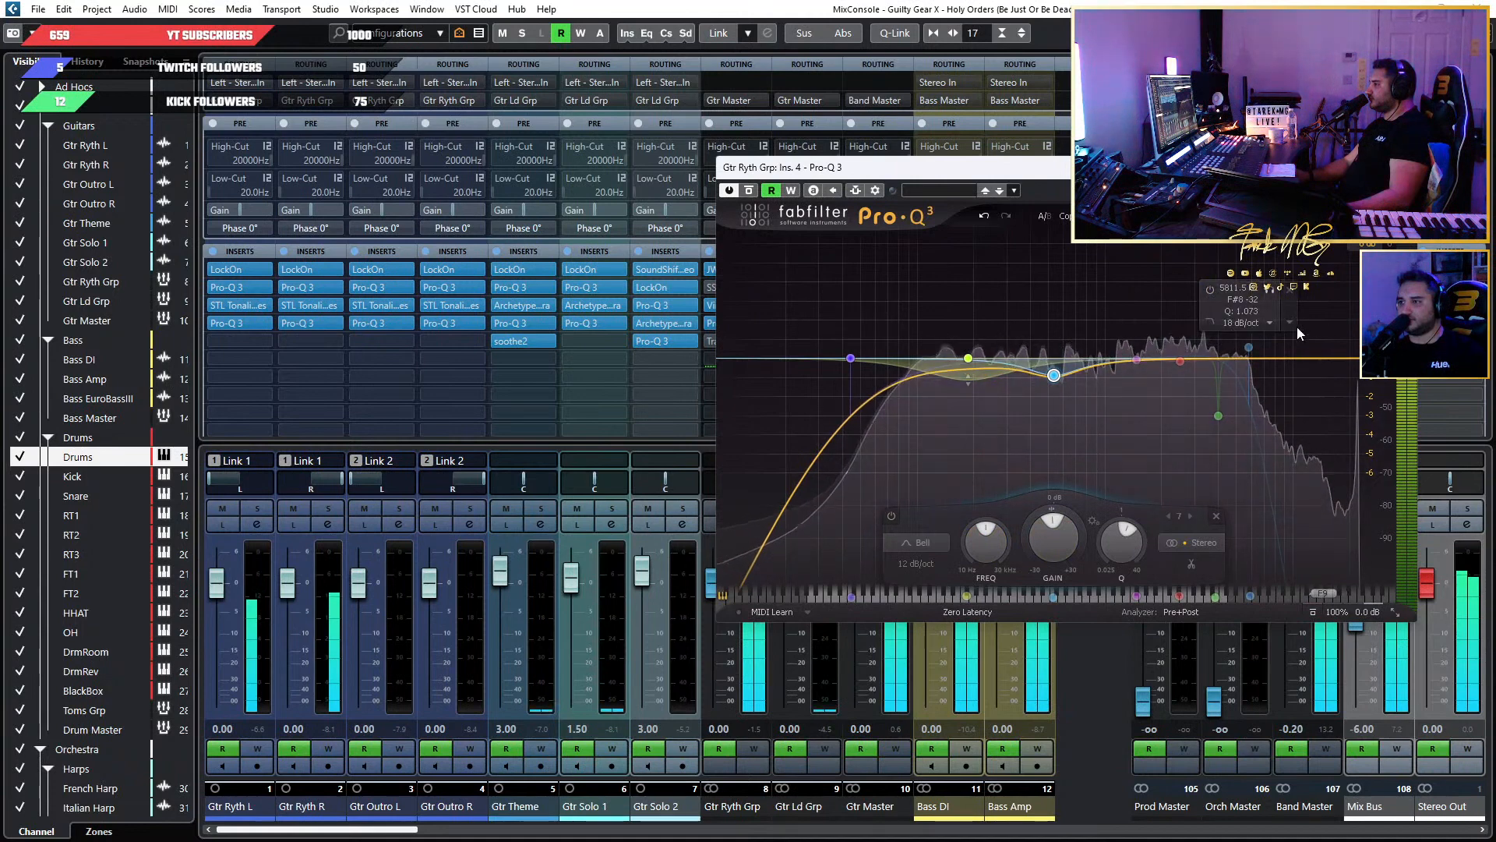
Raise Gtr Ryth Grp's bypassed high cut to about 15.4 kHz in Pro-Q 3, solo the group and enable the filter.
drag(1250, 348, 1328, 347)
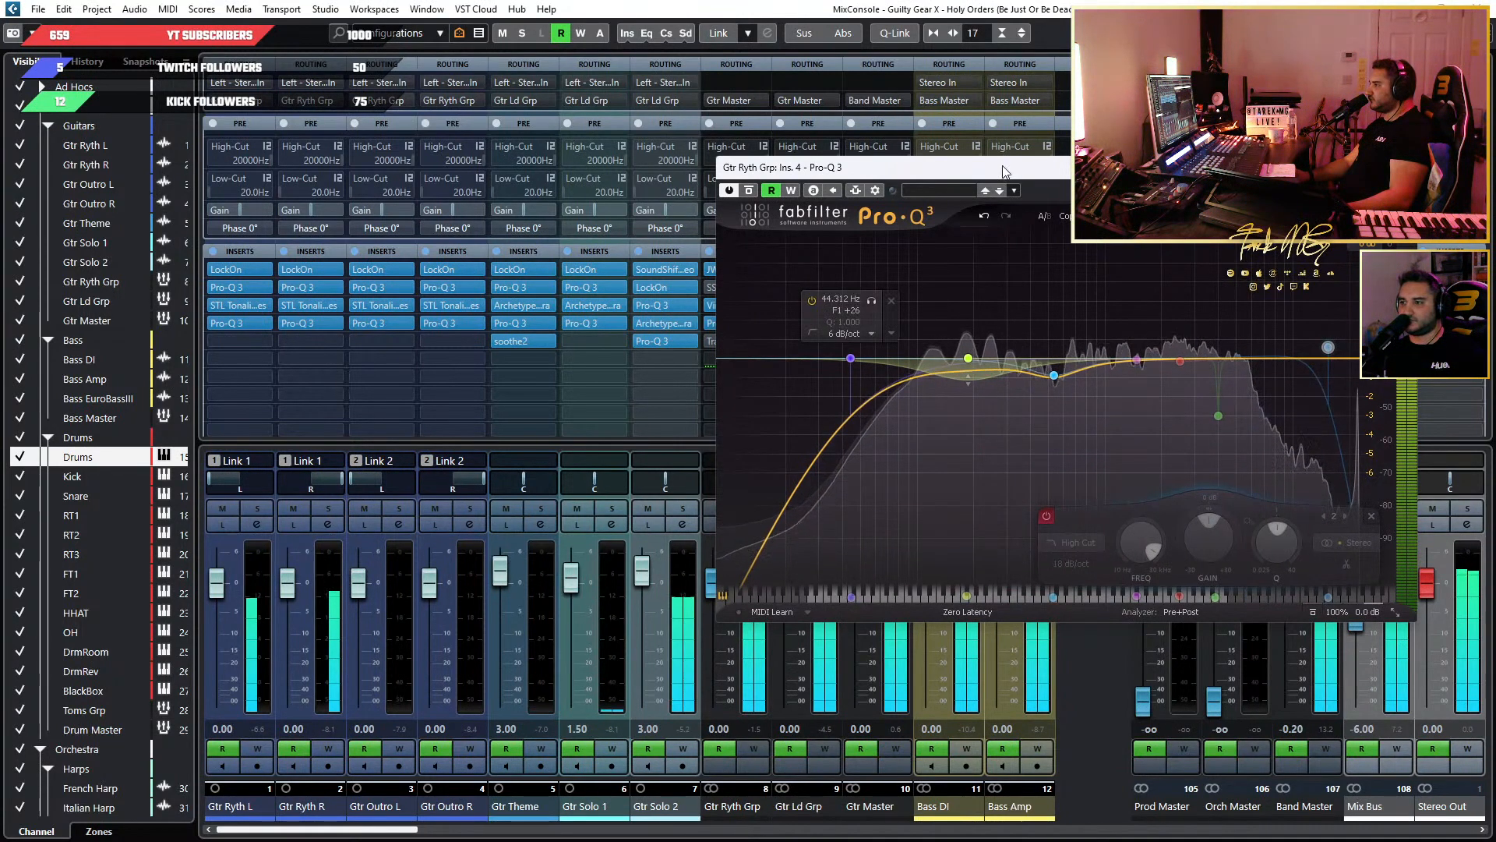
drag(1018, 176, 1265, 132)
click(753, 509)
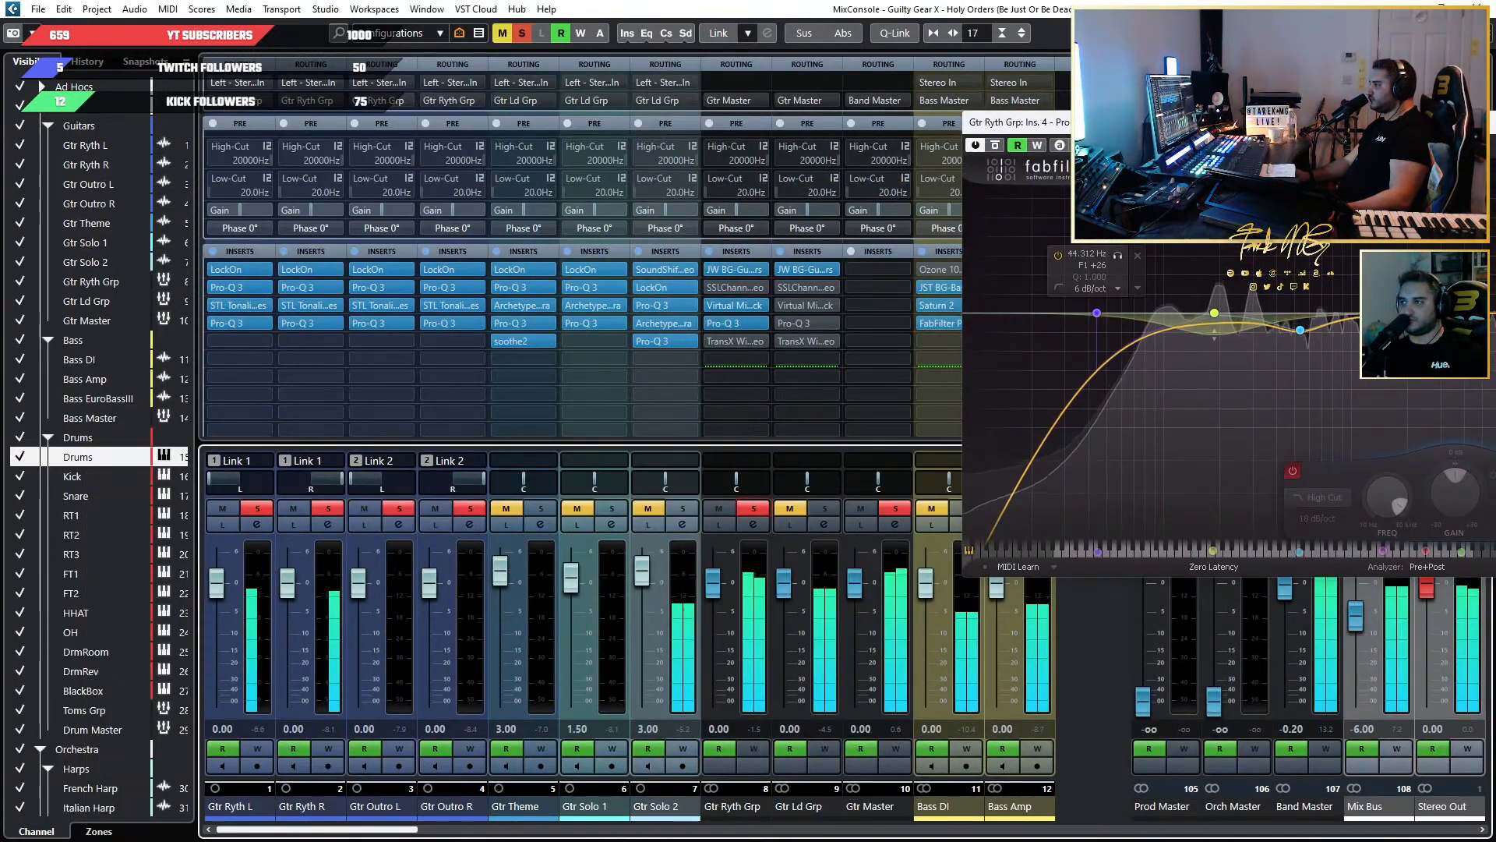
drag(1153, 122, 694, 138)
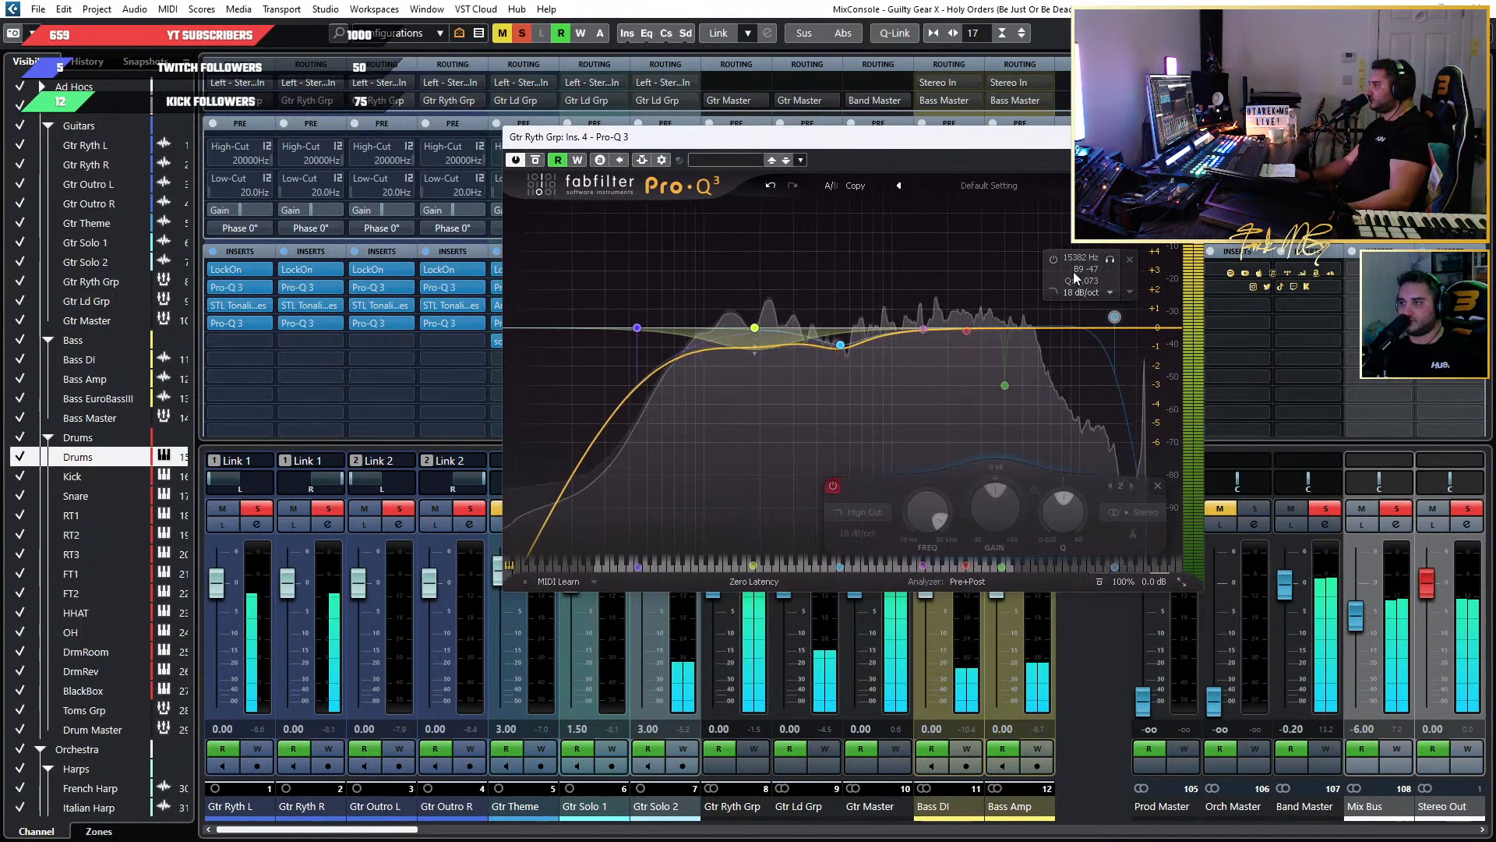
click(1053, 259)
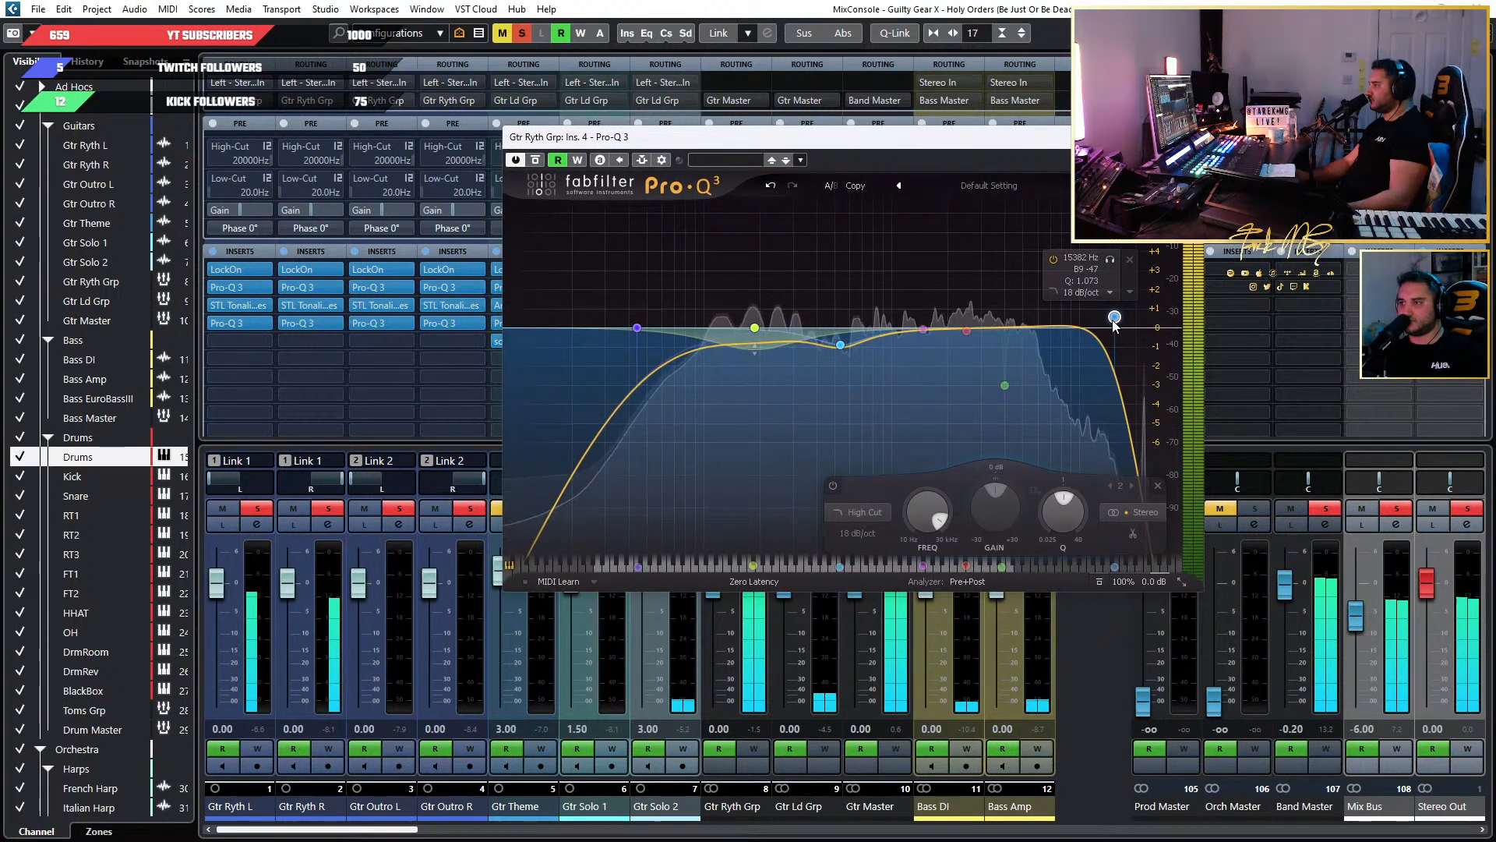
Lower the 18 dB/oct high cut to about 10 kHz, comparing it with the filter bypassed along the way, and close Pro-Q 3.
drag(1114, 318, 1098, 317)
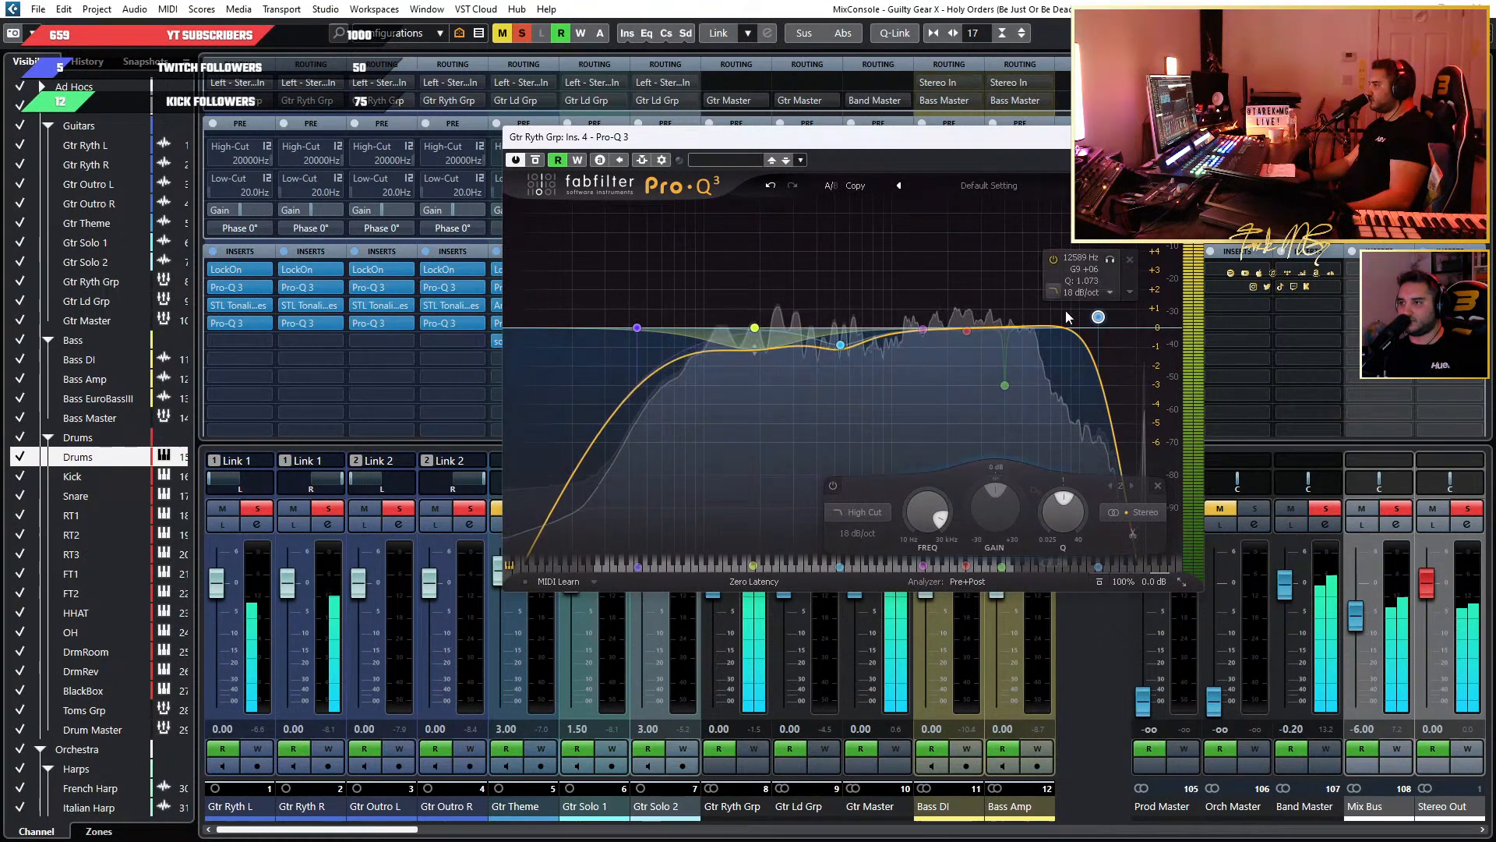
click(1052, 260)
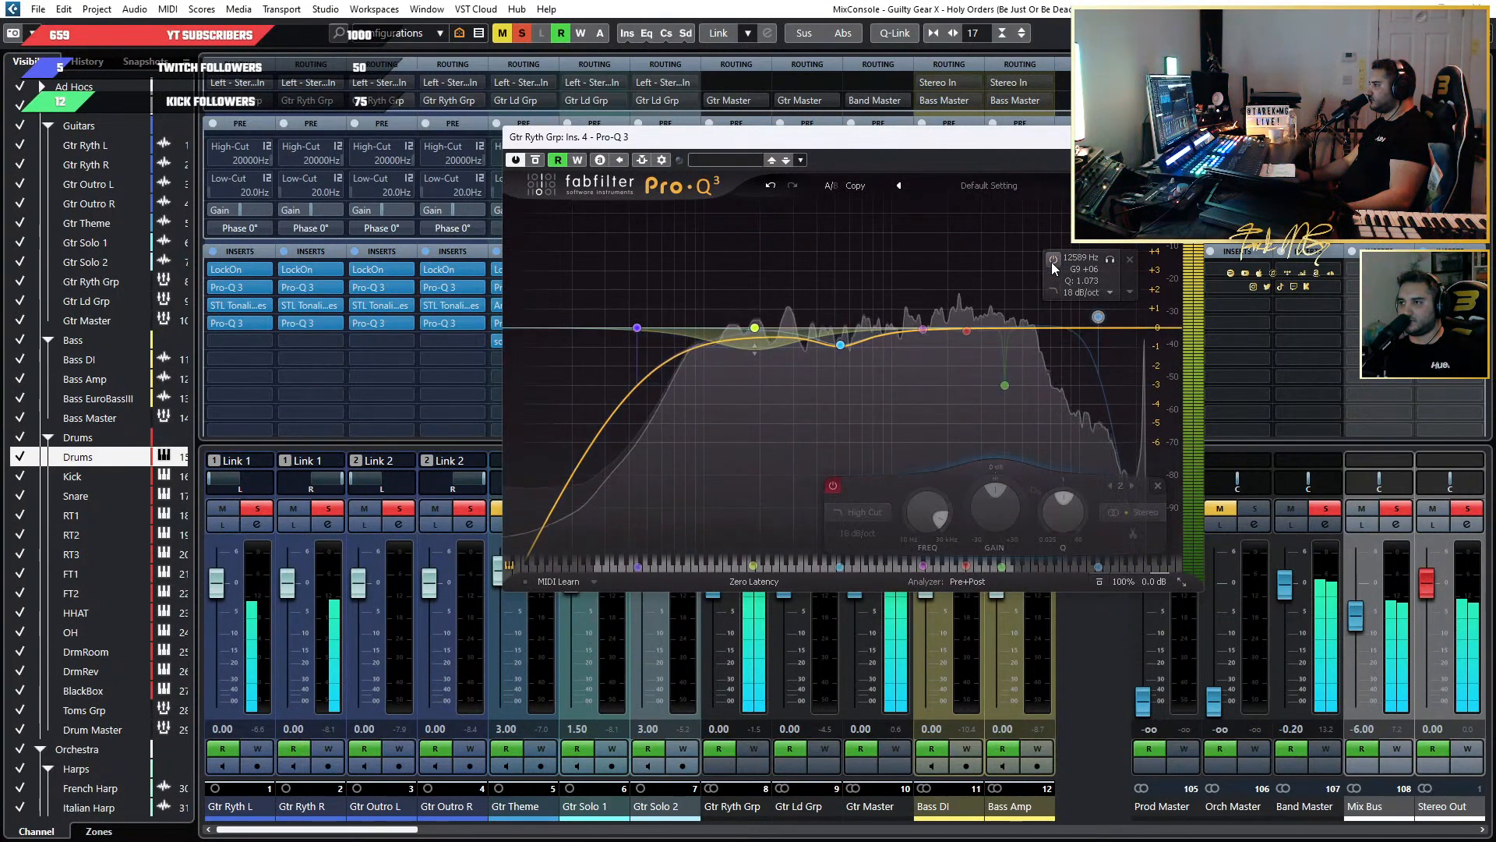
click(1052, 260)
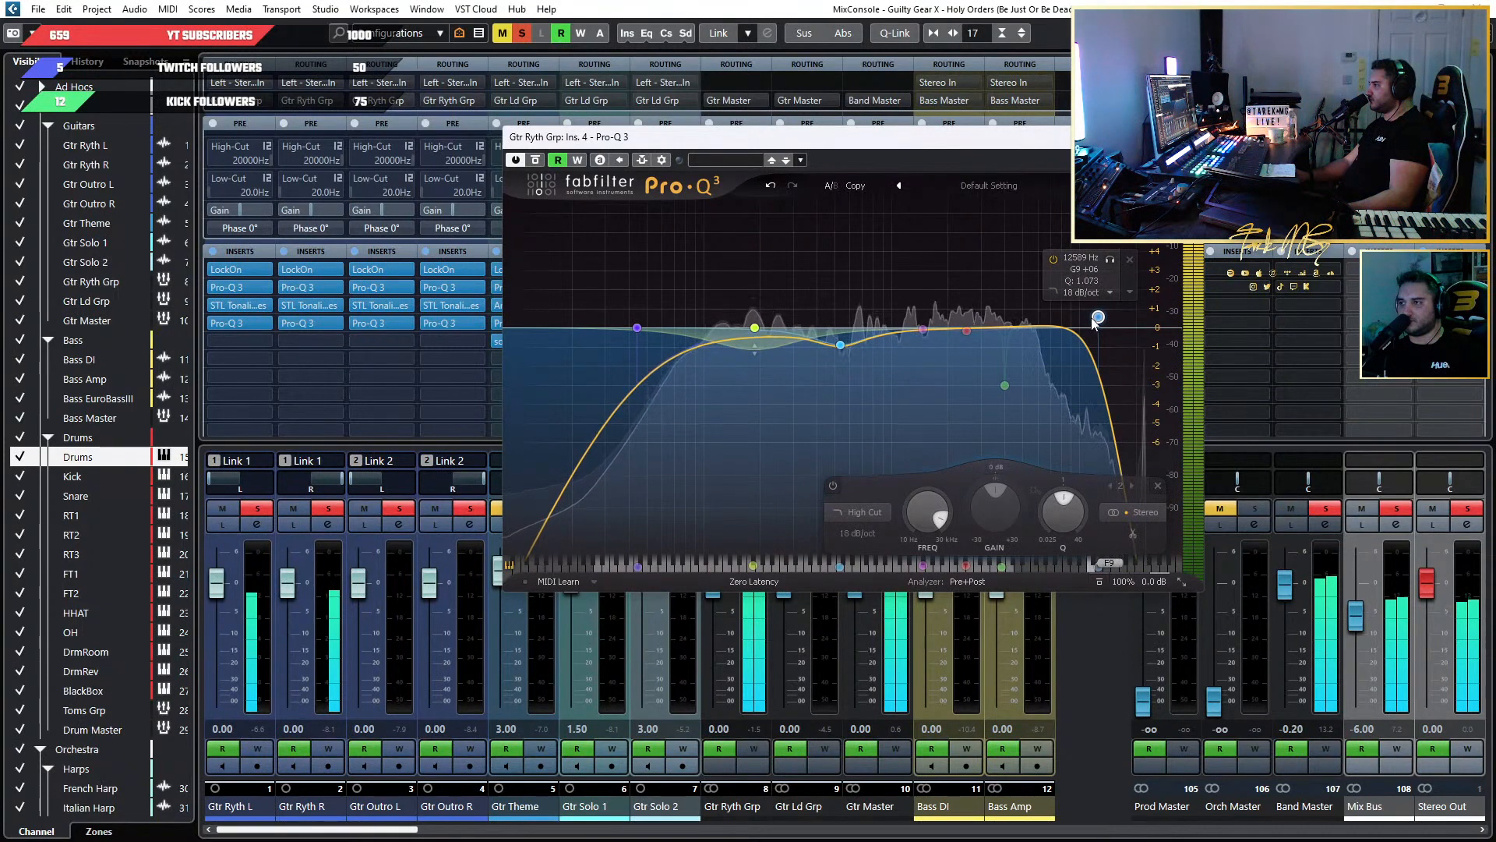
mouse_move(1098, 316)
mouse_down()
mouse_move(1055, 322)
mouse_move(1079, 324)
mouse_up()
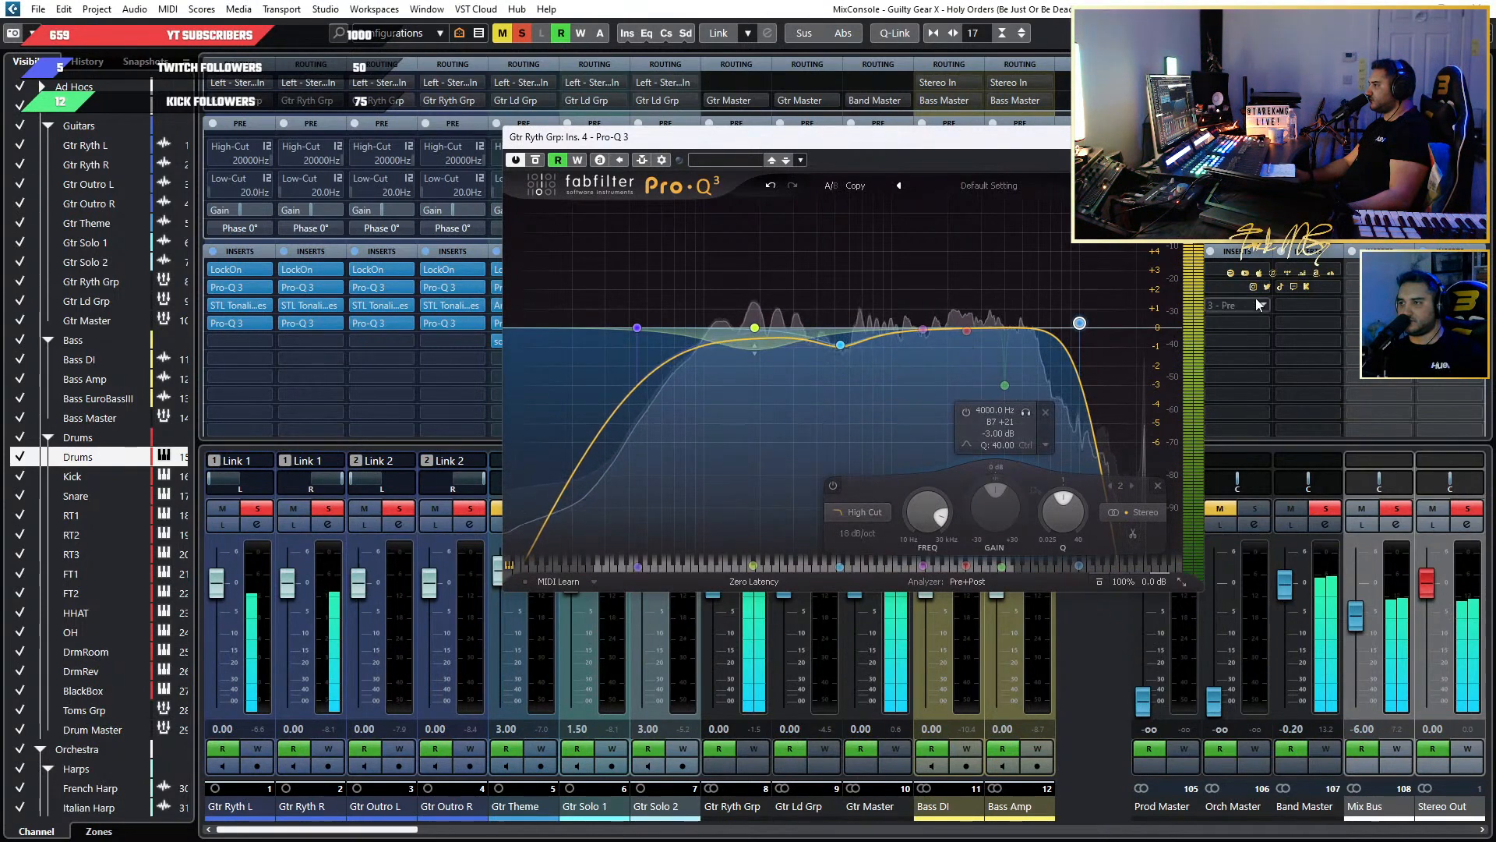
mouse_move(1119, 261)
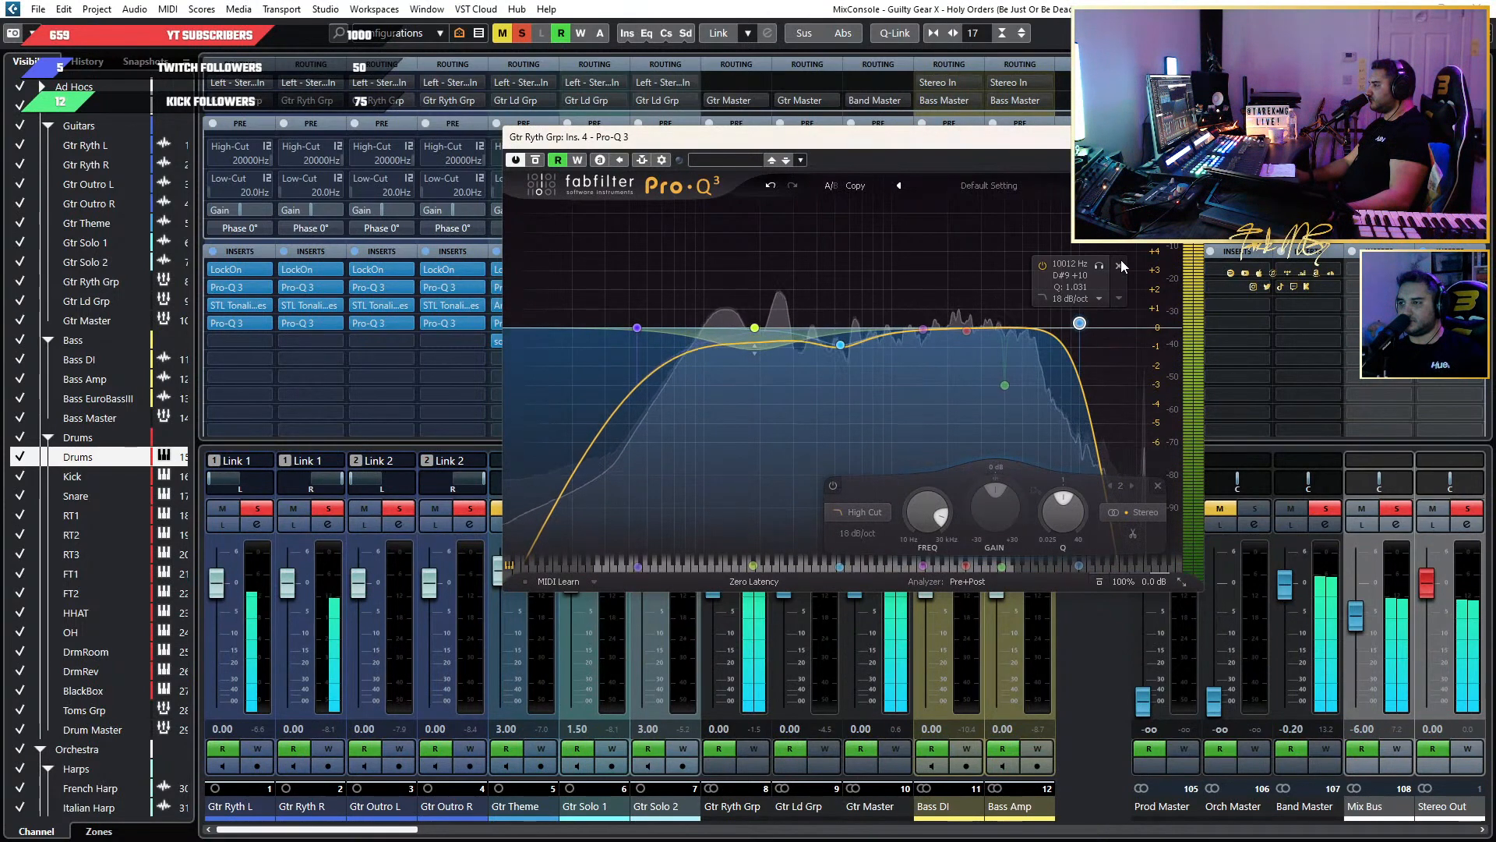
mouse_move(1007, 385)
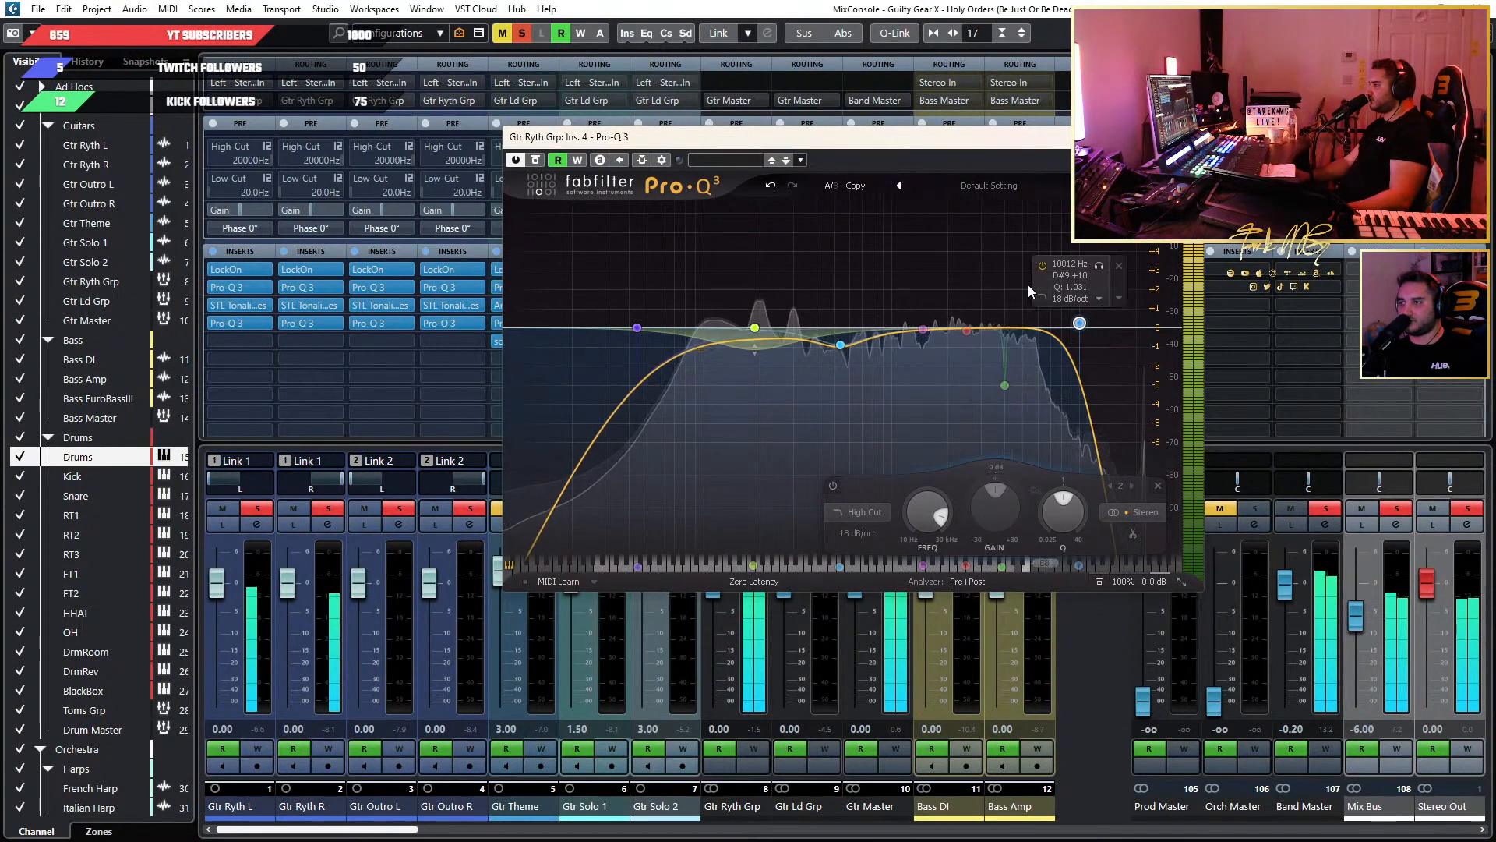
click(1188, 136)
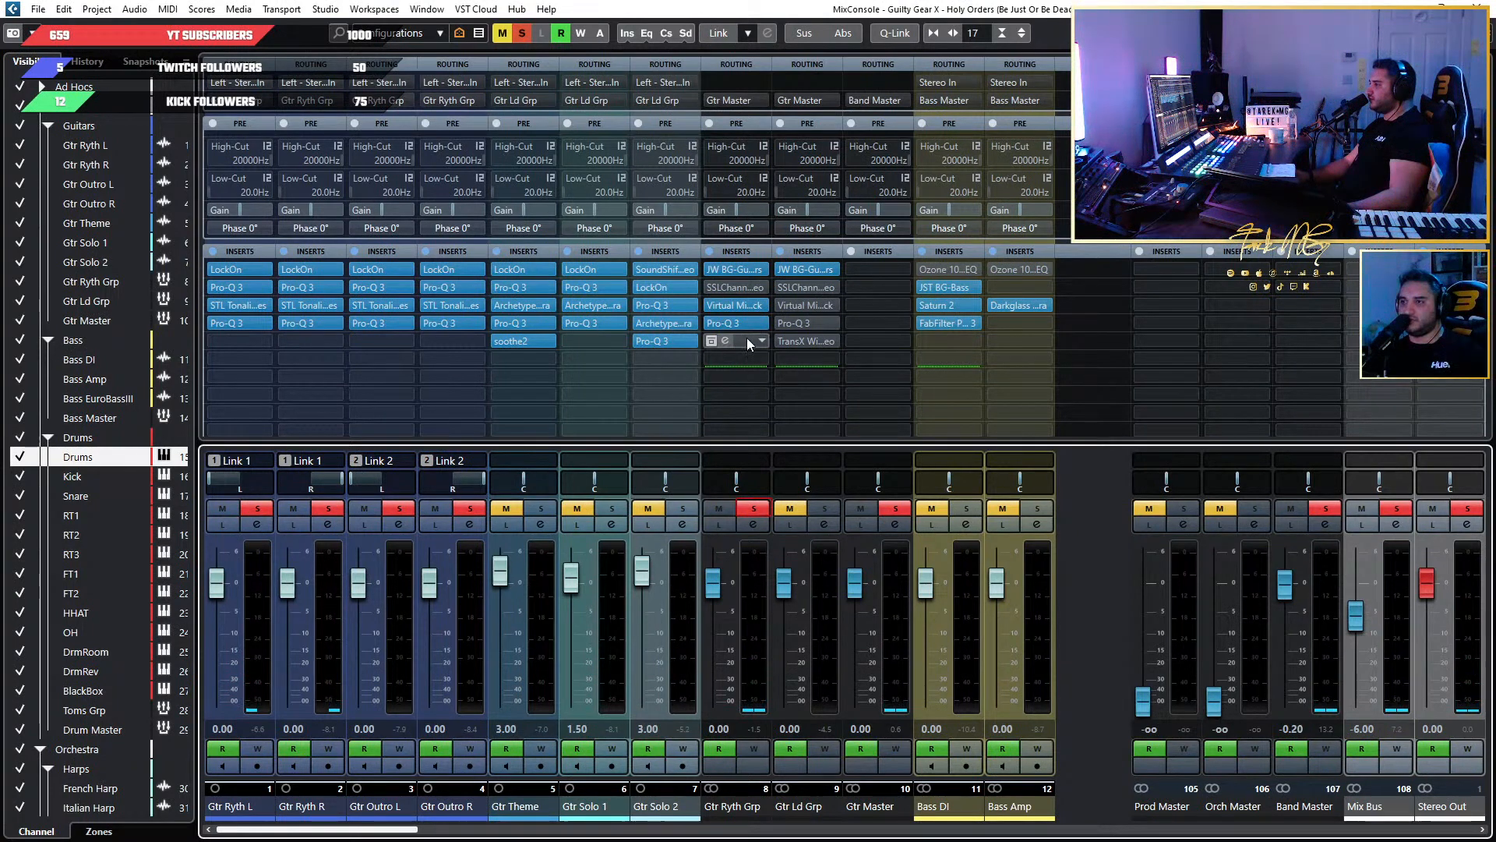
Reorder Gtr Ryth Grp's inserts so Virtual Mix Rack, Pro-Q 3 and SSLChannel occupy slots 2 to 4 above TransX, and unsolo the group.
drag(747, 340, 753, 360)
drag(736, 288, 742, 335)
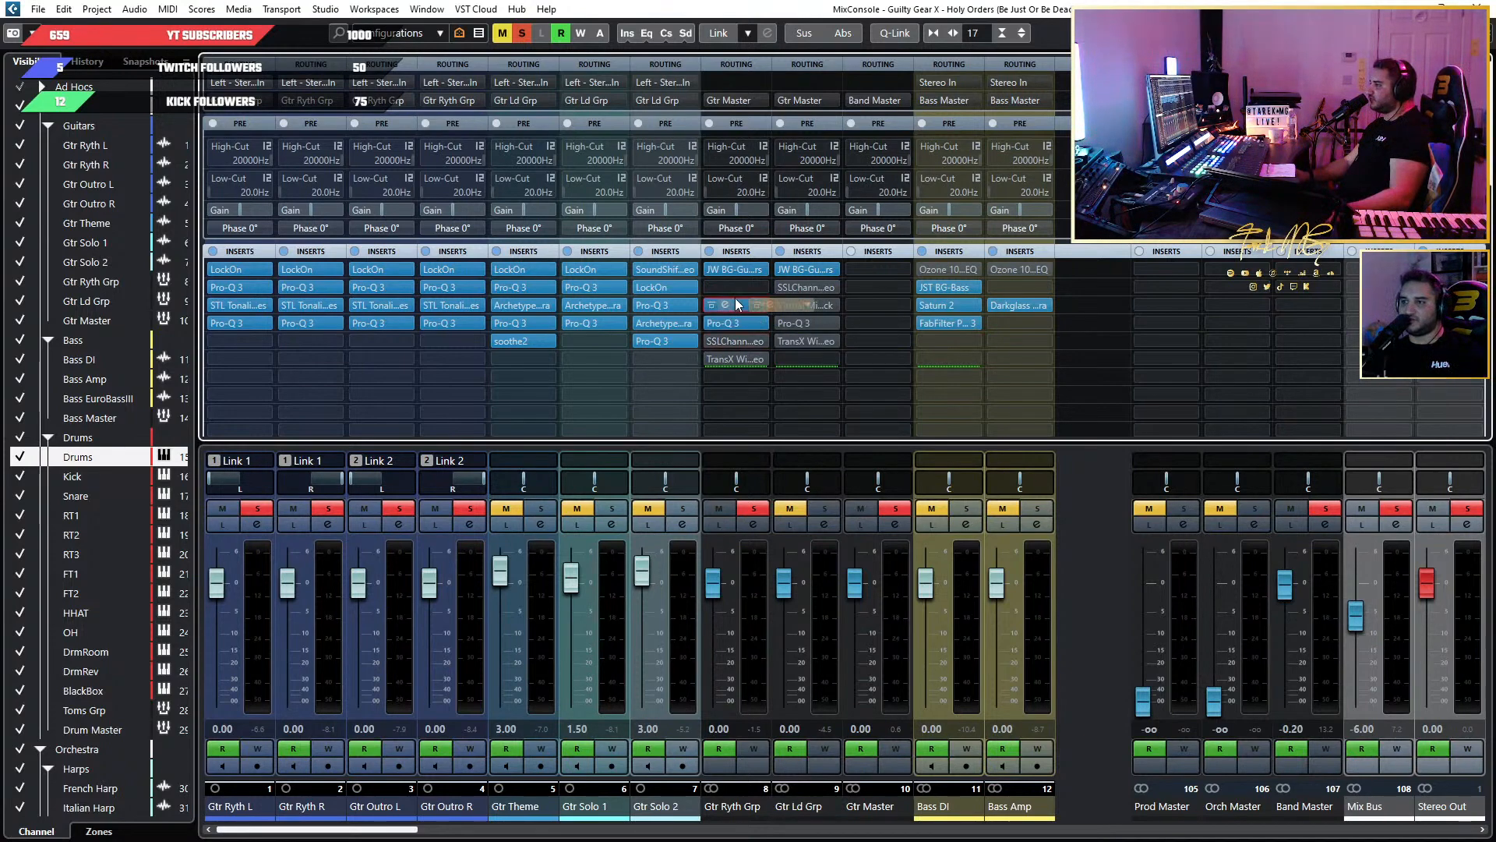
drag(735, 299, 737, 307)
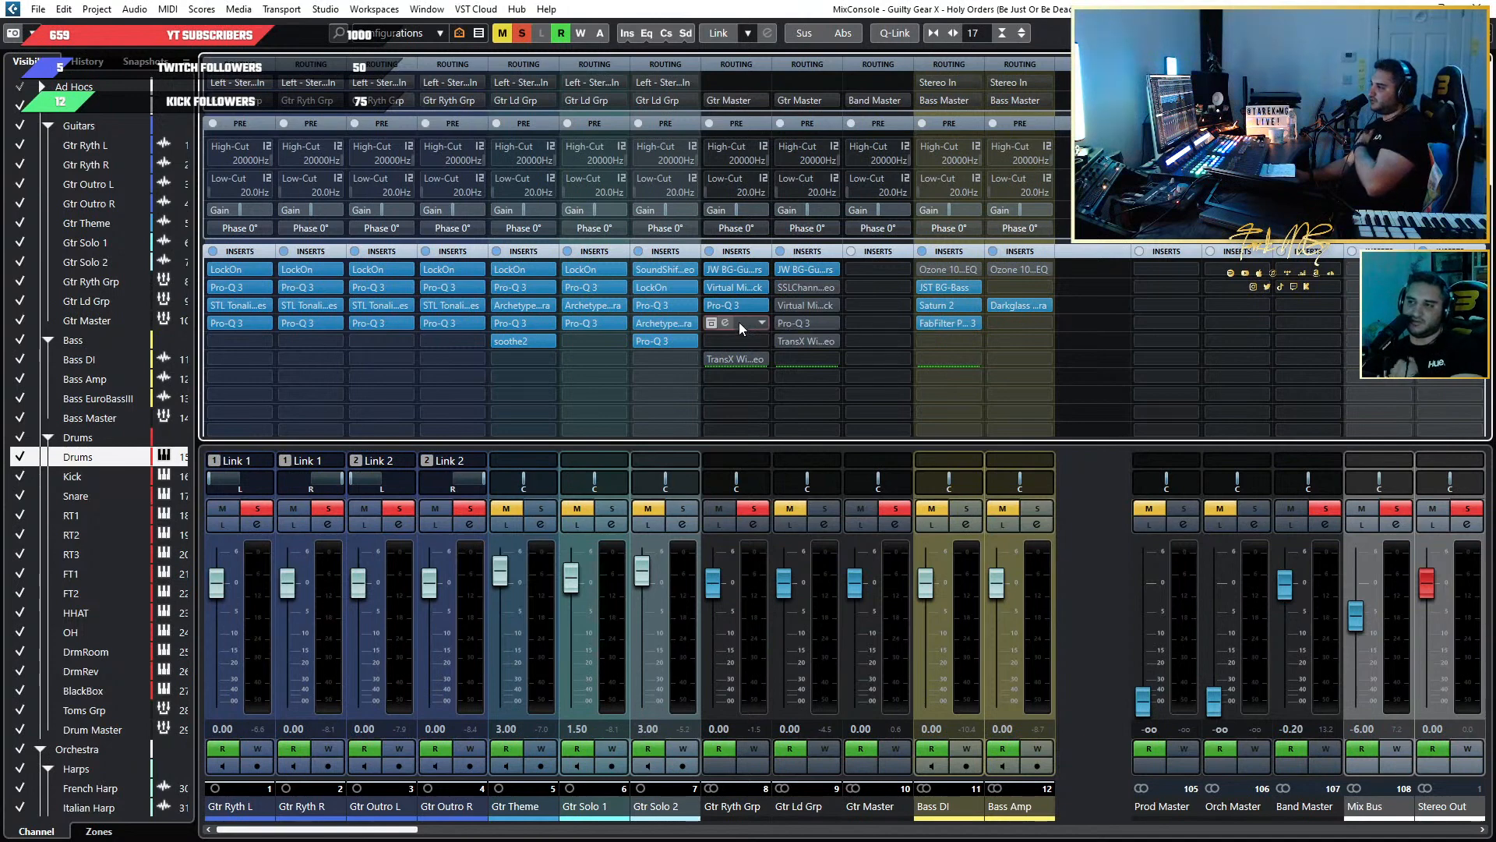
click(753, 513)
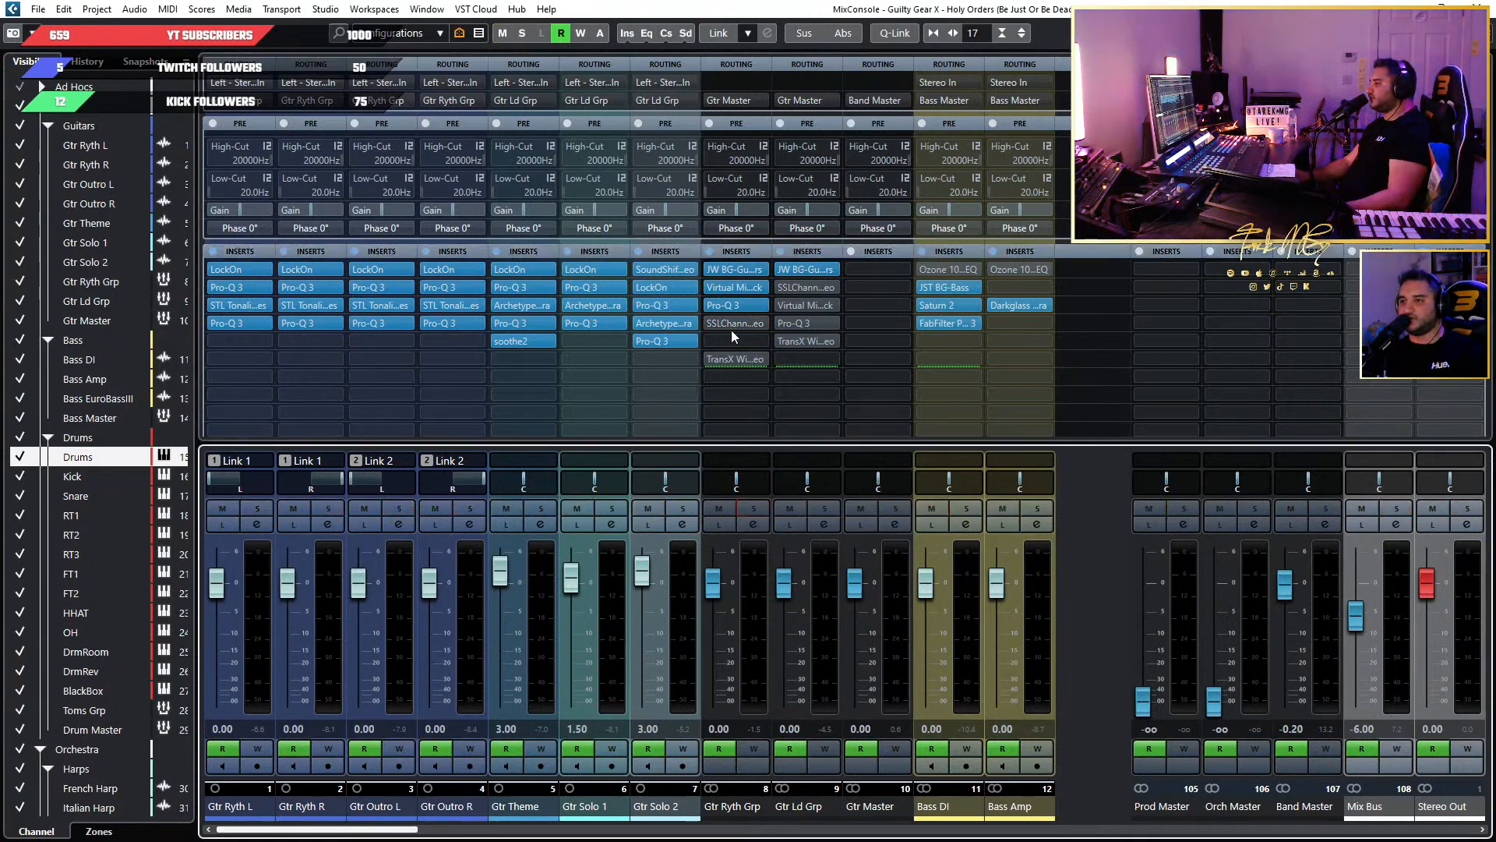
Activate the SSL E-Channel on Gtr Ryth Grp, boost its HMF gain strongly, and adjust the HMF Q and frequency during playback.
click(723, 321)
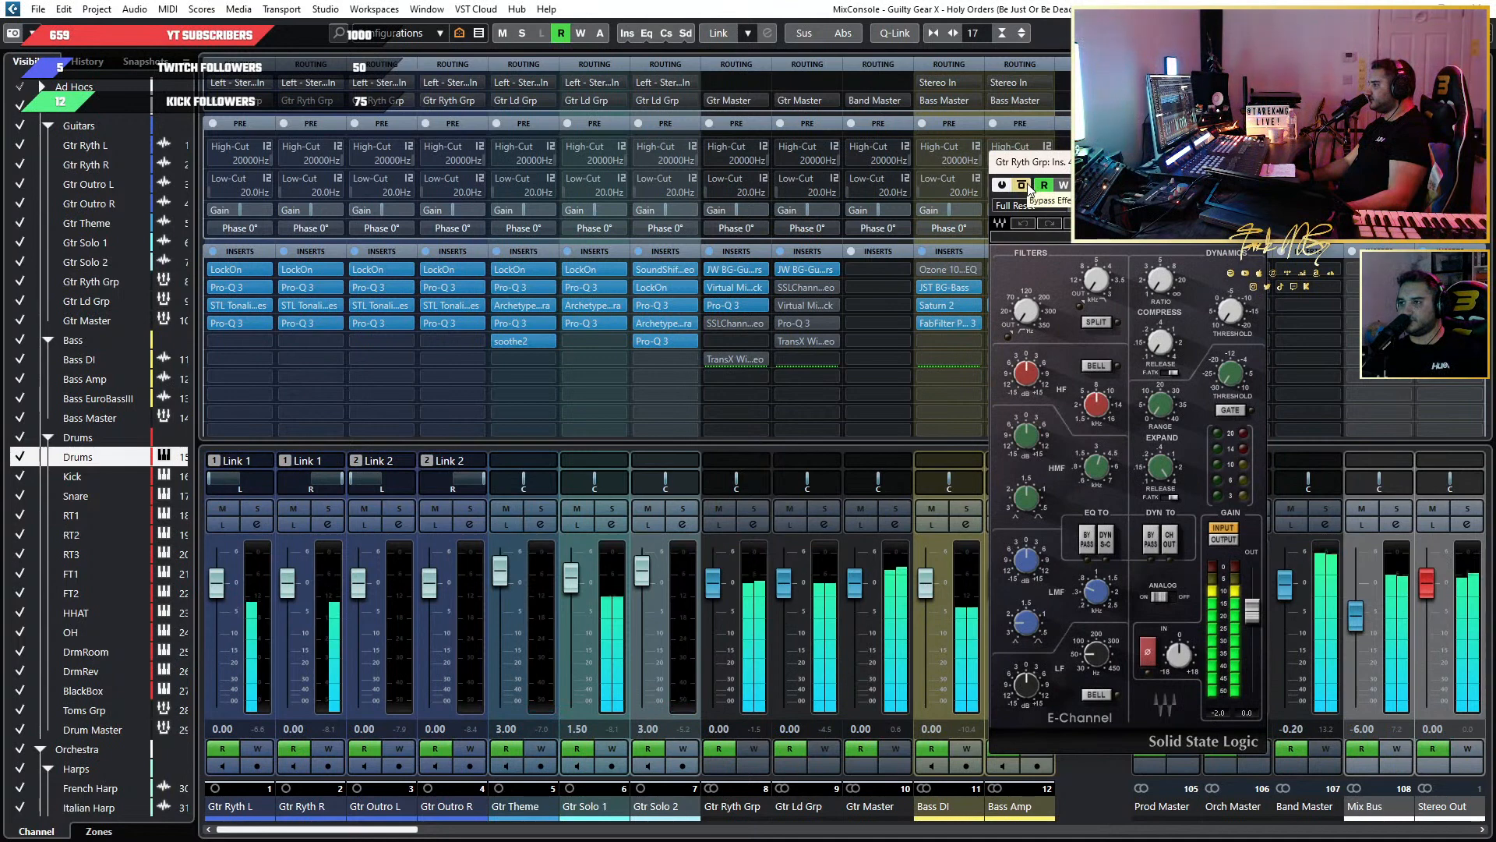
mouse_move(1098, 474)
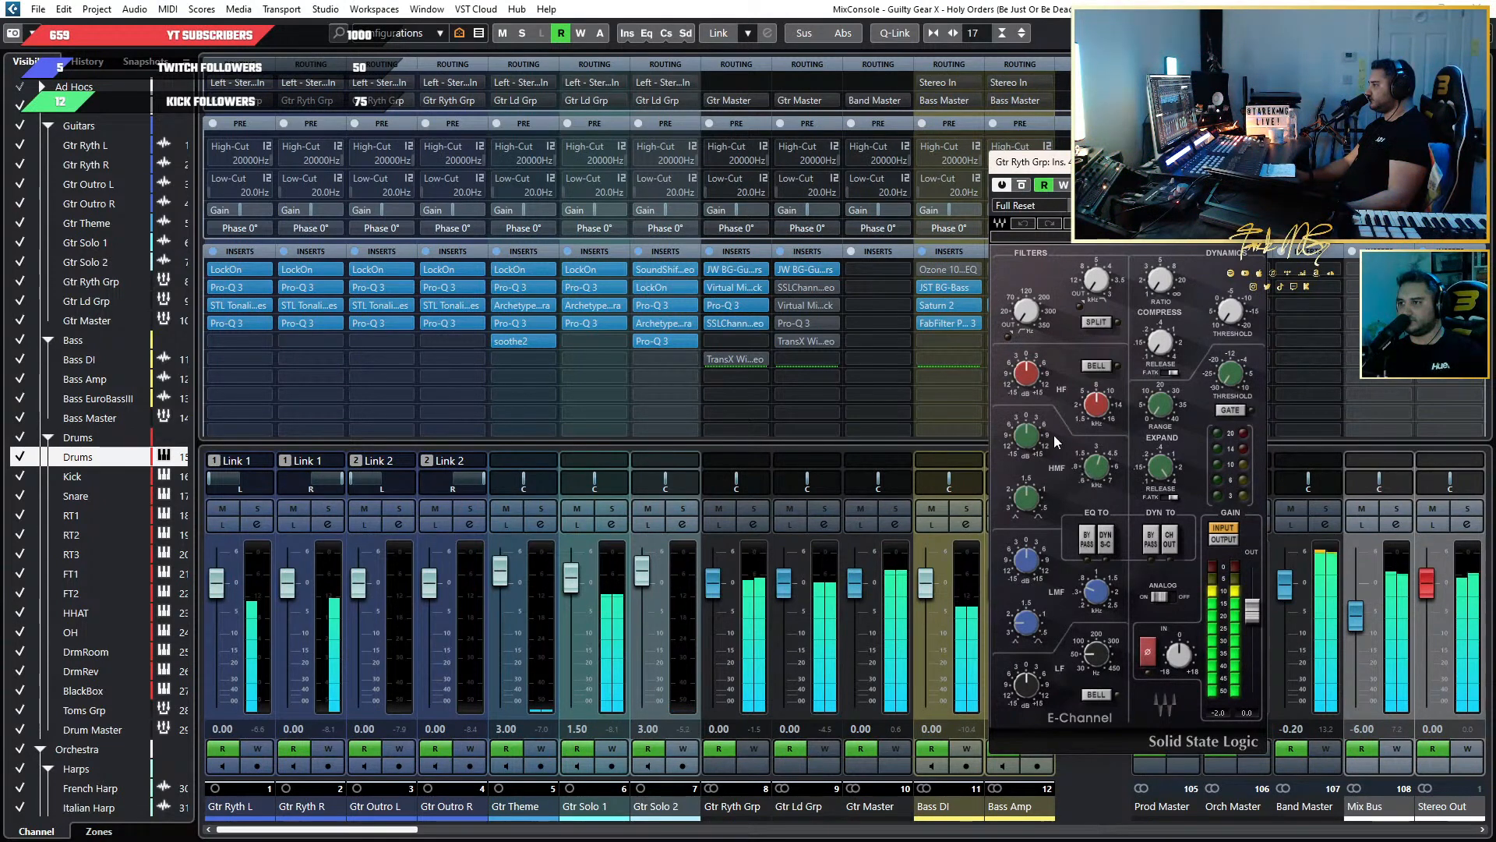
drag(1037, 444, 1037, 424)
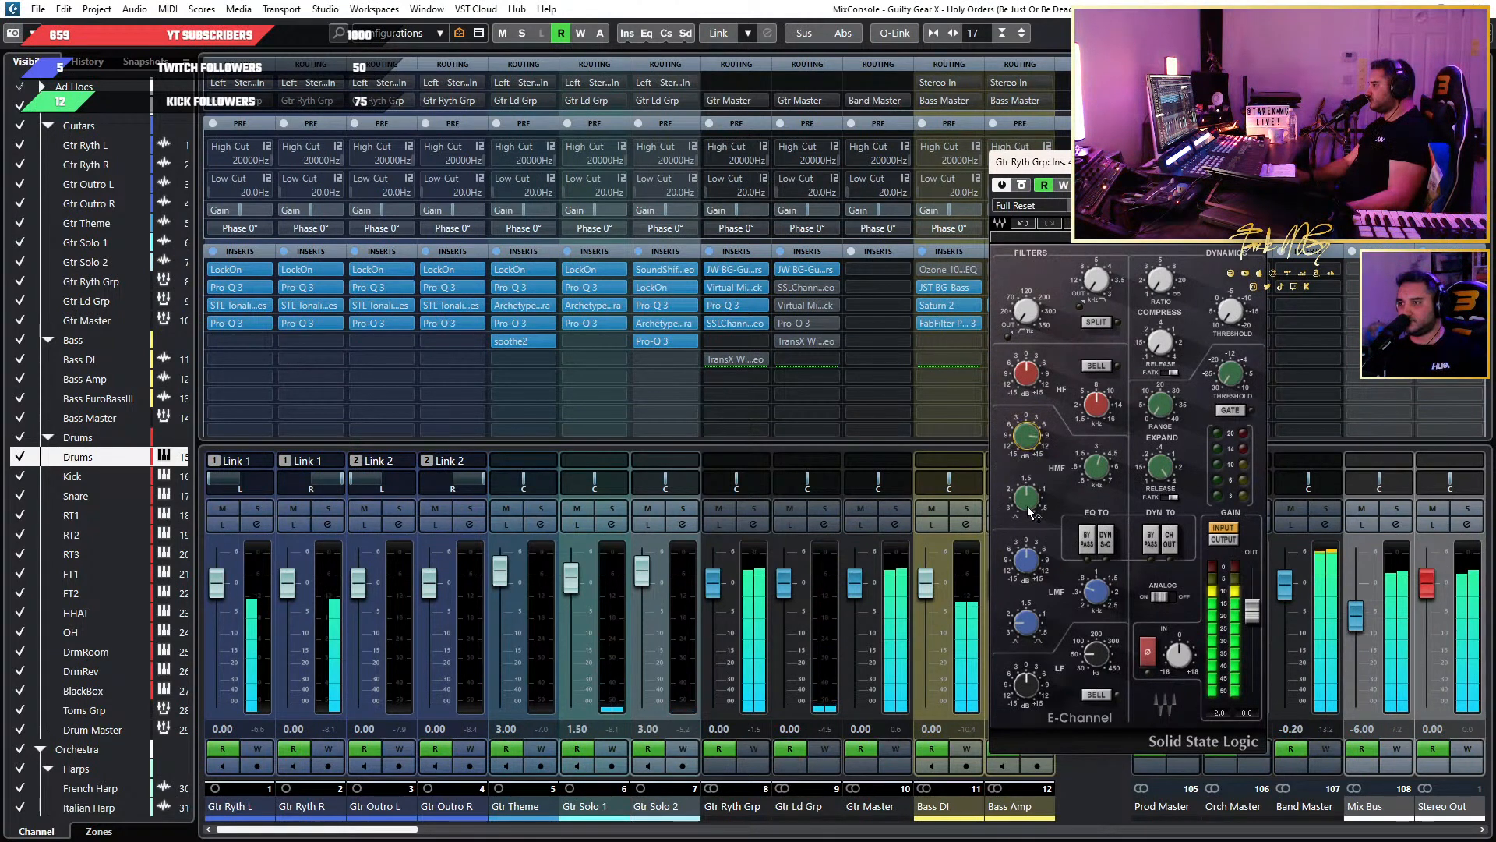
drag(1032, 514, 1032, 510)
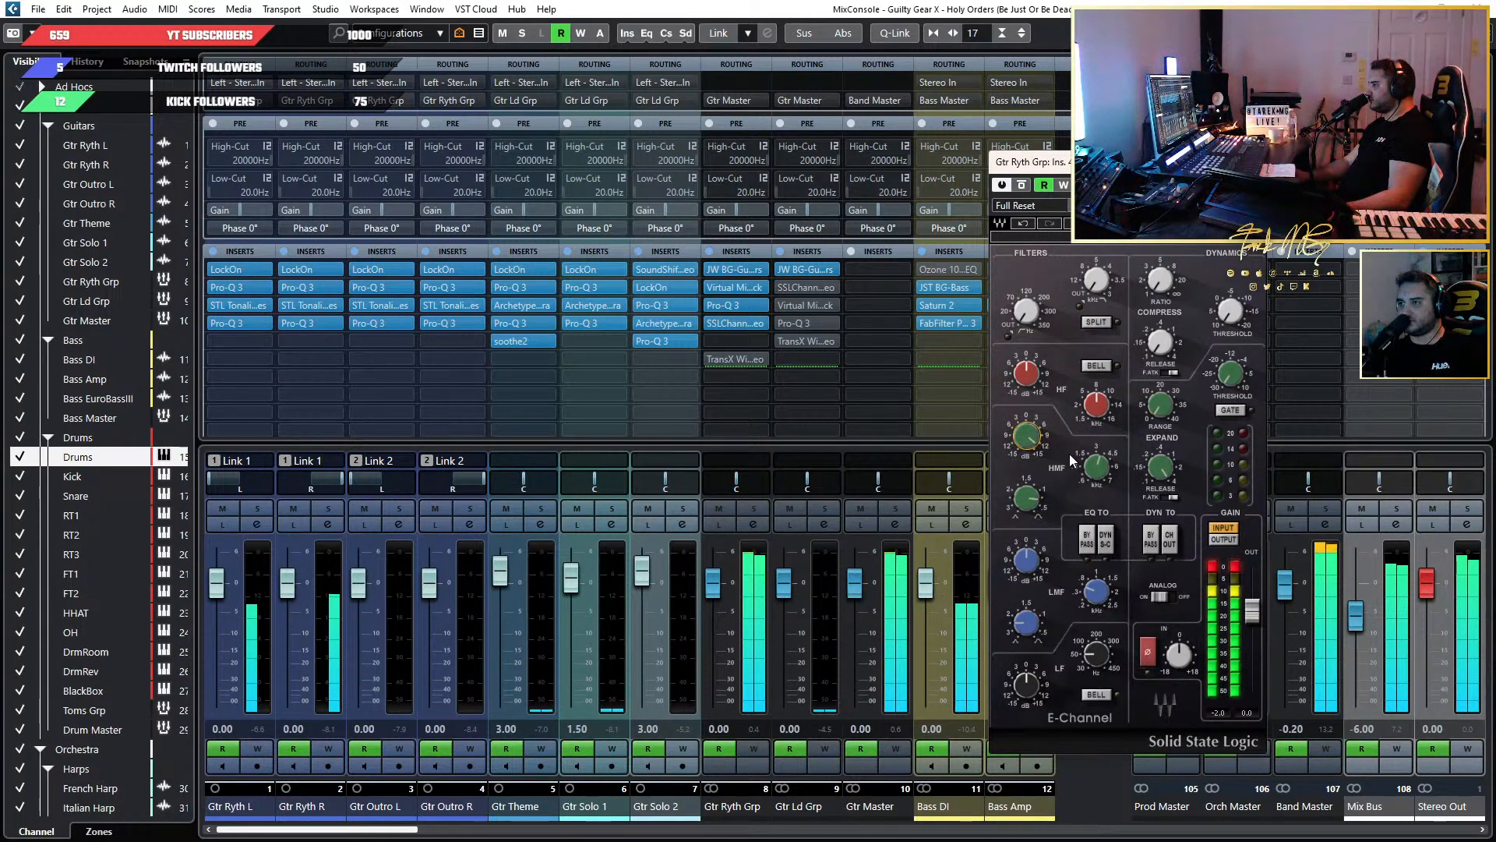
drag(1096, 466, 1096, 470)
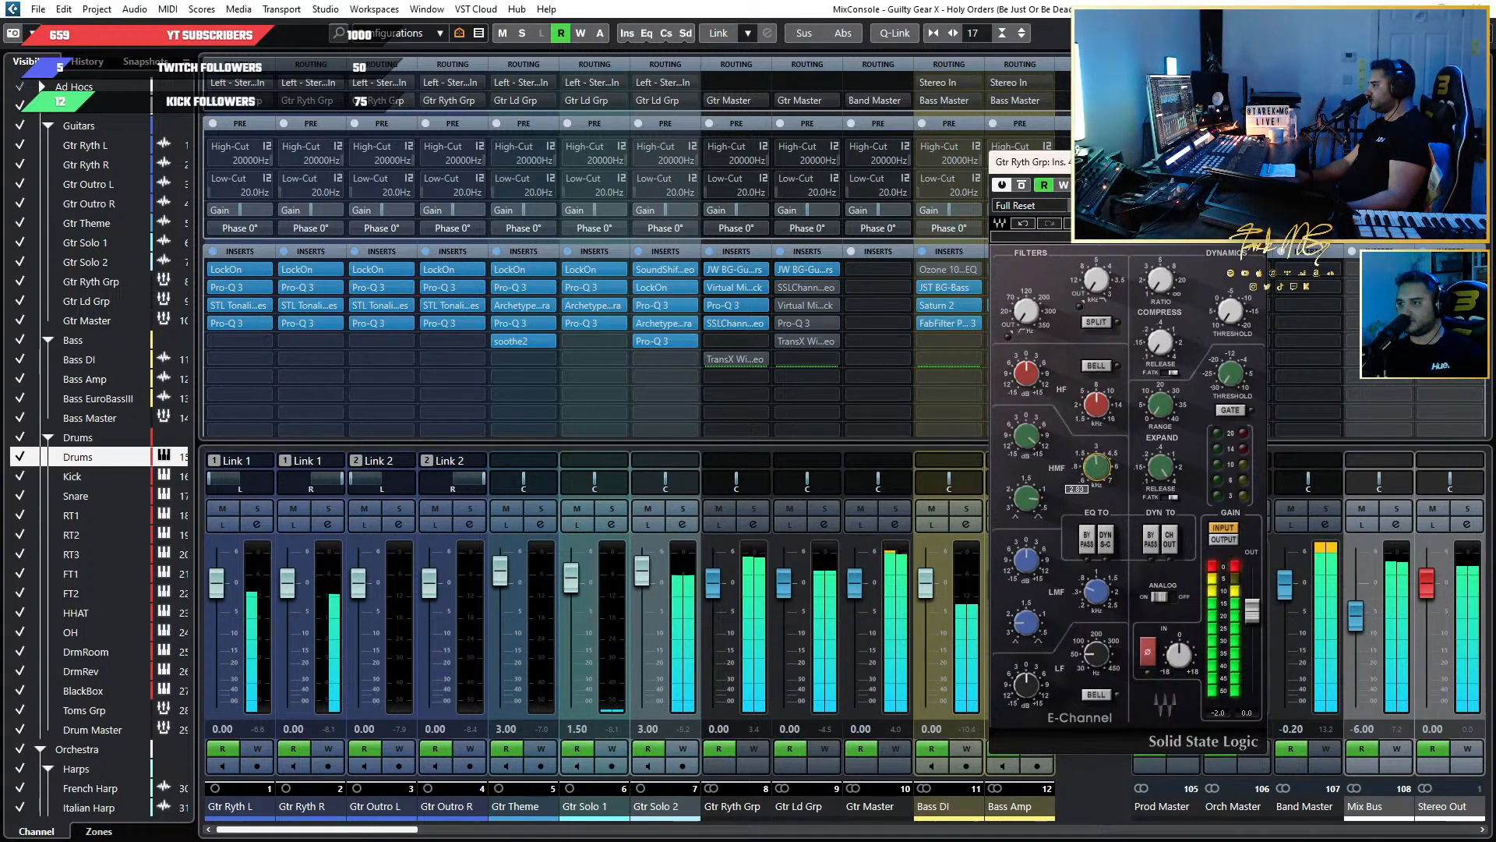
drag(1096, 466, 1097, 468)
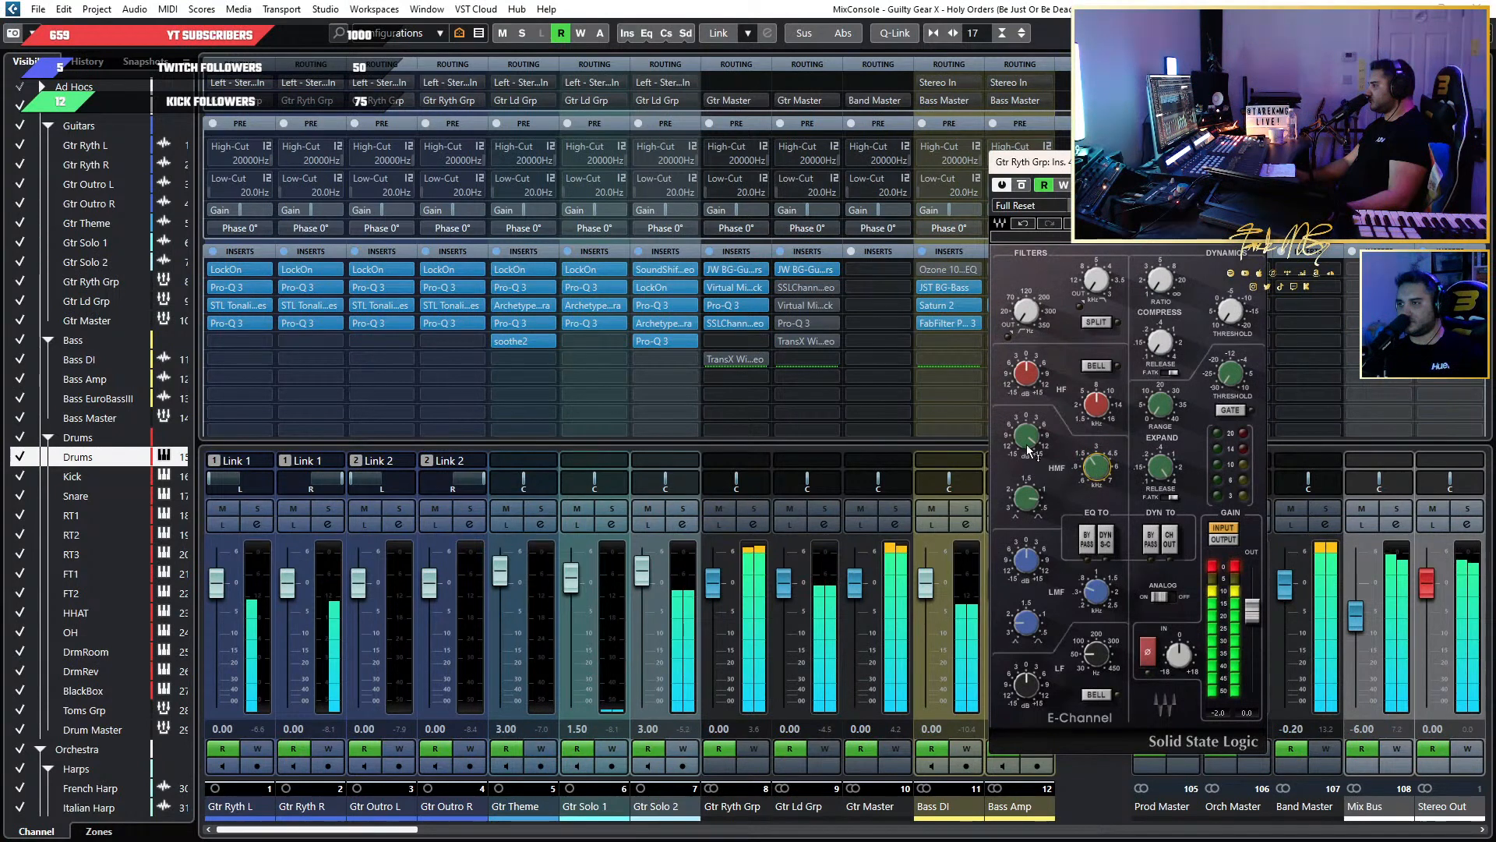
Reduce the E-Channel's HMF gain to a mild boost and compare the result with the plug-in bypassed.
drag(1026, 434, 1026, 467)
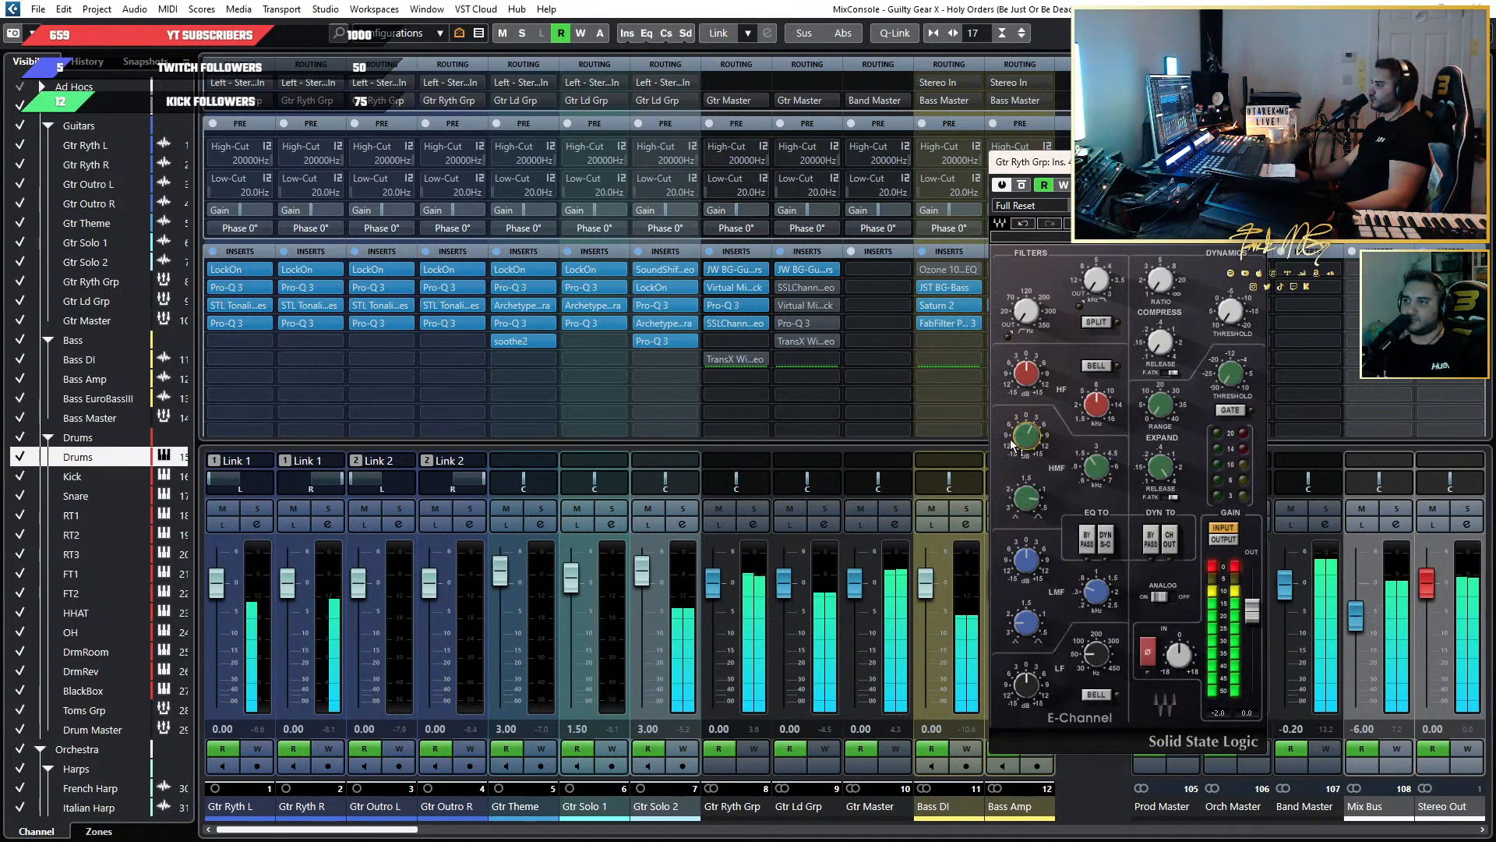
mouse_move(1011, 441)
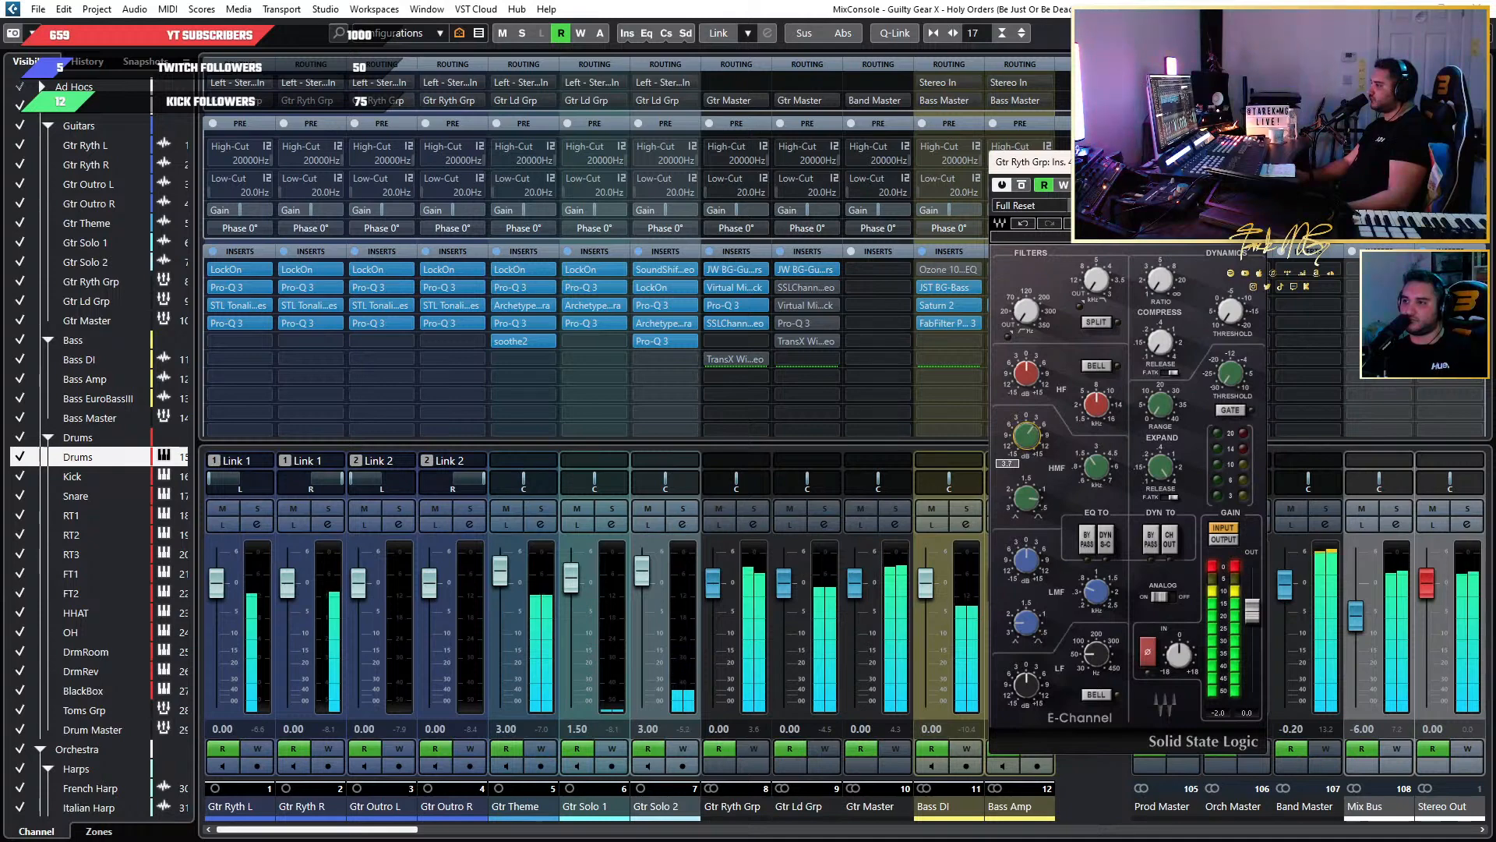
click(1018, 188)
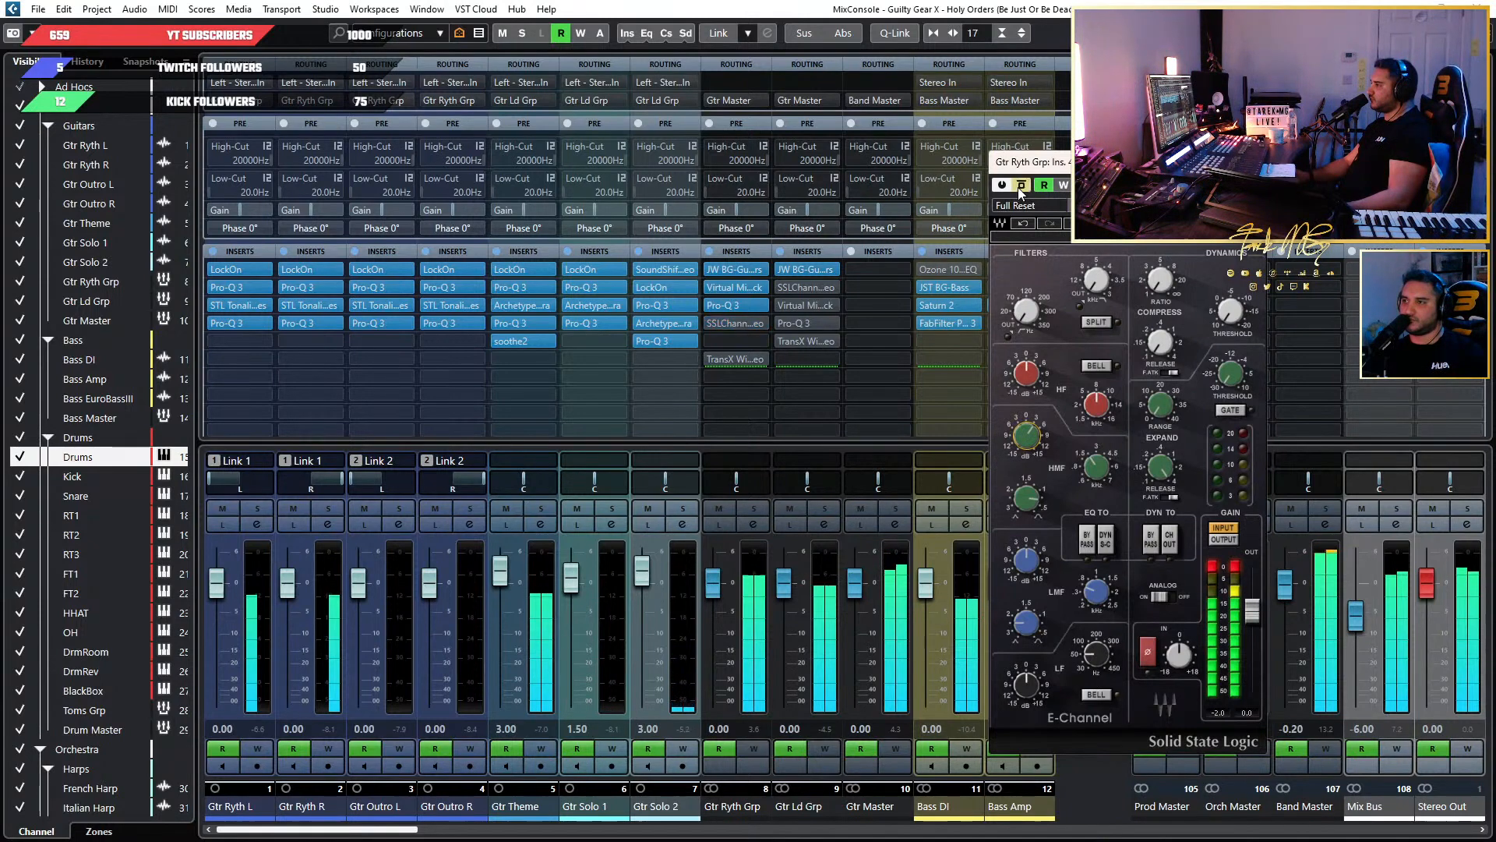
click(1018, 187)
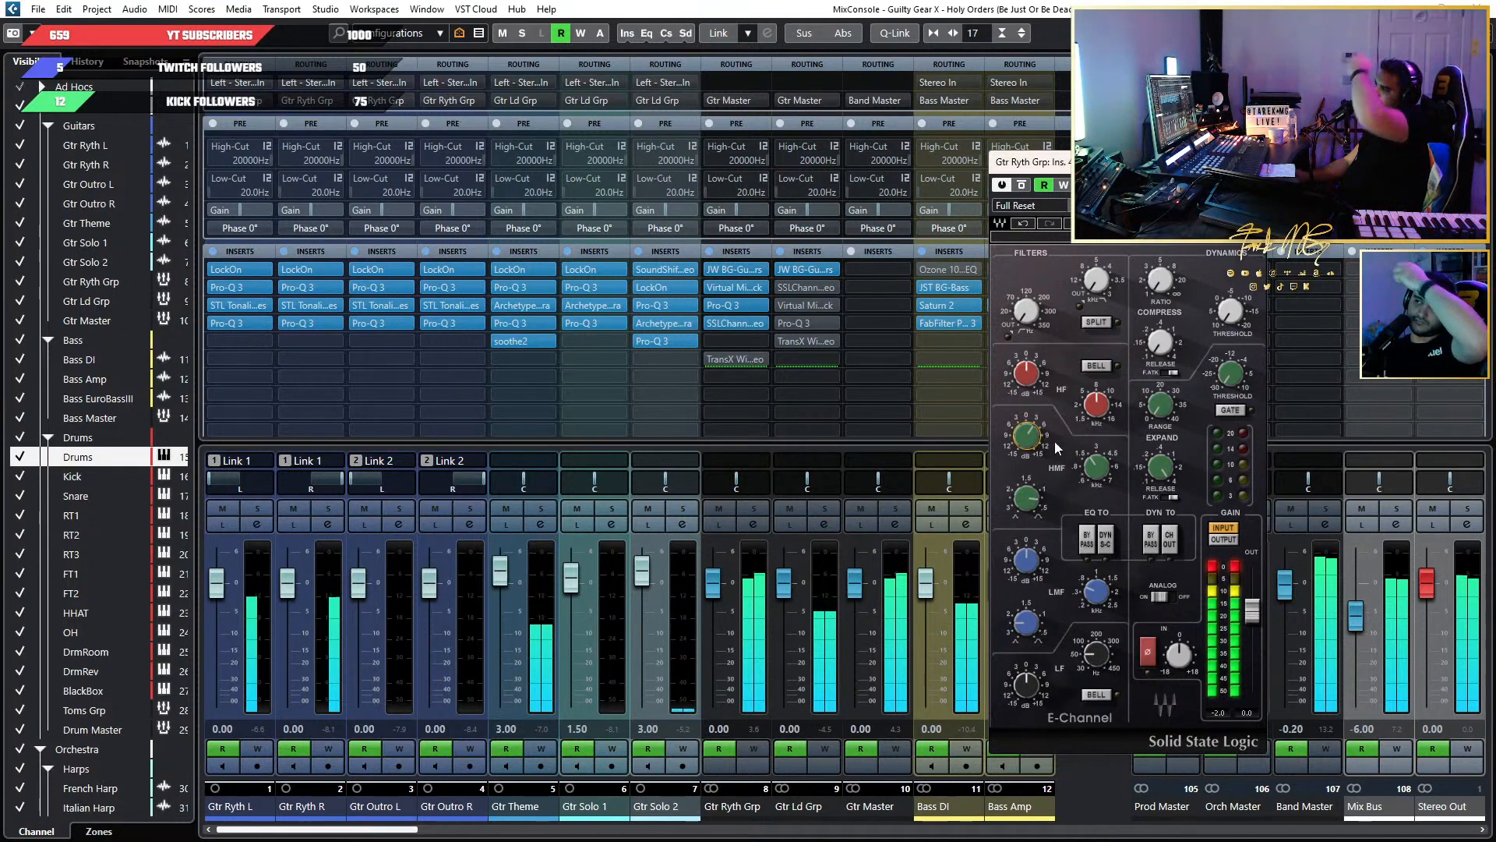
Boost the E-Channel's HF gain slightly, check it against bypass, and close the plug-in.
drag(1036, 389, 1037, 381)
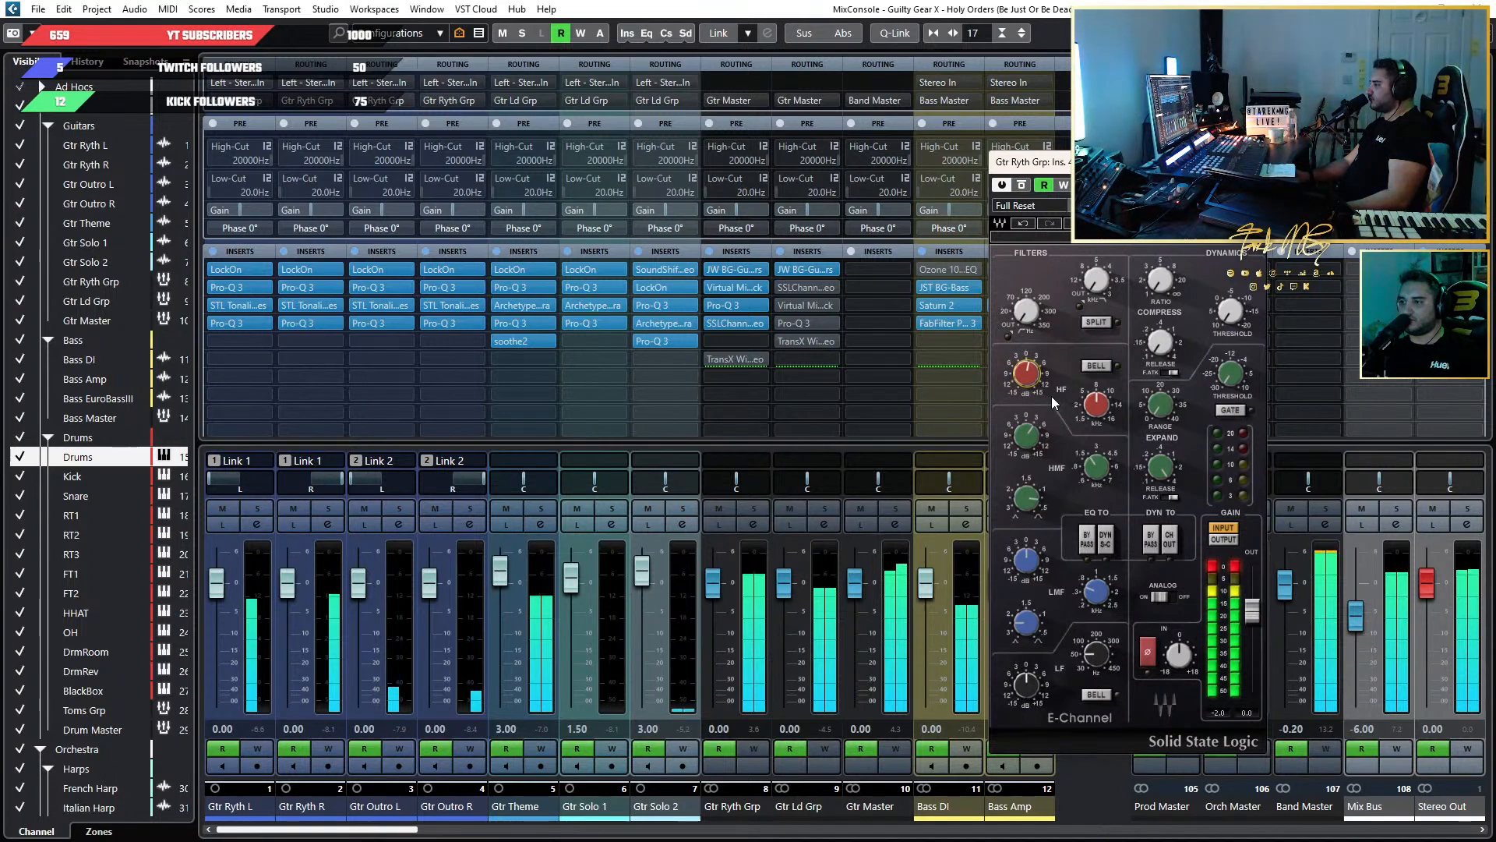
click(1022, 184)
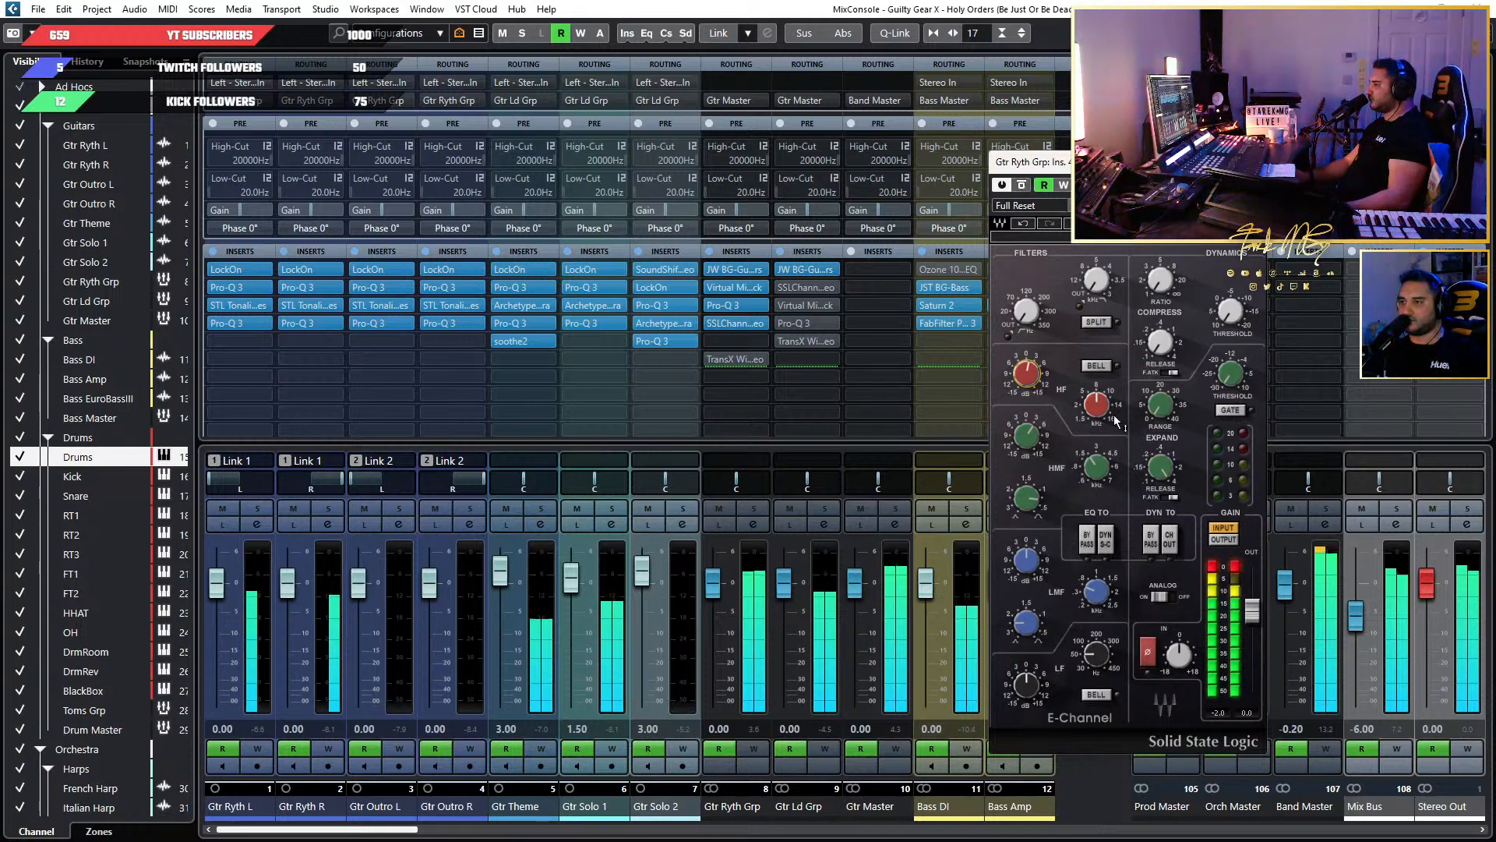
click(1251, 162)
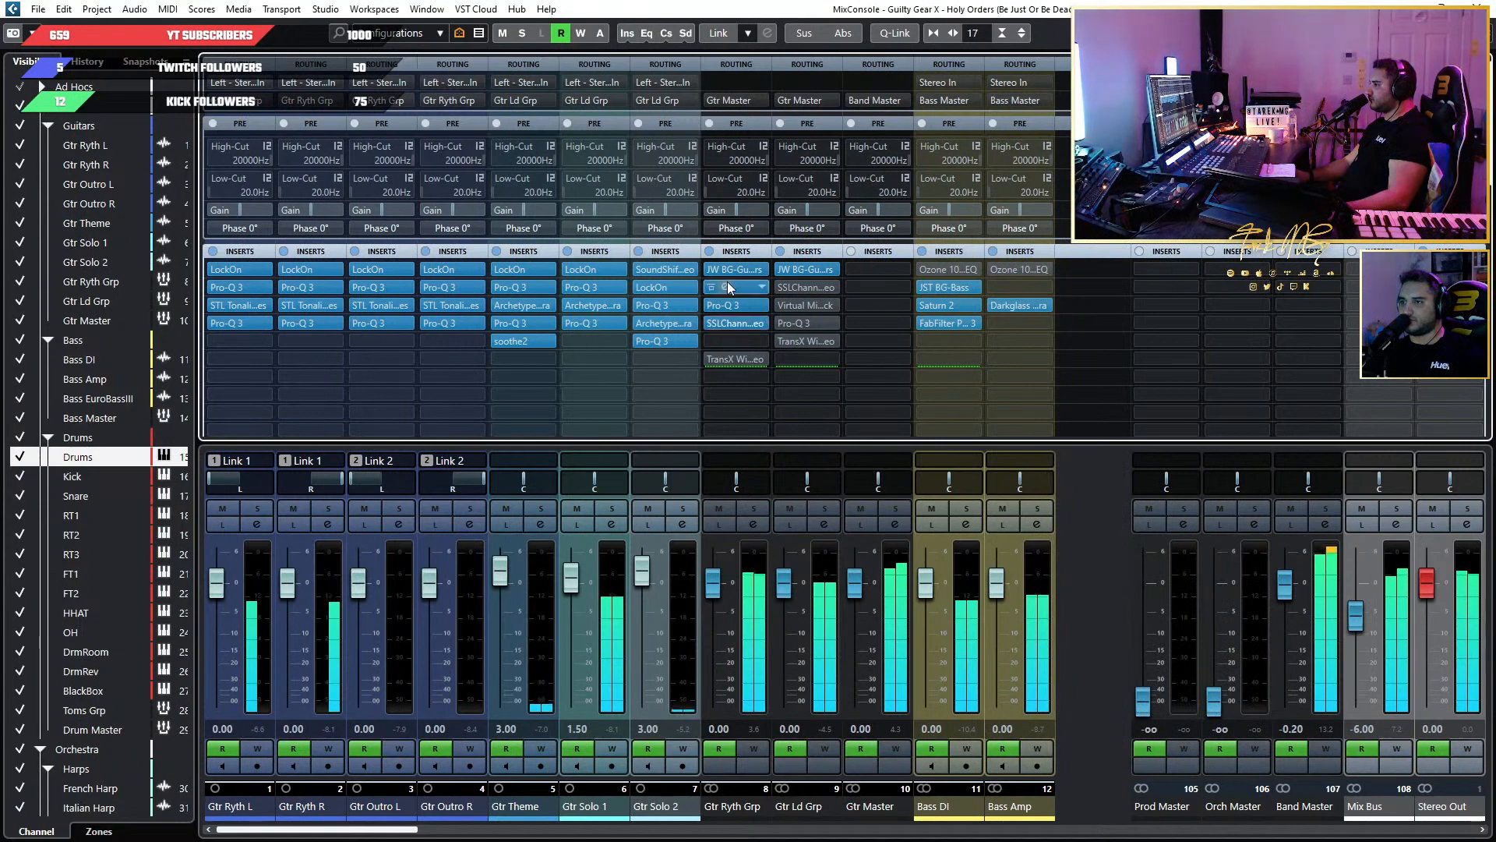
Deepen the negative dynamic range of the 187 Hz band in Gtr Ryth Grp's Pro-Q 3, add one to the 535 Hz band, and close it.
click(727, 305)
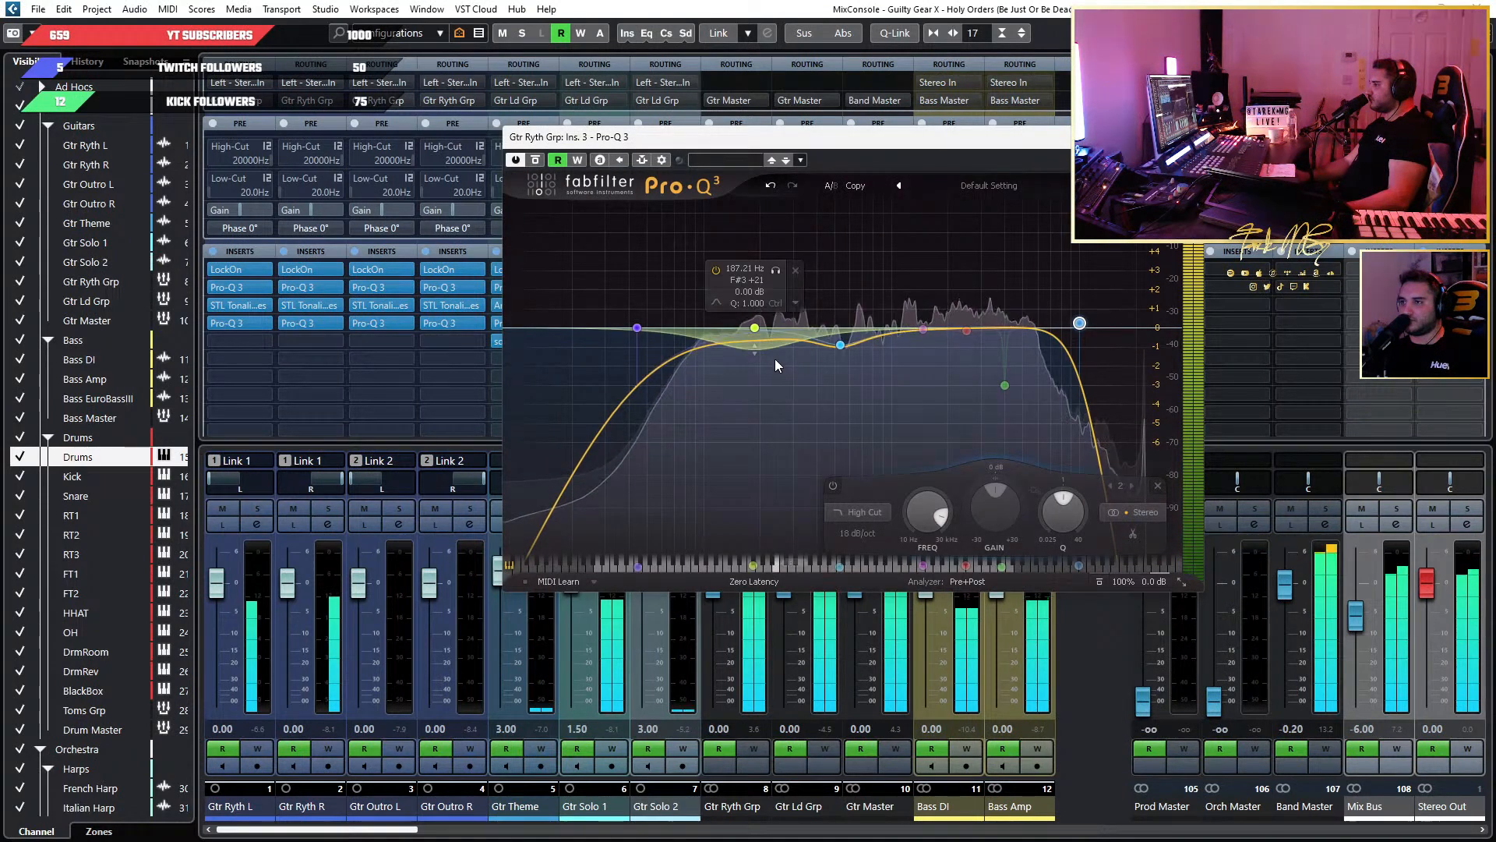
click(755, 328)
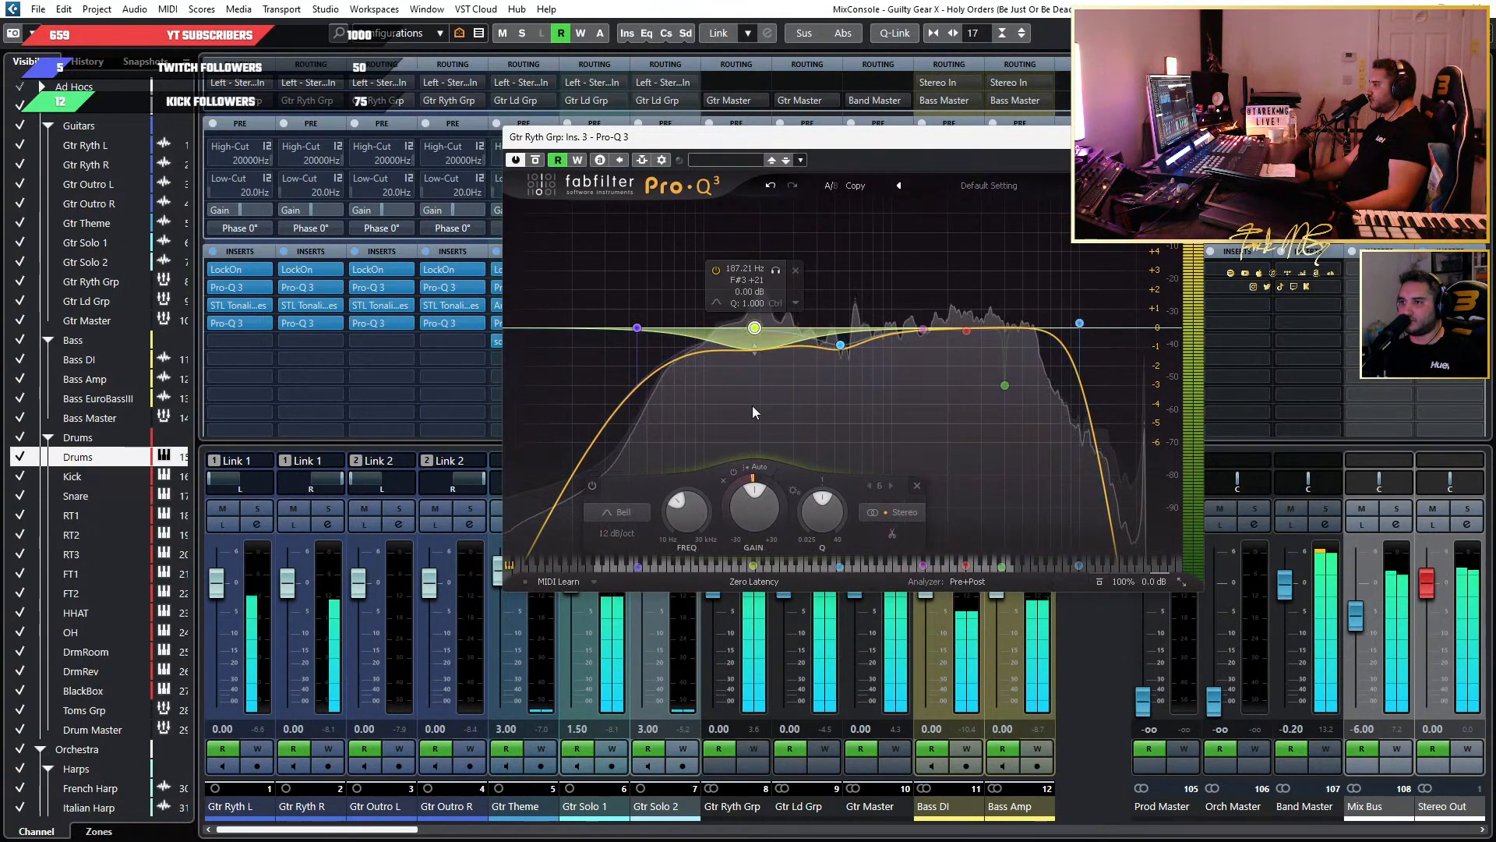
drag(727, 507, 736, 540)
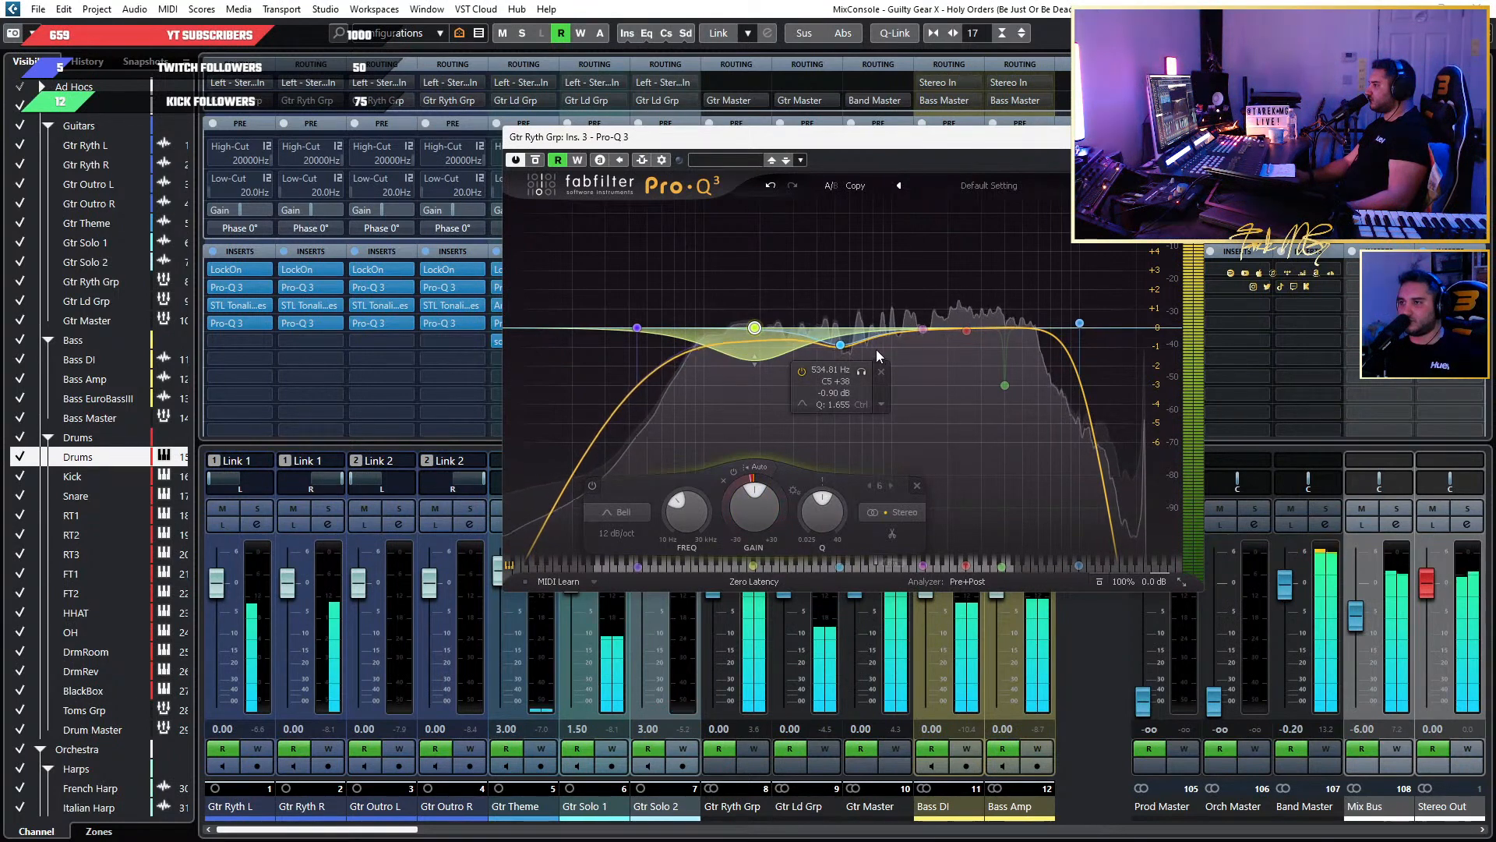
click(839, 343)
drag(811, 503, 913, 518)
mouse_move(1049, 334)
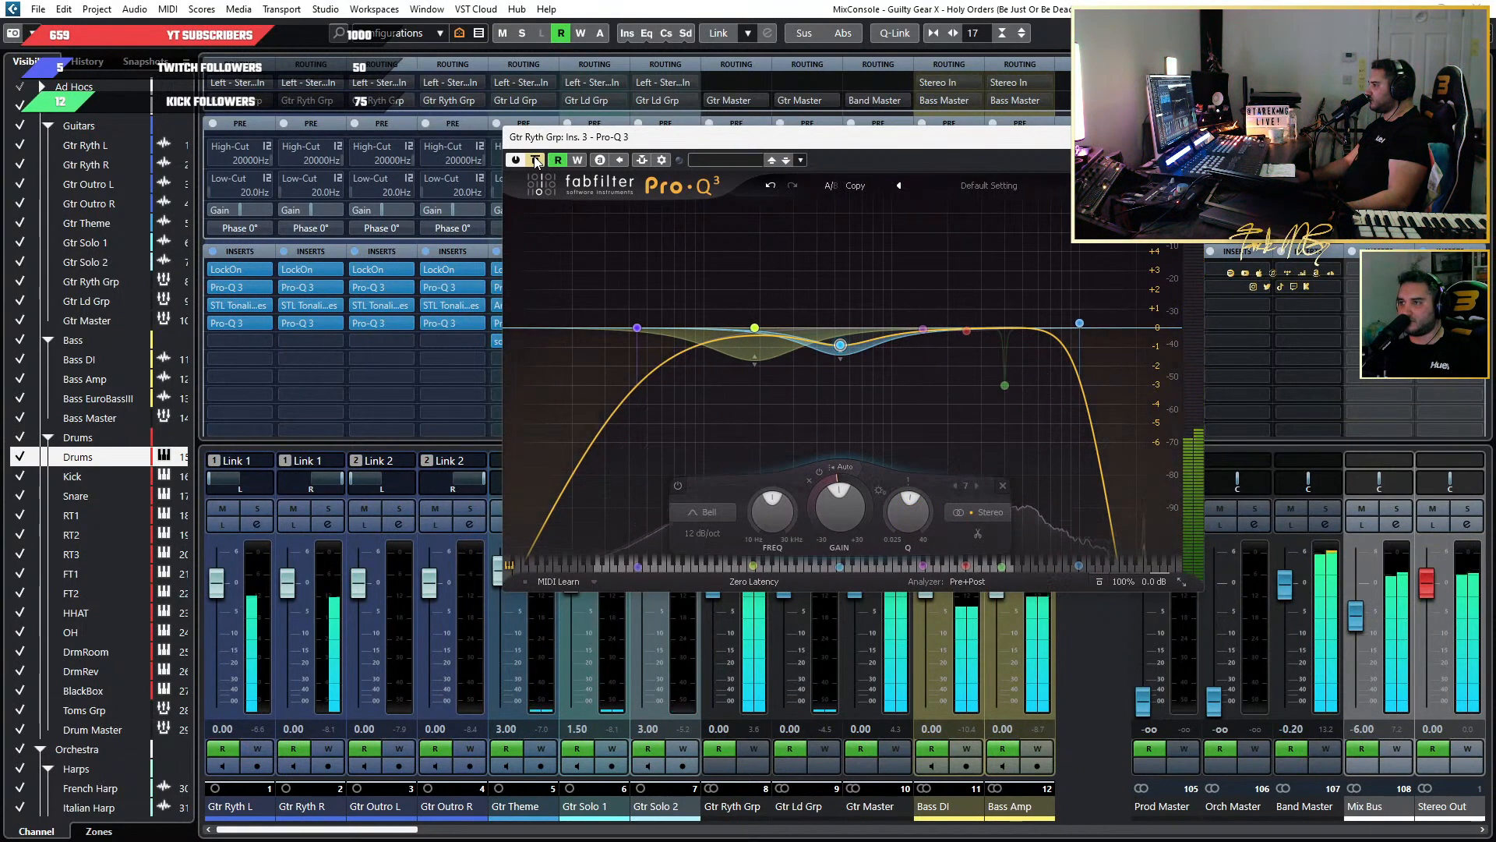
click(1187, 137)
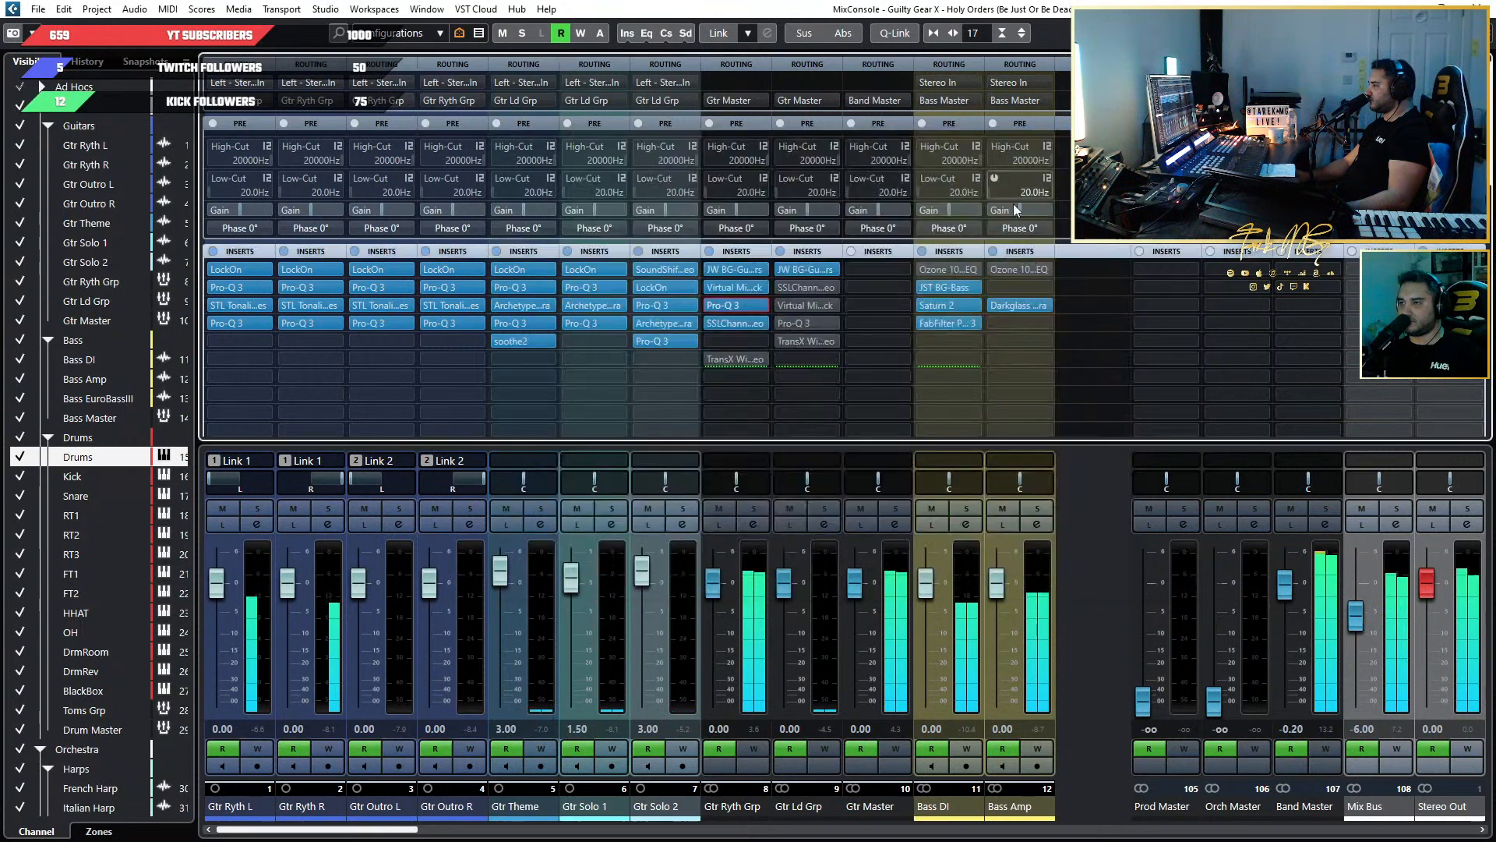
Compare Gtr Ryth Grp with all its inserts bypassed and active, and open its SSL E-Channel.
click(708, 251)
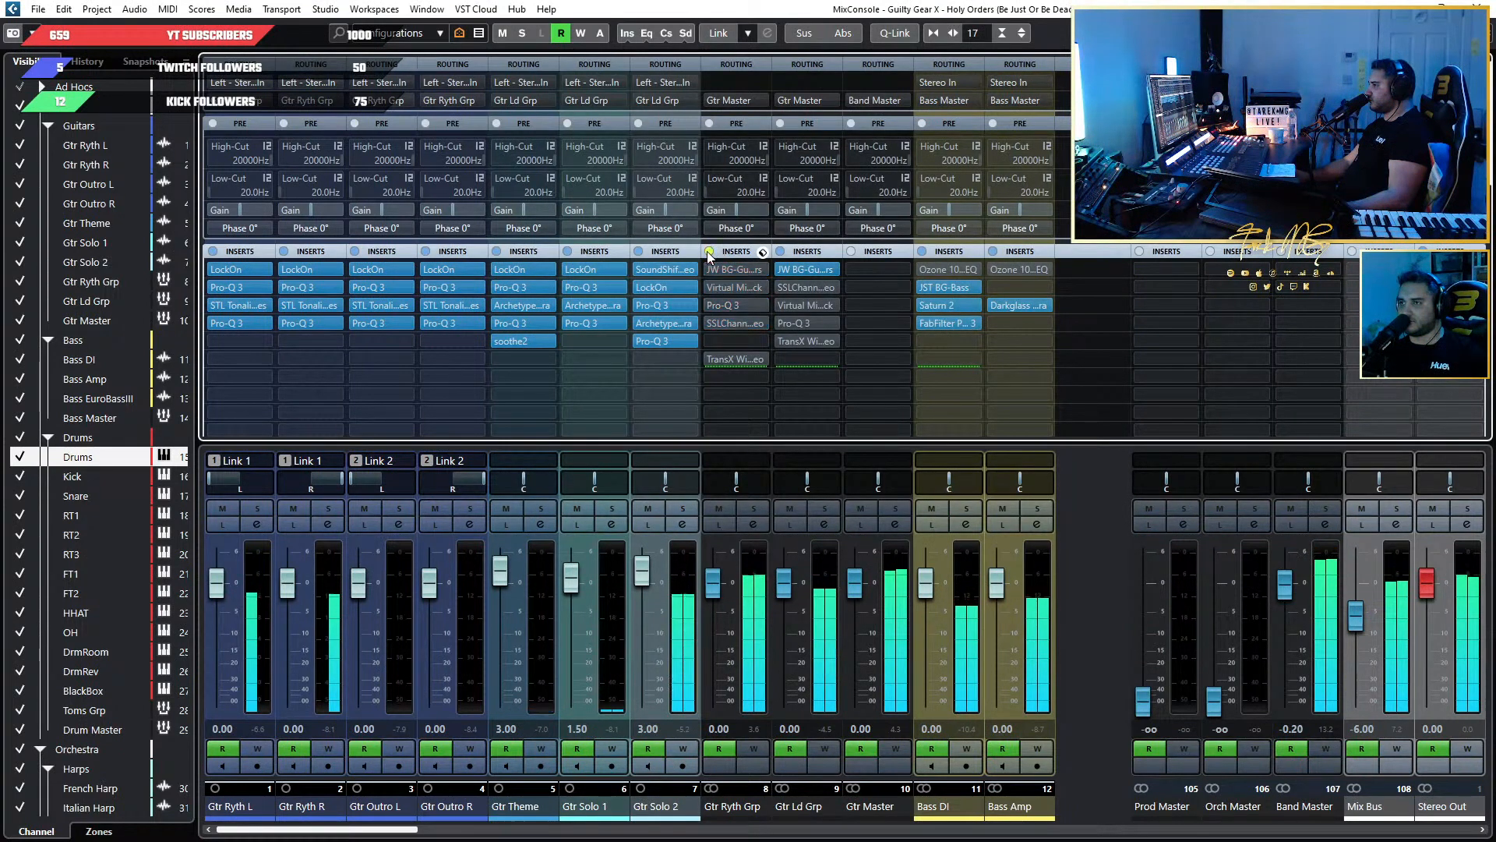
click(707, 251)
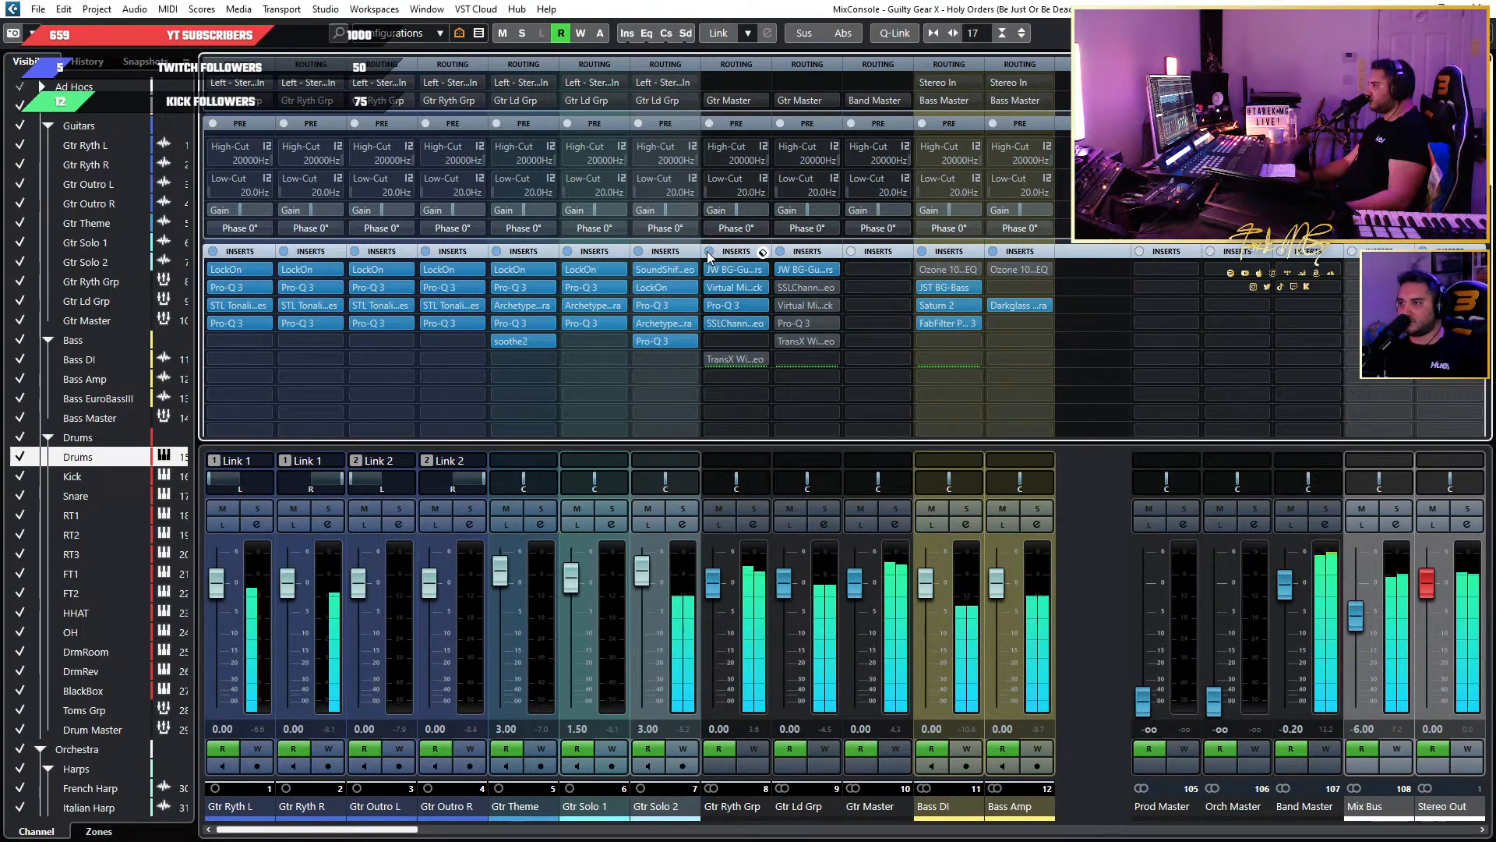
click(725, 320)
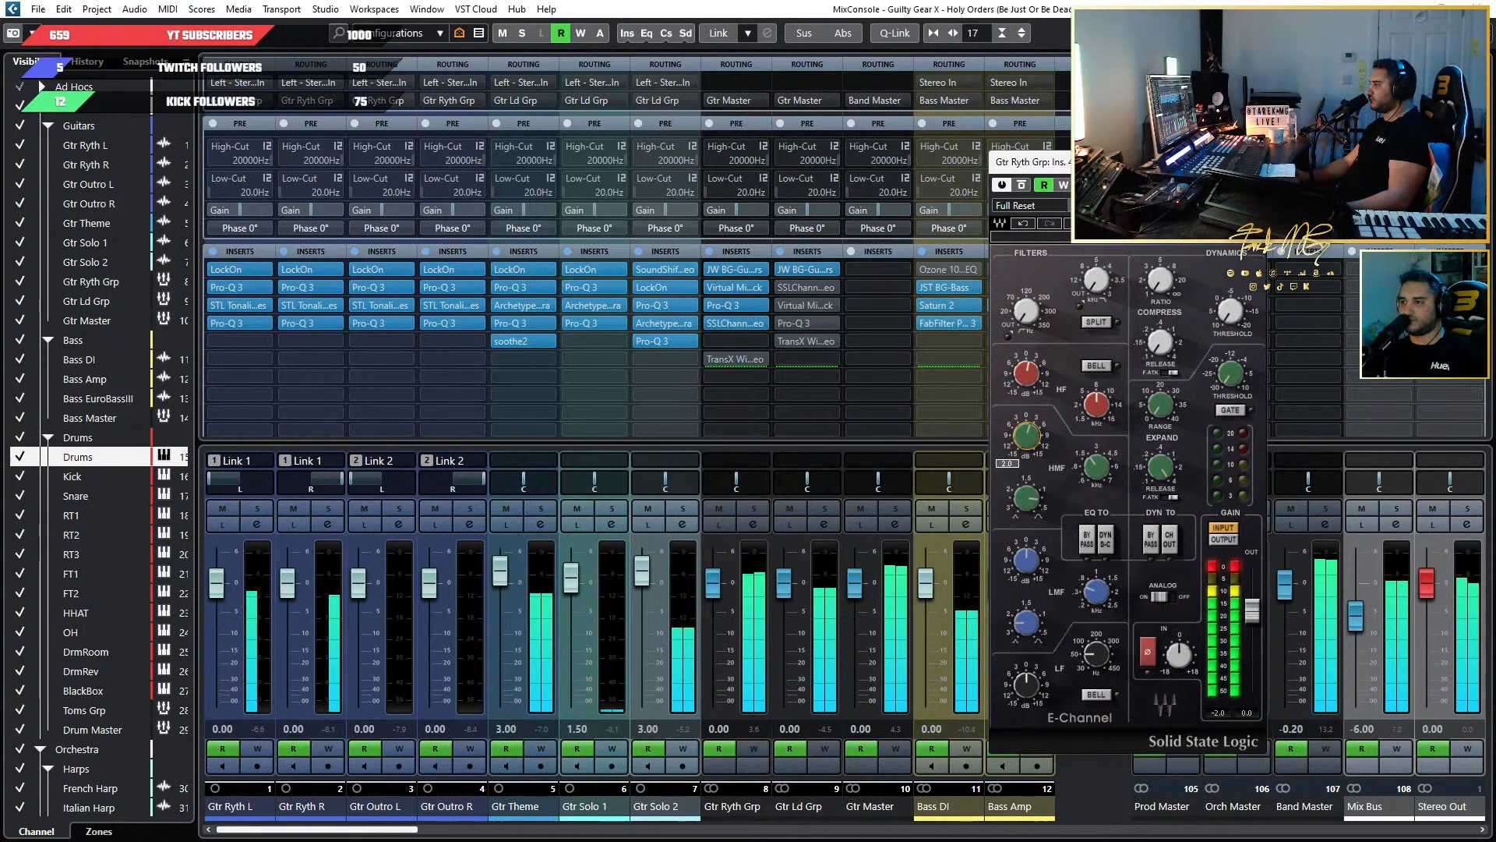
Clear the E-Channel's clipped level meters and close it, and check Gtr Ryth Grp's Virtual Mix Rack before closing that too.
click(1229, 566)
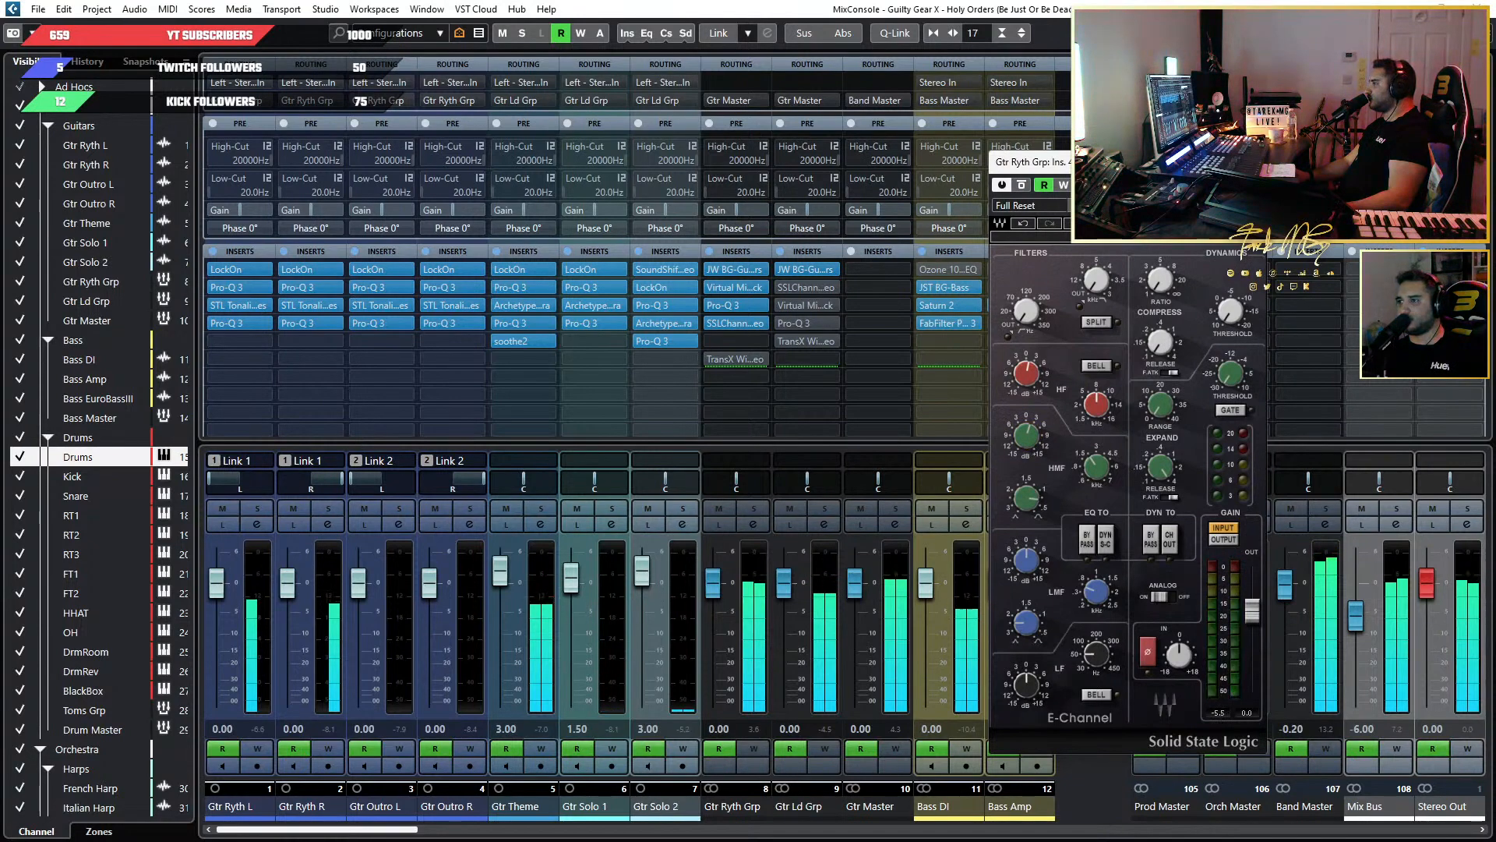
click(1251, 162)
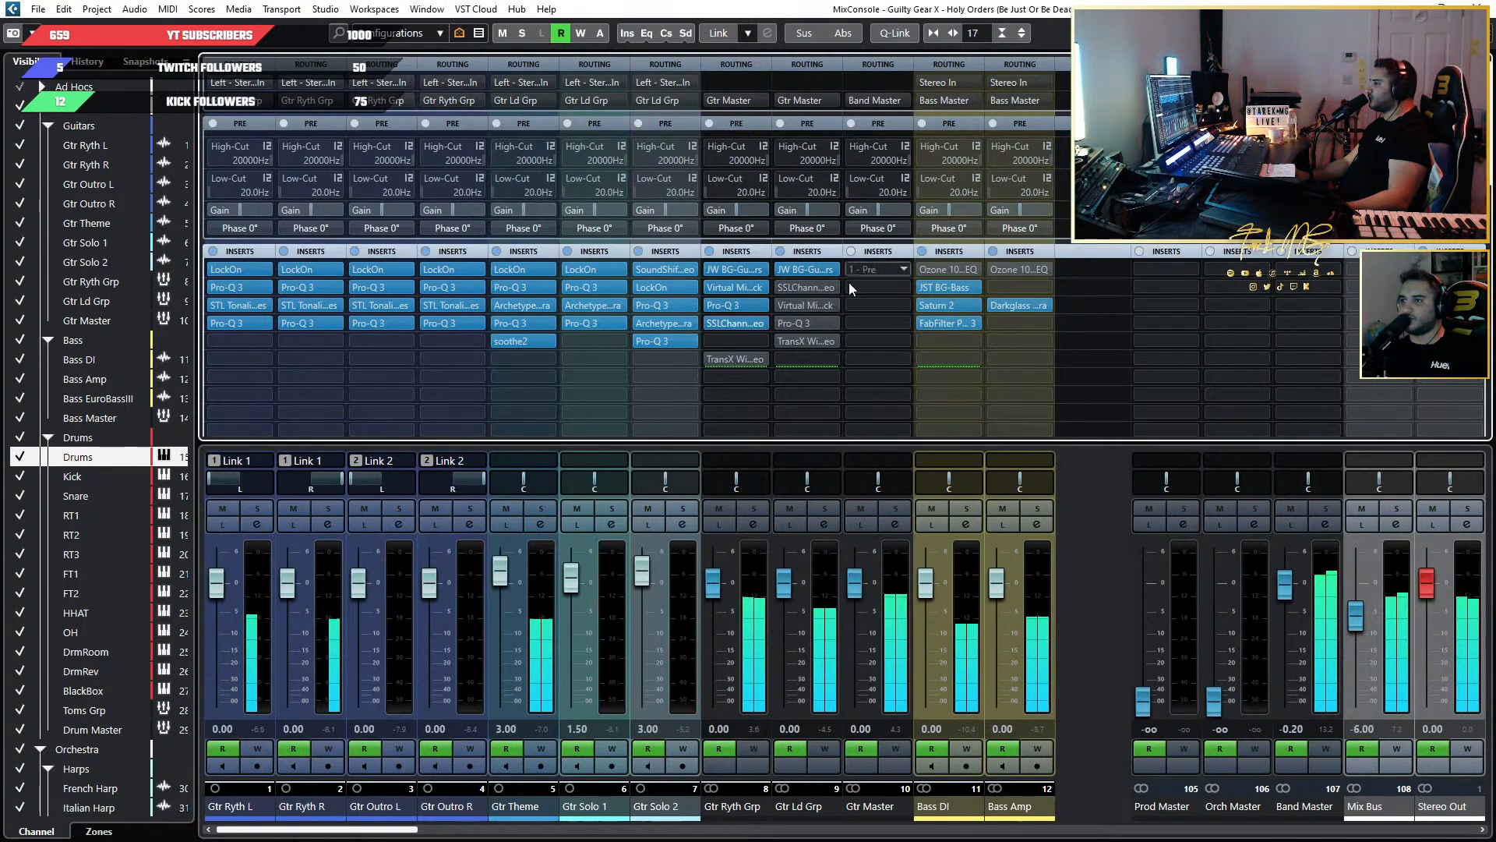
click(726, 287)
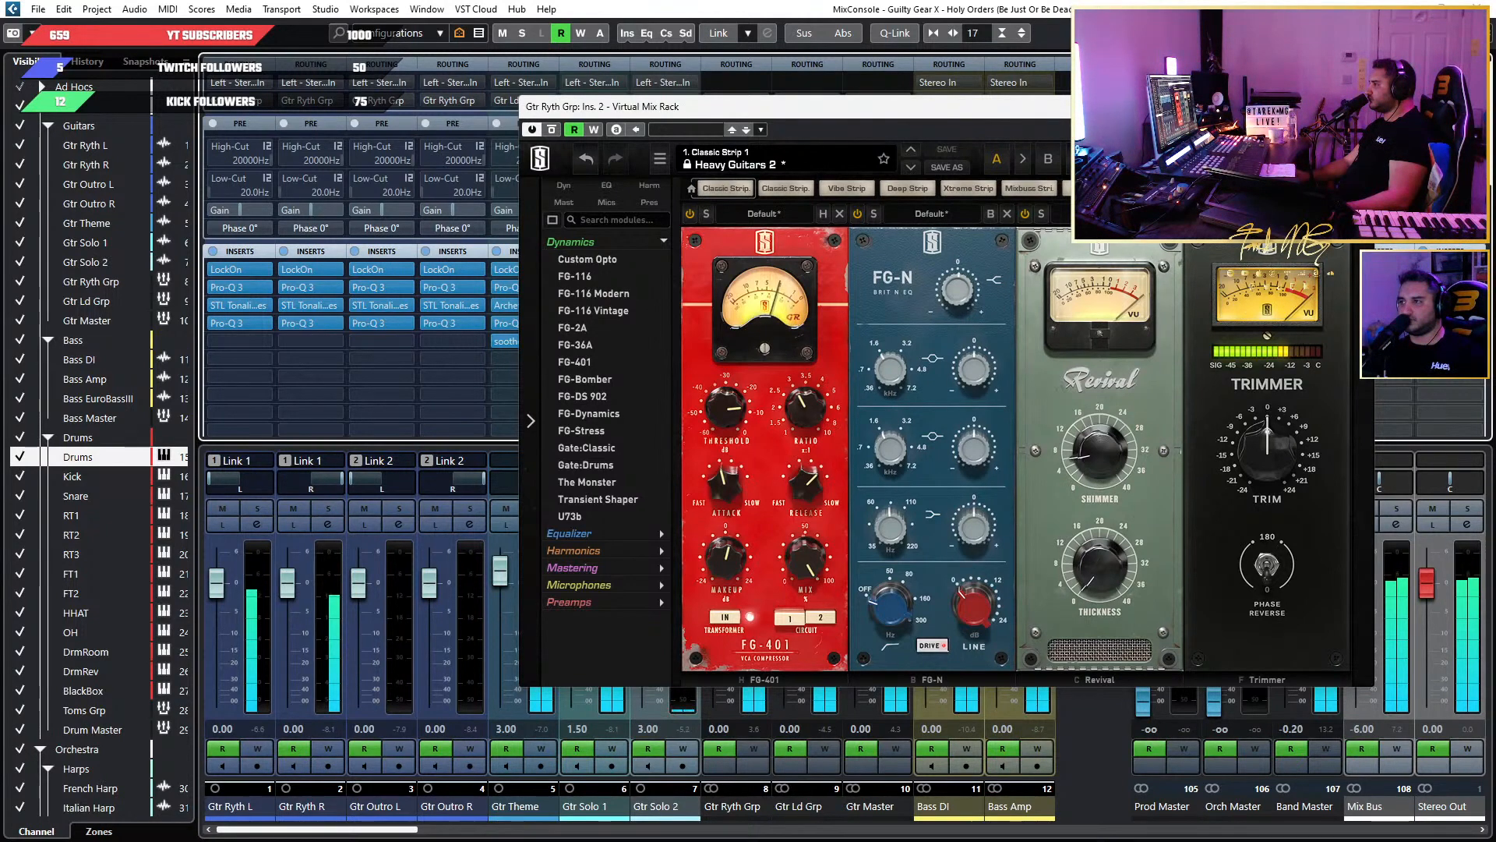
click(1357, 107)
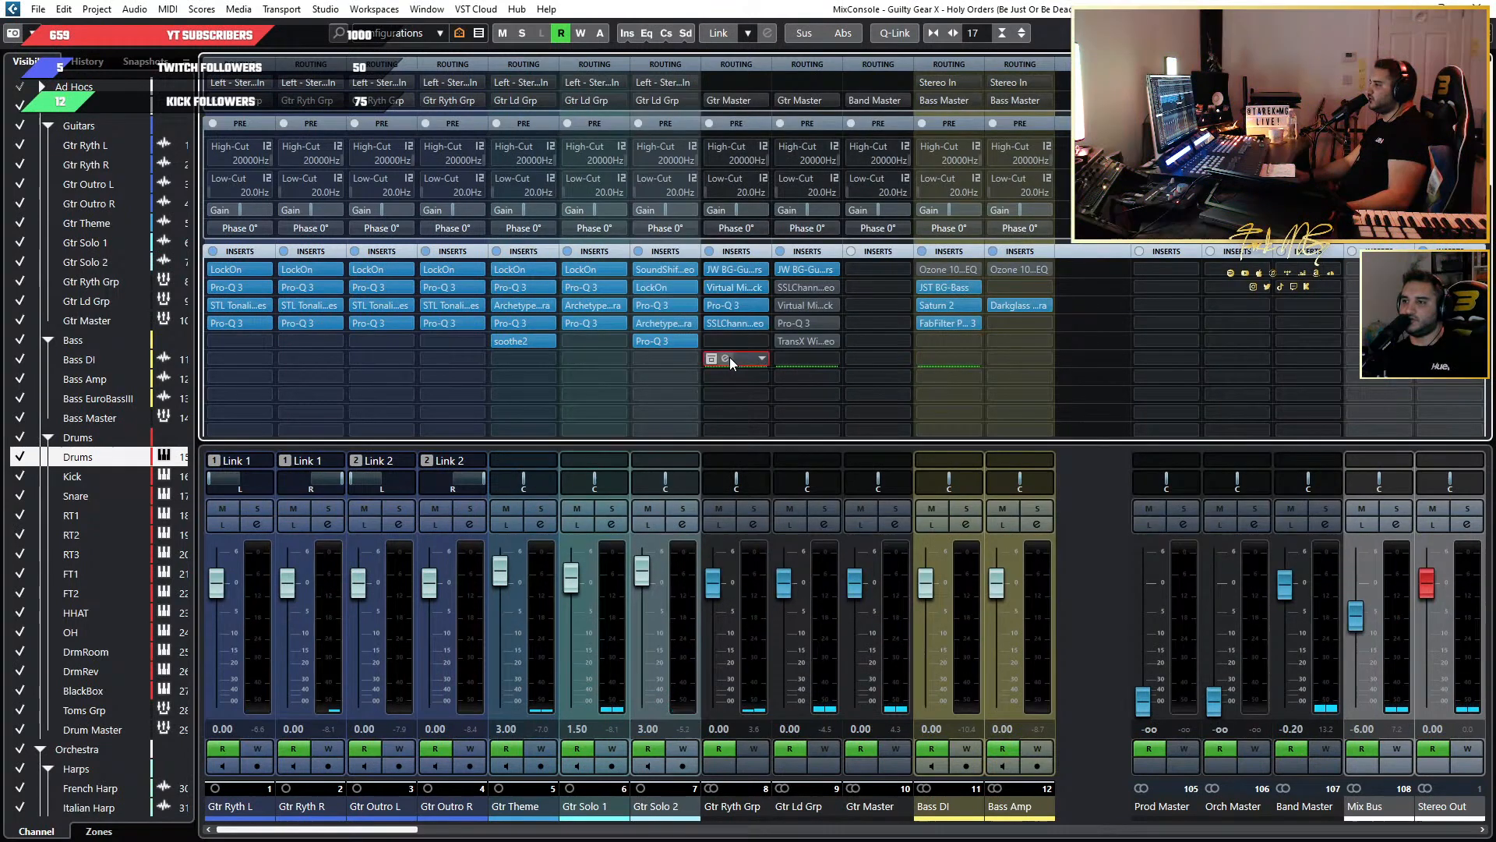
Open the TransX Wide Stereo insert on Gtr Ryth Grp and reset its trim clip indicators.
click(736, 358)
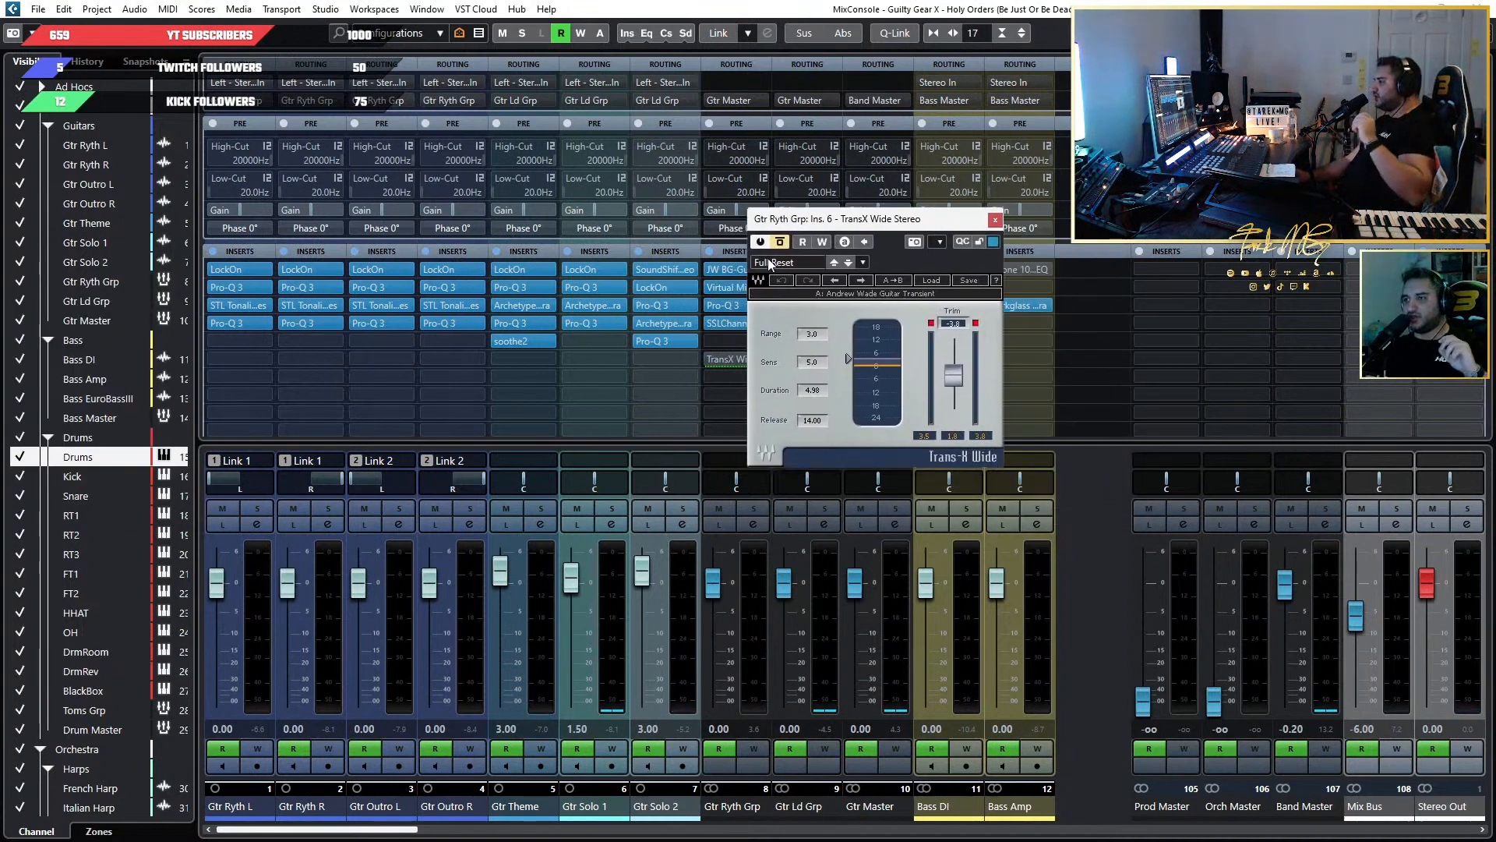
click(975, 323)
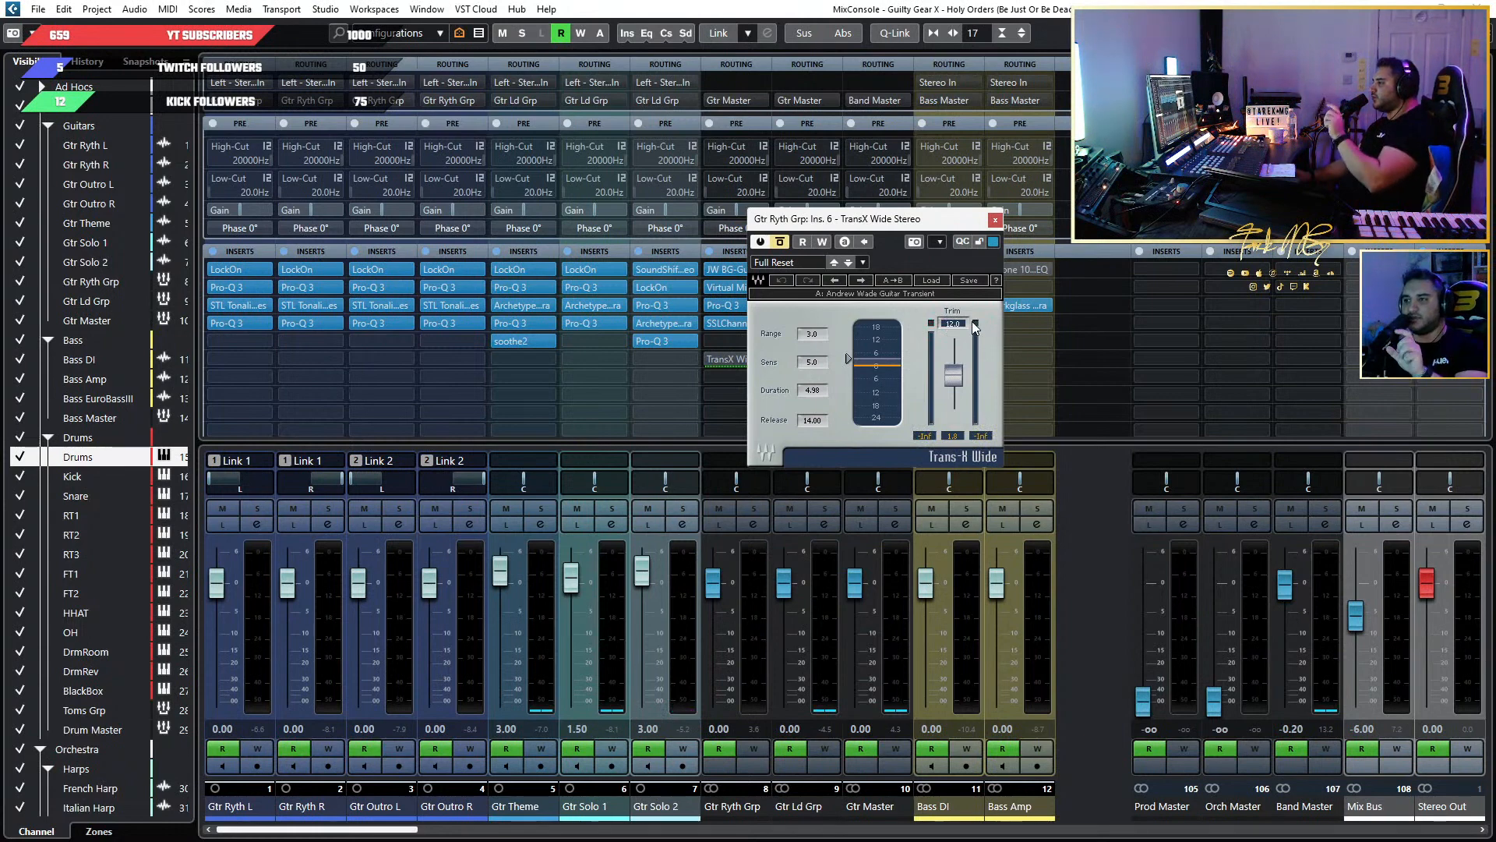
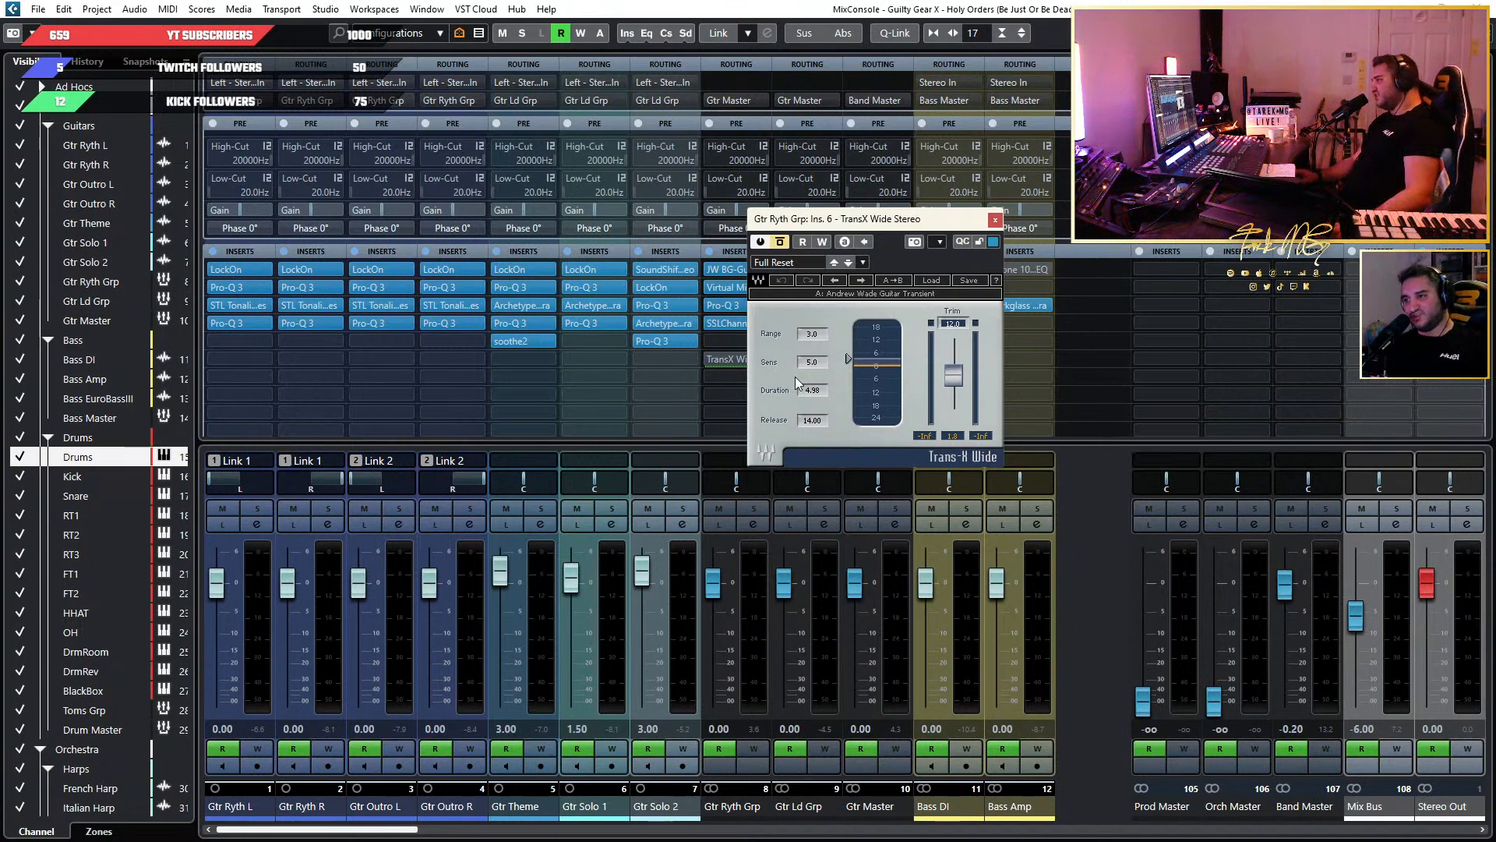
Bypass TransX Wide on Gtr Ryth Grp and look through the project timeline for the Theme Intro section.
click(780, 242)
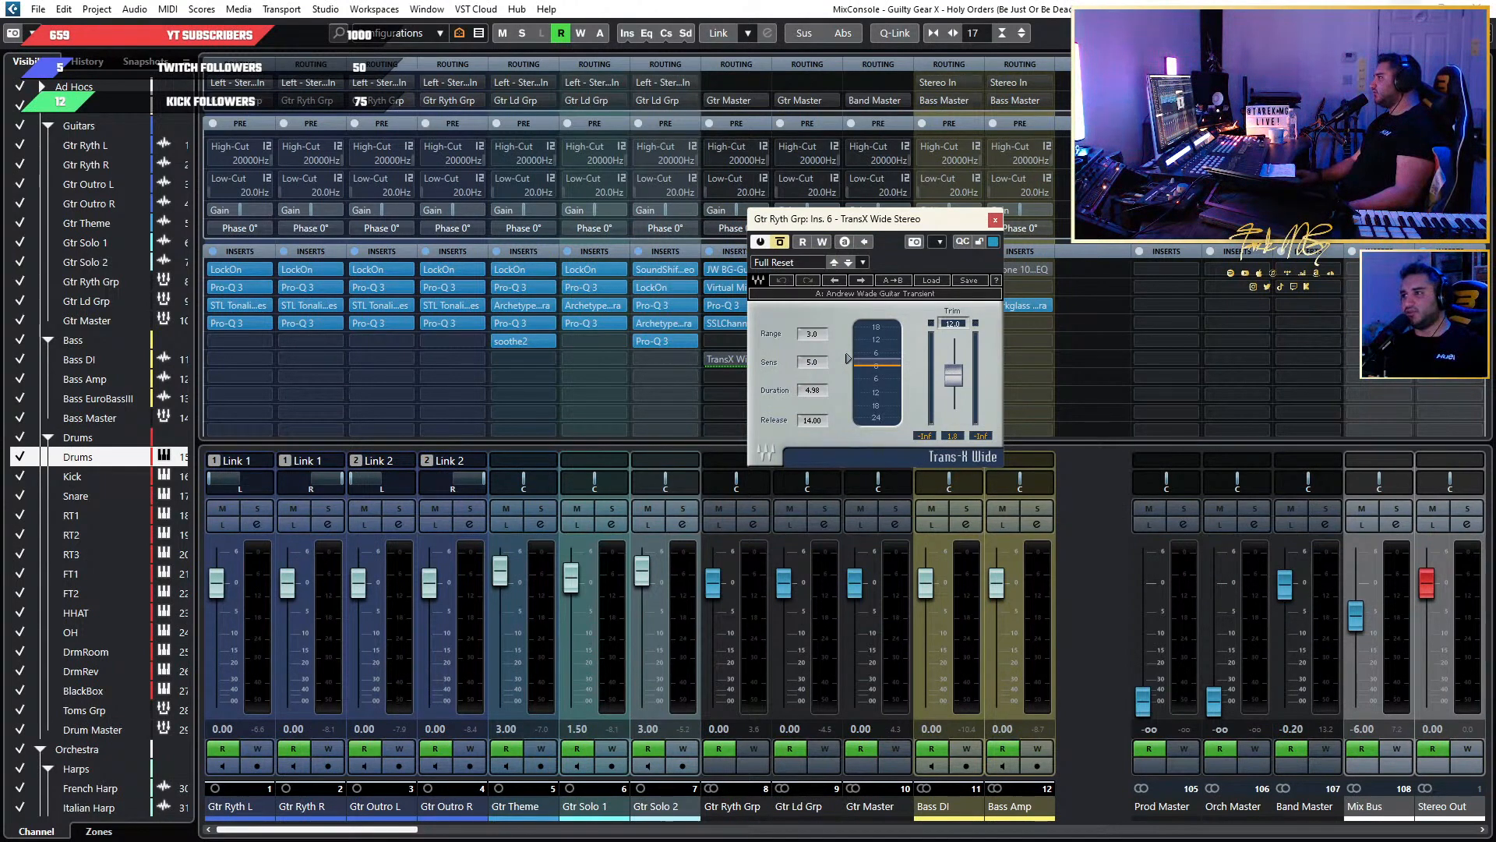
key(F3)
scroll(1124, 258, up, 4)
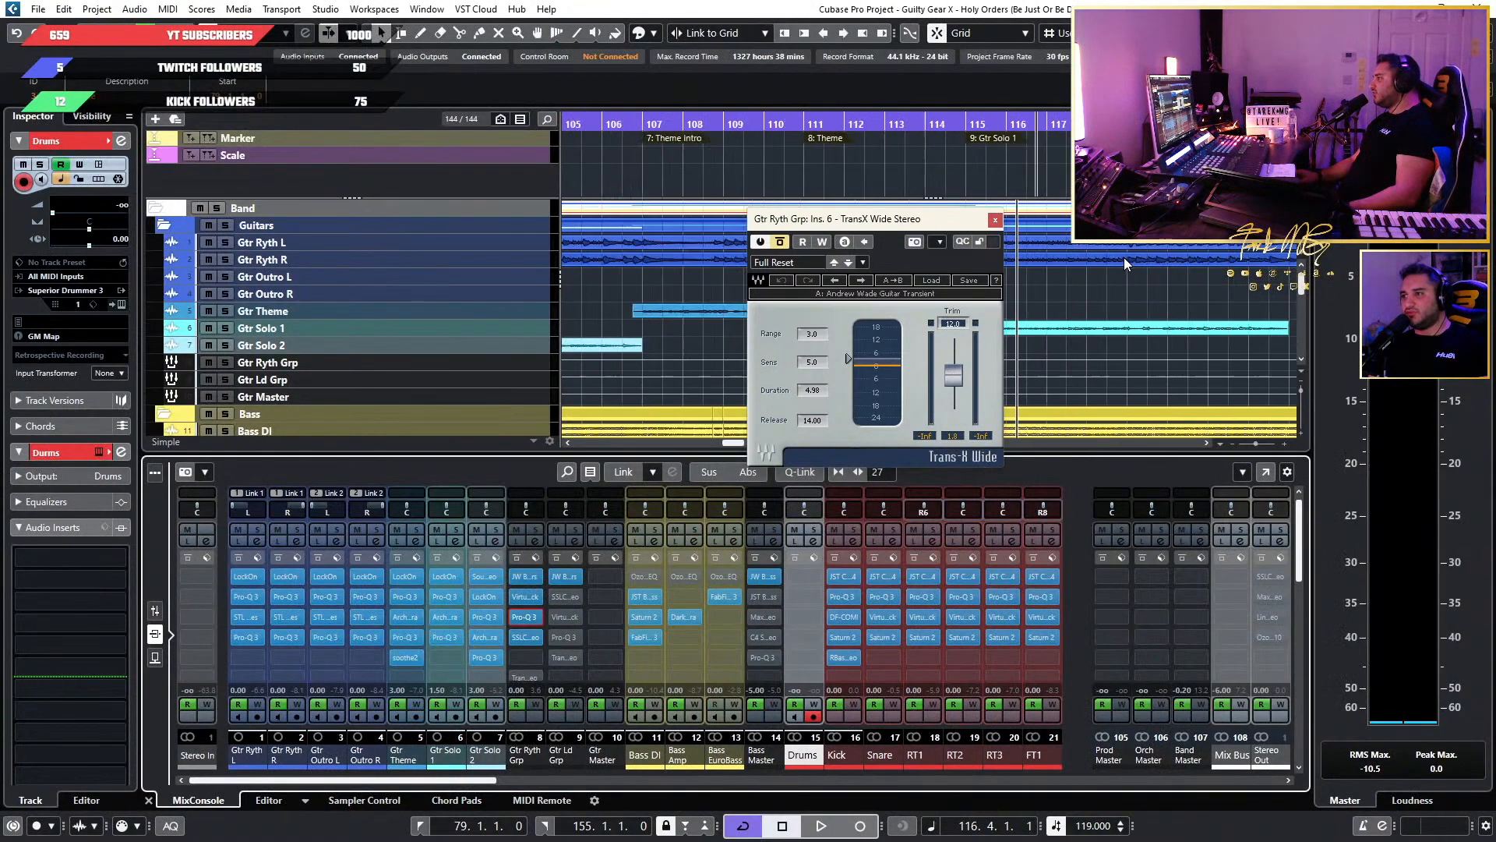
scroll(1124, 257, down, 3)
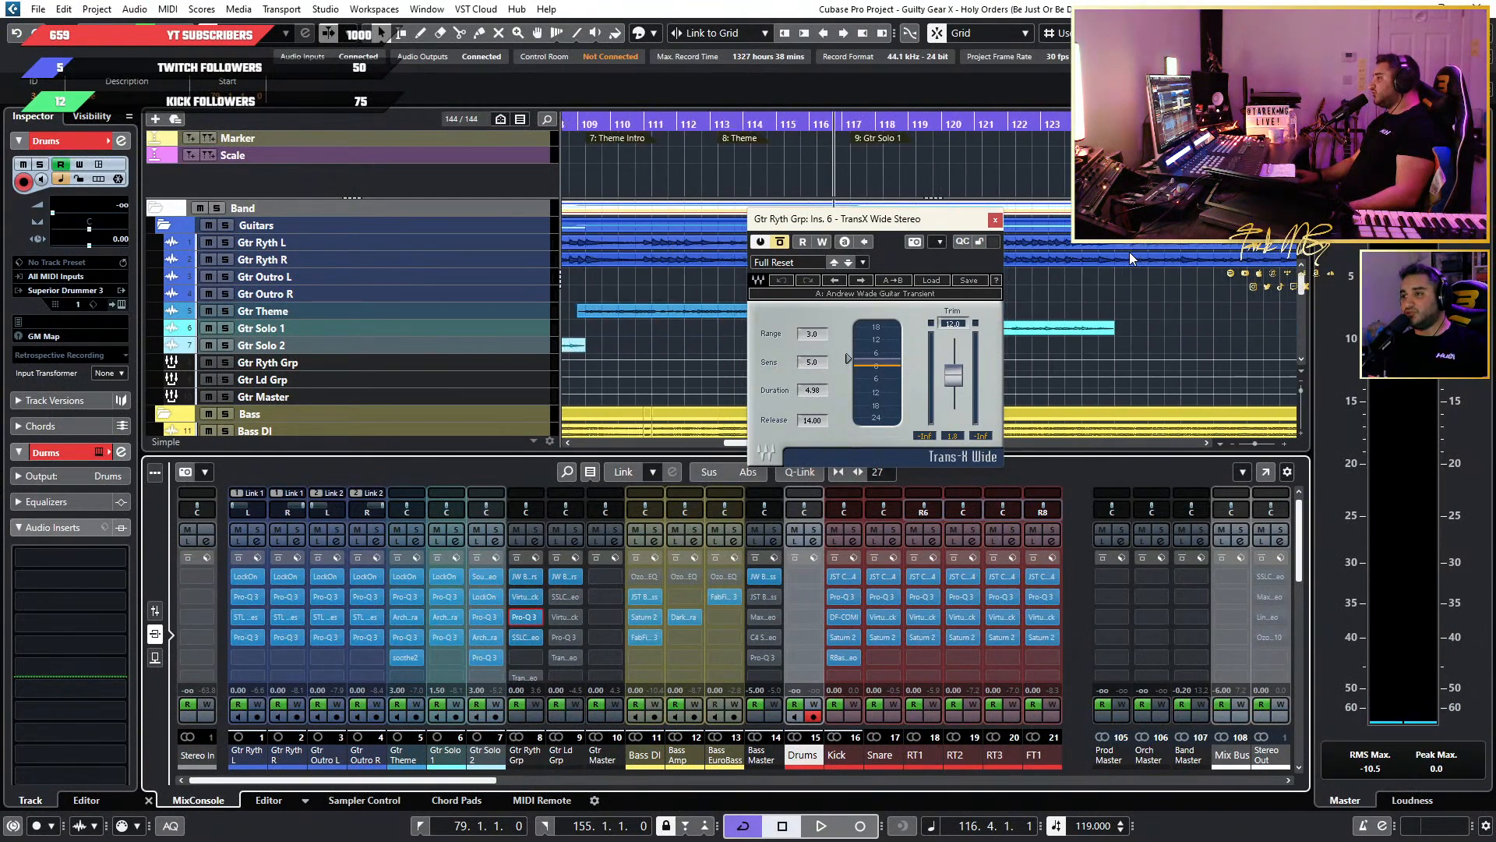
scroll(1129, 251, down, 4)
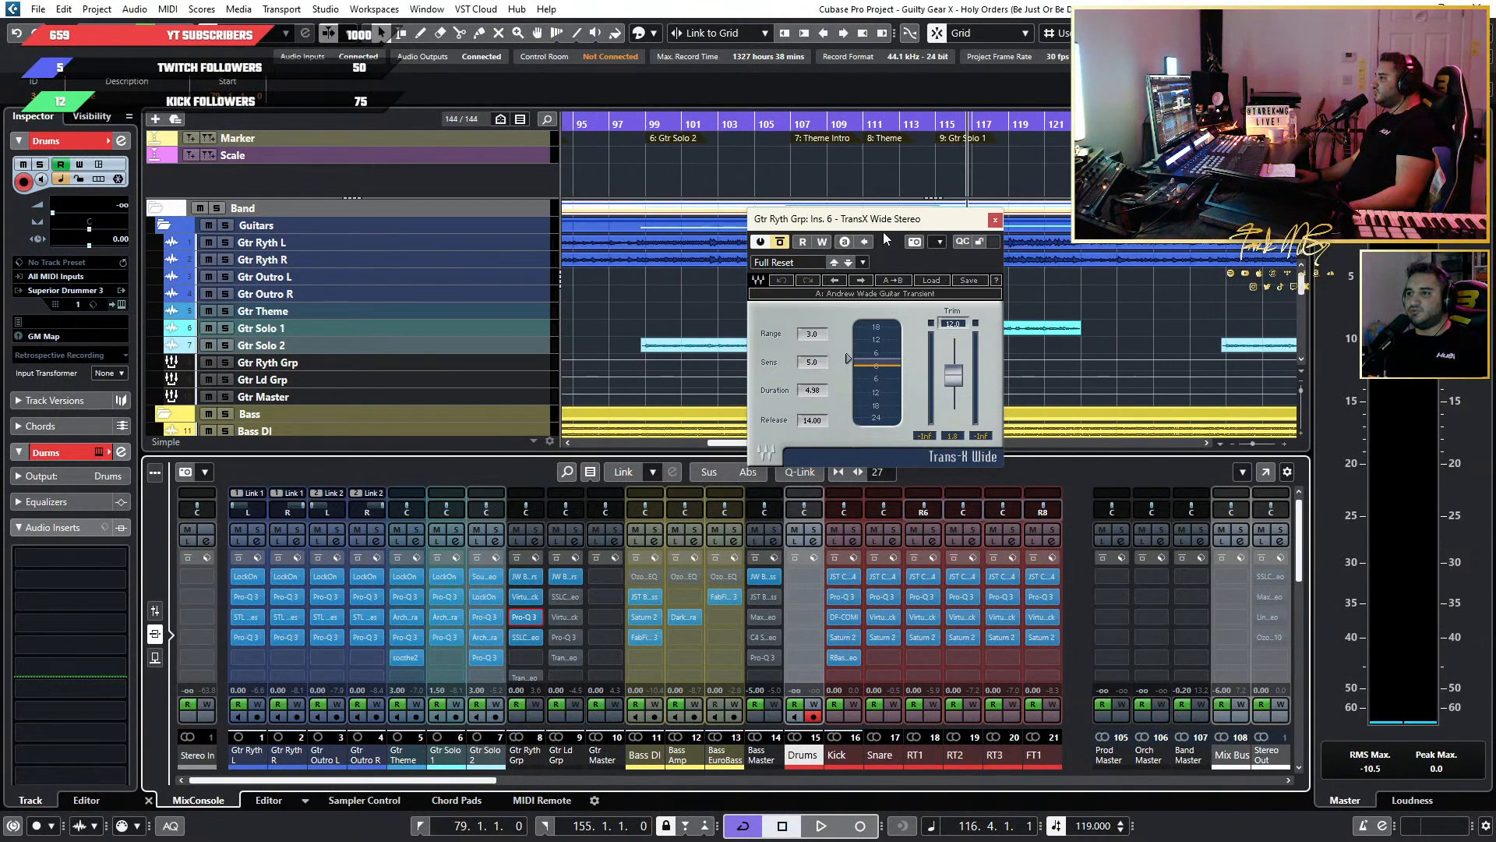
drag(884, 238, 1177, 321)
scroll(955, 290, down, 2)
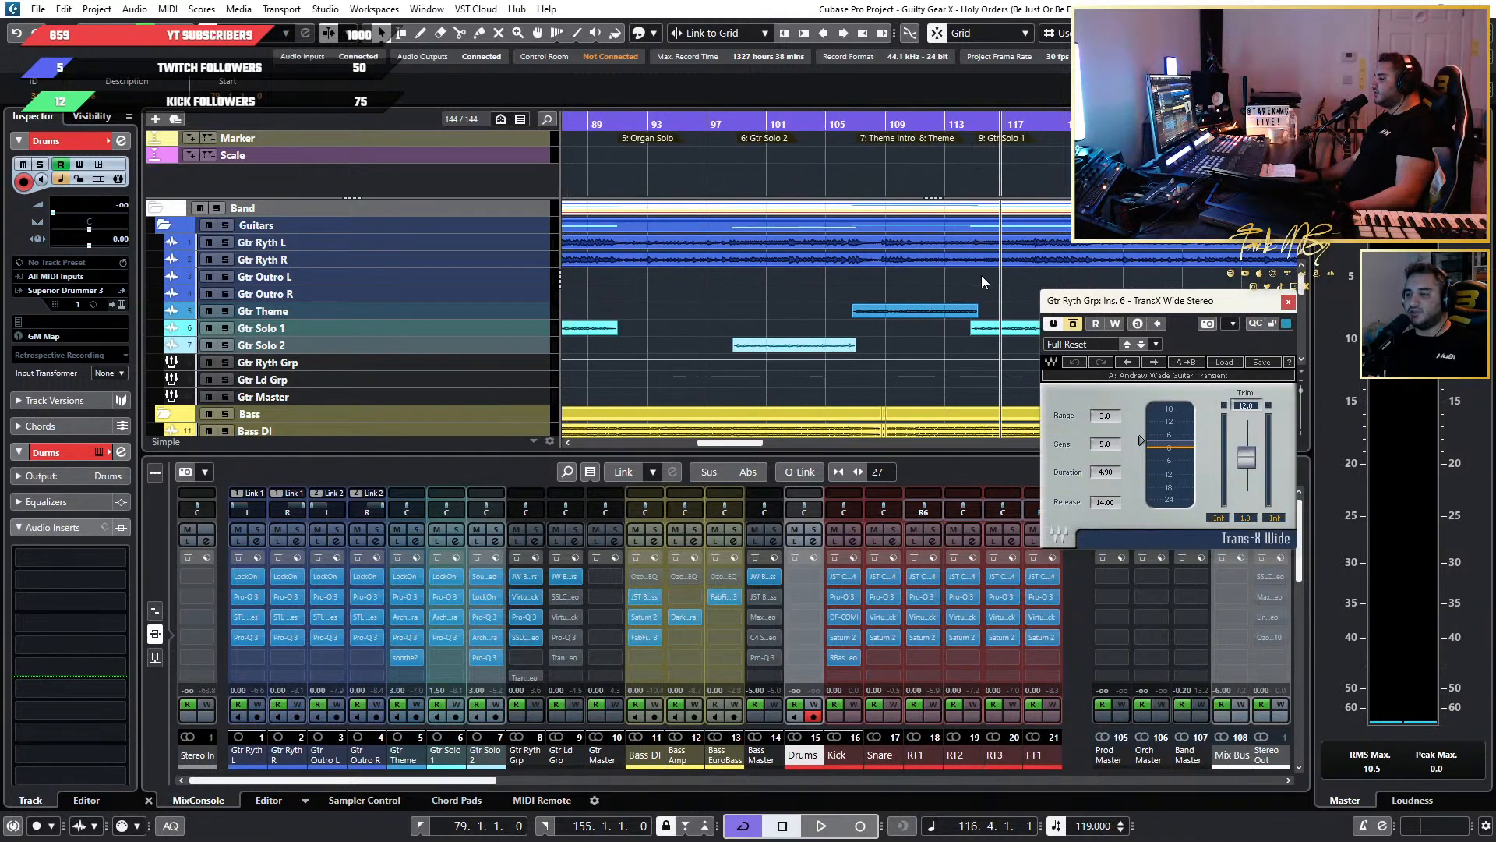
scroll(899, 256, up, 6)
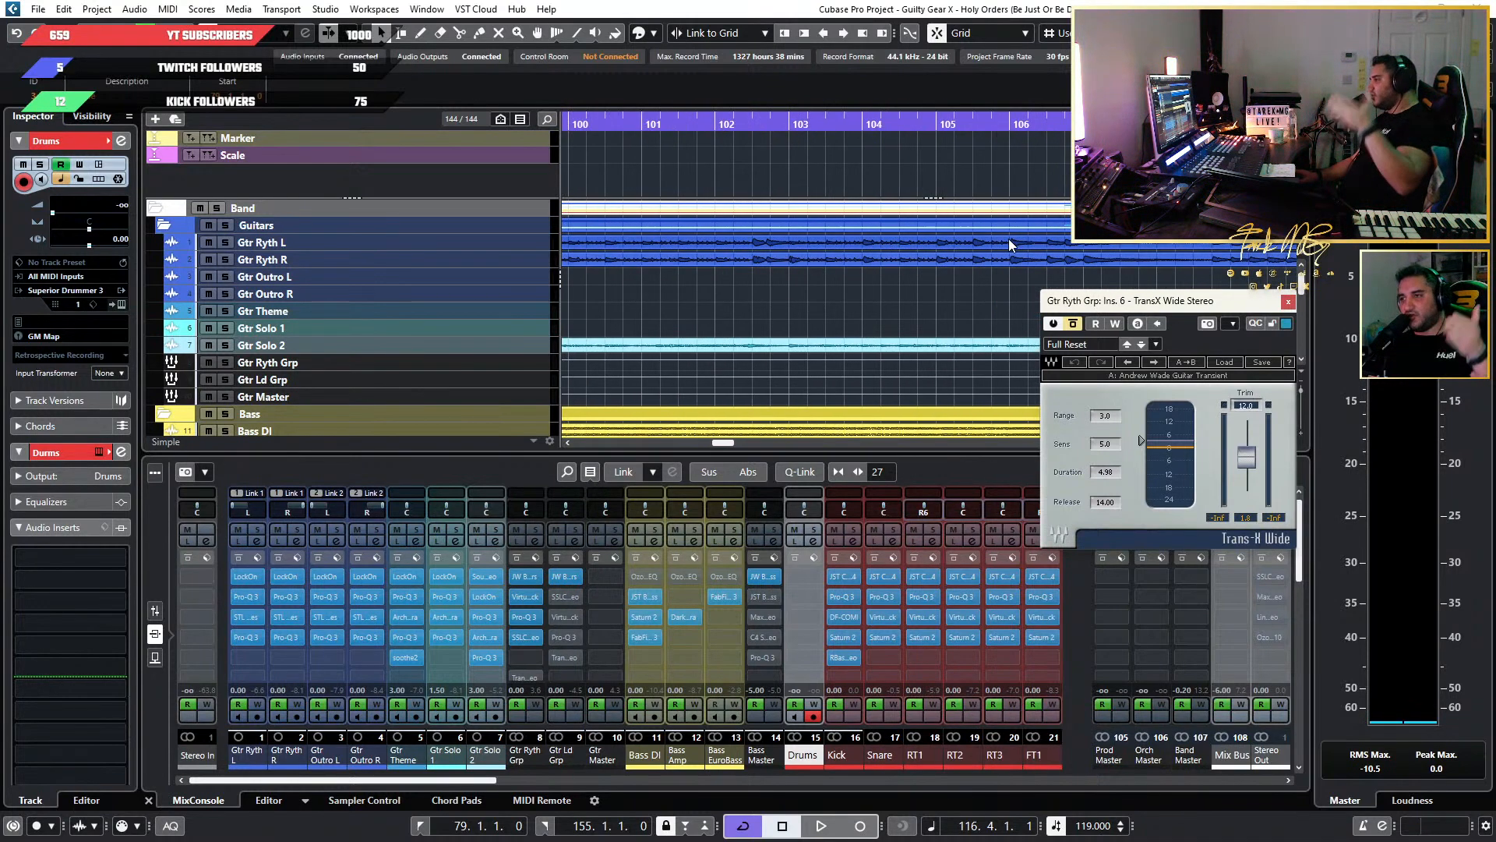
scroll(769, 282, down, 2)
scroll(733, 280, left, 3)
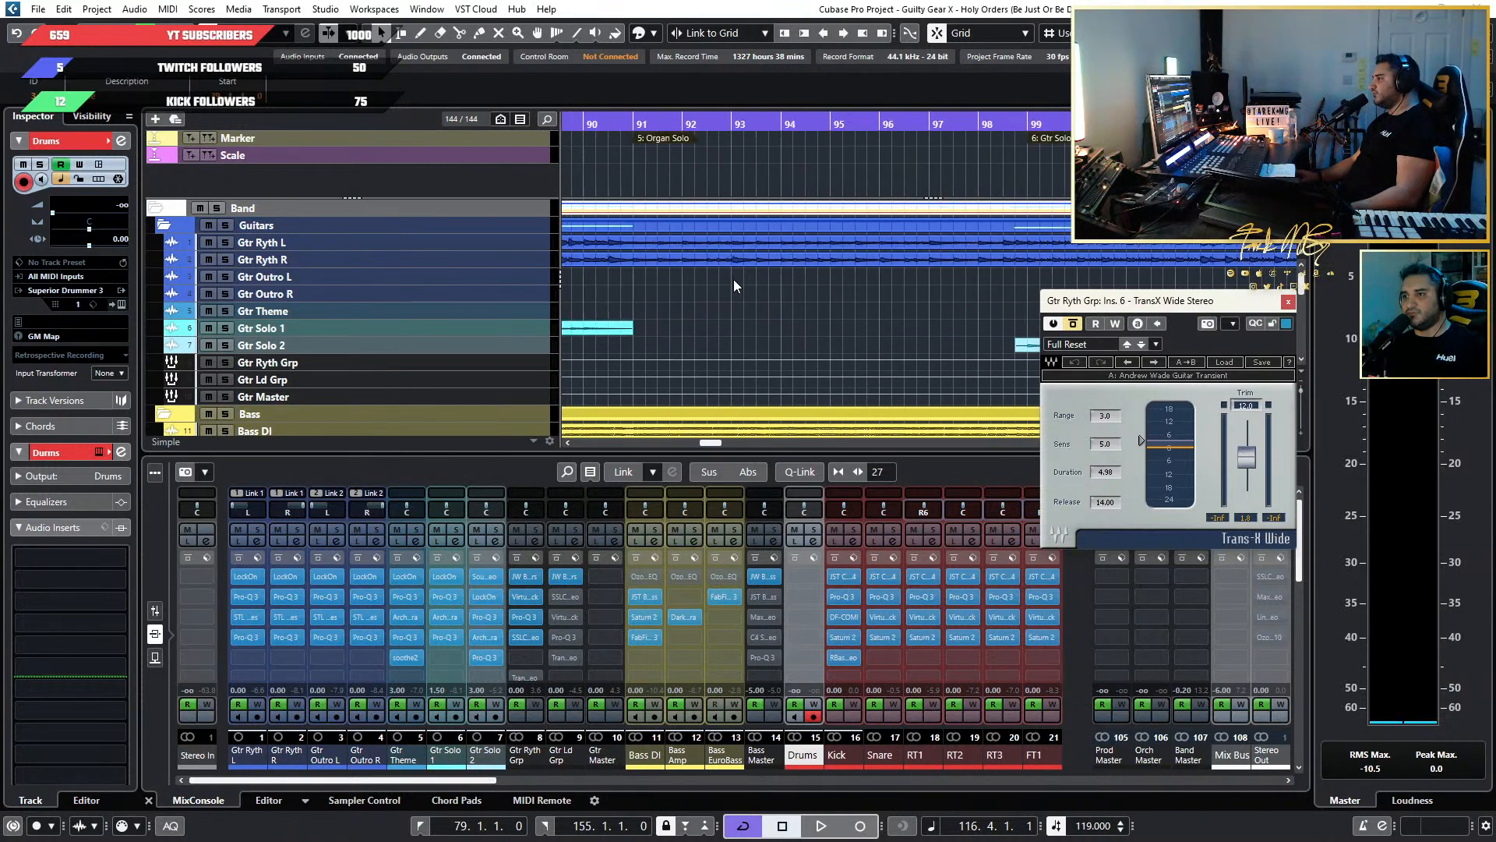
scroll(732, 279, left, 10)
scroll(732, 279, up, 8)
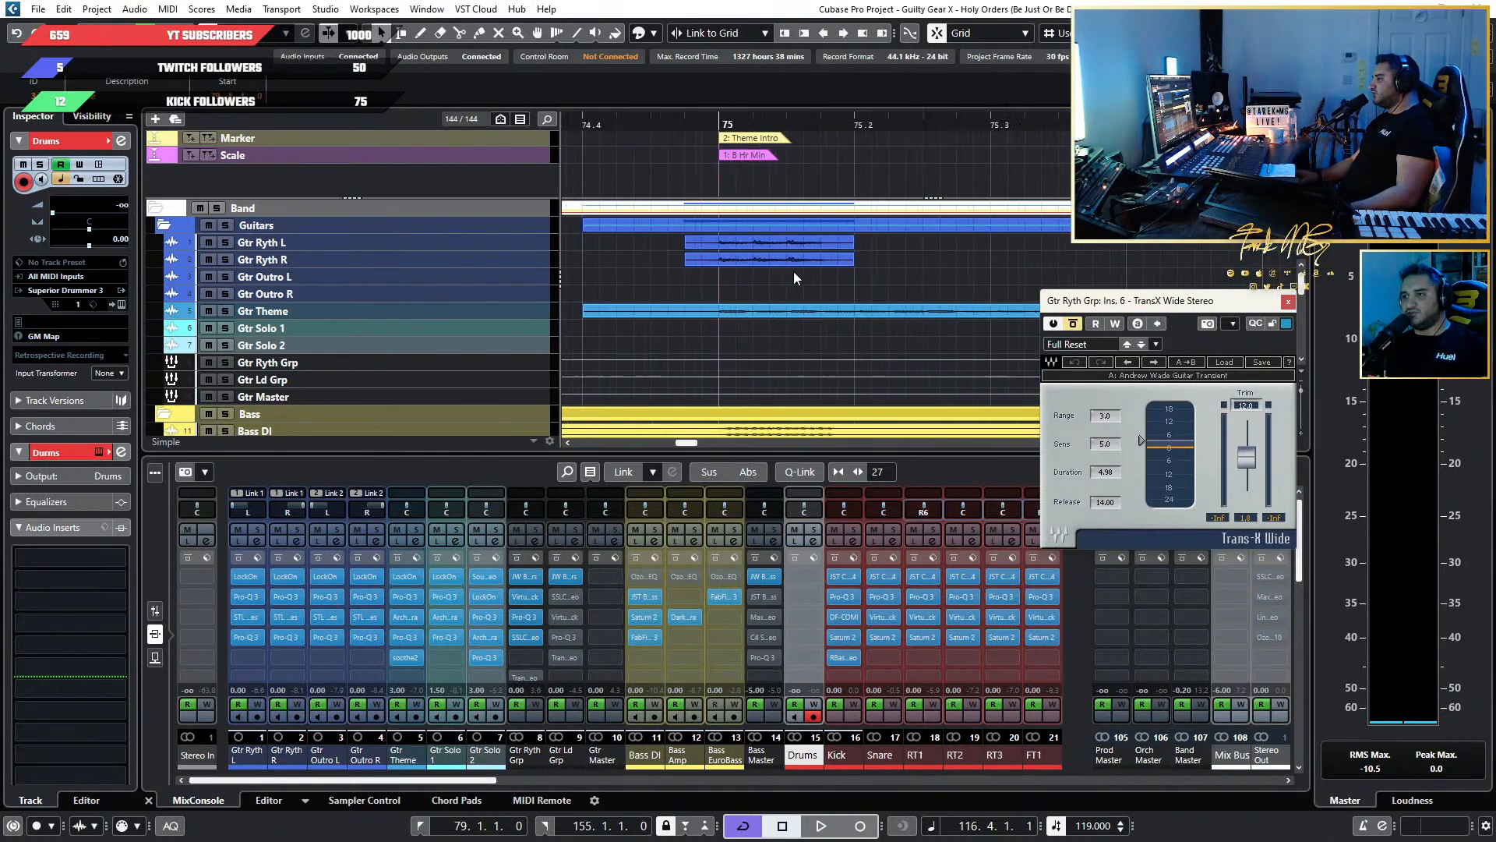
scroll(793, 271, down, 2)
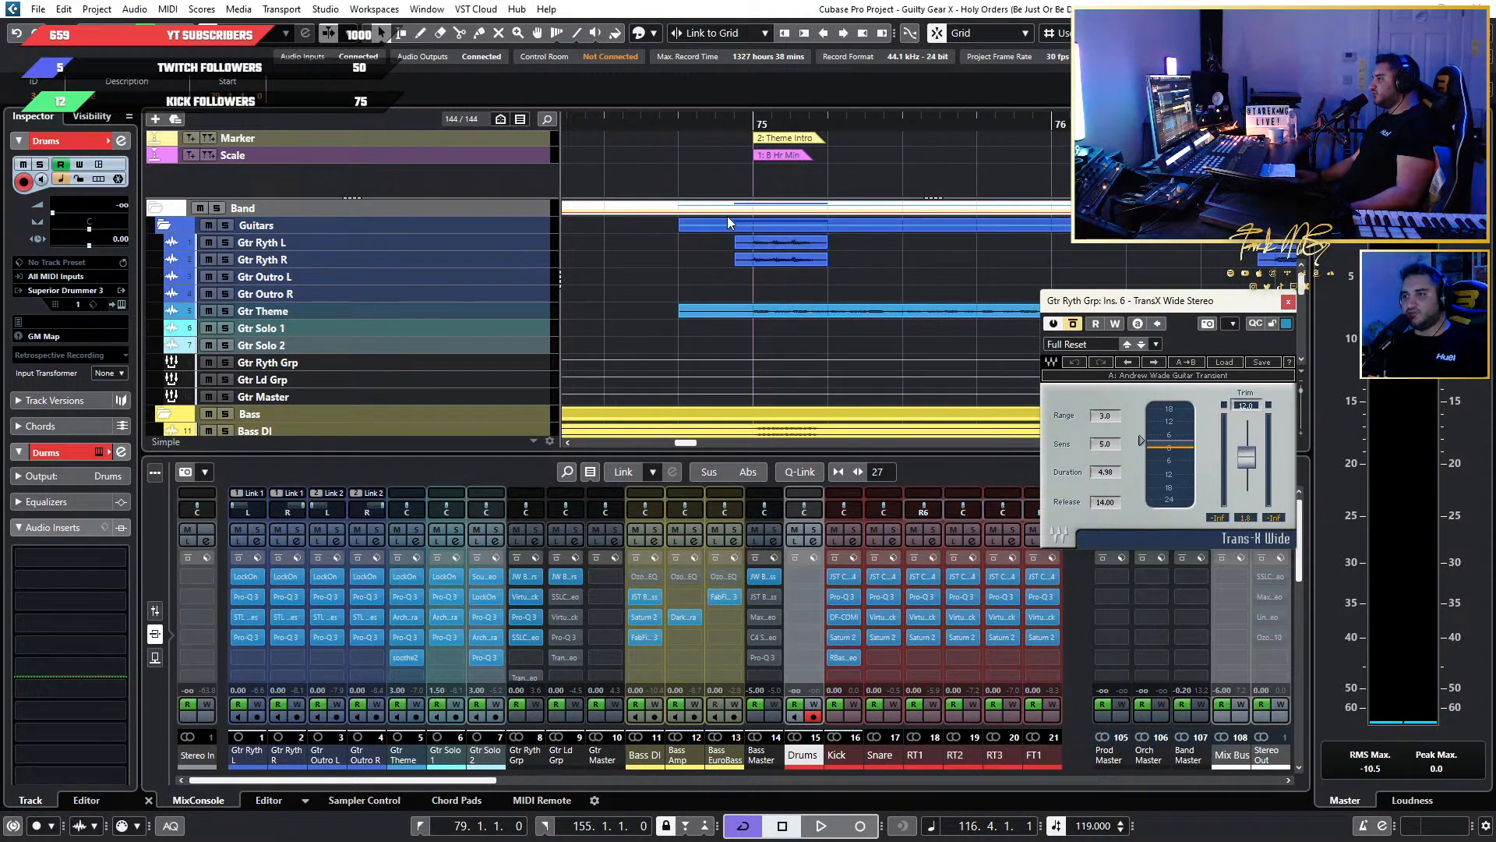
scroll(840, 249, down, 3)
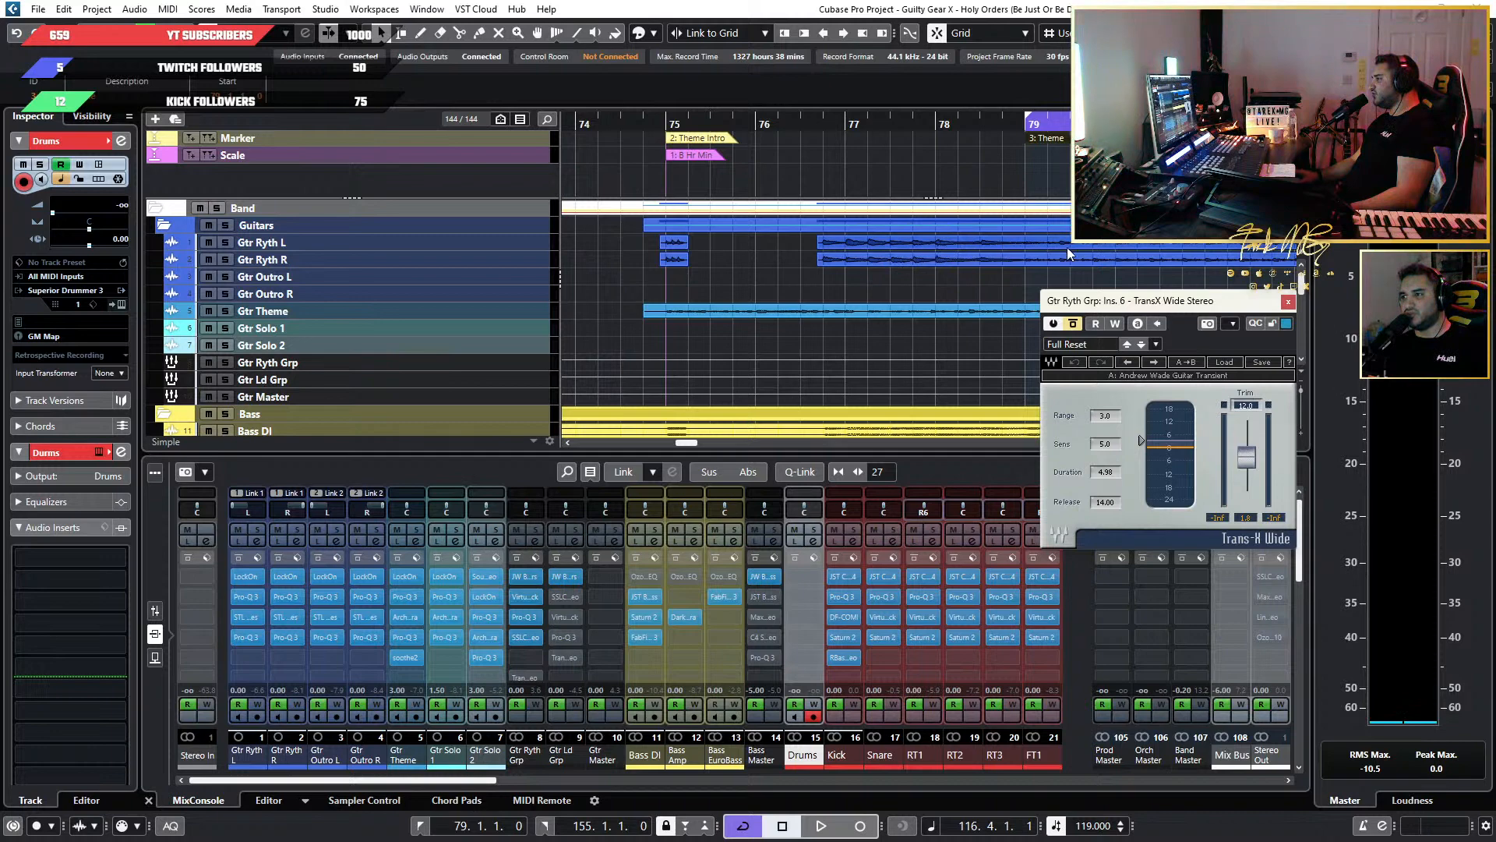
scroll(1048, 232, down, 3)
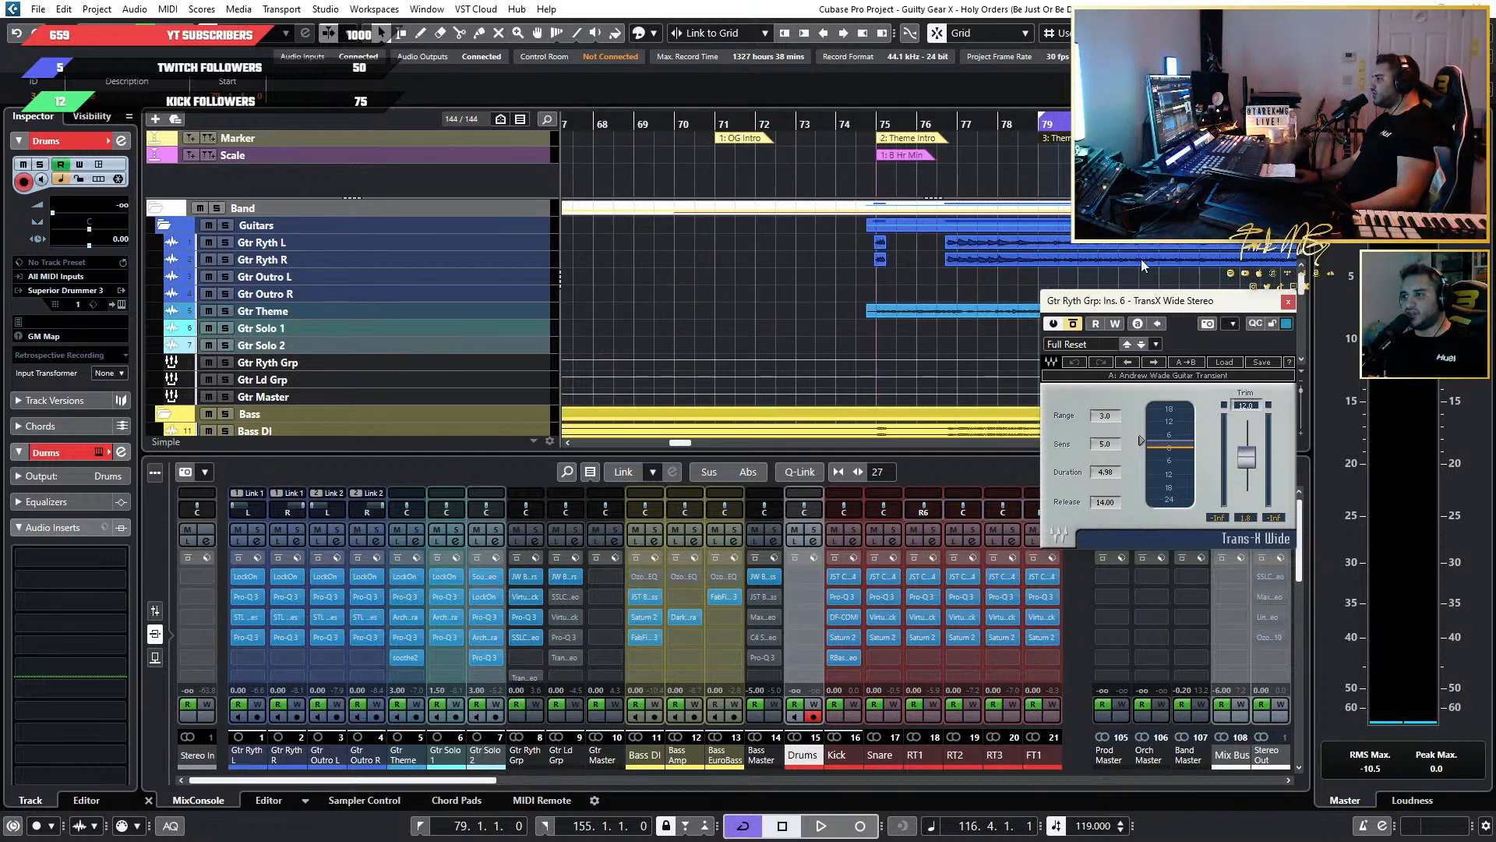
drag(1169, 310, 997, 302)
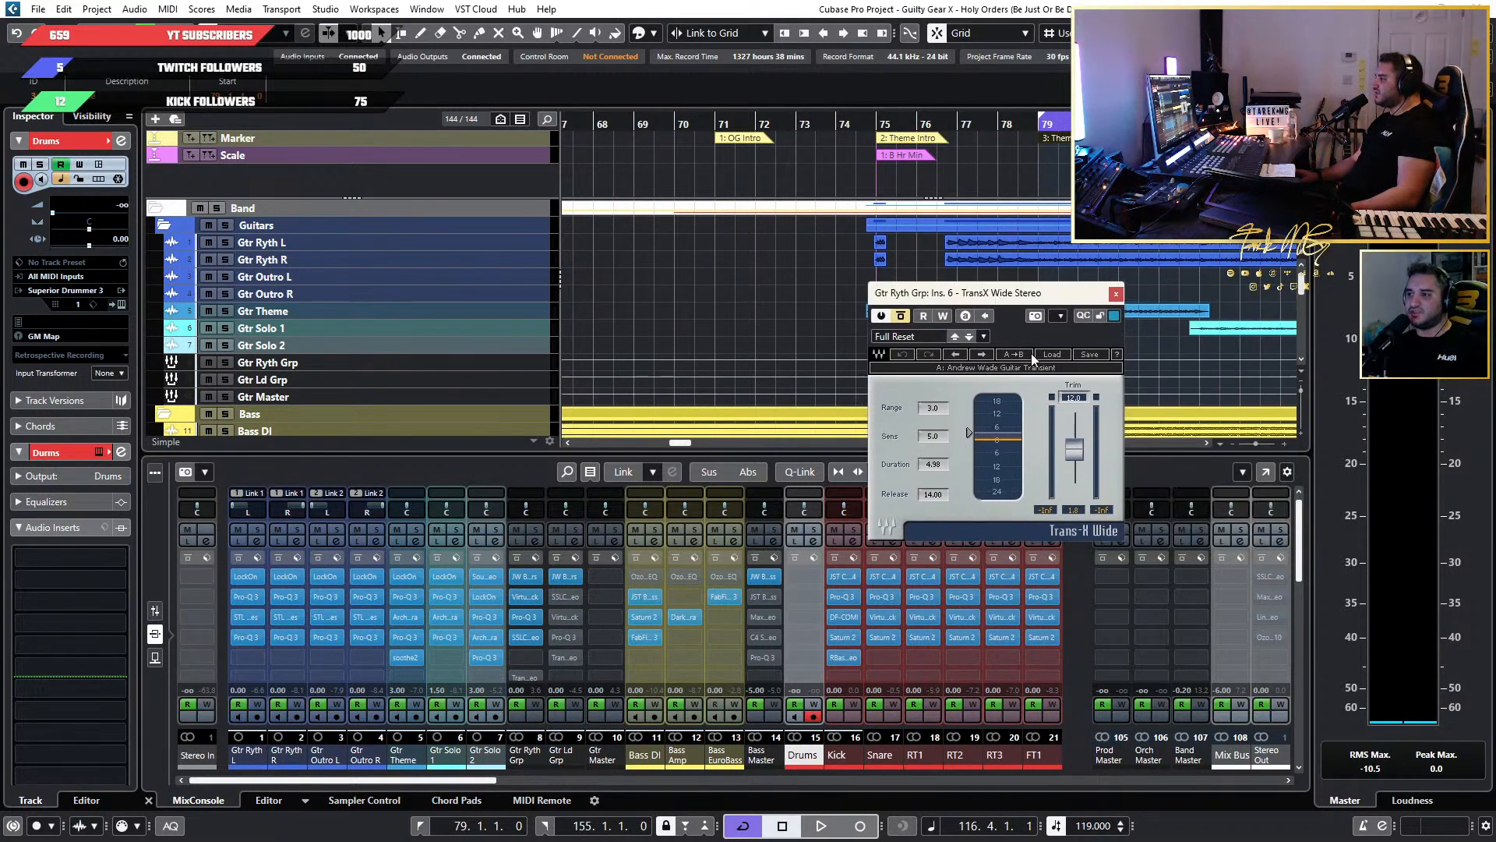
Reactivate TransX Wide on Gtr Ryth Grp and play the Theme Intro from just before bar 75.
click(900, 316)
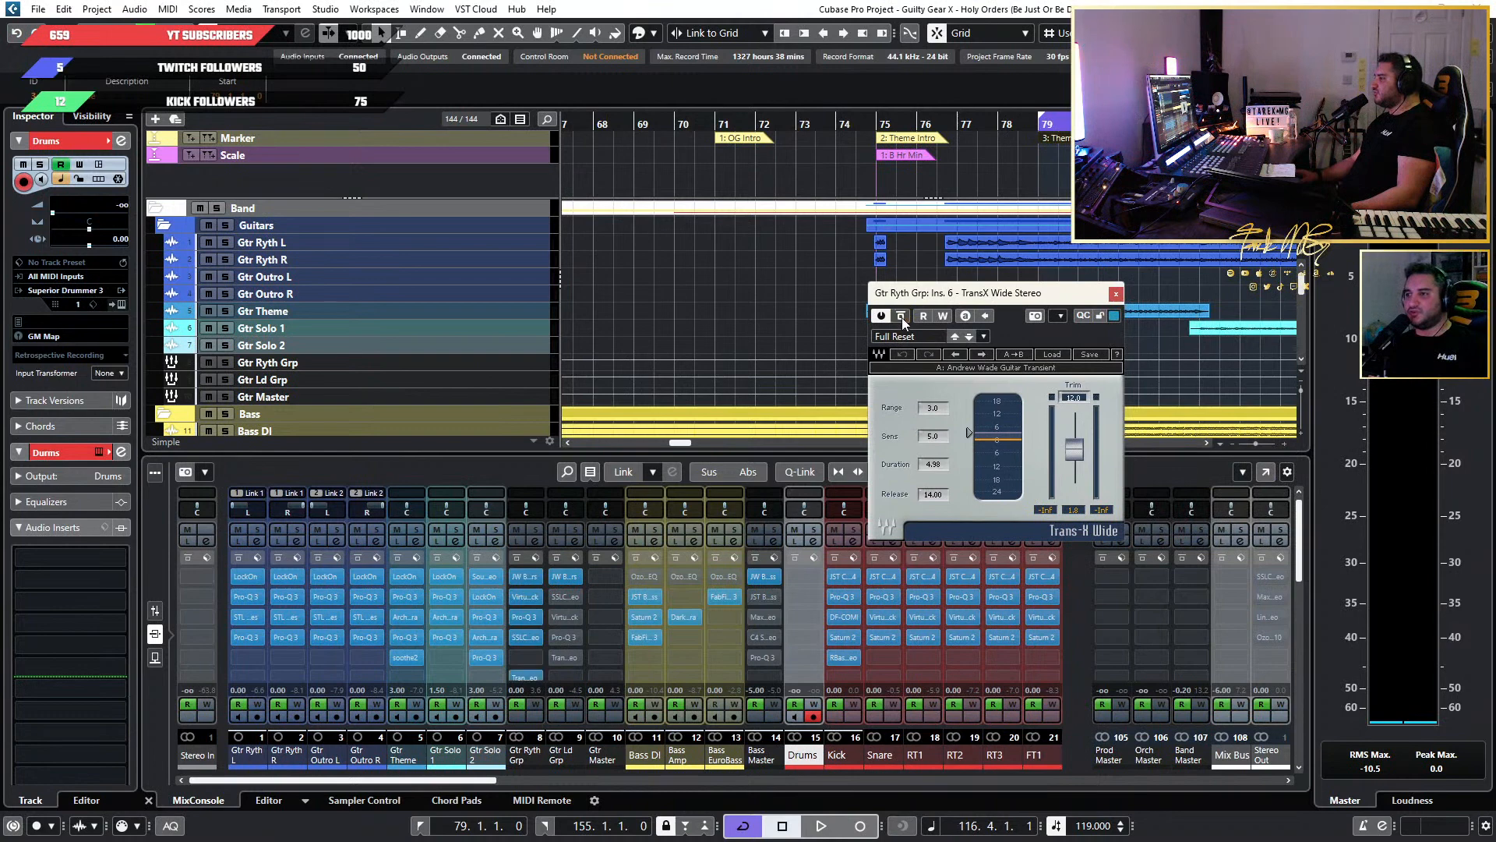
click(878, 126)
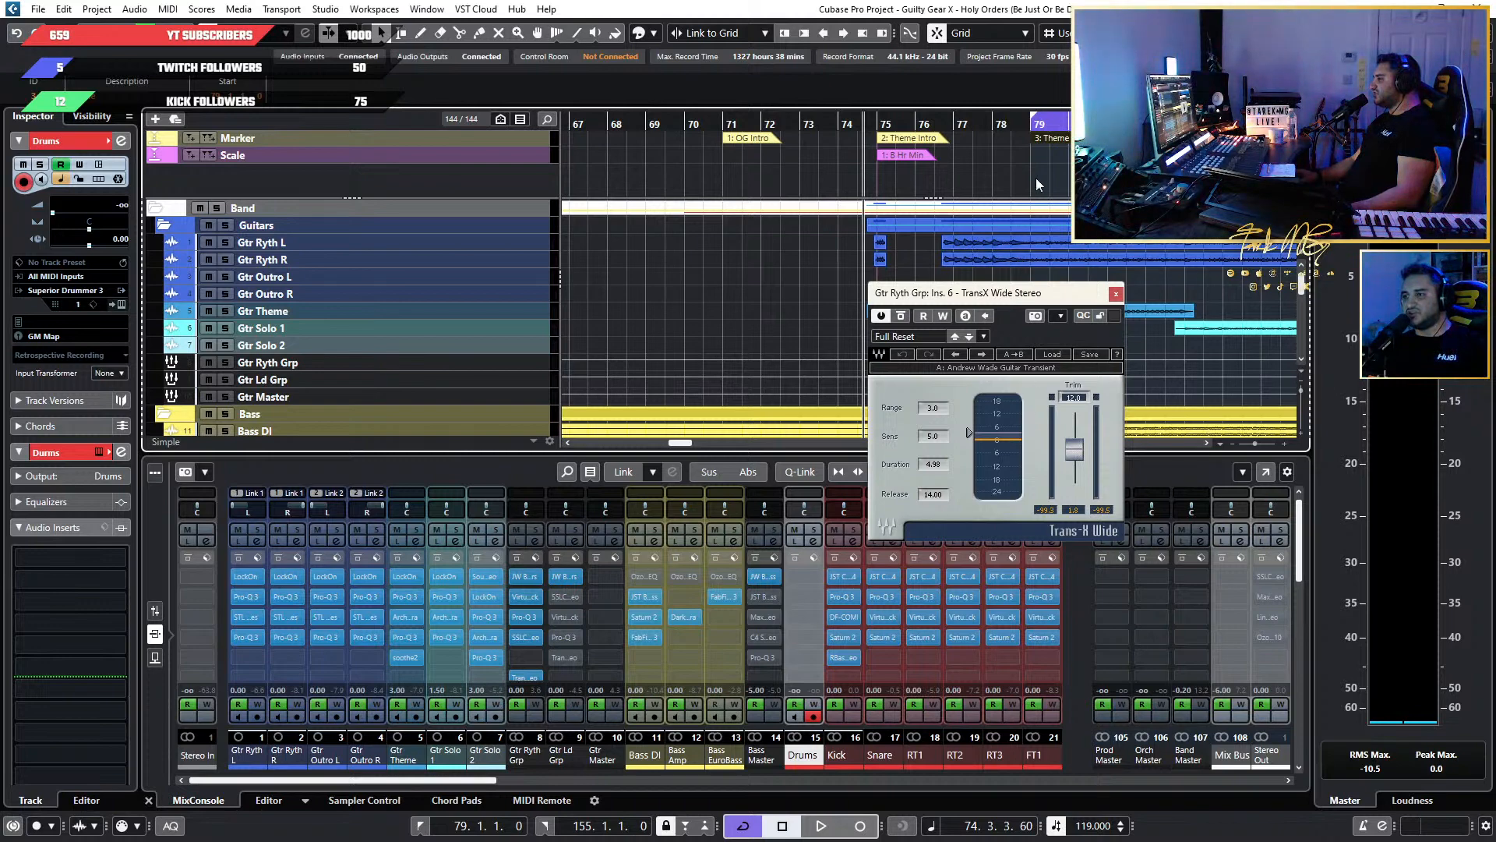
key(space)
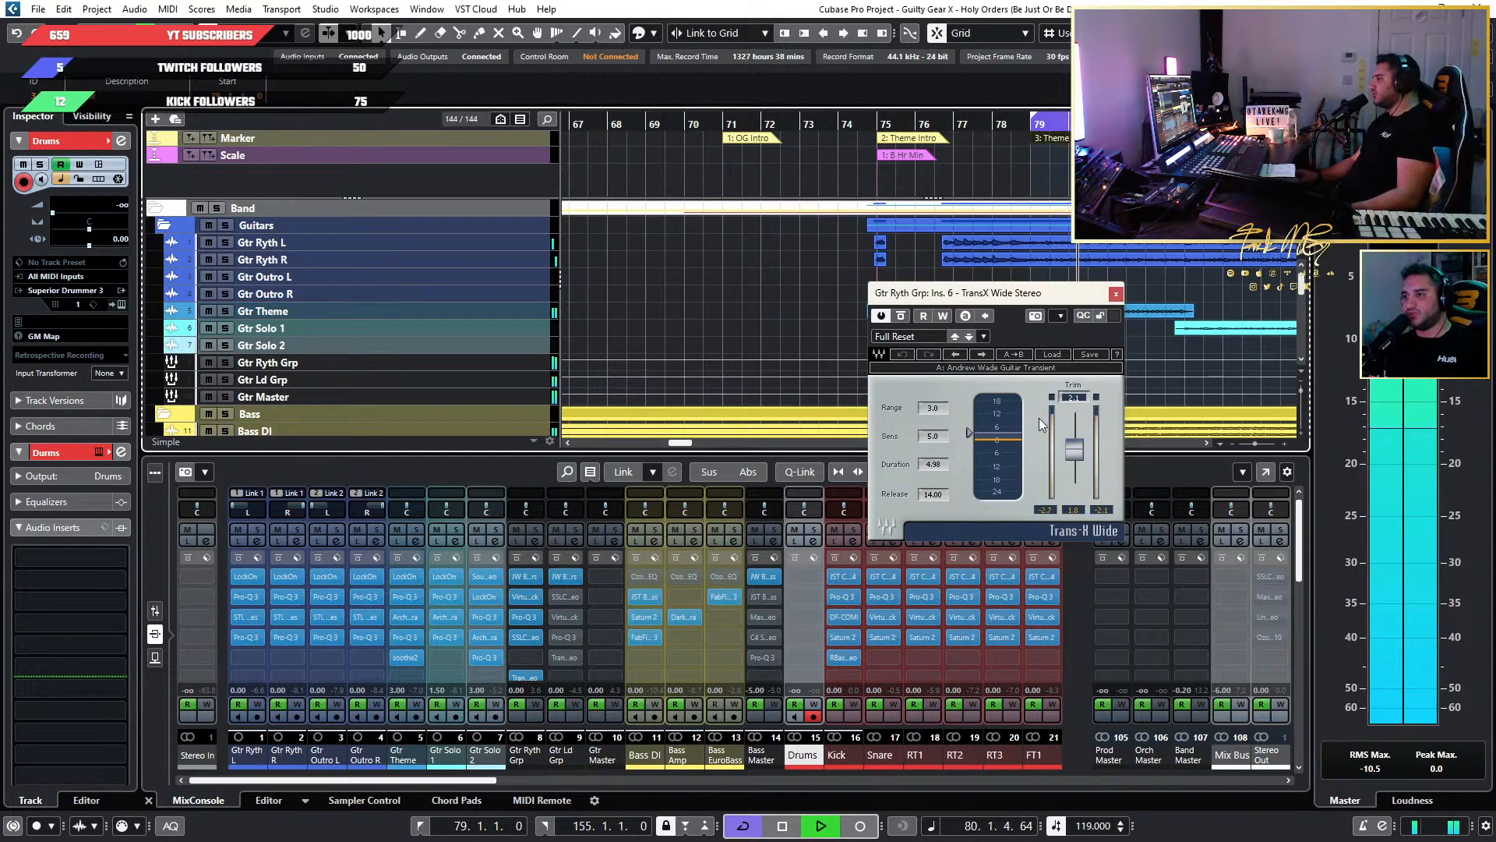
key(space)
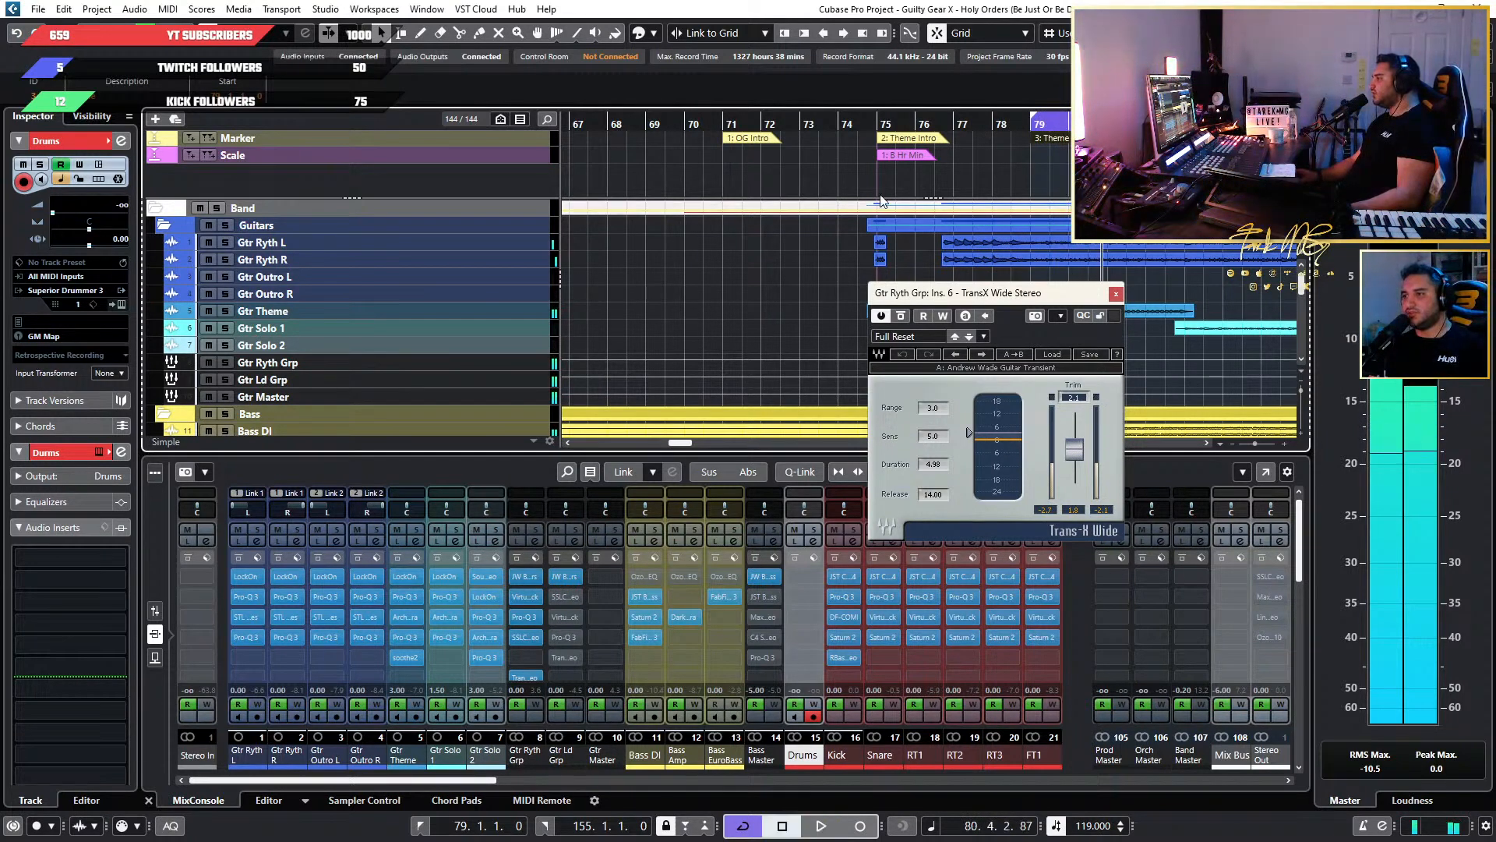
Replay the Theme Intro from just before bar 75 into the Theme, and close TransX Wide.
key(space)
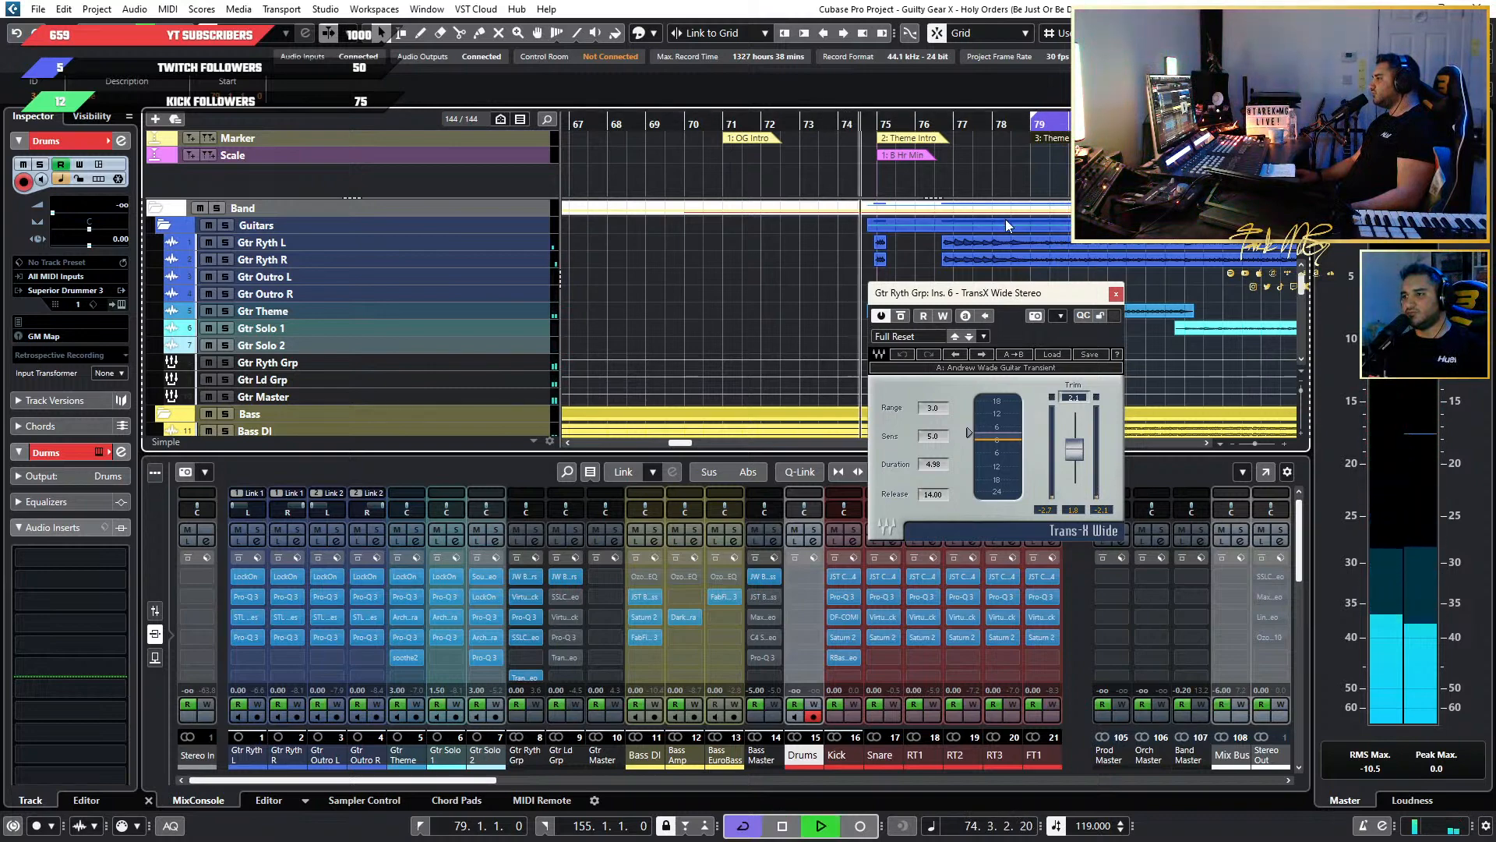
key(space)
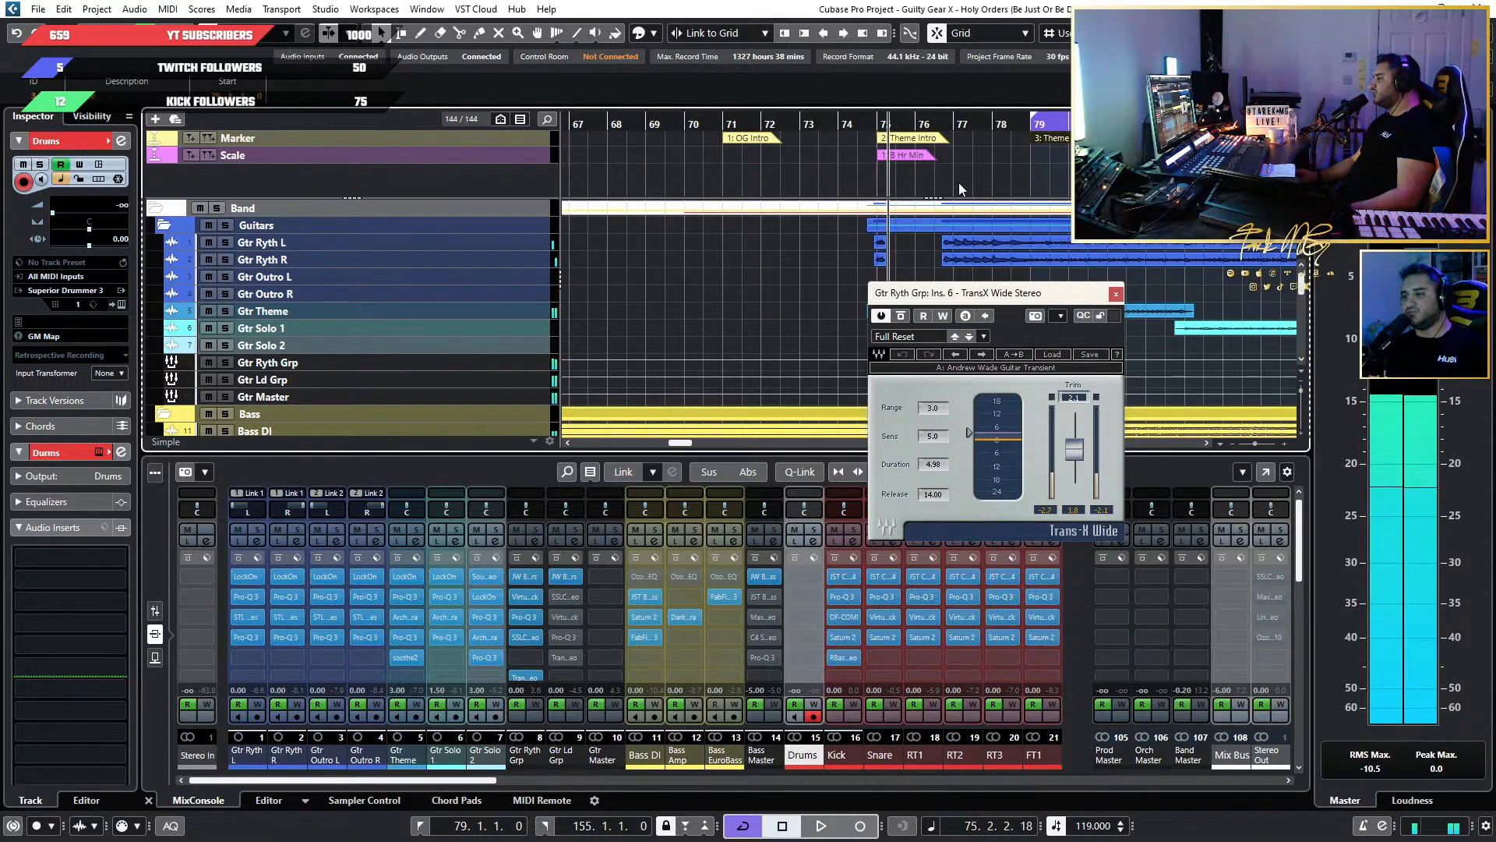
key(space)
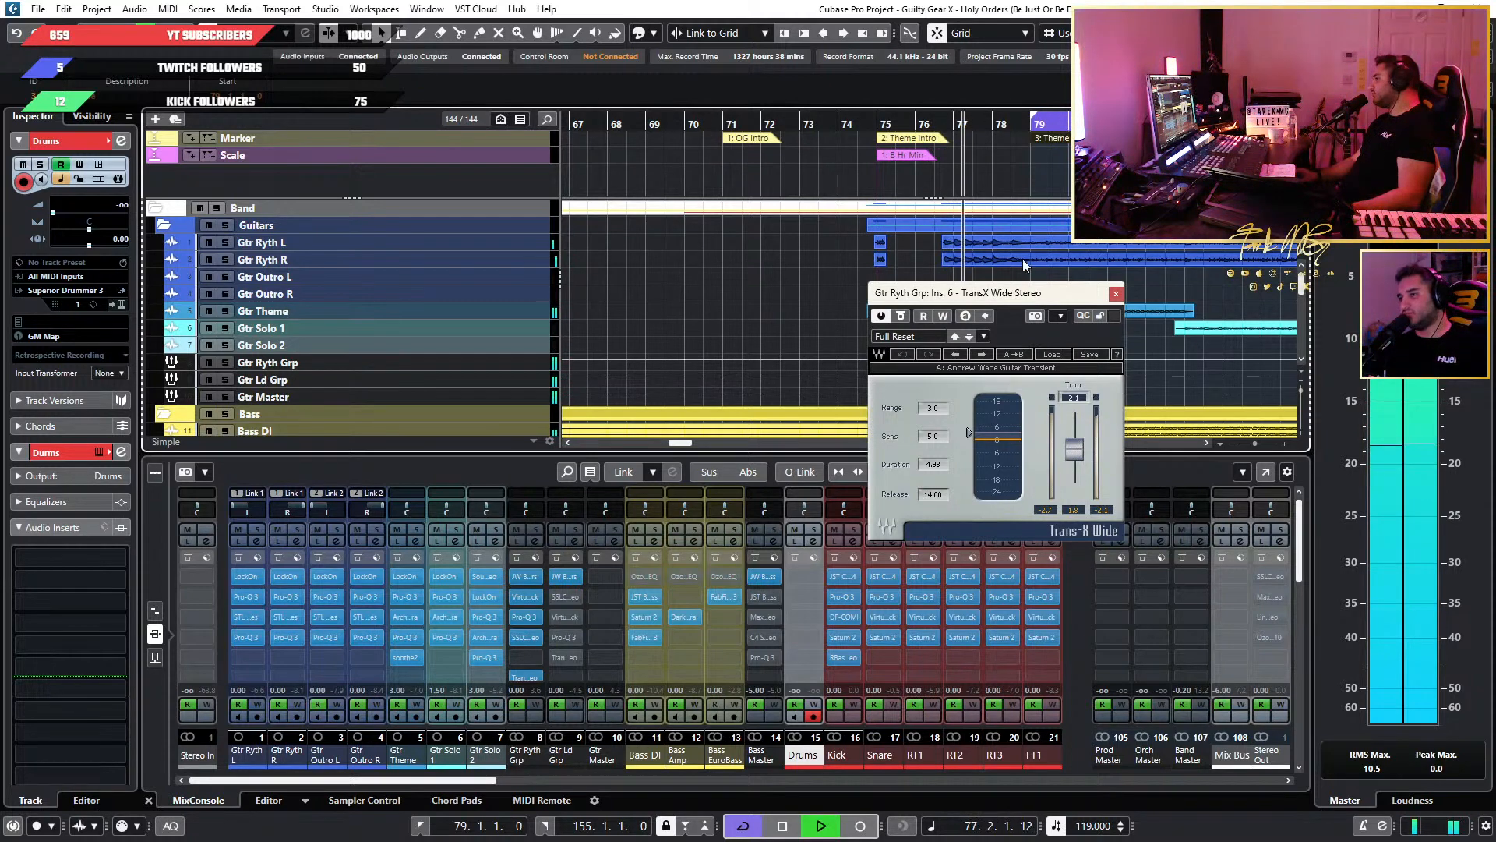
scroll(1040, 257, down, 2)
scroll(1088, 258, right, 2)
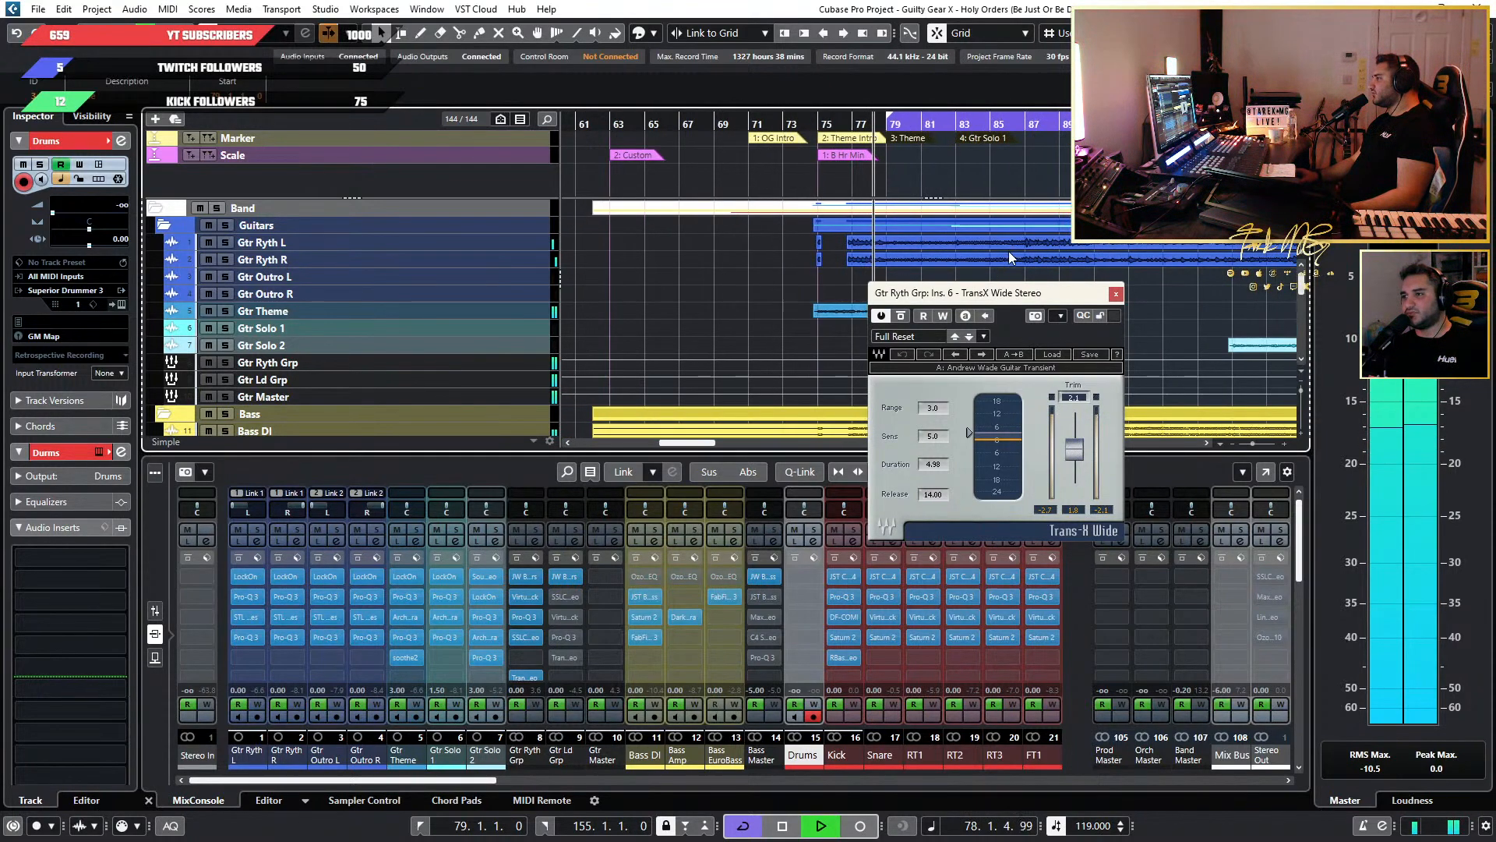
scroll(1009, 251, up, 1)
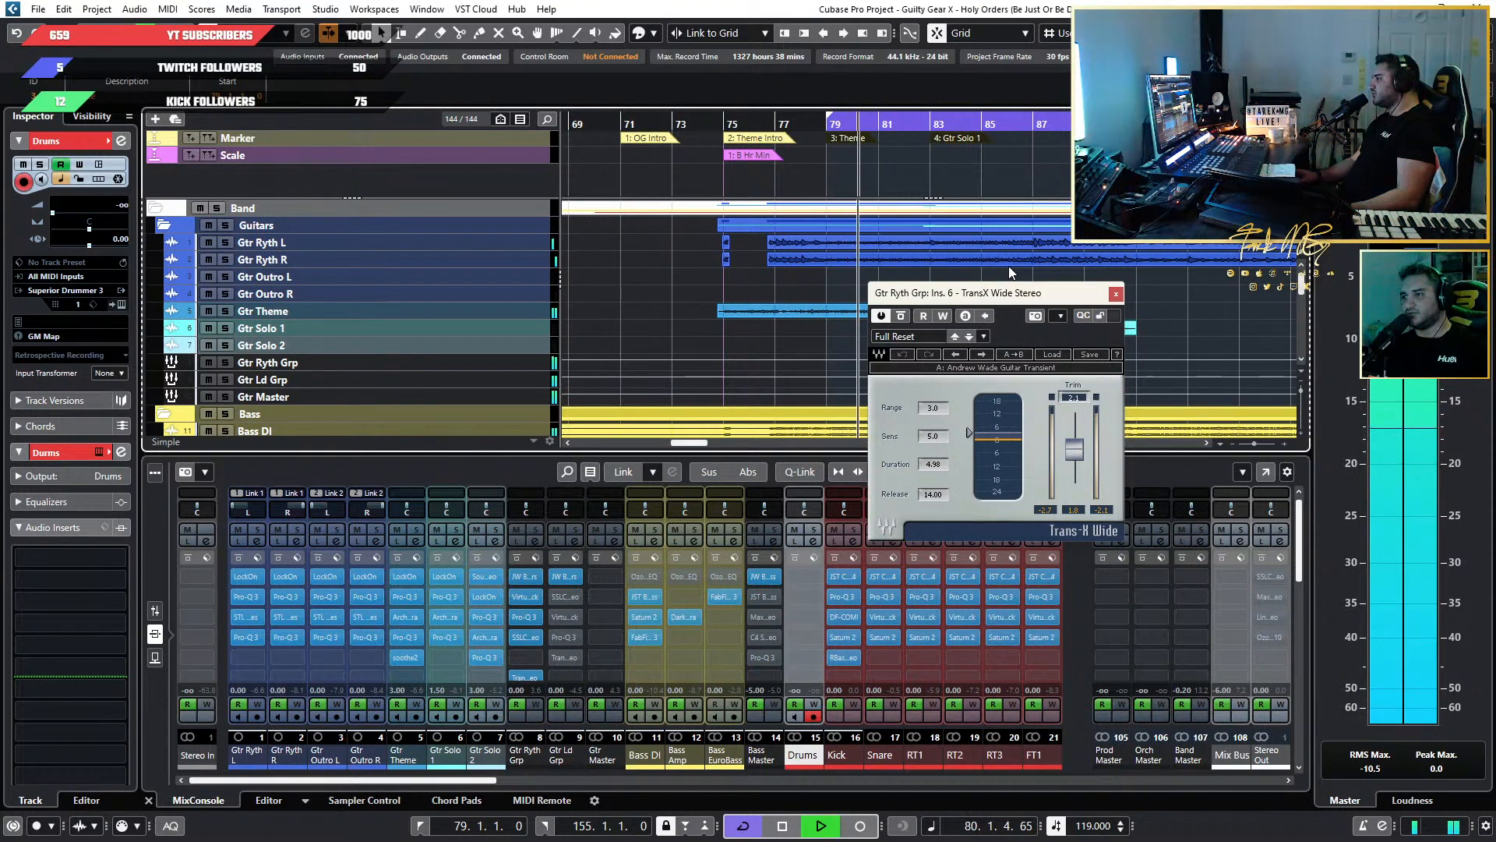
click(1116, 293)
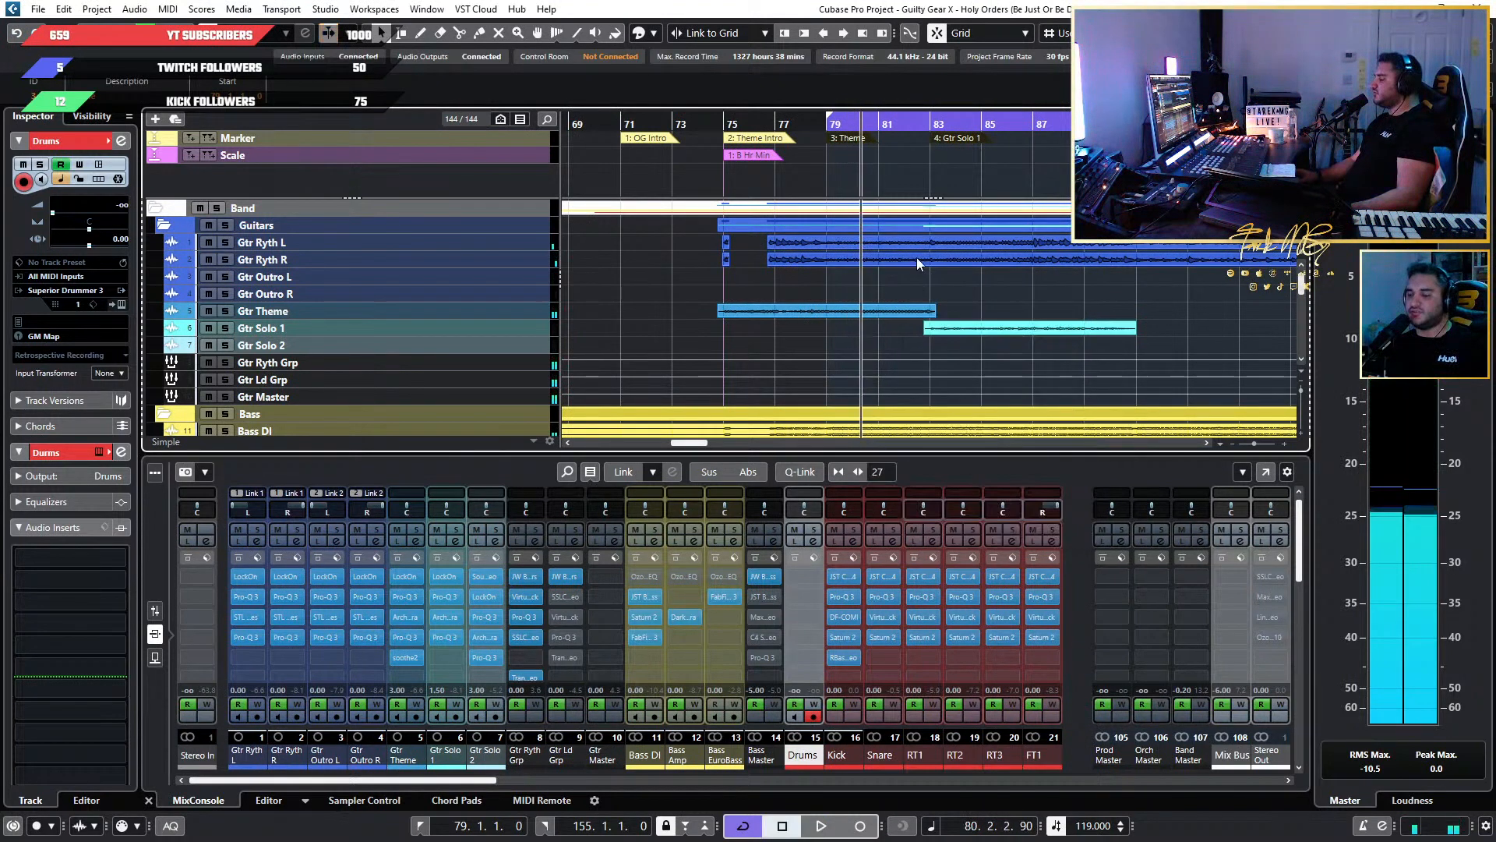
Play on from bar 80 through Gtr Solo 1 and check the lower insert slots in the mixer.
scroll(916, 257, down, 1)
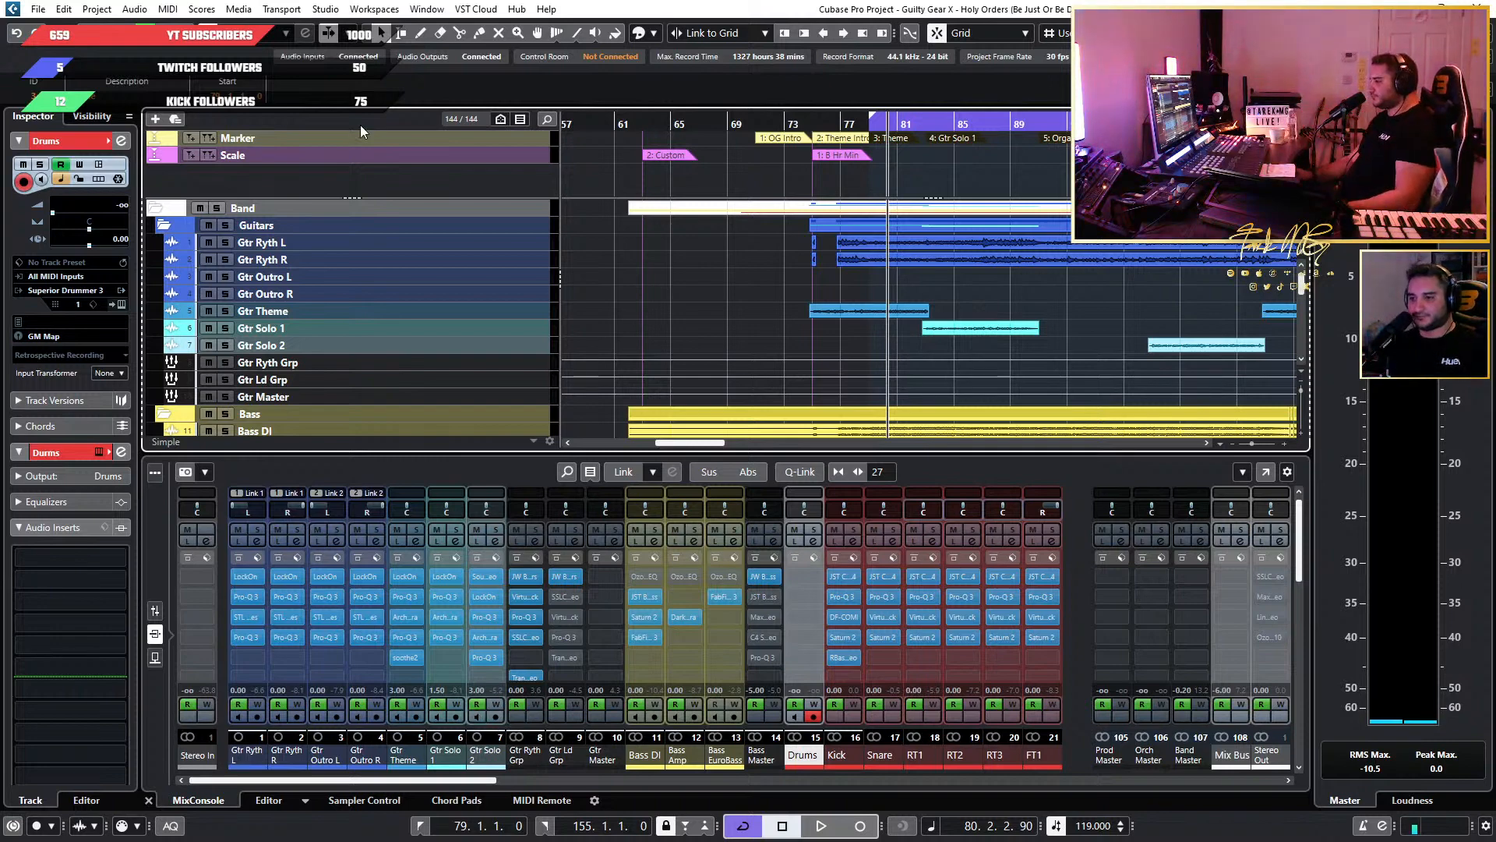
key(space)
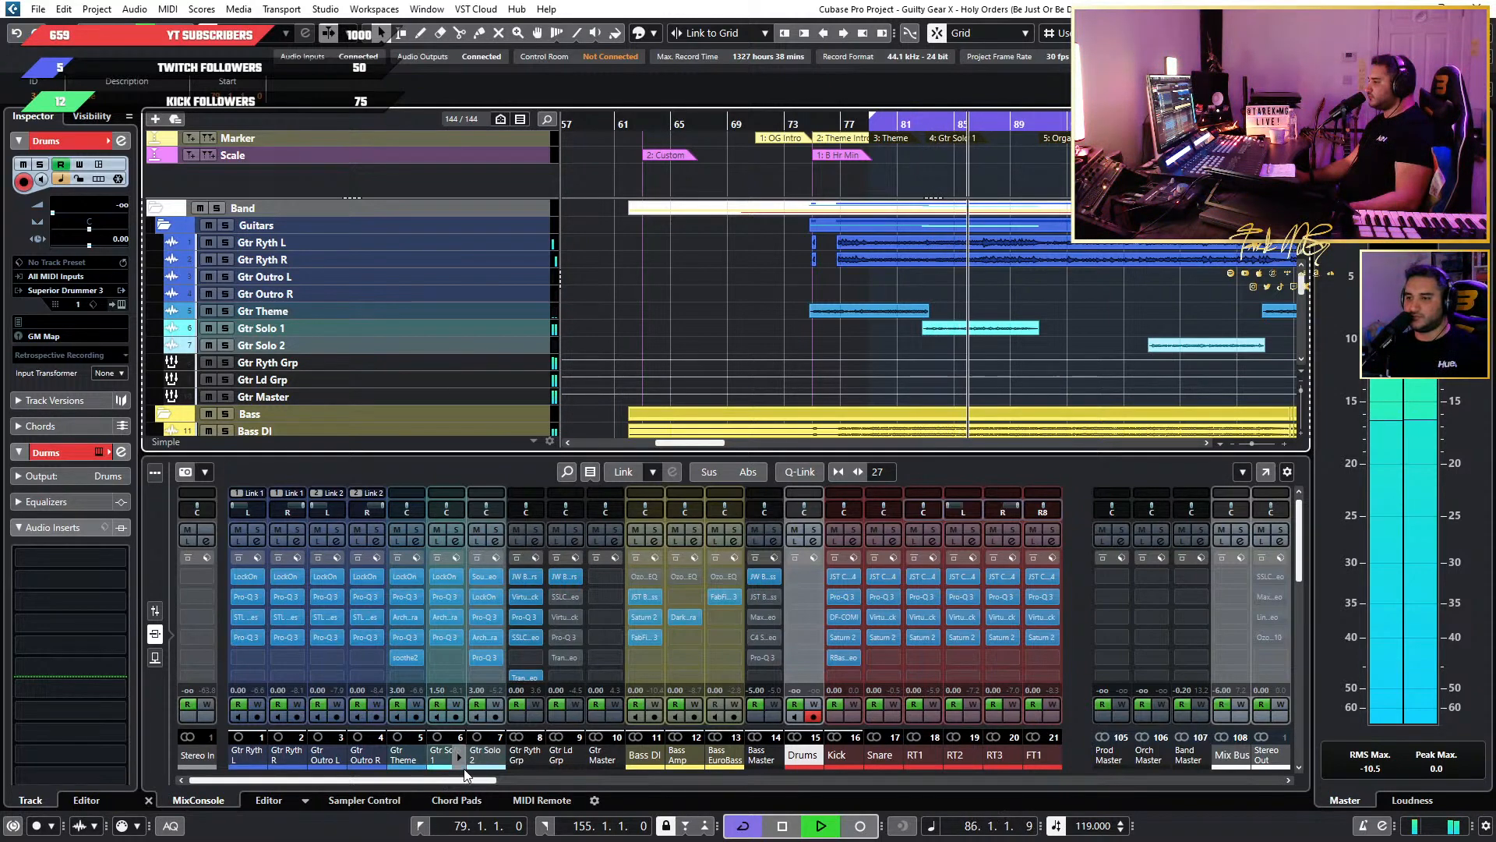
scroll(601, 606, down, 3)
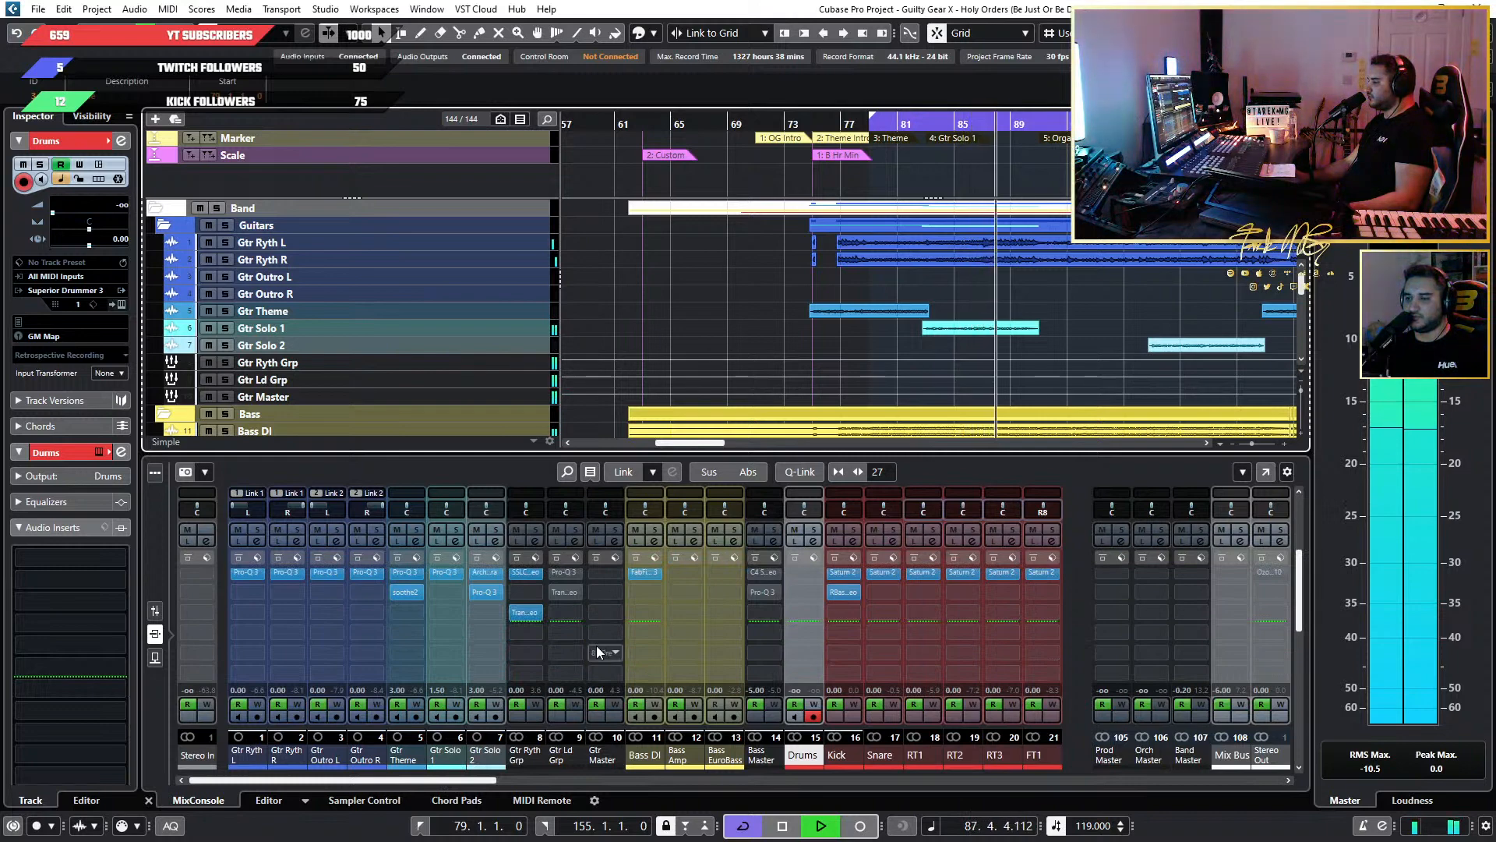
key(space)
Set the TransX Wide trim on Gtr Ryth Grp to 0, resume playback and close the plug-in.
click(522, 756)
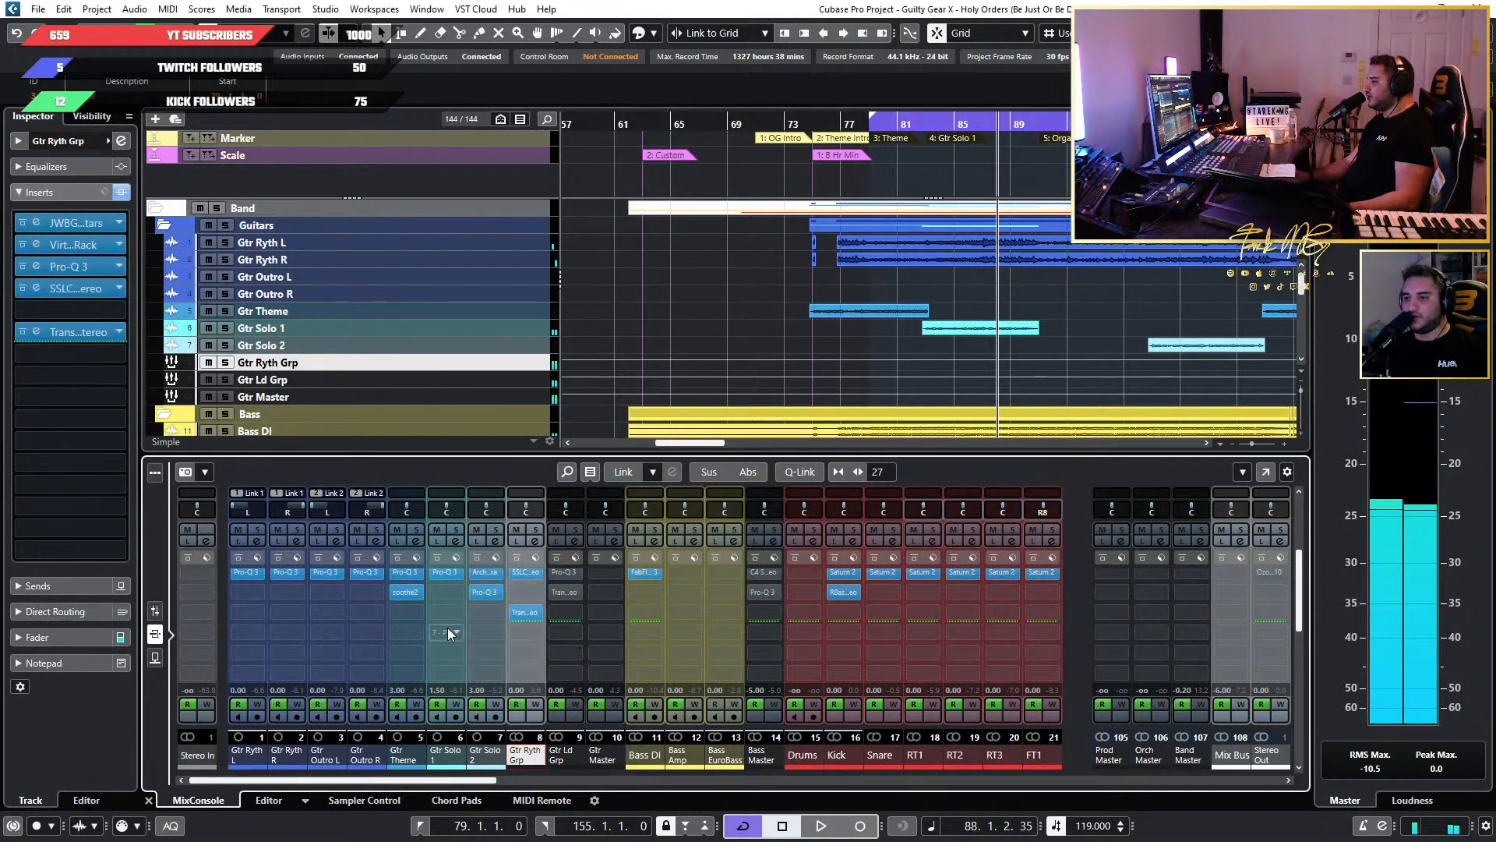
click(37, 331)
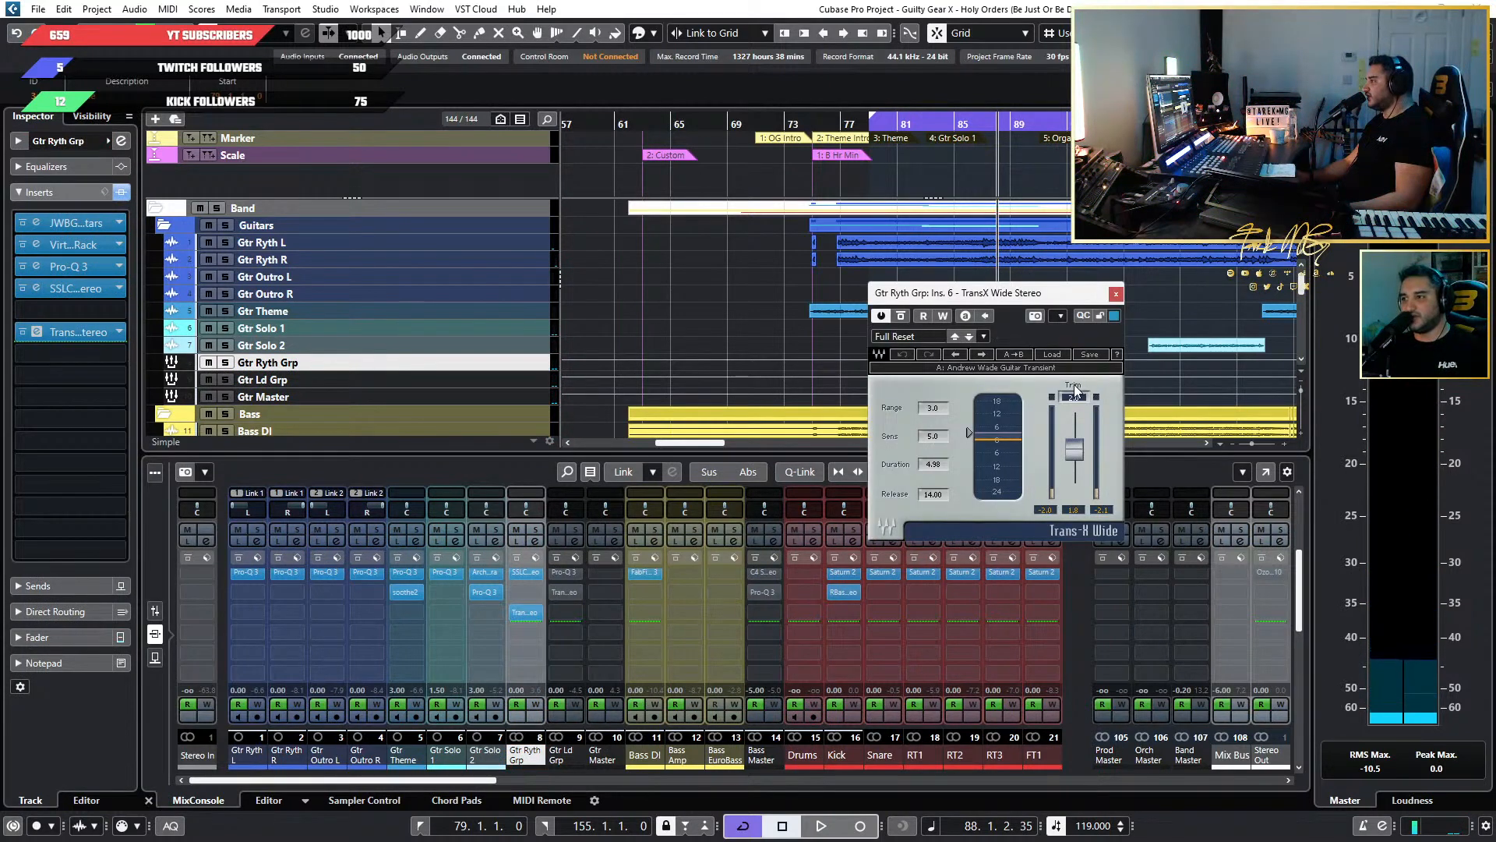
click(1073, 508)
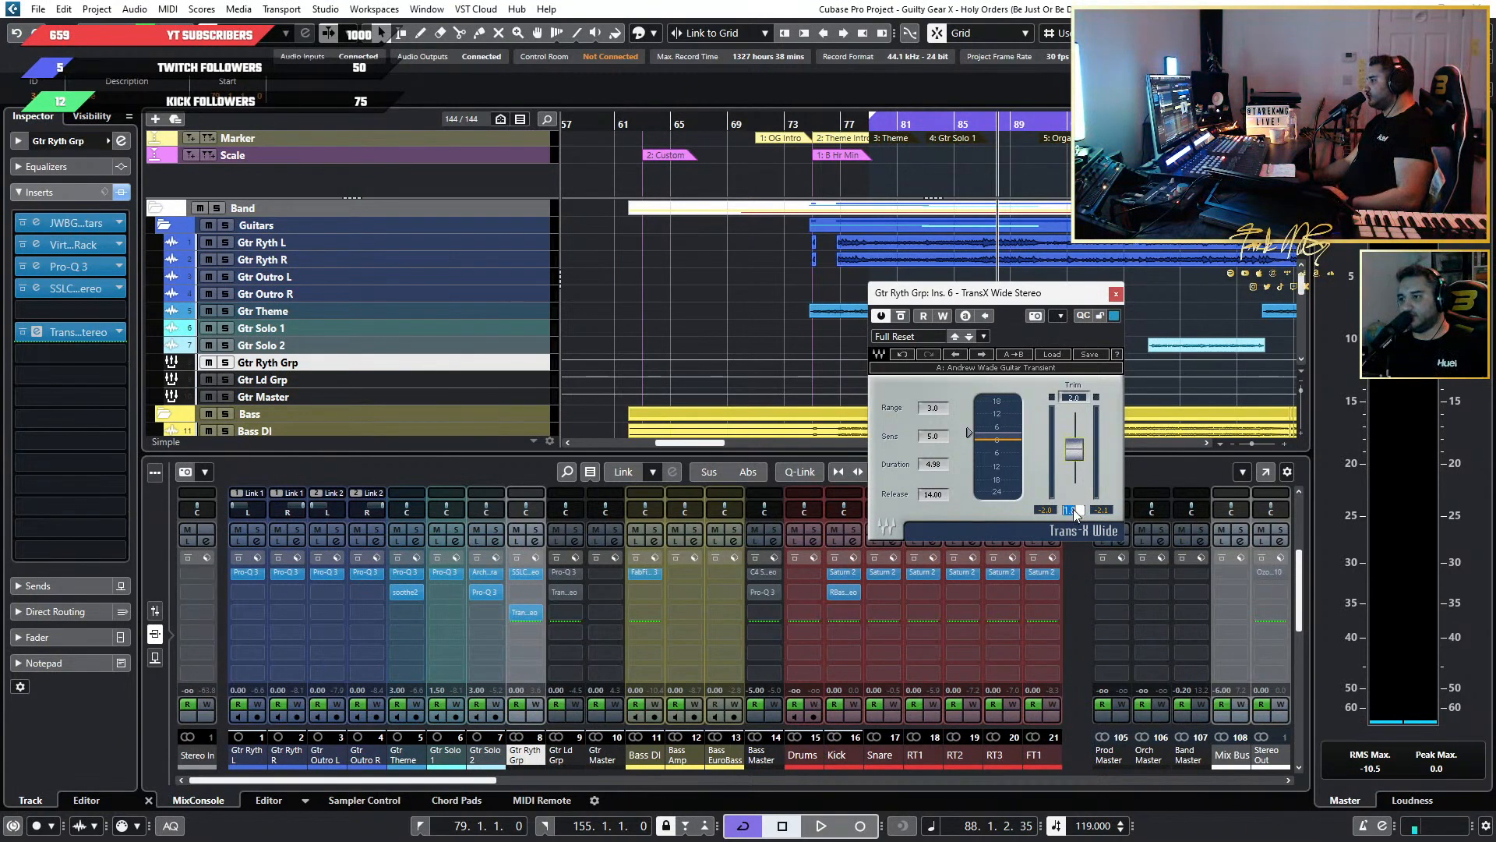
text(0)
key(Return)
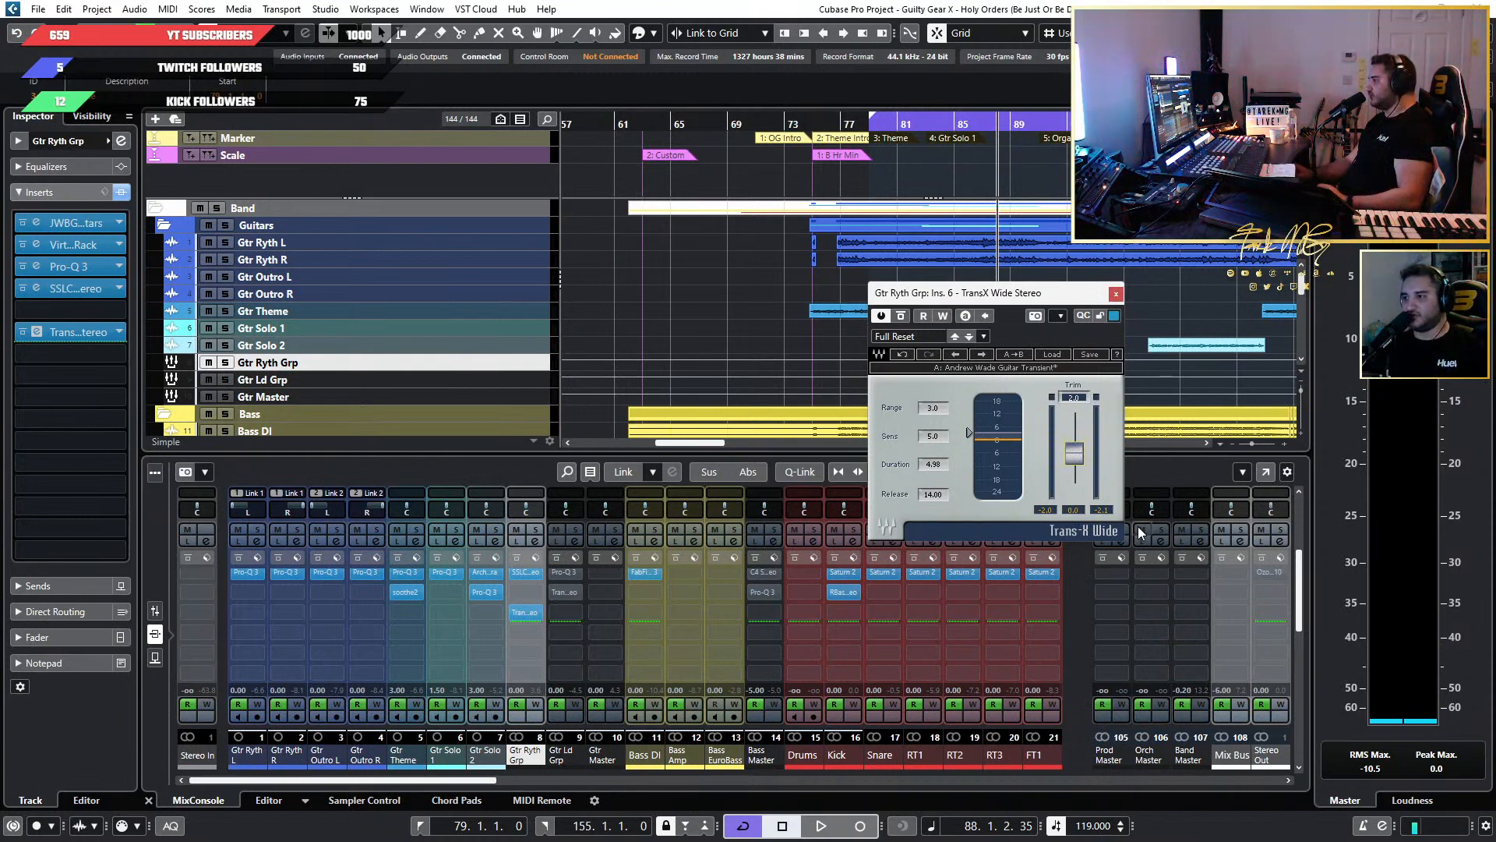
key(space)
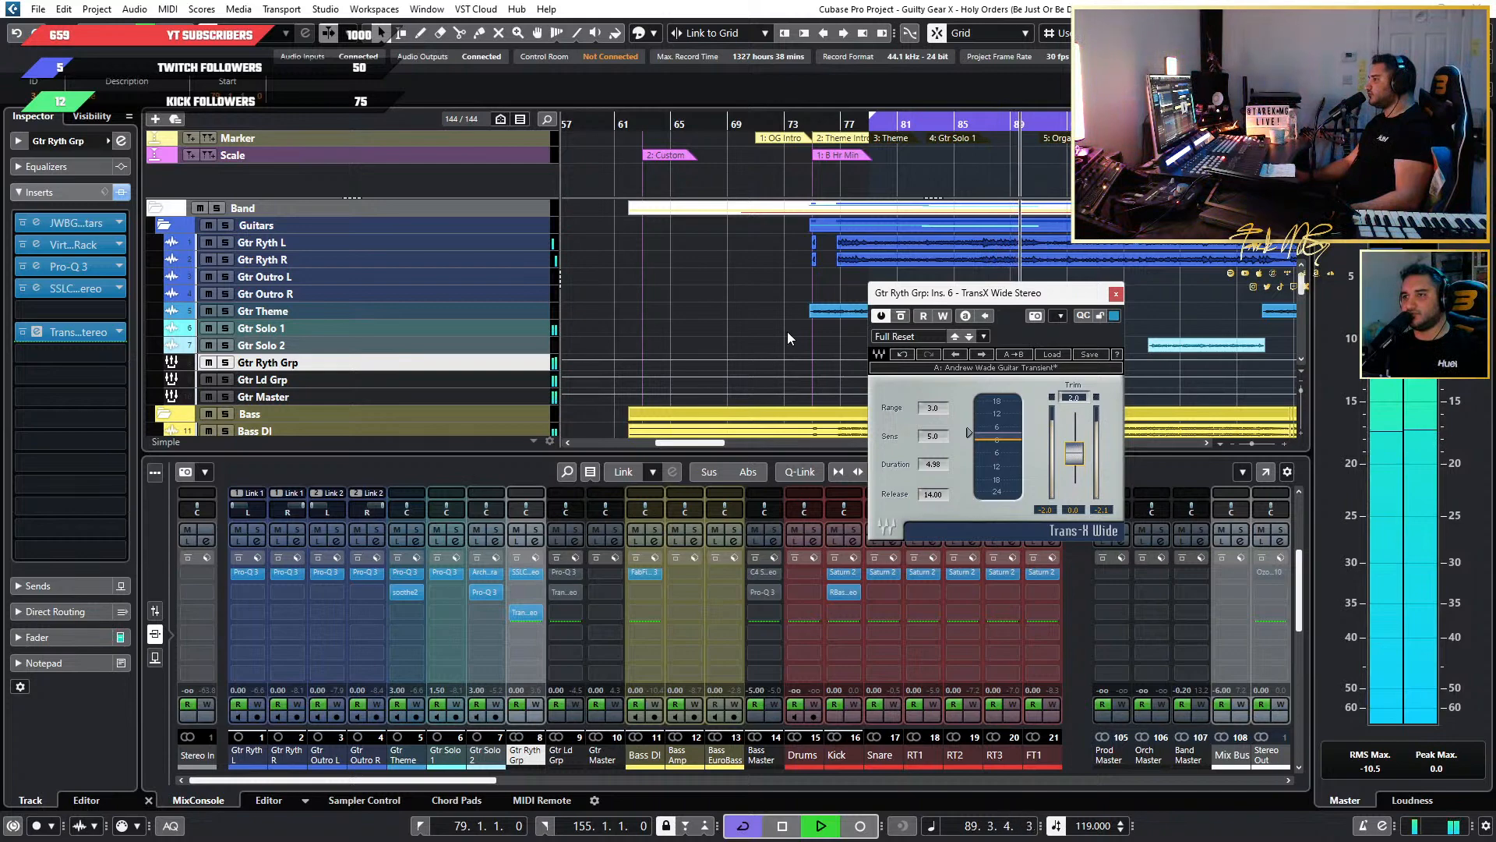
click(1115, 294)
Look over the remaining song sections during playback and move the playhead to just before Gtr Solo 2 at bar 99.
scroll(831, 312, down, 5)
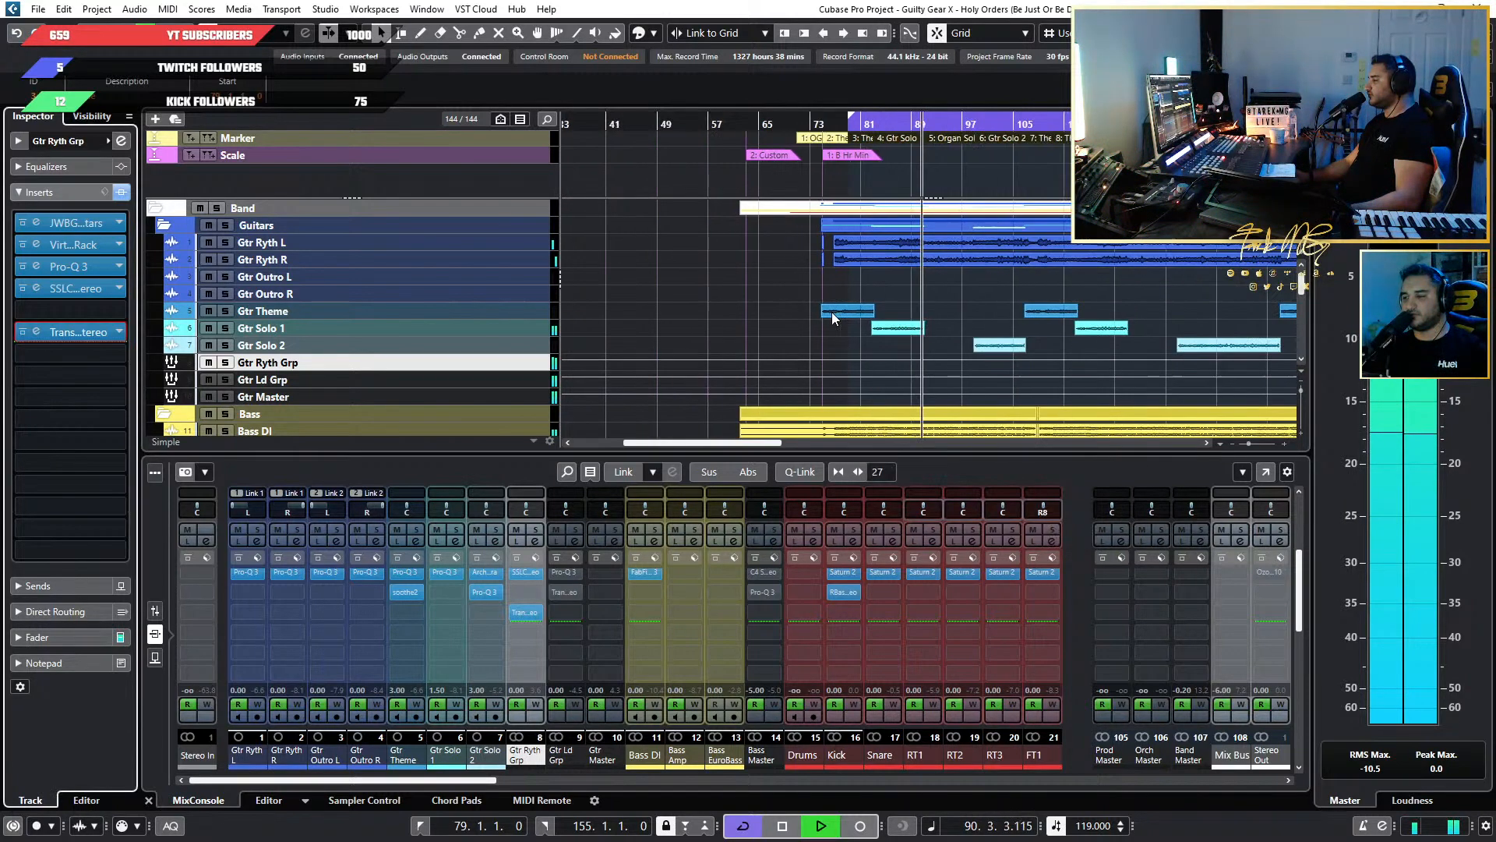
scroll(885, 325, up, 2)
scroll(885, 324, up, 1)
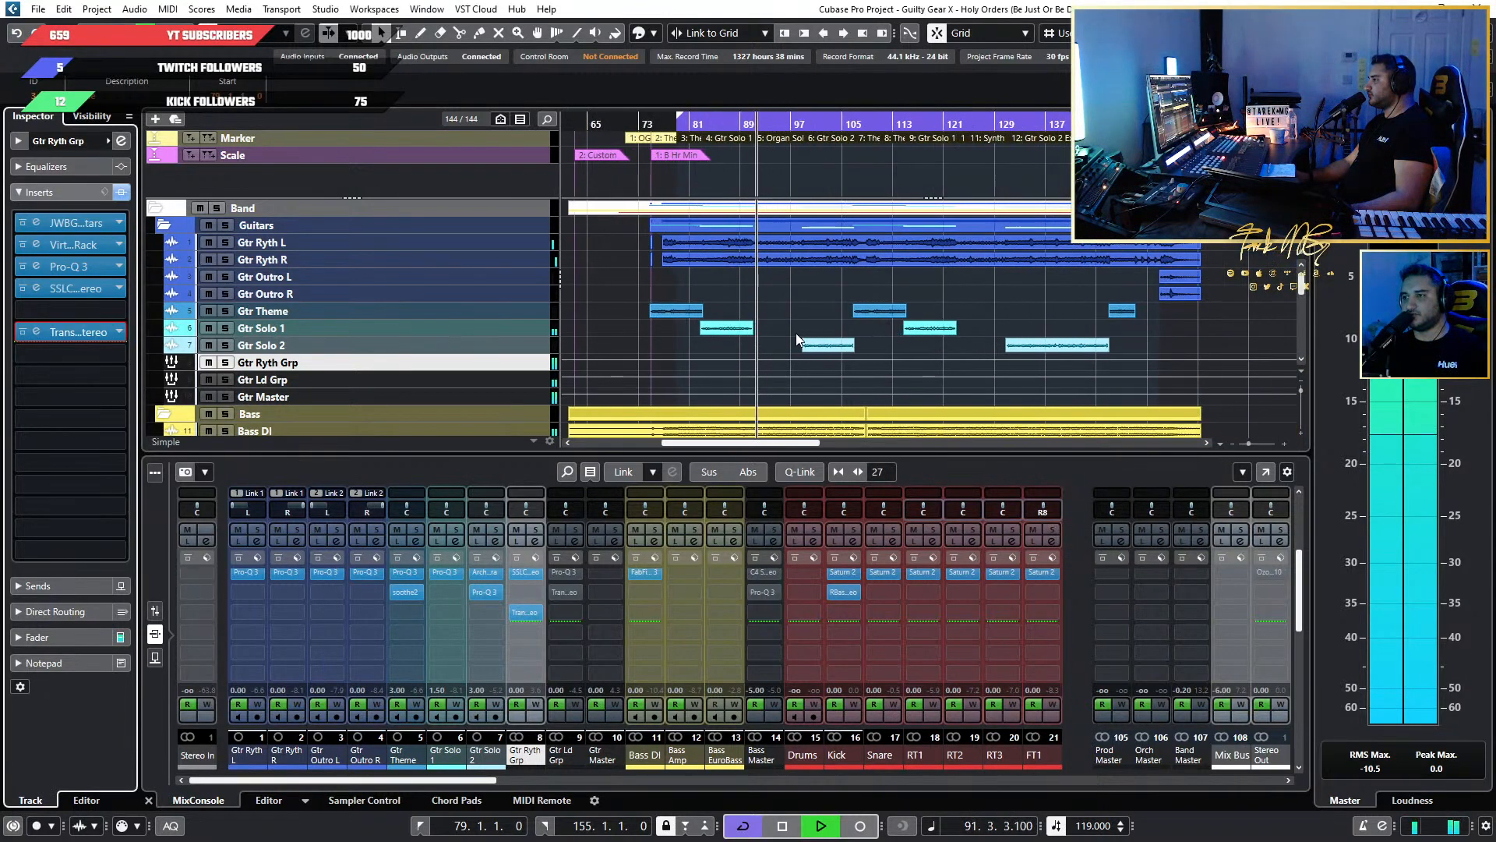
scroll(796, 335, up, 2)
scroll(796, 335, down, 2)
scroll(784, 336, right, 3)
scroll(761, 334, up, 2)
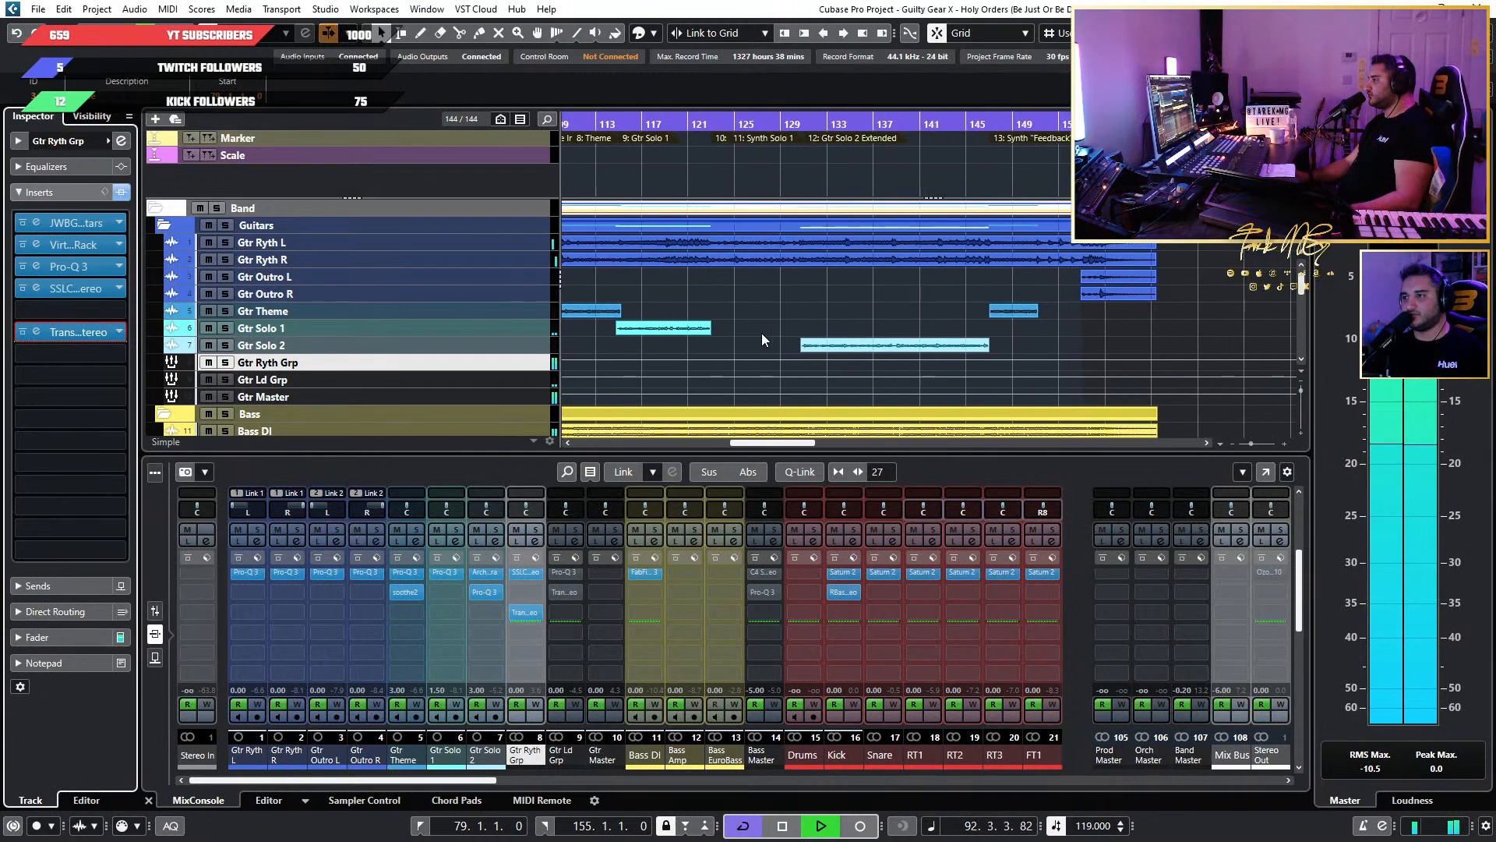
scroll(761, 334, left, 5)
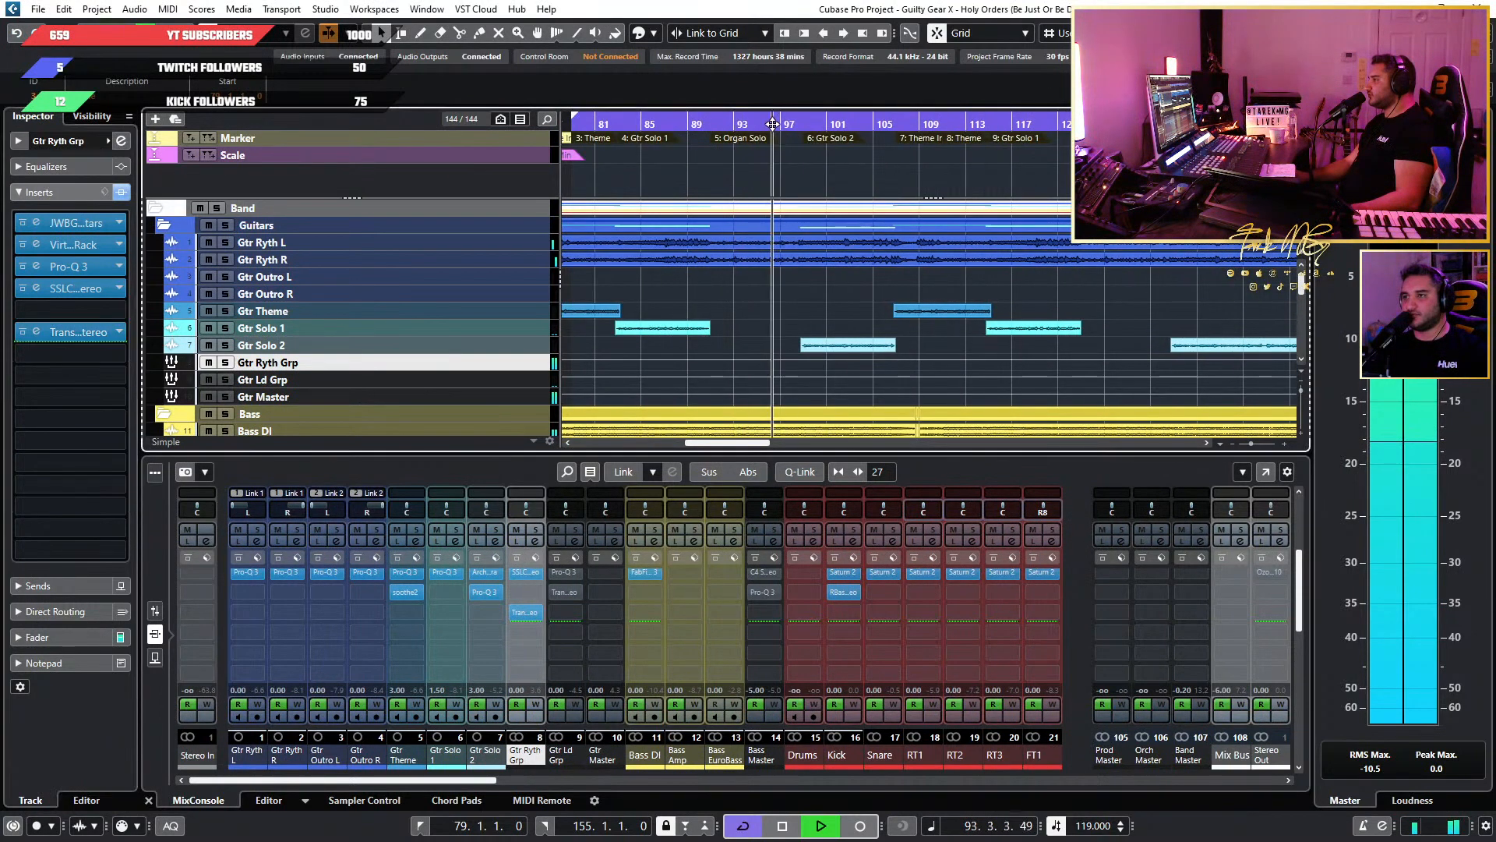
scroll(796, 265, up, 2)
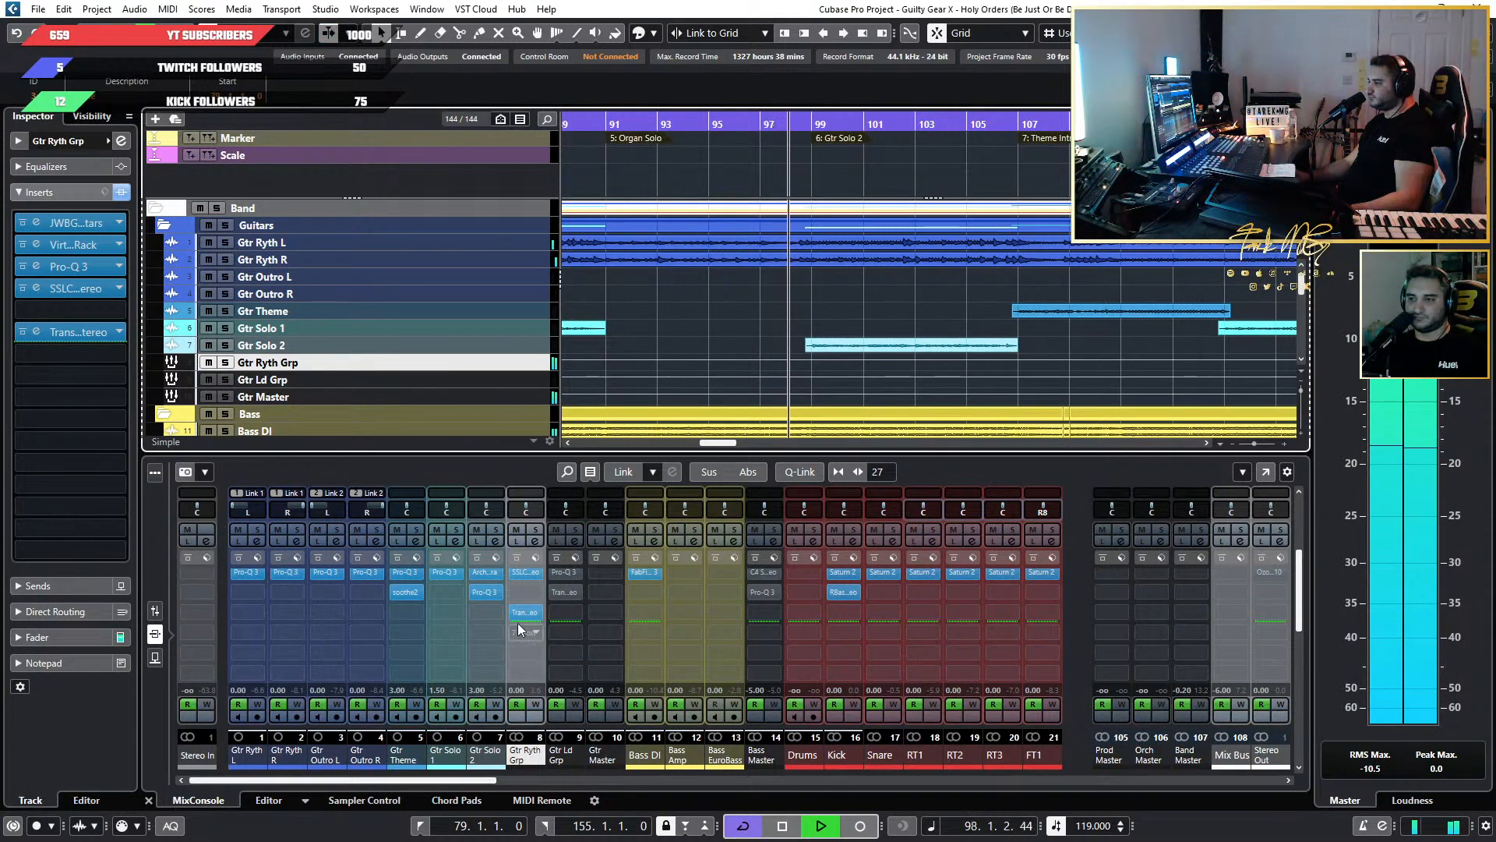
Open TransX Wide on Gtr Ryth Grp, check it during Gtr Solo 2, close it and stop playback after bar 107.
click(37, 332)
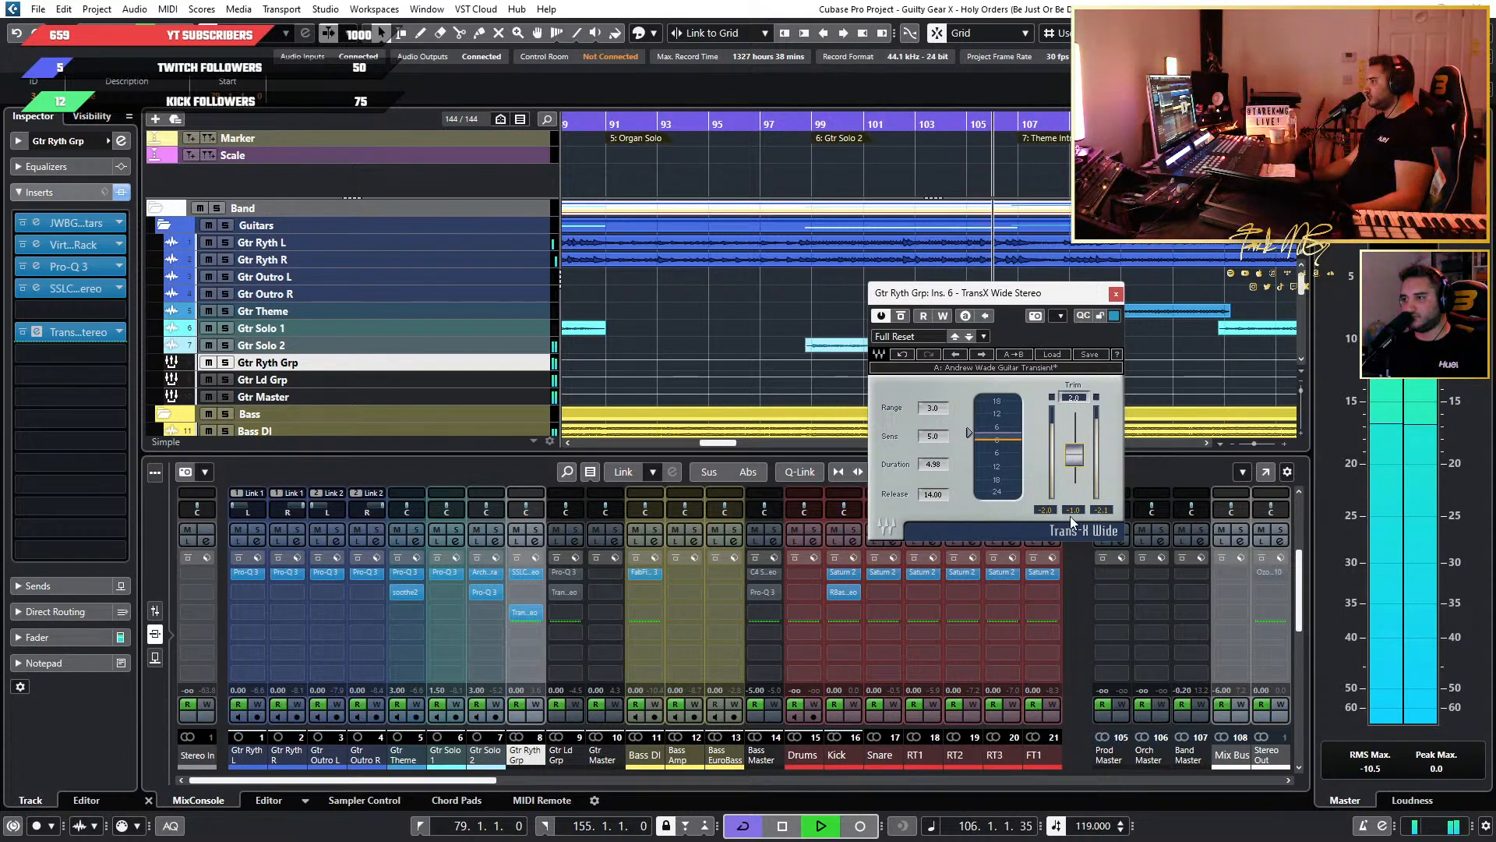
click(1117, 294)
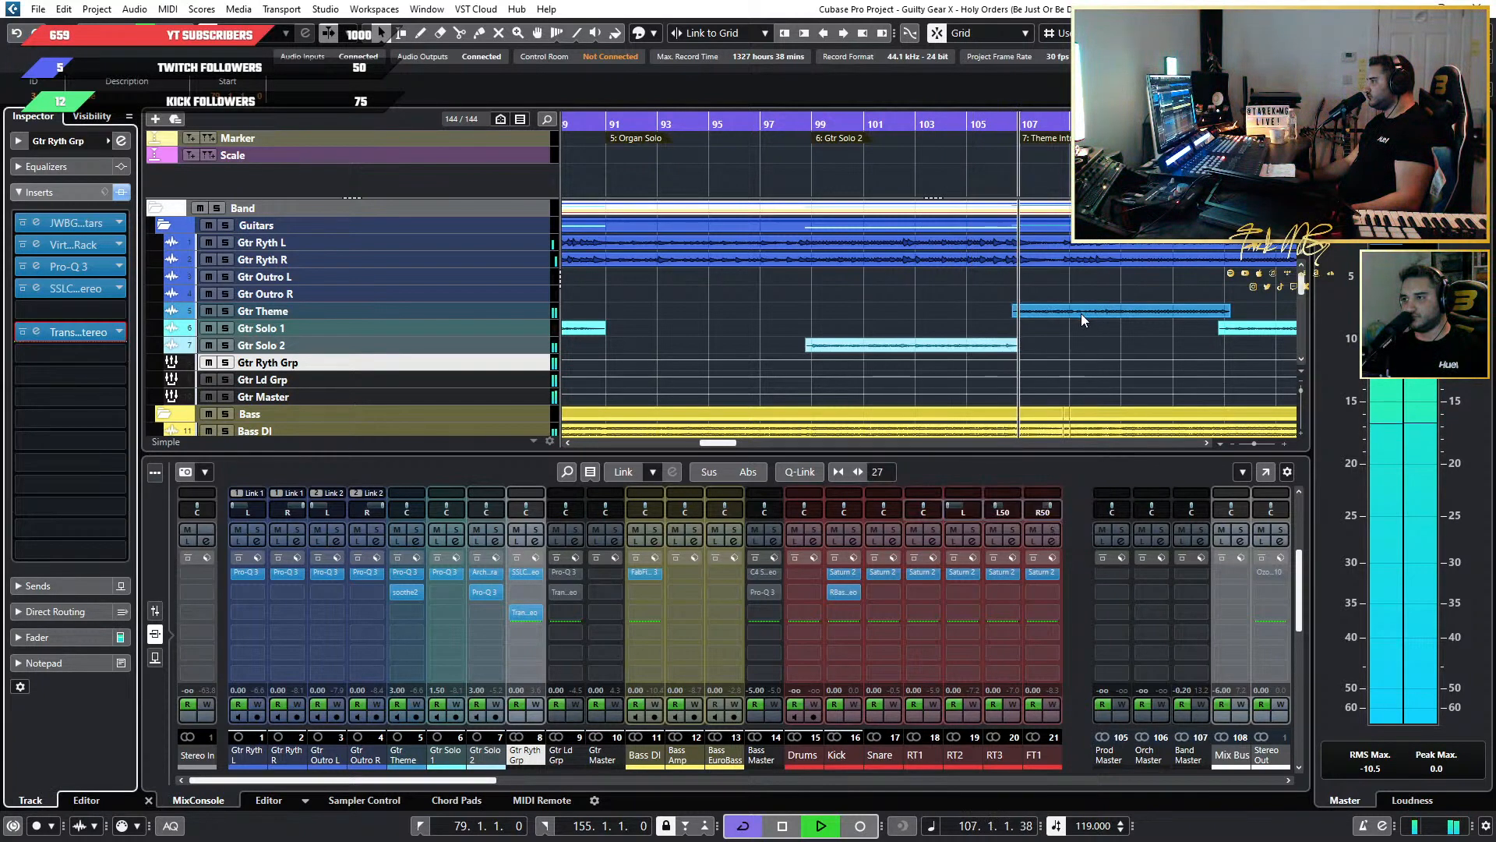
key(space)
scroll(1114, 341, down, 3)
scroll(1114, 341, down, 3)
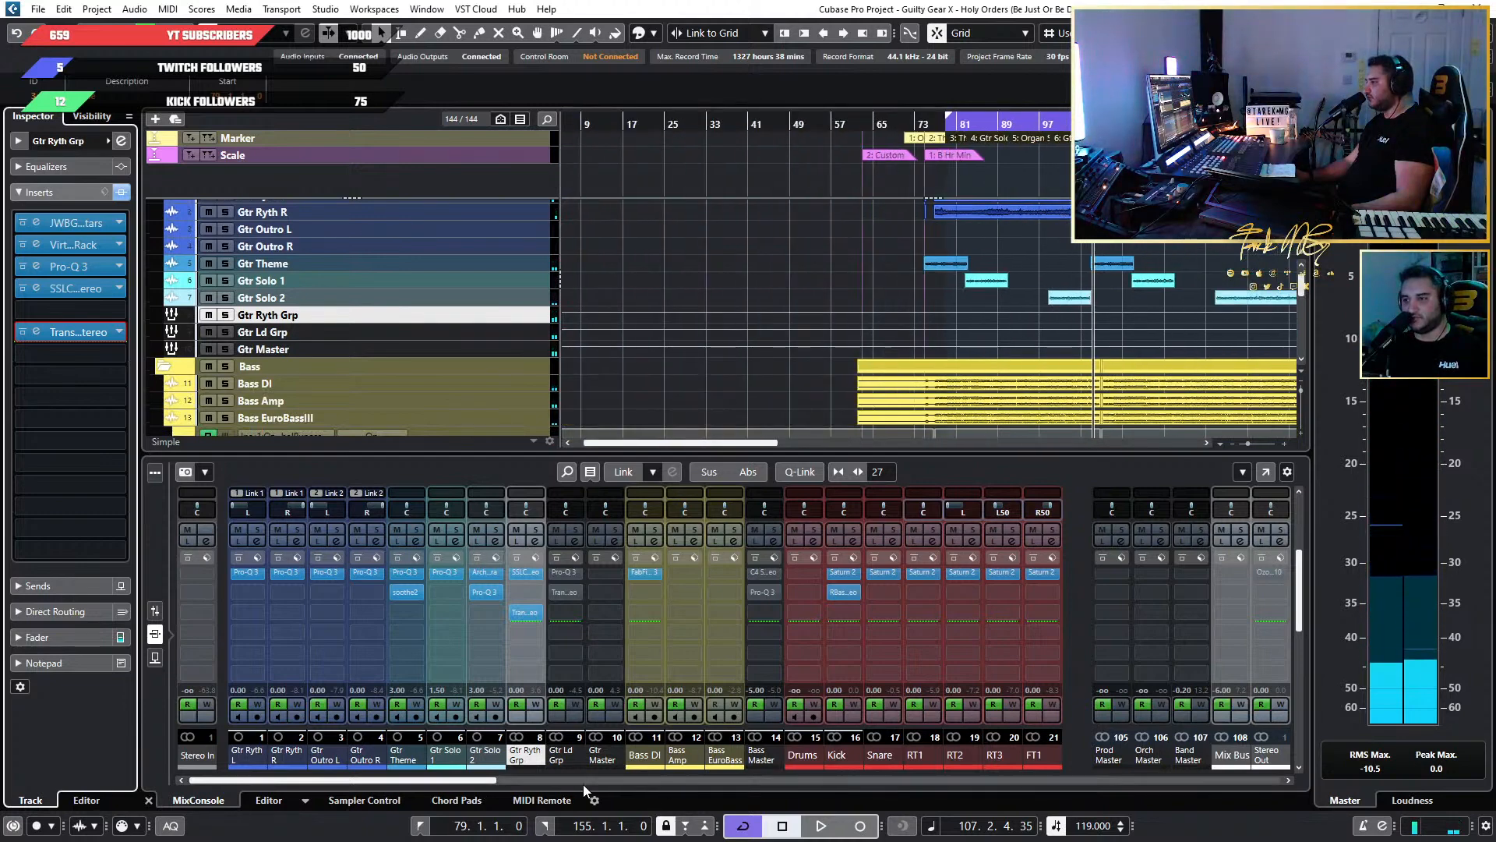
Open the SSL E-Channel in the second insert of Gtr Ld Grp.
click(484, 786)
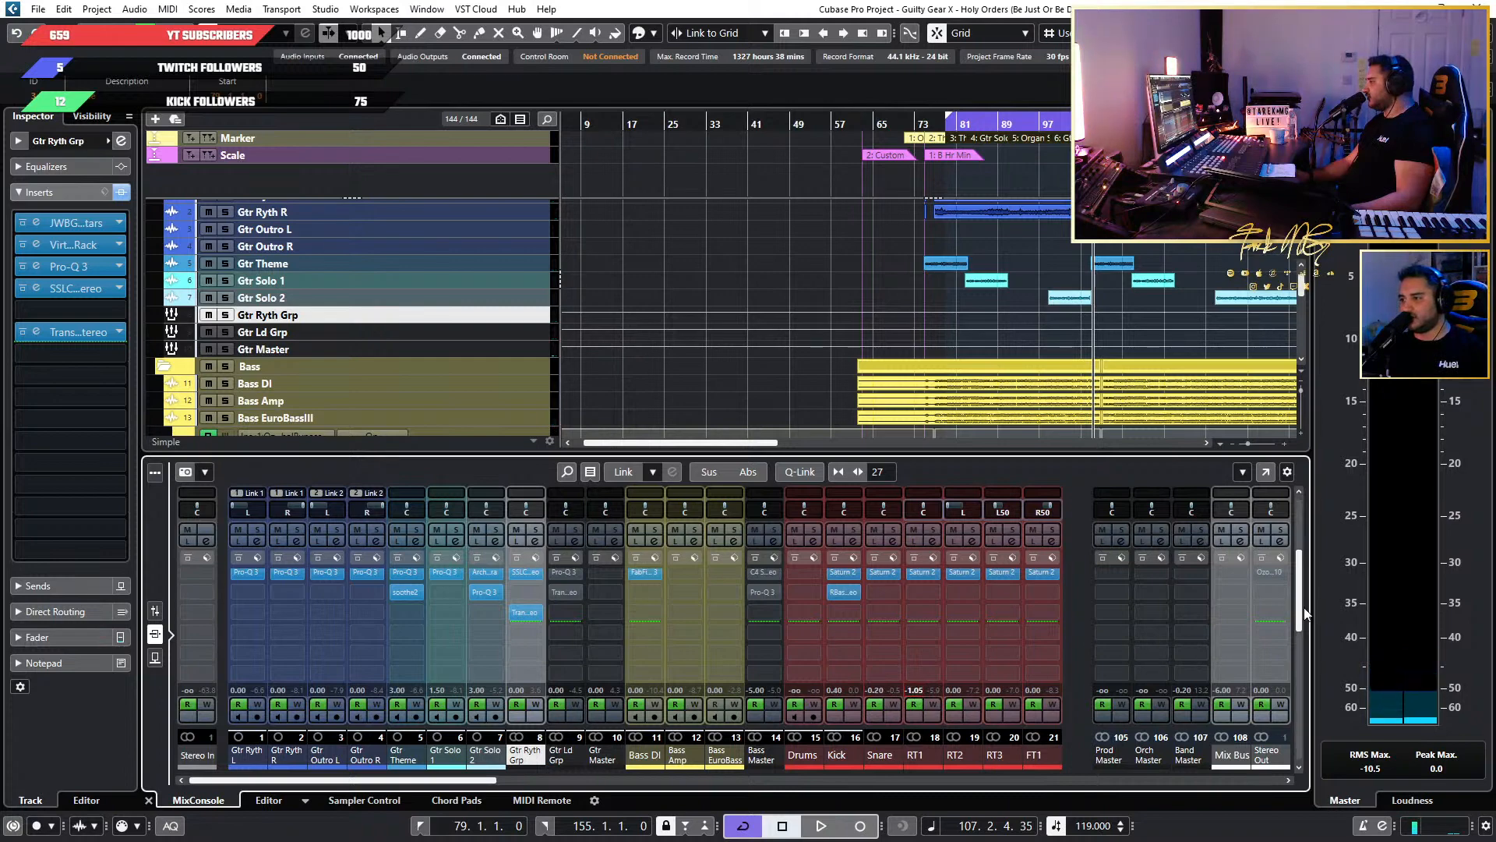
drag(1298, 592, 1299, 541)
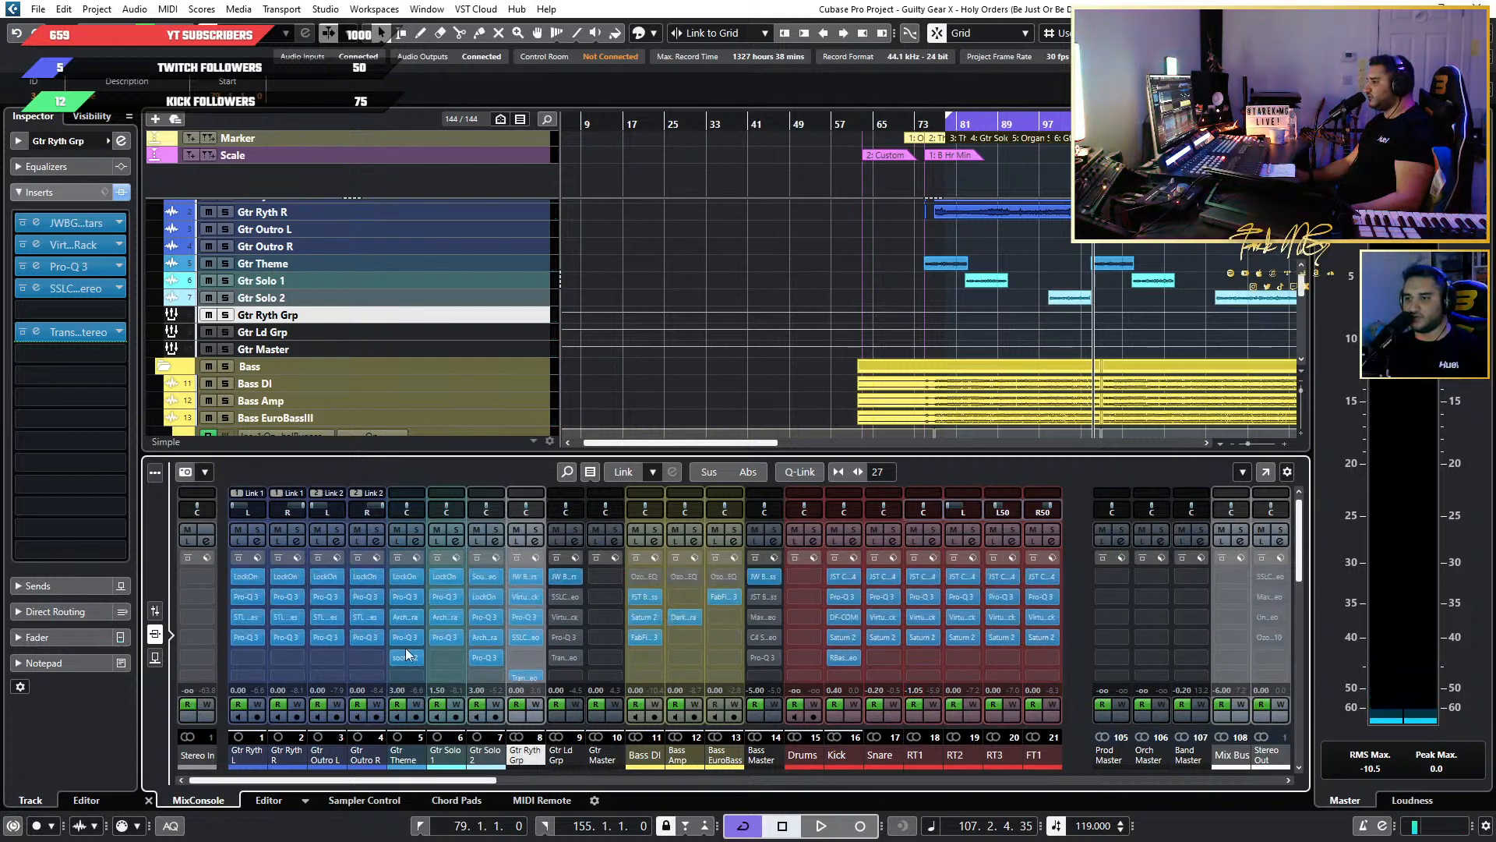
scroll(1060, 287, up, 7)
scroll(1060, 287, down, 4)
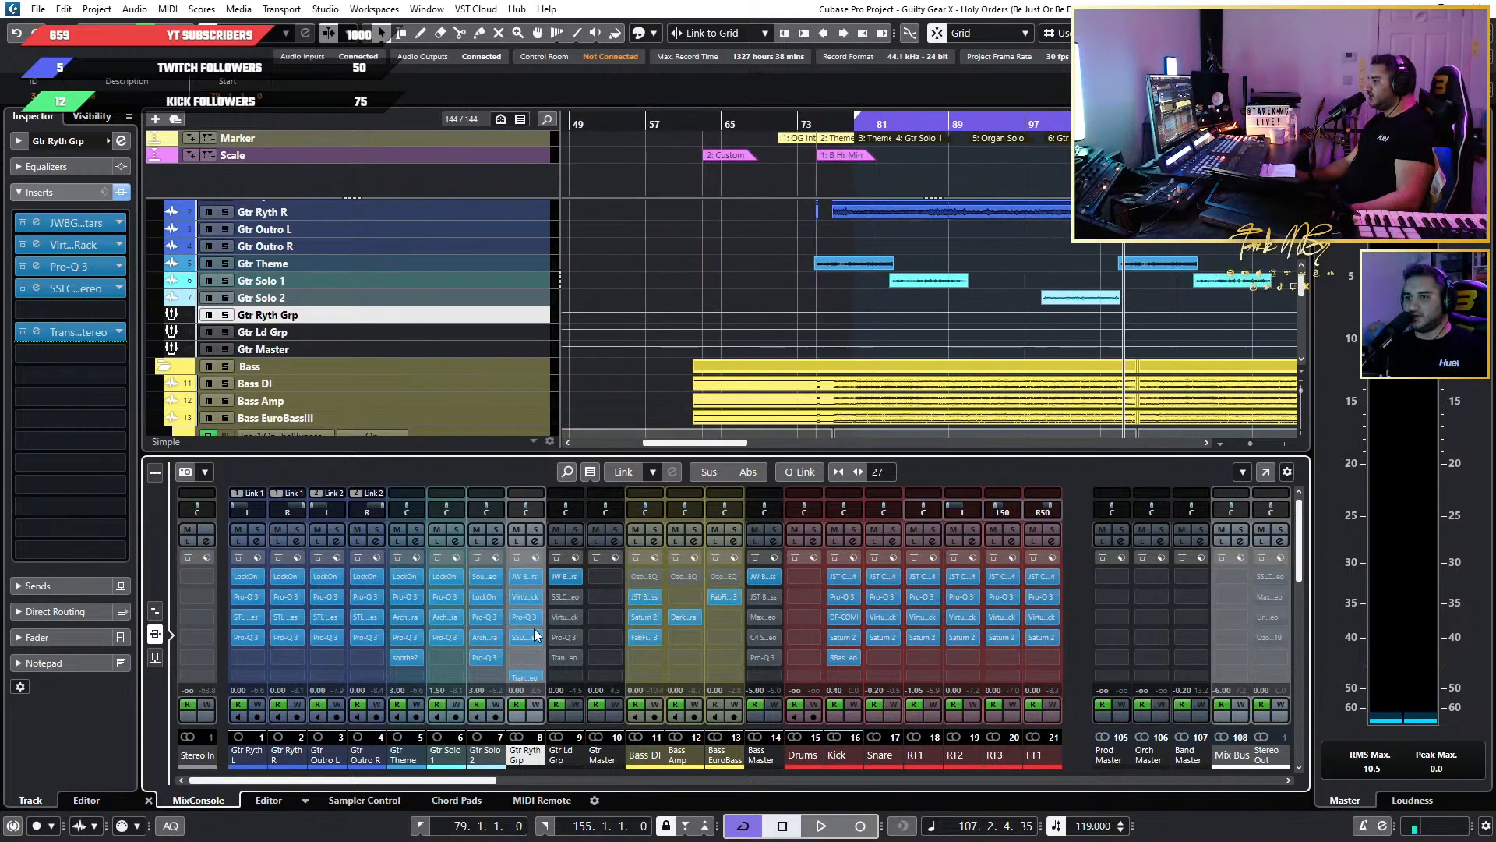
click(568, 596)
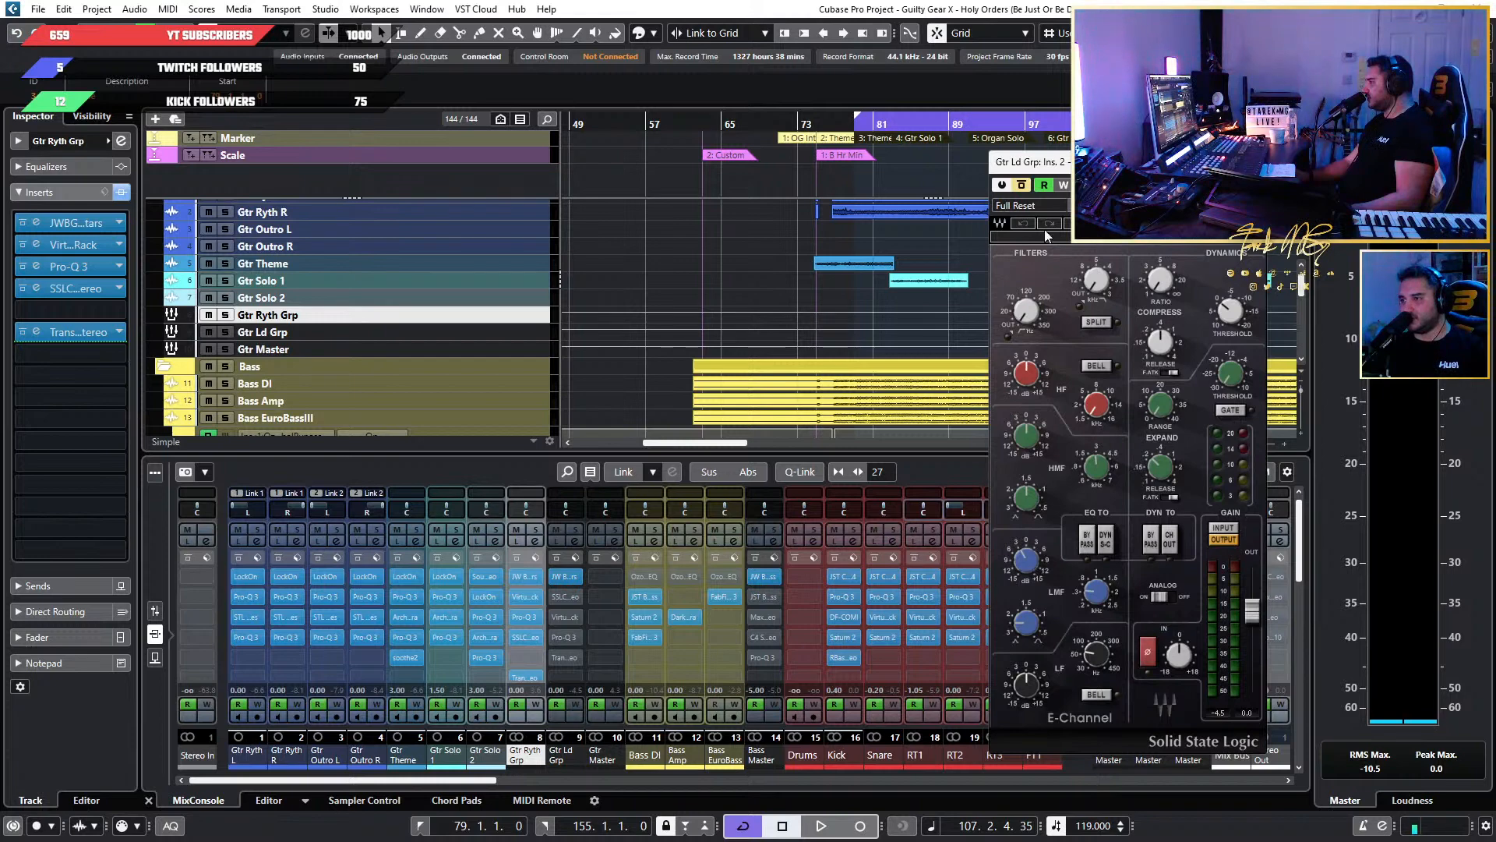
click(1084, 139)
Reveal the Seconds ruler above the Marker and Scale tracks and shrink the Marker track to a single row.
scroll(1085, 138, up, 2)
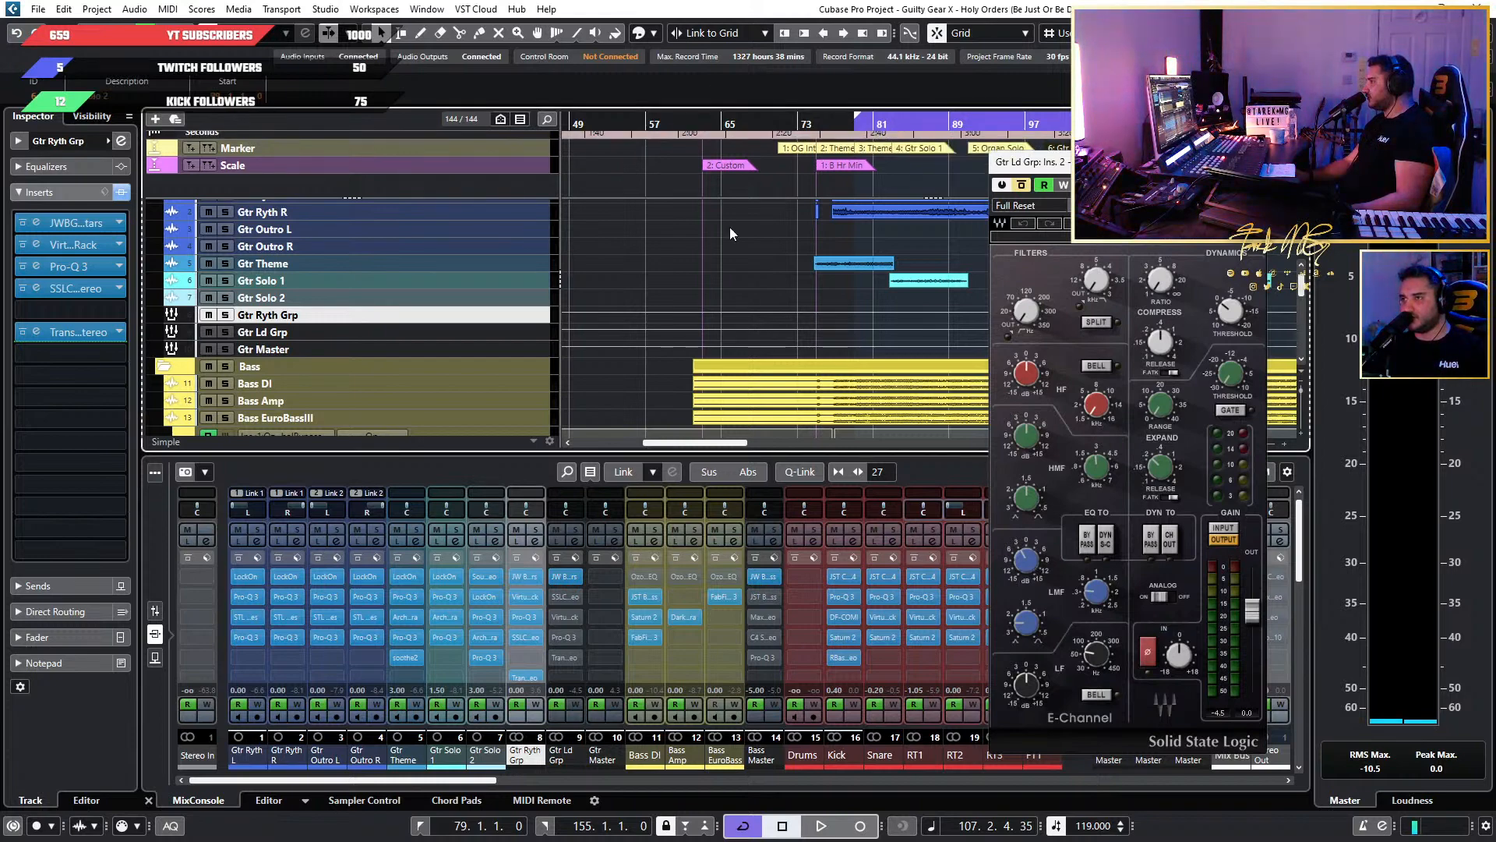
mouse_move(358, 156)
mouse_down()
mouse_move(357, 212)
mouse_move(379, 160)
mouse_up()
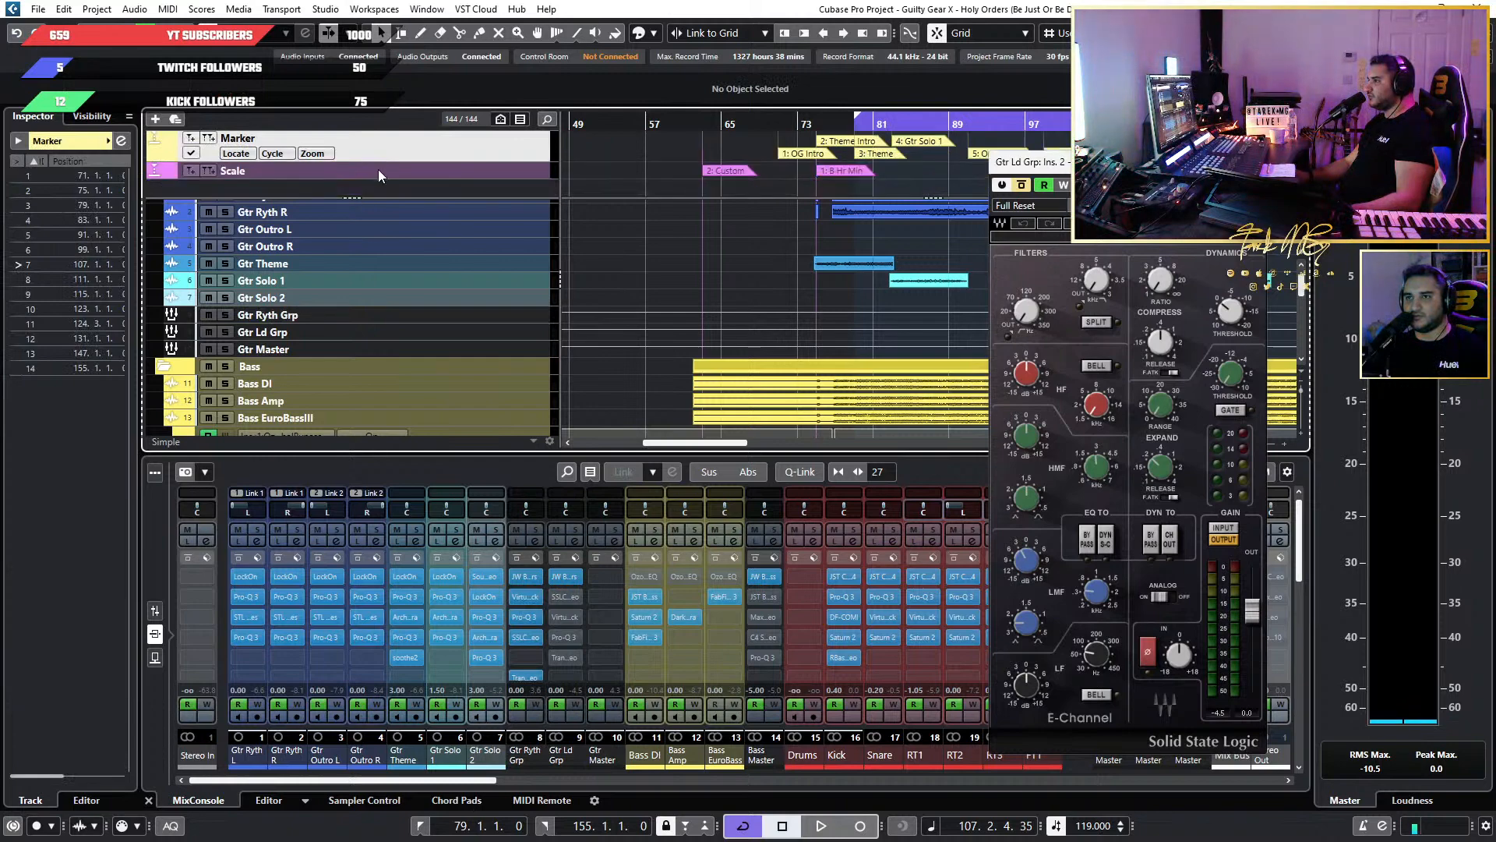
click(392, 176)
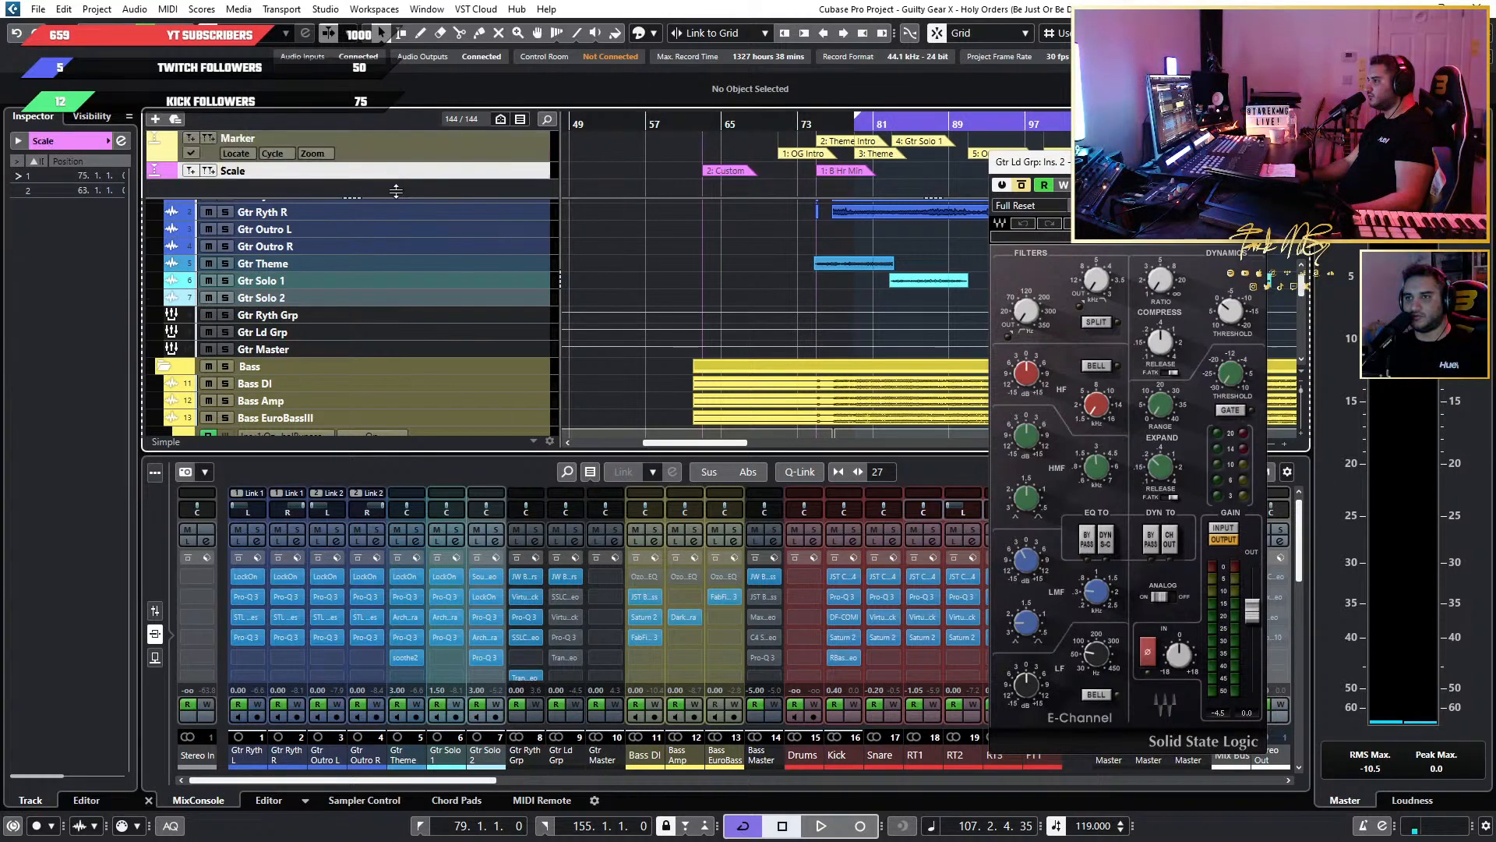
drag(396, 191, 427, 161)
scroll(438, 162, up, 2)
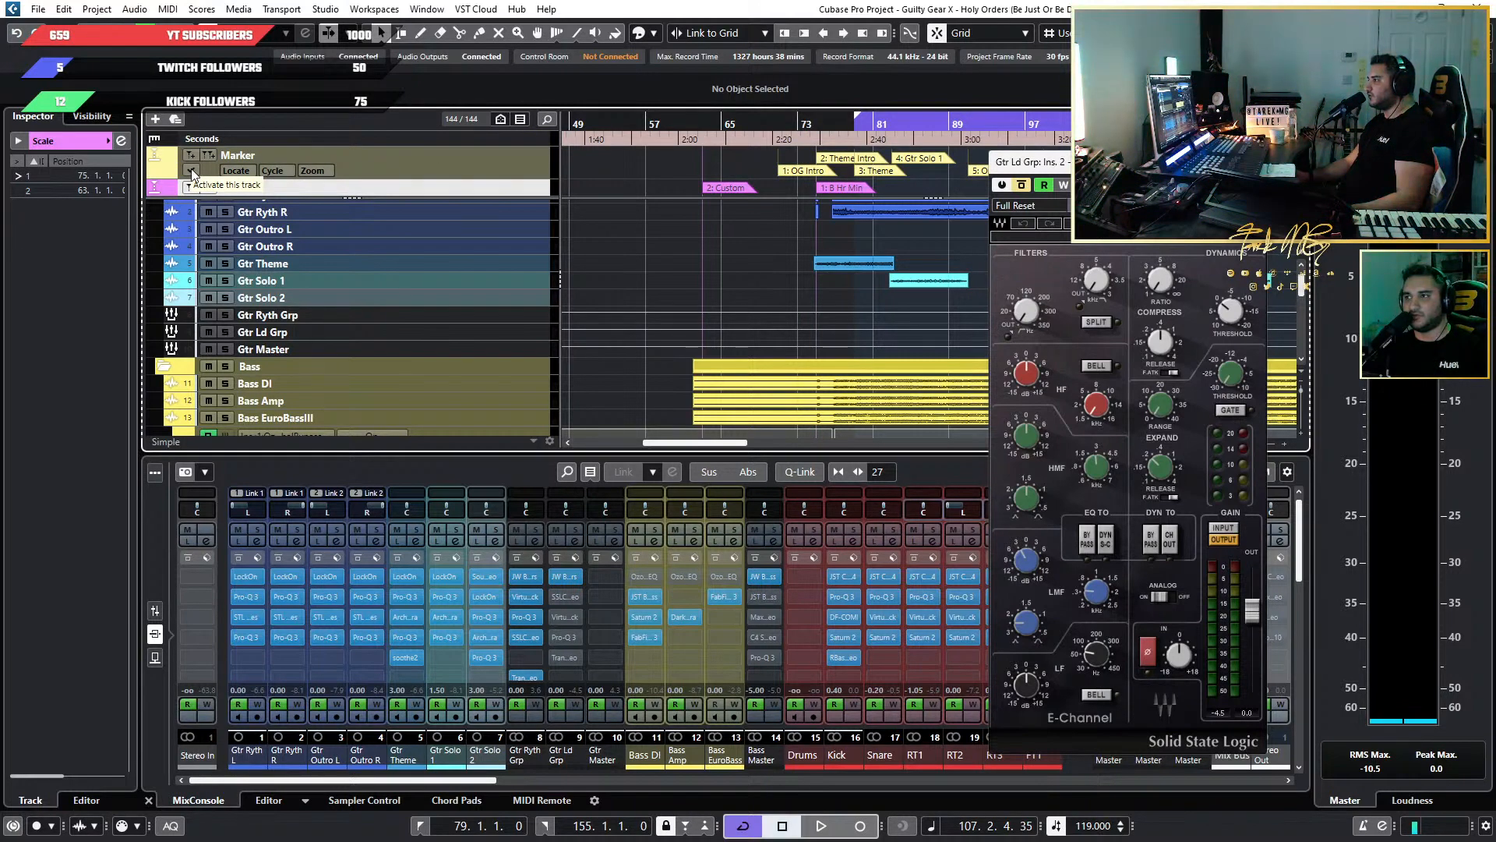
click(468, 179)
drag(468, 179, 471, 165)
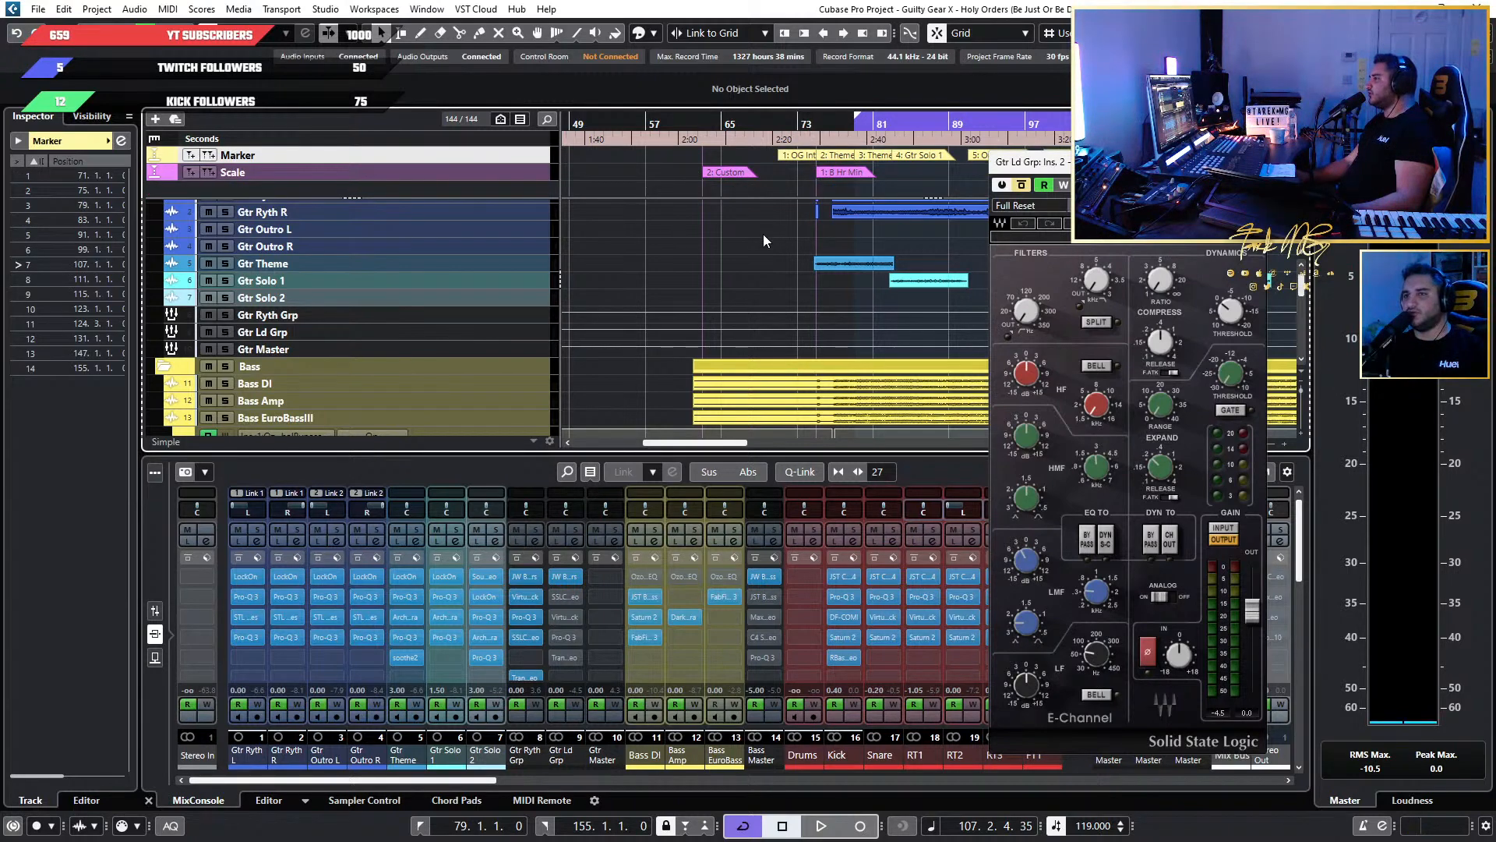
Close the SSL E-Channel and open the Virtual Mix Rack in the third insert of Gtr Ld Grp.
scroll(873, 233, down, 5)
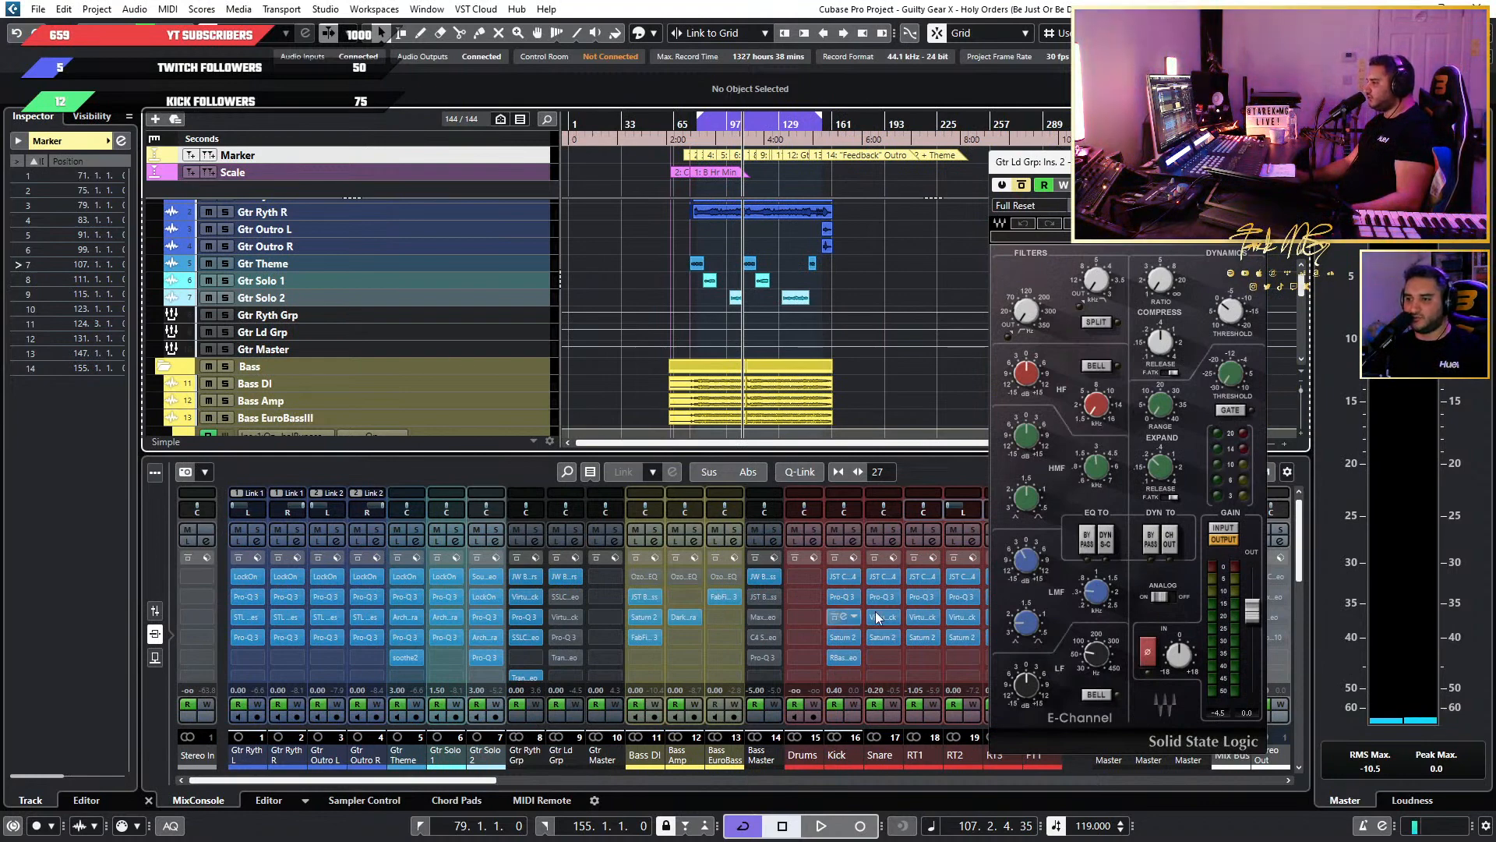
scroll(709, 299, up, 4)
scroll(707, 301, up, 2)
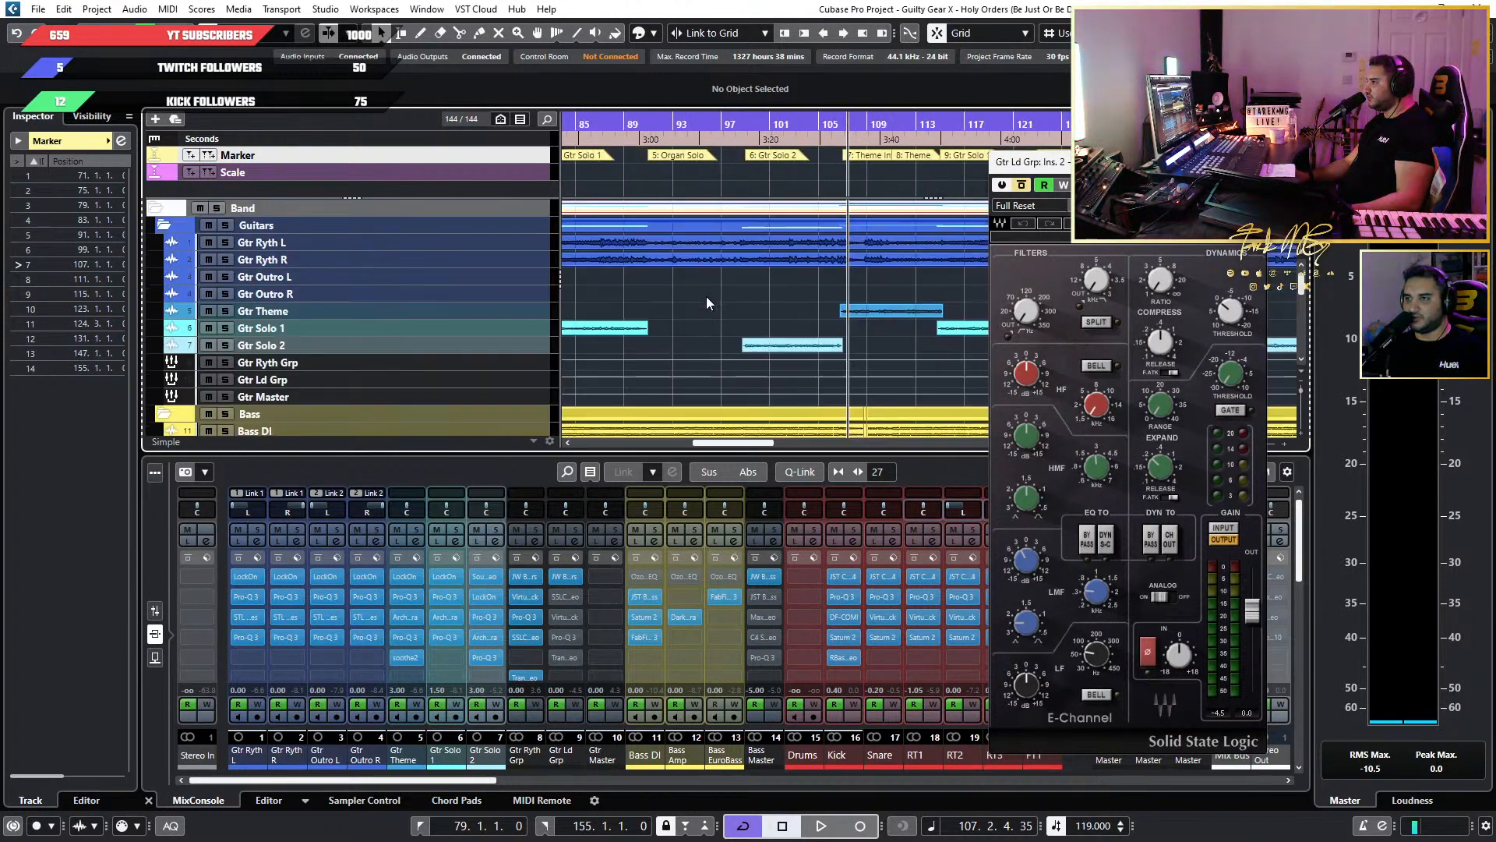
scroll(708, 301, left, 3)
scroll(915, 236, up, 1)
scroll(915, 231, down, 3)
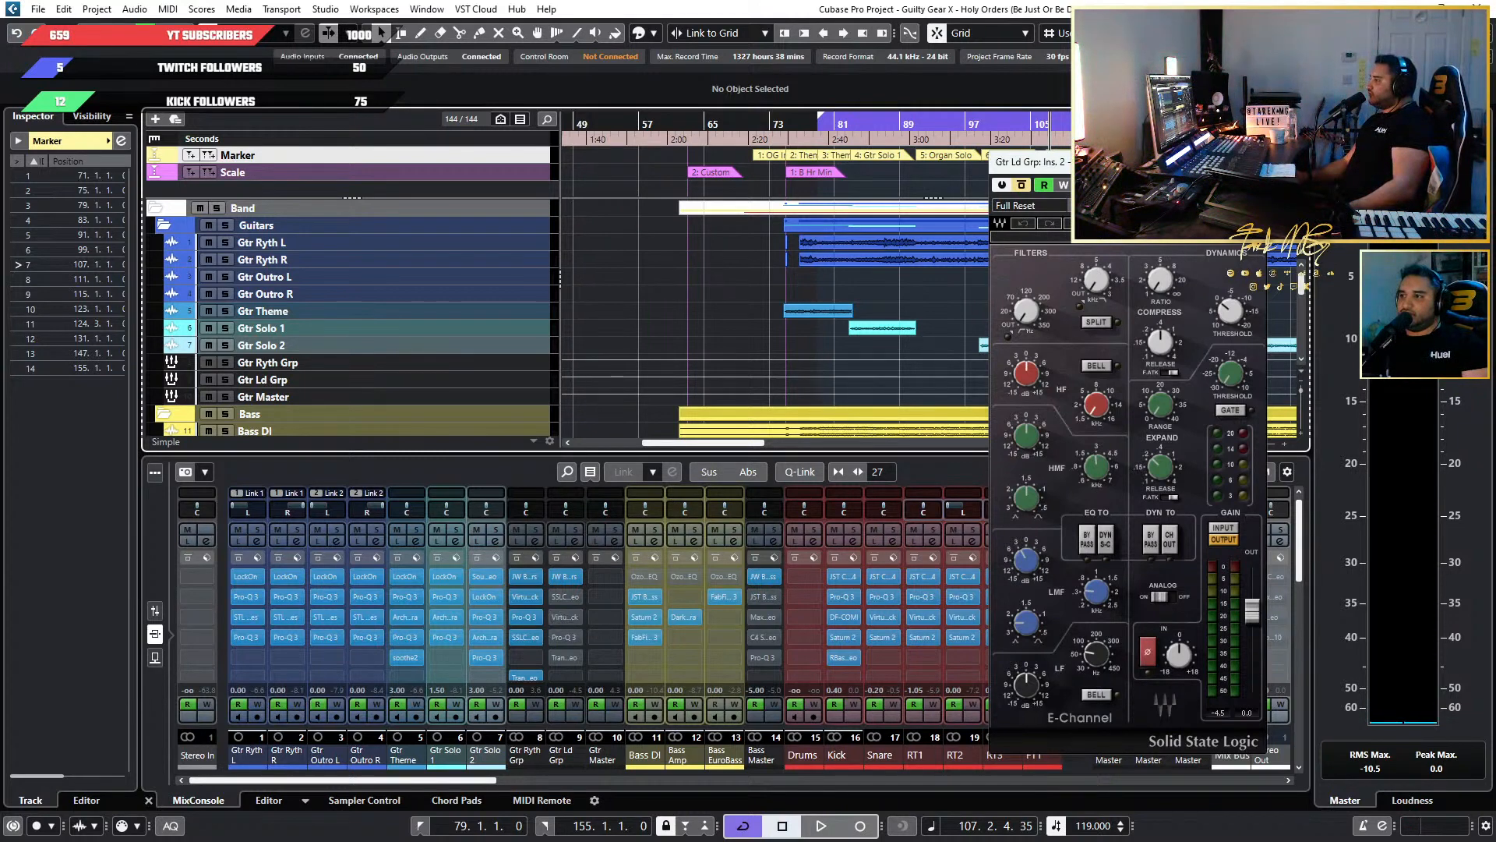
click(1254, 162)
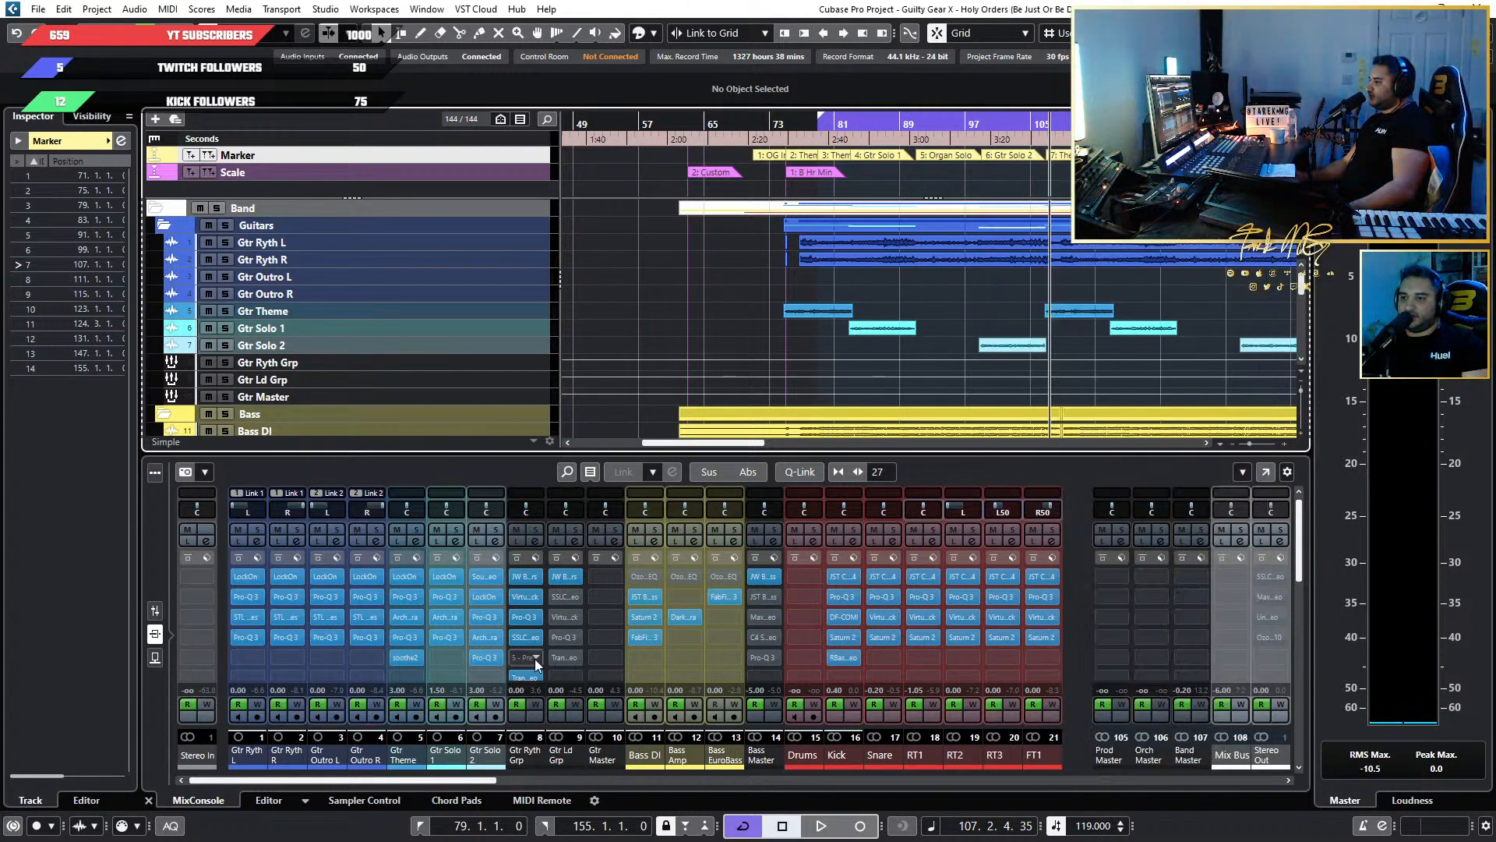
click(564, 615)
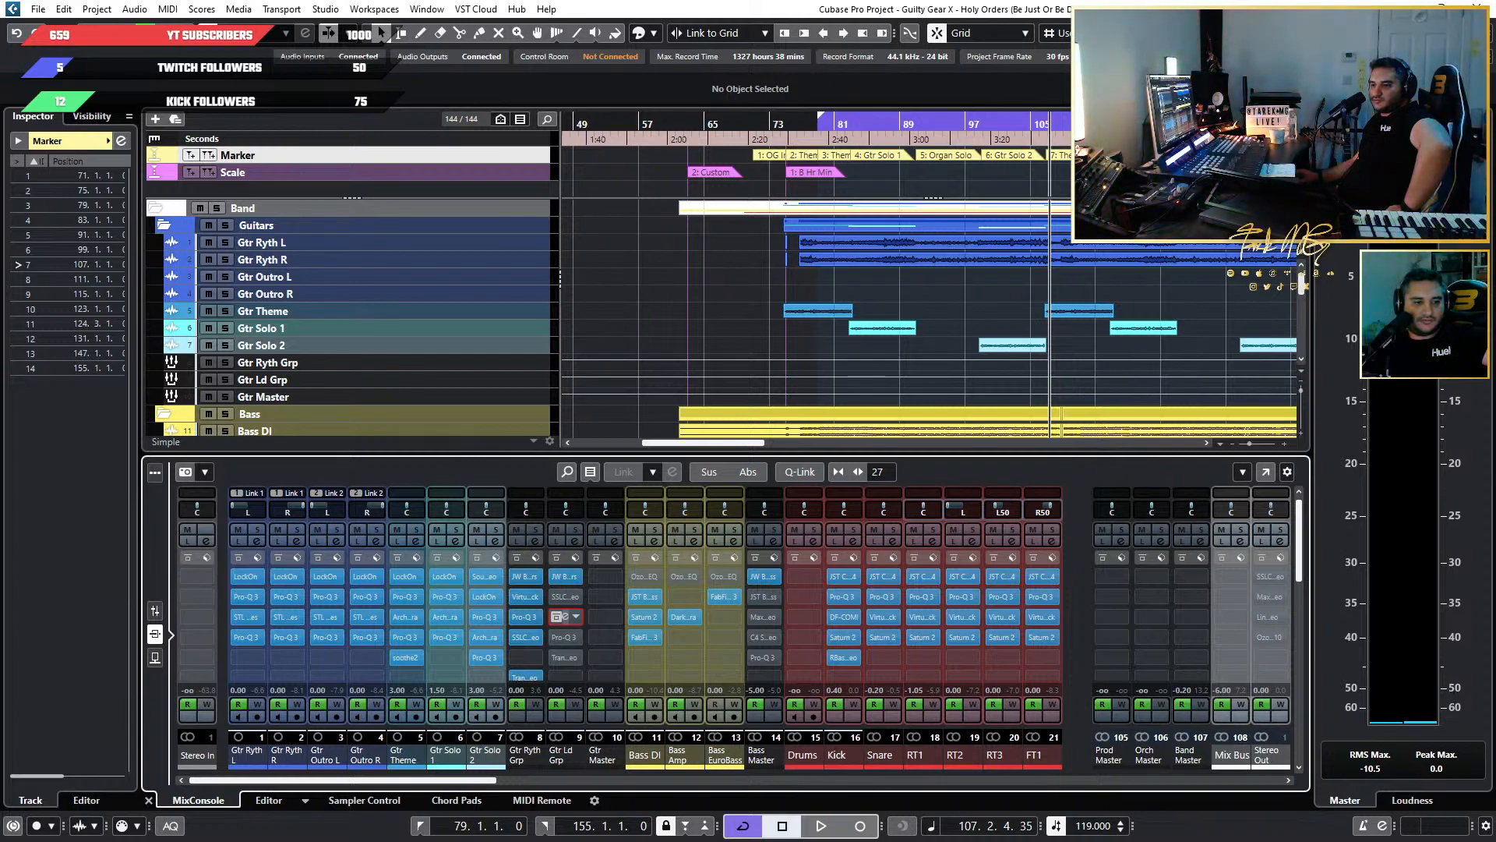
click(558, 617)
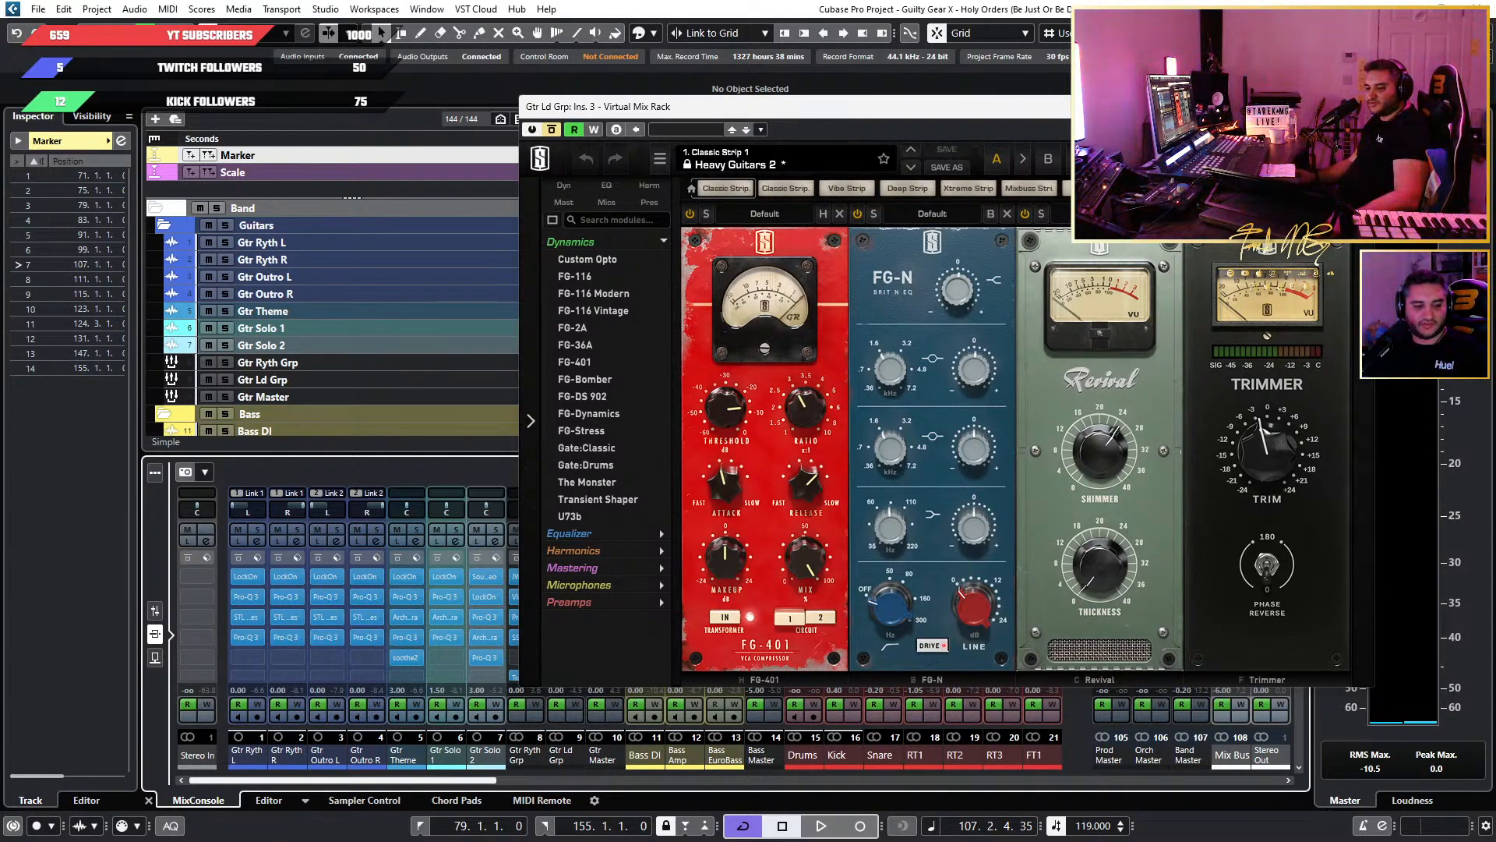
Switch to Spotify, open the single "A Starry Night On The Road To Damascus" from the home page and play it.
key(alt+Tab)
key(alt+Tab)
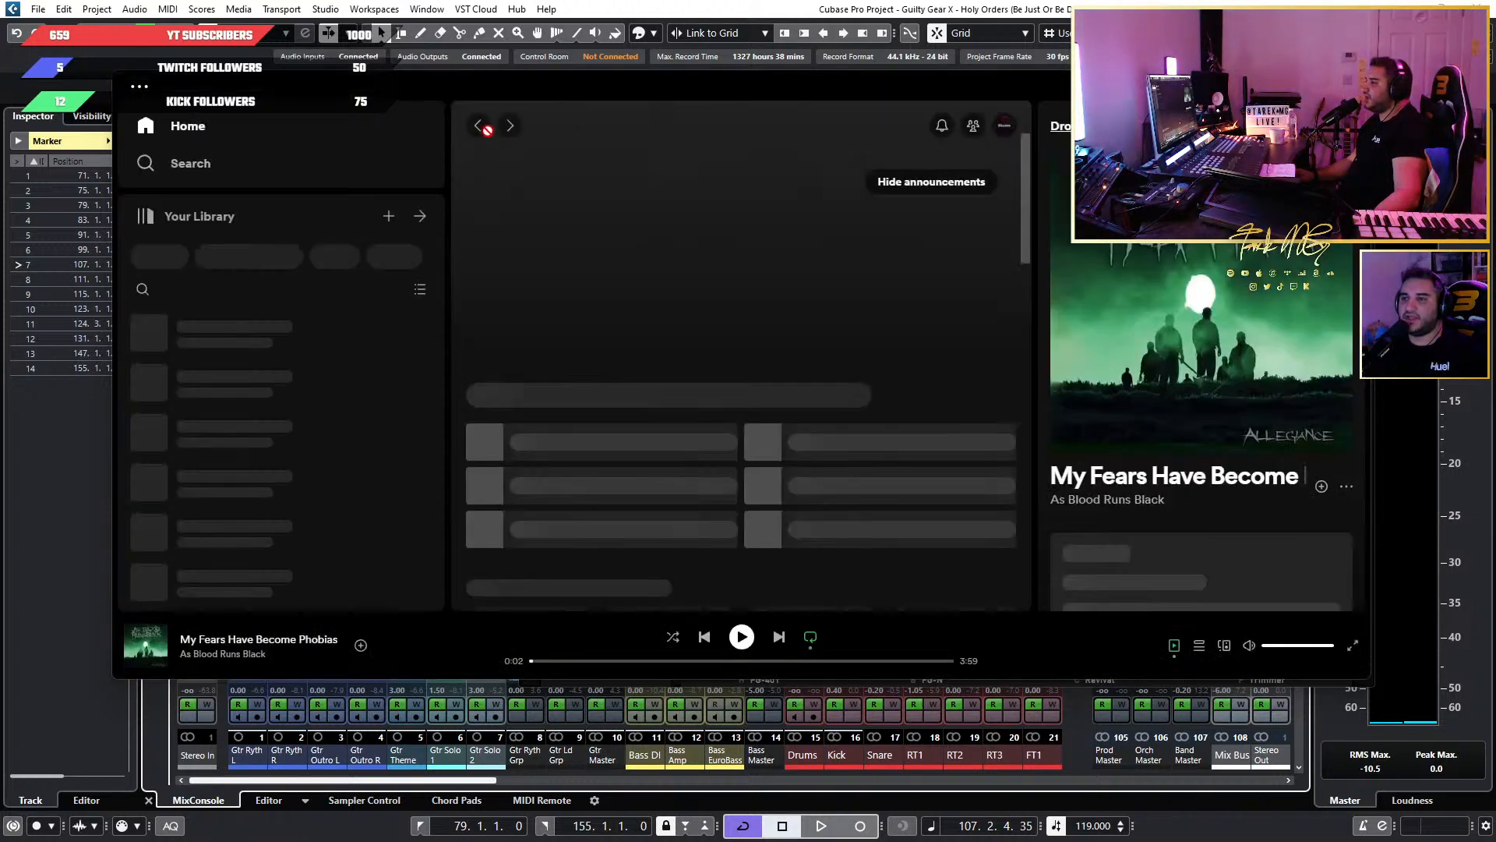
scroll(650, 462, down, 3)
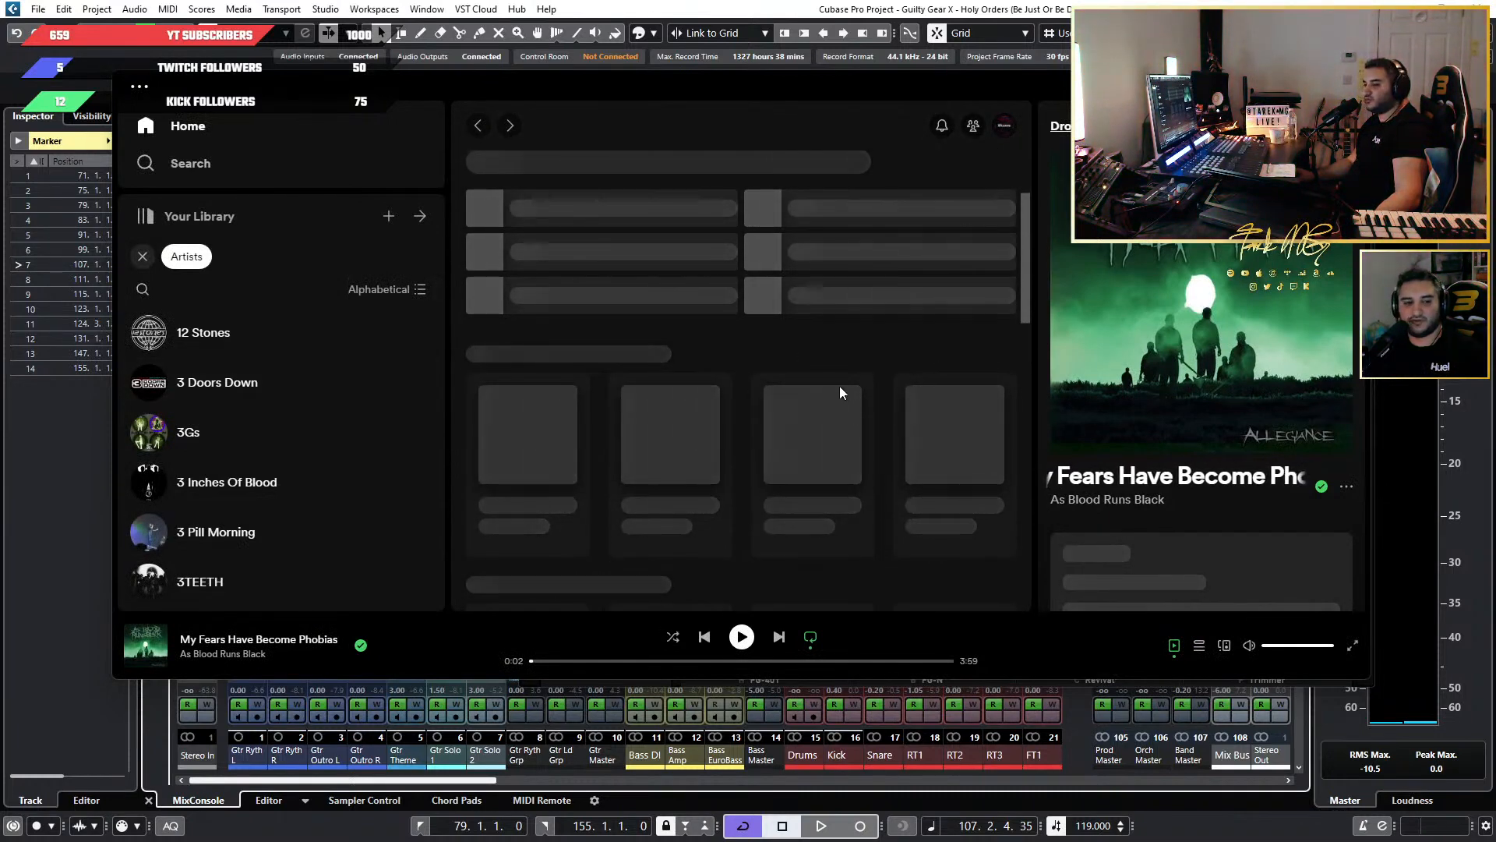
scroll(840, 385, up, 3)
scroll(356, 501, down, 4)
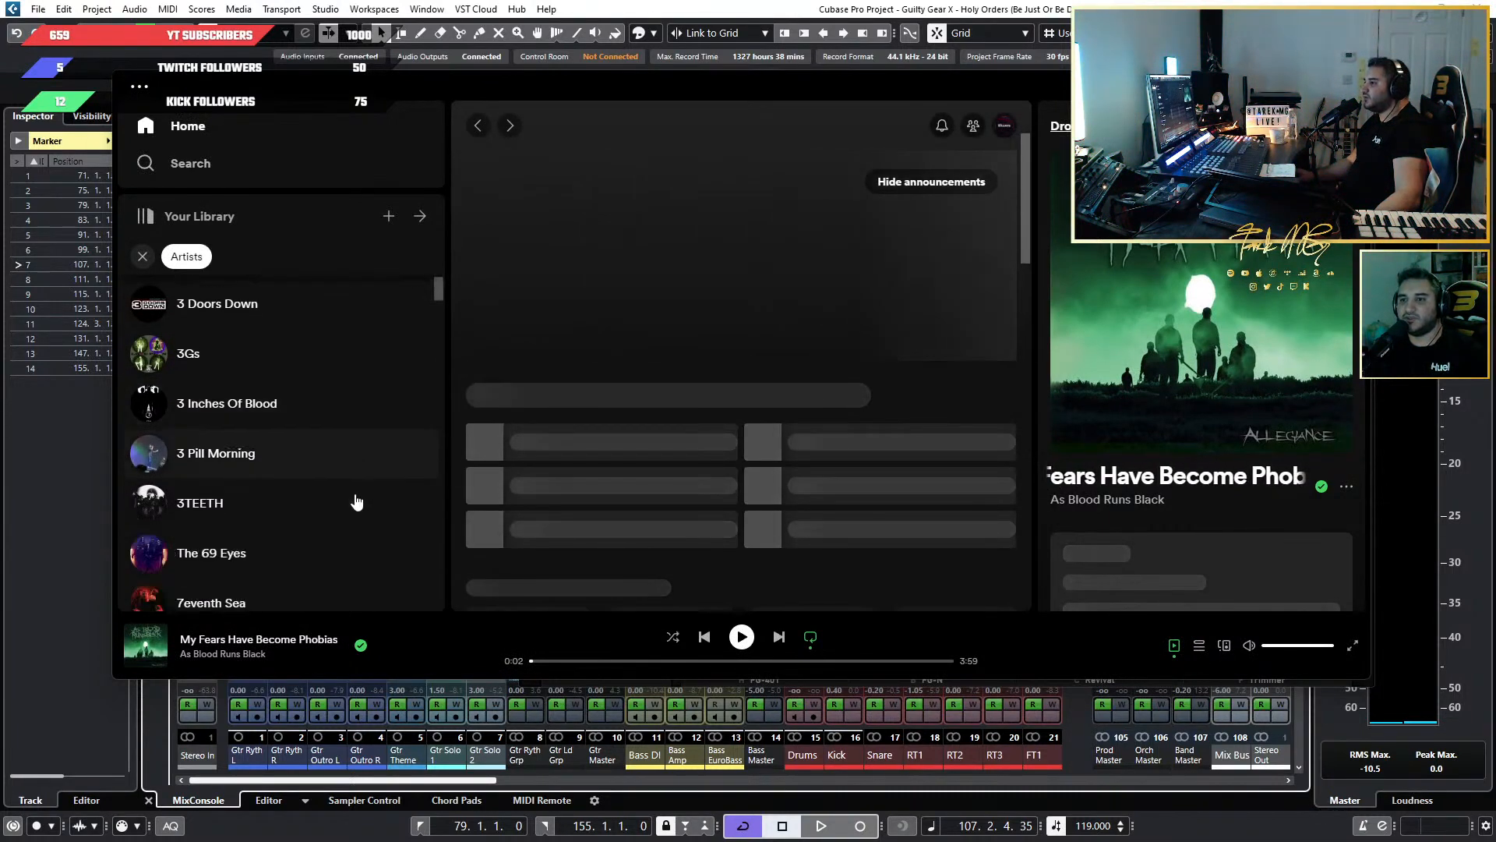
scroll(344, 490, up, 3)
scroll(343, 489, up, 1)
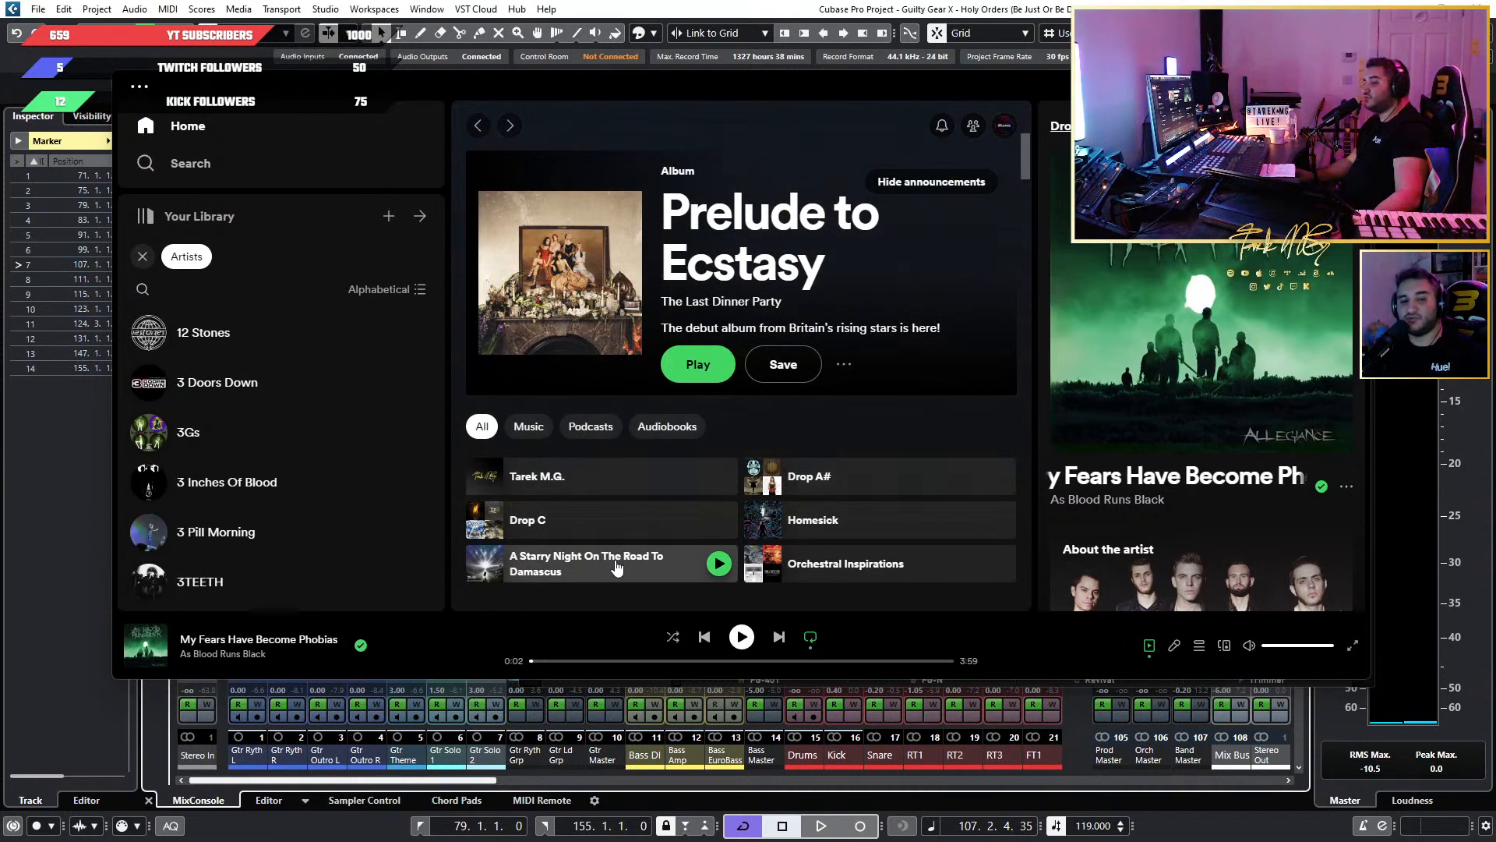
click(615, 564)
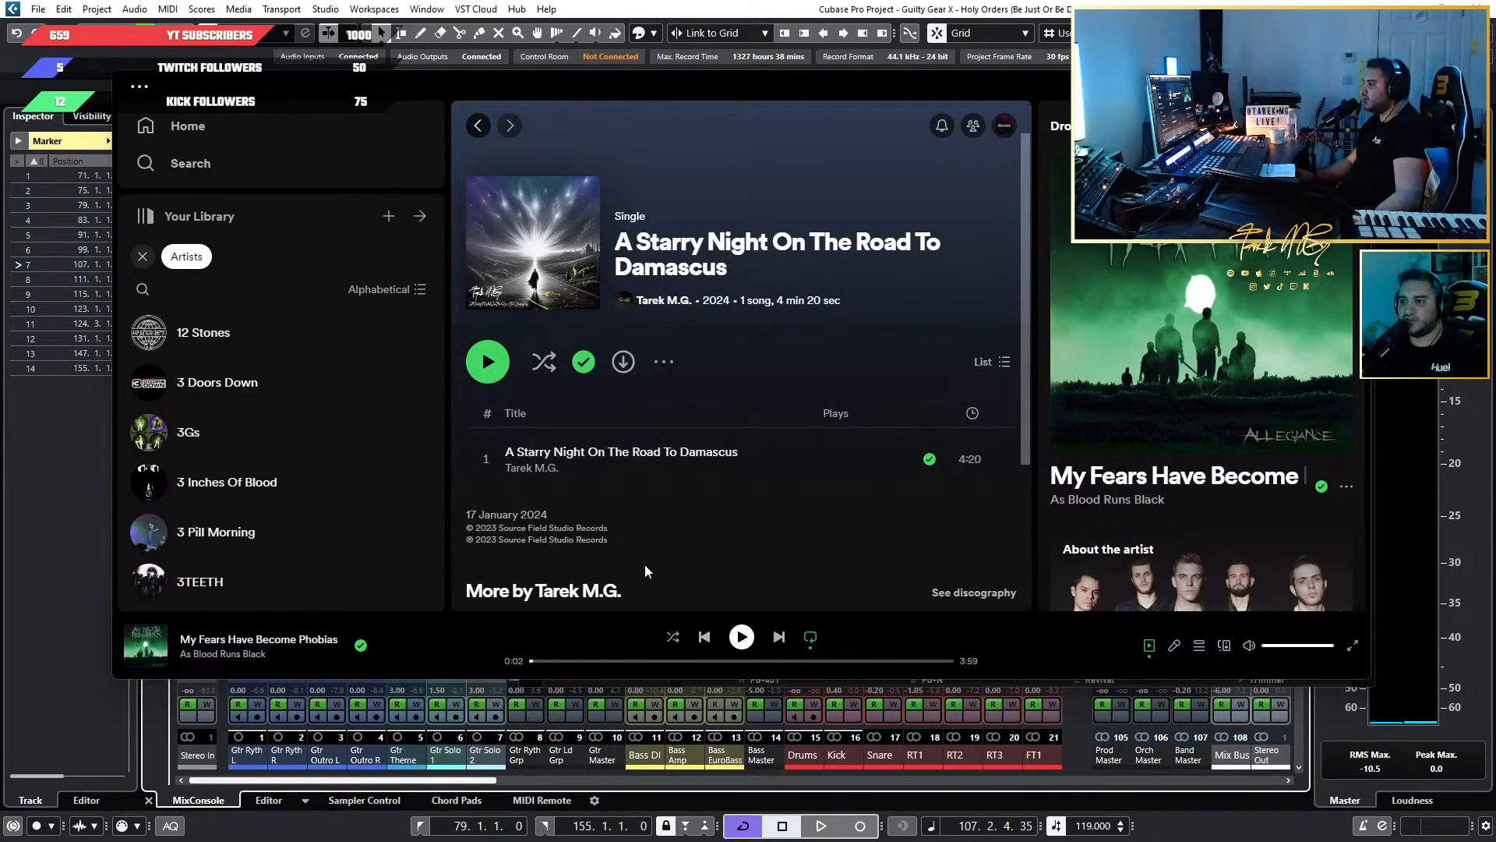
click(488, 460)
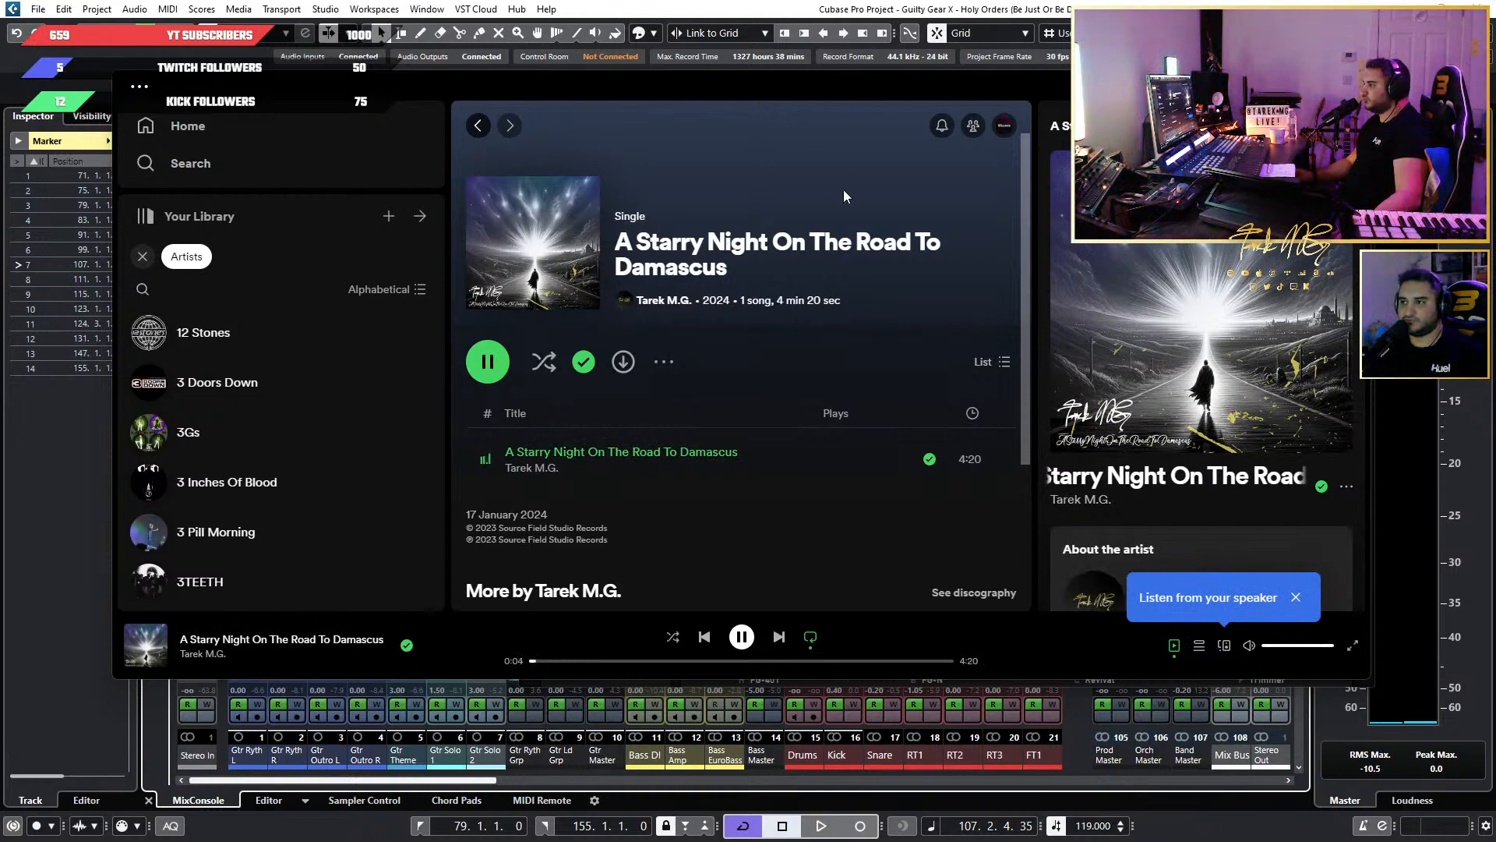
Move the Spotify window between the displays, pause the song and return to the Virtual Mix Rack in Cubase.
drag(806, 81, 0, 156)
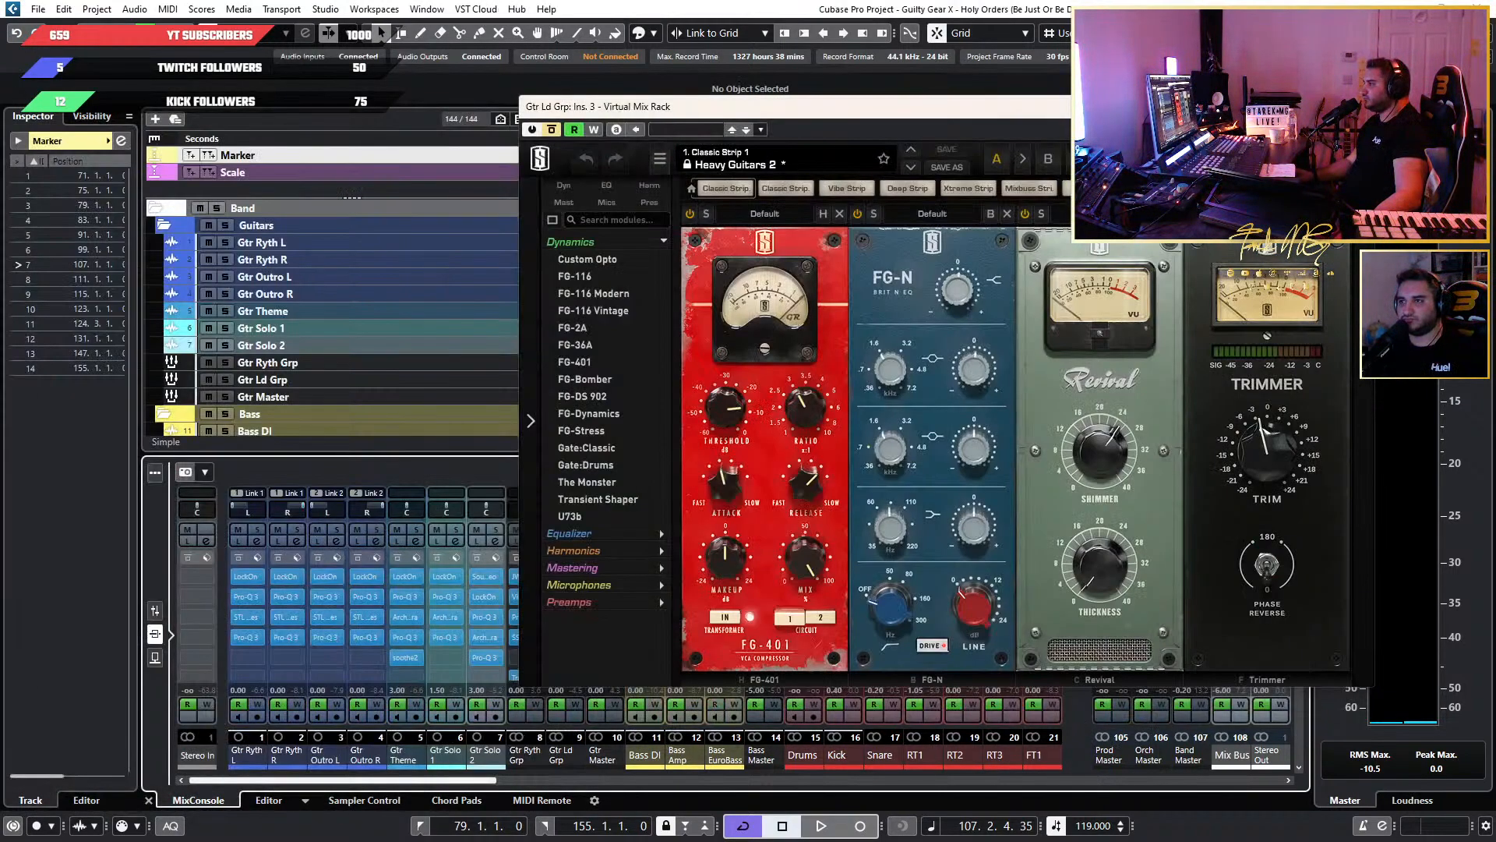
key(super+shift+Right)
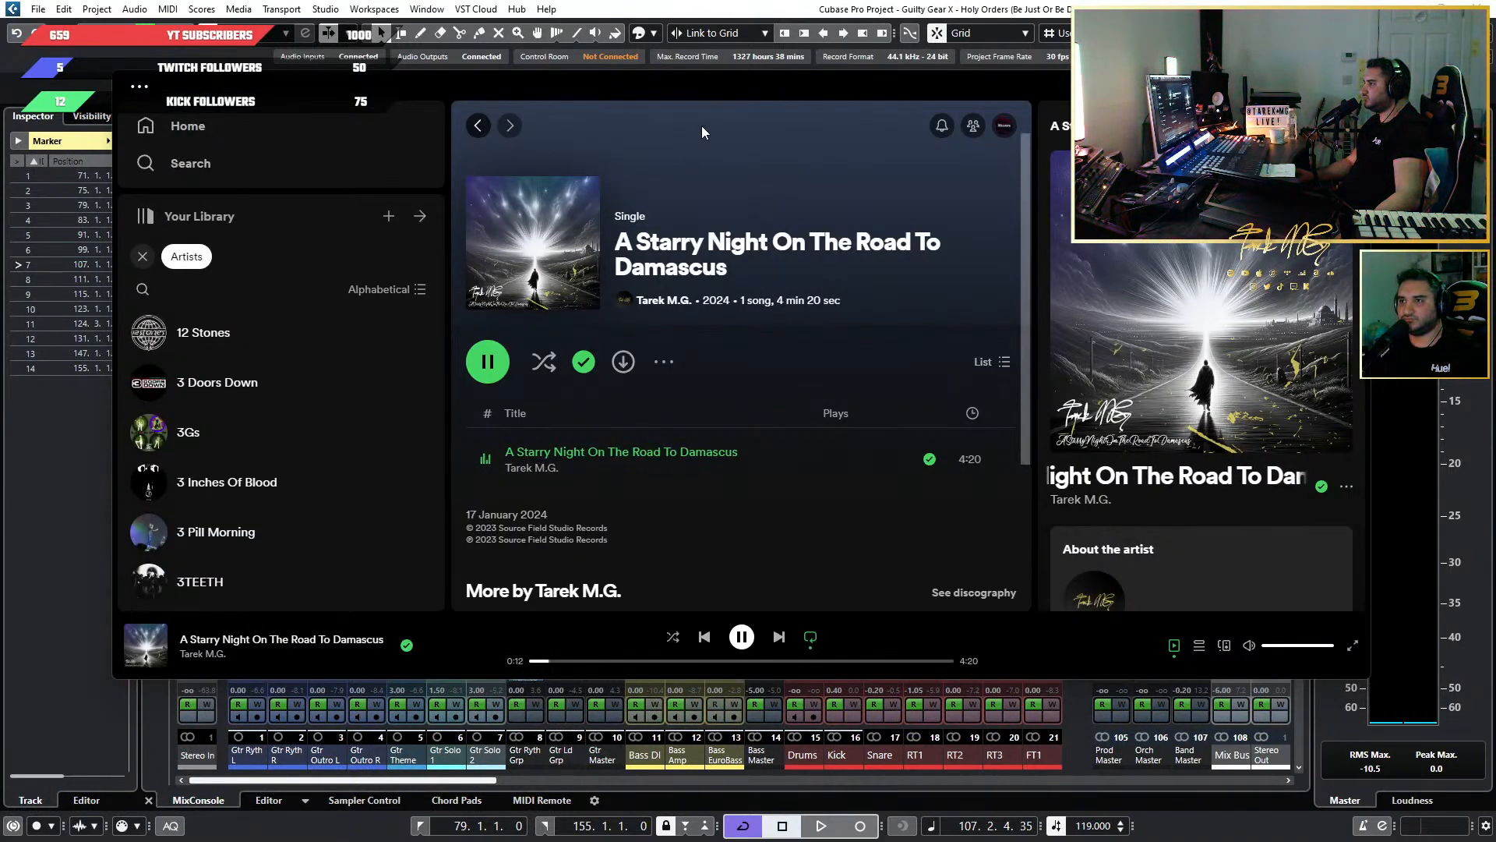
key(super+shift+Left)
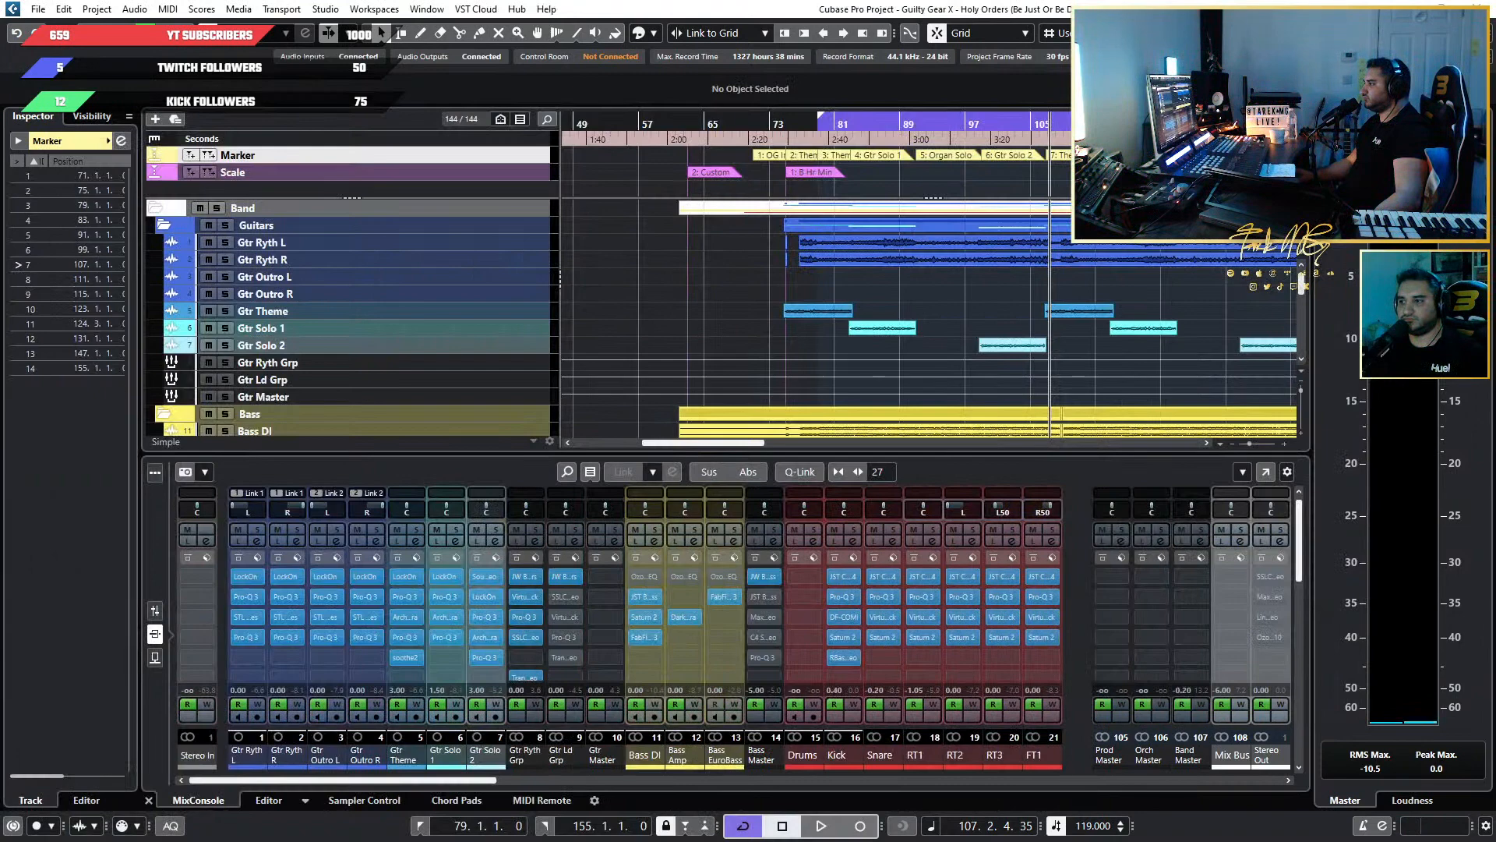
drag(0, 126, 1083, 126)
key(space)
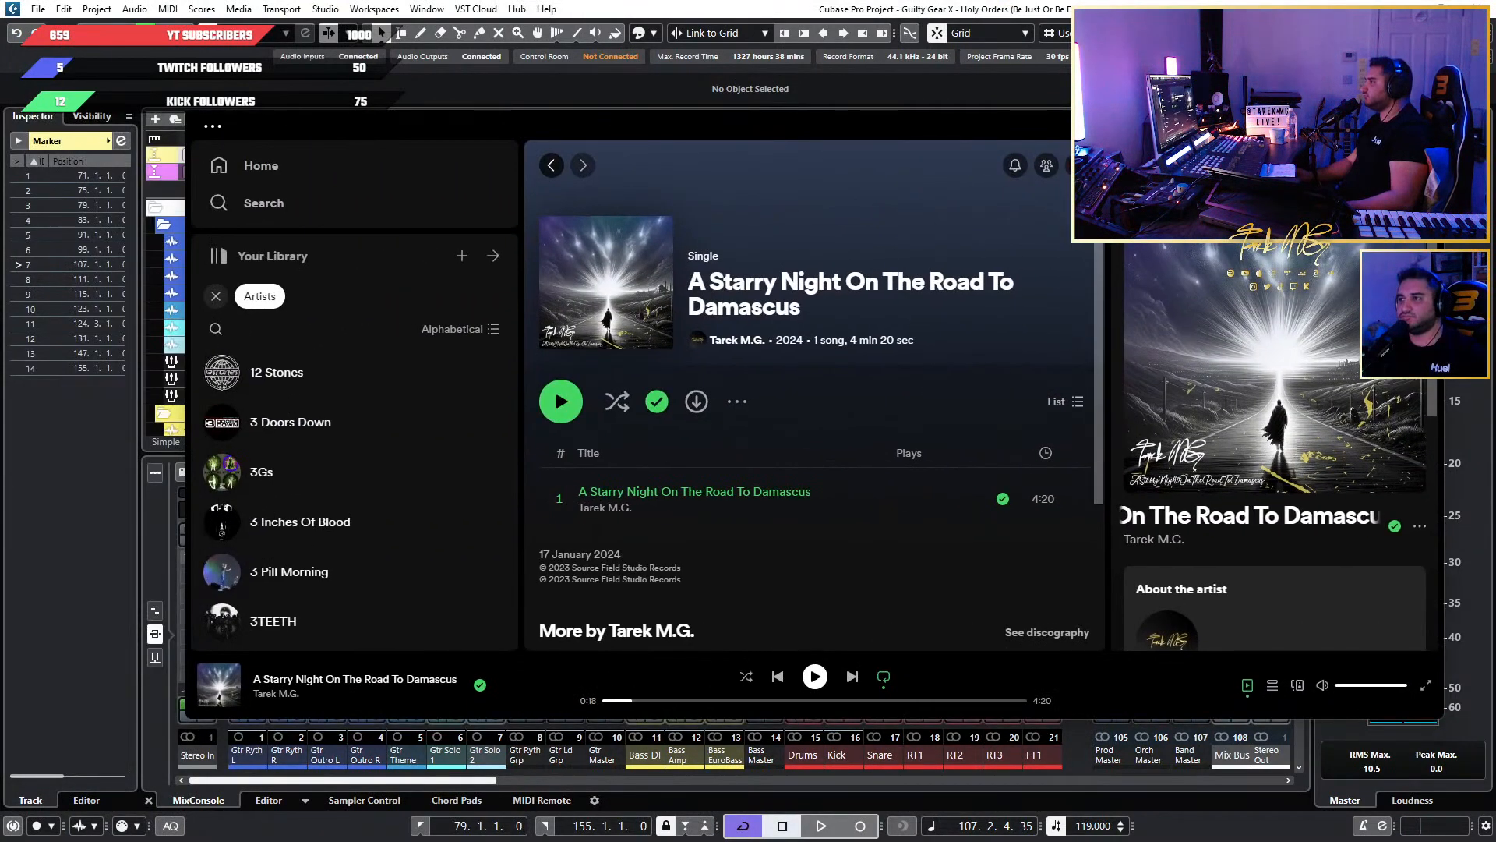
click(1354, 121)
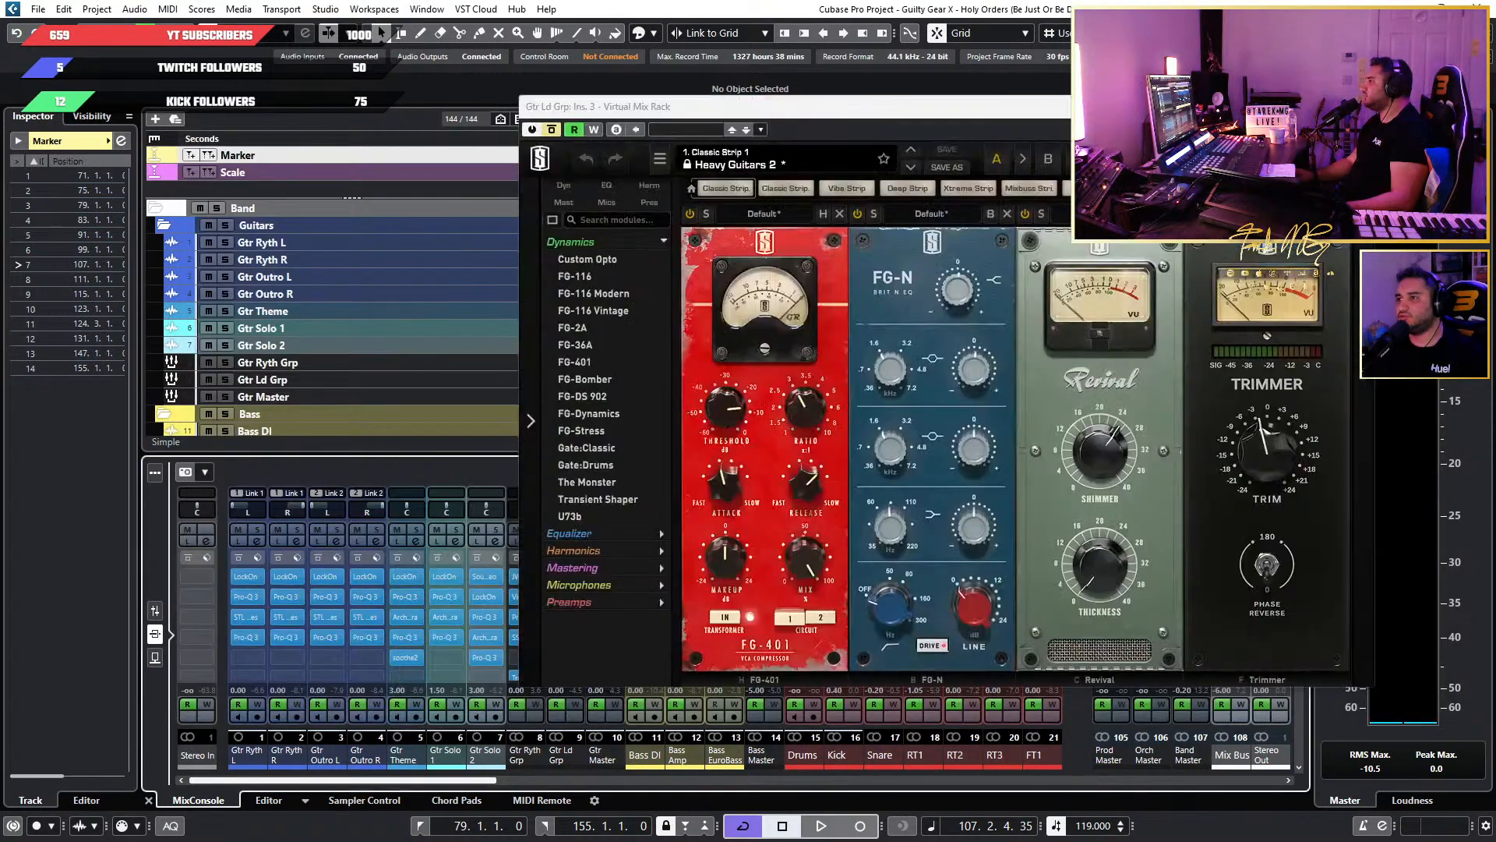
Reposition the Virtual Mix Rack window, look at its oversampling options and set the rotary knob mode to Rotary.
drag(1082, 107, 866, 139)
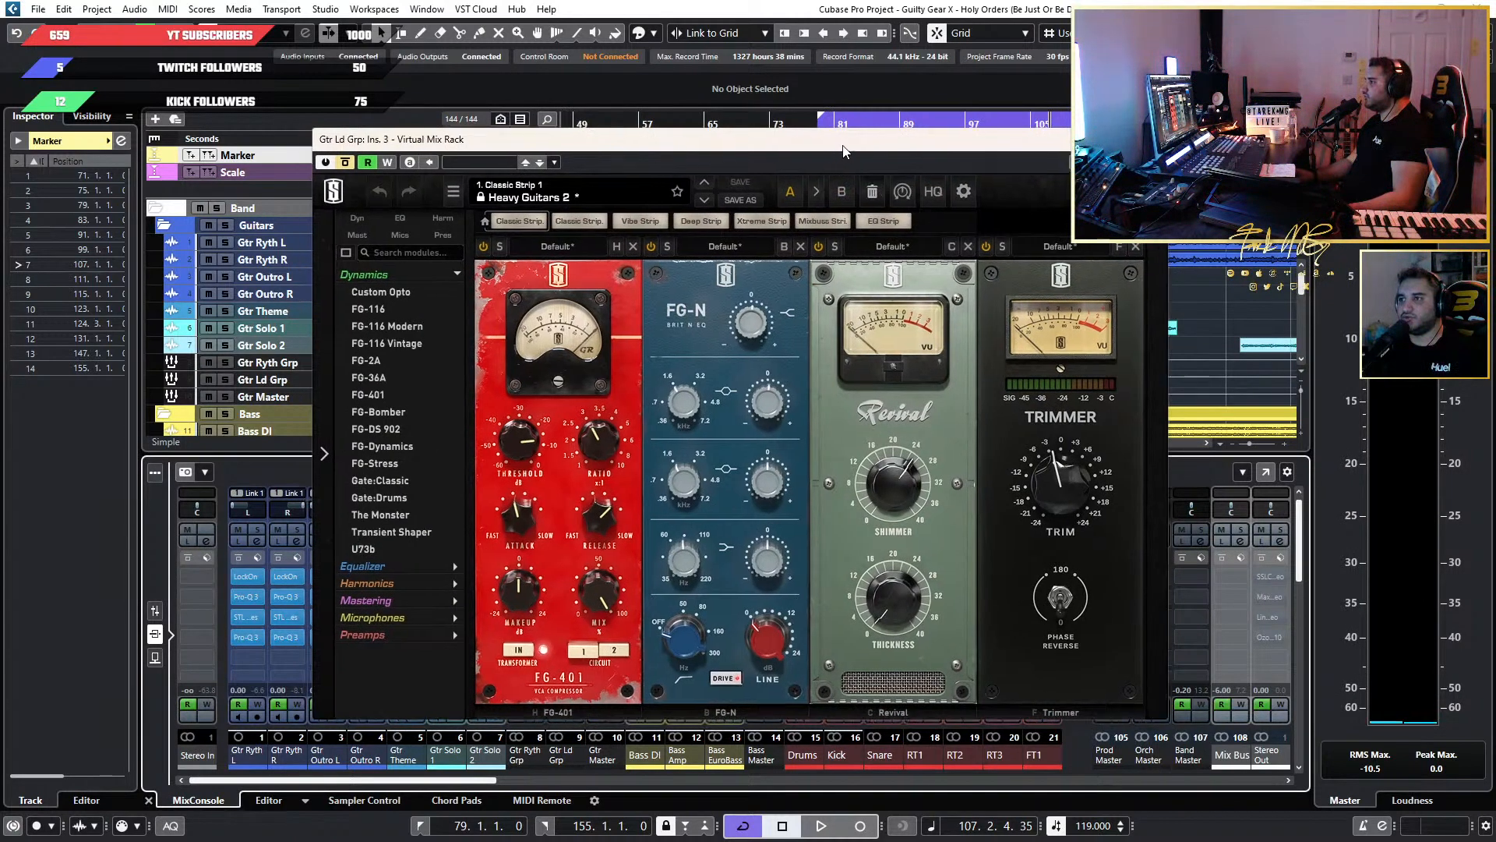
drag(824, 154, 985, 131)
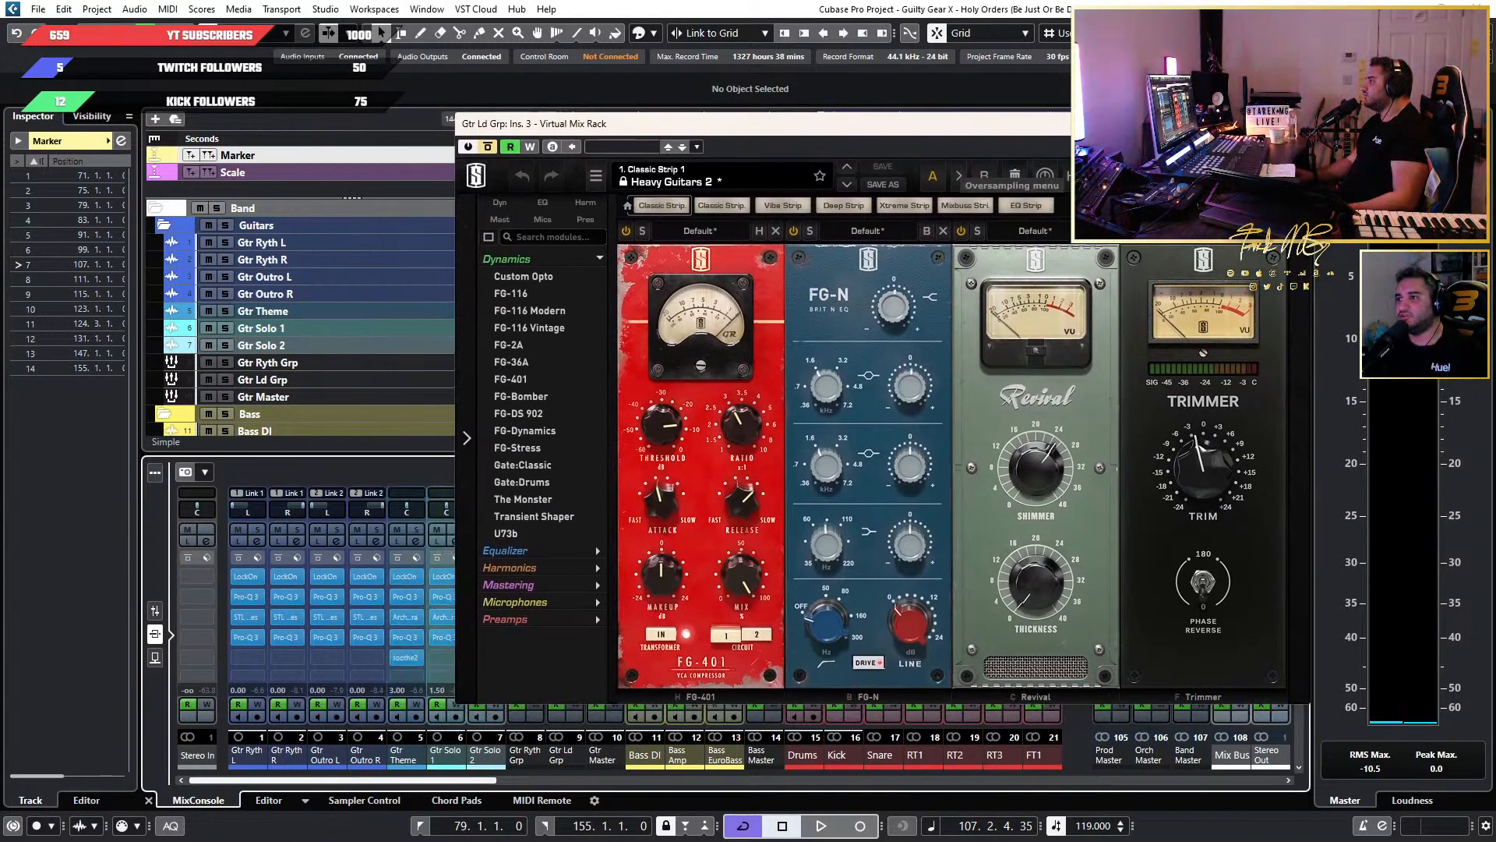
click(1077, 176)
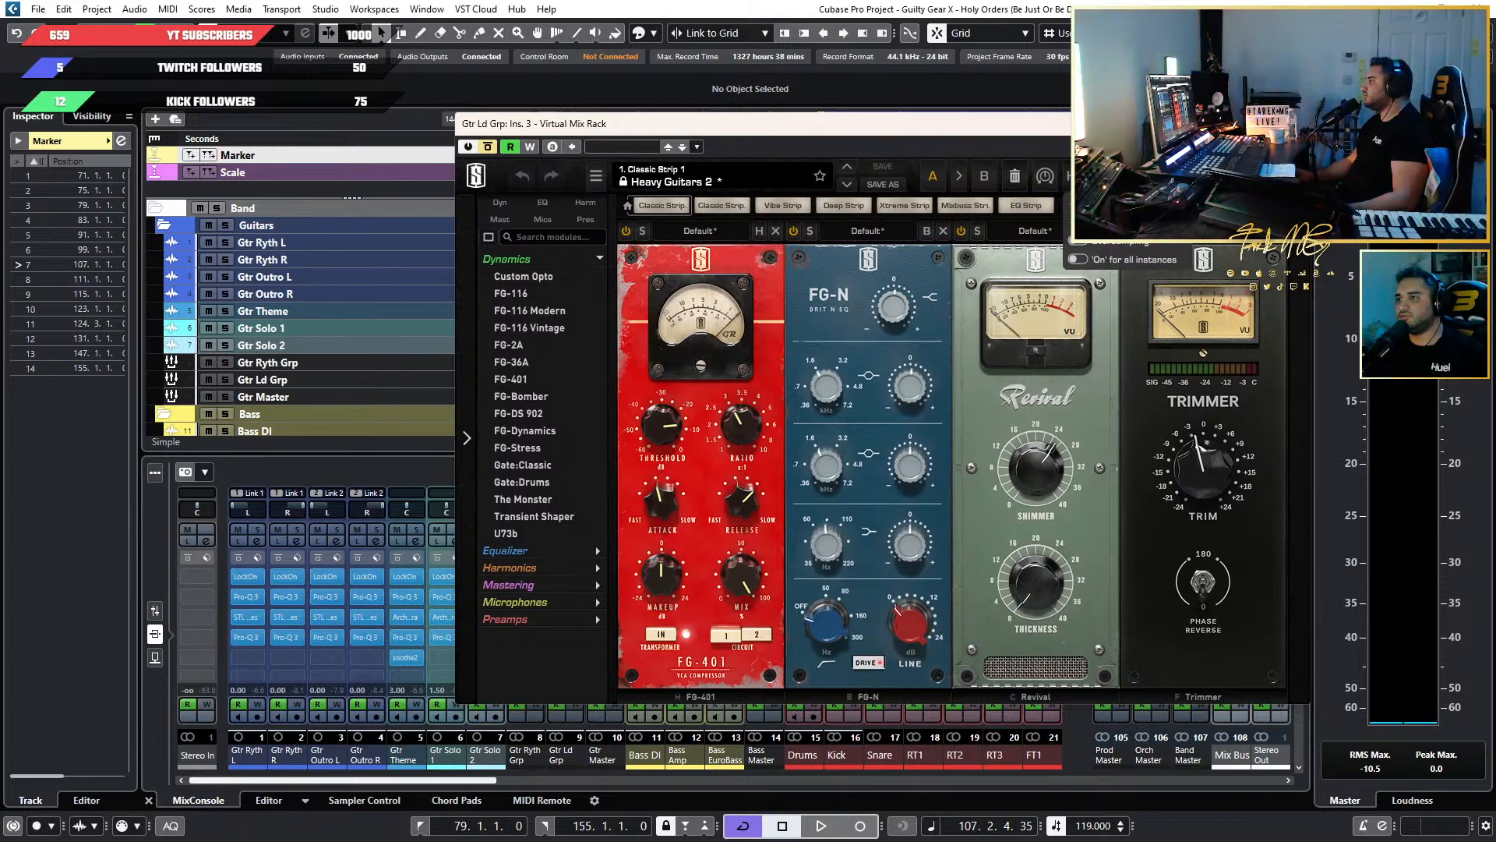
click(1077, 176)
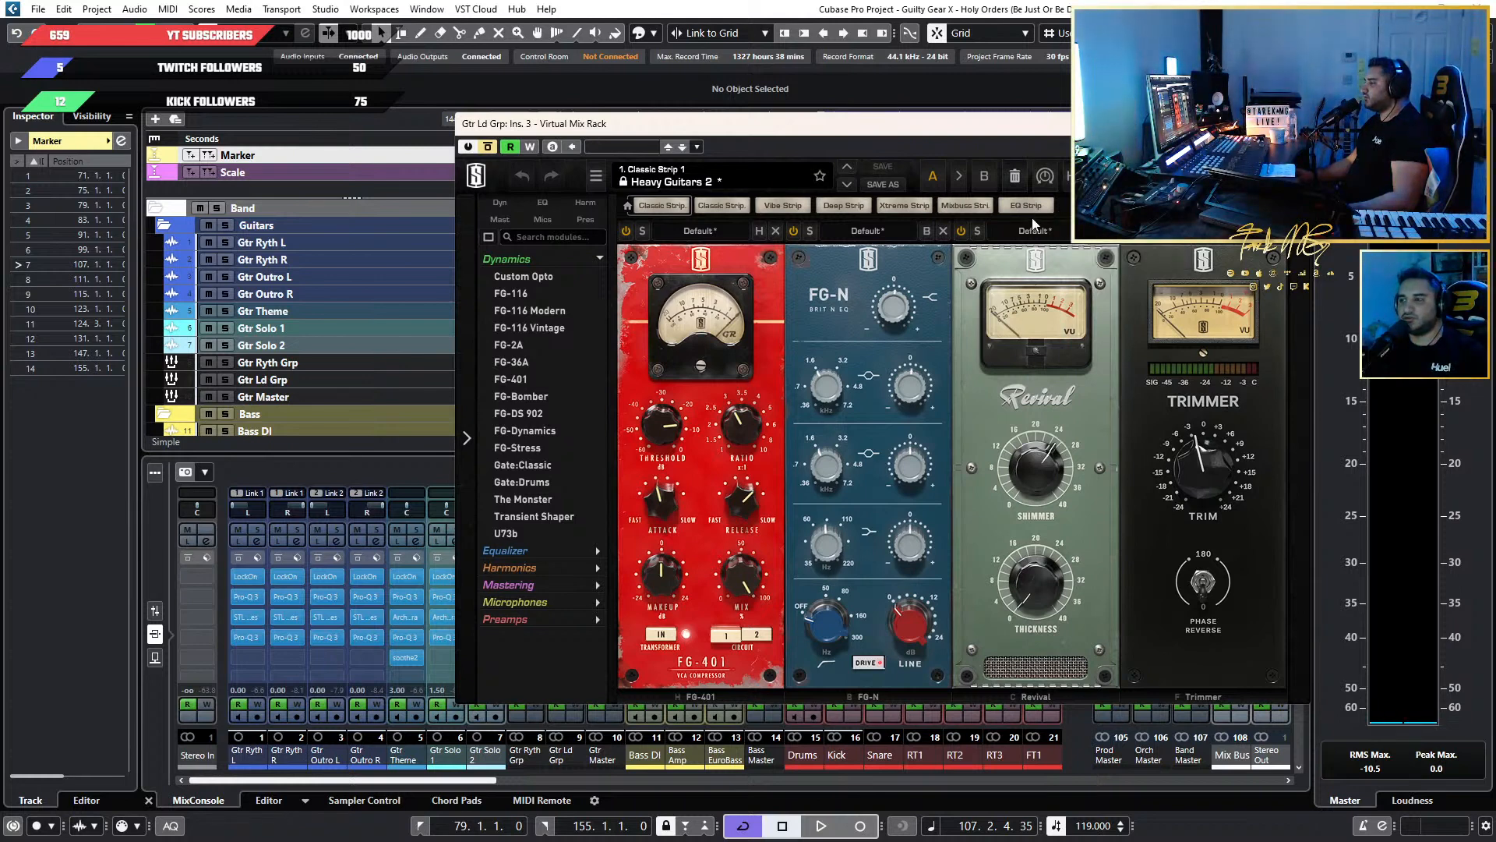
click(1044, 177)
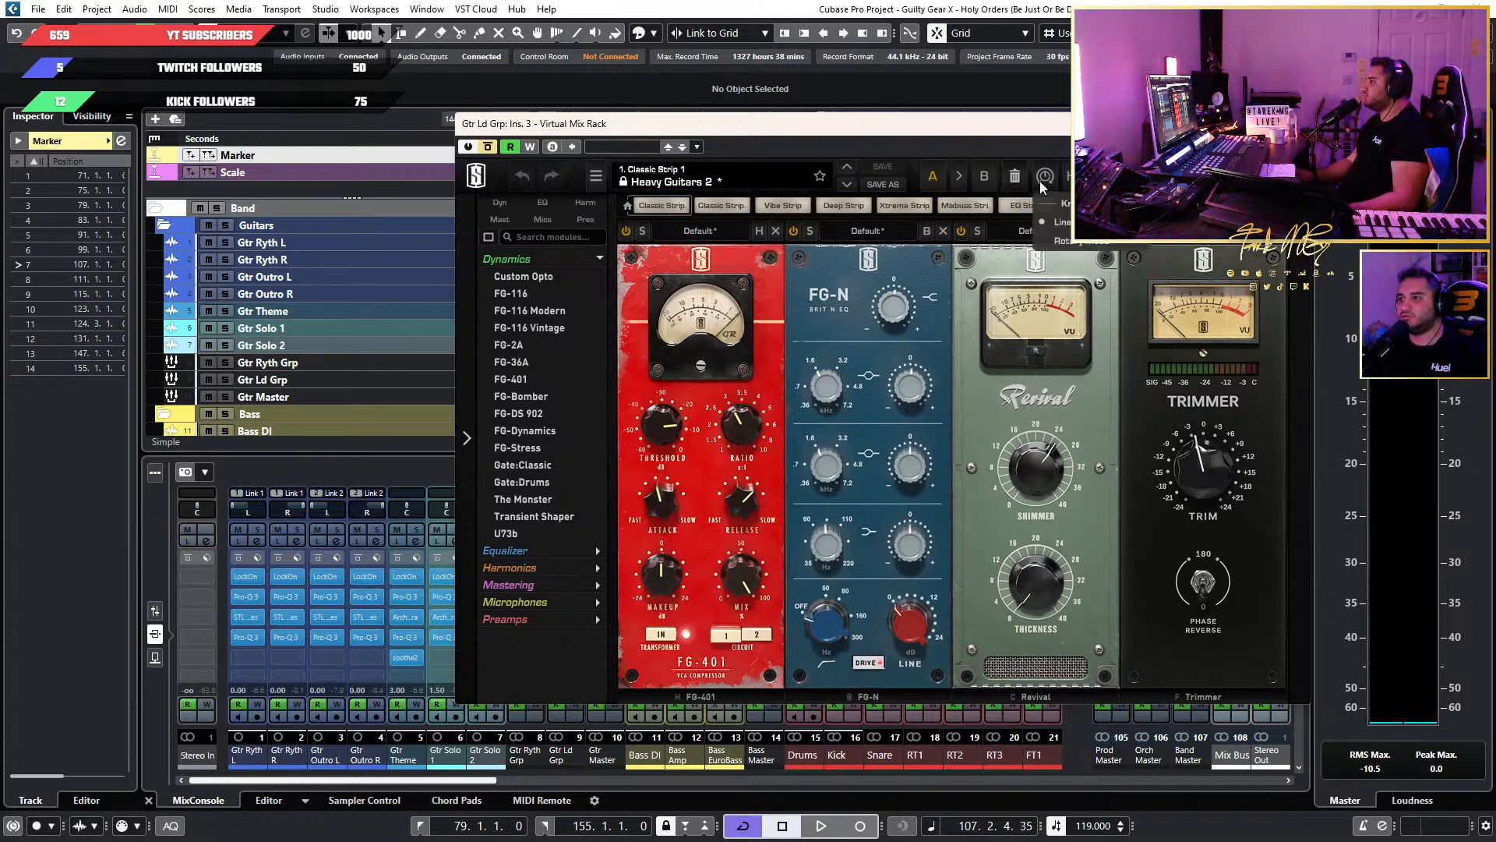
click(1079, 243)
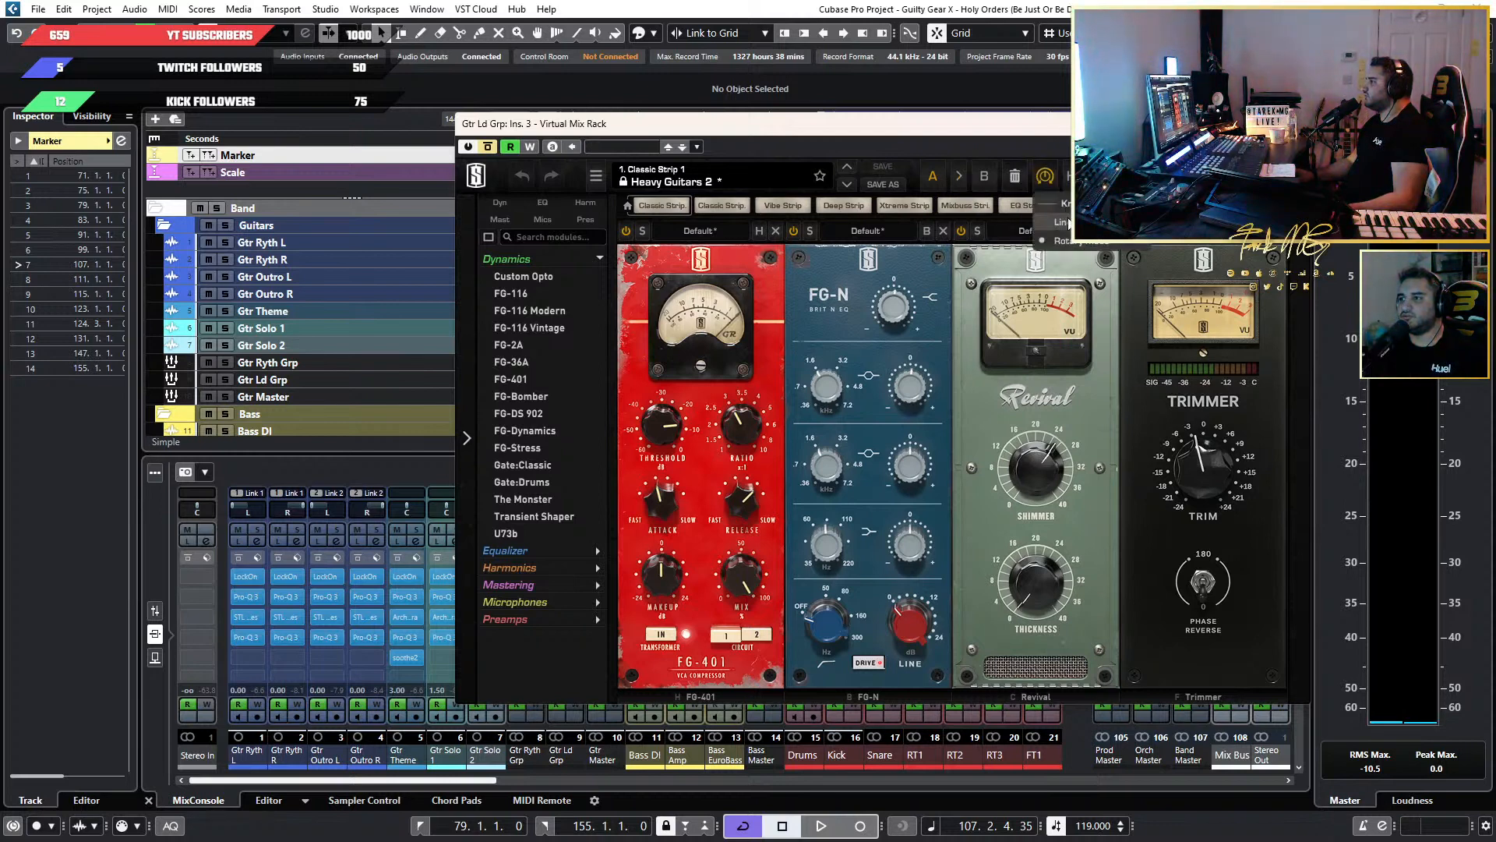
Try the Rotary knob mode by turning the gain knobs of the FG-N equalizer module.
click(1046, 178)
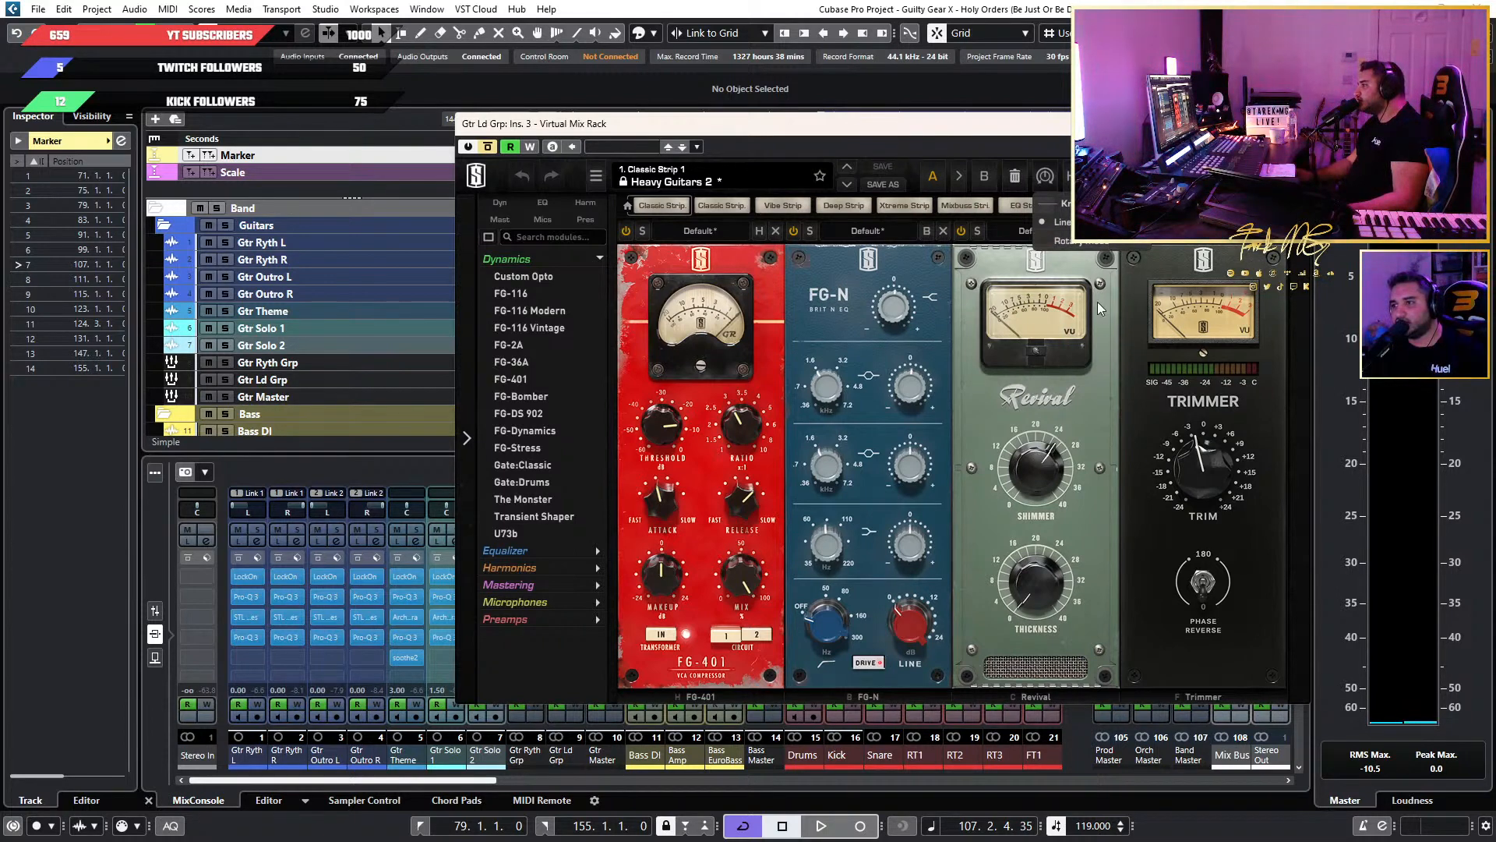
click(1089, 242)
mouse_move(905, 368)
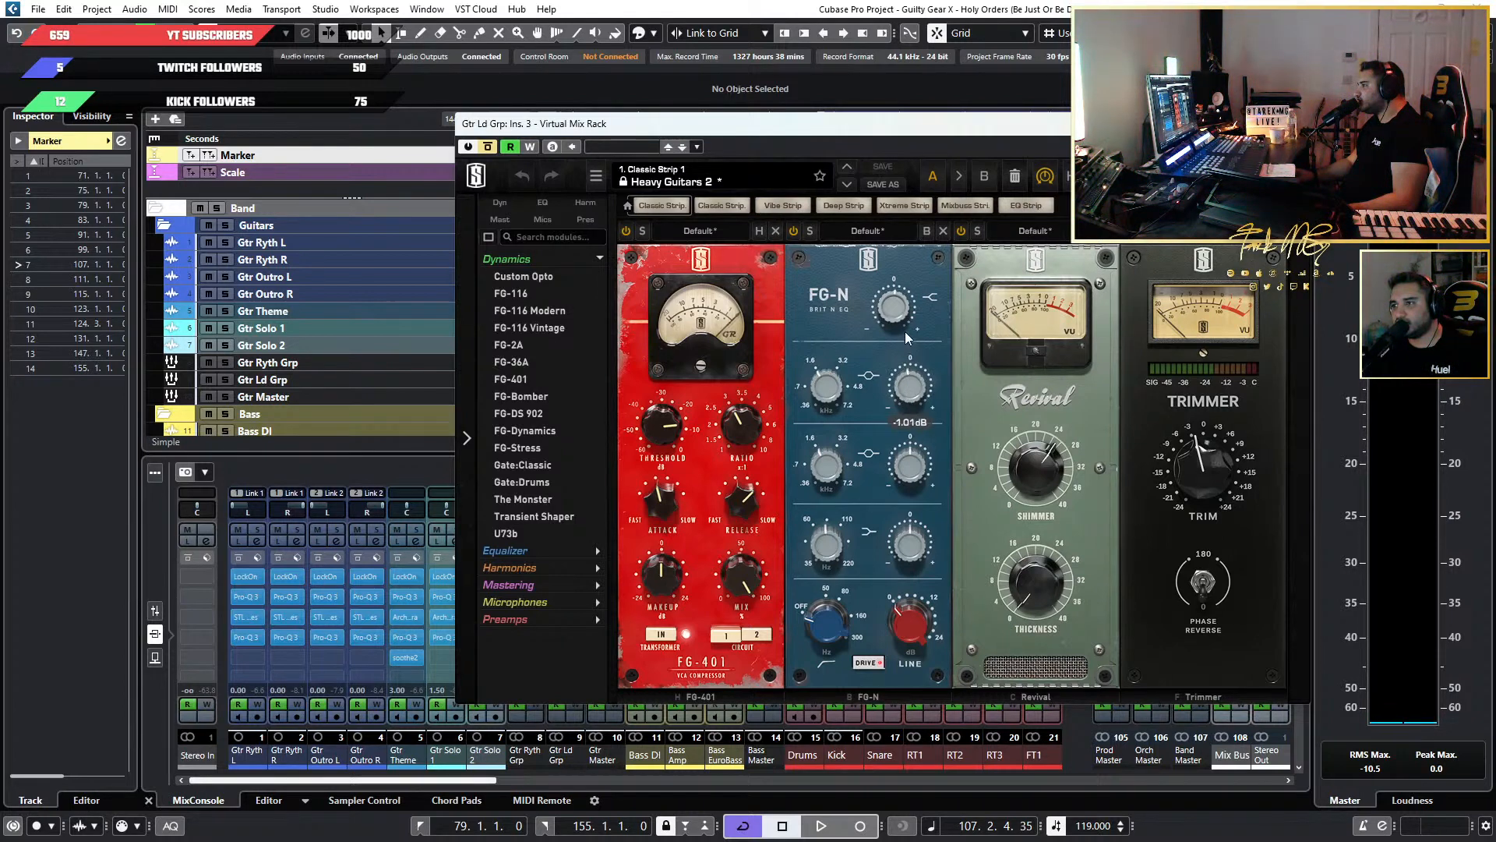
drag(904, 331, 898, 392)
drag(1089, 377, 894, 431)
mouse_move(875, 356)
mouse_down()
mouse_move(945, 405)
mouse_move(940, 383)
mouse_move(894, 368)
mouse_up()
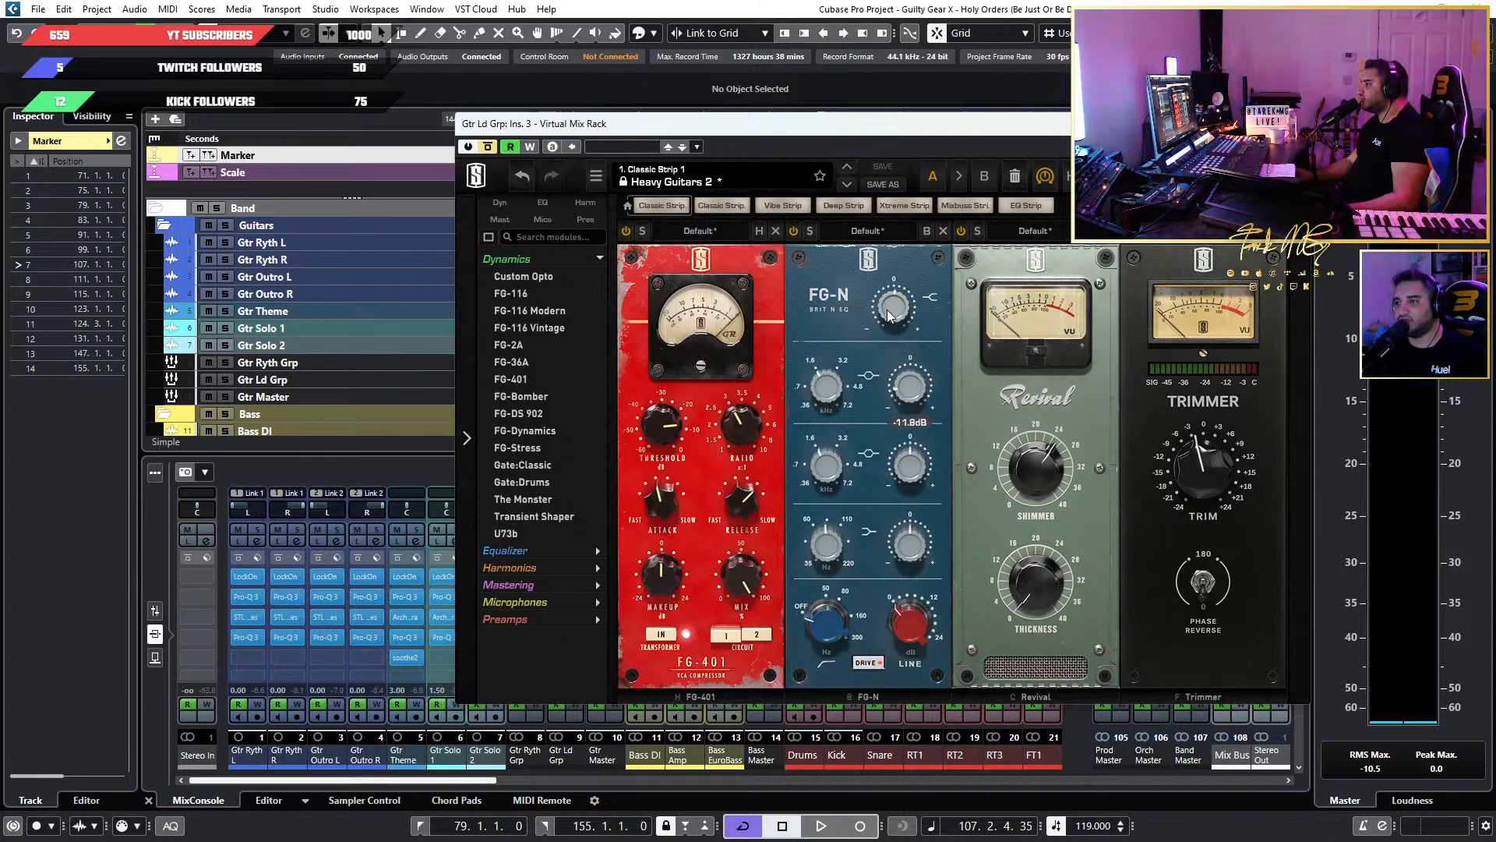
drag(888, 314, 886, 259)
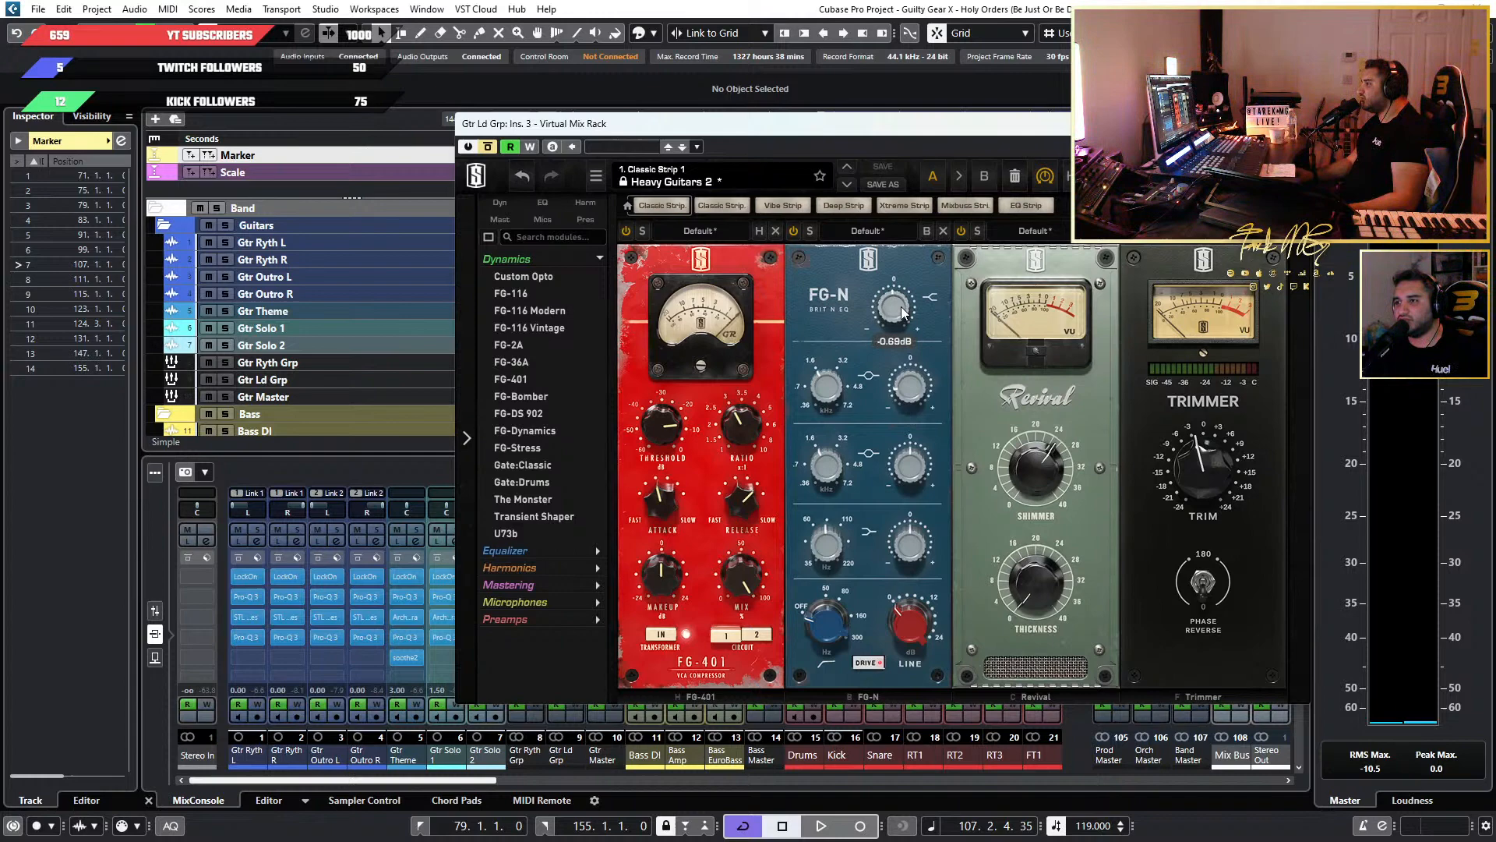
Audition the Acoustic Guitar 2 preset in the FG-N module and reset the module to its Default preset.
click(882, 232)
click(893, 372)
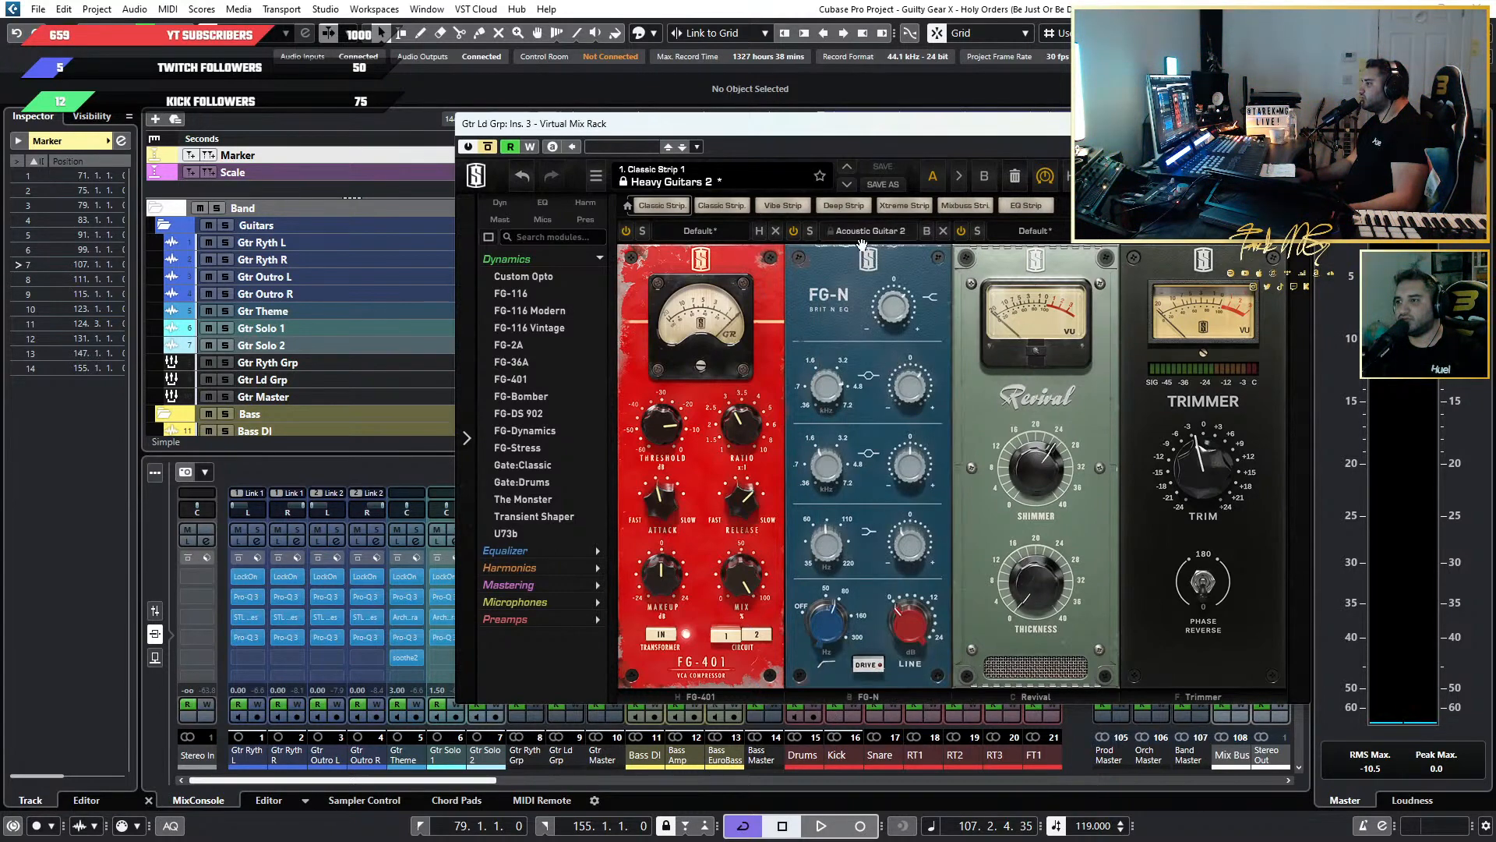
click(866, 232)
click(882, 313)
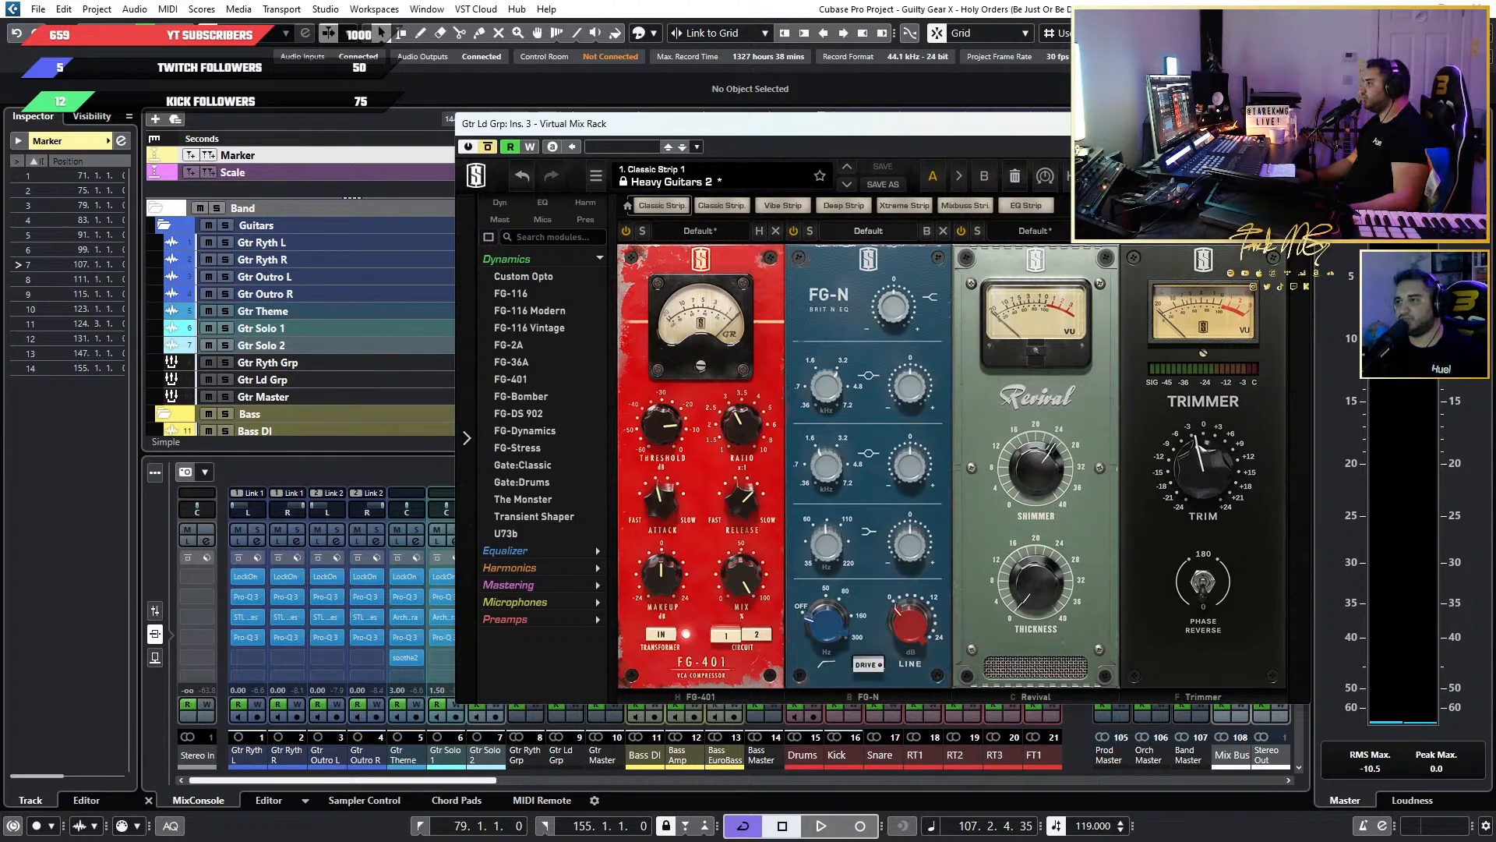
Play the song from just before bar 75, set the FG-401 threshold to about -15.8 dB and slightly raise its makeup gain.
drag(779, 124, 728, 129)
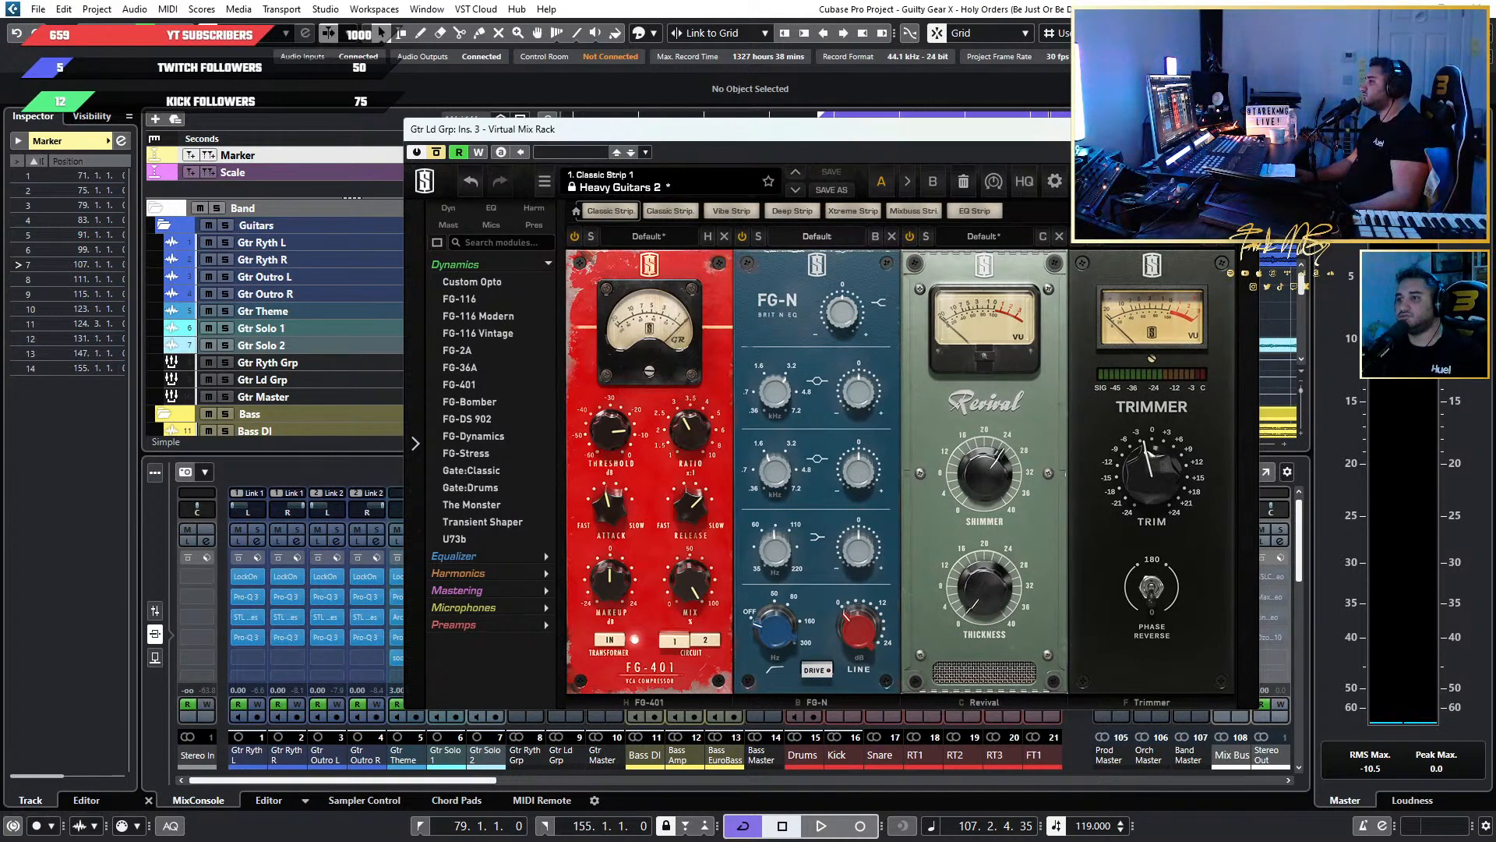
drag(1145, 131, 1089, 421)
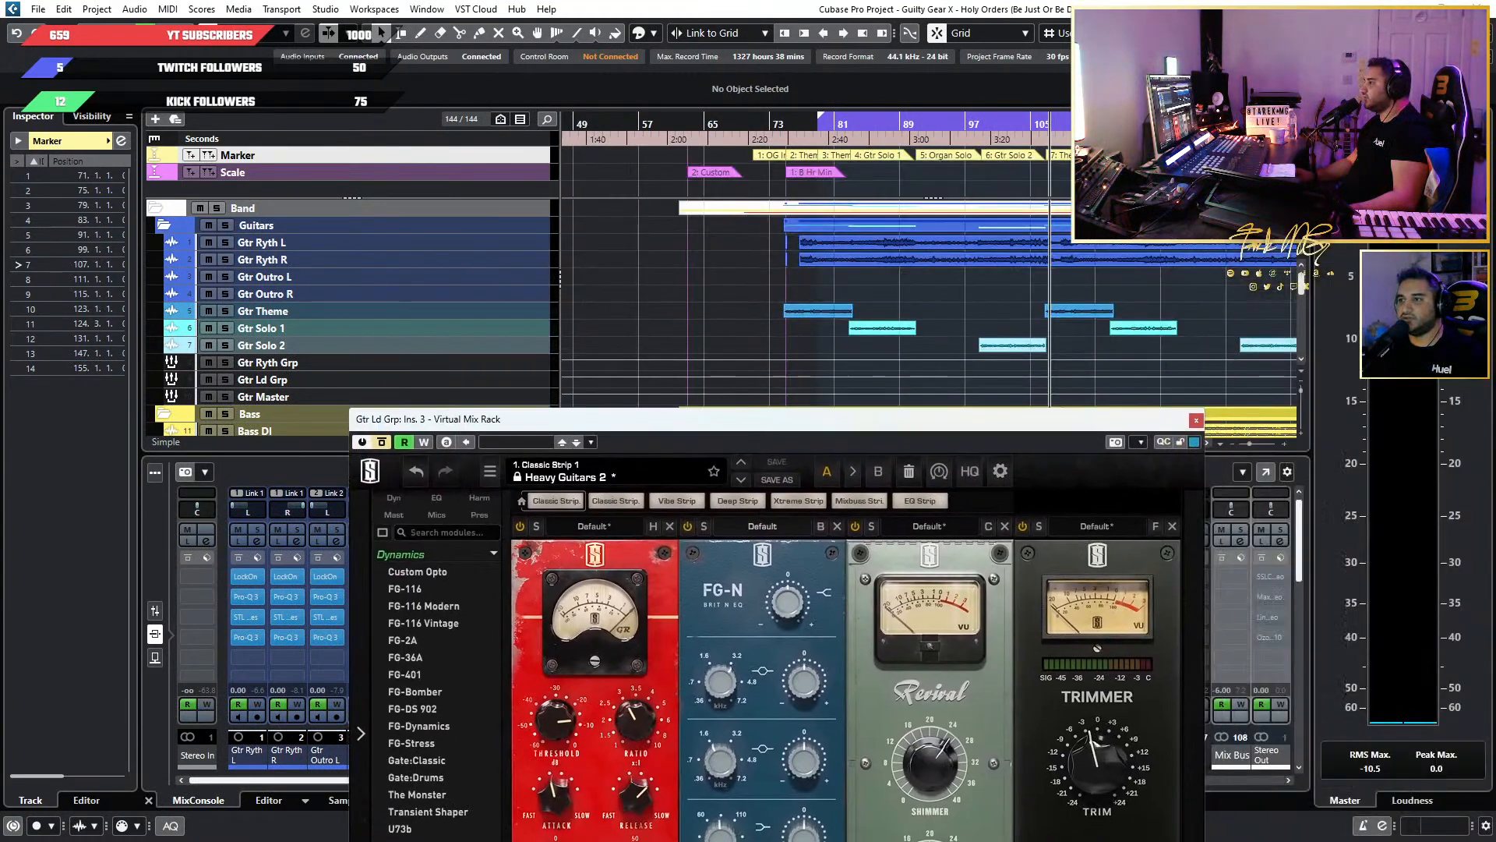
click(783, 127)
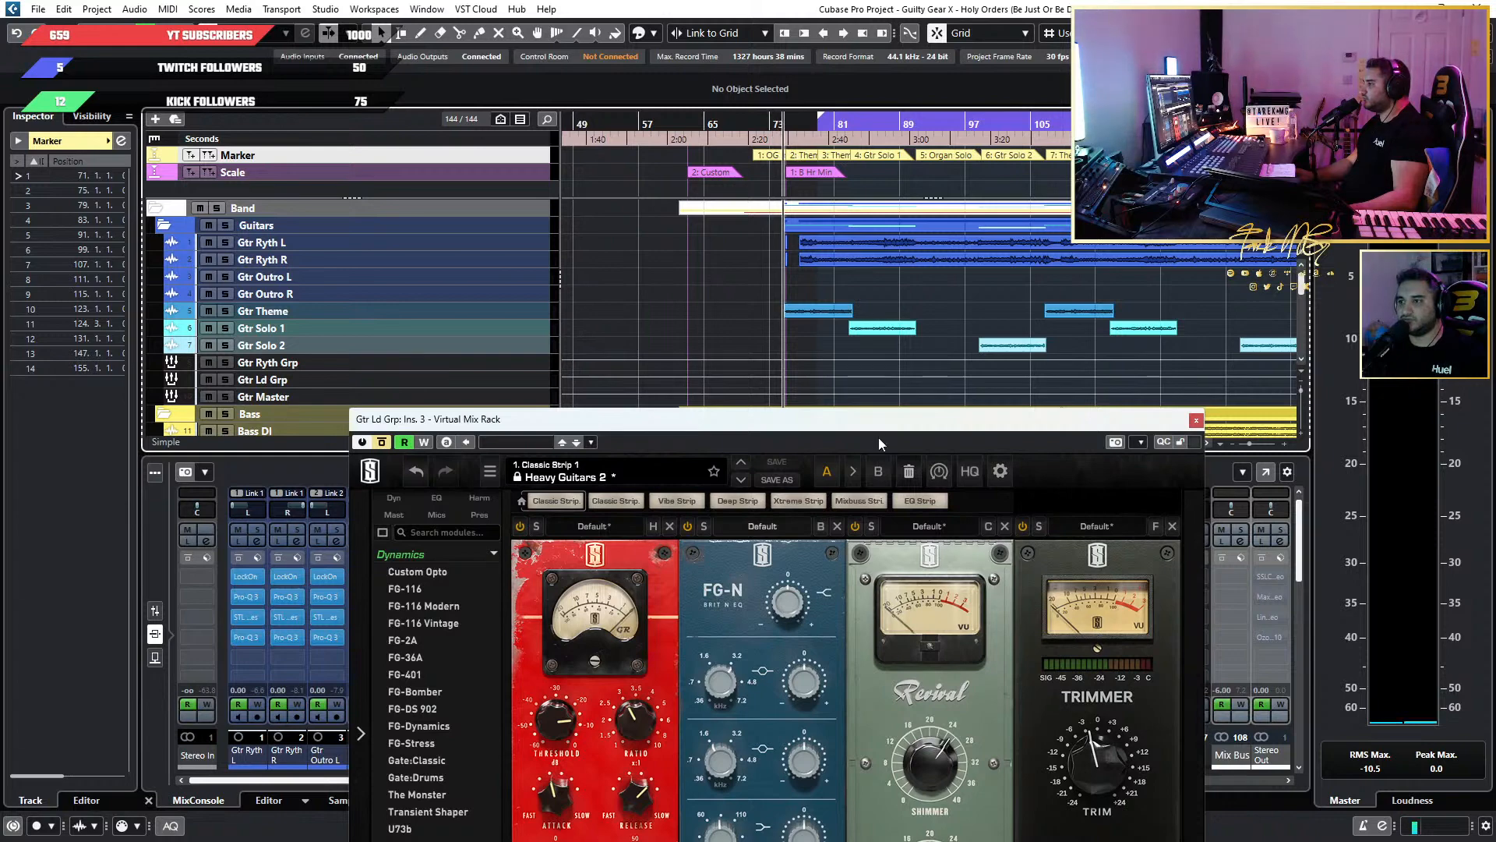
drag(877, 438, 1065, 207)
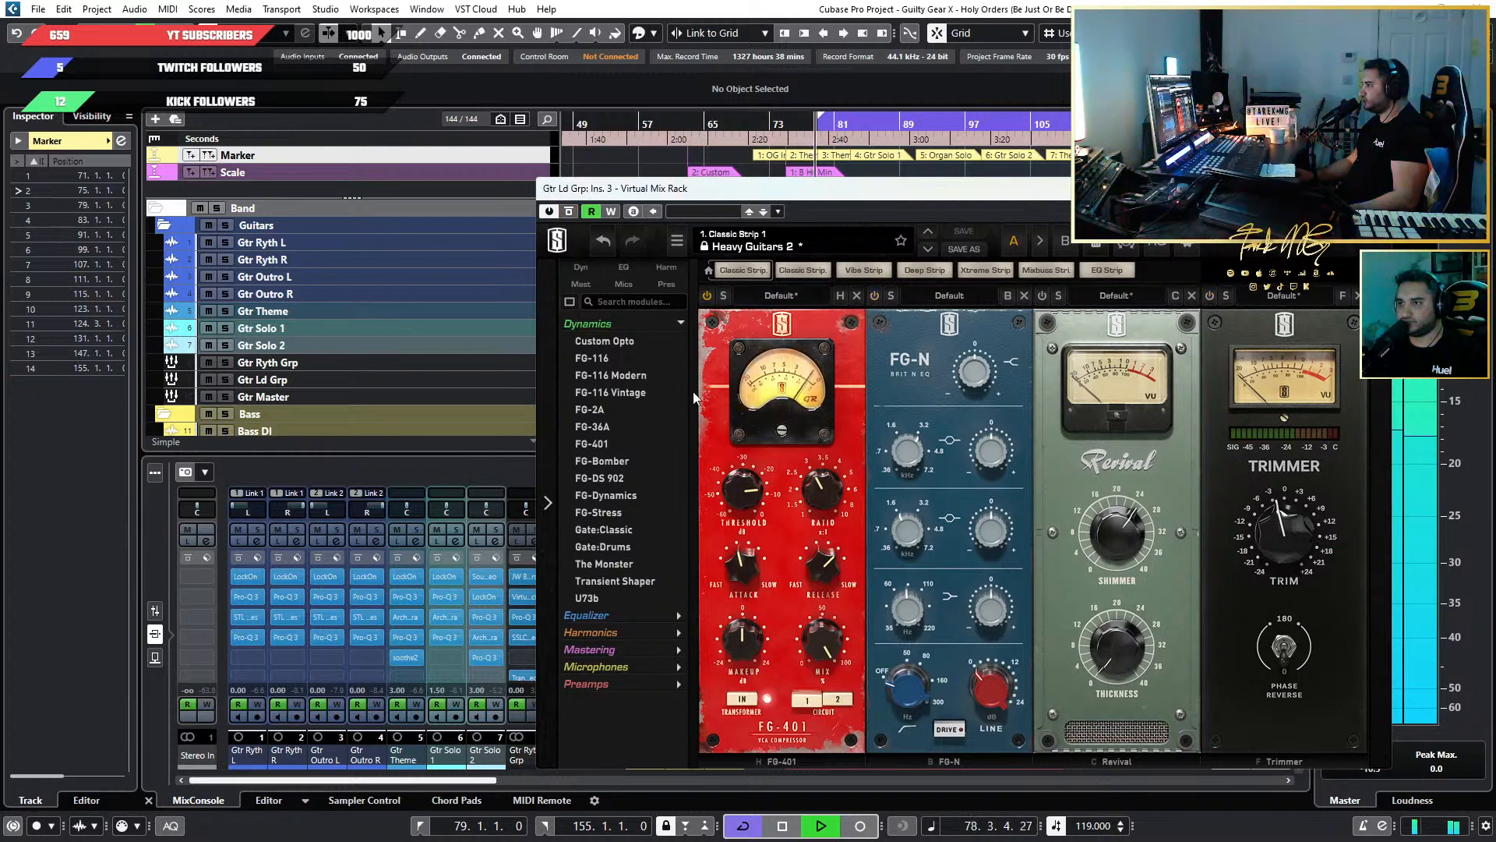
mouse_move(733, 505)
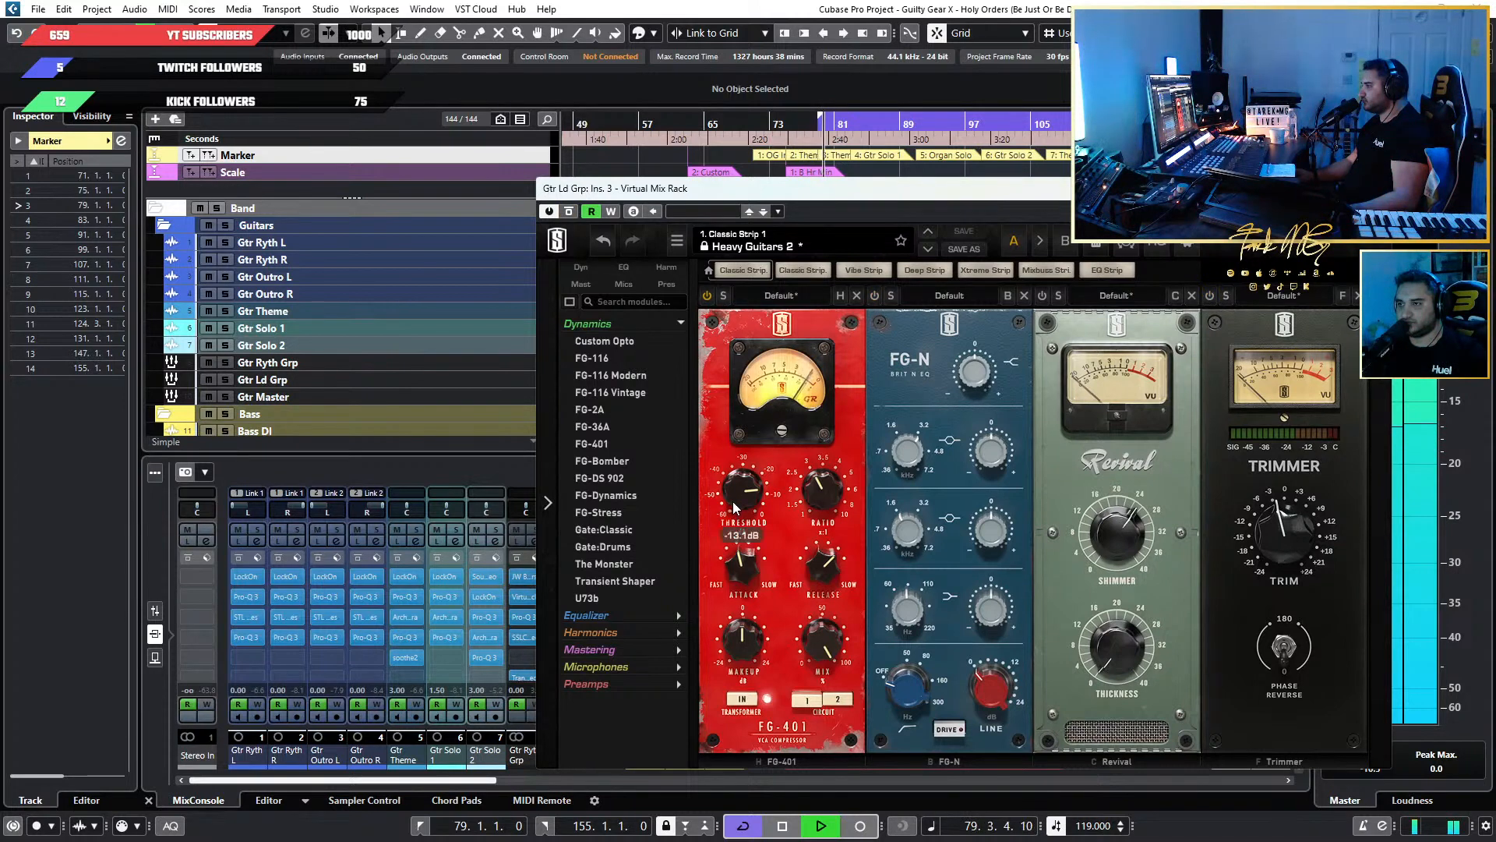
mouse_move(732, 504)
mouse_down()
mouse_move(746, 533)
mouse_move(745, 520)
mouse_up()
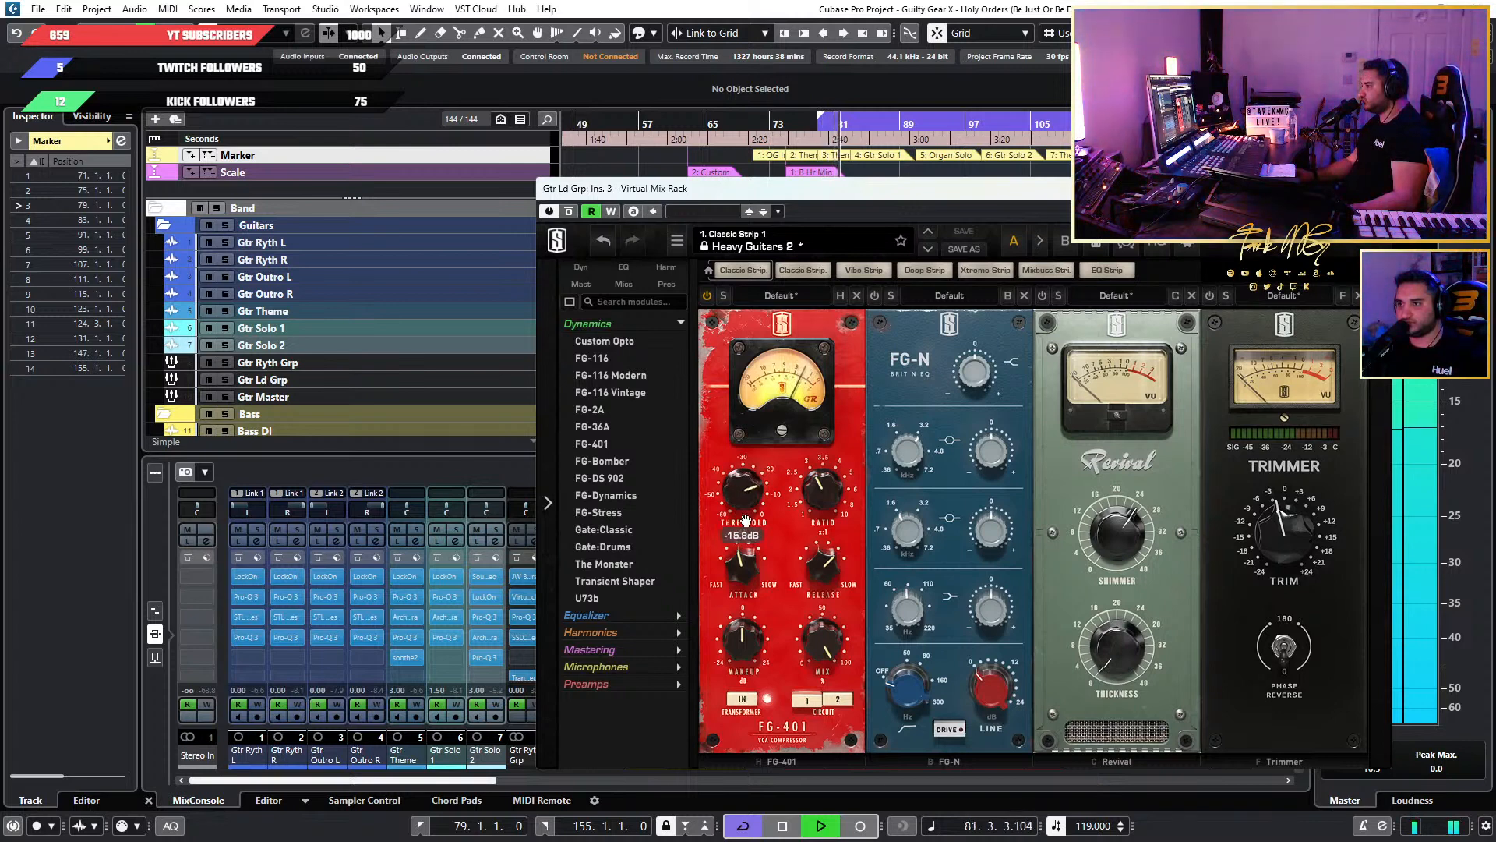
drag(746, 648, 728, 690)
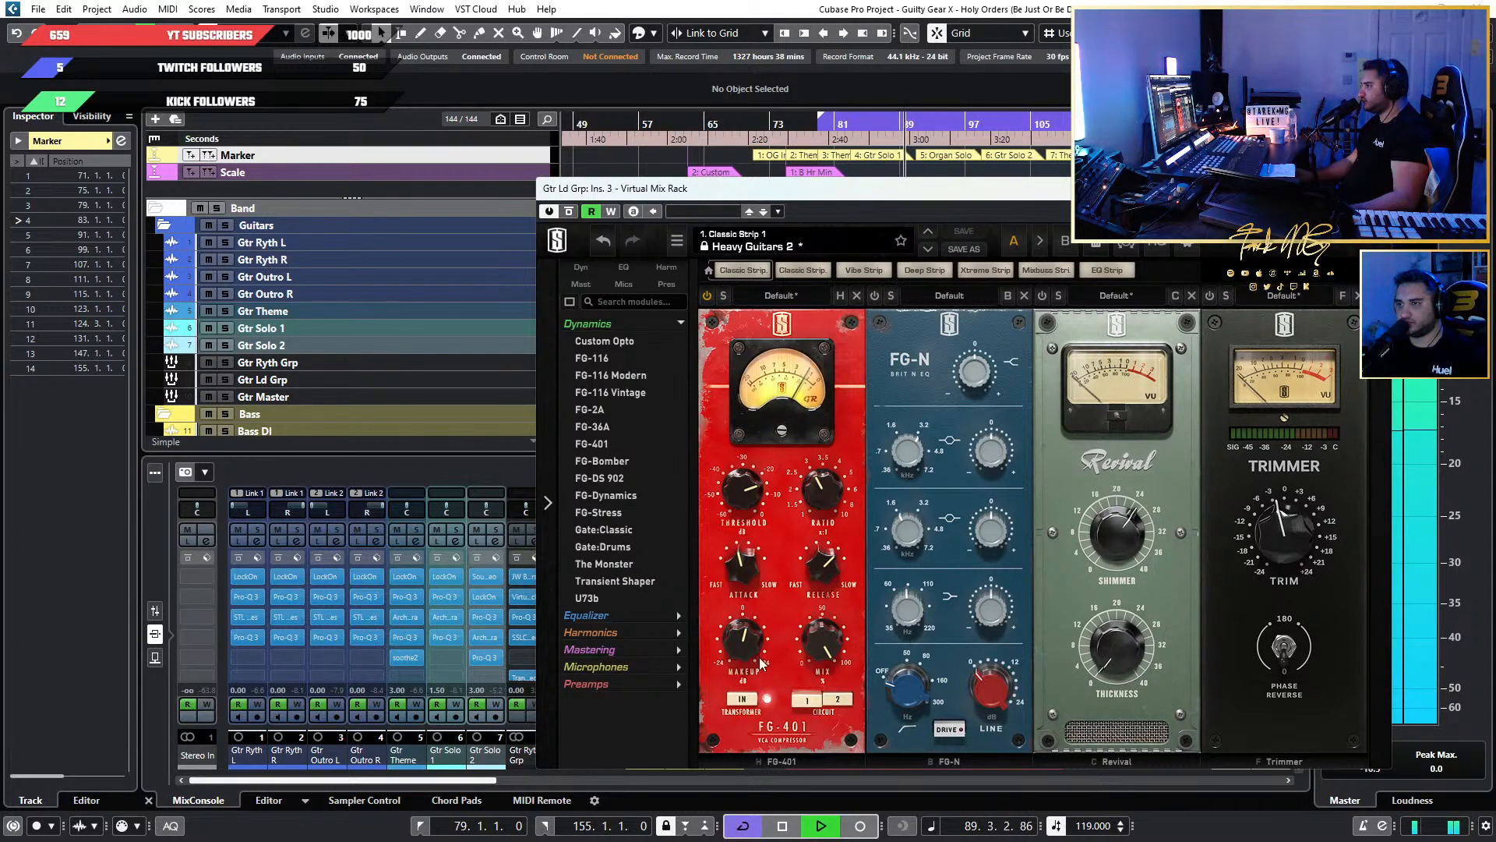
mouse_move(762, 626)
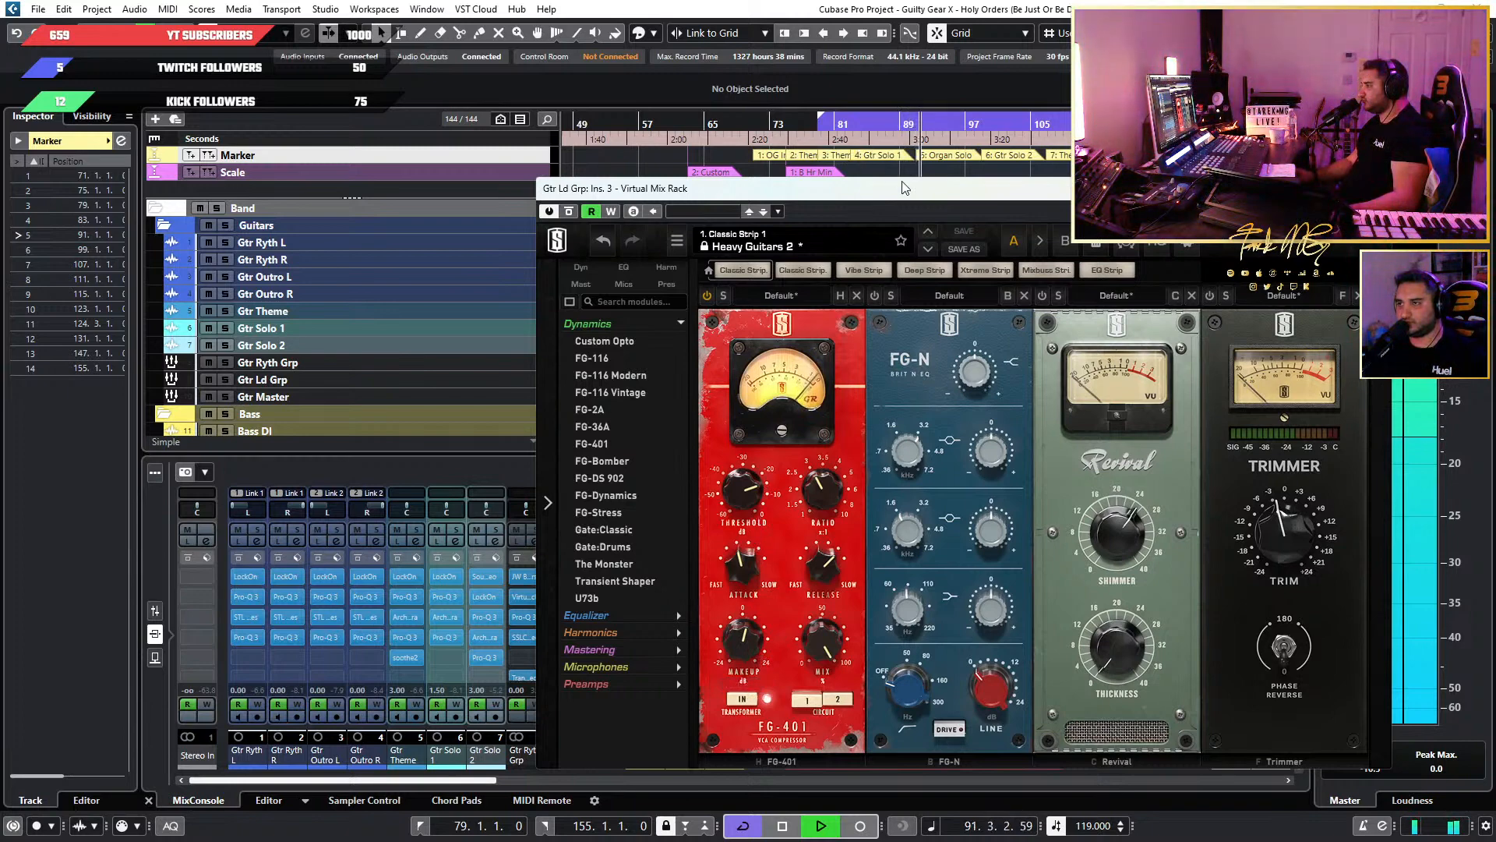
Switch on the Revival module in the Virtual Mix Rack and set its Shimmer to 7.20.
drag(902, 188, 914, 274)
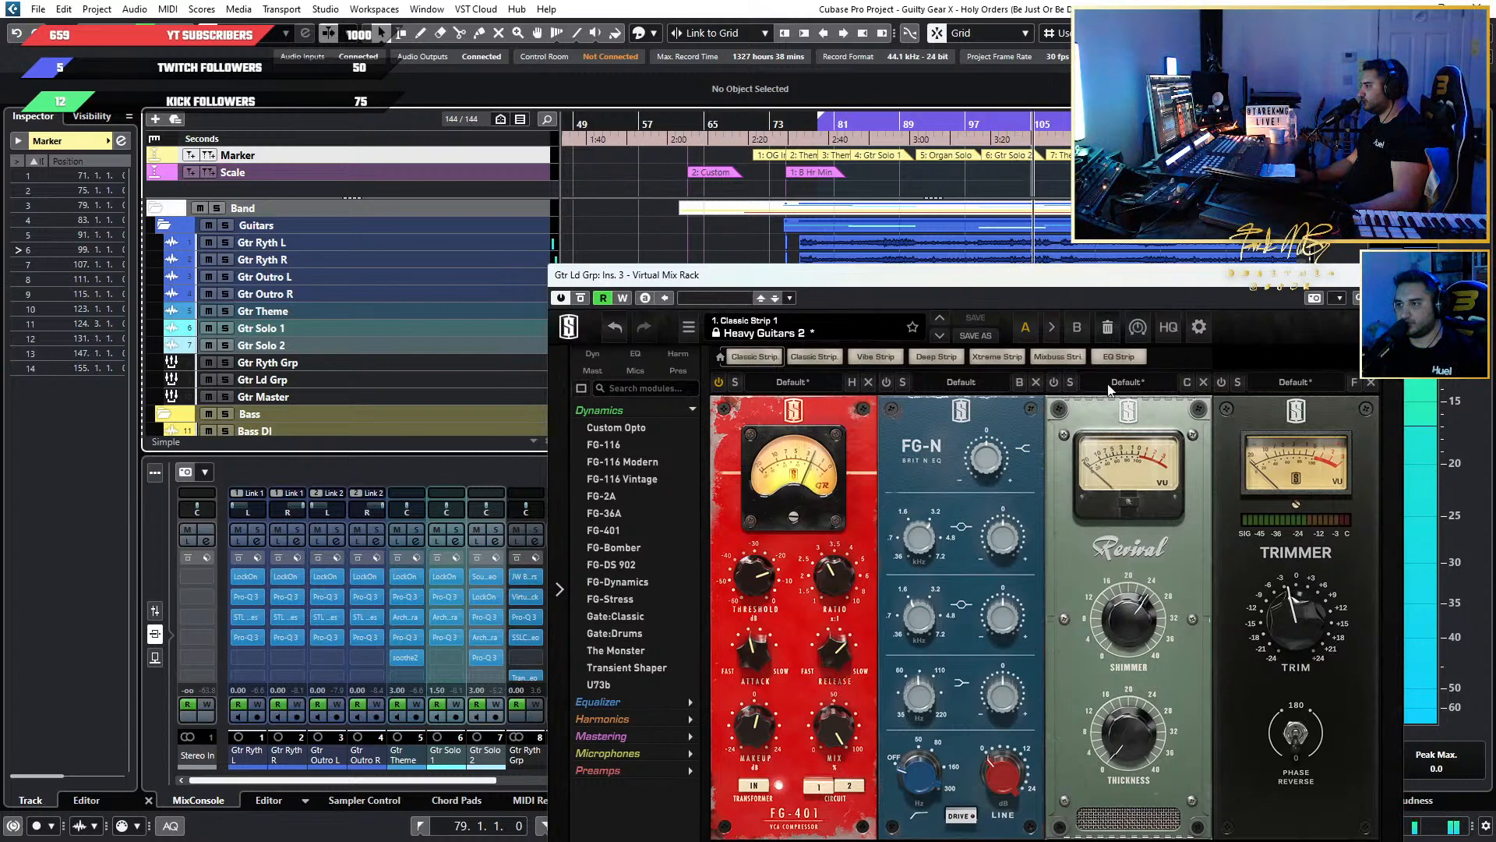
drag(1103, 276, 1030, 107)
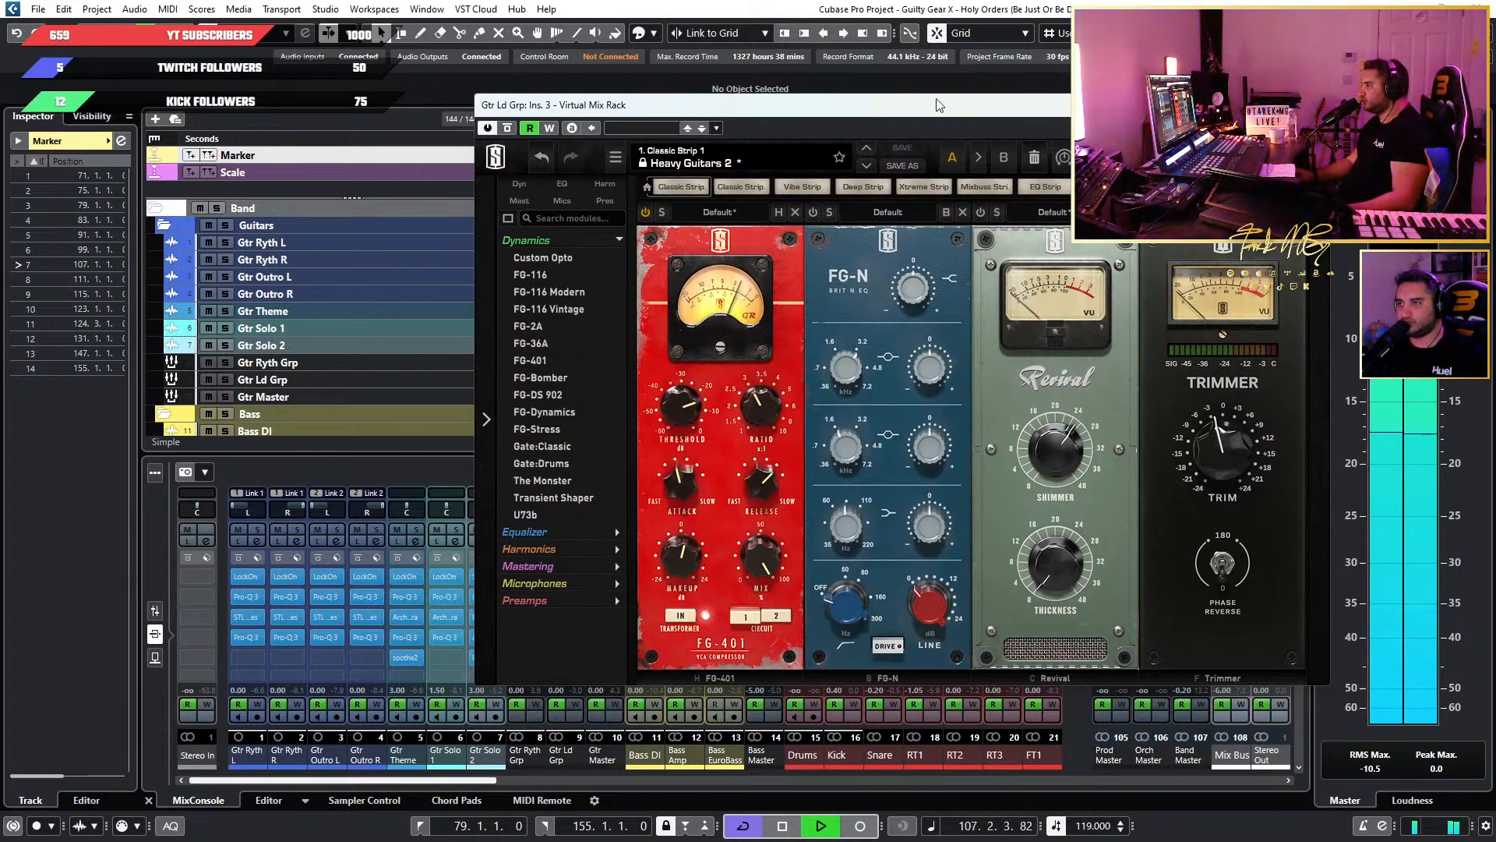
drag(939, 105, 939, 140)
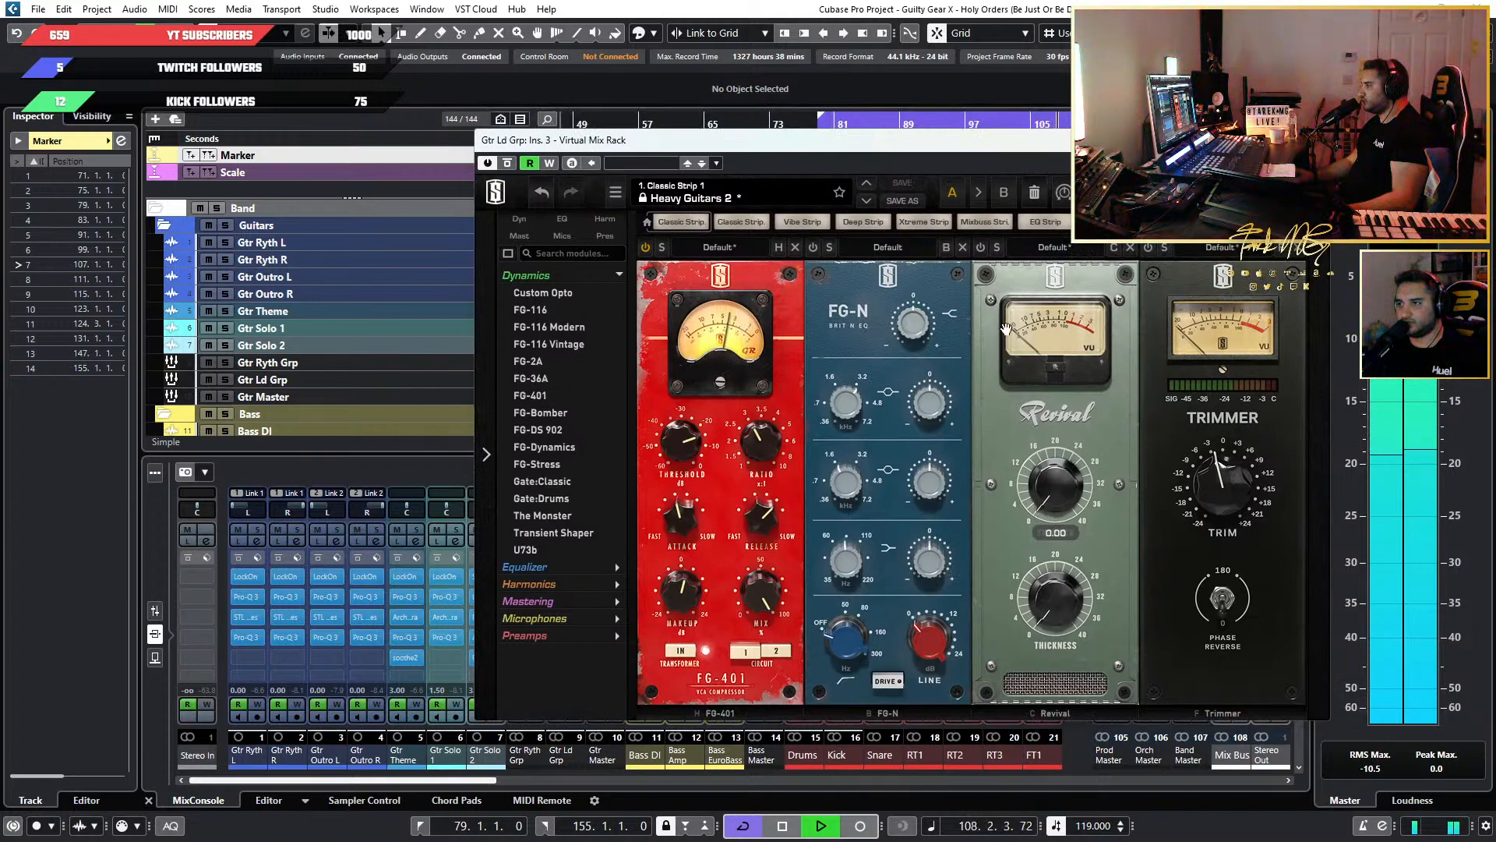
click(981, 247)
mouse_move(1045, 482)
mouse_down()
mouse_move(1040, 429)
mouse_move(1035, 470)
mouse_up()
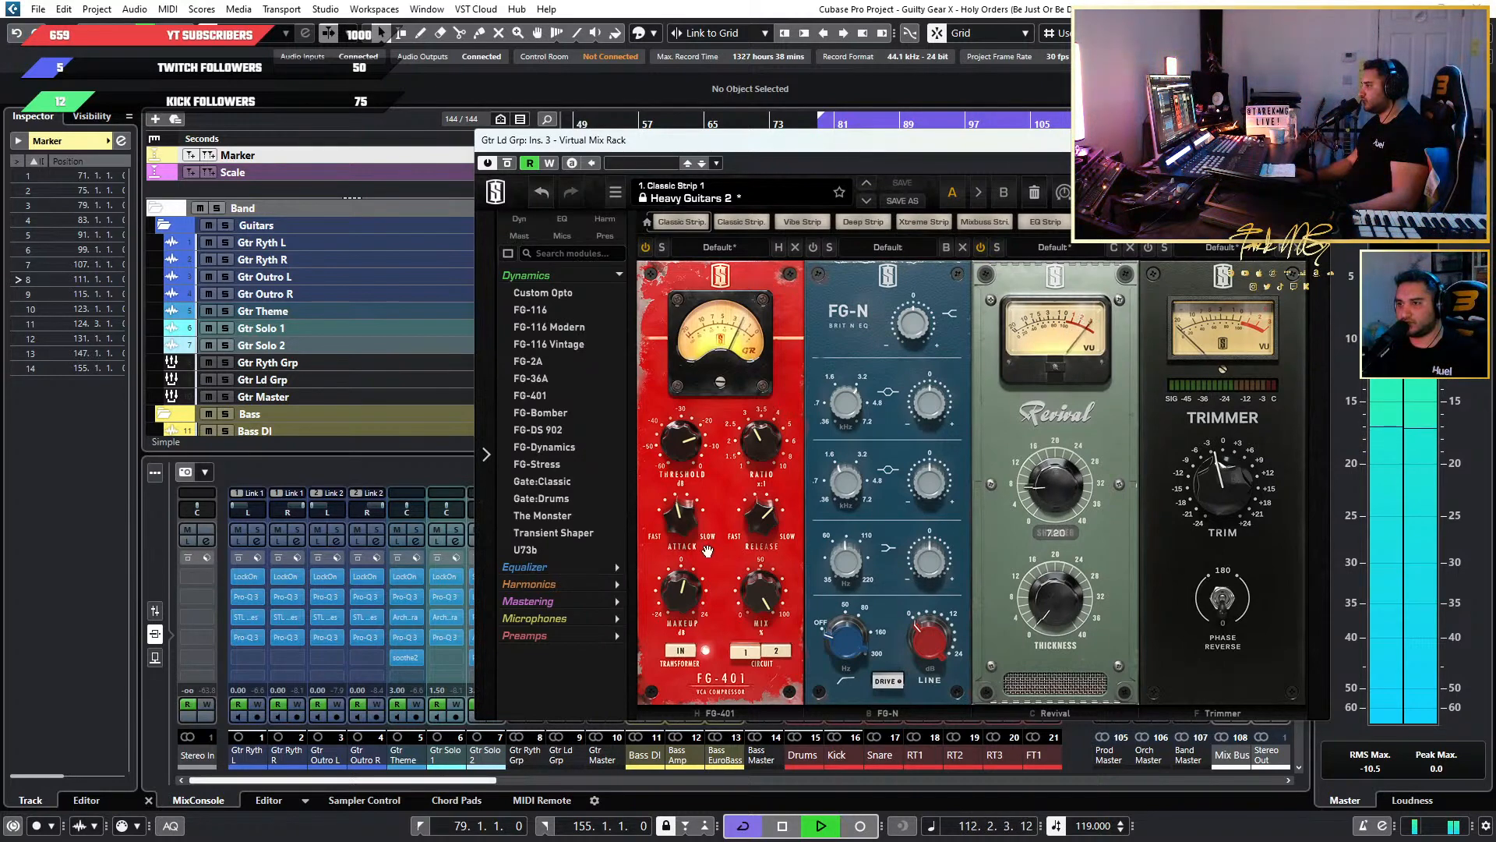
Slow down the FG-401 compressor's attack and lower its ratio.
mouse_move(687, 543)
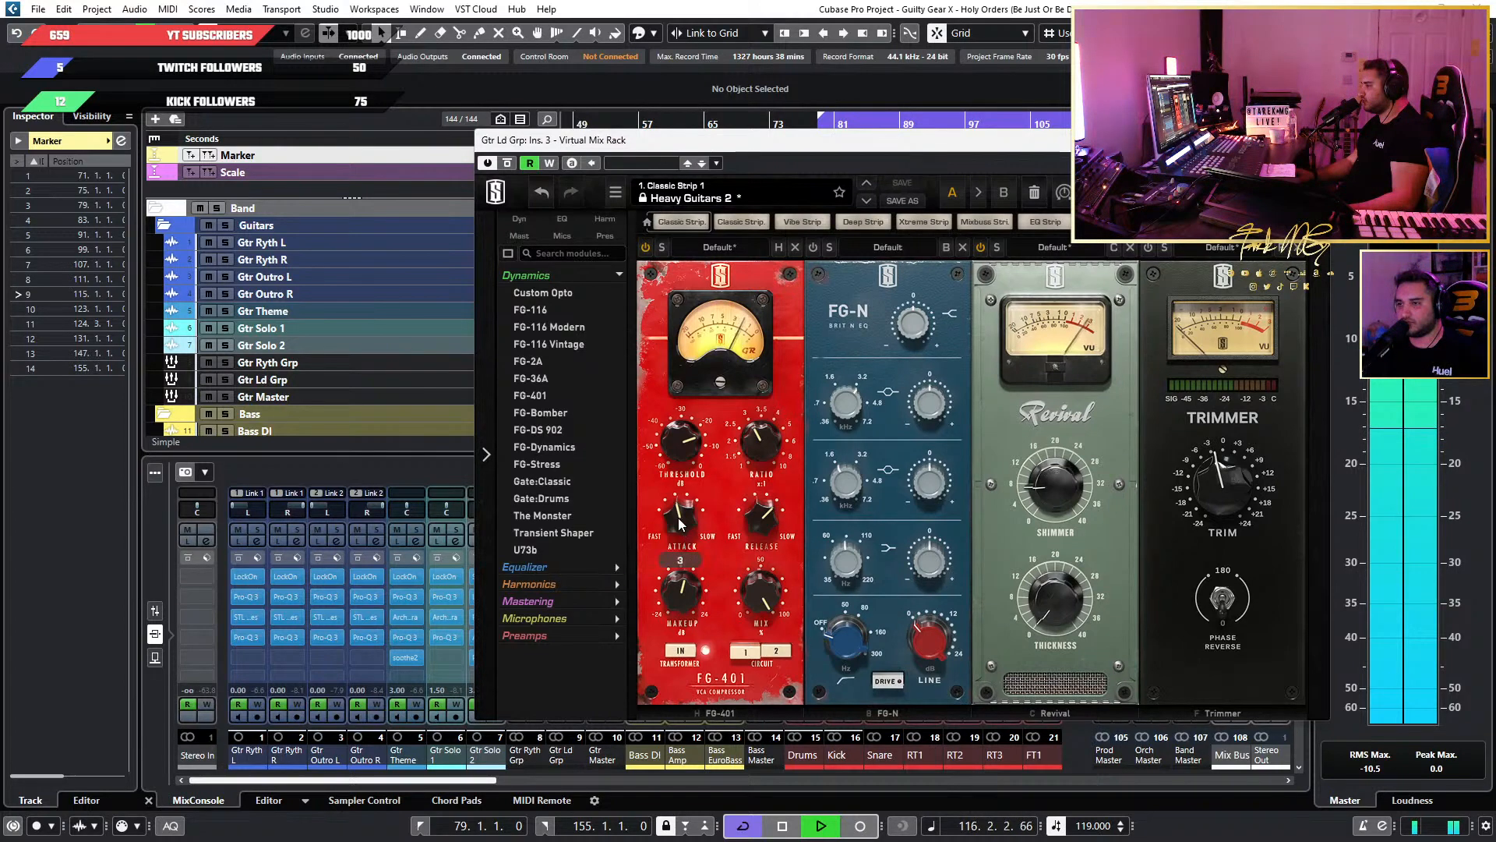
drag(688, 540, 680, 527)
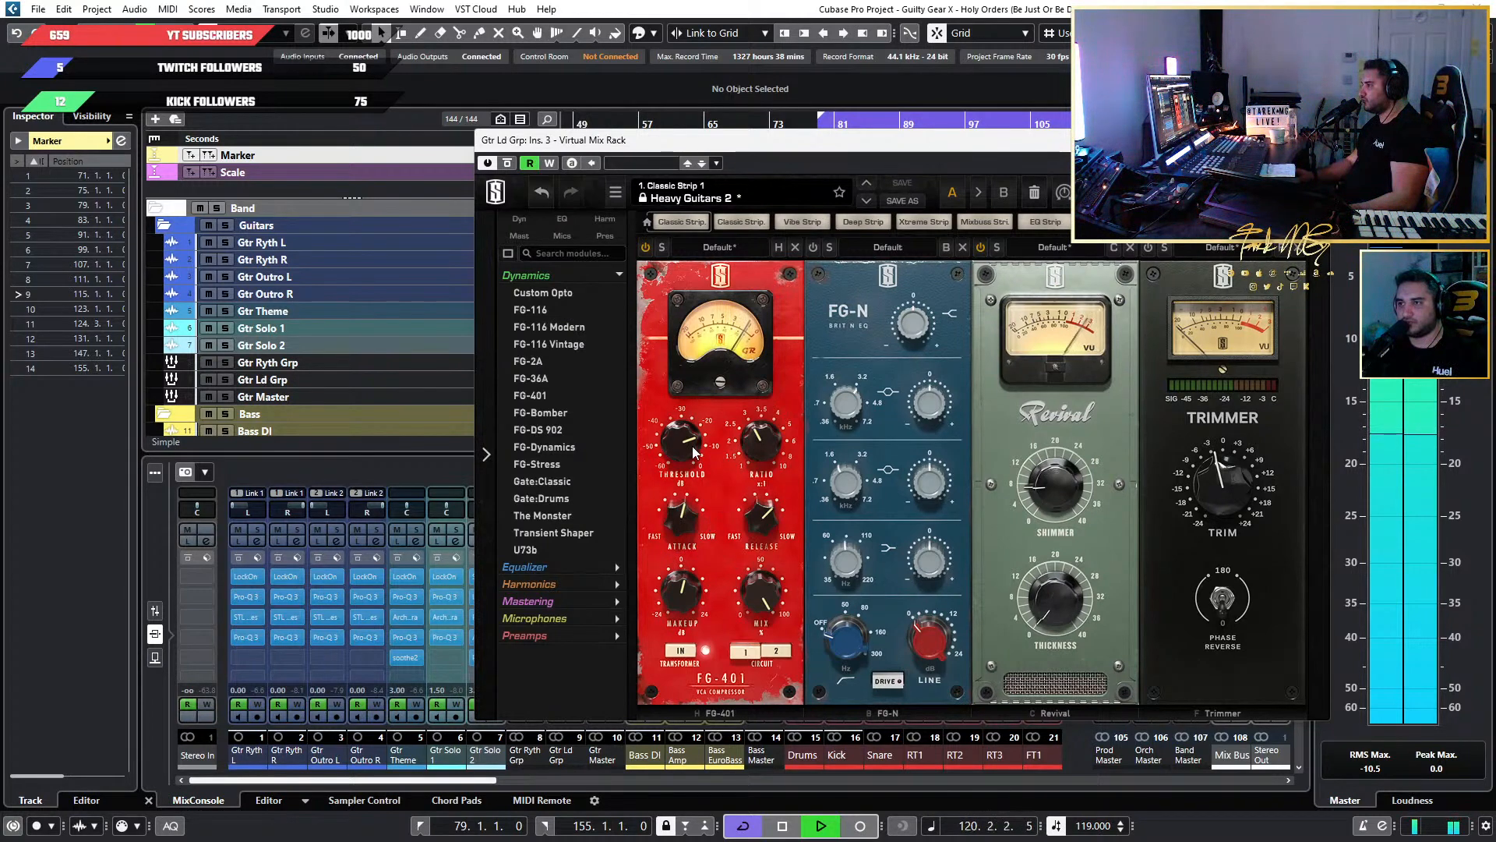
mouse_move(693, 452)
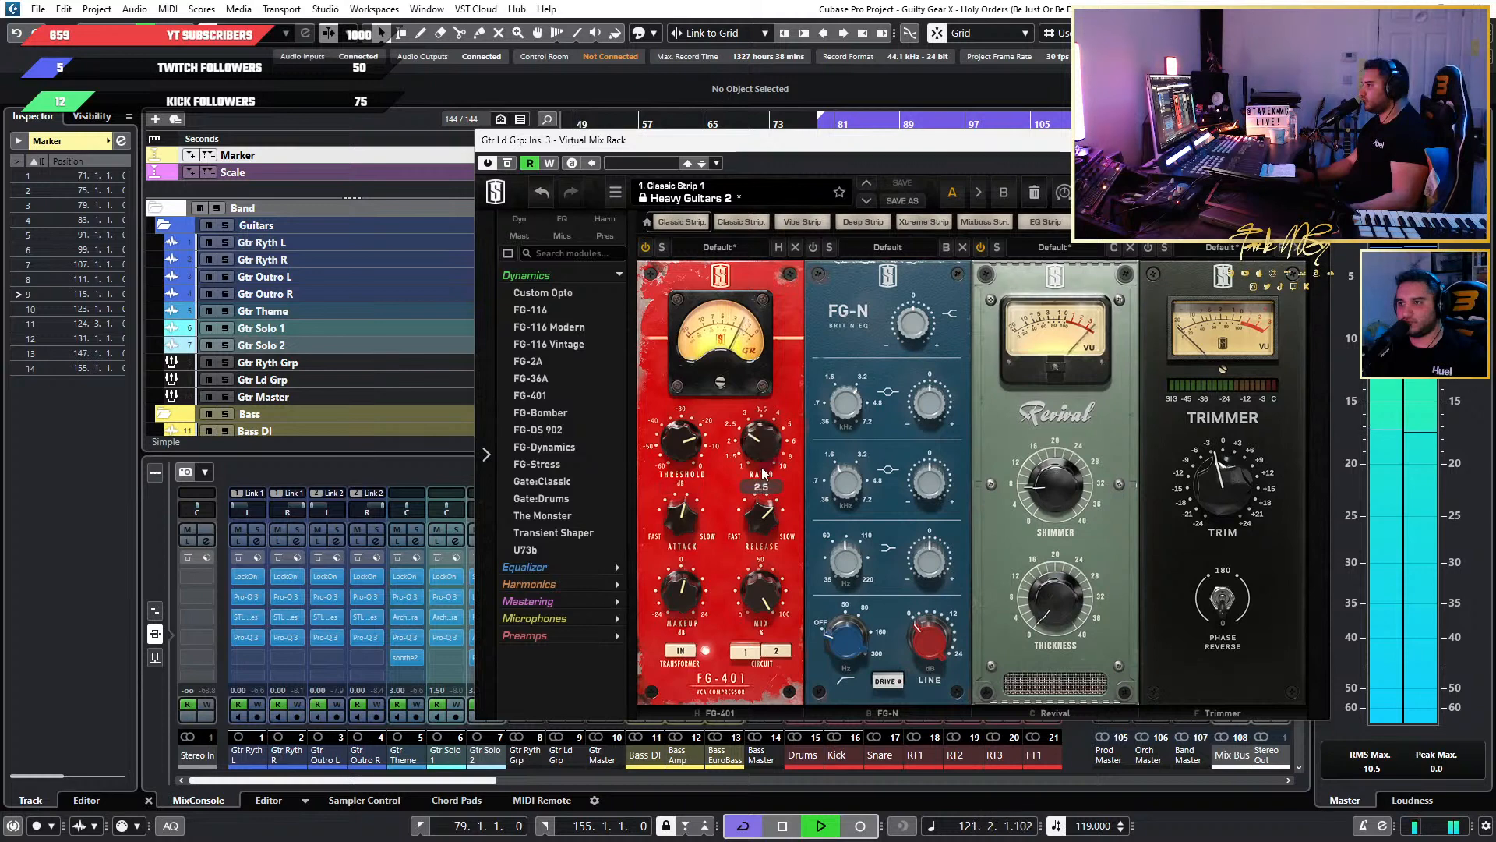
drag(774, 451, 762, 488)
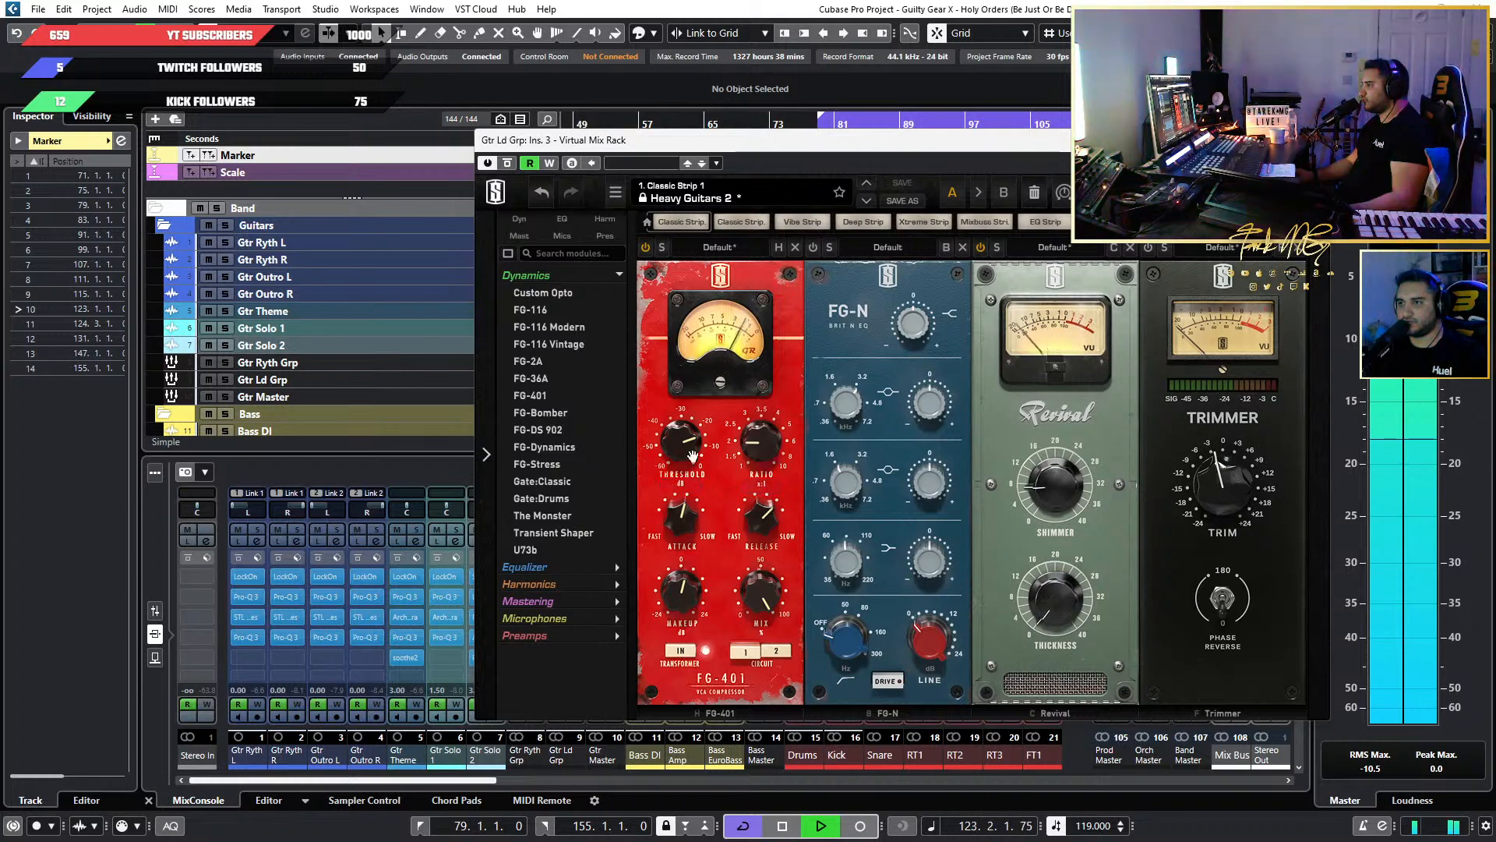
Replay the lead guitars from about bar 75 to check the settings, and close the Virtual Mix Rack.
drag(751, 139, 776, 373)
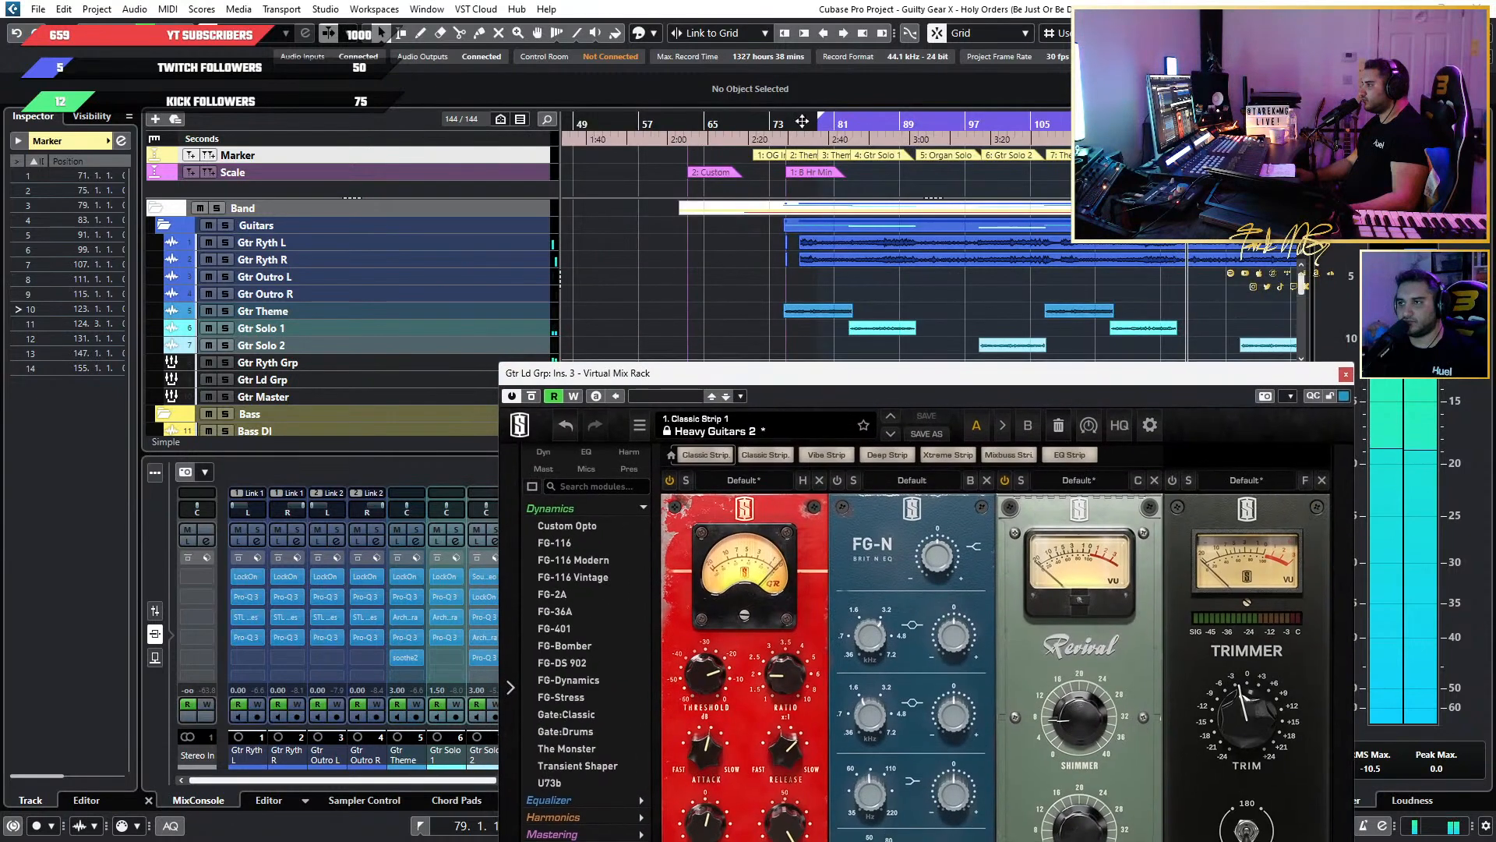
click(788, 121)
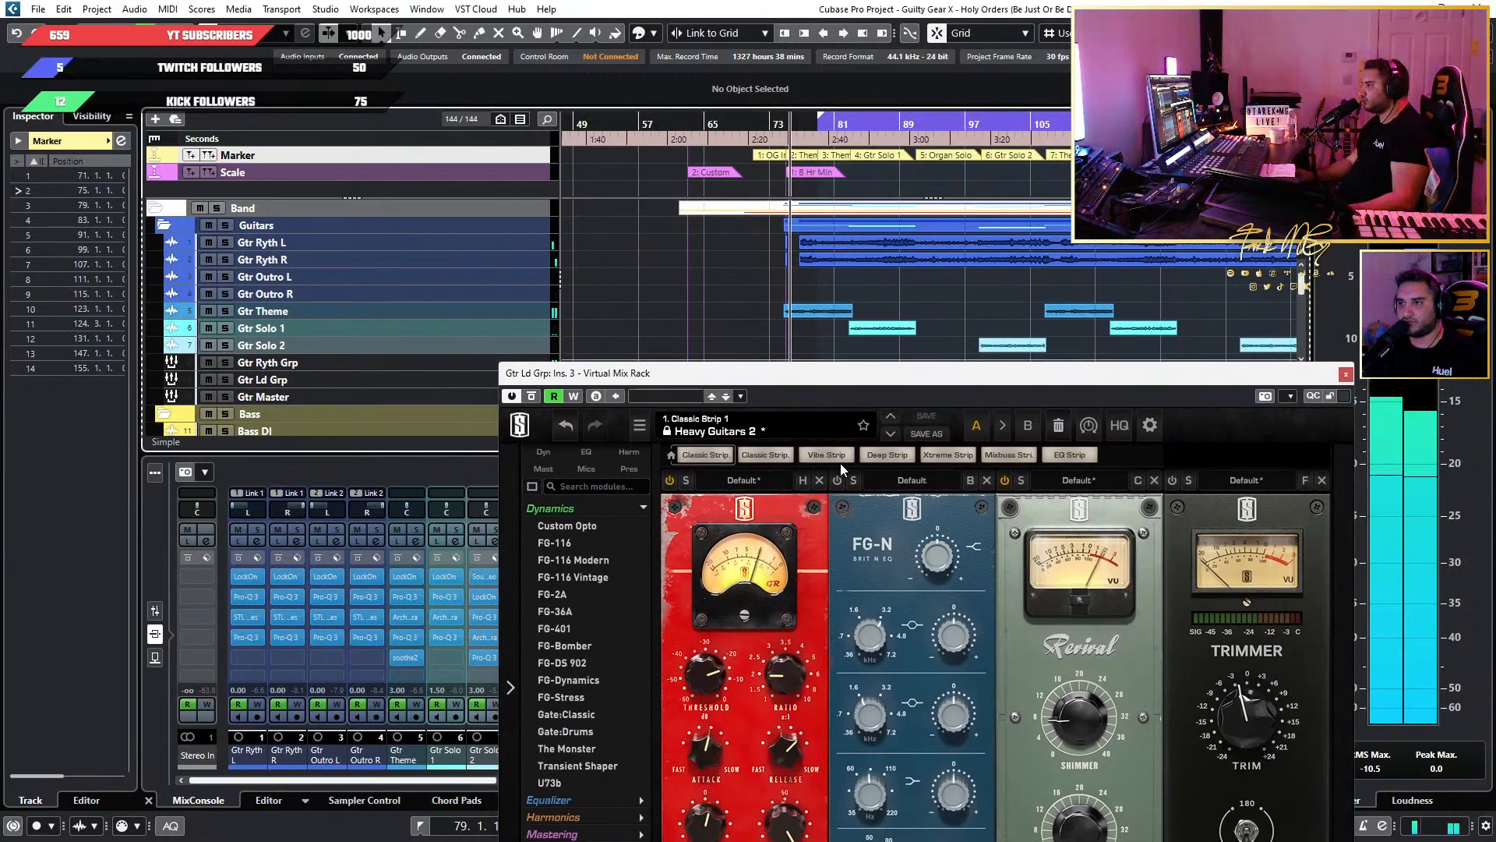
drag(796, 381, 801, 155)
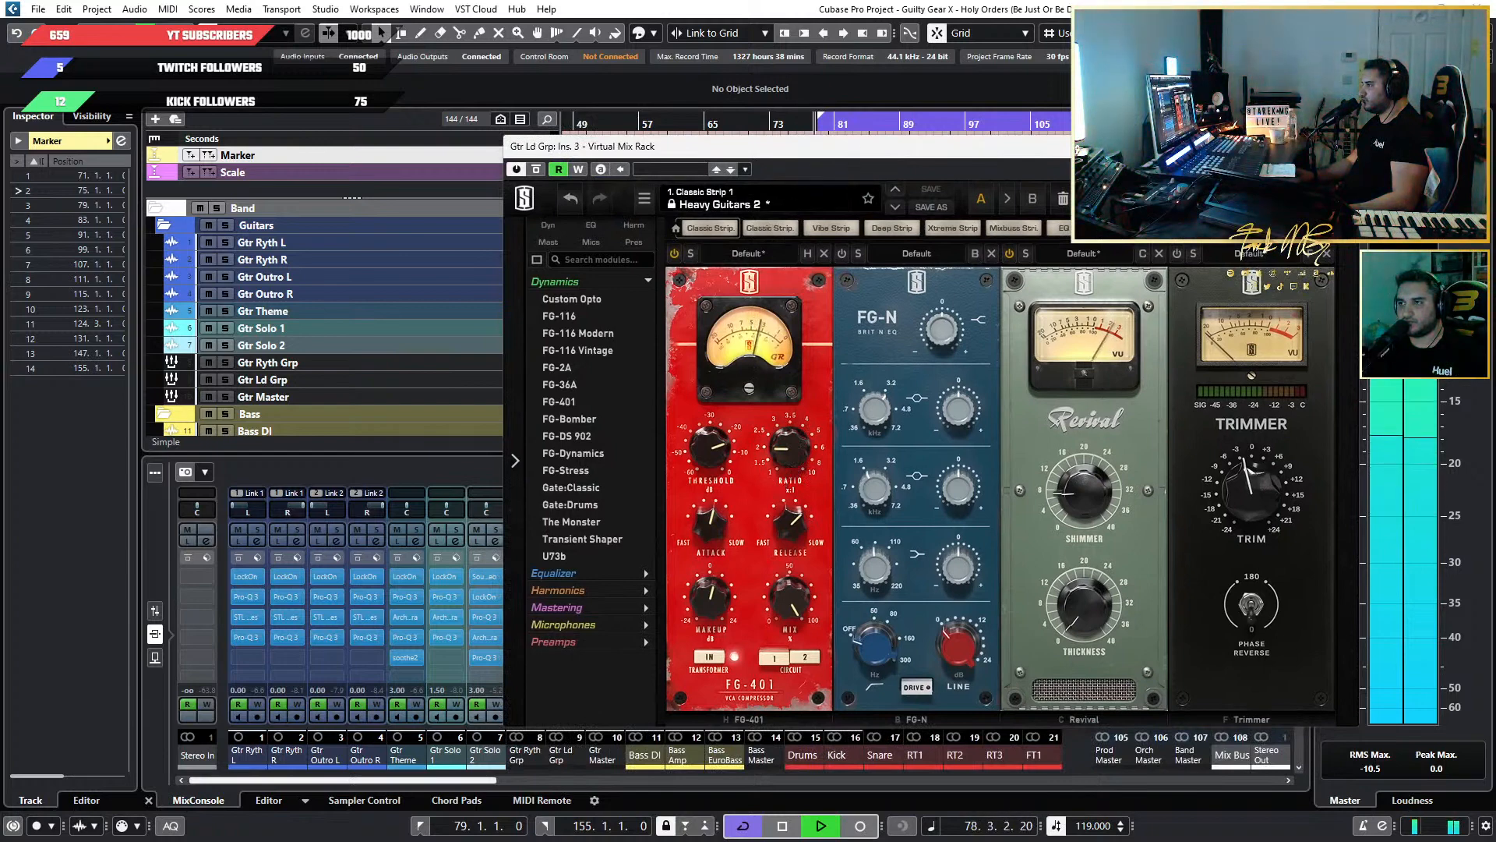
click(1343, 146)
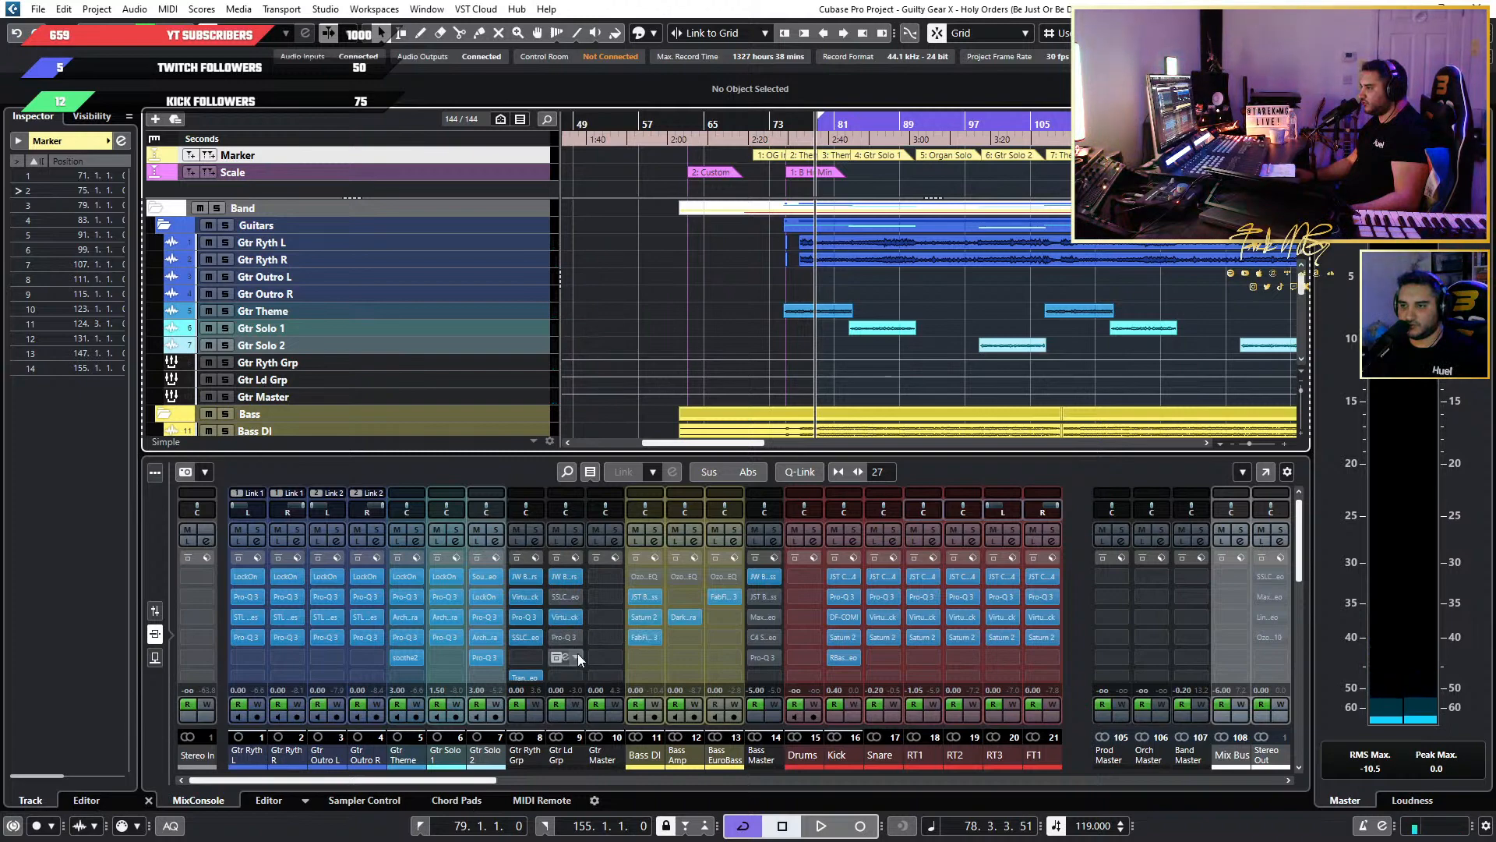
Move Pro-Q 3 ahead of the Virtual Mix Rack in the Gtr Ld Grp inserts and bypass the Virtual Mix Rack.
scroll(581, 653, down, 1)
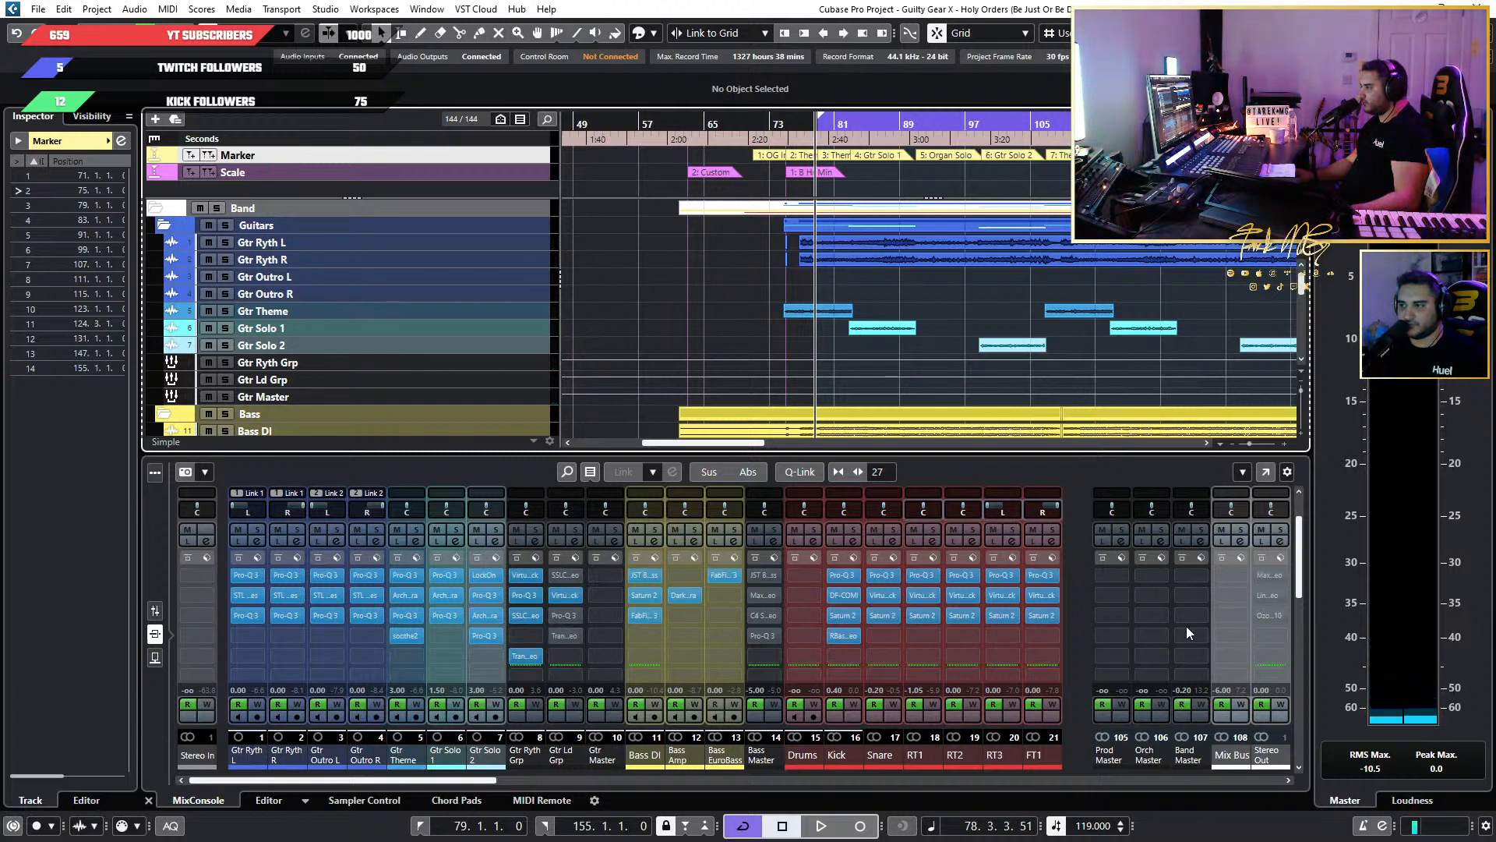
click(1293, 578)
drag(1299, 574, 1299, 597)
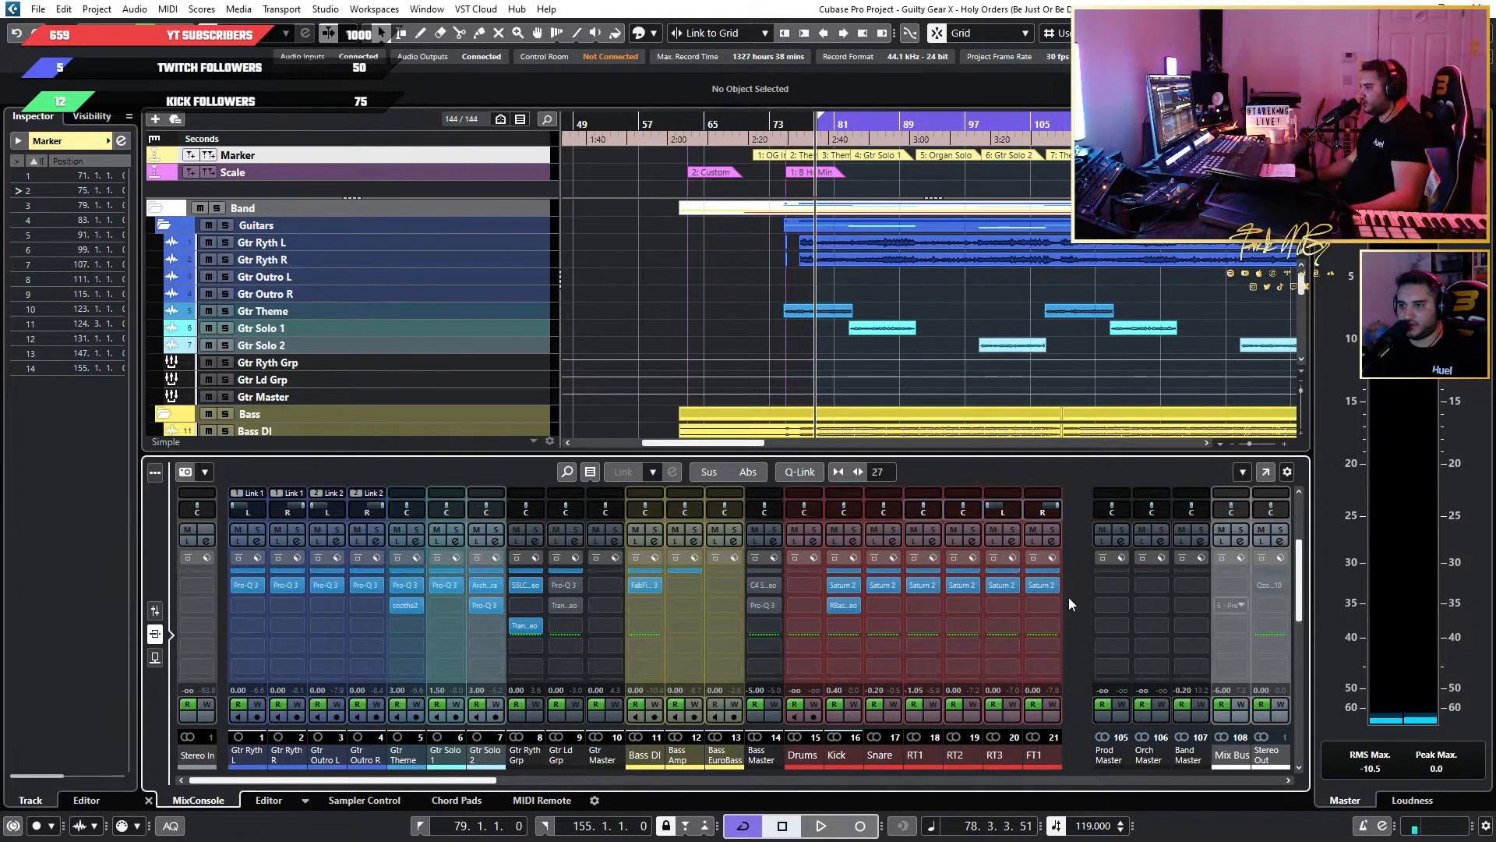
mouse_move(562, 613)
mouse_down()
mouse_move(571, 586)
mouse_move(573, 606)
mouse_up()
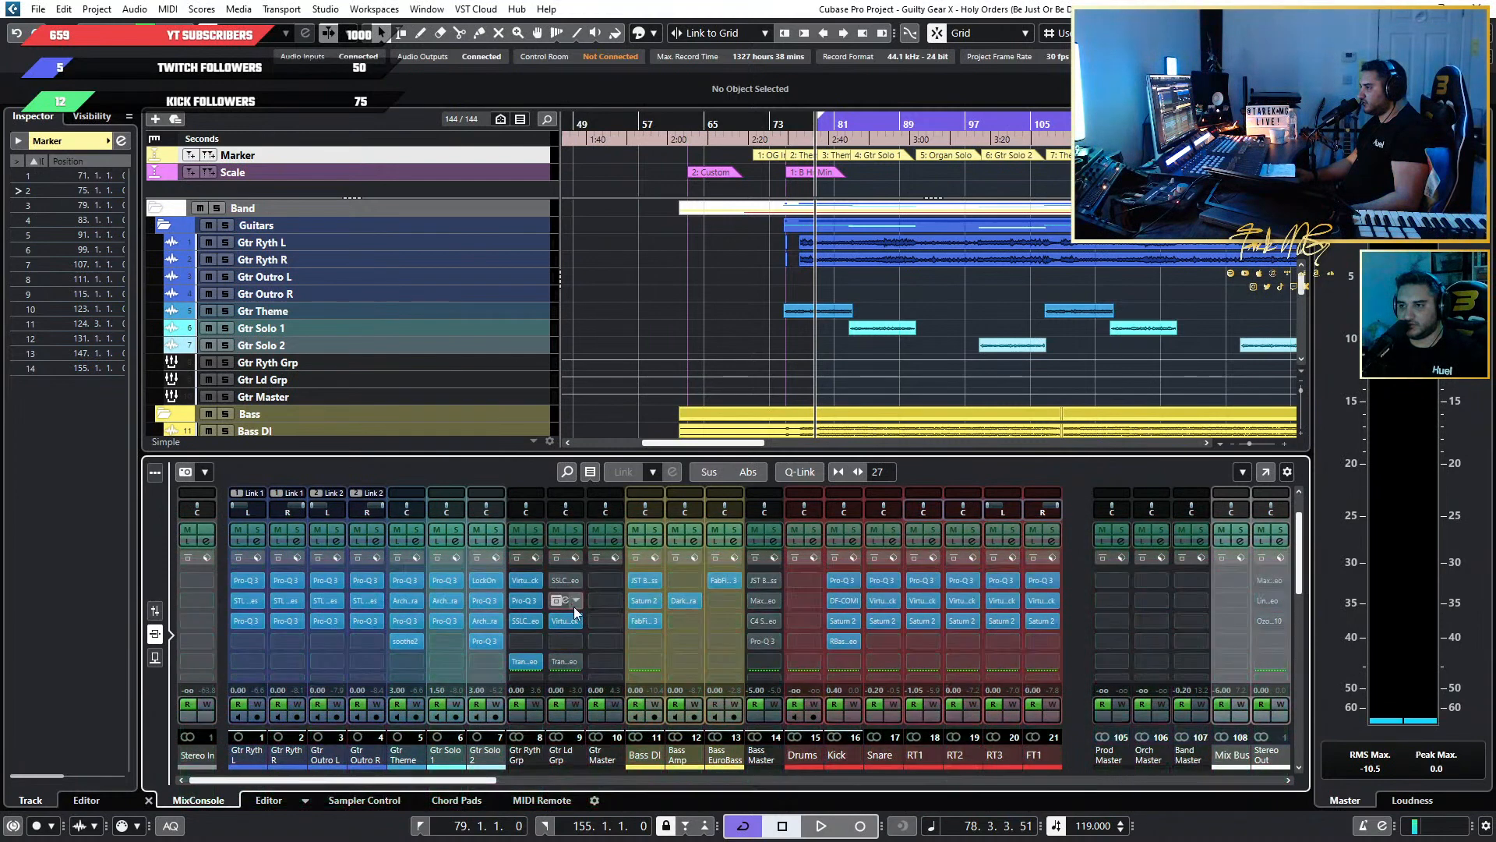
click(559, 620)
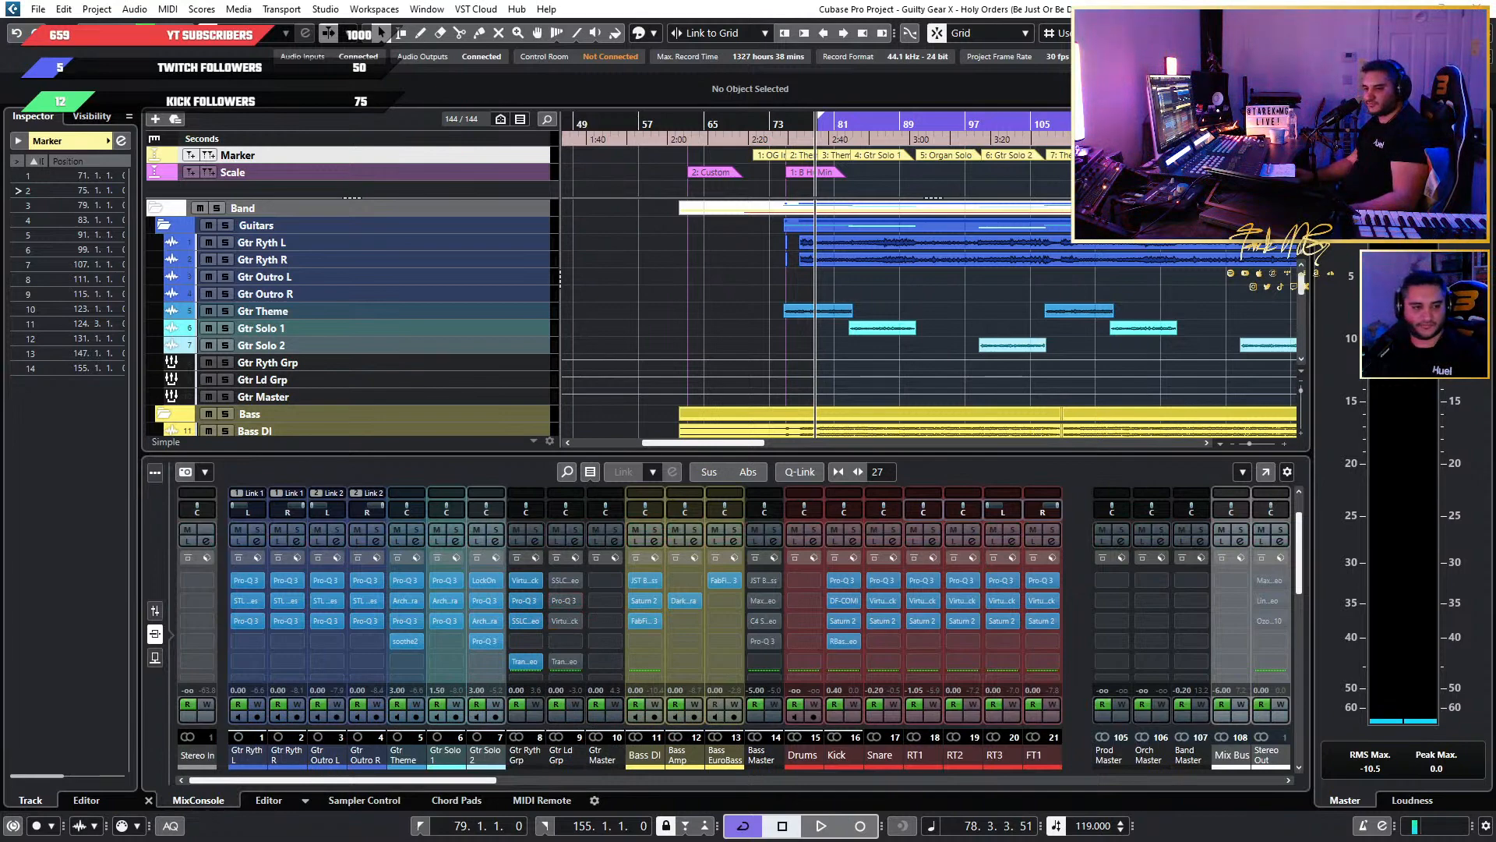
Open Pro-Q 3 in the third insert of Gtr Ld Grp and disable its narrow 4000 Hz band.
drag(967, 141, 1013, 279)
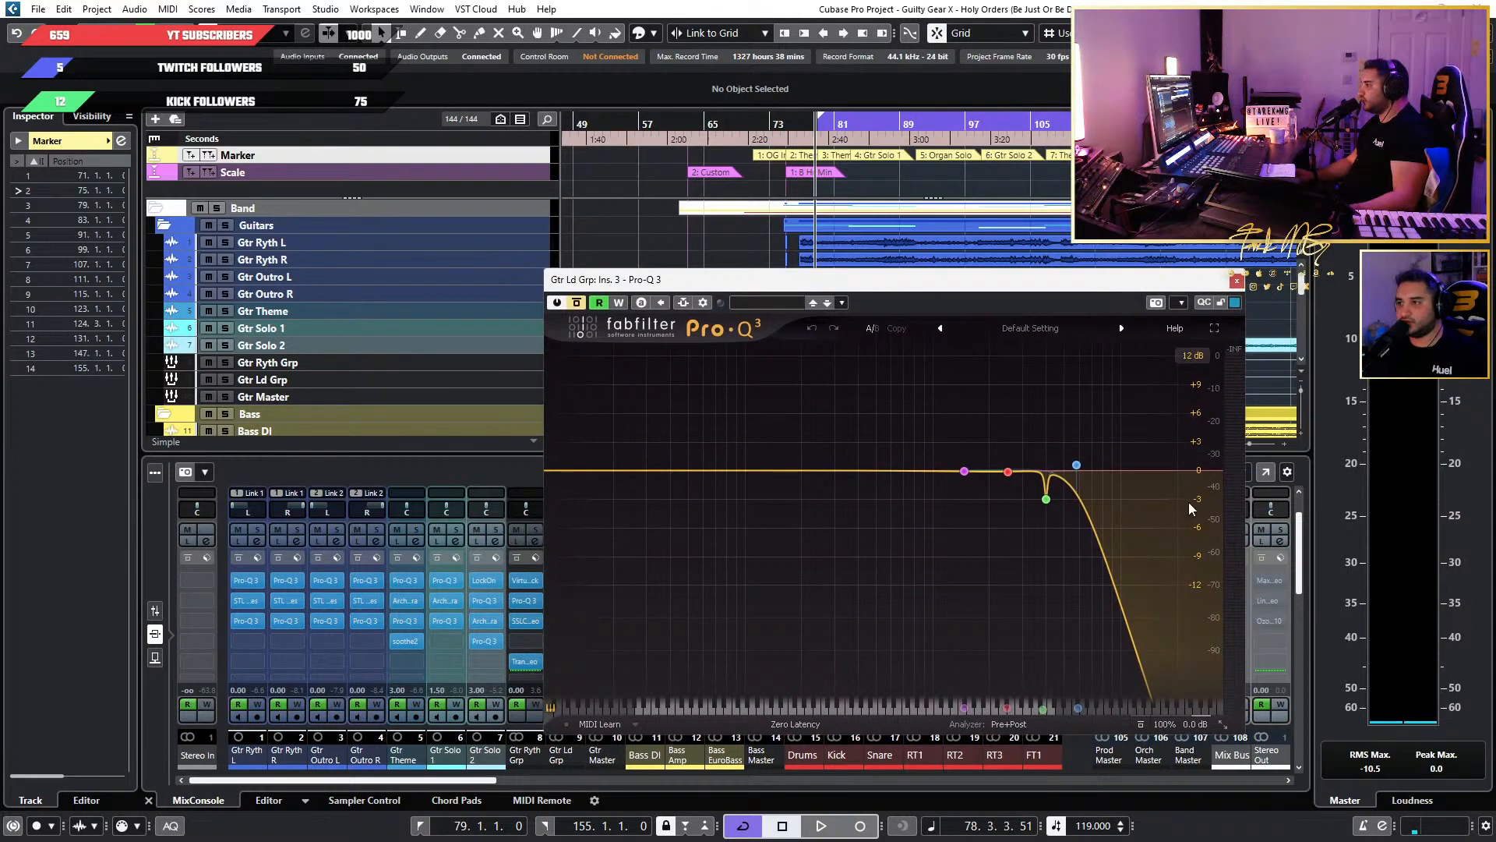
click(1047, 499)
click(874, 629)
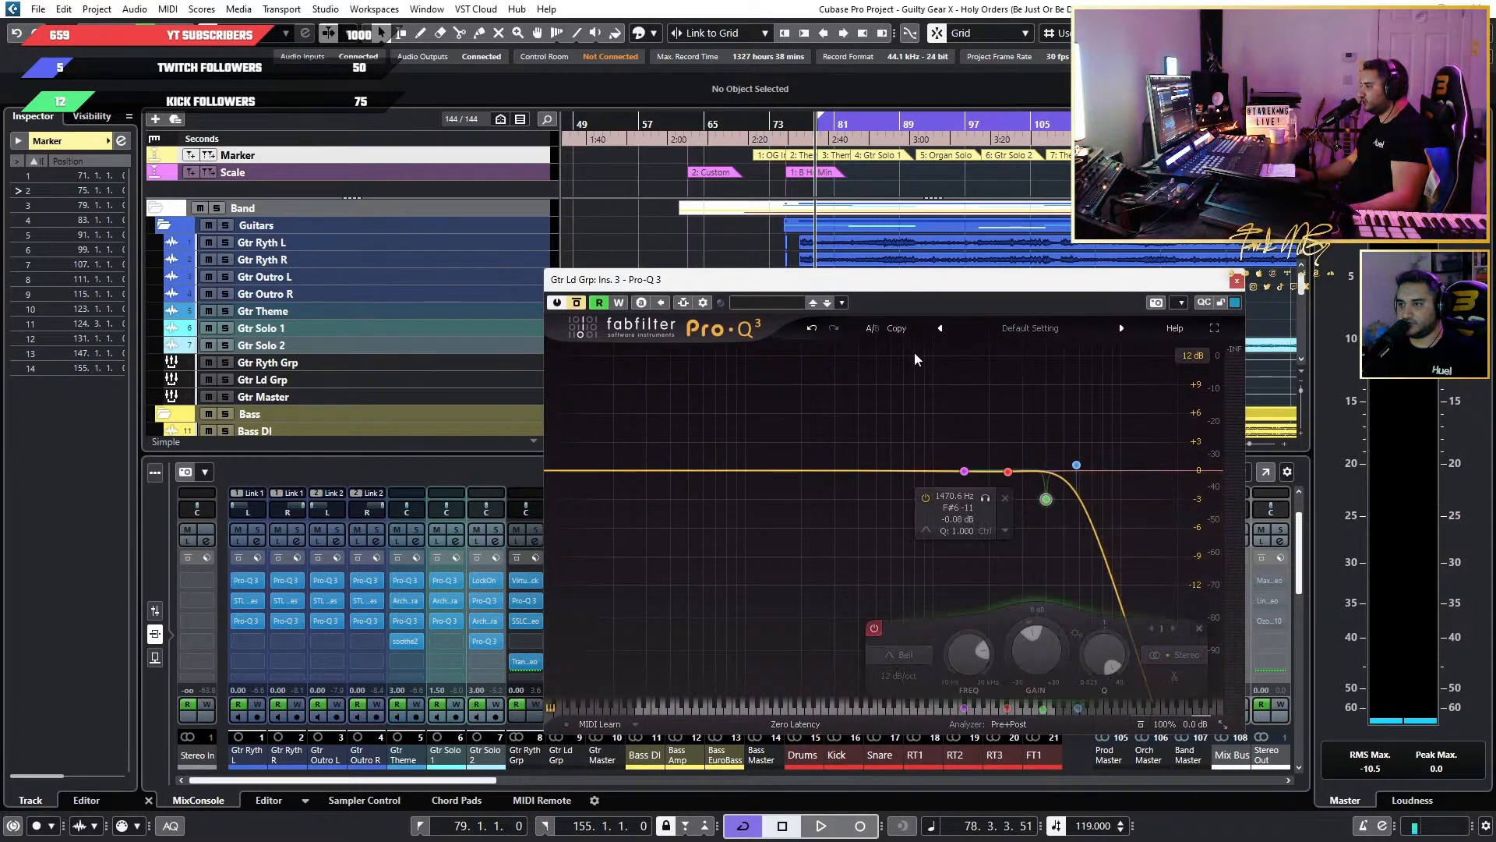
Play from about bar 75 and raise the high cut in the Gtr Ld Grp's Pro-Q 3 to about 13331 Hz.
drag(921, 280, 969, 329)
click(782, 122)
key(space)
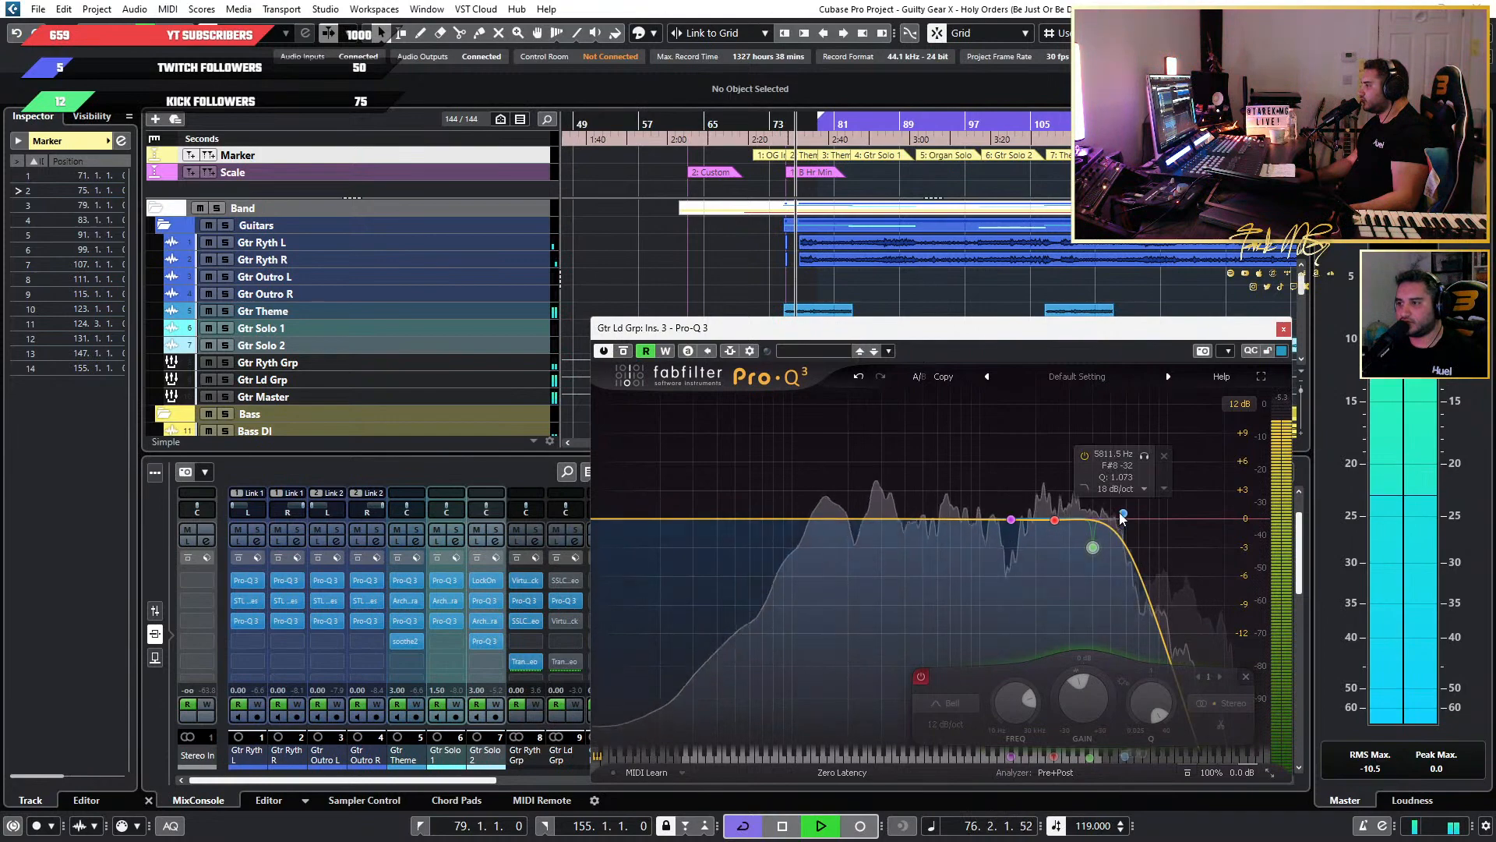
drag(1123, 516, 1193, 519)
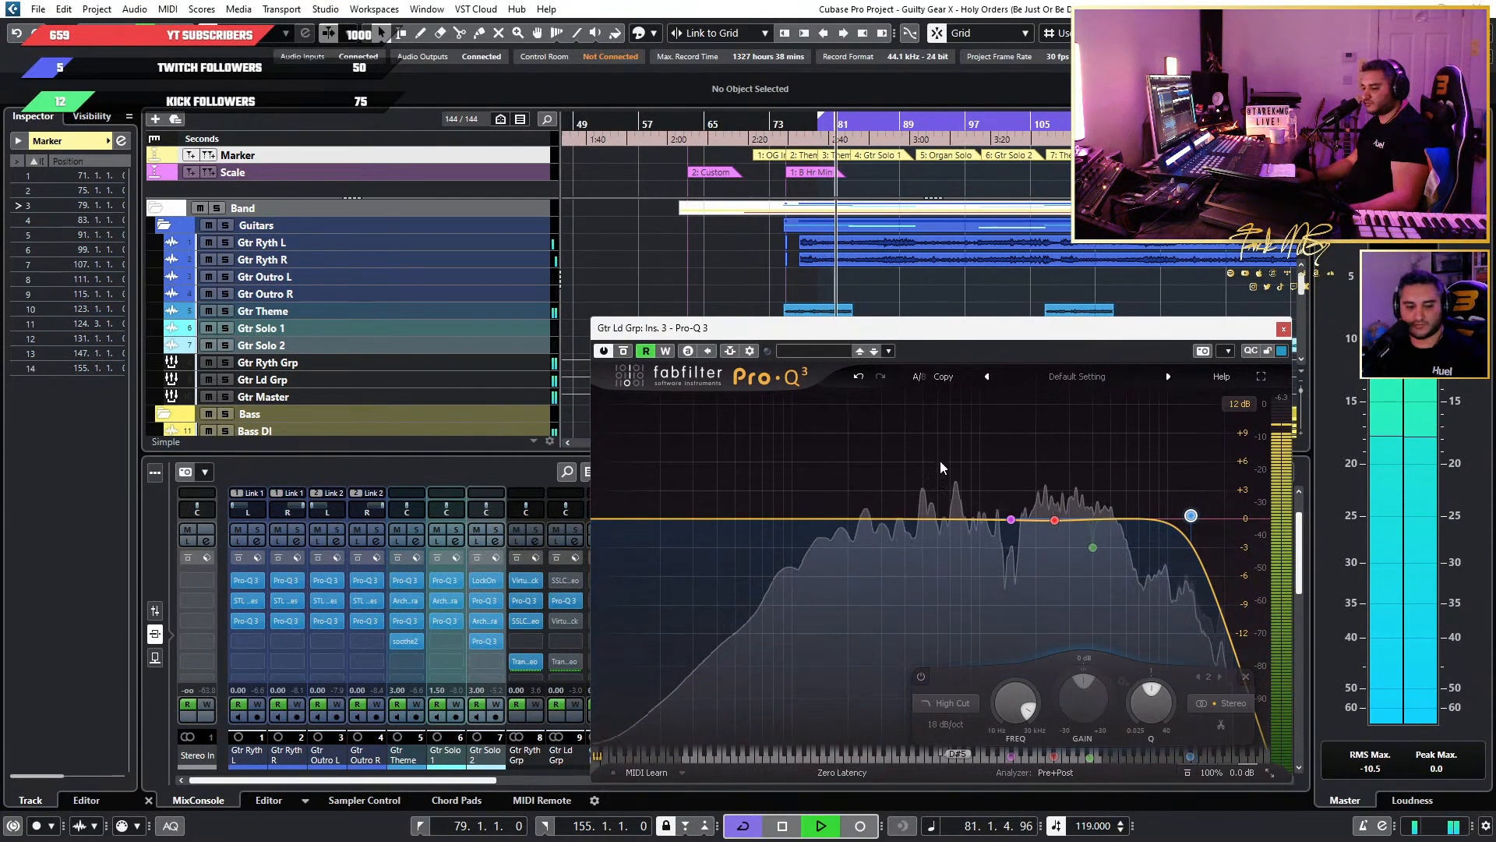
Add a 12 dB/oct low cut at about 81 Hz to the lead guitar EQ.
click(774, 519)
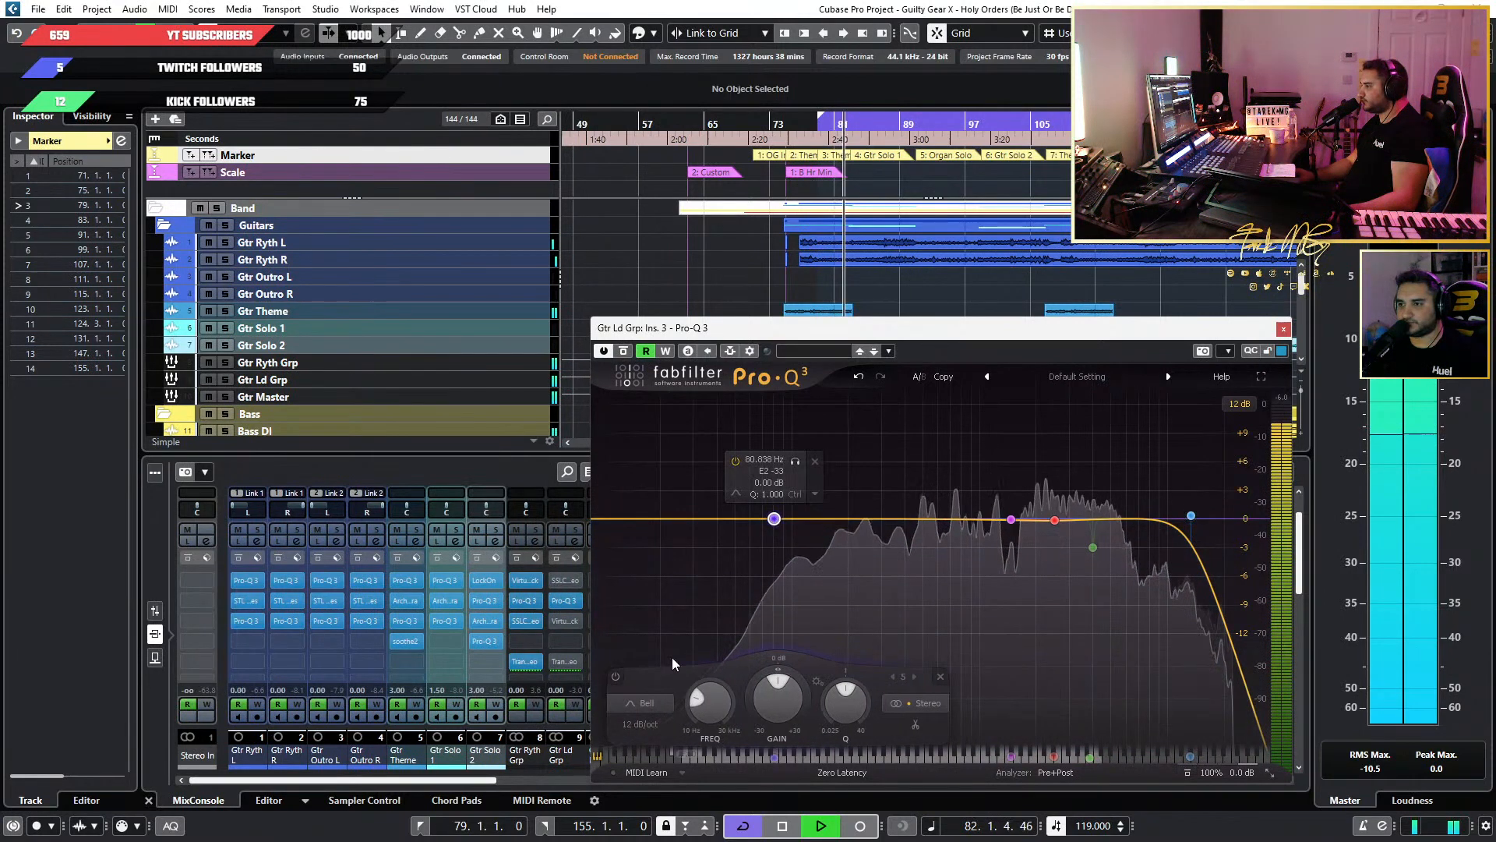
click(642, 703)
click(637, 586)
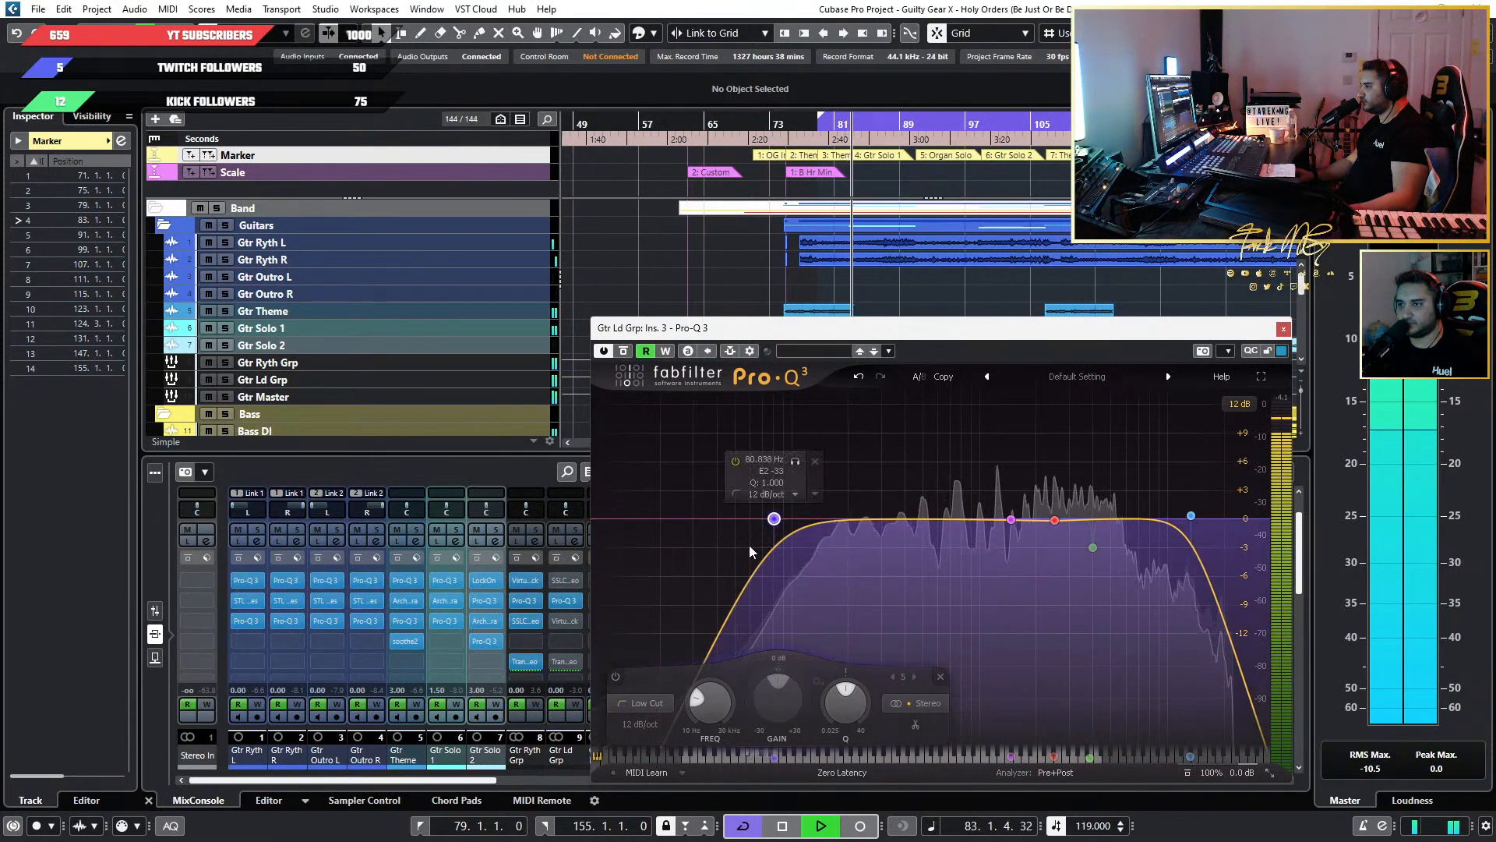
Replay from about bar 75 and add a bell at about 285 Hz with dynamic gain reduction of roughly 3 dB.
click(783, 139)
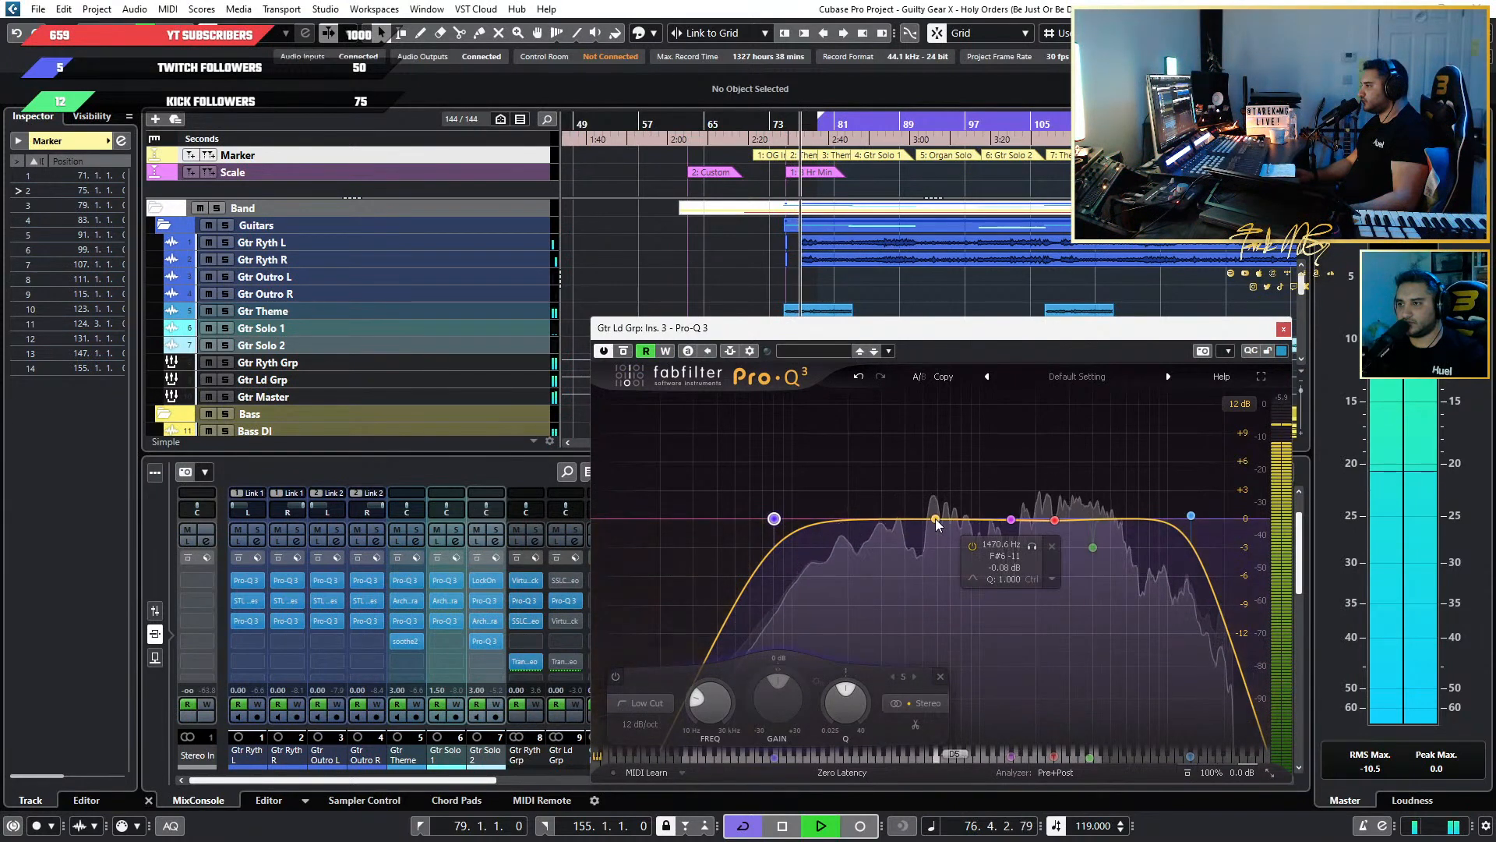
drag(966, 518, 878, 525)
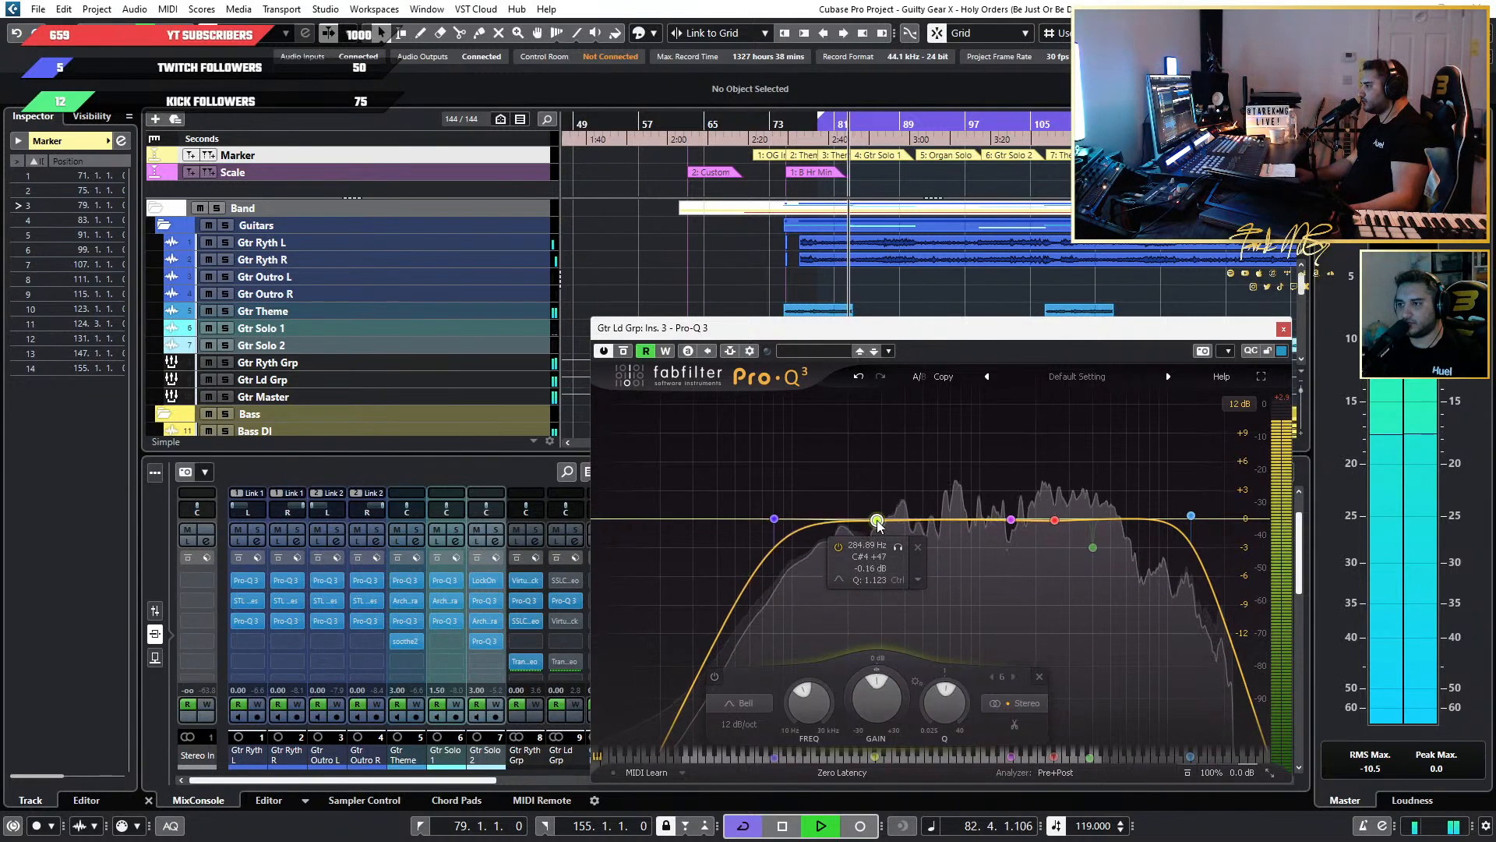
drag(865, 669, 851, 709)
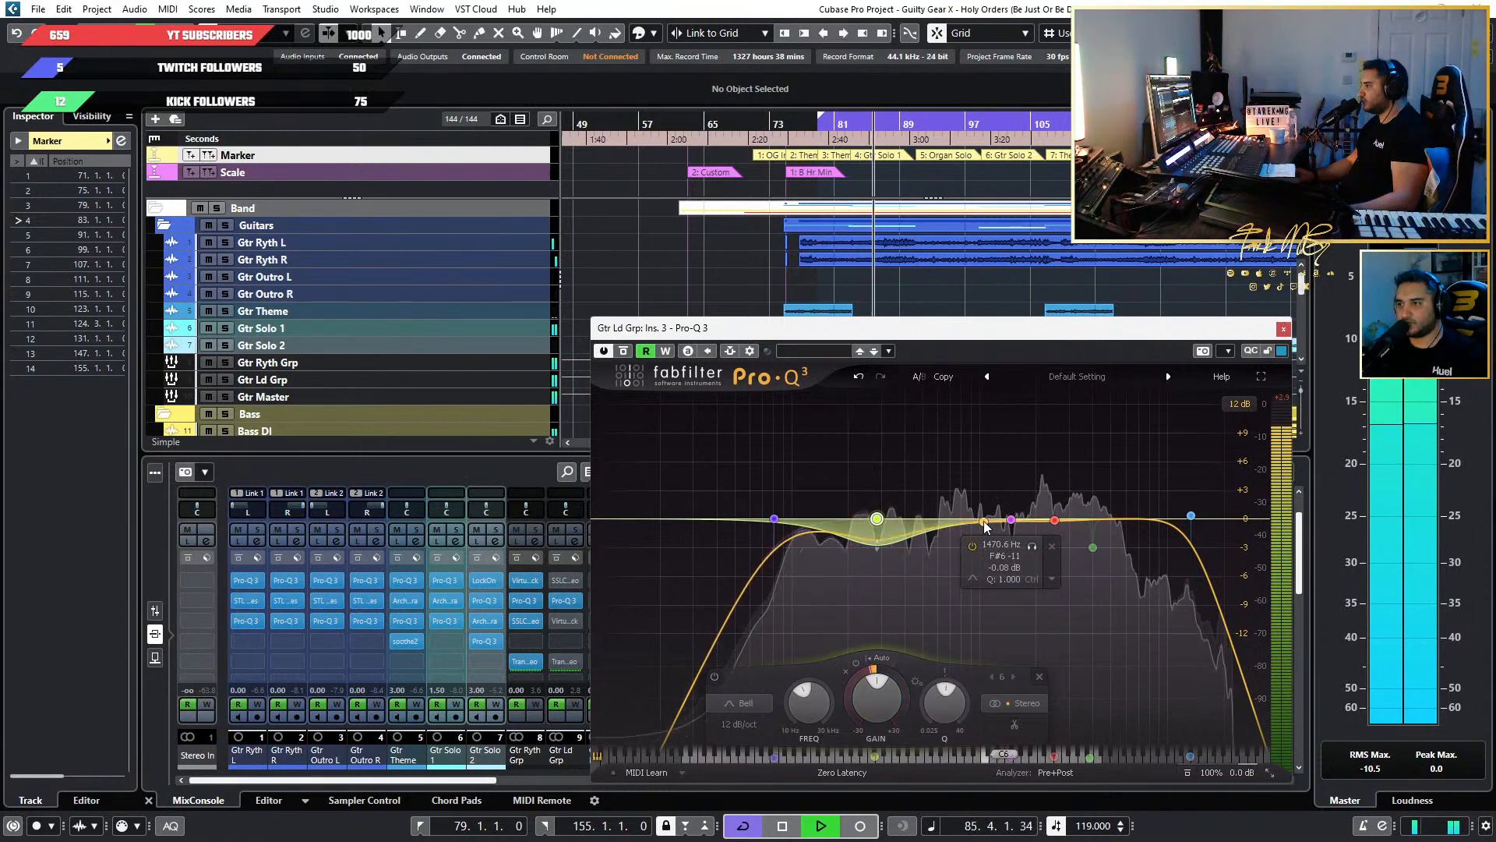
Sweep a boosted bell around 1 kHz, set its Q to 1.808, and settle it as a -1.06 dB cut at 813.86 Hz.
drag(984, 526, 981, 442)
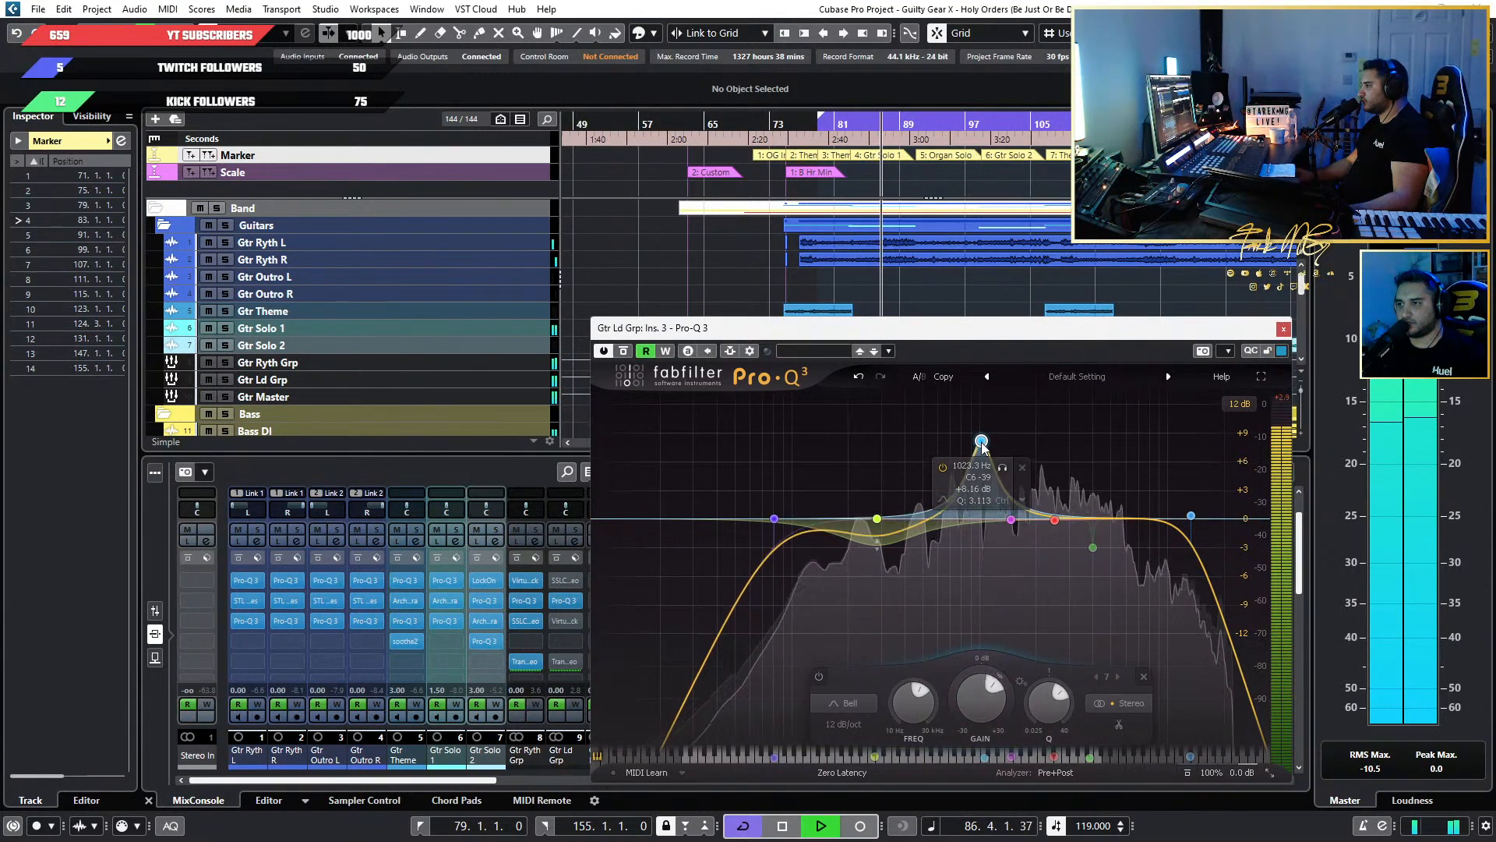
scroll(982, 444, down, 5)
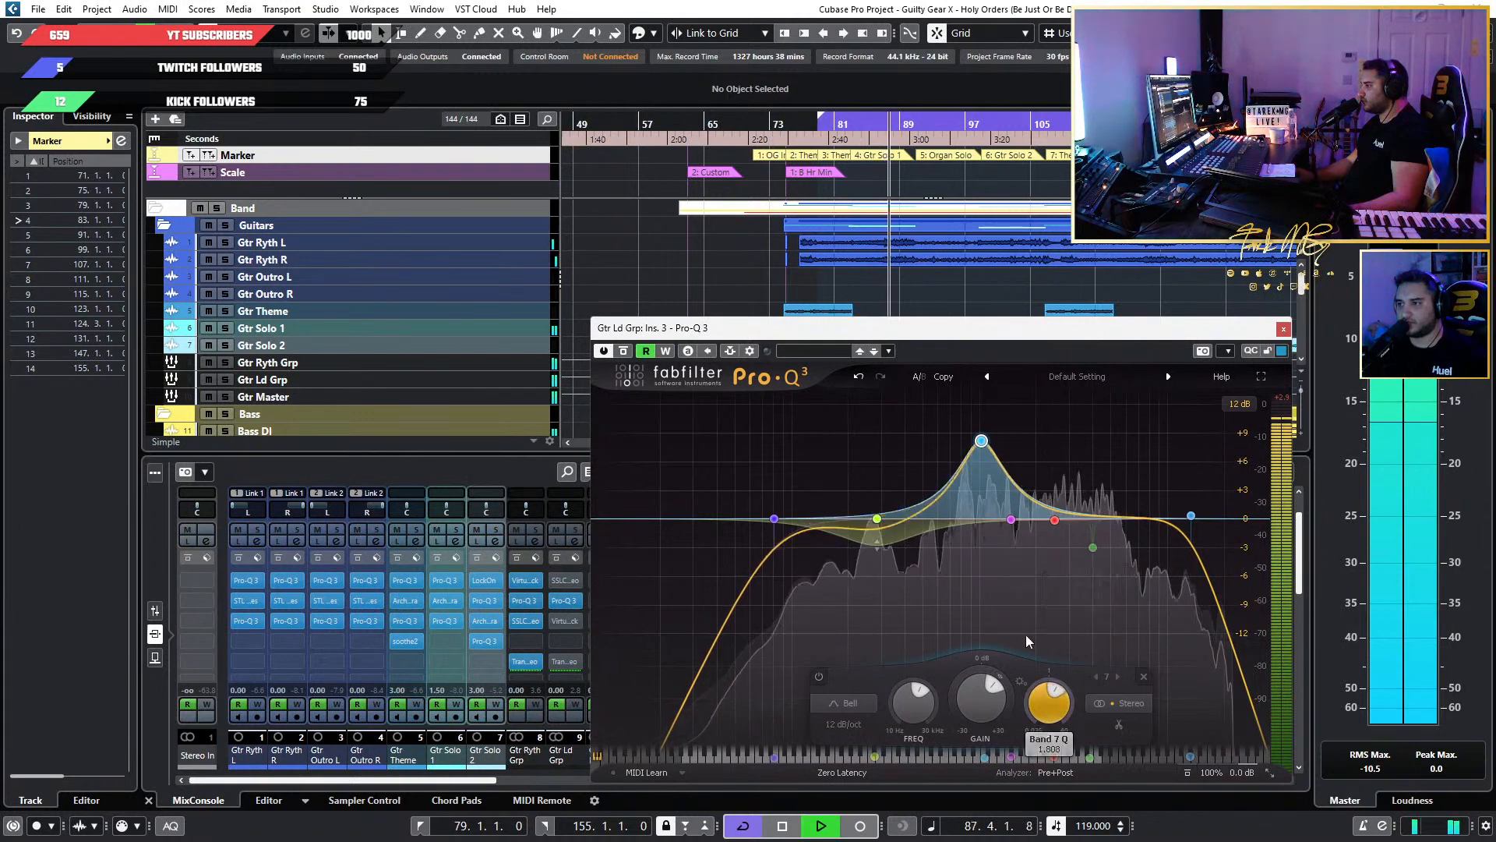
drag(983, 447, 965, 531)
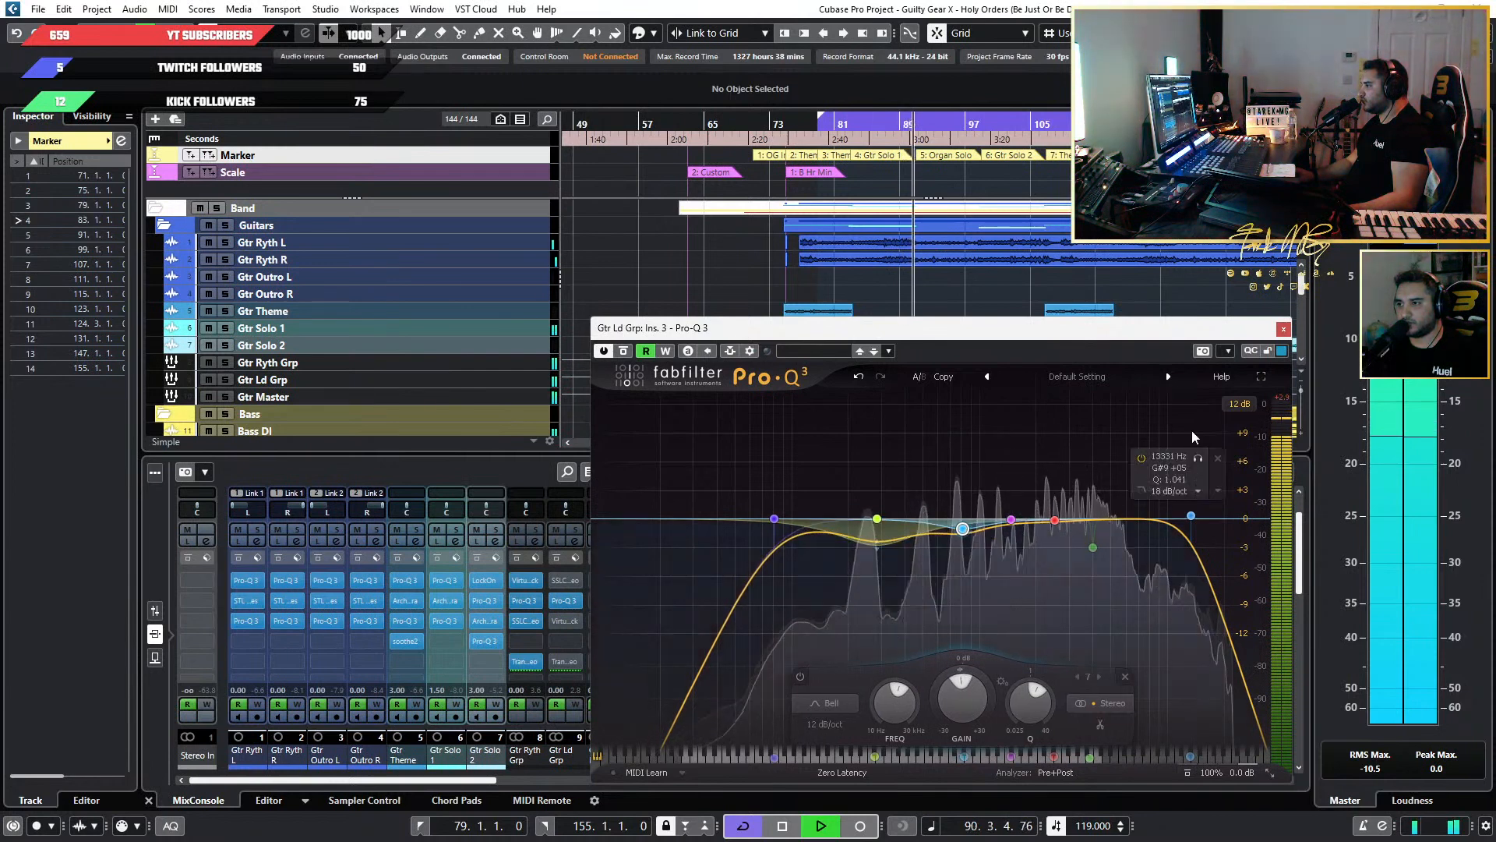
Compare the EQ bypassed and active from bar 75, and lower the 284.89 Hz dynamic band's gain to -0.33 dB.
click(794, 128)
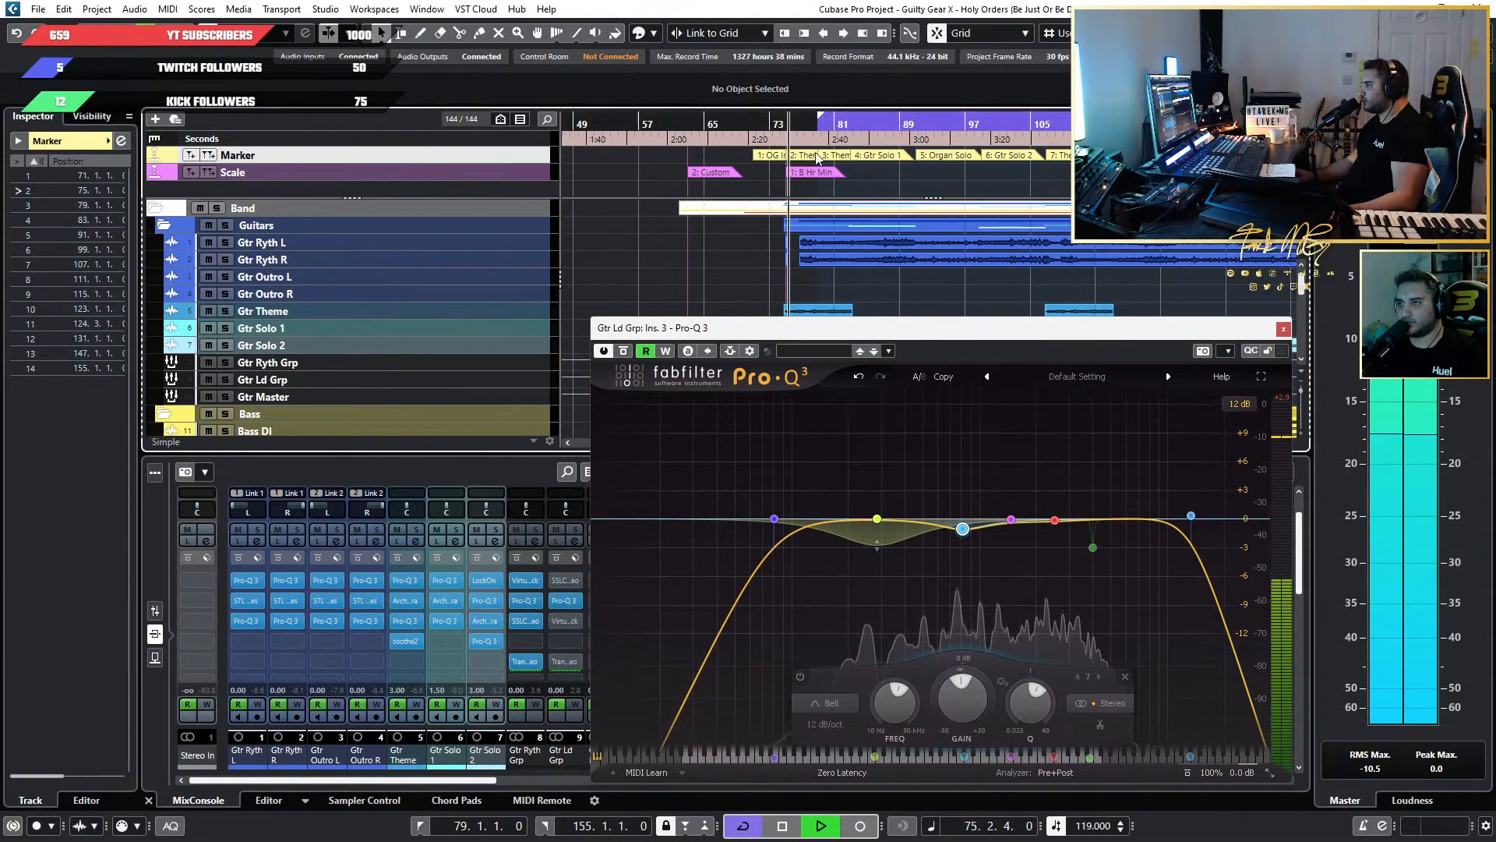
click(628, 353)
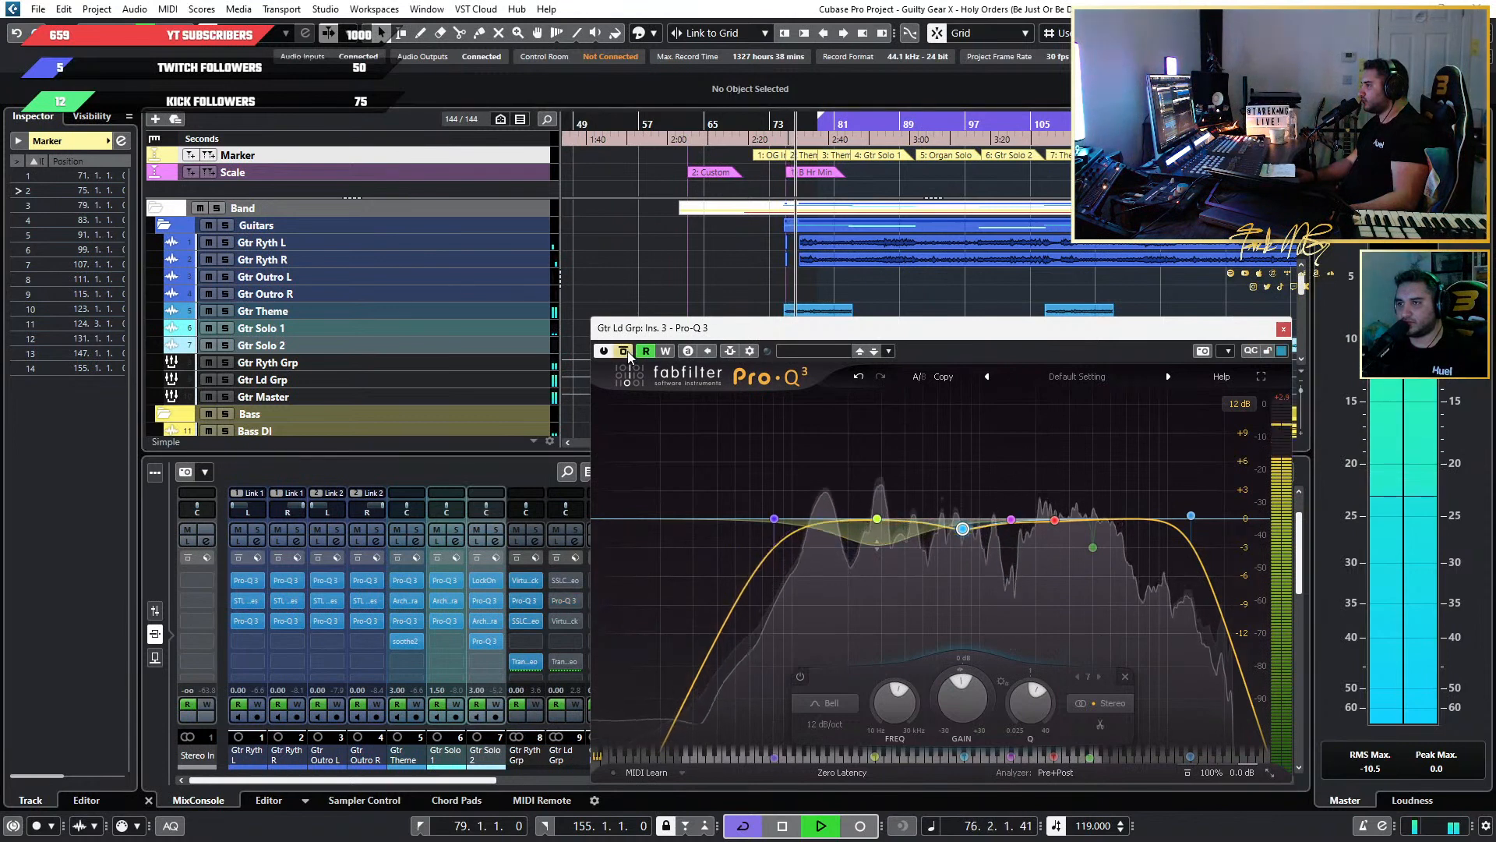
click(628, 351)
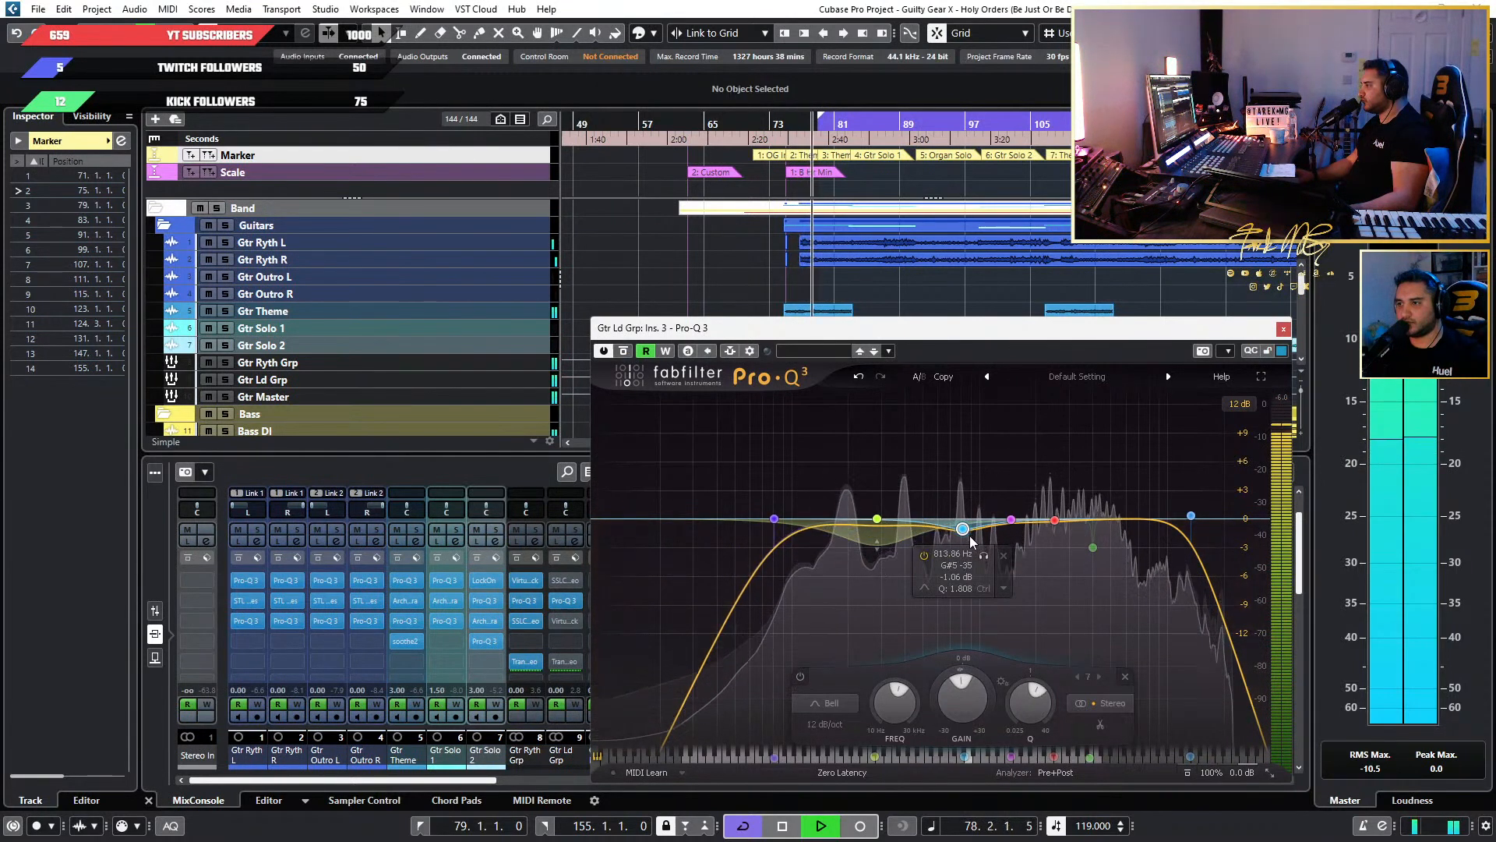
click(876, 519)
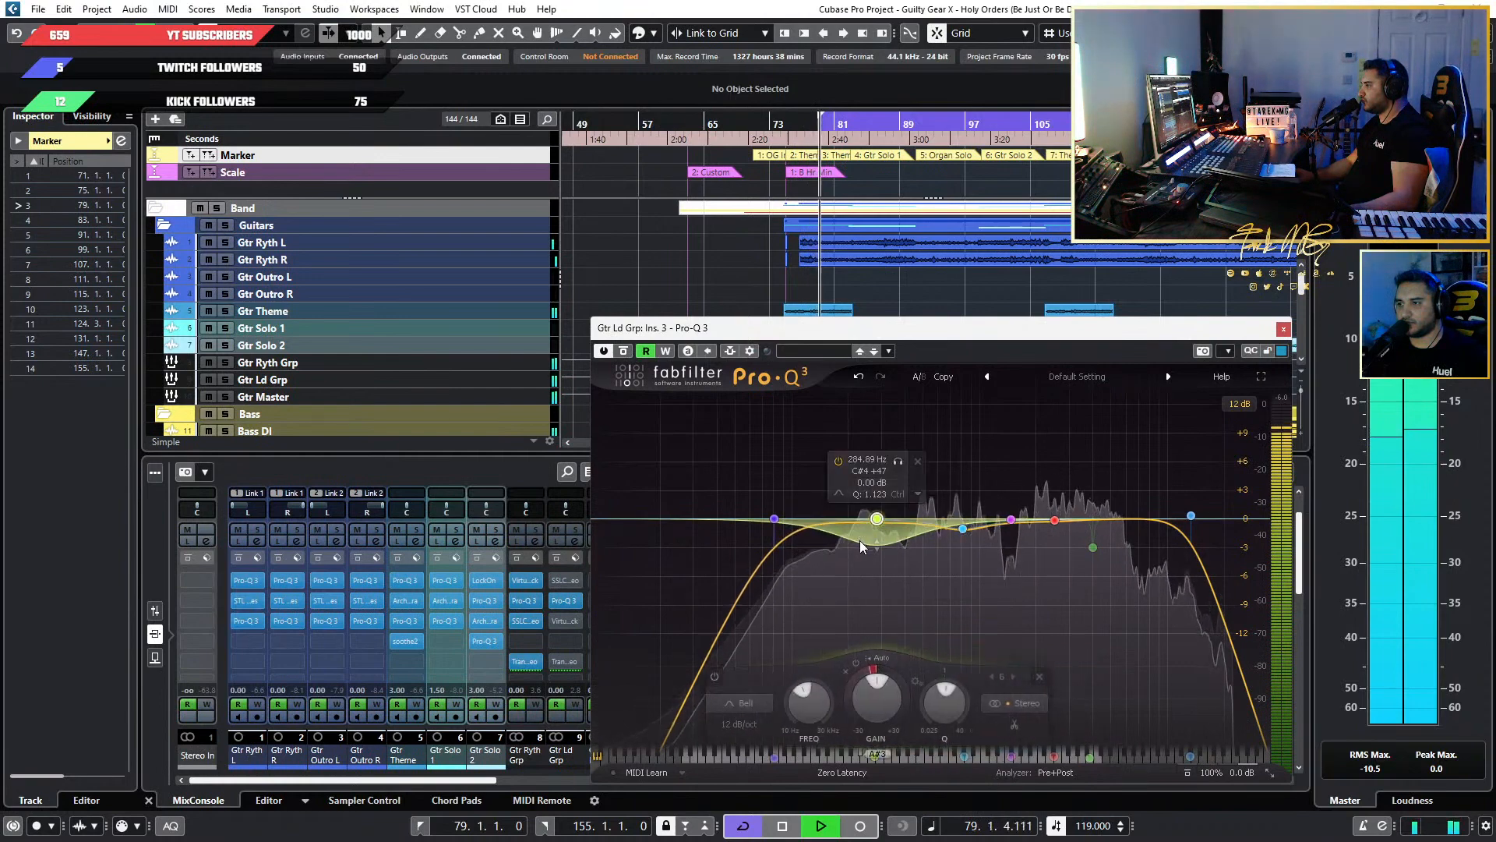
mouse_move(871, 703)
mouse_down()
mouse_move(867, 723)
mouse_move(877, 686)
mouse_up()
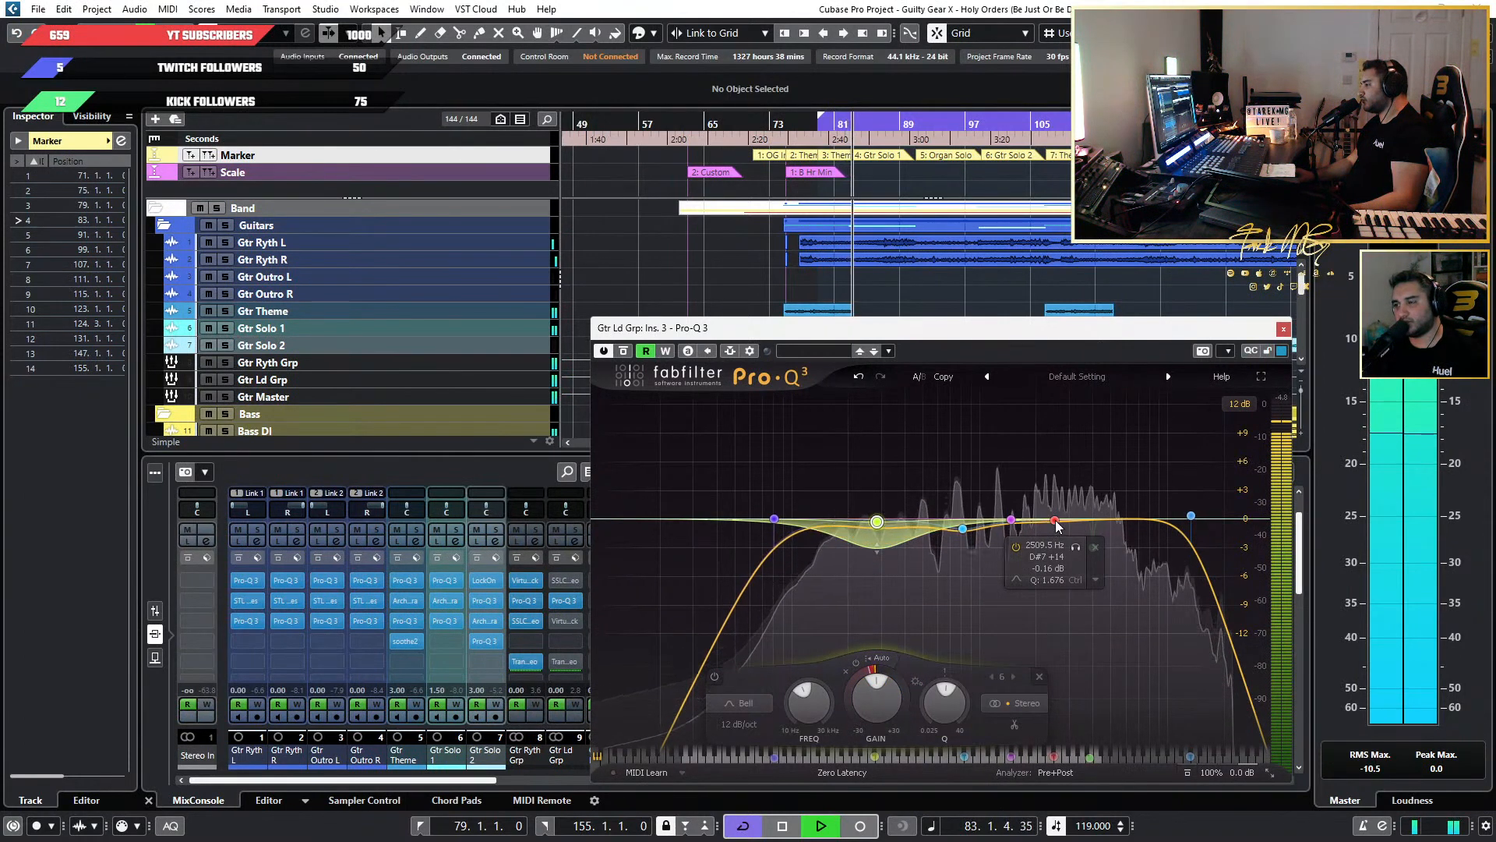
Sweep the 2509.5 Hz band as a large boost between about 1324 and 1713 Hz, and remove the band.
drag(1055, 520, 1004, 423)
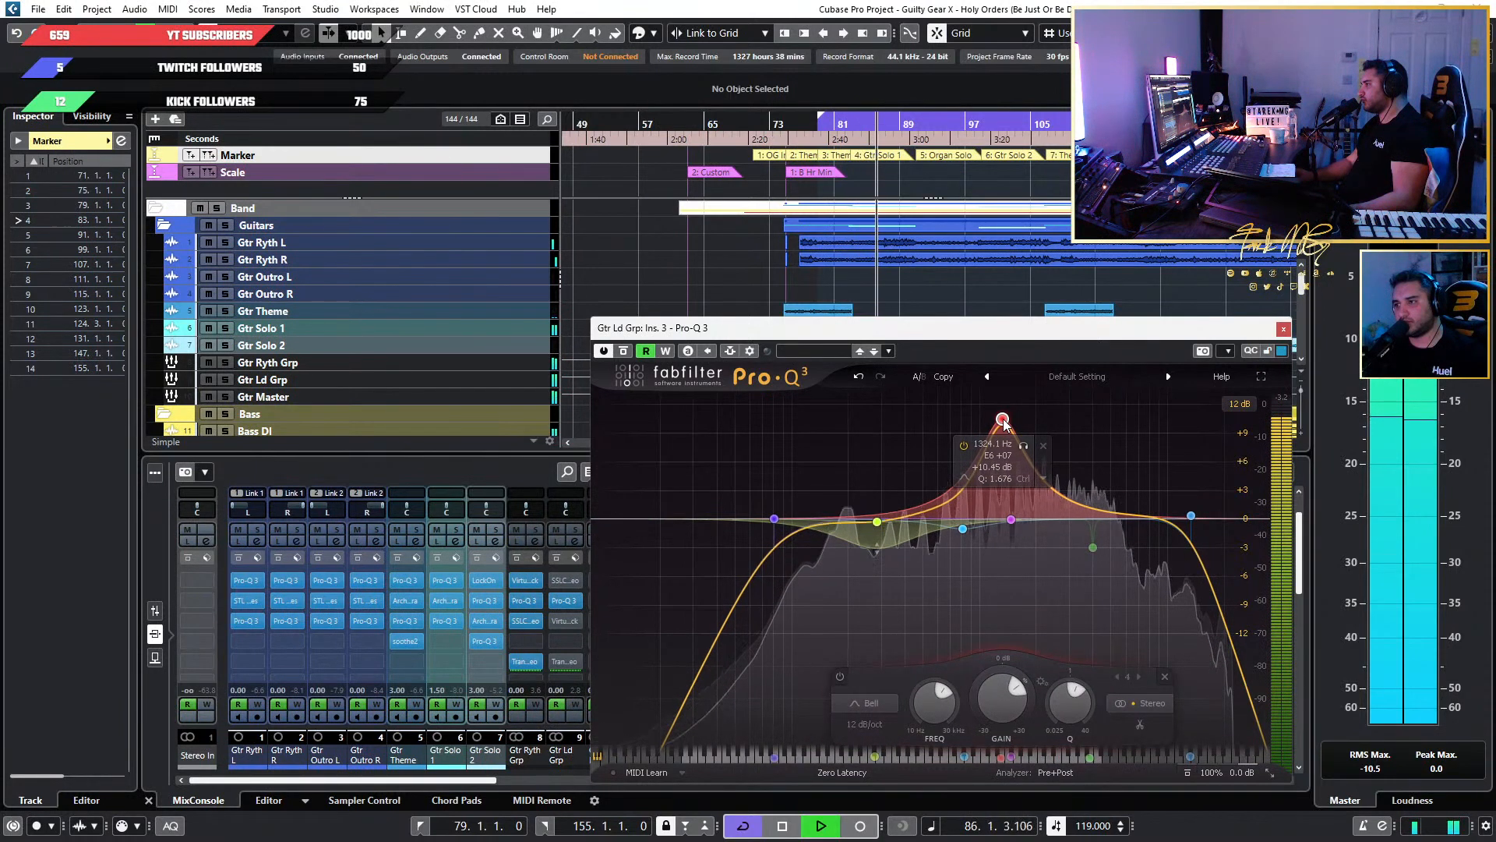
mouse_move(1003, 421)
mouse_down()
mouse_move(1095, 422)
mouse_move(952, 427)
mouse_move(1025, 433)
mouse_up()
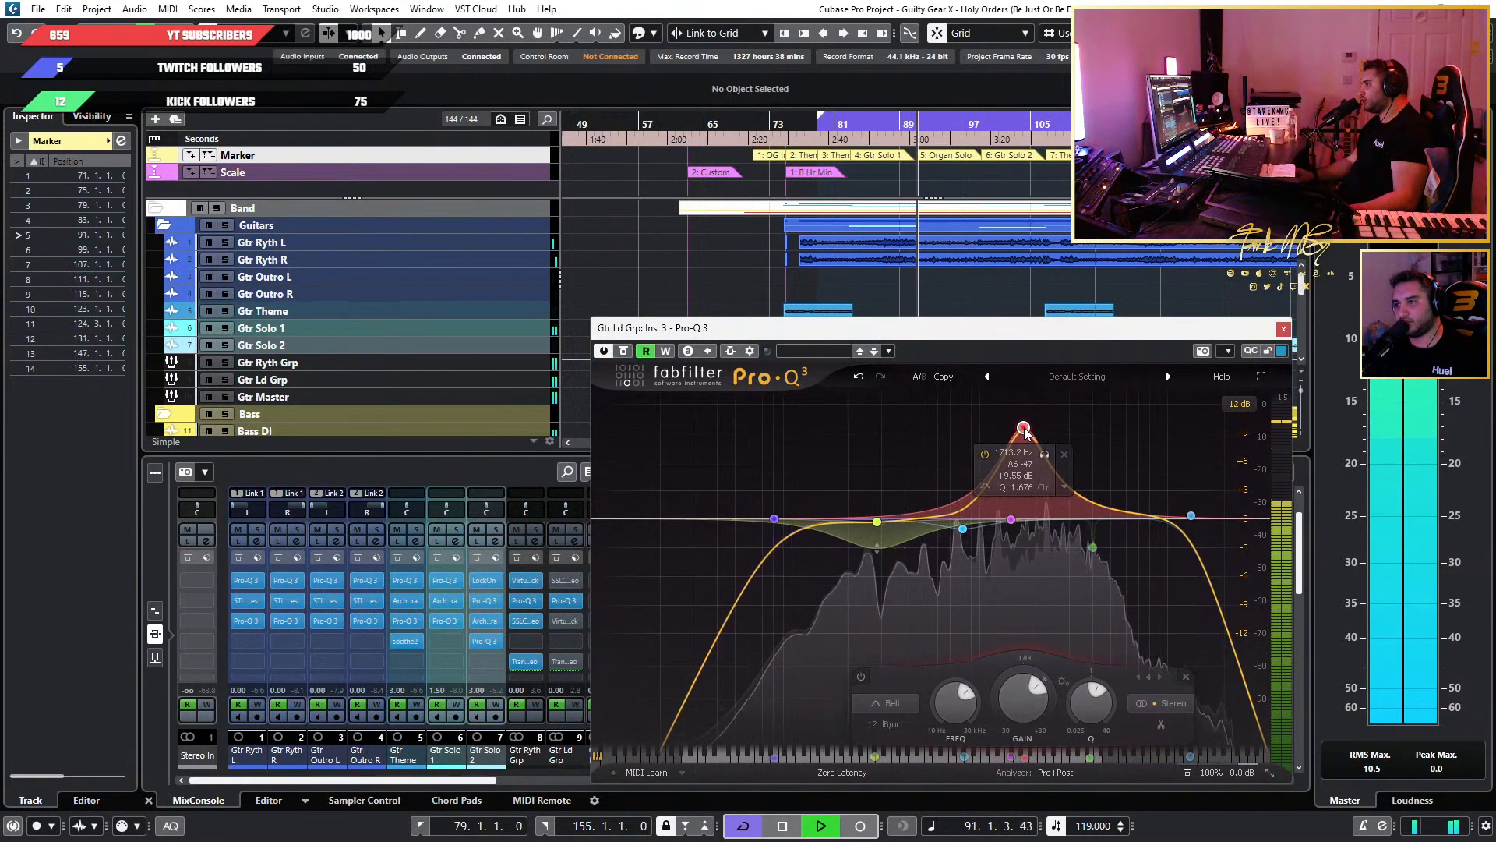
click(792, 129)
click(1045, 454)
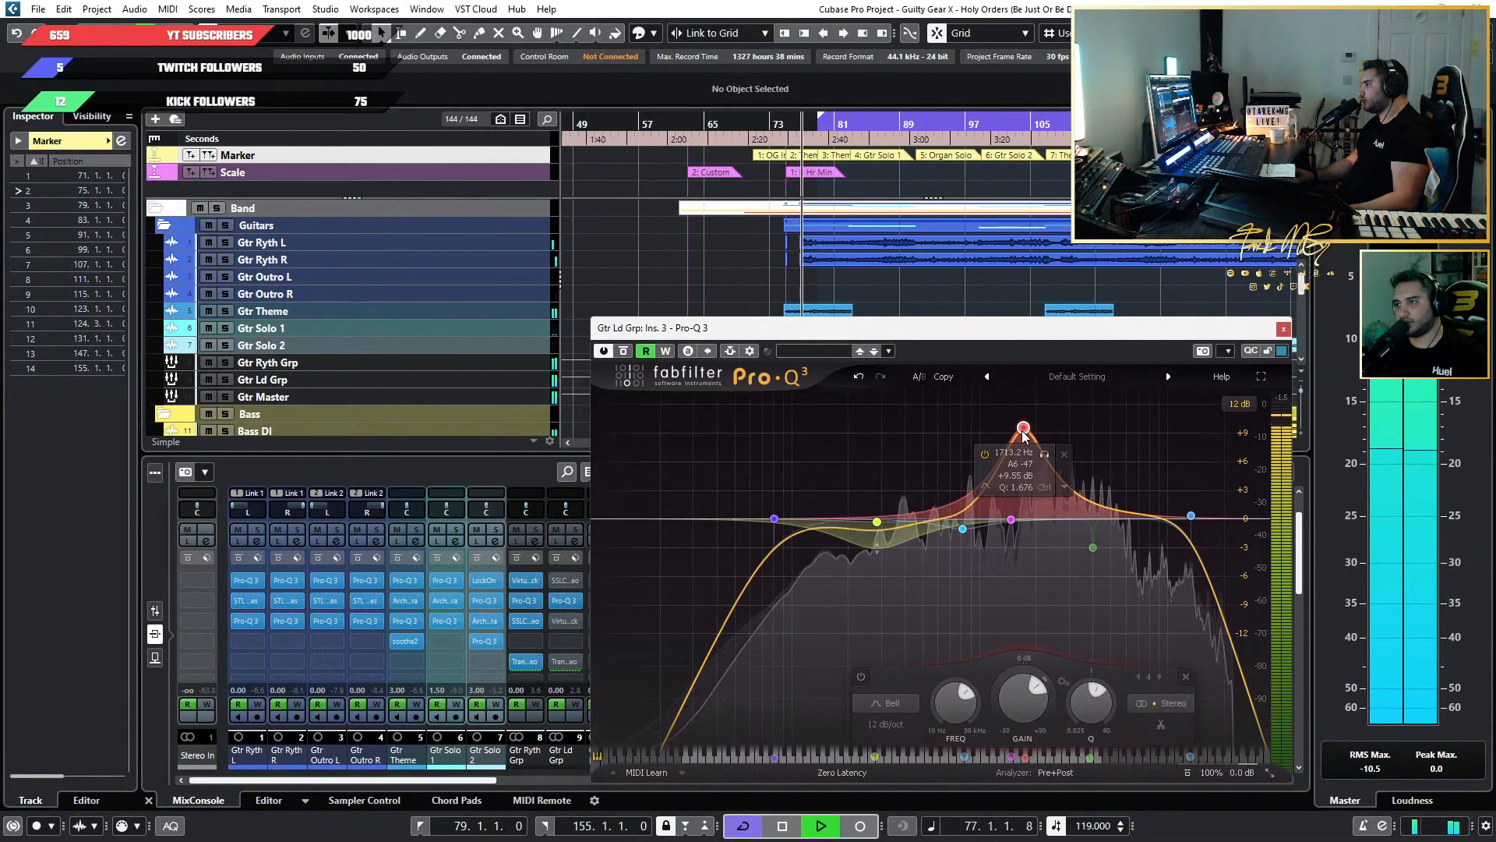
drag(1023, 432, 1034, 483)
click(1072, 417)
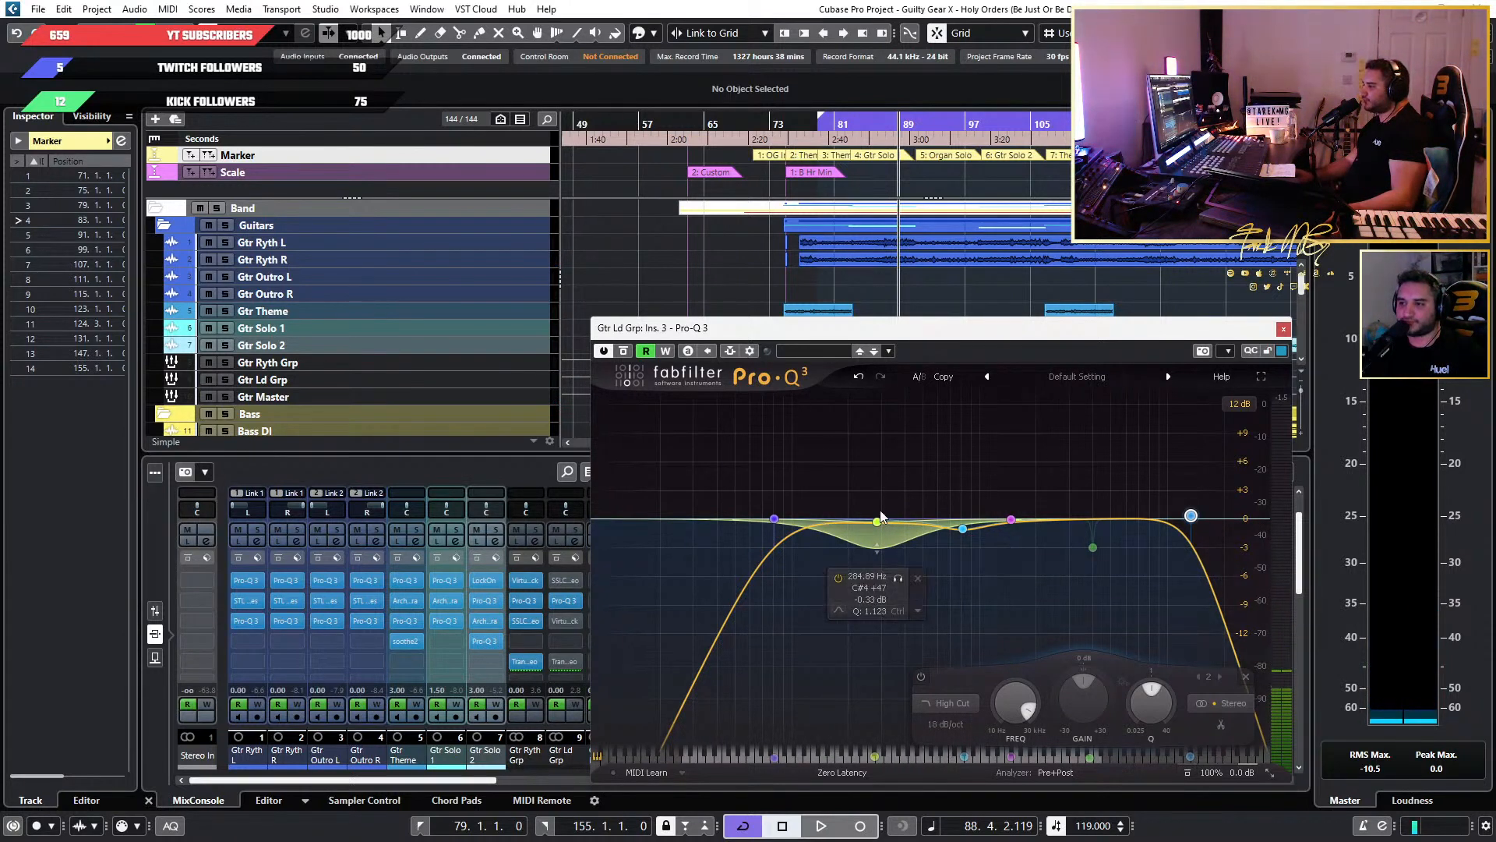
Replay from bar 75 while switching the 284.89 Hz dynamic band off and on to compare its effect.
drag(921, 470, 830, 582)
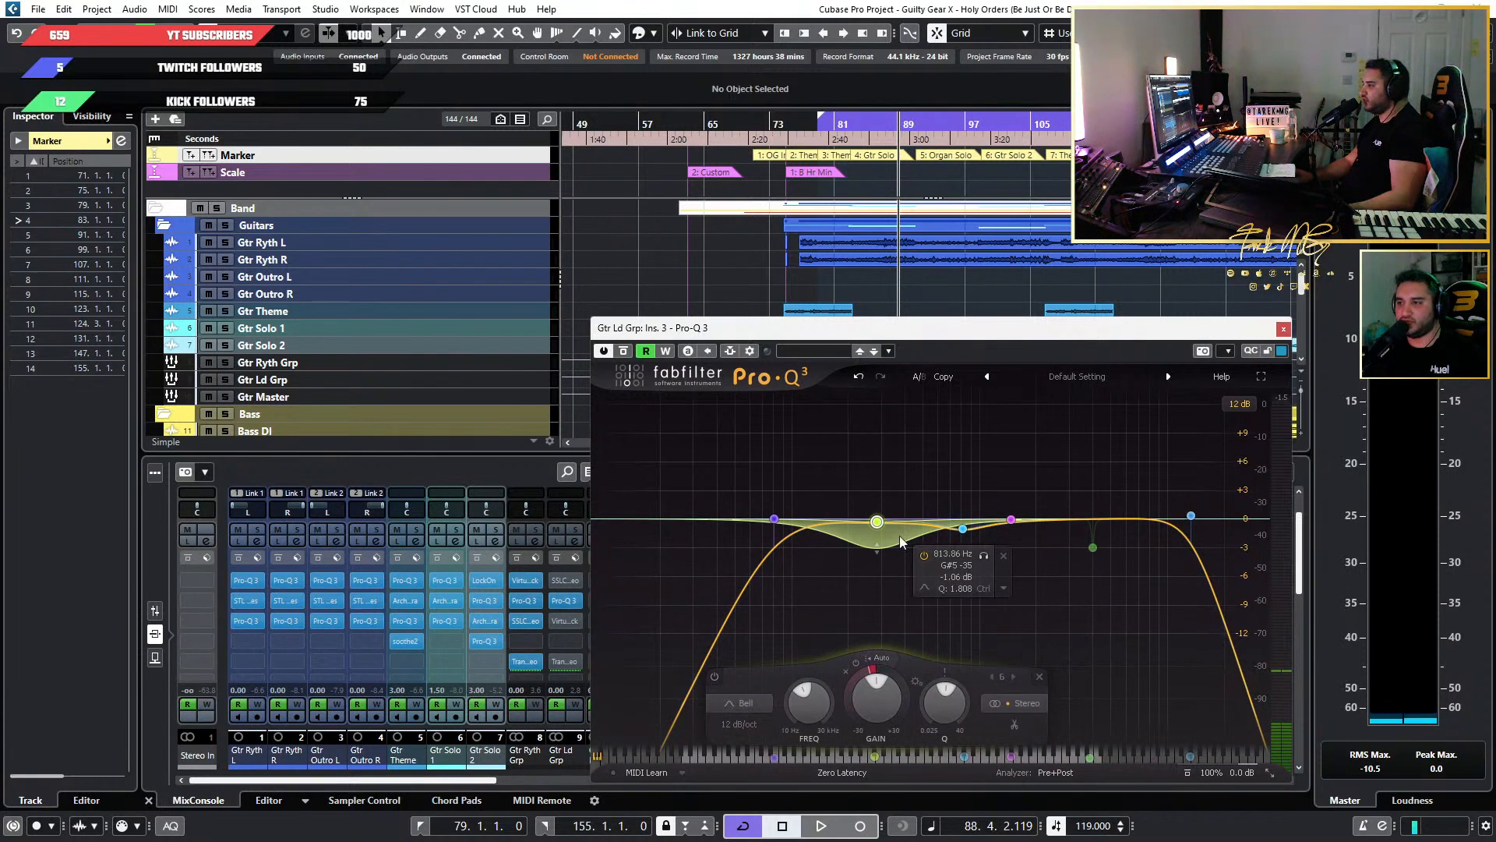
drag(940, 420, 824, 593)
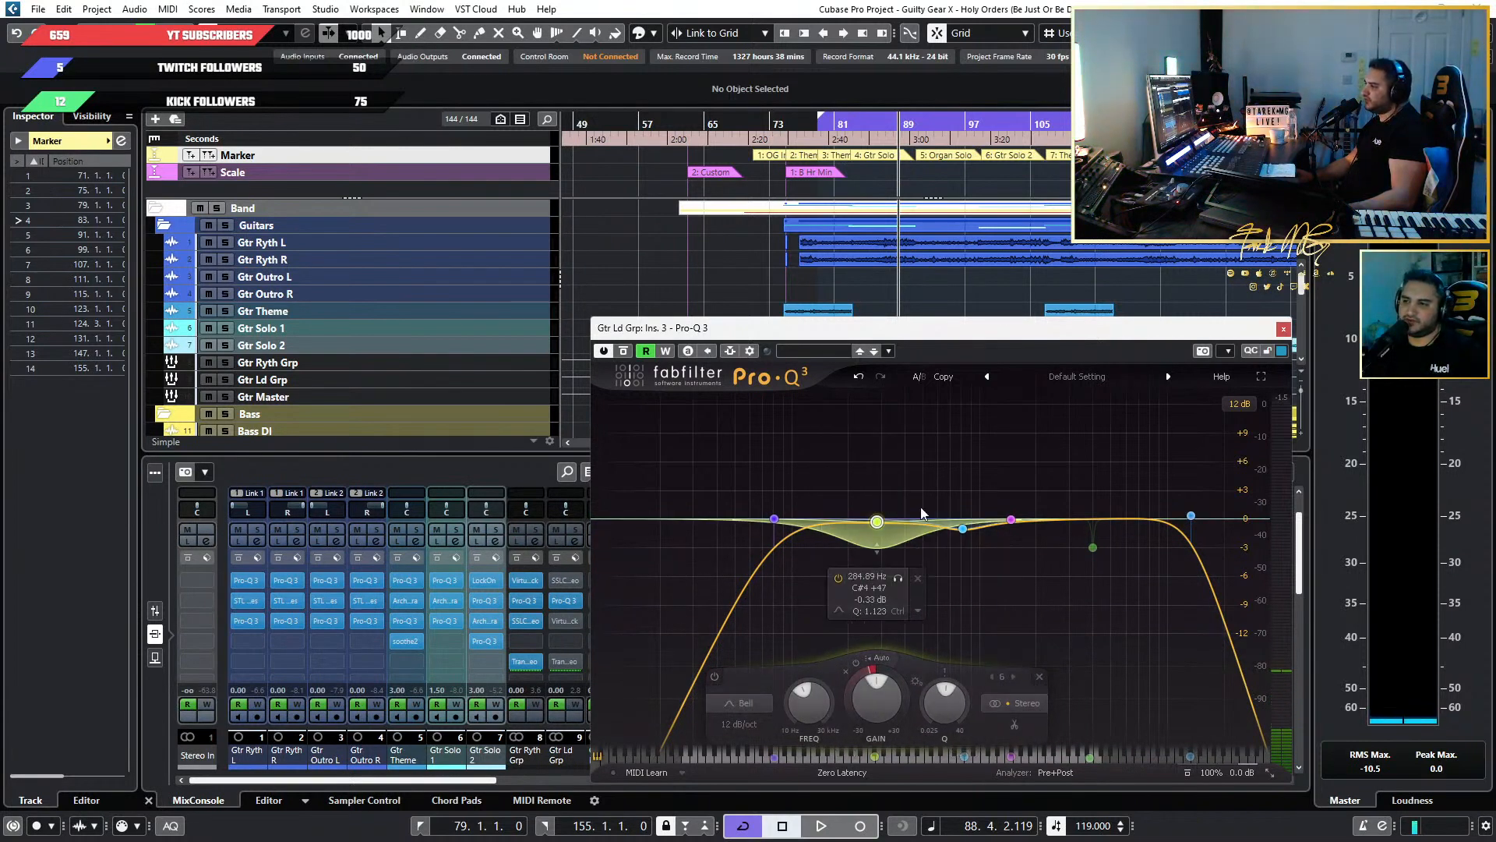
drag(918, 459, 826, 607)
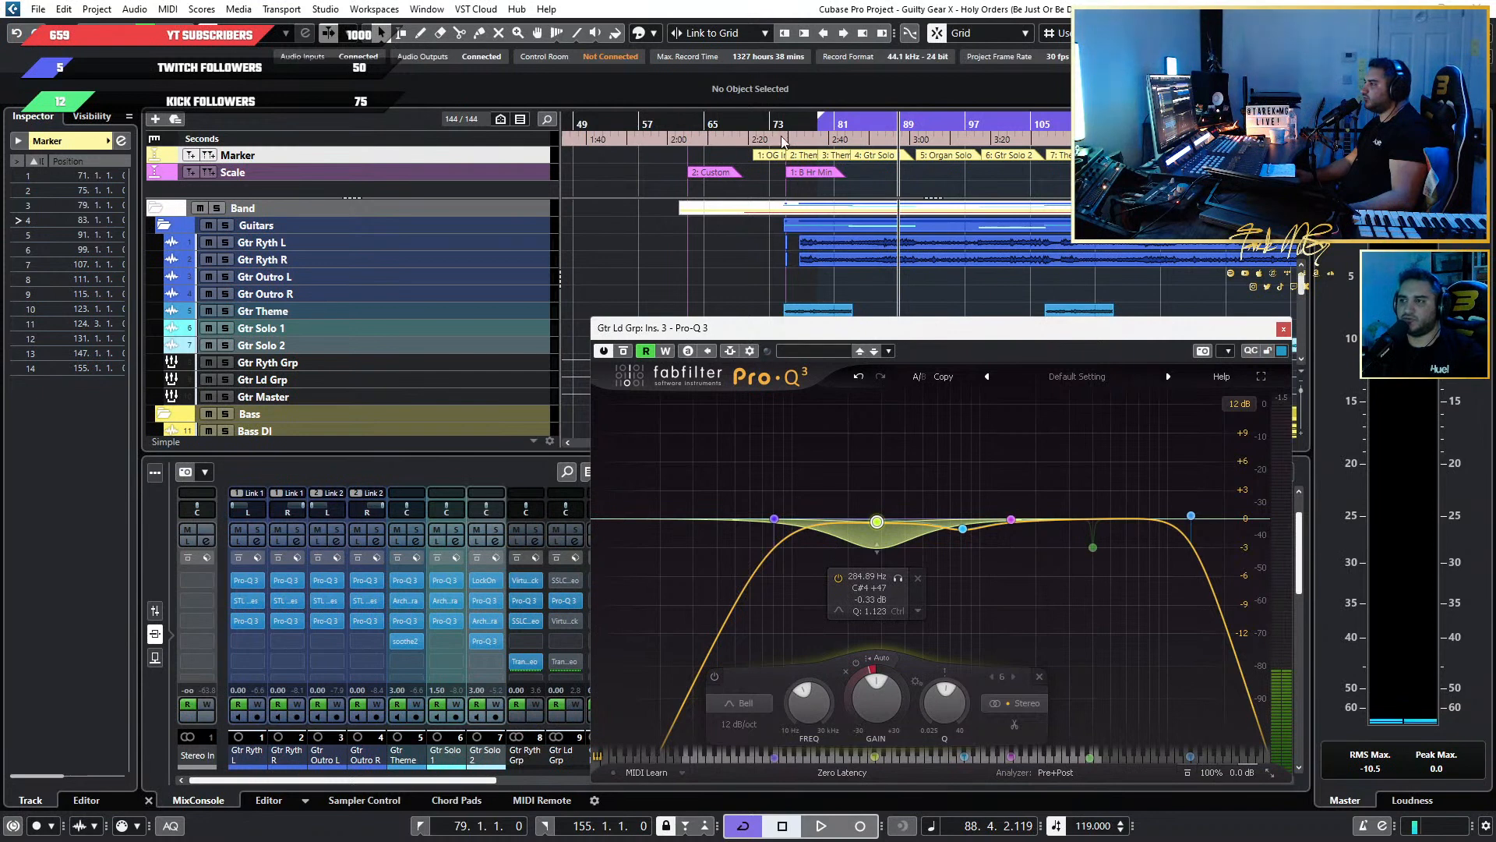
mouse_move(783, 141)
mouse_down()
mouse_move(803, 136)
mouse_move(783, 137)
mouse_up()
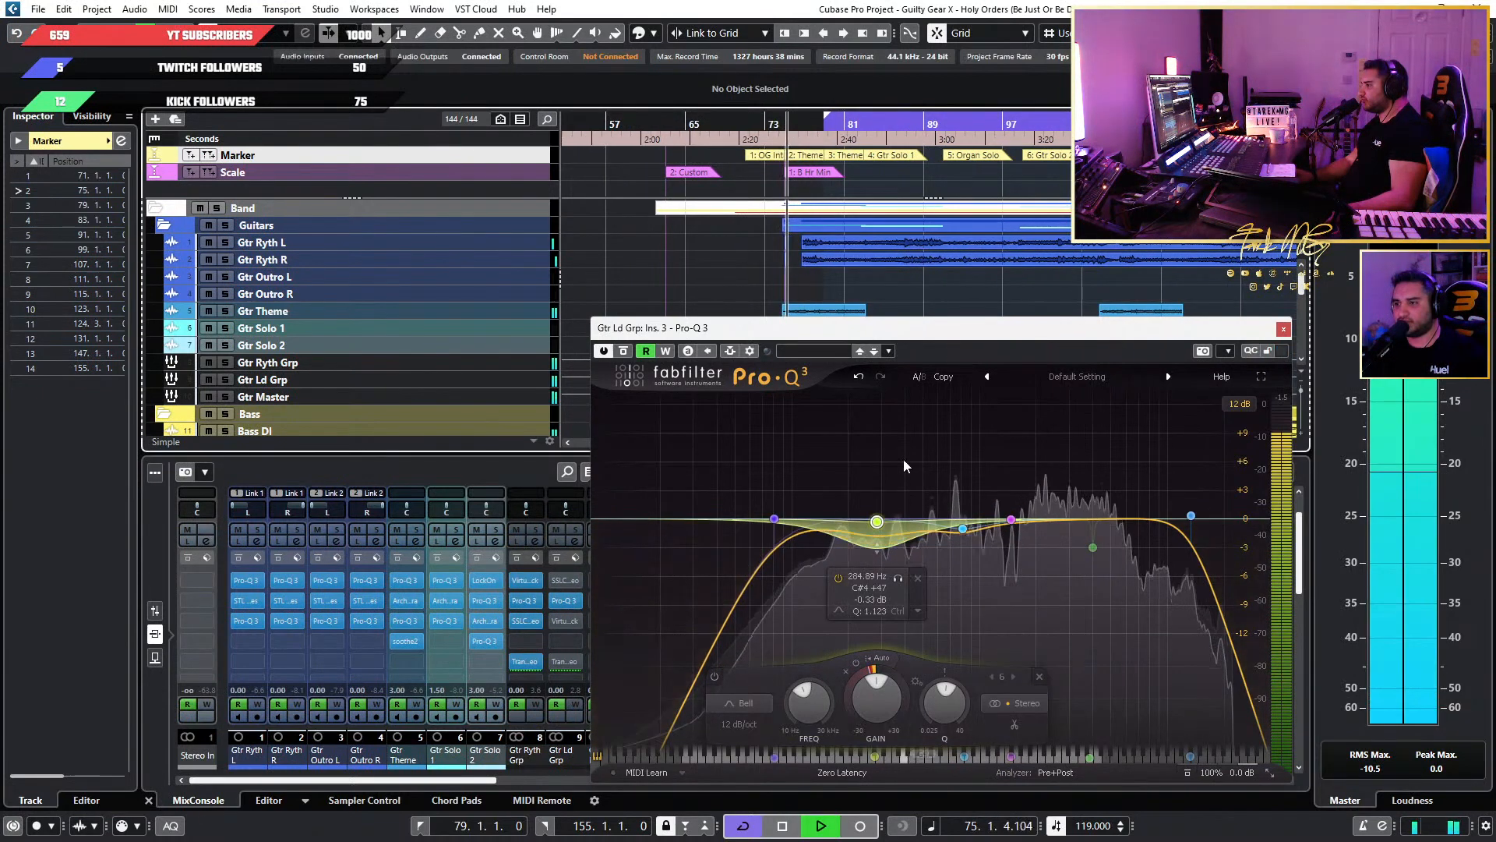
click(837, 578)
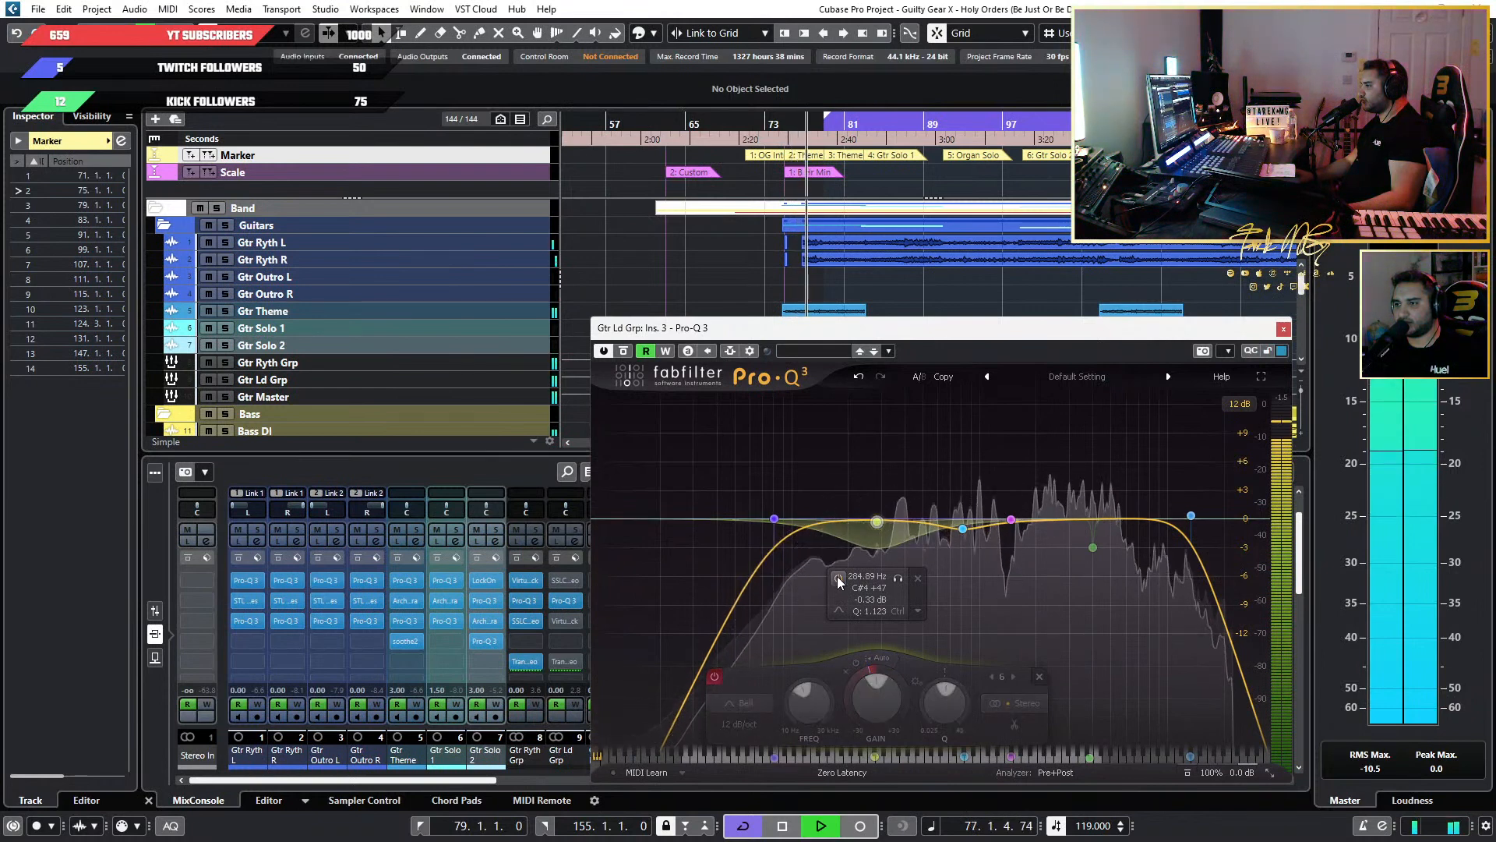
click(838, 578)
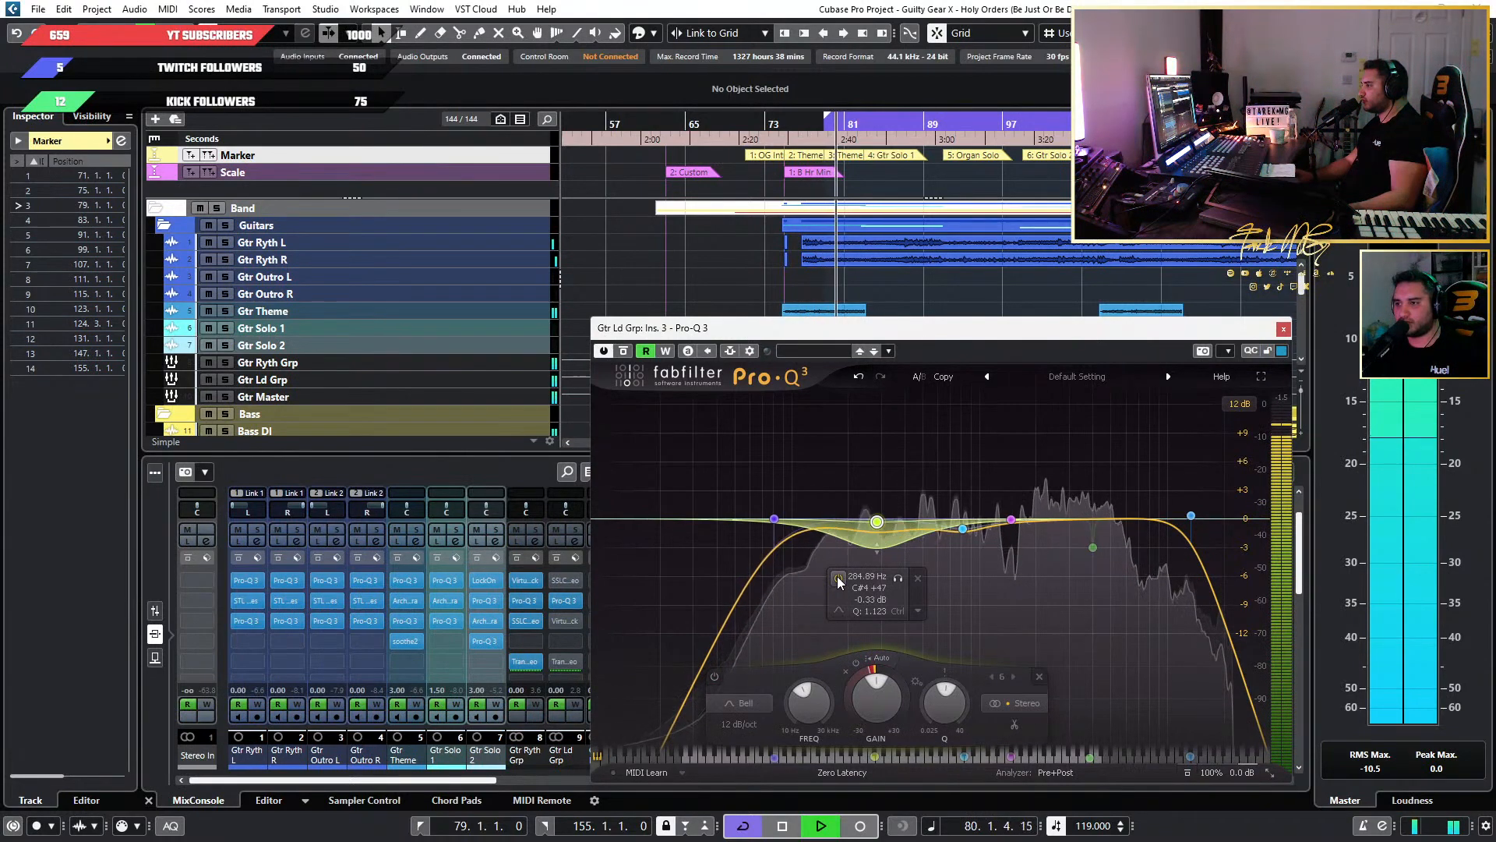
click(838, 578)
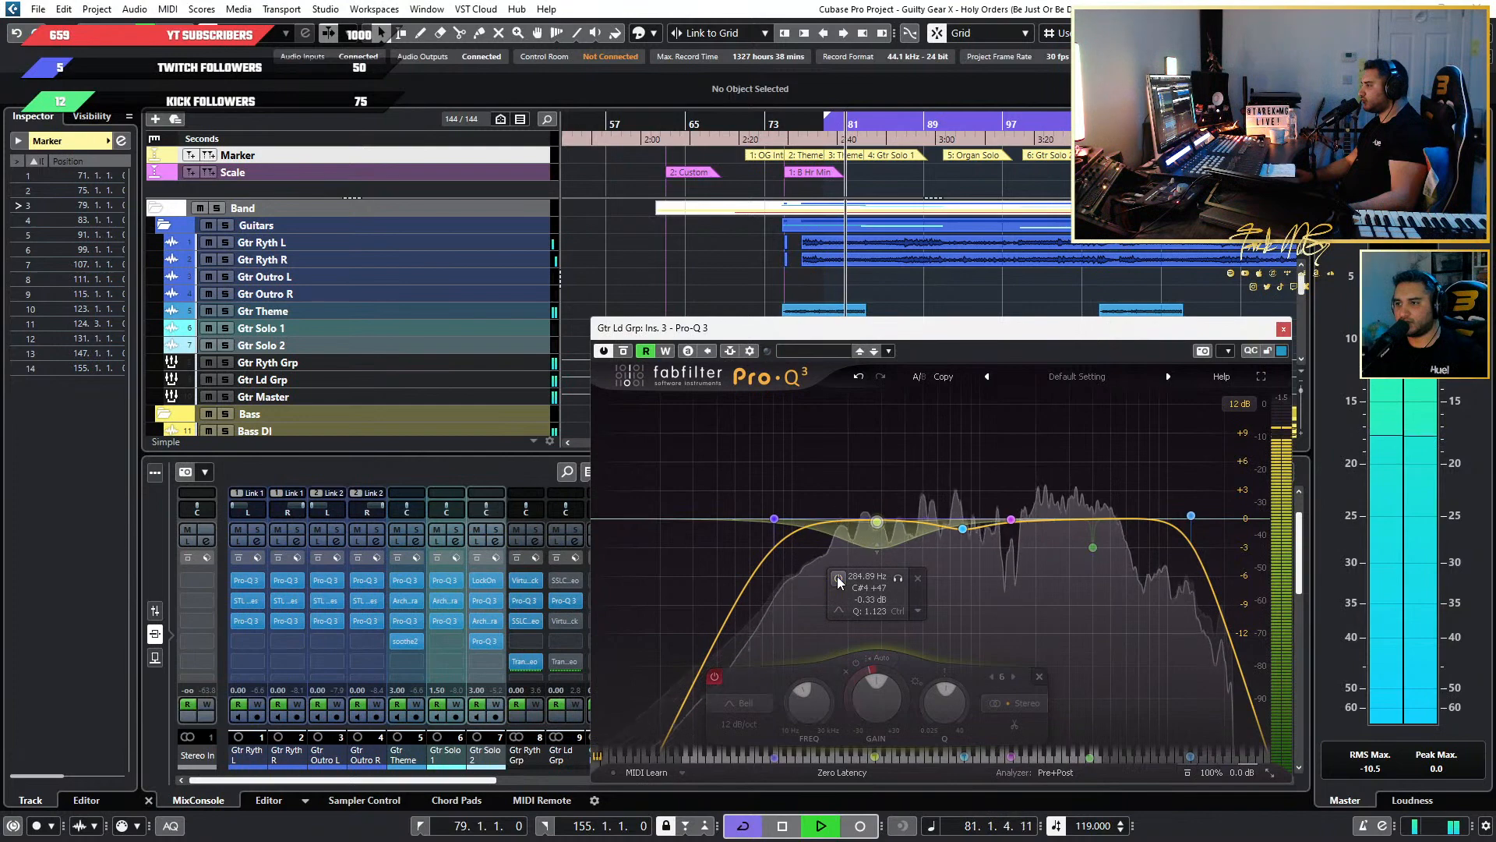
click(838, 578)
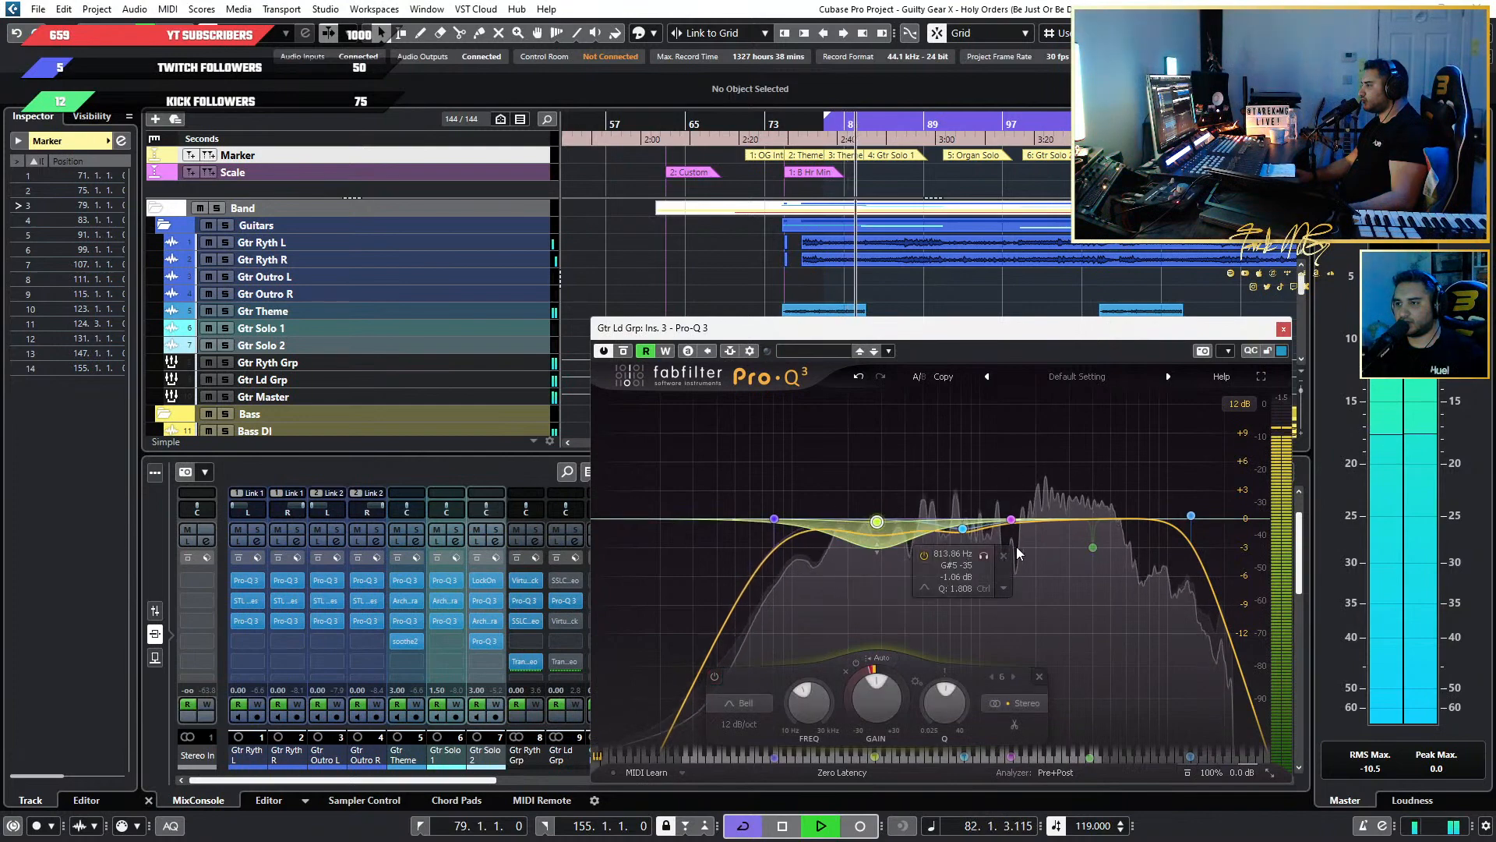
key(space)
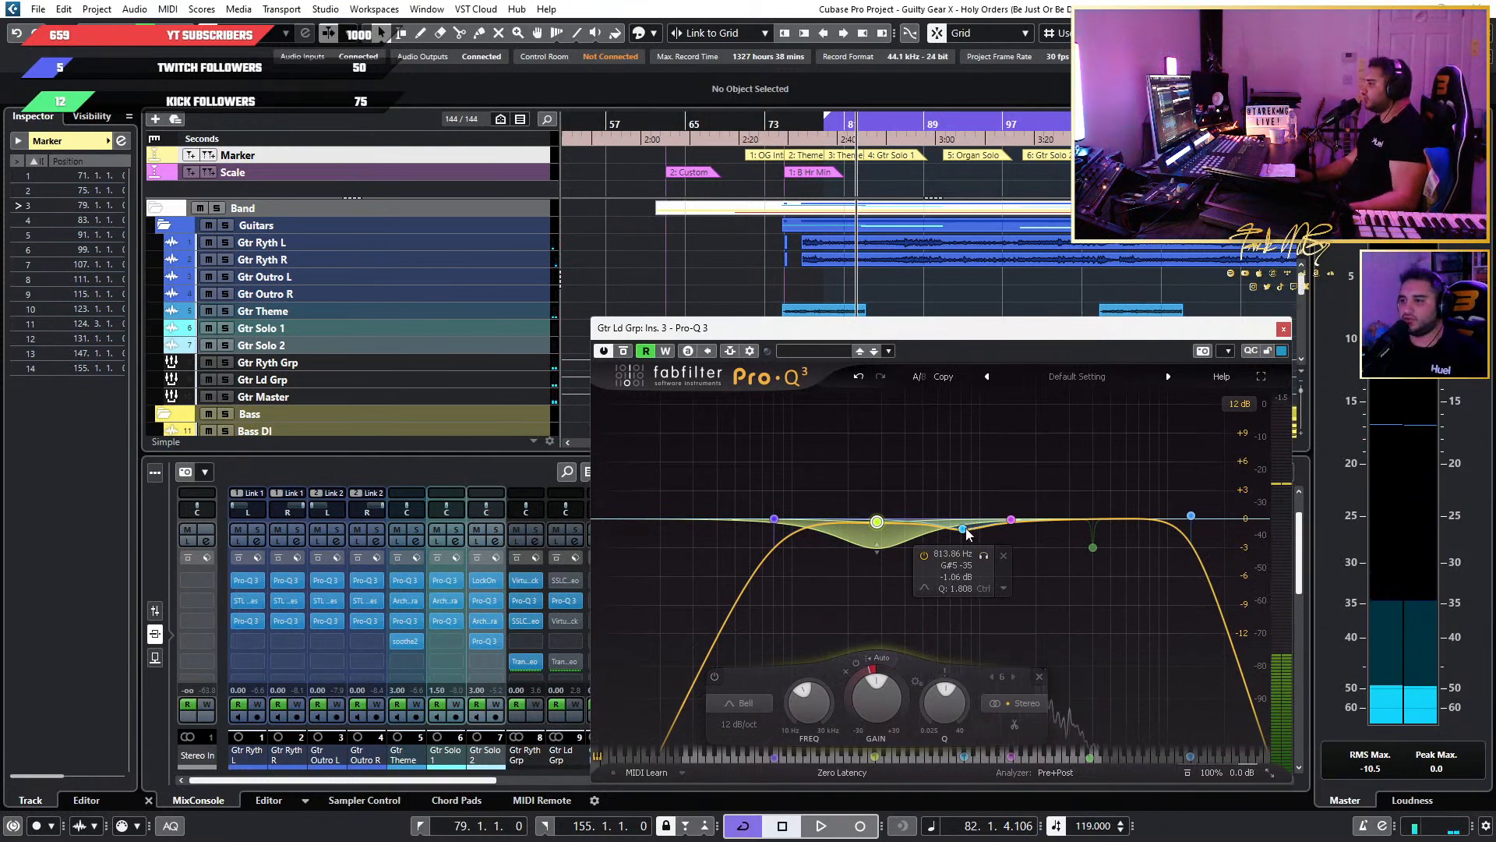
During playback, move the 284.89 Hz dynamic bell to 194.49 Hz, lower its Q, and shift the 813.86 Hz bell to slightly below 600 Hz.
drag(778, 128, 799, 133)
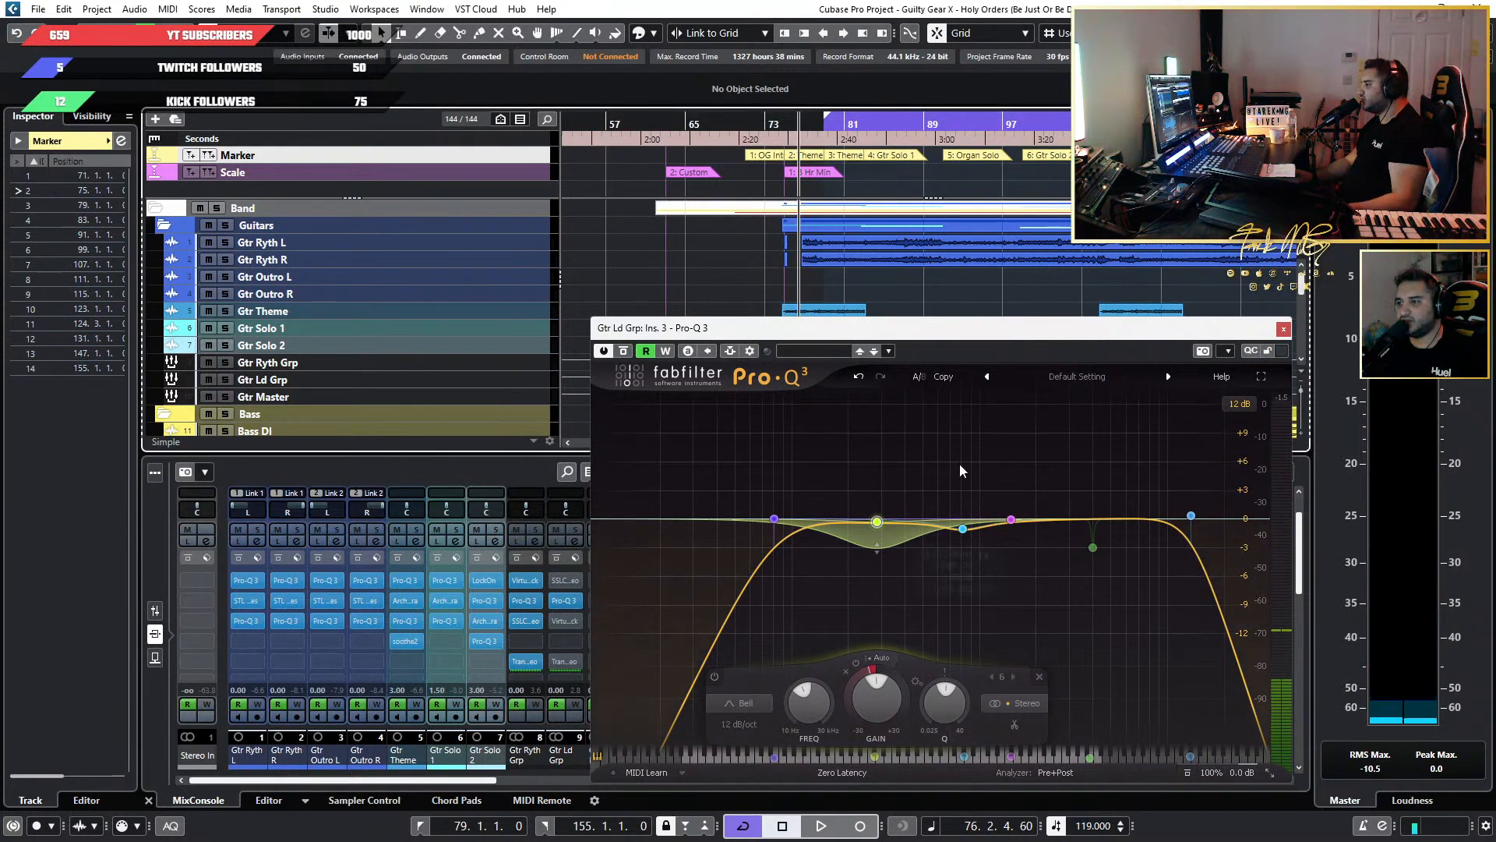
key(space)
drag(964, 530, 847, 523)
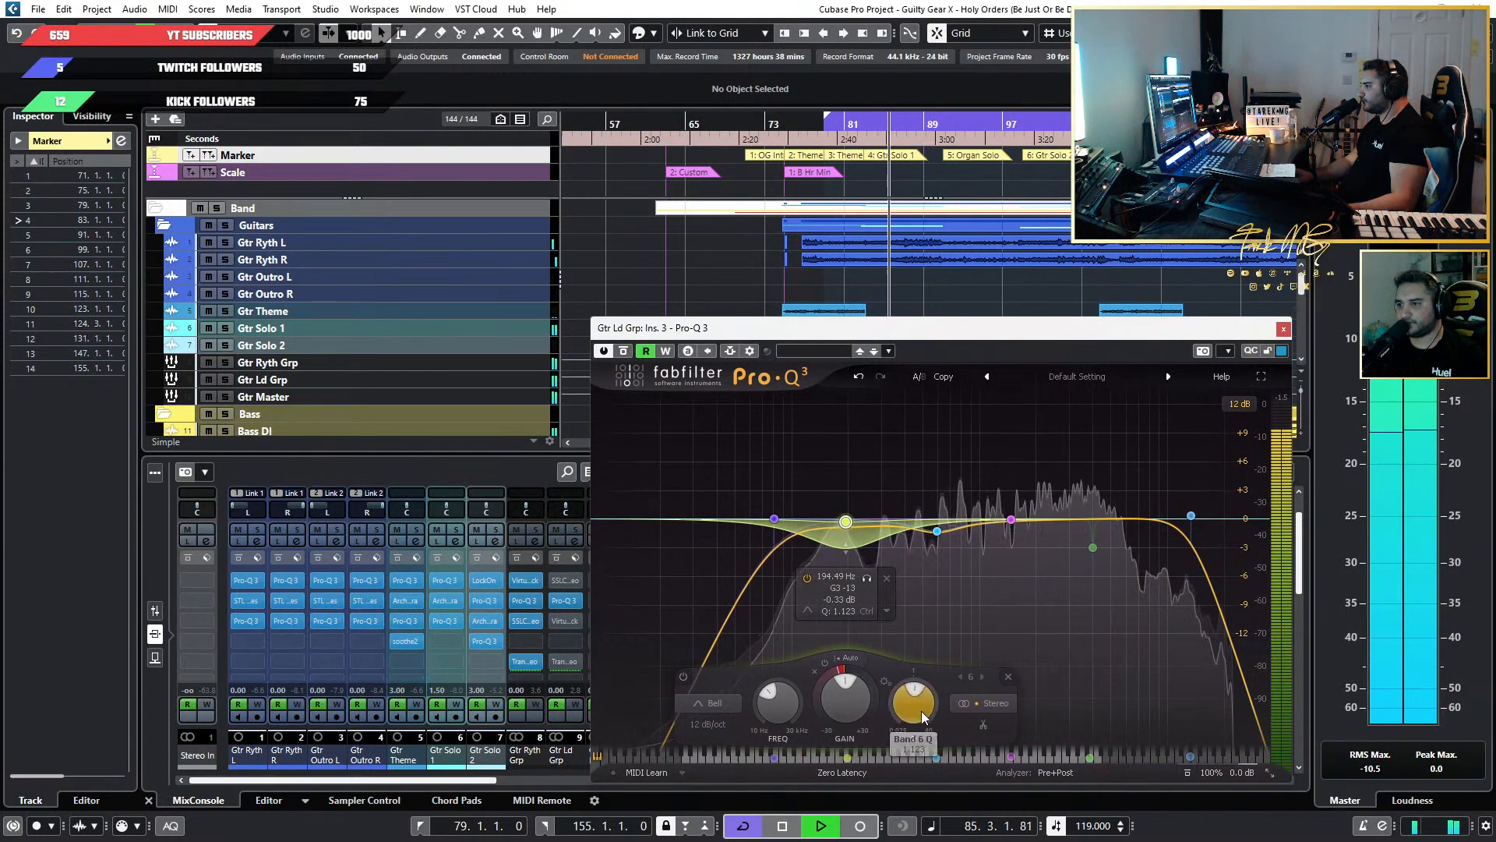
drag(919, 709, 920, 732)
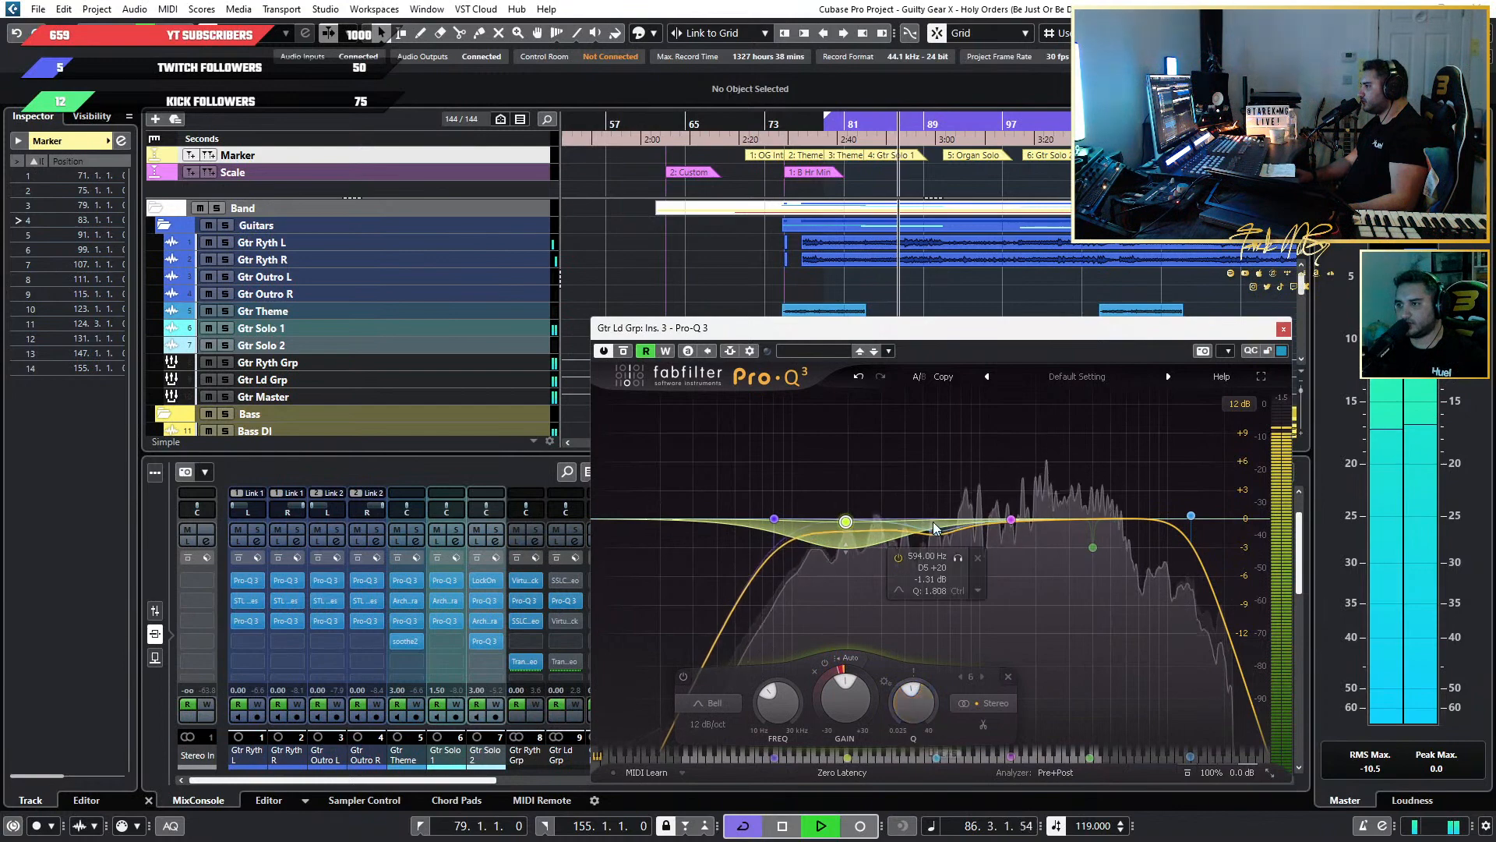
mouse_move(938, 530)
mouse_down()
mouse_move(933, 454)
mouse_move(952, 423)
mouse_move(904, 431)
mouse_move(922, 532)
mouse_up()
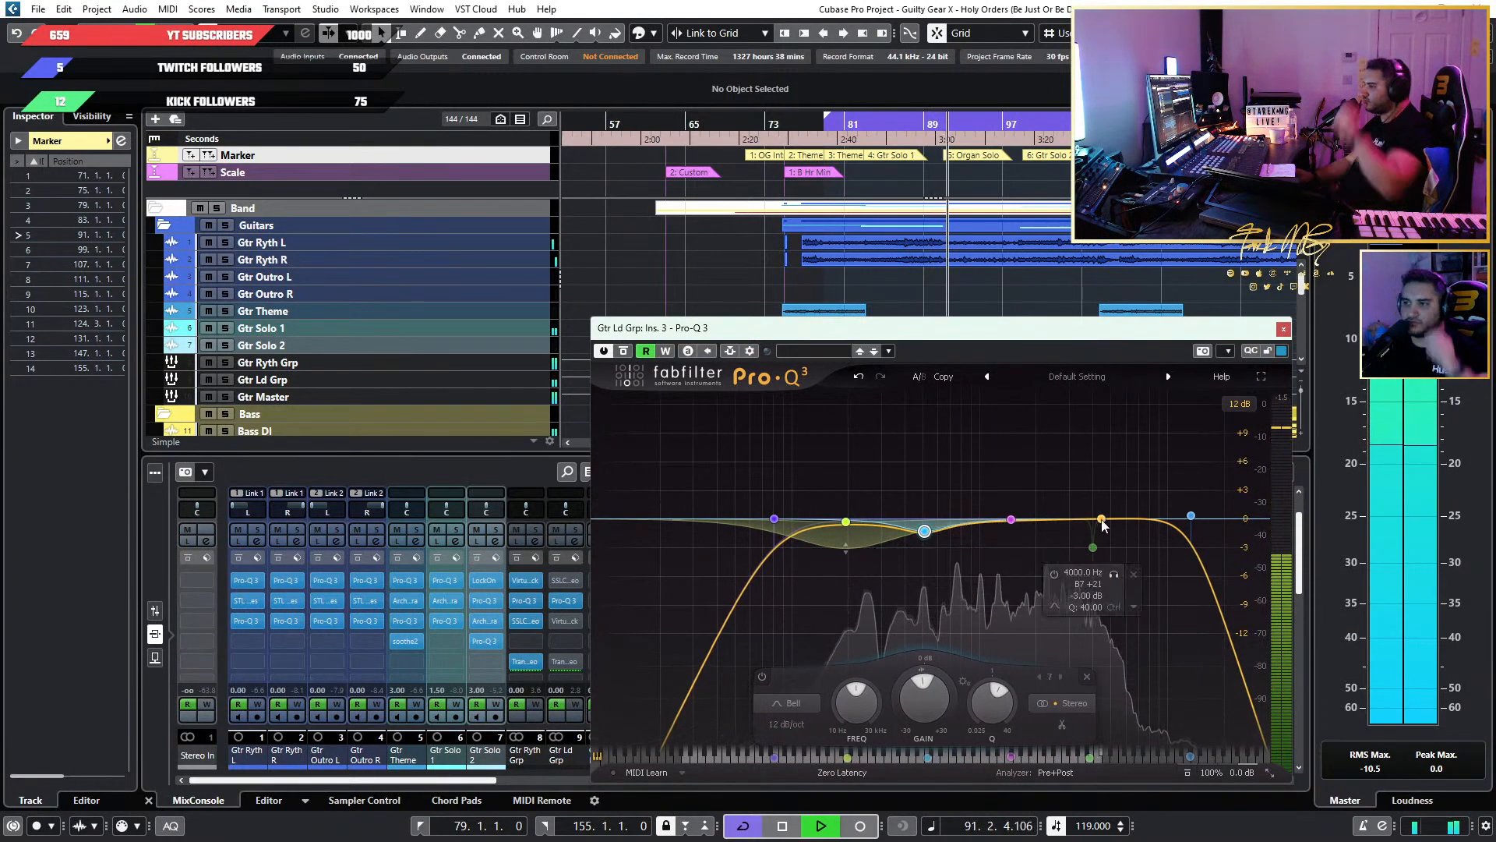
Stop playback, close Pro-Q 3 and switch the Virtual Mix Rack insert of Gtr Ld Grp back on.
key(space)
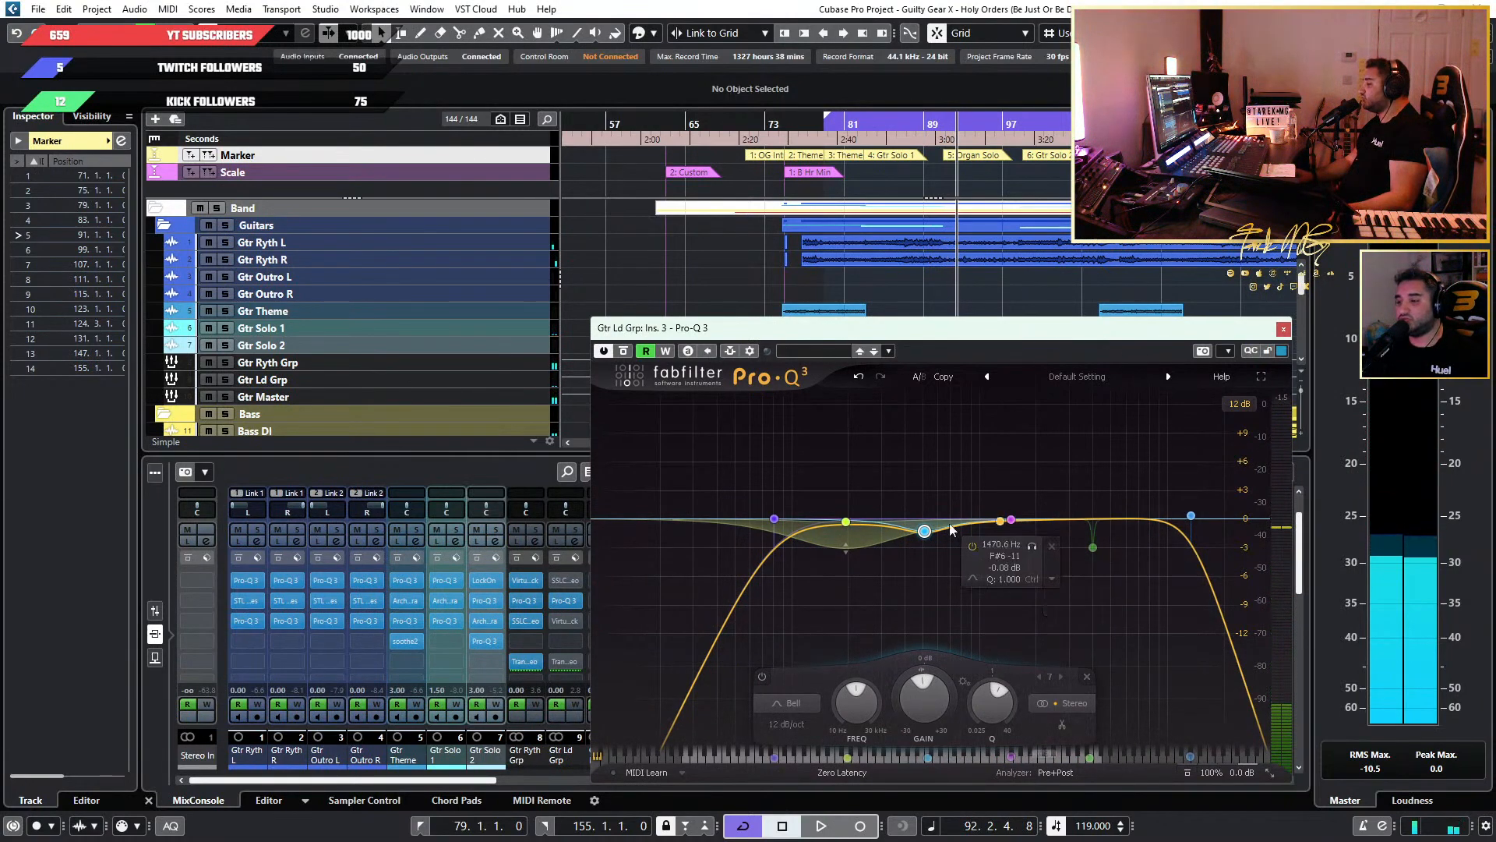
click(1284, 329)
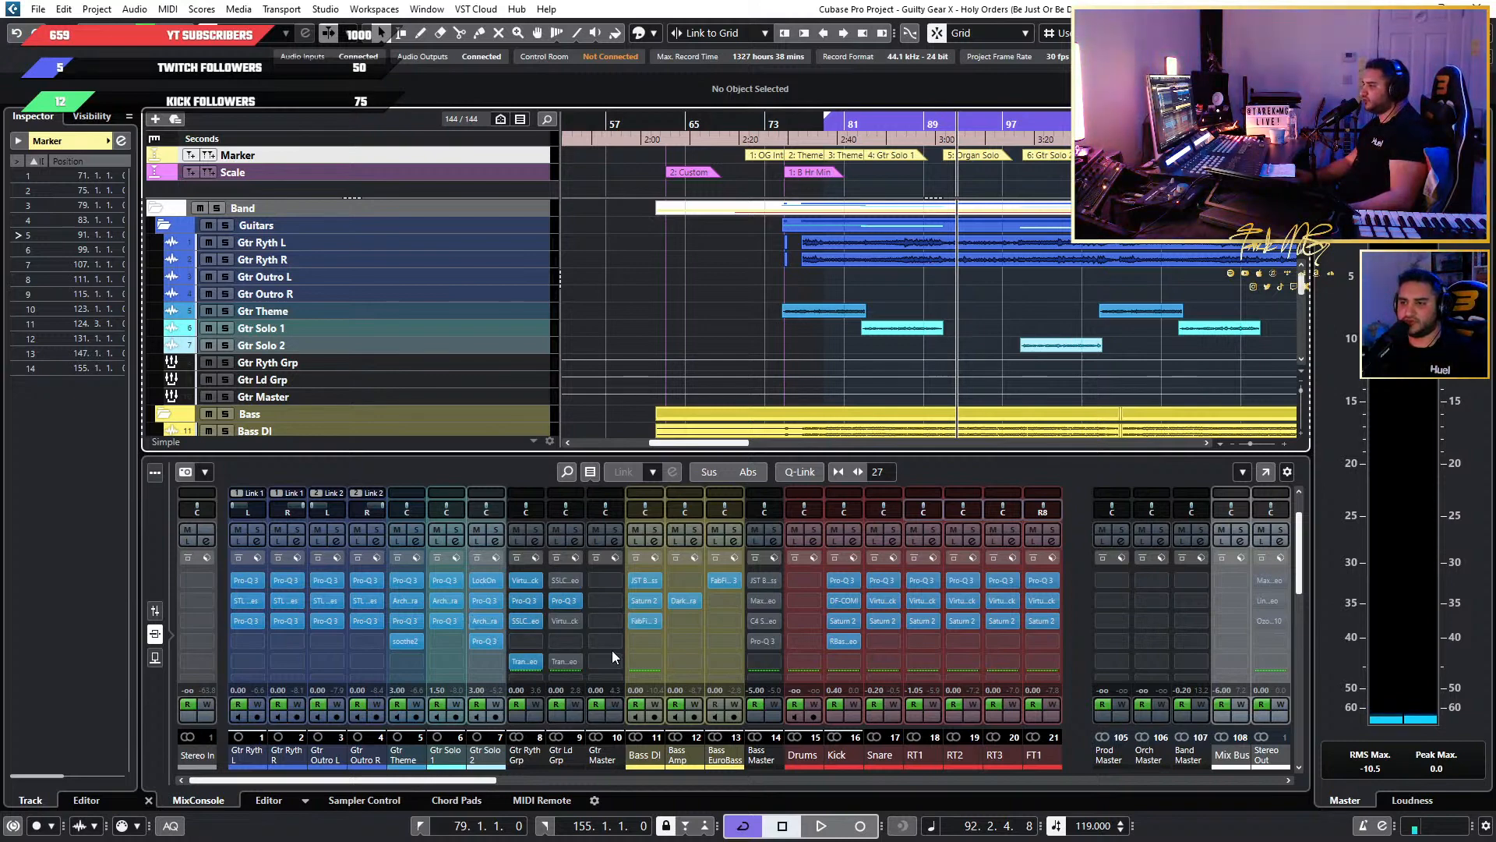
click(558, 621)
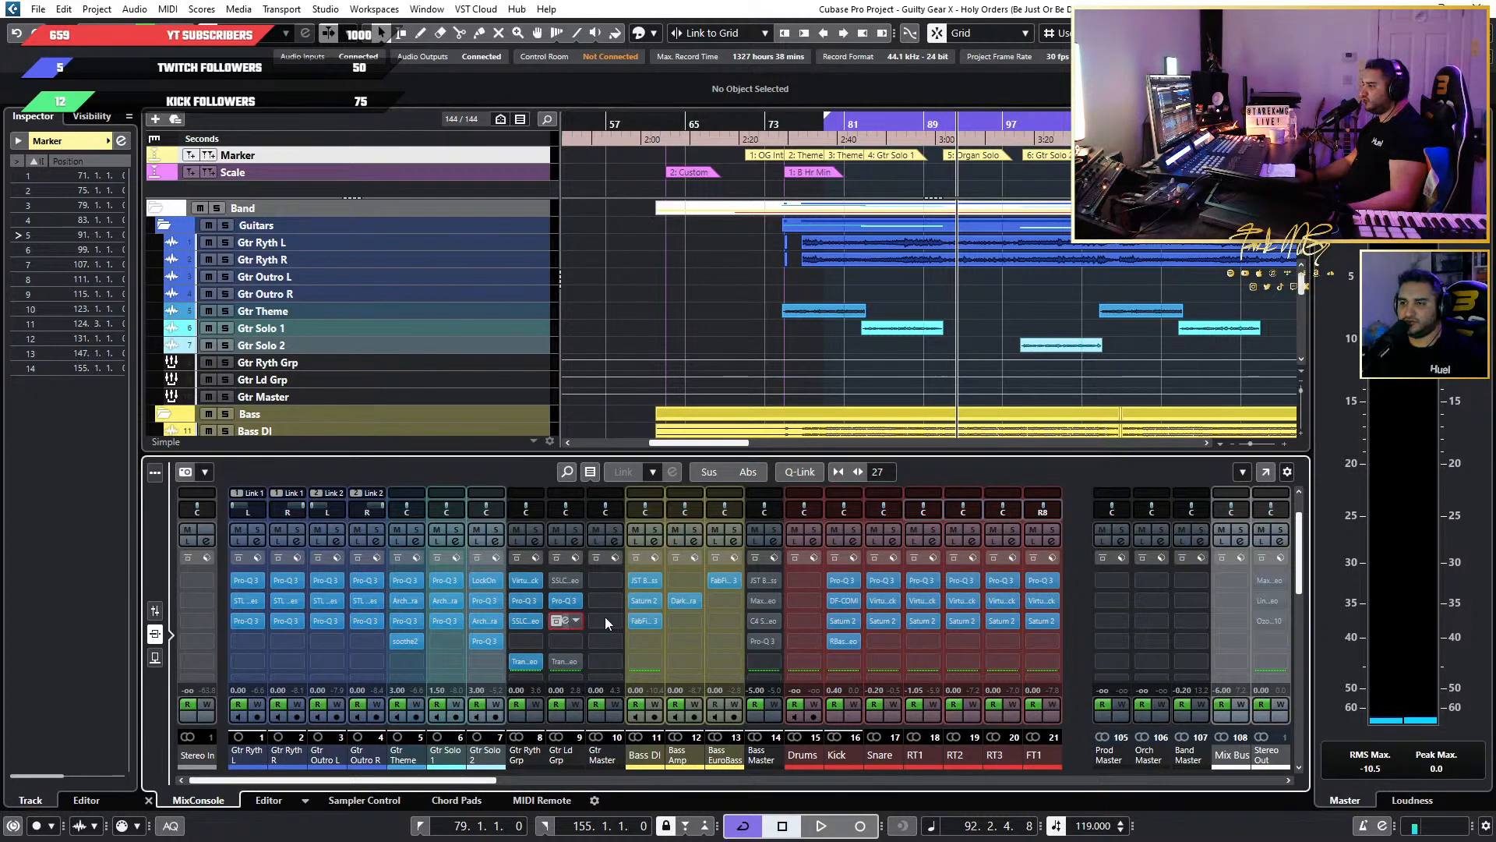
Reset Revival's Shimmer in the Gtr Ld Grp Virtual Mix Rack and replay from just before bar 75 with the ruler uncovered.
drag(1031, 162, 893, 164)
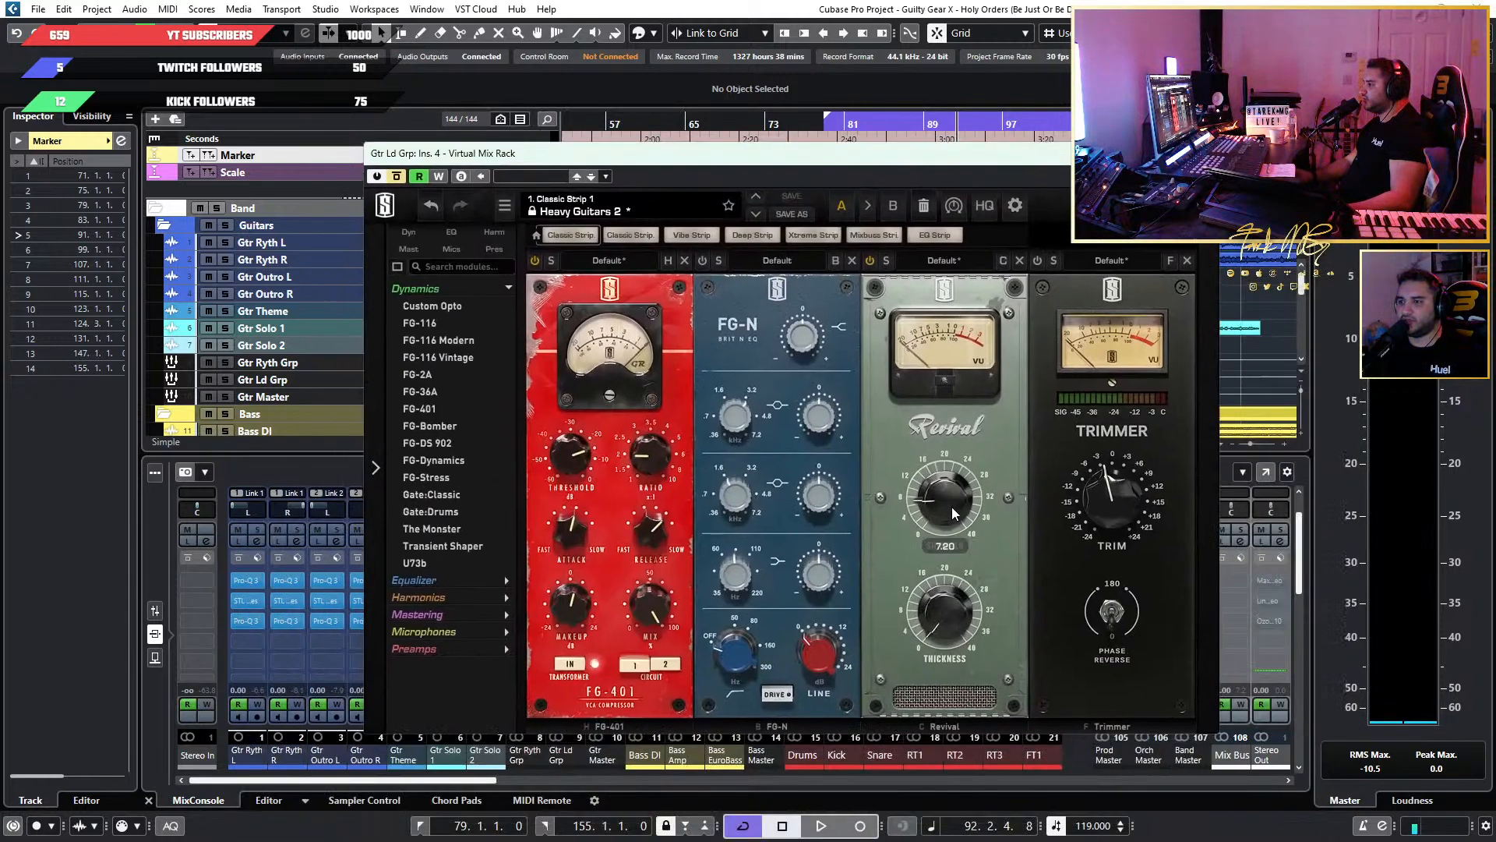
key(space)
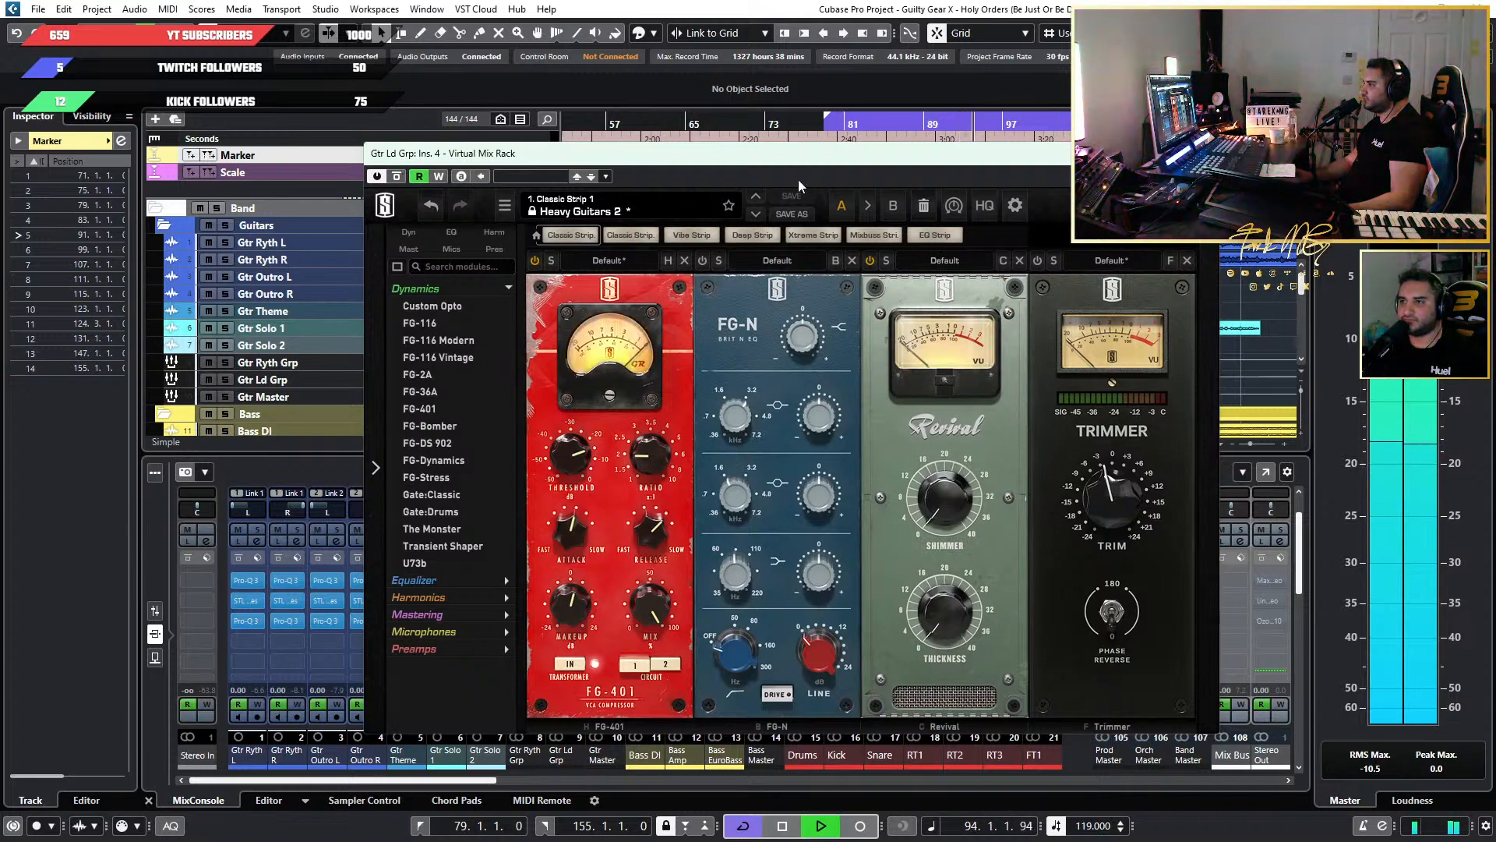
drag(798, 179, 850, 405)
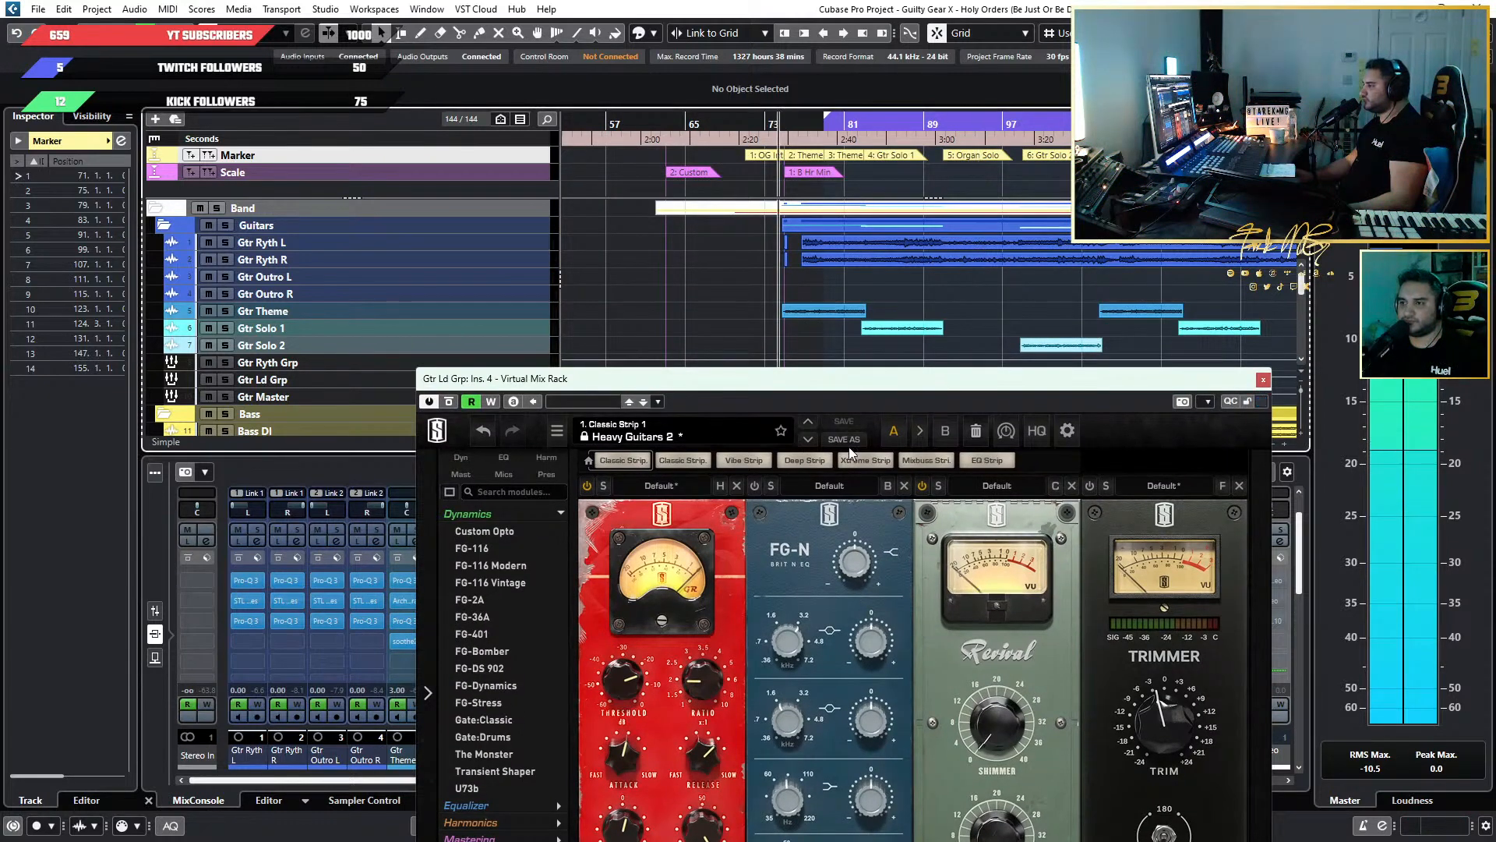
drag(802, 384, 848, 212)
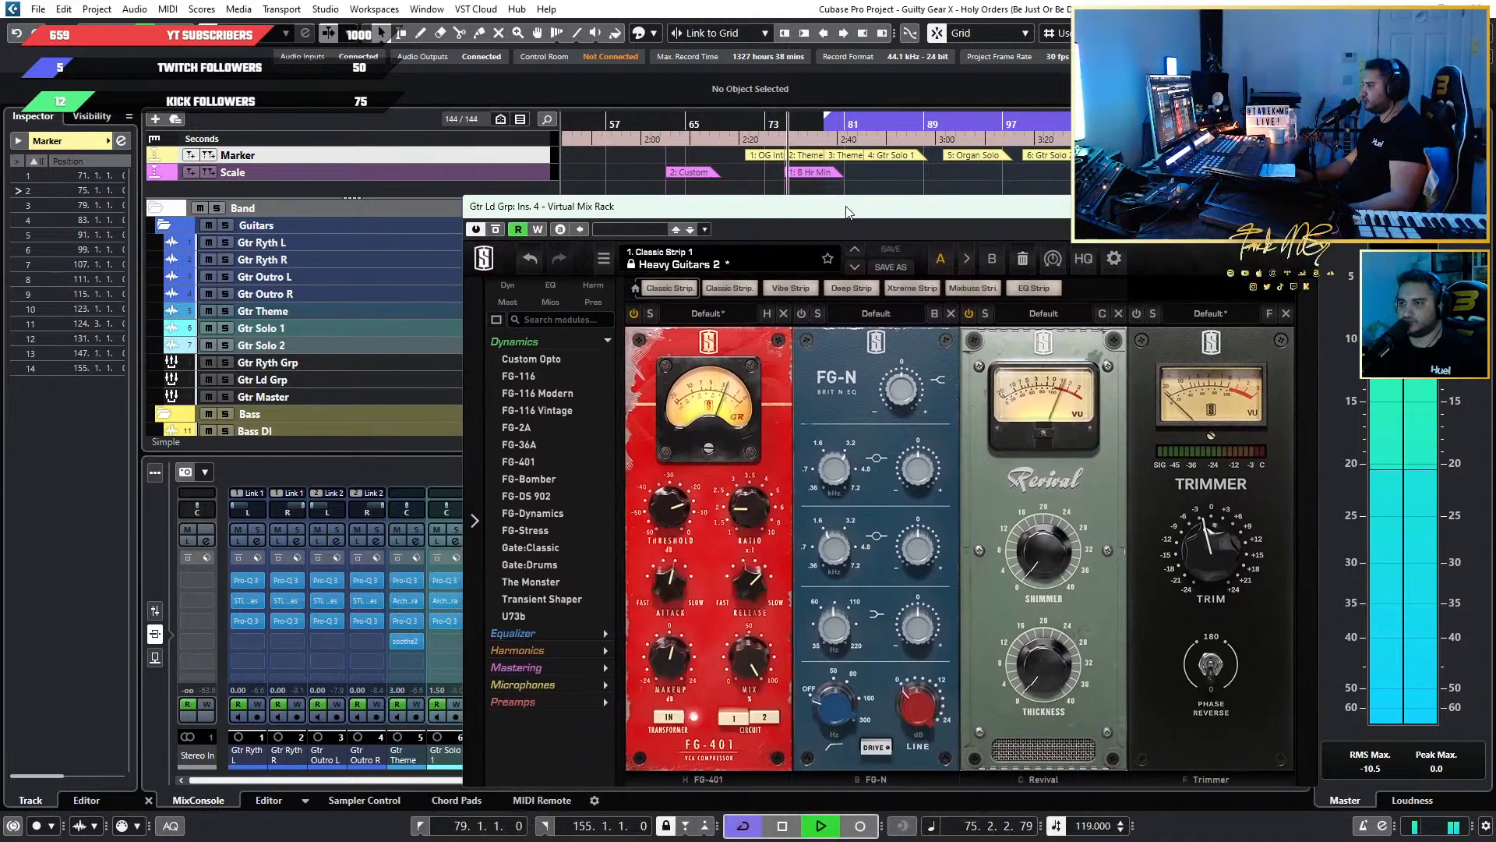
Toggle the FG-401 compressor's bypass to judge its effect and fine-tune its makeup gain during playback.
click(635, 314)
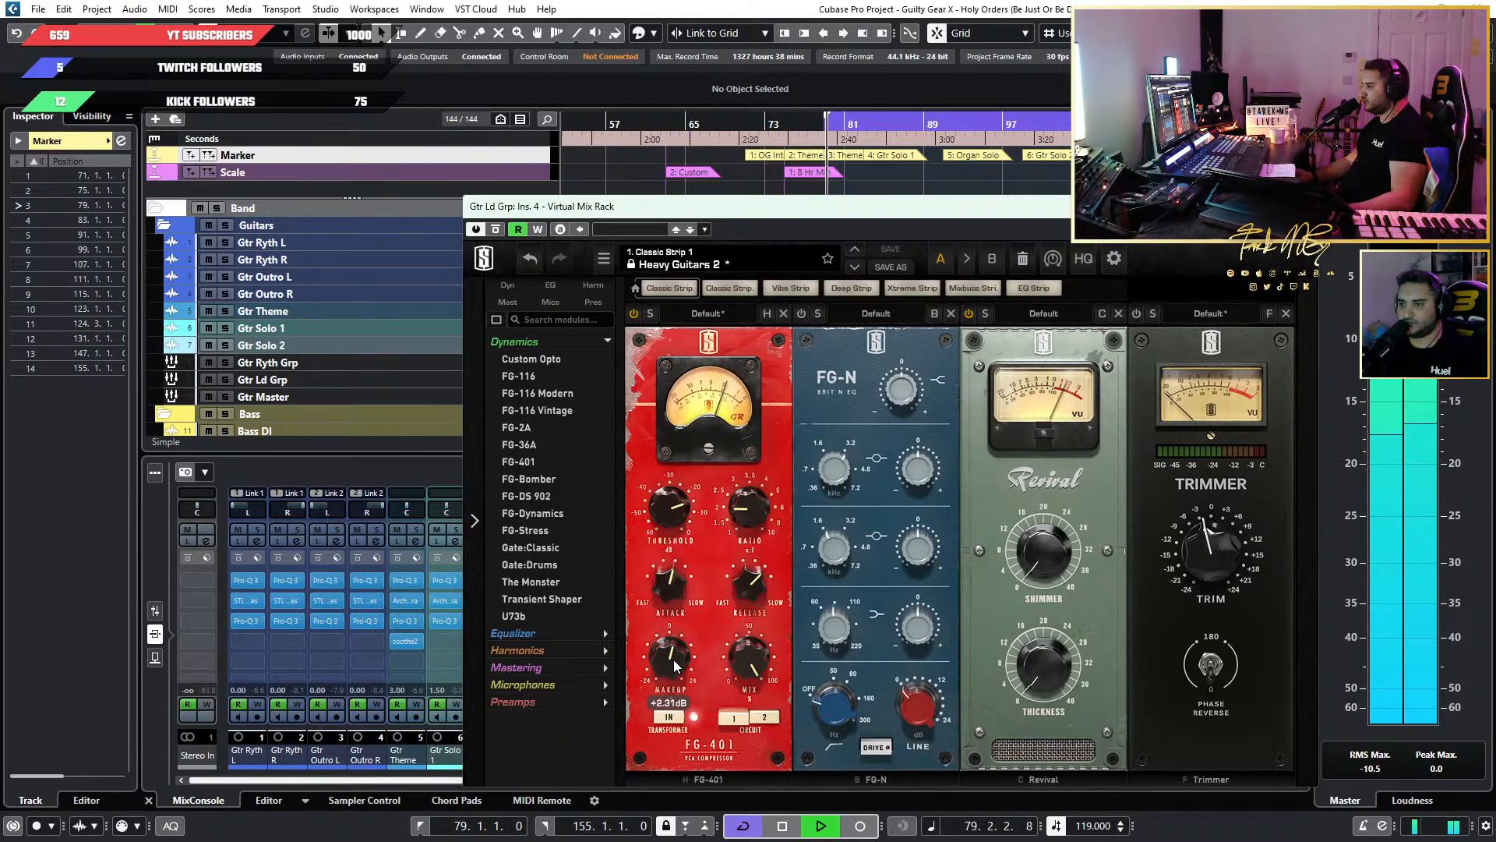
click(693, 315)
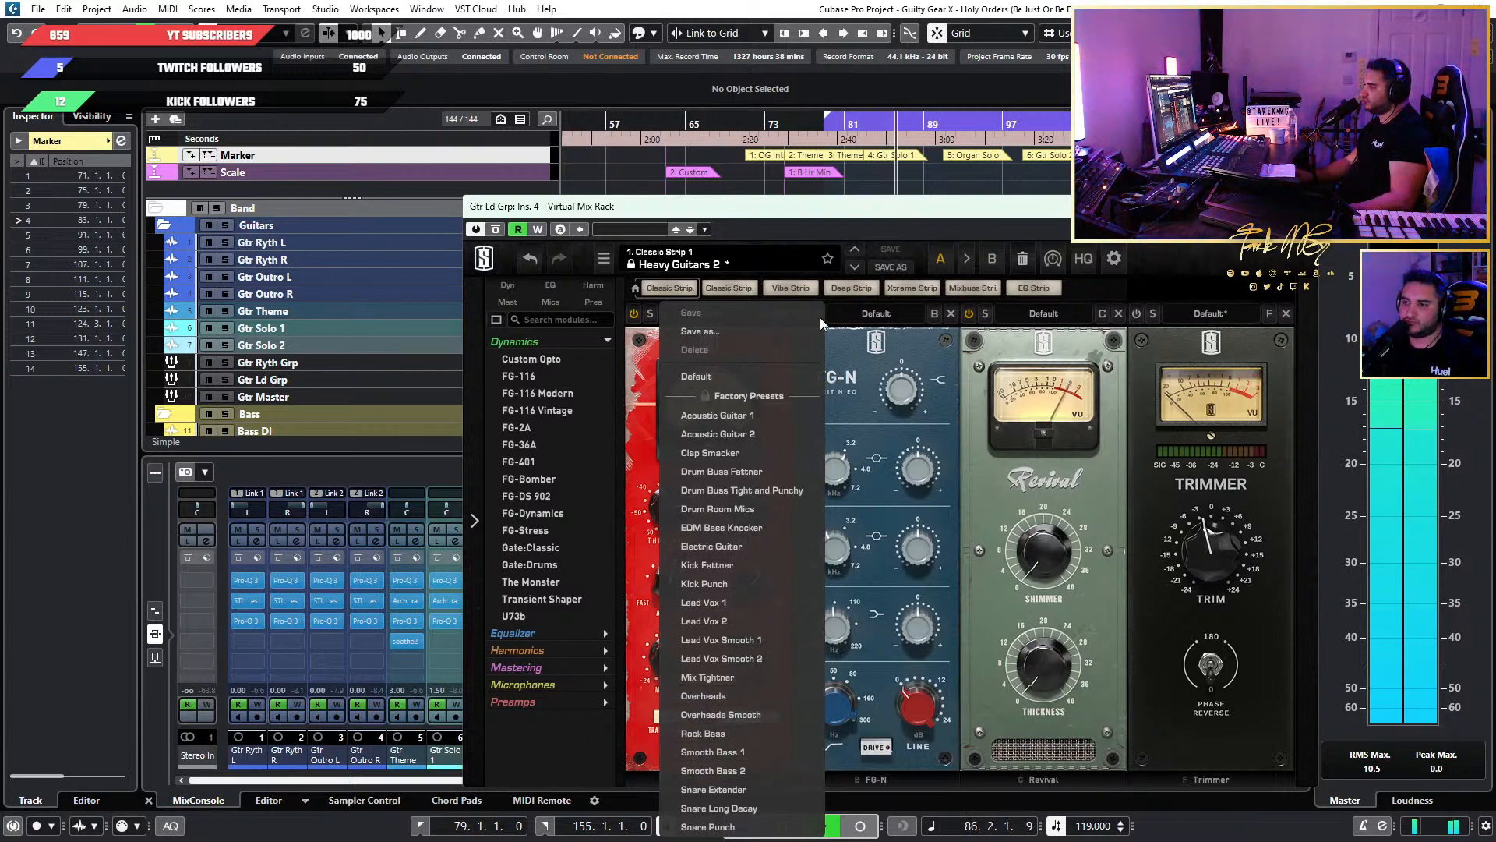
click(1174, 280)
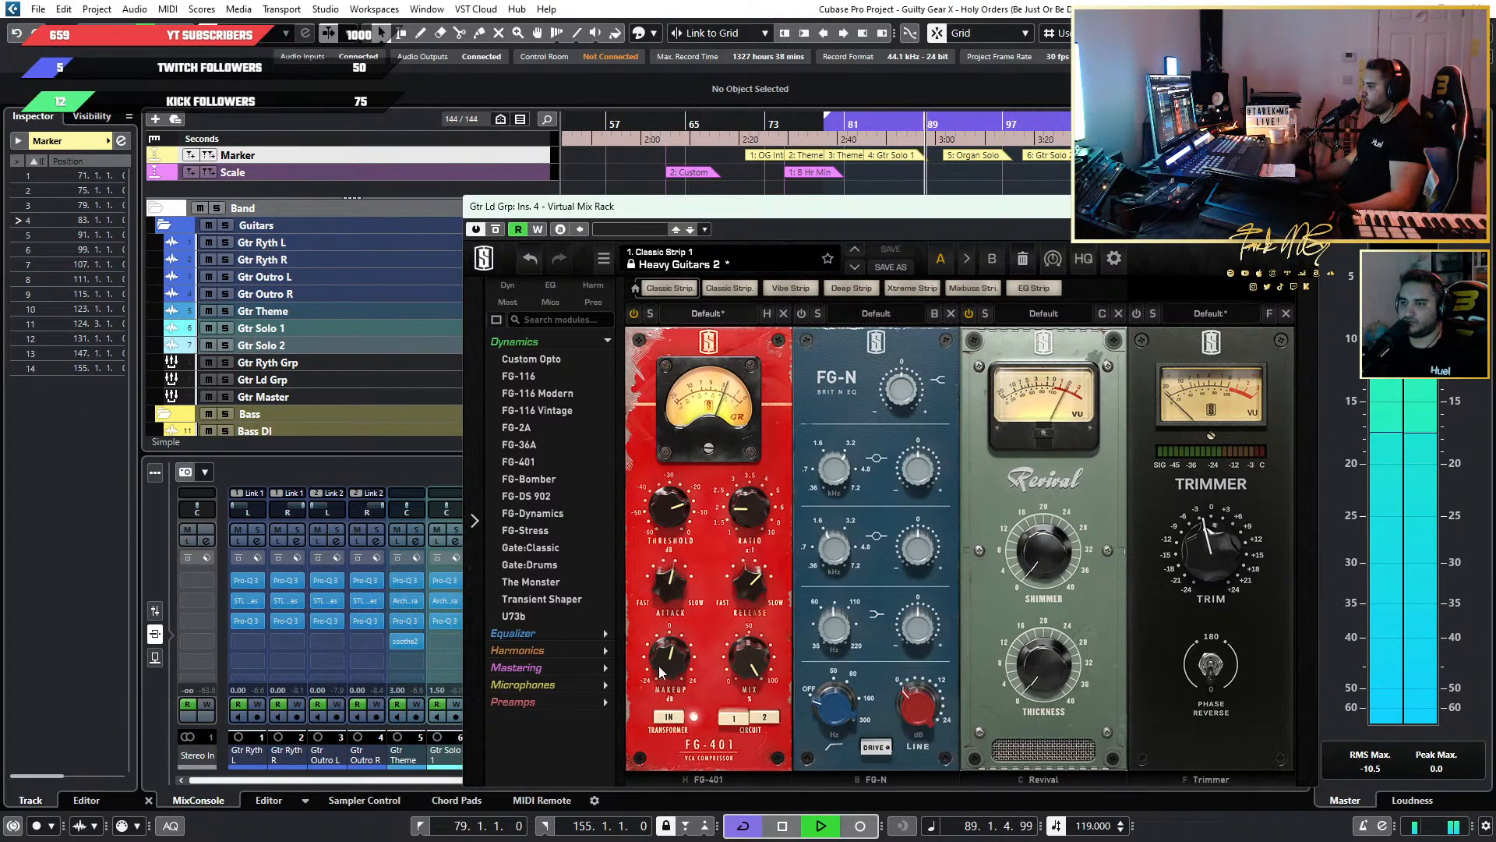
drag(658, 665, 664, 659)
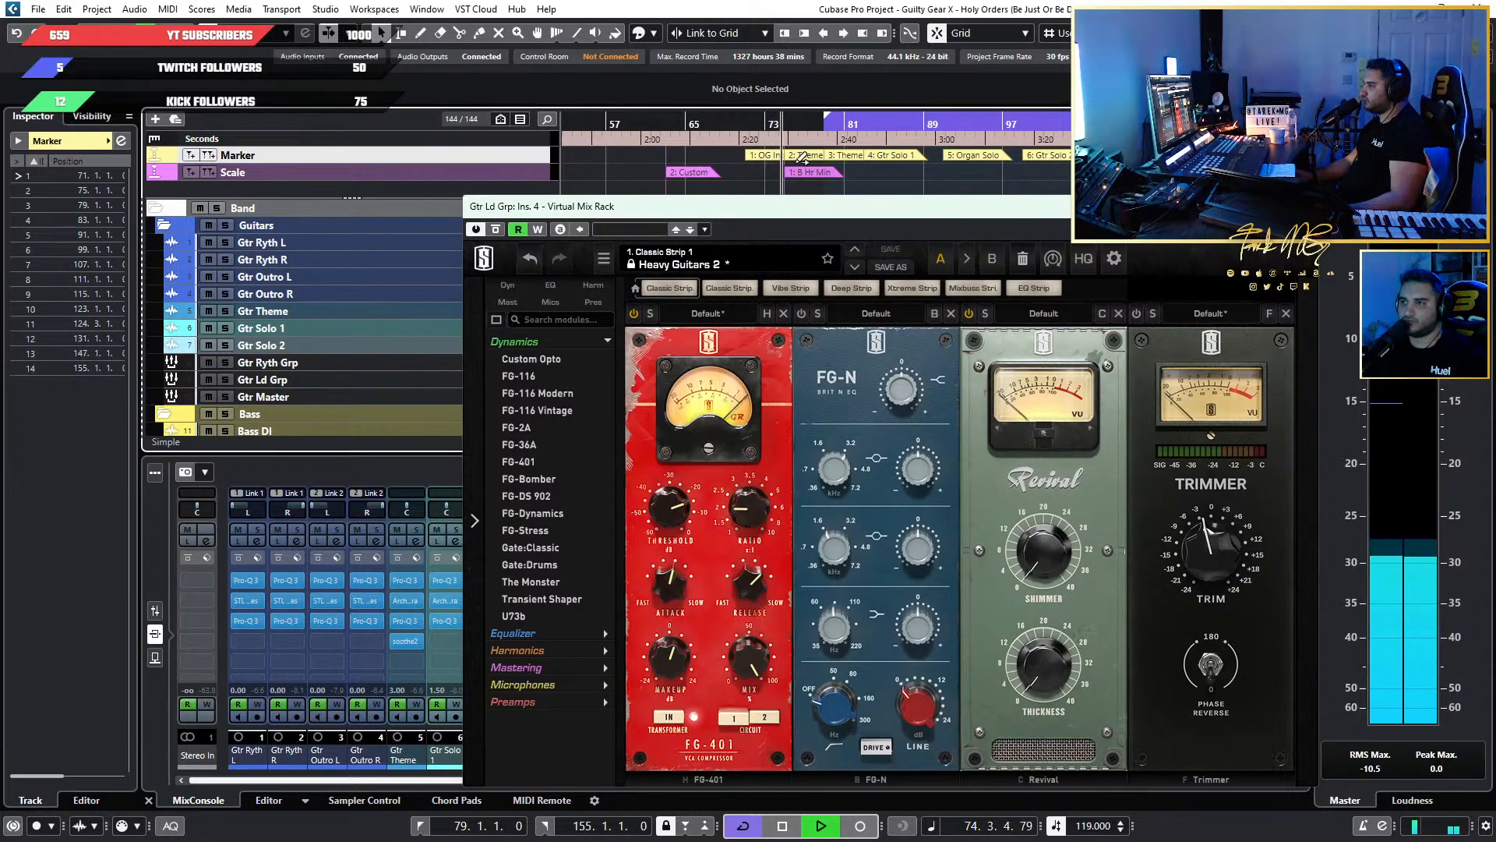
Replay the theme from around bars 79 and 75 while setting the FG-N upper-mid band's gain to about +0.63 dB.
ctrl+scroll(796, 159, up, 2)
ctrl+scroll(797, 160, up, 2)
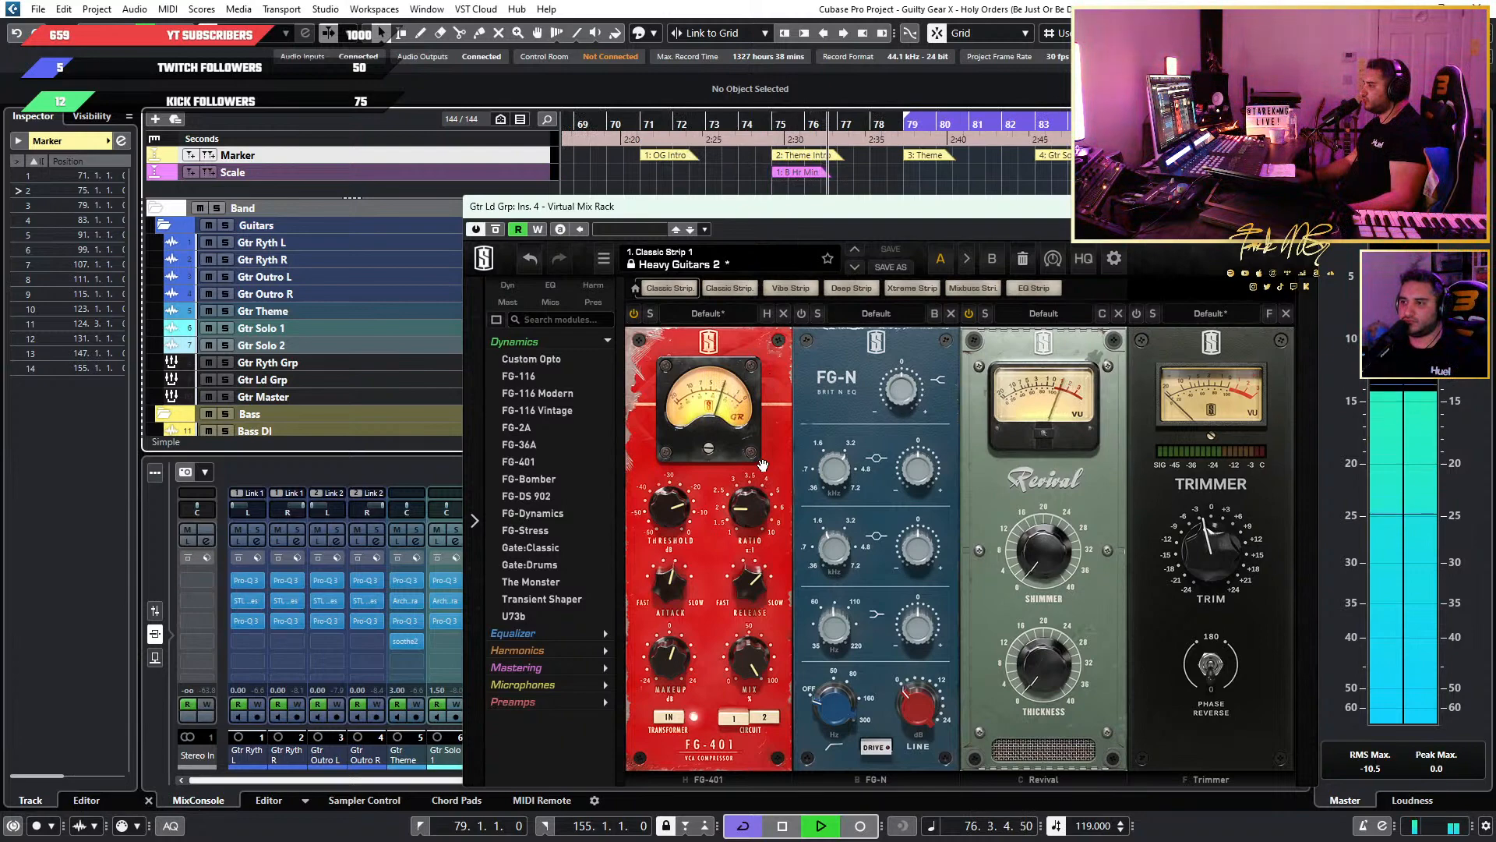
mouse_move(697, 525)
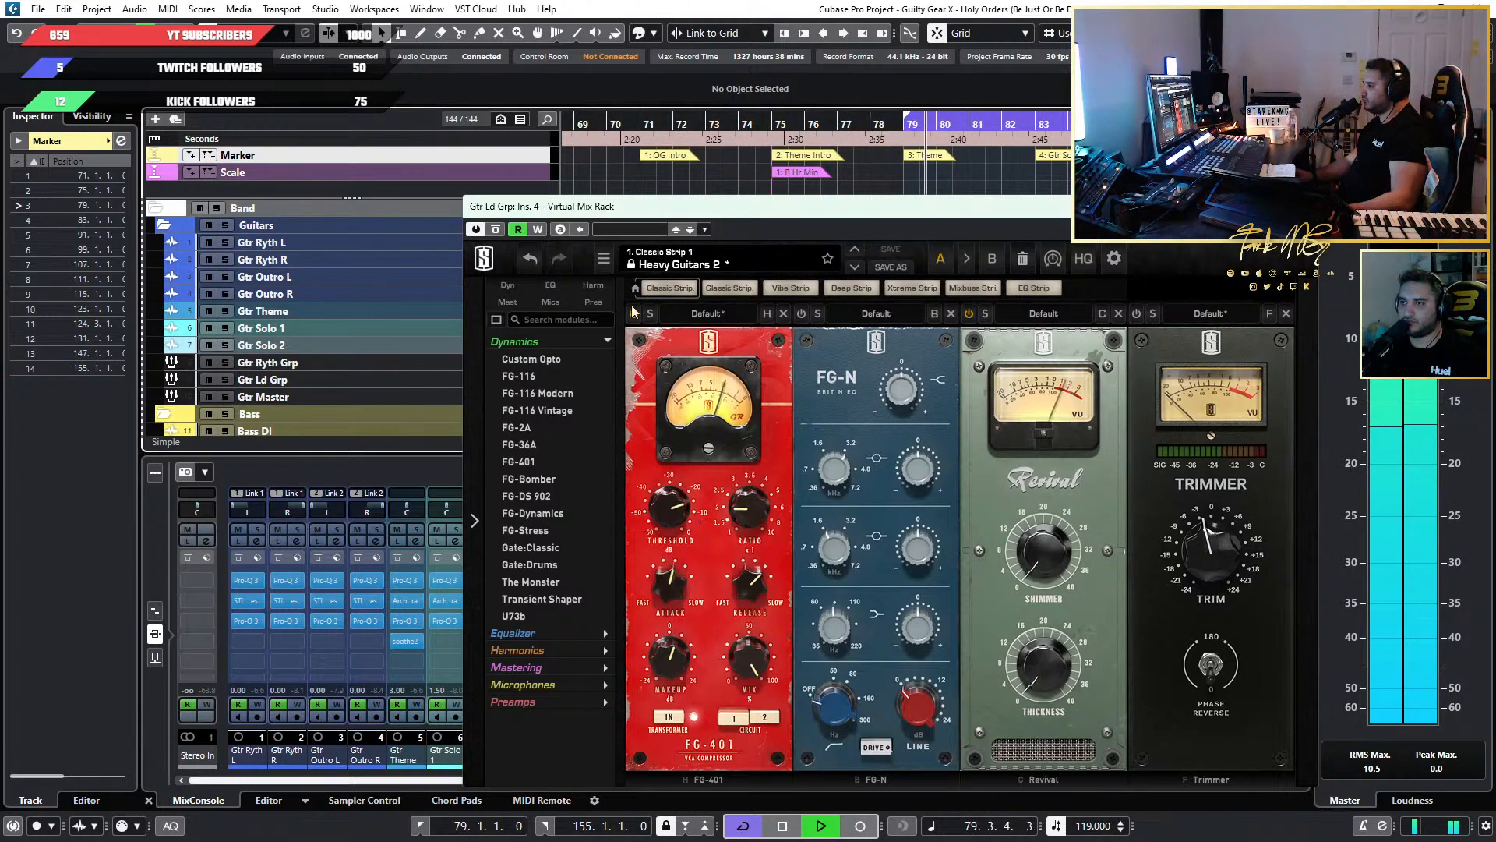
click(895, 123)
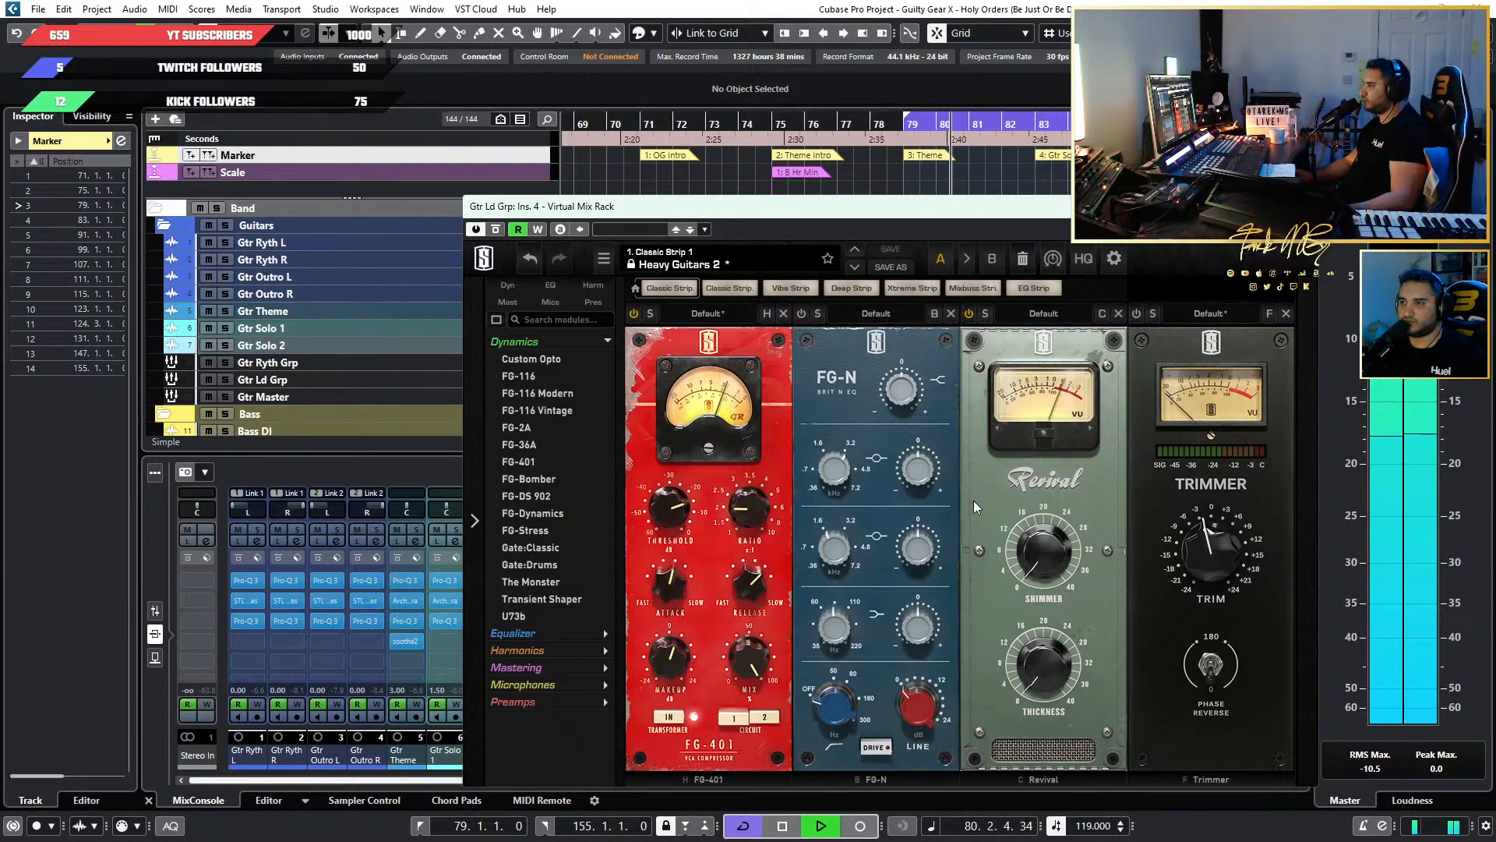
drag(918, 487, 923, 485)
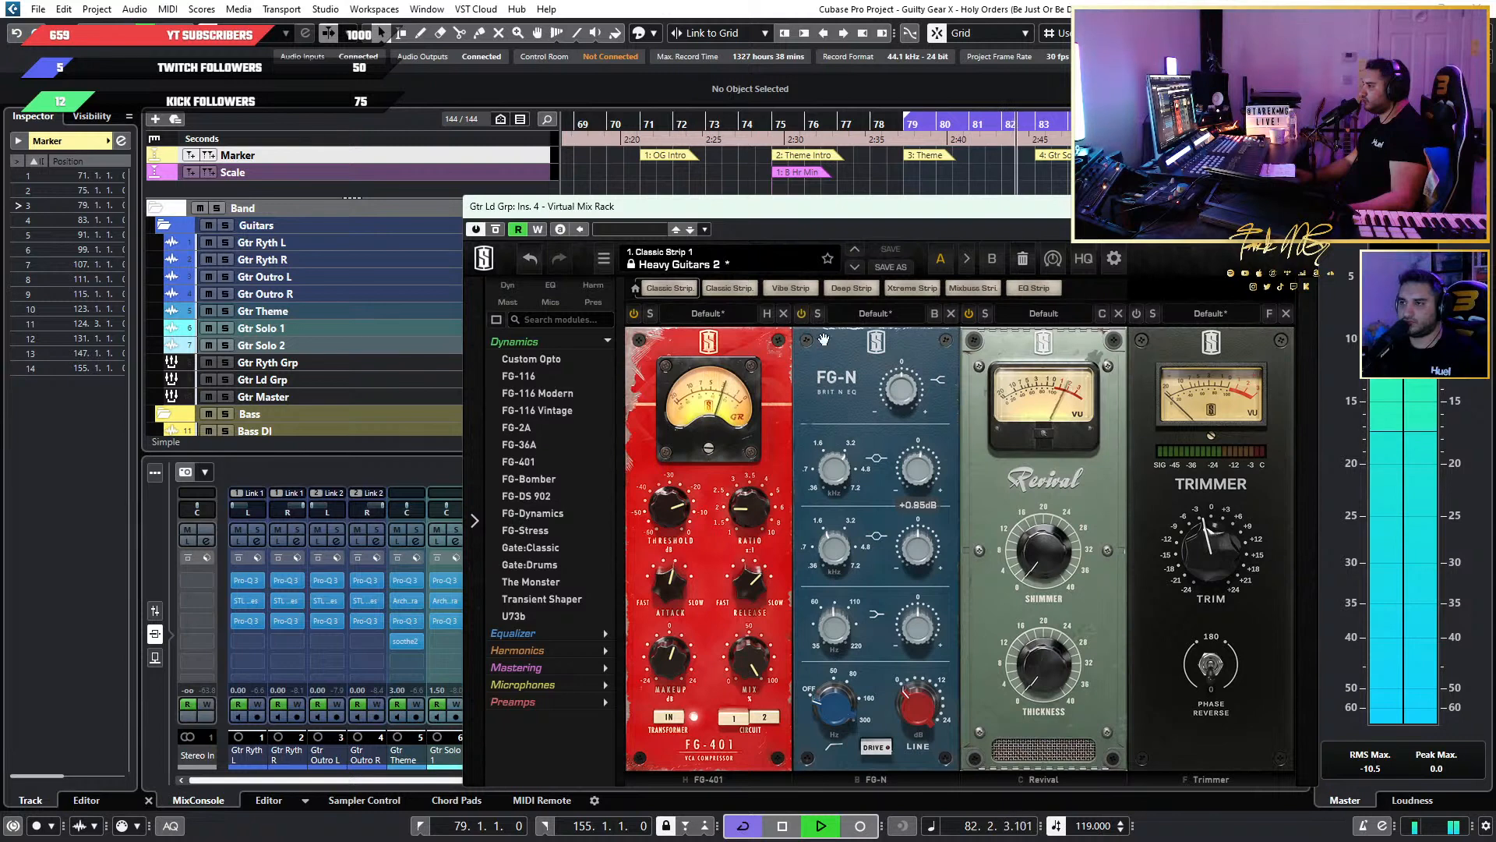
click(781, 124)
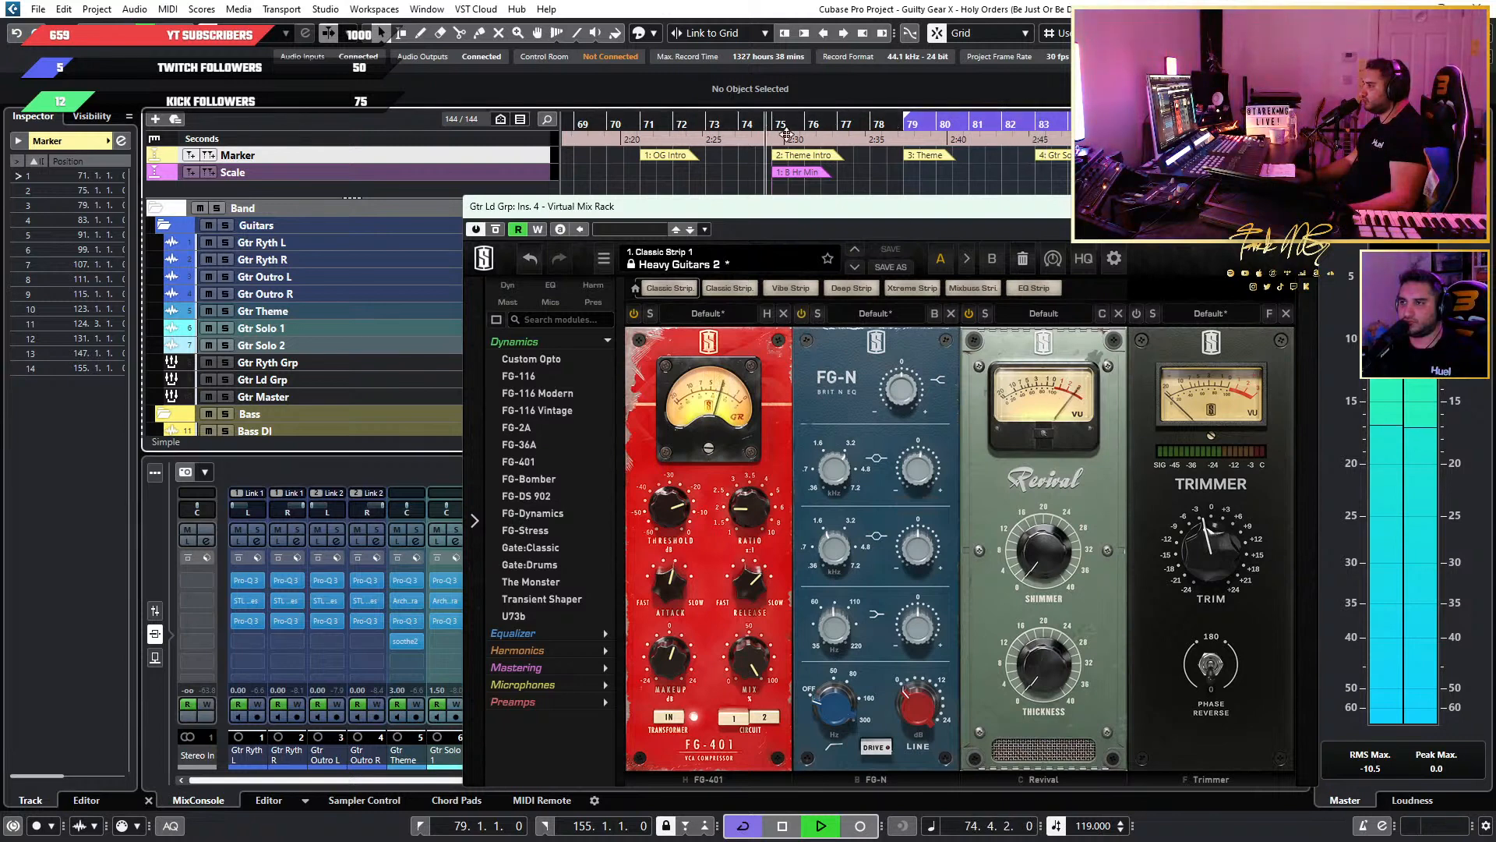
drag(916, 471, 916, 473)
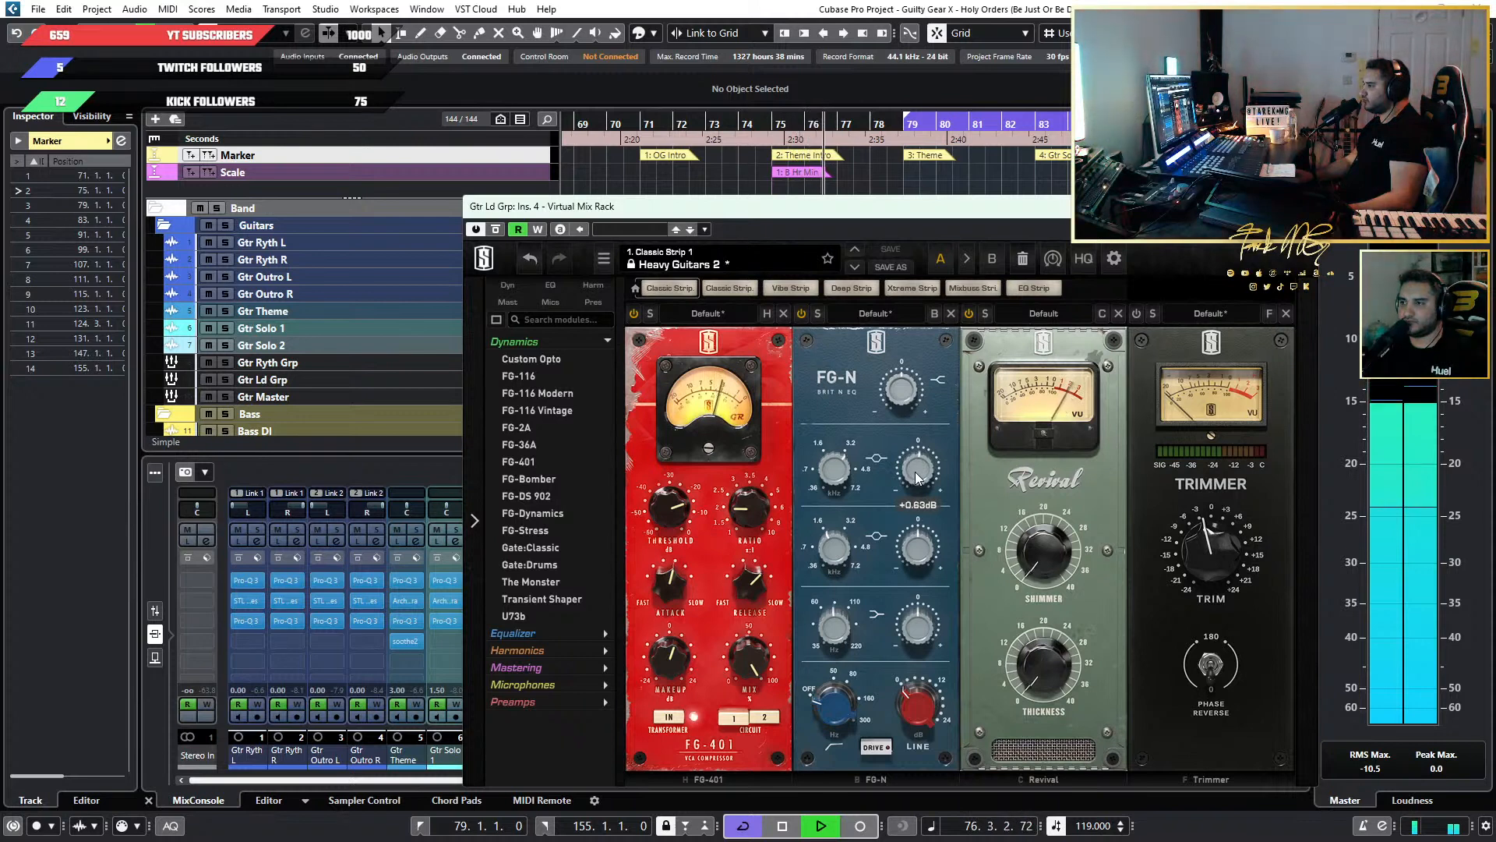
Set the FG-N high shelf to +1.68 dB, and try the upper-mid band at +4.41 dB with its frequency at 1.68 kHz.
mouse_move(905, 386)
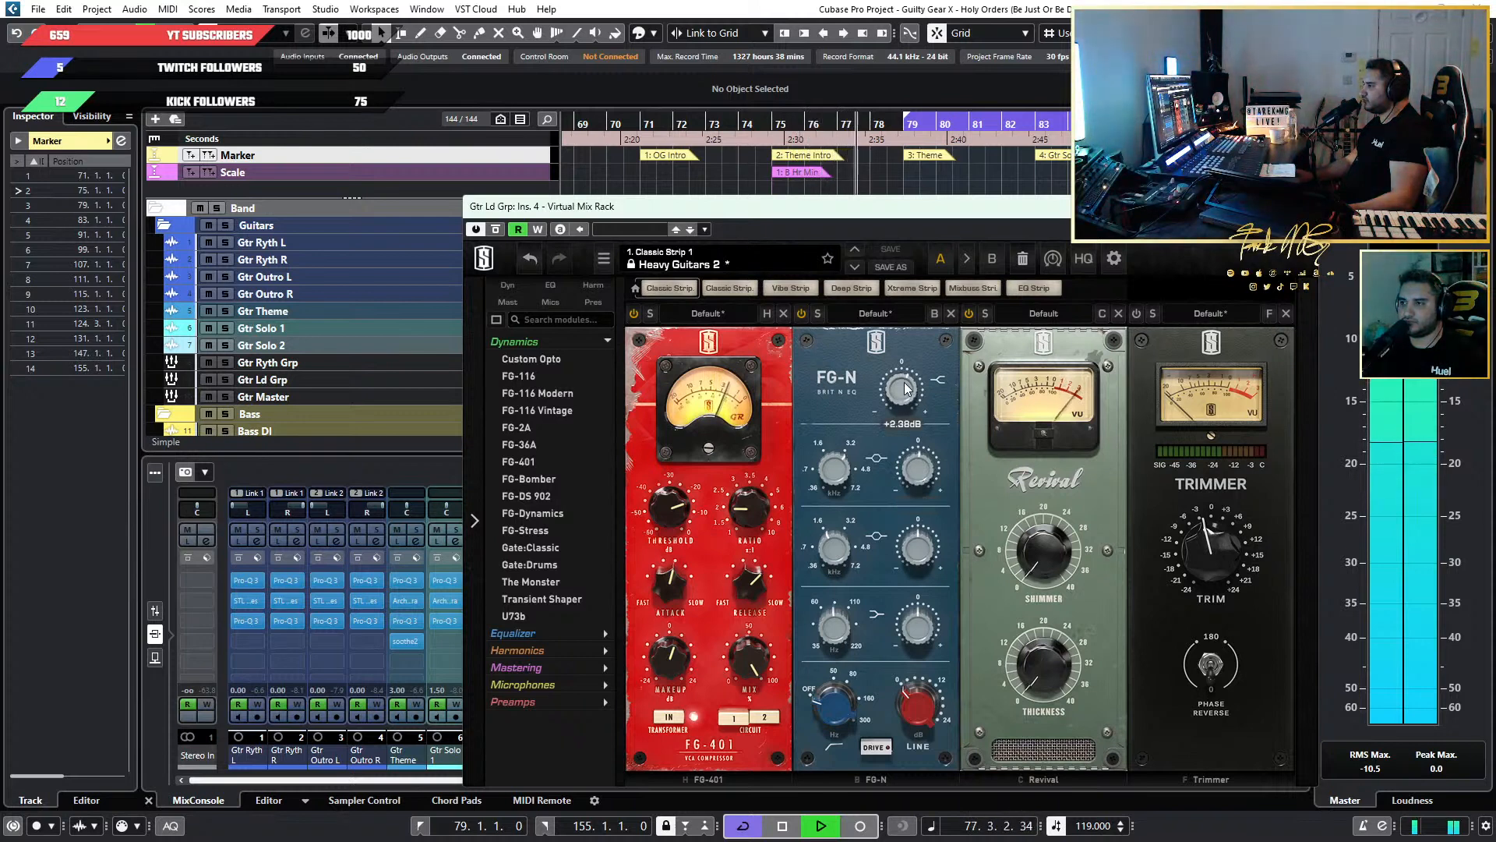
drag(903, 385, 906, 390)
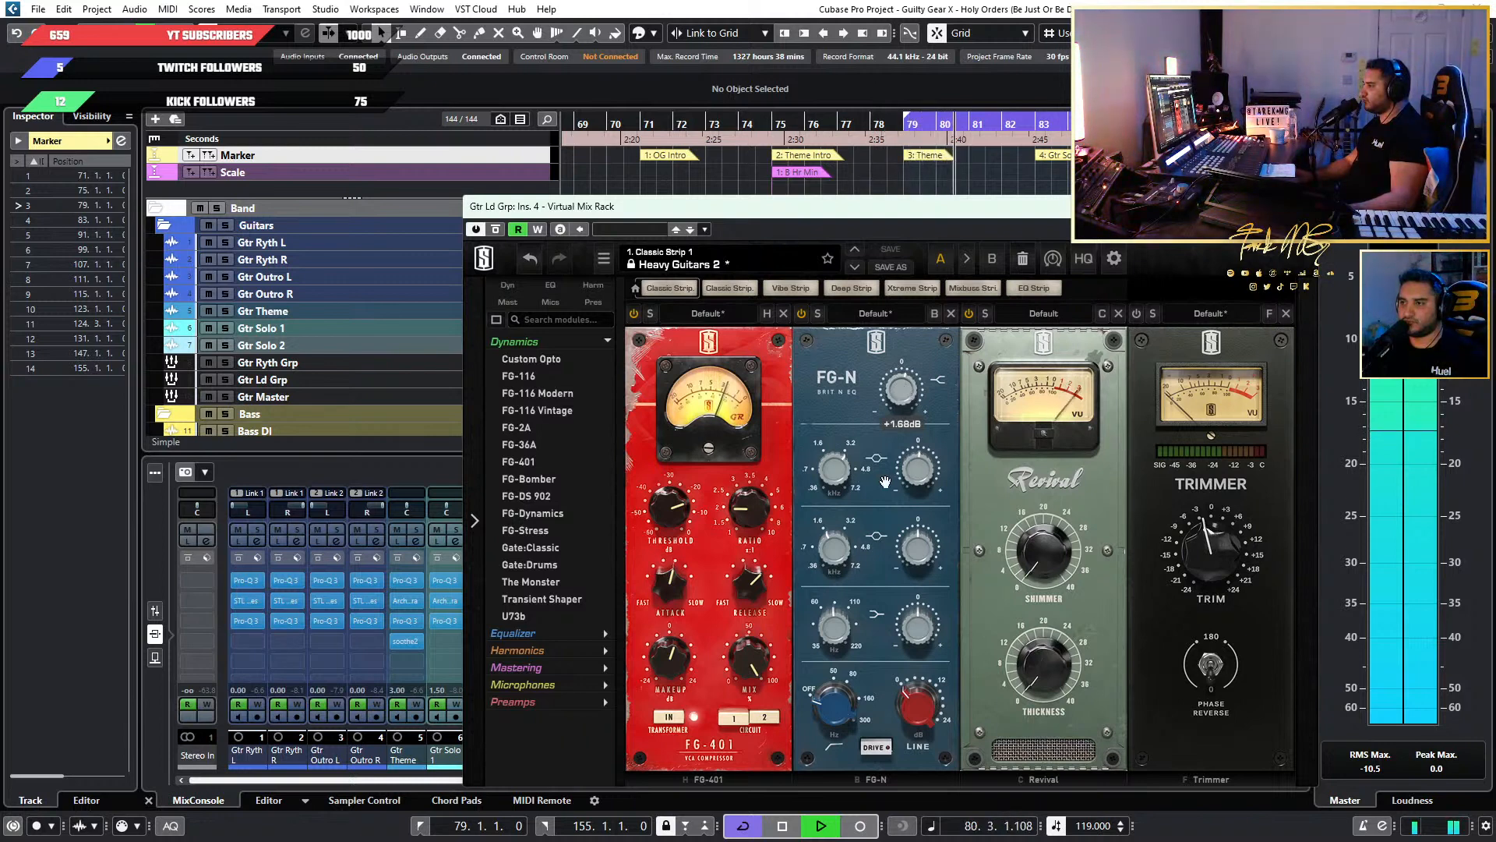
mouse_move(915, 471)
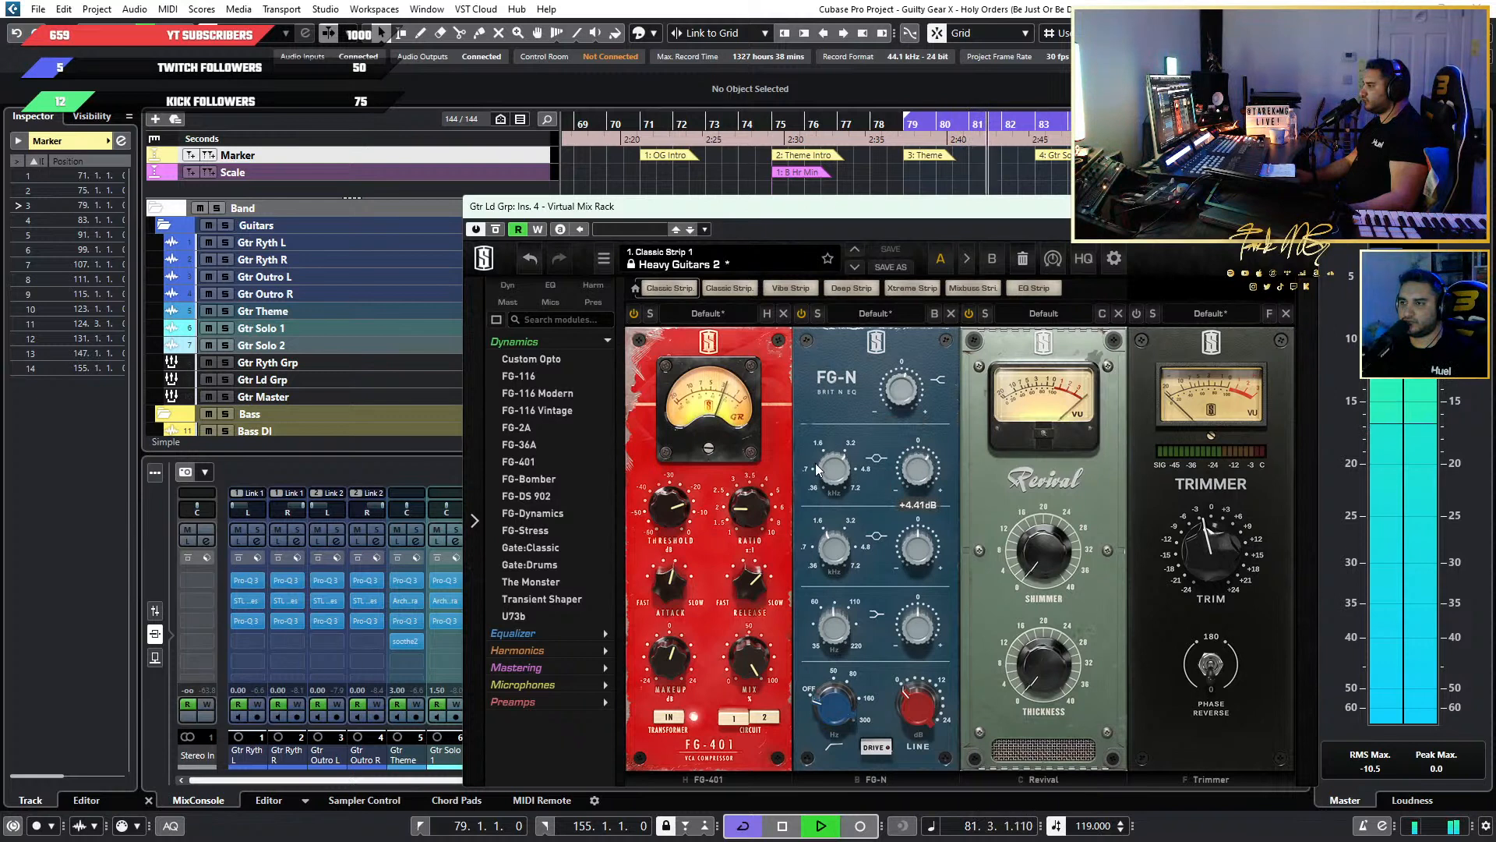
drag(836, 473, 846, 508)
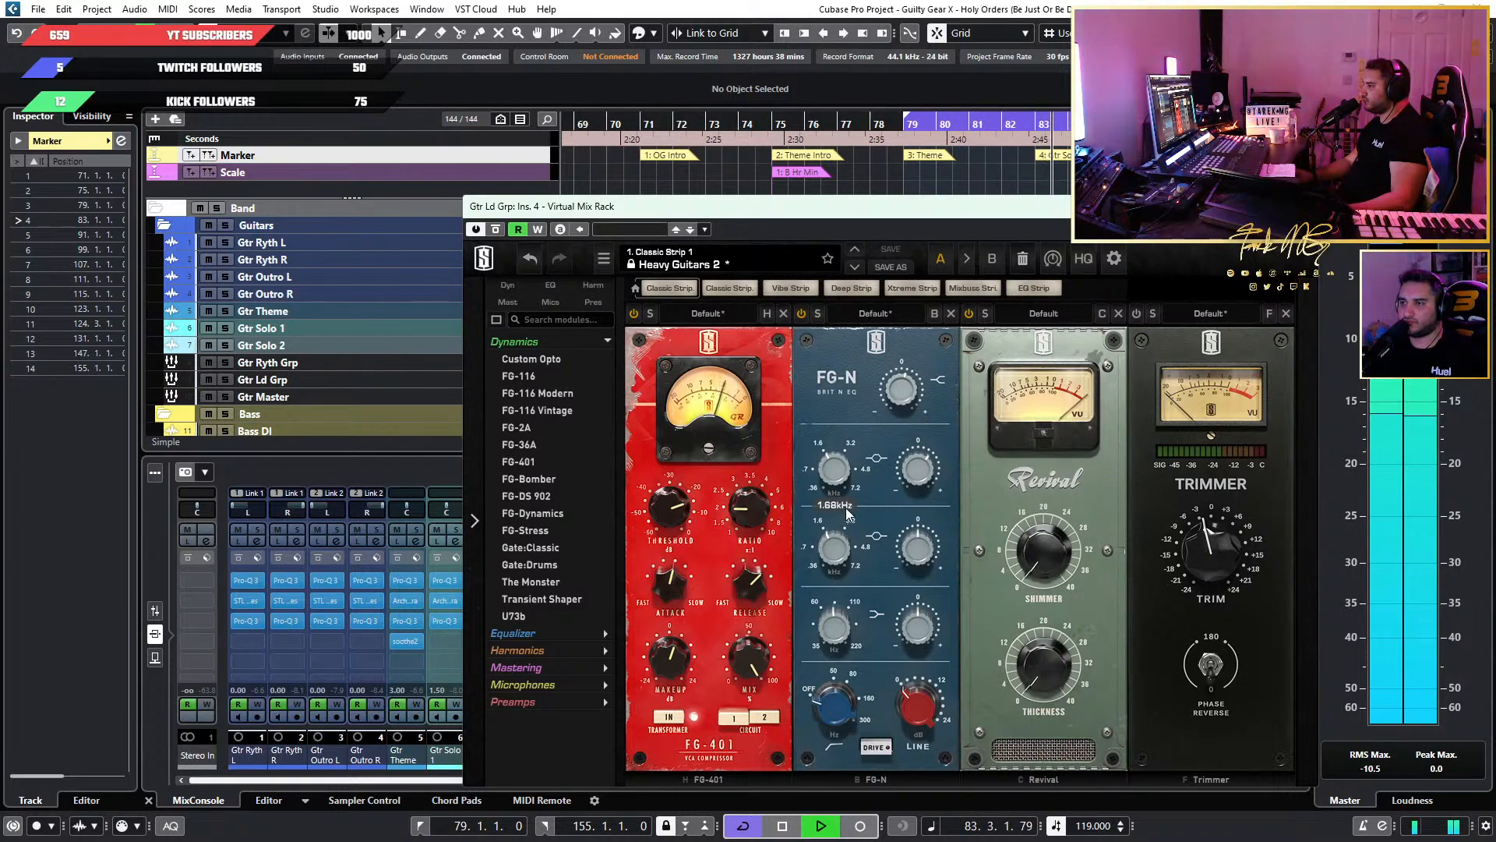
mouse_move(933, 489)
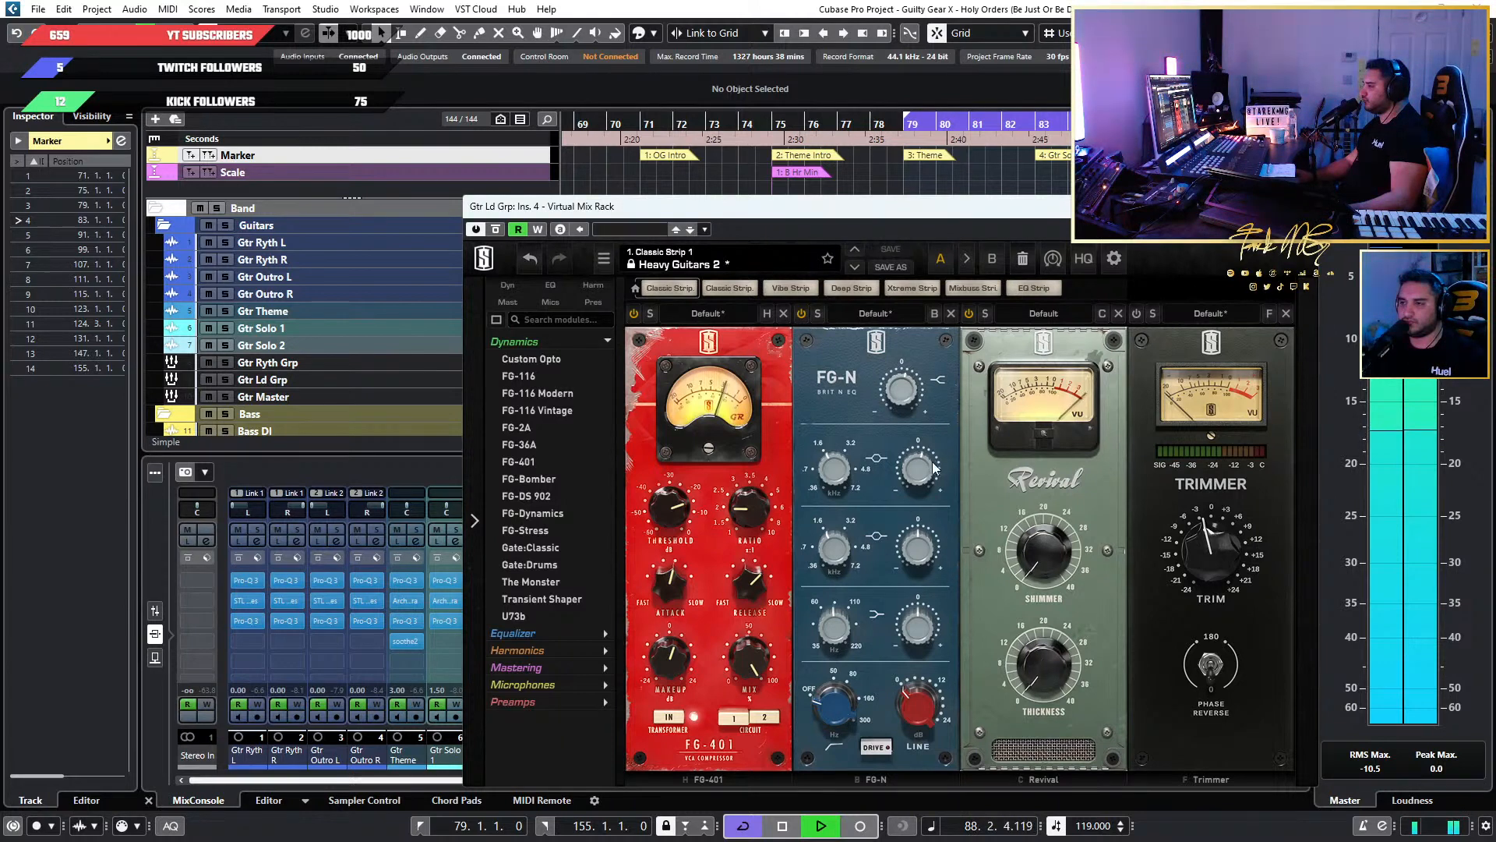
mouse_move(932, 464)
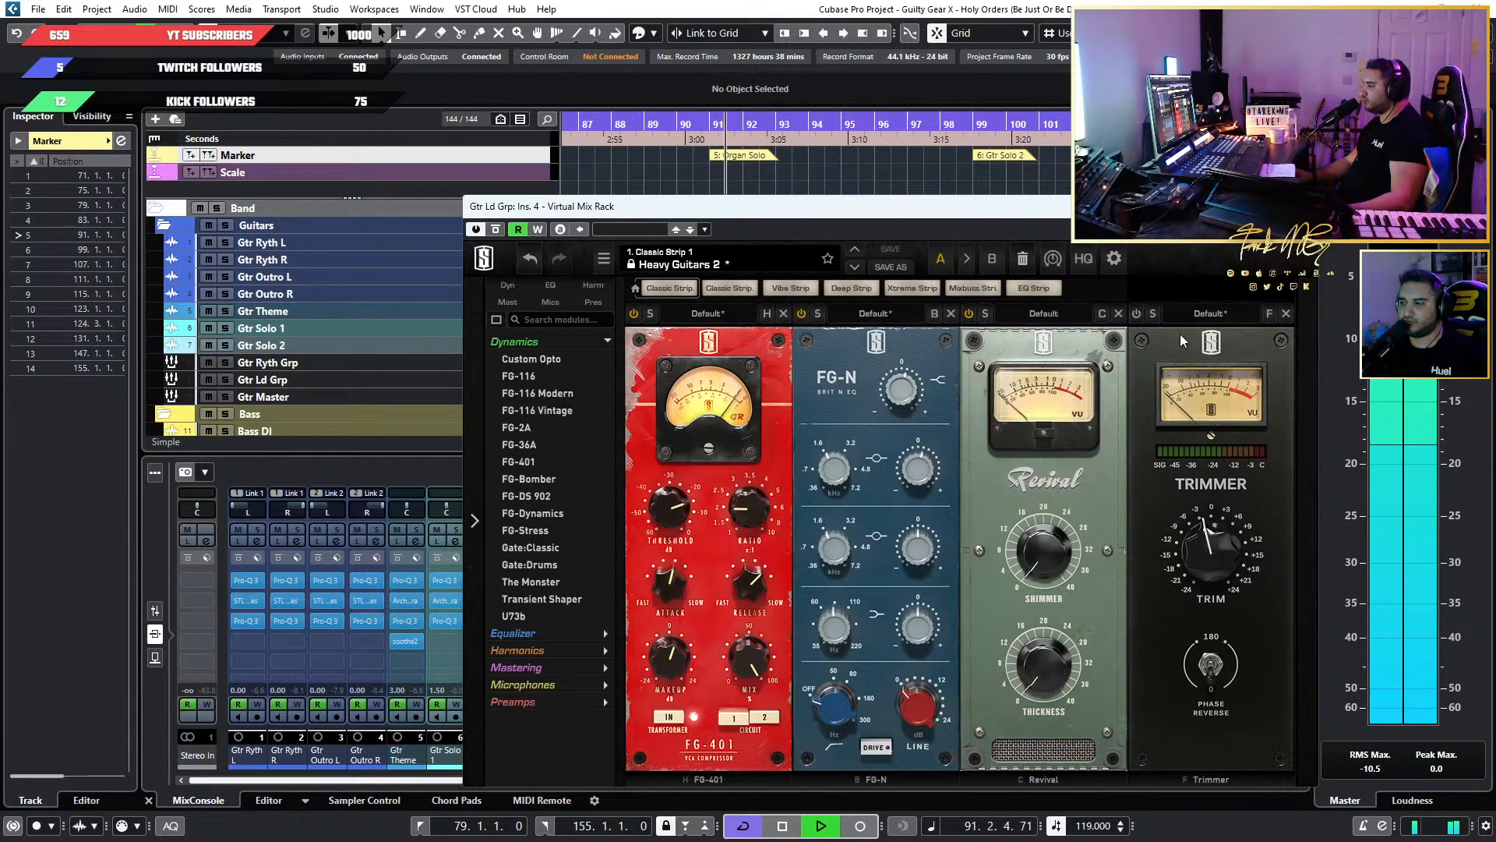
Close the Virtual Mix Rack, replay the mix from bar 75 through the theme, and stop playback.
click(1302, 206)
scroll(681, 200, down, 2)
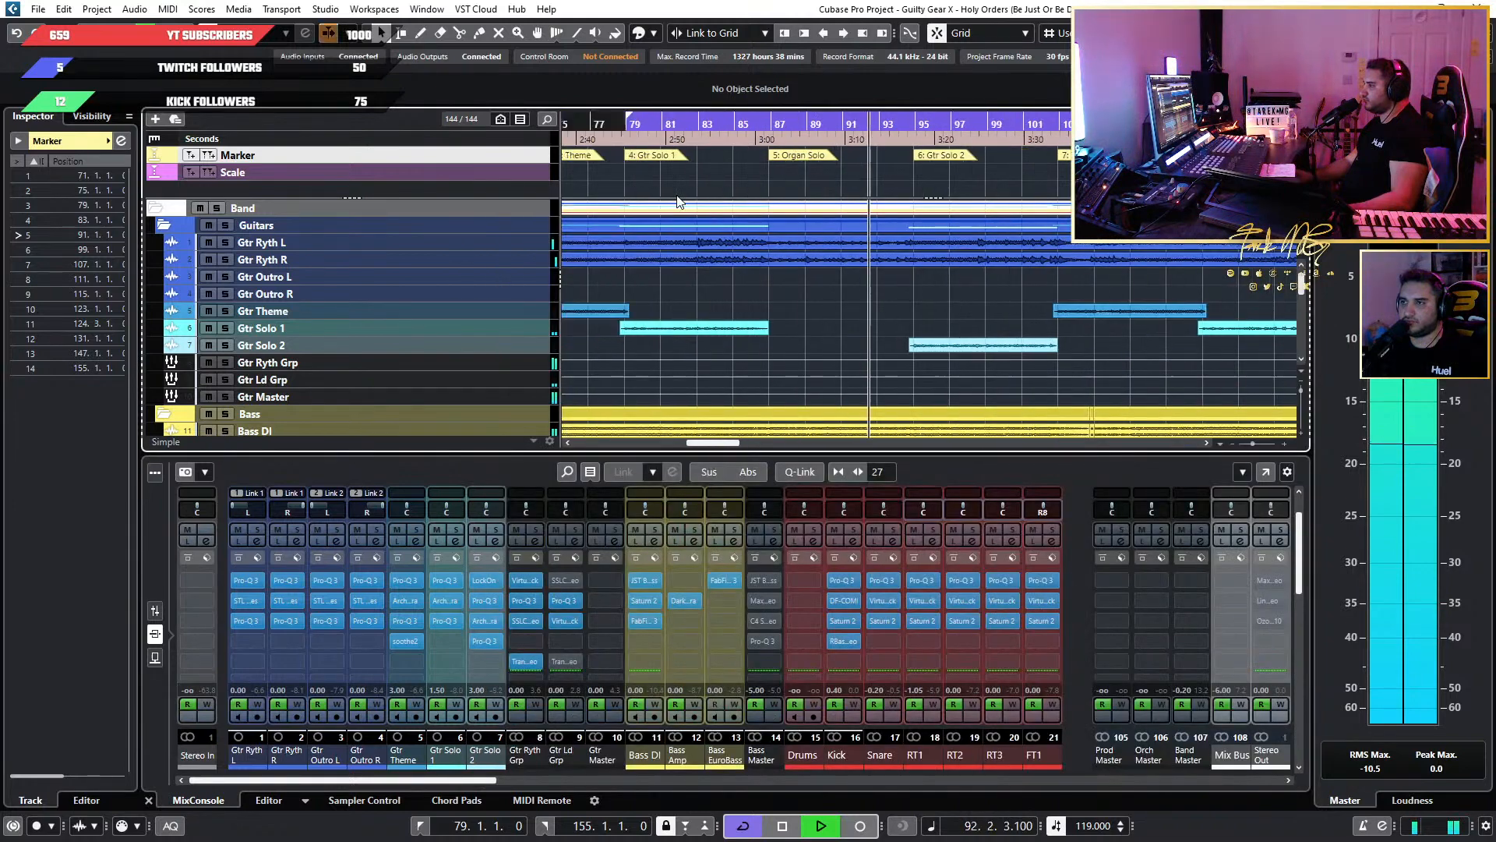
scroll(681, 200, left, 2)
click(626, 127)
scroll(662, 261, up, 1)
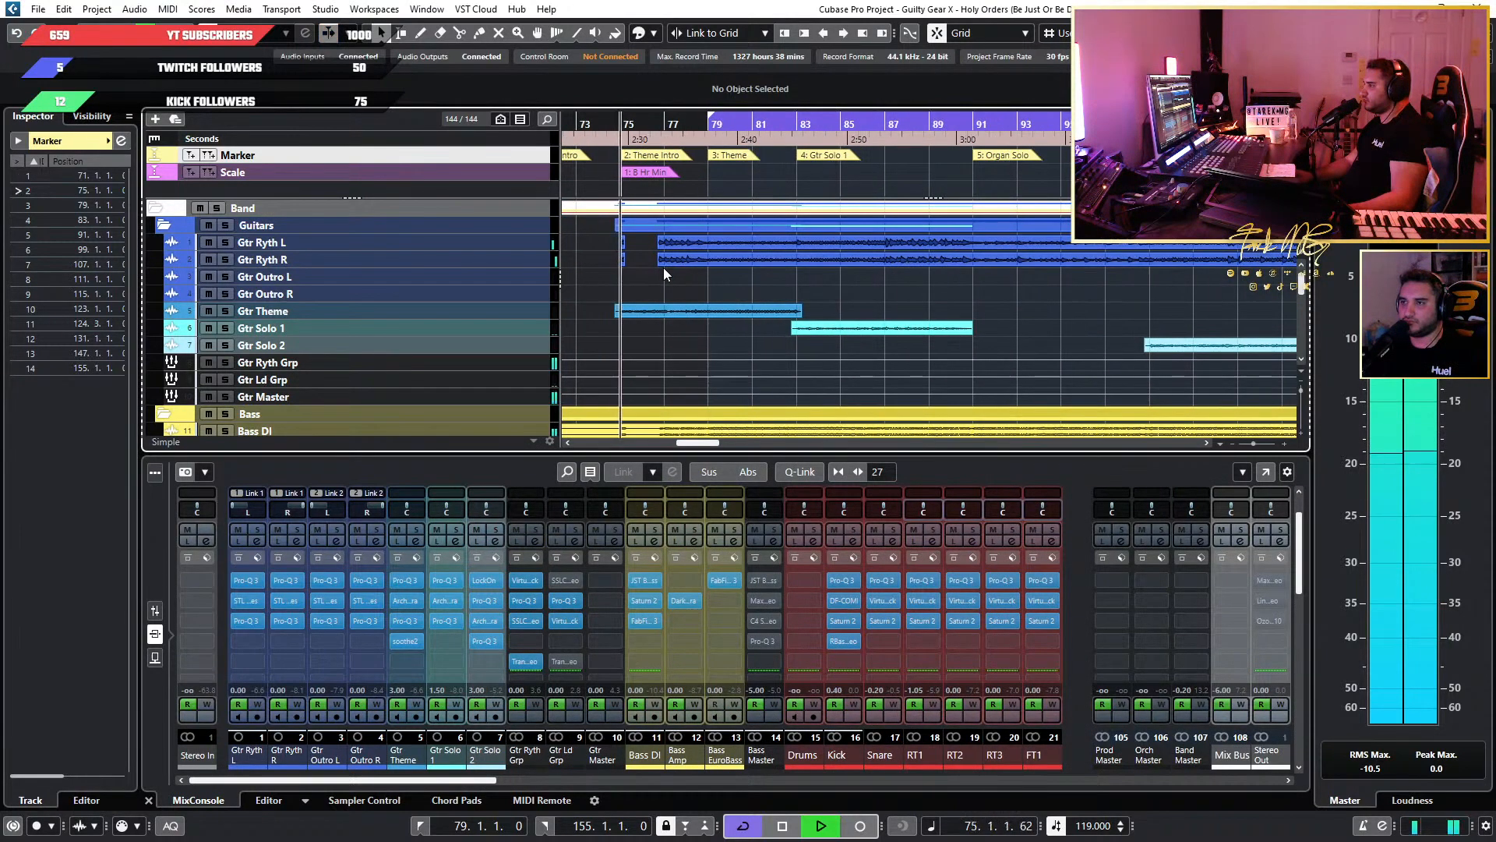
scroll(684, 302, up, 2)
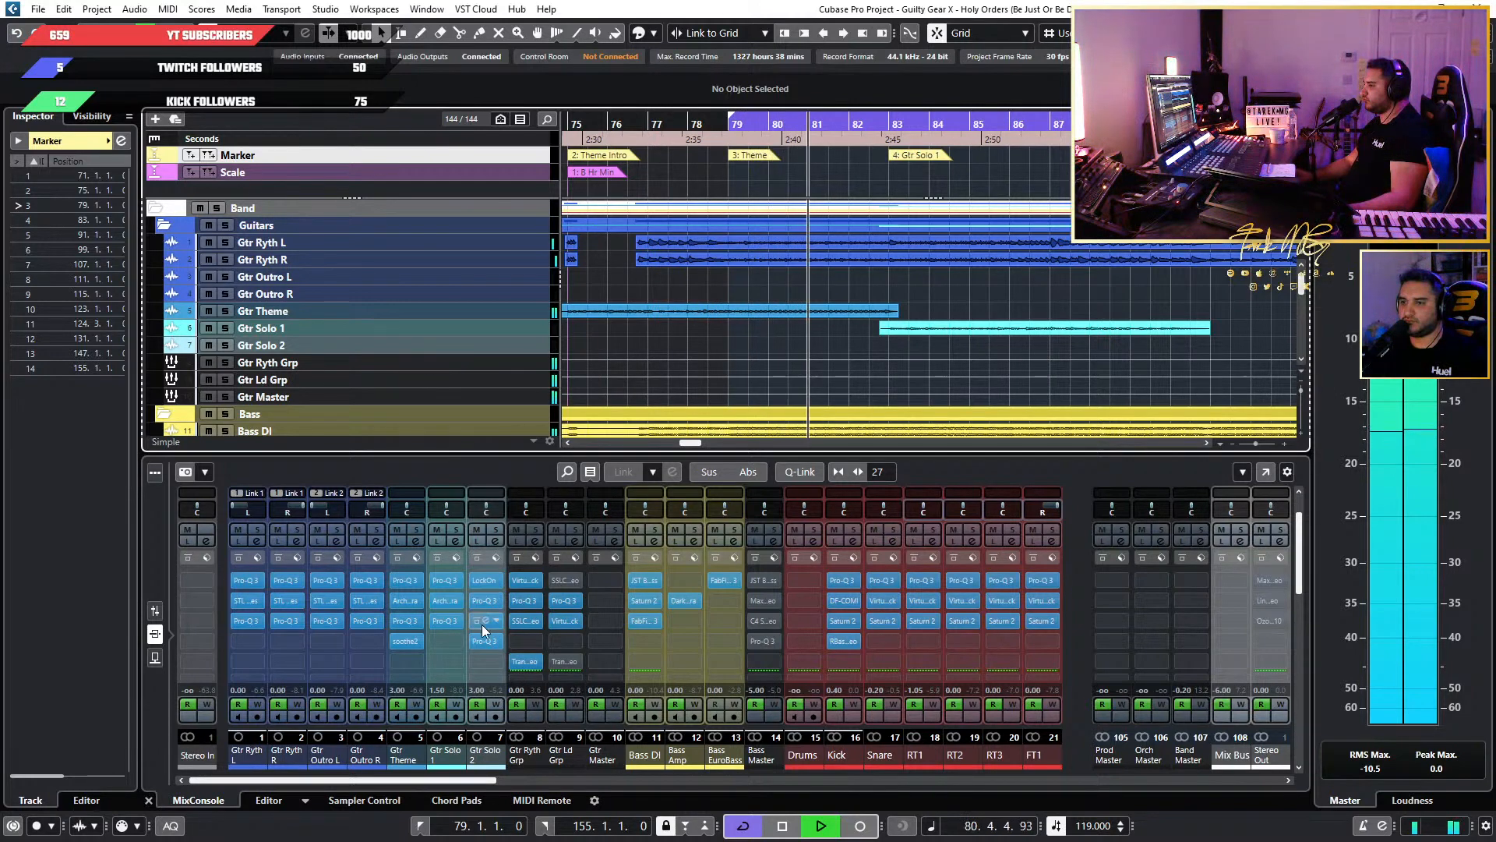
key(space)
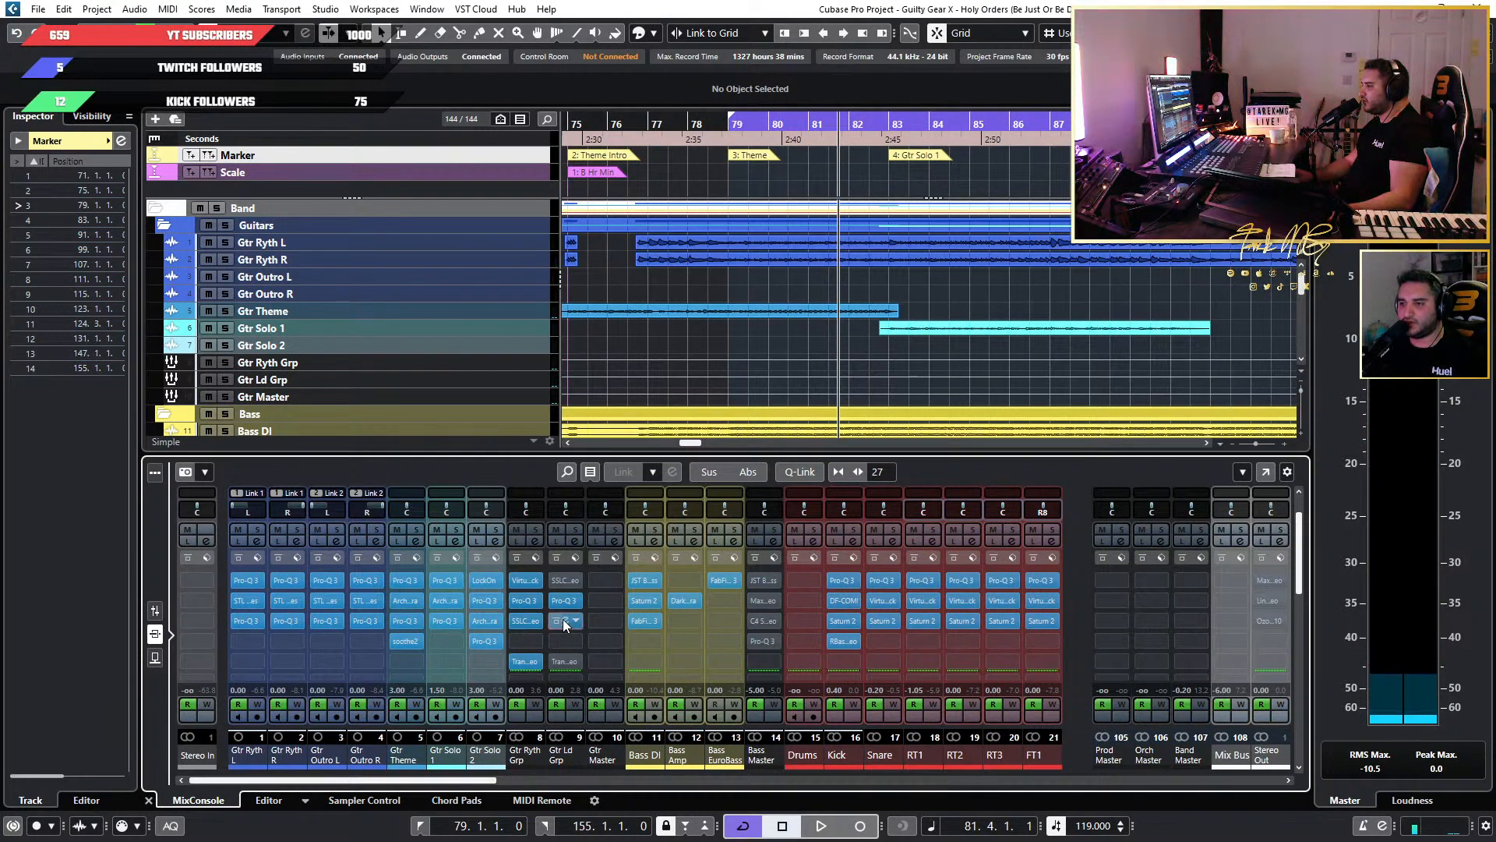
Reopen the Gtr Ld Grp Virtual Mix Rack, set the FG-N high shelf to +0.99 dB and lower the upper-mid gain during playback.
click(563, 620)
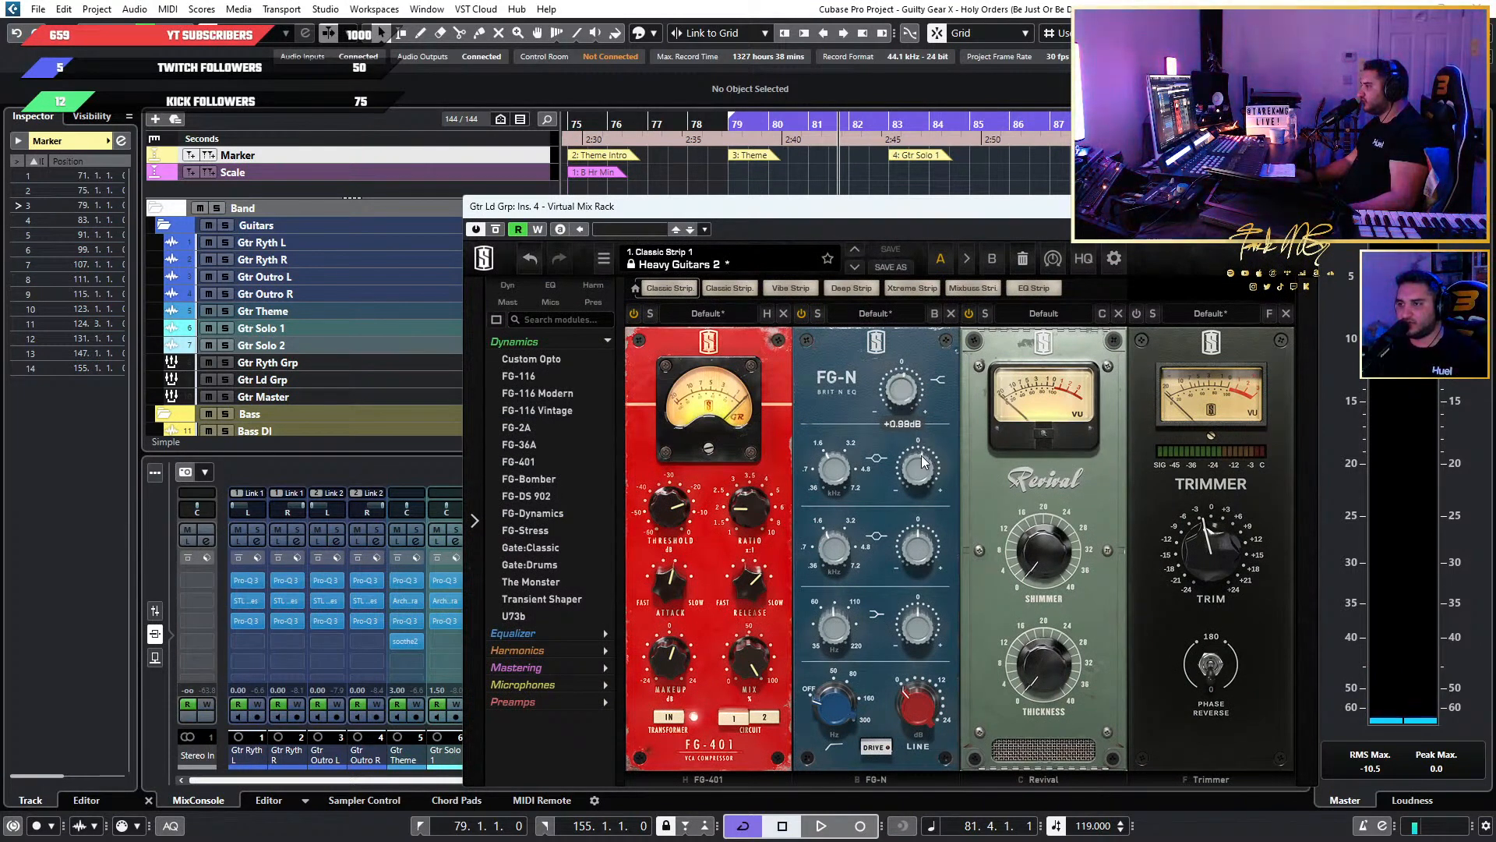
key(space)
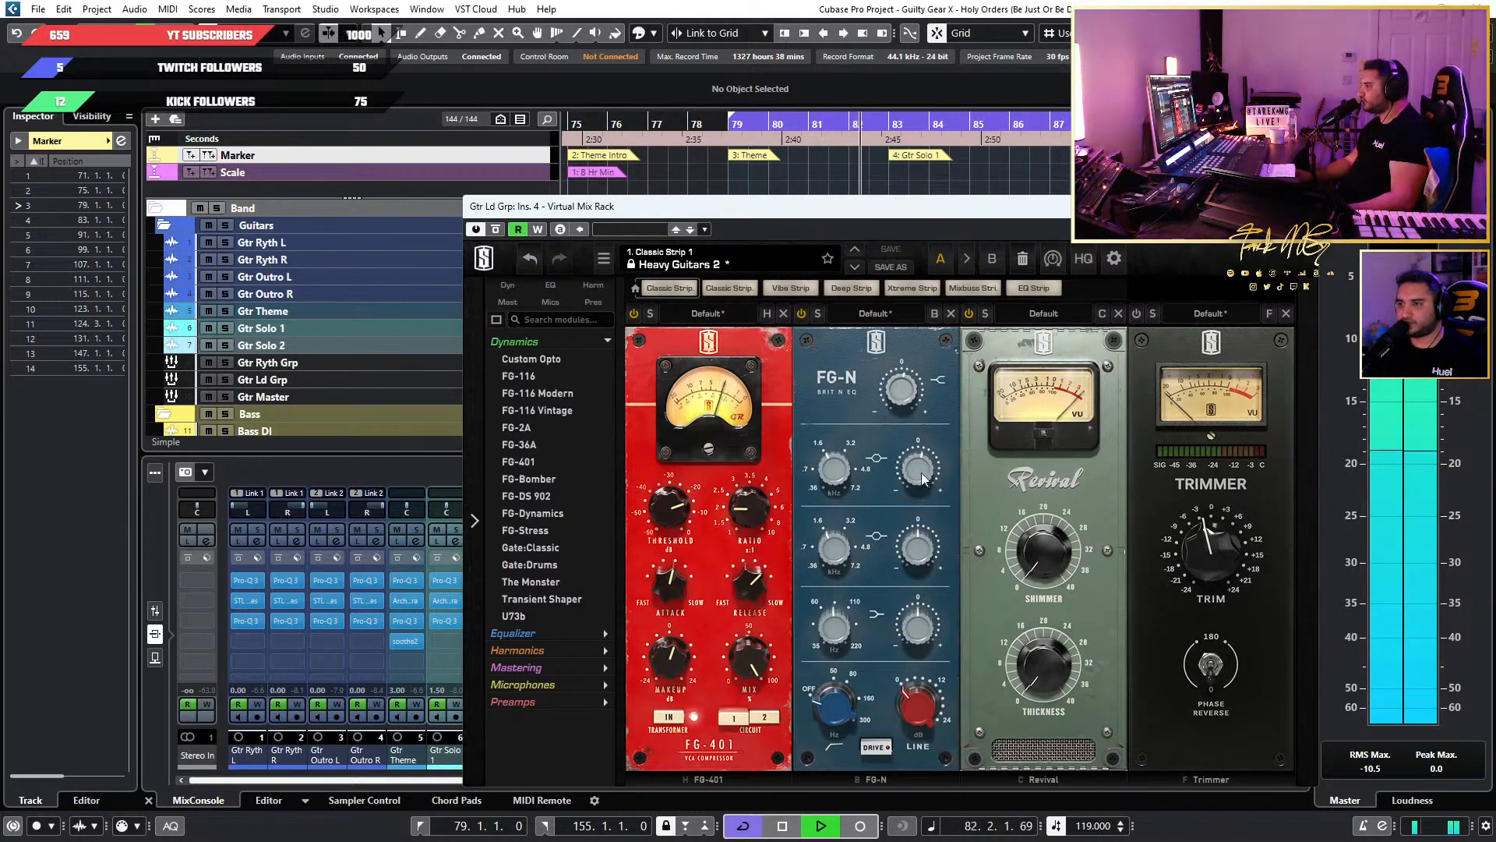
drag(924, 479, 929, 493)
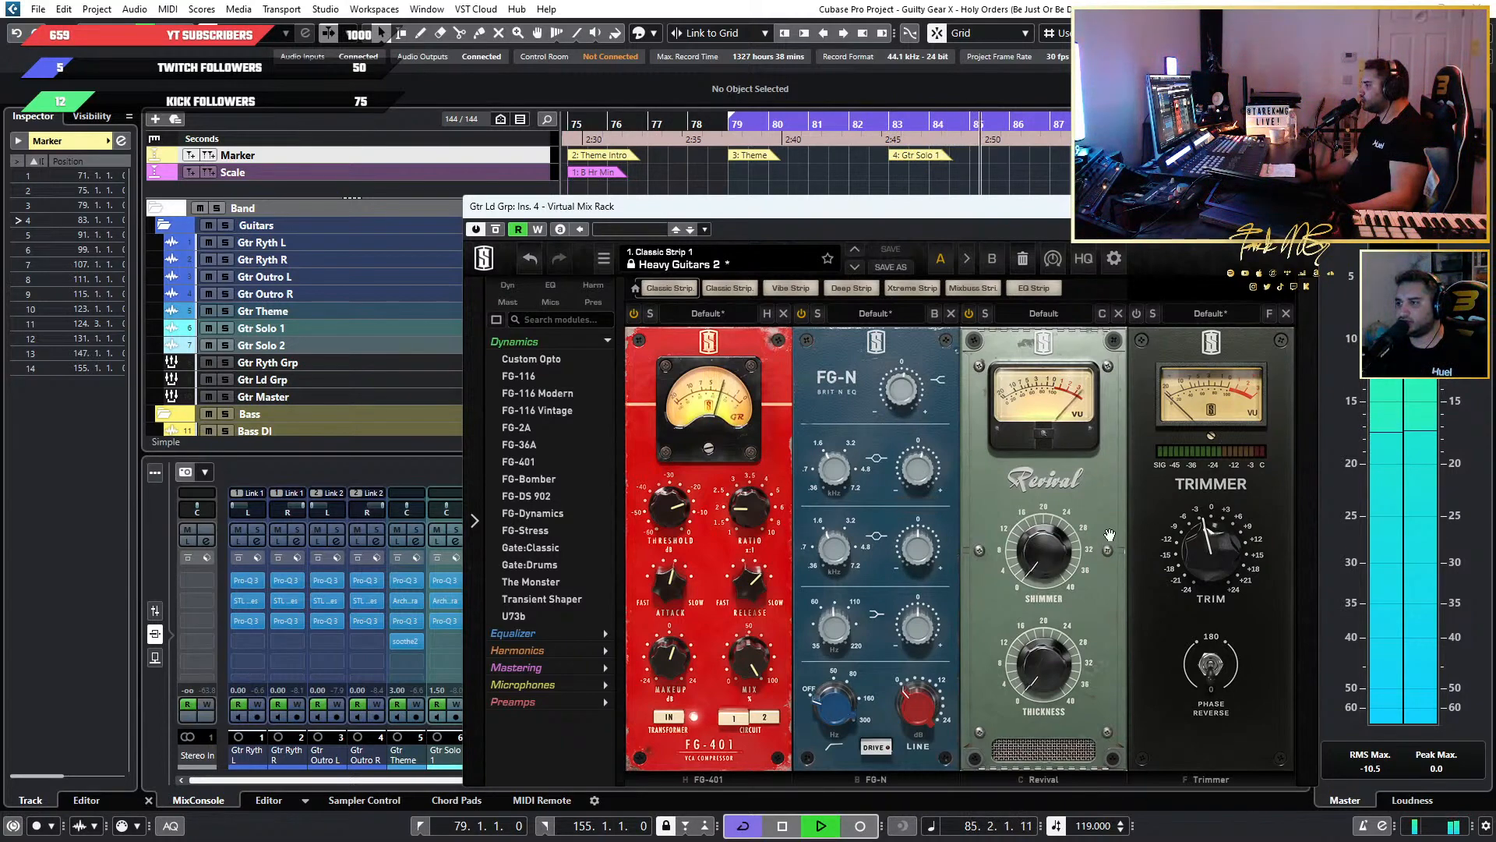
key(space)
click(1300, 207)
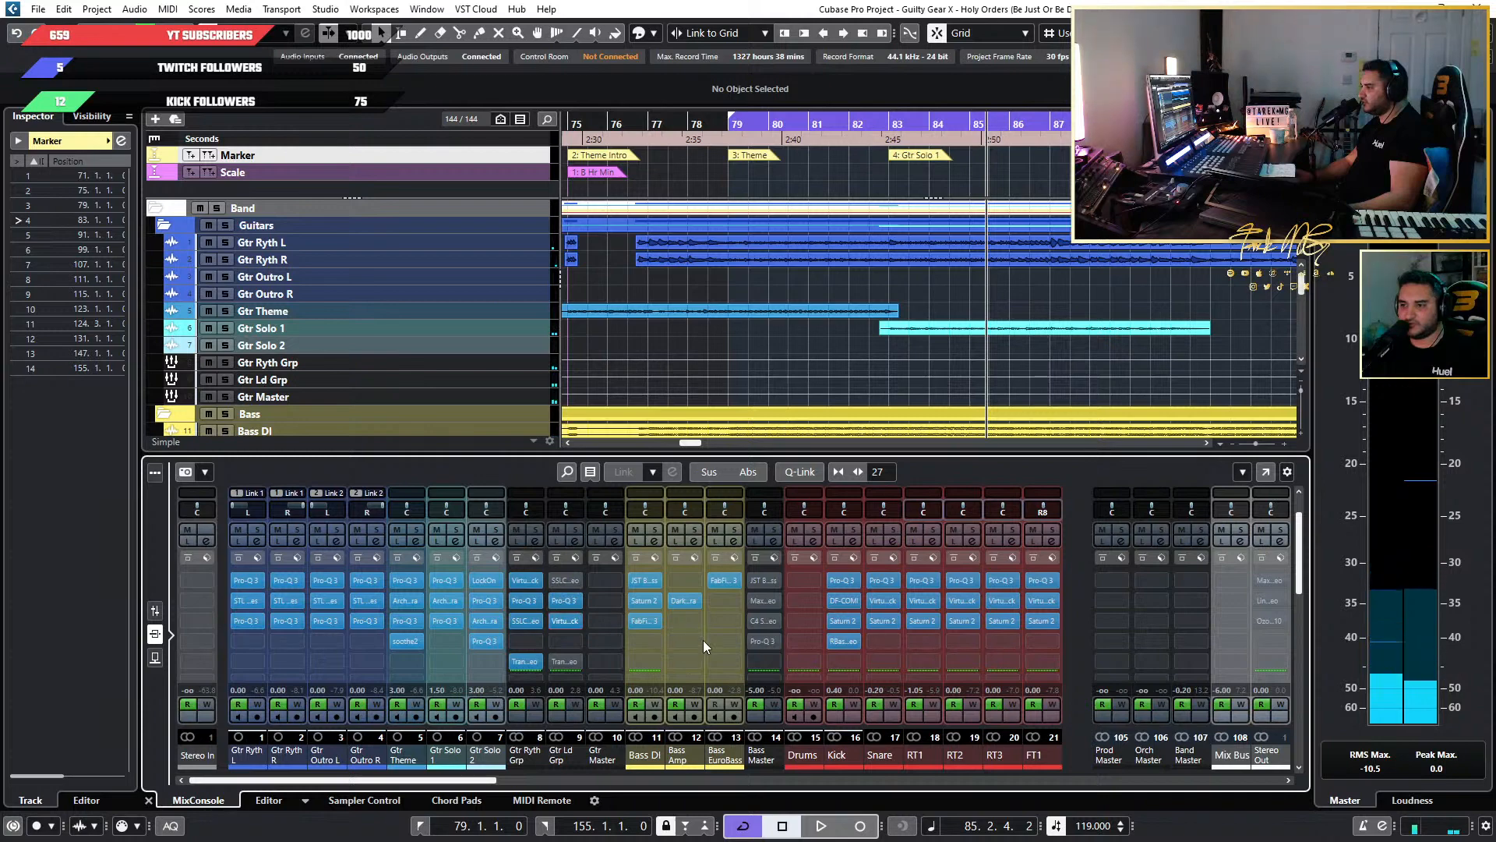
Open the Gtr Ld Grp Pro-Q 3 and play from just before bar 75 to check its 194.49 Hz dynamic band.
click(565, 600)
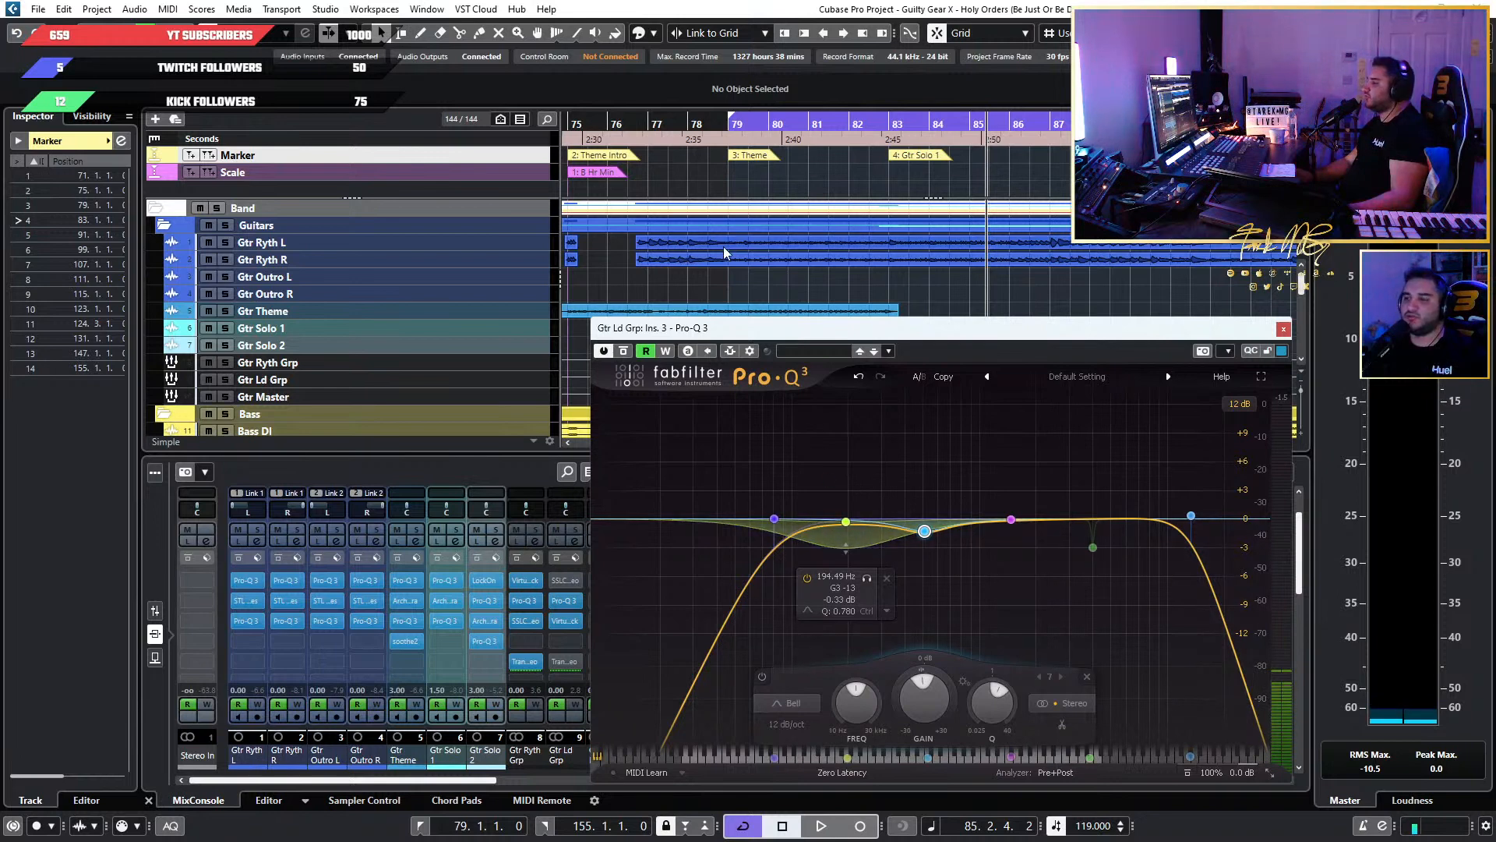
scroll(696, 165, down, 3)
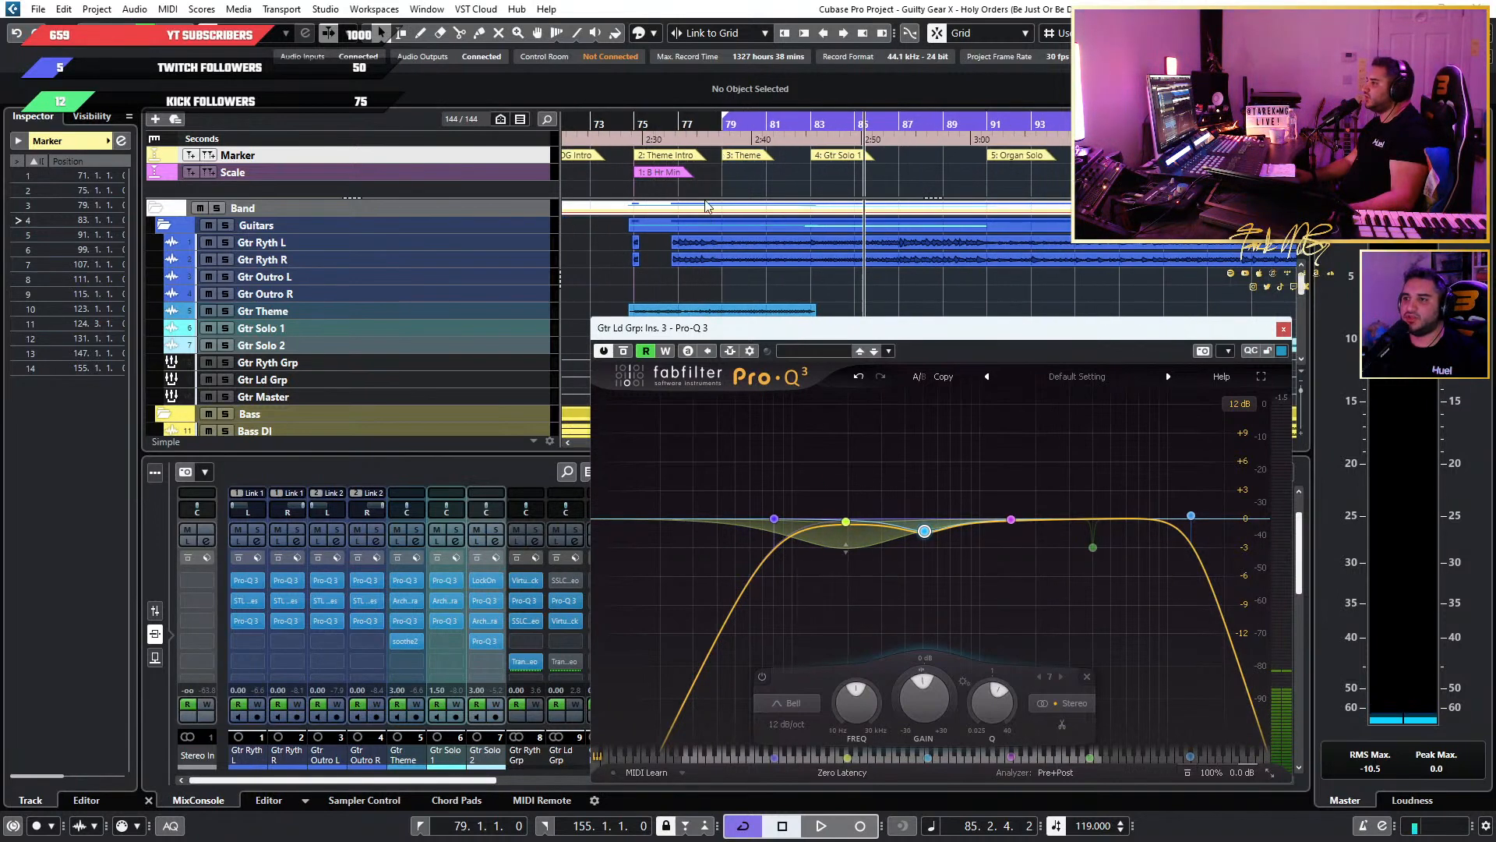
scroll(671, 183, up, 4)
scroll(865, 218, down, 4)
scroll(701, 222, up, 4)
scroll(965, 237, down, 4)
scroll(965, 237, up, 4)
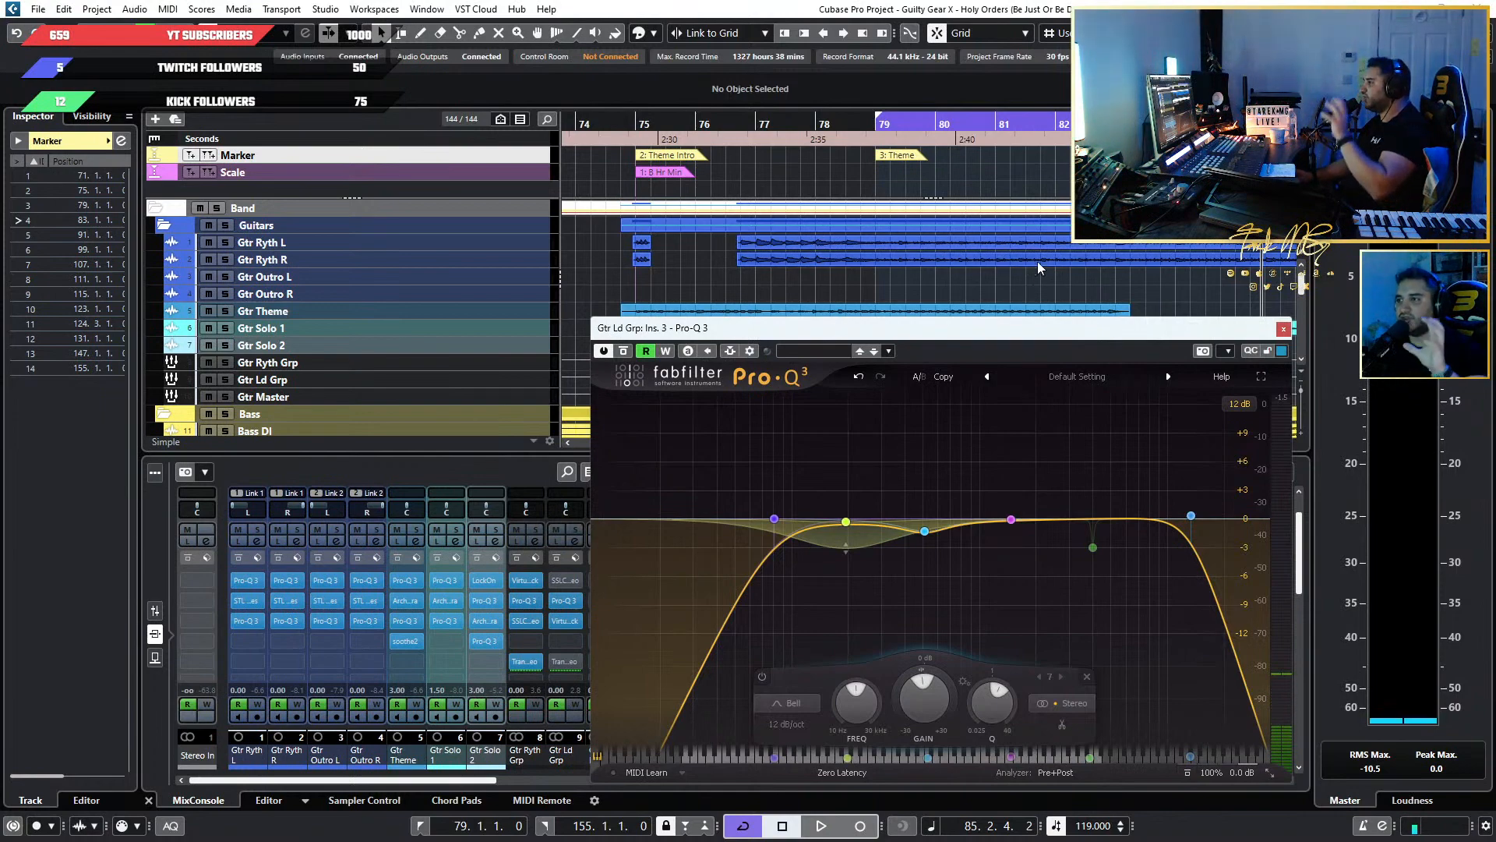
scroll(1044, 253, down, 4)
scroll(983, 258, down, 4)
scroll(984, 258, up, 3)
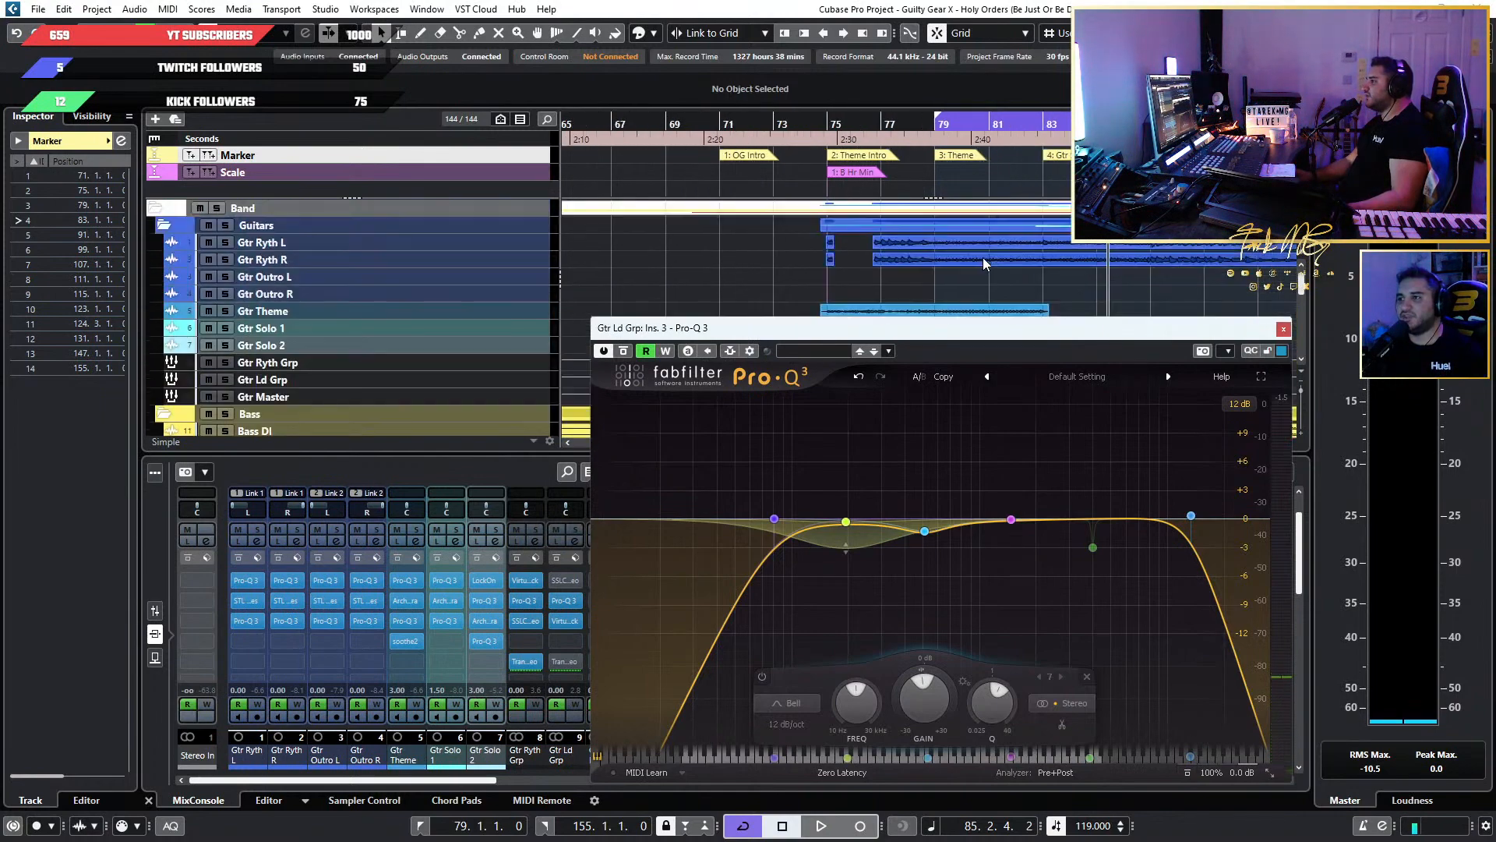
scroll(983, 258, up, 2)
scroll(983, 258, down, 3)
scroll(983, 259, up, 3)
scroll(981, 253, up, 3)
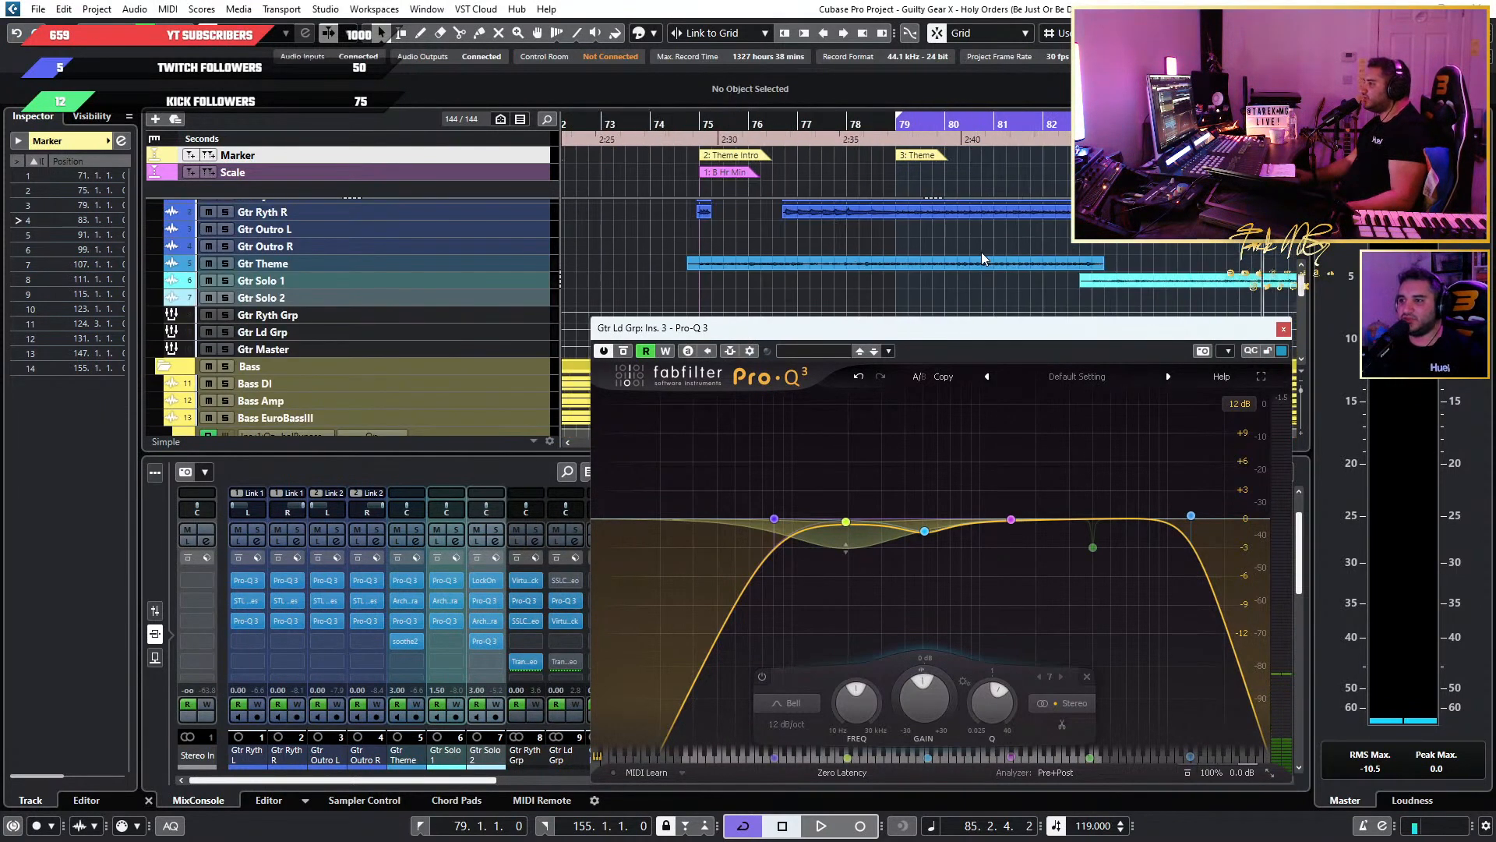
scroll(828, 125, down, 3)
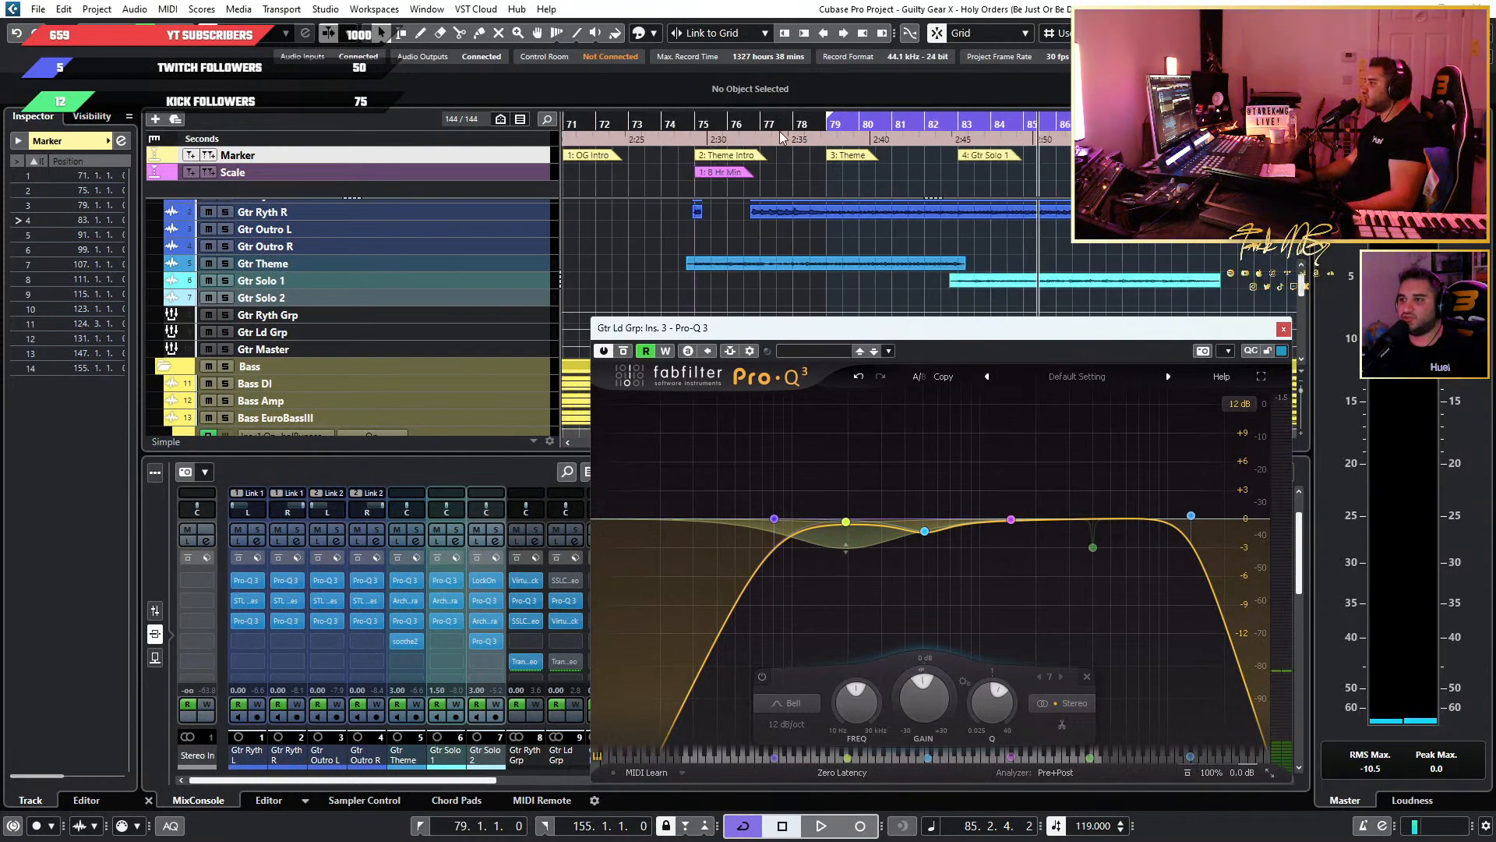
click(686, 122)
mouse_move(847, 521)
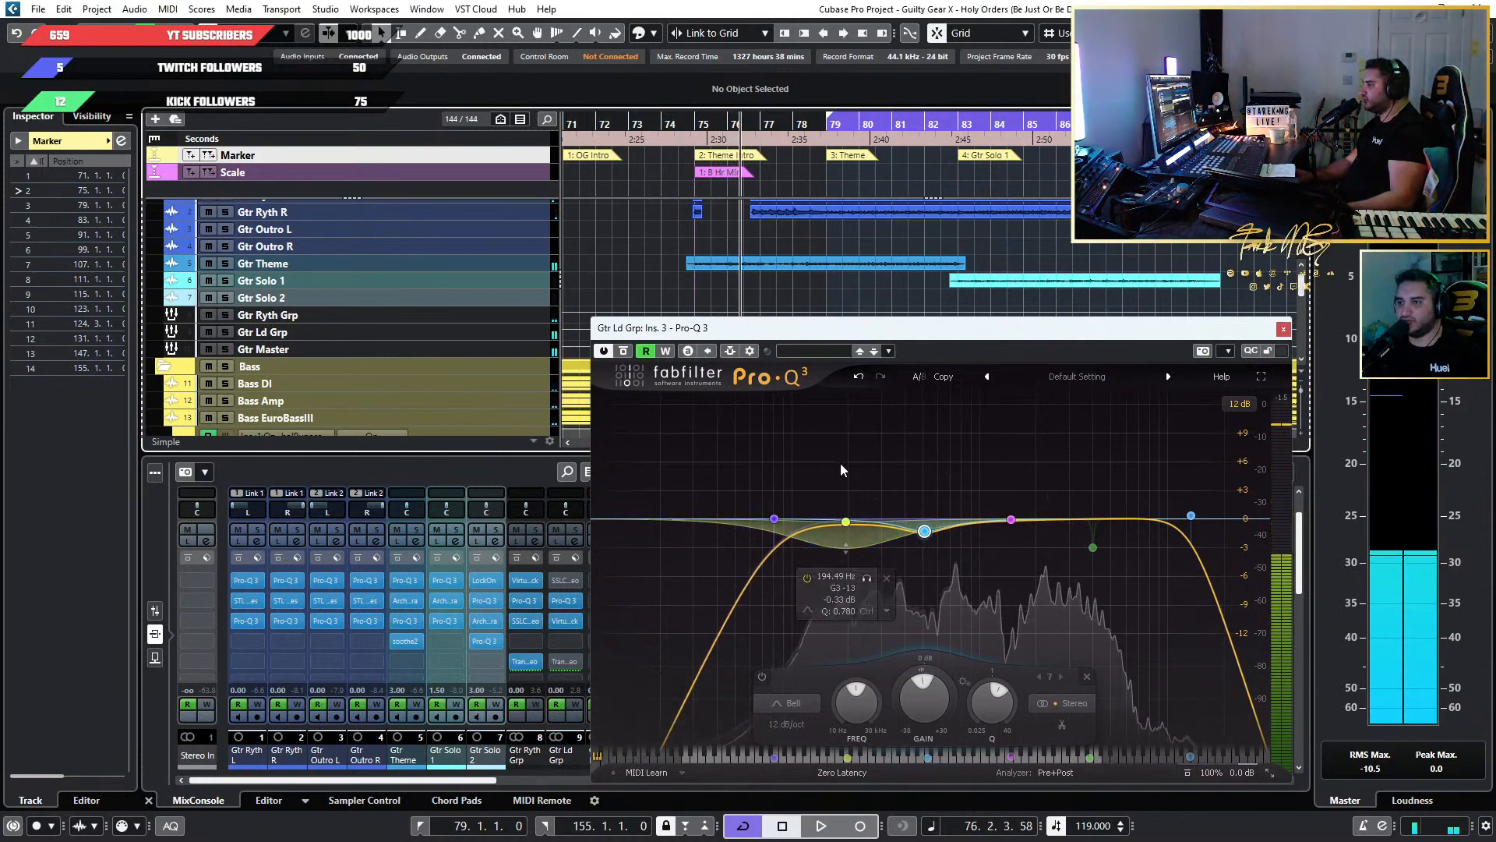
Bypass the 194.49 Hz band in the Gtr Ld Grp Pro-Q 3 and play from just before bar 75 to compare.
drag(945, 457, 825, 569)
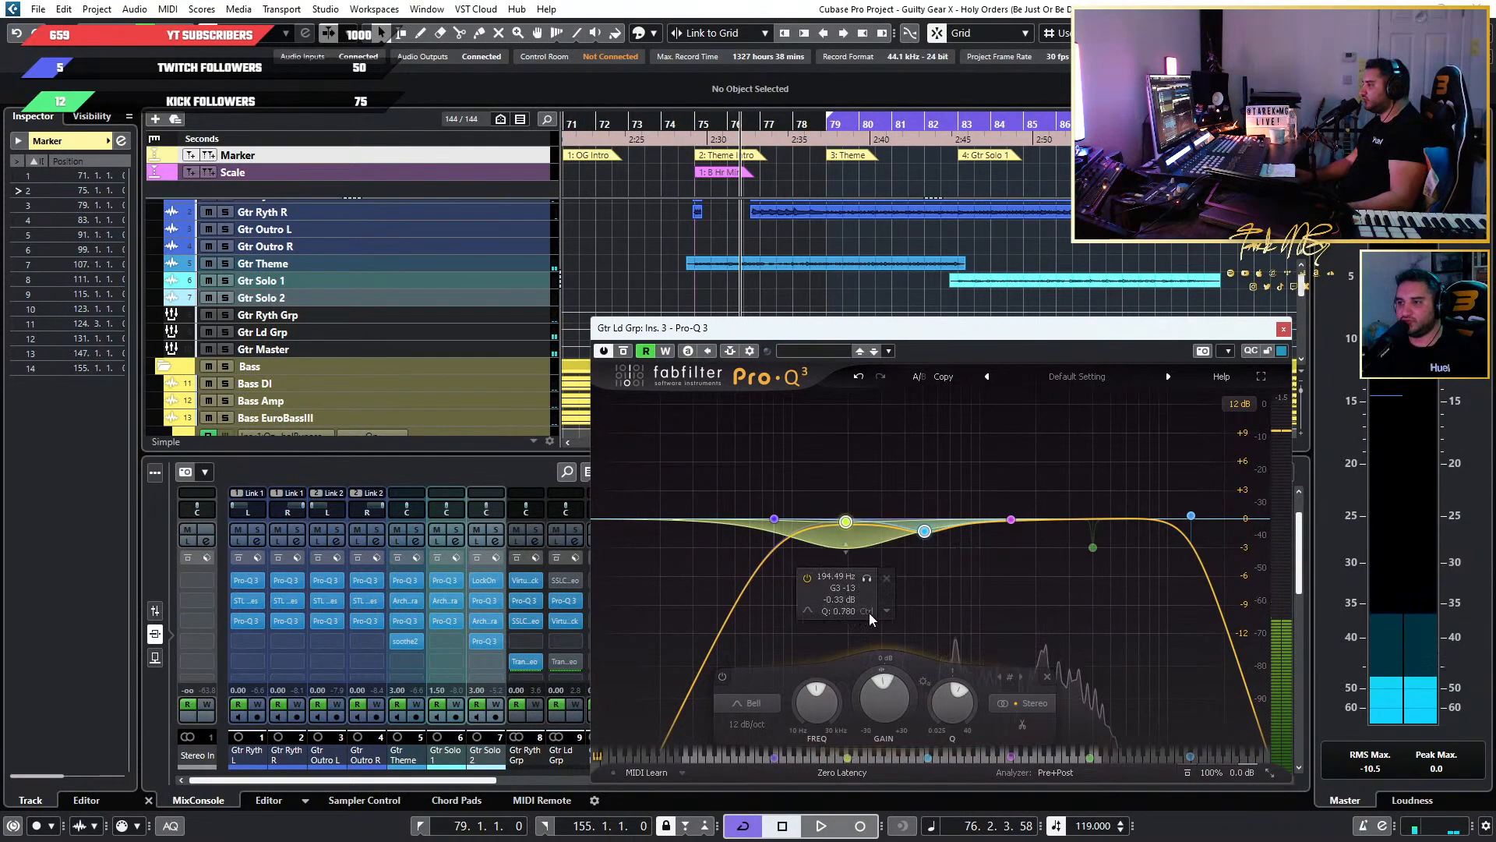
click(807, 579)
click(693, 127)
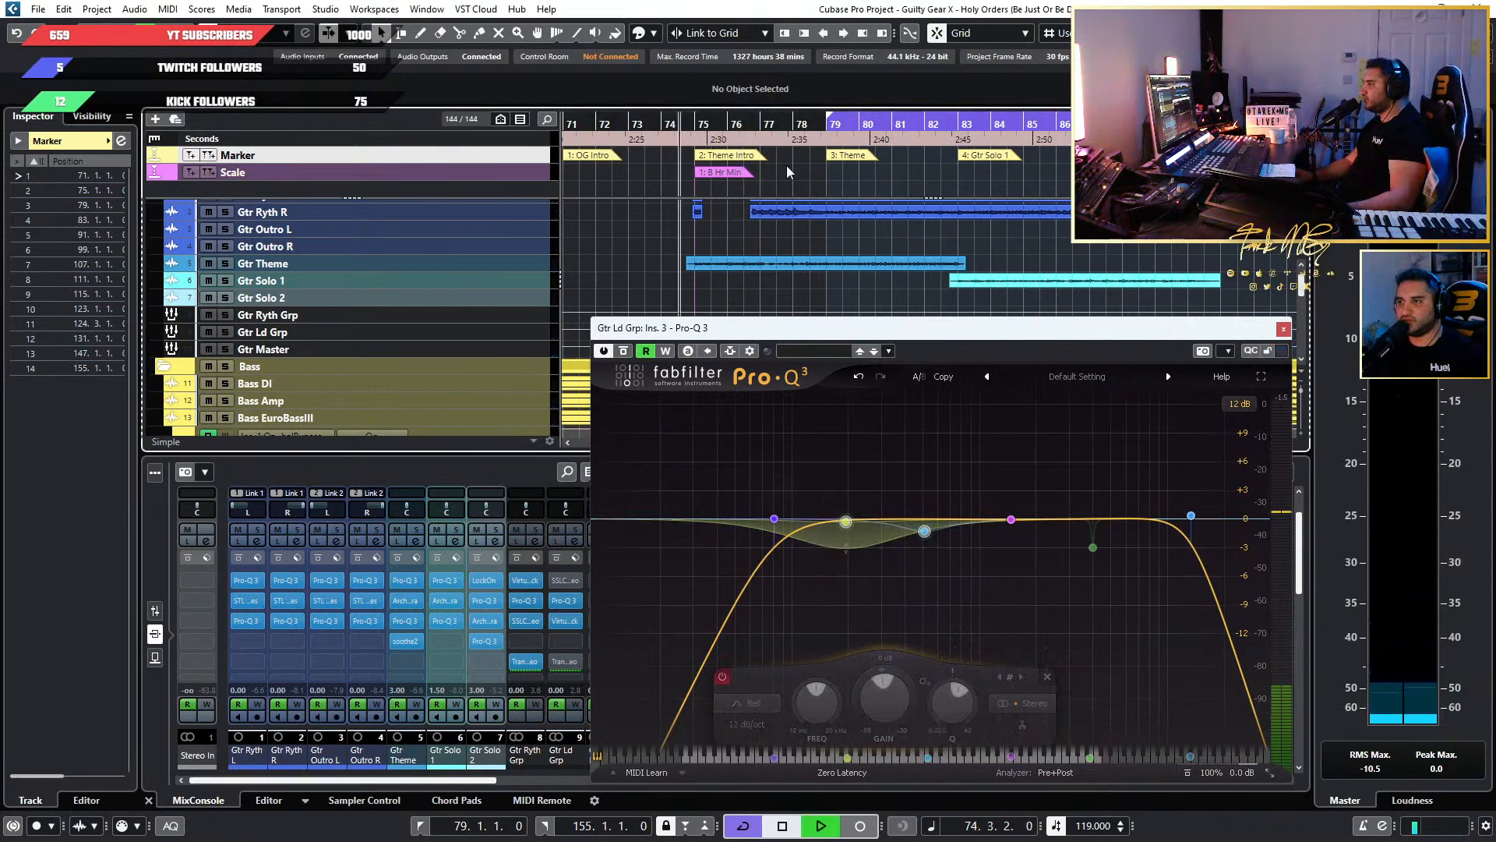
key(space)
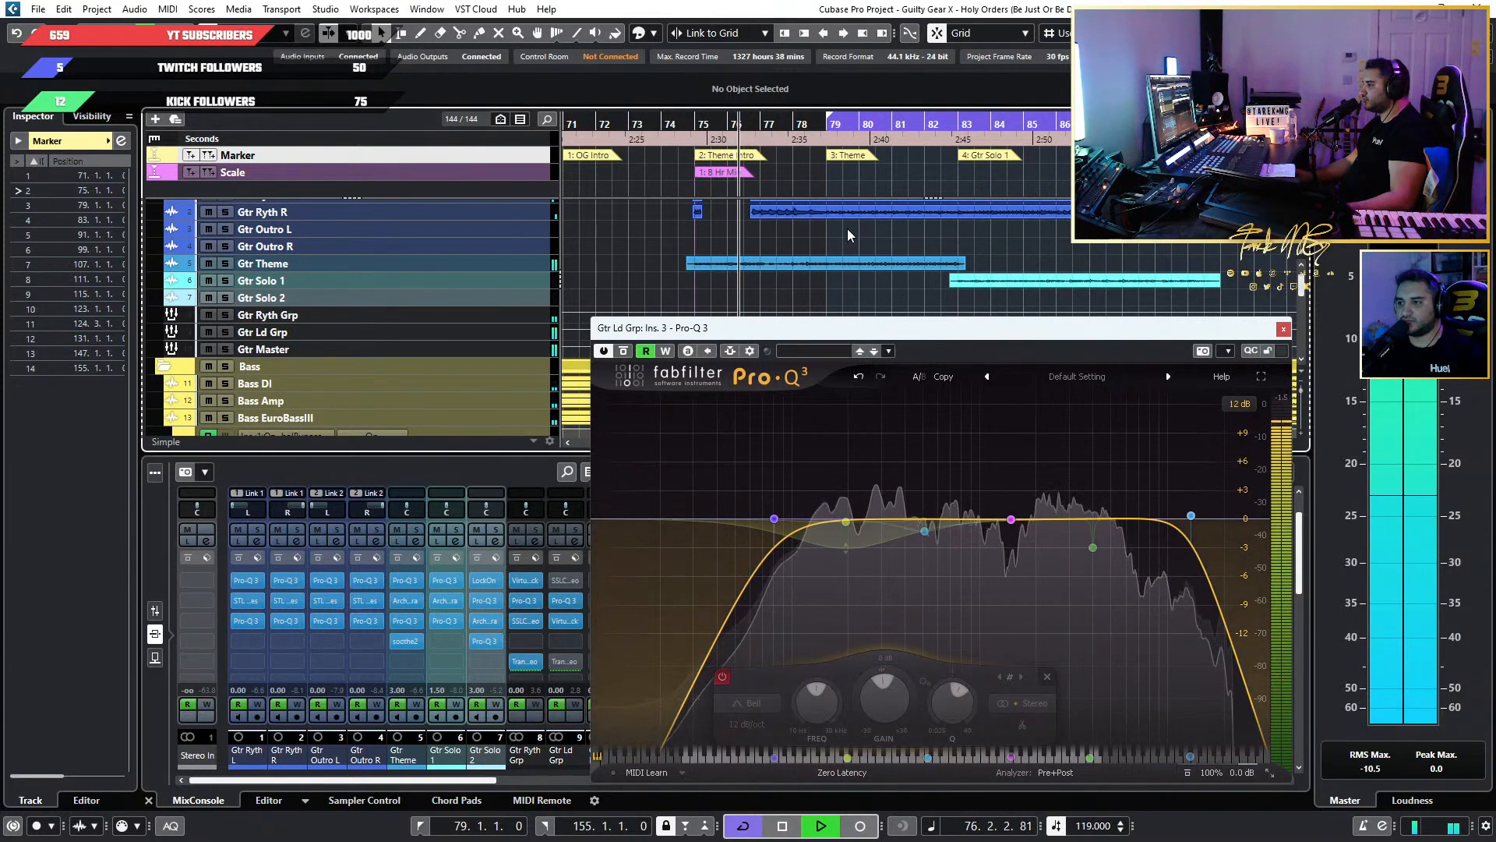
key(space)
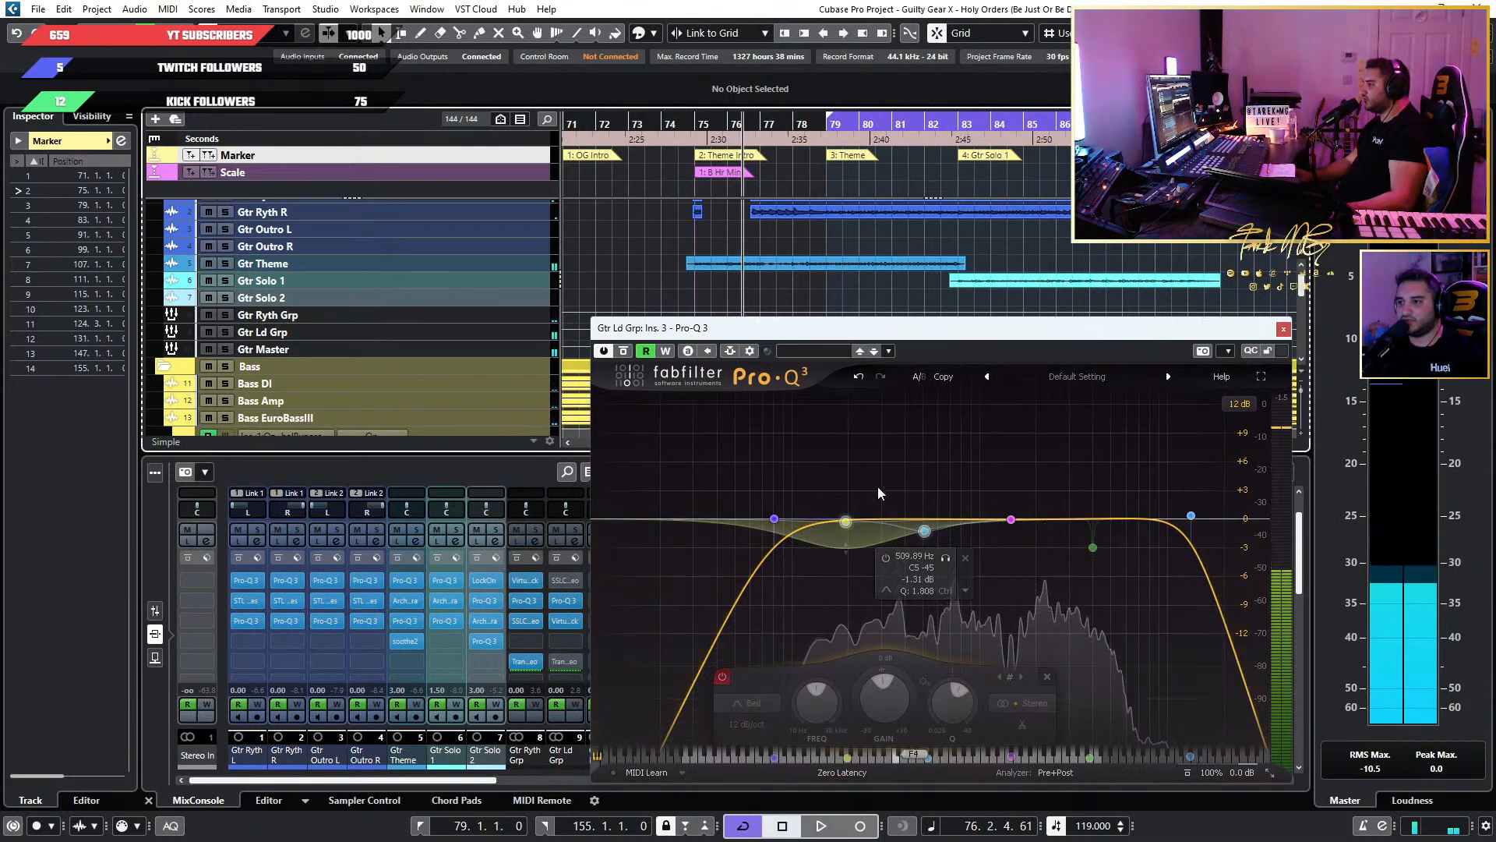
Try bypassing the 80.838 Hz low cut, re-enable it and the 194.49 Hz band, and replay from just before bar 75.
click(845, 521)
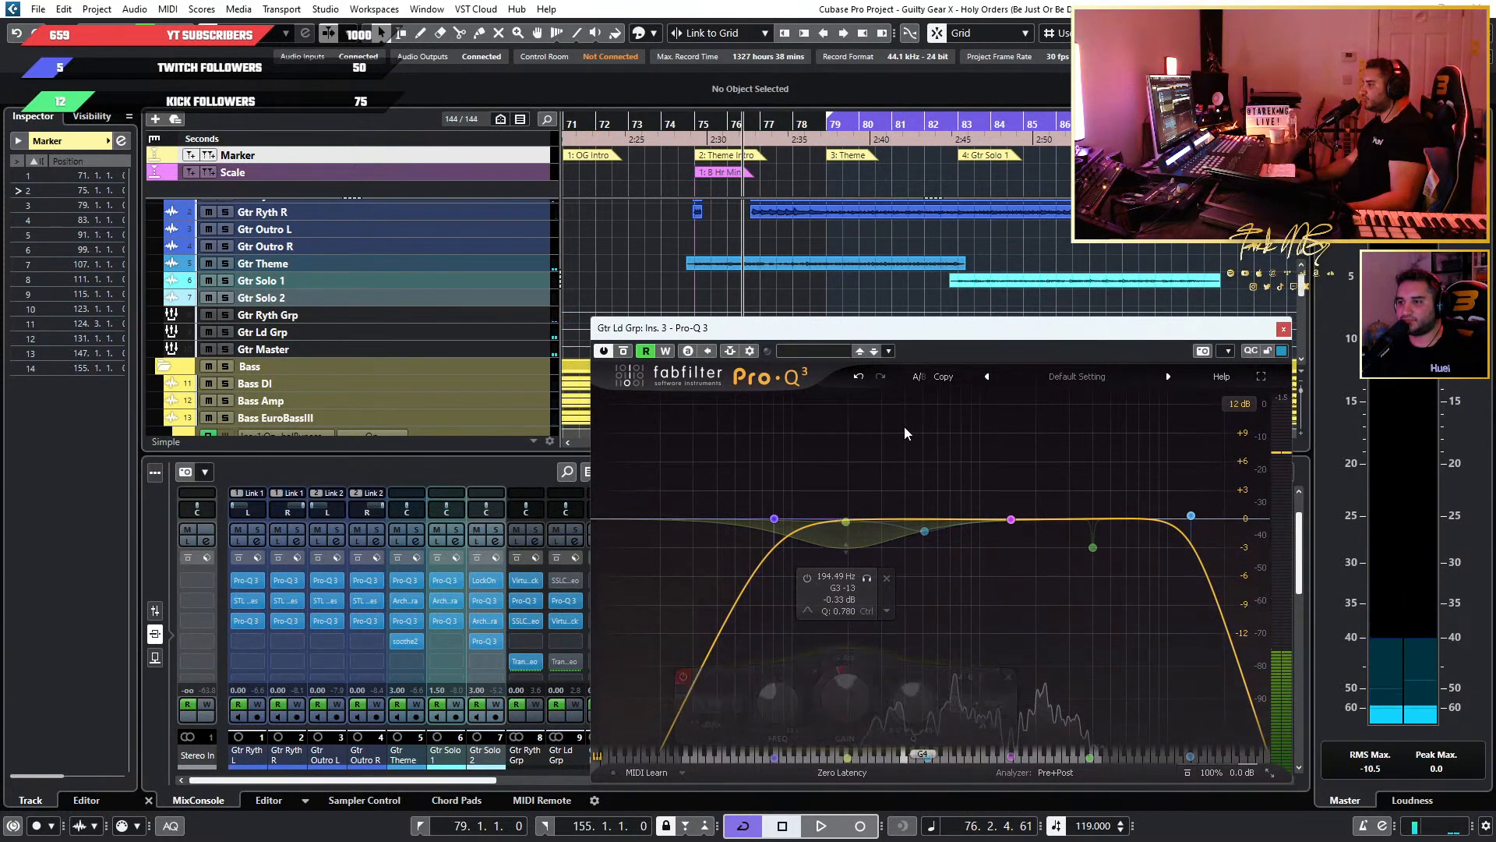
drag(927, 457, 814, 563)
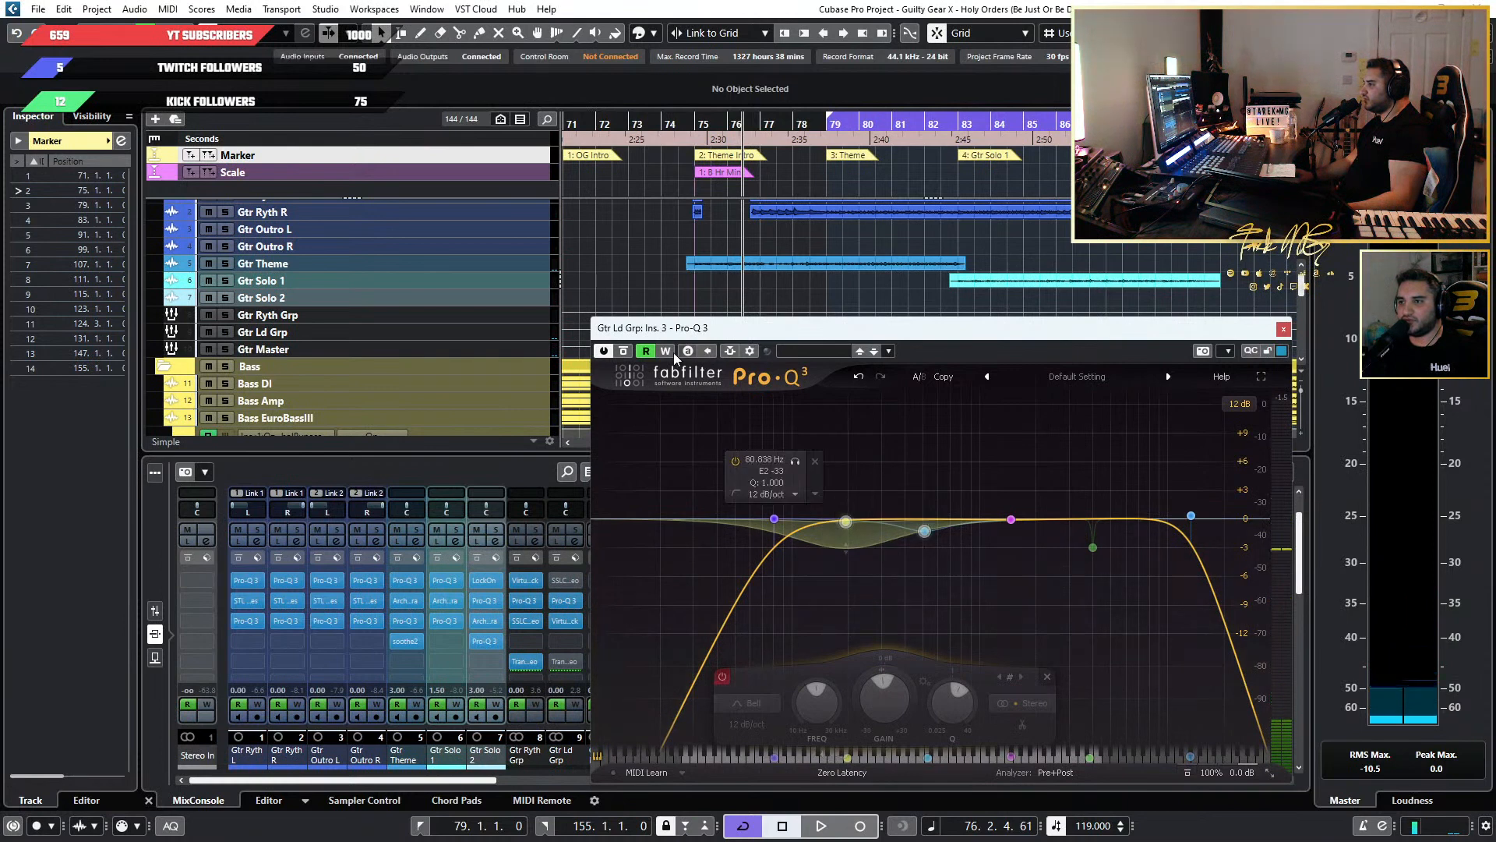
click(735, 460)
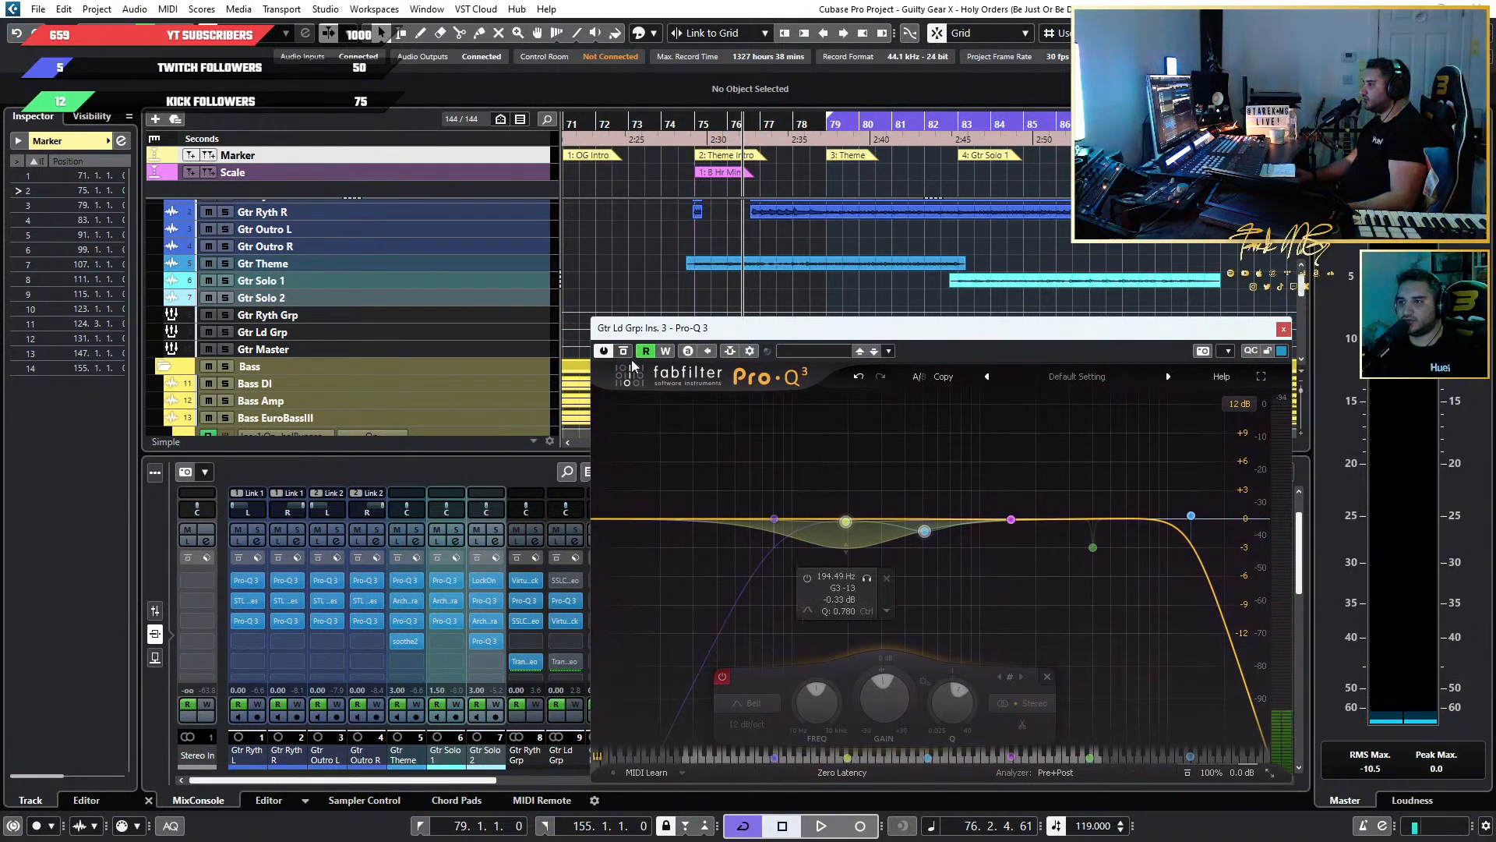
drag(959, 454, 830, 572)
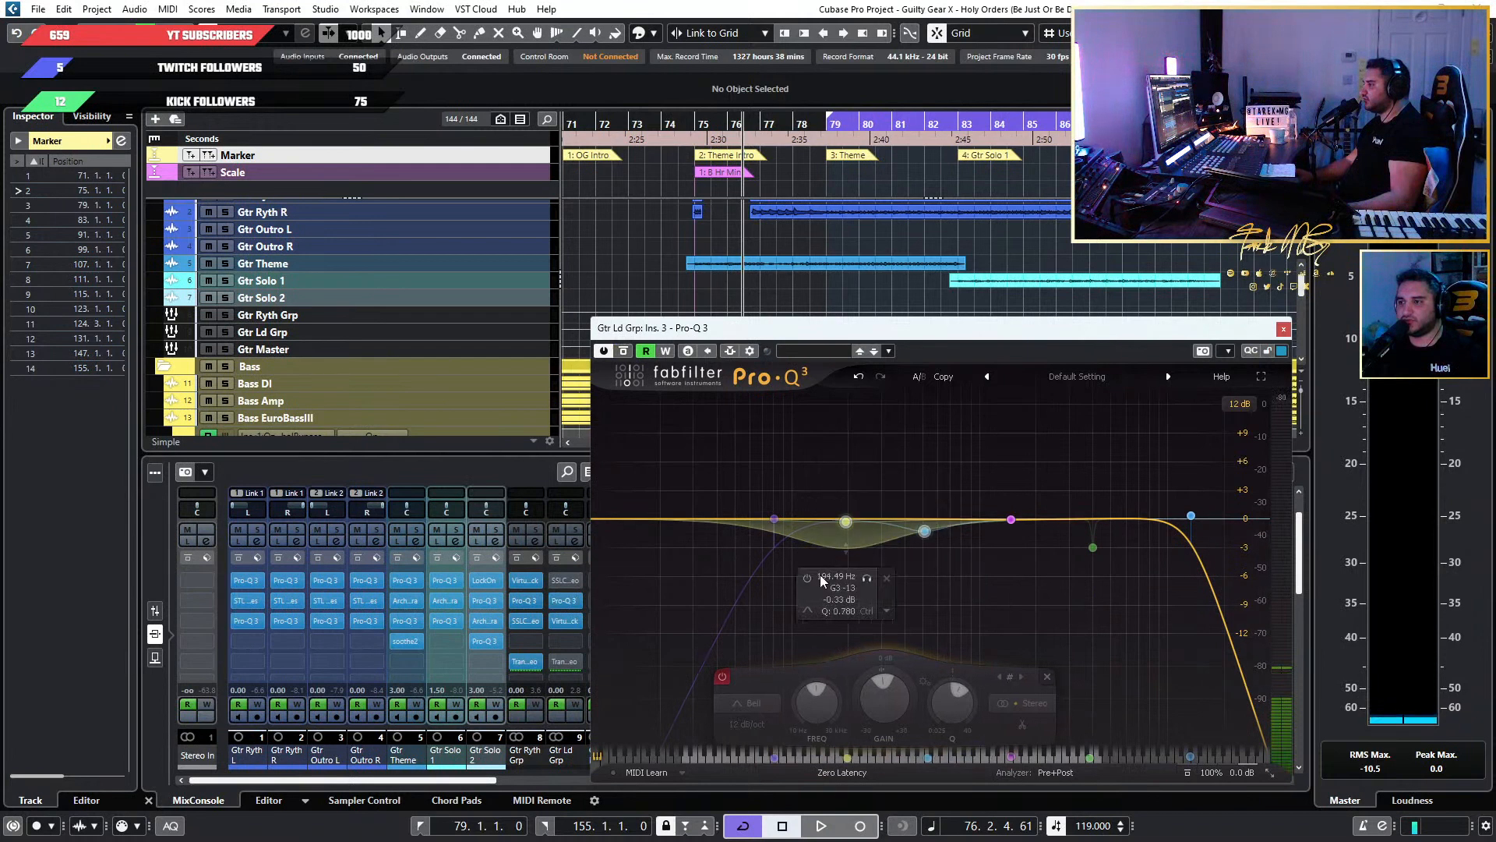
click(774, 518)
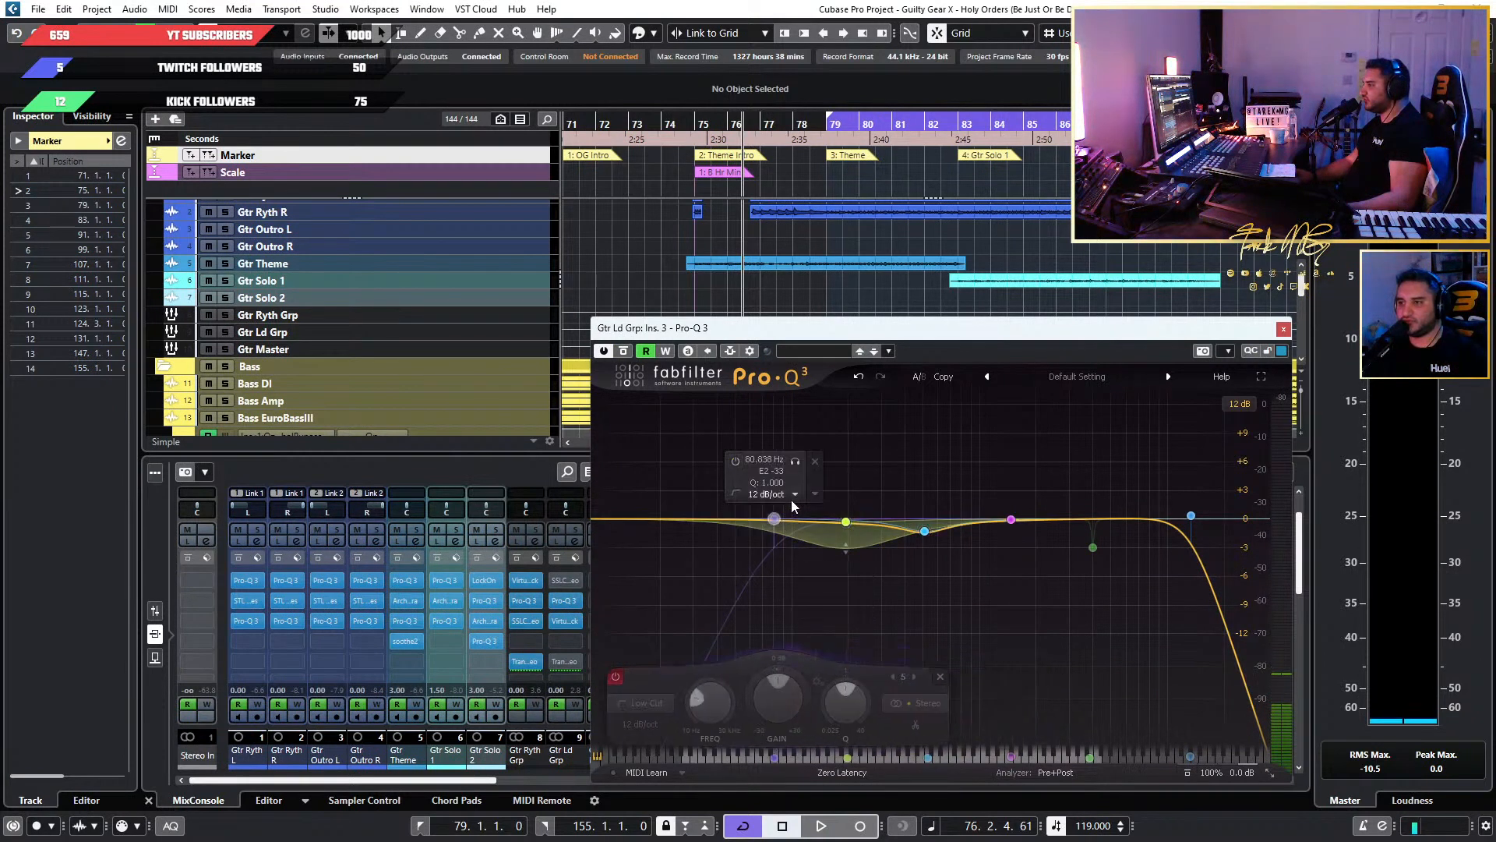
click(616, 675)
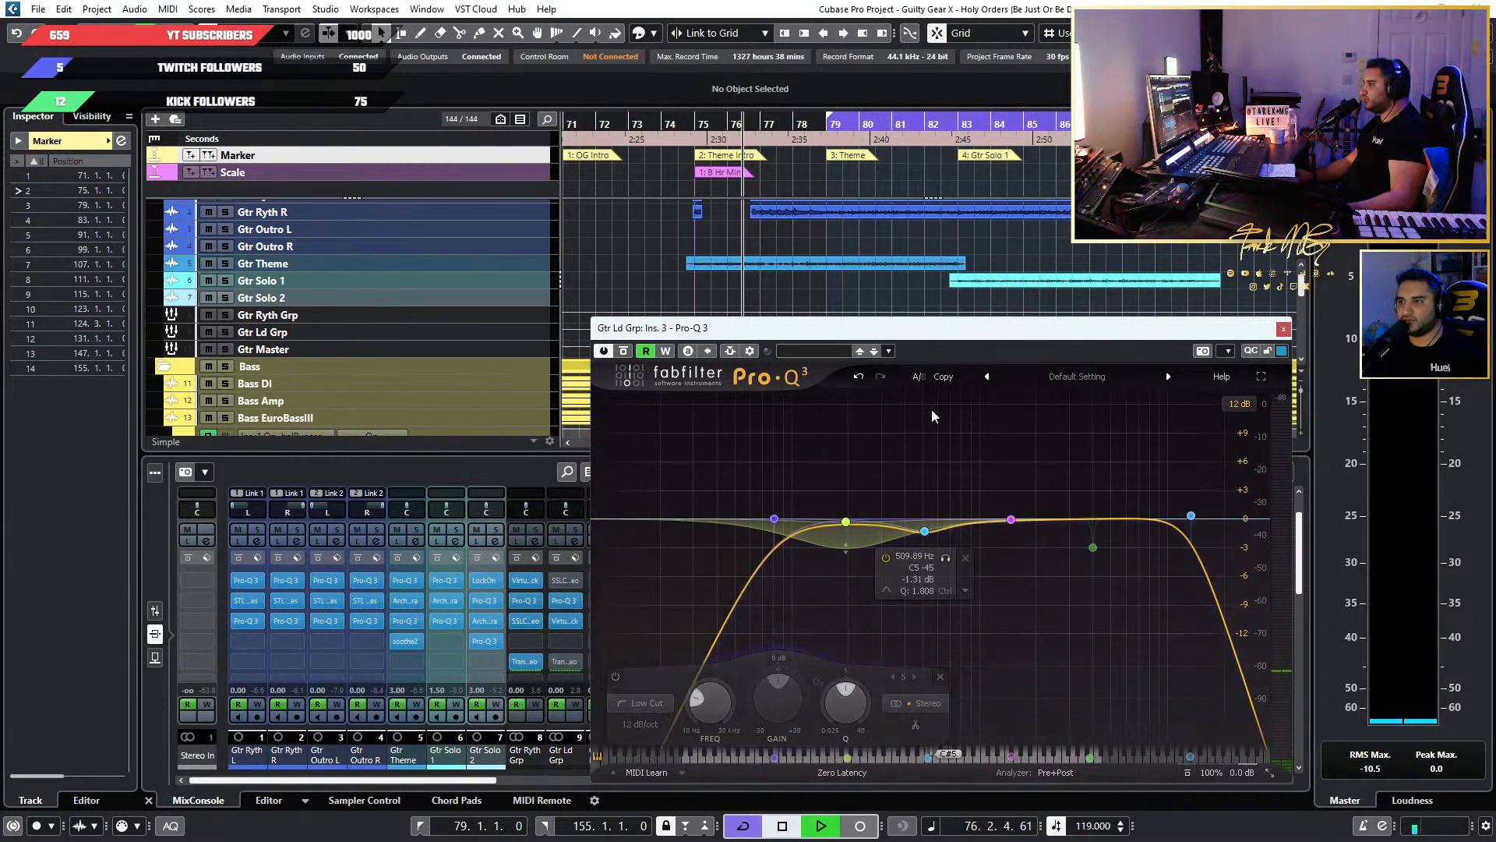
click(683, 127)
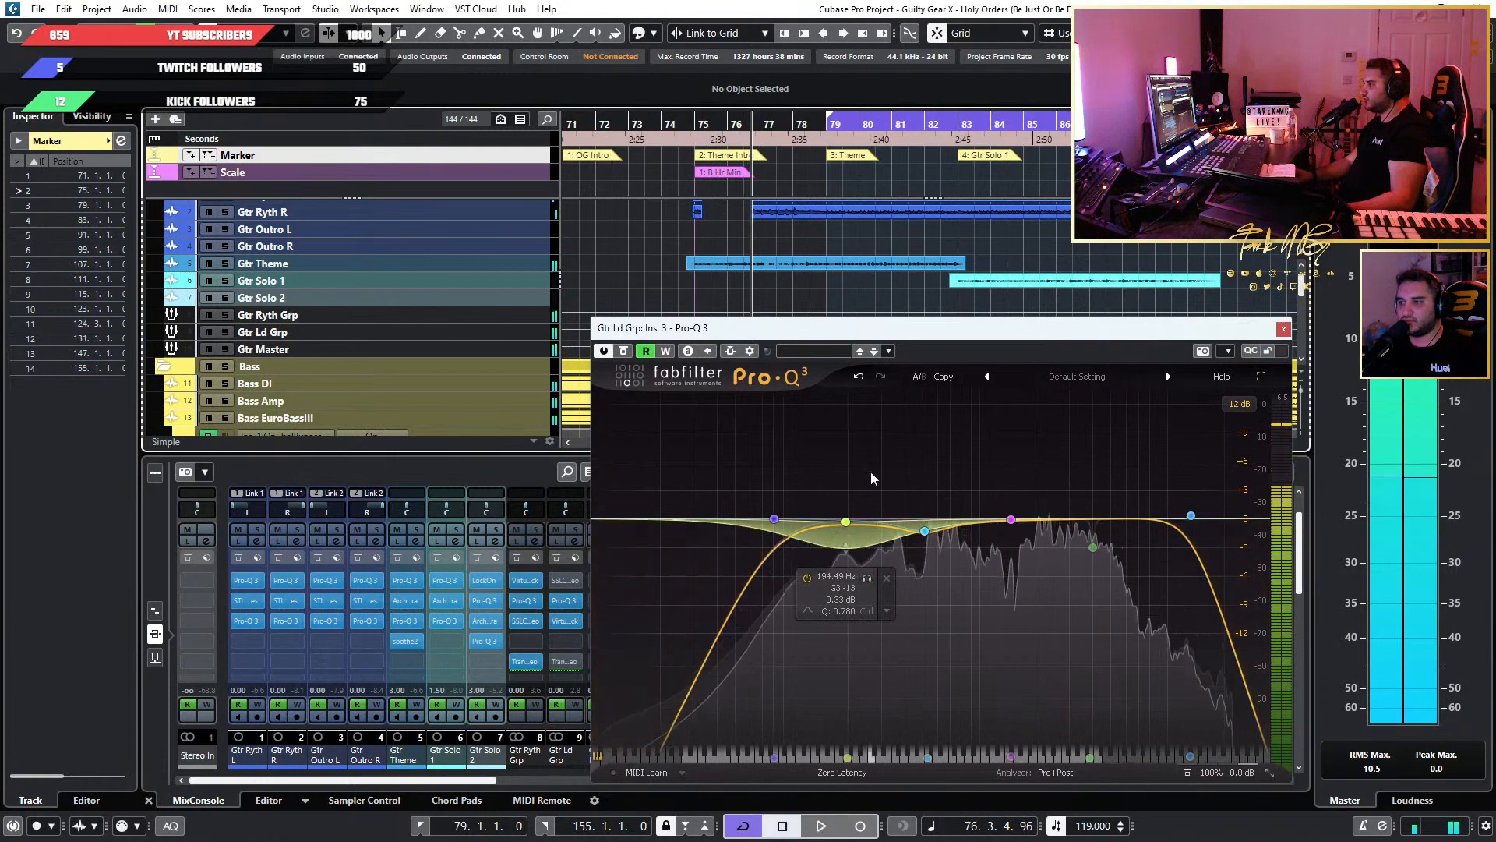
Zero the 194.49 Hz band's gain and set its dynamic range to -2 dB.
click(845, 521)
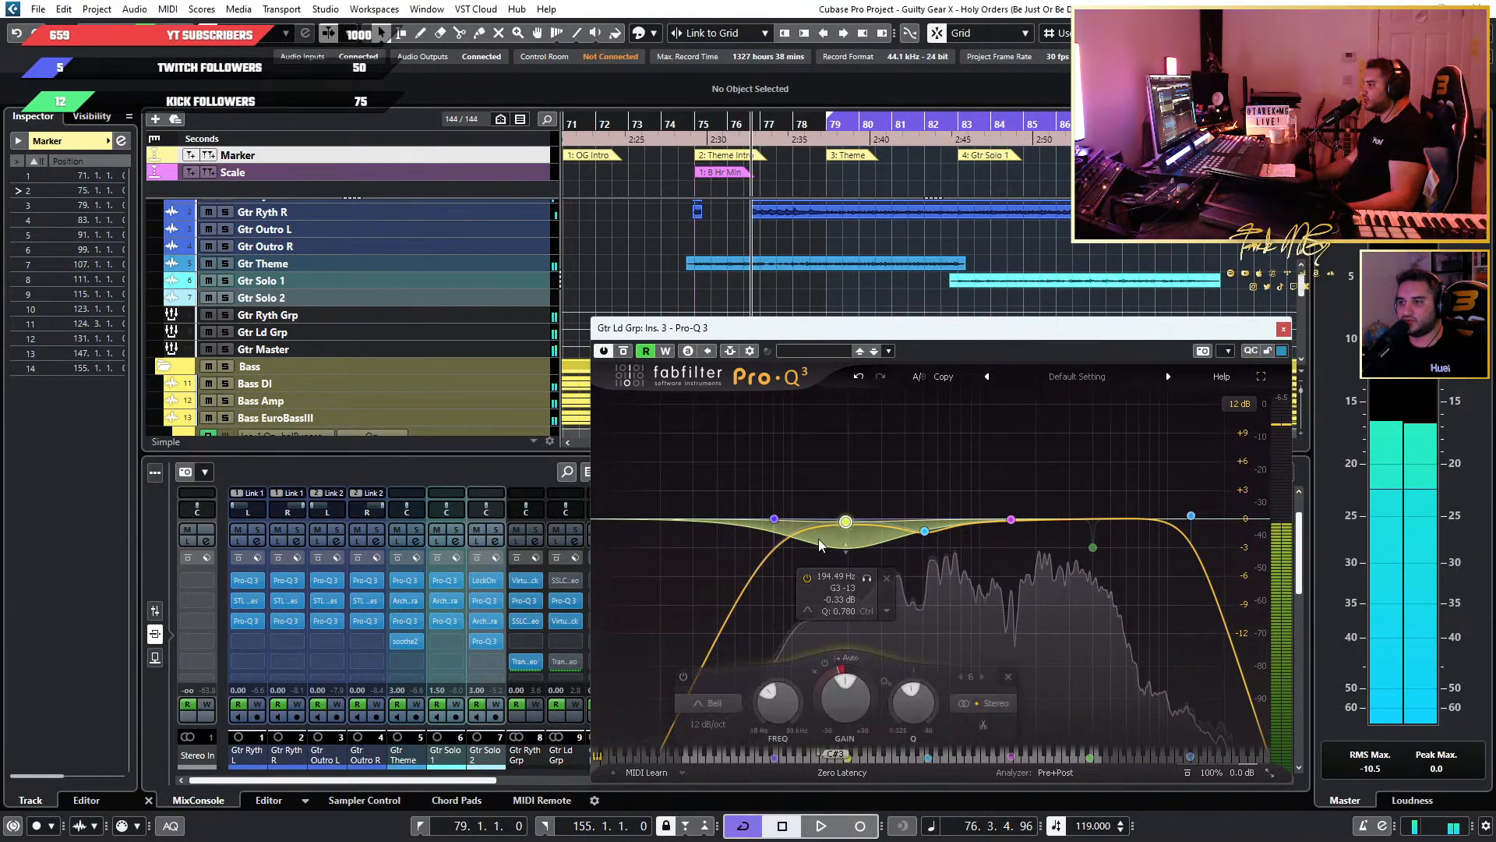
double_click(854, 705)
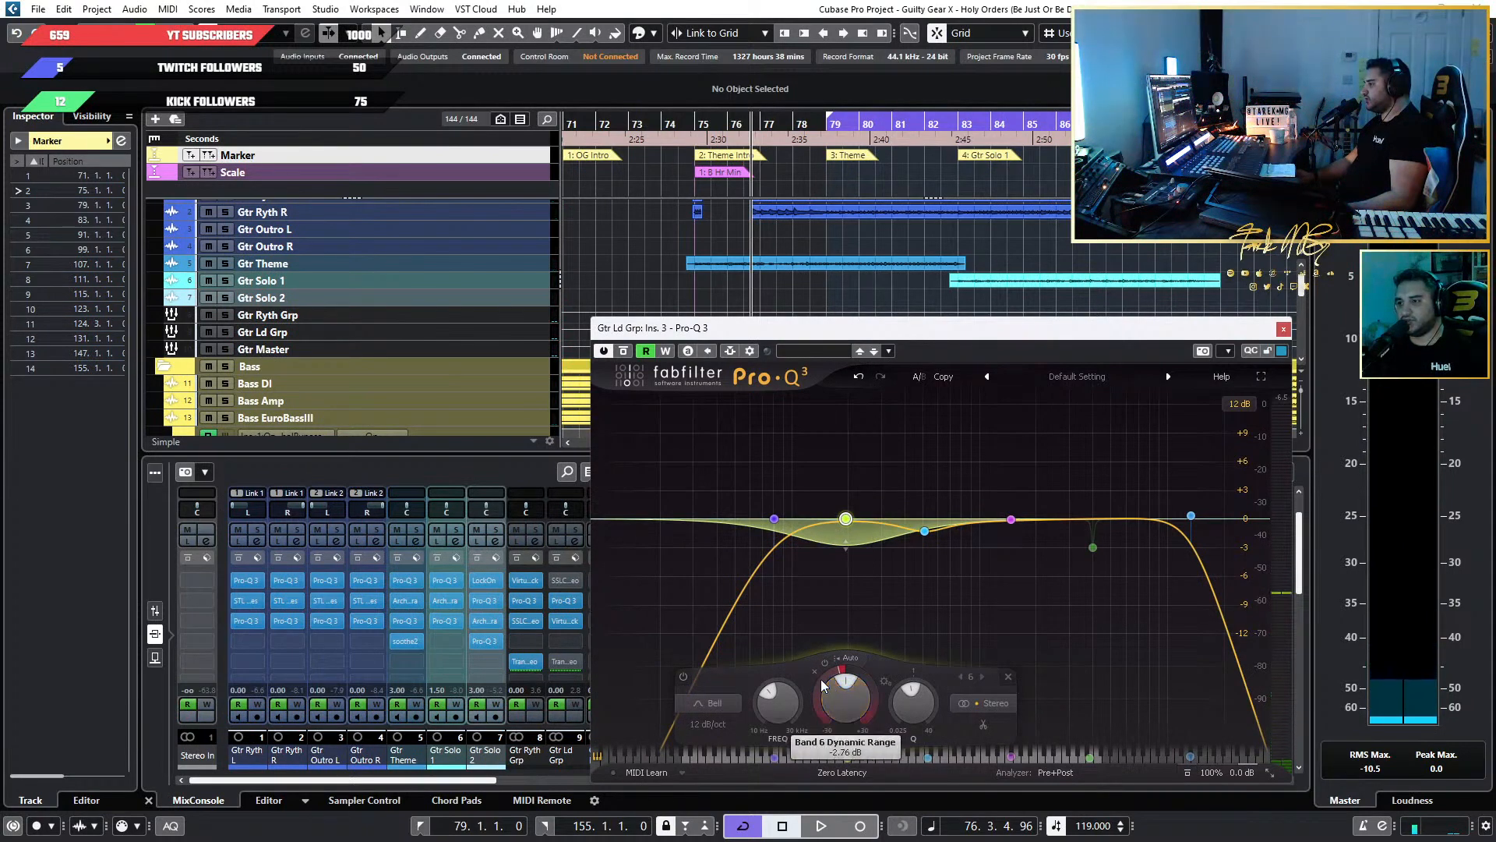
text(-2)
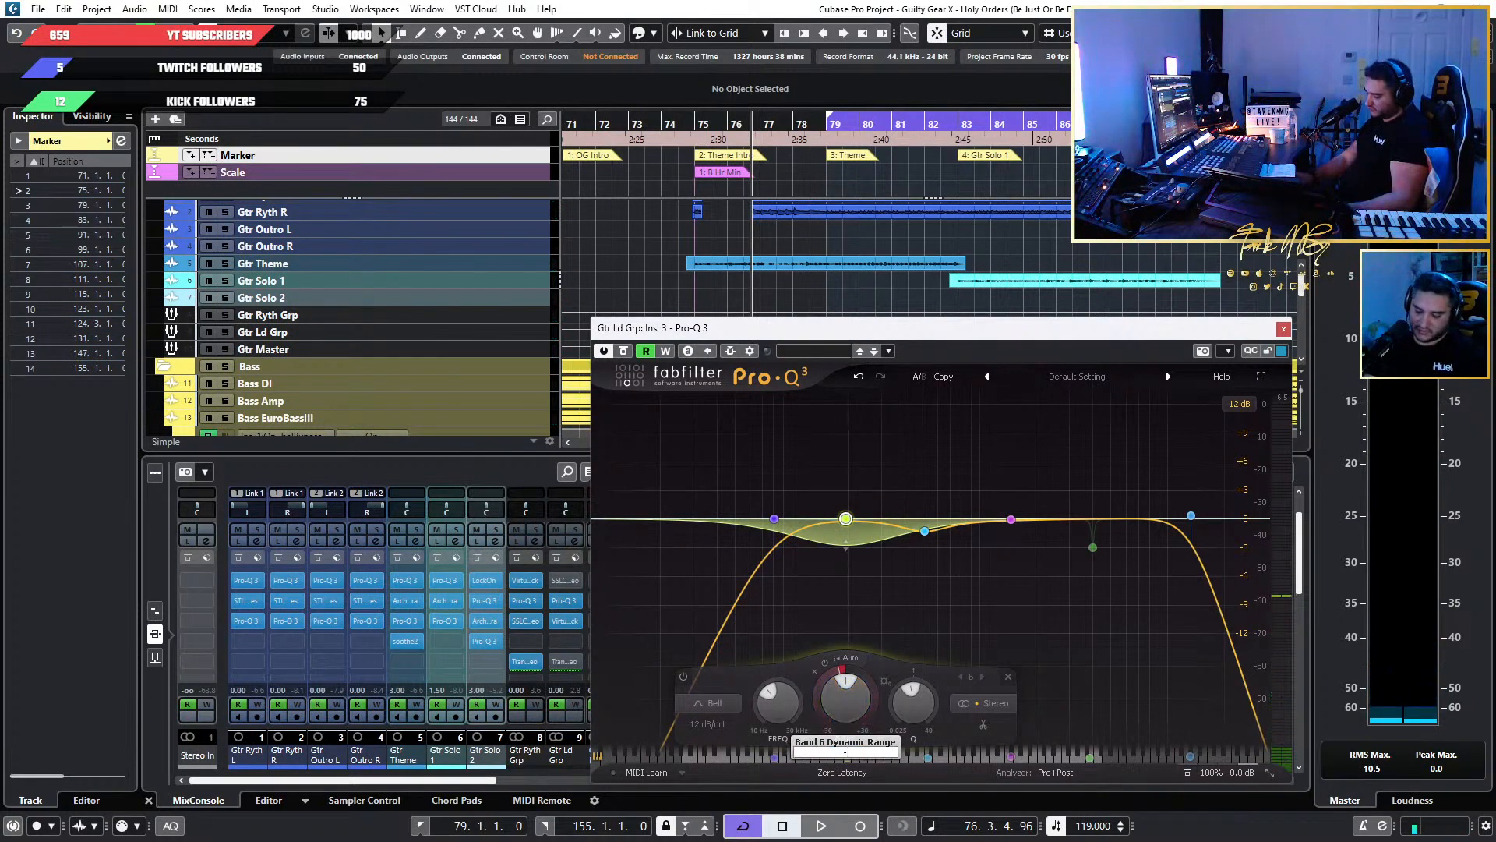
key(Return)
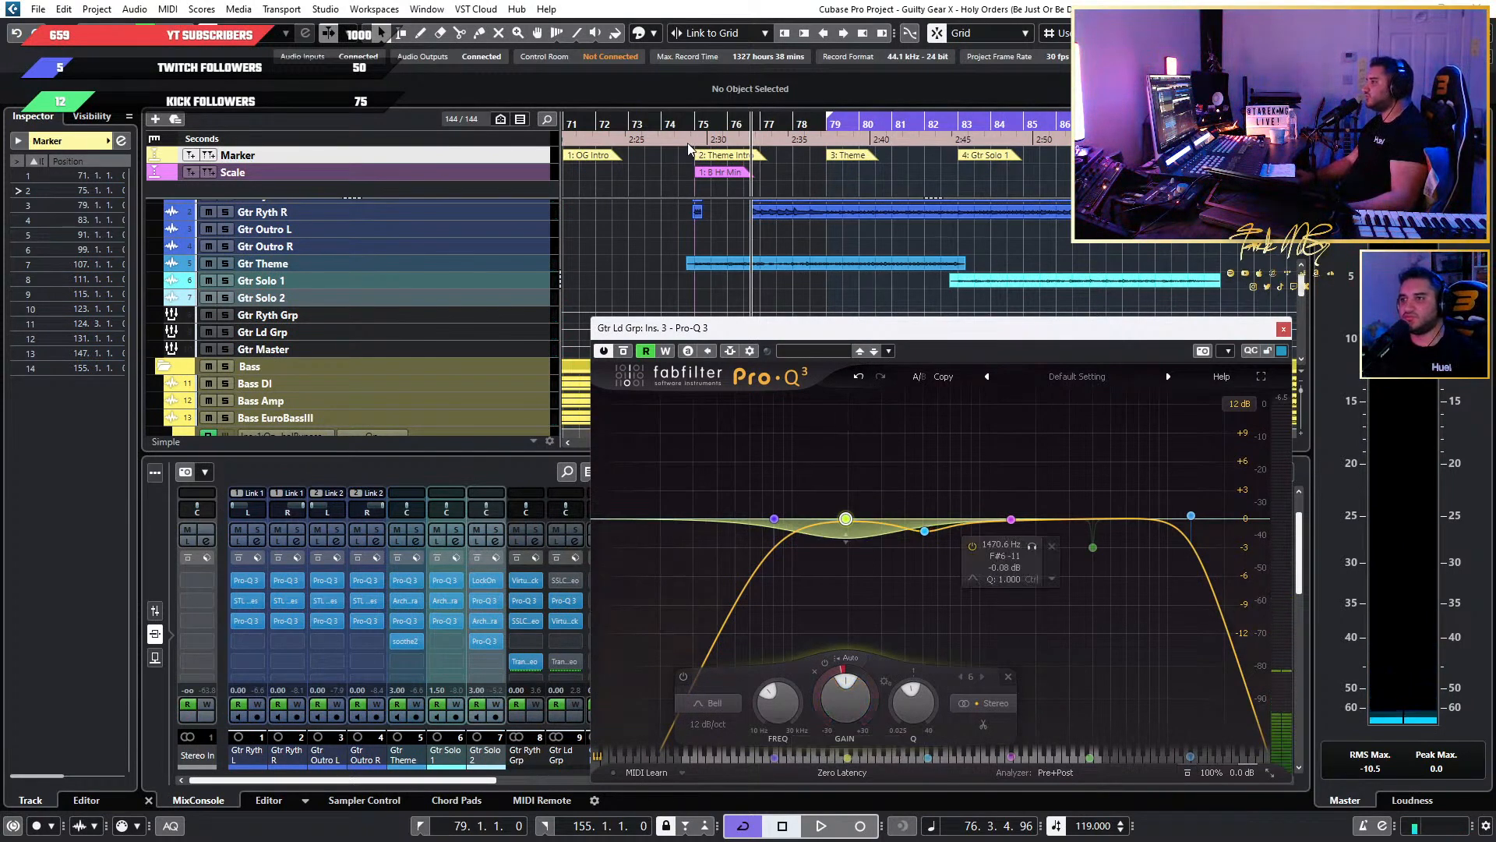
Play from just before bar 75 through the guitar solos to check the lead EQ, close the Pro-Q 3, and stop at bar 107.
click(693, 125)
key(space)
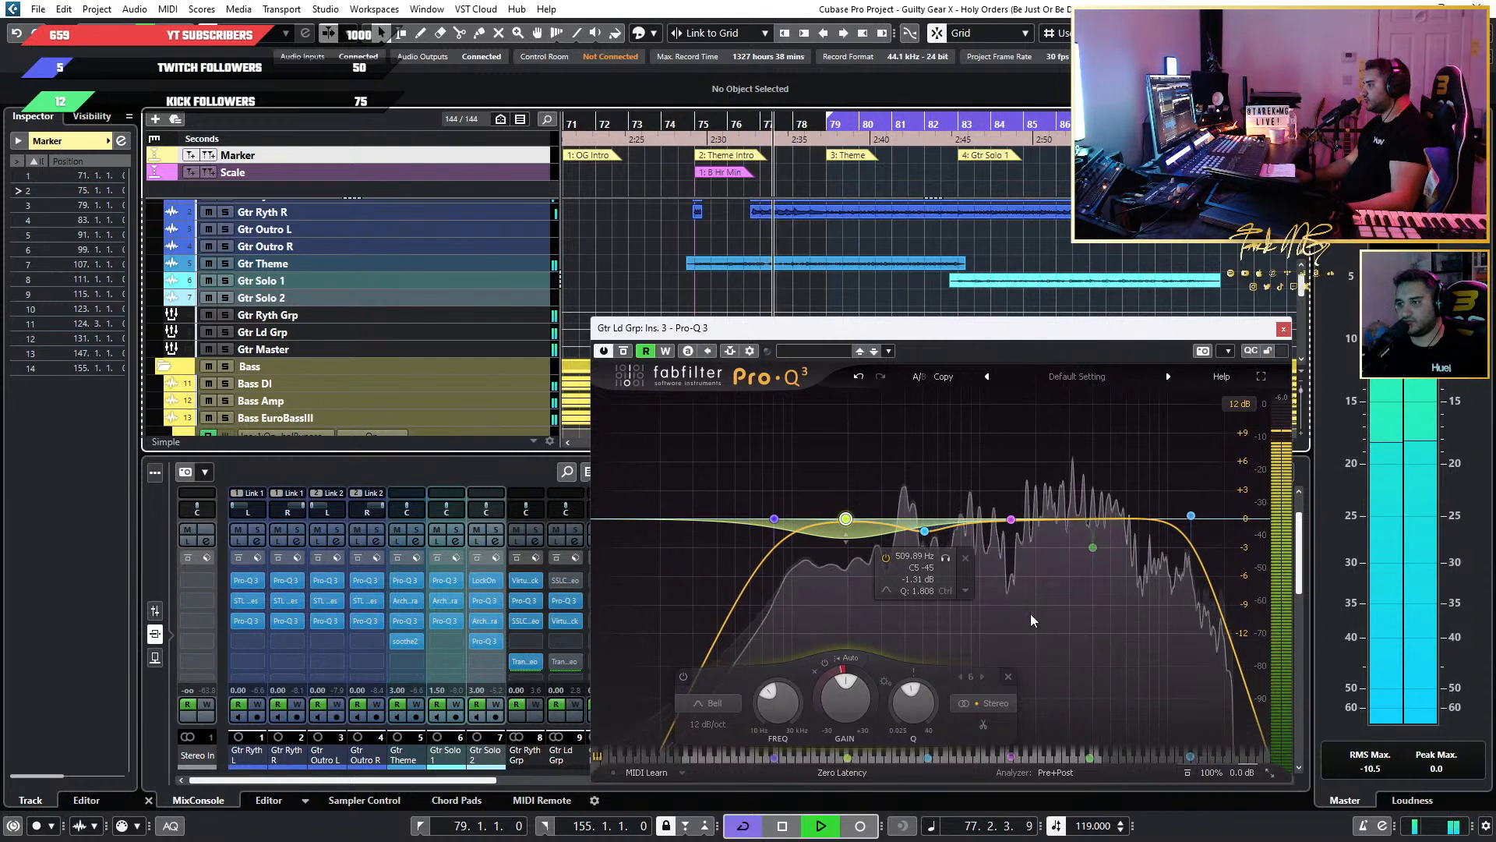
mouse_move(1048, 620)
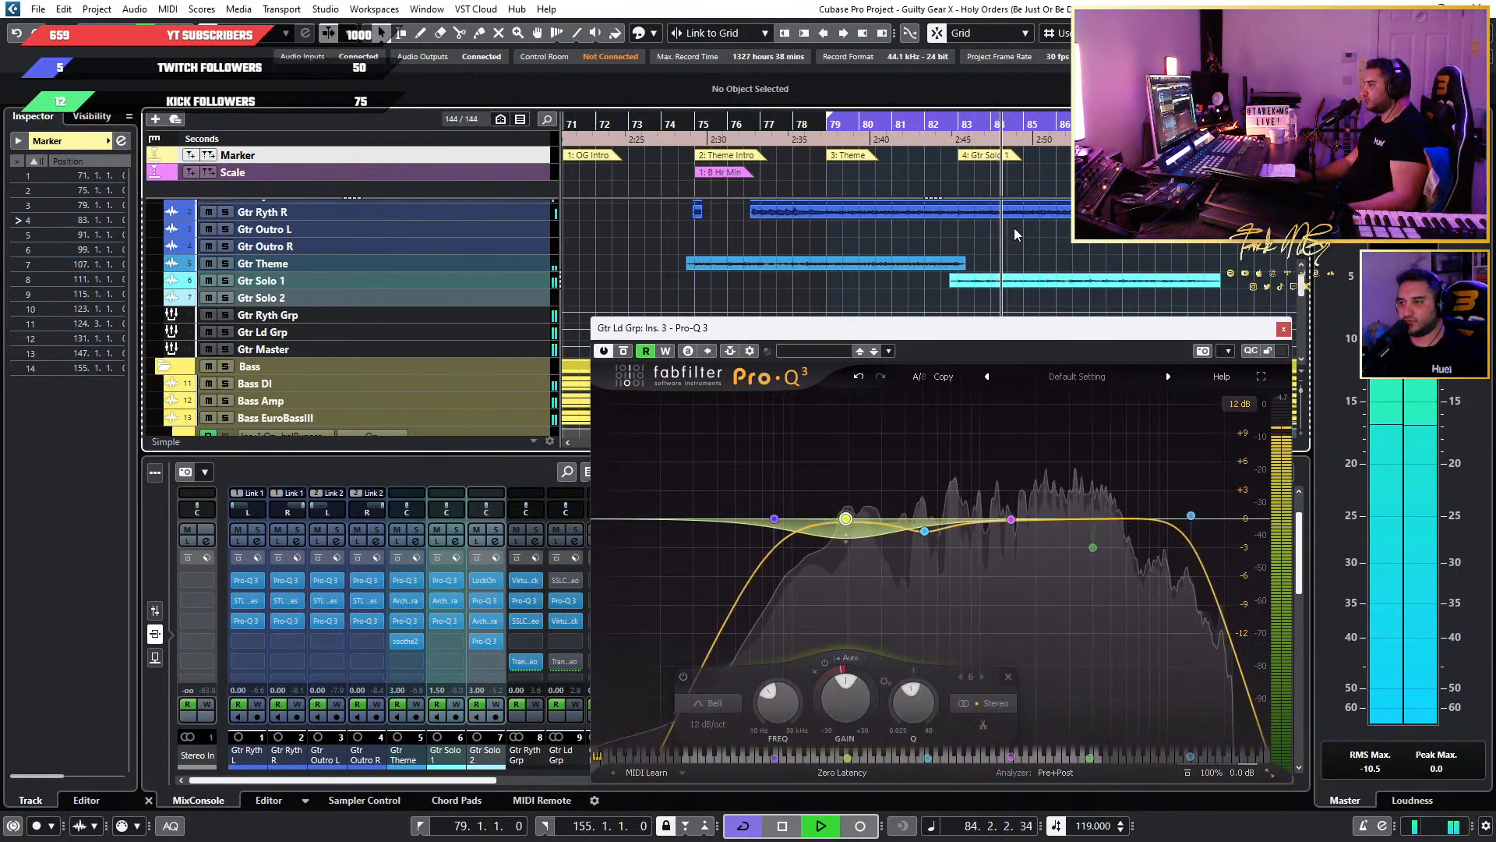
scroll(1014, 229, down, 3)
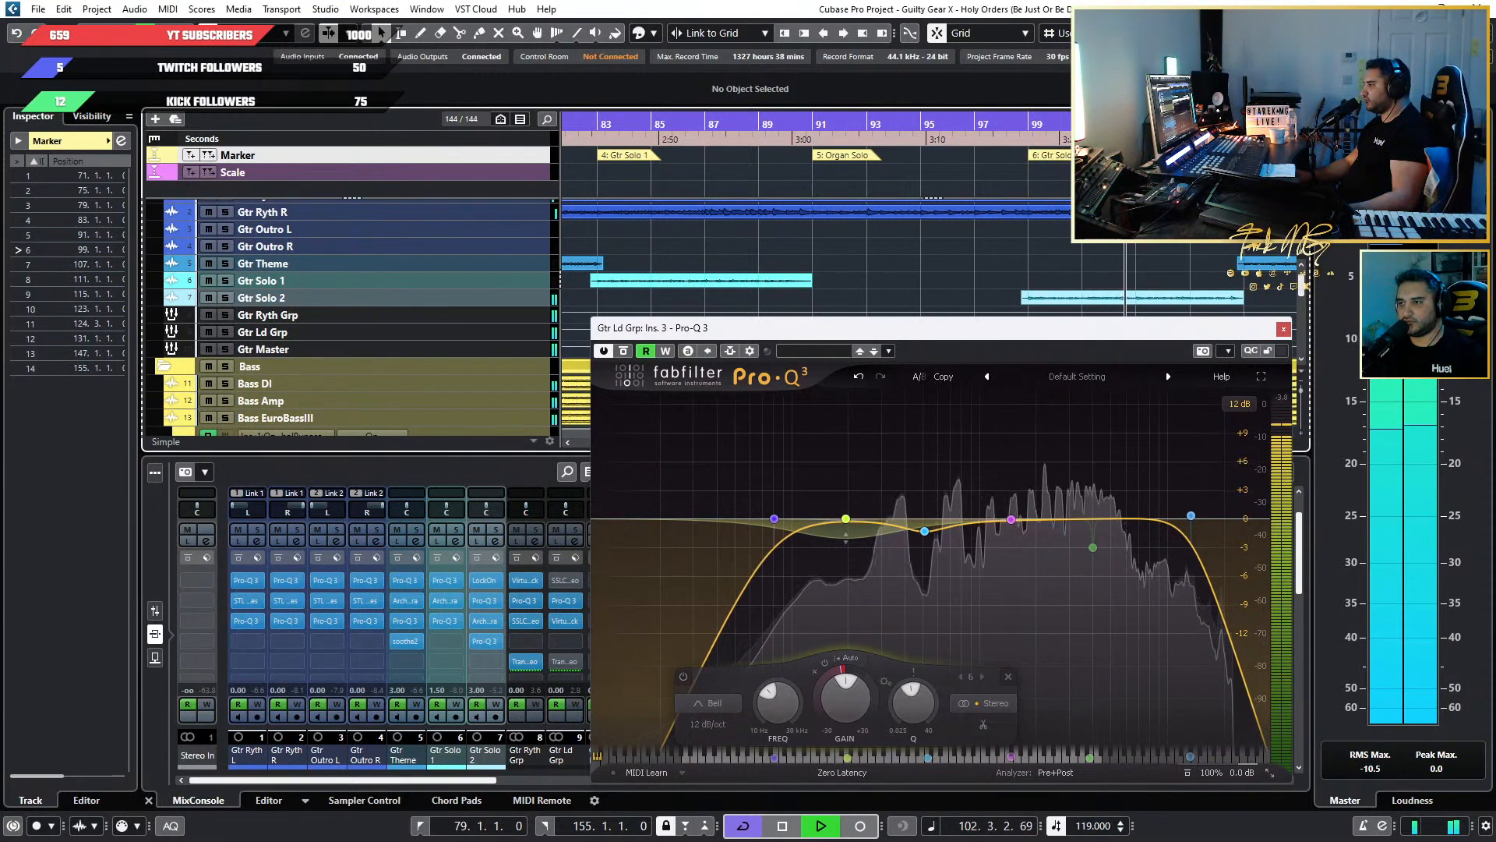
click(1282, 328)
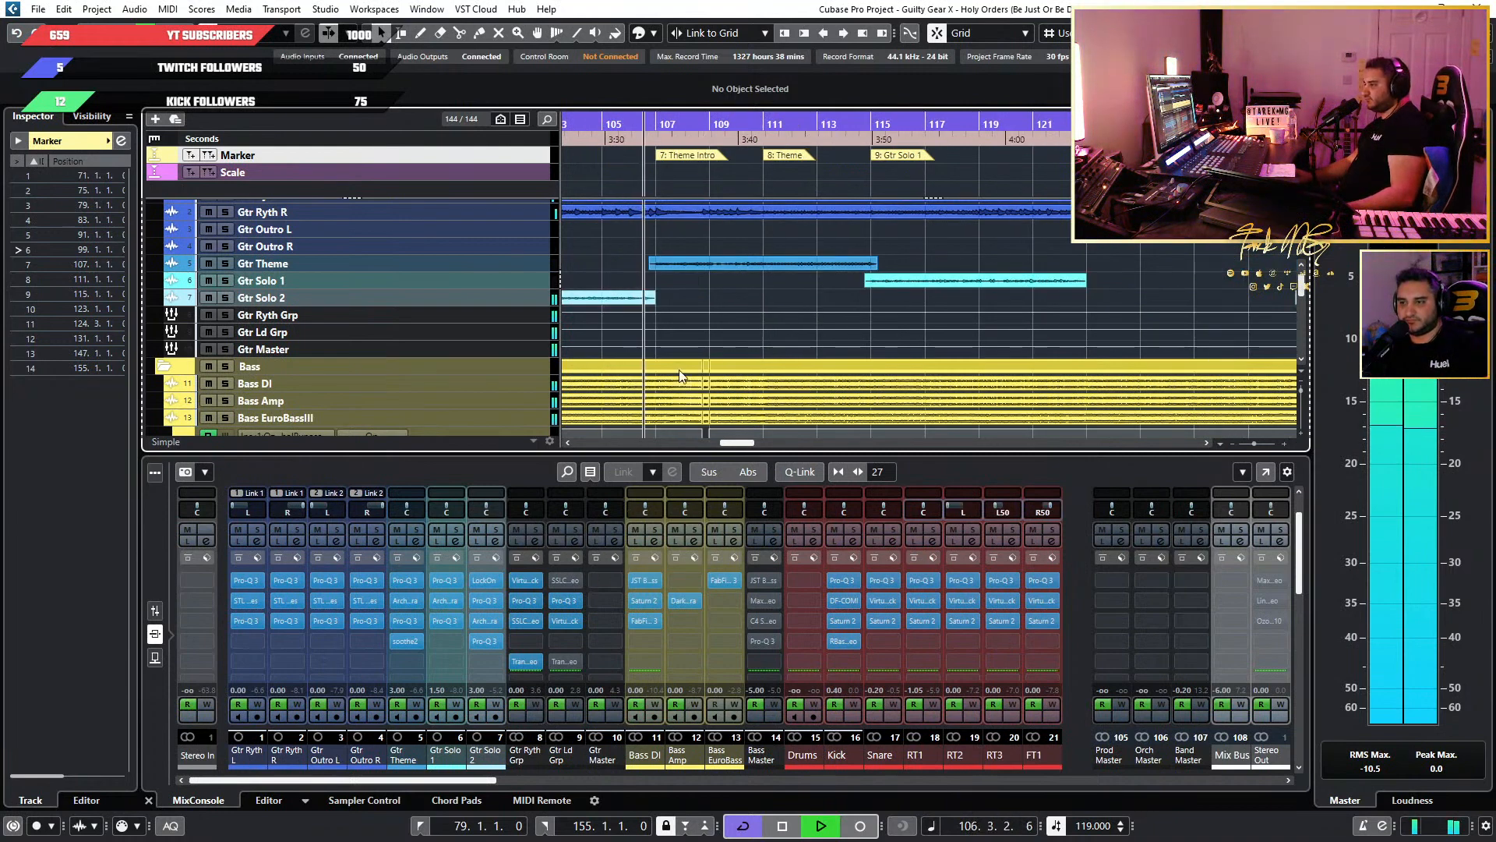
key(space)
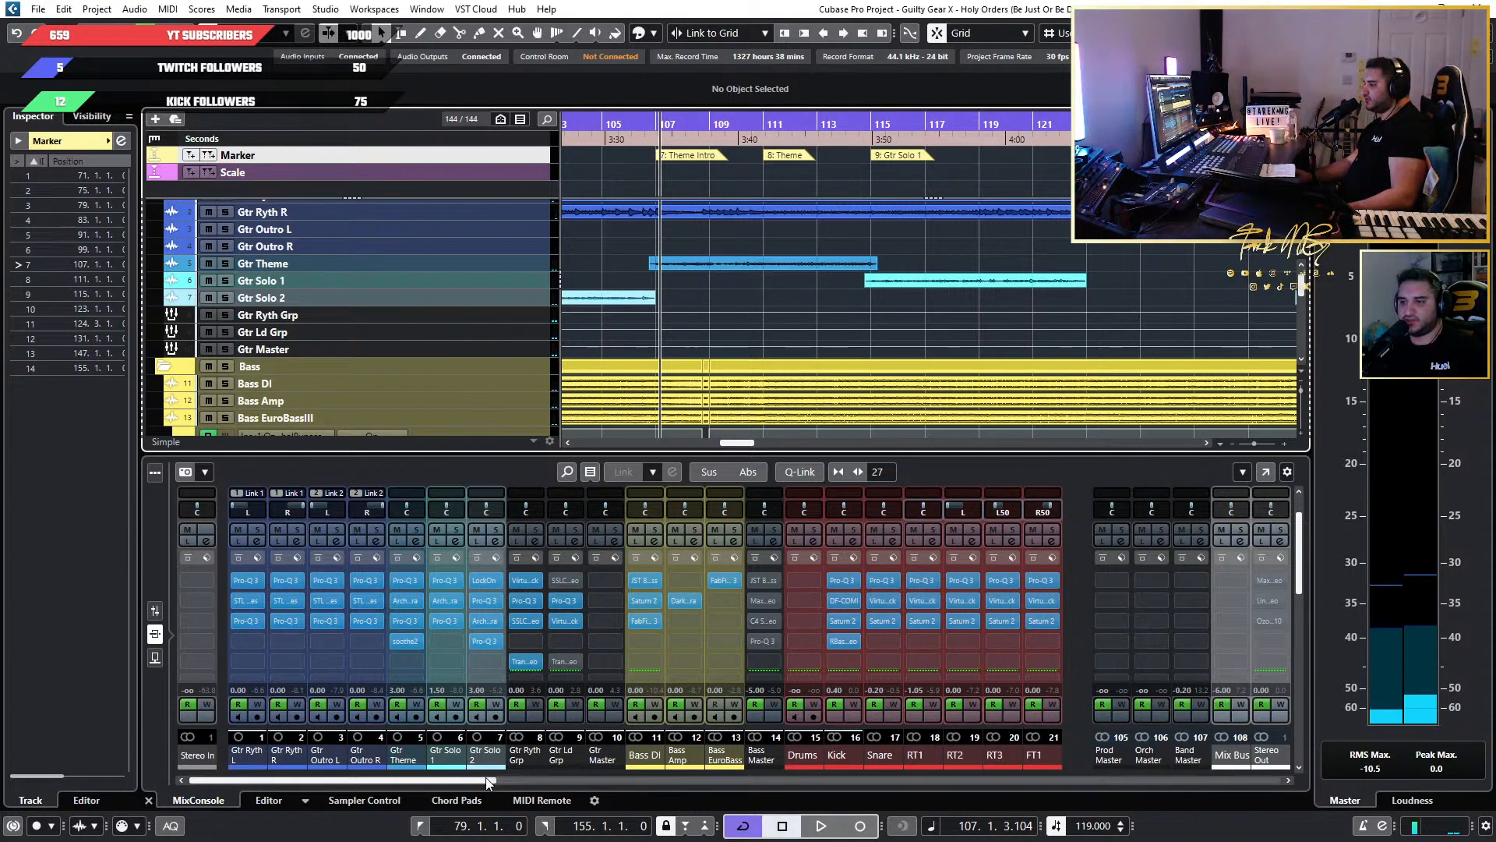
Remove the bypassed "Tran…" and SSLChannel Stereo inserts from the Gtr Ld Grp channel.
scroll(499, 779, right, 1)
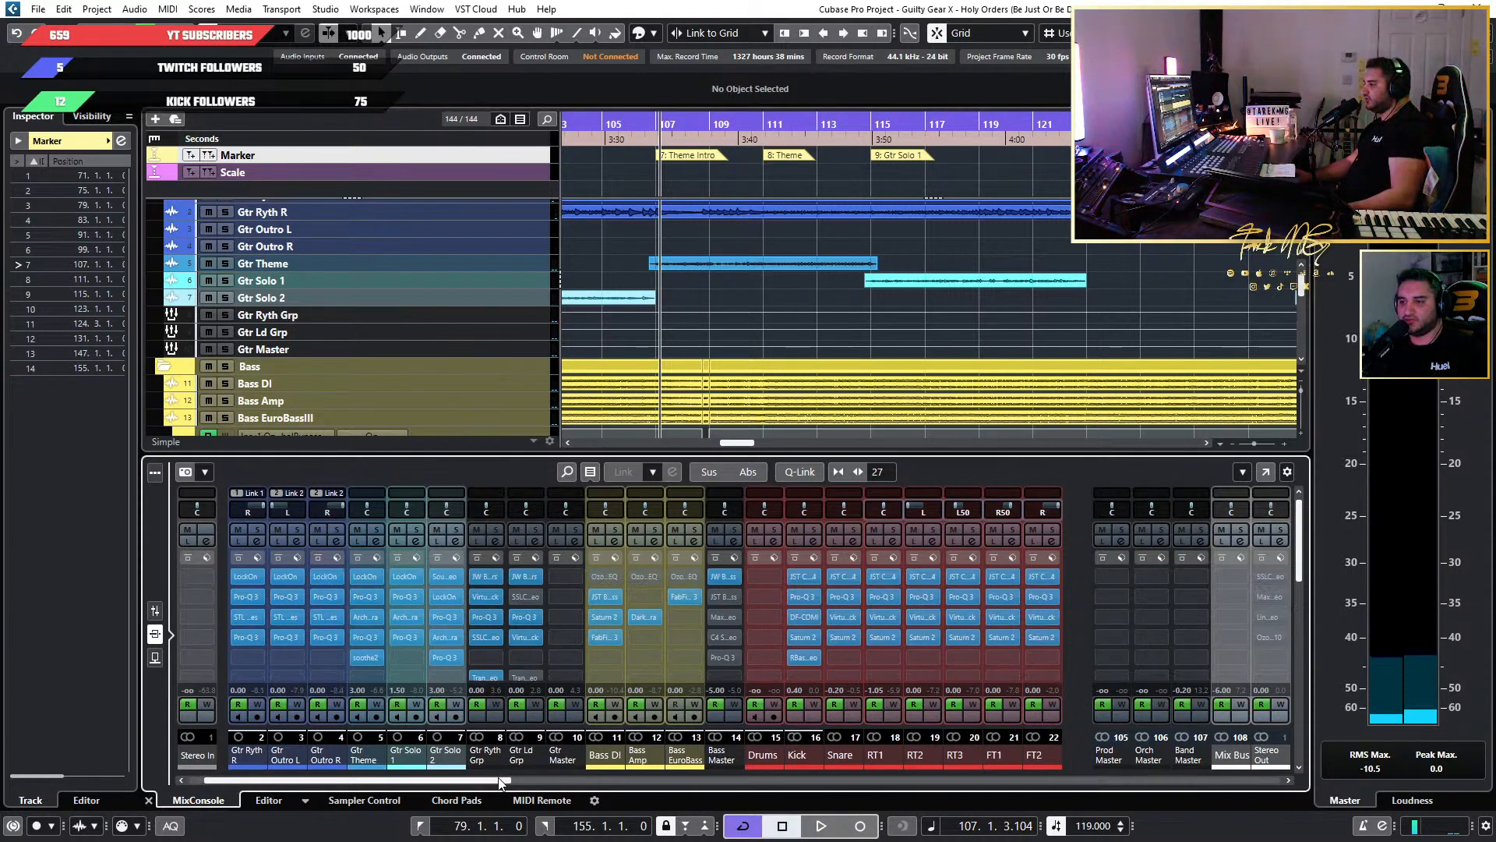
click(539, 675)
scroll(578, 225, up, 20)
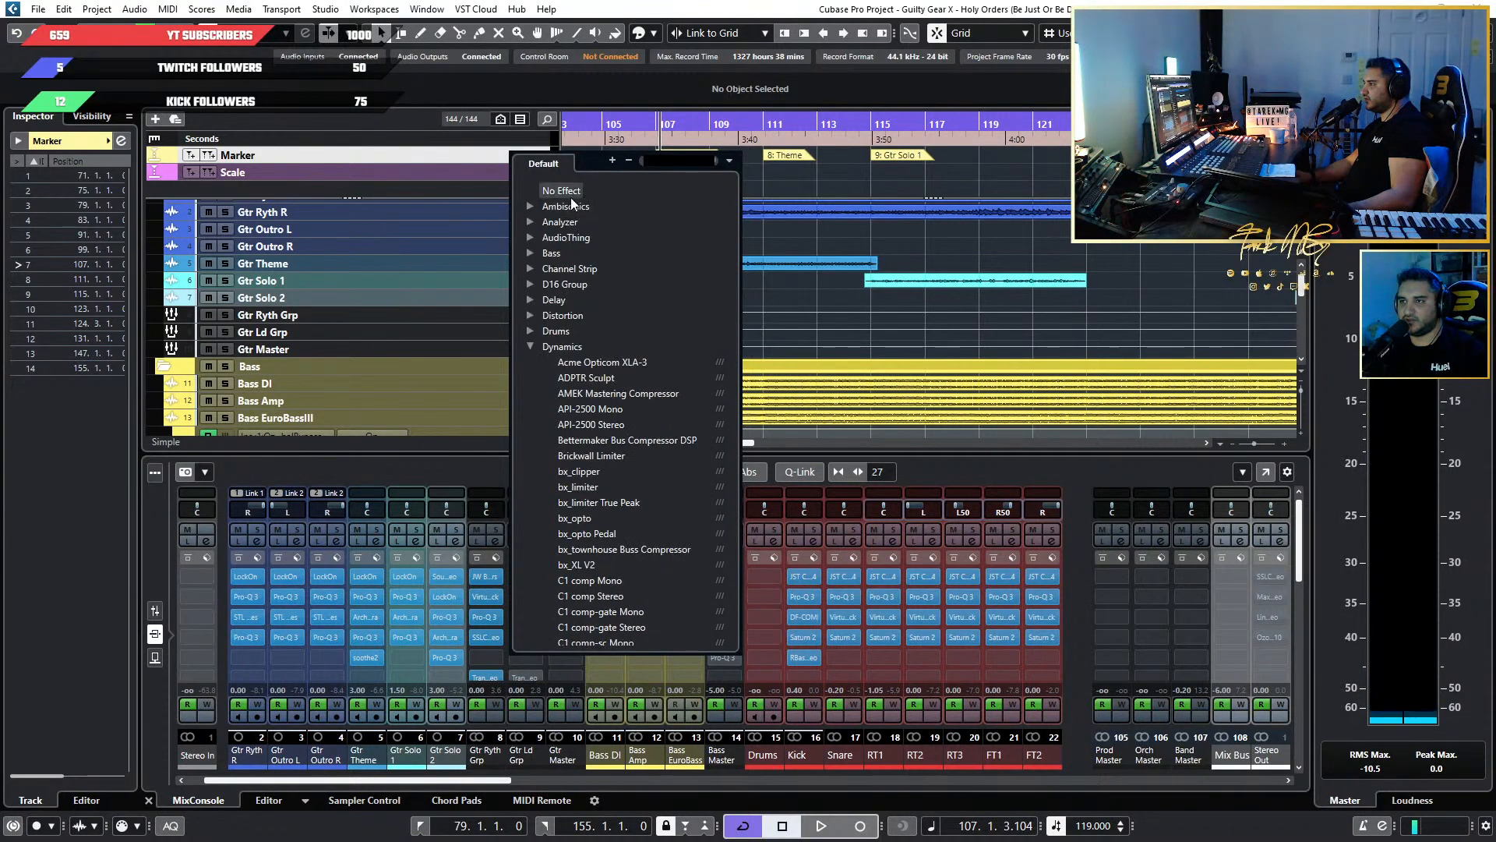
click(570, 193)
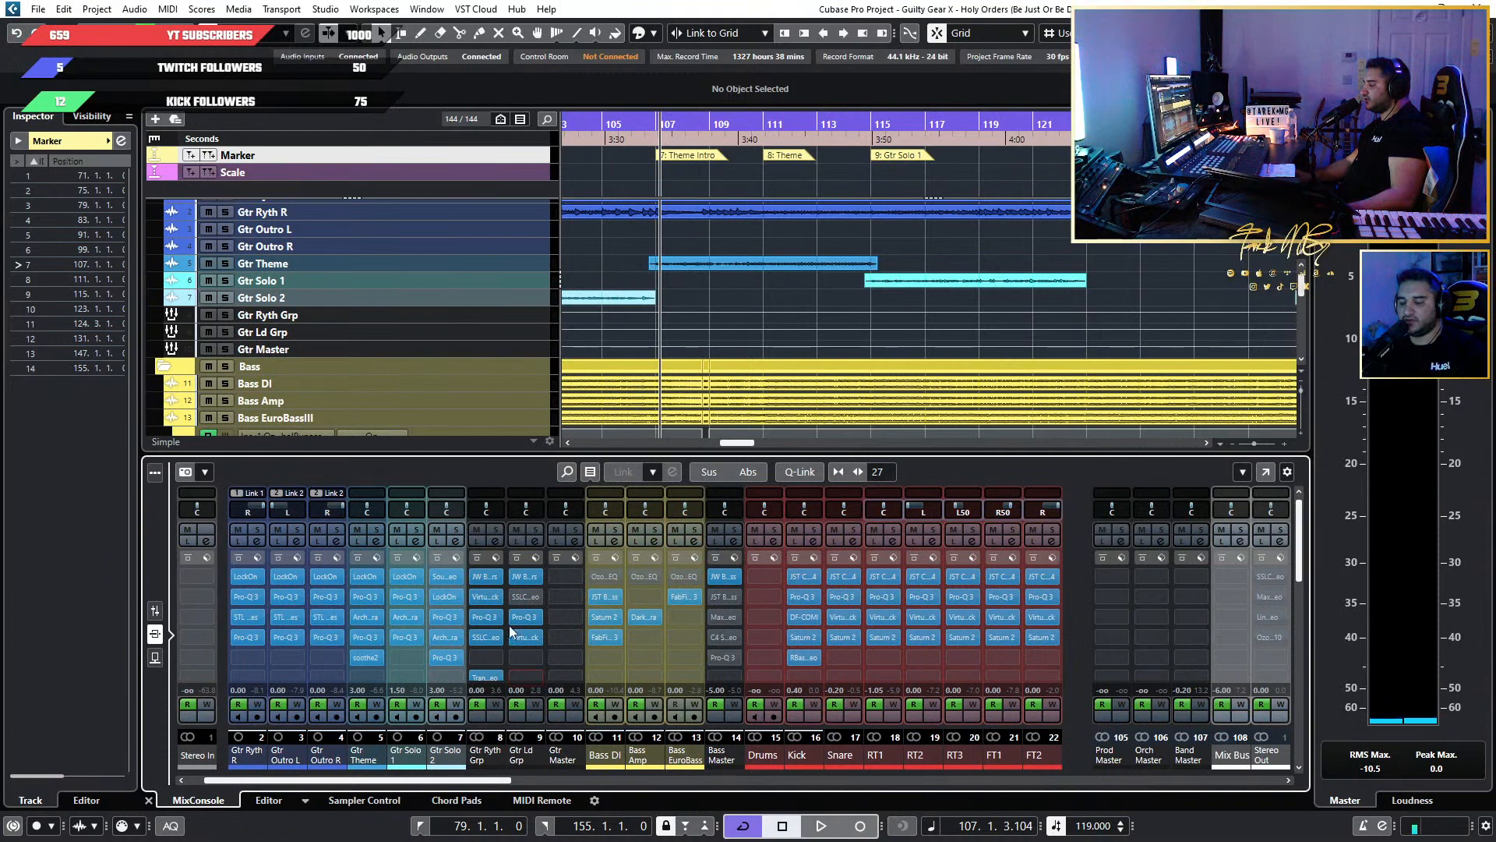
click(541, 595)
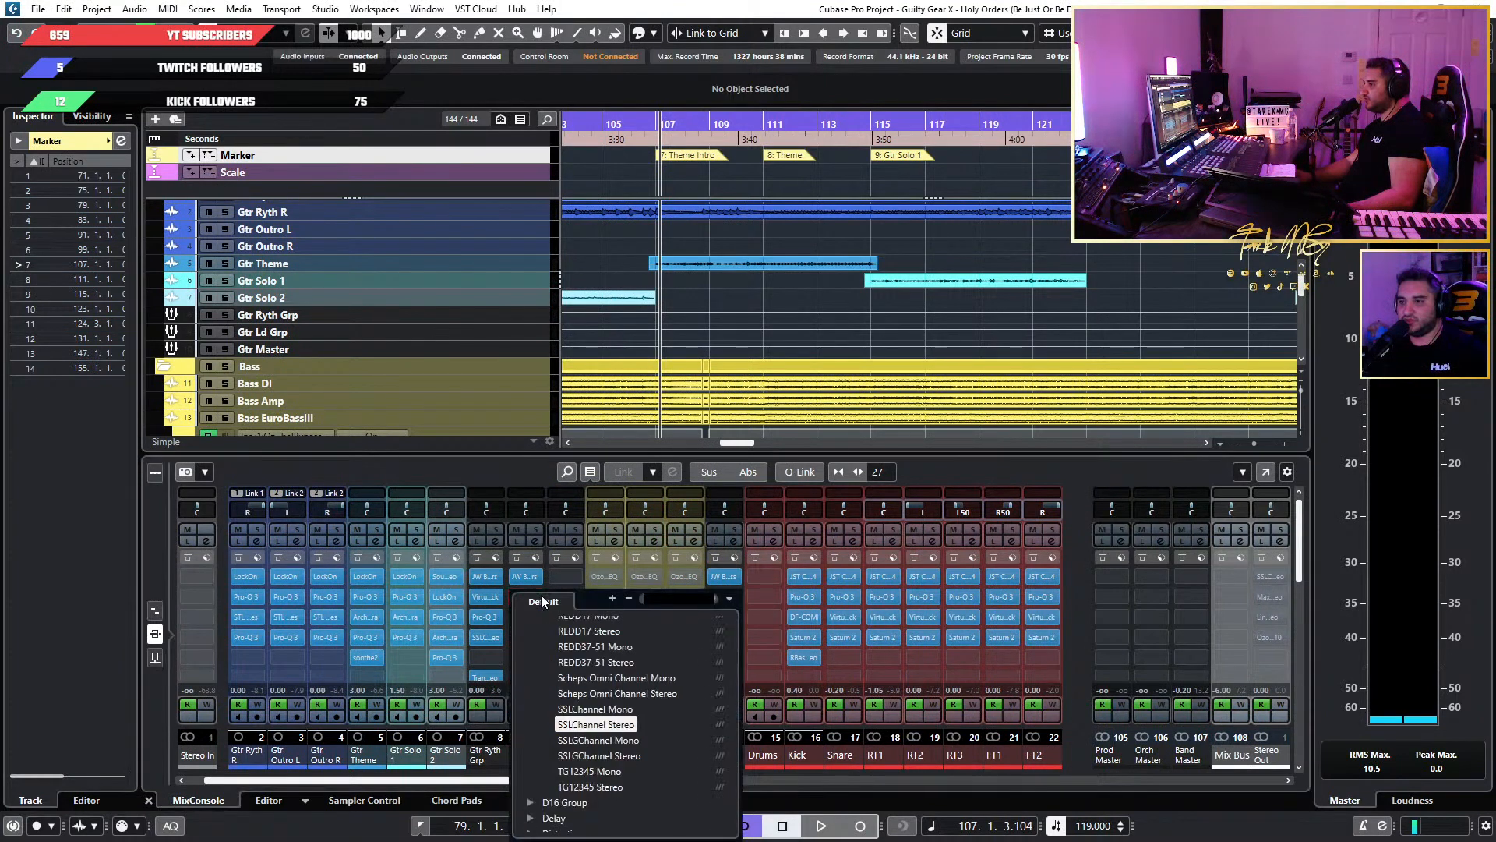
scroll(584, 646, up, 10)
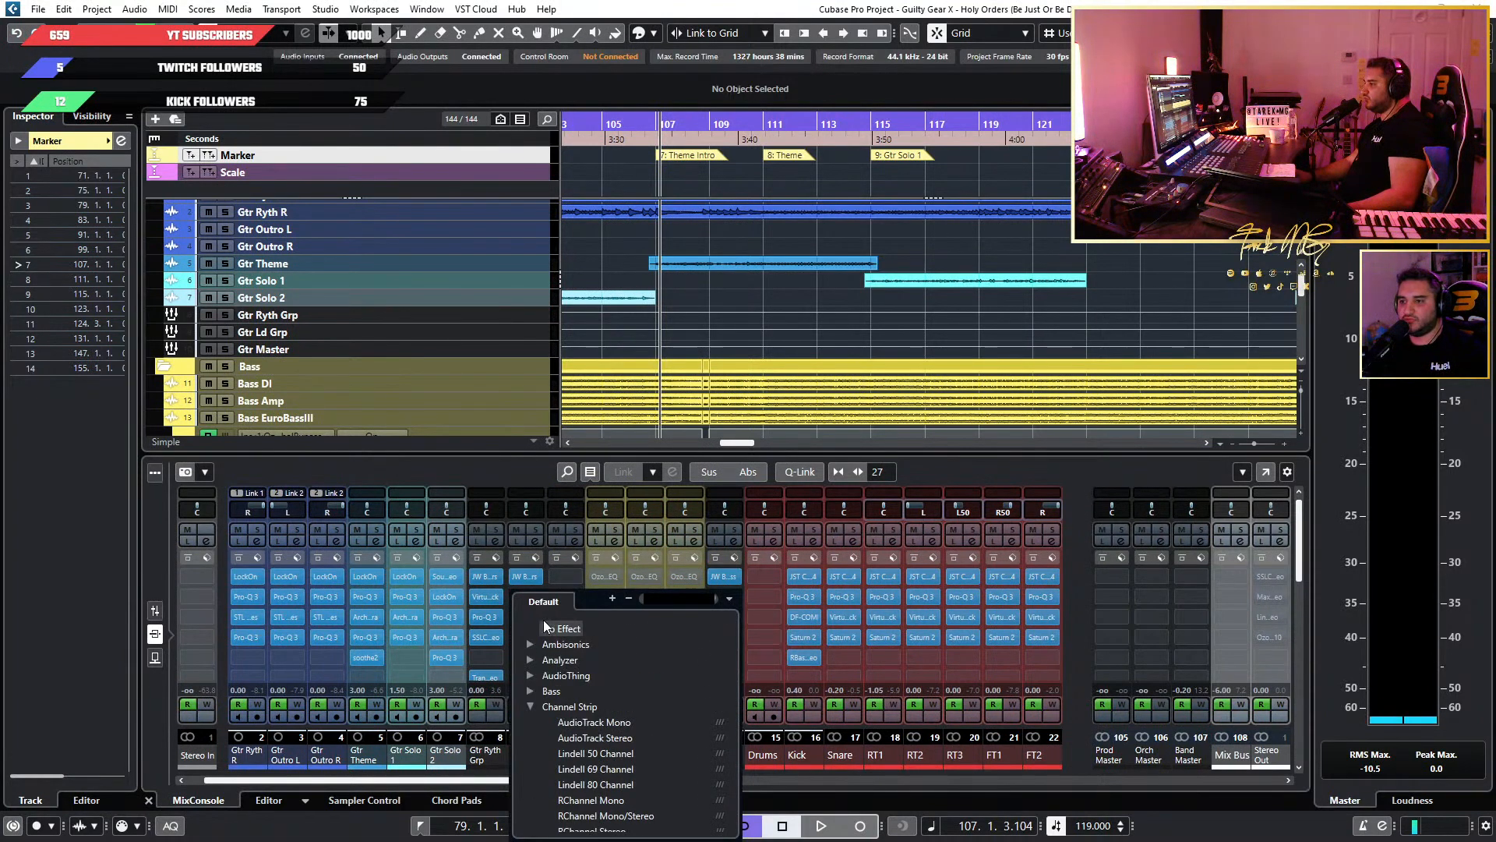
click(556, 628)
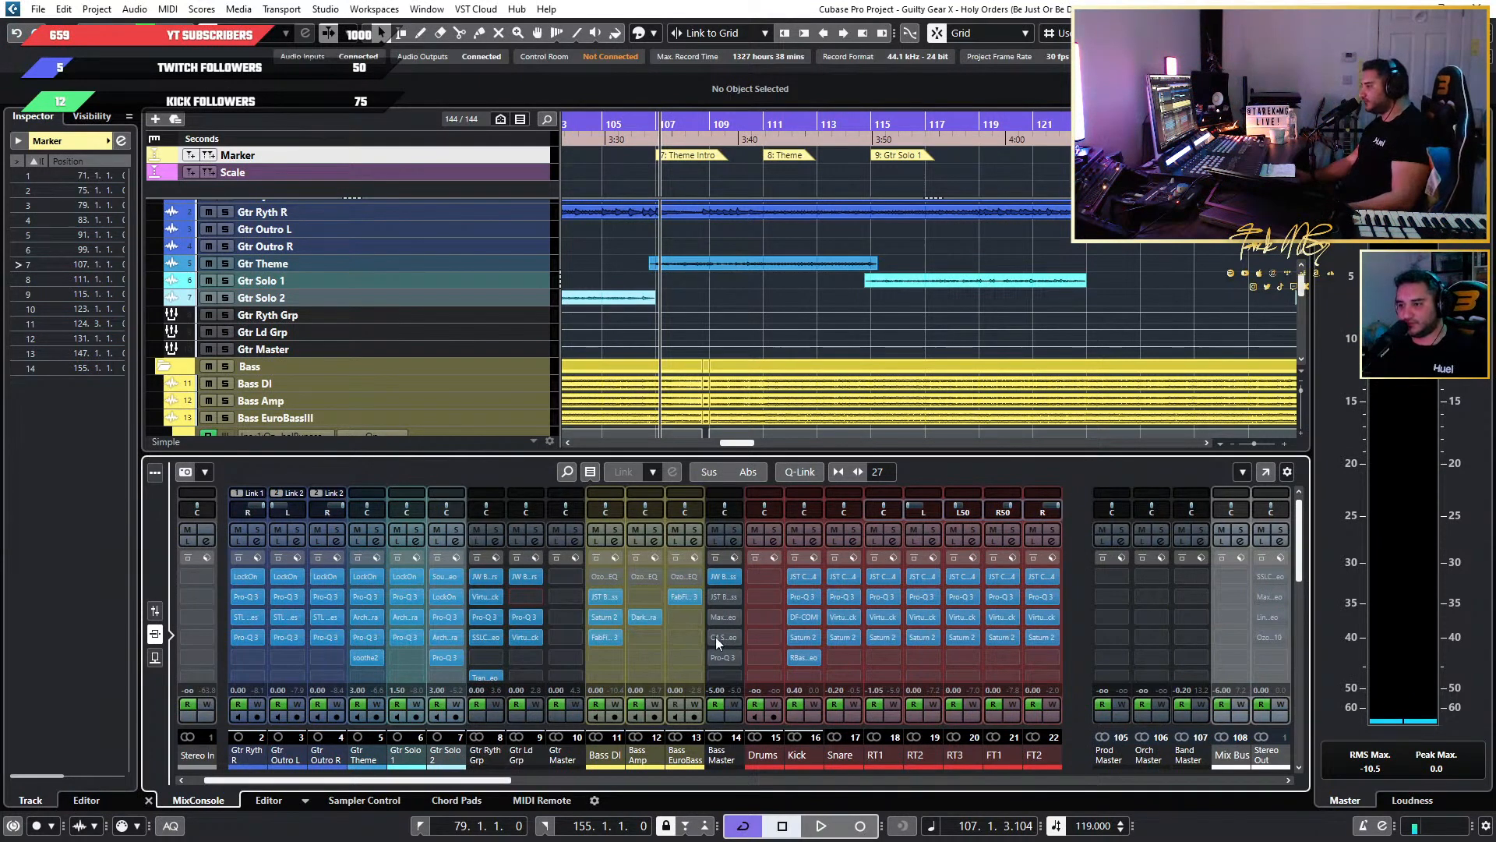
Play from bar 107, open the BG-Bass insert on Bass Master, activate it and adjust its compression amount.
drag(493, 782, 508, 782)
key(space)
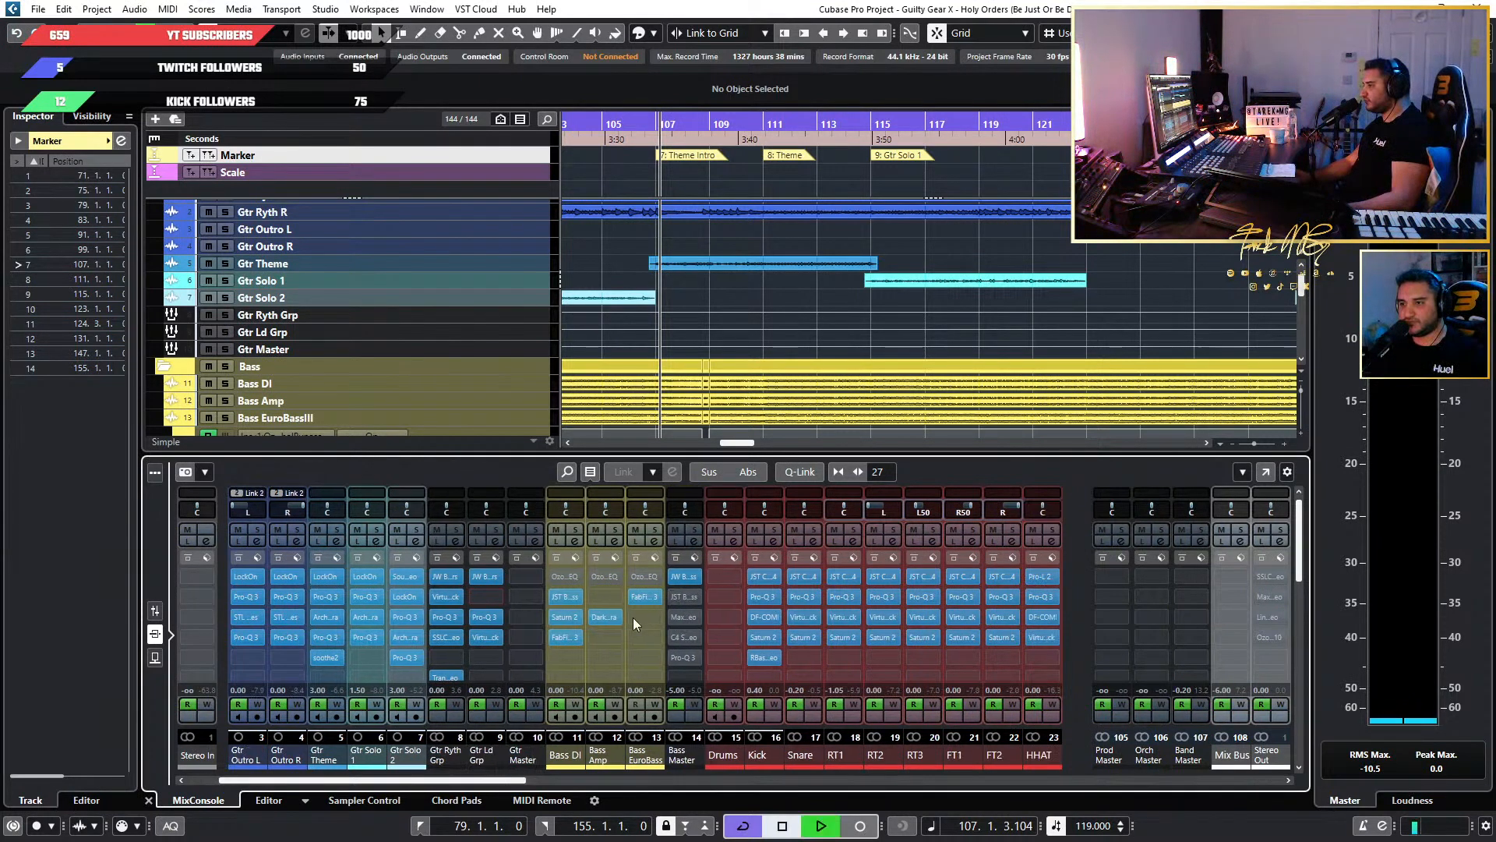
click(688, 600)
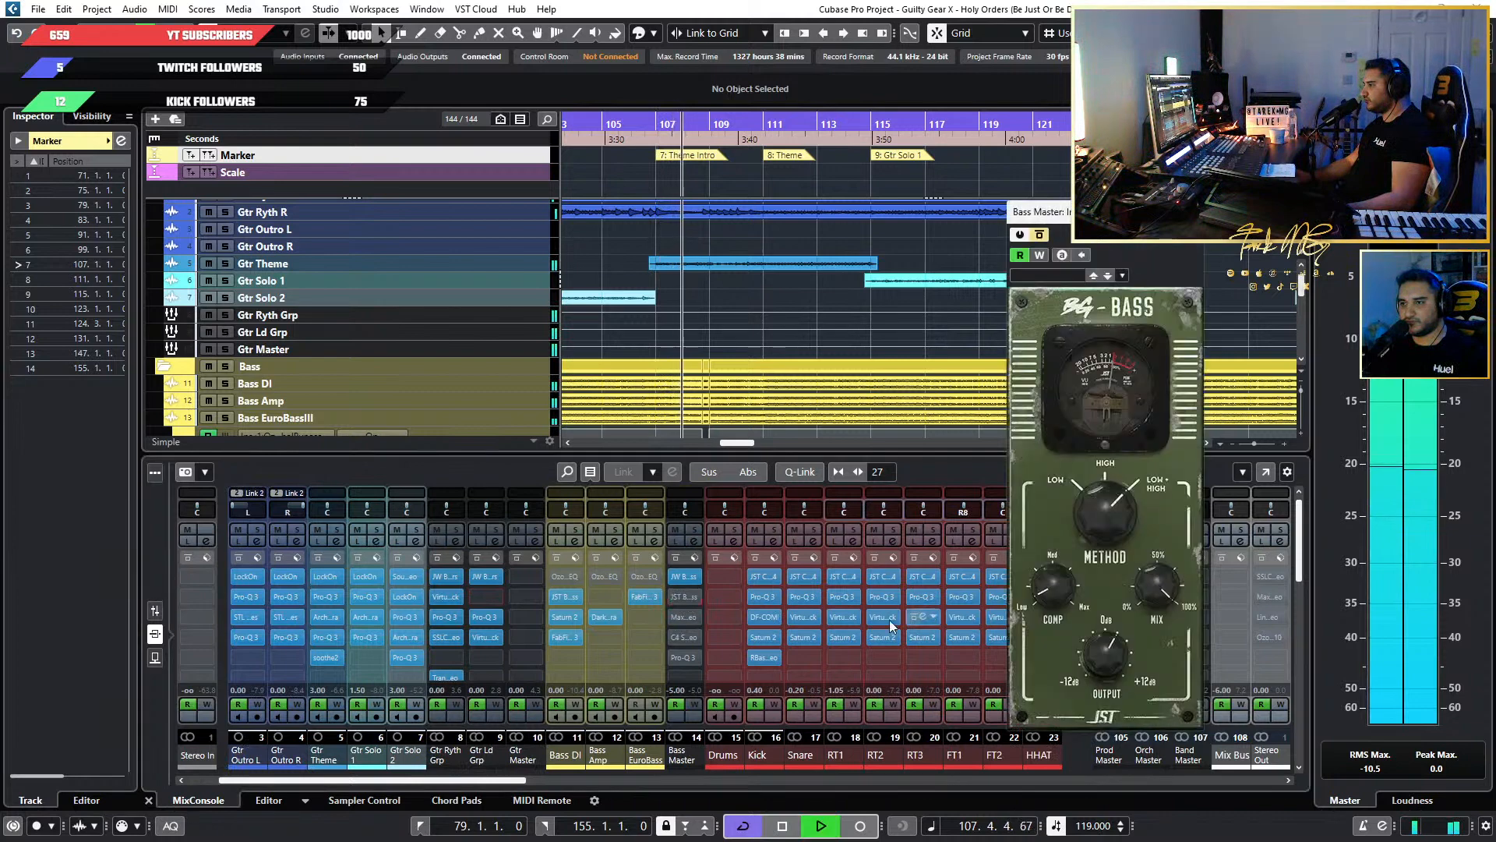
mouse_move(1066, 589)
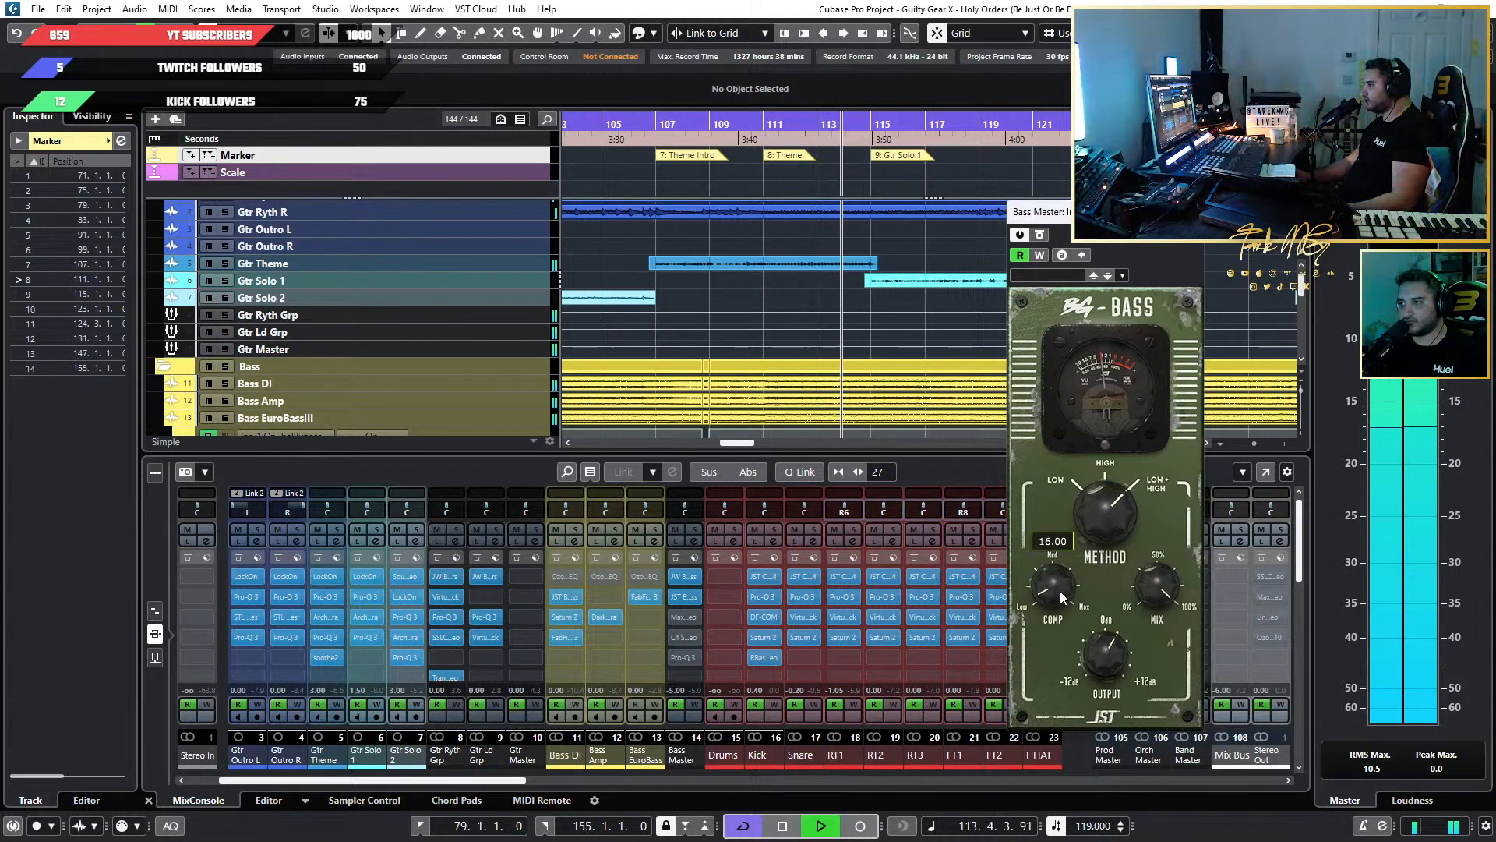
mouse_move(1059, 591)
mouse_down()
mouse_move(1059, 565)
mouse_move(1053, 595)
mouse_up()
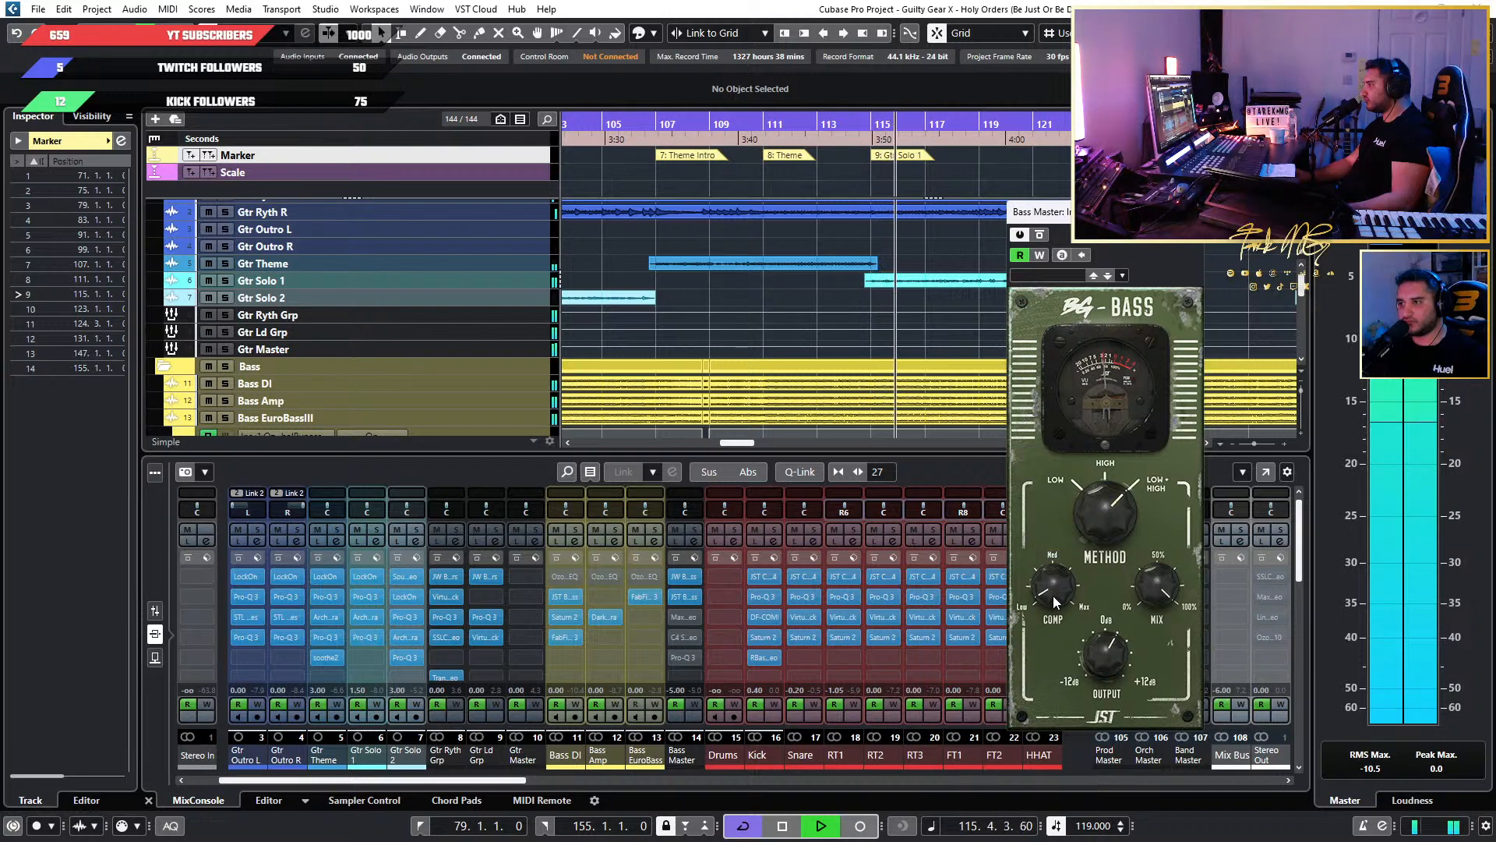
mouse_move(1106, 643)
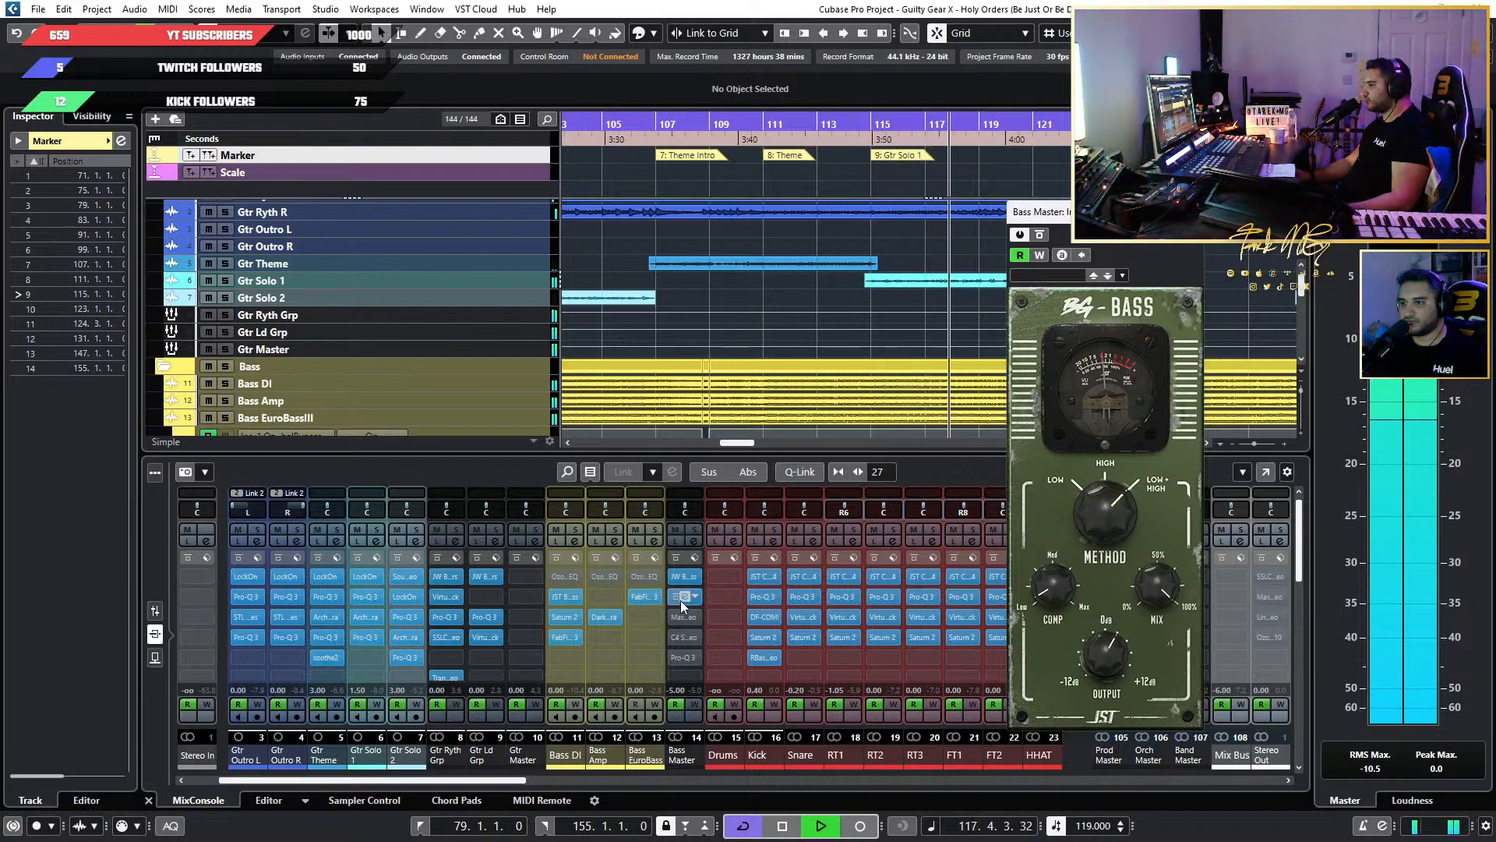
Solo Bass Master, compare BG-Bass bypassed and active during playback, and unsolo the channel.
click(692, 530)
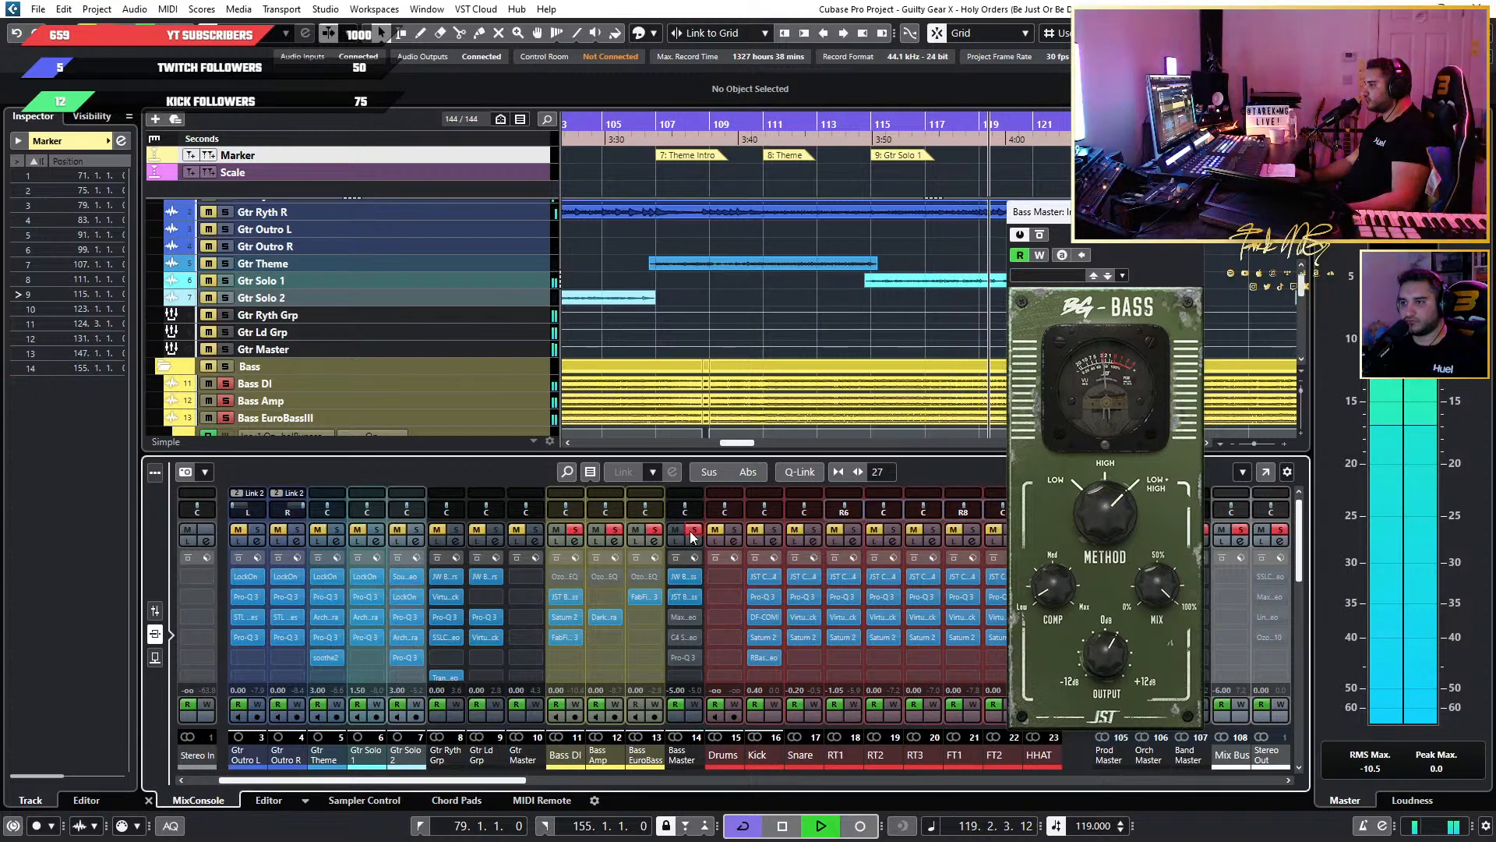
click(1040, 235)
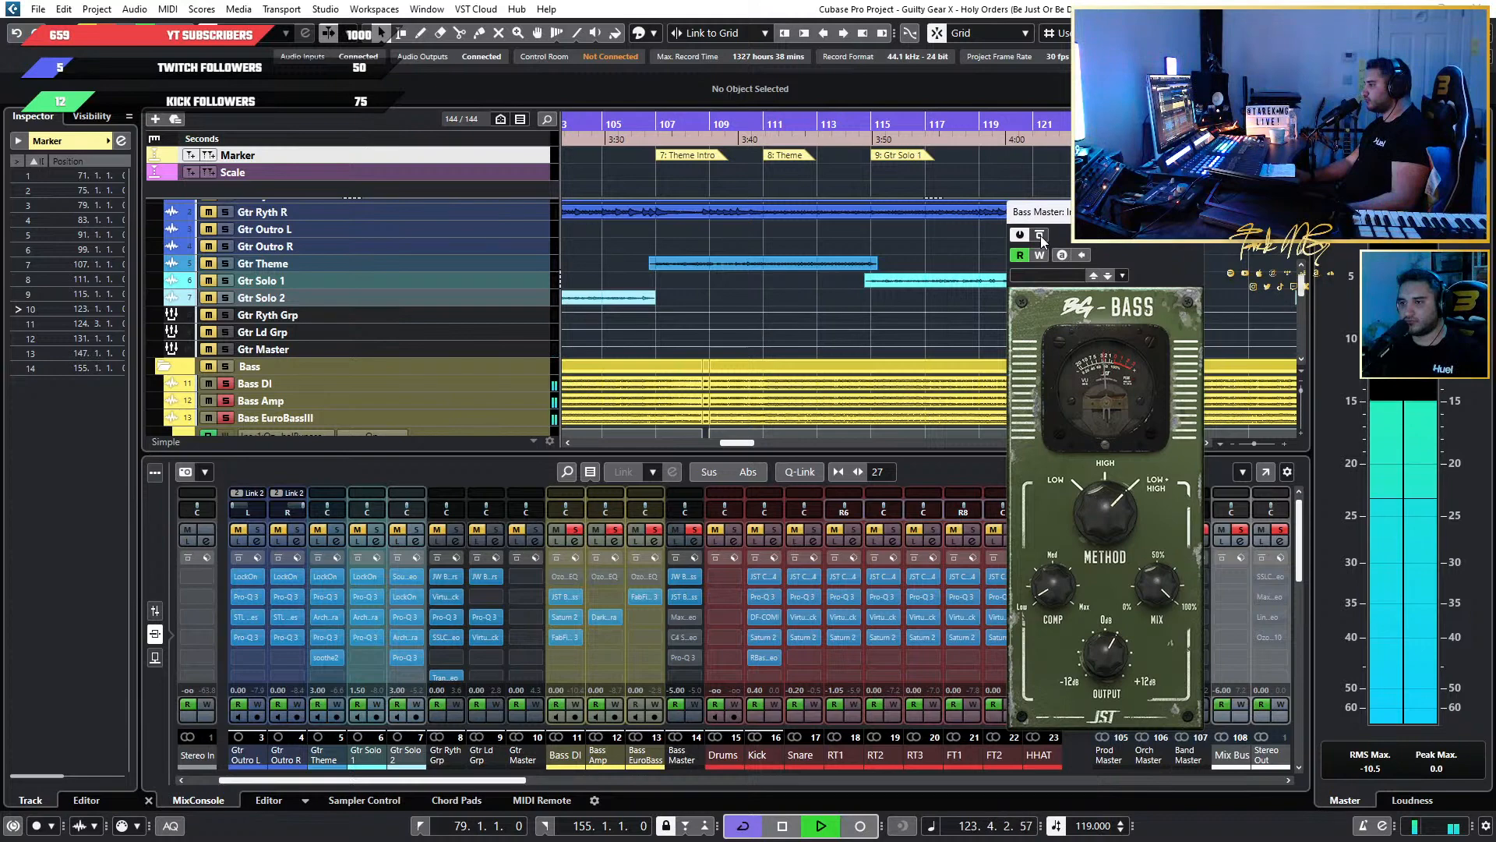
click(693, 536)
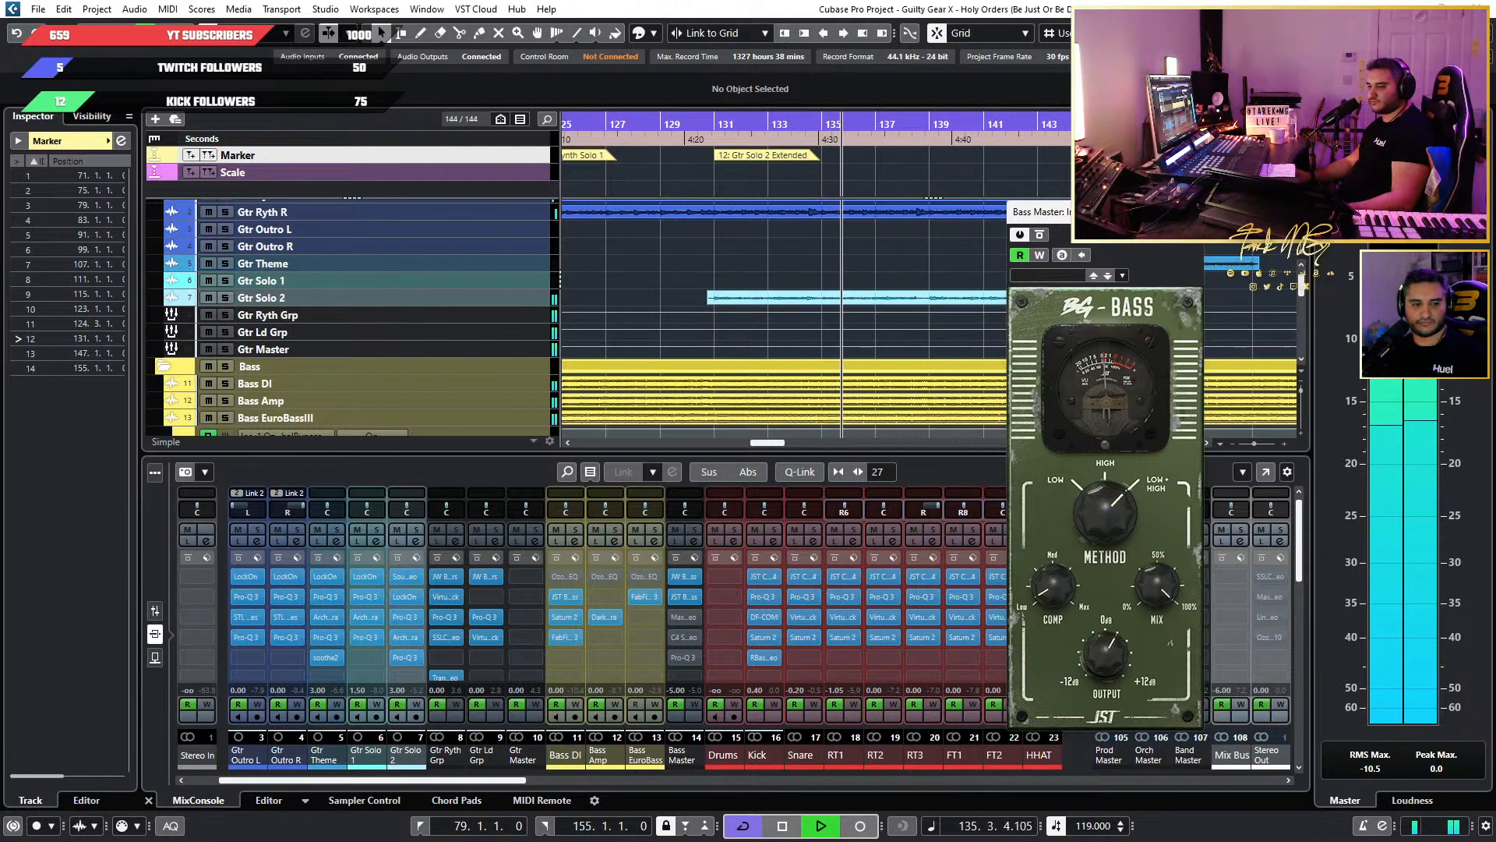
Open and activate the MaxxBass insert on Bass Master, solo the channel to compare it bypassed and active, and stop playback.
click(683, 617)
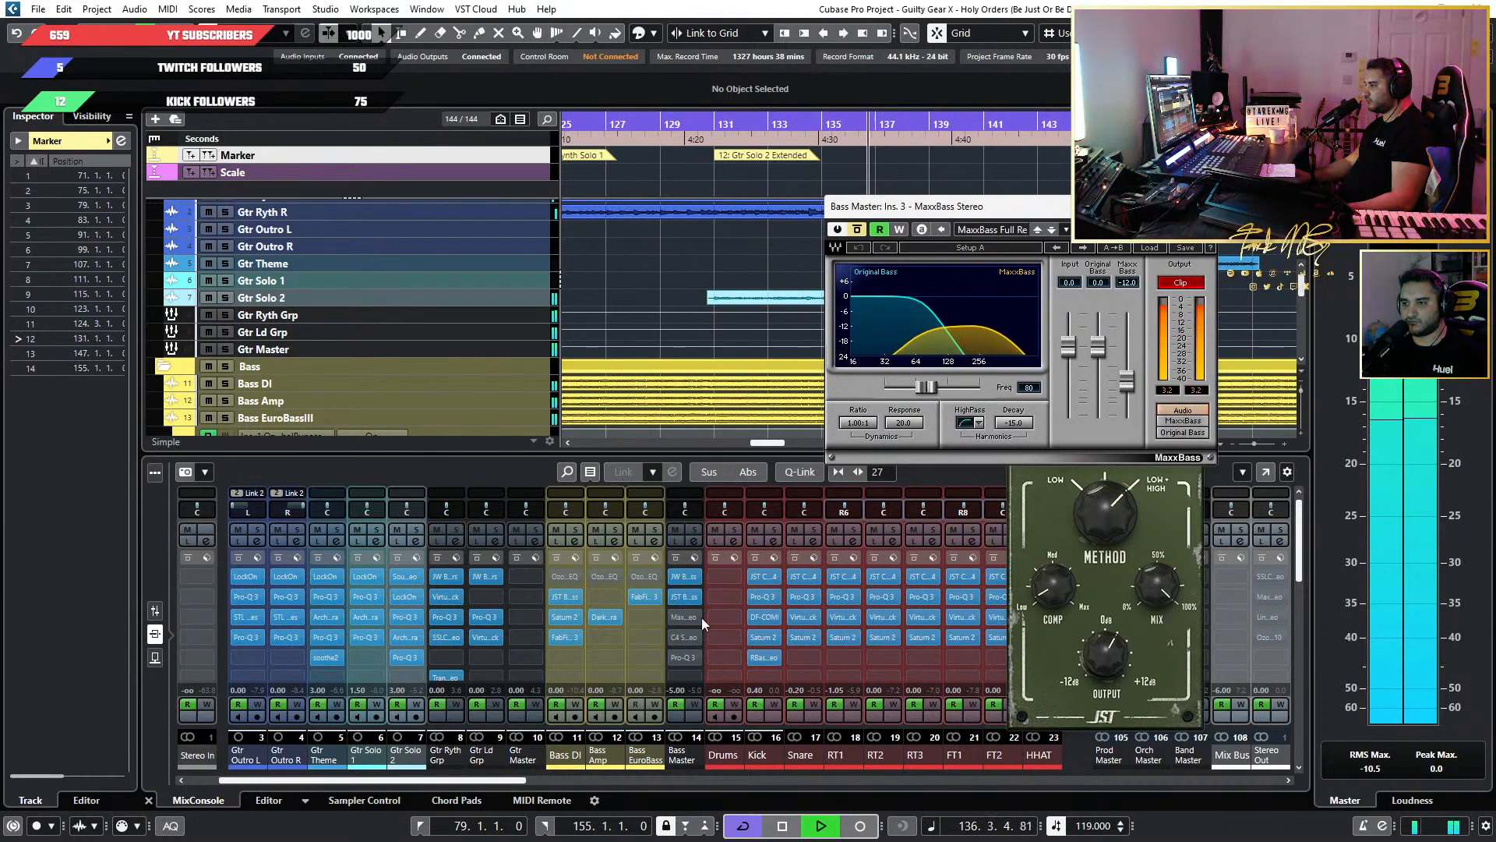
click(693, 538)
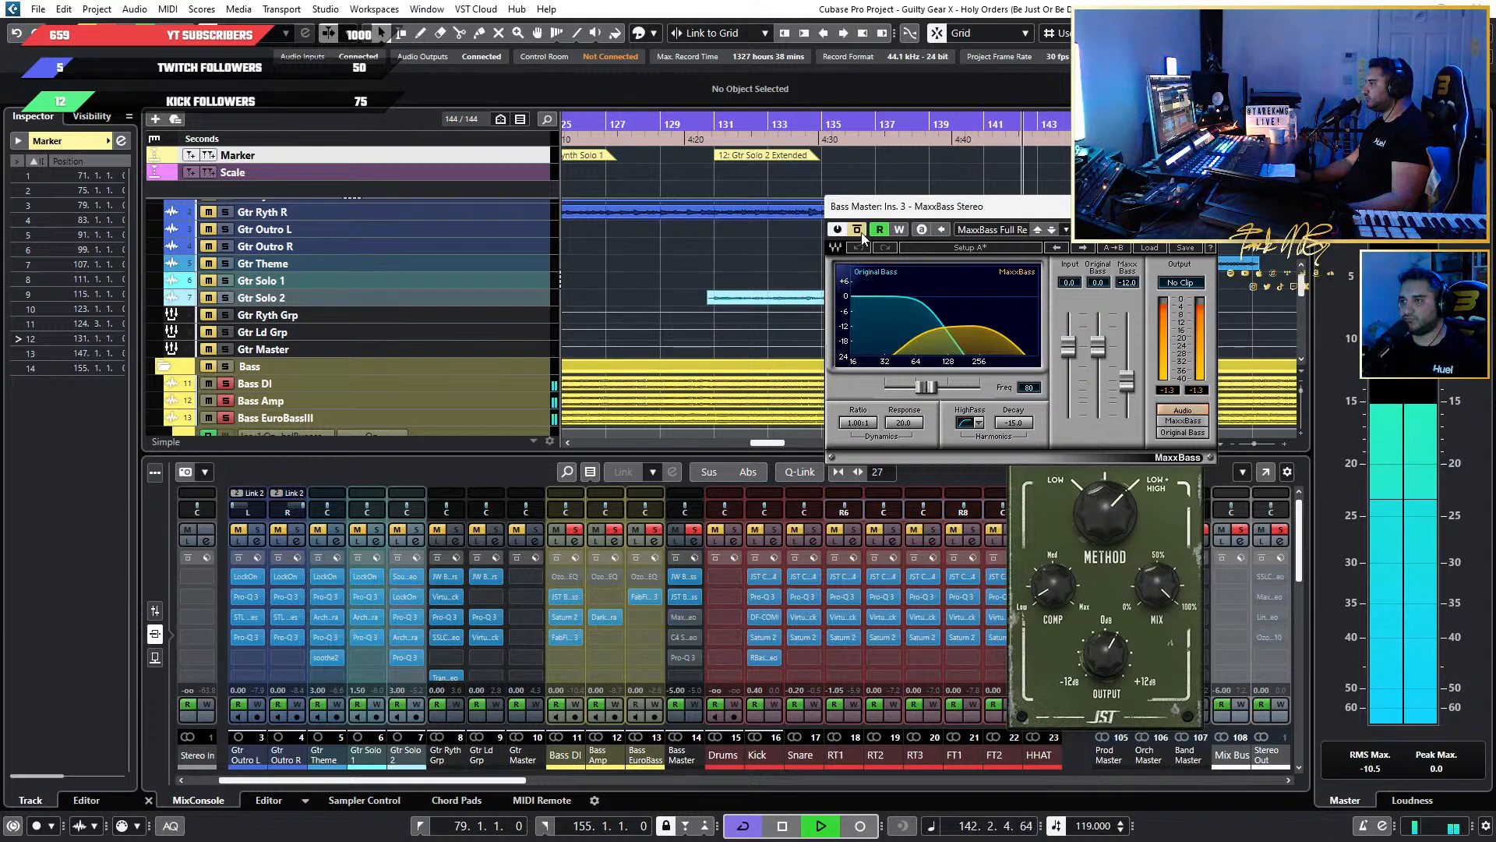
key(space)
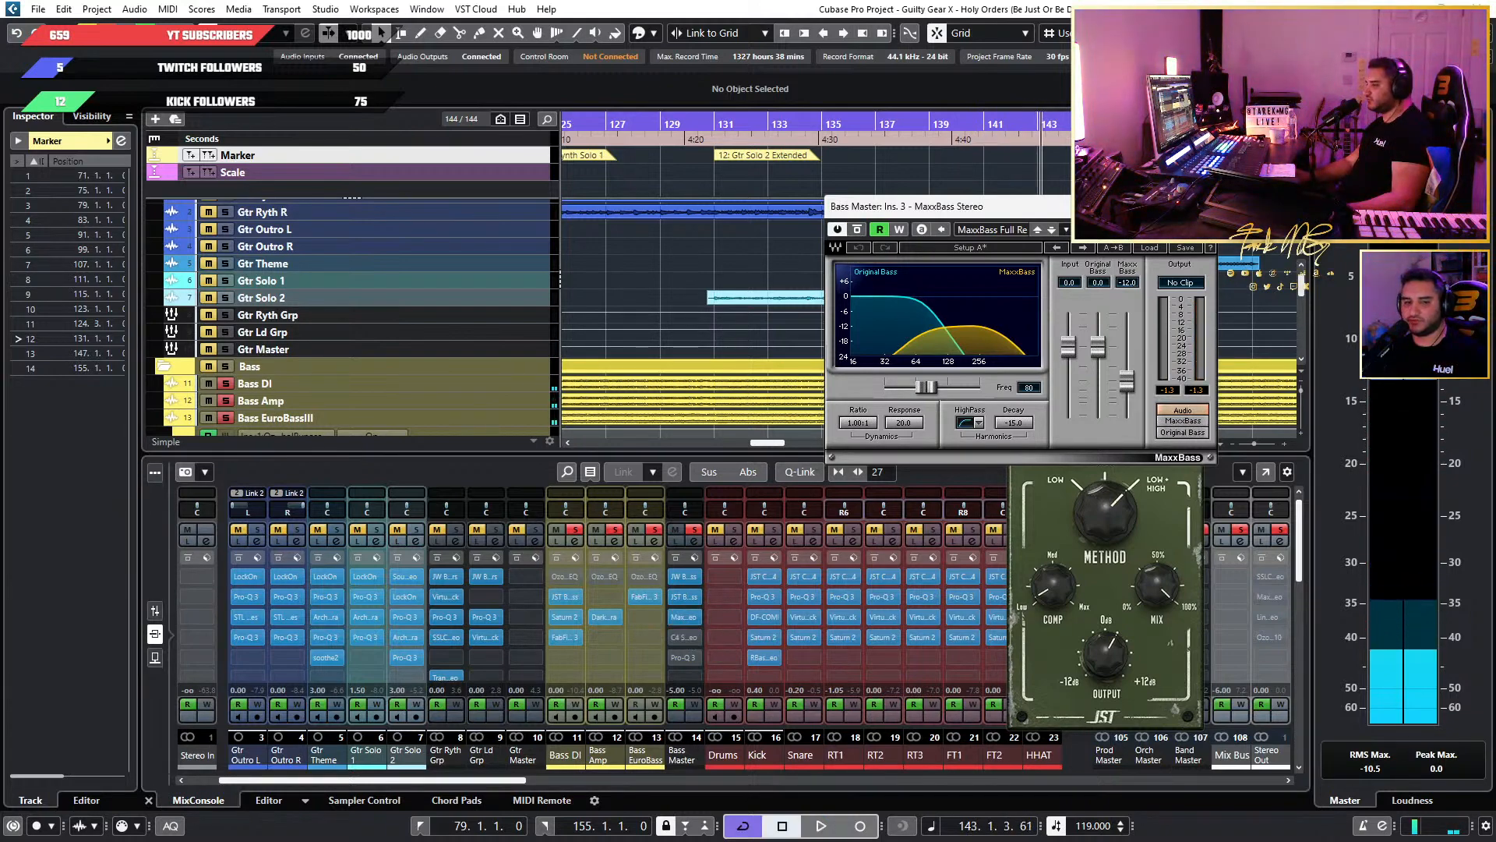
Open and activate the C4 multiband insert on Bass Master, audition it soloed from about bar 106, and unsolo the channel.
click(685, 637)
key(space)
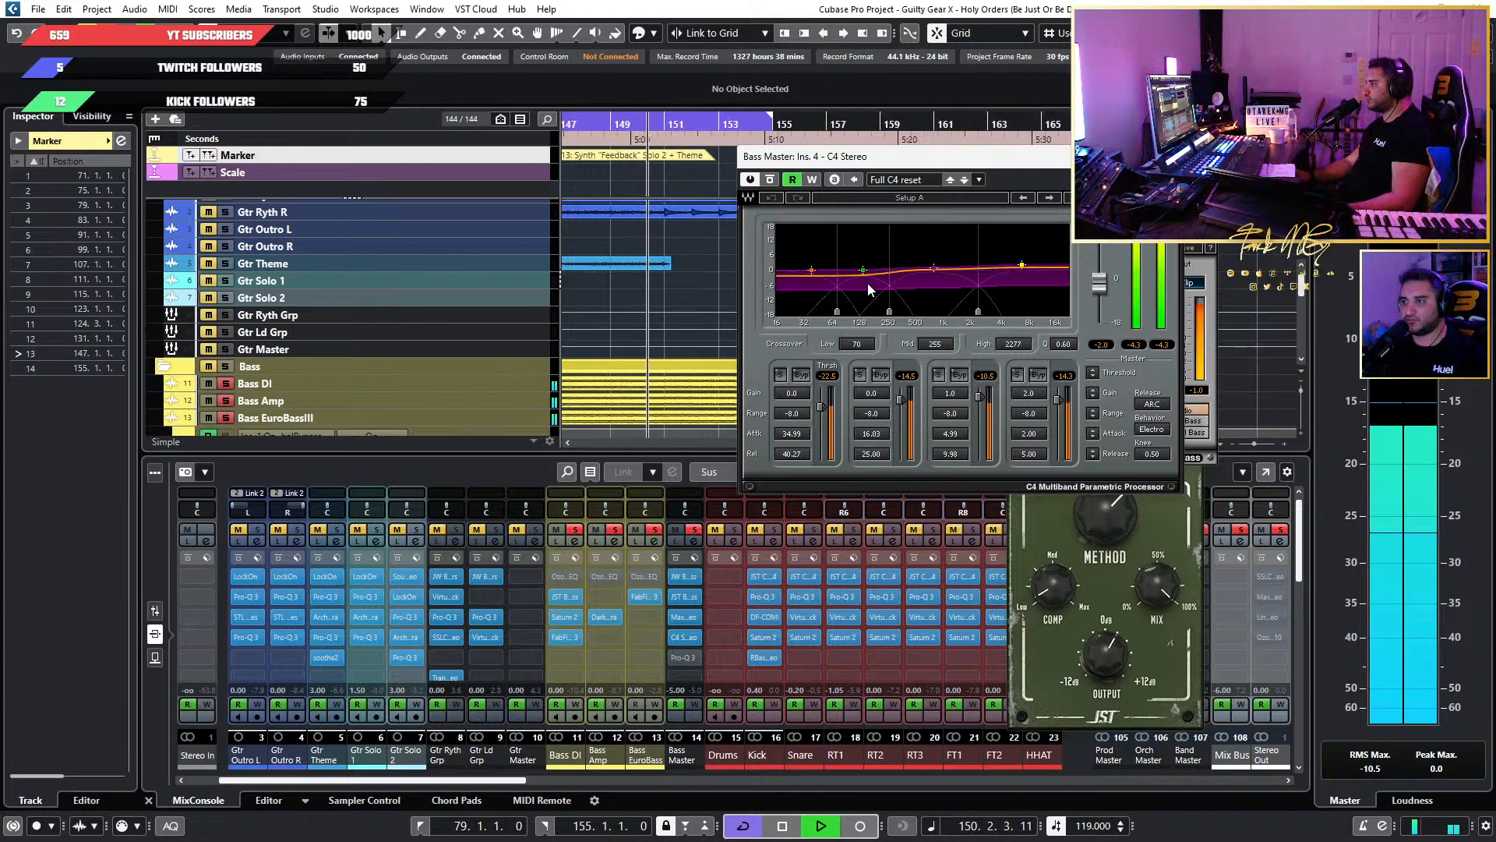
scroll(698, 296, down, 3)
scroll(674, 293, down, 3)
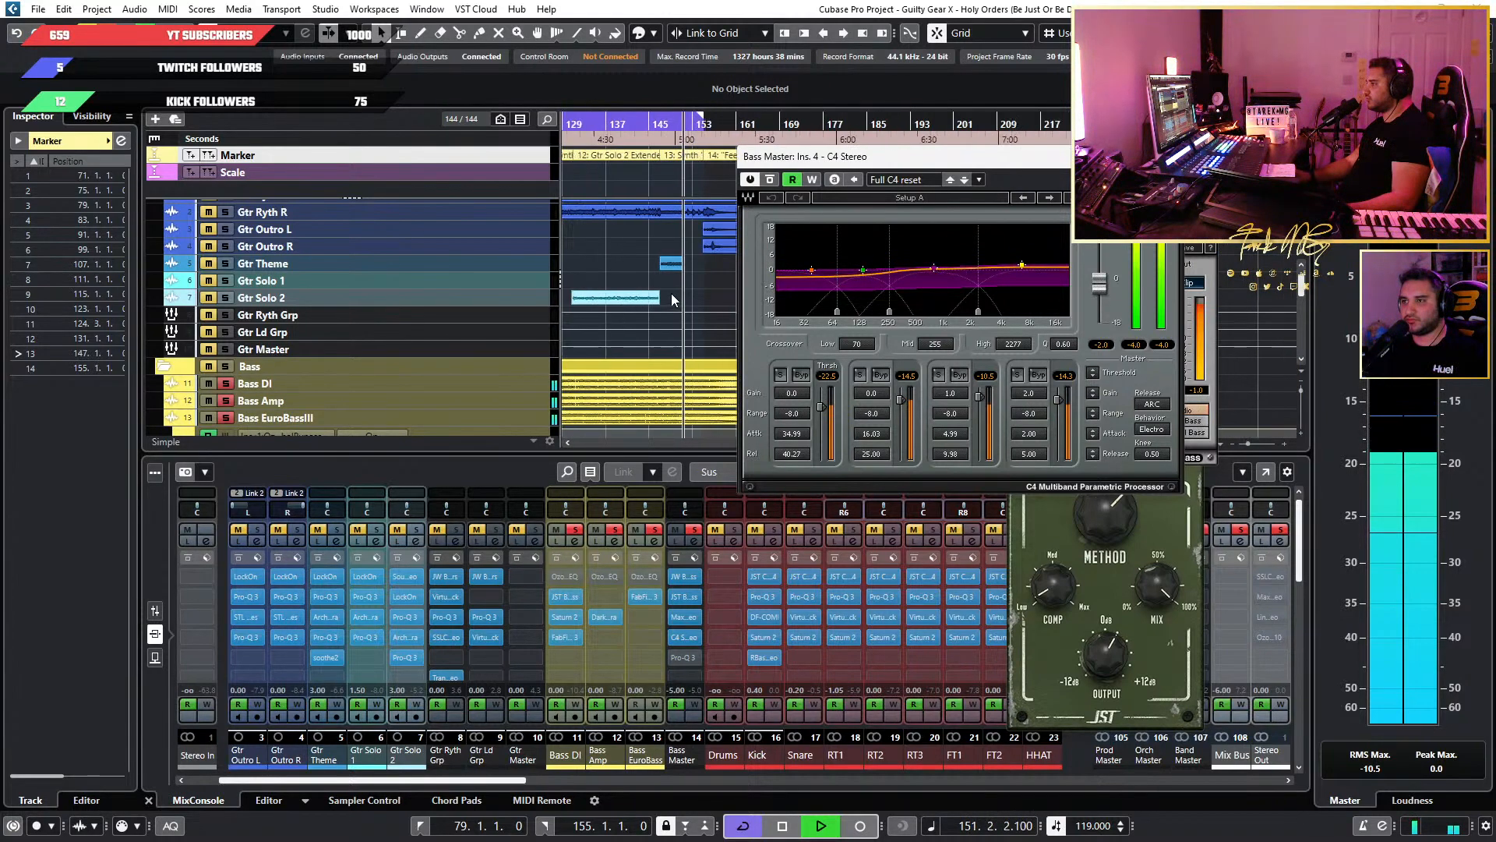
scroll(671, 293, left, 3)
click(586, 123)
scroll(628, 244, up, 3)
scroll(628, 246, left, 4)
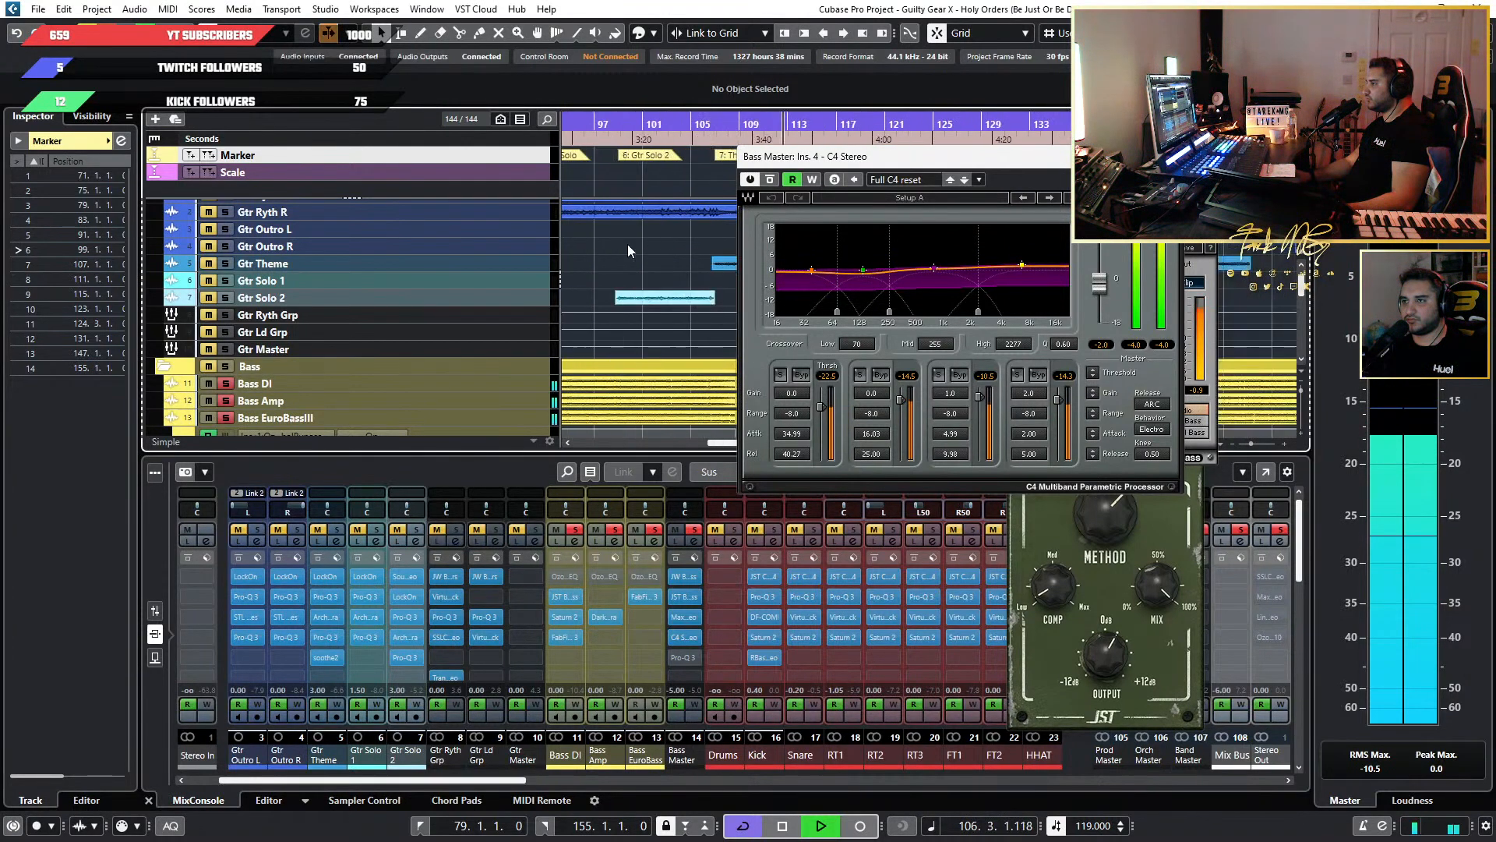
scroll(680, 220, down, 4)
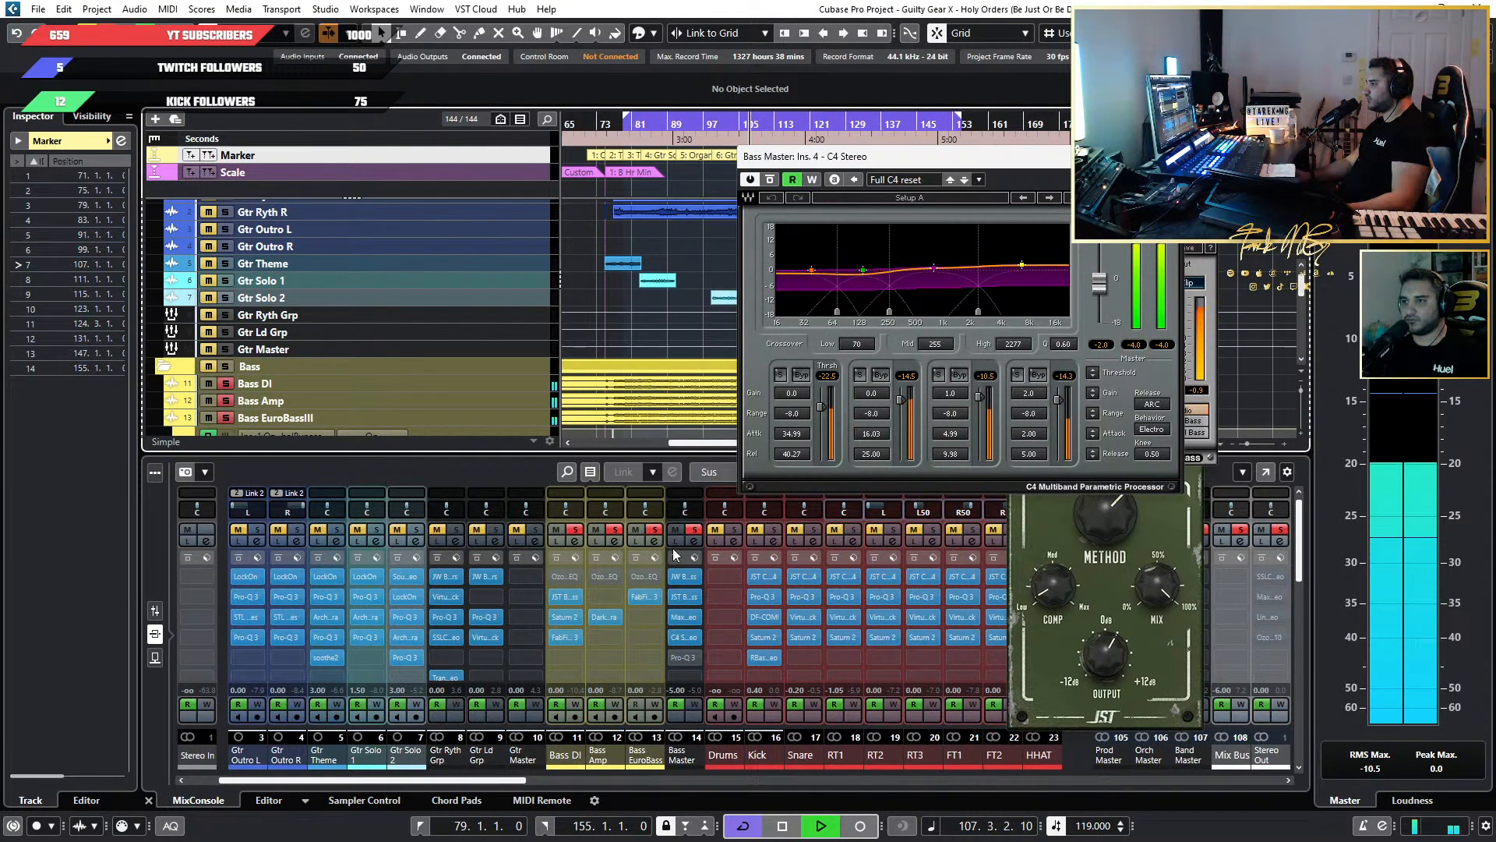
click(694, 530)
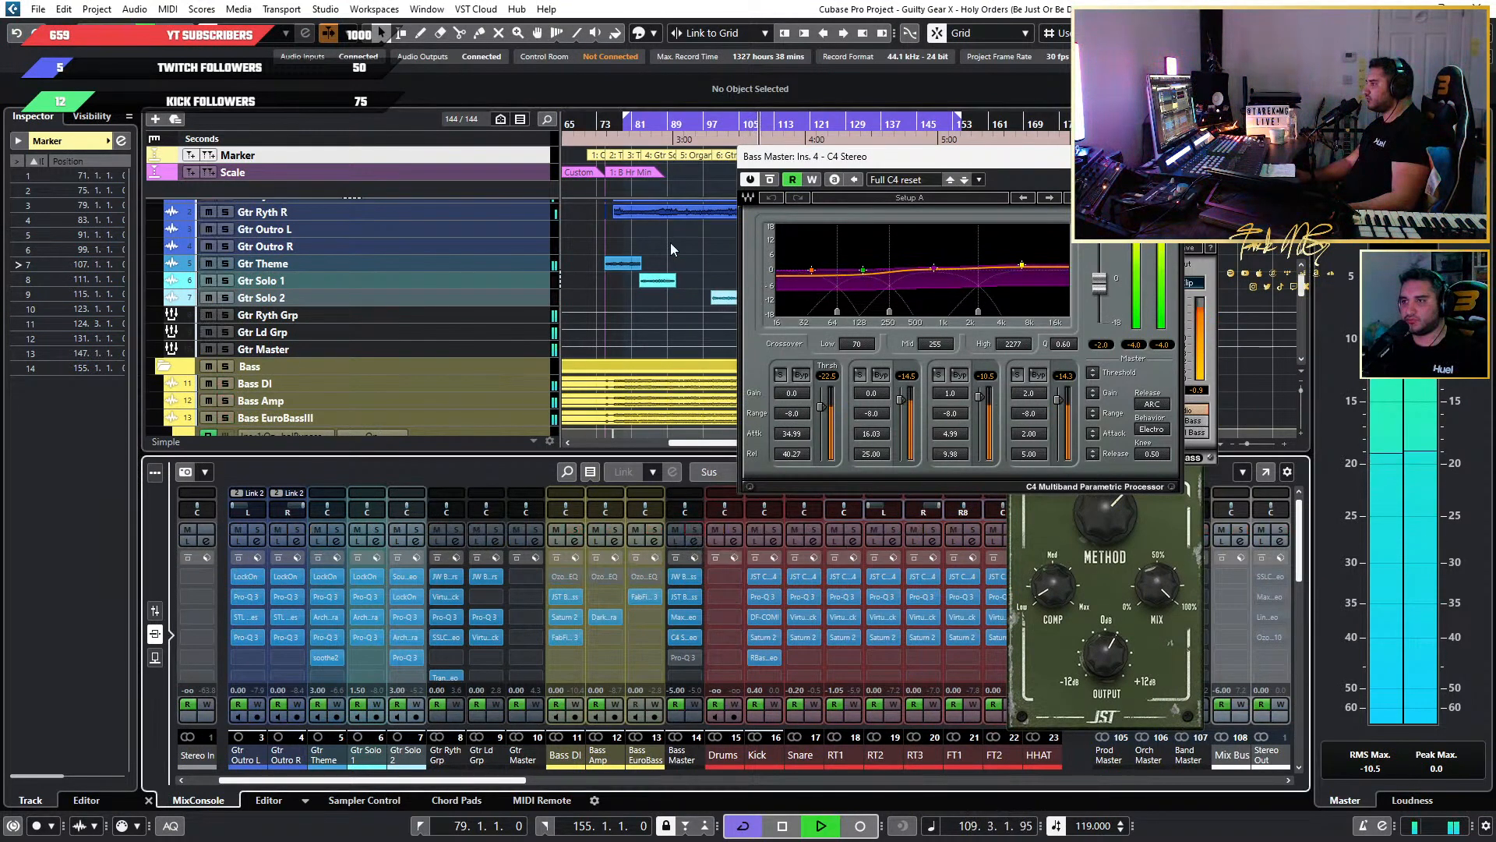
Replay from about bar 91, solo Bass Master, and set the C4 output gain to 0.
drag(692, 127, 675, 306)
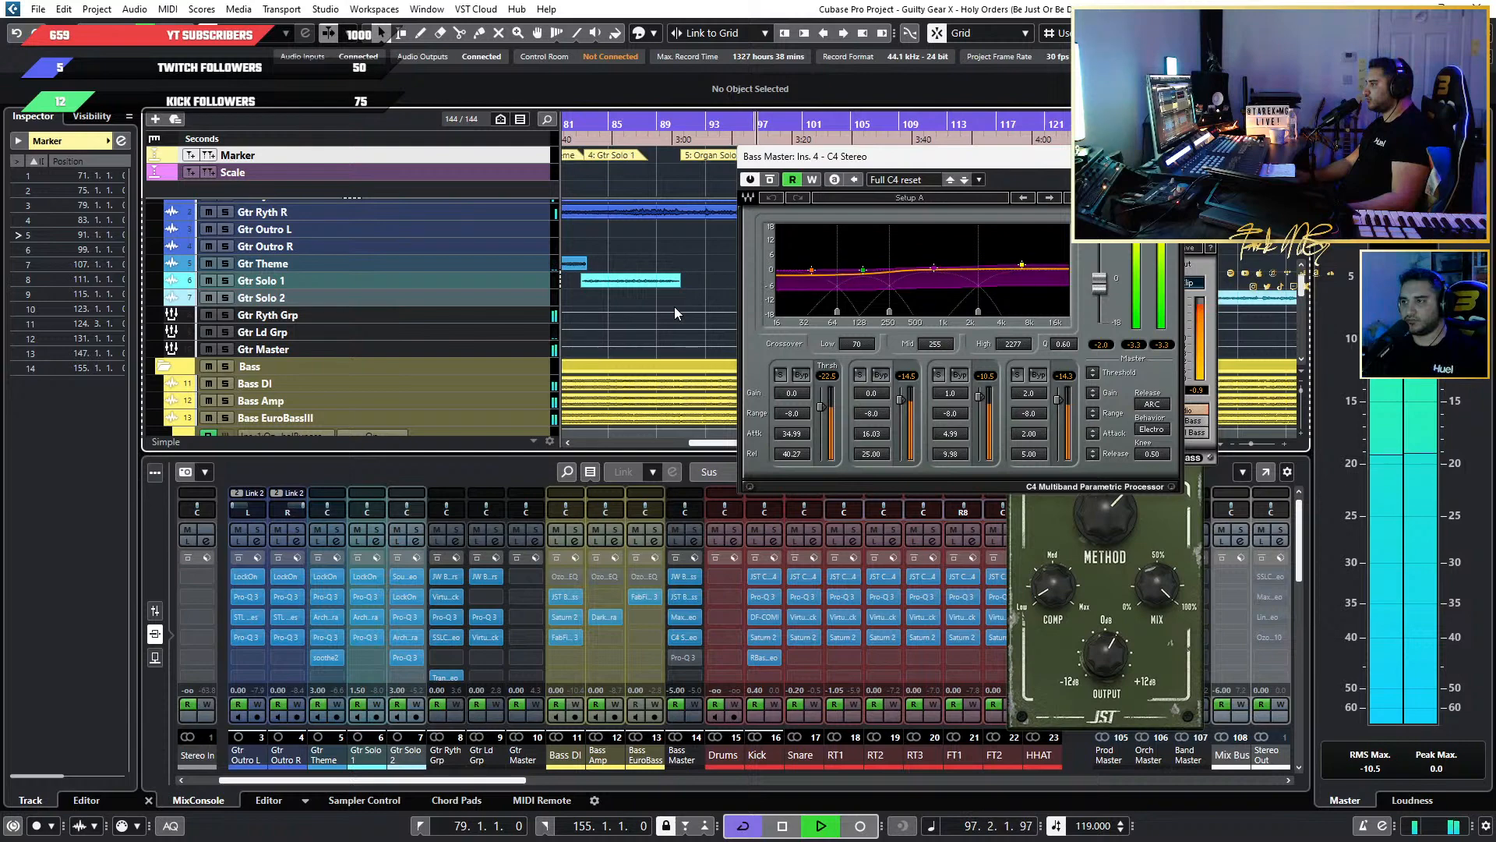
click(1105, 344)
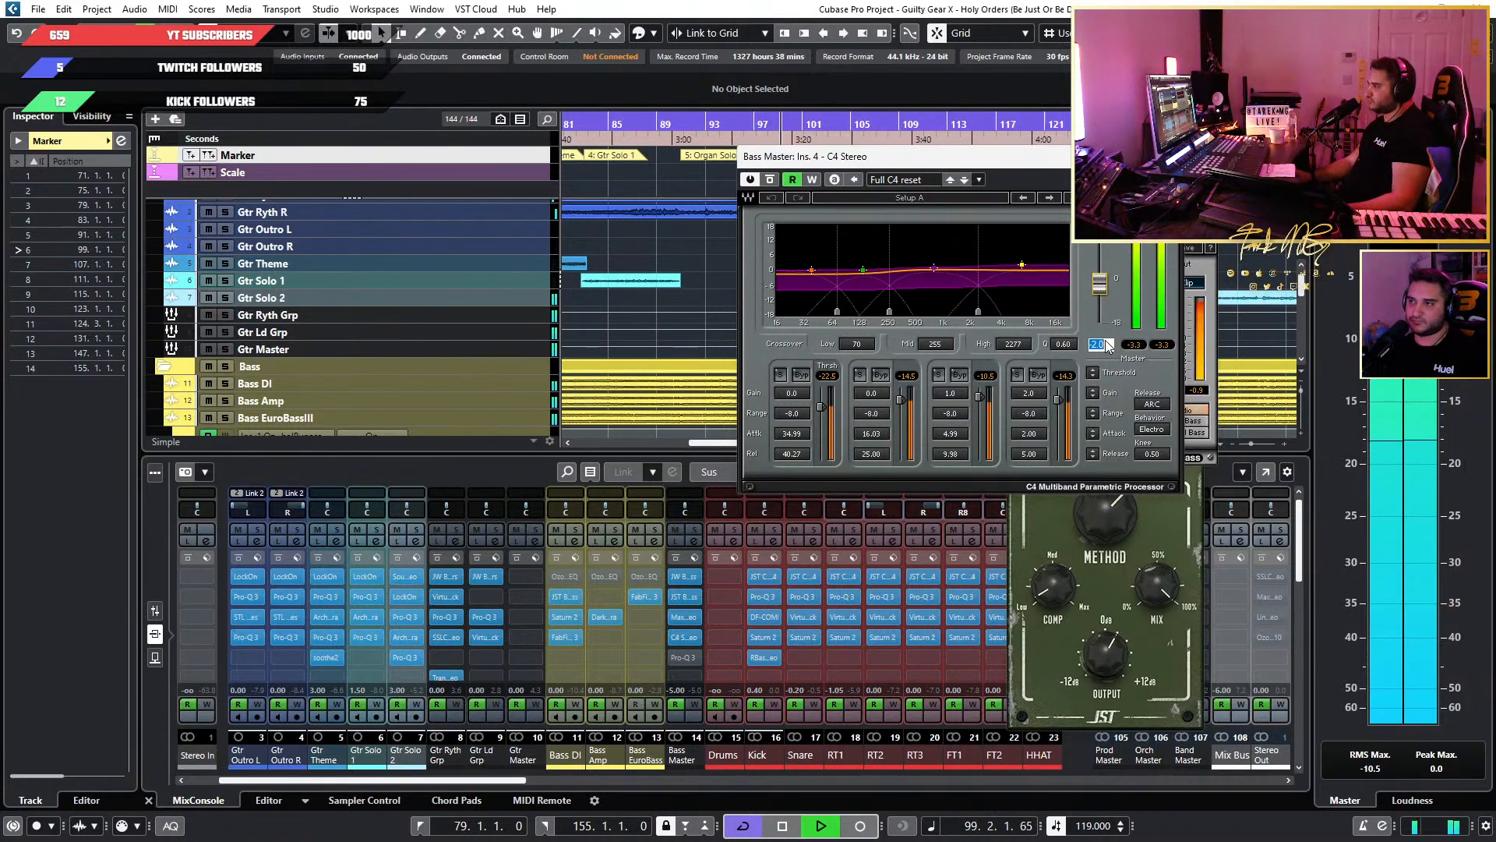
click(696, 537)
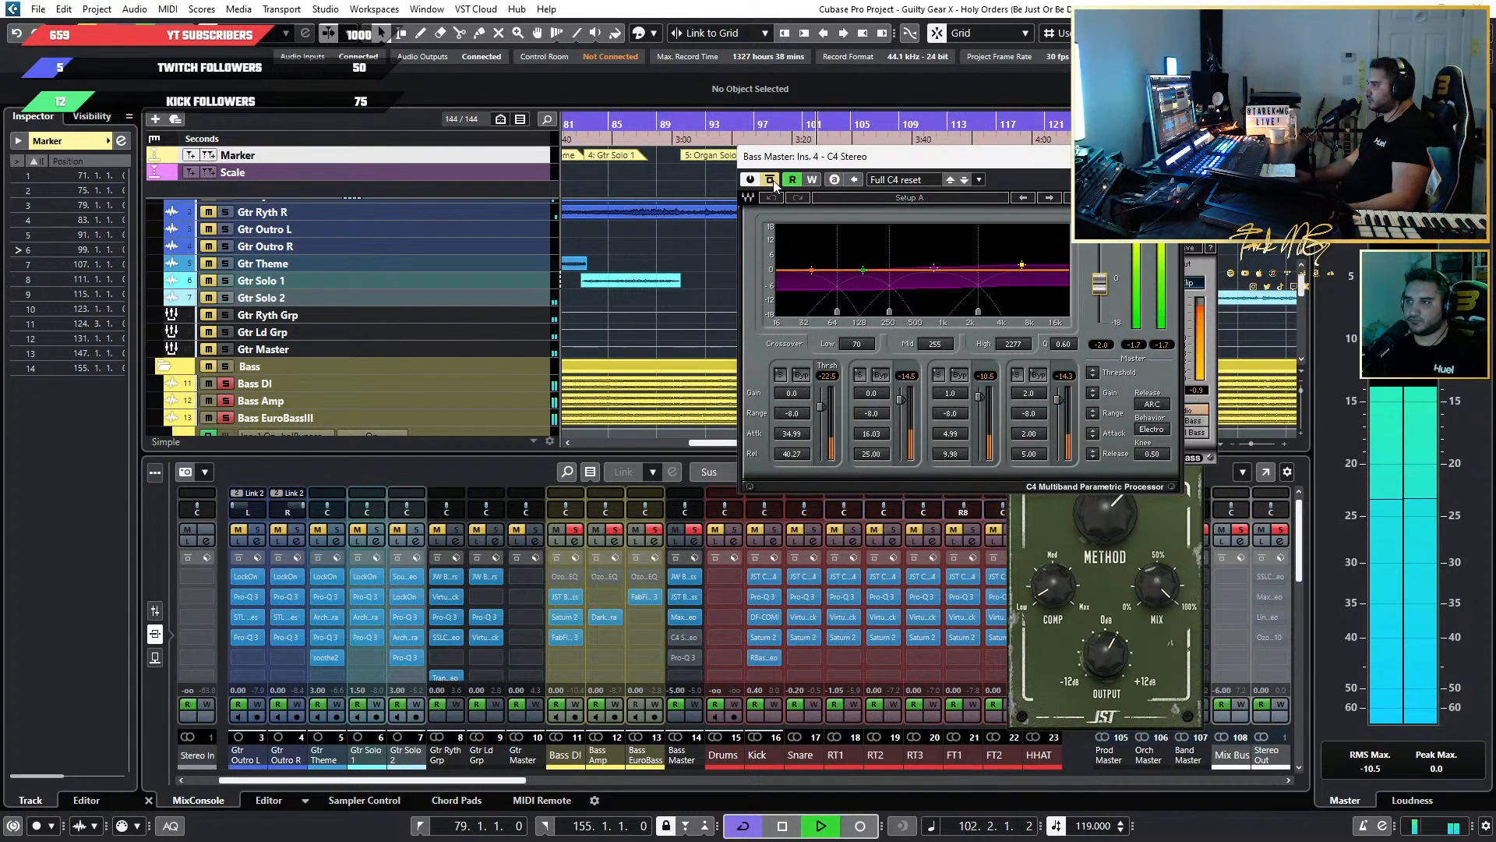
double_click(1095, 343)
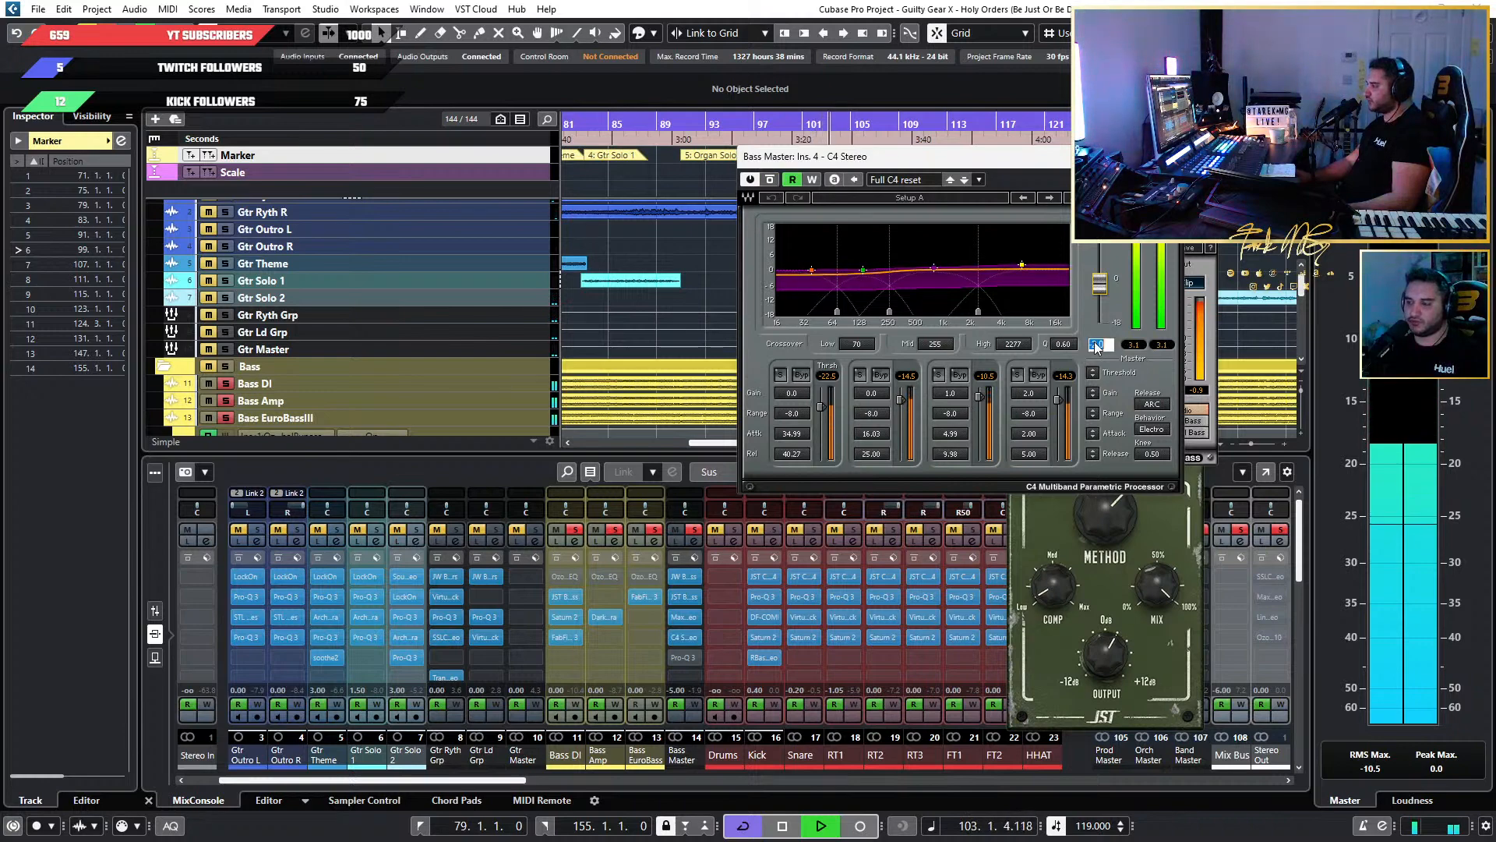
text(0)
key(Return)
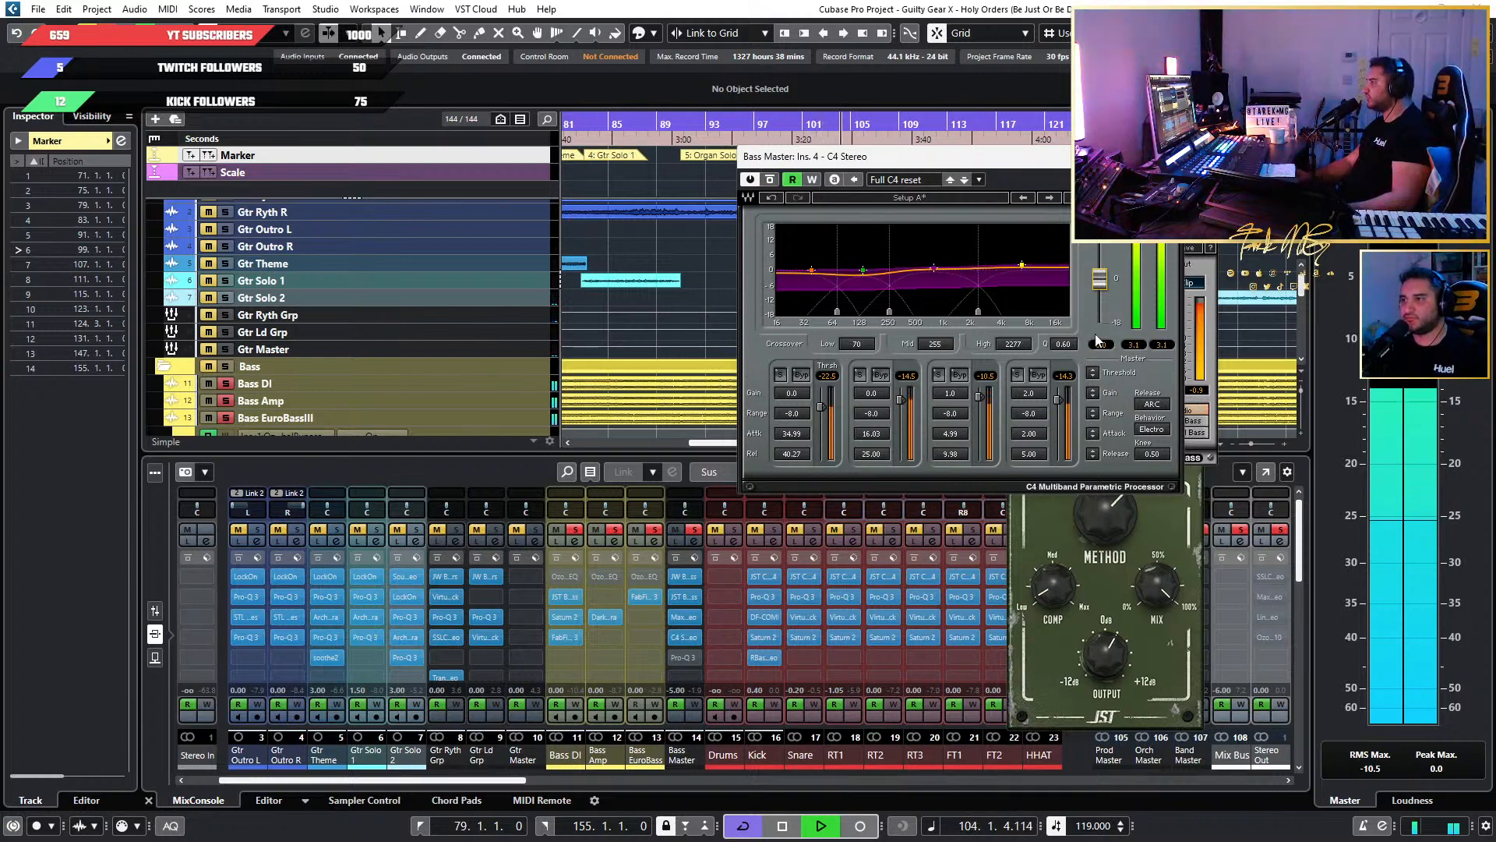
Compare the C4 bypassed and active on Bass Master, unsolo the channel to hear the full mix, and close the C4.
click(773, 182)
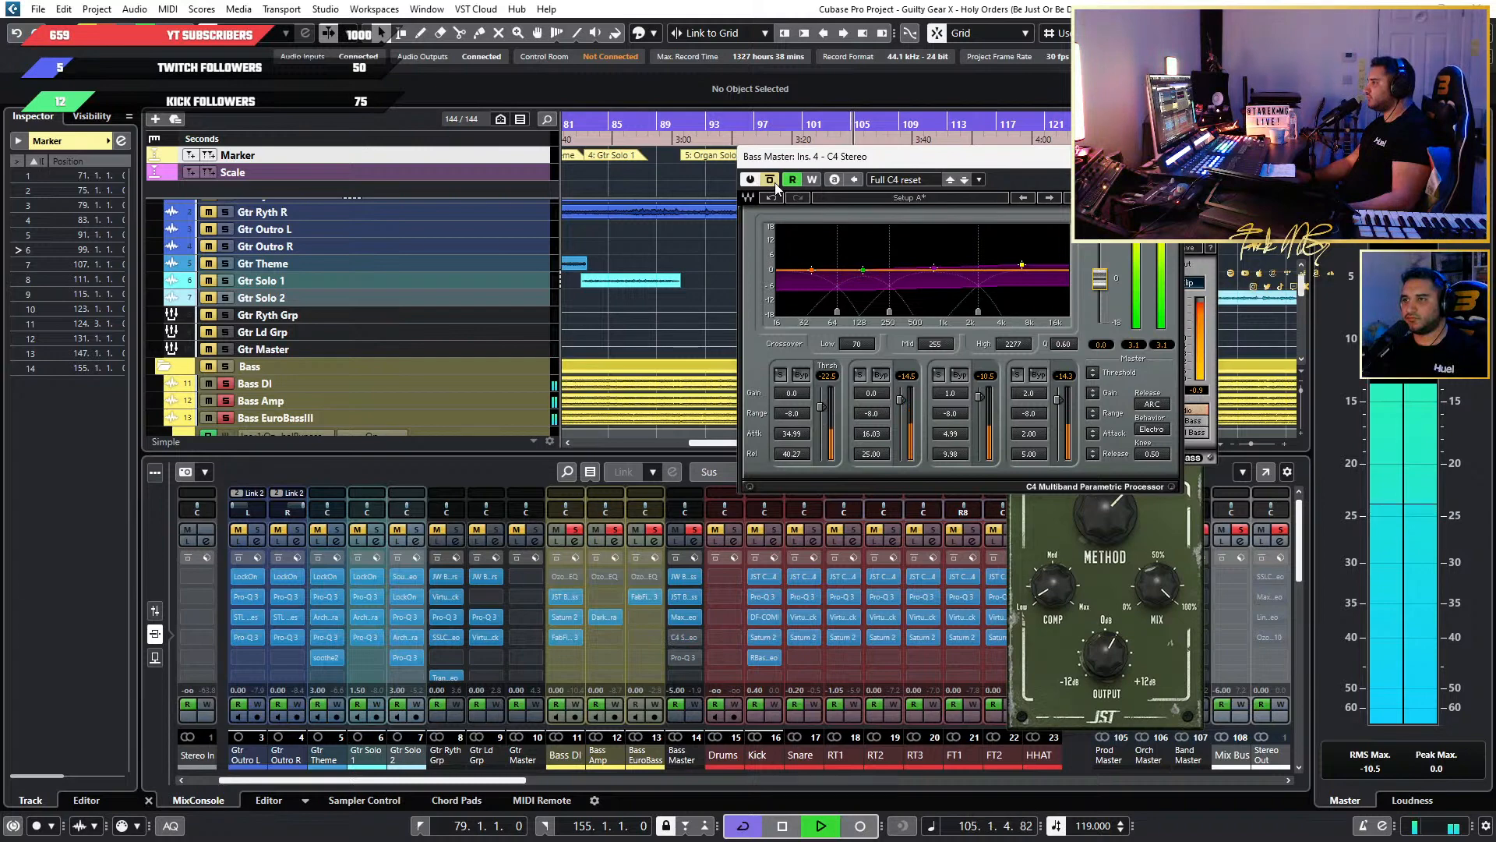
click(771, 181)
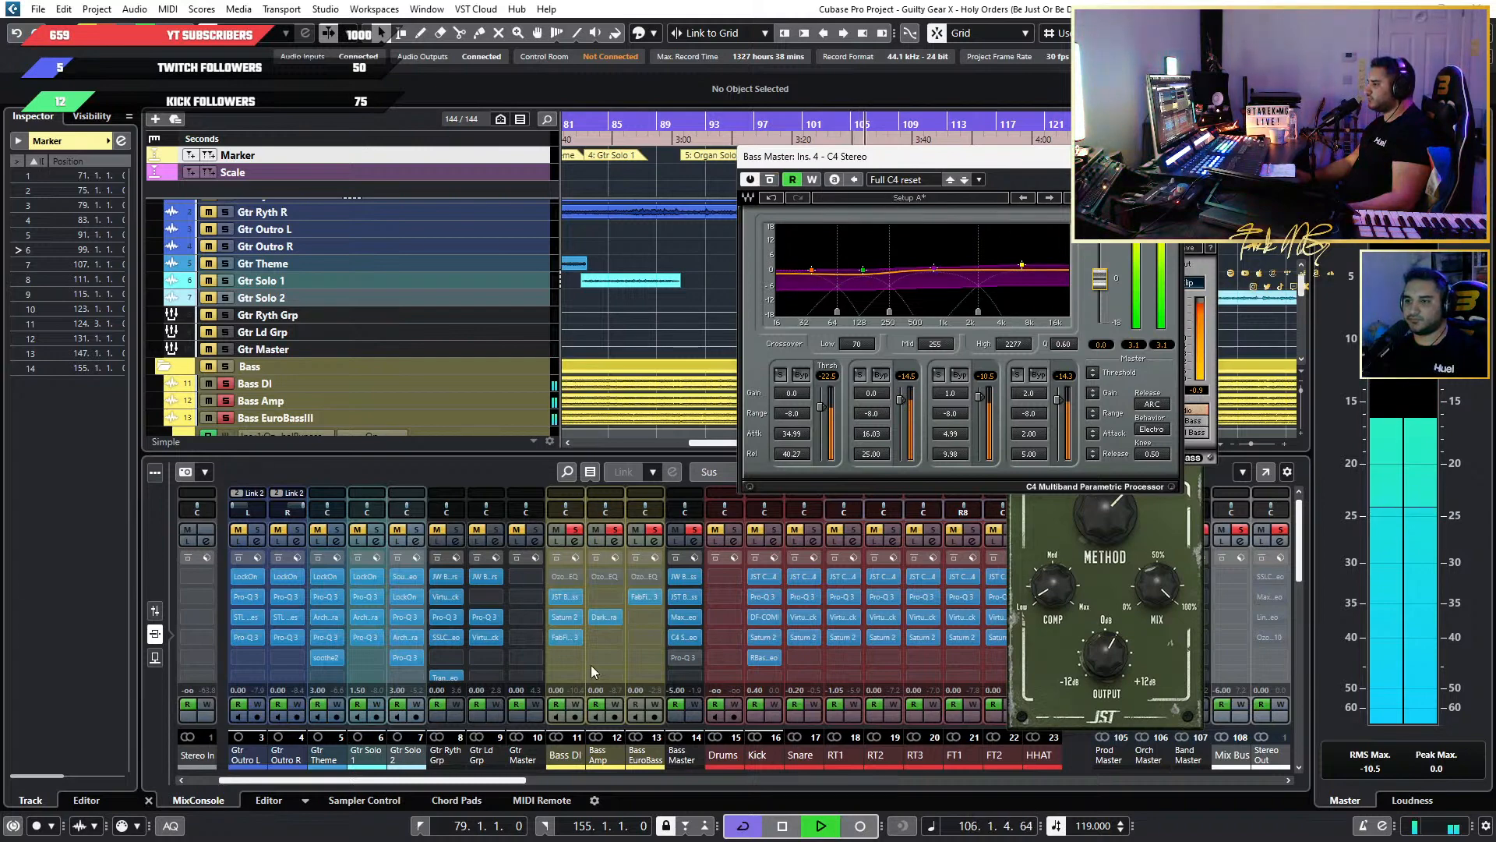
click(695, 530)
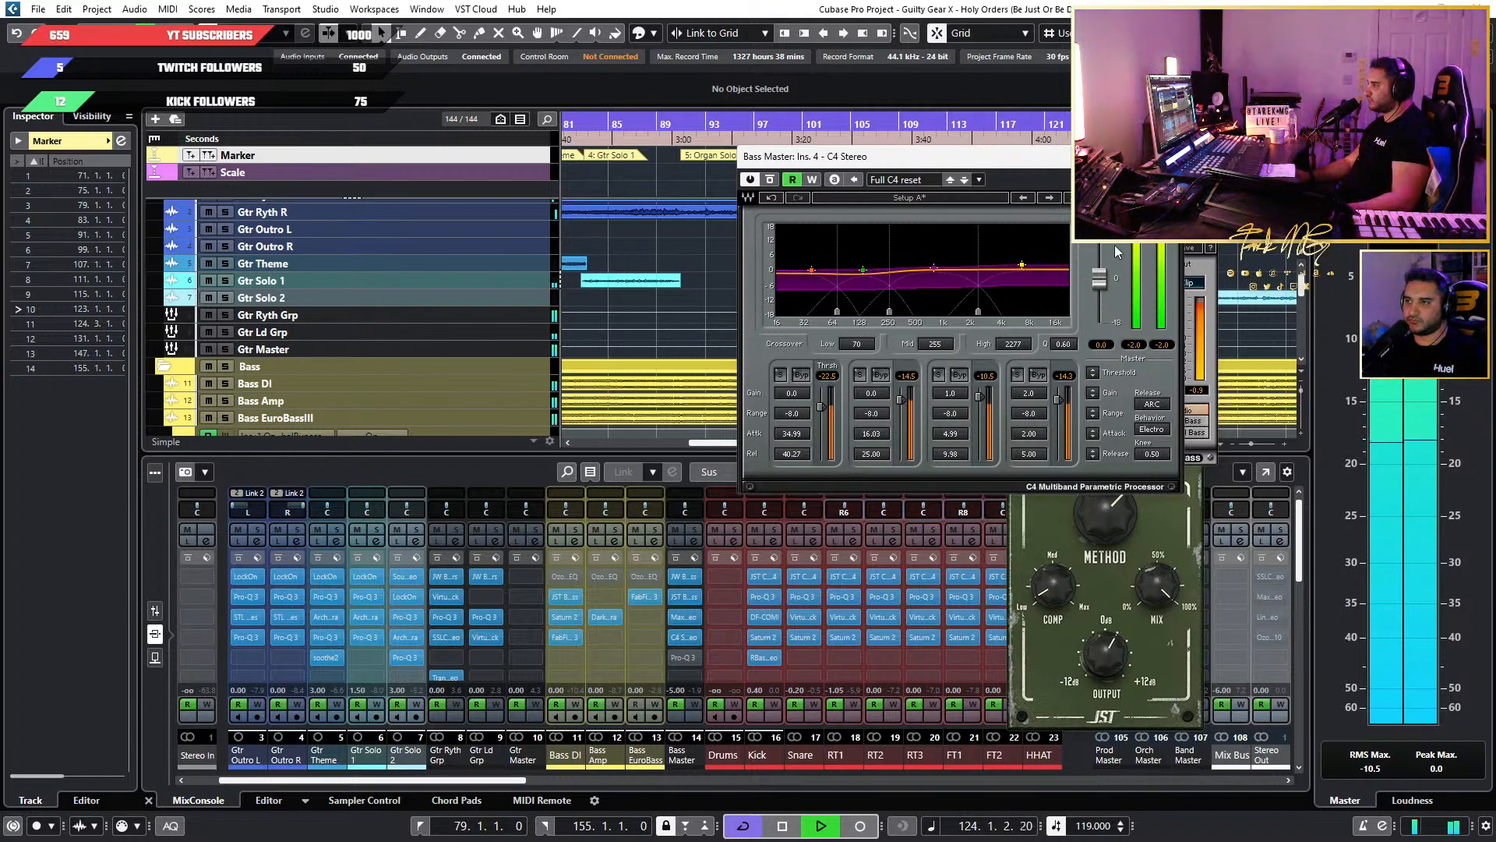
click(1168, 157)
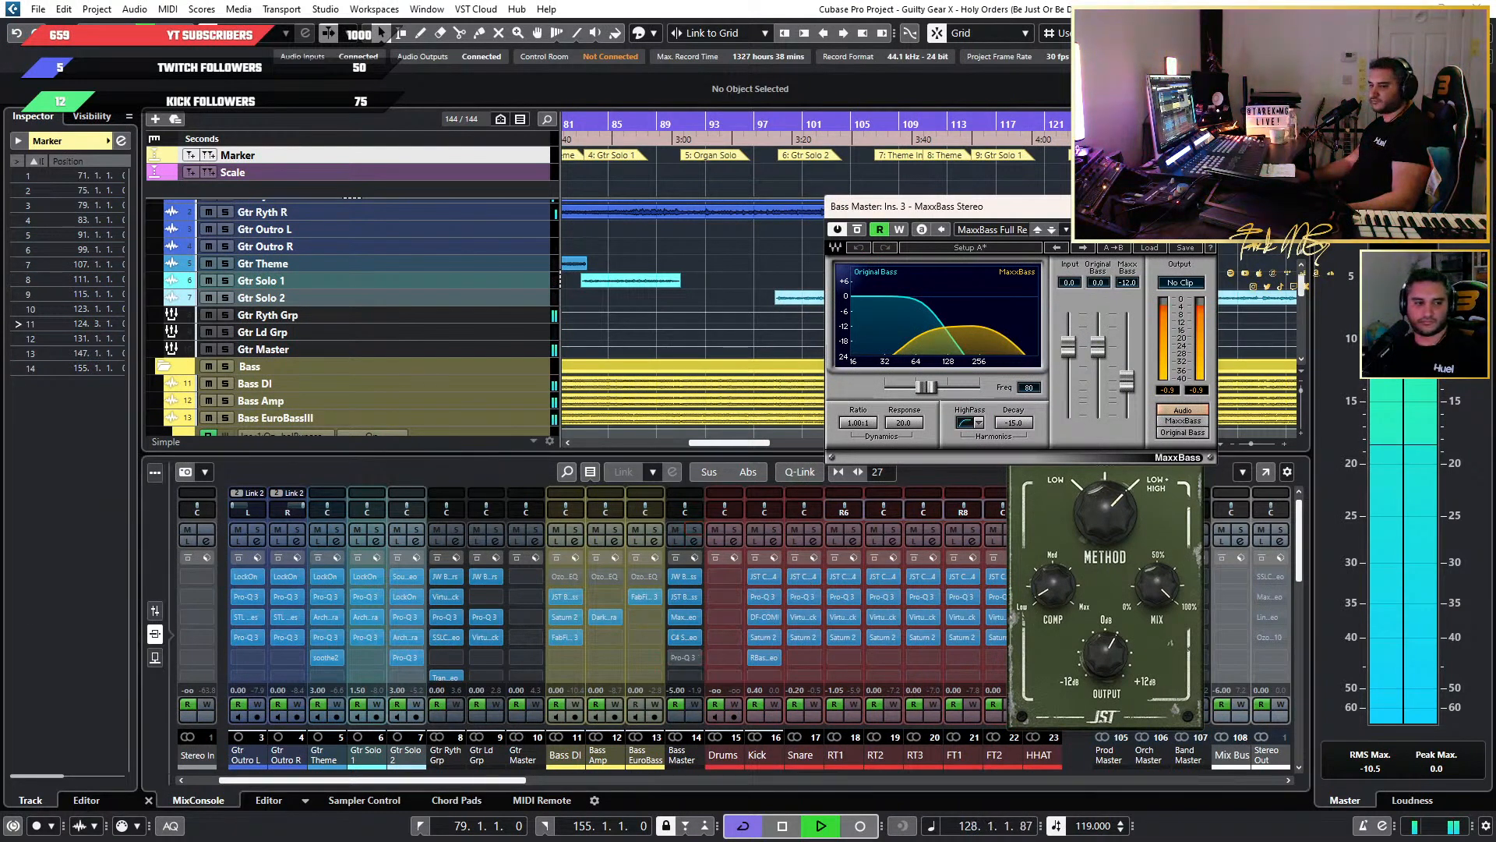
Open the Pro-Q 3 in Bass Master's fifth insert, move its window clear, solo the channel and activate the EQ.
drag(750, 177, 1025, 206)
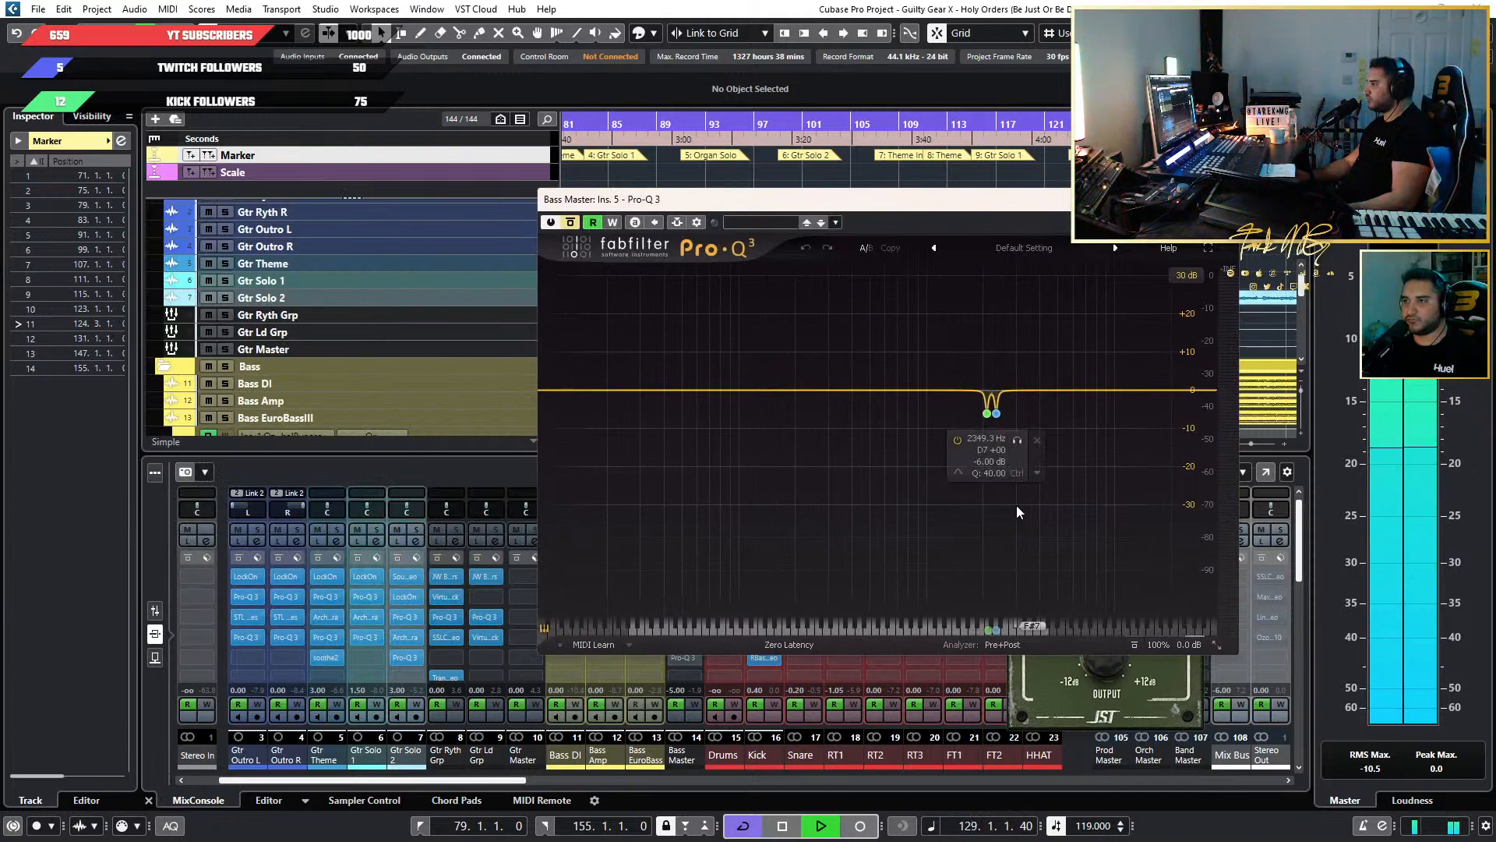
drag(923, 229, 1077, 118)
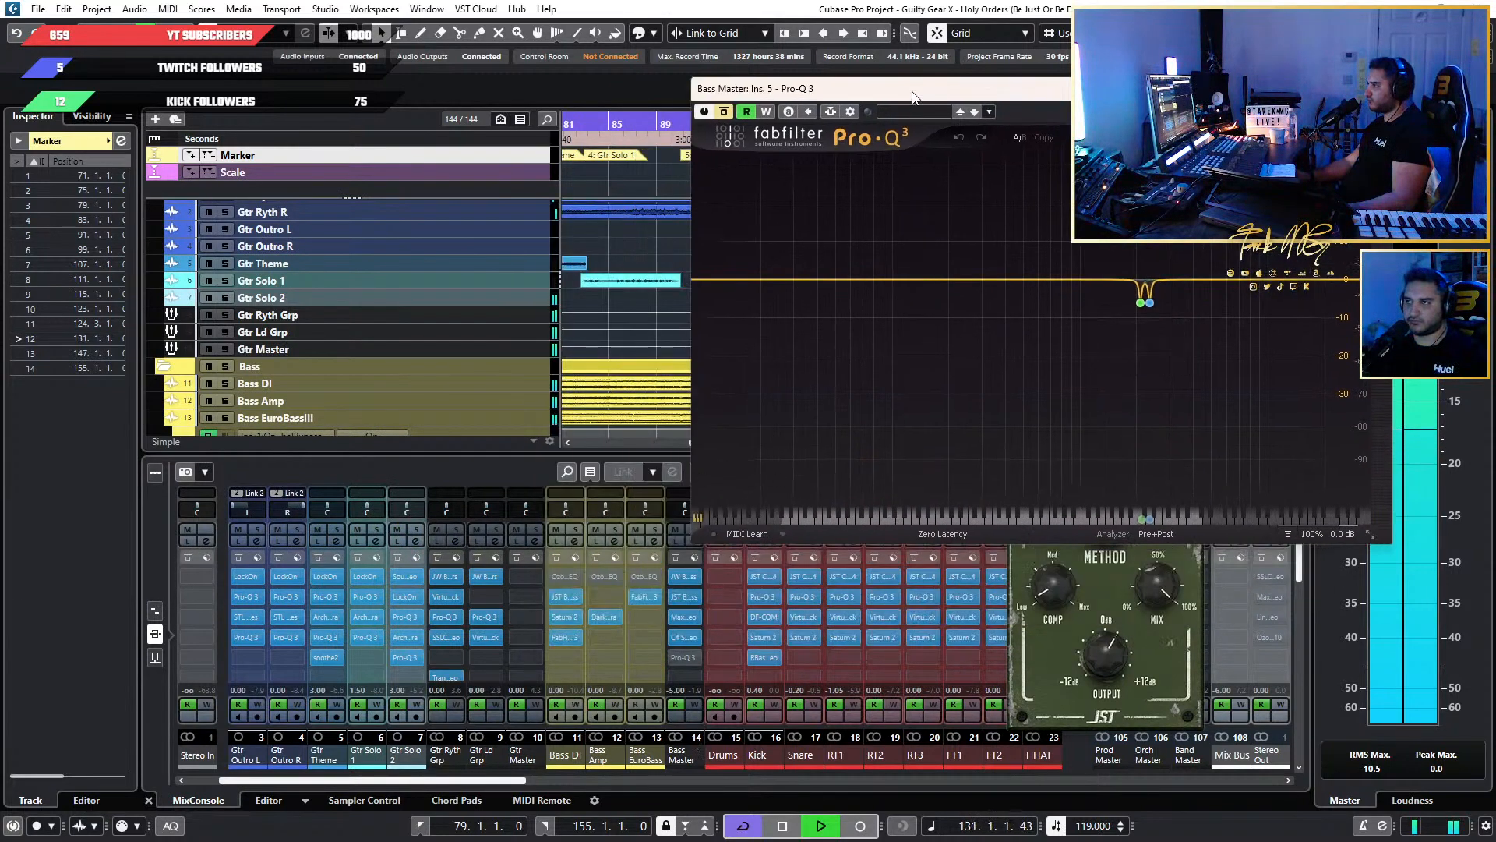
drag(913, 96, 1011, 95)
click(696, 530)
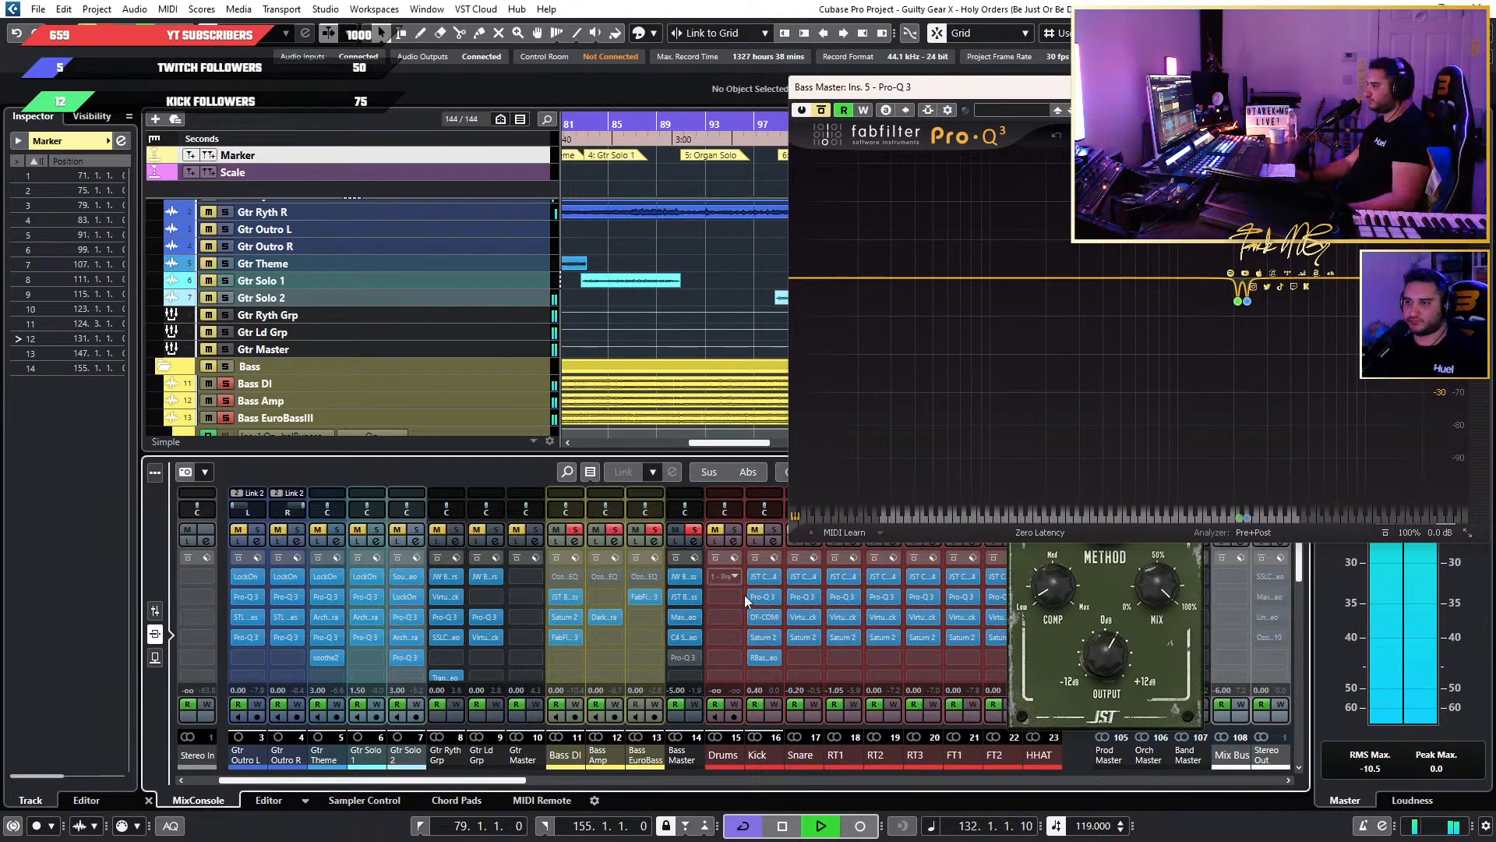
drag(825, 87, 477, 187)
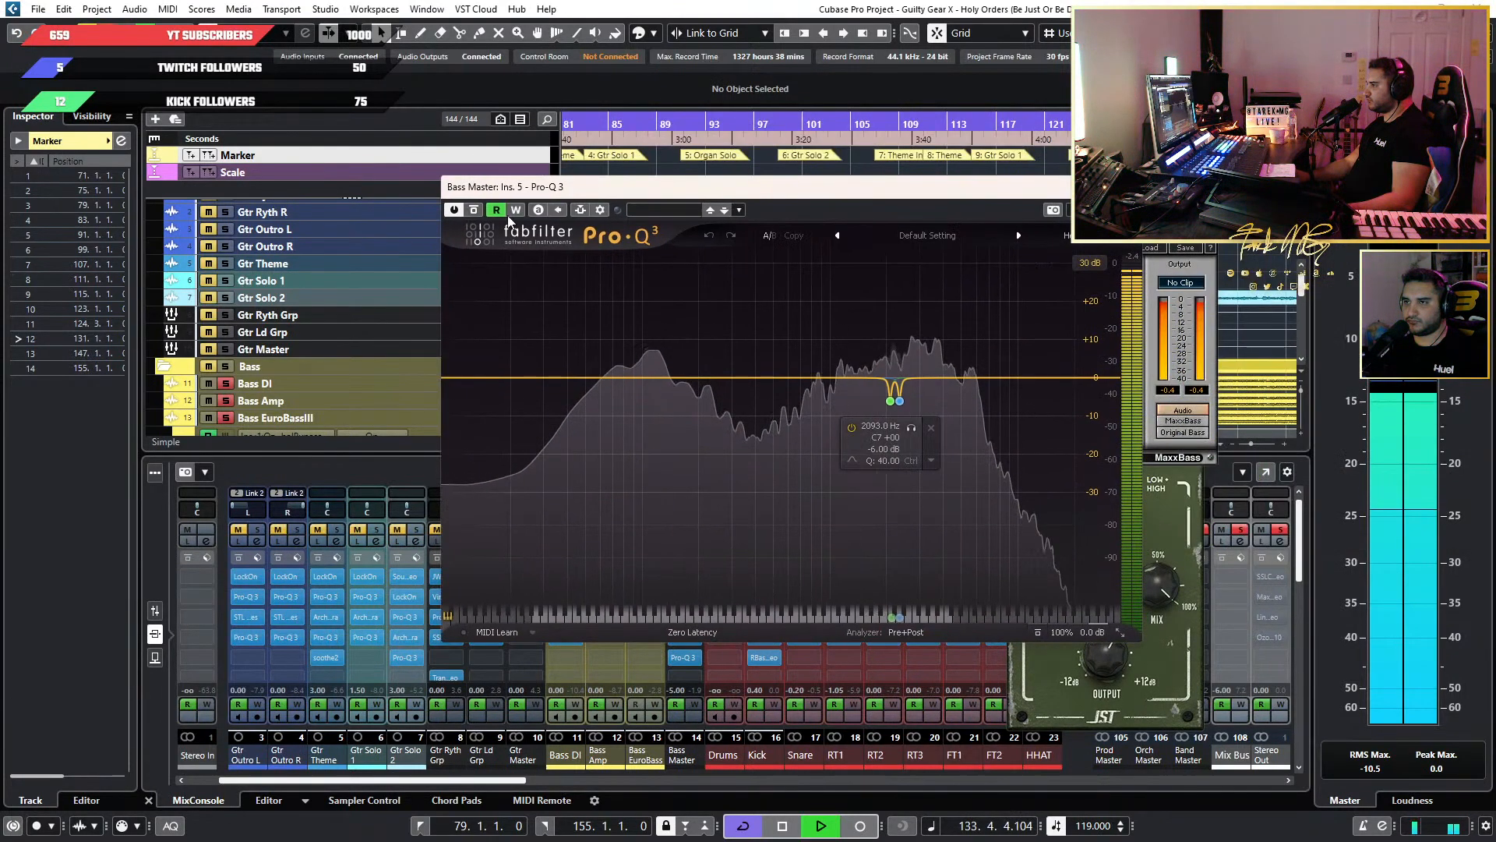
click(474, 210)
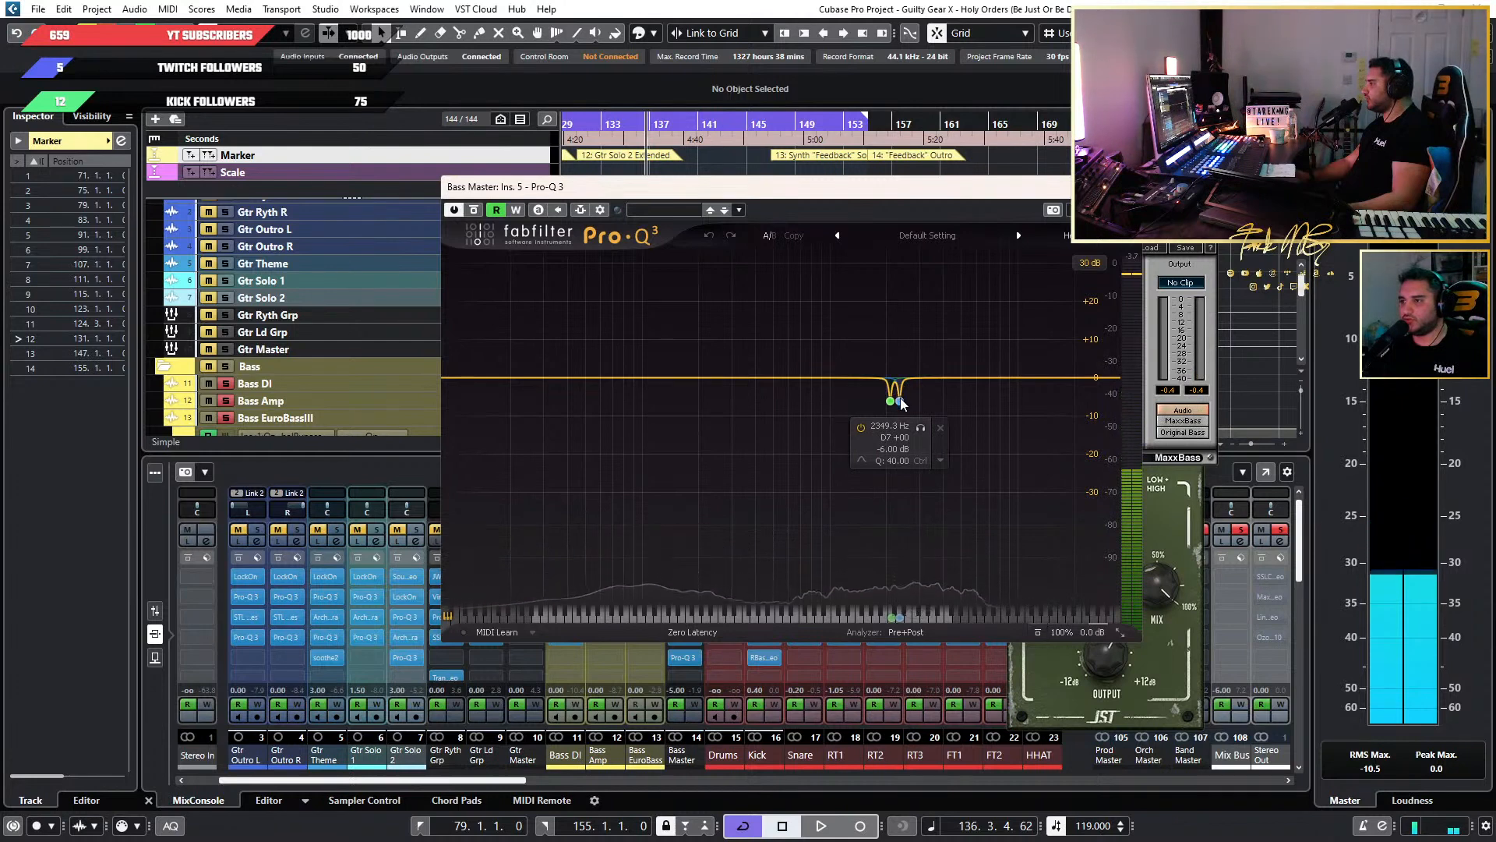
Add a new bell band to the Bass Master Pro-Q 3 and delete the two narrow cuts at 2093 Hz and 2349 Hz.
double_click(830, 427)
drag(830, 427, 815, 435)
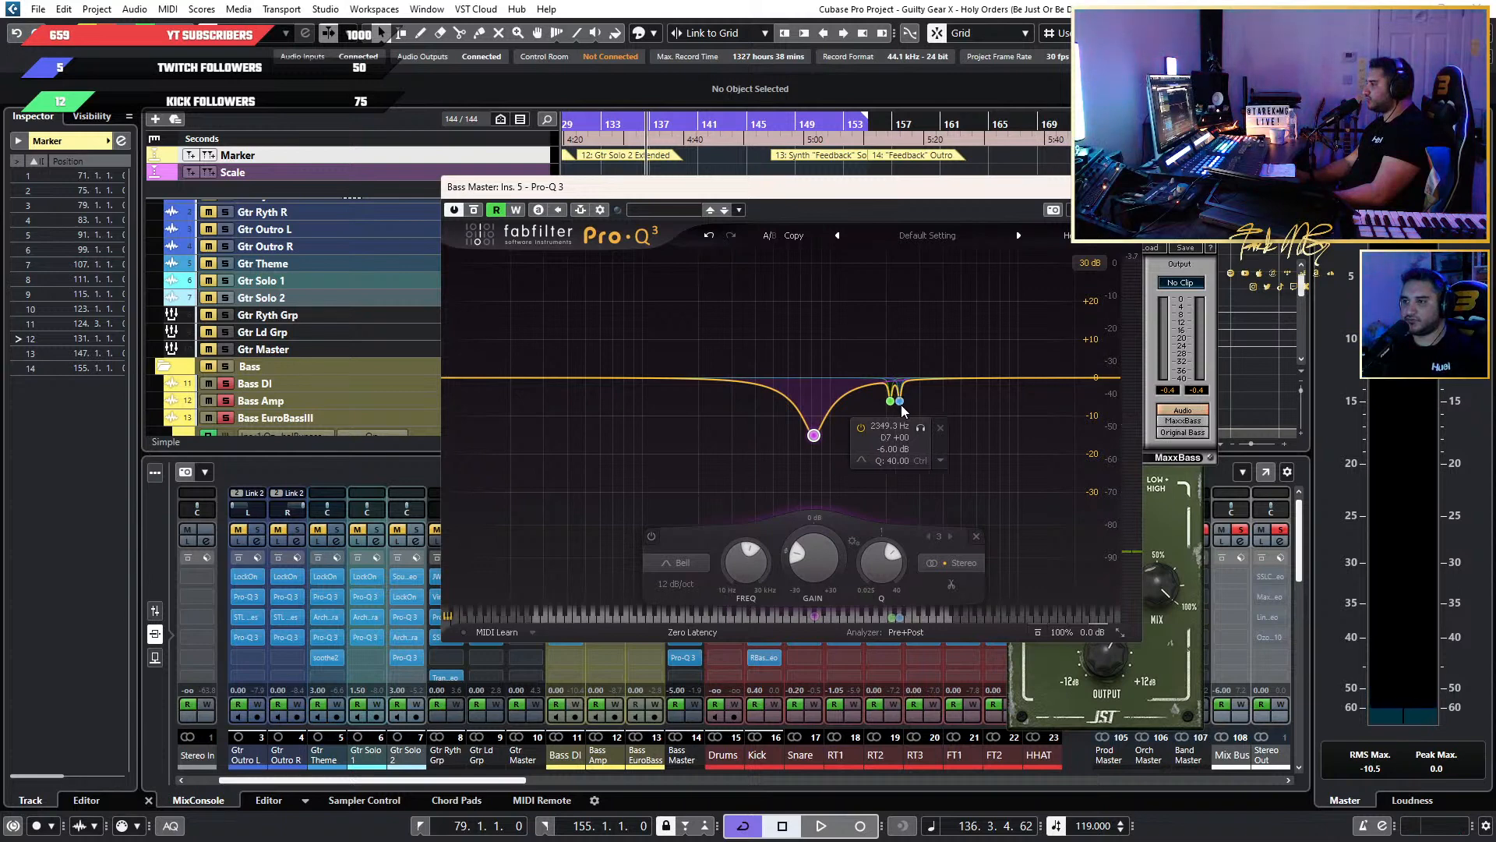
click(939, 427)
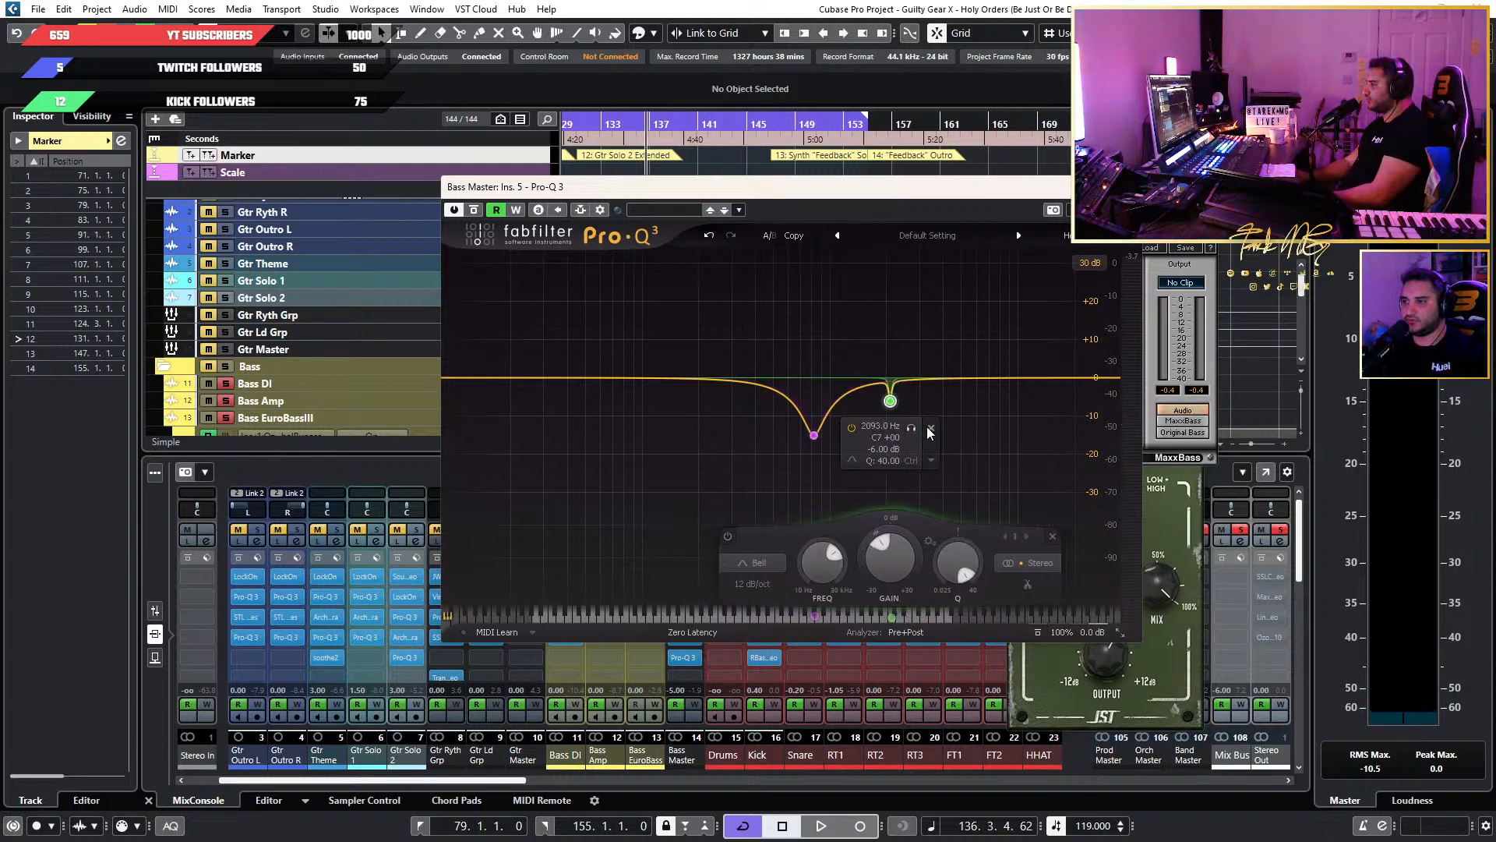
click(929, 430)
Sweep the new band boosted during playback to 3066.3 Hz, narrow its Q to 20.72, and turn it into a cut of about 6.3 dB.
drag(813, 434, 922, 276)
key(space)
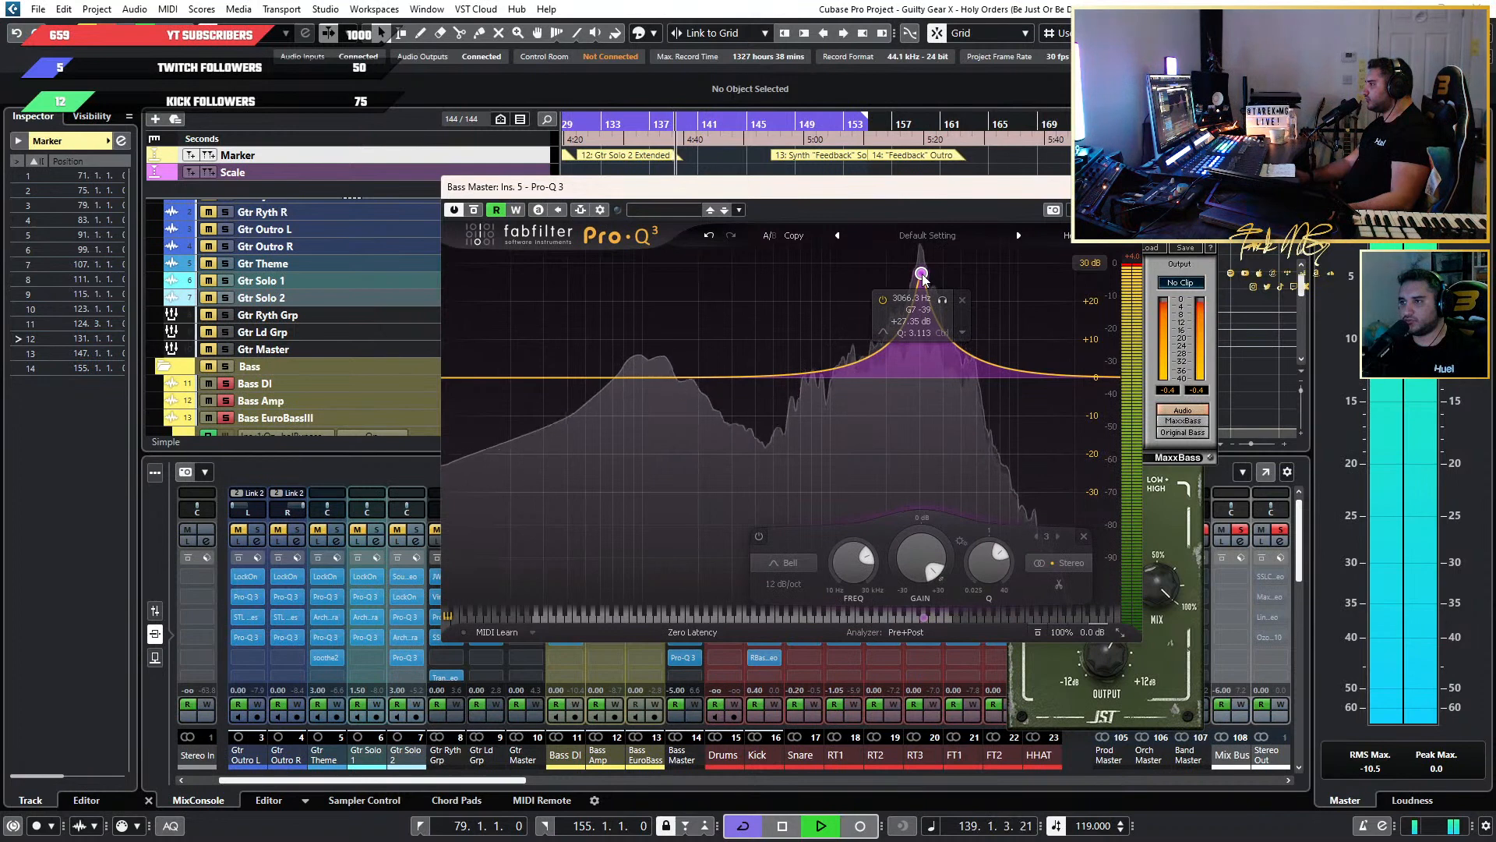
click(883, 300)
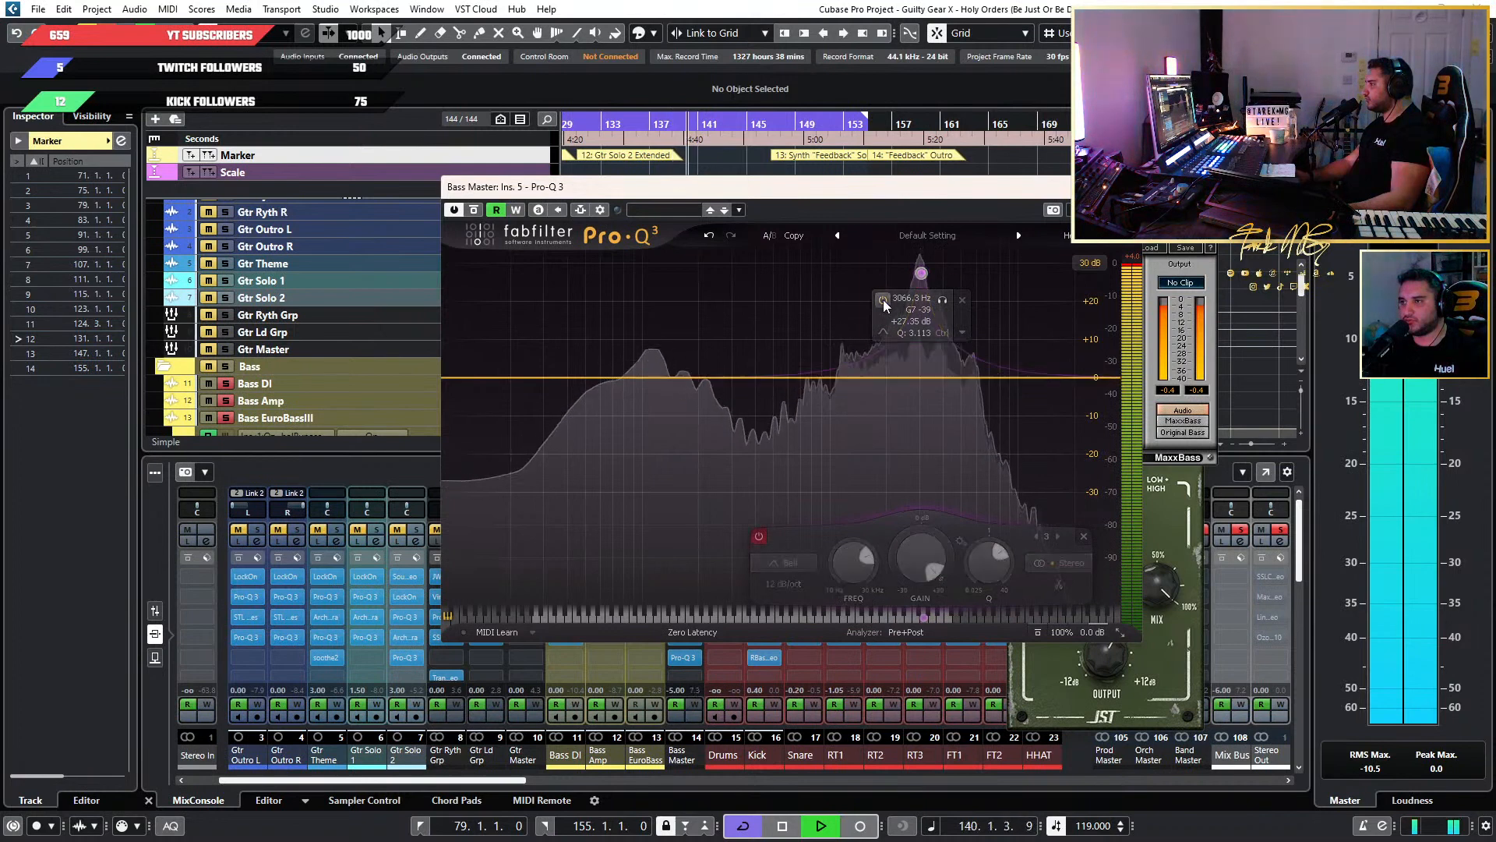
click(883, 300)
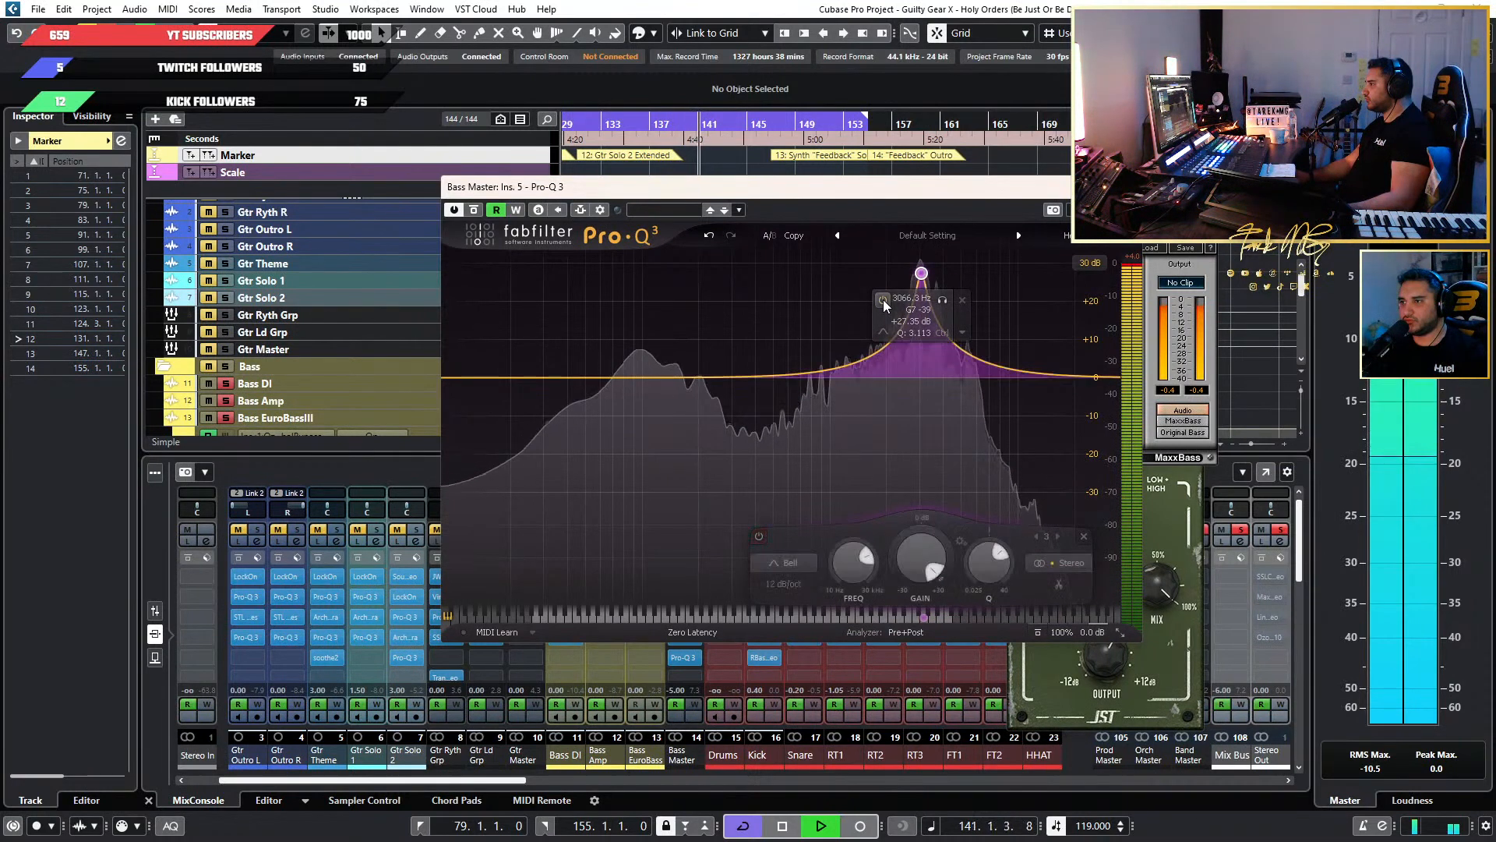
drag(1013, 578, 971, 484)
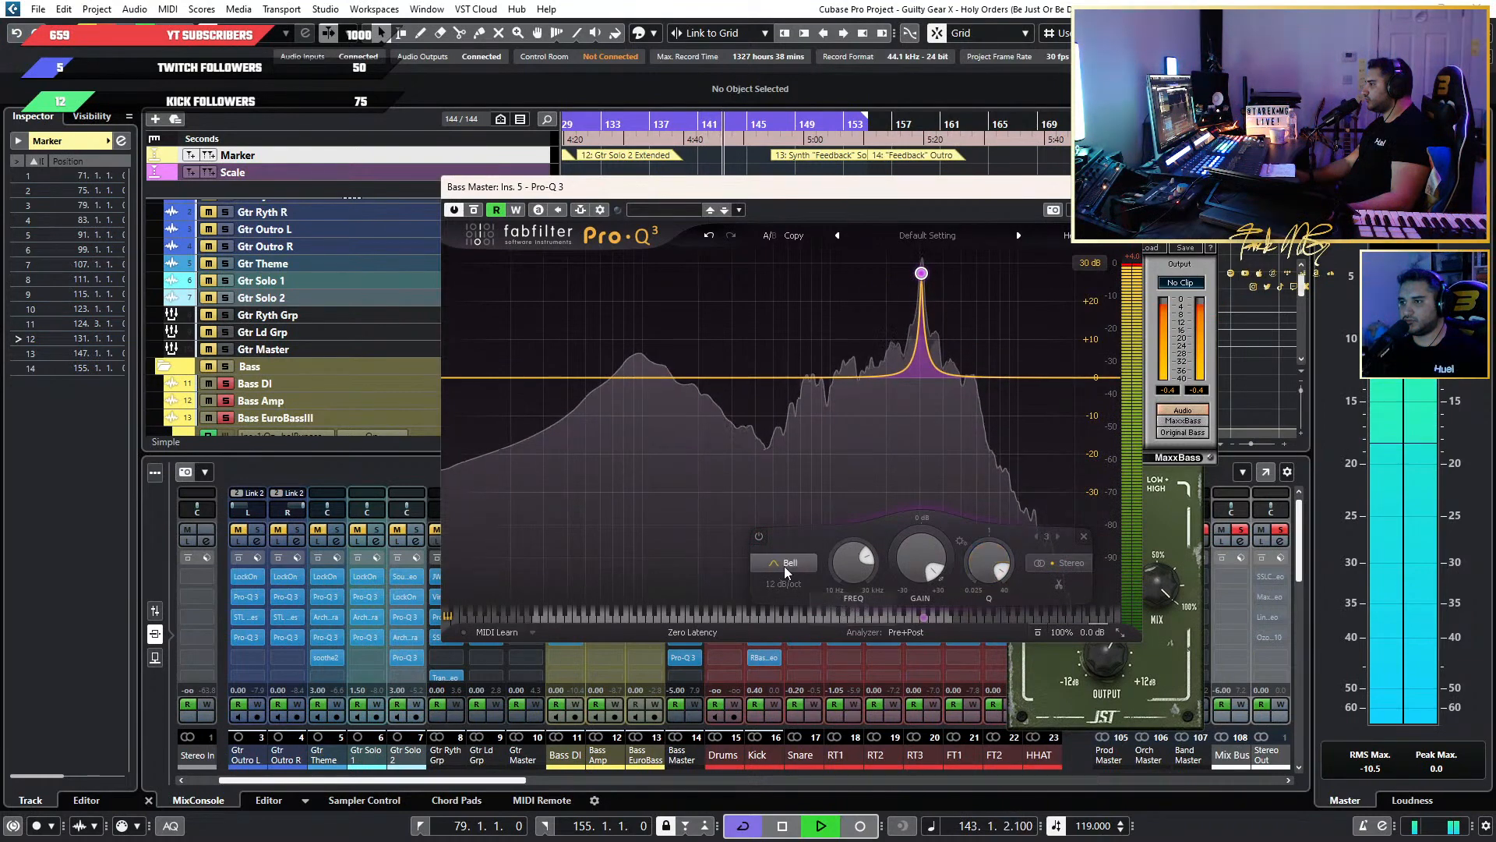
drag(905, 562, 892, 702)
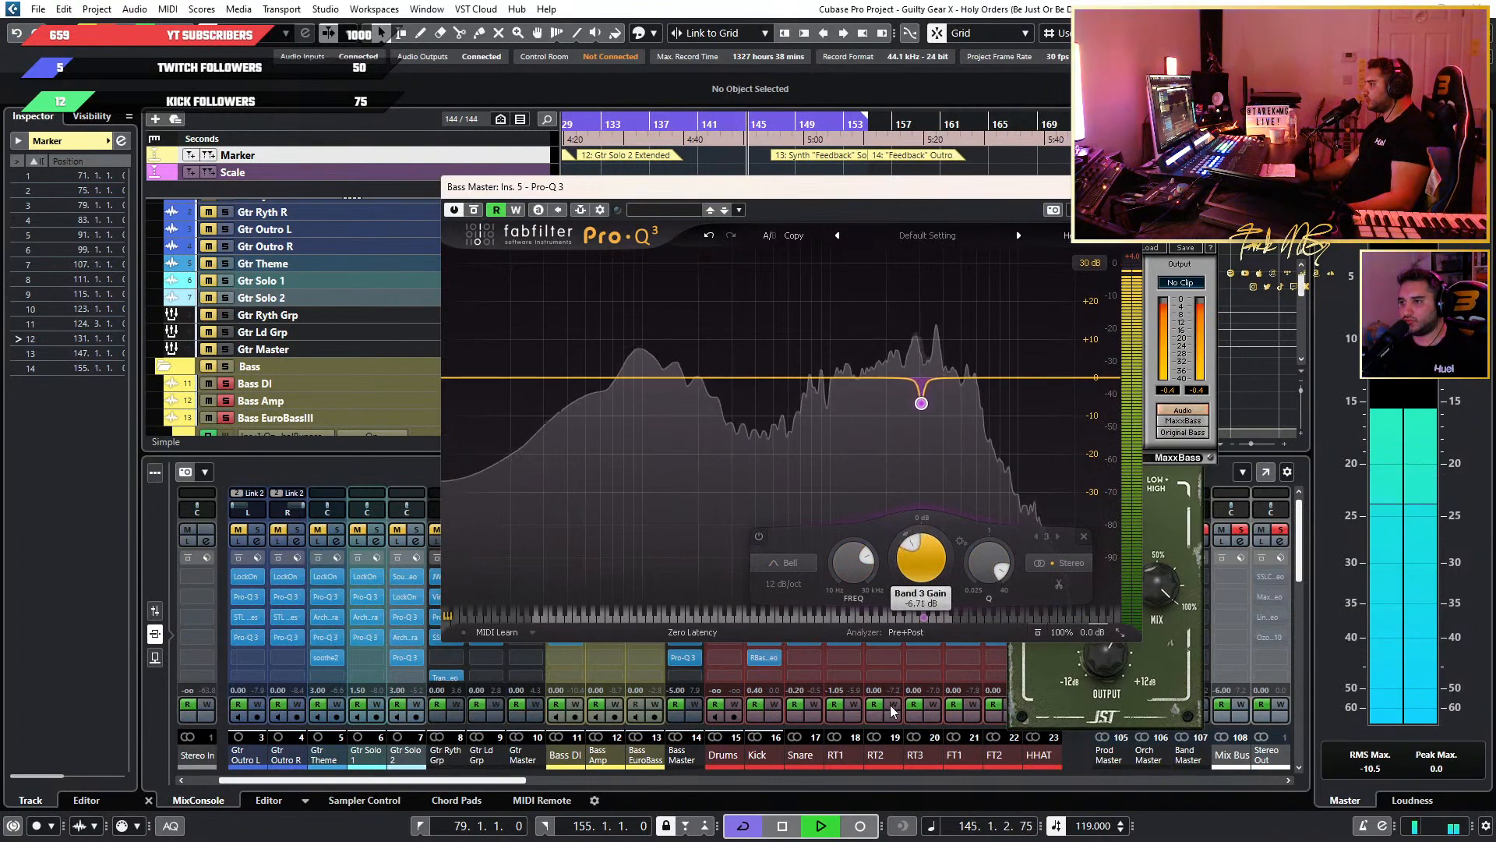
Sweep a second bell below the 3066 Hz band, set its Q to 17.50, cut it about 6 dB, and close the Pro-Q 3.
drag(827, 377, 886, 286)
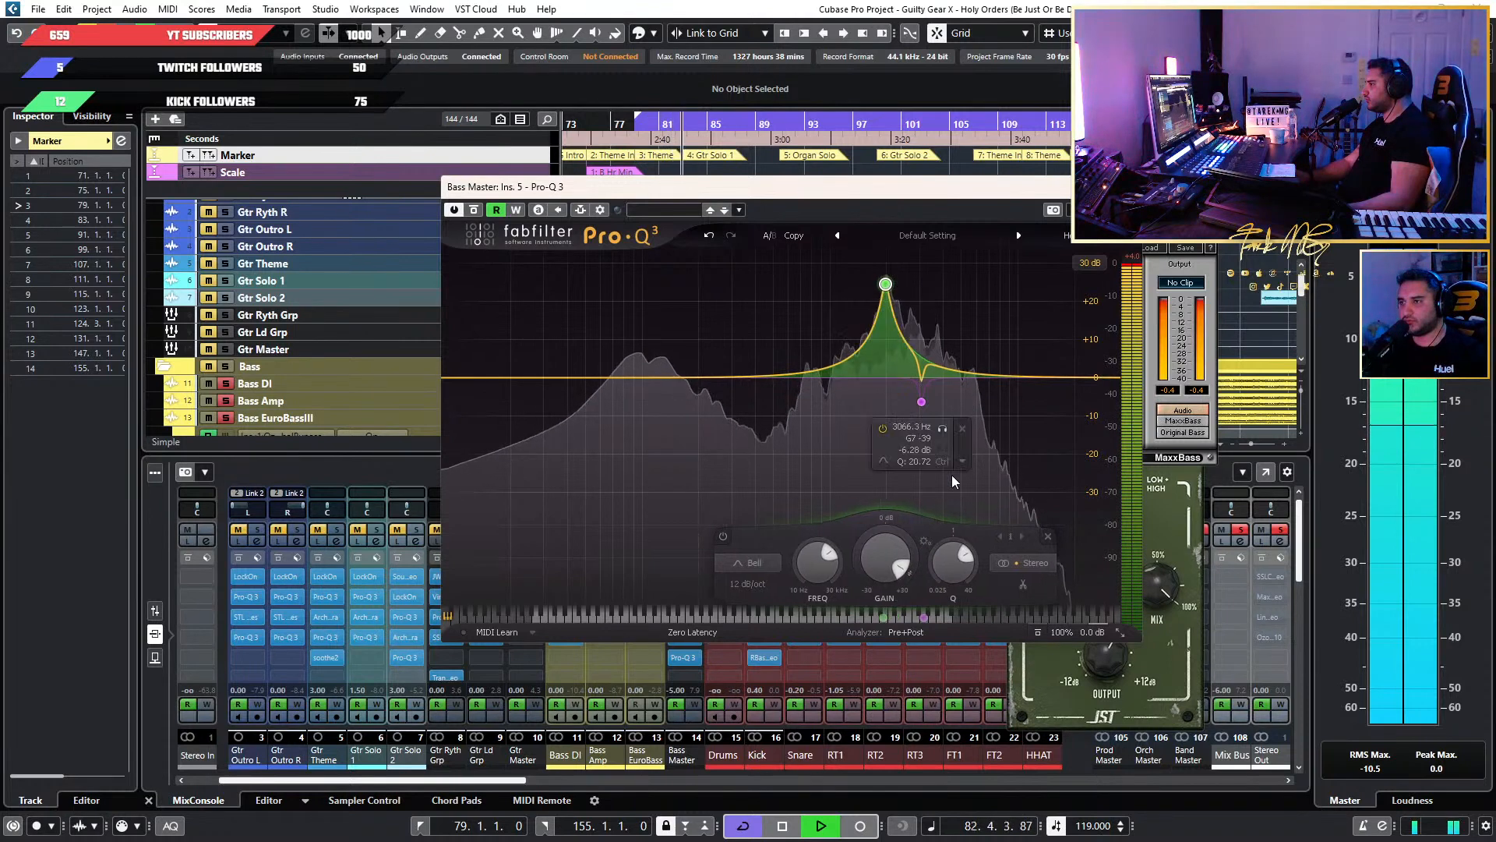
drag(954, 561, 954, 524)
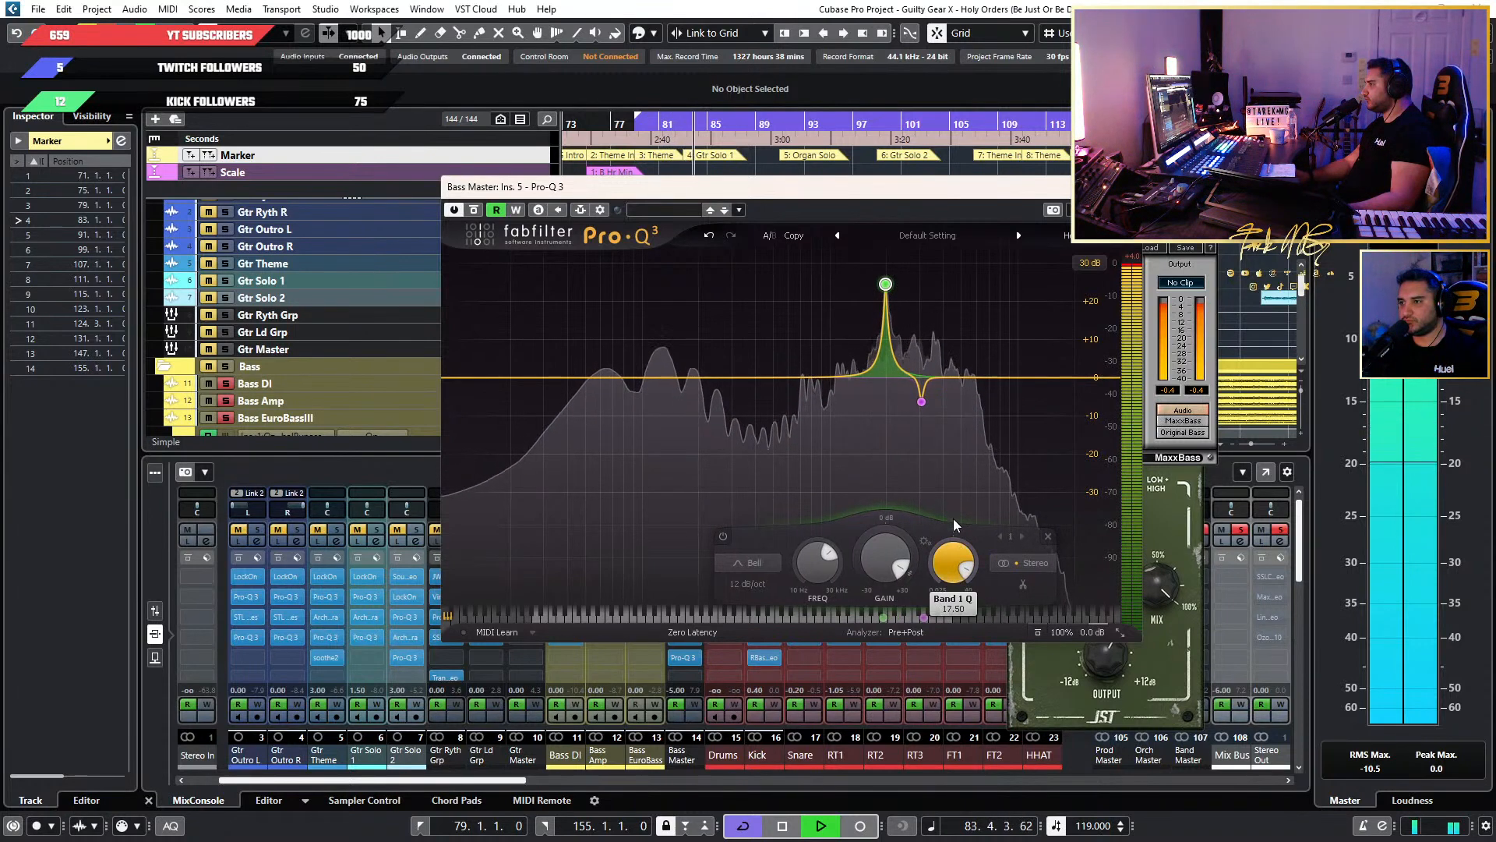
drag(885, 567, 869, 684)
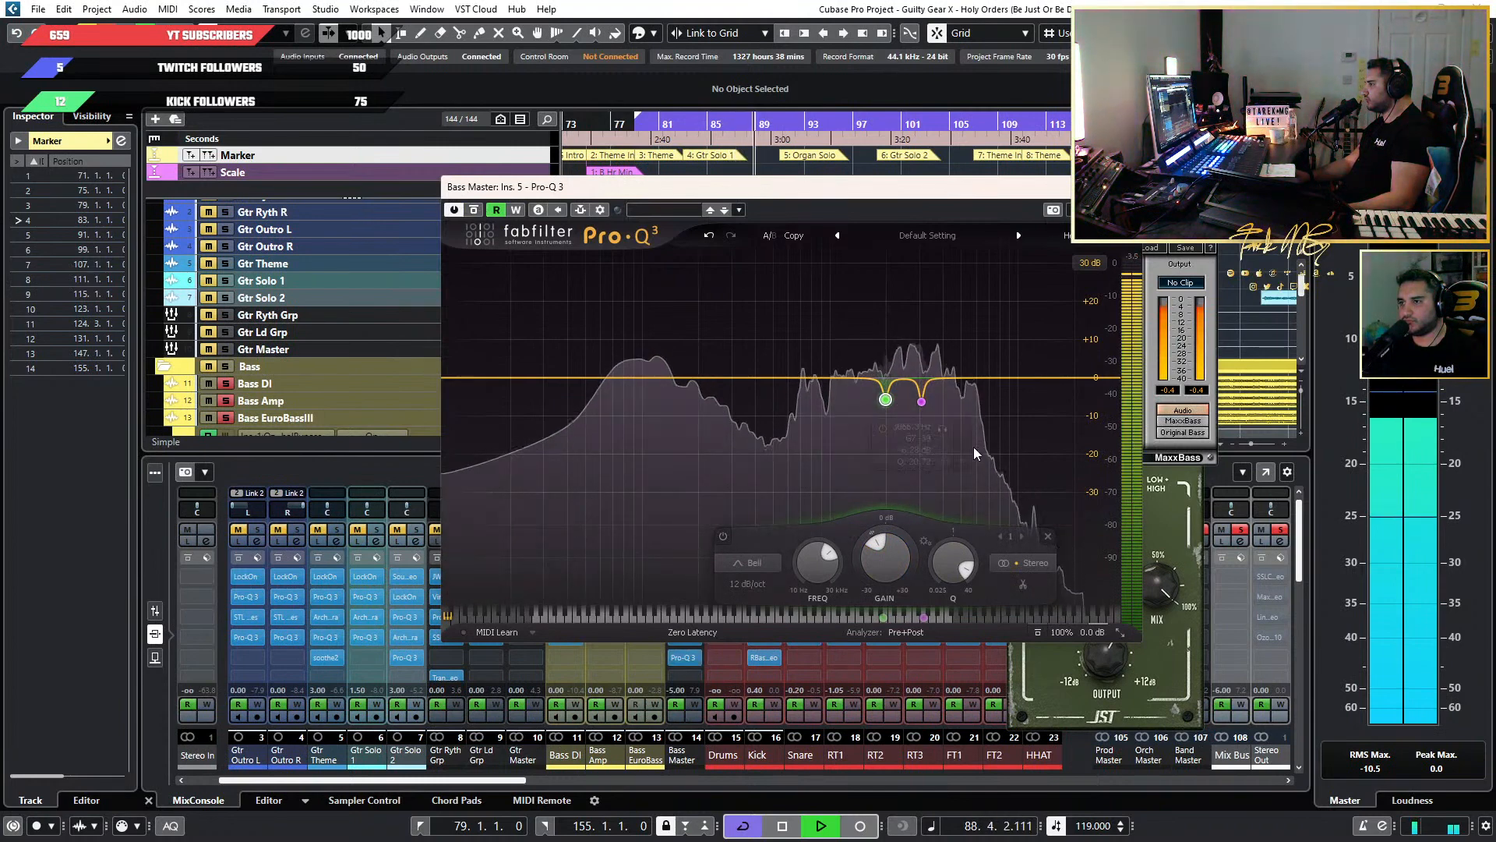
key(space)
key(ctrl+w)
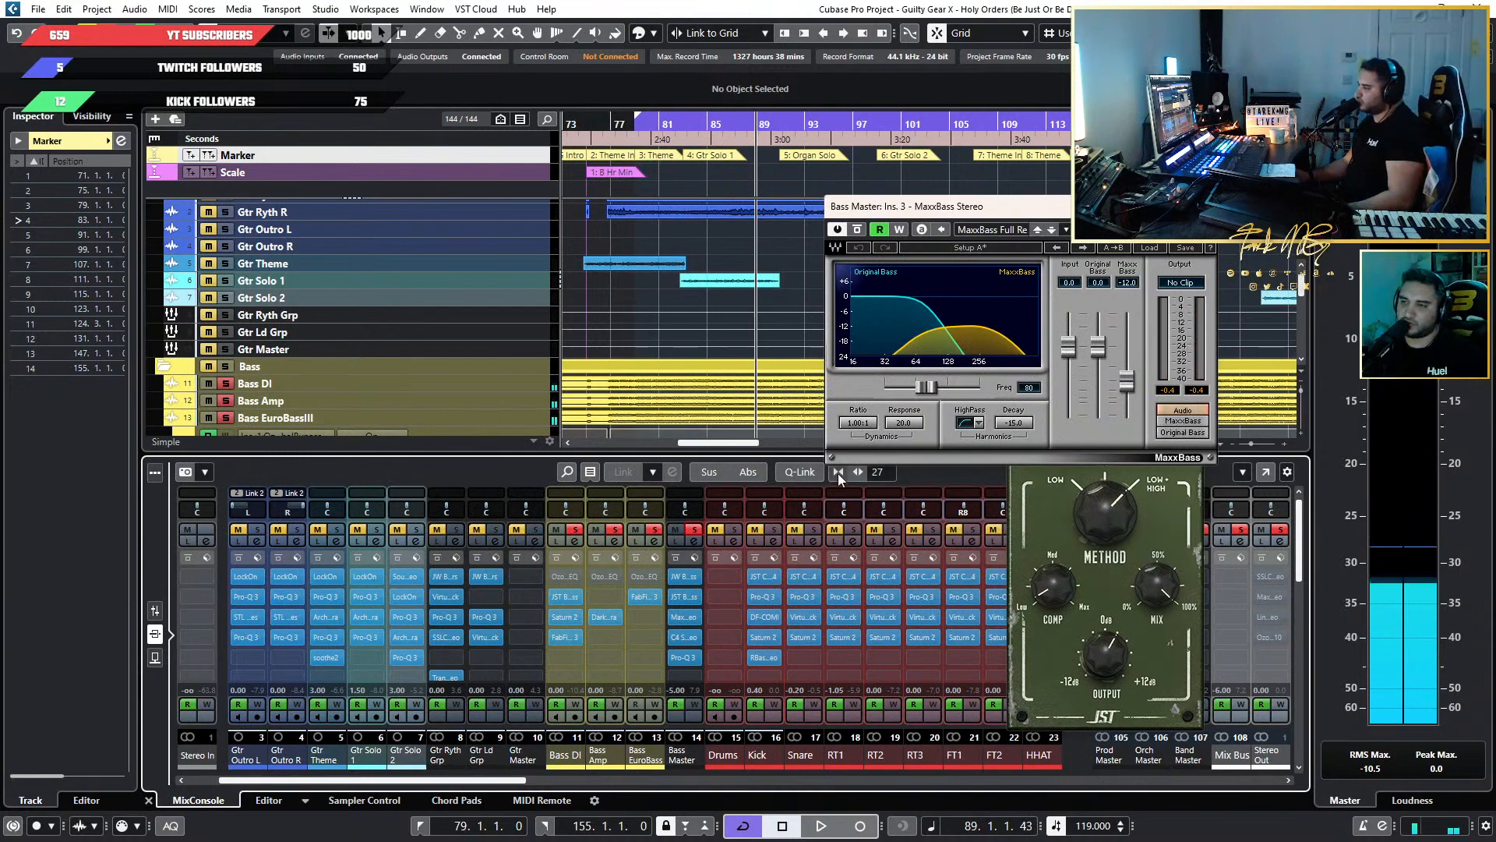
Replay the mix from about bar 81 with the bass solos cleared, and toggle Bass Master's mute to compare.
click(670, 124)
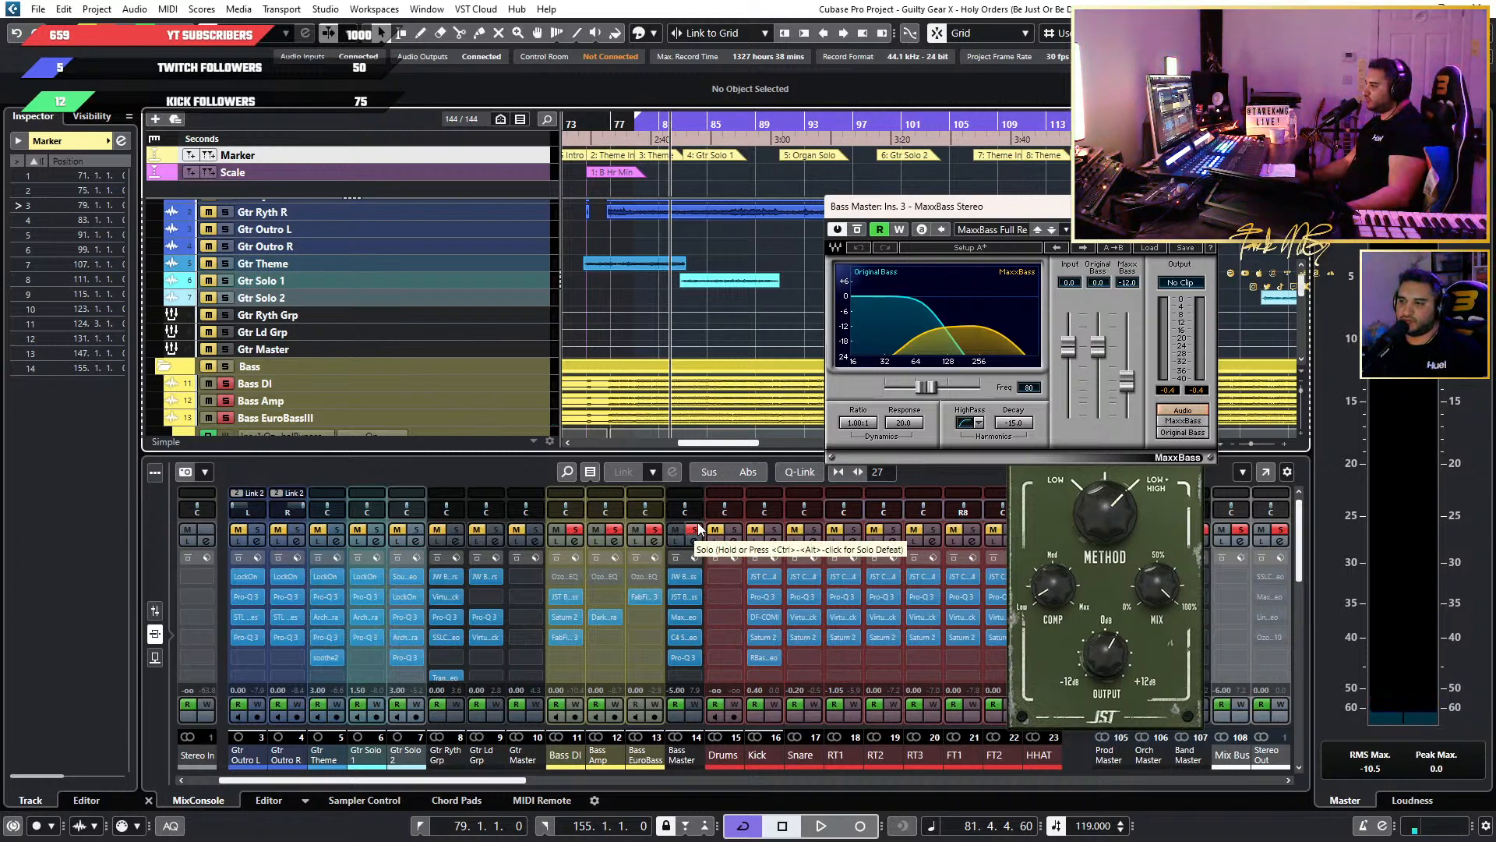
drag(1041, 229, 863, 166)
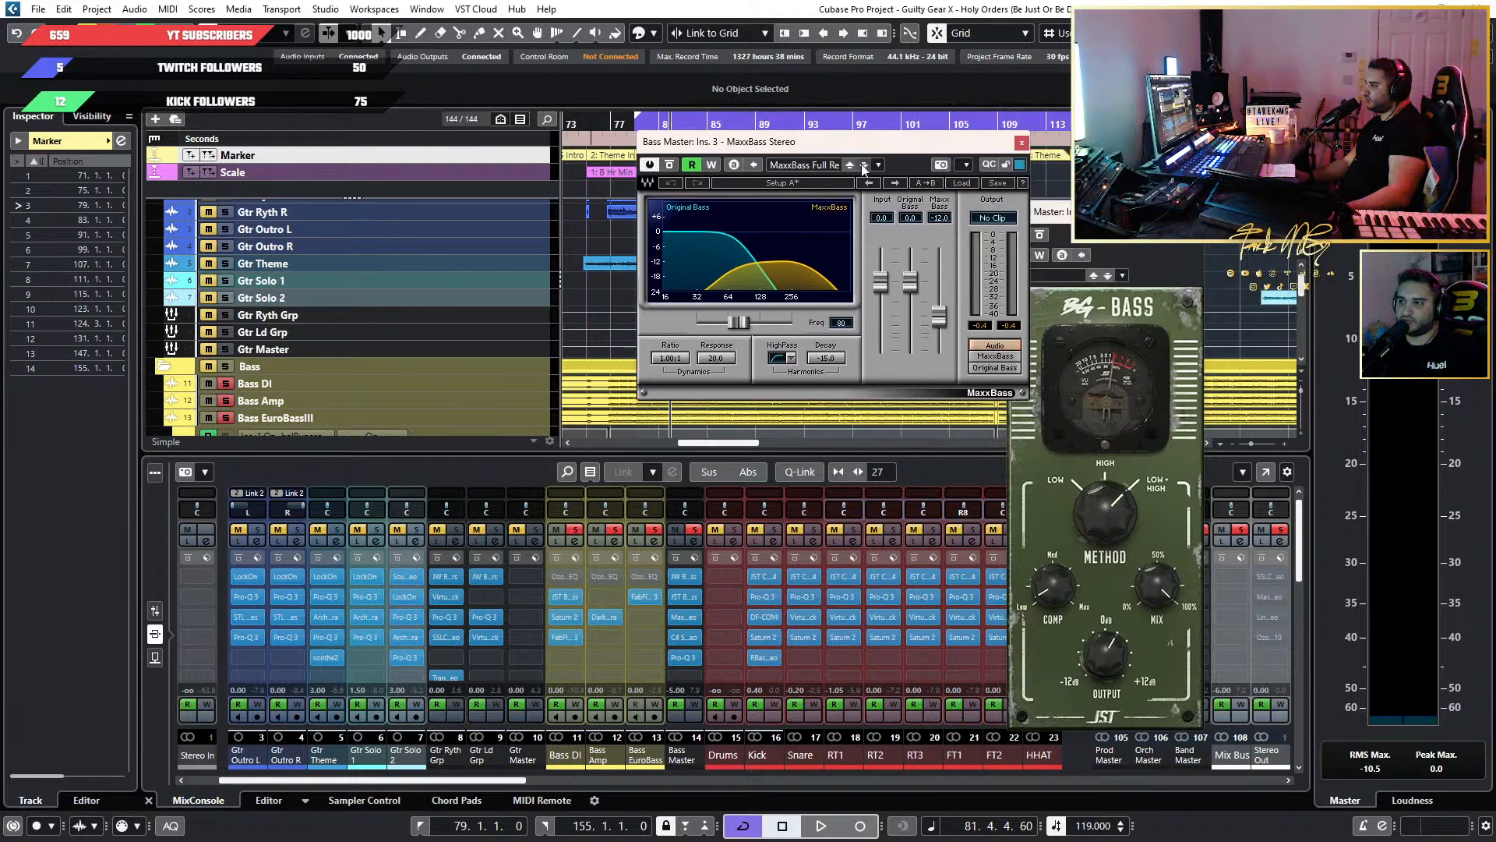
click(653, 531)
click(654, 531)
click(693, 531)
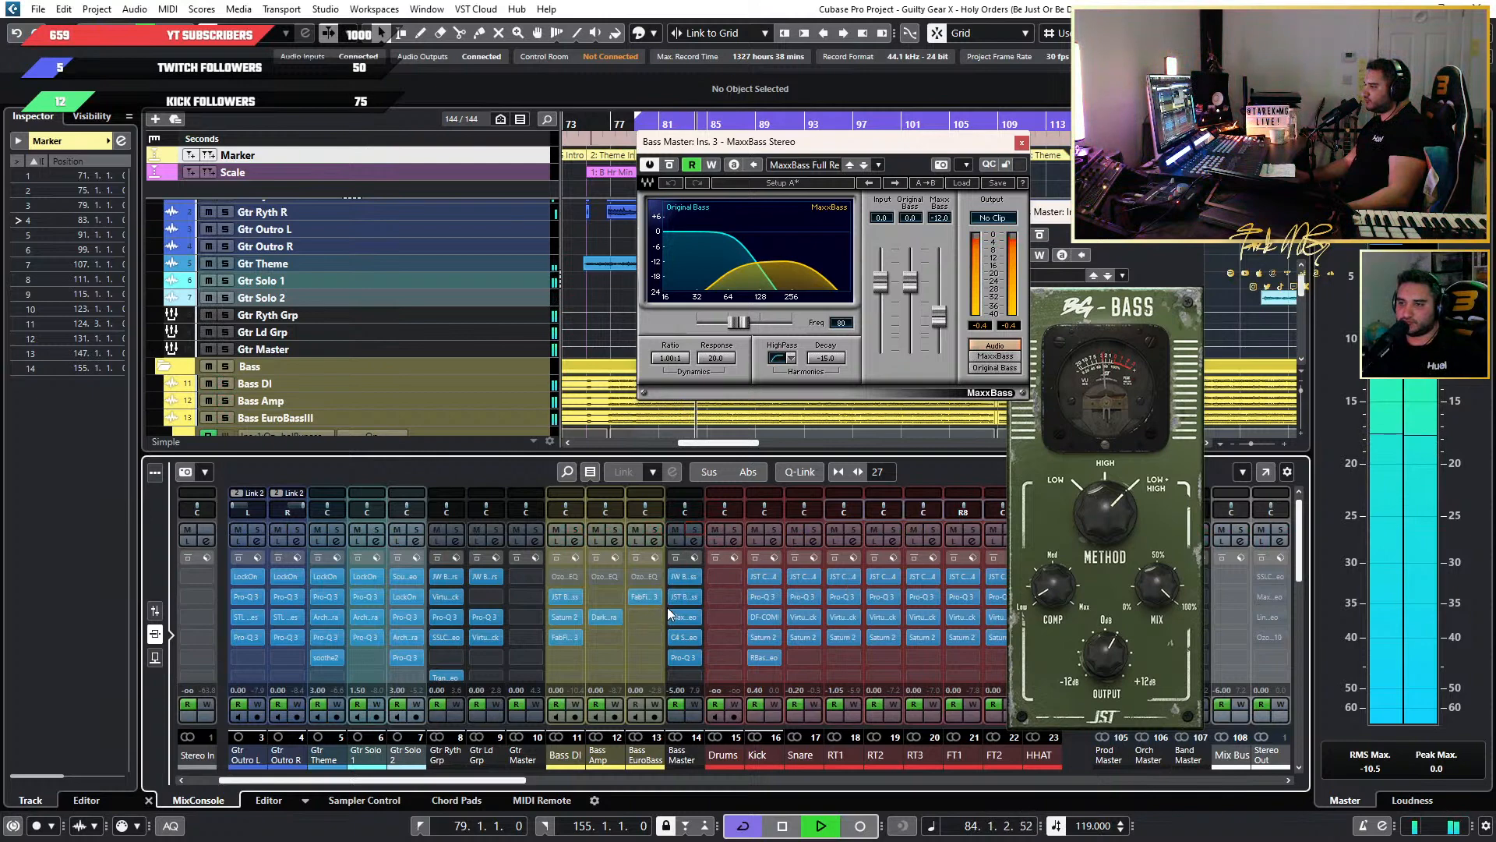
click(676, 530)
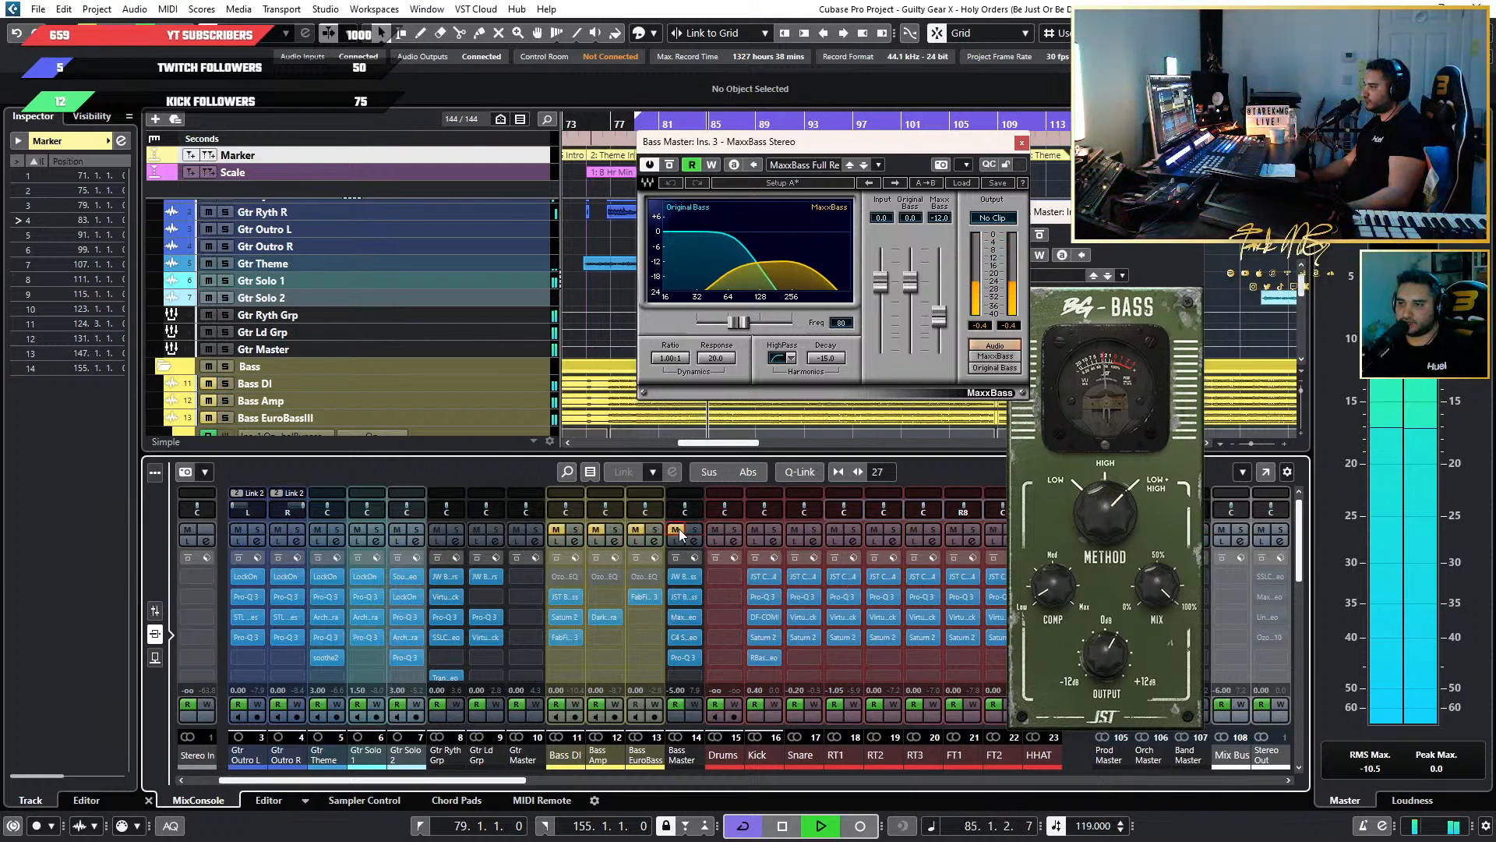
click(678, 530)
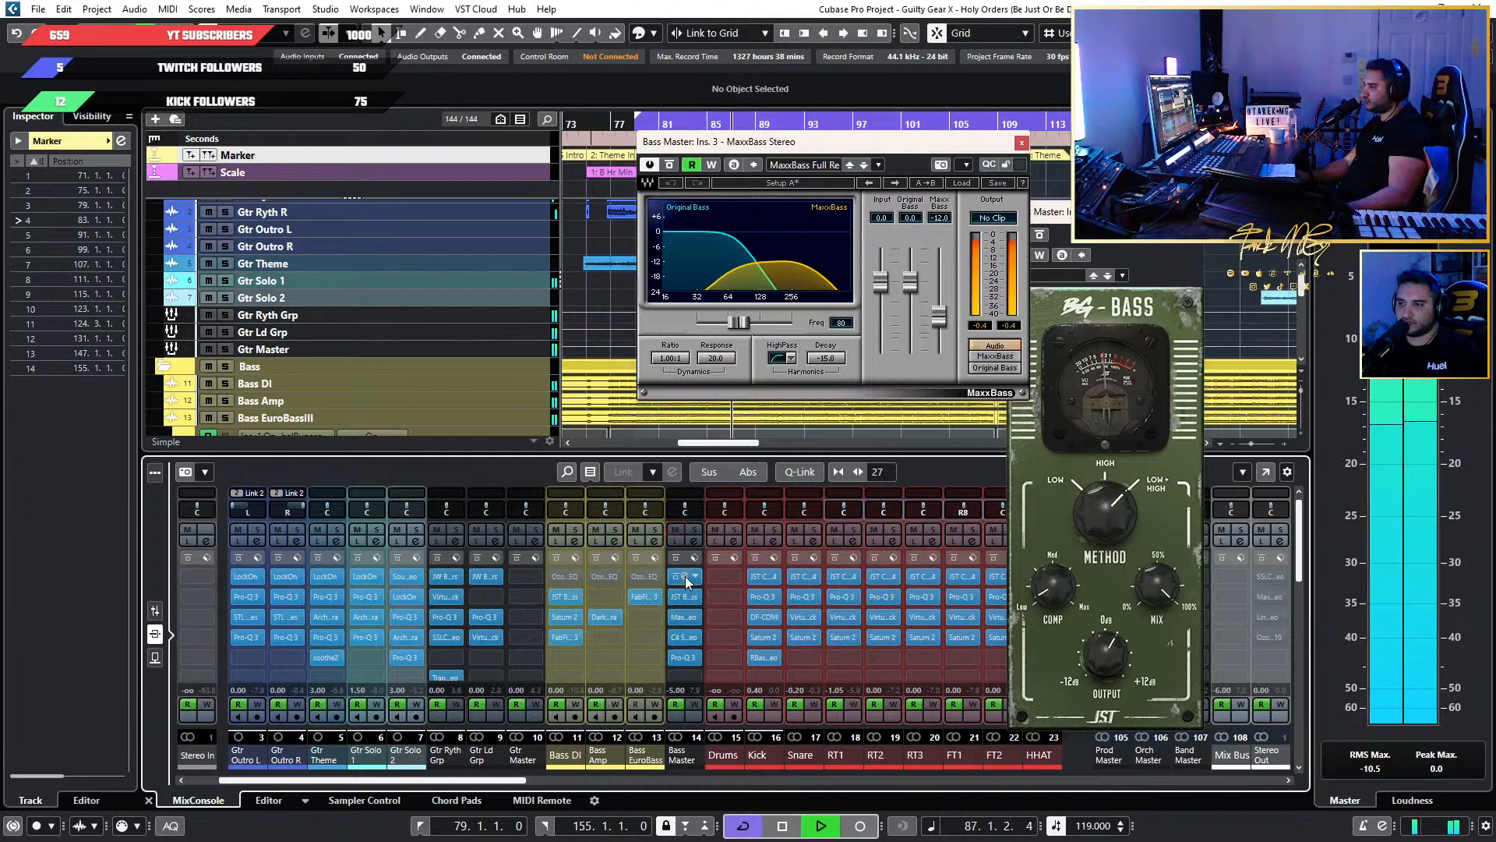
Open BG-Bass in Bass Master's first insert, switch its mode to Top, and raise the Loud handle to about -3.
click(685, 577)
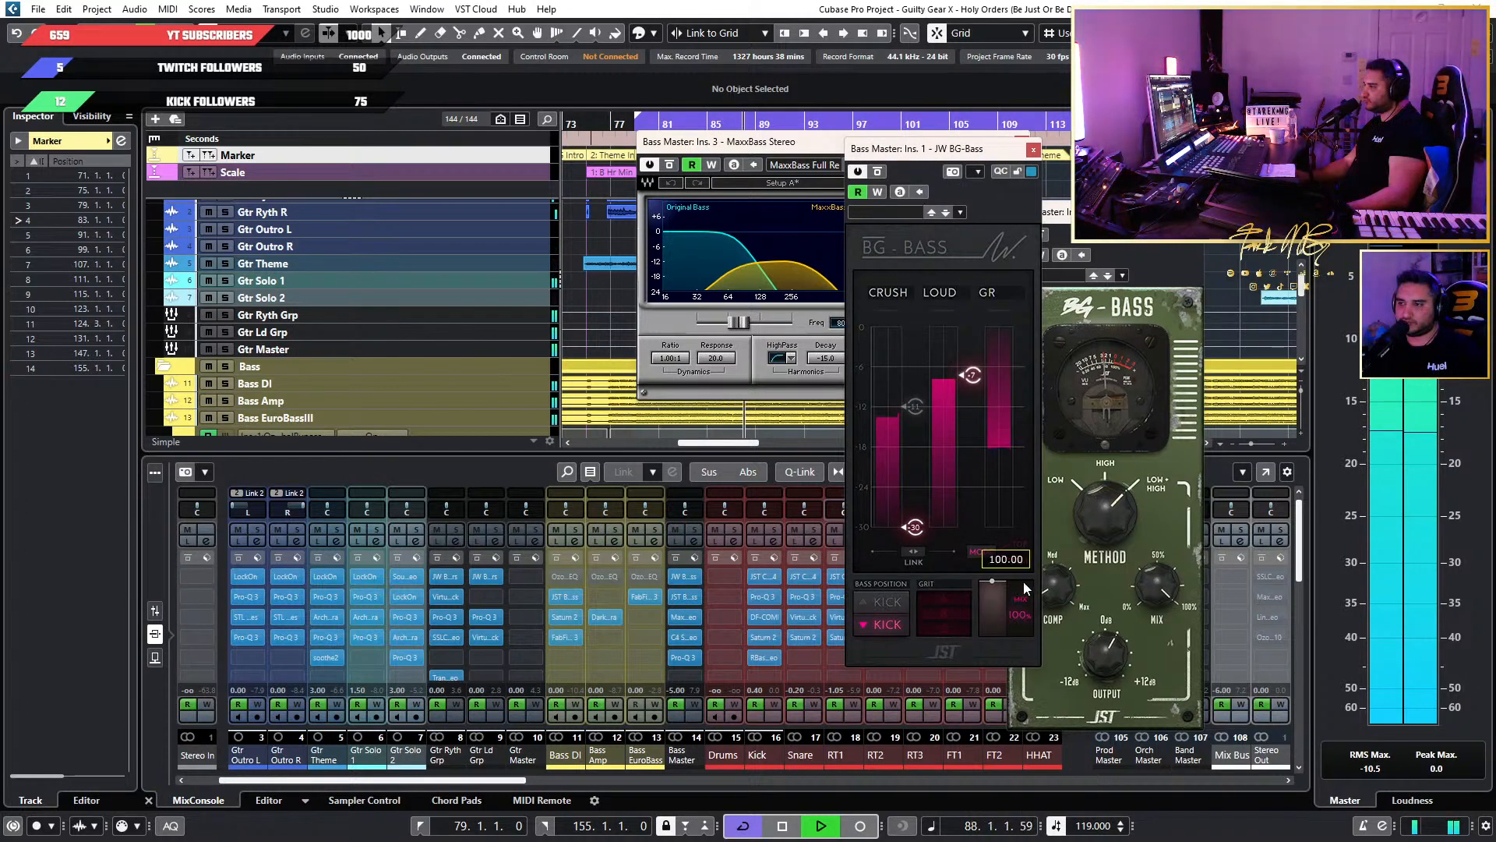
click(1021, 543)
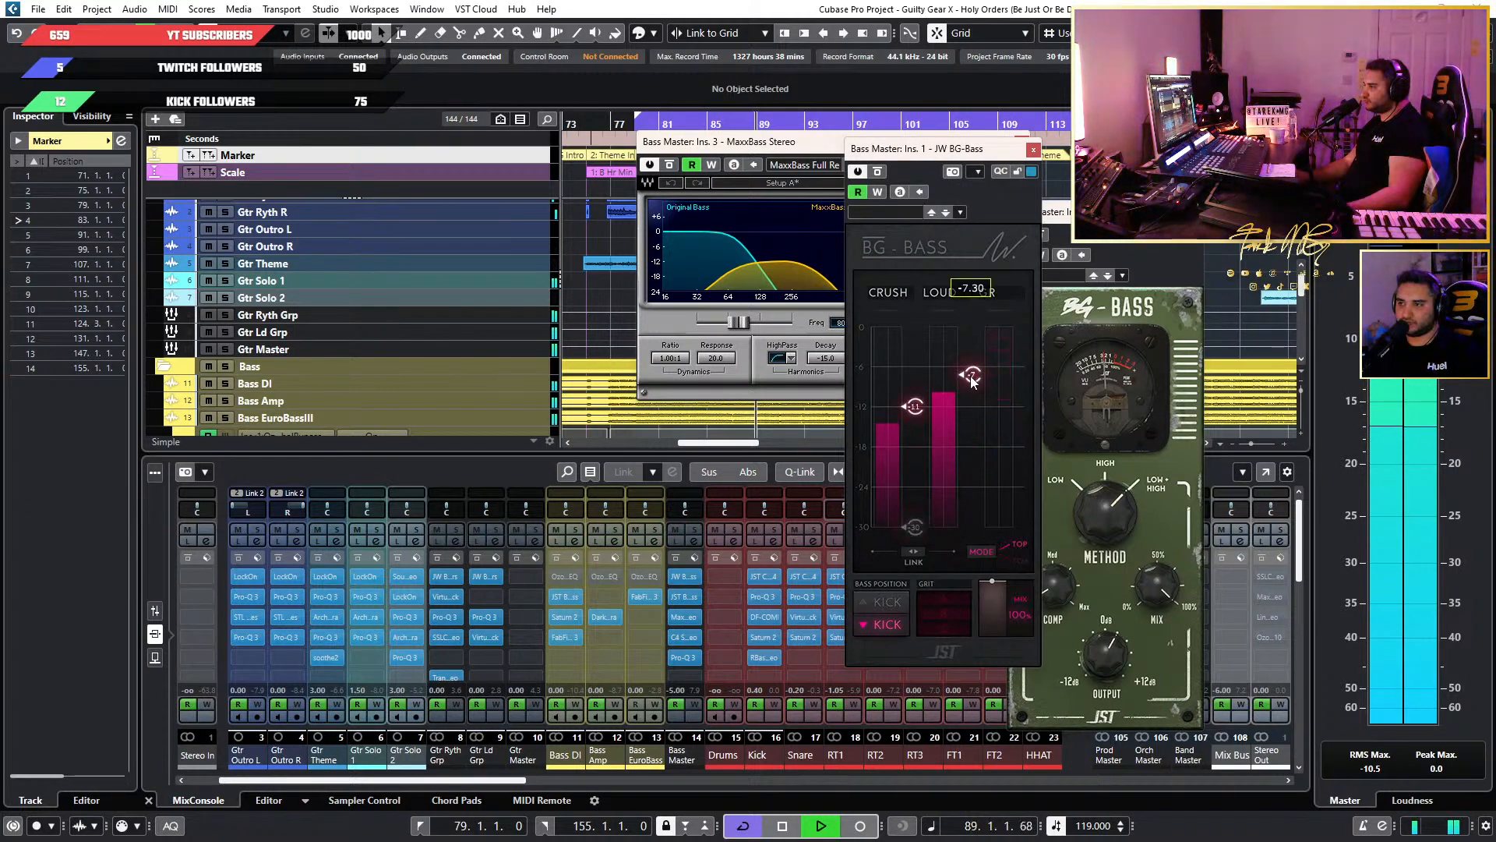
drag(980, 380, 970, 332)
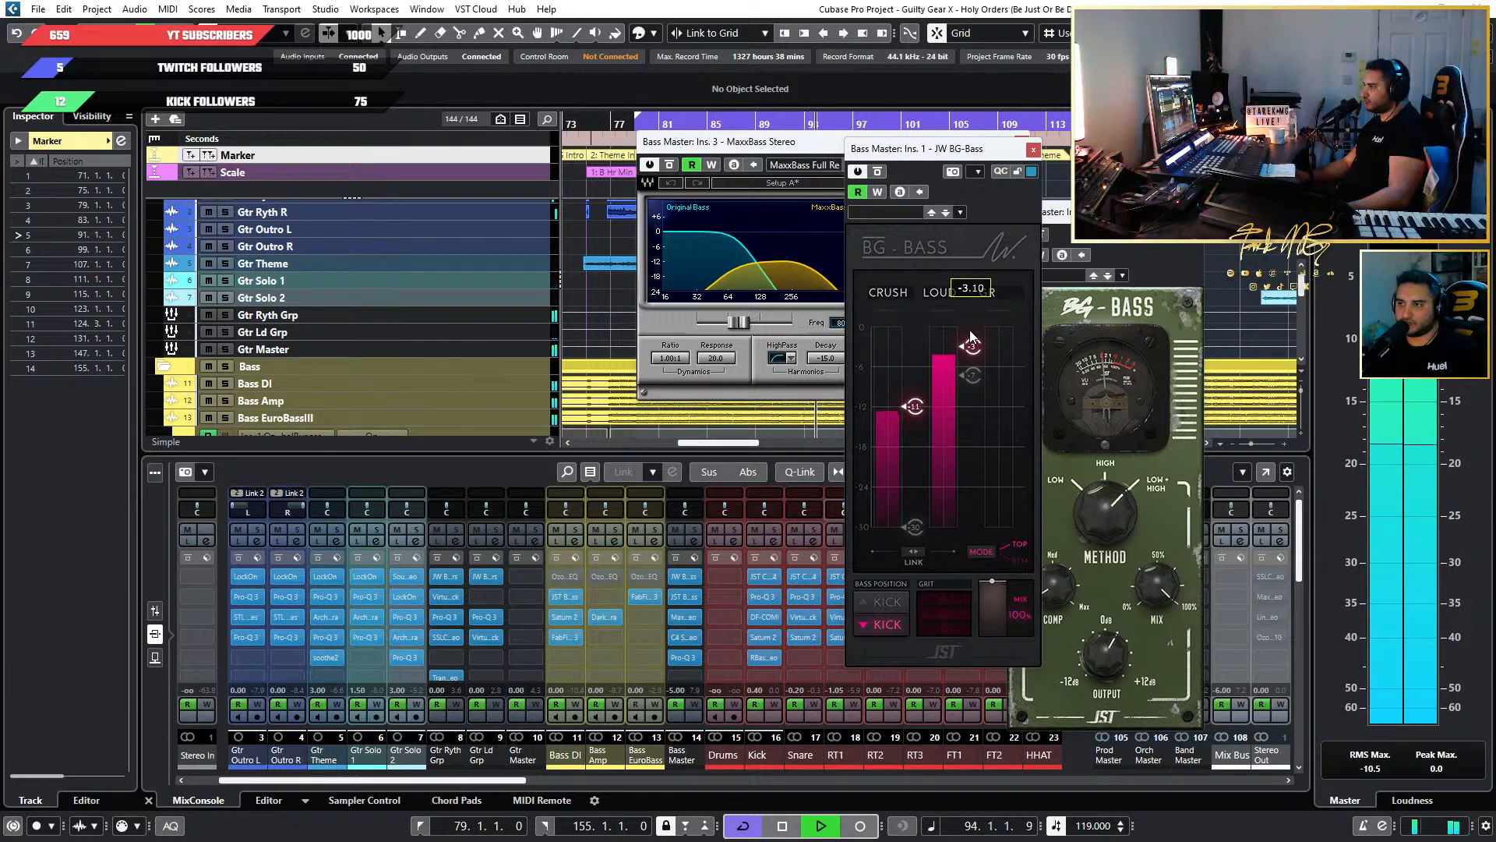
drag(970, 333, 970, 337)
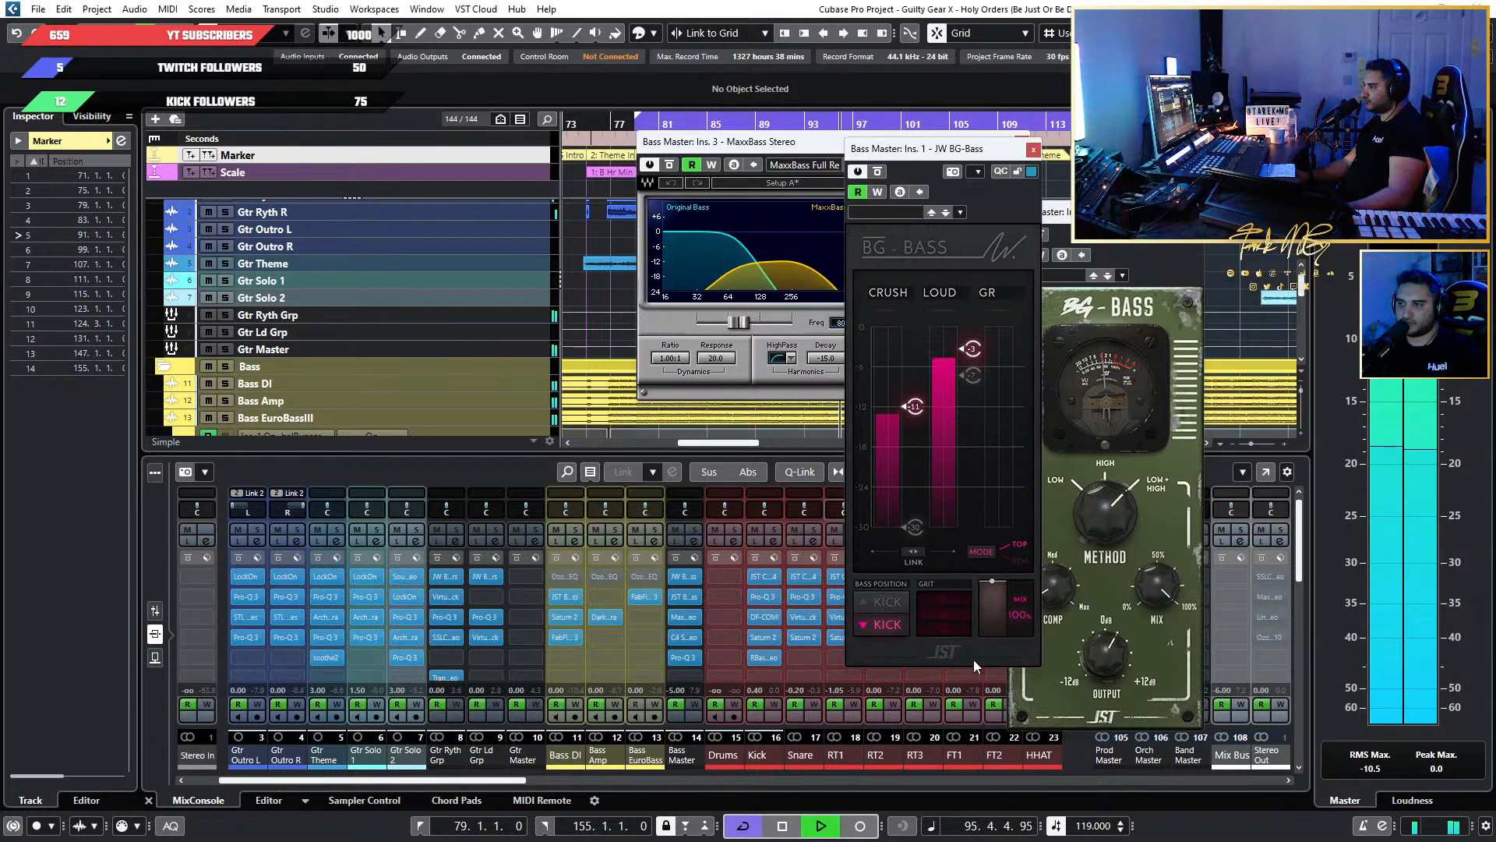
Try the BG-Bass grit controls at 75 during playback, and set the Loud handle to about -4.
click(935, 603)
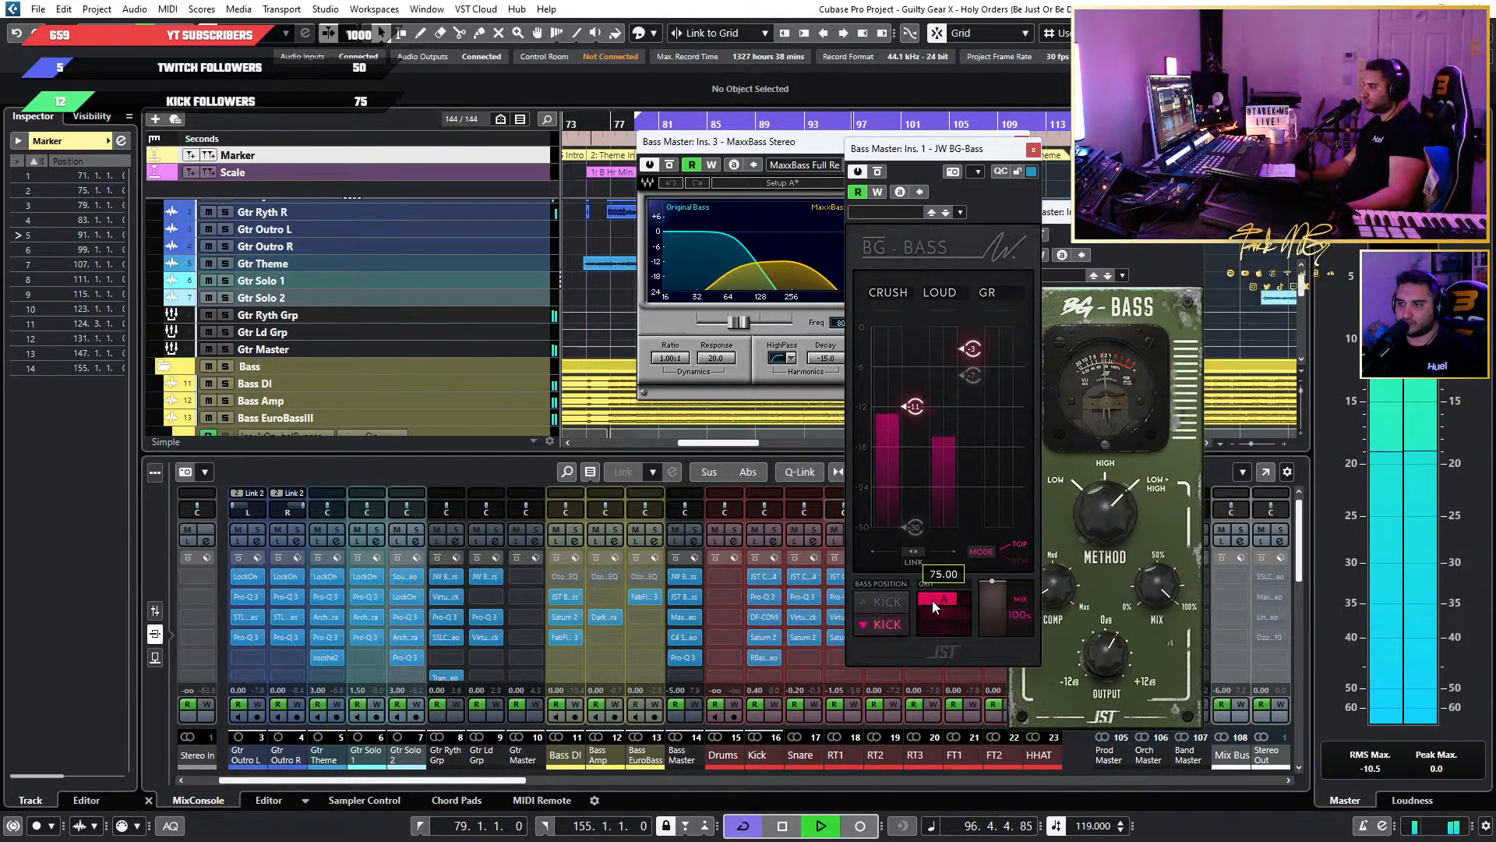
drag(932, 600, 943, 624)
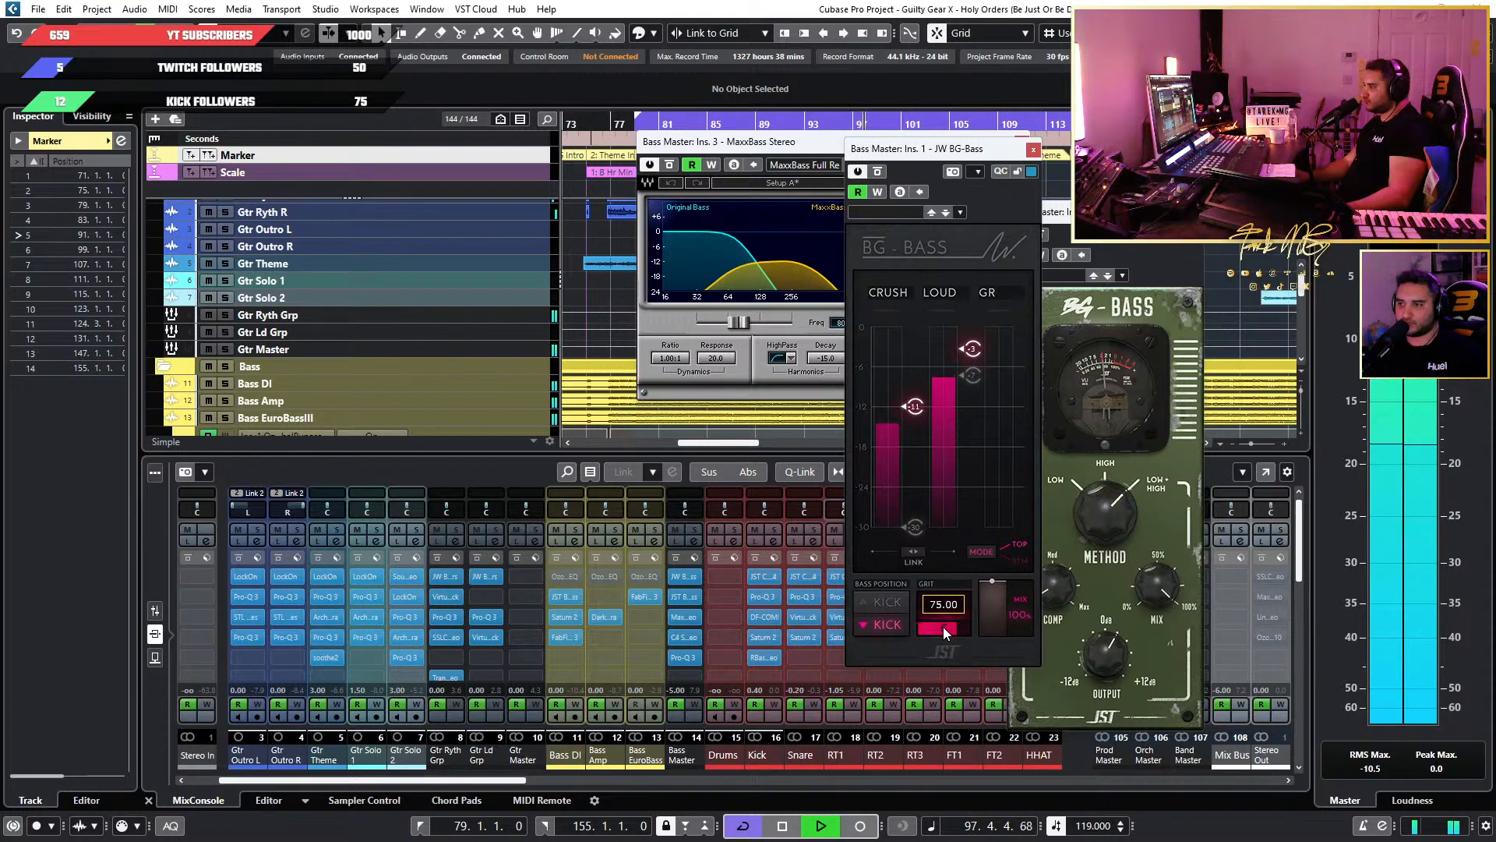
mouse_move(982, 327)
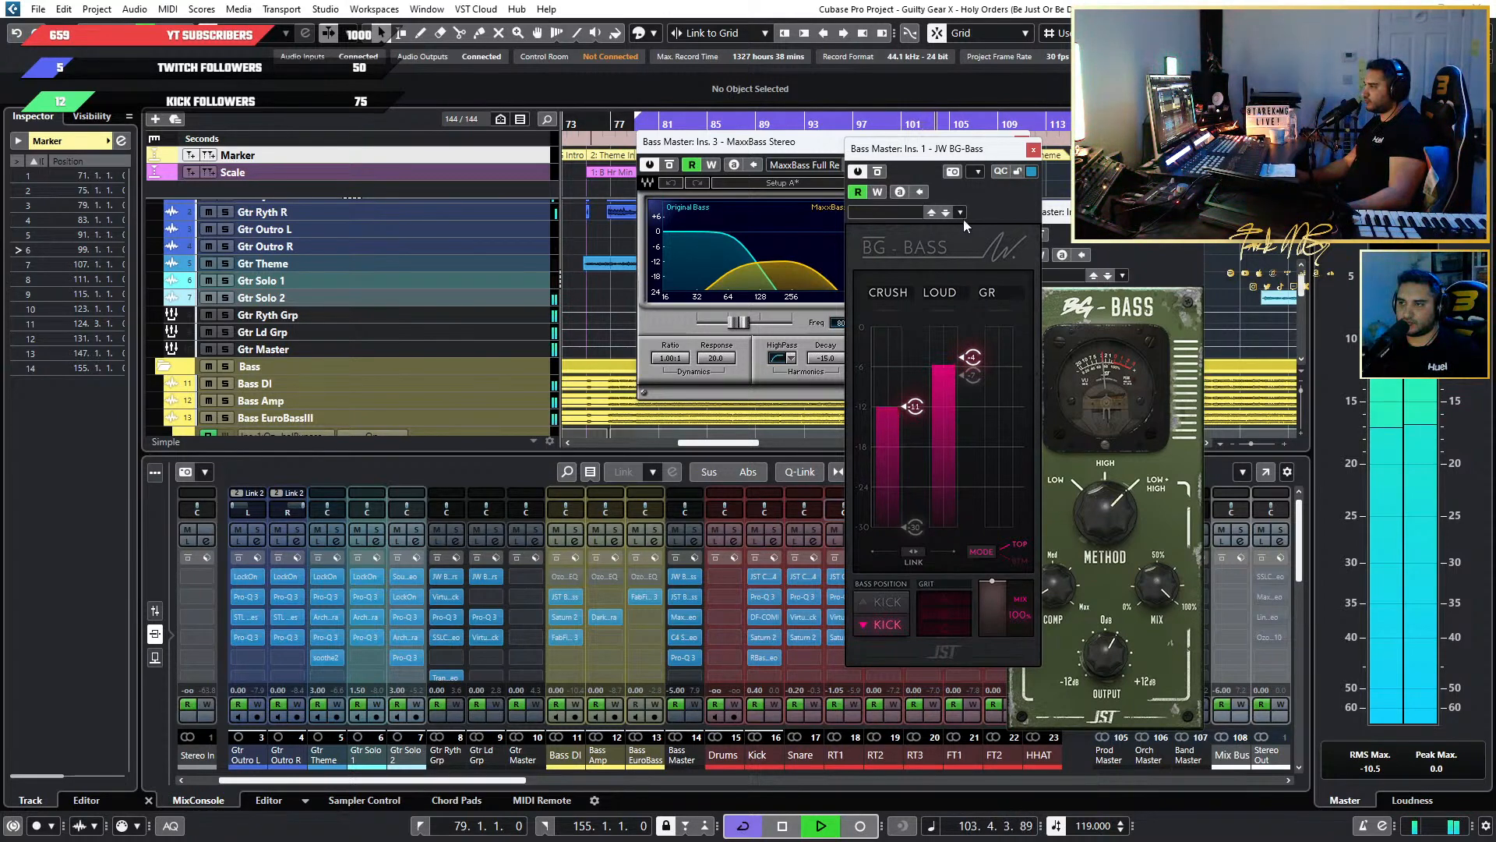
mouse_move(955, 363)
Close Bass Master's BG-Bass, MaxxBass and JST plug-in windows to clear the view of the project.
drag(948, 151, 1105, 139)
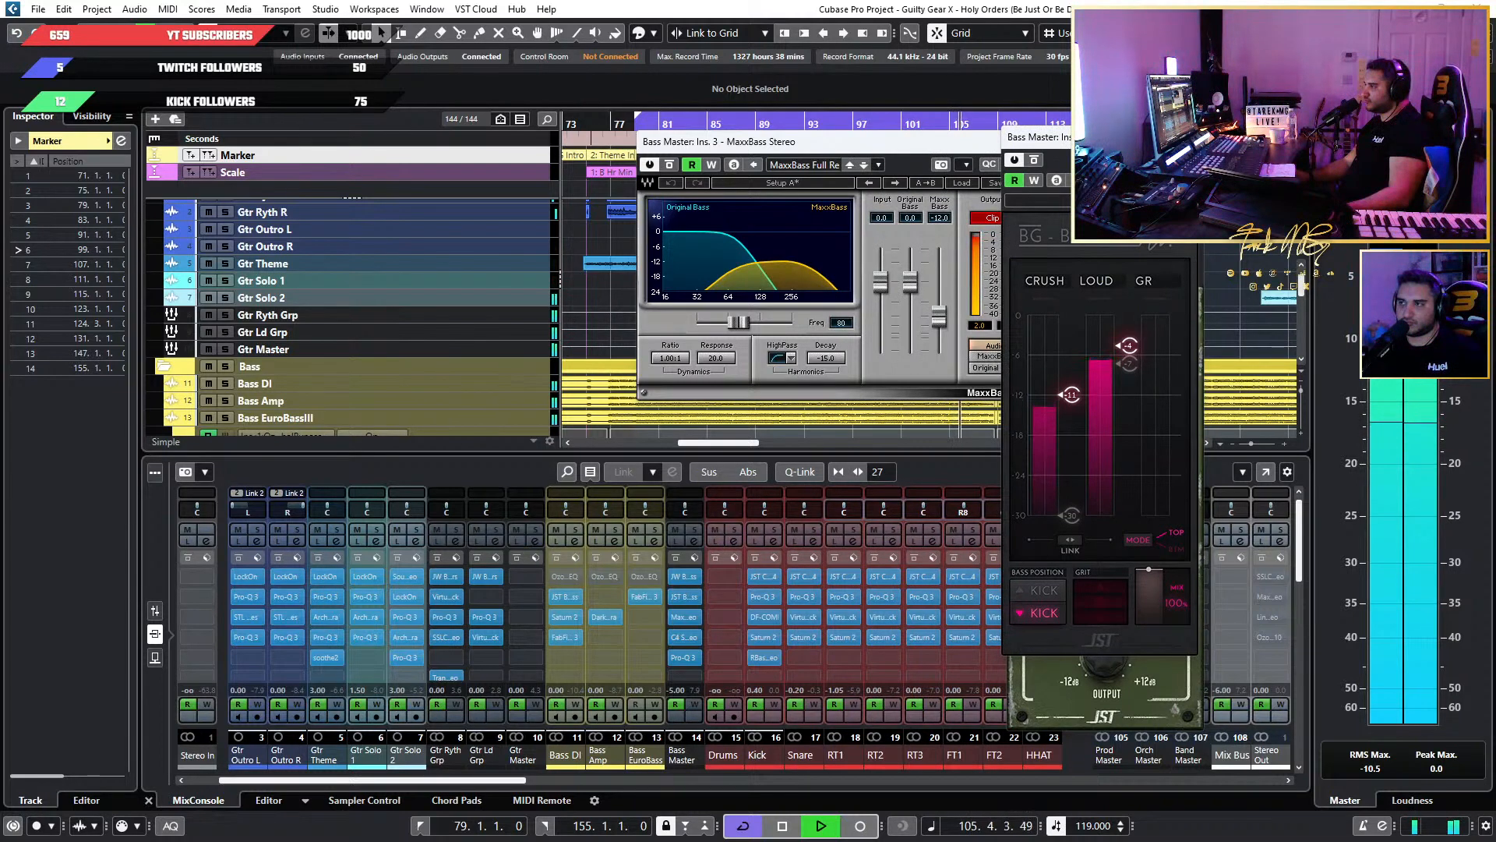
click(995, 148)
click(1021, 144)
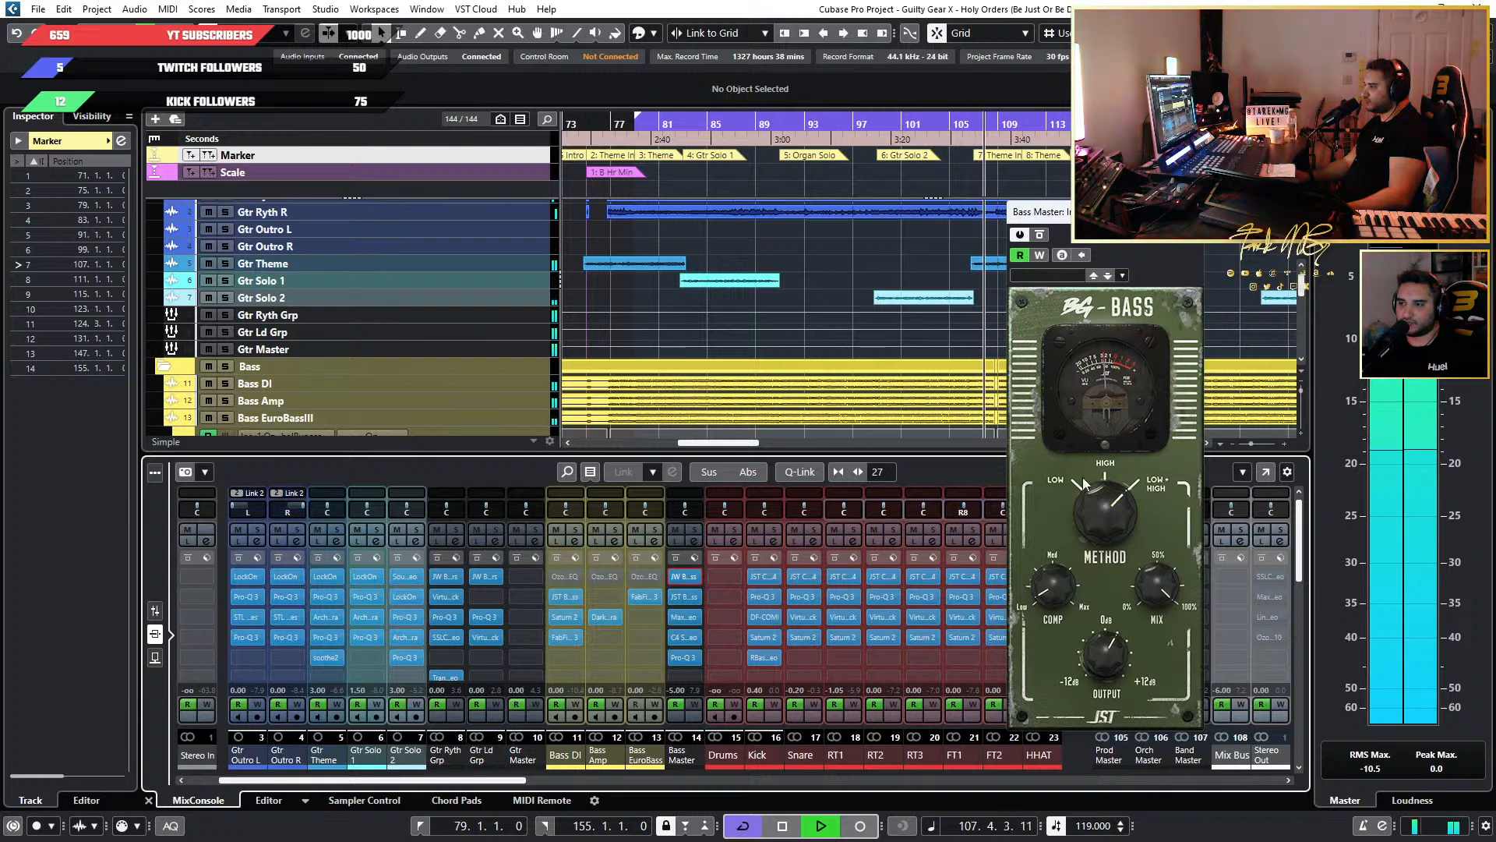
click(1189, 212)
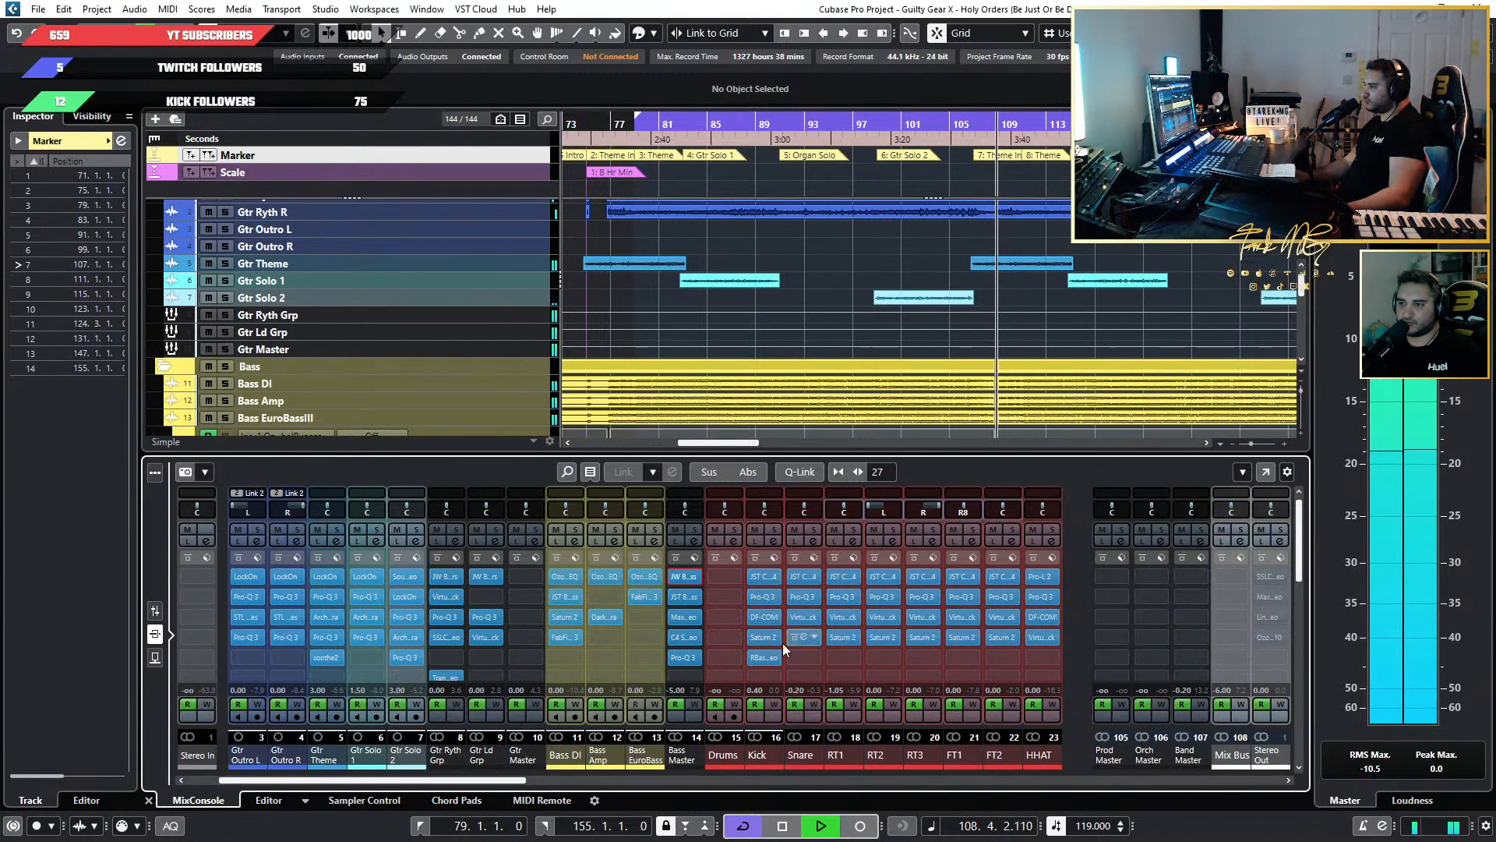
Raise the output level of Bass Master's Pro-Q 3 to +0.4 dB, close it and stop playback.
click(684, 658)
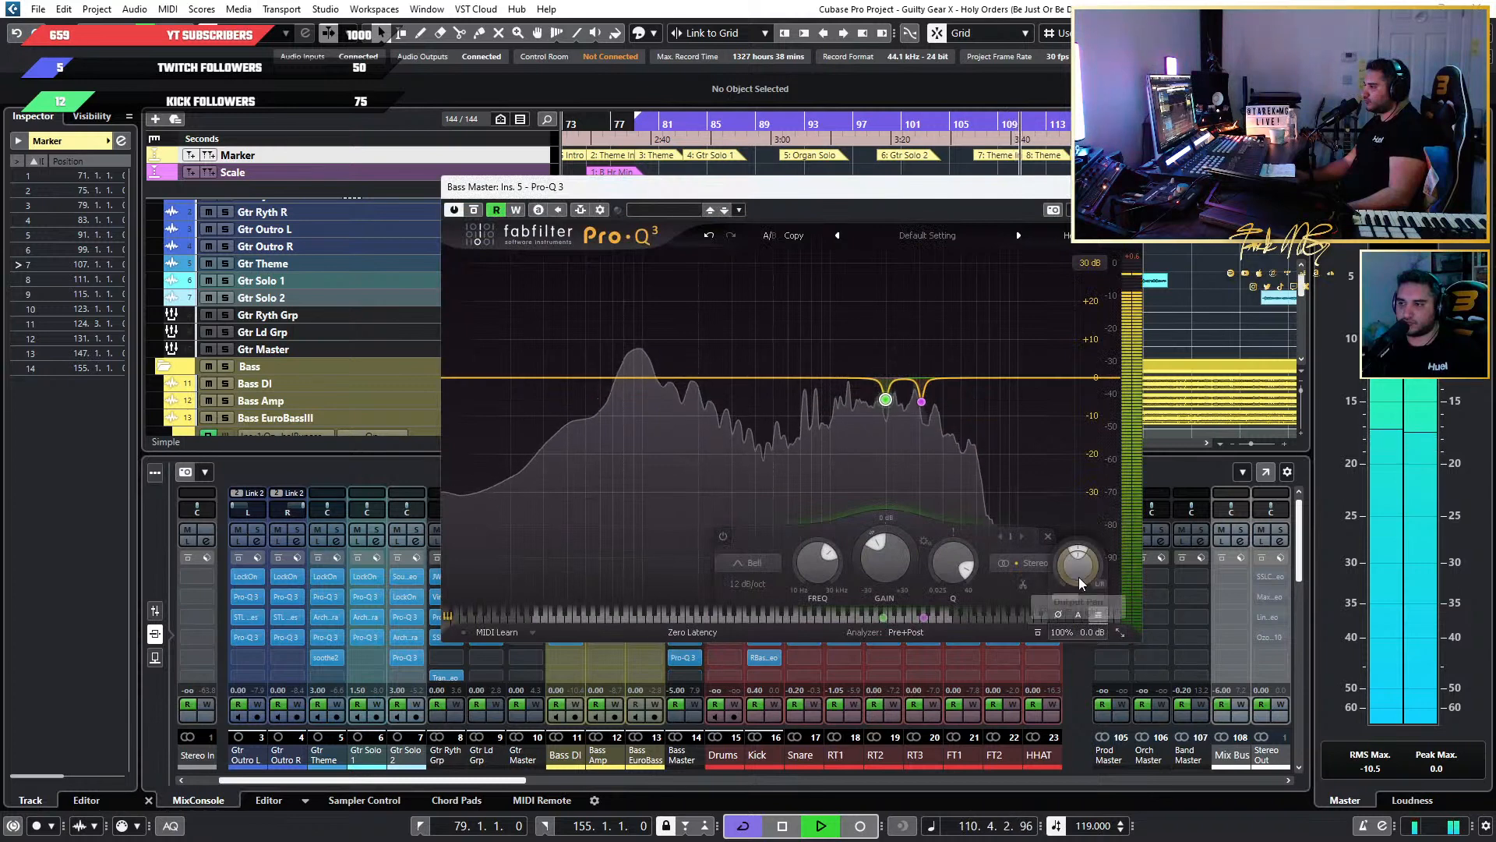
mouse_move(1078, 575)
drag(1079, 574, 1079, 560)
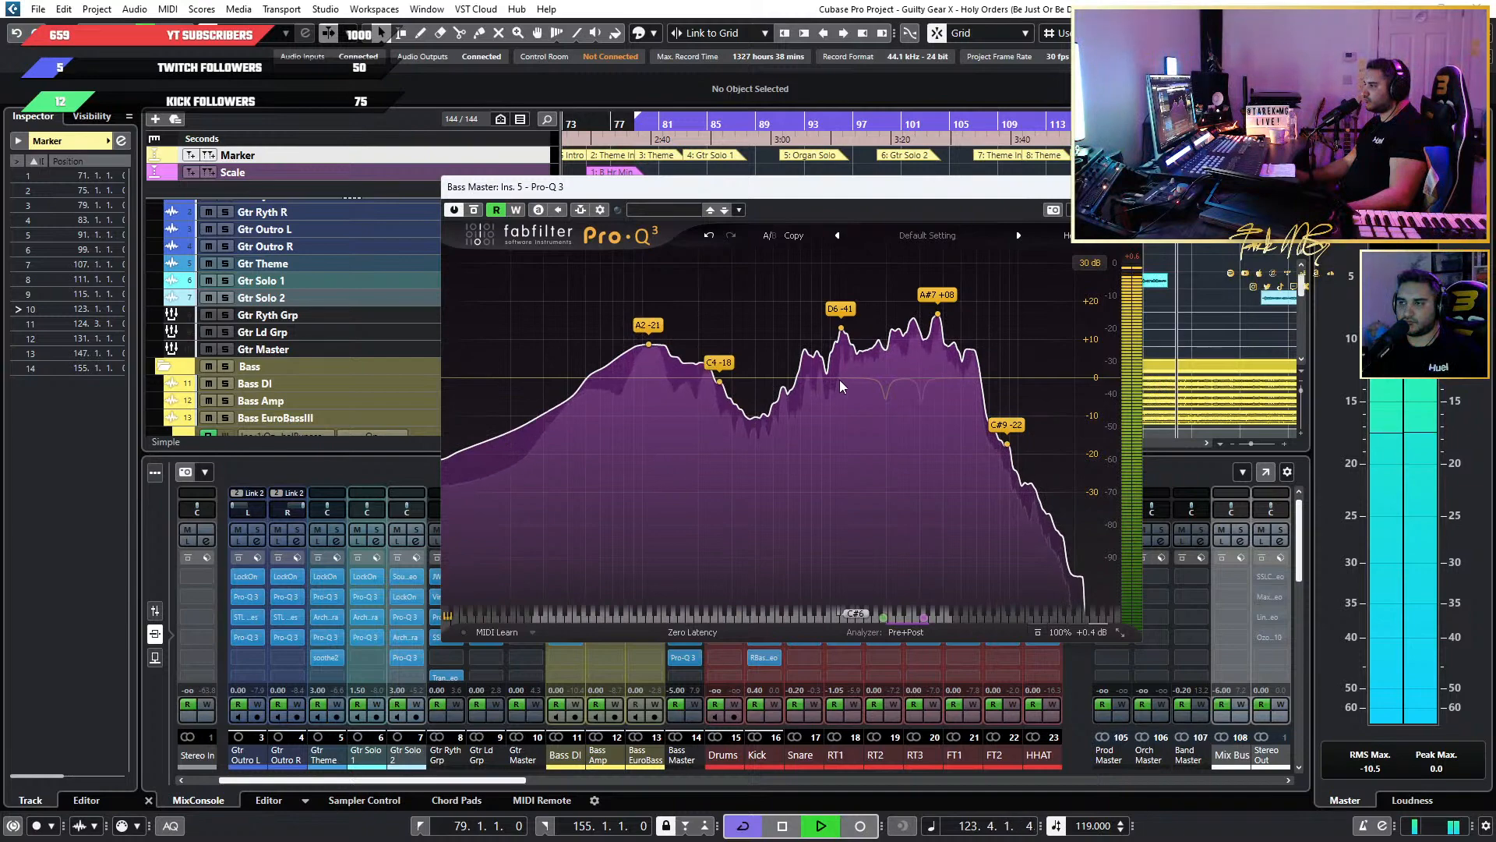
click(1127, 187)
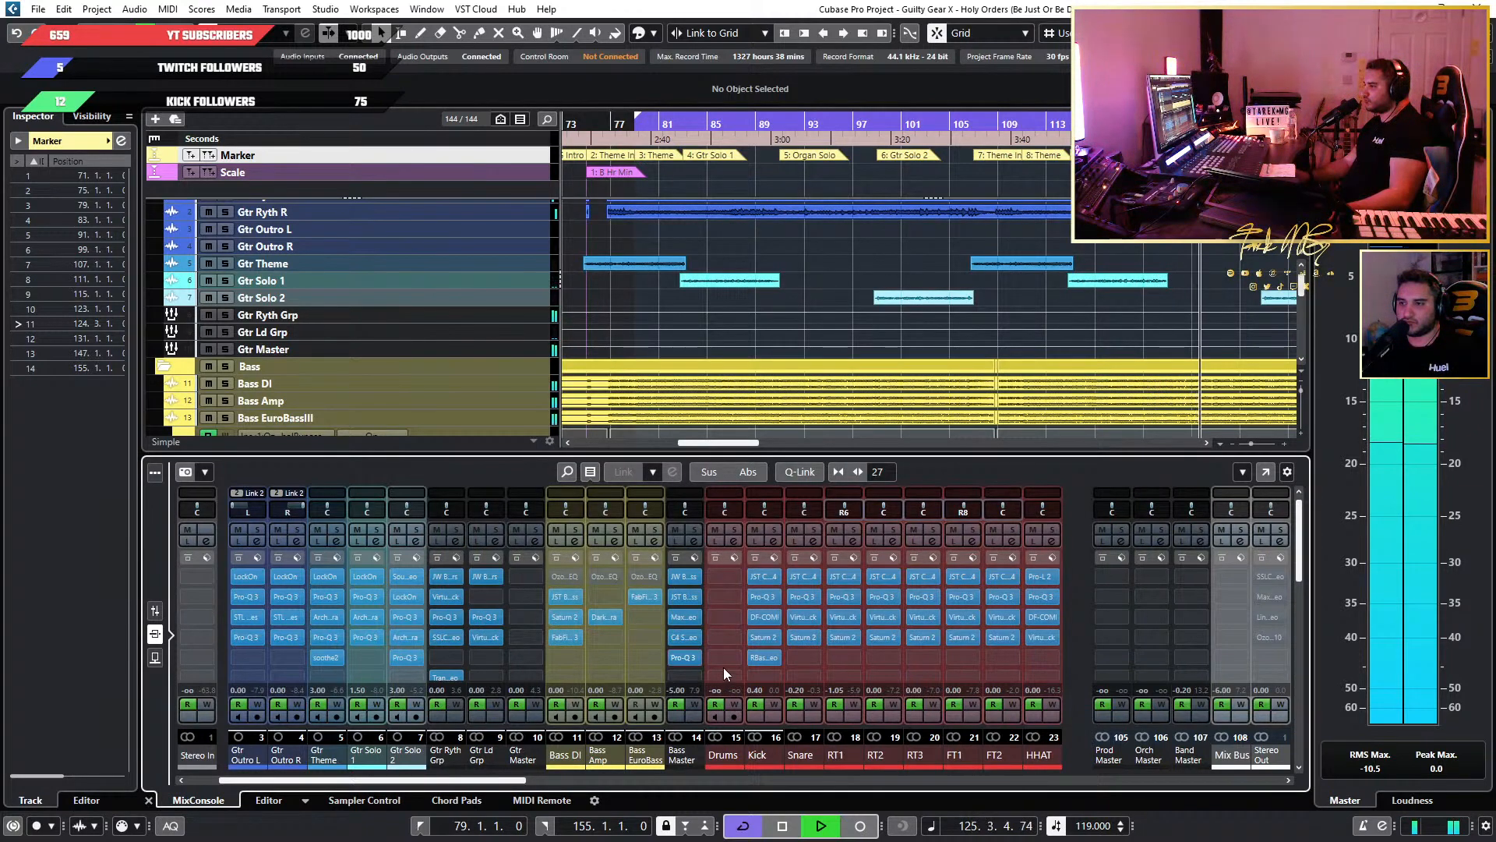
key(space)
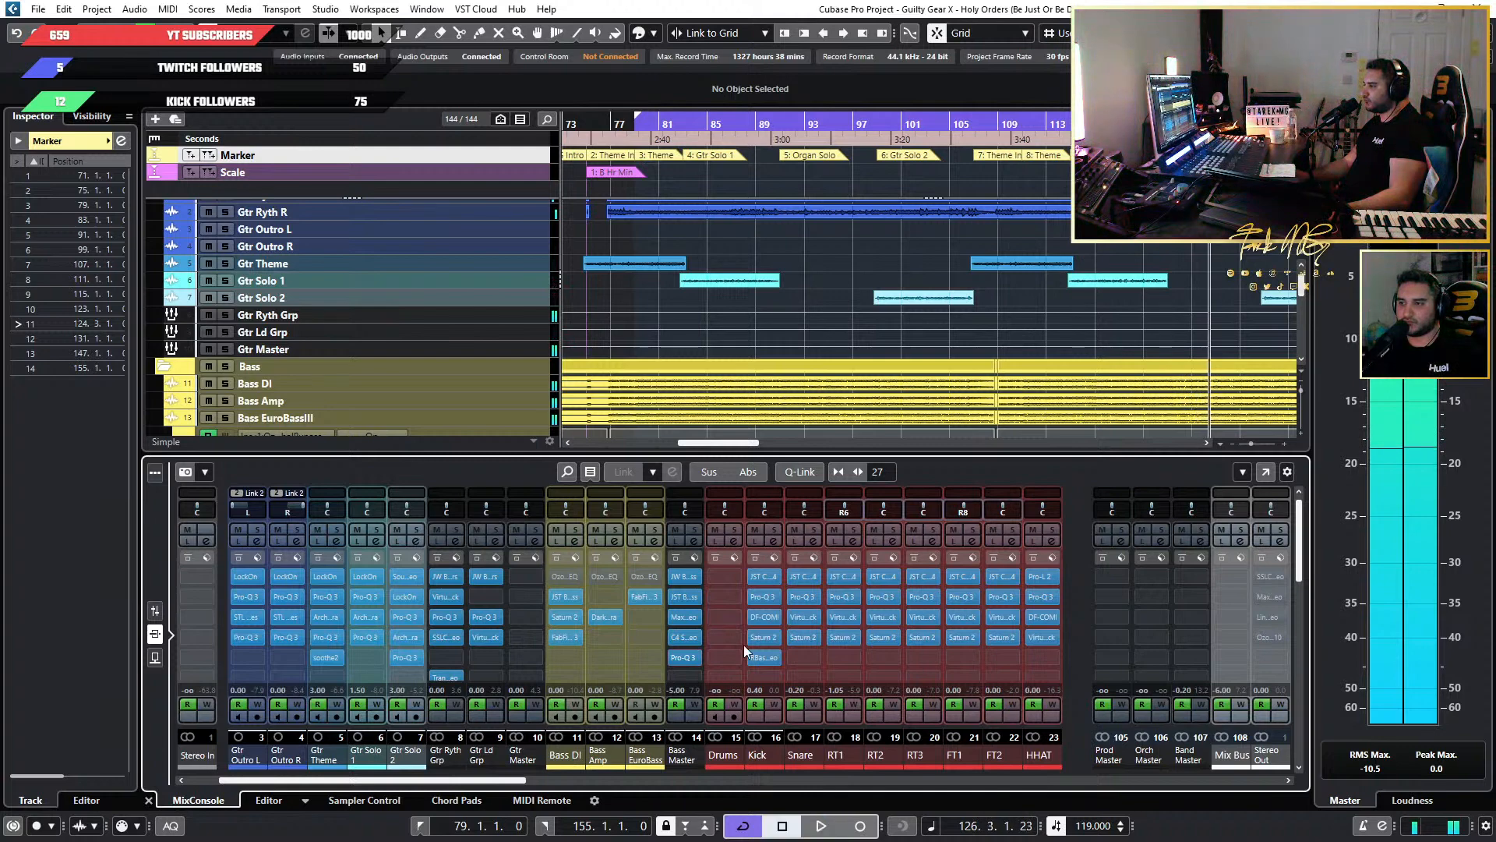
Turn off cycle playback for the project.
scroll(939, 254, down, 1)
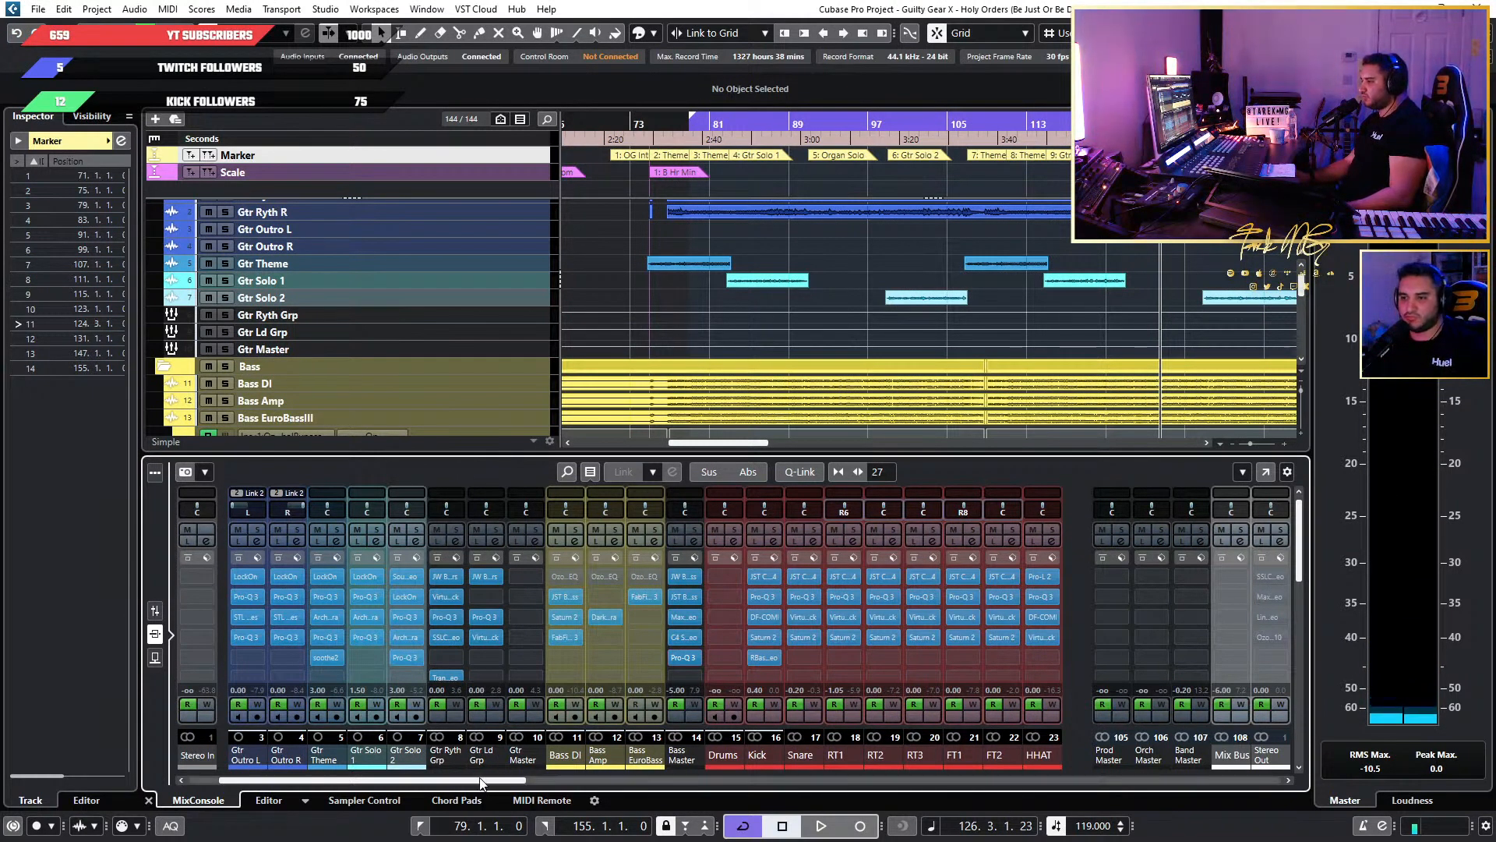
mouse_move(499, 781)
mouse_down()
mouse_move(742, 789)
mouse_move(497, 783)
mouse_up()
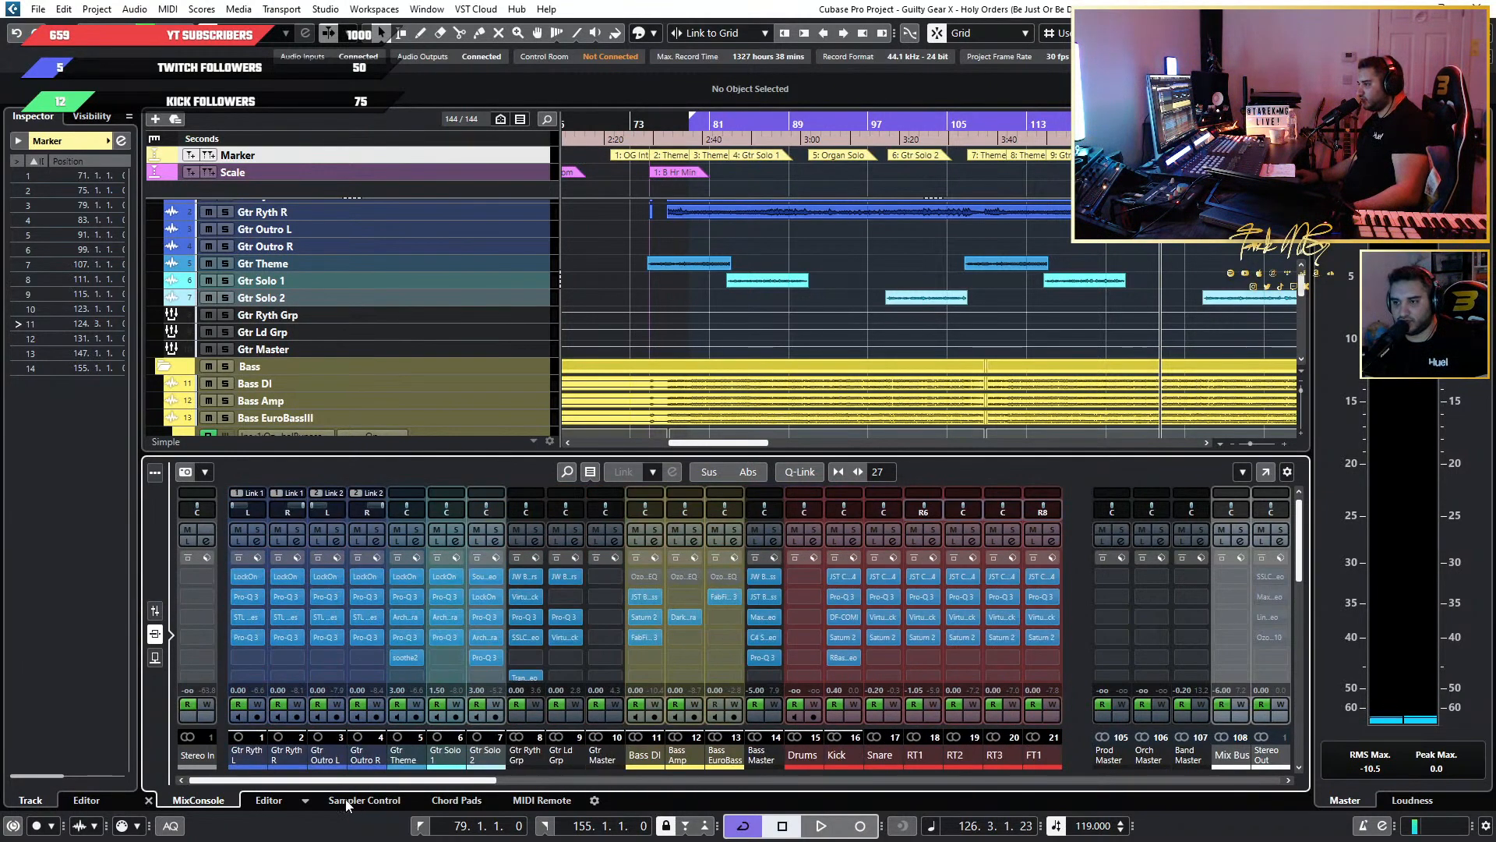
scroll(703, 322, down, 2)
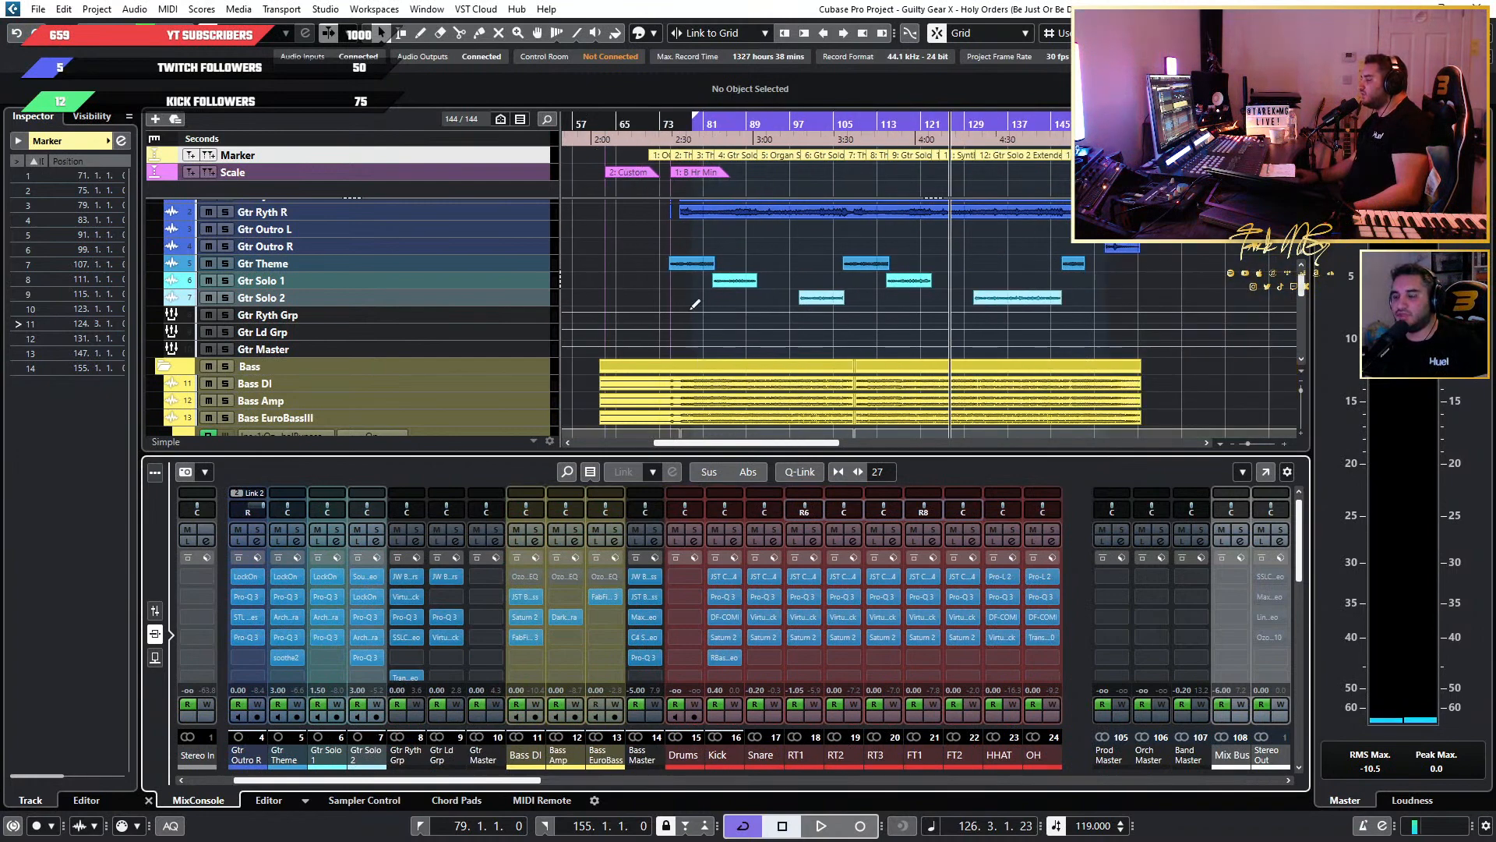
scroll(694, 304, up, 4)
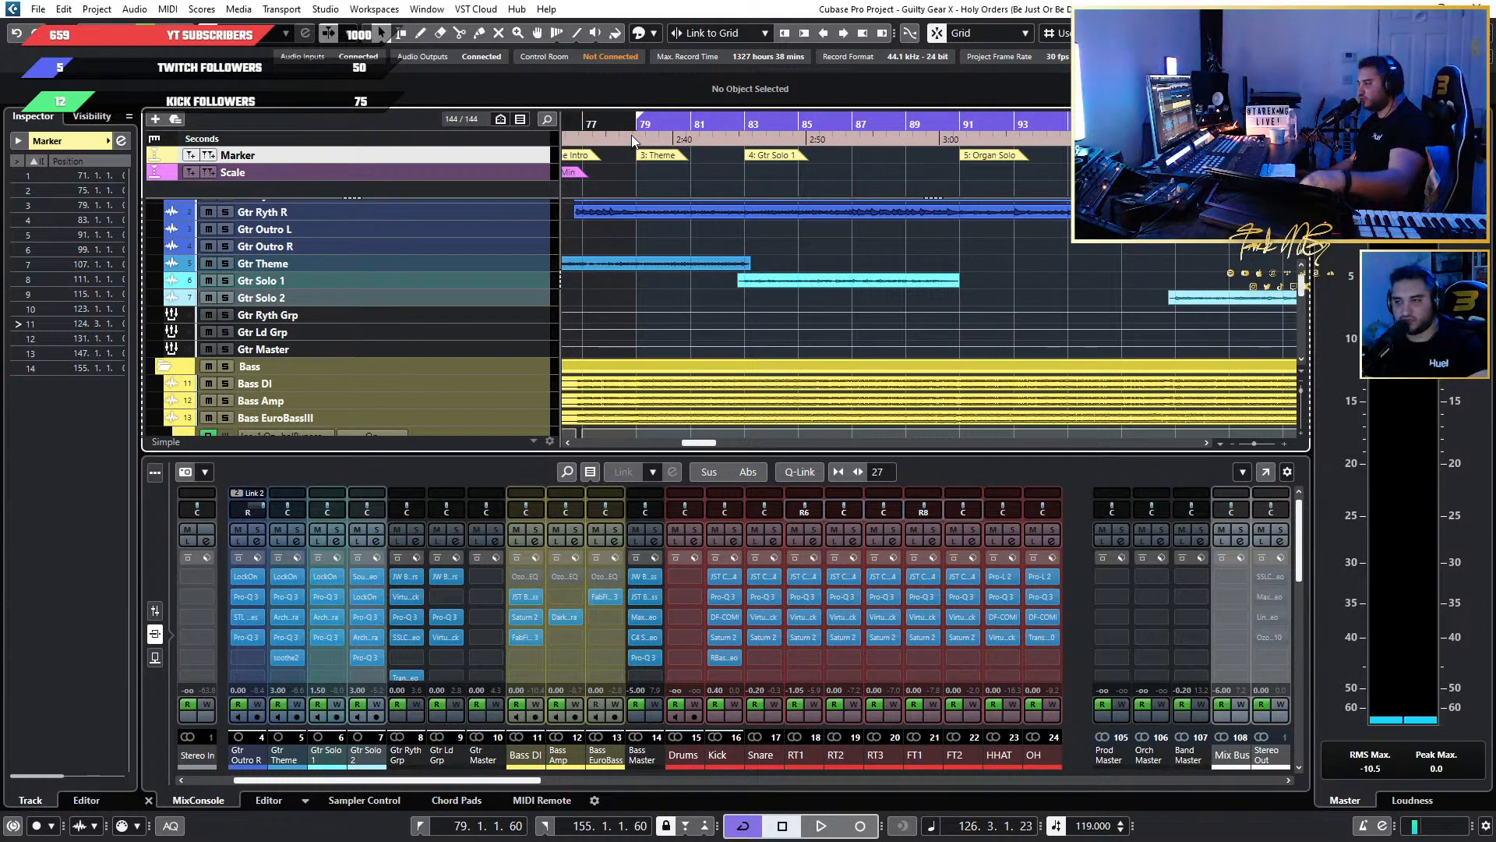
key(KP_Divide)
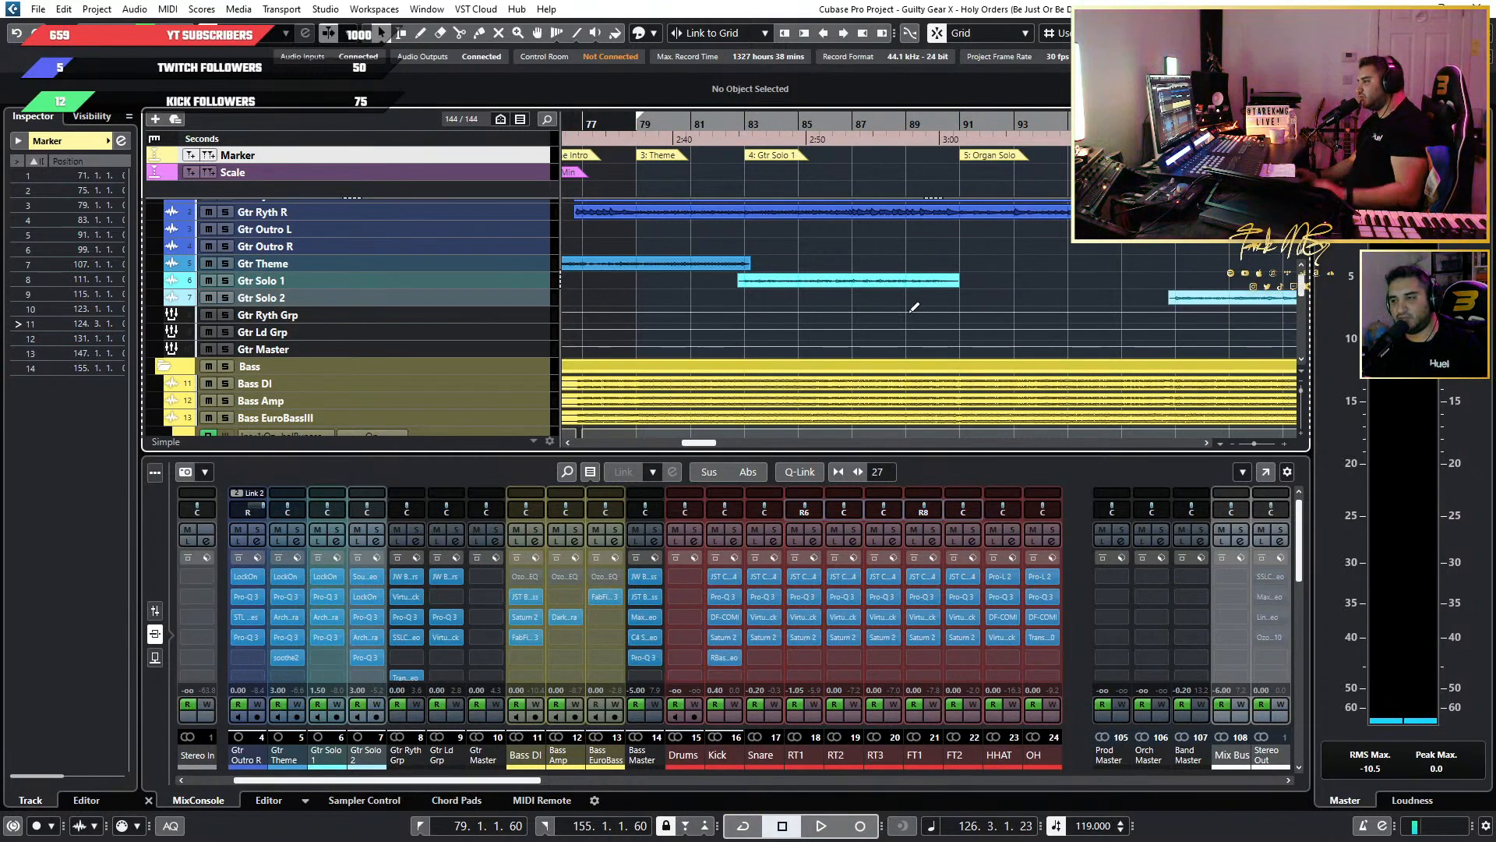
Audition short passages of the full mix from about bar 126 and from just before the Organ Solo marker.
scroll(1058, 271, down, 5)
scroll(1058, 273, right, 3)
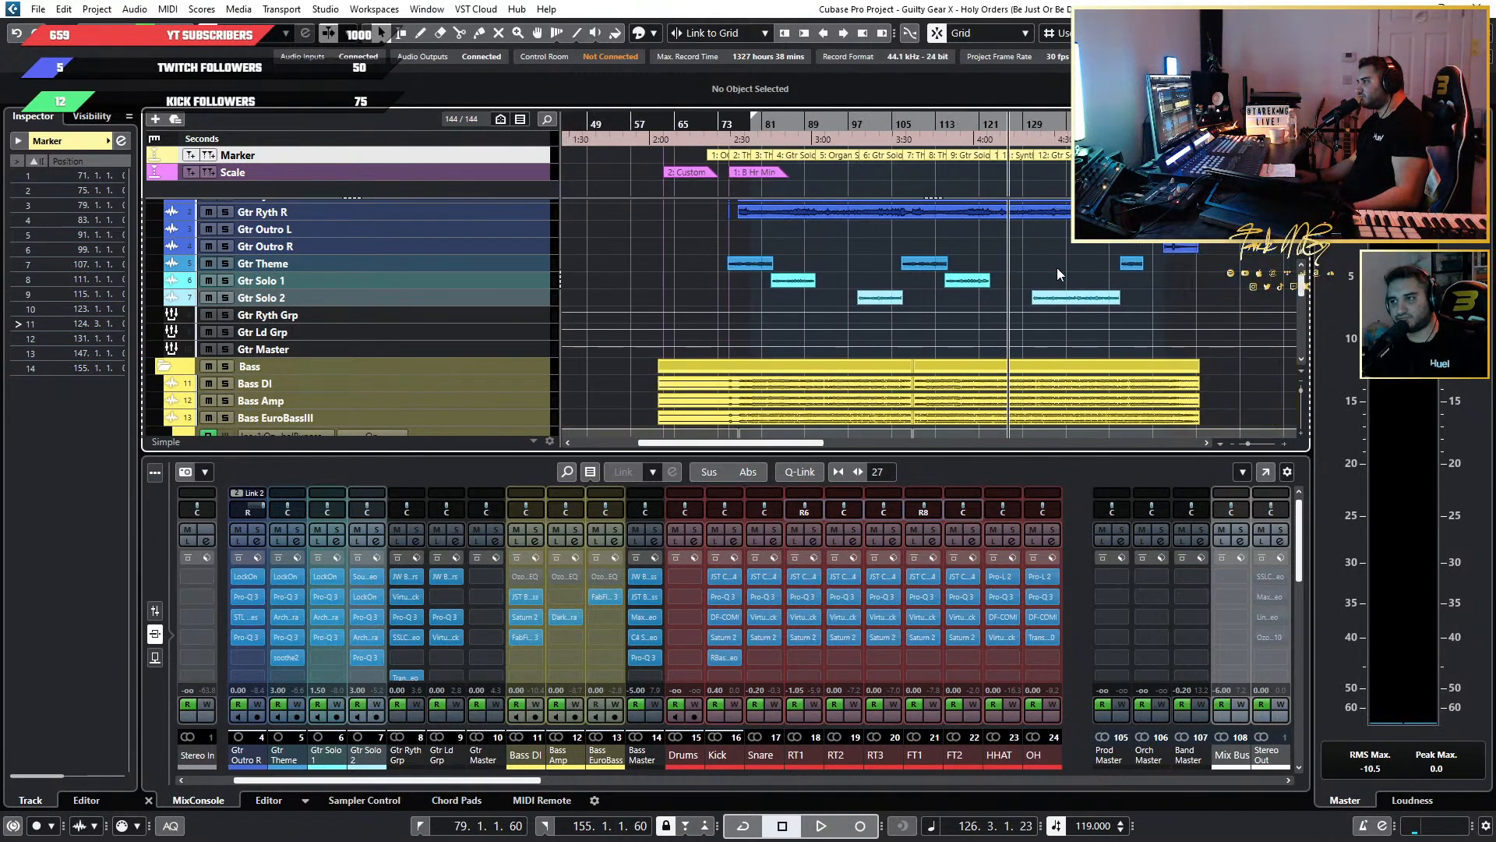
scroll(1058, 273, down, 3)
scroll(1047, 269, up, 4)
scroll(1047, 268, down, 1)
scroll(1046, 264, down, 1)
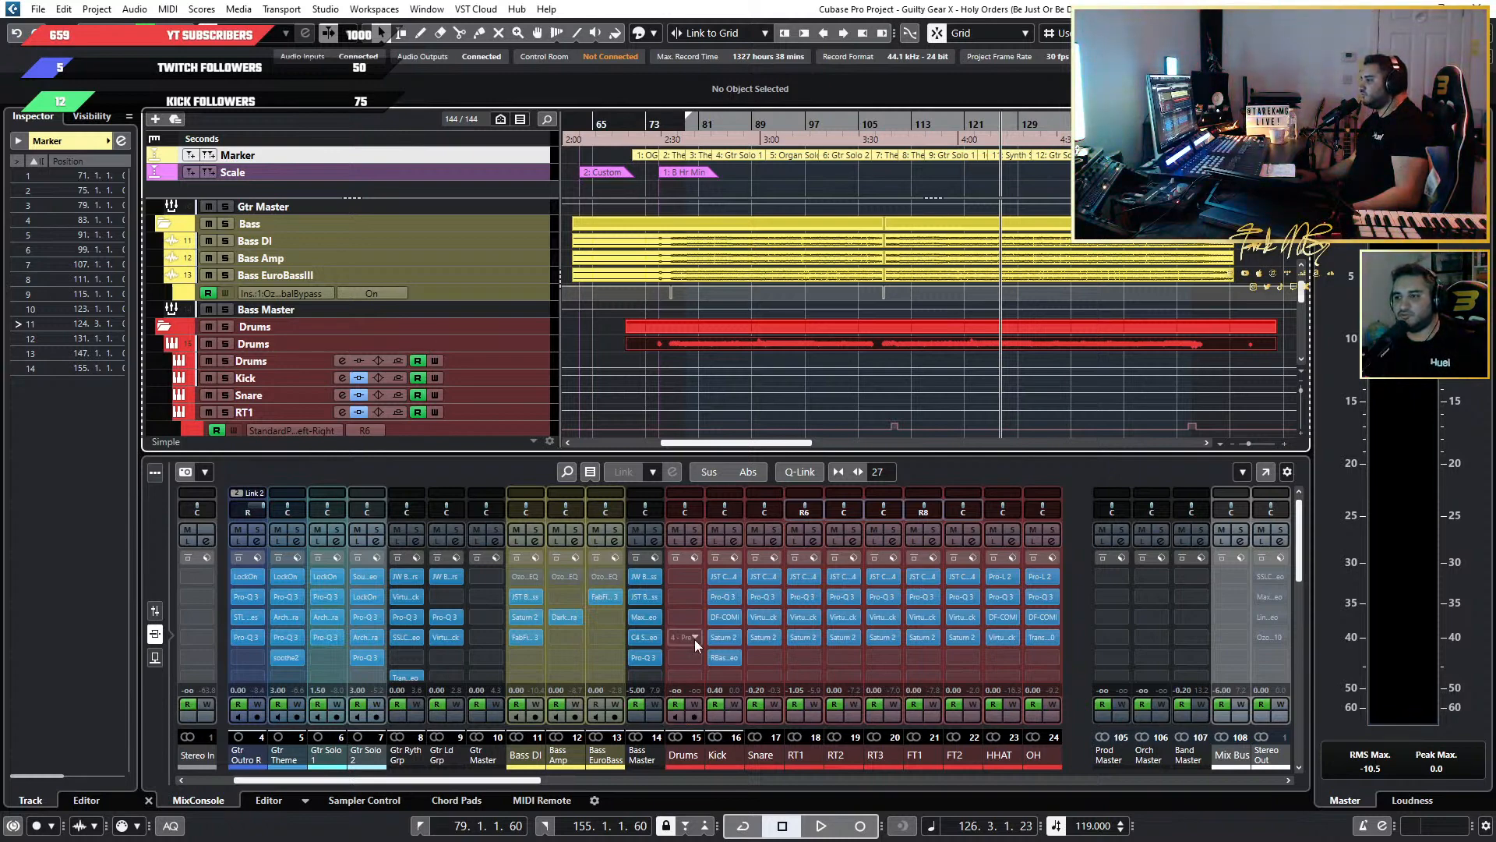
key(space)
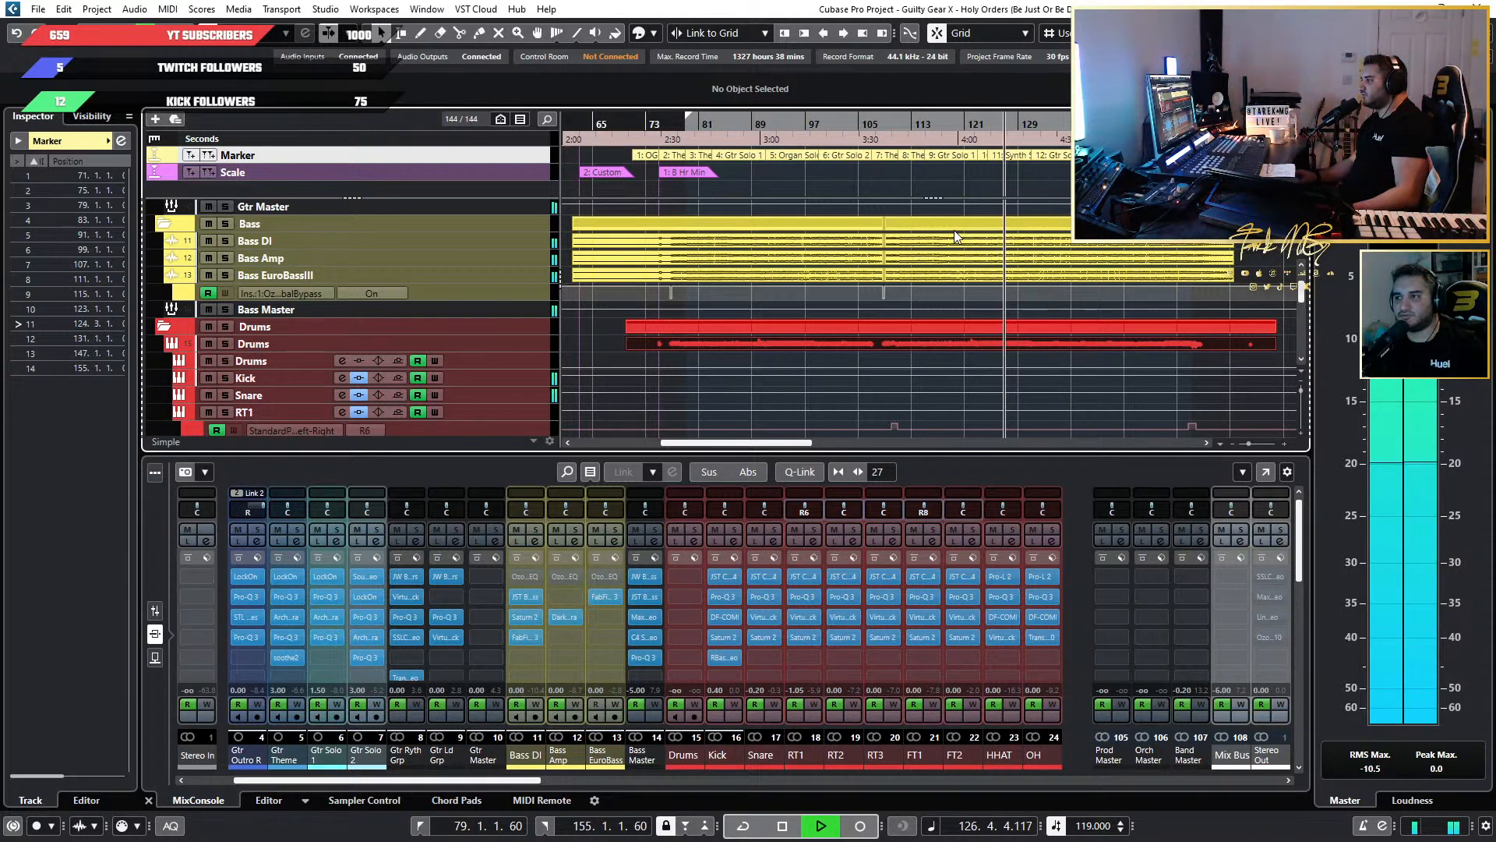
key(space)
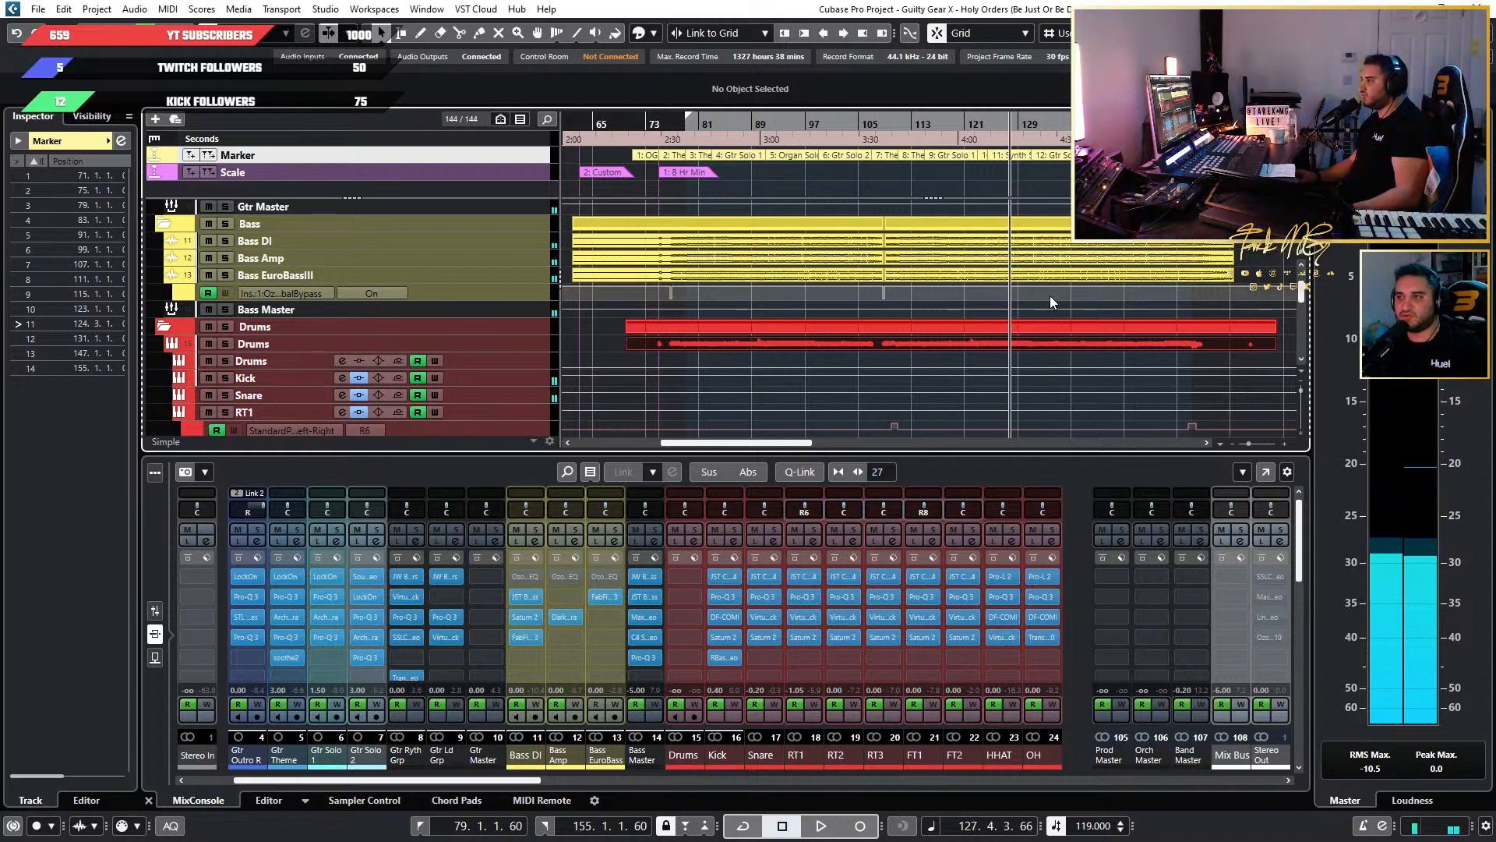
click(740, 125)
key(space)
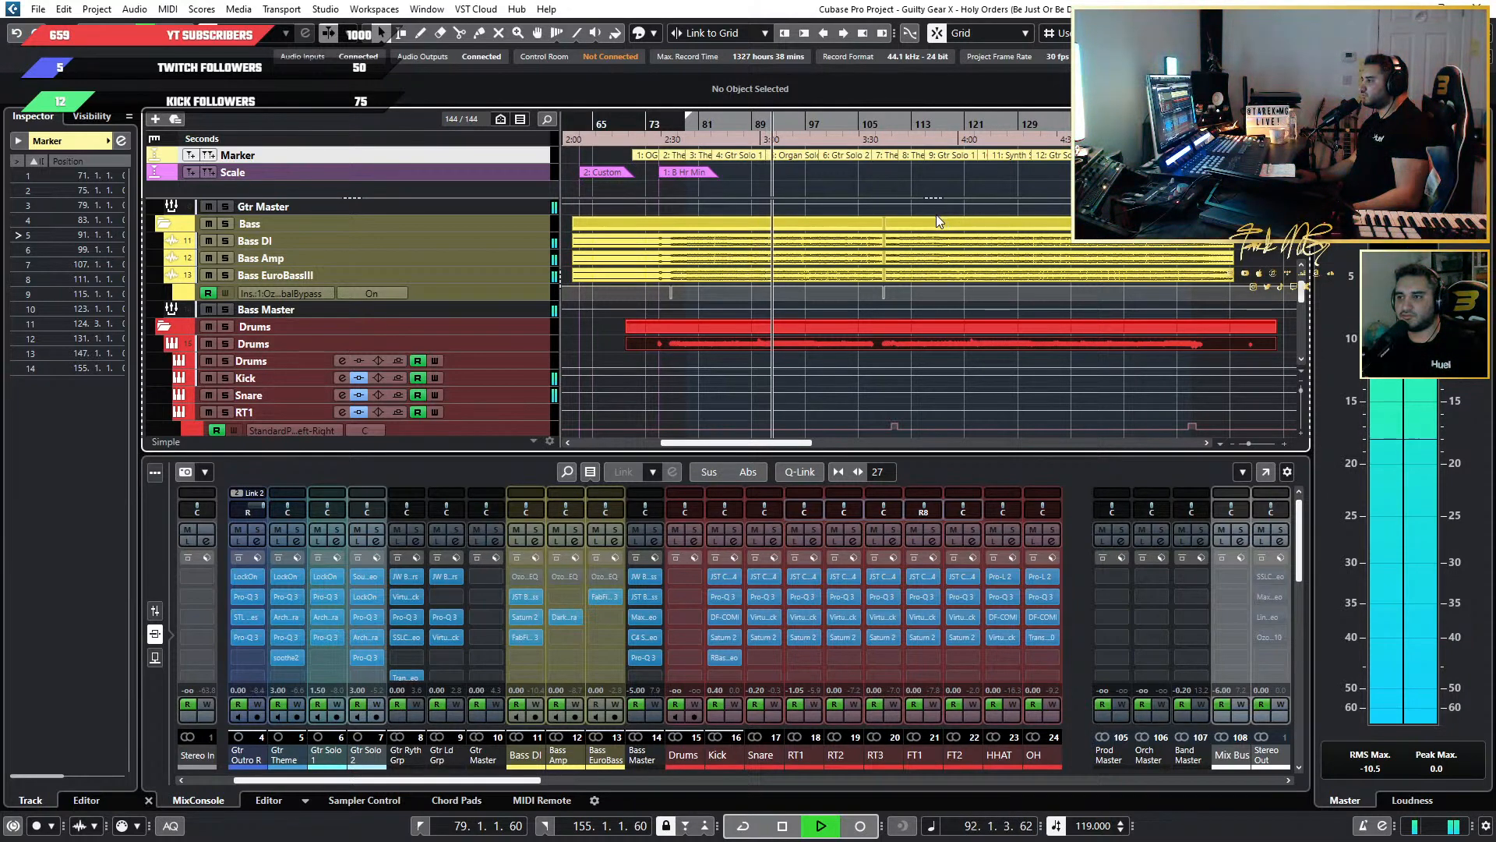
key(space)
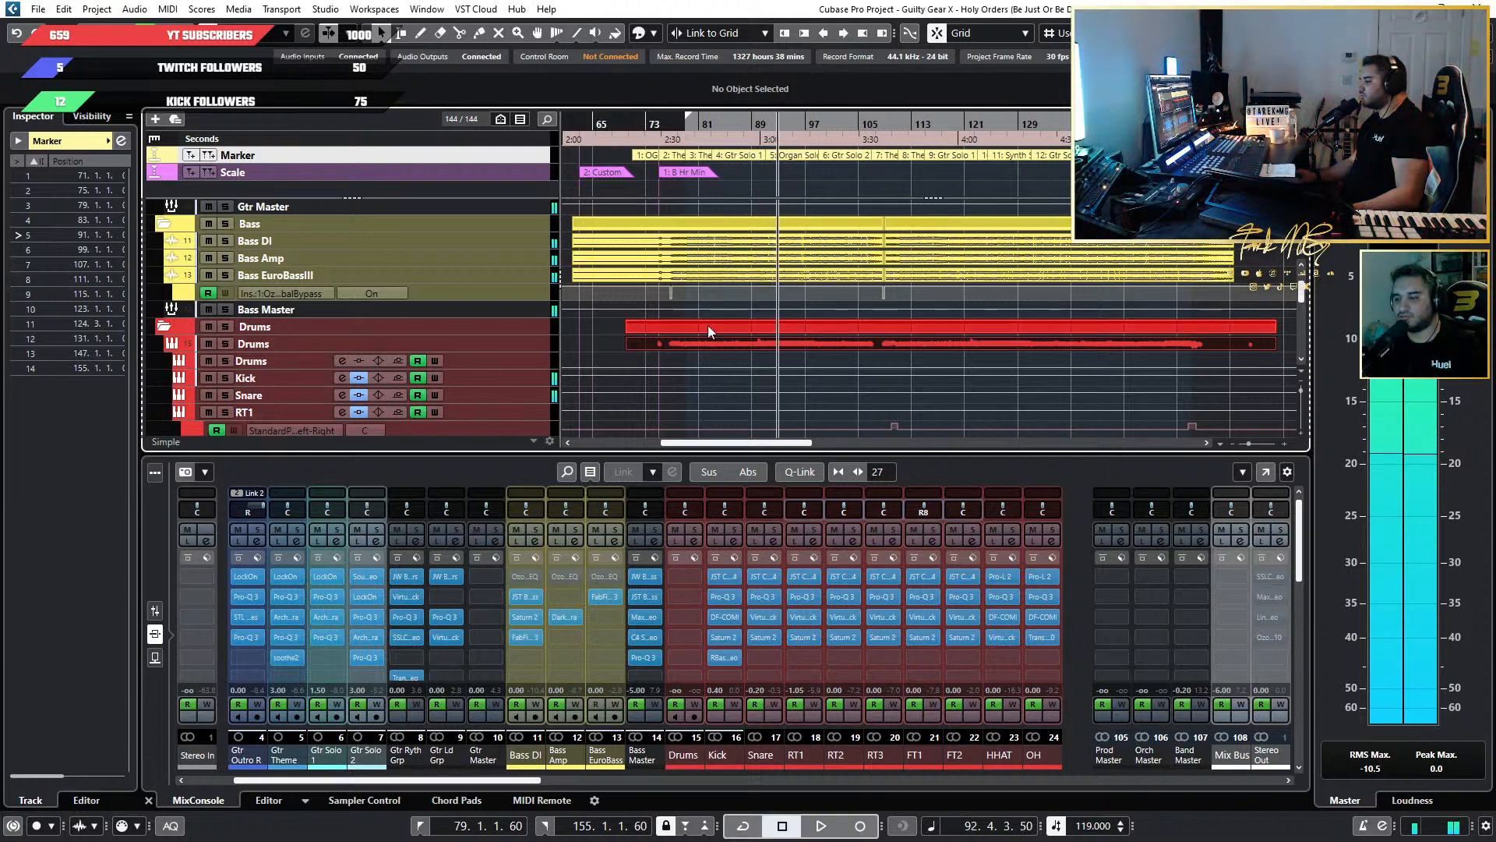
Zoom the project out and switch the mixer to its fader view, showing the harp, organ, strings and brass channels.
key(g)
key(g)
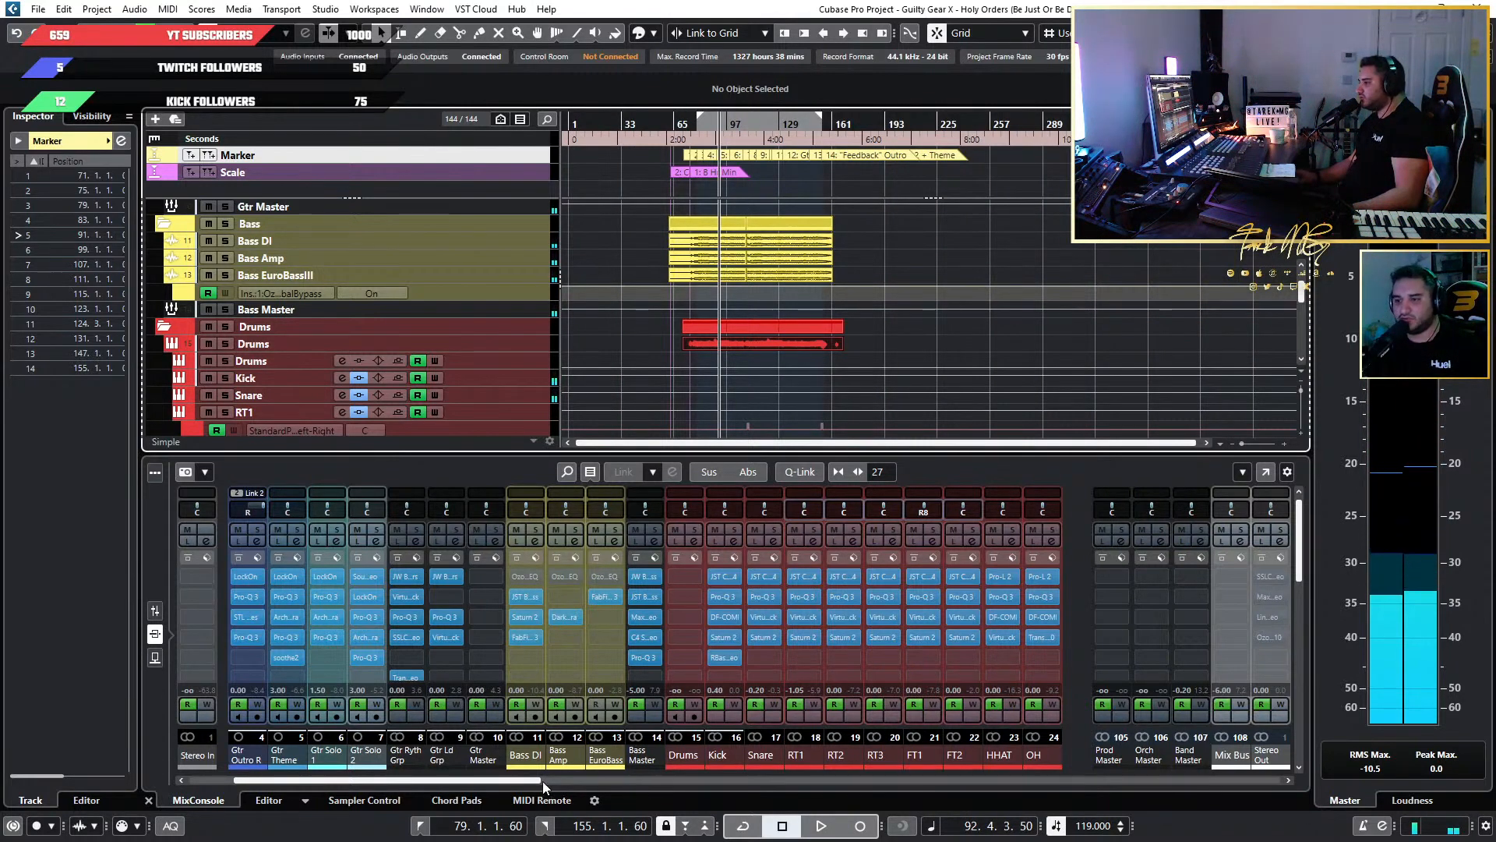
drag(542, 781, 1013, 783)
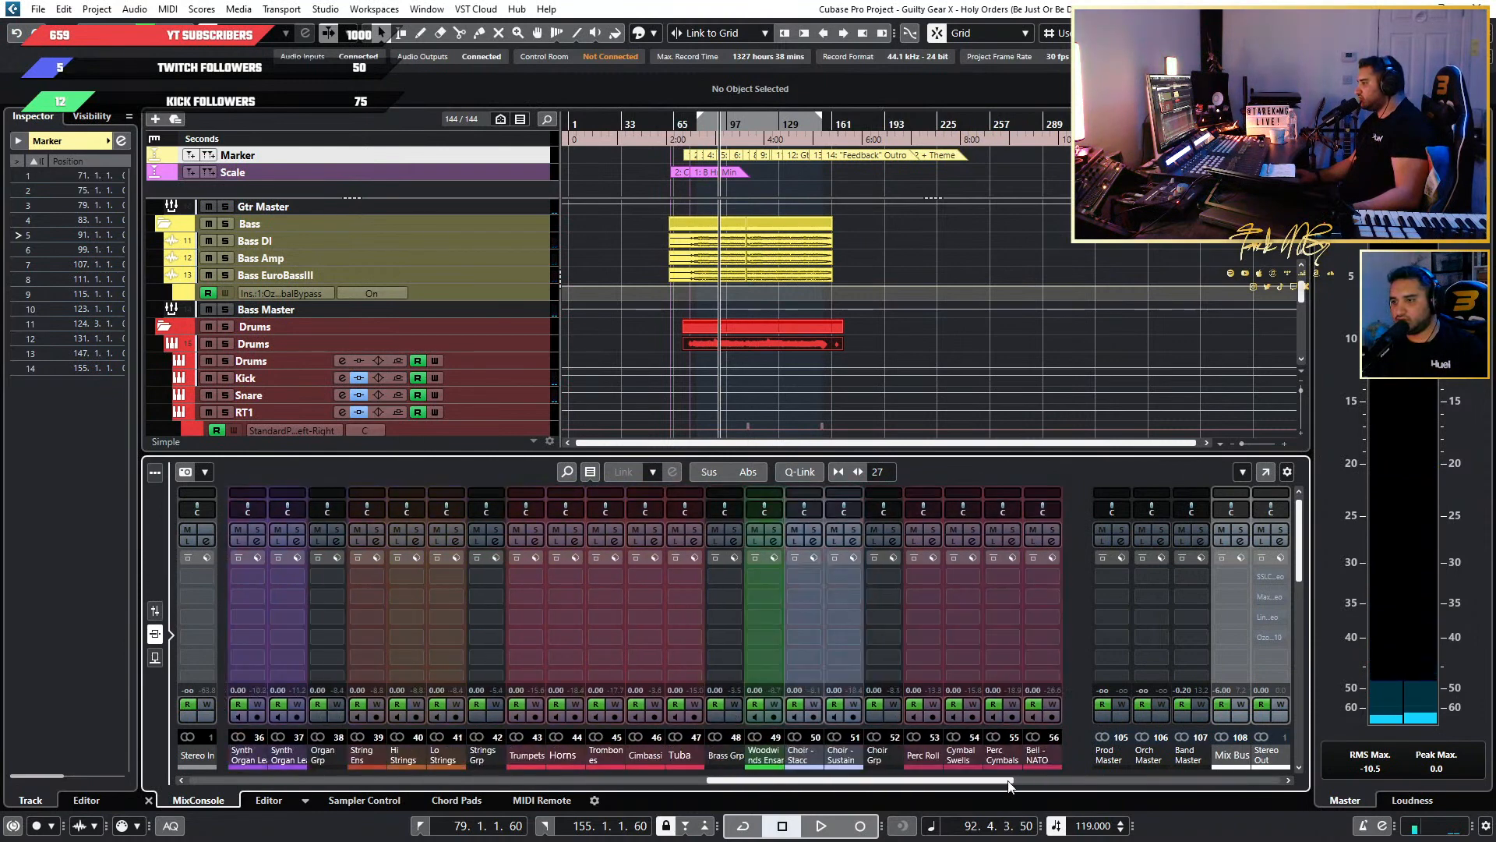
click(162, 610)
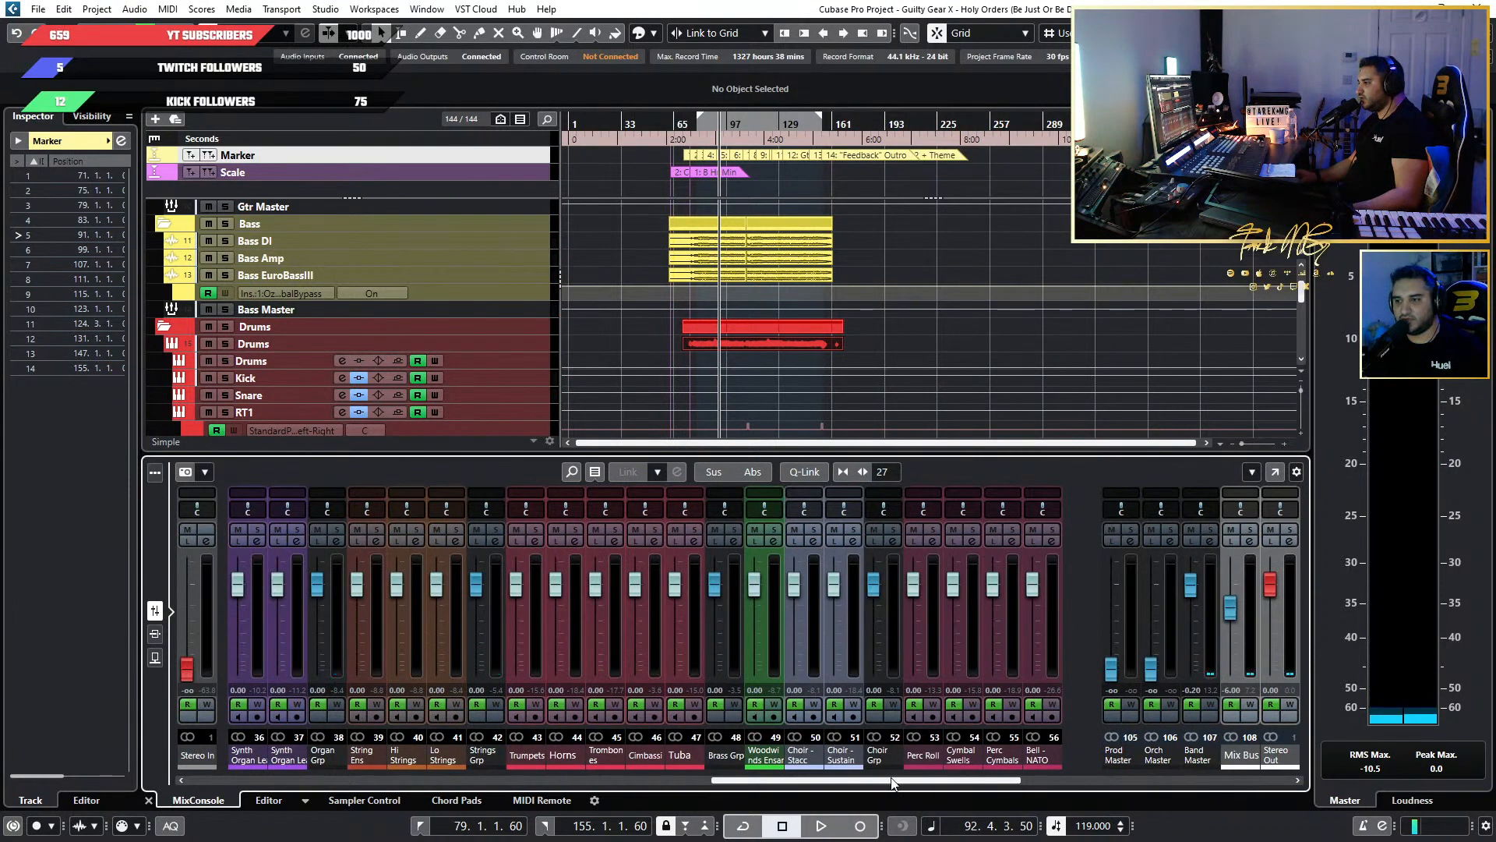
drag(847, 782, 722, 777)
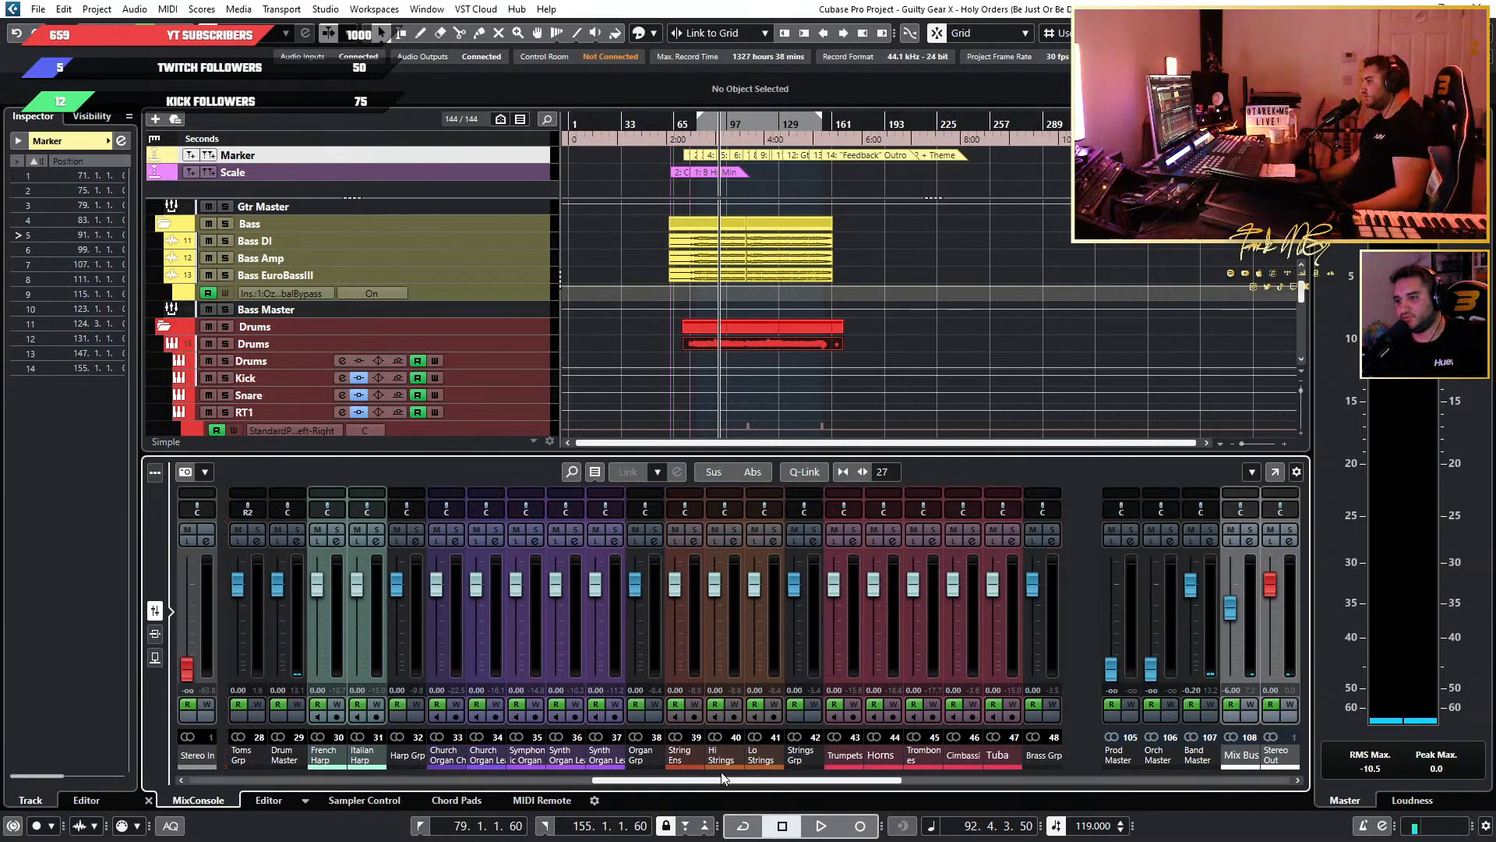
Briefly play the mix from the Gtr Solo 2 Extended marker at bar 131, and bring the Orch Master fader back to unity.
scroll(789, 277, up, 5)
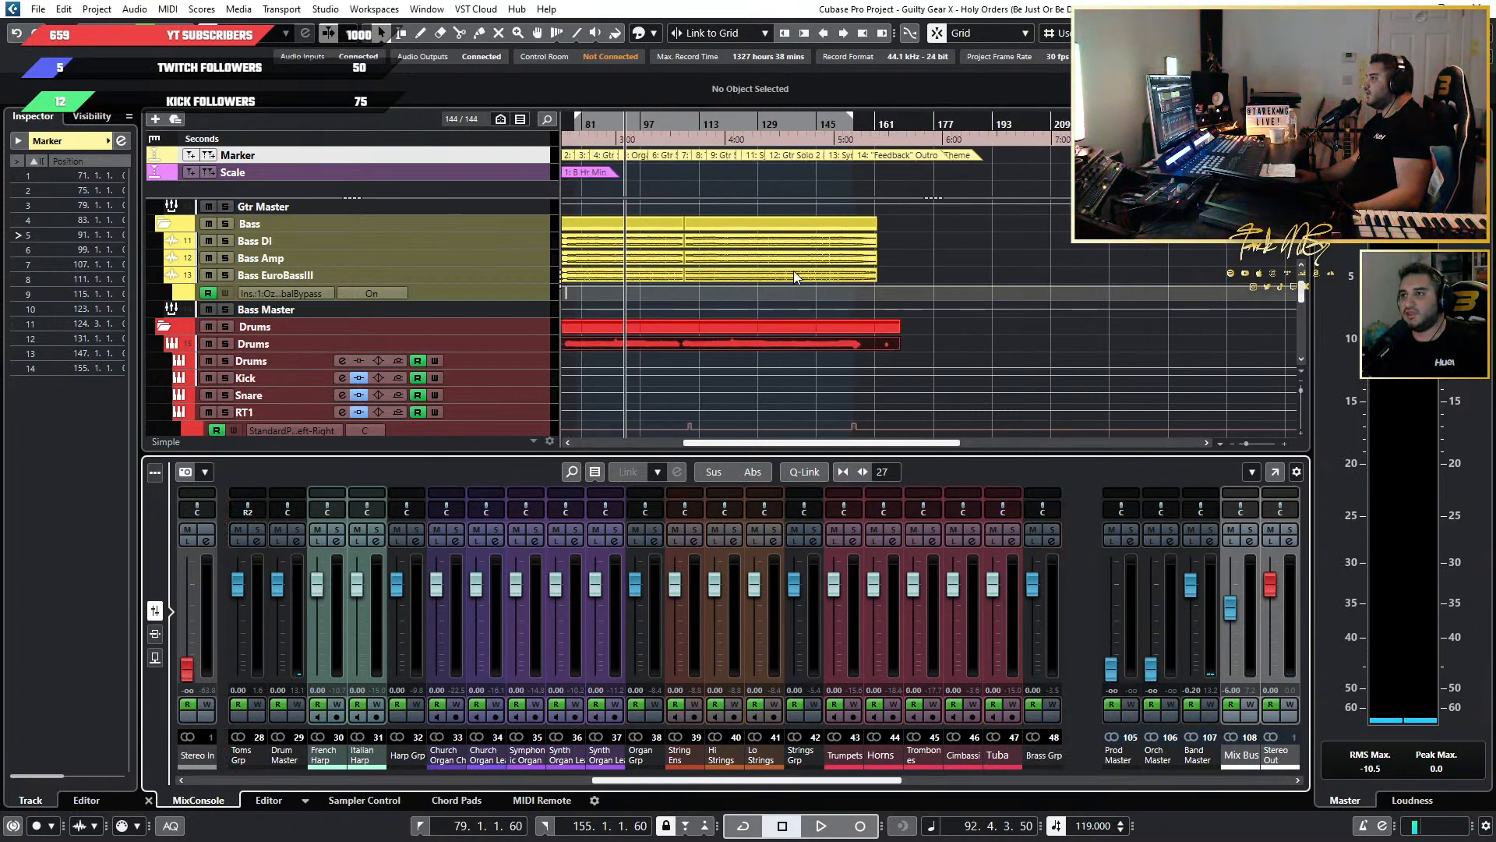
scroll(707, 253, up, 4)
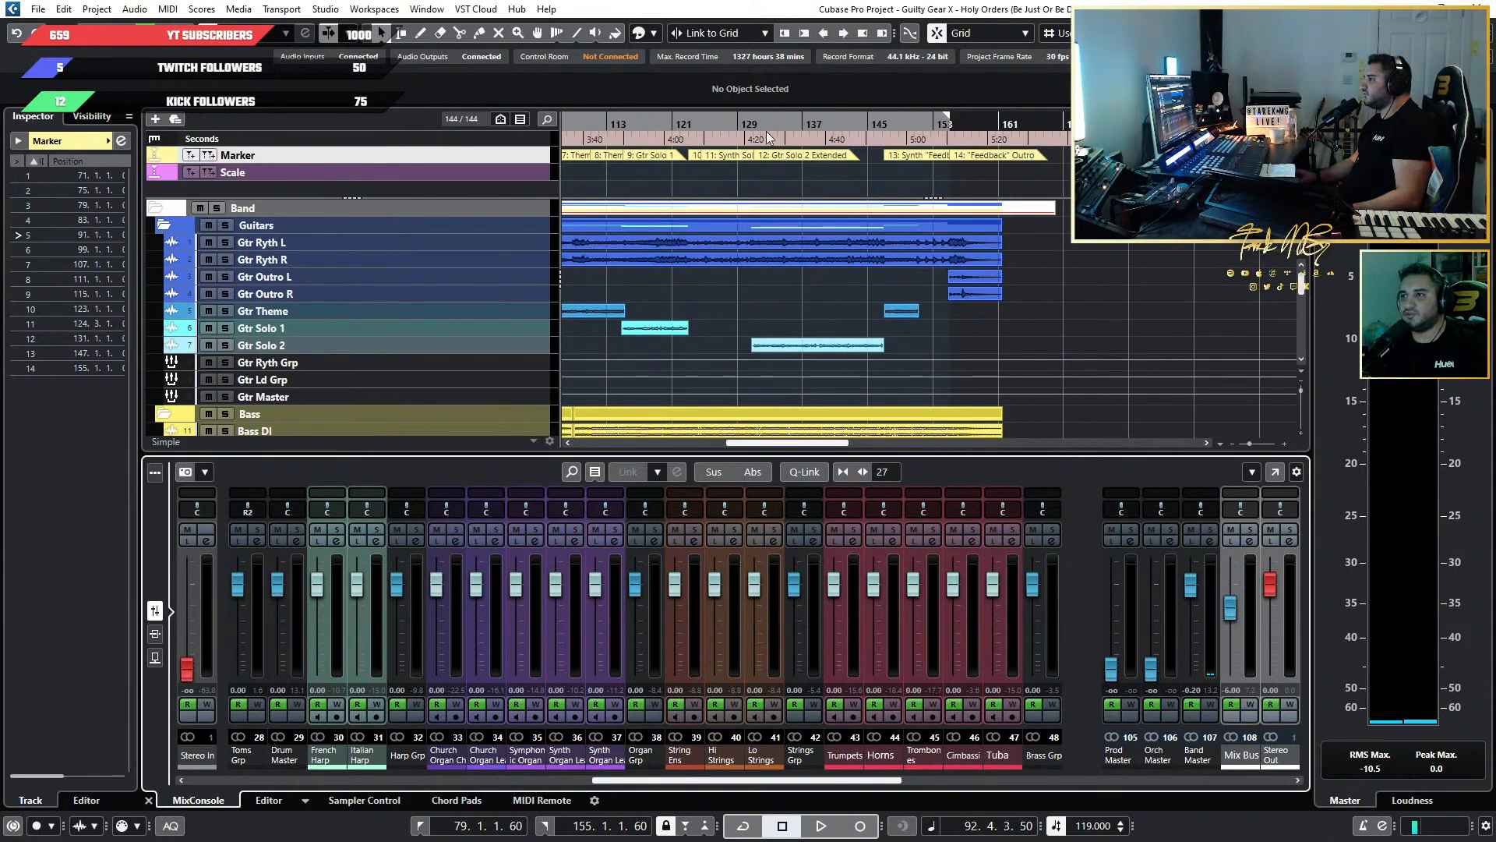
scroll(768, 133, up, 4)
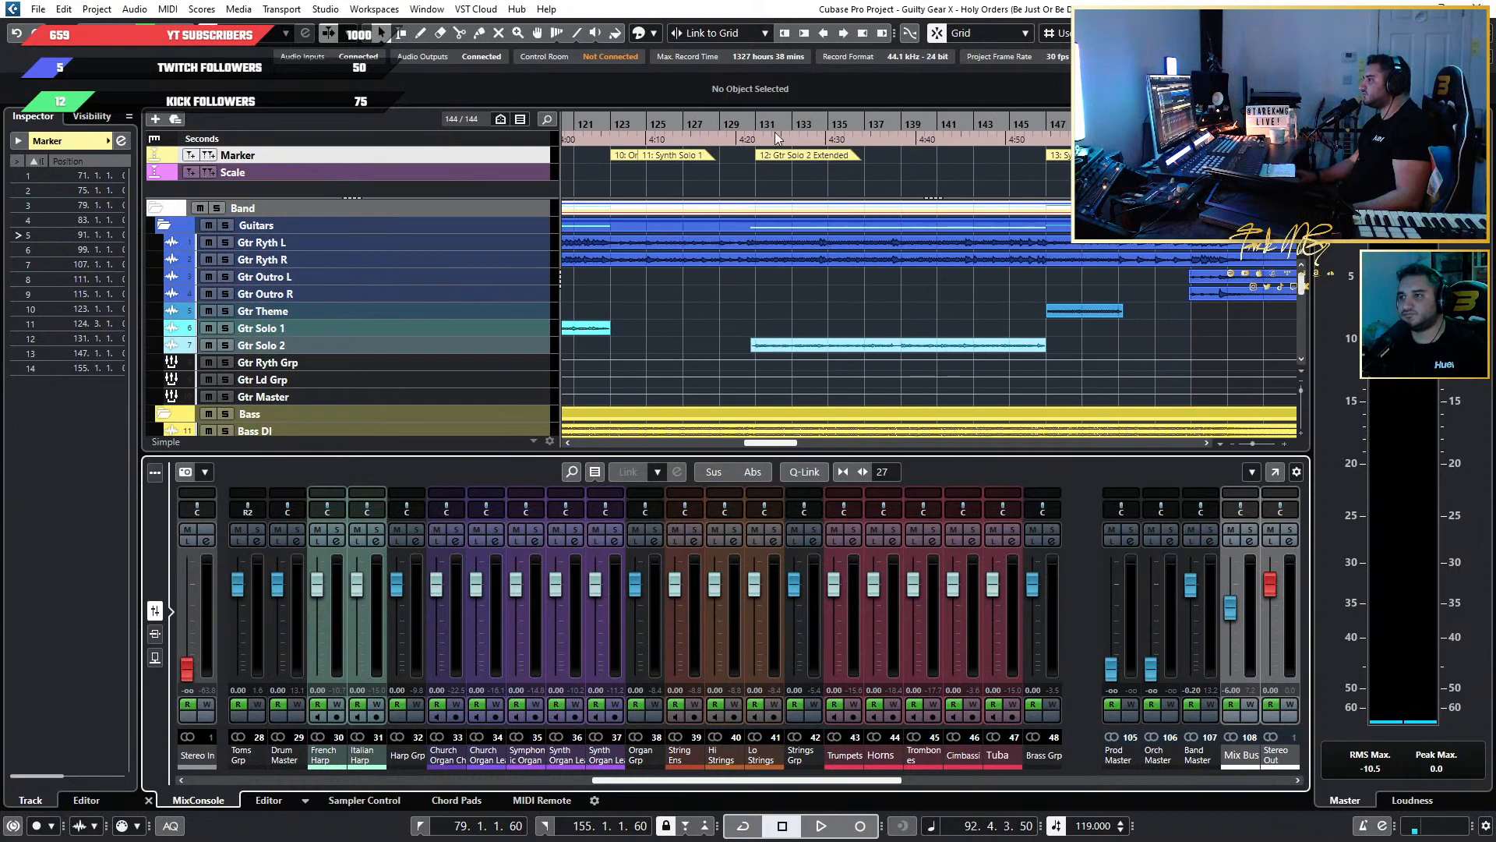
click(757, 138)
key(space)
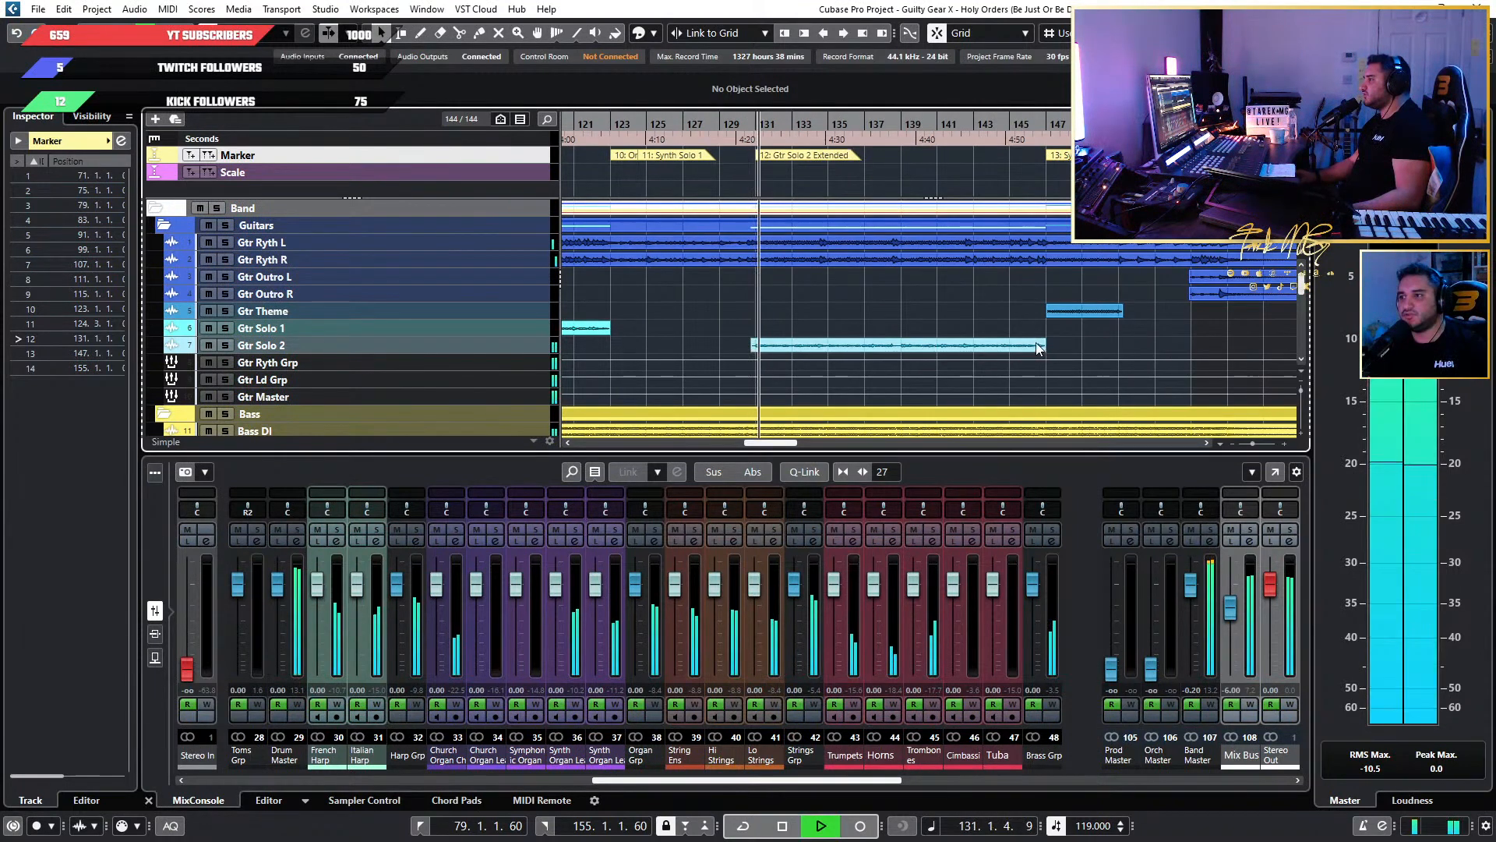
key(space)
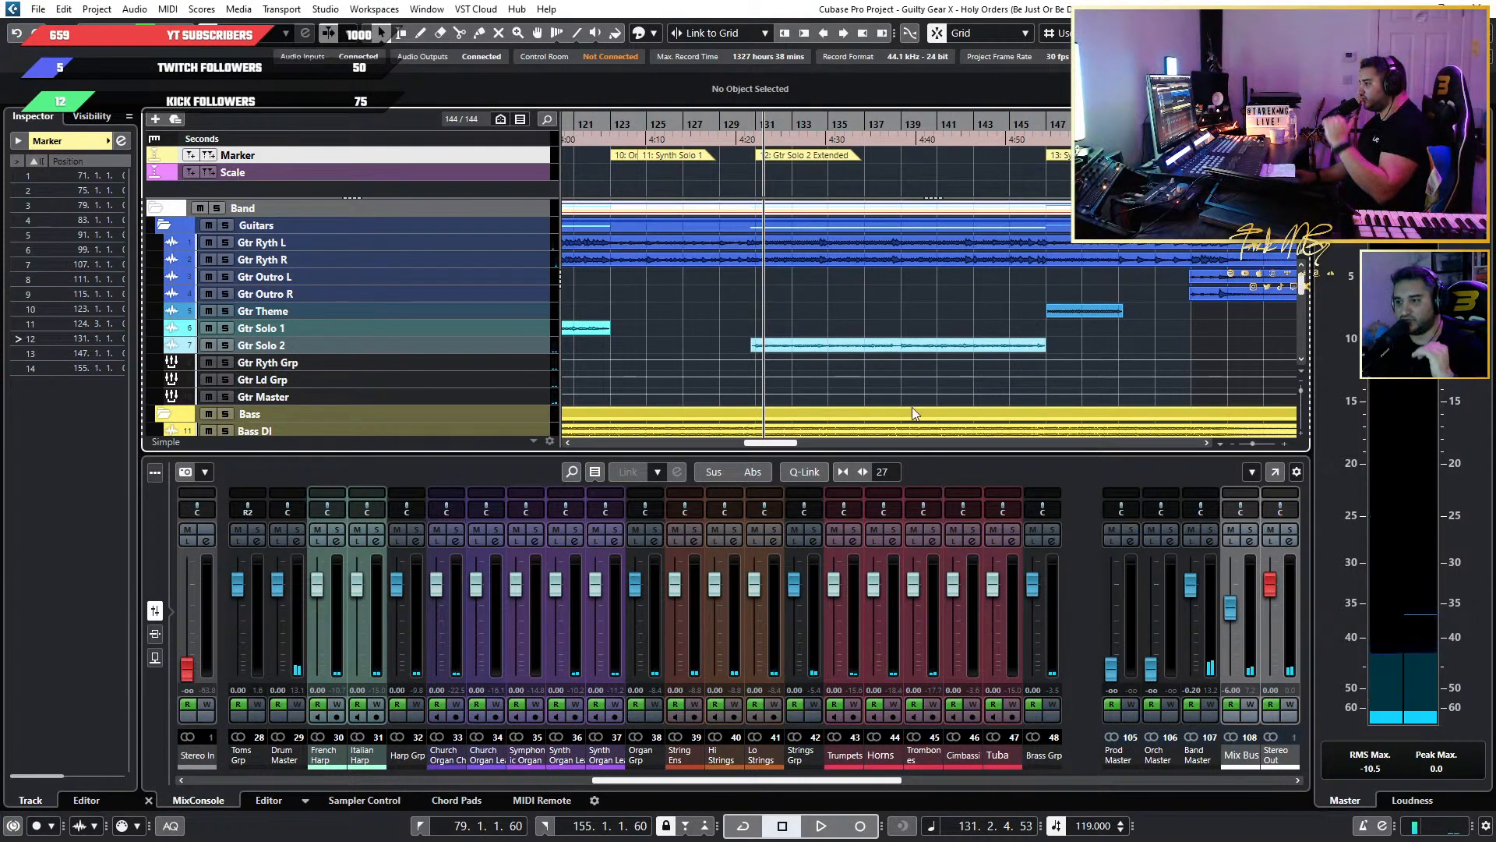
ctrl+click(1154, 669)
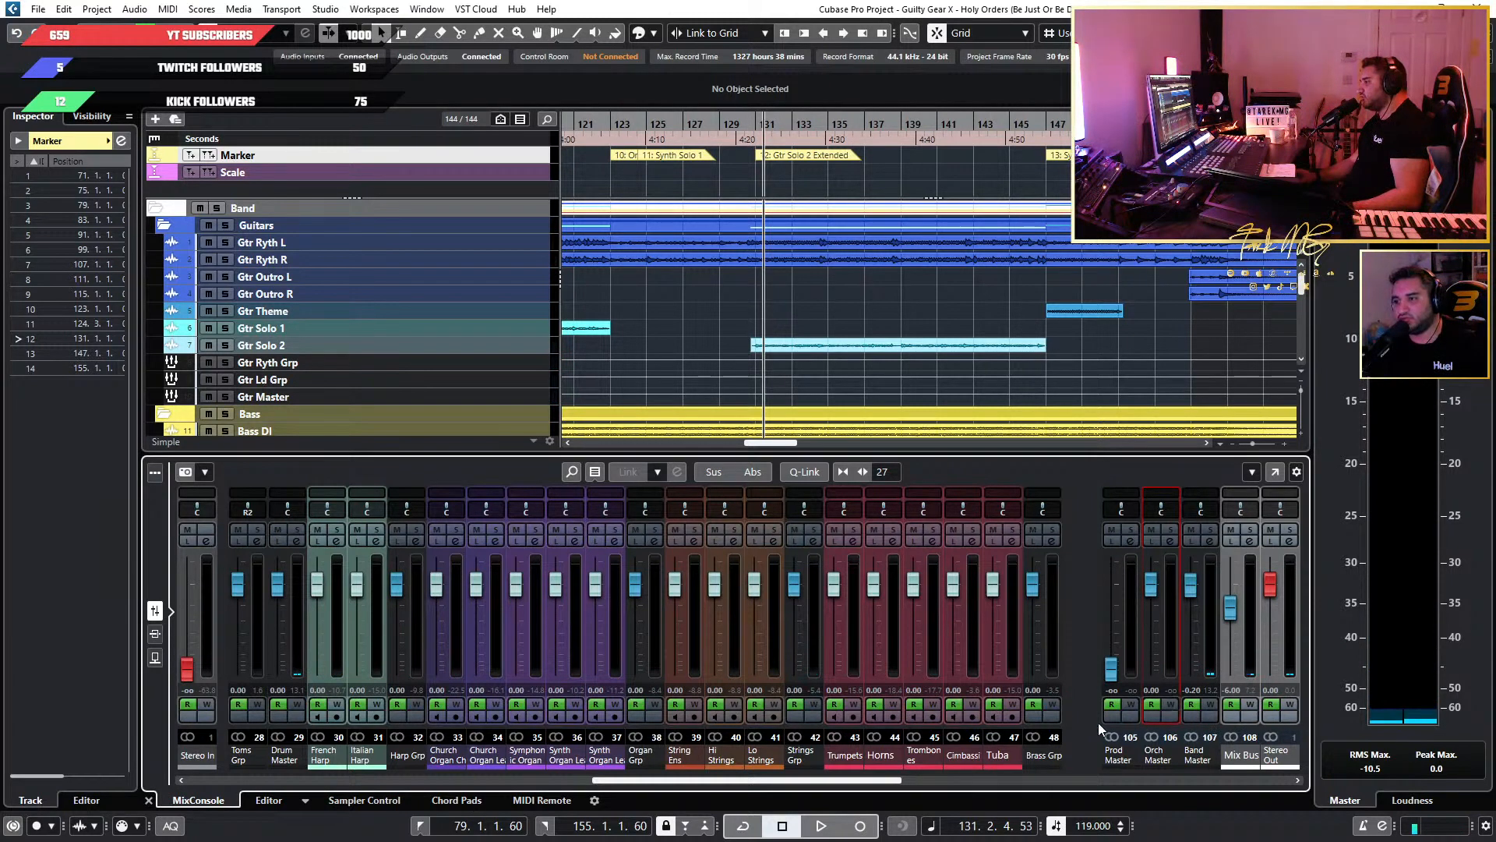
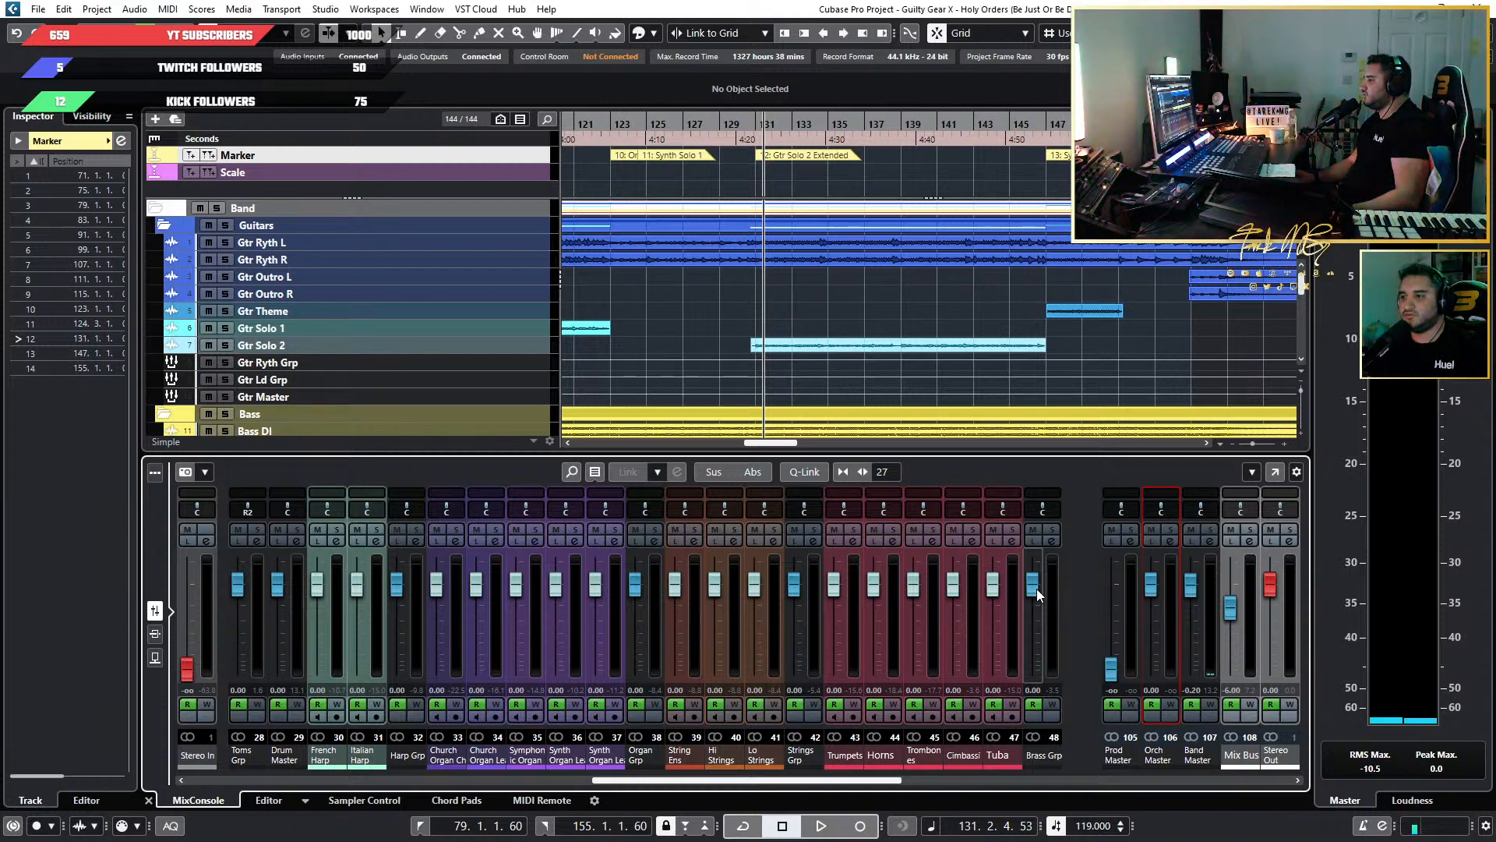
Pull the Brass Grp, Organ Grp and Harp Grp faders all the way down to silence.
drag(1036, 587, 1055, 764)
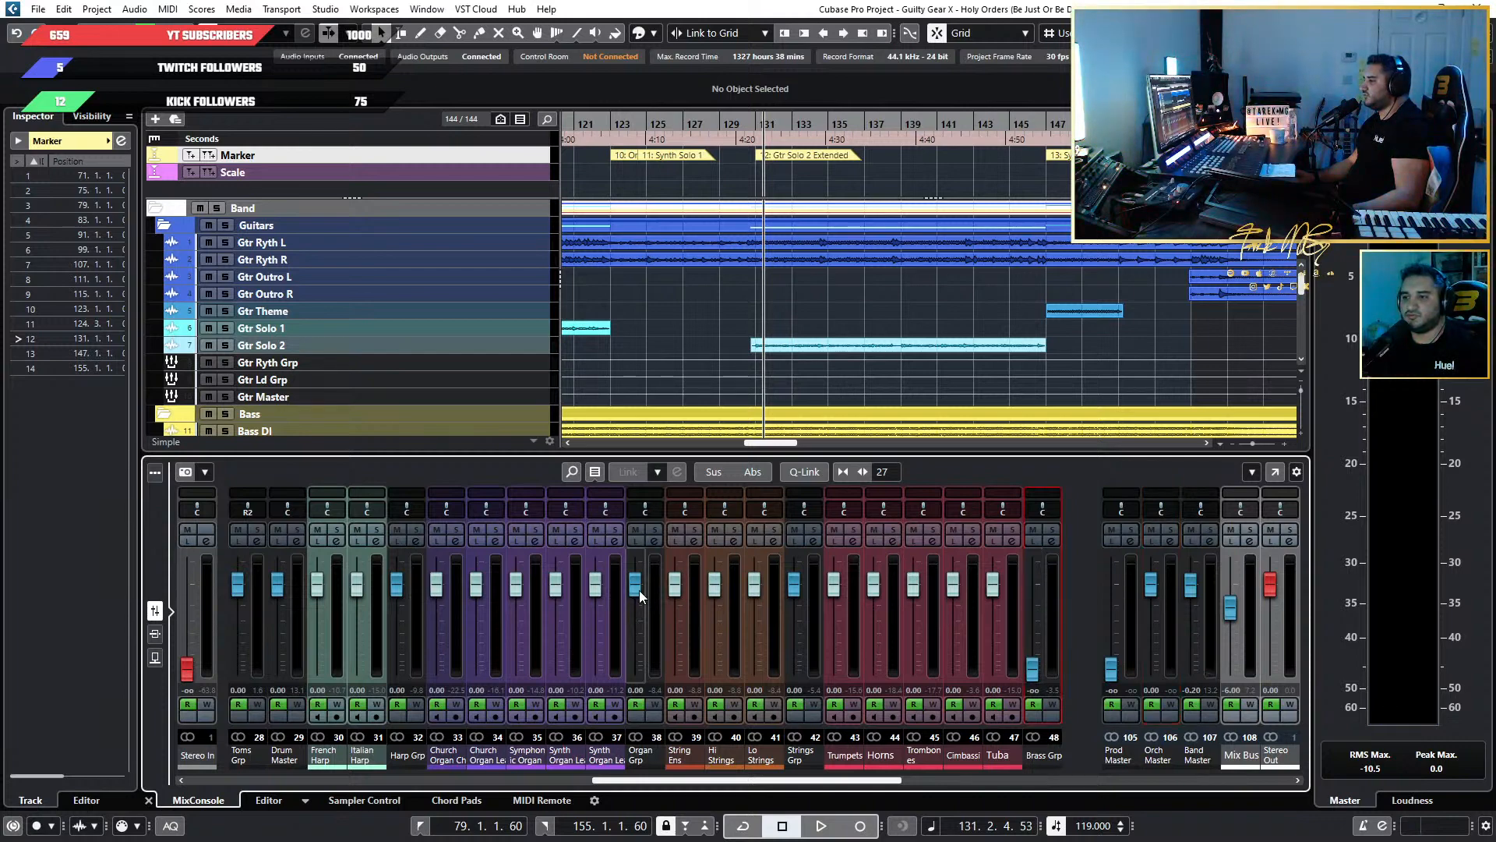
drag(639, 590, 638, 677)
drag(397, 597, 397, 676)
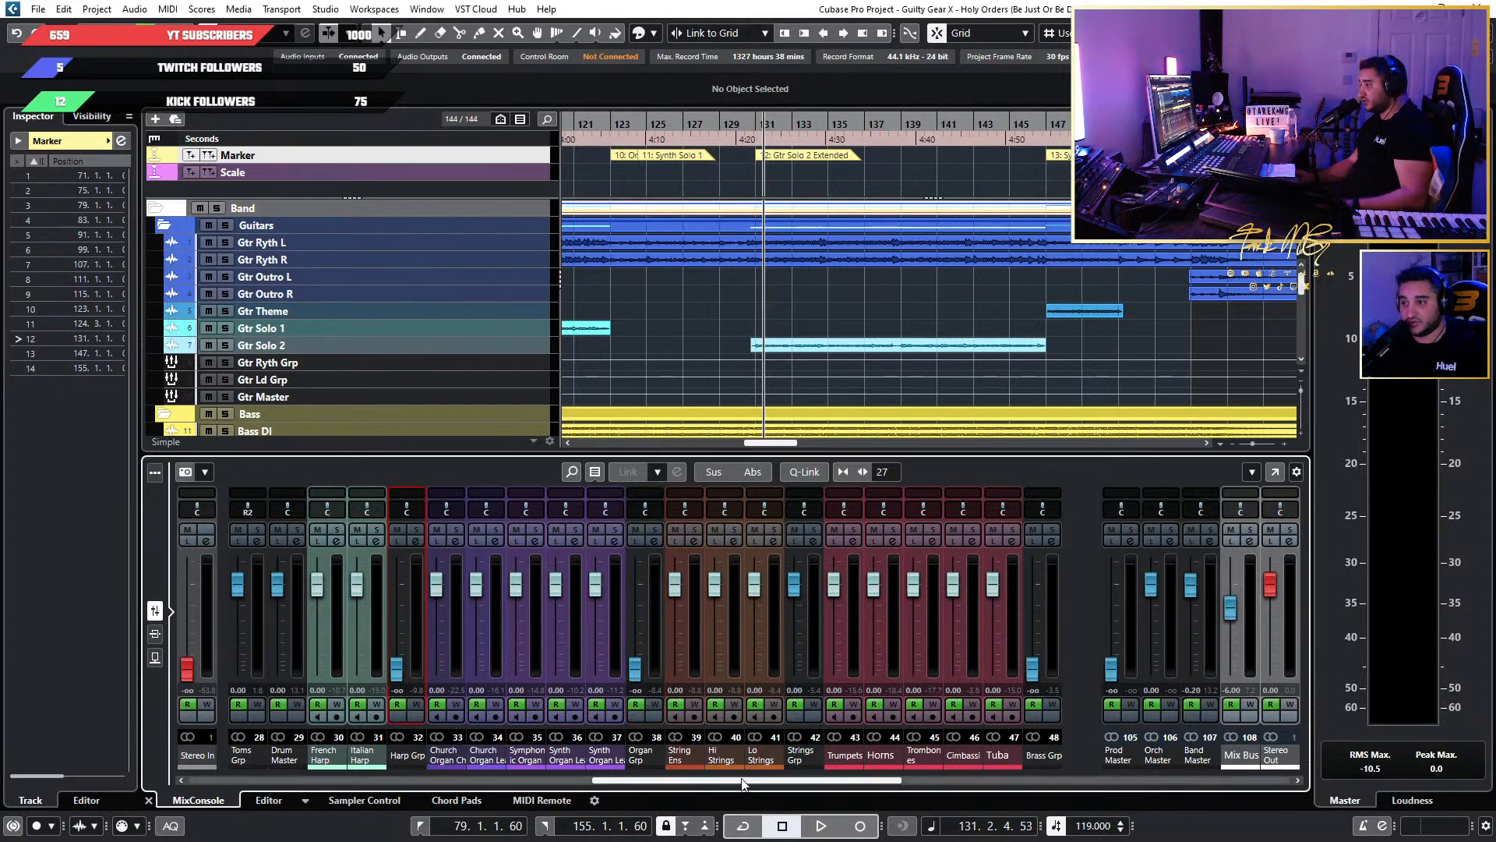
Pull the Choir Grp, Perc Grp and PIANO channel faders all the way down to silence.
scroll(711, 779, right, 4)
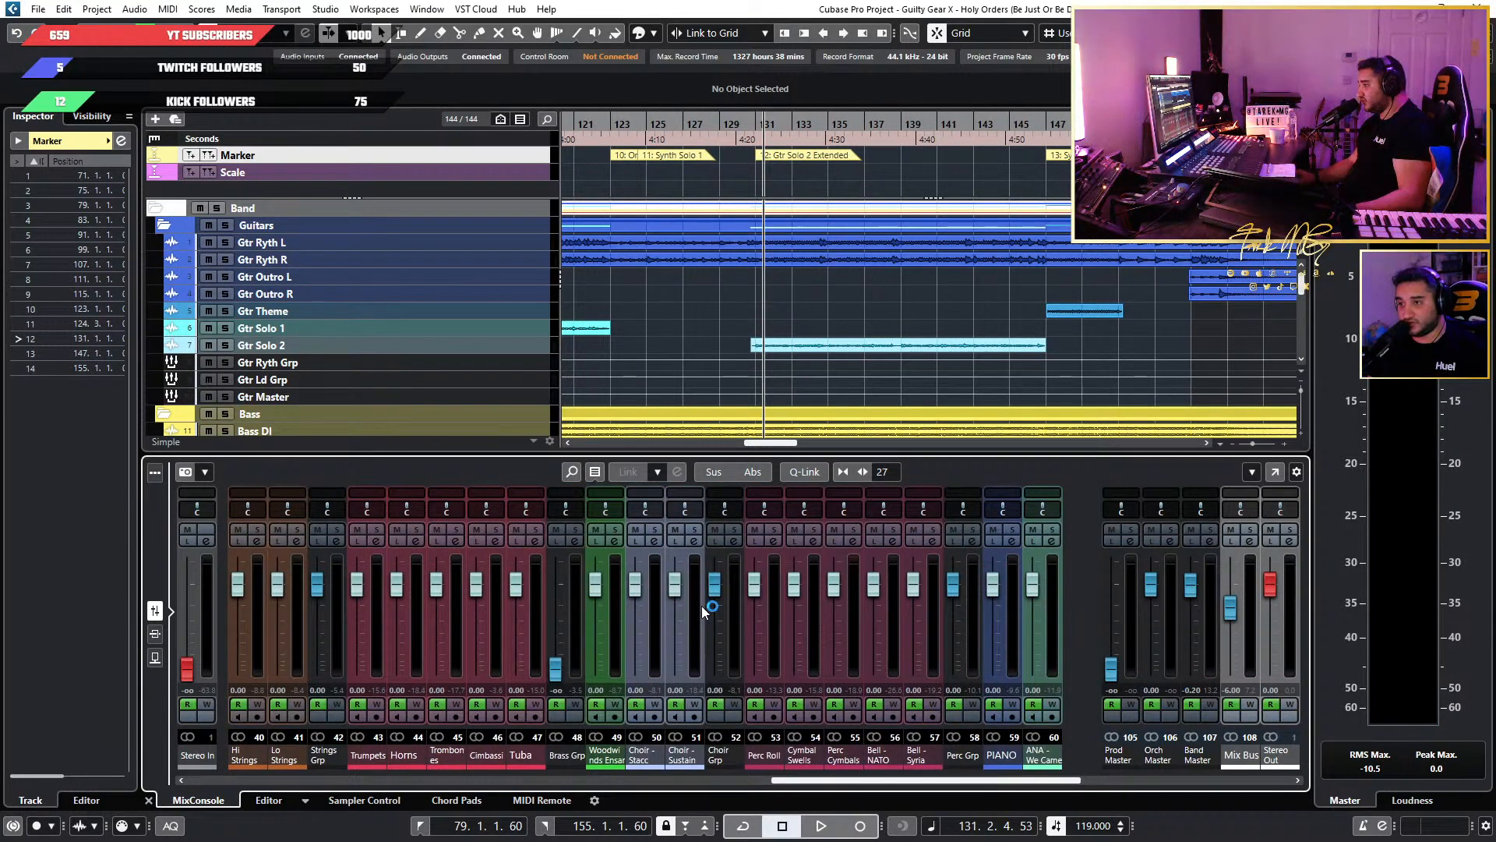
drag(708, 597, 713, 676)
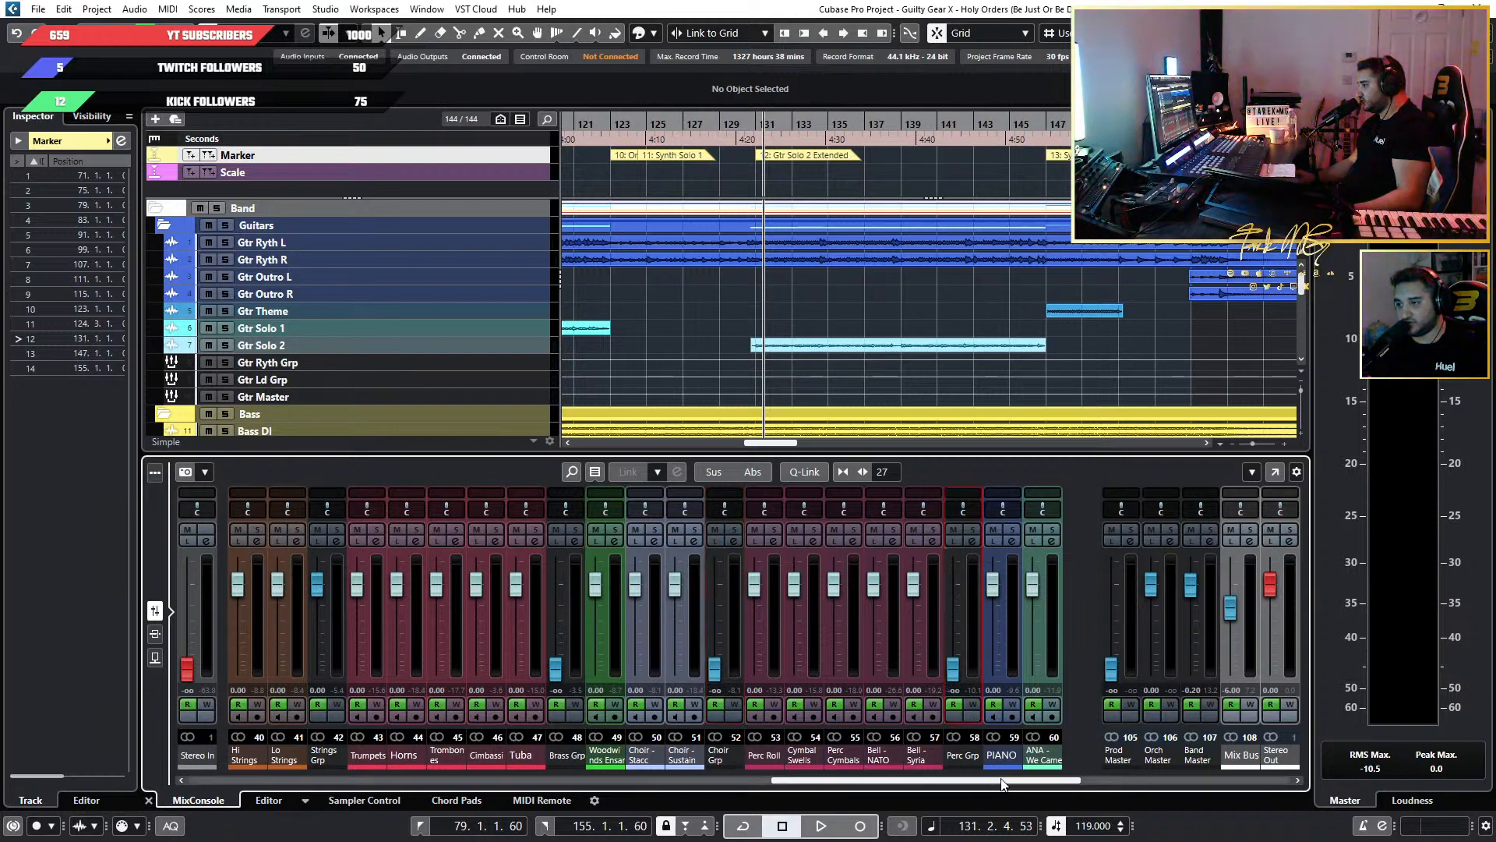
scroll(998, 780, right, 2)
drag(913, 587, 913, 670)
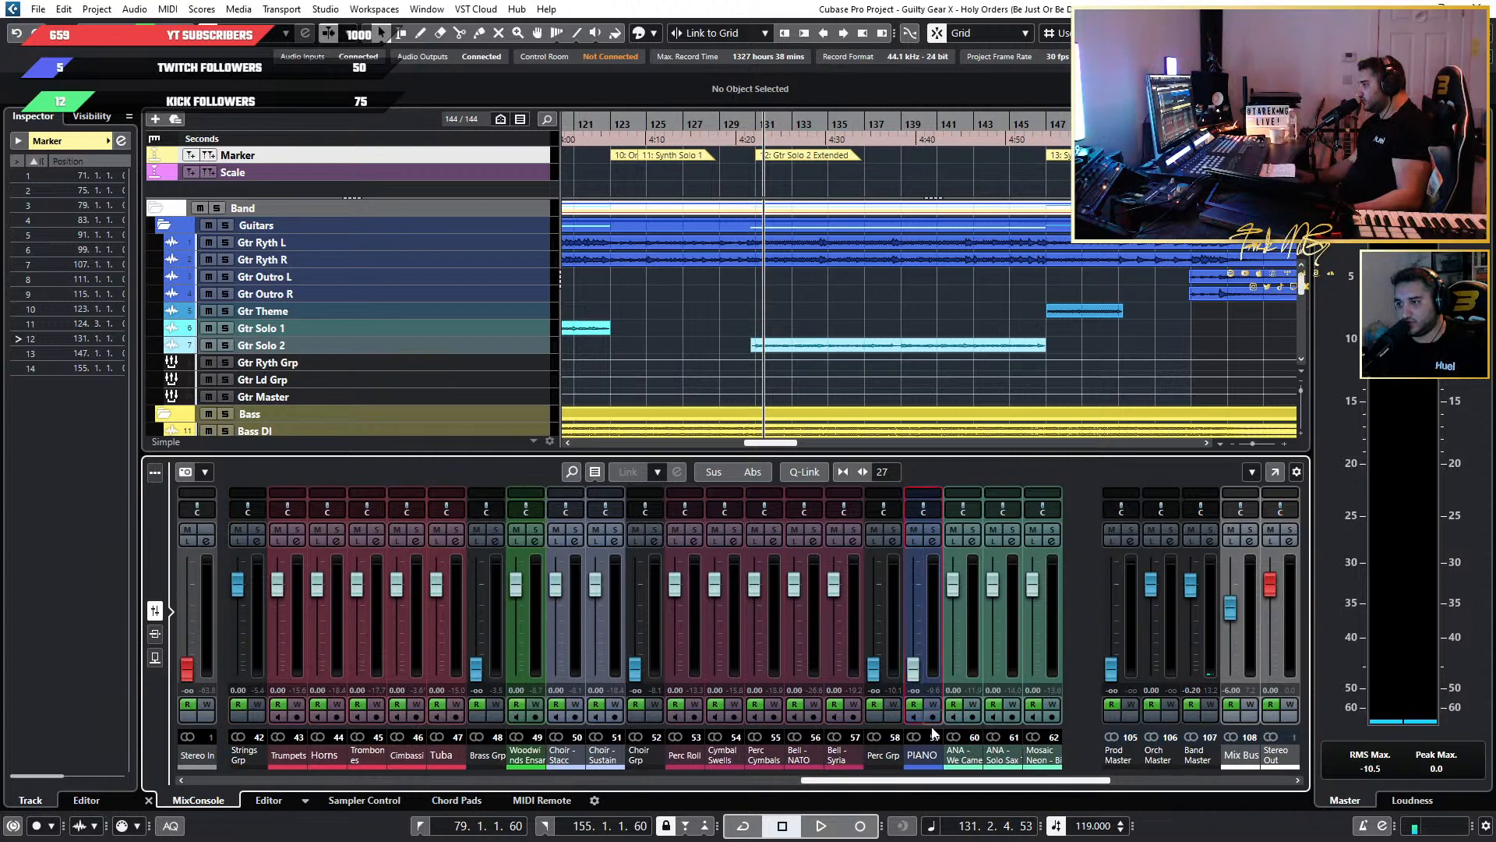
scroll(1069, 779, right, 4)
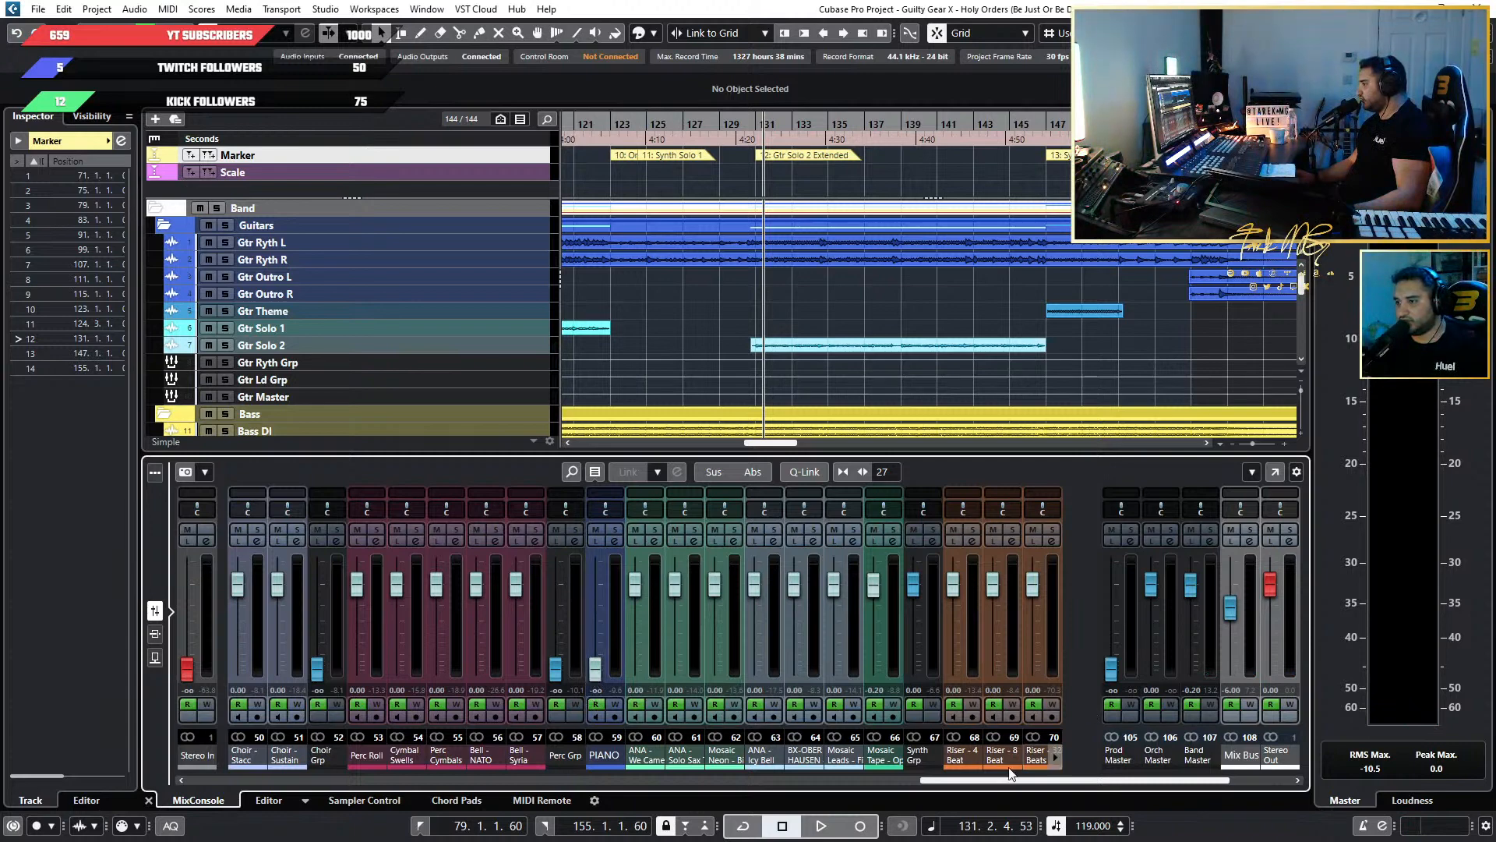
drag(1010, 773, 602, 782)
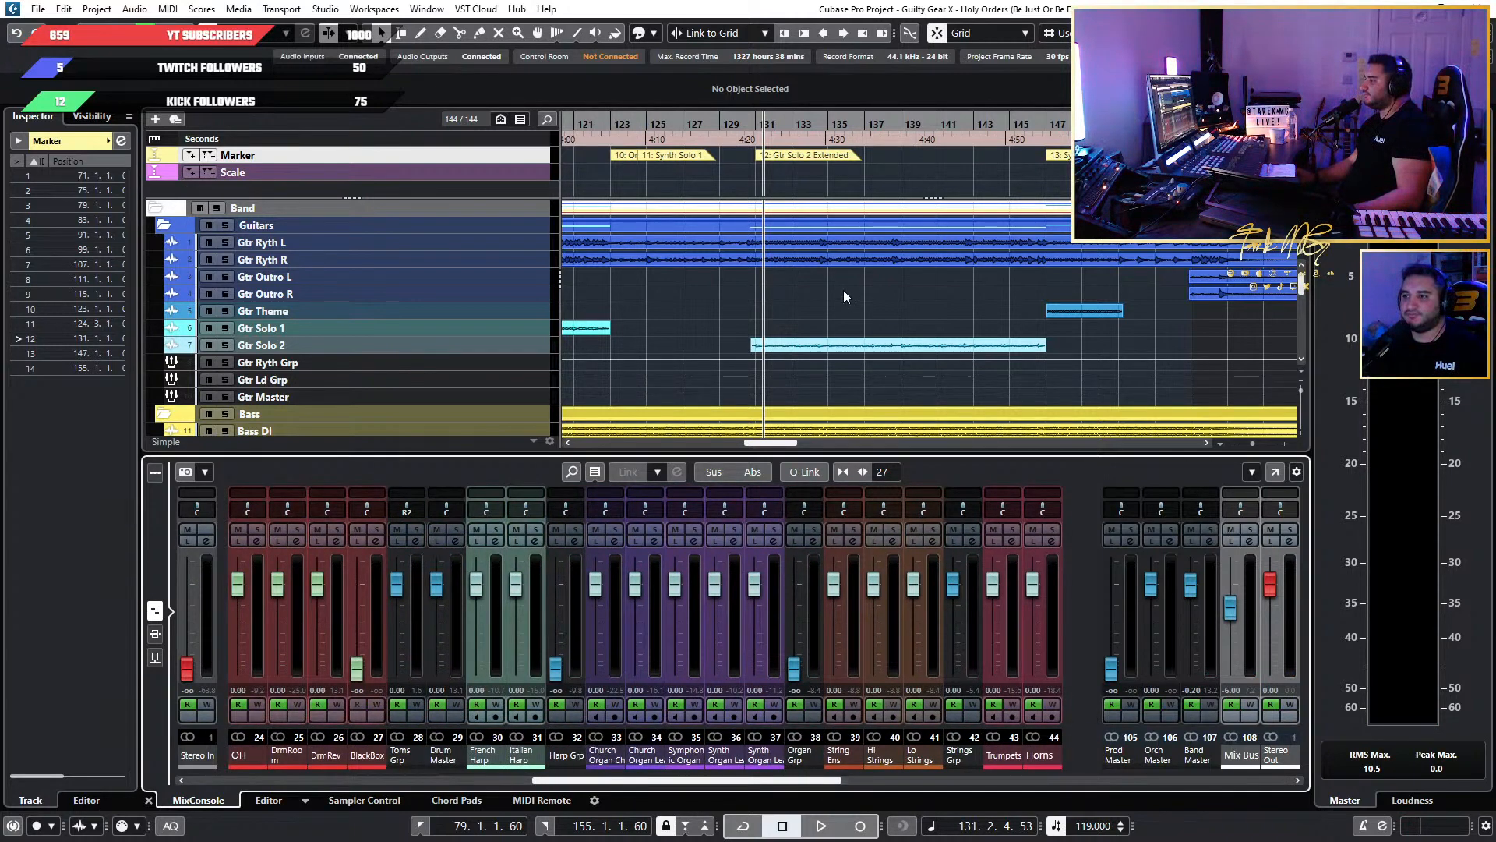
scroll(817, 288, up, 4)
scroll(809, 284, down, 4)
scroll(768, 281, up, 4)
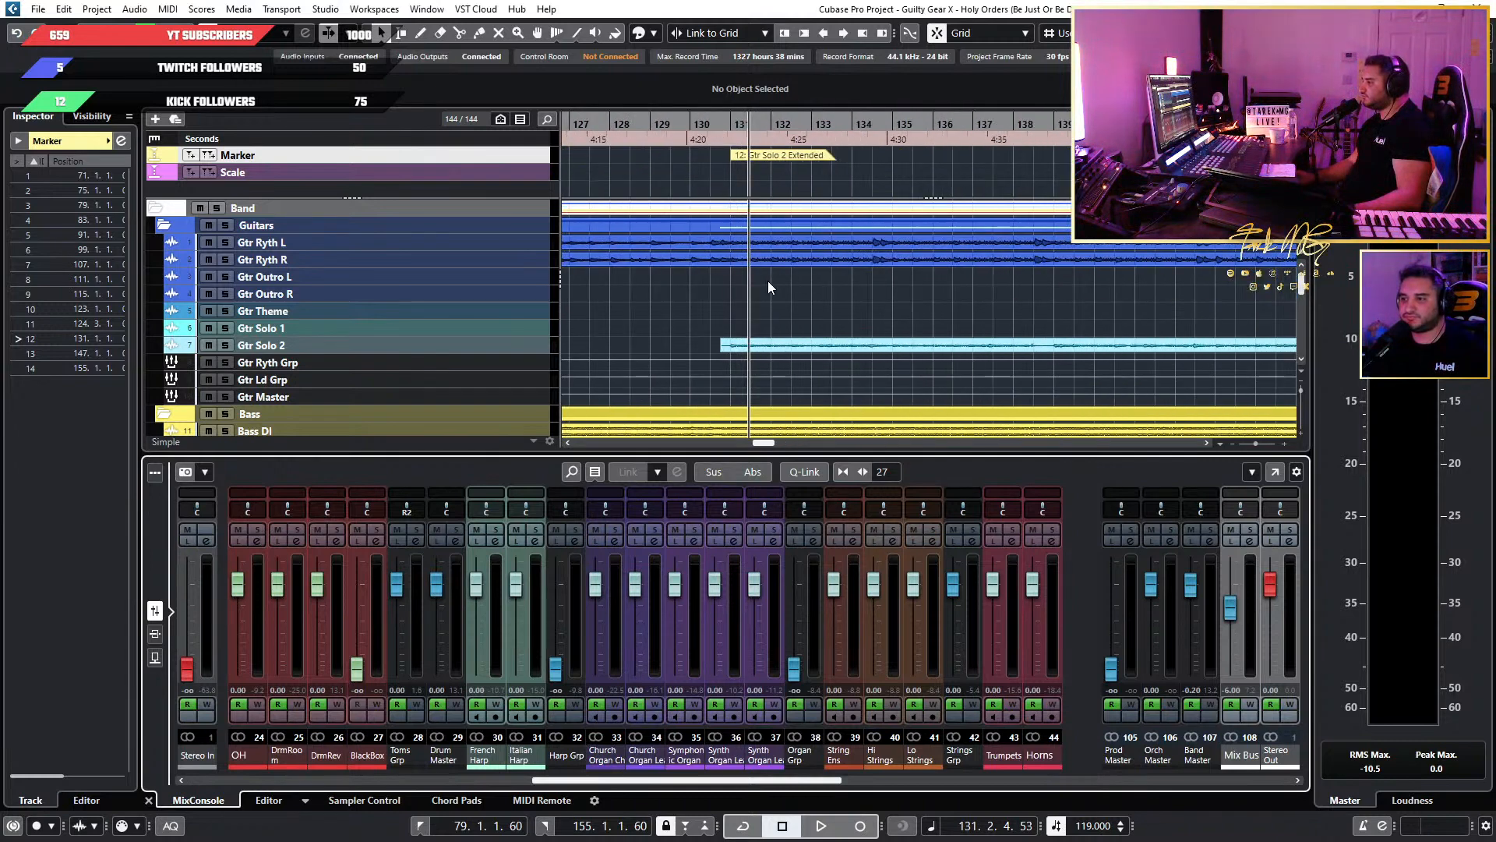
scroll(768, 285, up, 1)
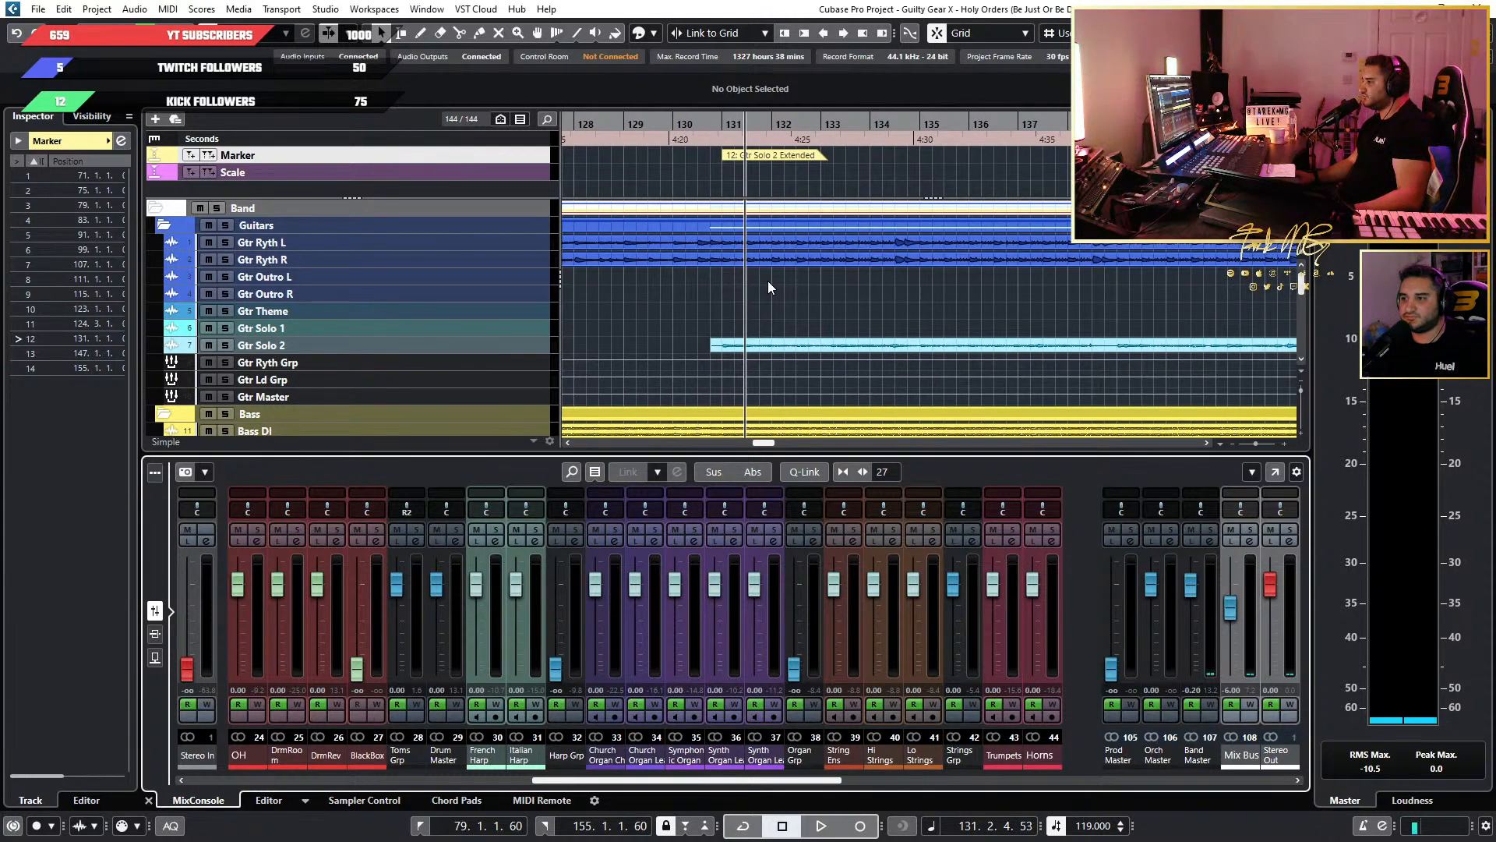
scroll(768, 280, up, 2)
scroll(768, 281, down, 4)
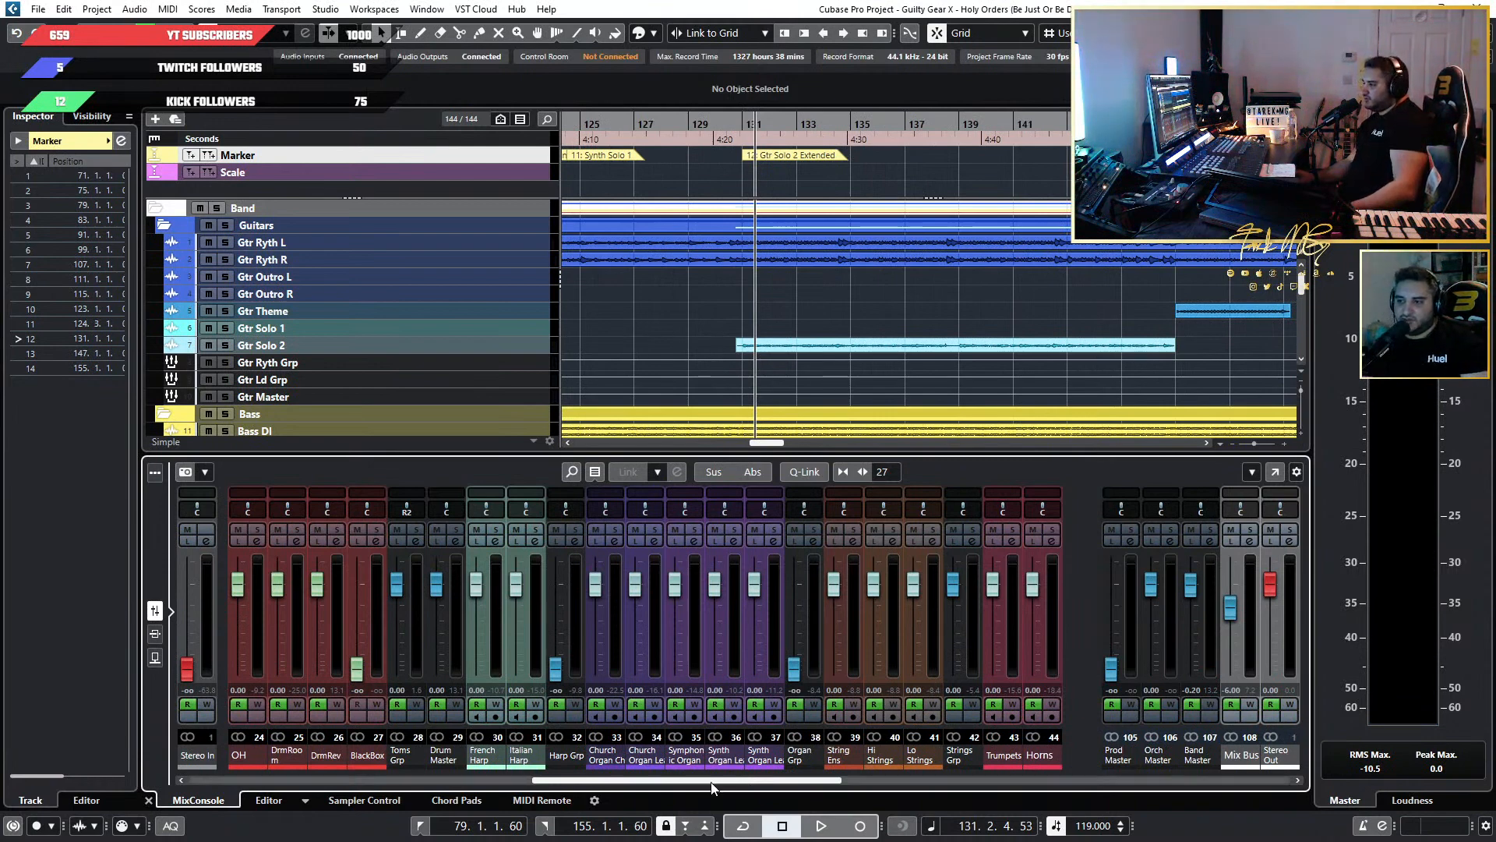
scroll(931, 786, right, 4)
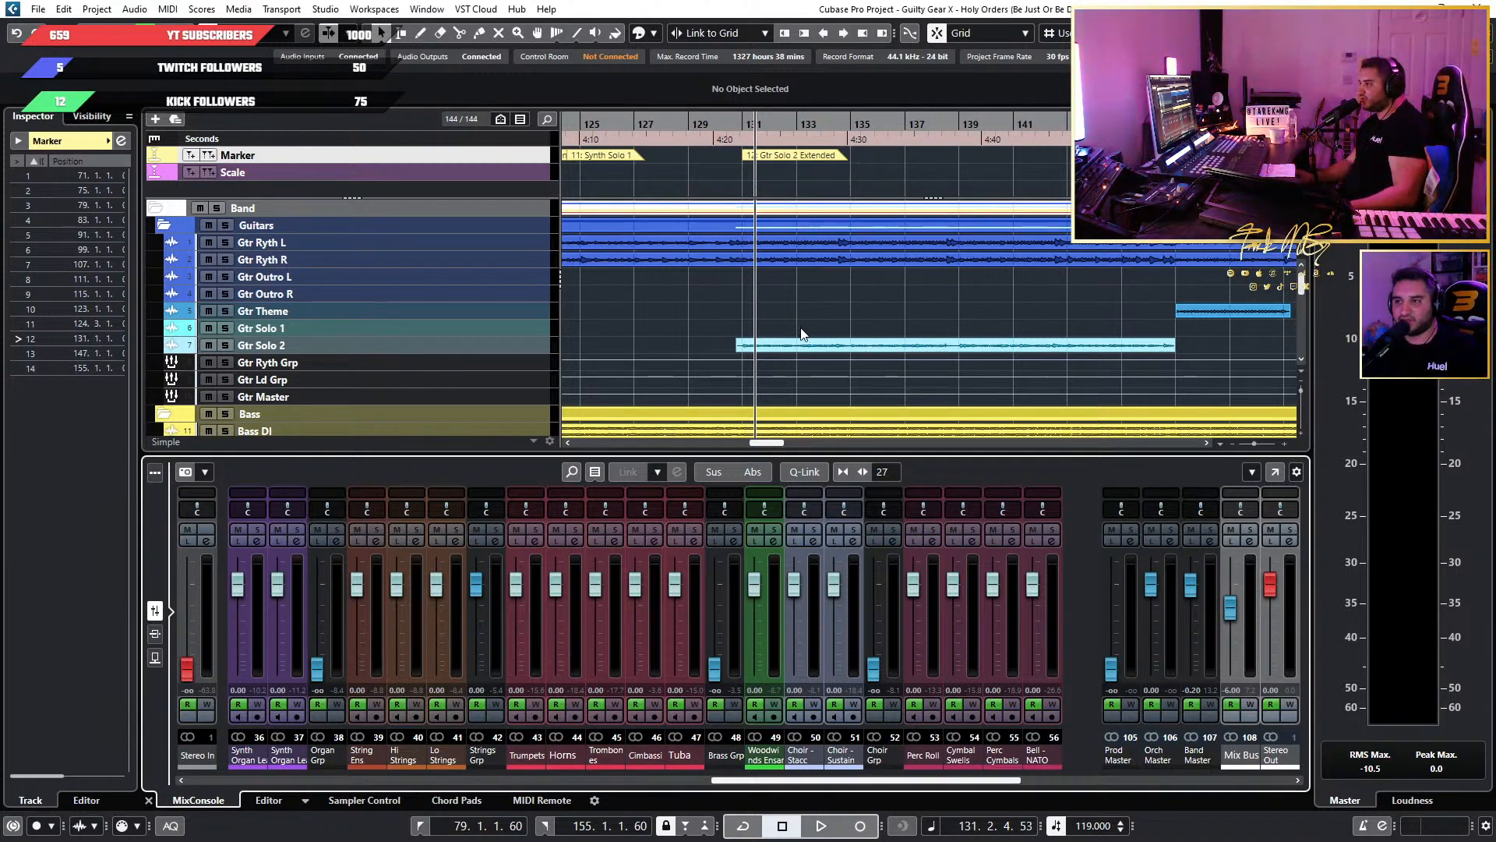
scroll(807, 300, up, 3)
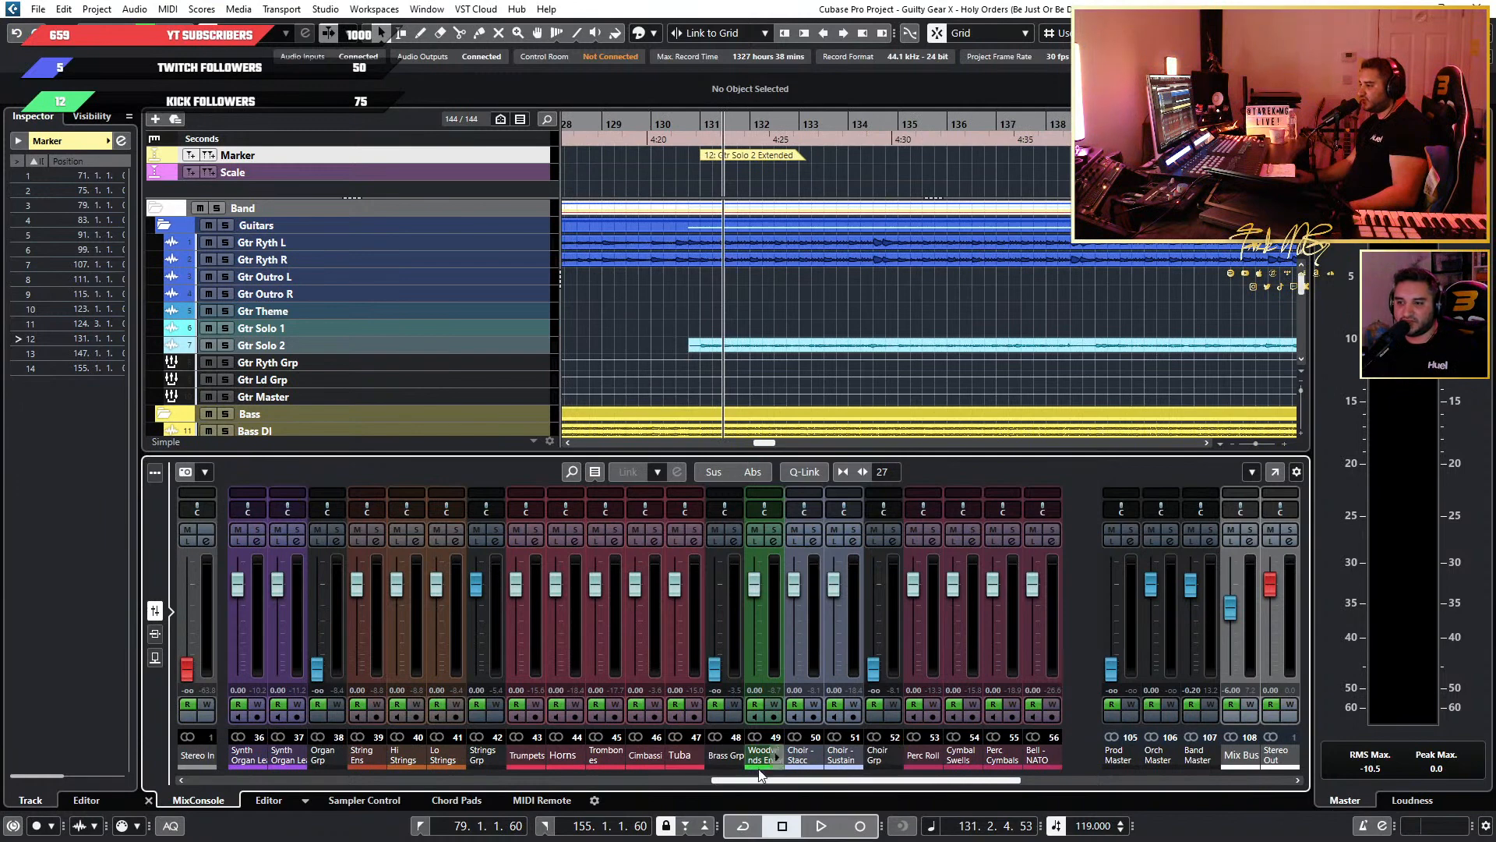
Reset the Organ Grp, Brass Grp and Choir Grp faders to 0.00.
drag(785, 781, 712, 783)
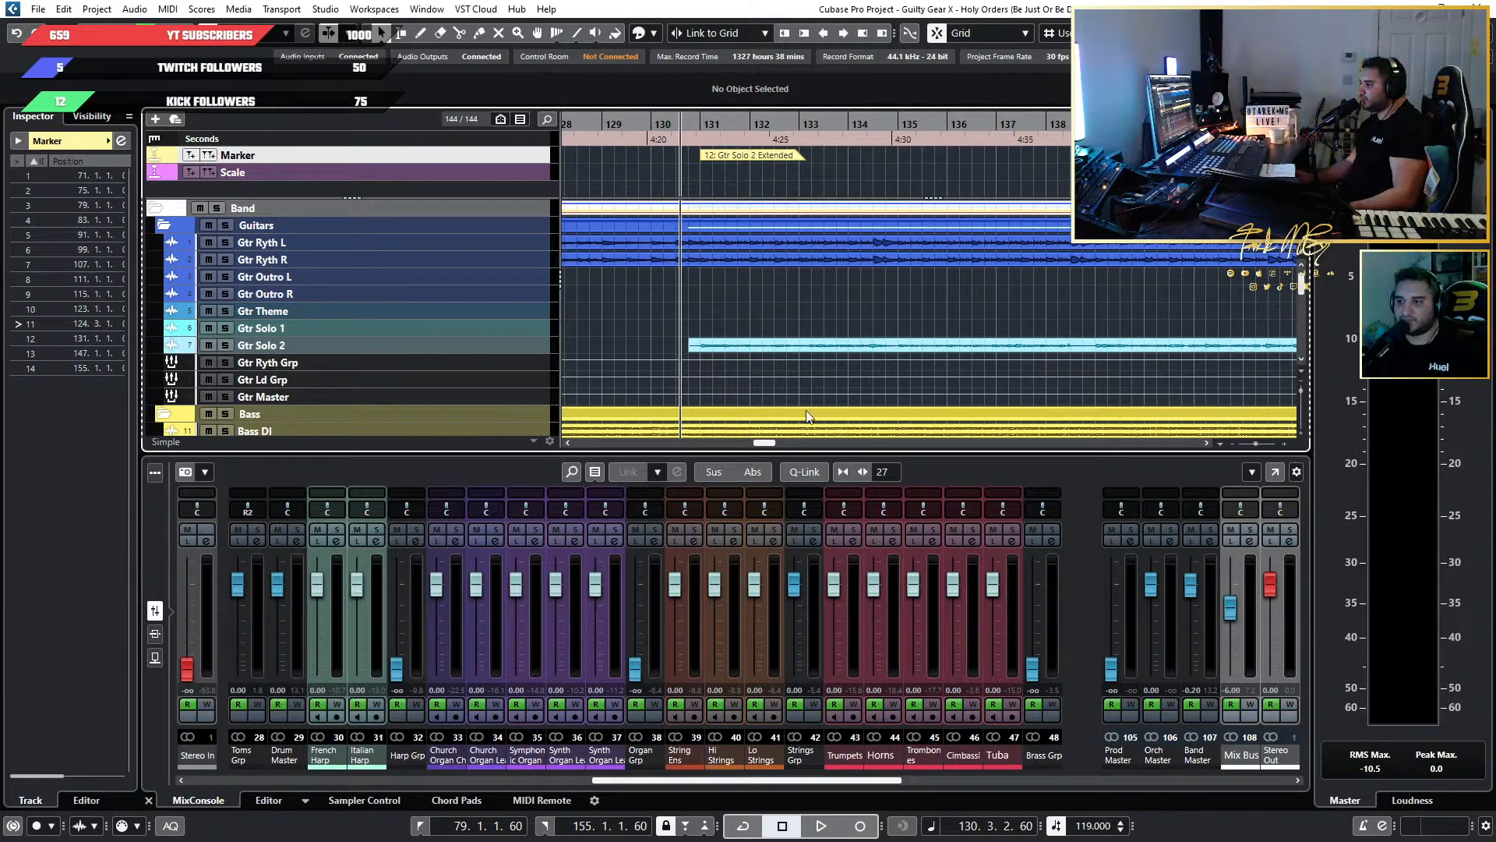
ctrl+click(638, 670)
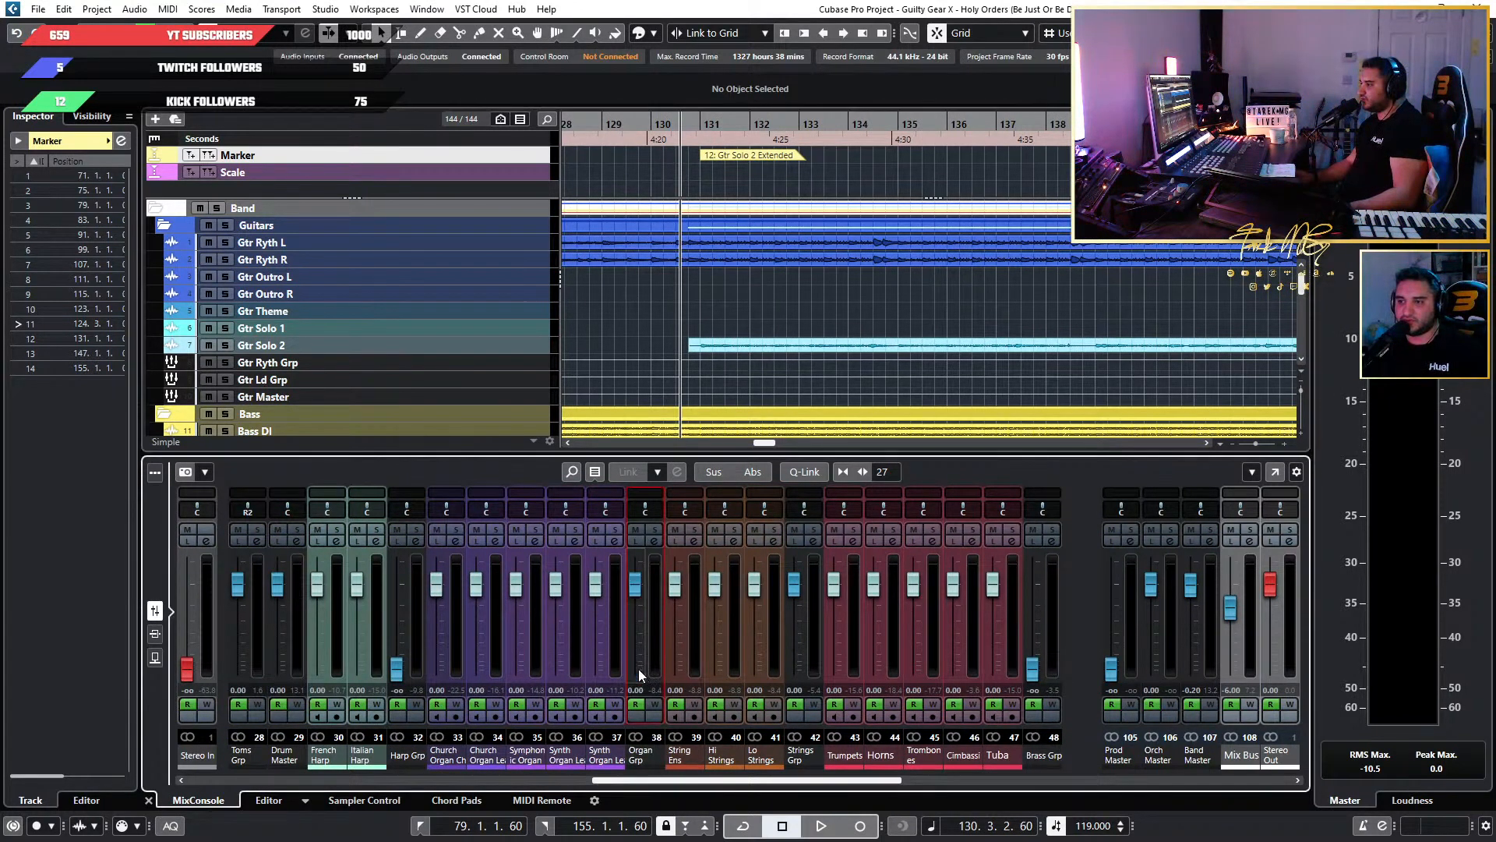
ctrl+click(1031, 669)
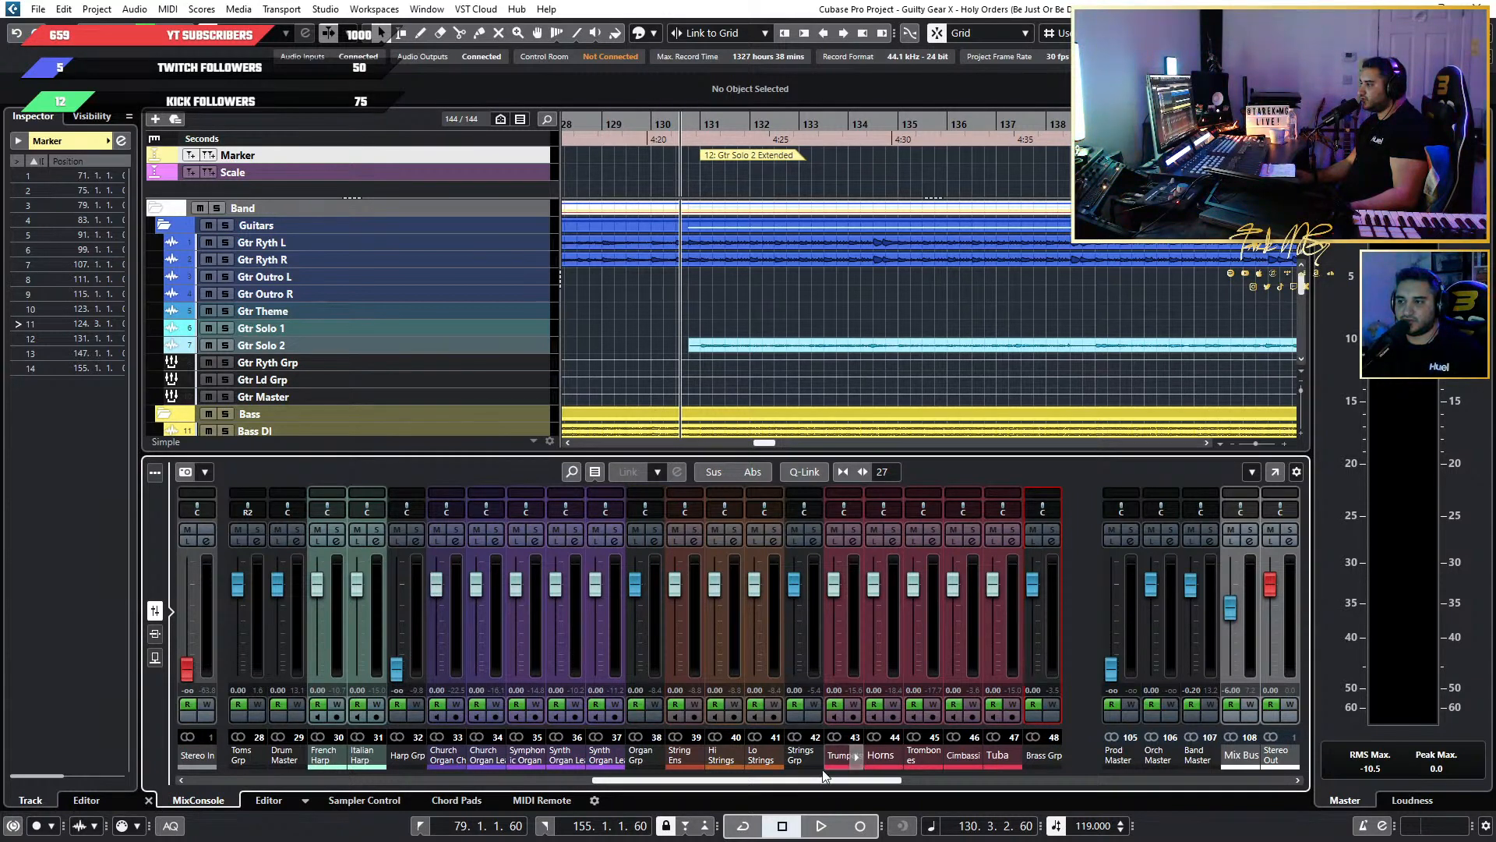
drag(791, 781, 888, 779)
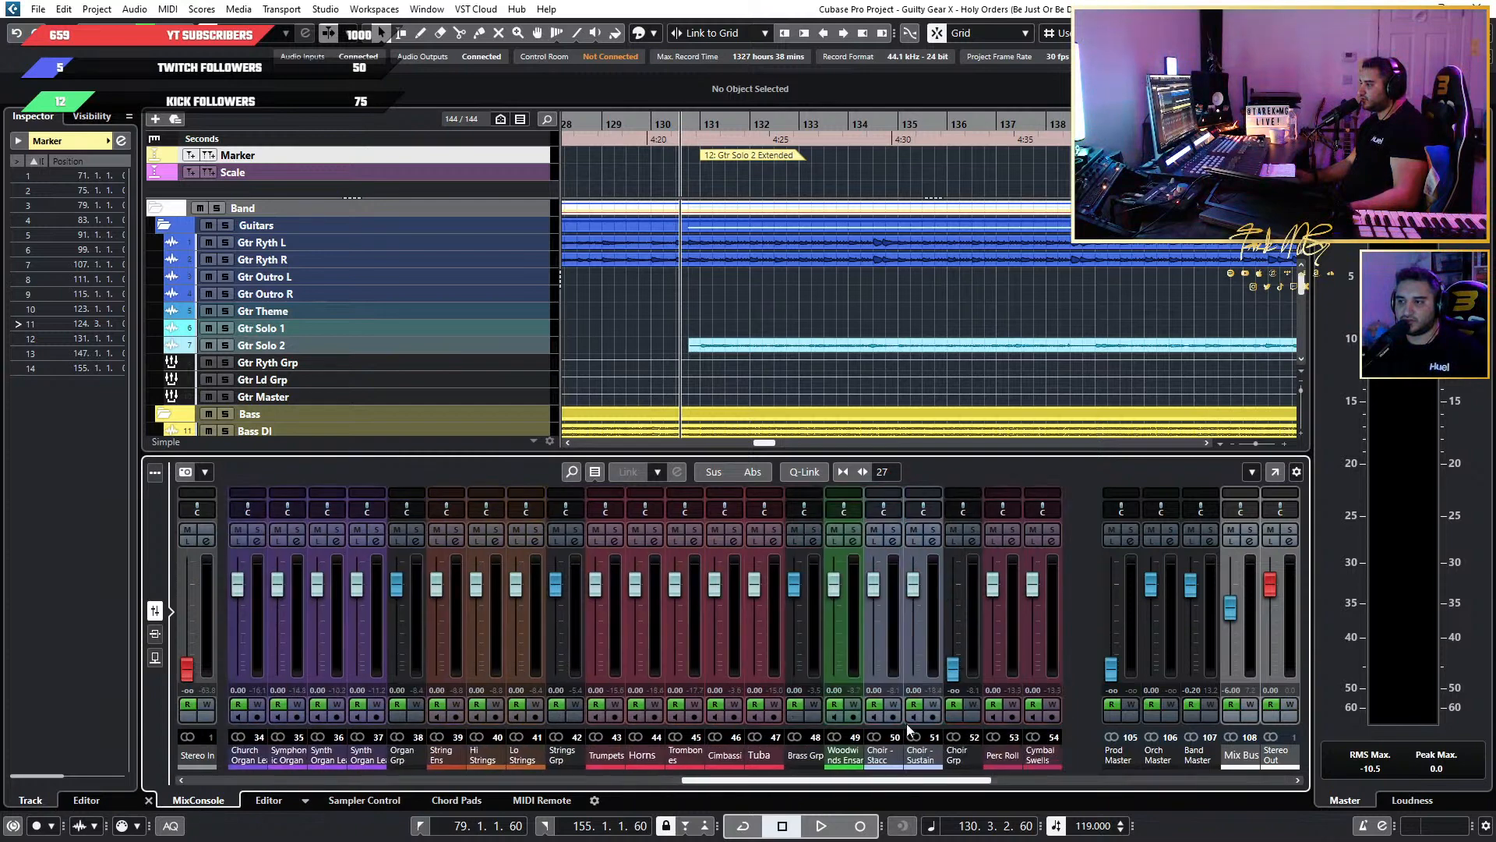
ctrl+click(954, 668)
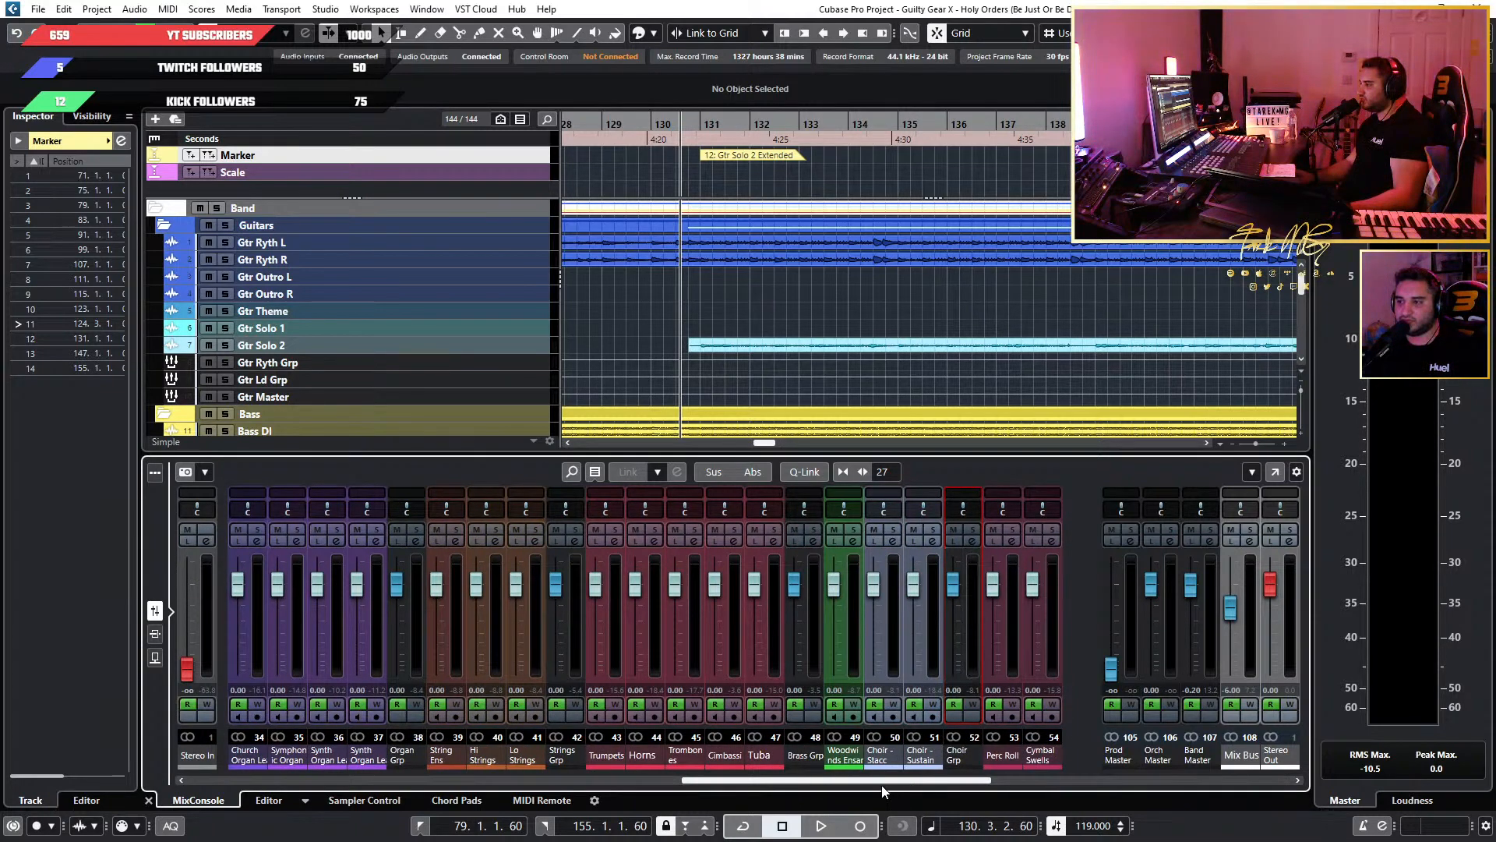
Reset the PIANO and Harp Grp faders to 0.00, keeping the Perc Grp fader fully down.
drag(887, 781, 1035, 780)
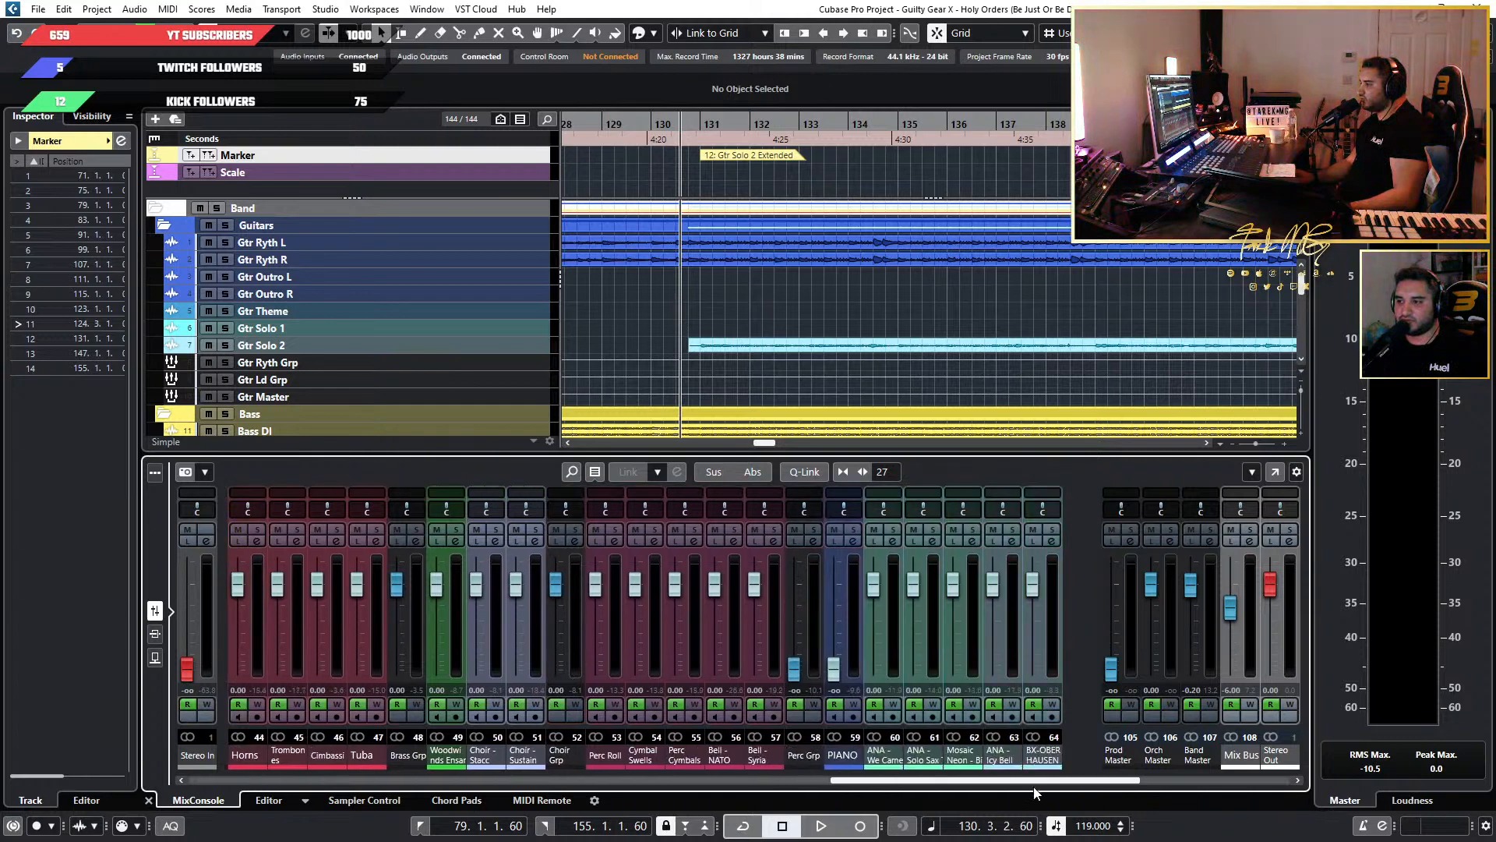
ctrl+click(792, 668)
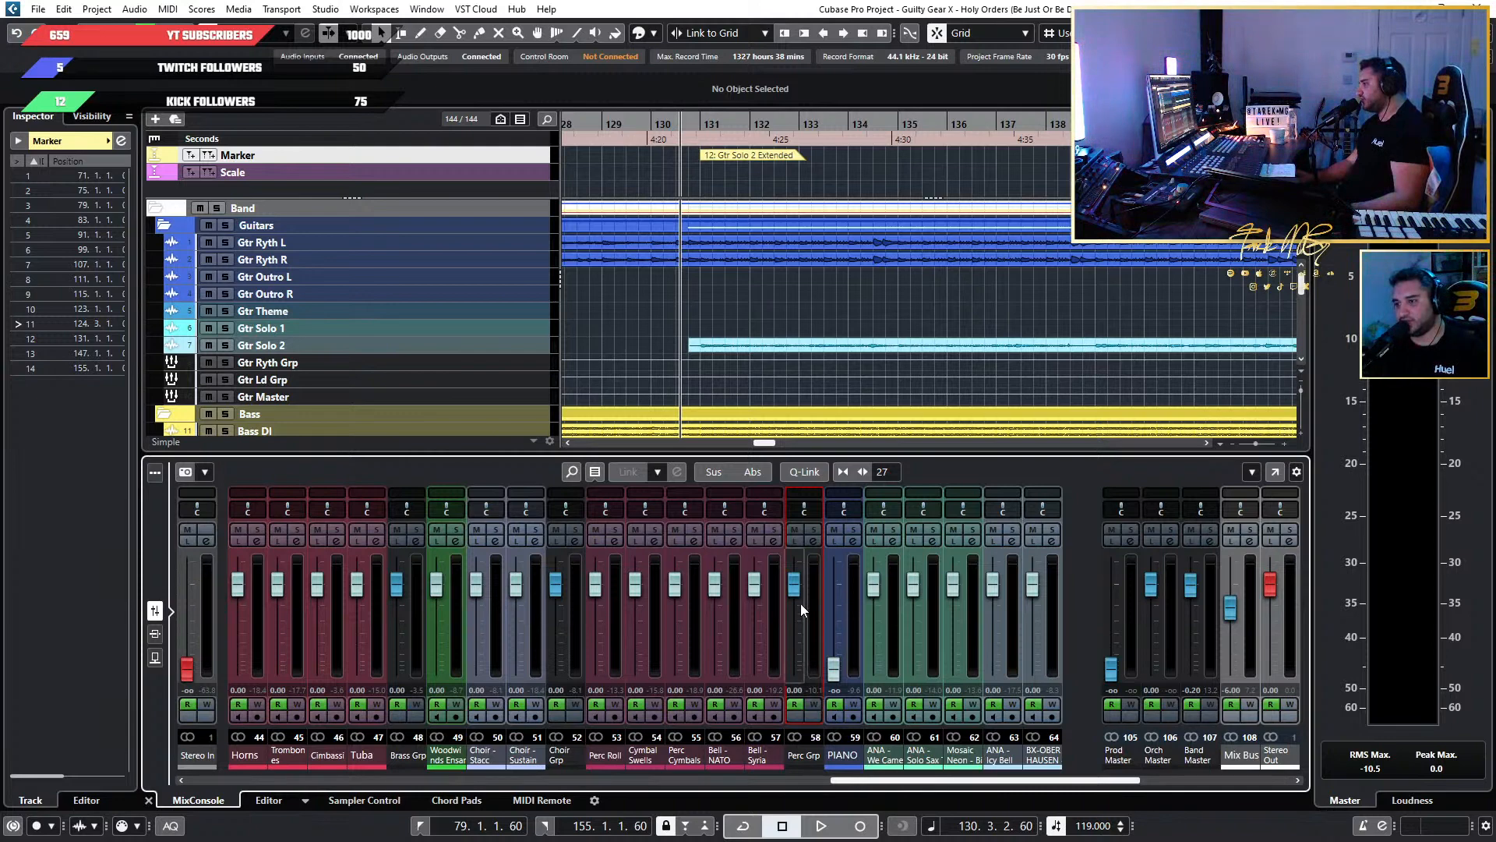
drag(796, 594, 798, 695)
ctrl+click(833, 668)
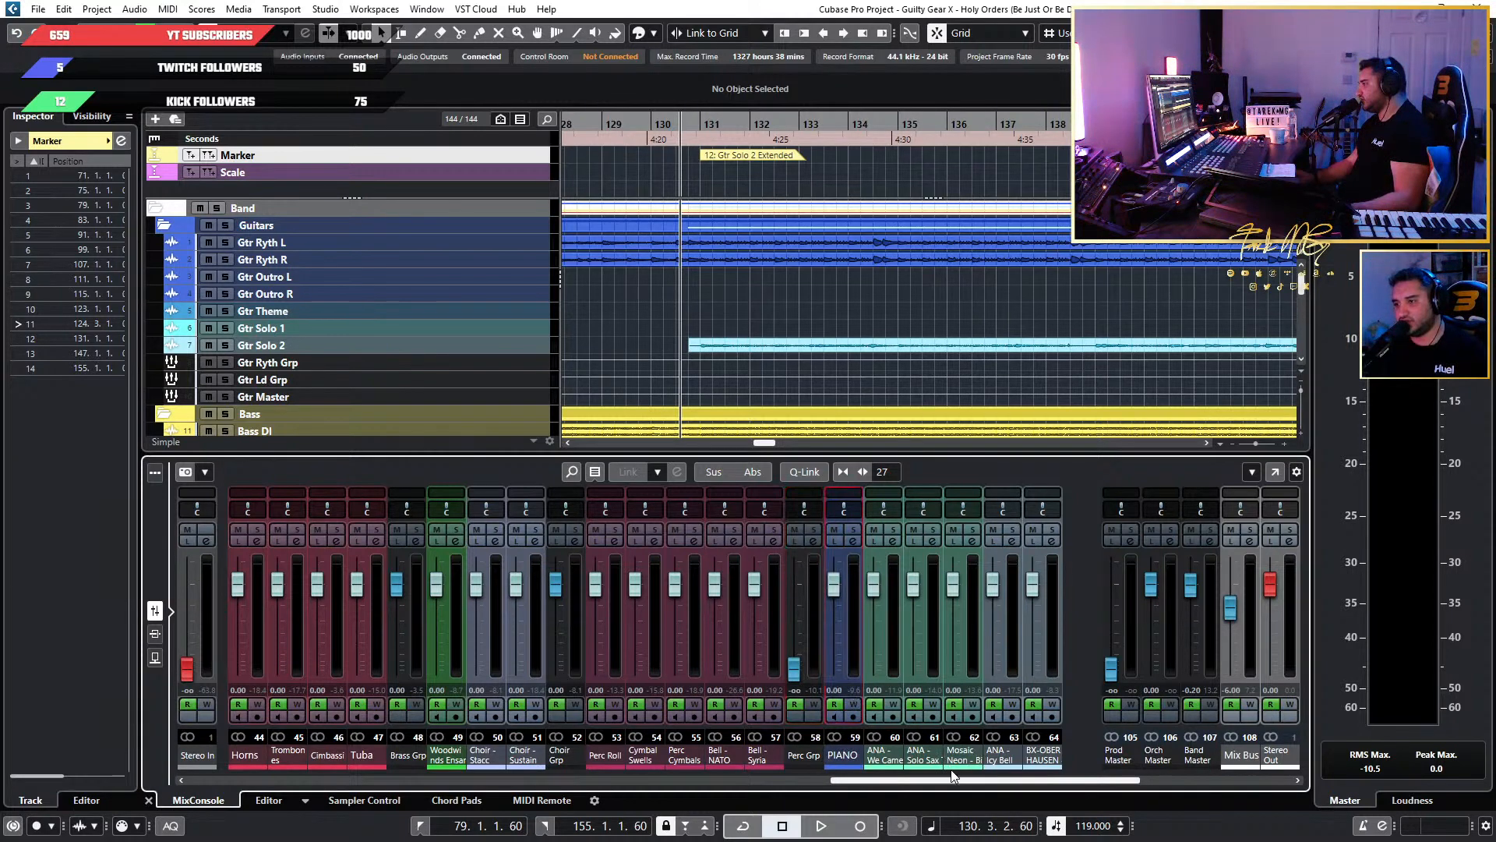
drag(952, 775, 625, 777)
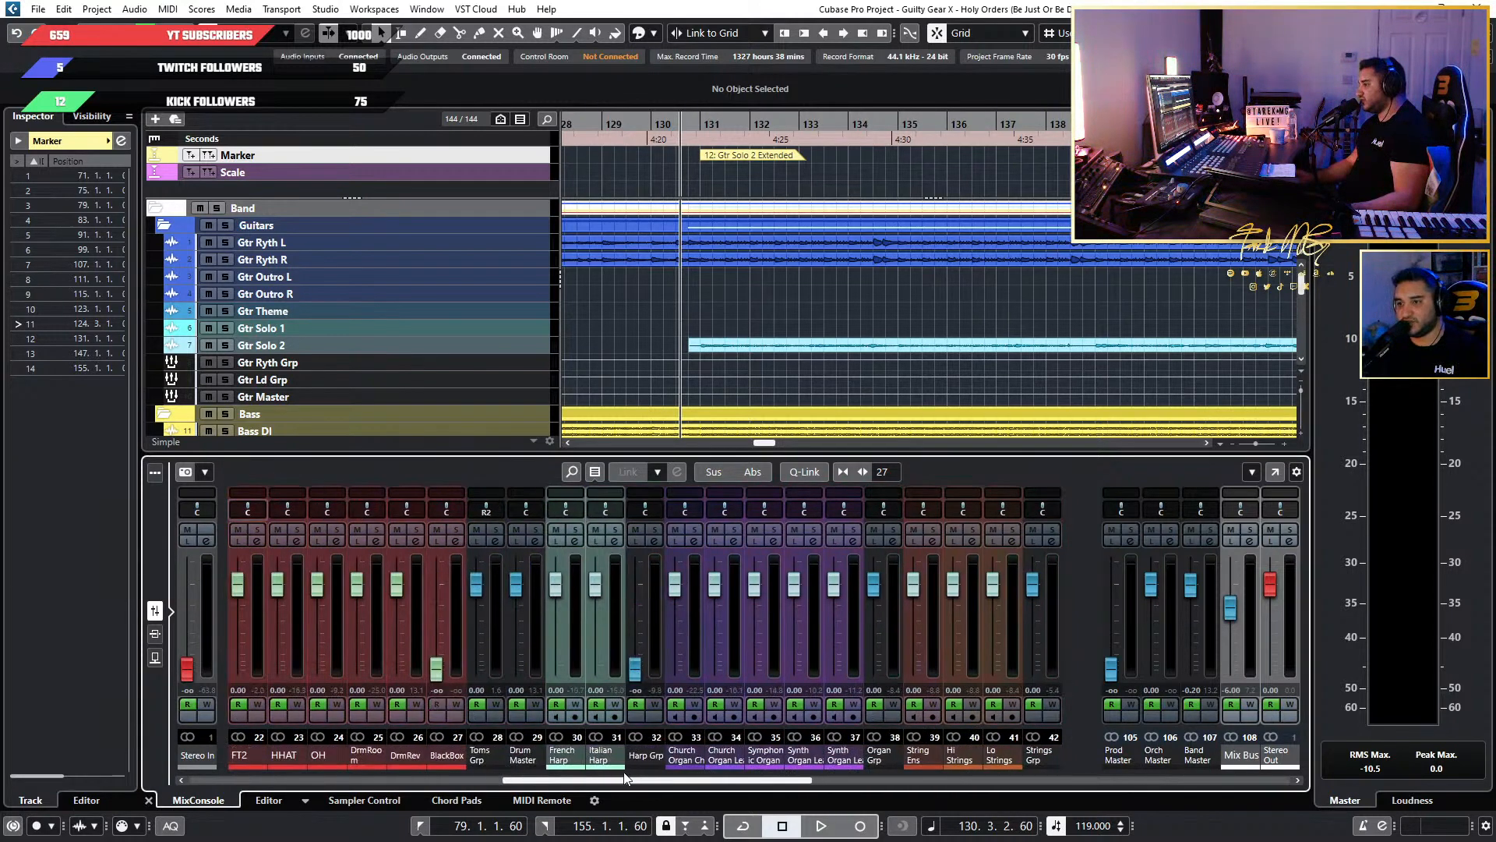
ctrl+click(635, 669)
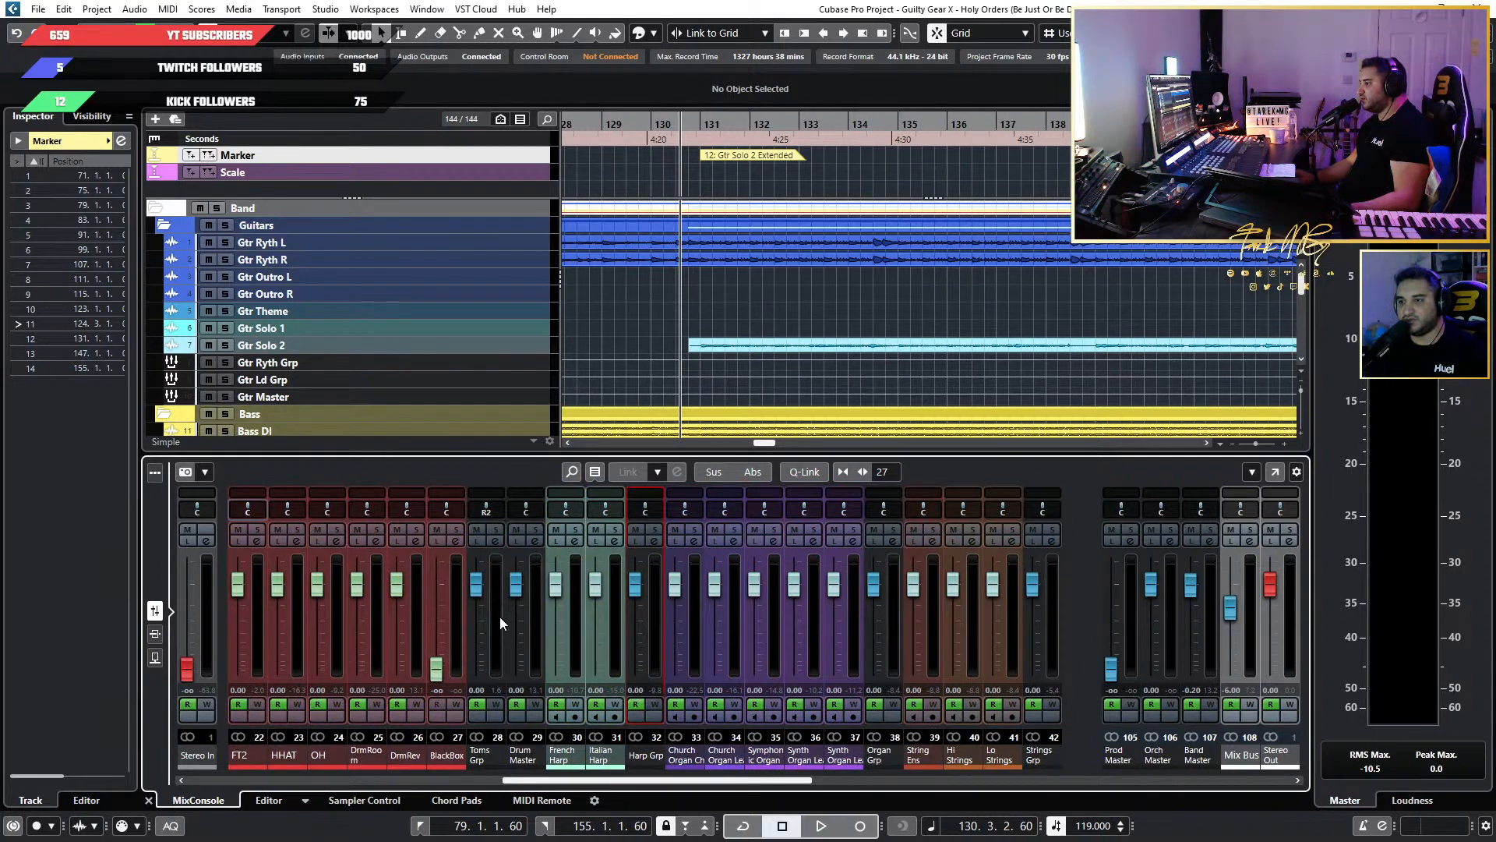
Set the locators from bar 131 to bar 147 around the Gtr Solo 2 Extended section and turn on cycle playback.
scroll(907, 301, down, 3)
scroll(902, 299, up, 3)
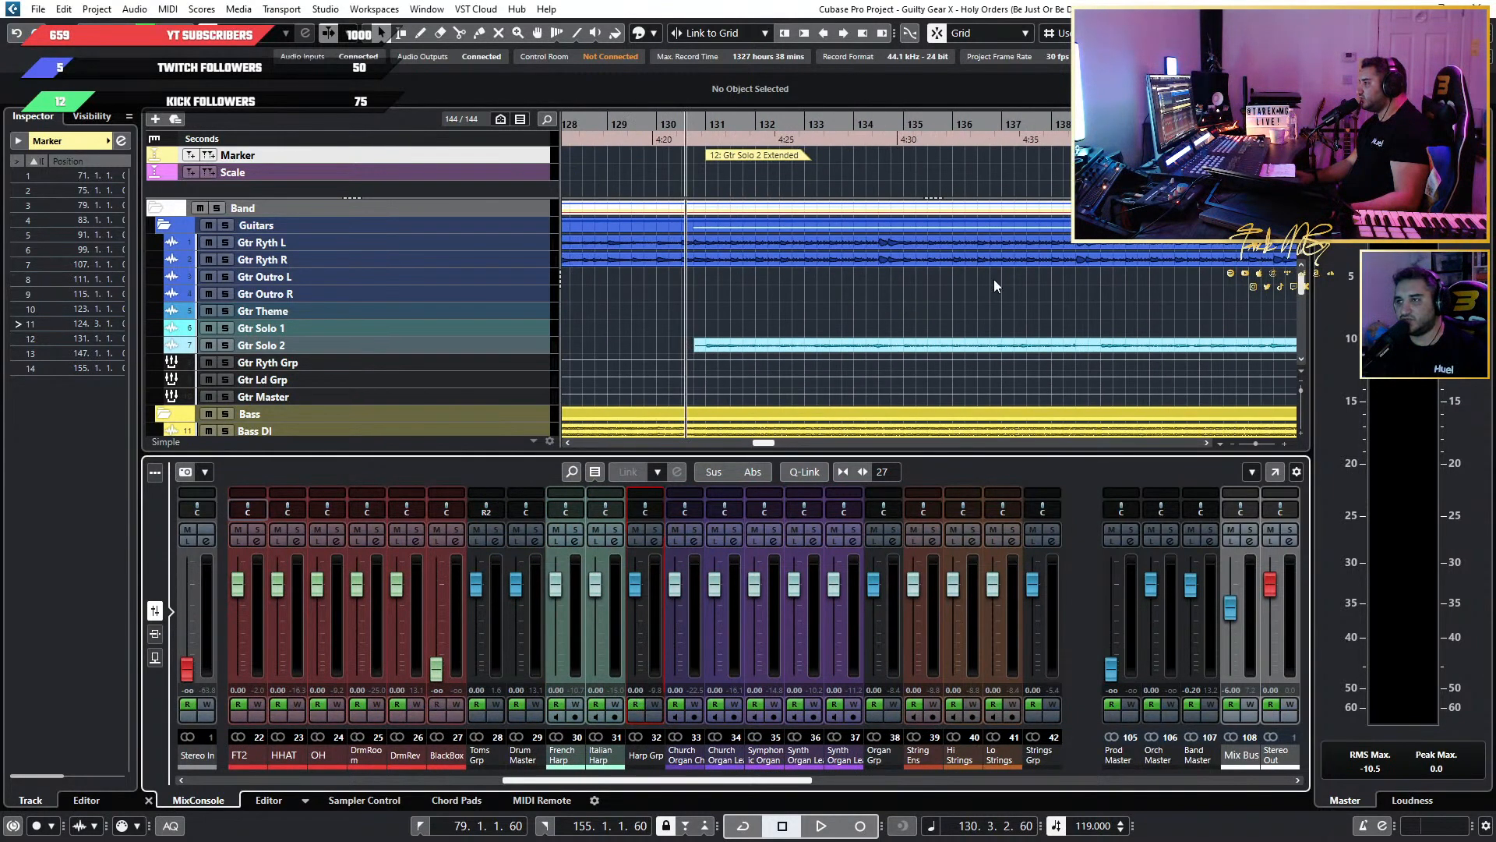
scroll(1091, 257, down, 4)
scroll(941, 175, right, 3)
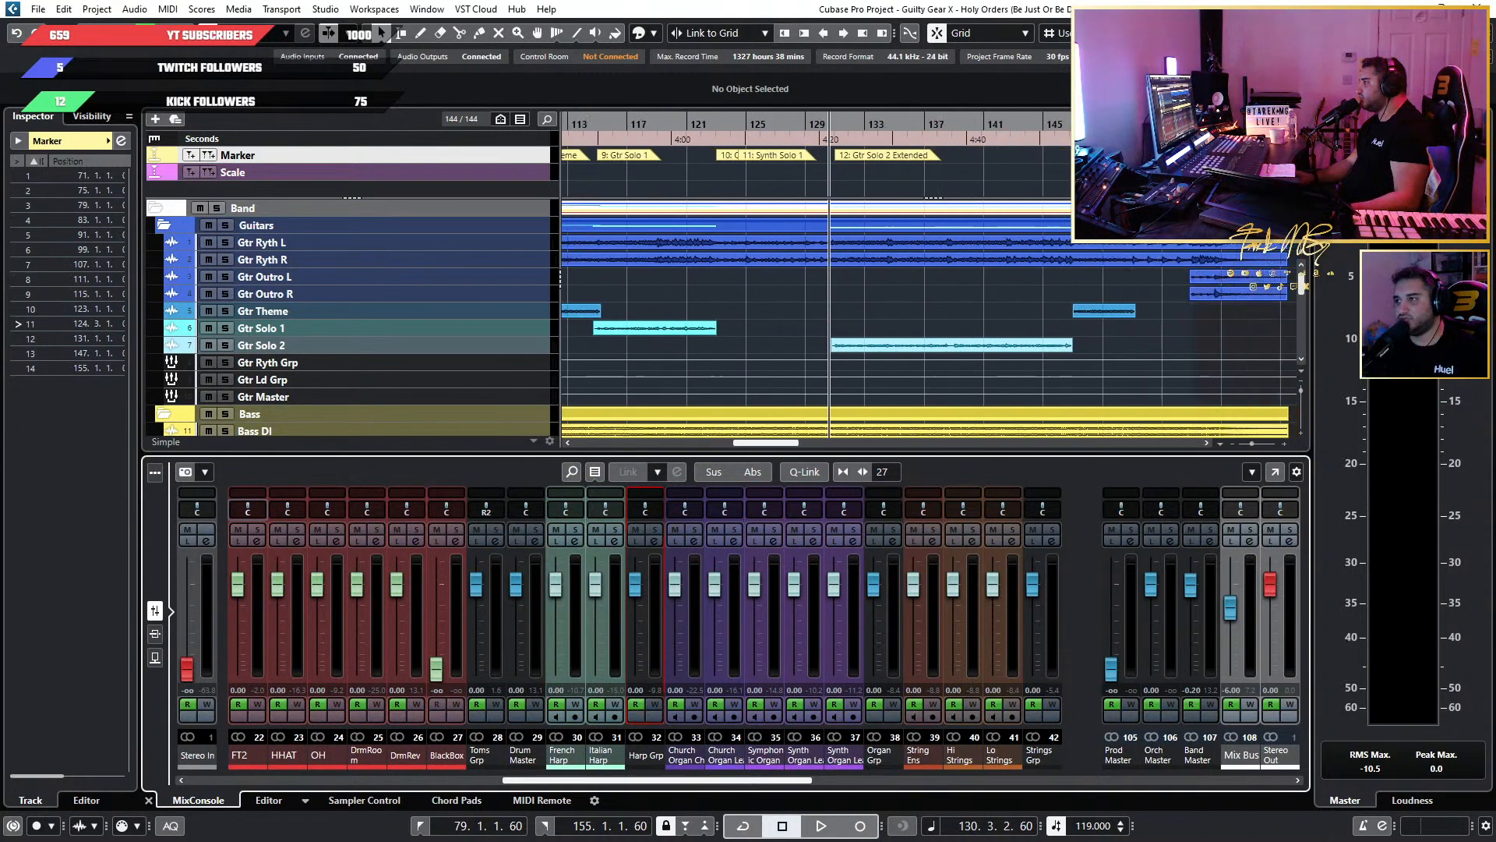
click(872, 159)
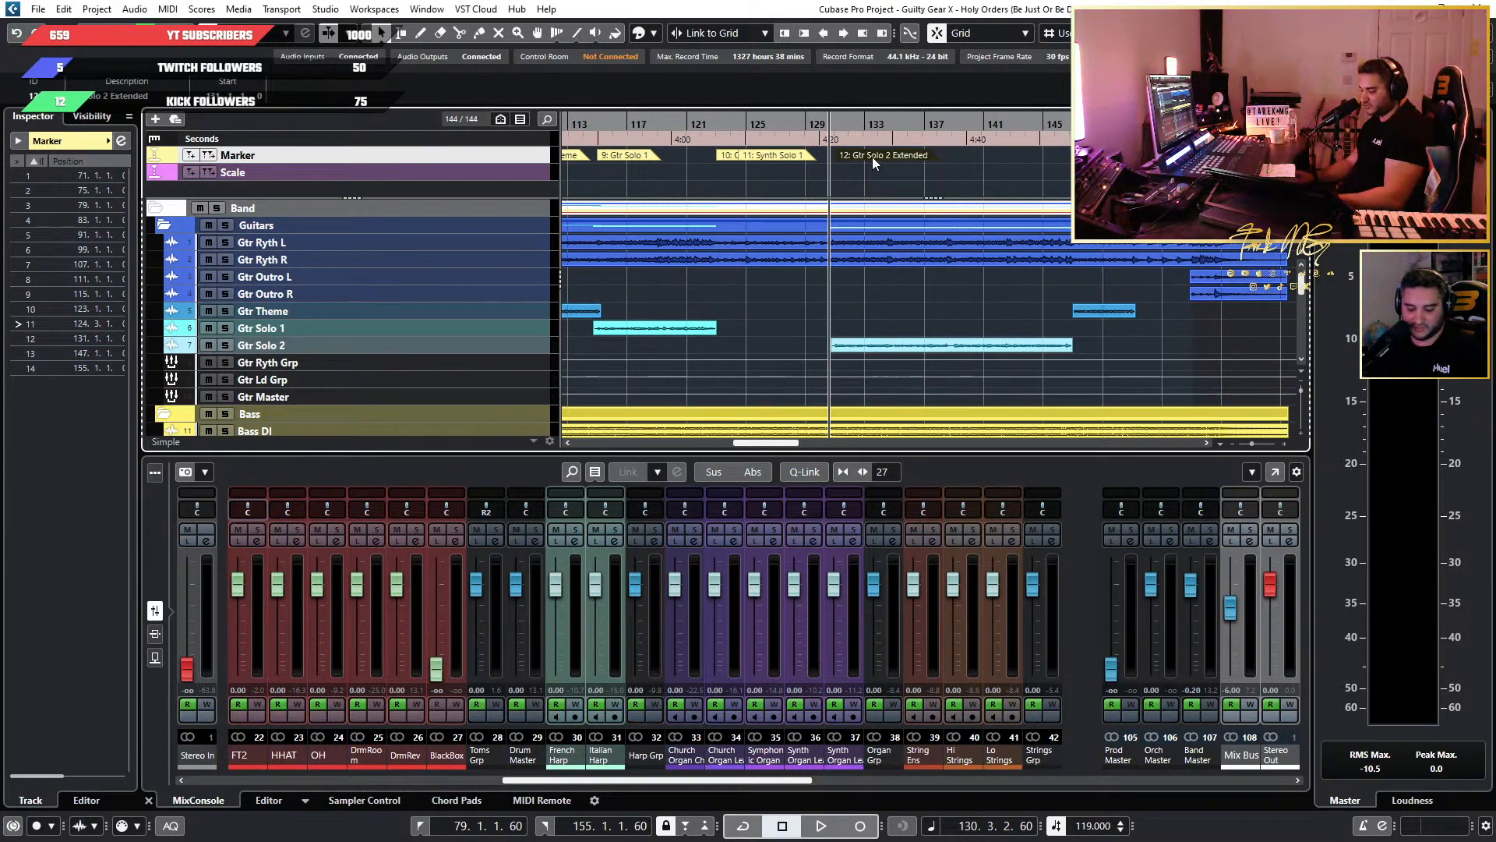
key(p)
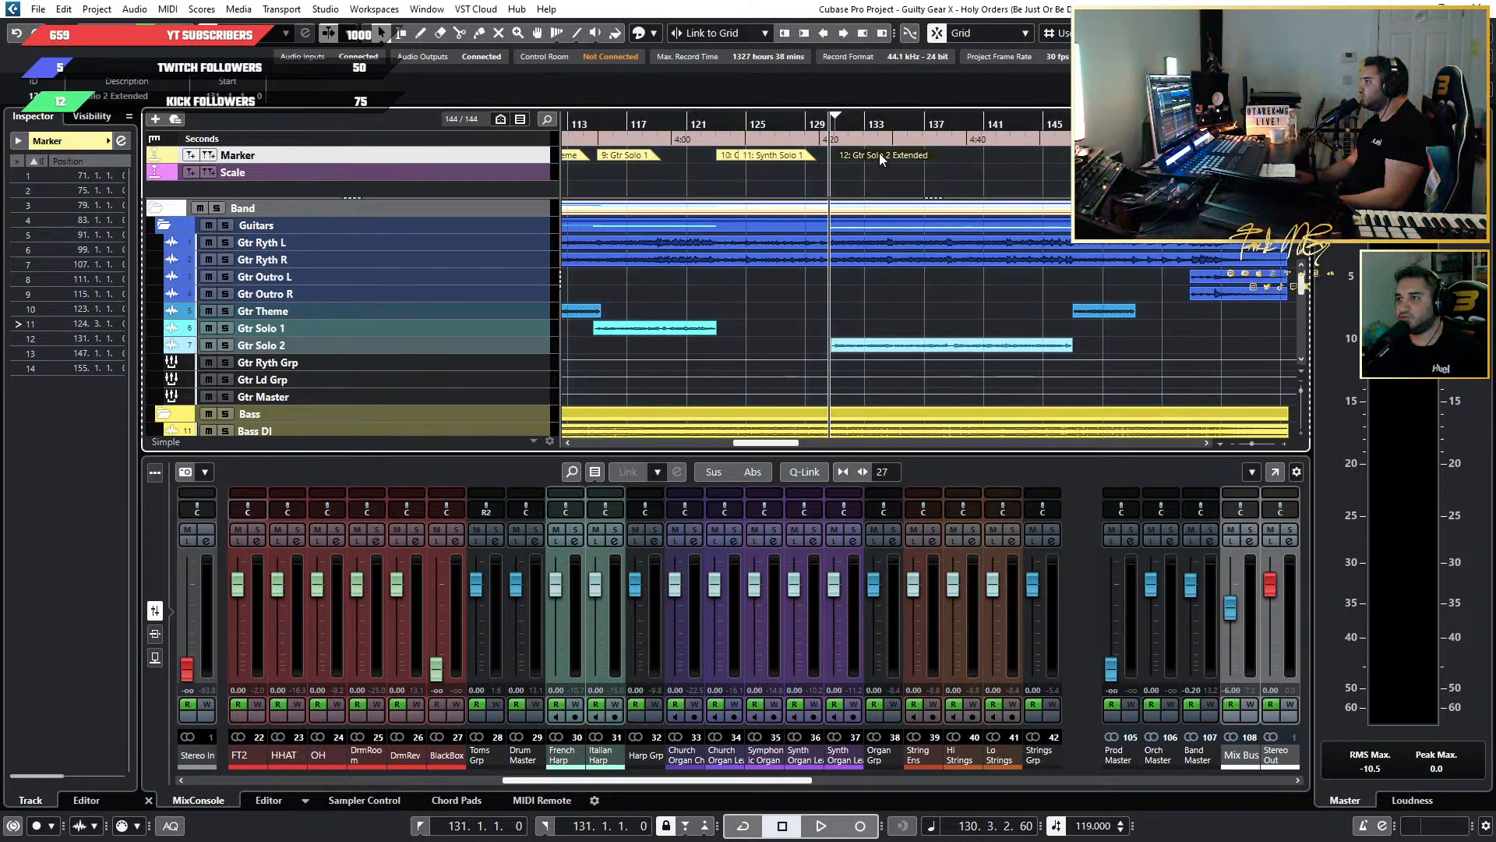
drag(1078, 173, 870, 153)
double_click(871, 159)
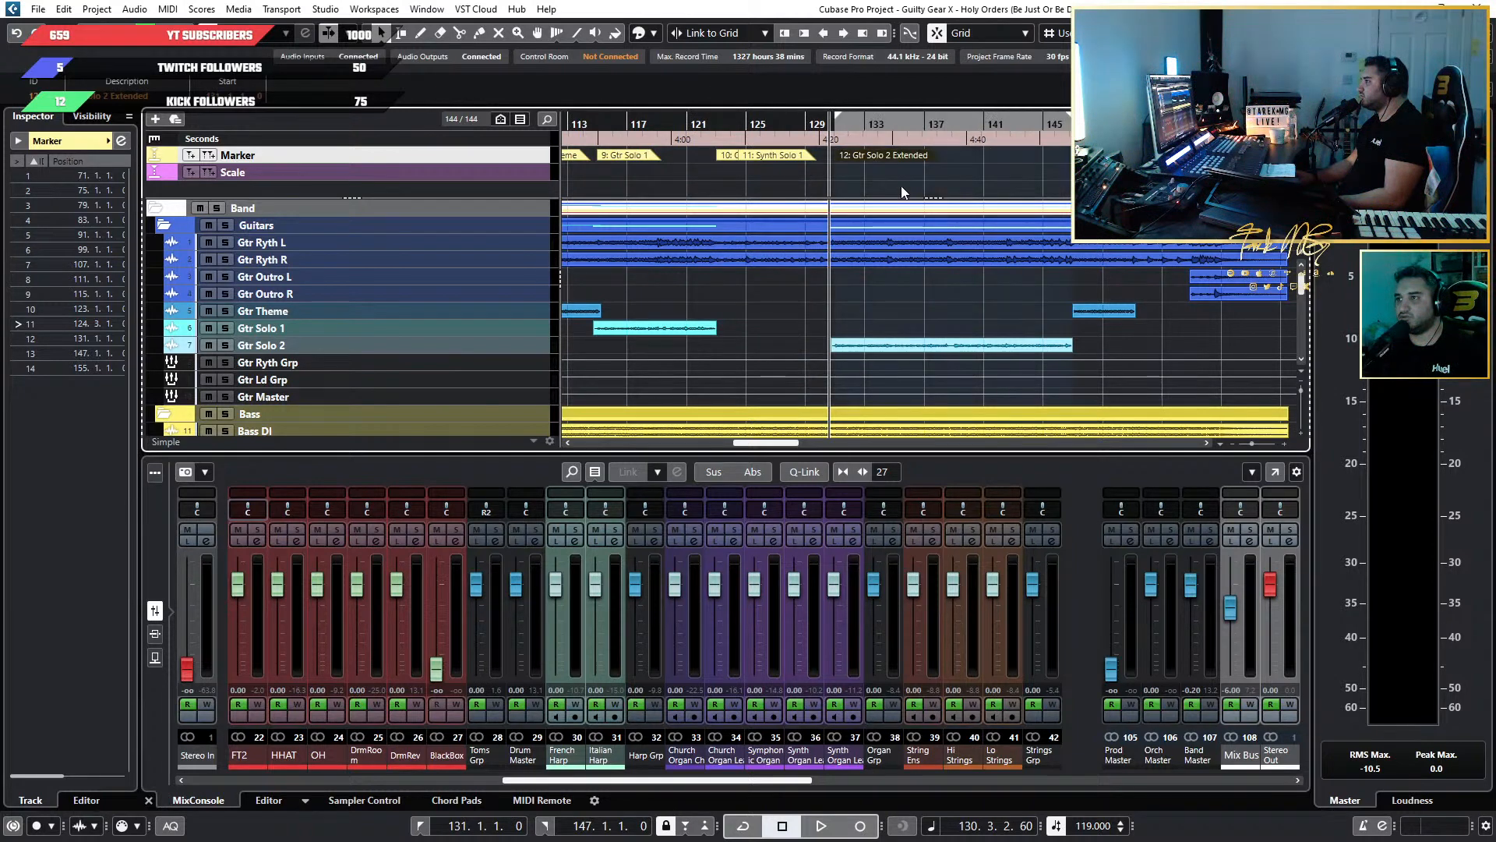
key(KP_Divide)
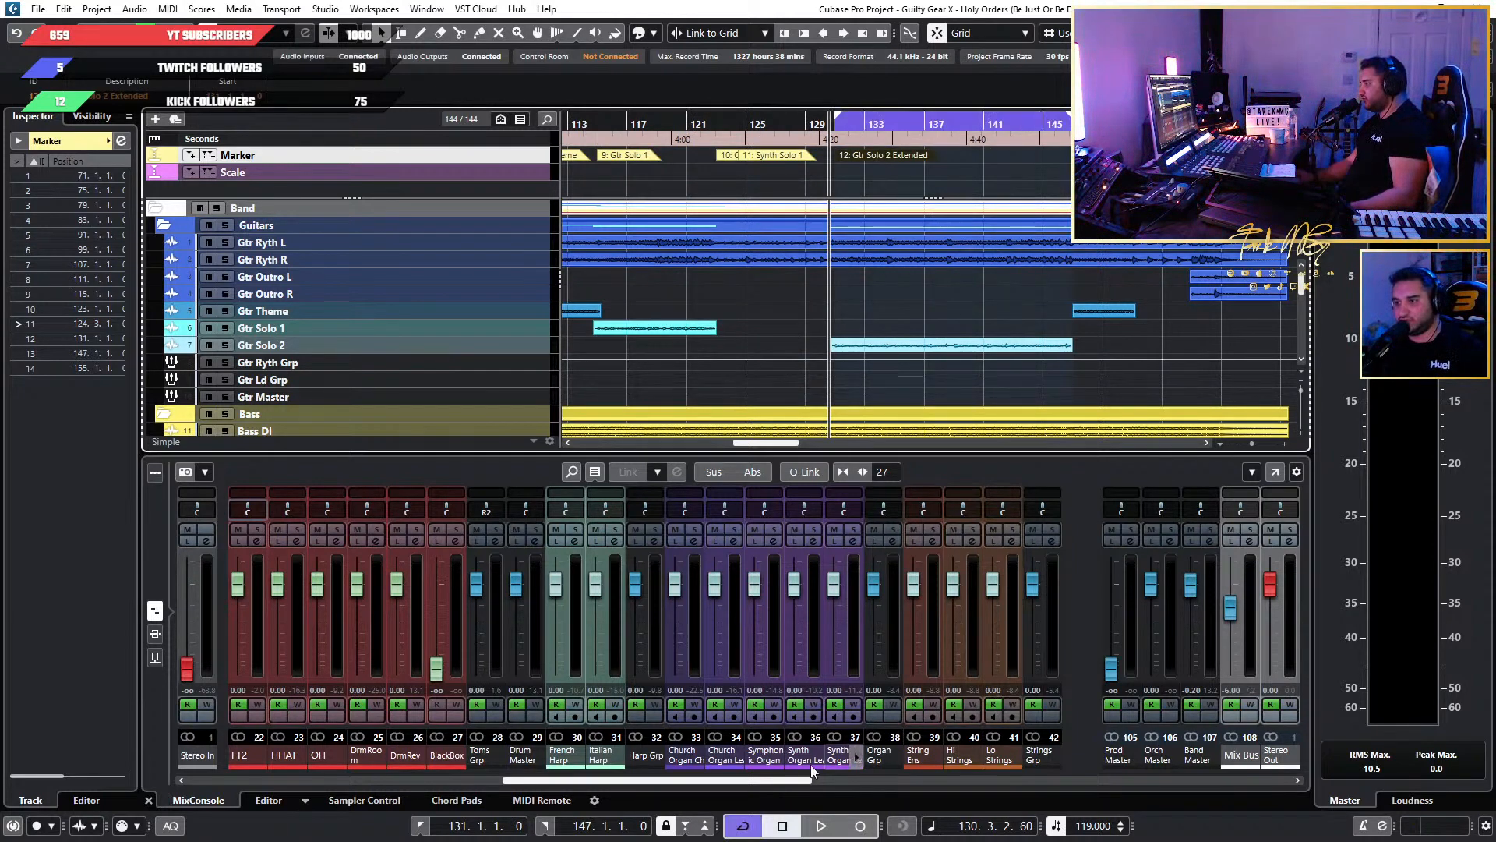
Play the start of the Gtr Solo 2 Extended loop with the organ, strings and brass channels in view, and stop playback.
drag(770, 779, 860, 783)
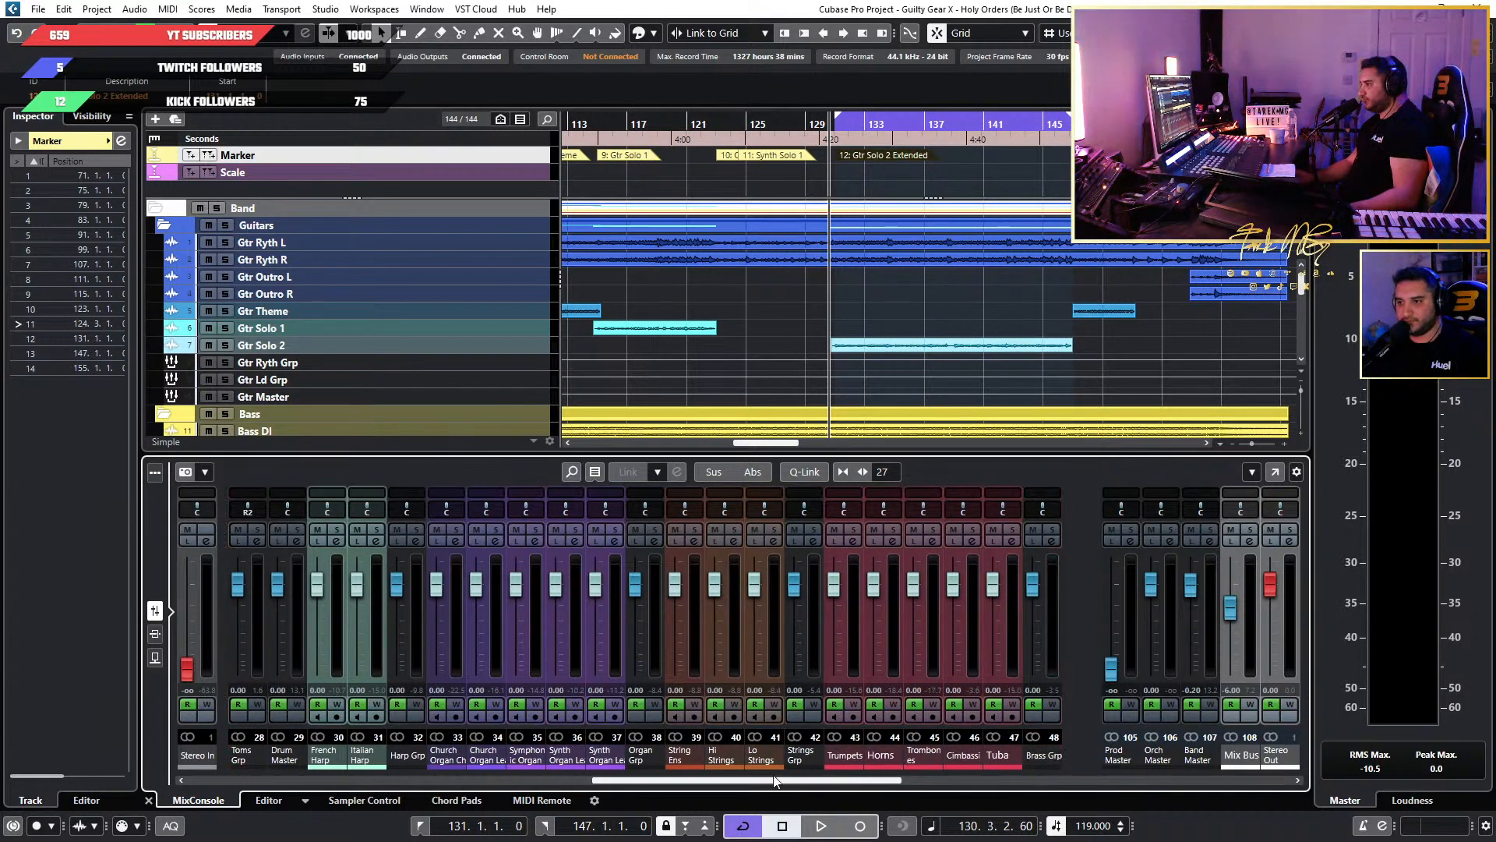
key(space)
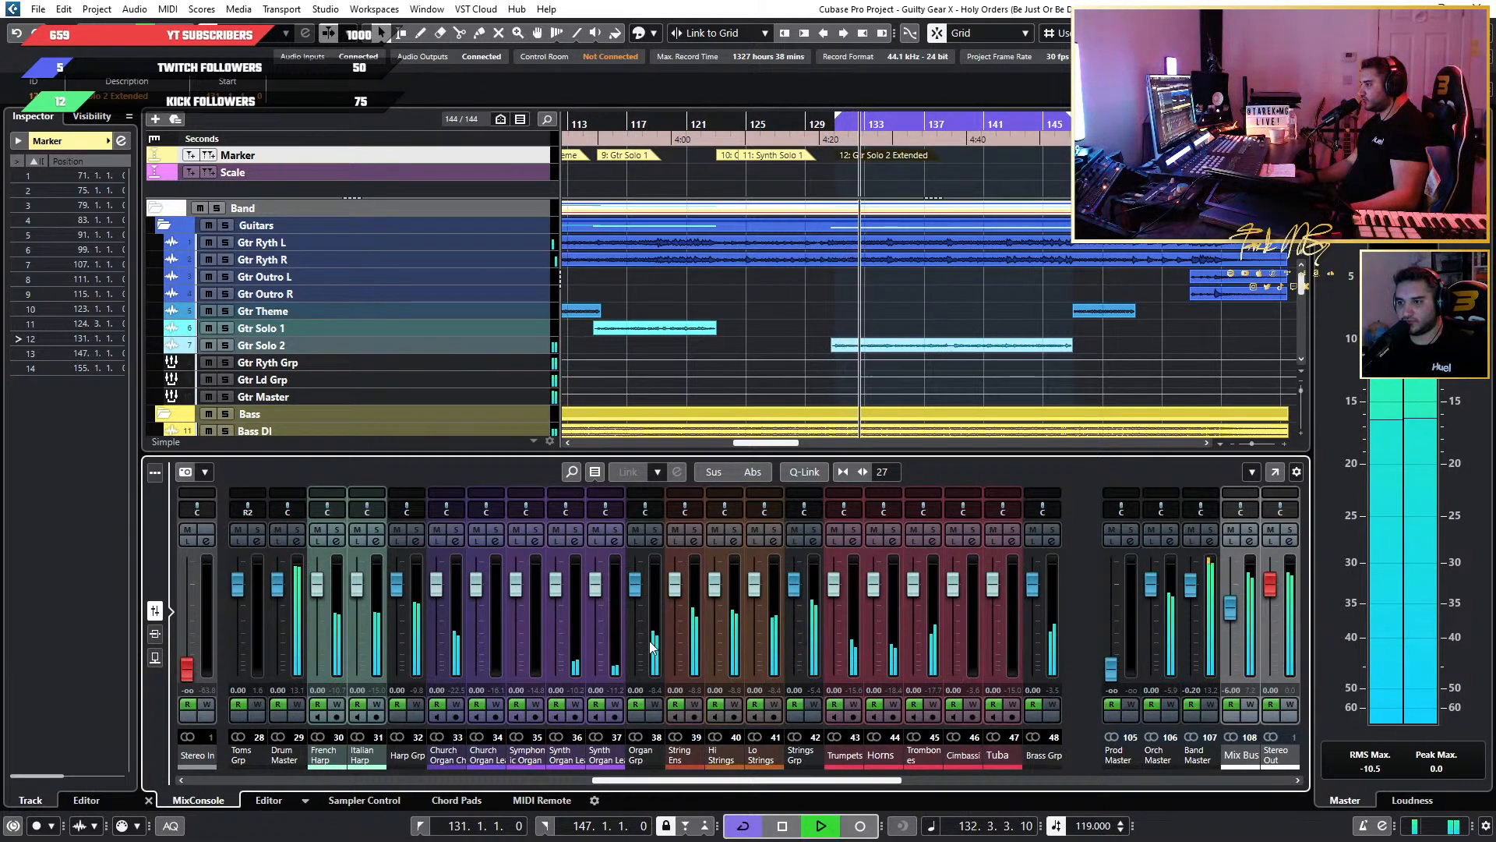
key(space)
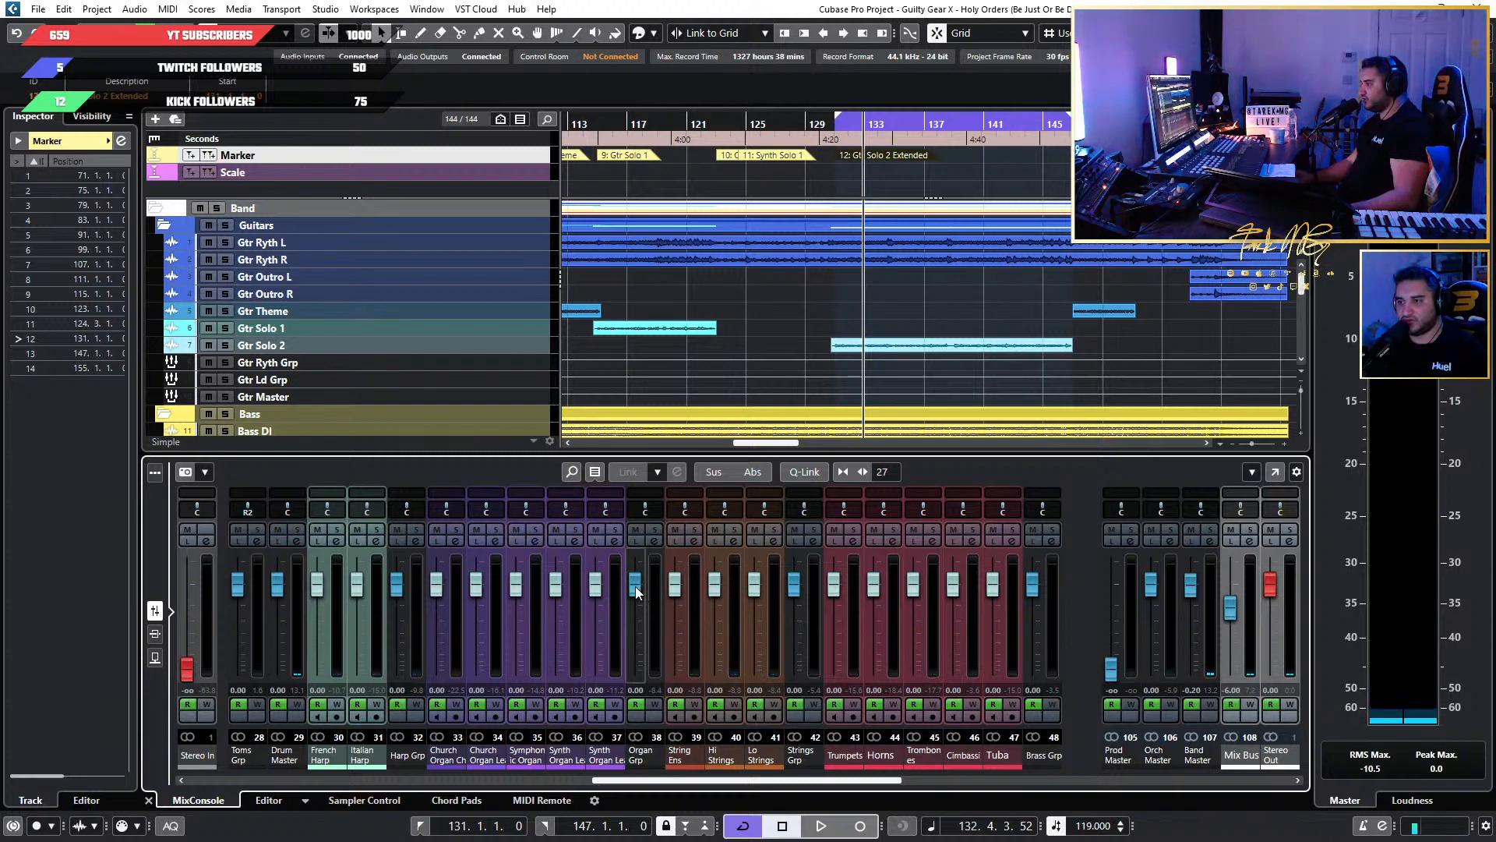
Pull the Organ Grp, Harp Grp, Brass Grp and Choir Grp faders fully down and resume playback of the loop.
drag(636, 592, 635, 668)
drag(398, 585, 397, 668)
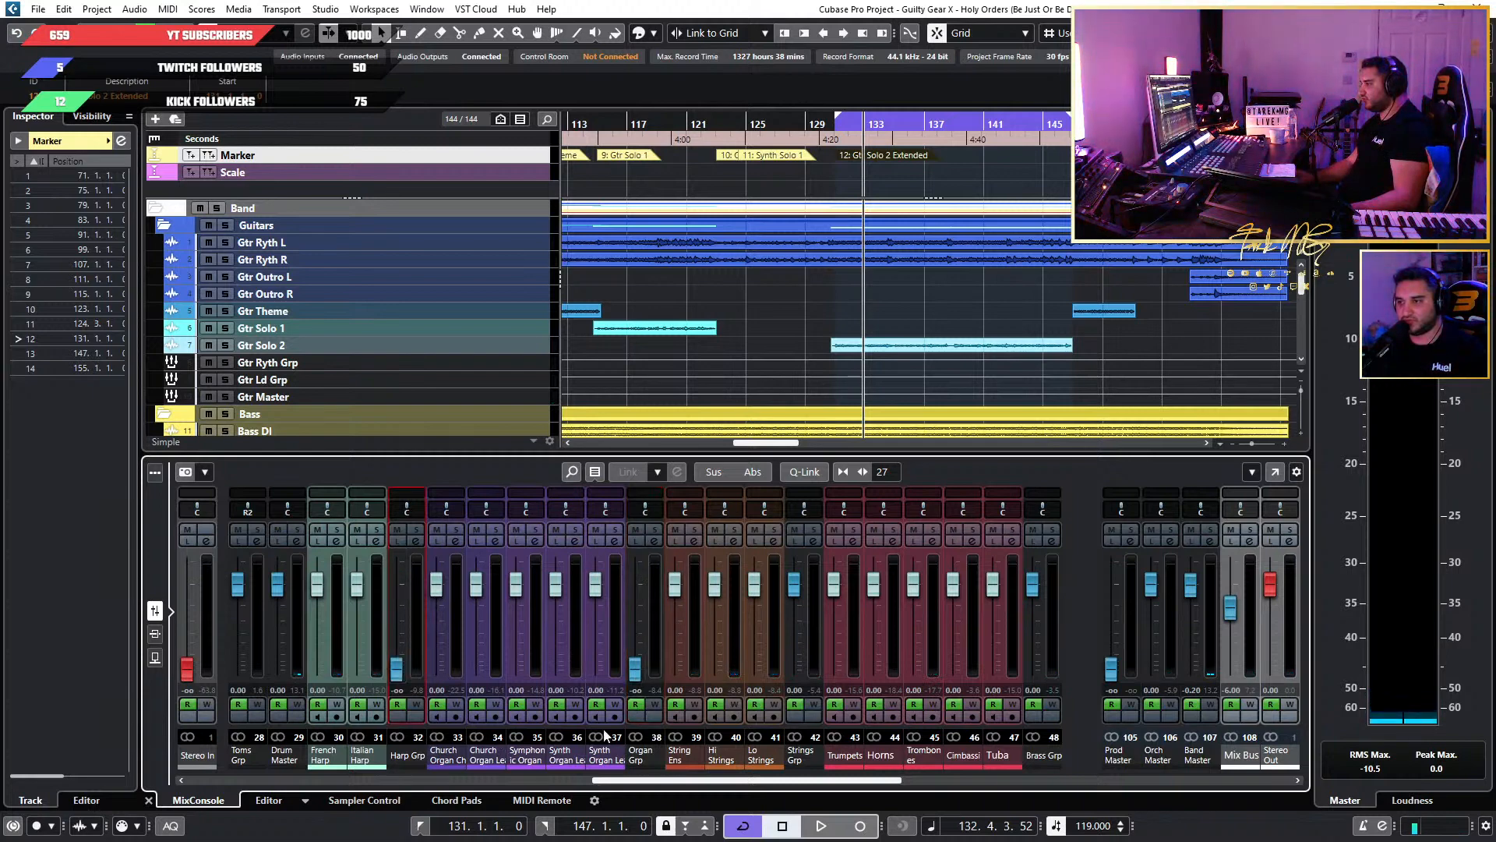
drag(1032, 589, 1031, 669)
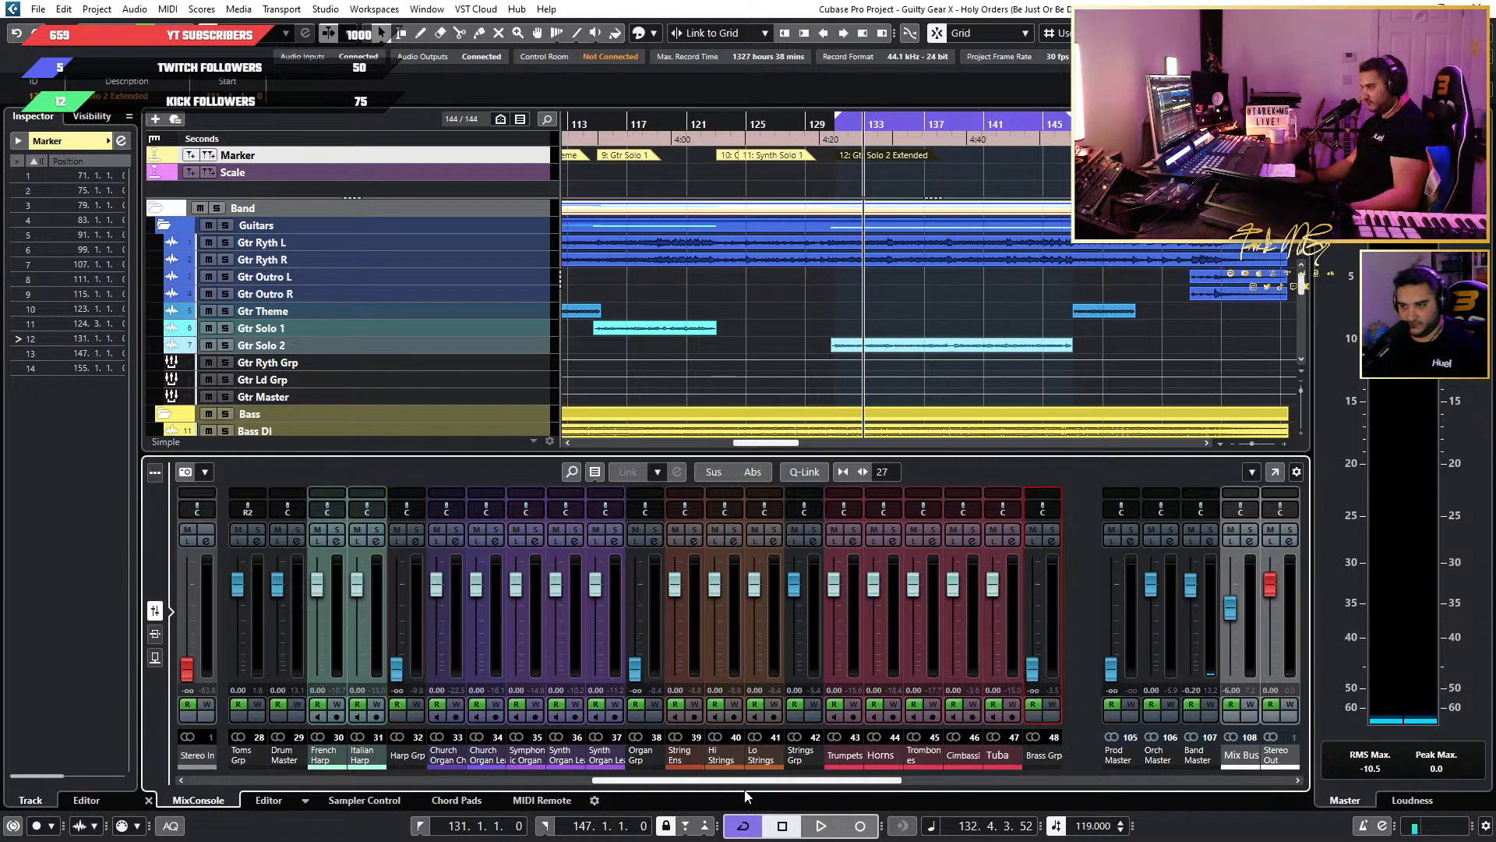
drag(777, 780, 881, 780)
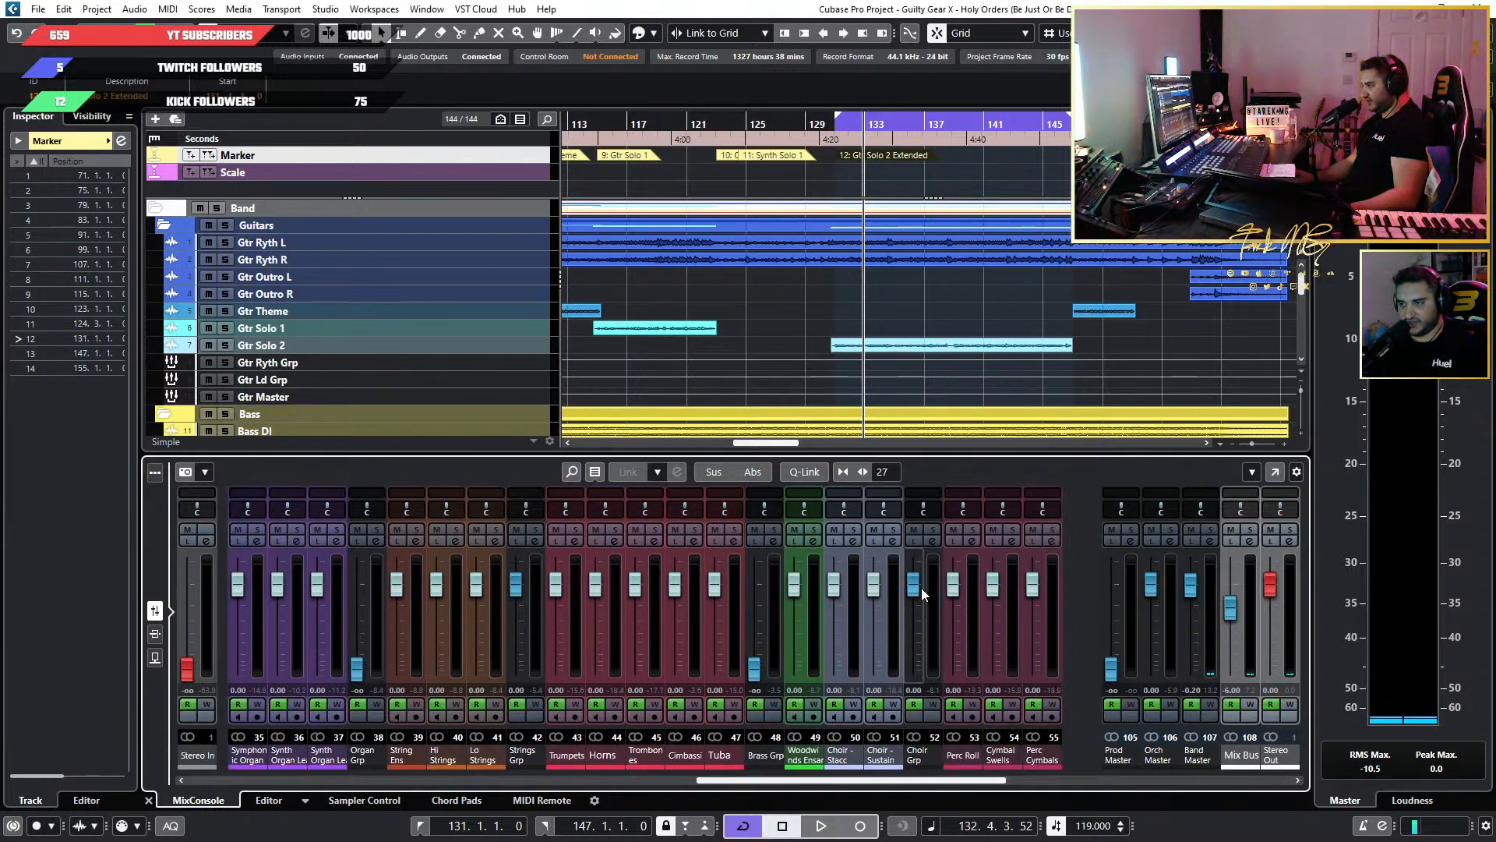
drag(919, 585, 918, 674)
drag(899, 780, 794, 784)
key(space)
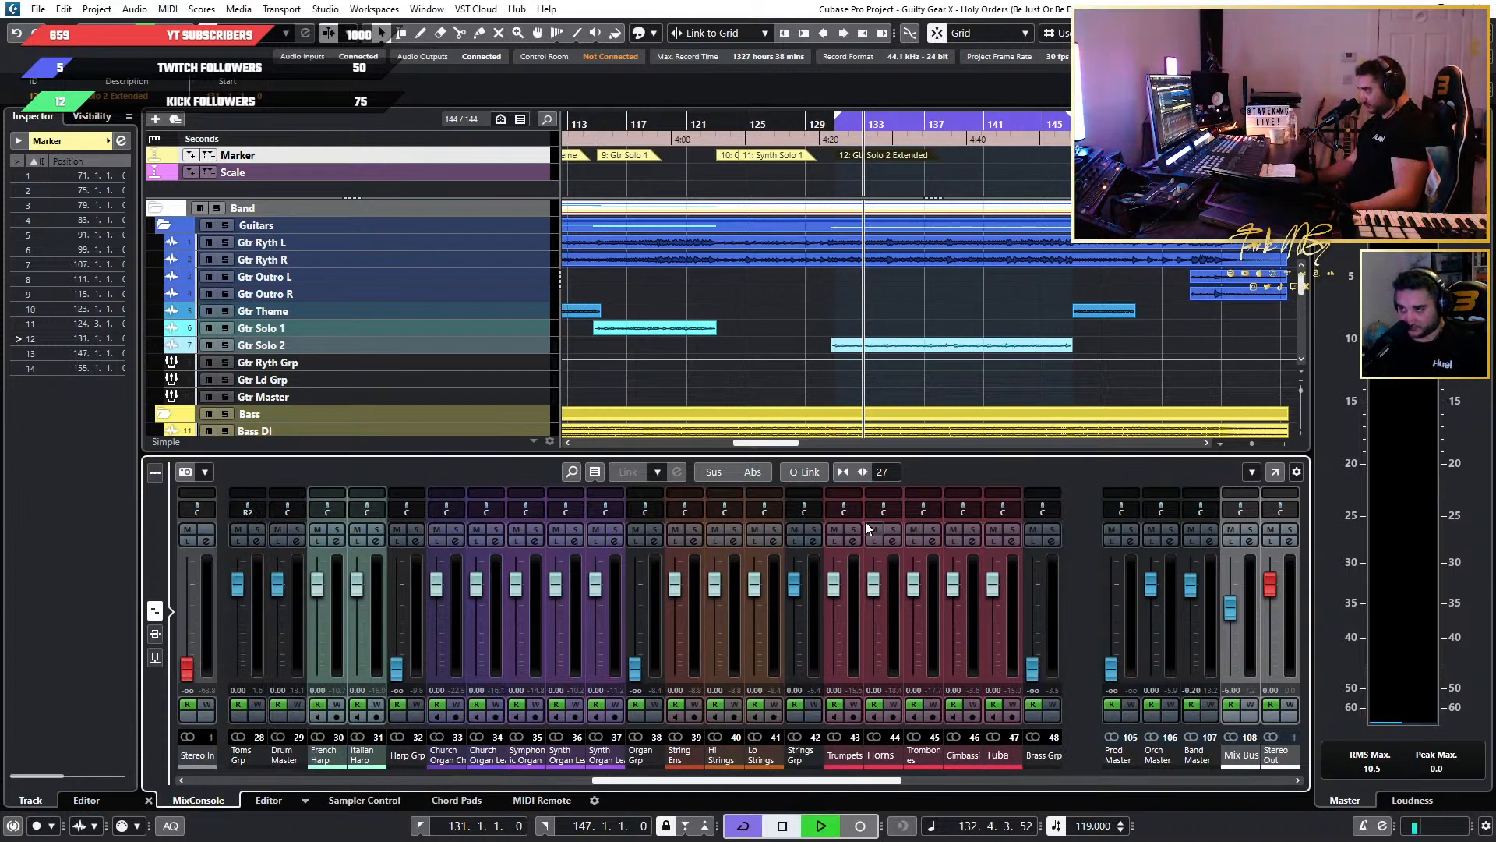
Stop playback and collapse the Guitars, Bass and Drums folders and their parent Band folder in the track list.
scroll(905, 324, up, 3)
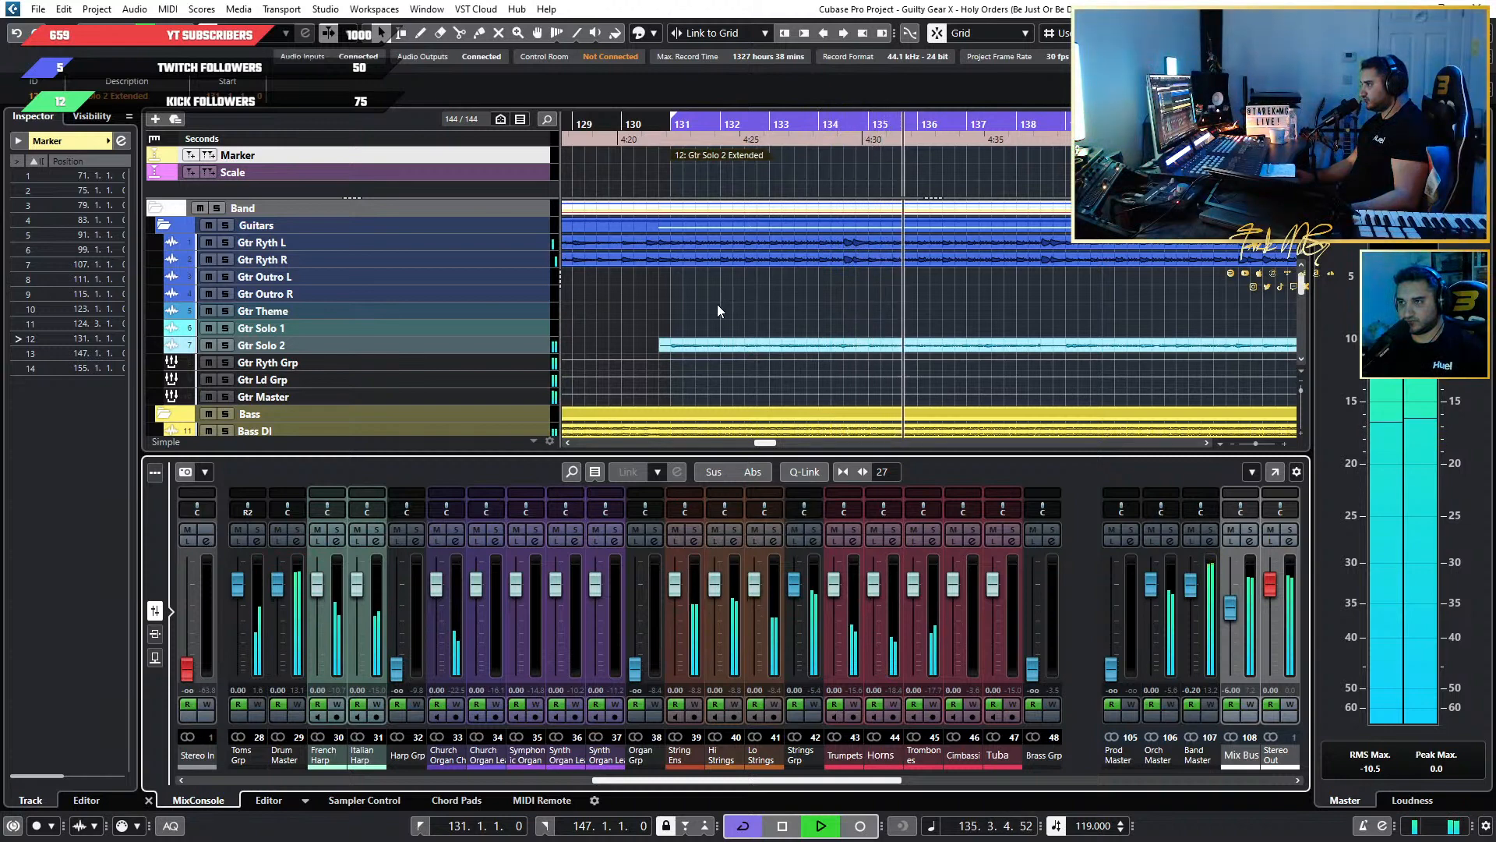
key(space)
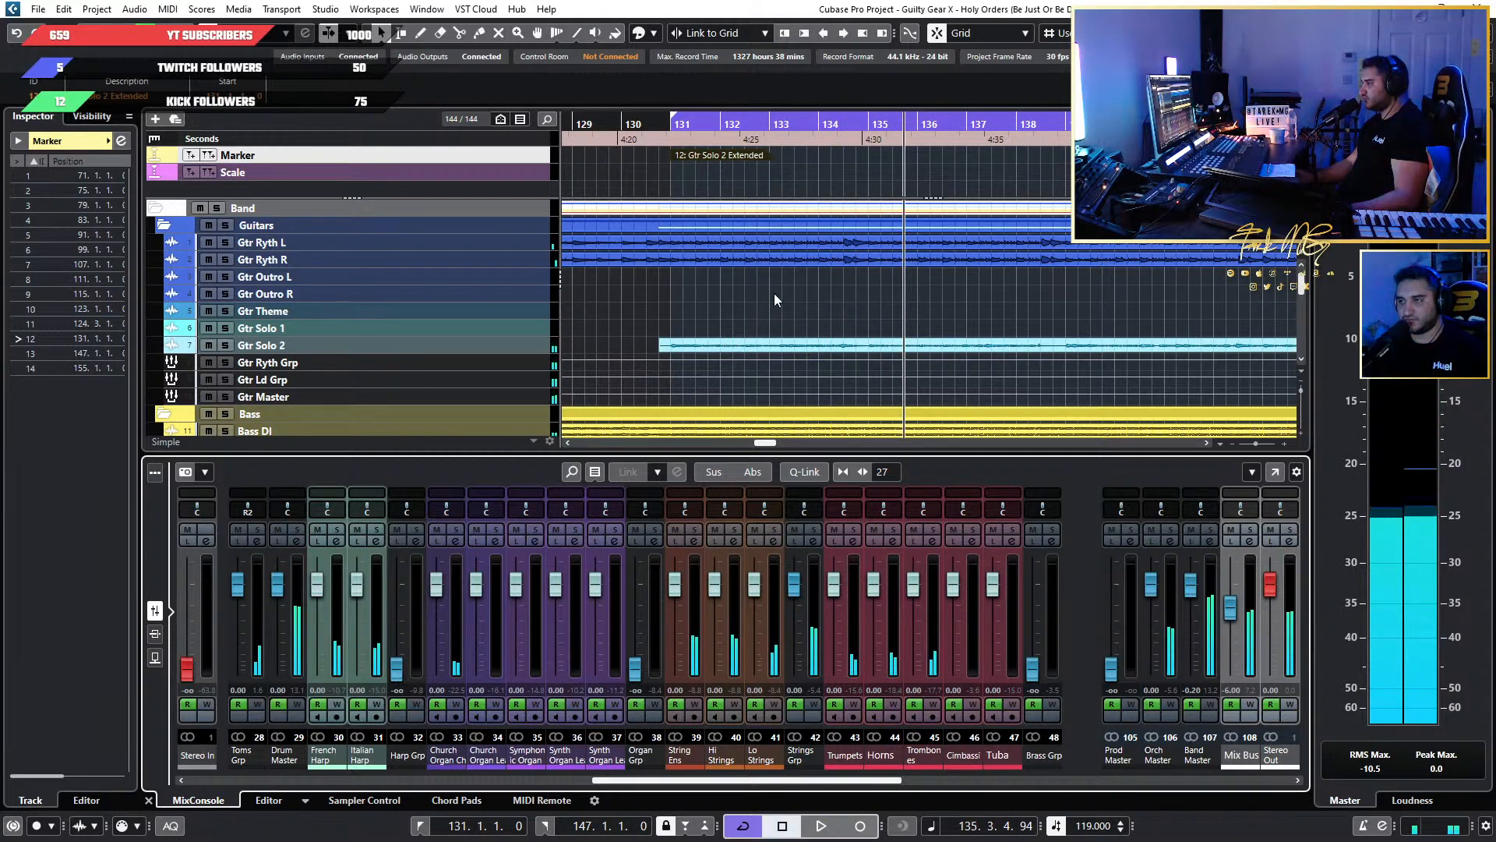
scroll(478, 330, down, 5)
scroll(478, 330, up, 5)
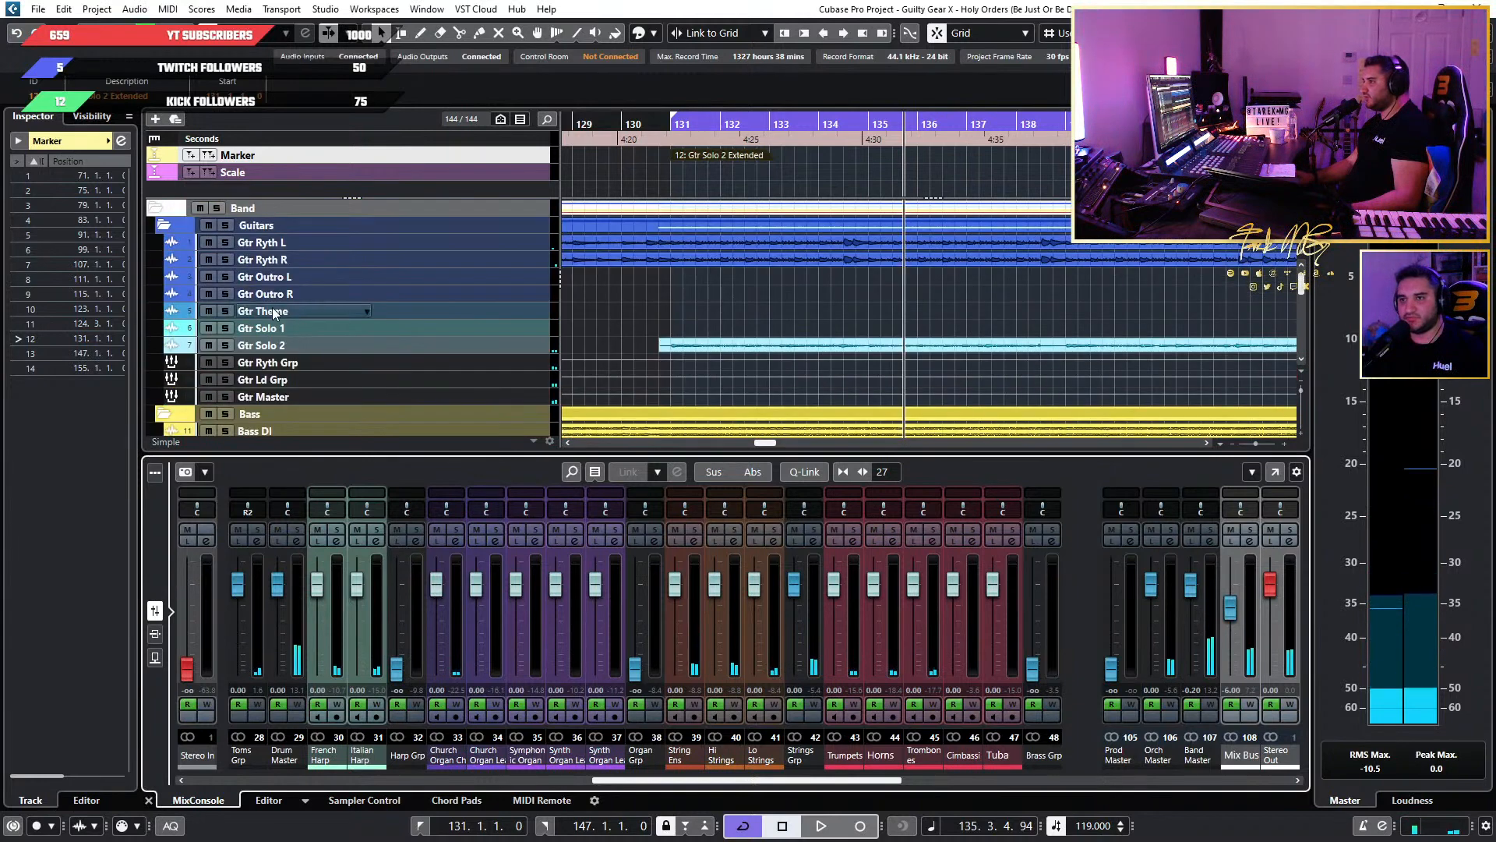
click(164, 225)
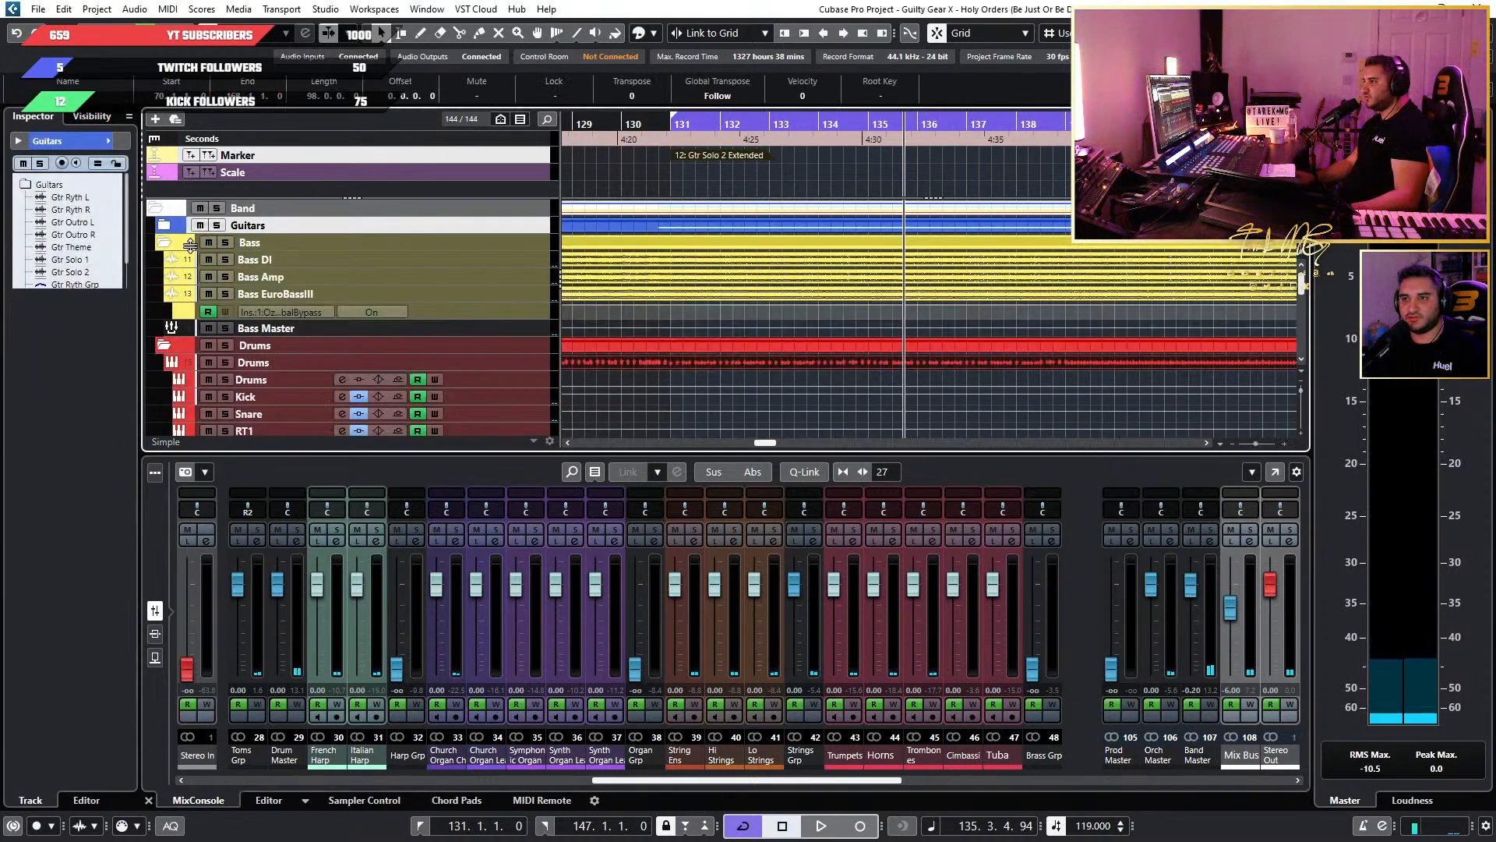
click(165, 243)
click(163, 260)
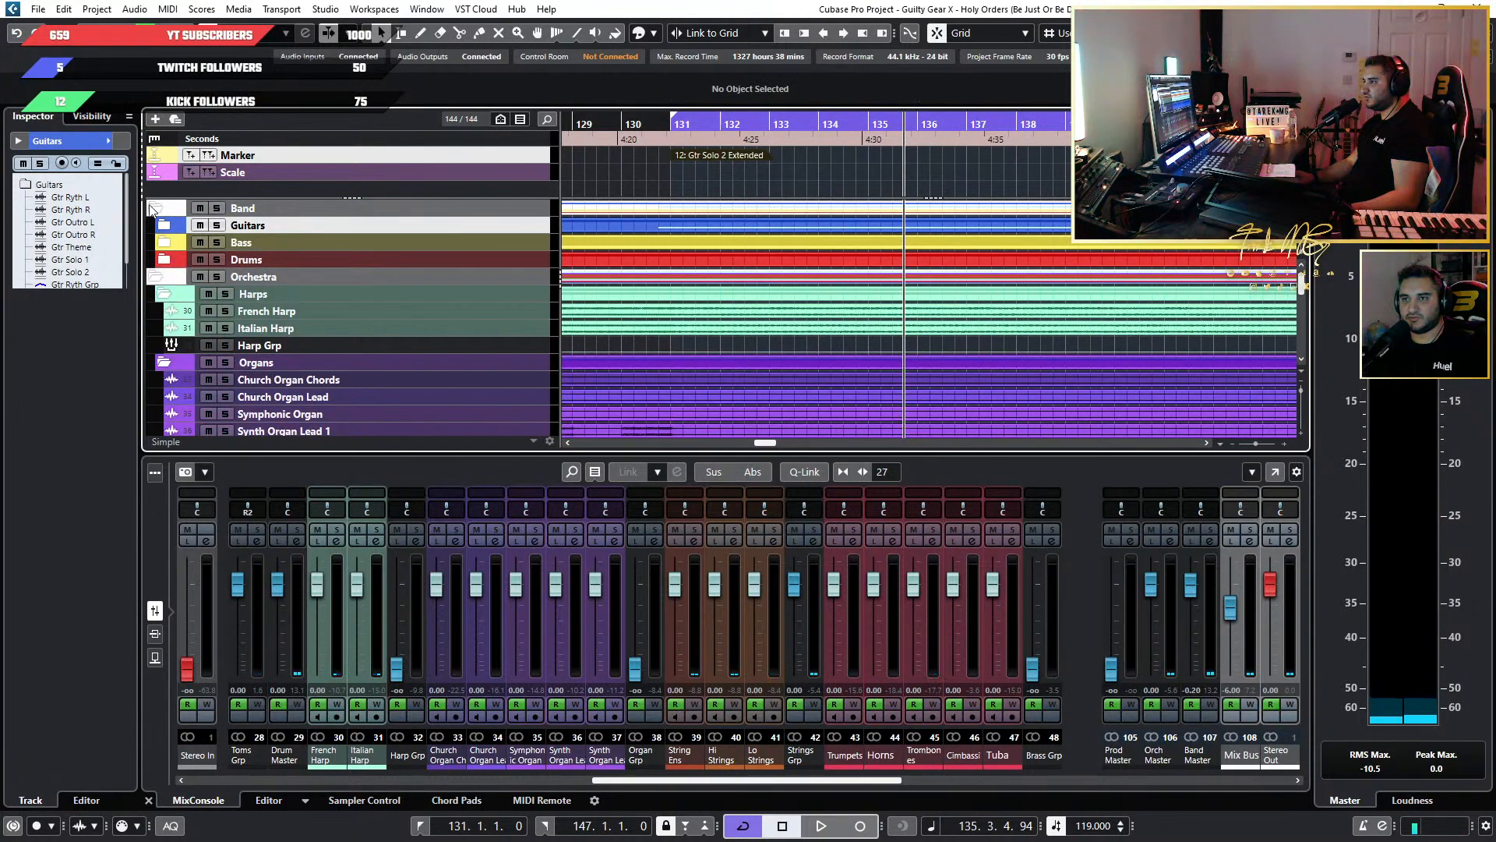
click(154, 209)
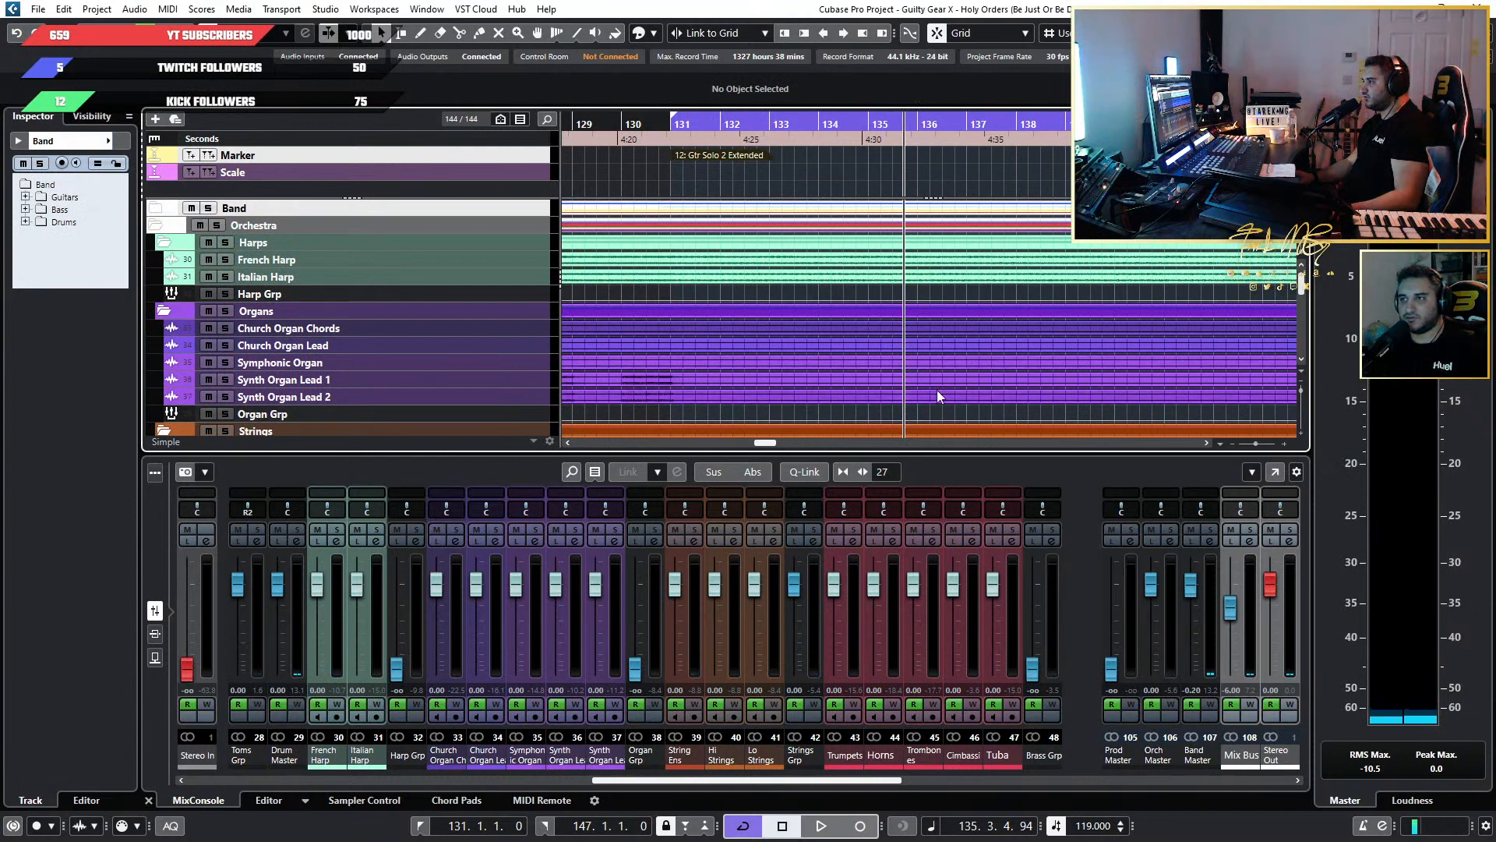
Look at the inserts and sends of the orchestral channels in the lower mixer, and return to the faders.
scroll(998, 374, down, 4)
scroll(997, 373, up, 4)
scroll(995, 340, down, 5)
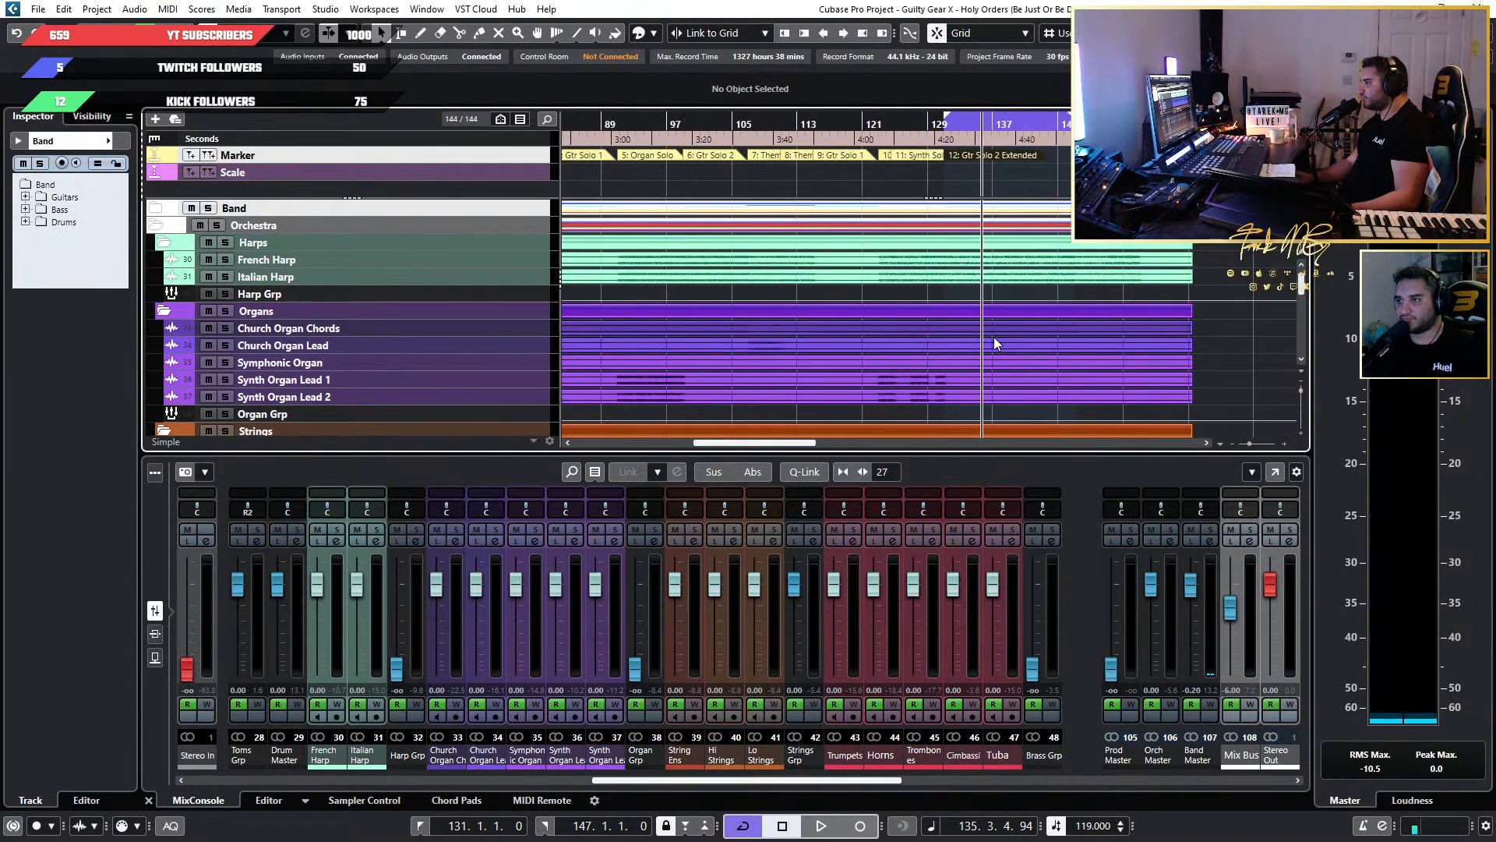
scroll(990, 338, up, 5)
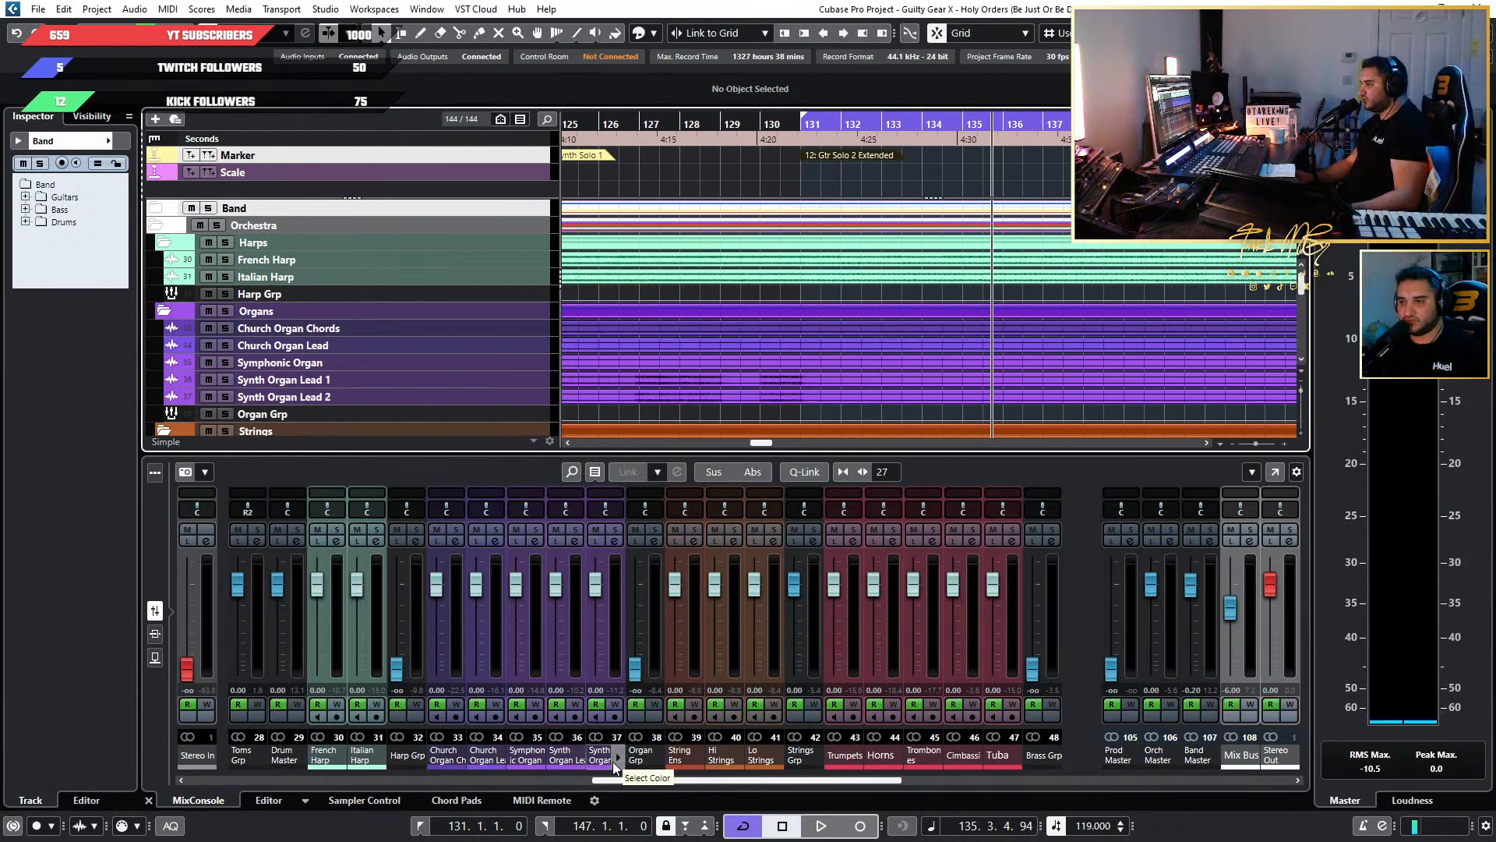
click(156, 633)
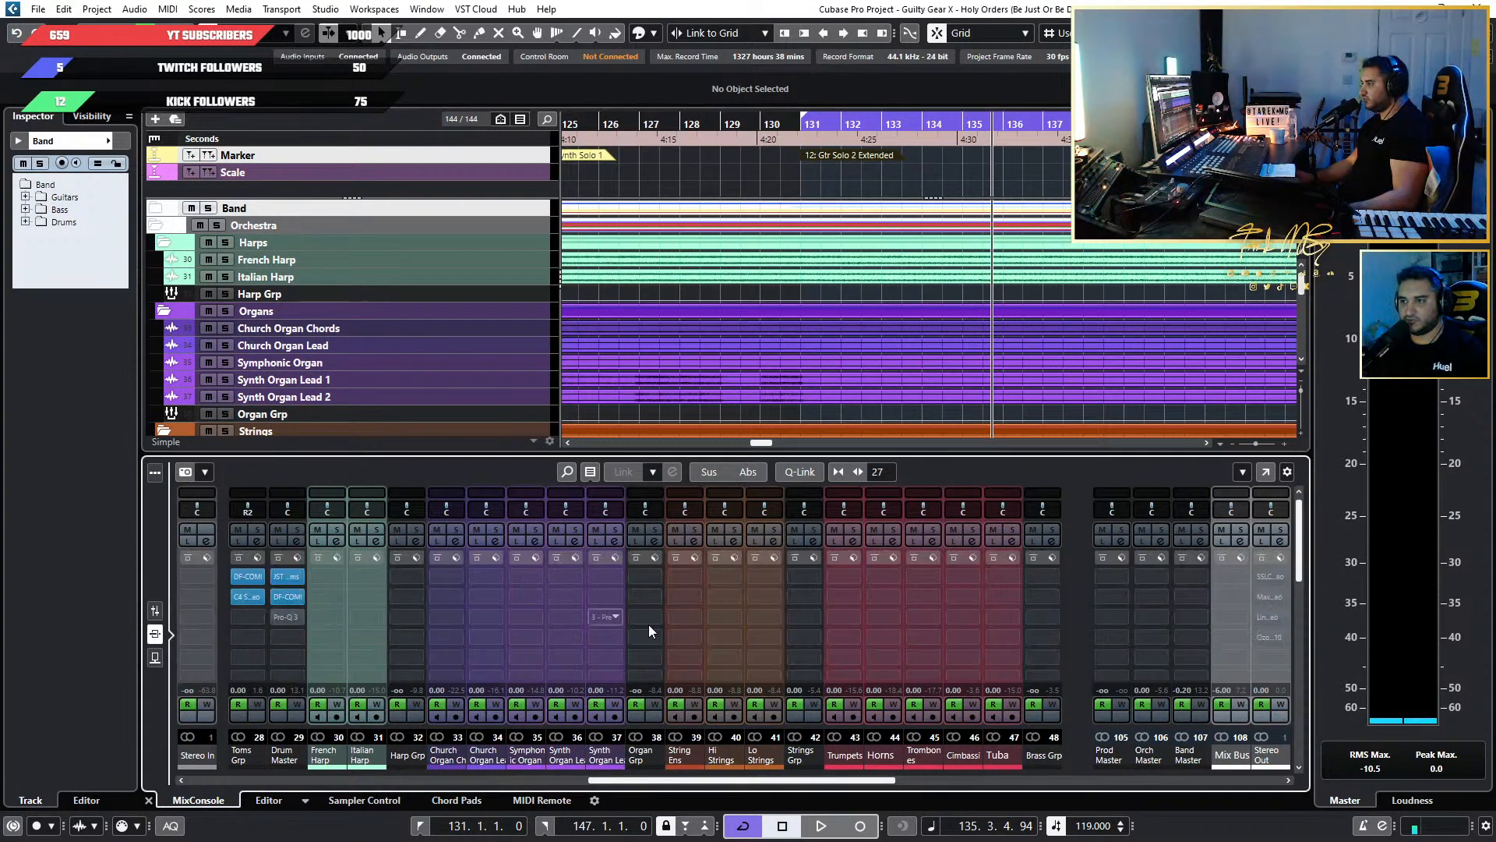
click(154, 657)
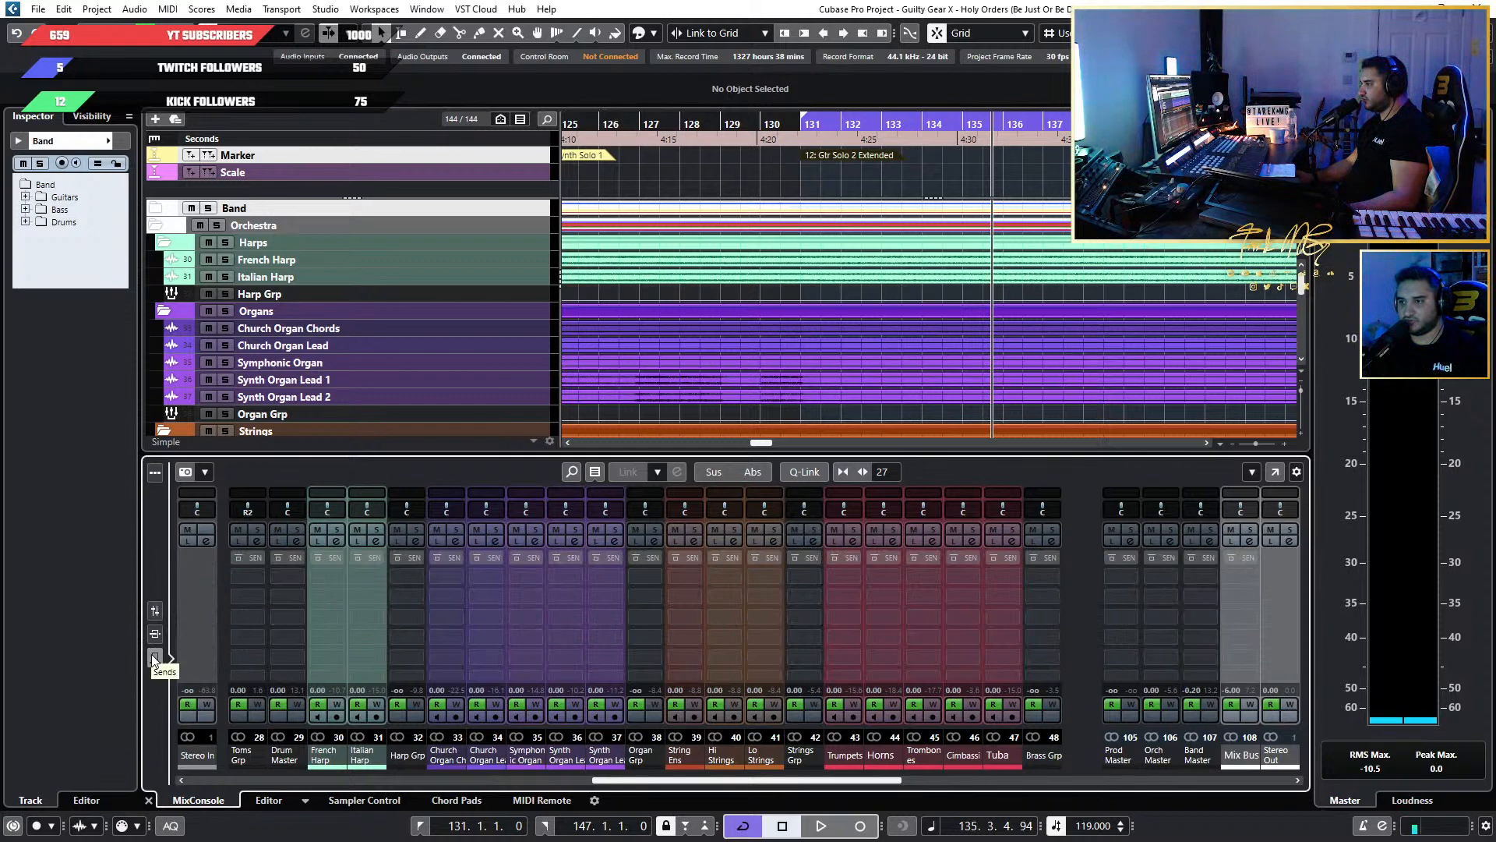
click(156, 610)
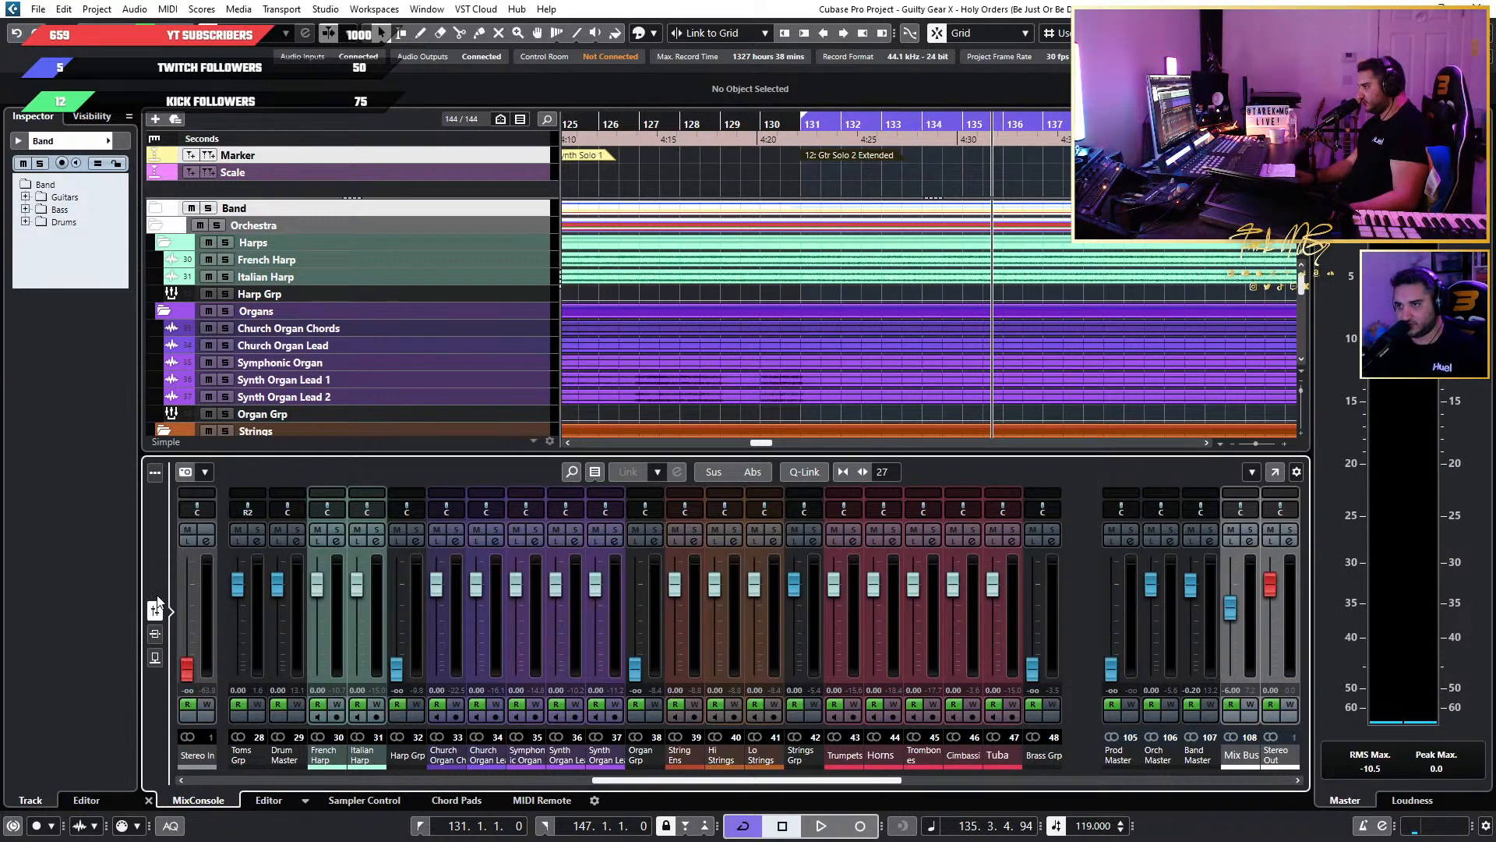
Look through the lower mixer's snapshot, channel type filter and mixer functions options without changing any, with the channel inserts displayed.
click(205, 472)
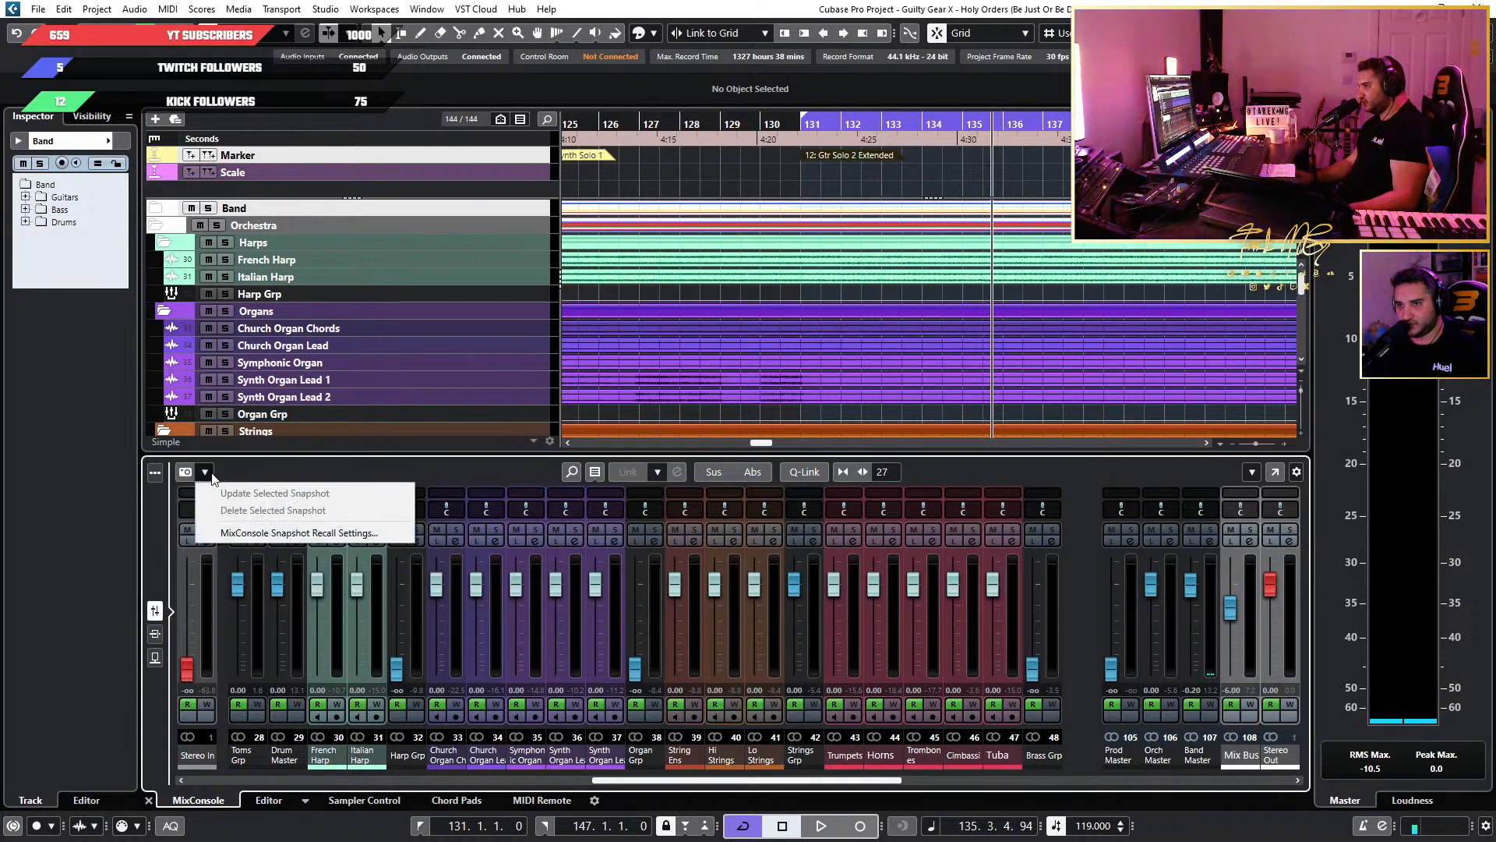
click(163, 473)
click(162, 472)
click(155, 472)
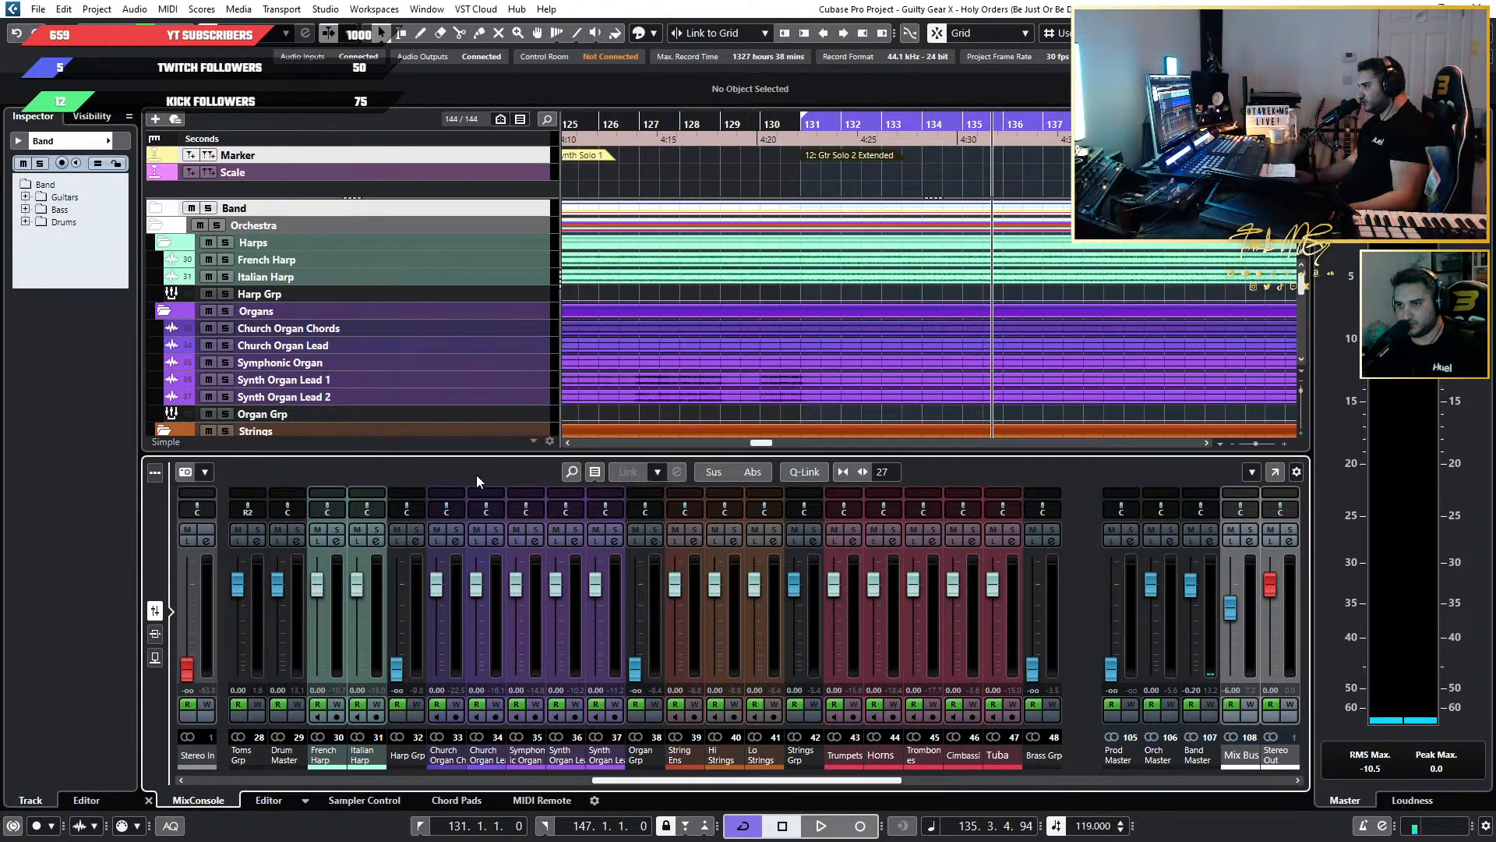
click(155, 634)
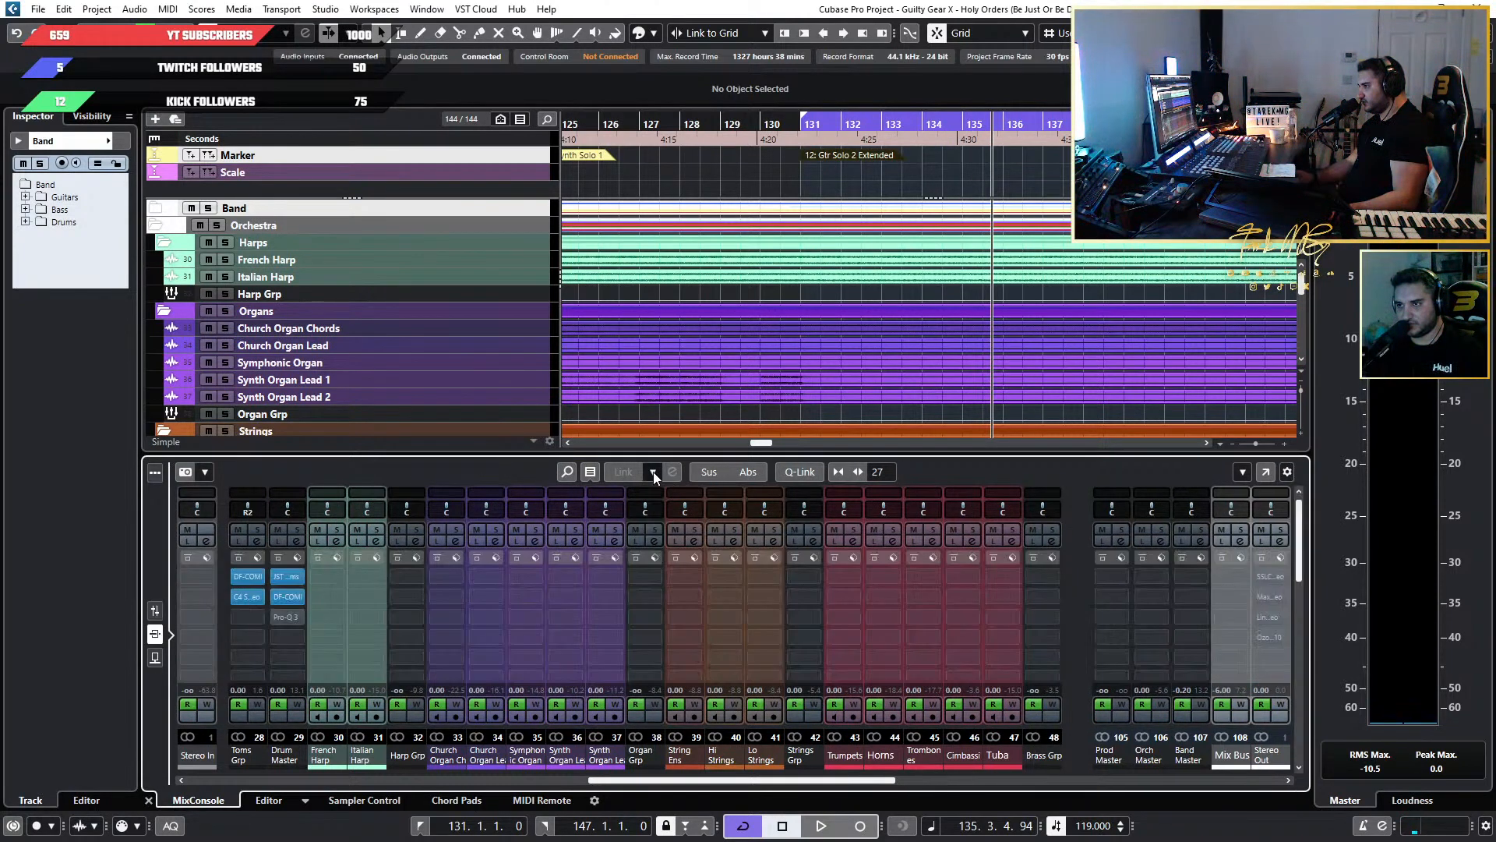
click(653, 471)
click(531, 470)
click(596, 470)
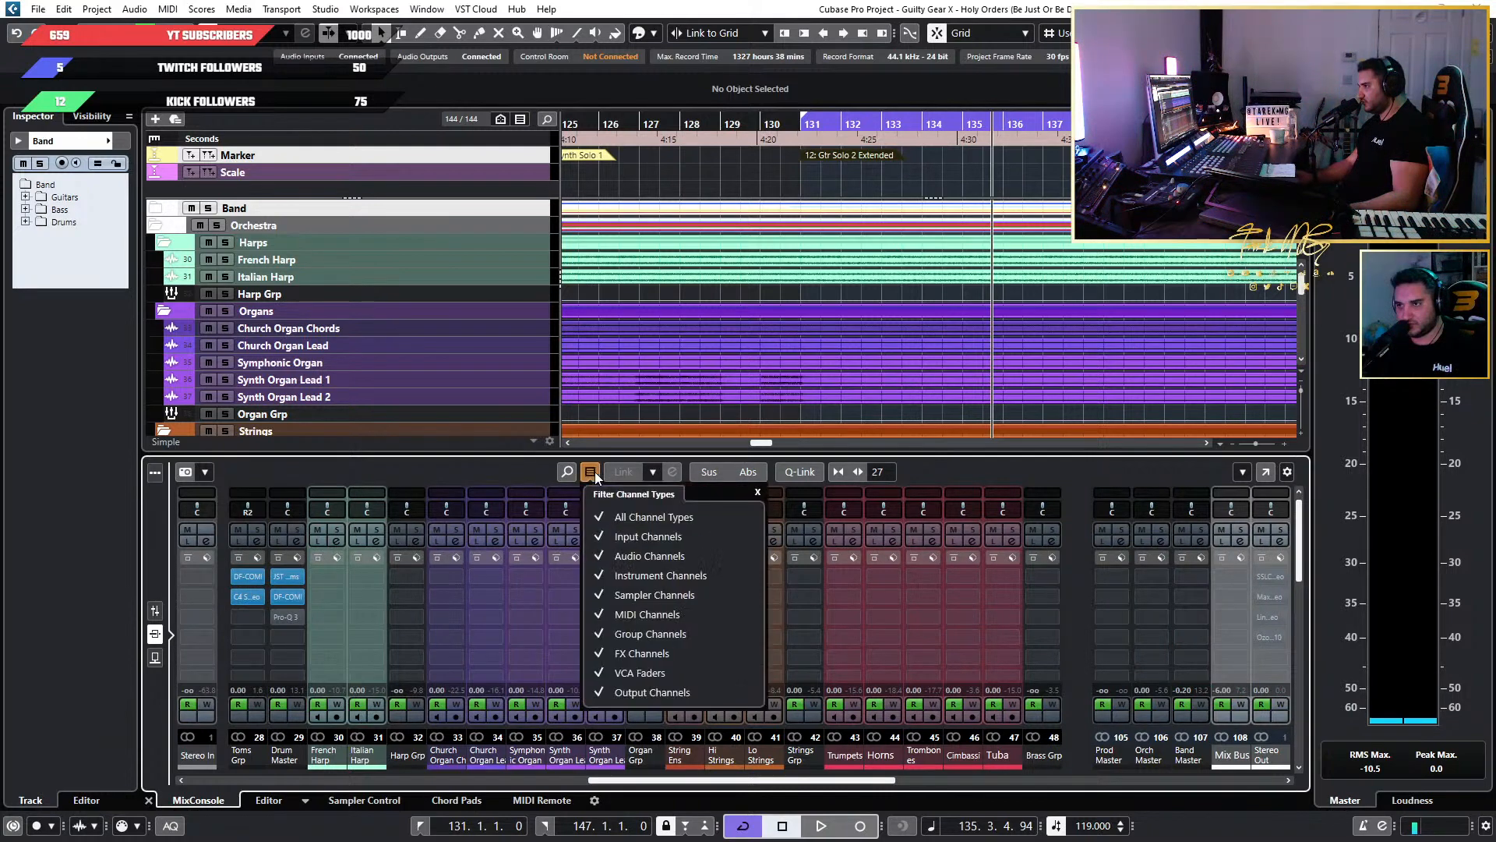
click(422, 478)
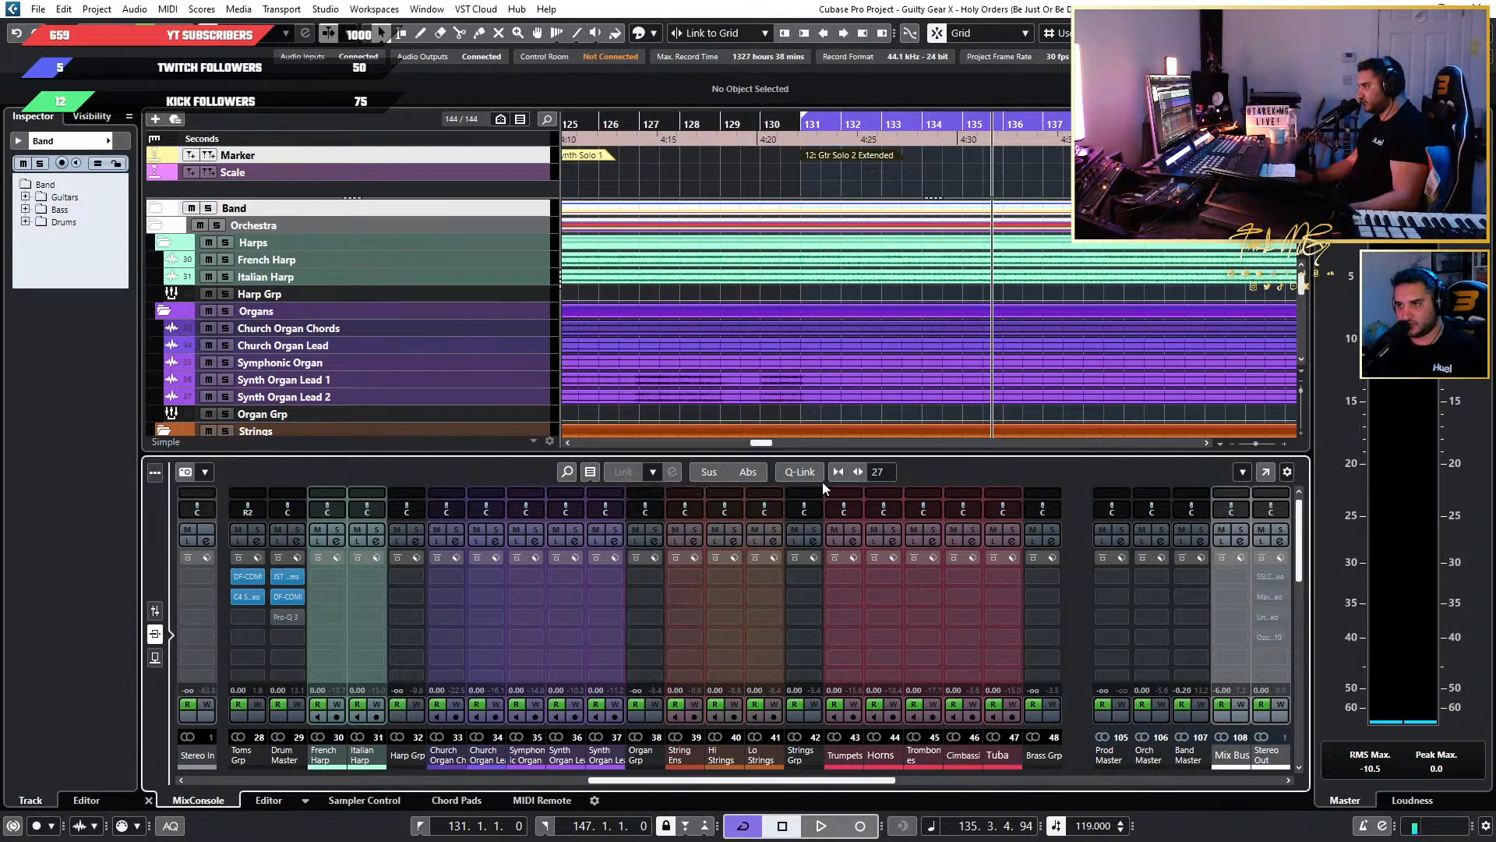
click(1242, 471)
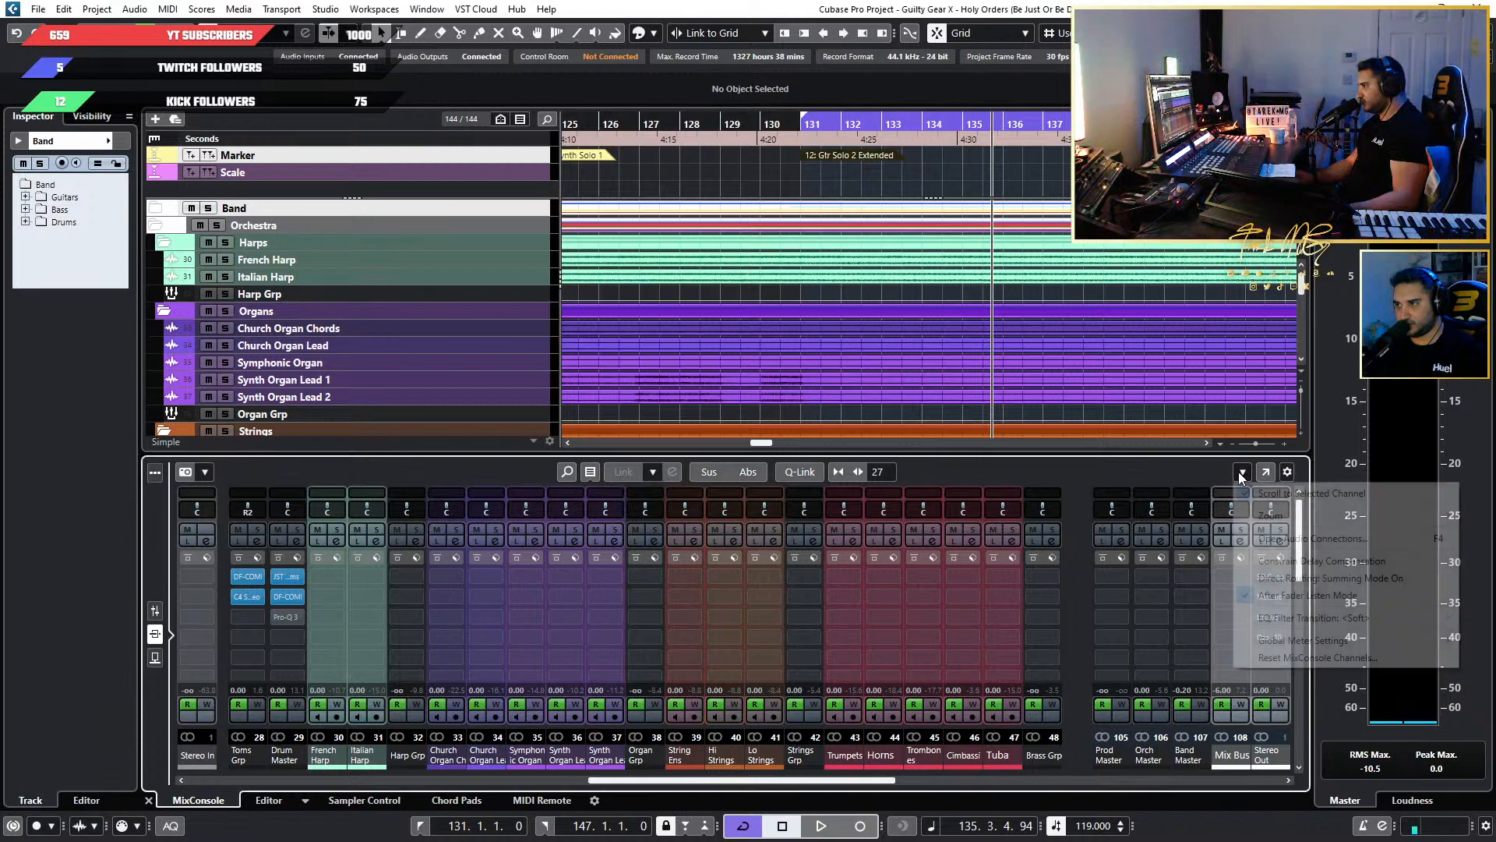
click(1197, 469)
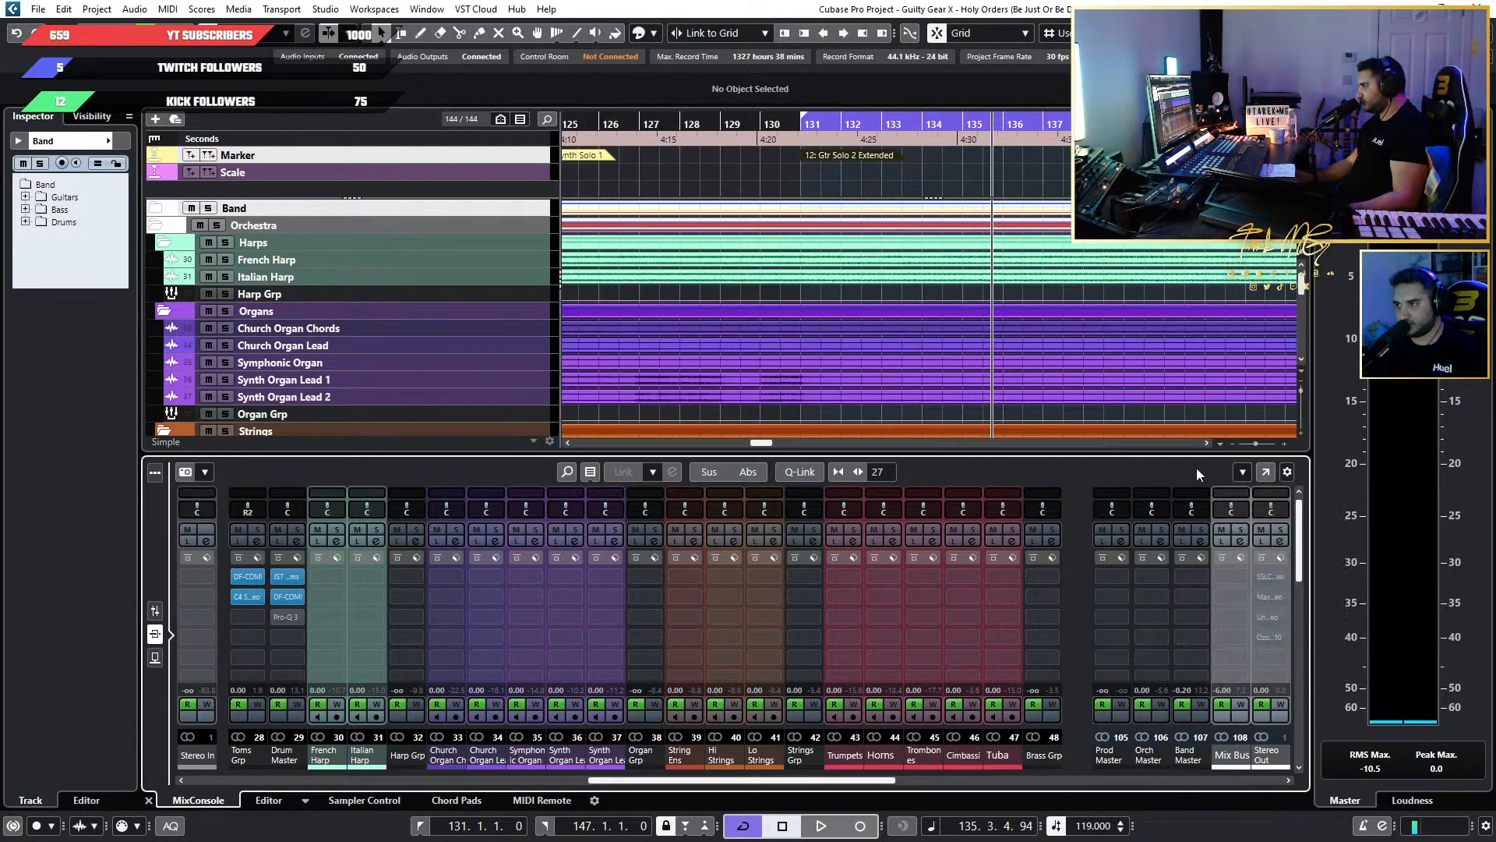
Toggle on the MixConsole History element for the lower mixer's toolbar and recheck the snapshot options.
drag(1298, 551, 1308, 485)
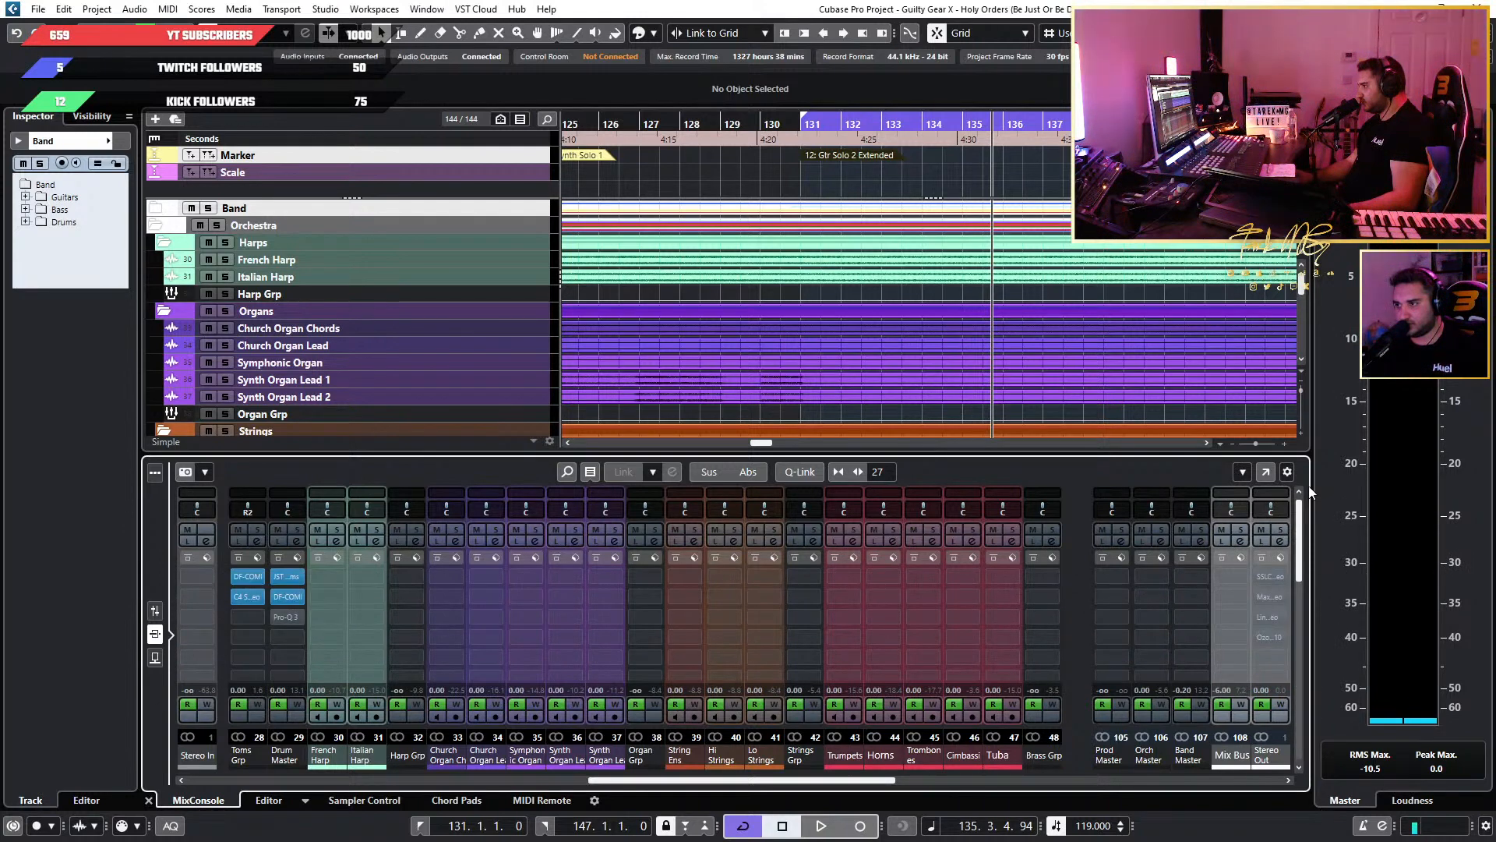
click(1288, 471)
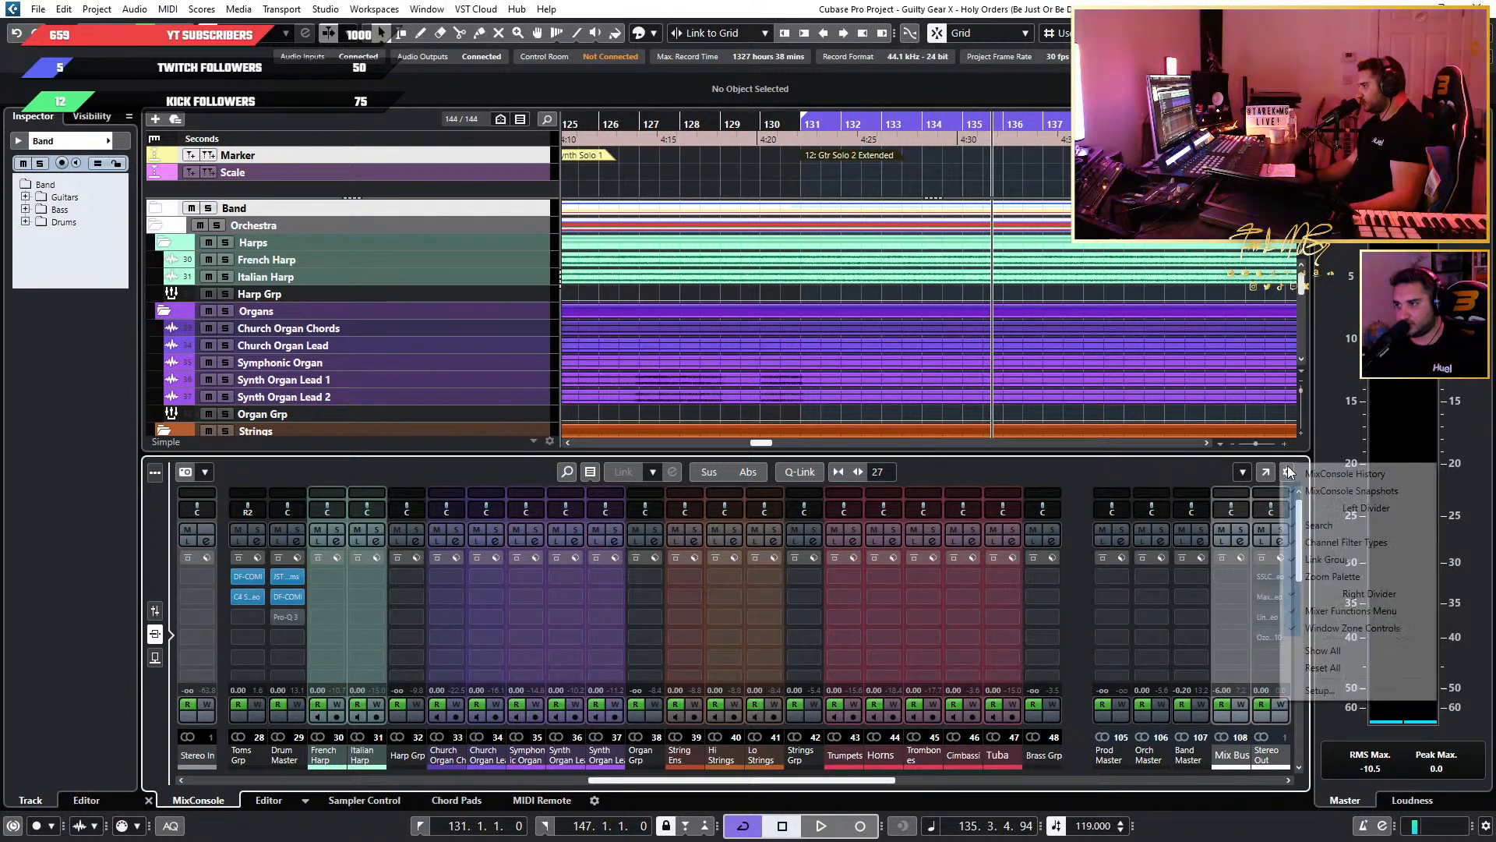
click(1404, 476)
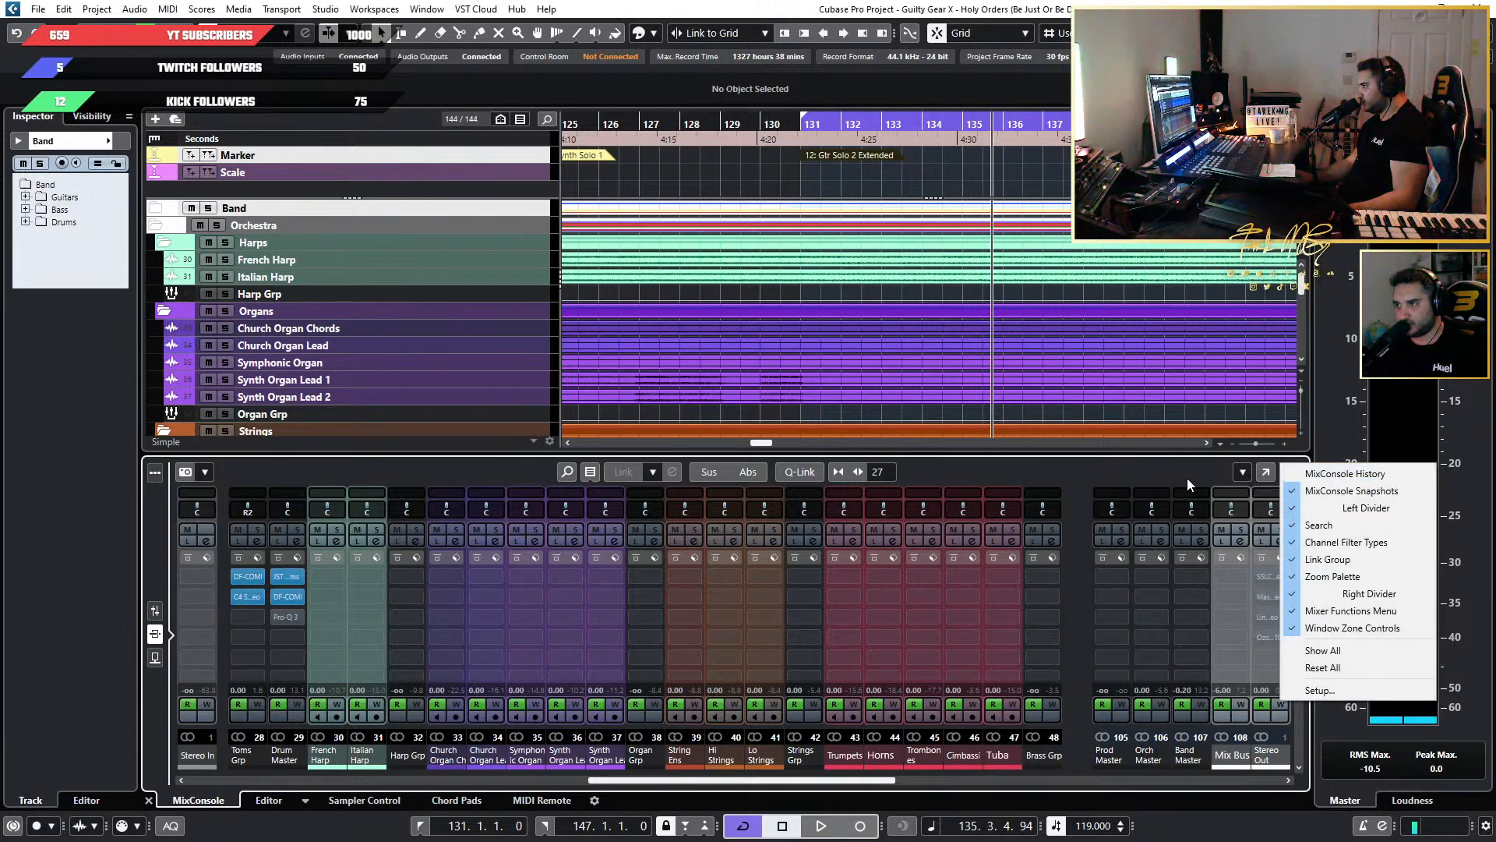
click(210, 471)
click(210, 471)
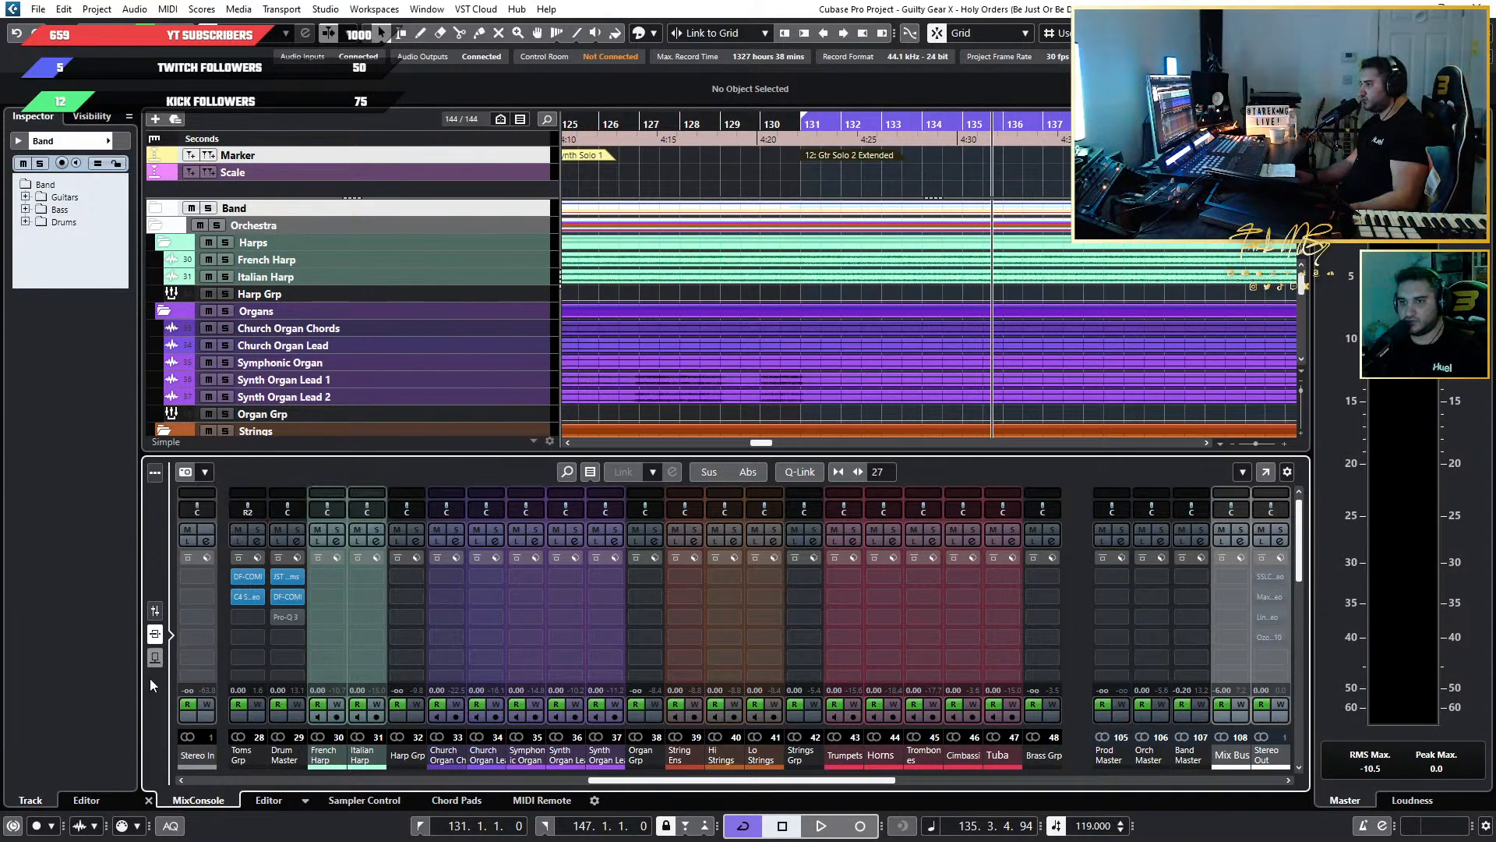
Check the lower mixer's sends and functions options, and briefly view the guitar and bass channels in the full MixConsole.
click(155, 659)
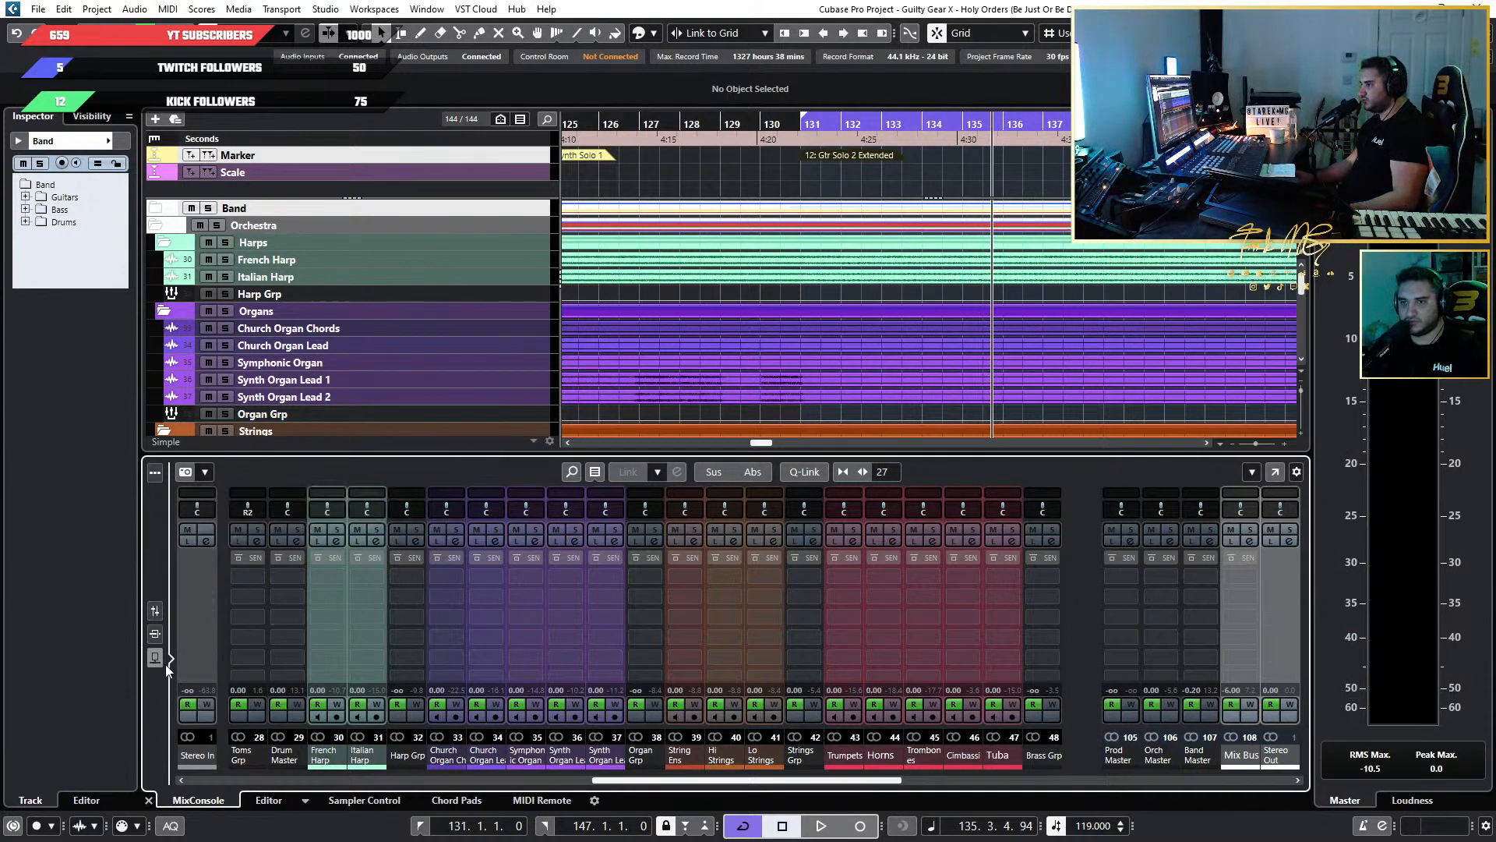
click(1252, 472)
click(1253, 474)
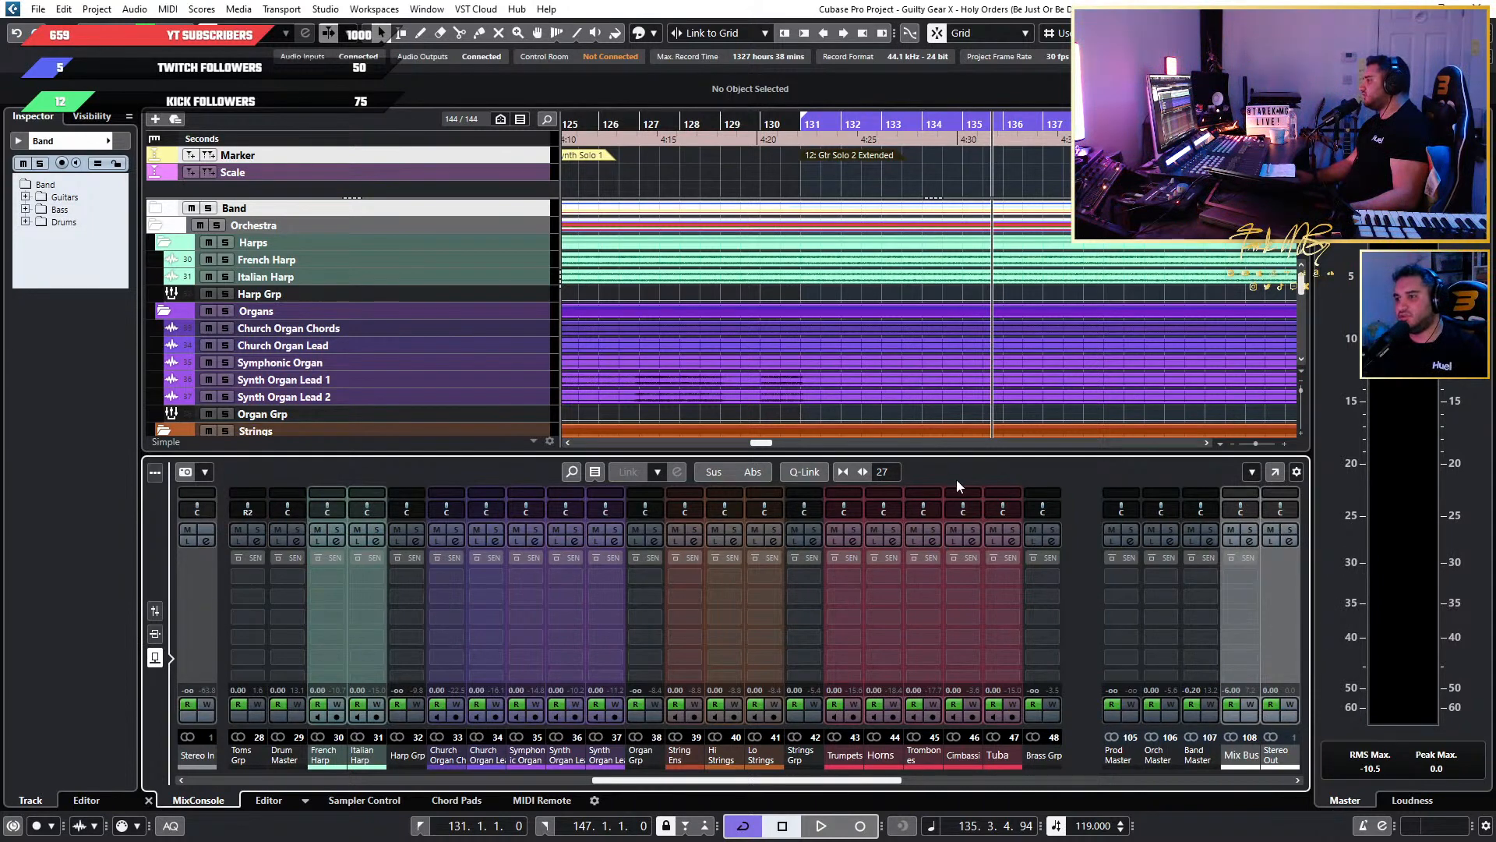
key(F3)
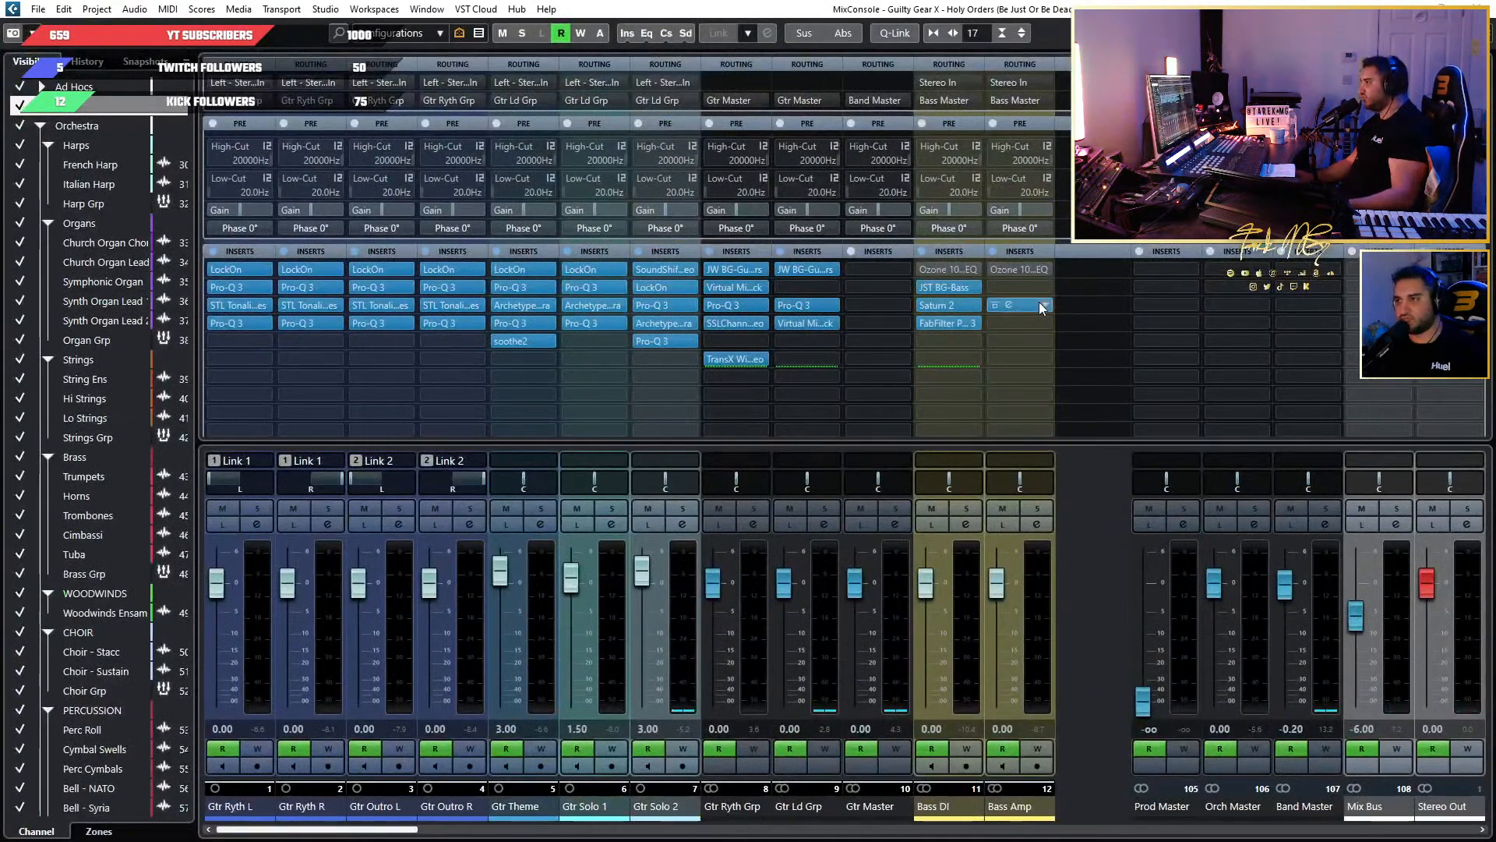
key(F3)
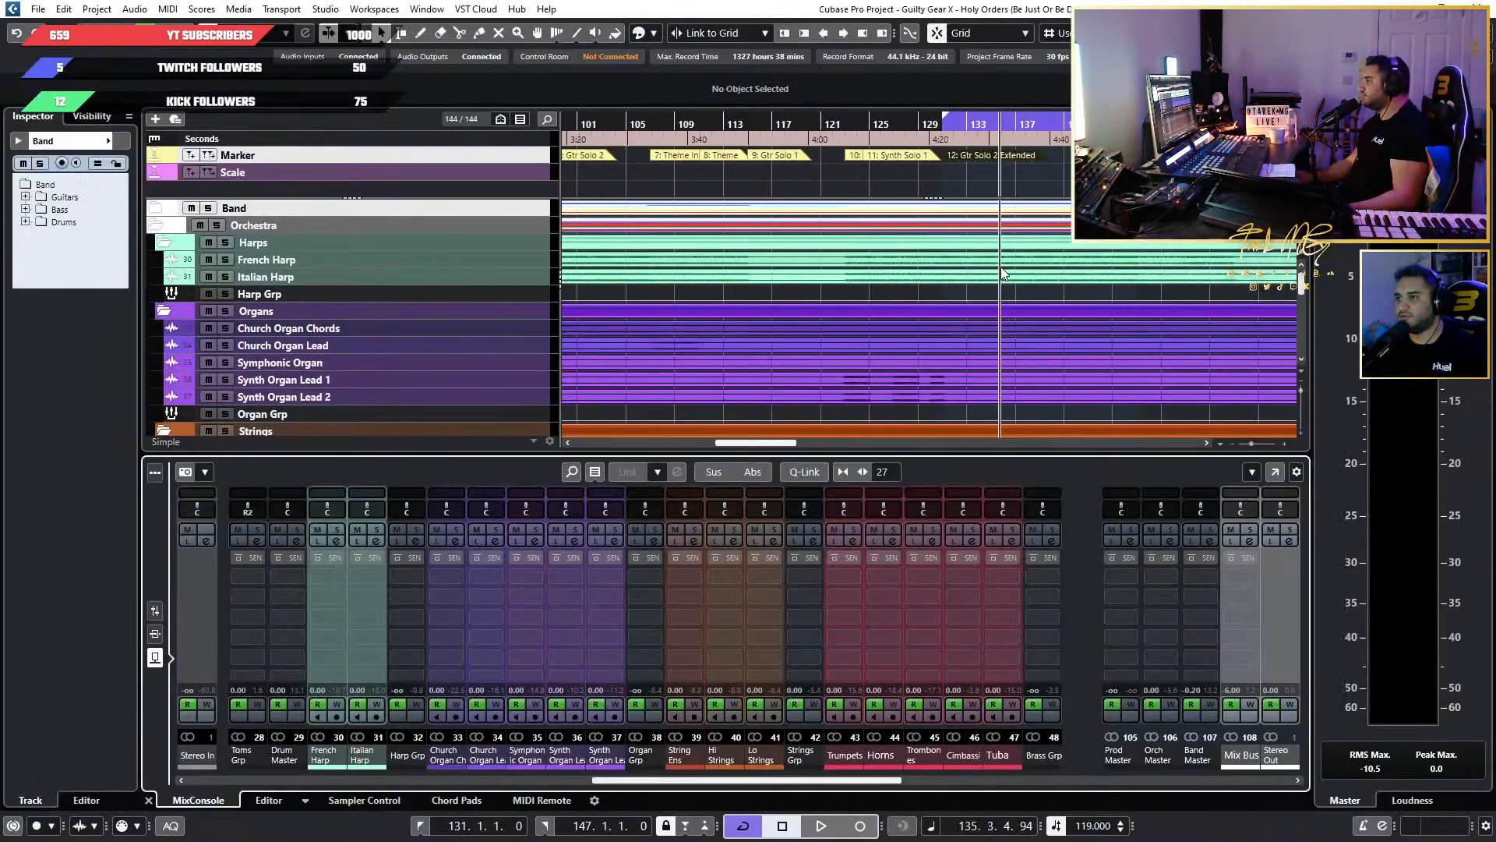
Inspect the organ, strings and brass channels in the full MixConsole, and return to the project view.
scroll(662, 285, up, 3)
scroll(667, 289, left, 4)
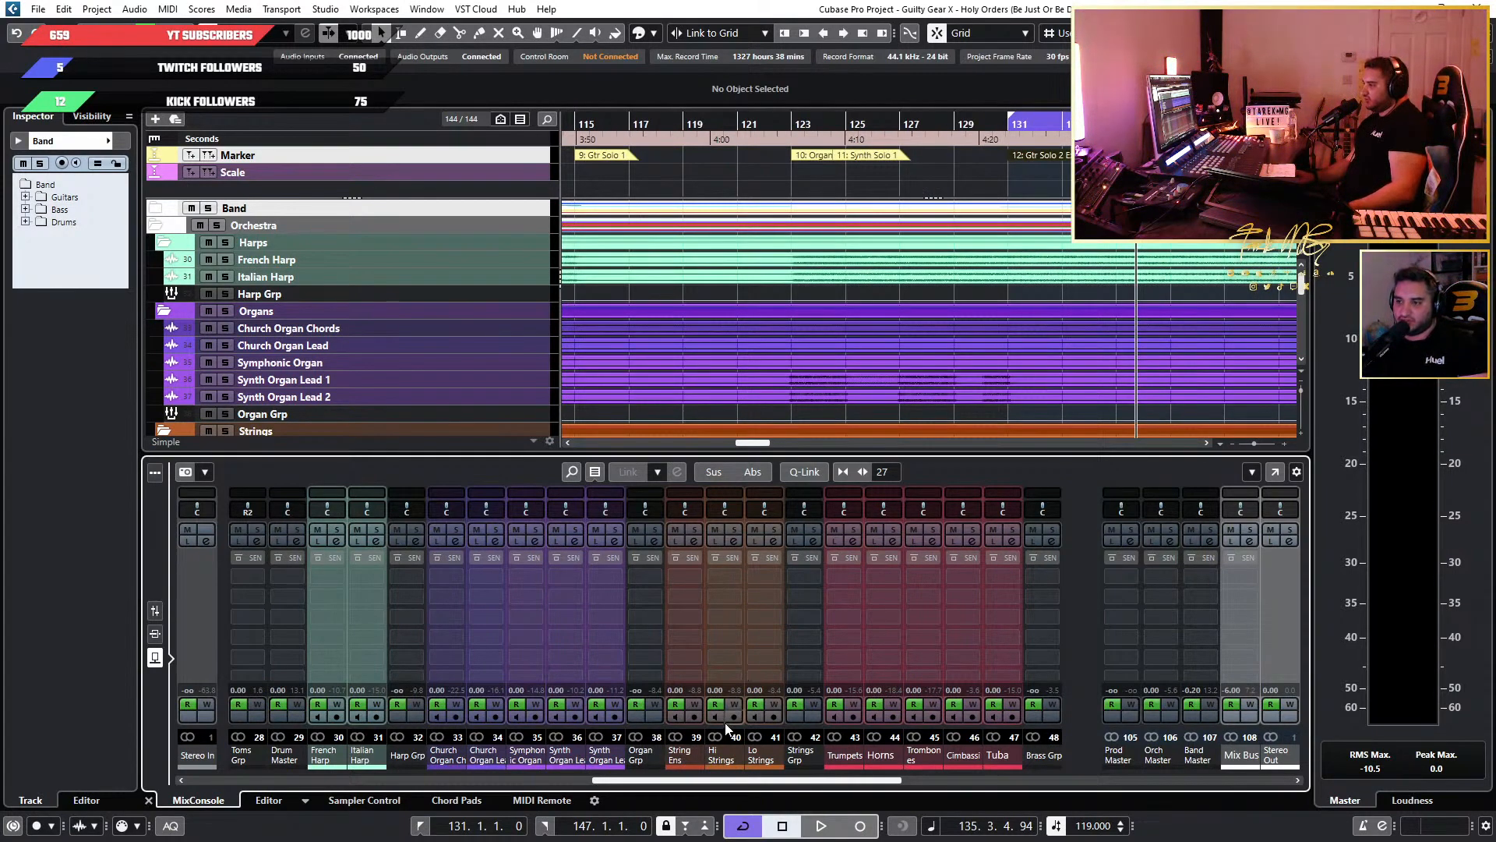
scroll(966, 329, down, 4)
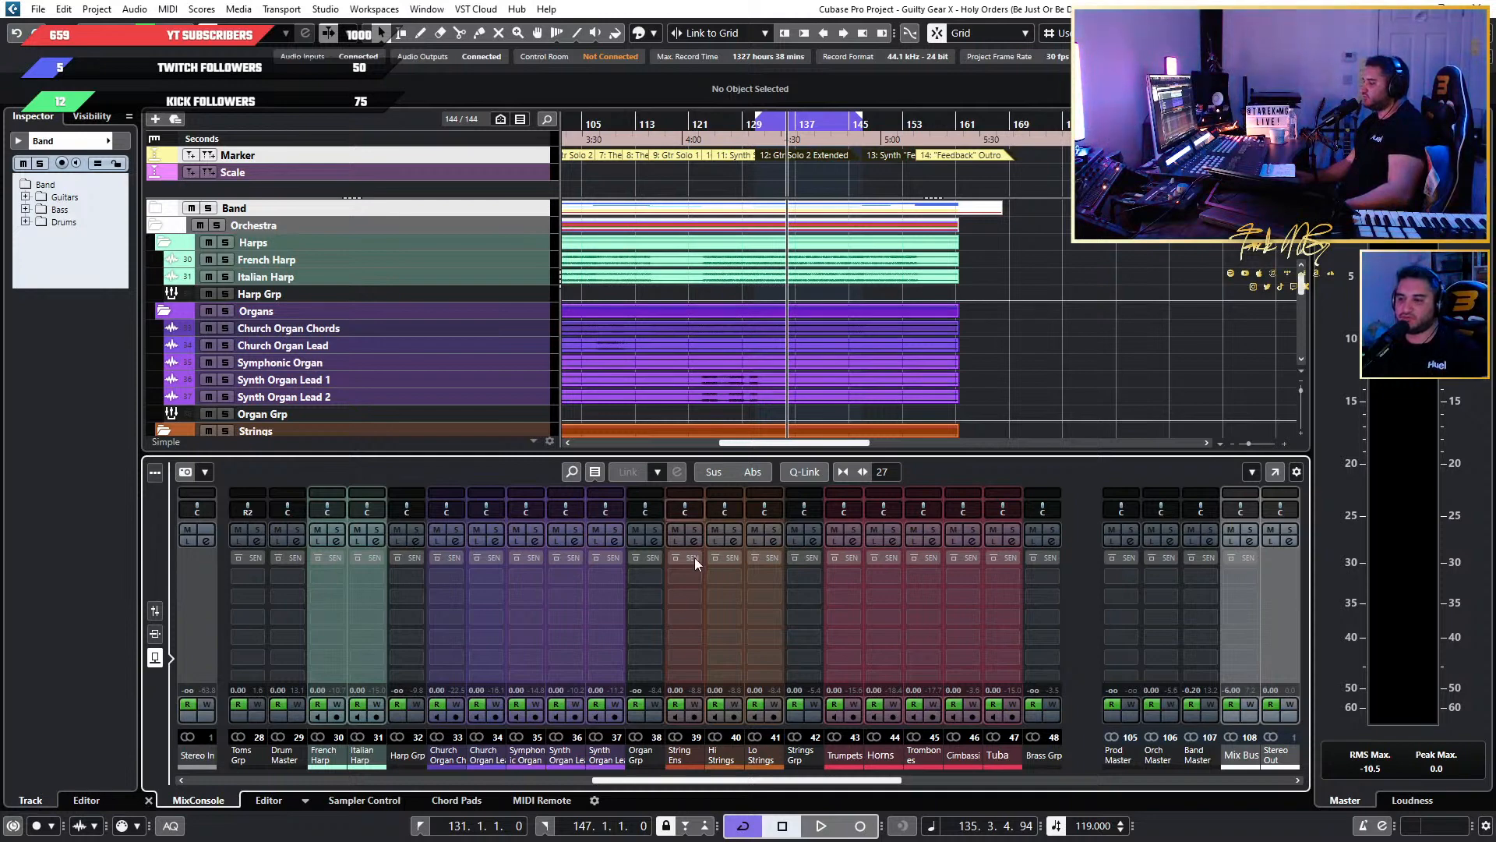
key(F3)
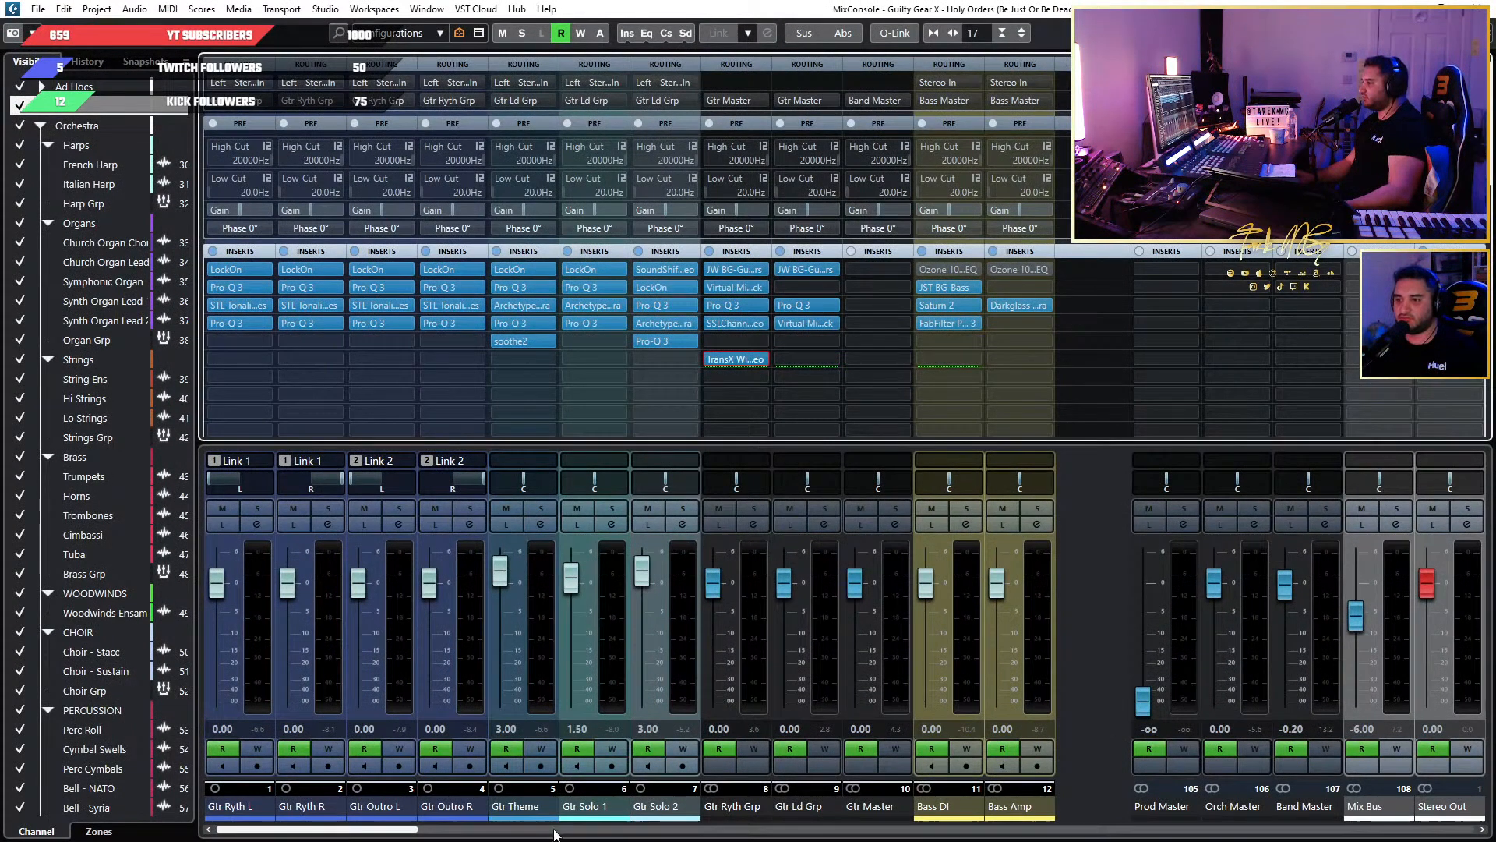
drag(400, 830, 958, 832)
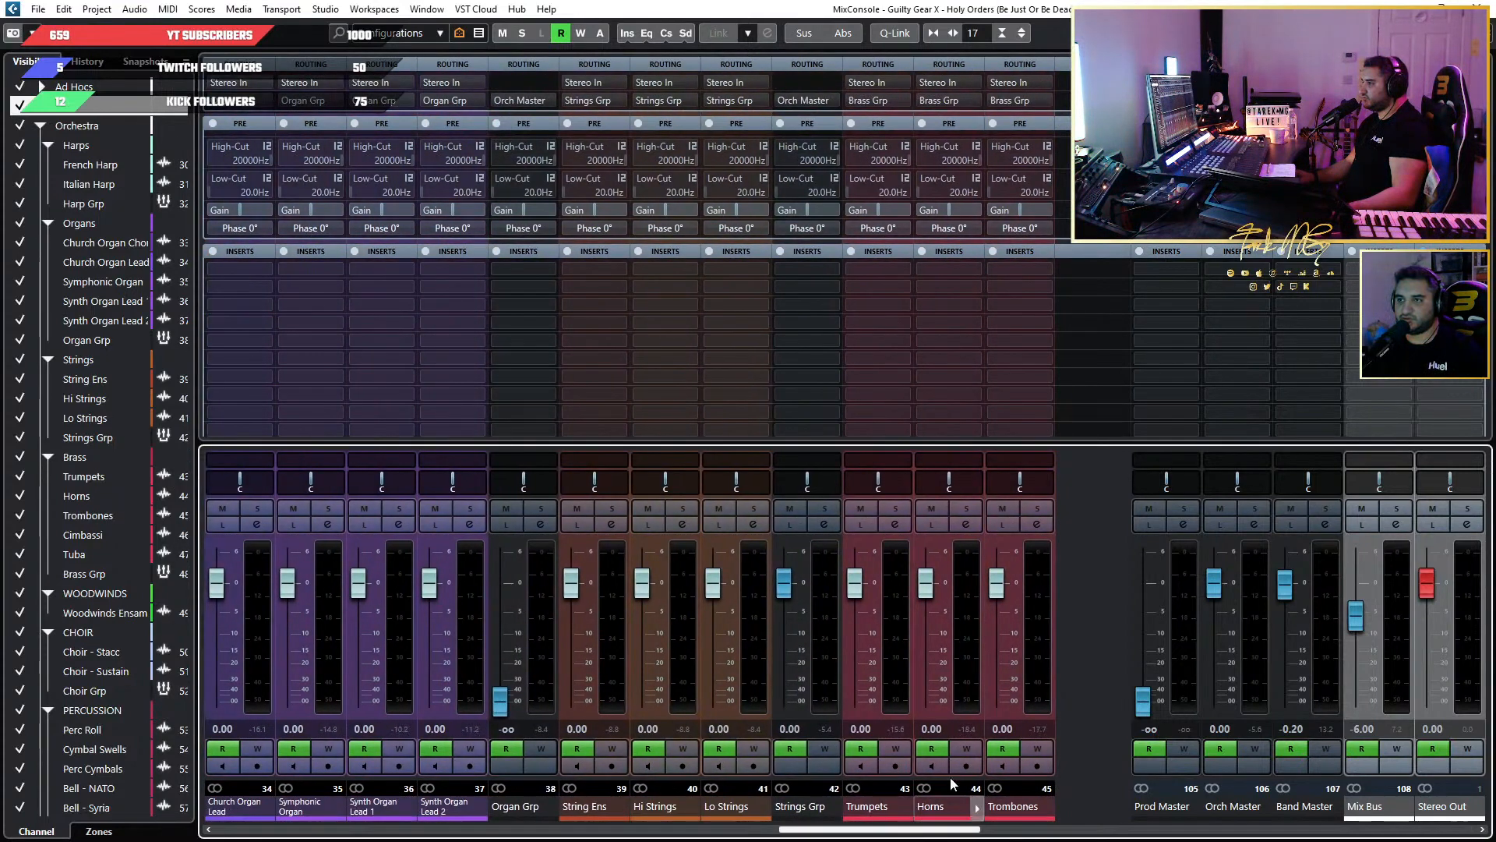
key(F3)
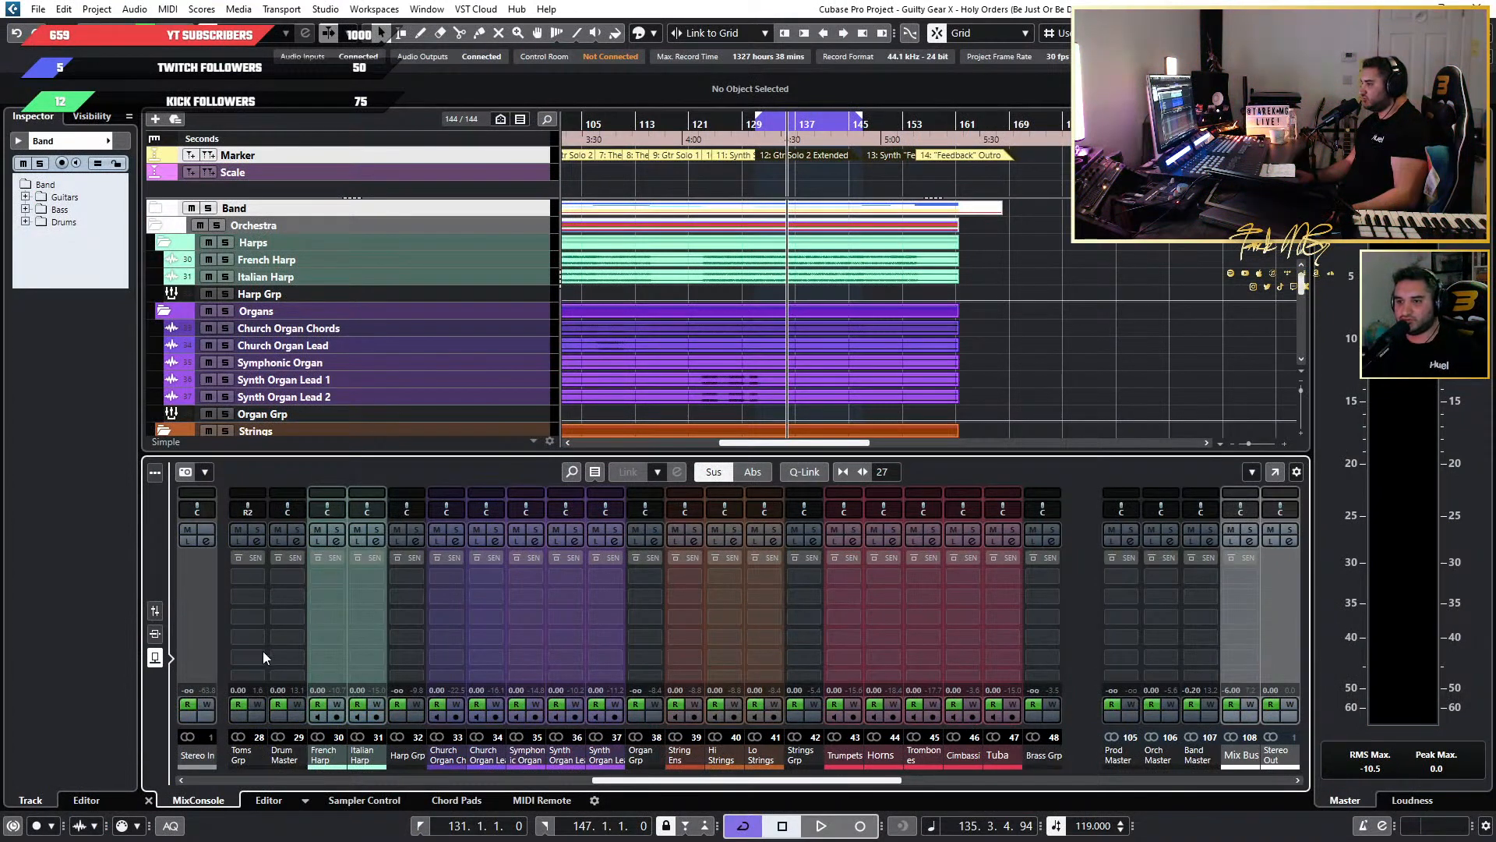
Show the faders in the lower mixer, resume the loop, and solo the String Ens and Hi Strings channels.
click(159, 616)
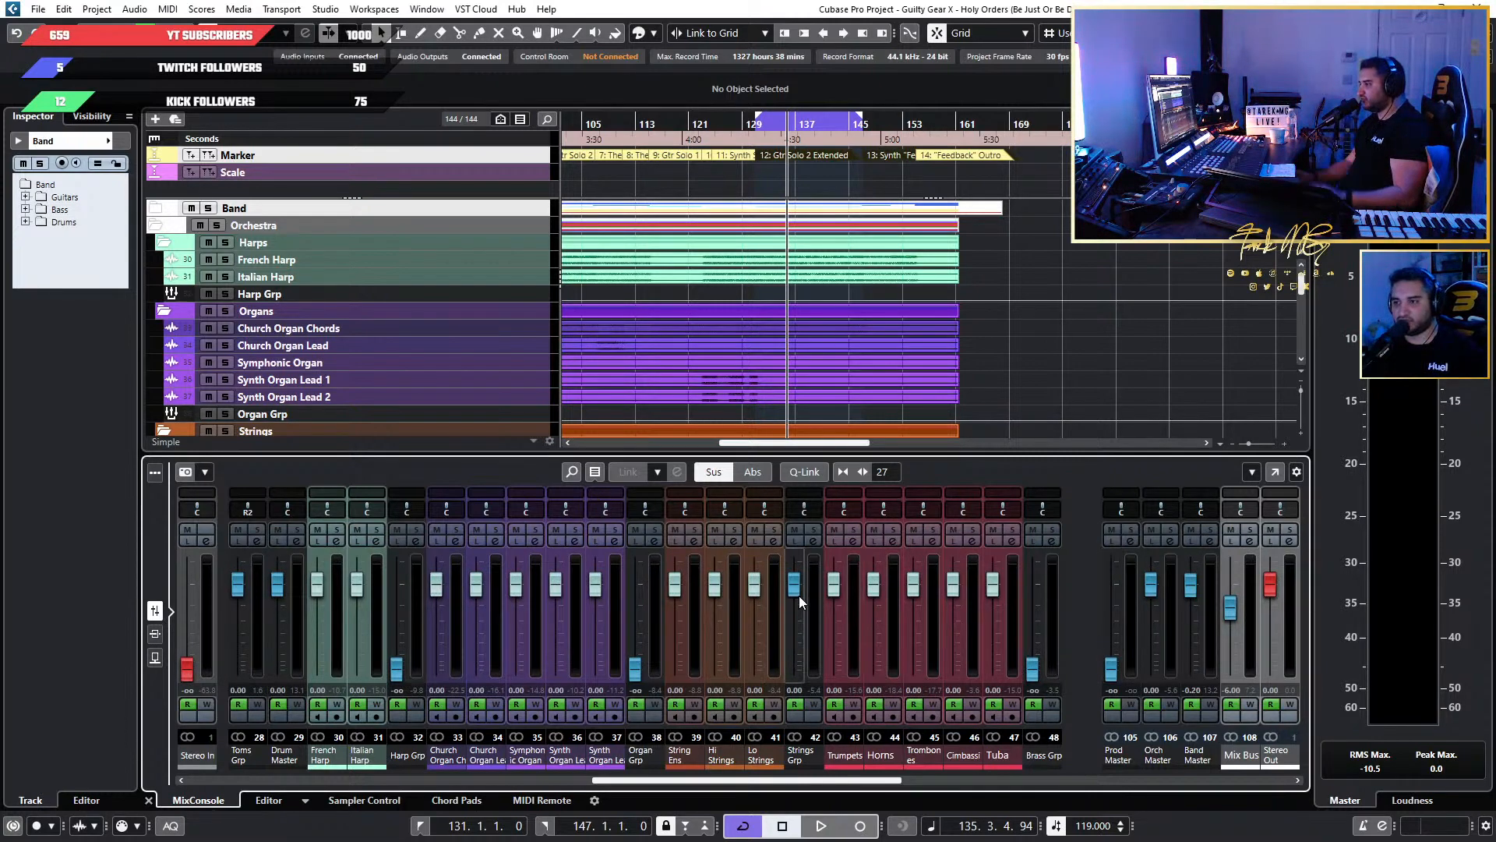
key(space)
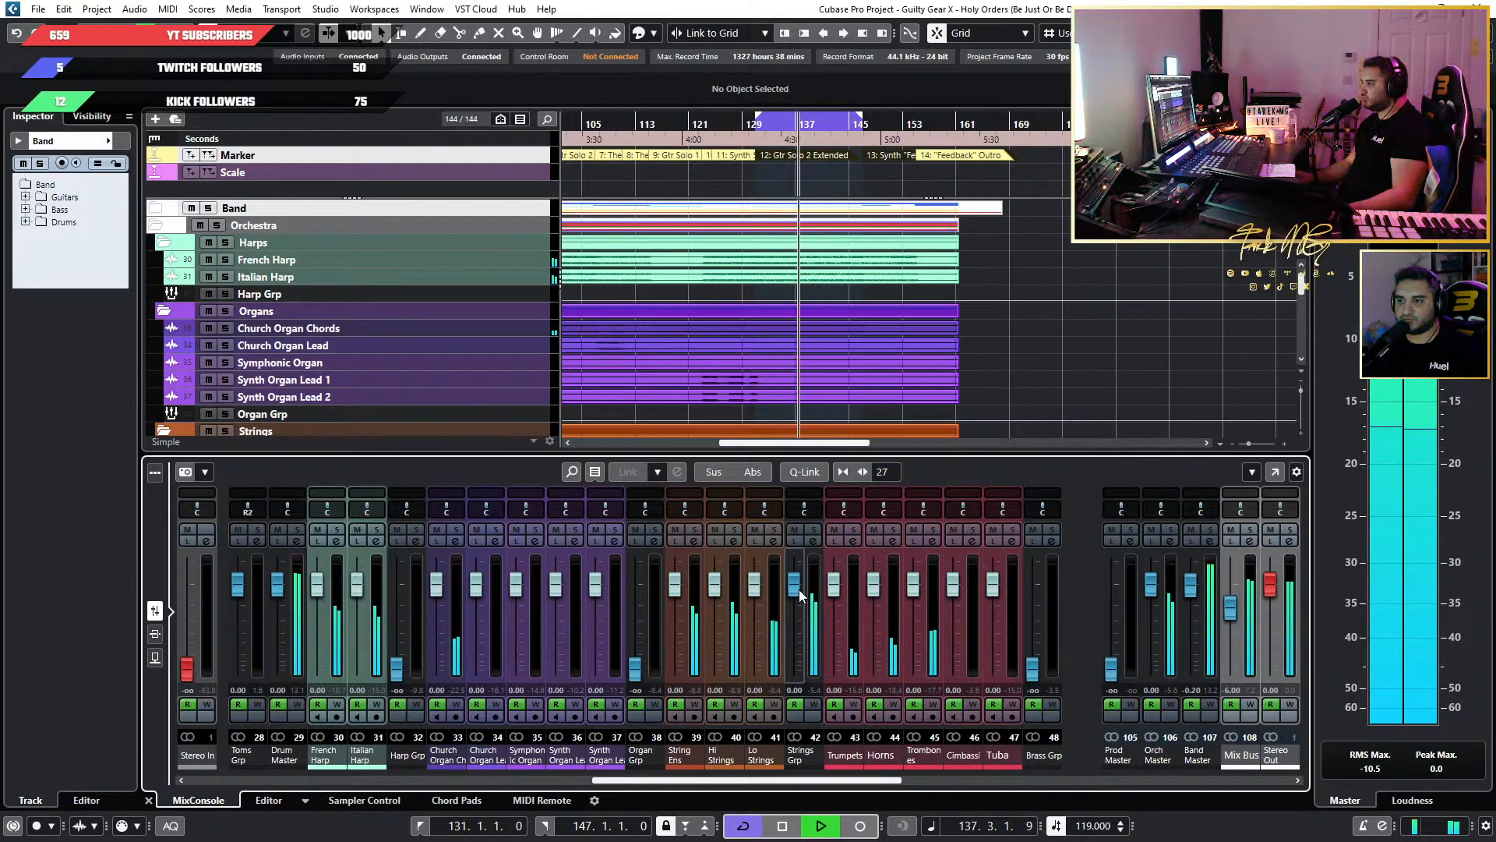
click(694, 529)
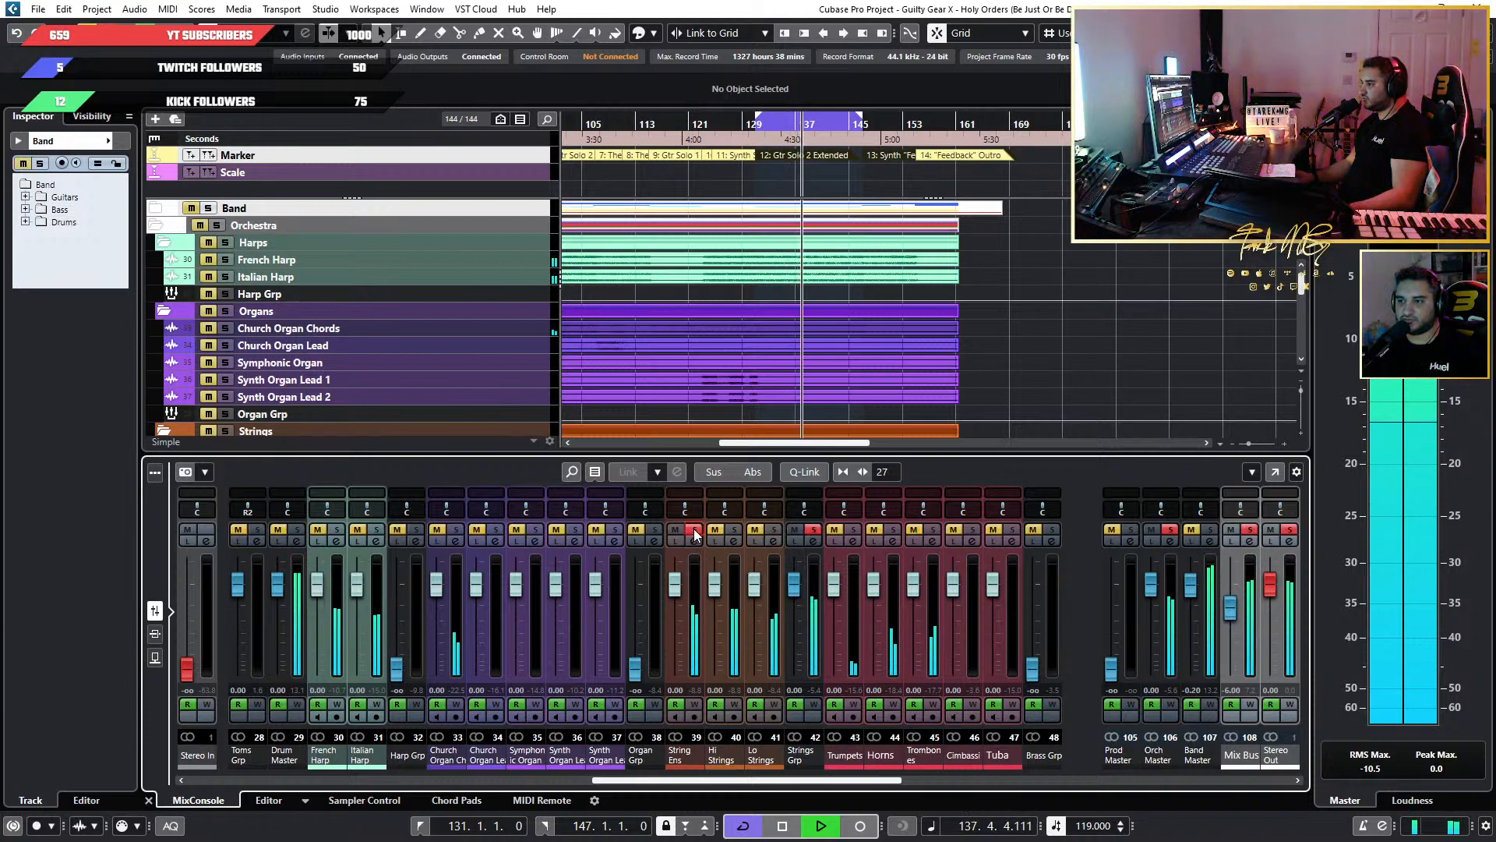
click(734, 531)
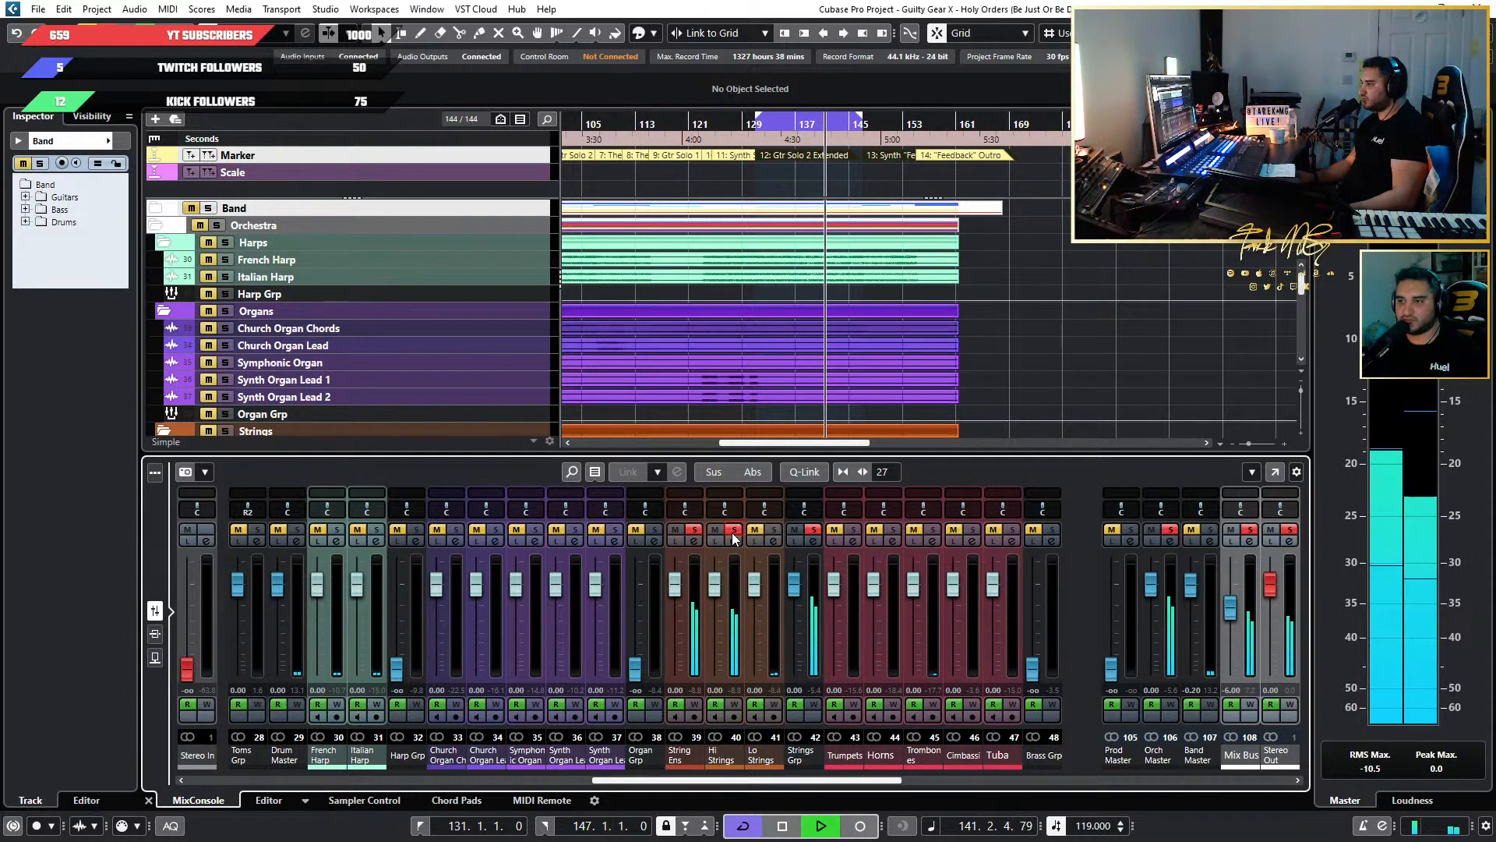
Clear the string solos to hear the full mix, and solo String Ens and Hi Strings again with the loop playing.
click(733, 538)
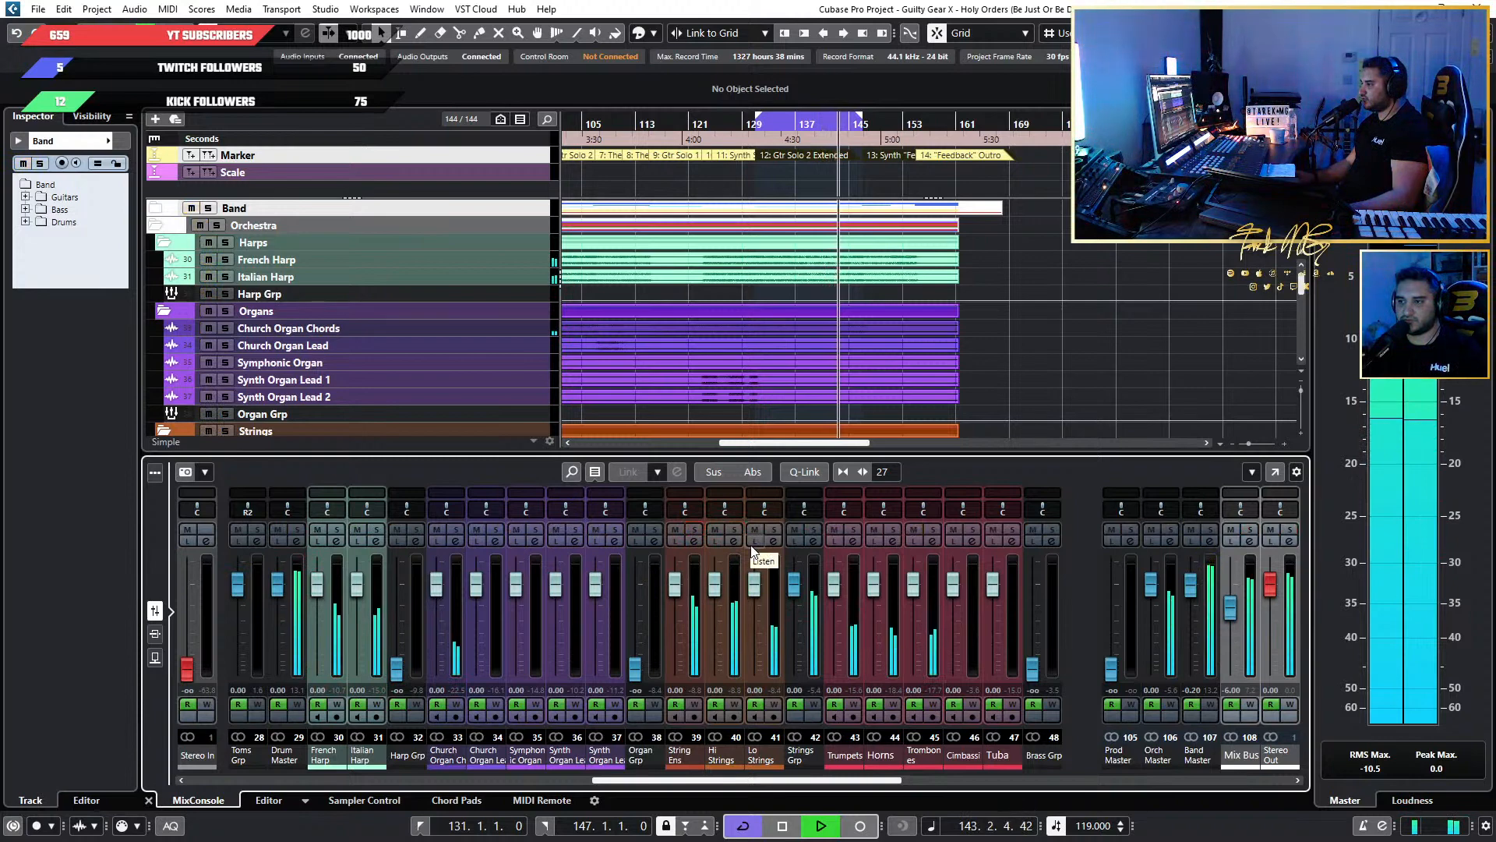
key(space)
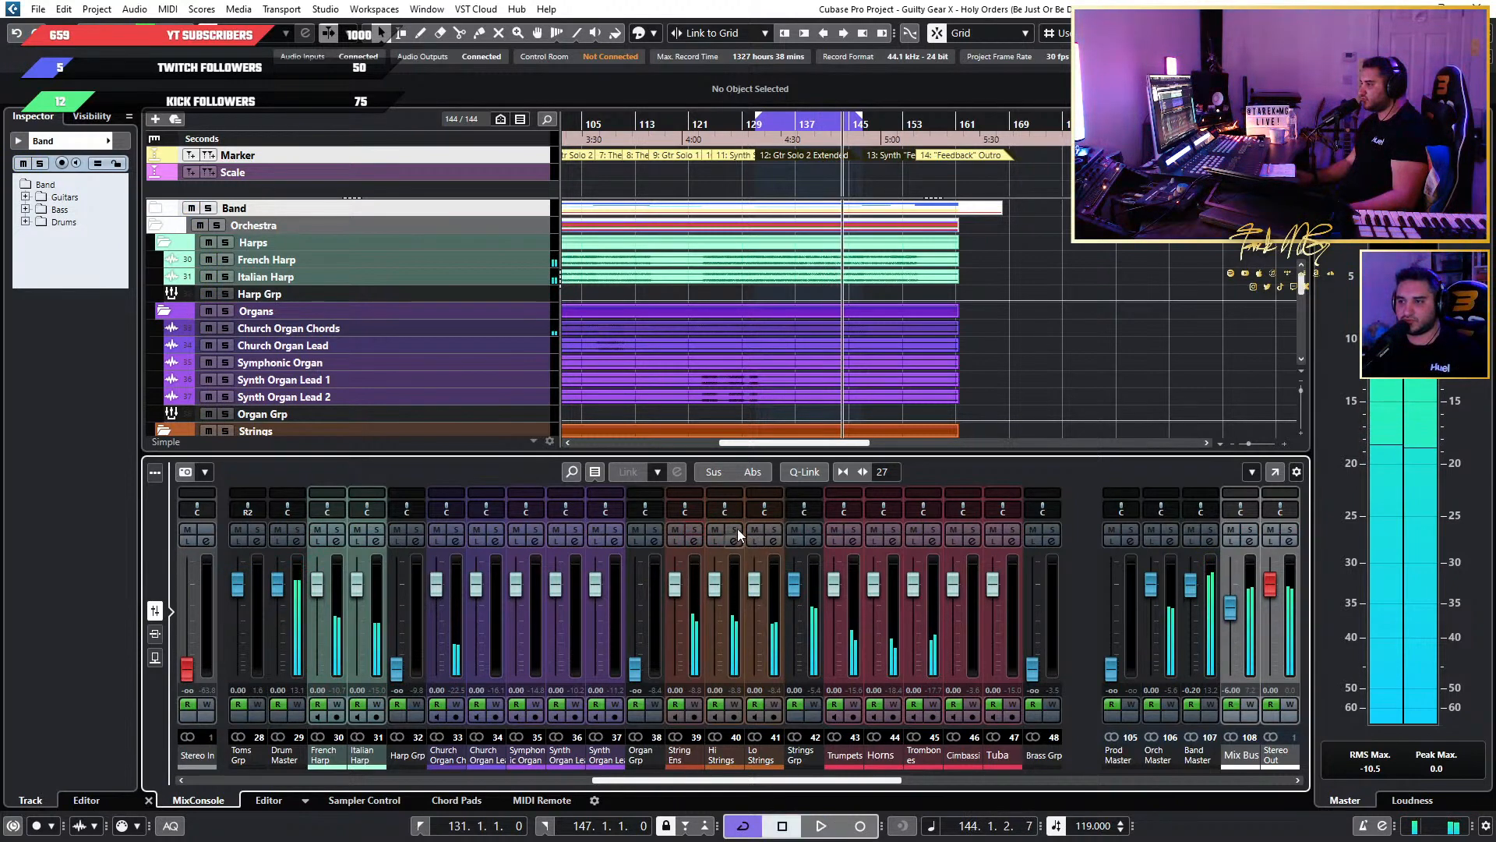
click(734, 530)
click(694, 530)
key(space)
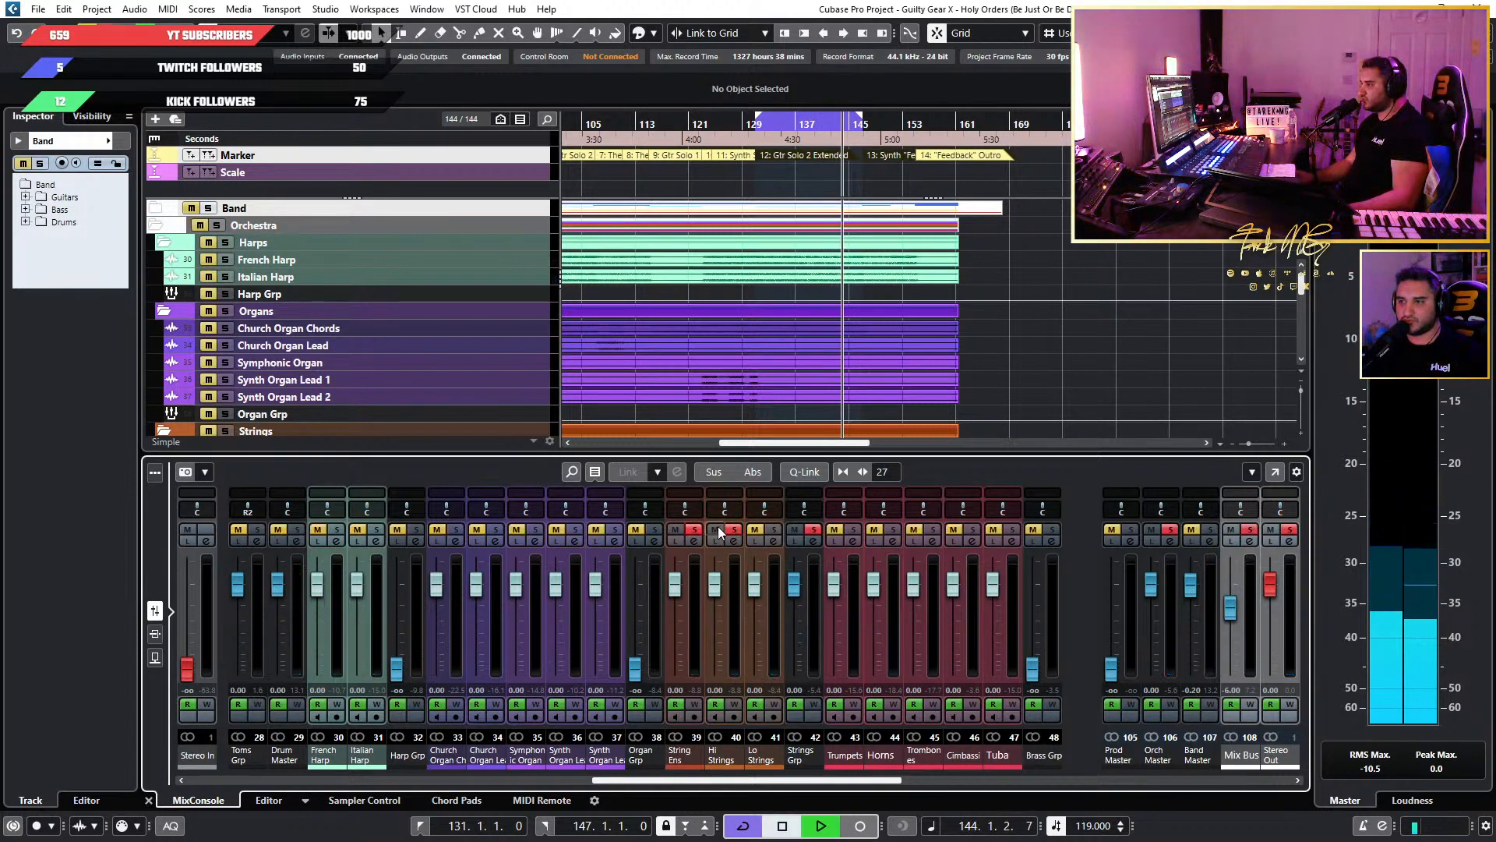
Add Lo Strings to the soloed string channels, and clear all solos and resume the loop with the full mix.
drag(729, 514, 654, 512)
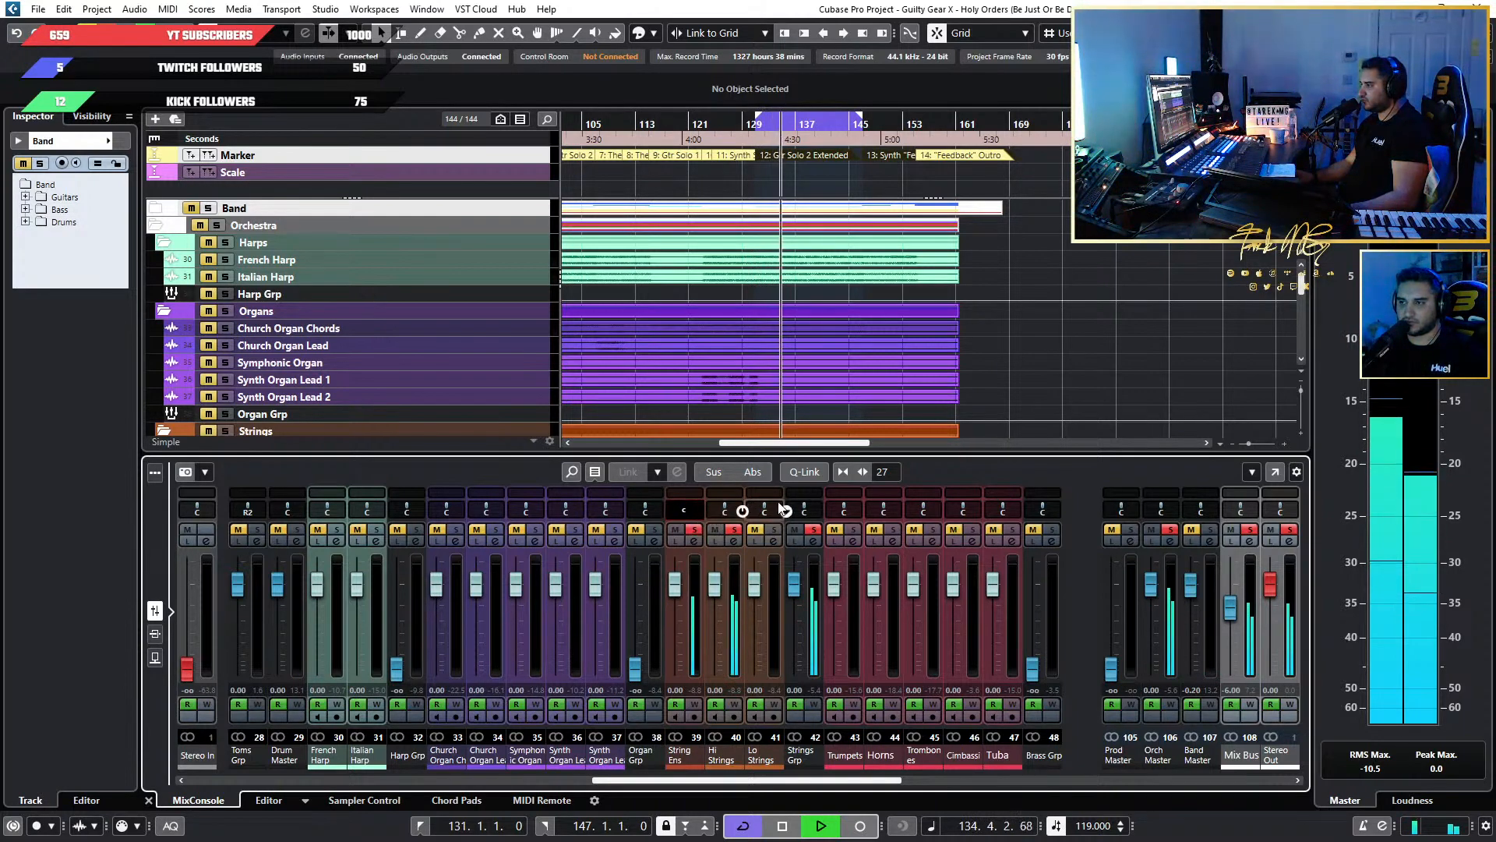
click(773, 530)
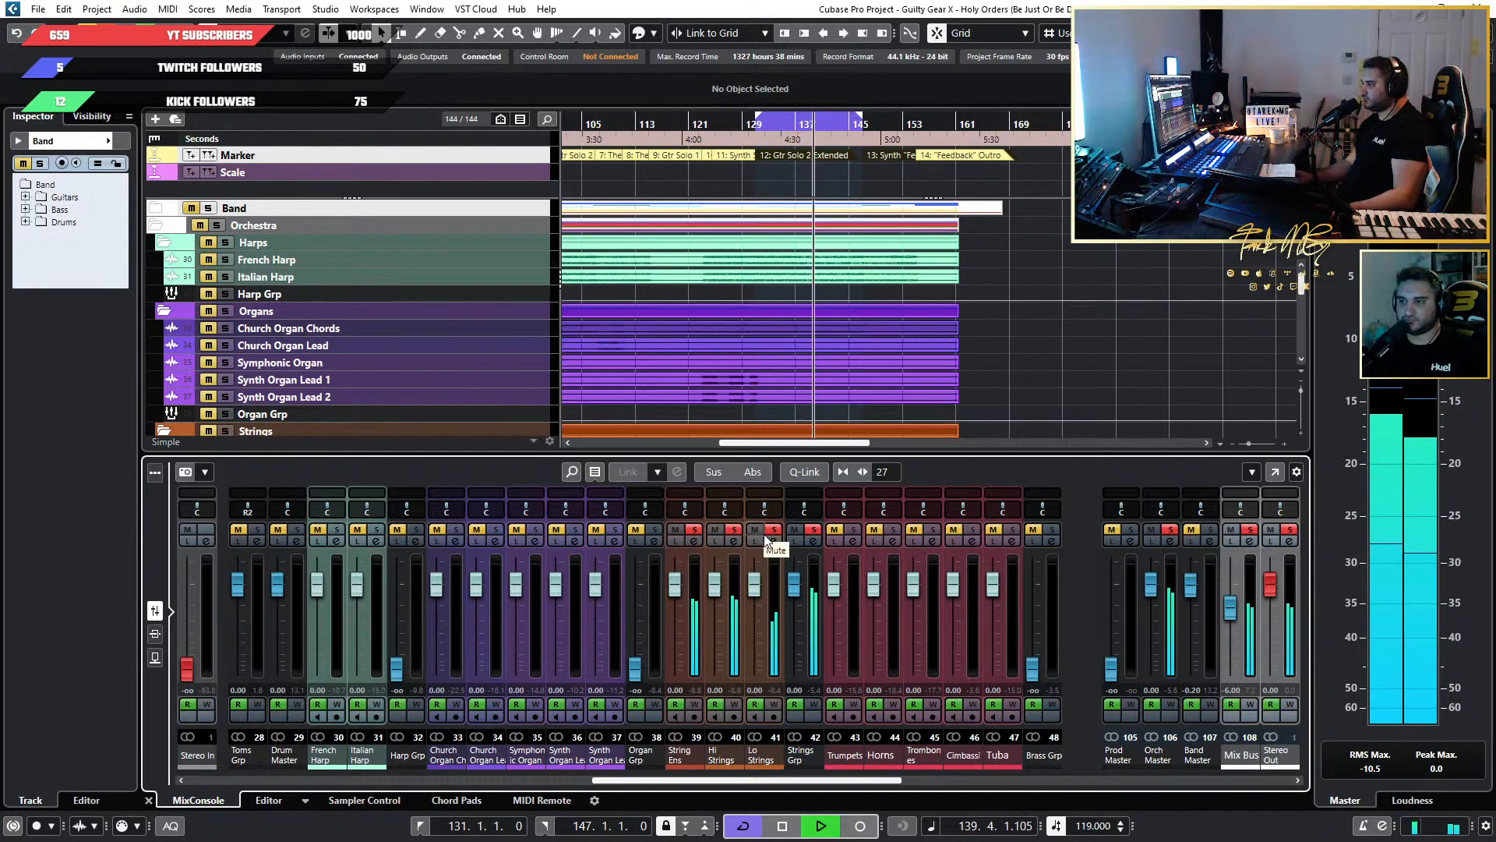
key(space)
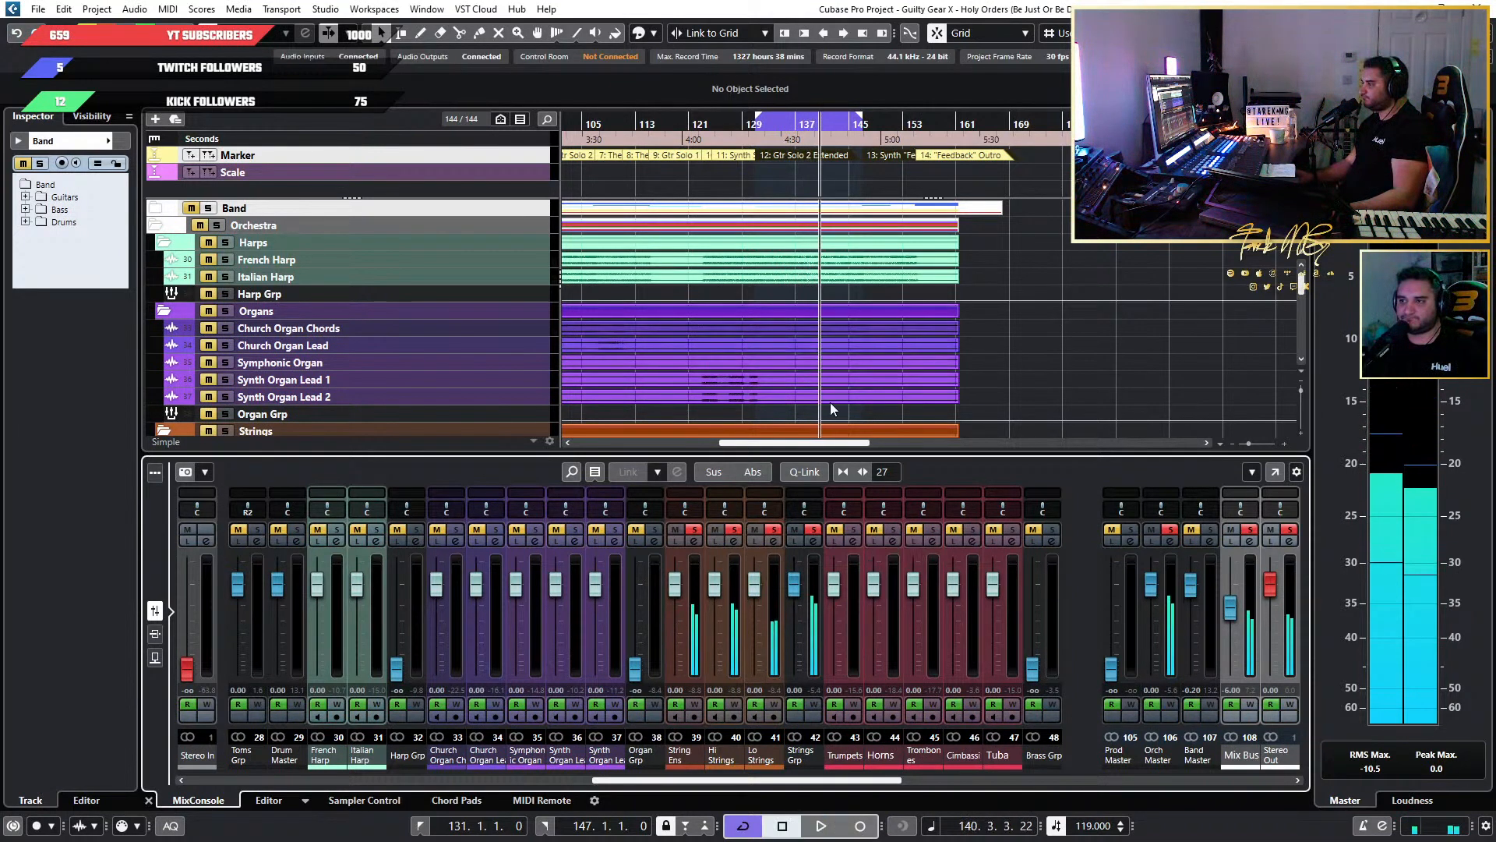
click(811, 529)
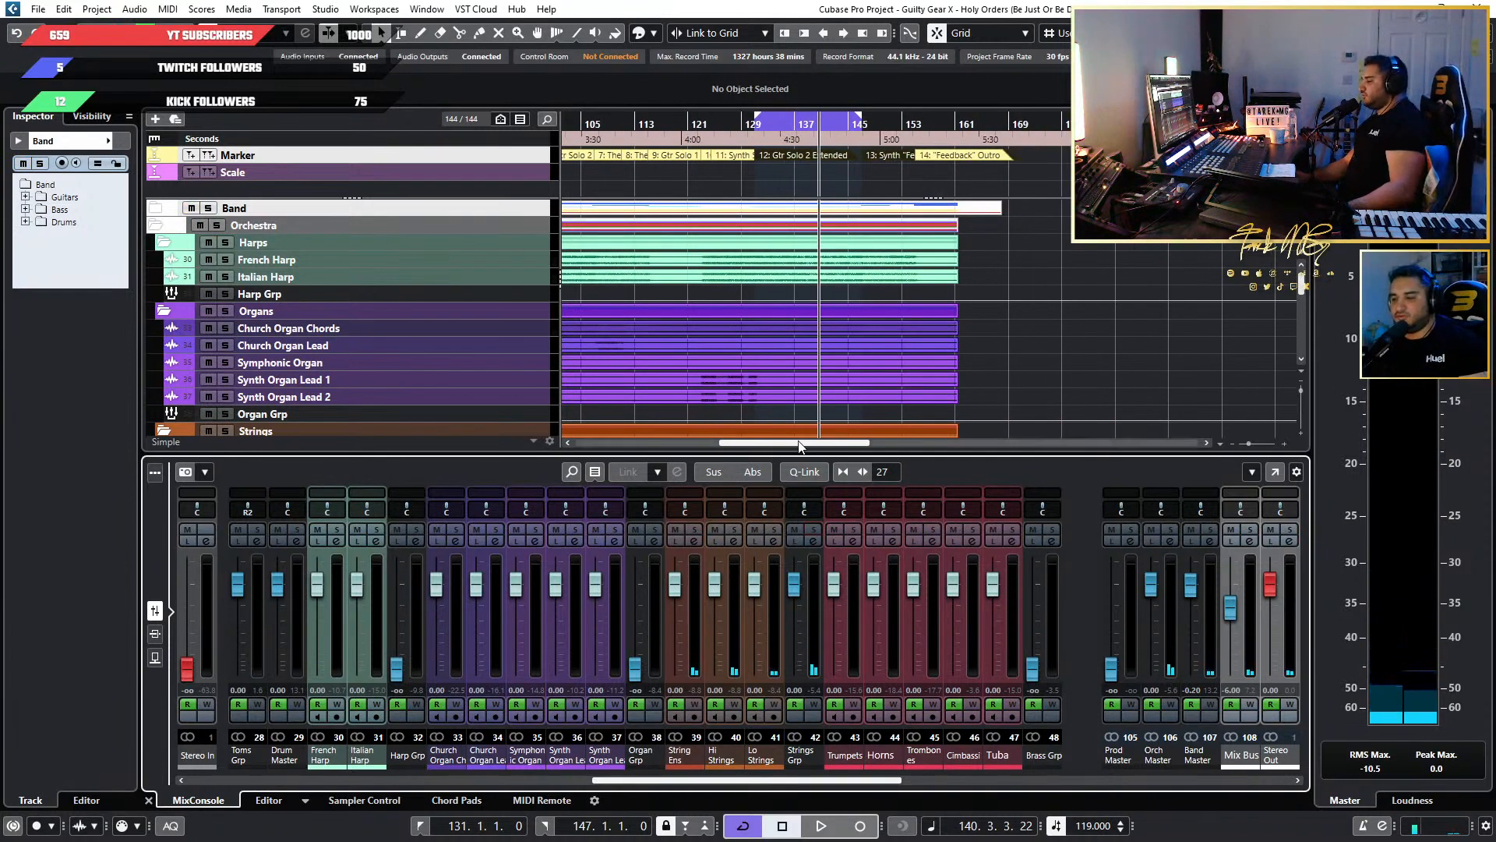
key(space)
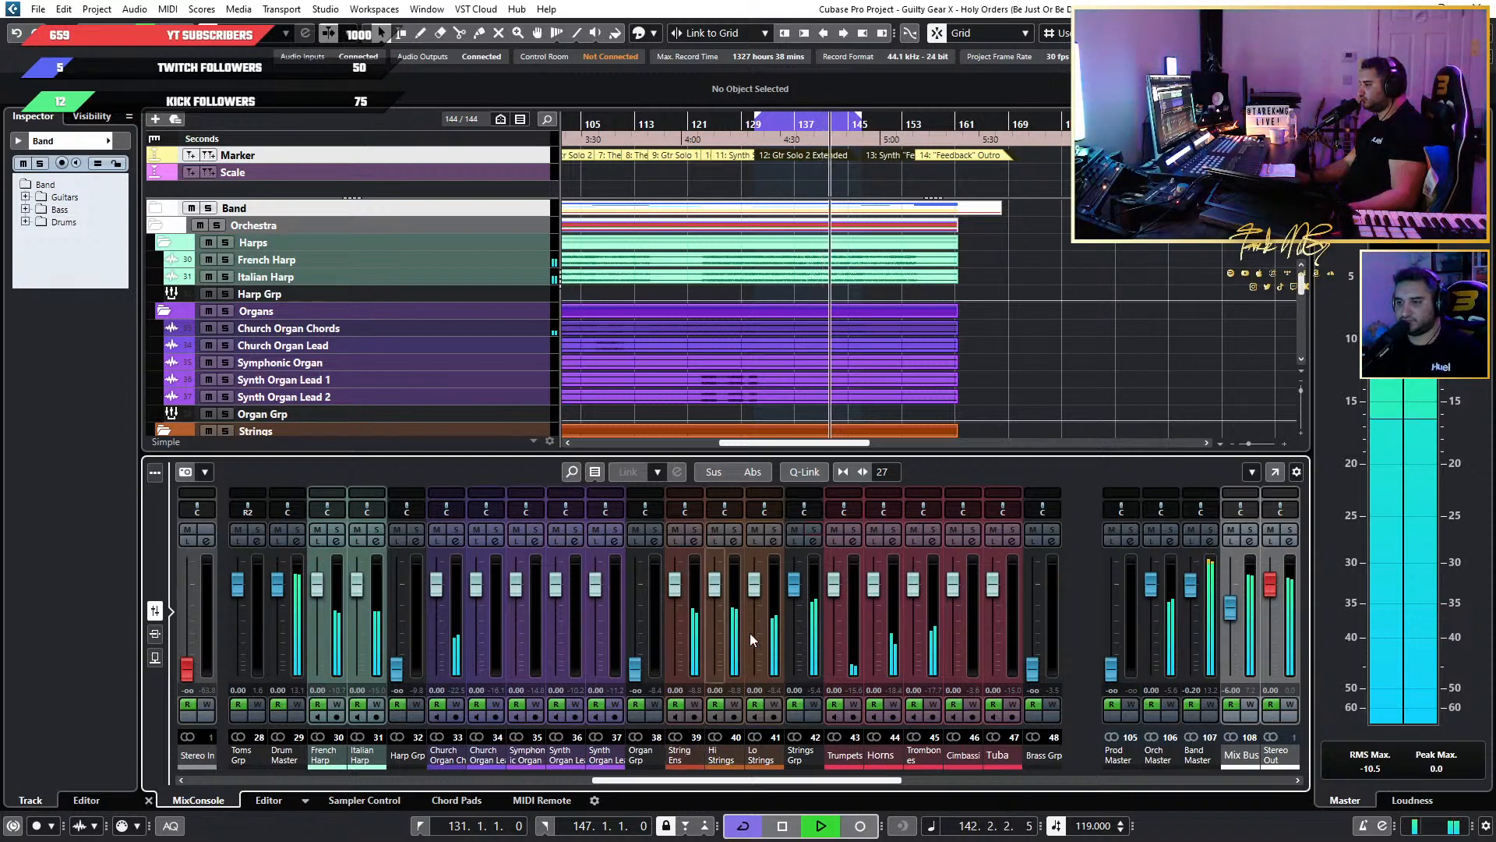
In the full MixConsole, set the pre-gain of String Ens and Hi Strings to 2 dB each and resume playback.
key(F3)
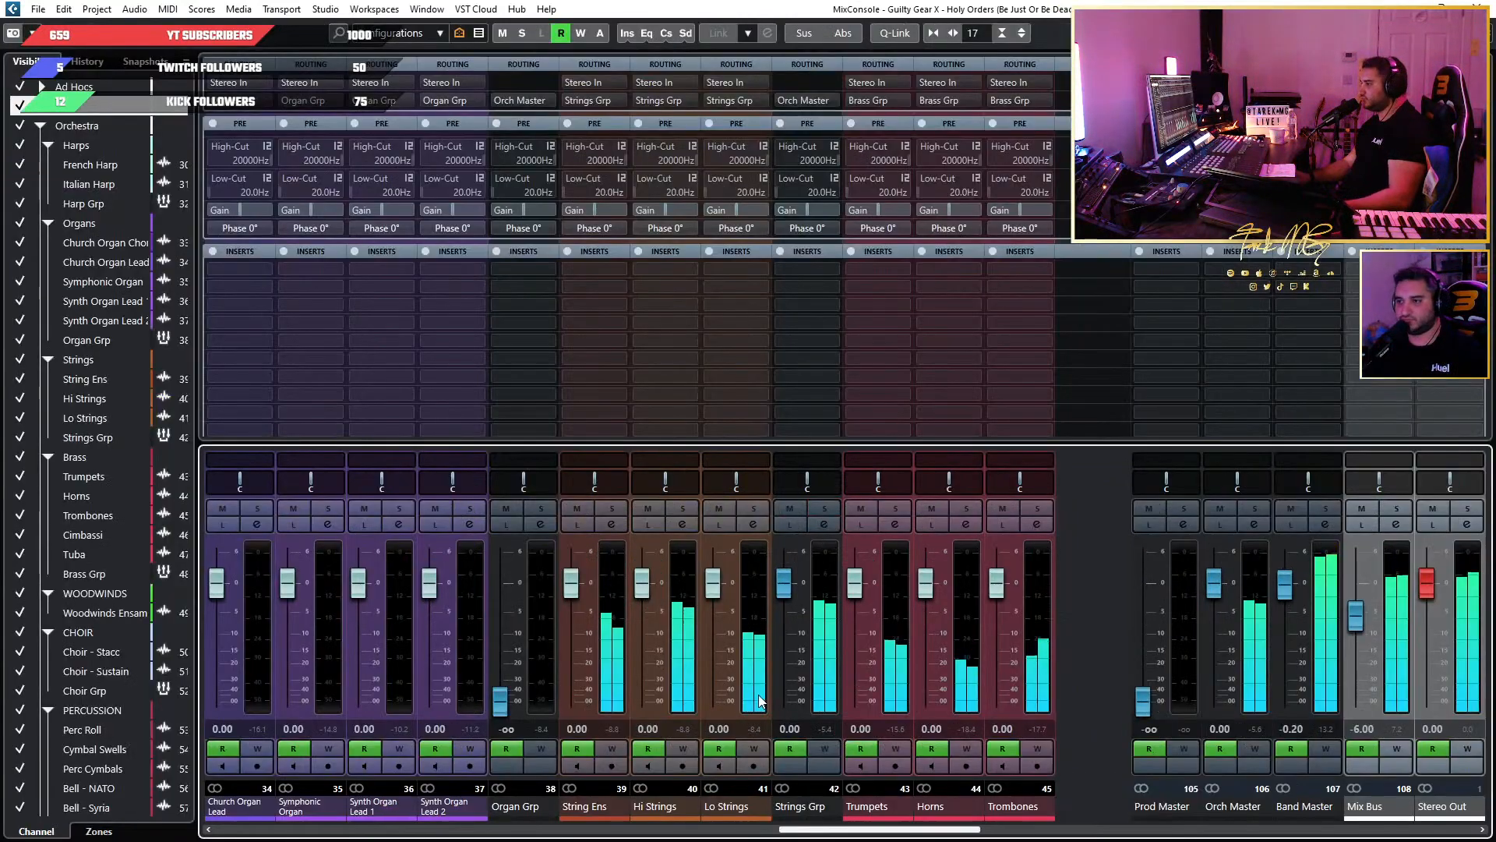
double_click(605, 210)
text(2)
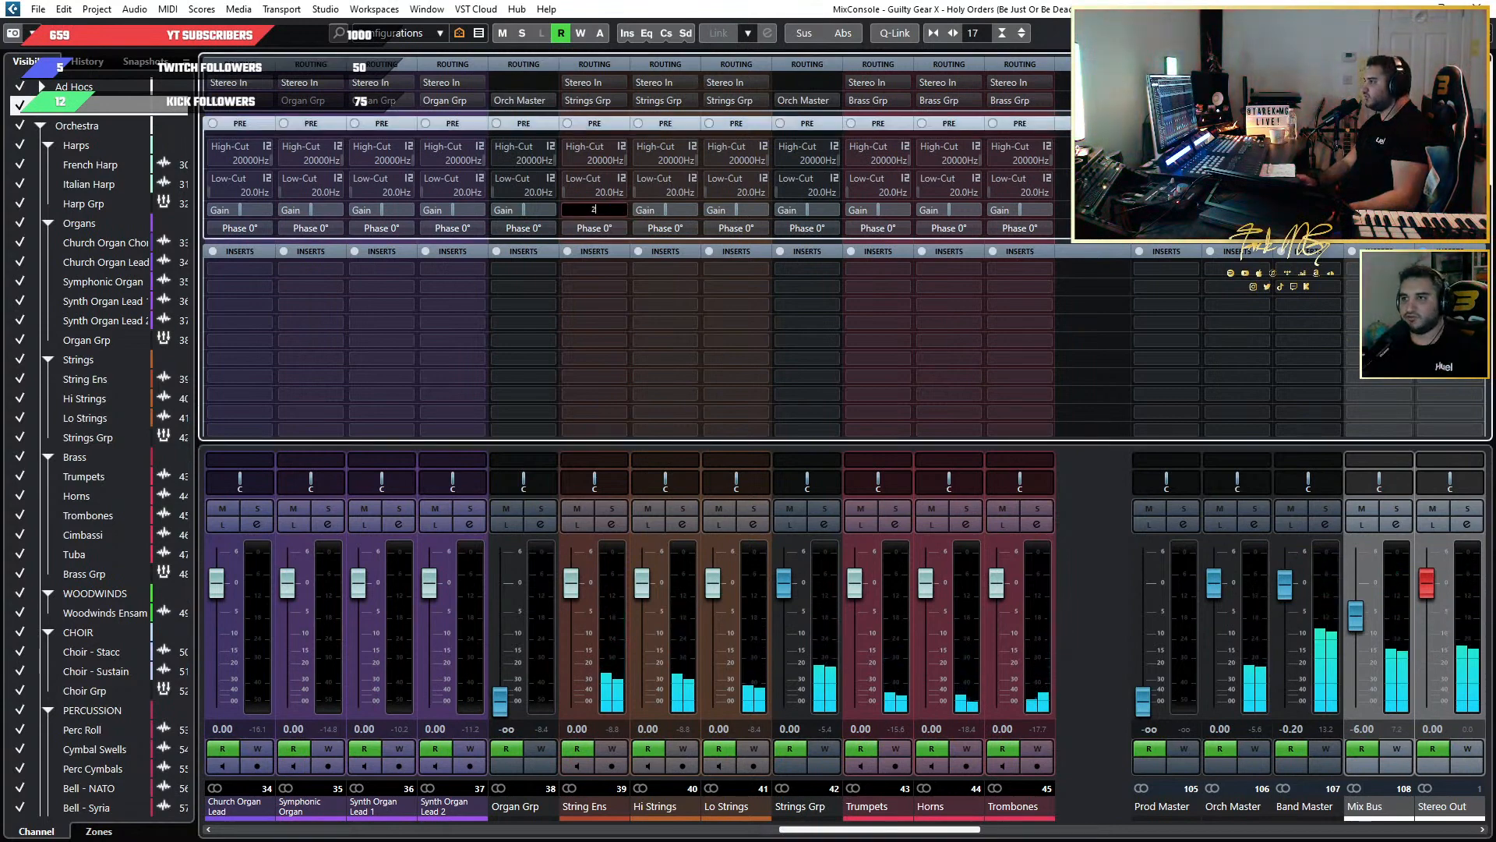
key(Return)
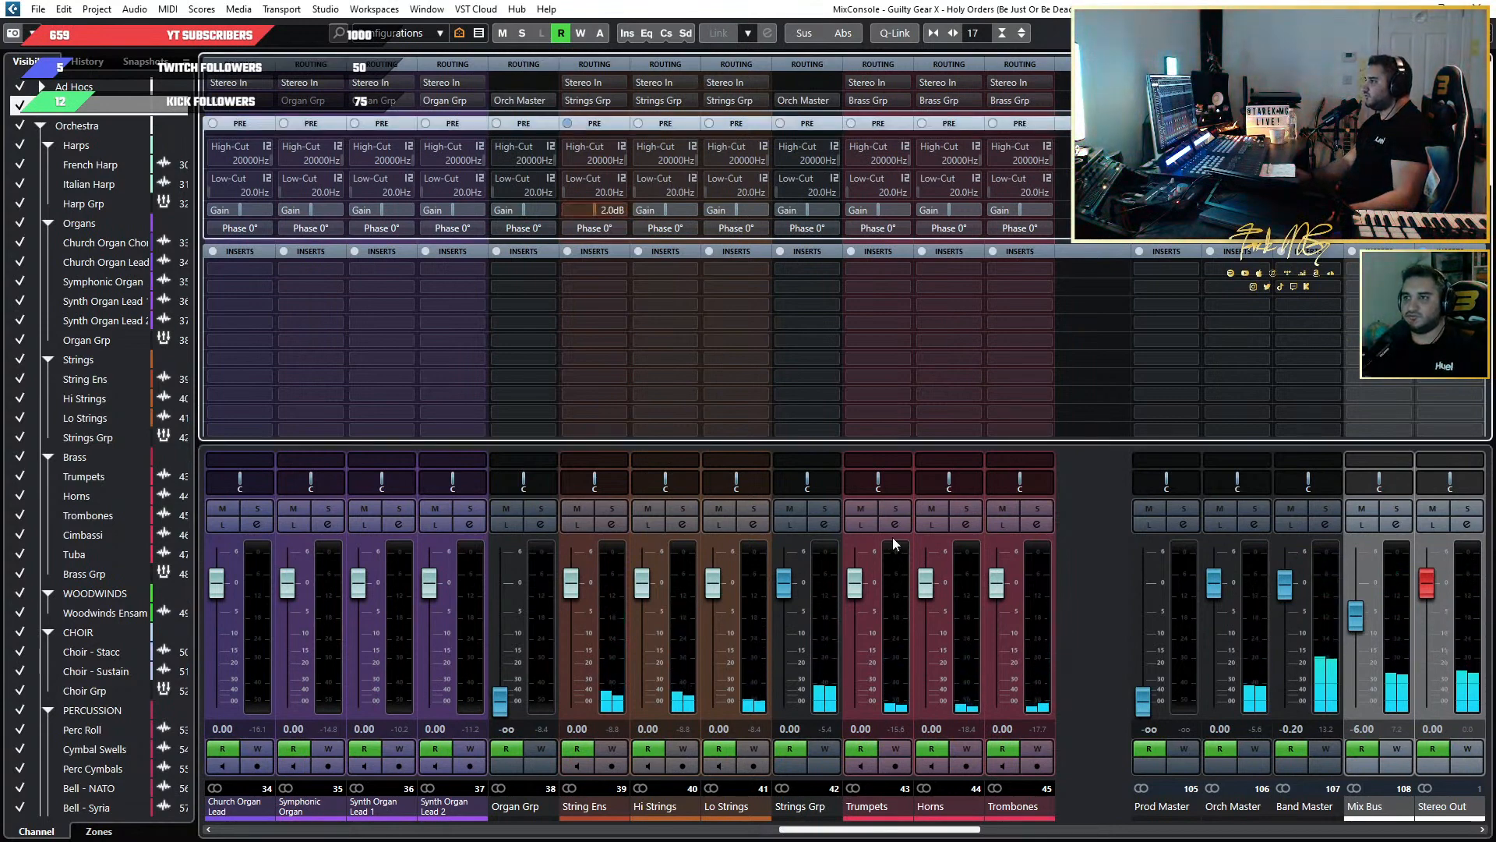
double_click(675, 210)
text(2)
key(Return)
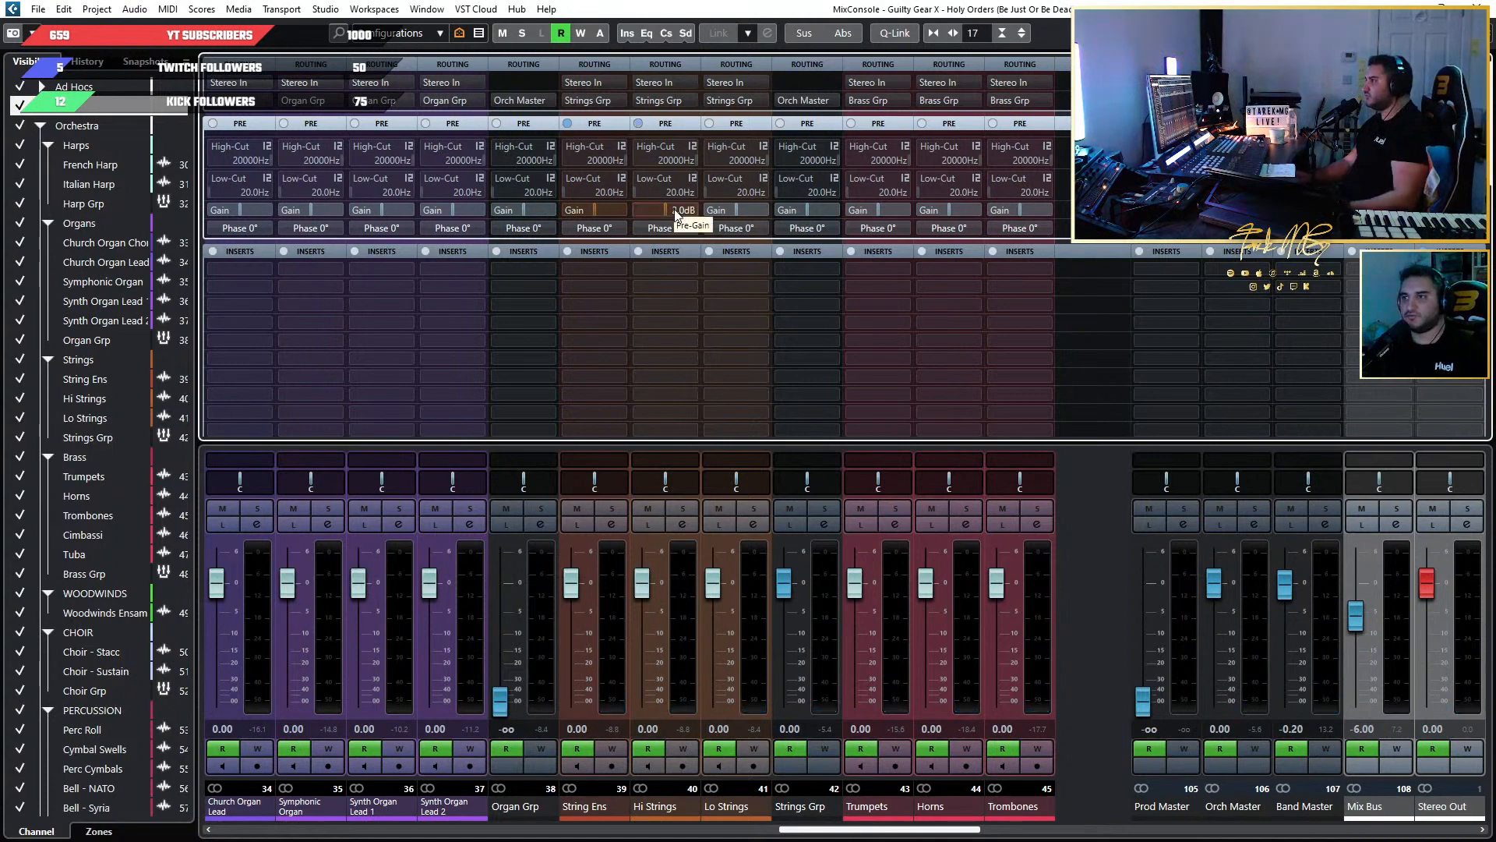
key(space)
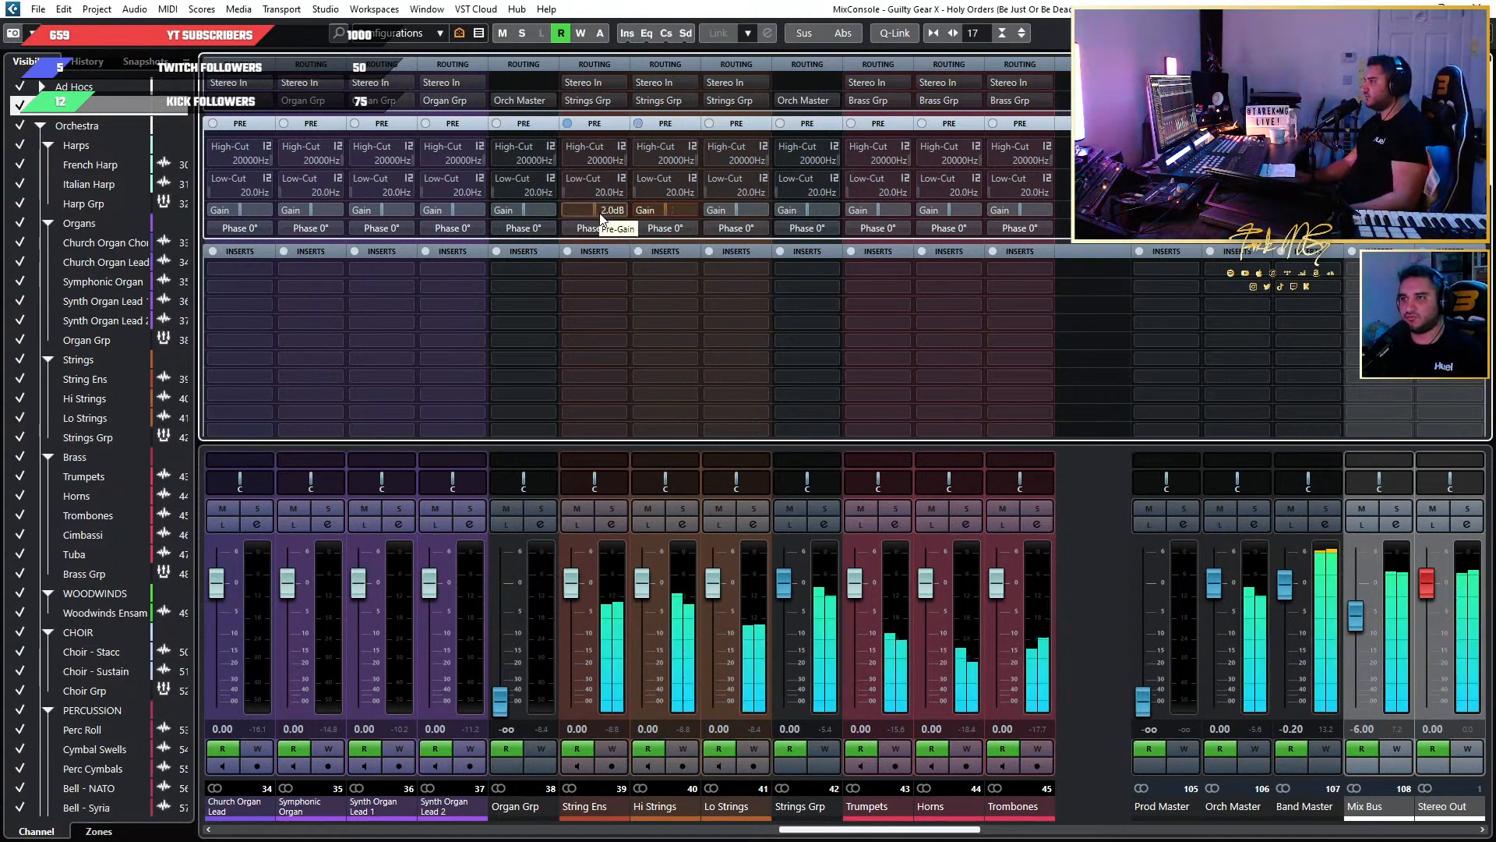
Return to the project view and replay the loop from its start with the timeline zoomed in on Gtr Solo 2 Extended.
key(F3)
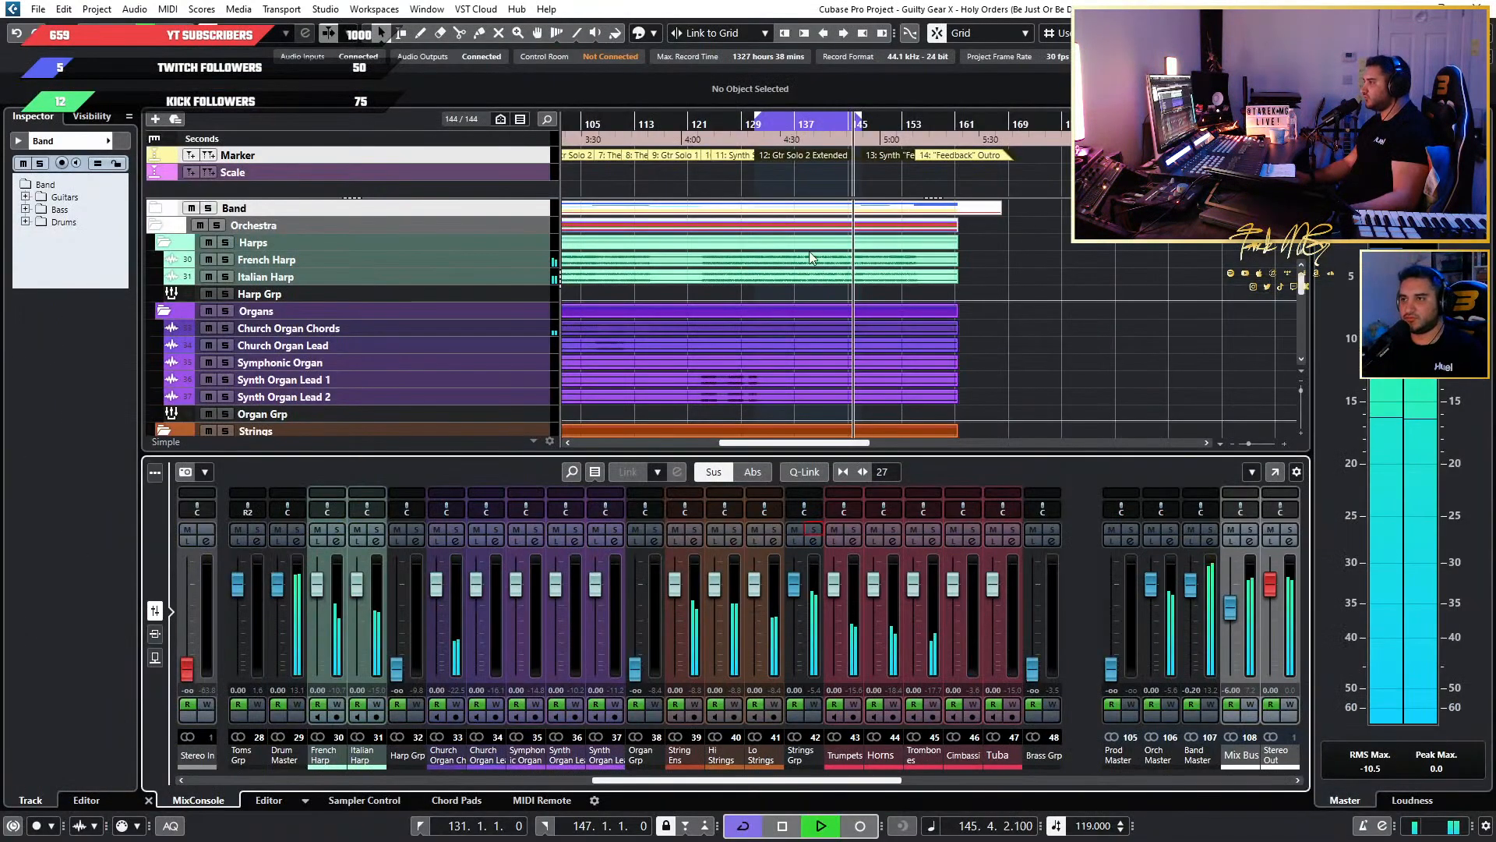
click(751, 129)
scroll(807, 212, up, 2)
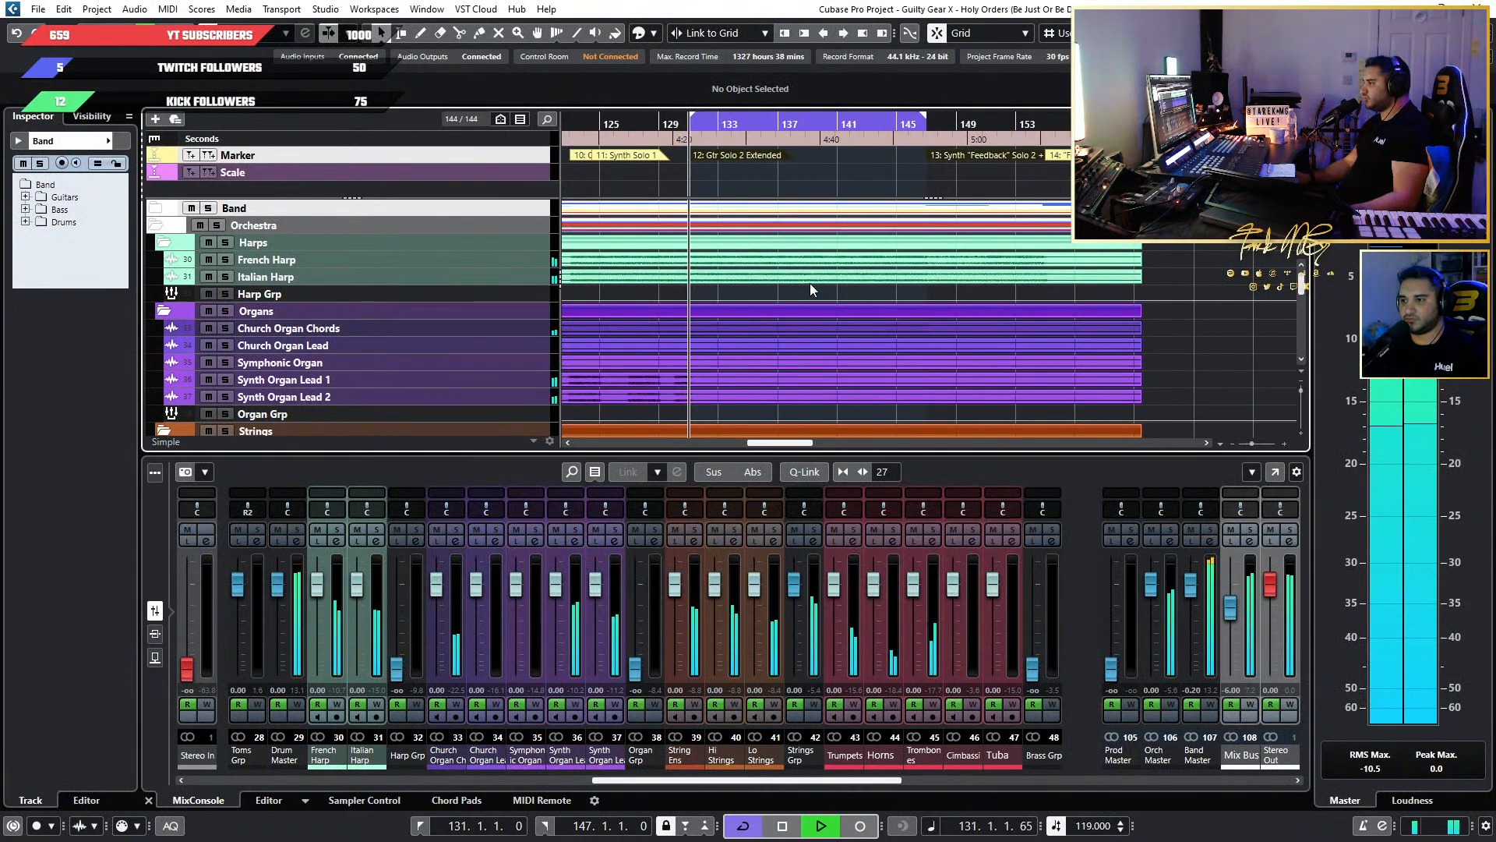
In the full MixConsole, set the Lo Strings pre-gain to 2 dB, soloing the channel briefly before and after the change.
key(F3)
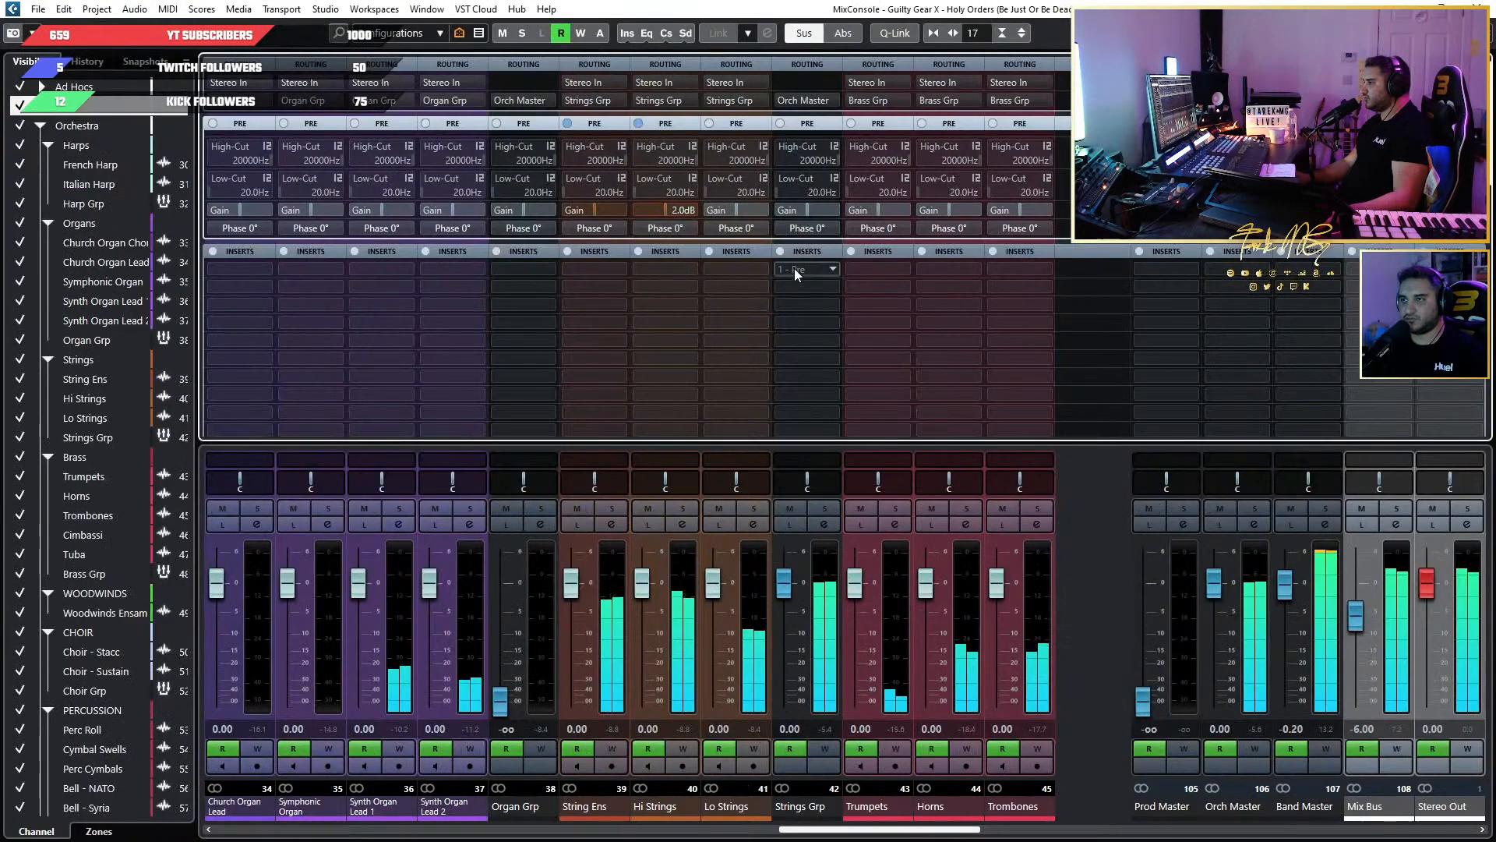
double_click(731, 209)
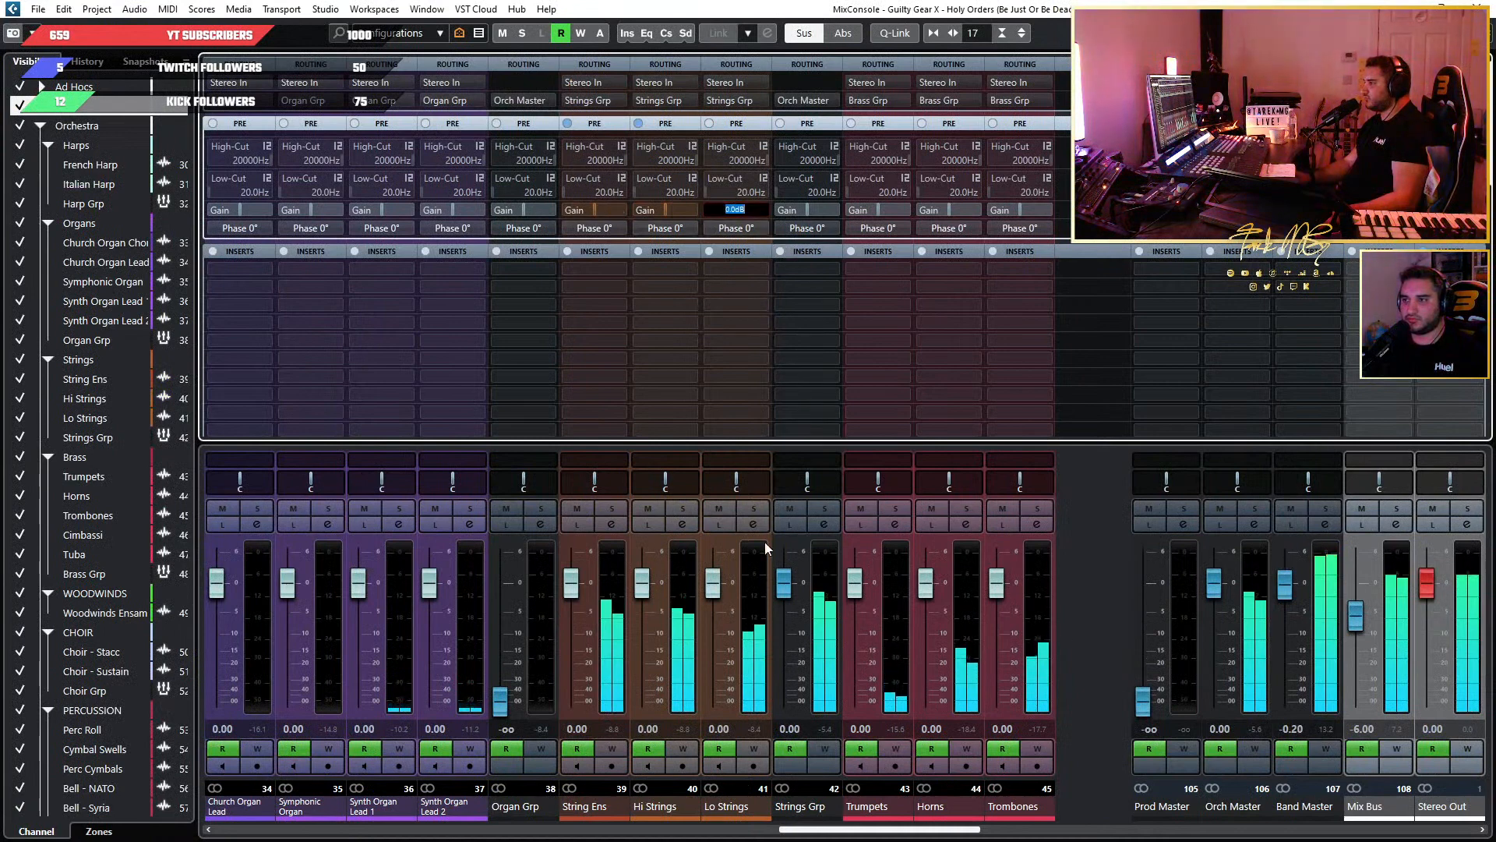
click(752, 510)
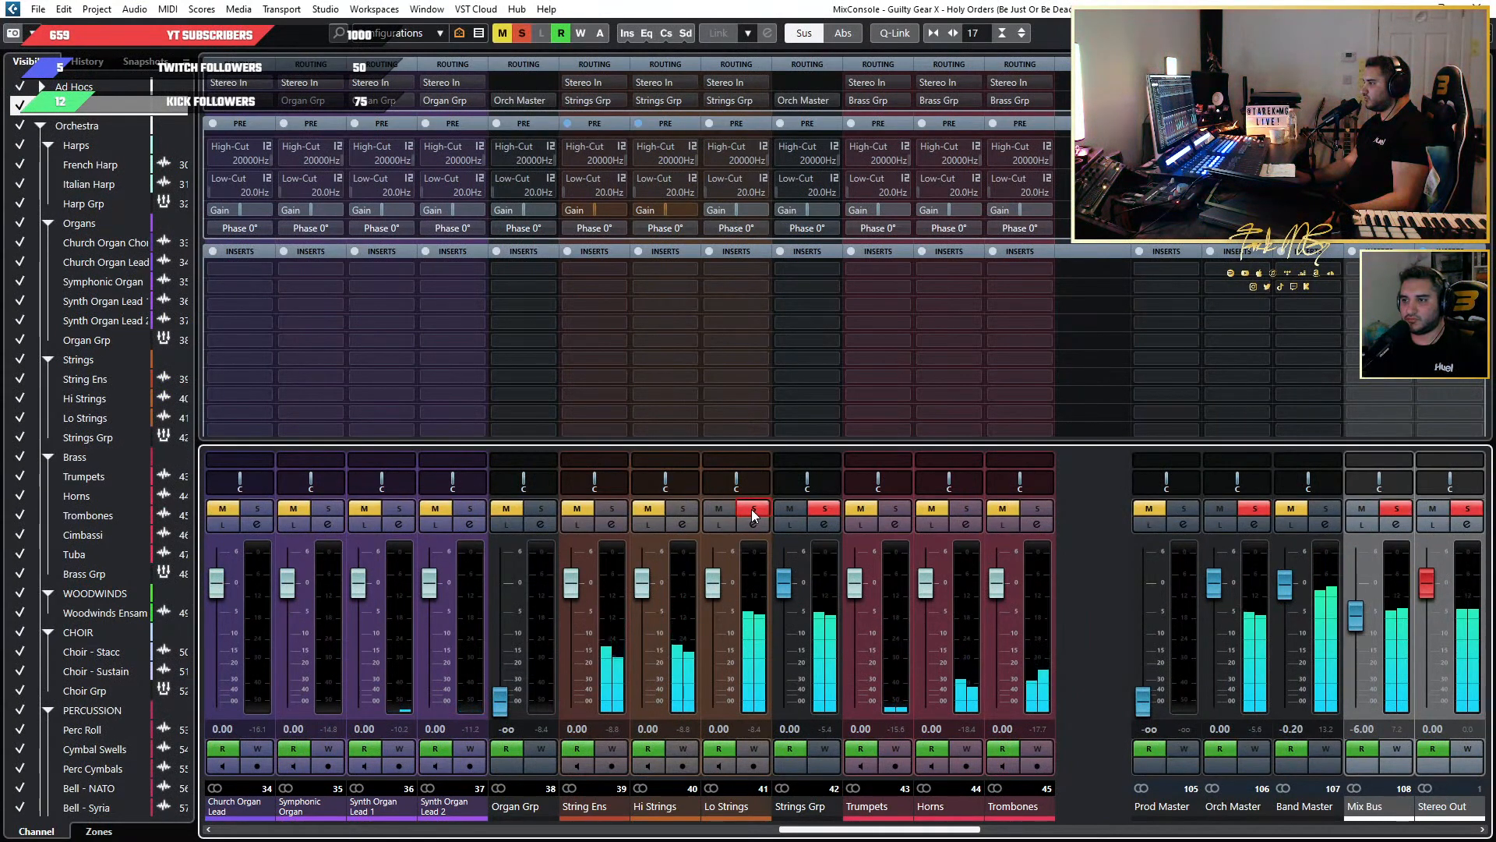
click(751, 510)
double_click(741, 210)
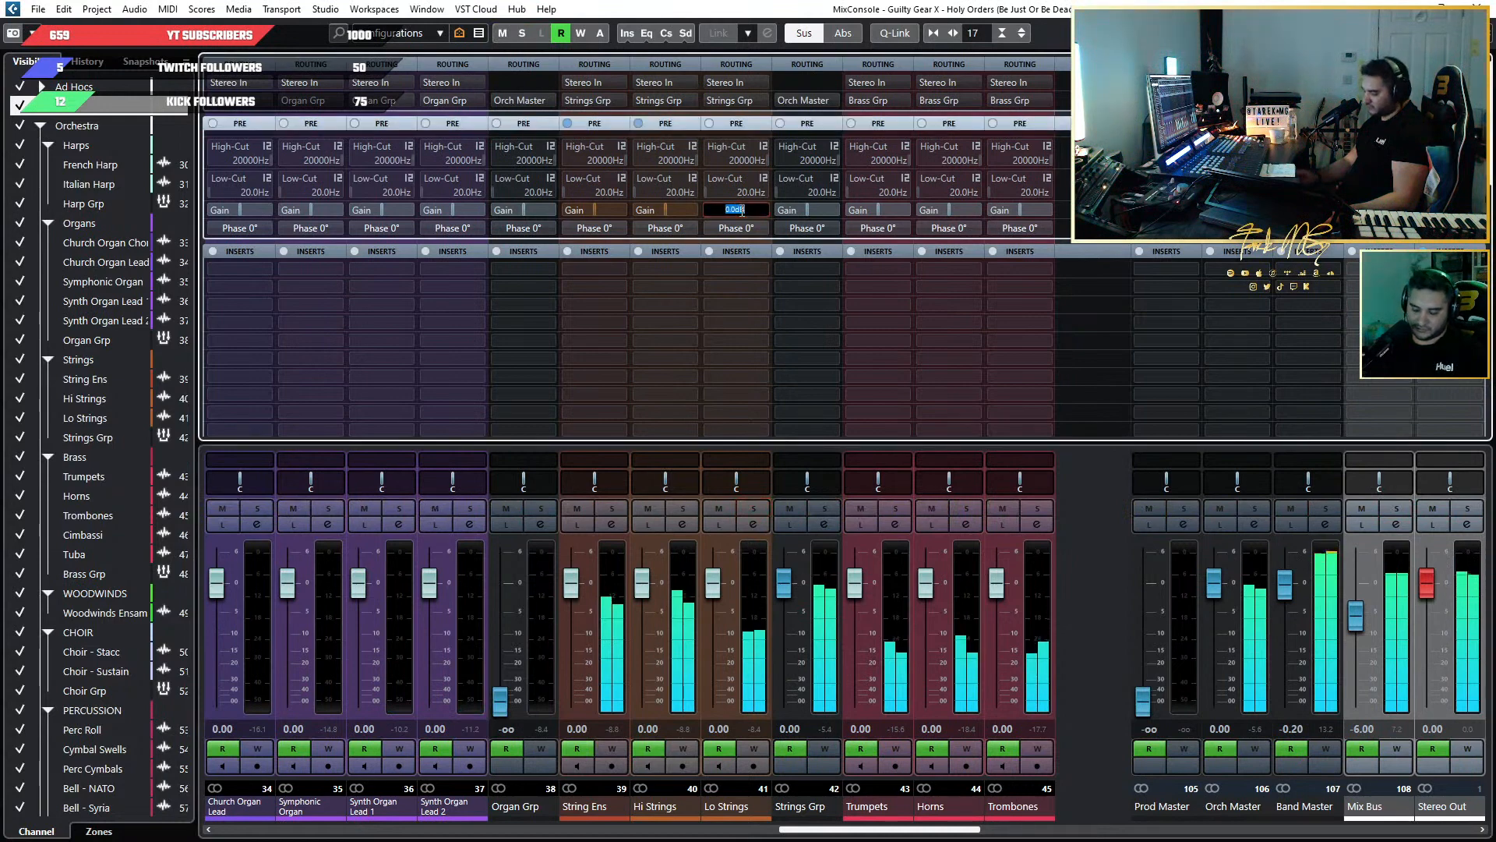
text(2)
key(Return)
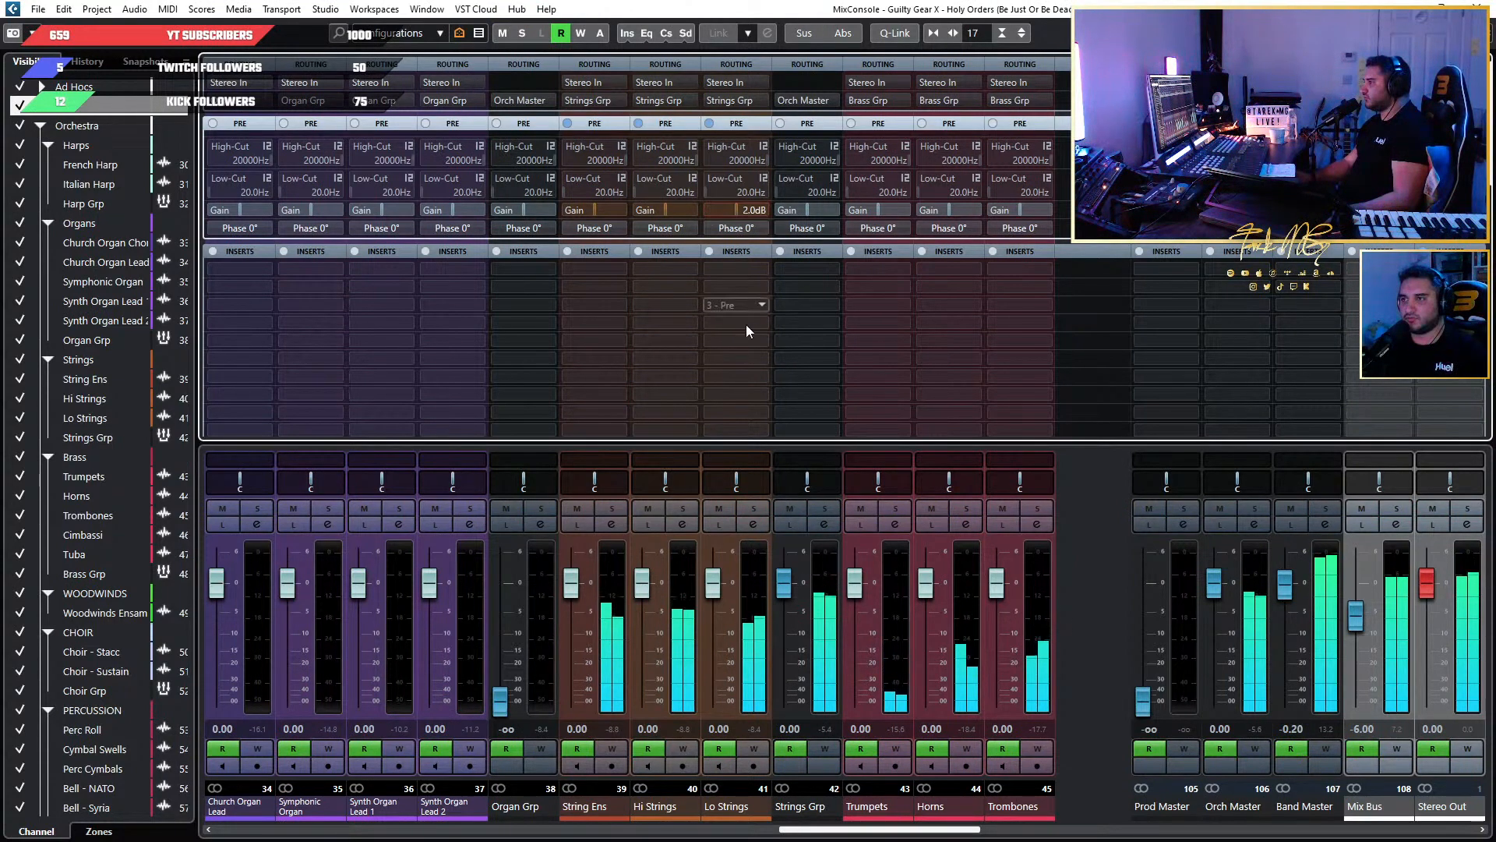
click(751, 511)
click(751, 508)
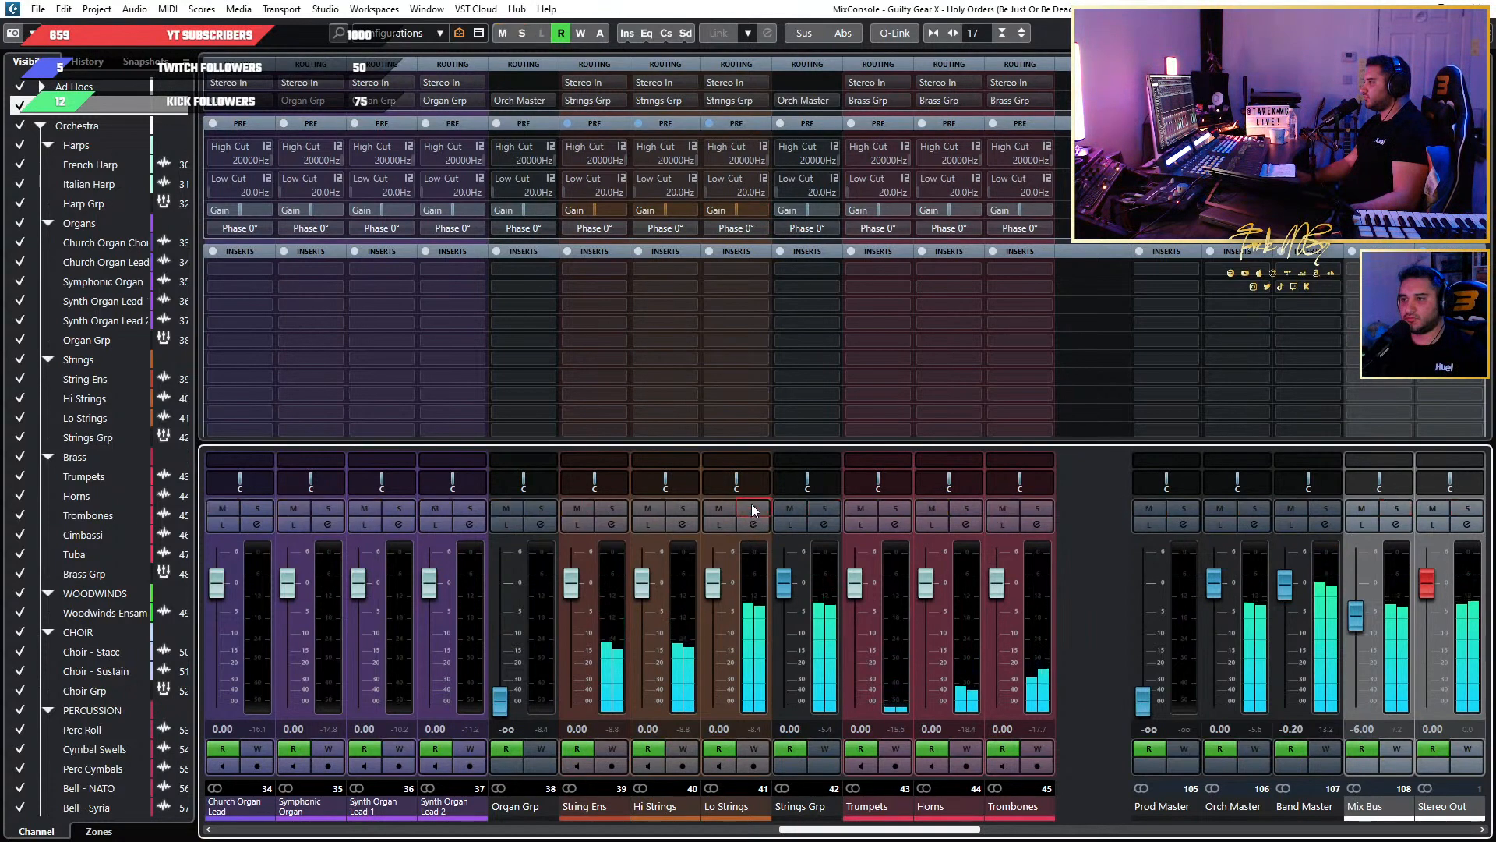
Raise the Lo Strings pre-gain in the full MixConsole to 4 dB and further to 5 dB.
key(F3)
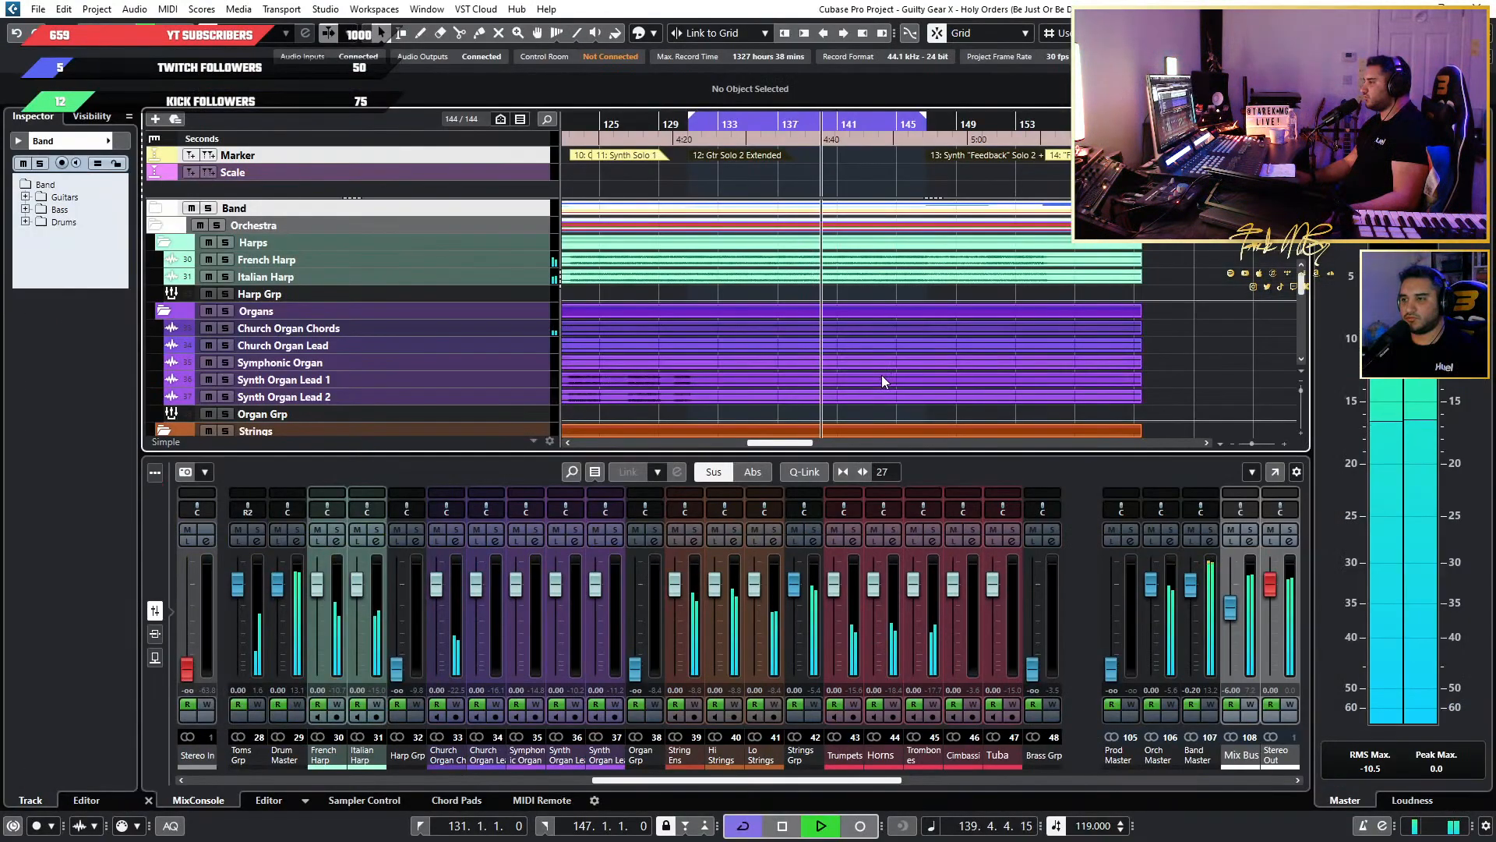
key(F3)
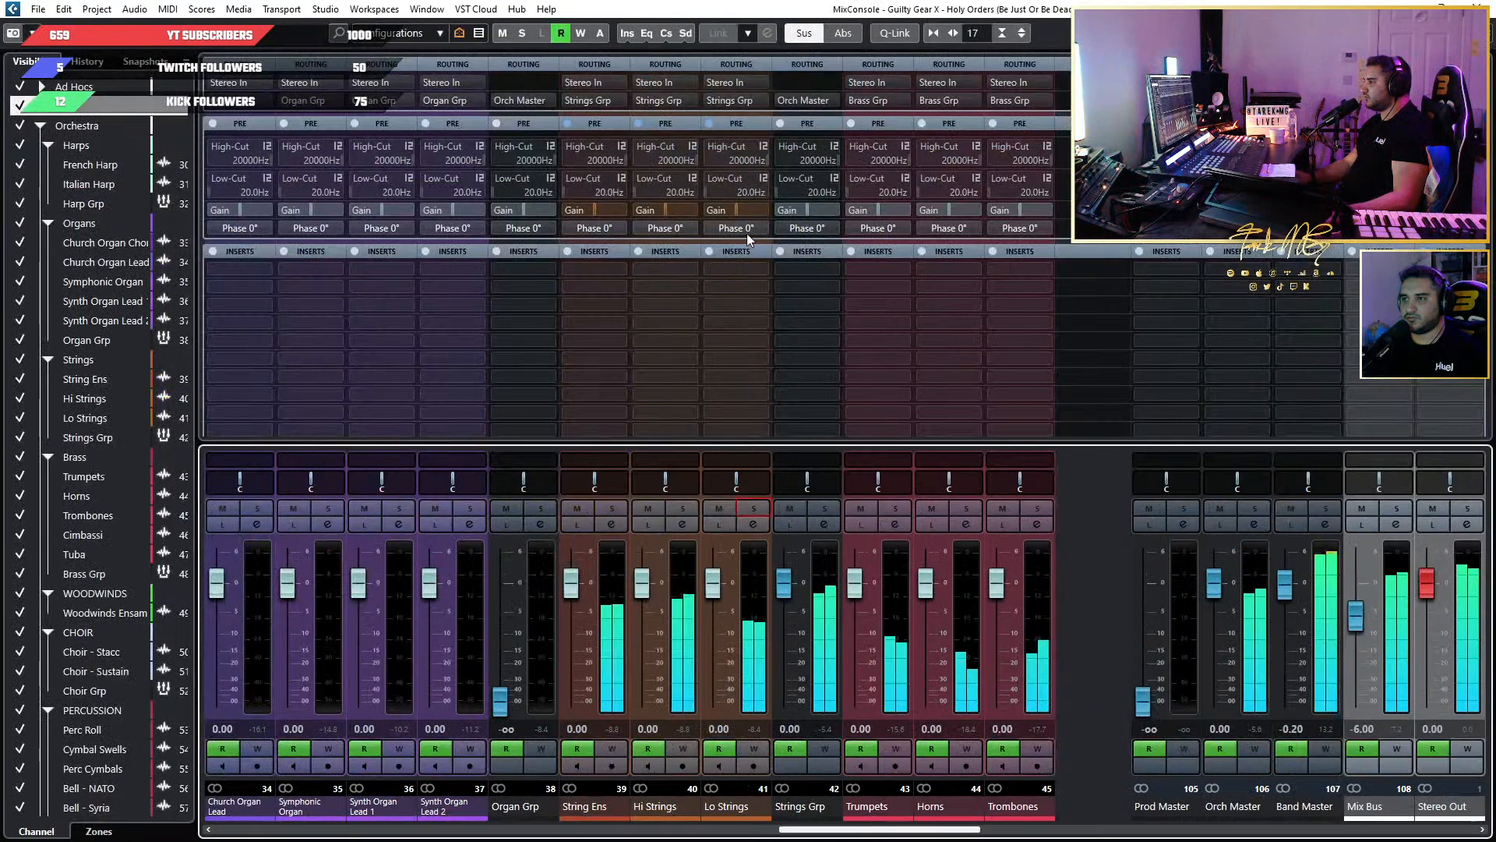
double_click(725, 209)
text(4)
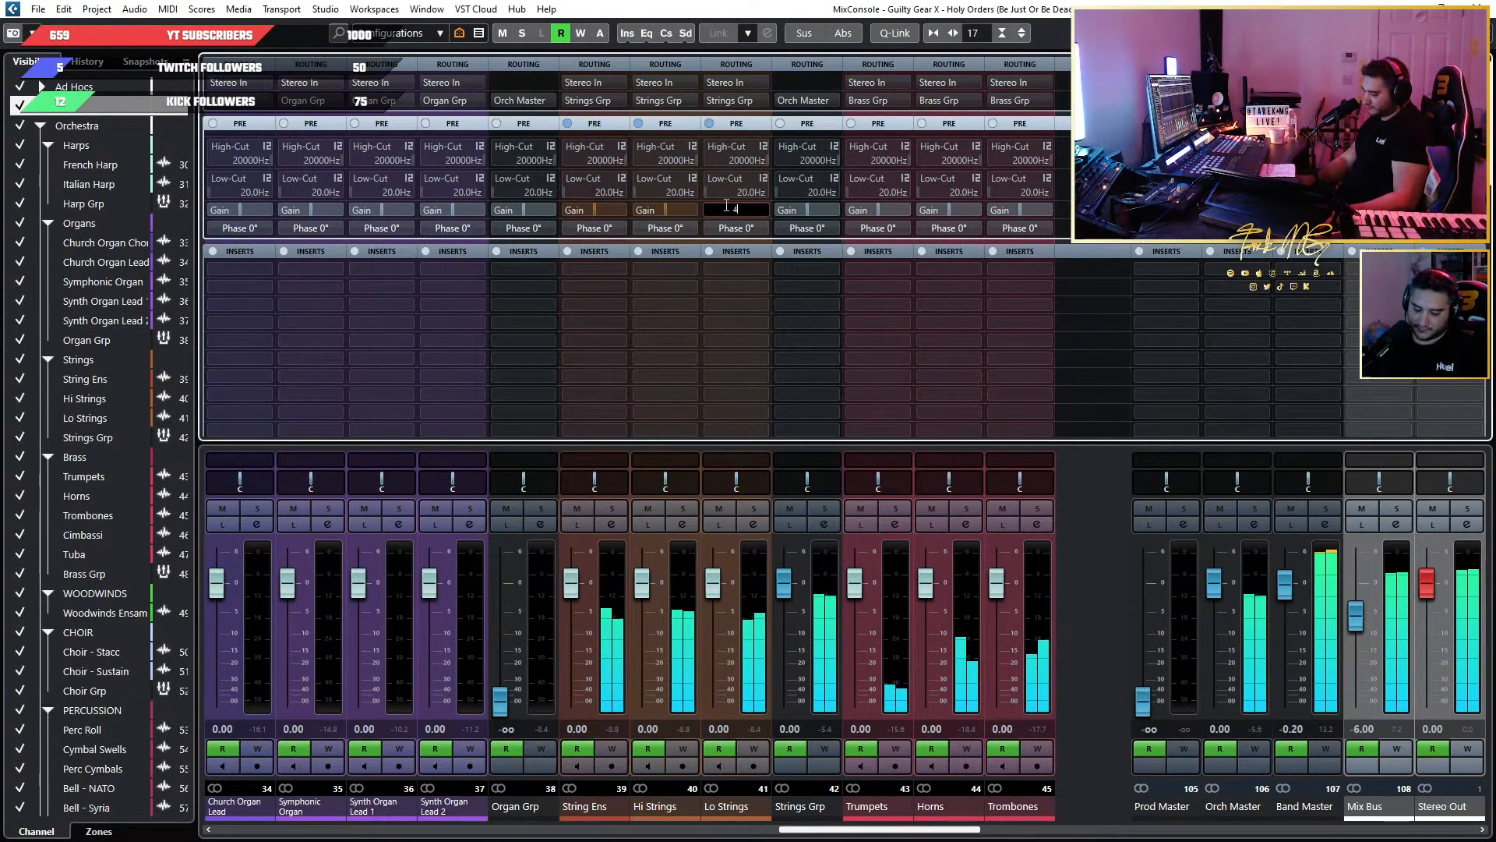
key(Return)
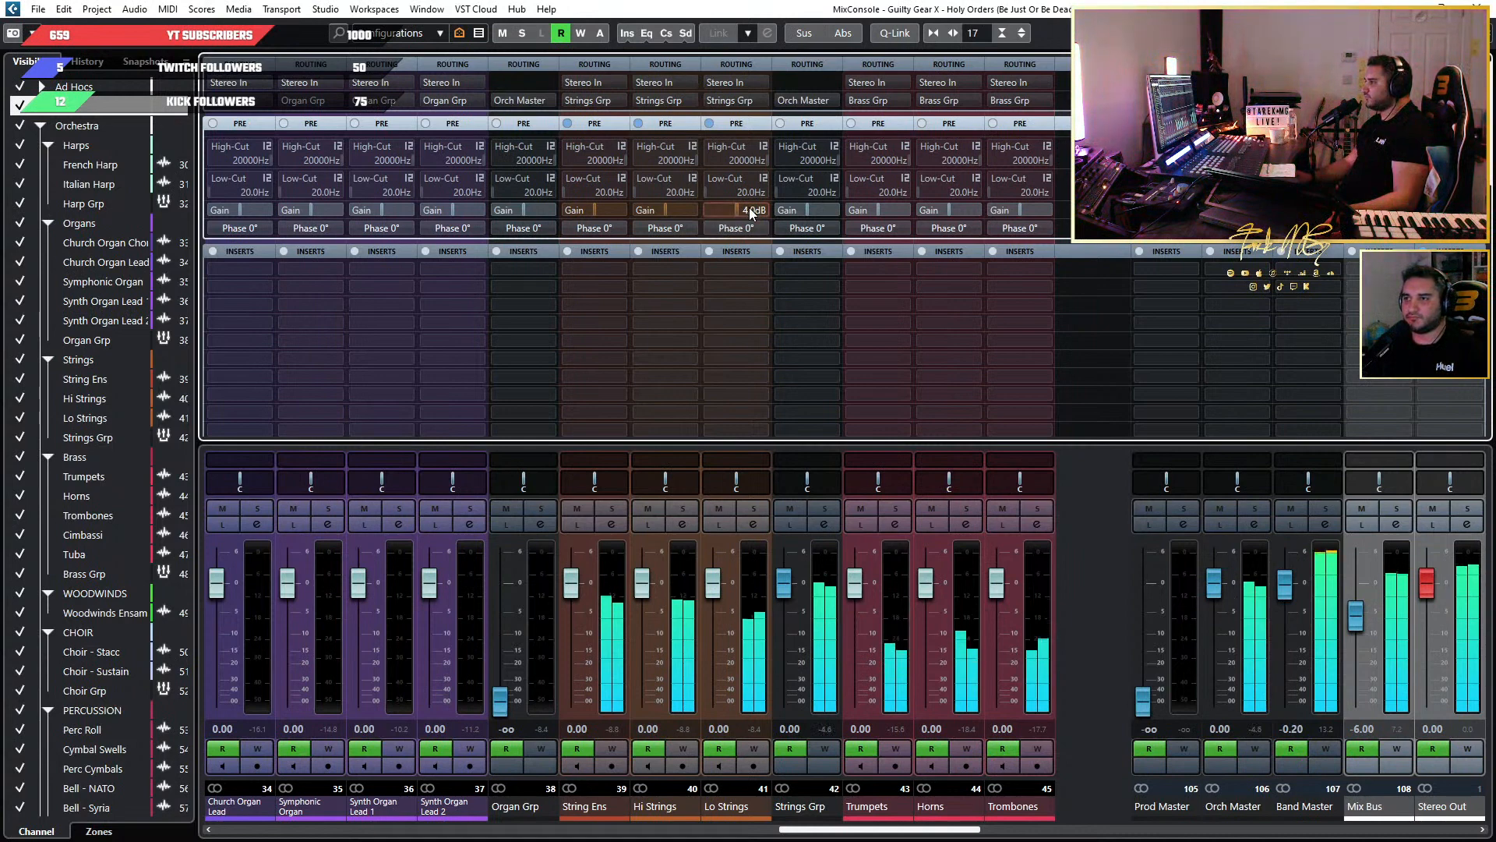
double_click(750, 210)
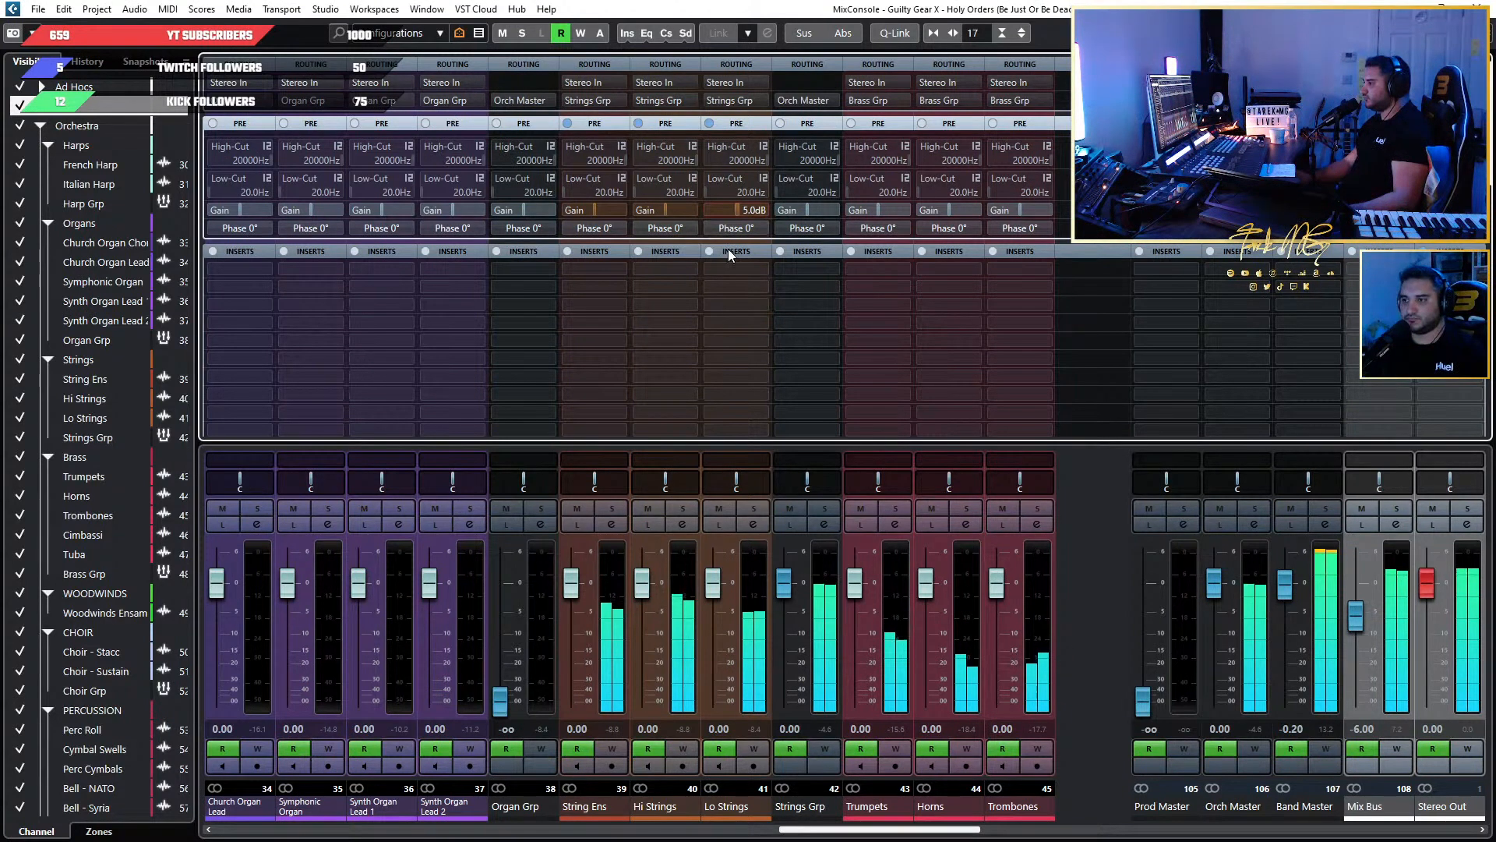
mouse_move(746, 270)
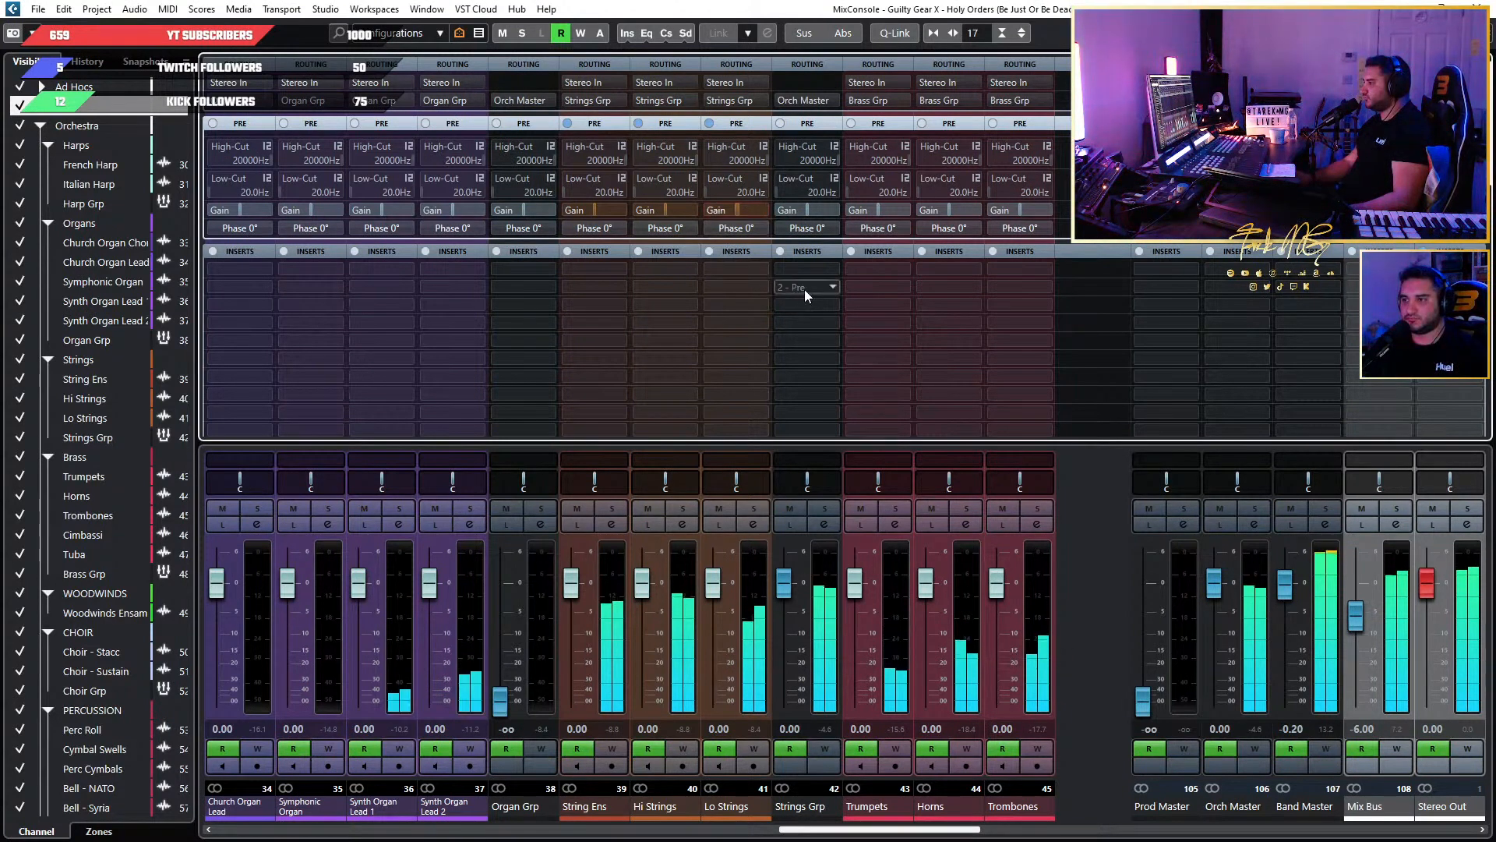
Return to the project view and listen to the whole Gtr Solo 2 Extended loop from its start with the new string gains.
key(alt+Tab)
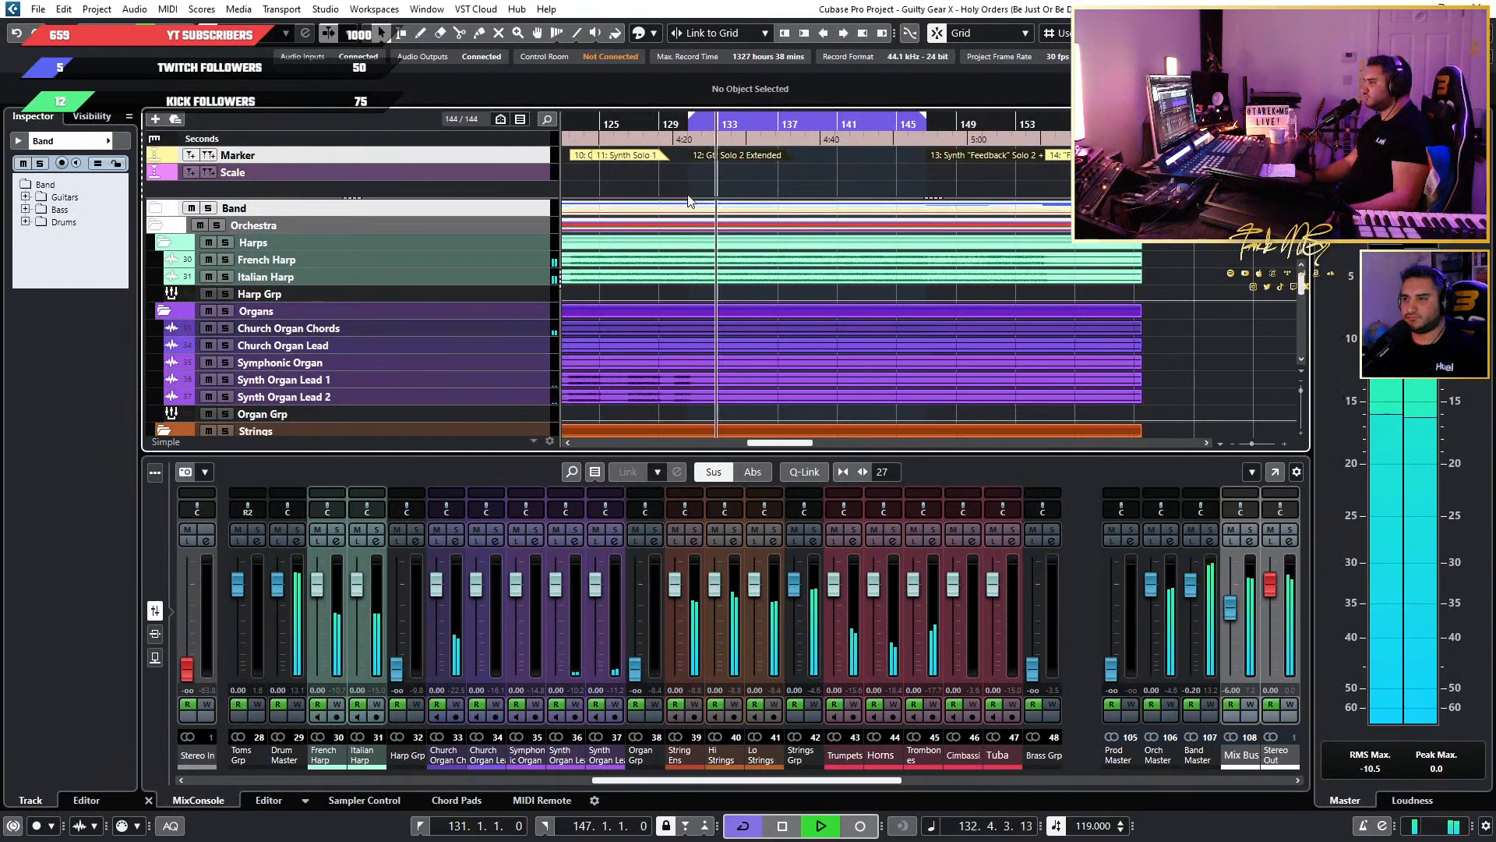
click(681, 127)
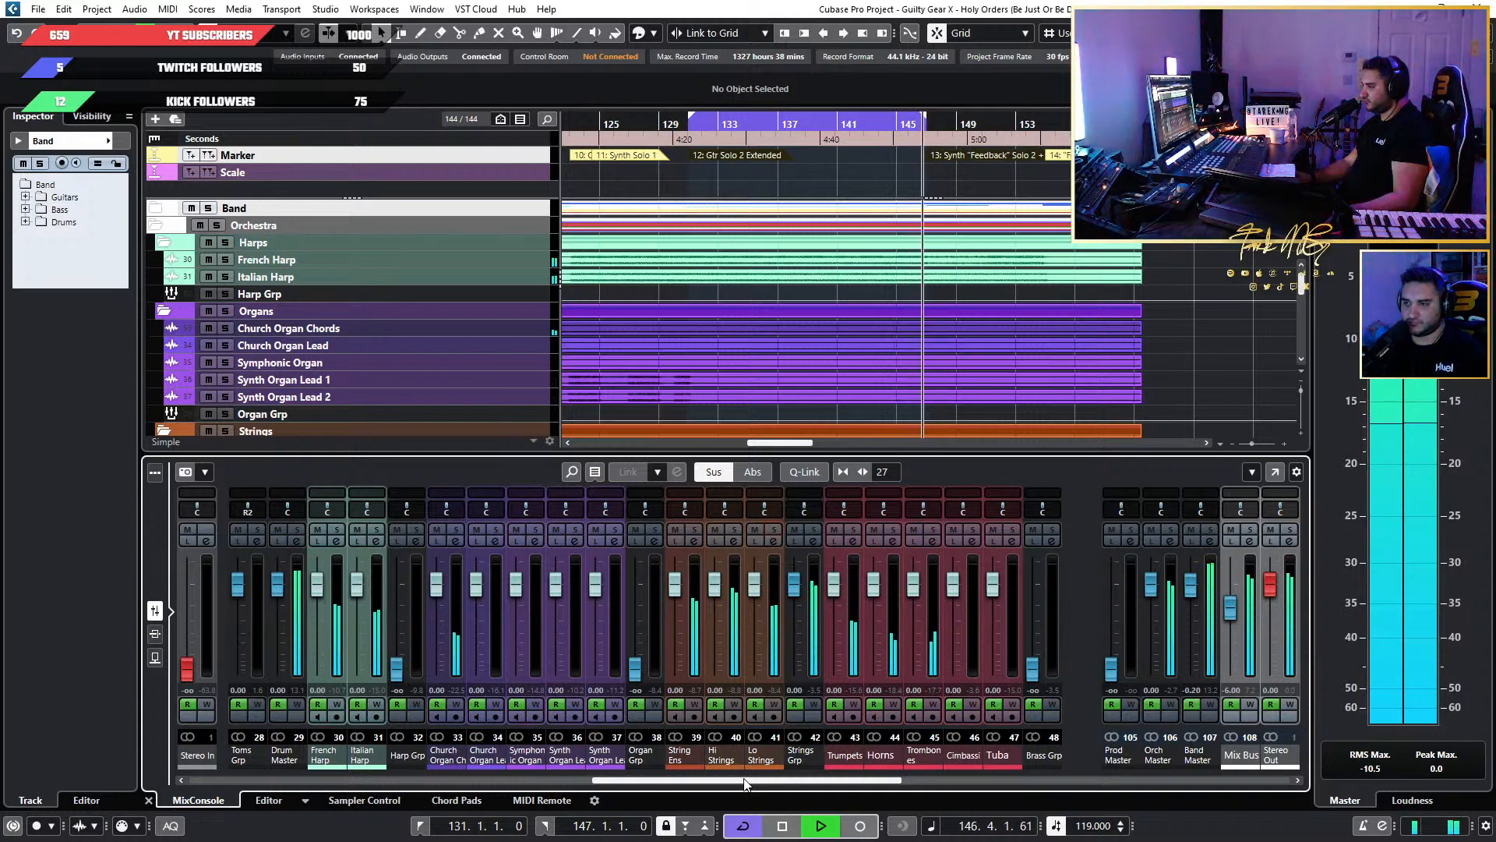
key(space)
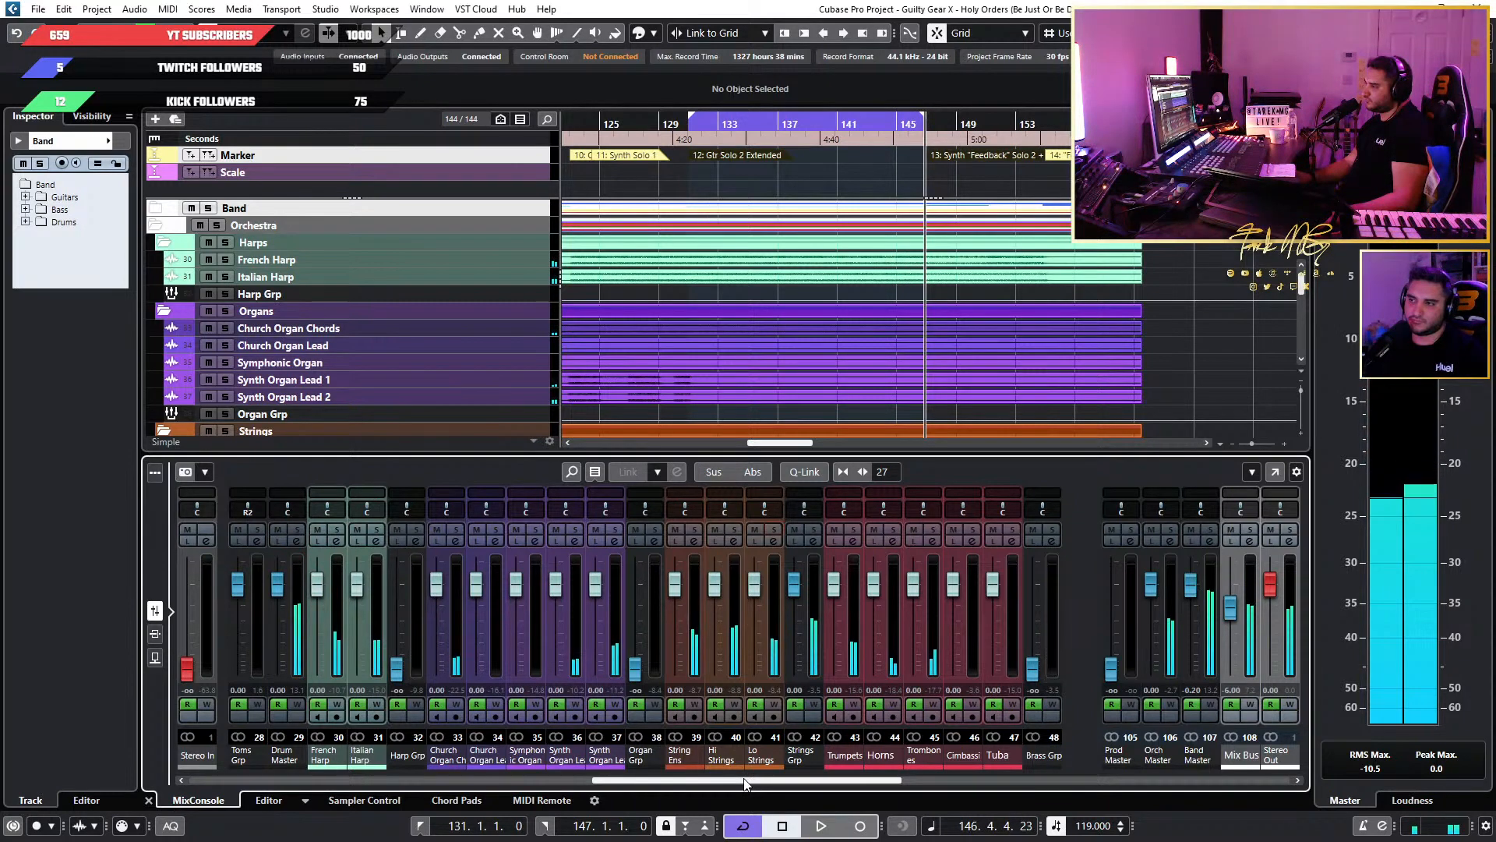
key(space)
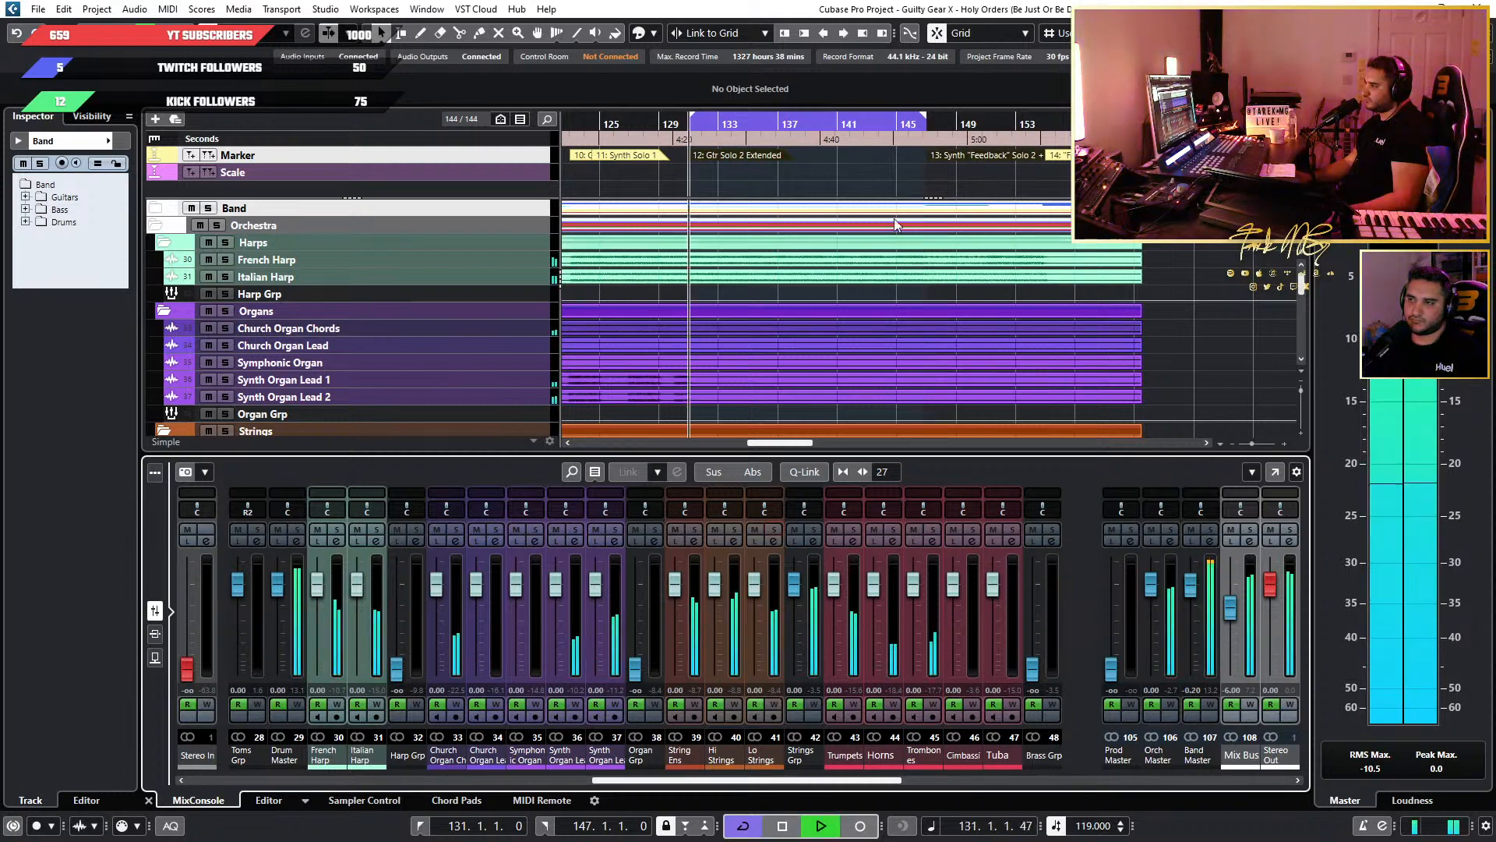
Extend the loop's right locator to 149.1.2.0 and on to 149.2.2.60, auditioning the transition out of Gtr Solo 2 Extended.
click(919, 123)
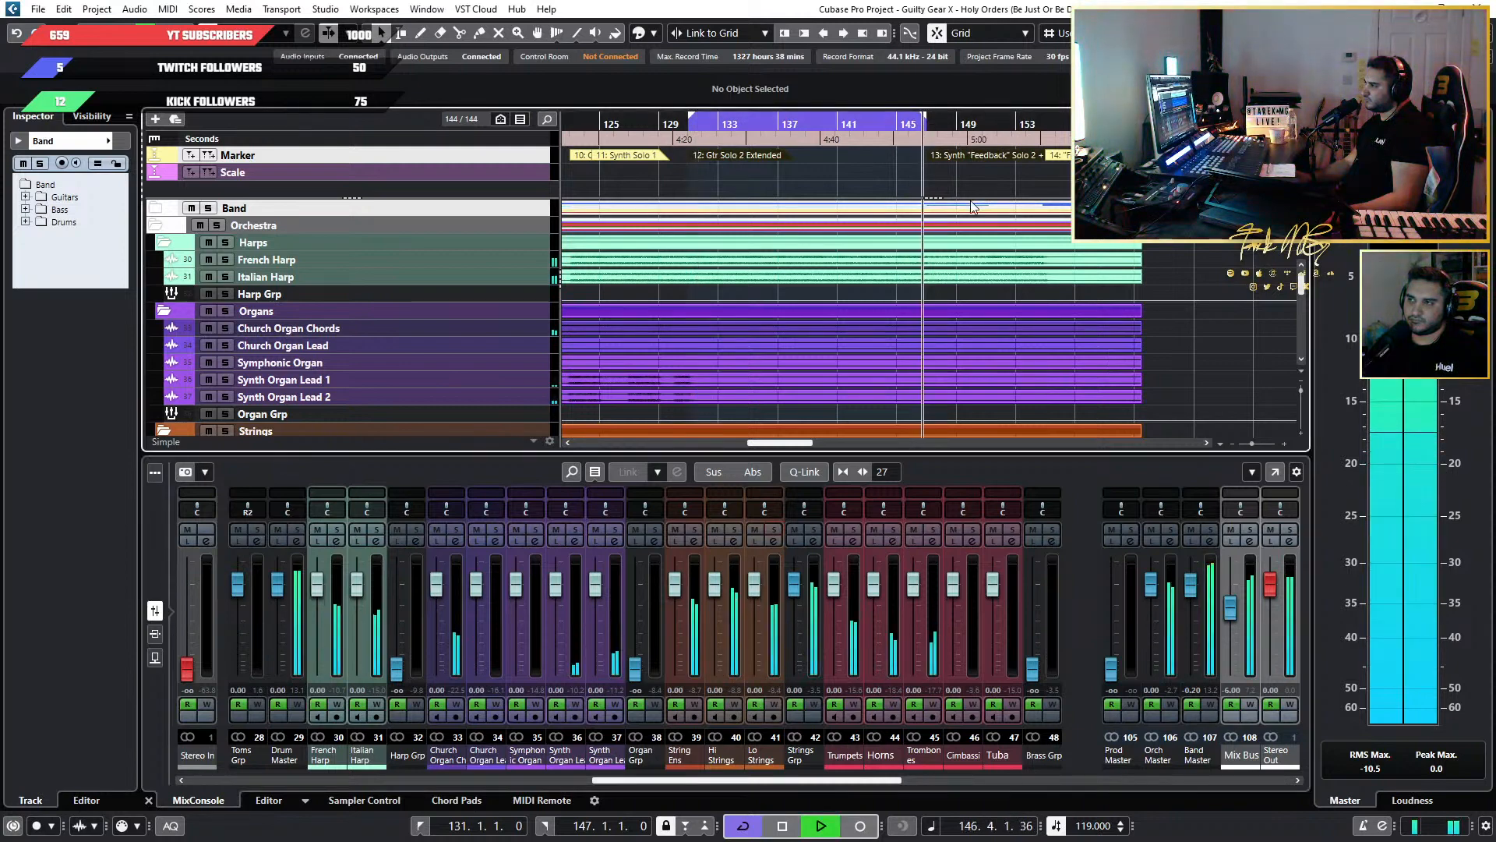
key(space)
drag(925, 116, 956, 118)
click(895, 124)
key(space)
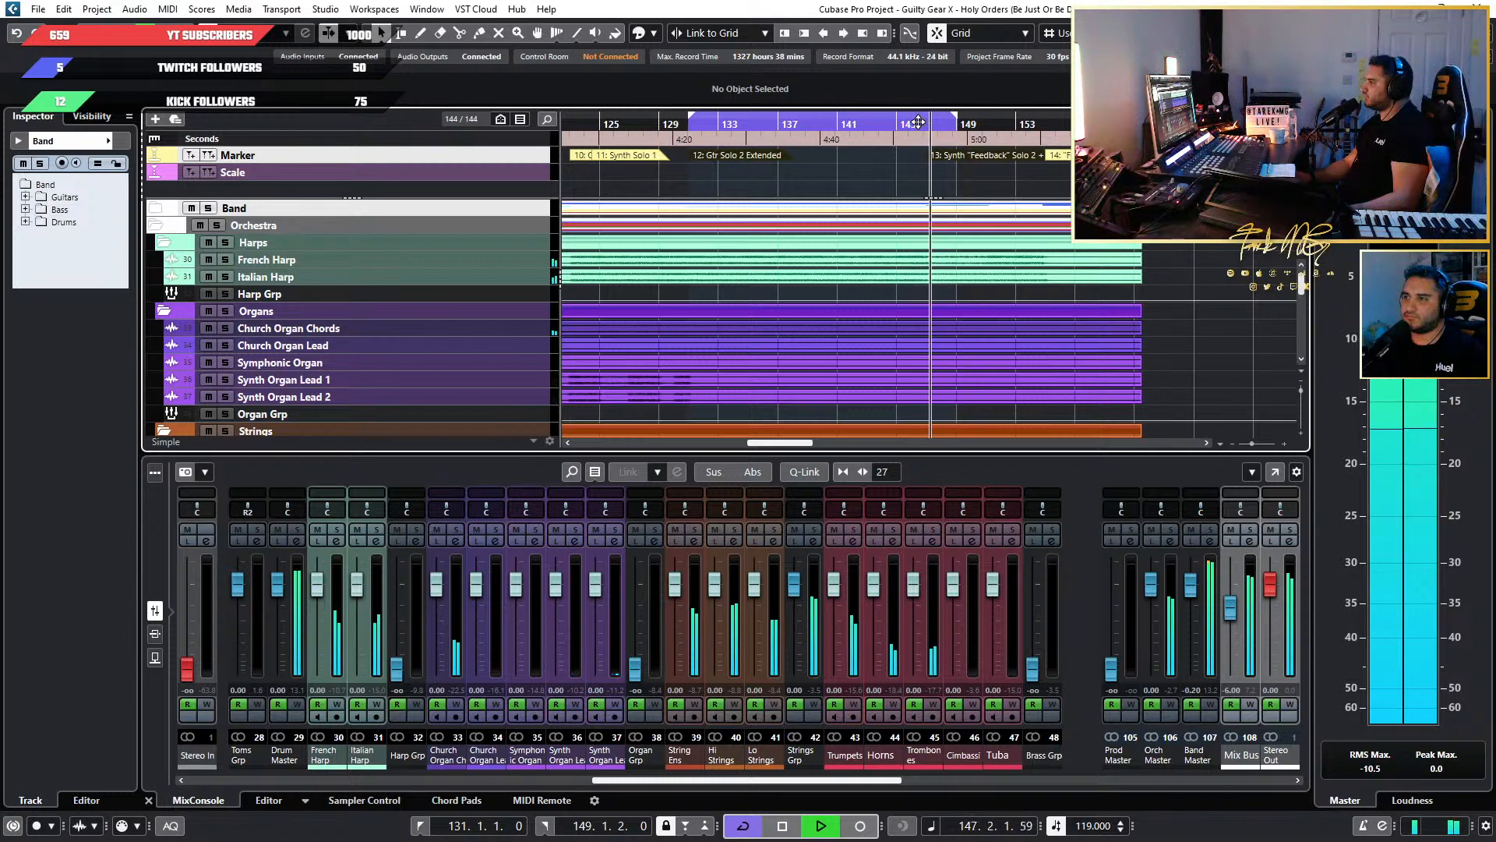
key(space)
mouse_move(957, 123)
mouse_down()
mouse_move(924, 129)
mouse_move(955, 140)
mouse_up()
click(901, 125)
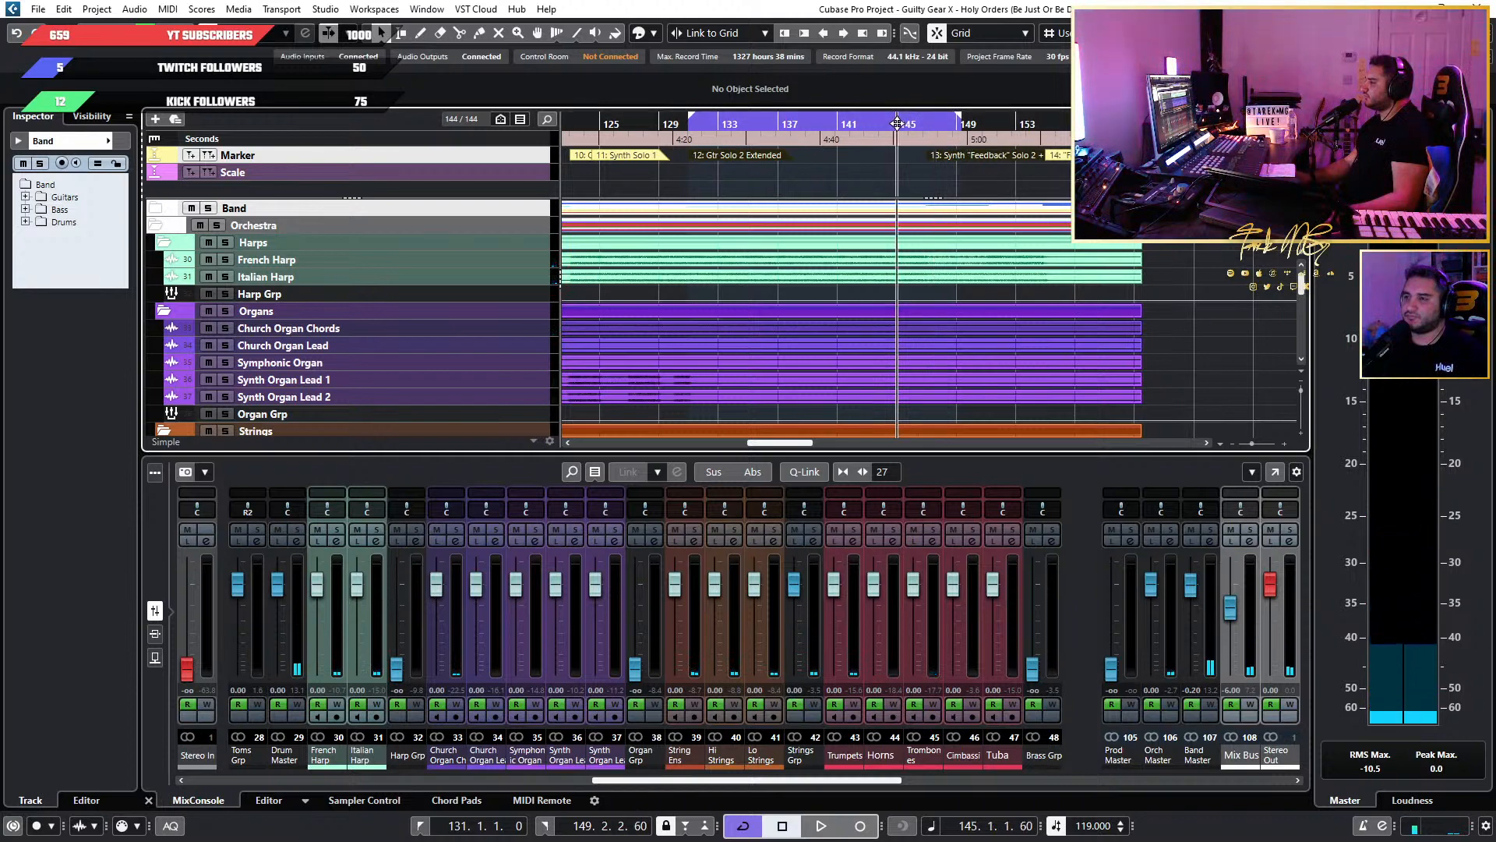
key(space)
click(929, 124)
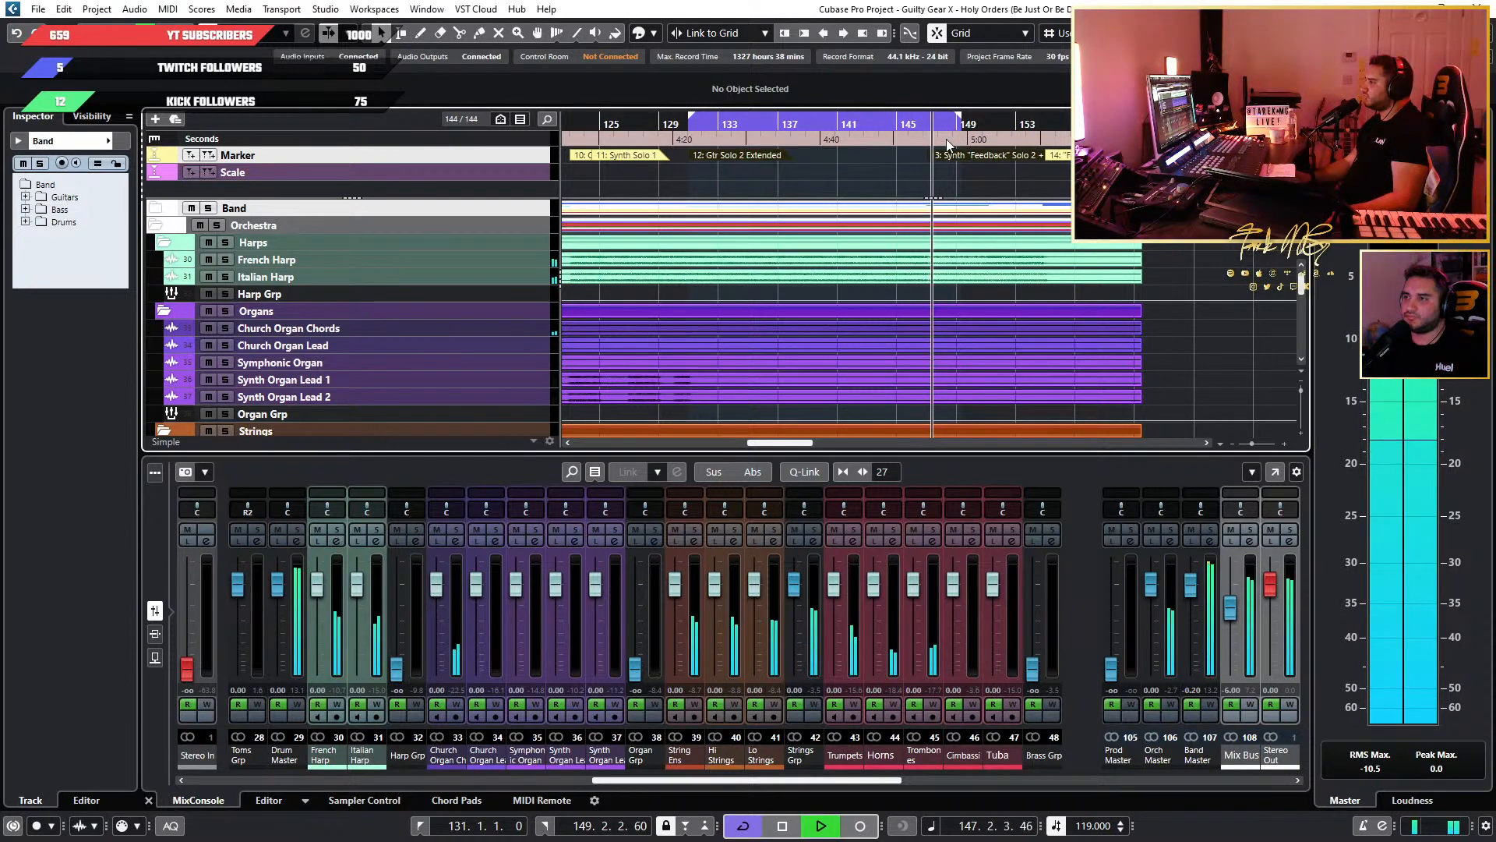
Audition the transition out of Gtr Solo 2 Extended again from around bar 145, and replay the section from its early bars.
click(898, 123)
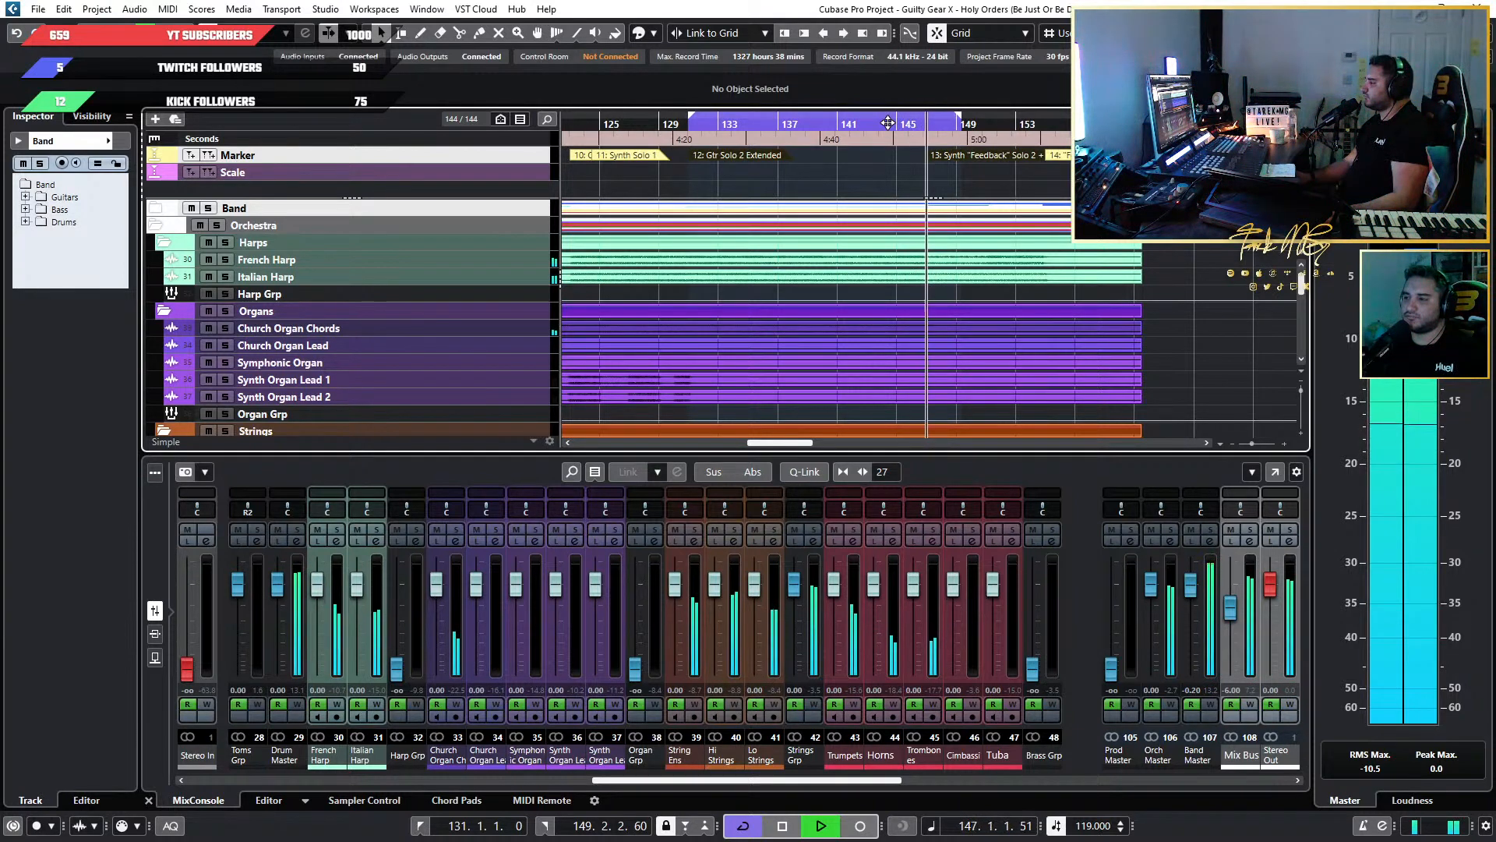
key(space)
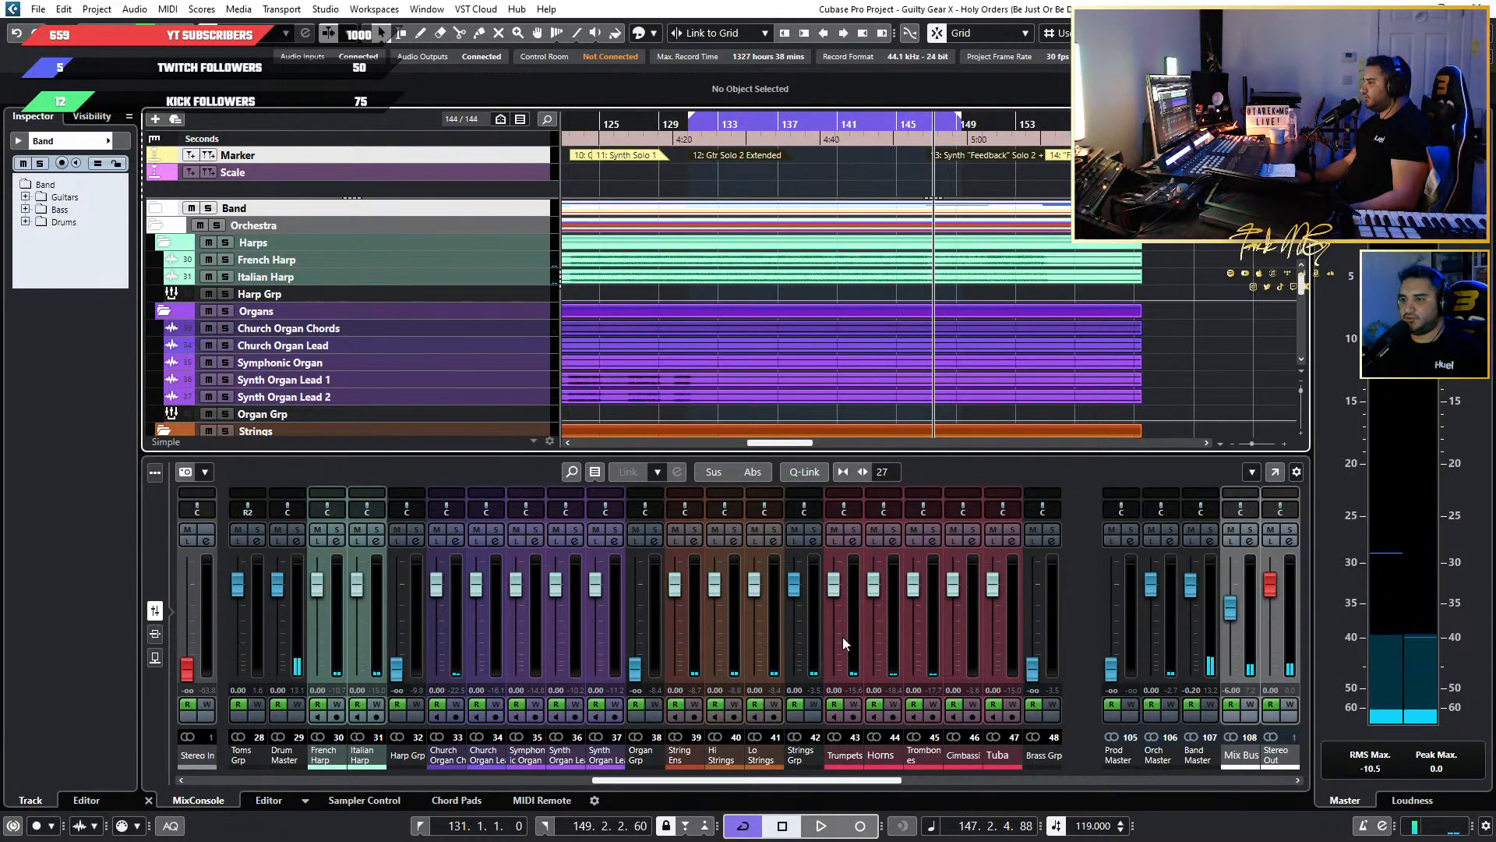
click(714, 132)
key(space)
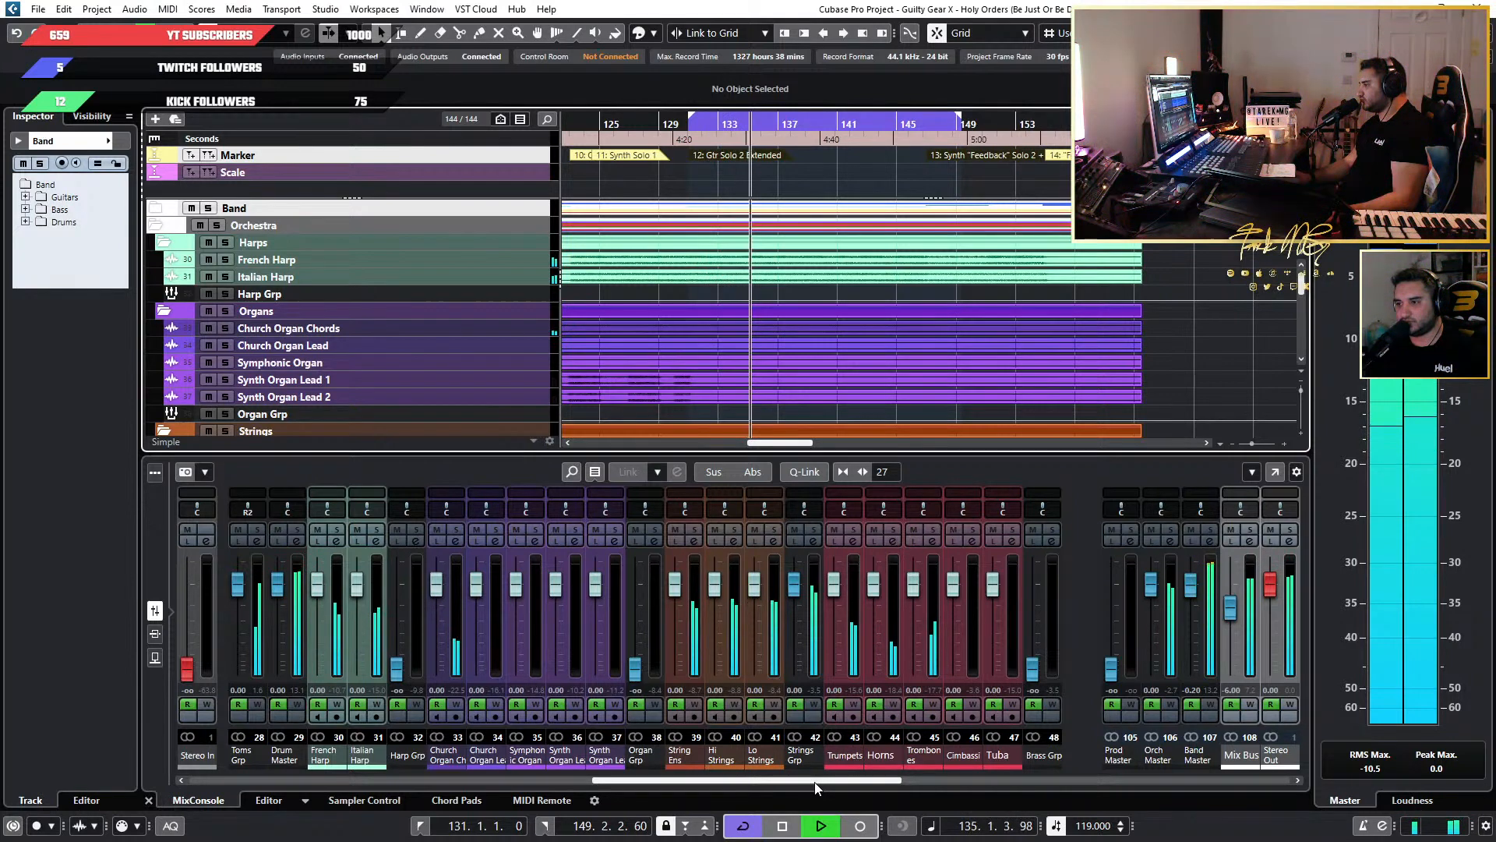
key(space)
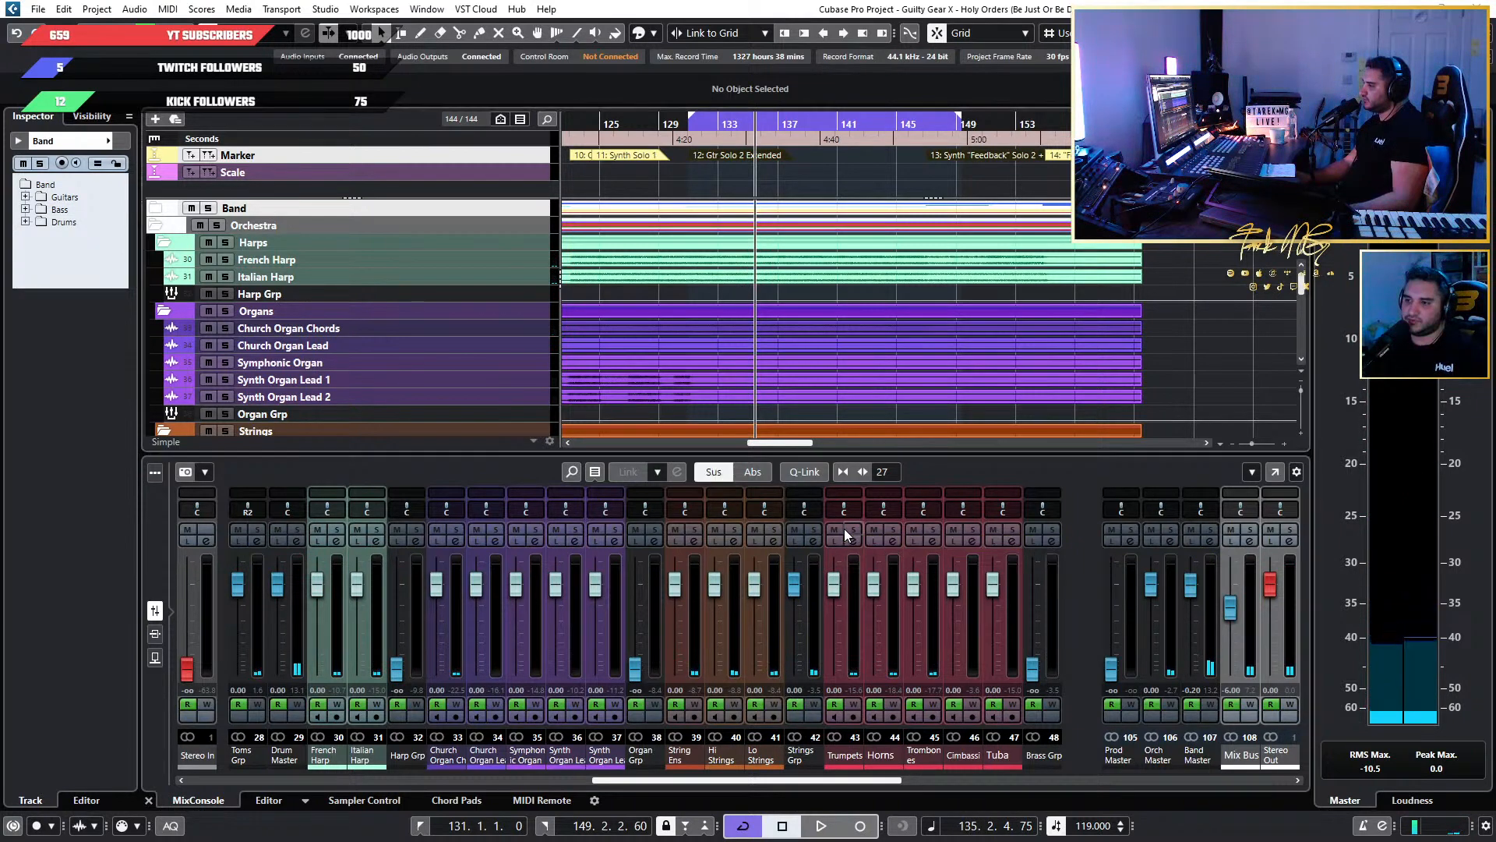
key(F3)
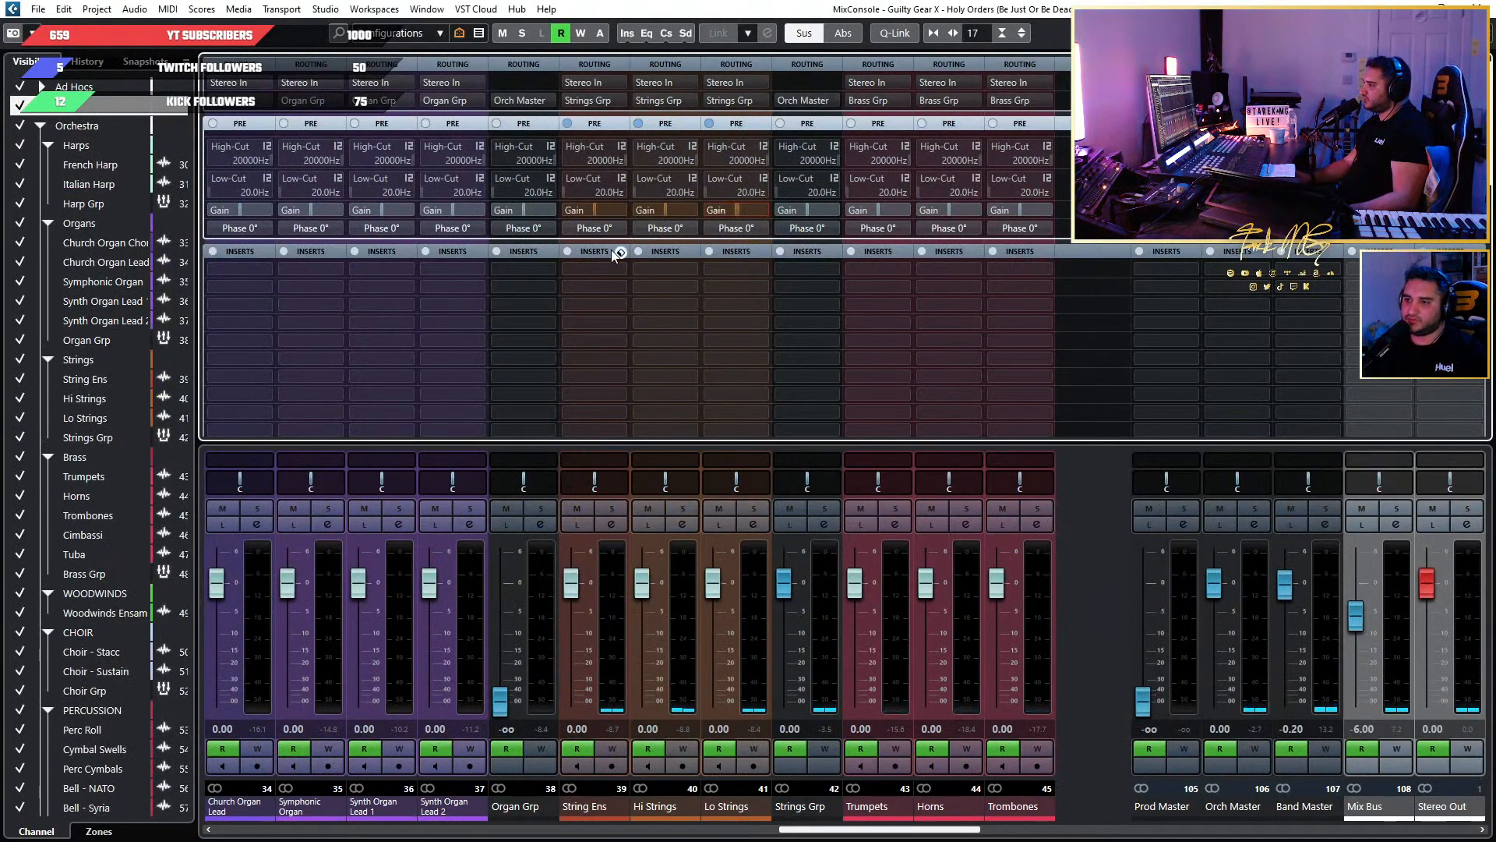
click(621, 252)
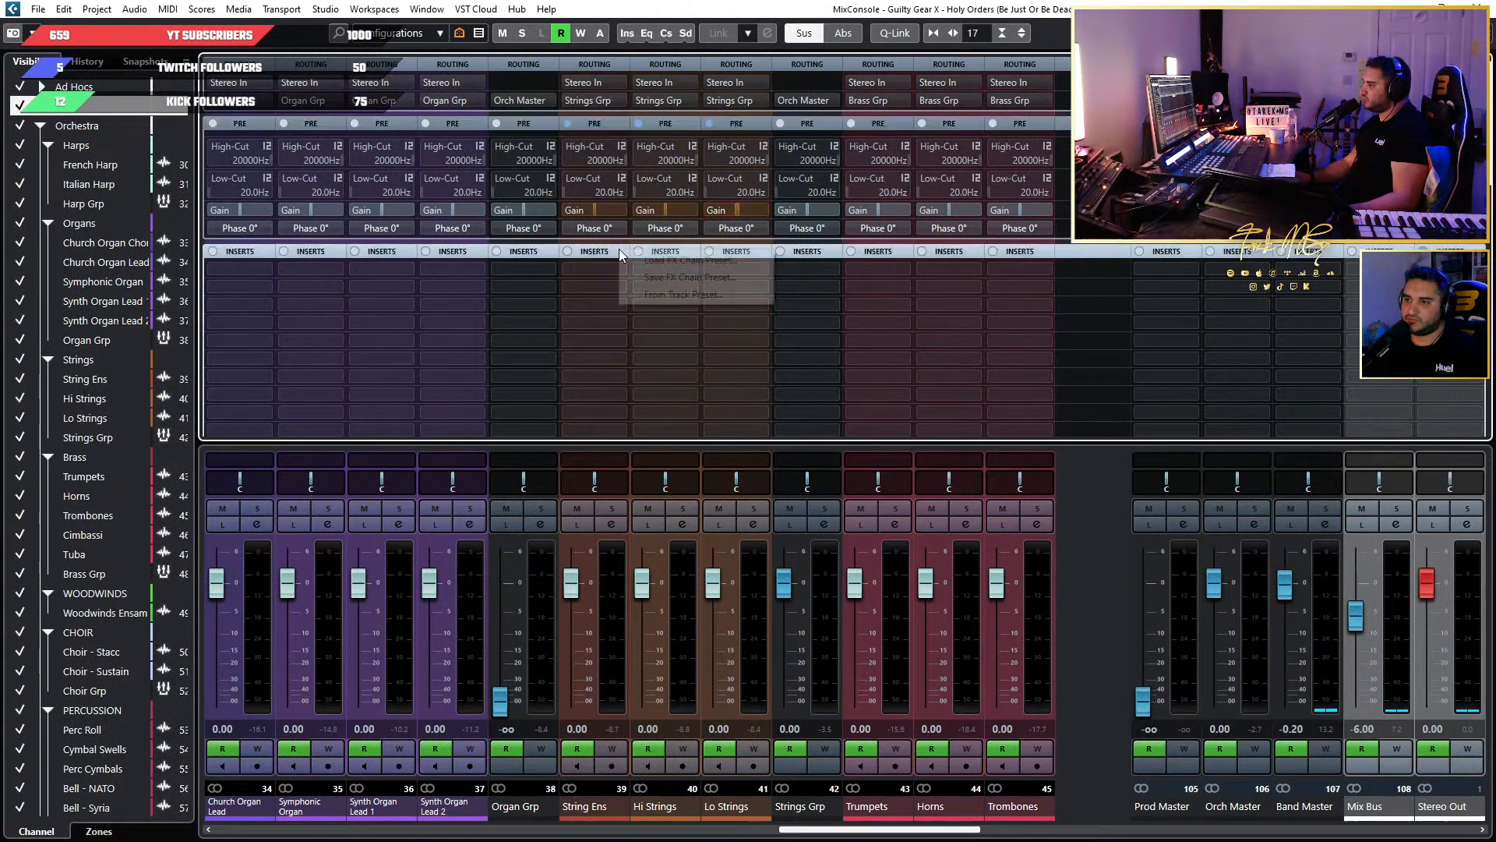
click(875, 312)
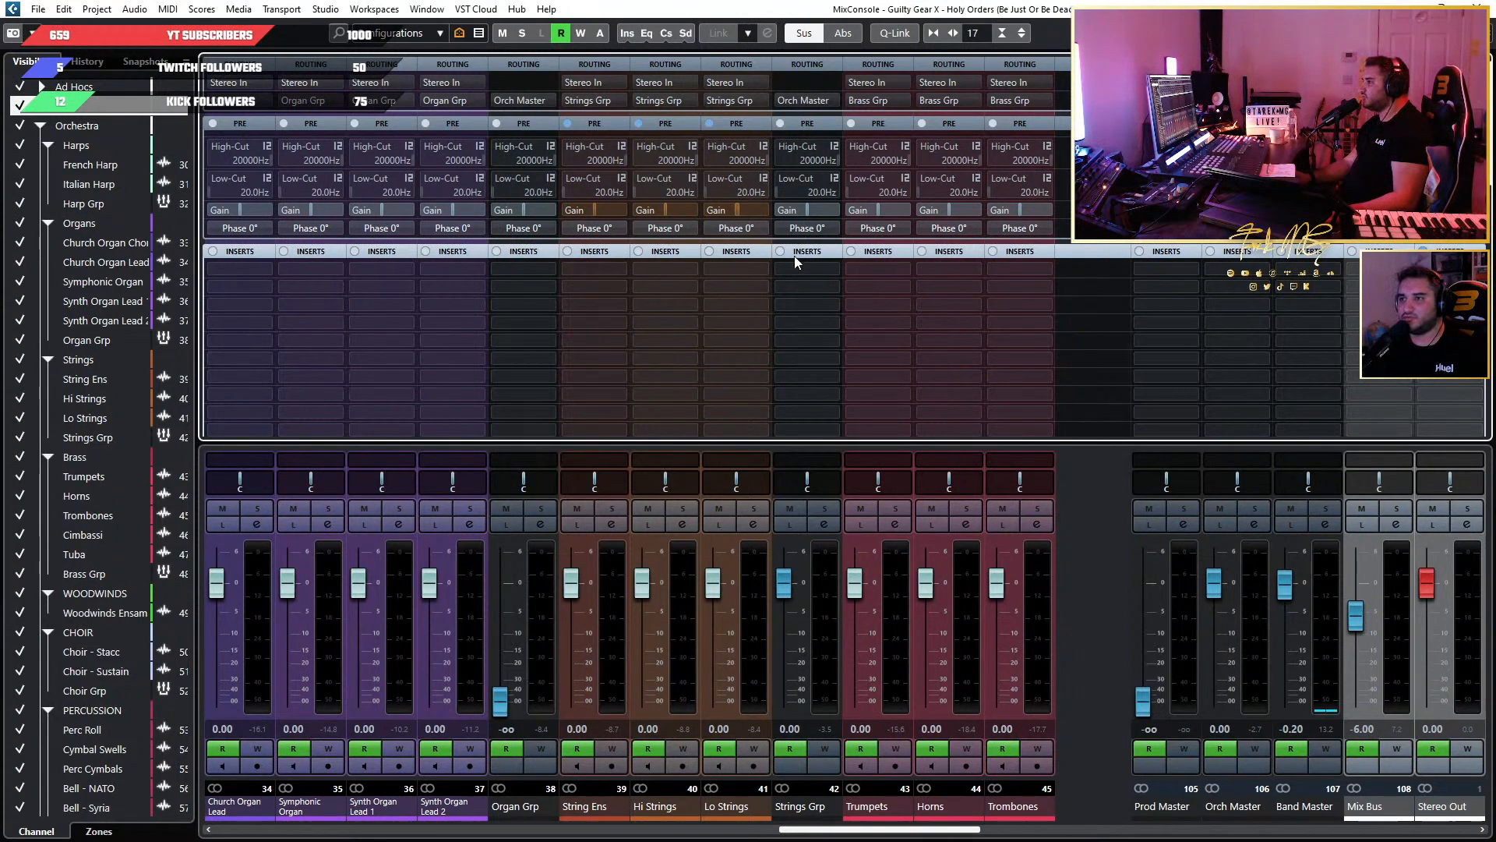
click(621, 252)
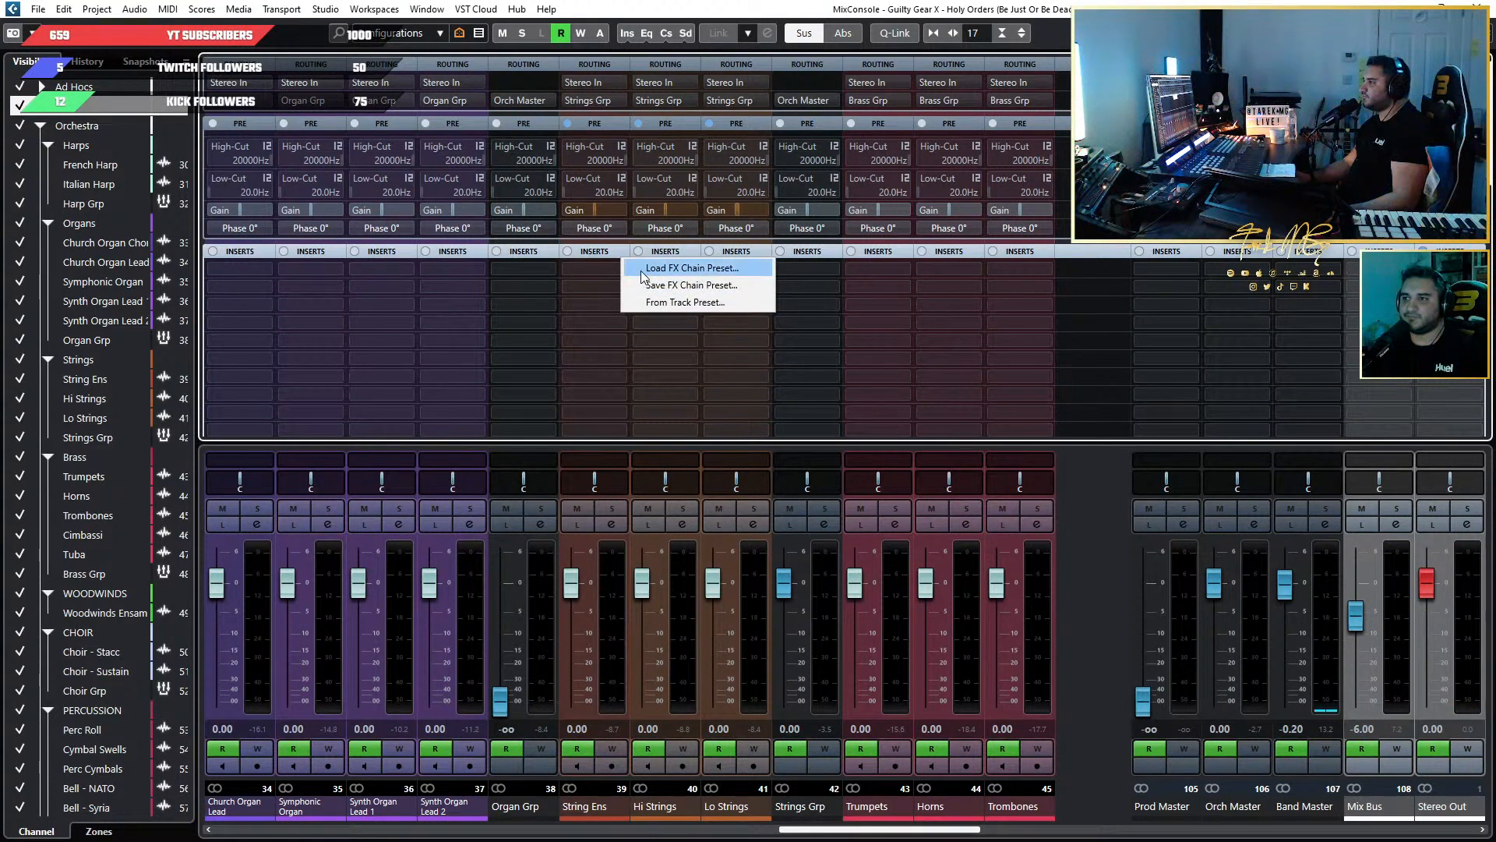
click(690, 270)
click(551, 353)
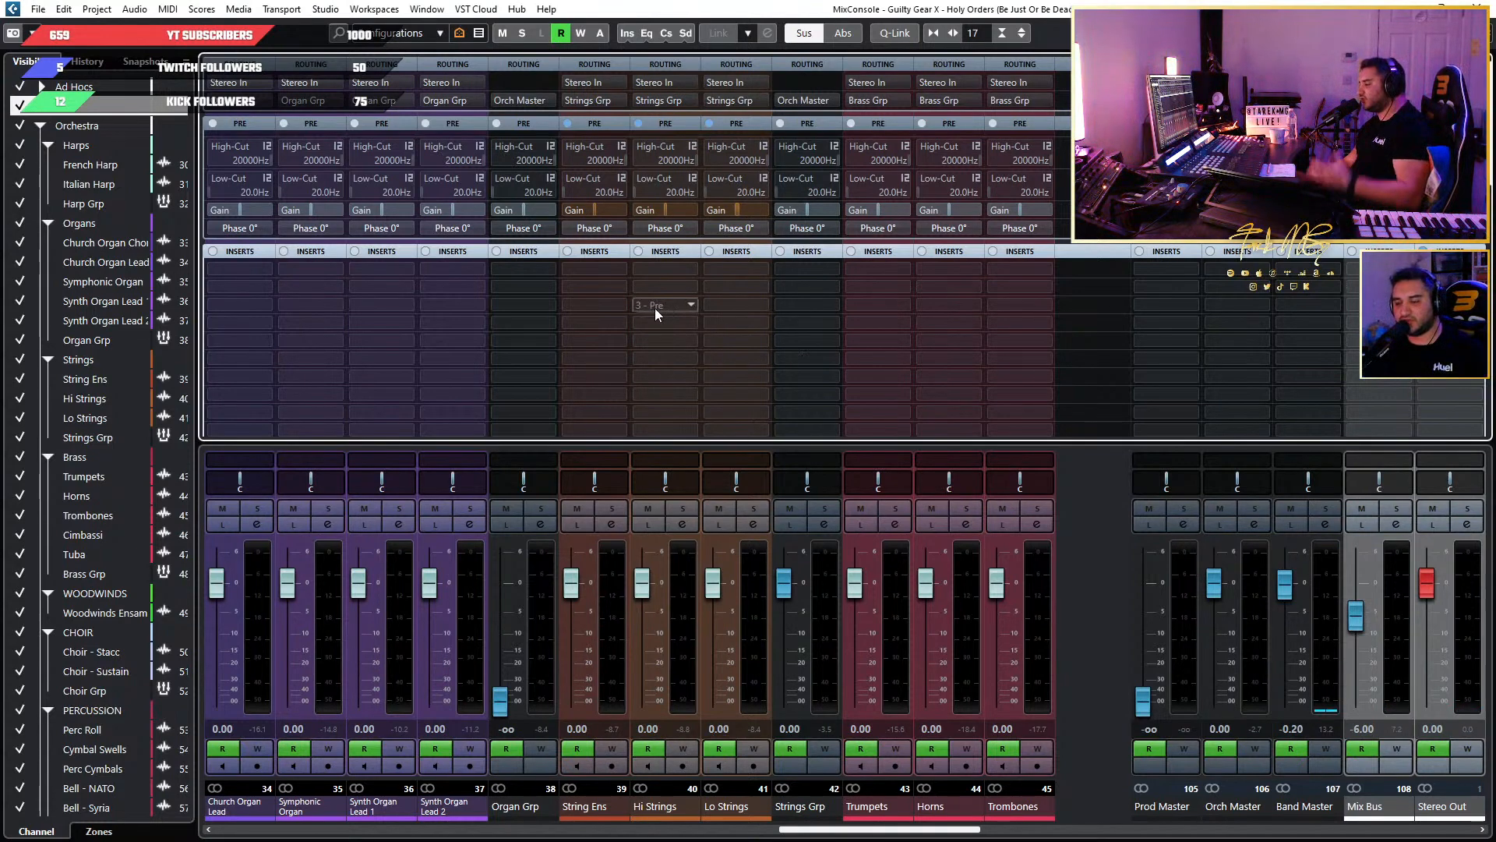
key(F3)
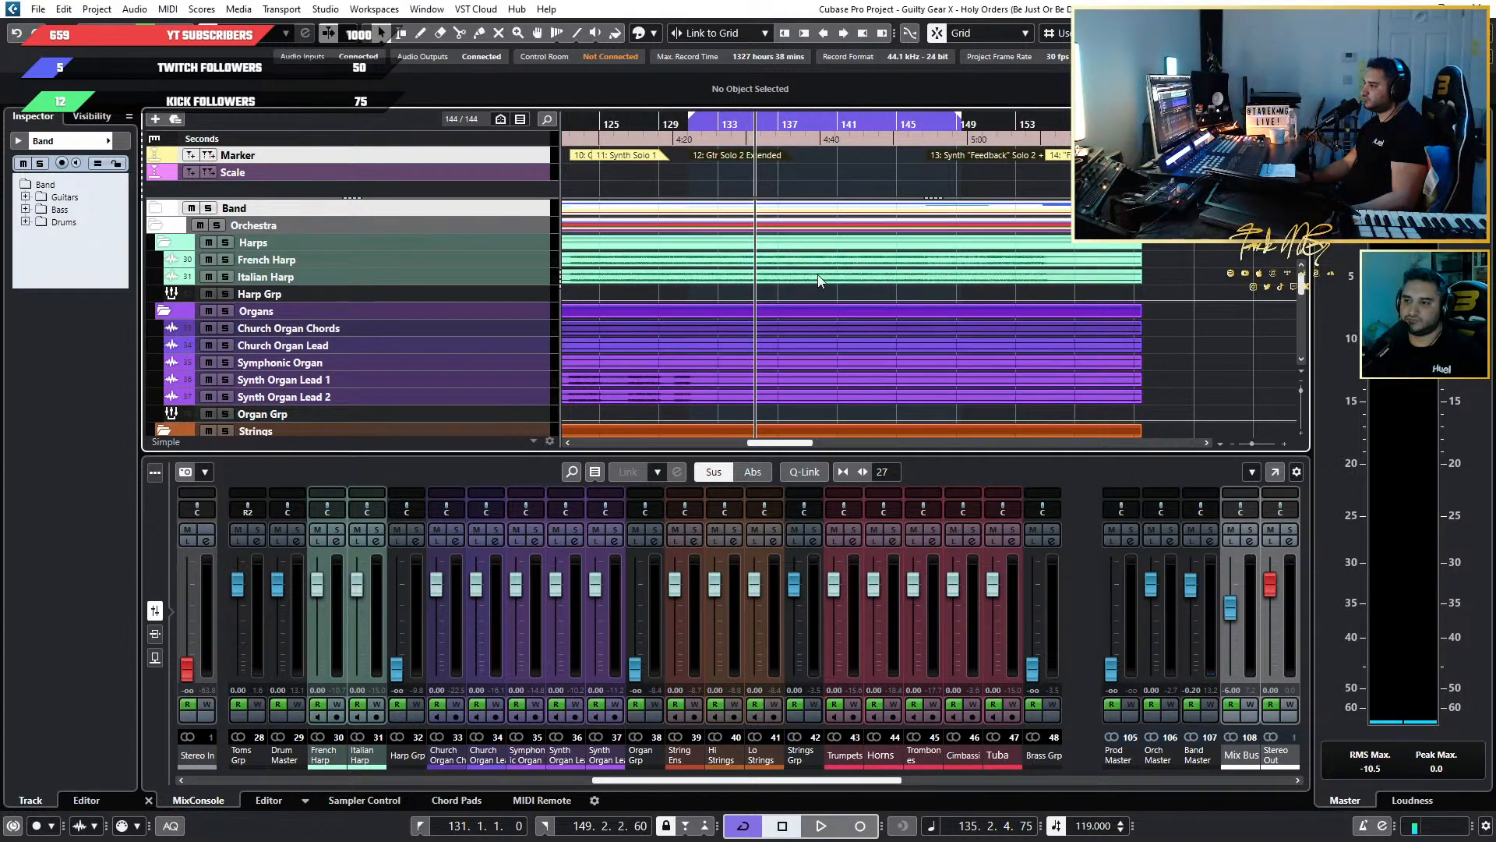
Play a short passage of the full mix from bar 135 with the Strings and Brass tracks in view.
scroll(797, 293, down, 3)
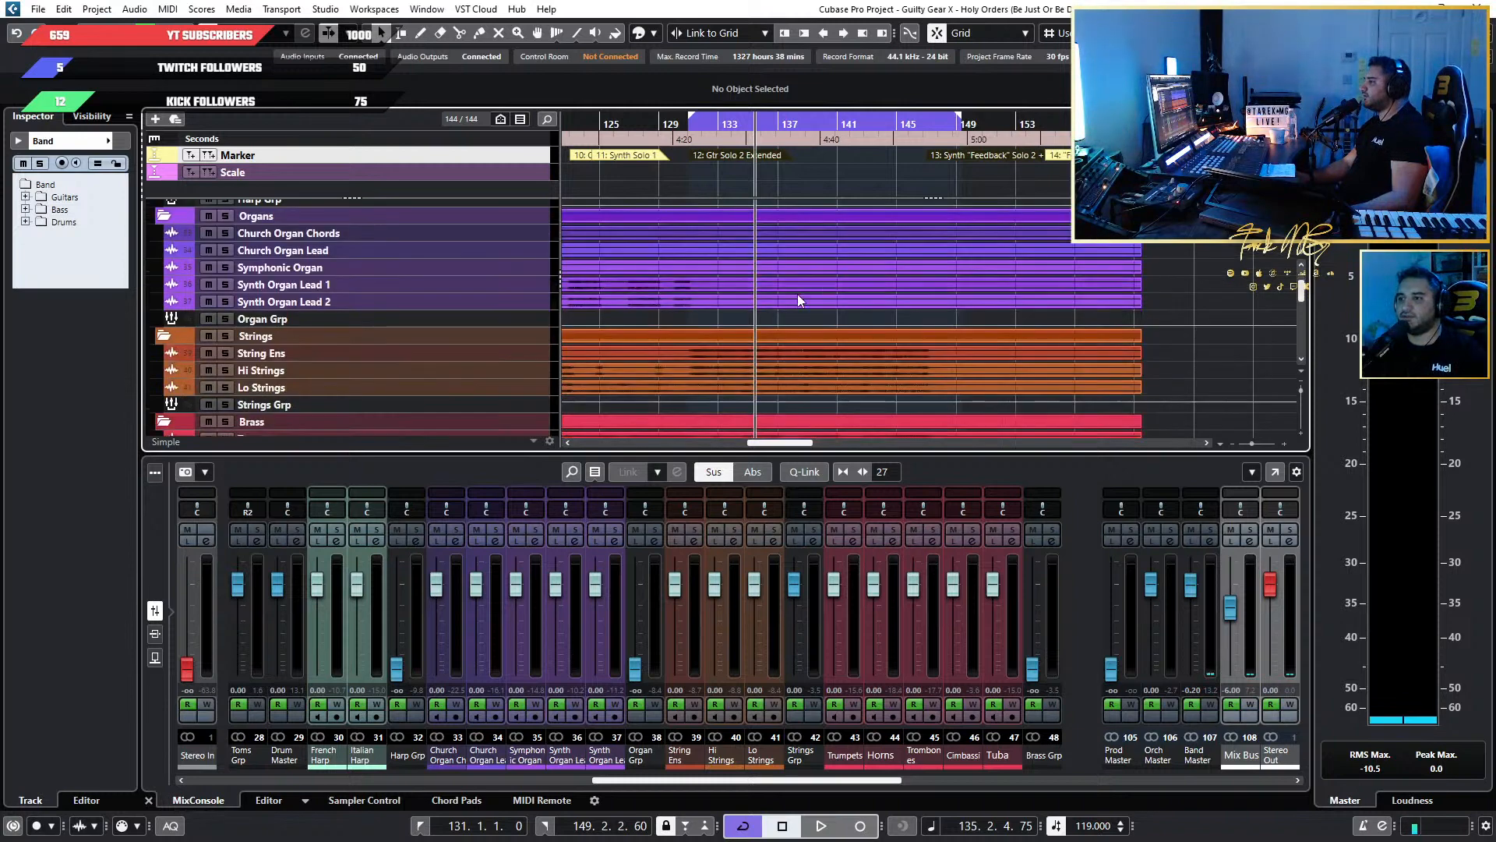
scroll(797, 297, up, 3)
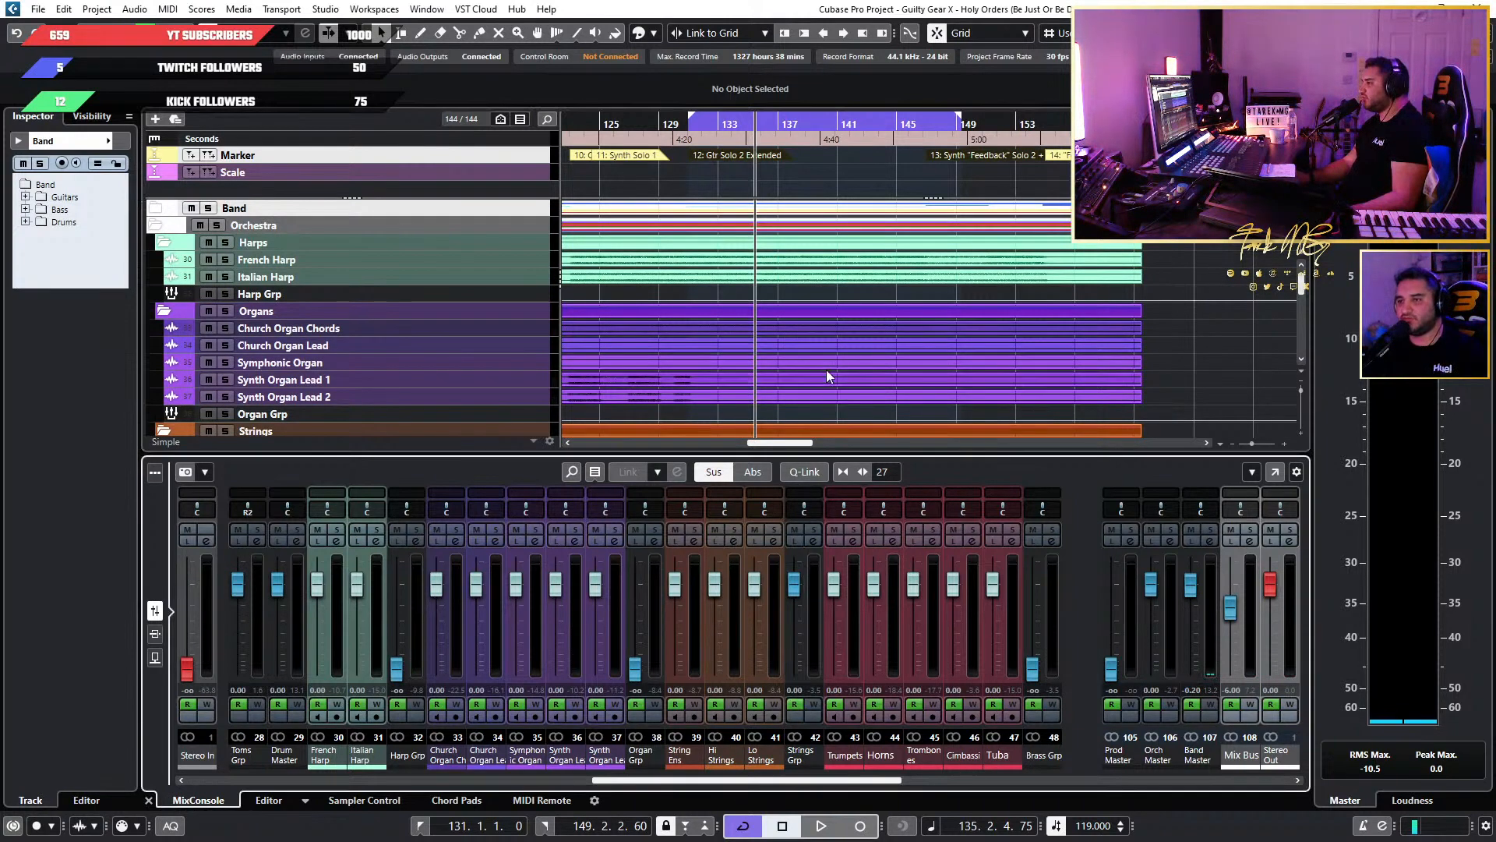
scroll(790, 382, down, 4)
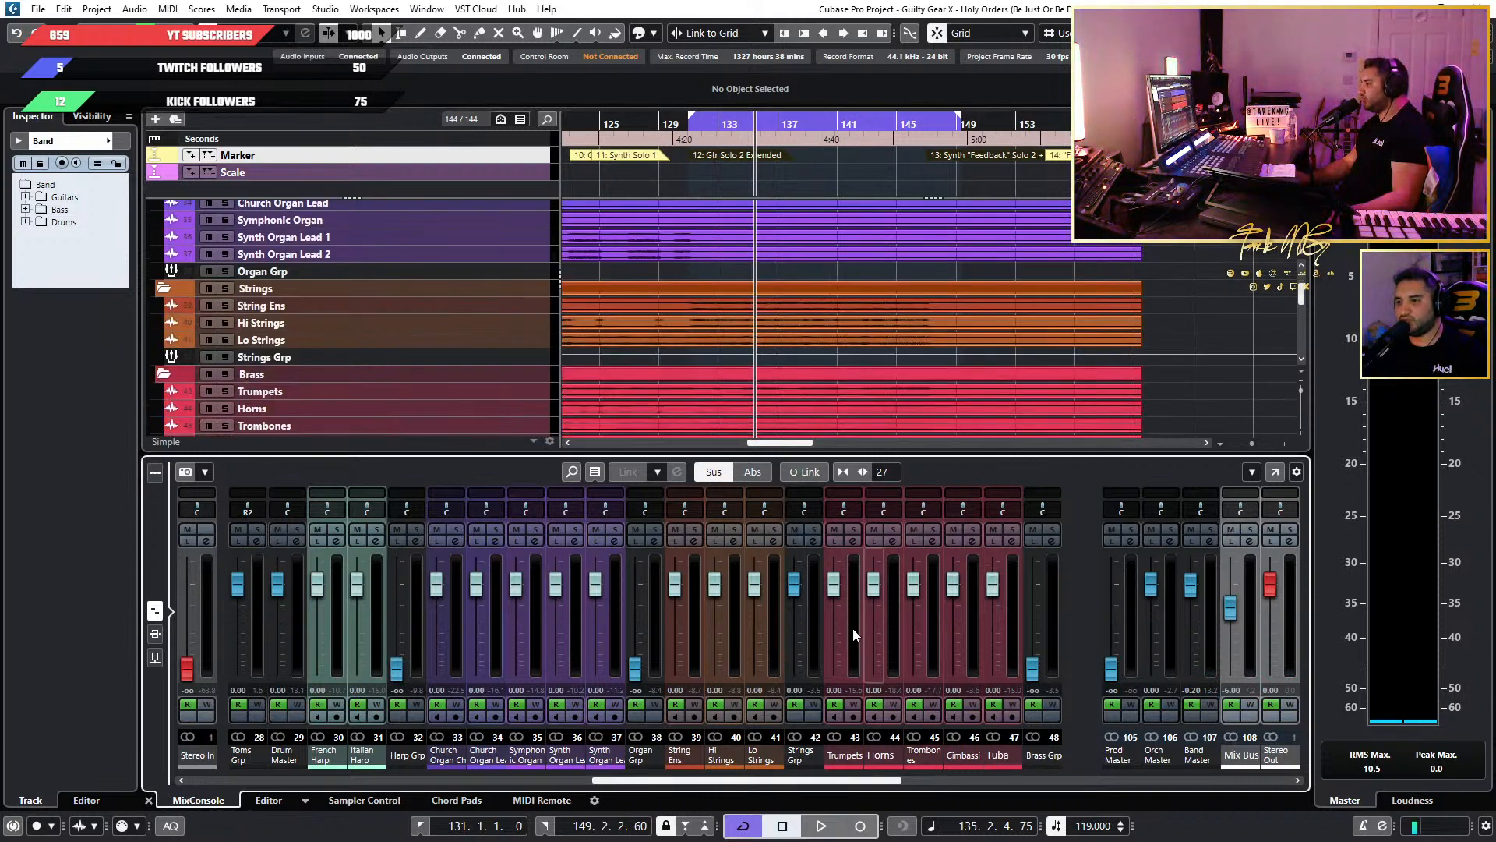
key(space)
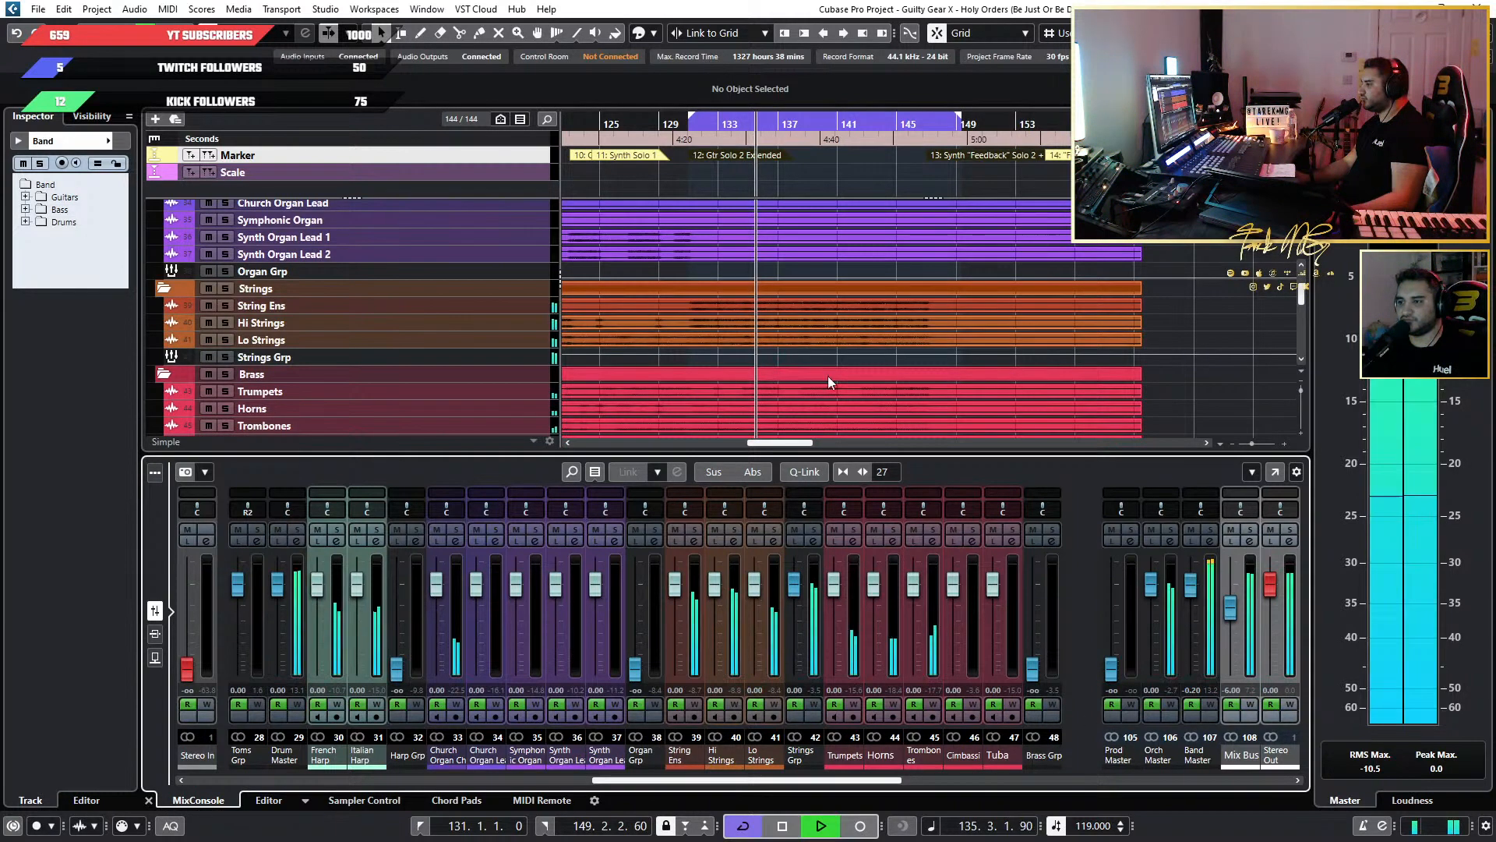
key(space)
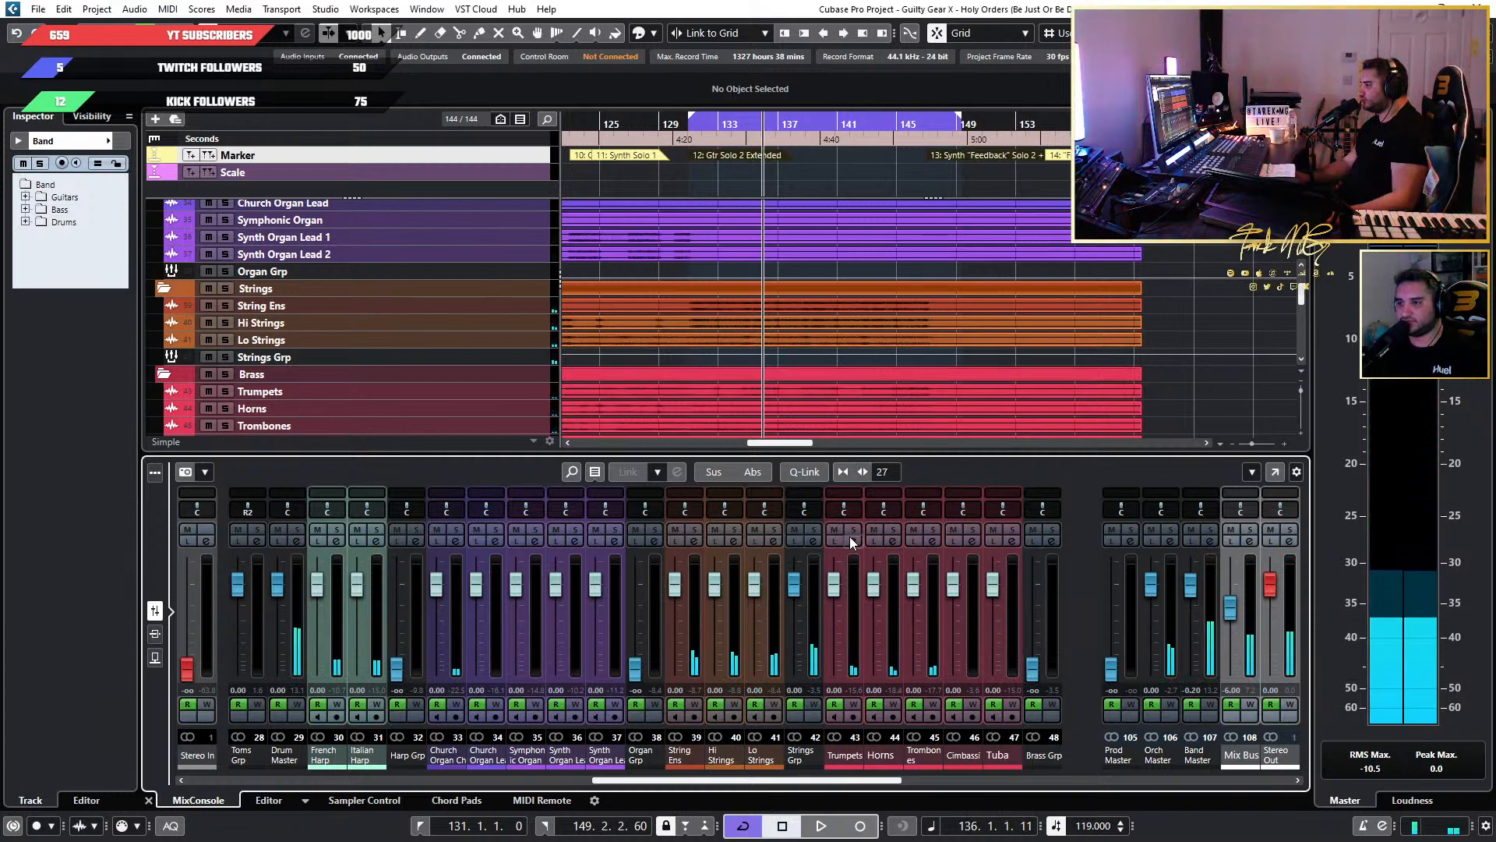
Isolate the Trumpets for playback: solo them, raise the Brass Grp fader to 0 dB, and fully lower the Horns, Trombones, Cimbassi and Tuba faders.
click(854, 530)
ctrl+click(1030, 667)
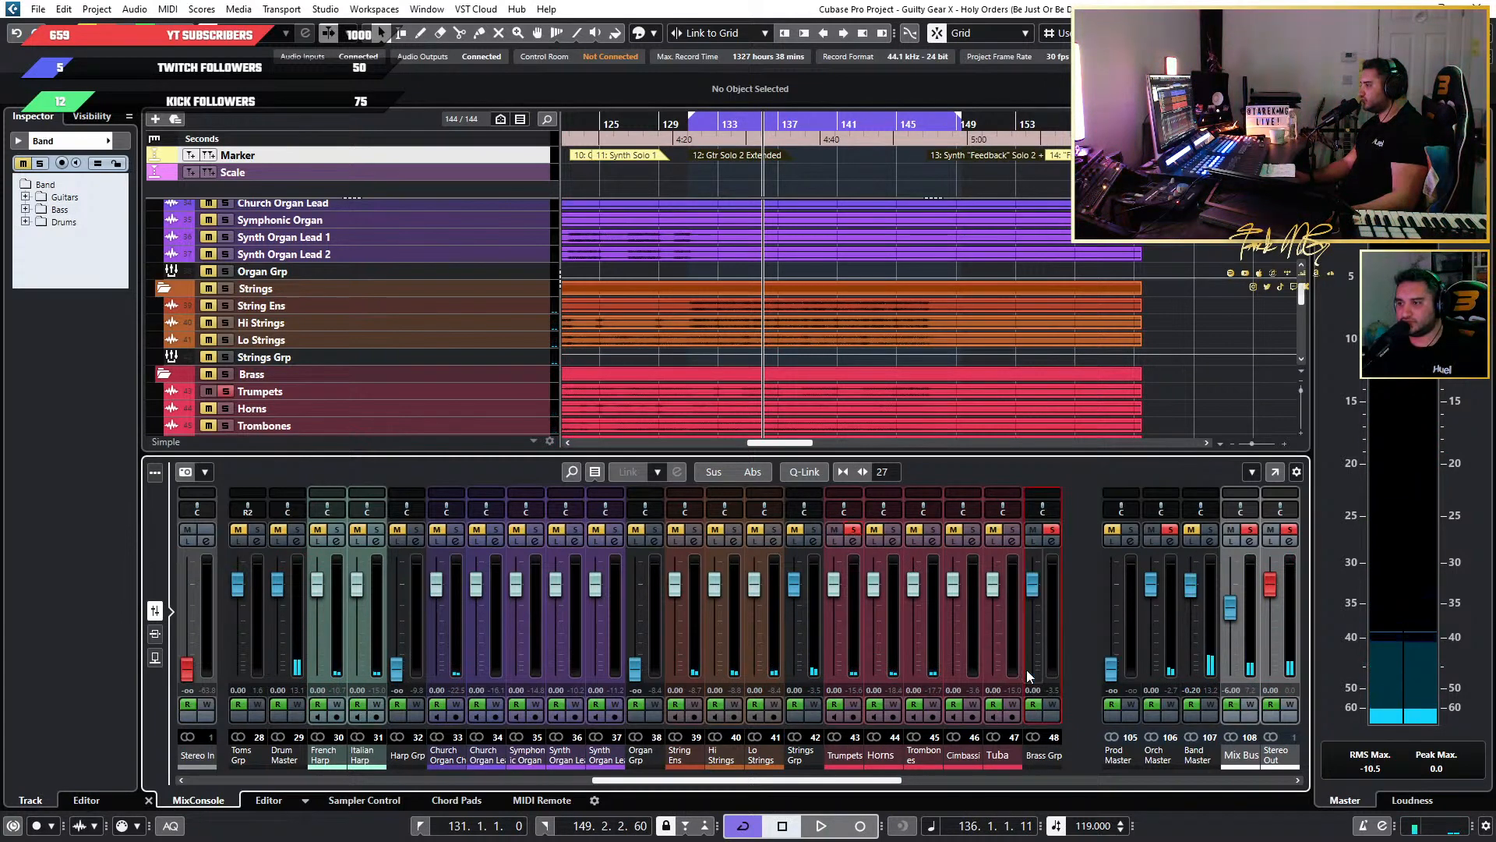
drag(990, 589, 990, 686)
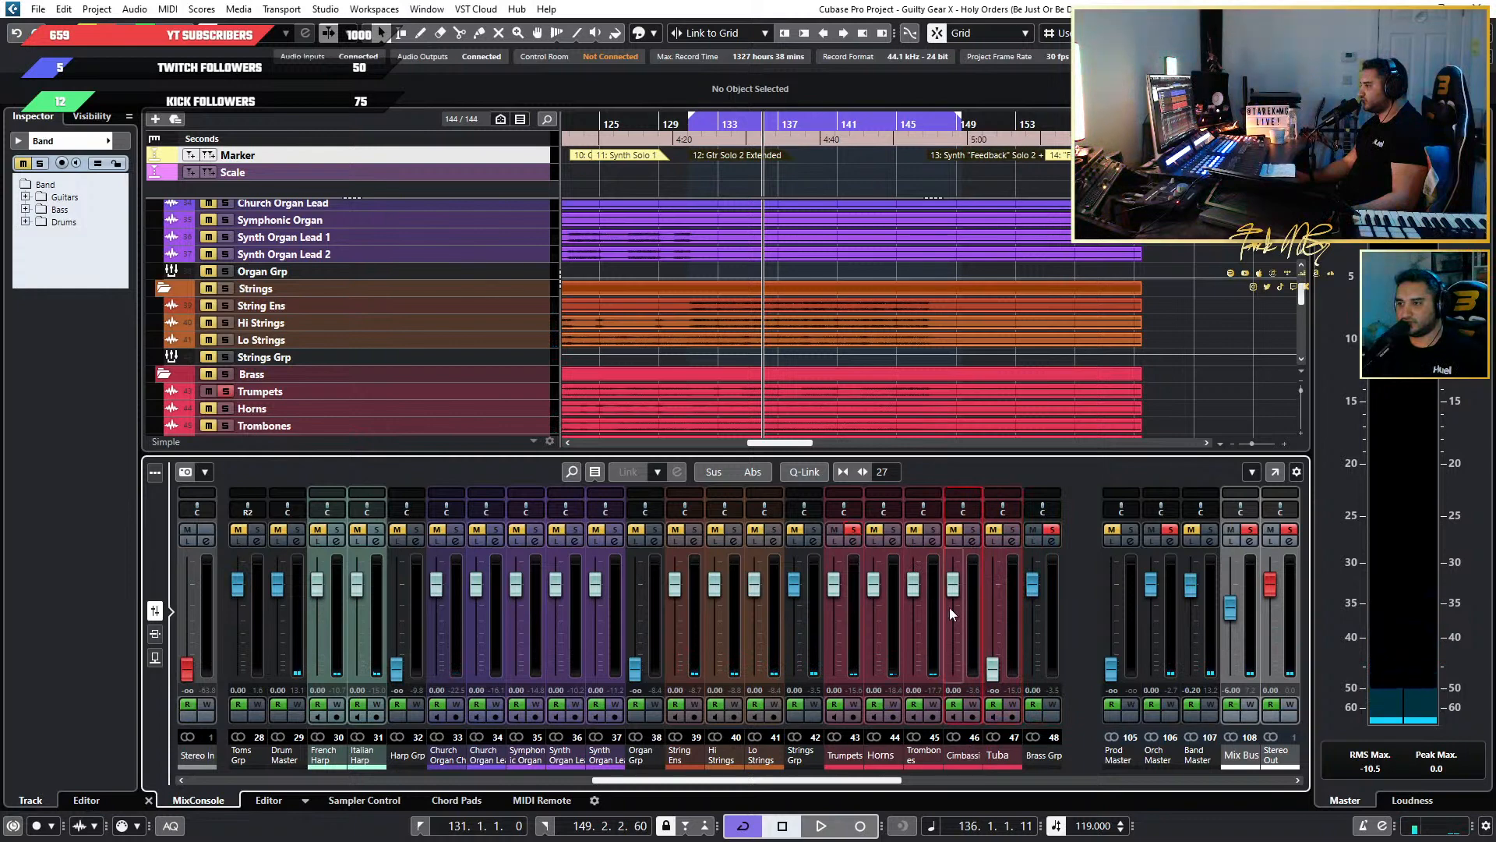
drag(950, 593, 949, 697)
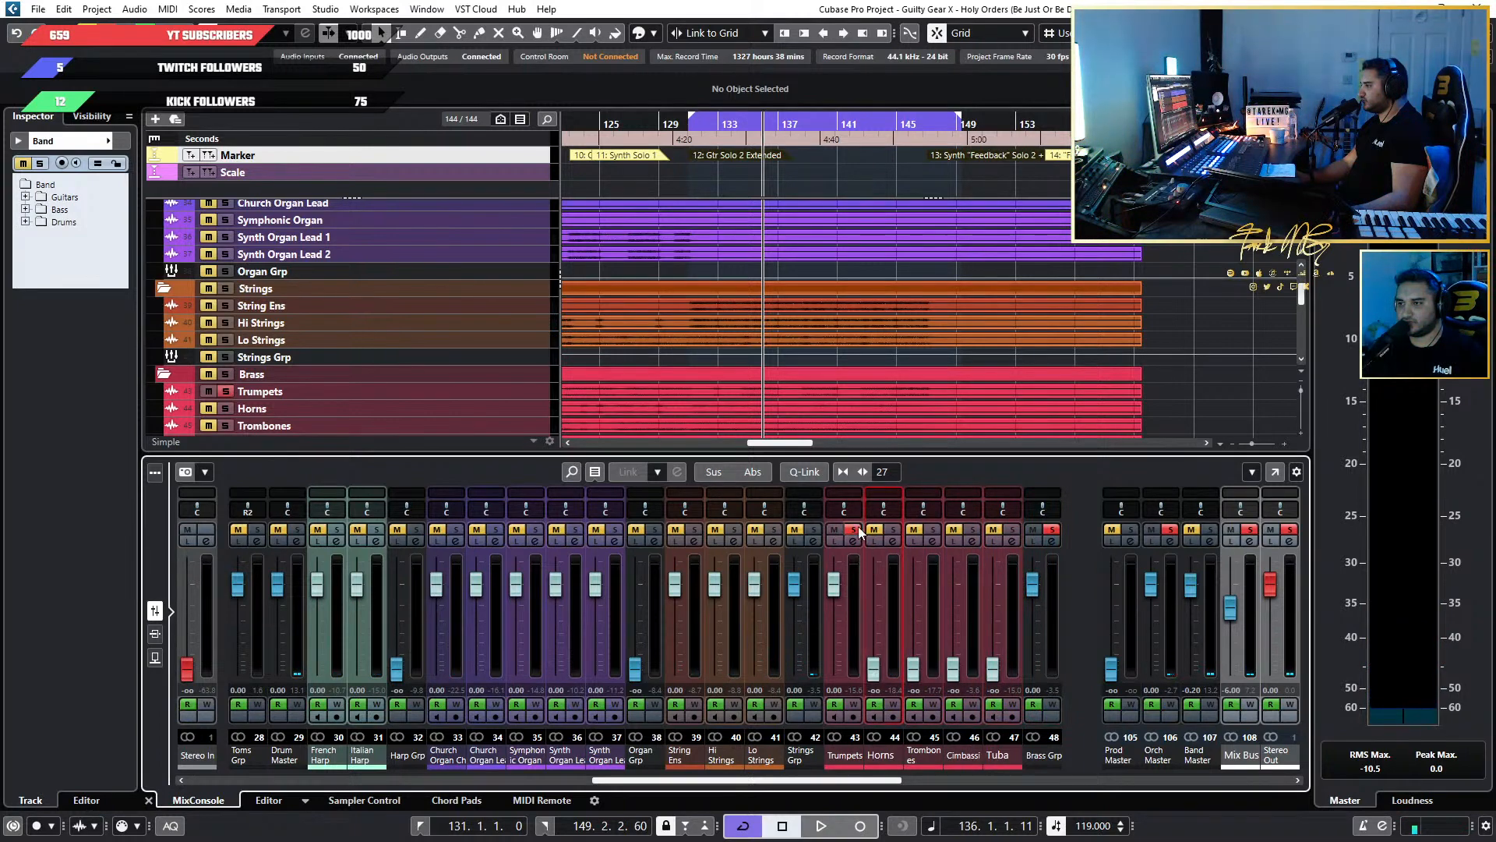
key(space)
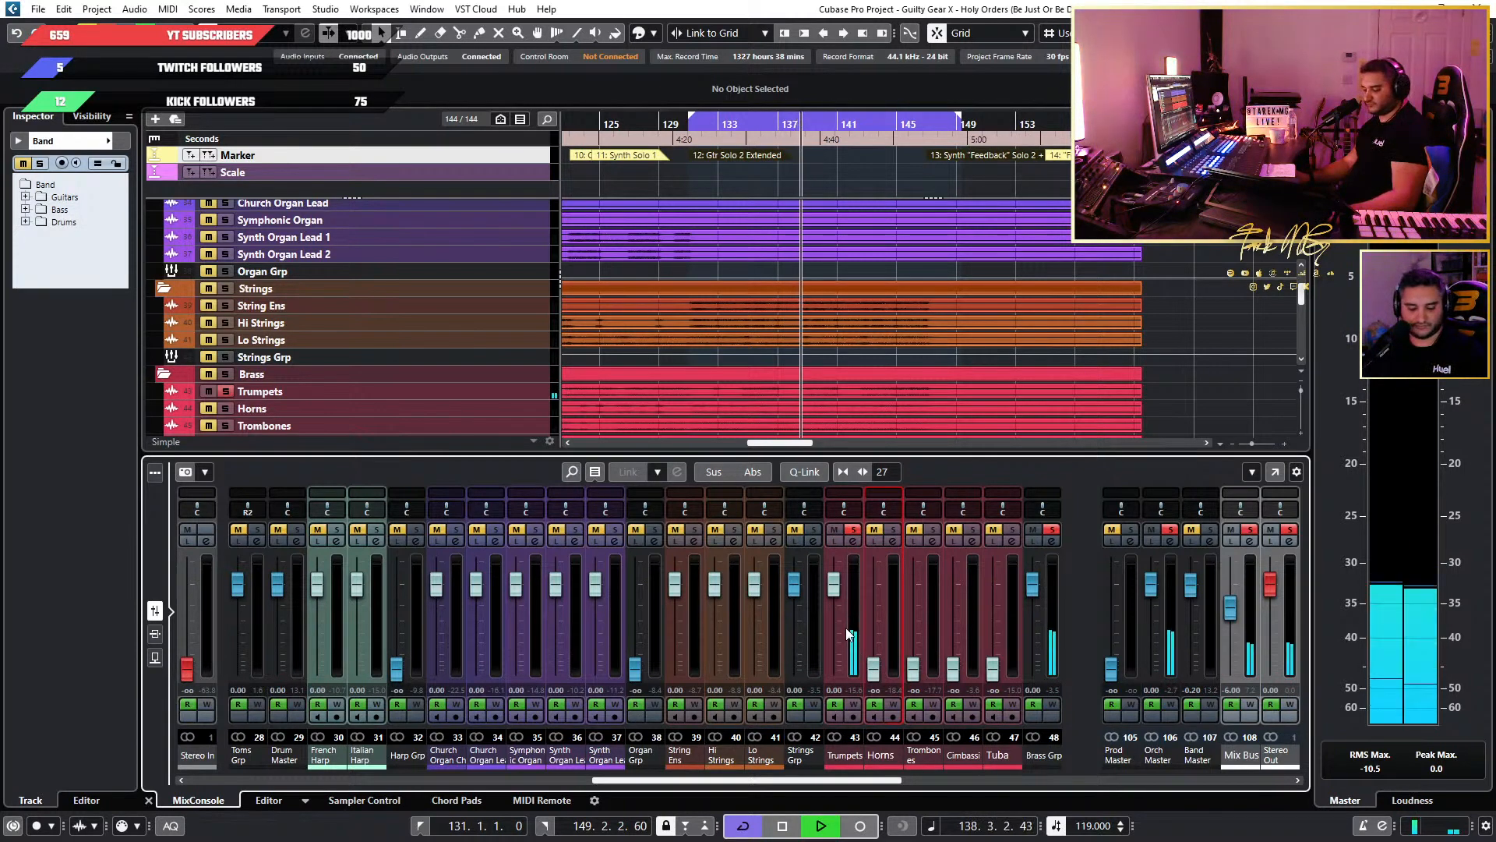
Set the Strings Grp pre-gain to 5 dB in the full MixConsole and return to the project view.
key(F3)
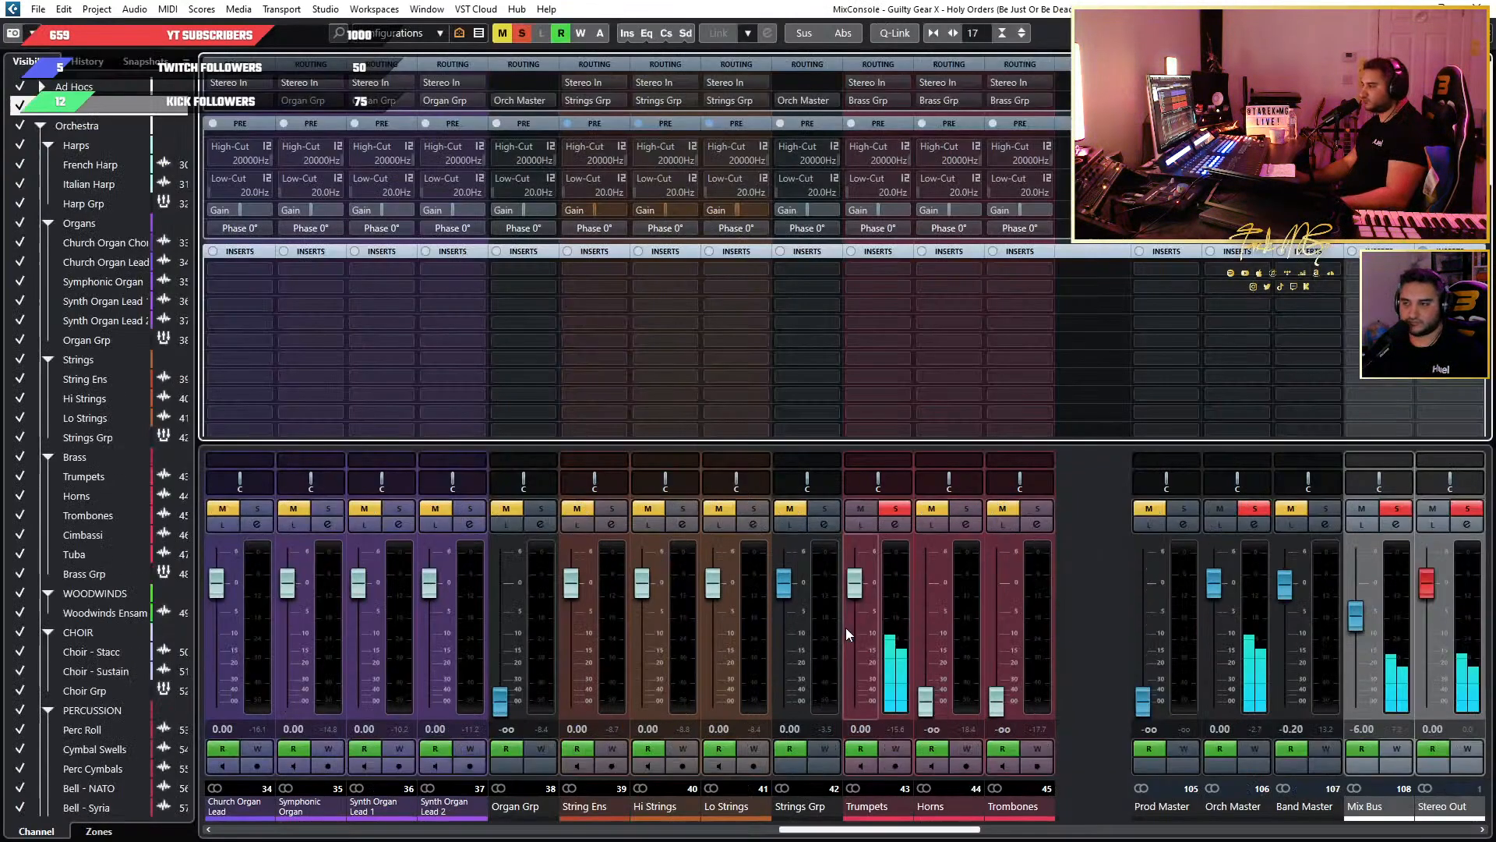
double_click(806, 207)
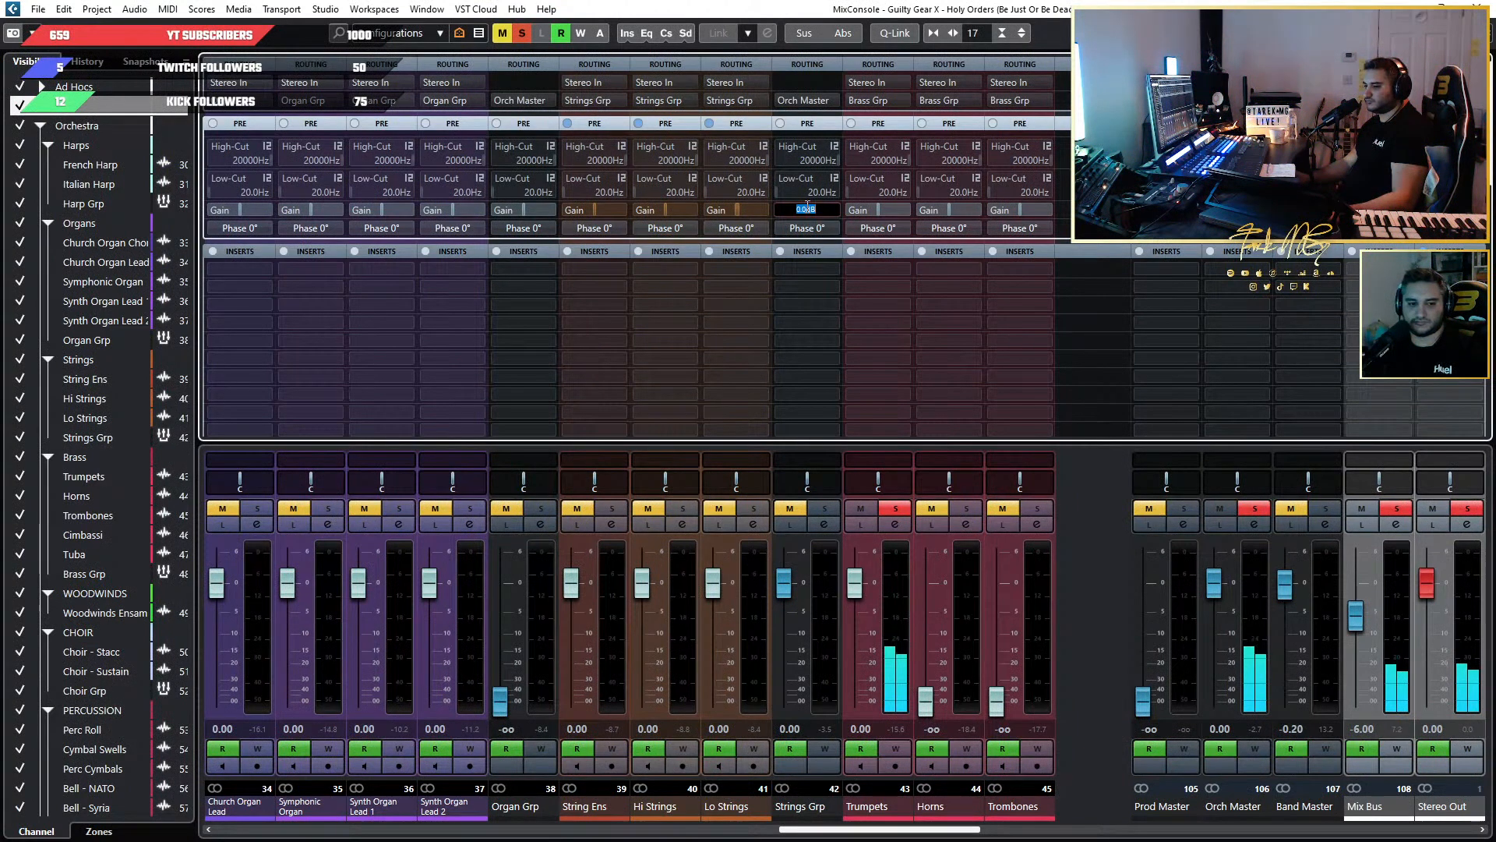
text(5)
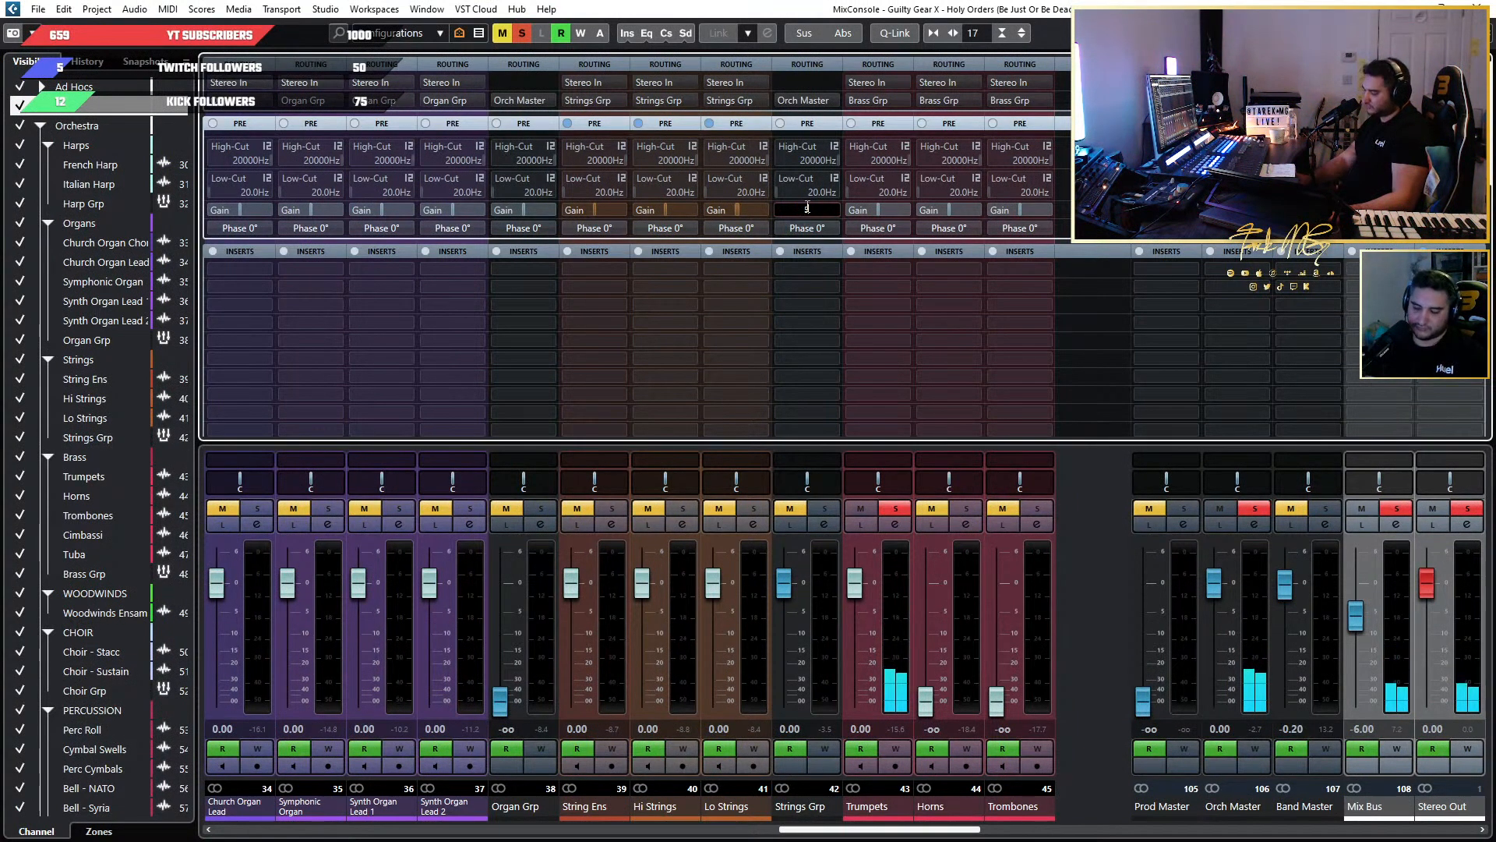
key(Return)
key(F3)
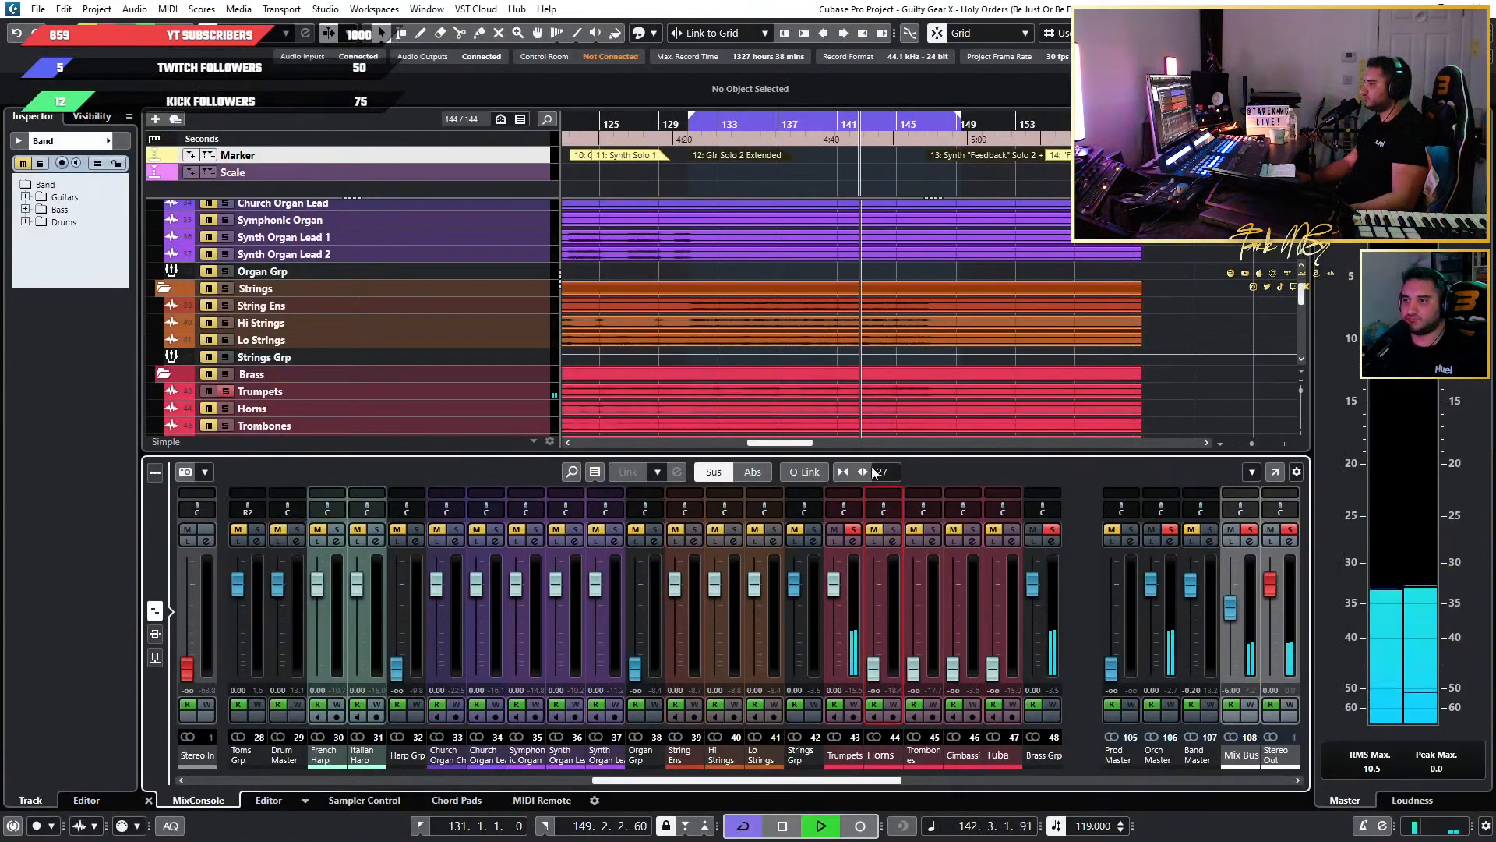
Take the Trumpets out of solo and listen to them within the full mix from the early bars of the loop.
click(226, 391)
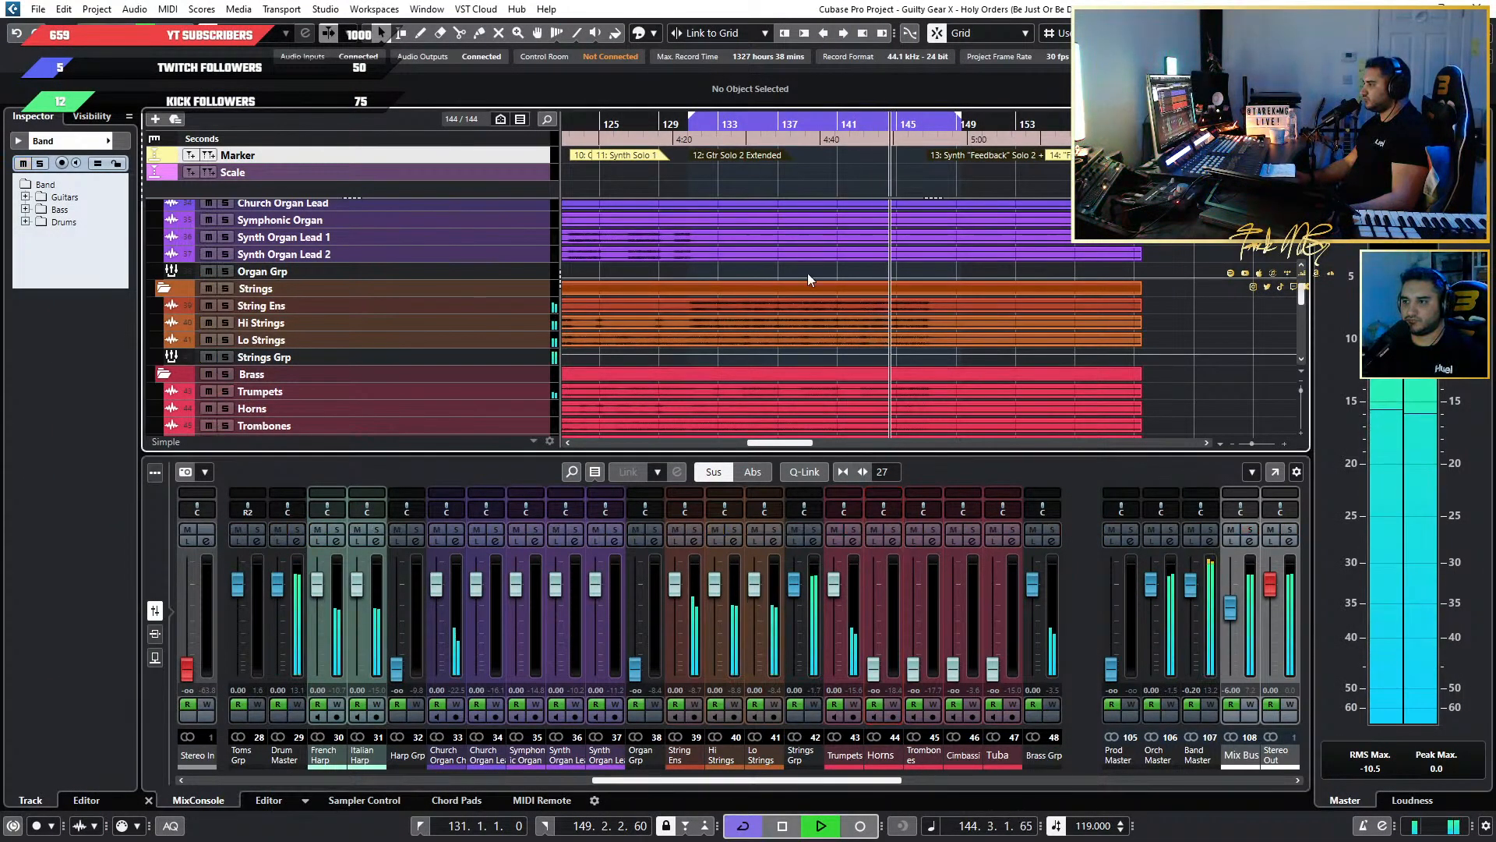
key(space)
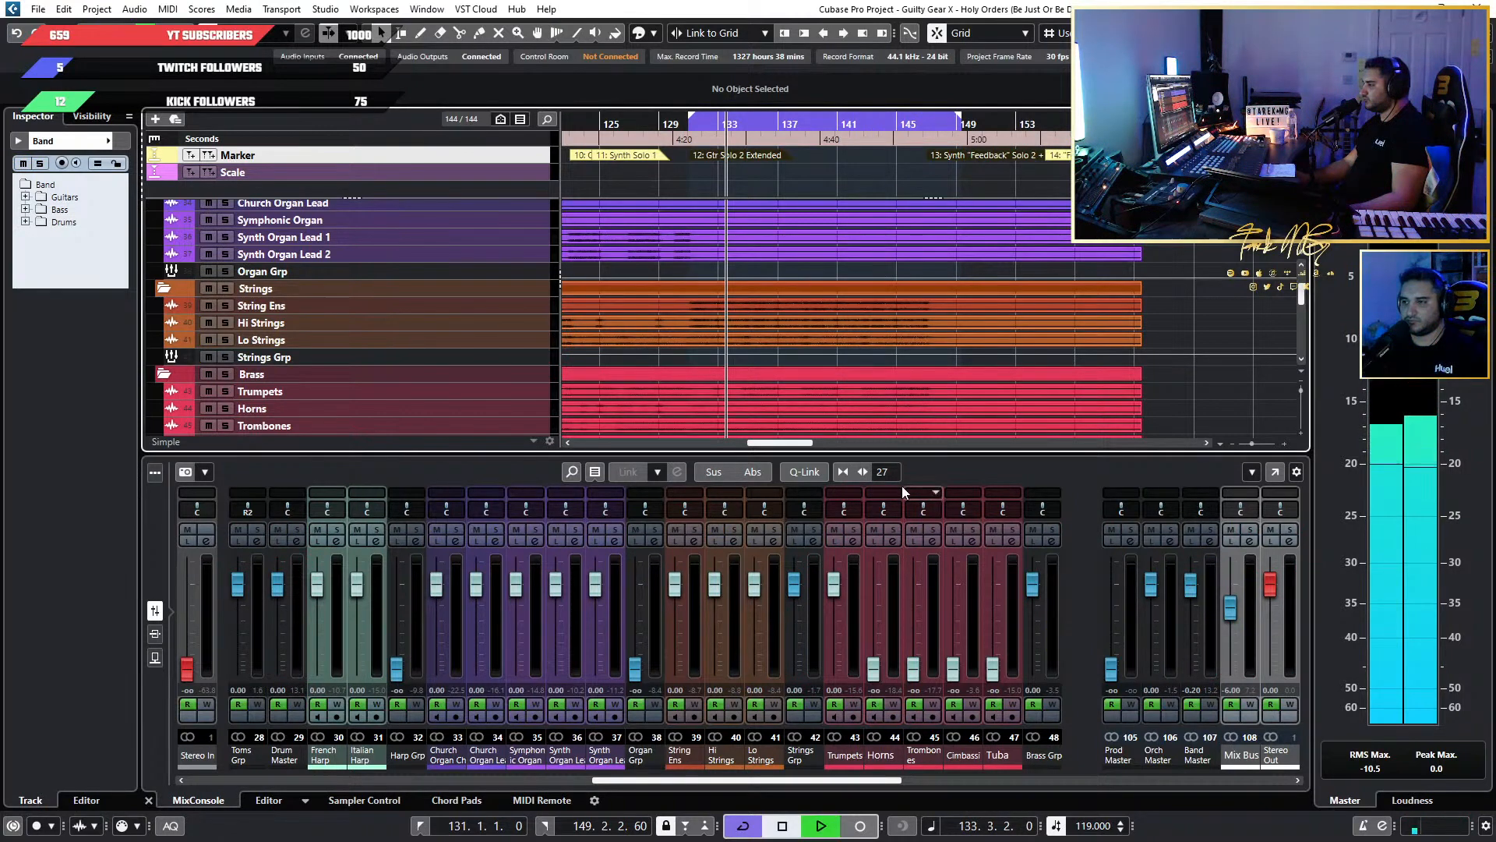
key(space)
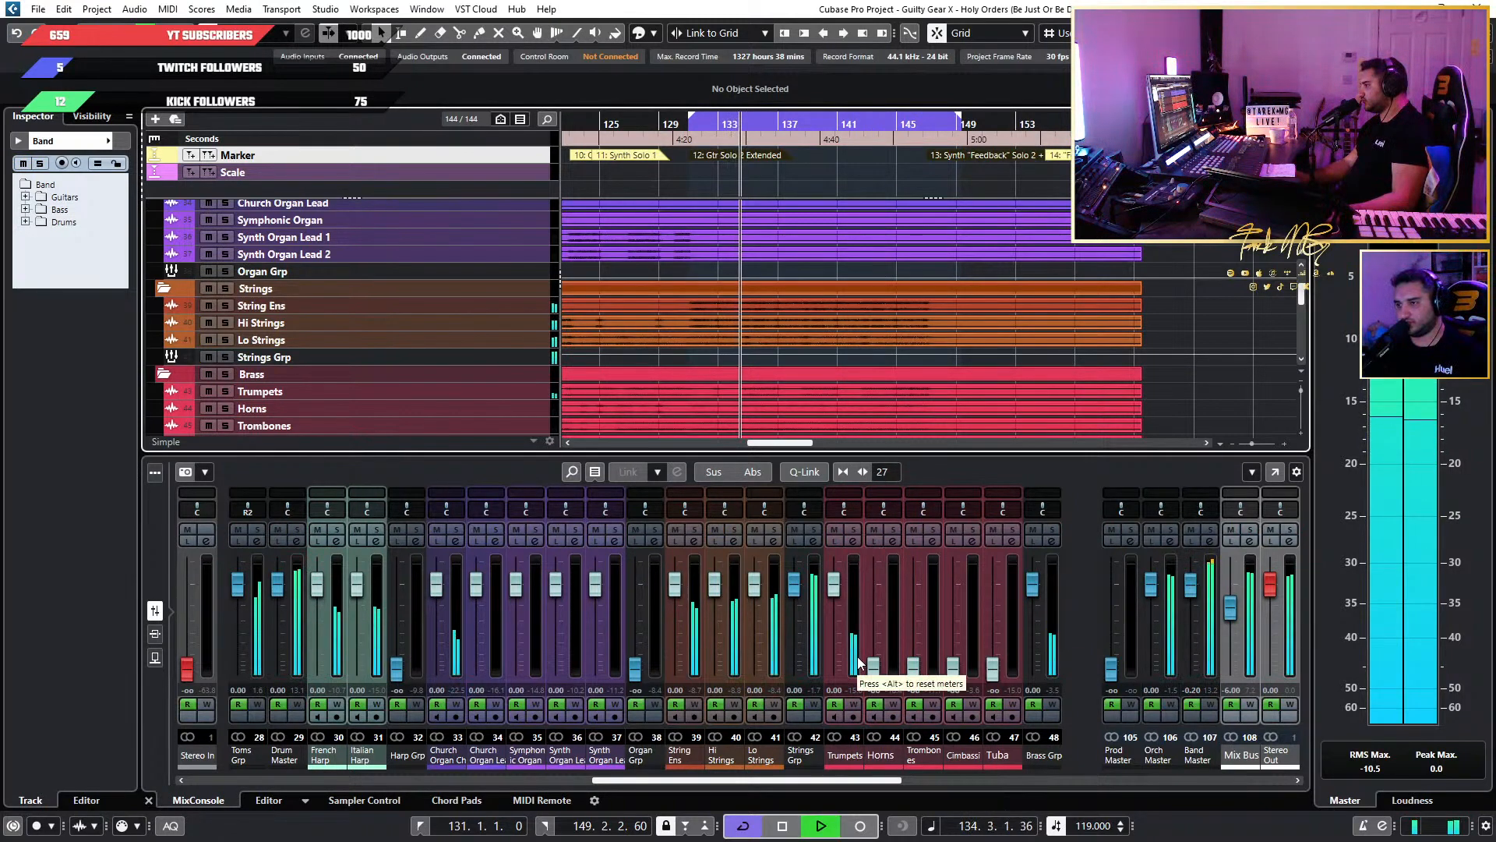
Reset the Strings Grp pre-gain to 0 dB in the full MixConsole.
key(F3)
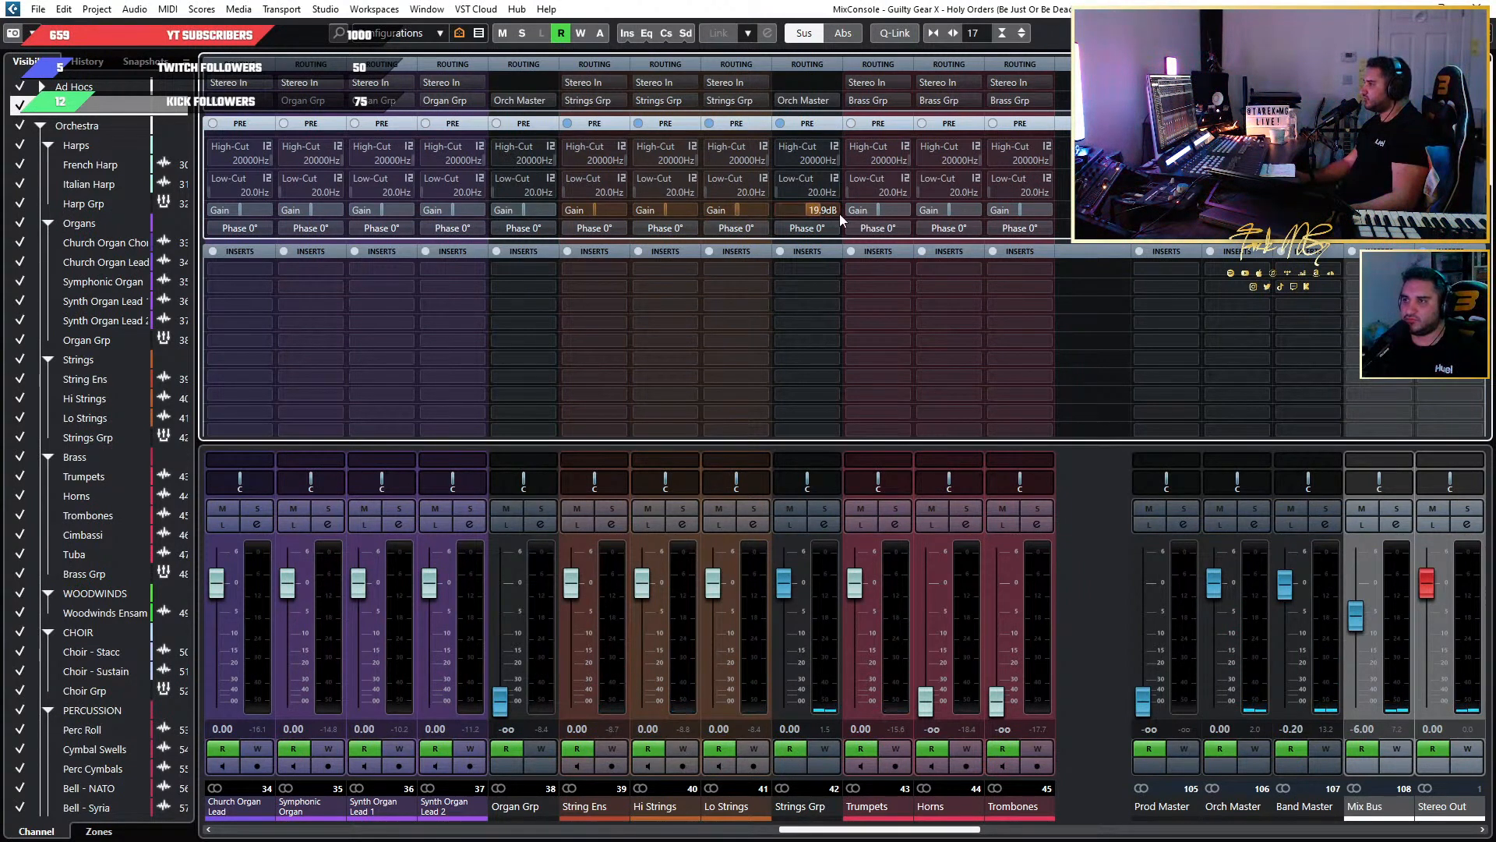
double_click(818, 209)
text(0)
key(Return)
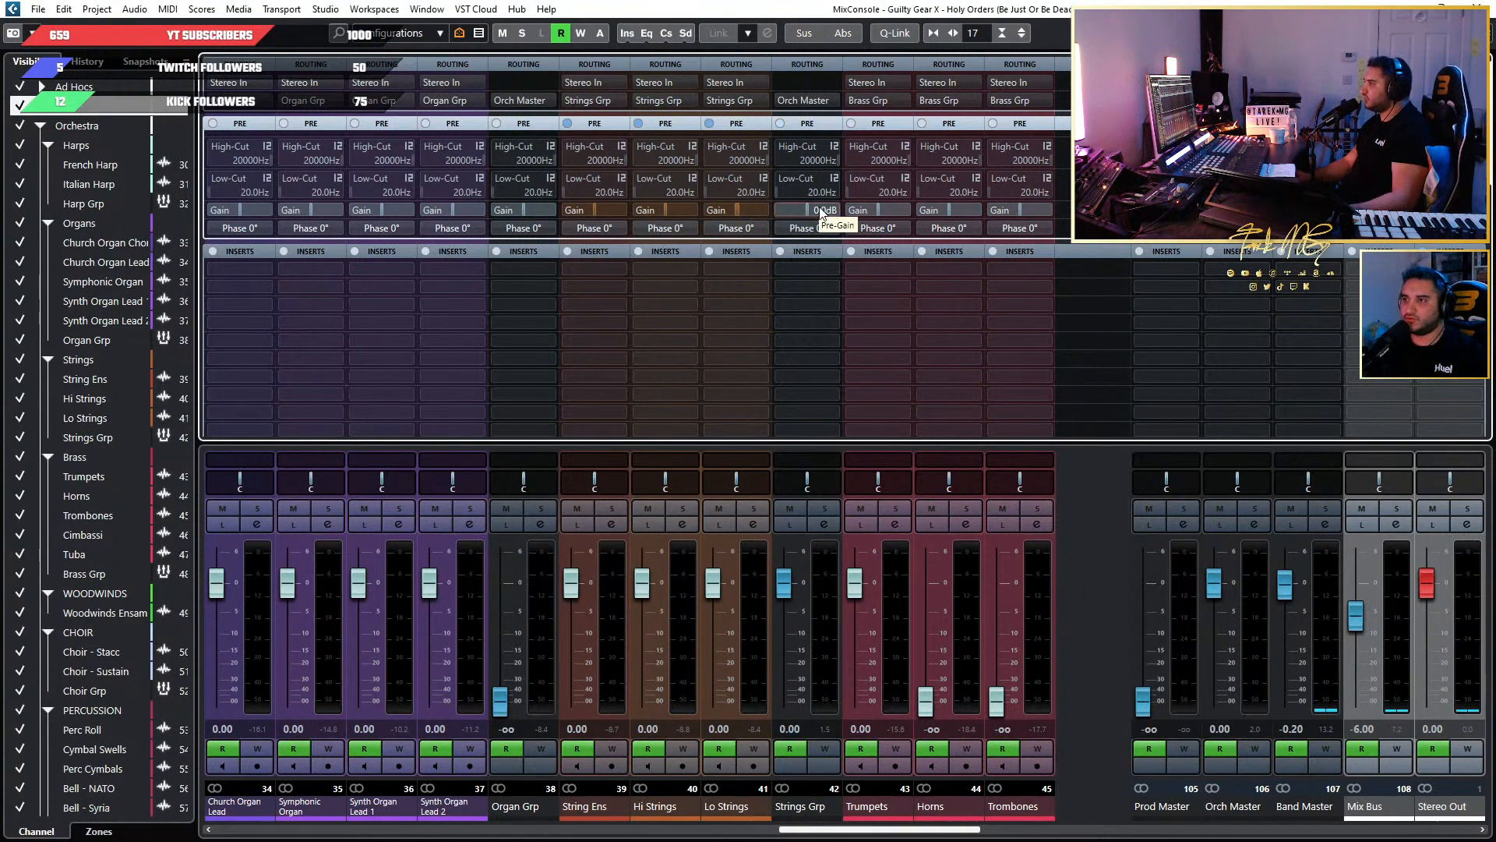
Raise the Trumpets pre-gain to about 9.1 dB during playback and restart the loop from bar 131 in the project view.
click(881, 210)
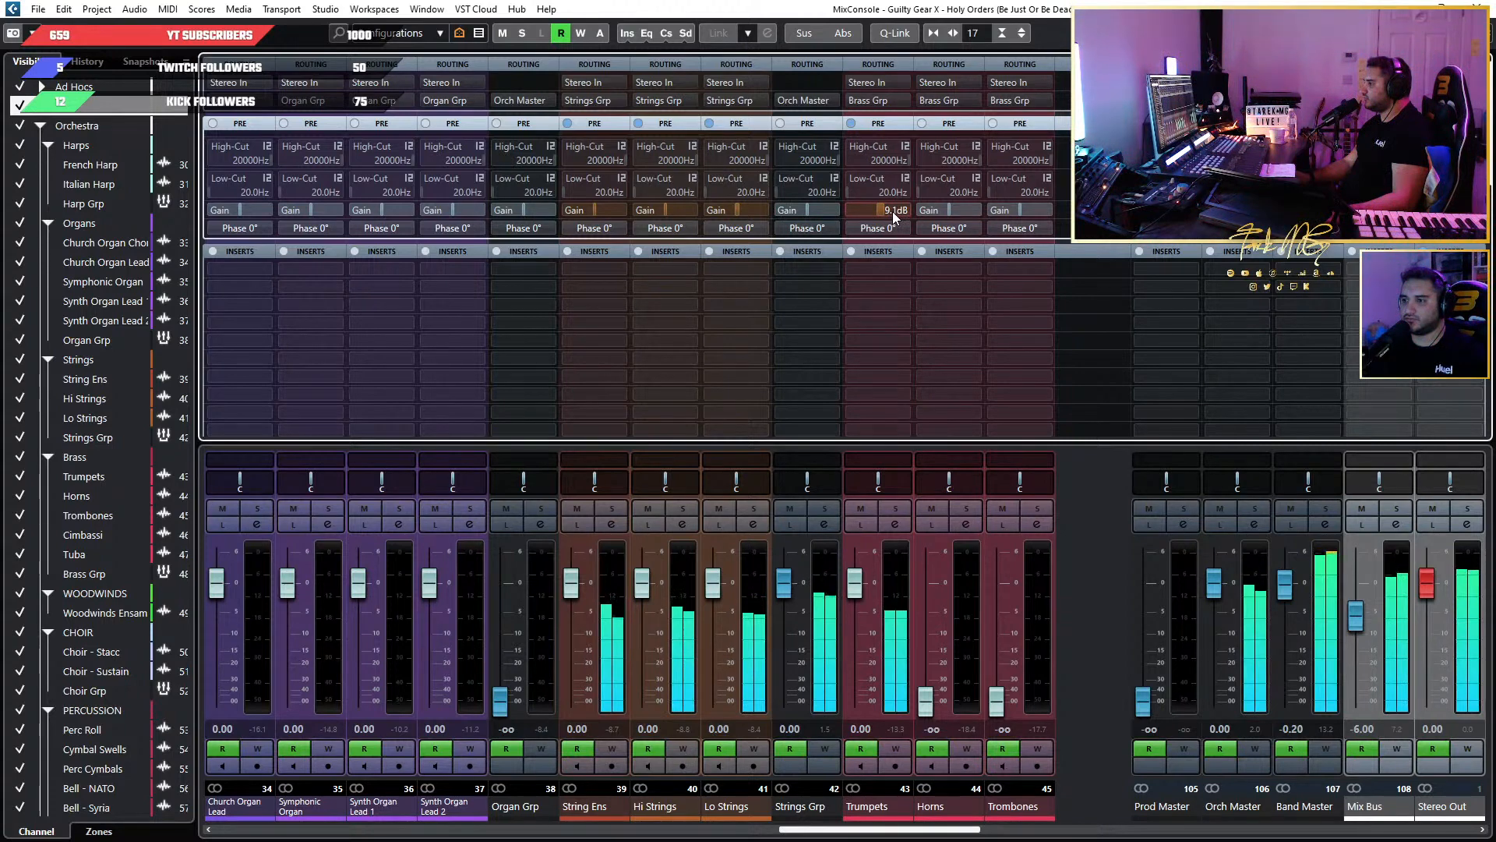
key(F3)
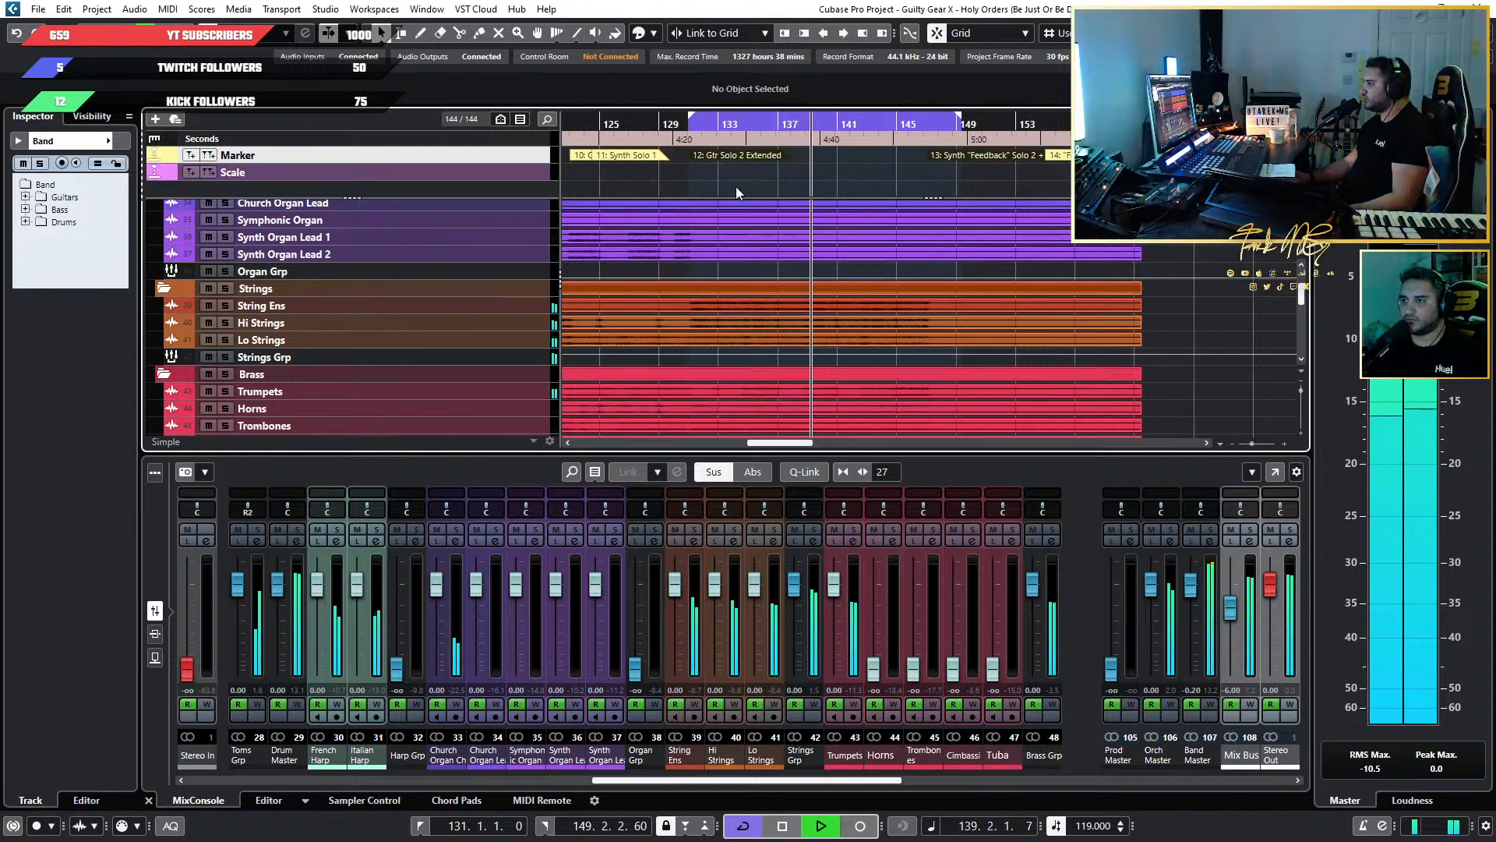
click(689, 125)
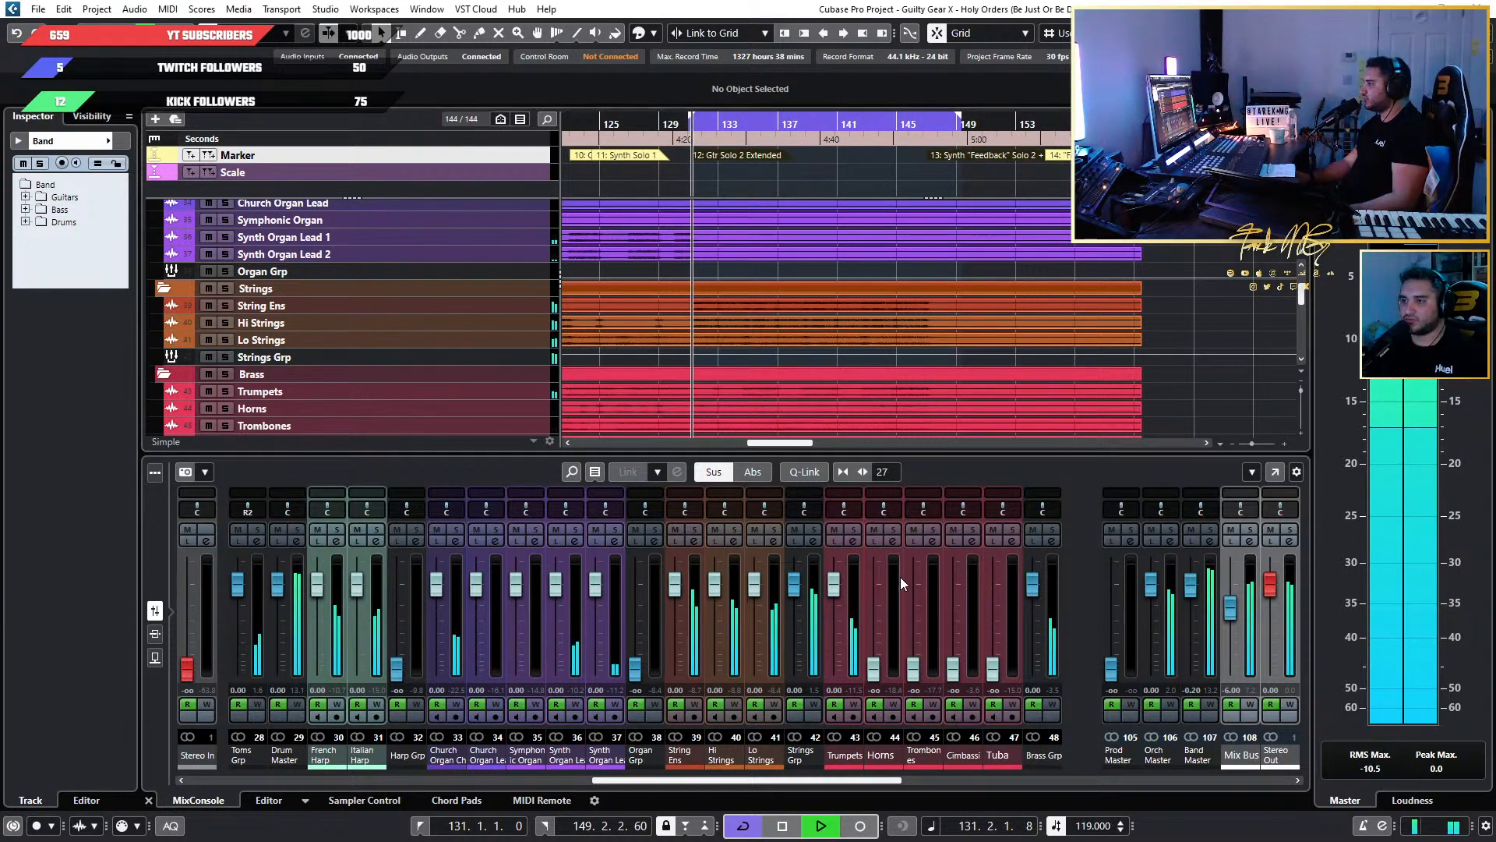
Raise the Trumpets pre-gain further in the full MixConsole to 13.7 dB and on to about 14 dB while the loop plays.
key(F3)
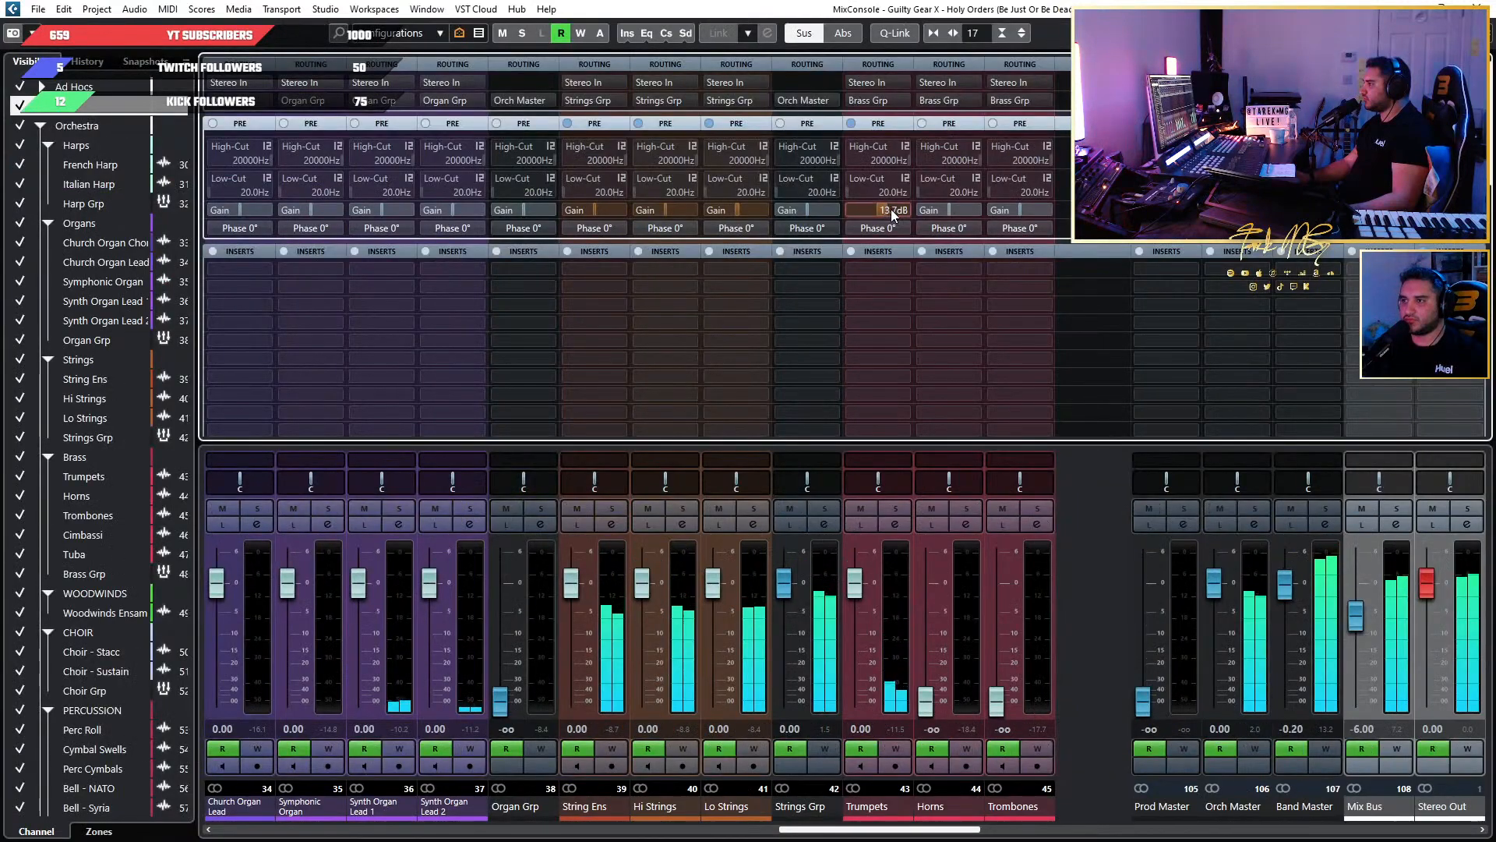
scroll(895, 209, up, 2)
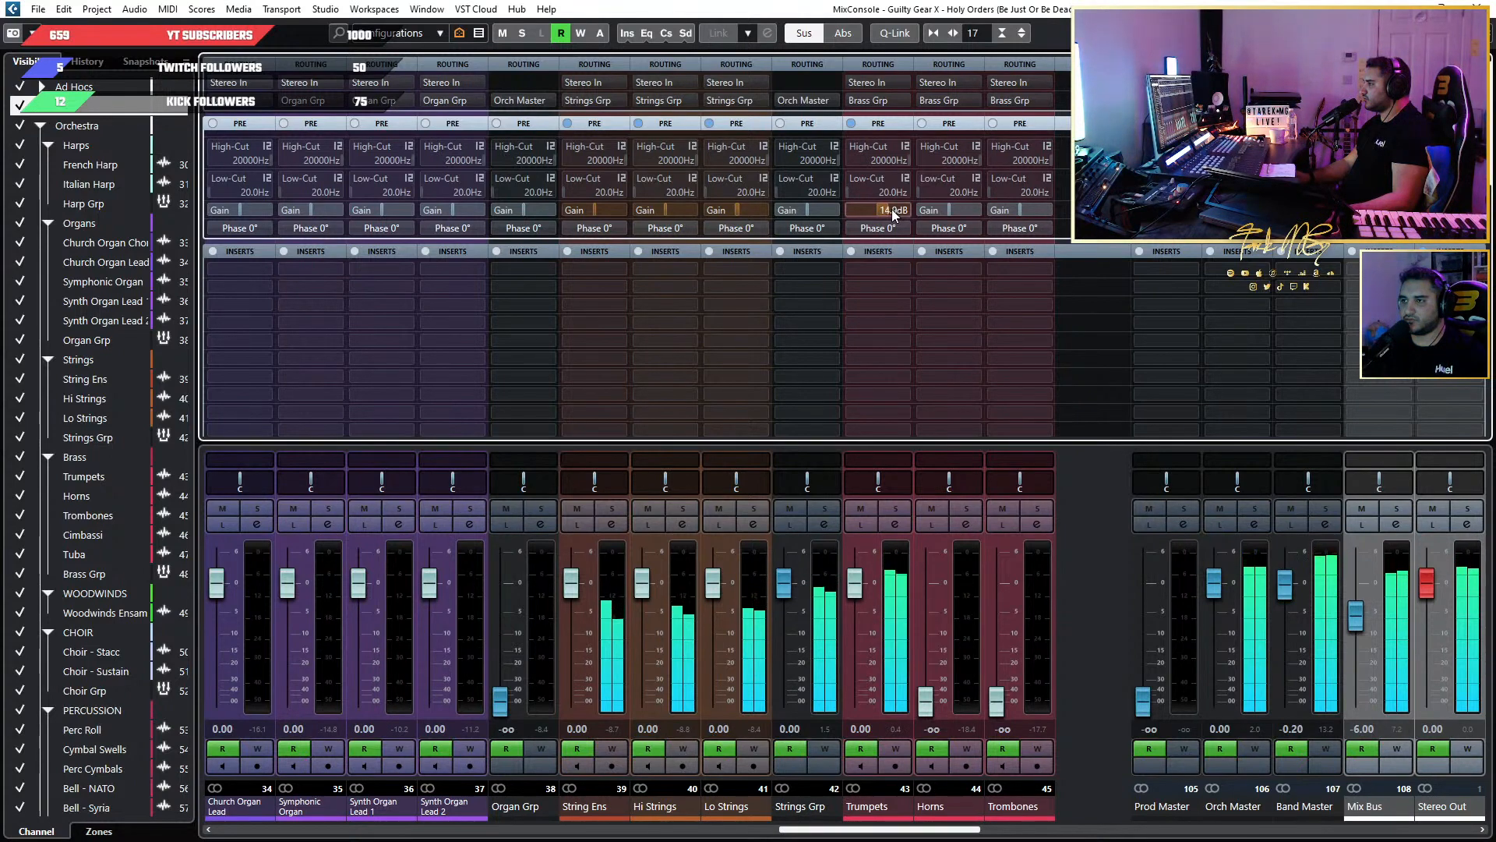
scroll(892, 211, up, 2)
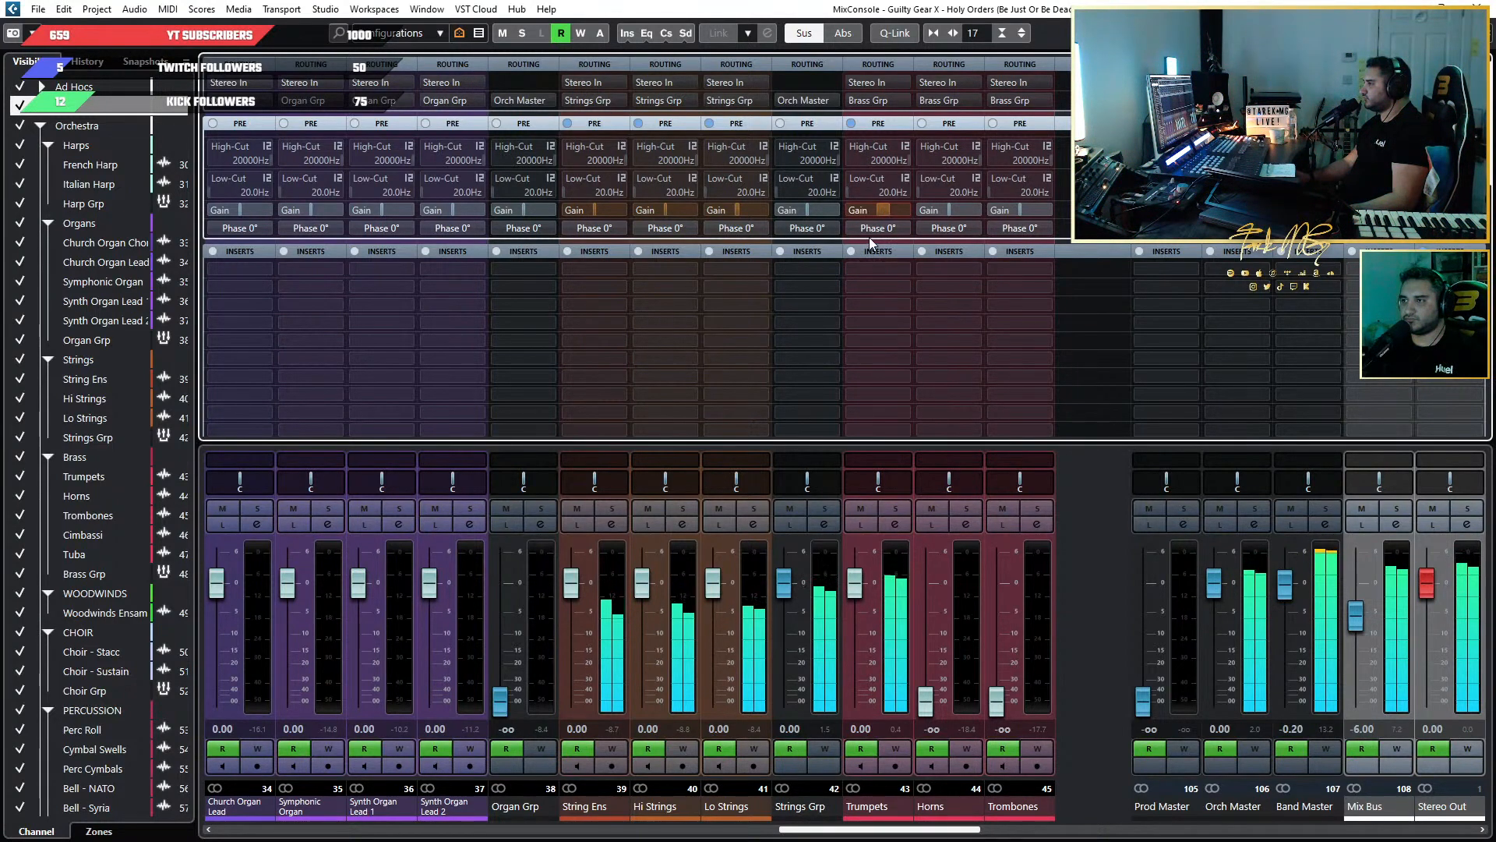
Bring the Horns fader up to 0 dB and raise the Horns pre-gain to about 13.7 dB while the loop plays.
ctrl+click(921, 699)
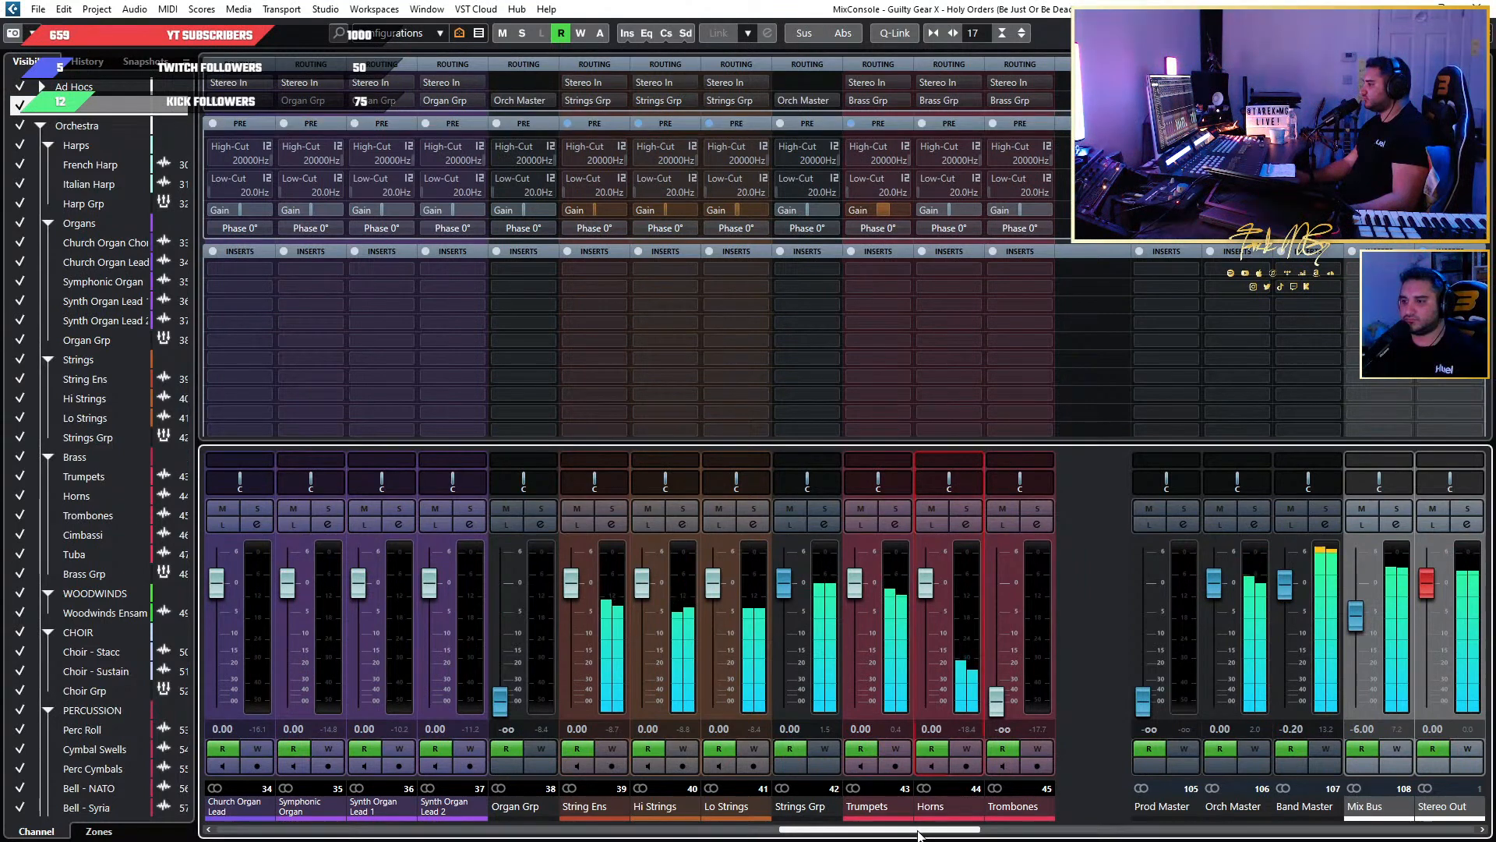
scroll(859, 591, right, 2)
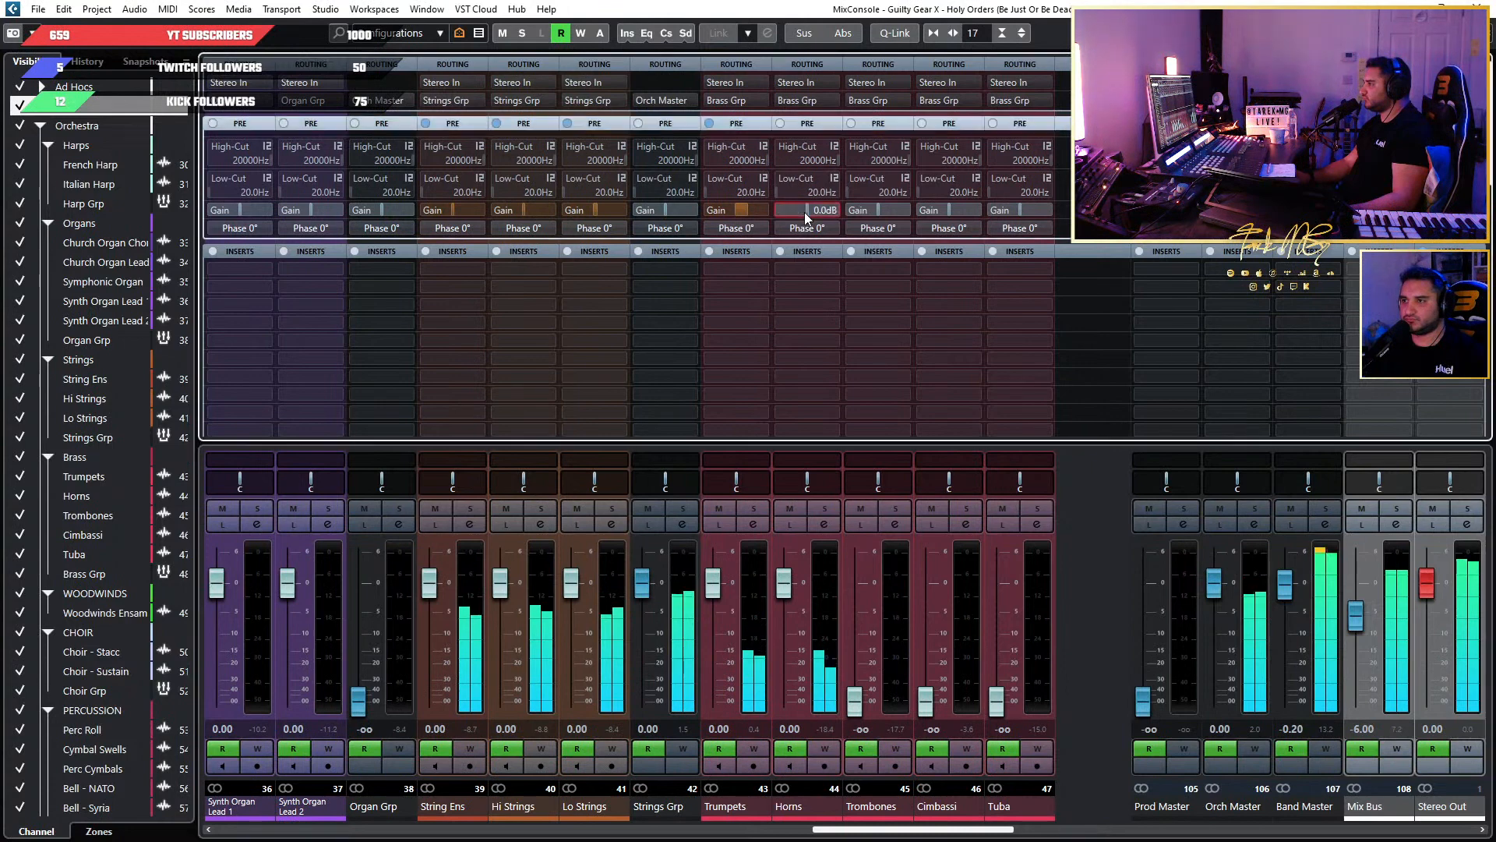
drag(804, 212, 831, 225)
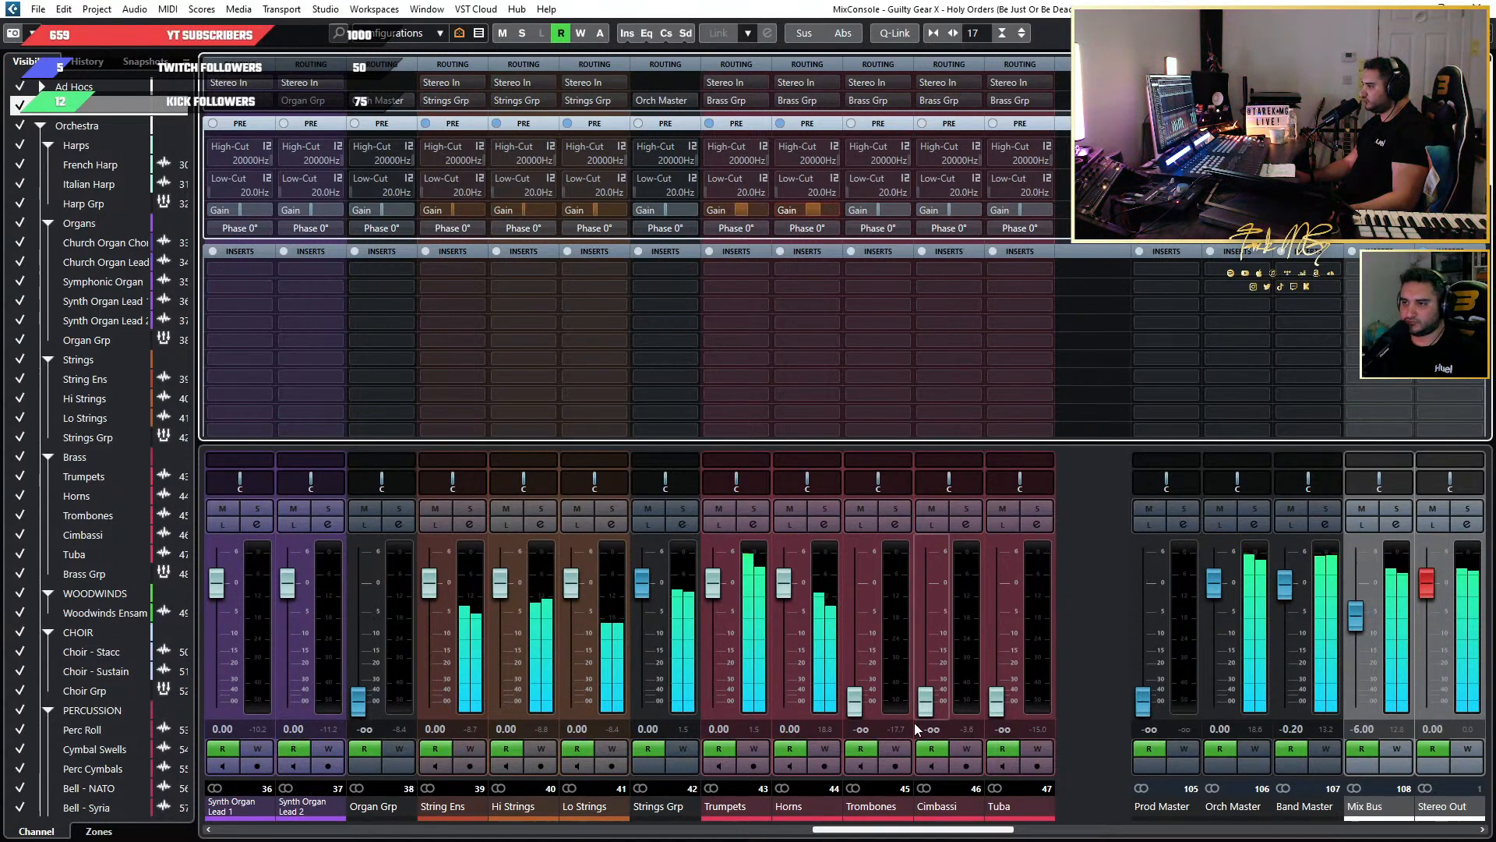
drag(815, 215, 811, 216)
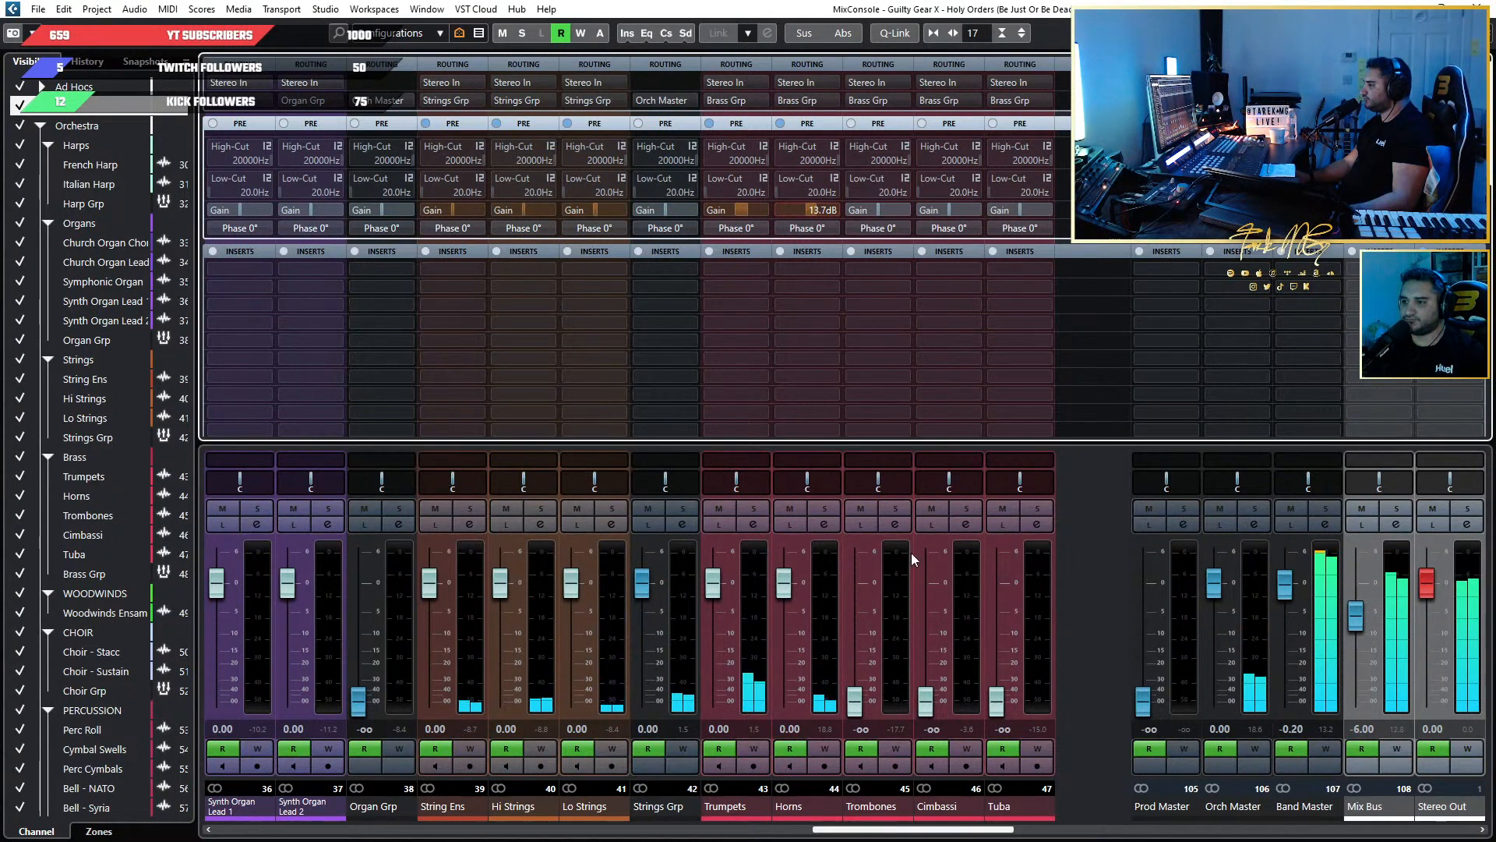
Bring the Trombones fader up to 0 dB and raise their pre-gain to about 11.4 dB while they are soloed.
ctrl+click(856, 695)
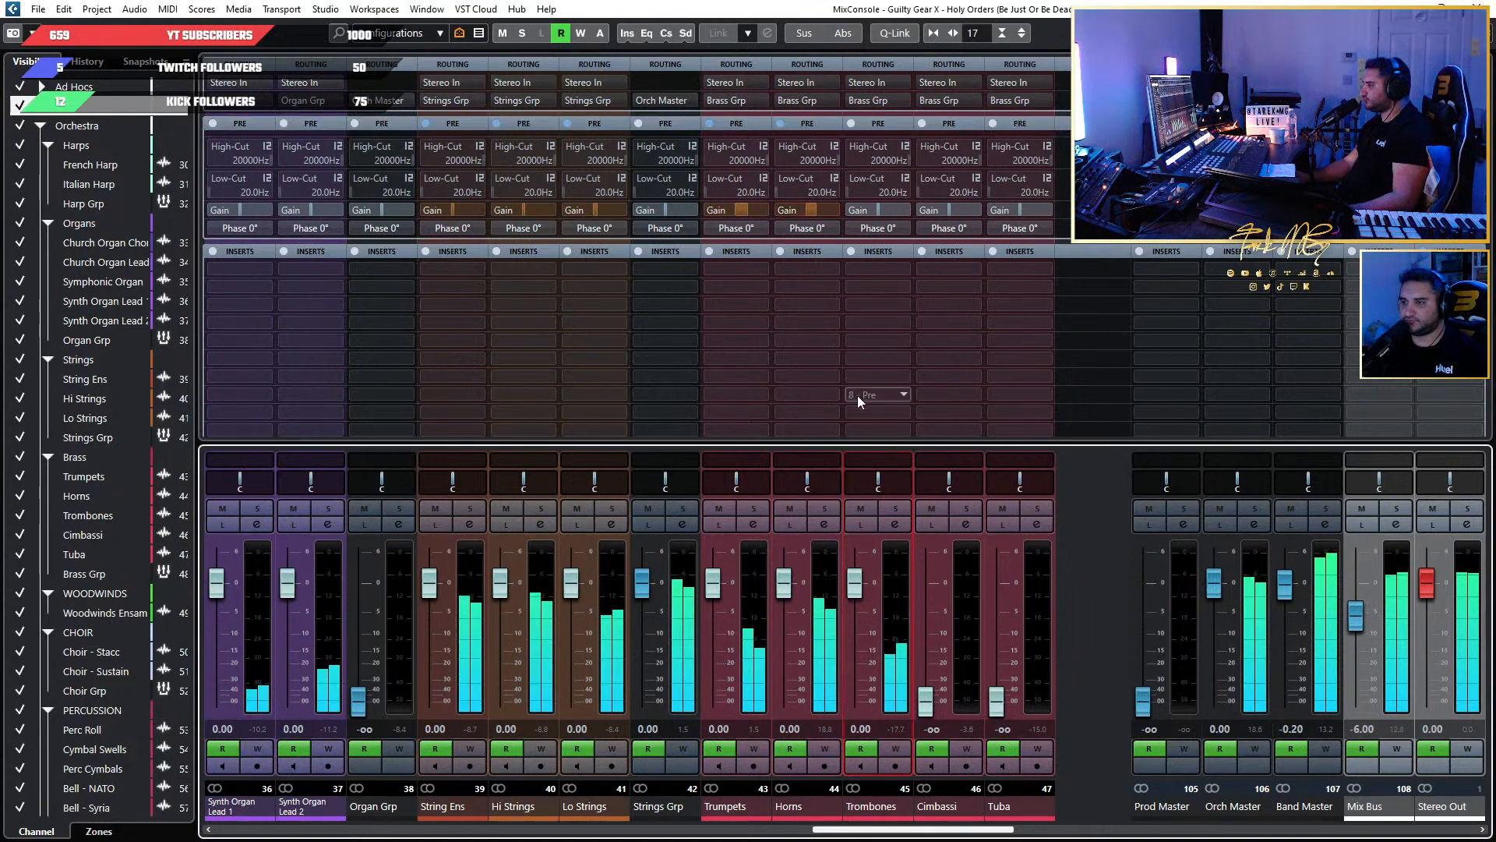
click(895, 510)
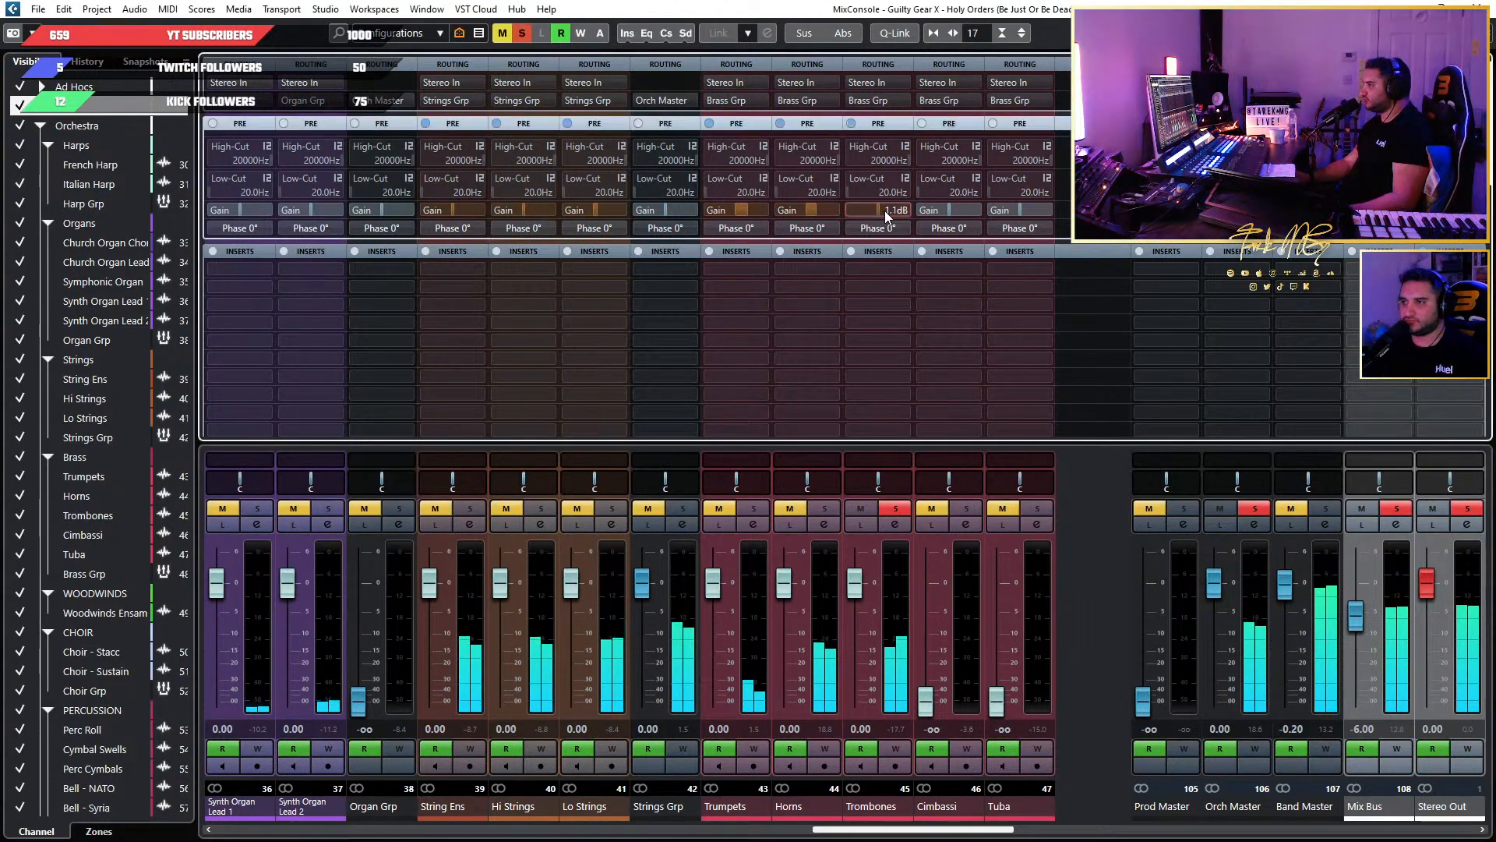
scroll(892, 212, down, 4)
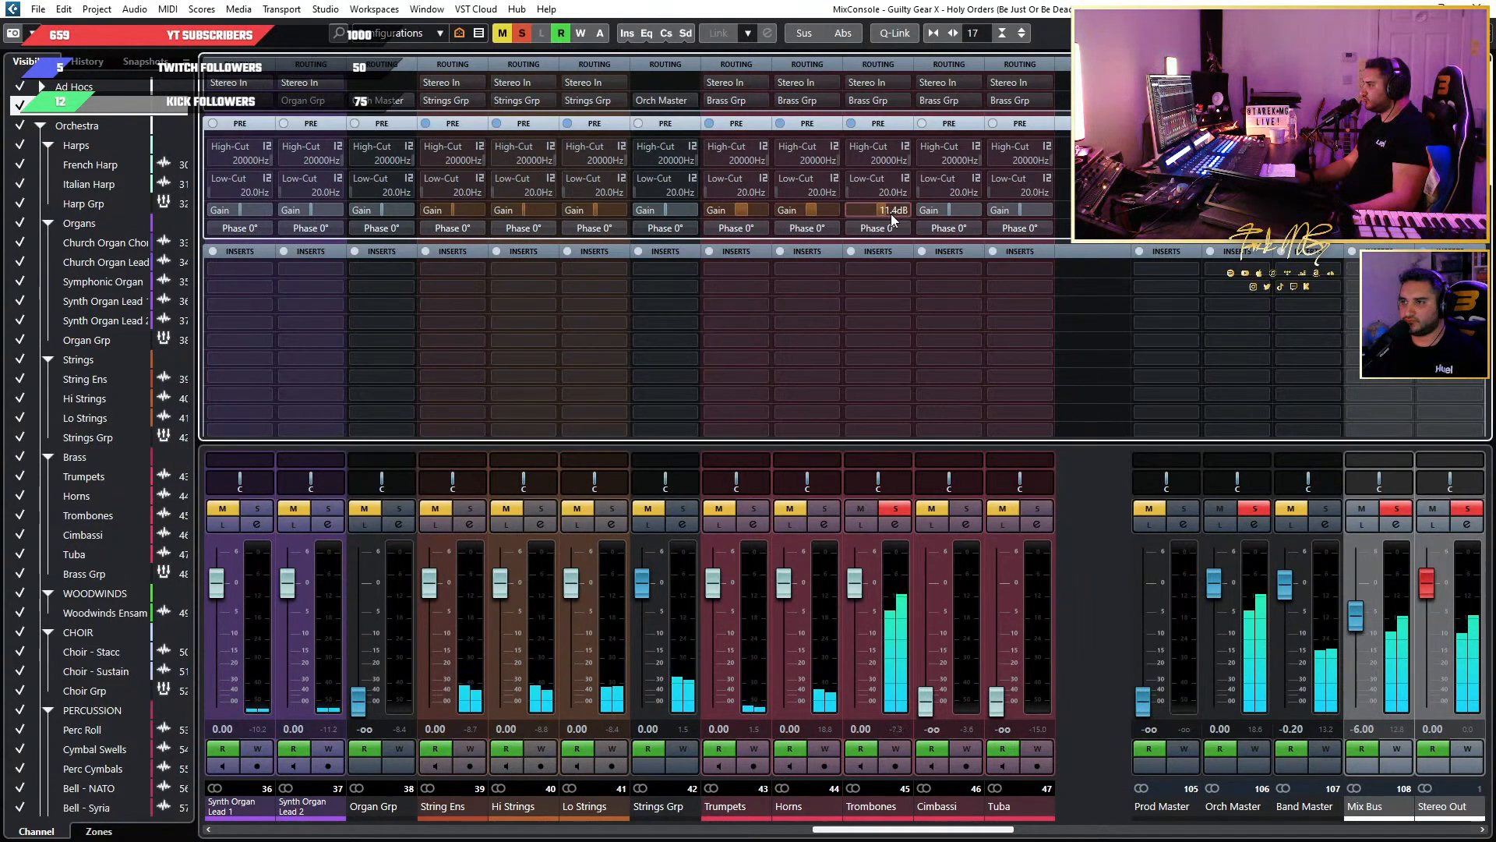
click(896, 508)
Set the Cimbassi and Tuba faders to 0 dB with both soloed, clear the solos and trim the Trumpets pre-gain down slightly.
click(967, 508)
click(1027, 505)
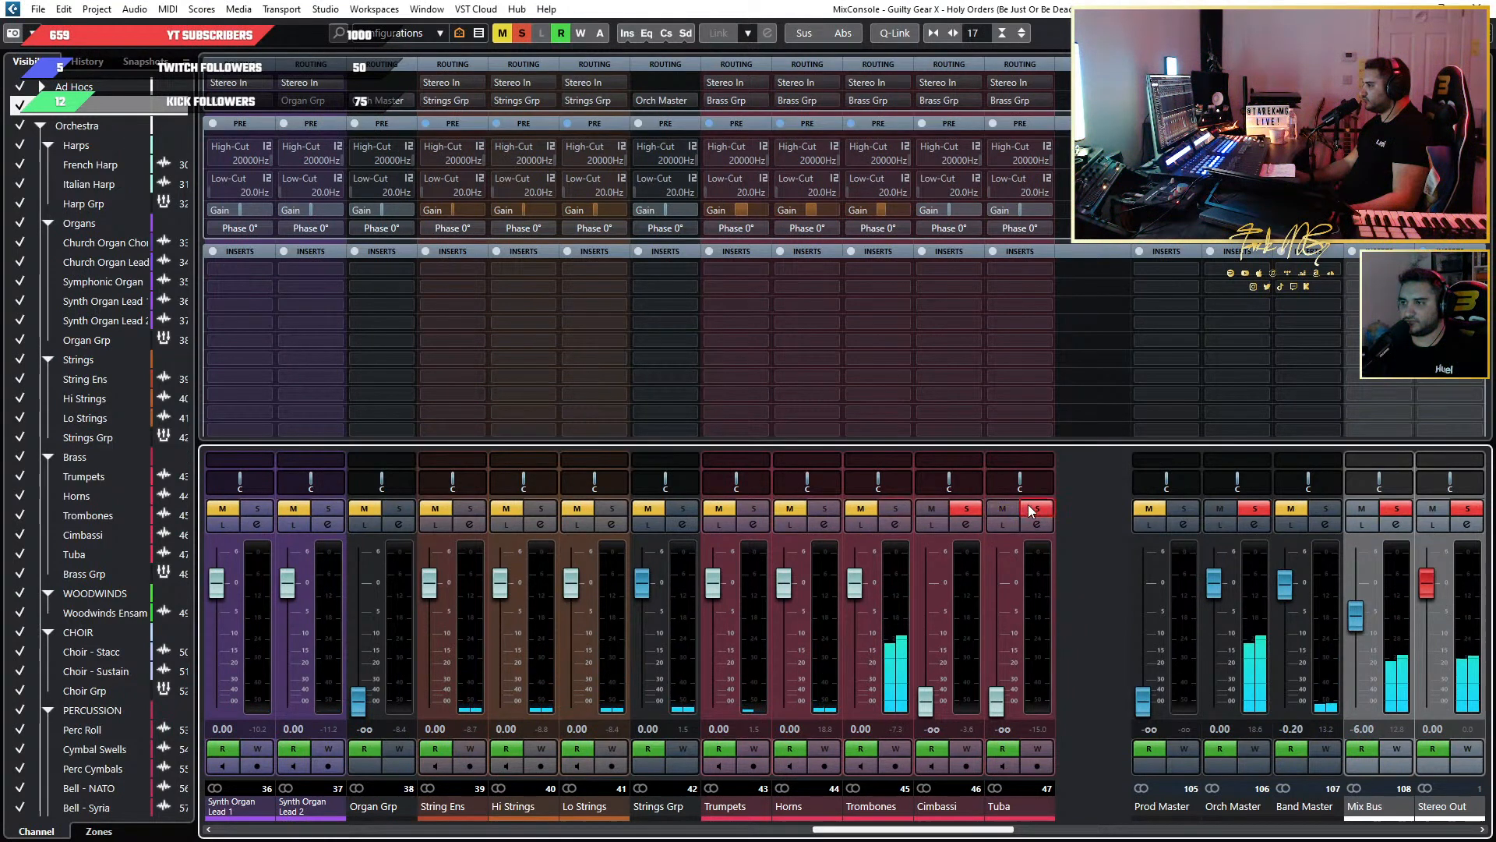
click(966, 506)
ctrl+click(925, 699)
ctrl+click(996, 699)
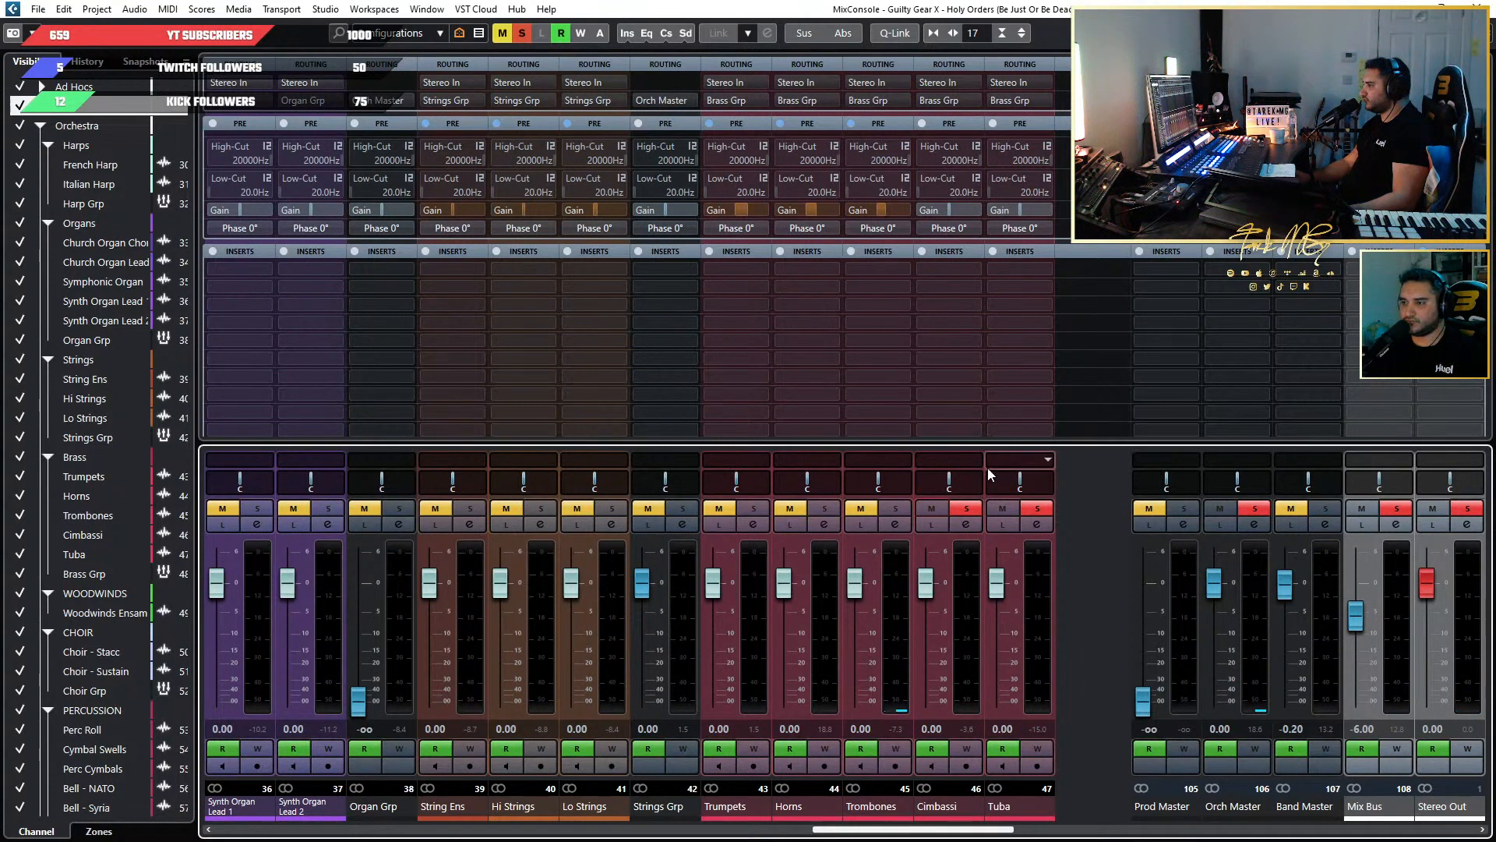
click(964, 508)
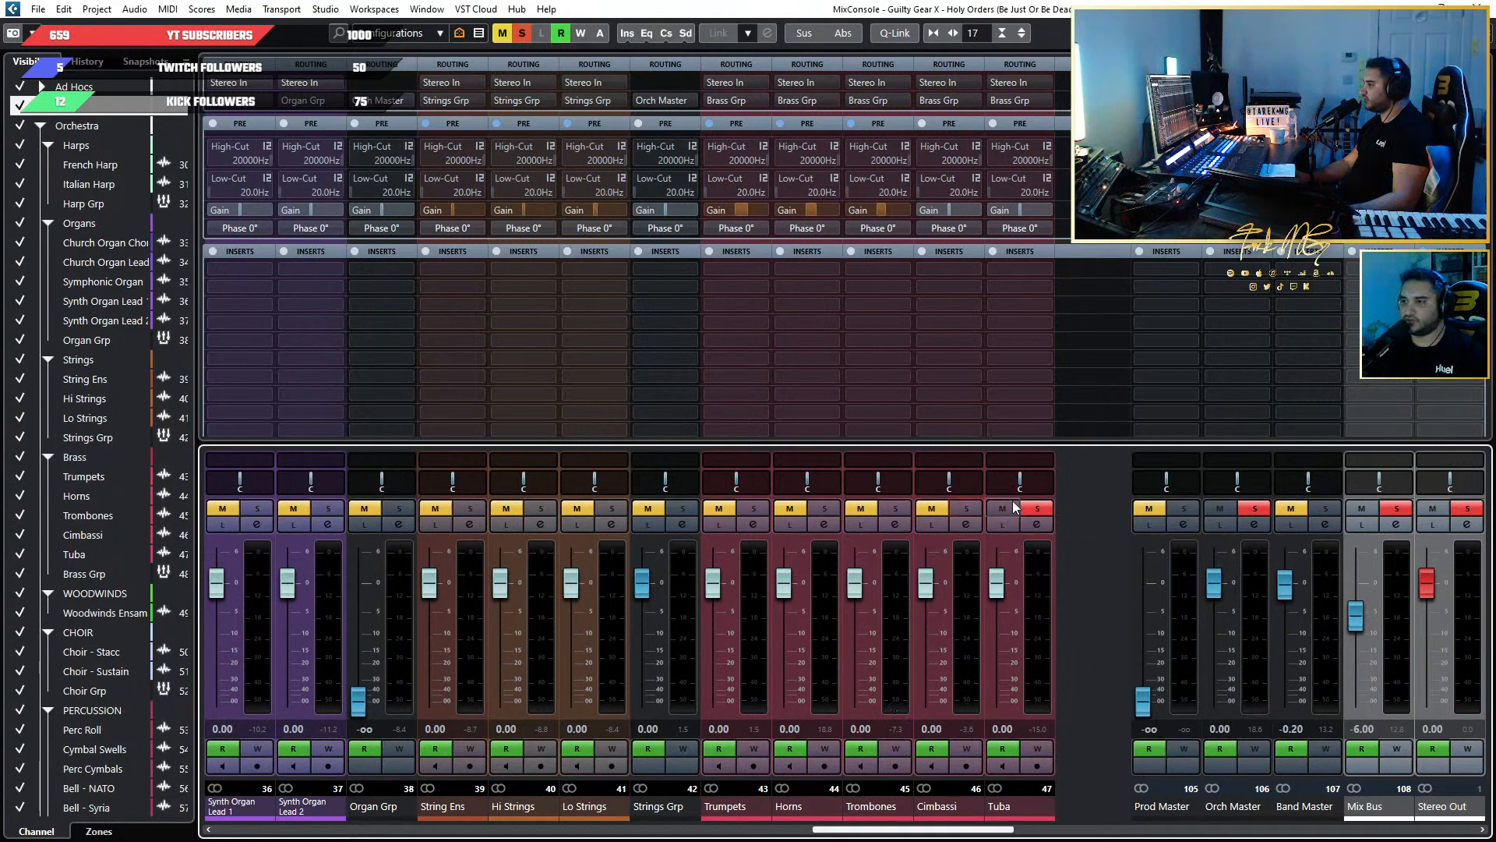
click(1029, 509)
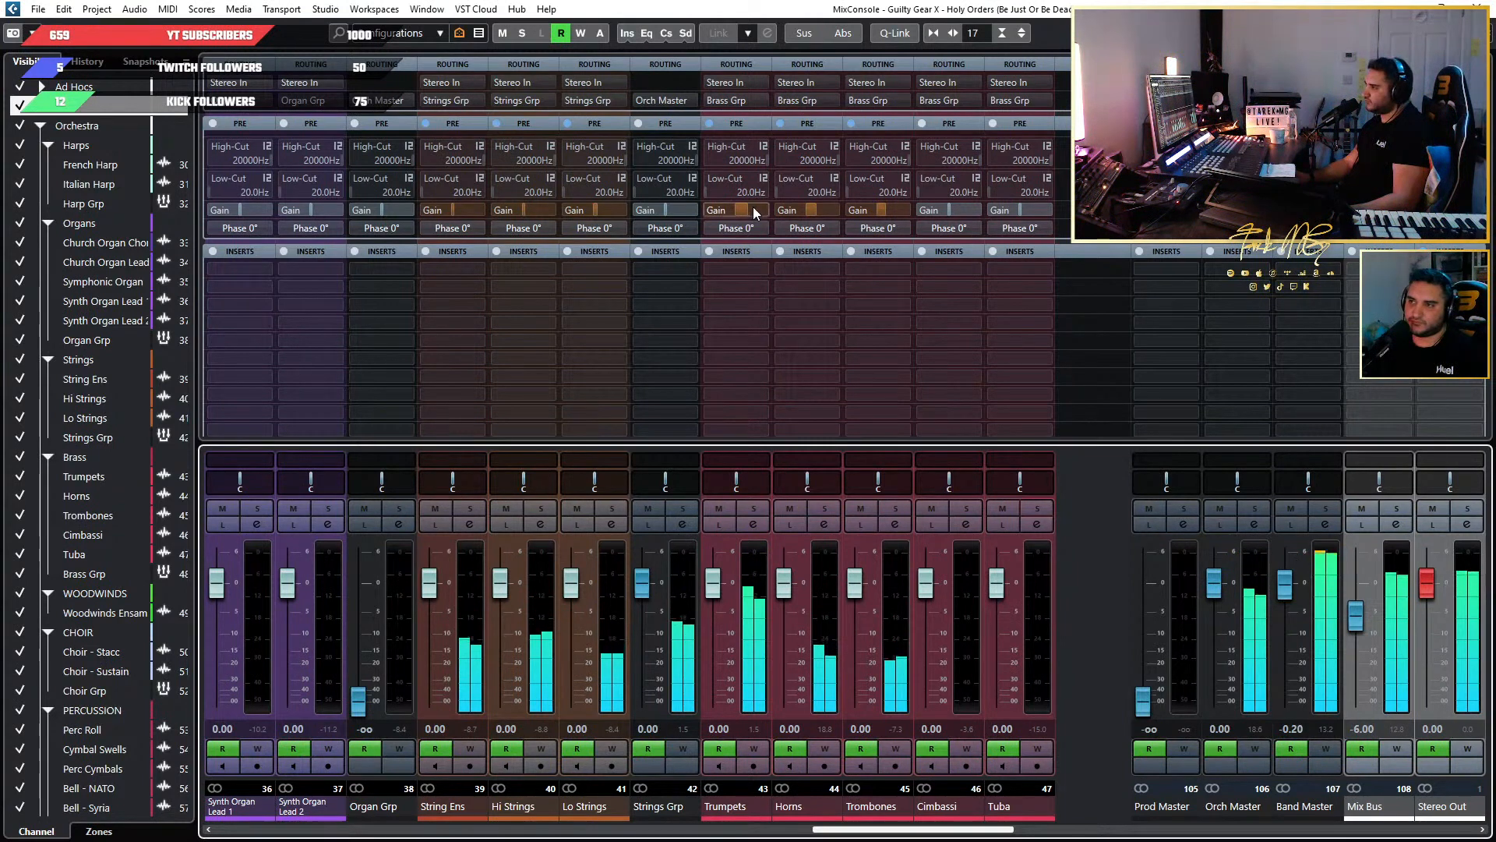
drag(753, 209, 741, 209)
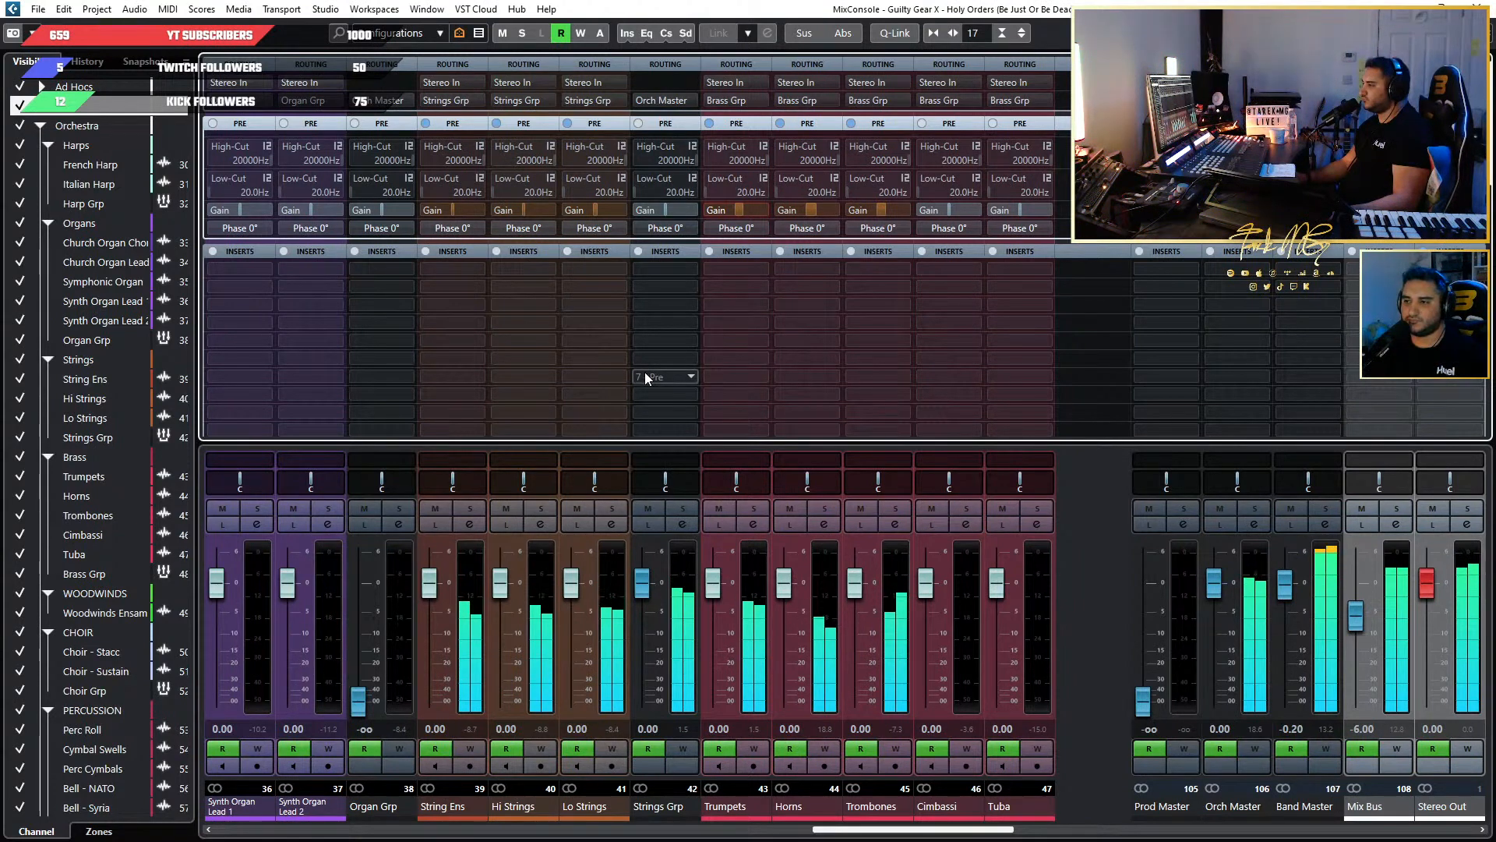
Load the Orchestral Master FX chain preset from the ASNOTRTD folder into the Orch Master inserts.
click(1217, 803)
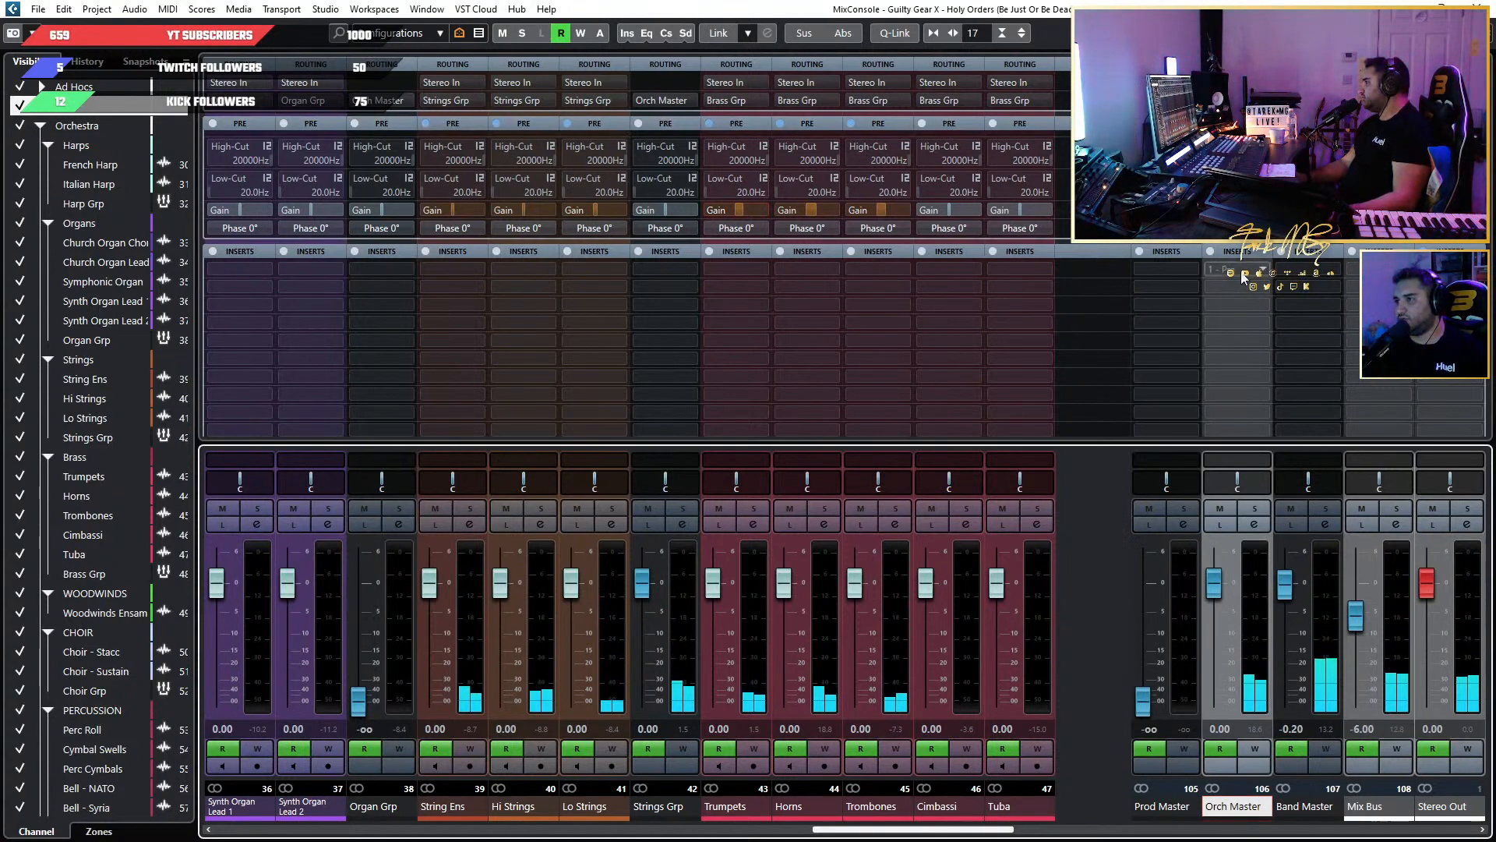
click(1265, 252)
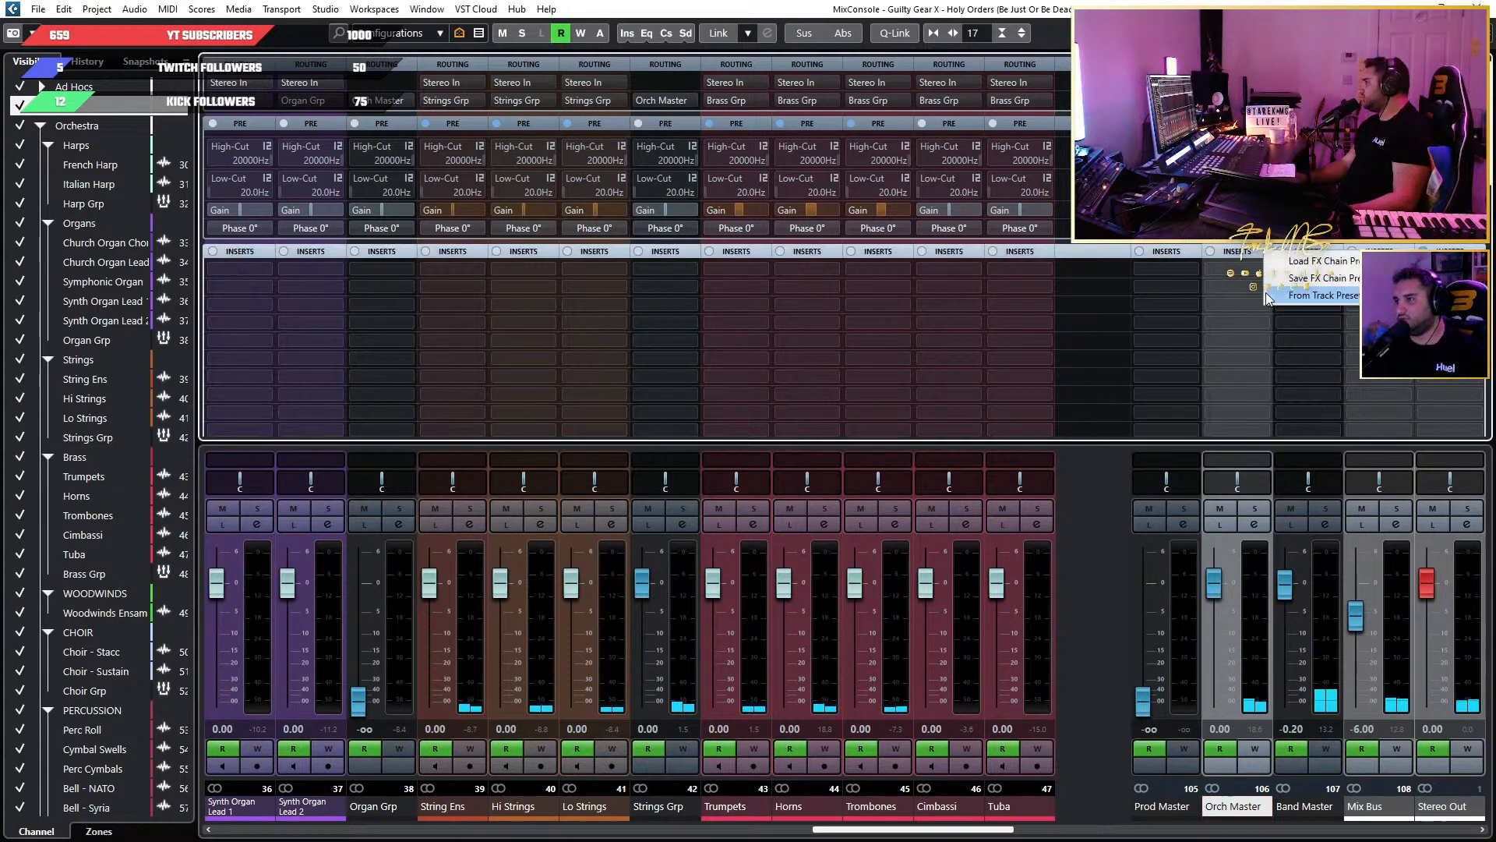
click(1310, 261)
scroll(782, 455, down, 10)
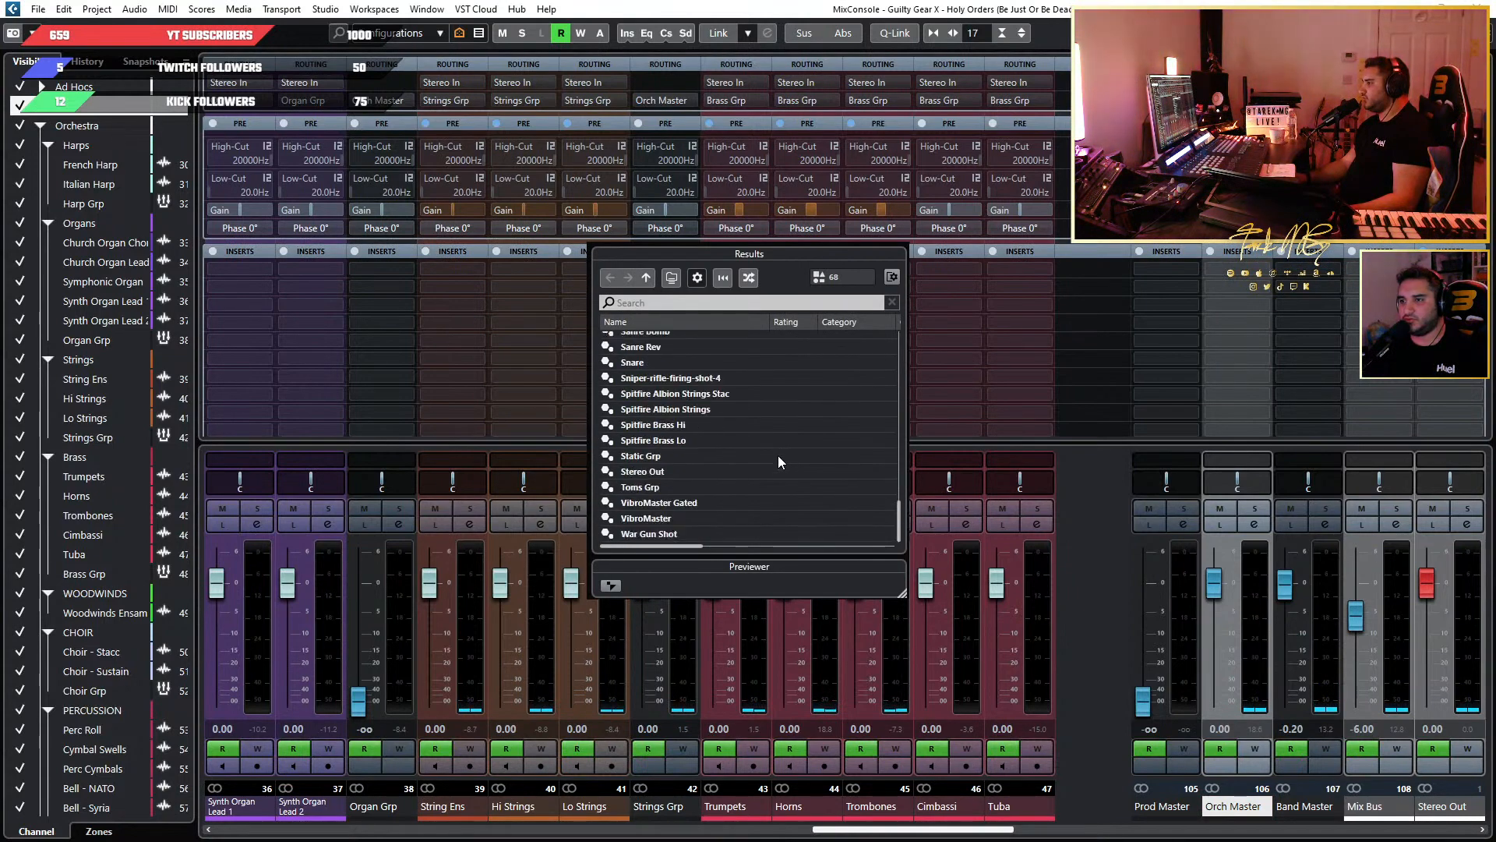
drag(890, 483, 657, 327)
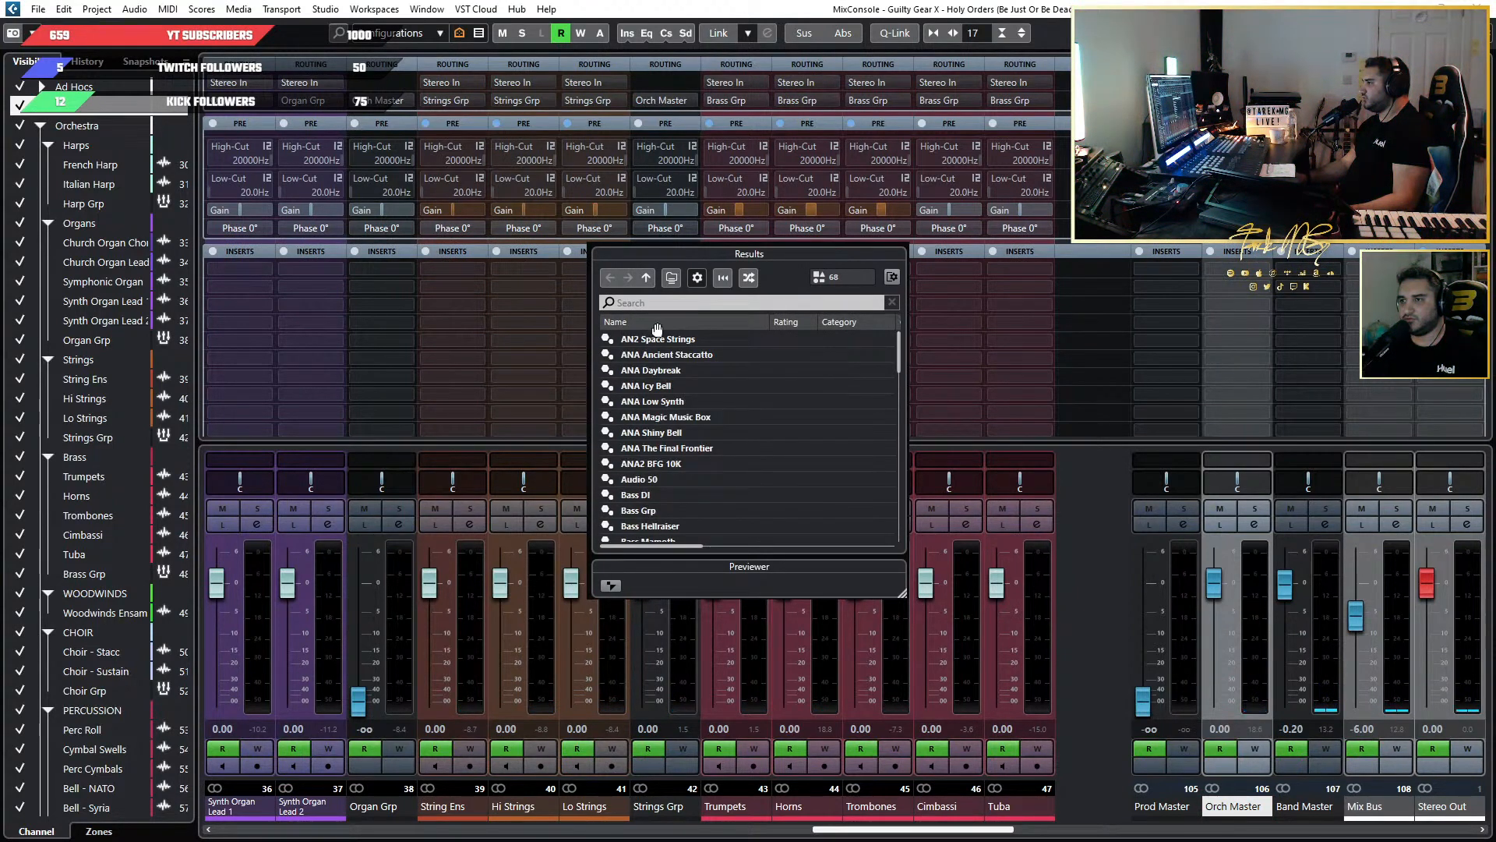
click(645, 278)
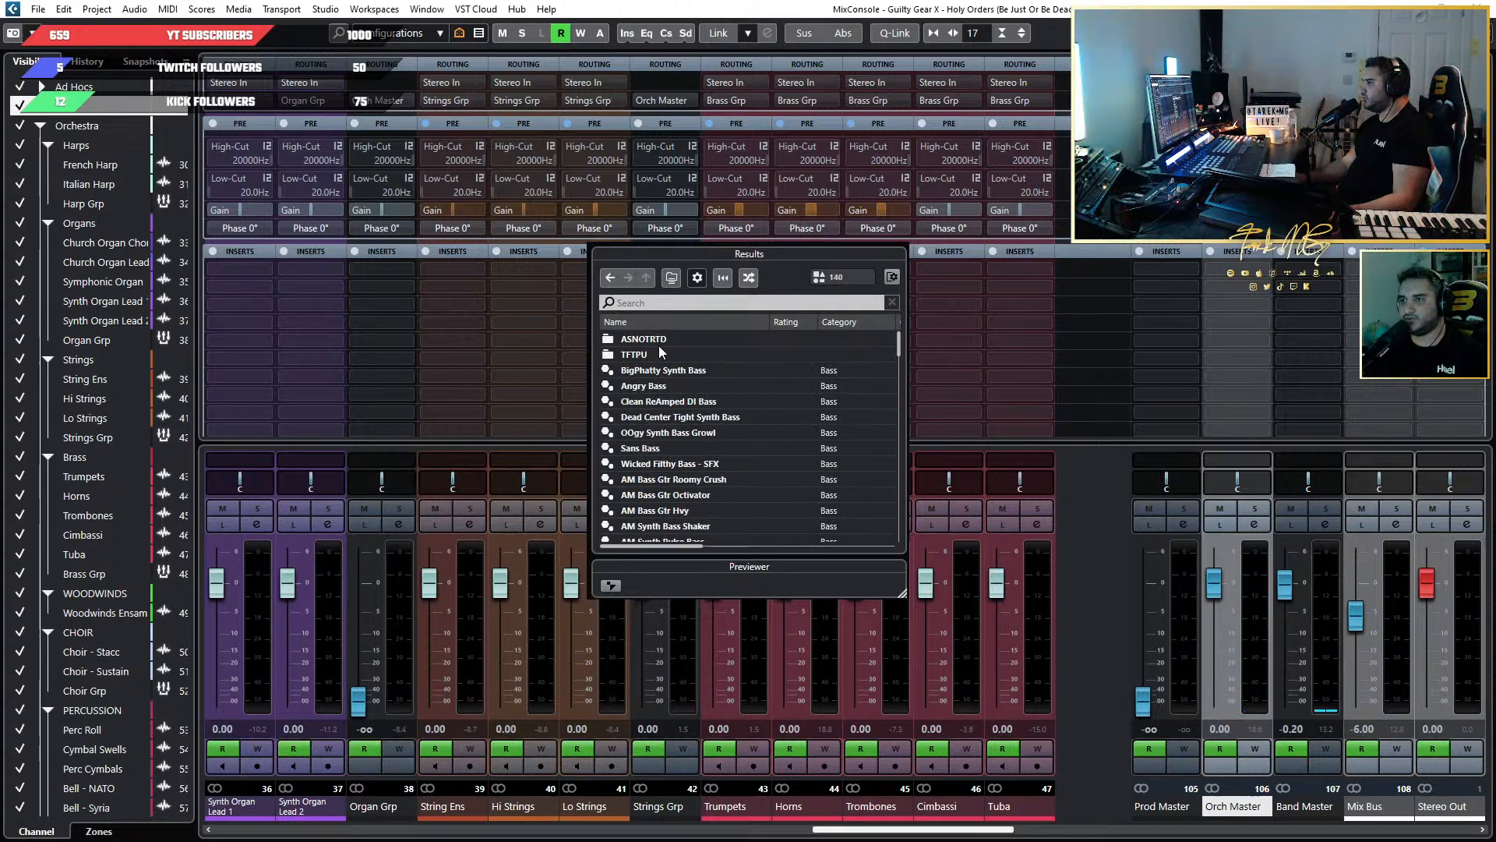
double_click(703, 343)
scroll(737, 491, down, 15)
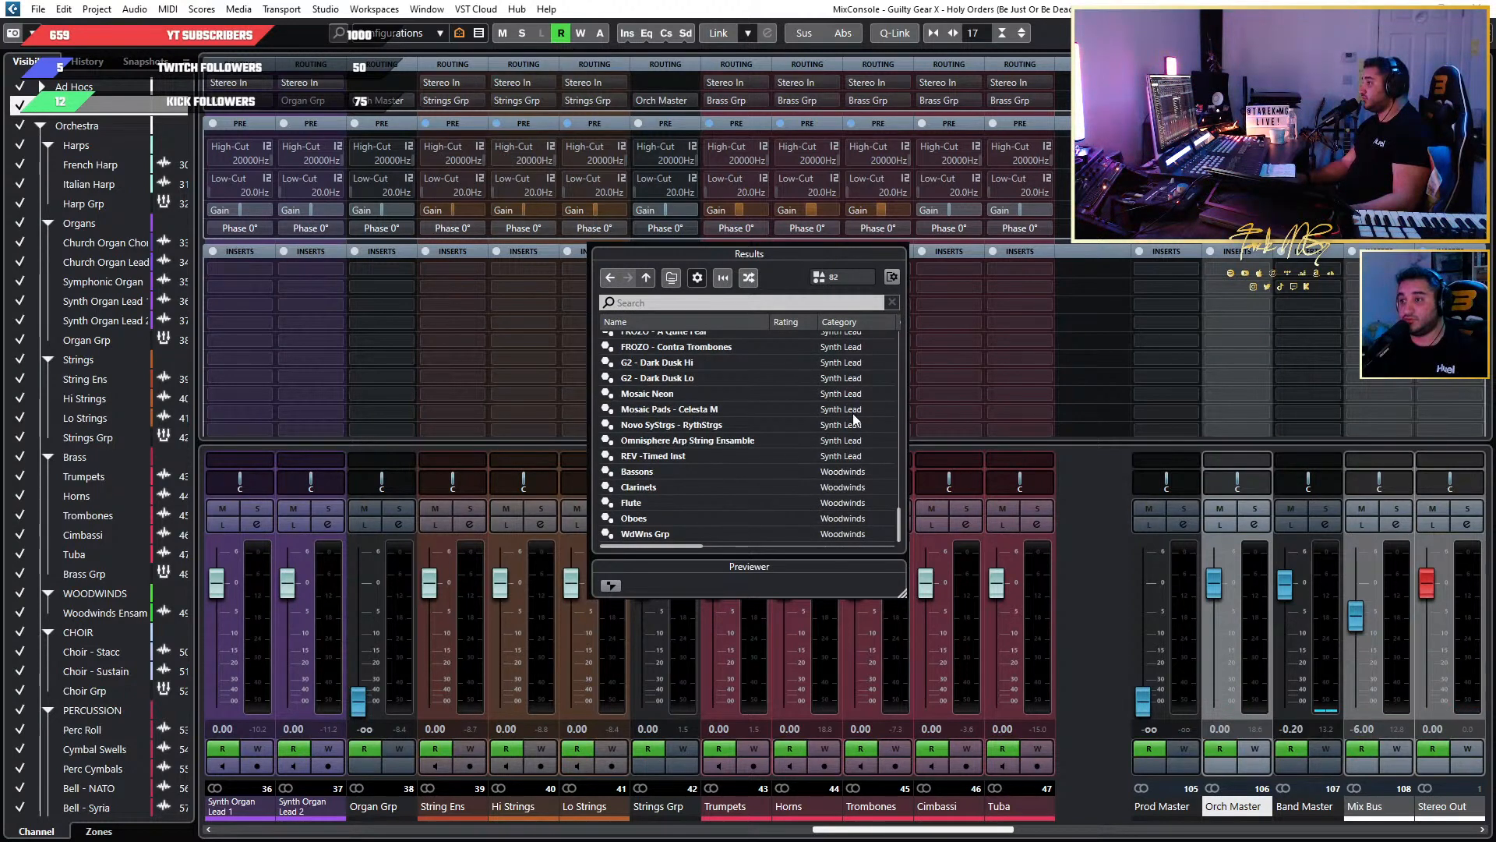
scroll(853, 436, up, 8)
click(663, 341)
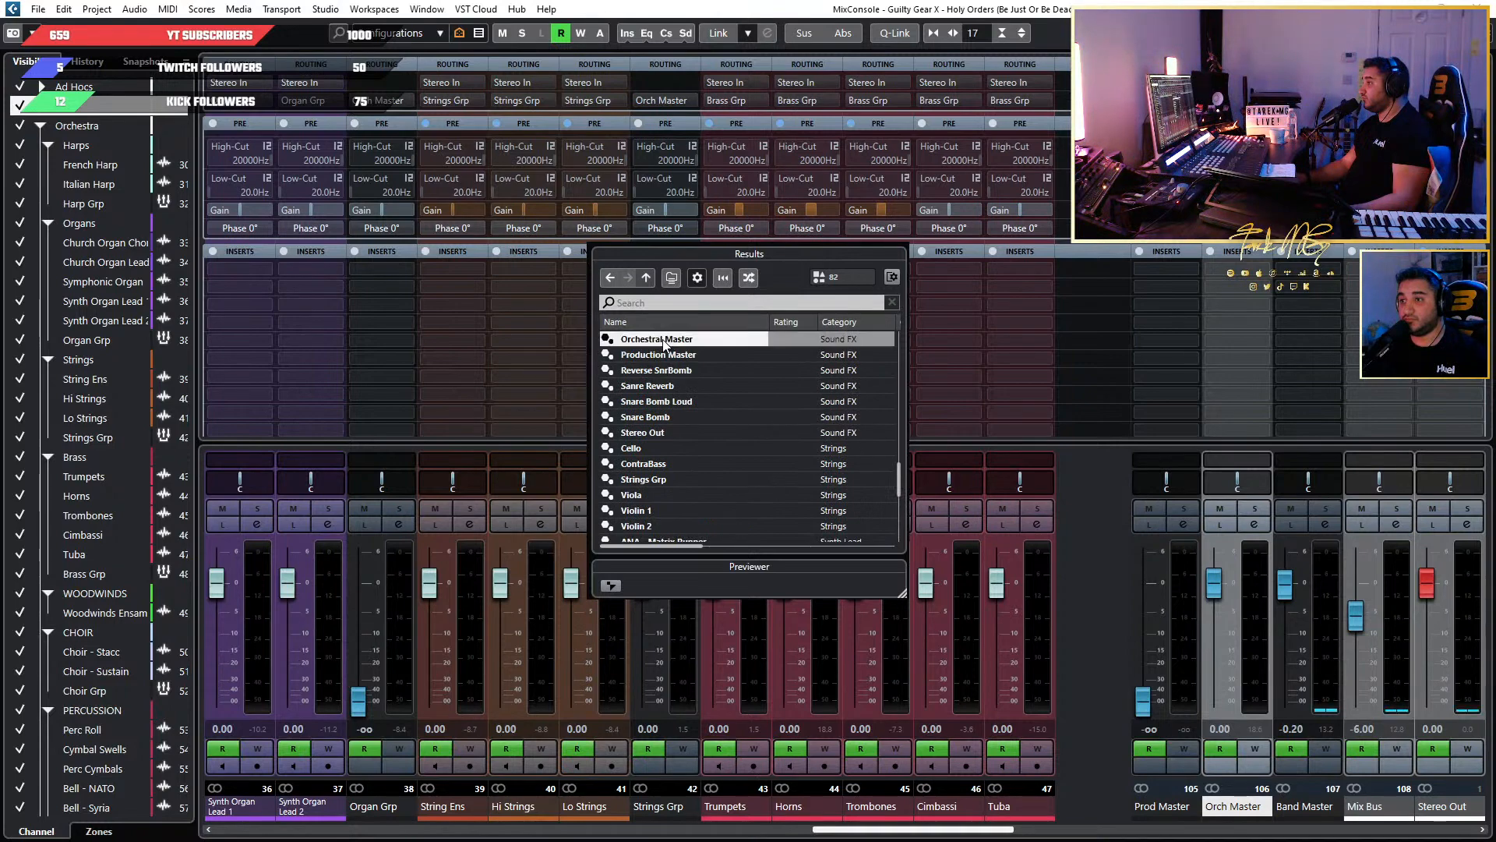
double_click(663, 340)
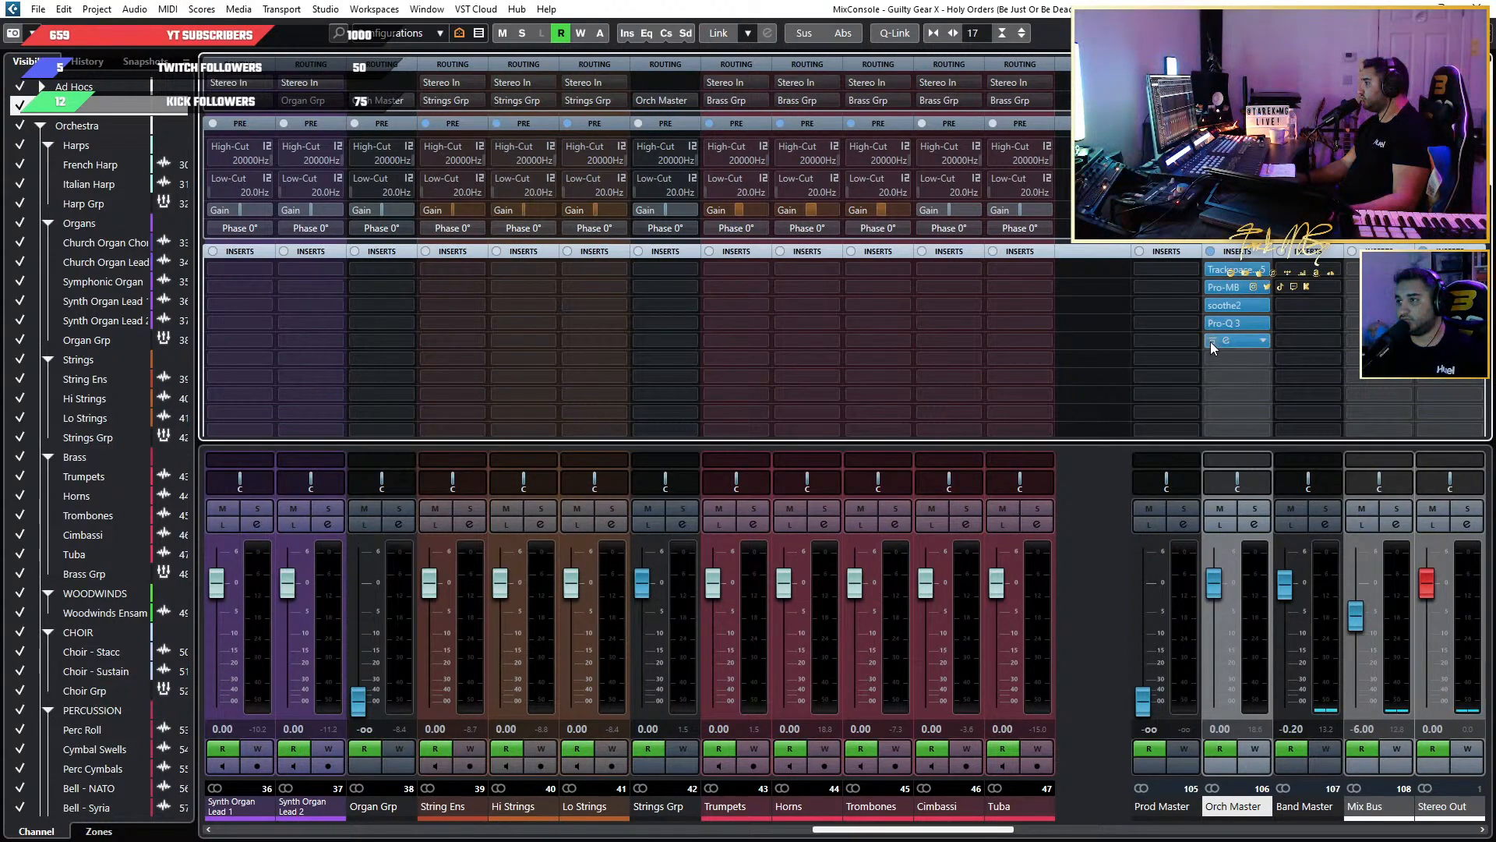
Bypass all Orch Master inserts after Trackspacer: Pro-MB, soothe2, Pro-Q 3 and the last FabFilter MB.
click(1209, 341)
click(1208, 321)
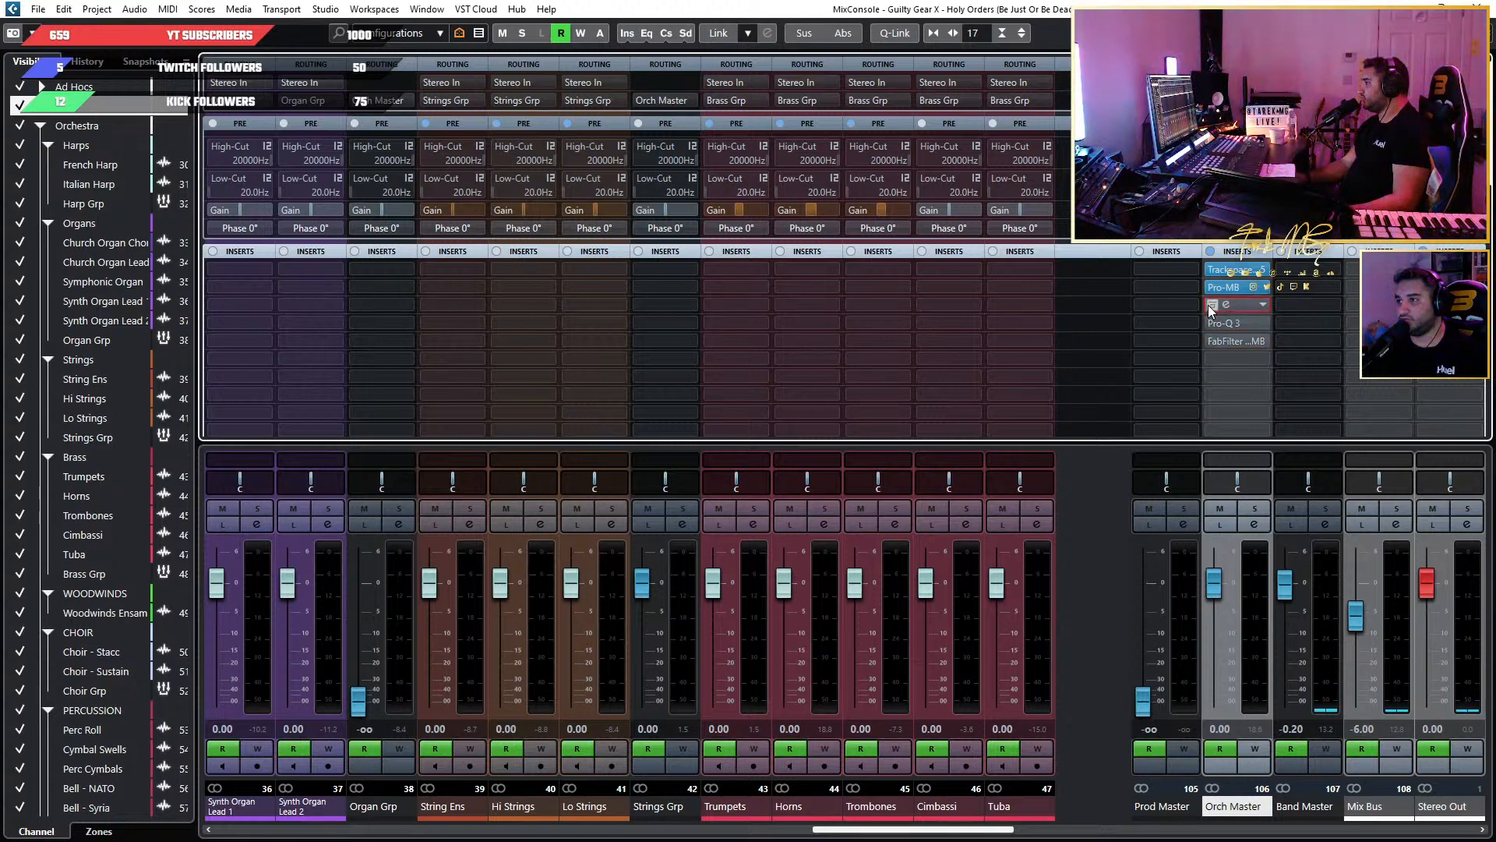
click(1208, 305)
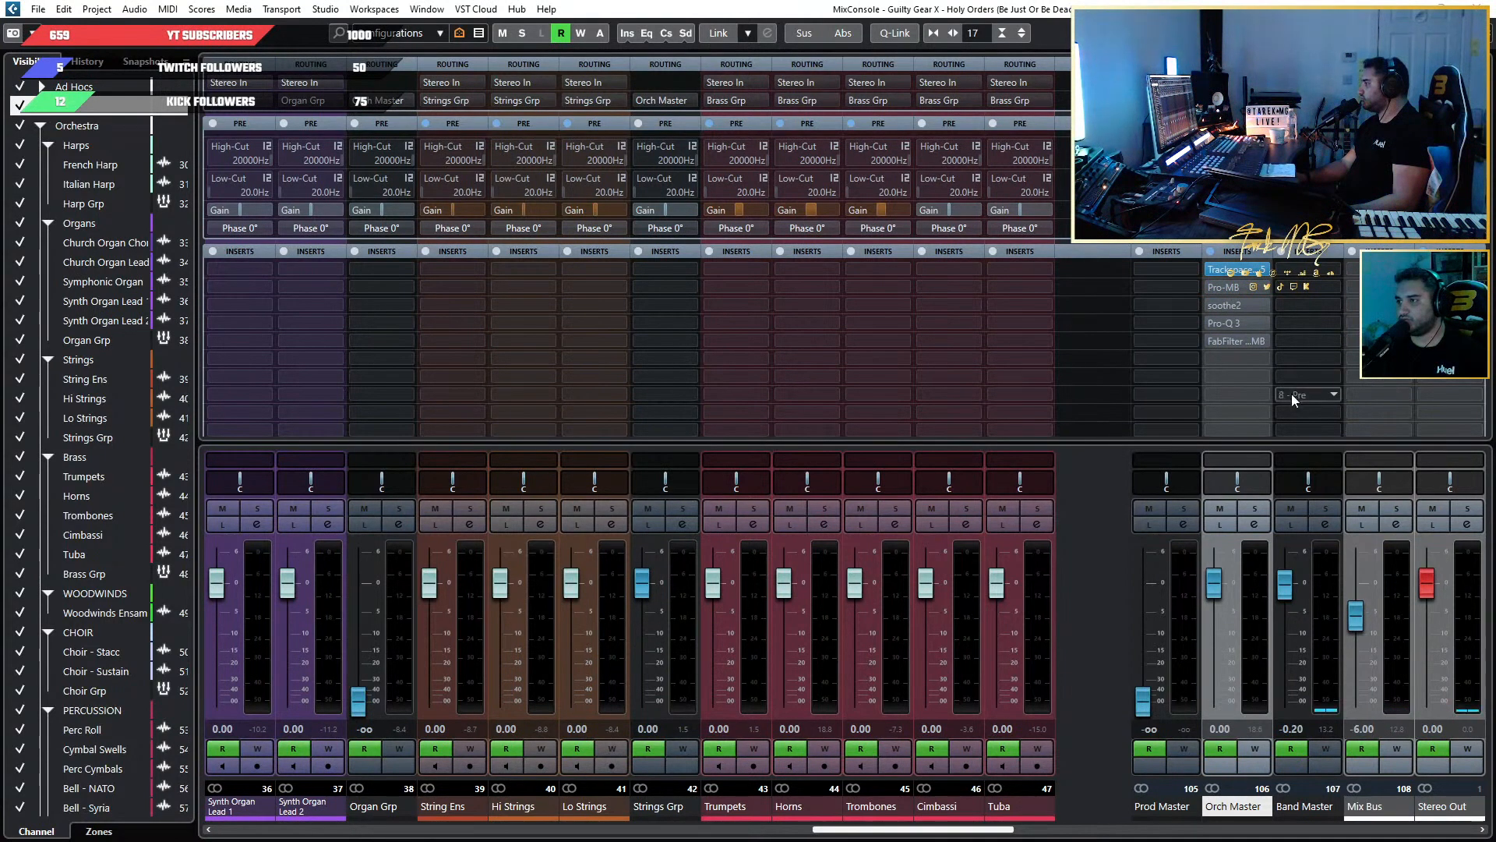
Add a send on the Band Master to the Orch Master's Trackspacer 2.5 side-chain and activate it.
scroll(1491, 178, down, 2)
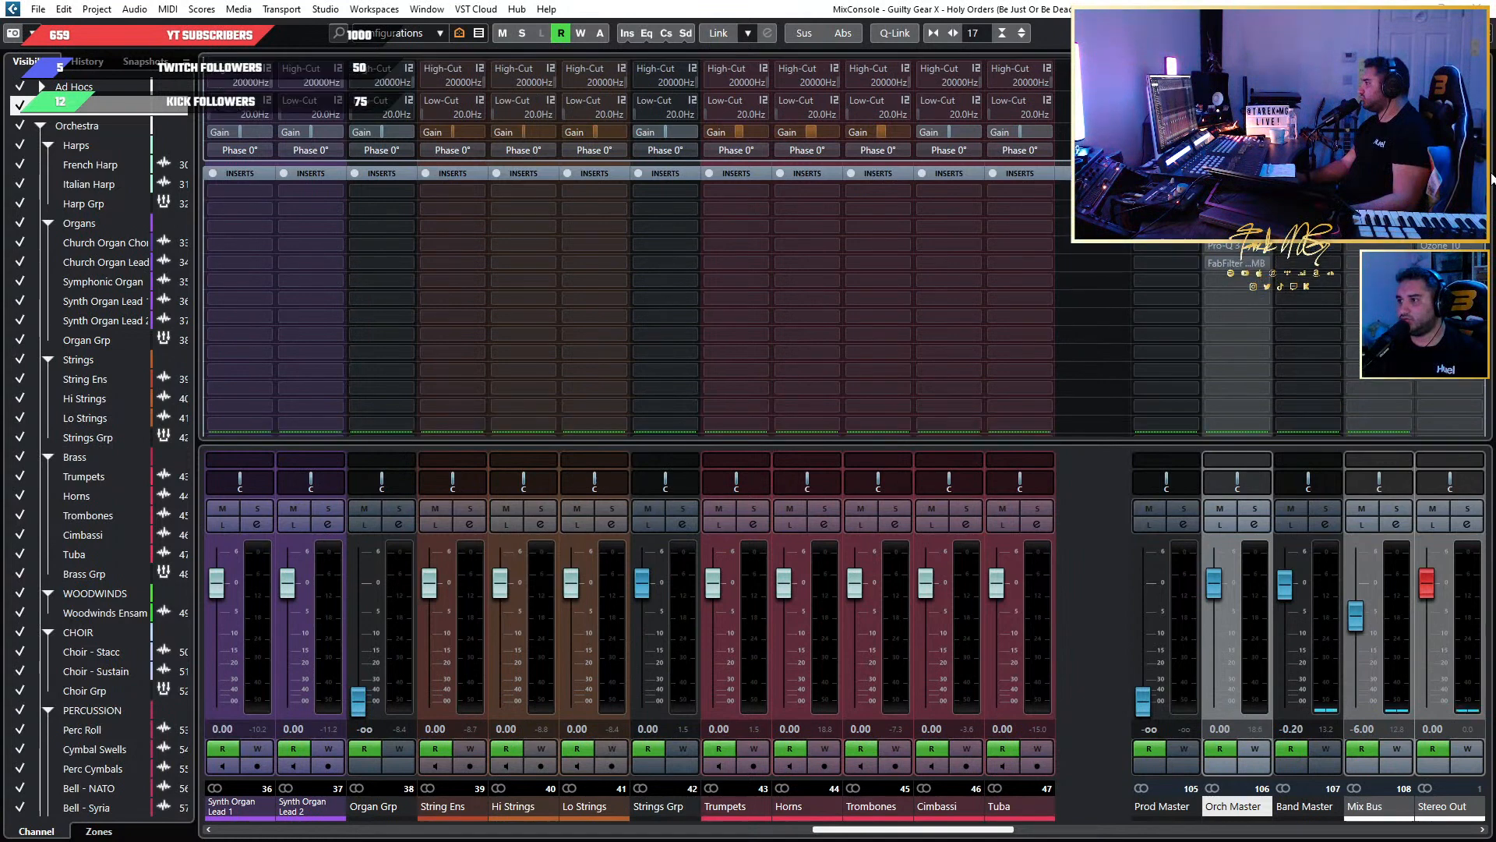
scroll(1492, 179, down, 5)
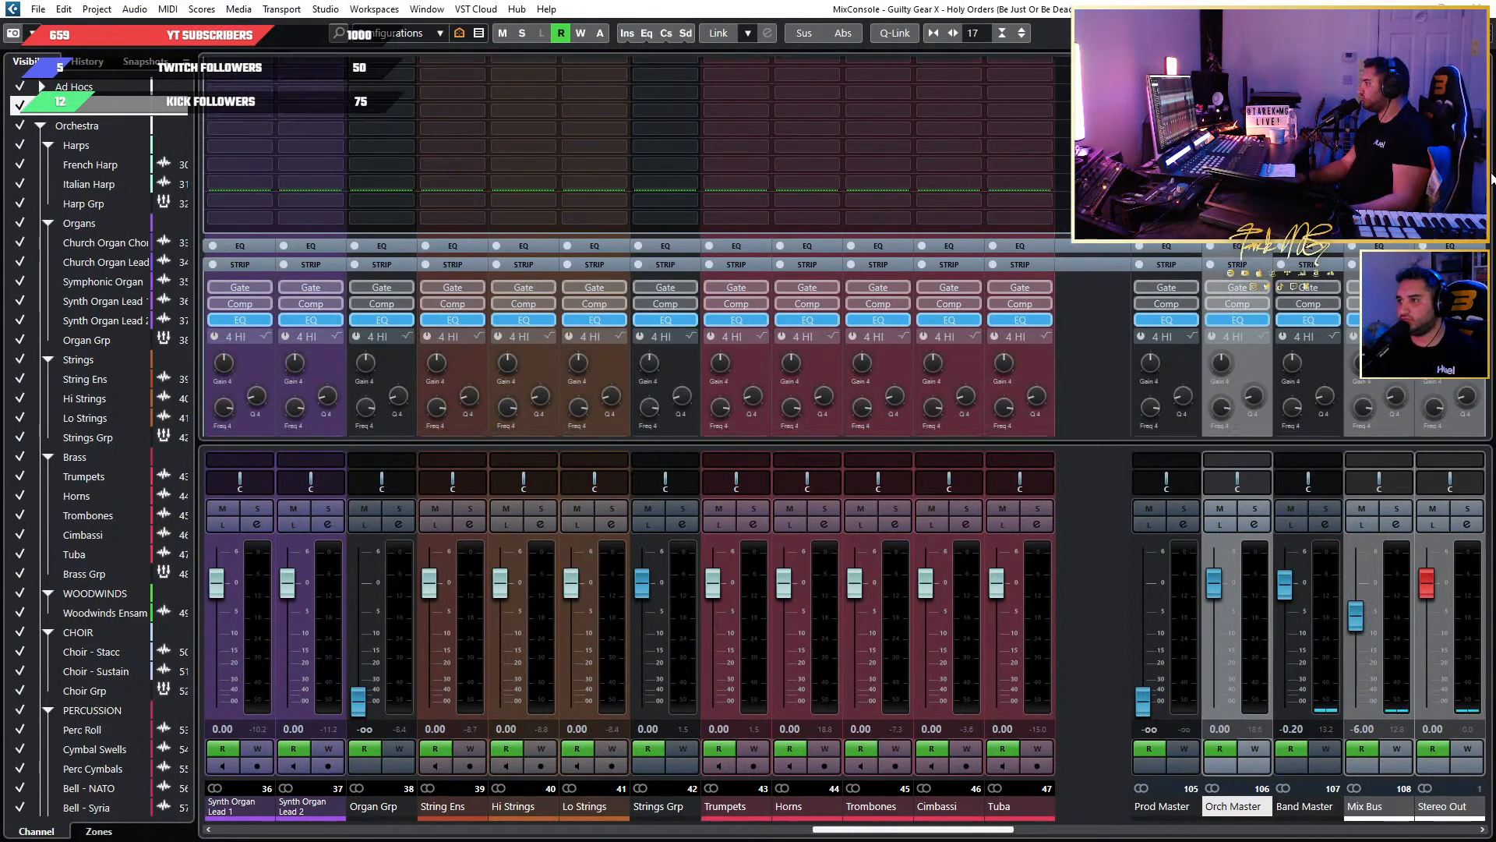
scroll(1492, 178, down, 4)
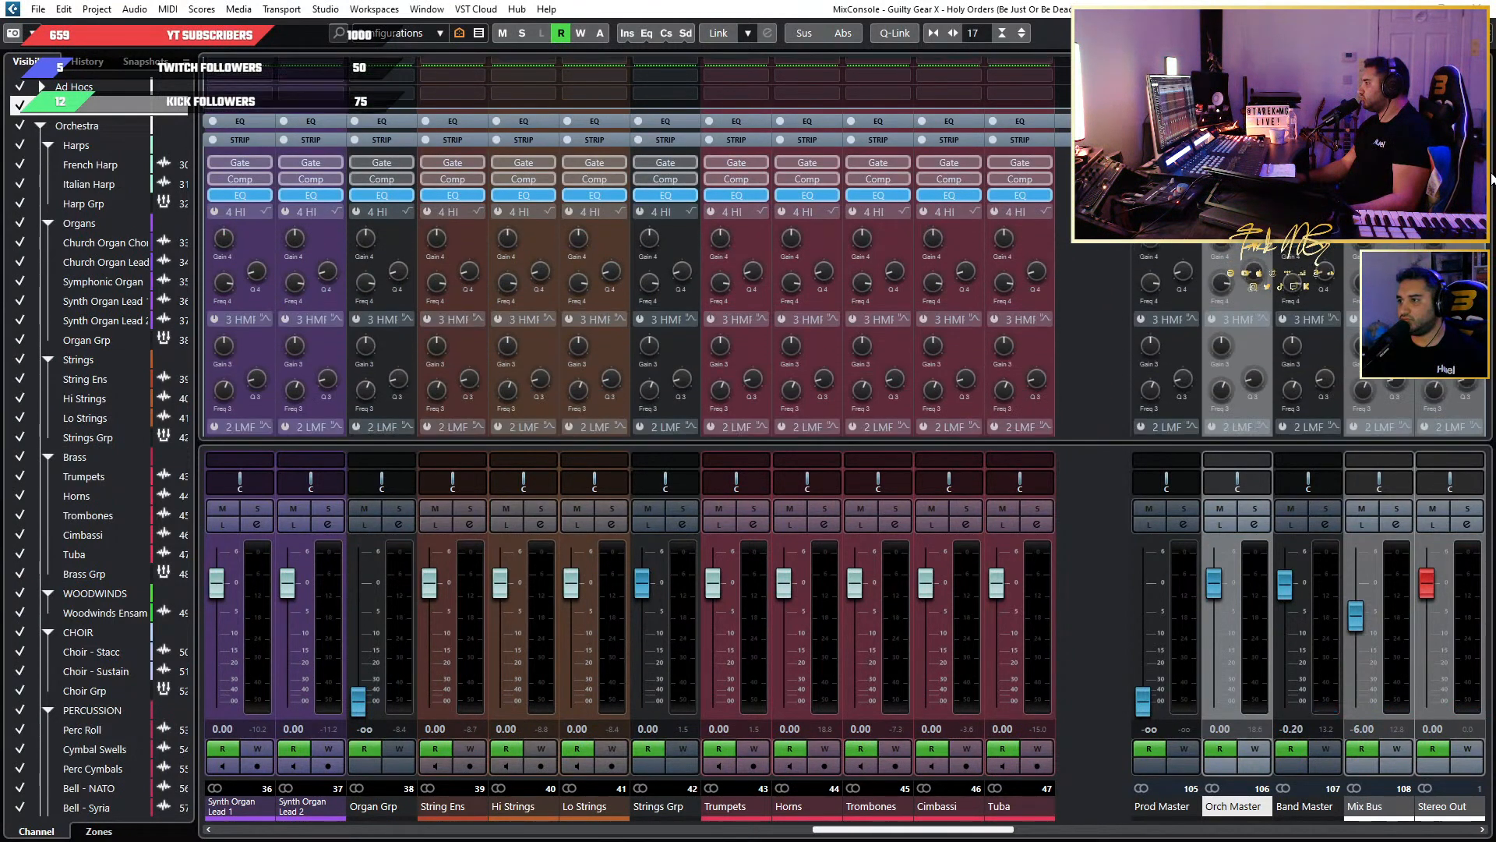
scroll(1492, 178, down, 5)
scroll(1491, 179, down, 3)
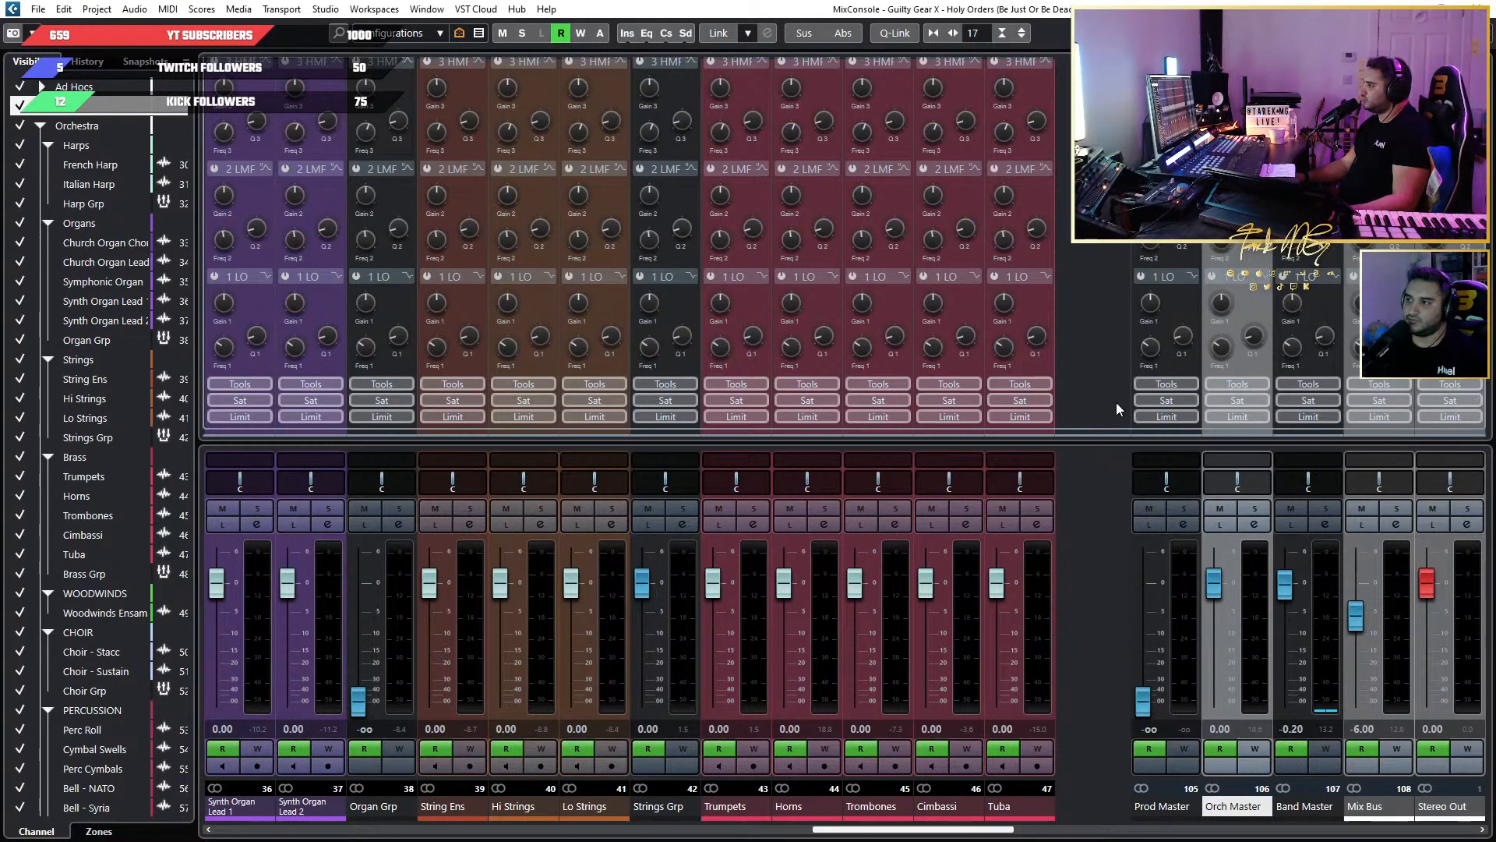
scroll(1116, 403, down, 2)
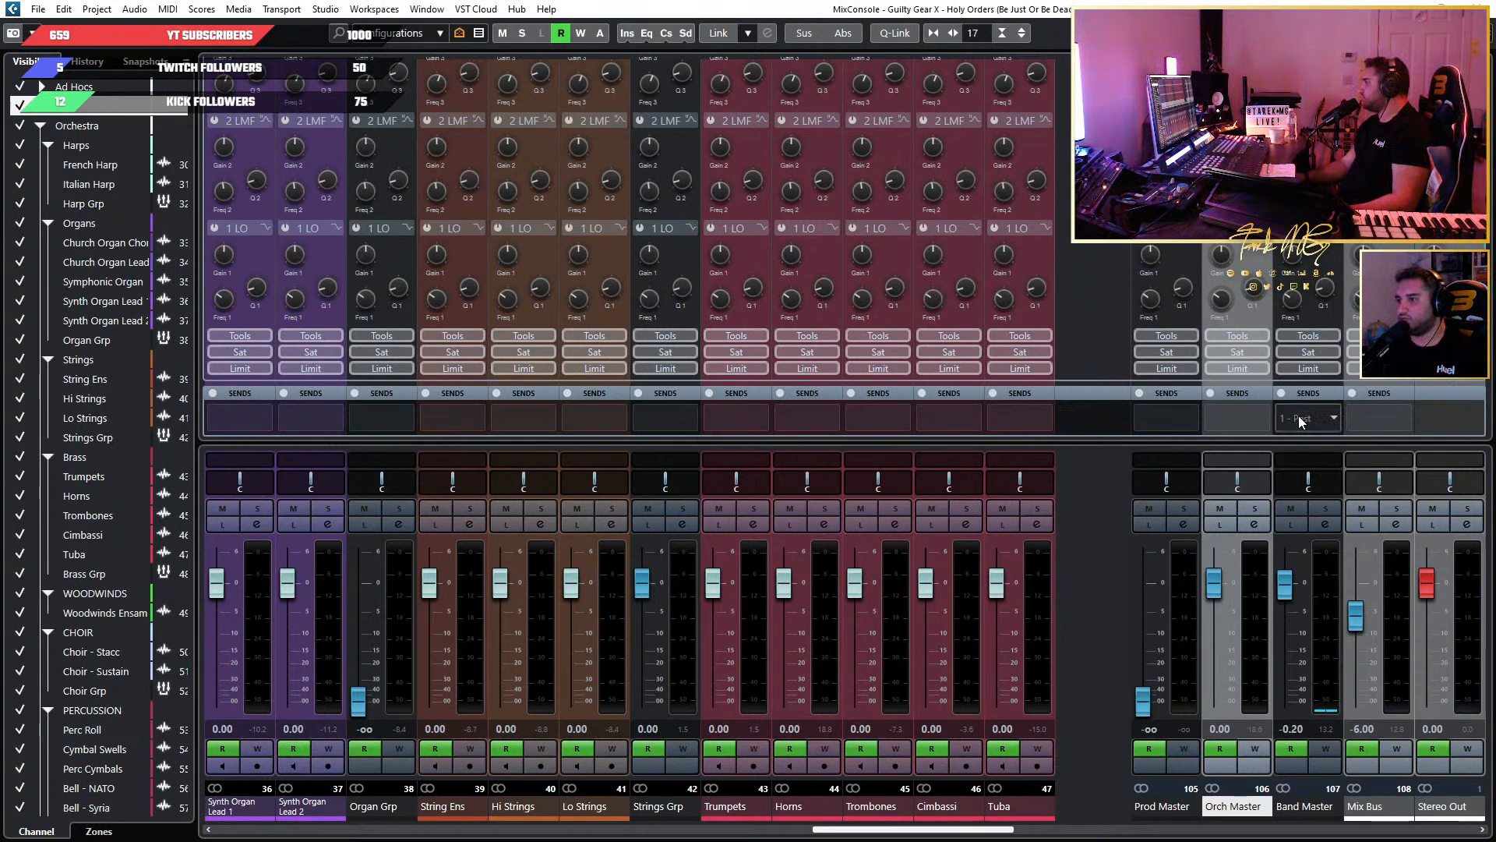
click(1299, 415)
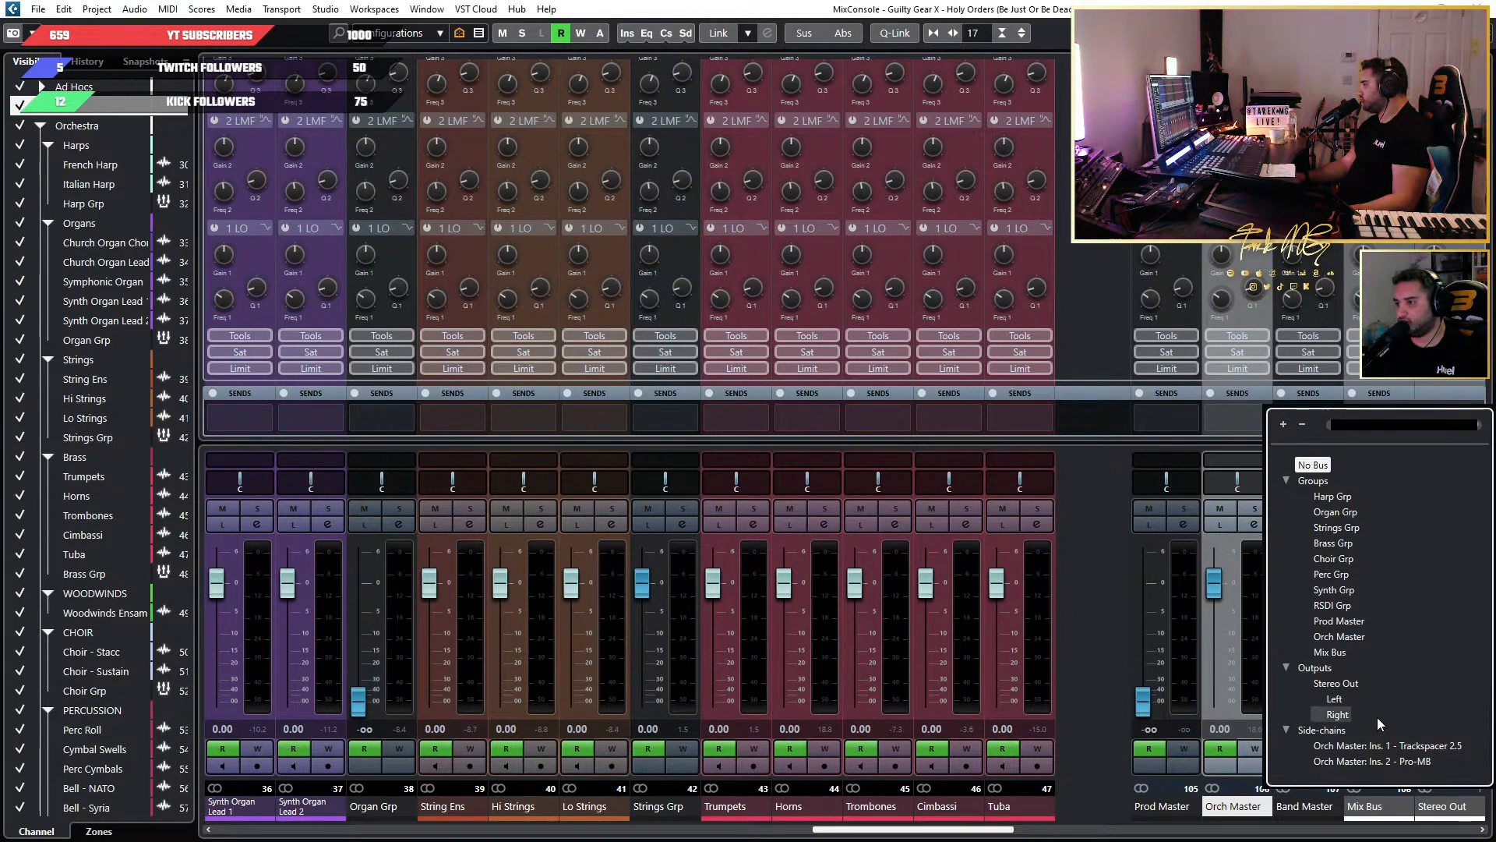
click(1426, 746)
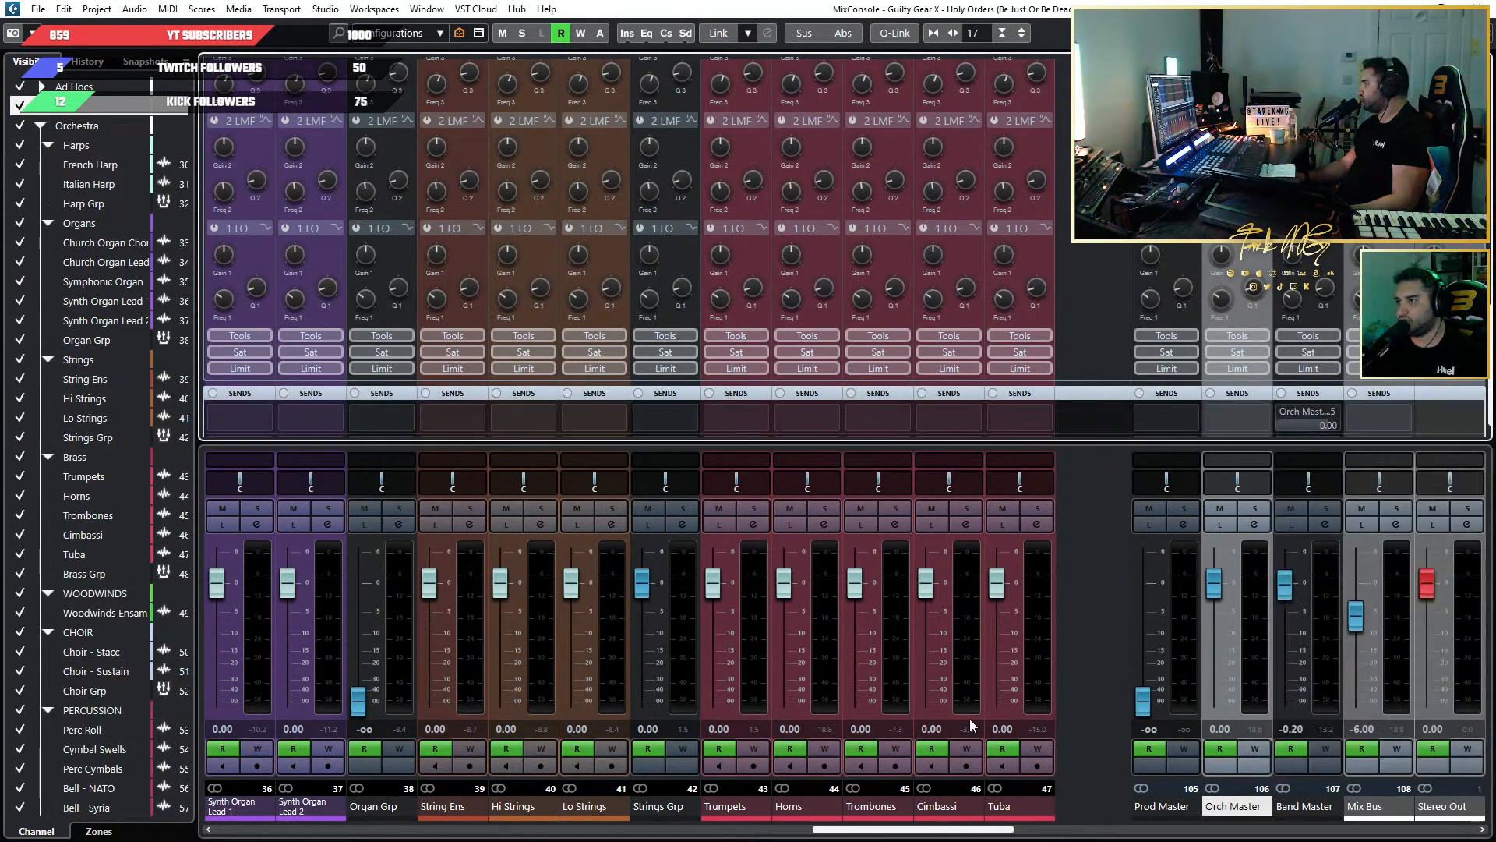
click(1283, 411)
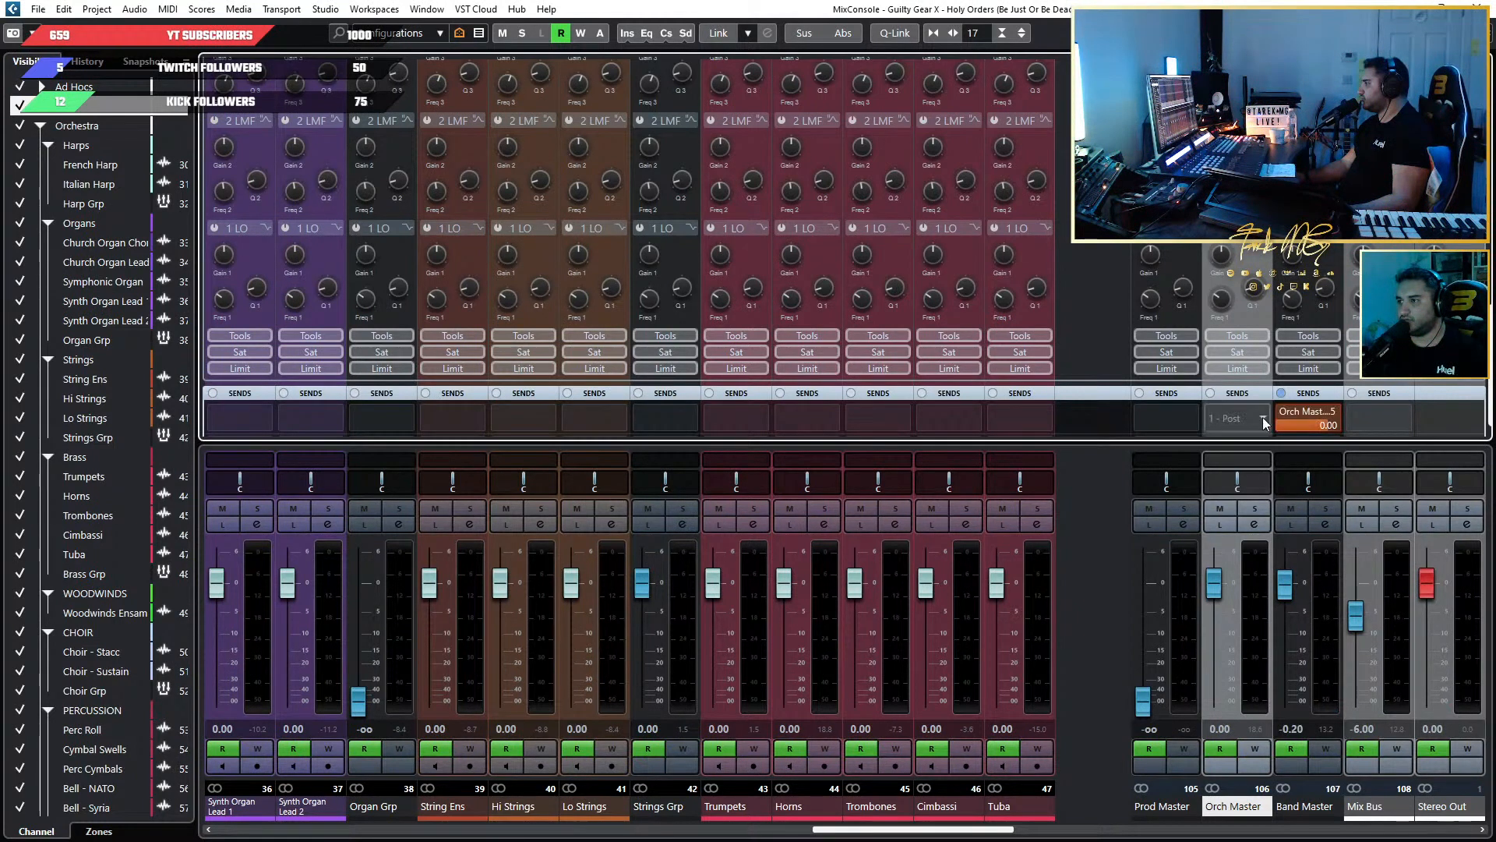
Lower the Band Master's Trackspacer send to -16.4 dB and on to -21.0 dB during playback, checking the Trackspacer curve.
key(space)
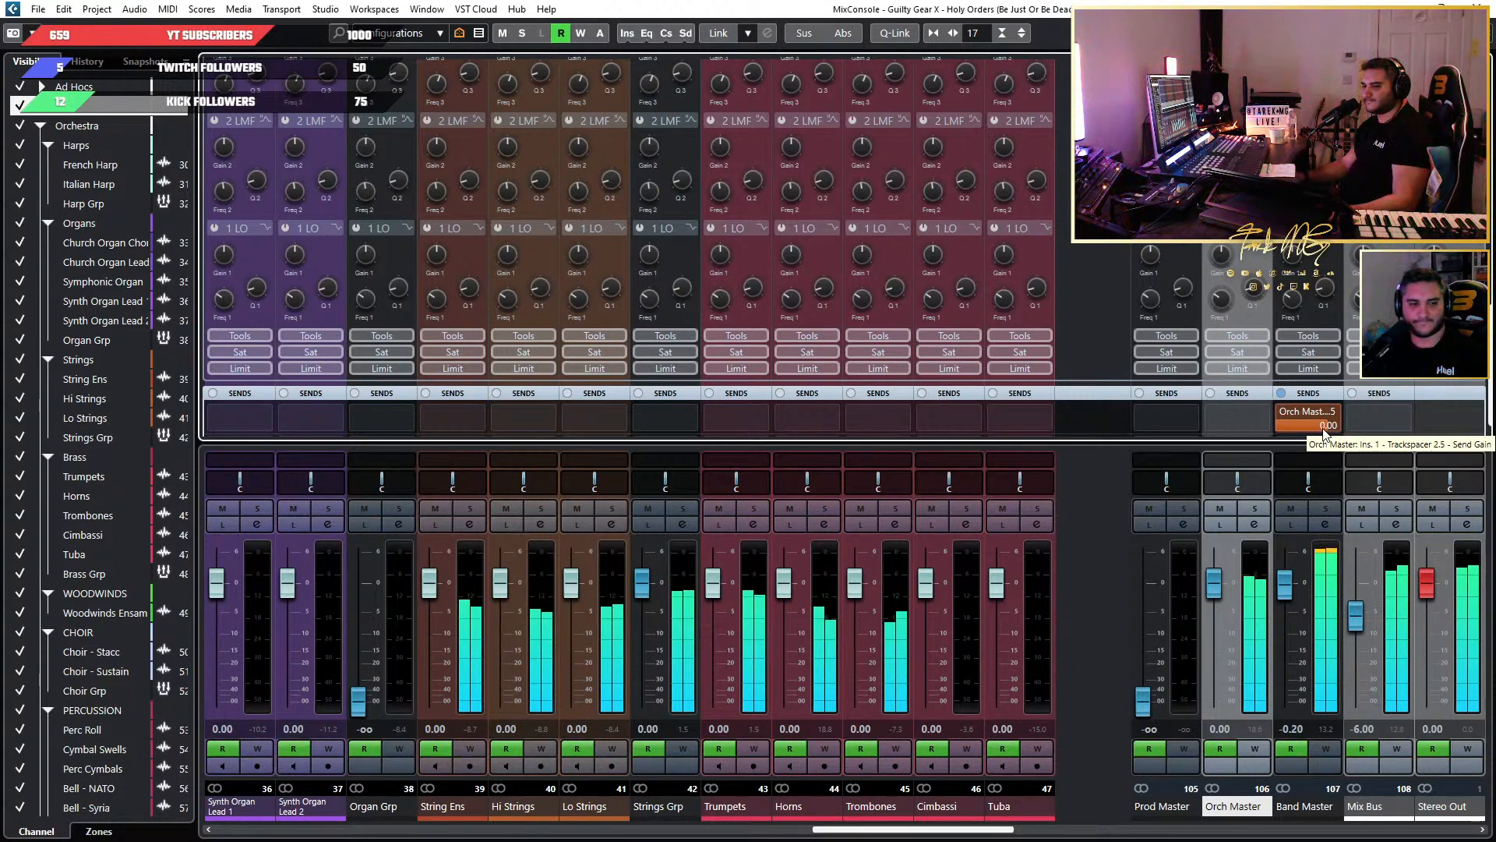
drag(1323, 431, 1285, 419)
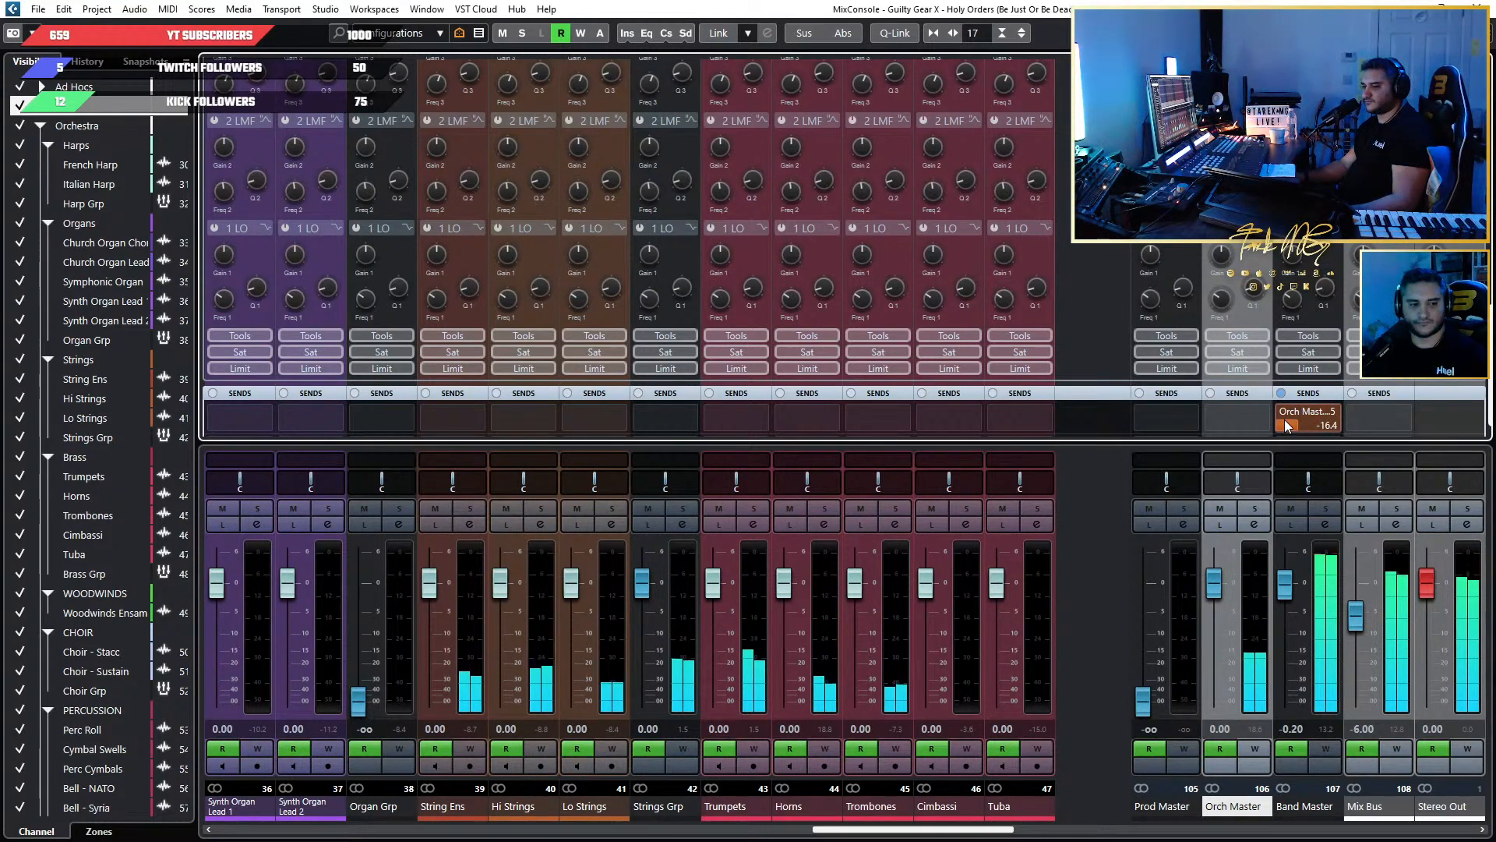
drag(0, 87, 655, 95)
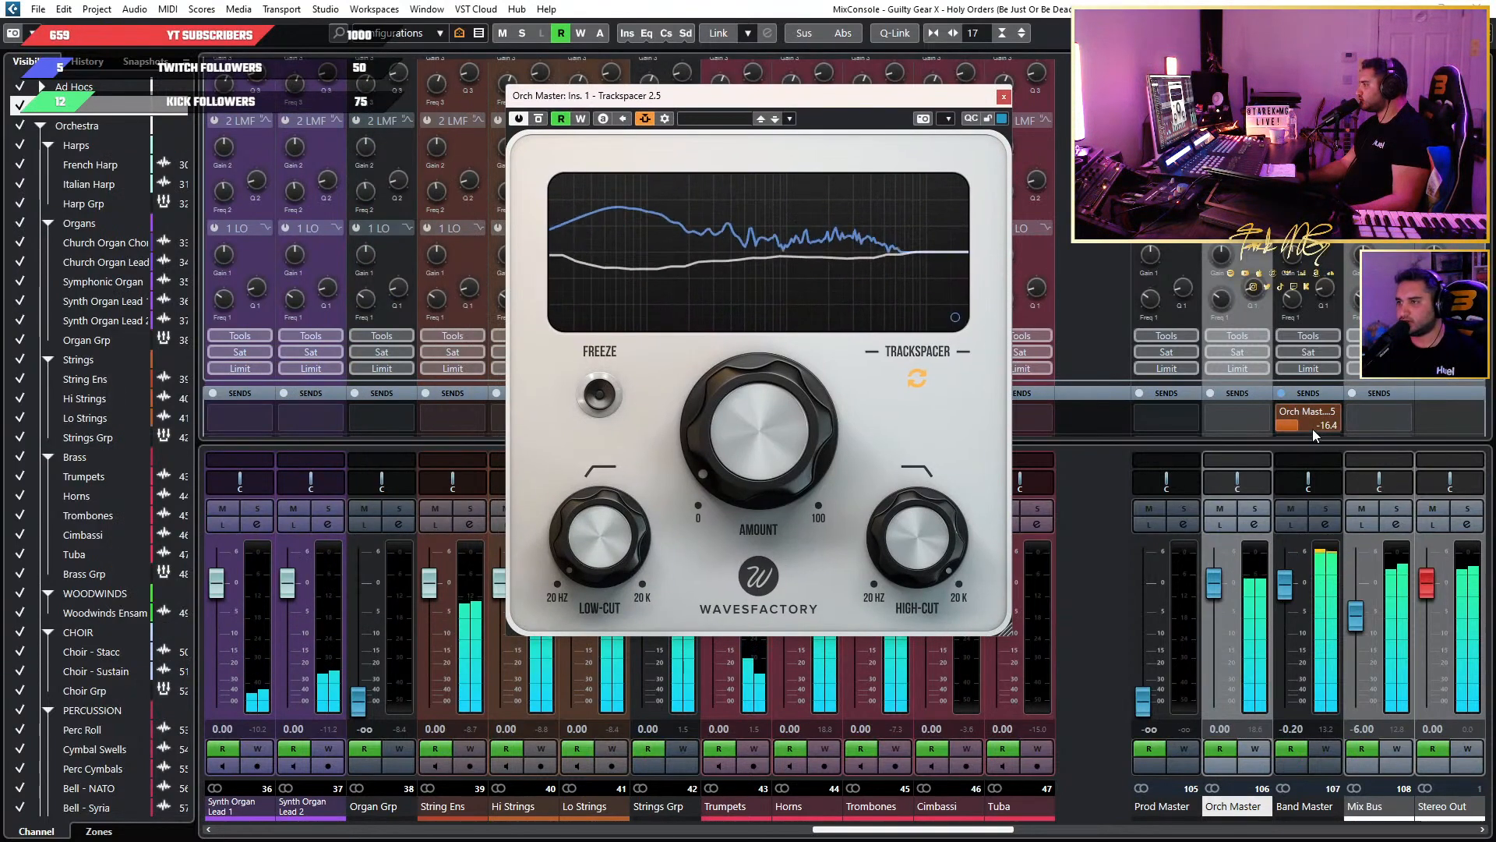
drag(1312, 428, 1297, 428)
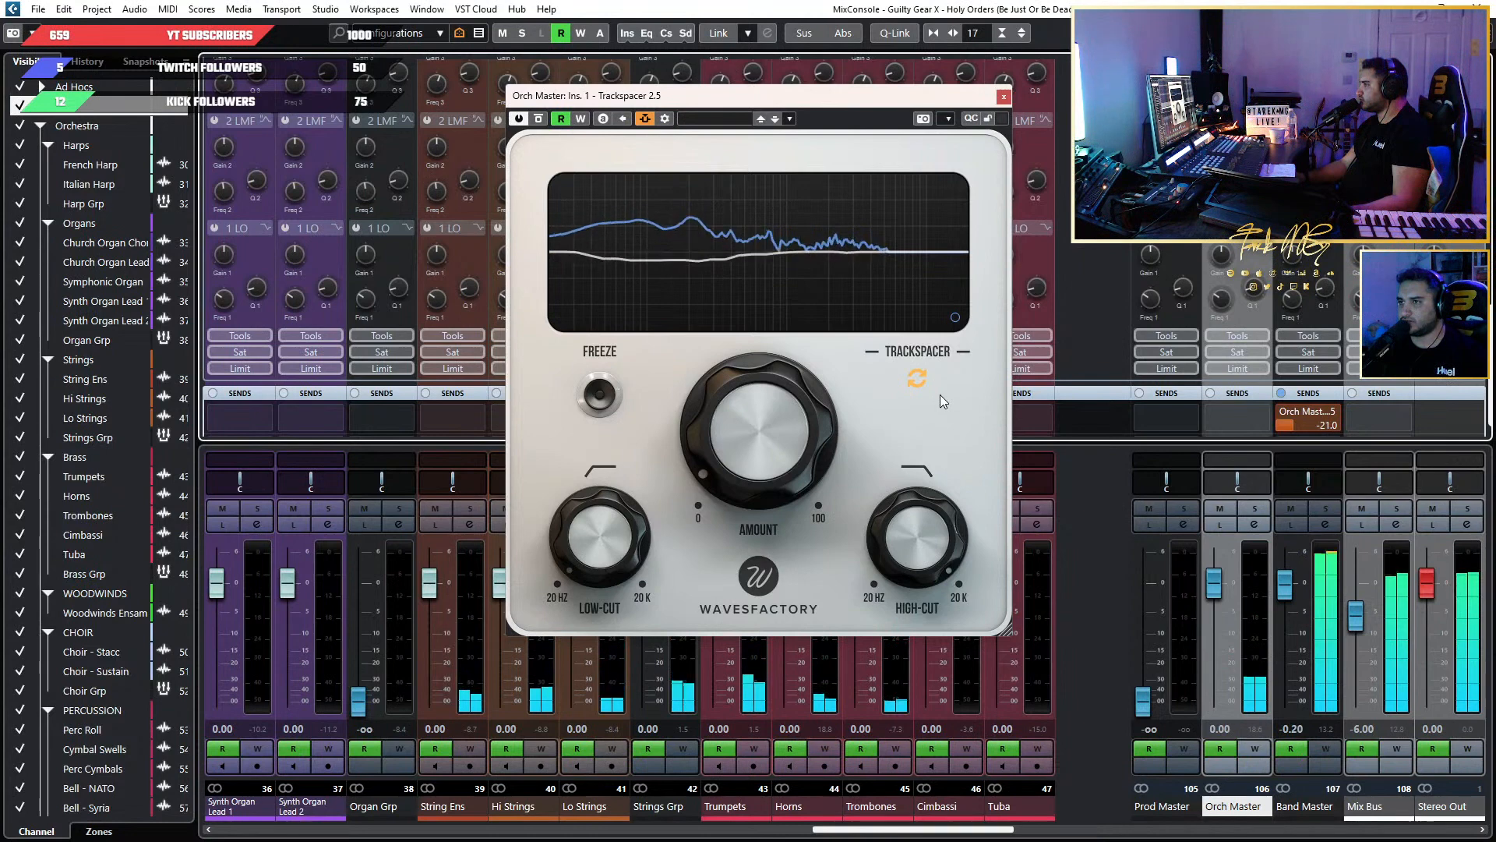
click(1003, 99)
scroll(1057, 417, up, 5)
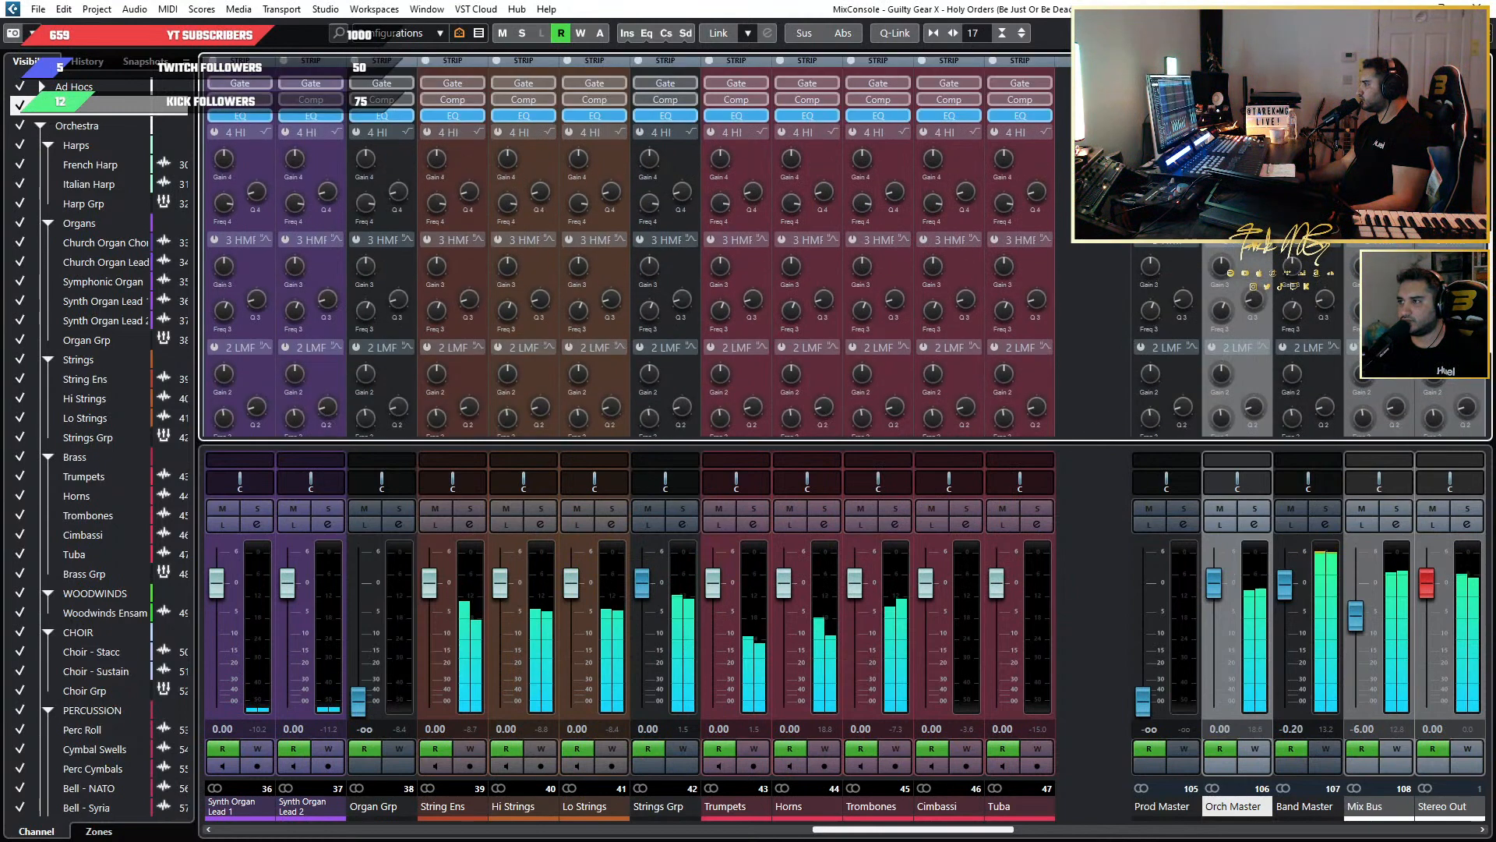
Mute the Brass Grp and play the Gtr Solo 2 Extended section from just before bar 131.
key(F3)
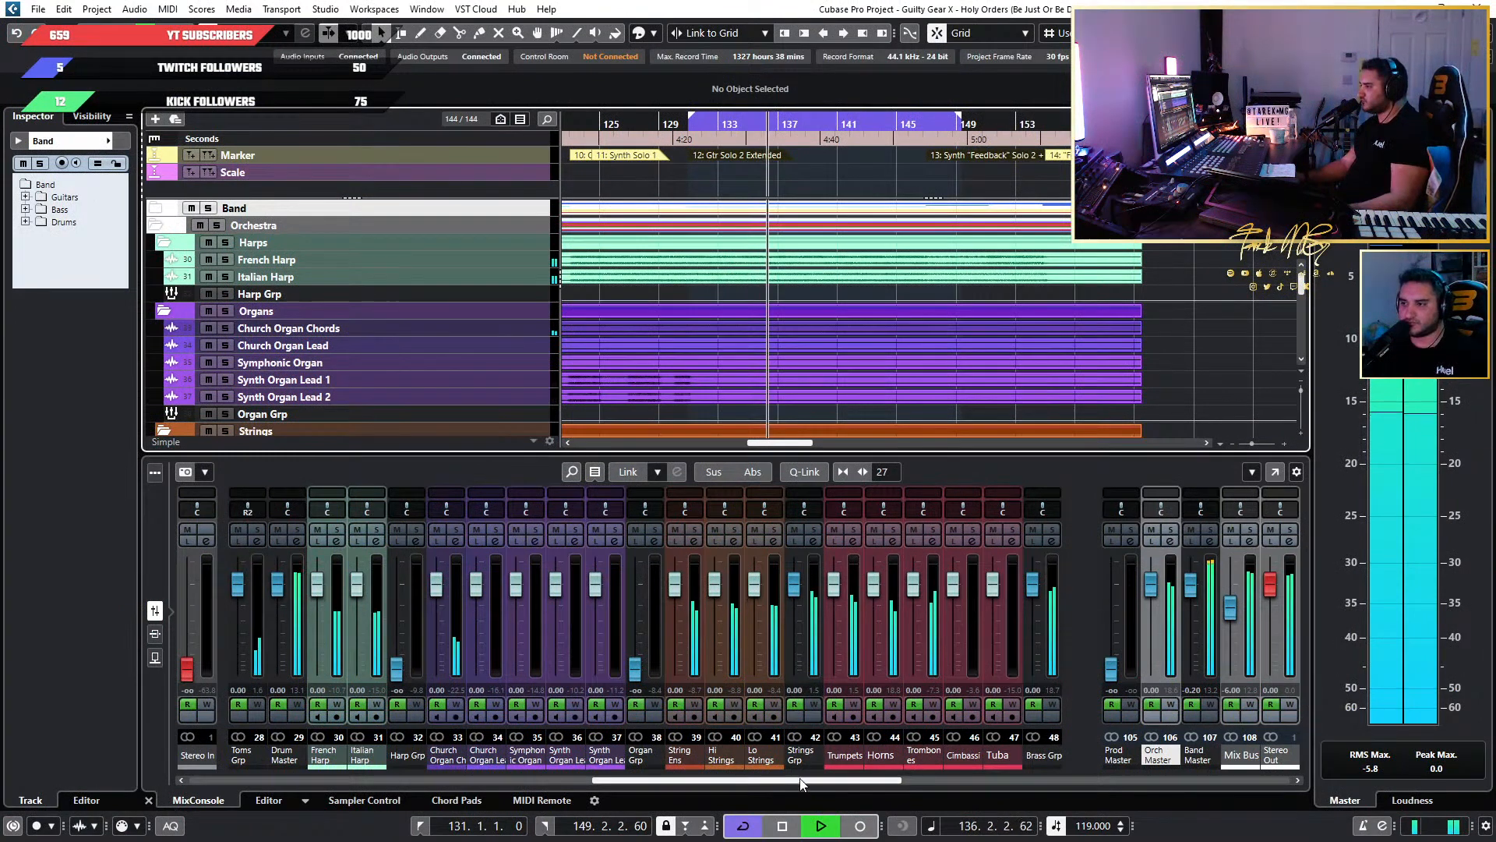
scroll(841, 779, right, 2)
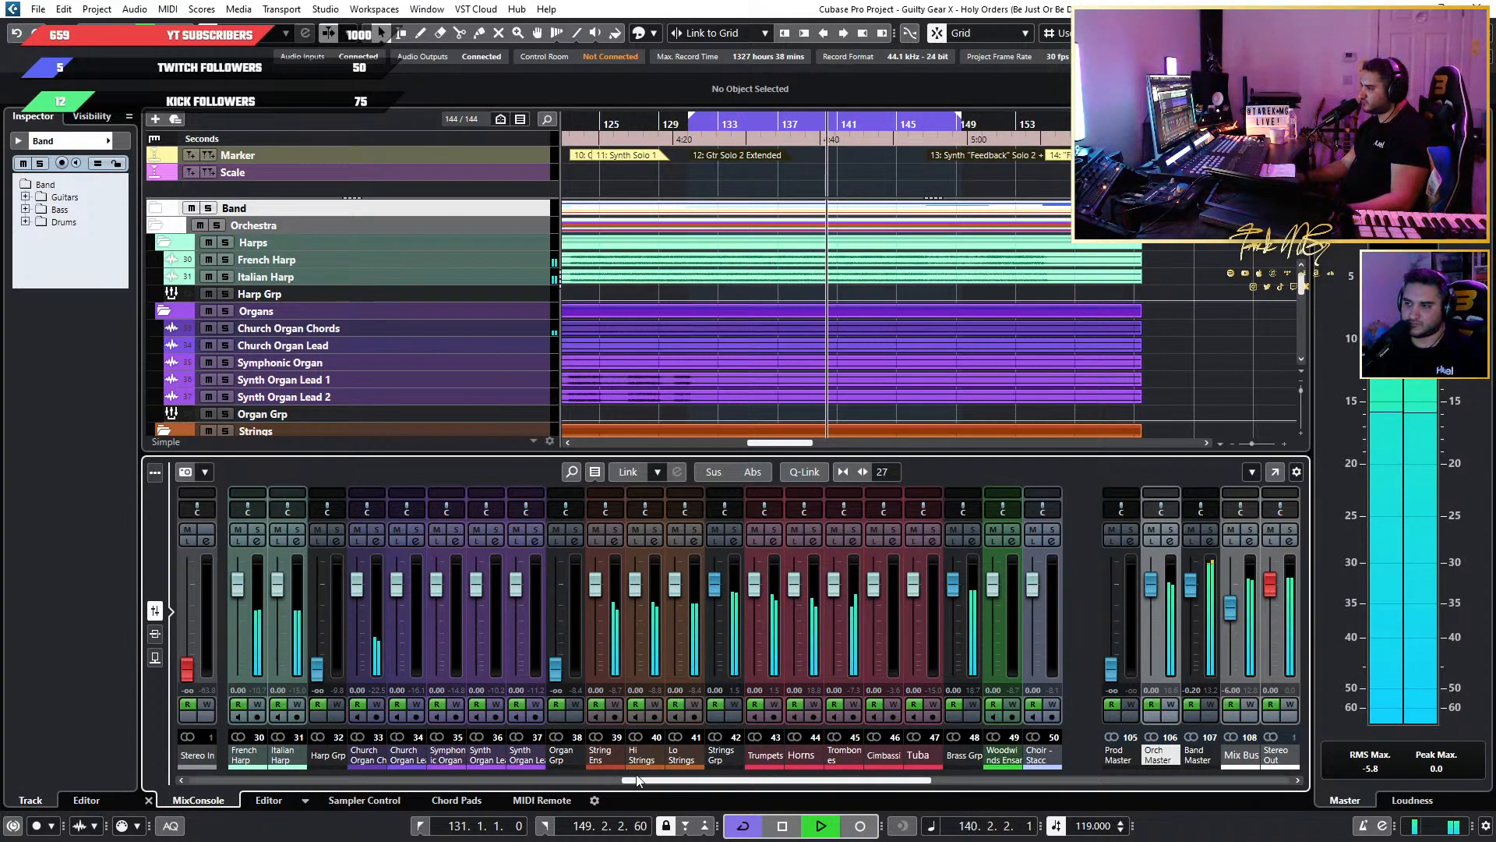
key(space)
scroll(857, 275, up, 3)
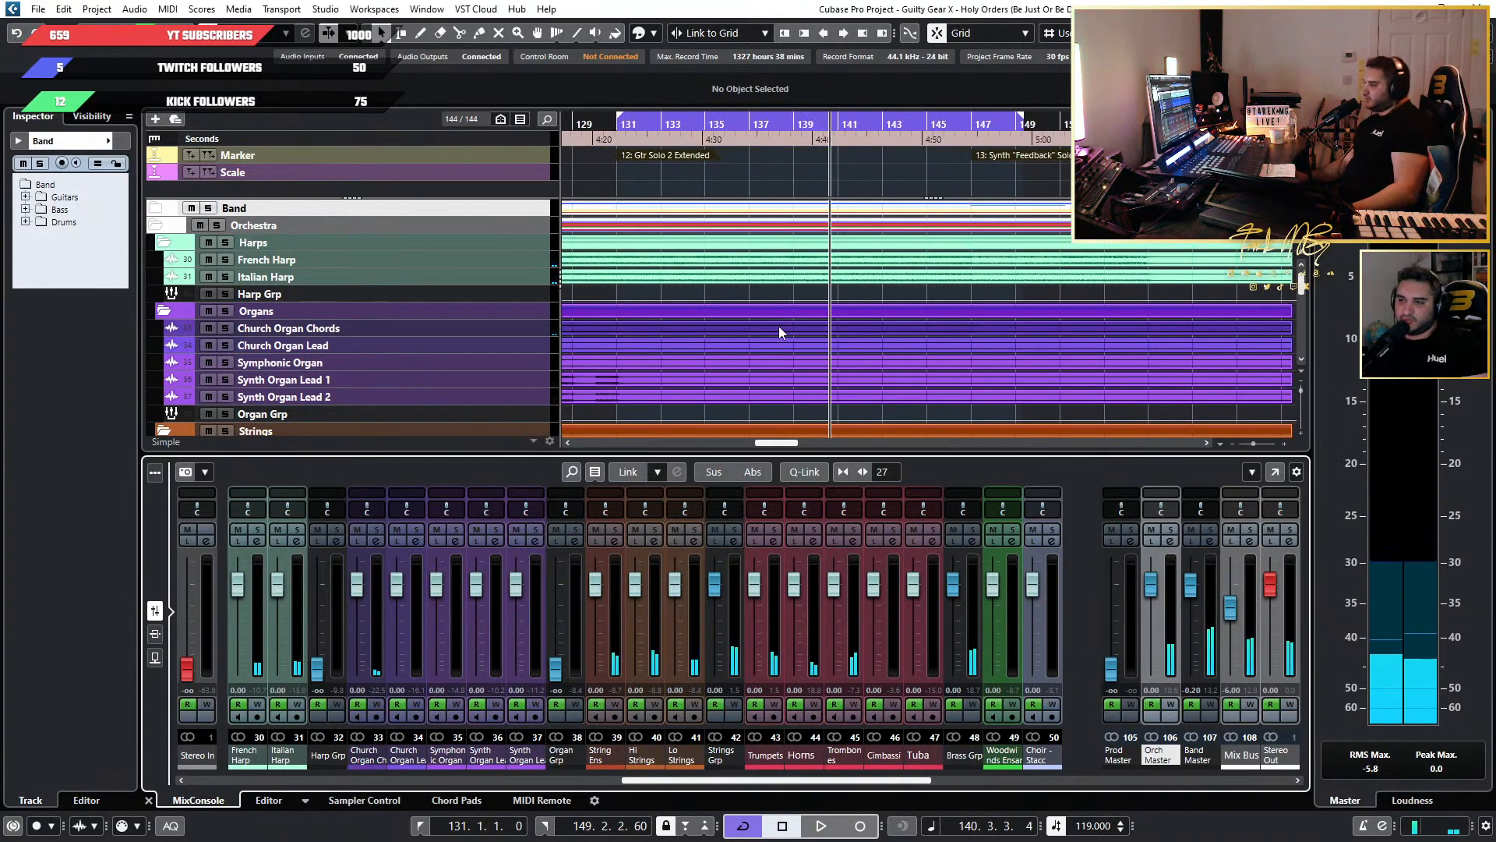
scroll(779, 325, left, 1)
click(681, 126)
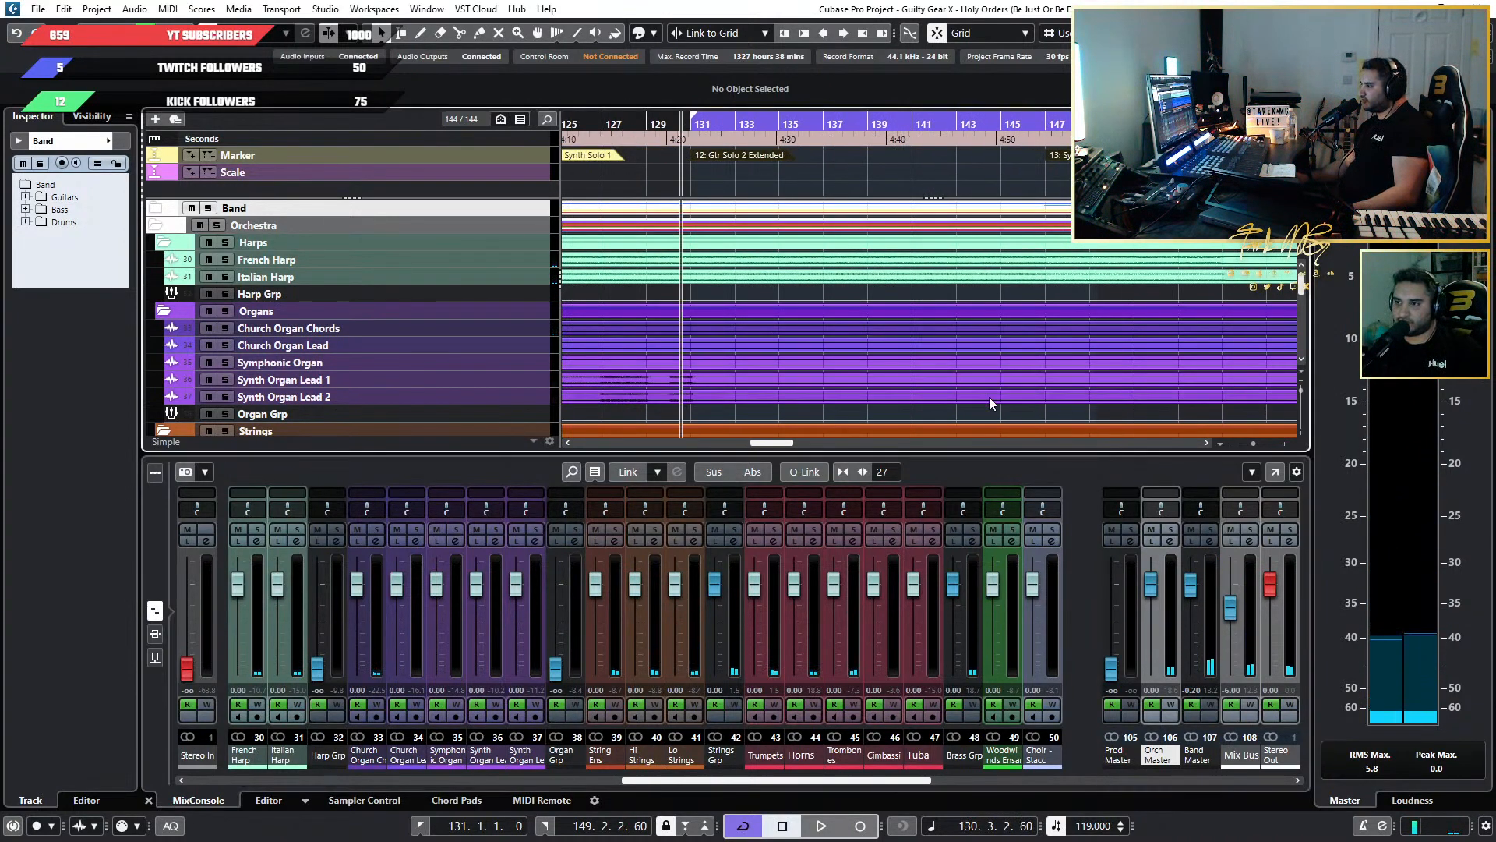
click(953, 530)
key(space)
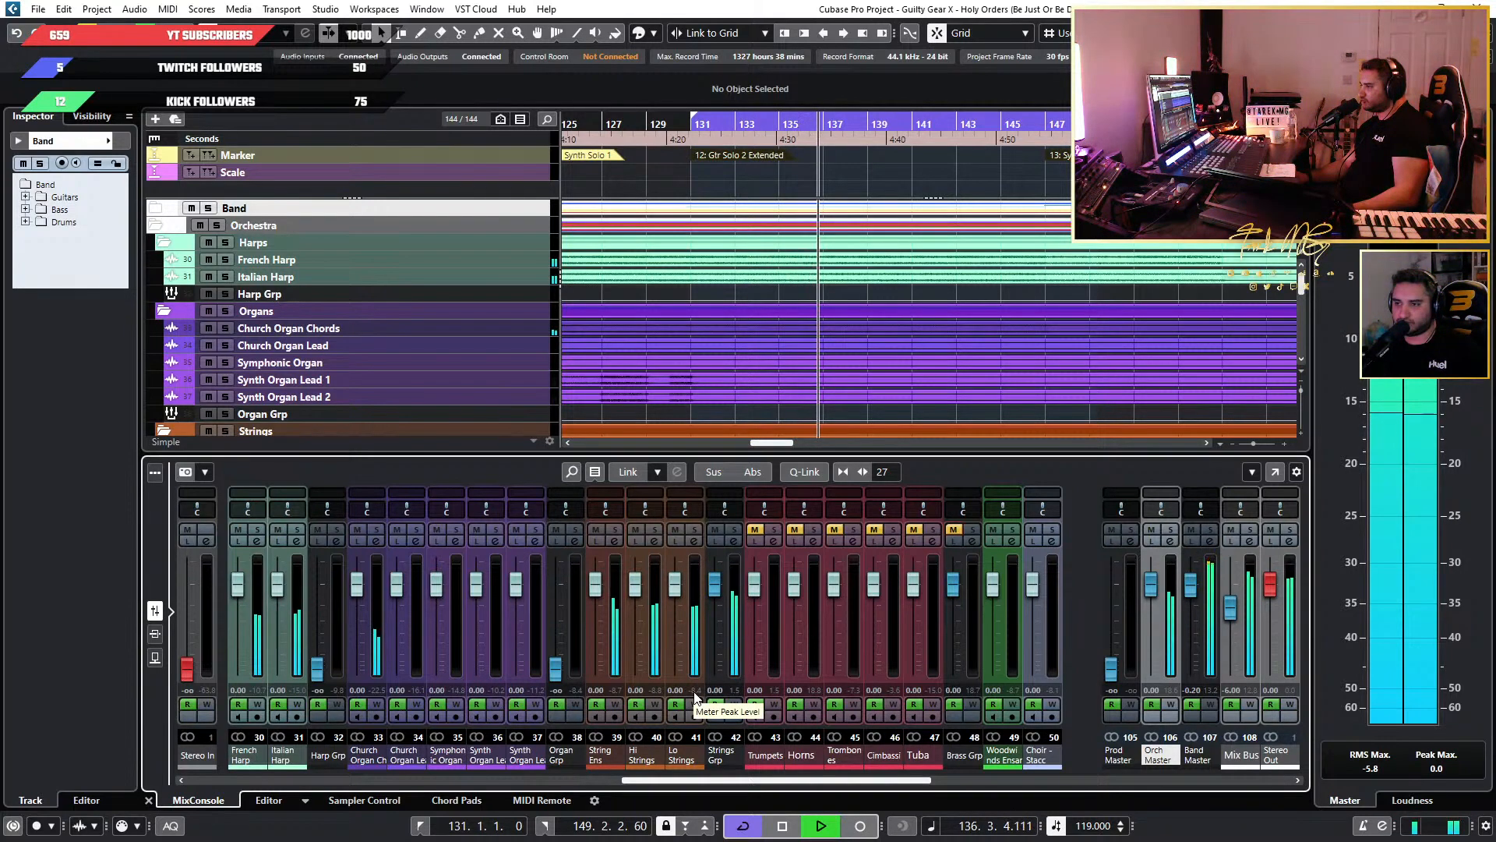
key(space)
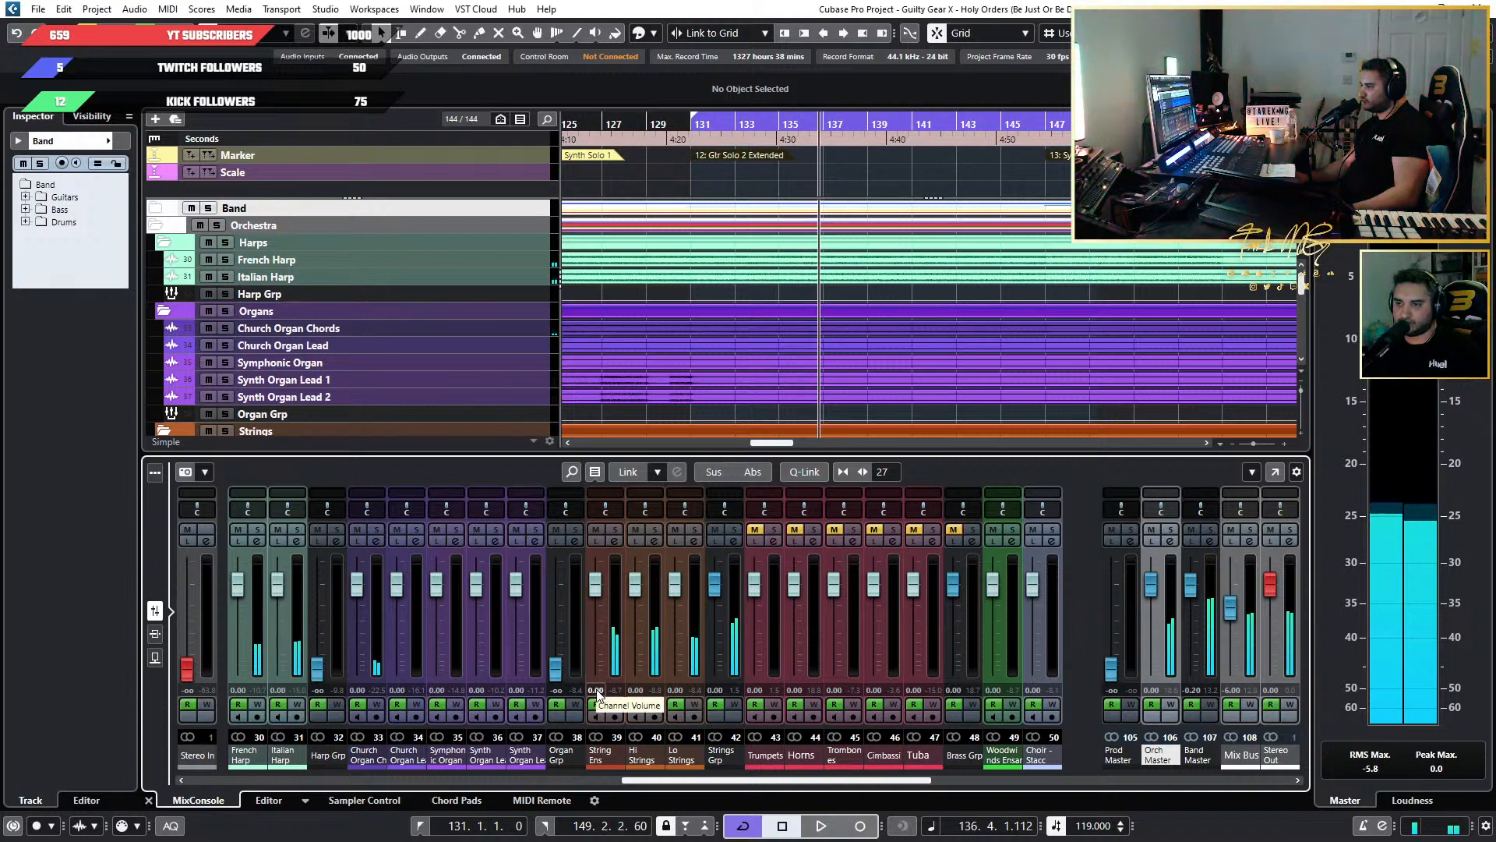
Set the String Ens, Hi Strings and Lo Strings volumes to -2.00 dB each and resume playback.
click(597, 691)
text(-2)
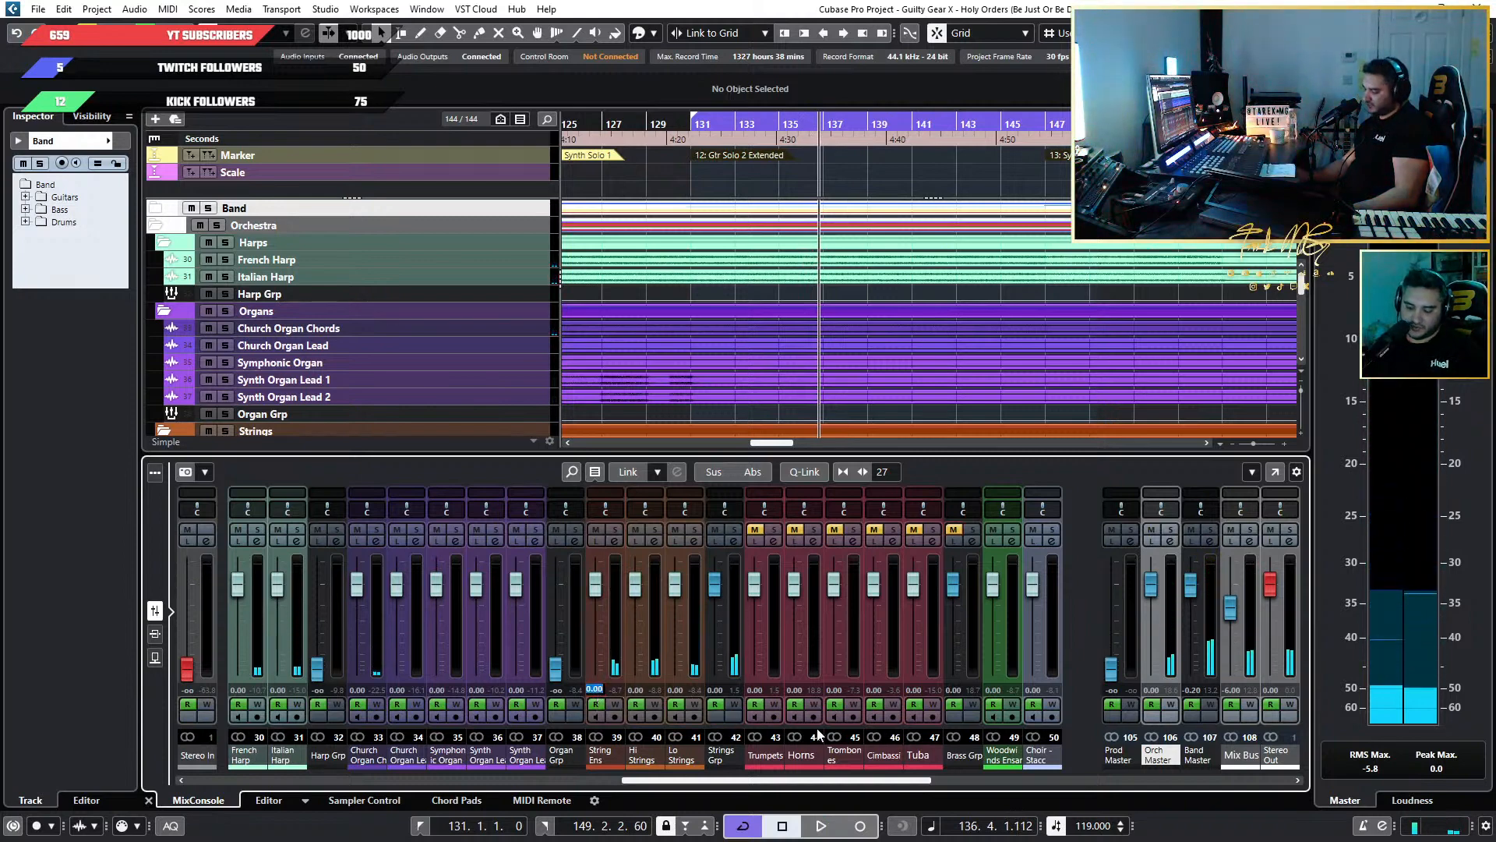
key(Return)
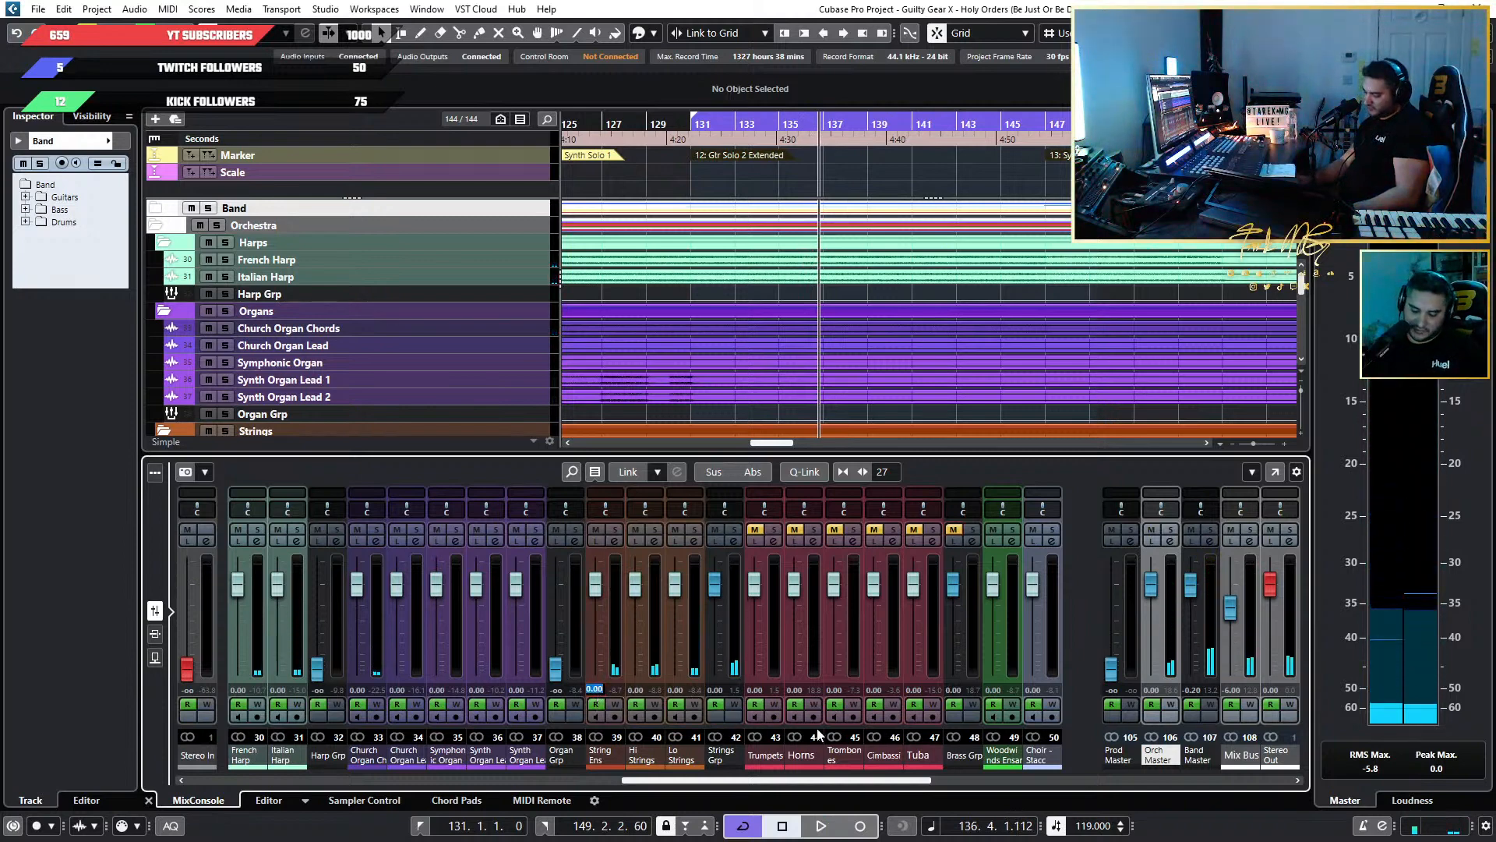
click(627, 691)
text(-2)
key(Return)
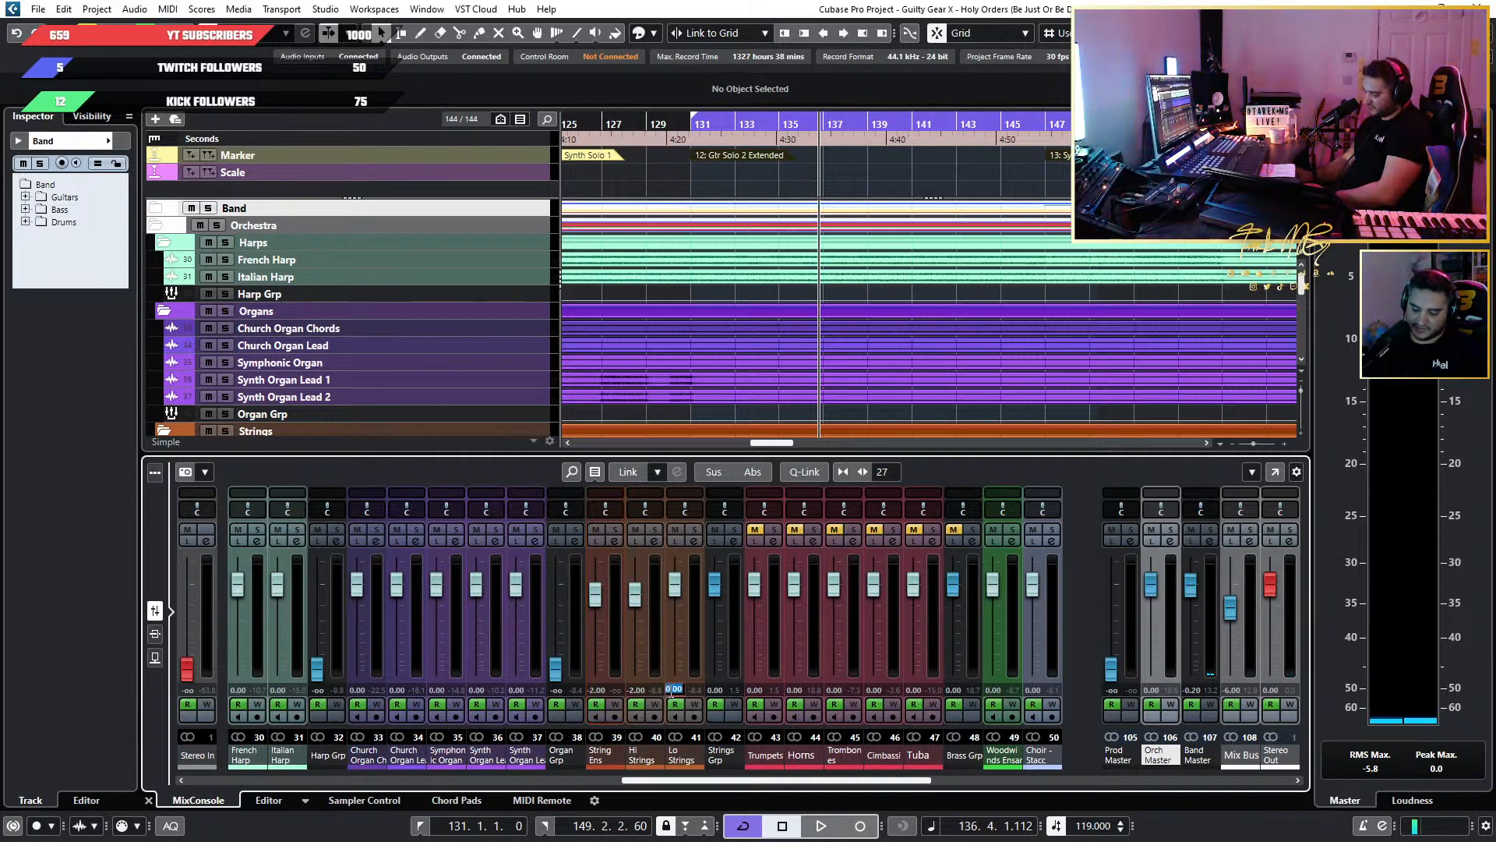
text(-2)
key(Return)
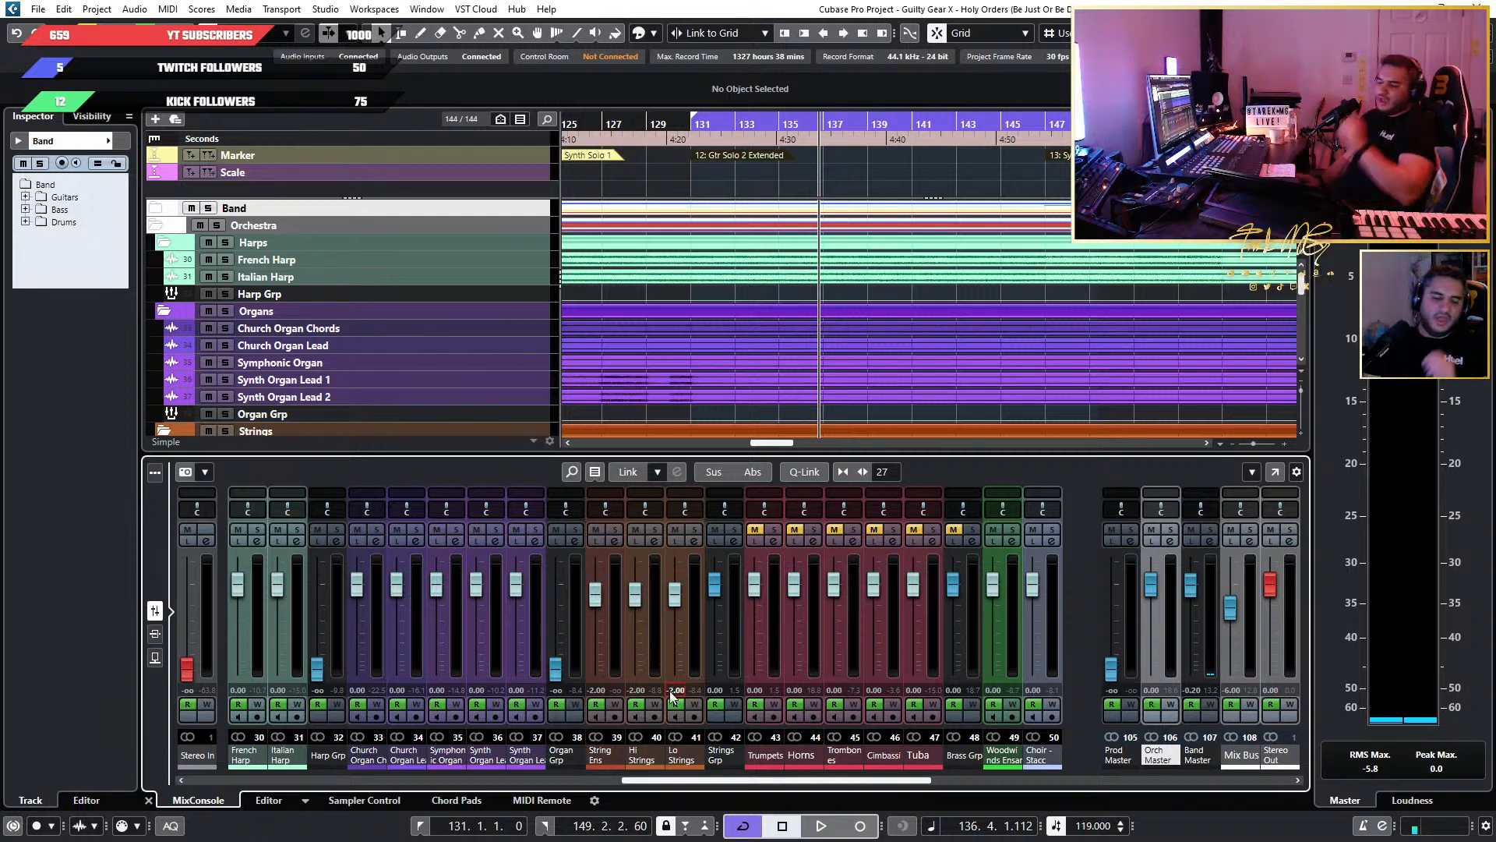
key(space)
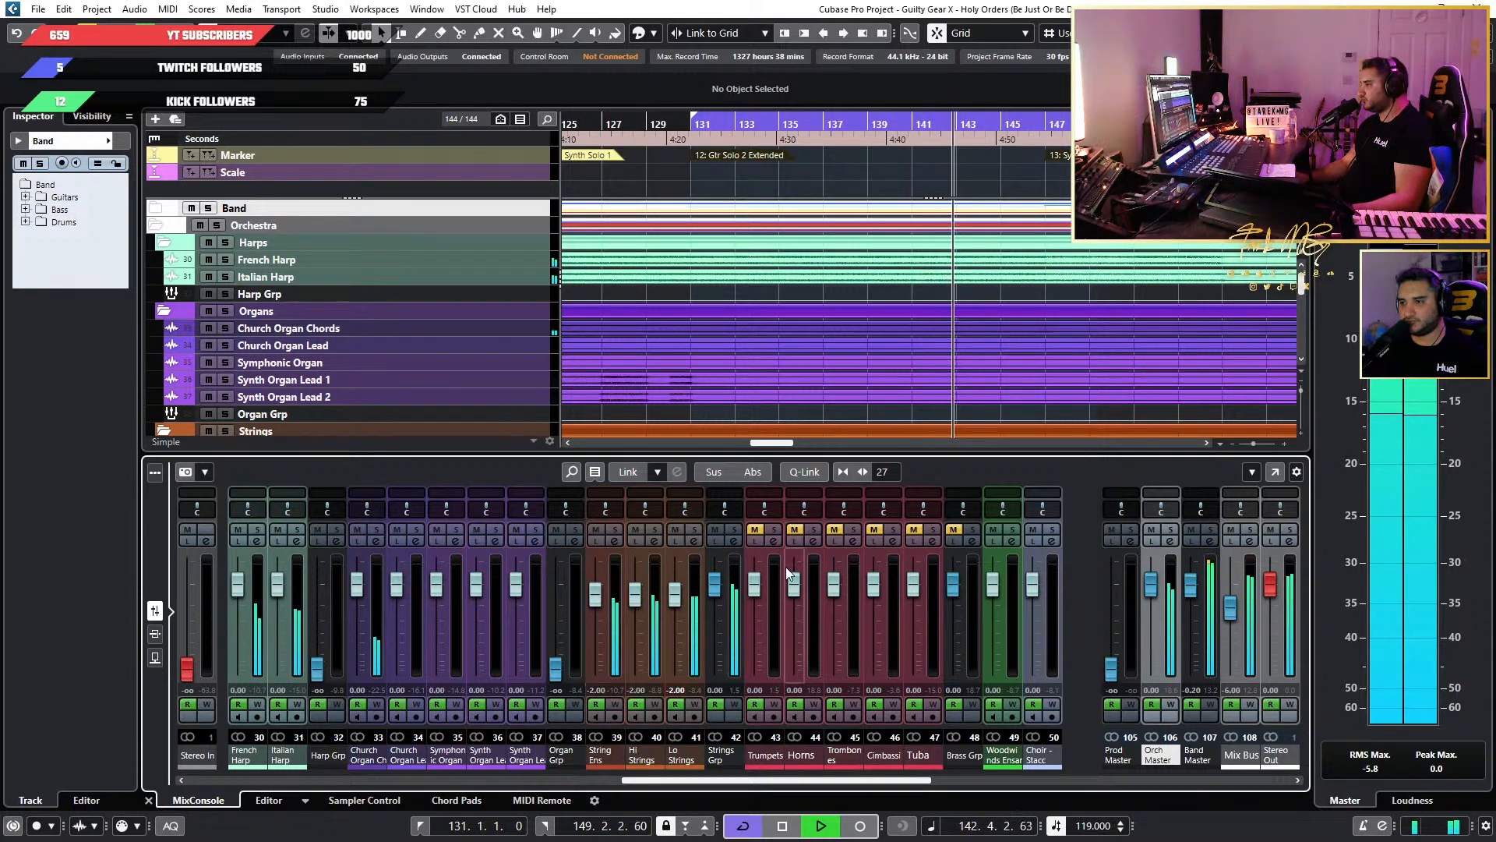
Unmute the Trumpets and Brass Grp, mute the Horns, Trombones and Cimbassi, and replay the section from about bar 131.
click(755, 530)
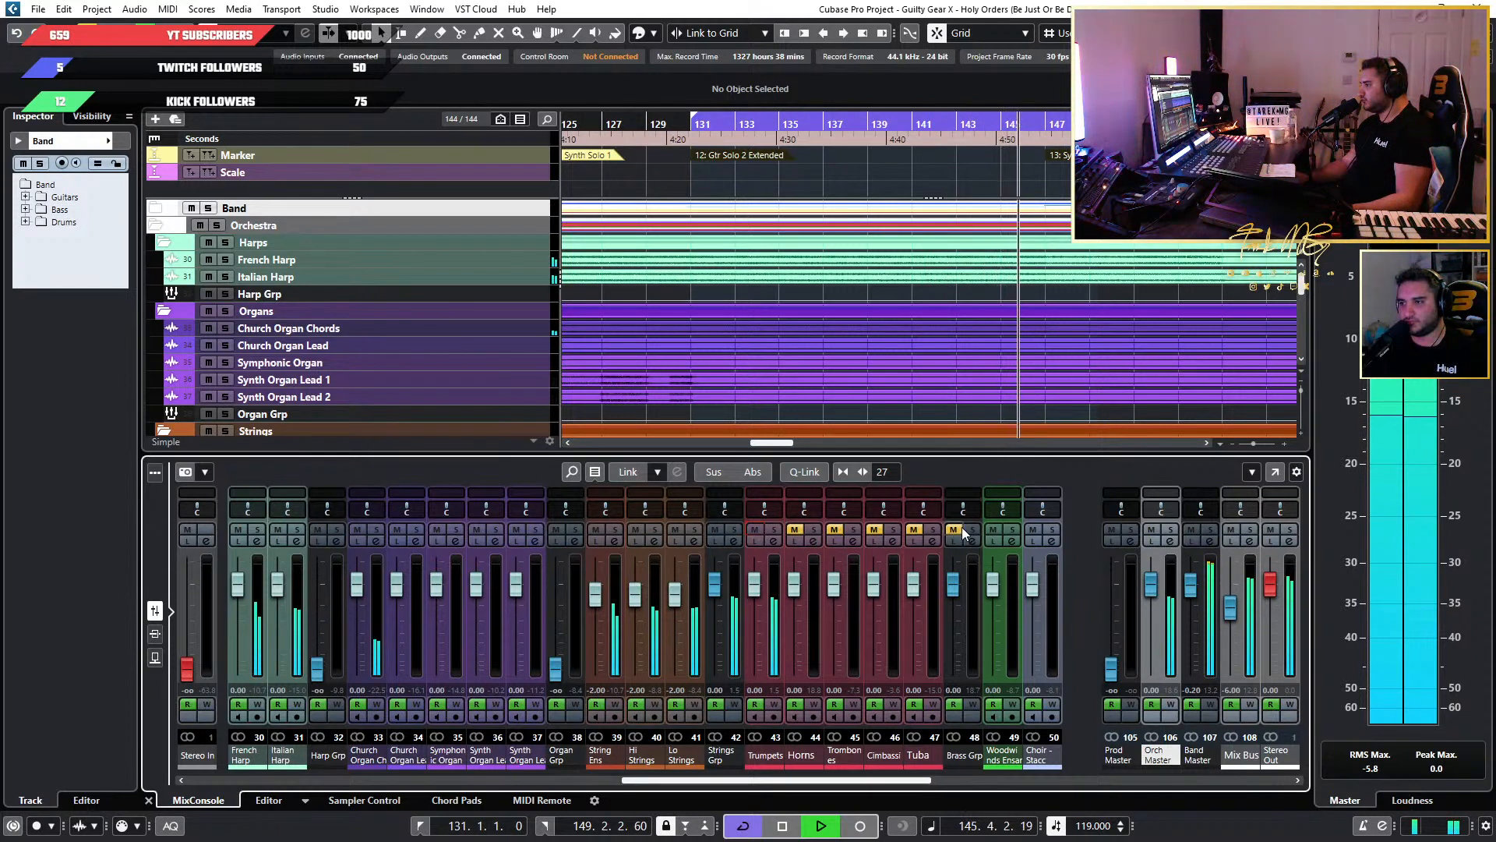
click(956, 530)
click(794, 530)
click(834, 530)
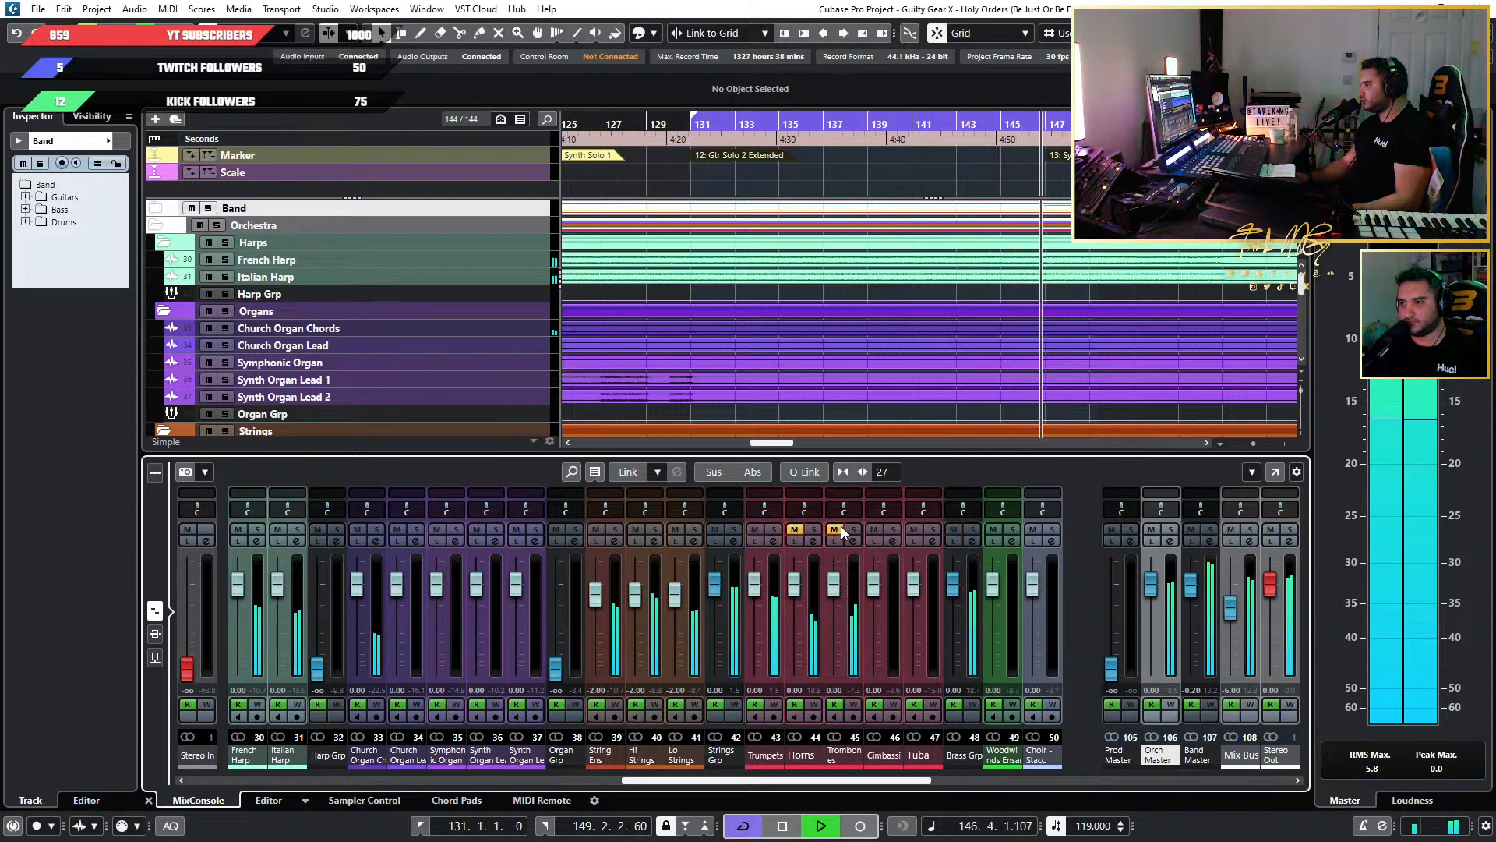
click(873, 530)
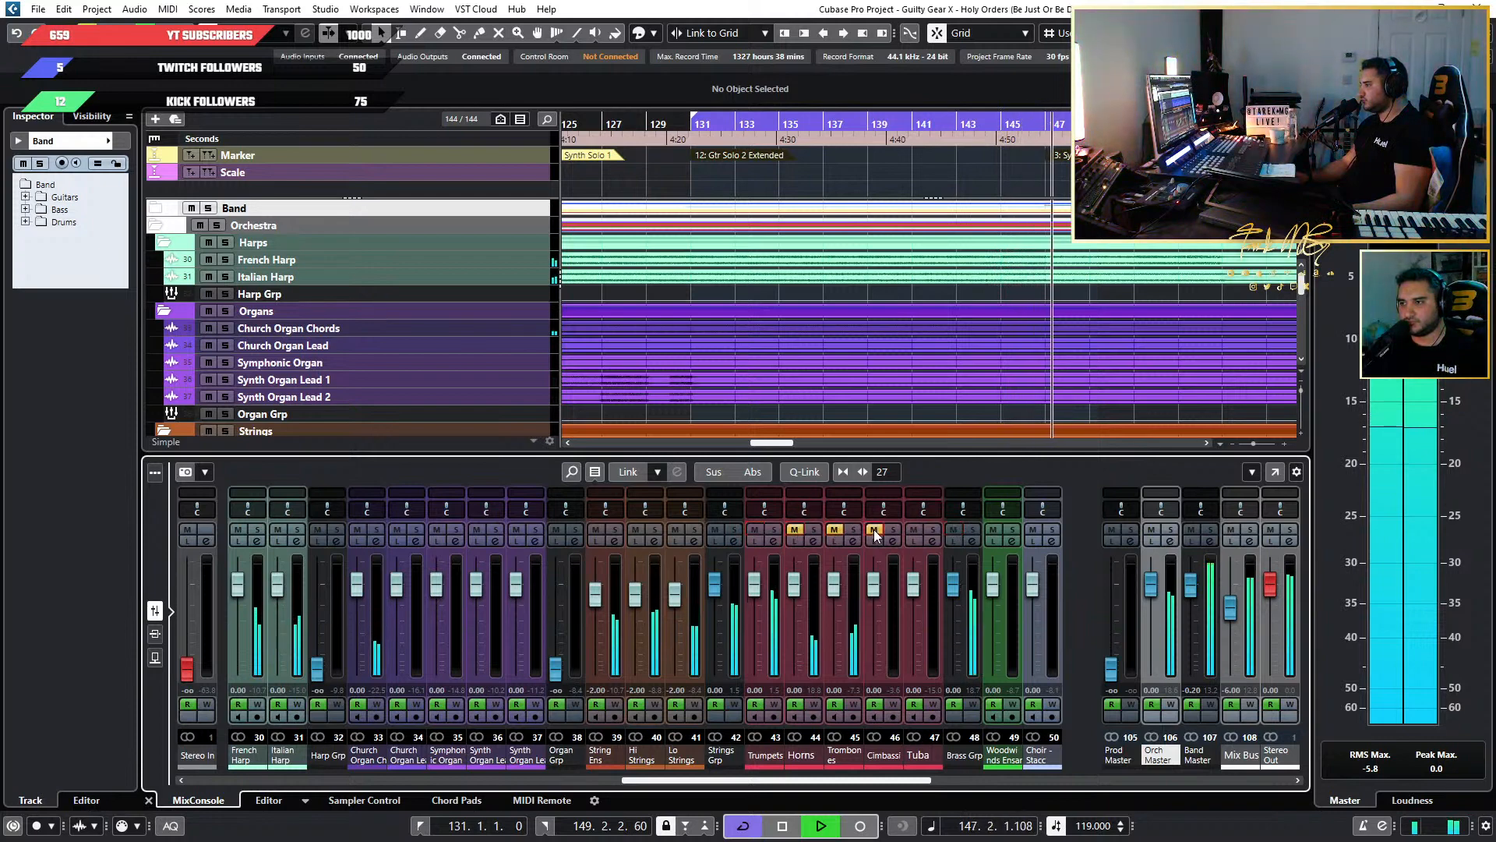
click(709, 127)
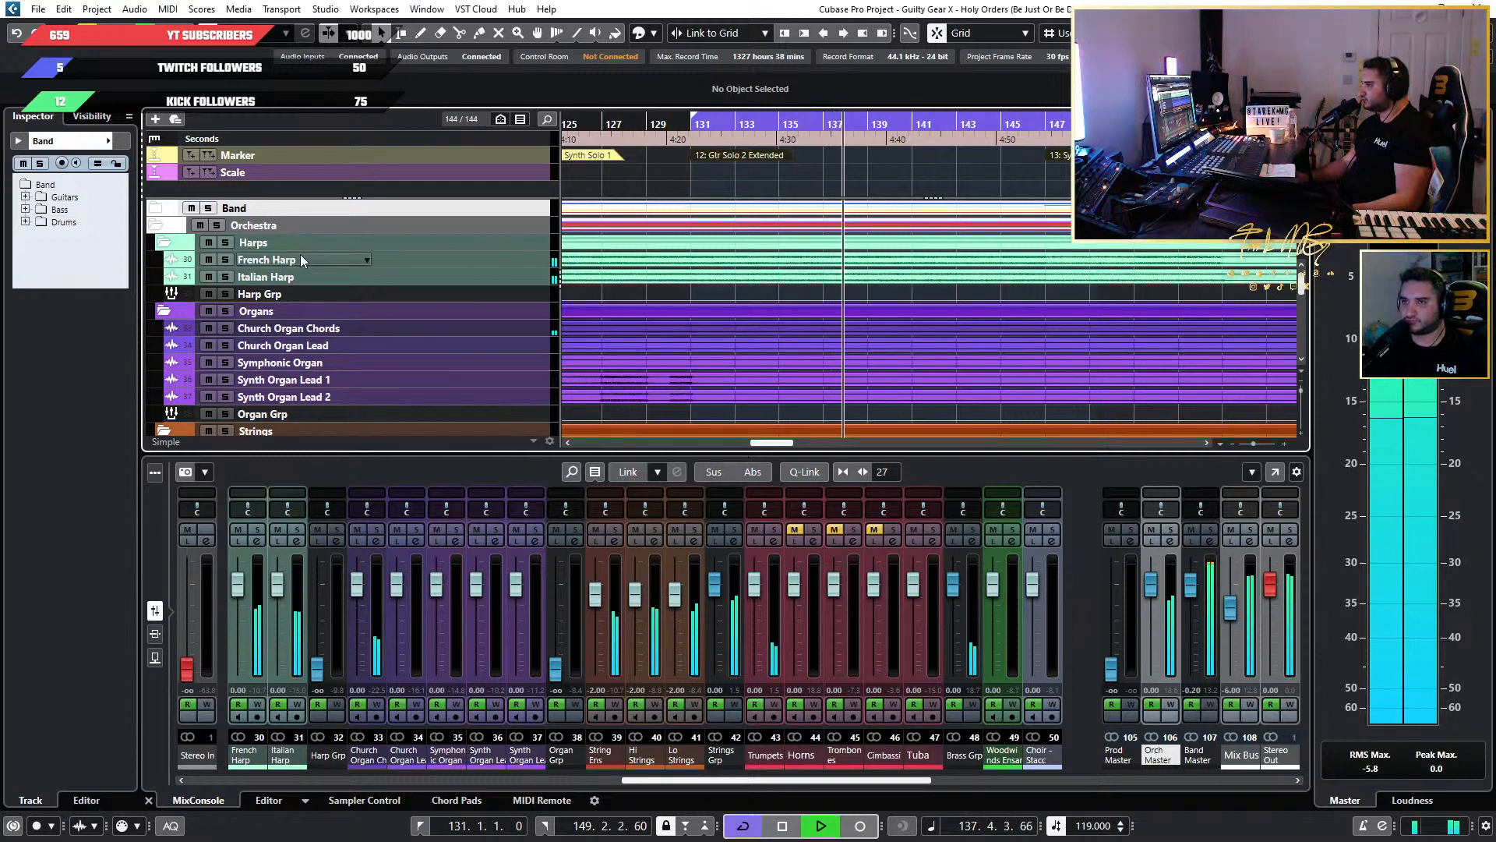
Show the Volume automation lanes under the Trumpets, Horns, Trombones, Cimbassi and Tuba tracks.
scroll(337, 298, down, 1)
scroll(731, 307, down, 6)
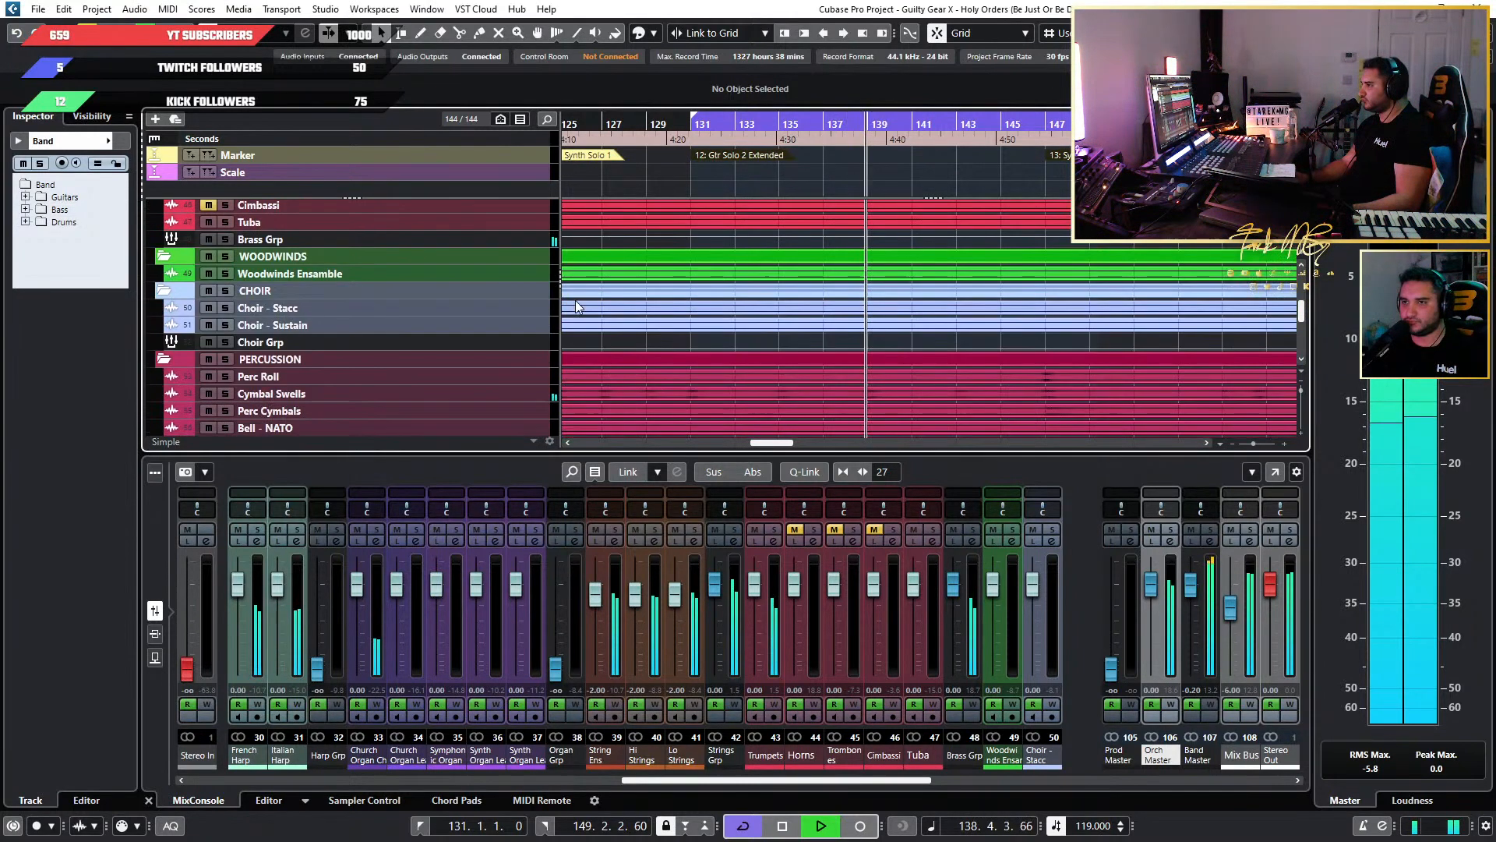
scroll(213, 300, up, 3)
click(171, 297)
click(172, 330)
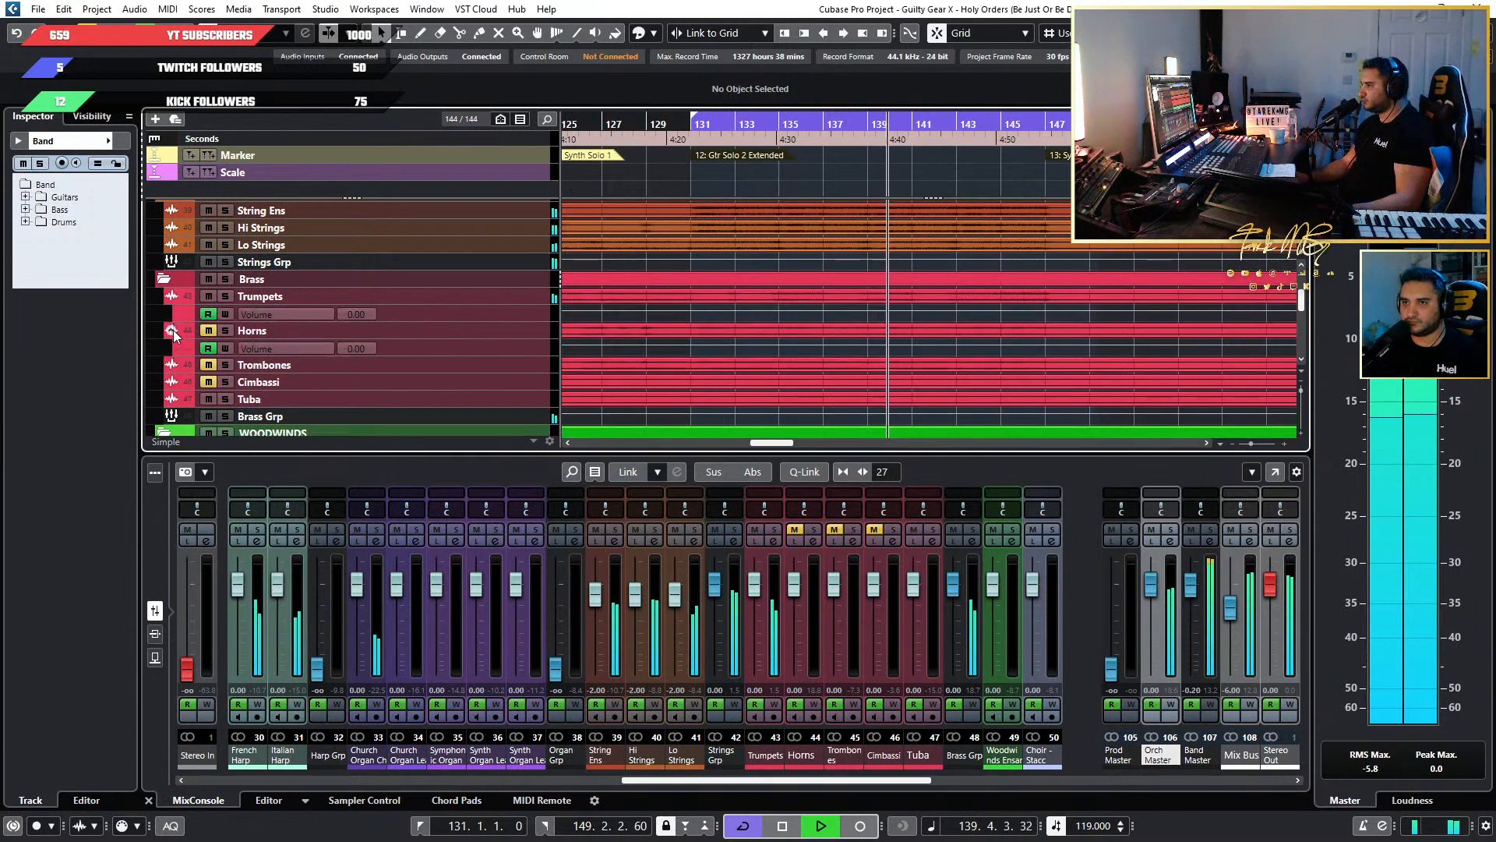
click(172, 365)
click(172, 398)
scroll(181, 408, down, 2)
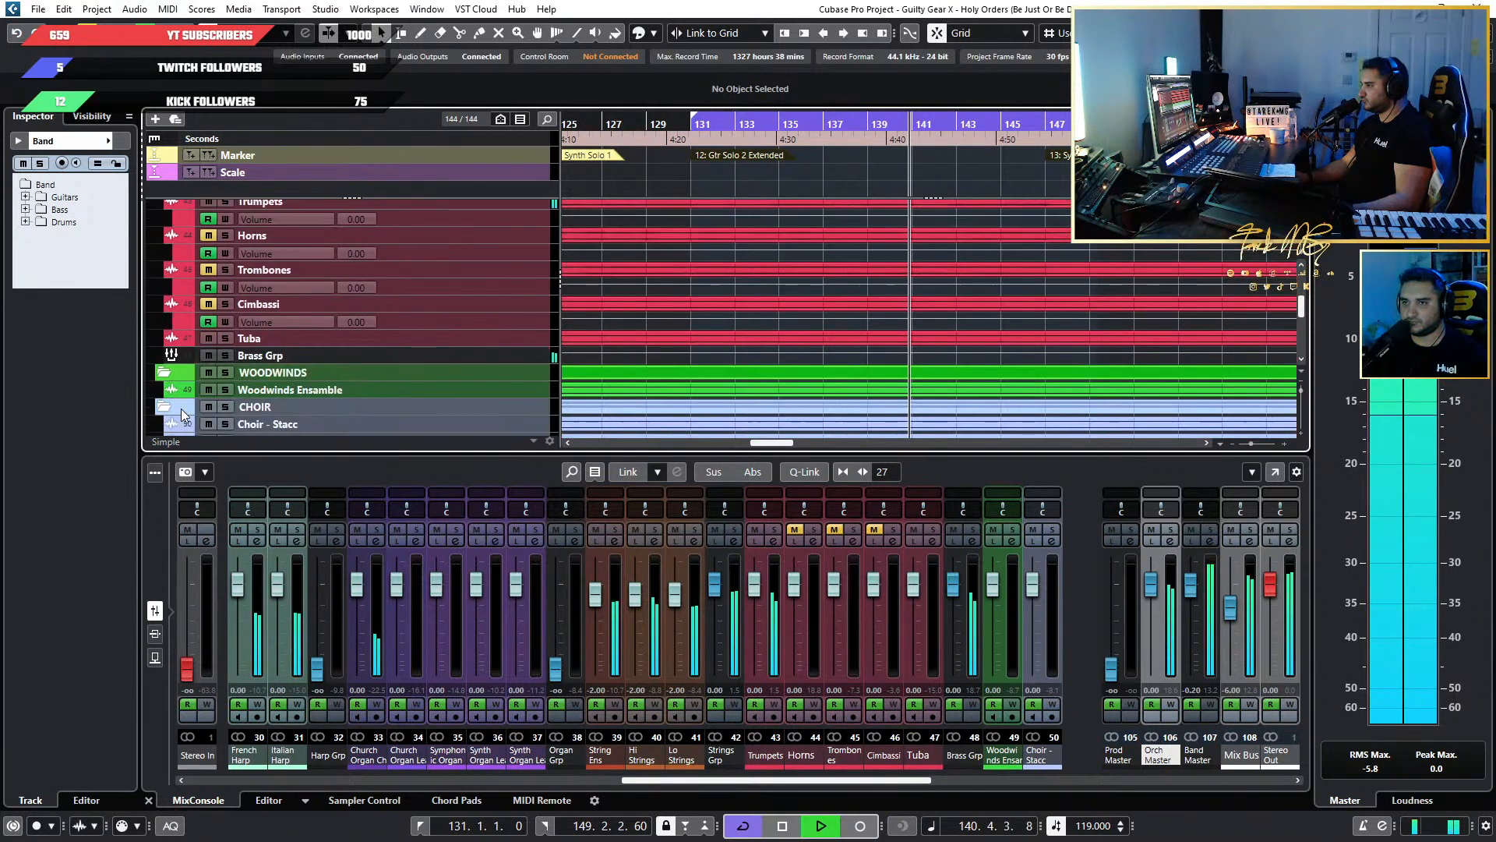
click(182, 340)
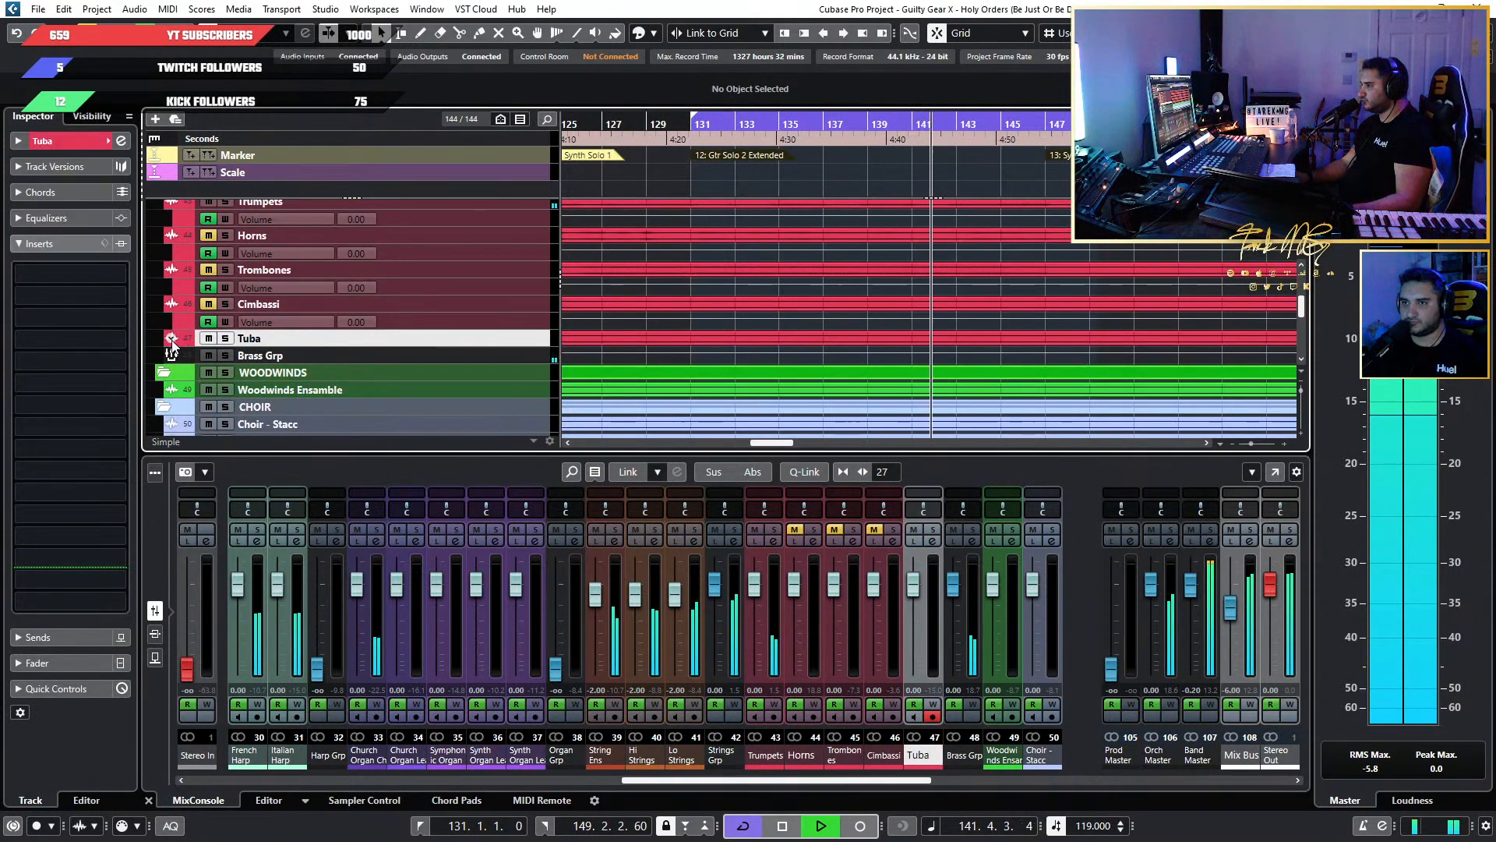
scroll(1016, 330, up, 3)
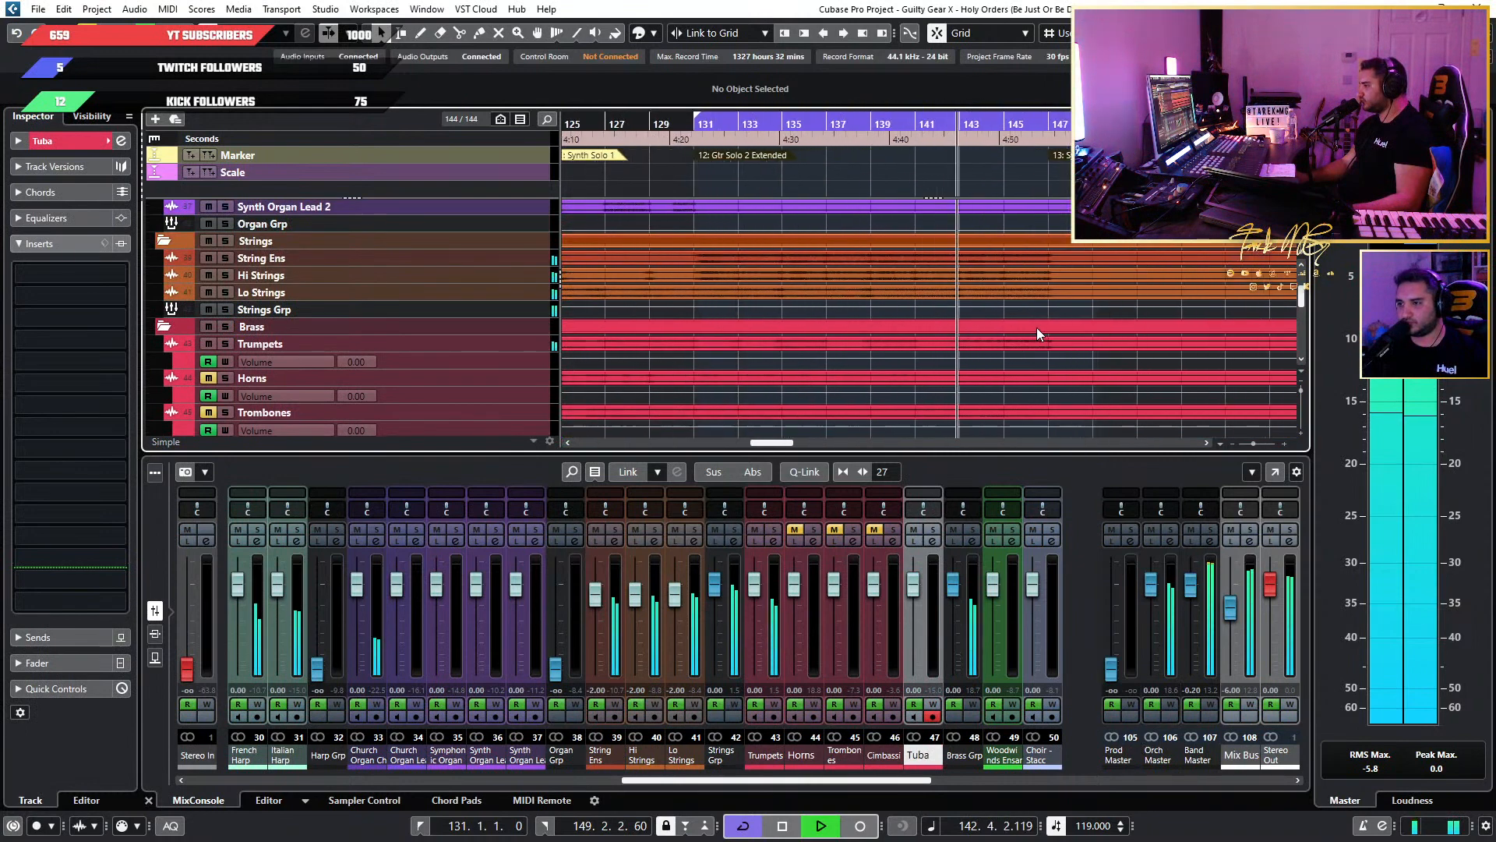
scroll(1037, 327, up, 4)
scroll(924, 320, down, 3)
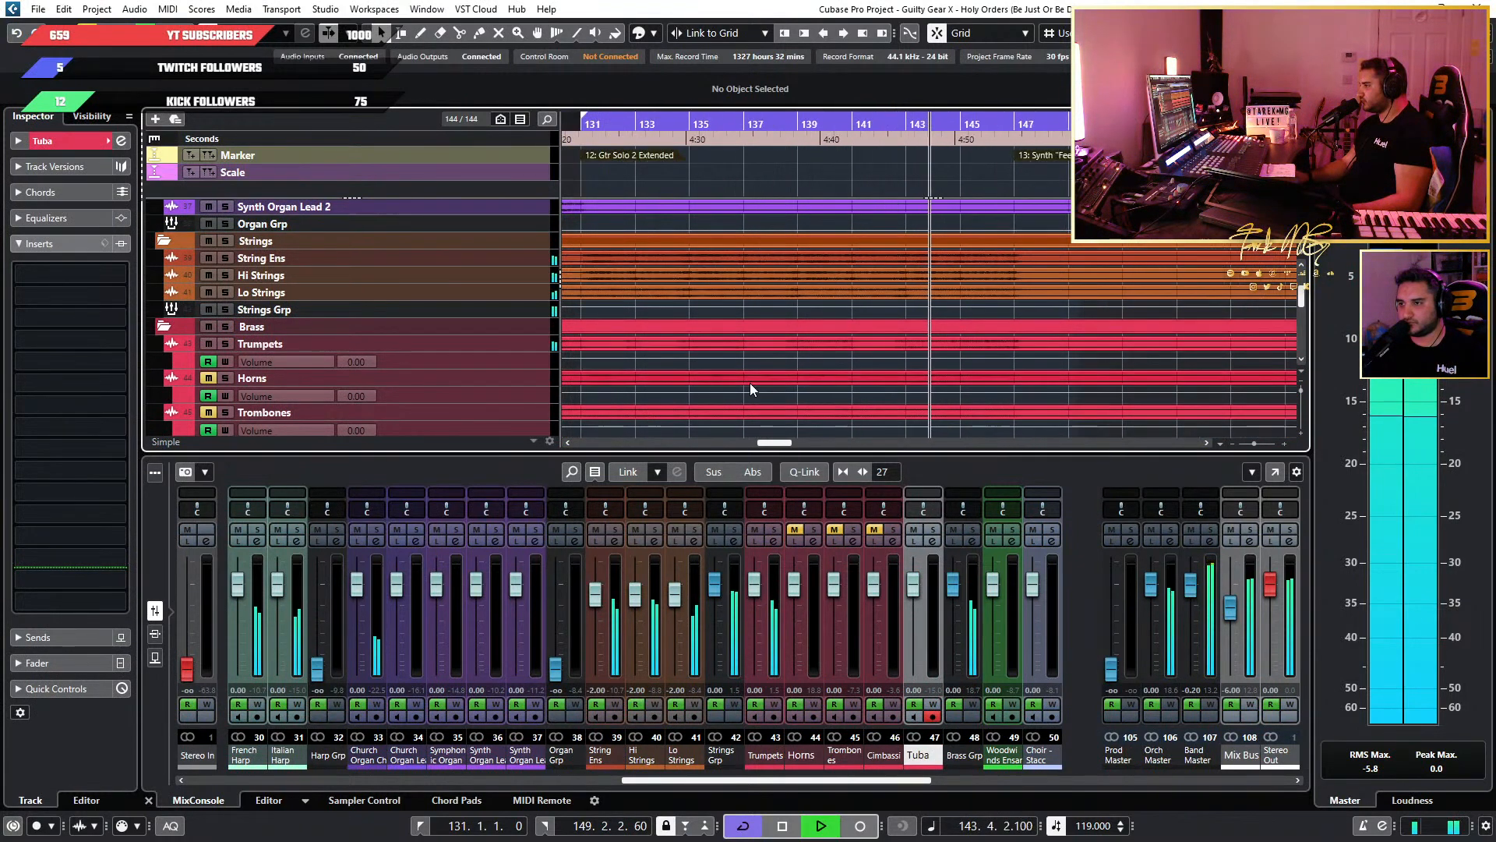
Solo the Trumpets and enlarge their Volume automation lane.
click(776, 530)
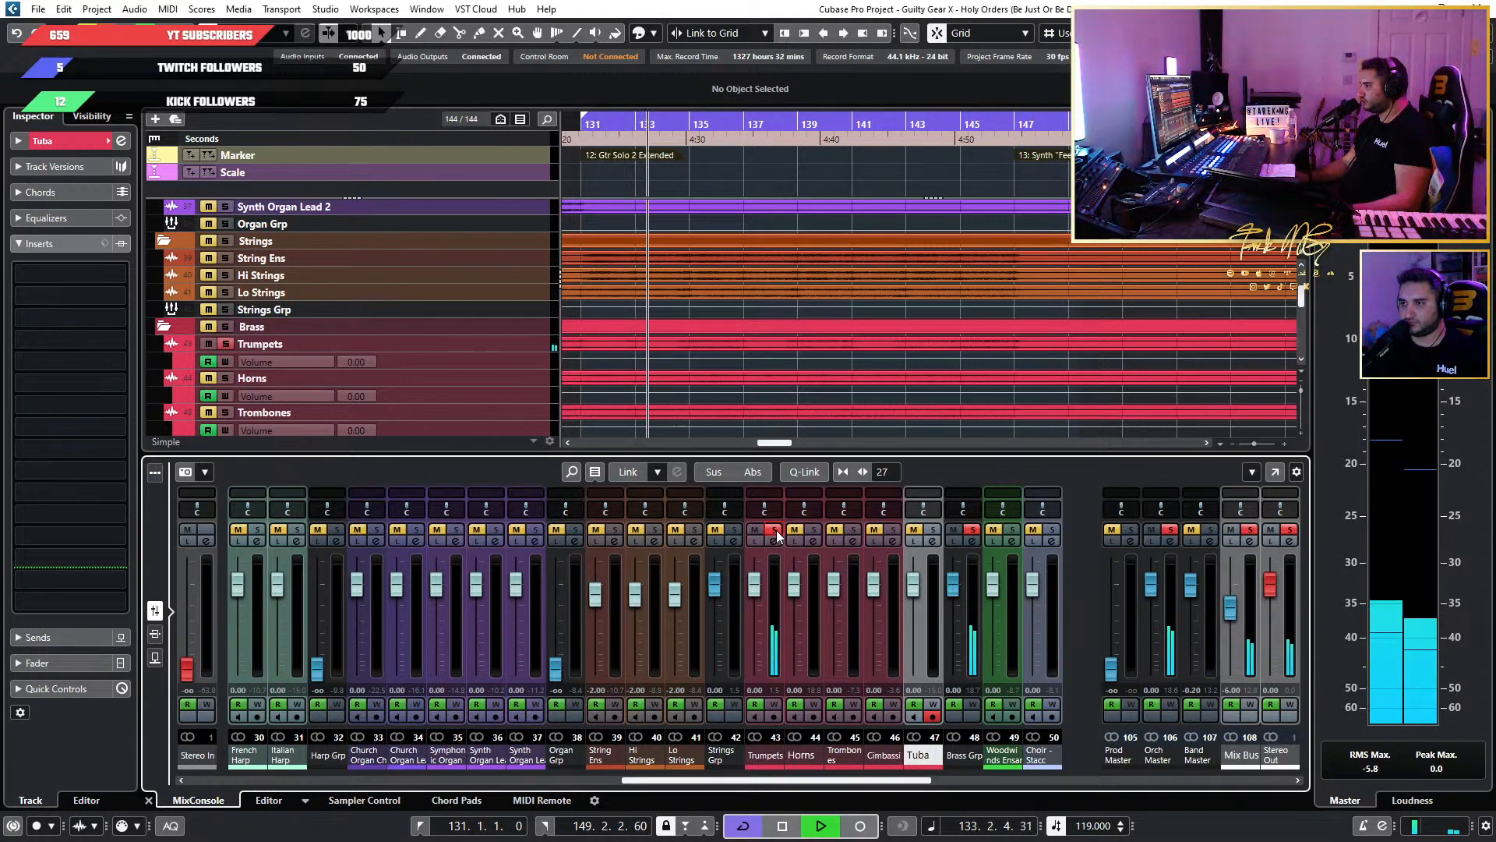
scroll(579, 316, down, 5)
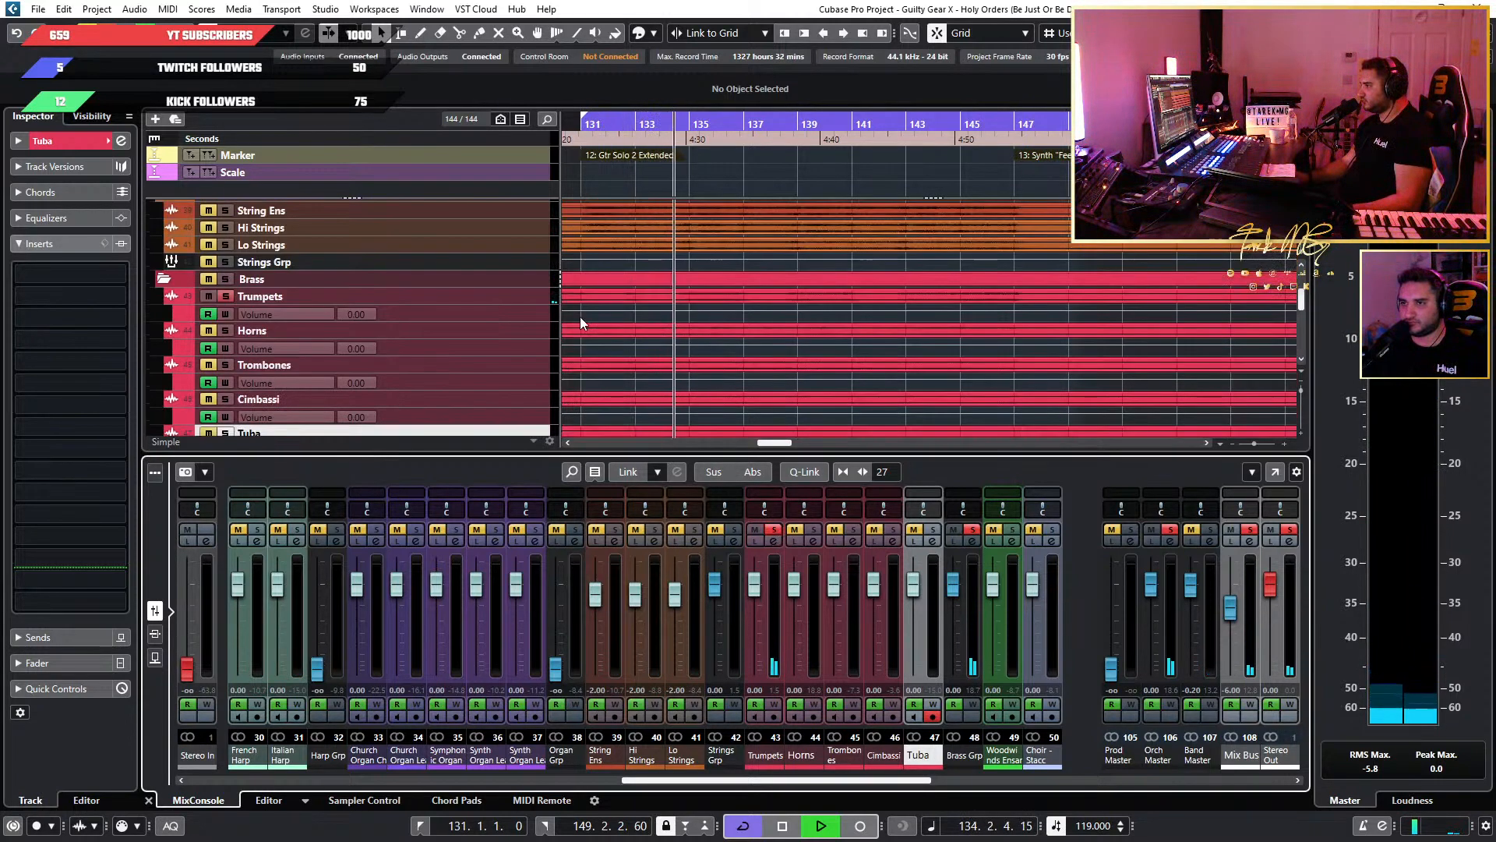
scroll(521, 335, down, 3)
scroll(521, 335, up, 3)
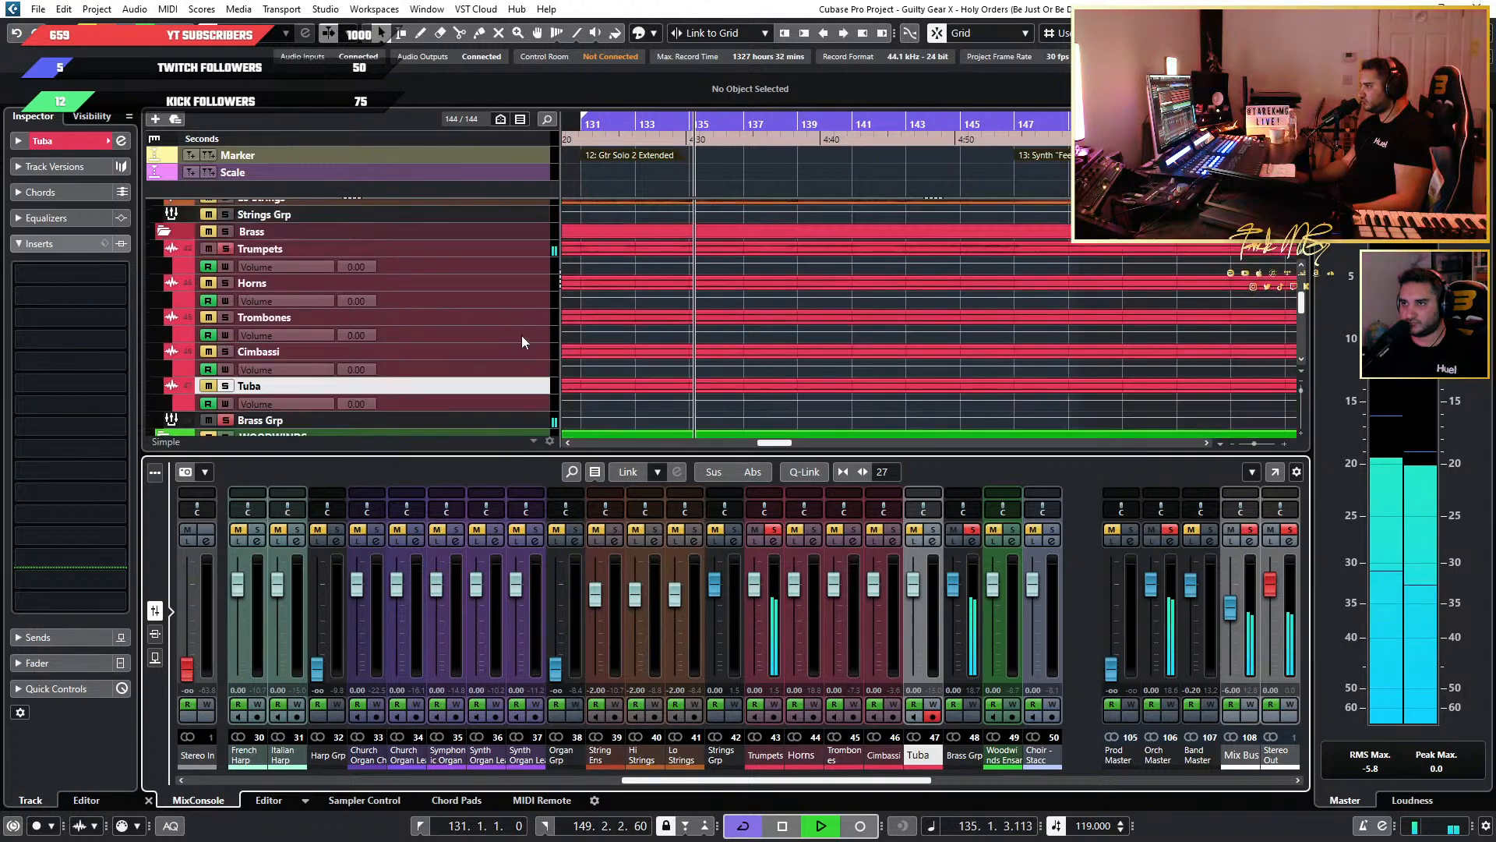
click(531, 274)
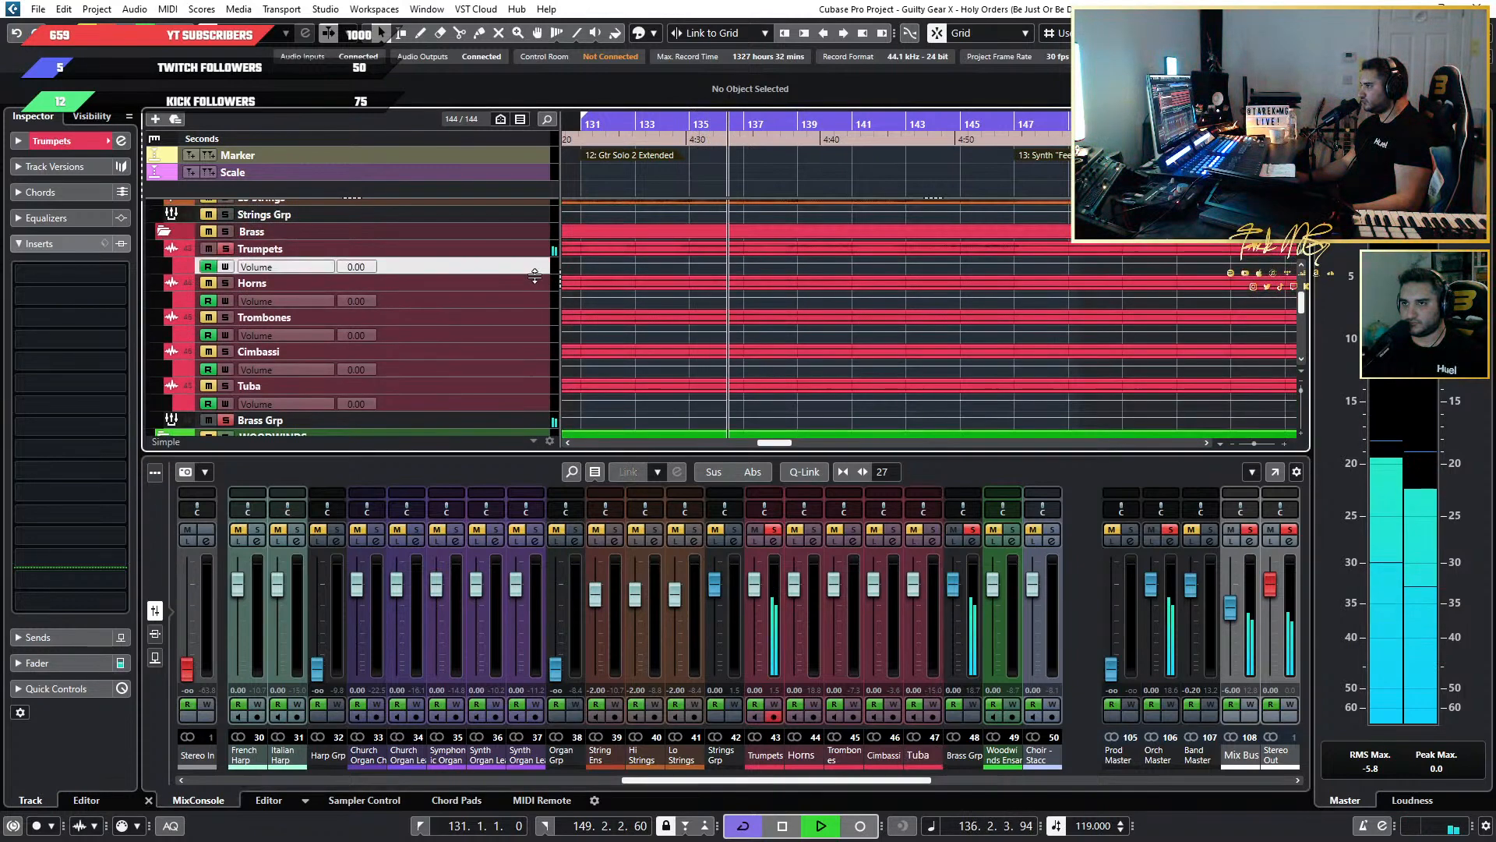
drag(532, 274, 535, 320)
scroll(675, 298, up, 5)
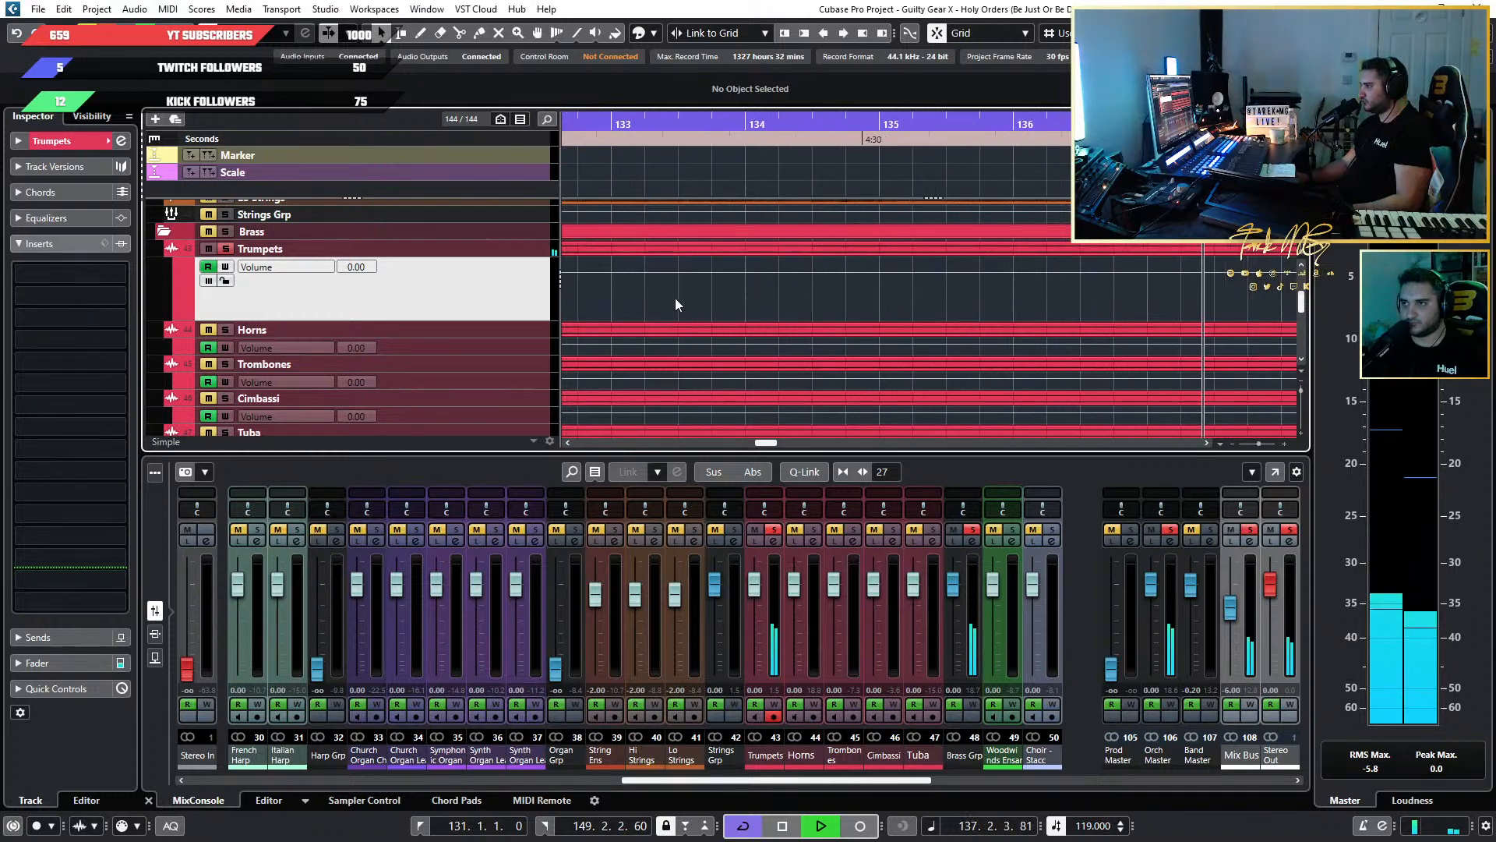
key(space)
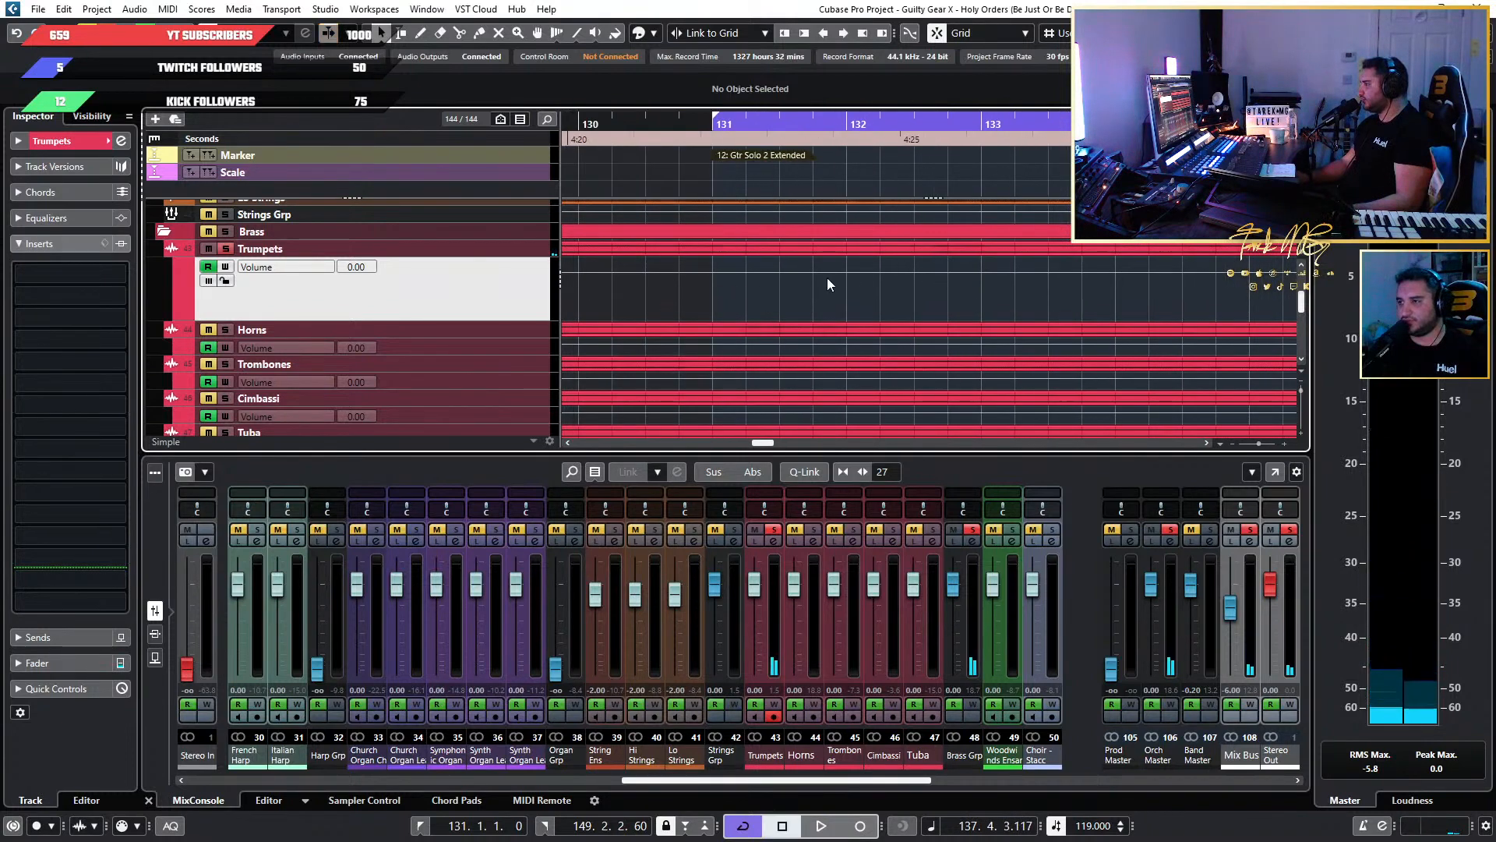
scroll(989, 266, up, 3)
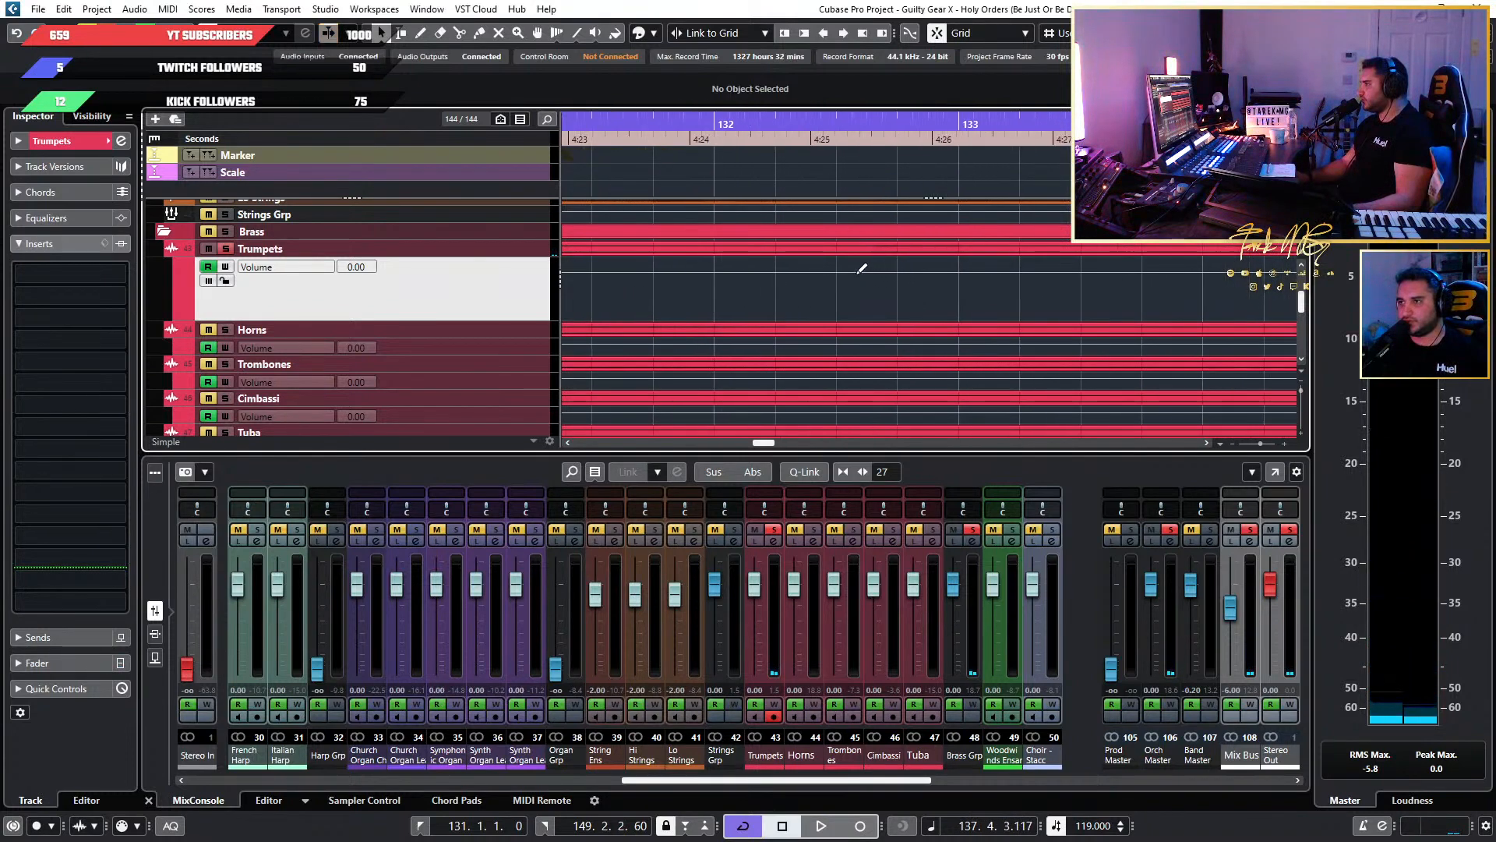
scroll(807, 268, down, 8)
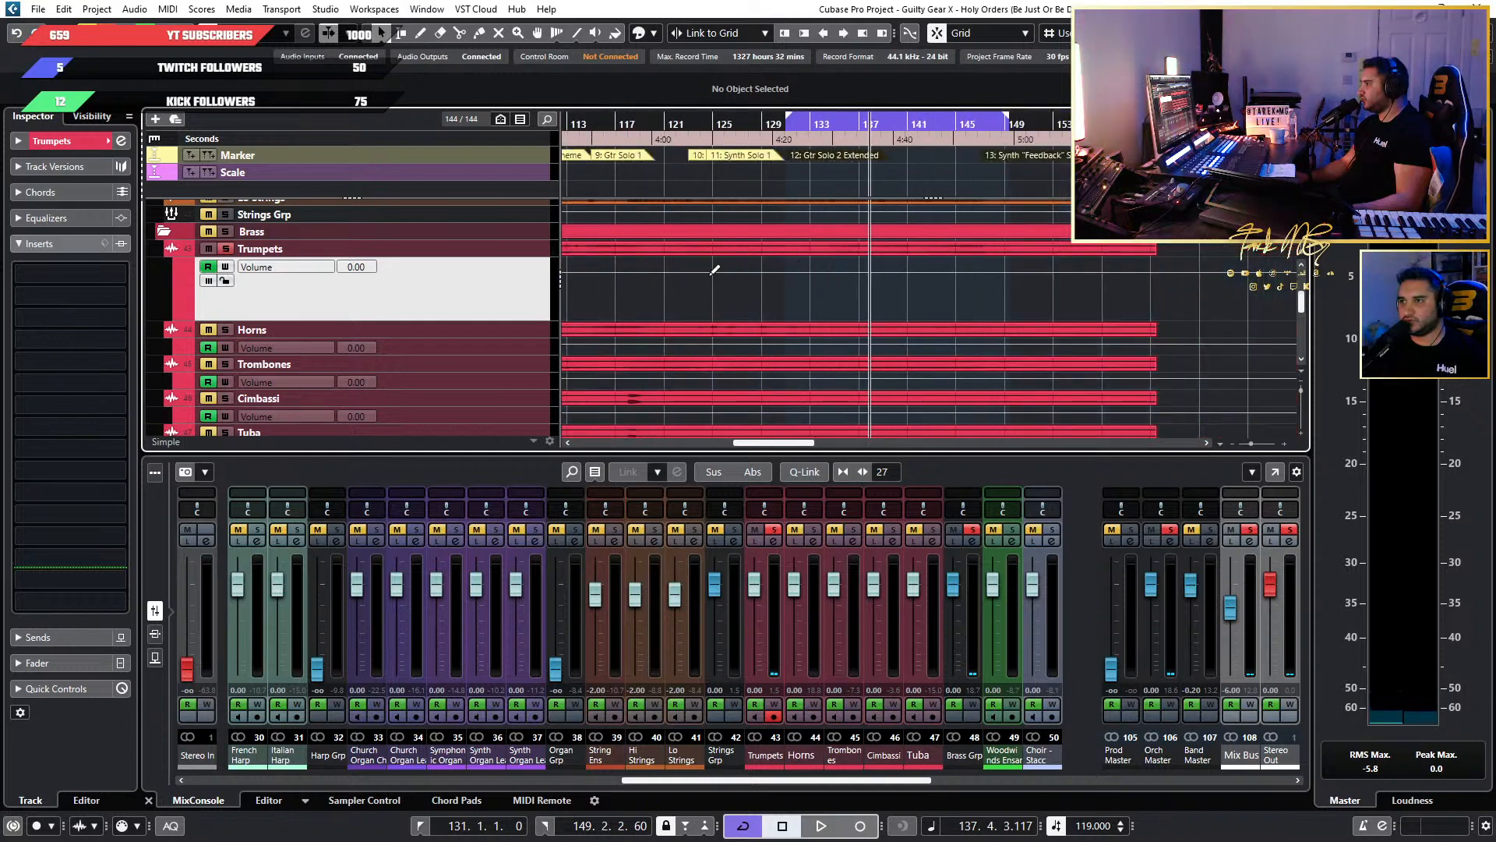
Enlarge the Trumpets track to show its waveform and play it soloed from bar 131.
click(538, 253)
drag(539, 253, 538, 316)
scroll(781, 321, down, 5)
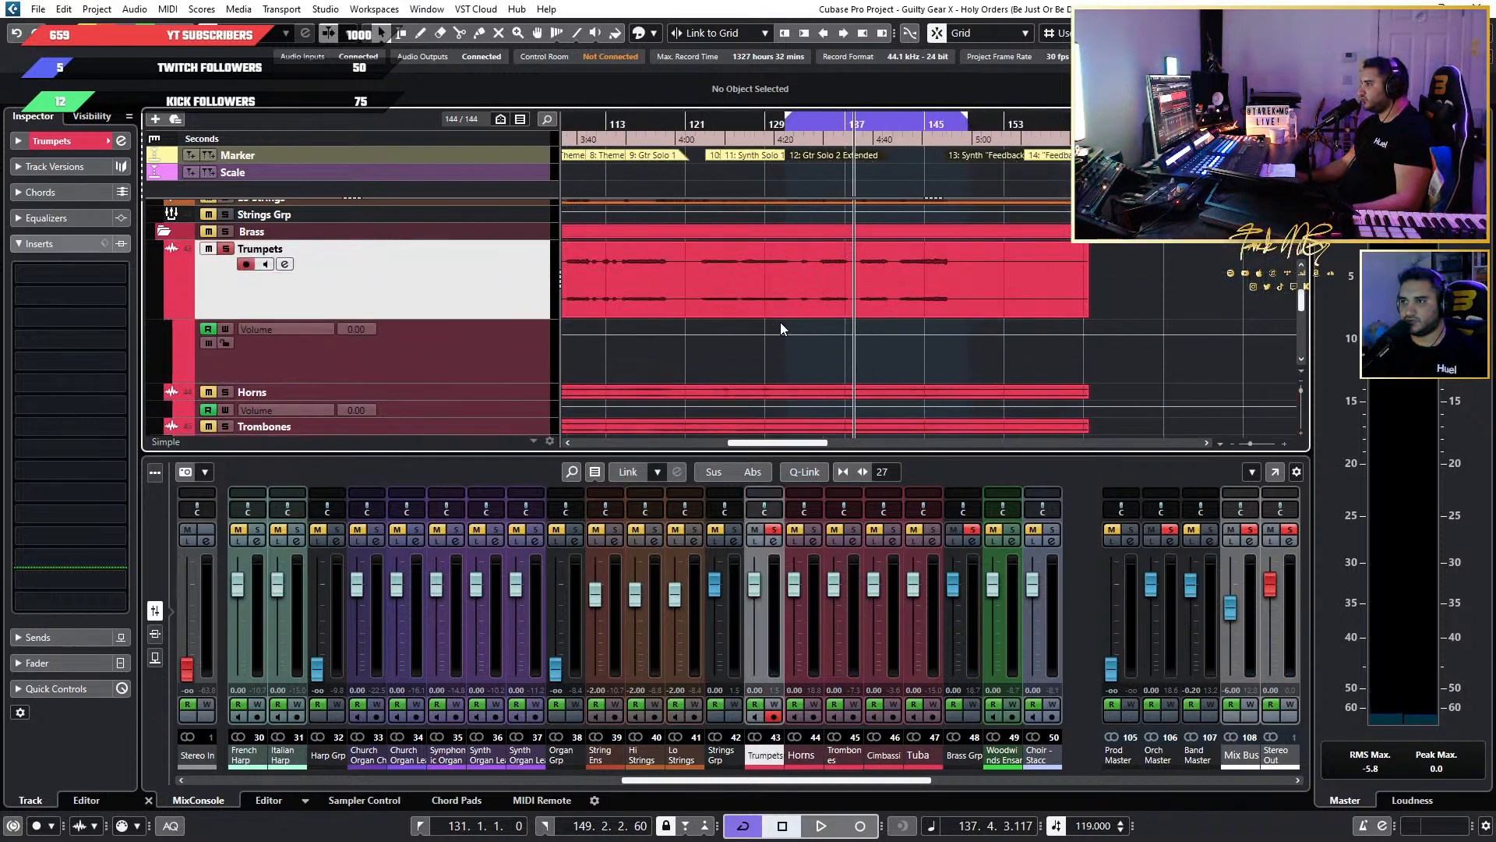
scroll(794, 319, left, 3)
scroll(1128, 304, up, 4)
scroll(1105, 313, up, 4)
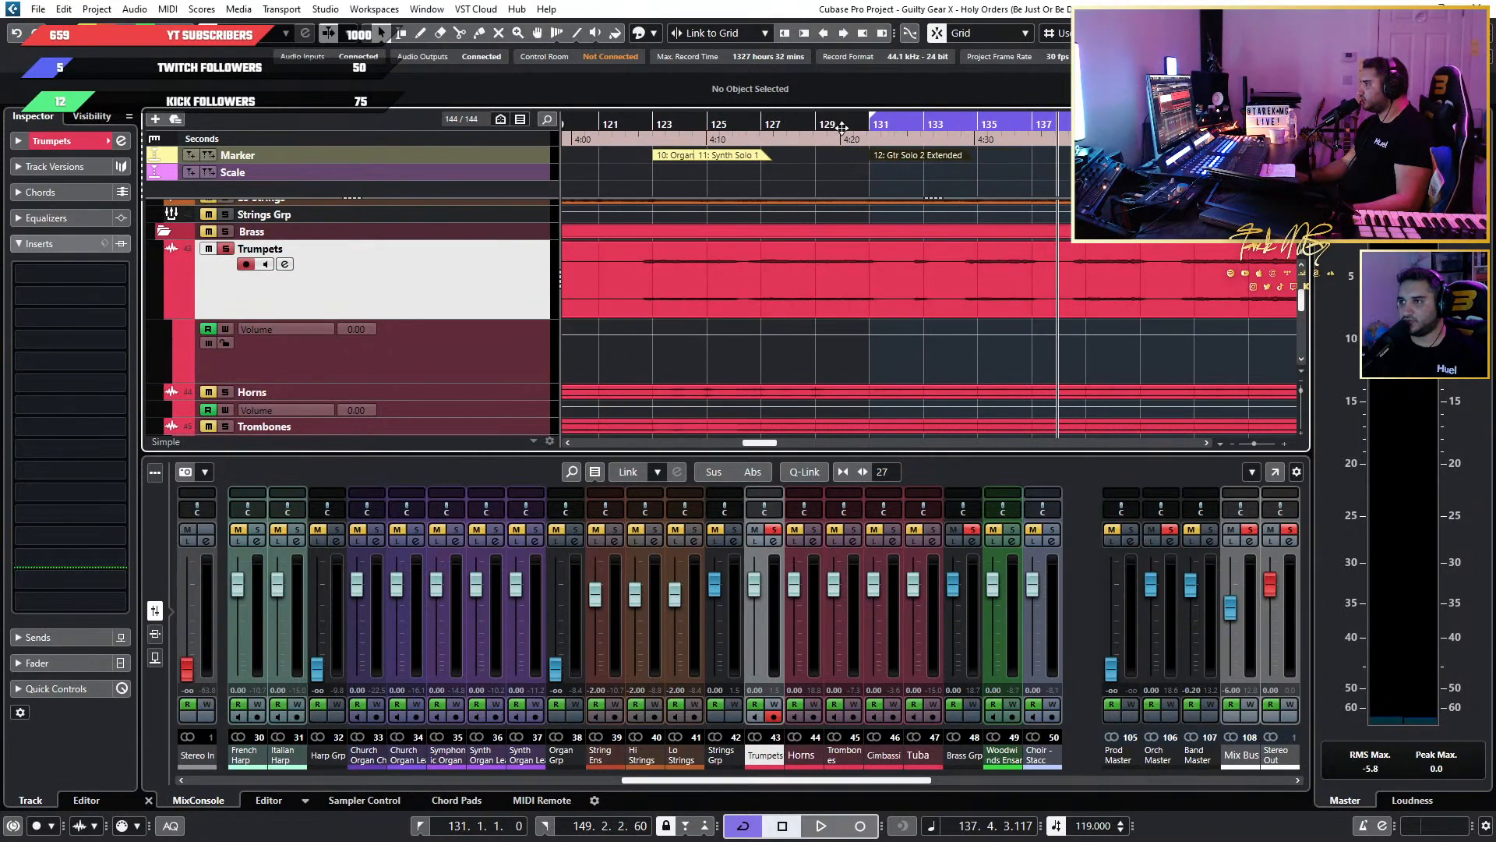
click(872, 122)
key(space)
scroll(923, 331, up, 3)
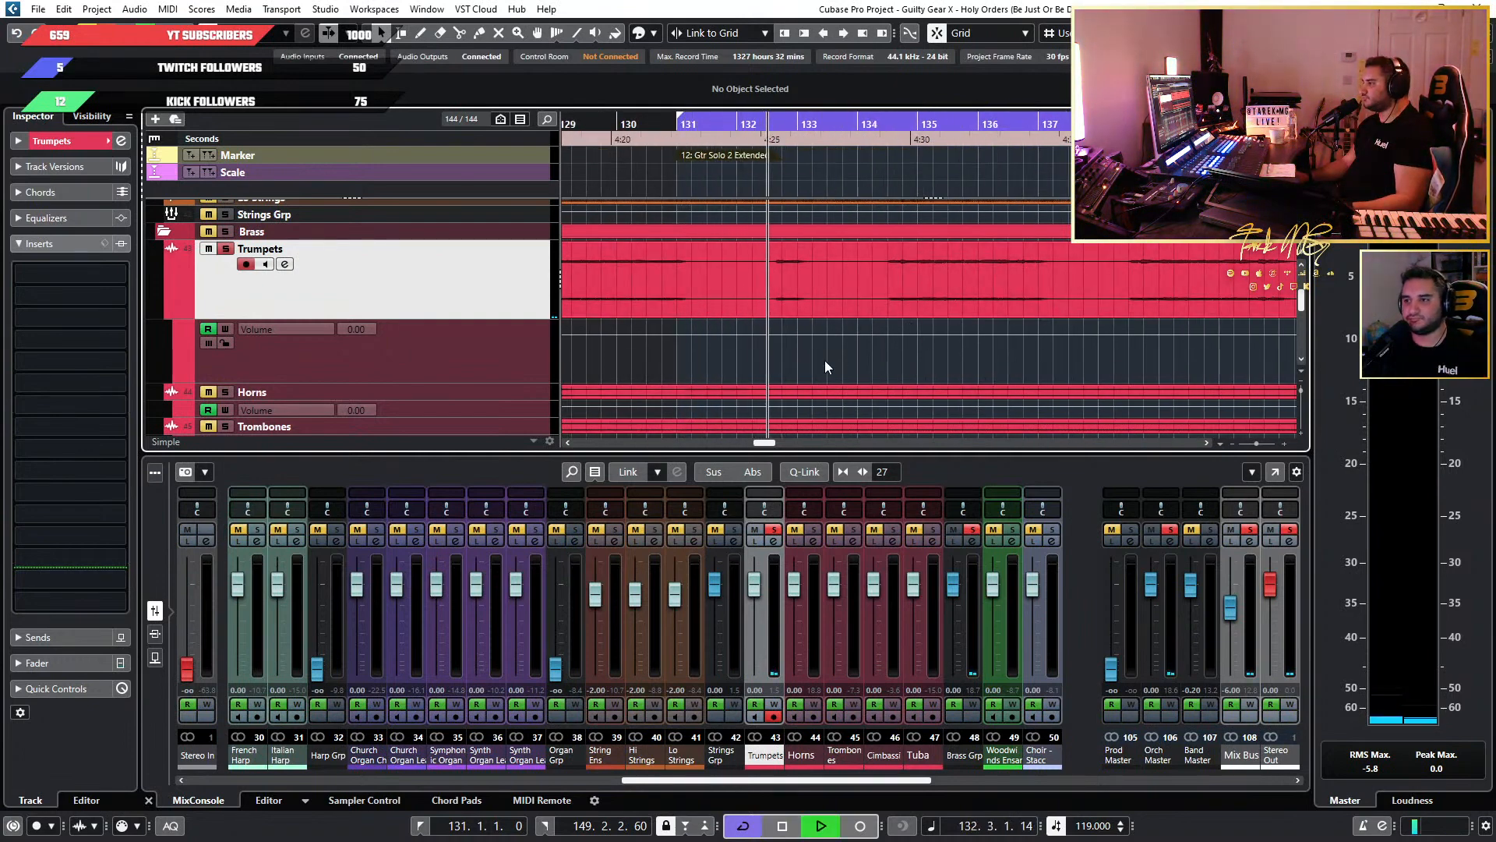
Unsolo the Trumpets and raise their Volume automation to 2.00 between about bars 132.3 and 133.1.
click(774, 530)
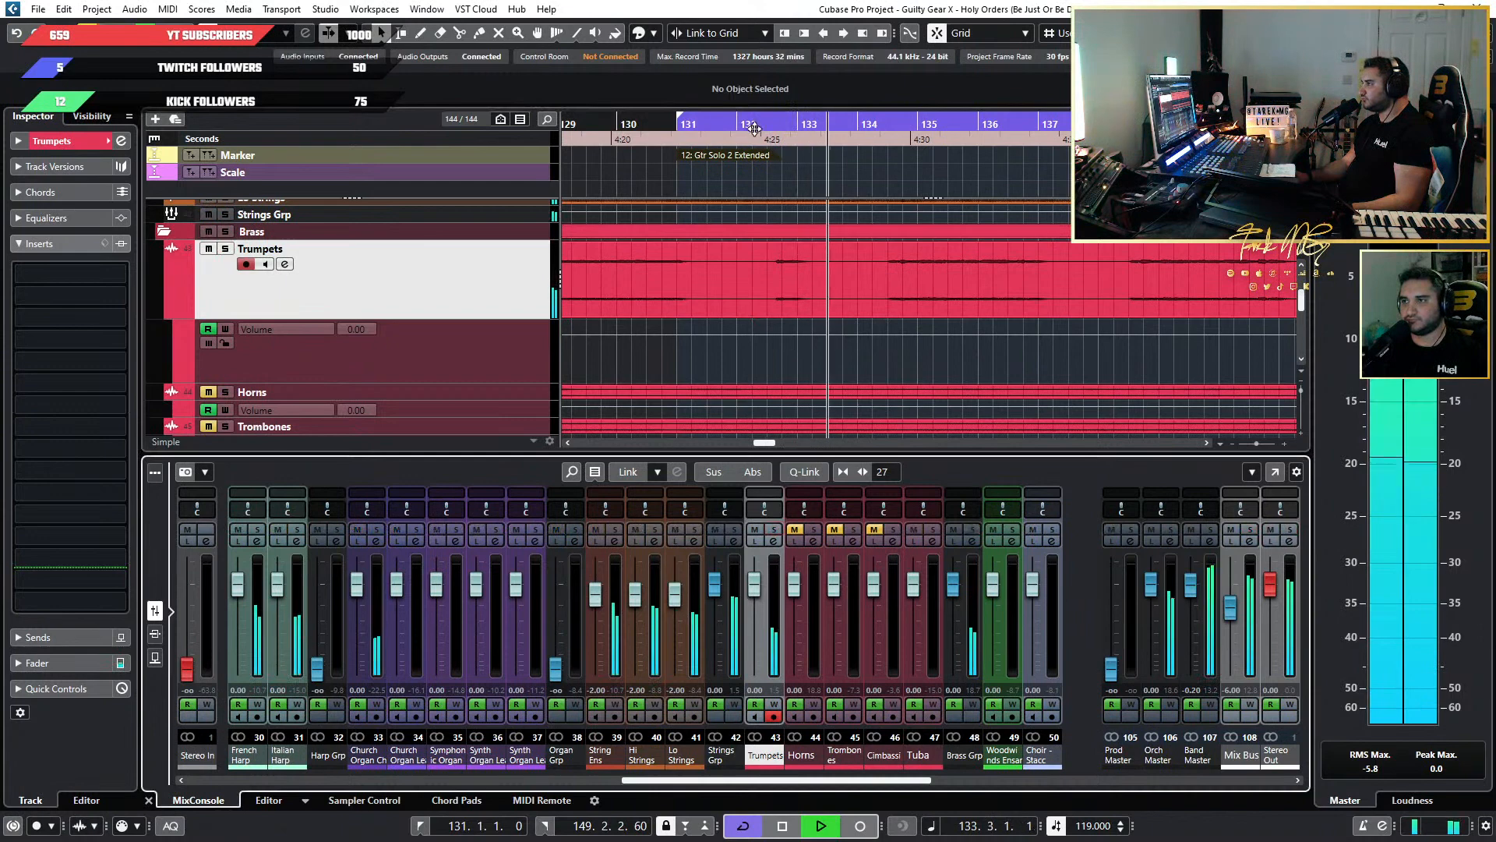
scroll(801, 313, up, 3)
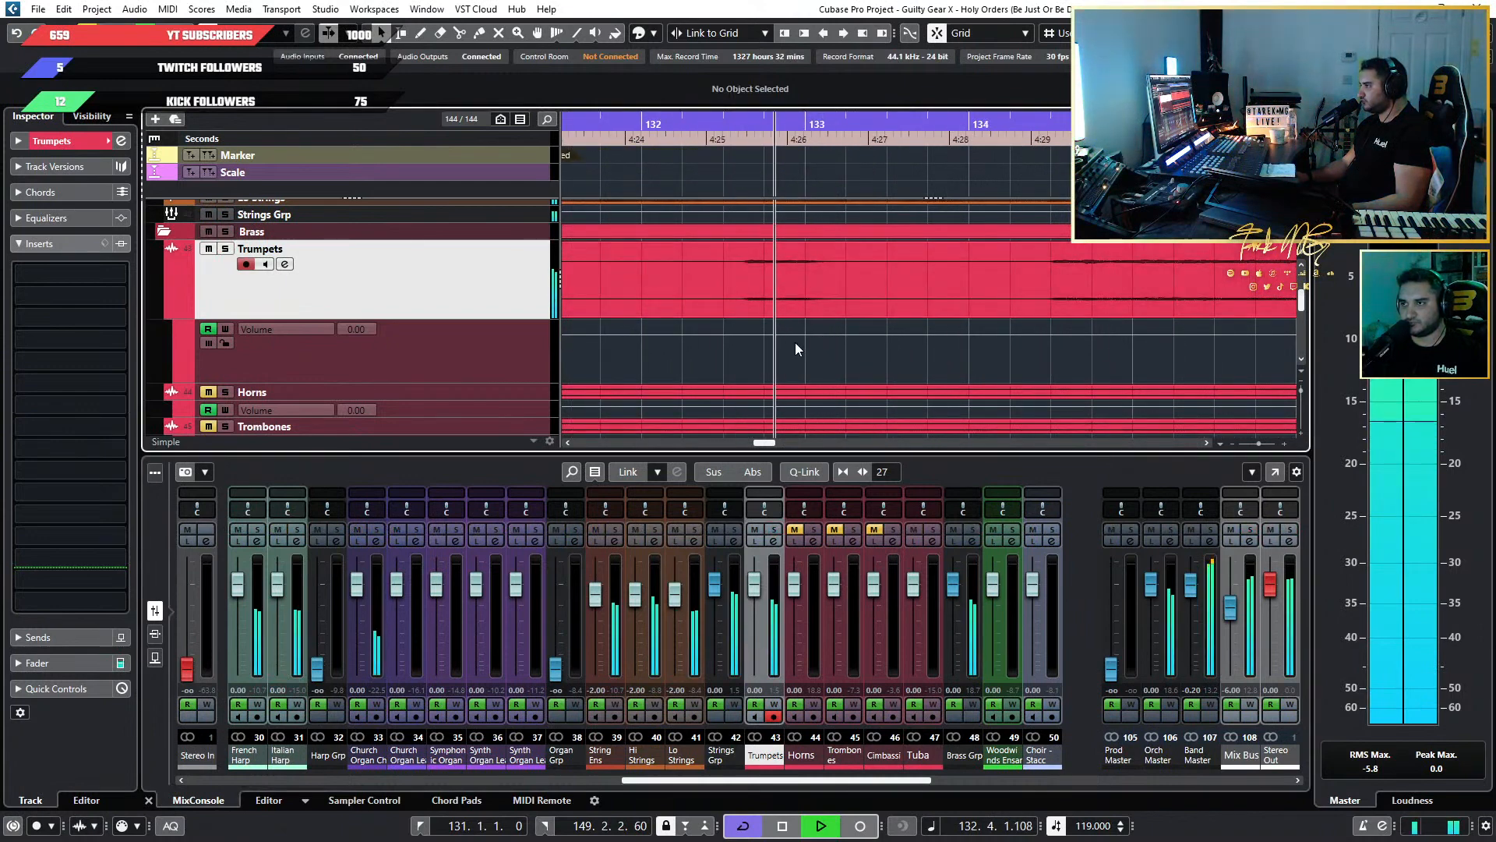
key(space)
click(724, 333)
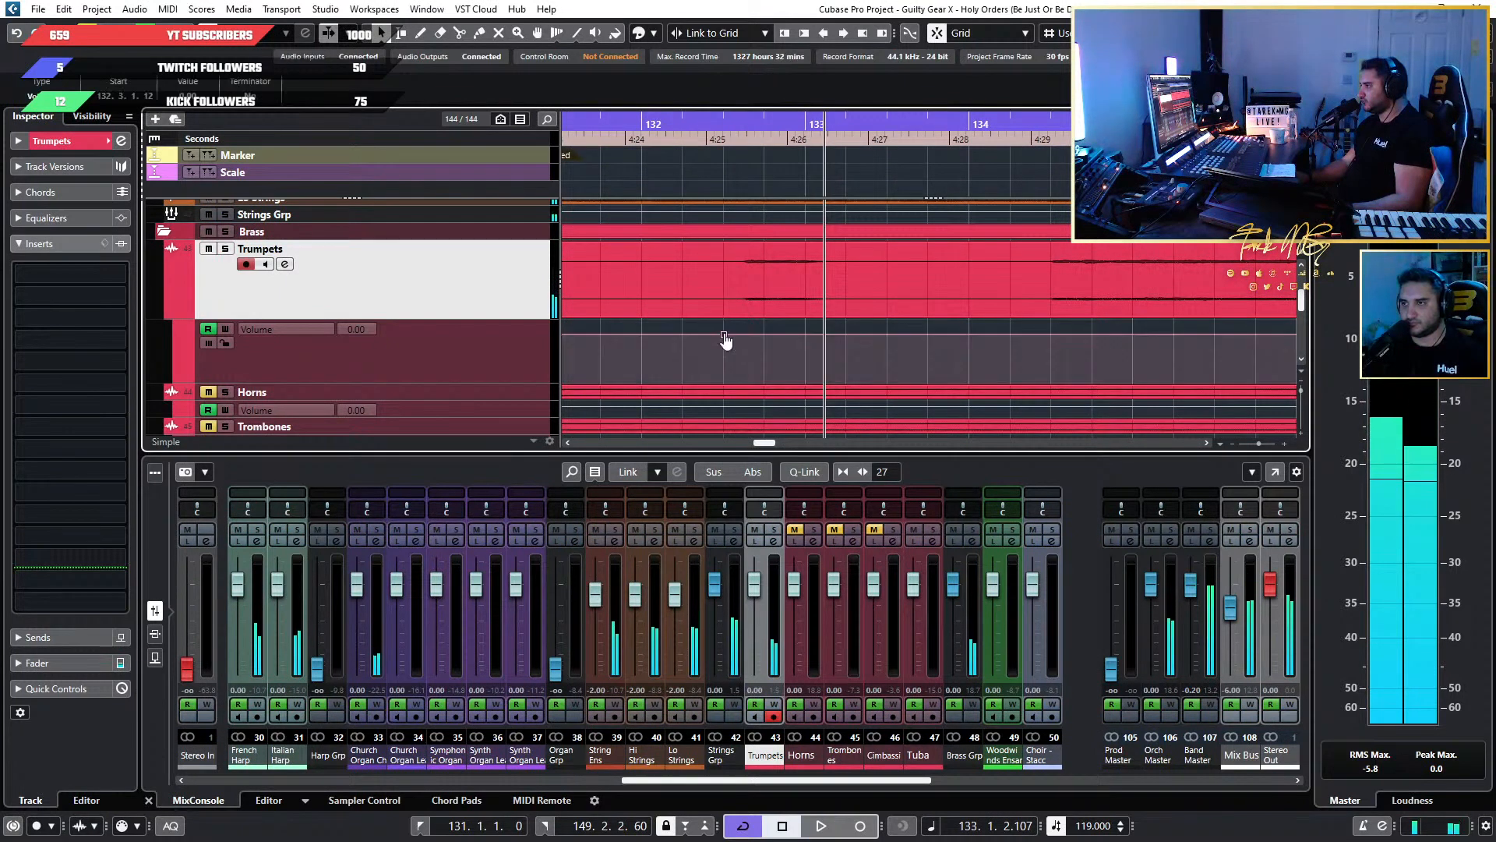
click(845, 334)
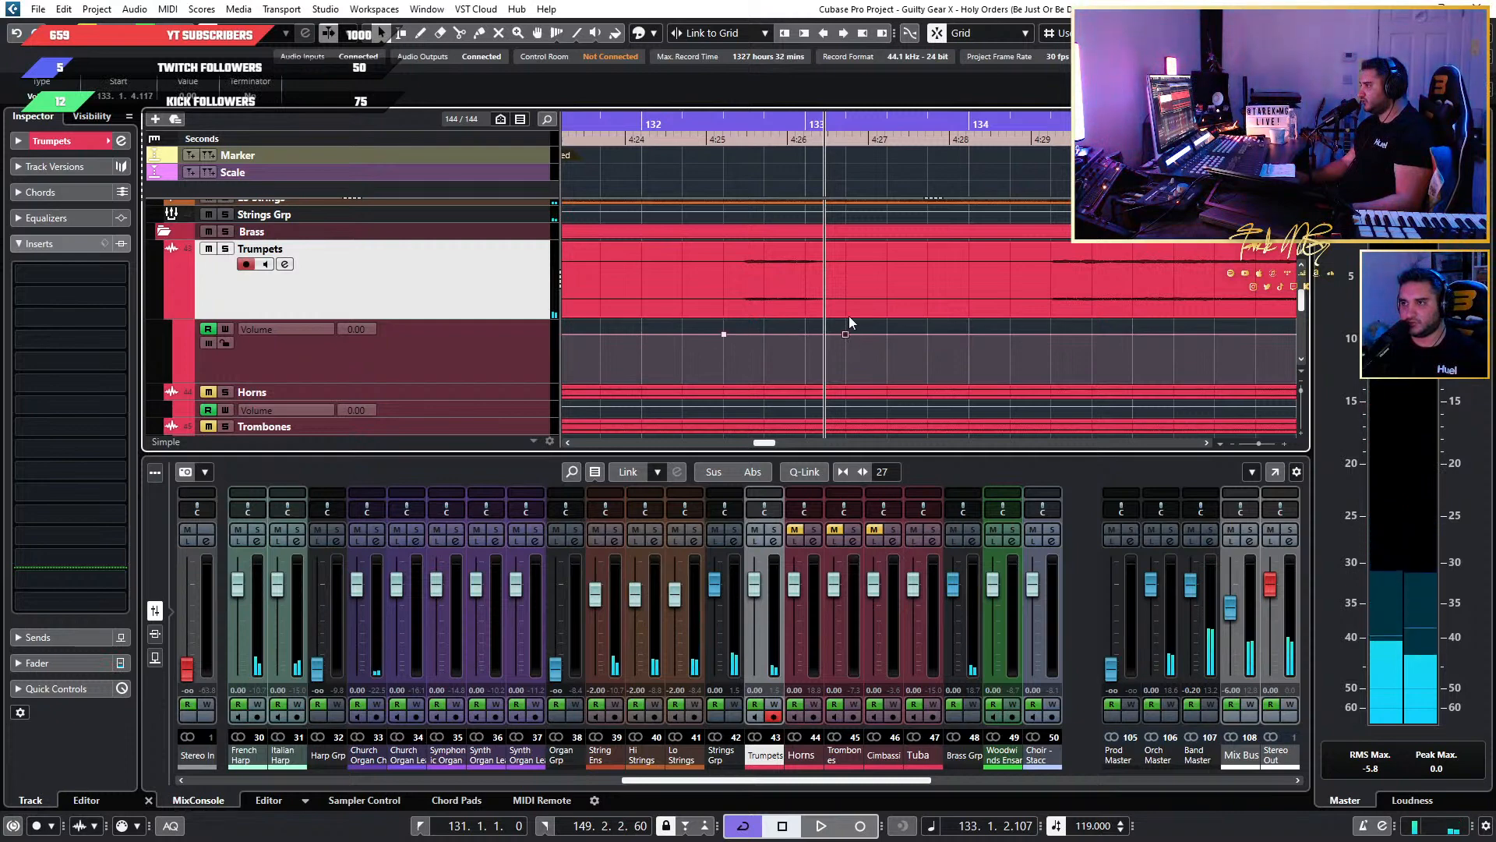
drag(857, 356, 722, 330)
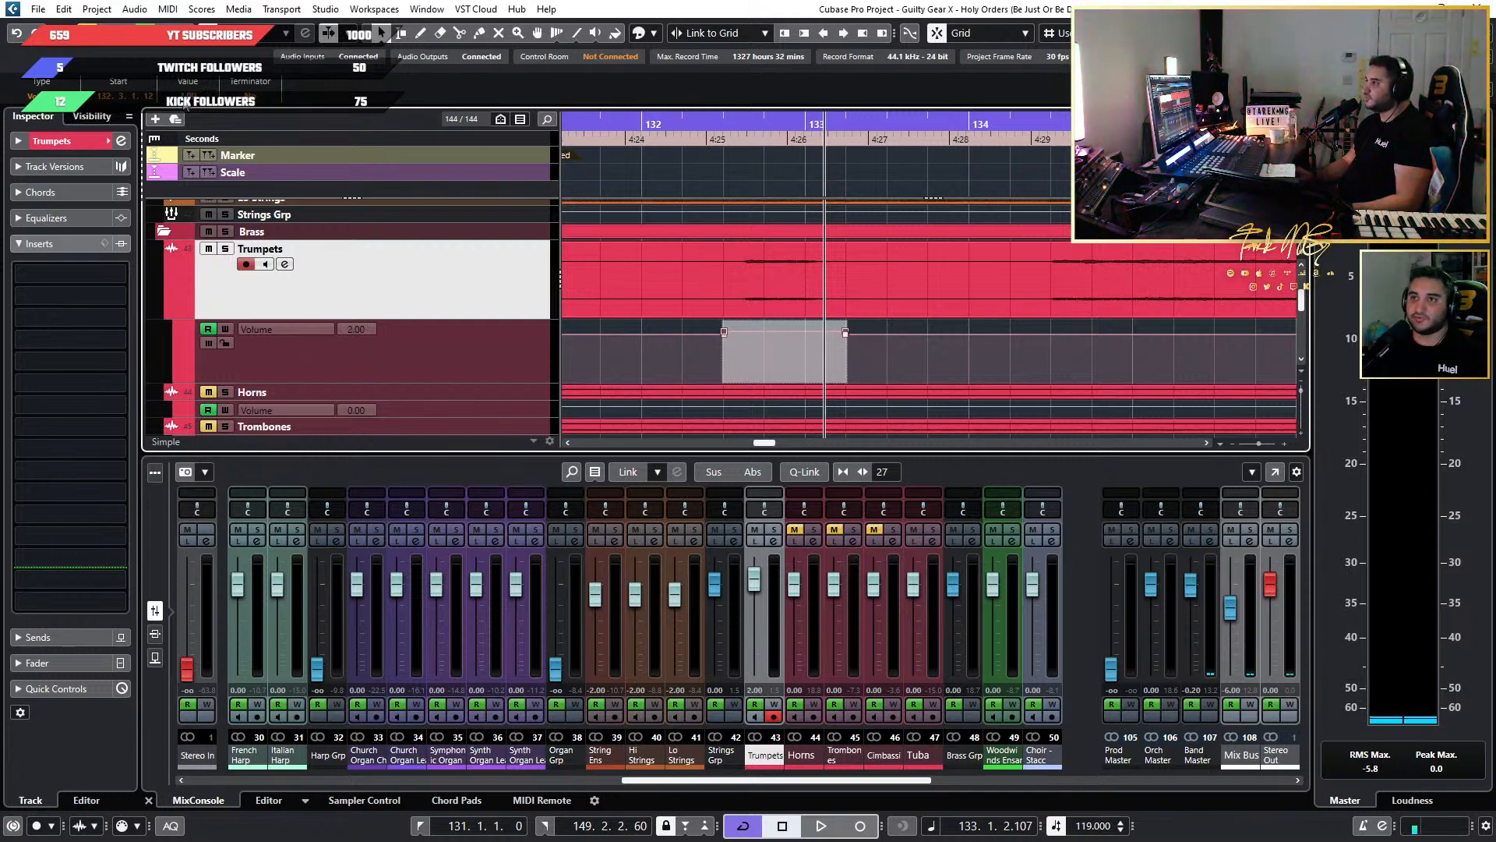
Audition the boosted Trumpets passage, set the boost to 3.00 and replay it from about bar 132.2.
click(652, 117)
key(space)
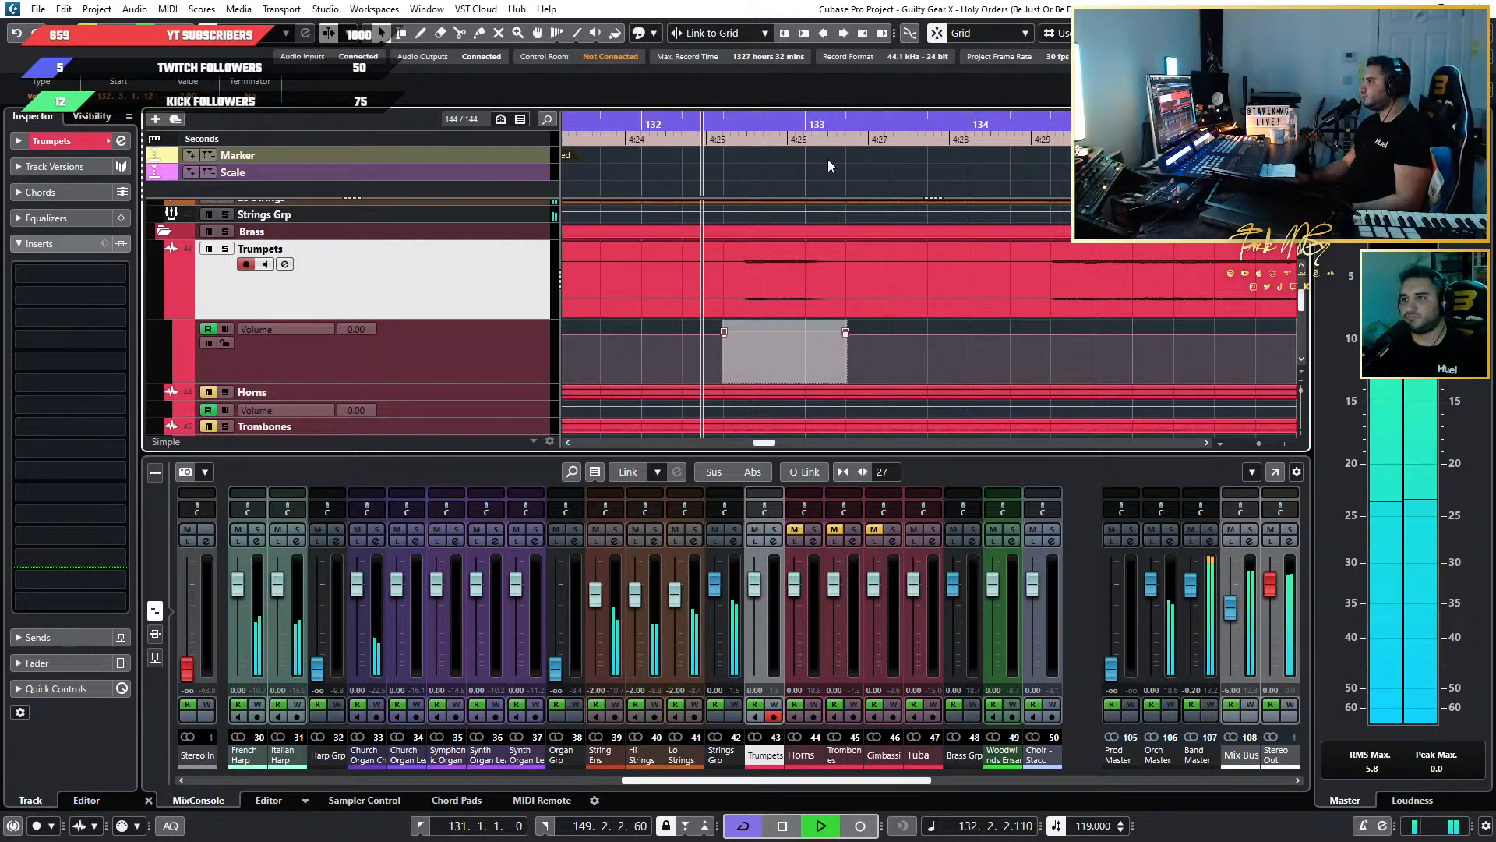
key(space)
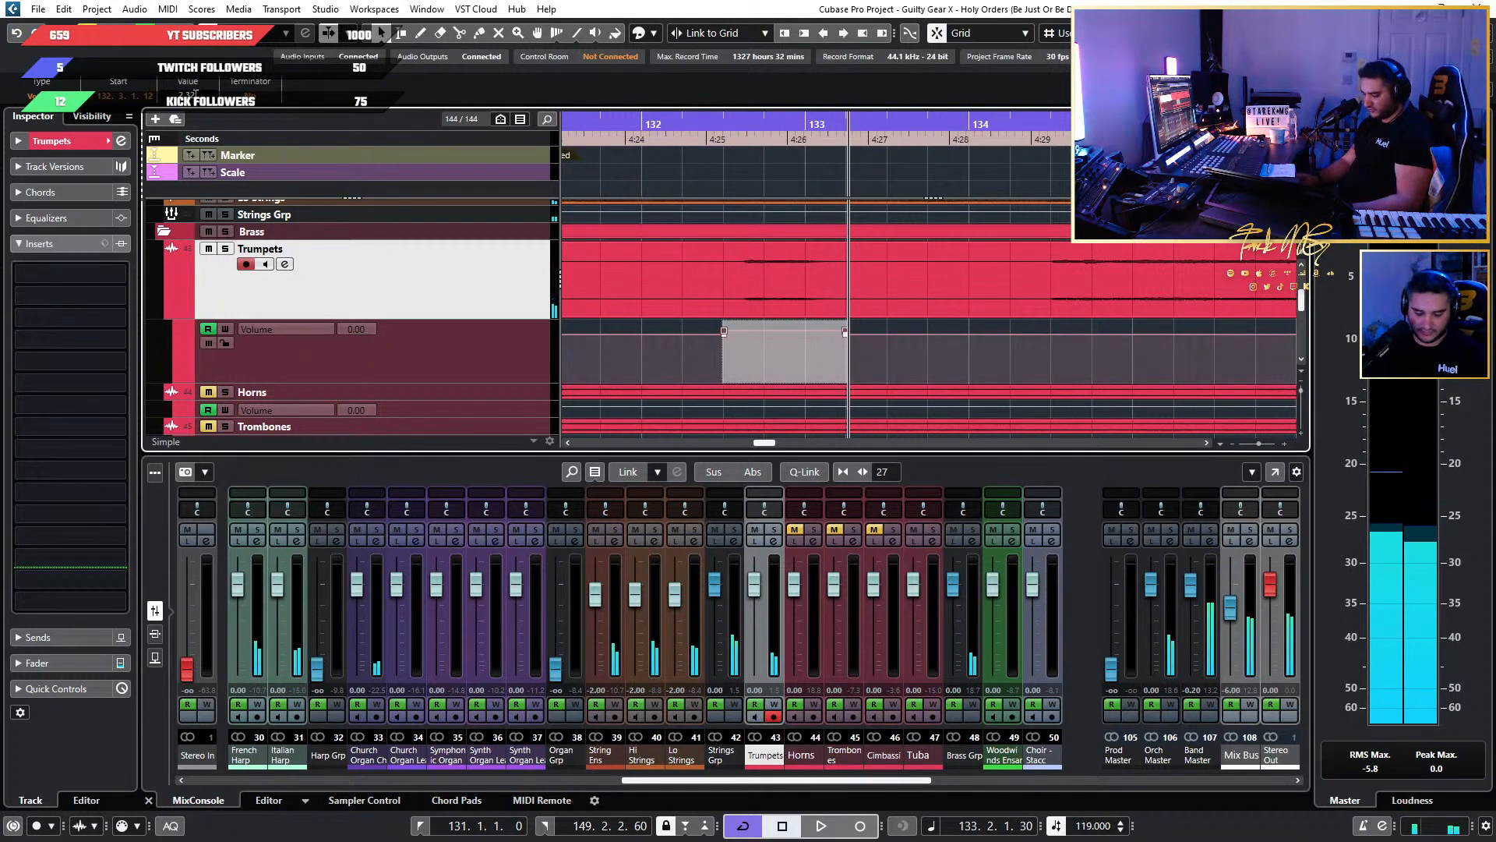
click(688, 118)
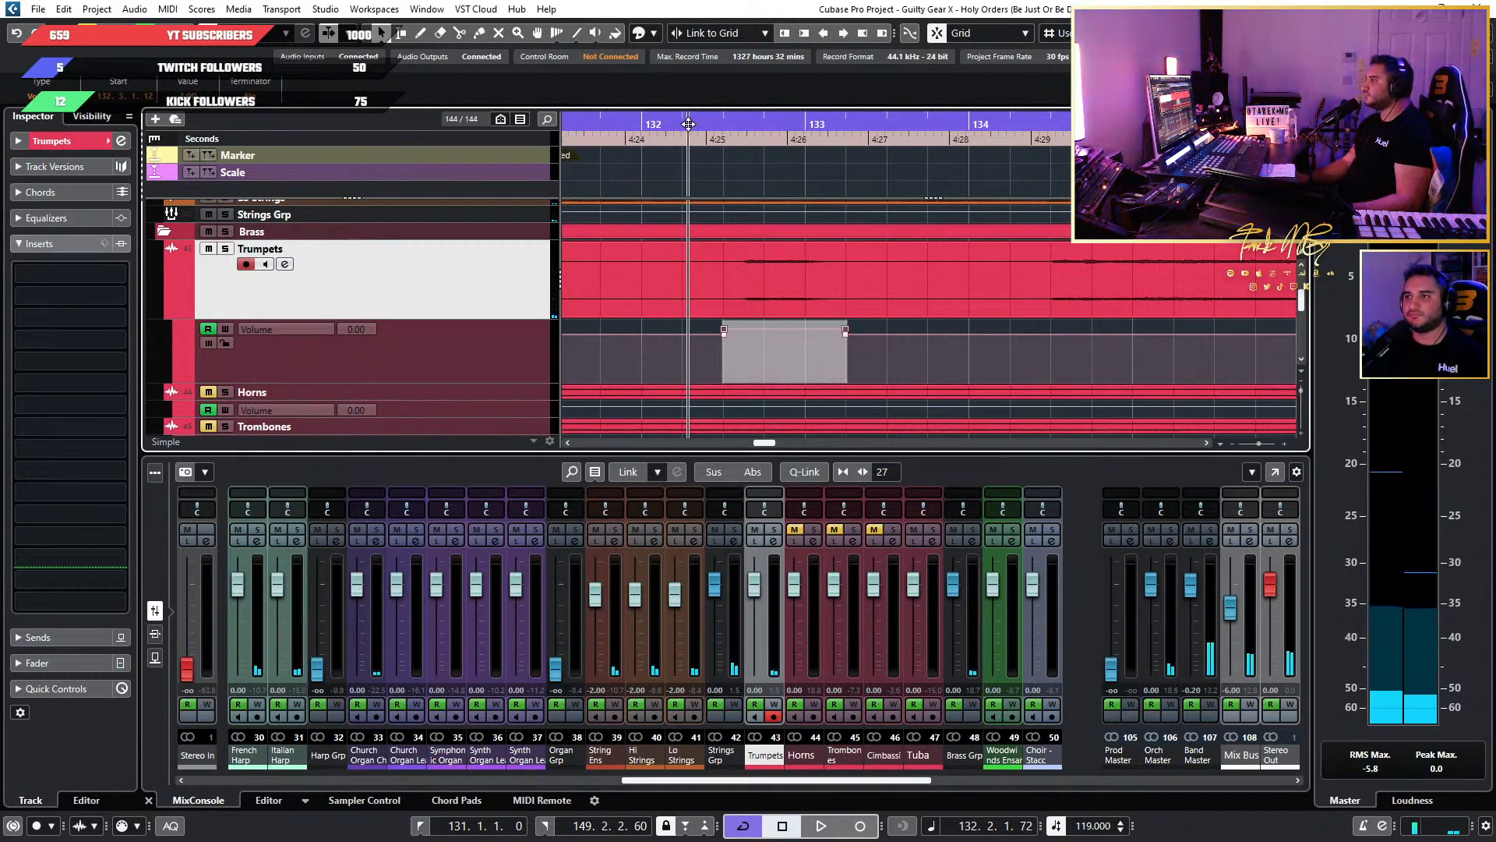
key(space)
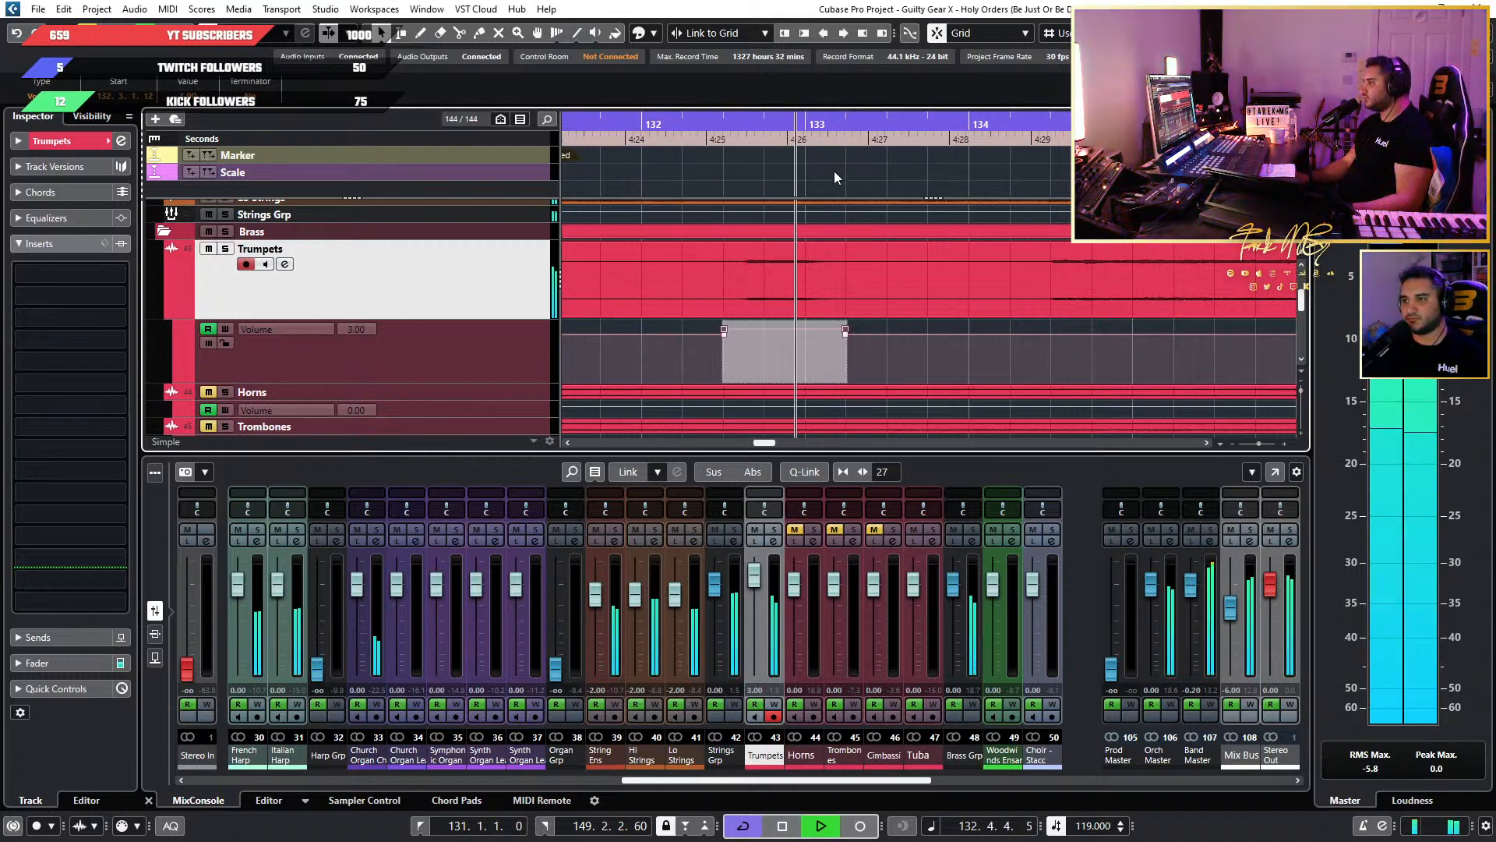
Listen on through bars 133 to 136 and examine the Trumpets waveform for another passage needing a boost.
key(g)
scroll(963, 293, right, 3)
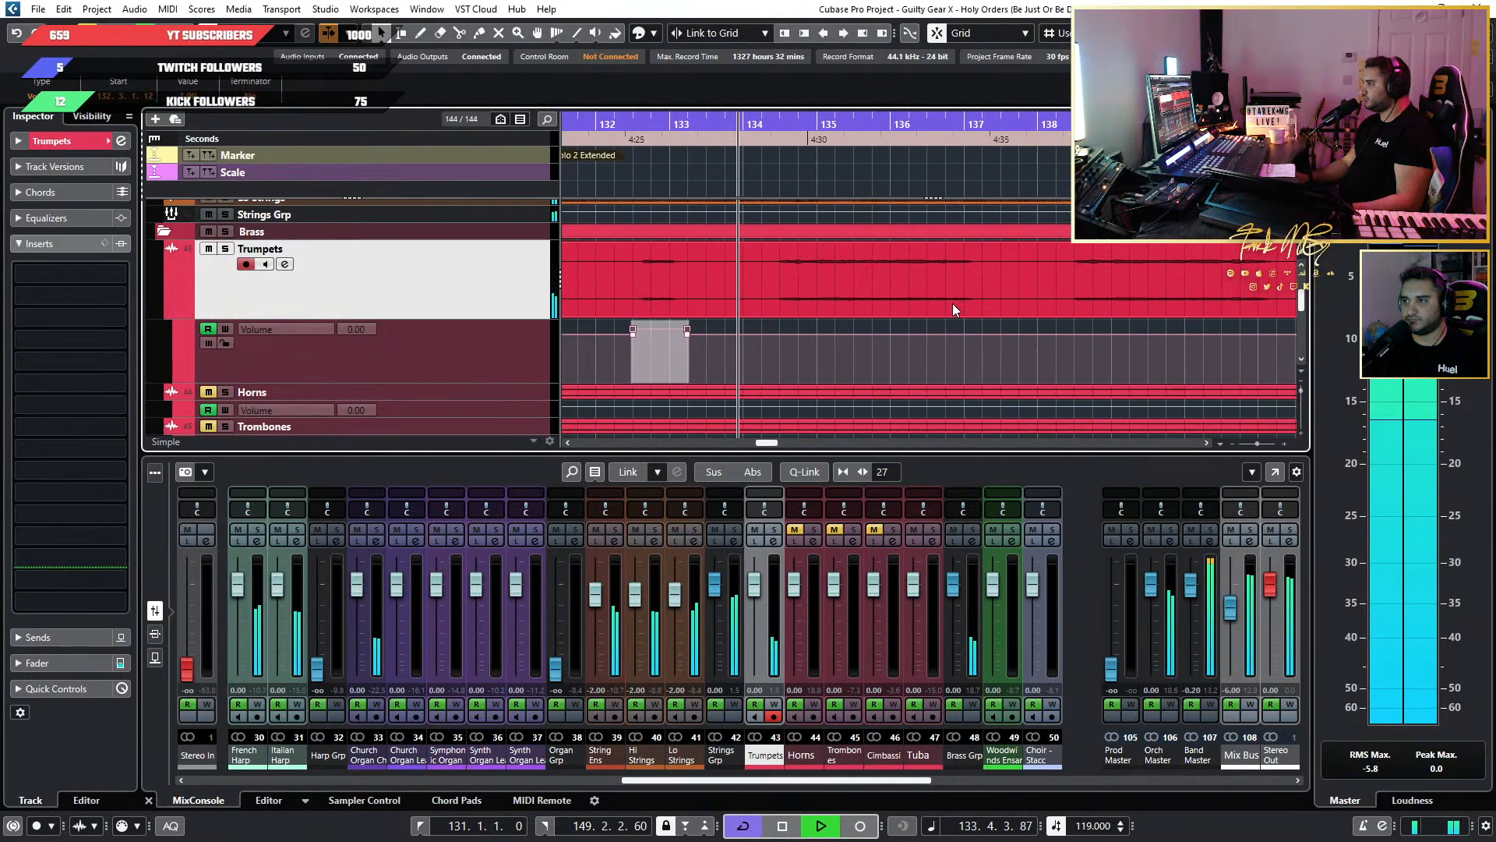
scroll(925, 319, up, 2)
scroll(925, 320, down, 2)
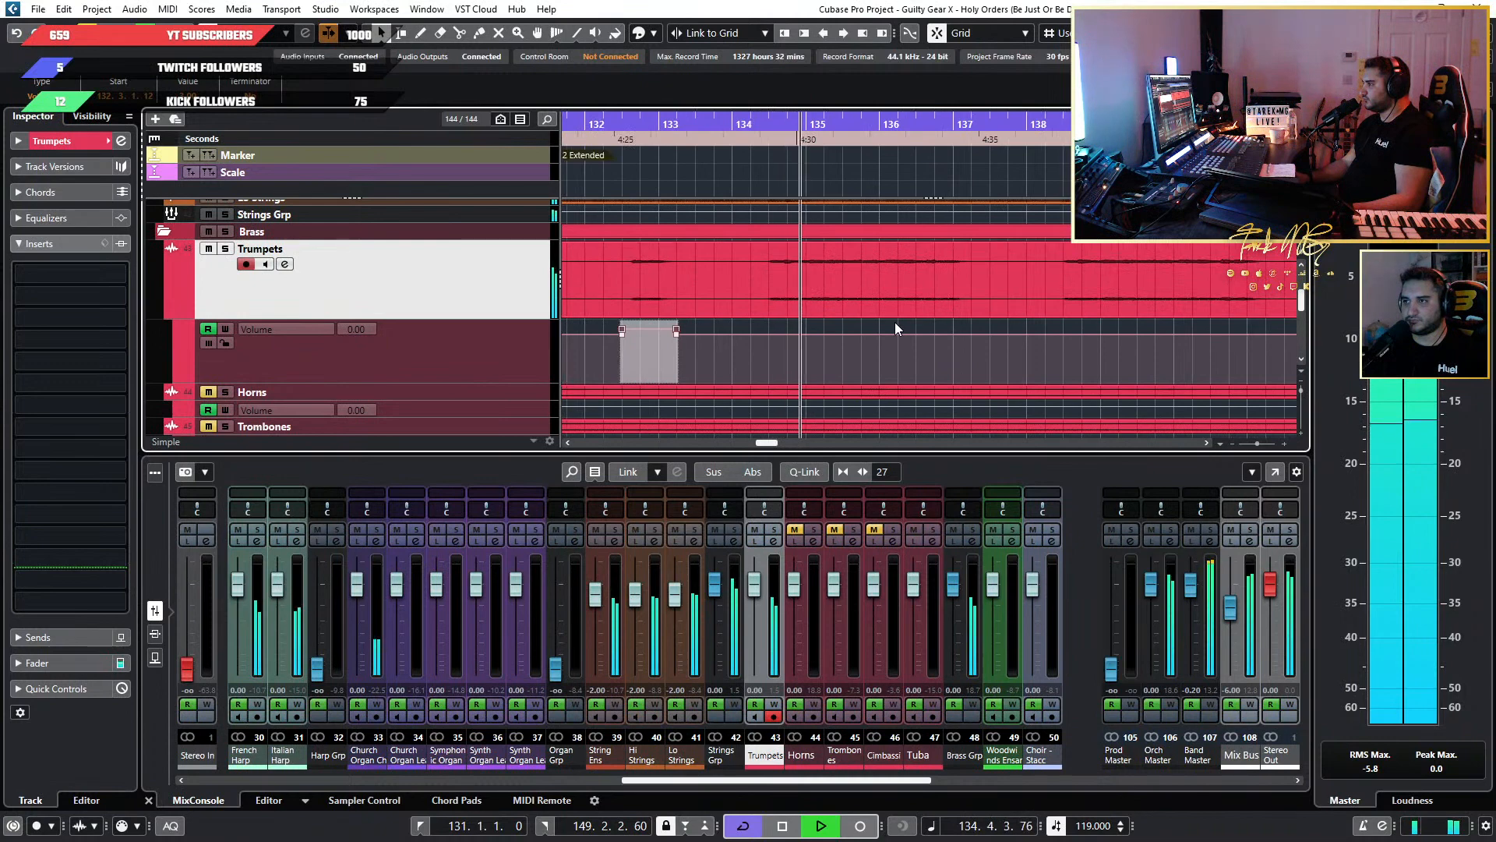
scroll(894, 321, left, 1)
scroll(894, 321, right, 1)
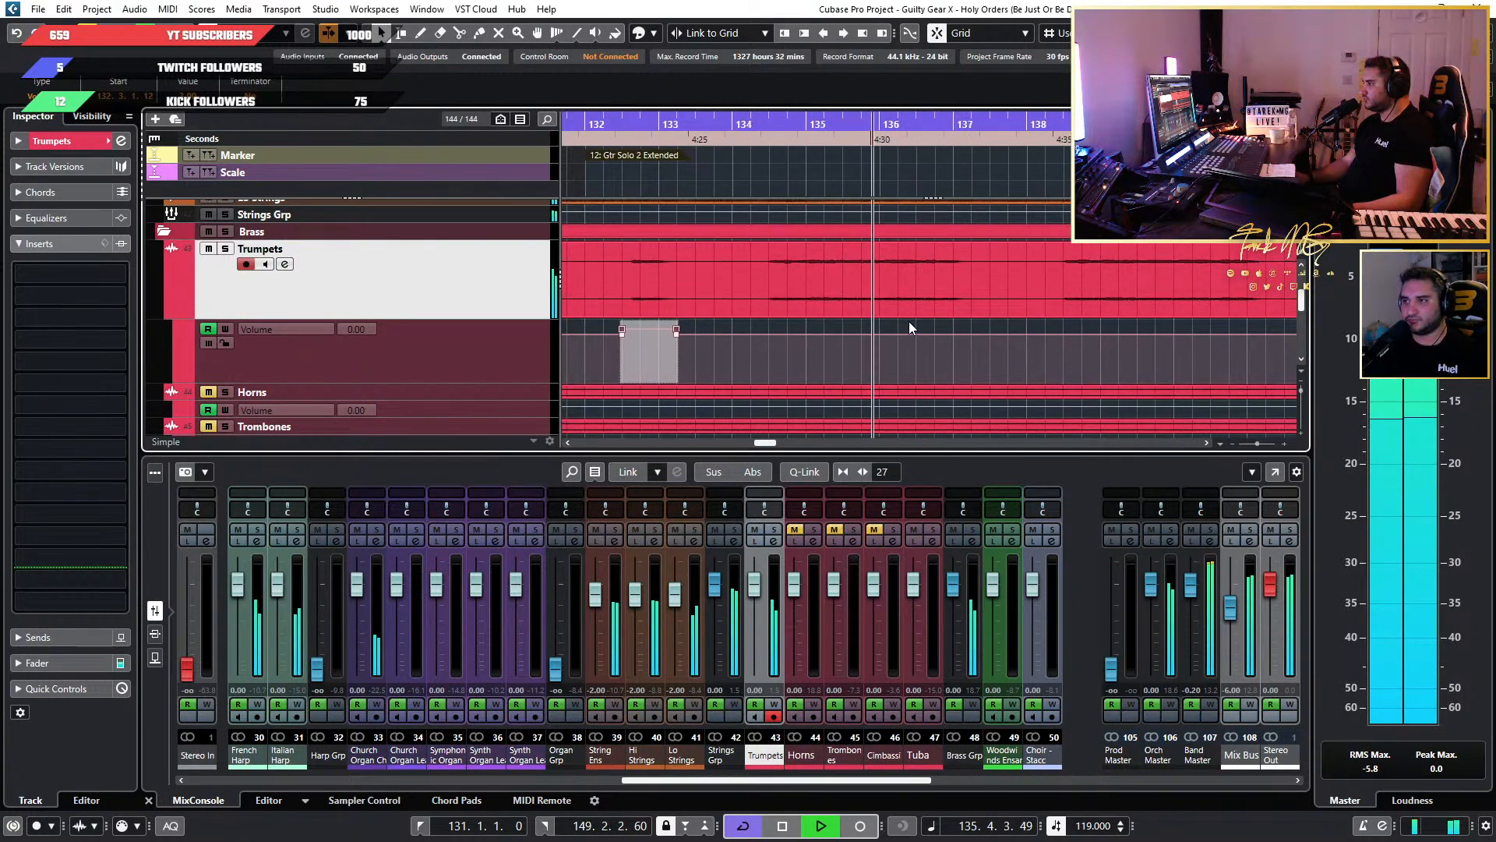
scroll(909, 328, right, 1)
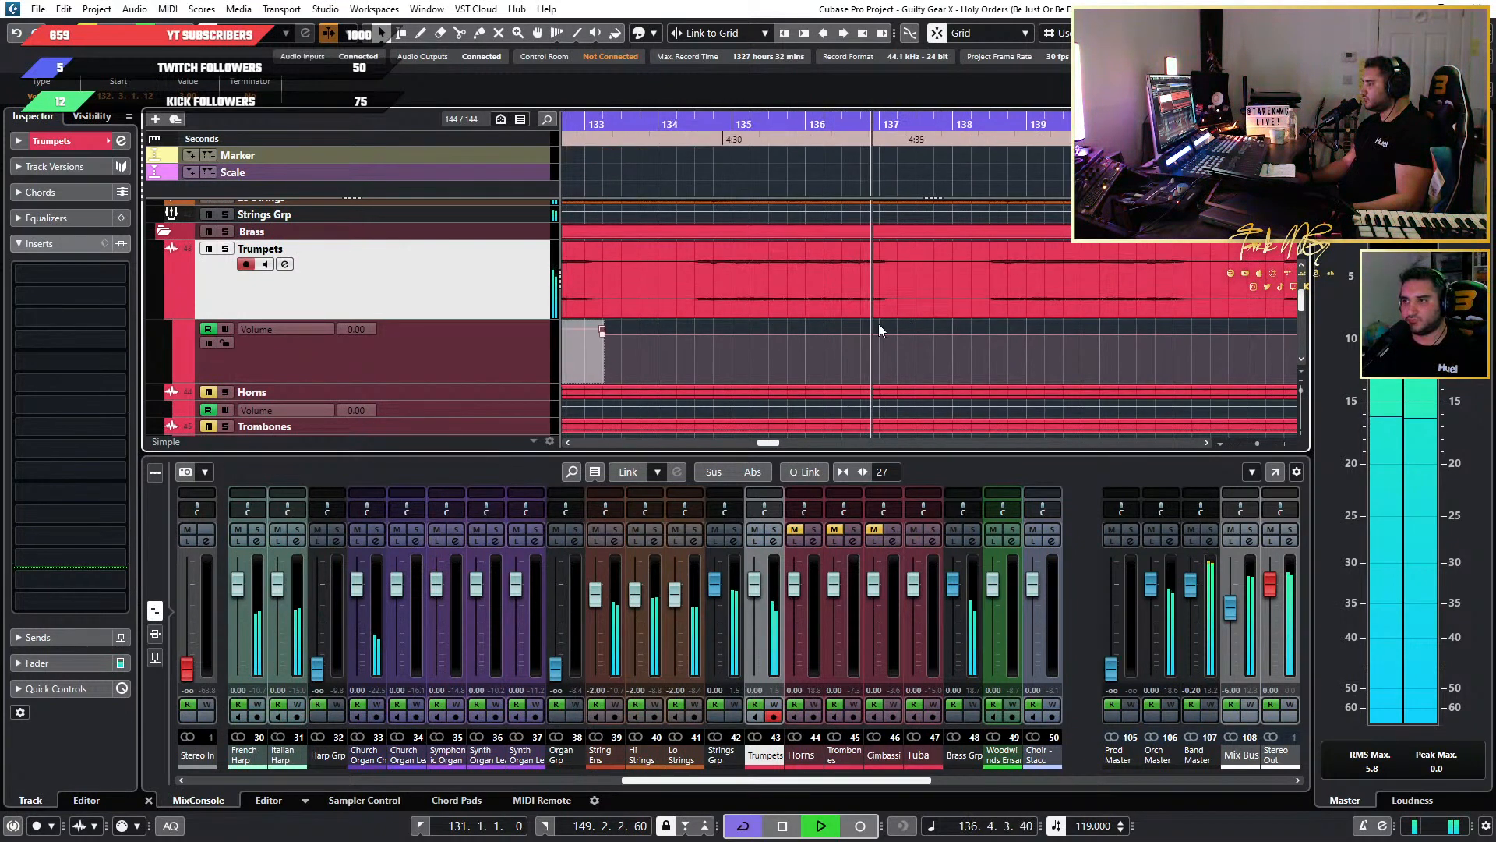
key(space)
scroll(873, 344, up, 5)
scroll(657, 268, down, 5)
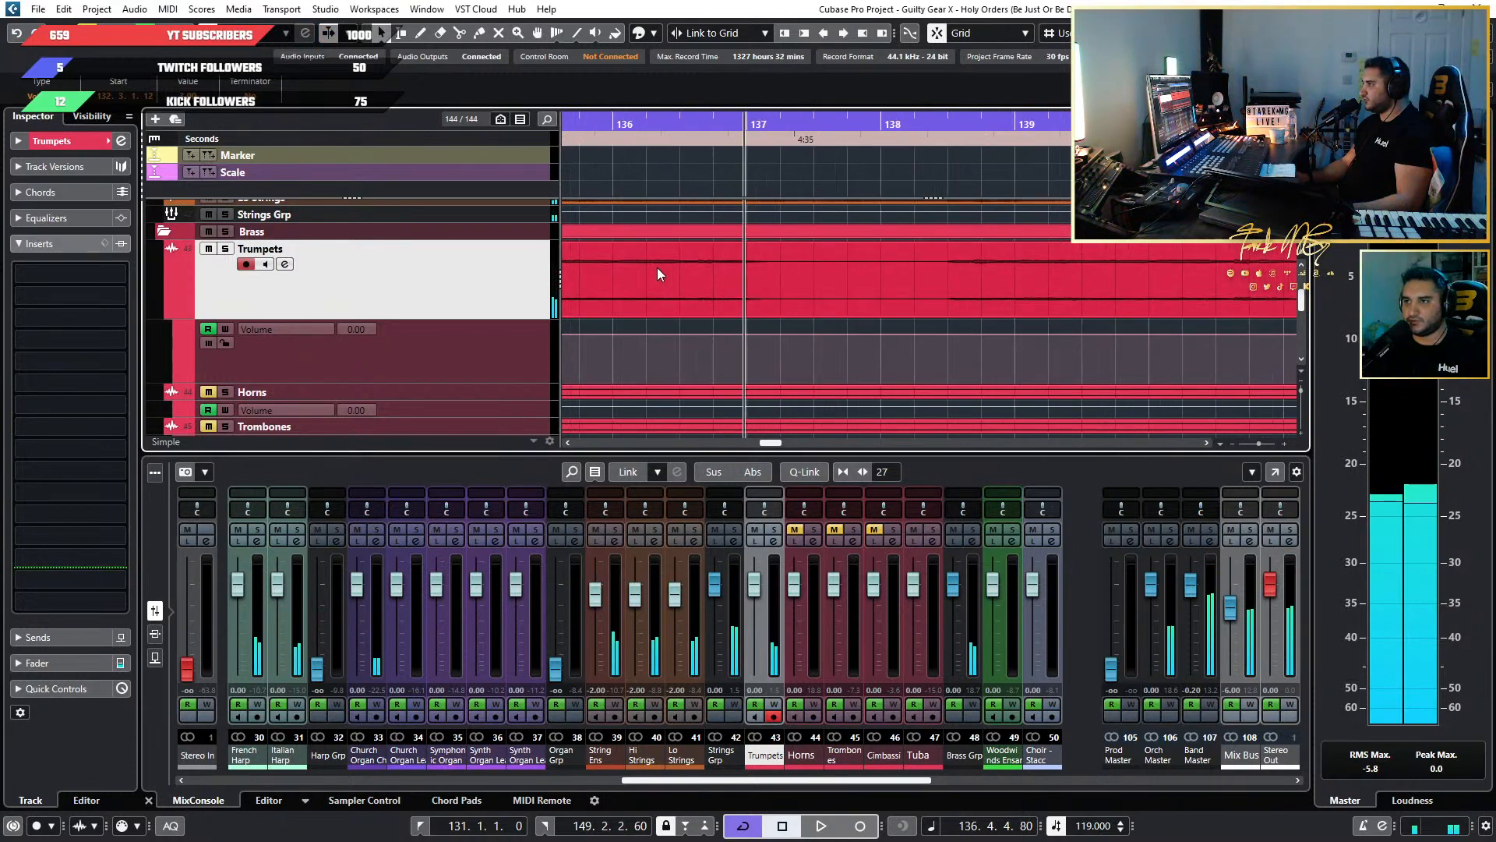
Copy the Trumpets volume boost from bar 132 and paste it on the same lane at bar 136.3.
scroll(662, 273, down, 1)
scroll(682, 293, left, 4)
drag(754, 320, 591, 273)
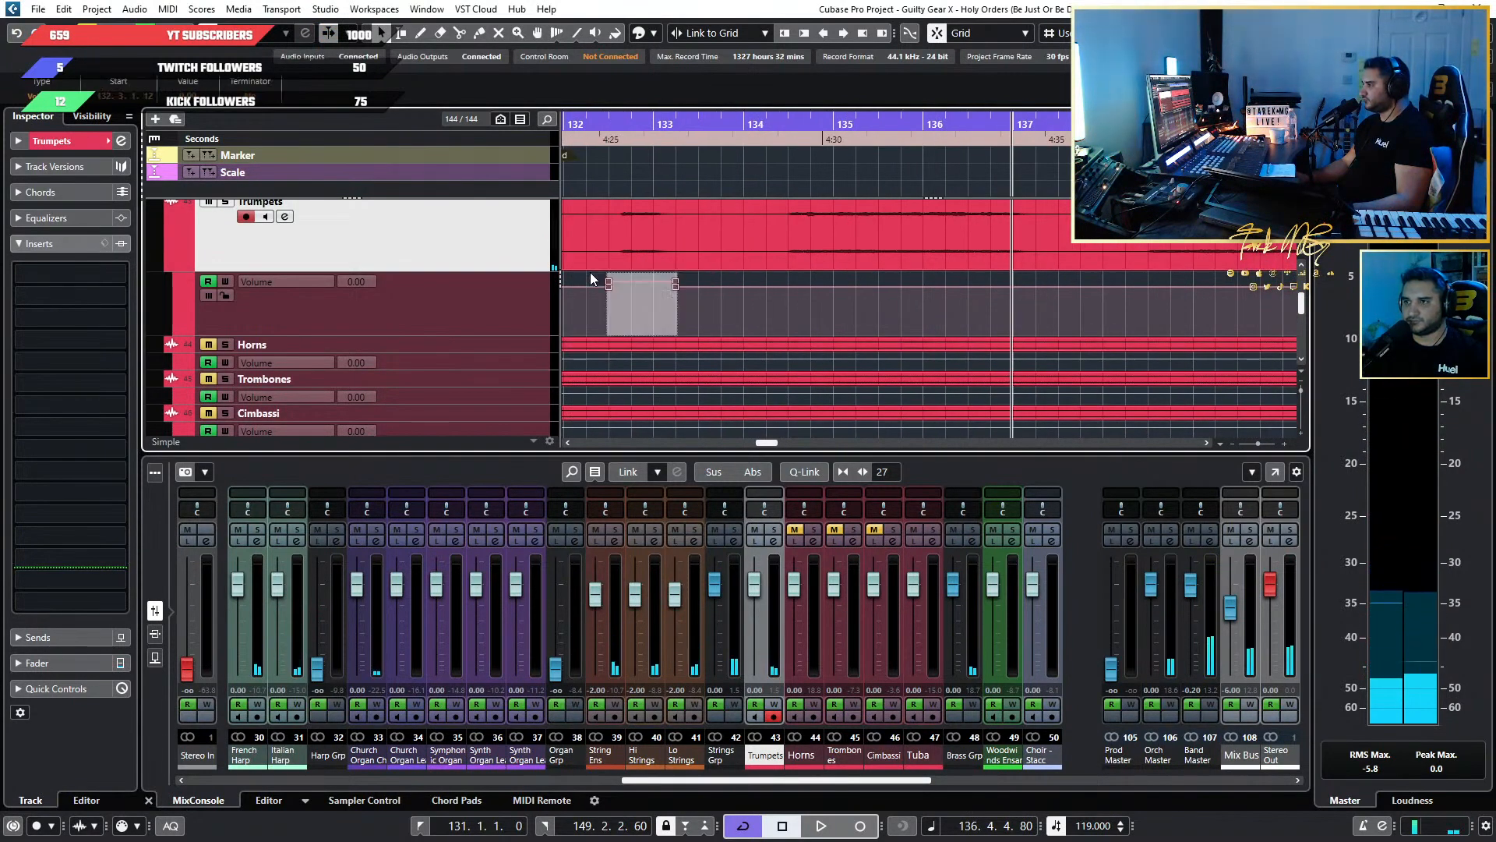
key(h)
key(h)
alt+shift+click(699, 165)
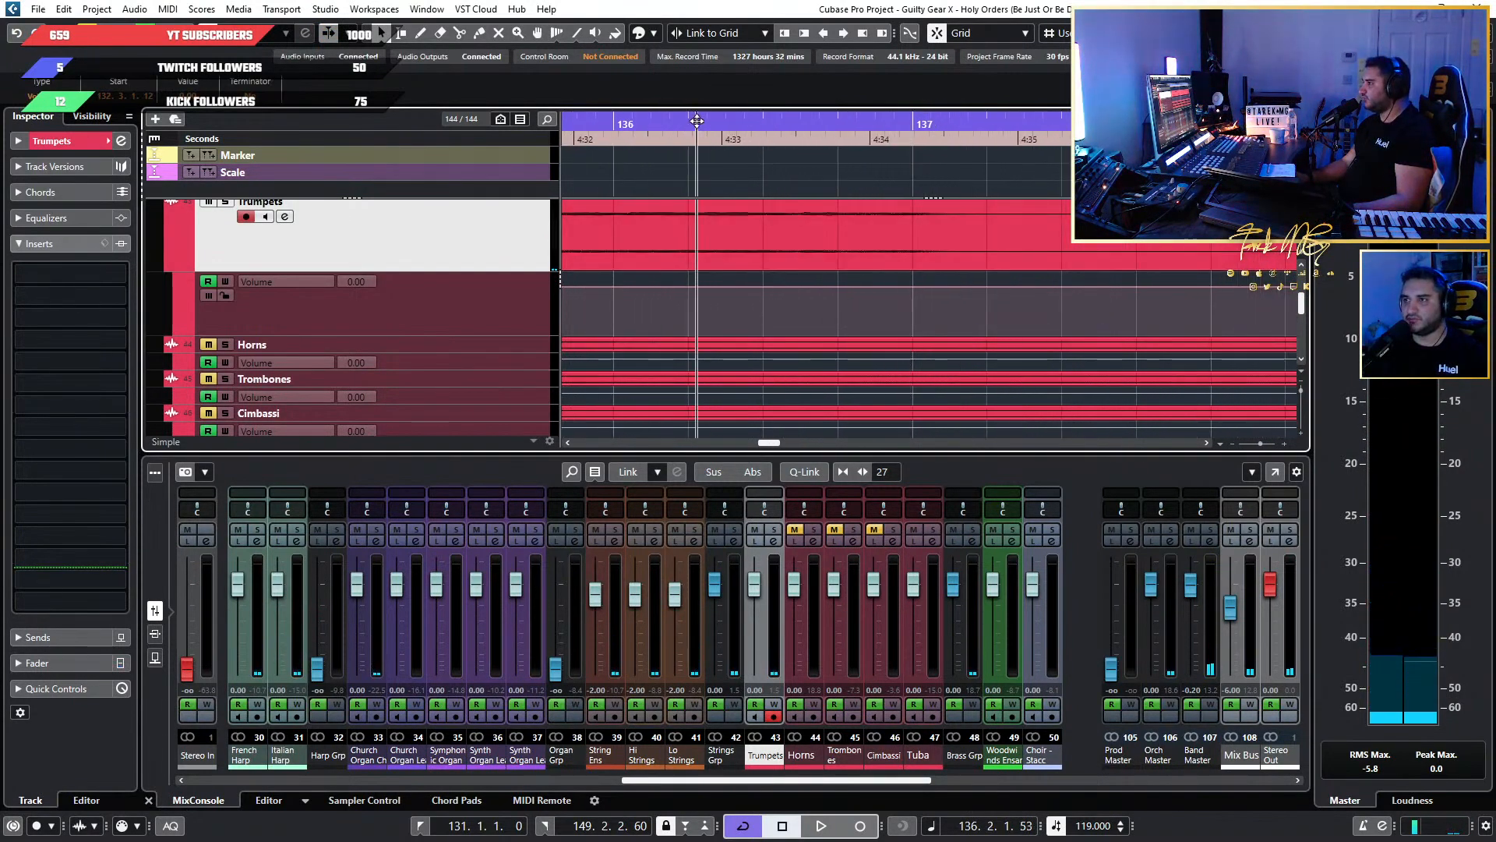
key(space)
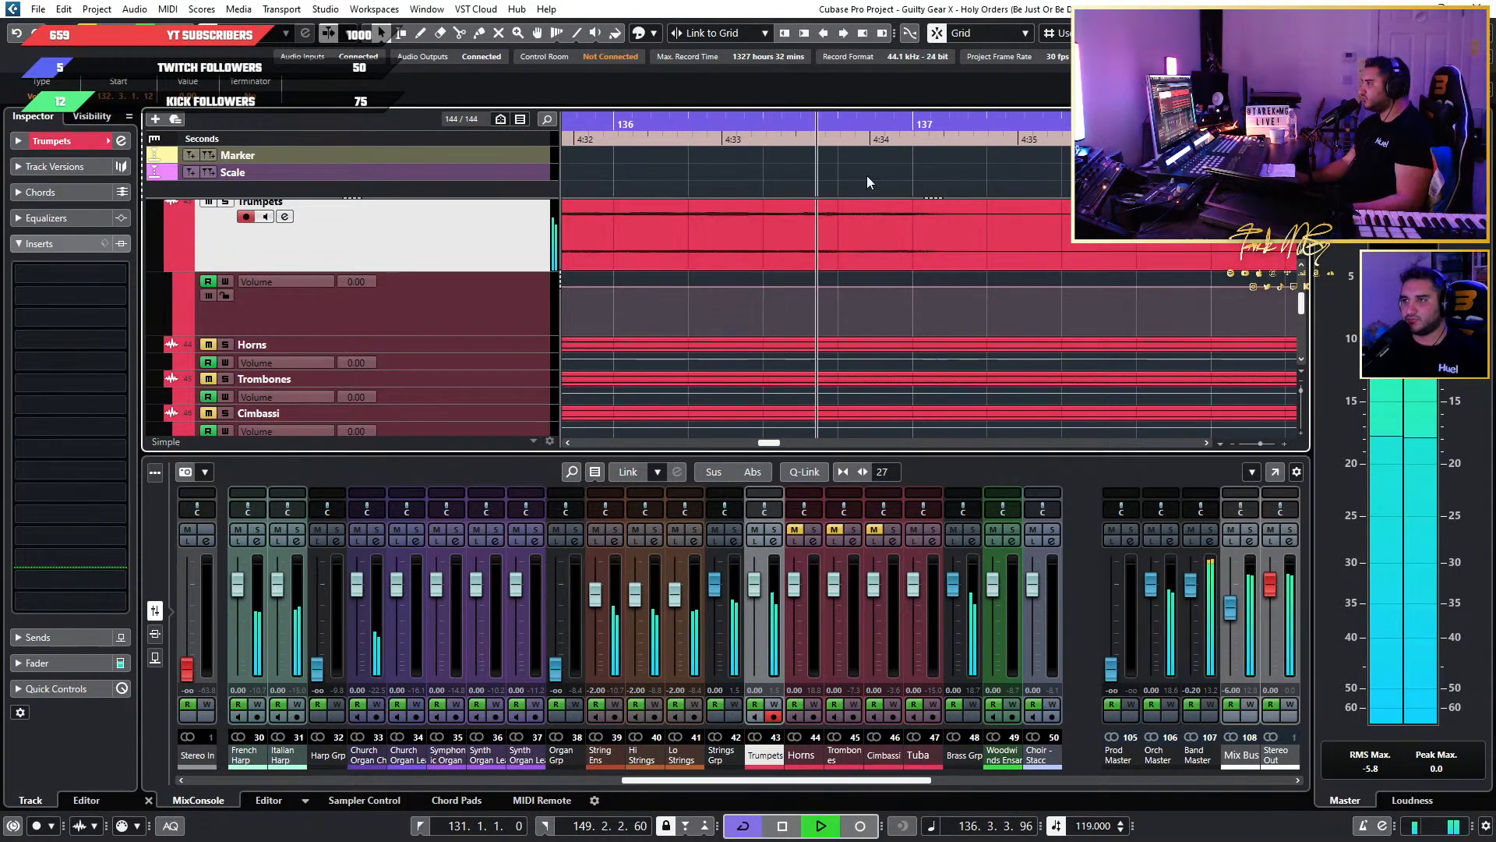
key(space)
click(790, 119)
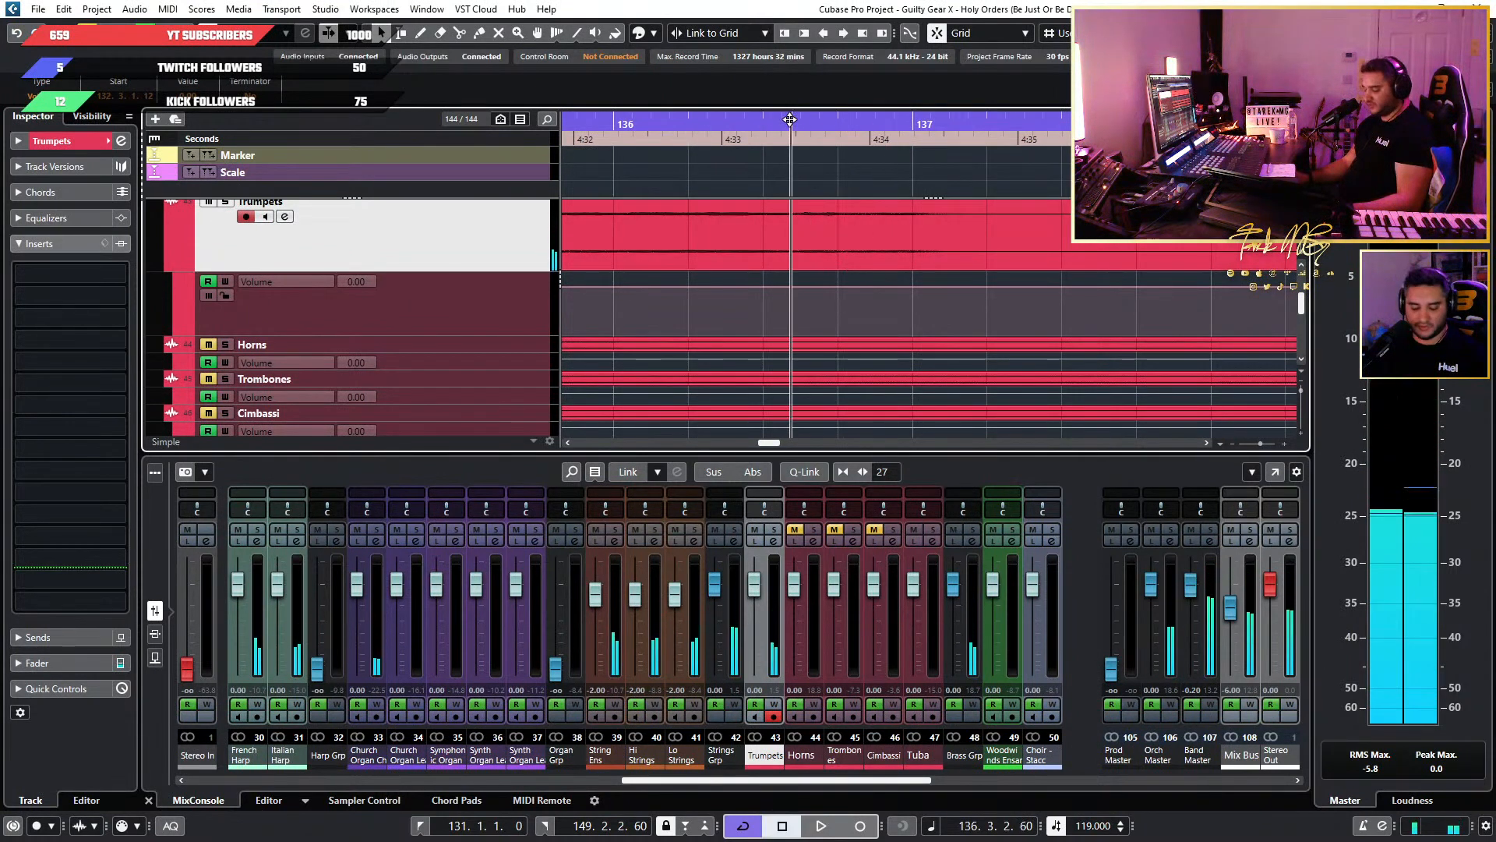
key(ctrl+v)
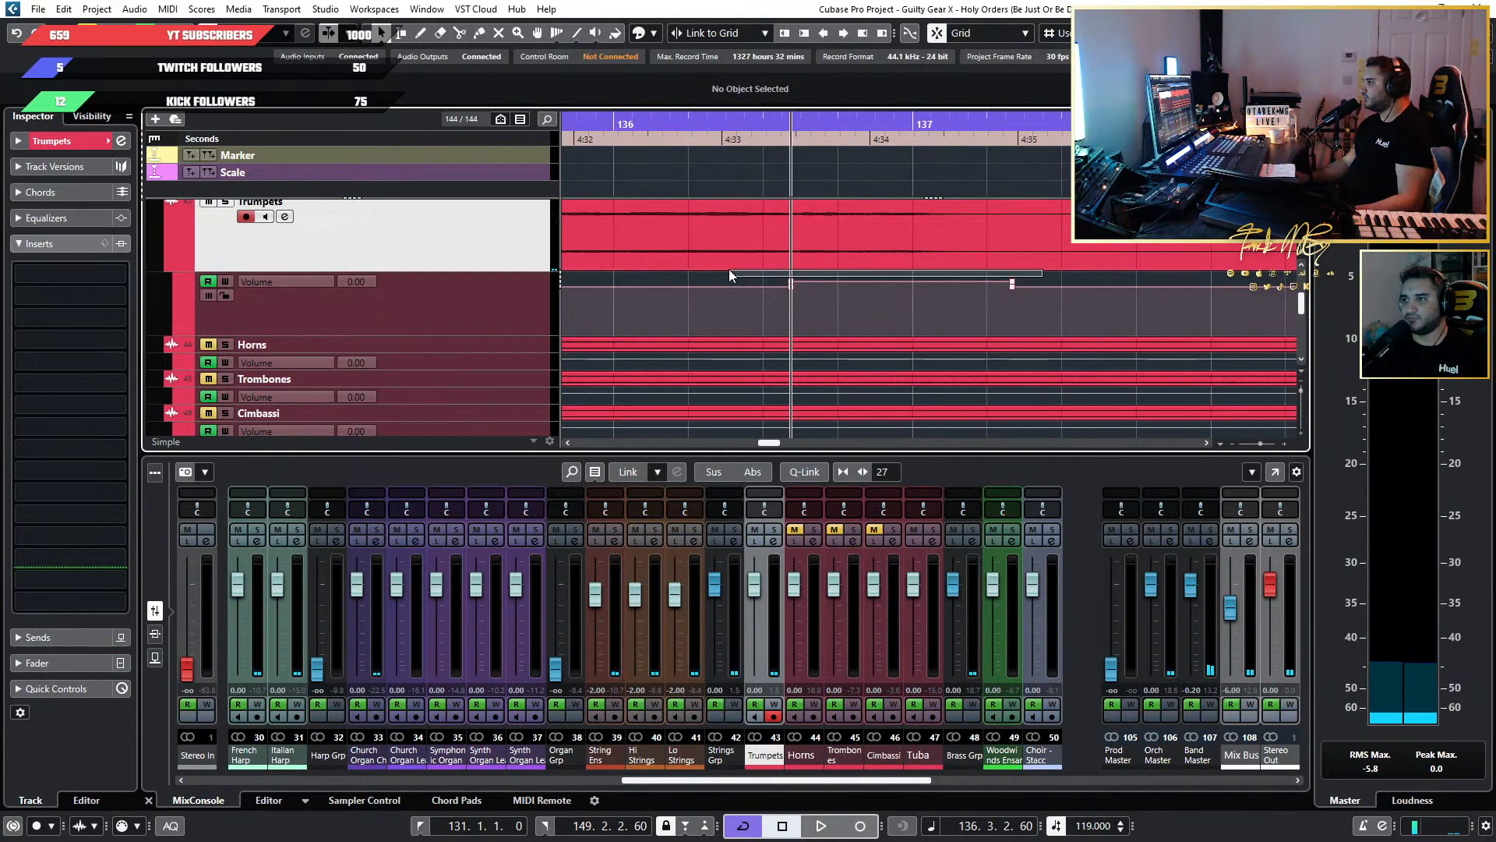
Play both boosted Trumpets passages from about bar 132.2 and compare them with the Horns briefly unmuted.
key(space)
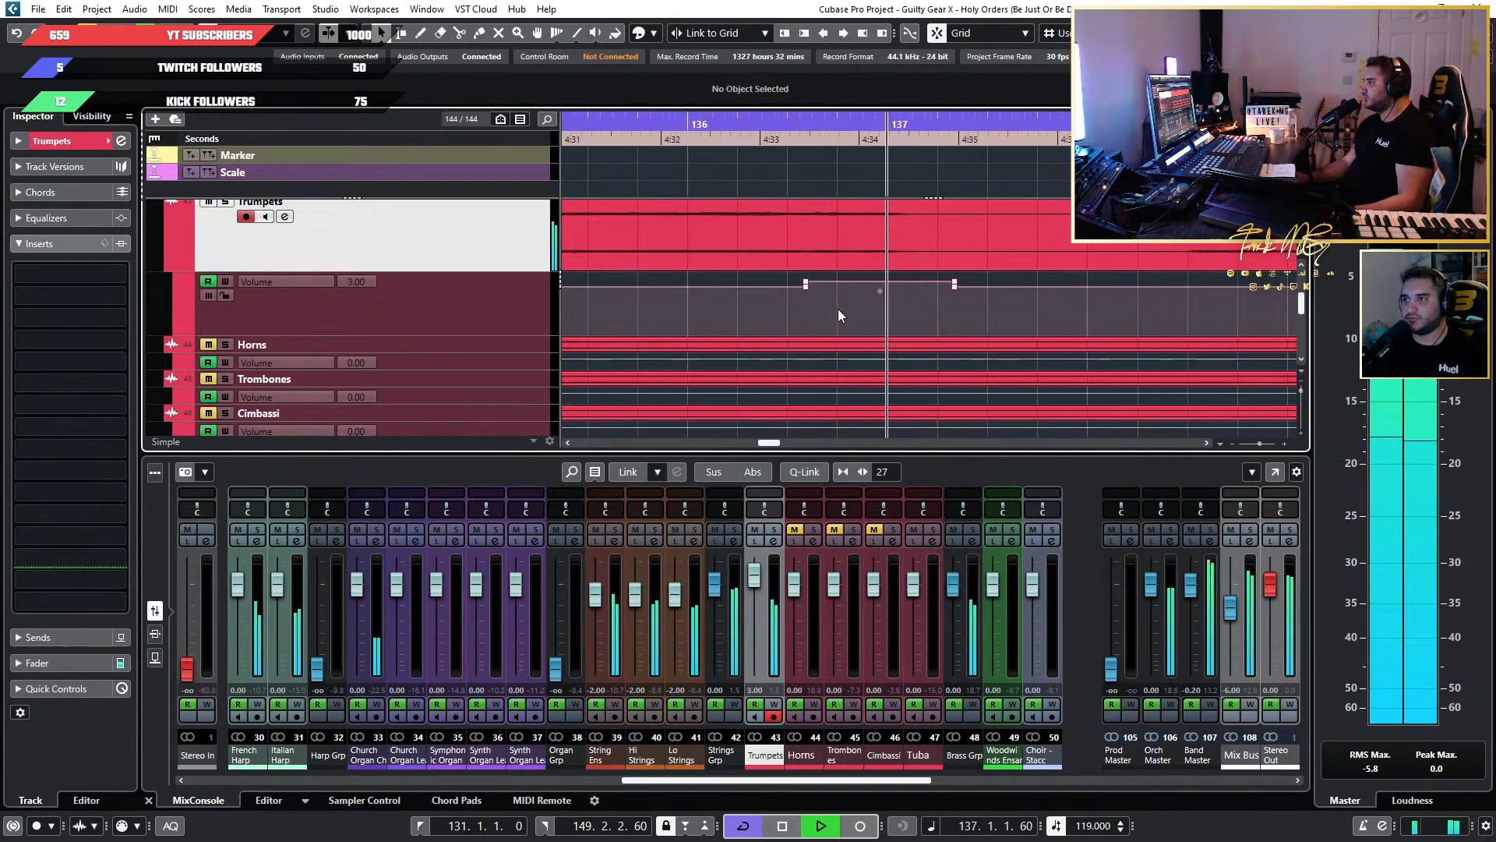
scroll(838, 308, down, 4)
scroll(798, 244, down, 1)
scroll(787, 233, left, 2)
click(602, 128)
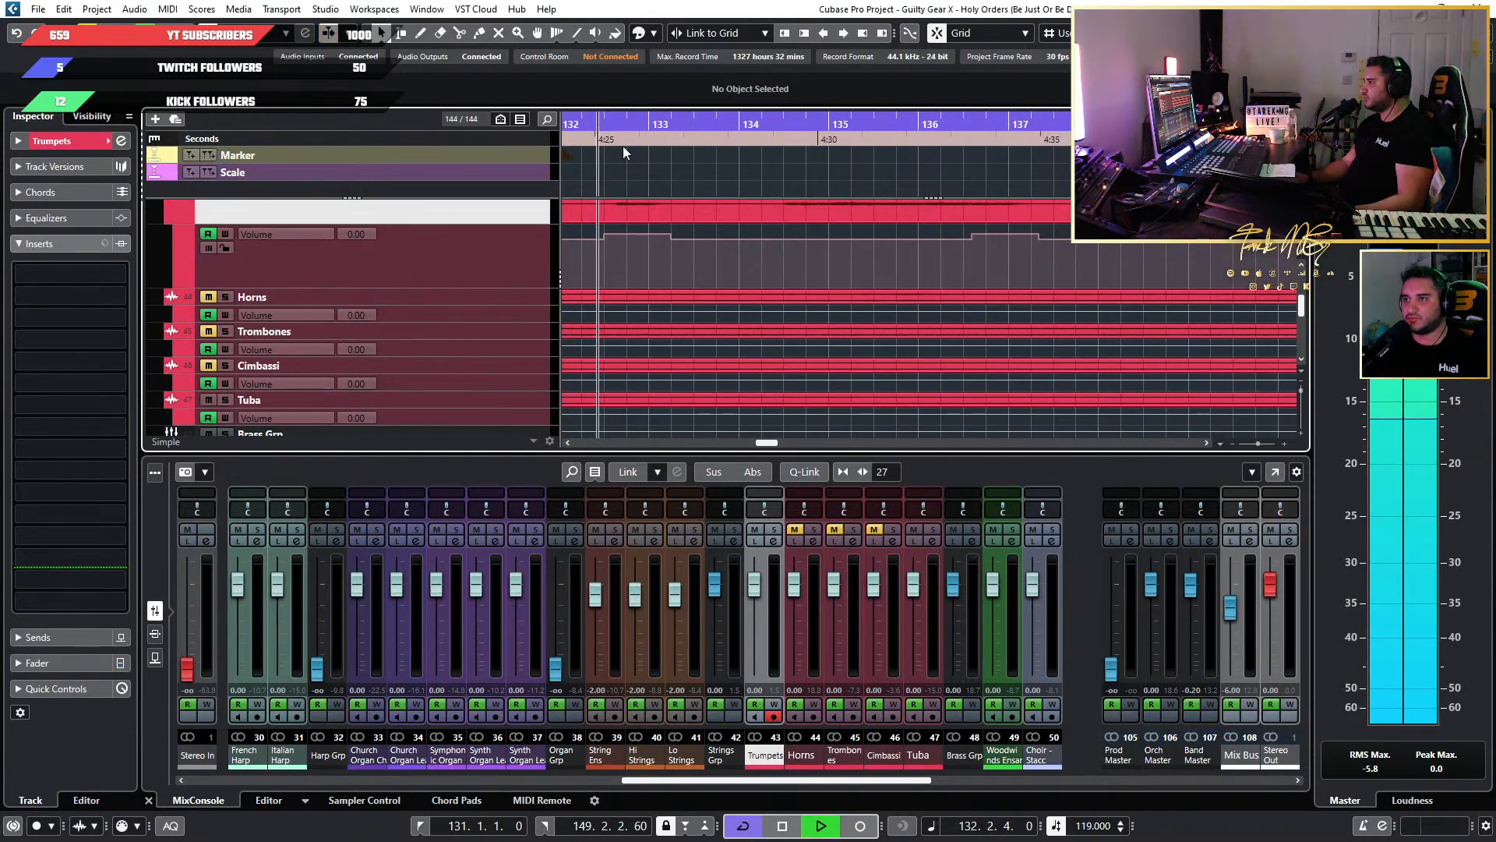
click(791, 530)
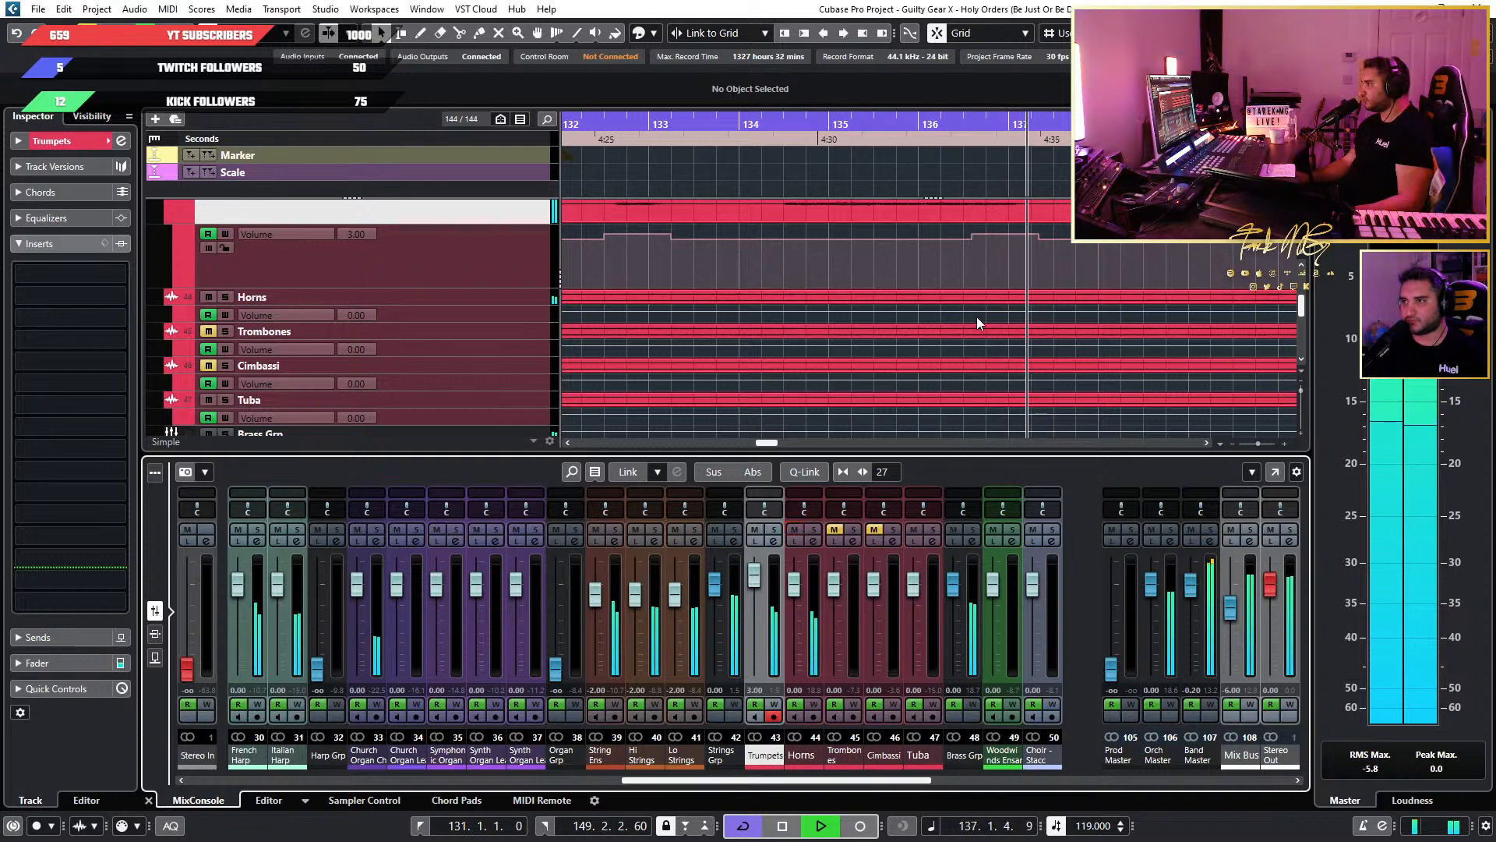
key(space)
click(801, 530)
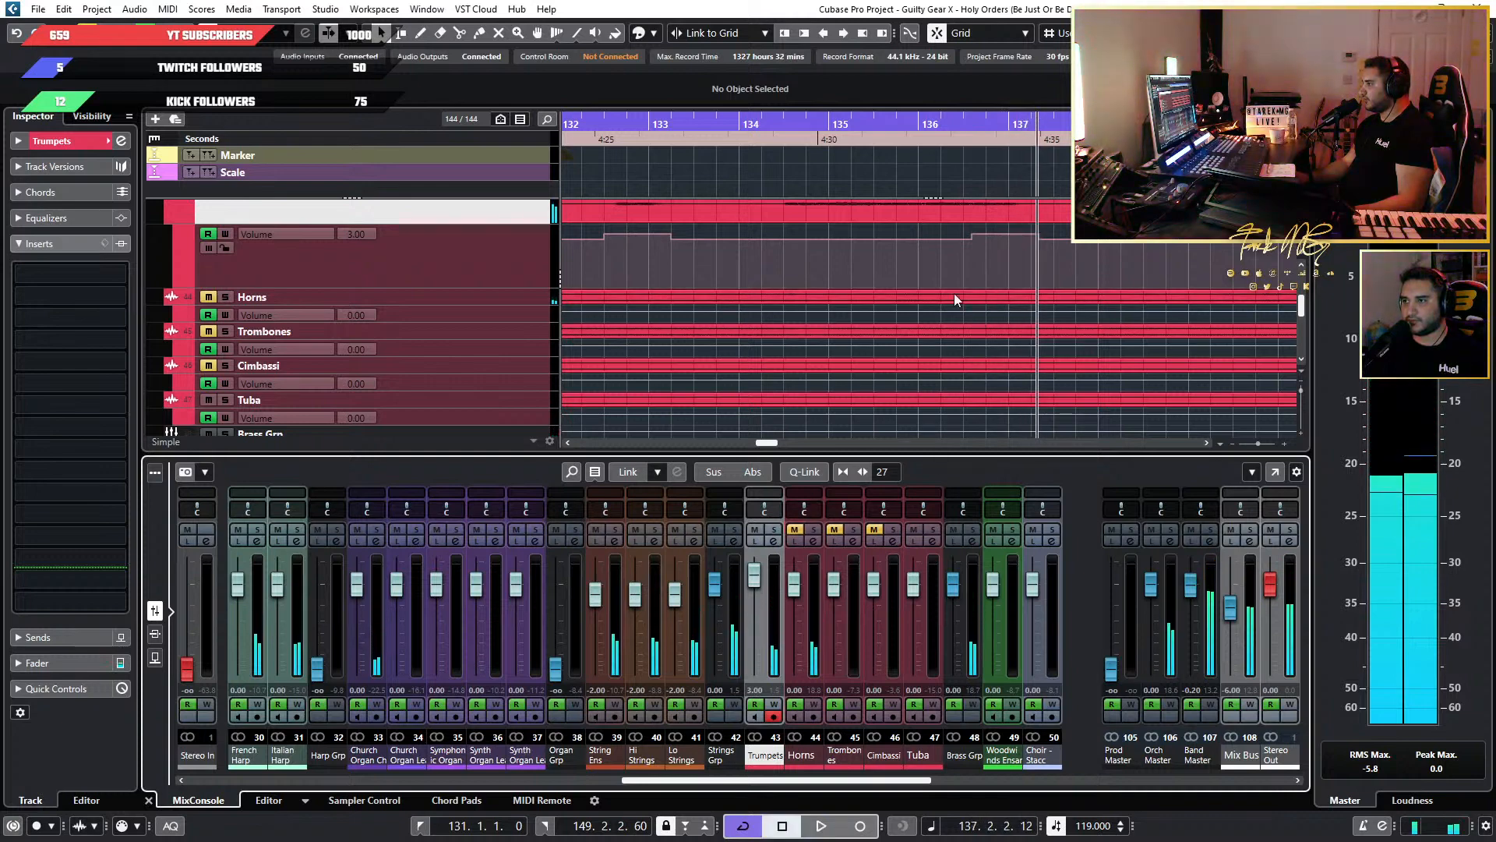
Raise the Volume automation points of both Trumpets boosts to 5.00.
scroll(976, 267, up, 3)
scroll(1027, 251, down, 4)
drag(1063, 239, 662, 242)
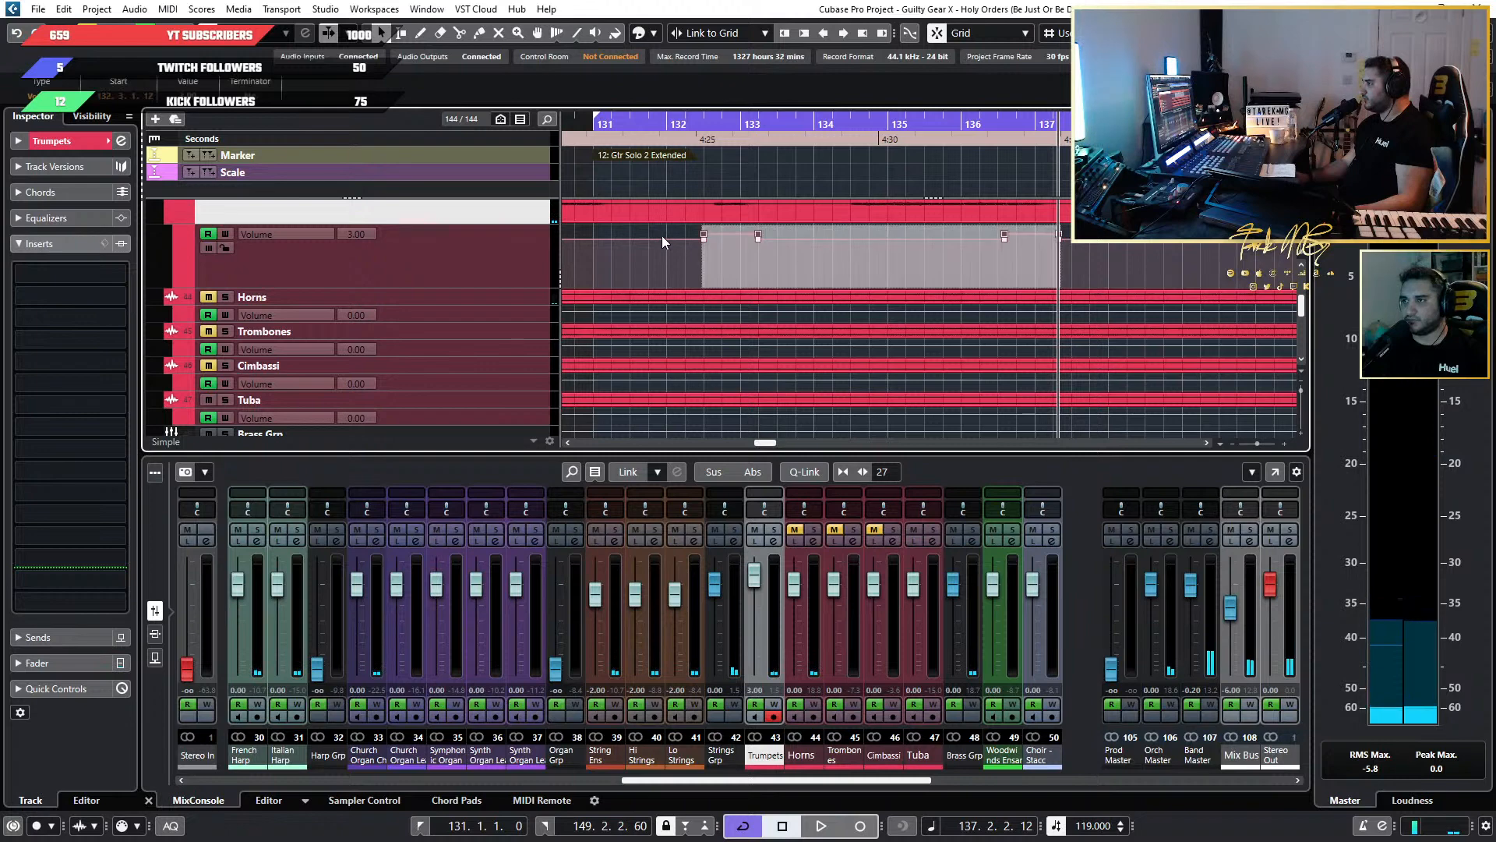
click(191, 99)
text(5)
key(Return)
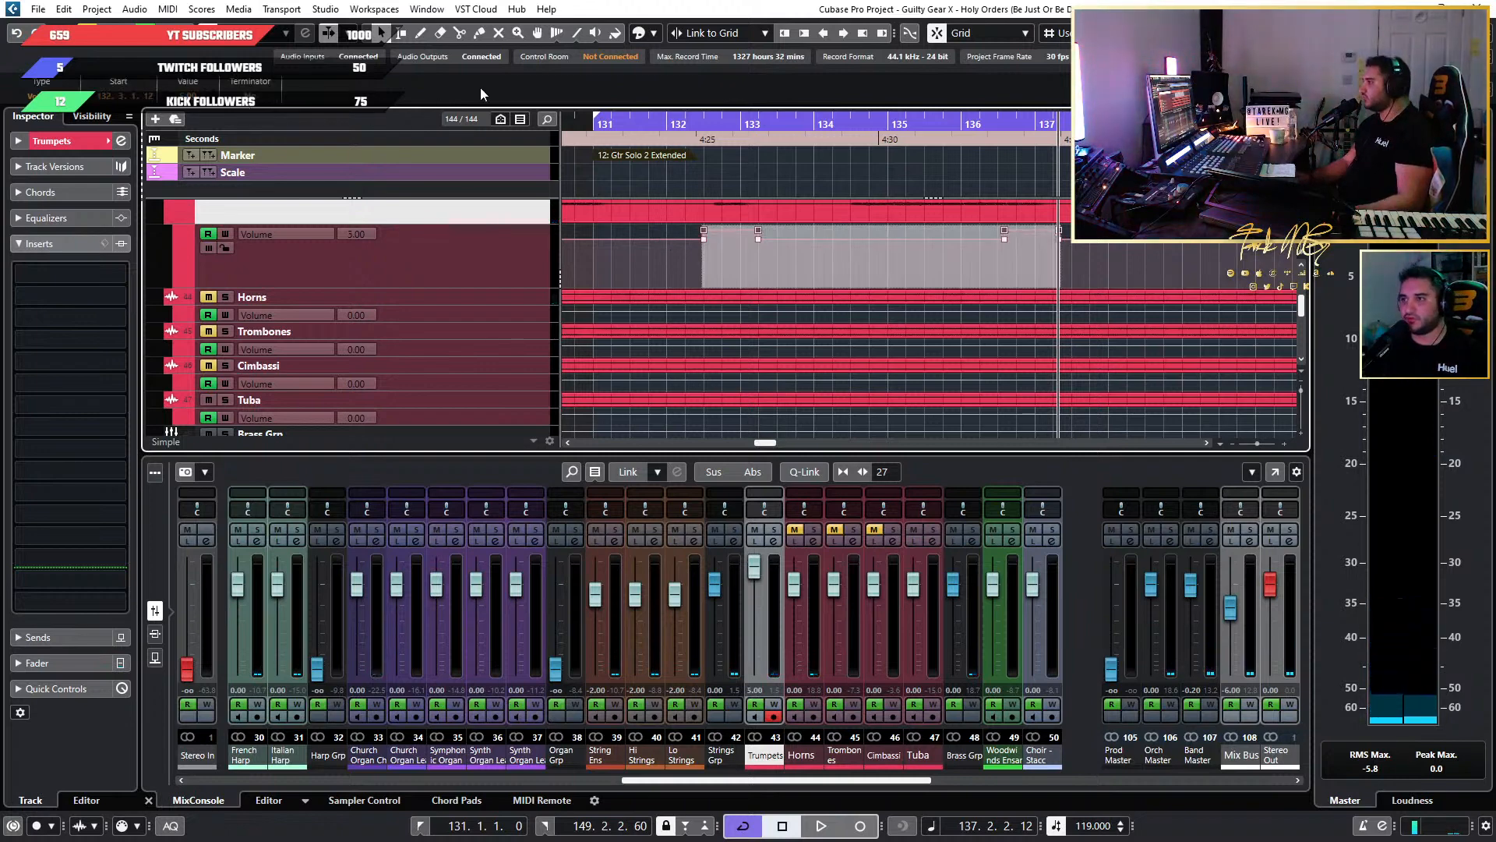
Play the section from about bar 132 and check the level of both Trumpets boosts against the full mix.
click(686, 126)
key(space)
scroll(878, 291, up, 2)
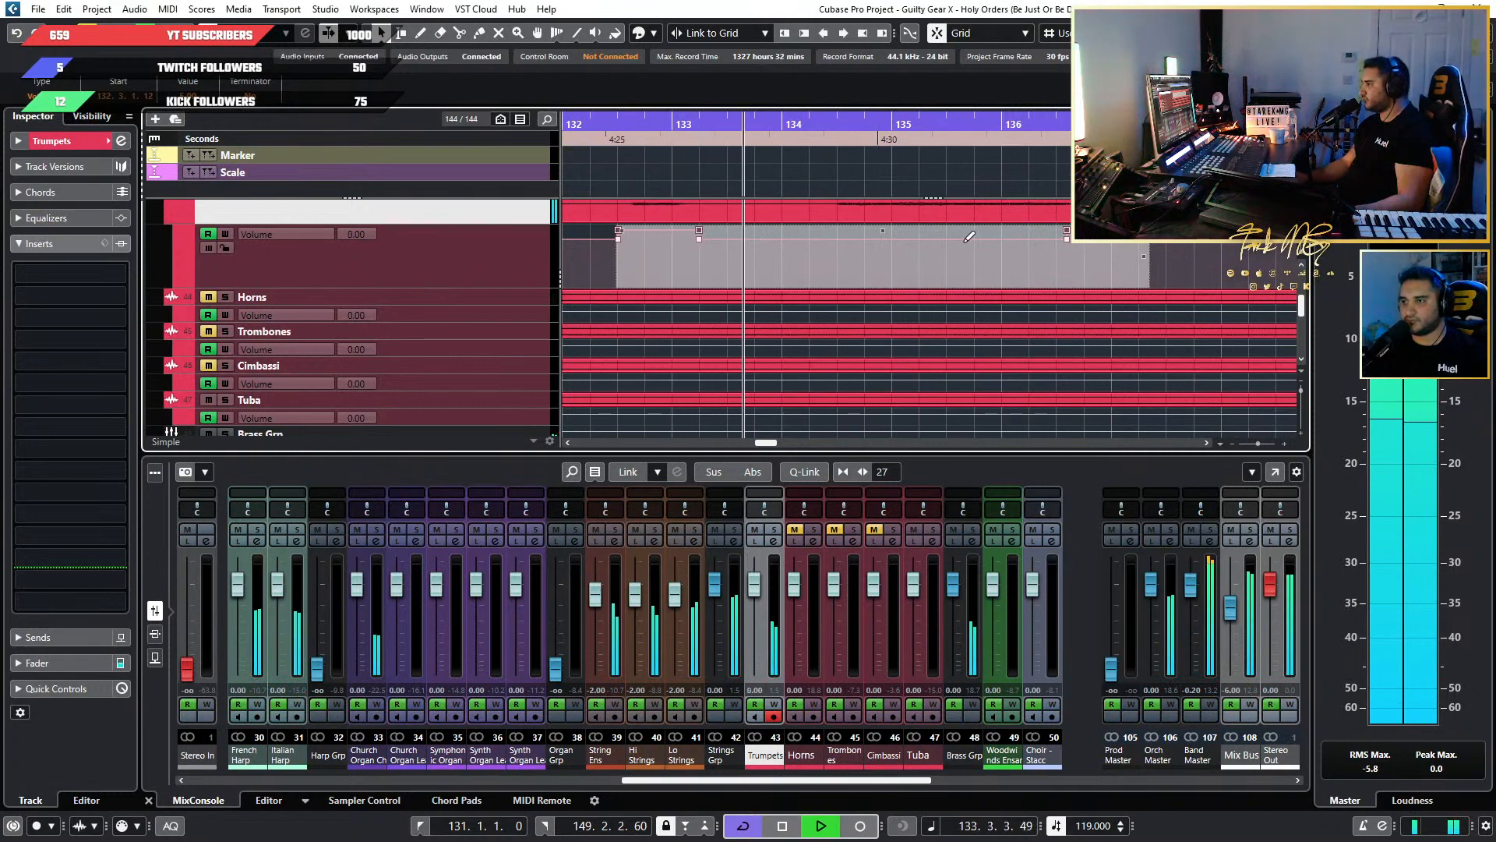
scroll(957, 248, down, 2)
scroll(956, 246, up, 2)
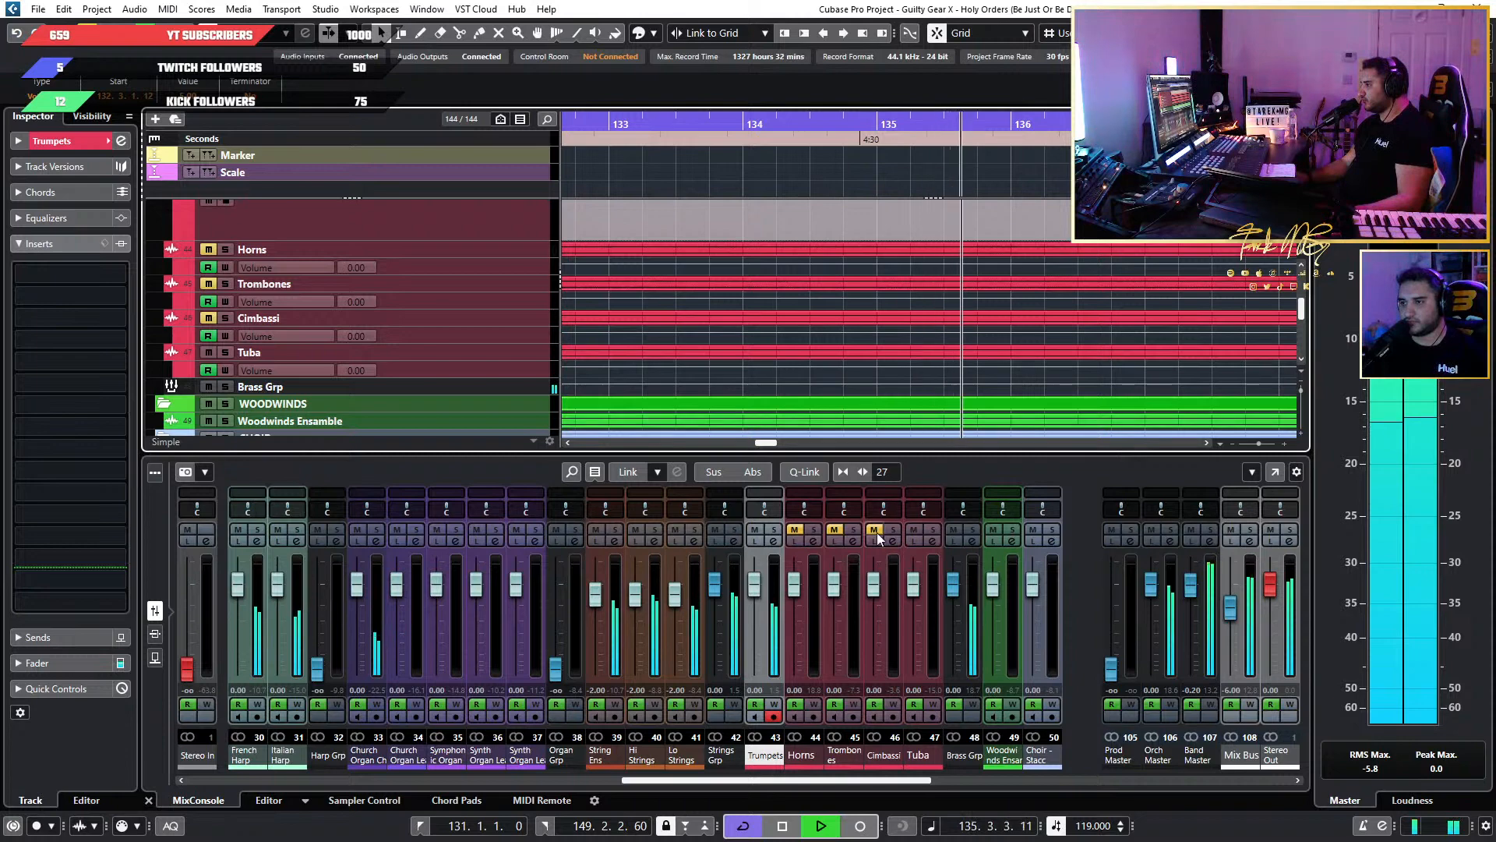
scroll(1107, 300, down, 4)
scroll(1172, 288, up, 5)
scroll(1193, 288, up, 3)
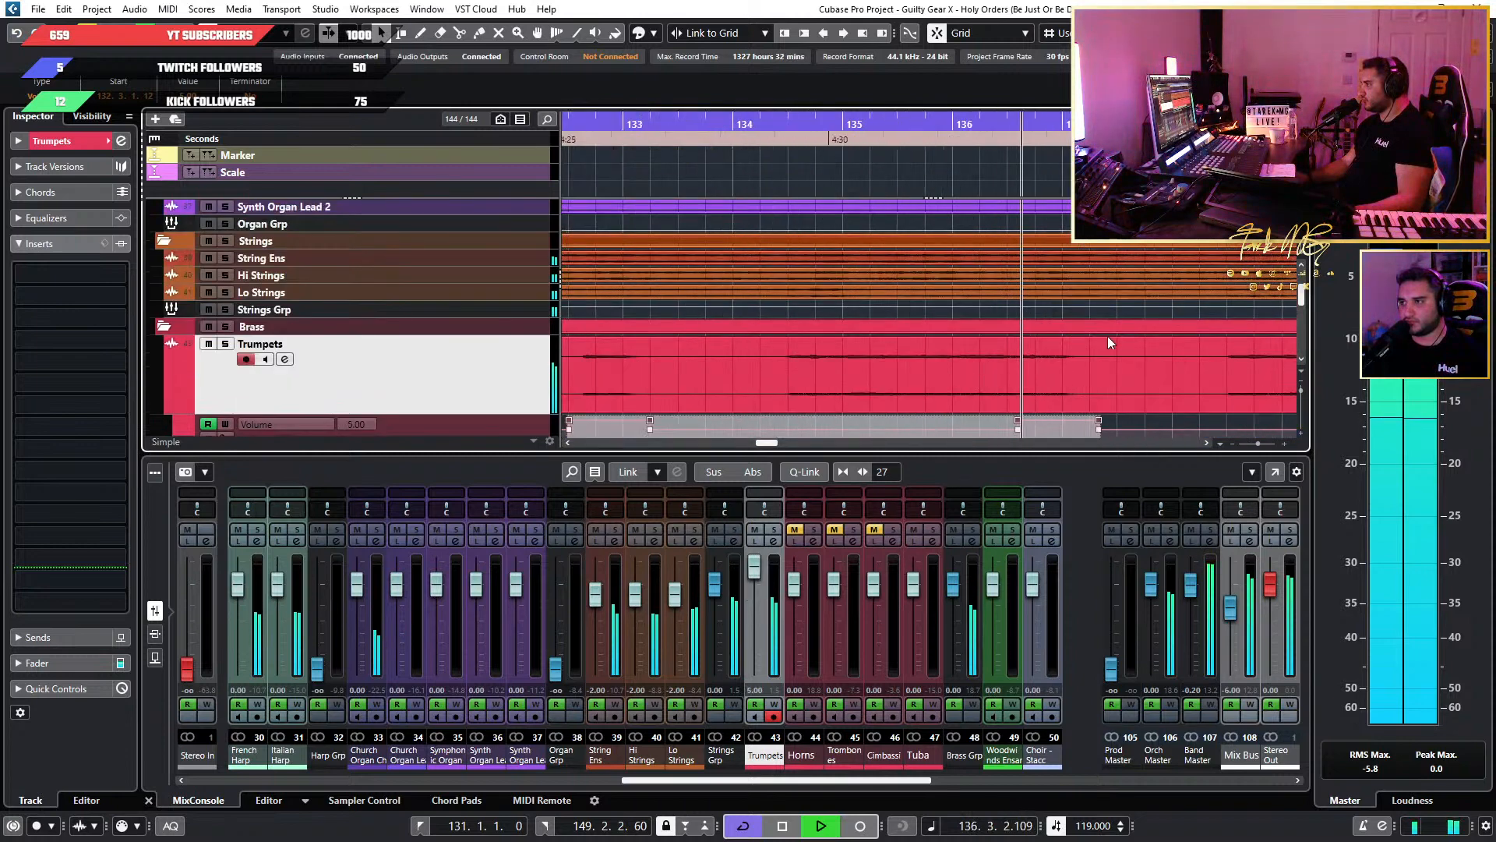
scroll(1107, 336, down, 2)
scroll(1023, 341, down, 3)
scroll(1023, 342, up, 2)
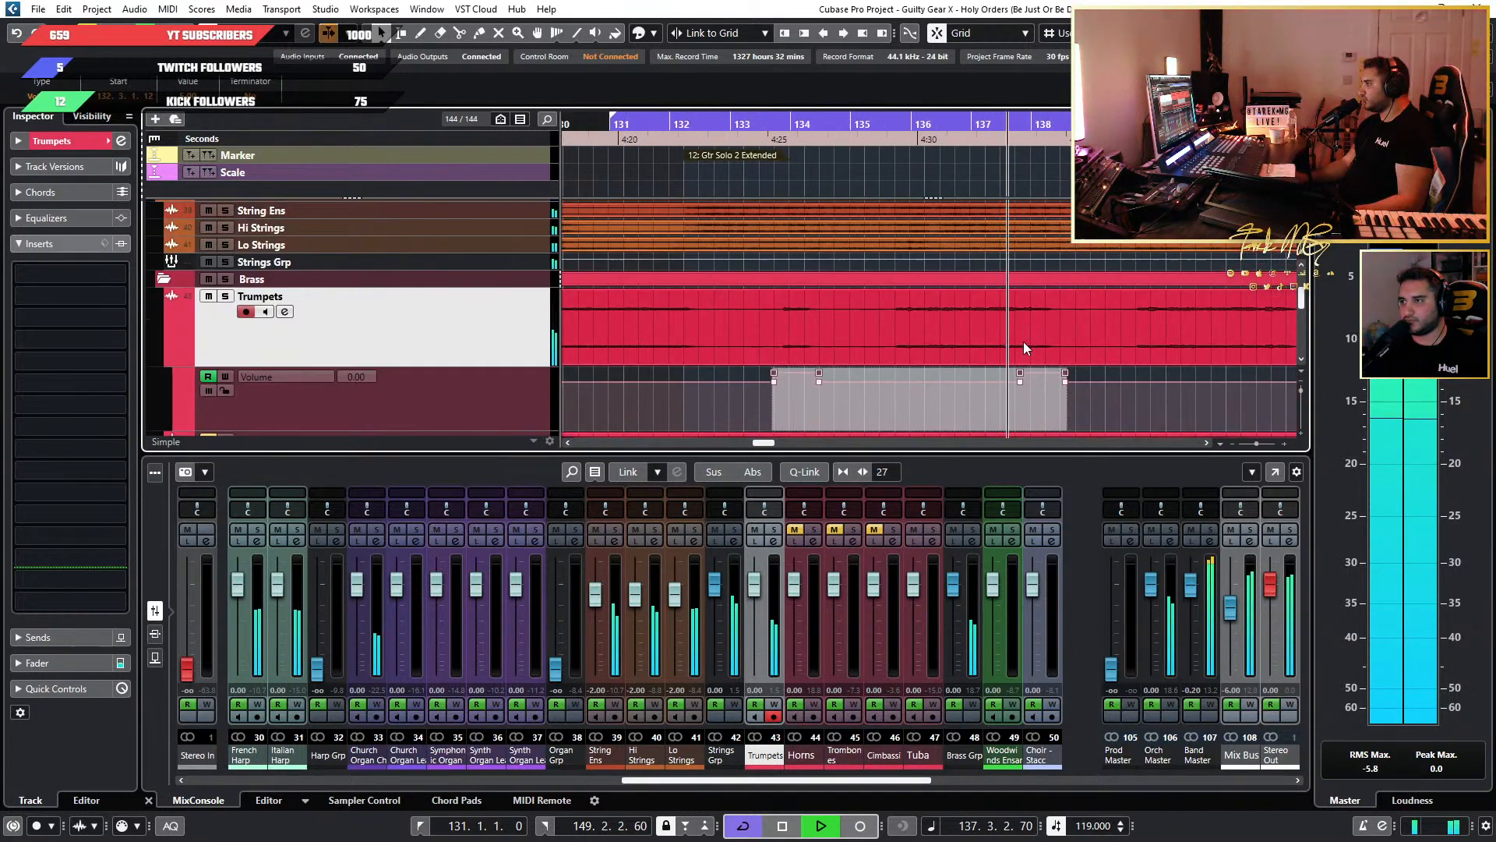
scroll(1025, 343, down, 2)
scroll(1052, 348, up, 4)
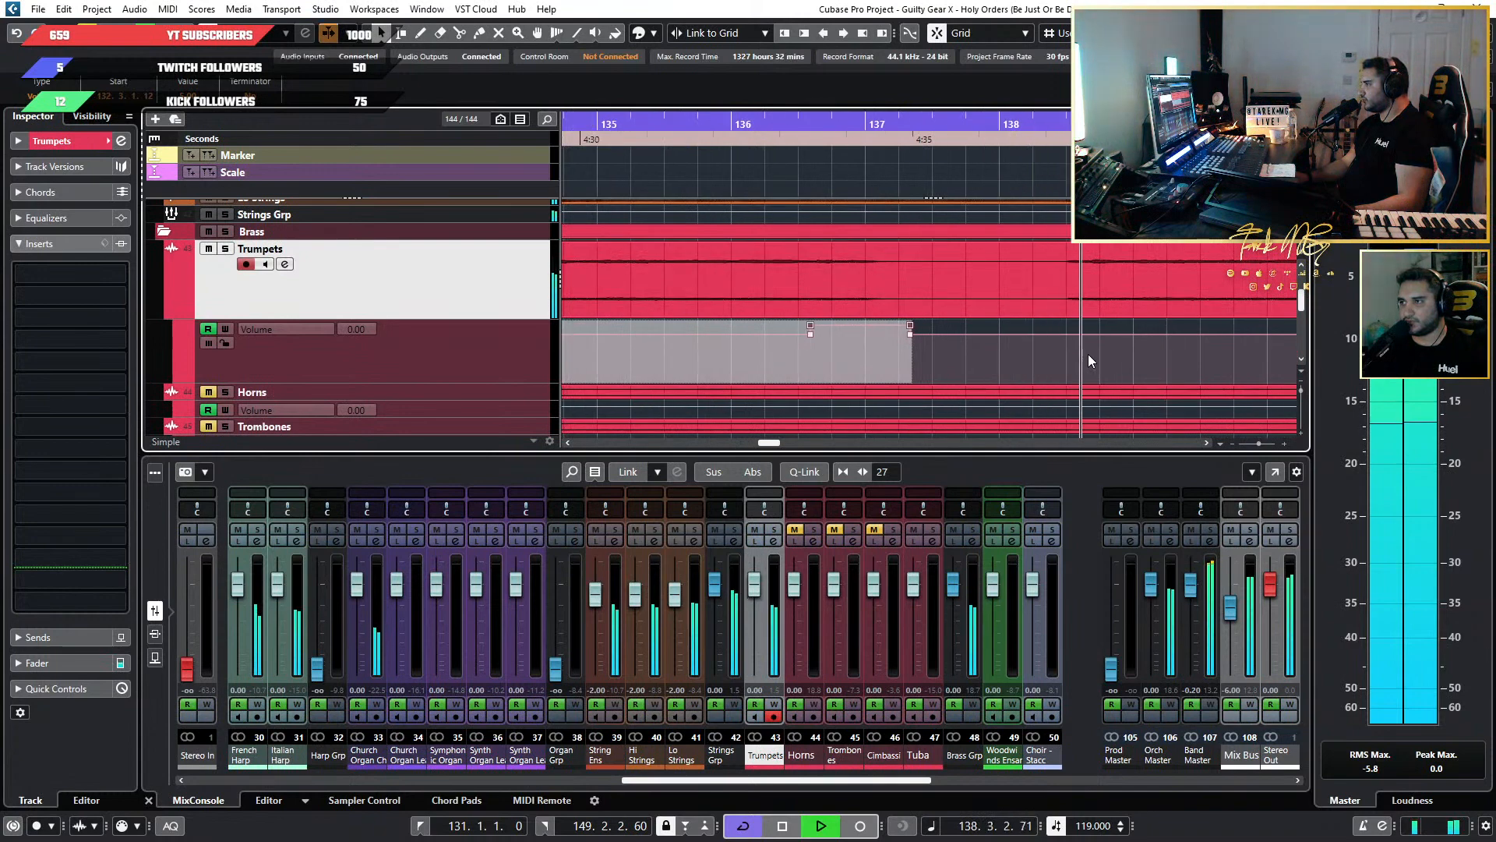
scroll(1088, 353, down, 2)
scroll(1088, 353, up, 1)
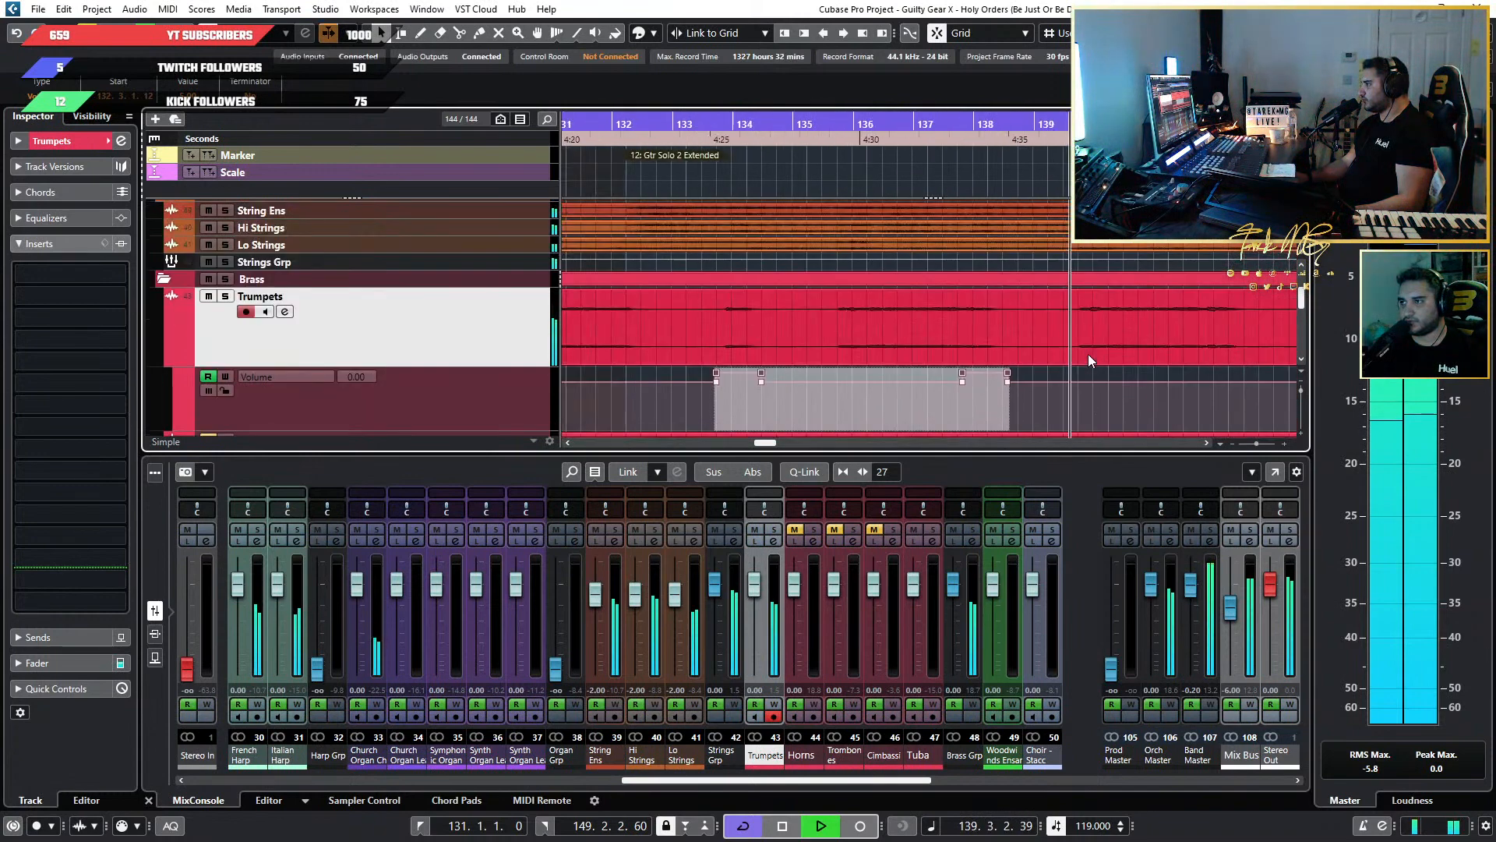
scroll(1088, 354, right, 1)
scroll(1087, 354, down, 1)
scroll(939, 368, down, 1)
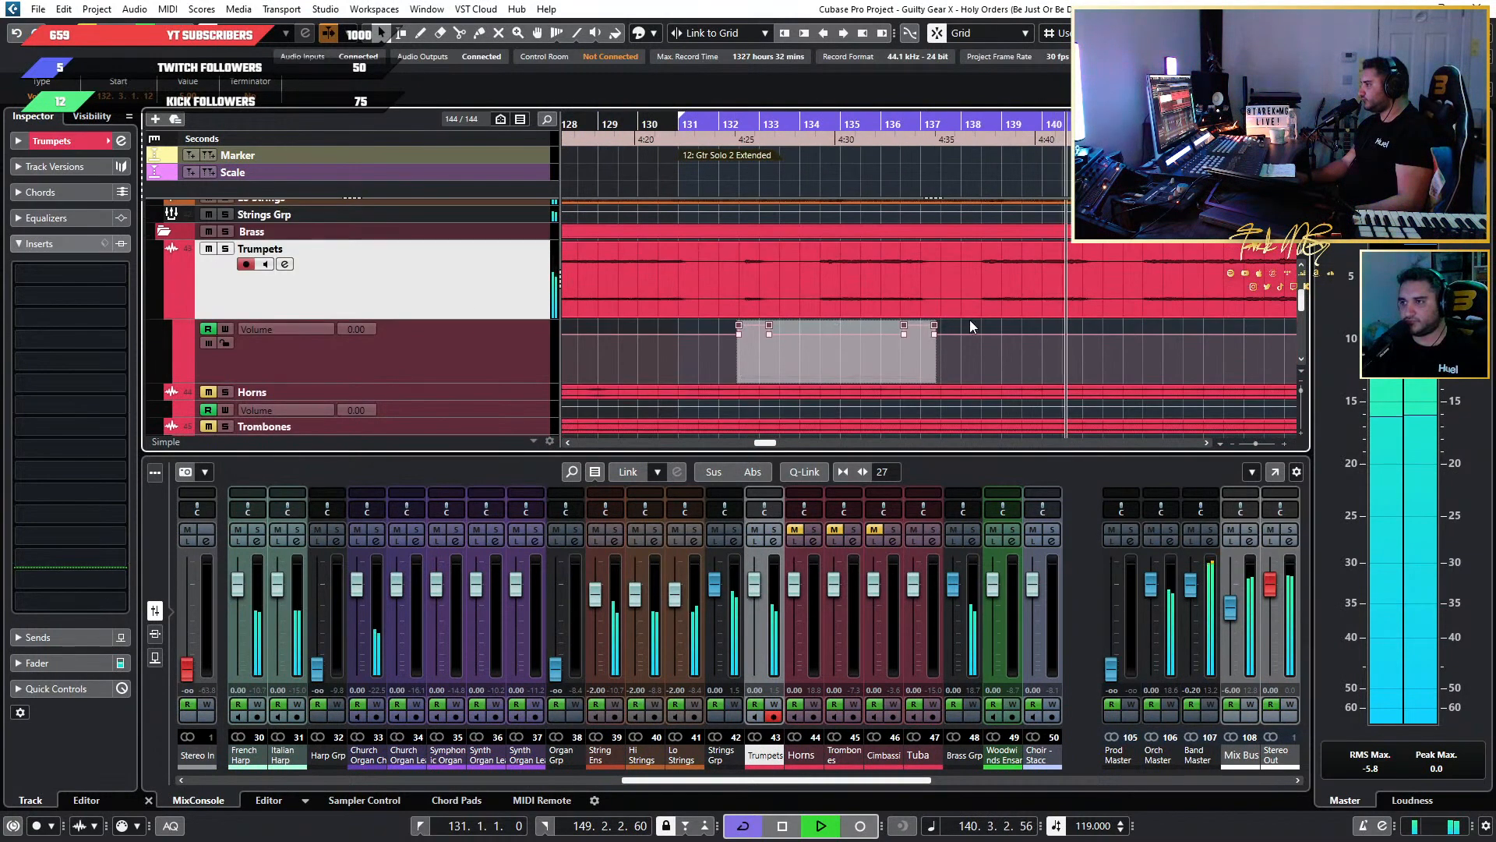
Select the points of both Trumpets volume boosts and lower them slightly.
drag(969, 324, 713, 326)
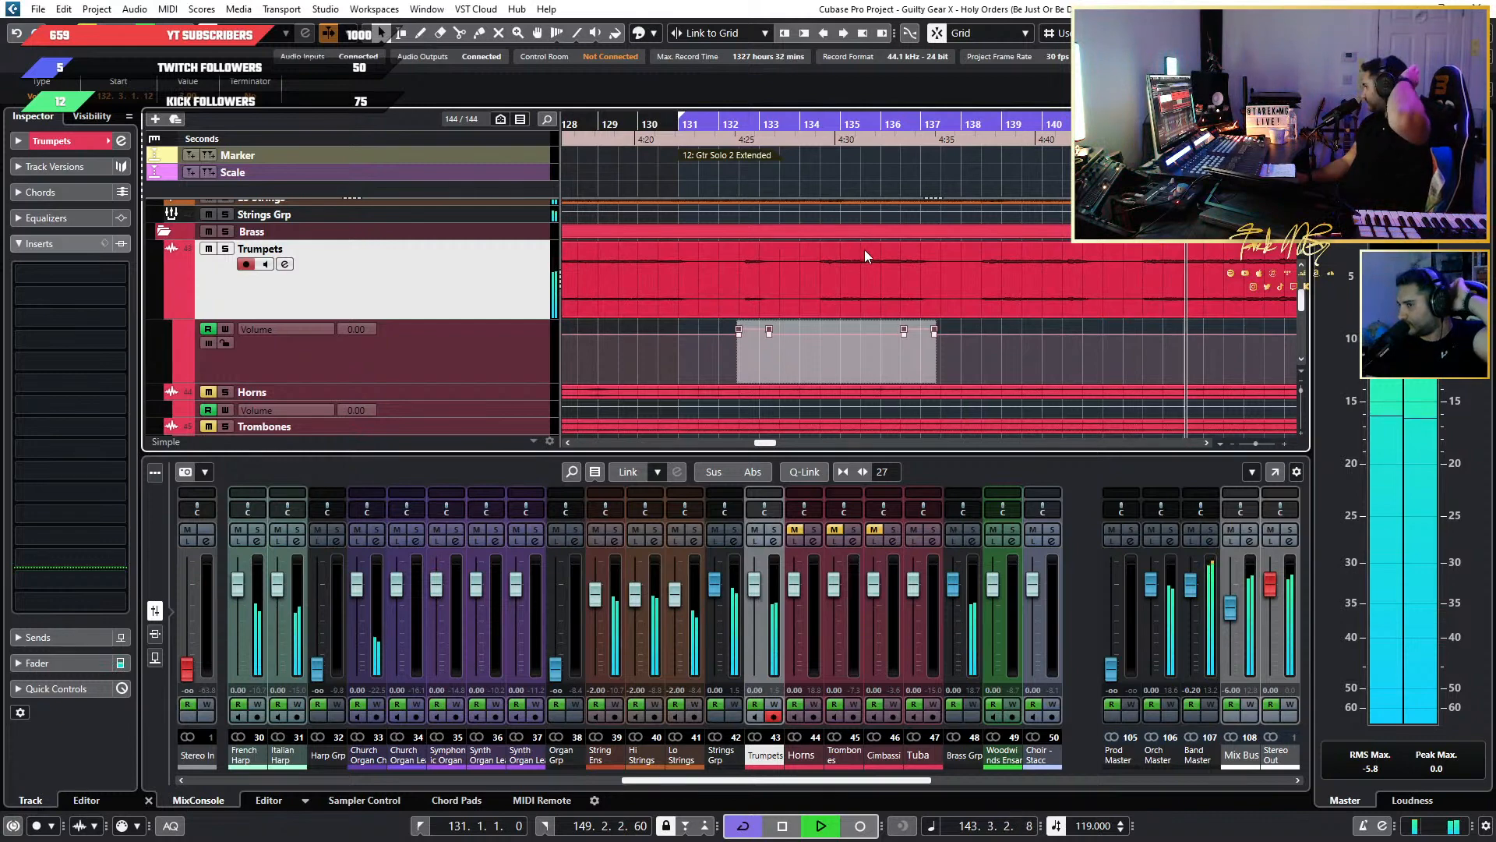
key(g)
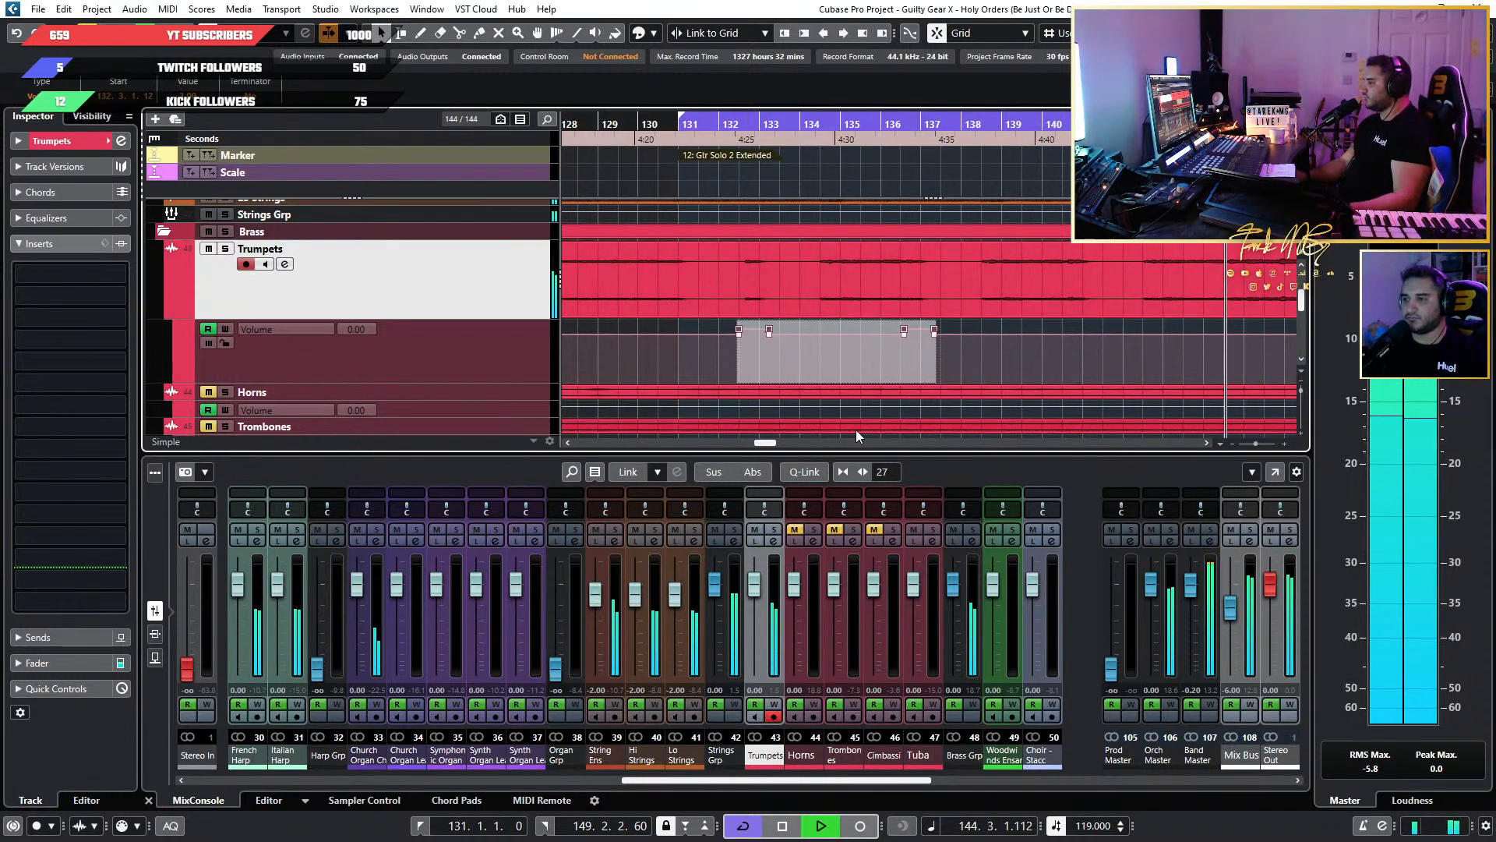
ctrl+scroll(1143, 334, up, 1)
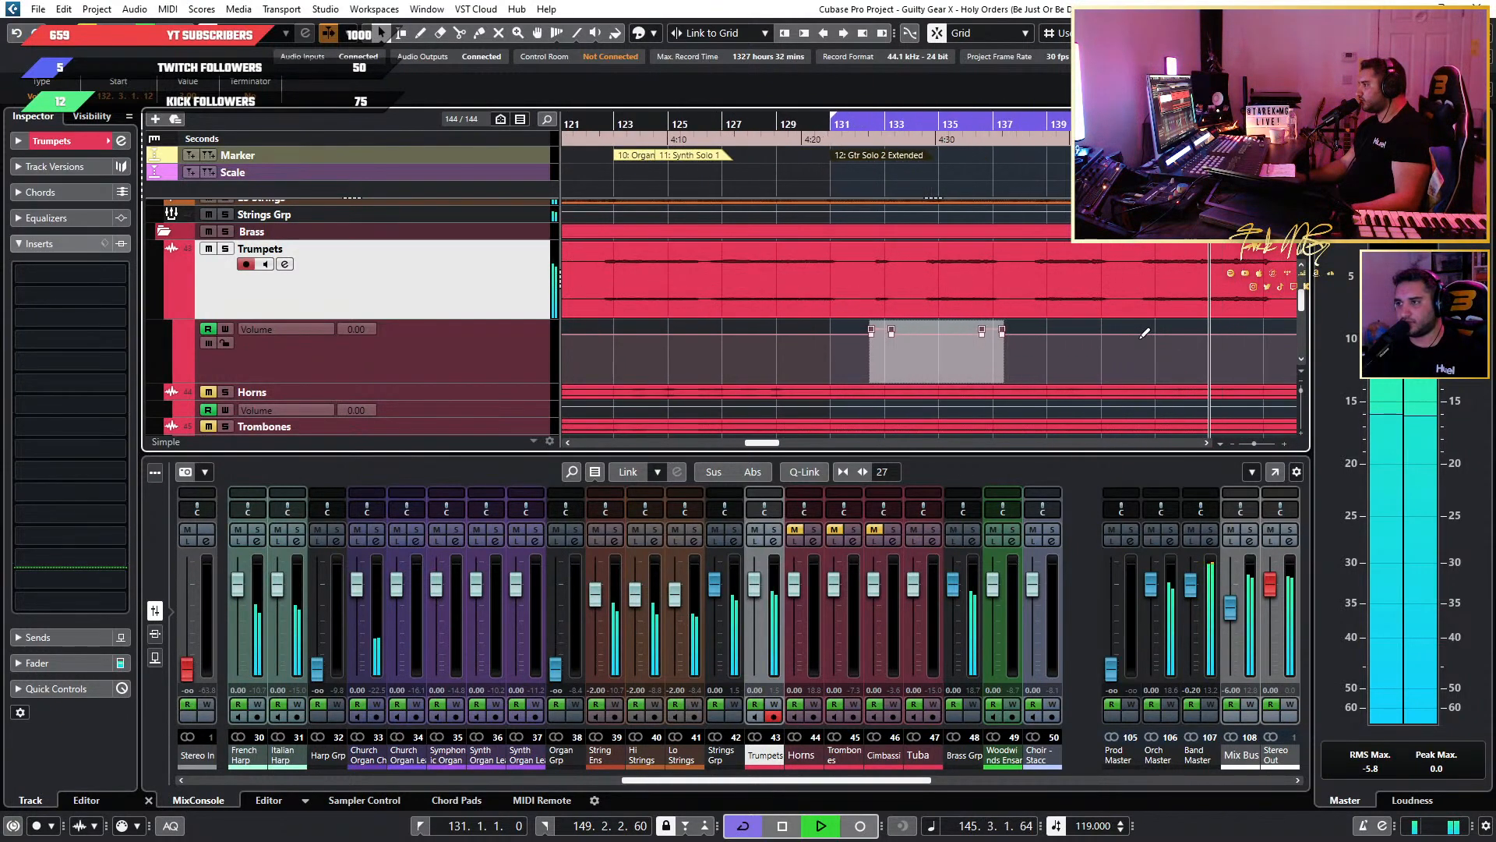
Unmute the Horns and play the section from about bar 132, soloing the Horns briefly to hear them alone.
key(g)
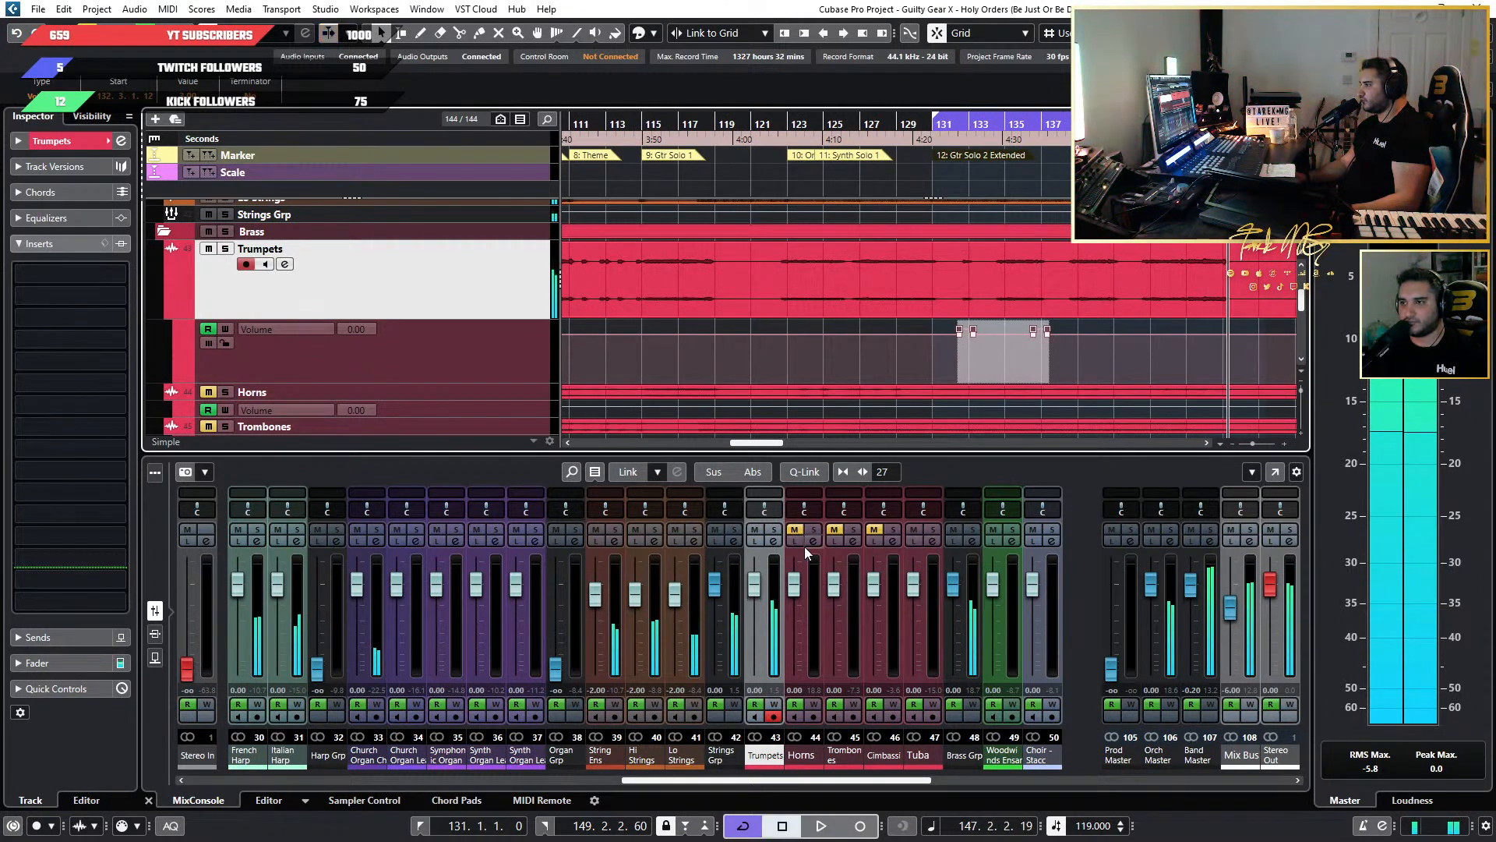
click(796, 530)
click(952, 131)
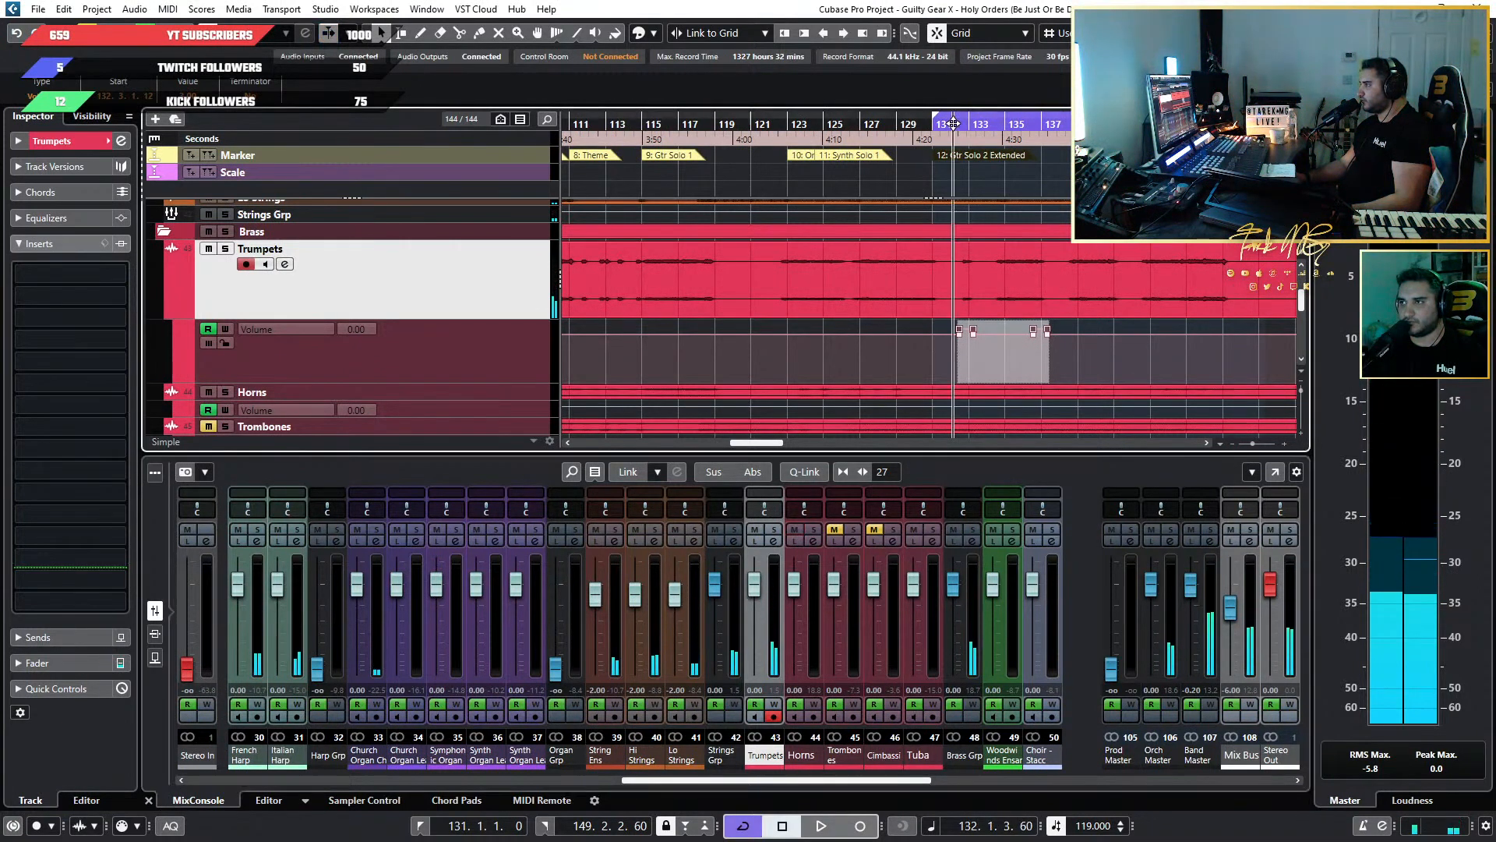
key(space)
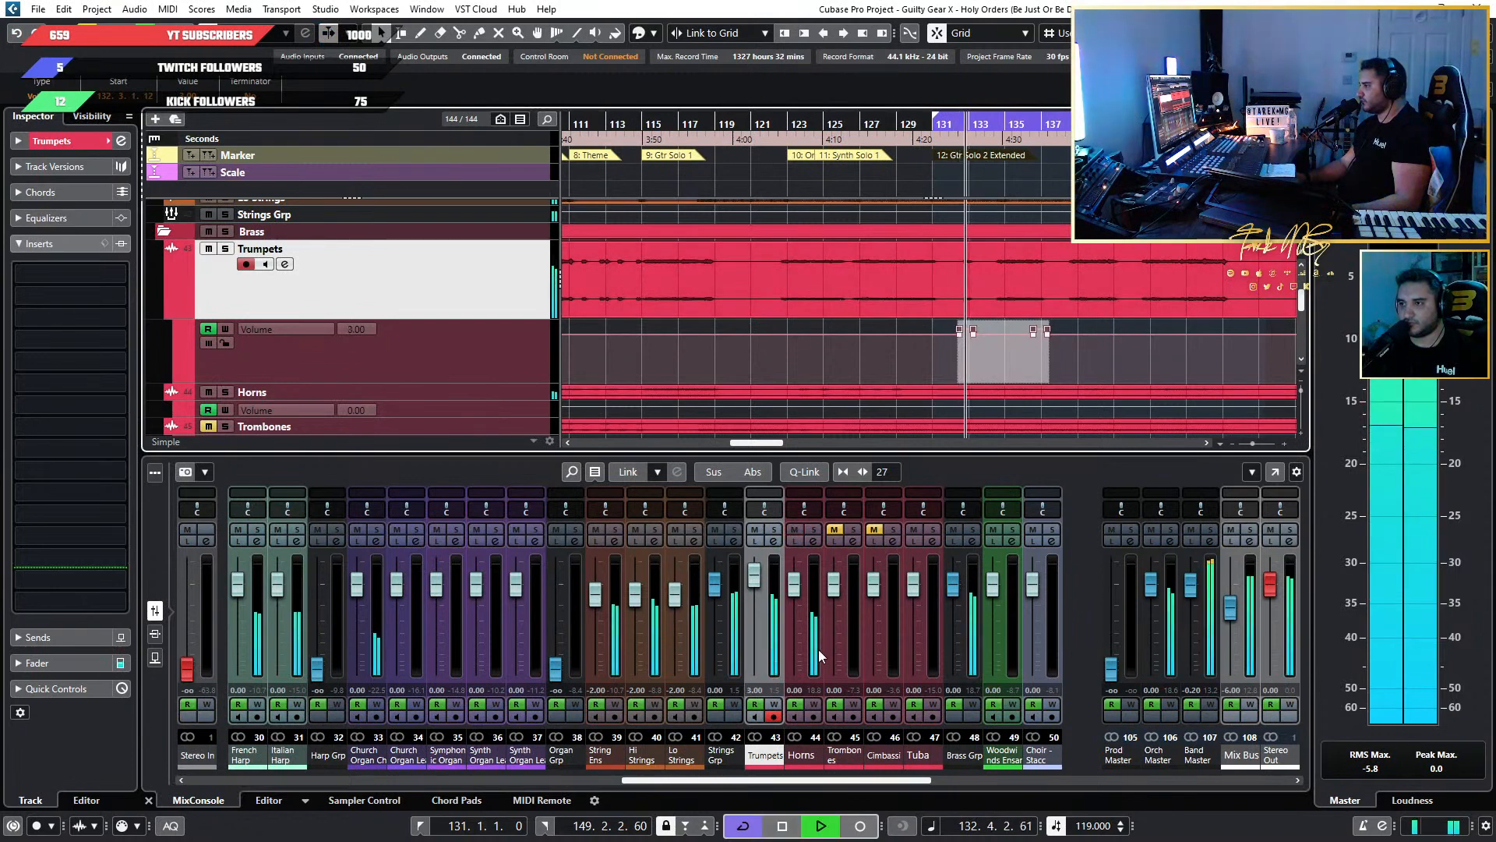
click(813, 531)
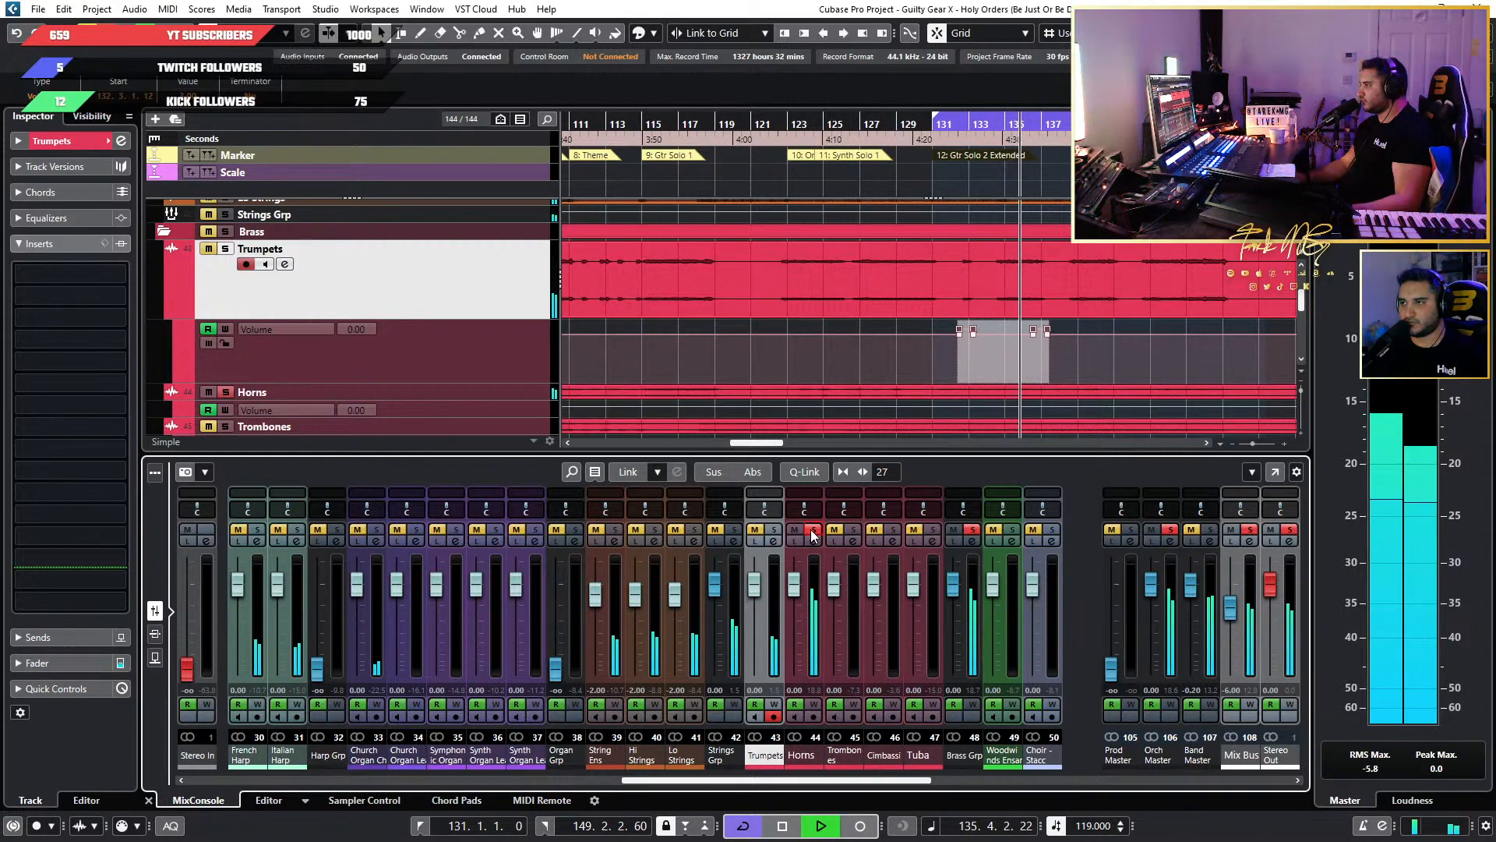
click(813, 531)
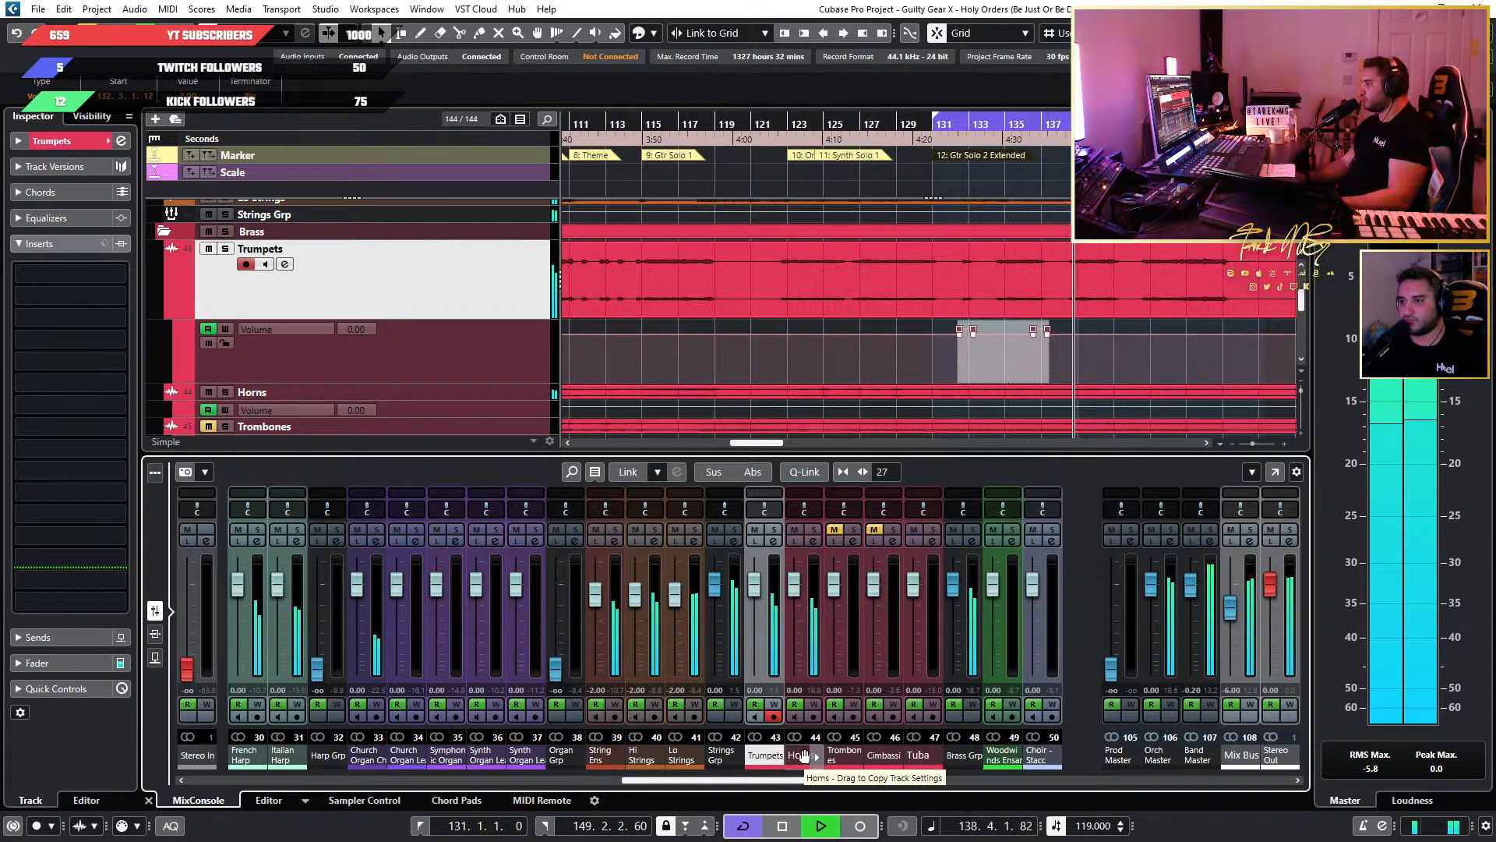
Adjust the Horns channel's pre-gain in the full mixer during playback and set it to 15 dB.
key(F3)
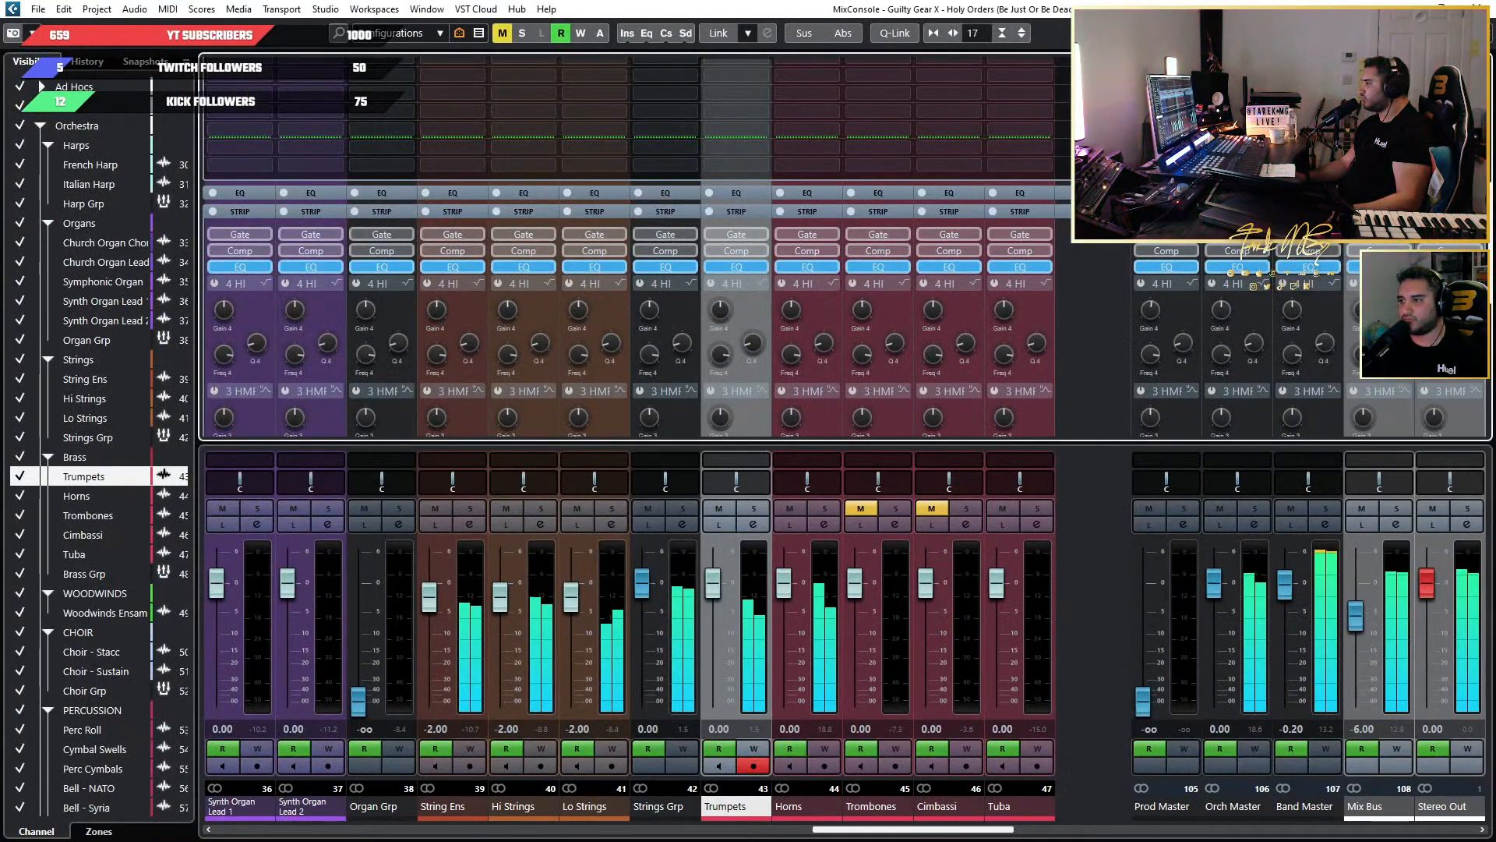
scroll(841, 249, up, 5)
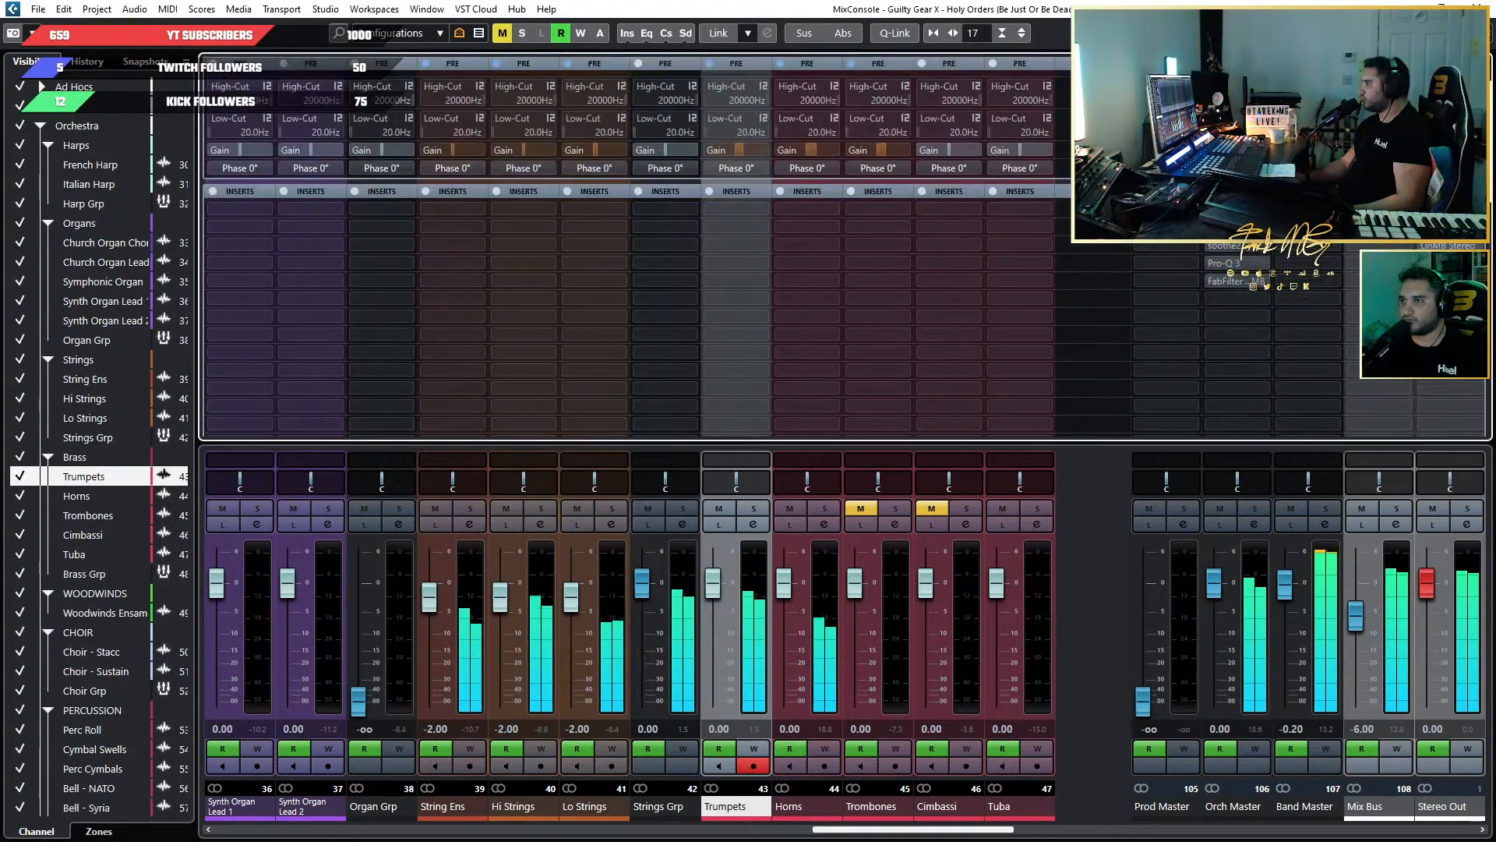
drag(816, 210, 815, 209)
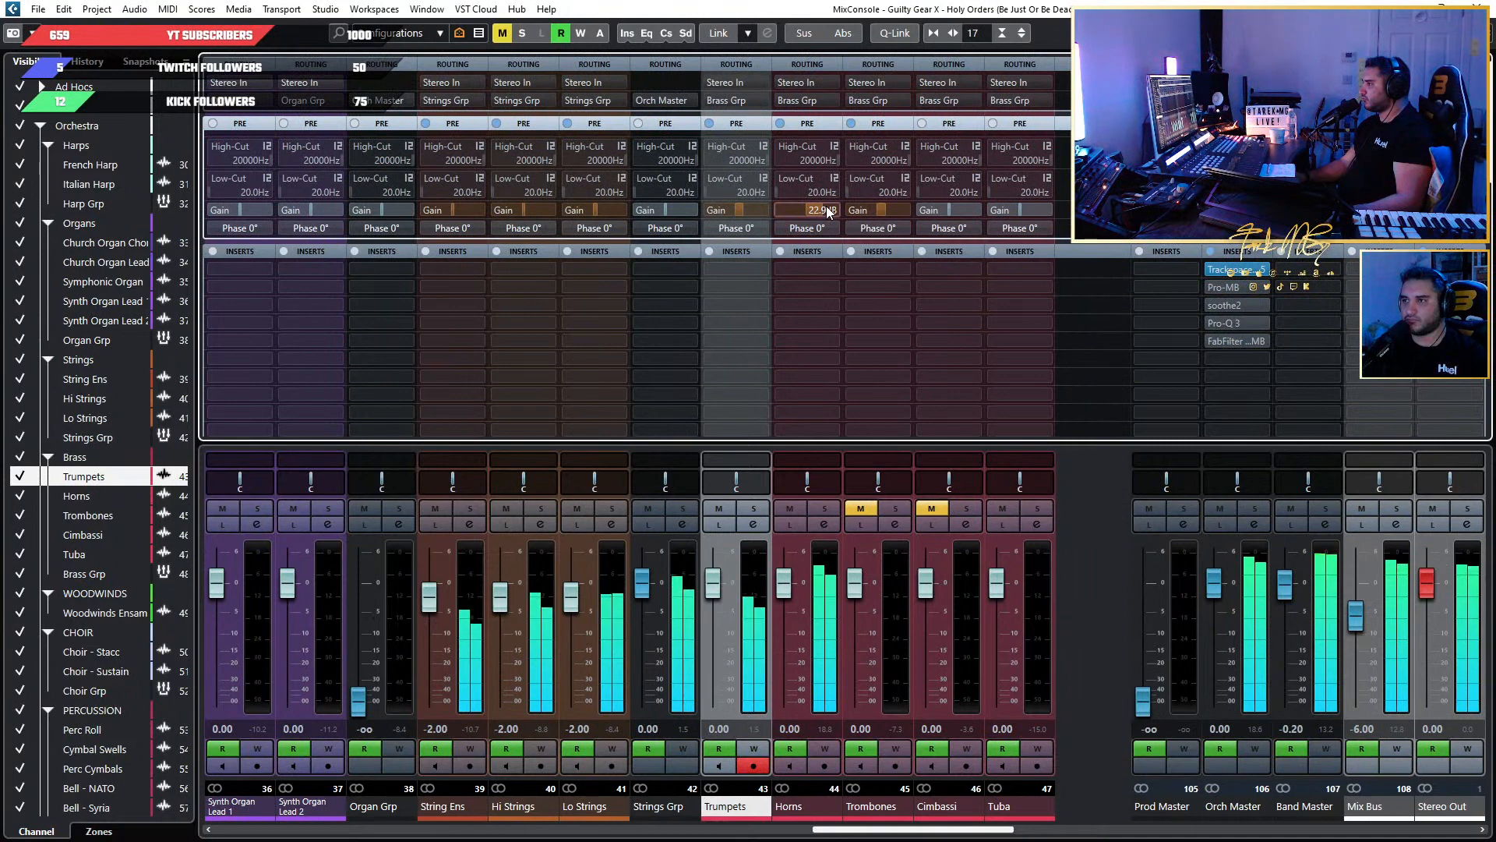
key(F3)
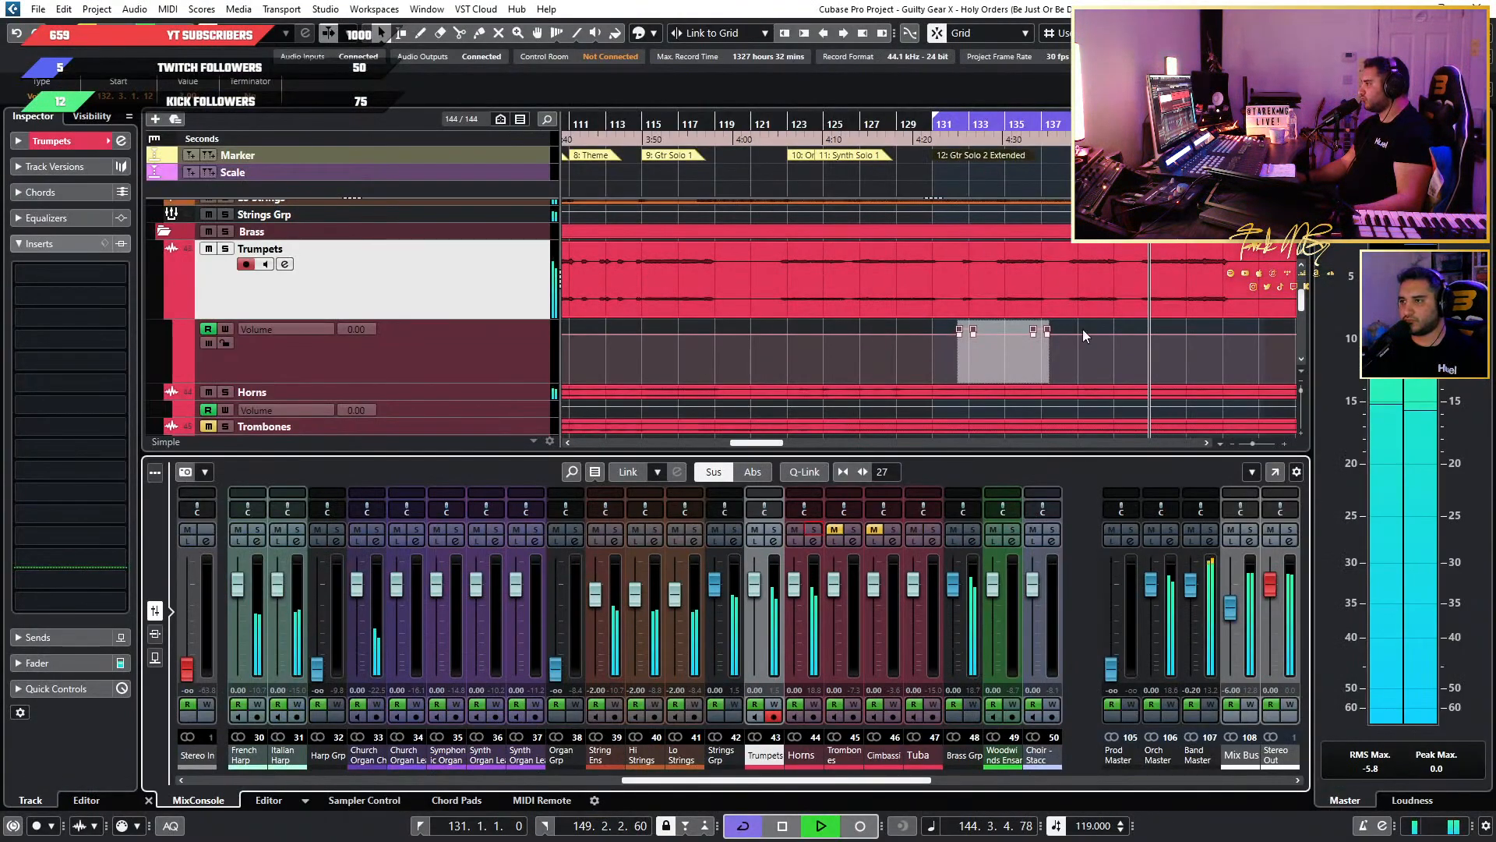
scroll(1082, 329, down, 2)
scroll(1081, 329, down, 5)
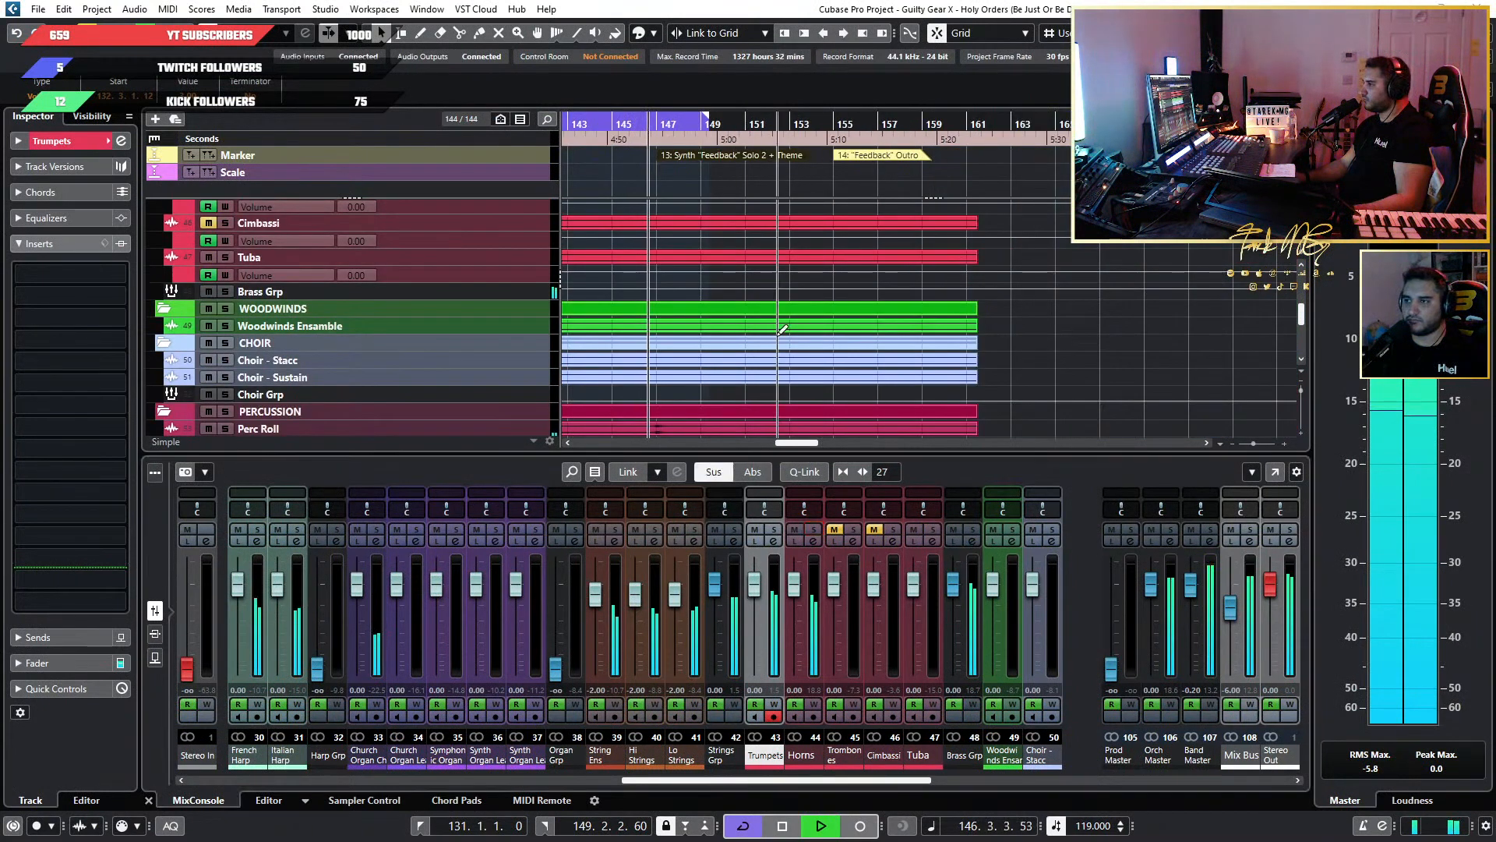
key(F3)
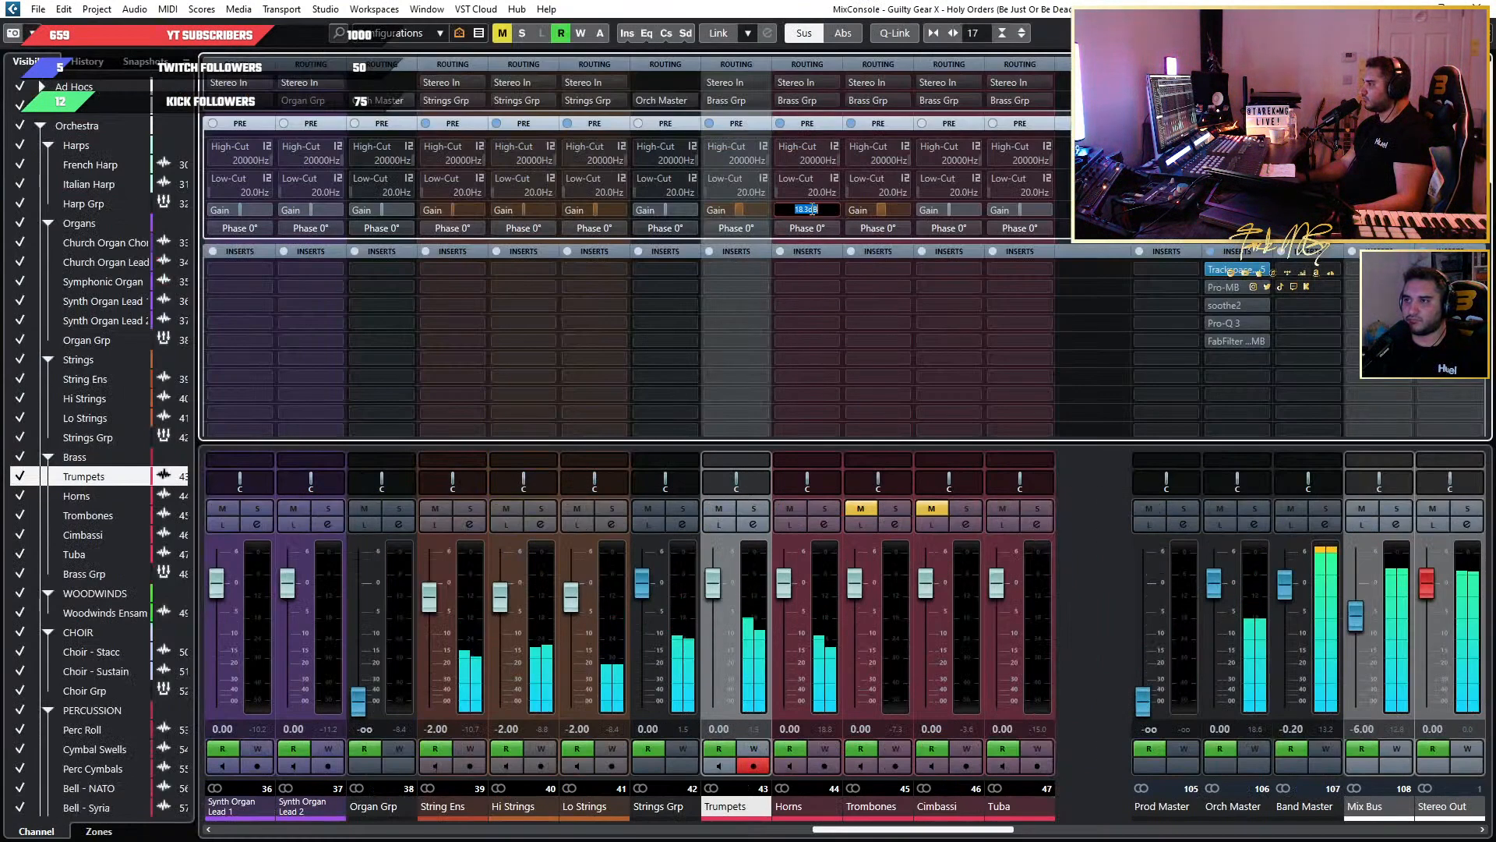
text(165)
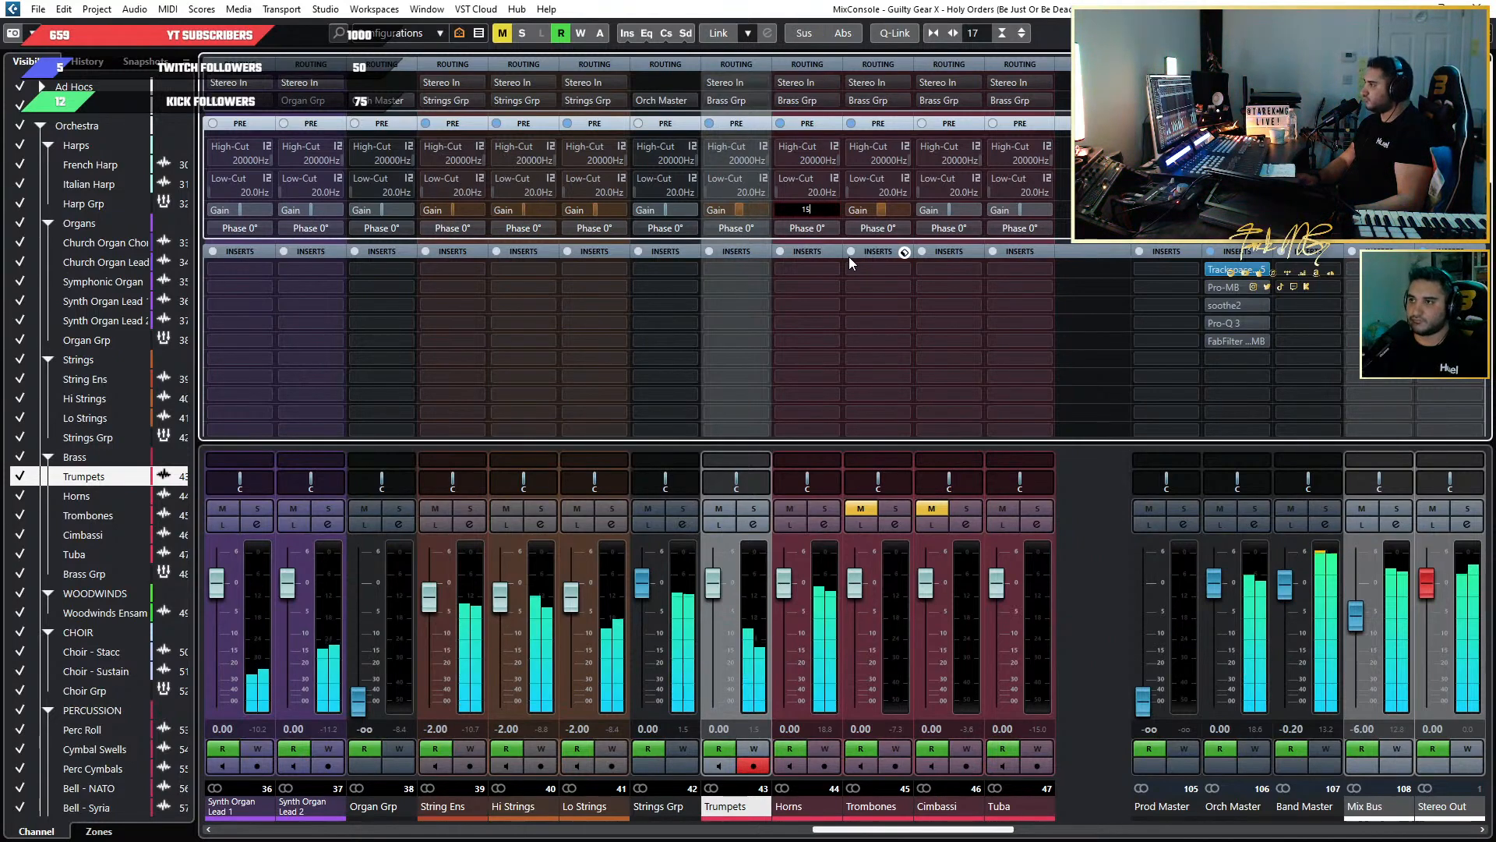
key(Return)
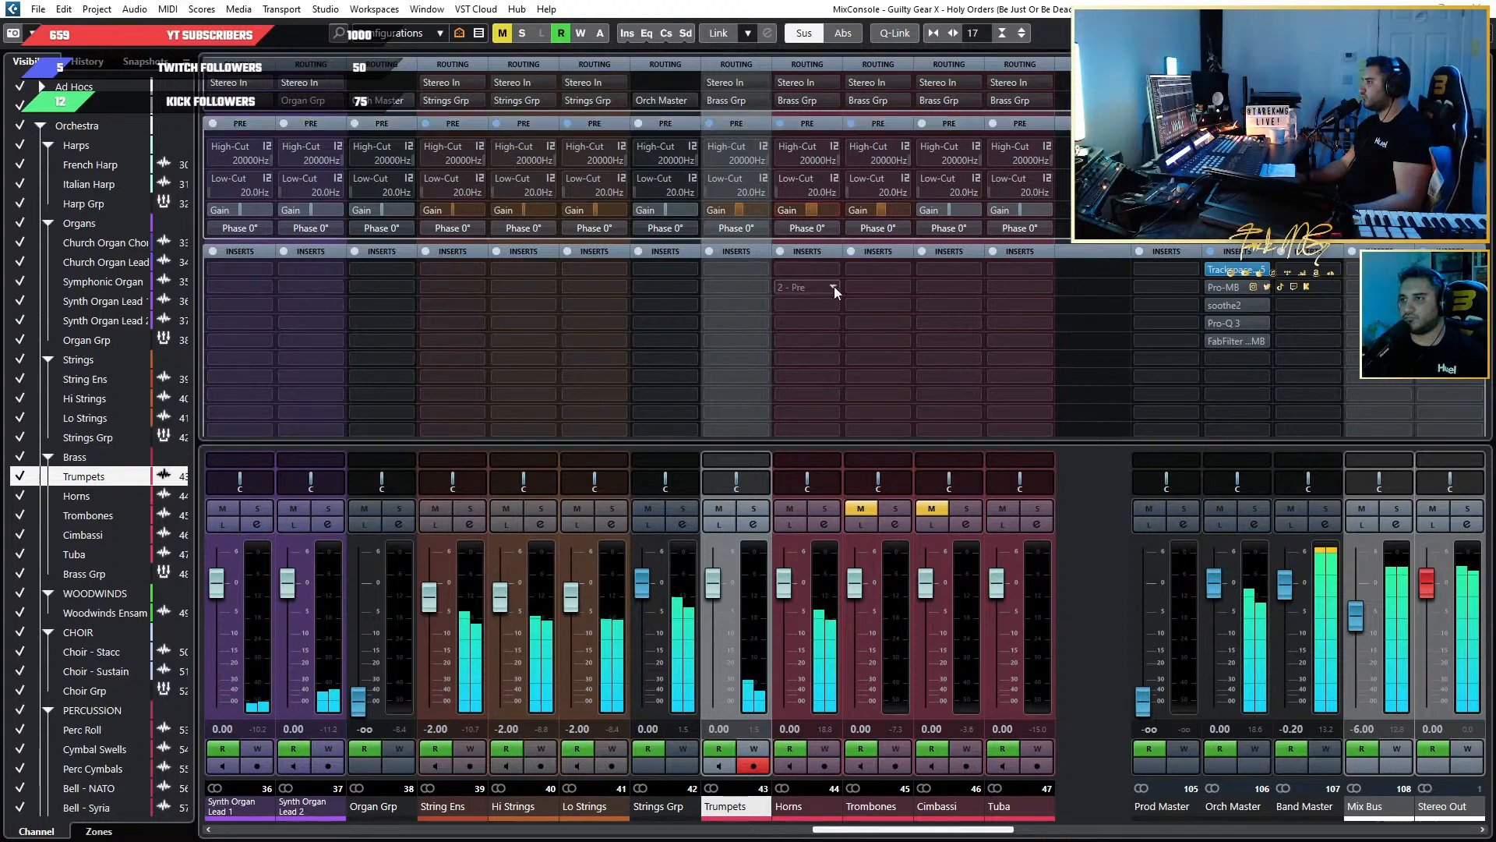
key(F3)
Play on from about bar 133 and check the Horns against the full mix through the Trumpets boost and the passage after it.
scroll(812, 294, down, 8)
scroll(727, 280, up, 3)
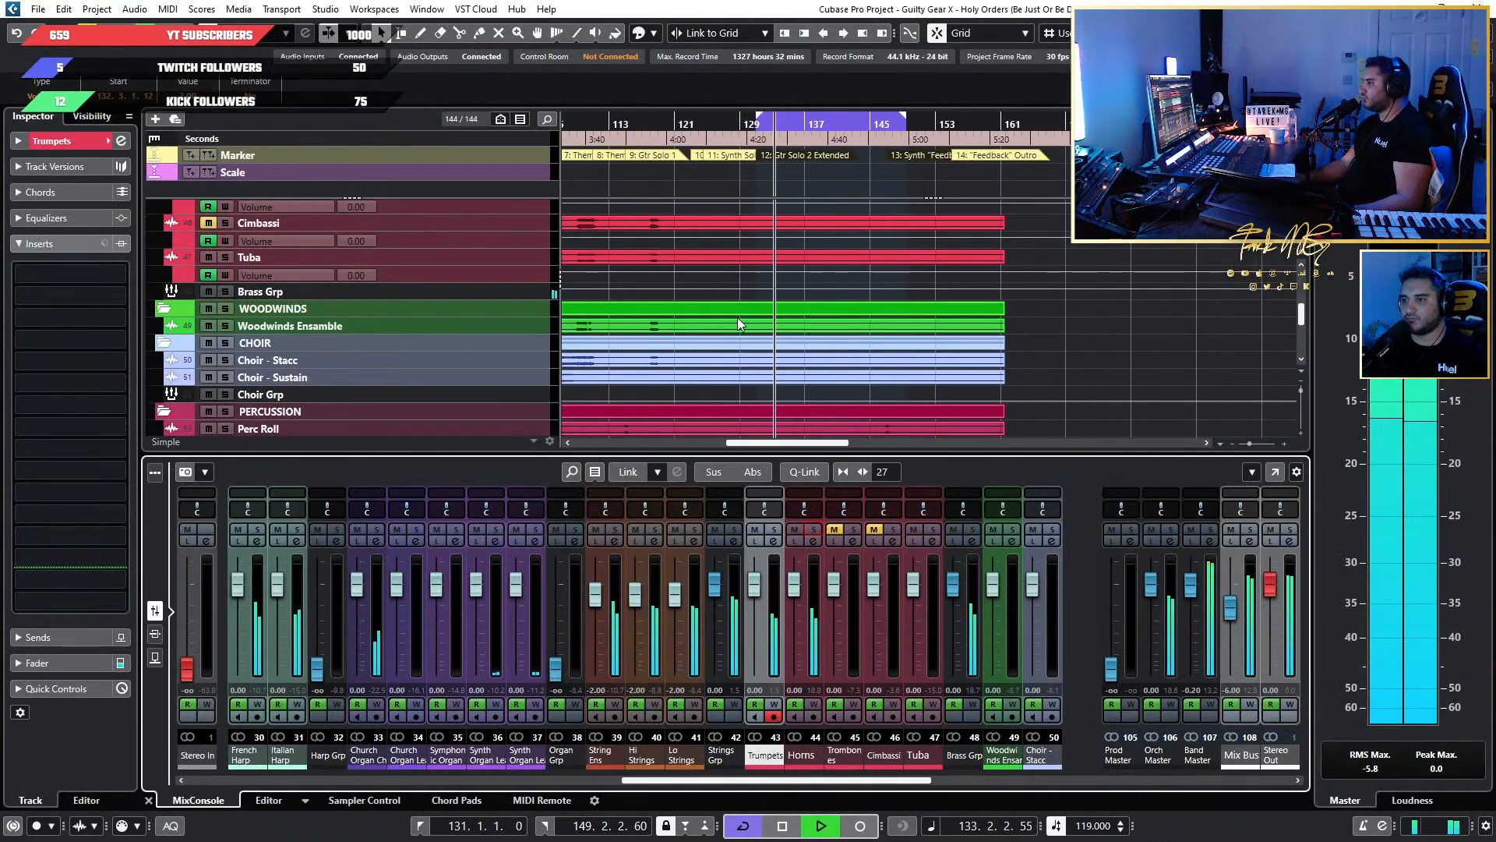
key(space)
scroll(818, 319, up, 8)
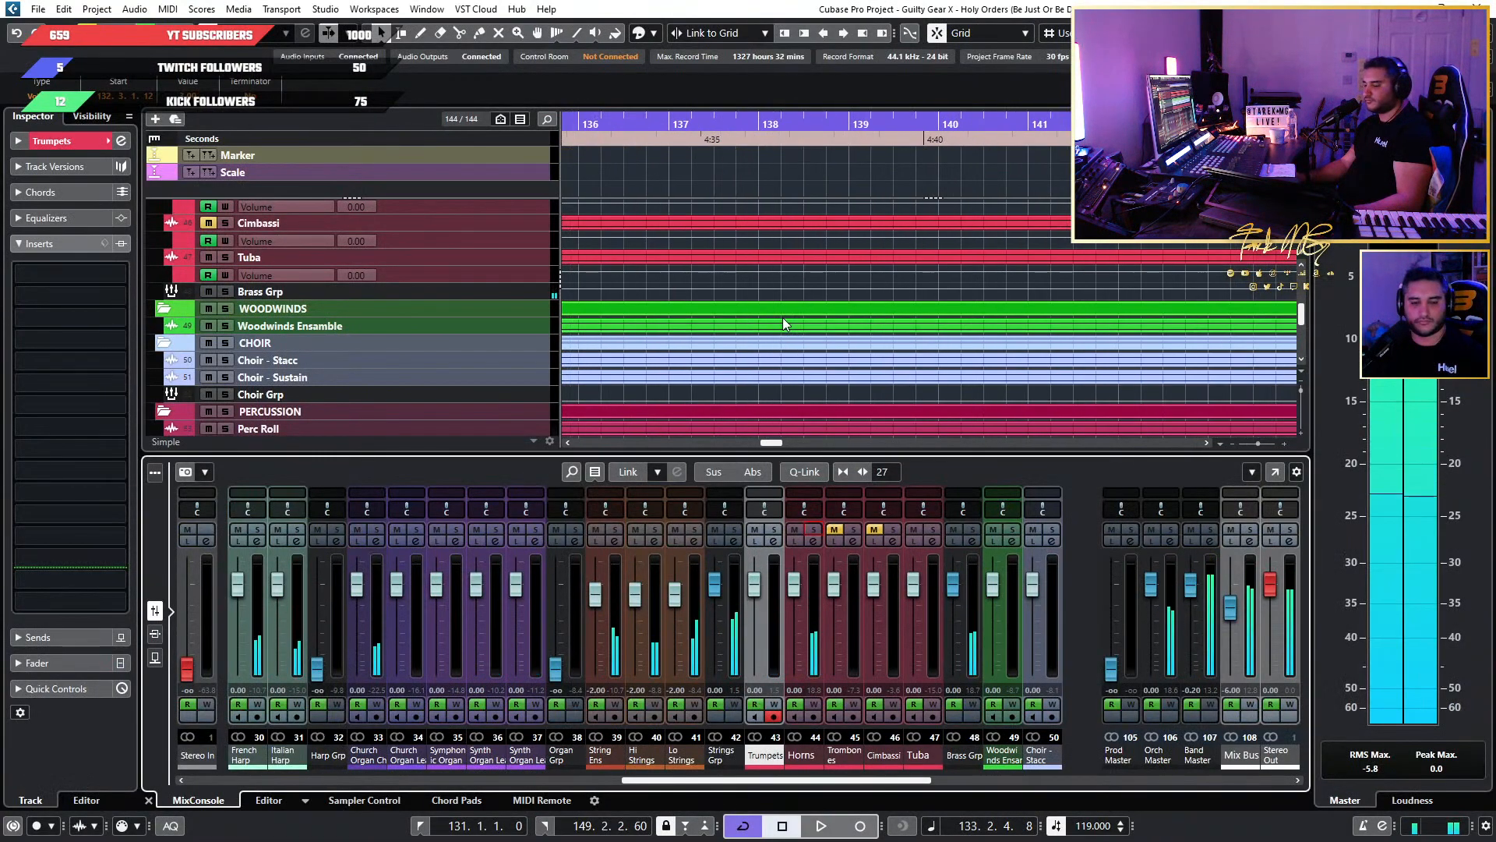
scroll(844, 300, down, 2)
scroll(844, 294, down, 3)
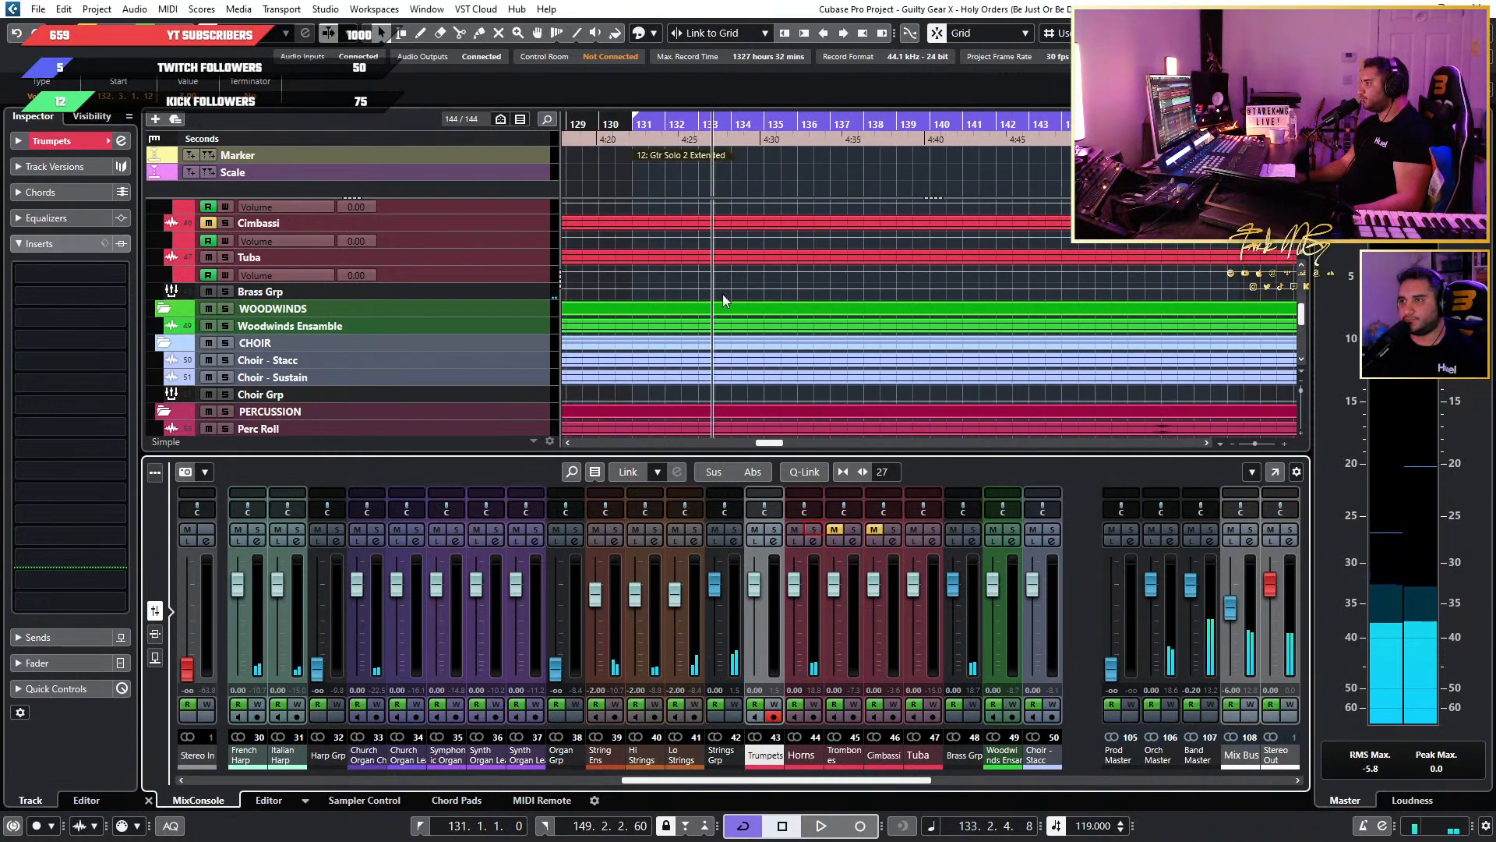
key(space)
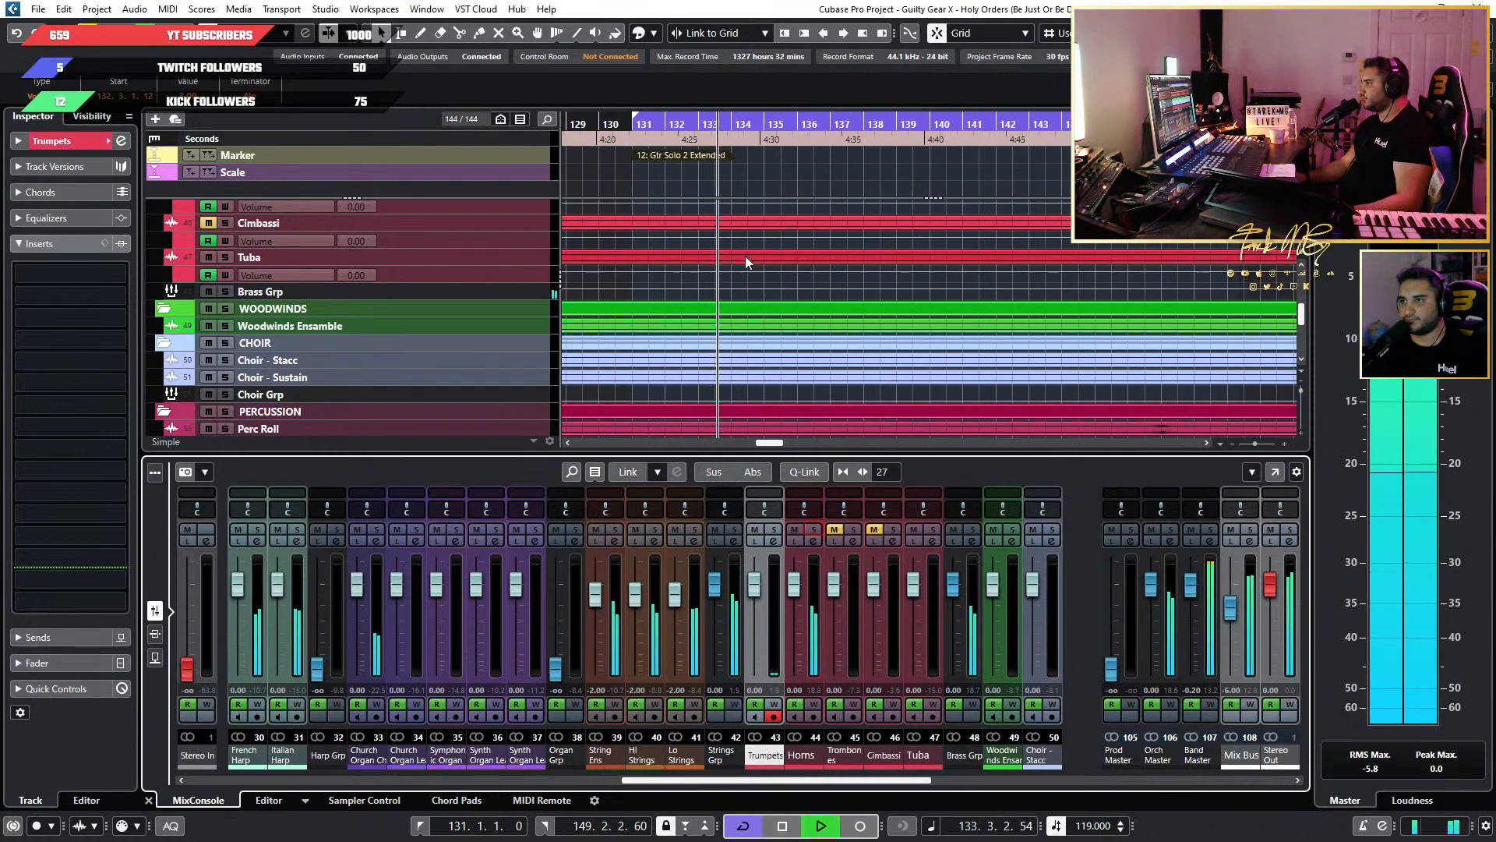
scroll(745, 256, up, 6)
scroll(711, 281, up, 2)
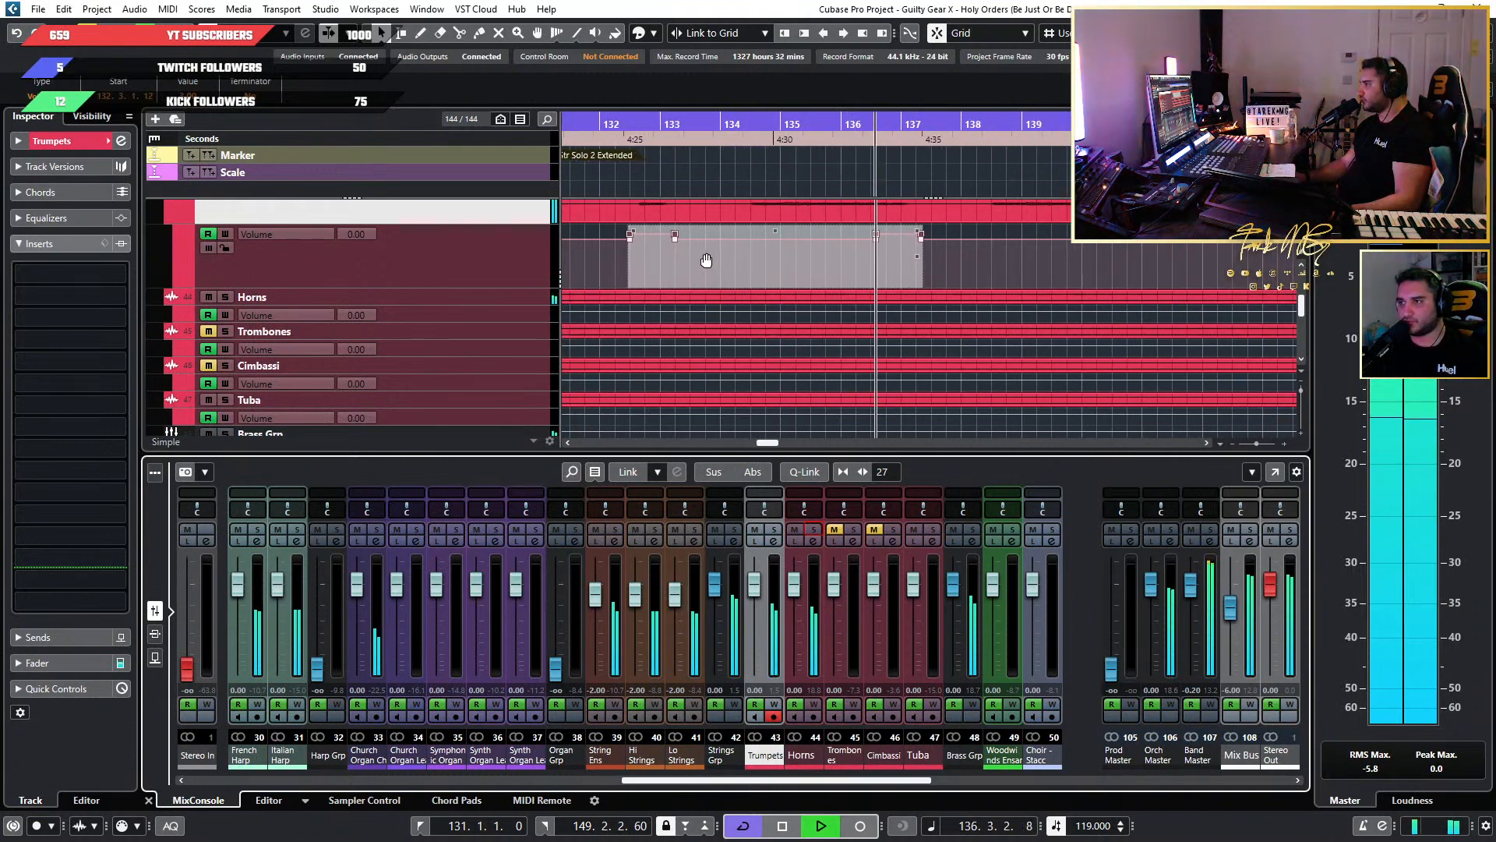
scroll(929, 250, down, 3)
scroll(928, 250, right, 2)
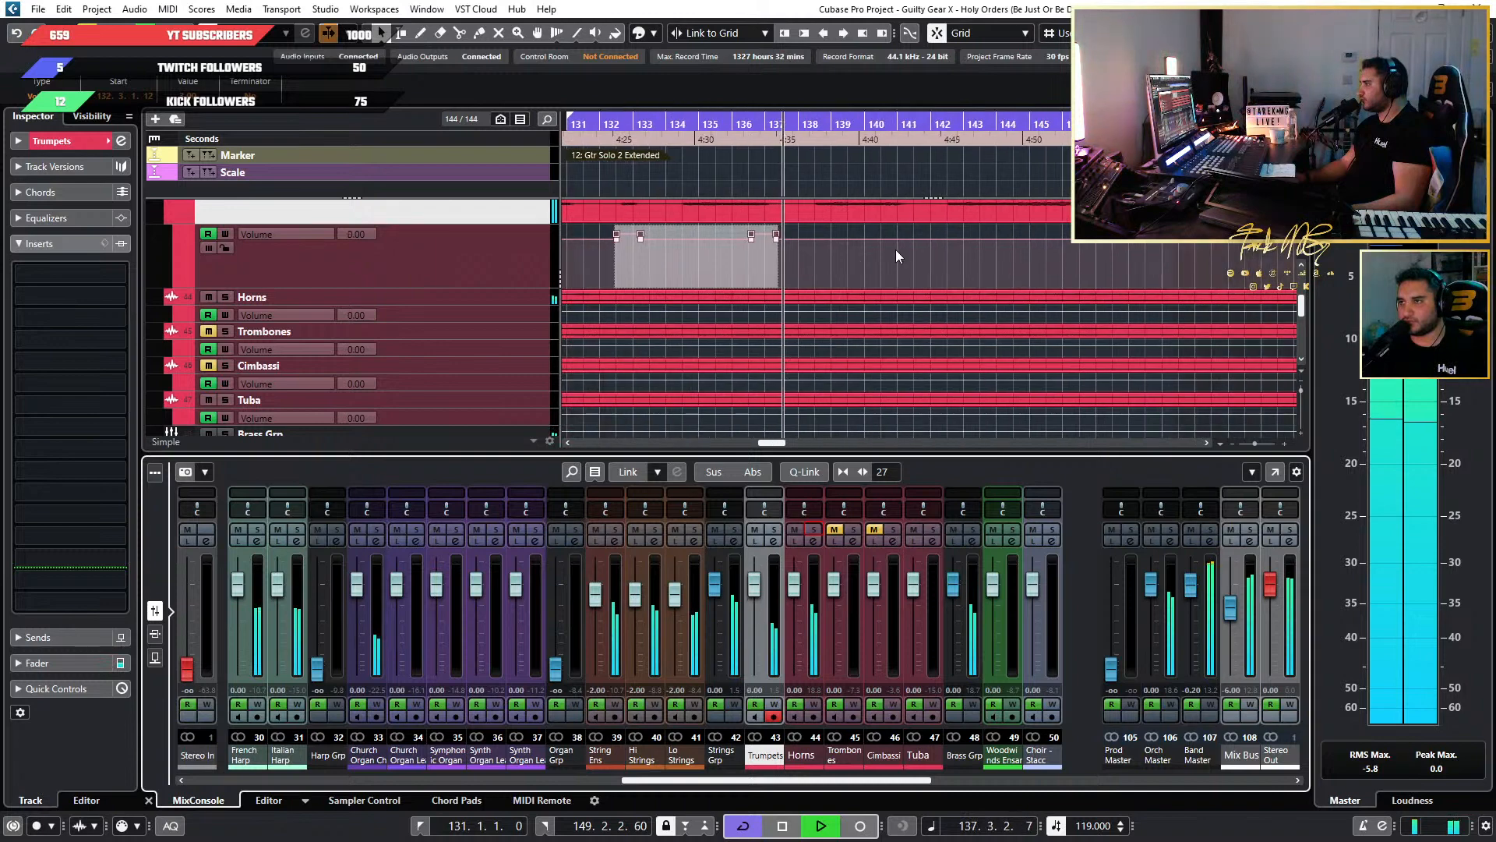
scroll(853, 249, up, 2)
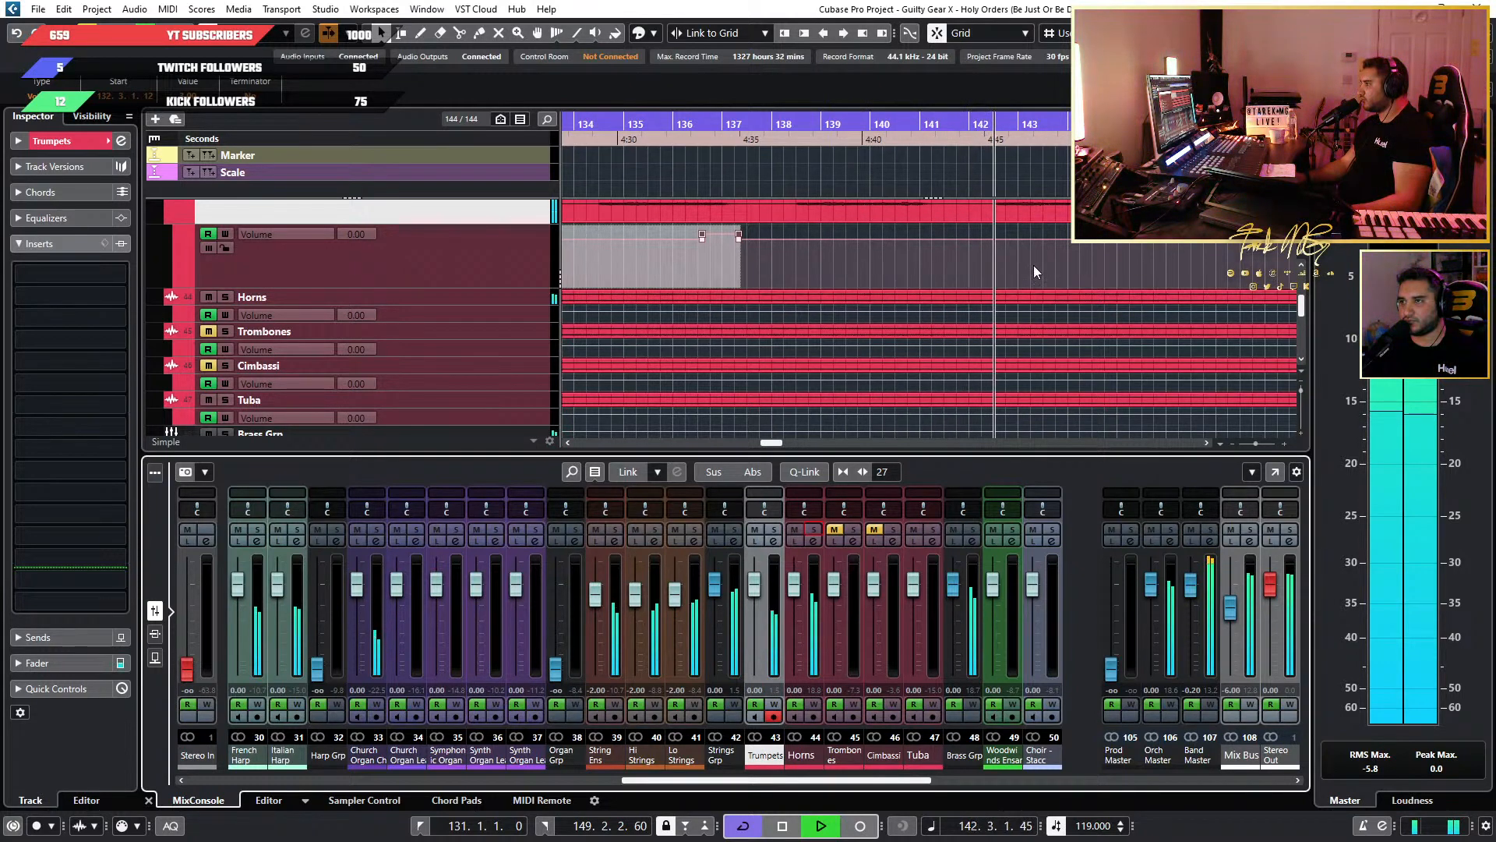
Solo the Trumpets, replay them from about bar 140, and restore the full mix.
key(g)
key(g)
scroll(327, 246, up, 2)
click(225, 248)
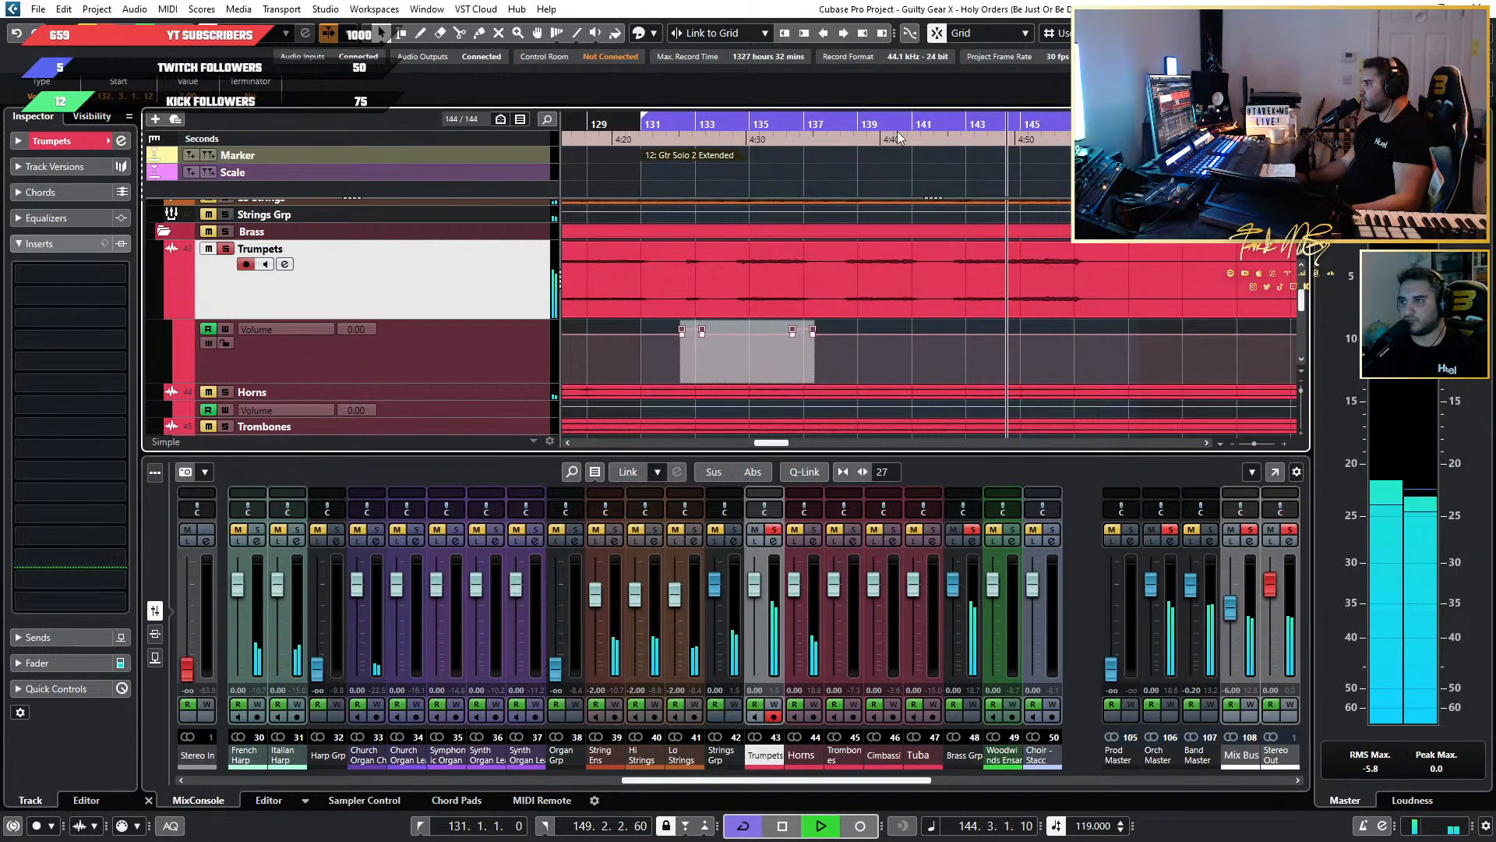
click(901, 259)
scroll(900, 261, down, 2)
scroll(639, 271, up, 2)
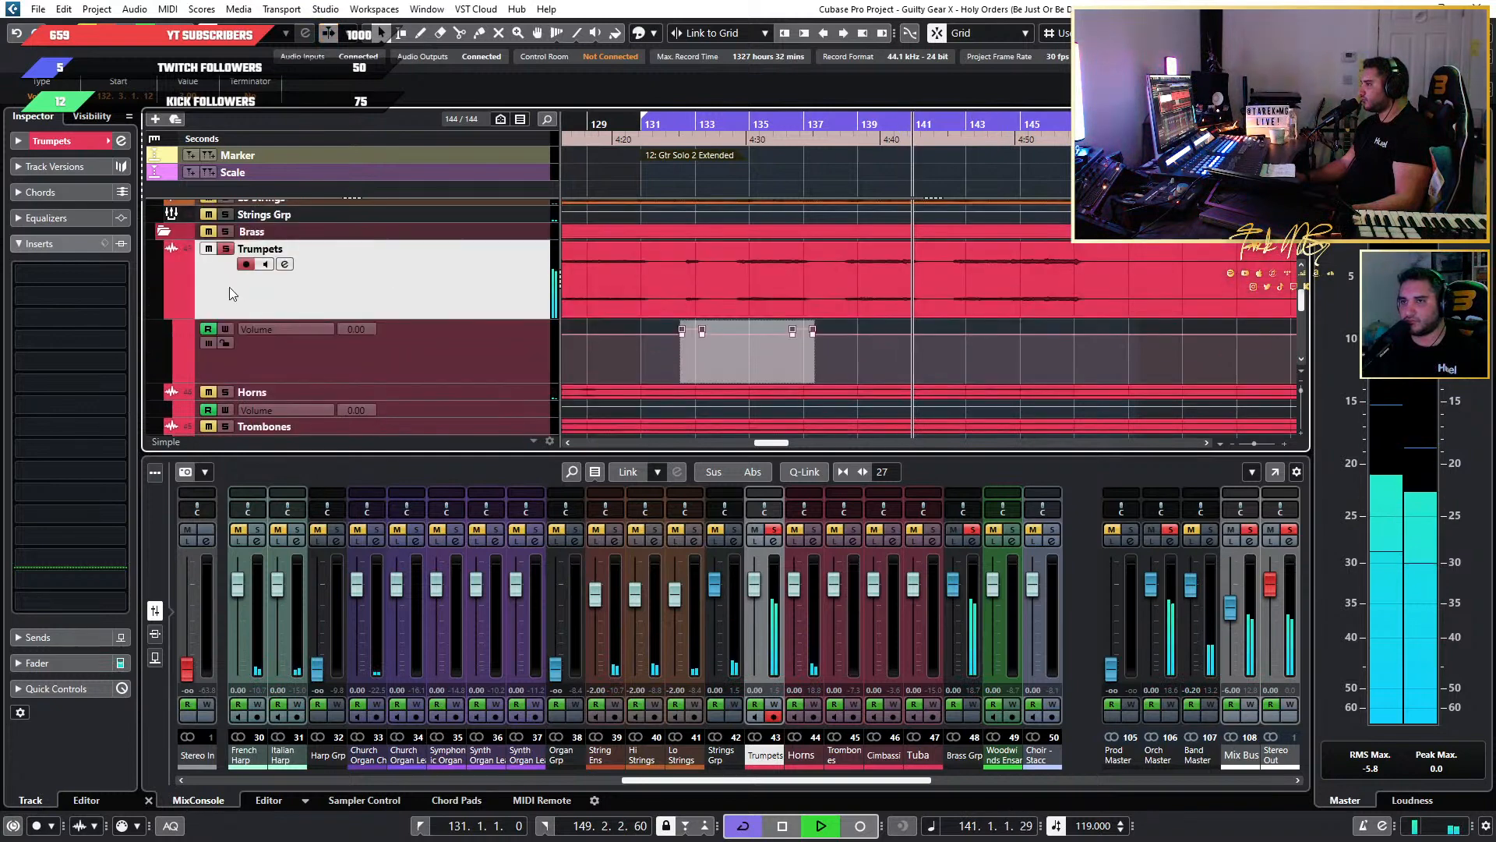
click(227, 250)
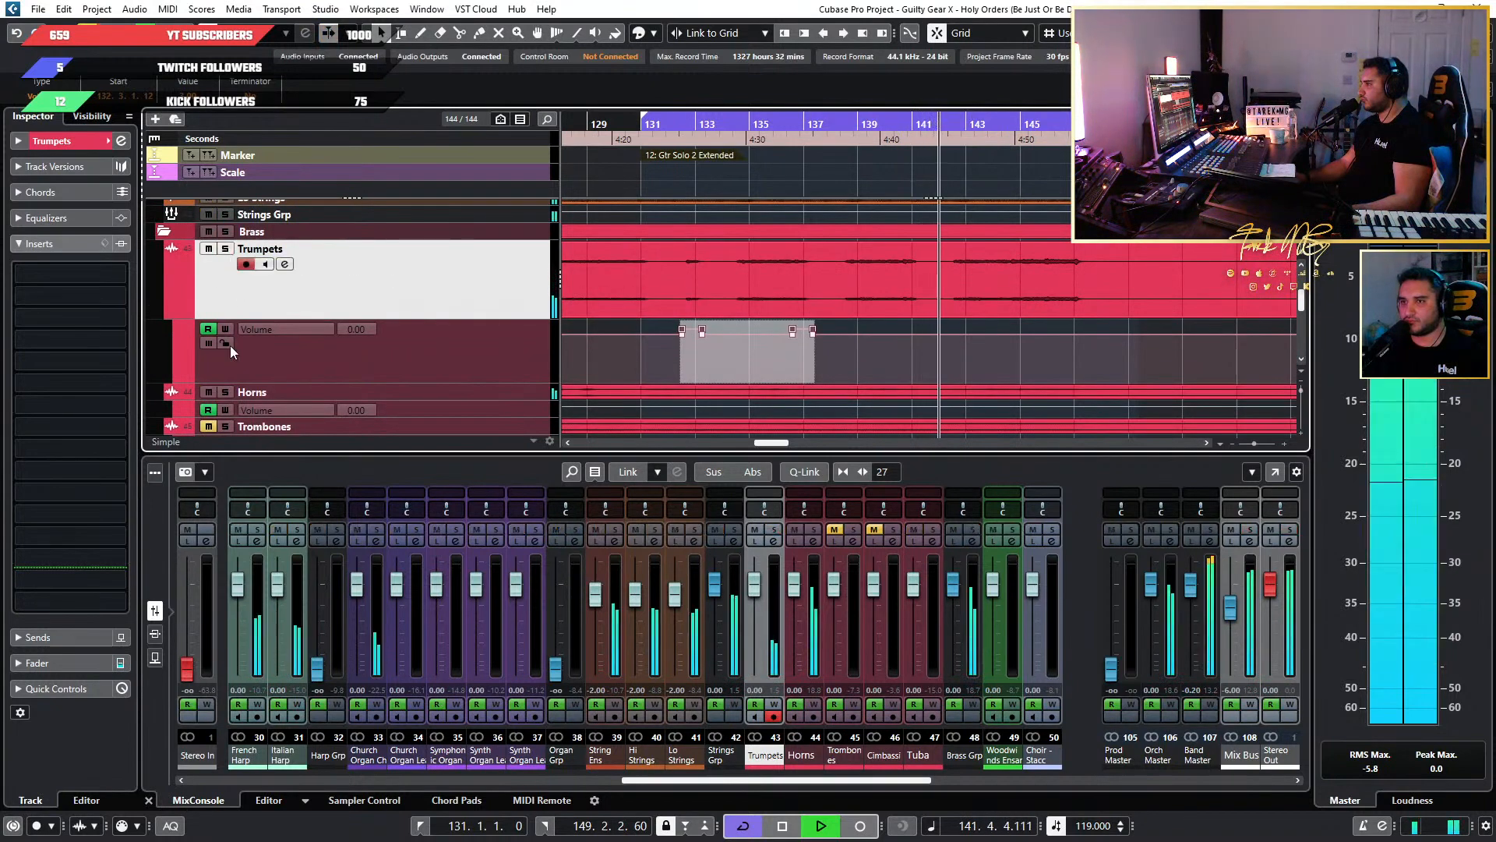
Solo the Horns and add the Trumpets, replay both from about bar 140, and clear the solos.
click(226, 392)
click(226, 392)
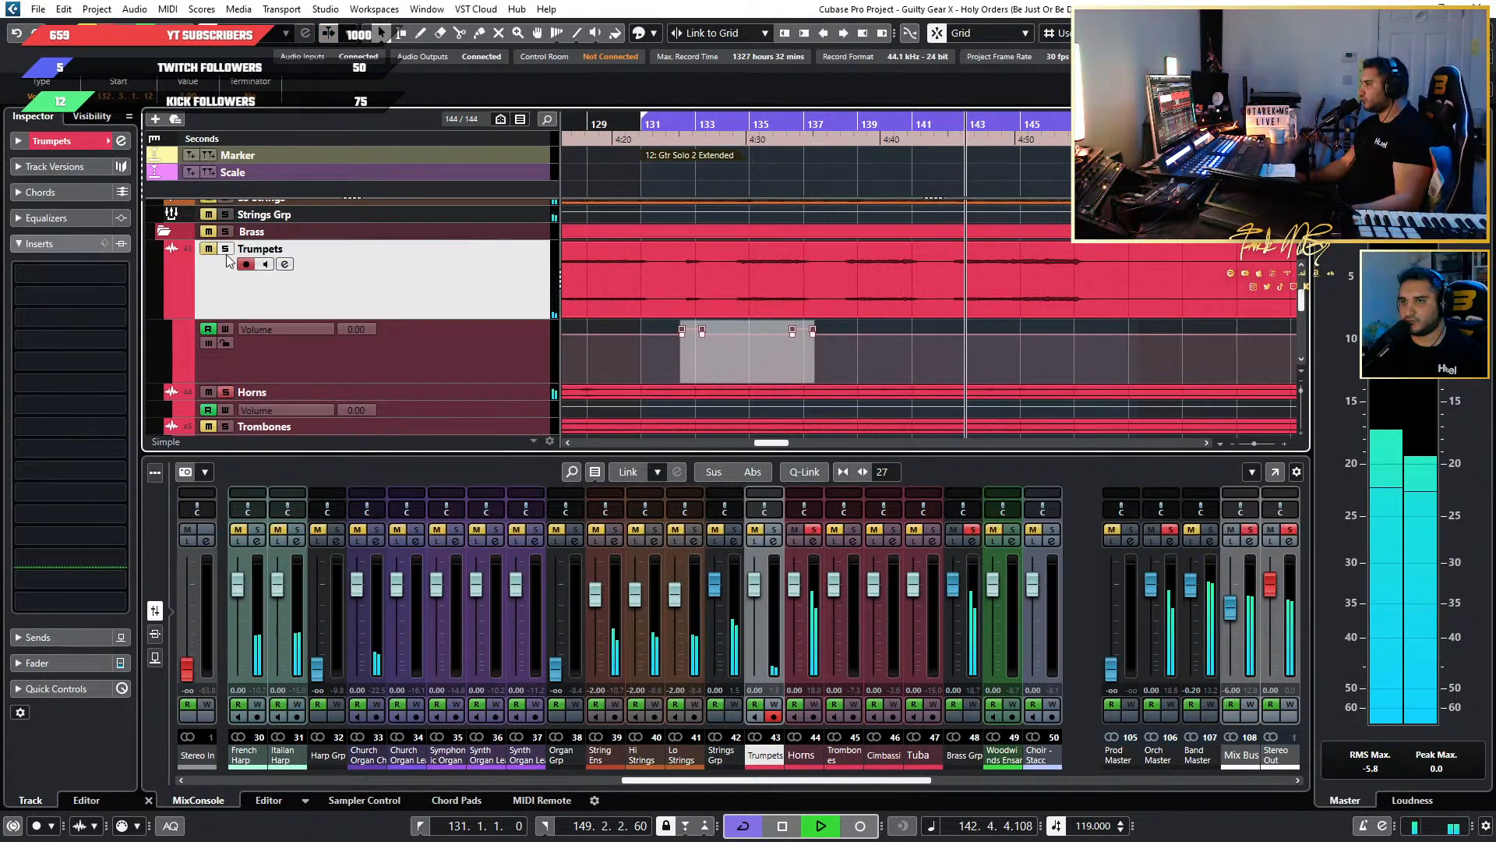
click(226, 249)
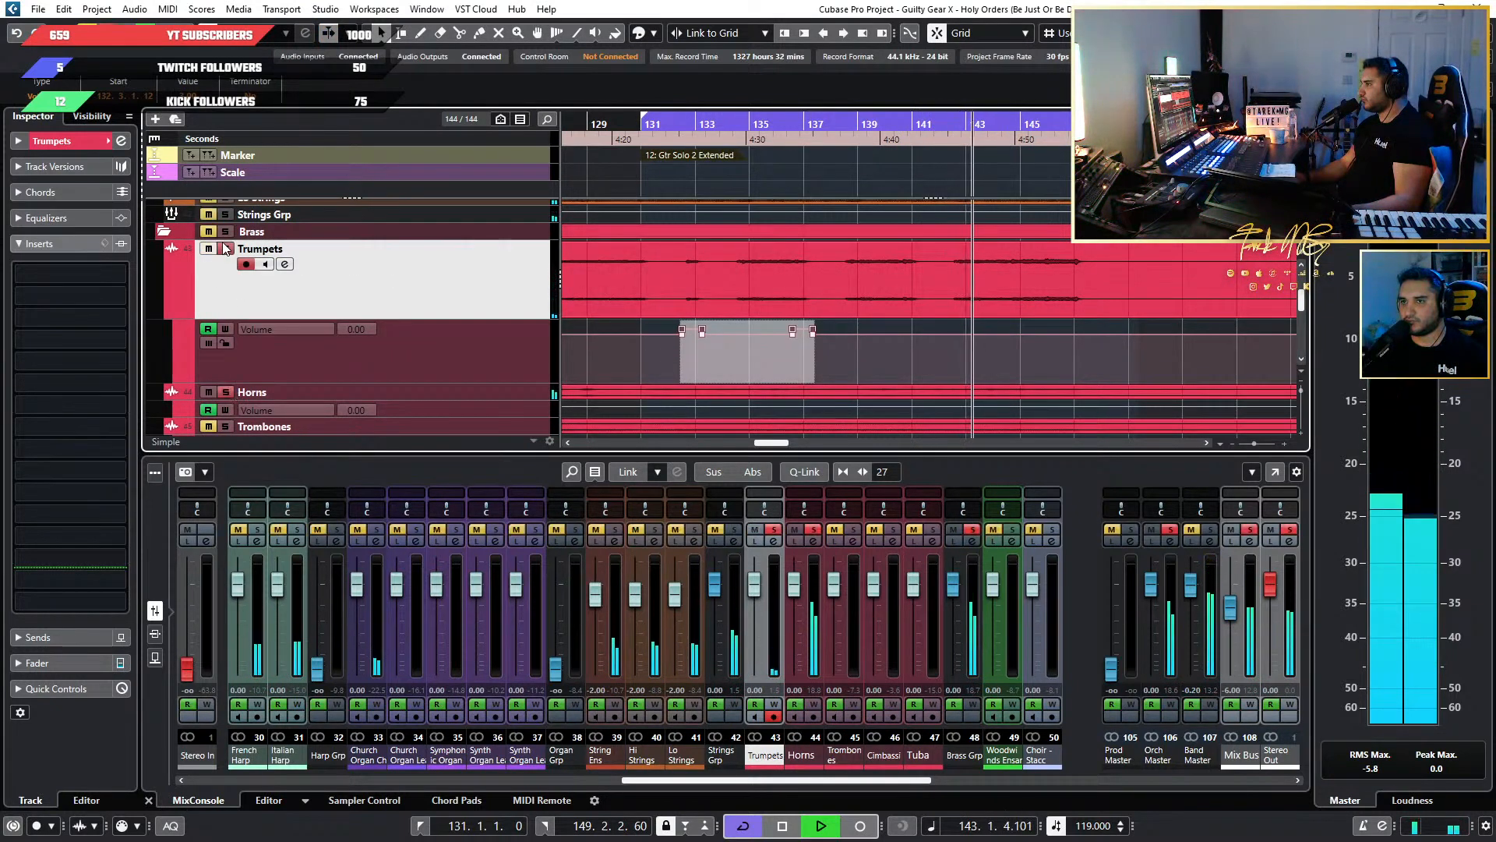
click(891, 133)
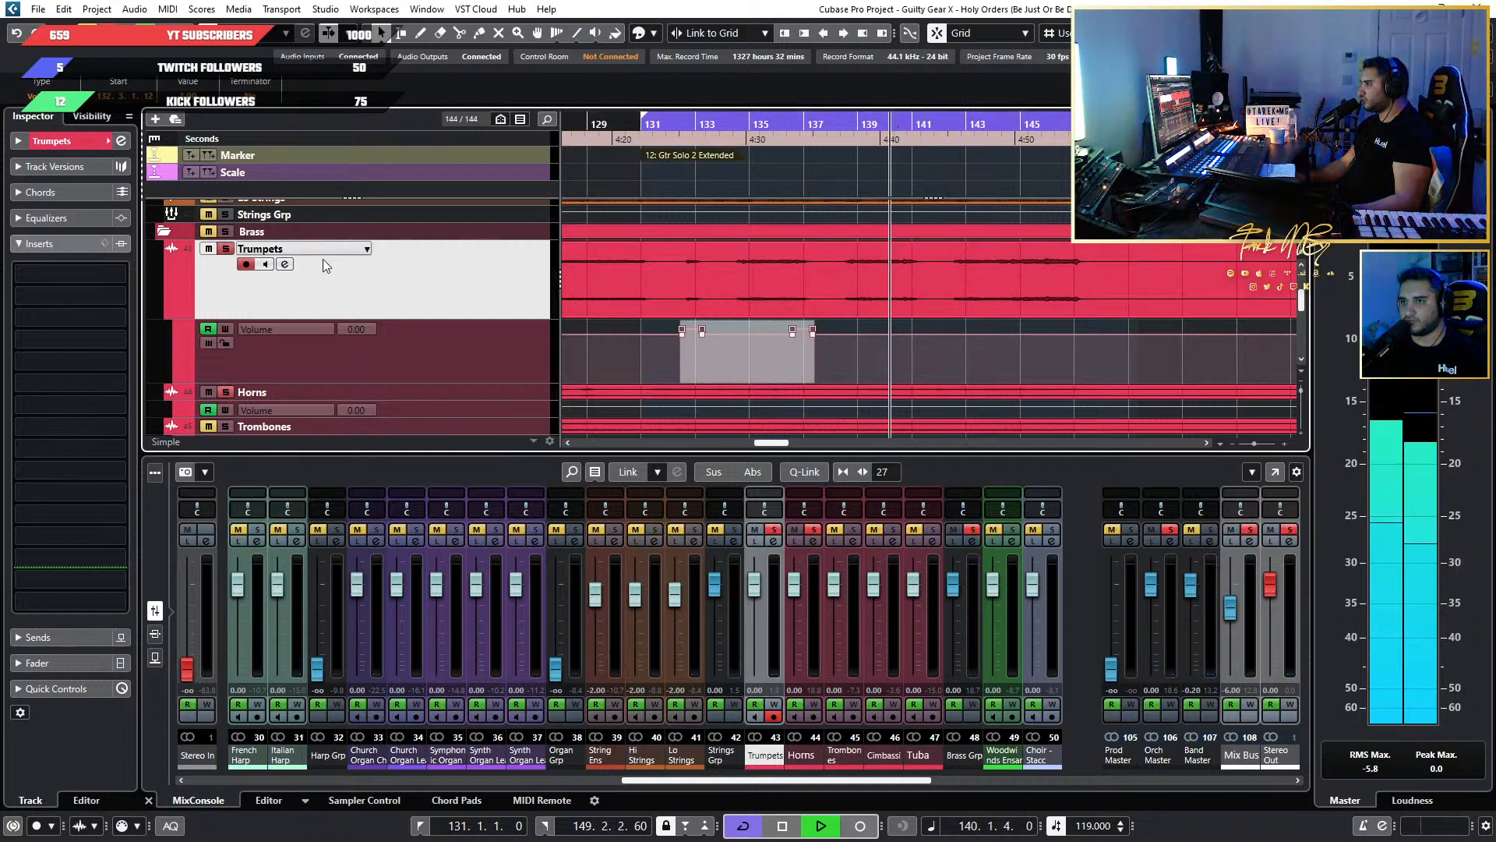
click(226, 248)
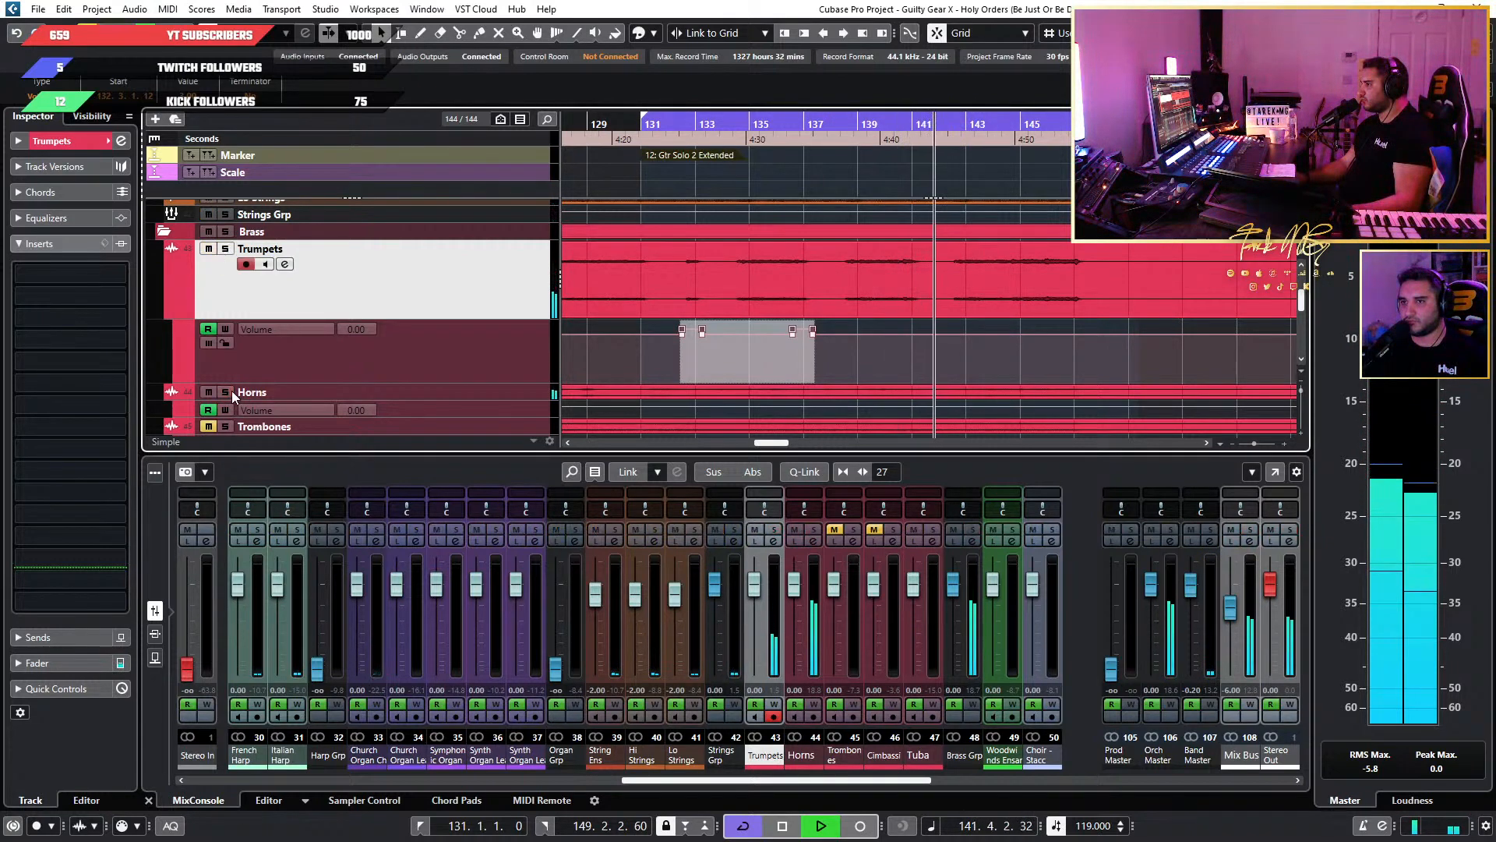
Replay the full mix from about bar 131, set the Horns channel's pre-gain to 17 dB, and listen to the section.
click(646, 134)
scroll(812, 340, down, 1)
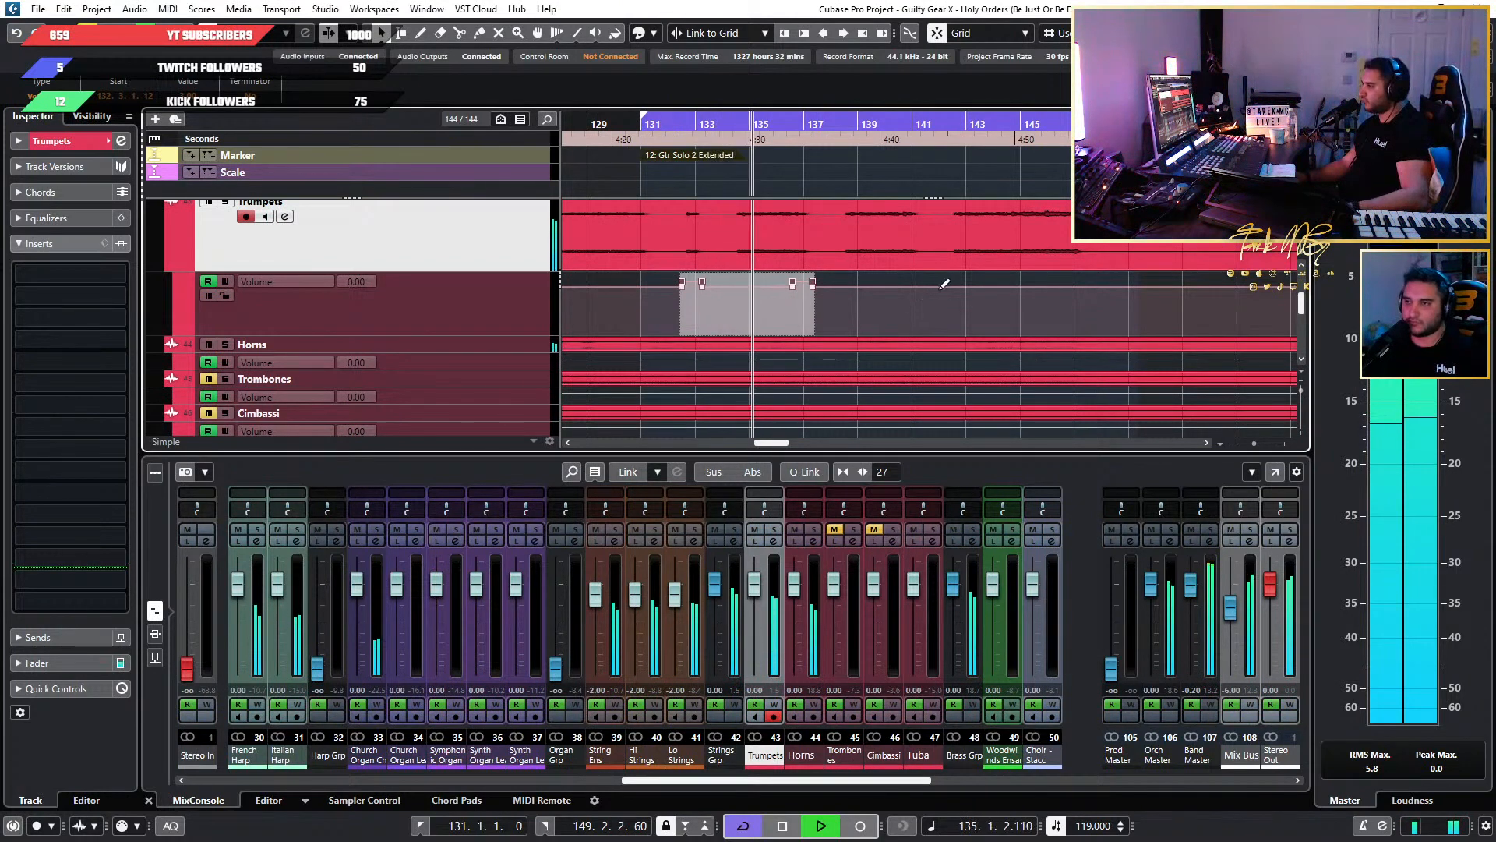
key(F3)
double_click(821, 213)
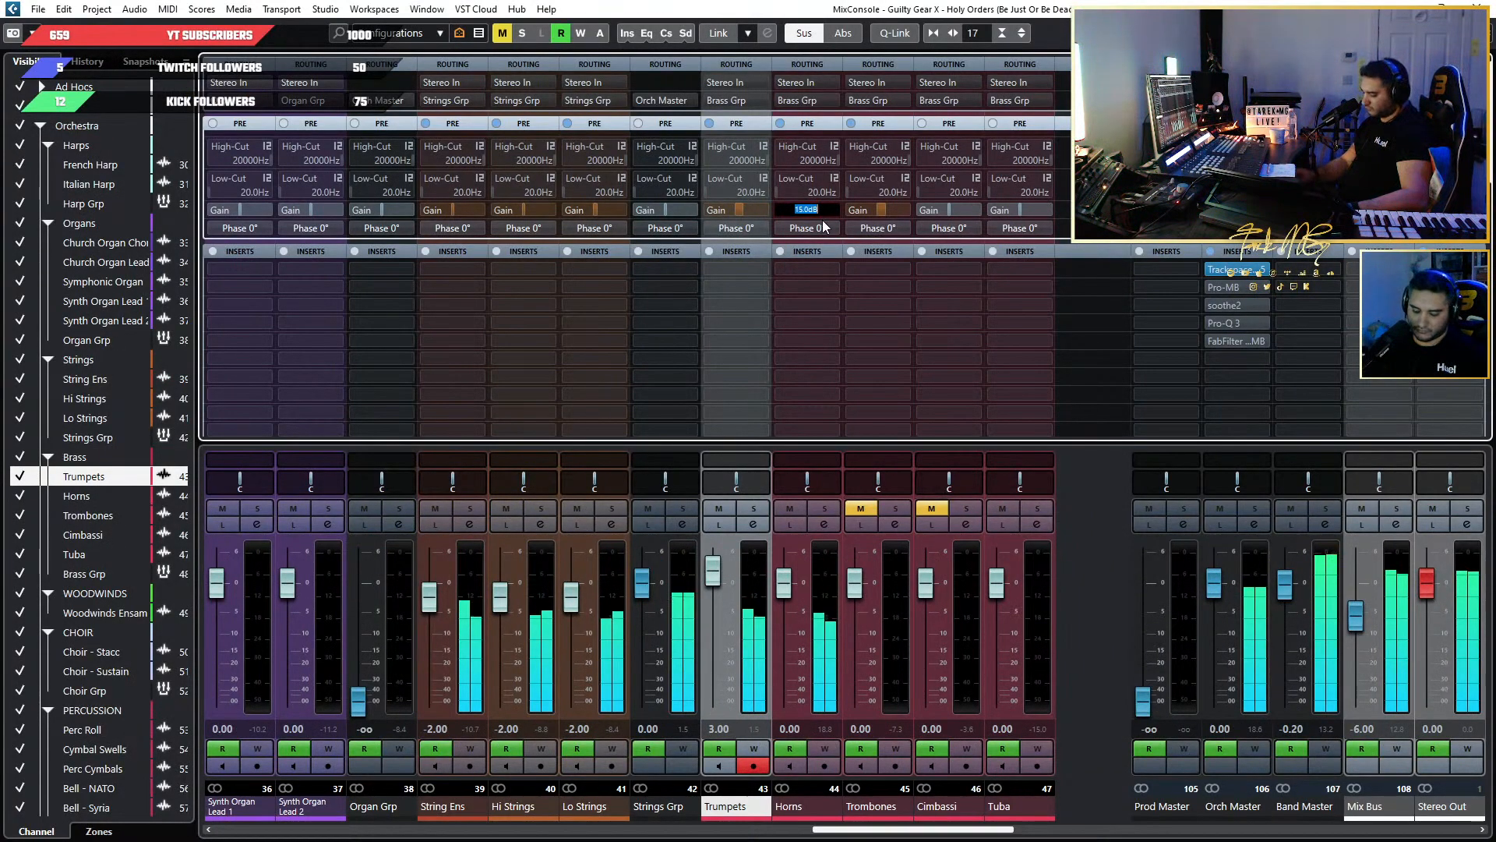
text(17)
key(Return)
key(F3)
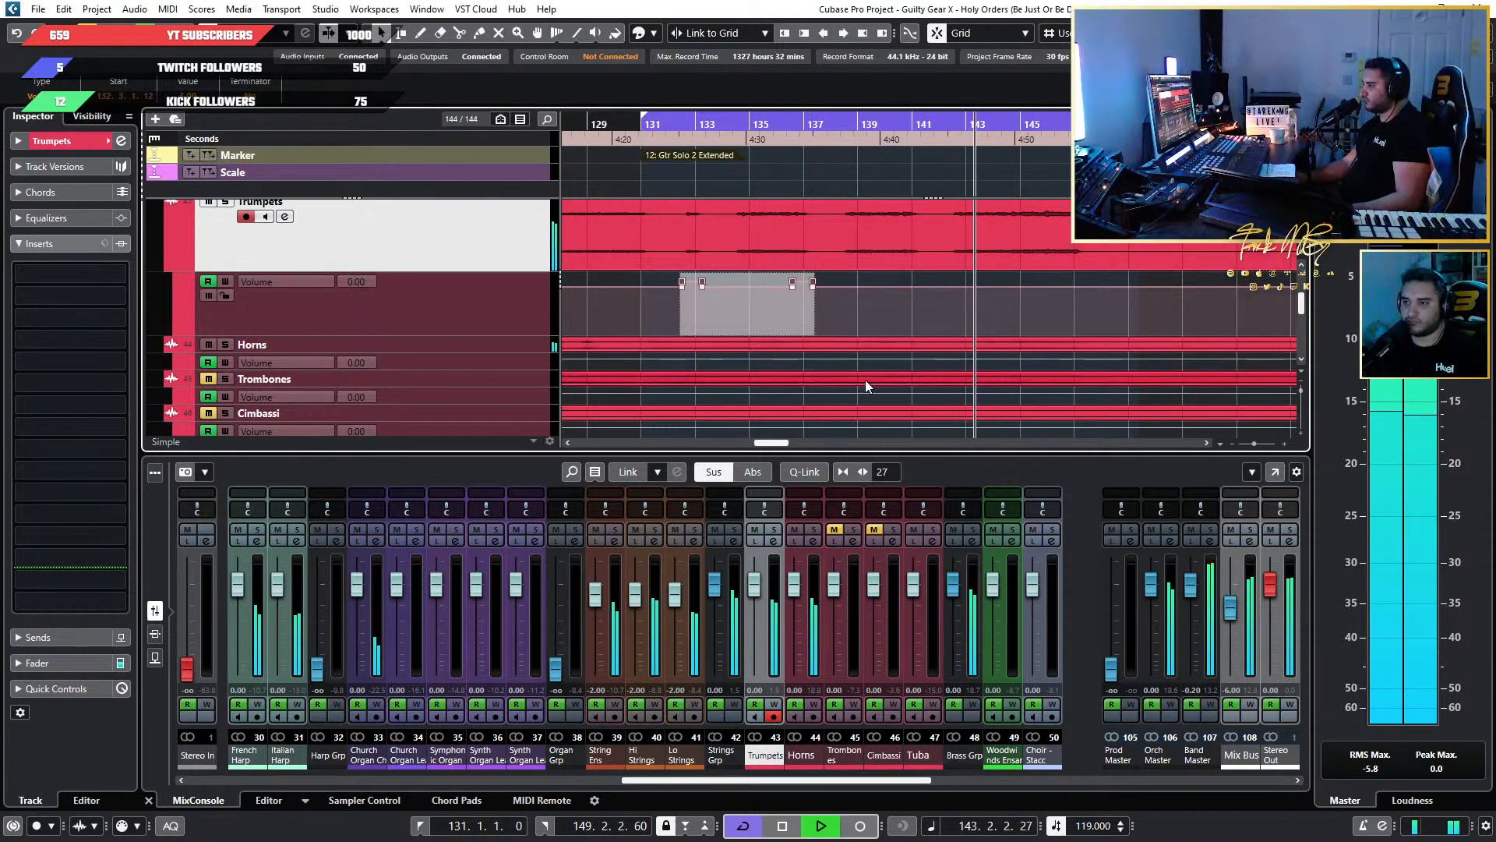
key(space)
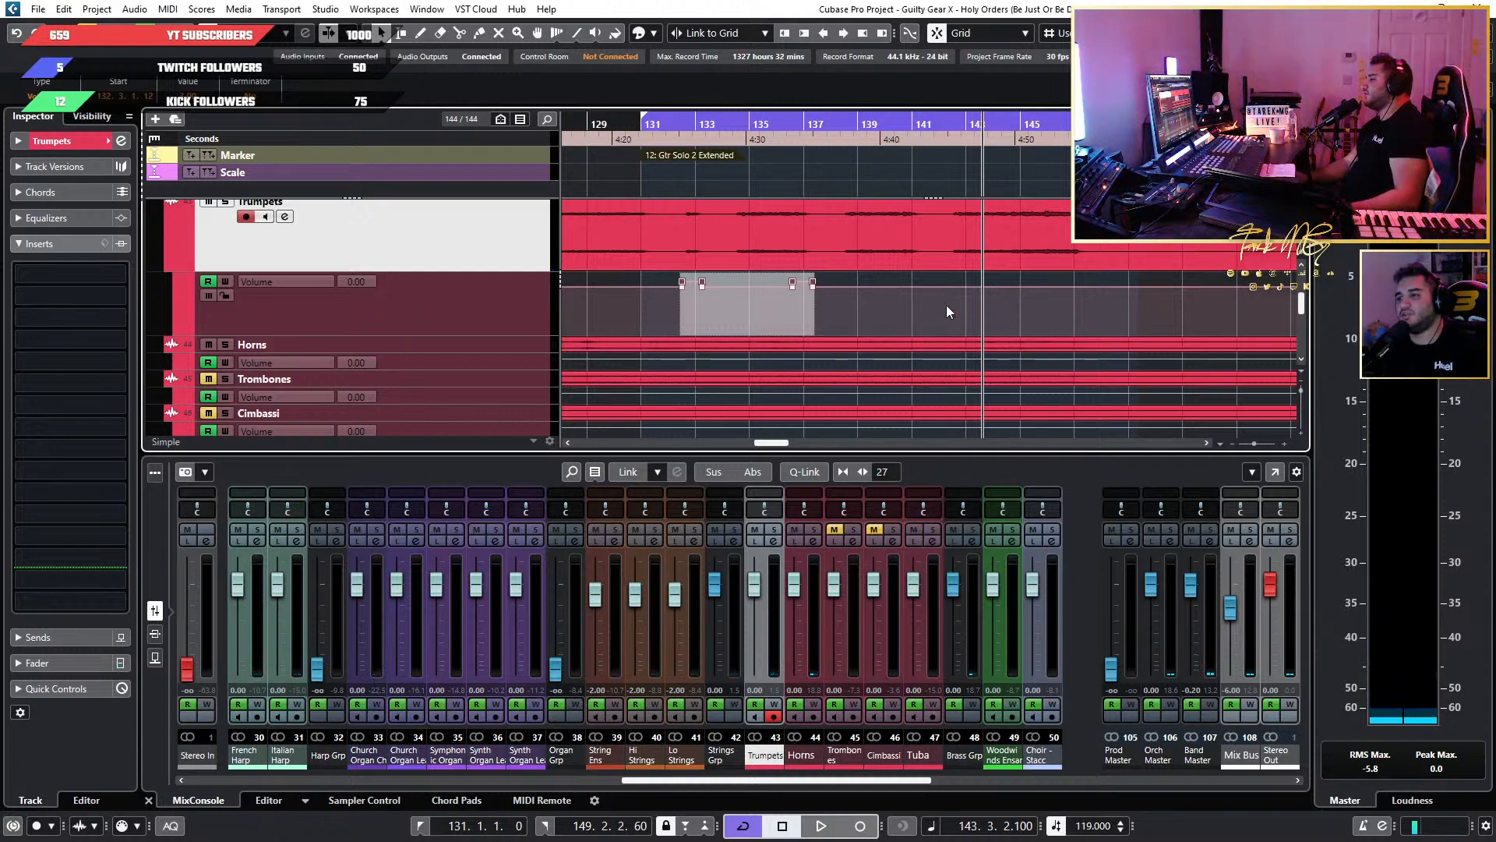
Replay the full mix from about bar 132 and stop shortly after.
double_click(688, 127)
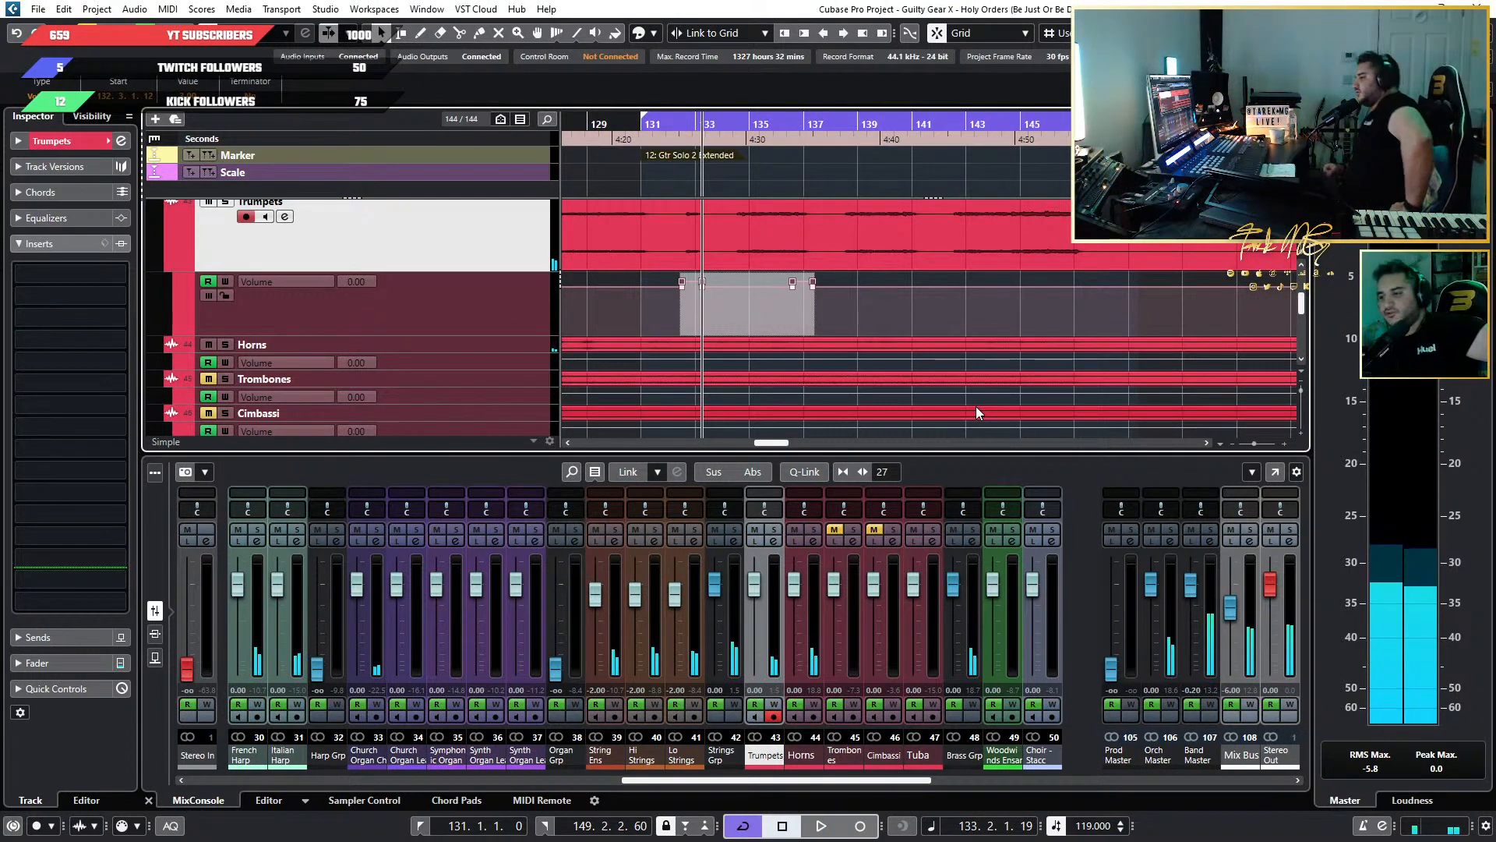
right_click(859, 733)
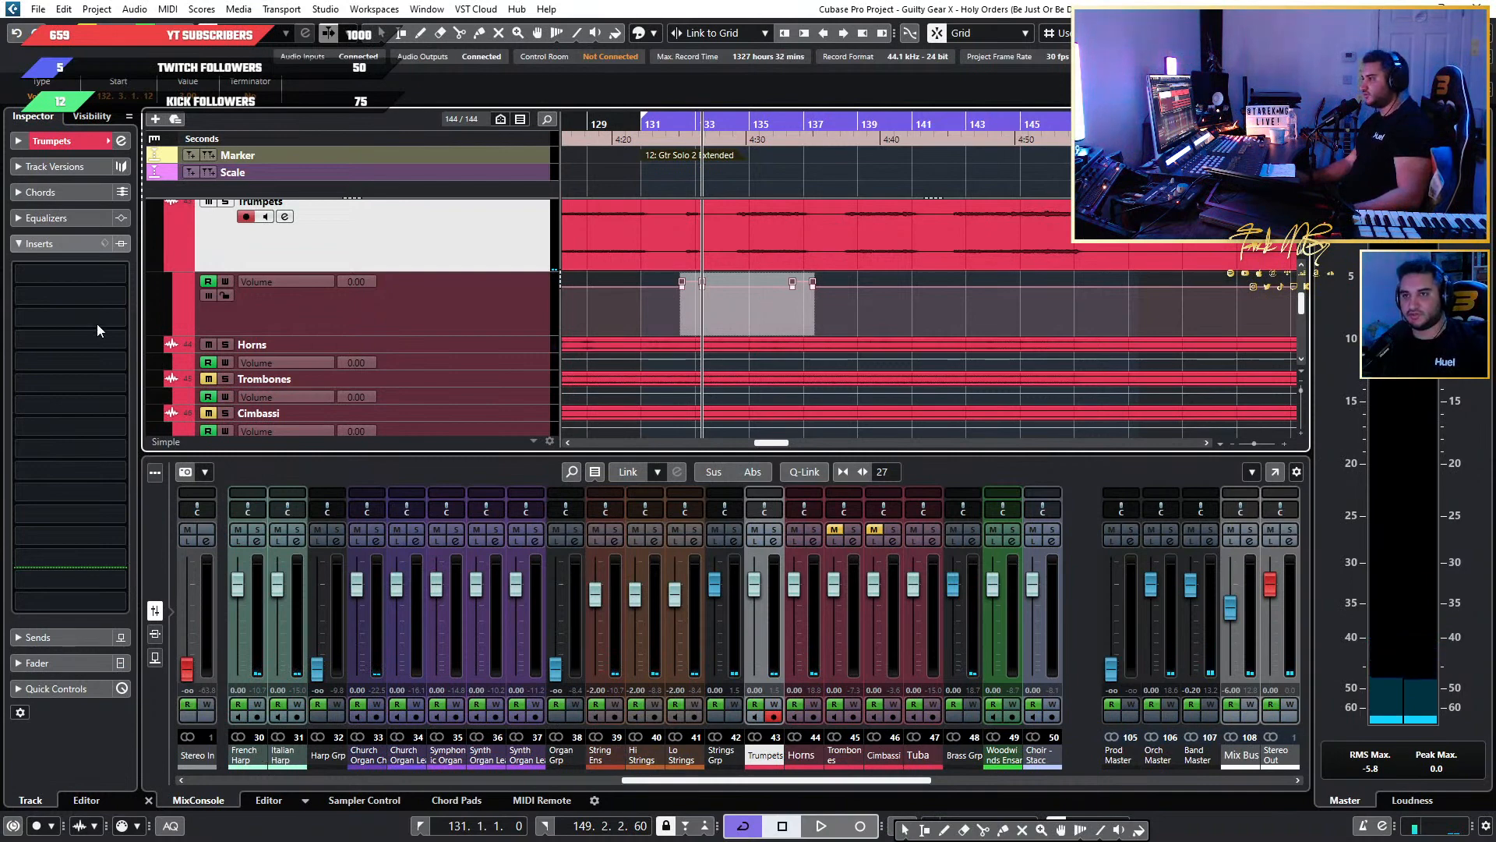
Open the FX chain presets for the Trumpets track's inserts and look through the list for a matching brass preset.
click(107, 243)
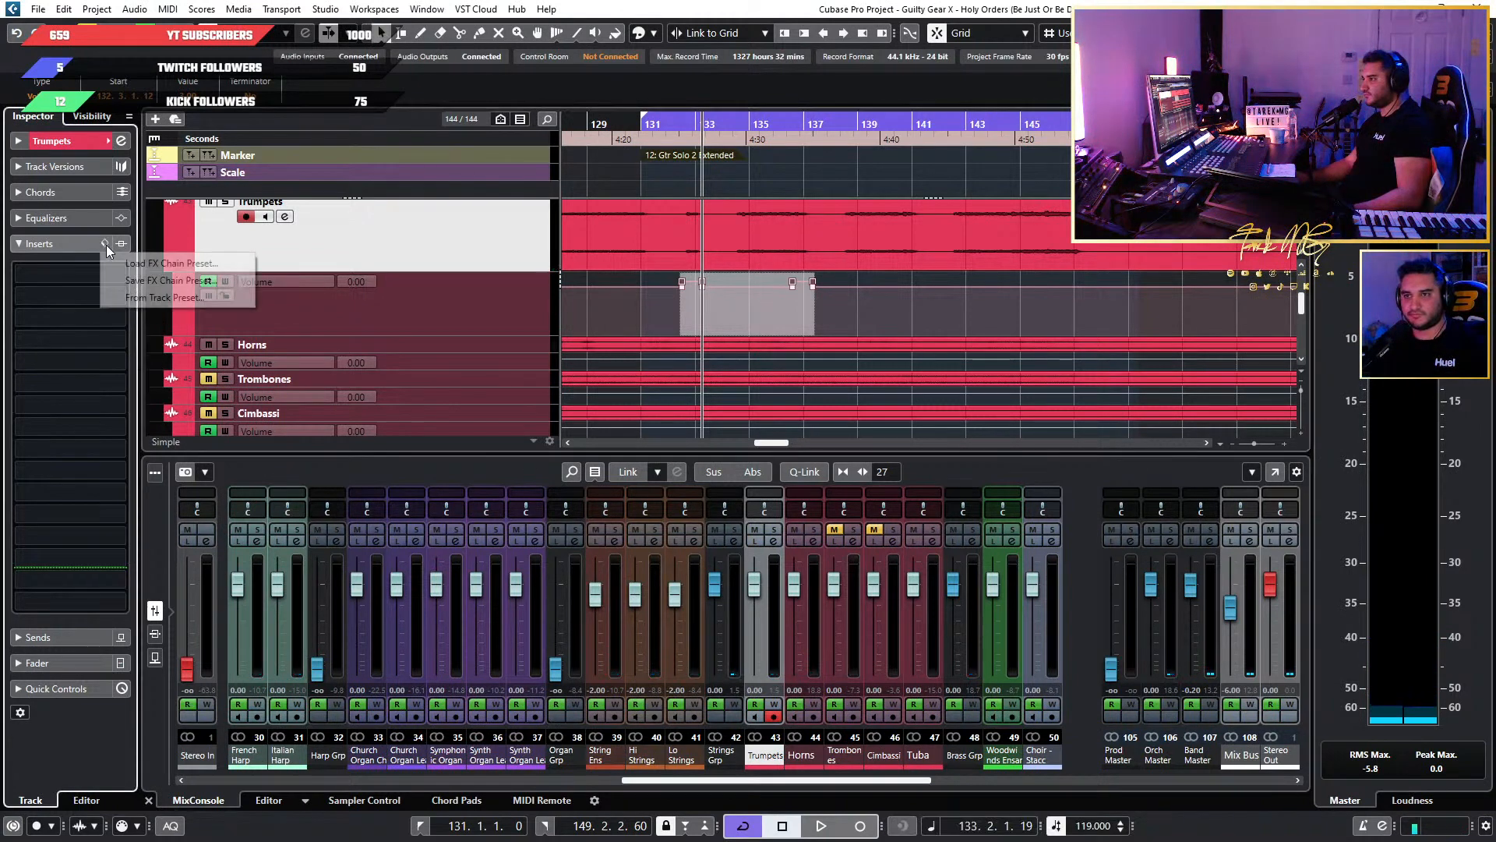
click(106, 245)
click(148, 260)
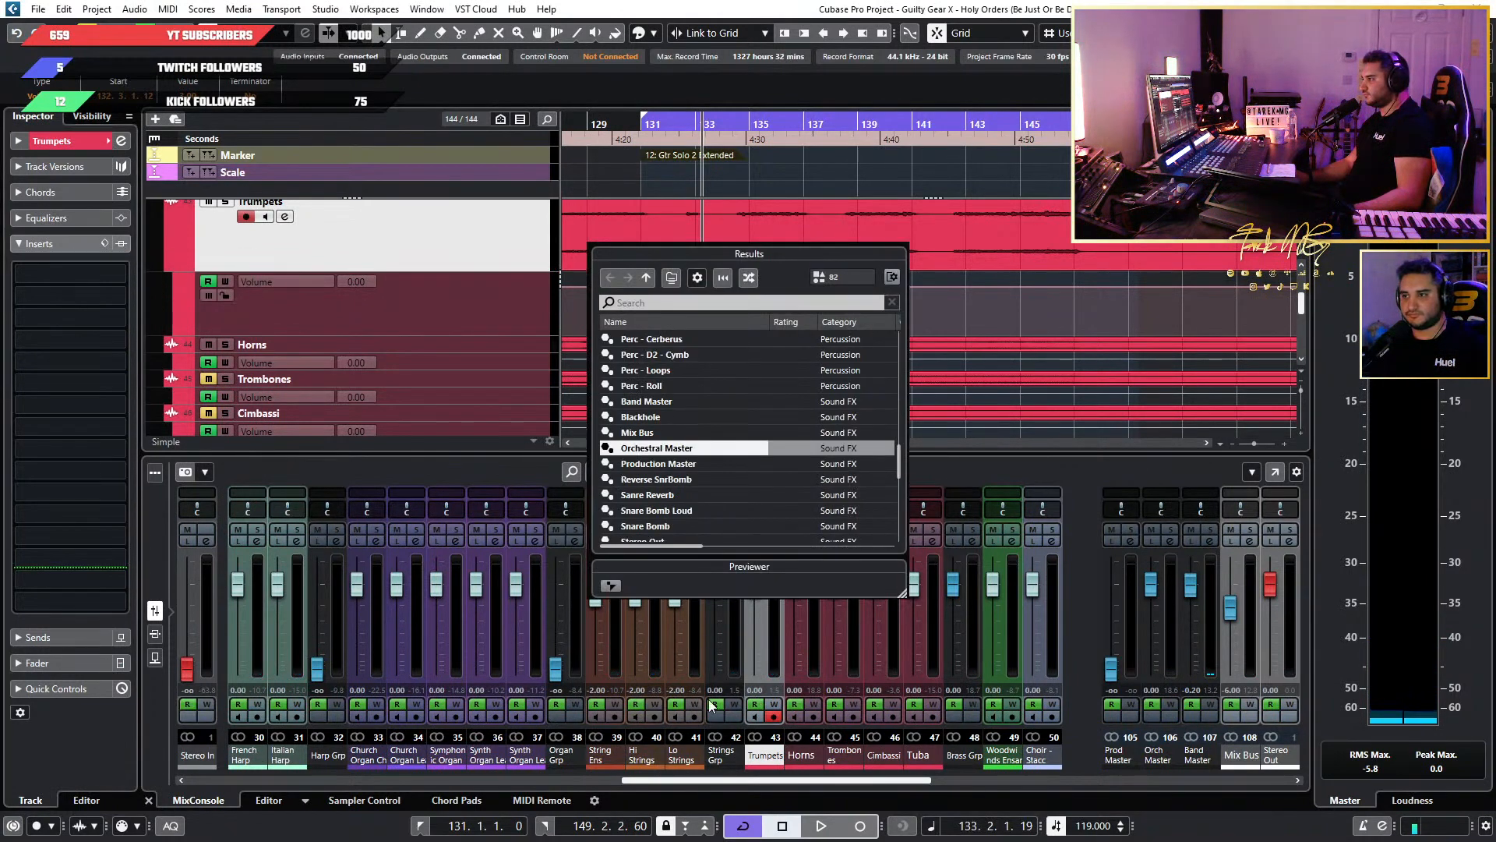
scroll(770, 498, down, 5)
scroll(772, 498, up, 3)
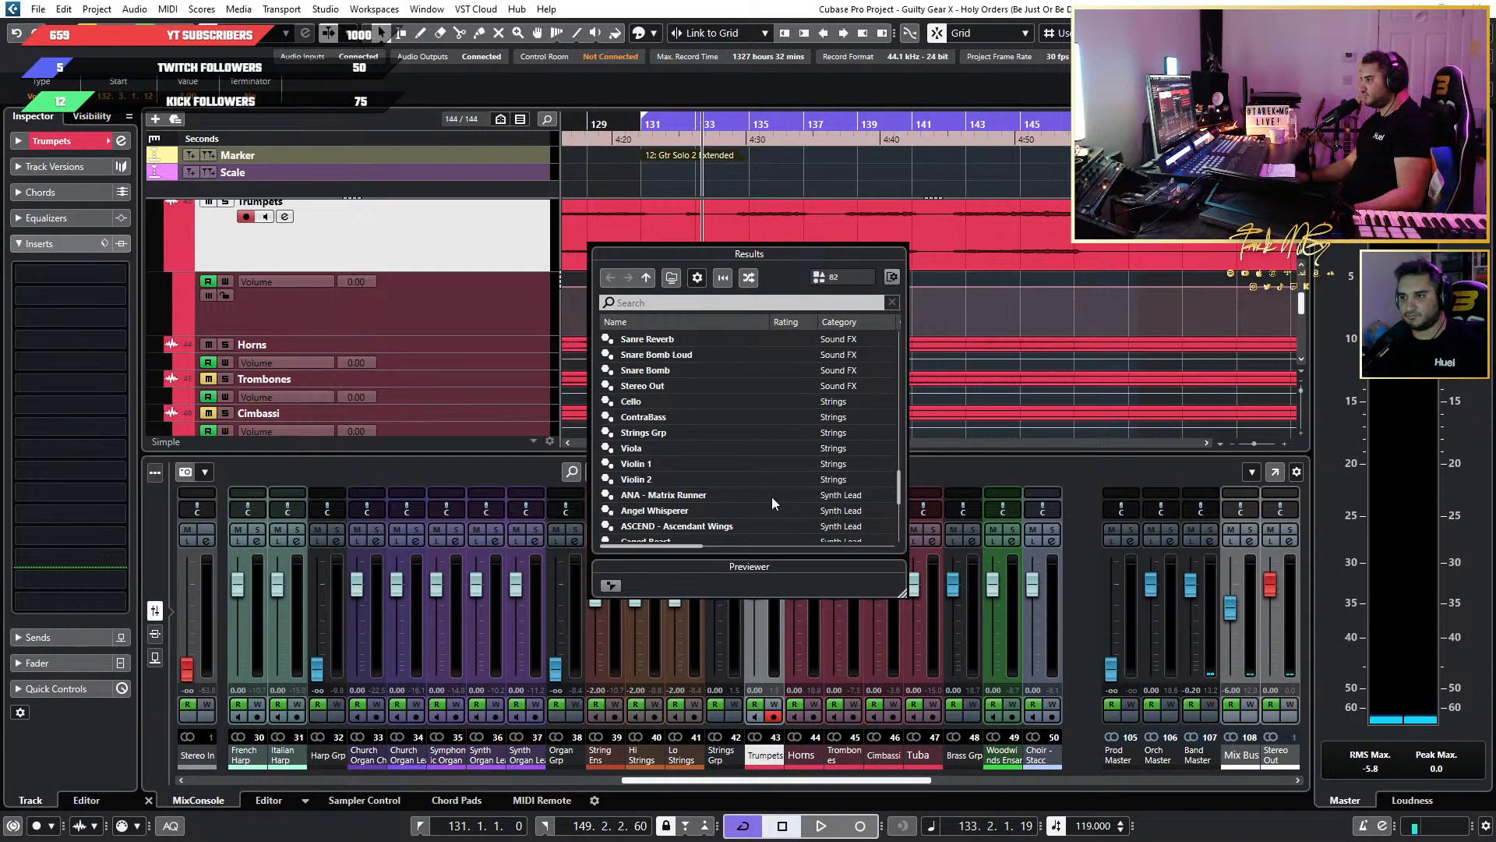
scroll(772, 497, up, 6)
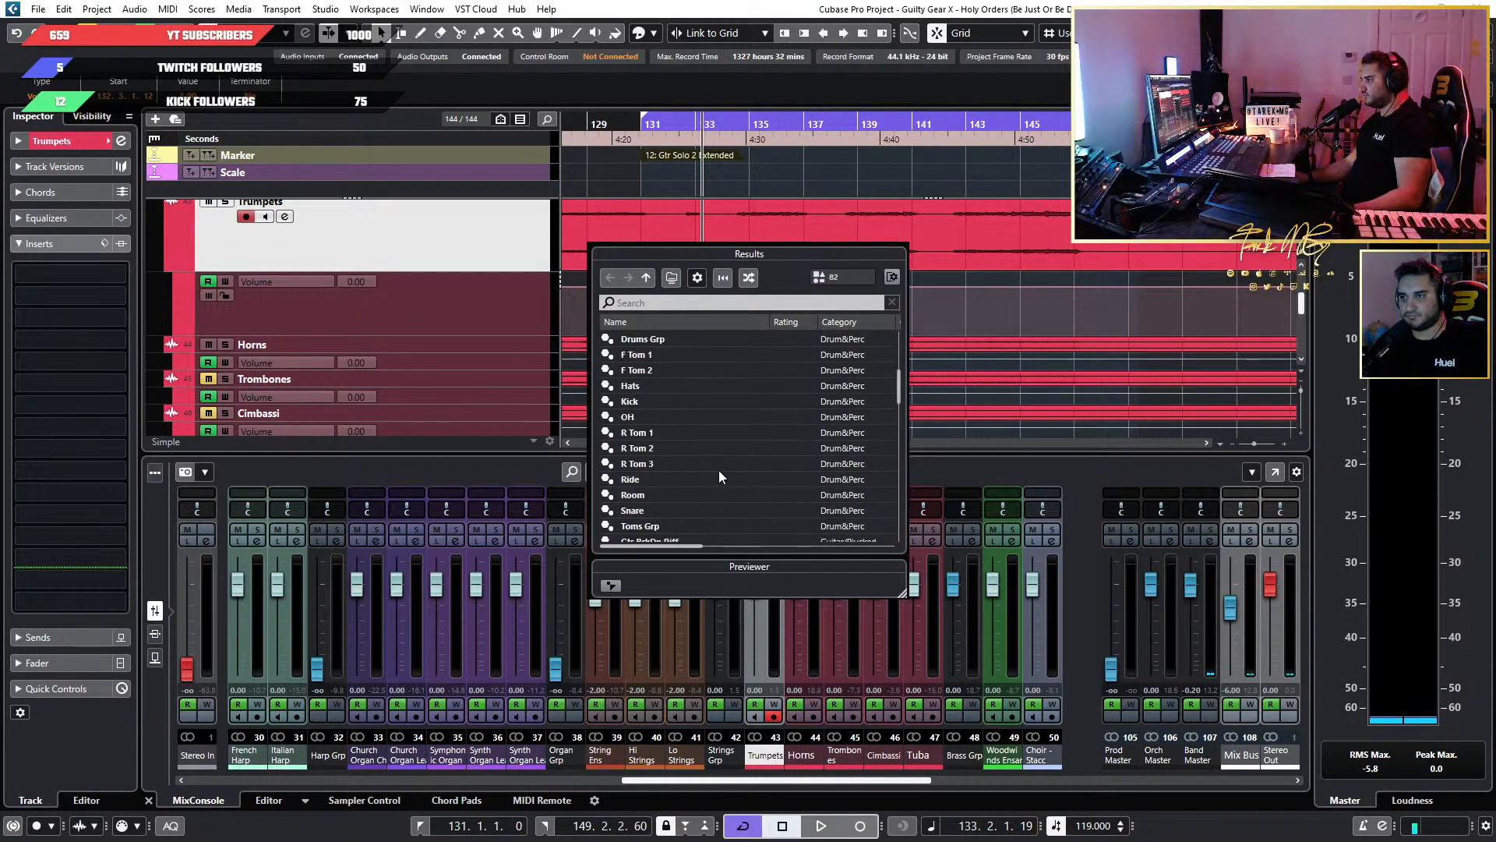
scroll(718, 472, down, 3)
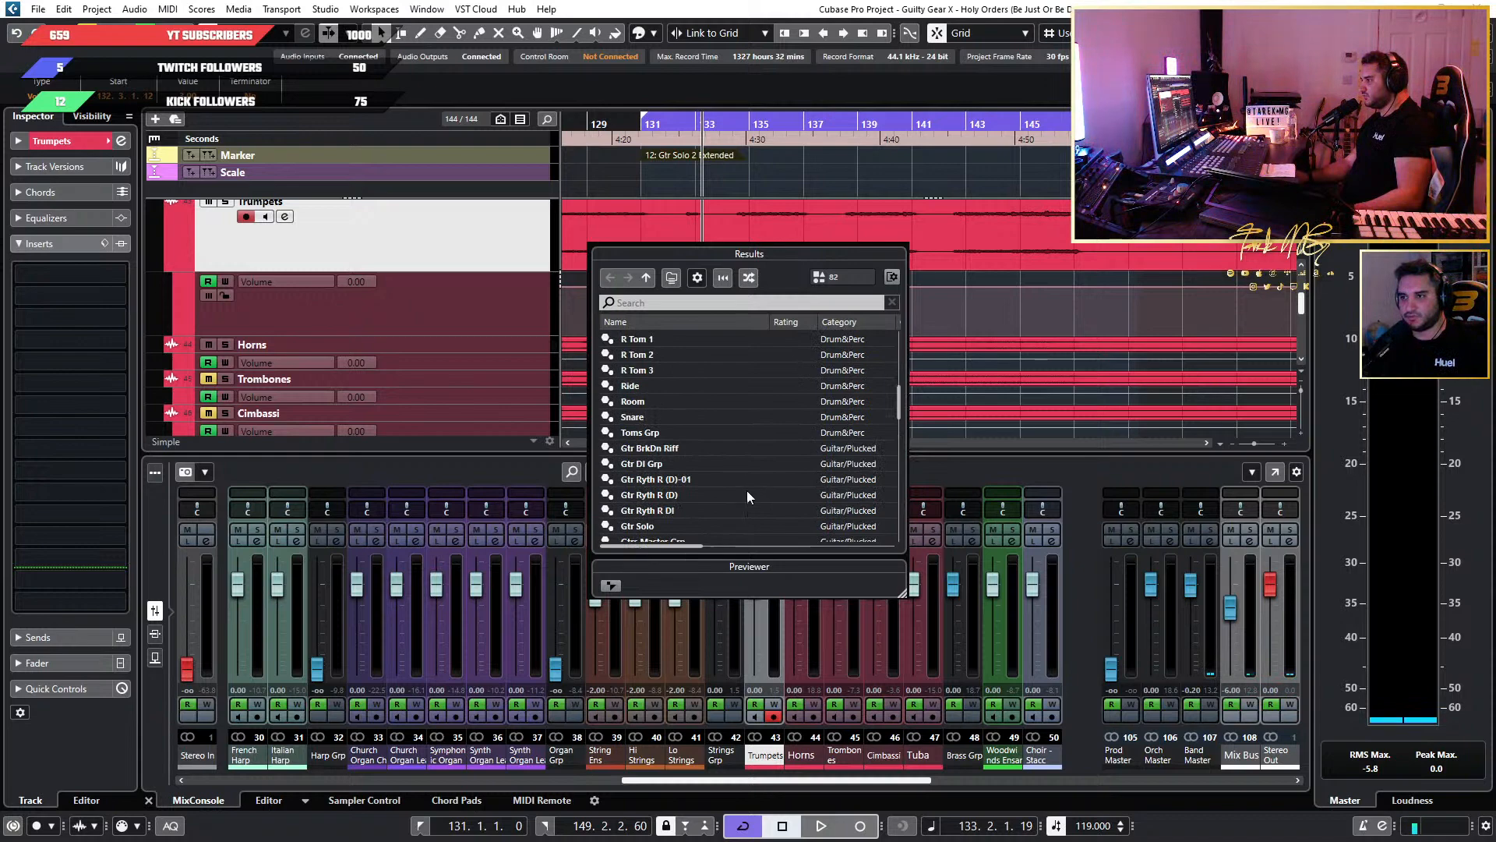
scroll(747, 483, down, 6)
scroll(746, 476, up, 10)
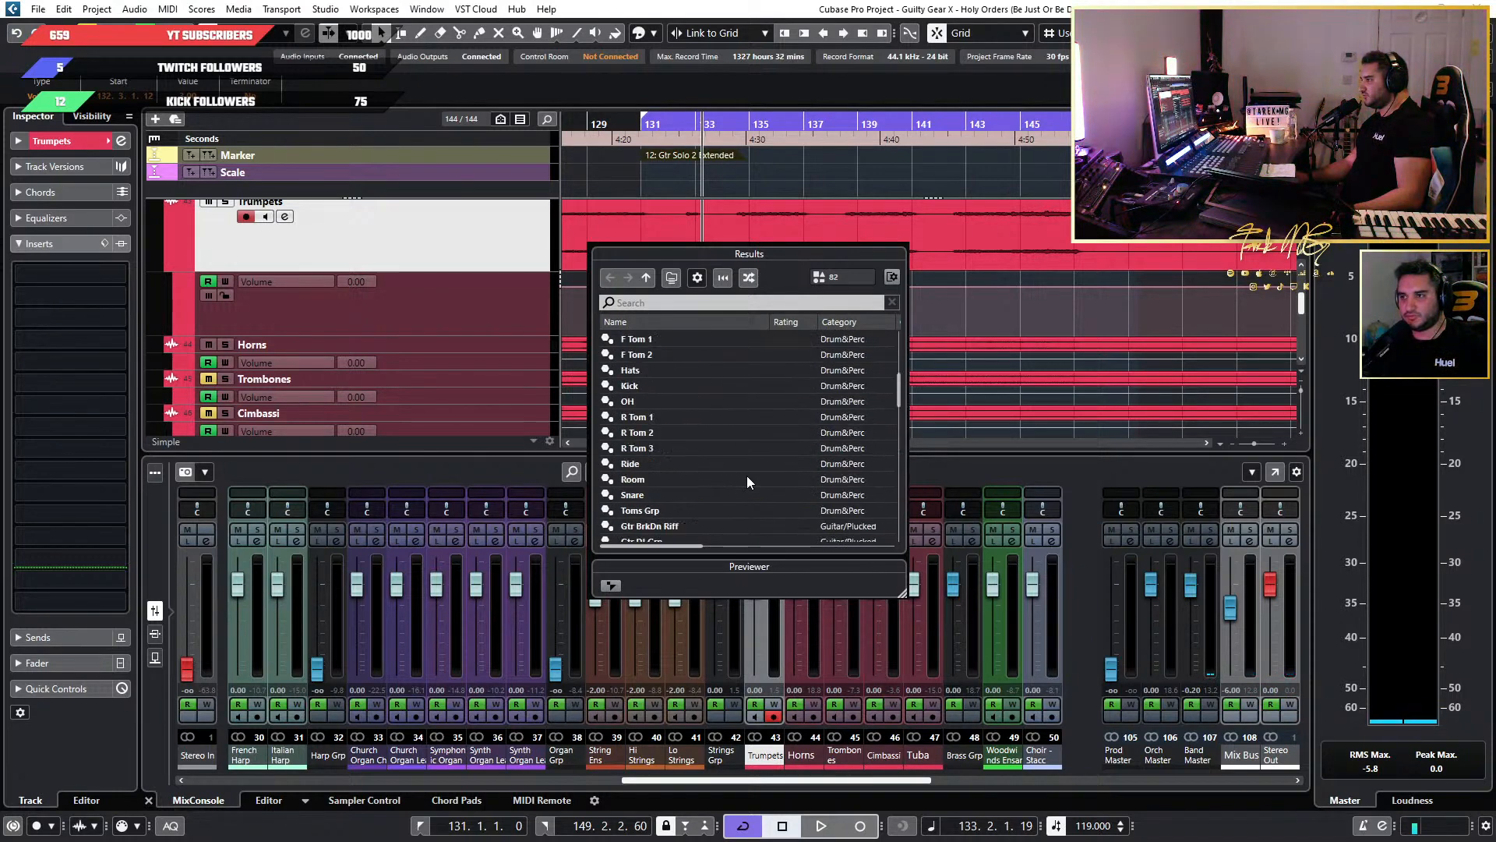
scroll(747, 477, down, 10)
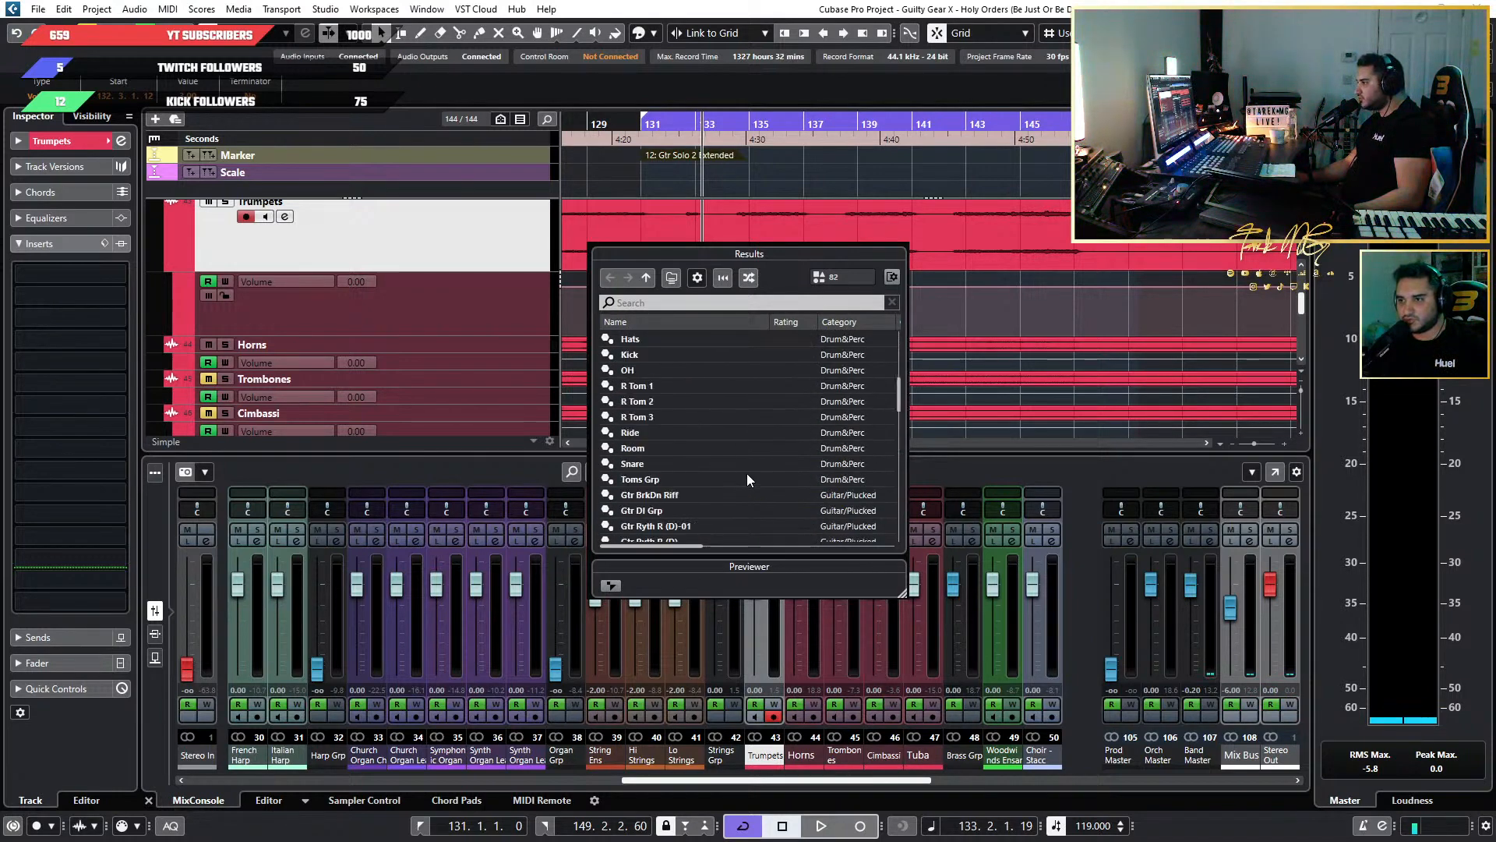
scroll(747, 478, down, 10)
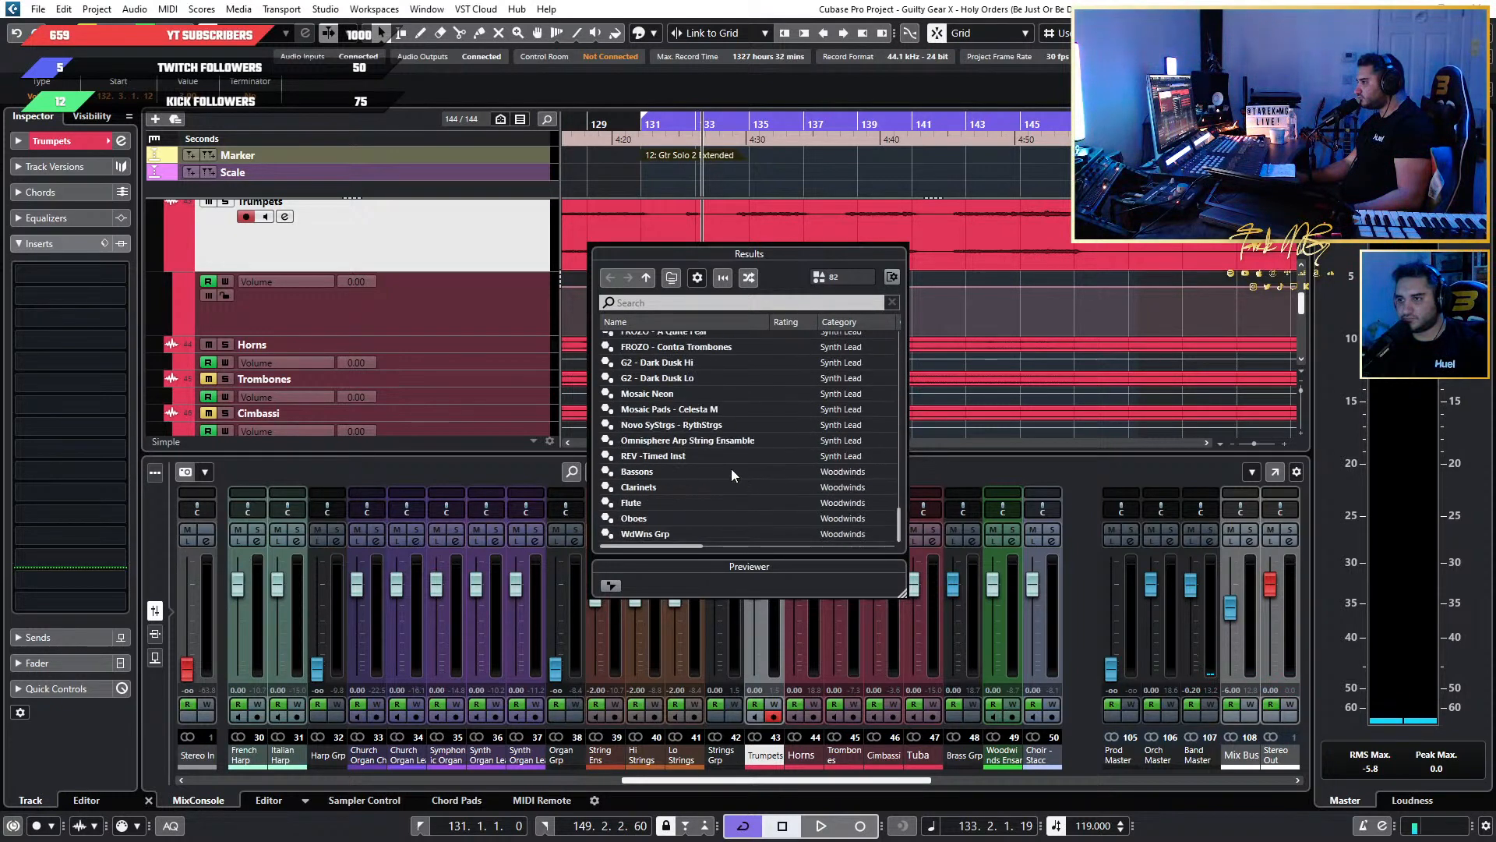
scroll(662, 452, up, 6)
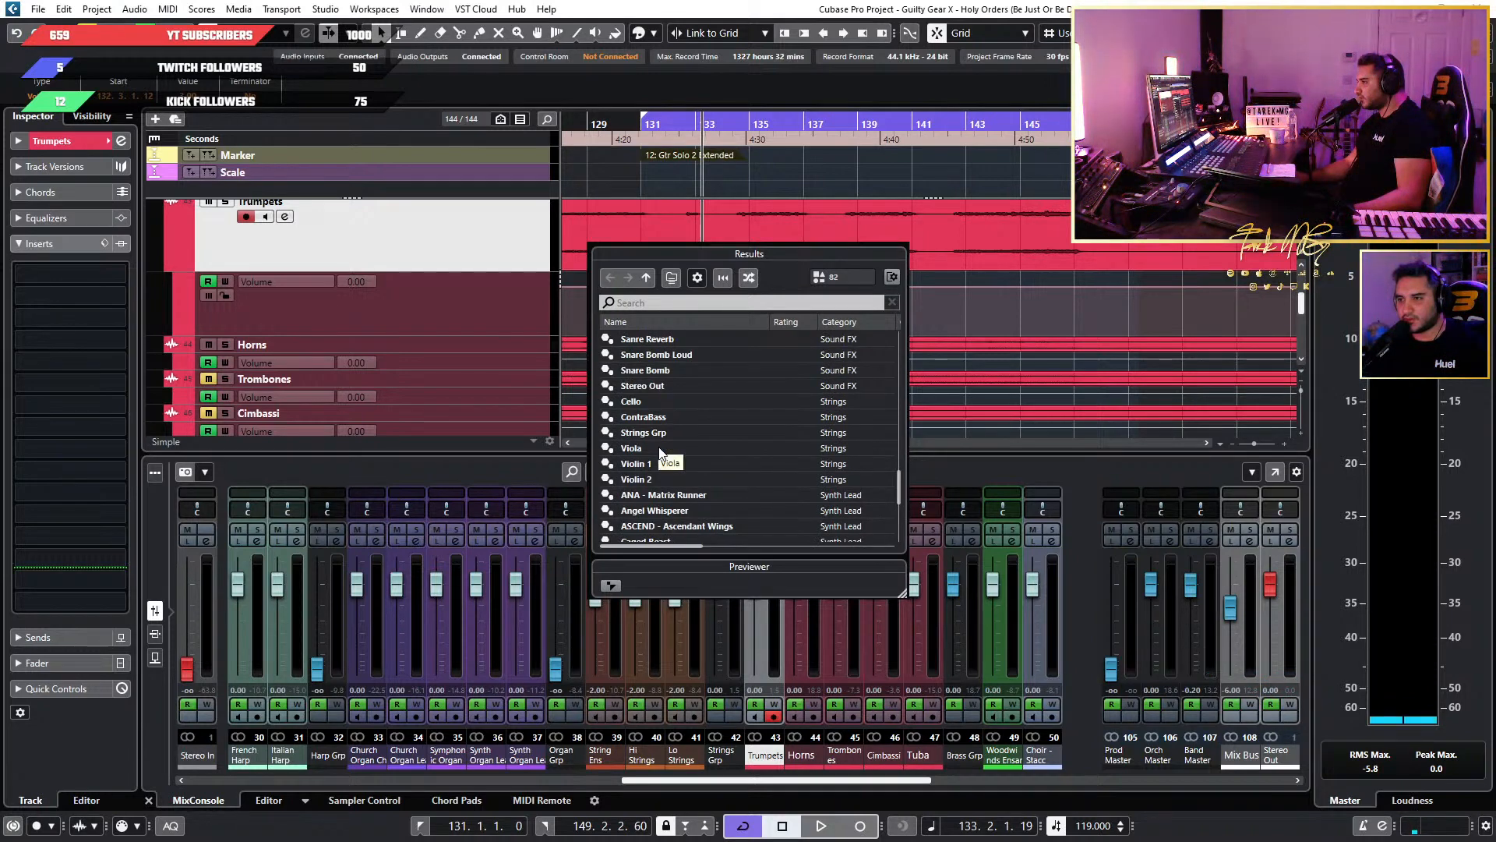
scroll(660, 452, up, 3)
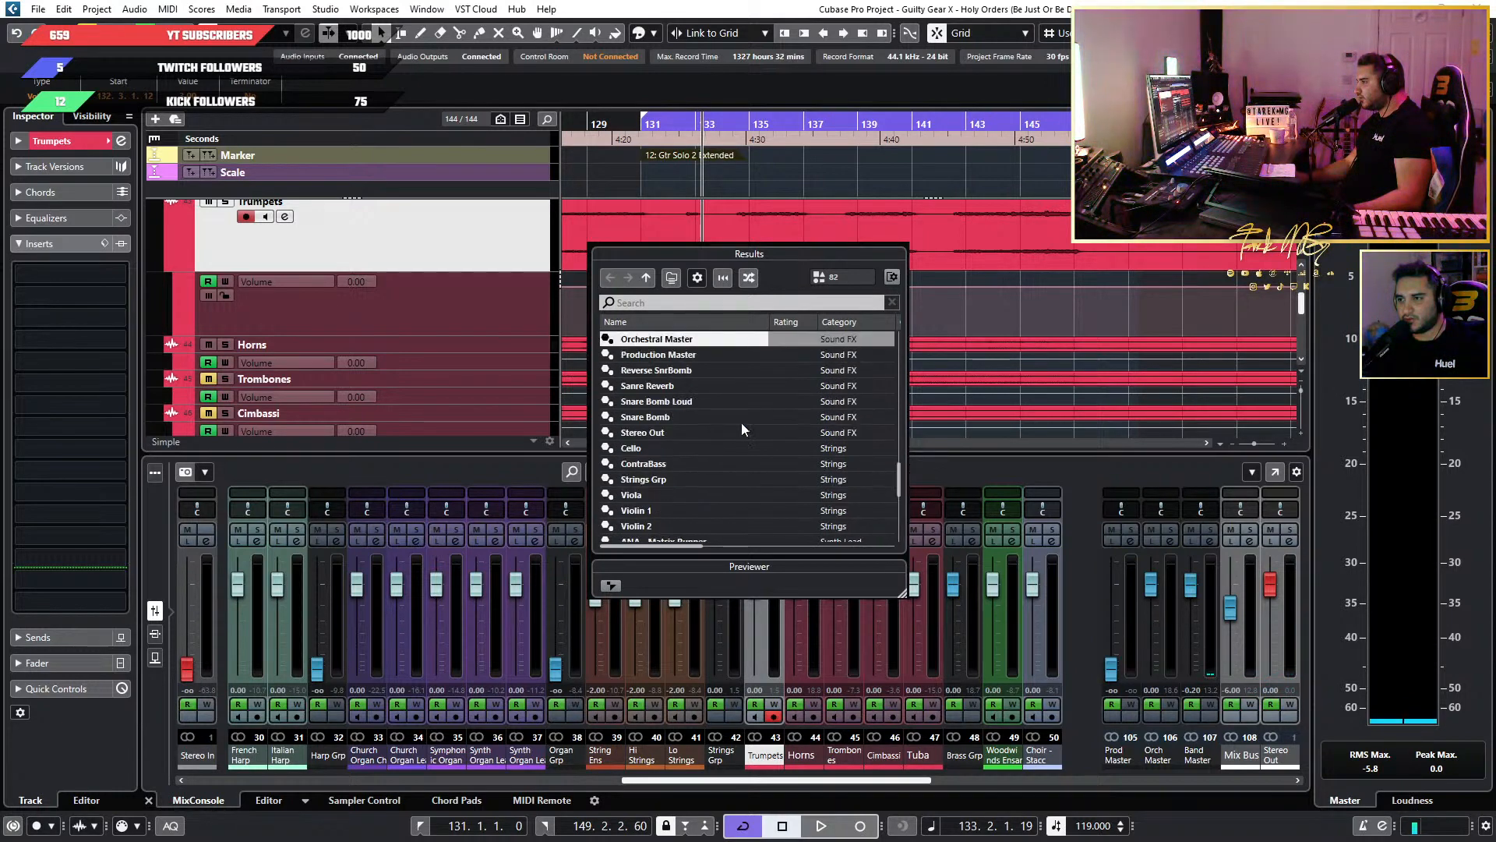
Sort the FX chain presets by category in reverse order and load the Trumpet preset from the Brass category onto the Trumpets track.
click(847, 324)
click(847, 324)
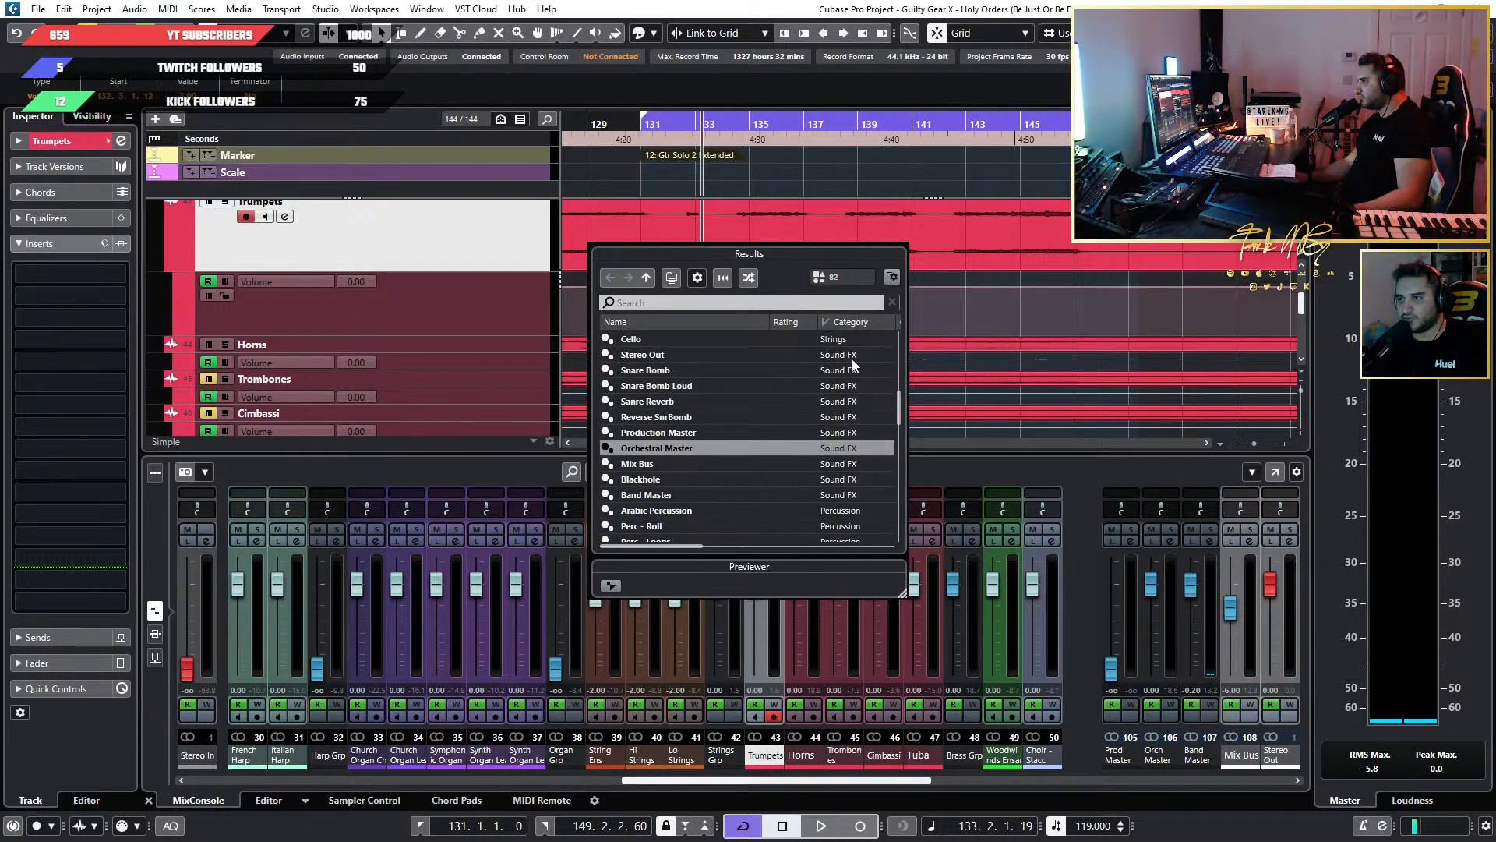
scroll(853, 415, up, 6)
scroll(854, 414, down, 9)
scroll(855, 419, down, 6)
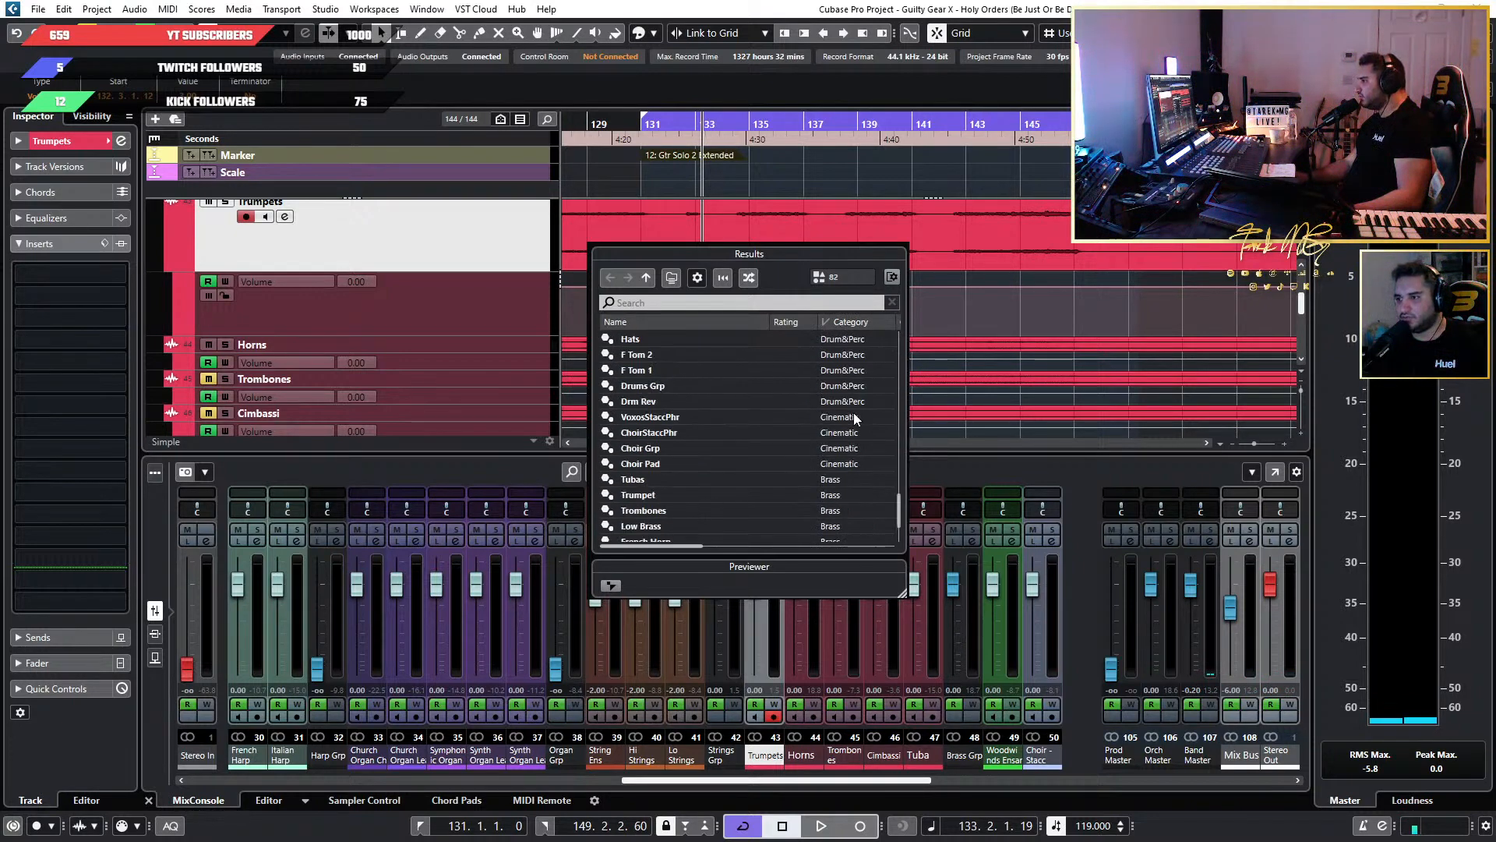
double_click(637, 411)
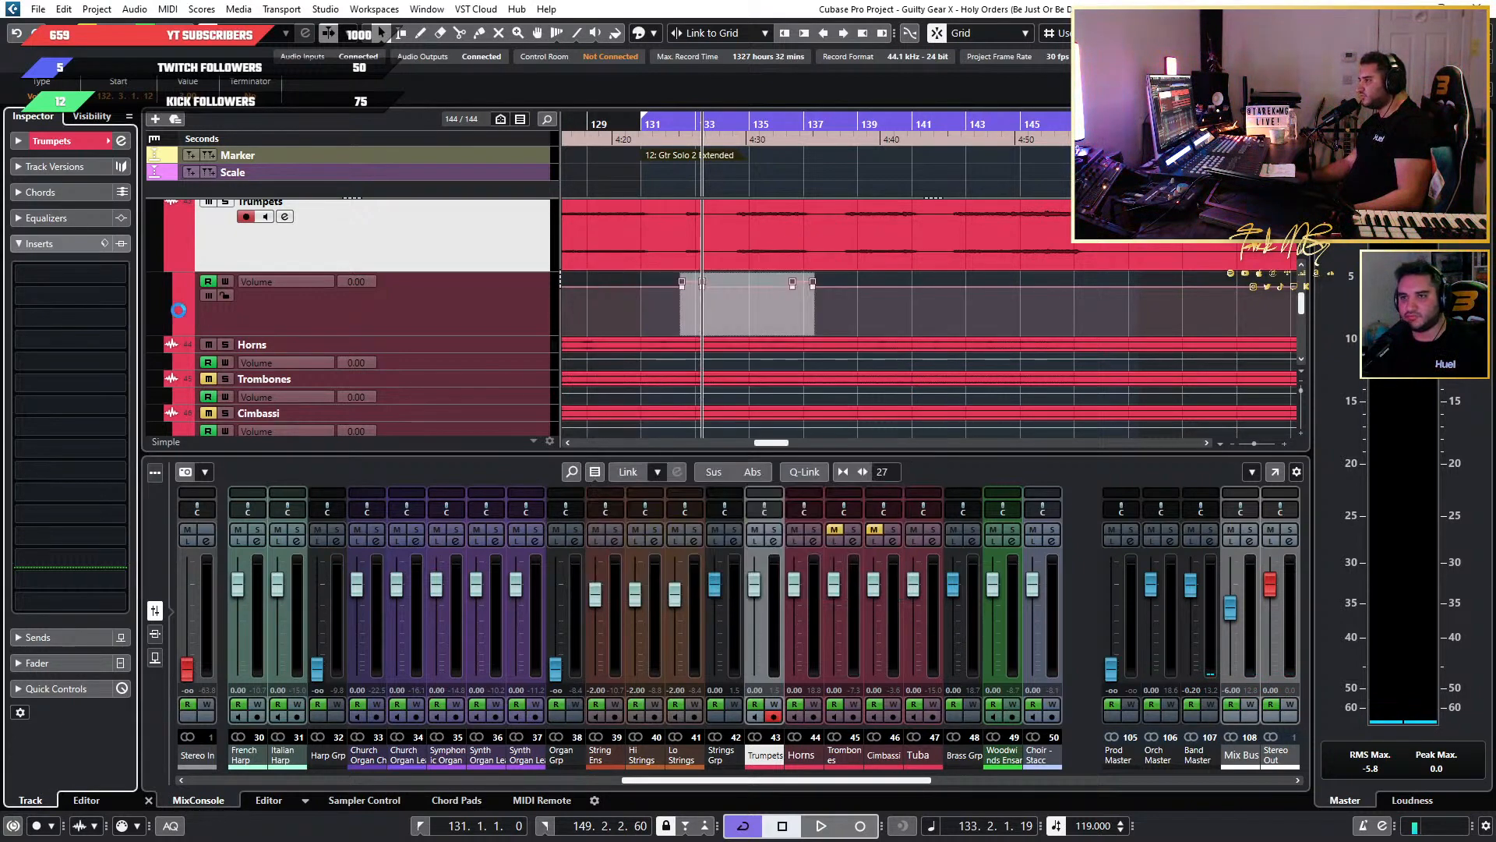
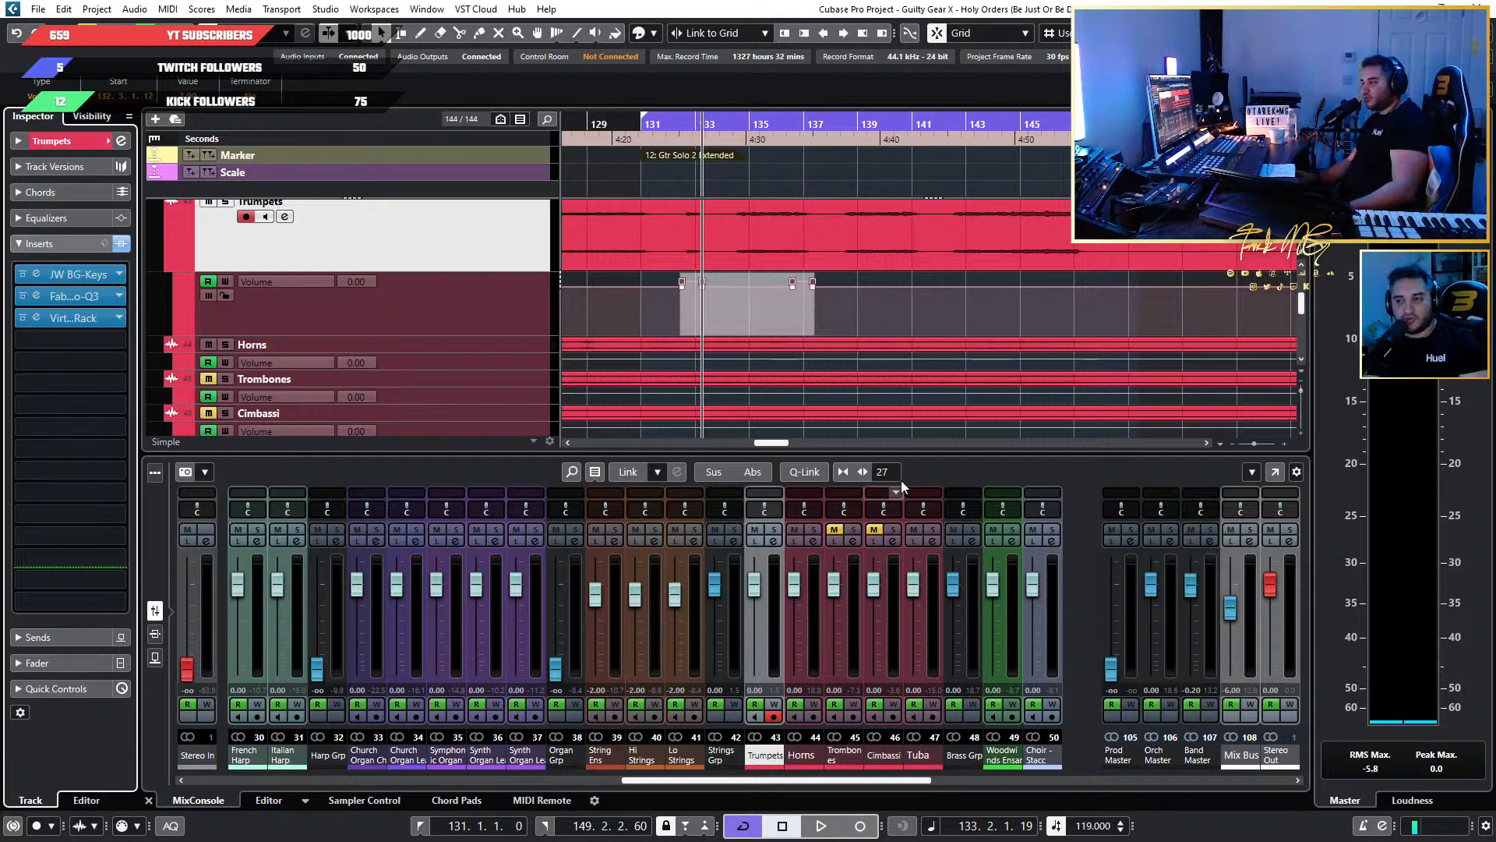
Check the JW BG-Keys settings in the Trumpets track's first insert slot and close the plug-in.
ctrl+scroll(833, 311, down, 3)
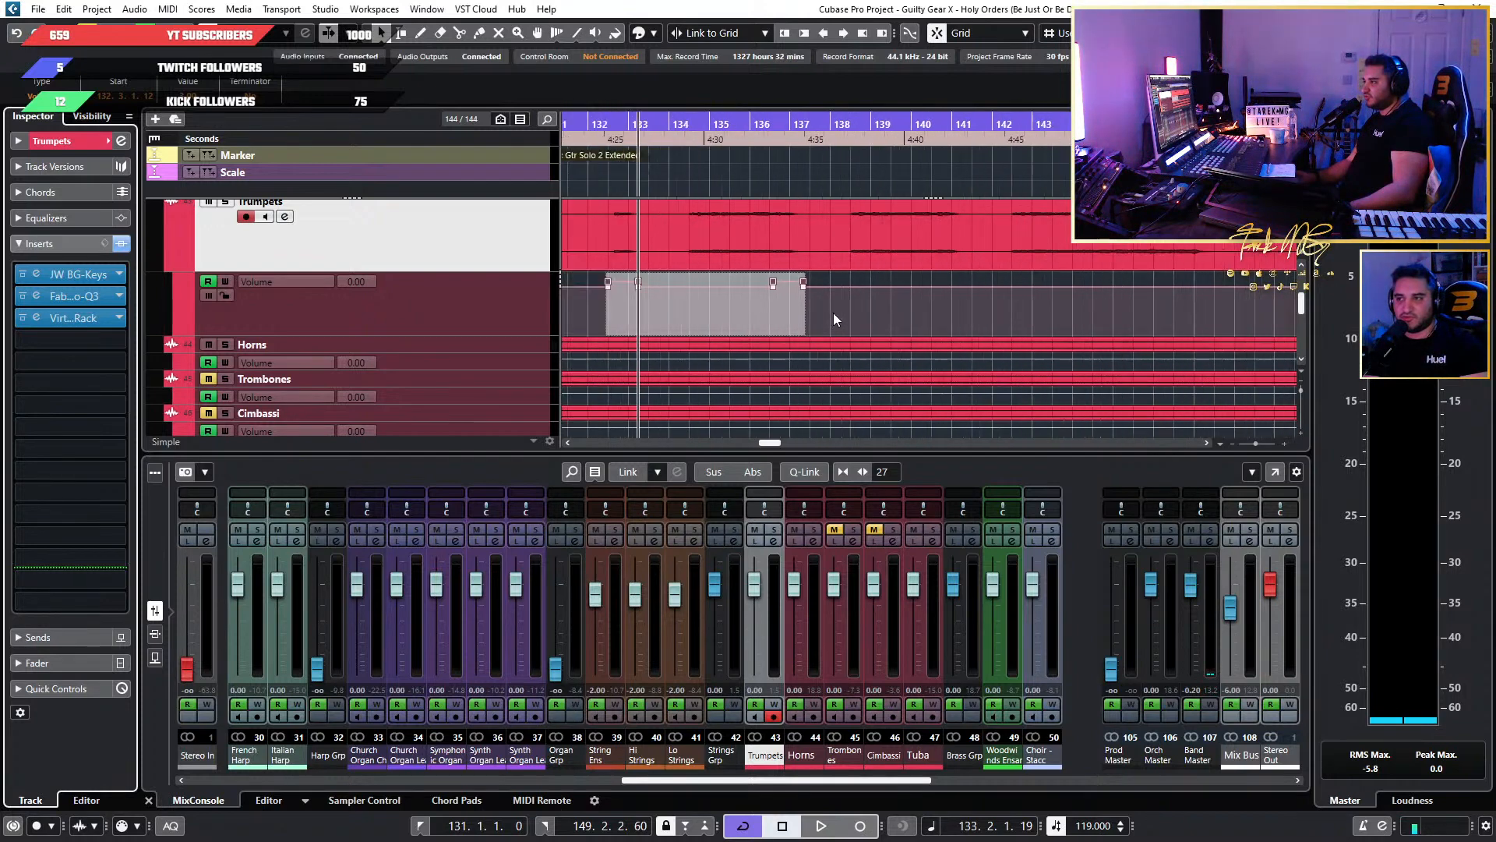
ctrl+scroll(726, 327, up, 4)
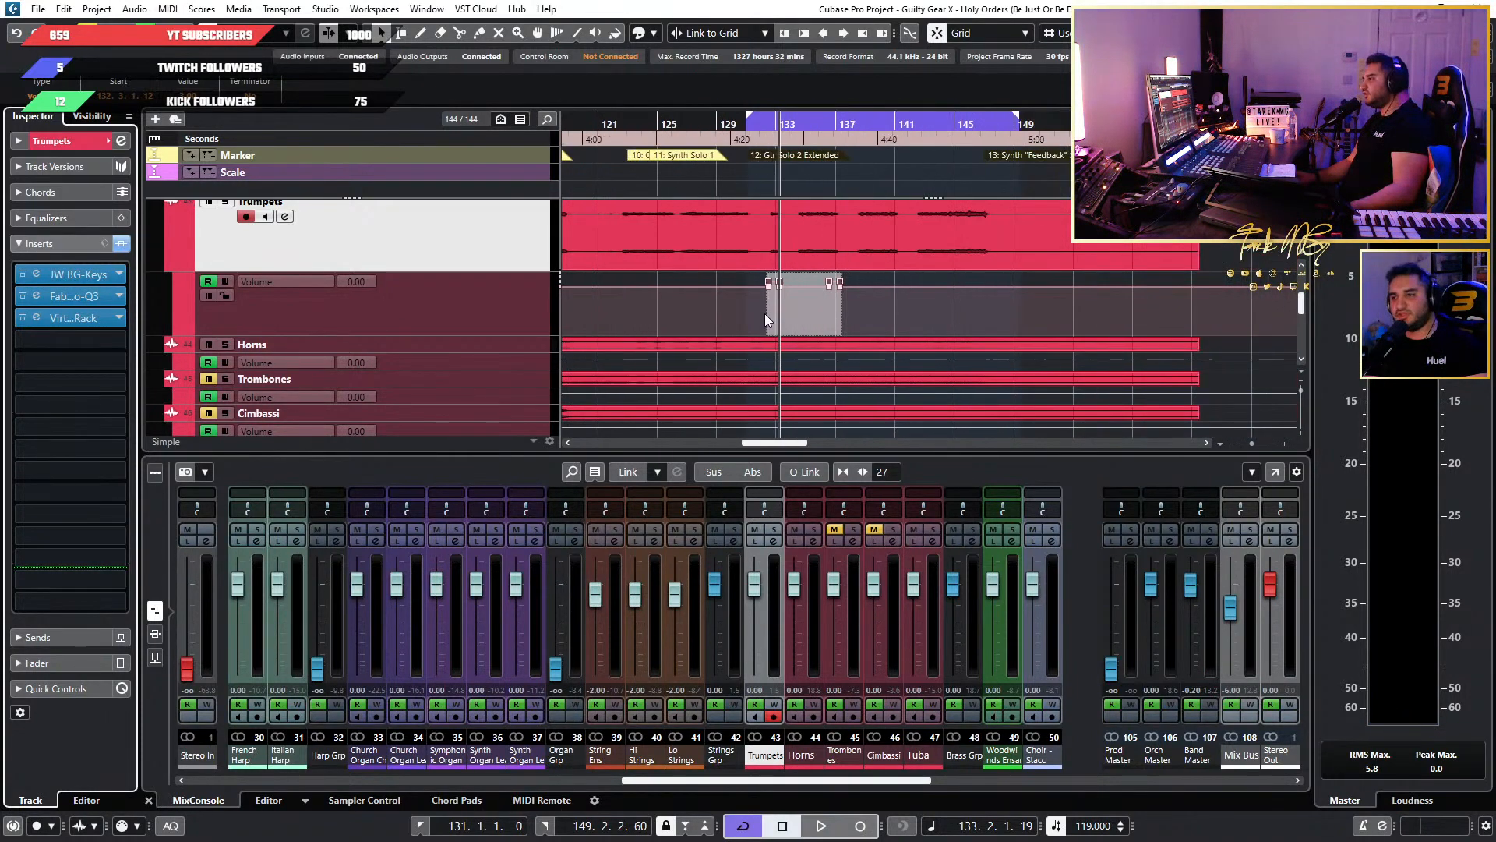
ctrl+scroll(766, 313, up, 3)
ctrl+scroll(767, 312, down, 5)
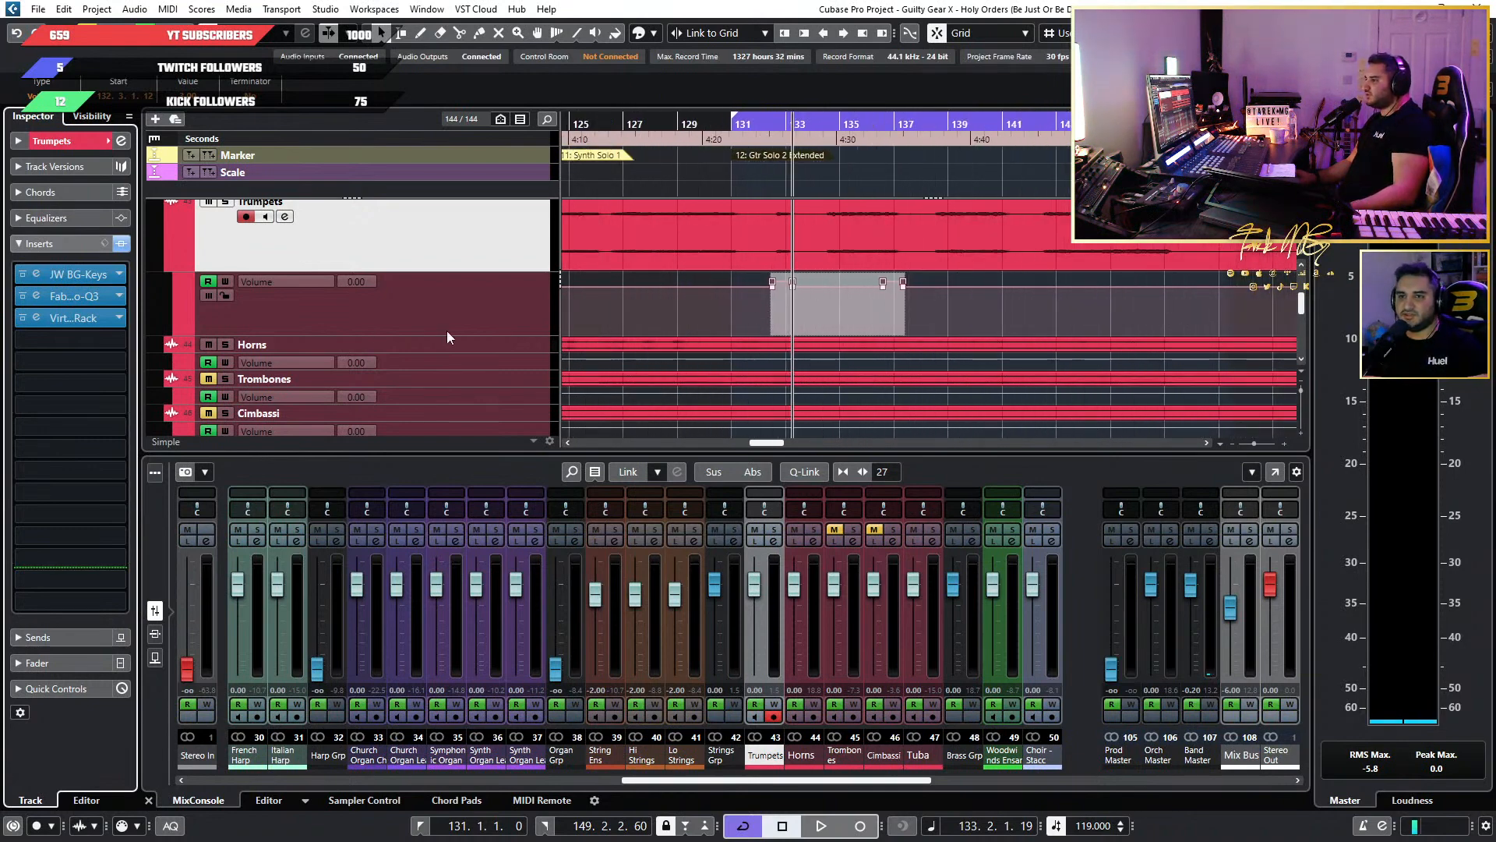
click(40, 271)
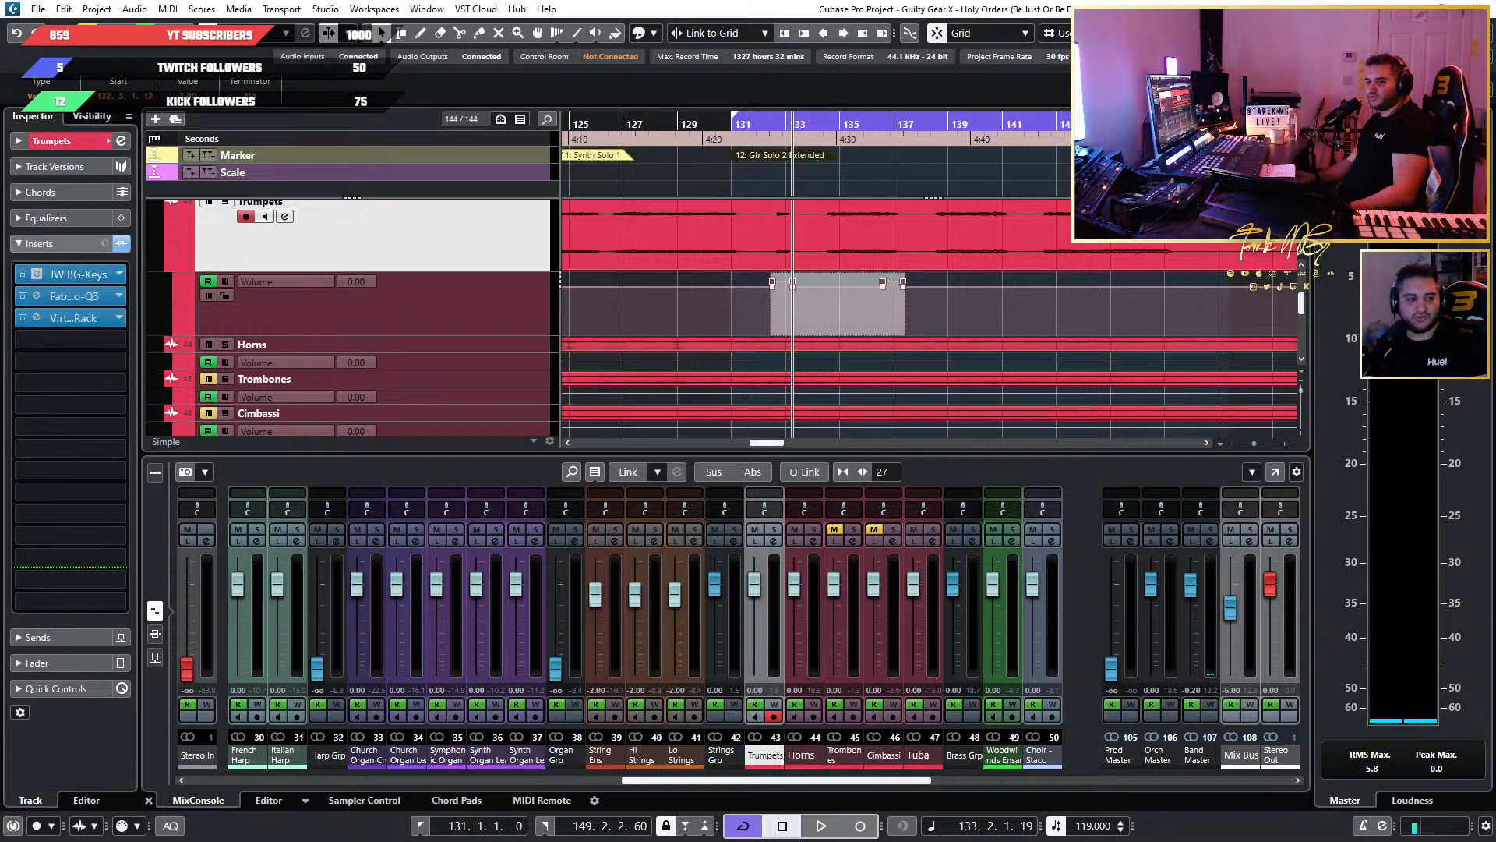
drag(764, 155, 881, 197)
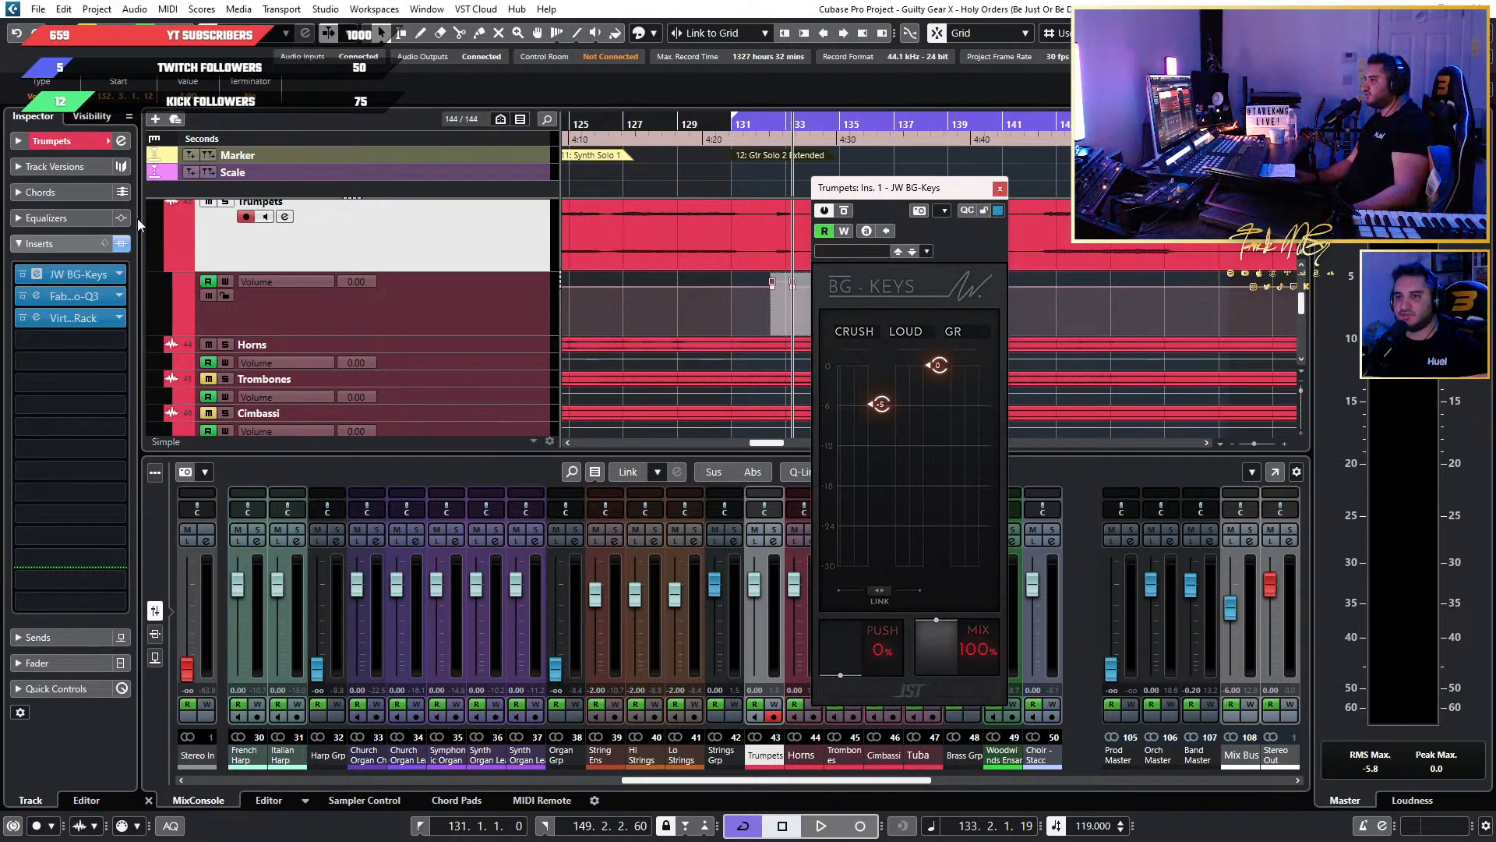
click(997, 190)
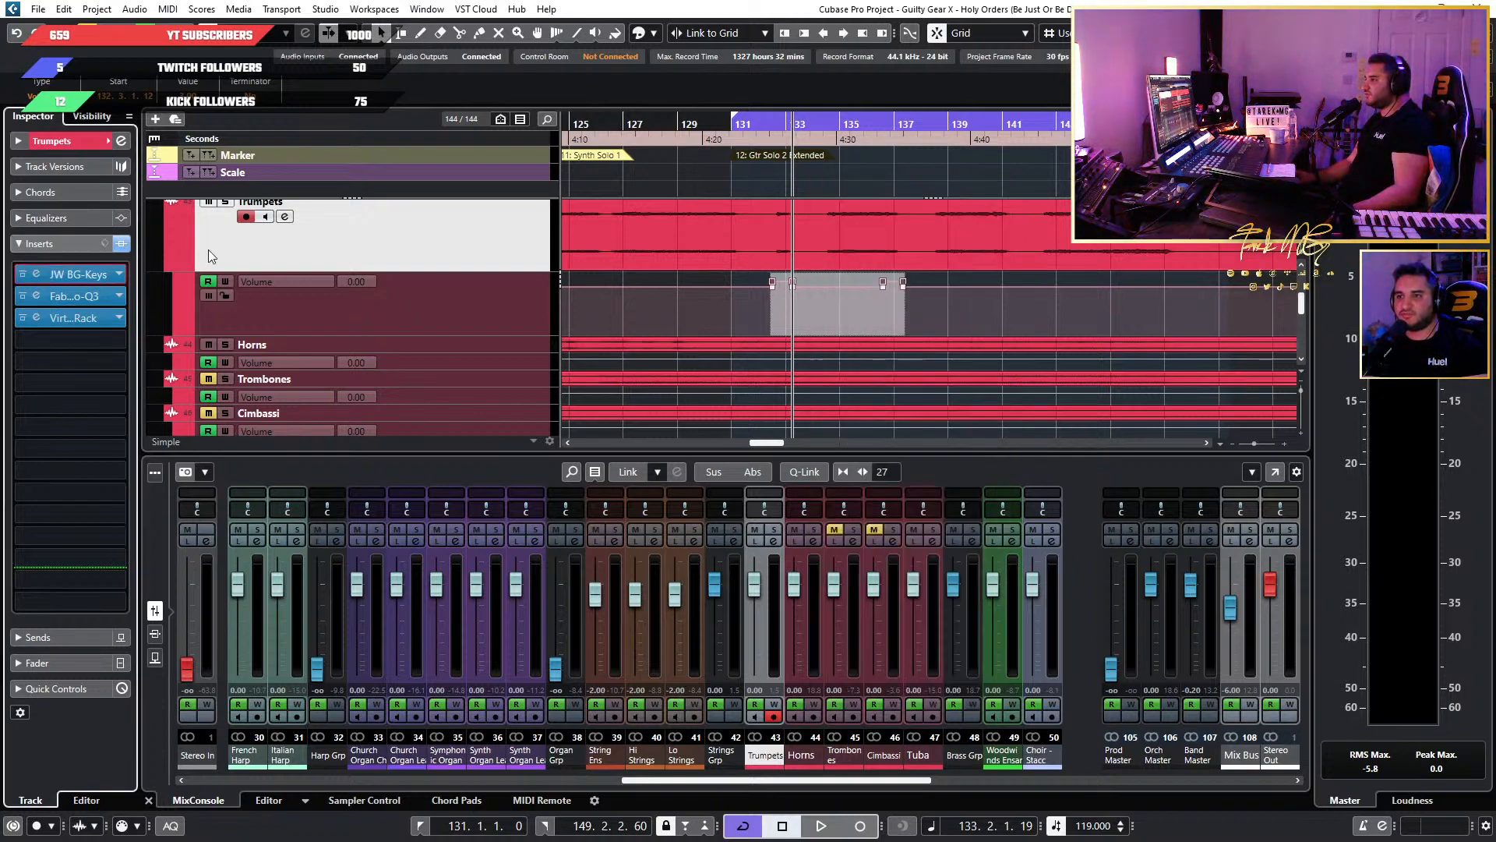
click(114, 317)
scroll(132, 342, up, 15)
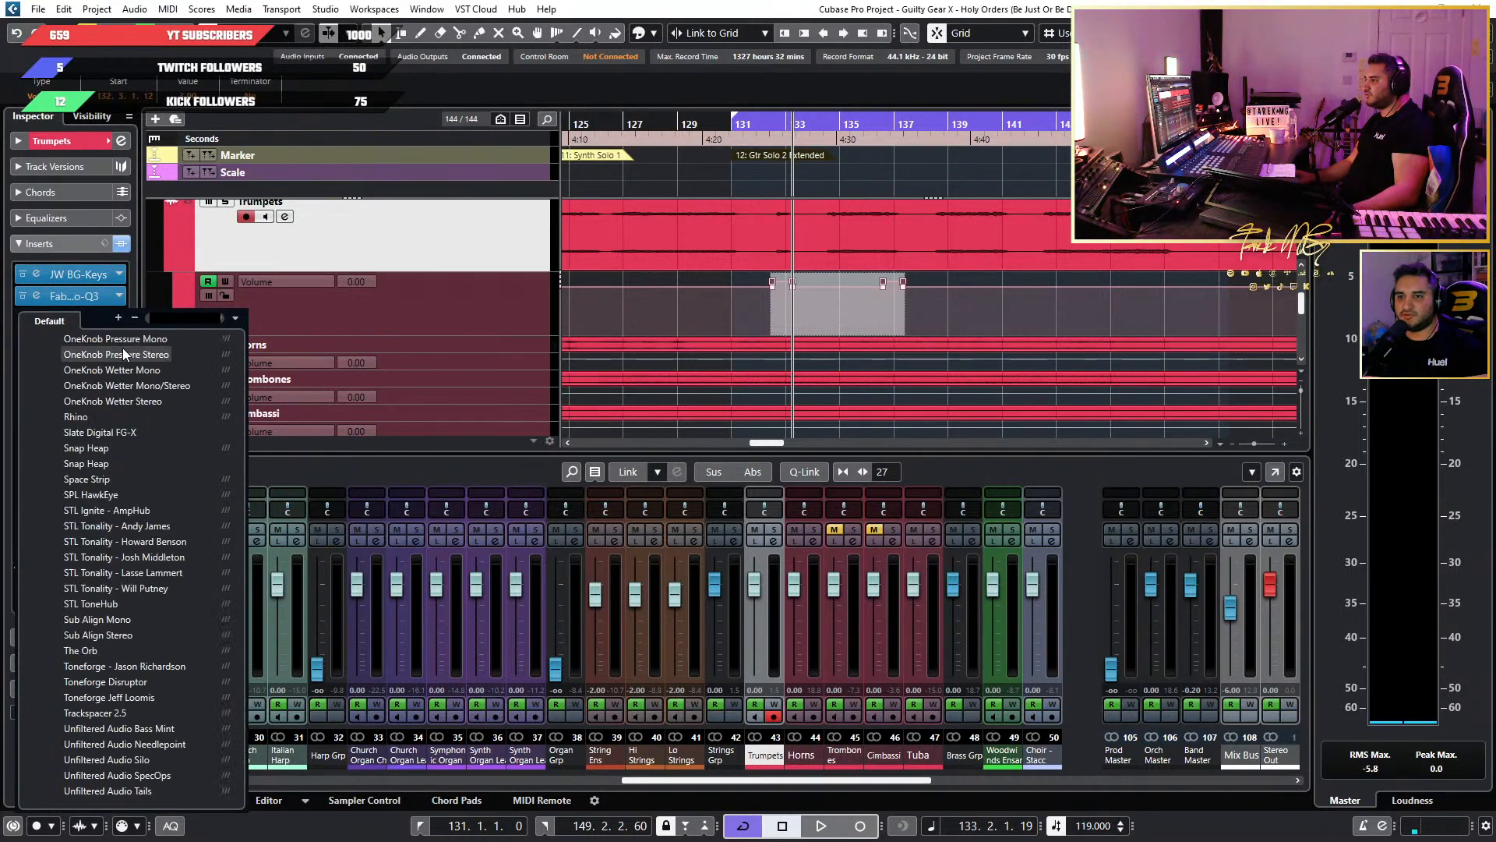
scroll(137, 349, up, 4)
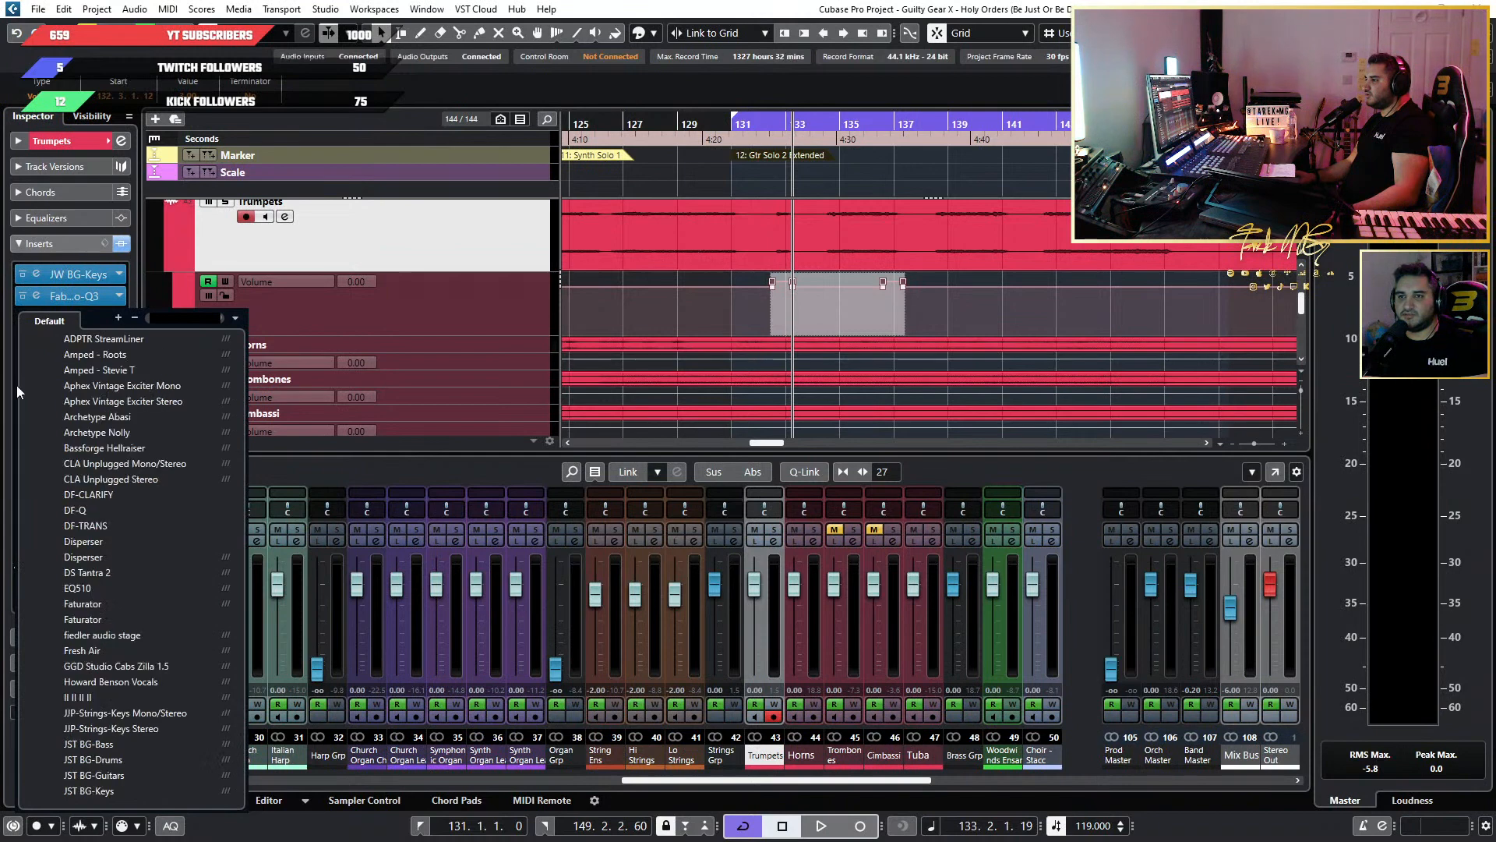
click(666, 6)
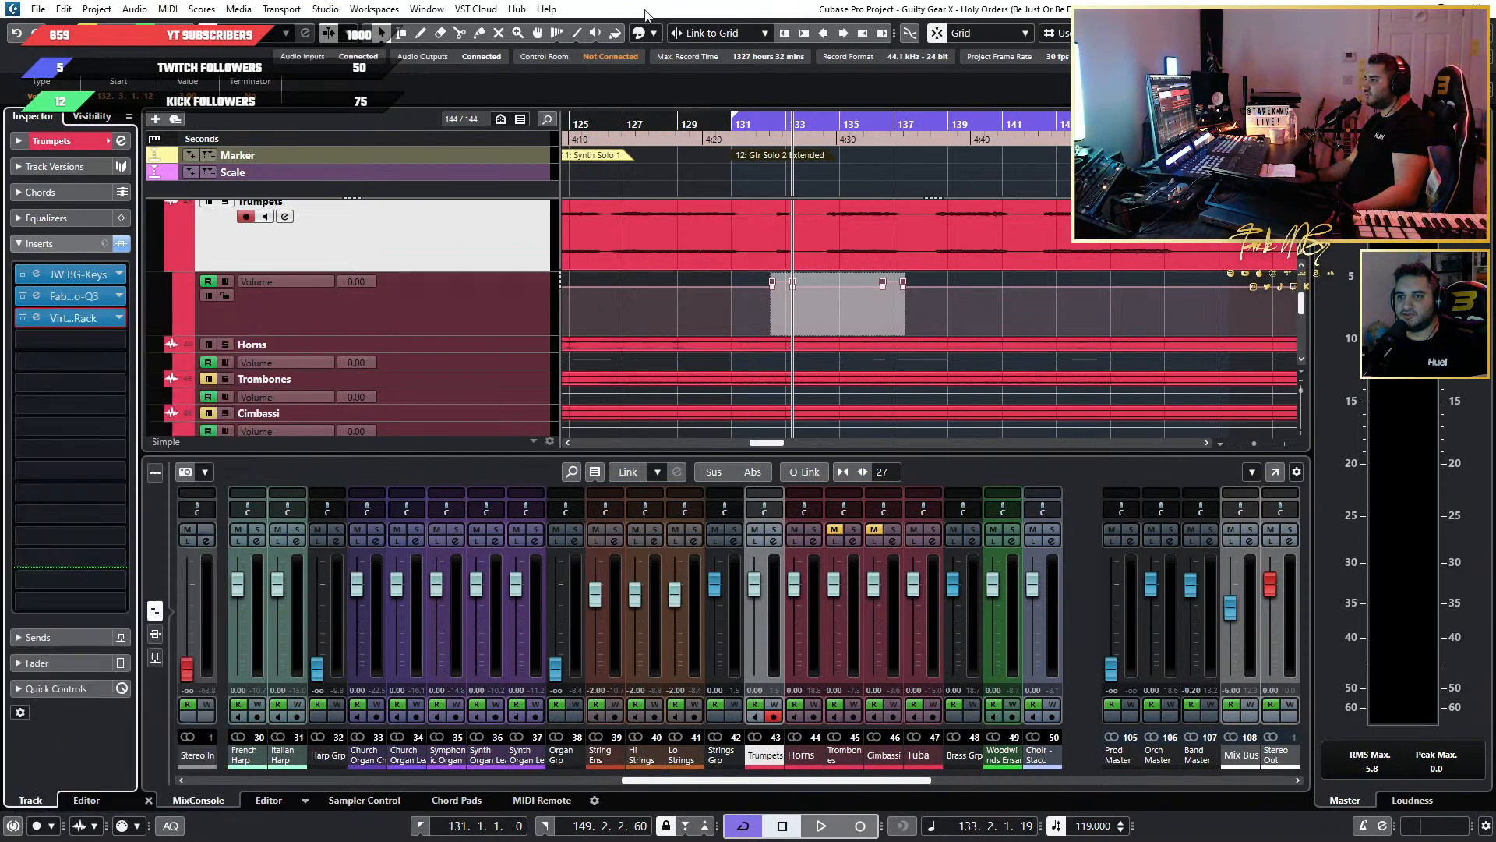
Try to remove Virtual Mix Rack from the Trumpets track's third insert slot.
click(36, 320)
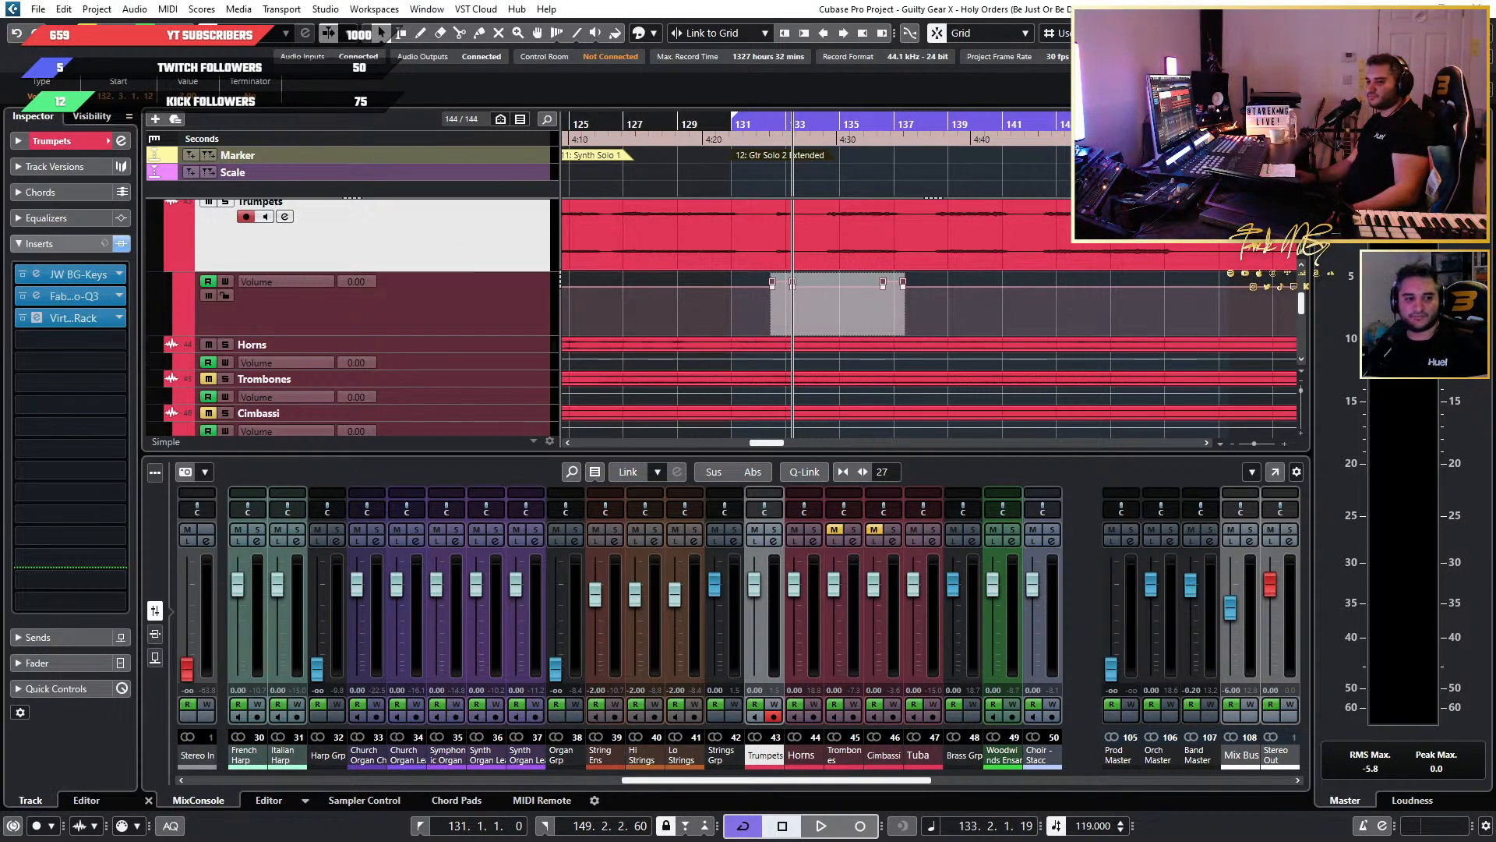
click(180, 107)
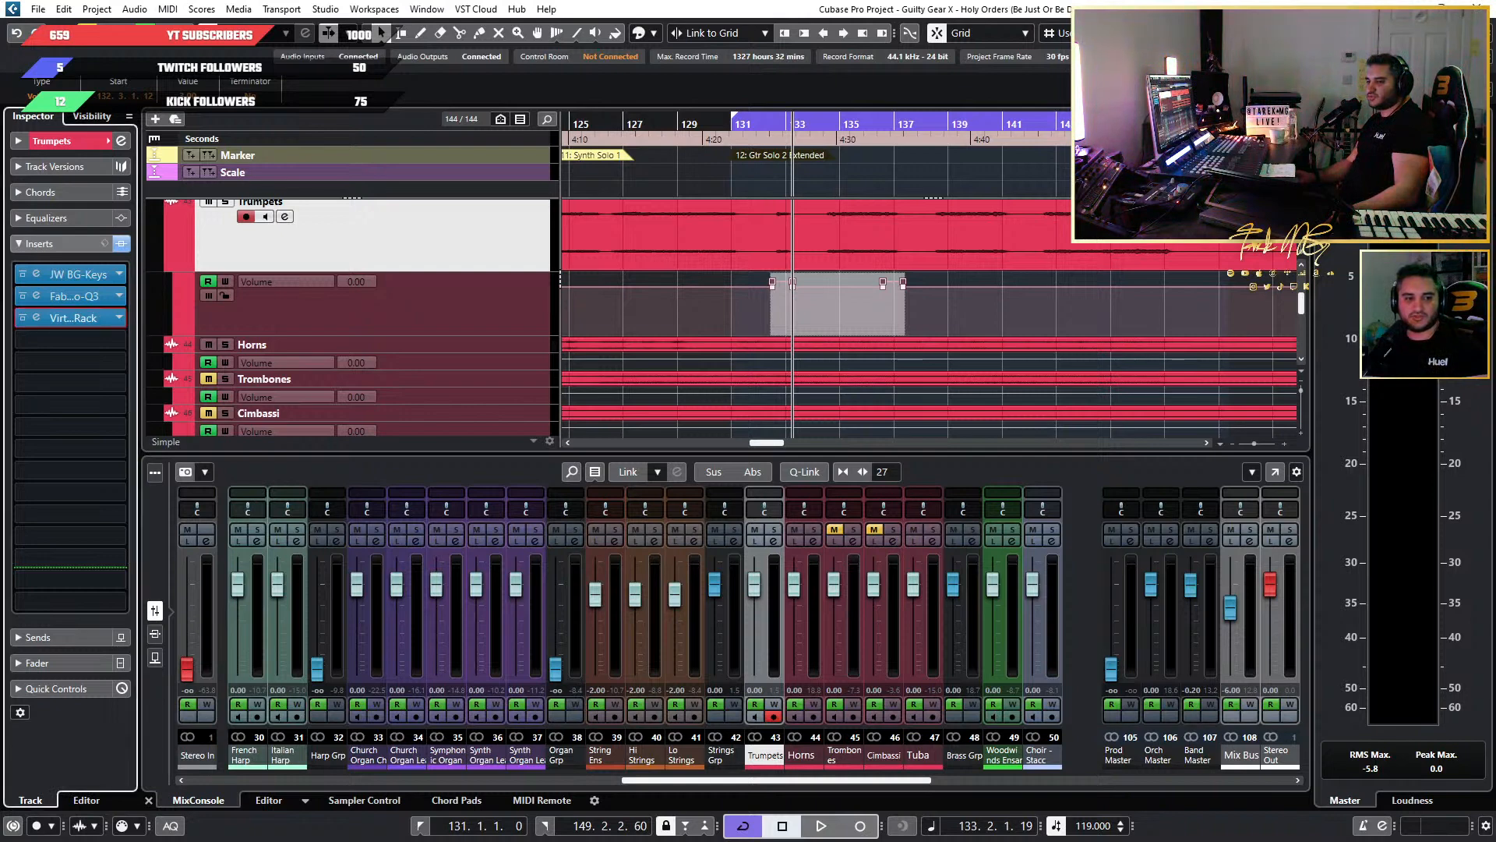
click(117, 318)
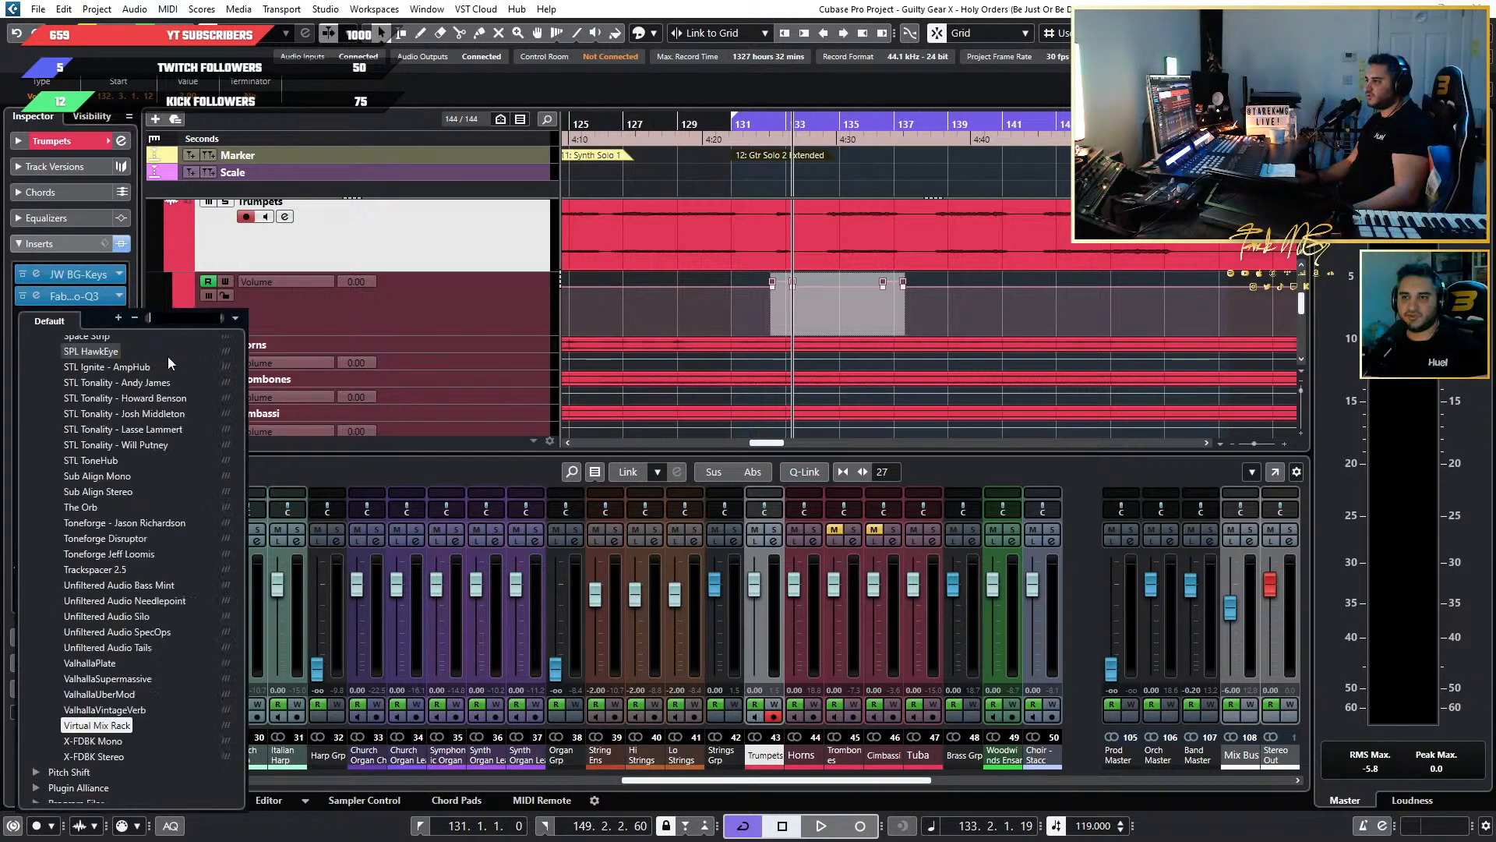
scroll(106, 354, up, 15)
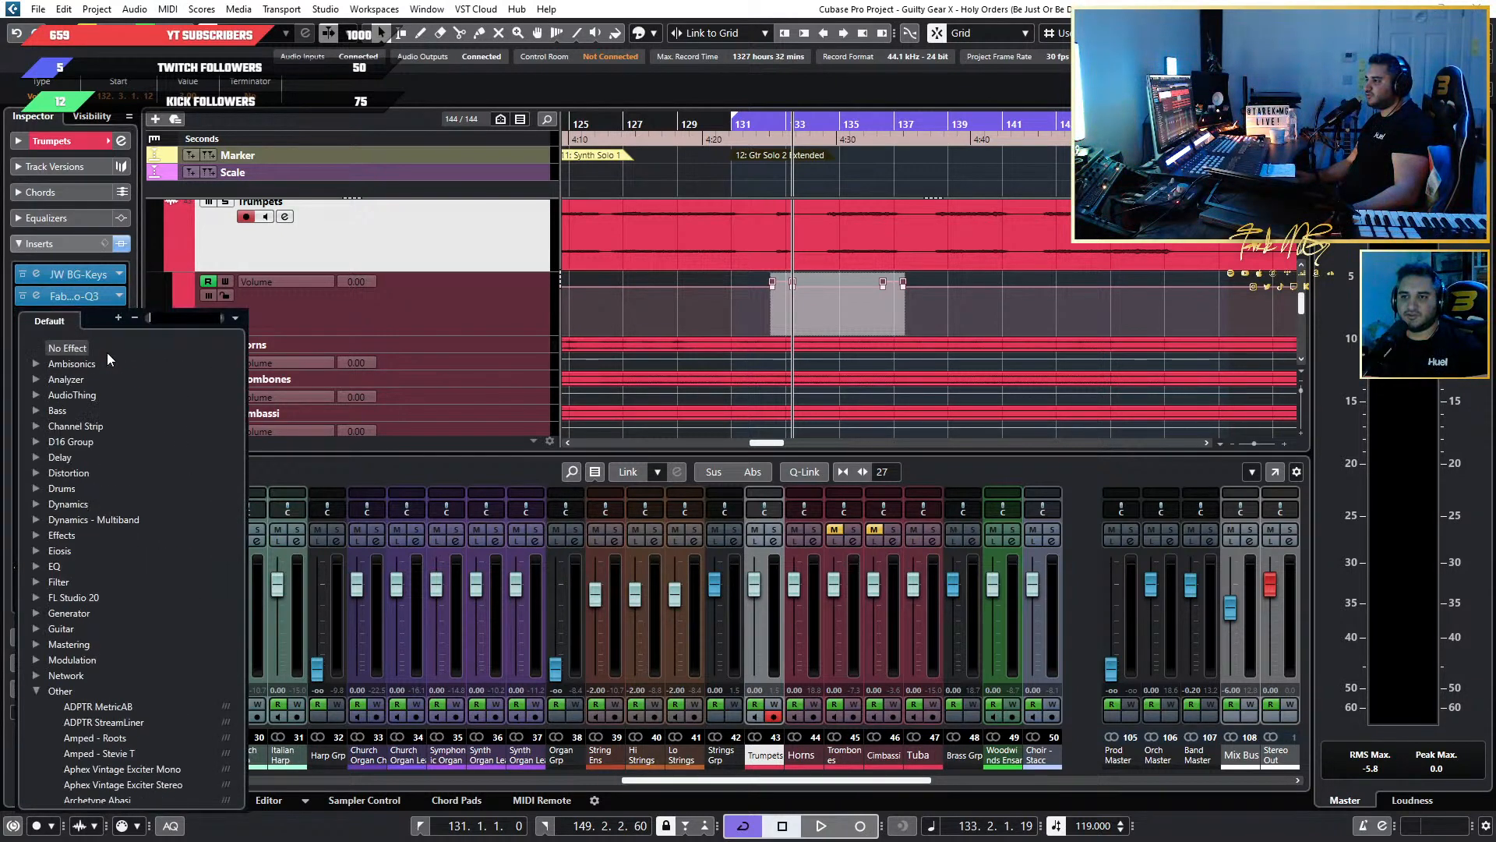
click(105, 353)
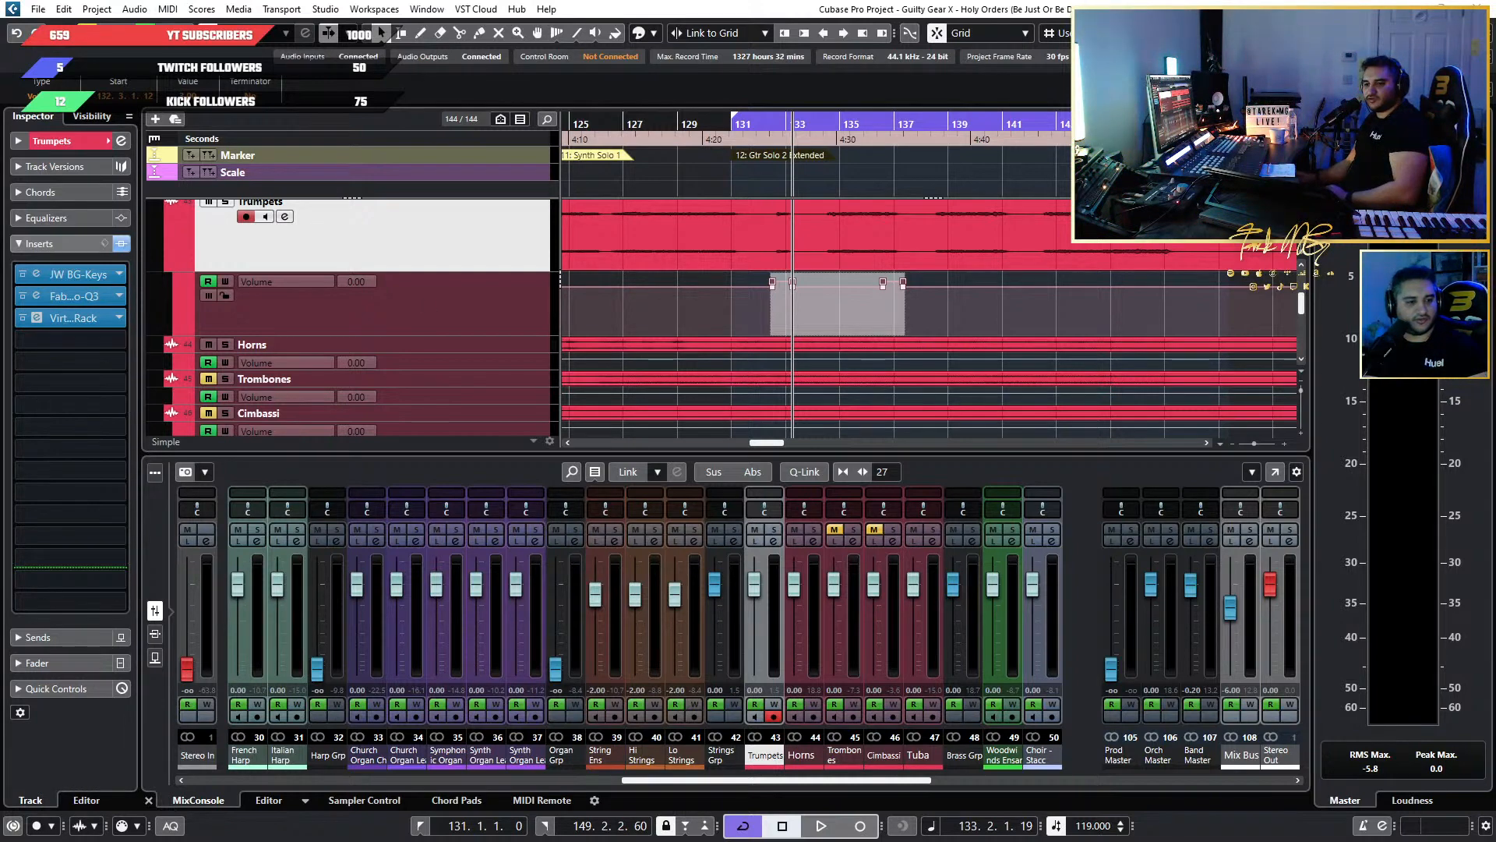
Examine the FG-N and AirEQ Air settings in the Virtual Mix Rack on the Trumpets track and close it.
drag(491, 68, 915, 158)
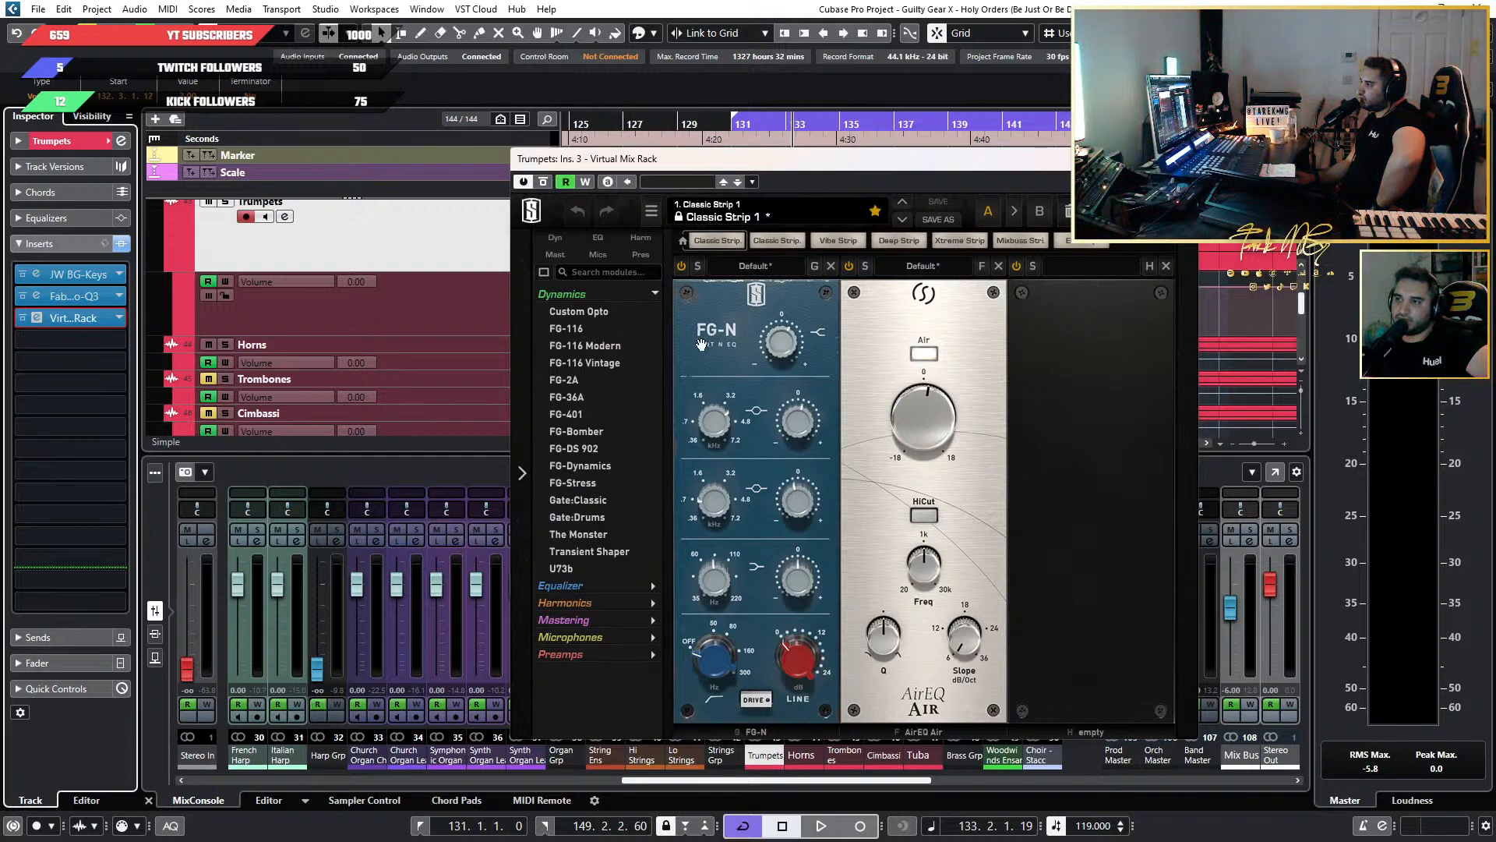
drag(924, 164, 986, 108)
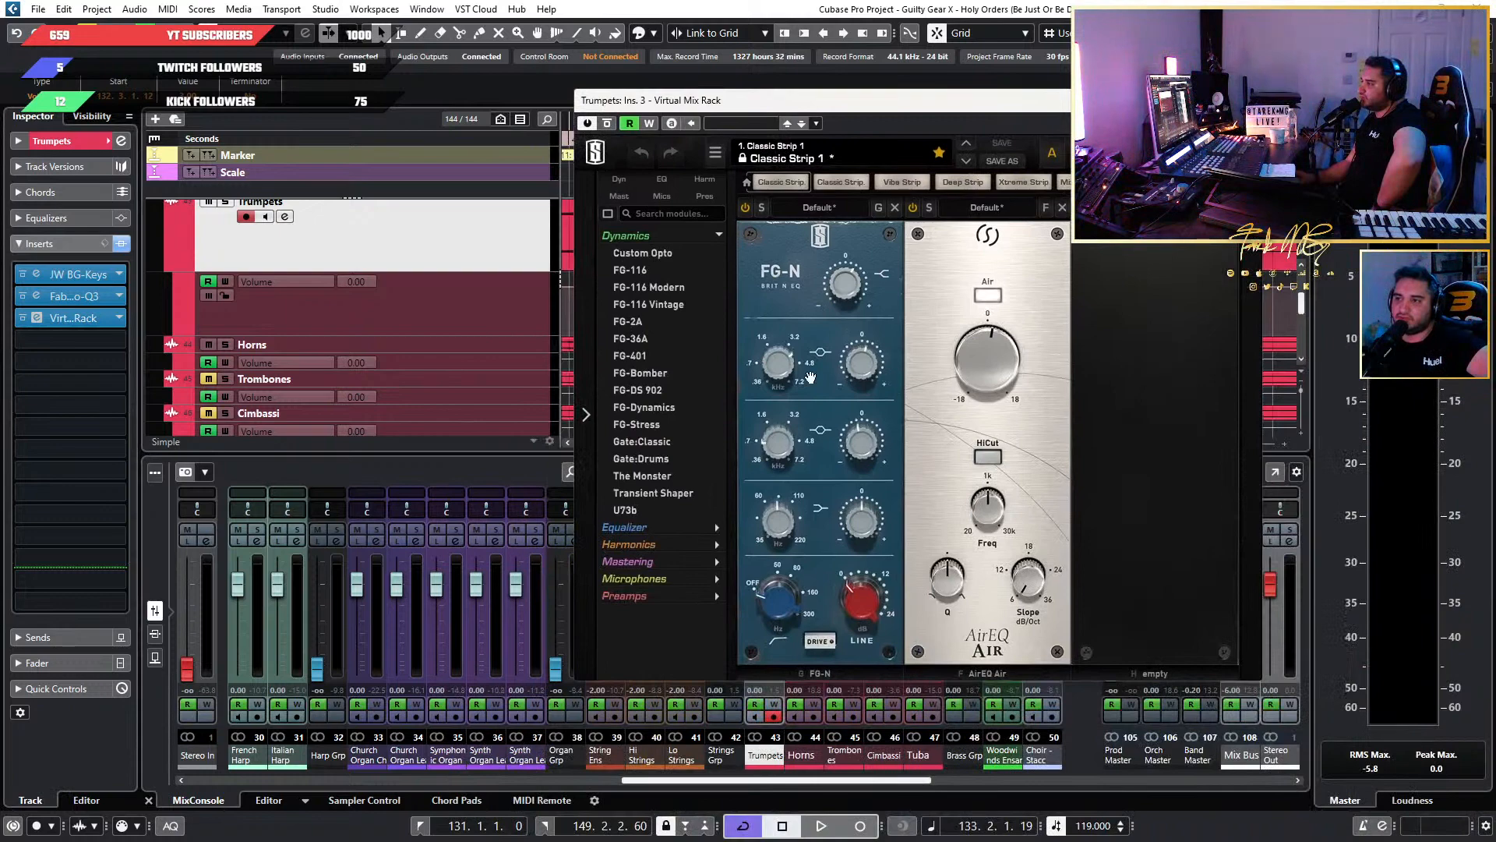
mouse_move(839, 279)
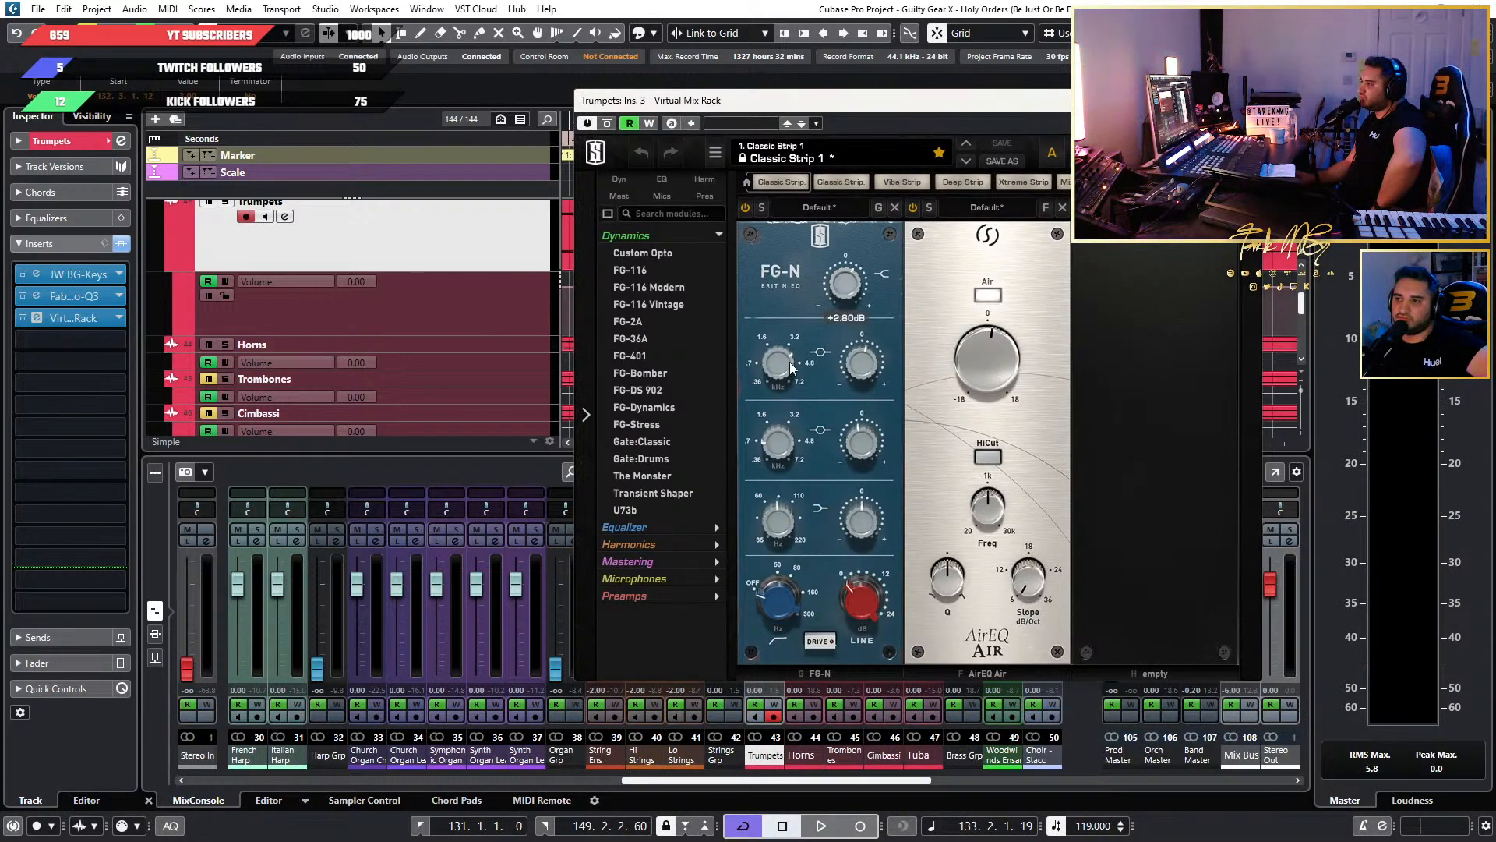
mouse_move(788, 368)
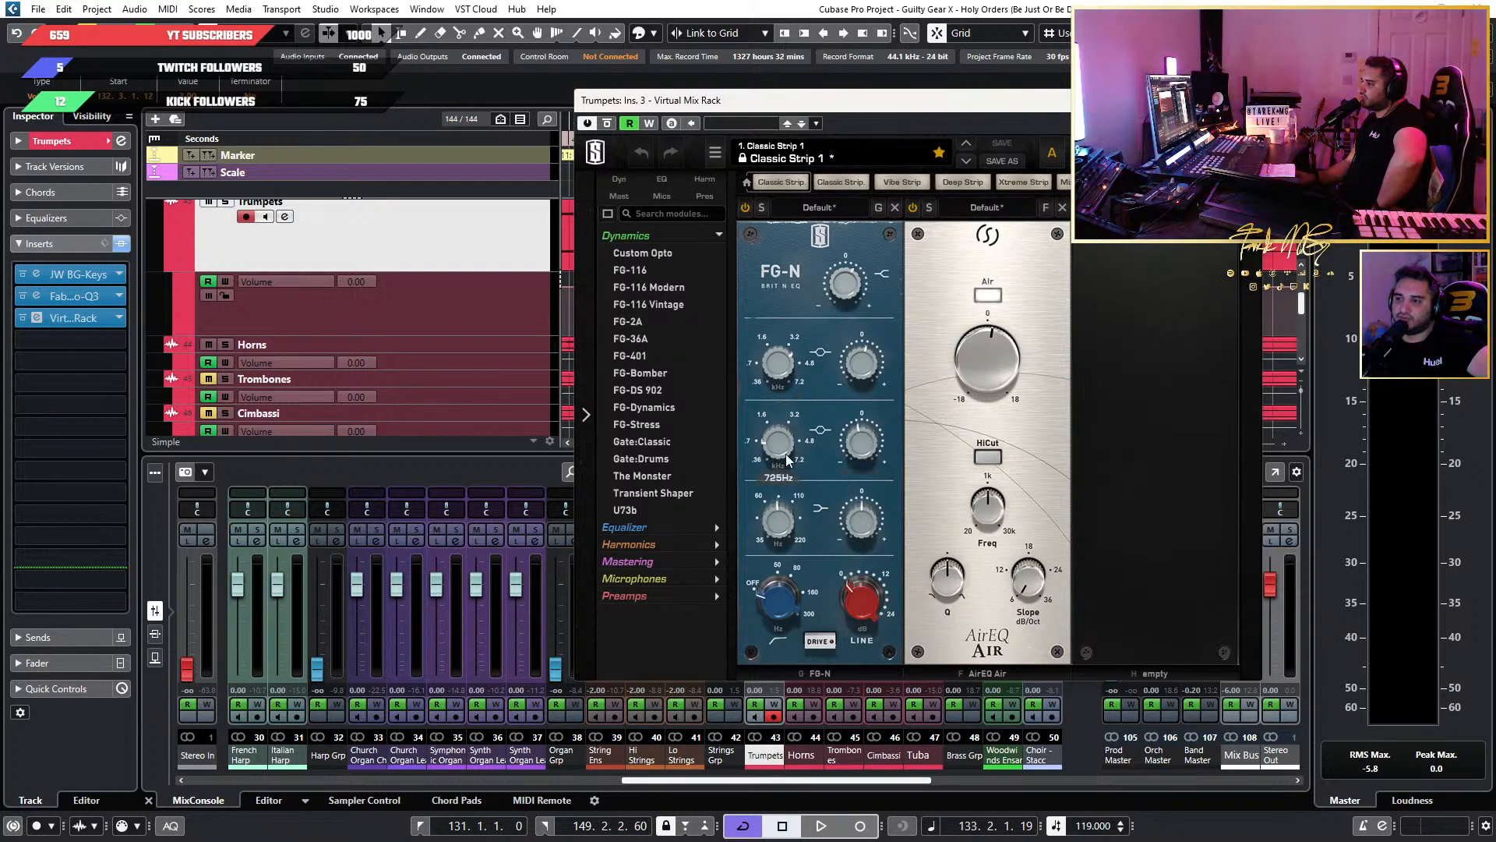
mouse_move(863, 527)
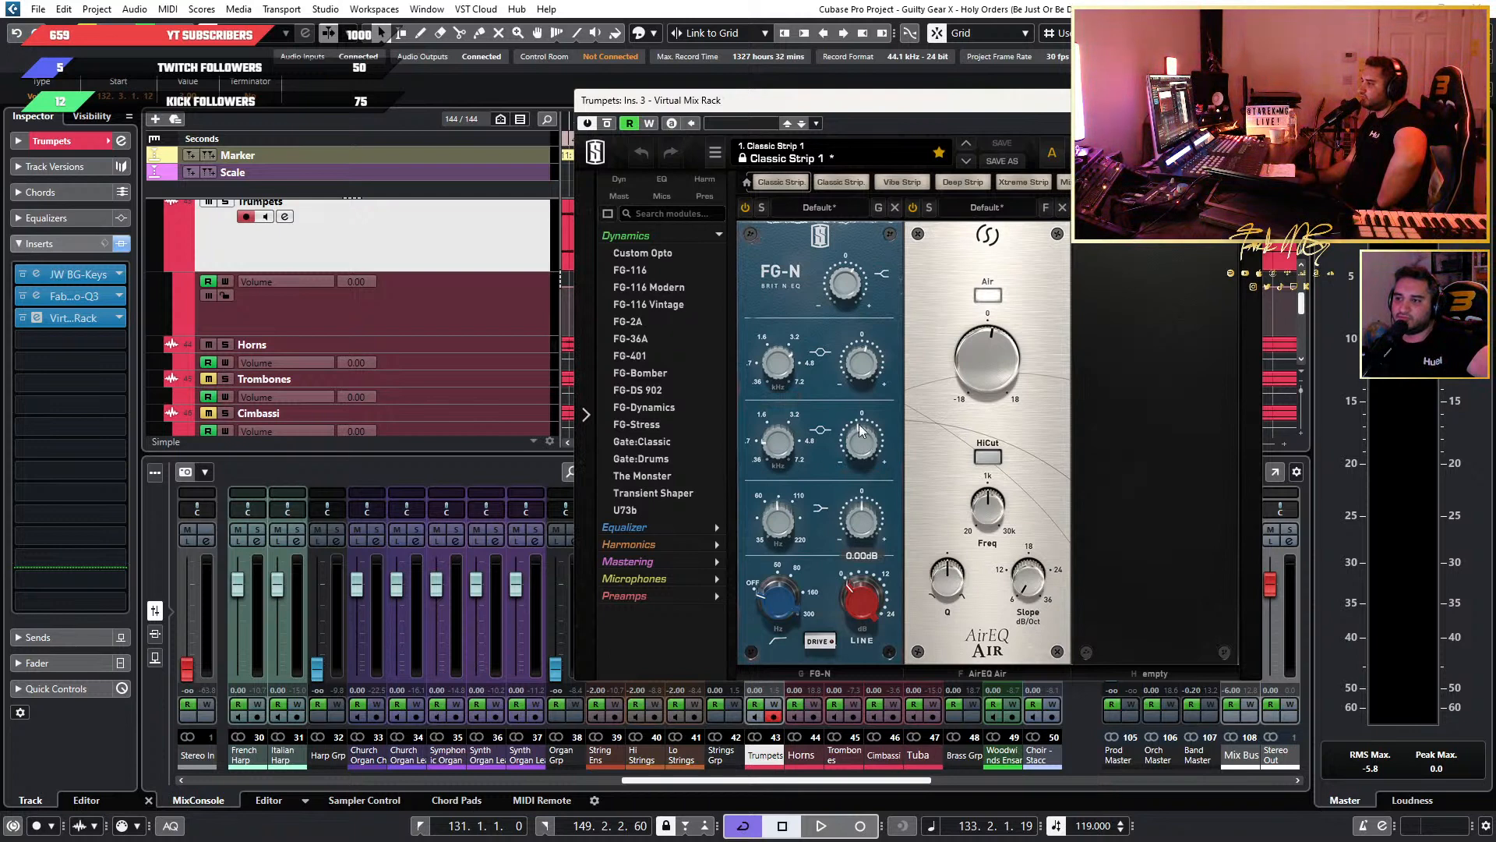
mouse_move(1020, 383)
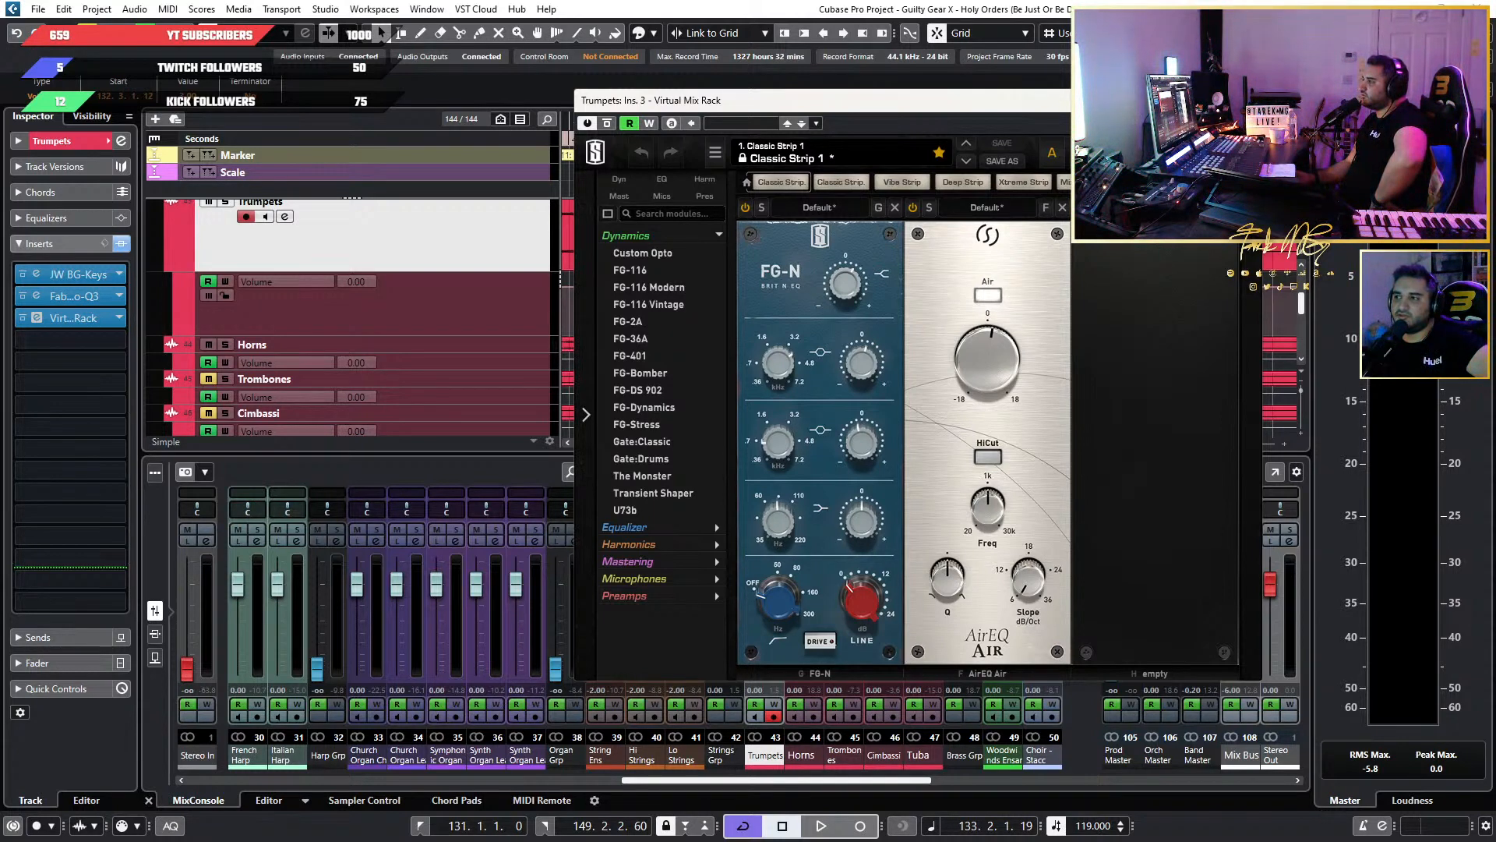
click(1245, 100)
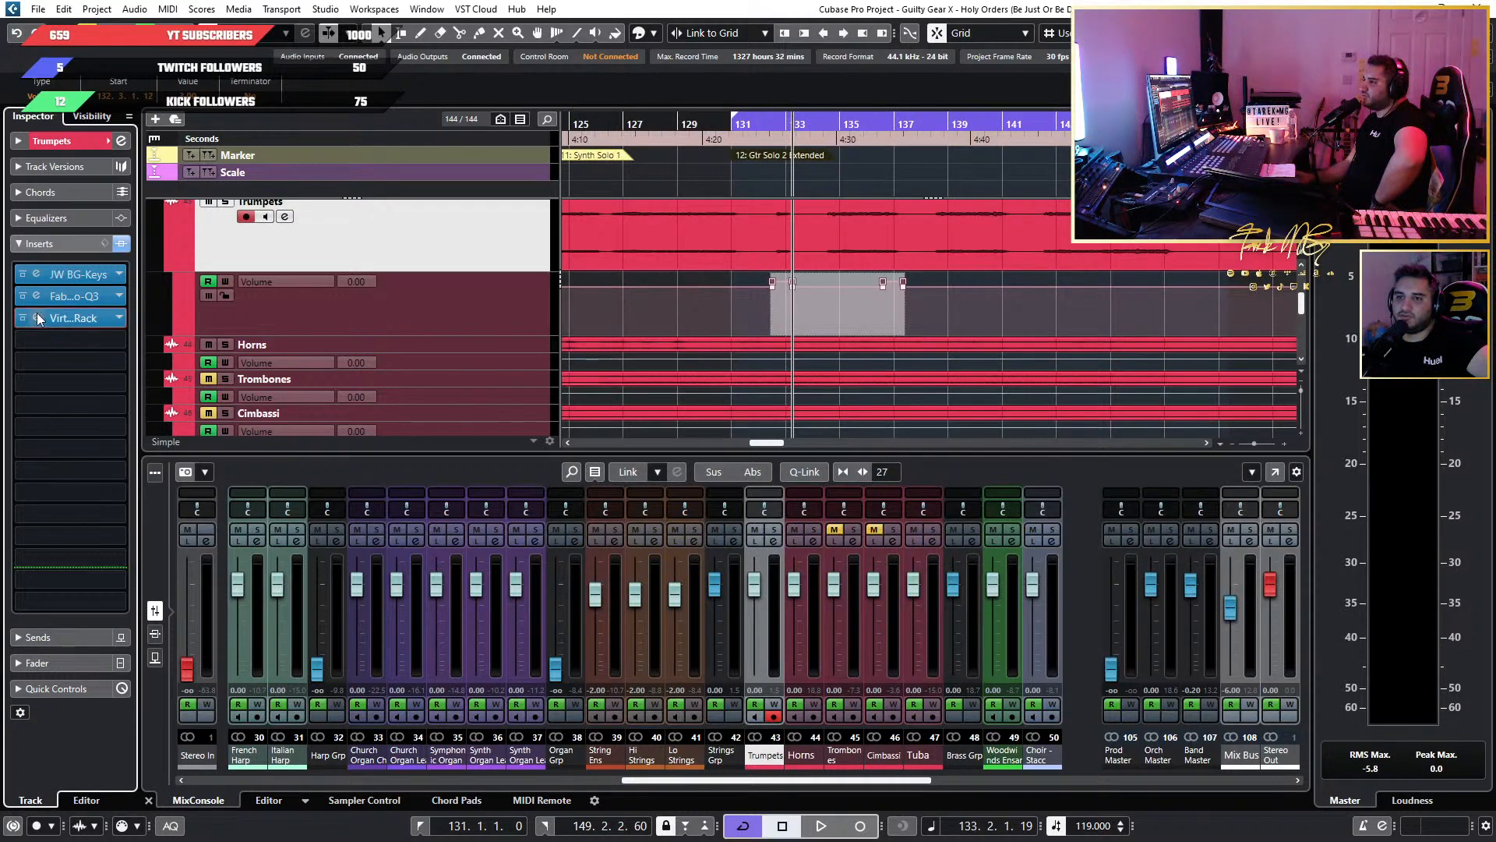
Remove Virtual Mix Rack from the Trumpets track's third insert slot by choosing No Effect.
click(116, 318)
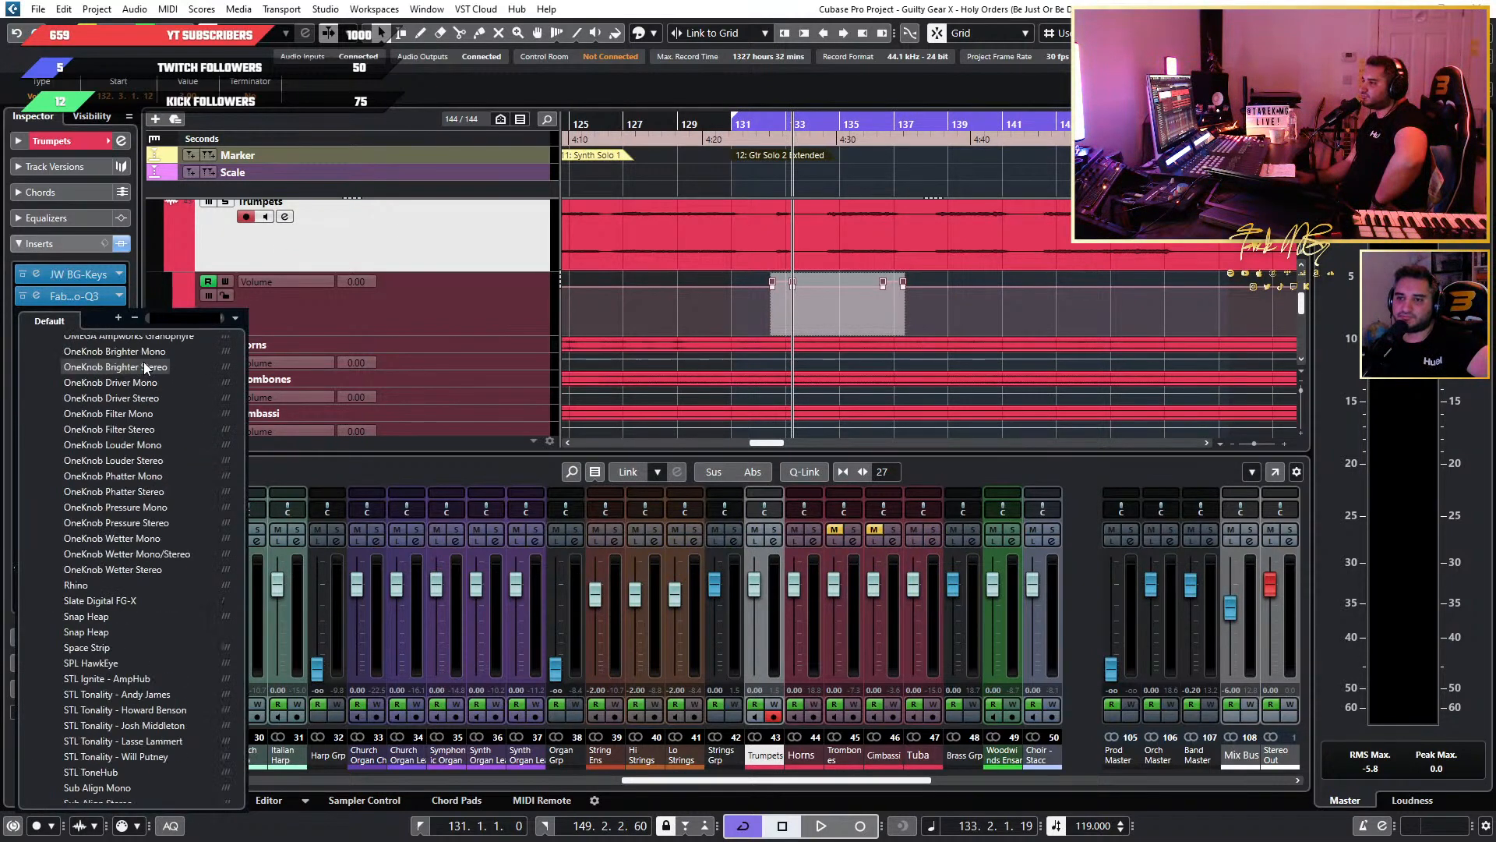
scroll(143, 360, up, 15)
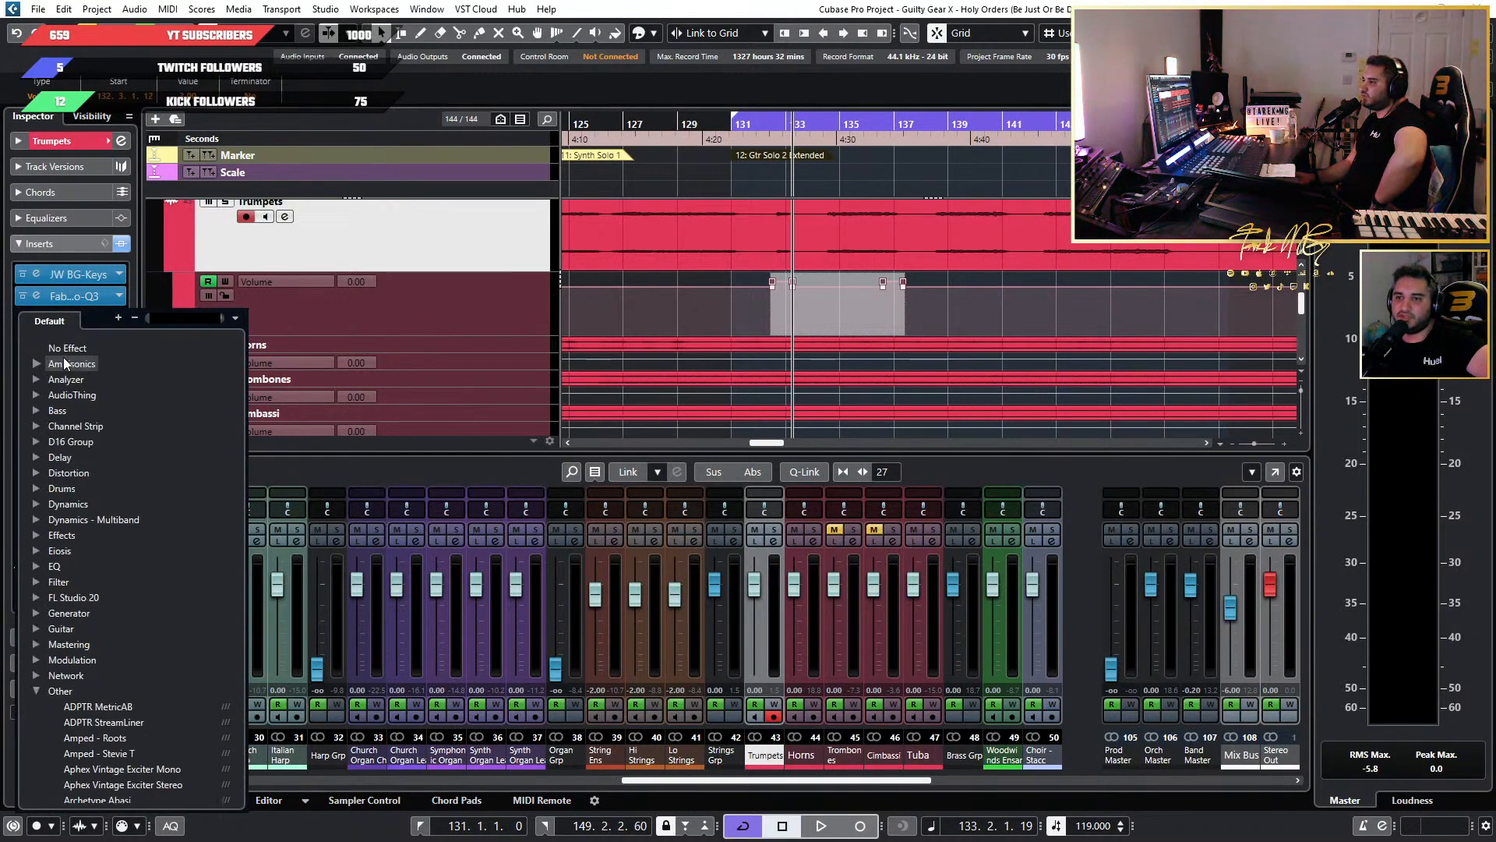
click(70, 350)
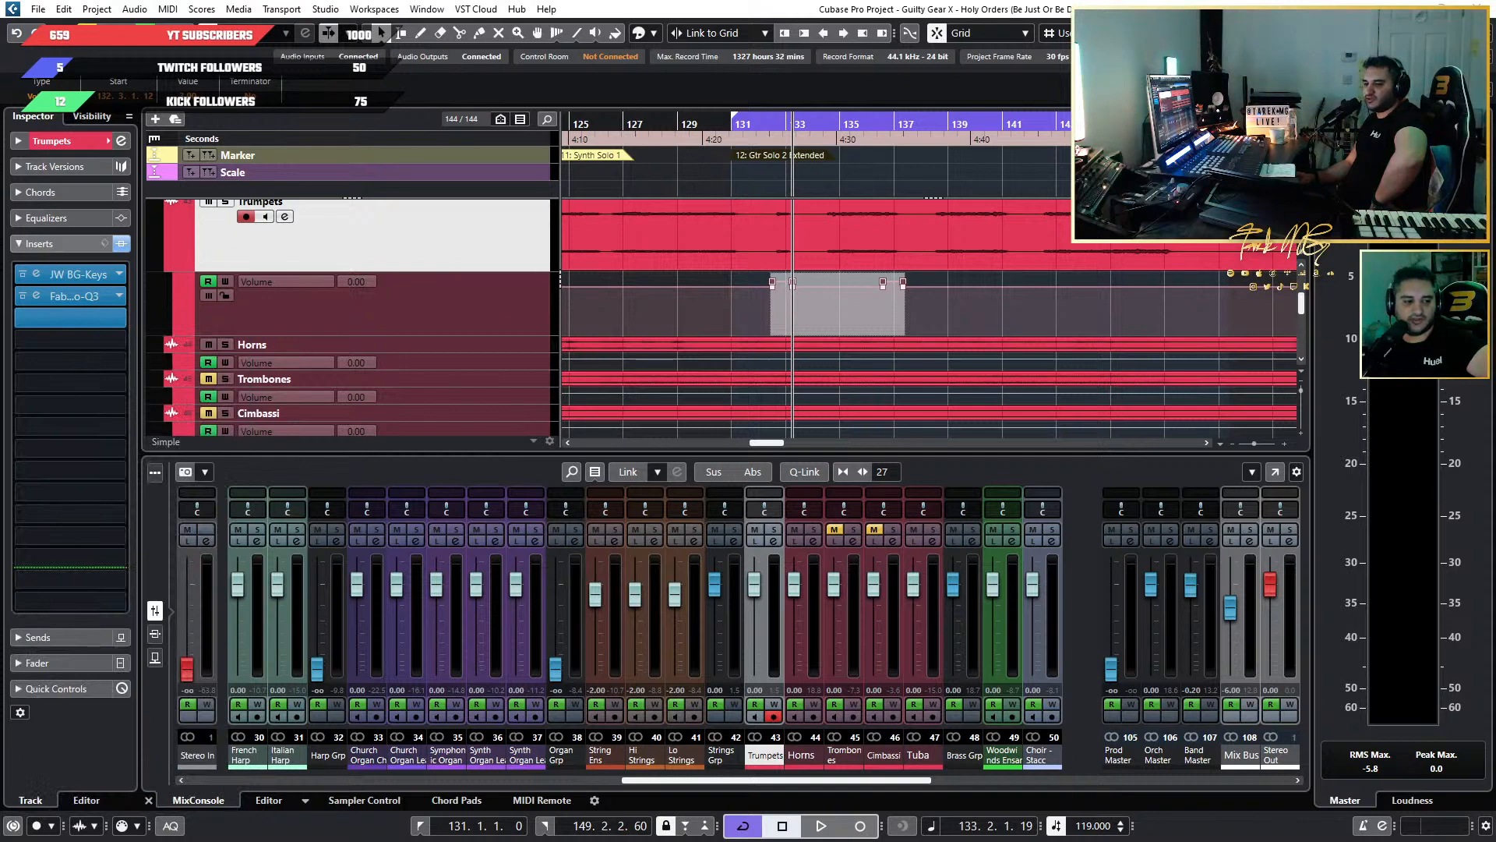
Check the FabFilter Pro-Q 3 curve on the Trumpets track and remove that EQ from the second insert slot.
click(35, 296)
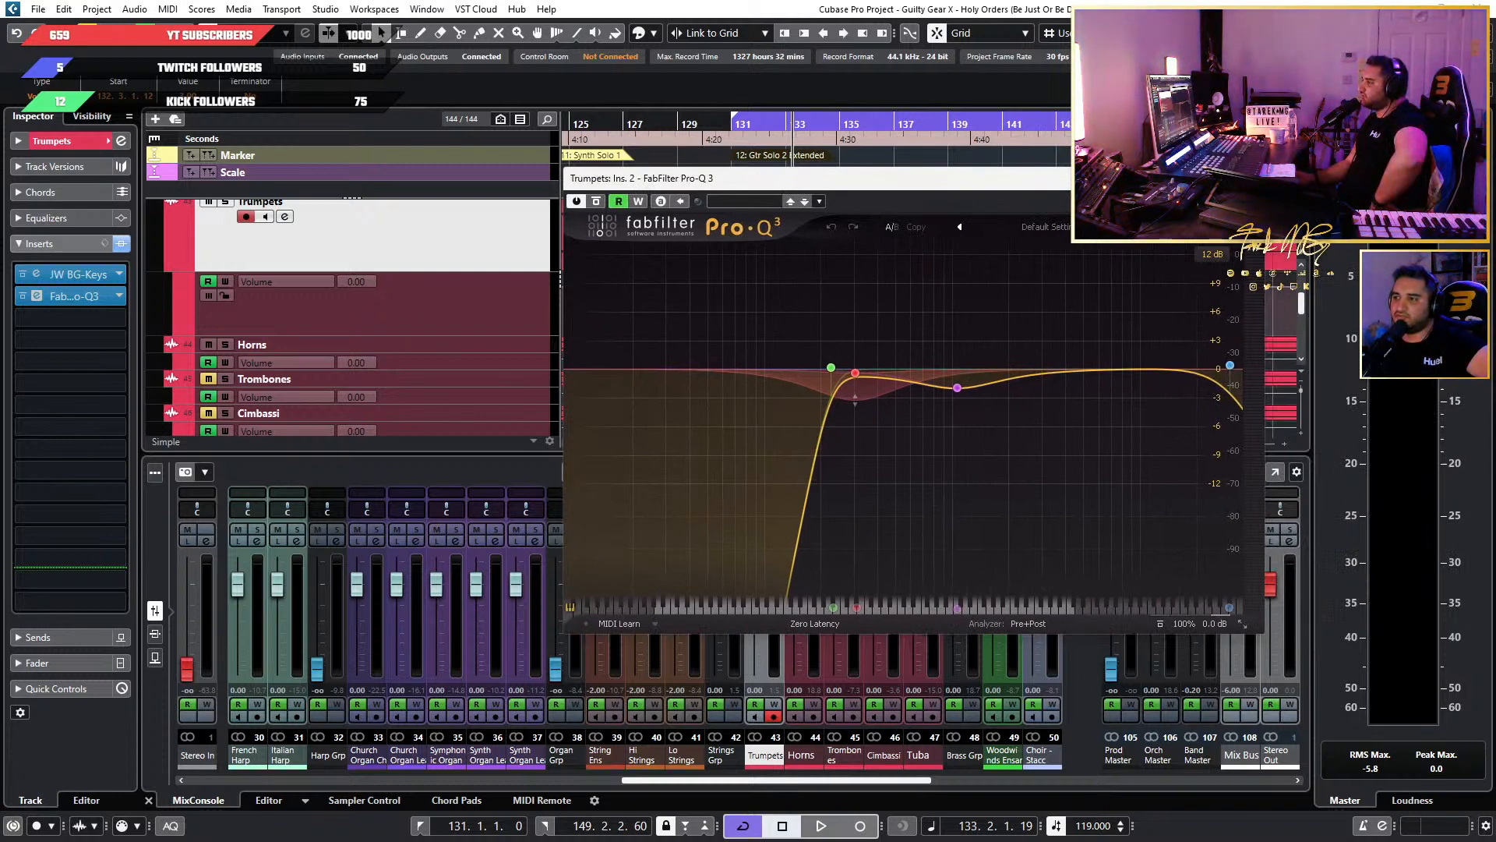
click(1250, 178)
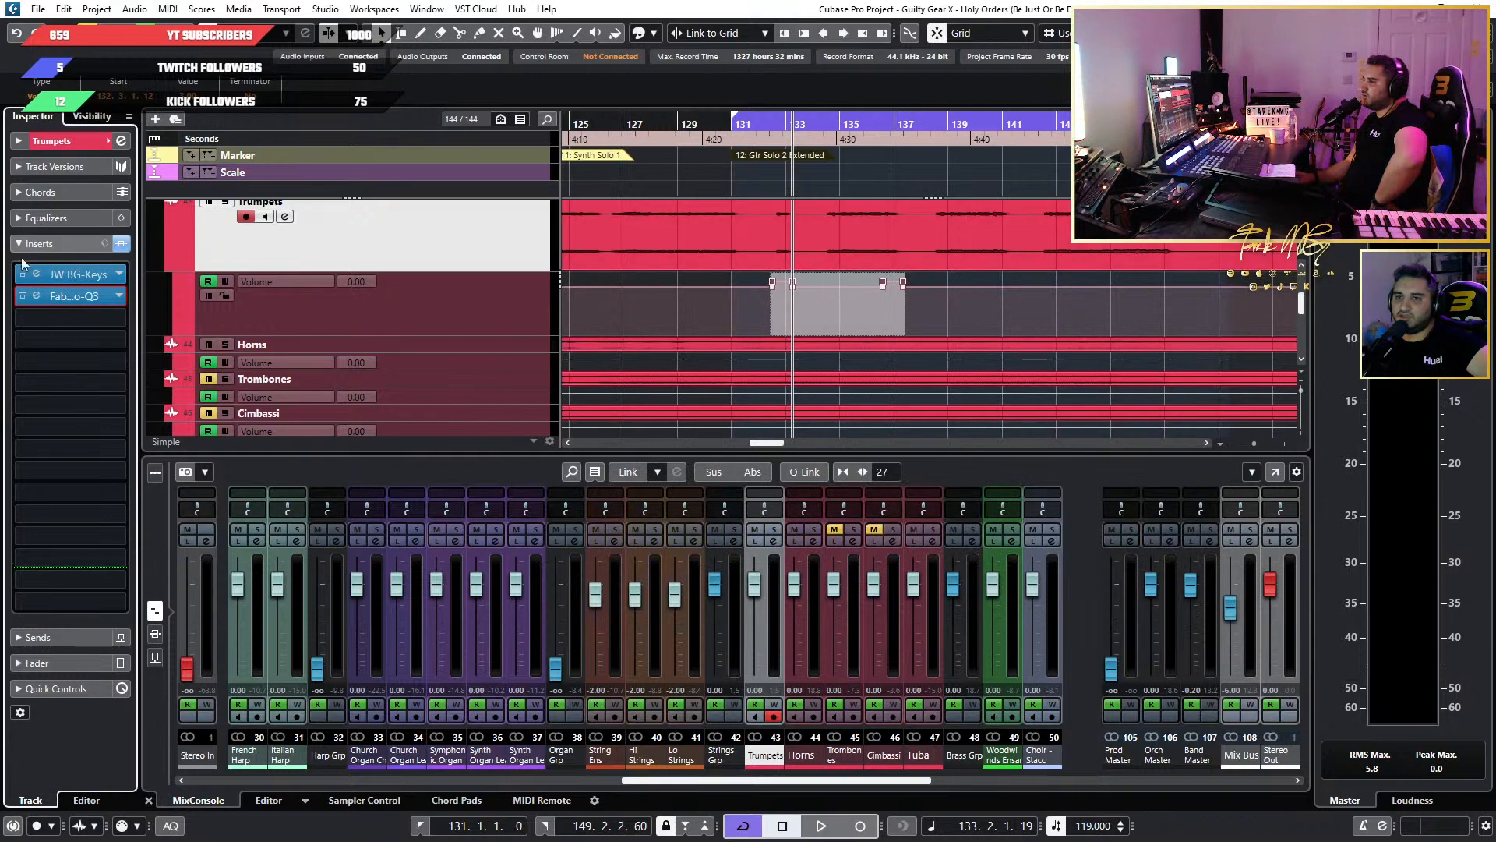
click(117, 298)
scroll(144, 324, up, 10)
click(148, 331)
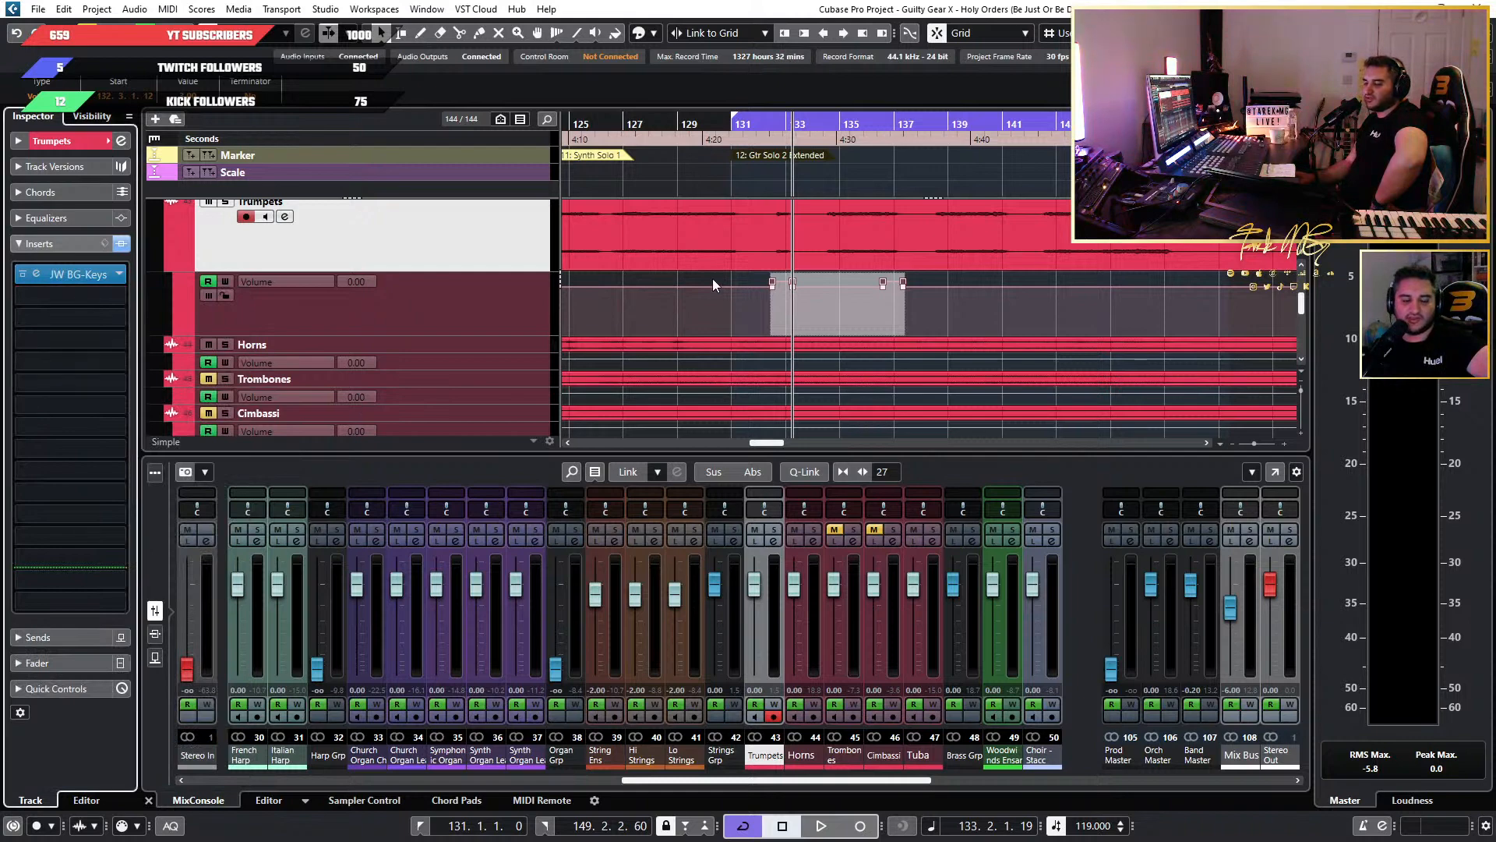
Open the Trumpets' JW BG-Keys plug-in, move its window aside and bring up the full MixConsole.
click(36, 274)
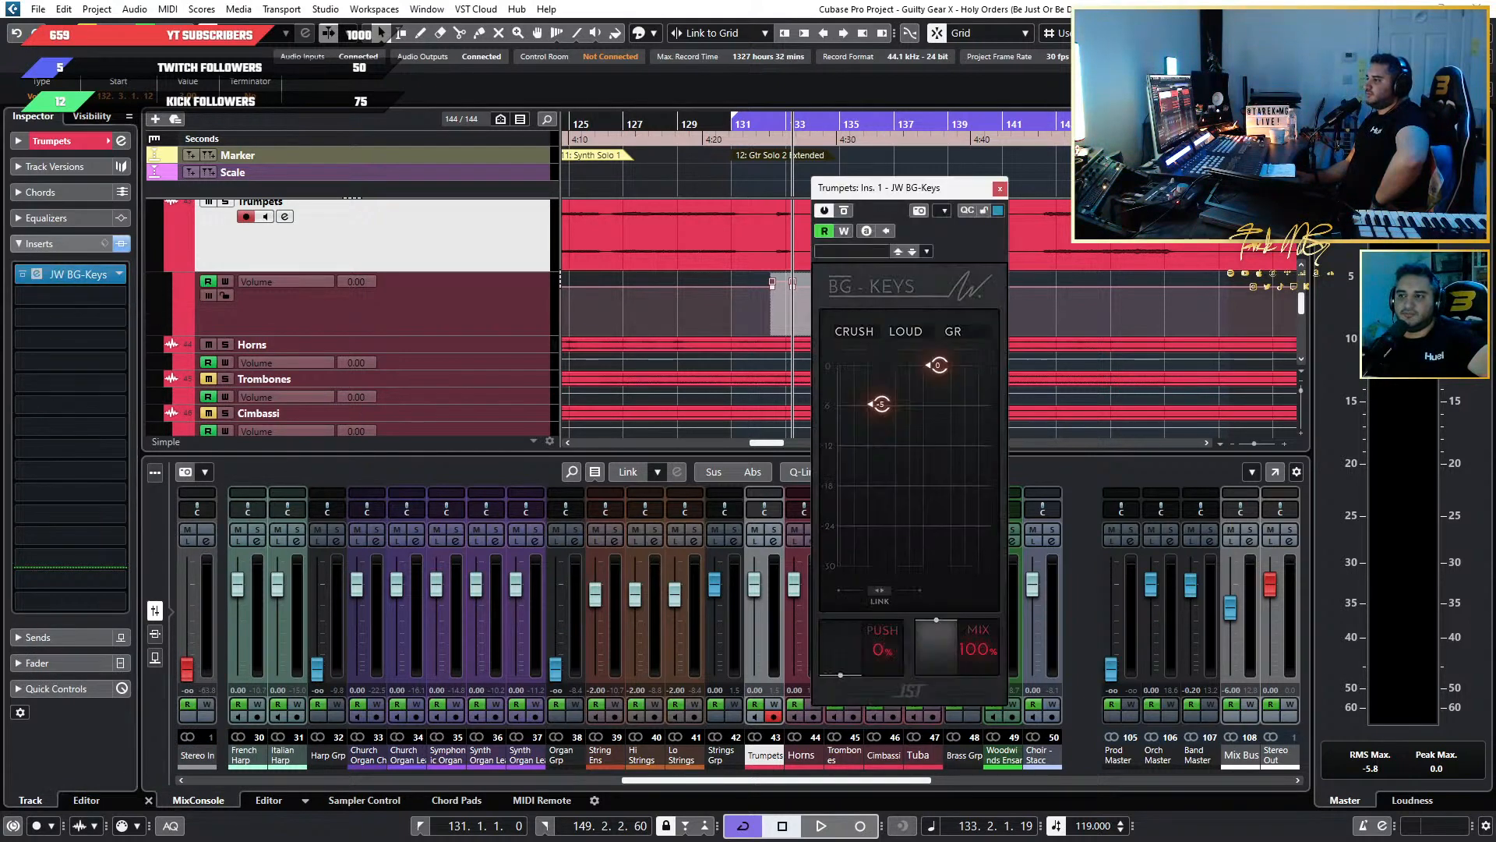
drag(904, 187, 1175, 134)
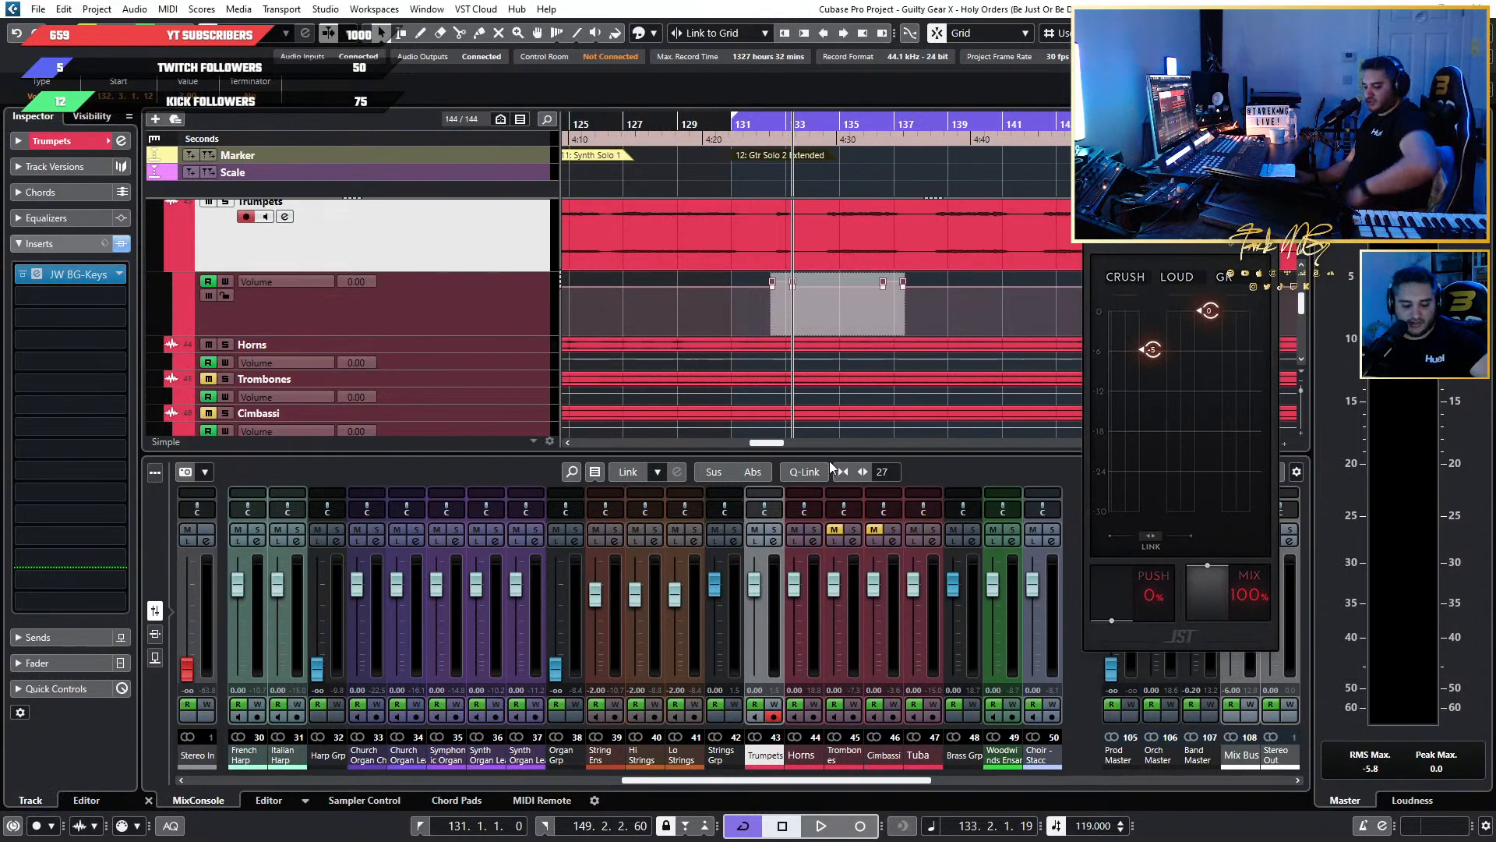
key(F3)
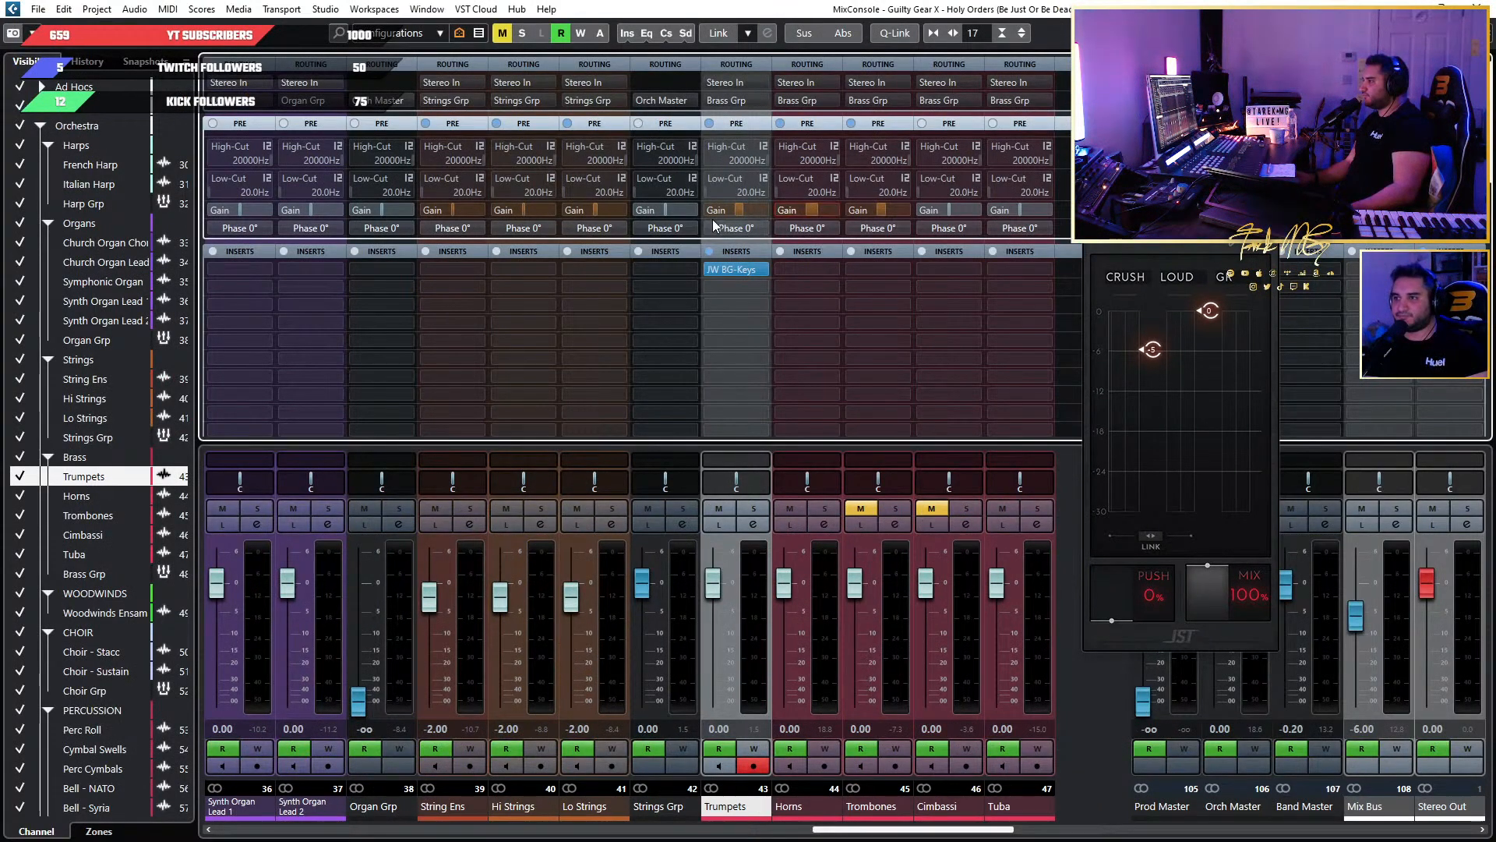
Reset the pre-gain to 0.0 dB on the Trumpets, Horns, Trombones, Lo Strings, Hi Strings and String Ens channels.
ctrl+click(734, 216)
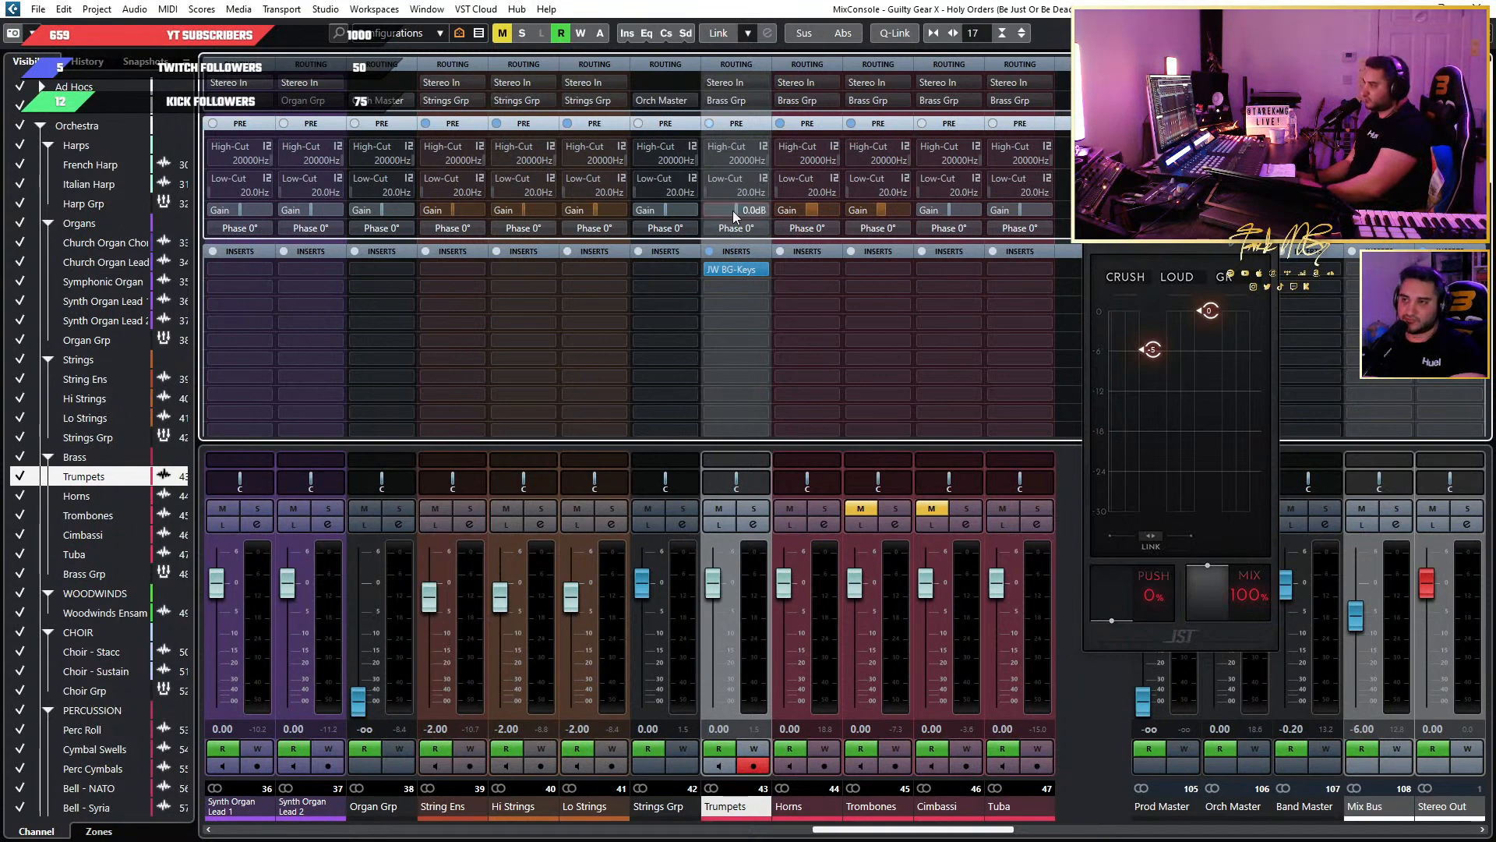
ctrl+click(810, 211)
ctrl+click(880, 211)
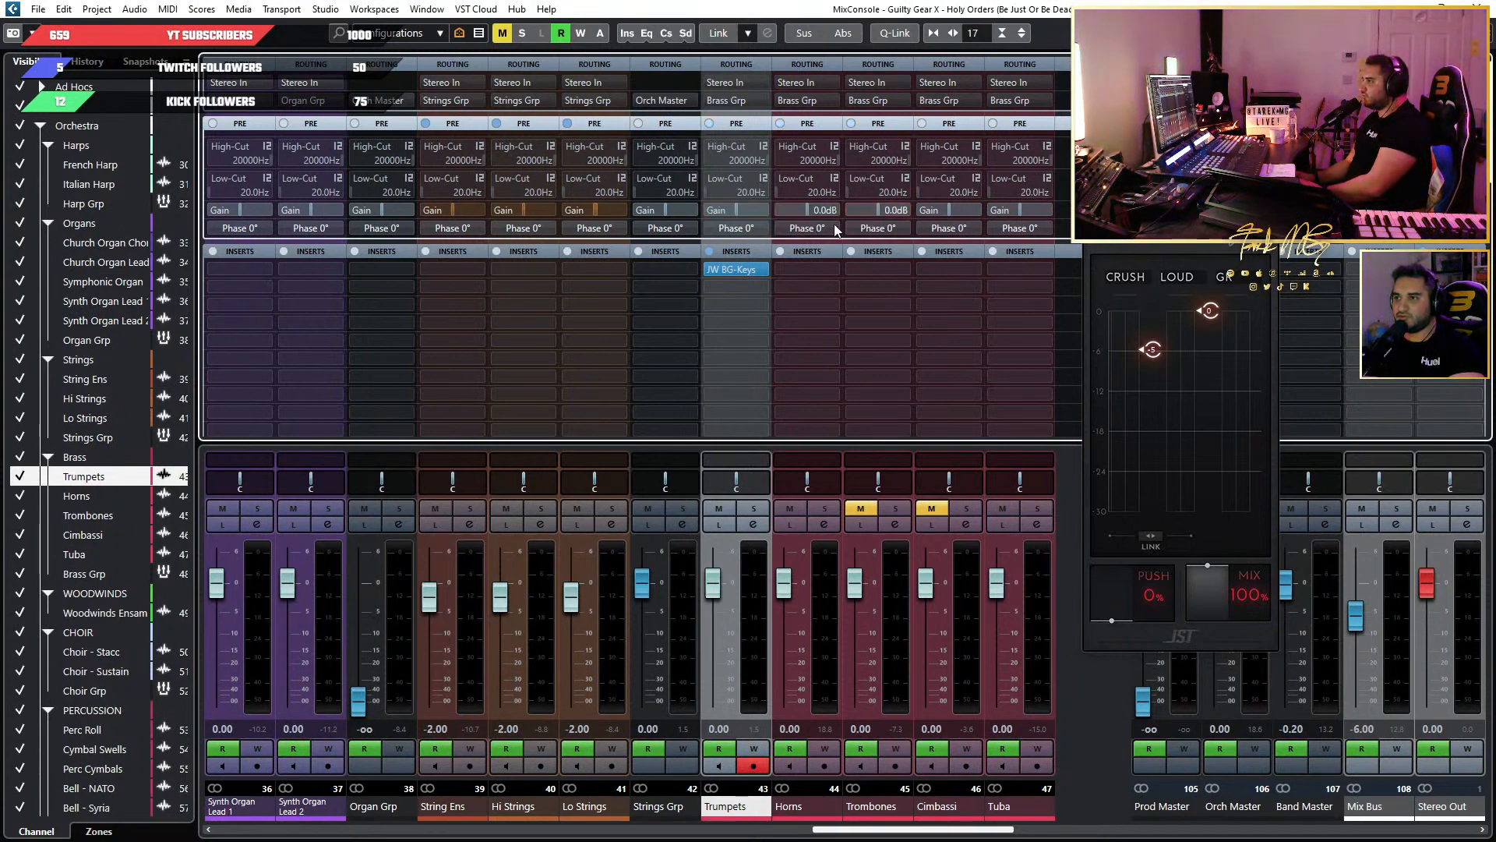
ctrl+click(595, 211)
ctrl+click(521, 209)
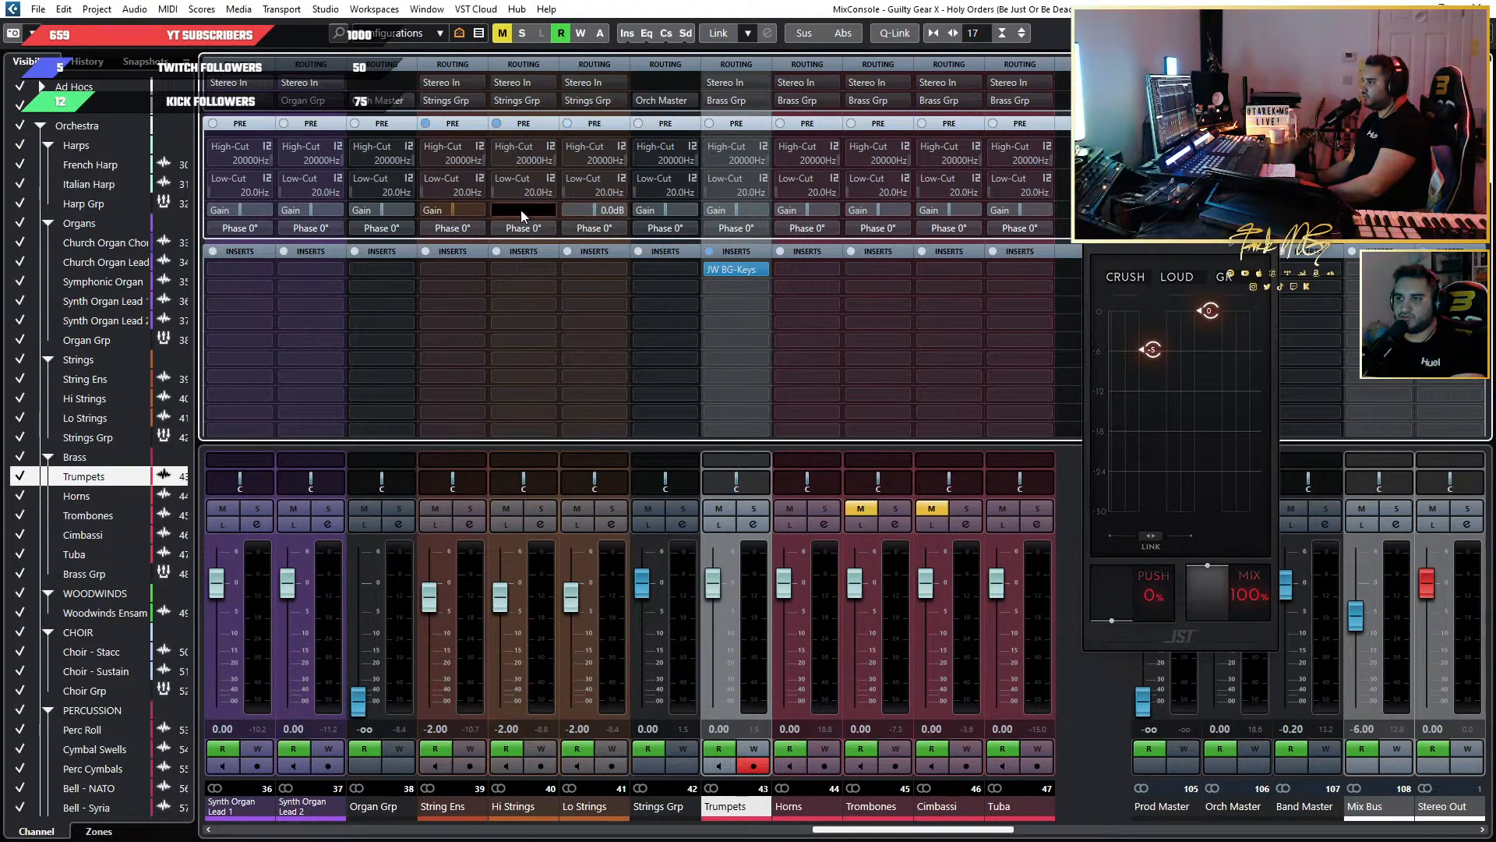
ctrl+click(441, 212)
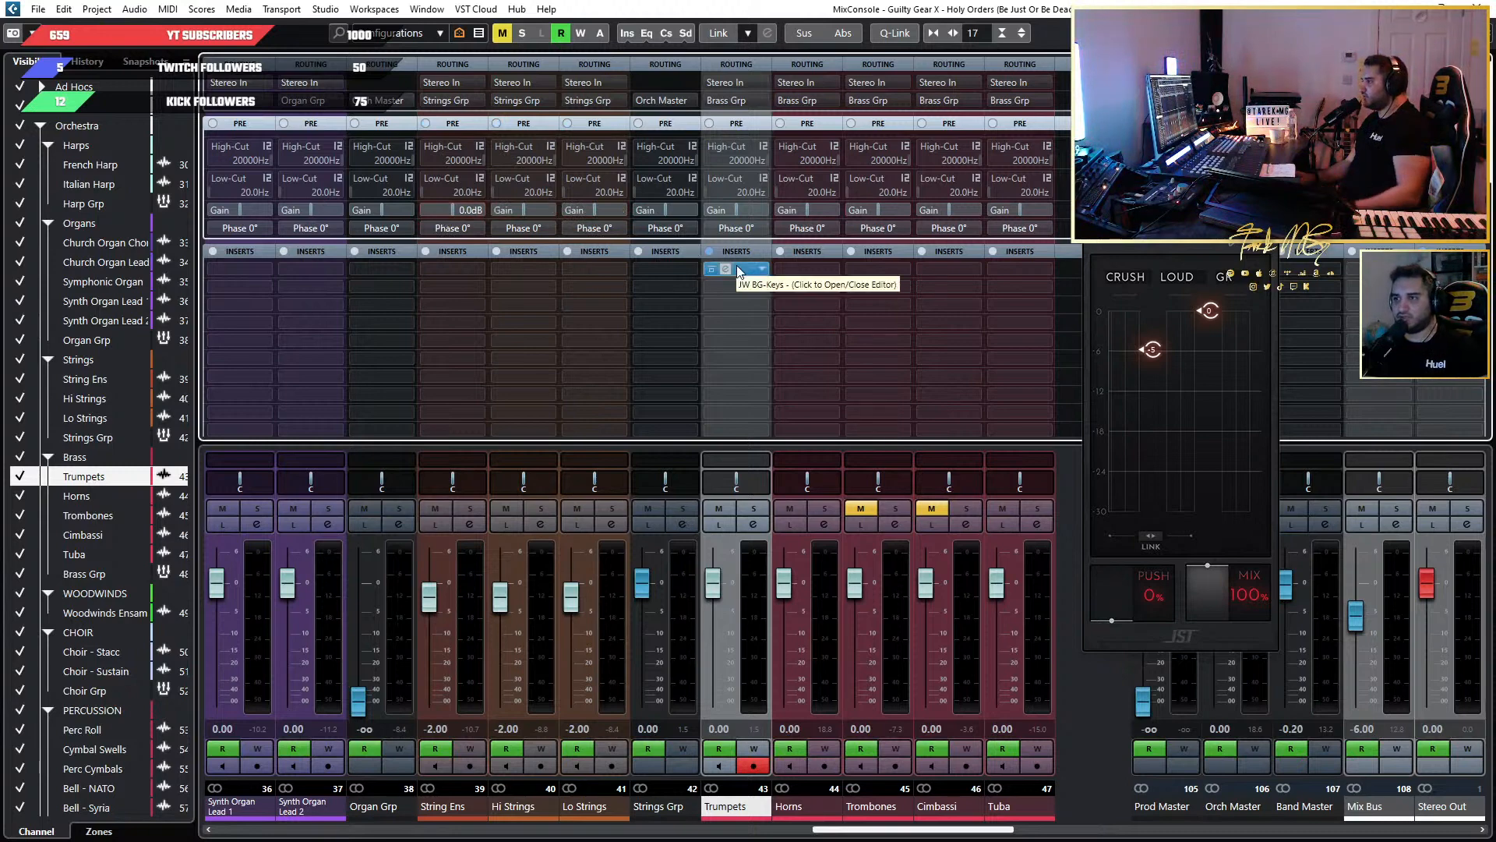
Copy JW BG-Keys from Trumpets to the first insert slot of String Ens and remove it from Trumpets.
drag(739, 266, 531, 274)
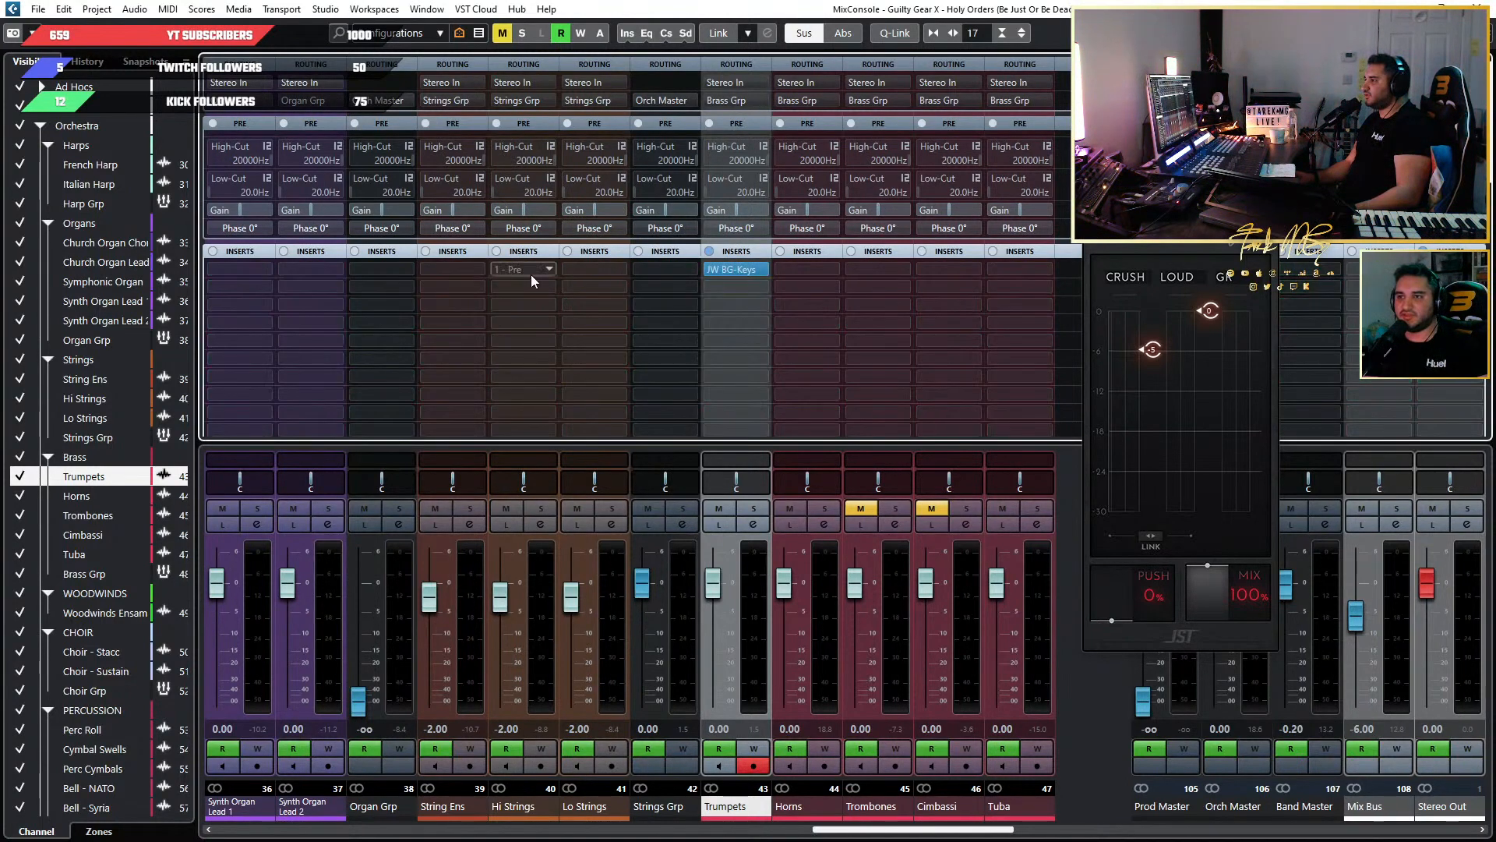
drag(731, 268, 445, 268)
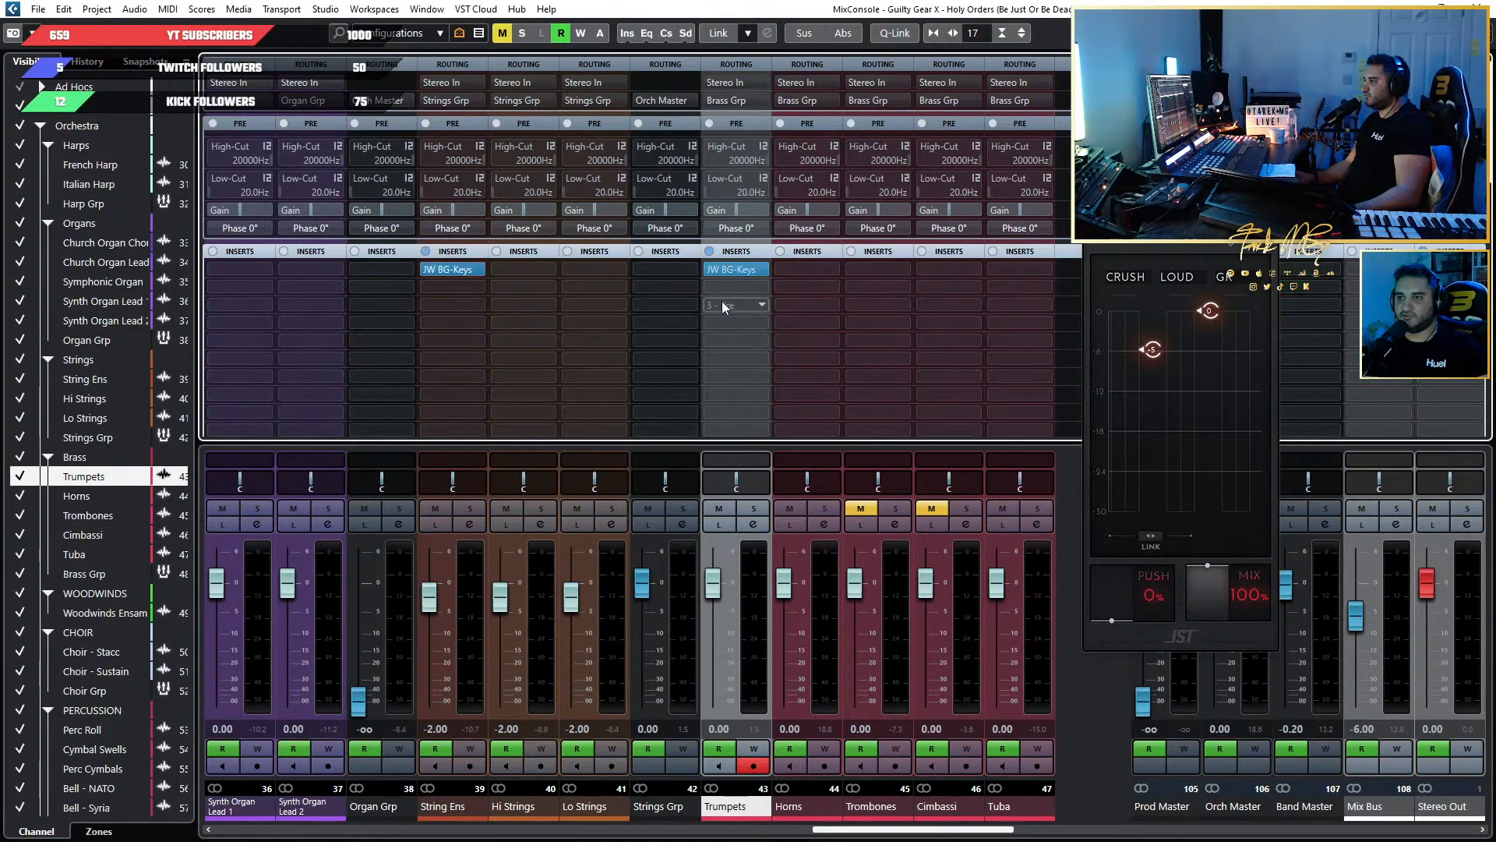
click(765, 269)
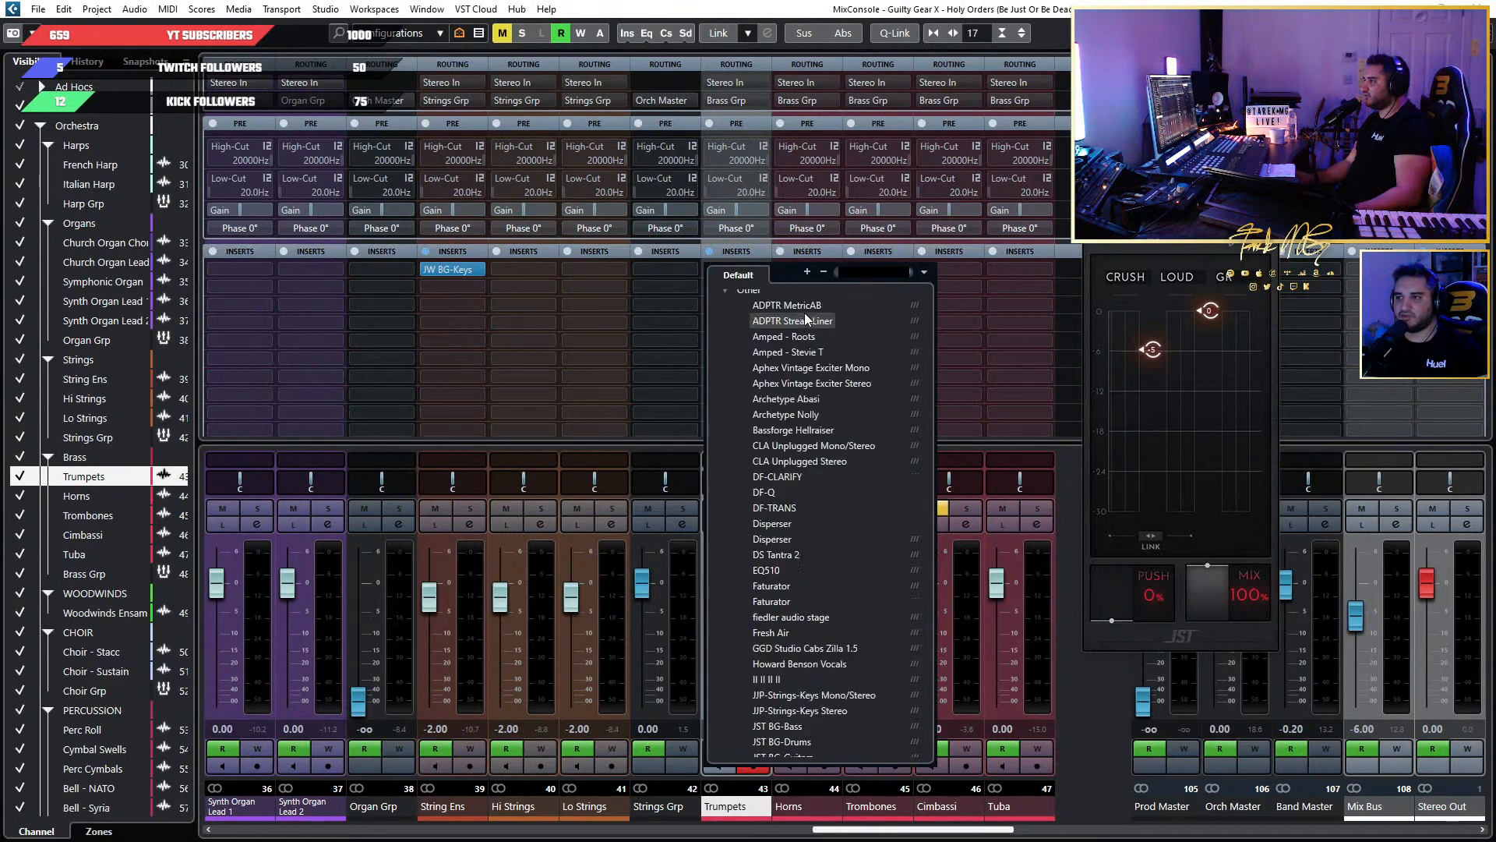
scroll(804, 311, up, 10)
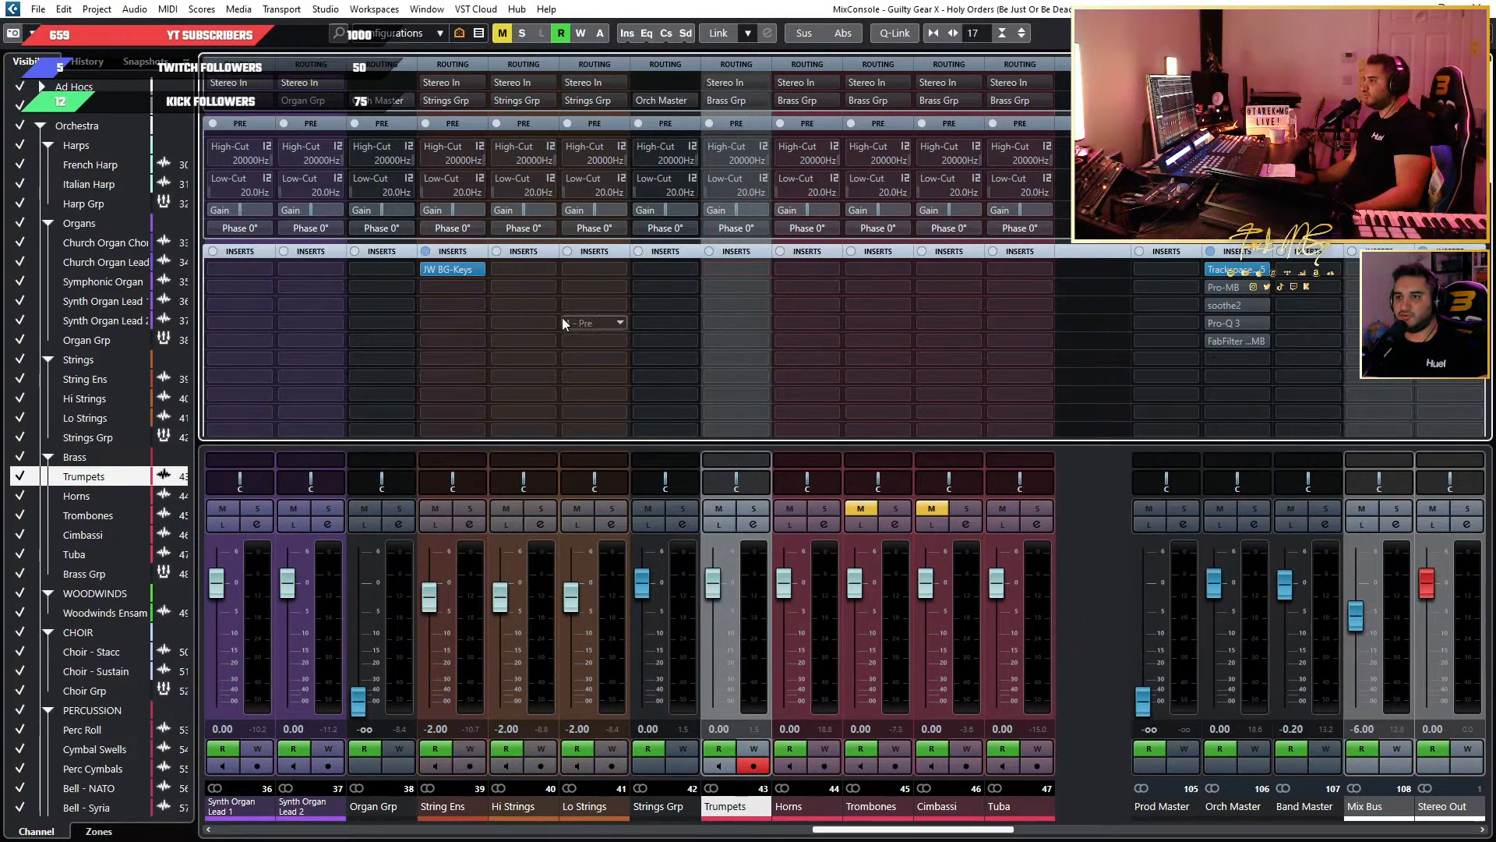
Open the String Ens channel's JW BG-Keys plug-in and set its window aside over the project window.
click(442, 272)
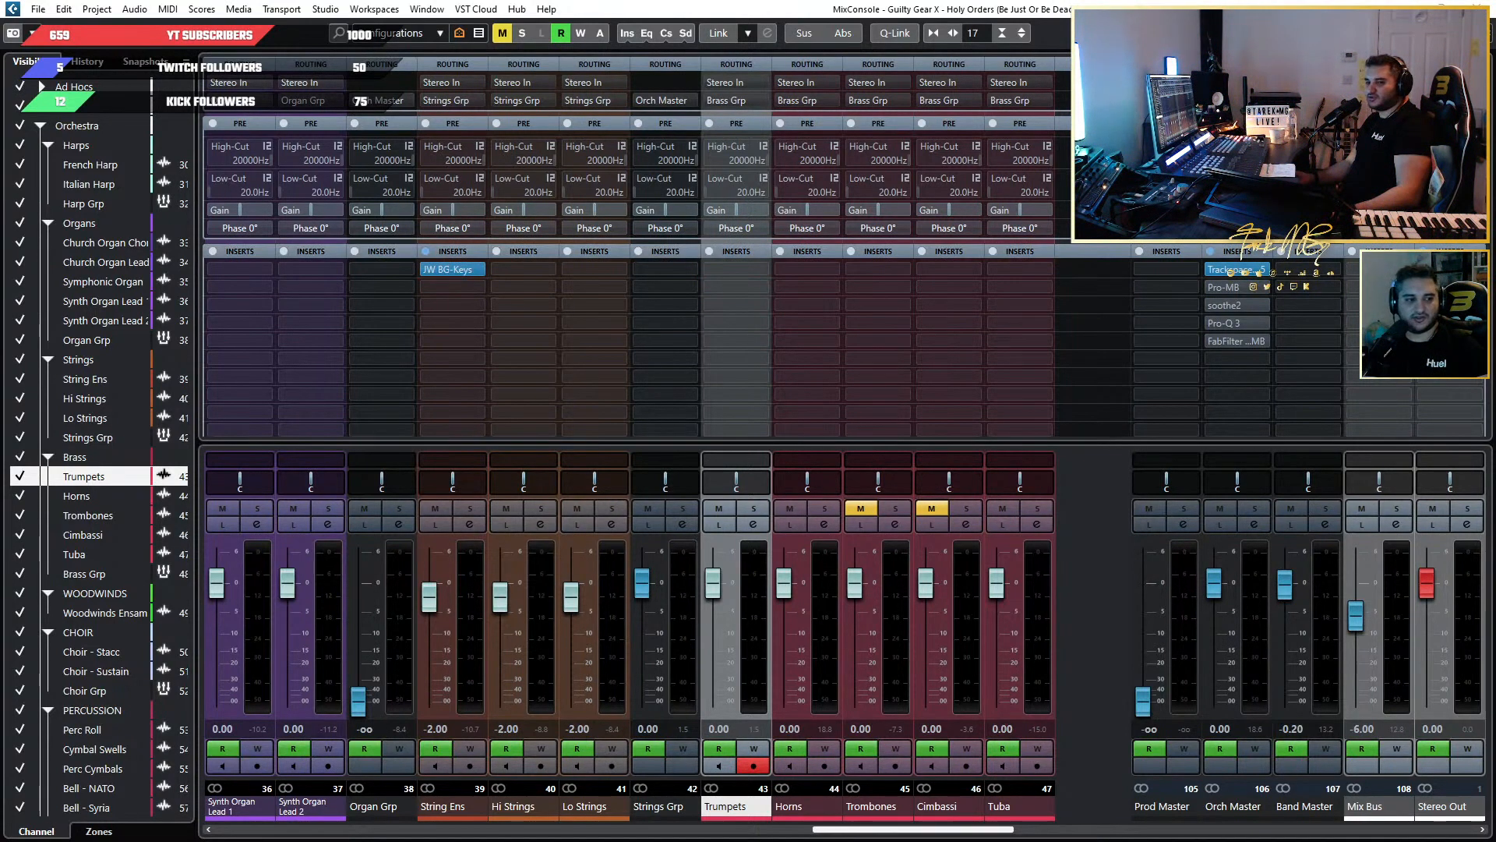
drag(256, 137, 886, 138)
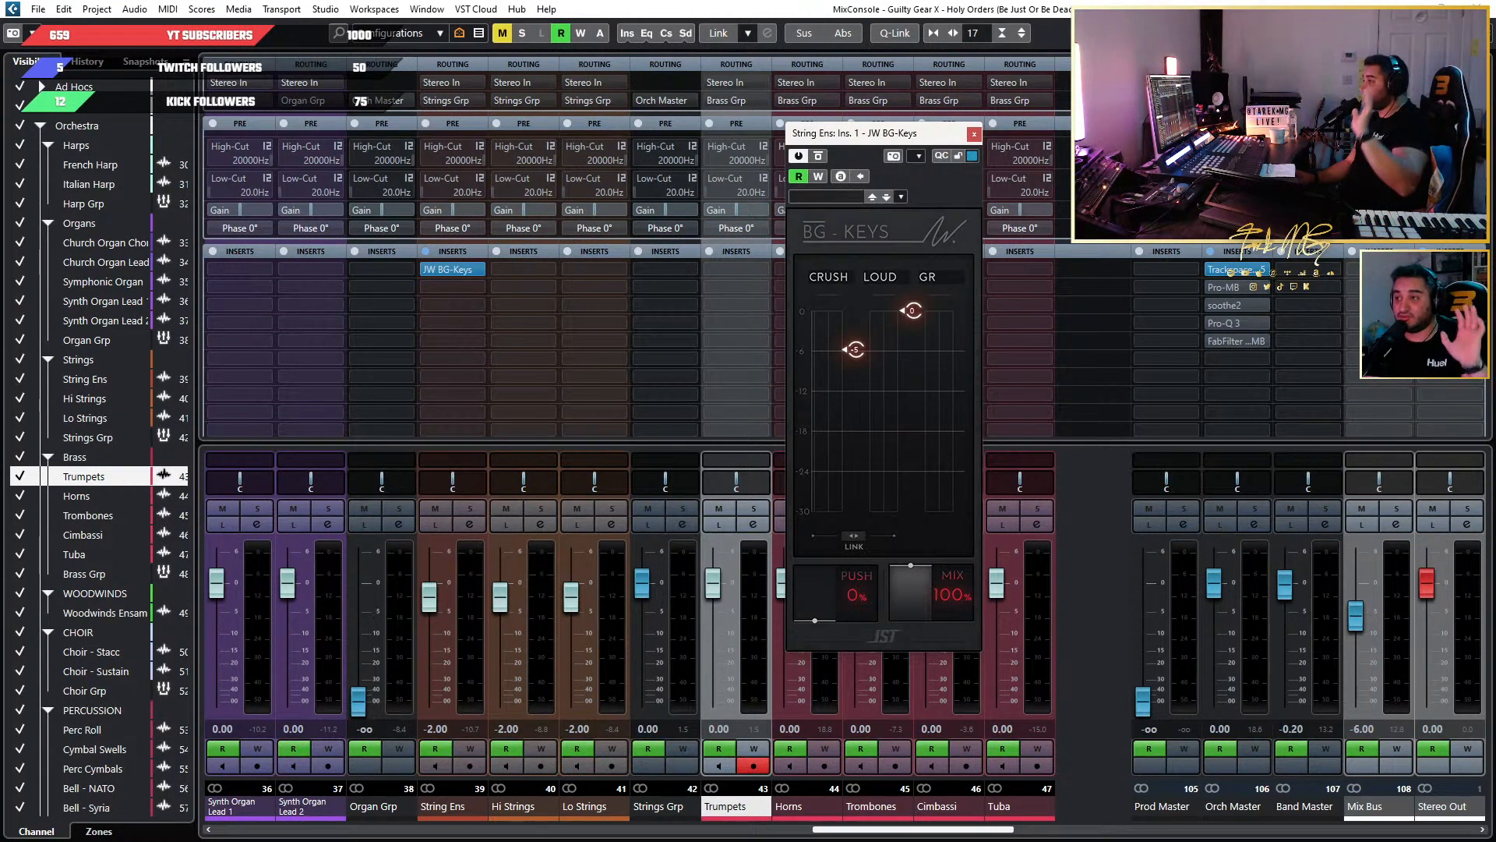
key(F3)
drag(900, 134, 1315, 133)
Unmute the Trombones and Cimbassi and play back part of the Gtr Solo 2 Extended section.
scroll(941, 263, down, 6)
scroll(923, 259, up, 7)
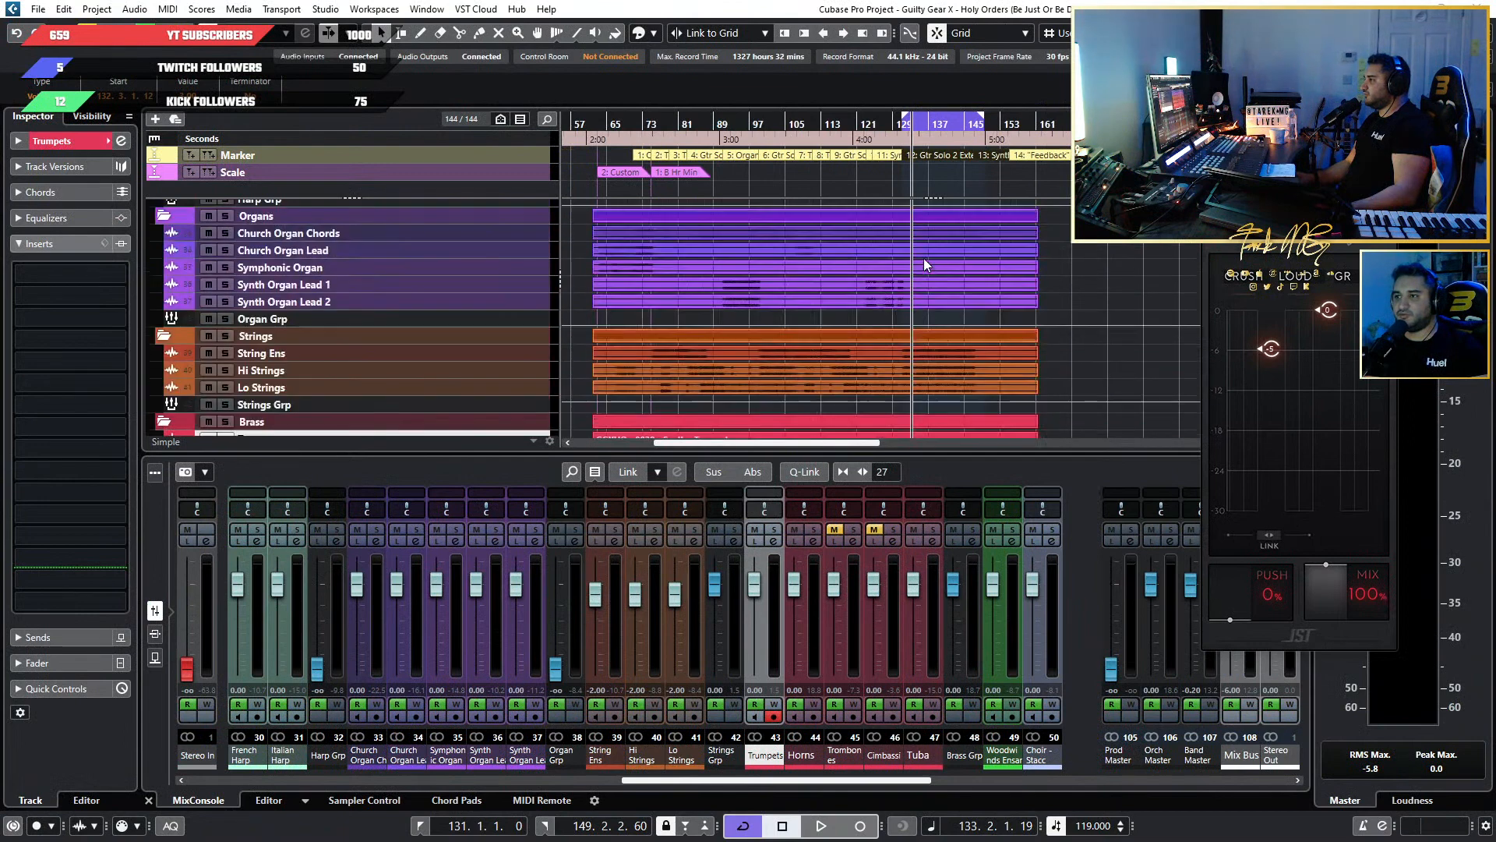
scroll(925, 271, down, 5)
scroll(895, 277, up, 5)
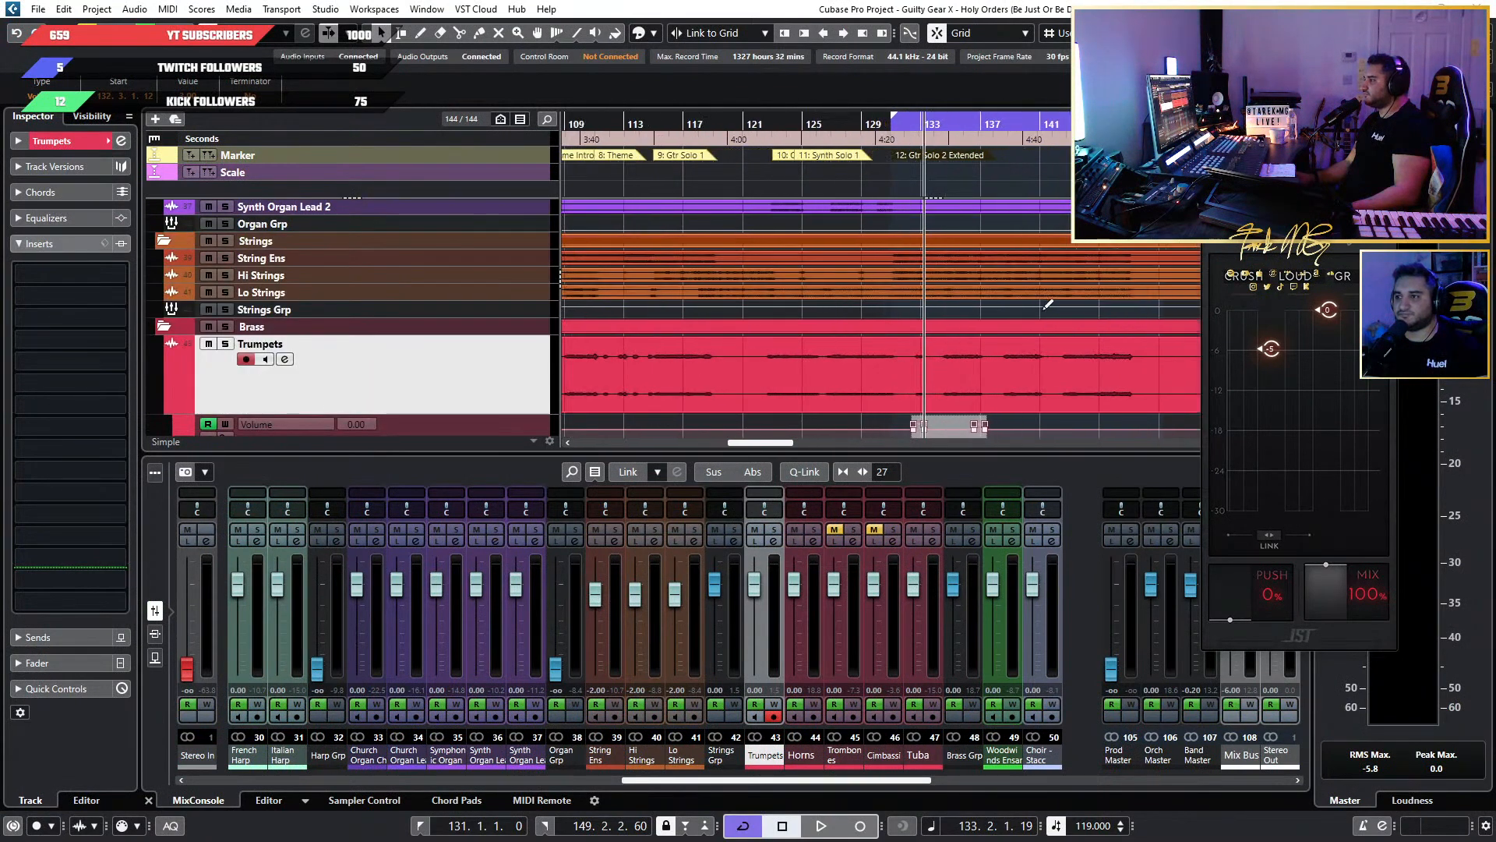
scroll(1048, 304, down, 6)
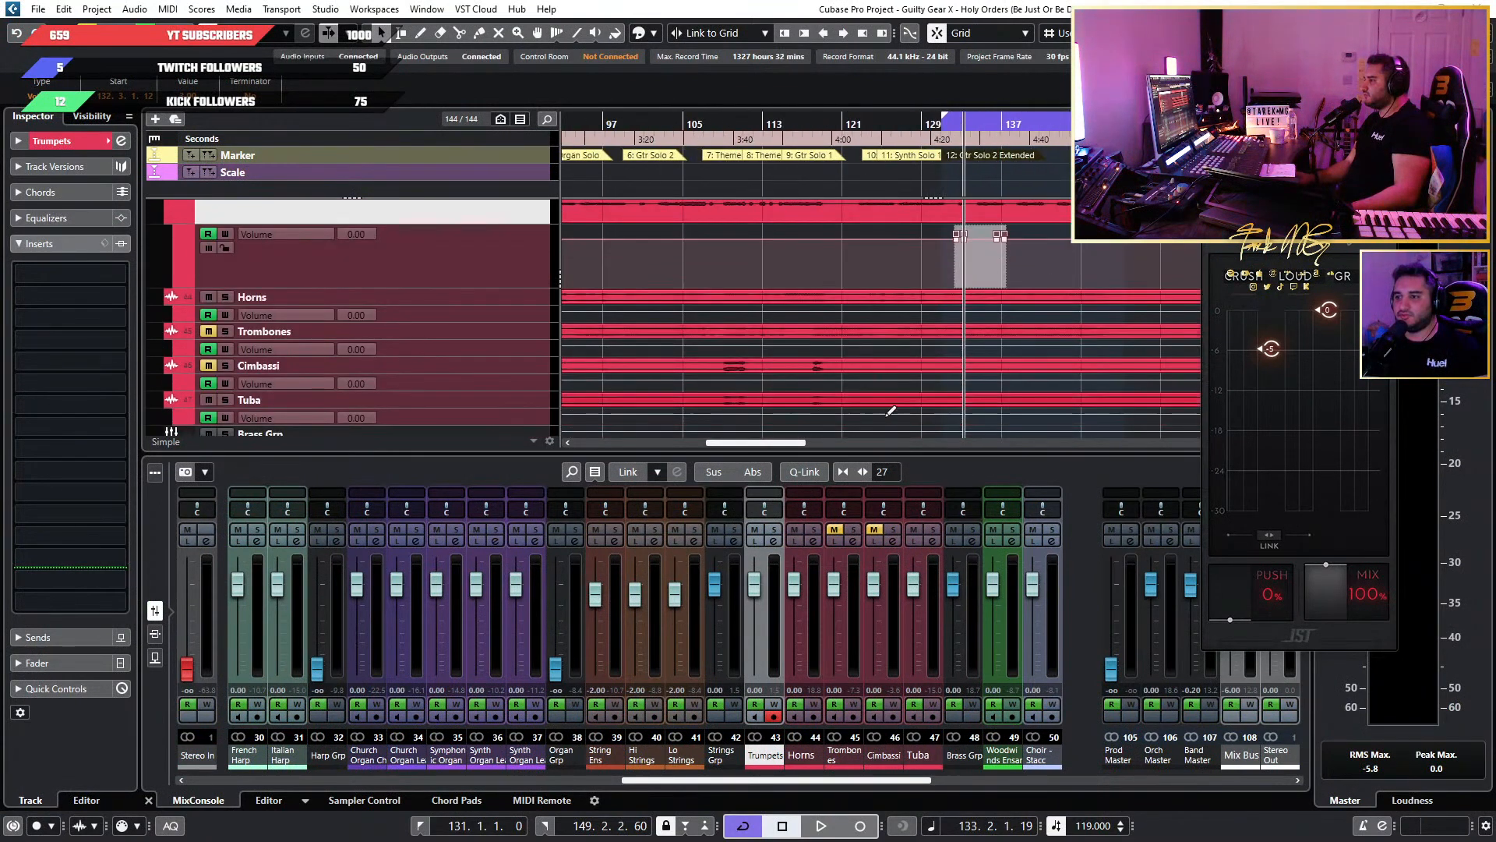
click(834, 530)
click(871, 531)
key(space)
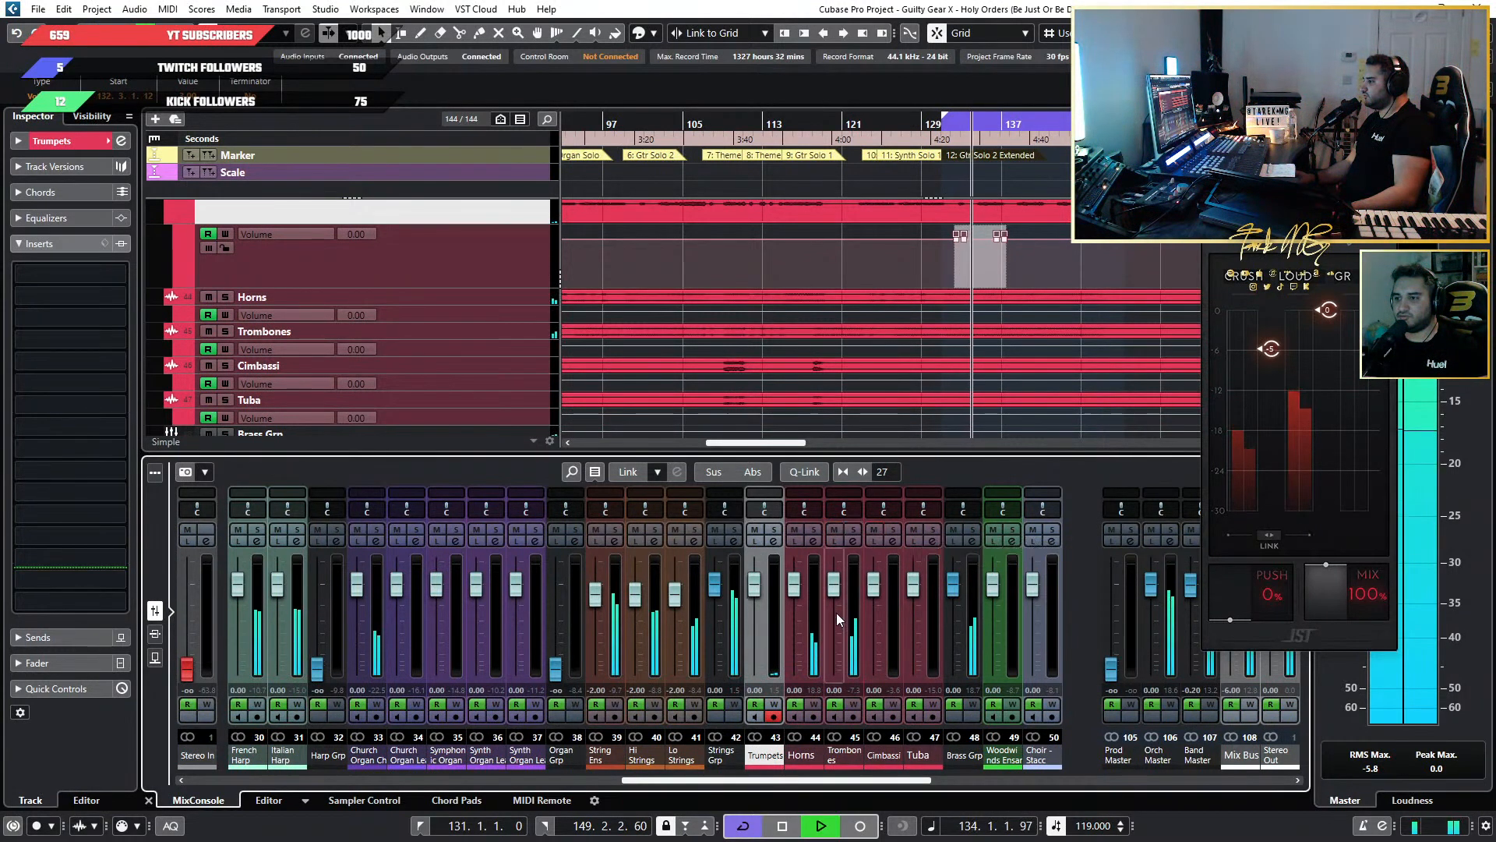
key(space)
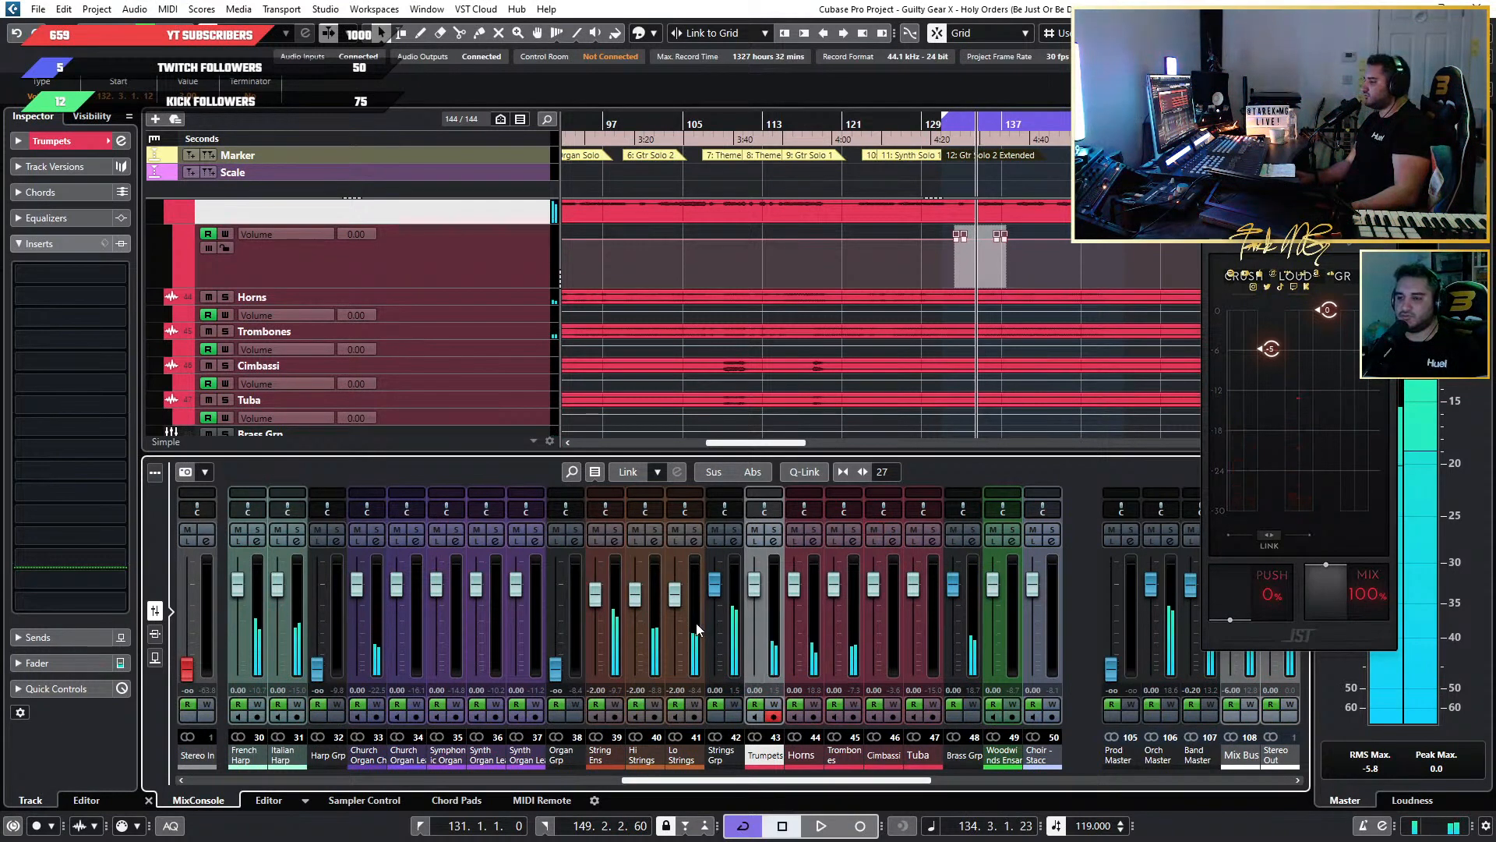
Mute Hi Strings, Lo Strings and all the brass channels from Trumpets to Brass Grp.
click(636, 529)
click(677, 540)
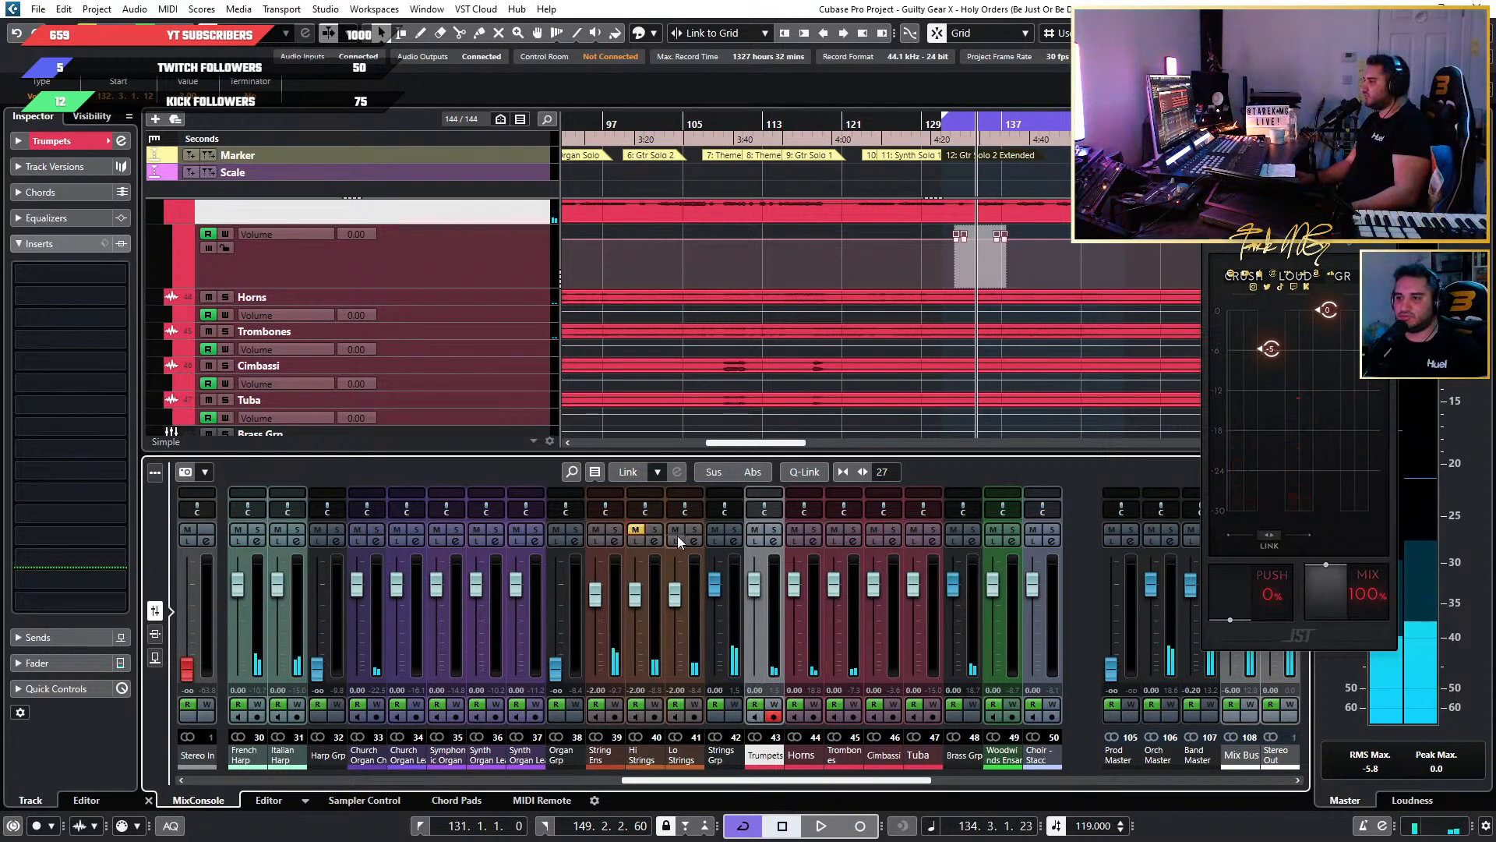
click(676, 540)
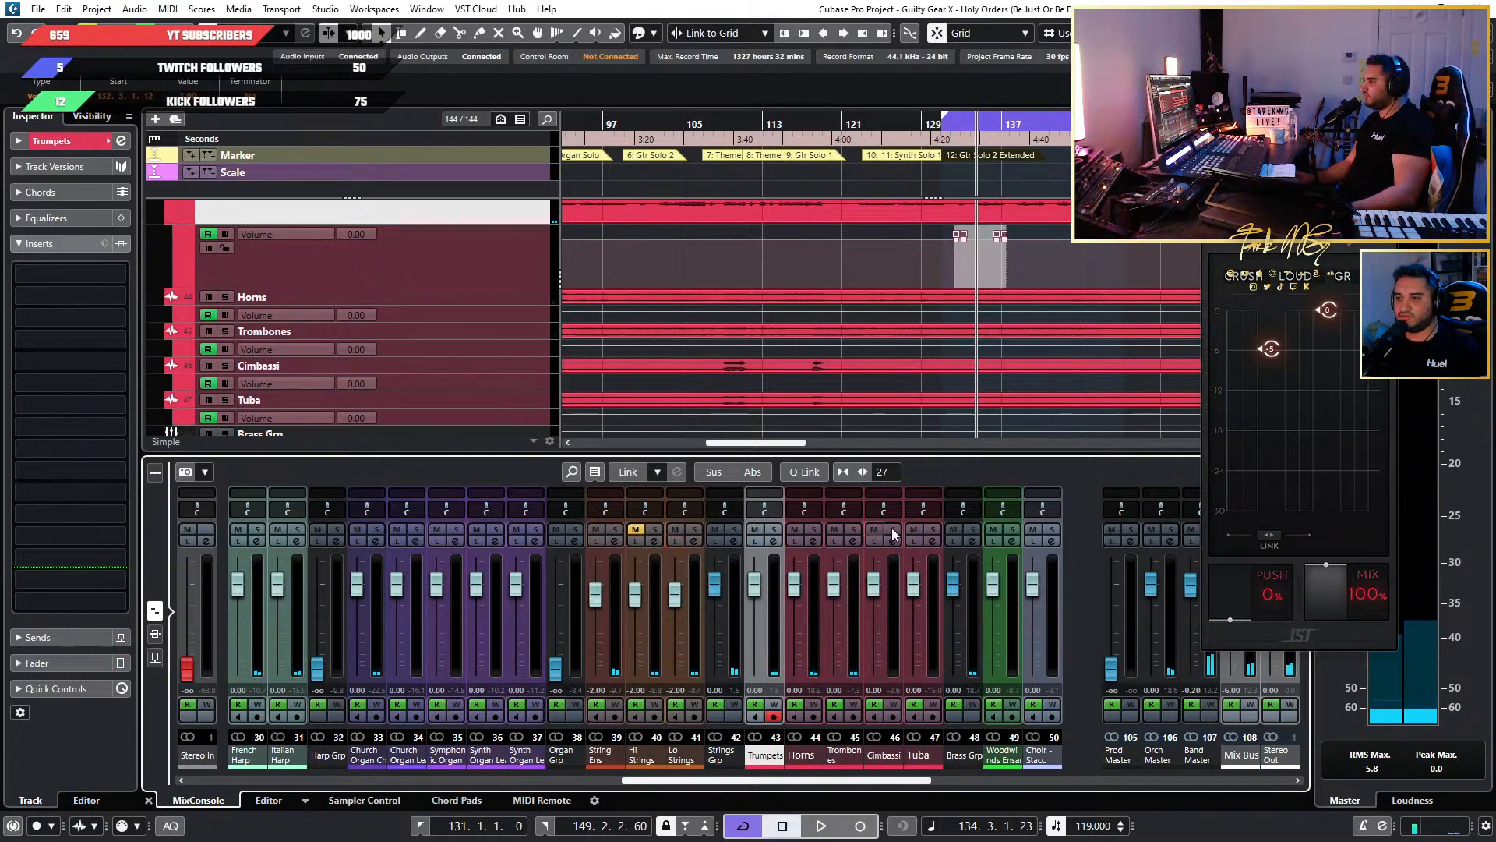
drag(957, 534, 755, 533)
click(677, 532)
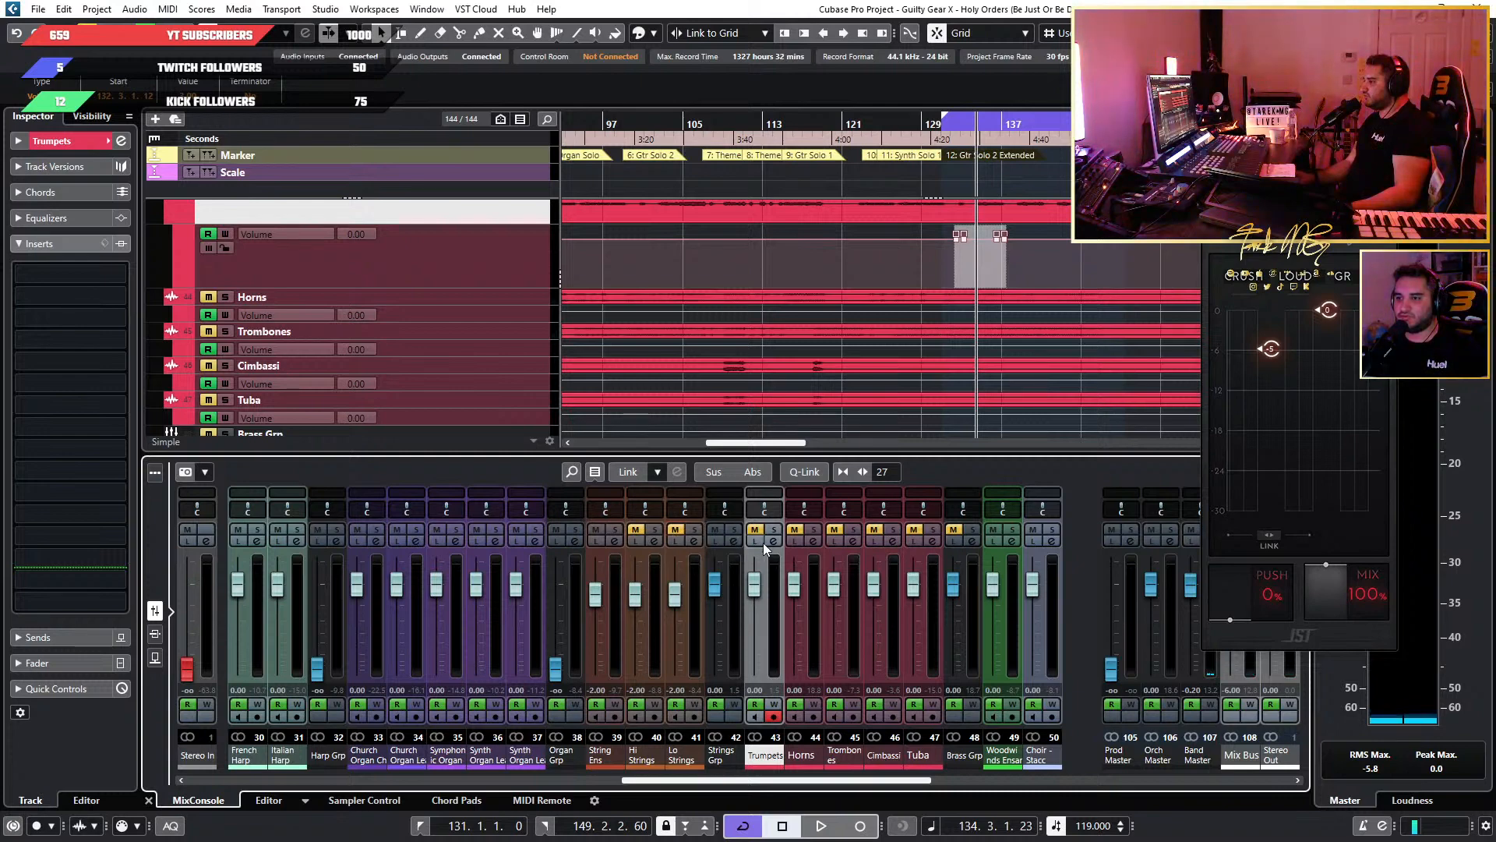
Set the Crush control of the String Ens JW BG-Keys to about -6 while playing back the section.
key(space)
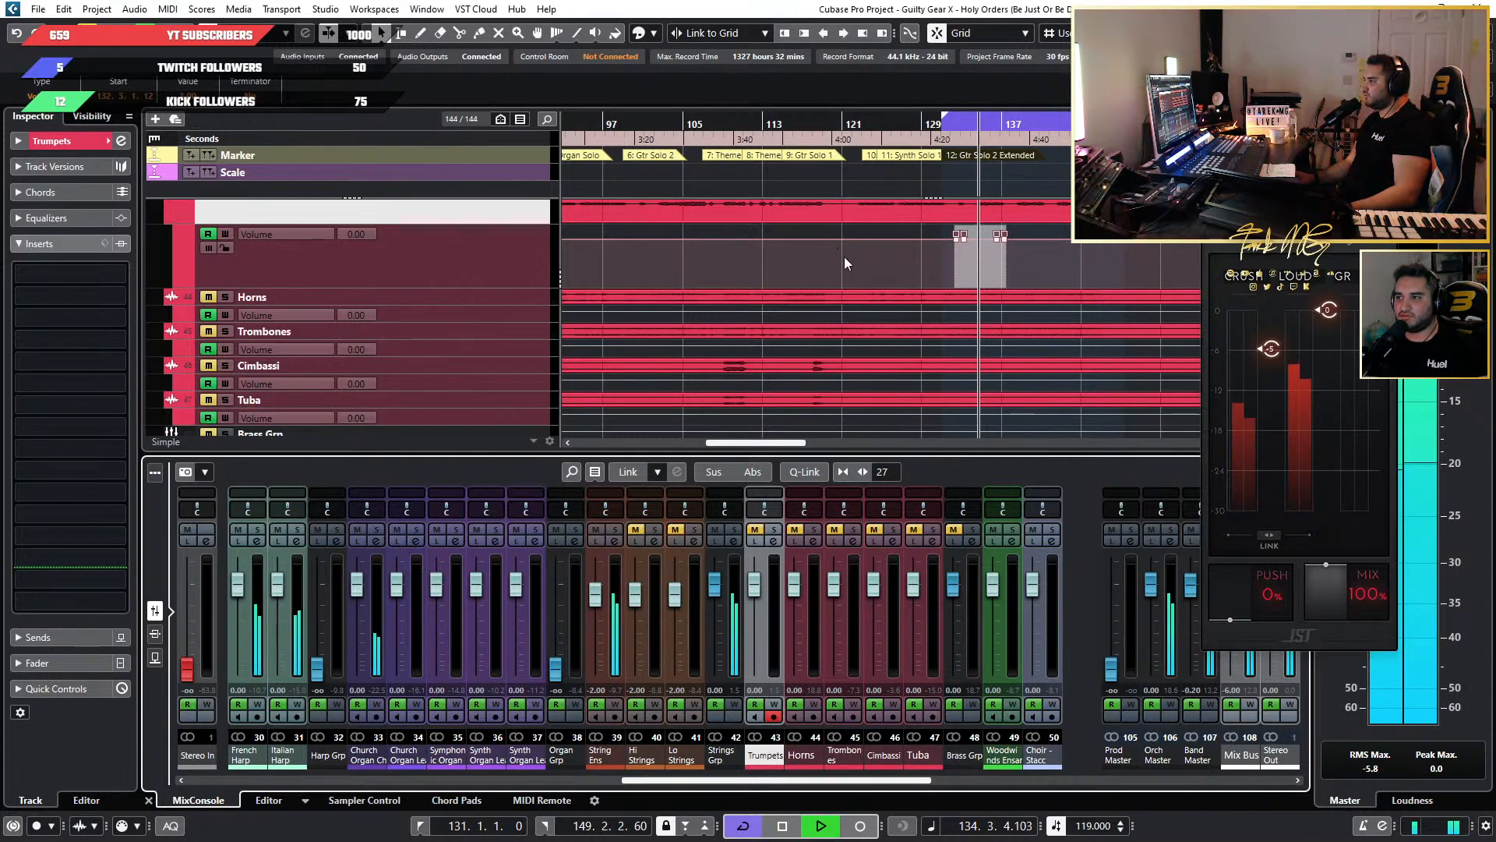
scroll(849, 265, up, 4)
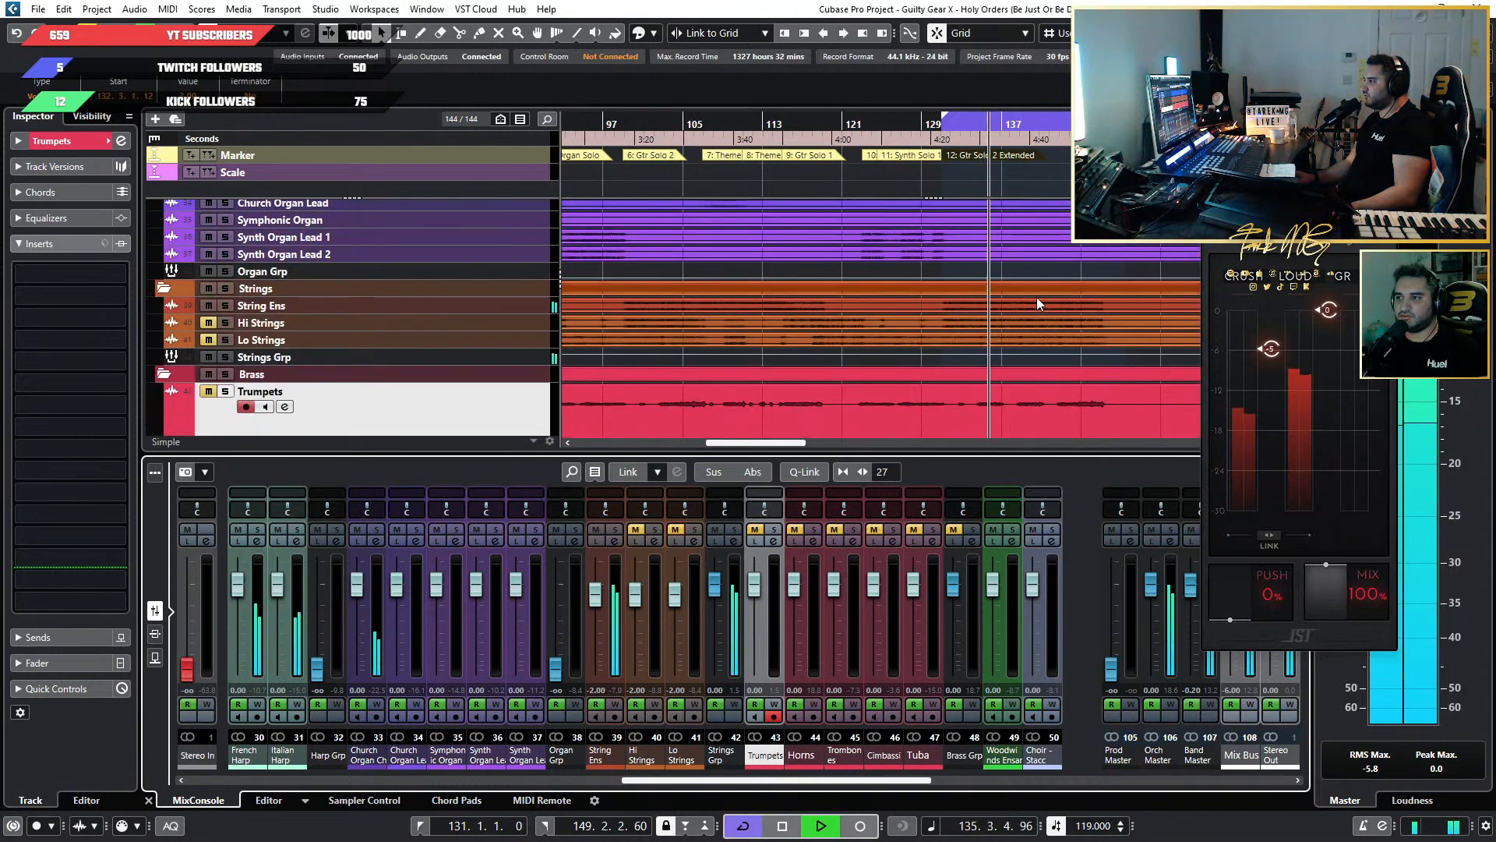
key(space)
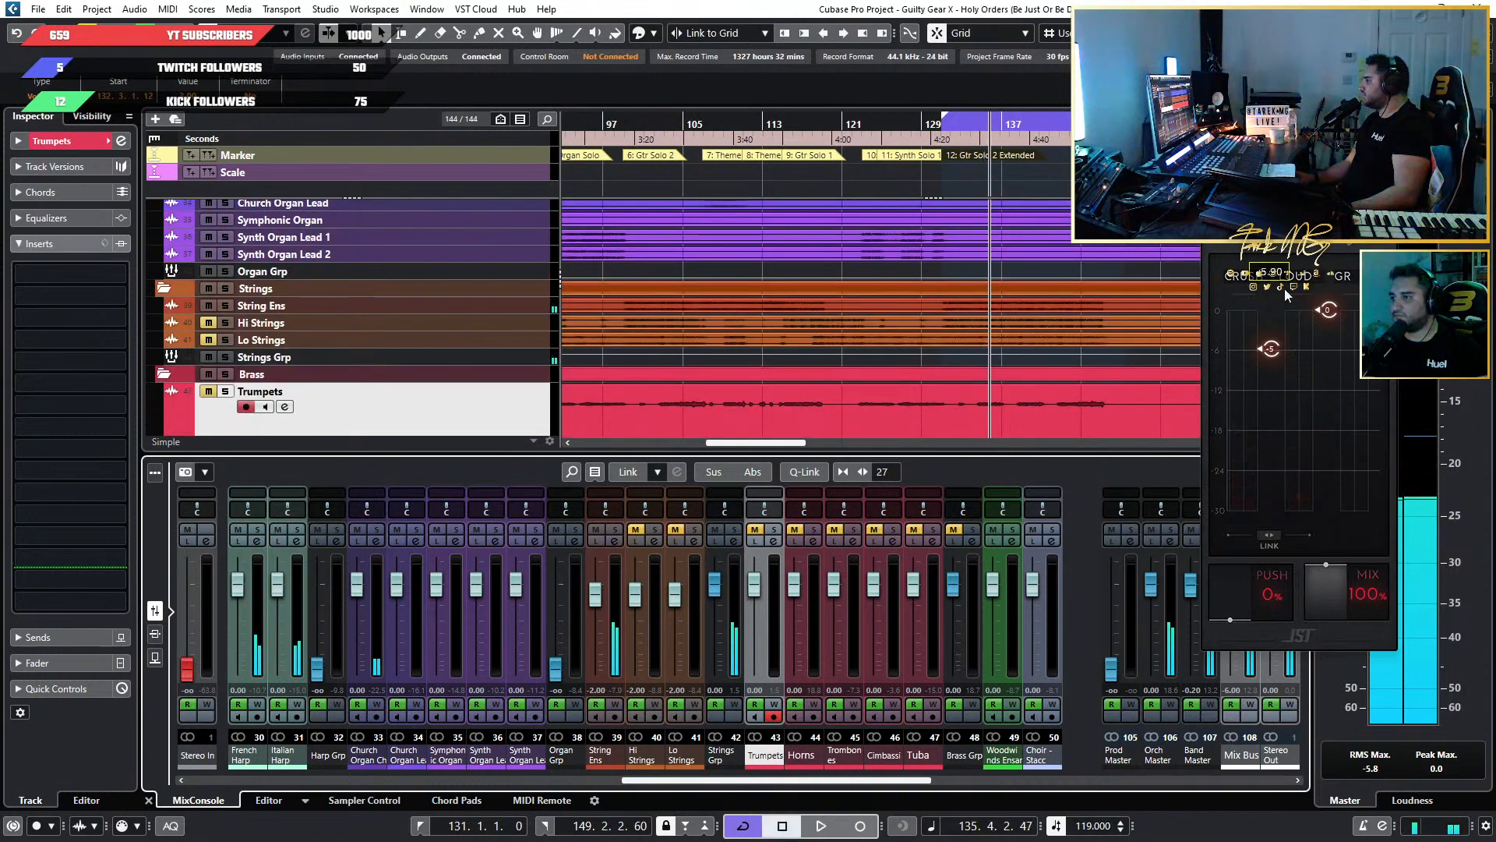
key(space)
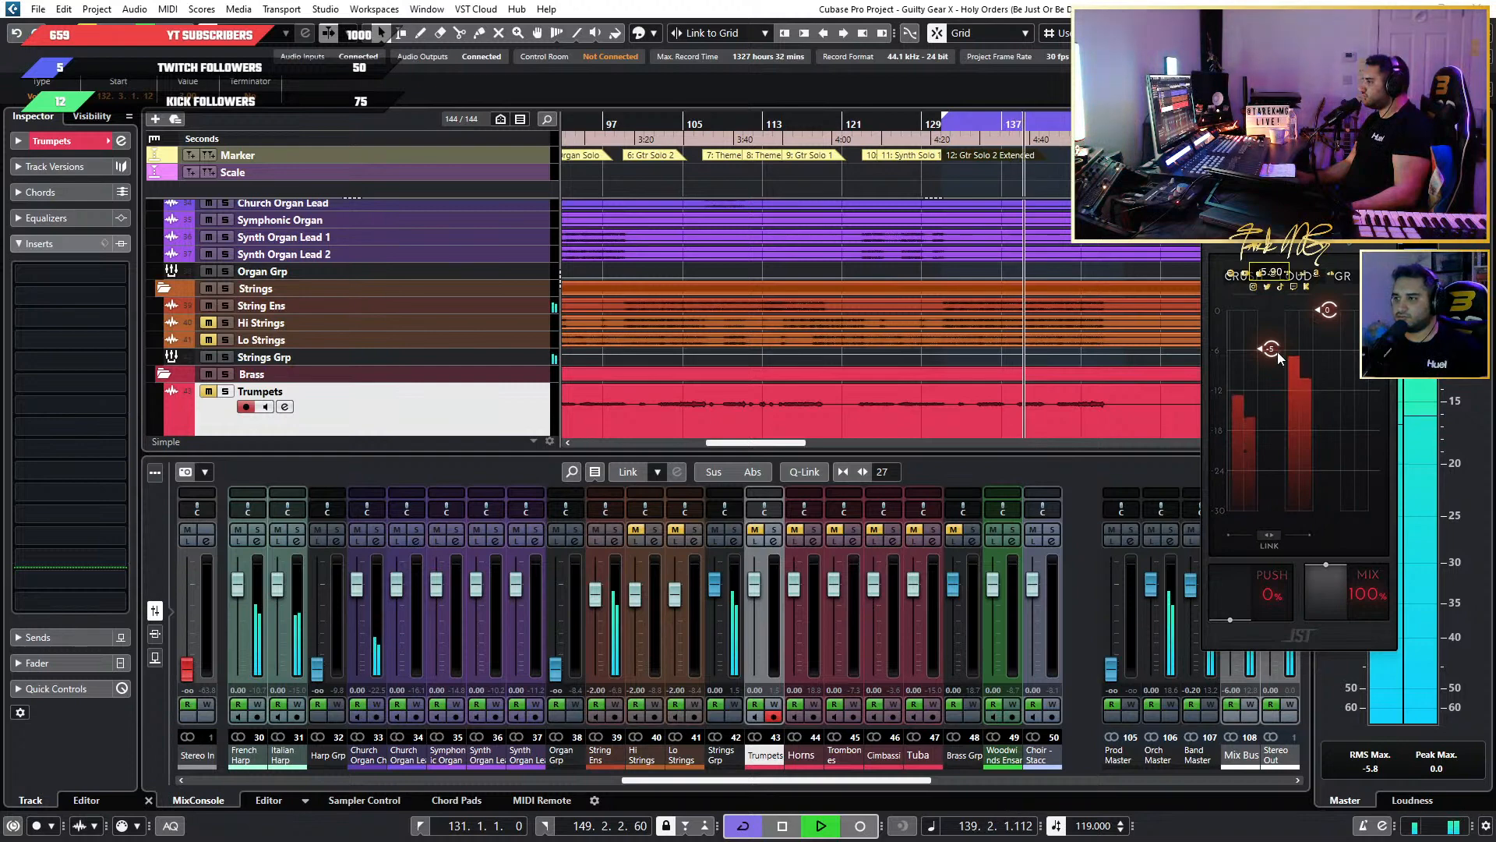
drag(1278, 352, 1266, 353)
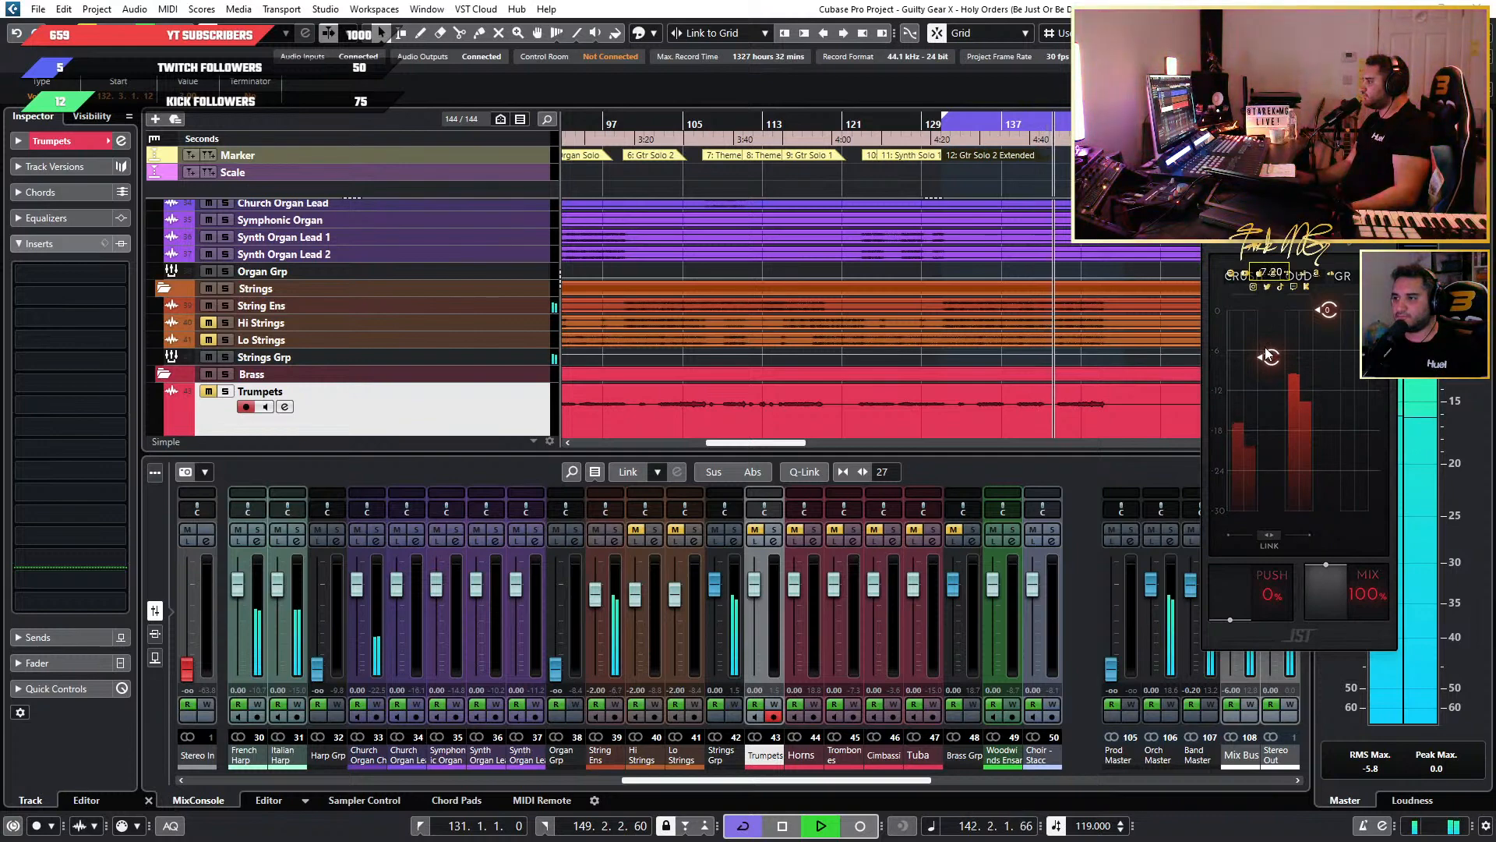
drag(1265, 352, 1266, 348)
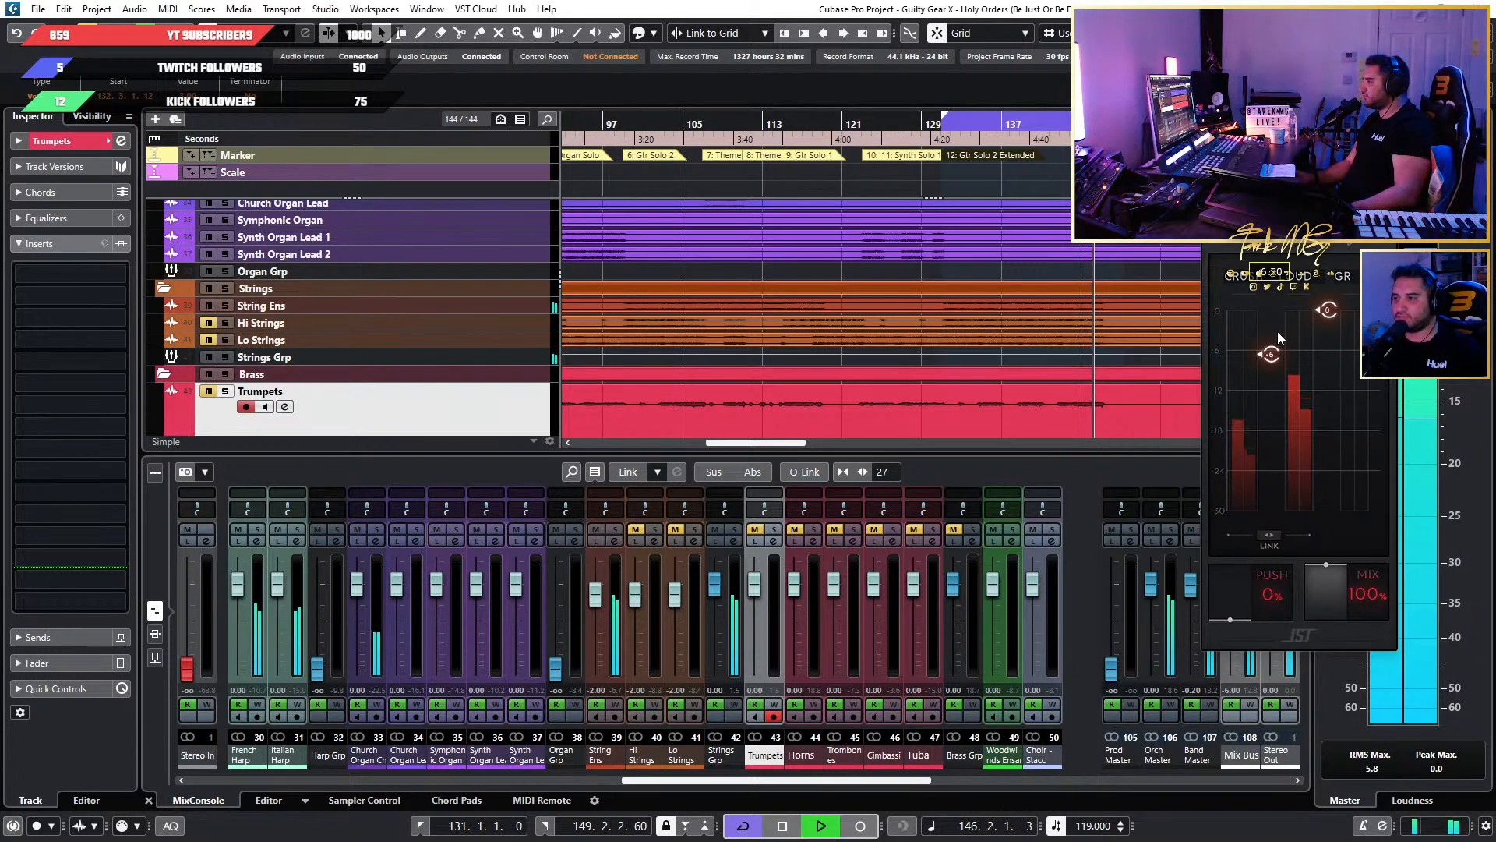
key(space)
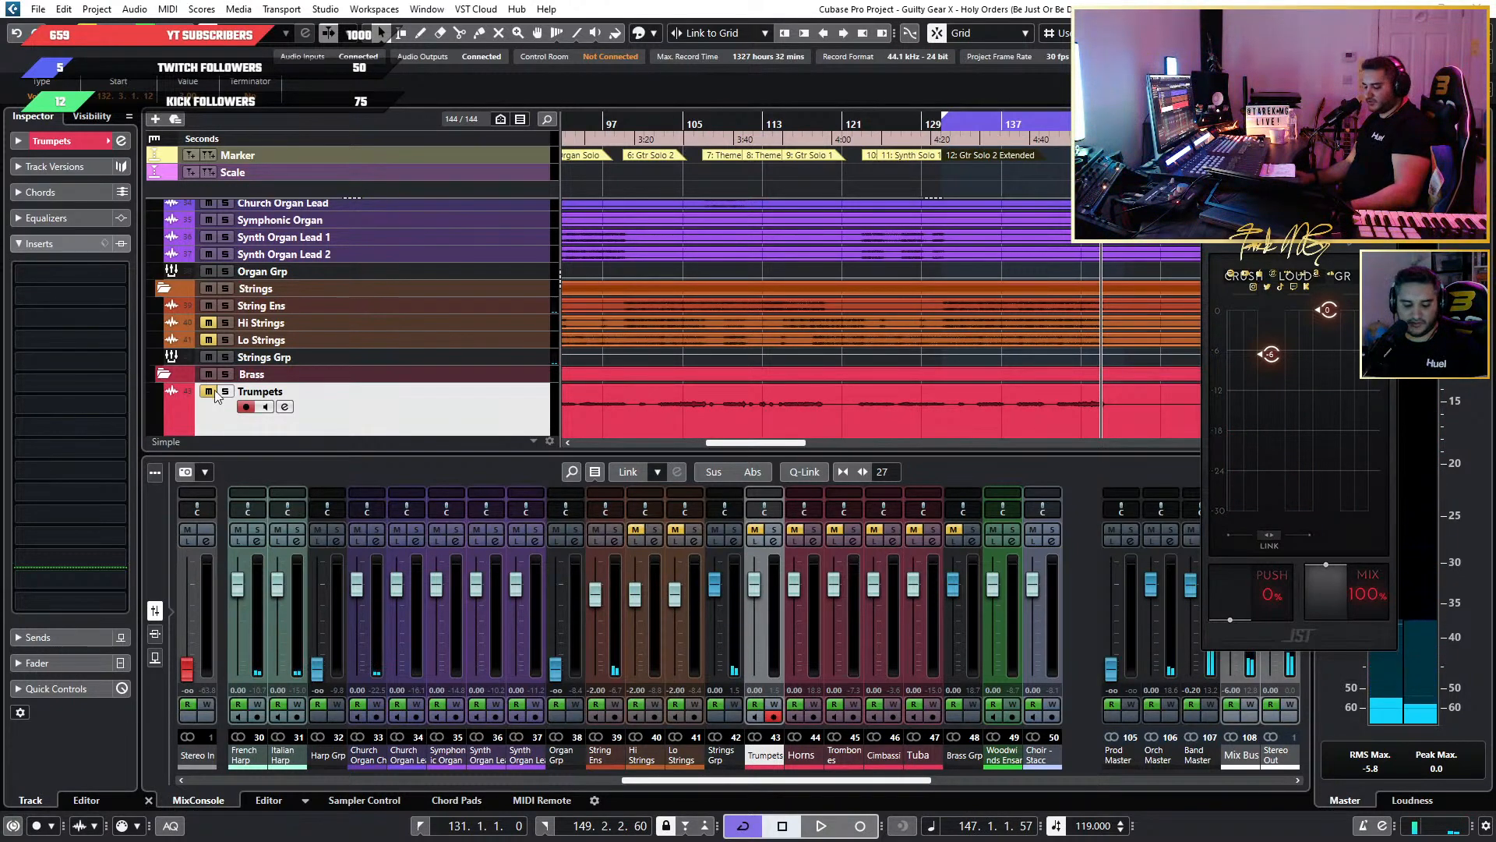
Copy JW BG-Keys from String Ens to the first insert slot of Hi Strings, then unmute and play Hi Strings.
key(F3)
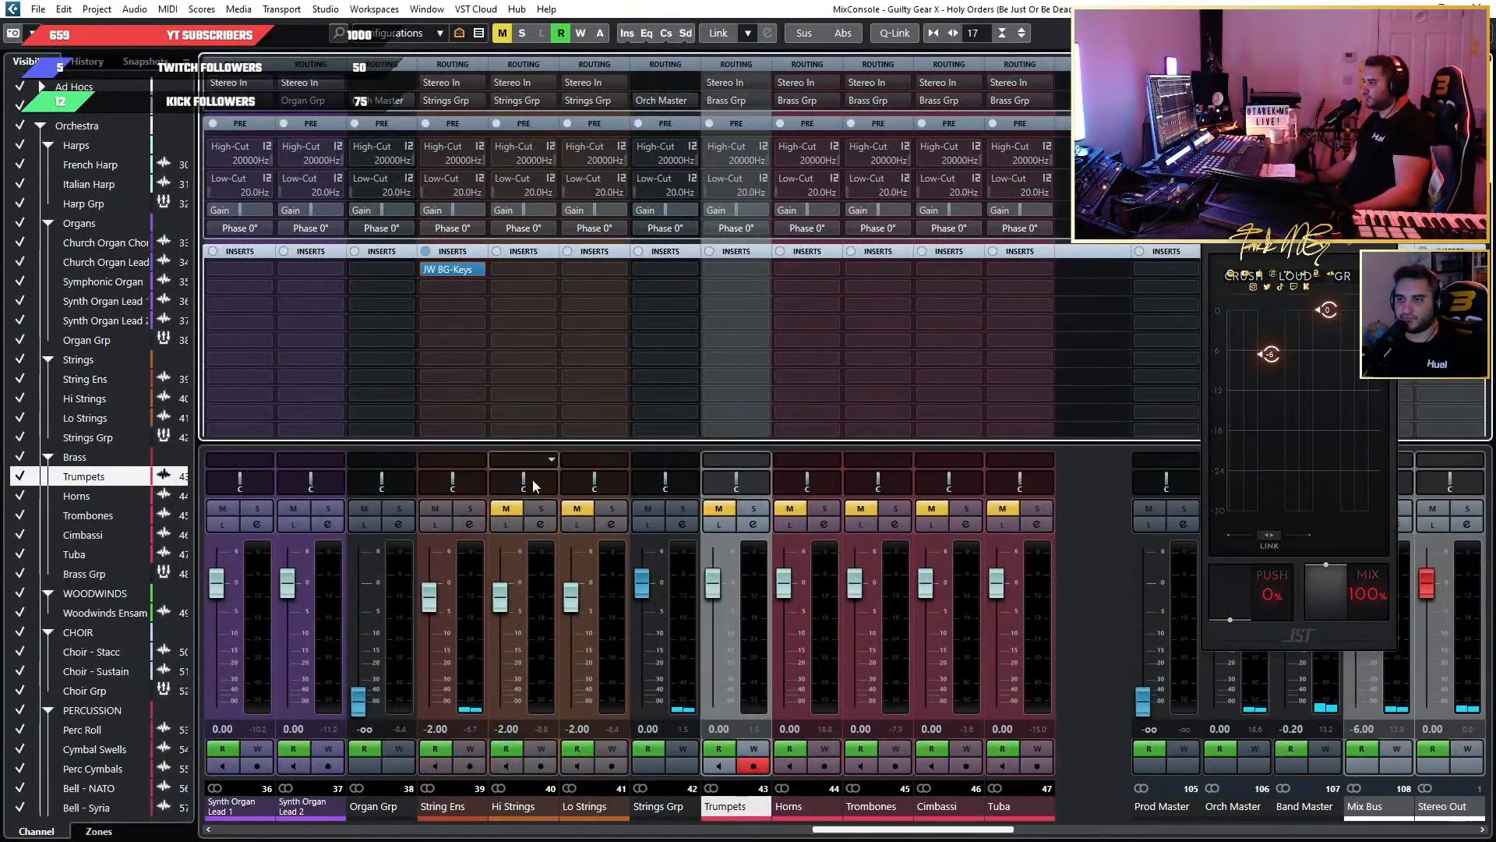
drag(447, 268, 522, 269)
click(508, 509)
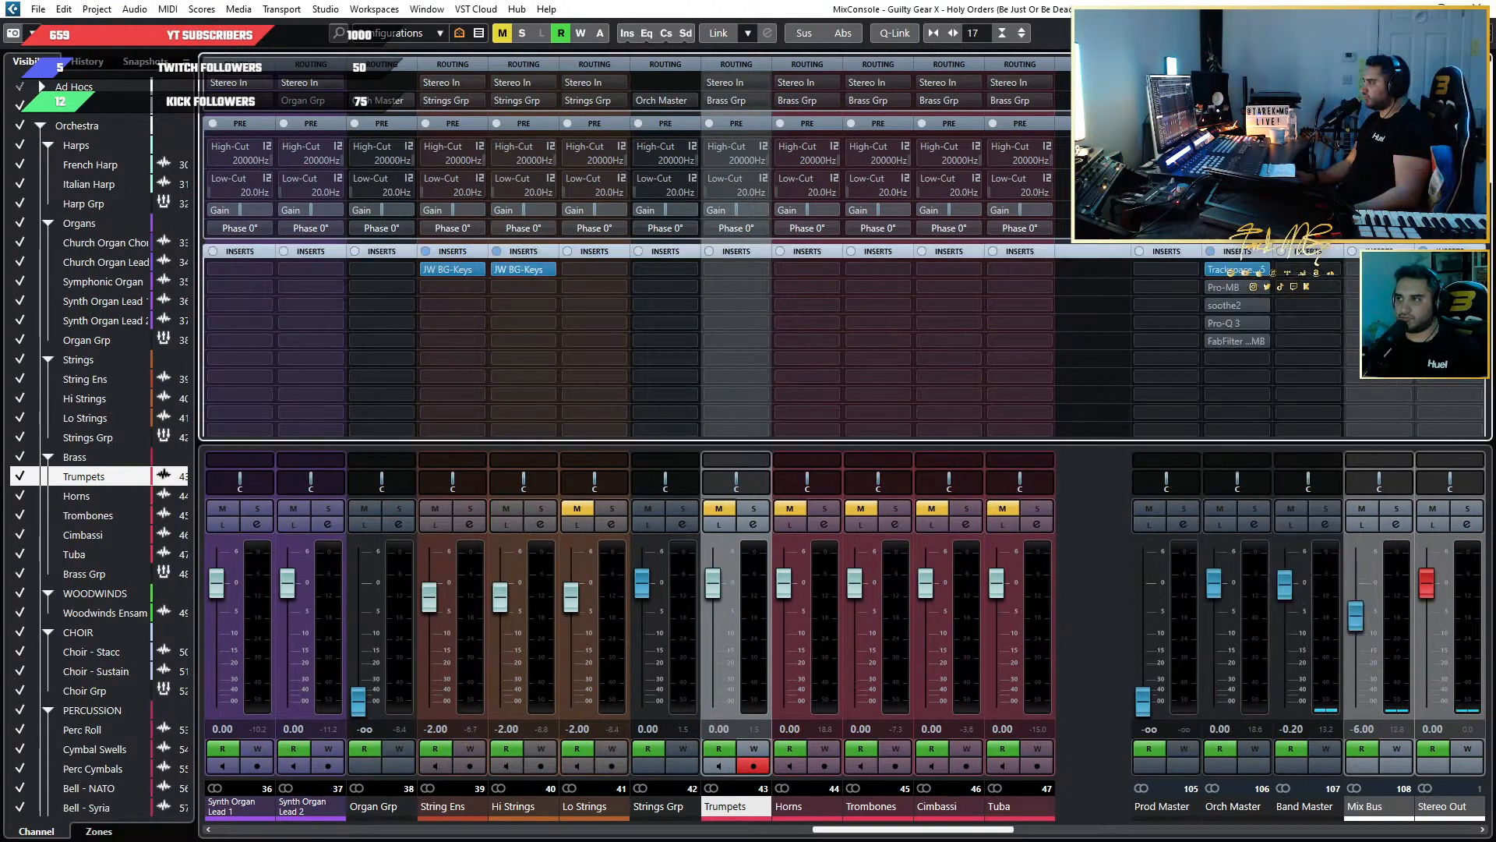
drag(1290, 139, 894, 140)
key(space)
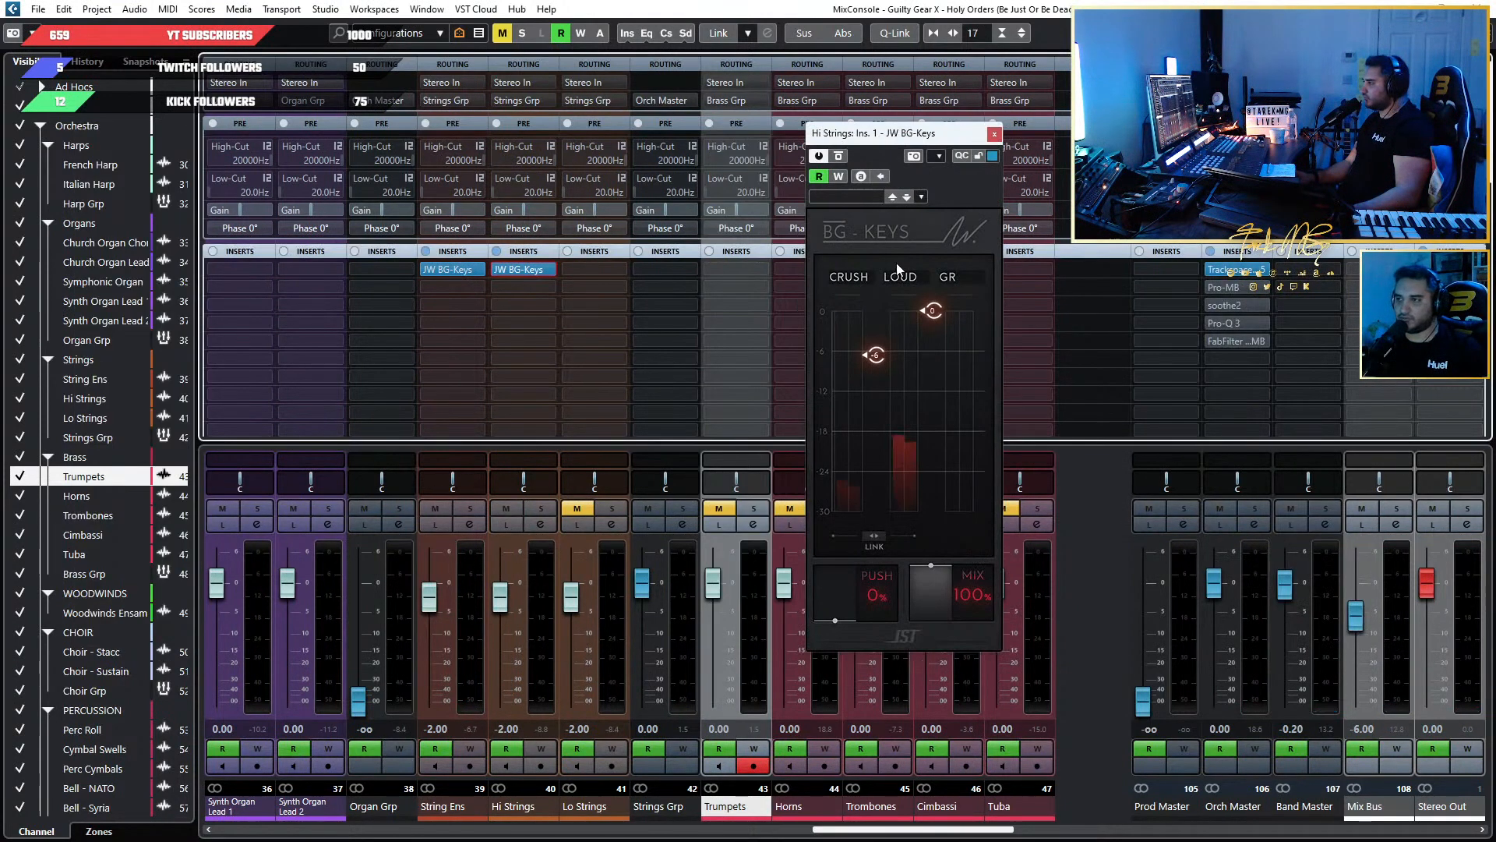
mouse_move(878, 358)
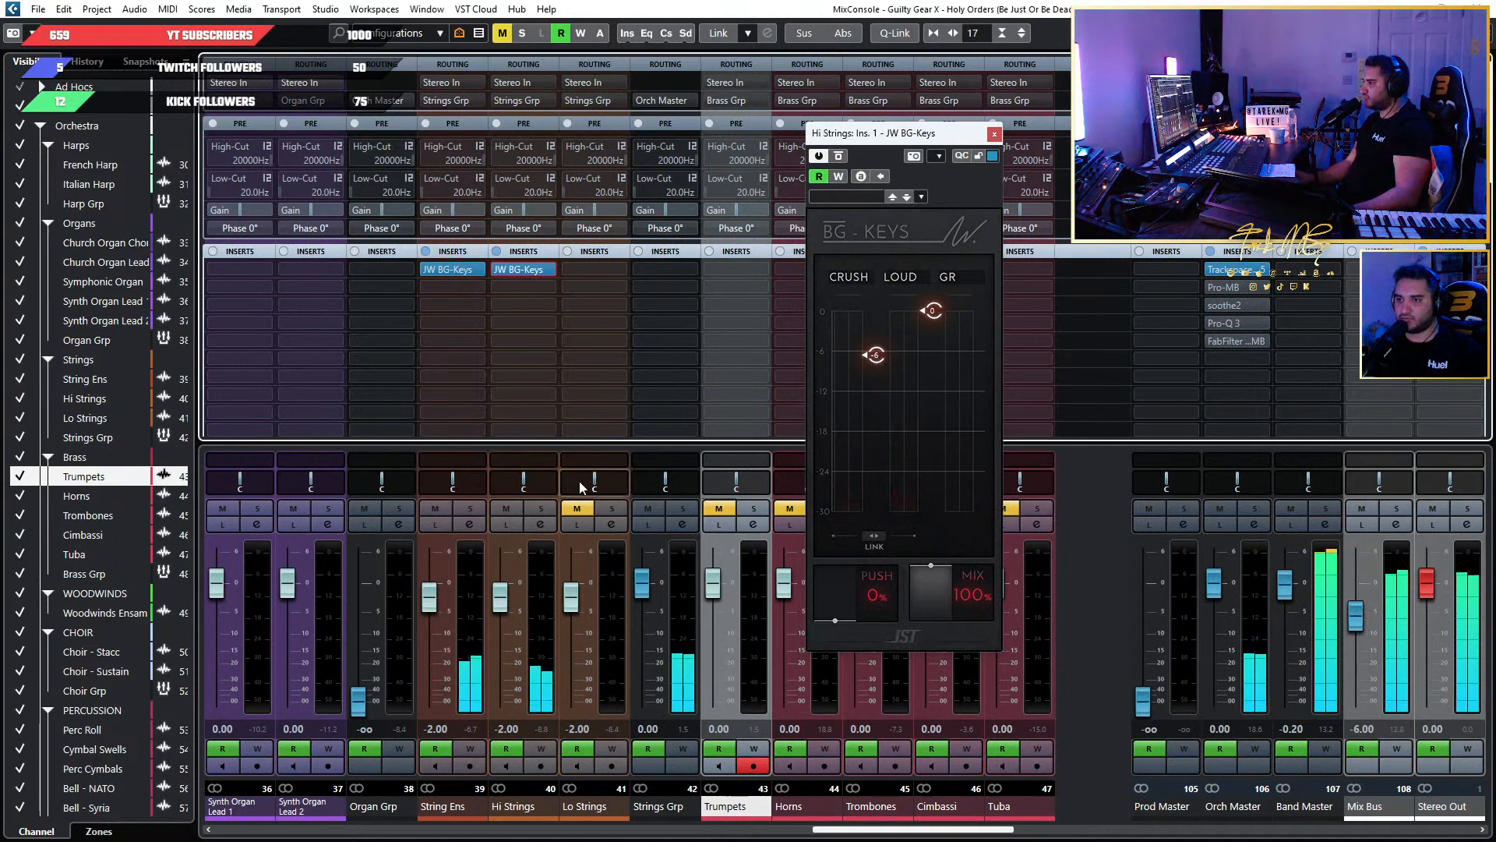
Try Loud at -6 in the Hi Strings JW BG-Keys with a brief solo of the channel, and set it to -1.
key(alt+Tab)
key(alt+Tab)
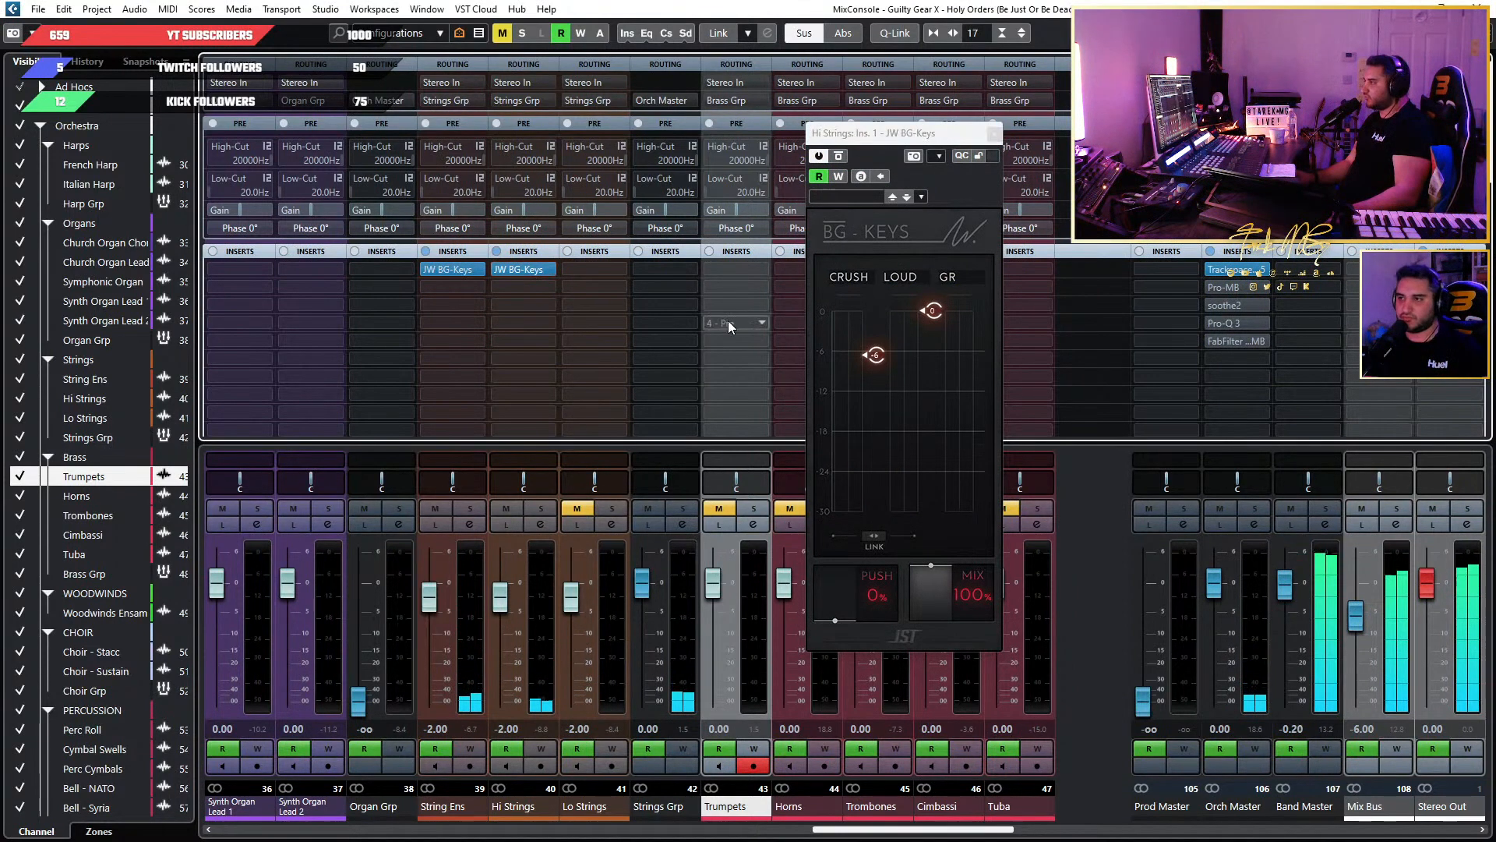
key(alt+Tab)
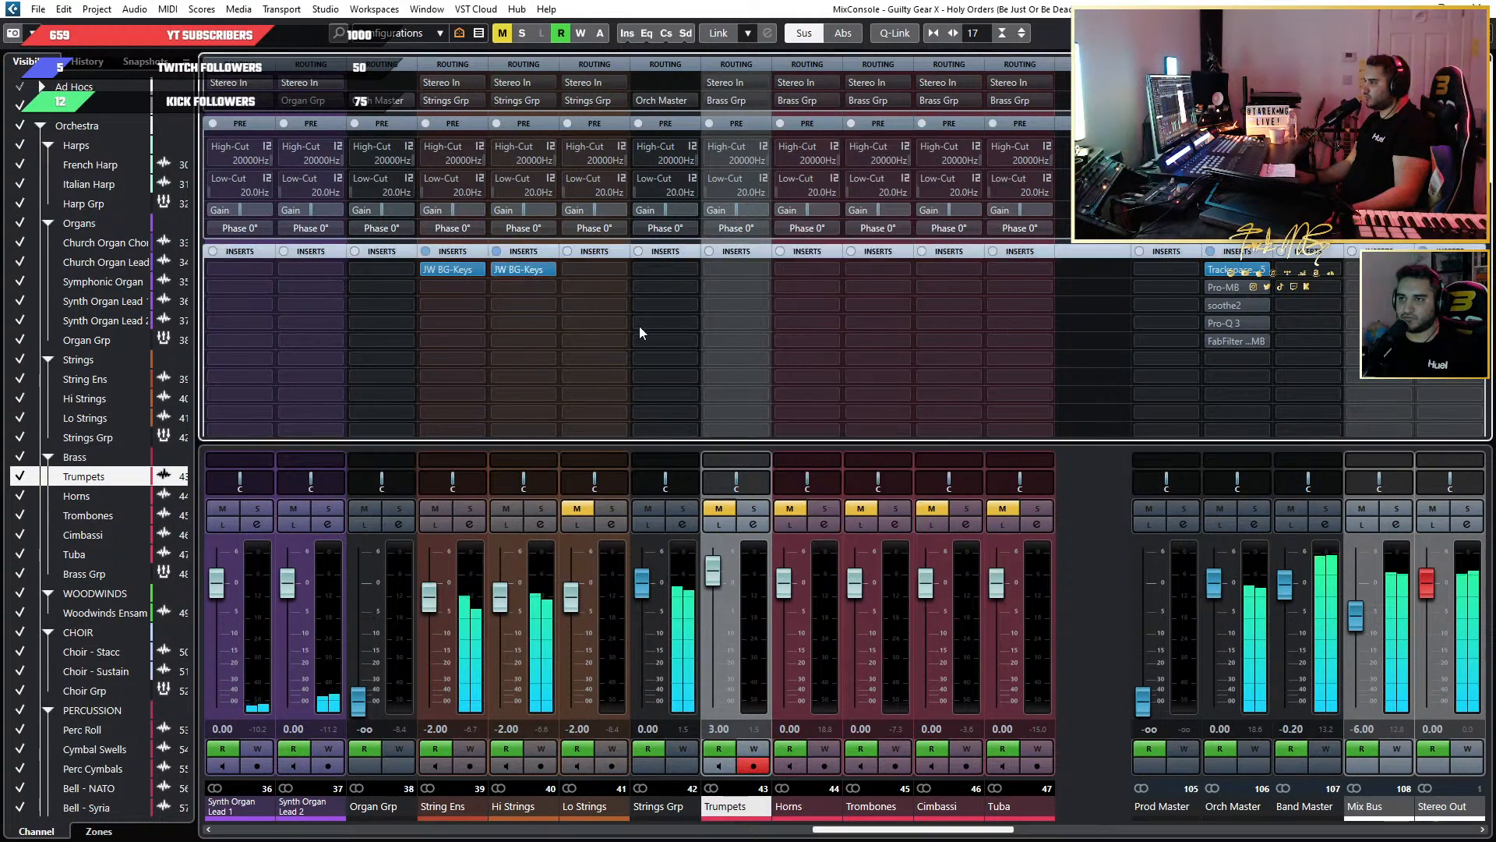
click(513, 267)
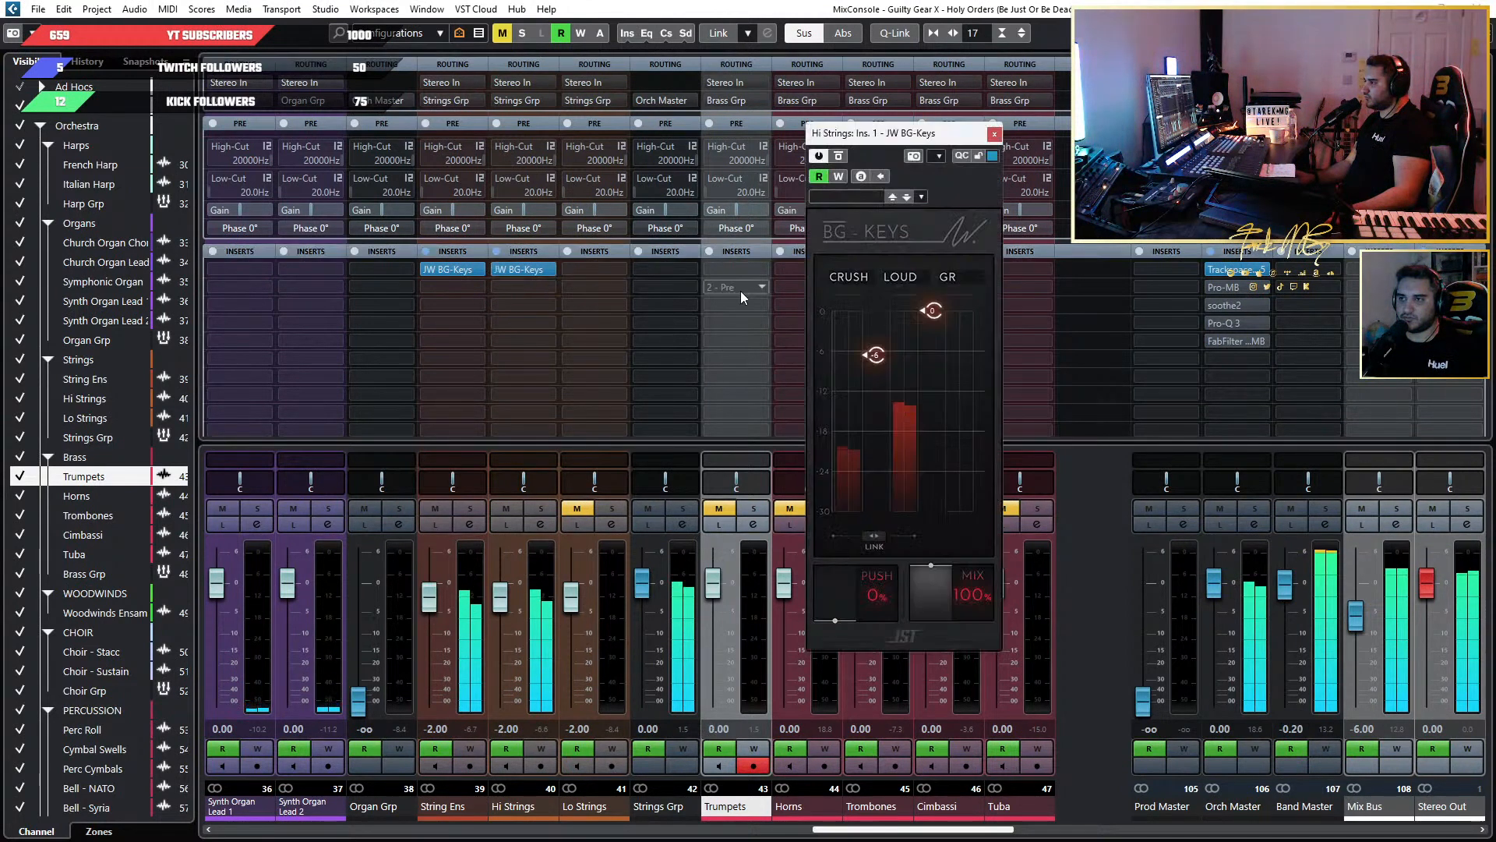
drag(934, 322, 935, 353)
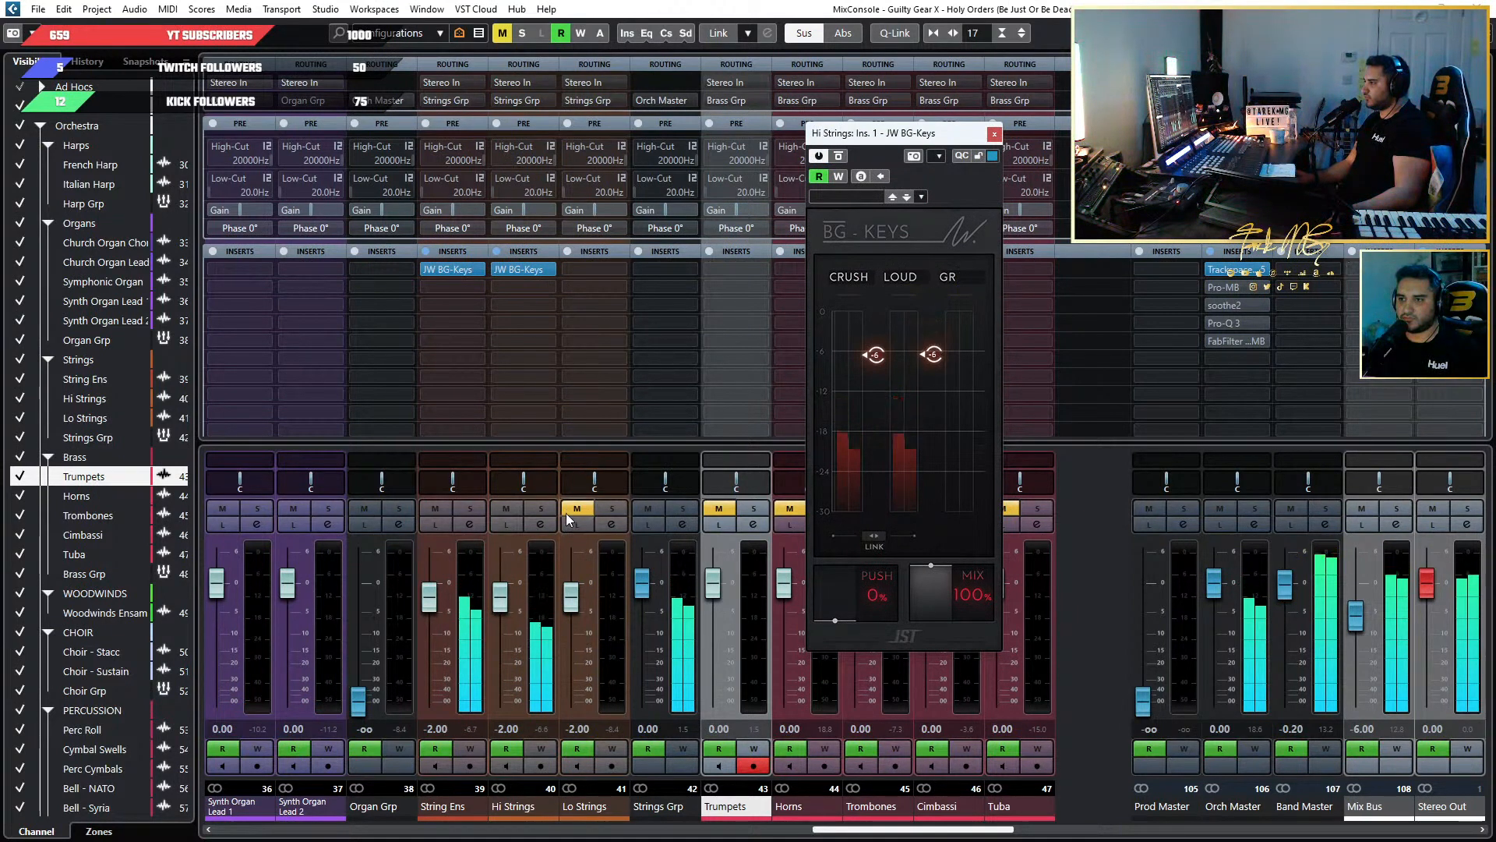
click(554, 508)
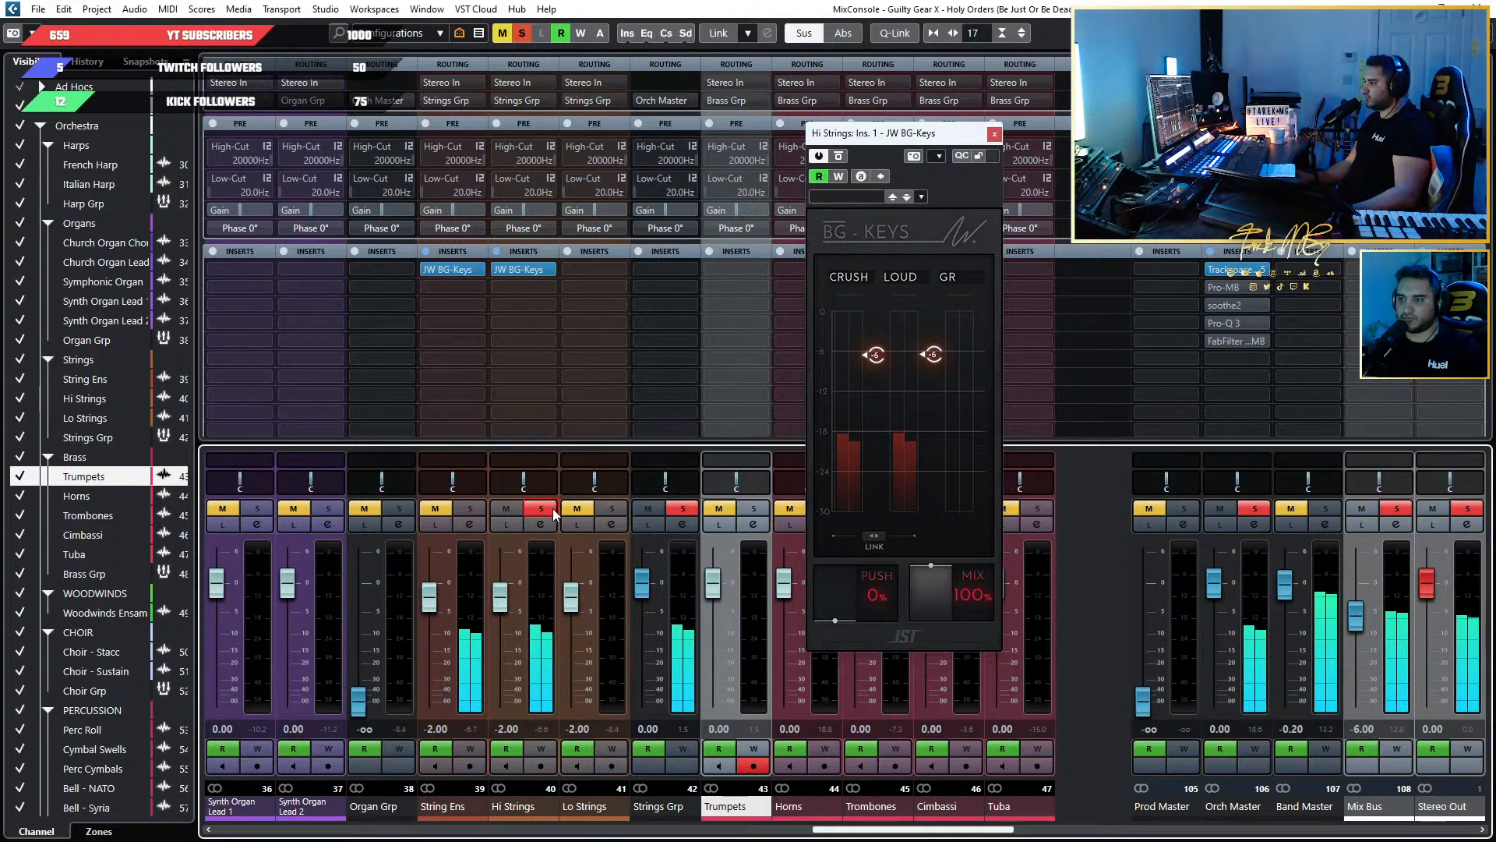
click(553, 508)
drag(933, 355, 932, 309)
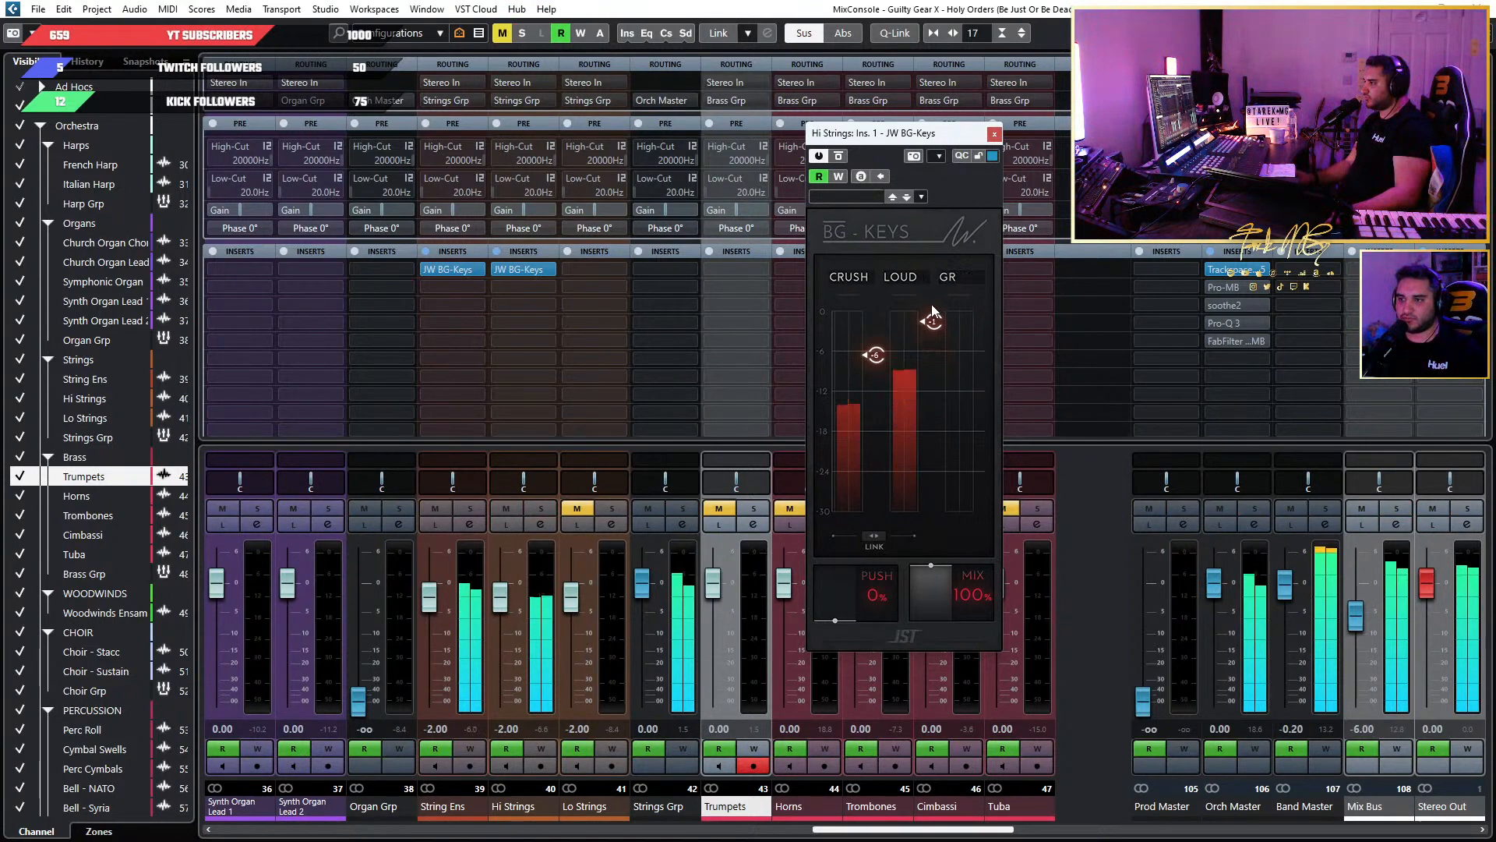
Bring up the String Ens JW BG-Keys as well and set Loud to -2 on both String Ens and Hi Strings.
click(442, 269)
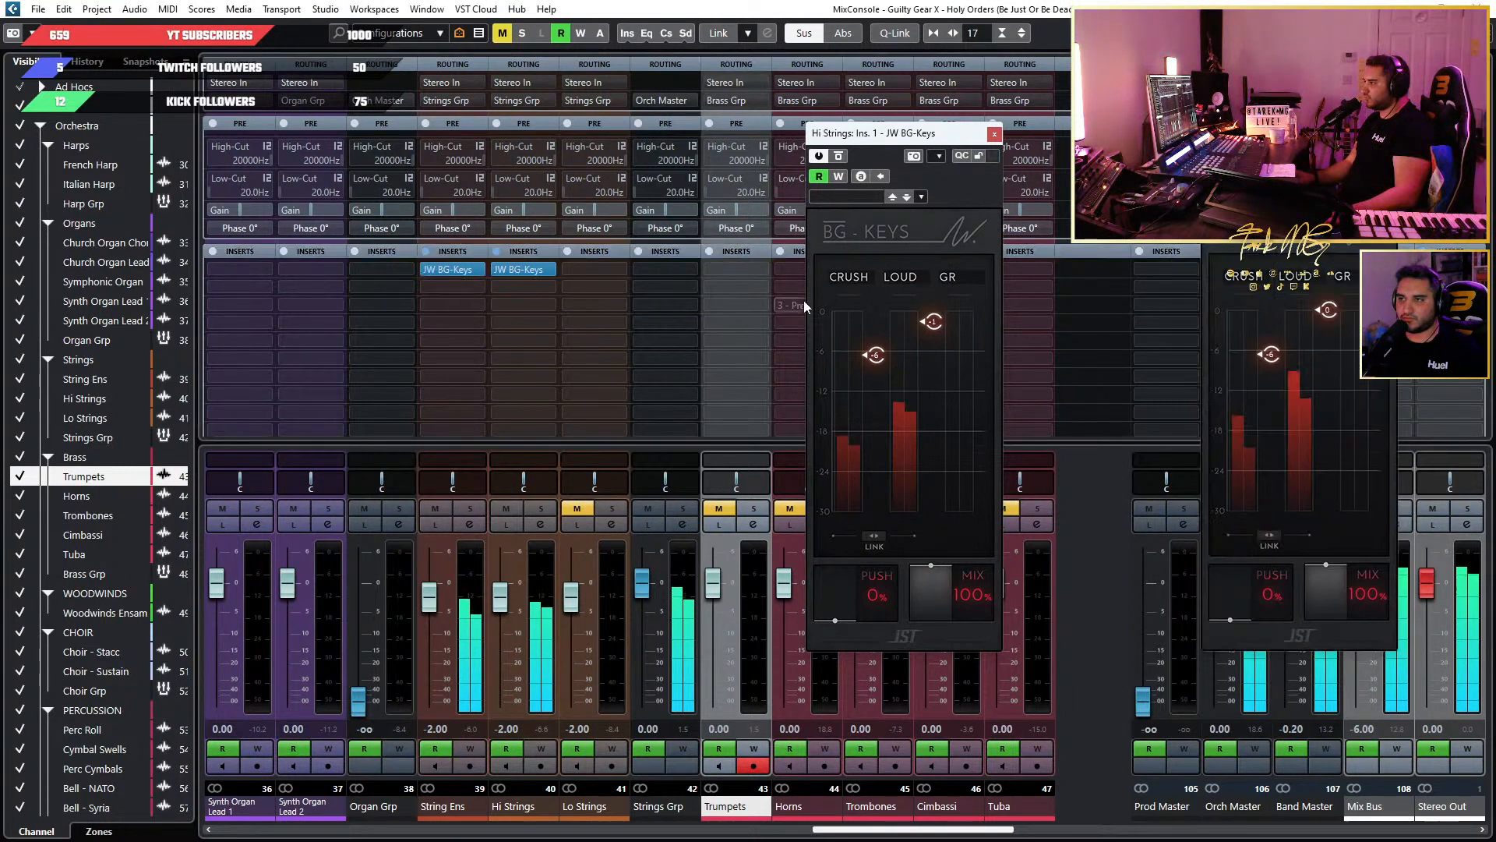
mouse_move(1331, 316)
drag(1330, 311, 1337, 316)
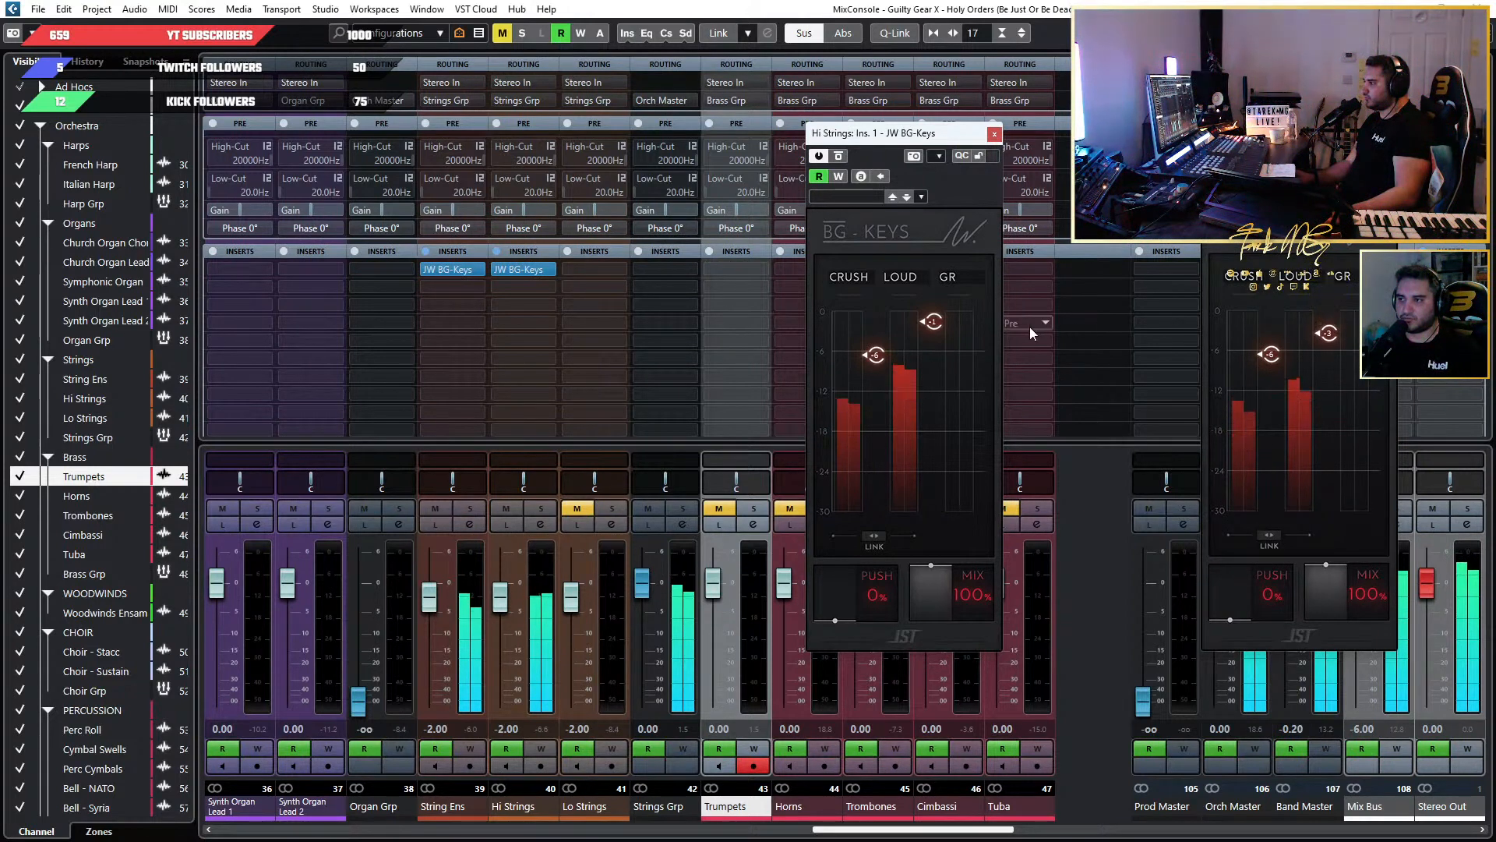
drag(932, 321, 939, 318)
drag(1330, 324, 1329, 318)
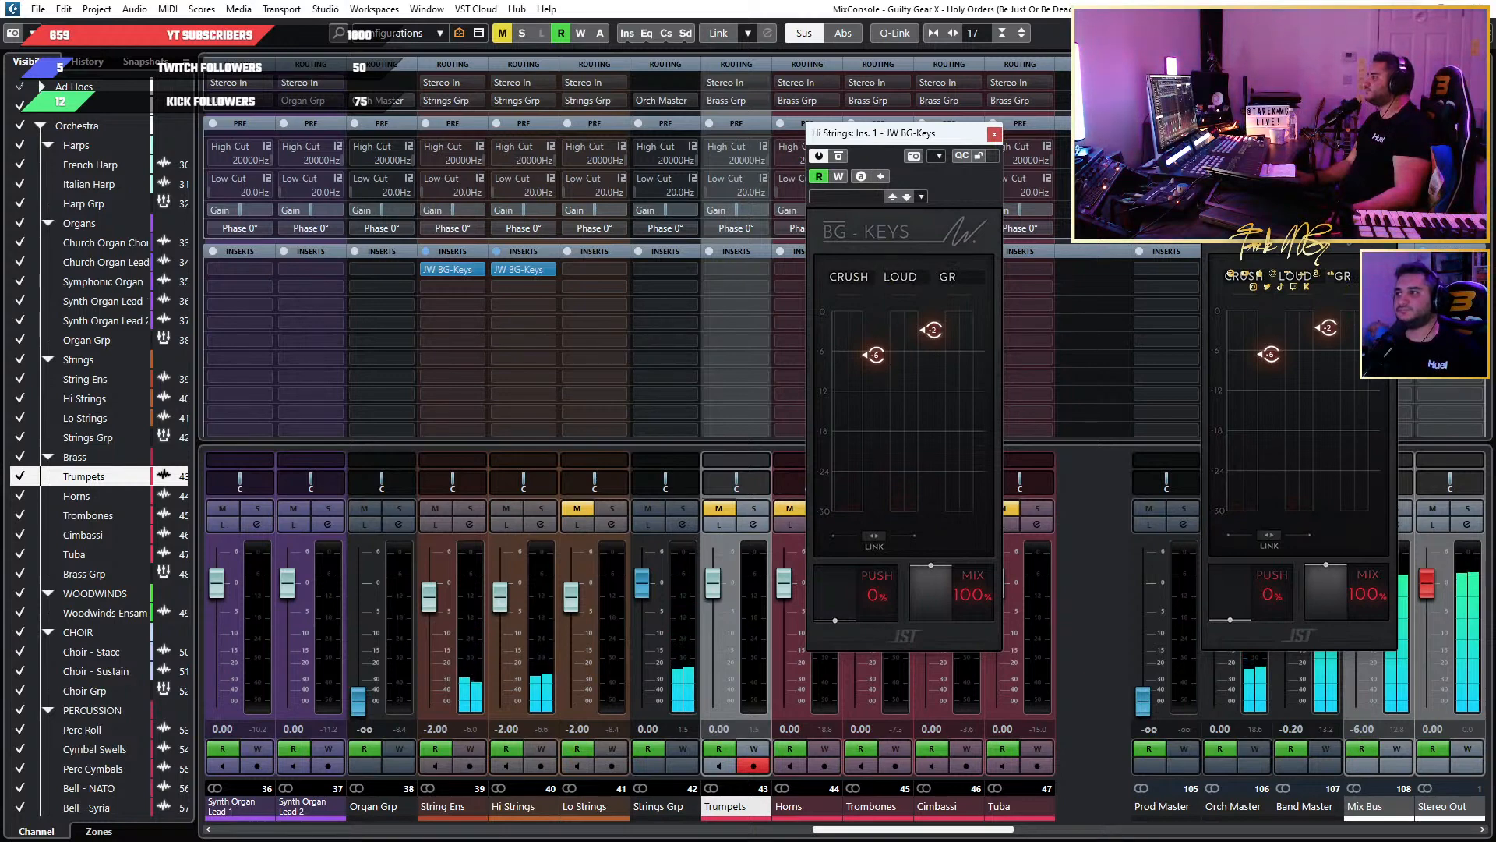
Return to the project window with the Hi Strings JW BG-Keys placed lower and the timeline zoomed in at the playhead.
key(F3)
drag(919, 135, 938, 241)
key(h)
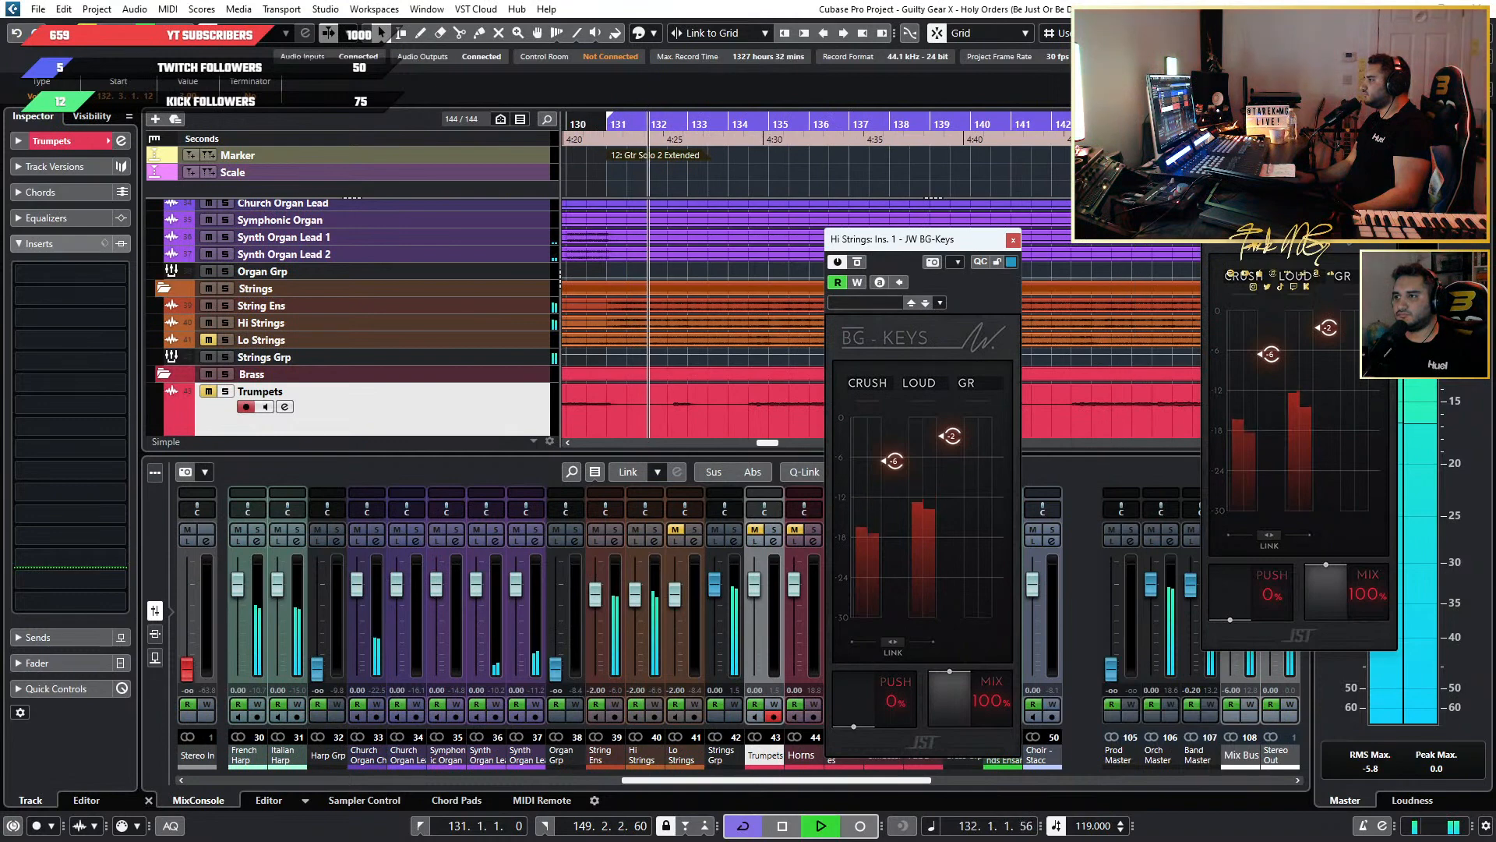
Stop playback, set the loop range to the Gtr Solo 2 Extended cycle marker from bar 131 to 147, and start playback.
key(space)
scroll(1132, 222, down, 2)
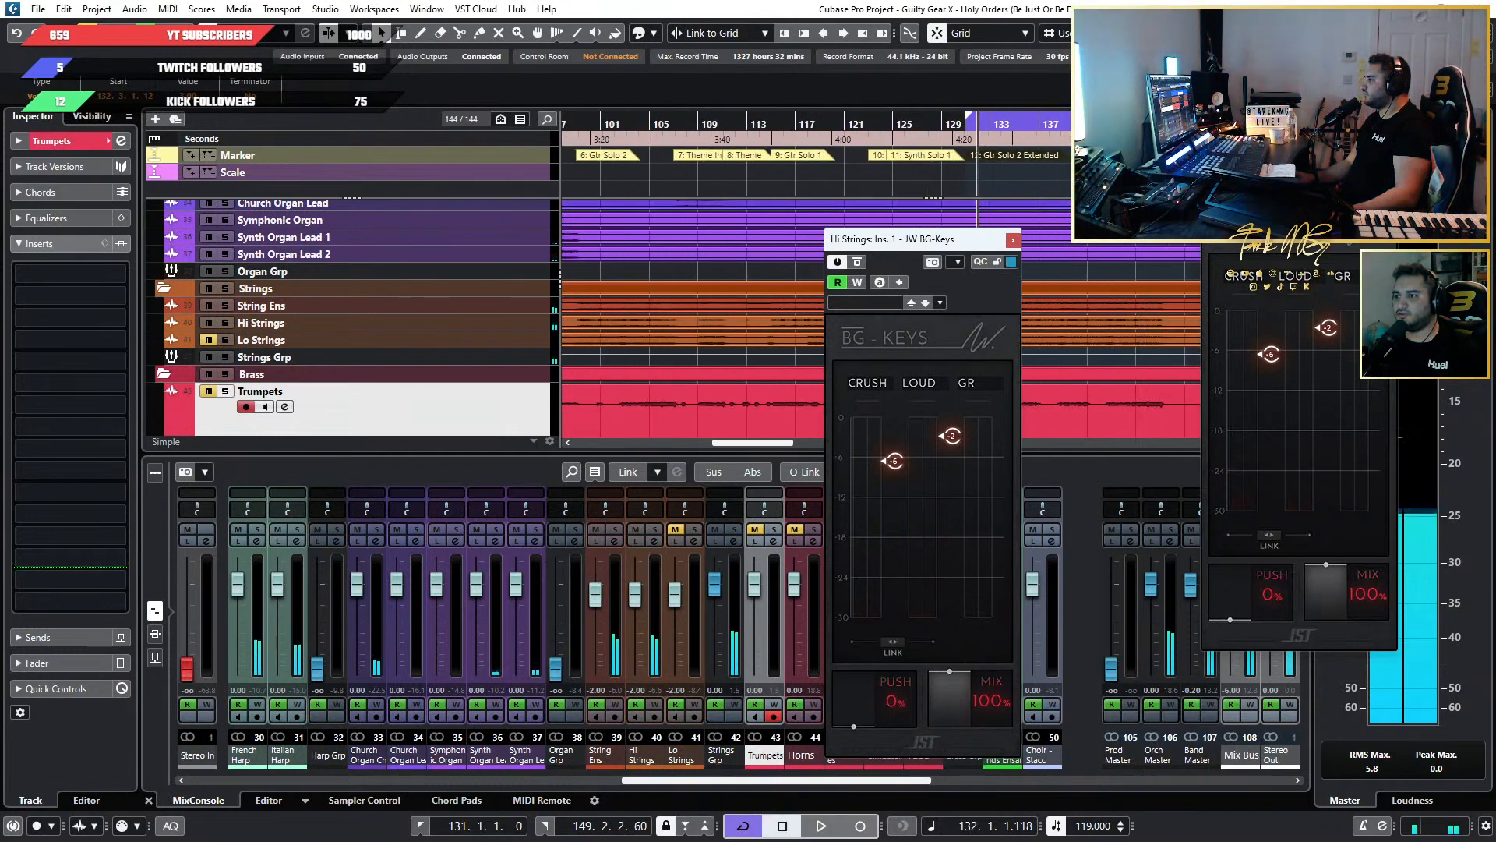
scroll(1132, 222, up, 1)
click(1190, 115)
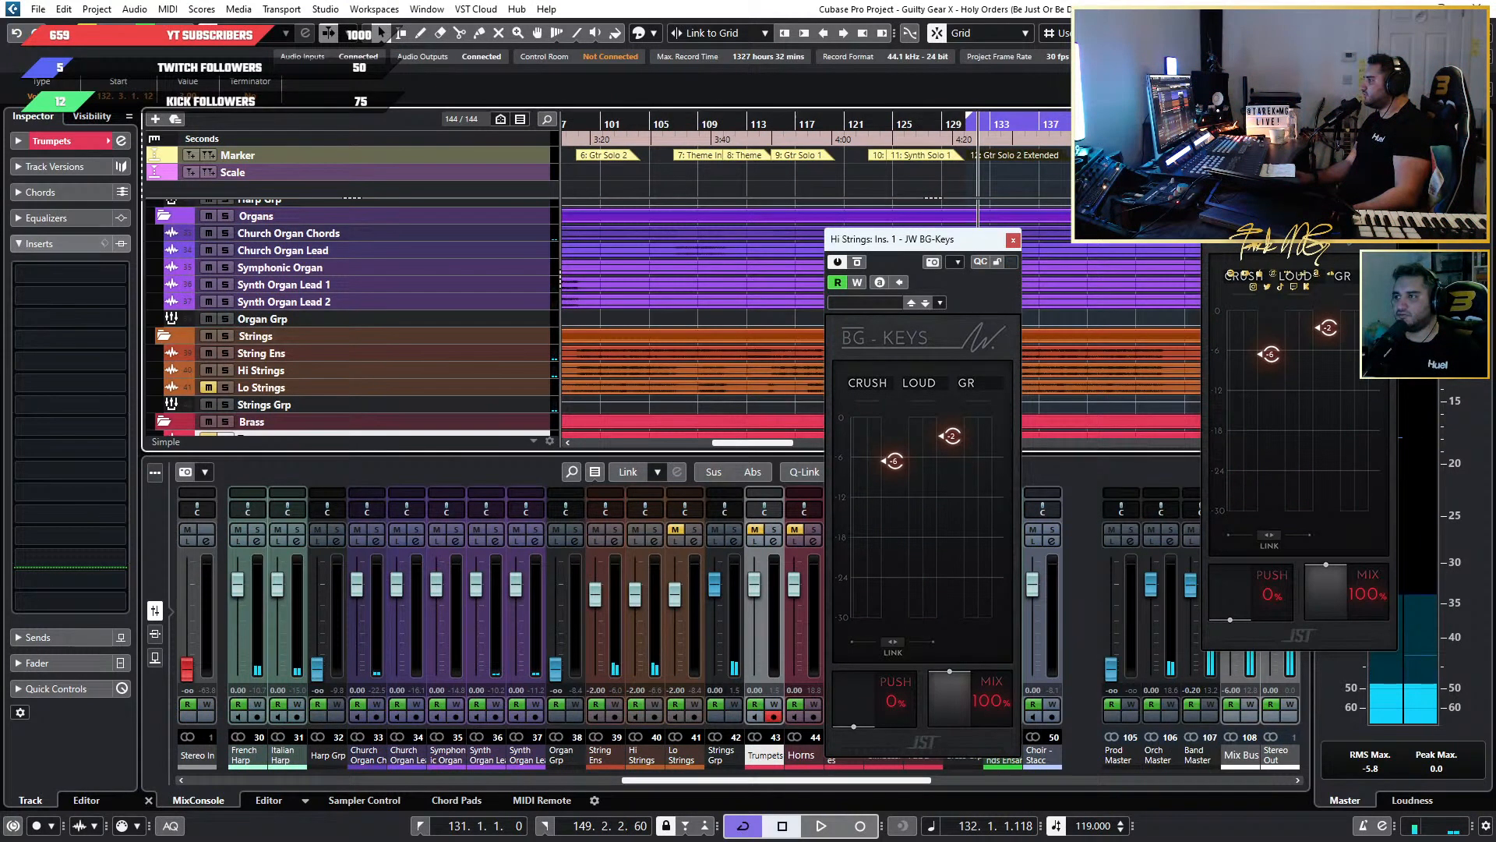
click(1013, 157)
key(KP_Divide)
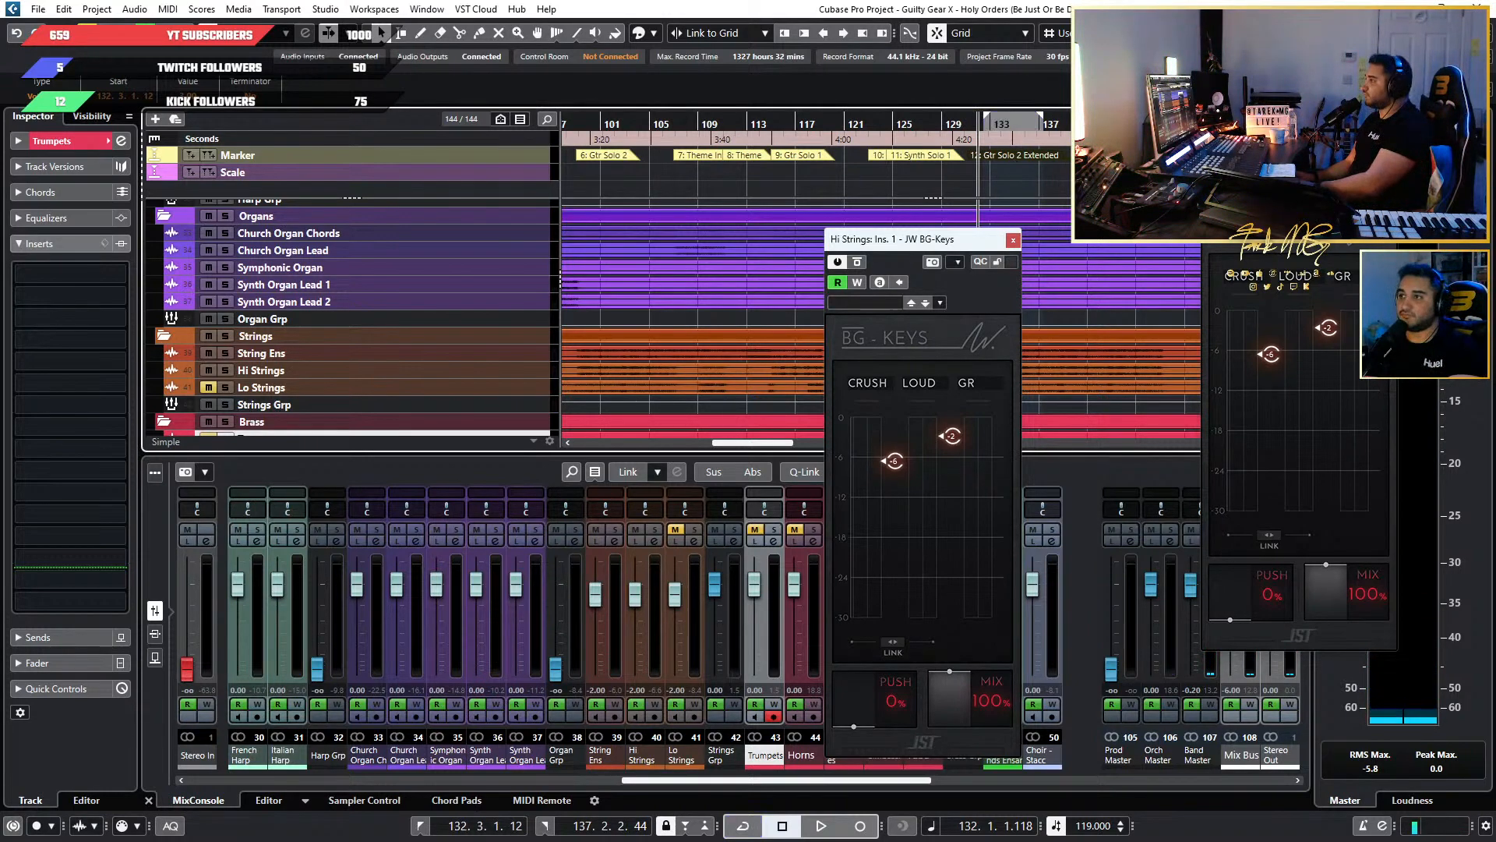
click(1058, 156)
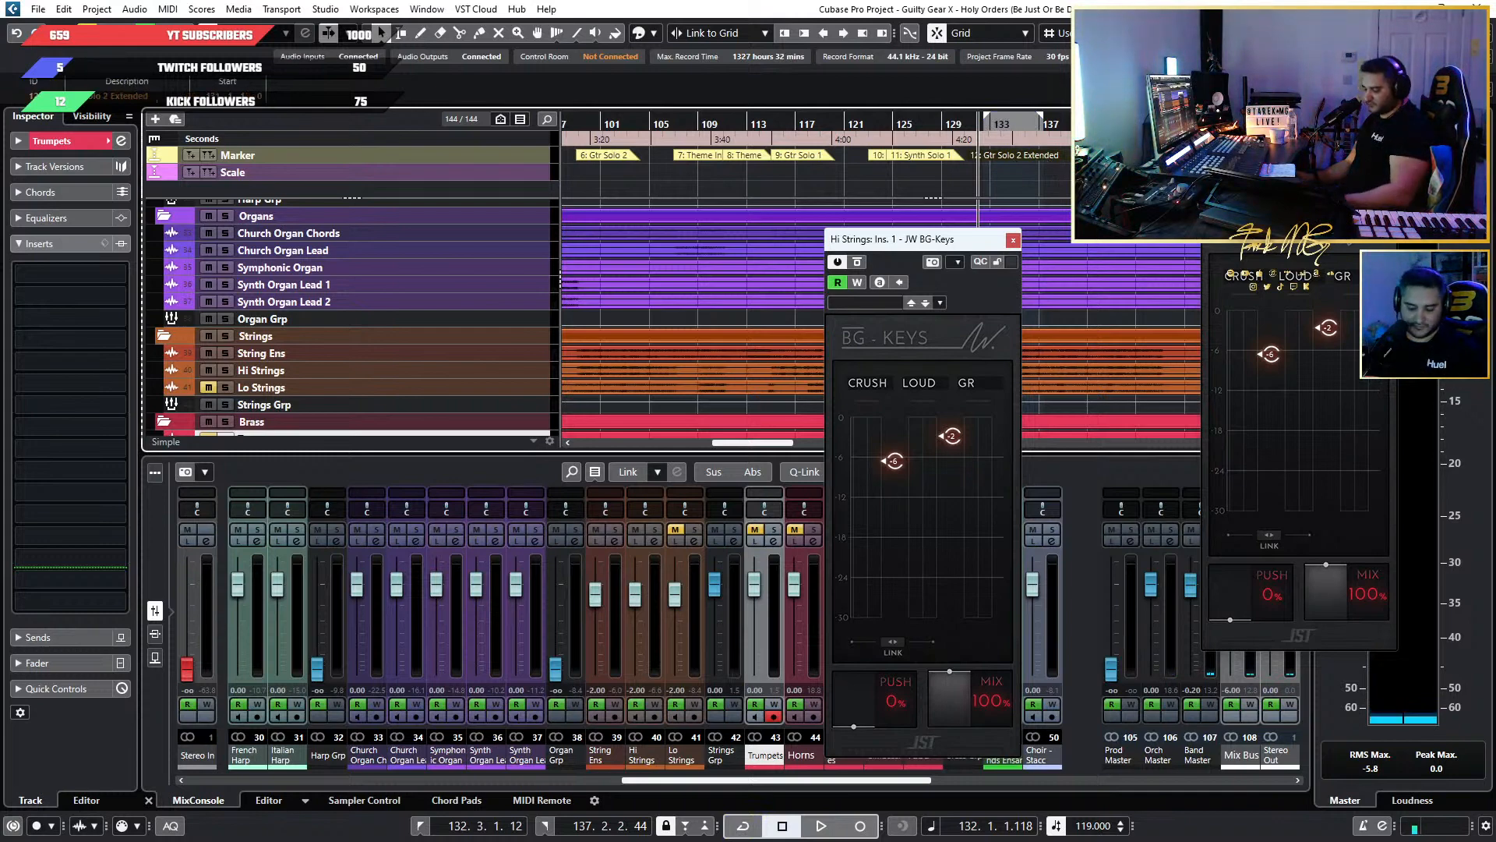
key(p)
key(KP_Divide)
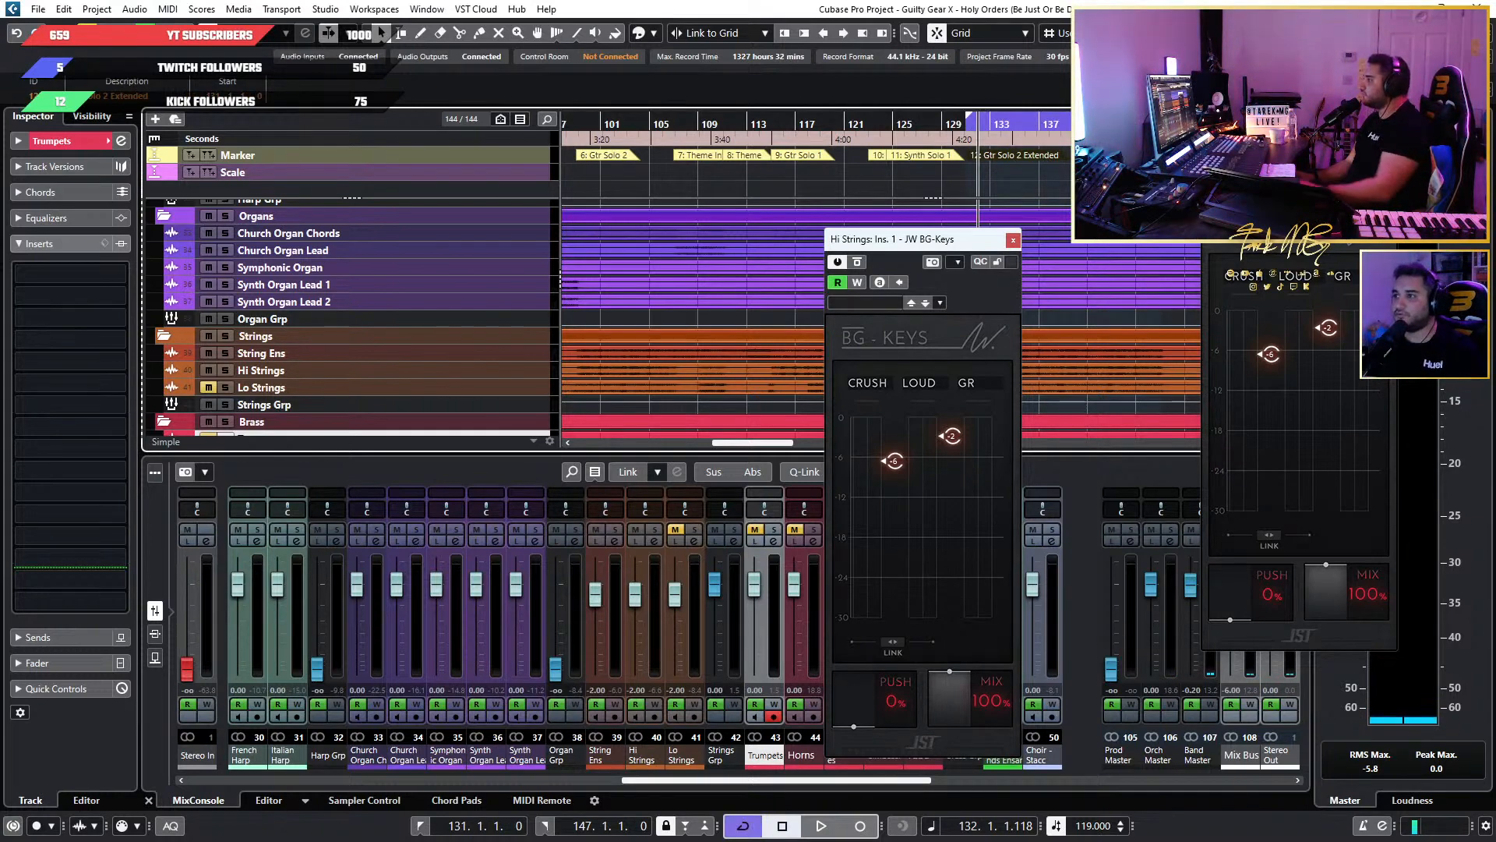
scroll(1152, 156, up, 4)
key(space)
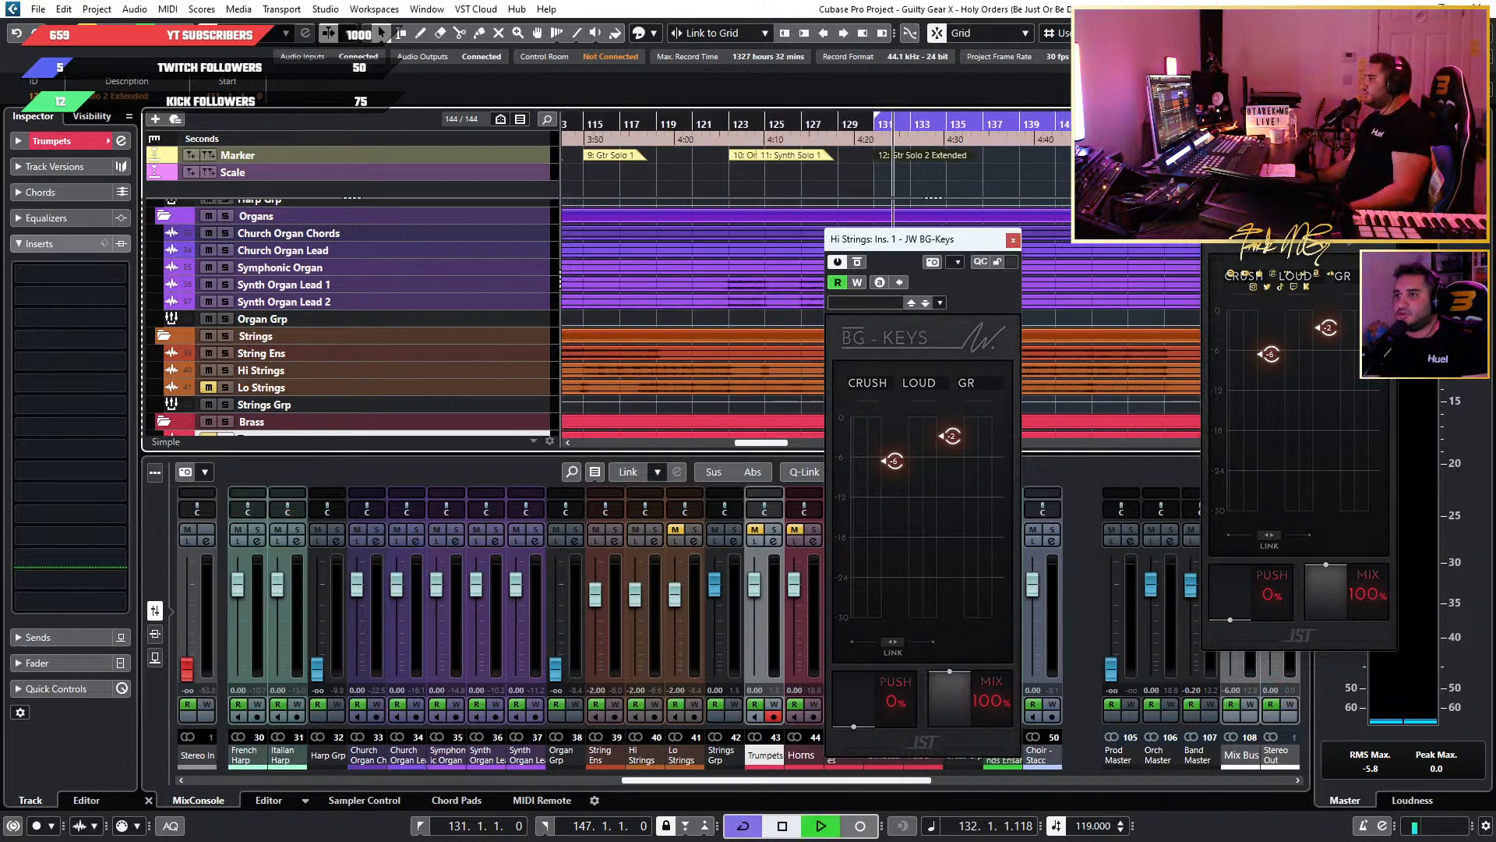
Place the Hi Strings and String Ens JW BG-Keys windows side by side and save the project.
drag(938, 245, 733, 187)
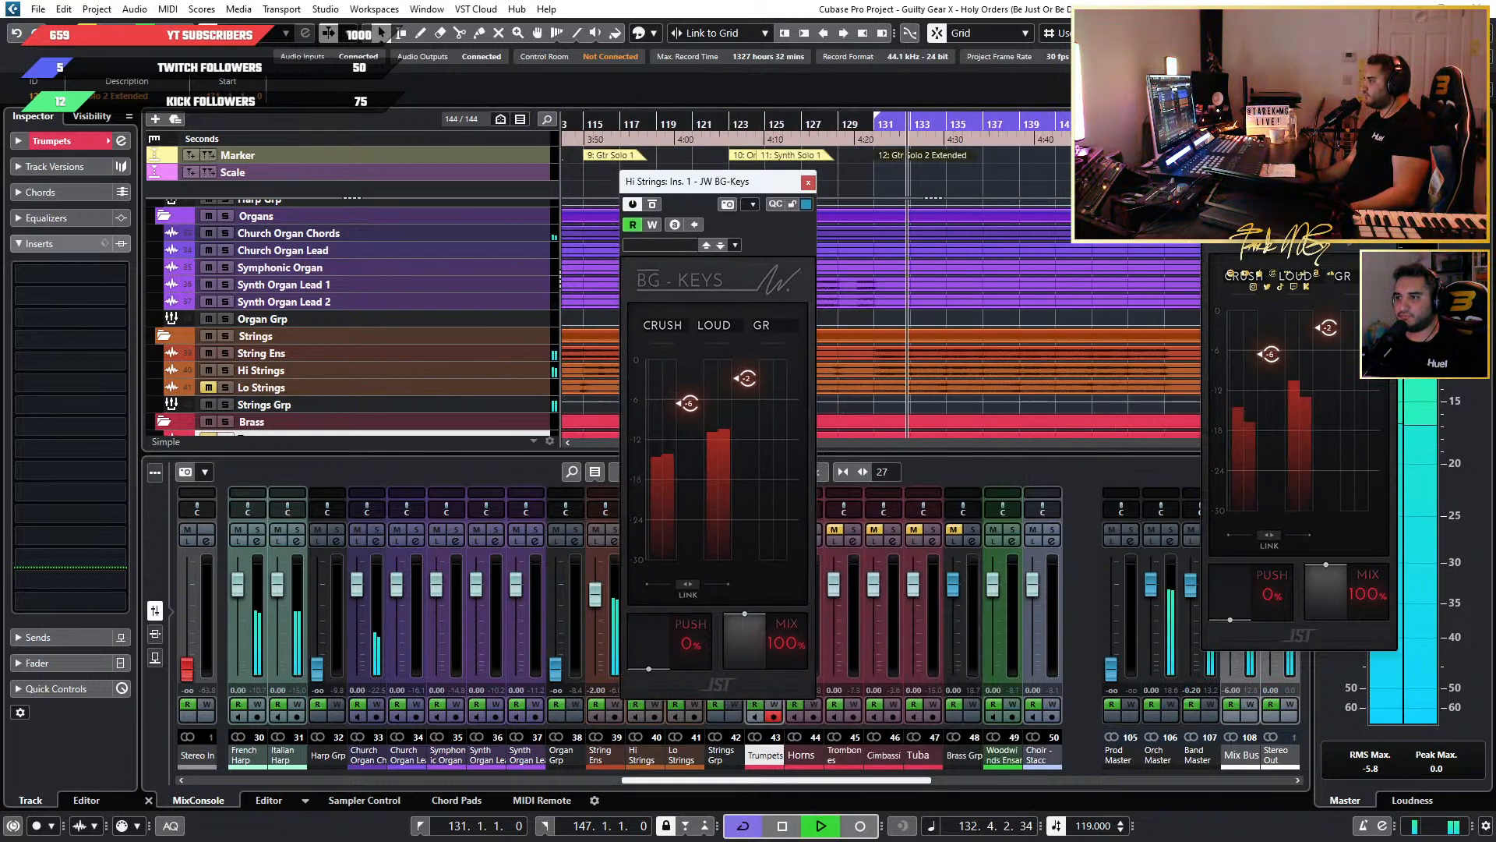
drag(1306, 136, 999, 188)
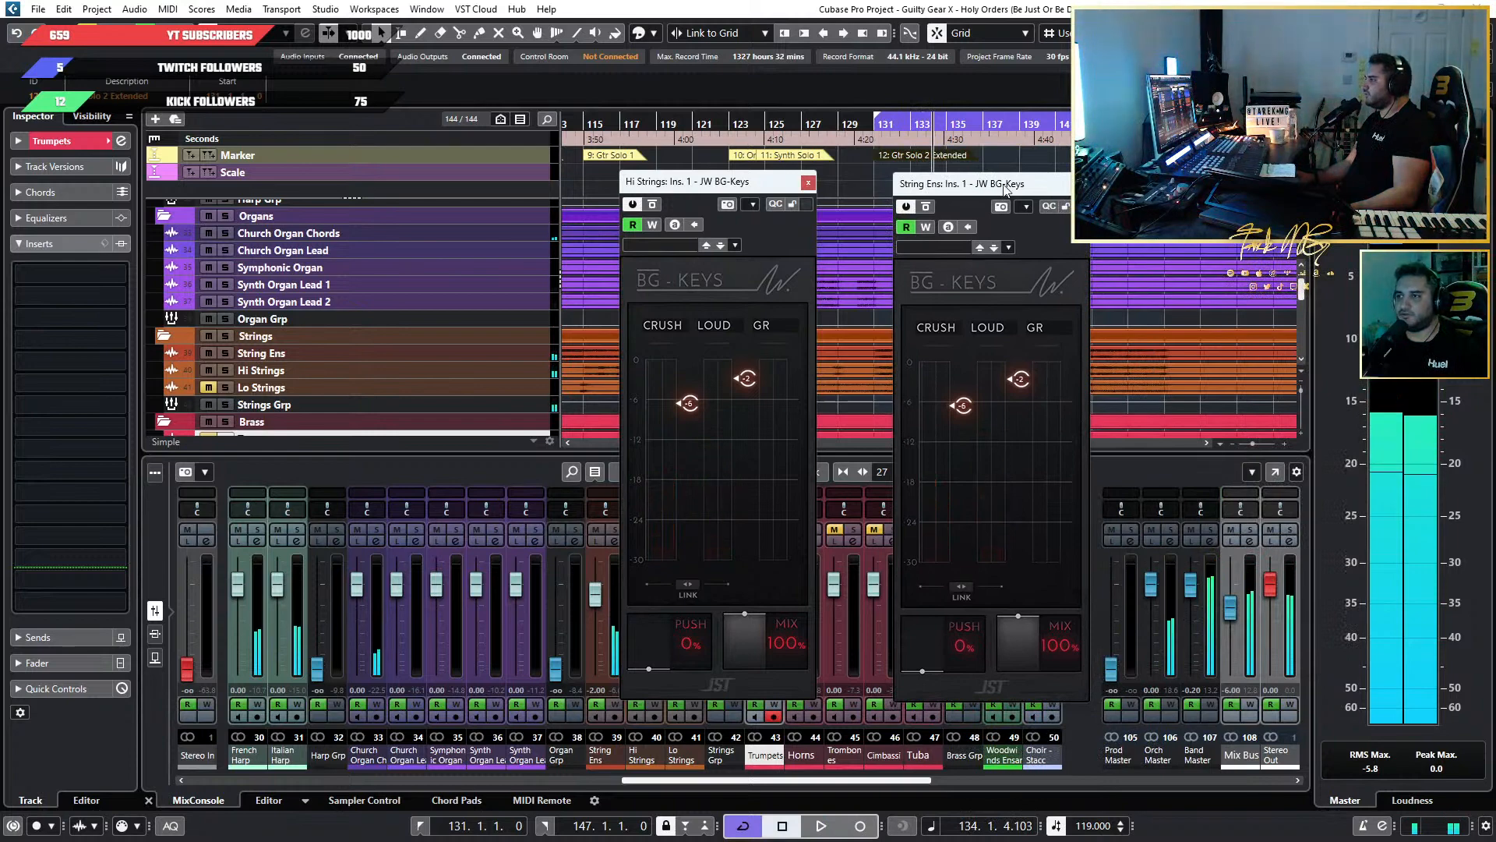
drag(1036, 187, 978, 167)
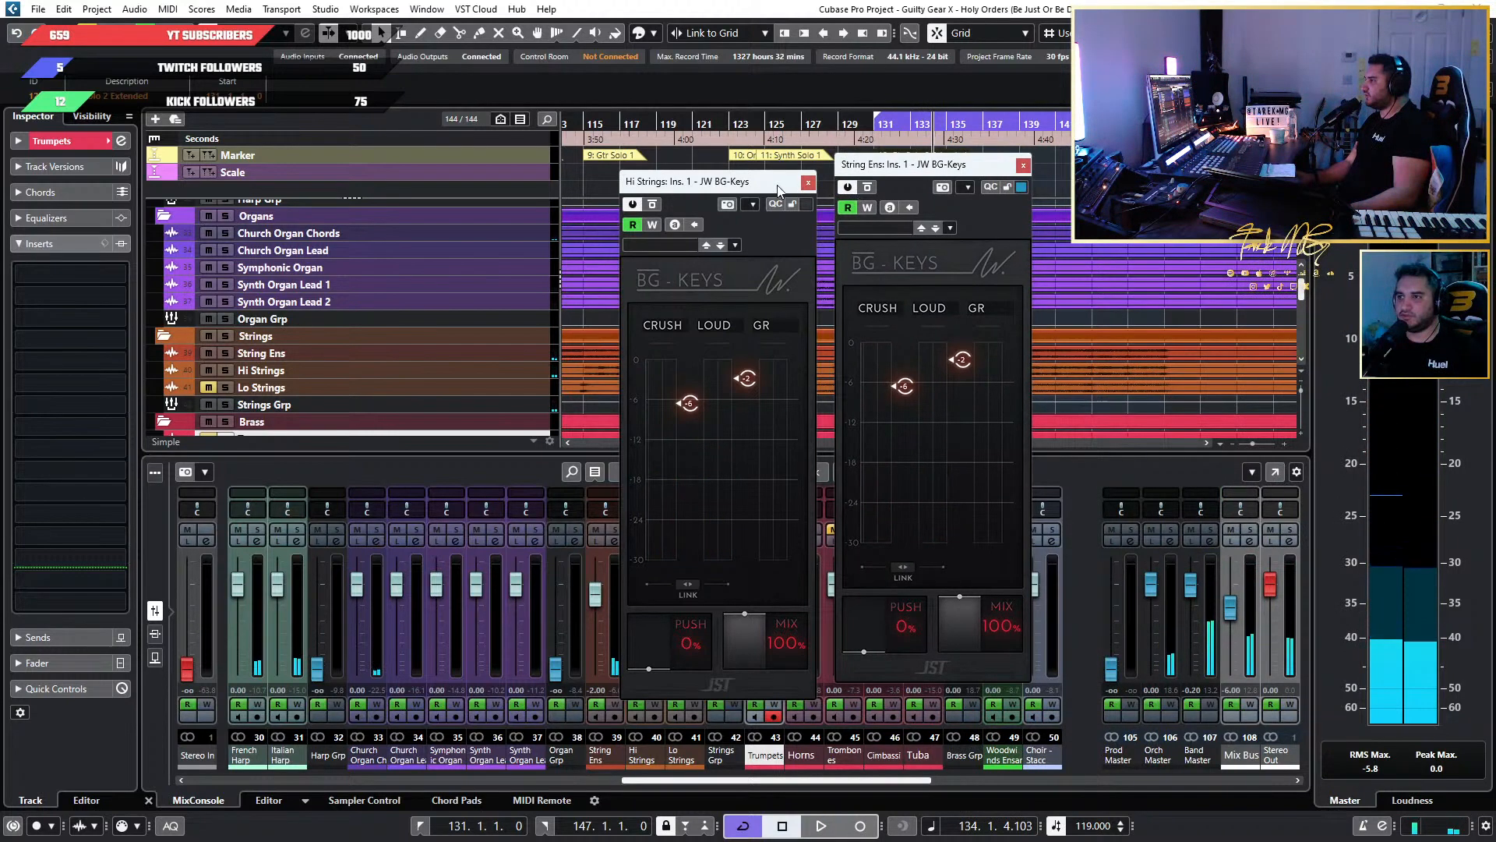
drag(776, 182, 746, 171)
key(ctrl+s)
click(963, 233)
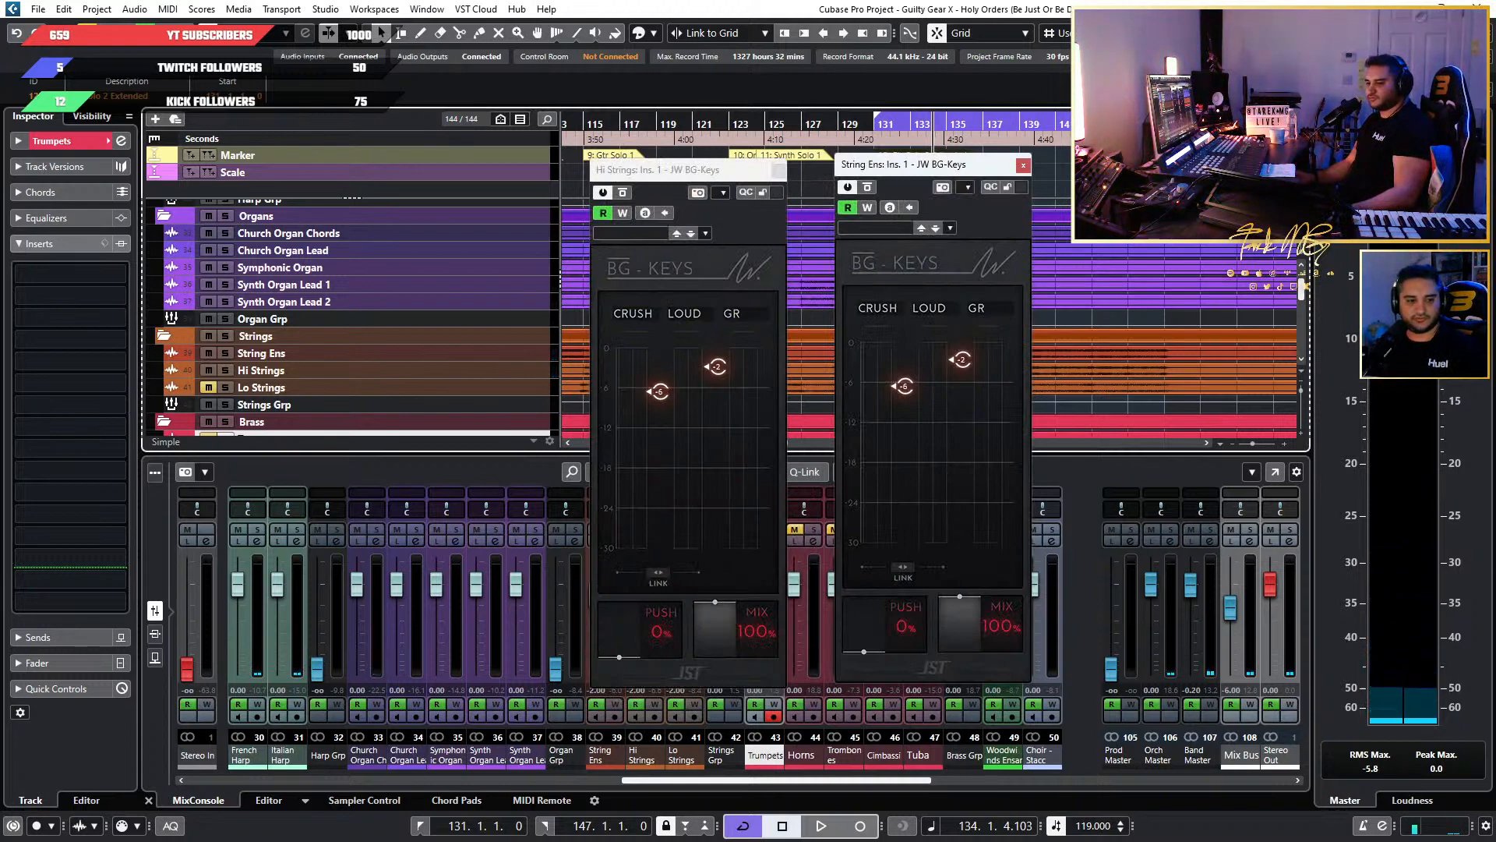
Bring up the full MixConsole and close both JW BG-Keys windows.
key(alt+Tab)
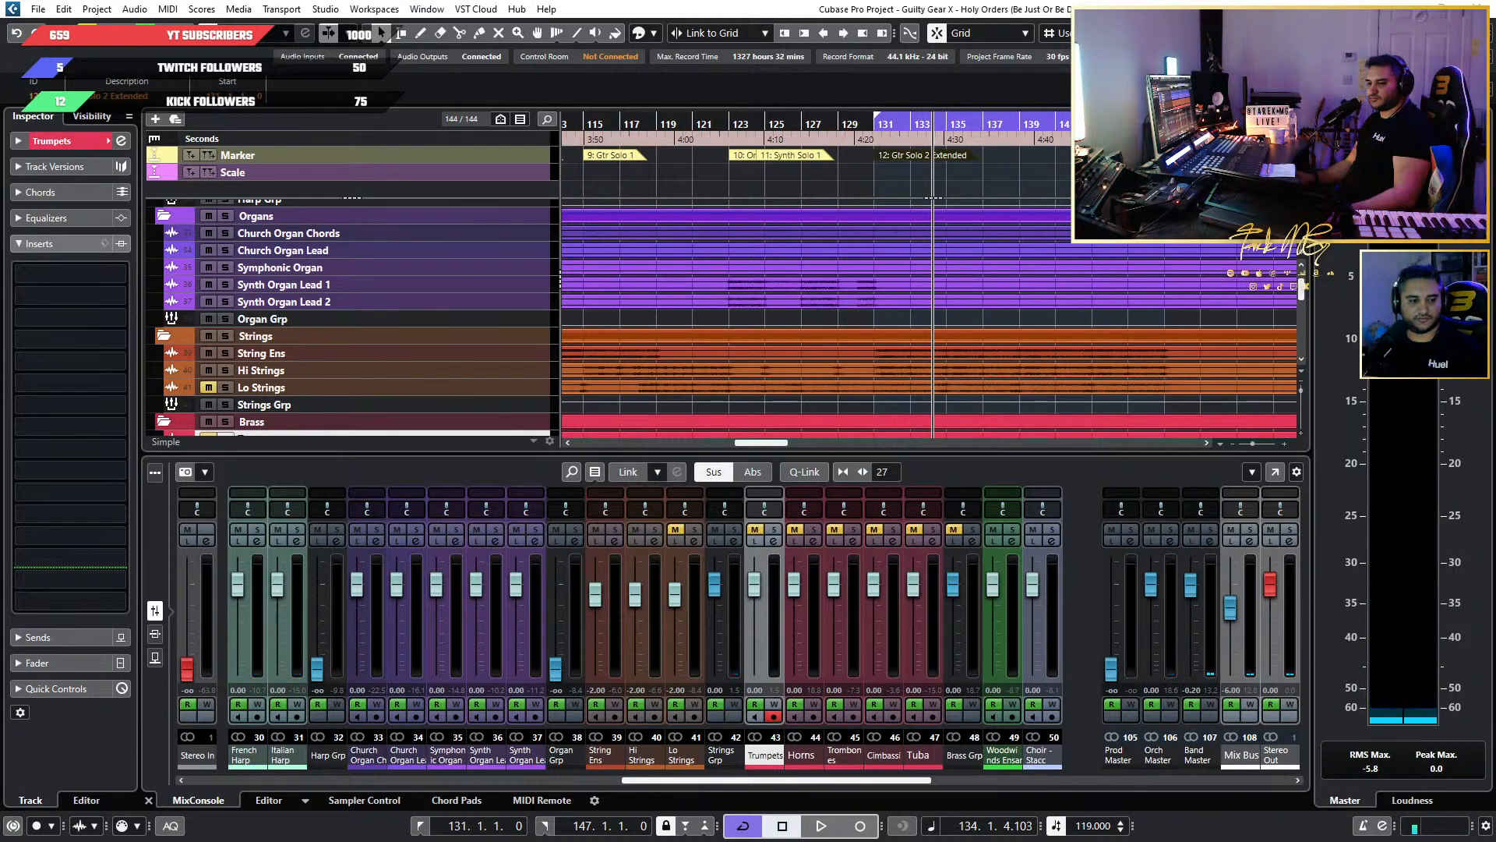
key(alt+Tab)
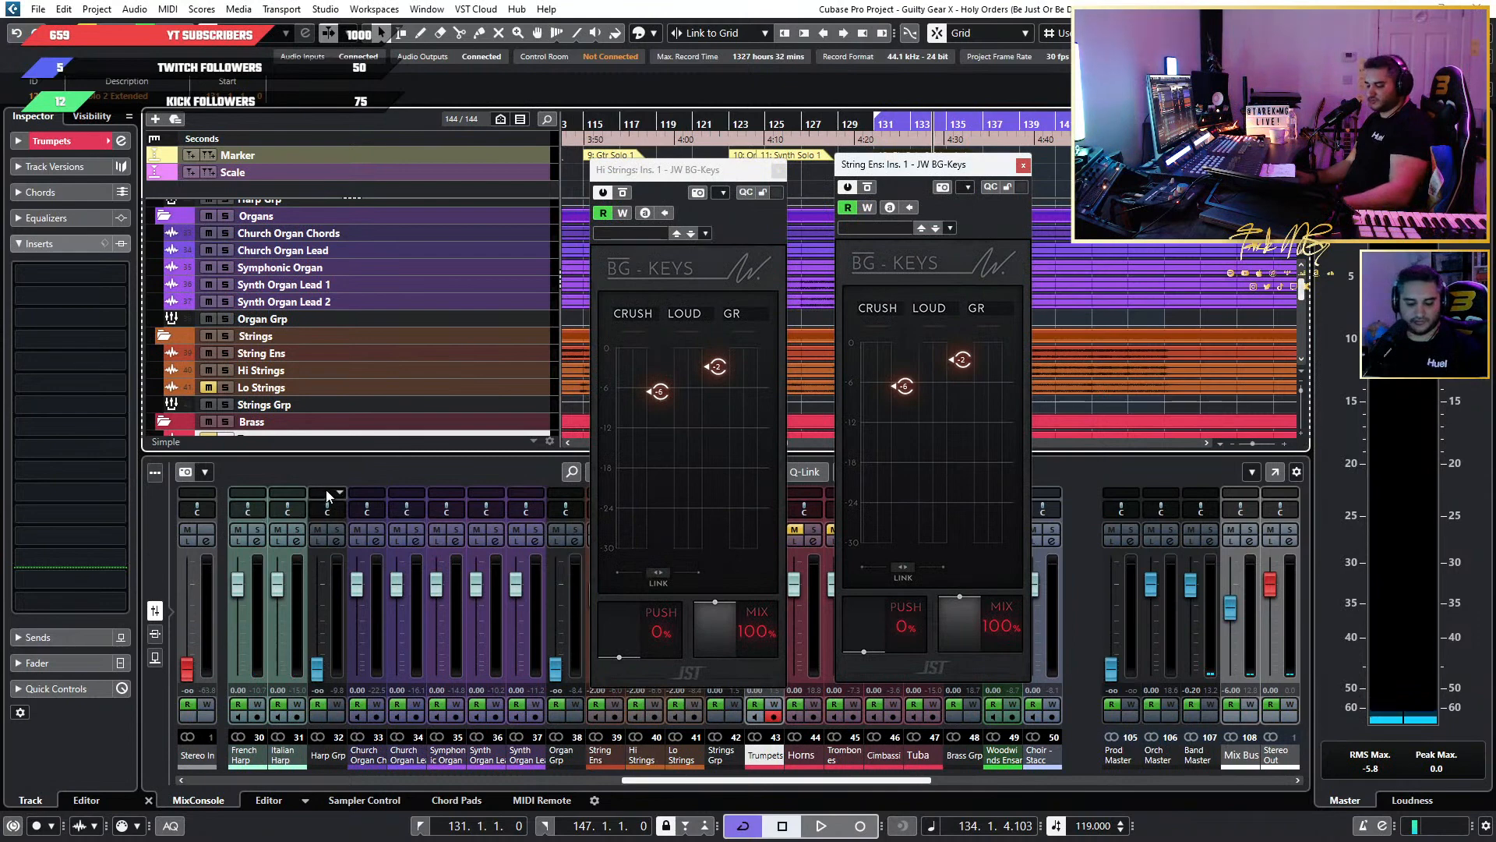
key(F3)
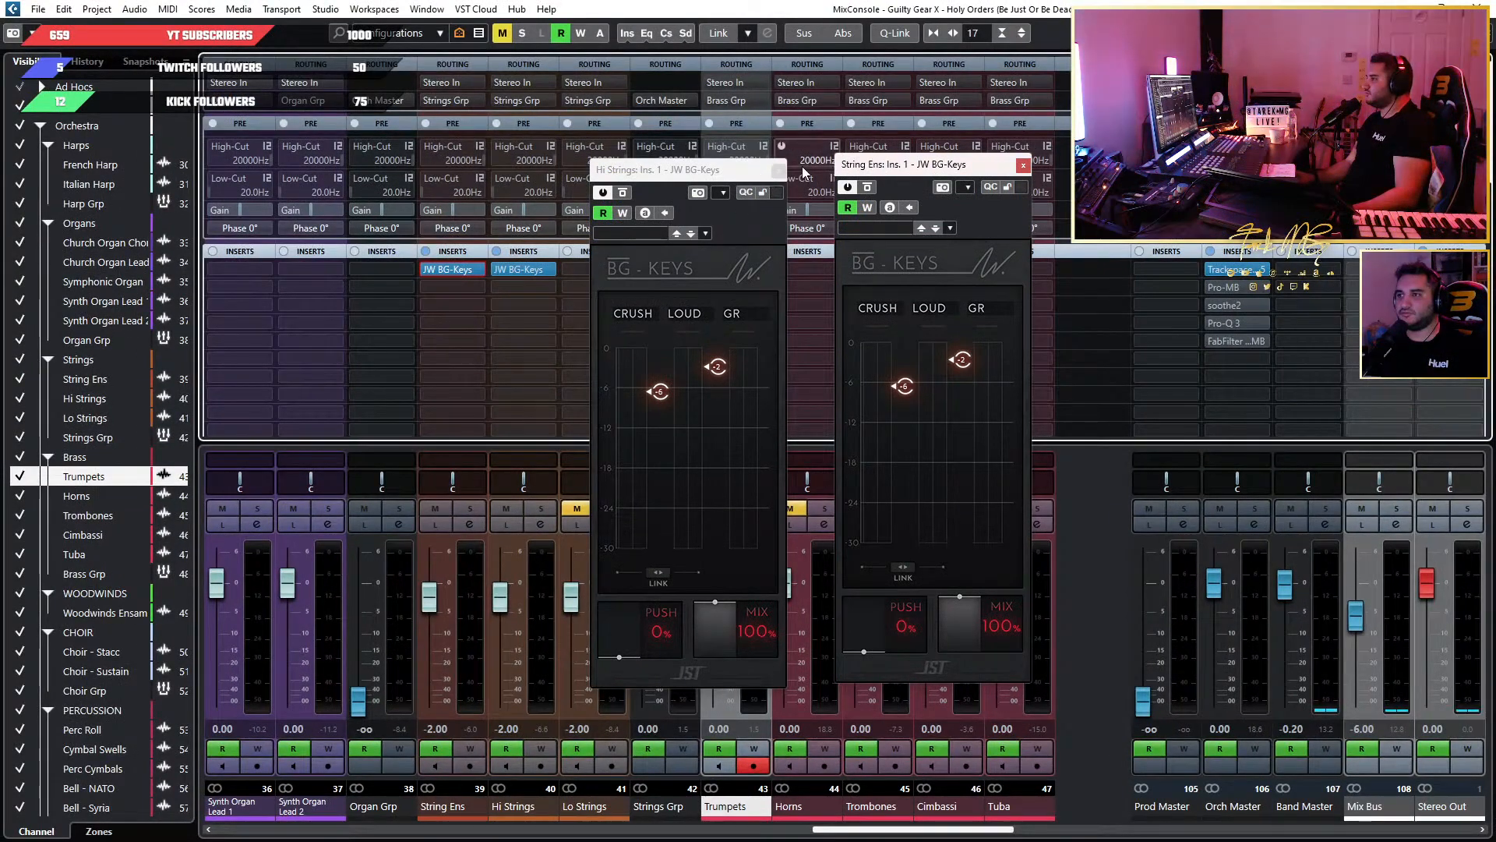
click(777, 170)
click(1023, 164)
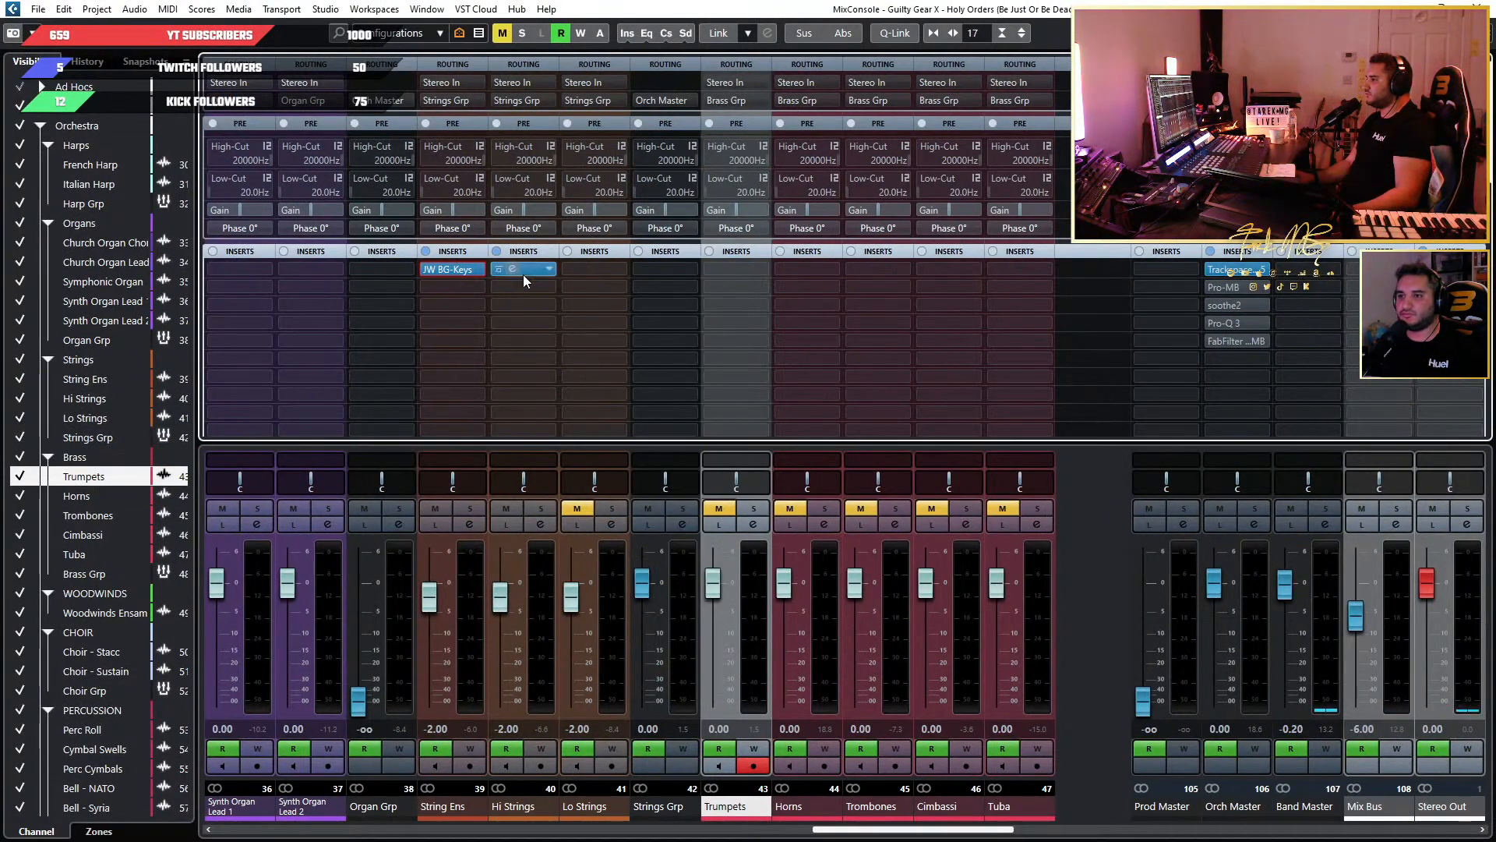
Copy JW BG-Keys from Hi Strings to the first insert slot of Lo Strings, then unmute Lo Strings and start playback.
drag(522, 269, 600, 279)
click(577, 509)
key(space)
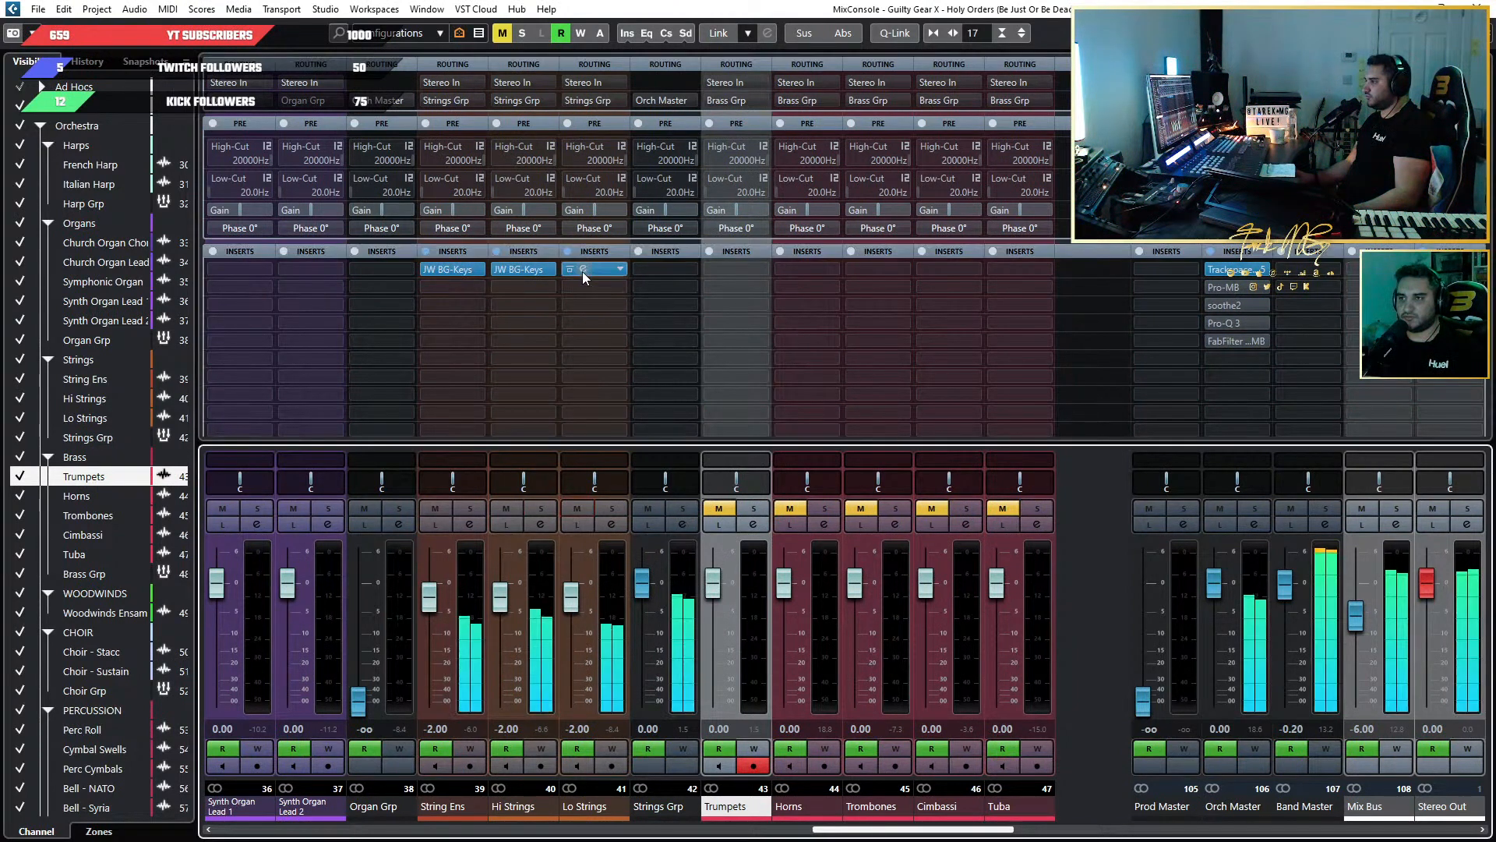
Set Crush to about -12 and Loud to -2 in the Lo Strings JW BG-Keys, and close the plug-in.
click(584, 267)
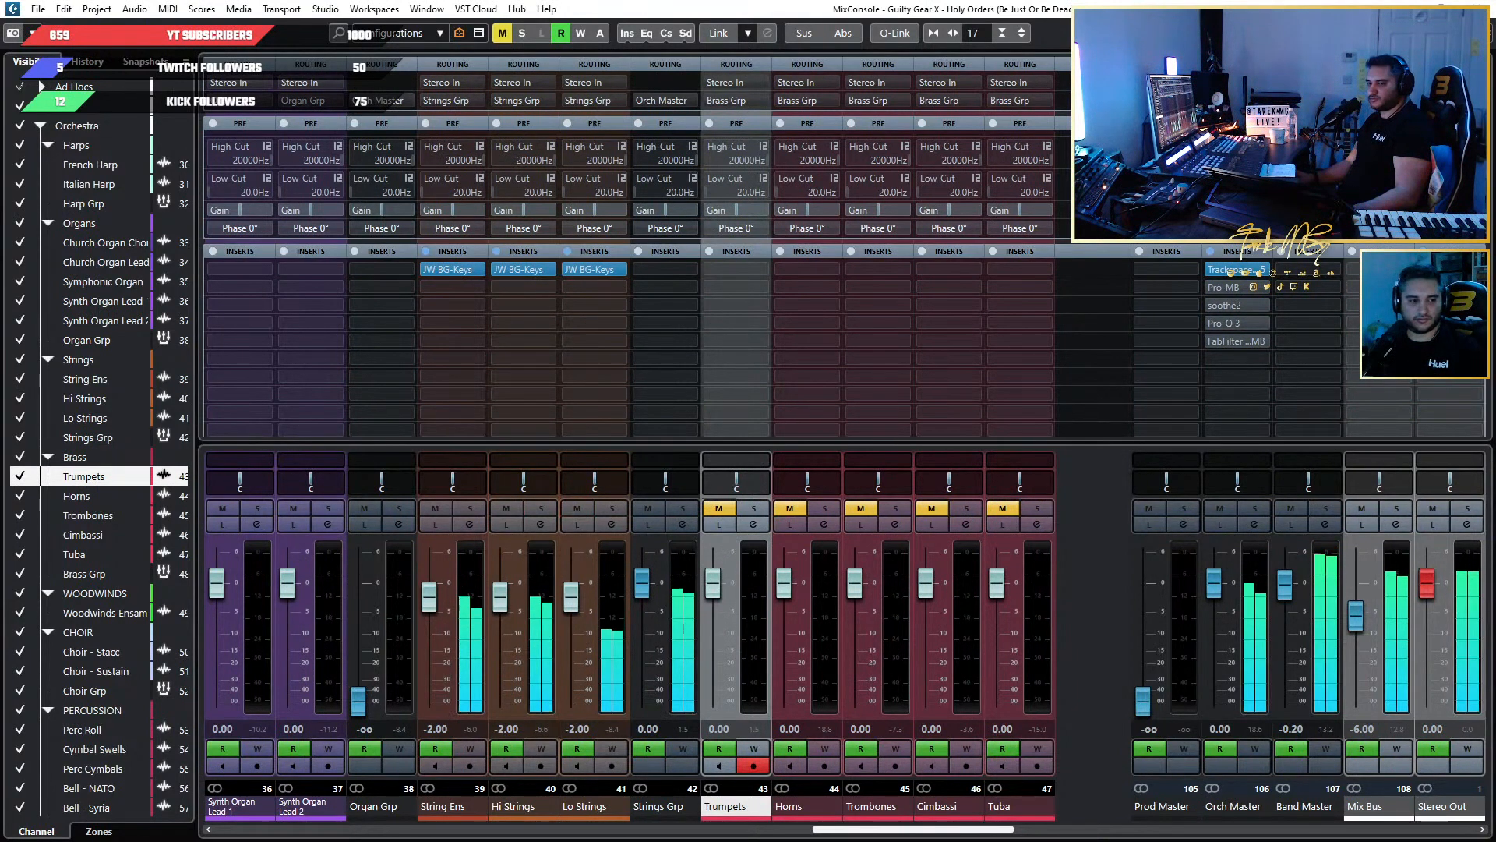
drag(764, 307, 779, 390)
mouse_move(819, 298)
mouse_down()
mouse_move(835, 288)
mouse_move(820, 279)
mouse_up()
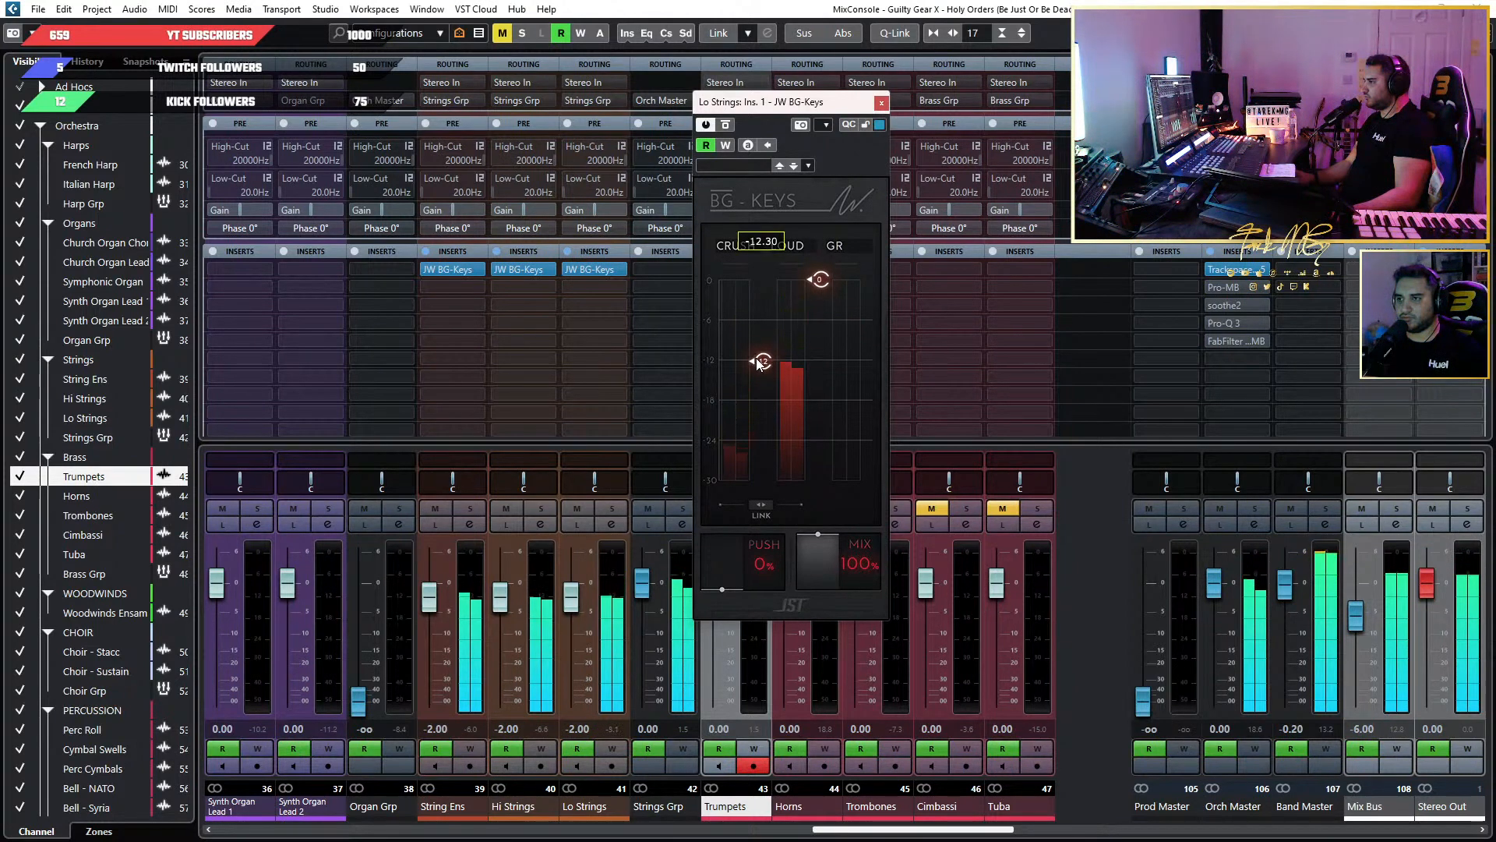
drag(820, 274, 826, 284)
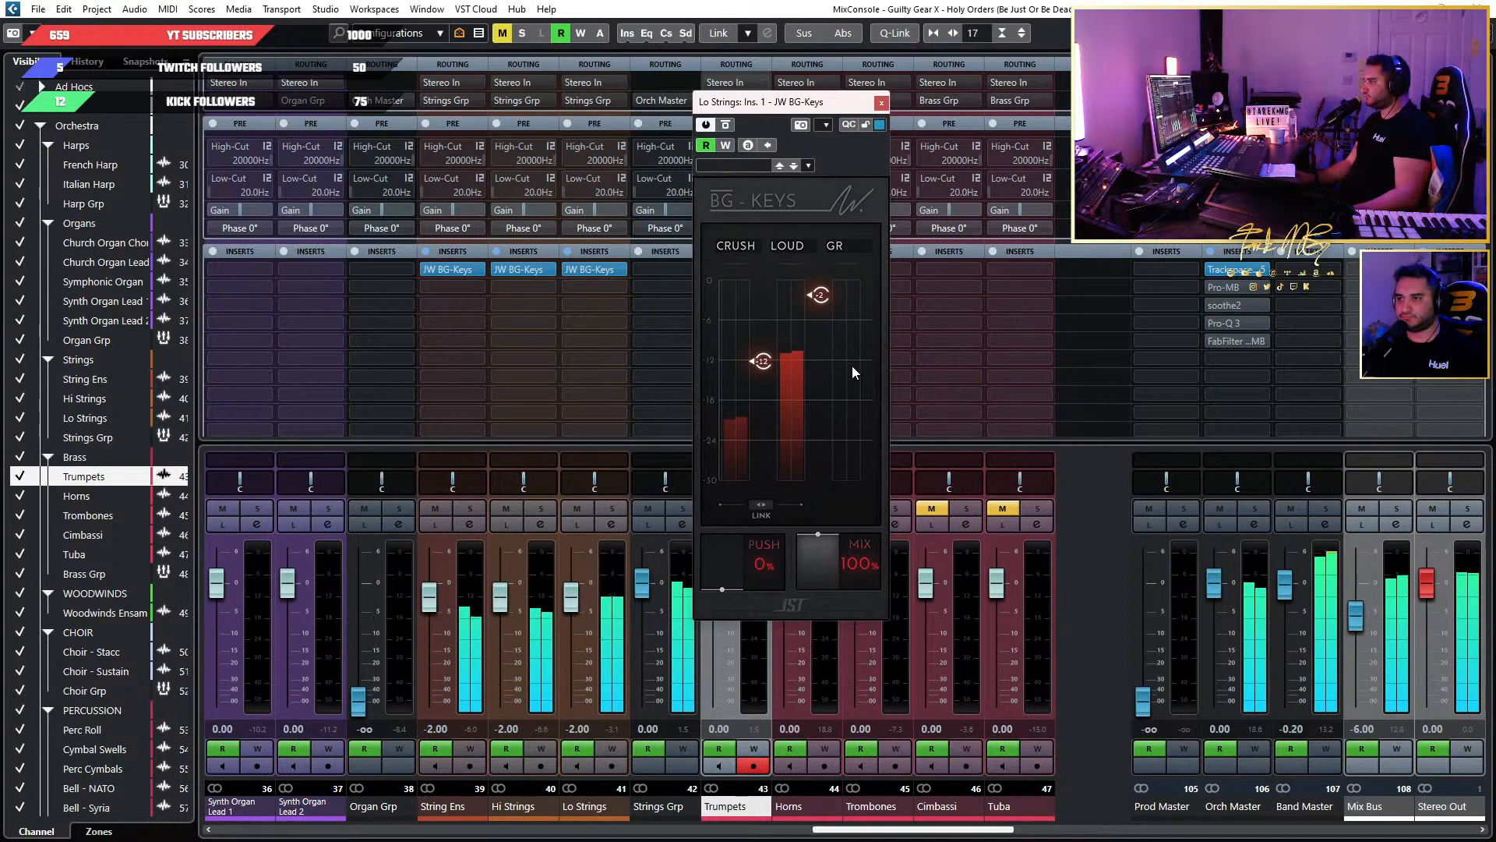
click(881, 102)
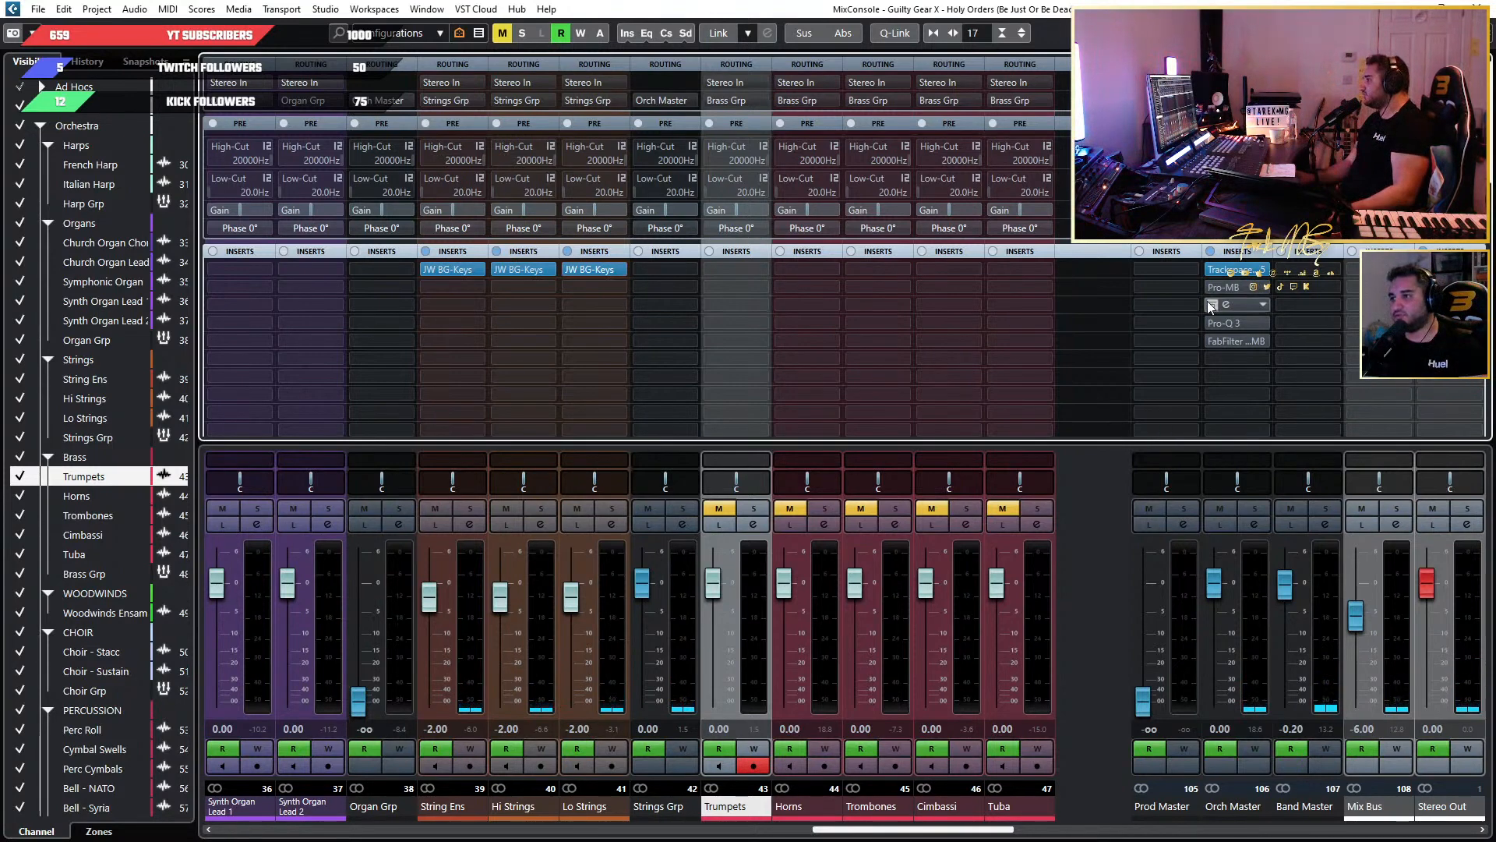
Show the Orch Master Pro-MB and add a Band Master send to its side-chain.
click(1230, 290)
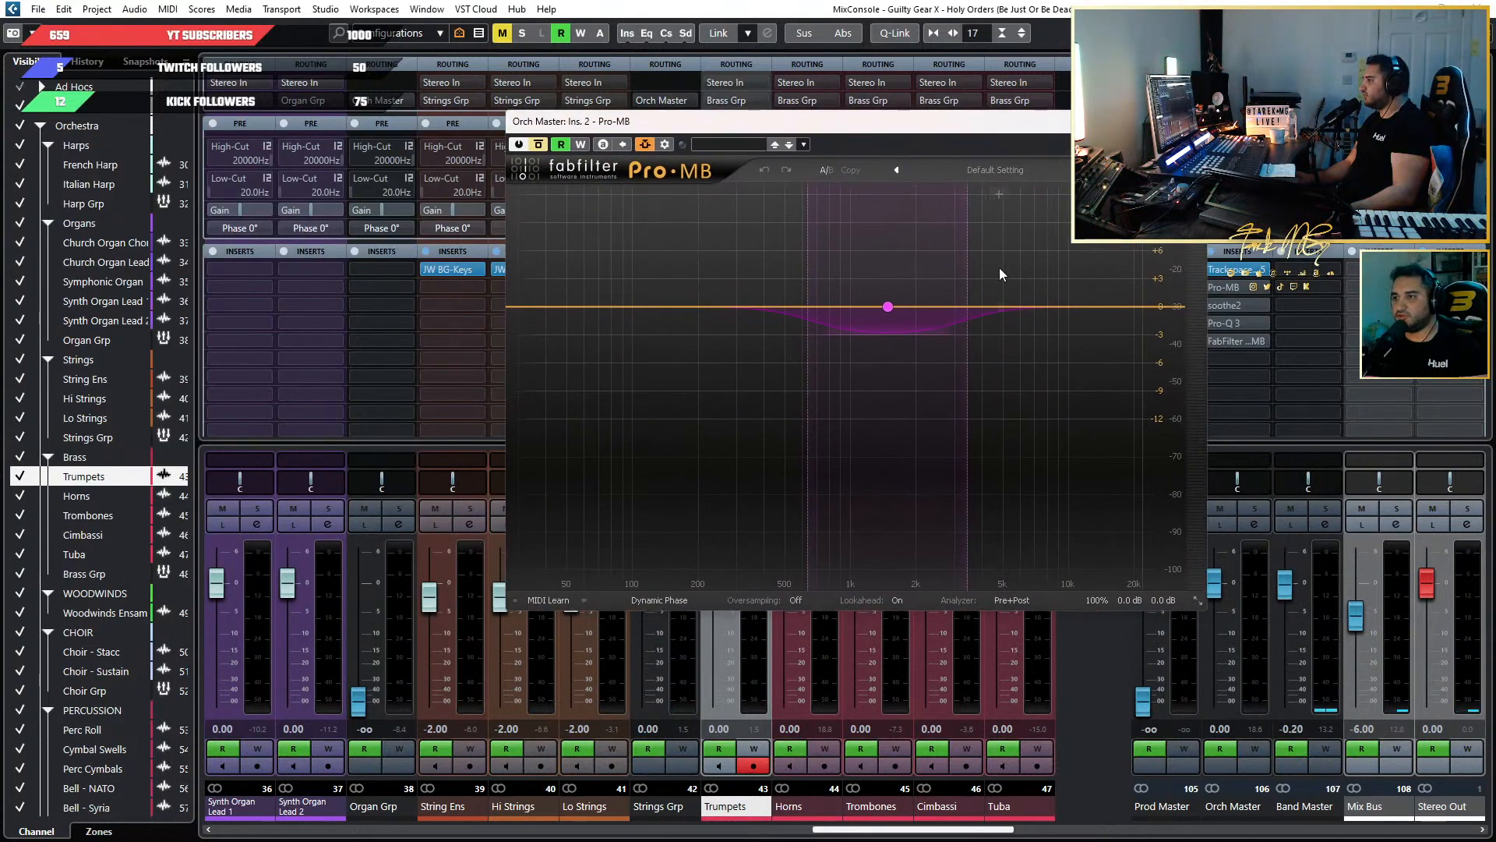
drag(755, 128, 641, 111)
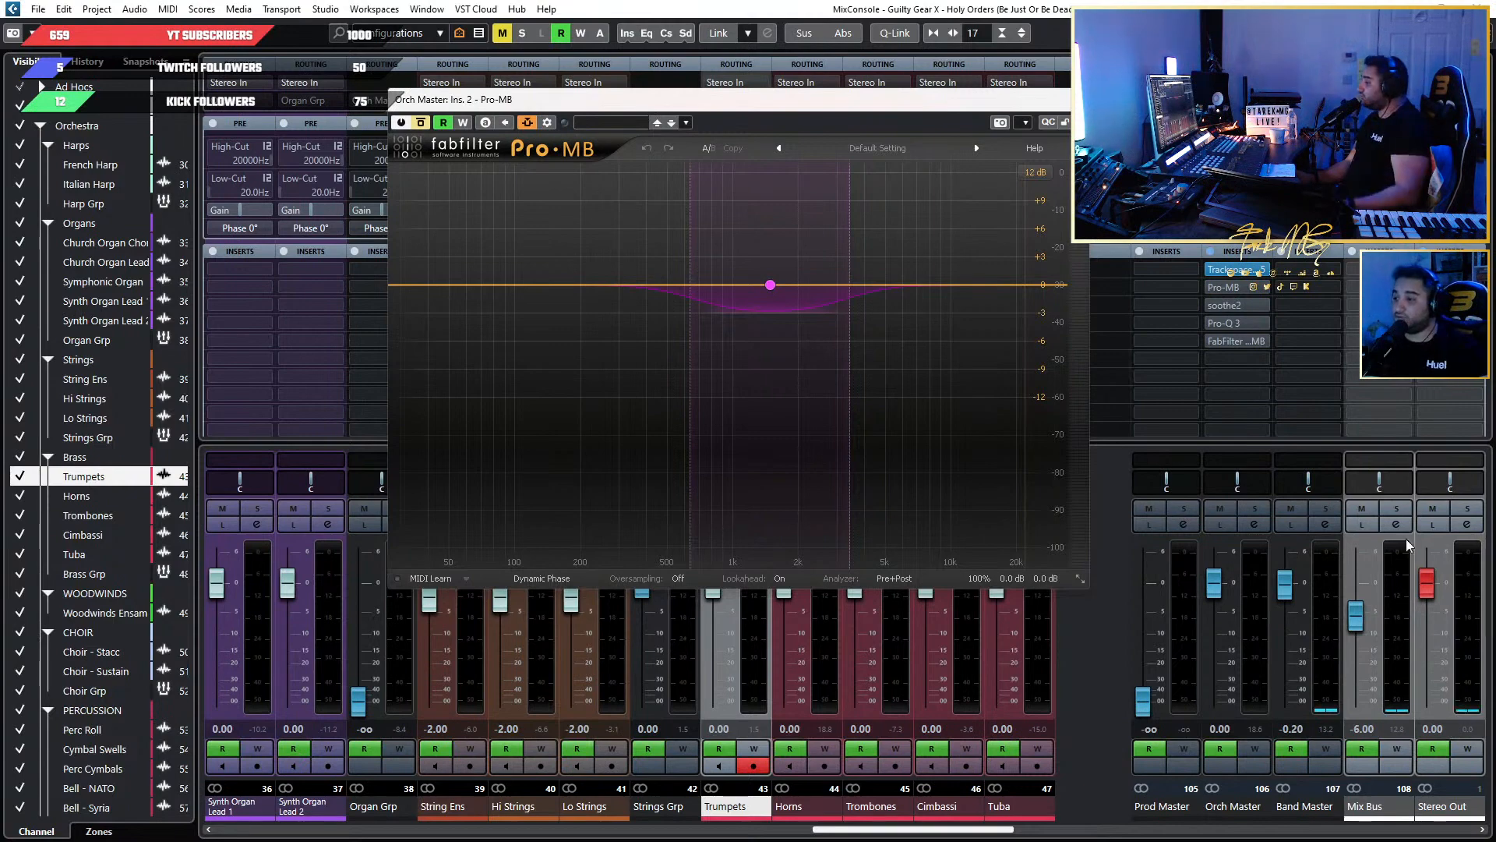
scroll(1110, 414, down, 5)
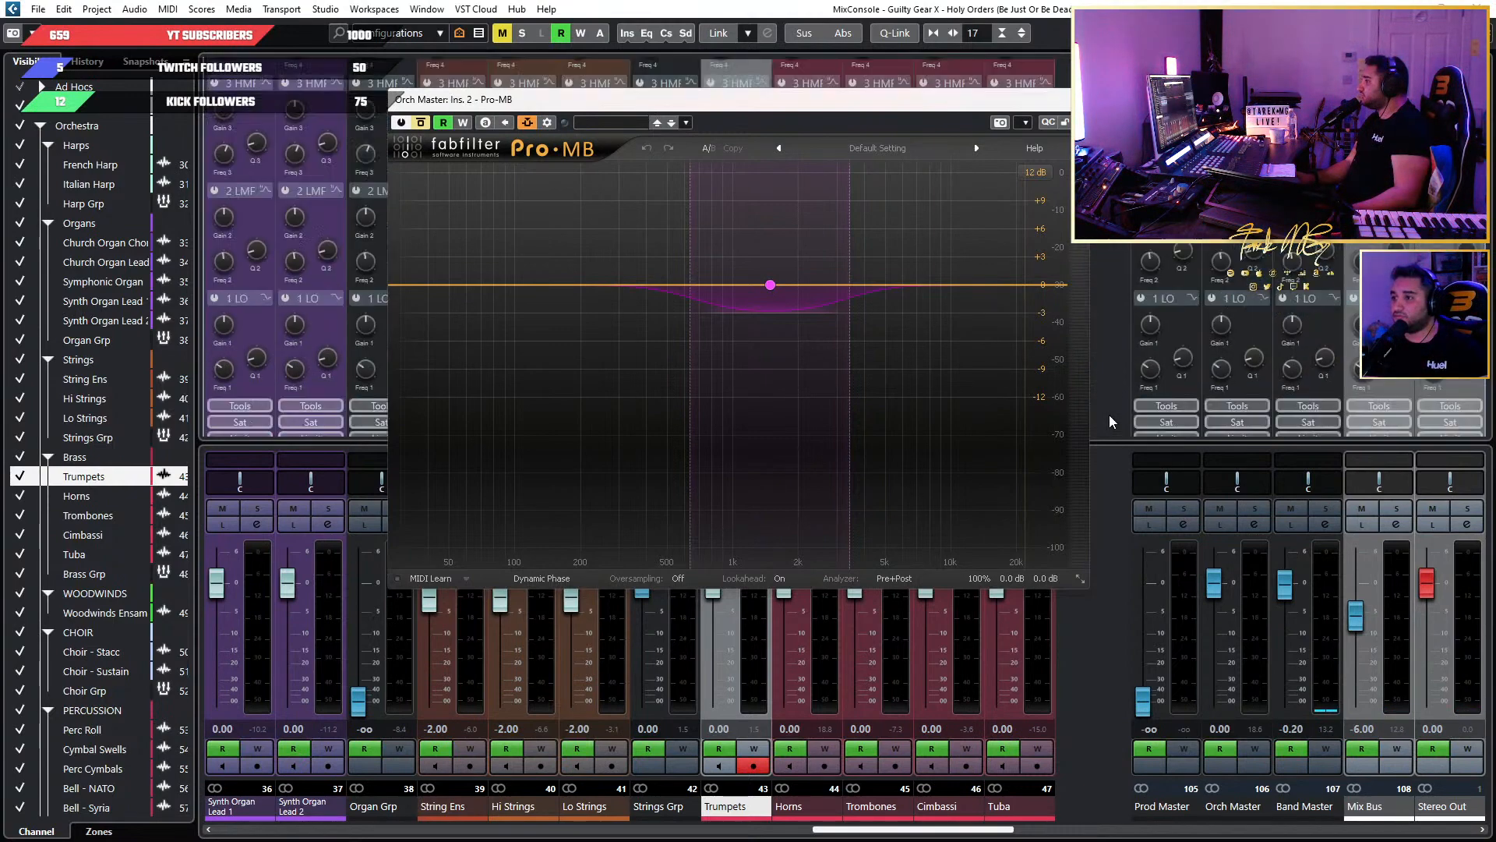
click(1317, 423)
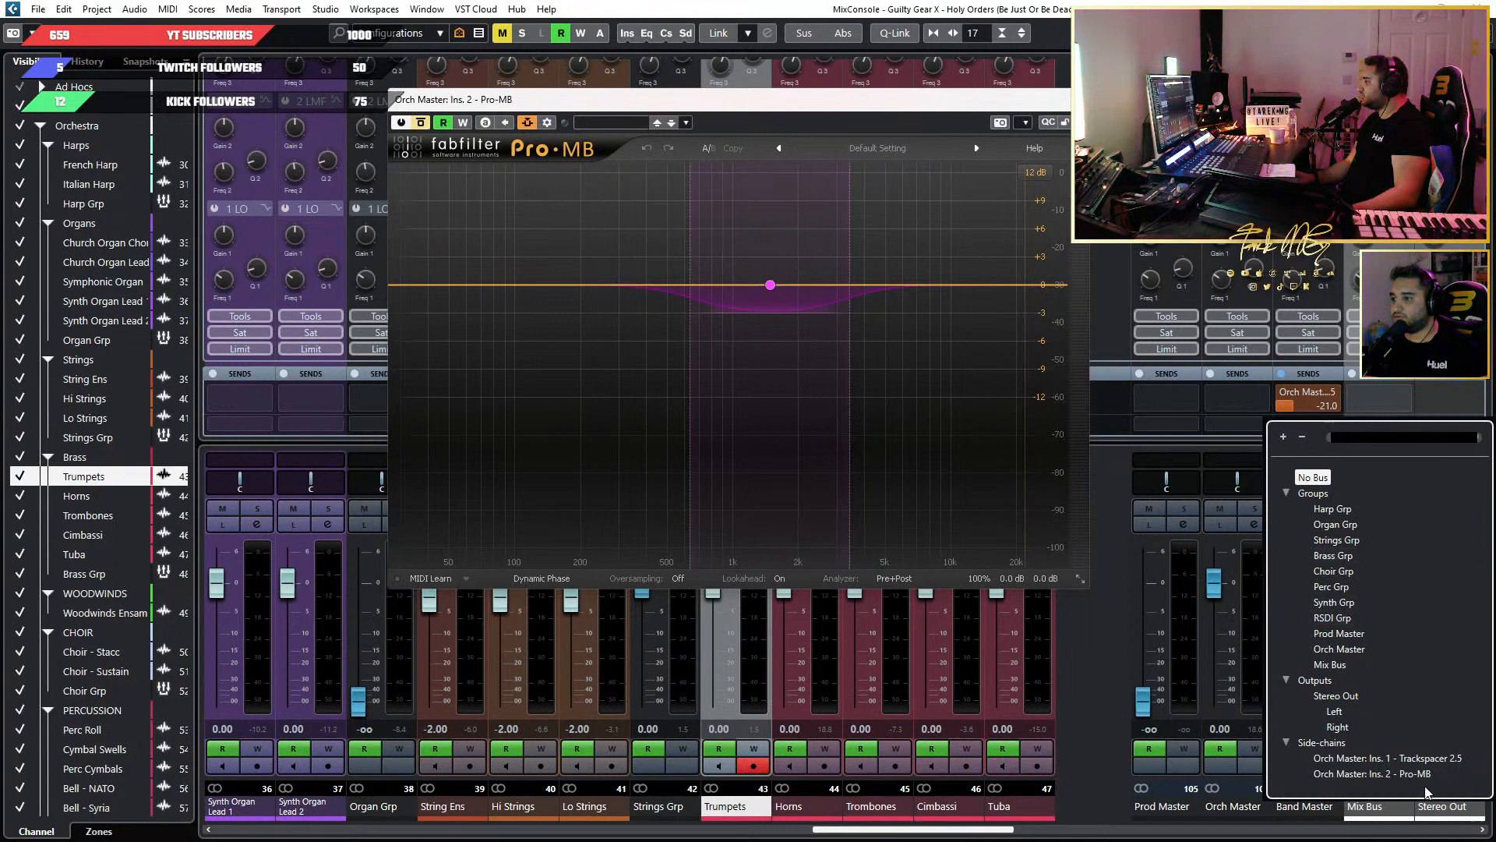
click(1387, 774)
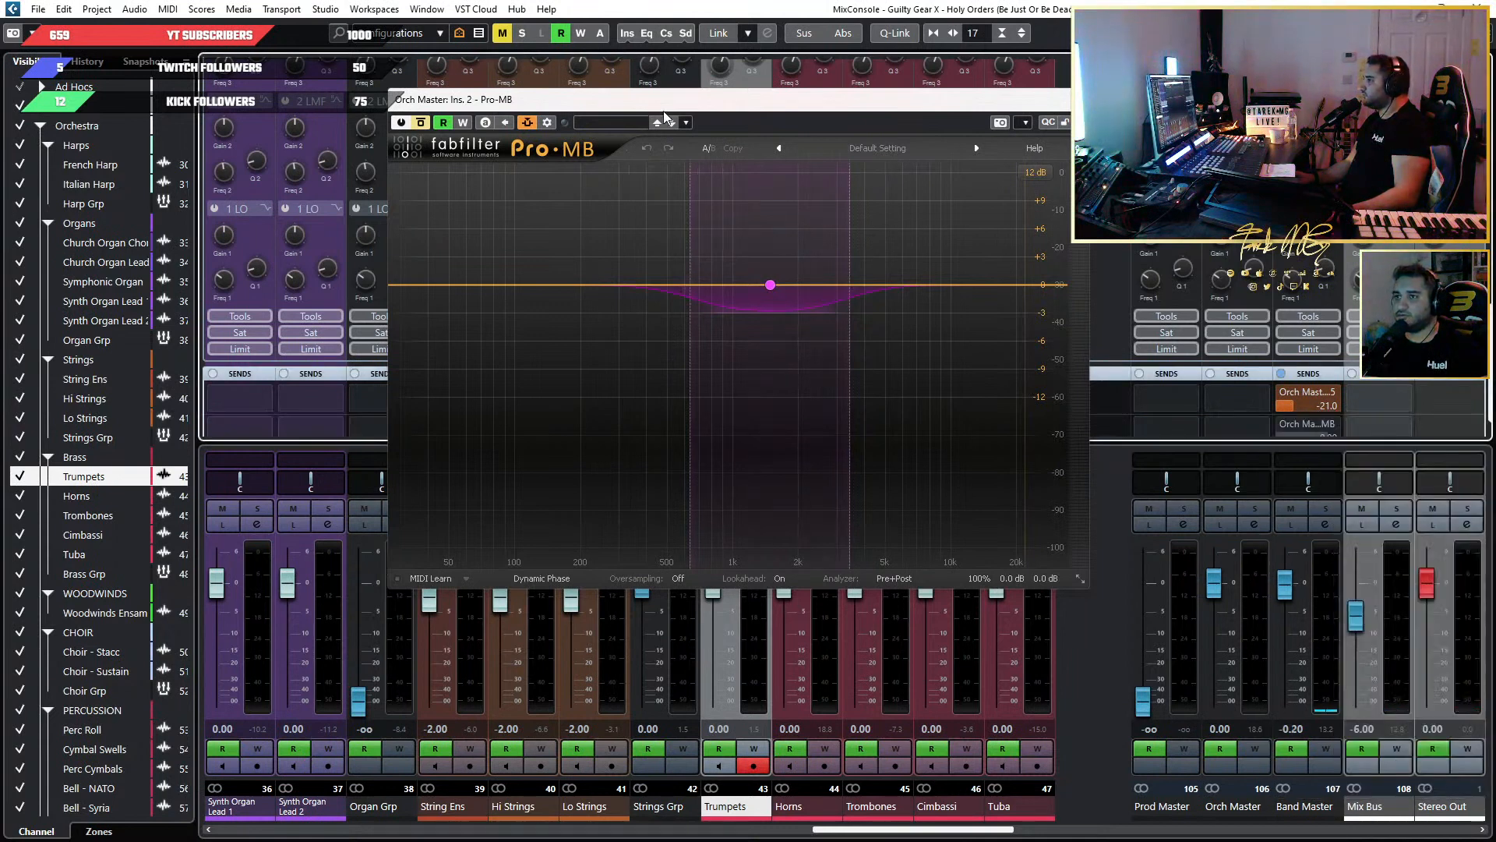
Activate the Band Master send to Pro-MB, set its level to -15.0 during playback, and close Pro-MB.
drag(457, 99, 323, 113)
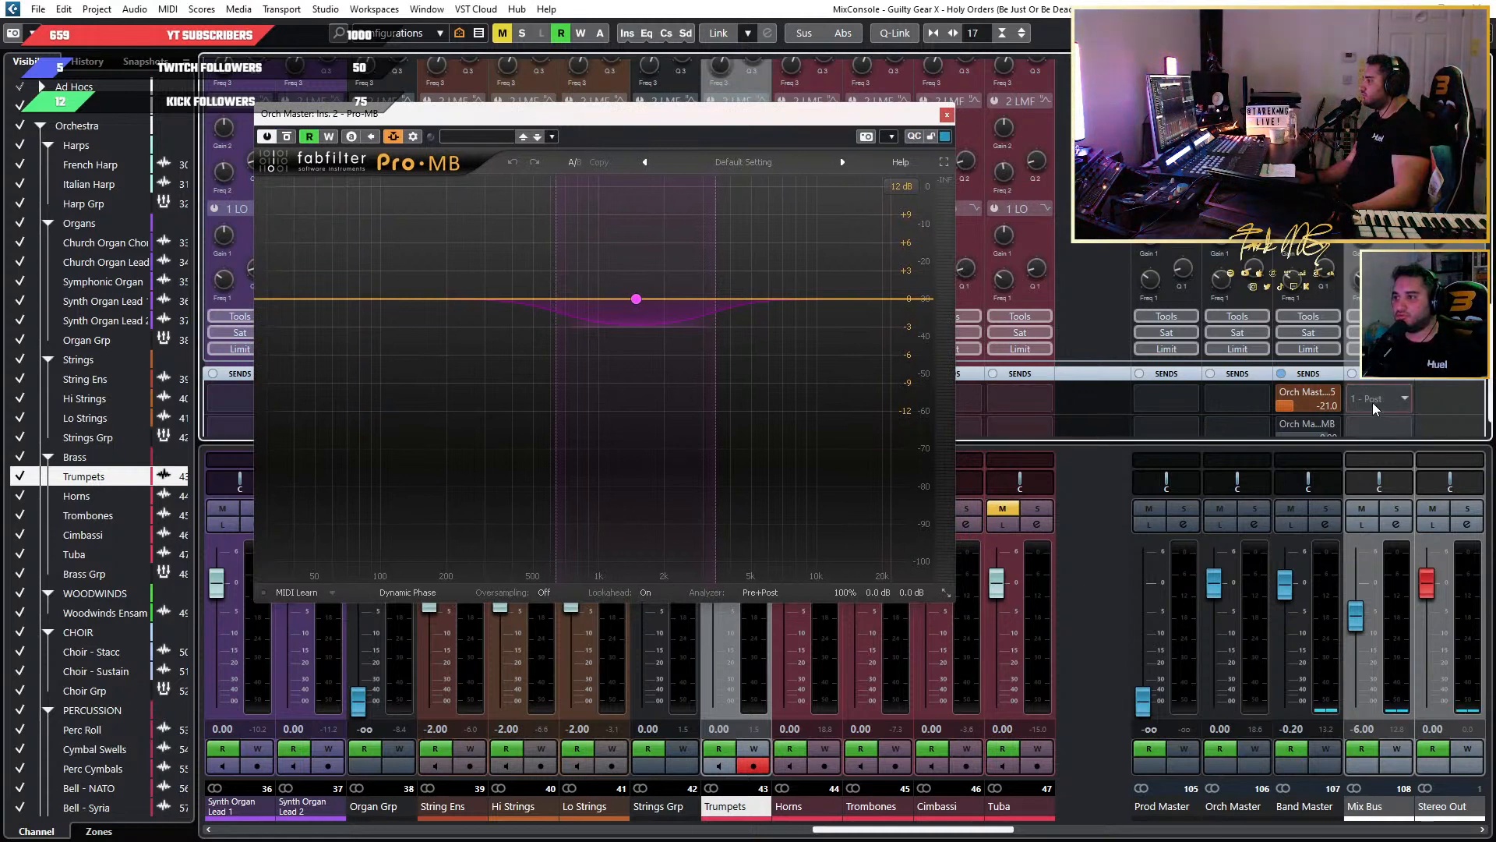
scroll(1369, 424, down, 1)
click(1284, 395)
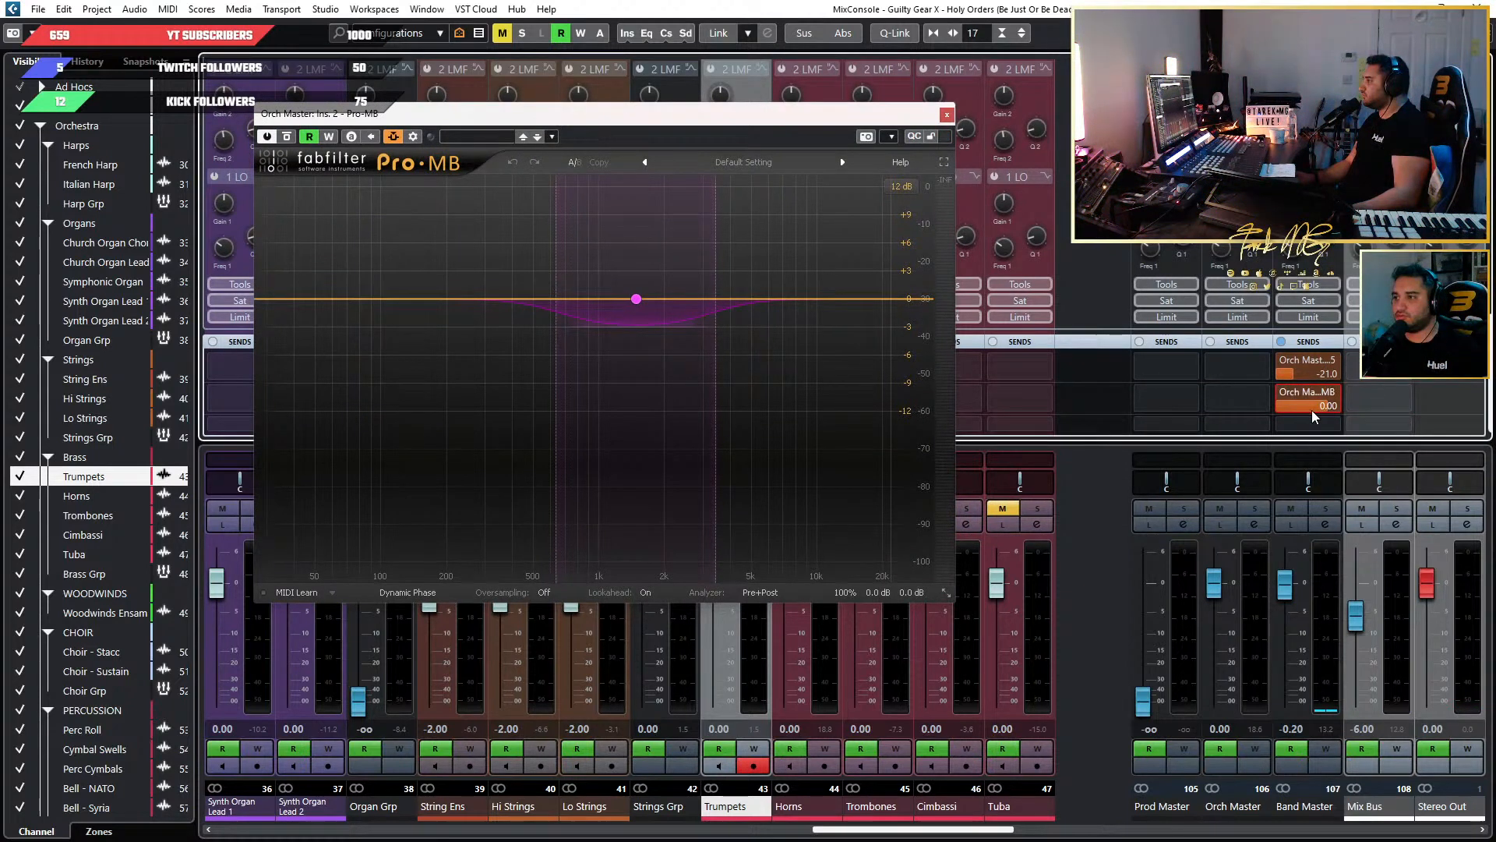
key(space)
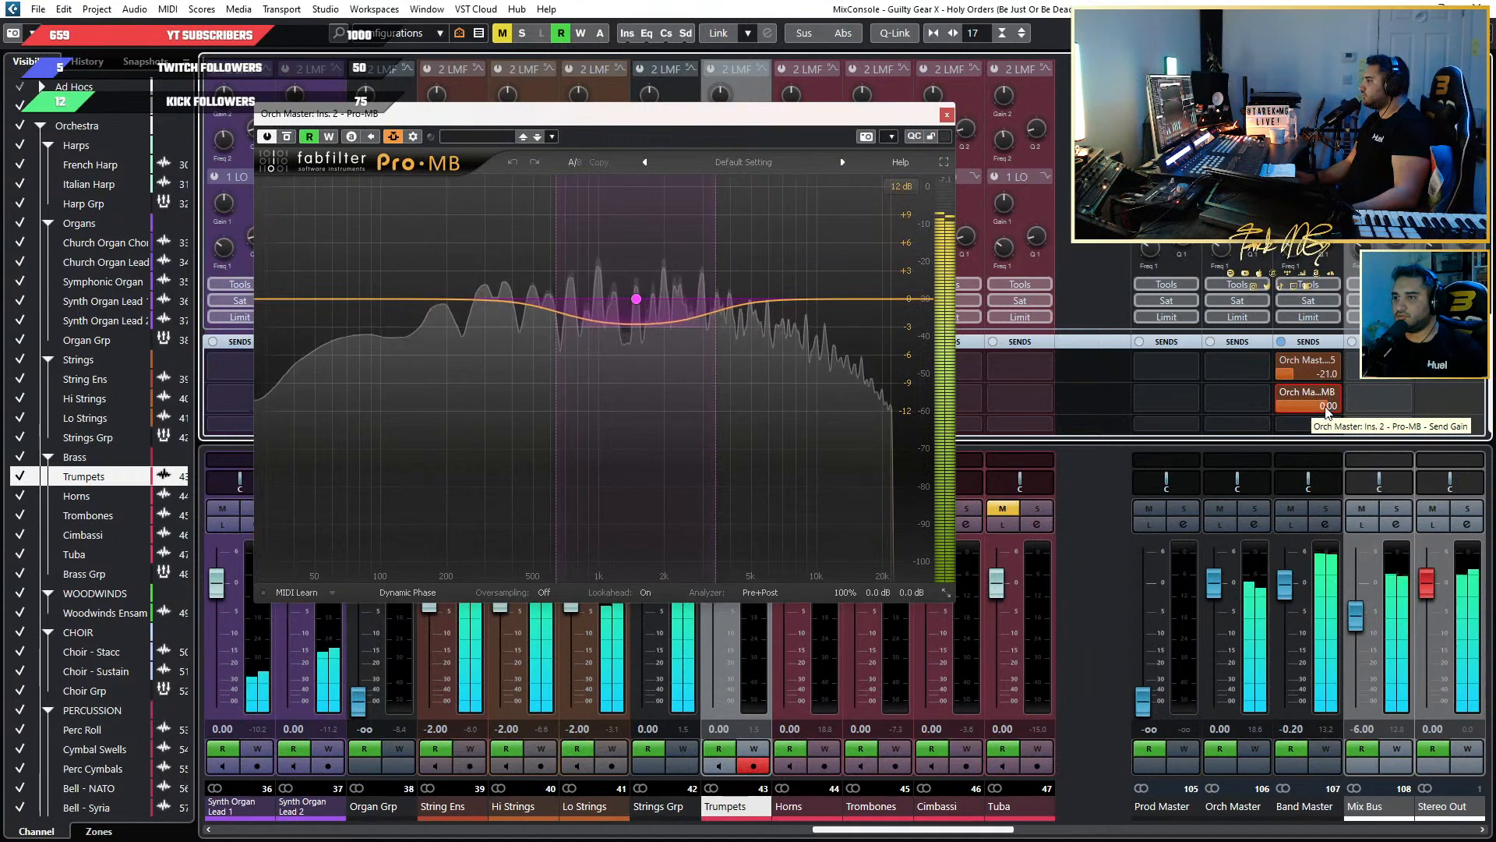
drag(1327, 411, 1253, 411)
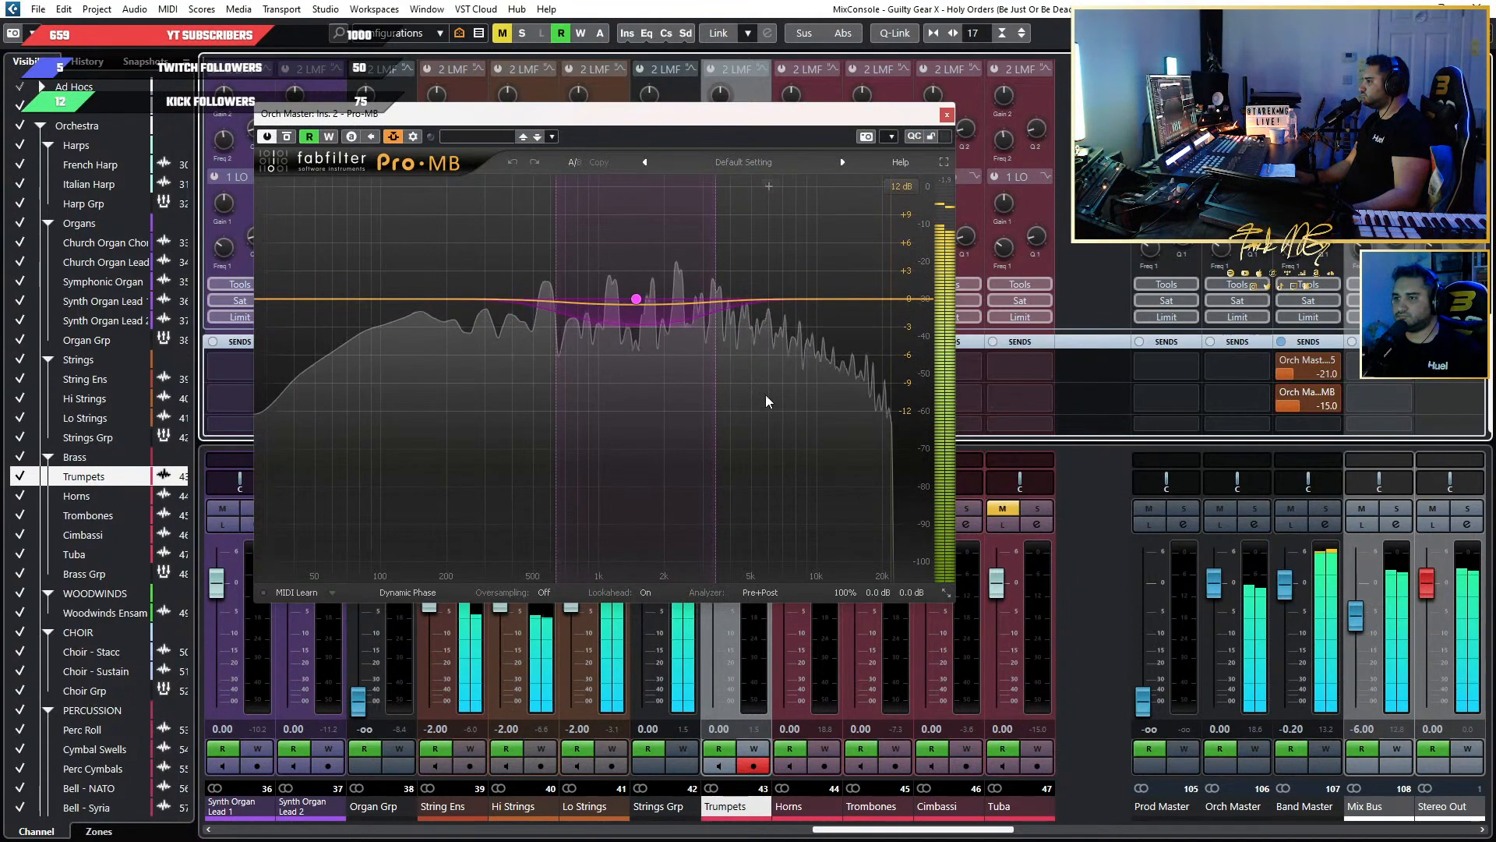
click(946, 115)
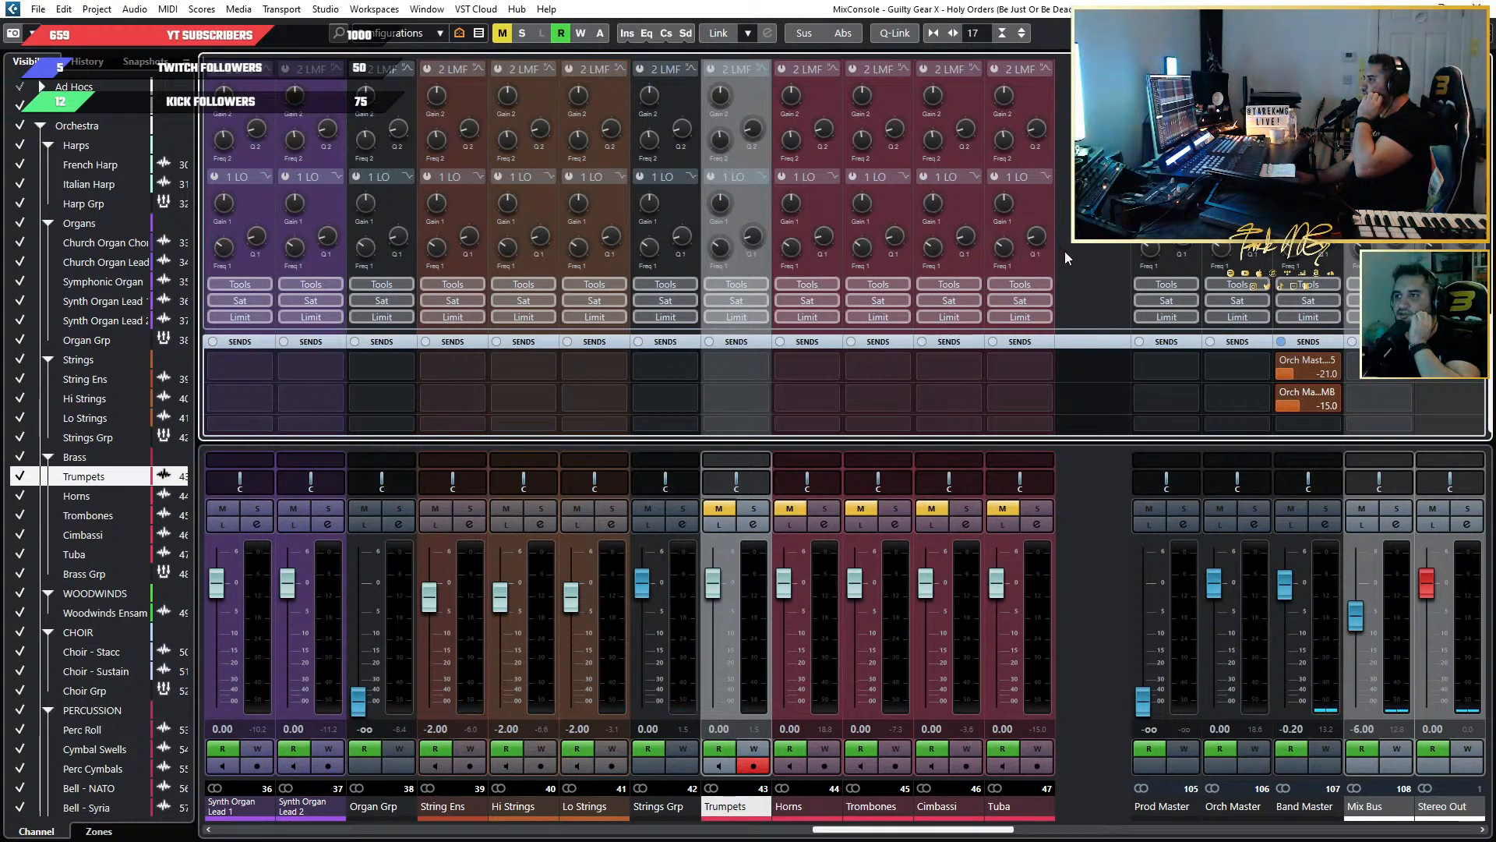
Try VintageCompressor in the Horns channel strip, bypass it, and unload it again.
scroll(1068, 250, up, 5)
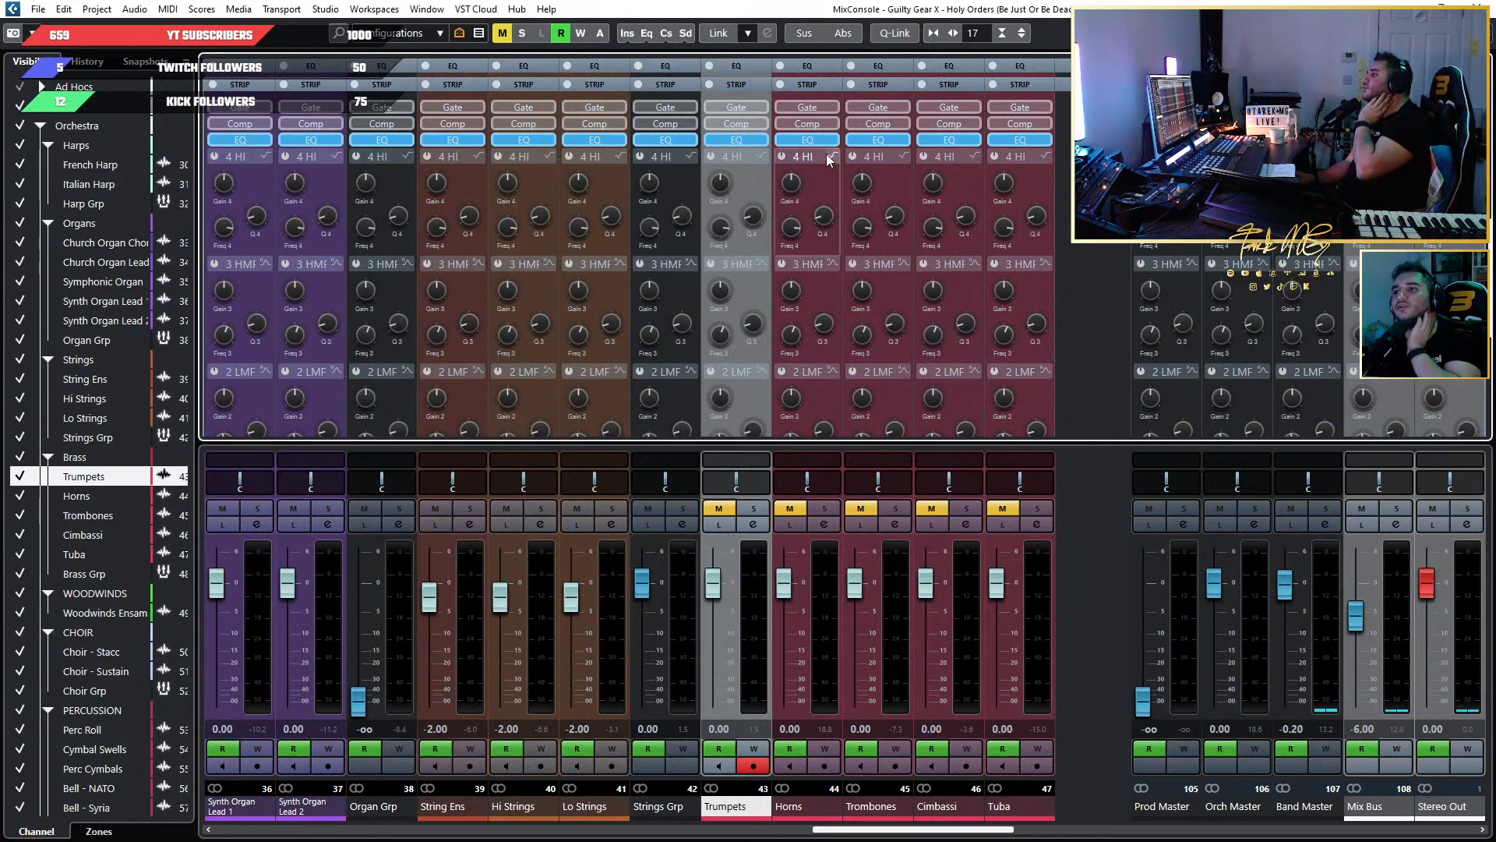
scroll(823, 144, up, 3)
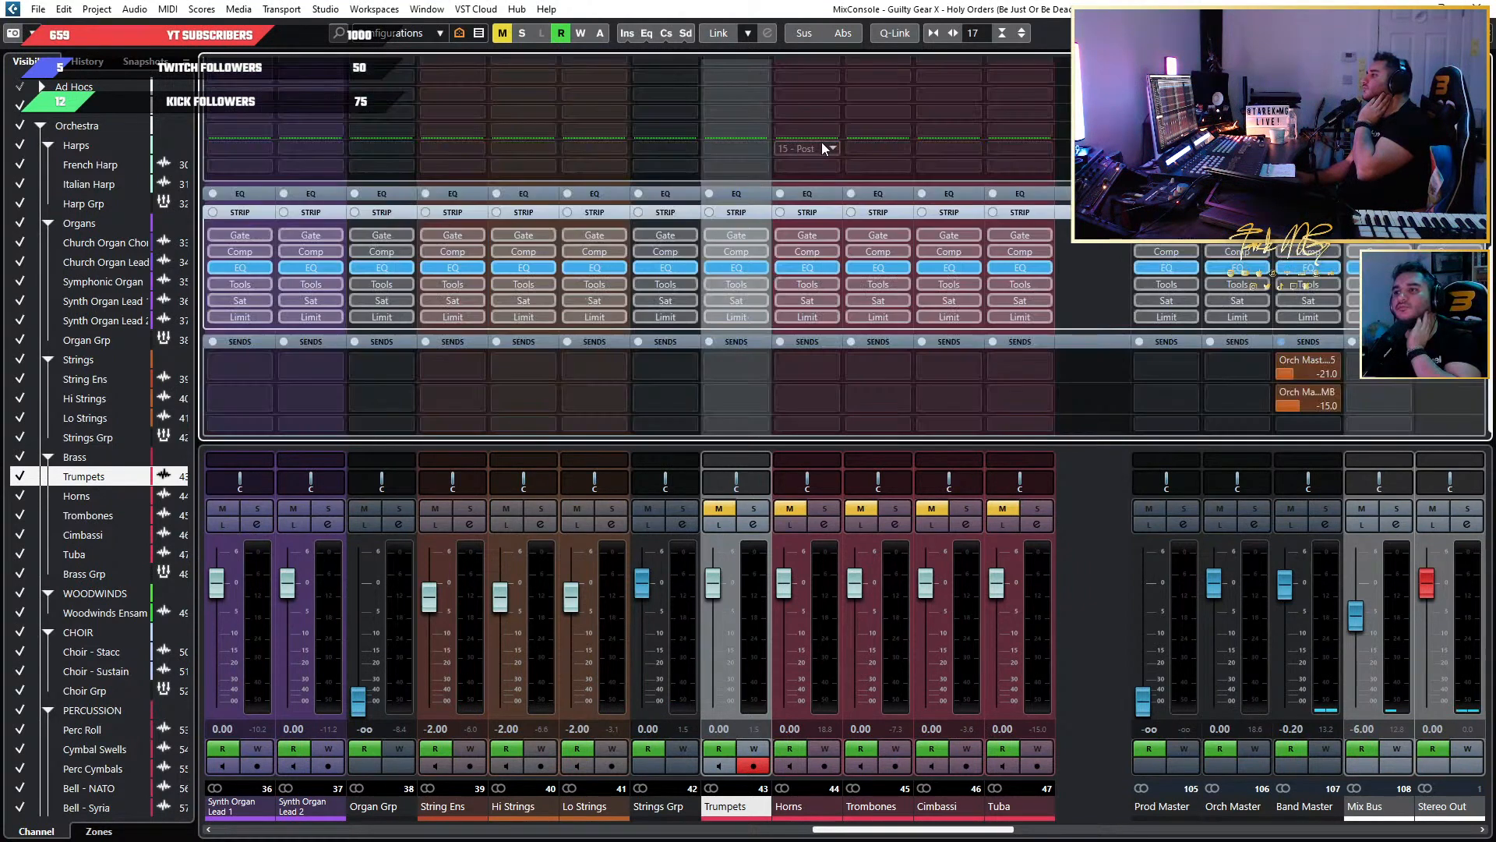
click(803, 252)
click(782, 252)
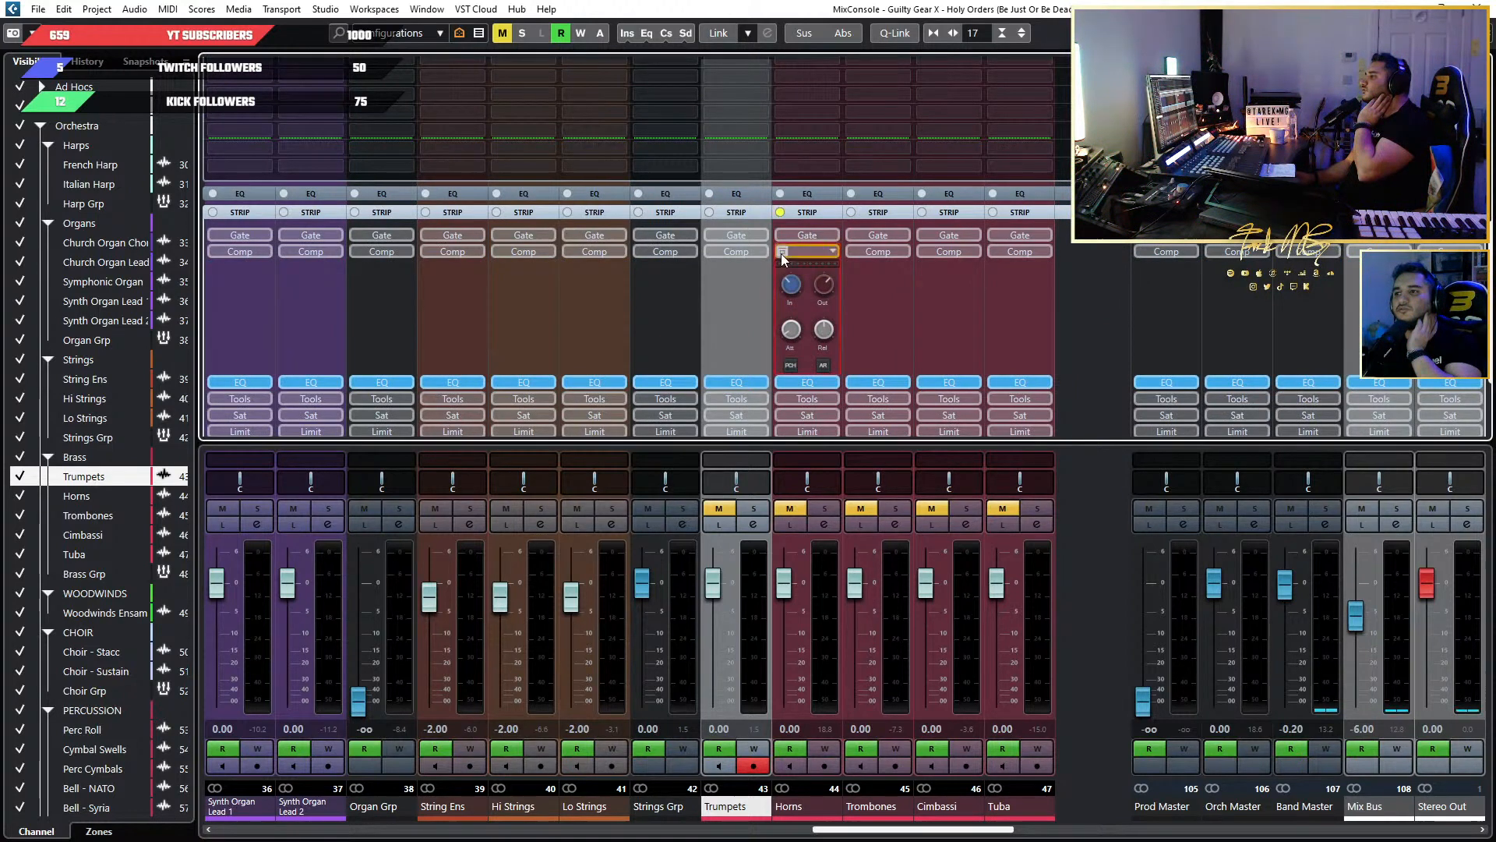
click(829, 251)
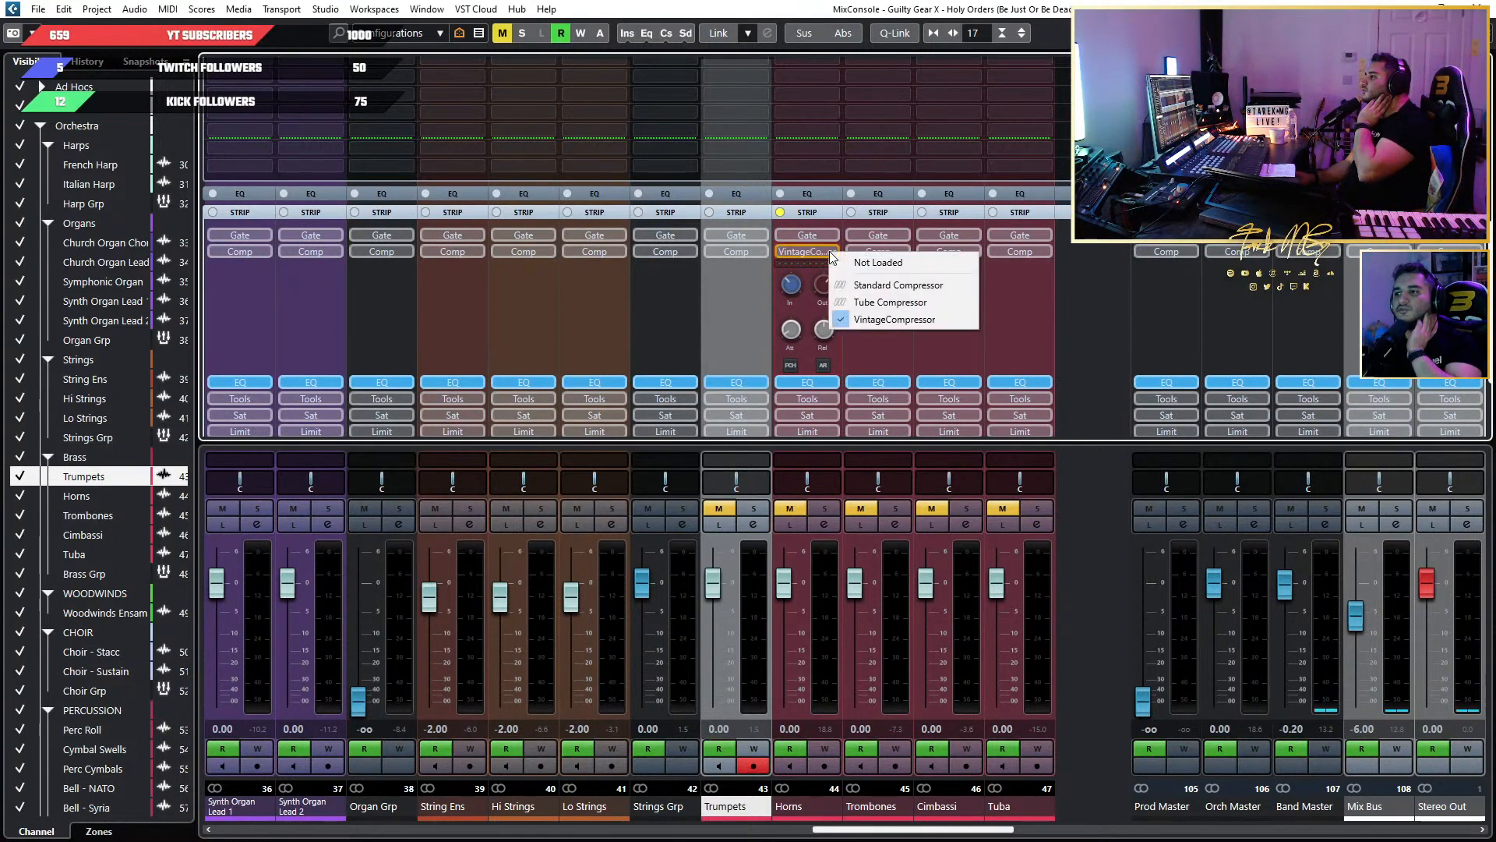
click(862, 265)
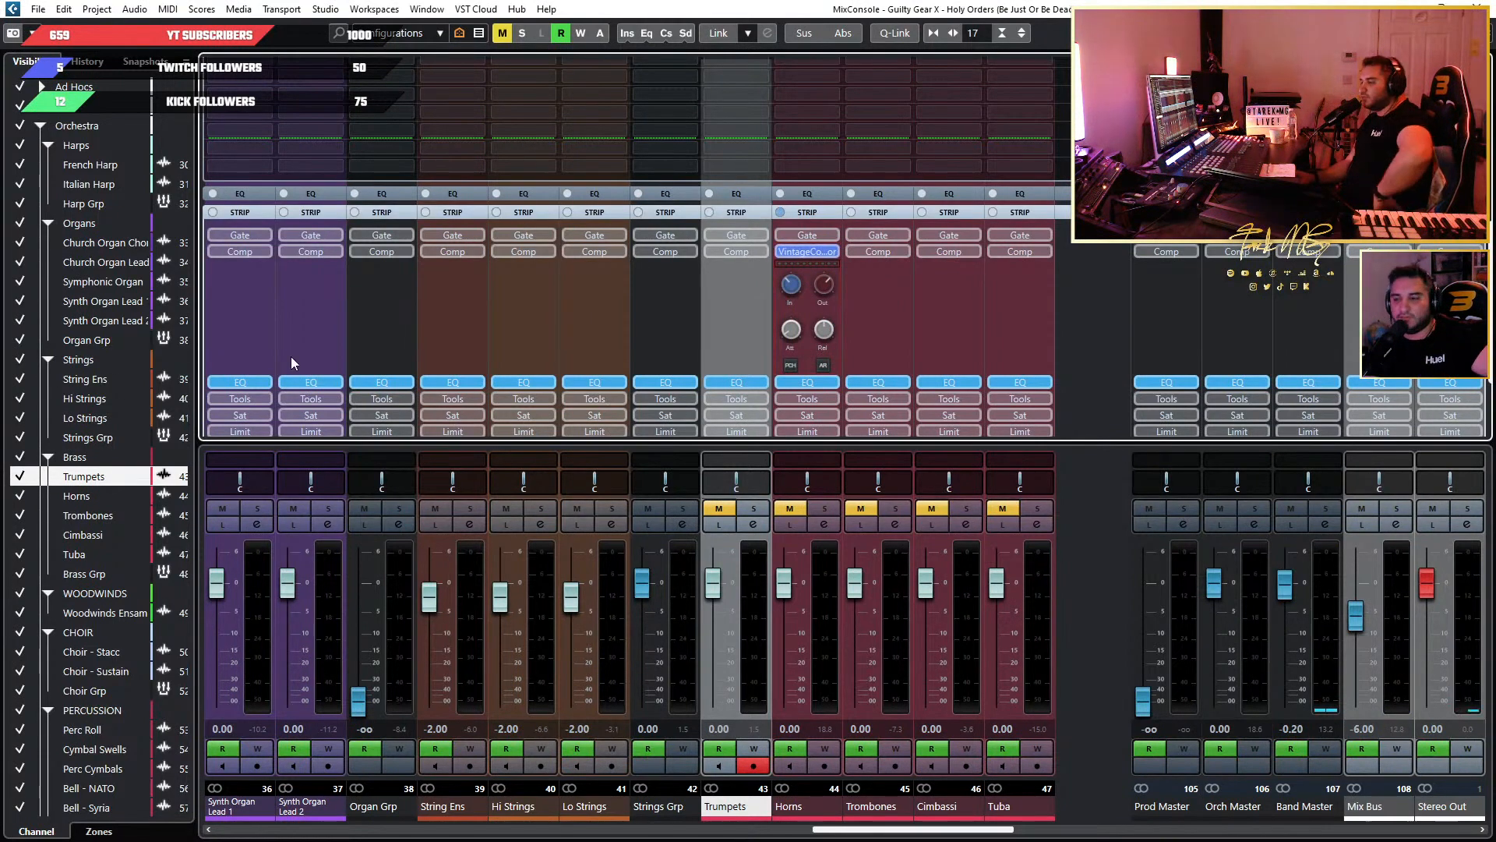
click(832, 251)
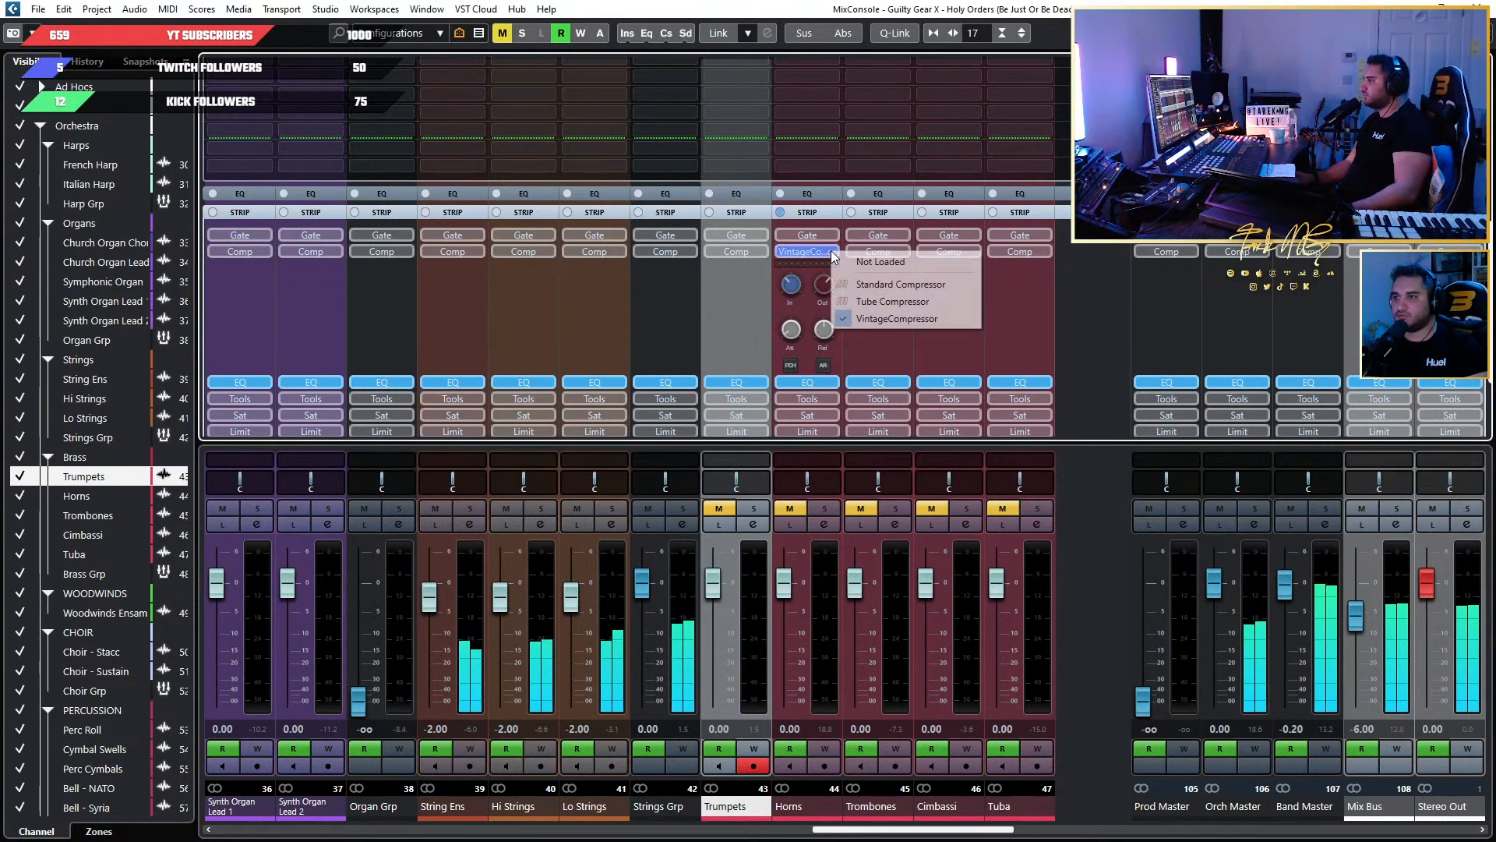
click(879, 261)
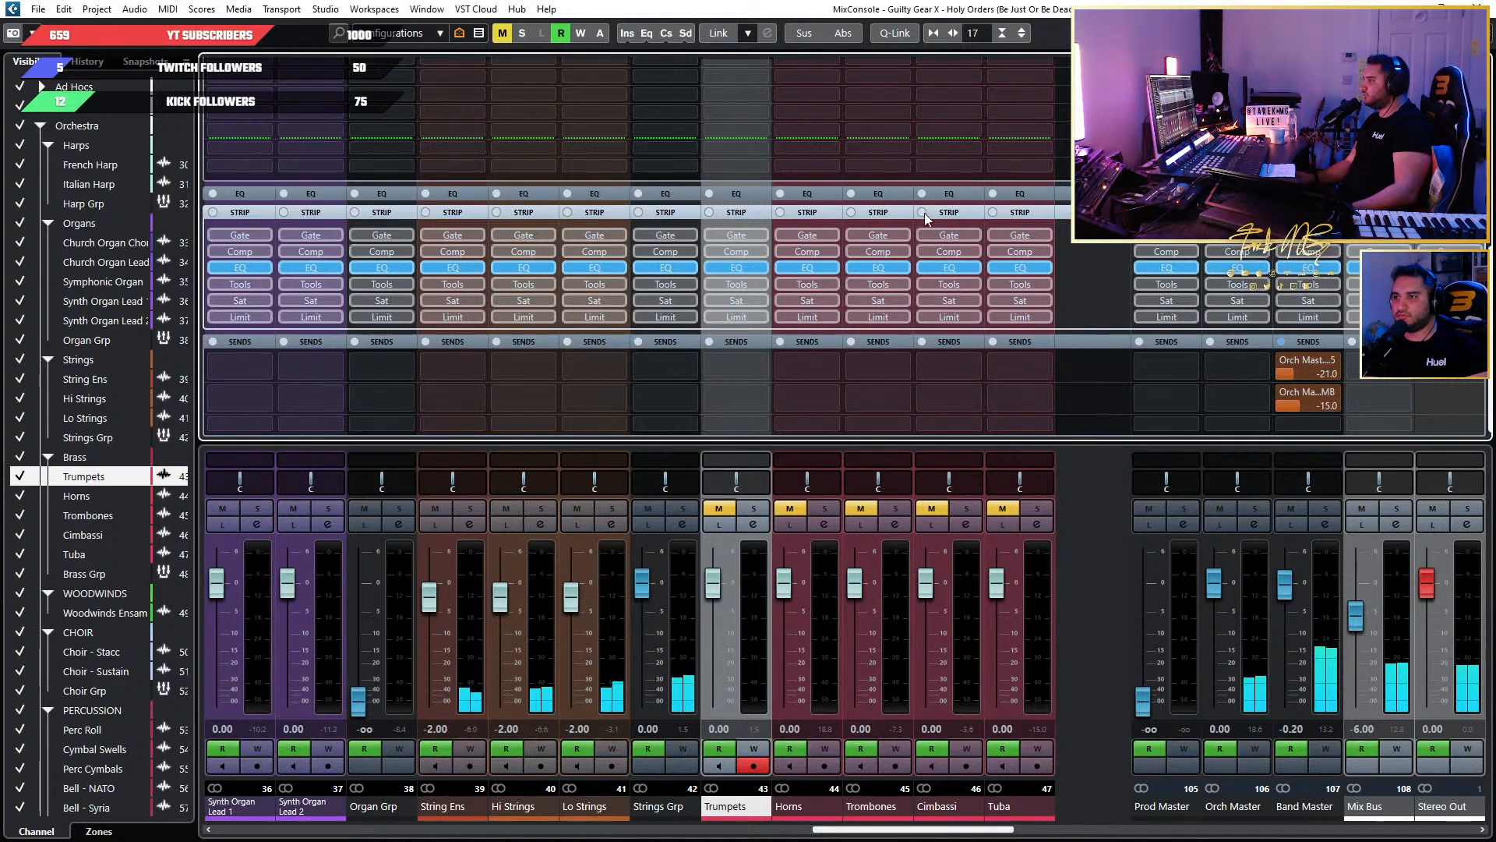
Try the Standard Compressor in the Horns channel strip and unload it again.
click(830, 250)
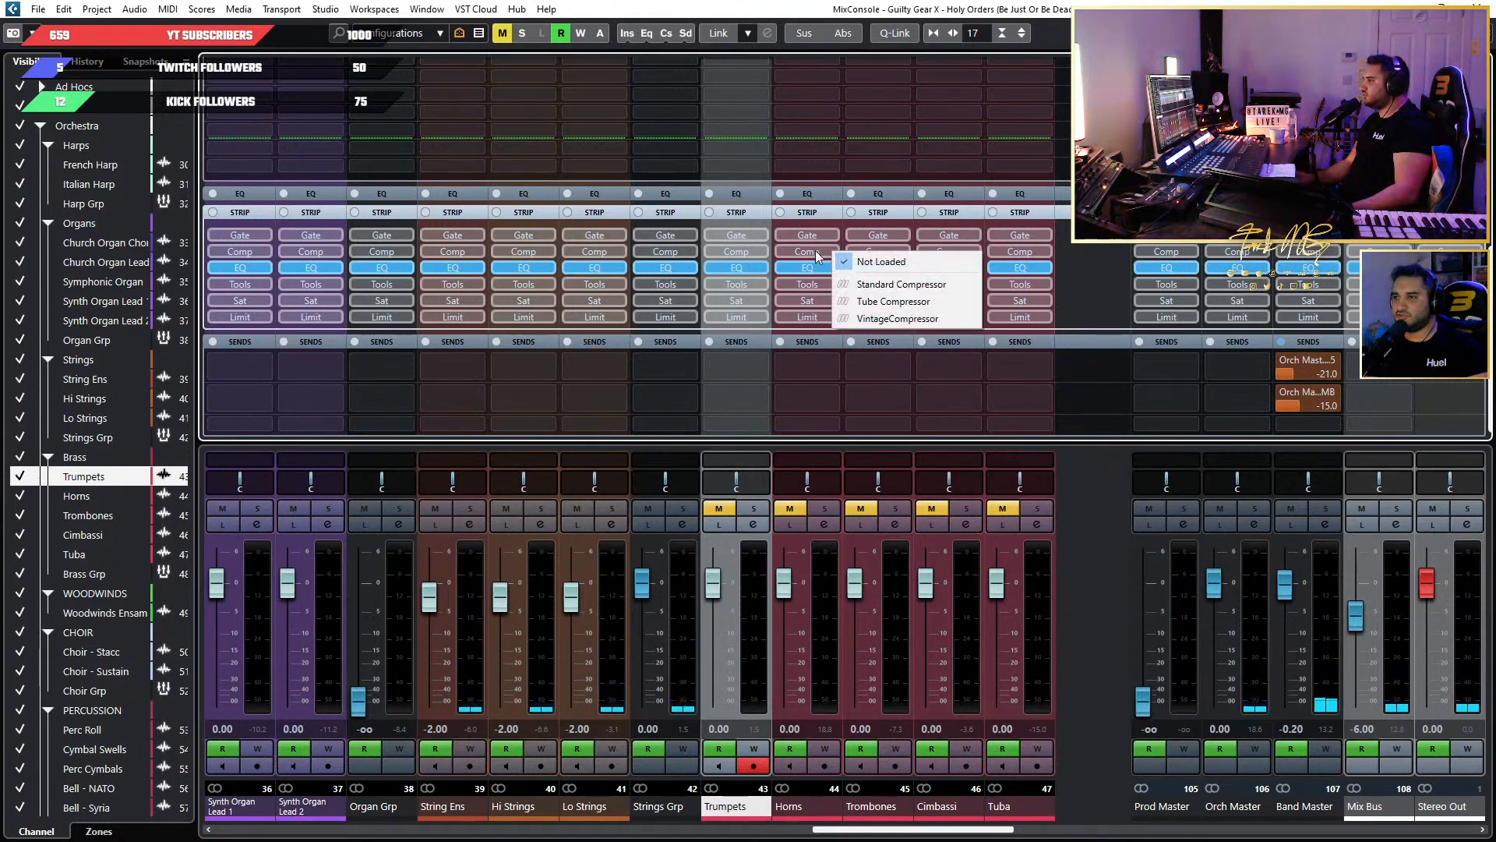
click(815, 250)
click(829, 251)
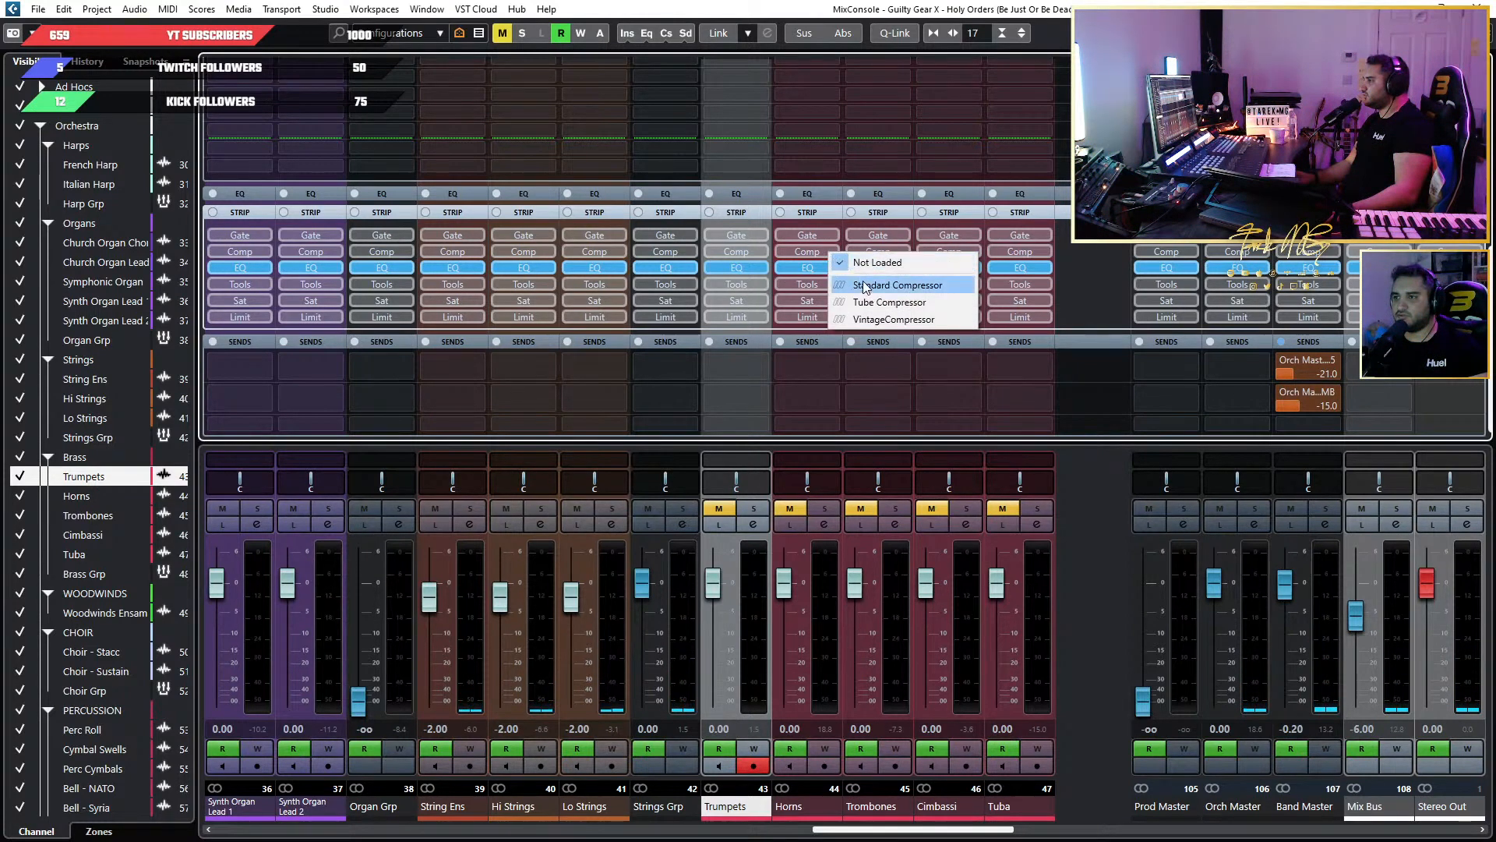
click(862, 279)
click(816, 250)
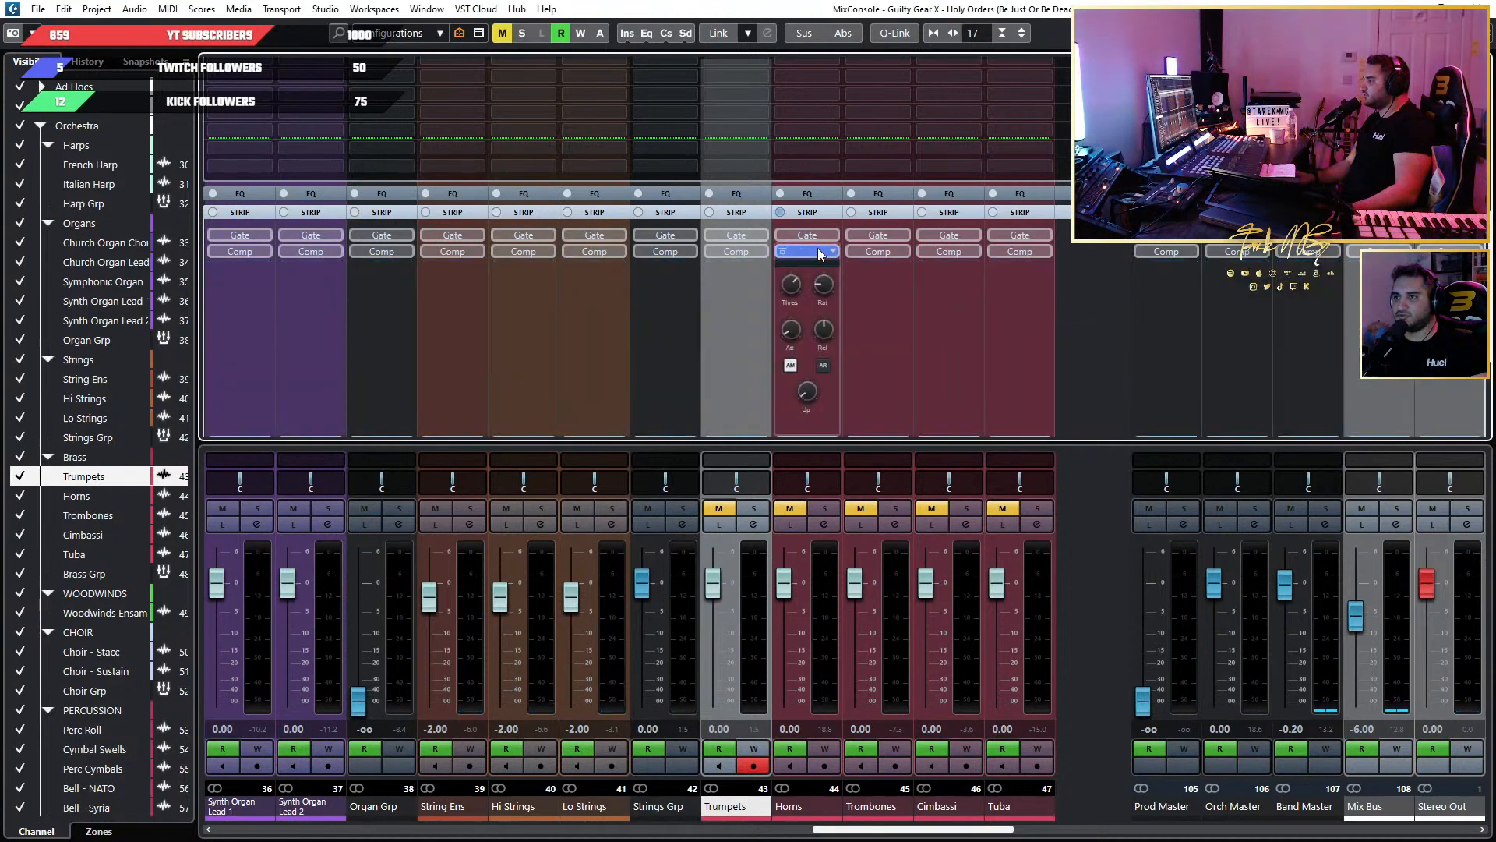
click(832, 252)
click(865, 262)
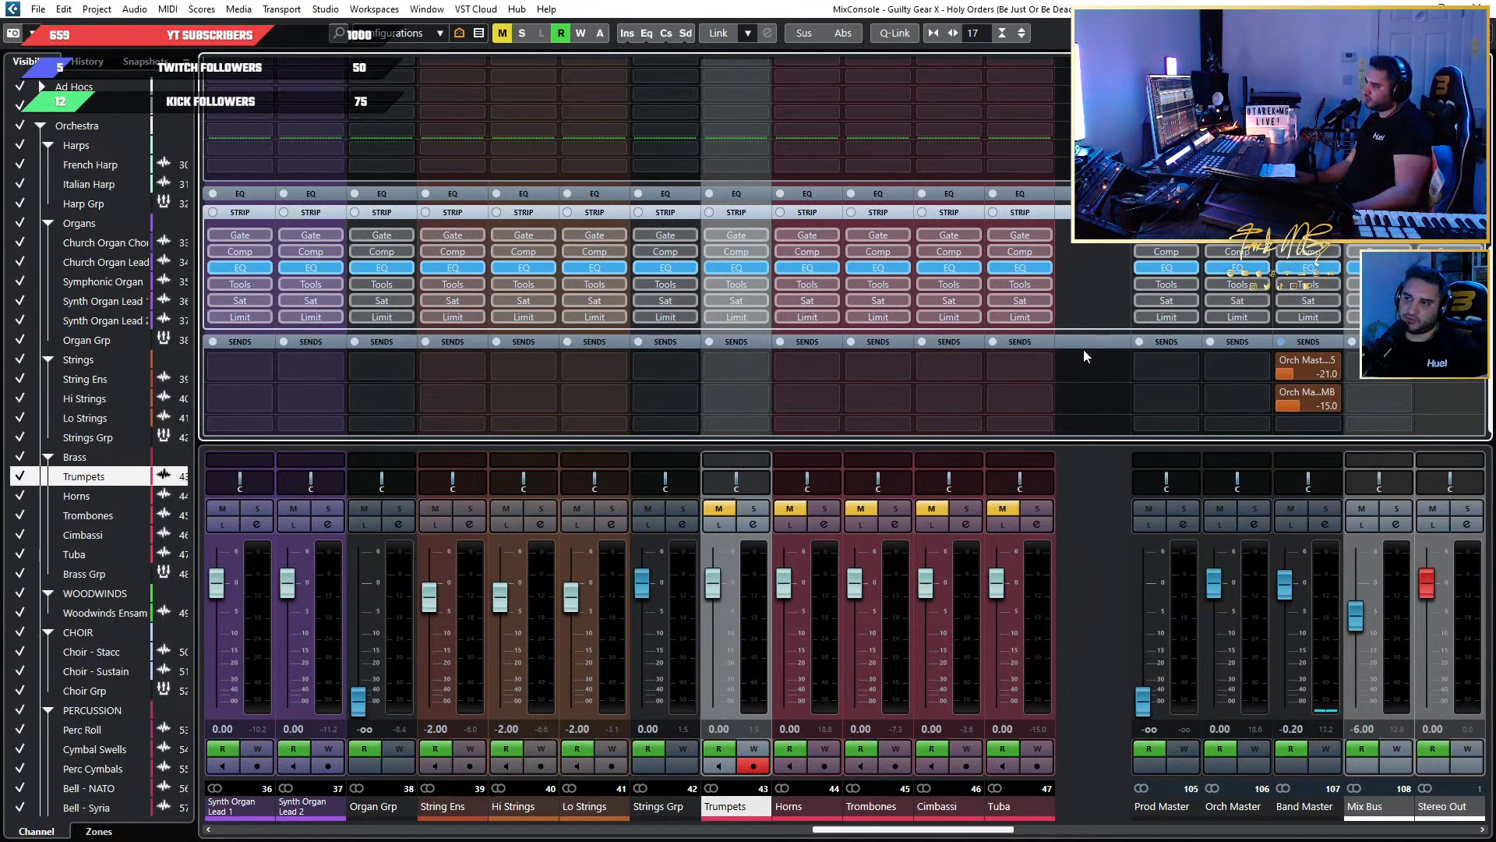
Move the EQ ahead of the compressor in the Trumpets channel strip settings, and close the window.
click(753, 523)
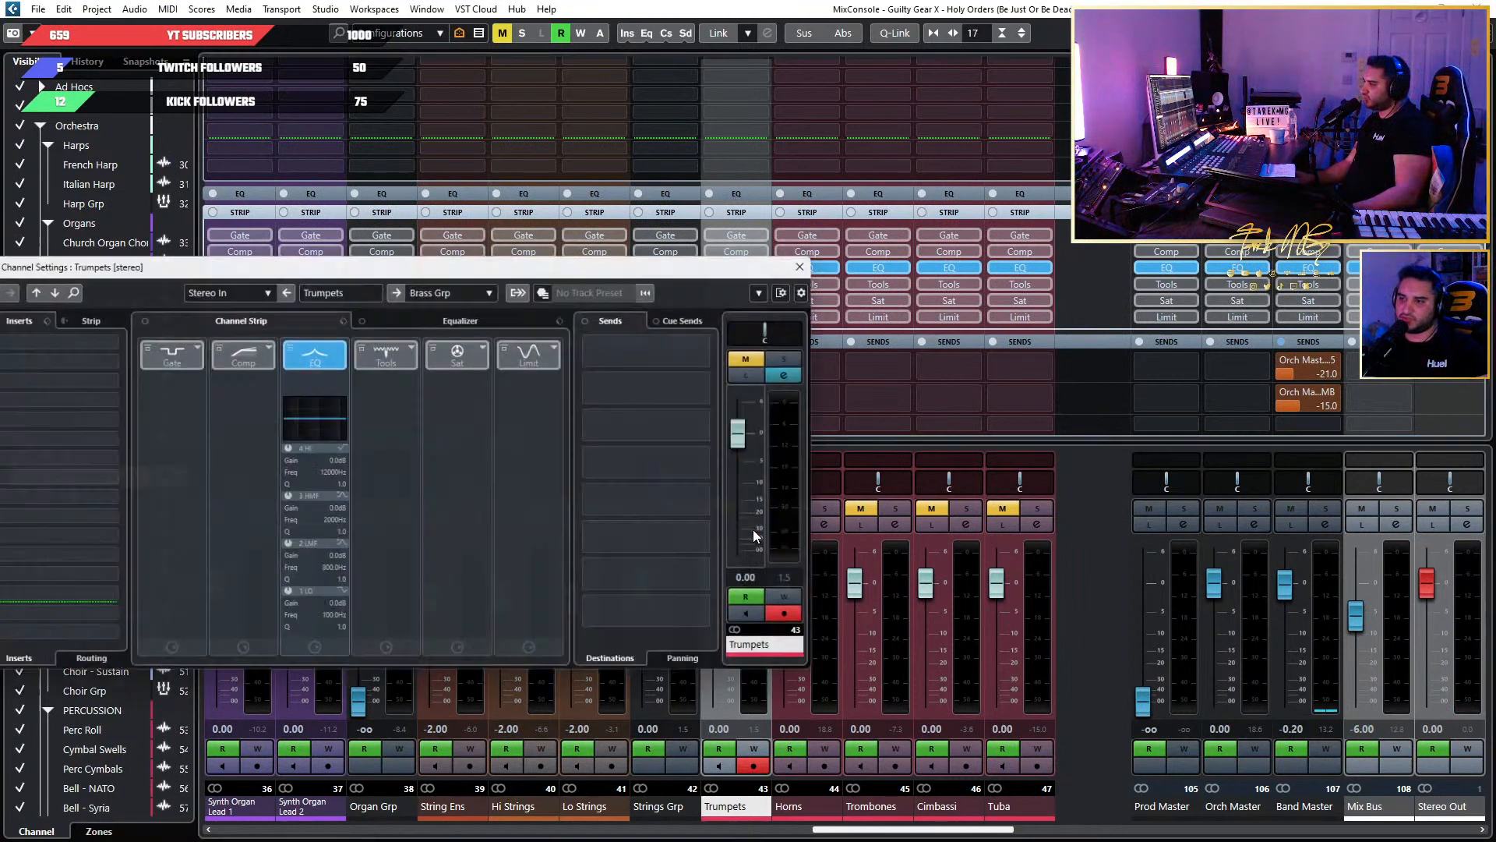
drag(580, 254, 1139, 216)
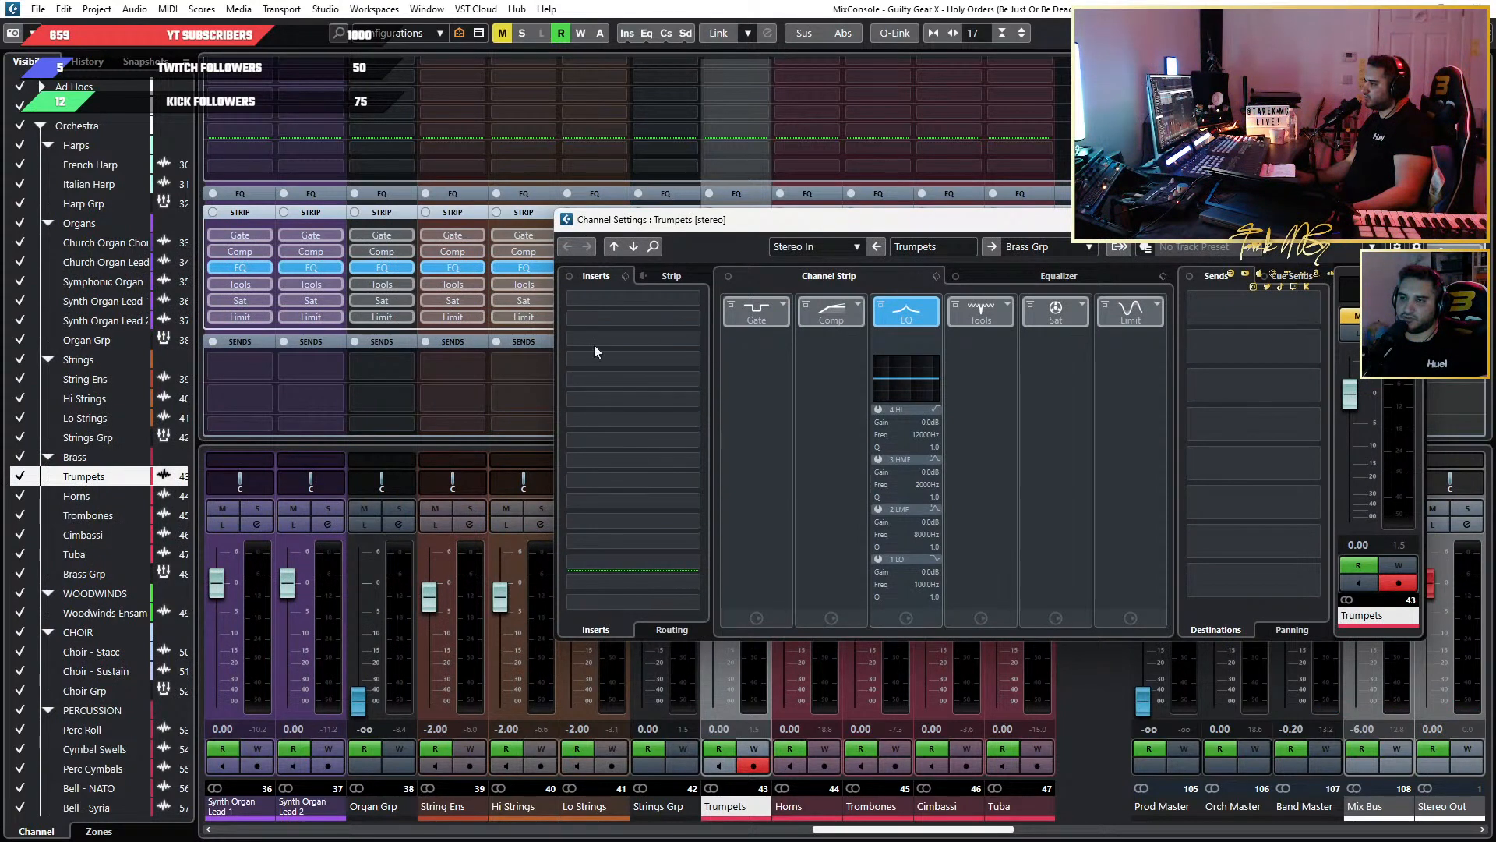
click(671, 277)
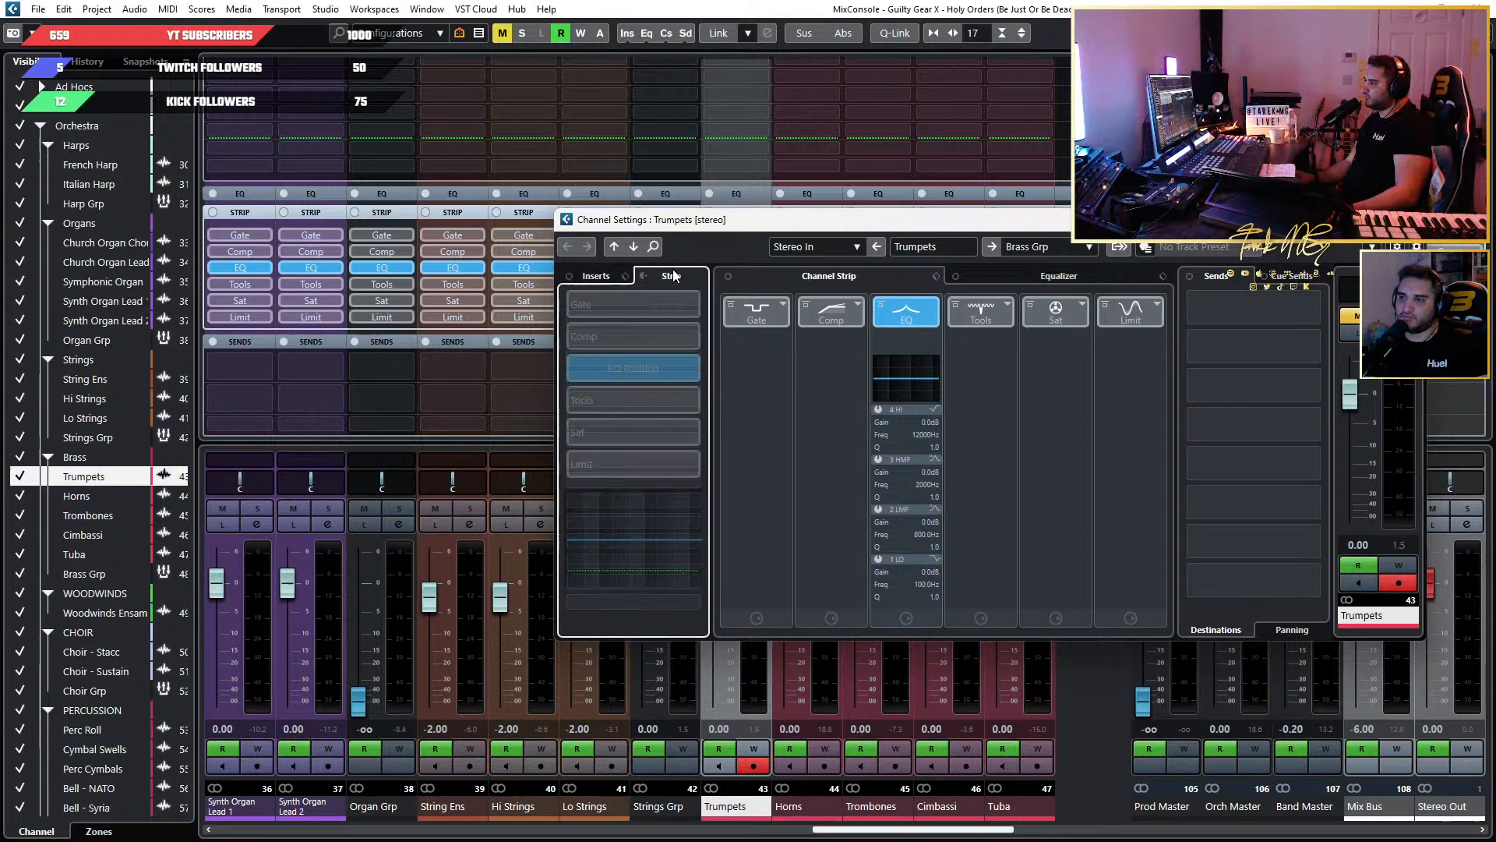
click(605, 280)
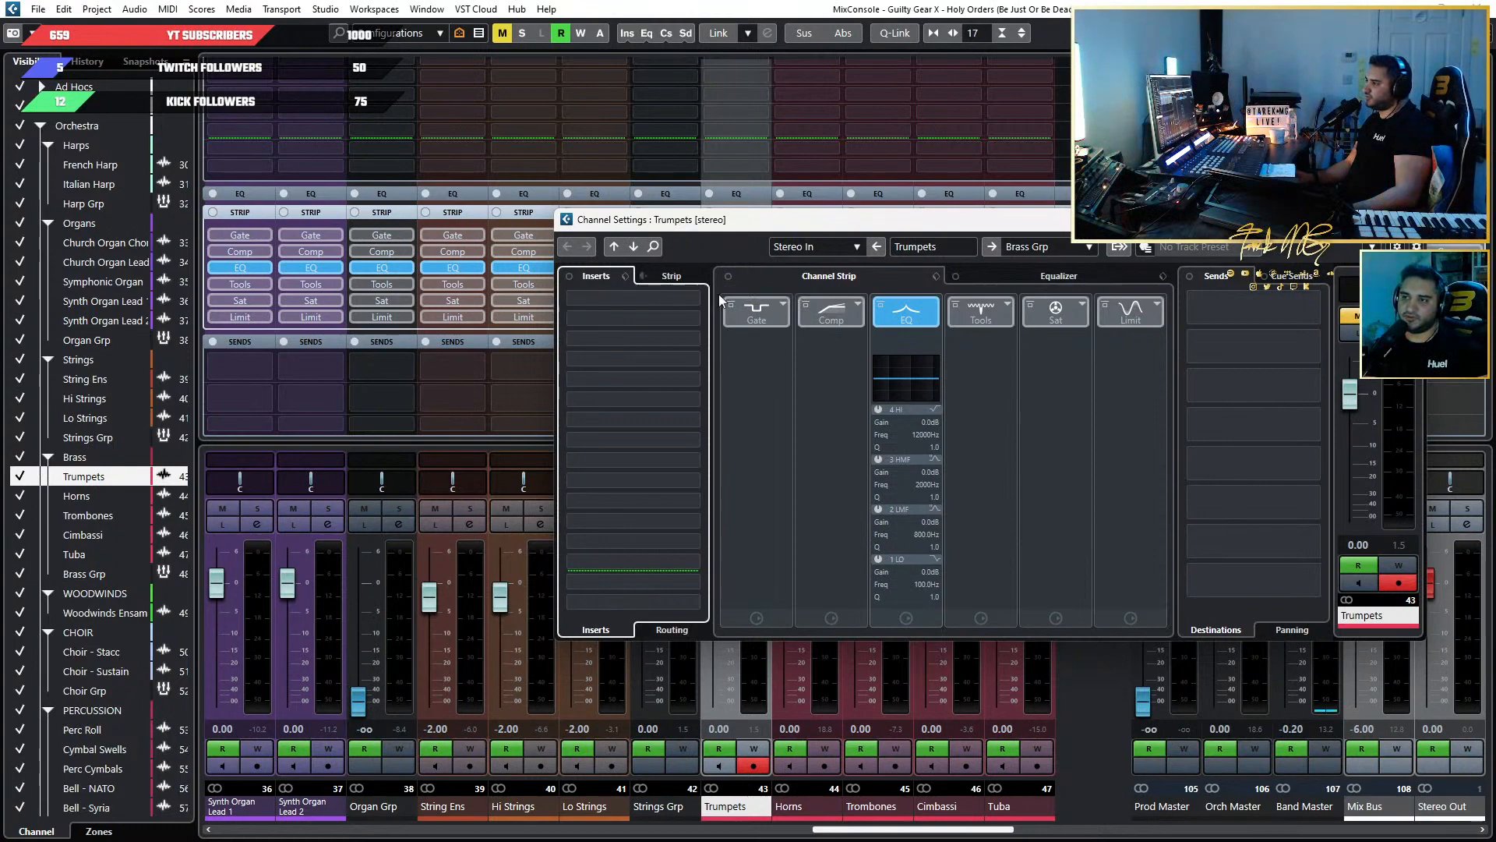
drag(1320, 221, 1172, 219)
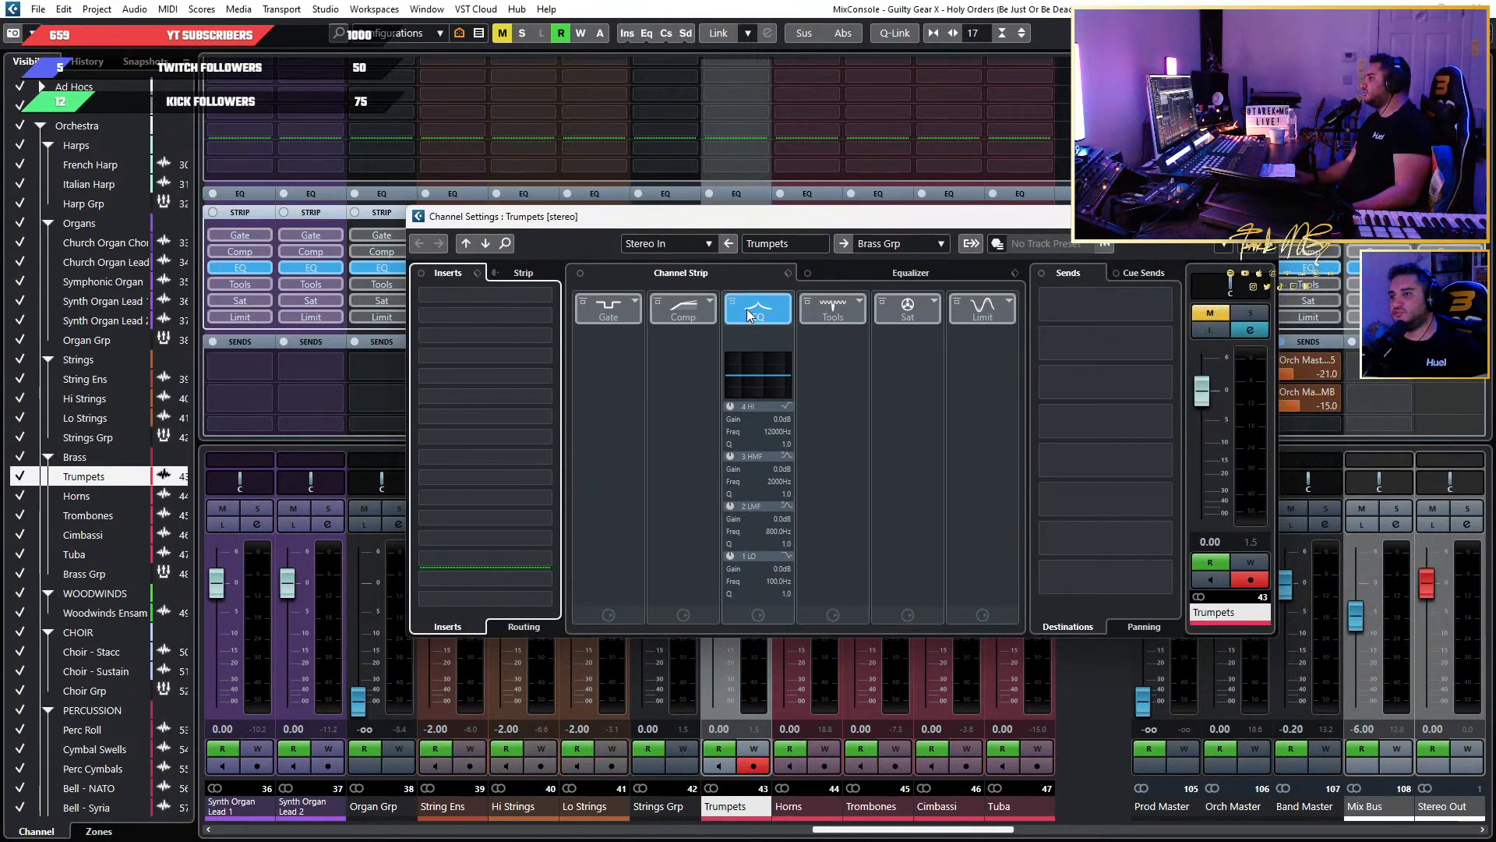
drag(759, 308, 679, 309)
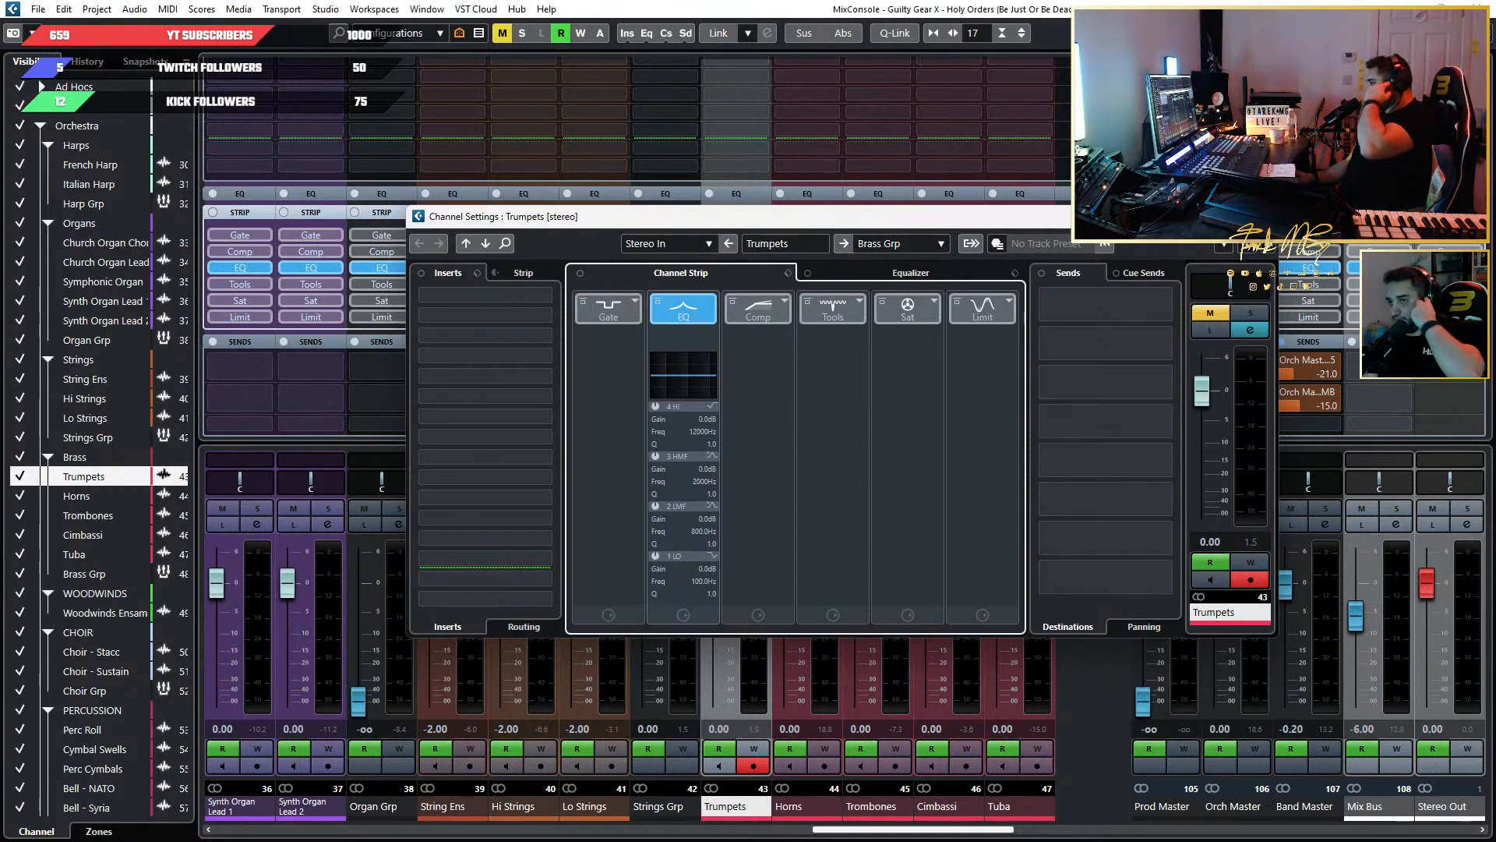
click(1261, 217)
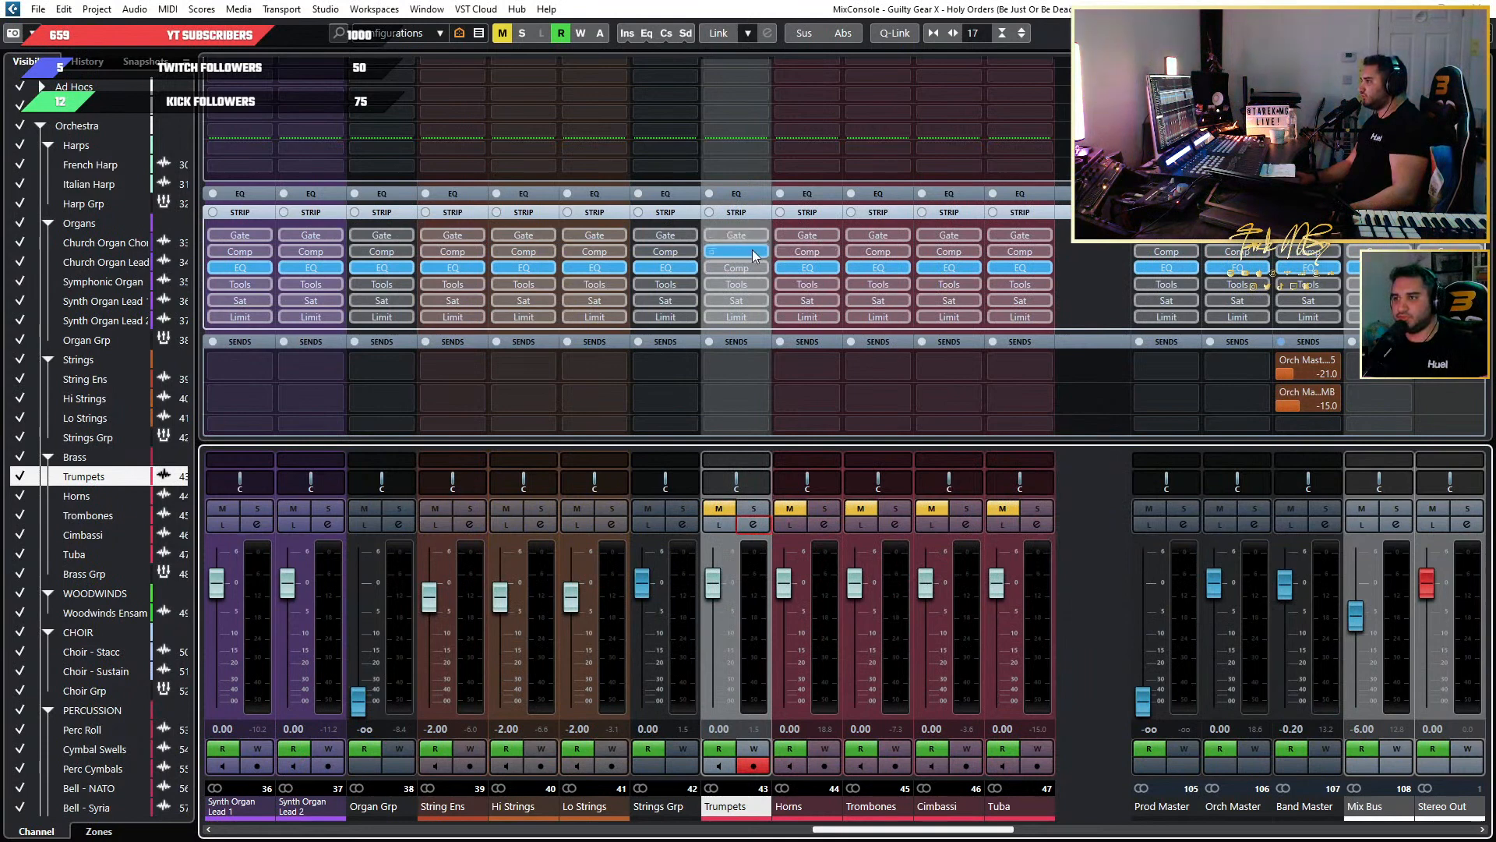
Reopen the Trumpets channel settings, set the 3 HMF band to about 5.8 dB at 1283 Hz, and show the Equalizer.
click(753, 523)
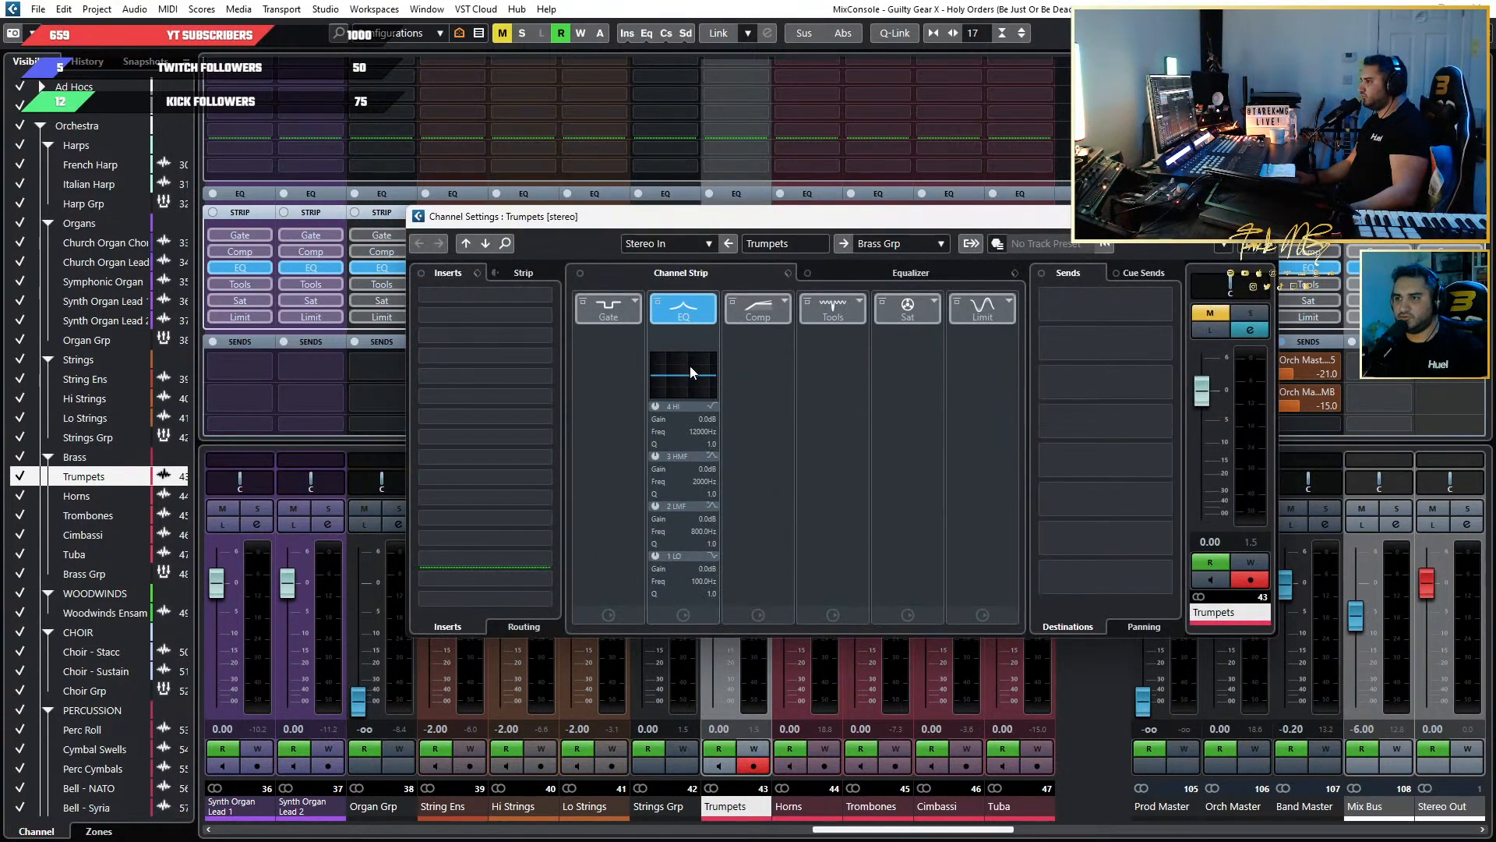
drag(689, 366, 689, 370)
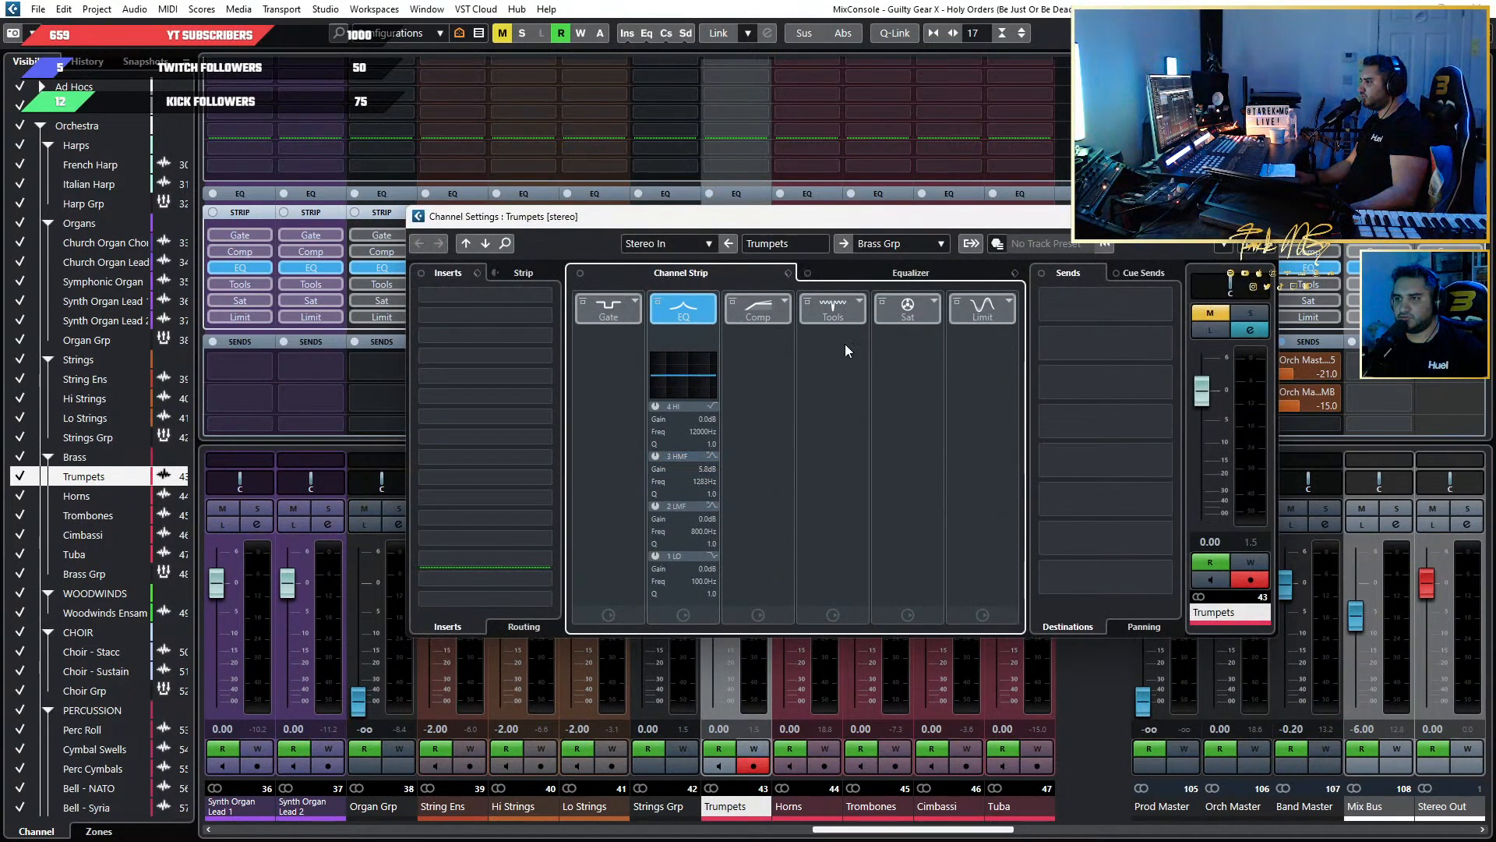
drag(680, 305, 684, 306)
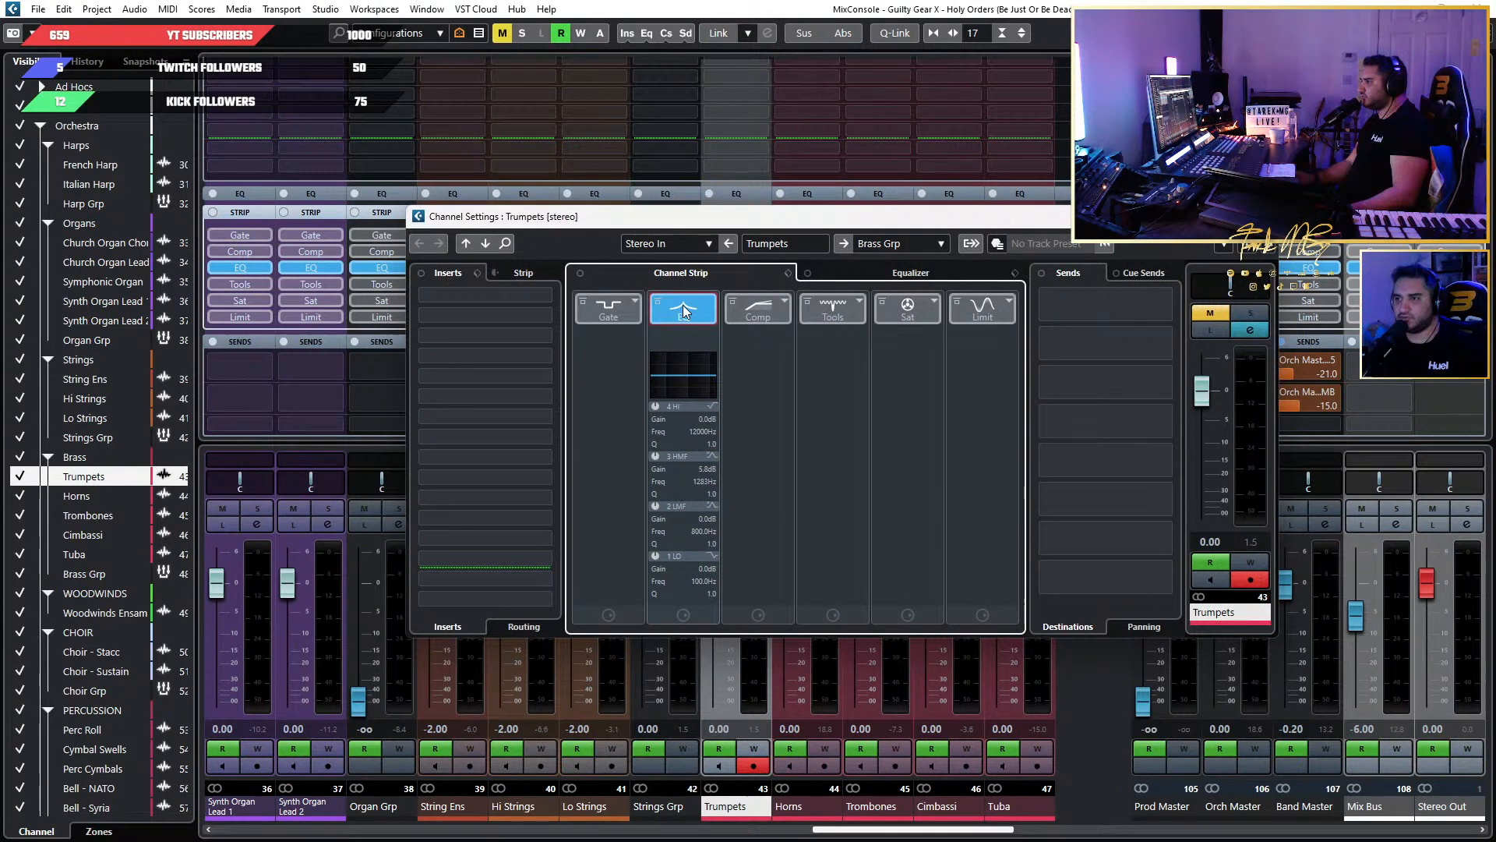
click(897, 272)
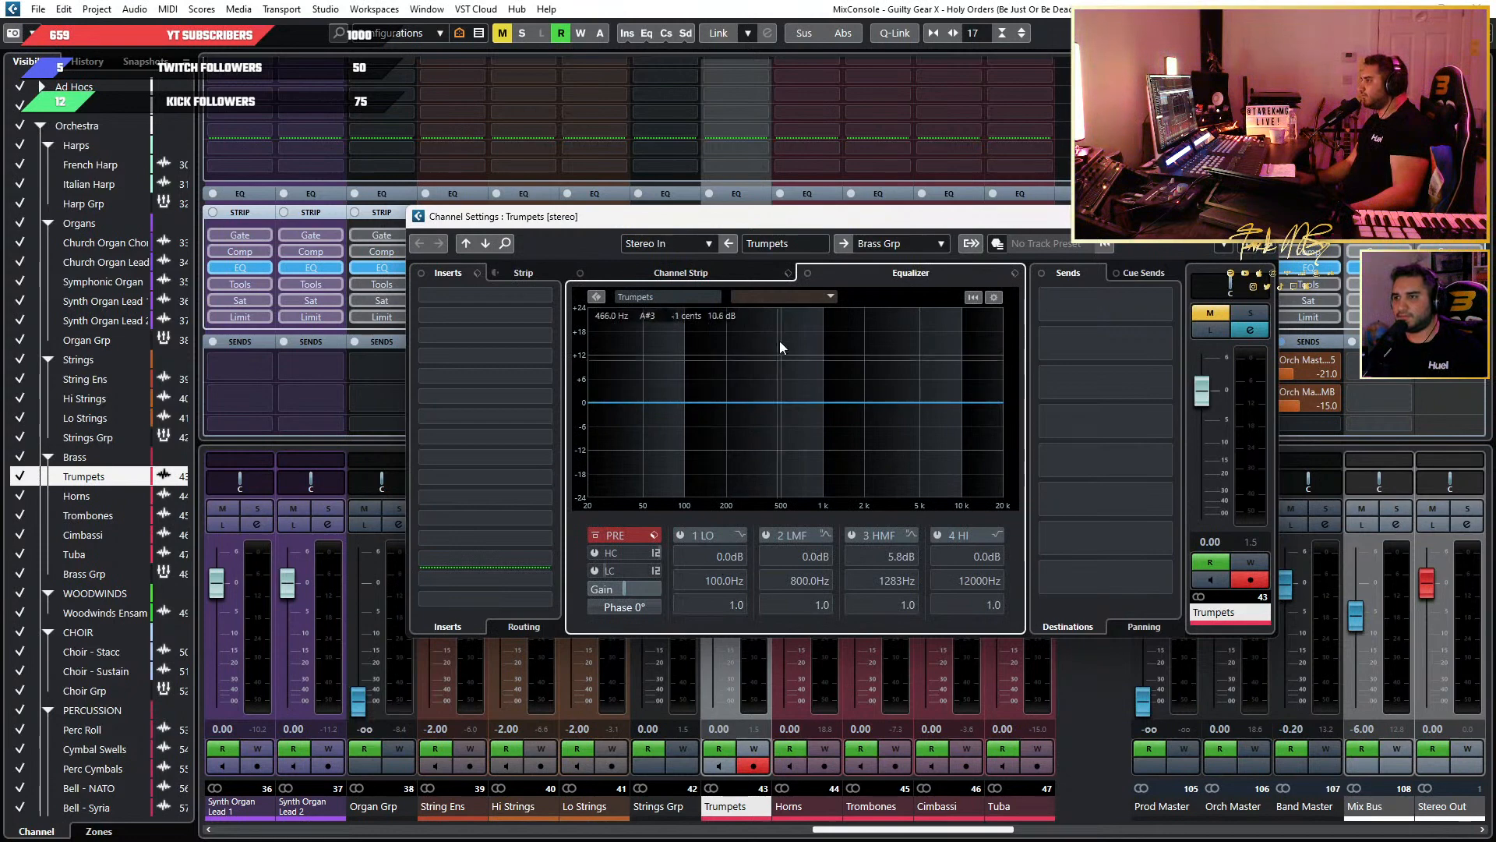
click(788, 296)
click(854, 297)
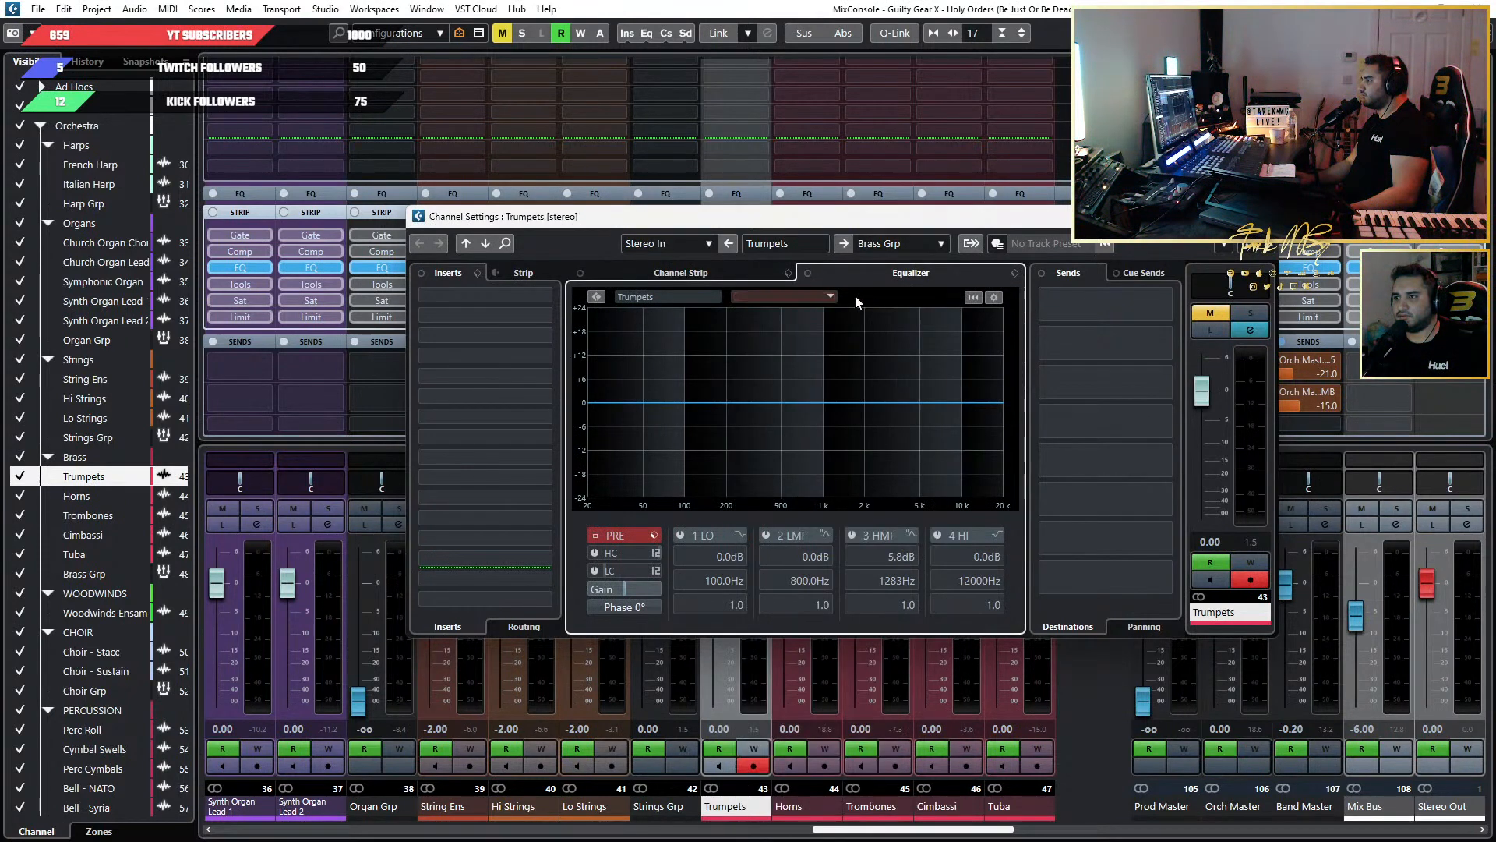
Load CurveEQ from the EQ category as an insert on Trumpets.
click(516, 314)
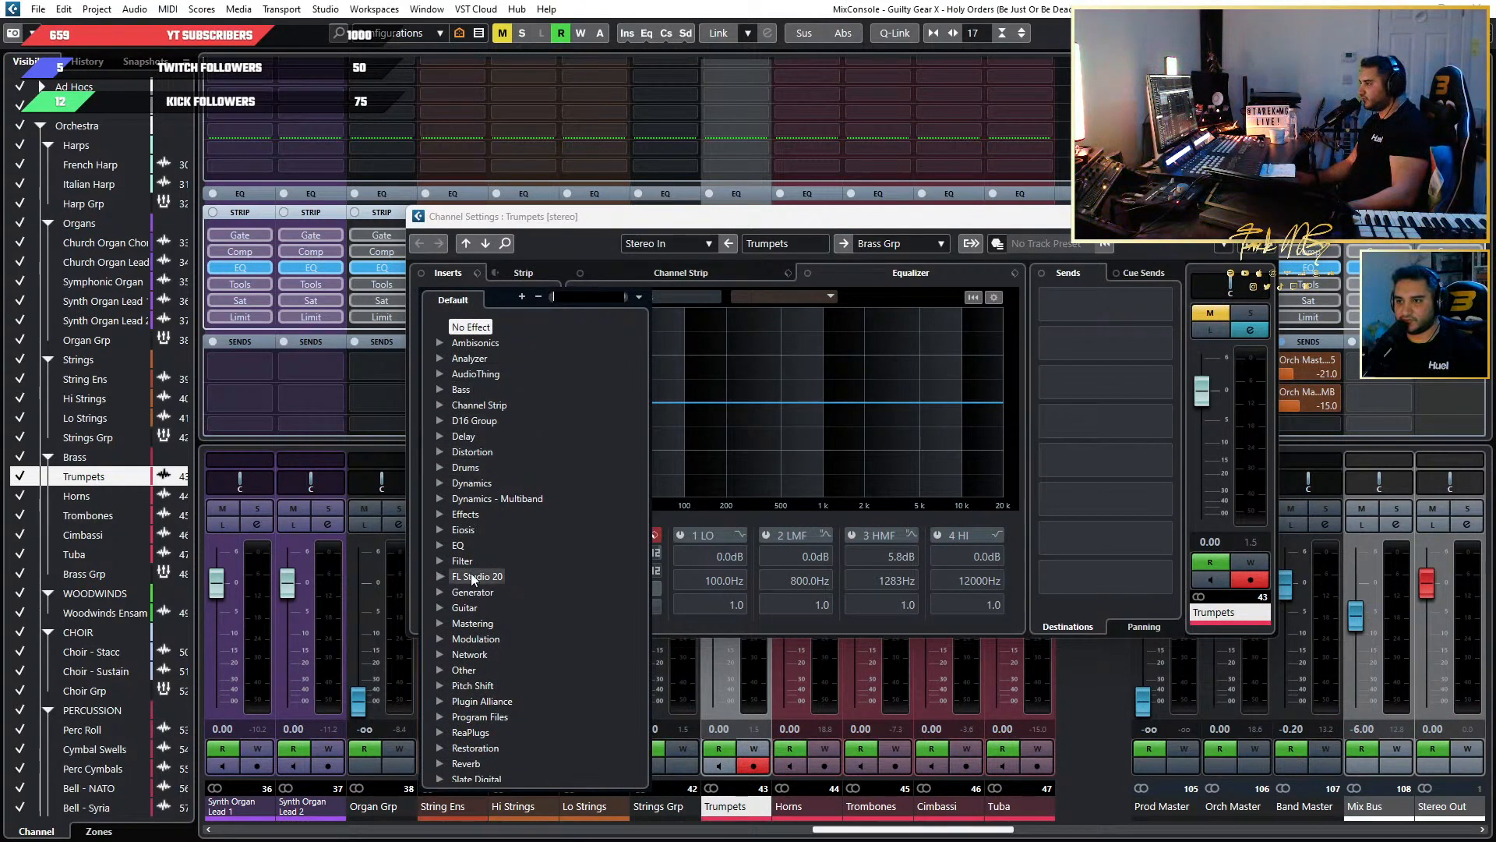
click(440, 544)
scroll(625, 553, down, 6)
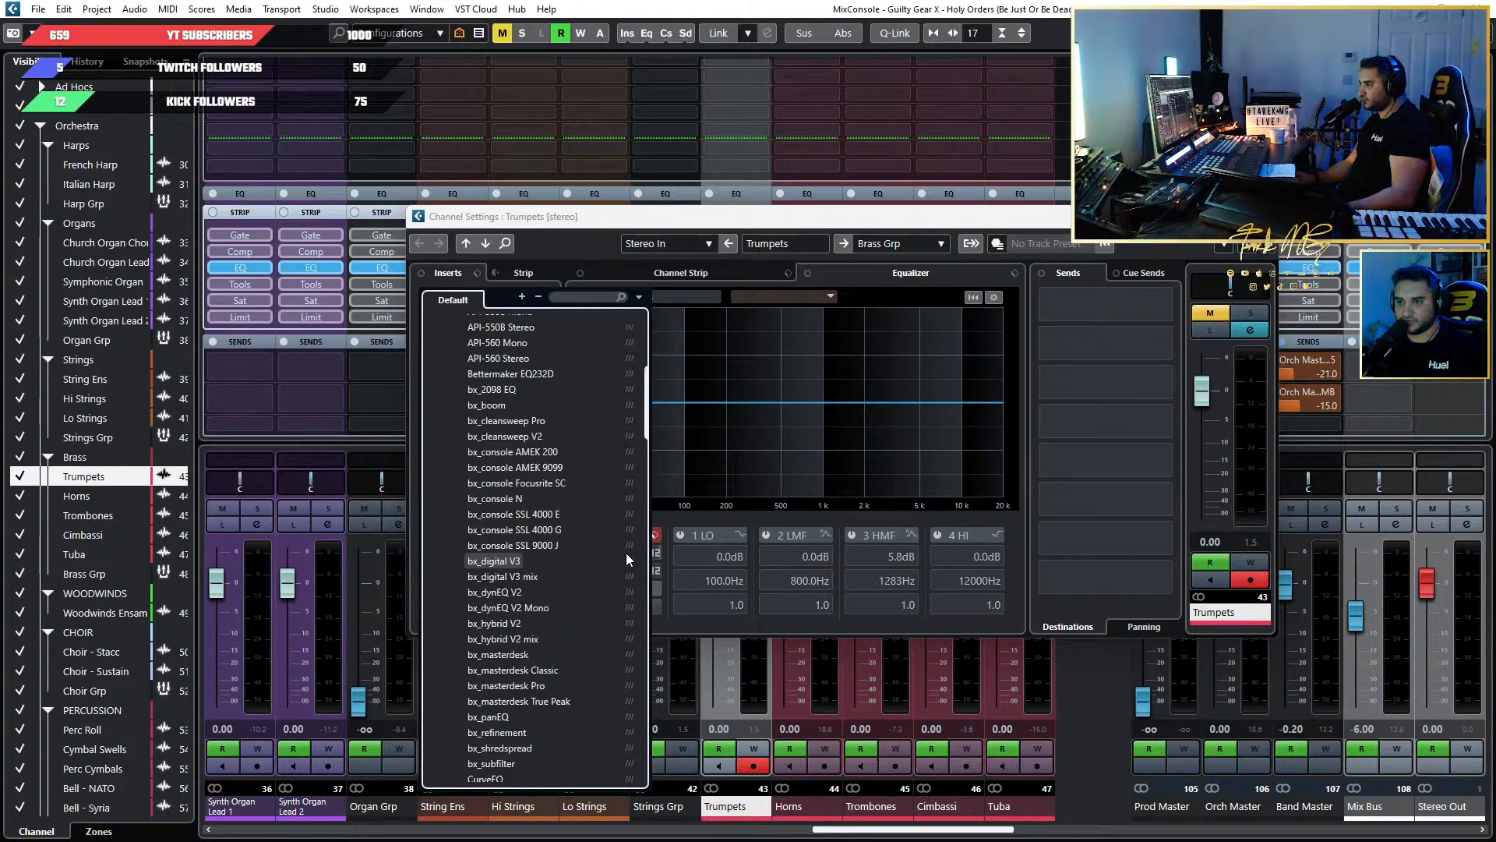
scroll(626, 557, down, 5)
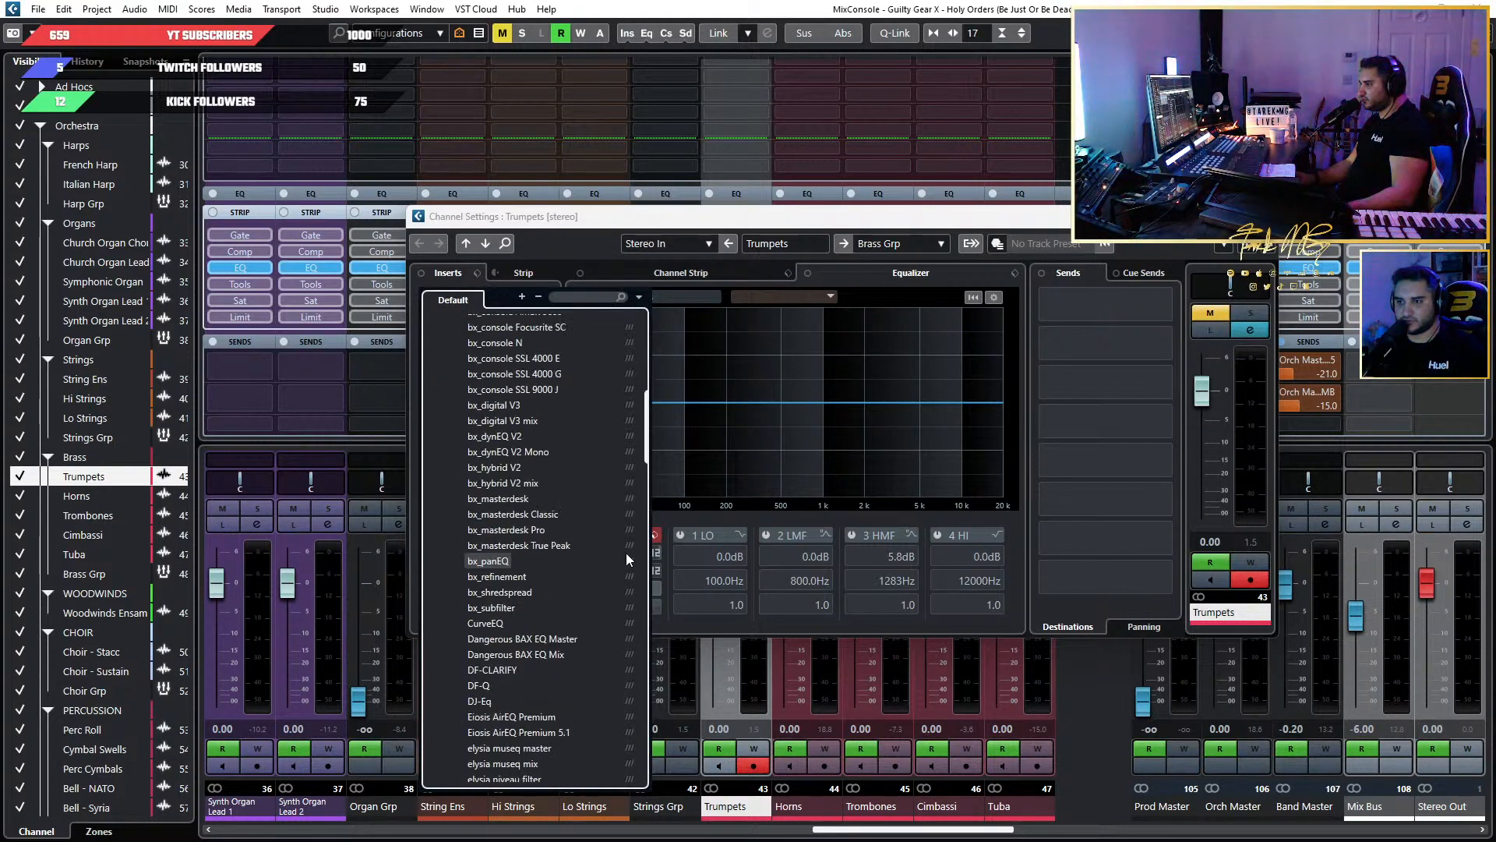
click(541, 625)
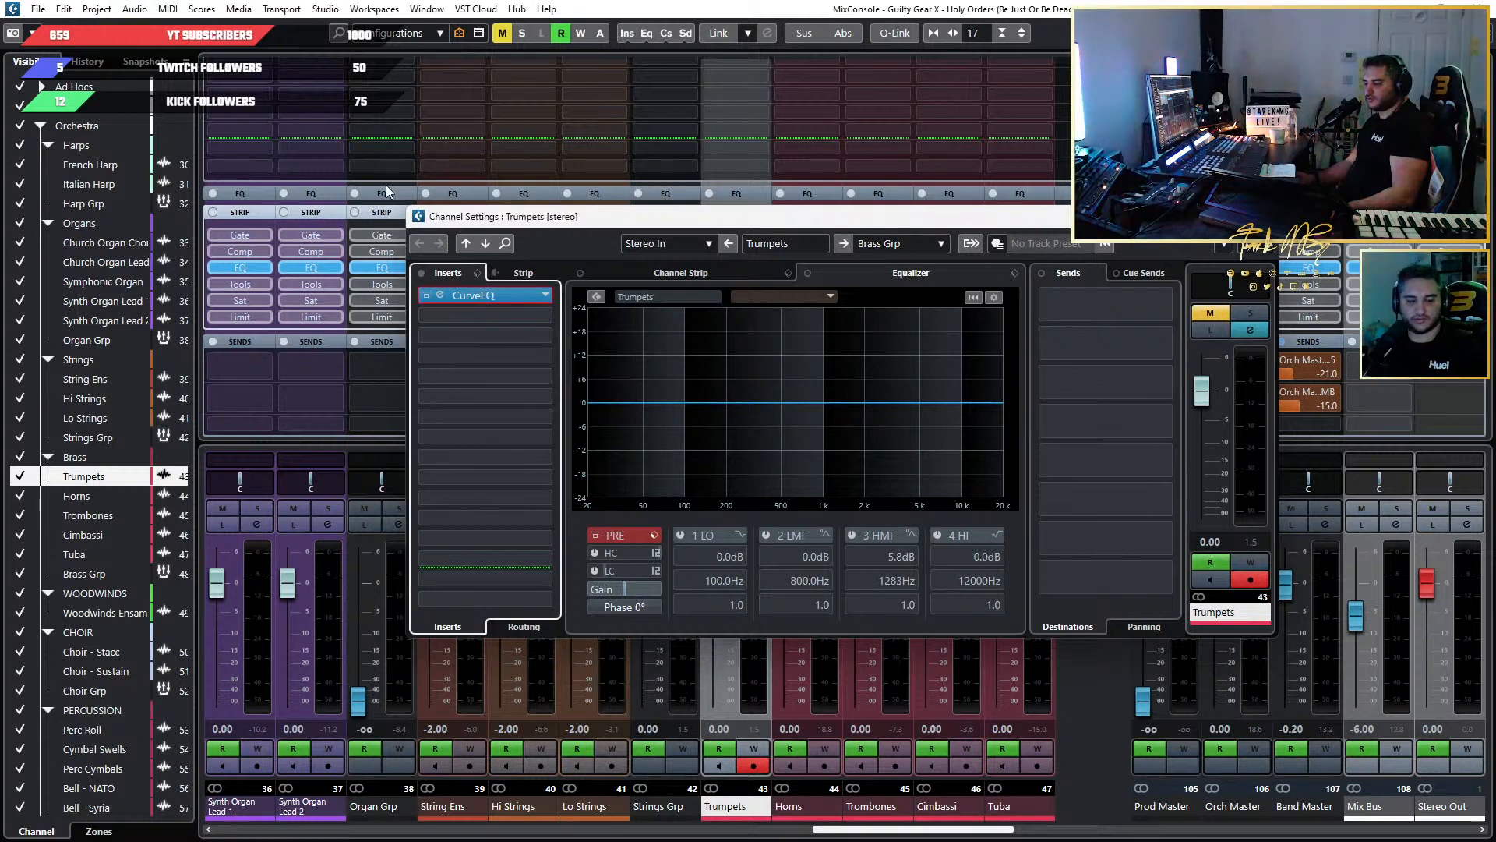
Replace CurveEQ with the Frequency EQ in the first Trumpets insert slot.
click(546, 296)
scroll(551, 503, down, 4)
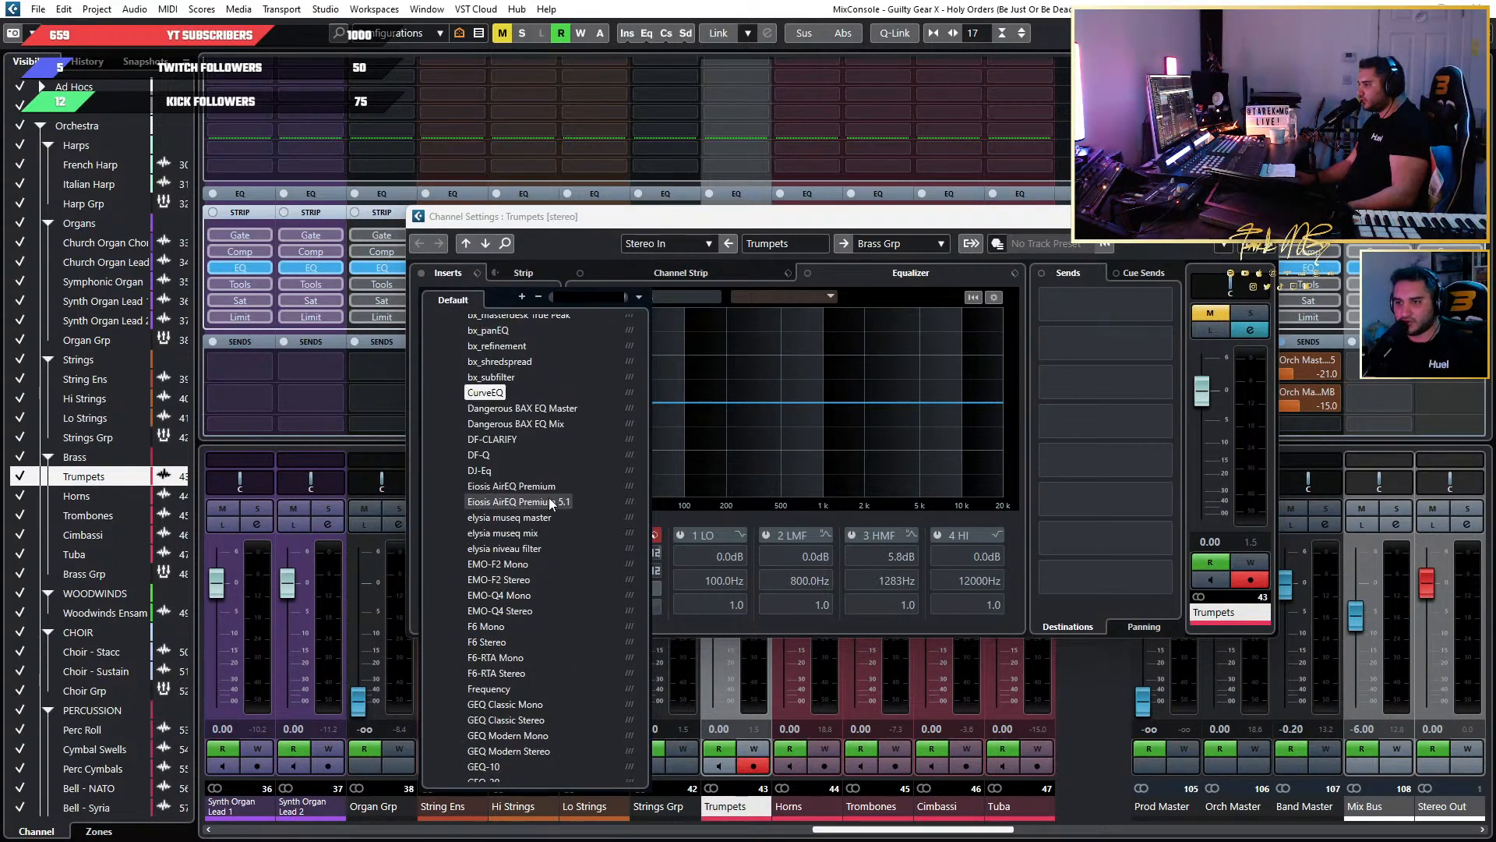
scroll(515, 545, down, 2)
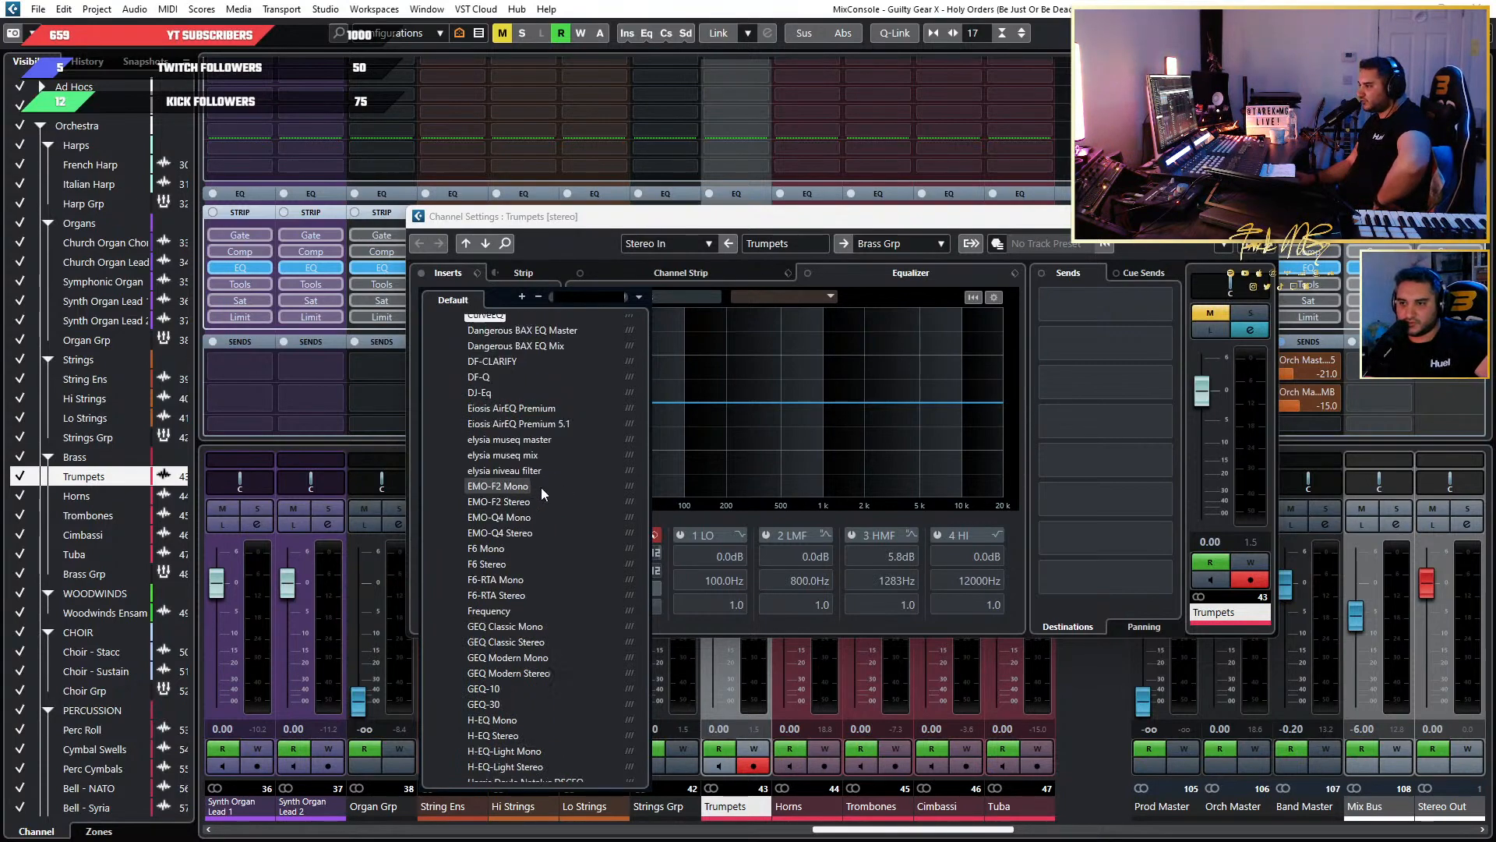
click(488, 610)
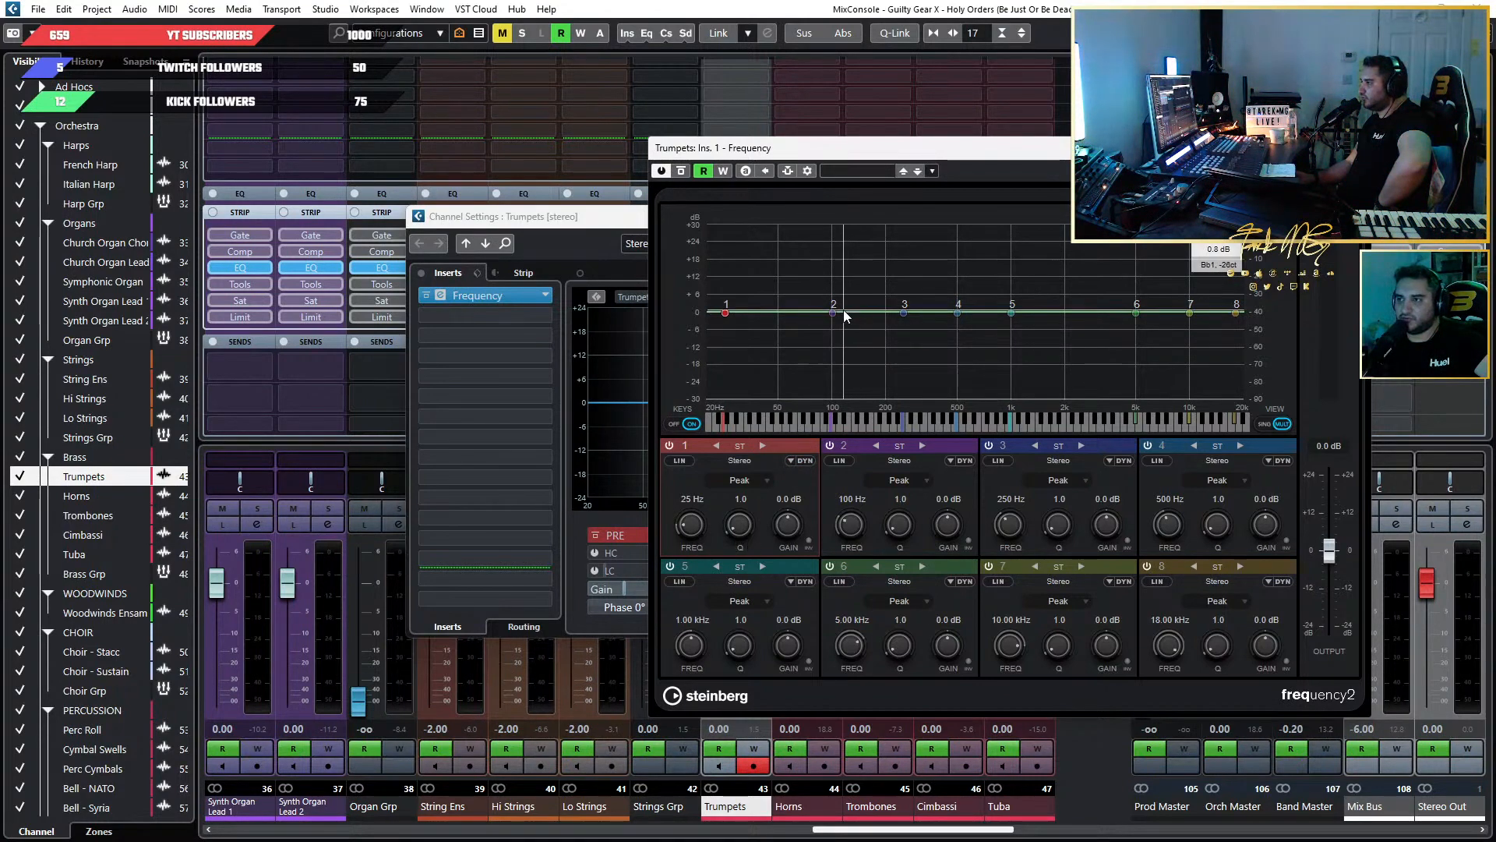
Cut Frequency band 2 to about -12.5 dB at 90 Hz, and enable band 1 dynamics with a threshold of about -58.4 dB.
drag(833, 312, 826, 340)
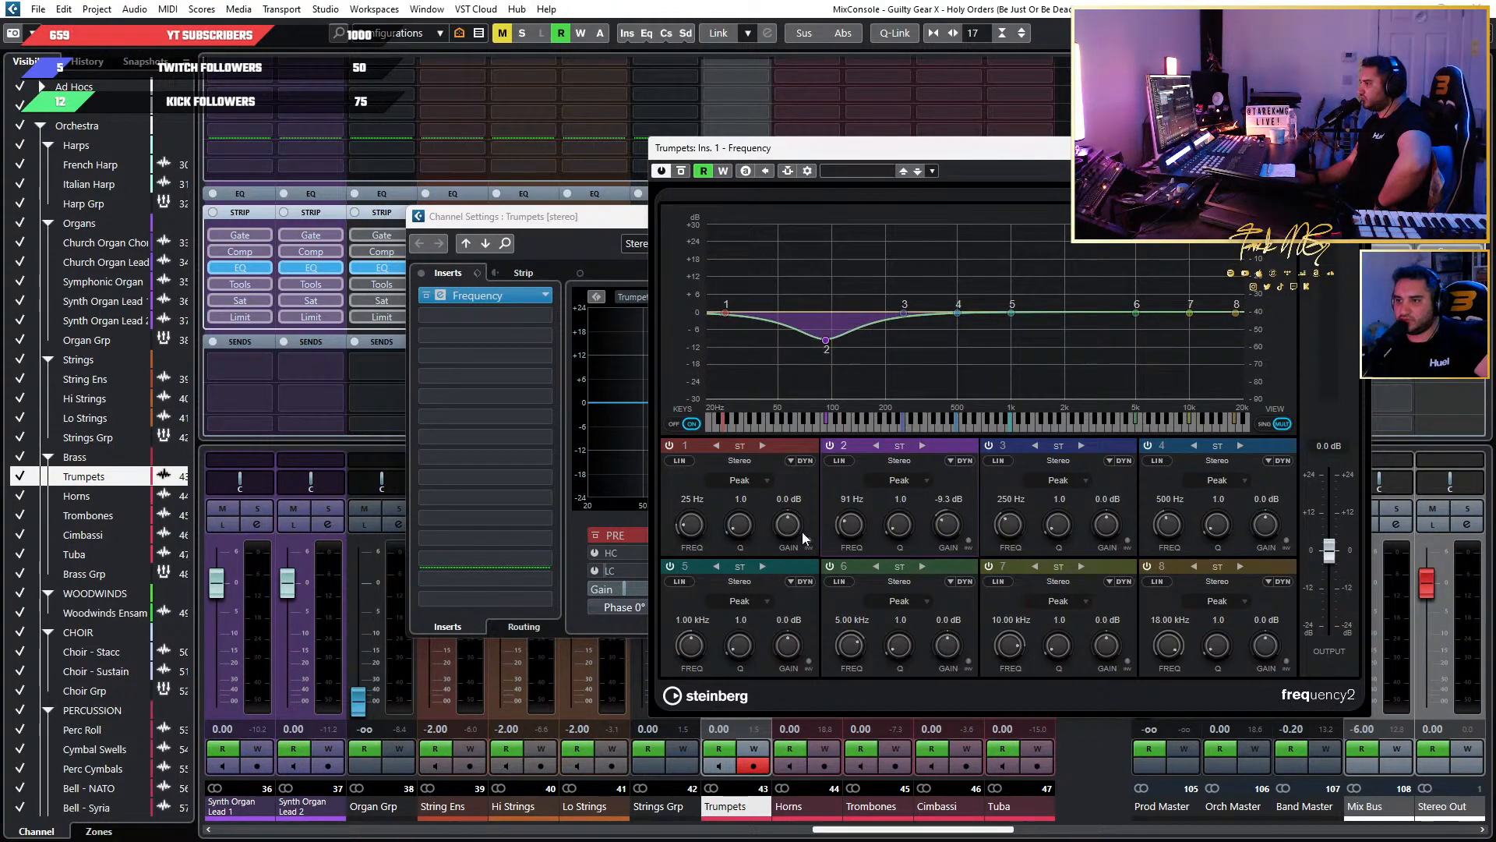
click(759, 479)
click(759, 479)
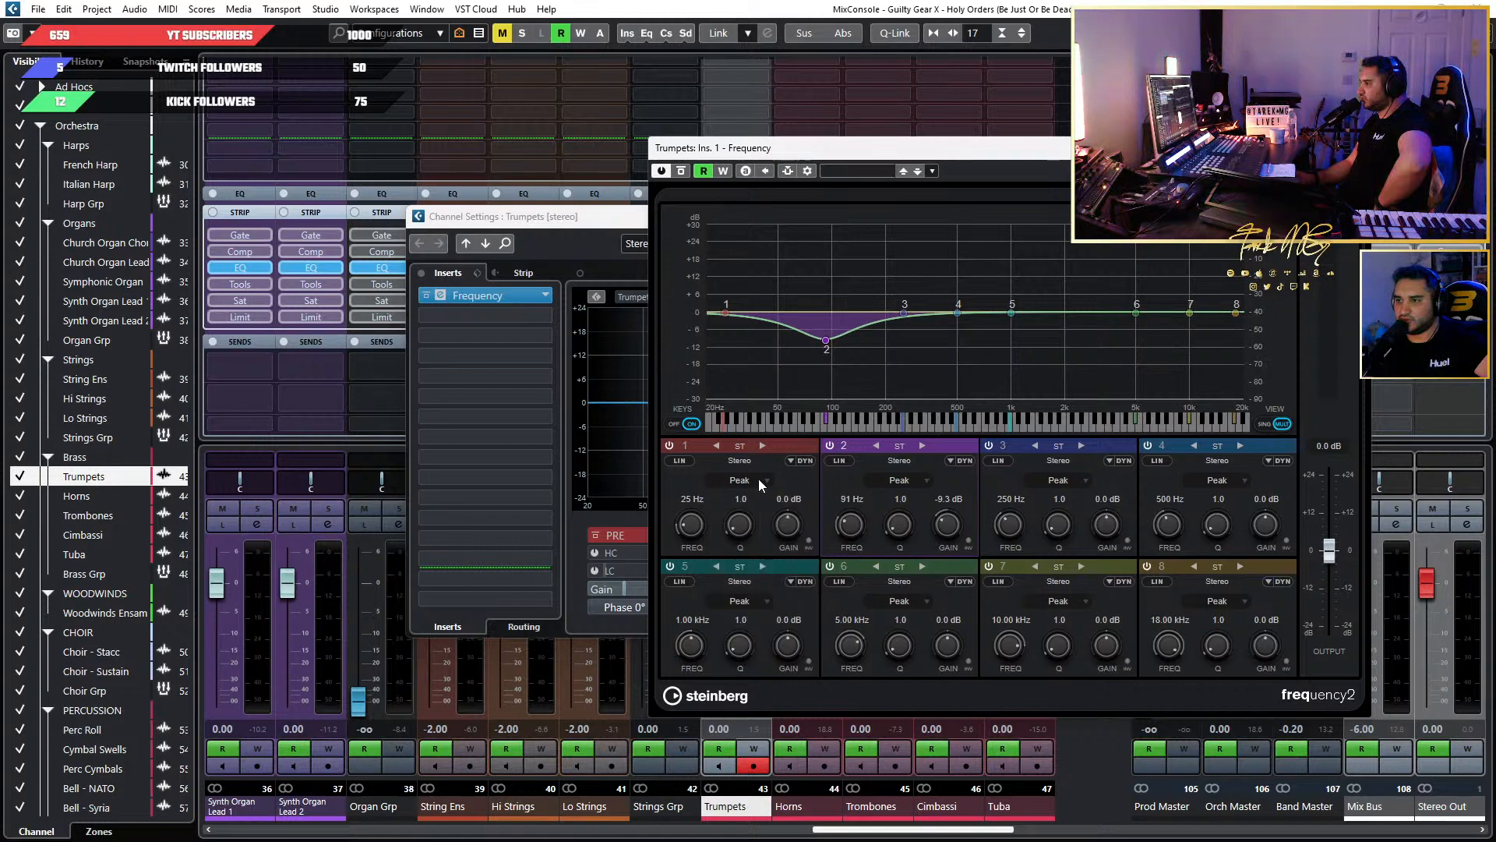
click(806, 460)
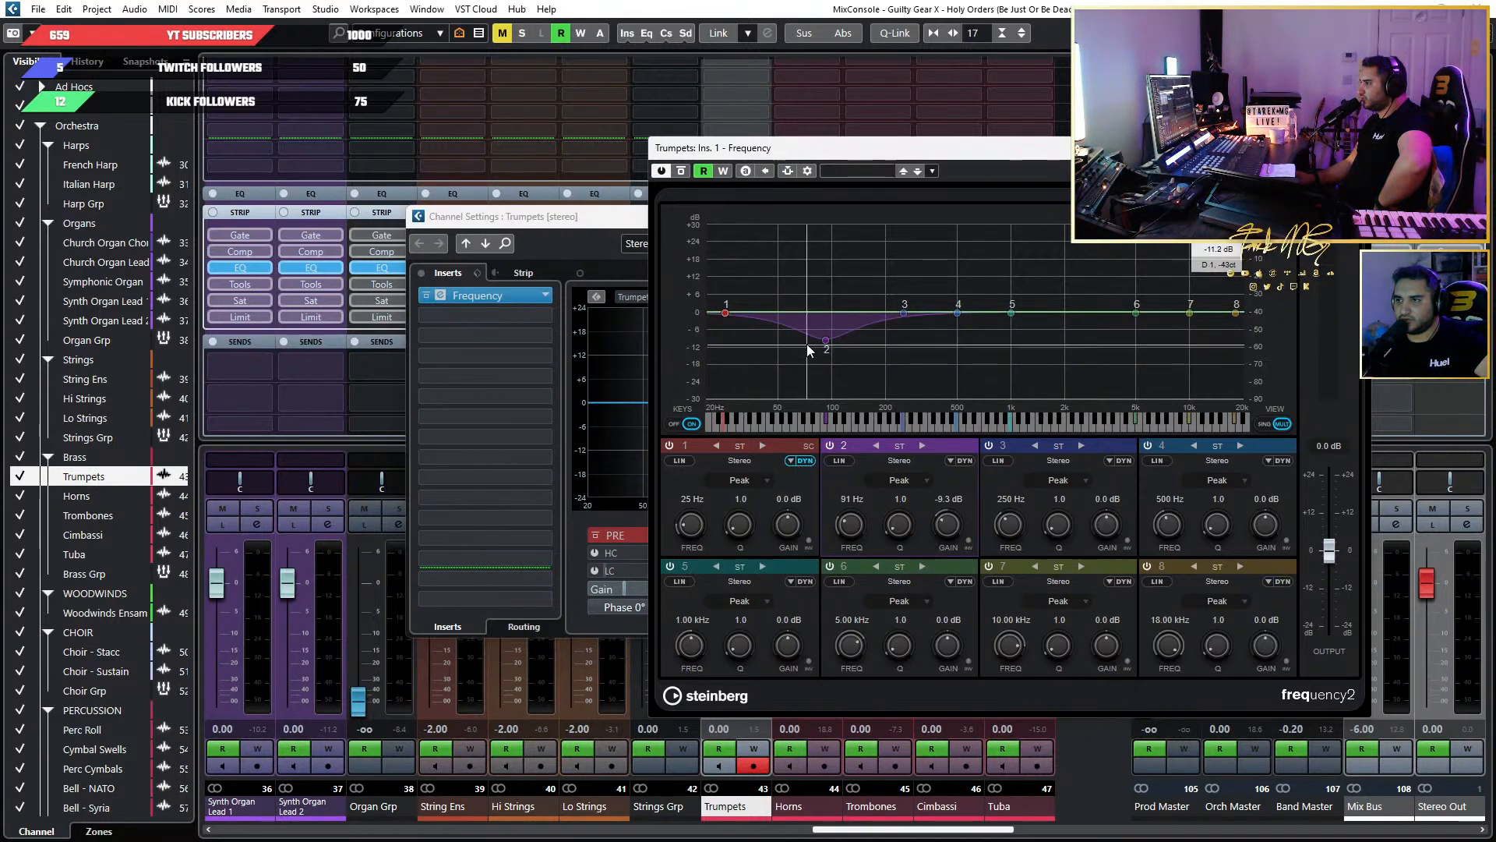
mouse_move(824, 338)
mouse_down()
mouse_move(827, 300)
mouse_move(825, 353)
mouse_up()
click(790, 461)
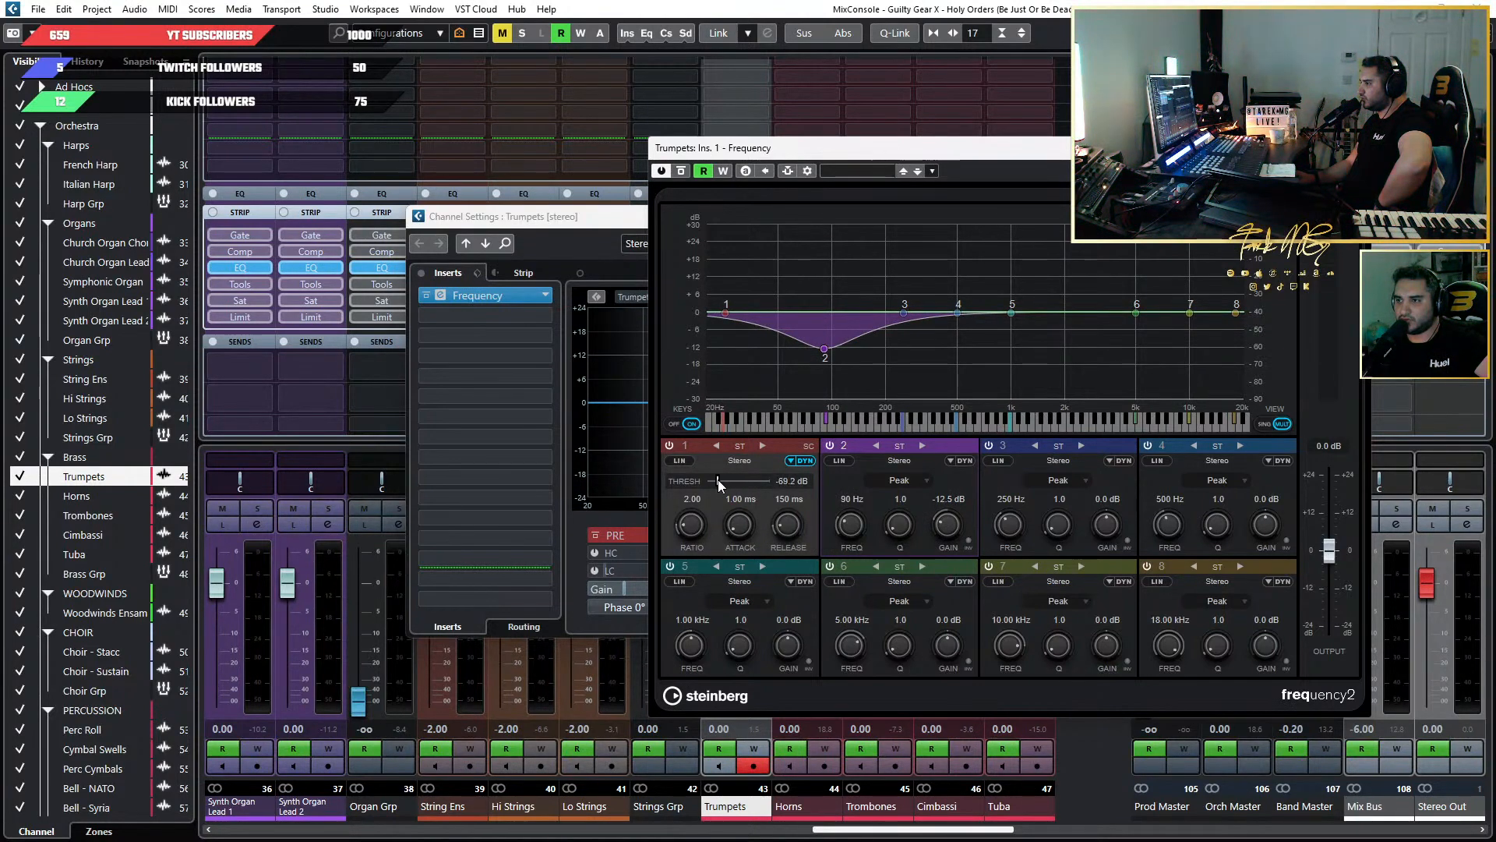
drag(750, 482, 711, 485)
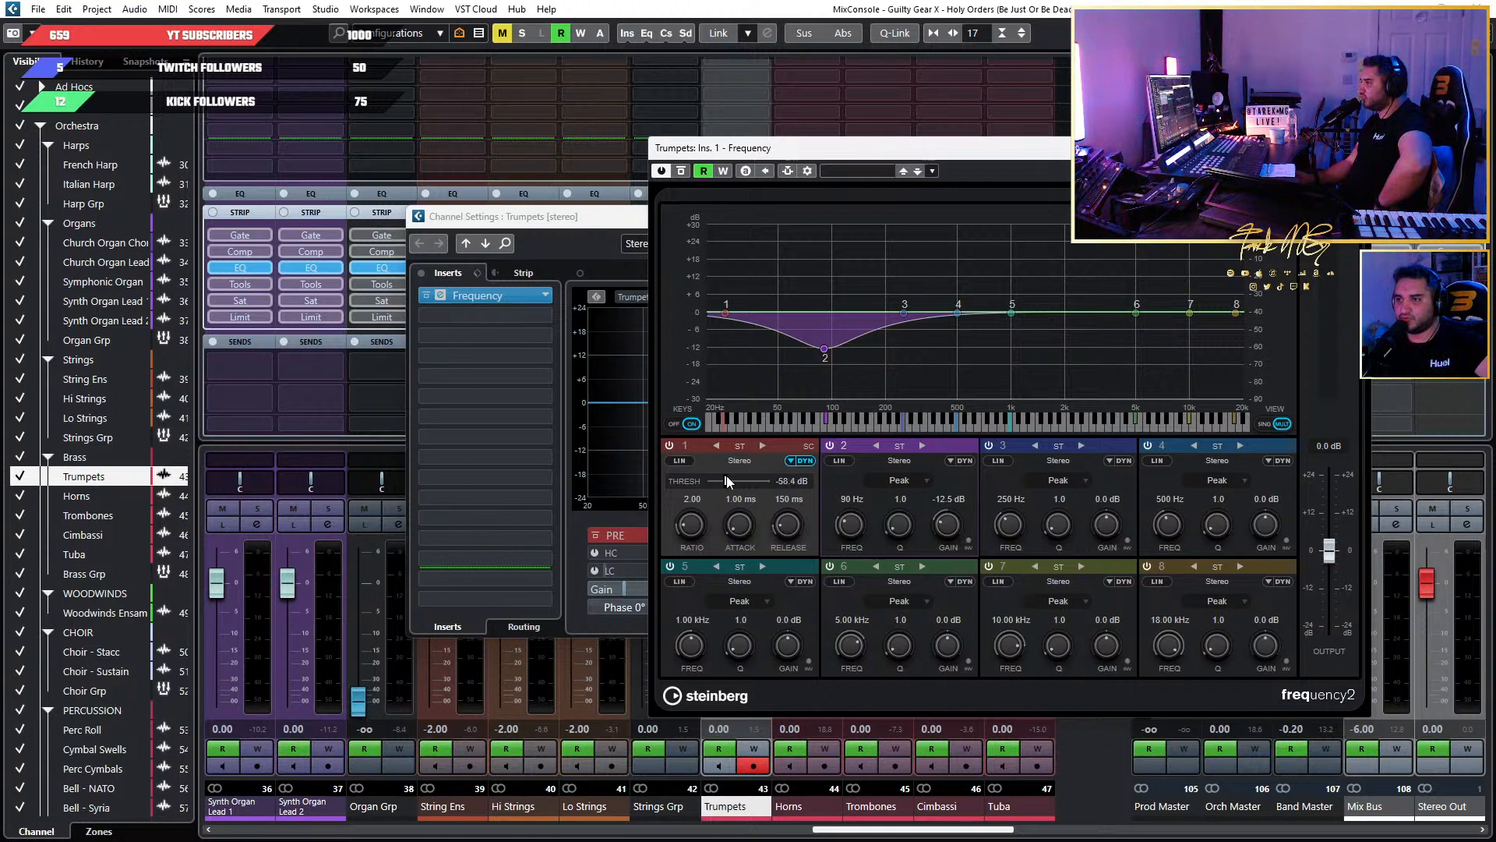
Reset the Frequency band 1 threshold to 0.0 dB, switch off its dynamics, and return to its regular EQ controls.
click(738, 456)
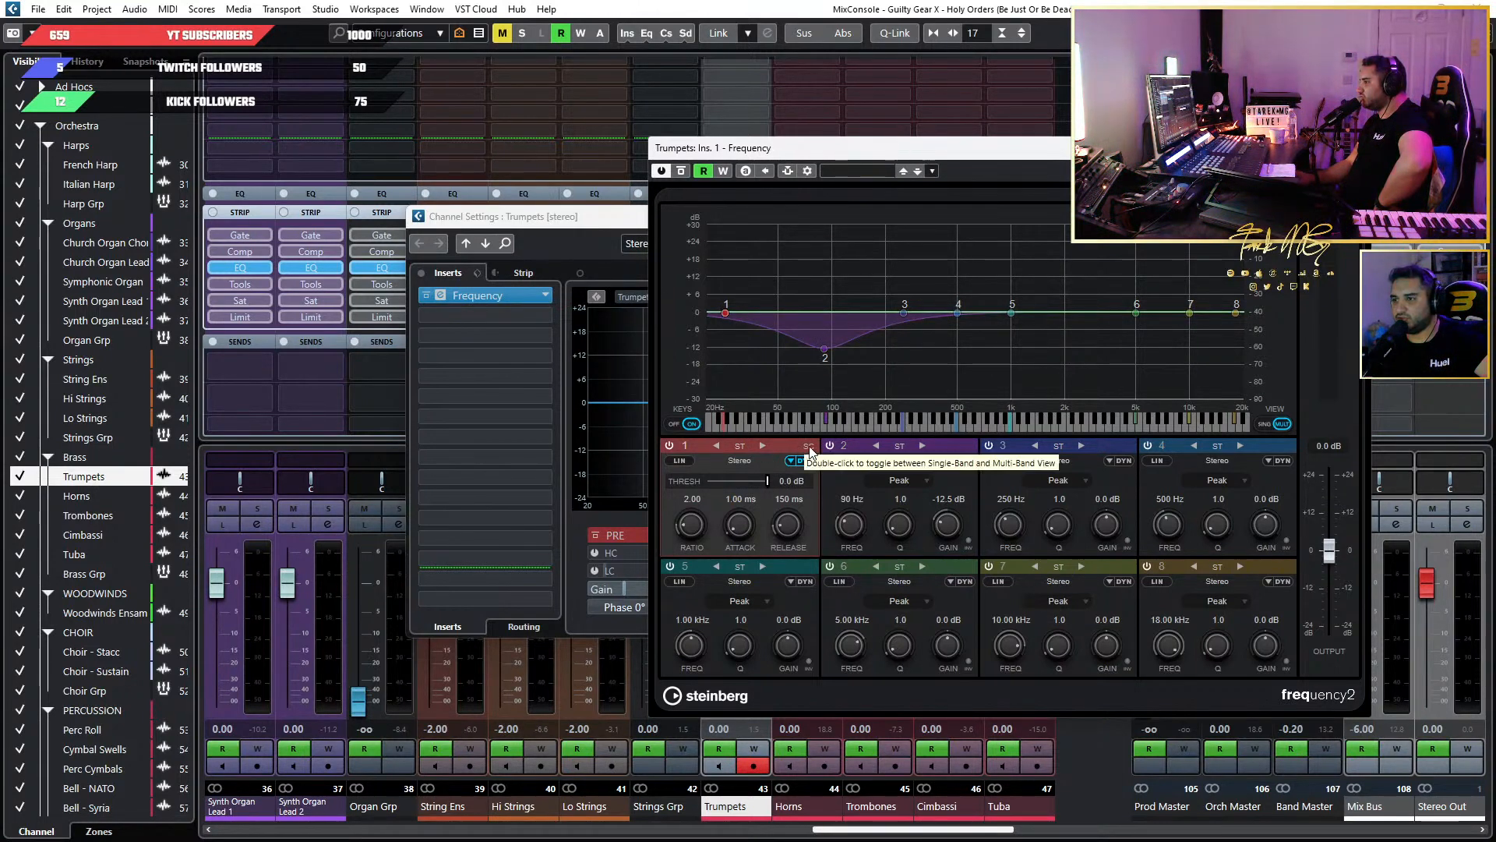
click(671, 446)
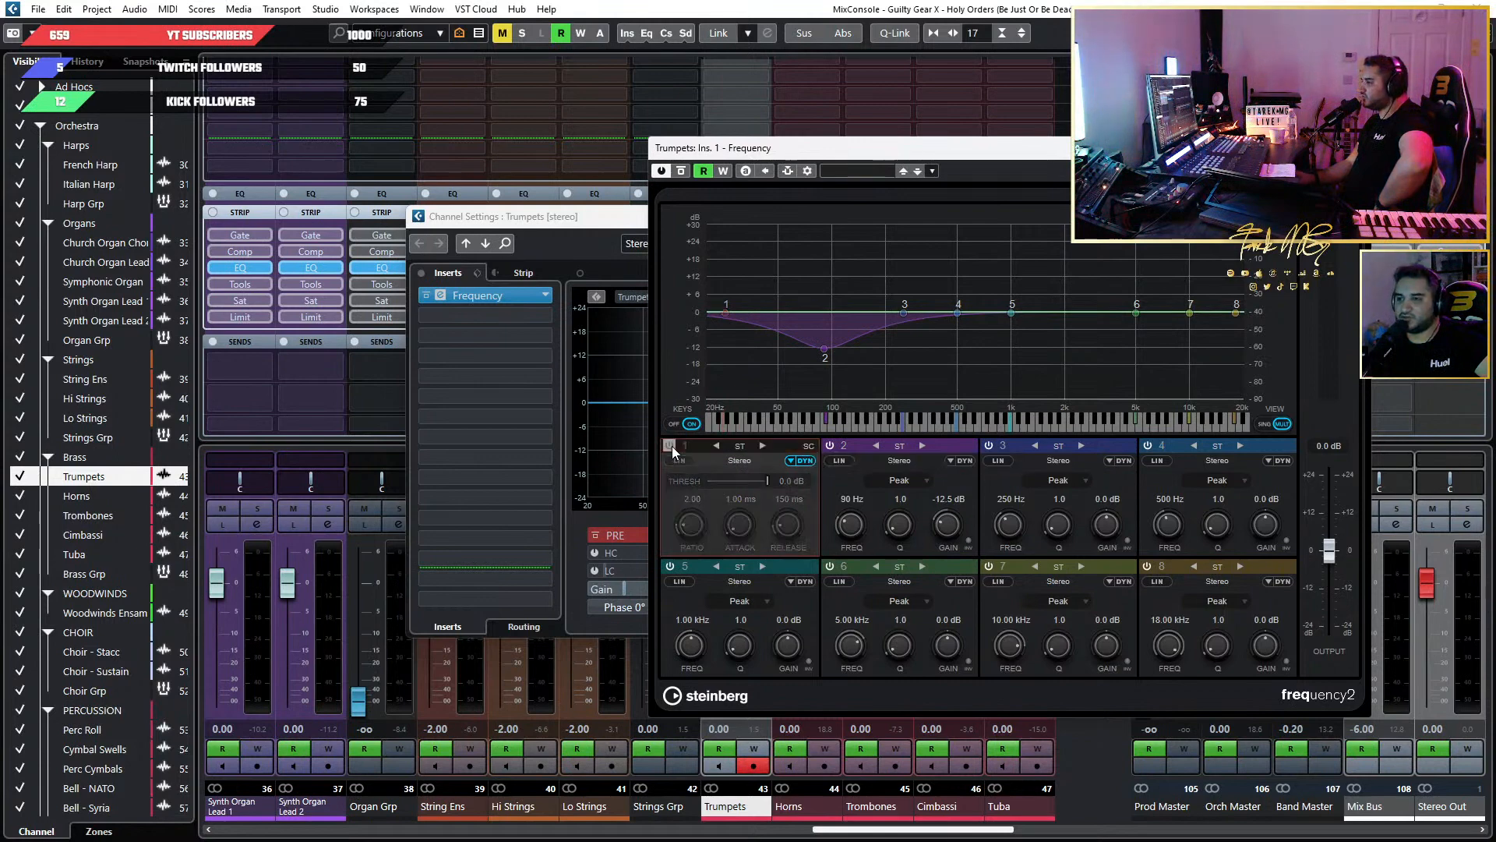
click(670, 445)
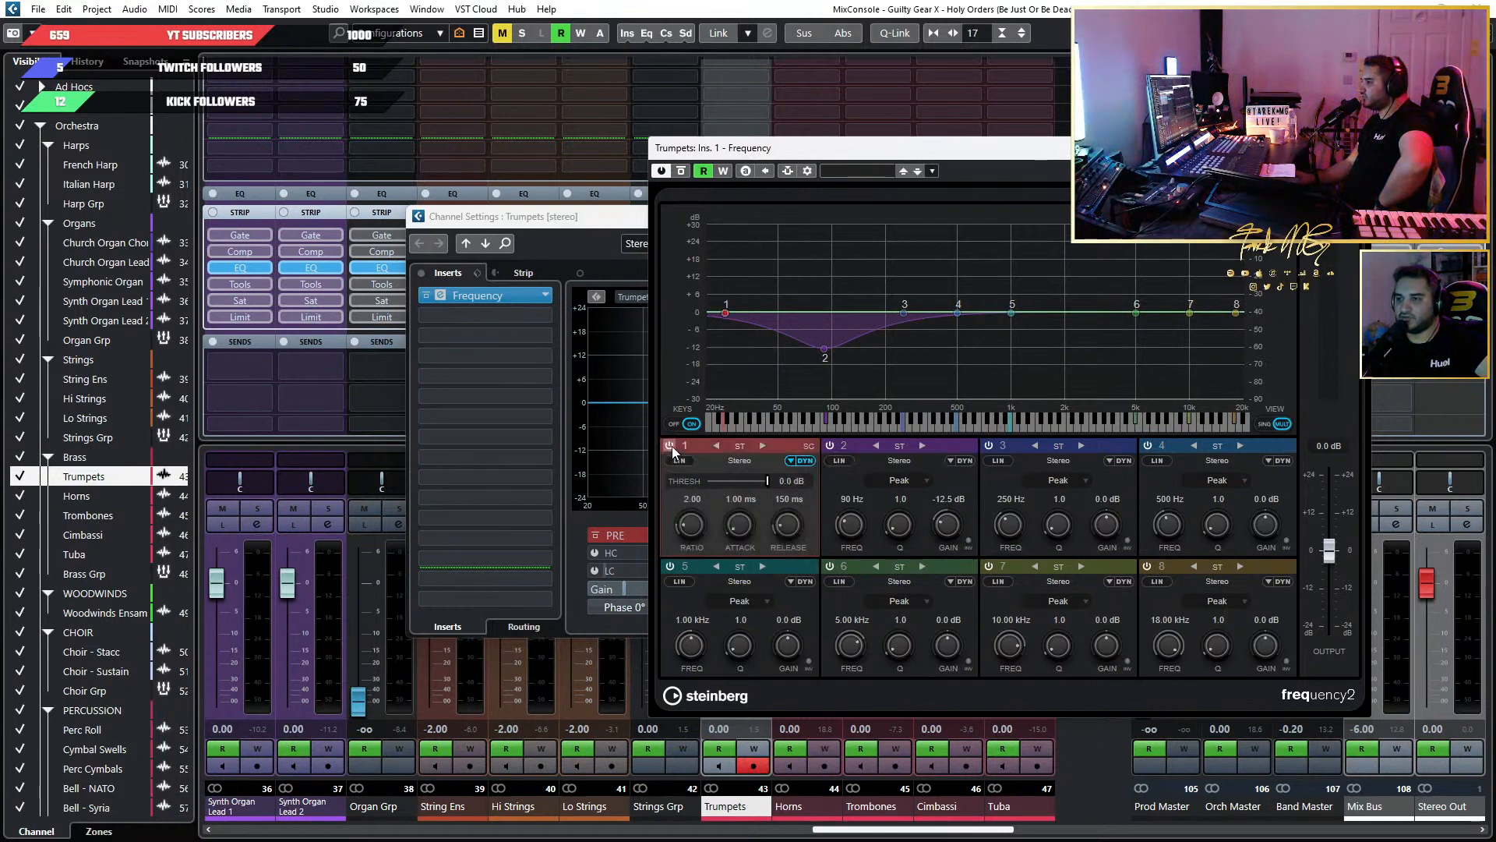
click(804, 461)
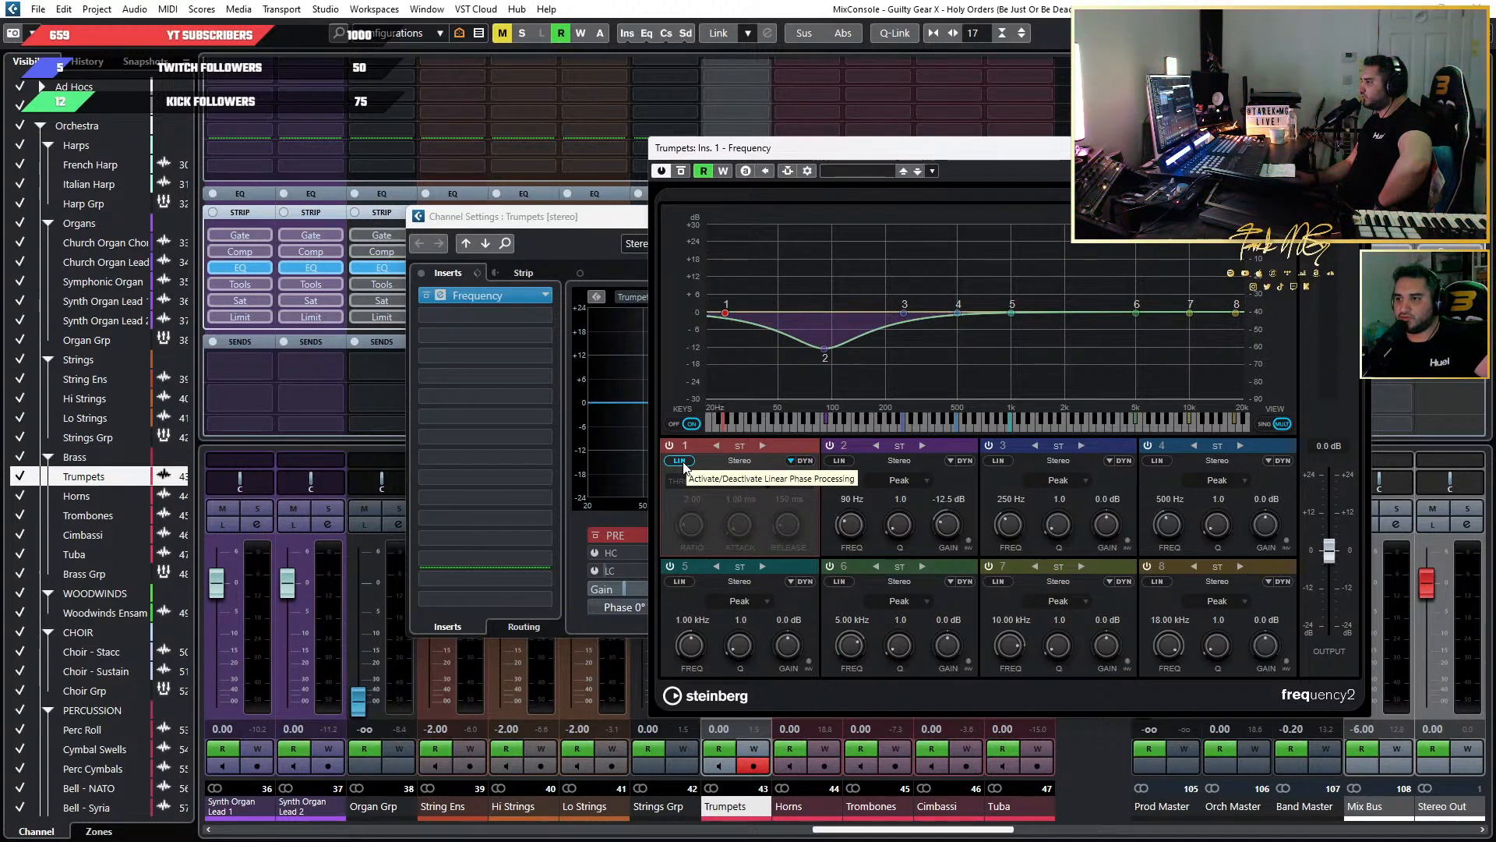
click(681, 461)
click(789, 460)
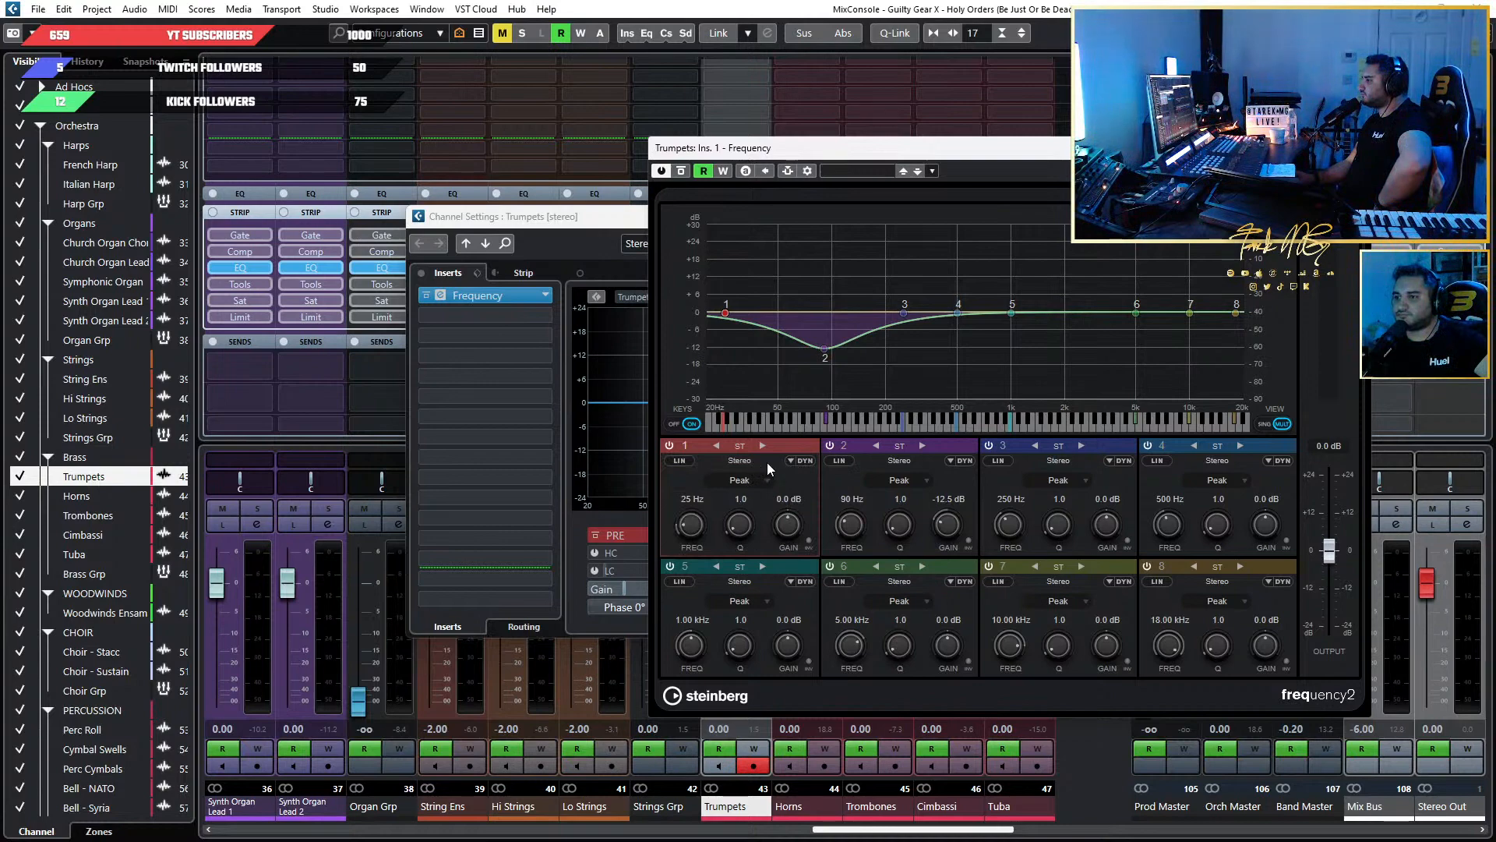
Look through the filter types offered for Frequency band 1, keeping Peak.
click(748, 481)
click(768, 467)
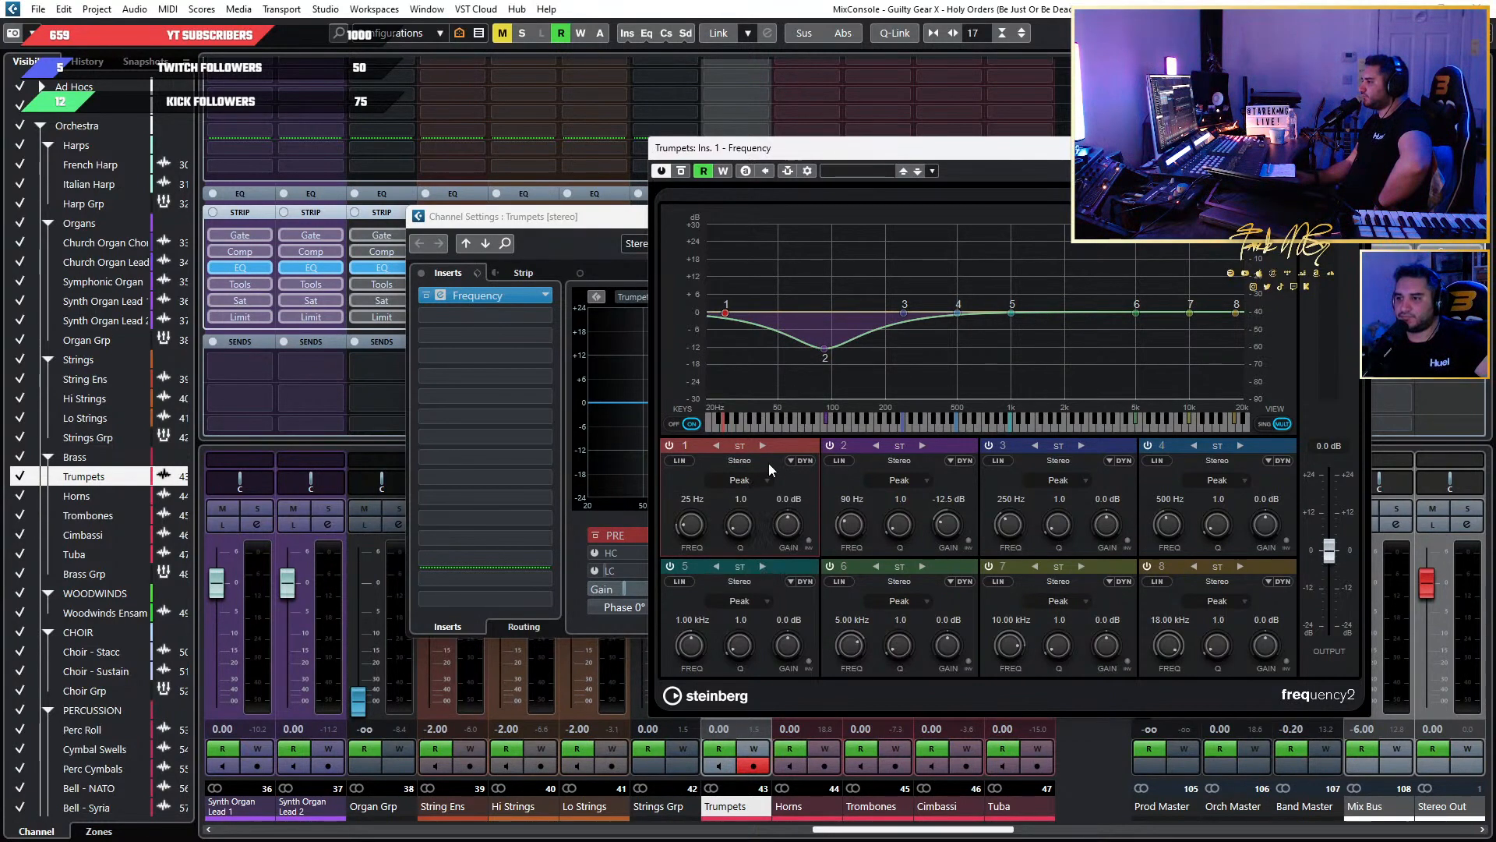
click(737, 489)
click(775, 475)
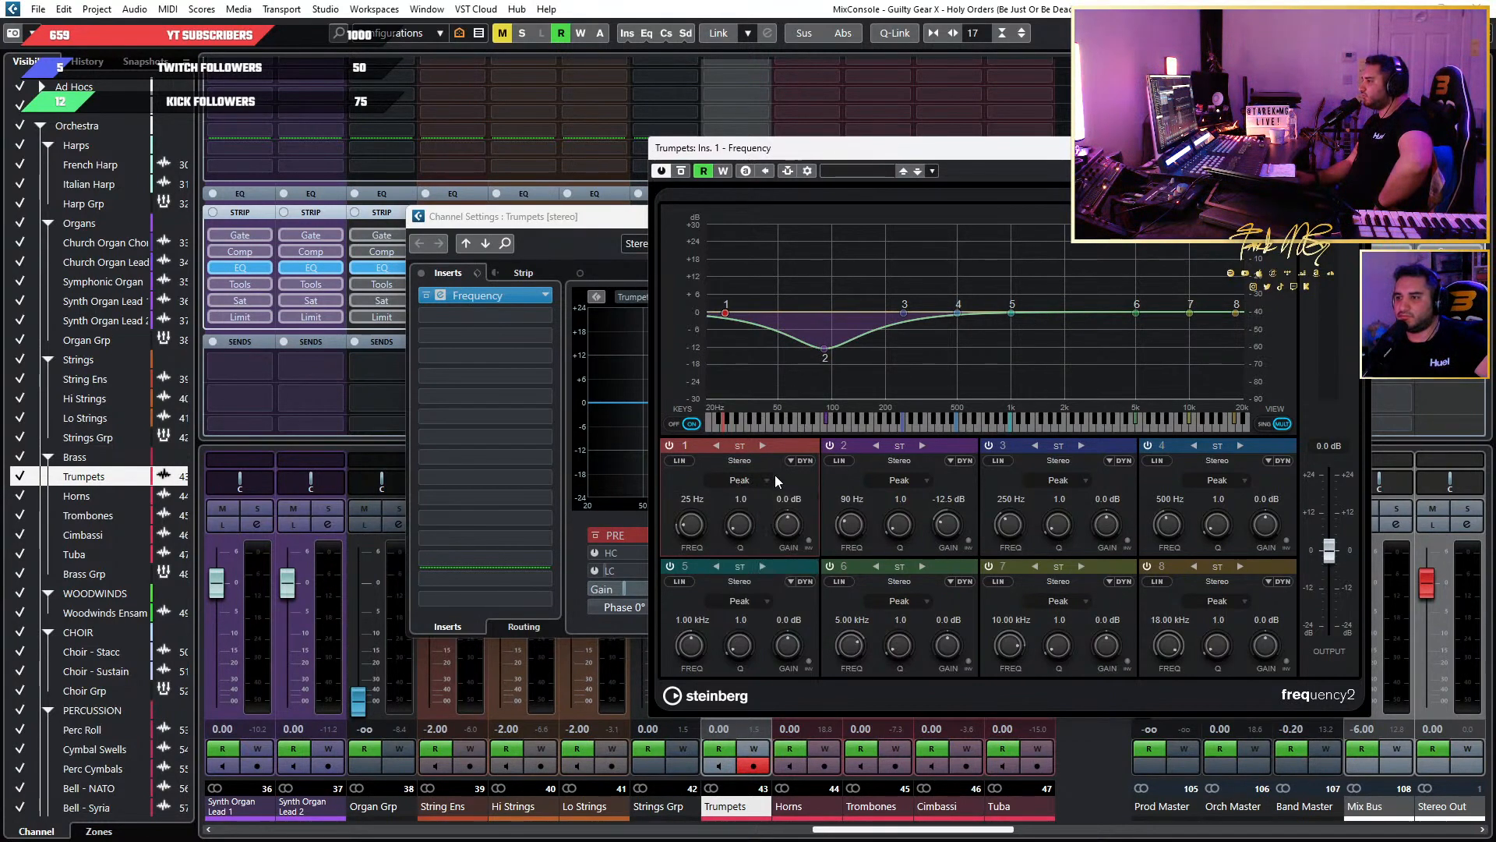
click(745, 482)
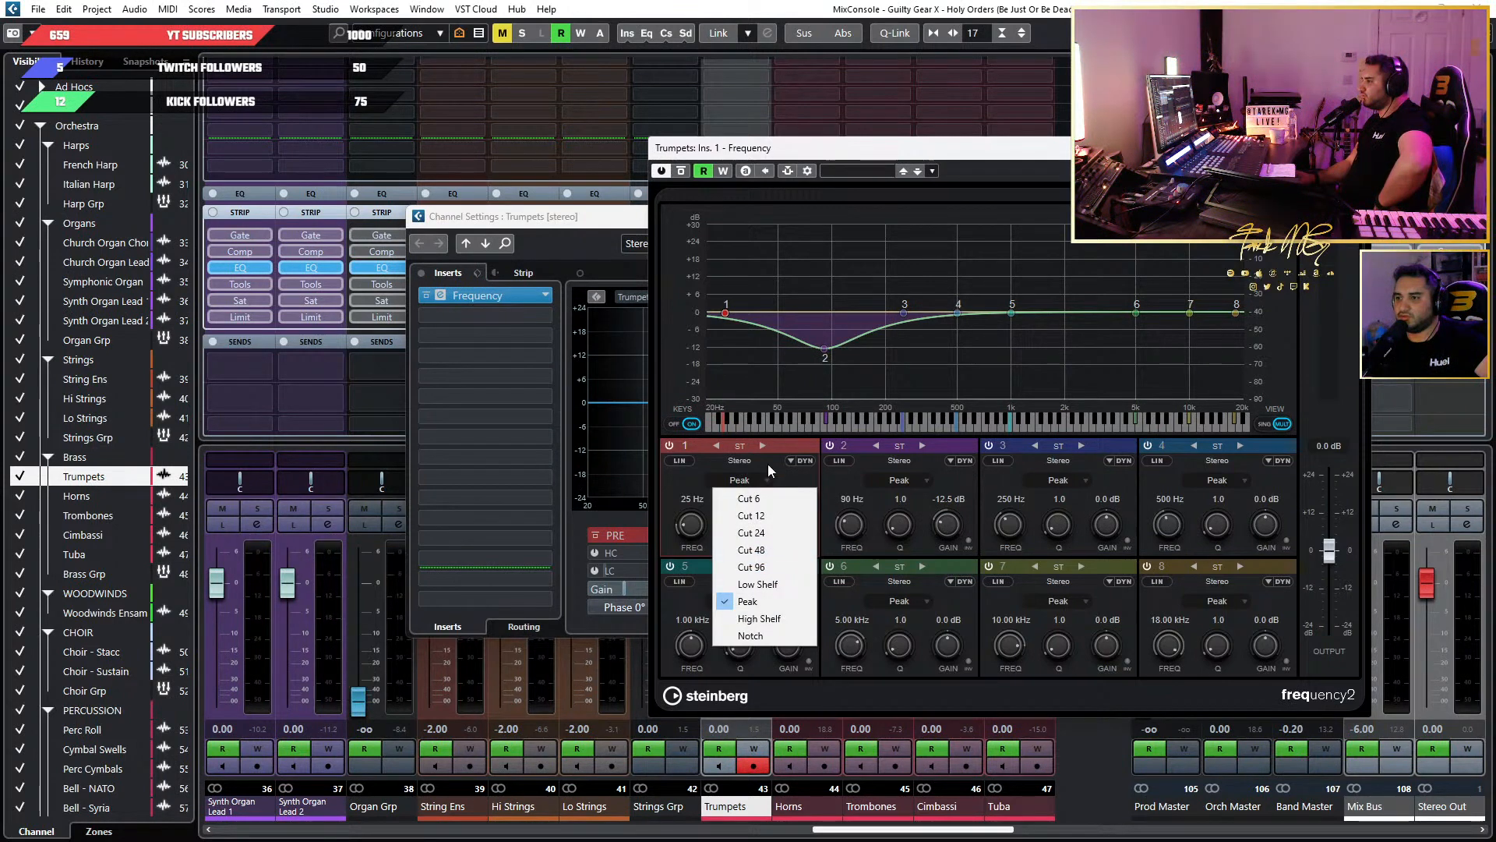
click(769, 465)
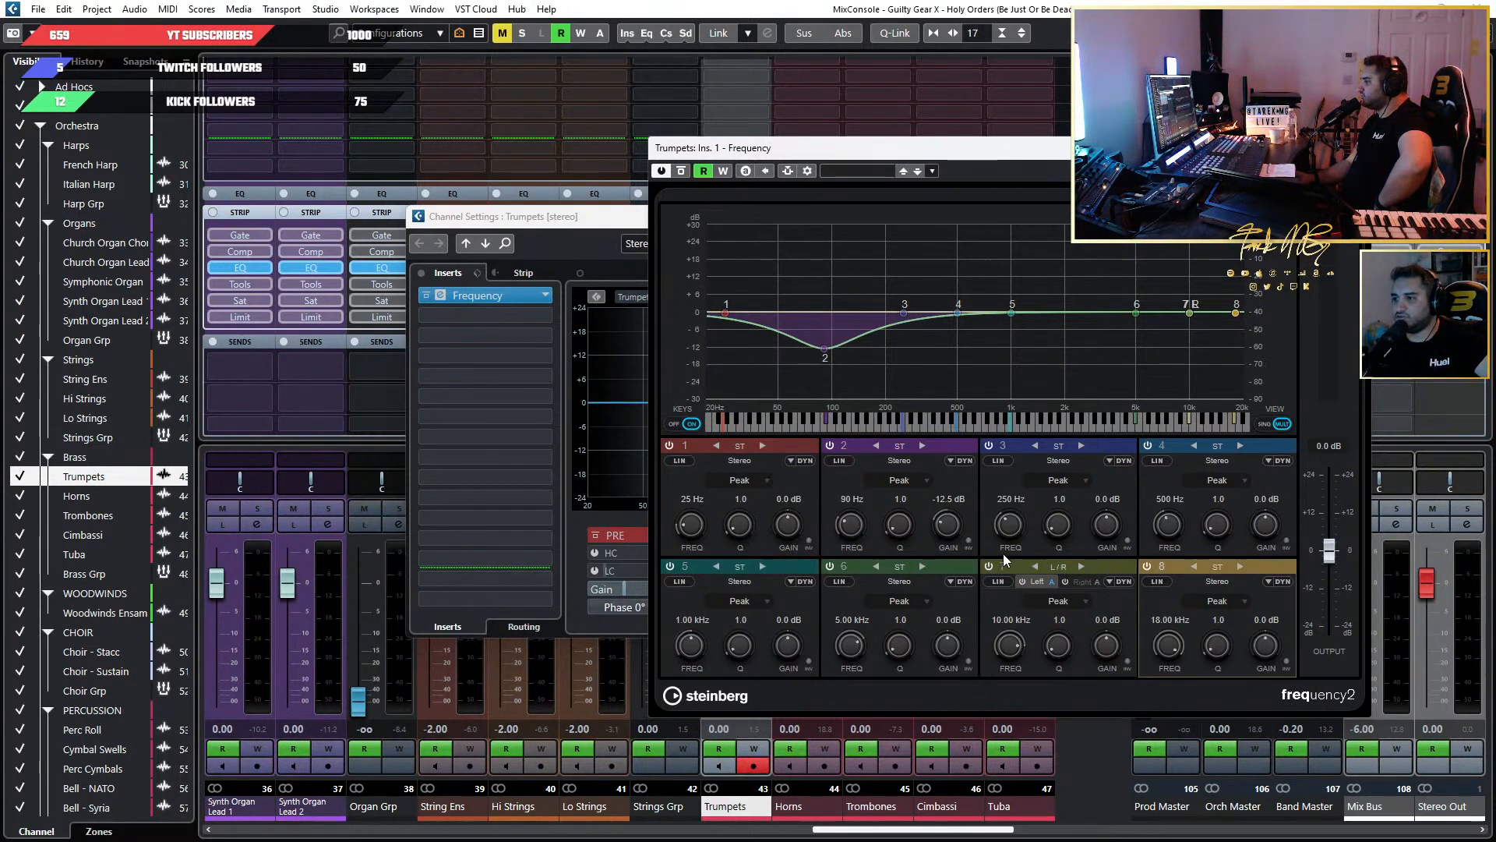
Try separate left and right processing on Frequency band 7, and restore it to stereo in the single-band view.
click(1035, 566)
click(1021, 581)
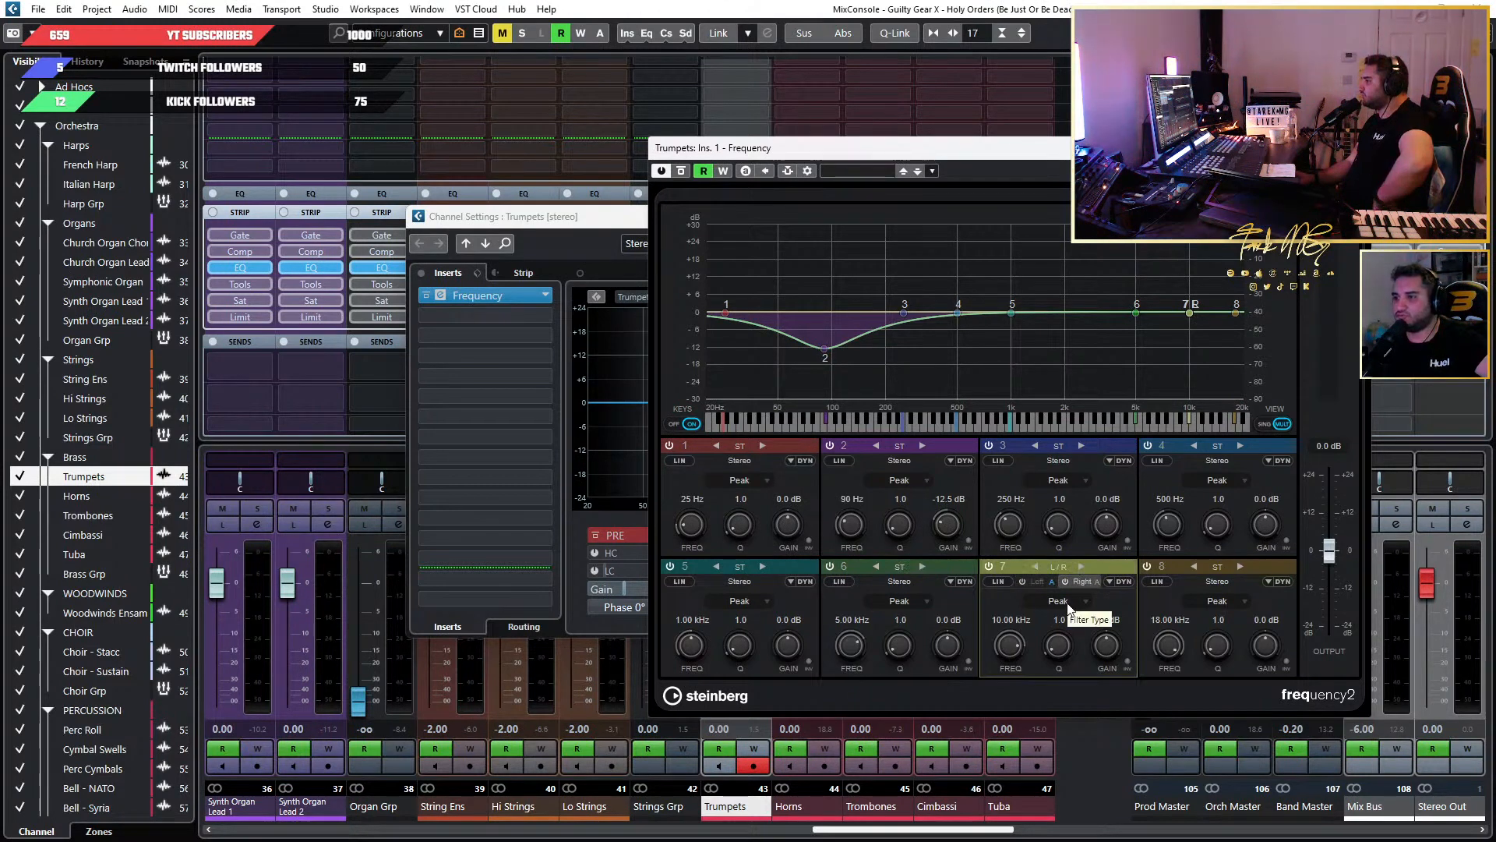
click(1034, 580)
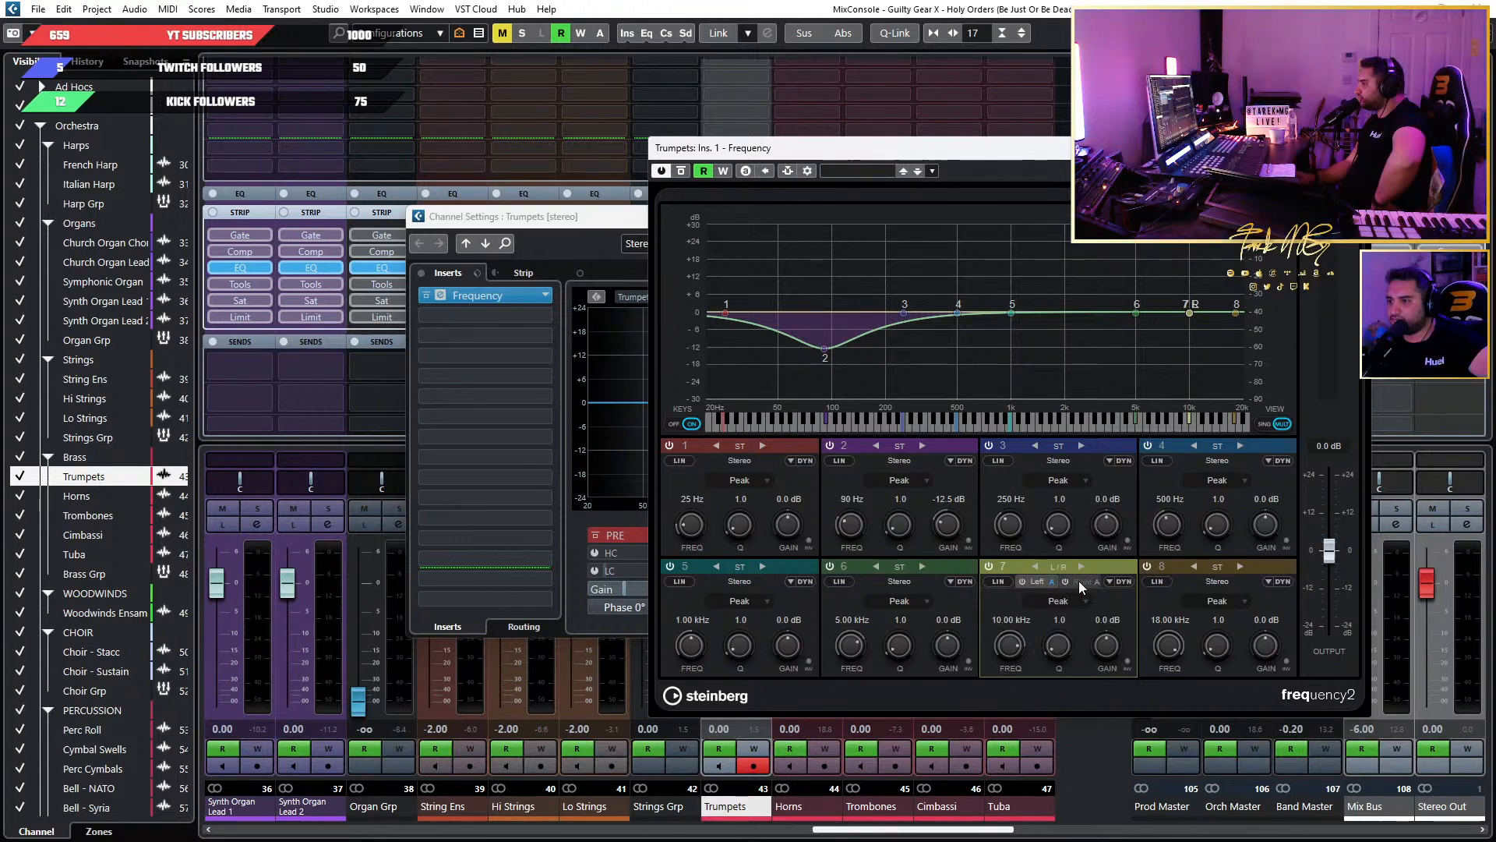
click(1080, 581)
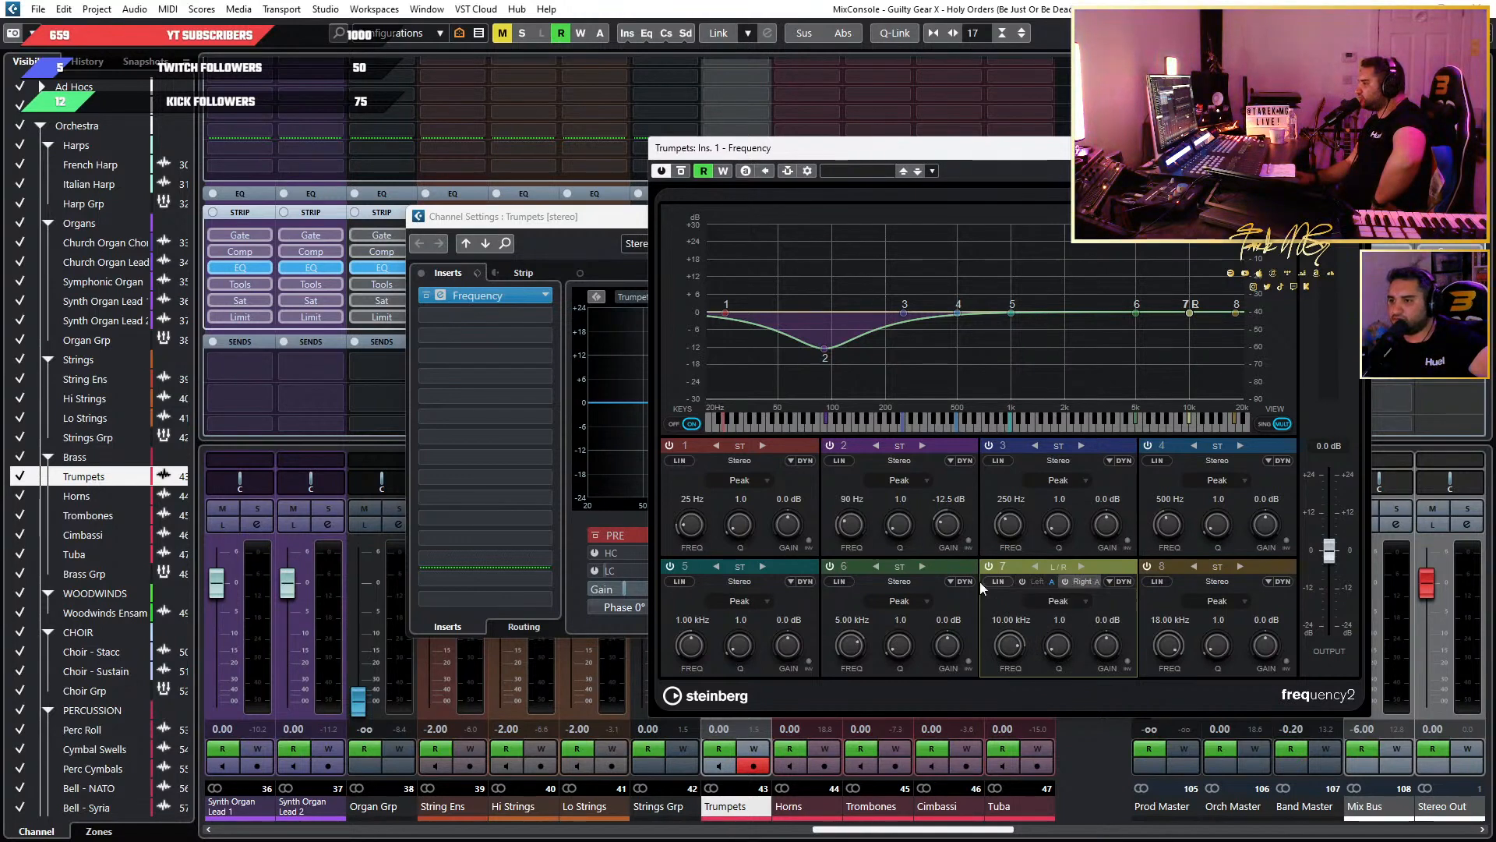
click(1059, 562)
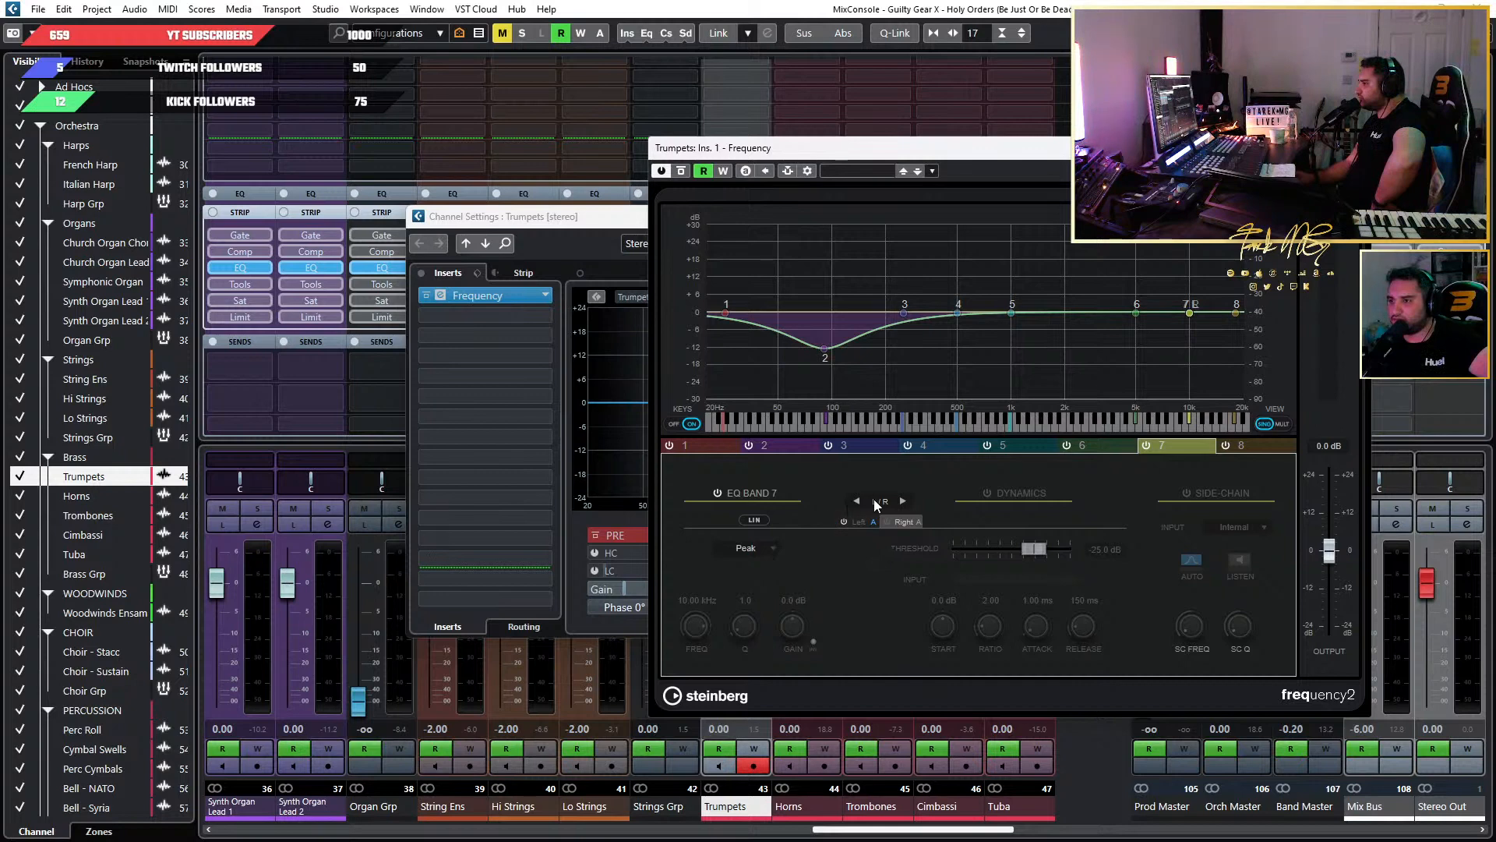
click(906, 499)
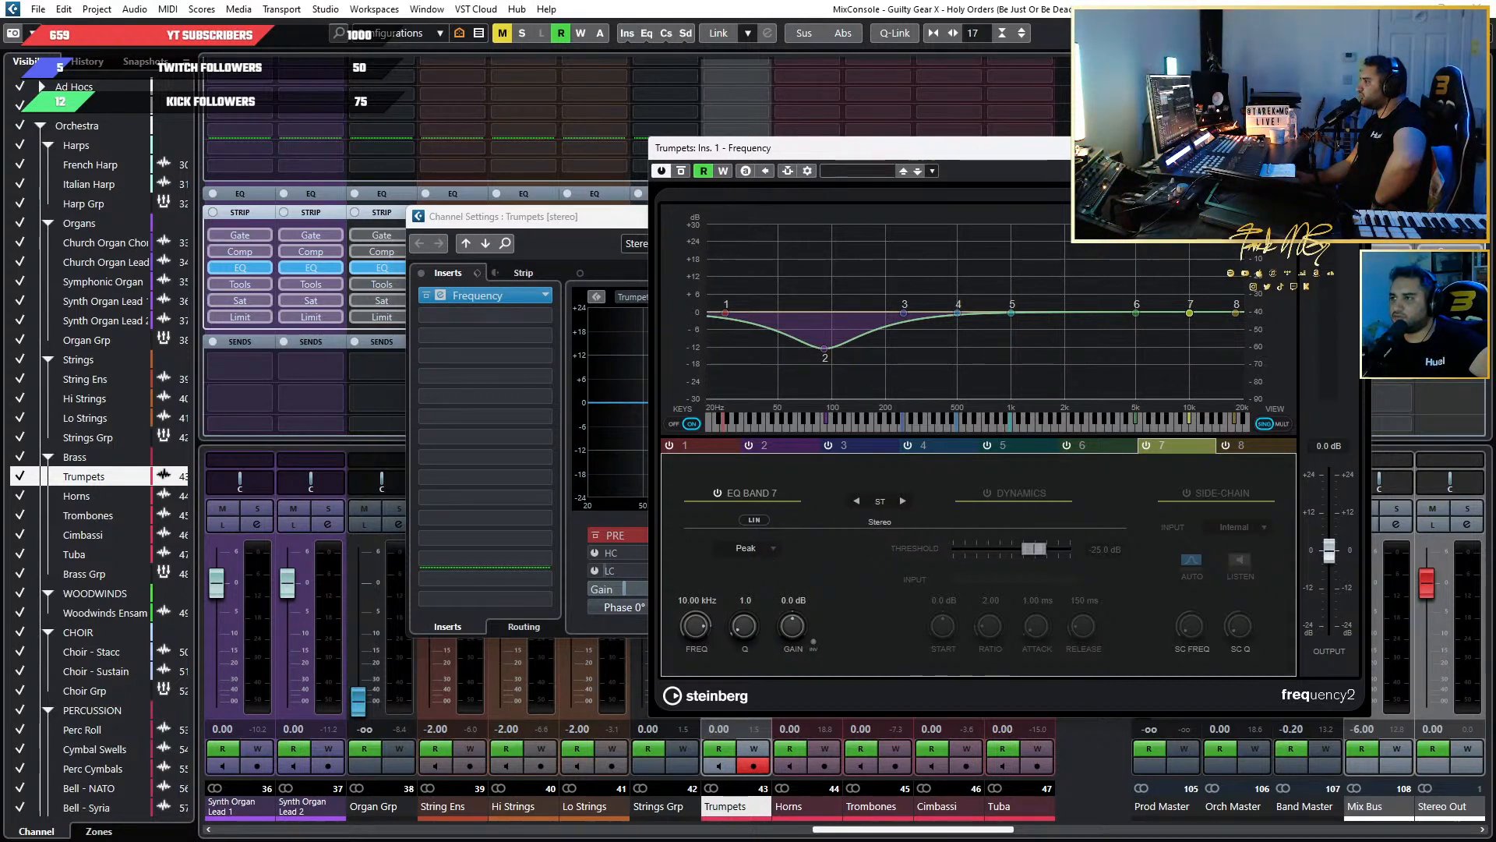
Remove the Frequency EQ from the first Trumpets insert slot and close the Trumpets channel settings.
click(1354, 148)
click(543, 296)
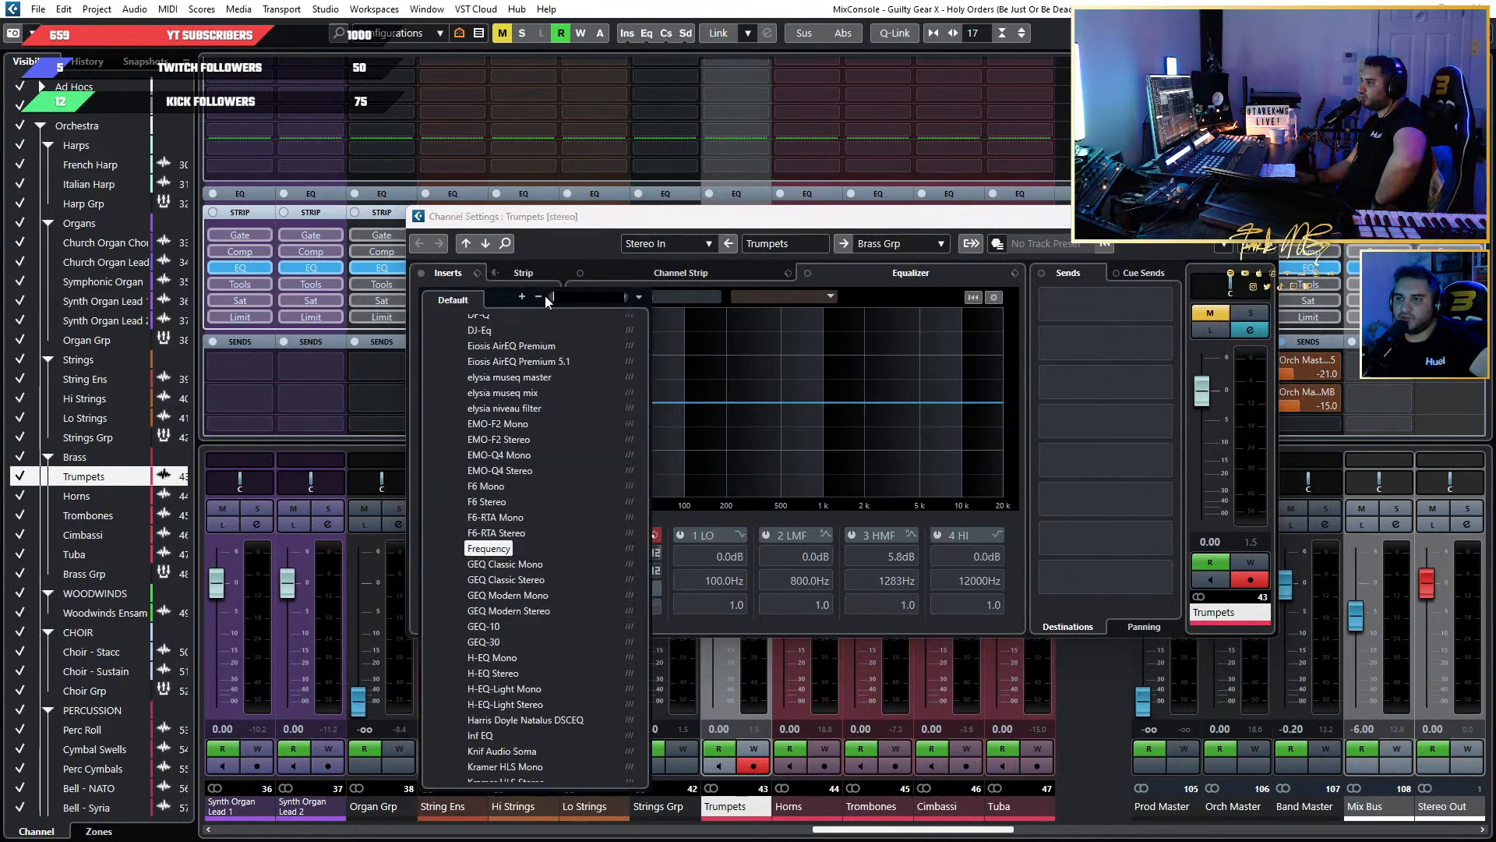
scroll(551, 493, up, 10)
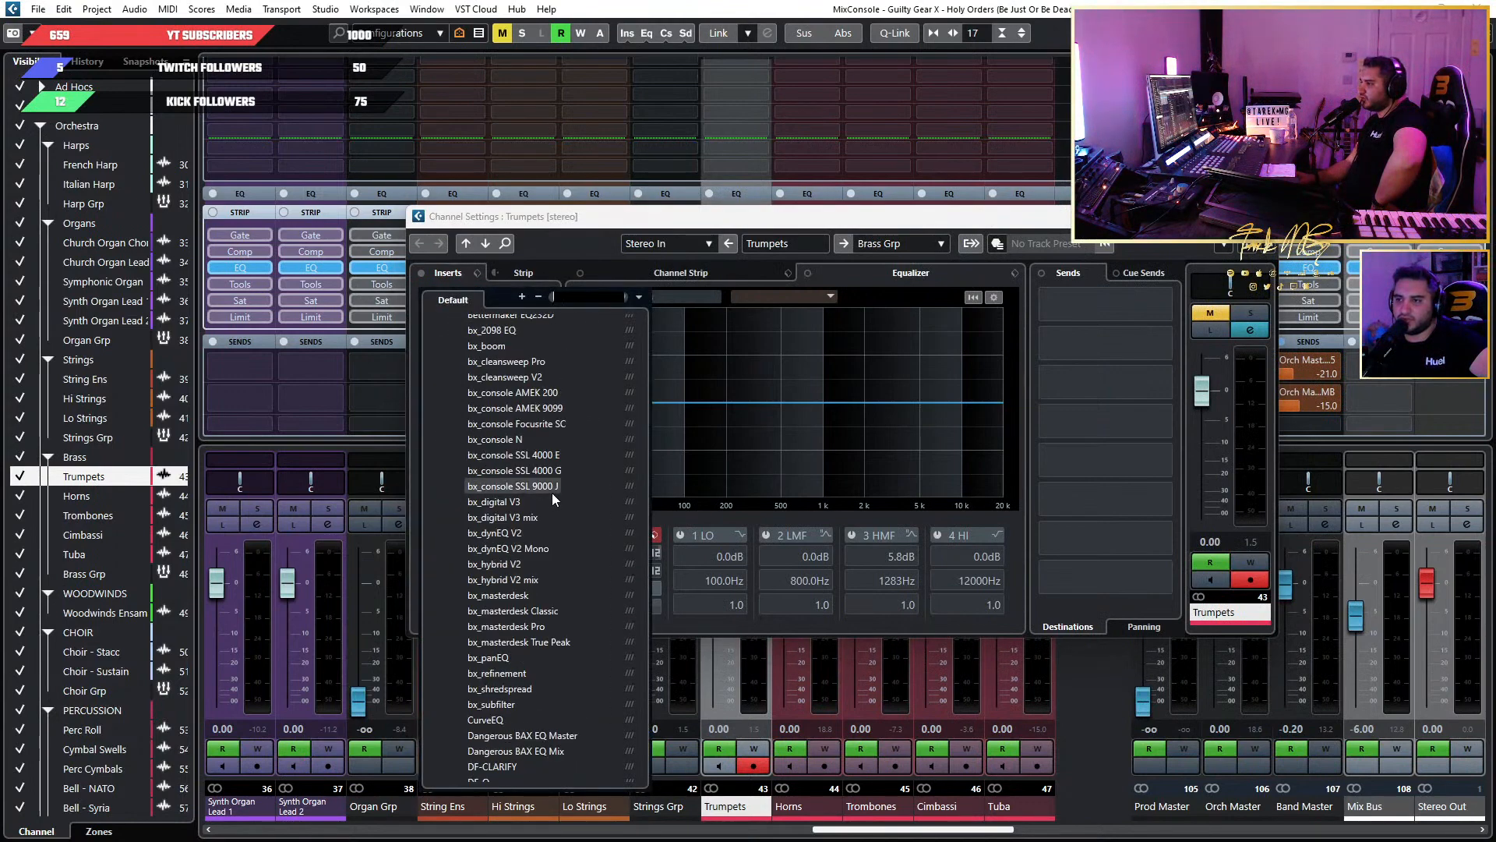
click(507, 332)
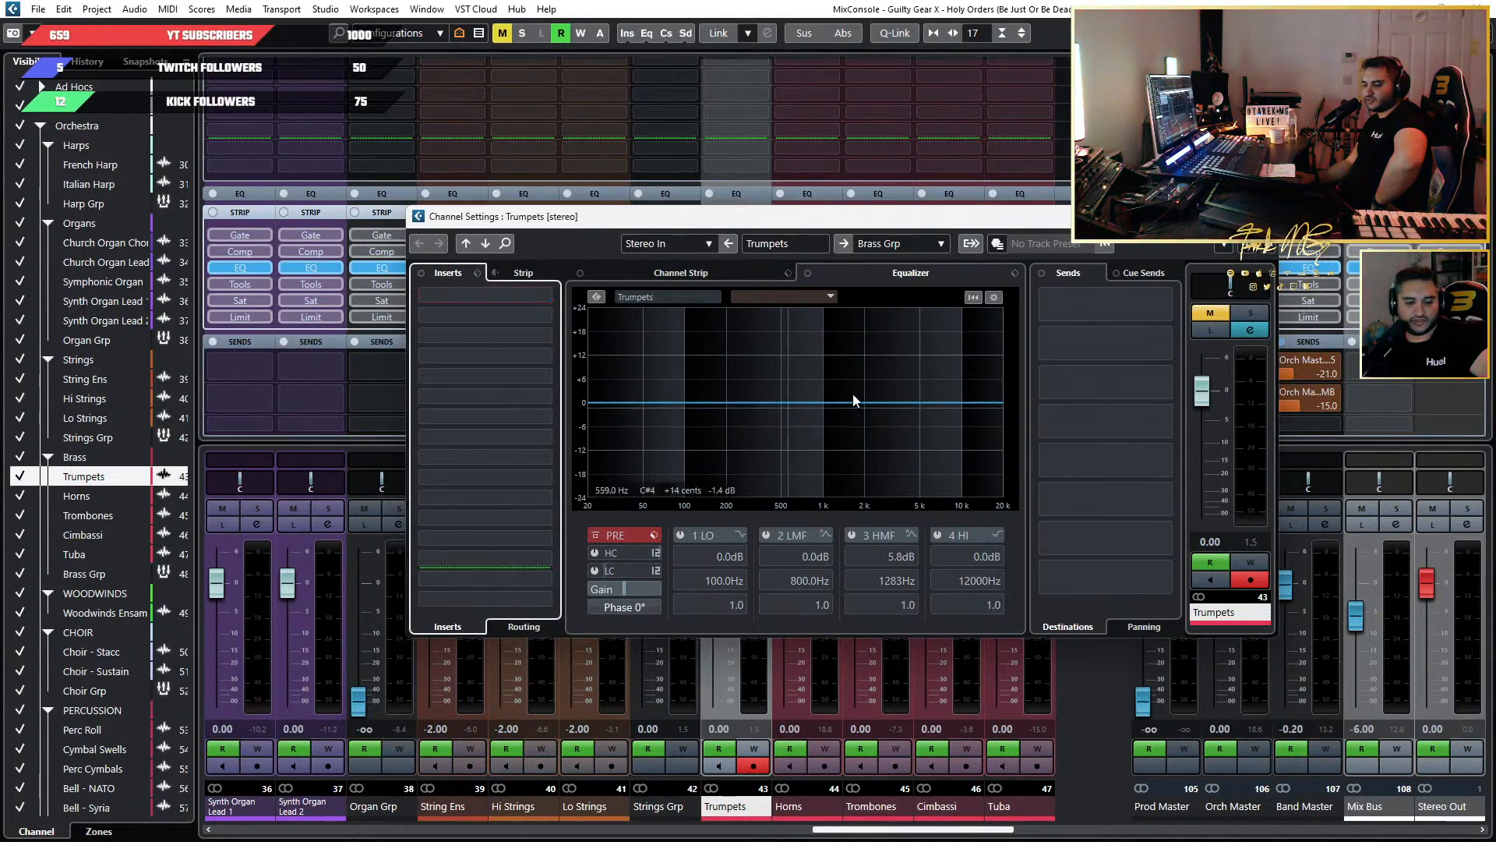
click(1262, 217)
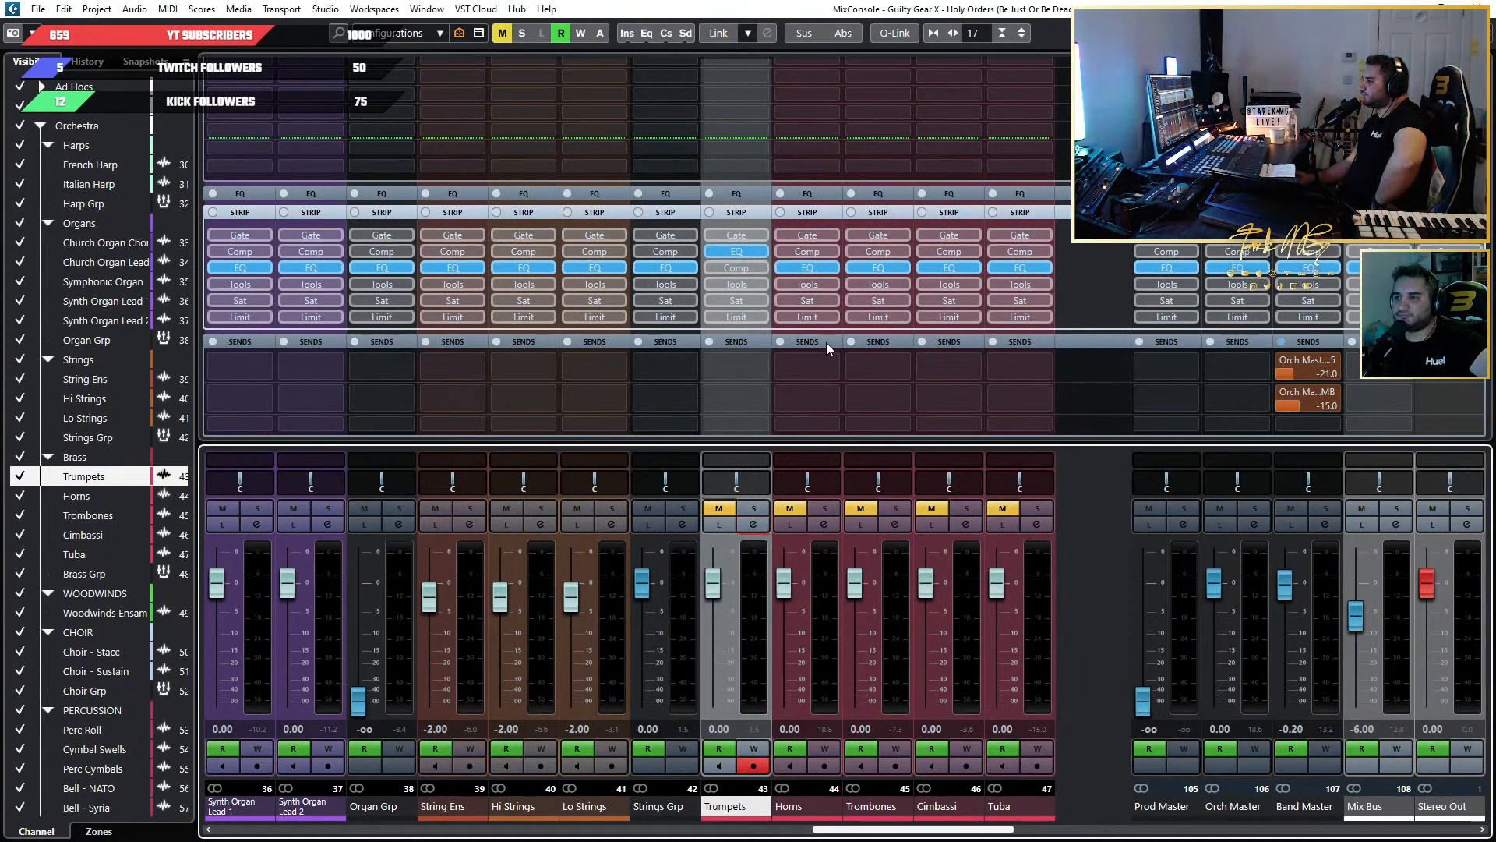
Start playback from bar 131, at the Gtr Solo 2 Extended marker in the project window.
click(1477, 7)
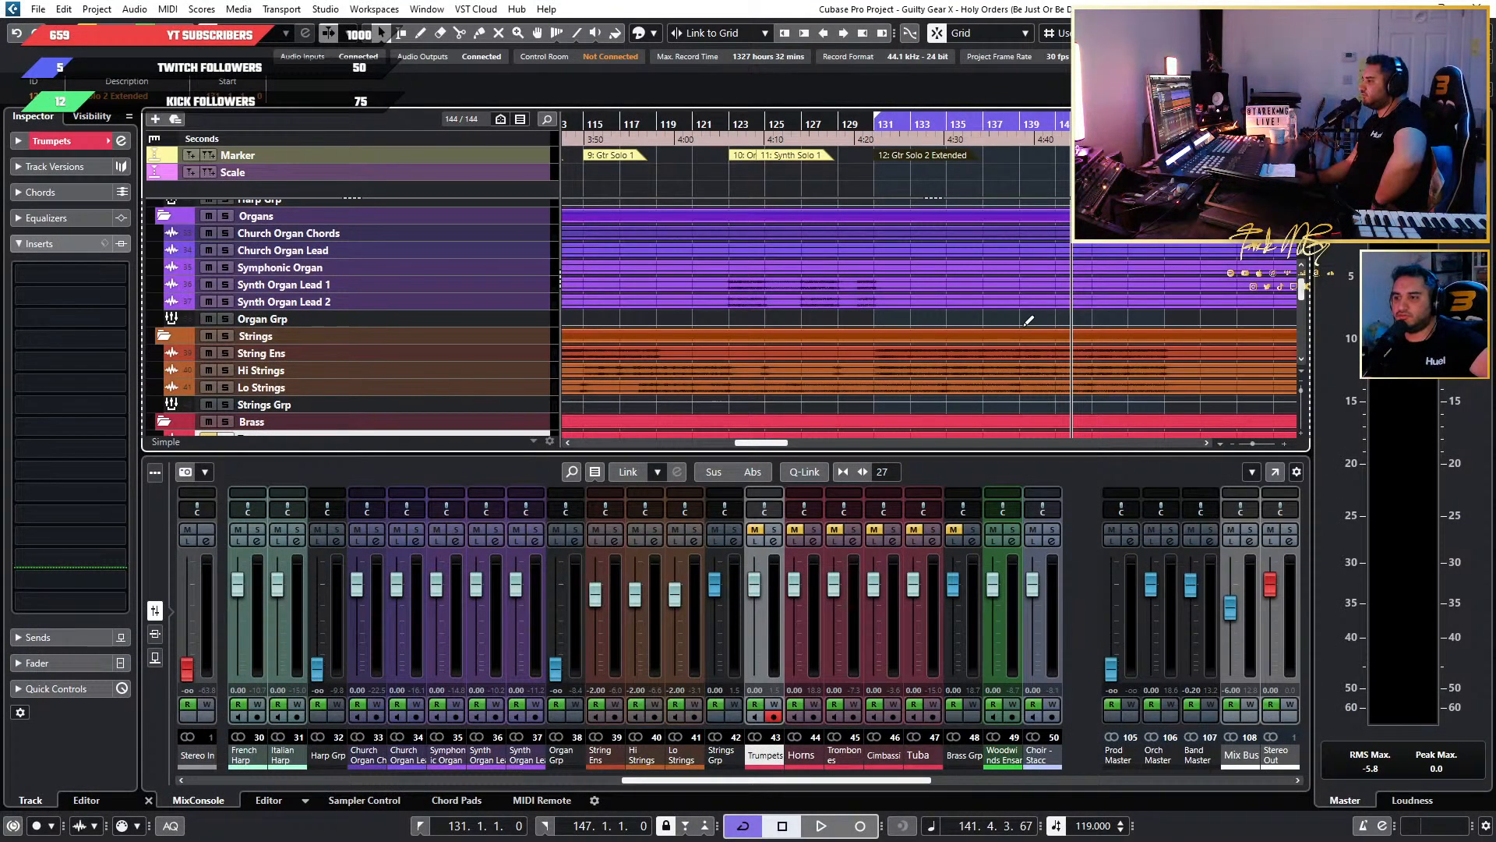
click(875, 123)
scroll(932, 271, down, 3)
key(space)
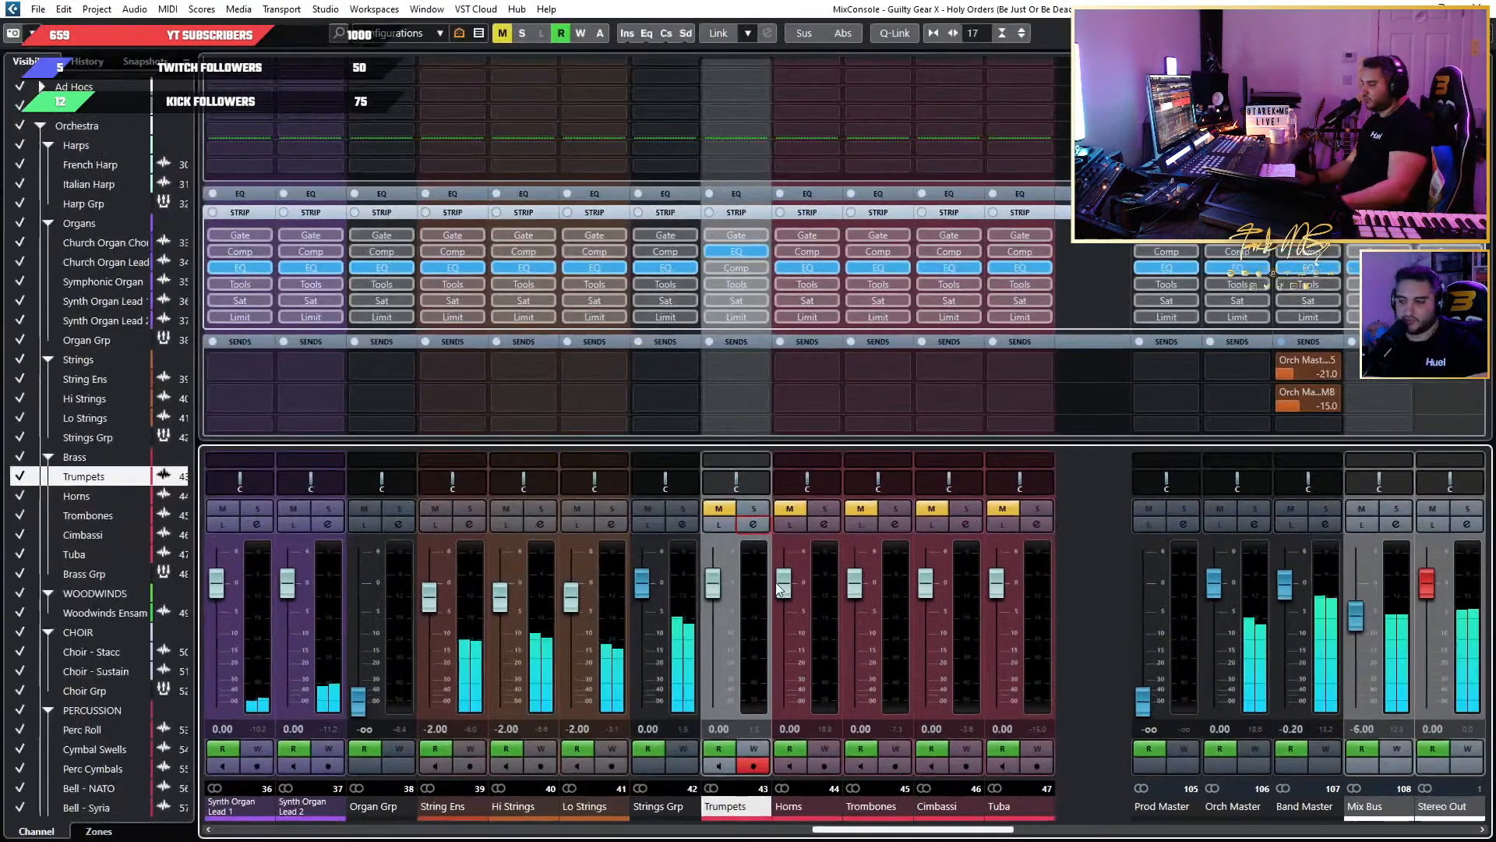
Return to the MixConsole and copy the JW BG-Keys insert from Lo Strings to the first Trumpets insert slot.
key(F3)
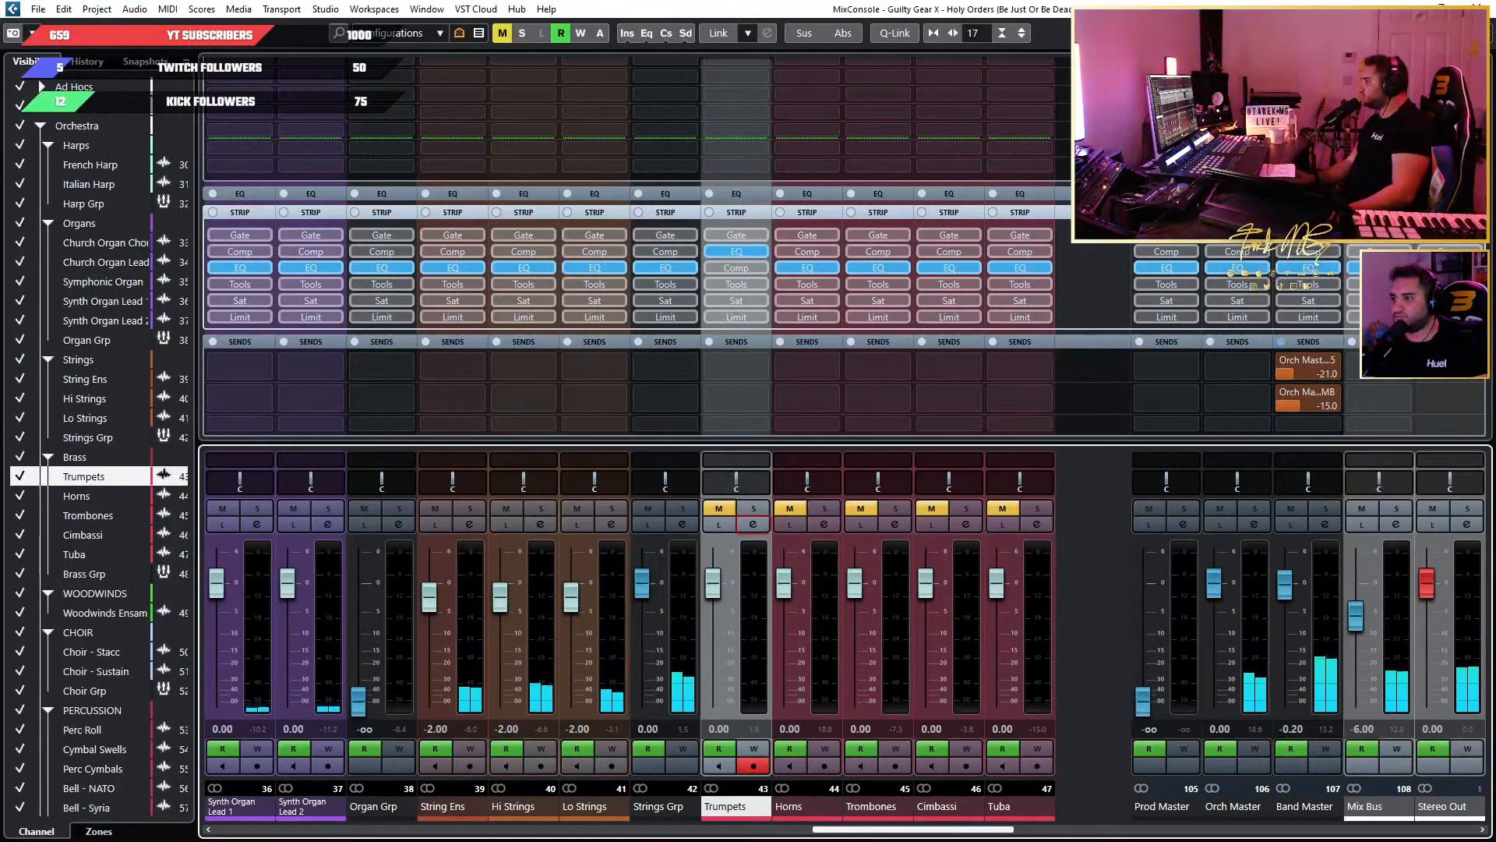
scroll(1077, 363, up, 5)
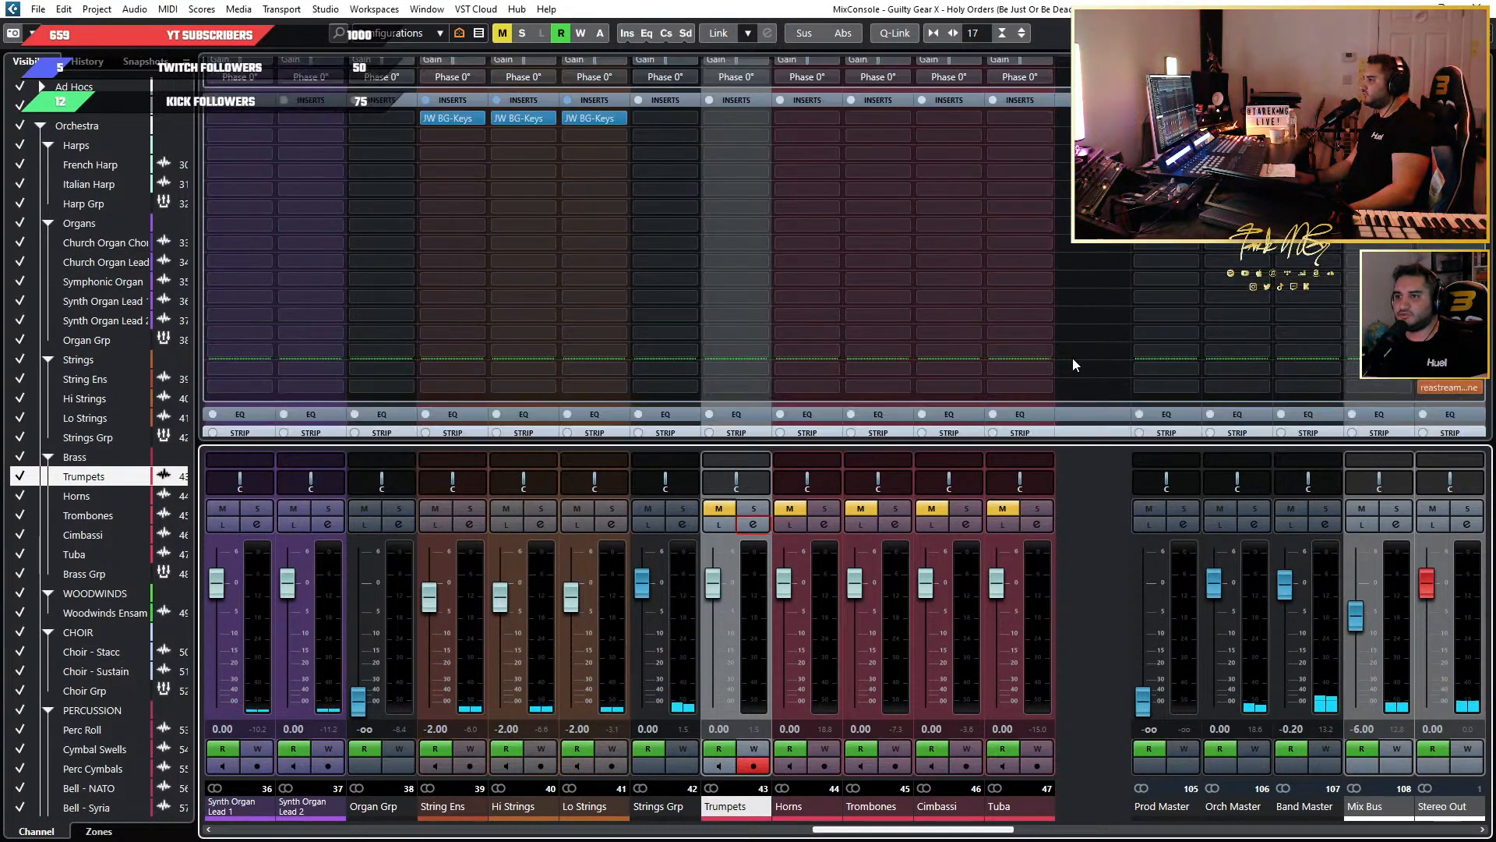
drag(573, 119, 736, 119)
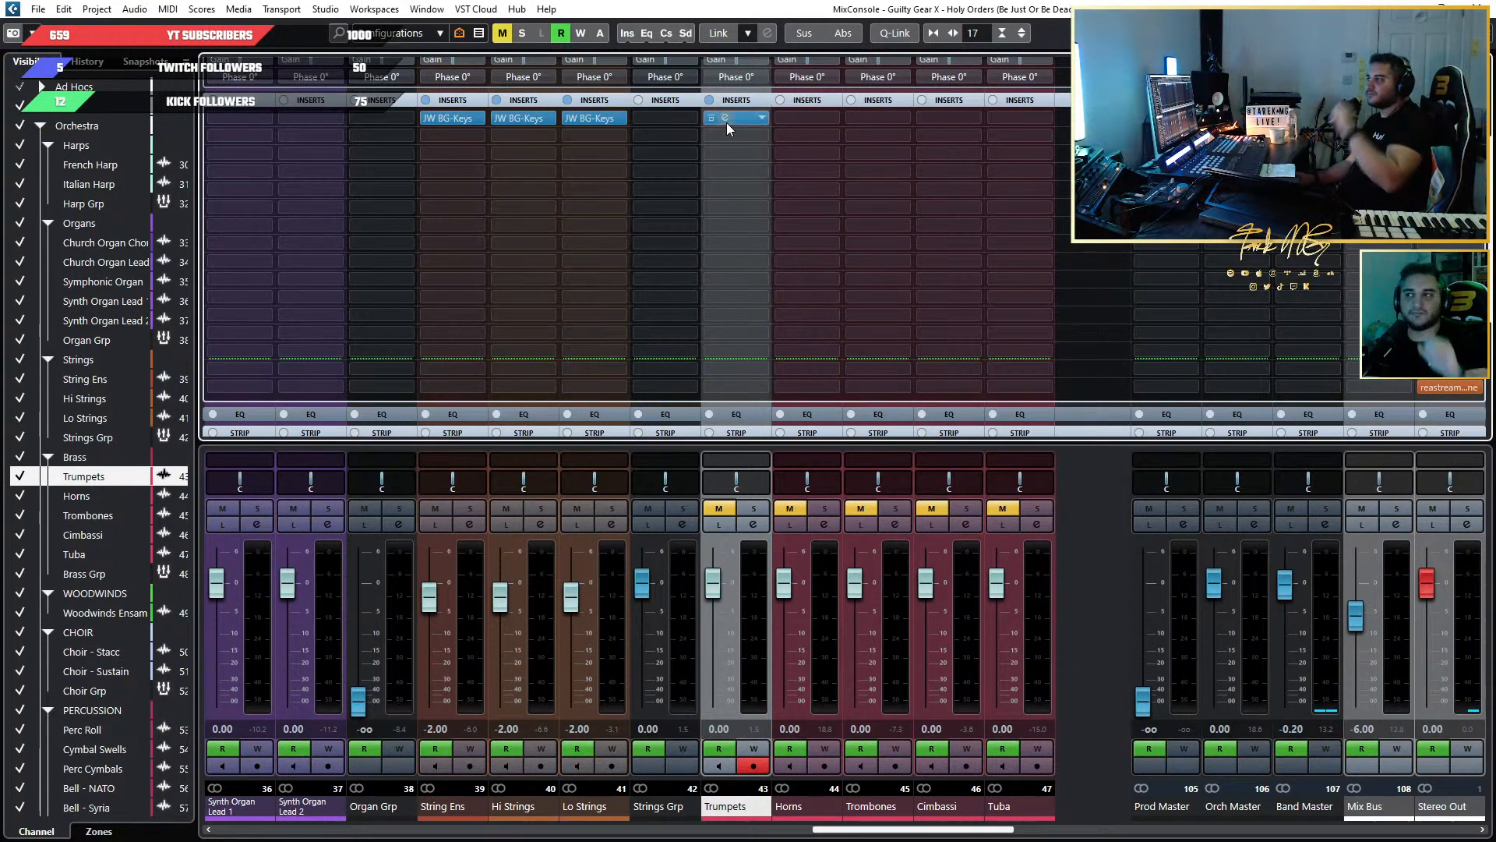
Browse the FX chain presets and load the Strings Grp preset onto the Strings Grp channel.
click(691, 101)
click(723, 114)
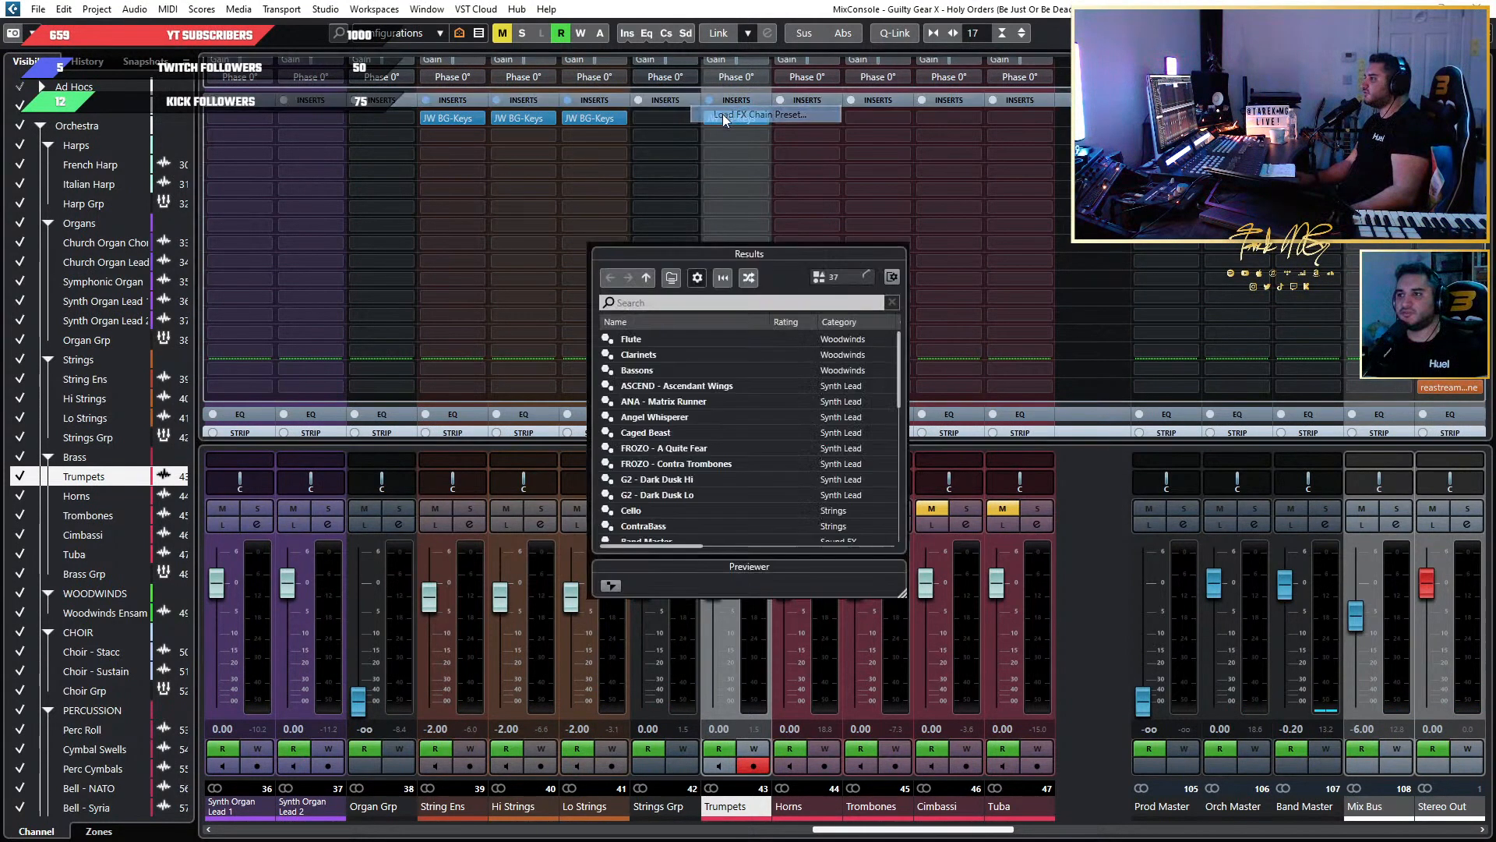
scroll(788, 436, down, 5)
click(788, 451)
drag(805, 241, 1273, 233)
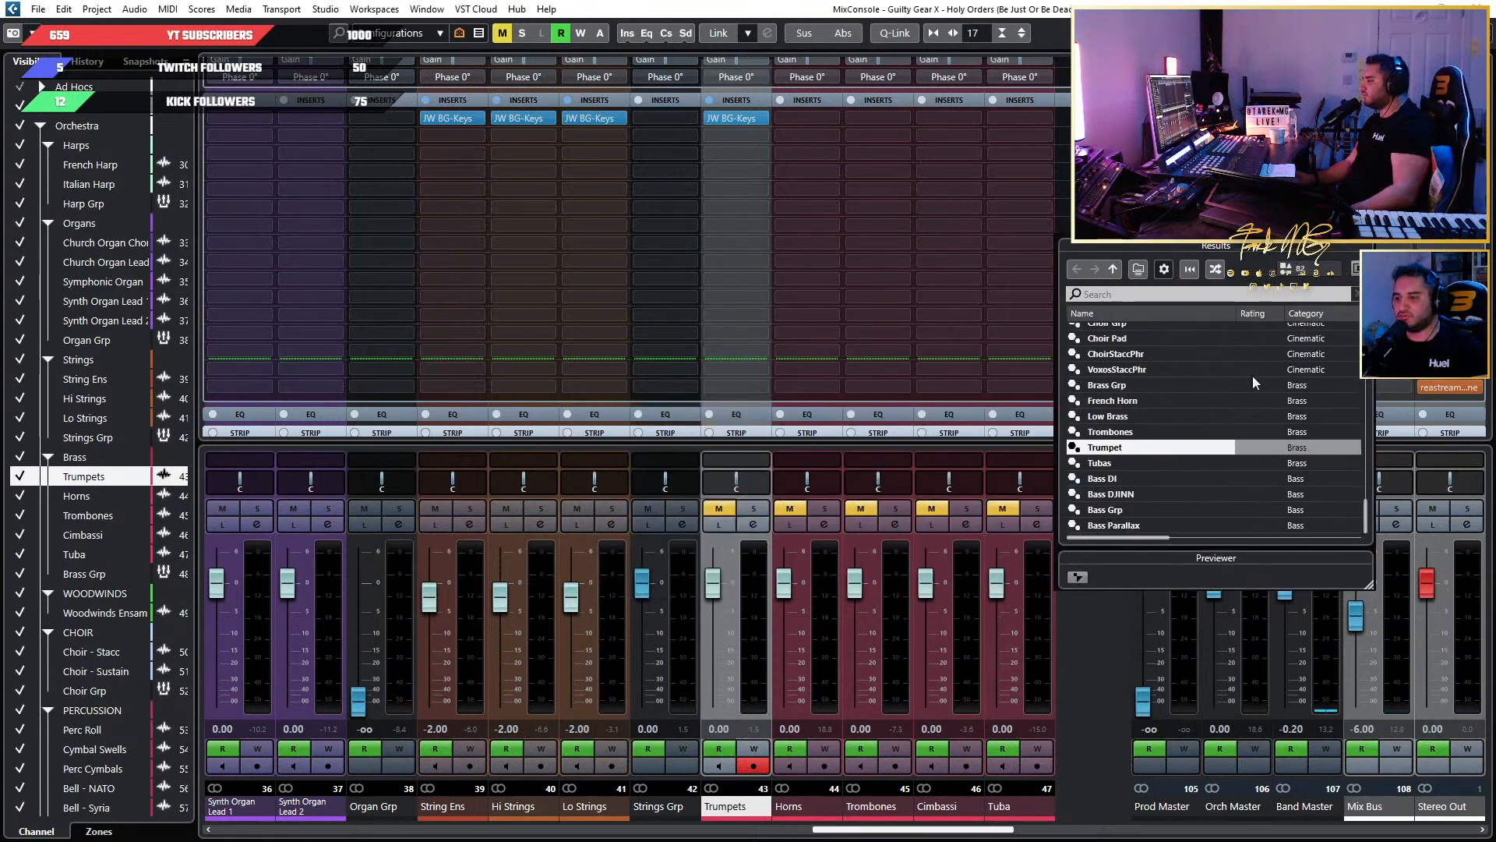
scroll(1227, 434, up, 15)
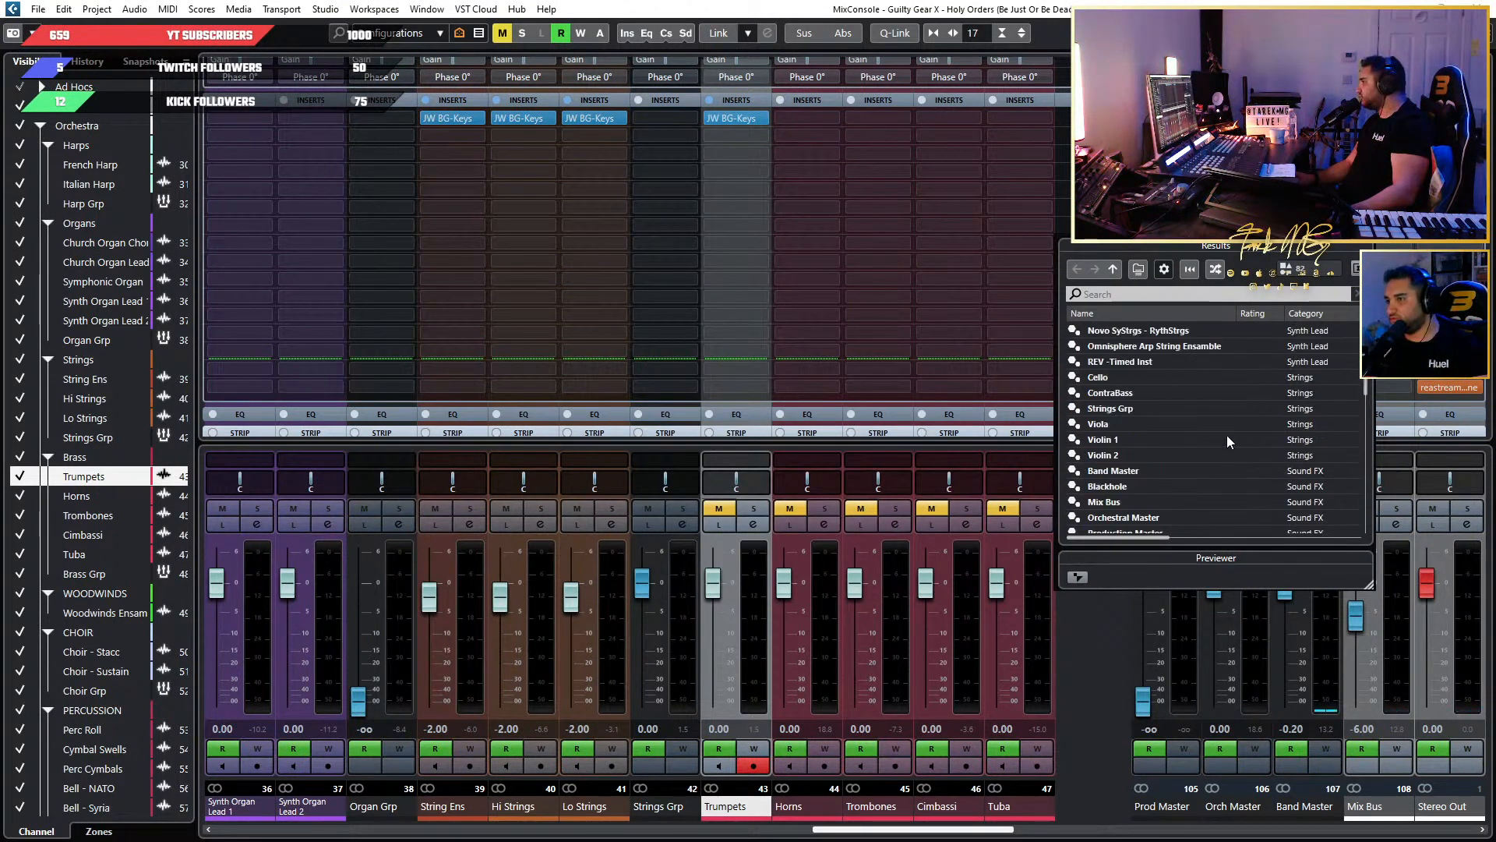
scroll(1195, 406, down, 10)
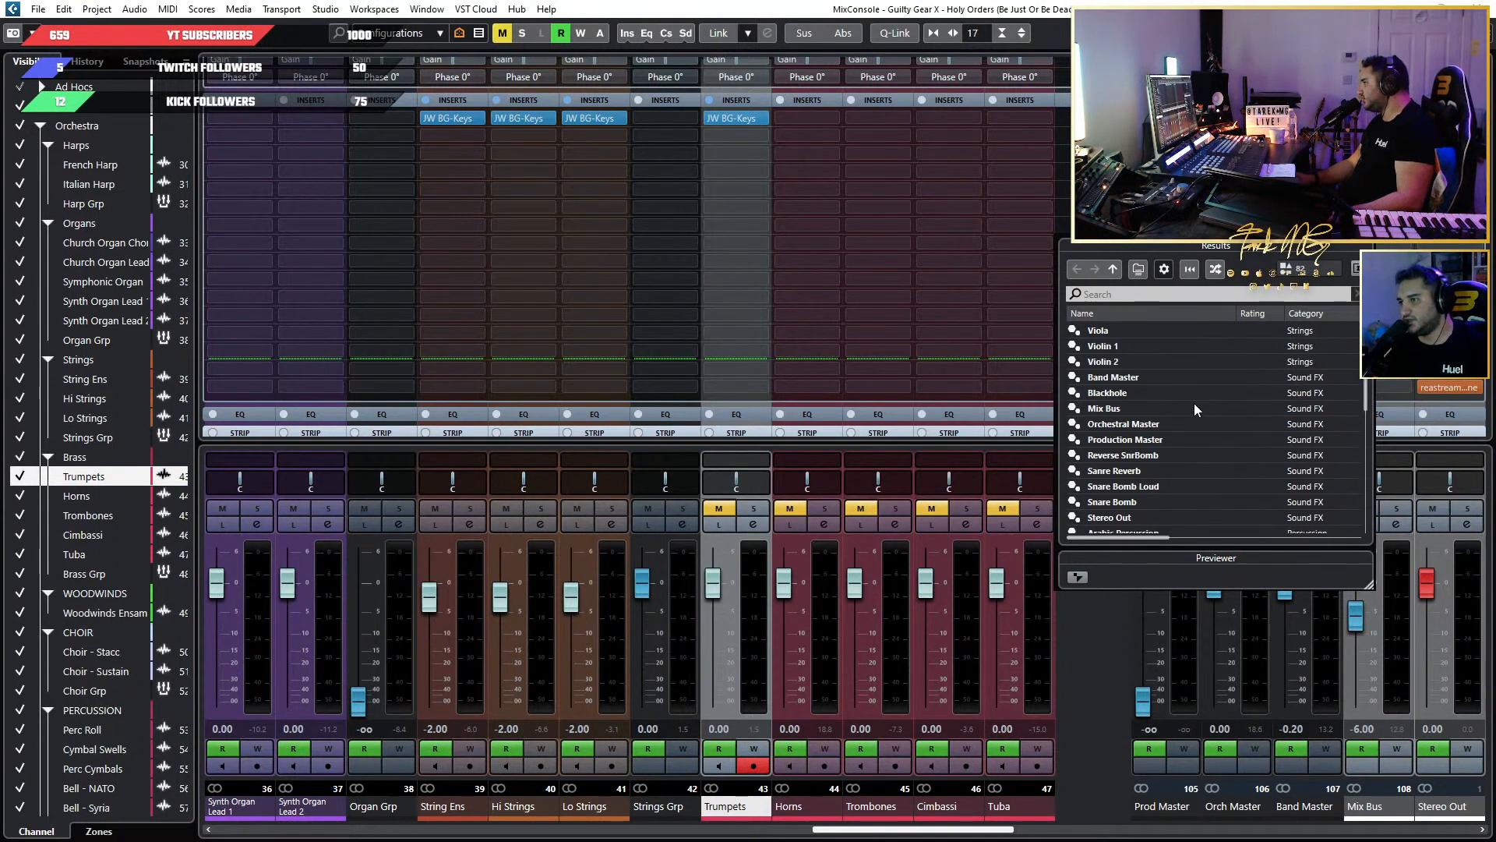
scroll(1195, 407, up, 2)
double_click(1194, 409)
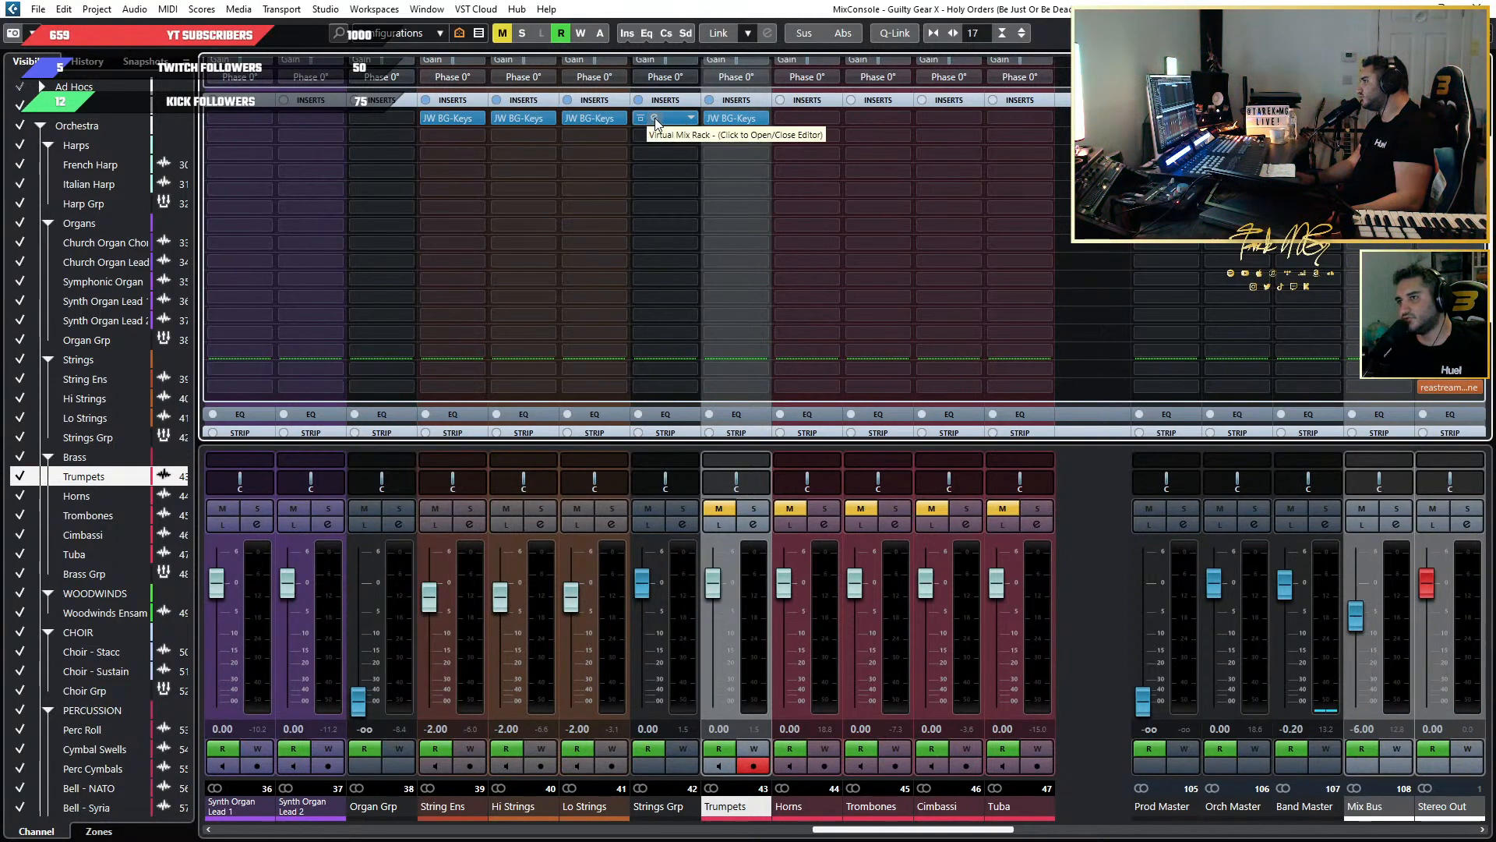
Clear the Virtual Mix Rack insert from the Strings Grp channel by setting its slot to No Effect.
click(689, 119)
scroll(732, 198, down, 10)
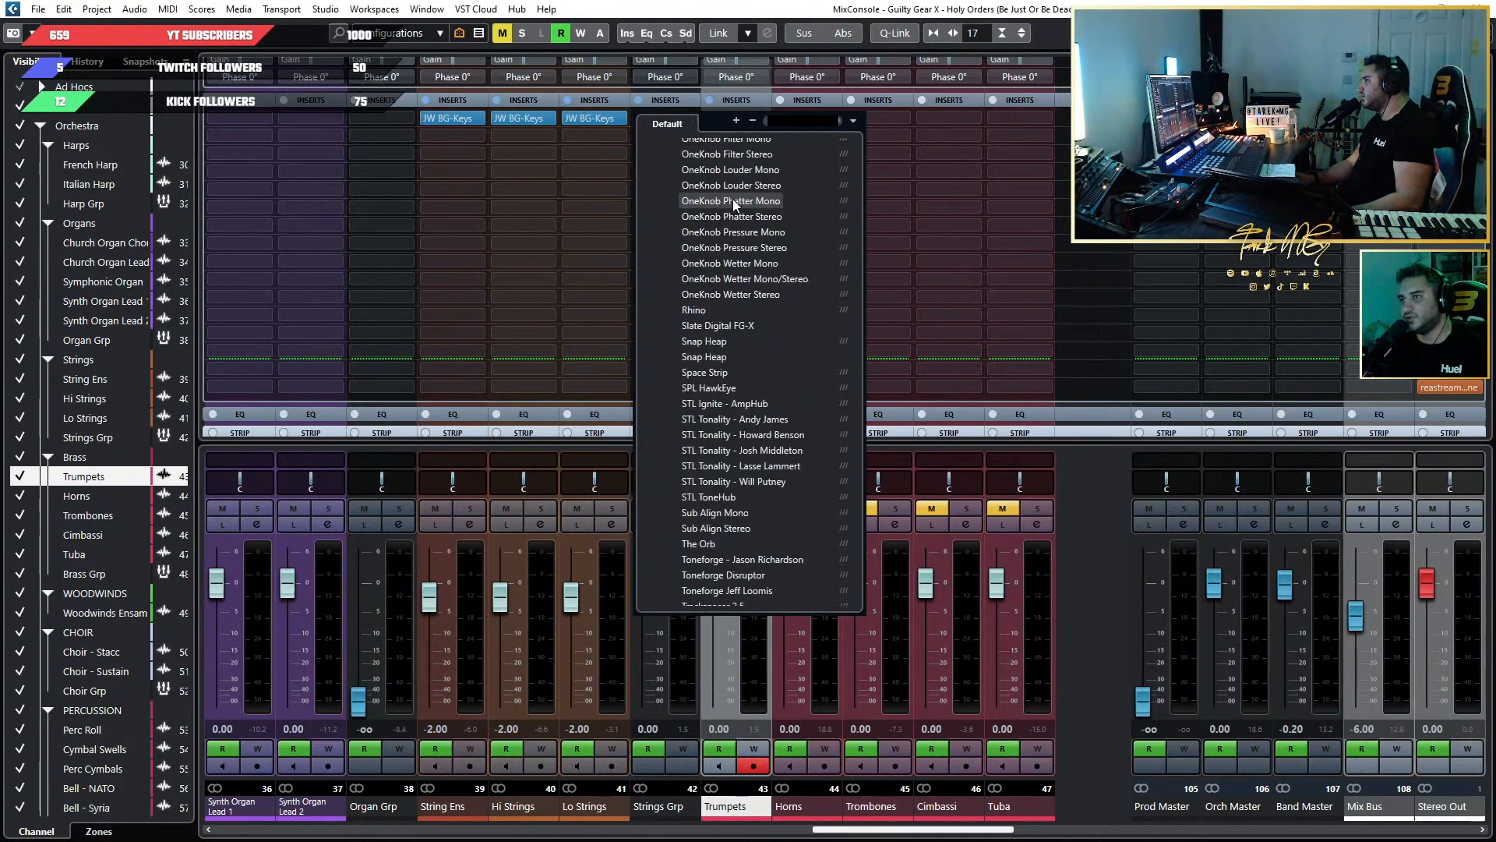
scroll(719, 169, up, 15)
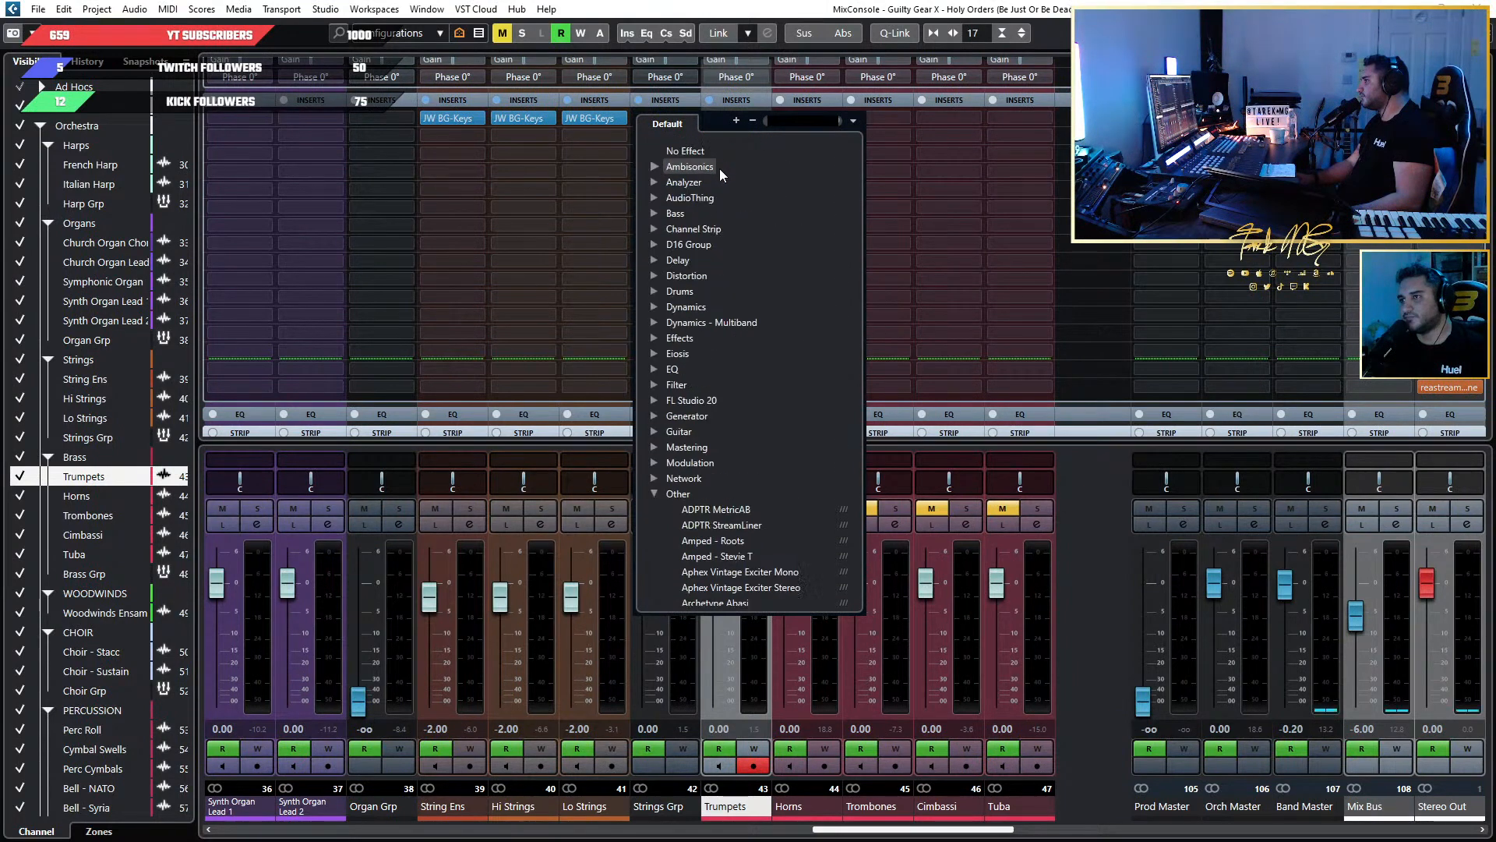
click(686, 150)
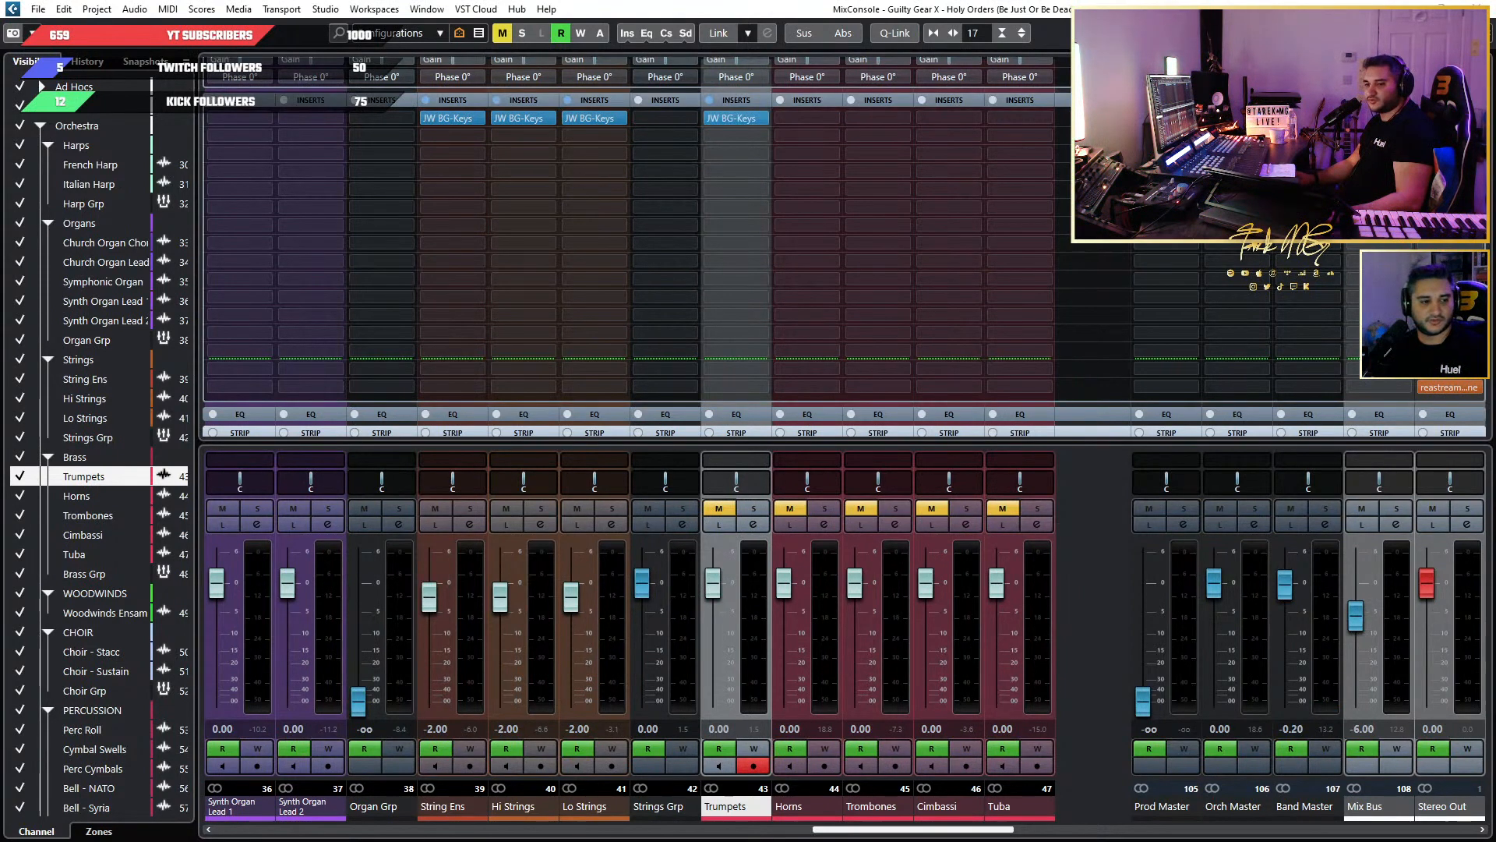
Unmute Trumpets during playback and lower the Loud threshold in its JW BG-Keys insert to -4.80.
drag(0, 114, 862, 114)
key(space)
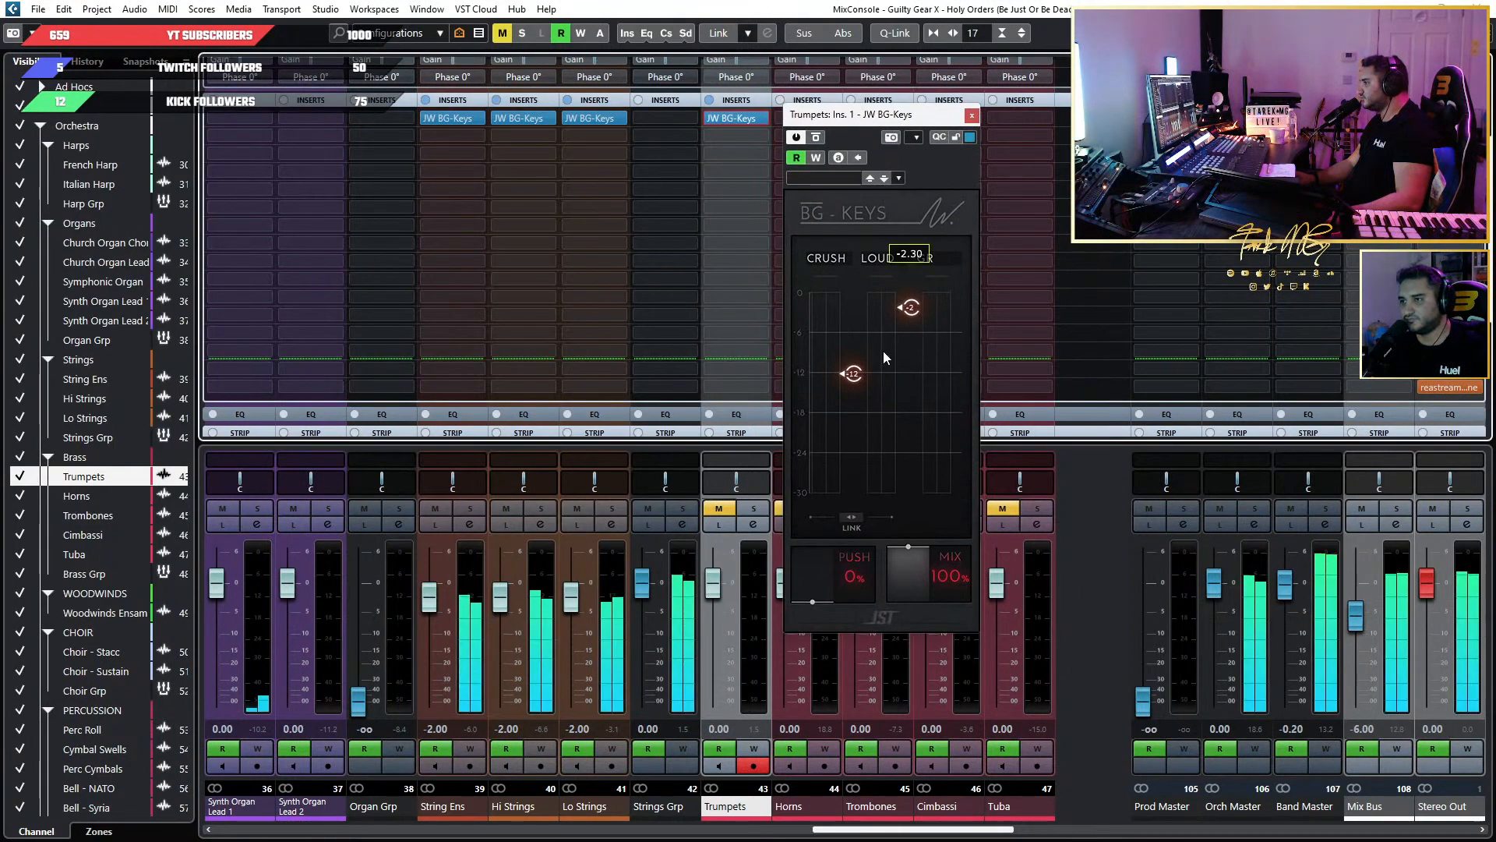
click(720, 510)
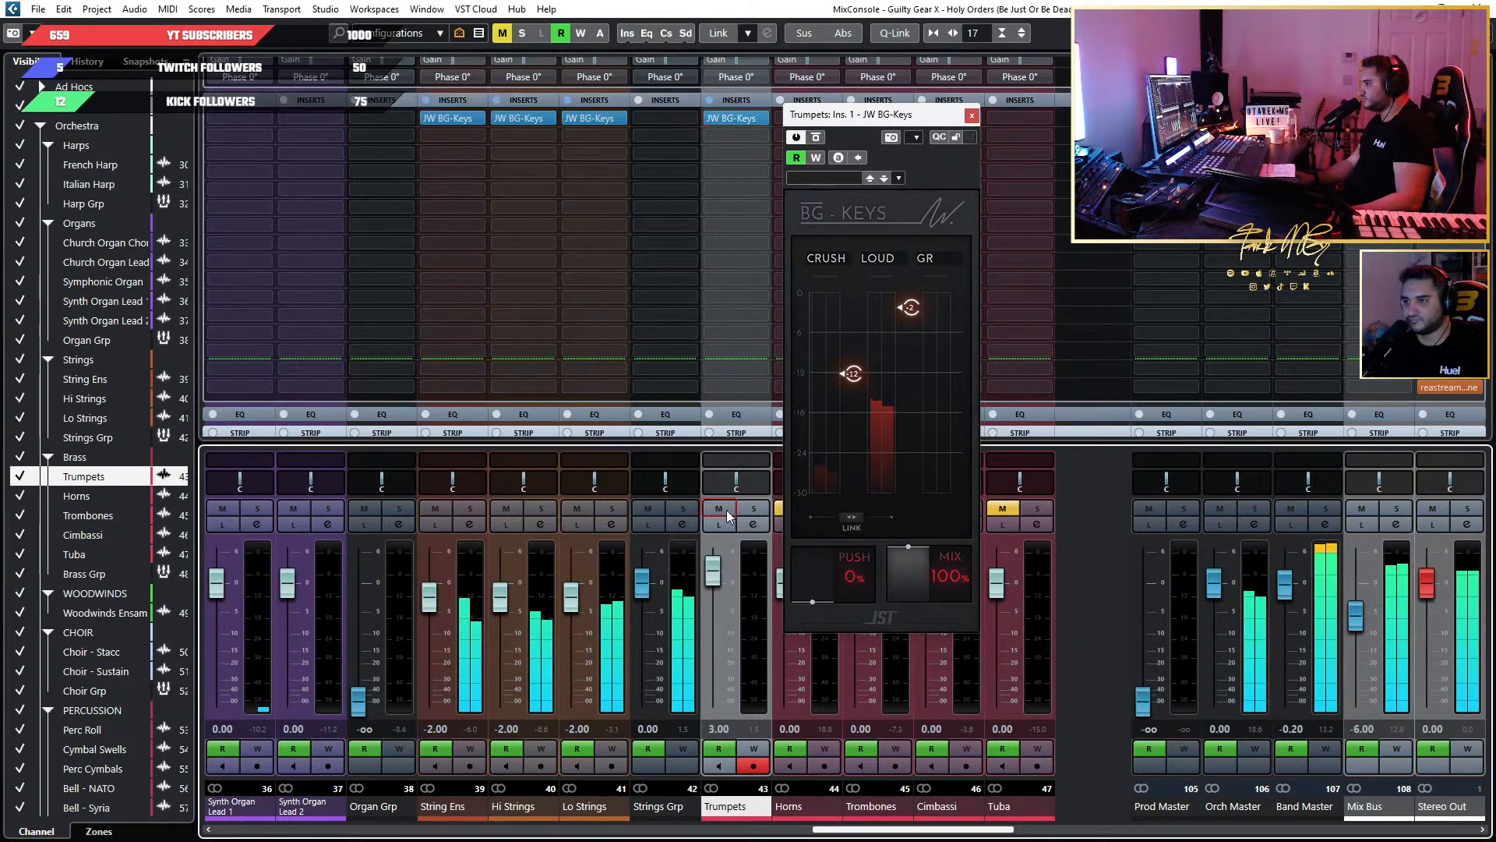
mouse_move(918, 310)
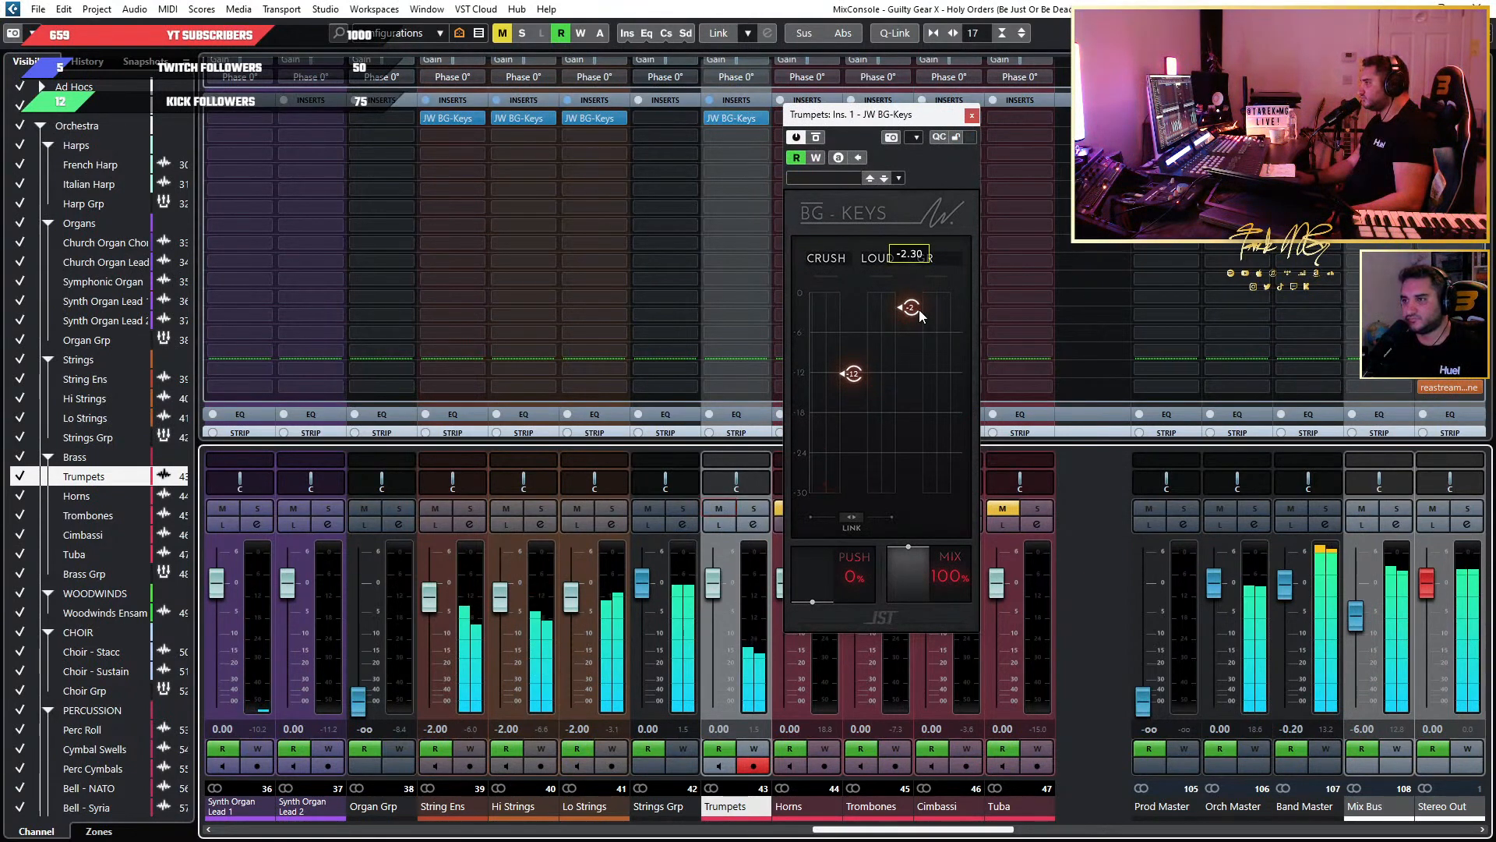
scroll(919, 310, down, 5)
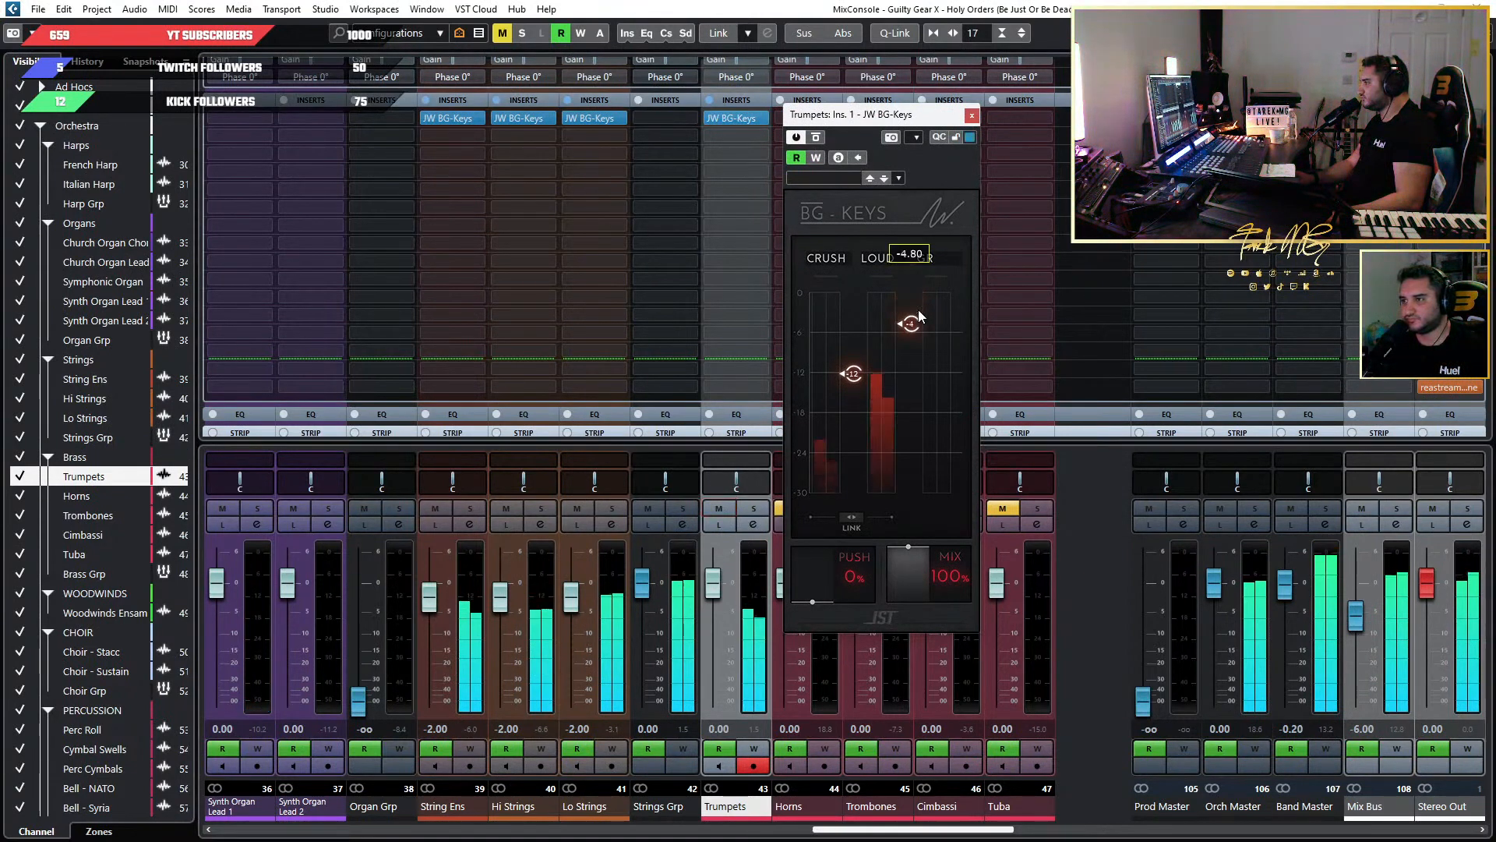
Raise the Loud threshold to 0 and lower the Crush threshold to -23.90 in the Trumpets' JW BG-Keys insert.
scroll(917, 310, up, 10)
mouse_move(842, 378)
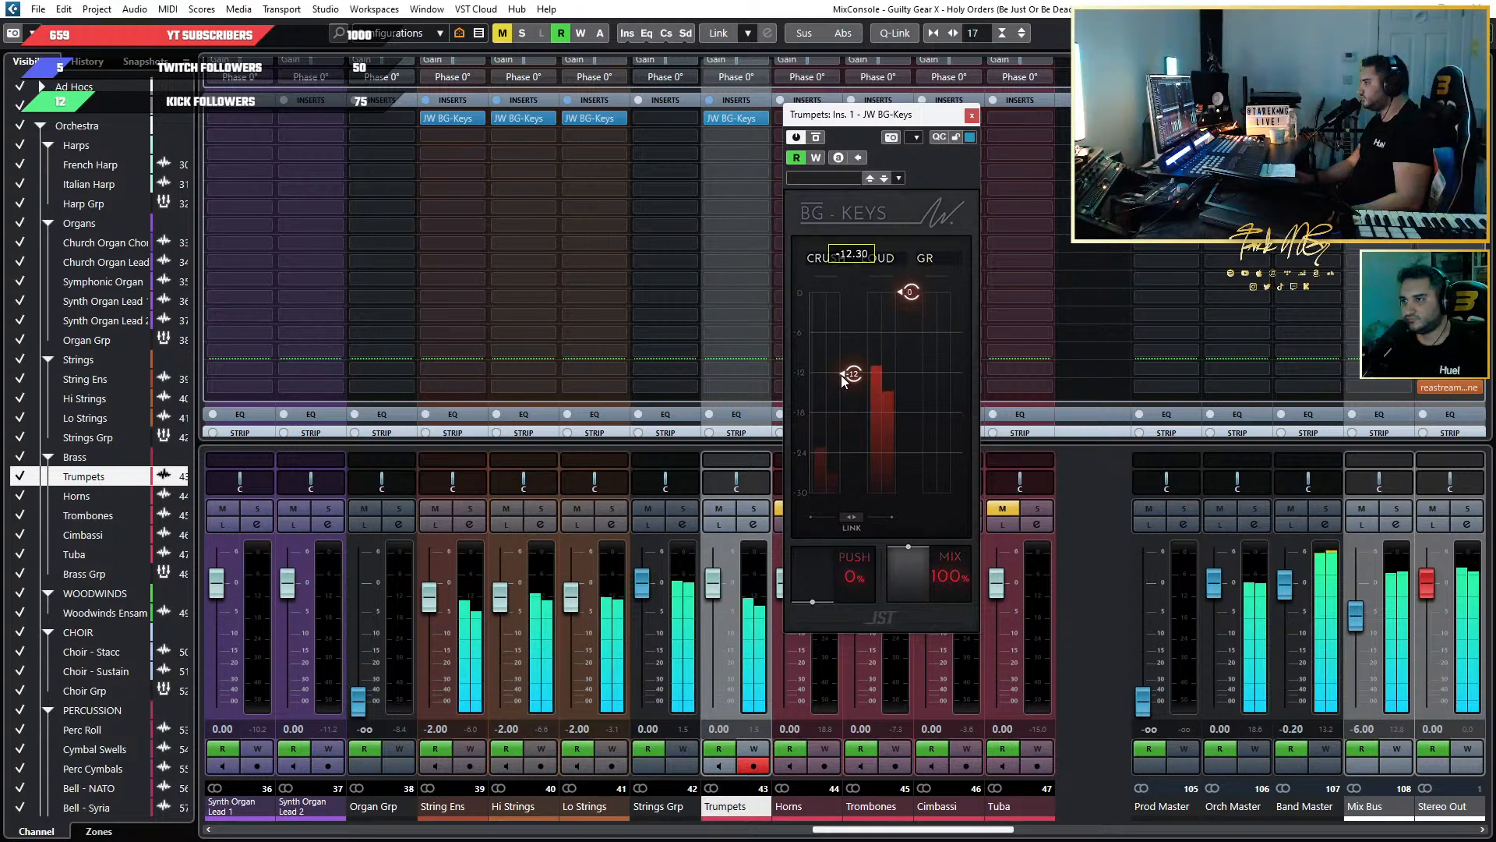
drag(842, 380, 843, 469)
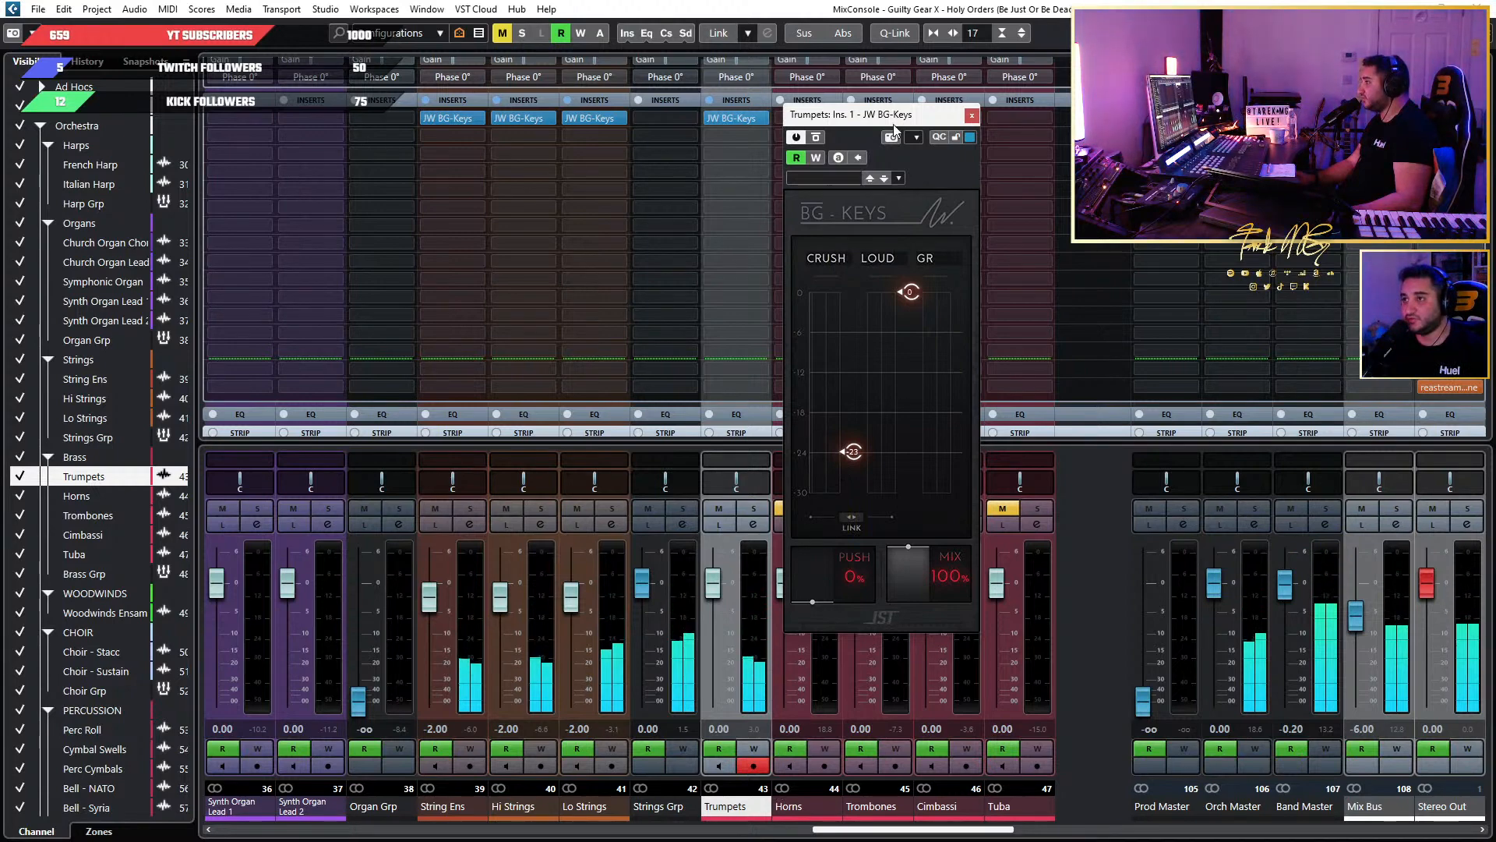
Move the Trumpets' JW BG-Keys window aside and unmute the Brass Grp channel along with the other brass channels.
drag(895, 124, 464, 134)
drag(935, 830, 988, 832)
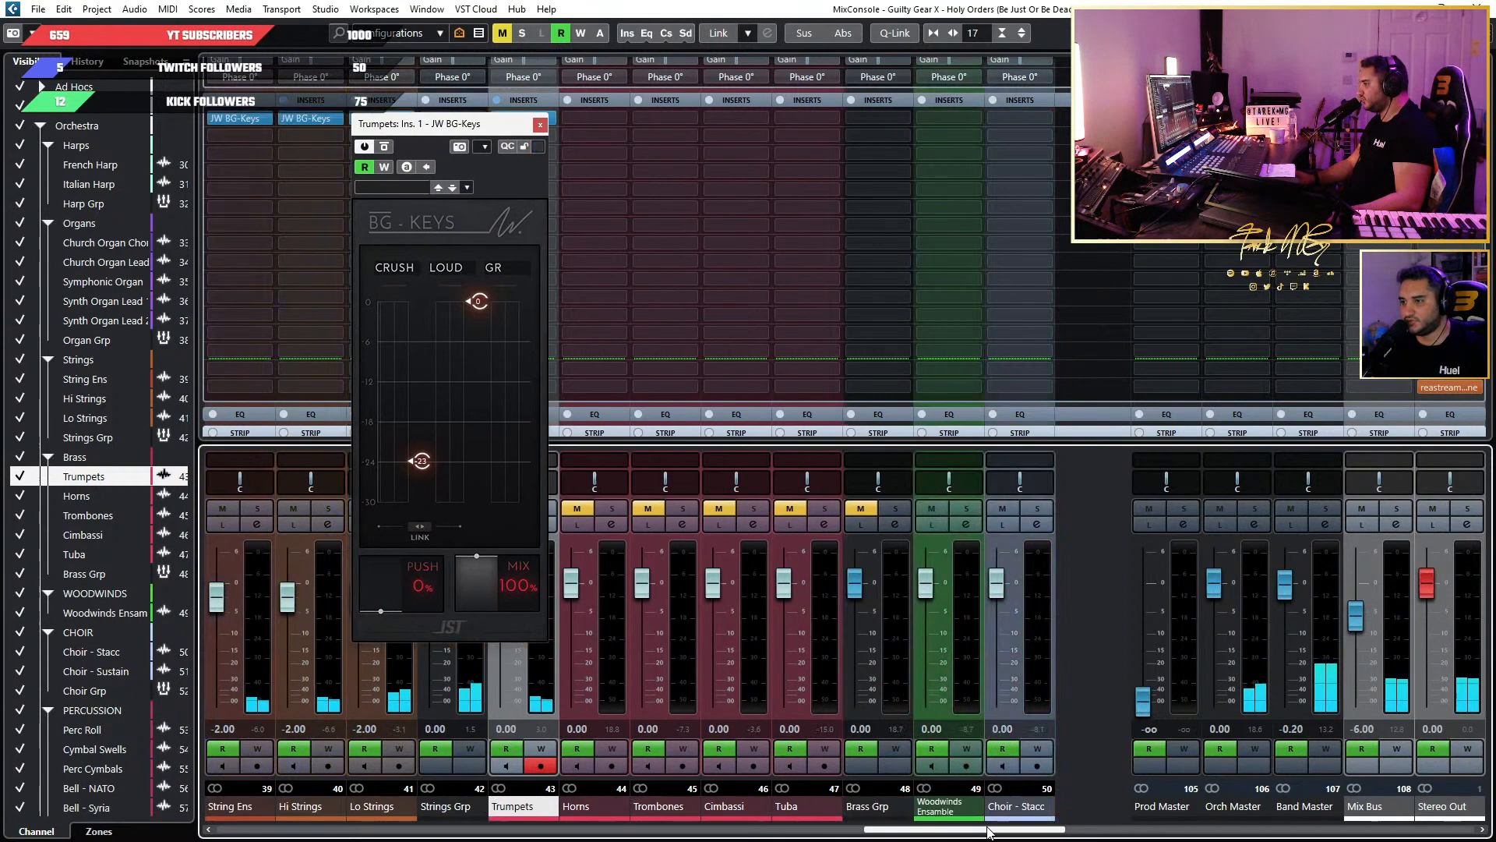
click(862, 510)
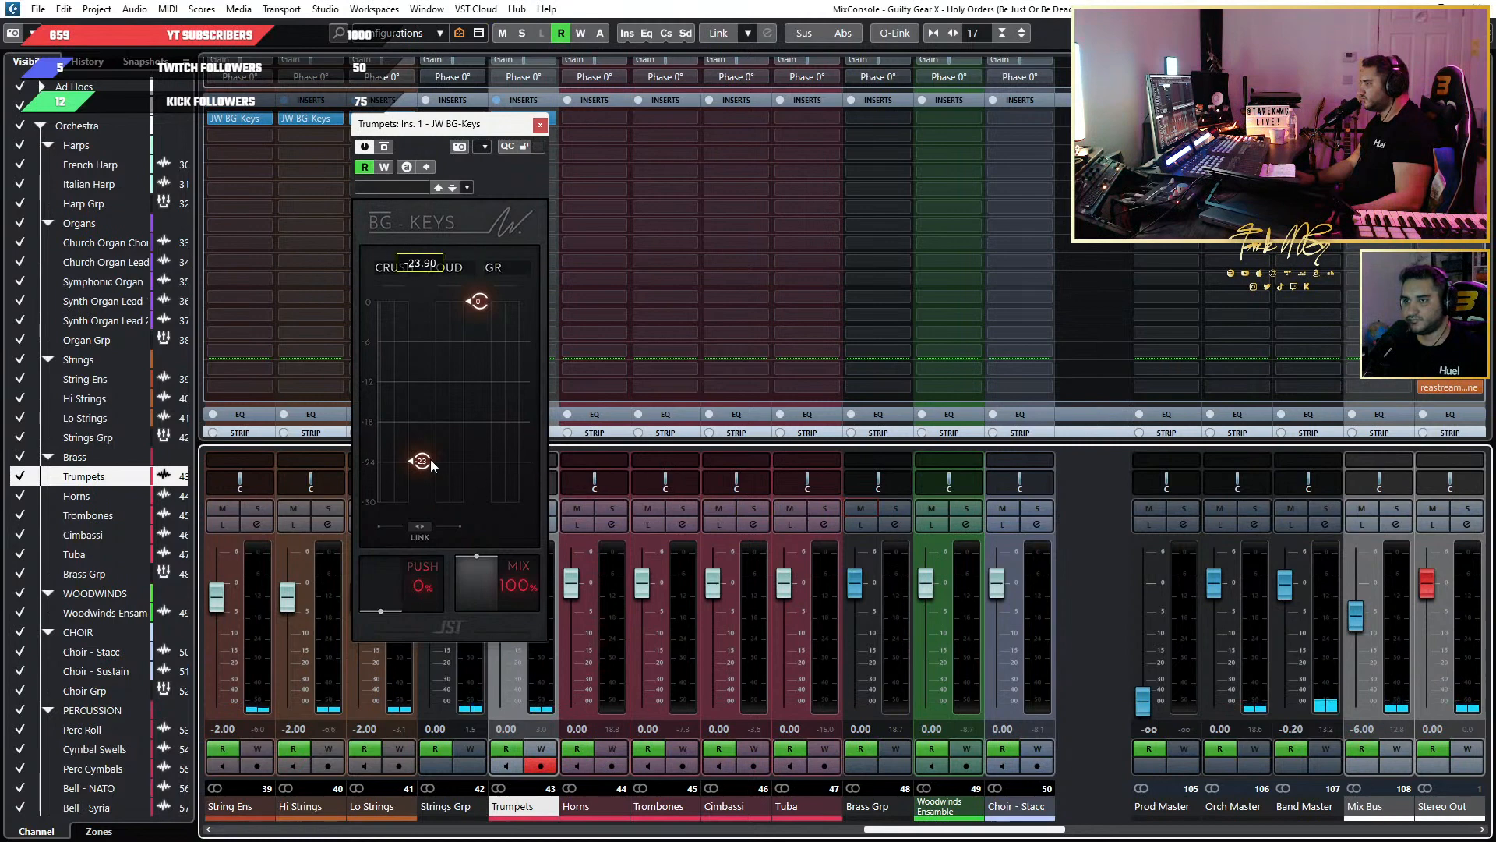
Adjust the Trumpets' JW BG-Keys during playback, setting the Crush threshold to -21.70 and the Loud threshold to about -3.
mouse_move(431, 466)
mouse_down()
mouse_move(424, 301)
mouse_move(425, 398)
mouse_up()
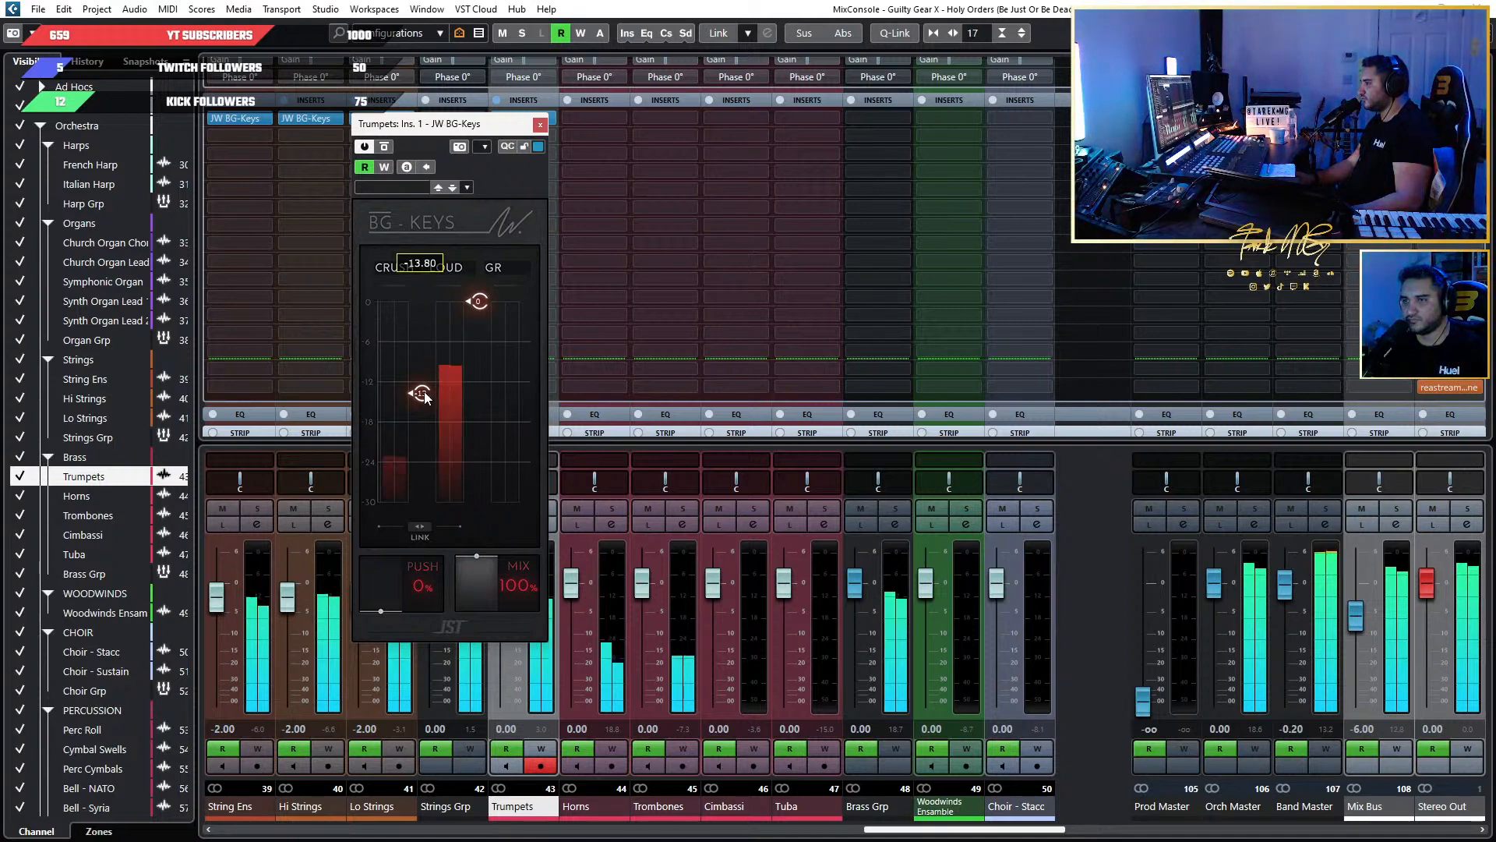
drag(425, 395, 424, 387)
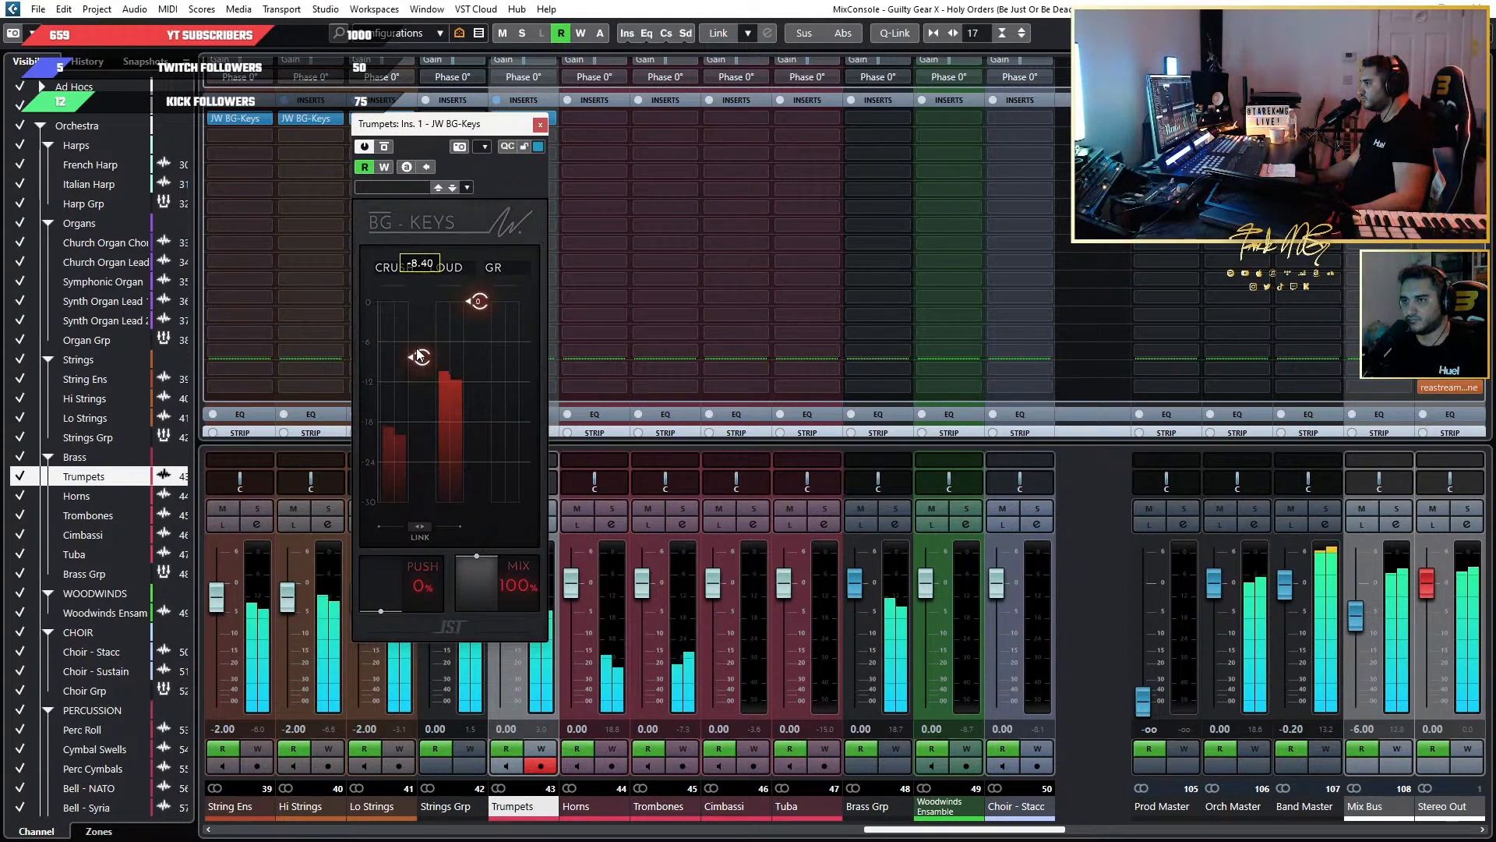
drag(419, 356, 419, 388)
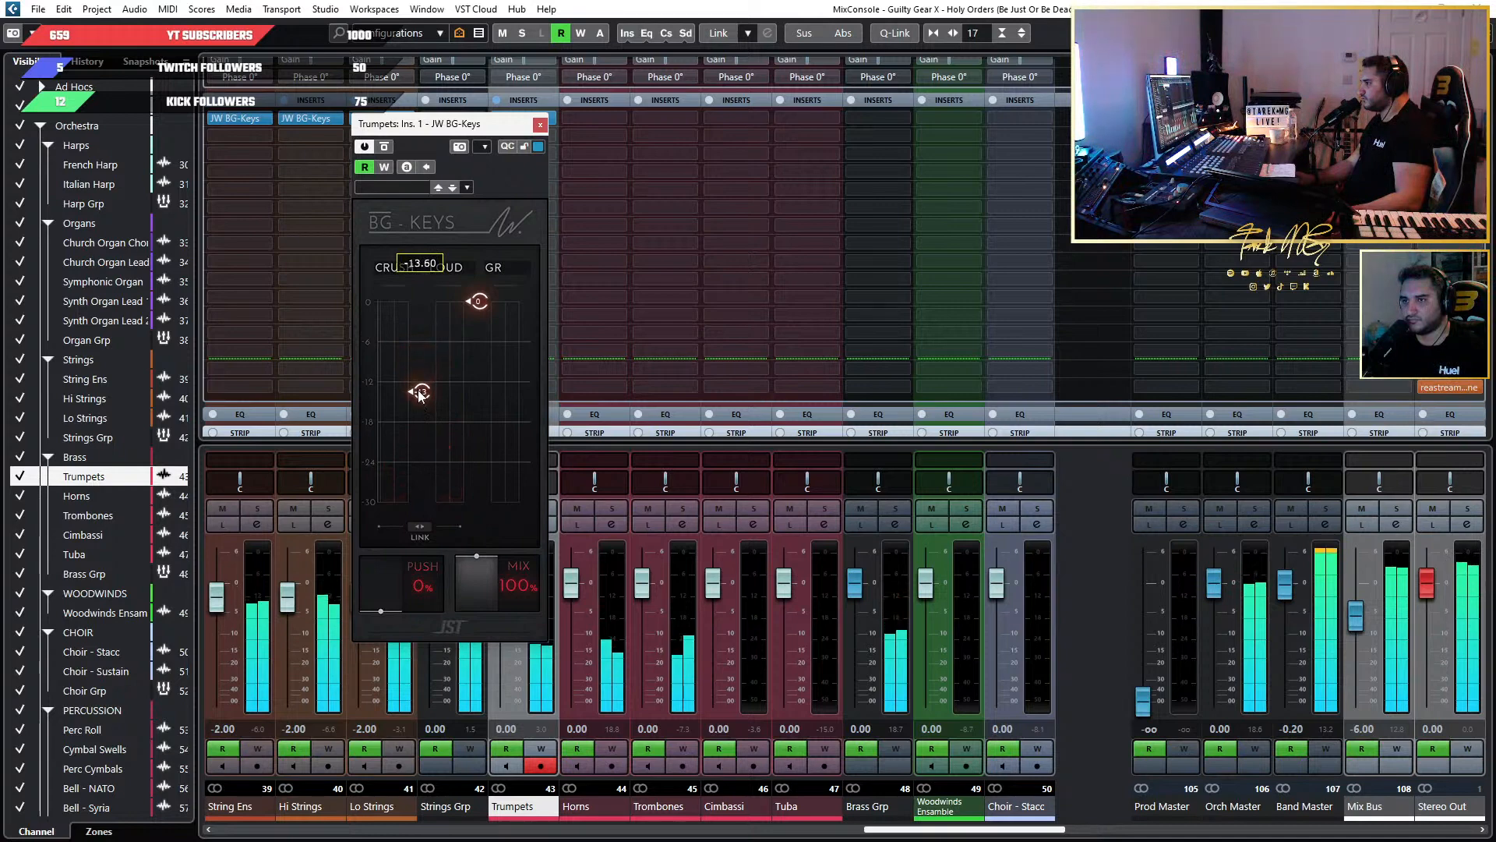
mouse_move(478, 300)
mouse_down()
mouse_move(481, 409)
mouse_move(476, 321)
mouse_up()
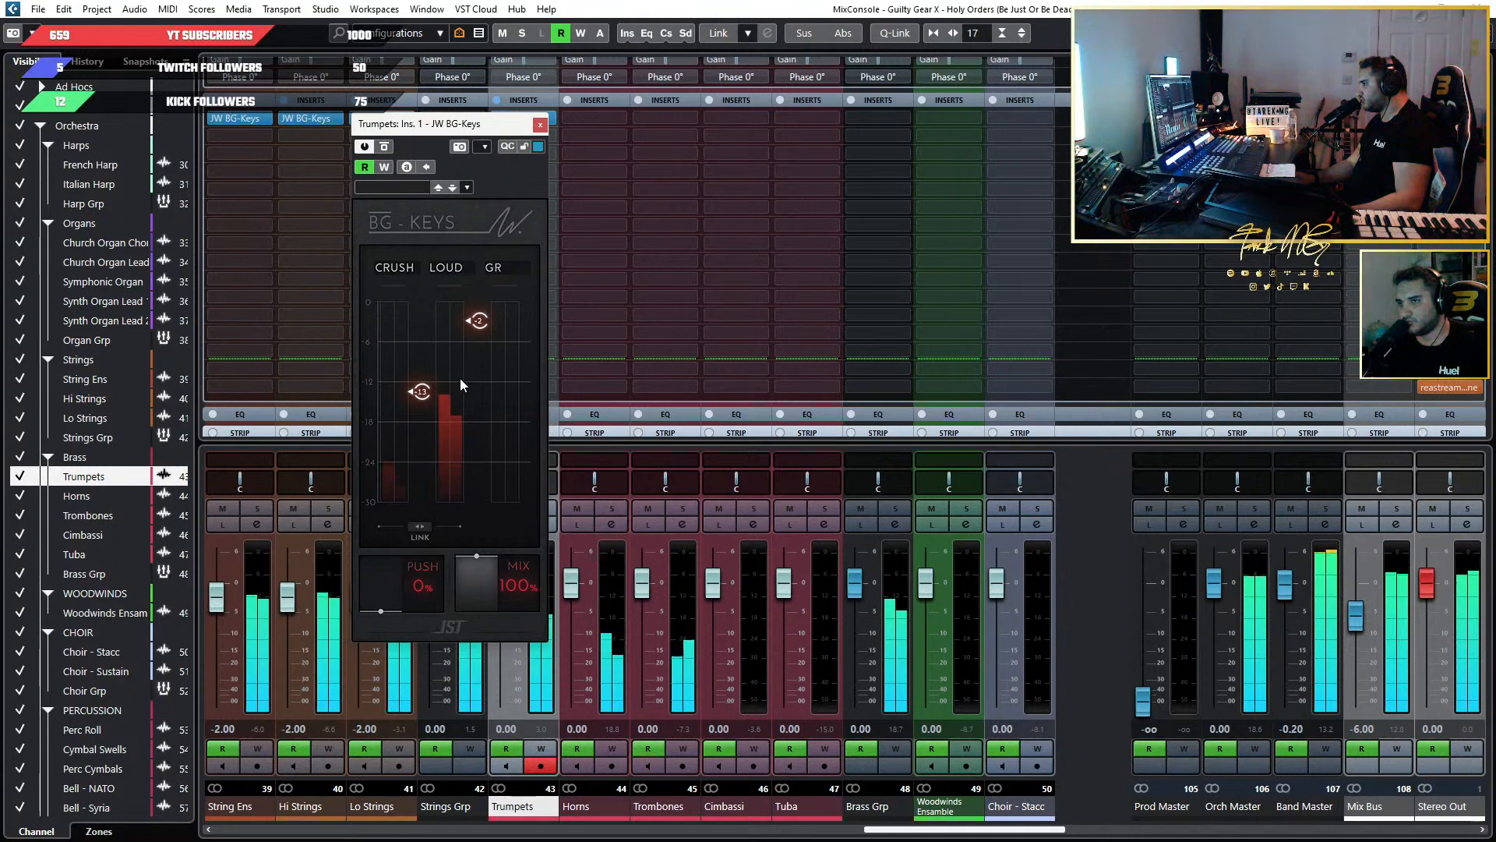
mouse_move(414, 393)
drag(418, 421, 418, 456)
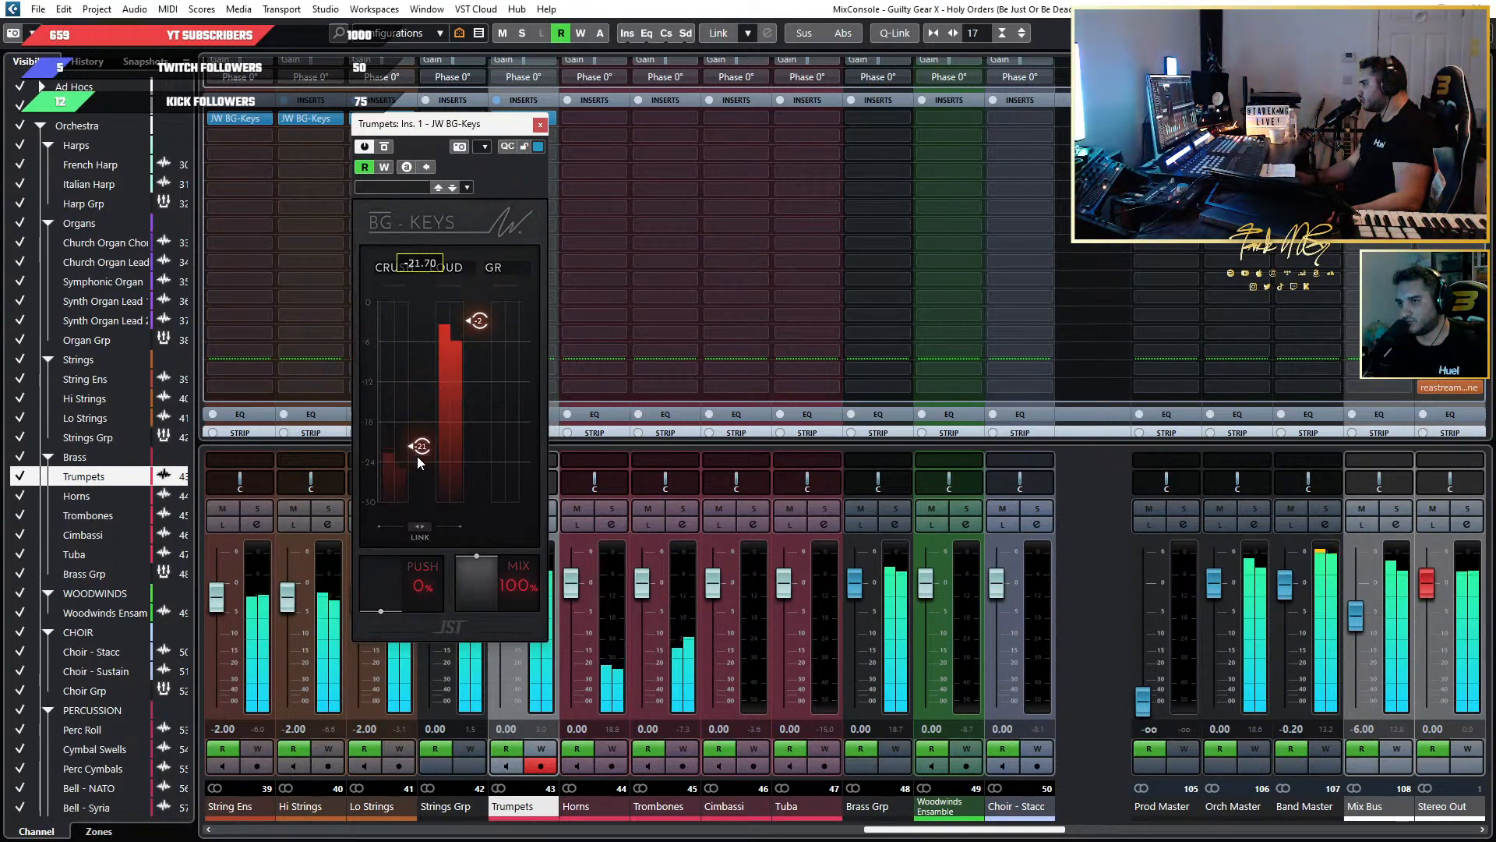
Lower the Trumpets' JW BG-Keys Loud threshold to about -10, close the plug-in and return to the project window.
drag(480, 321, 481, 326)
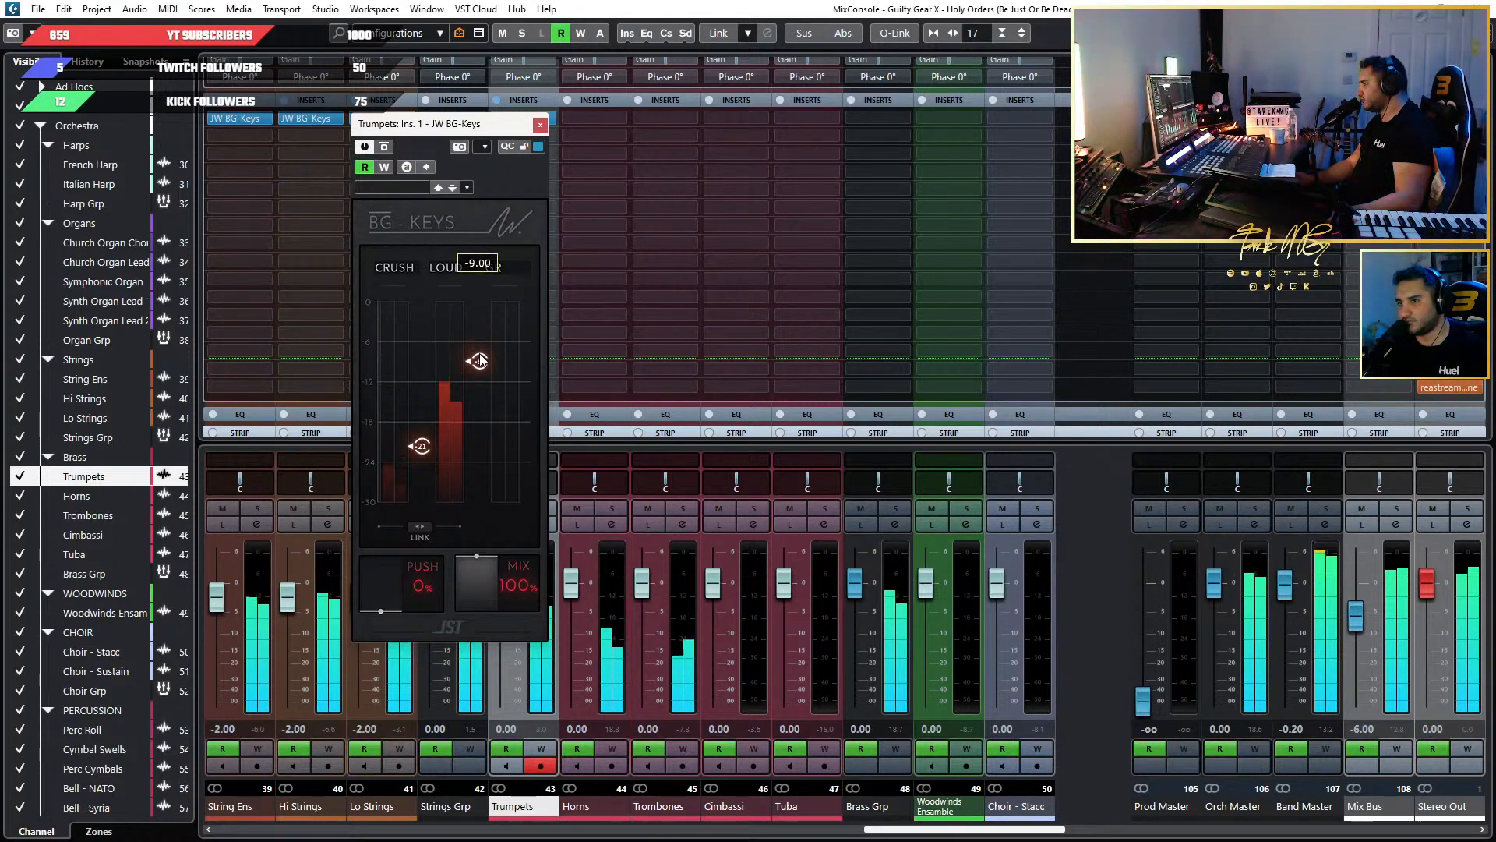
drag(479, 357, 481, 354)
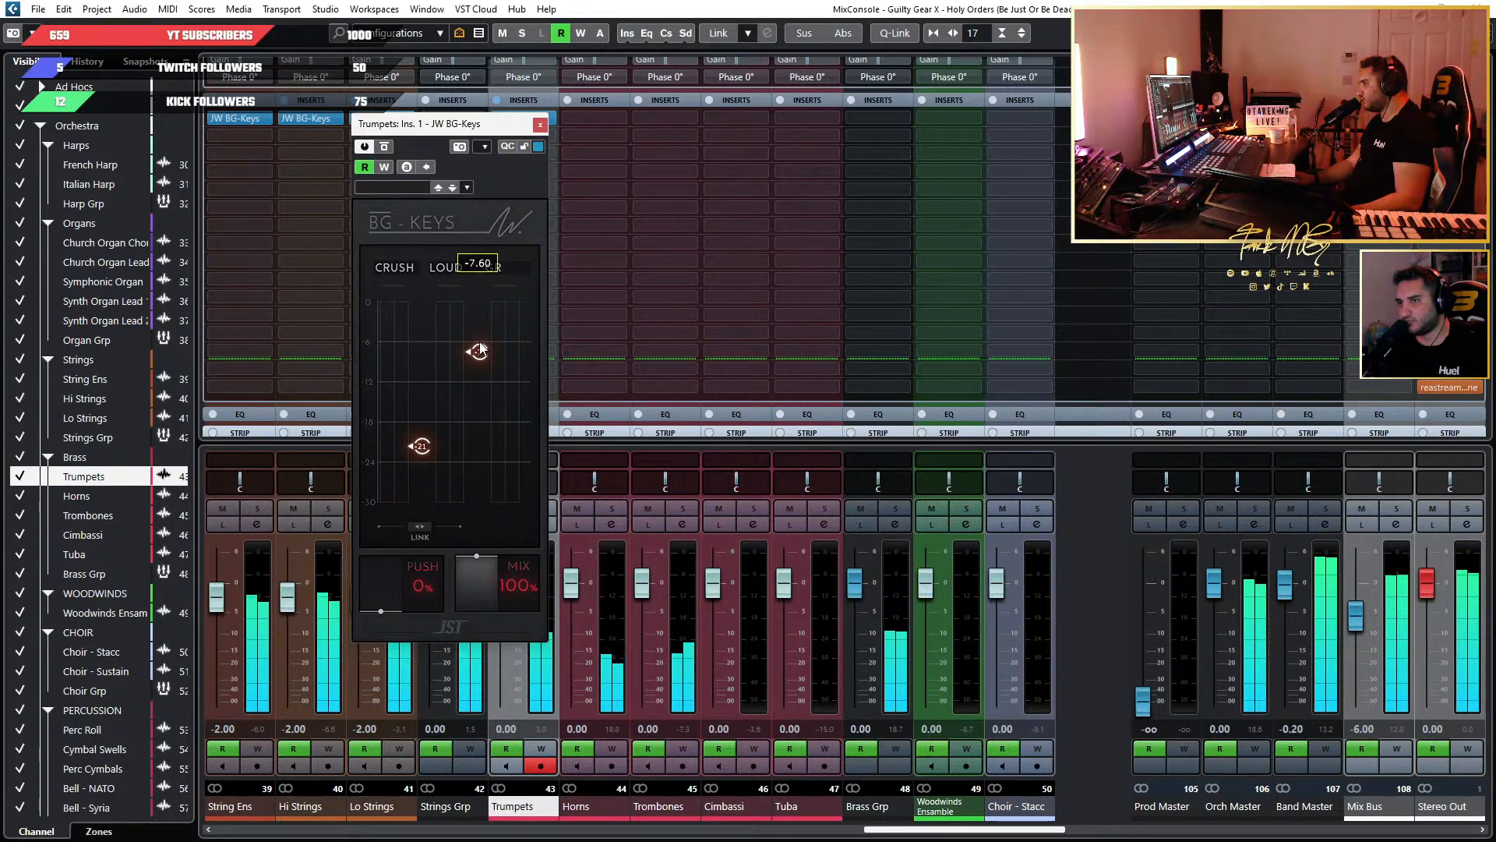
drag(479, 350, 481, 374)
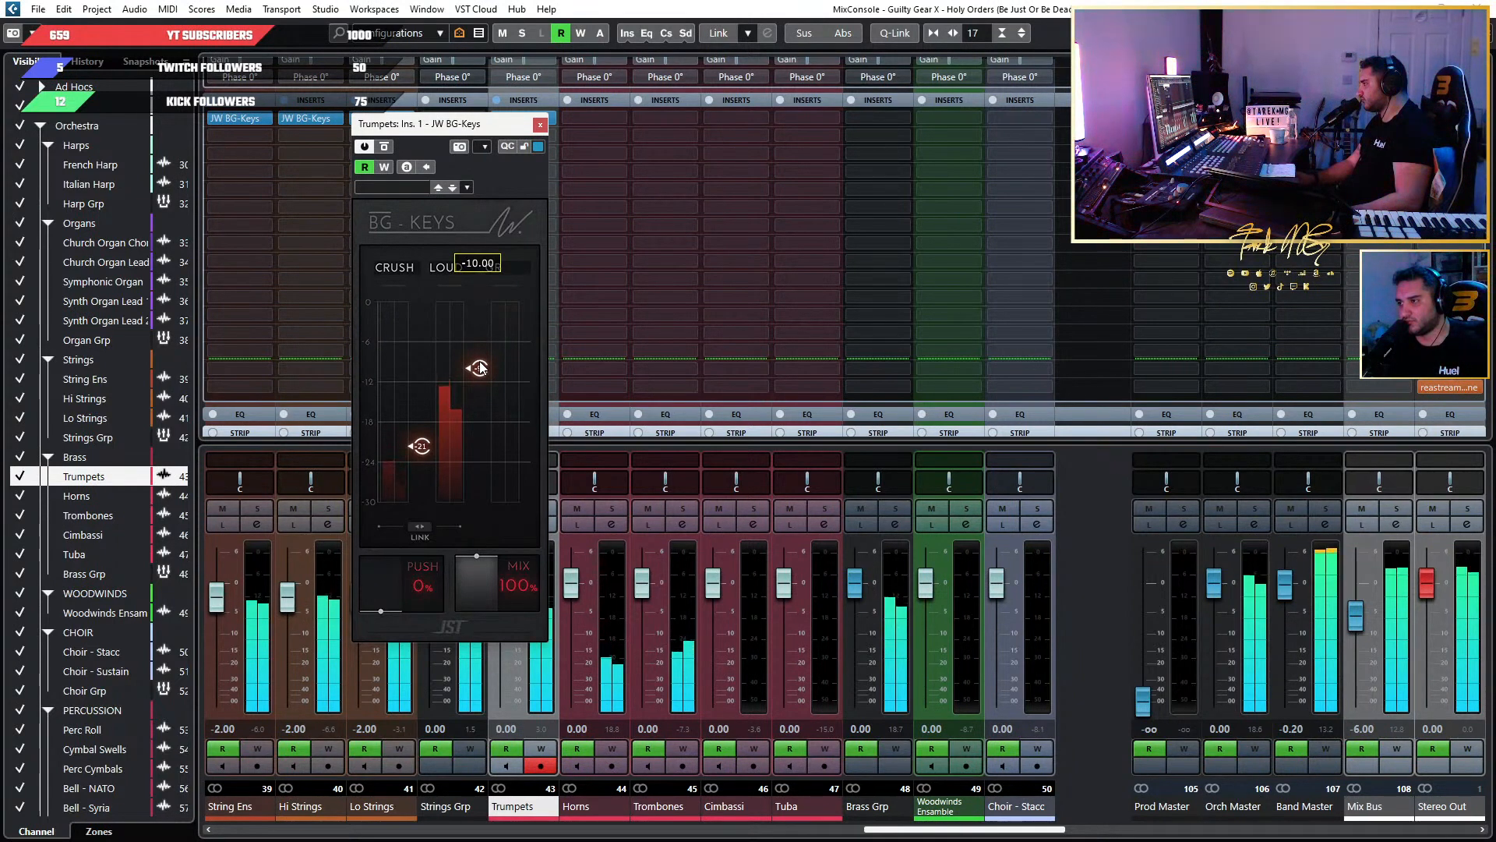
drag(480, 368, 482, 369)
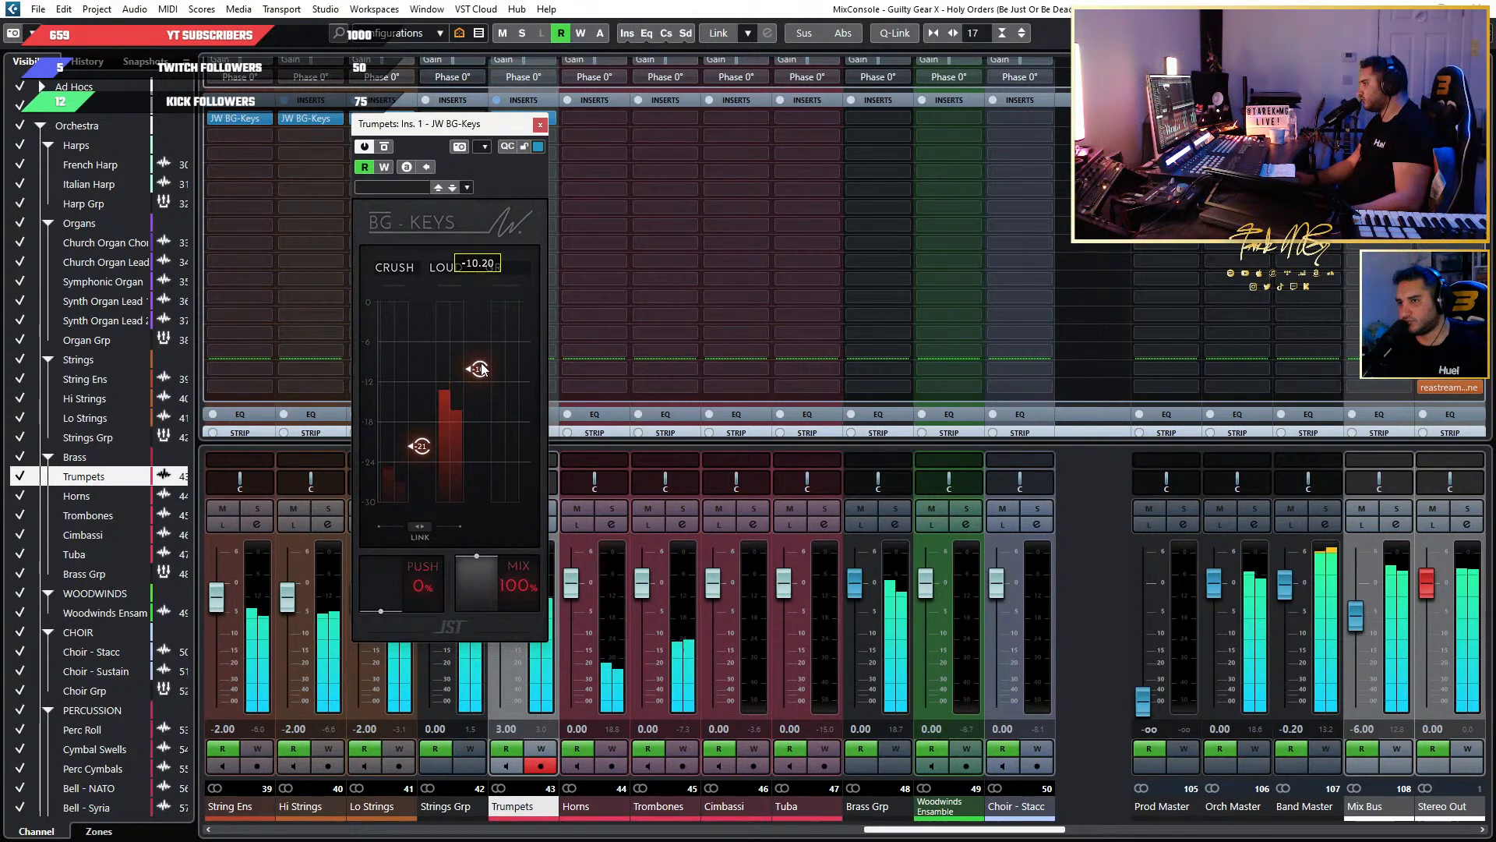
click(539, 124)
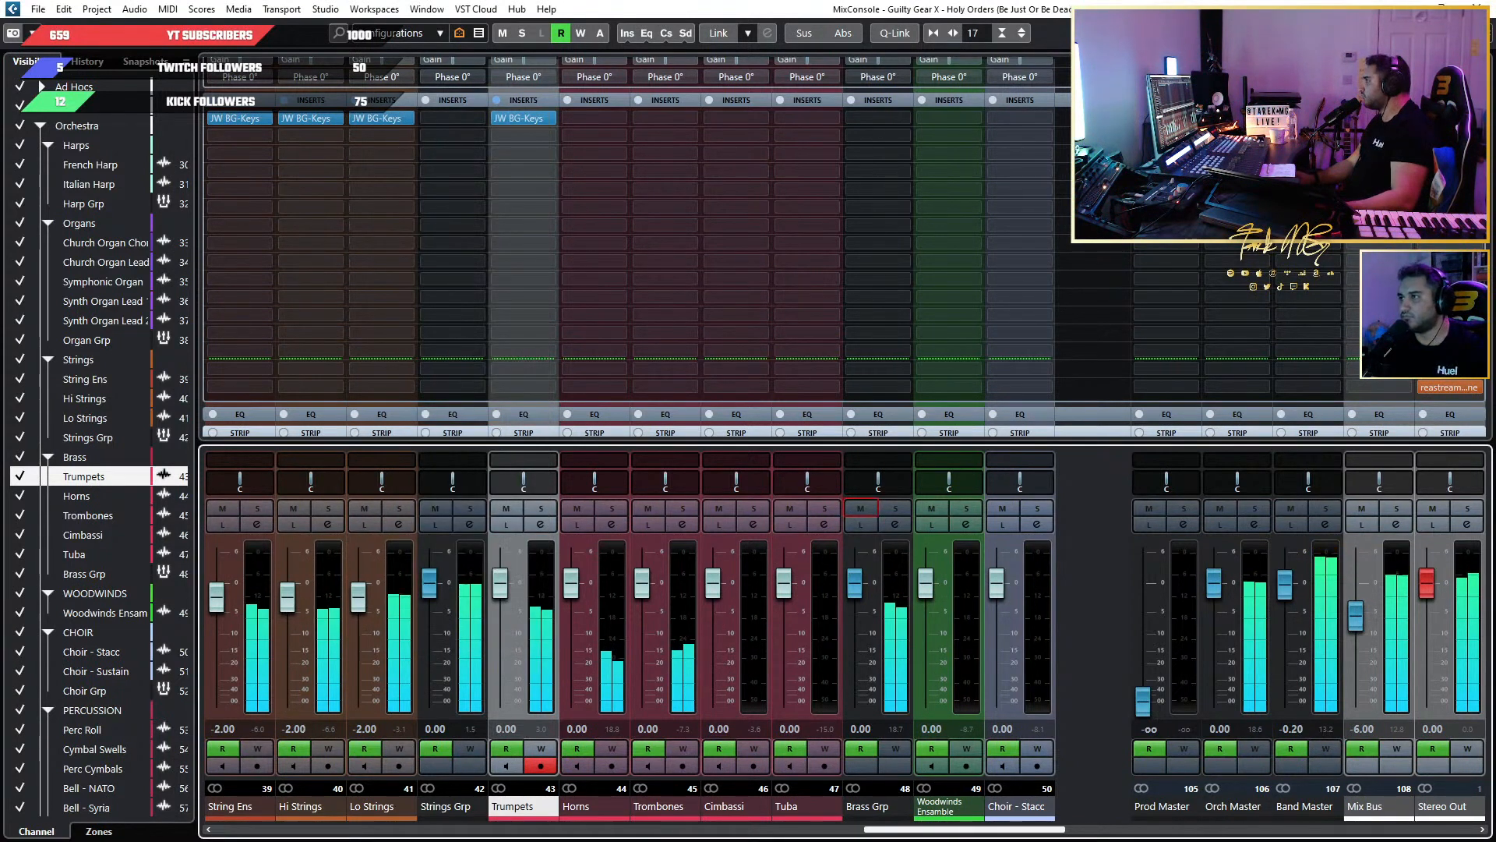
click(1477, 8)
scroll(1025, 391, down, 2)
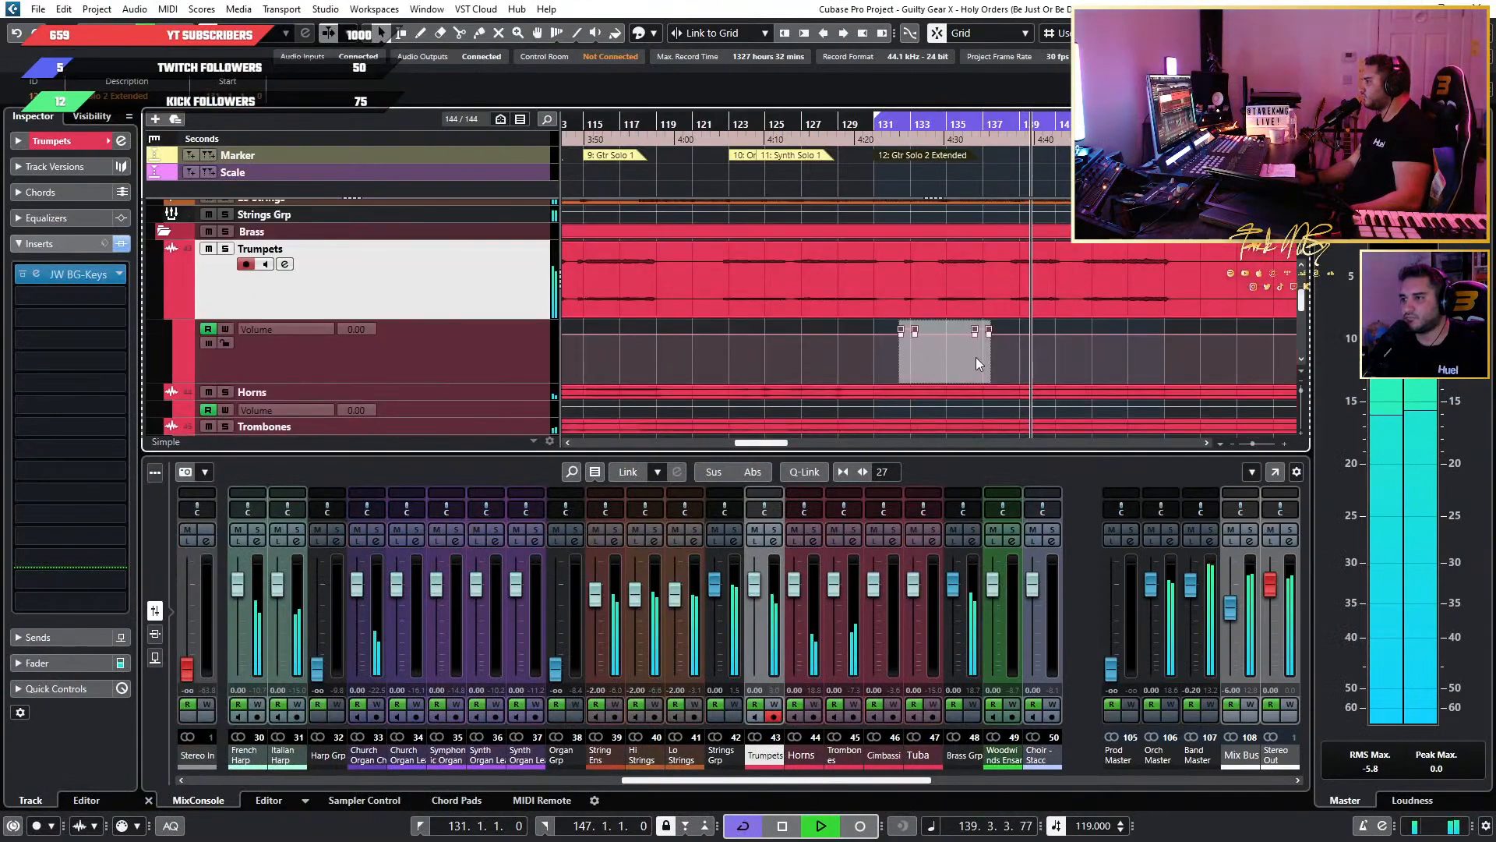
key(Delete)
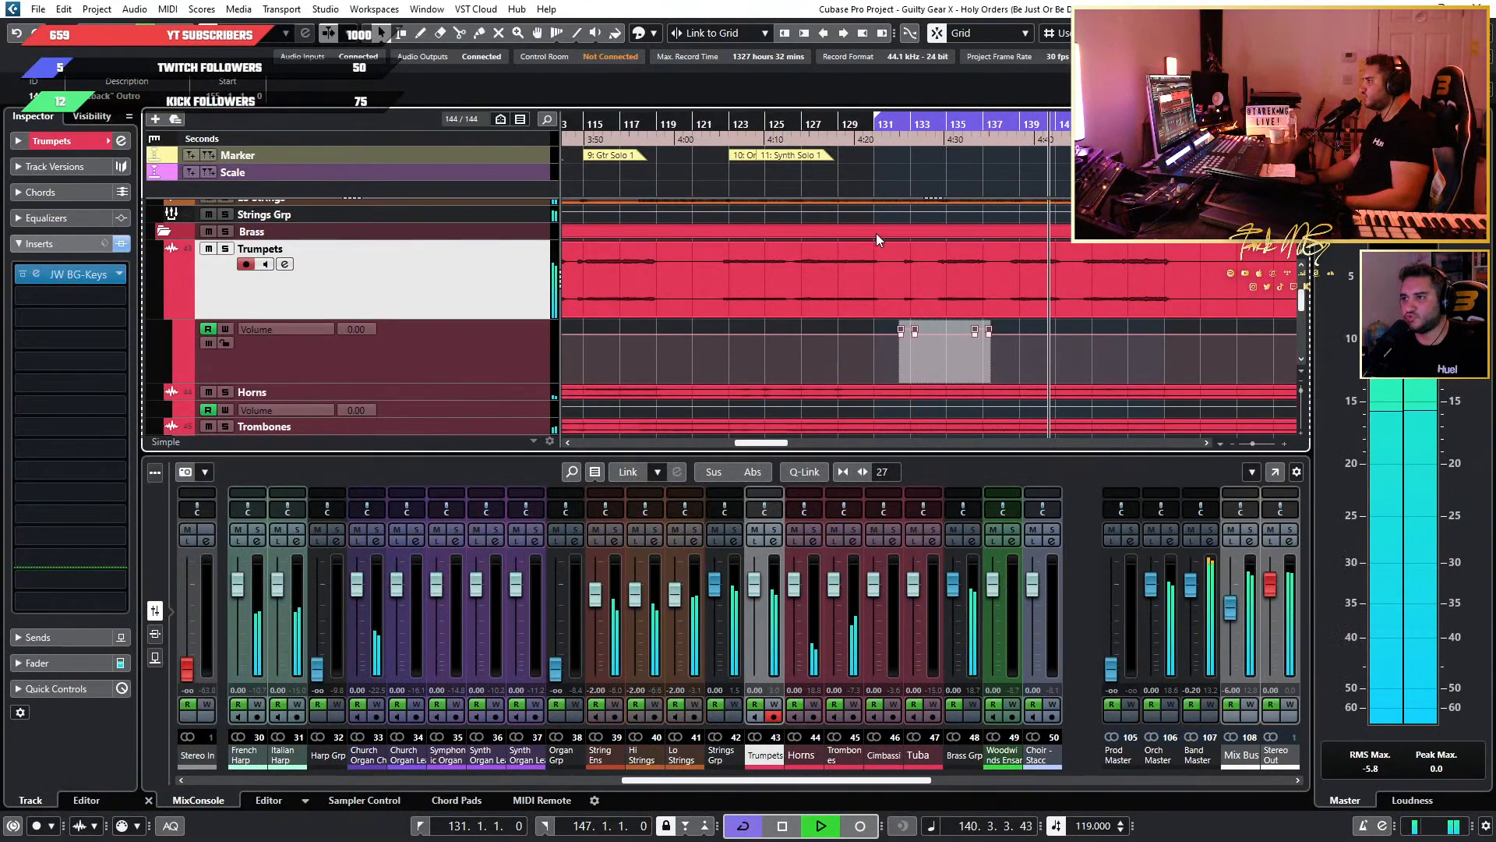
key(ctrl+z)
click(1013, 326)
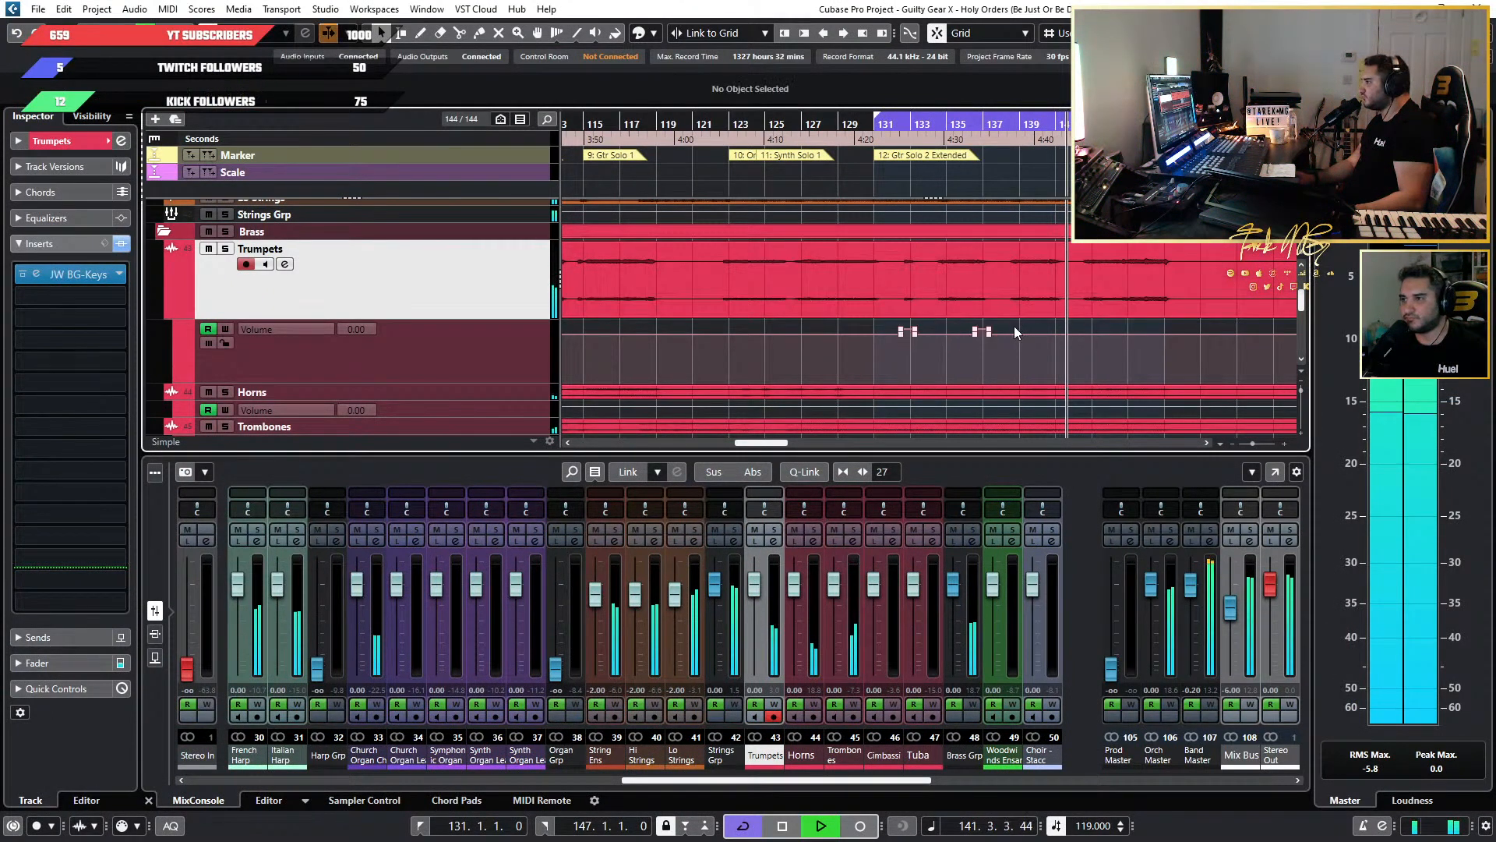
mouse_move(880, 326)
mouse_down()
mouse_move(1013, 329)
mouse_move(871, 329)
mouse_up()
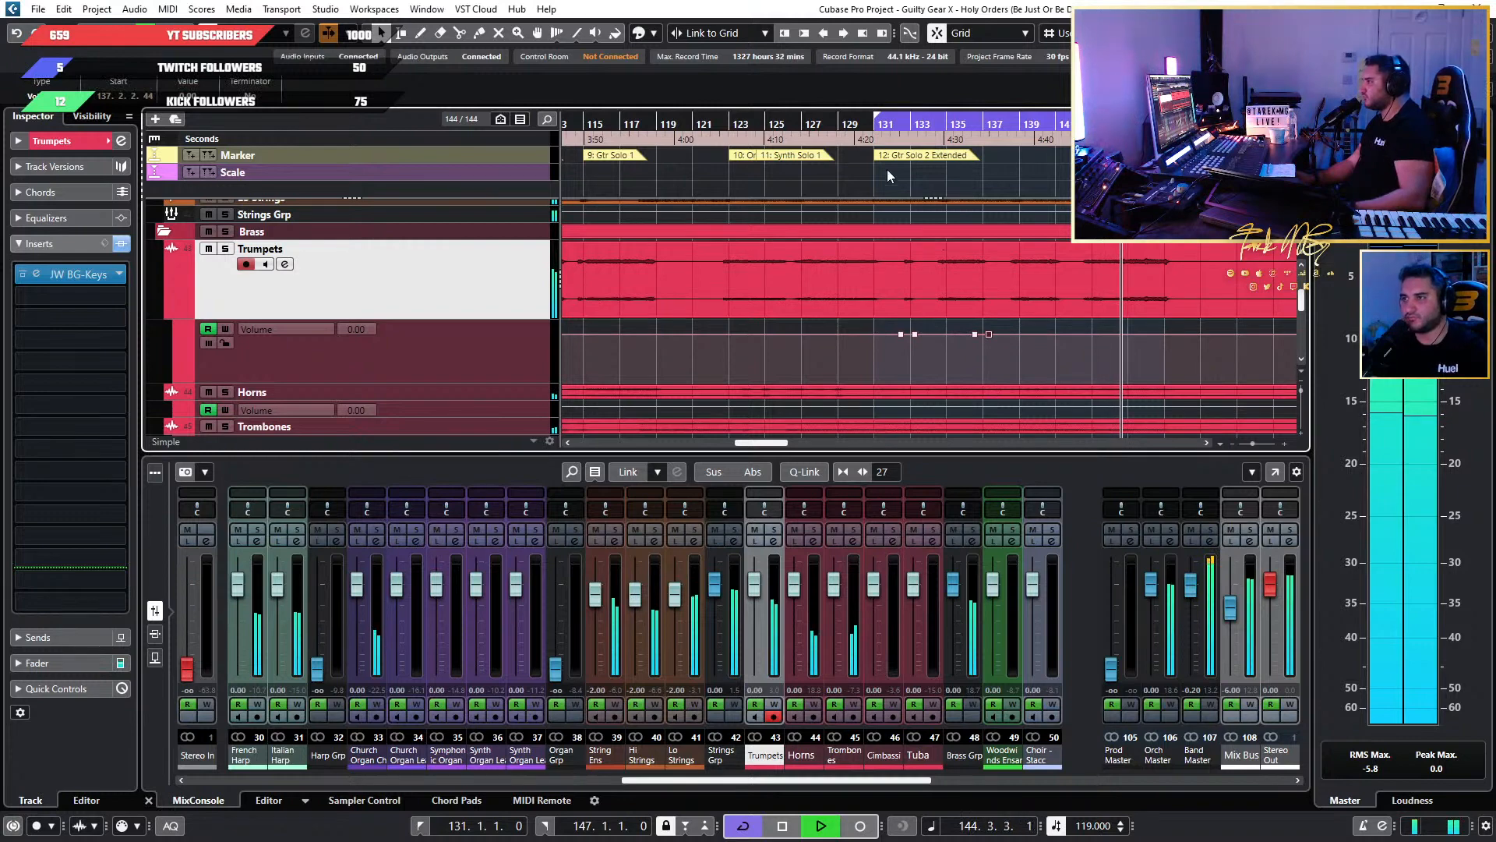
click(877, 138)
scroll(969, 297, up, 8)
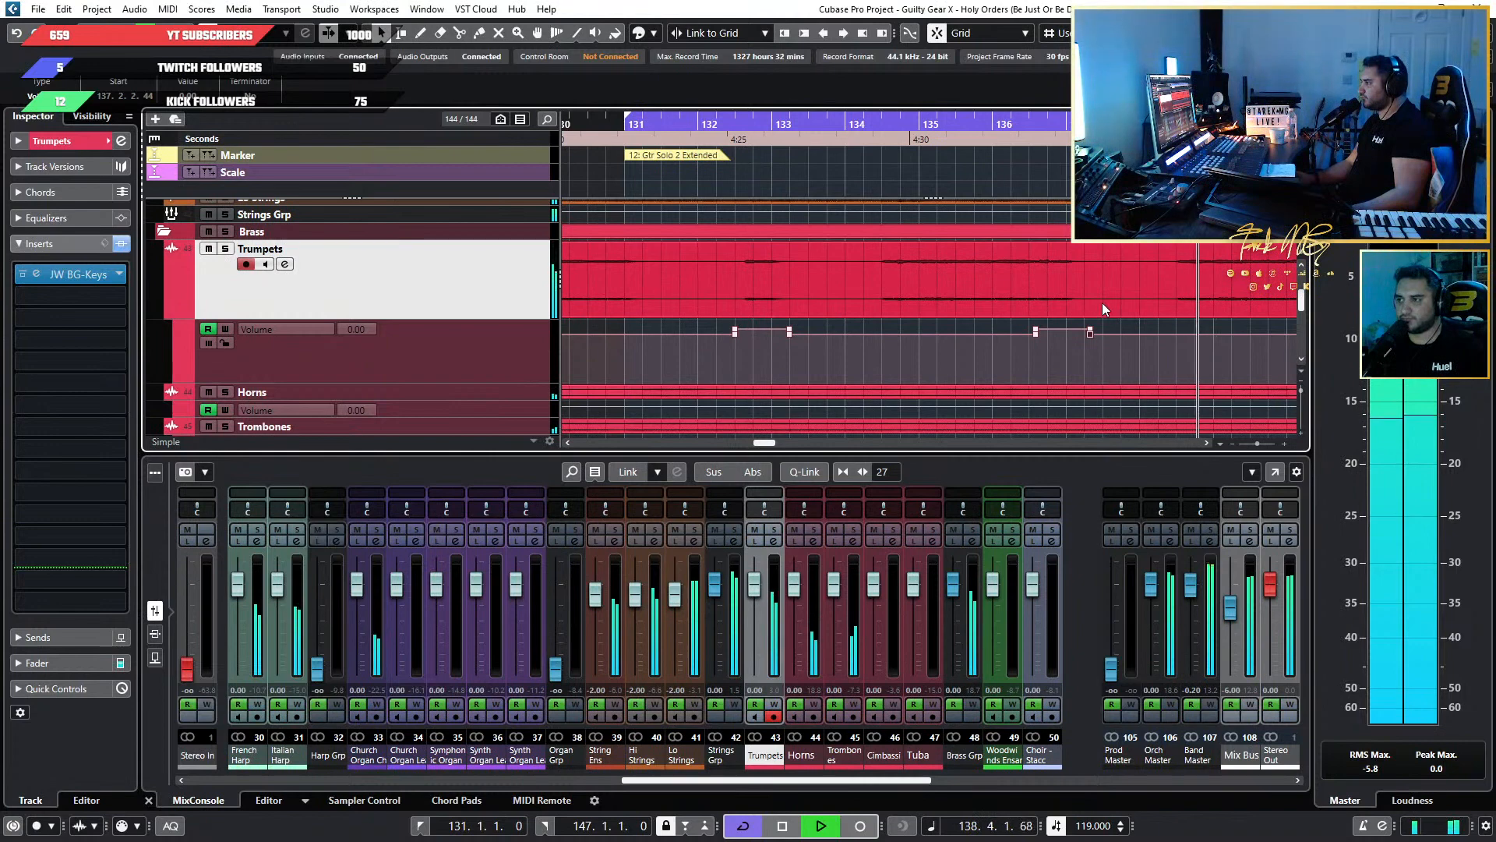
scroll(872, 333, down, 6)
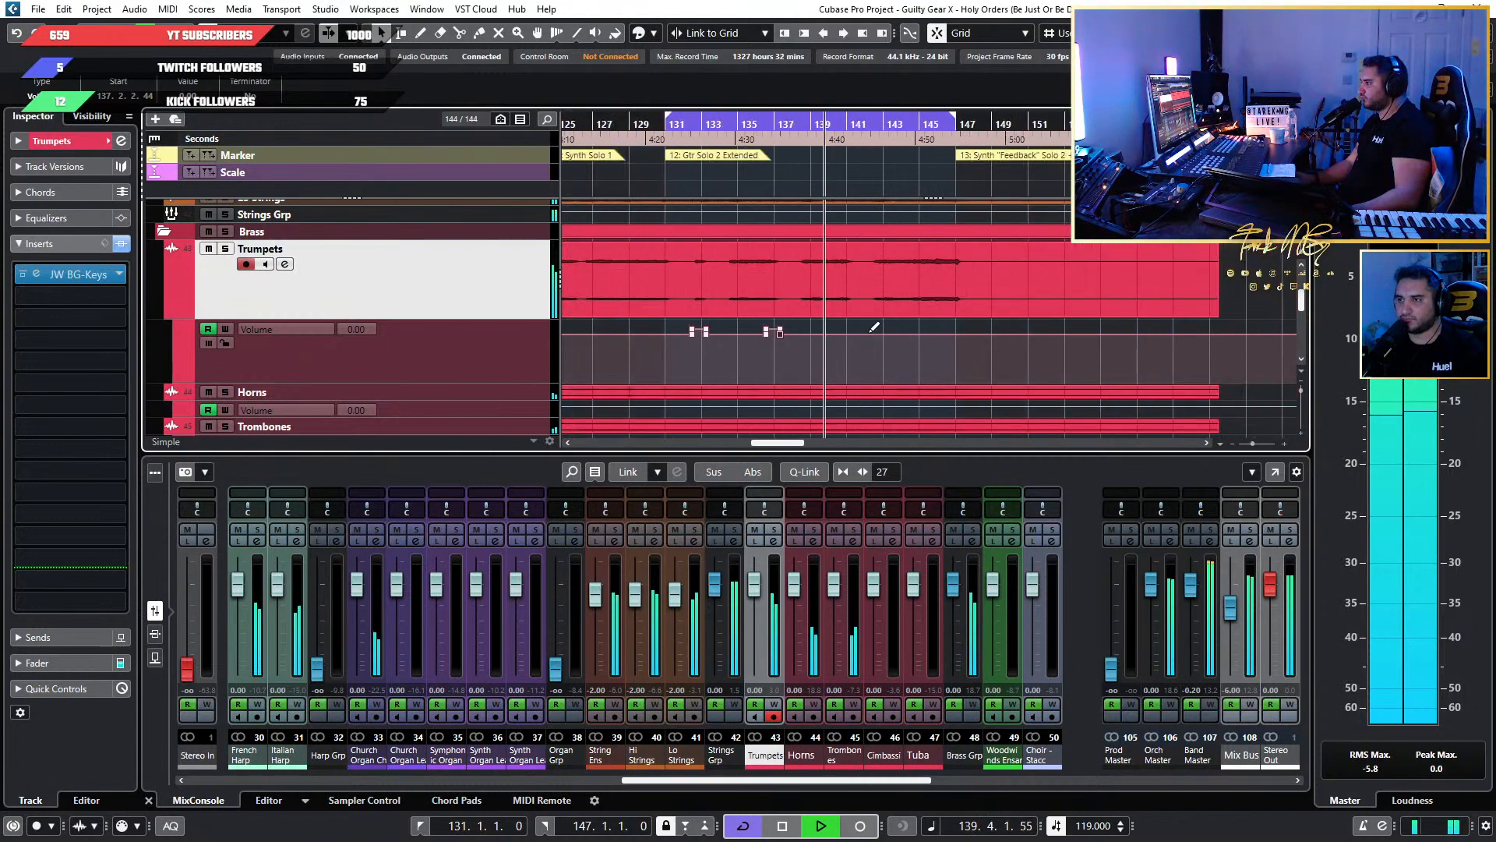
scroll(874, 328, up, 3)
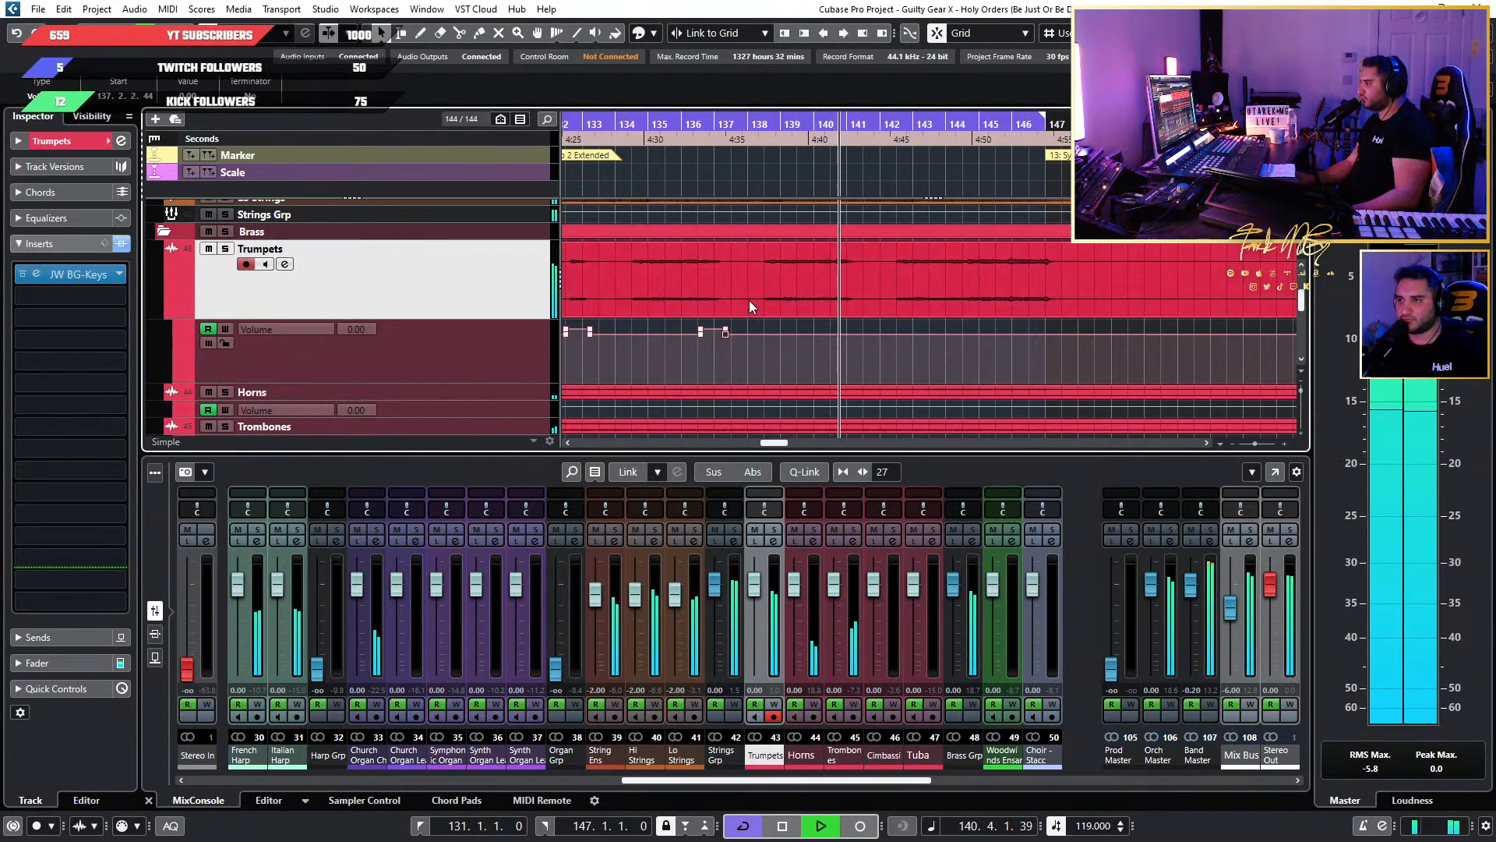
scroll(751, 301, left, 2)
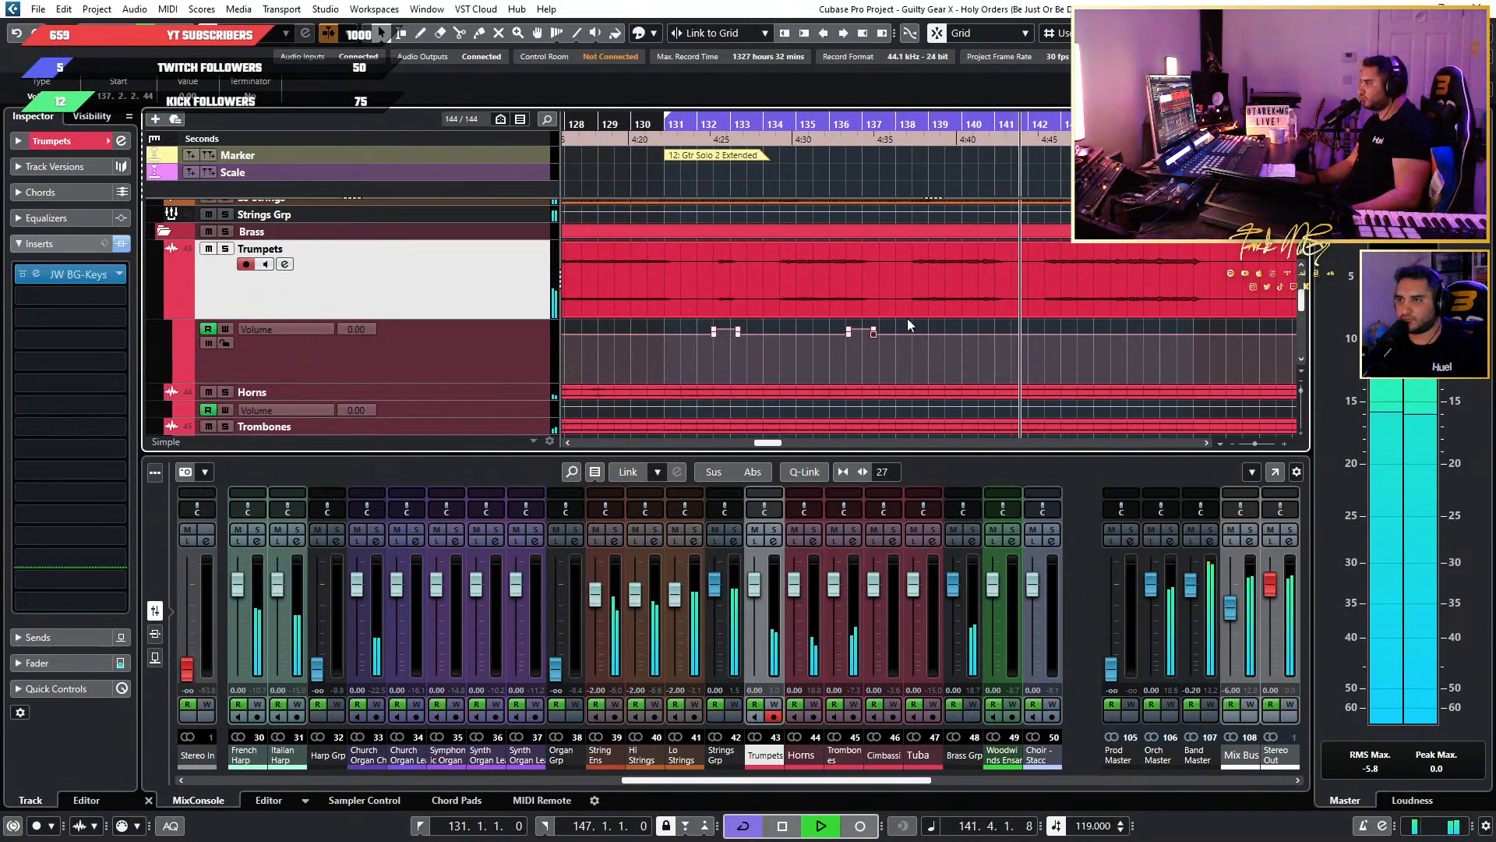
mouse_move(907, 318)
mouse_down()
mouse_move(711, 351)
mouse_move(924, 317)
mouse_up()
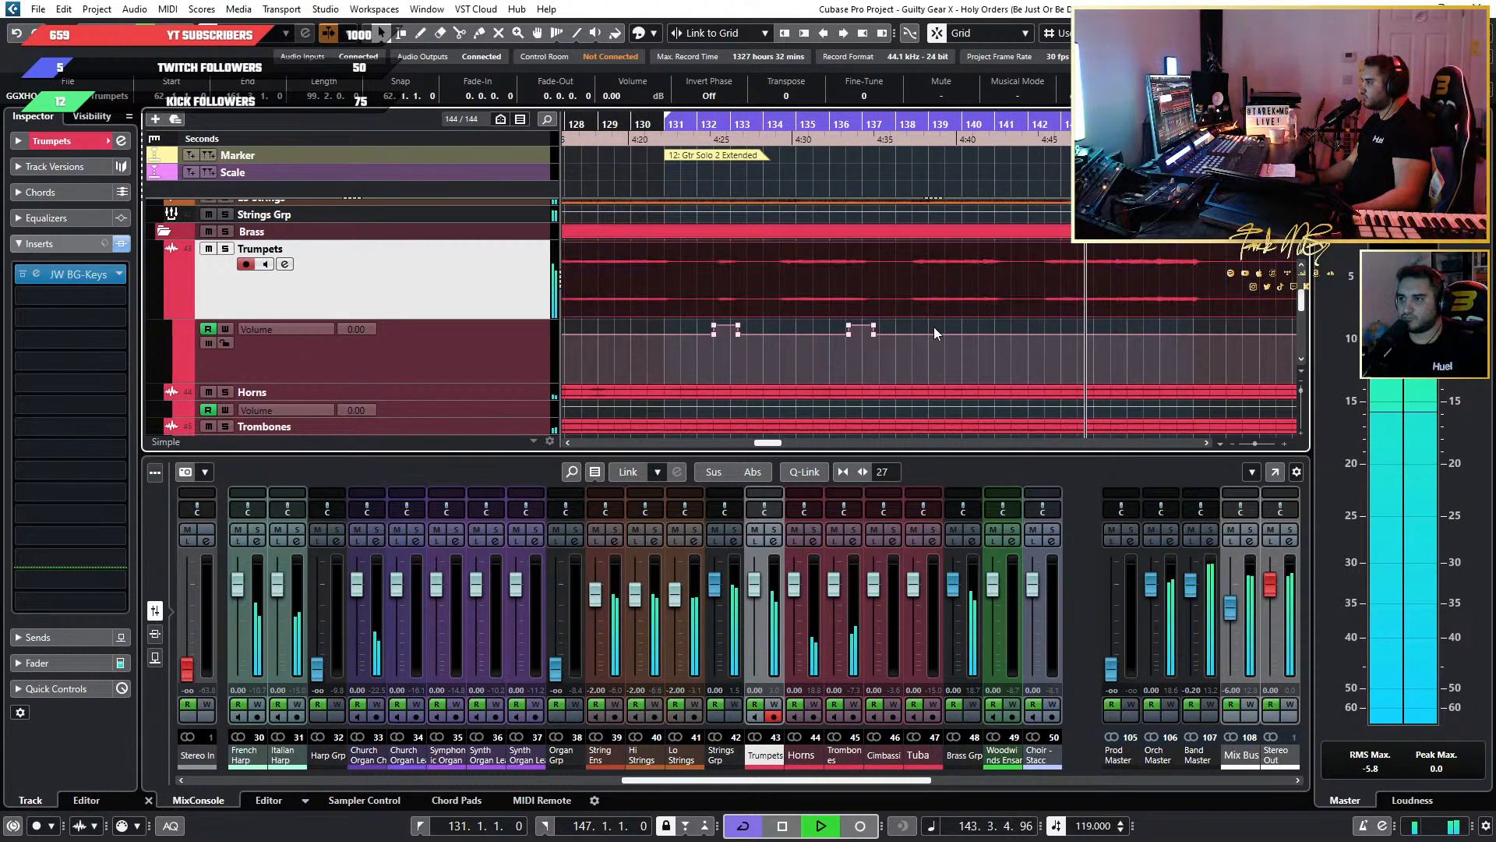
click(935, 328)
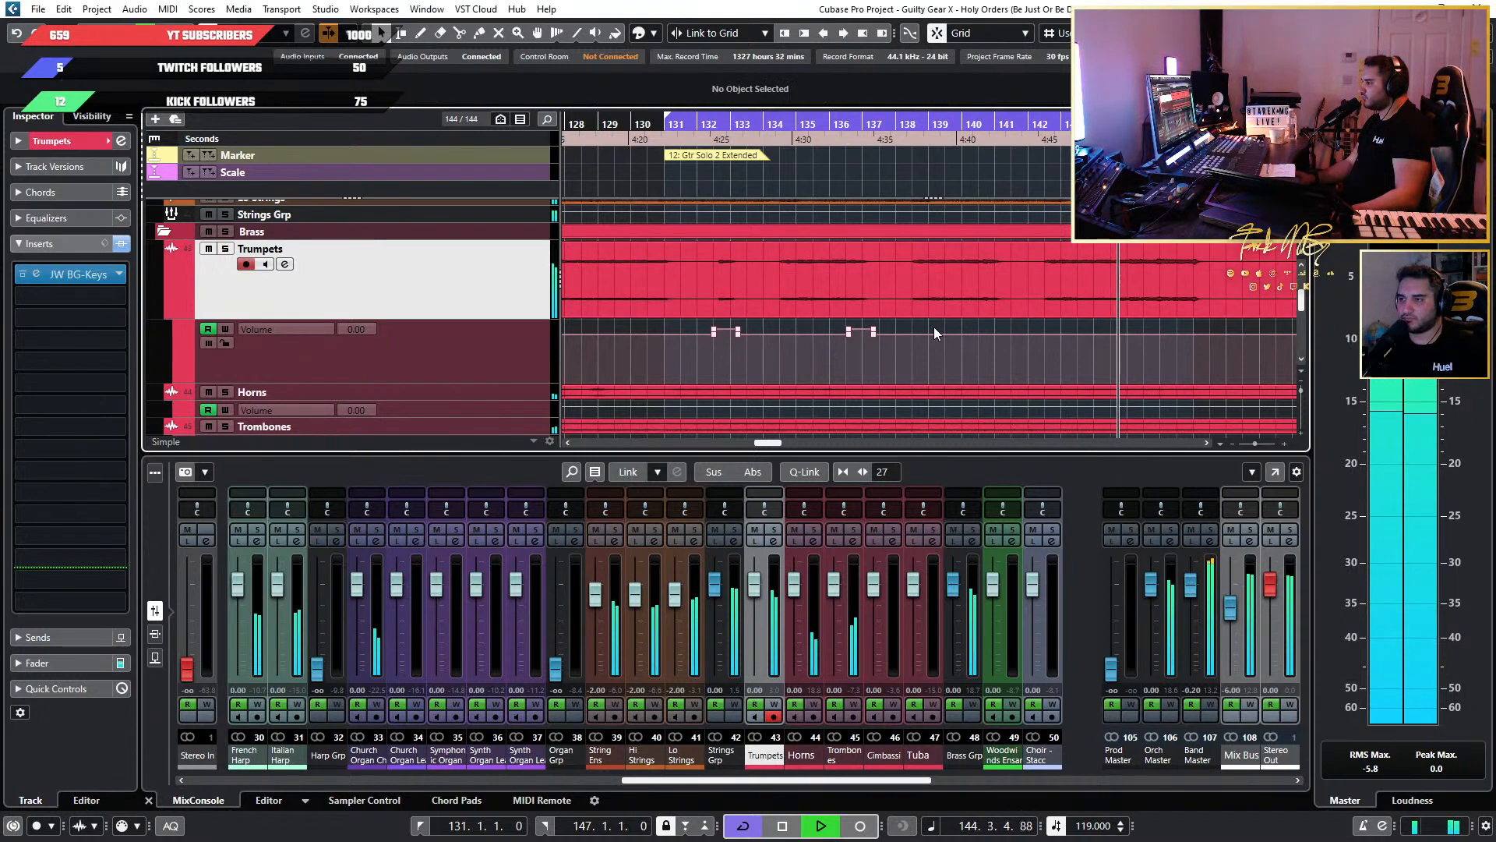
key(ctrl+z)
key(ctrl+z)
key(ctrl+z)
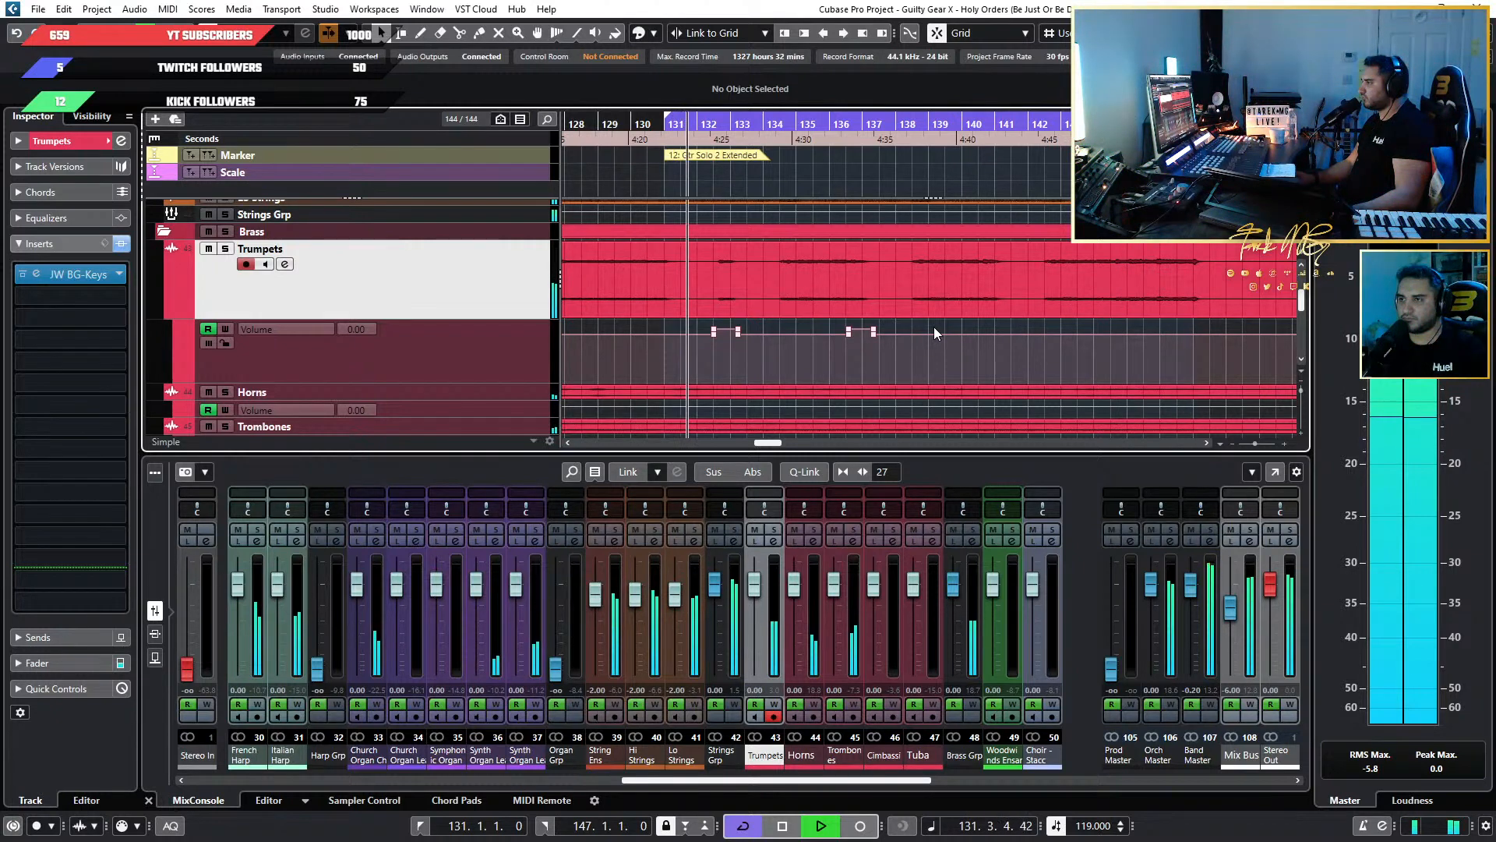
Try to copy the two Trumpets volume automation boosts between bars 132 and 137 to about bar 140.
drag(932, 326, 692, 327)
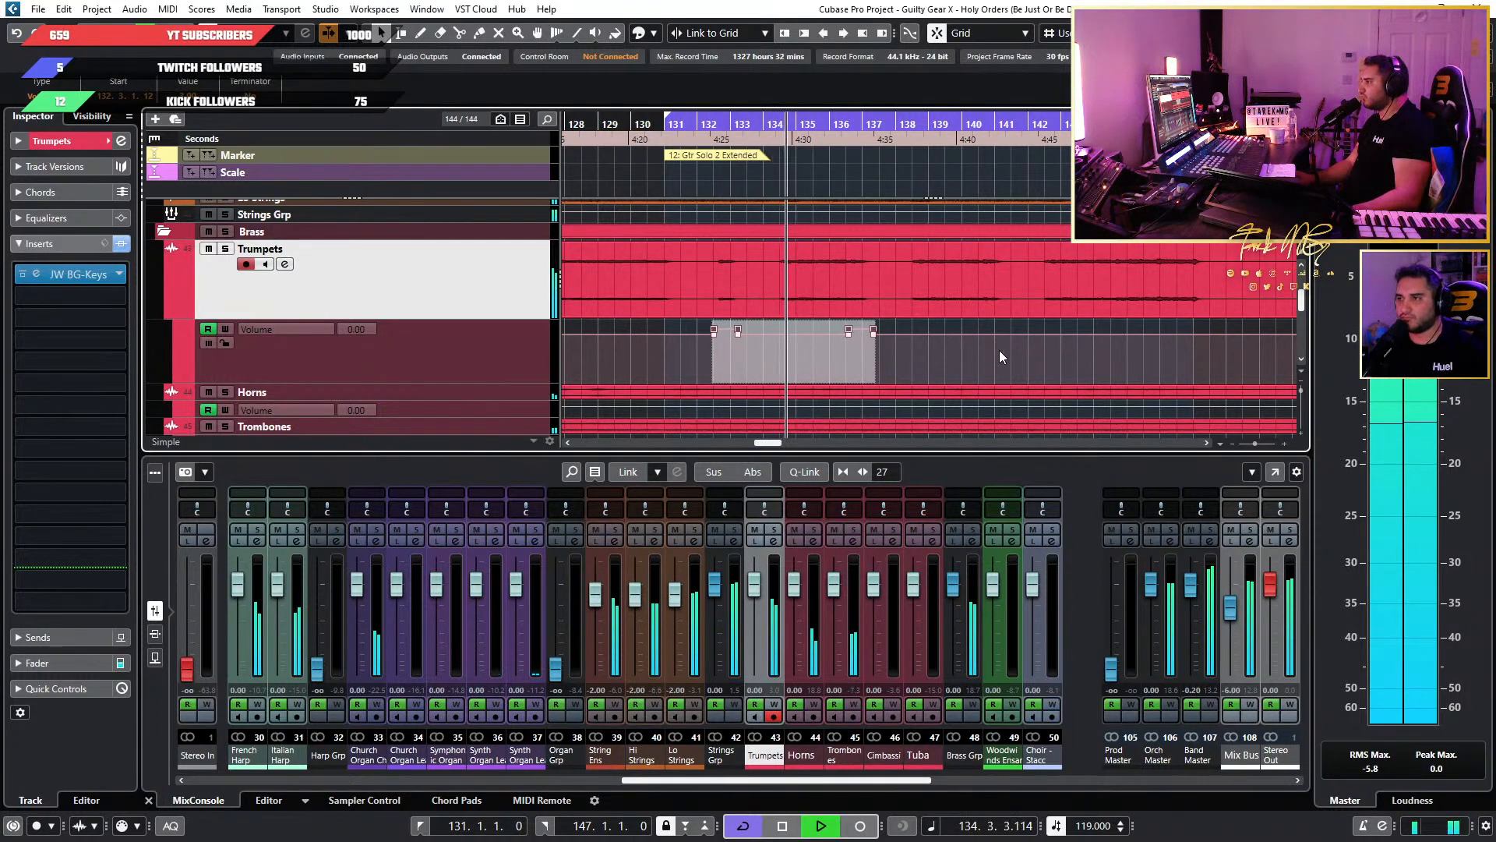
scroll(1003, 352, up, 4)
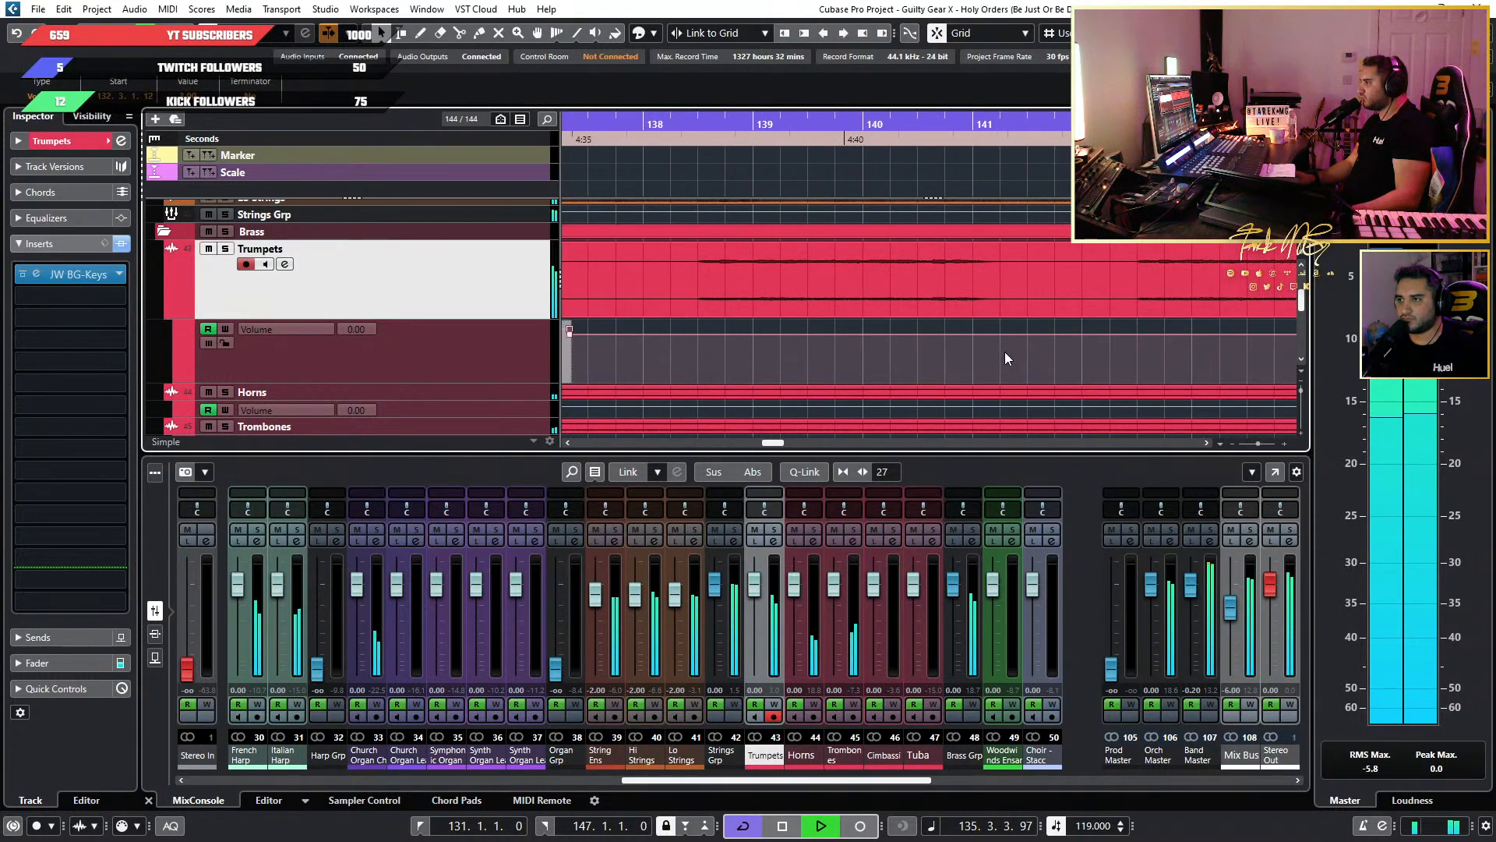
scroll(1003, 351, down, 2)
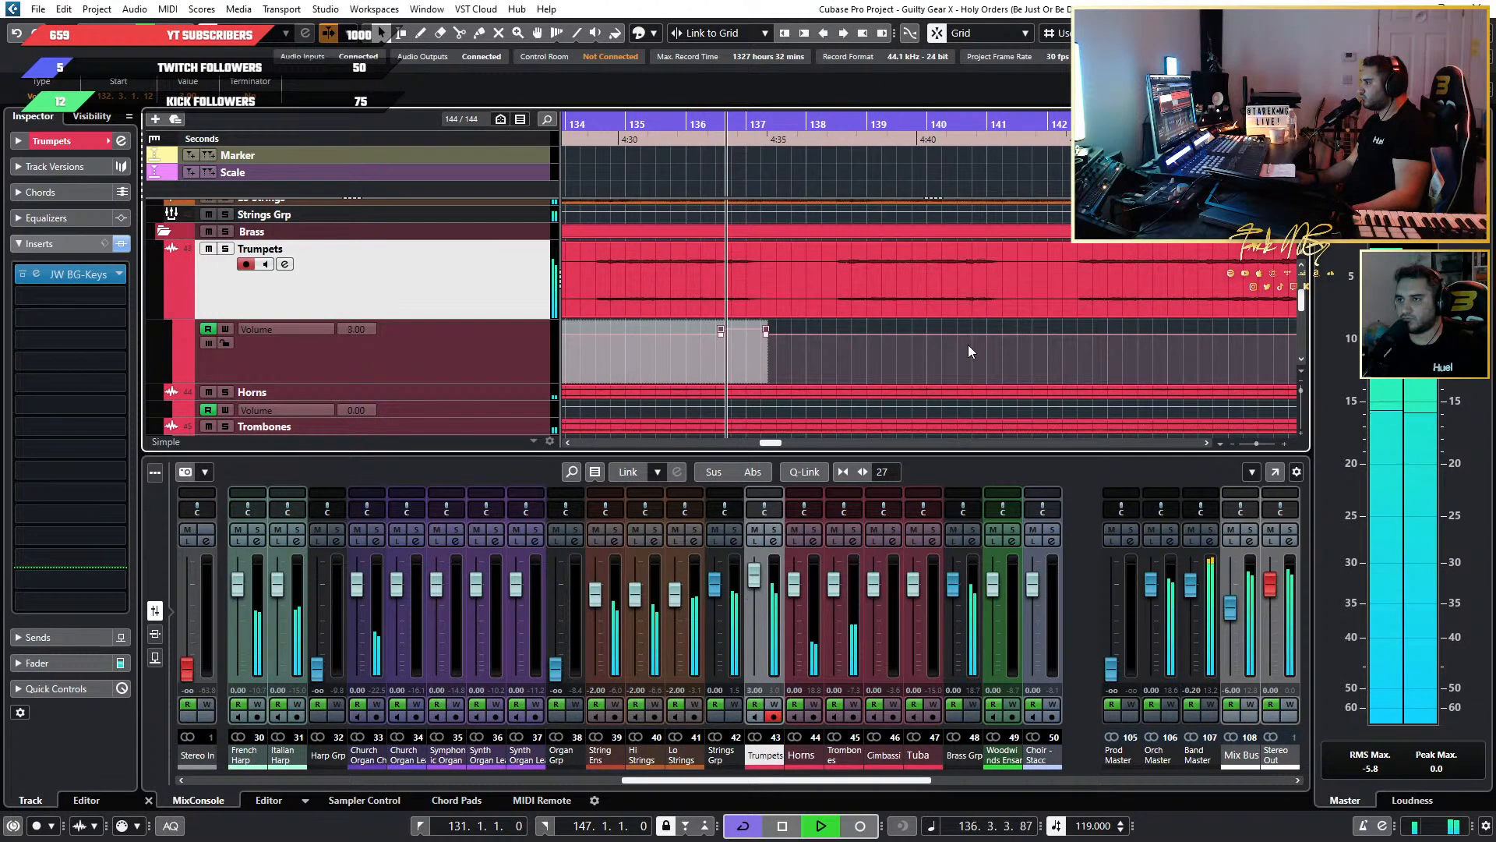
key(space)
scroll(989, 344, up, 2)
scroll(989, 343, up, 1)
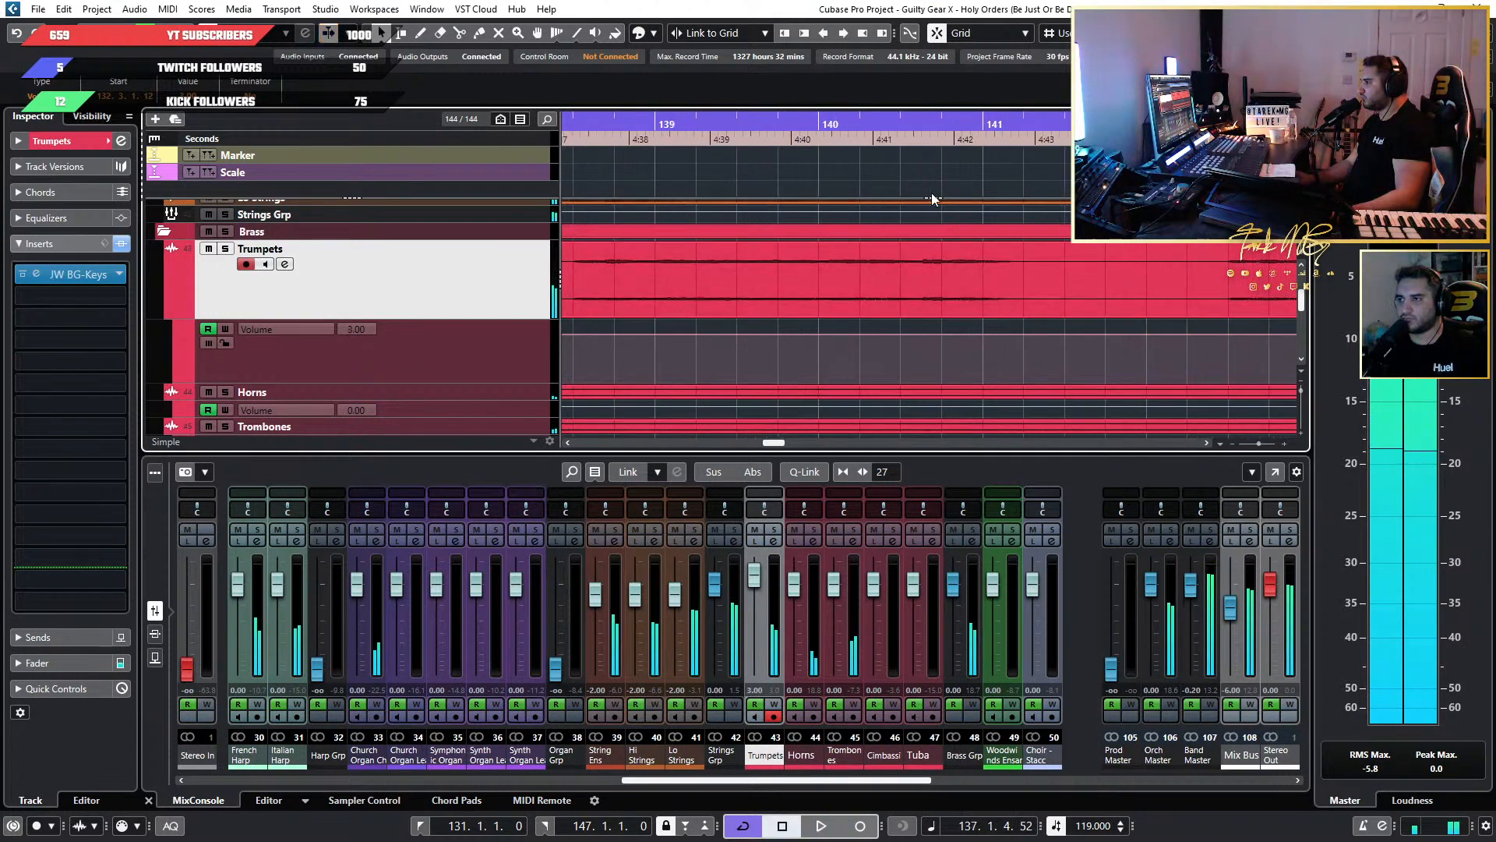
click(851, 138)
key(space)
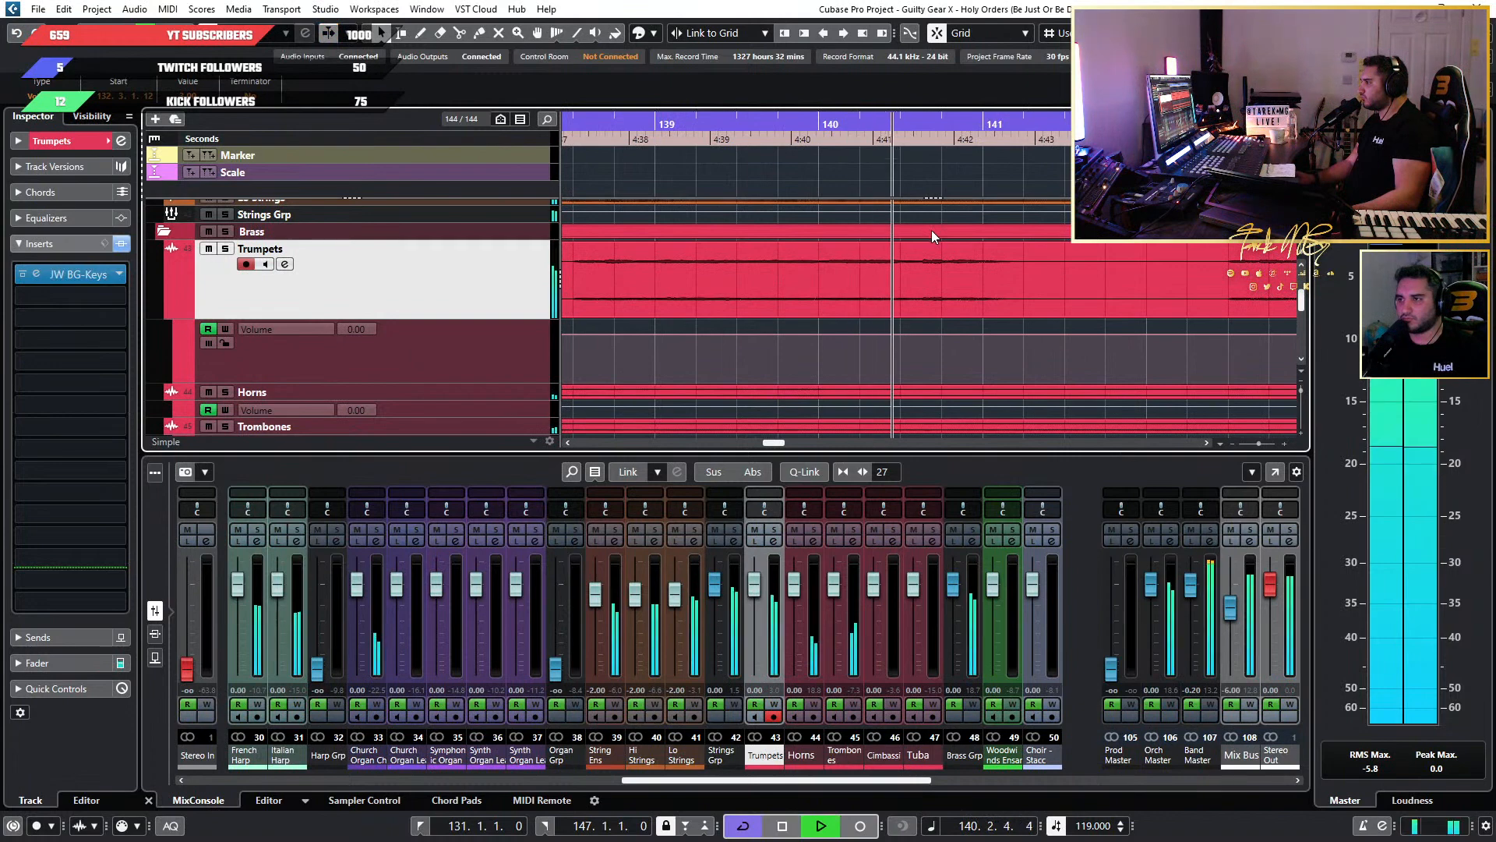
scroll(1044, 303, down, 3)
key(ctrl+z)
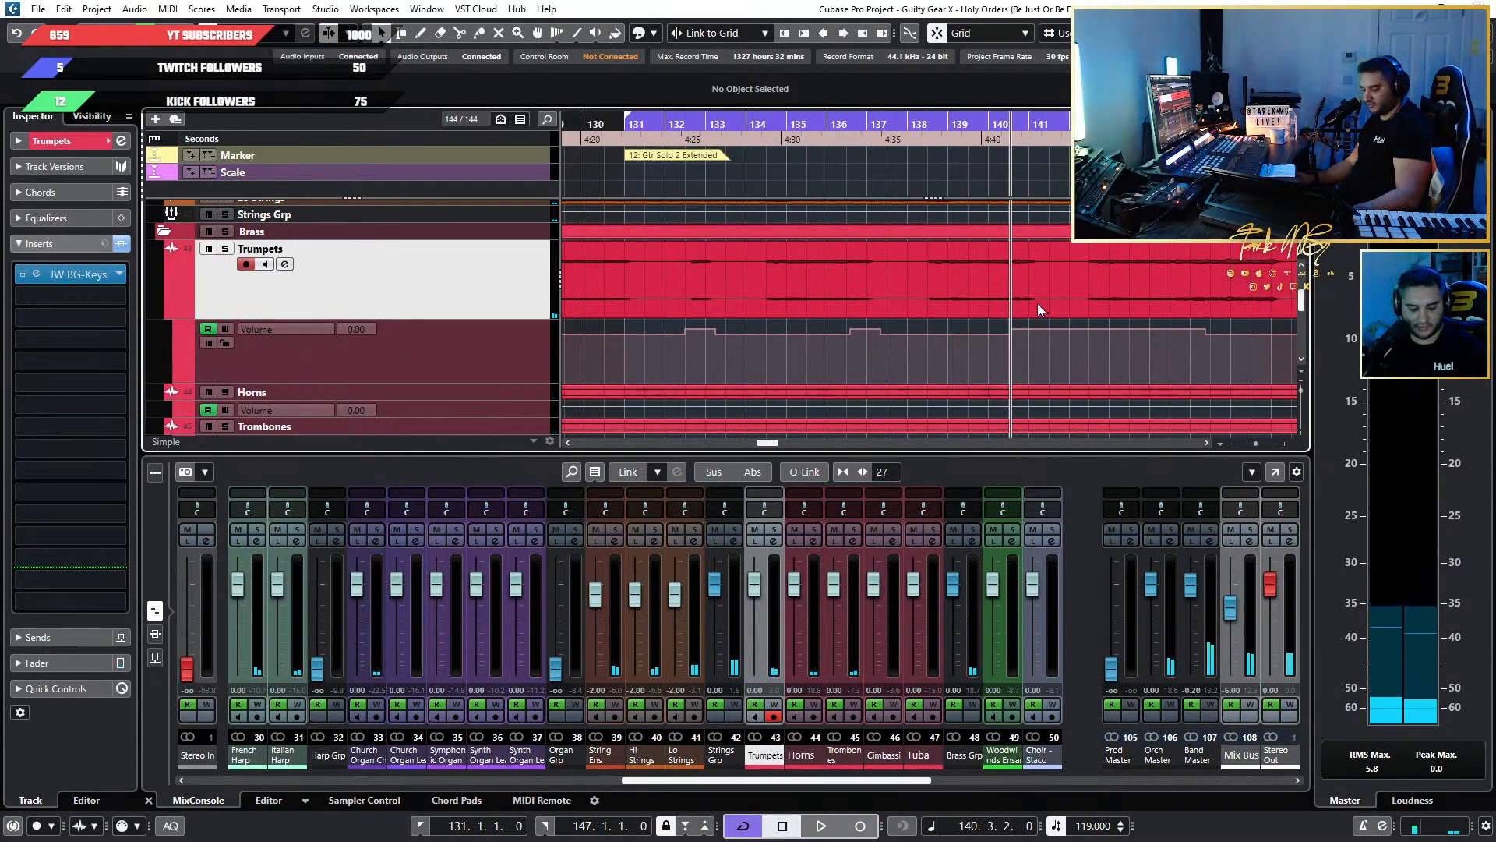
Copy the two Trumpets volume automation boosts between bars 132 and 137, paste them at 140.3.2, and play the section from about bar 132.
drag(901, 323, 667, 349)
scroll(1057, 335, up, 3)
key(space)
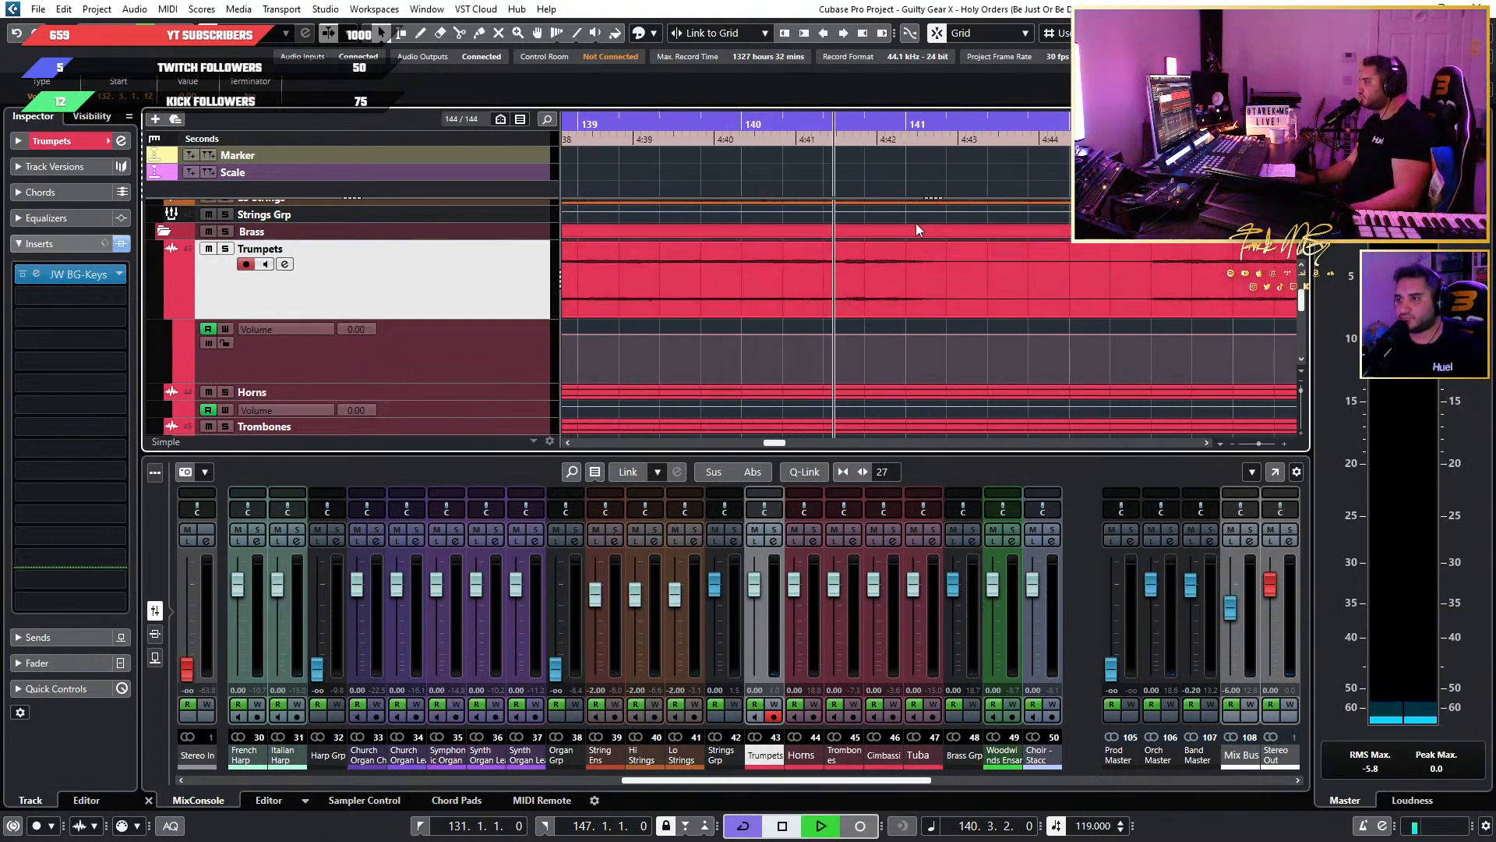
key(space)
click(826, 119)
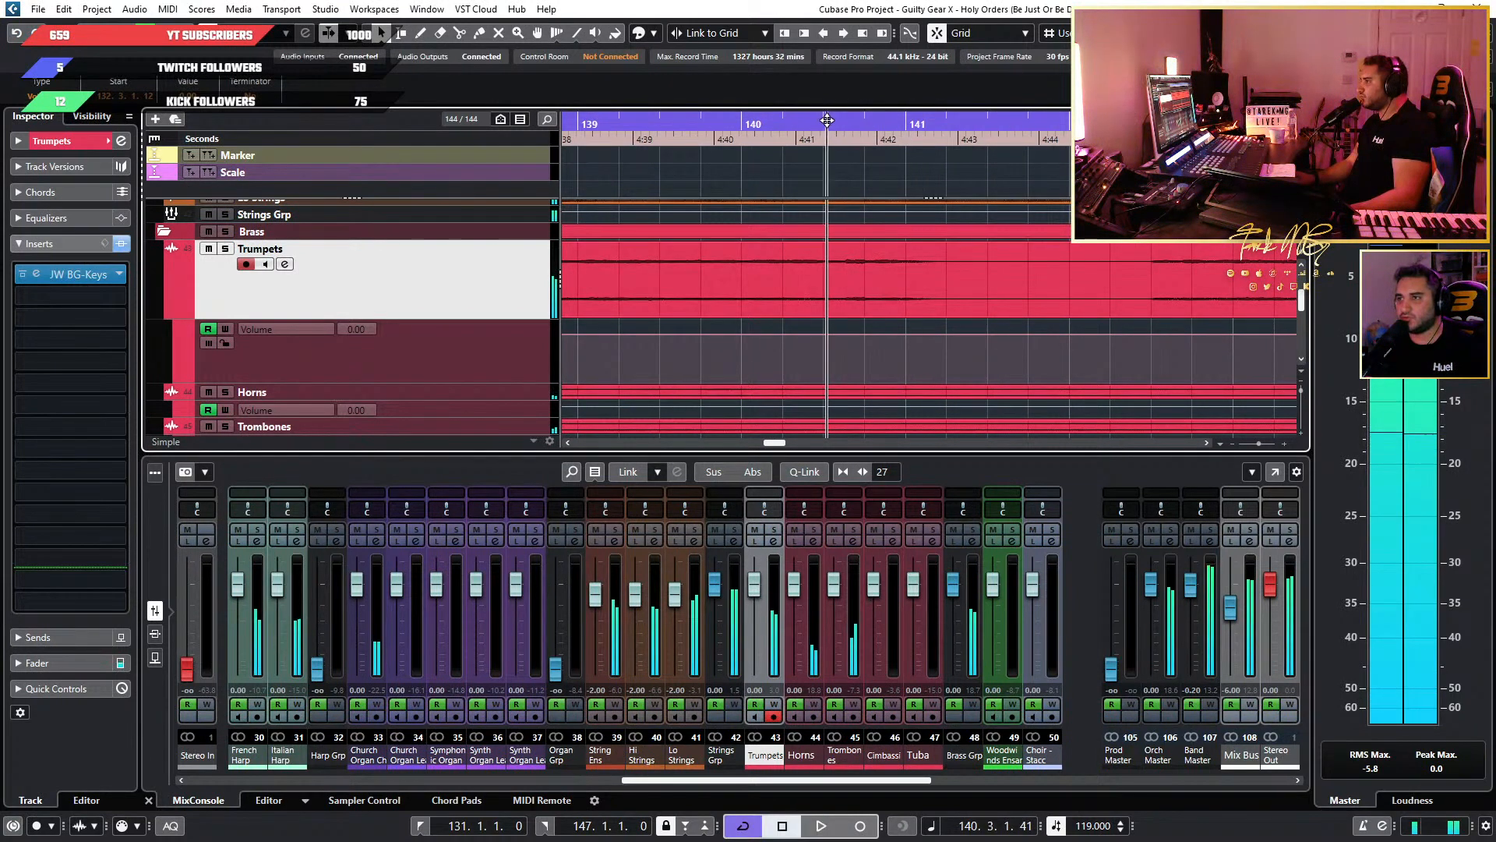
drag(827, 122, 832, 127)
key(ctrl+v)
scroll(1069, 307, down, 6)
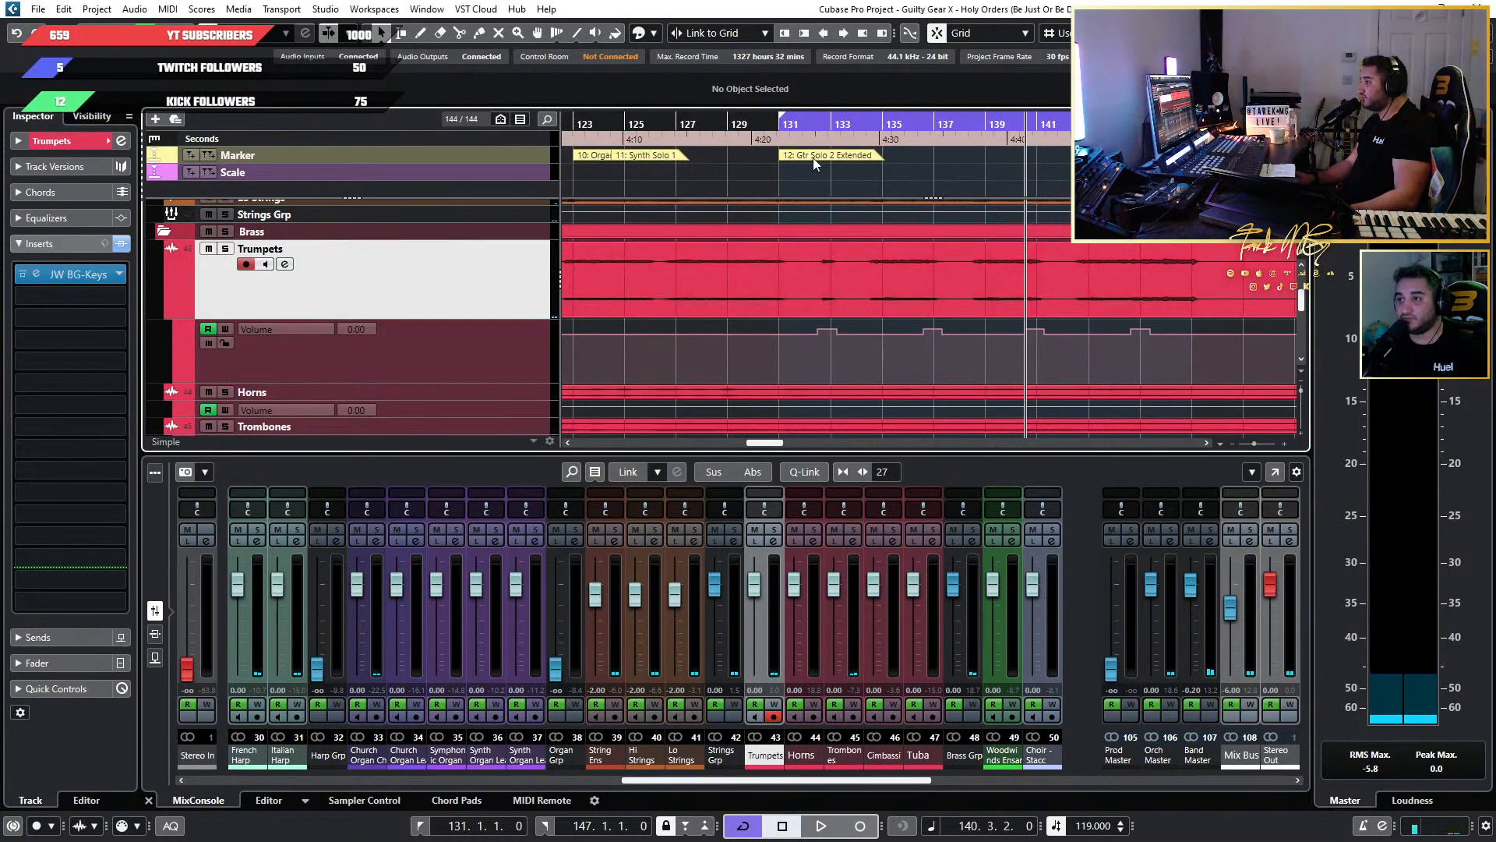
click(809, 123)
key(space)
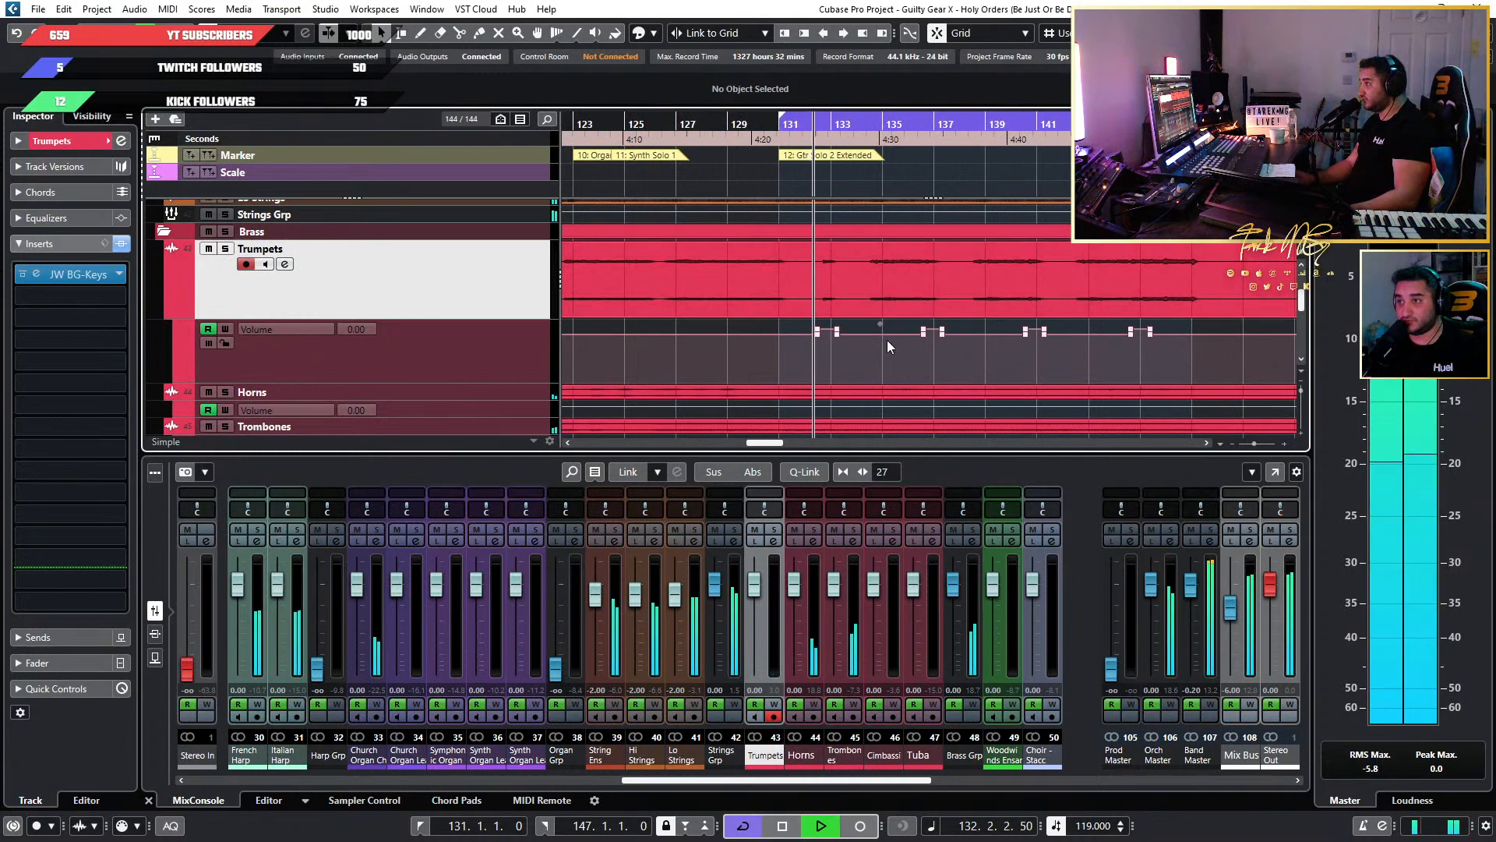
Play the extended guitar solo from about bar 132 to bar 143 while inspecting the repeated Trumpets volume boosts.
scroll(887, 340, up, 3)
scroll(835, 357, up, 3)
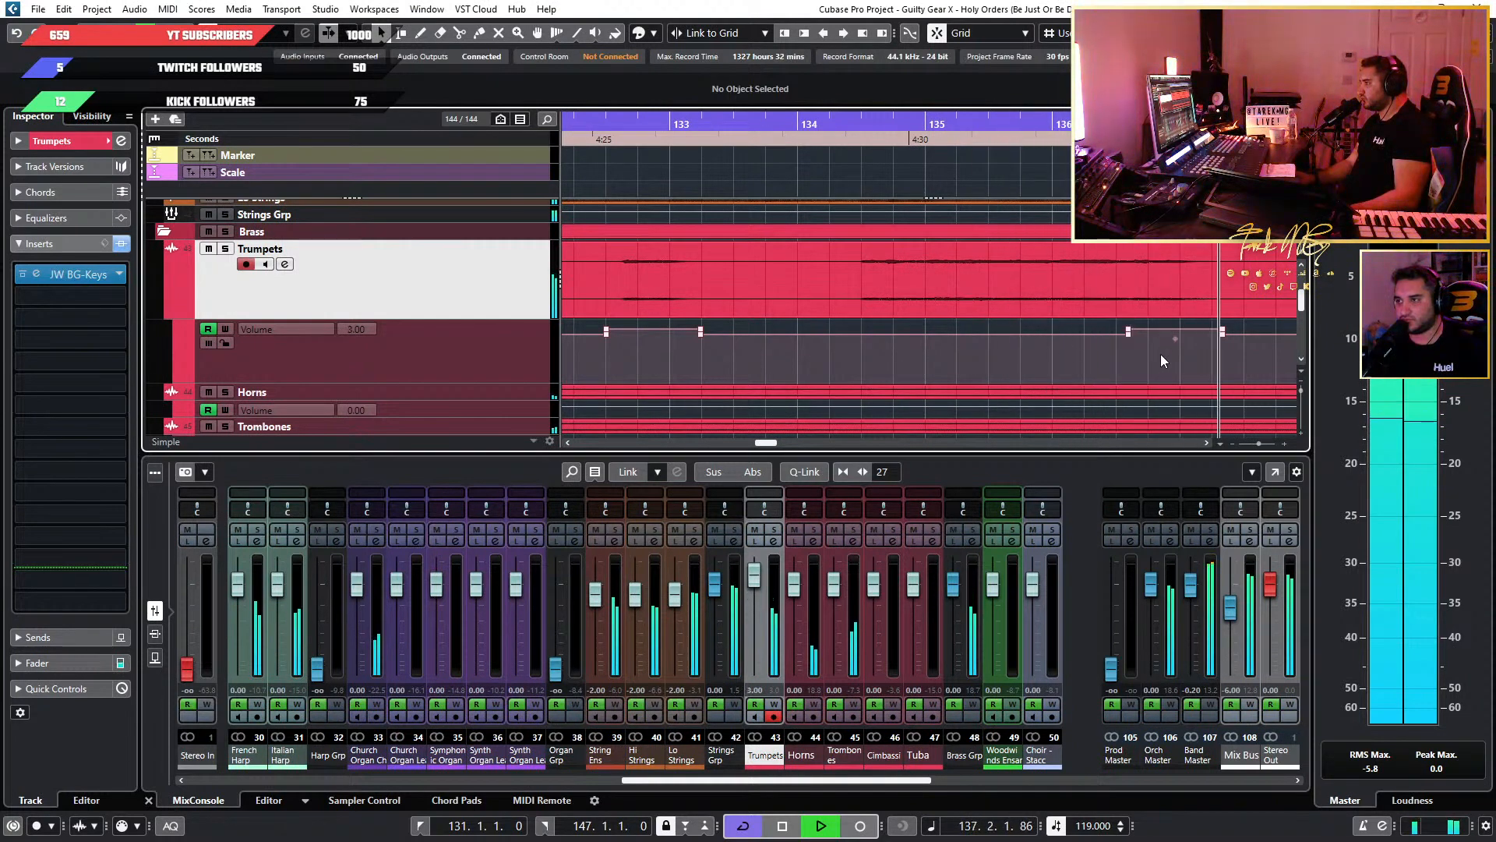
scroll(1122, 353, down, 2)
scroll(1121, 352, right, 5)
scroll(914, 353, up, 2)
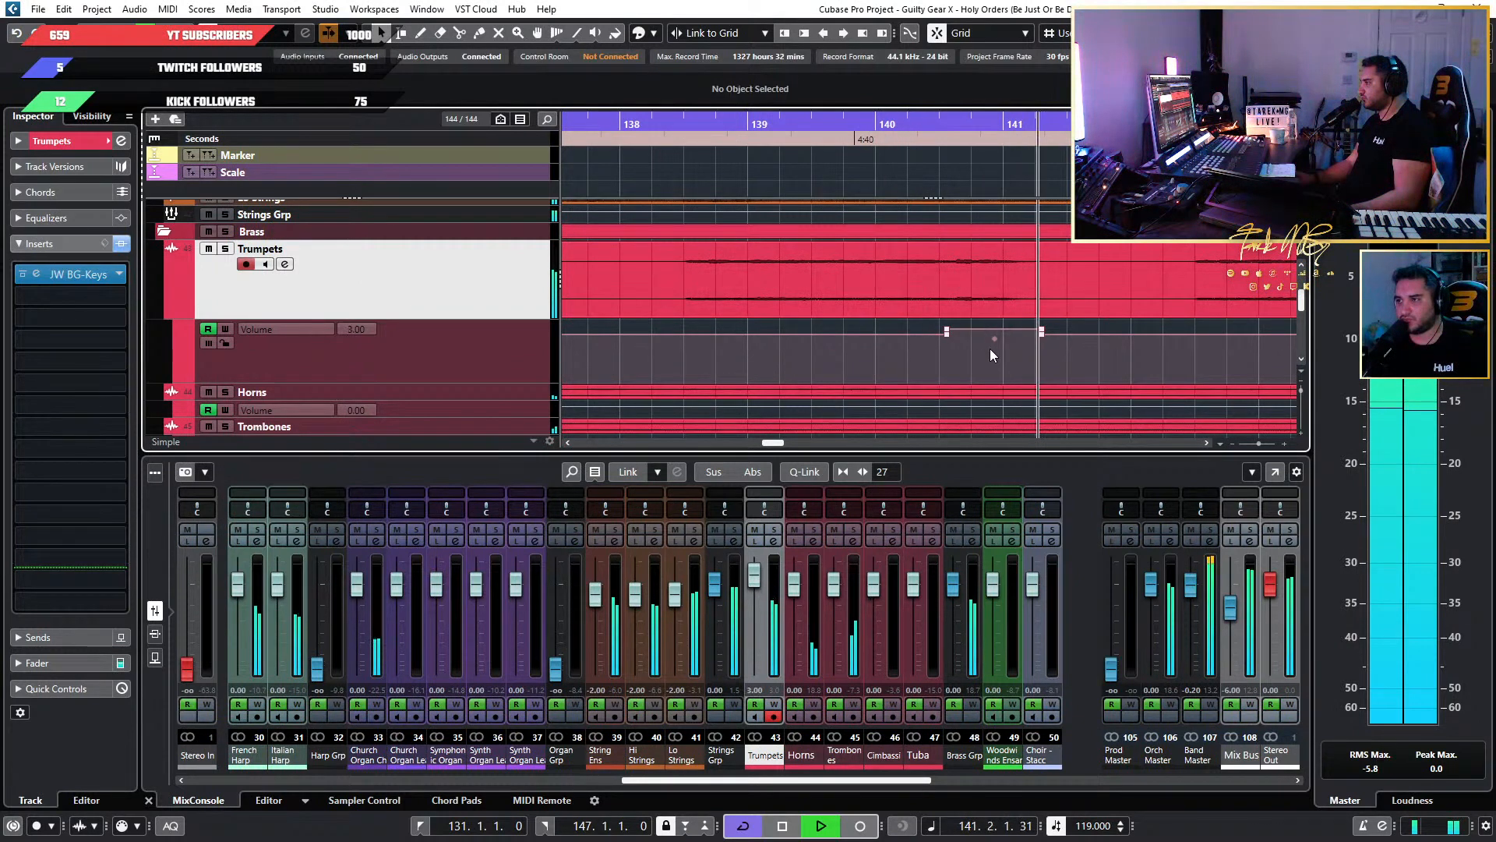
scroll(990, 350, down, 2)
key(space)
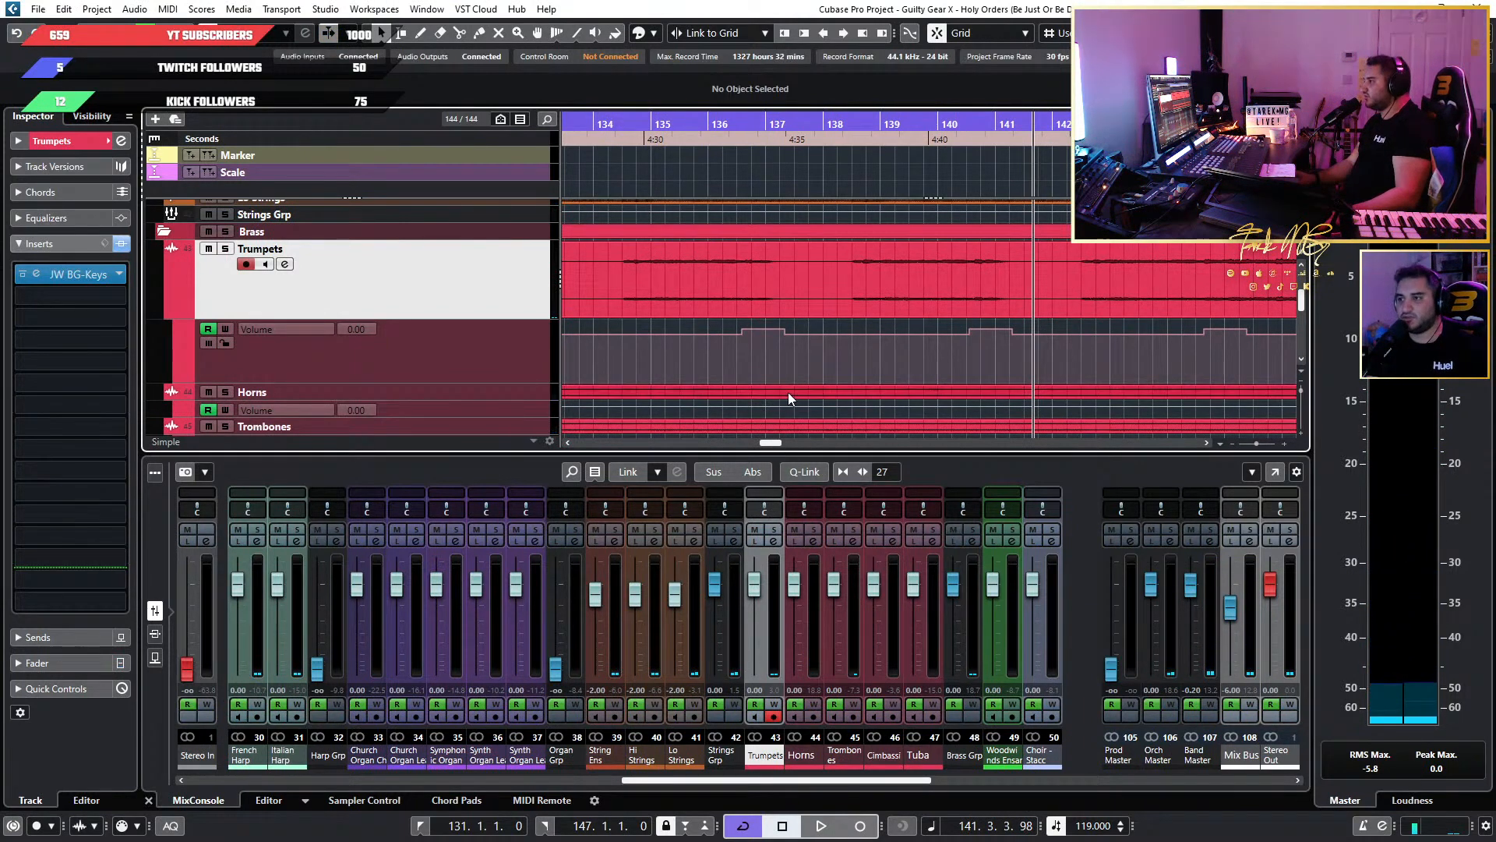
key(space)
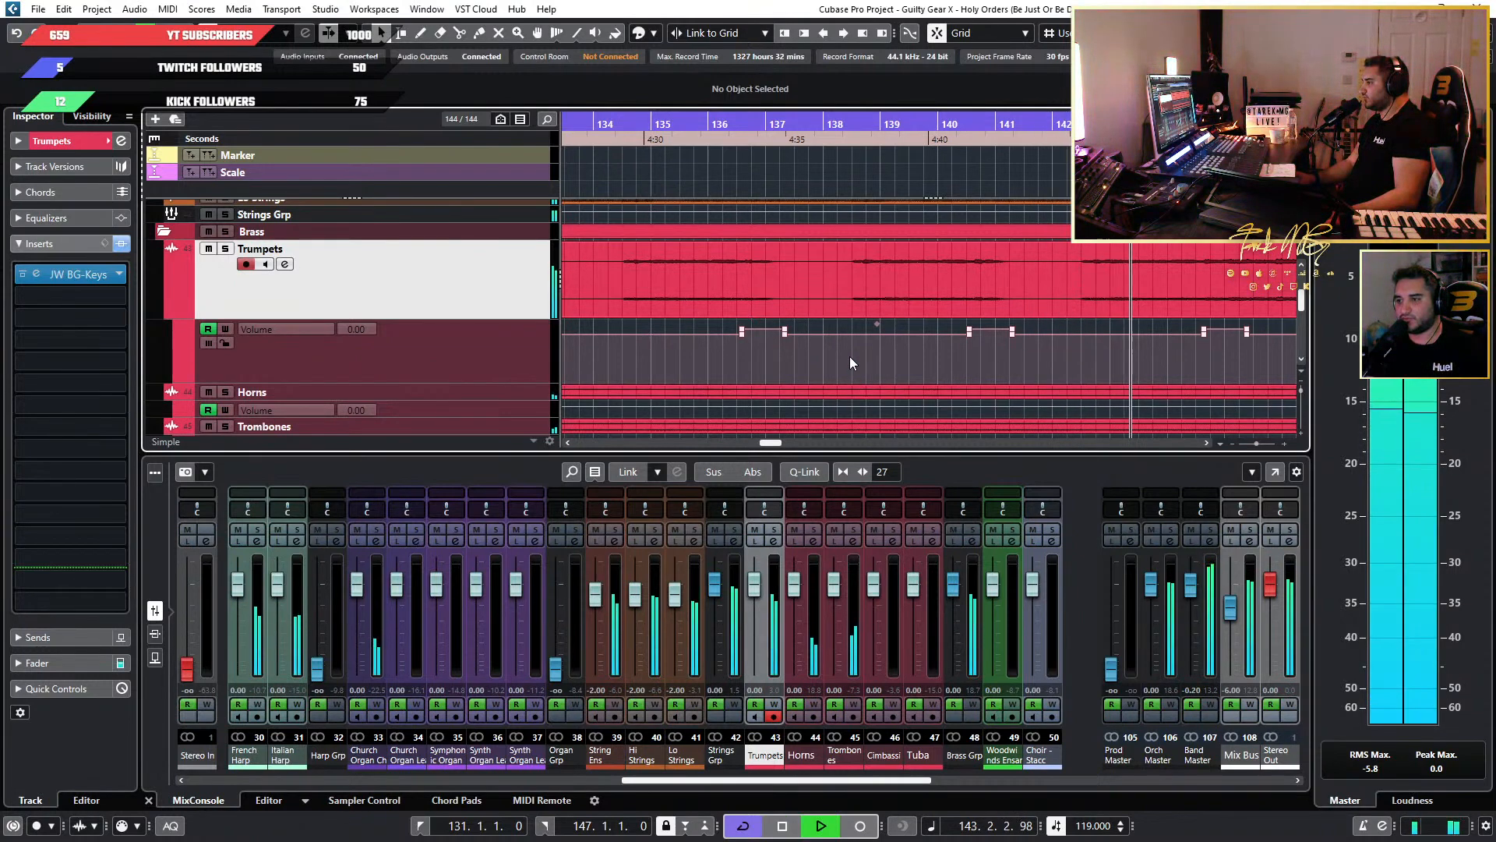
key(space)
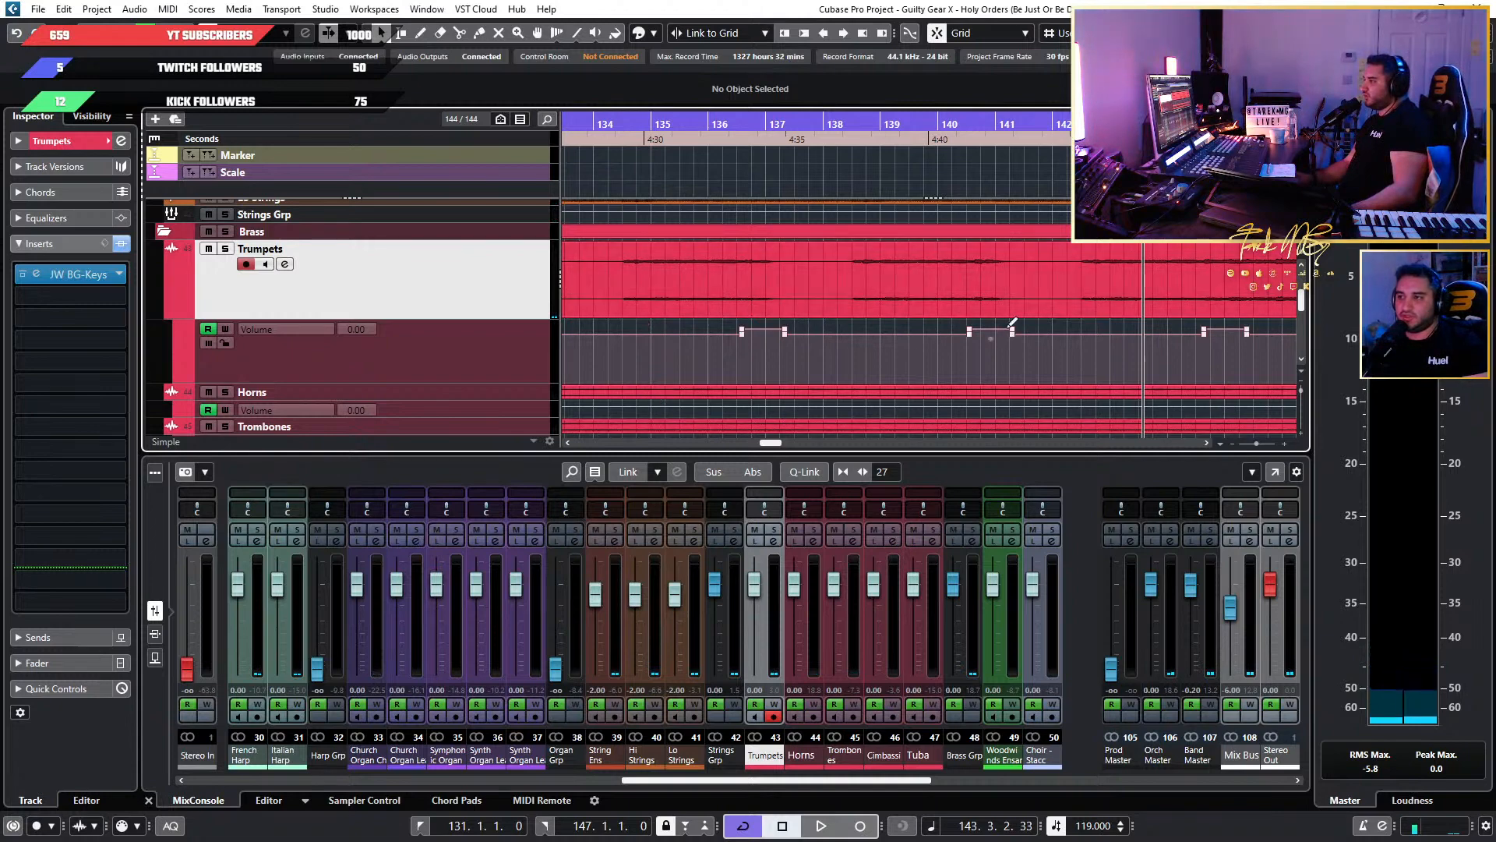
Inspect the Trumpets volume automation up to the end of the solo and start playback at the last boost, from 144.3.3.60.
scroll(1012, 339, down, 3)
scroll(1007, 339, up, 2)
scroll(1008, 343, up, 1)
scroll(1019, 374, right, 3)
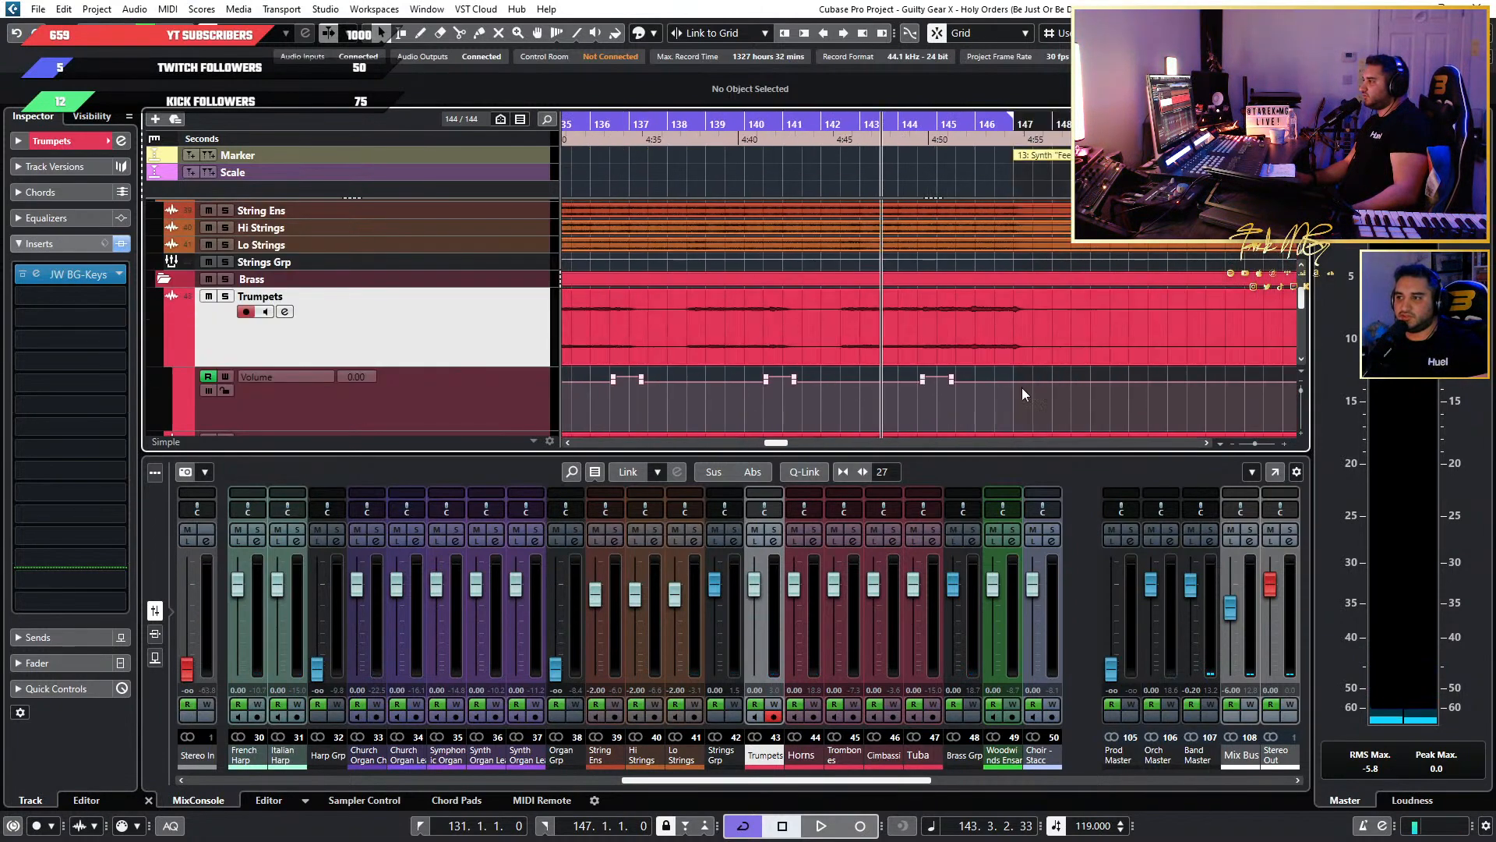
scroll(1013, 380, down, 3)
scroll(992, 364, up, 2)
click(839, 255)
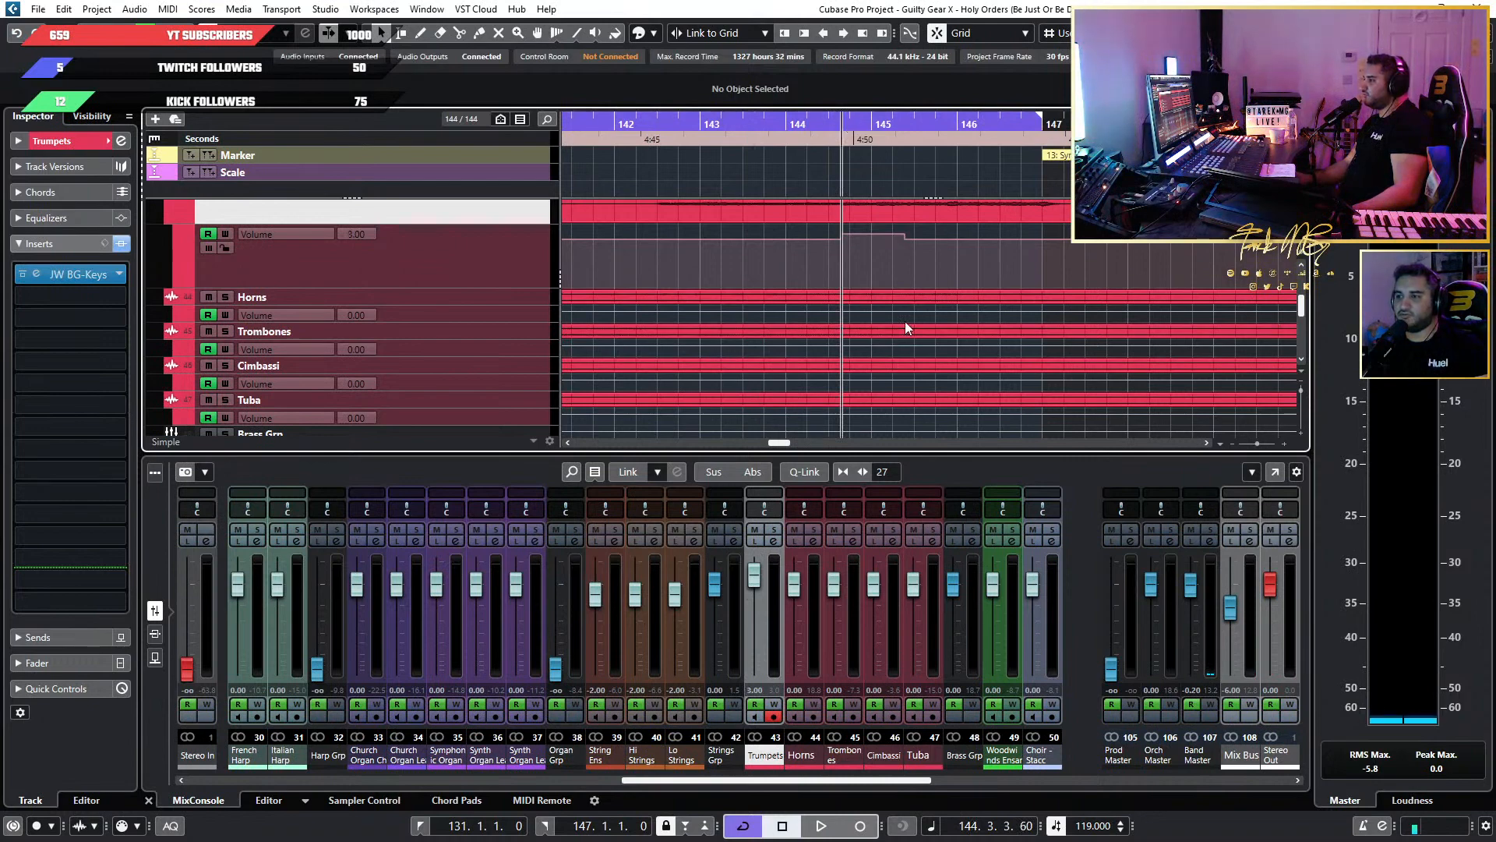
scroll(783, 320, down, 4)
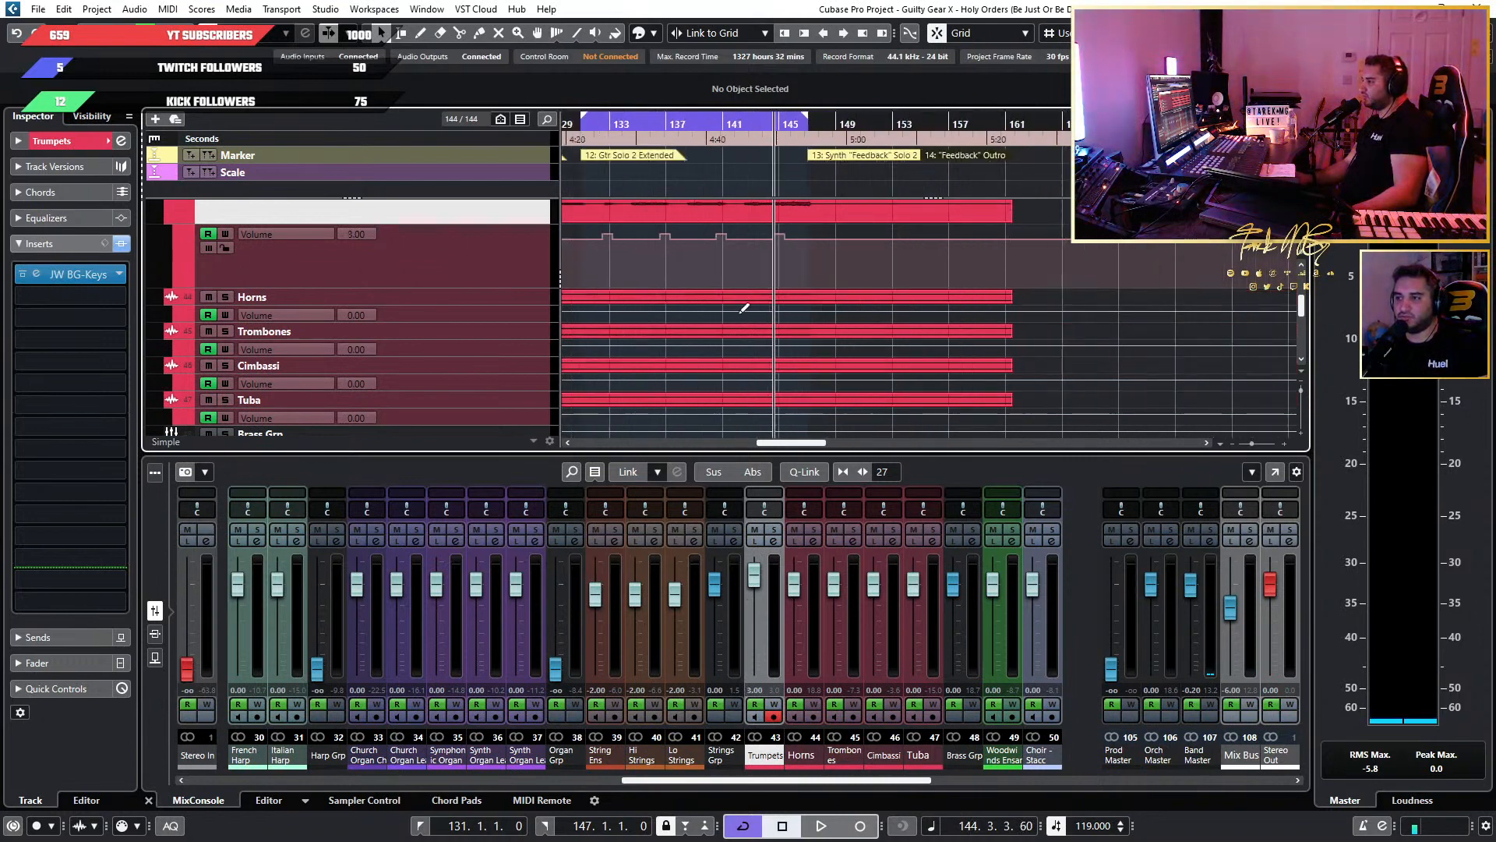
scroll(744, 308, down, 4)
scroll(877, 338, up, 5)
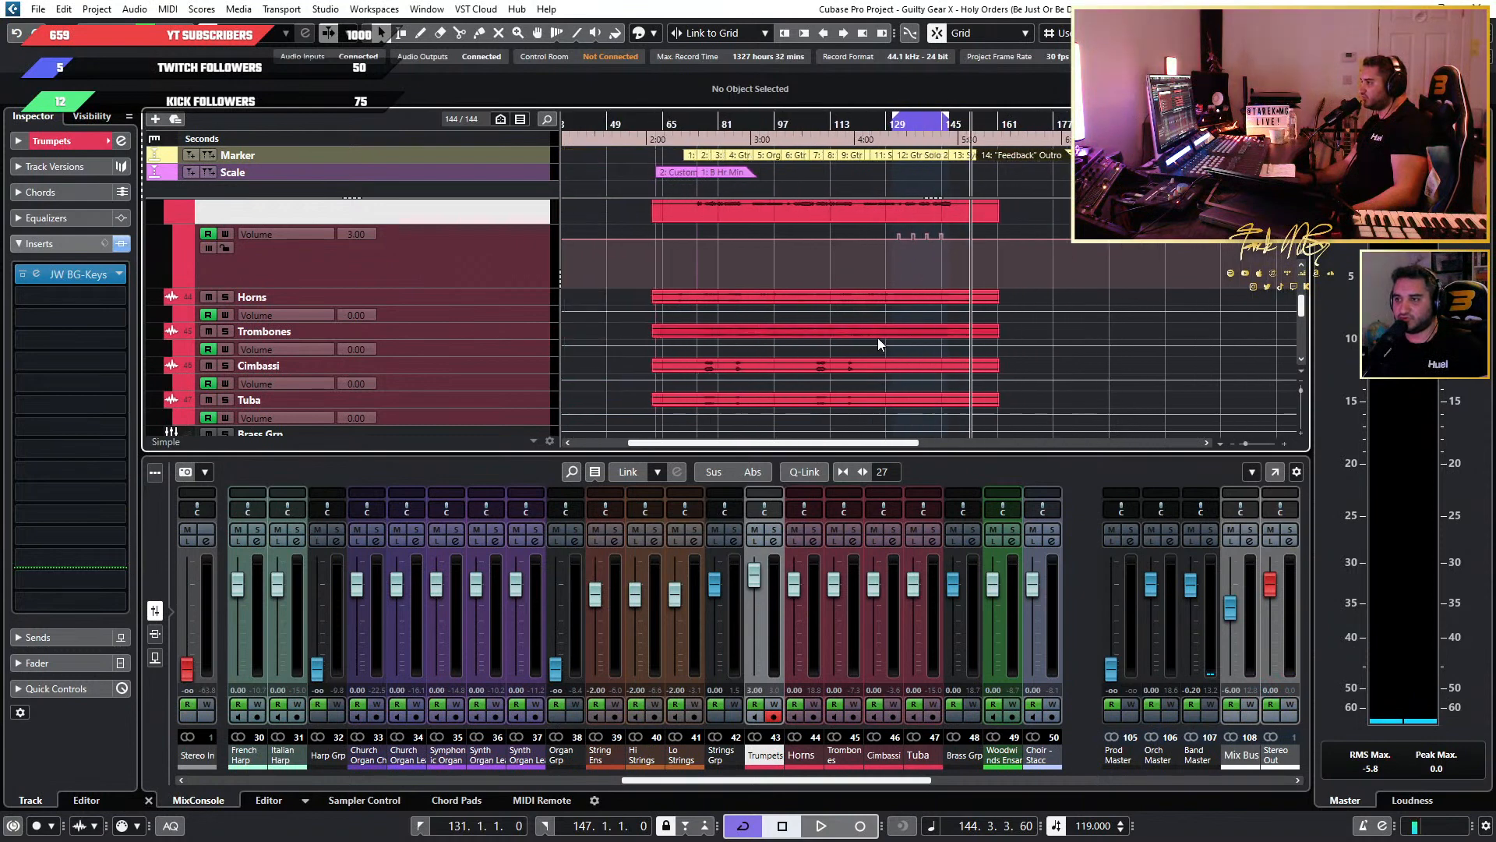
key(space)
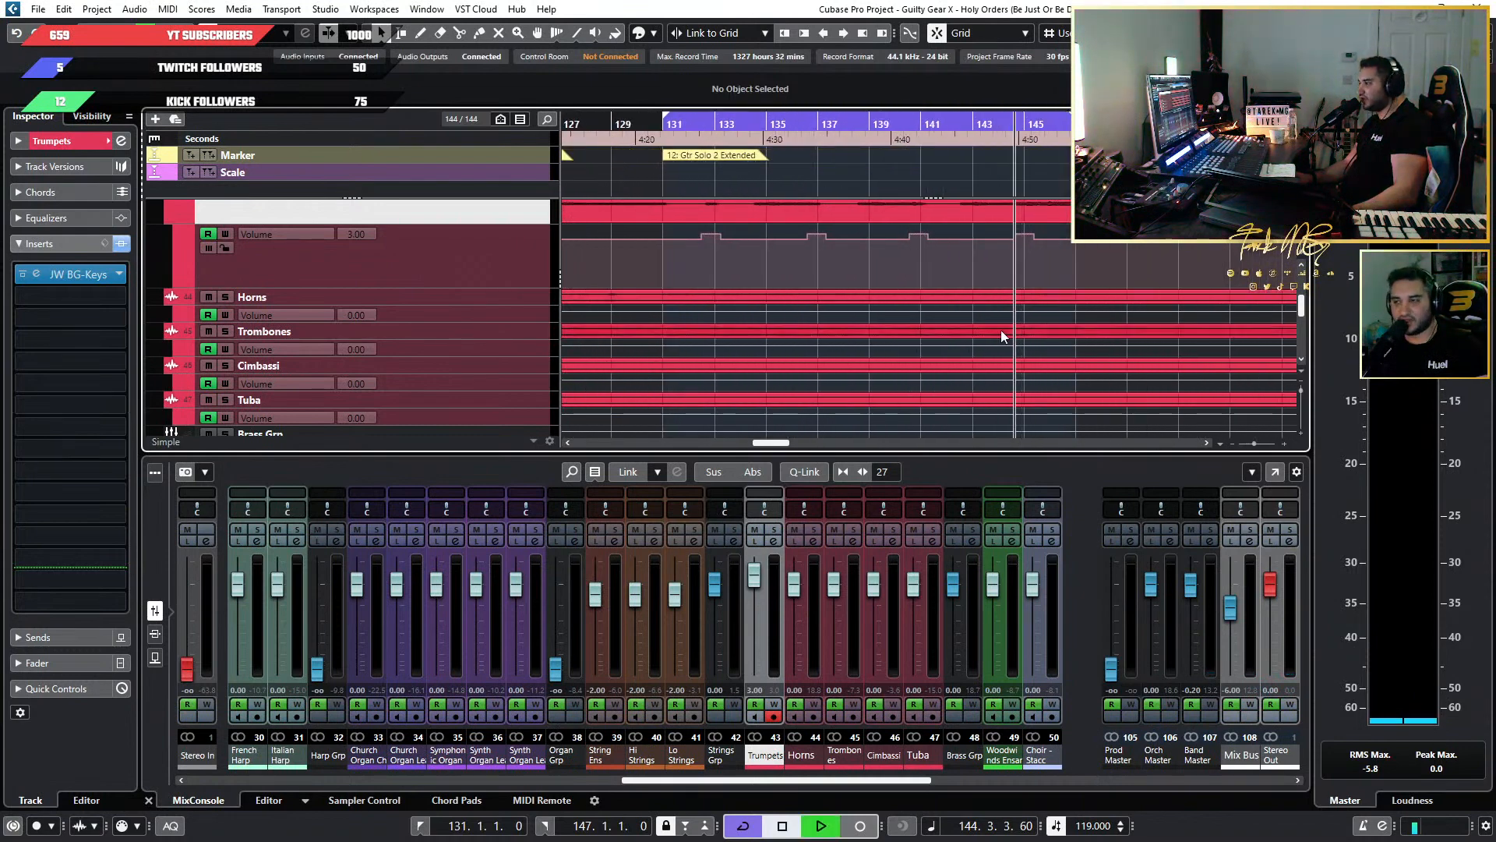
Replay the passage from about bar 144 and delete the last Trumpets volume boost between about bars 144 and 145.
scroll(1013, 332, up, 4)
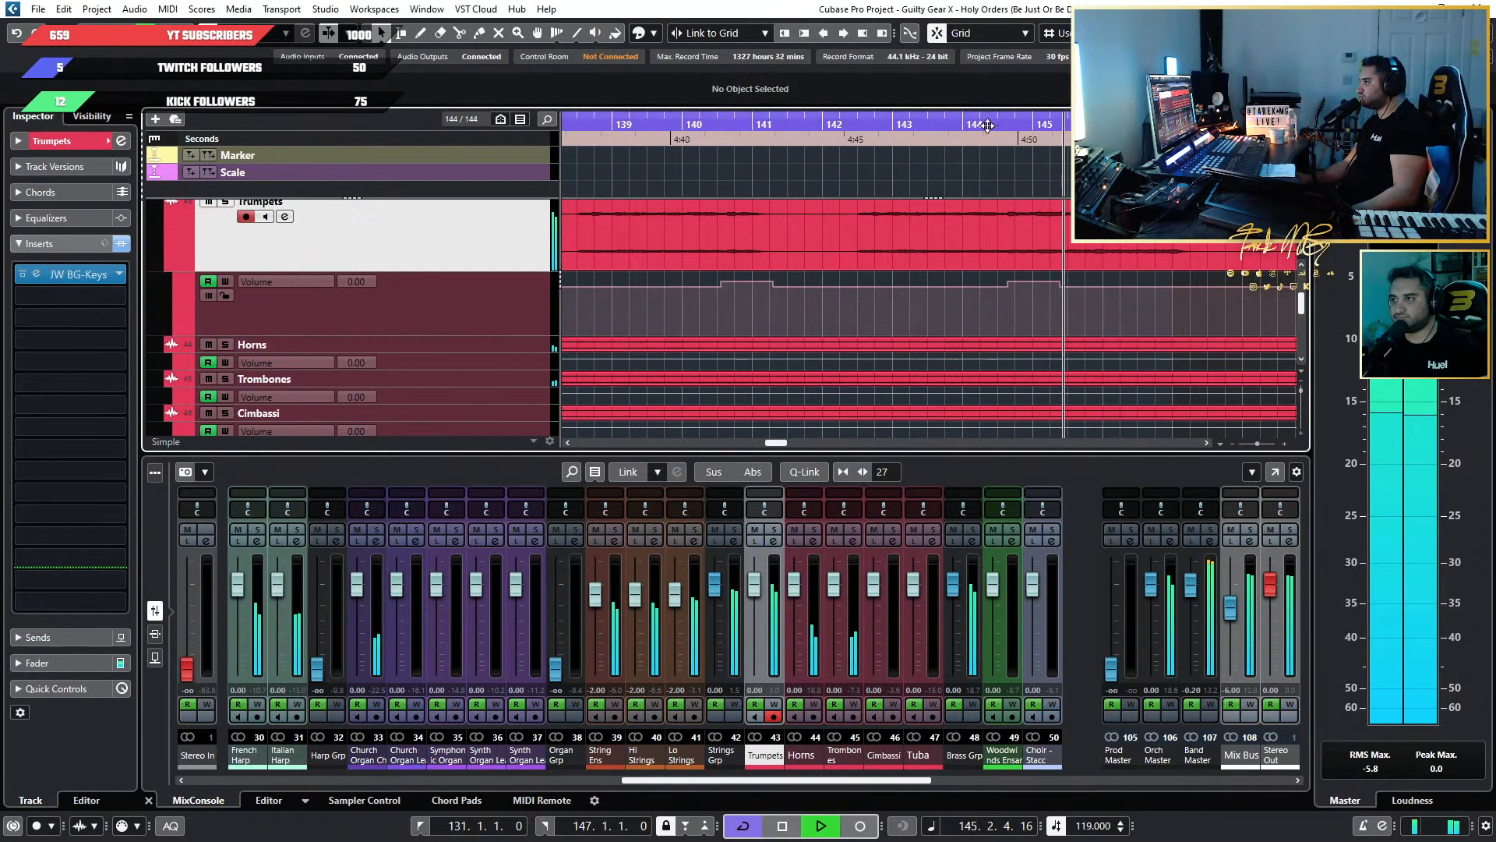
click(957, 125)
scroll(1041, 254, up, 3)
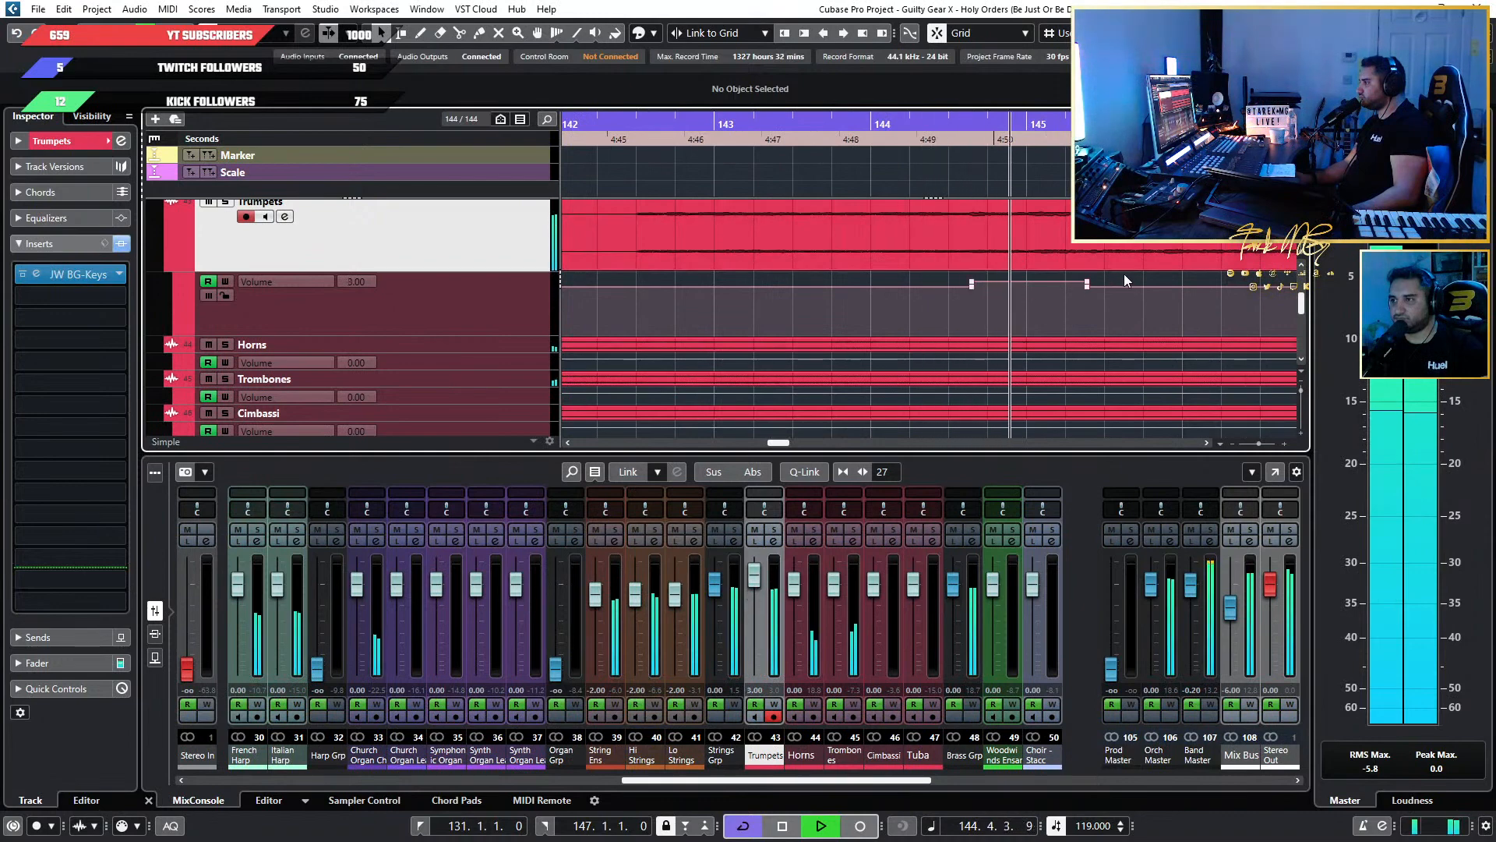
drag(1123, 273, 942, 282)
key(Delete)
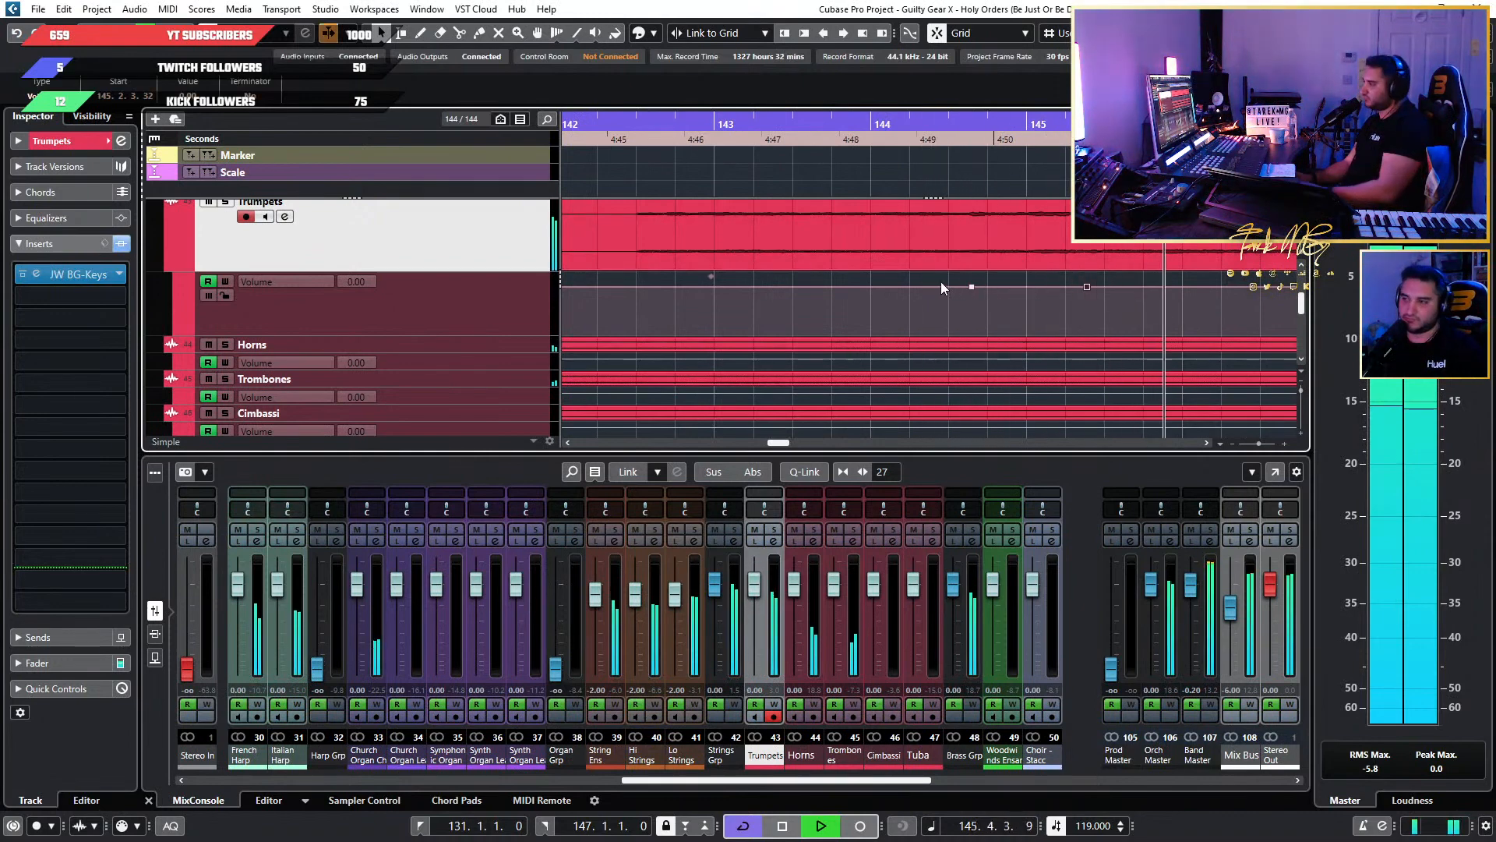
Draw a Trumpets volume ramp falling from the middle of bar 144 to 147.1.1.26, returning to the base level there.
click(867, 126)
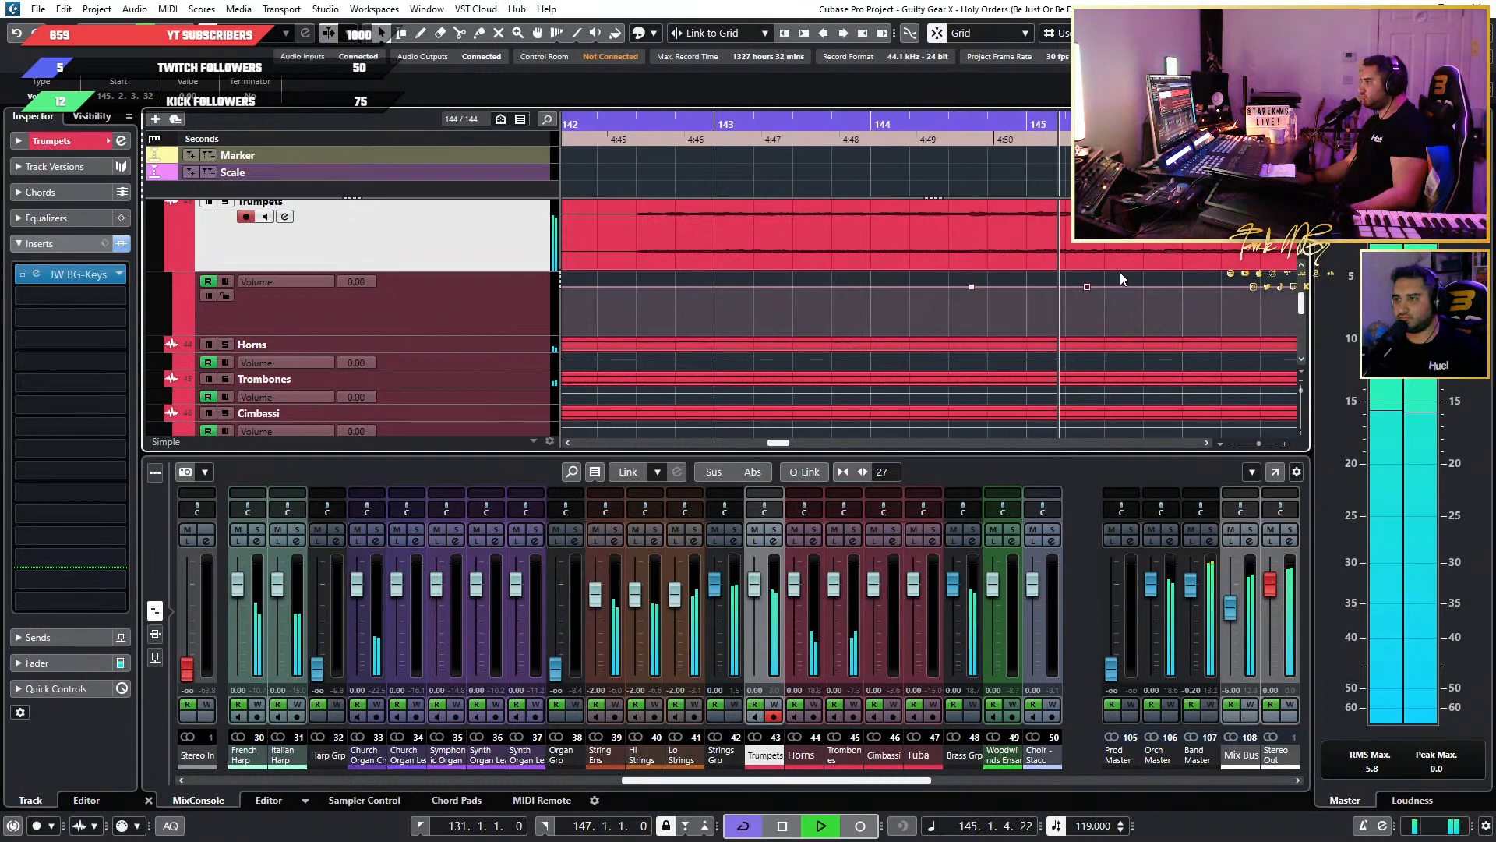
key(g)
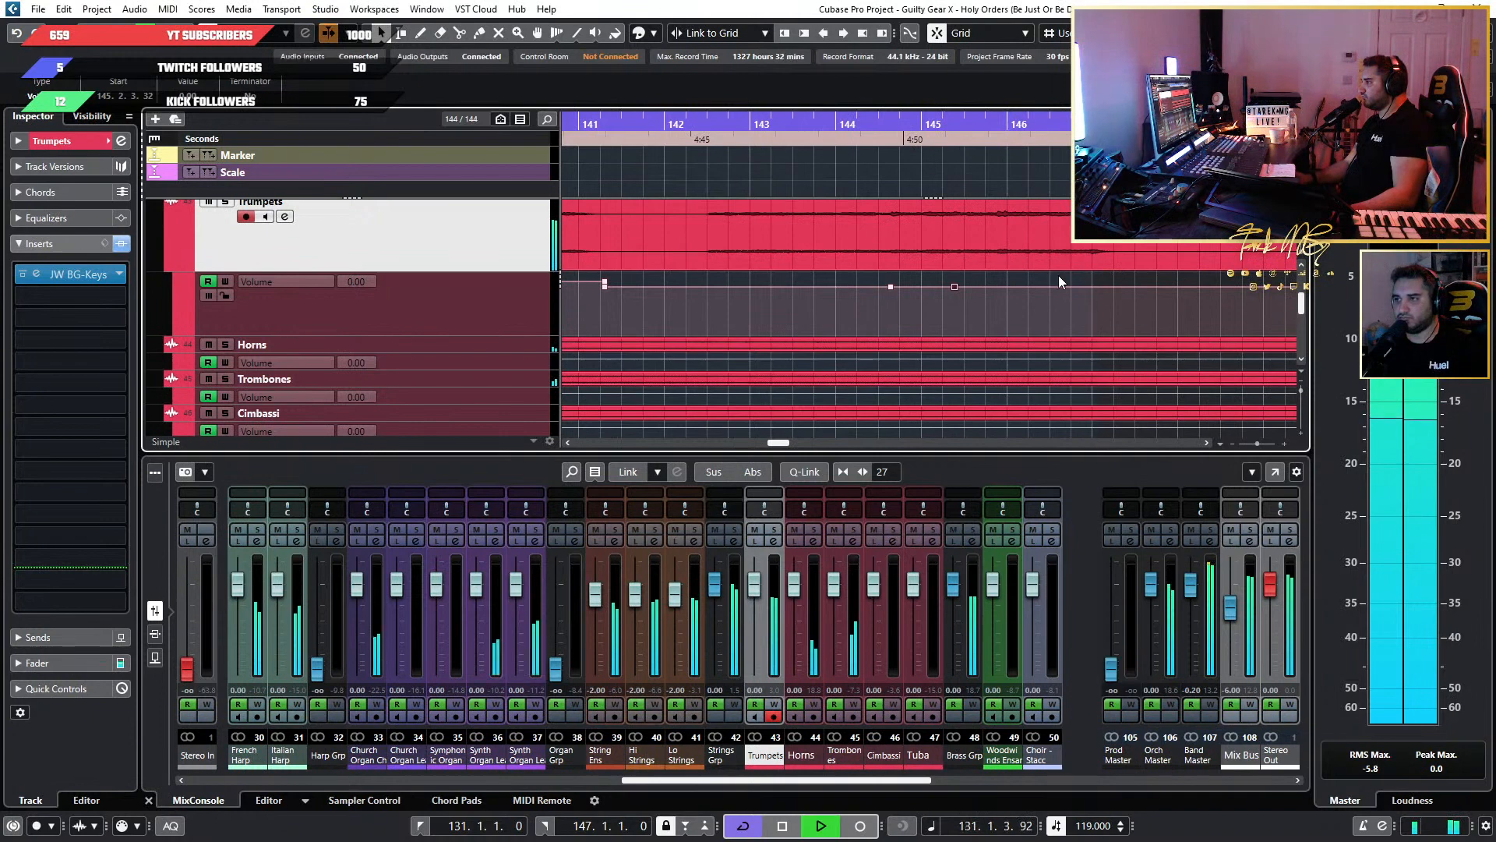
key(Delete)
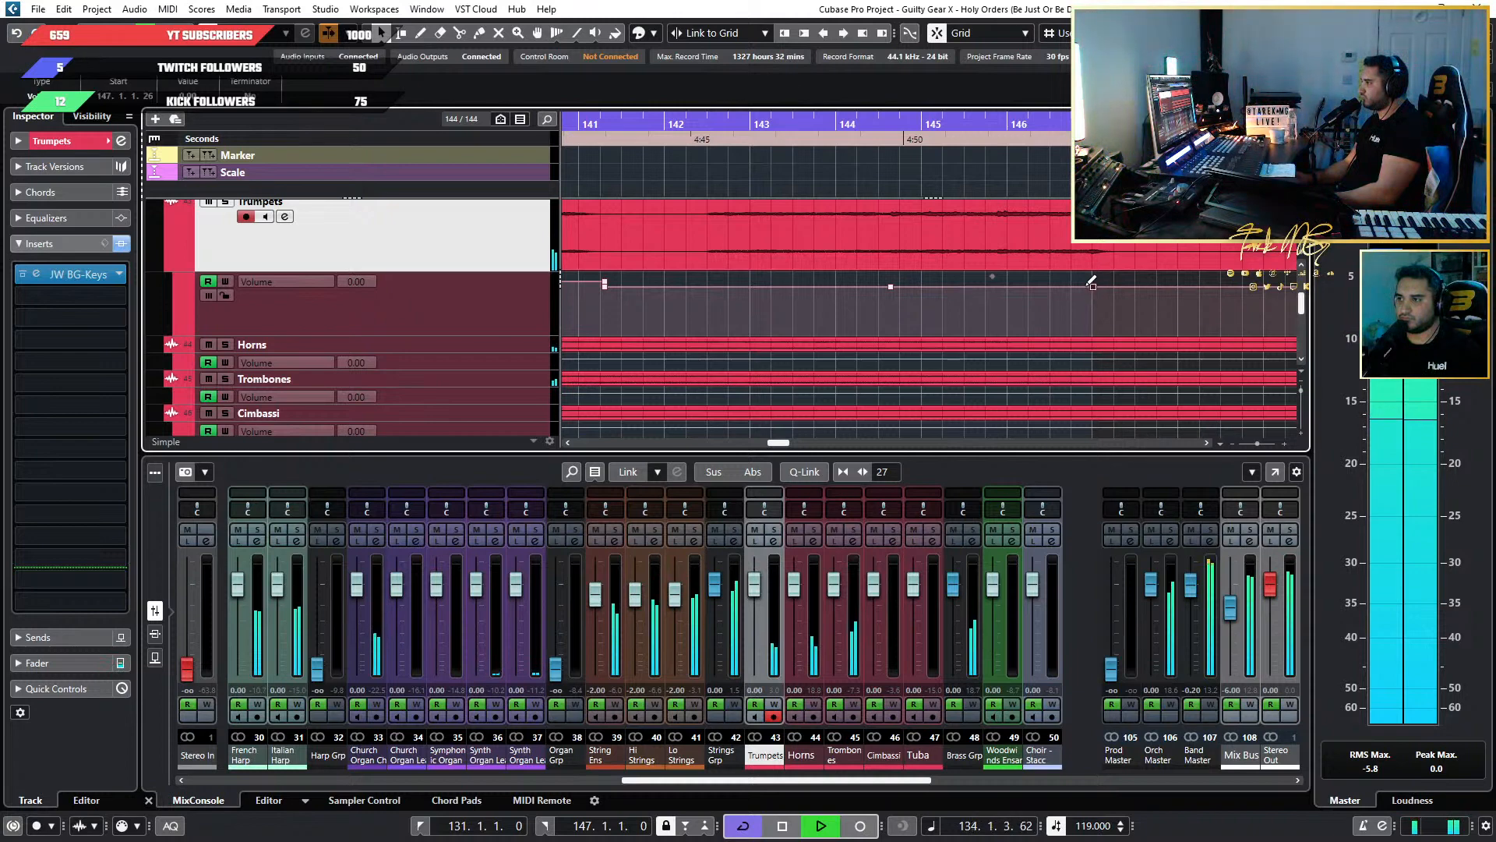
drag(1090, 284, 1093, 290)
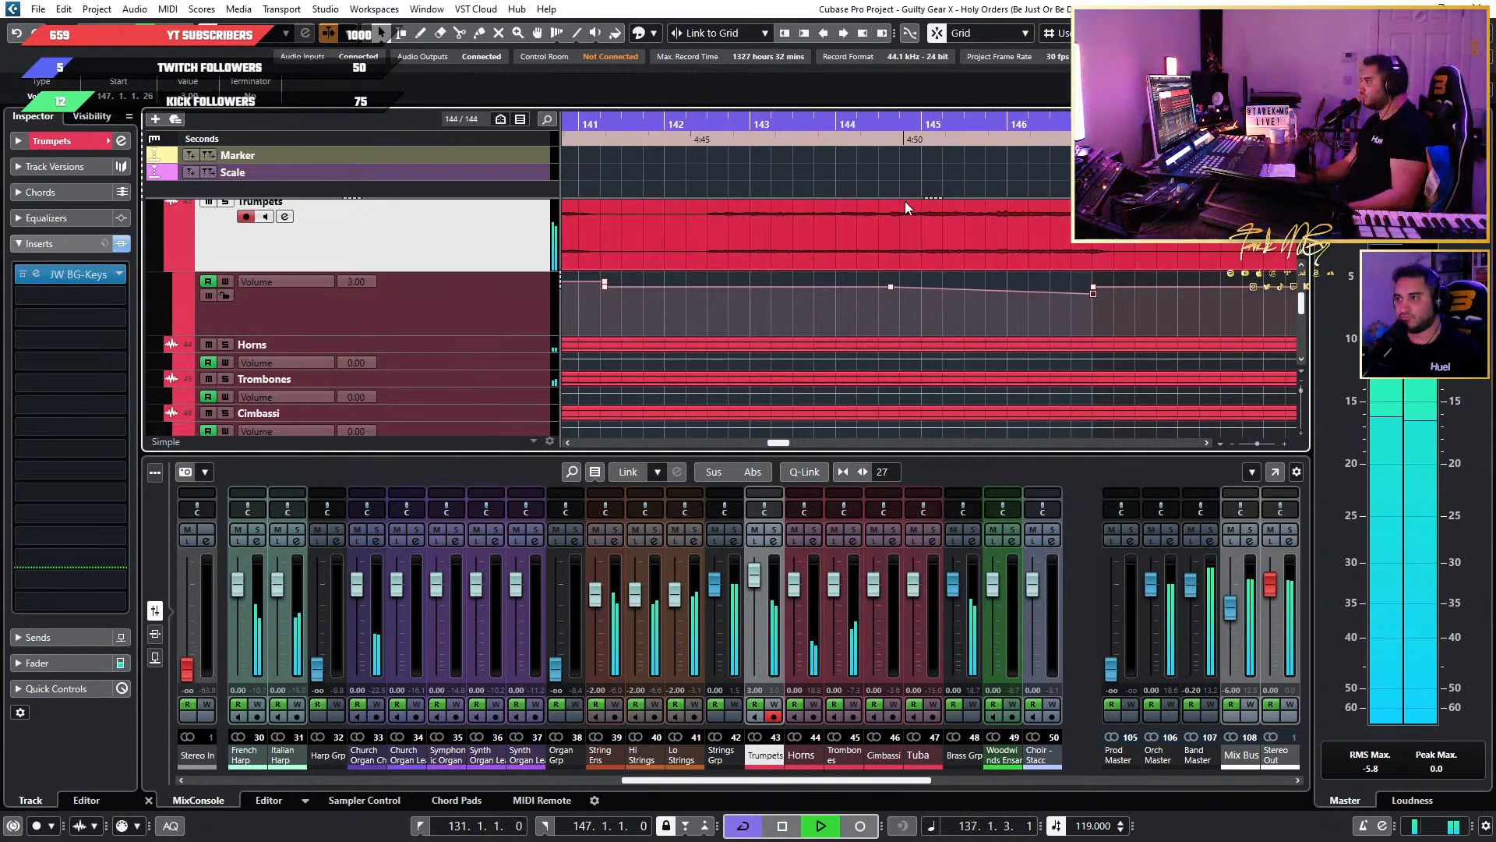
Play the looped guitar solo while checking the Trumpets volume boosts and closing ramp, and stop at the loop's start.
scroll(848, 185, down, 5)
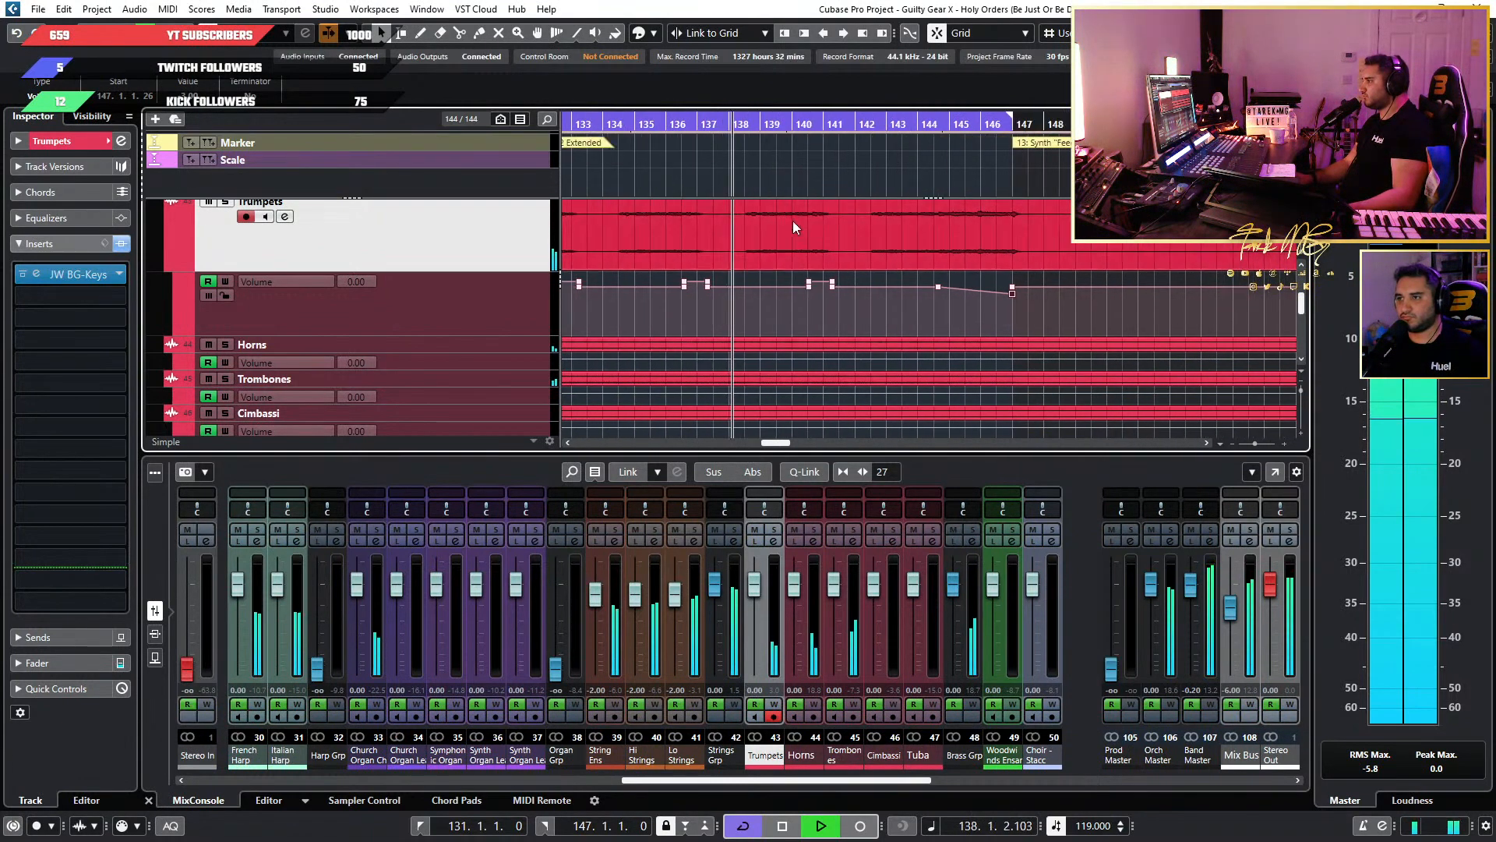
scroll(788, 226, up, 4)
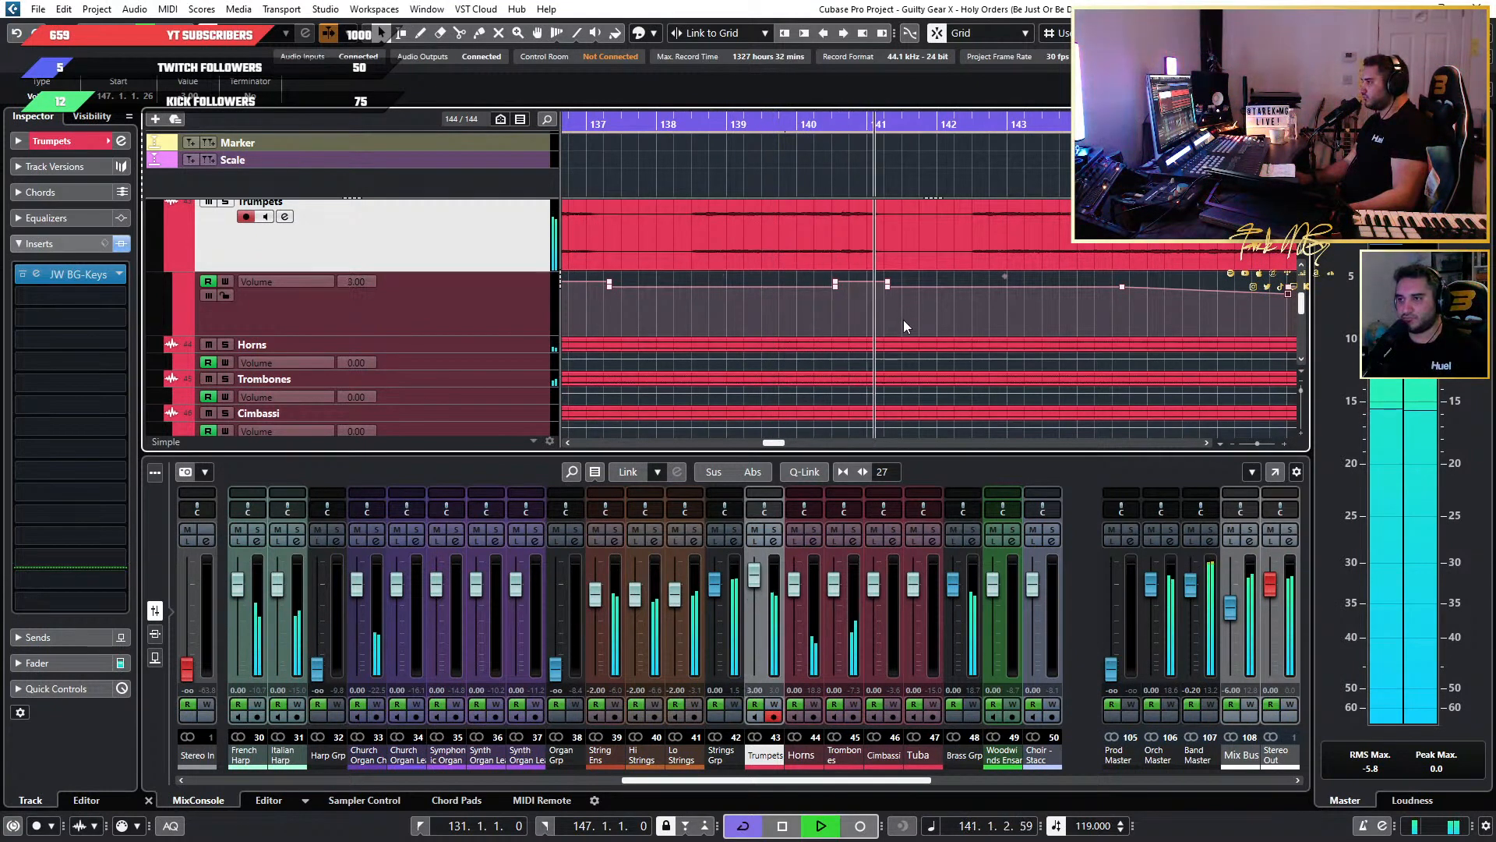
scroll(904, 315, down, 2)
scroll(905, 313, up, 3)
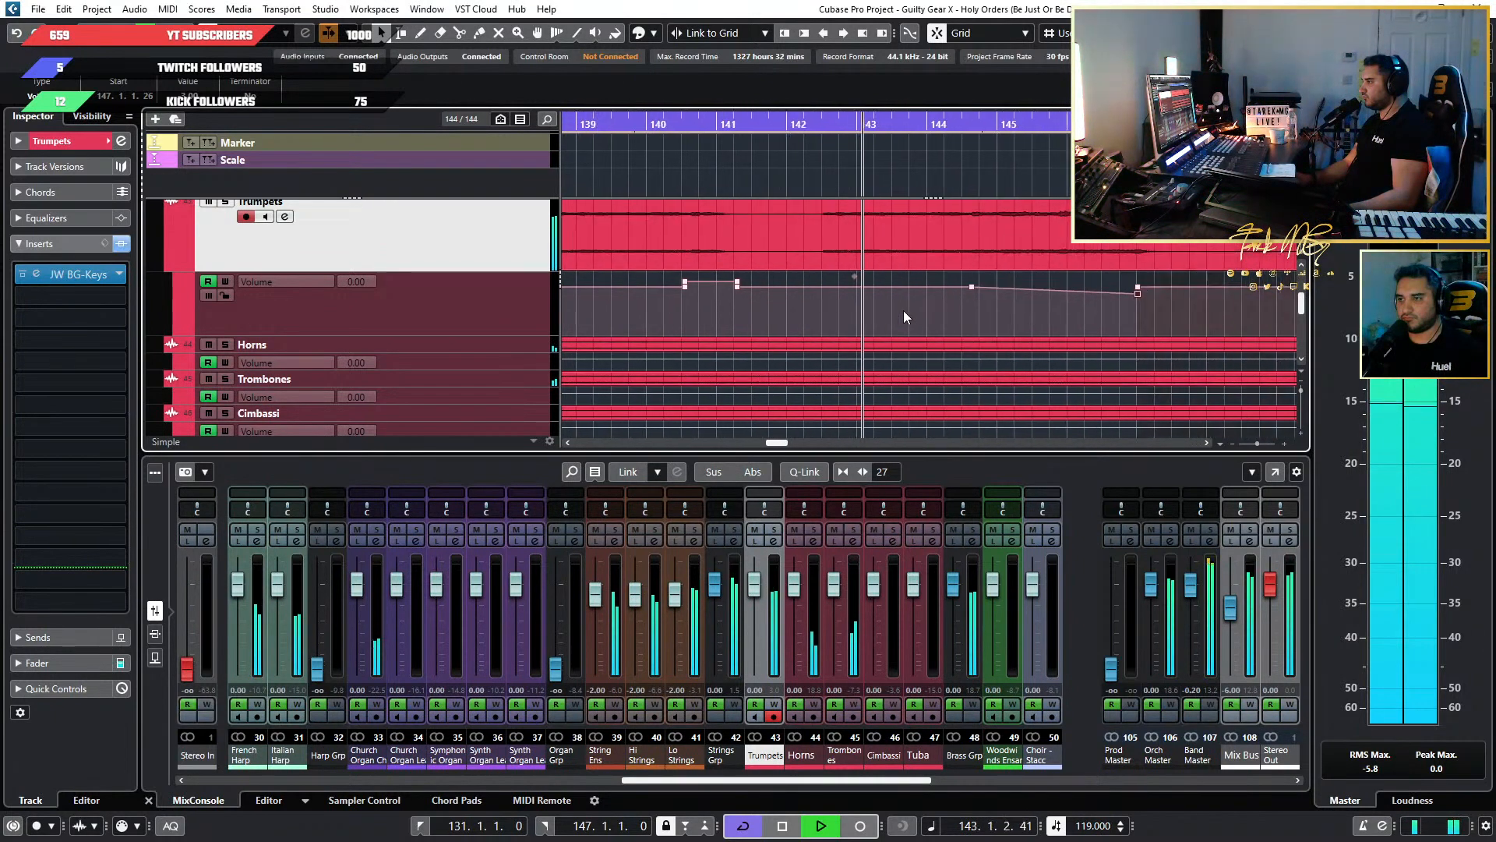
scroll(895, 306, down, 1)
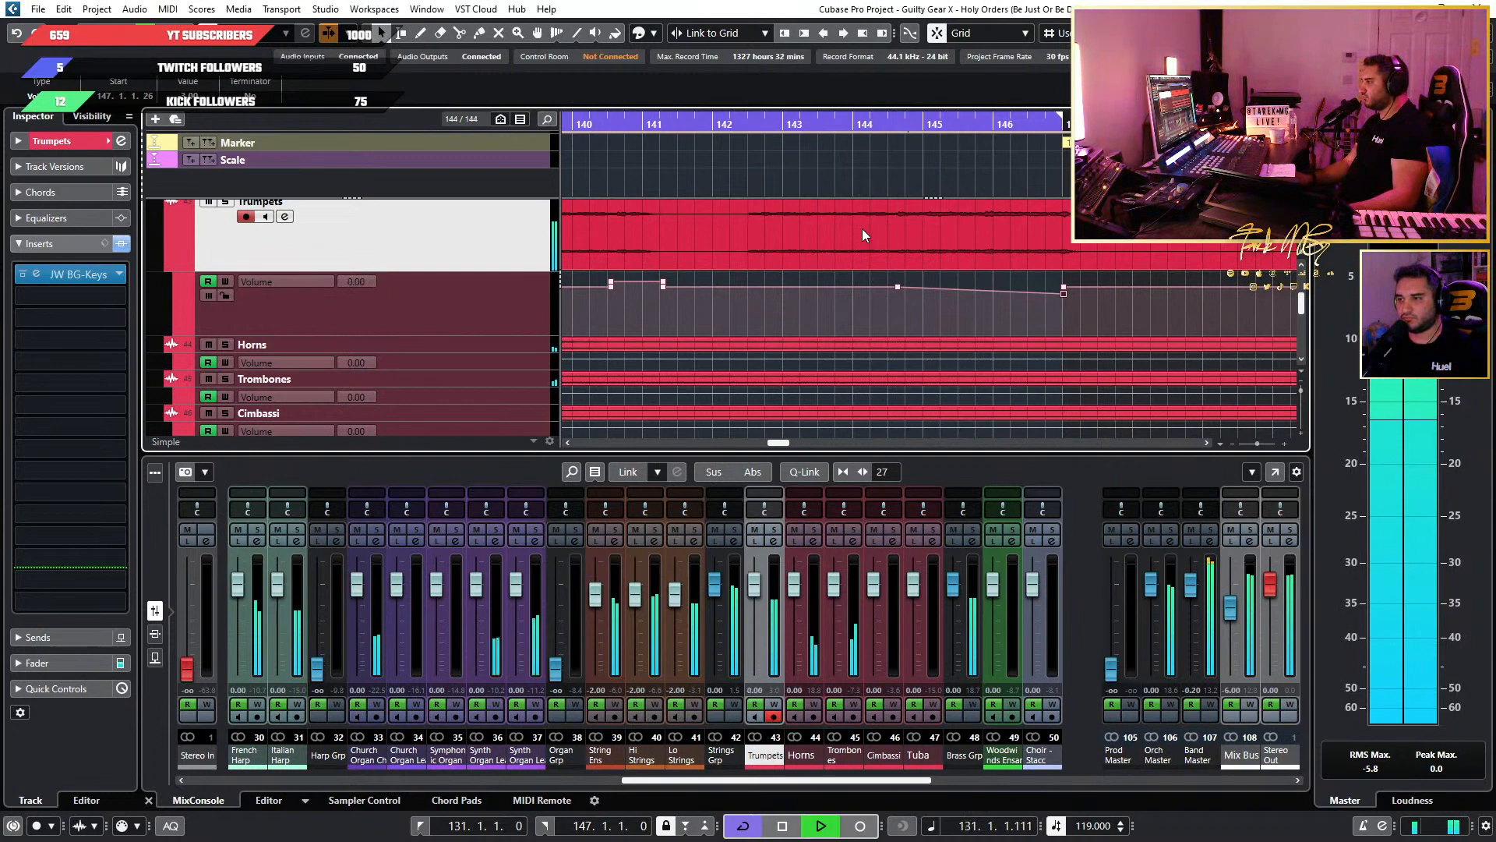
key(space)
scroll(816, 276, down, 3)
scroll(816, 275, down, 2)
scroll(798, 270, up, 3)
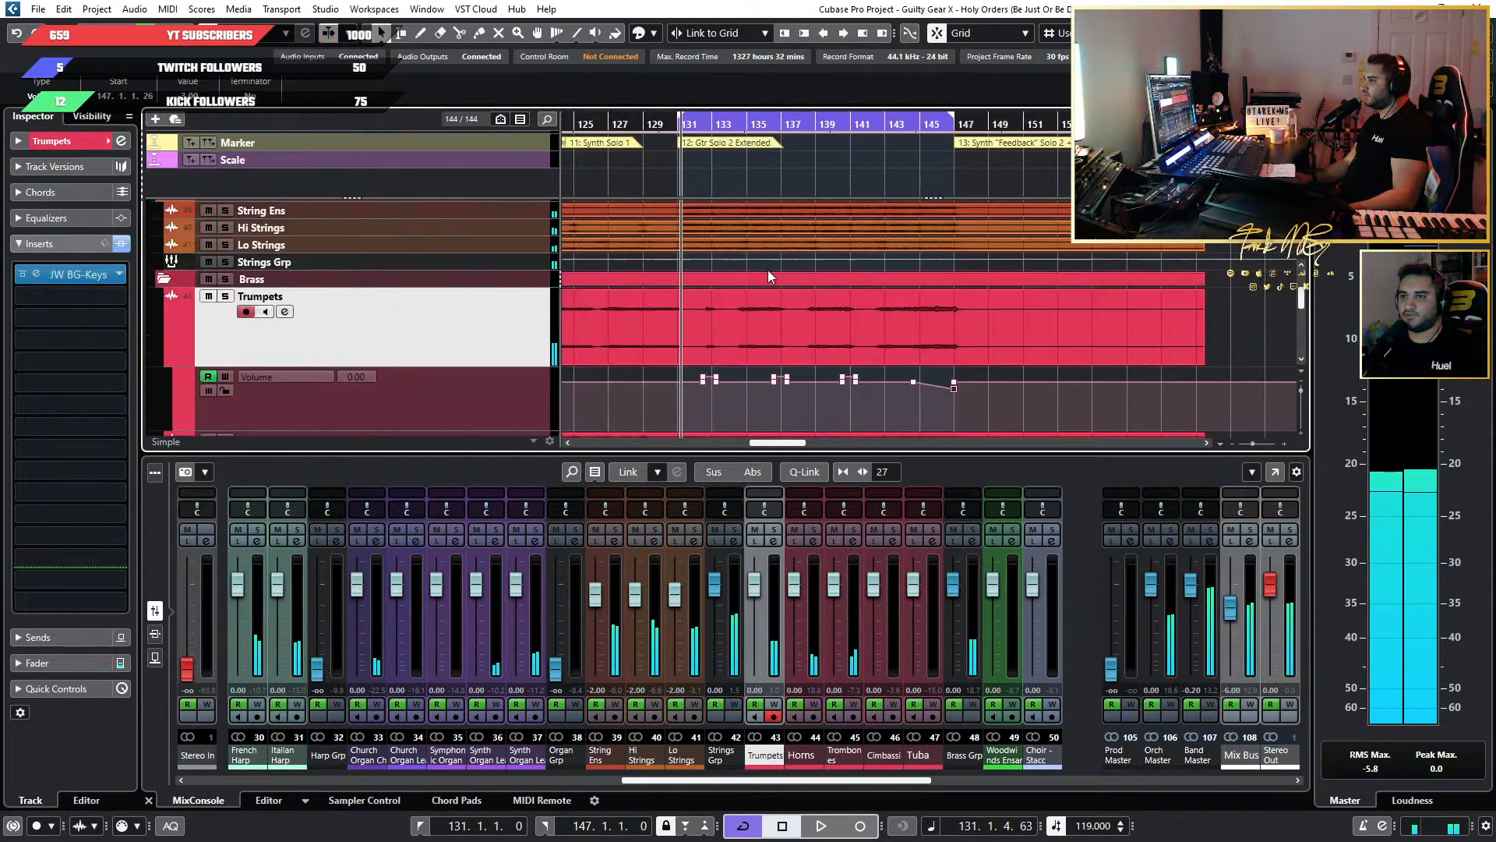
Copy the Trumpets' JW BG-Keys insert to Horns in the full MixConsole, solo Horns and start playback.
key(F3)
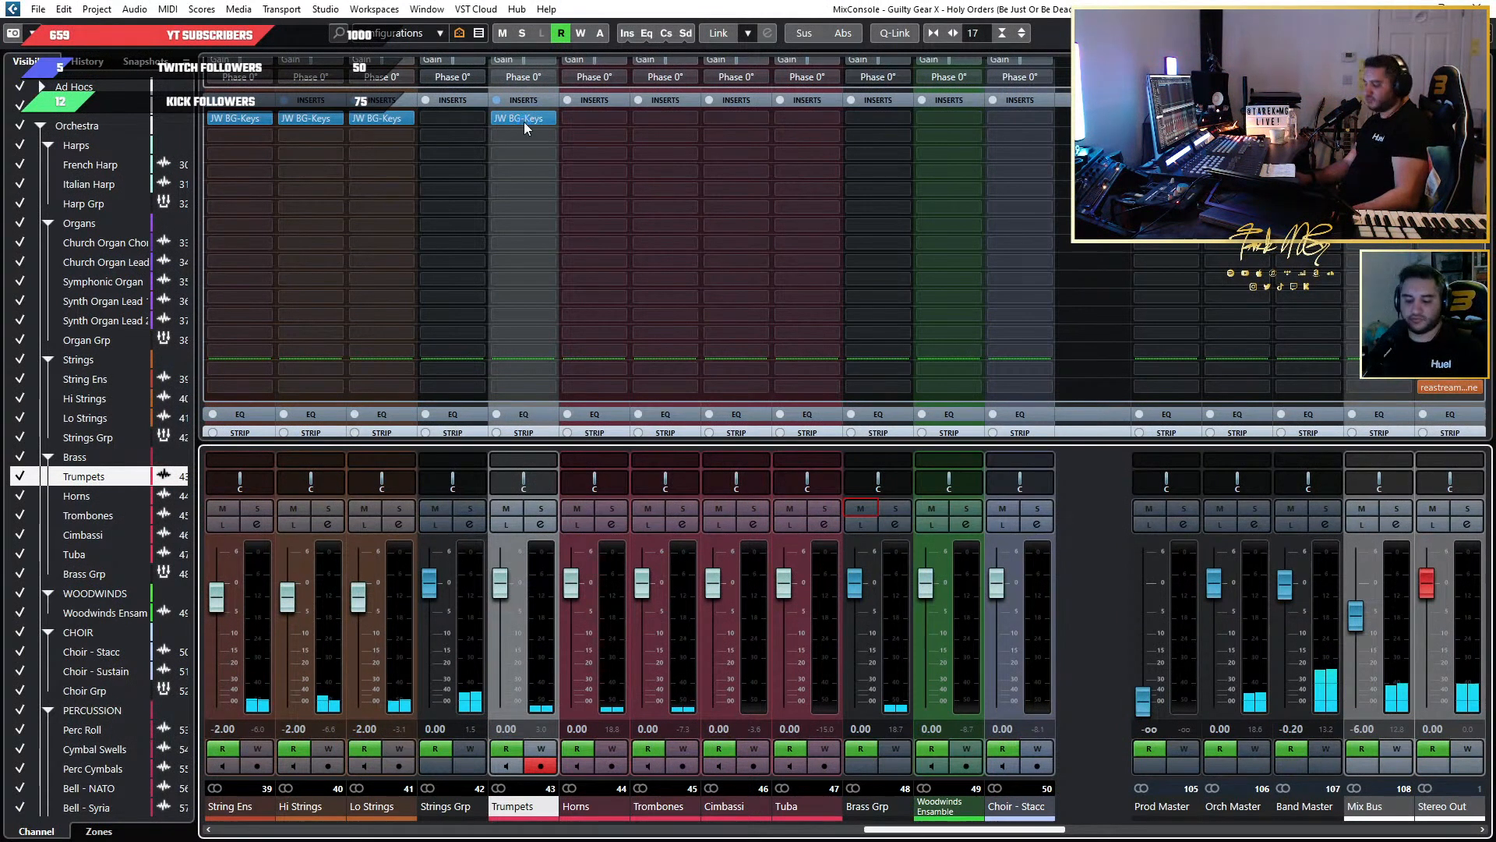
drag(527, 119, 594, 119)
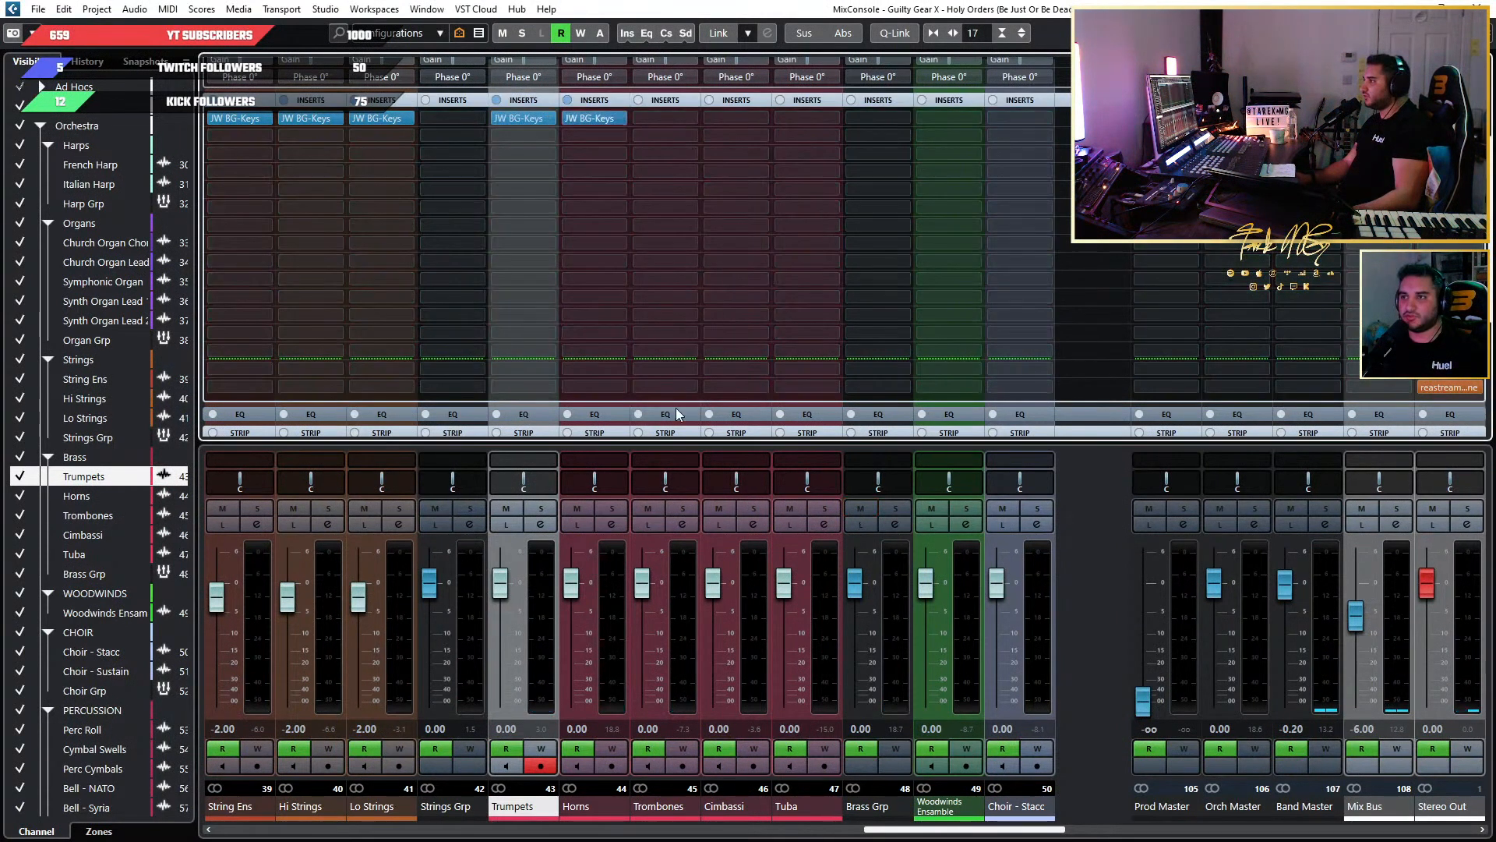
click(613, 511)
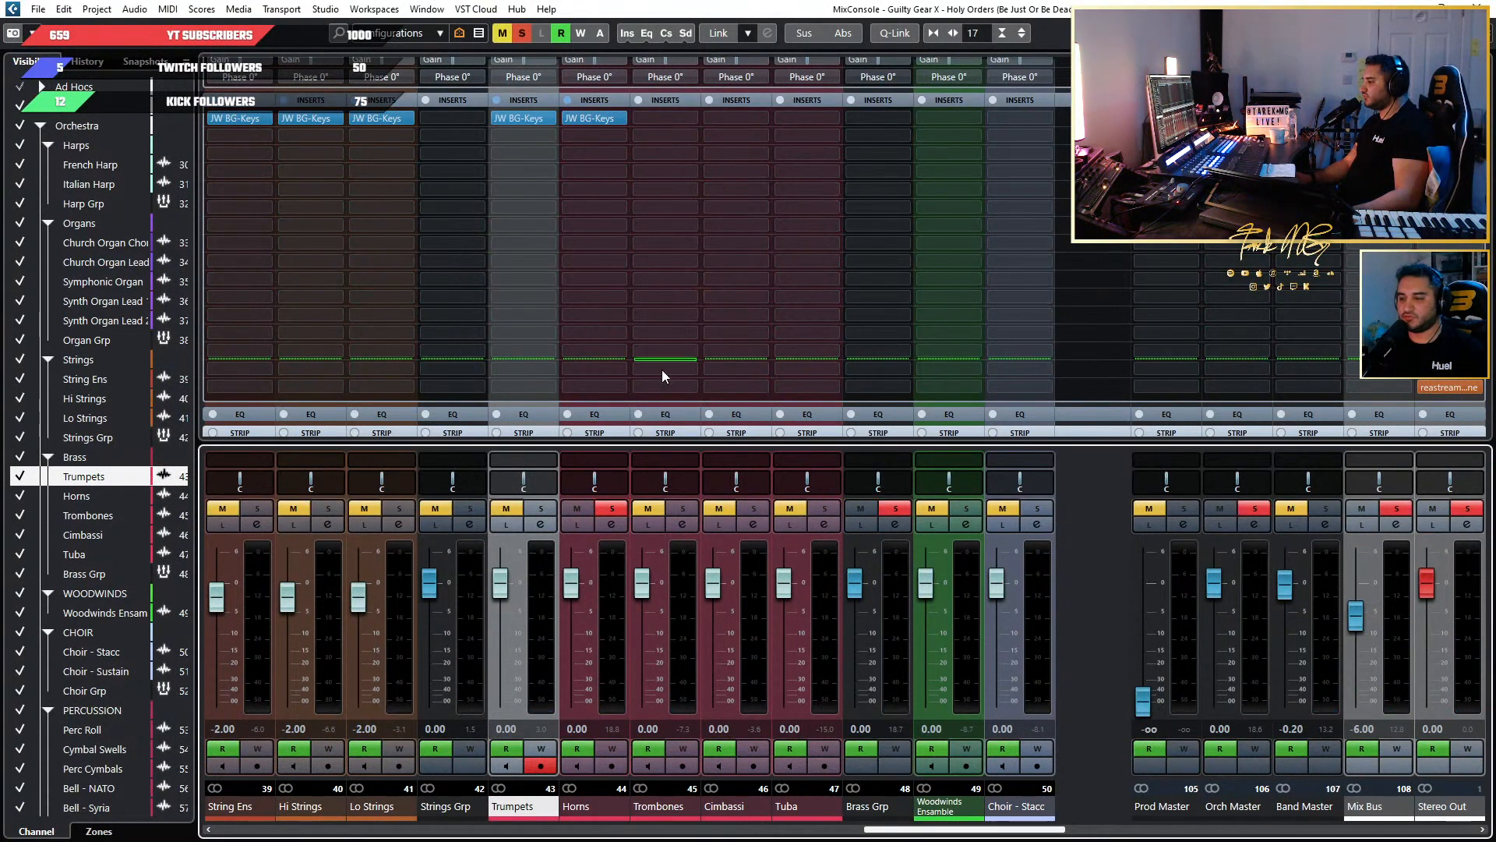
key(space)
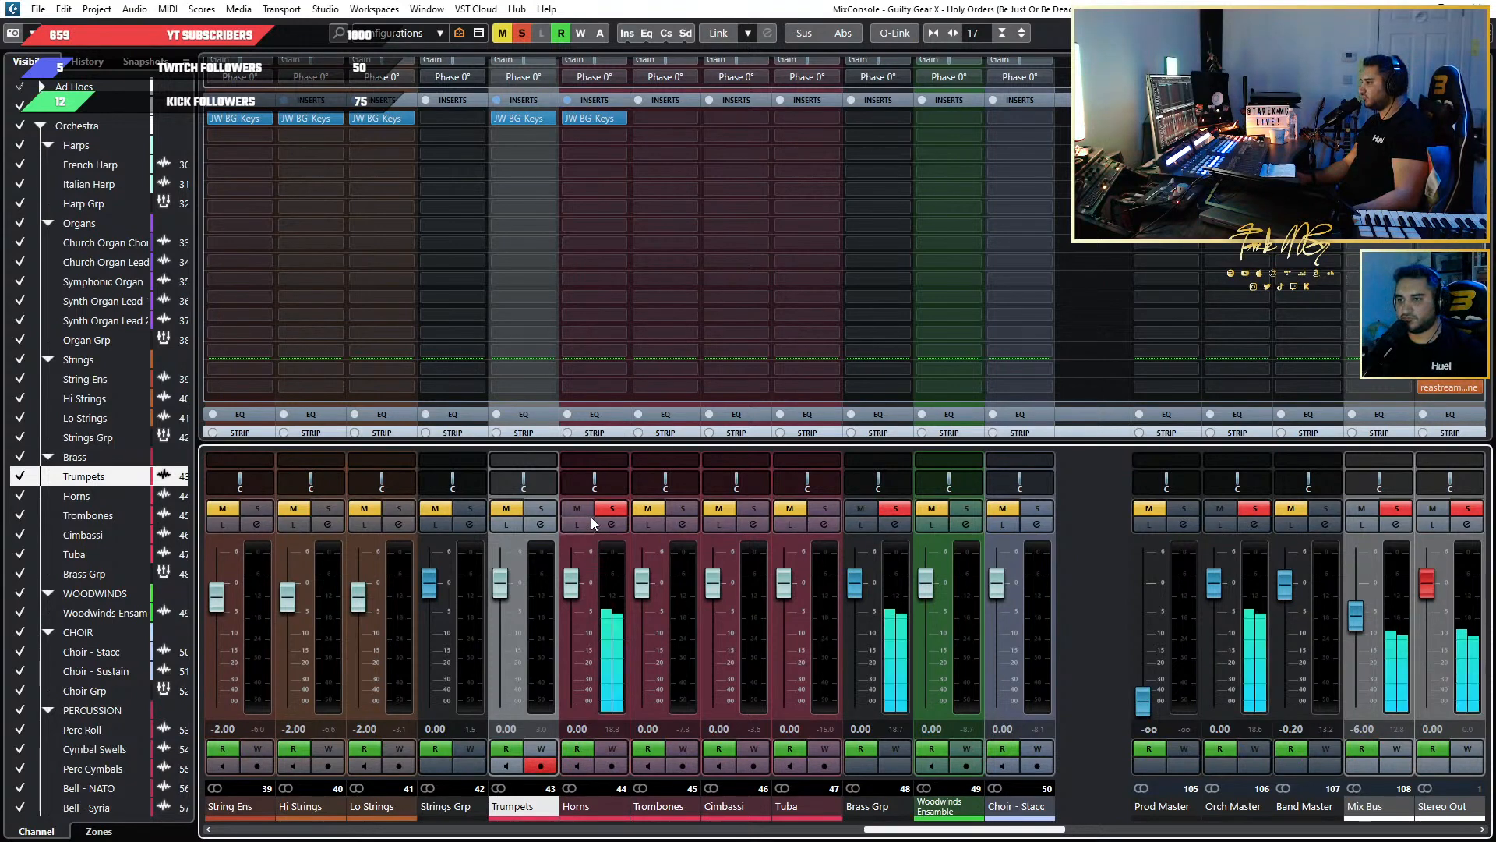
Open the Horns' JW BG-Keys, compare the soloed sound with the plug-in bypassed and active, and unsolo Horns.
click(592, 118)
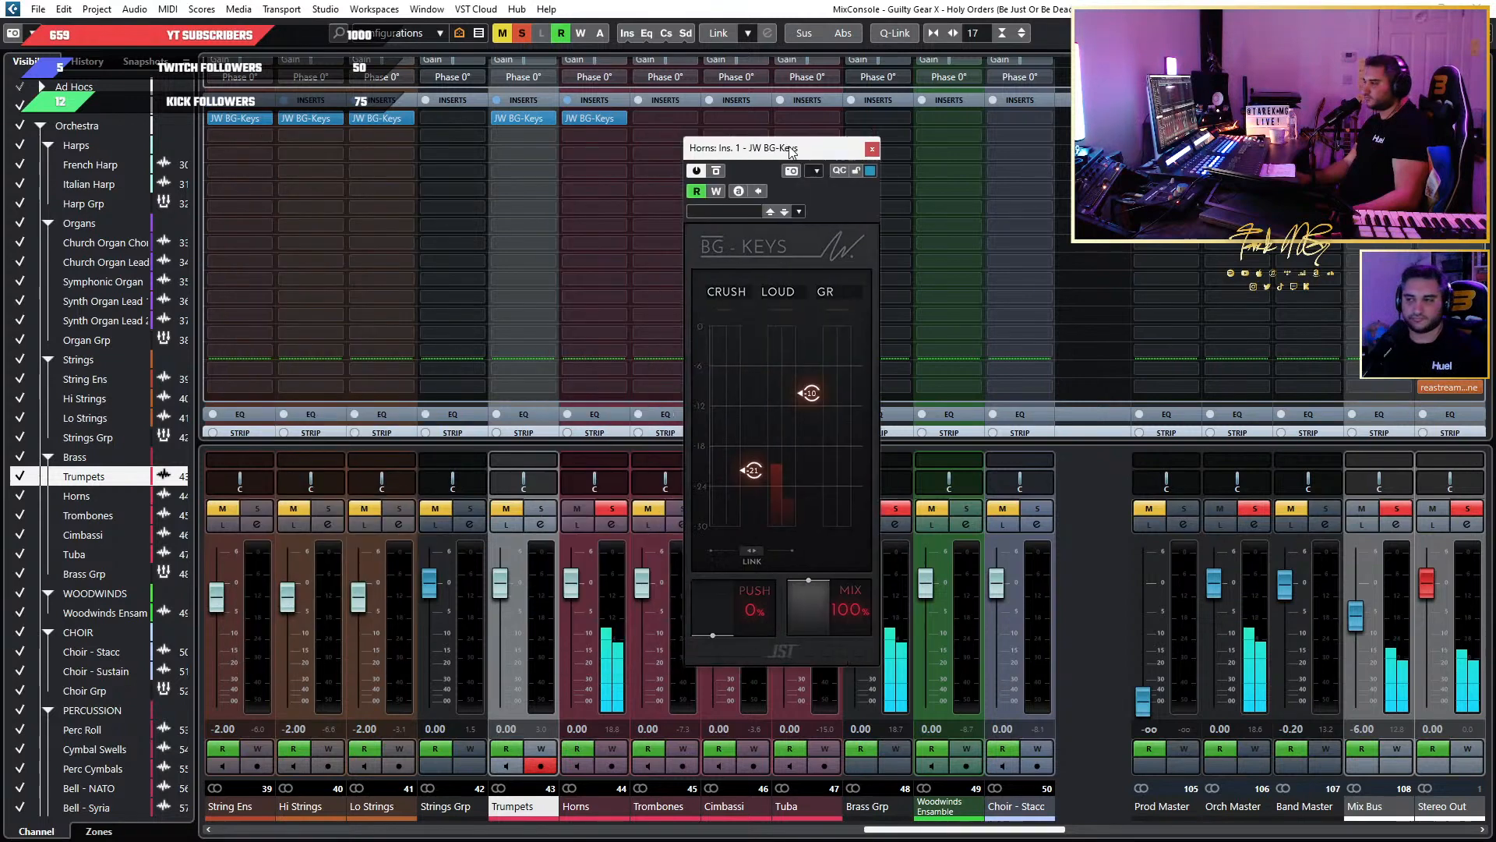
click(807, 176)
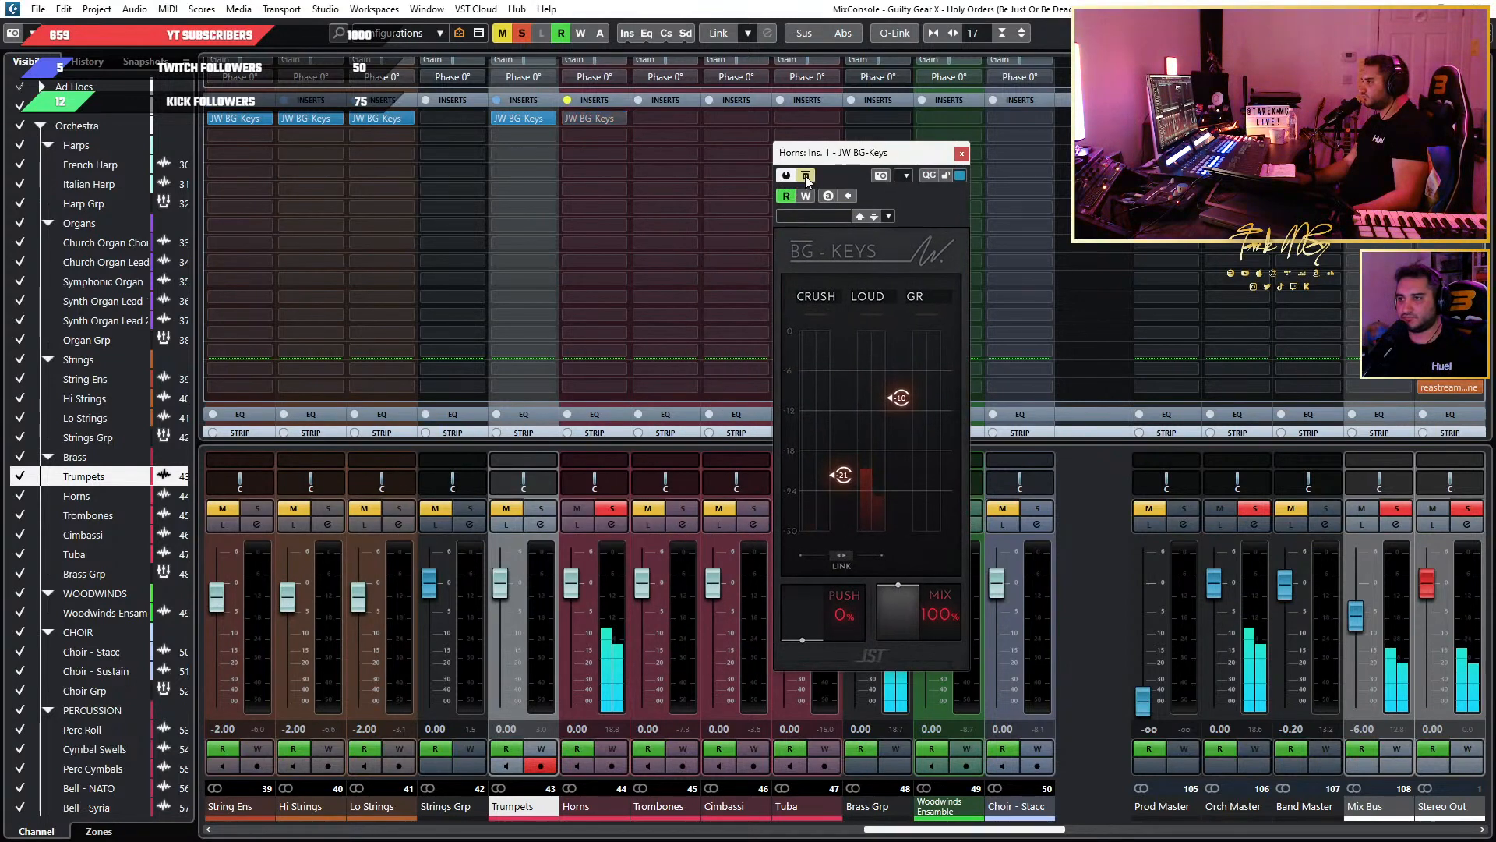
click(806, 176)
mouse_move(926, 380)
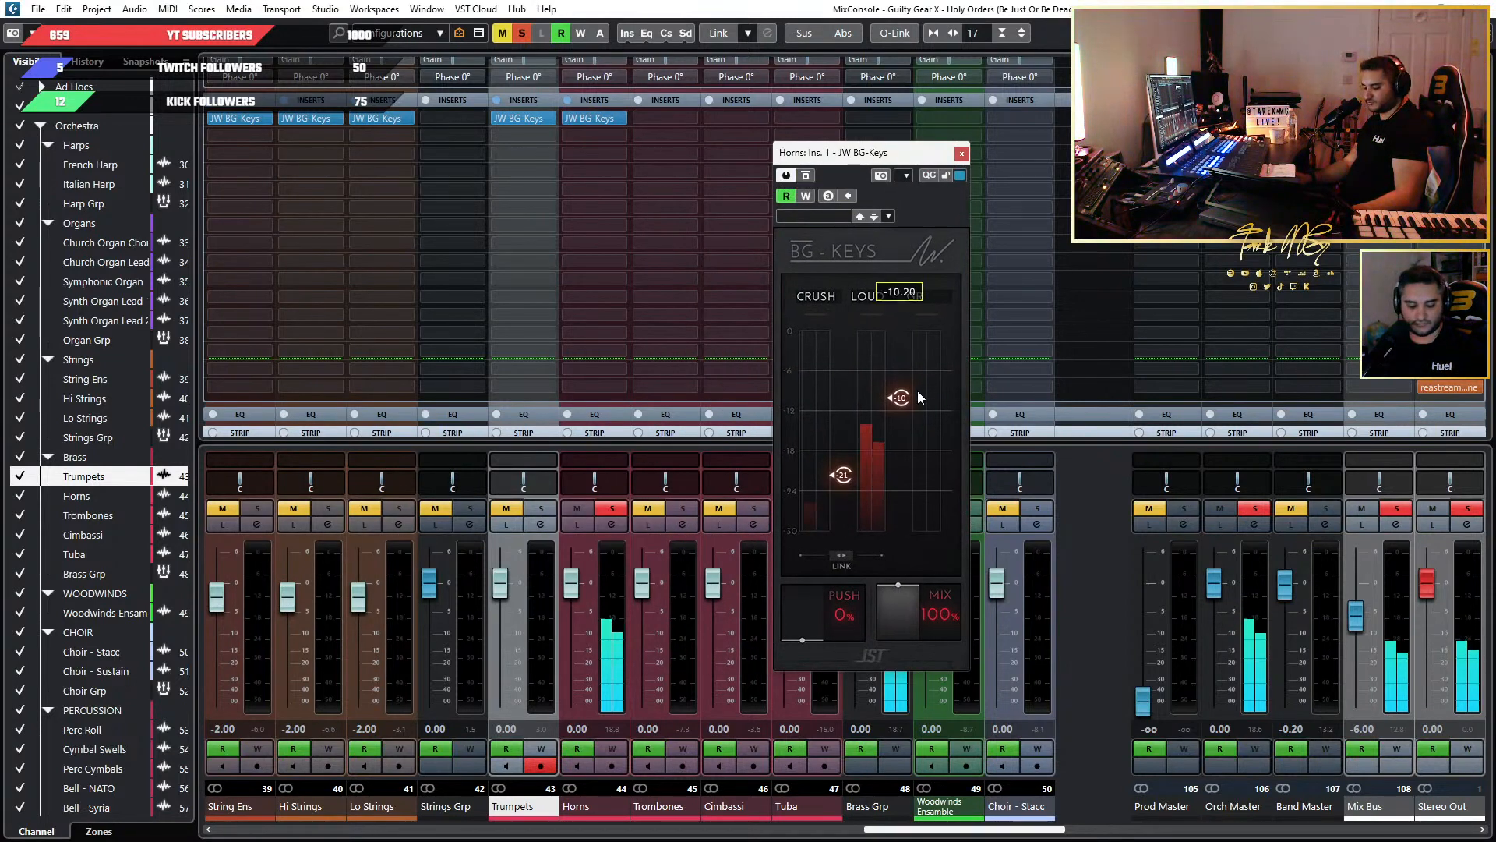
click(611, 509)
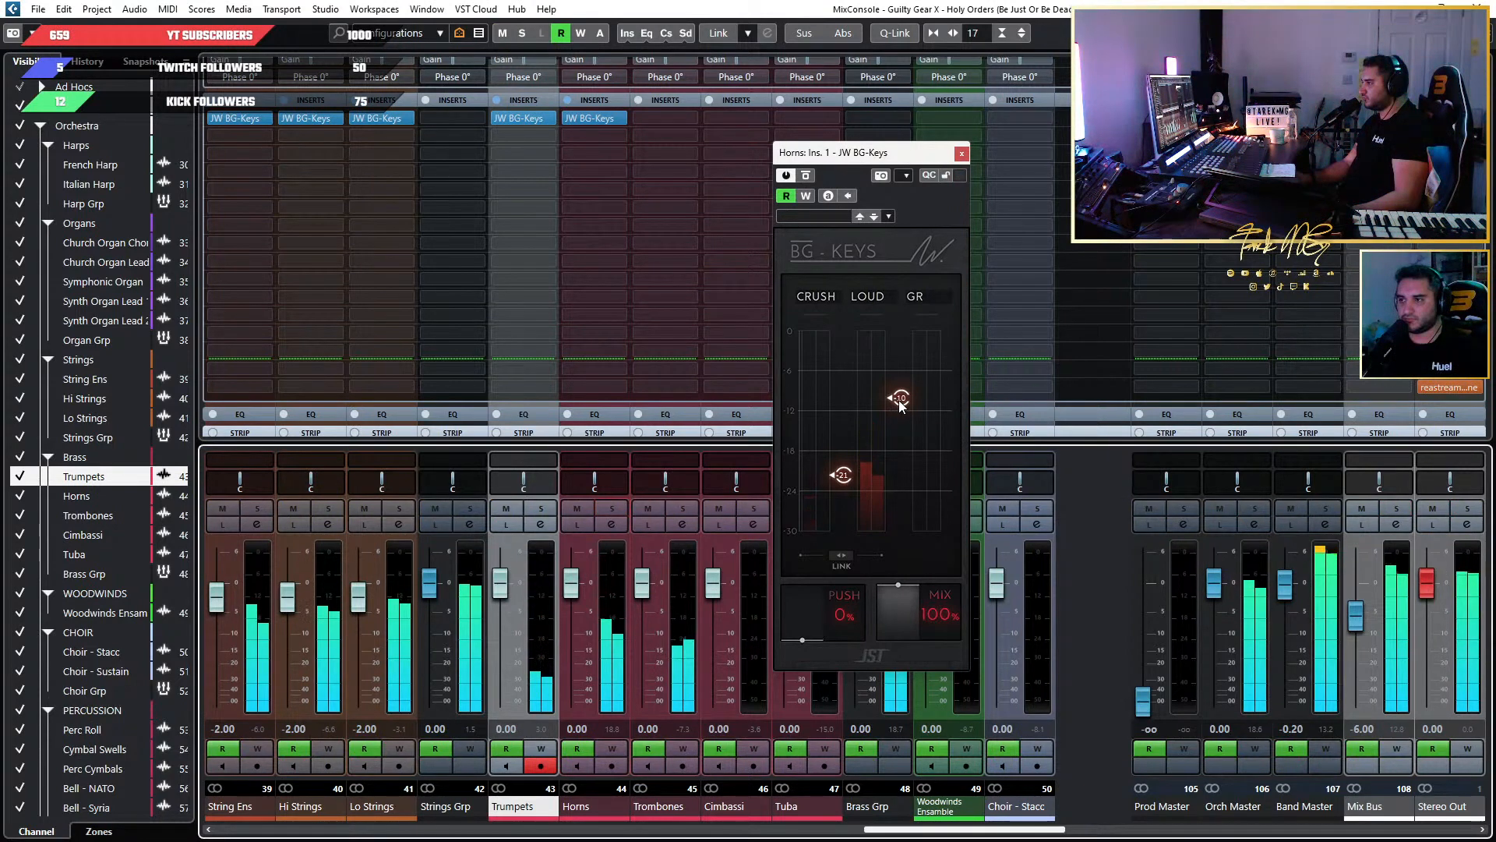
Try the Horns' JW BG-Keys with Crush lowered to -30 and Loud at about -11 during playback.
drag(900, 401, 901, 393)
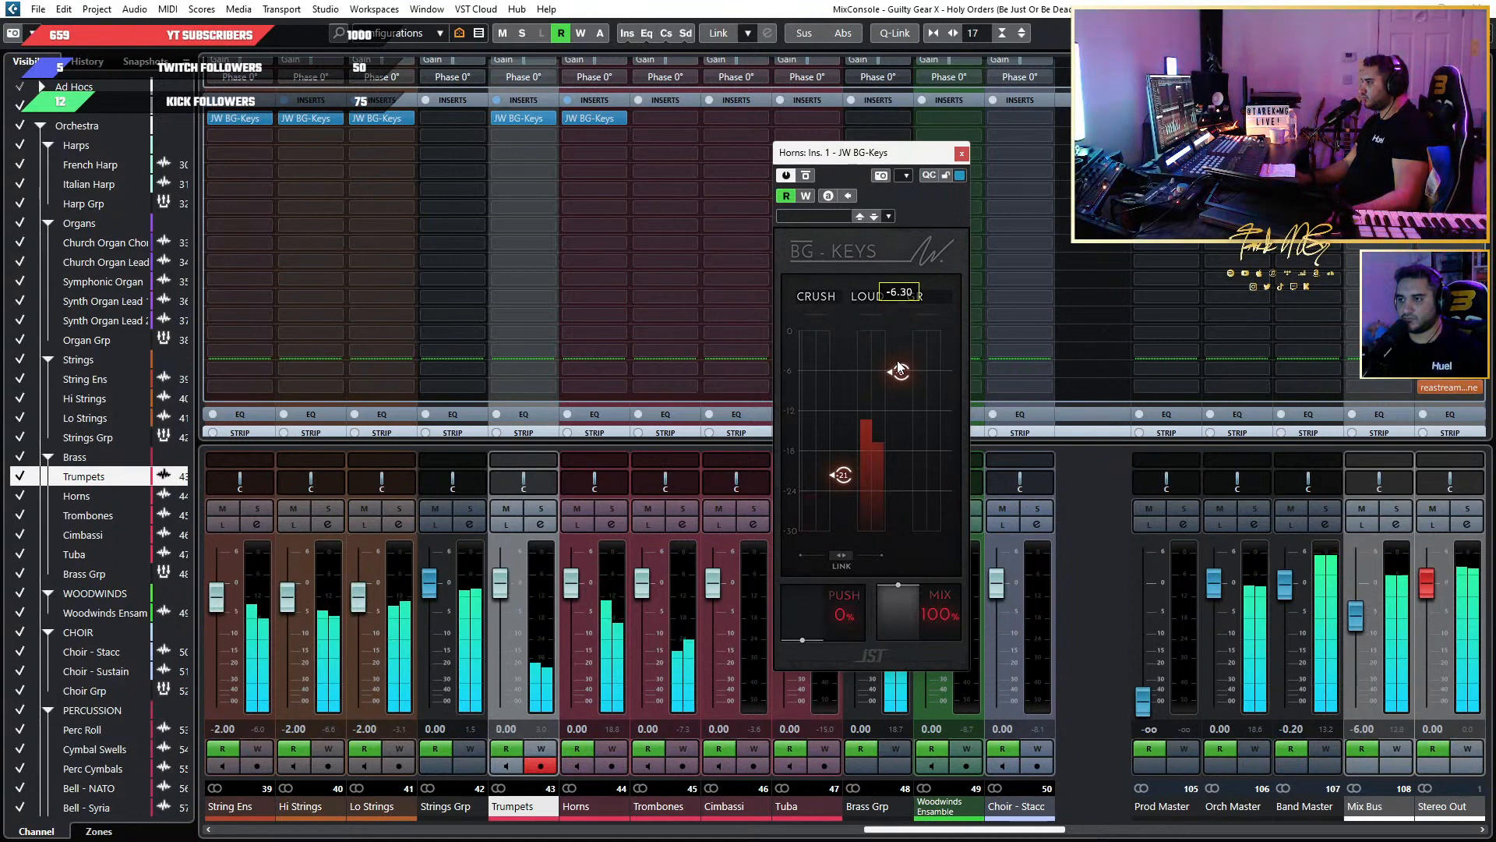
mouse_move(834, 474)
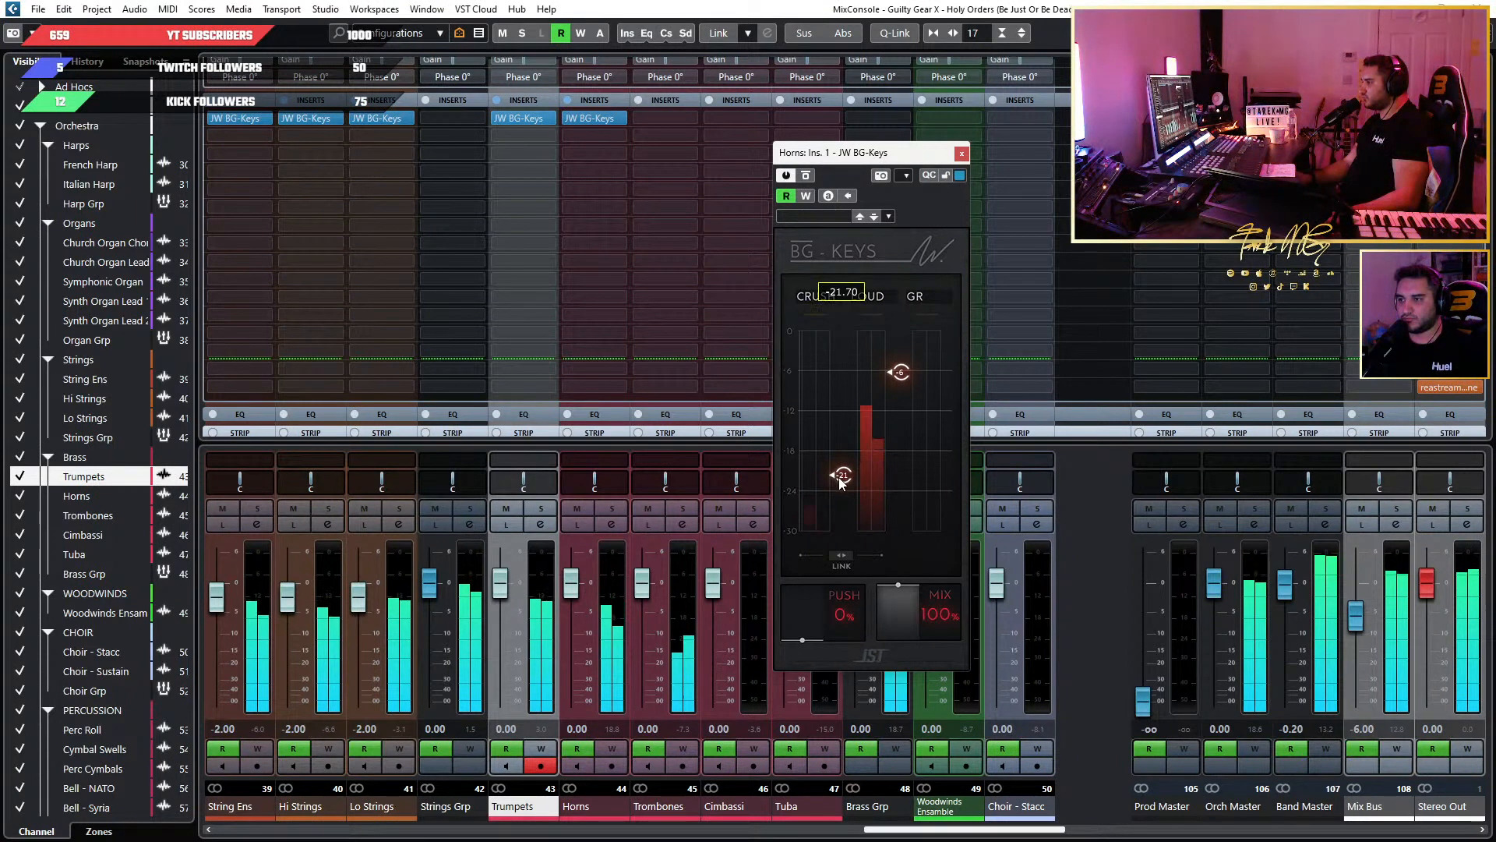
drag(840, 494, 840, 509)
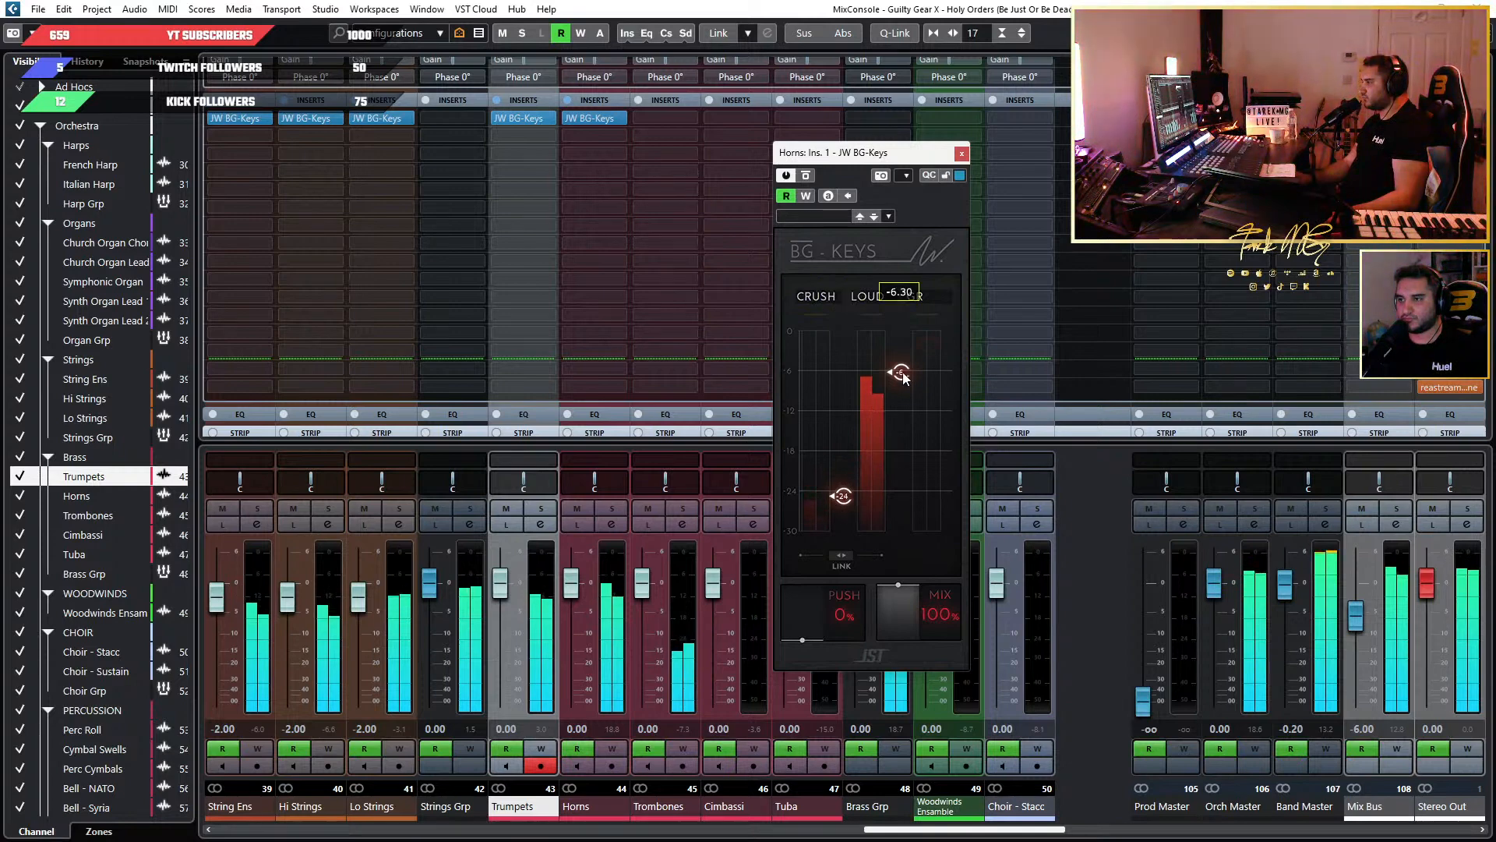
drag(900, 372, 903, 398)
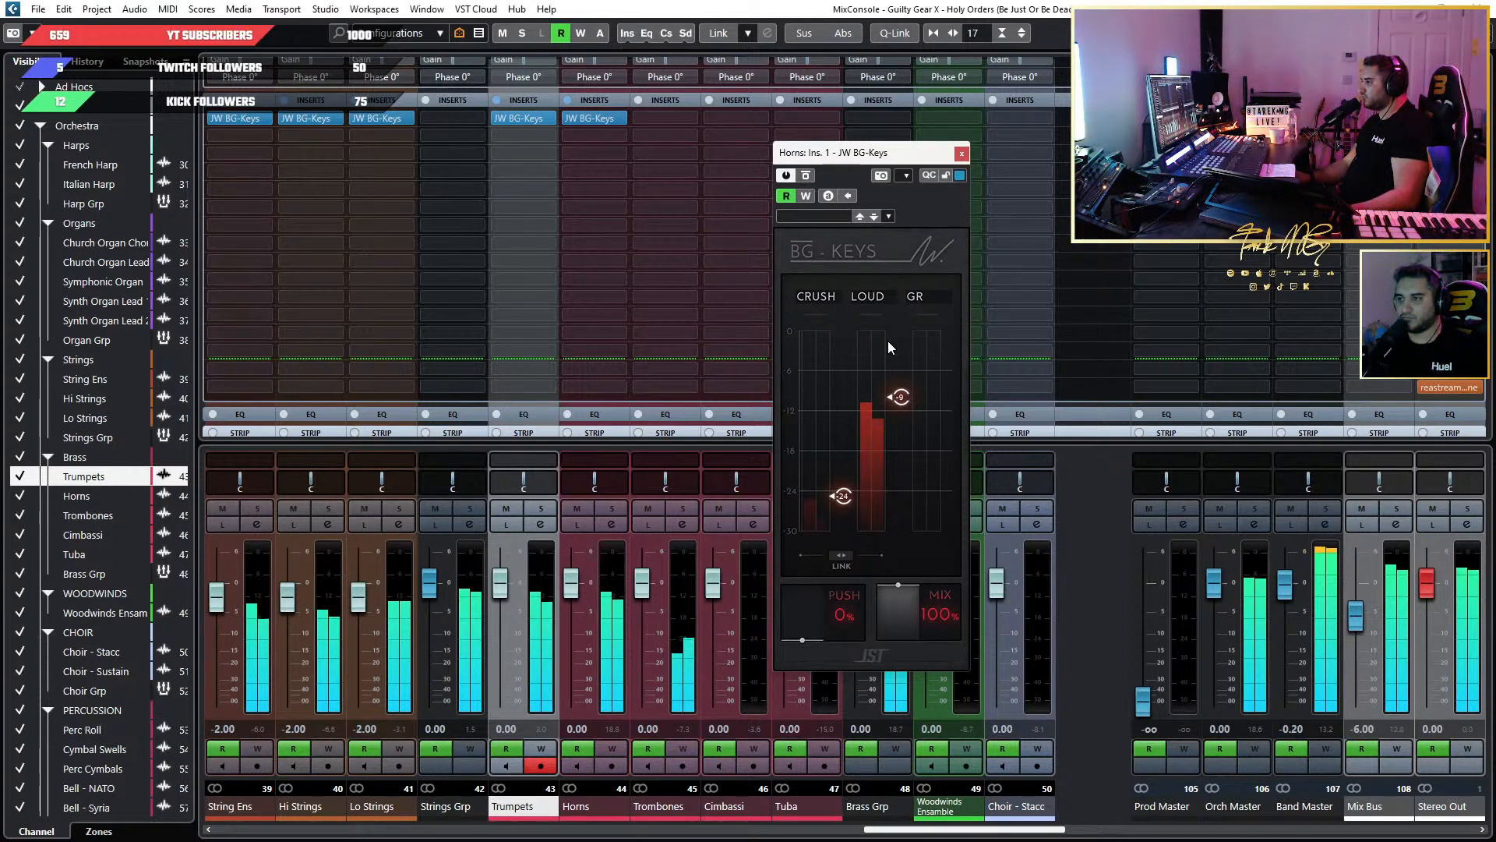
mouse_move(846, 501)
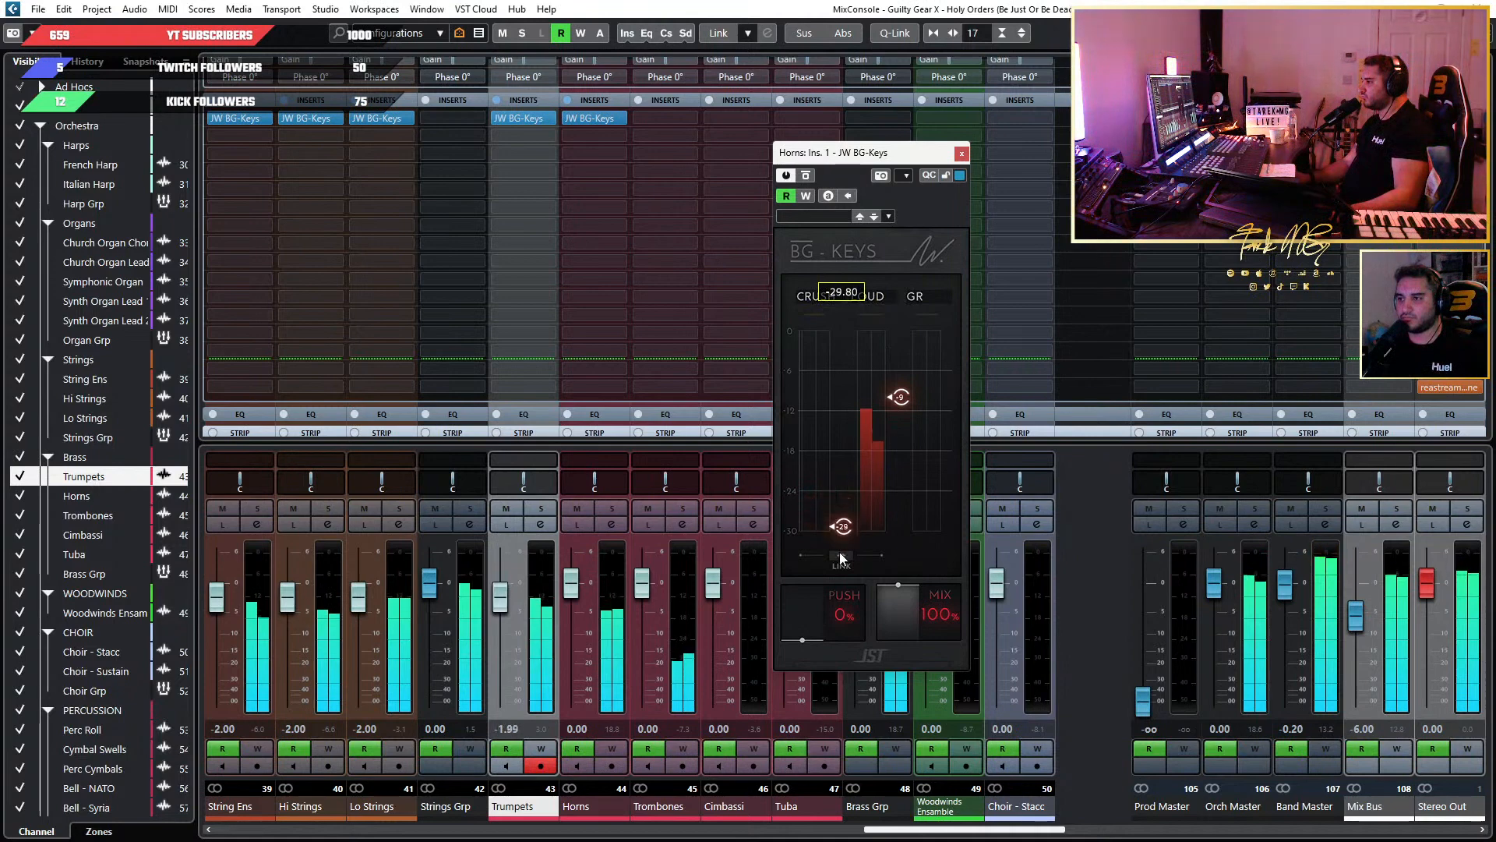
drag(896, 399, 898, 409)
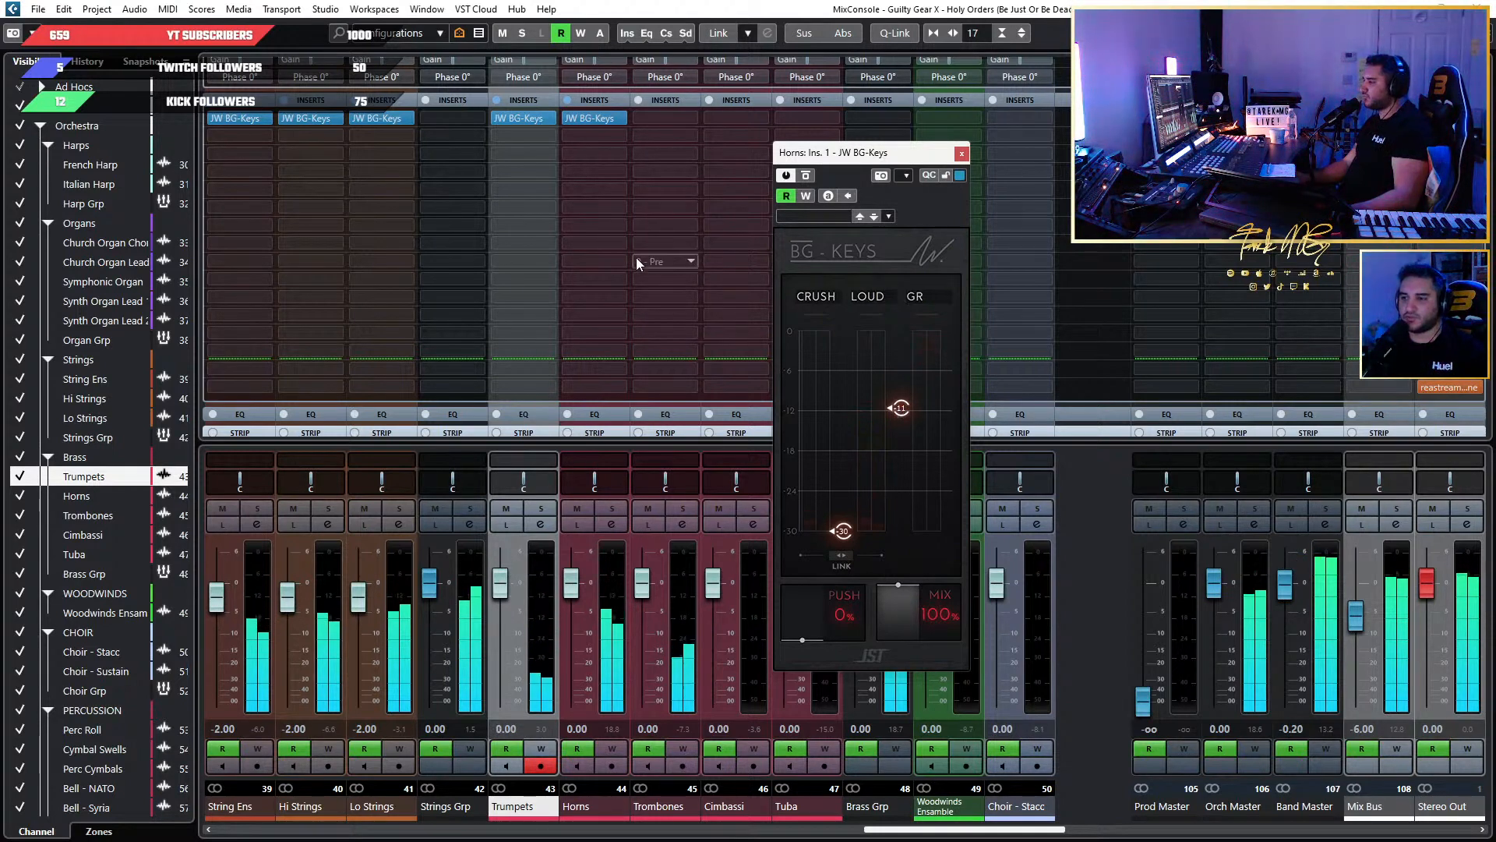
Reset Crush to 0 in the Horns' JW BG-Keys and set the Horns channel's pre-gain to 7 dB.
key(F3)
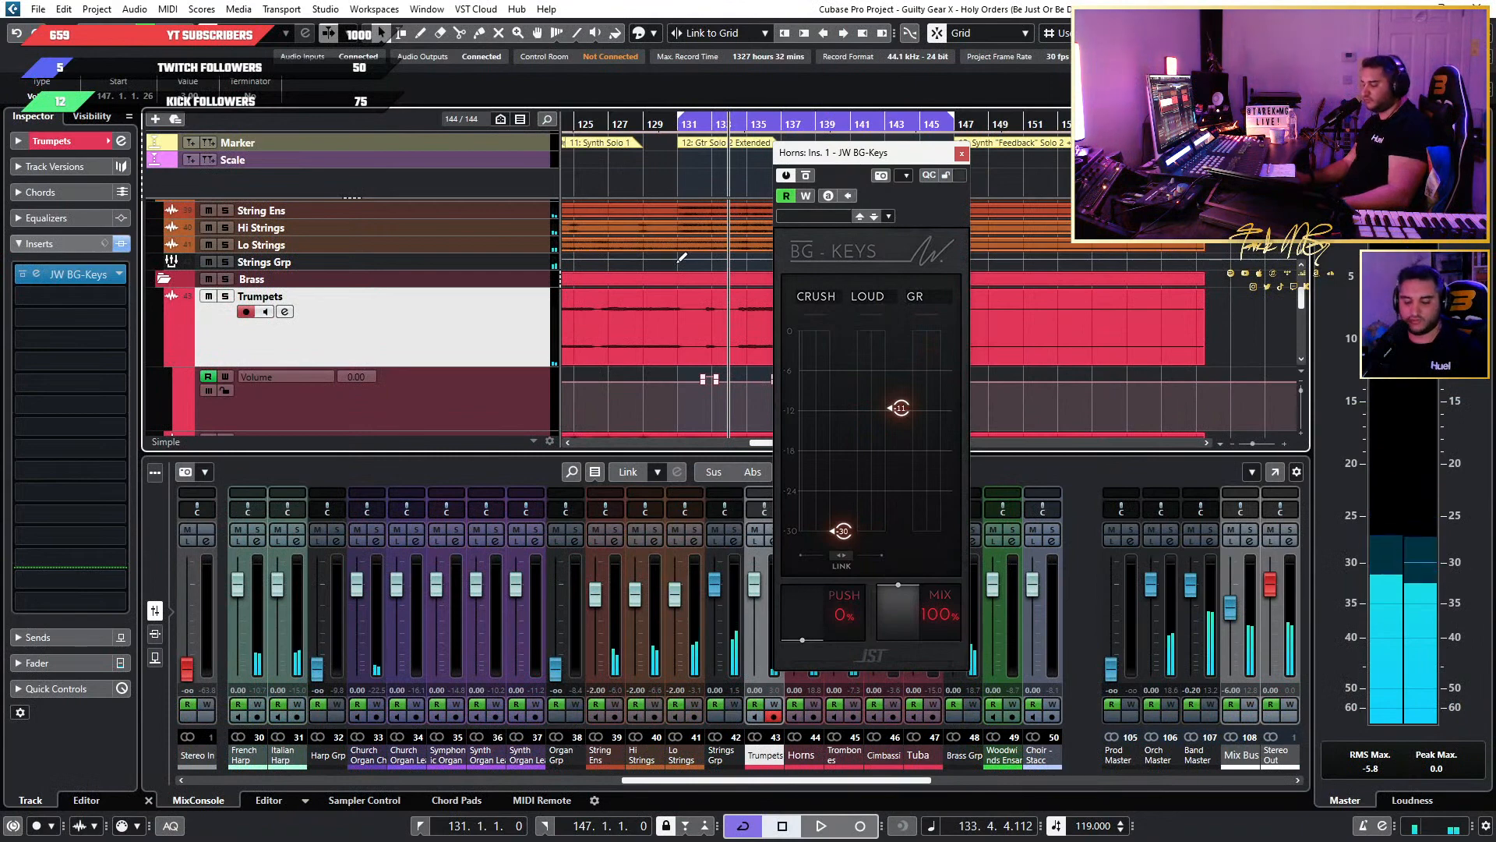
key(F3)
drag(850, 160, 1054, 165)
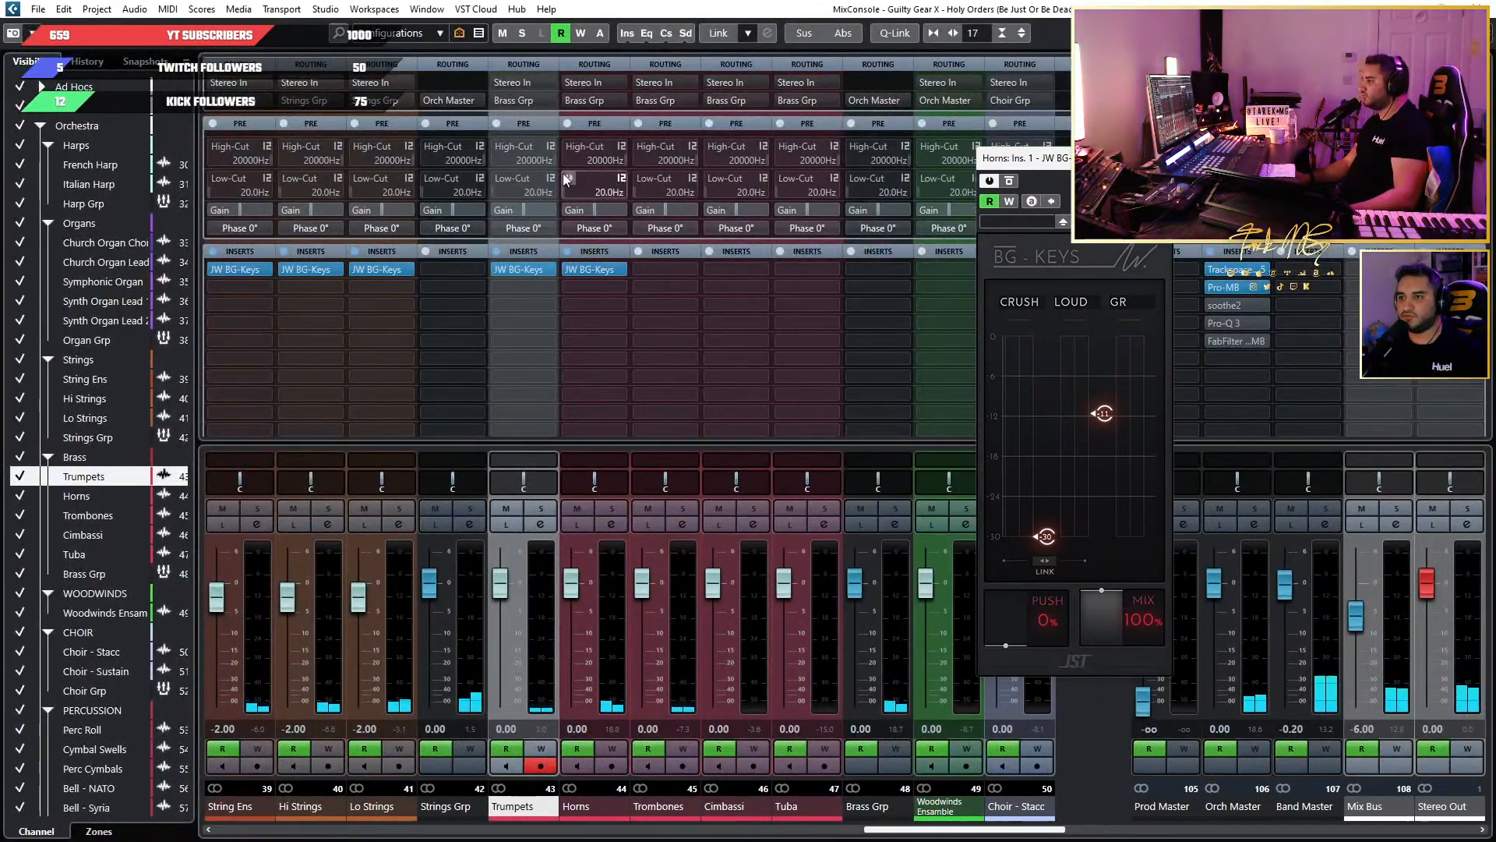
mouse_move(1045, 544)
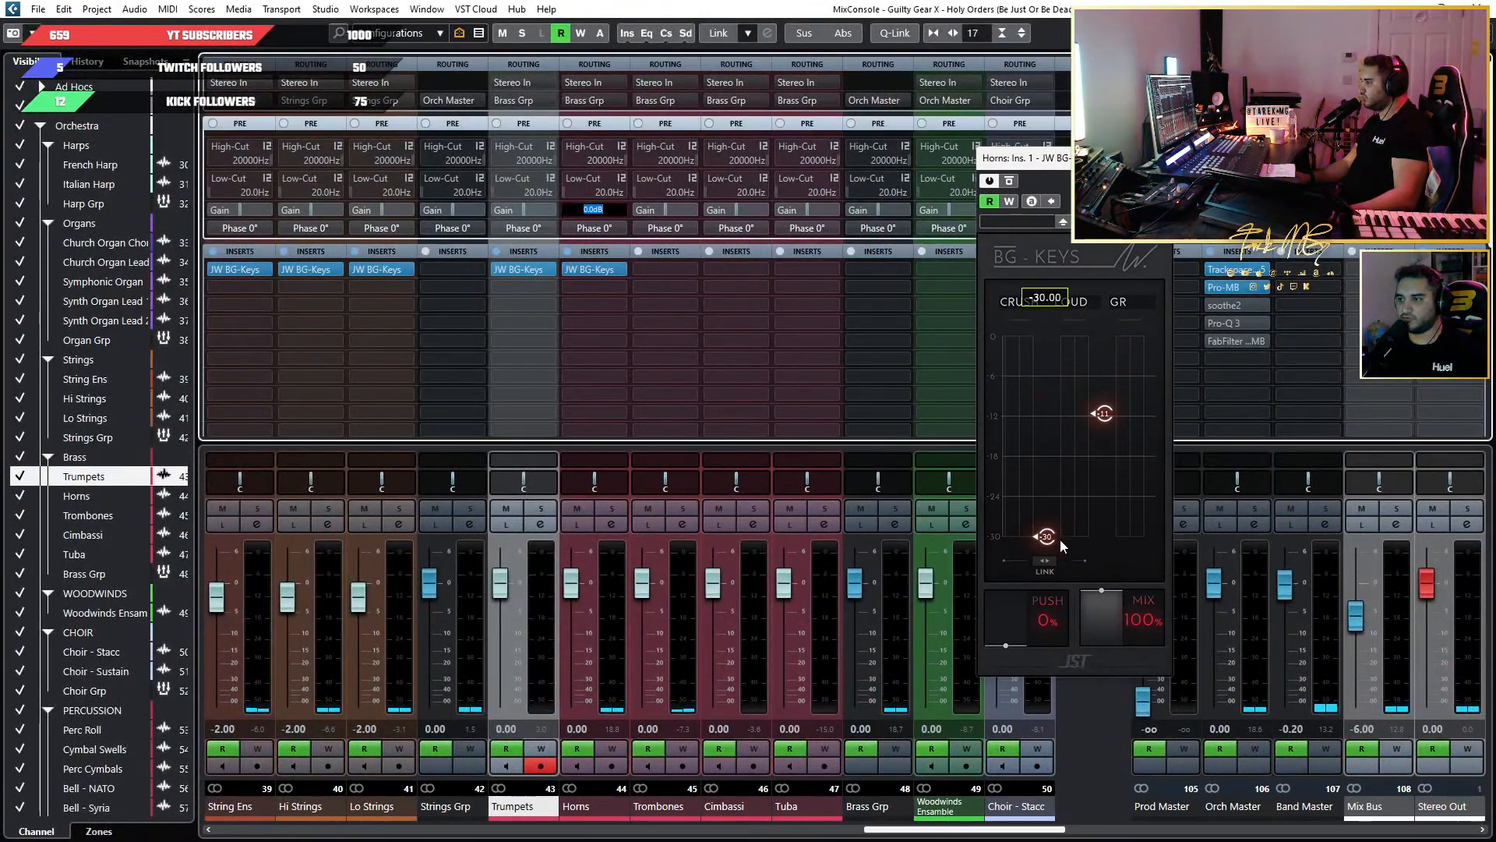
drag(1045, 538, 1026, 126)
double_click(662, 212)
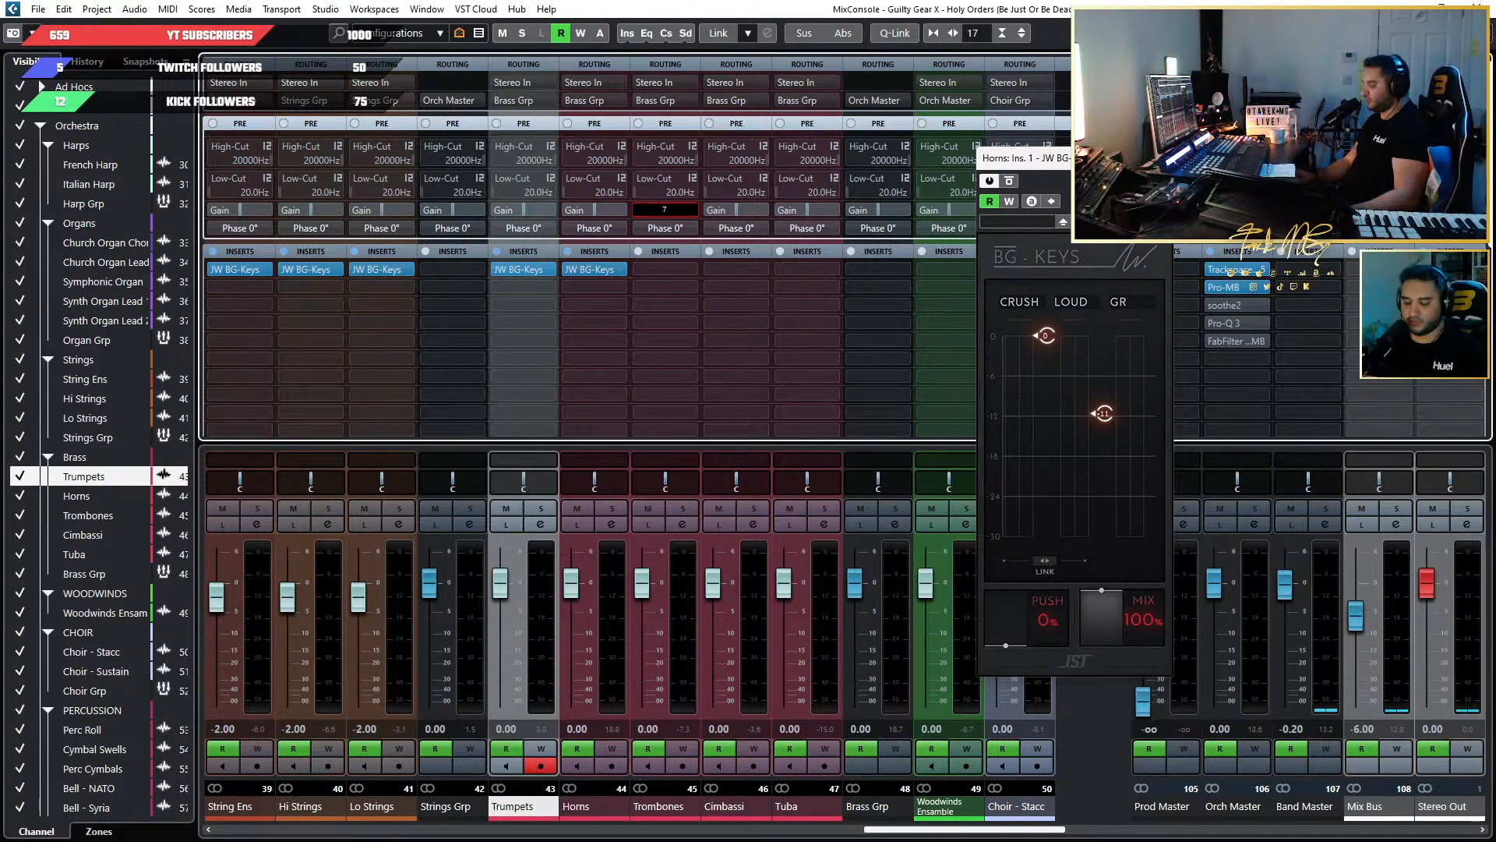
double_click(594, 211)
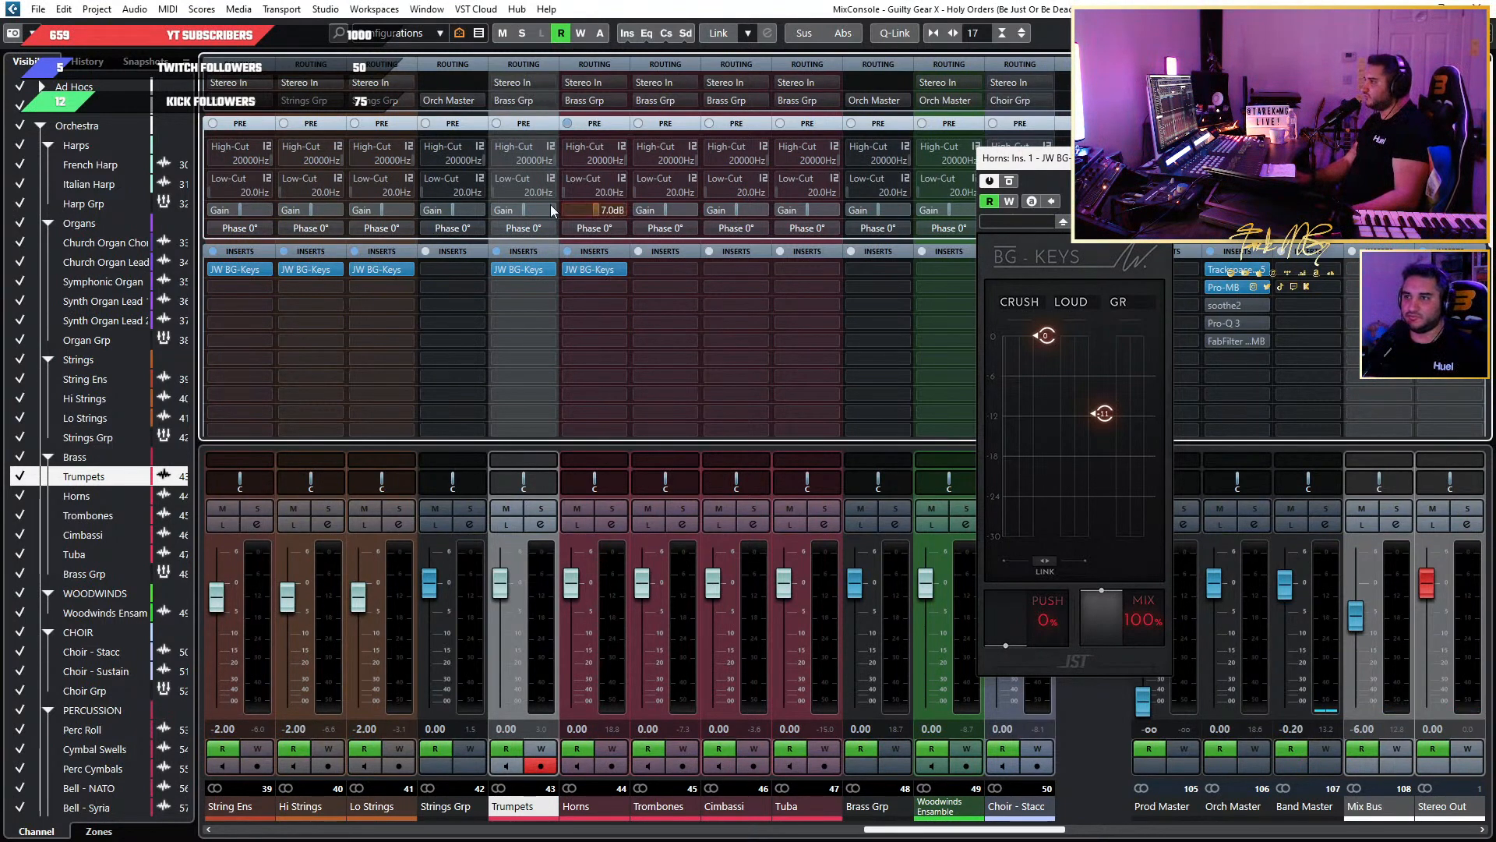
Play the loop and set the Horns' JW BG-Keys to Crush -18.5 and Loud about -12.
key(space)
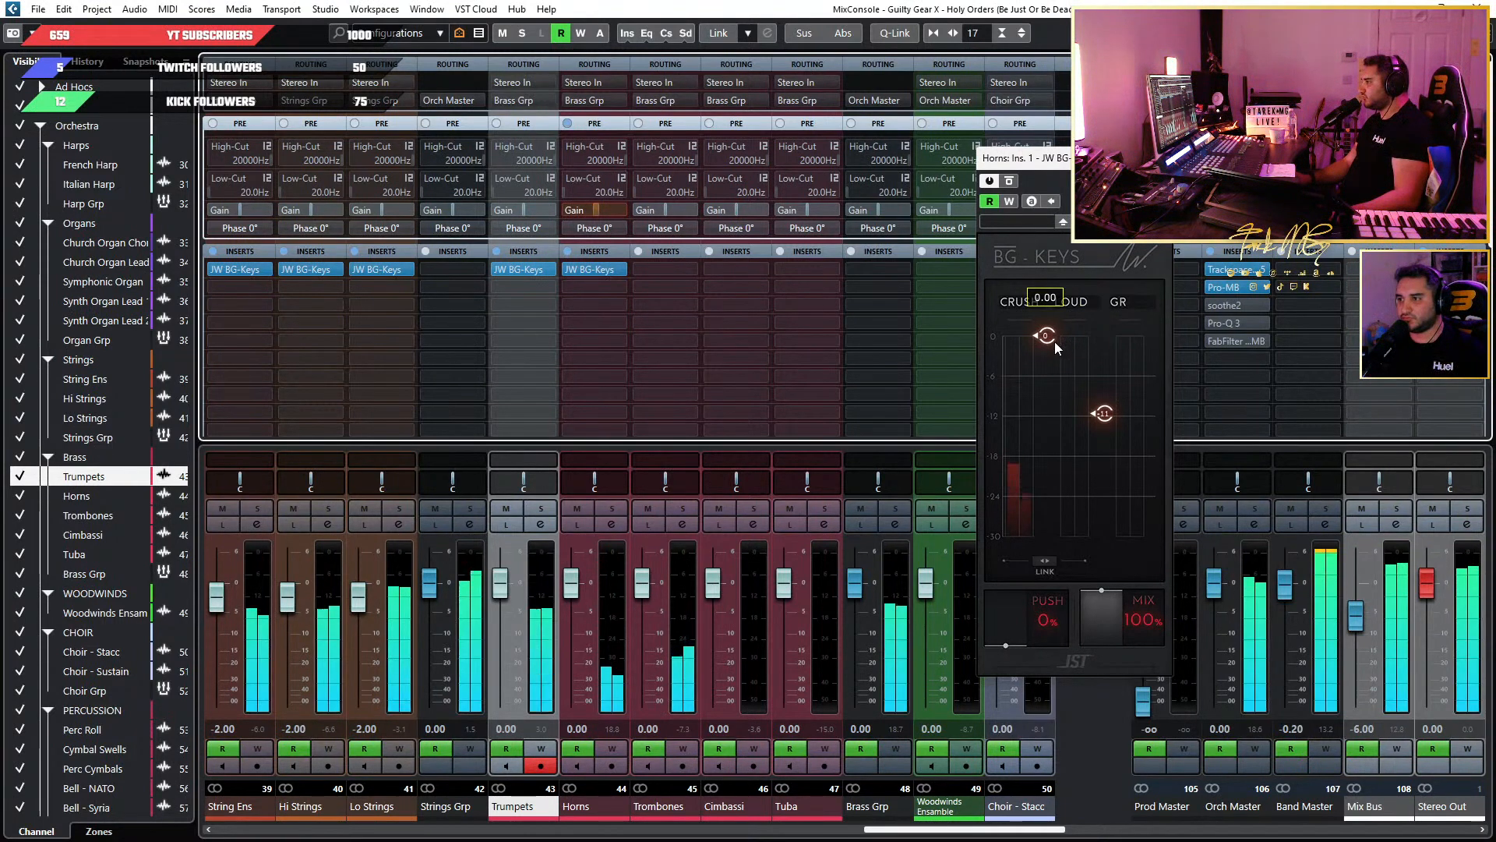
drag(1055, 343, 1048, 469)
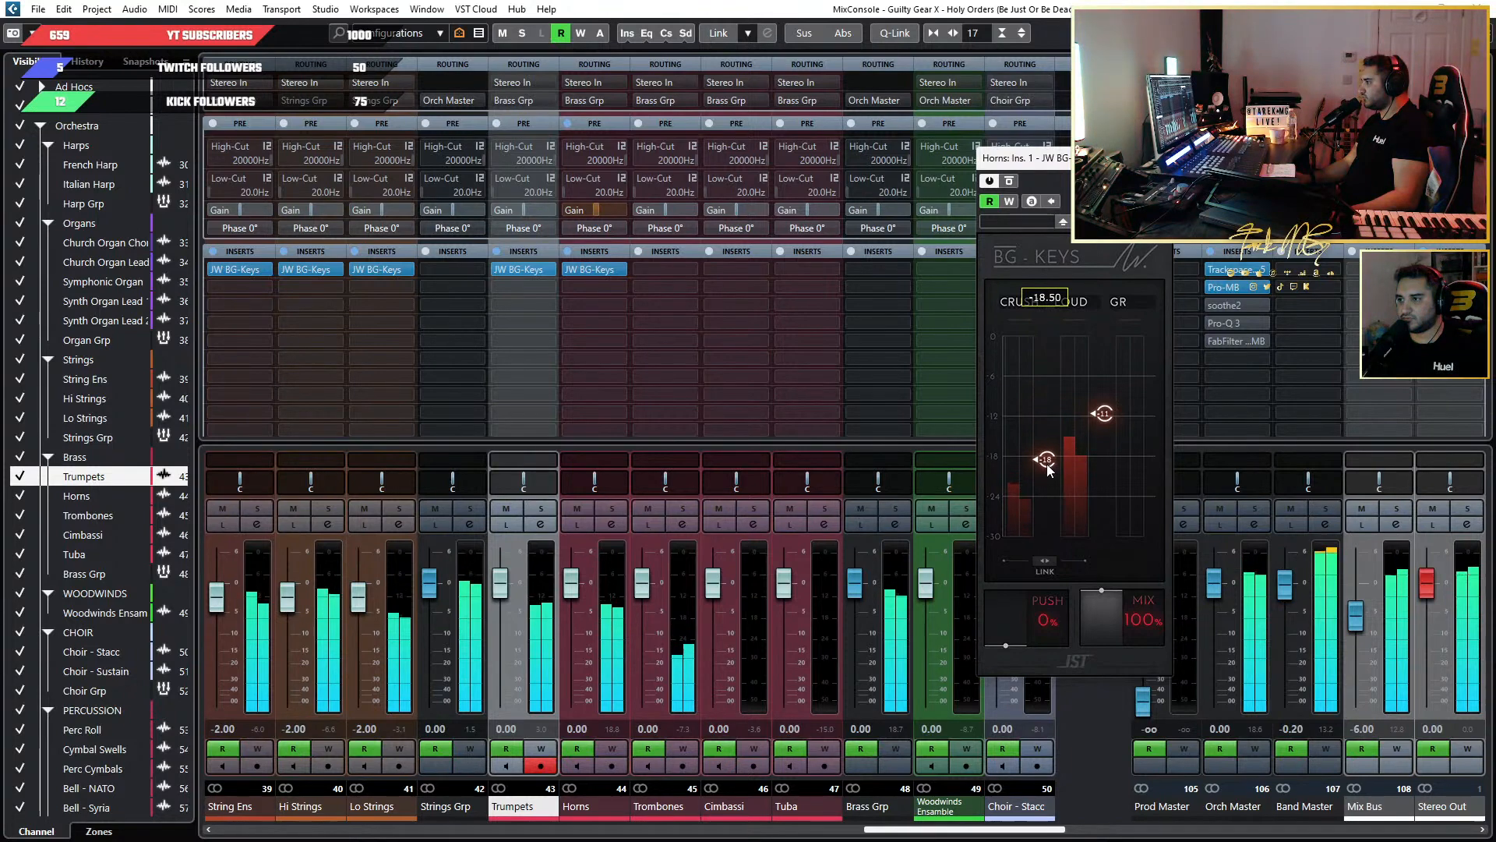
drag(1104, 413, 1092, 360)
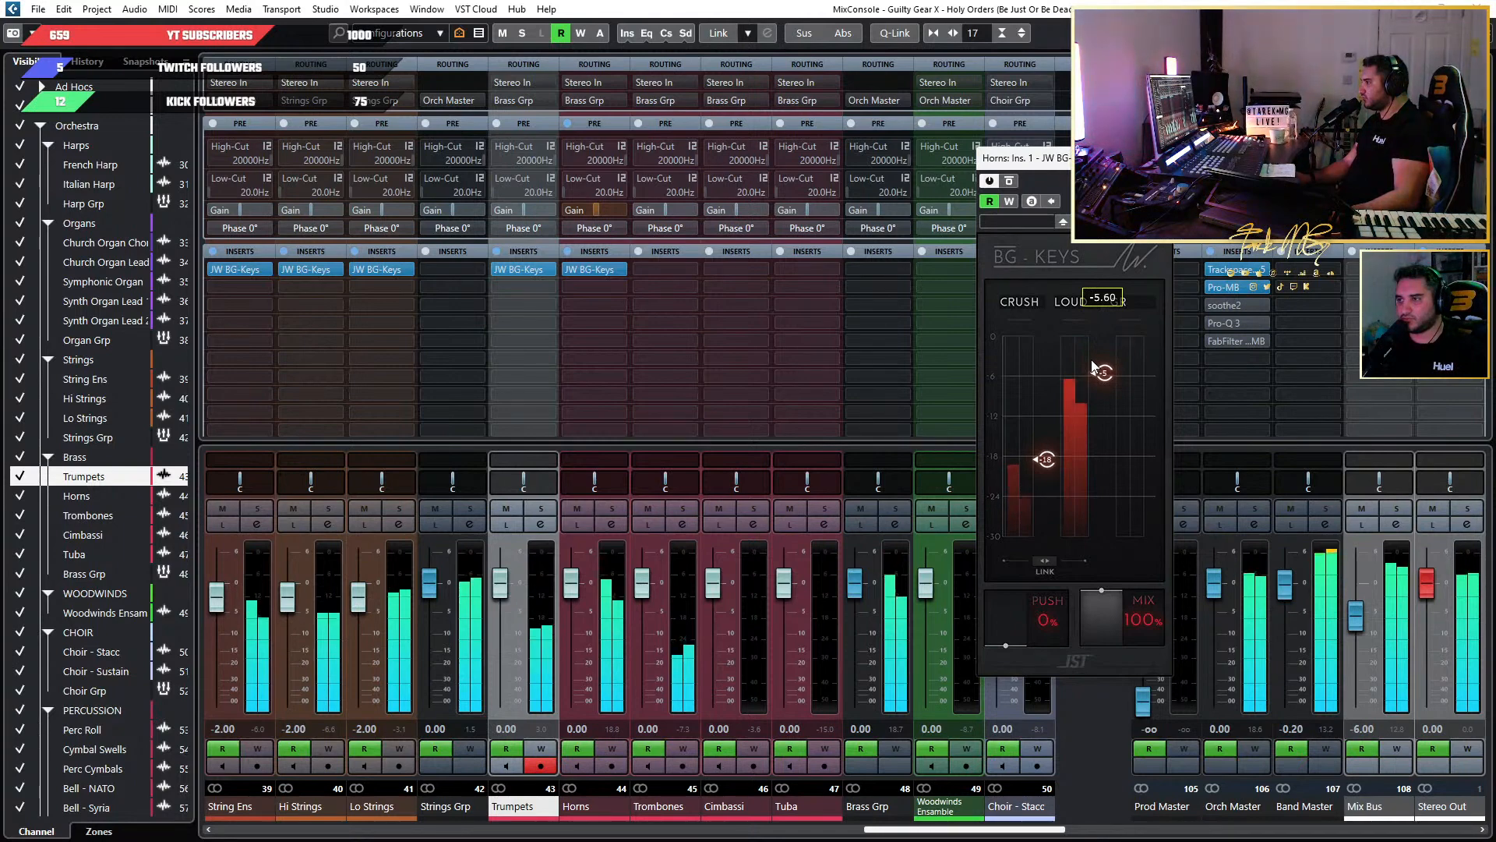
drag(1092, 363, 1092, 368)
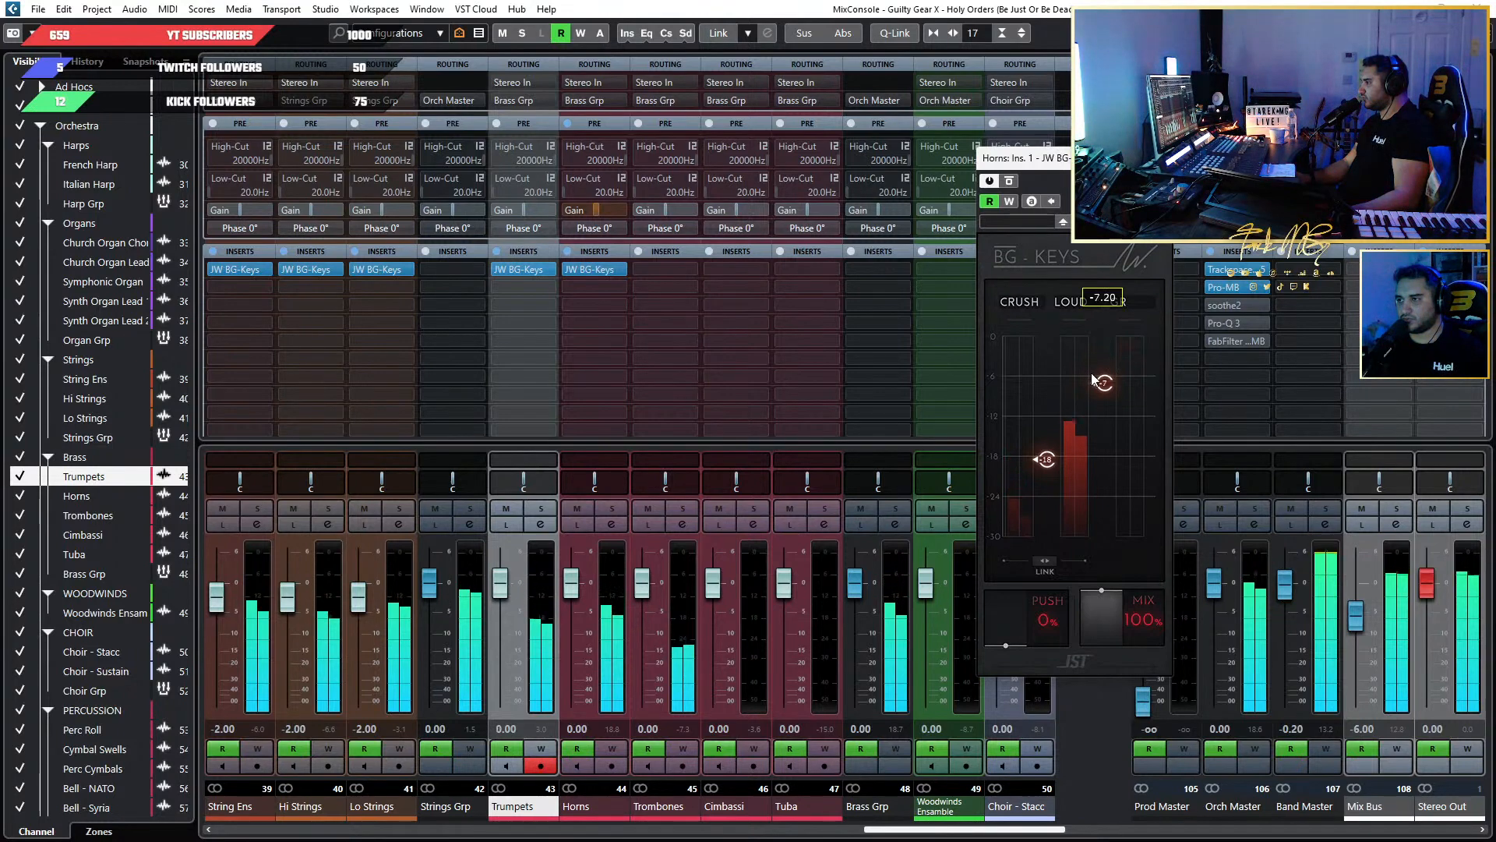
drag(1091, 365, 1087, 414)
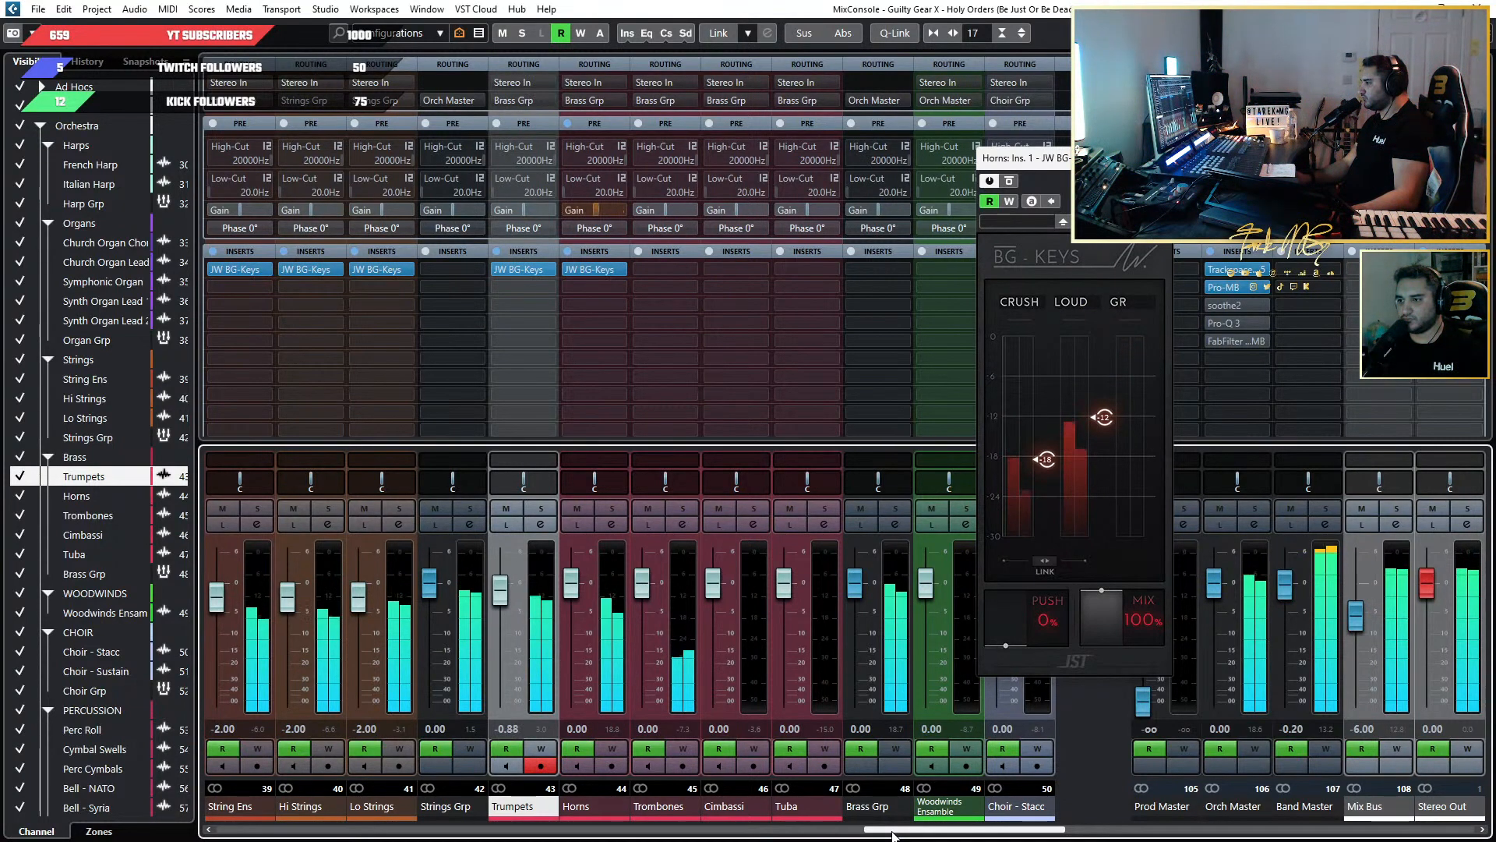
Adjust the Trimmer to about -1.4 dB in the Gtr Ld Grp's Virtual Mix Rack and listen to the solo.
drag(894, 835, 204, 813)
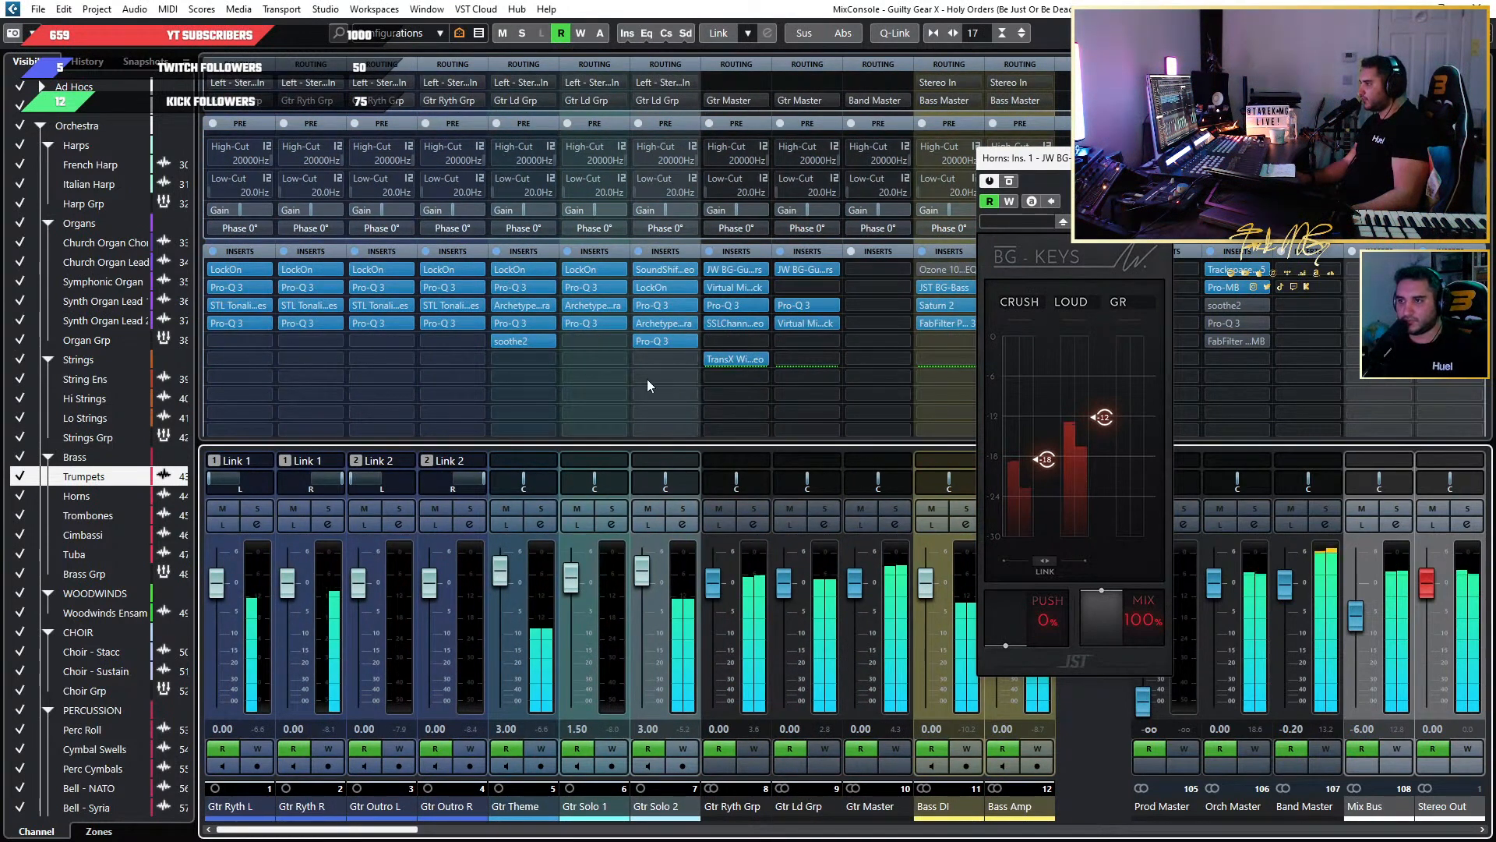
click(650, 343)
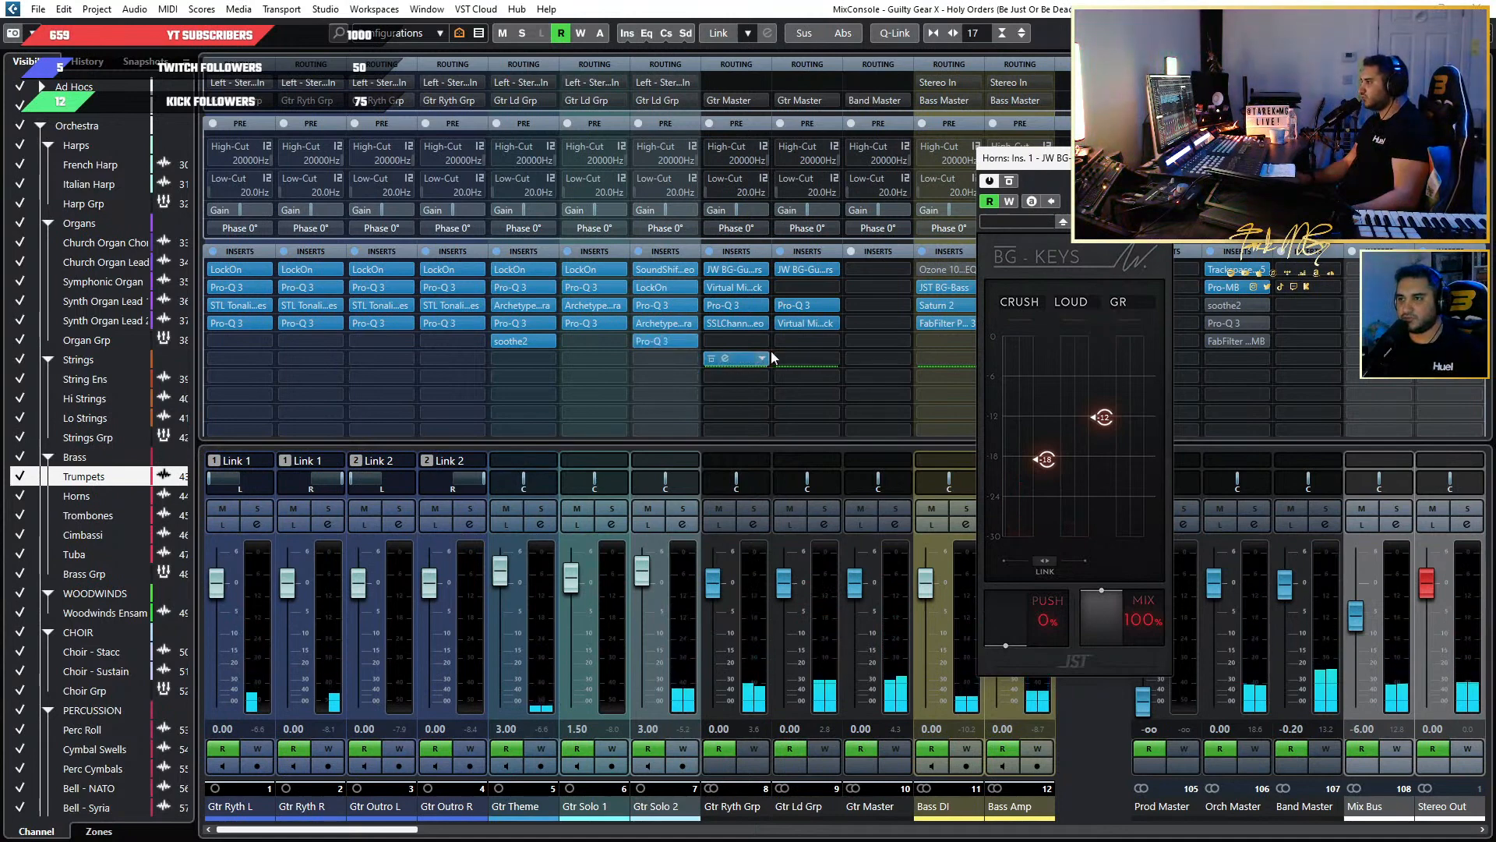
click(797, 323)
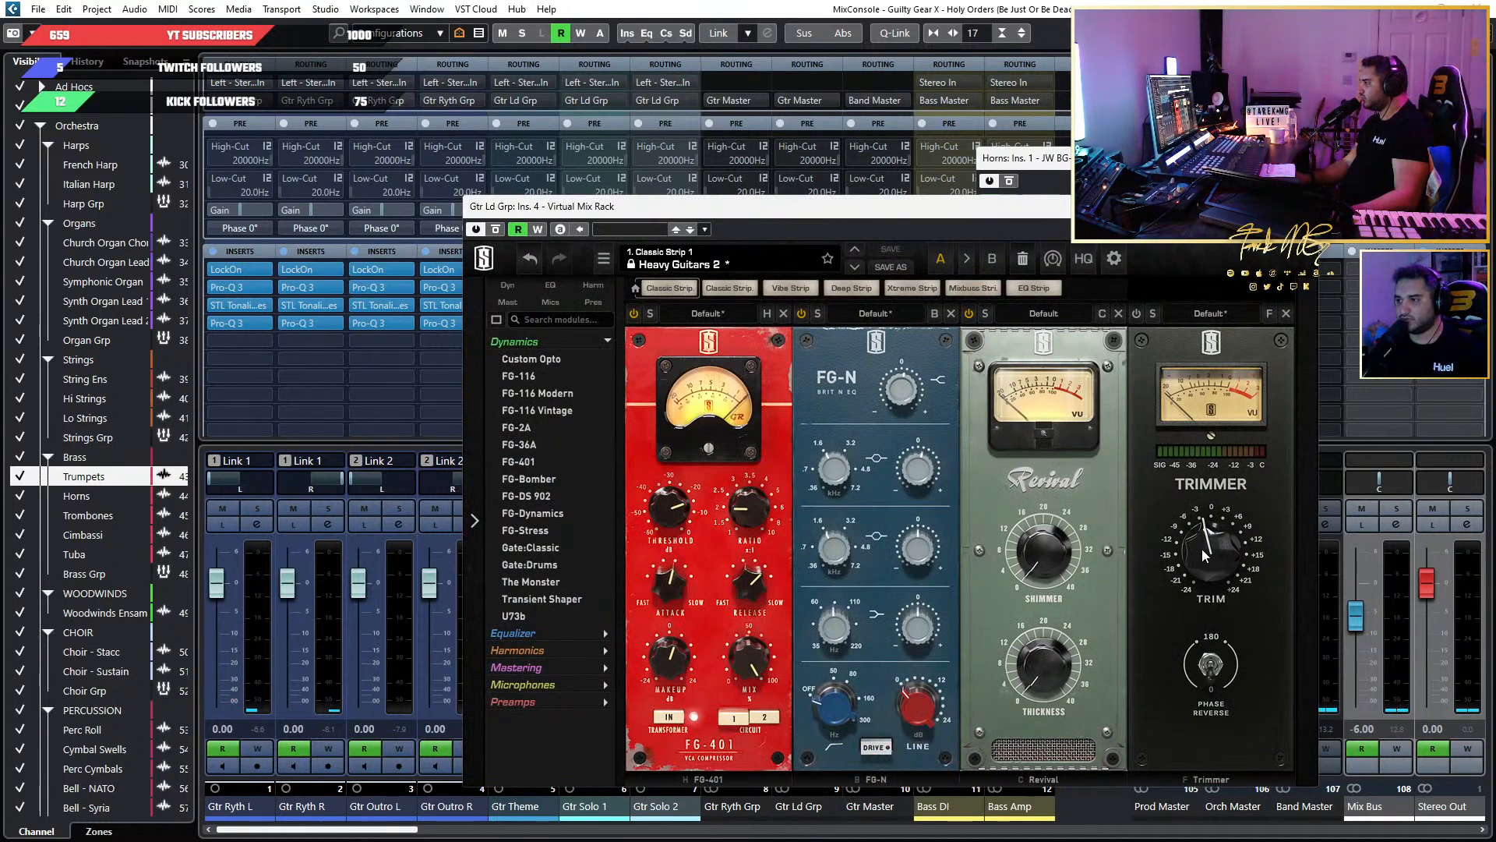
drag(1203, 543, 1205, 523)
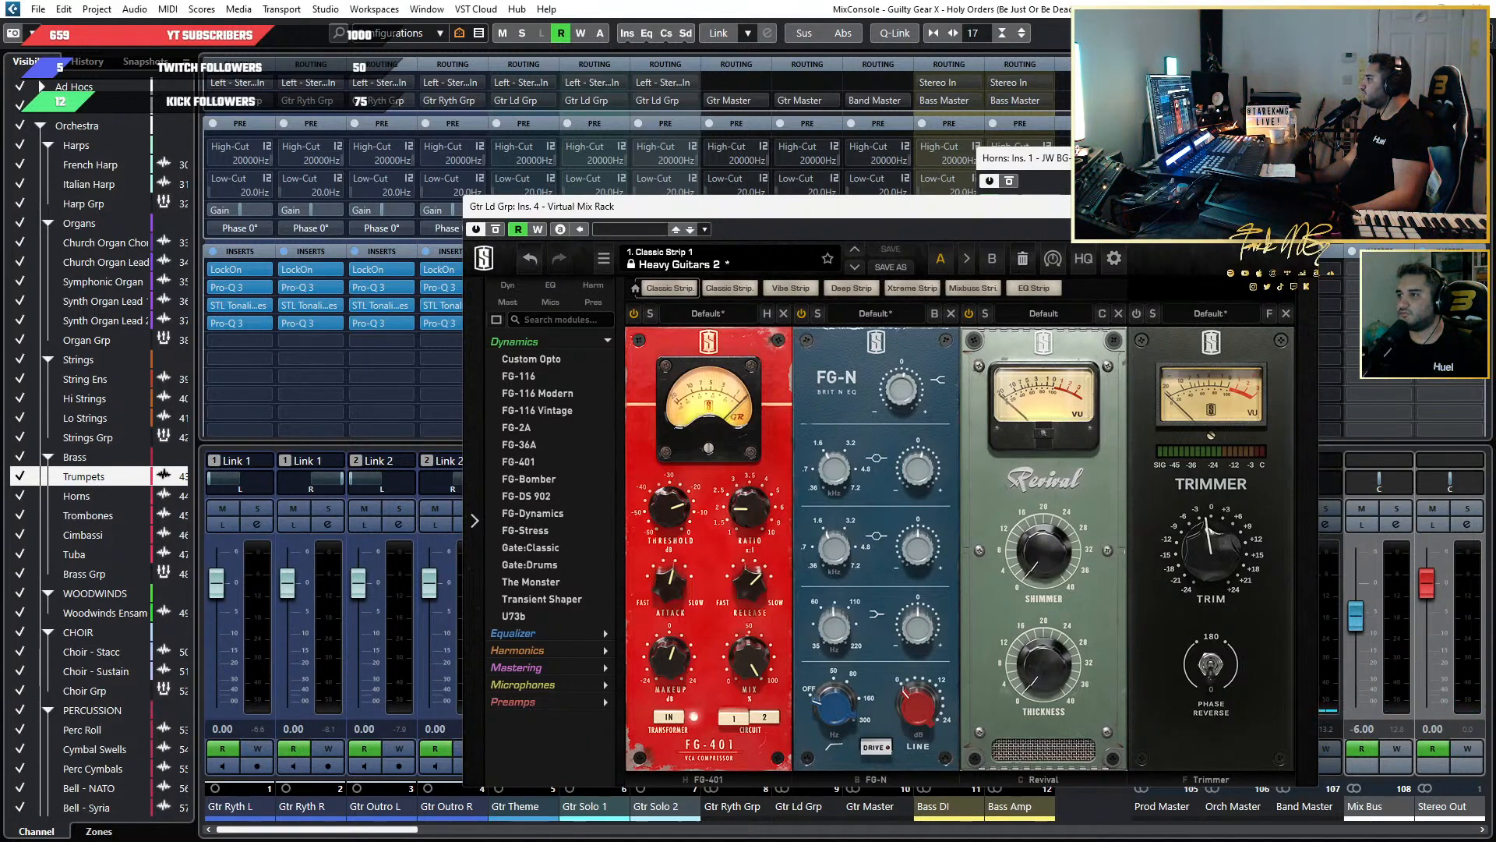
click(1301, 207)
key(space)
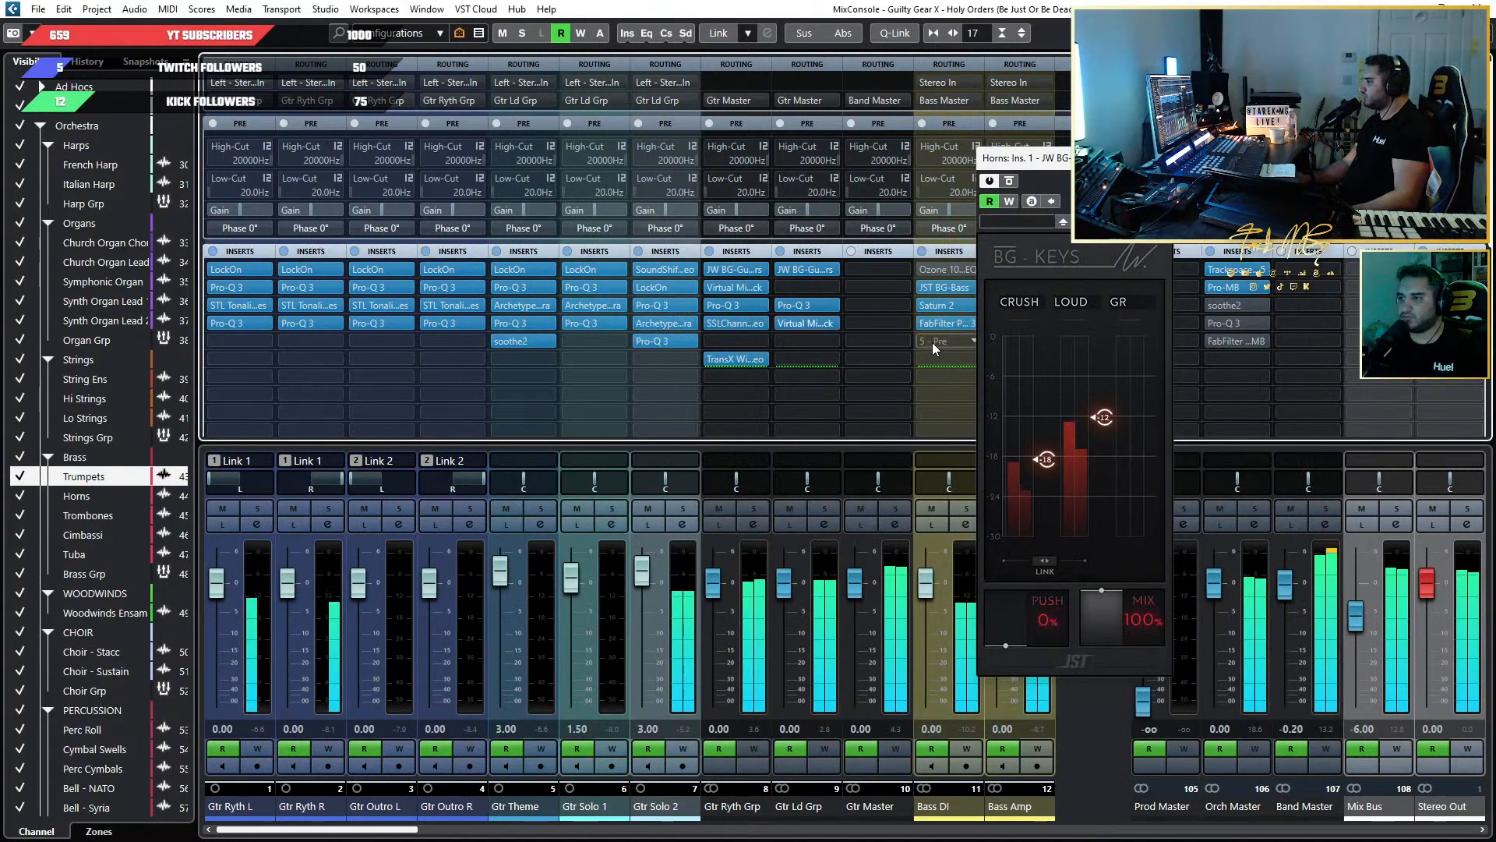
drag(925, 381, 942, 404)
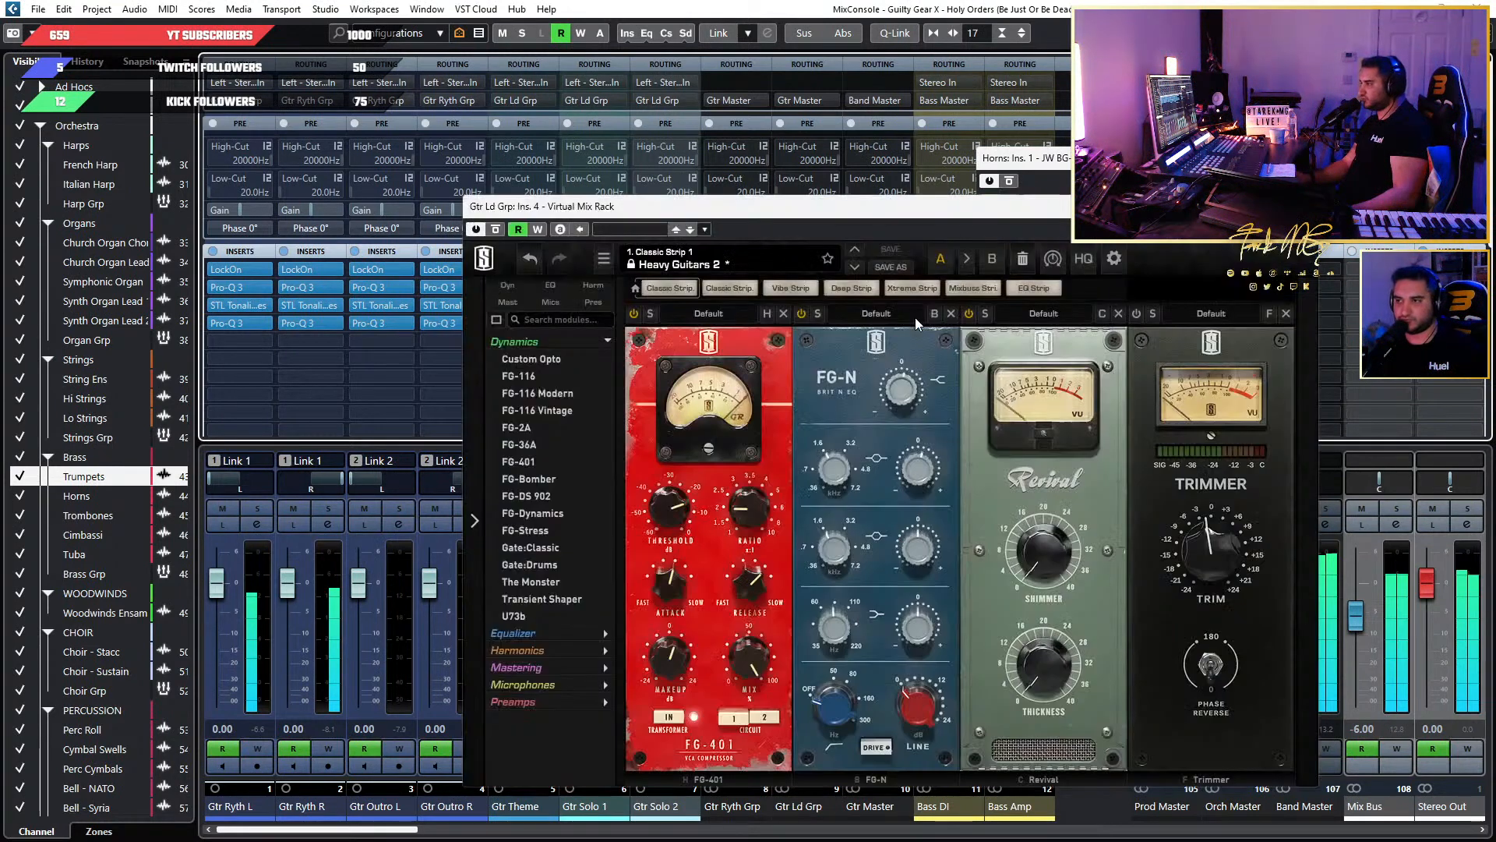
Compare the Gtr Ld Grp's Trimmer at 0, about -0.6 and +0.85 dB, and reset it to 0 dB.
double_click(1212, 549)
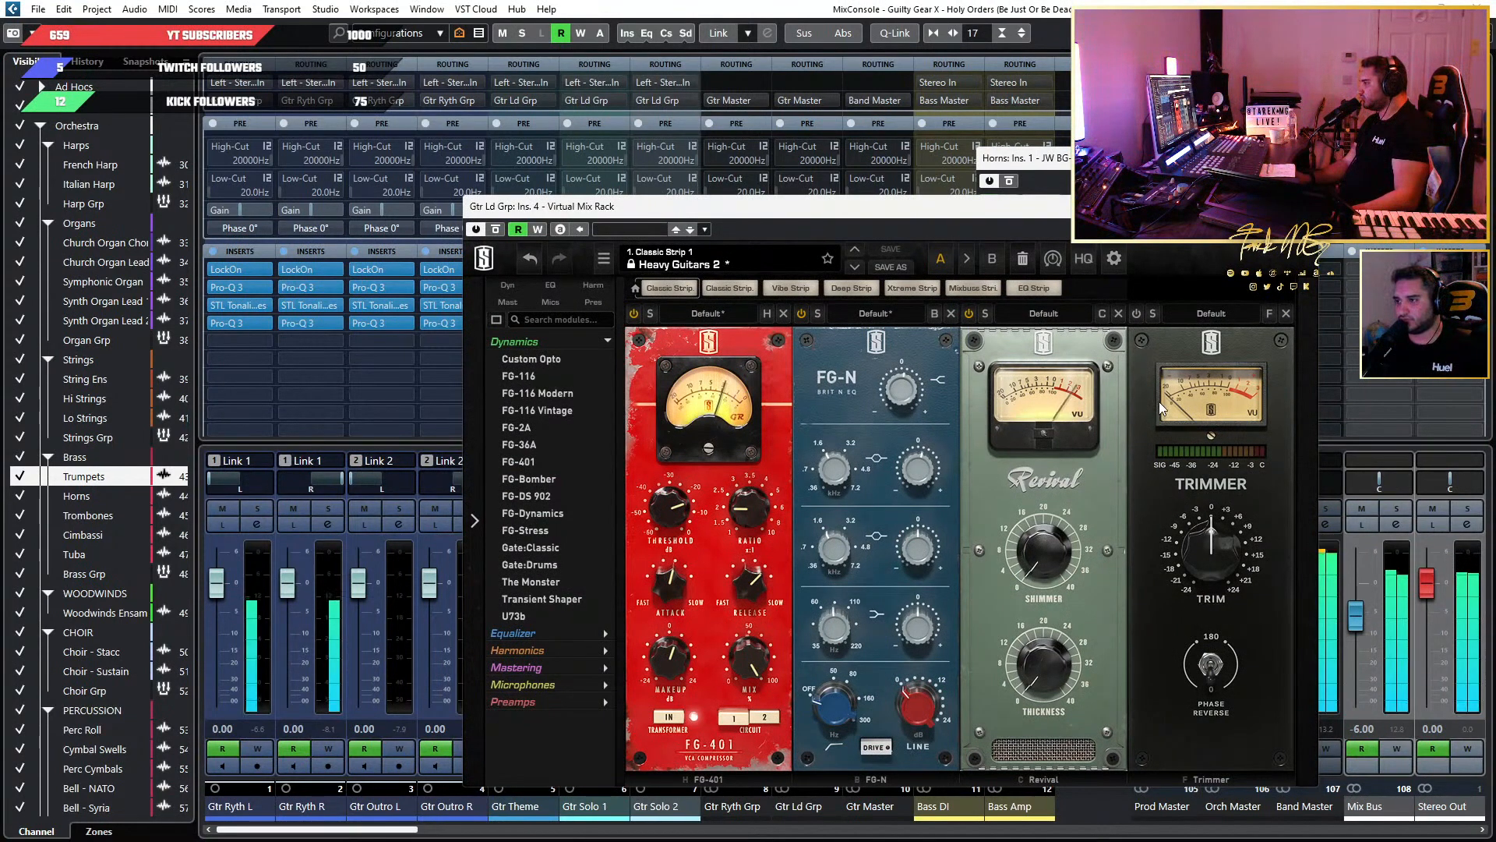
click(1213, 550)
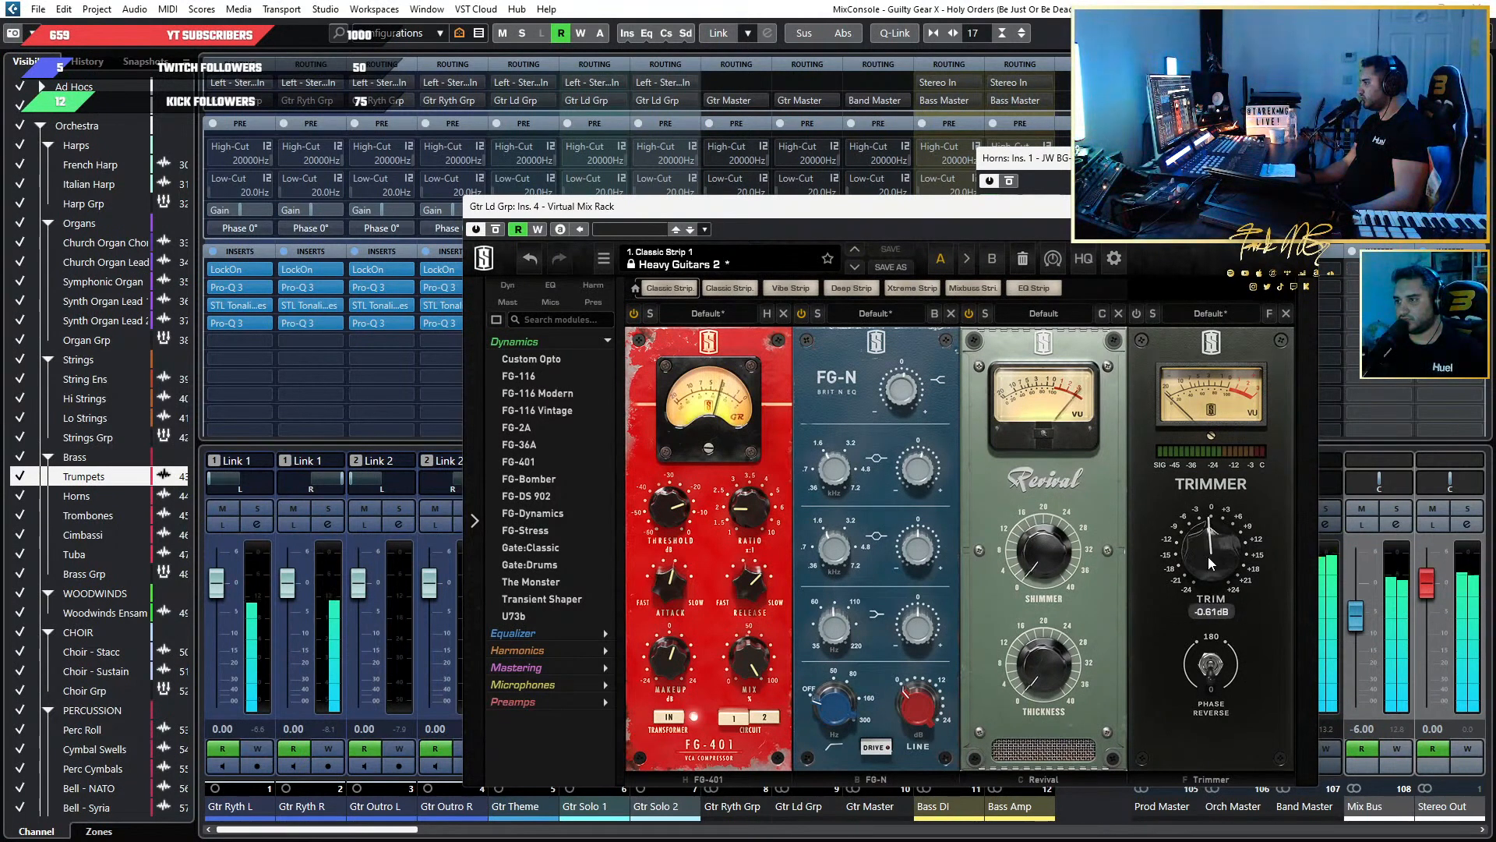
drag(1209, 557, 1209, 551)
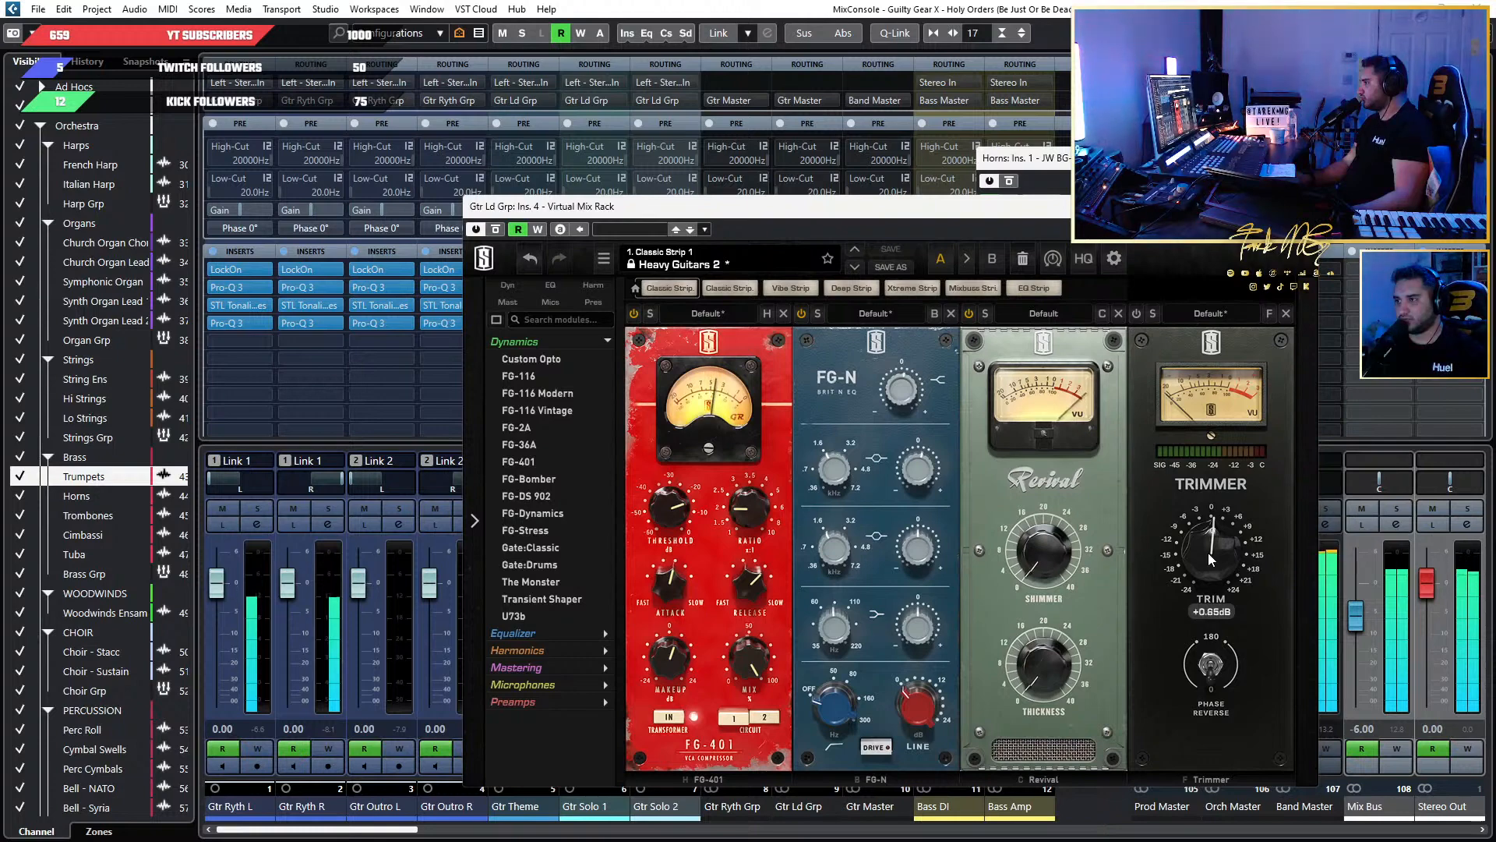
double_click(1210, 559)
click(1136, 314)
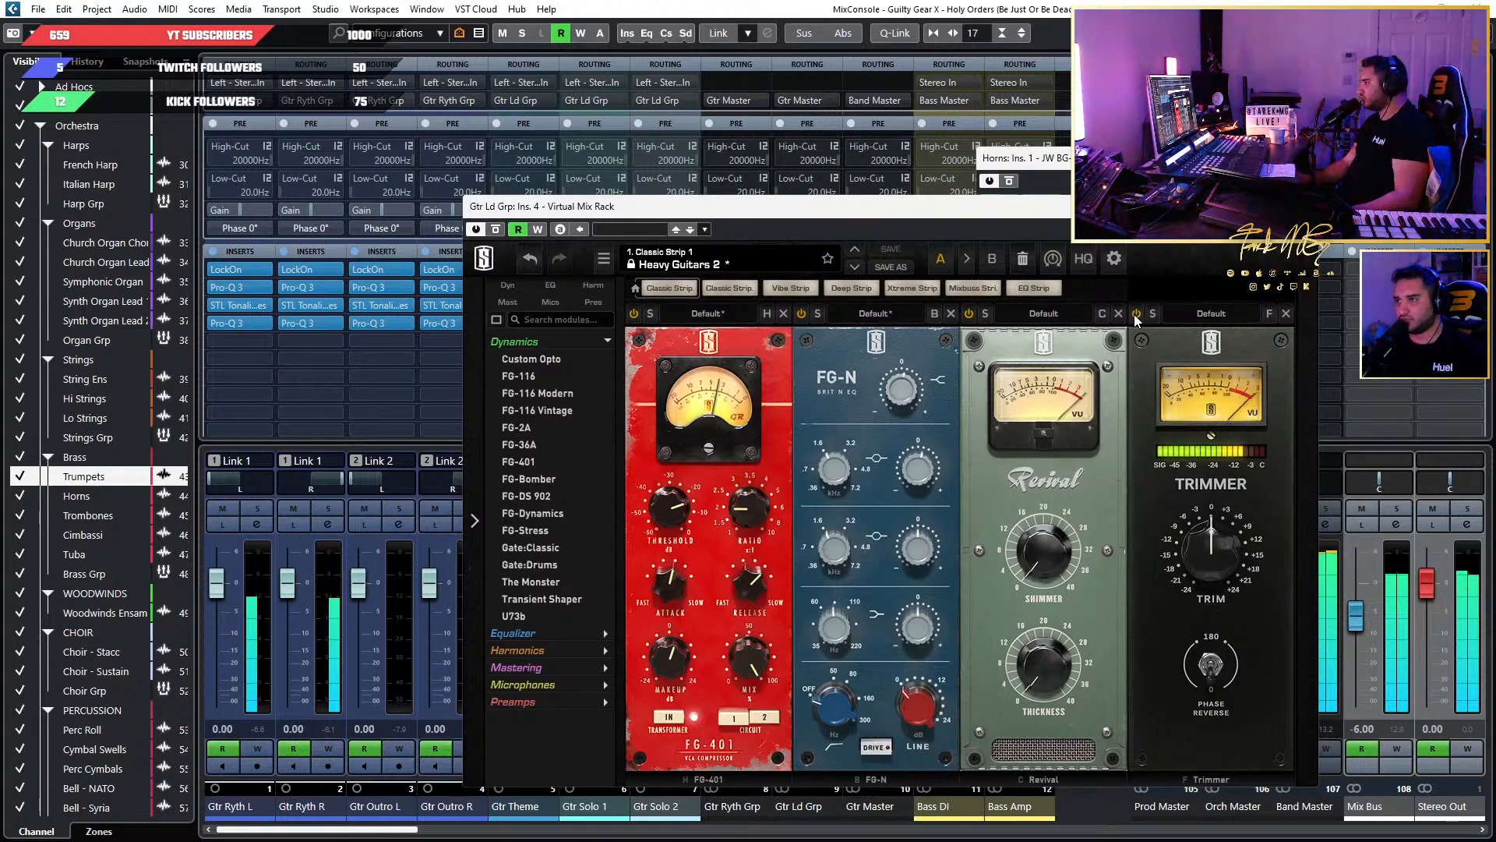
Raise the Gtr Ld Grp's Trimmer to about +1.7 dB and close the Virtual Mix Rack and JW BG-Keys windows.
drag(1218, 562, 1218, 557)
double_click(1216, 550)
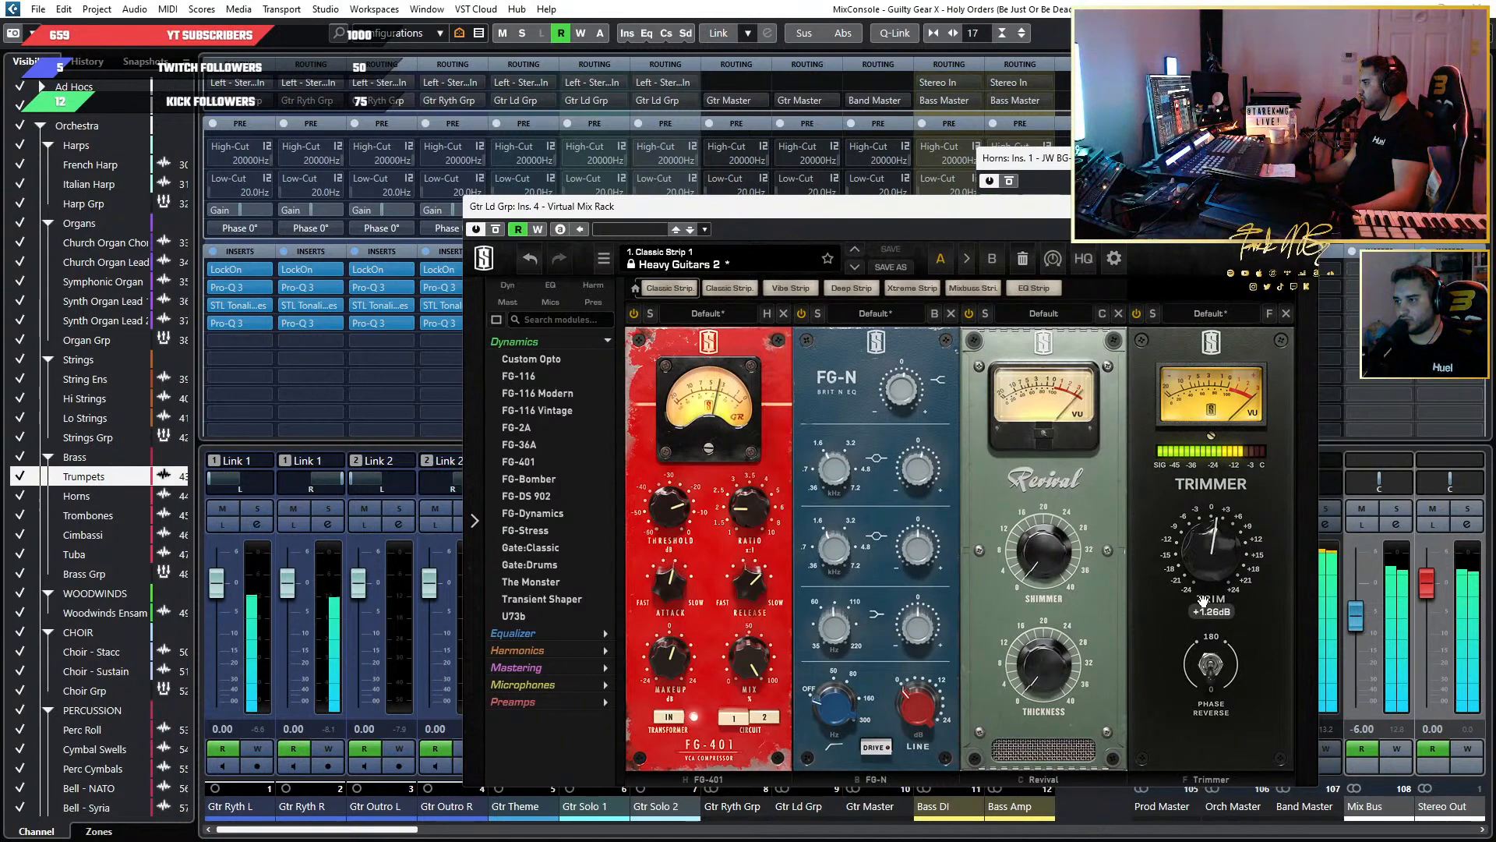
drag(1208, 571, 1208, 566)
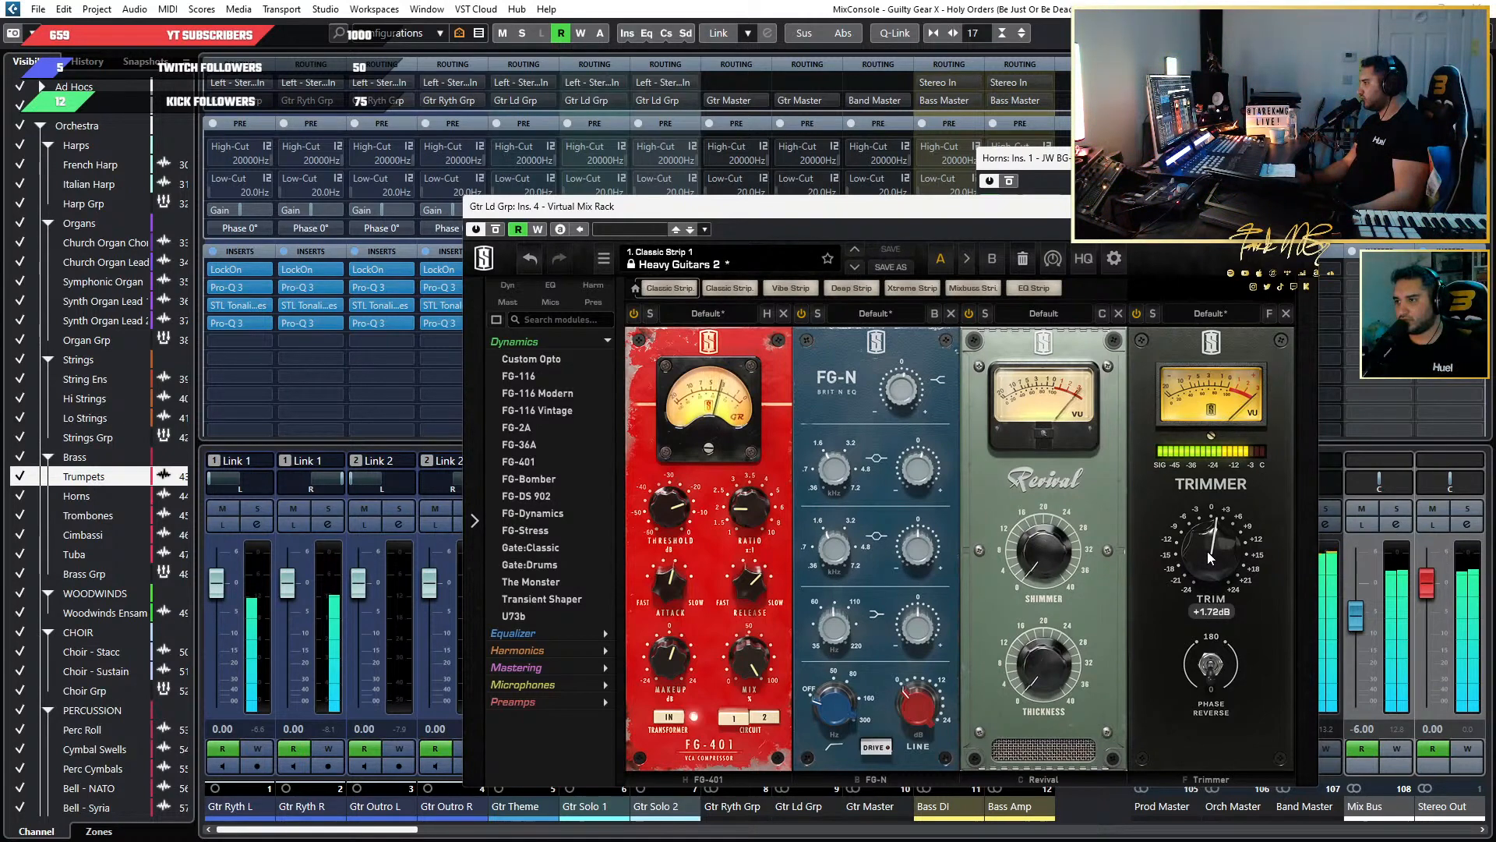
drag(1207, 550, 1210, 567)
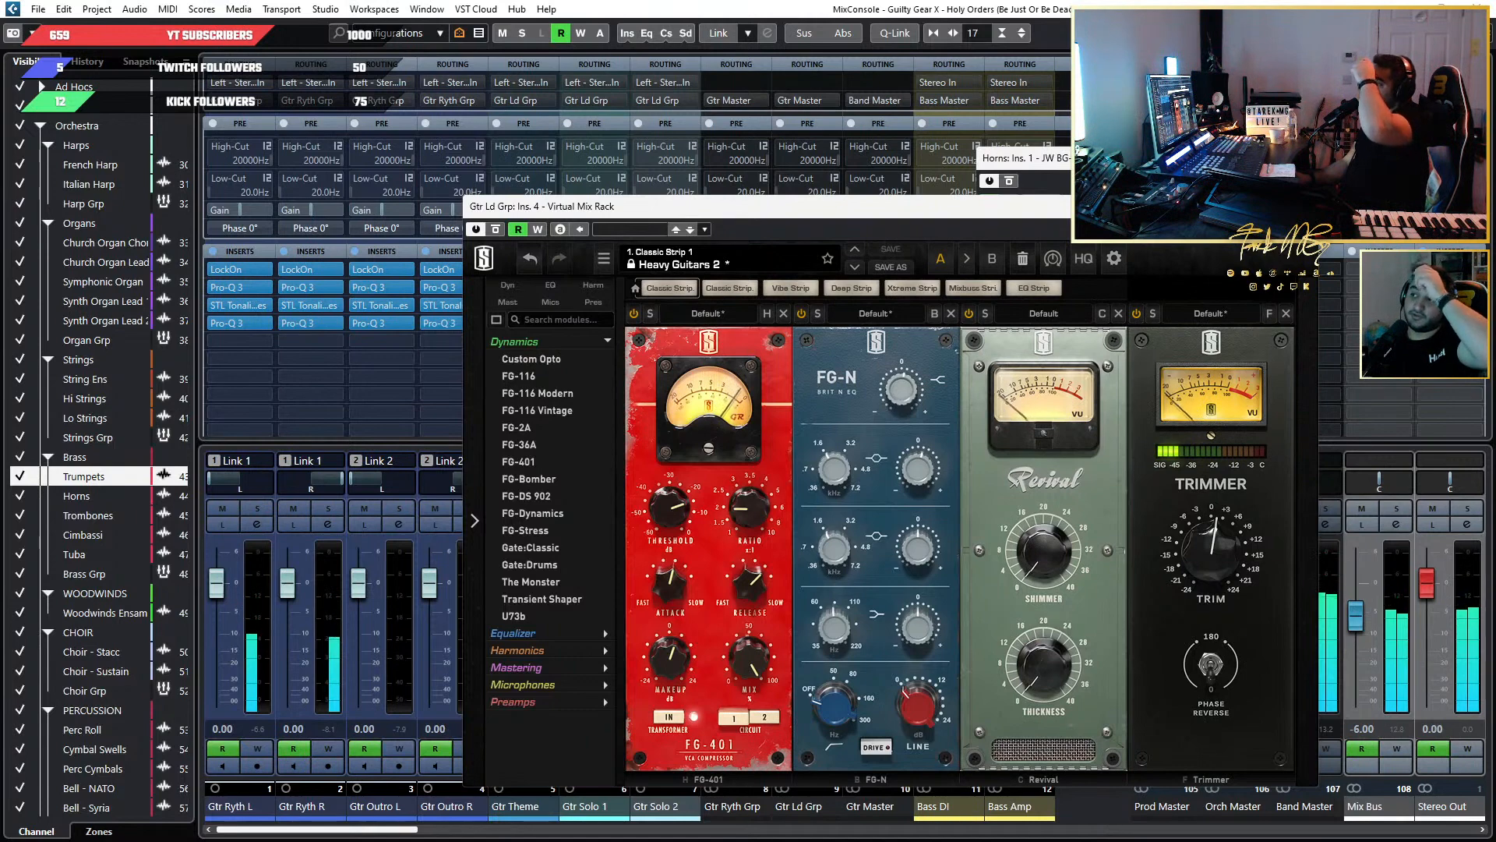
click(1301, 206)
click(1160, 158)
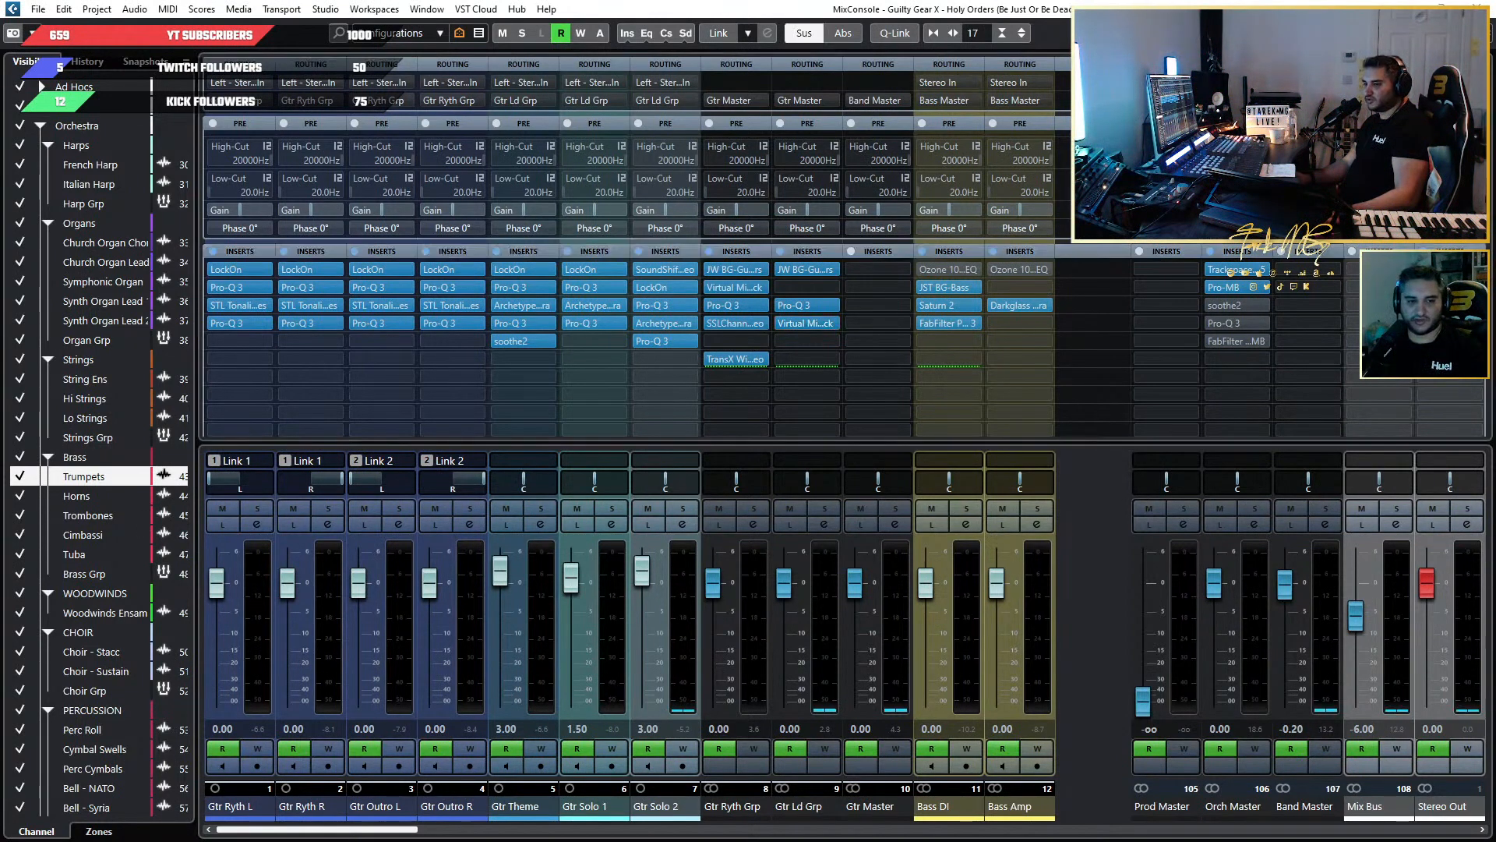
Replay the extended guitar solo from the loop start at bar 131 and monitor it in the full MixConsole.
key(F3)
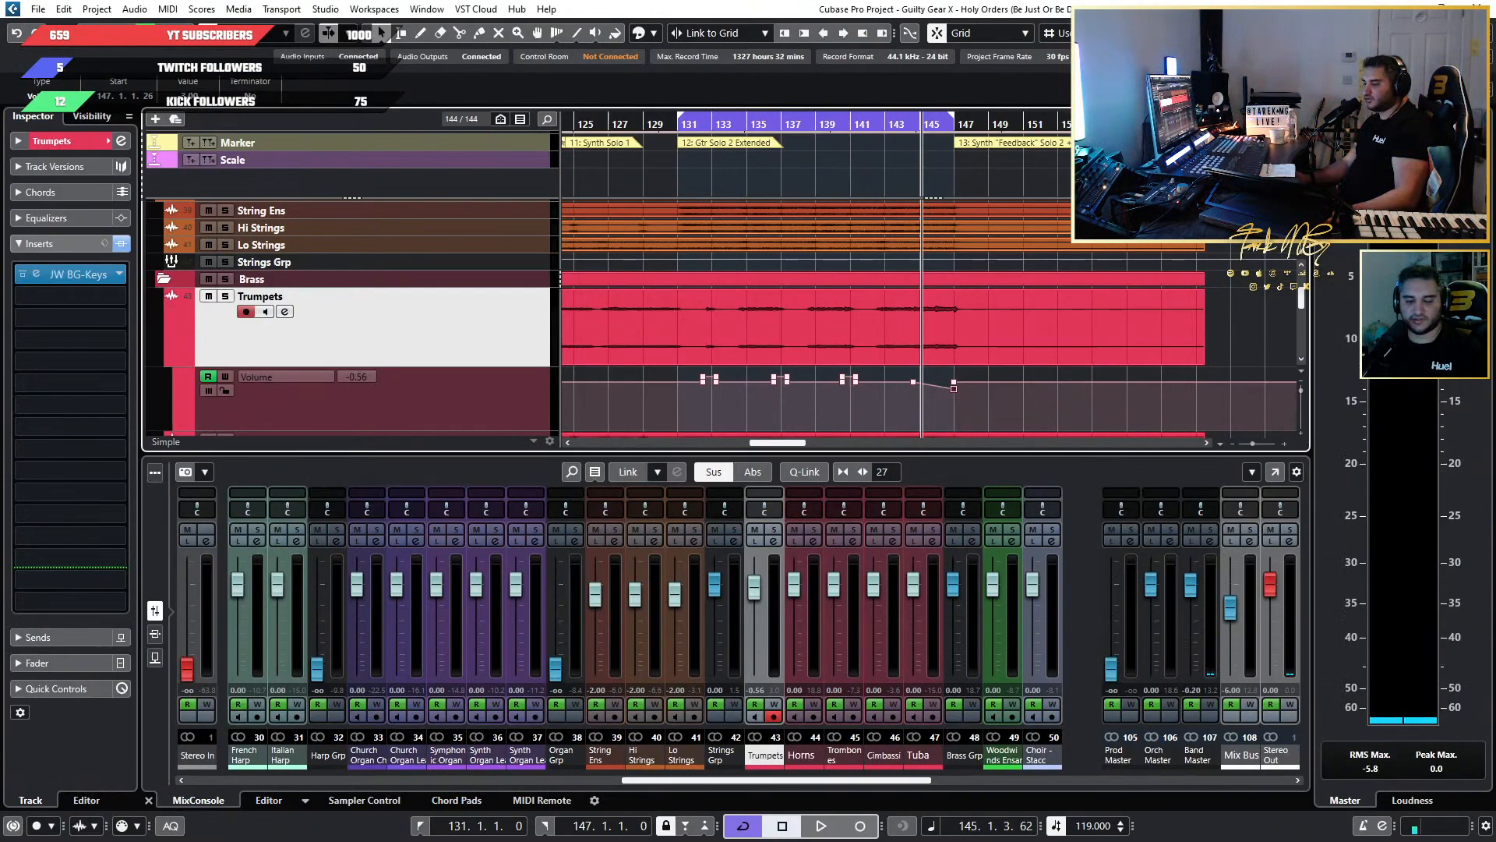
click(685, 117)
key(space)
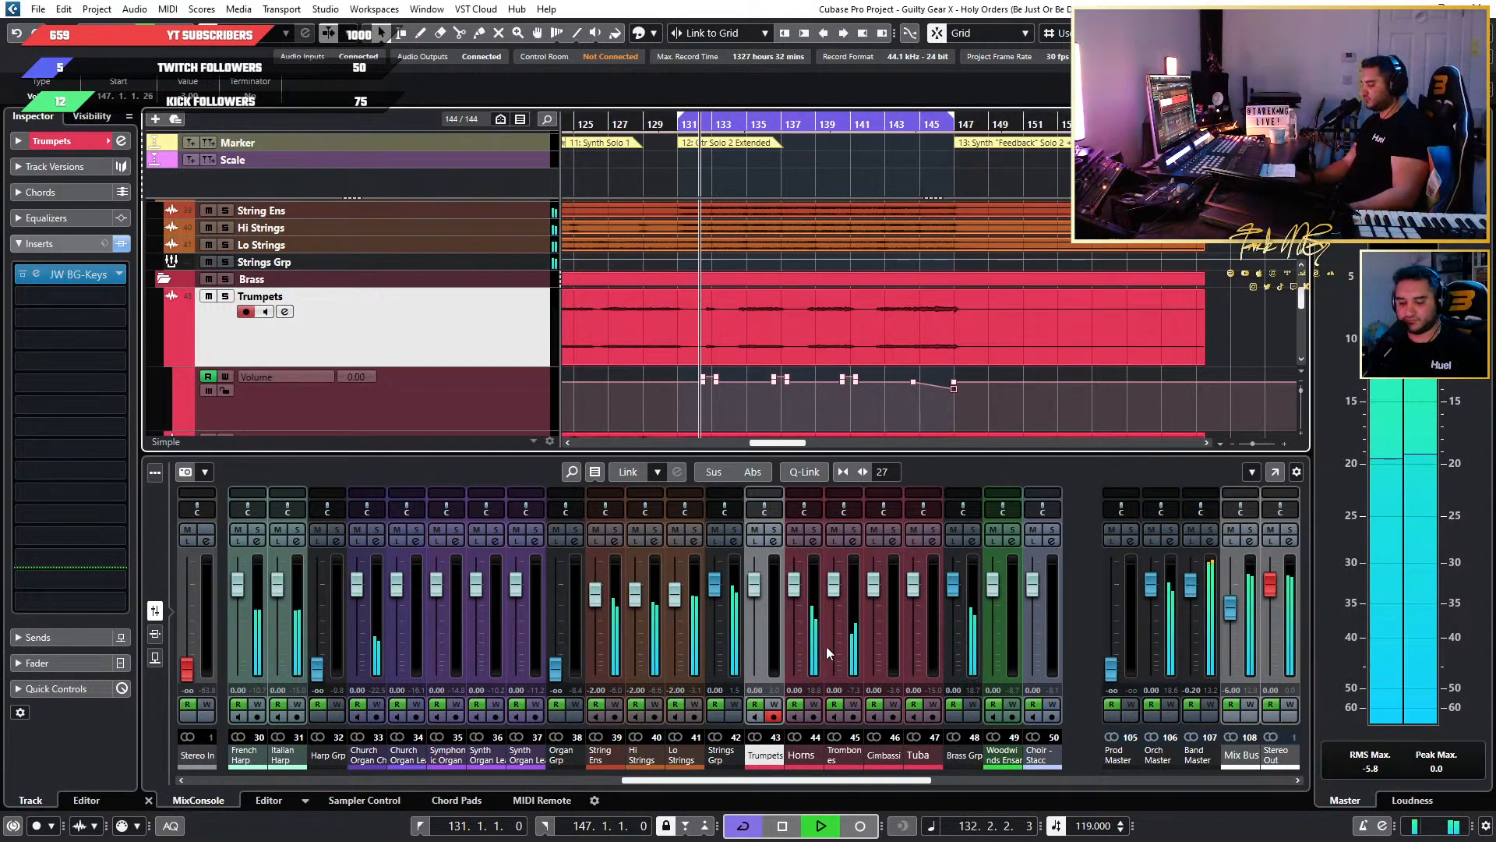
key(F3)
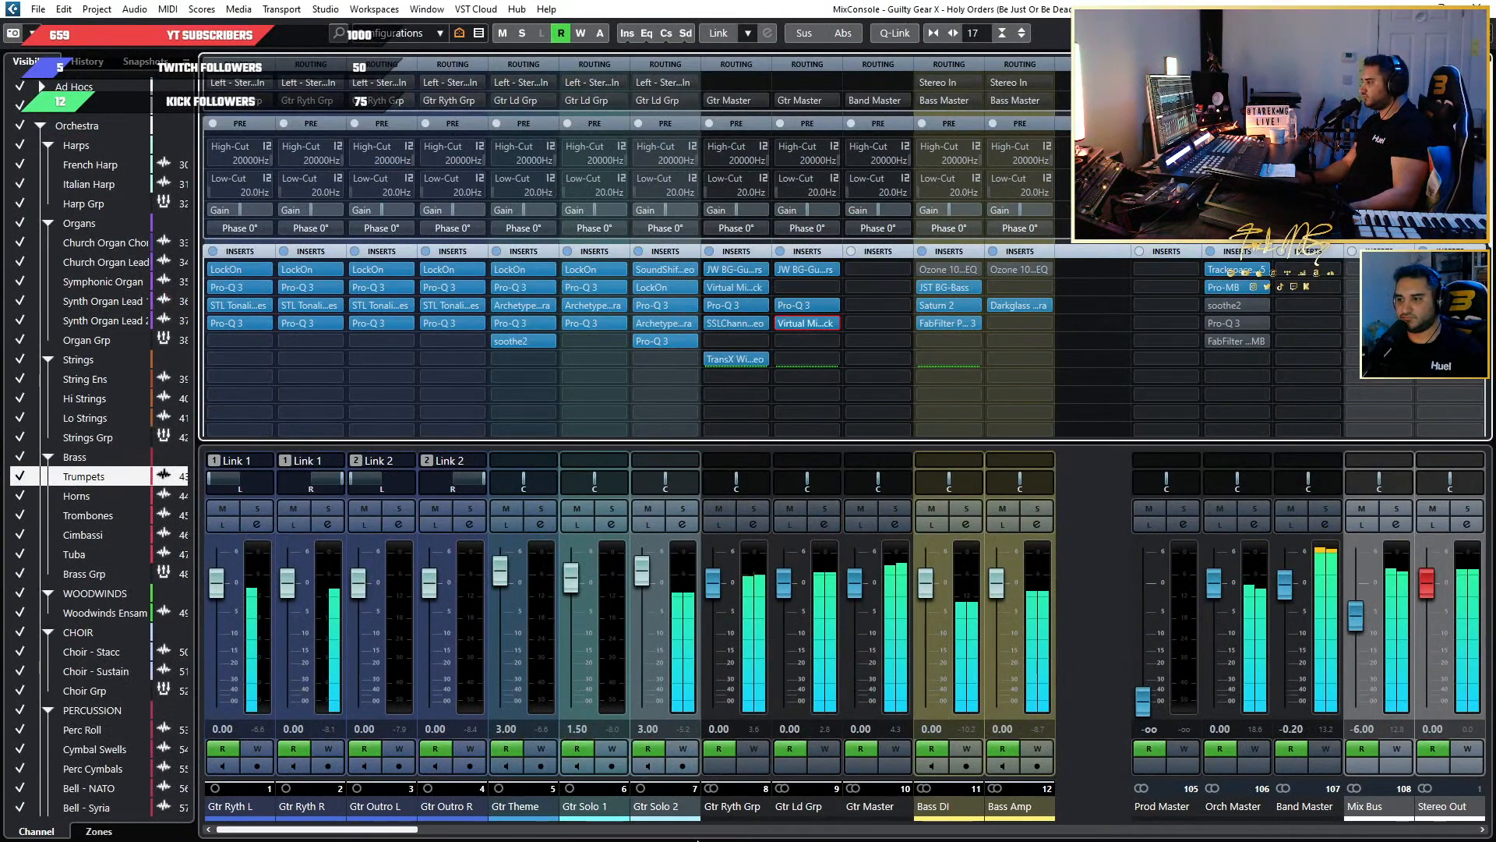
Copy the Horns' JW BG-Keys insert to Trombones, then open it clear of the brass channel strips.
drag(395, 830, 1007, 839)
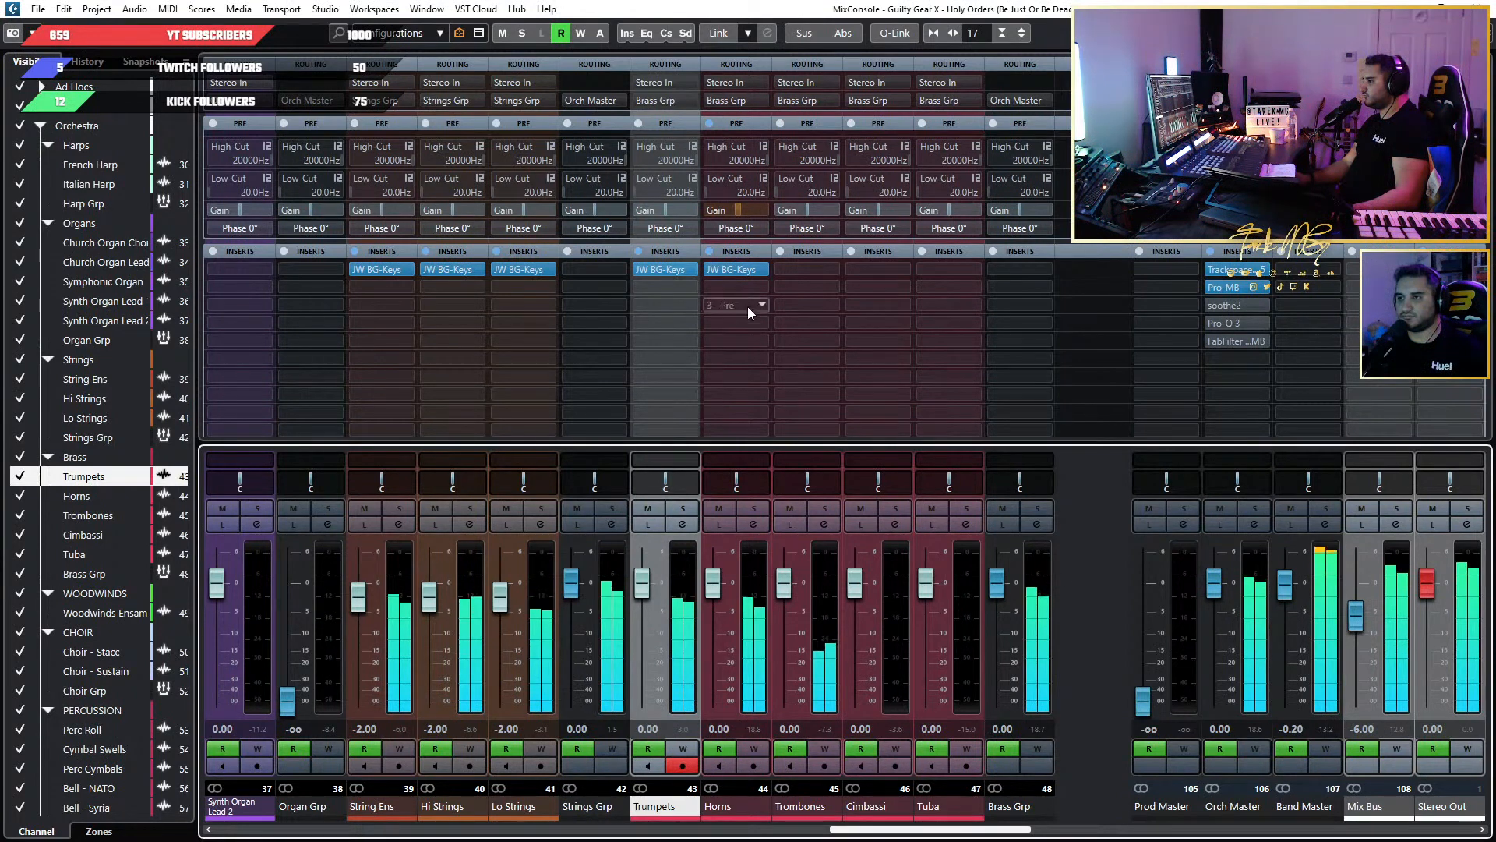
drag(741, 272, 829, 271)
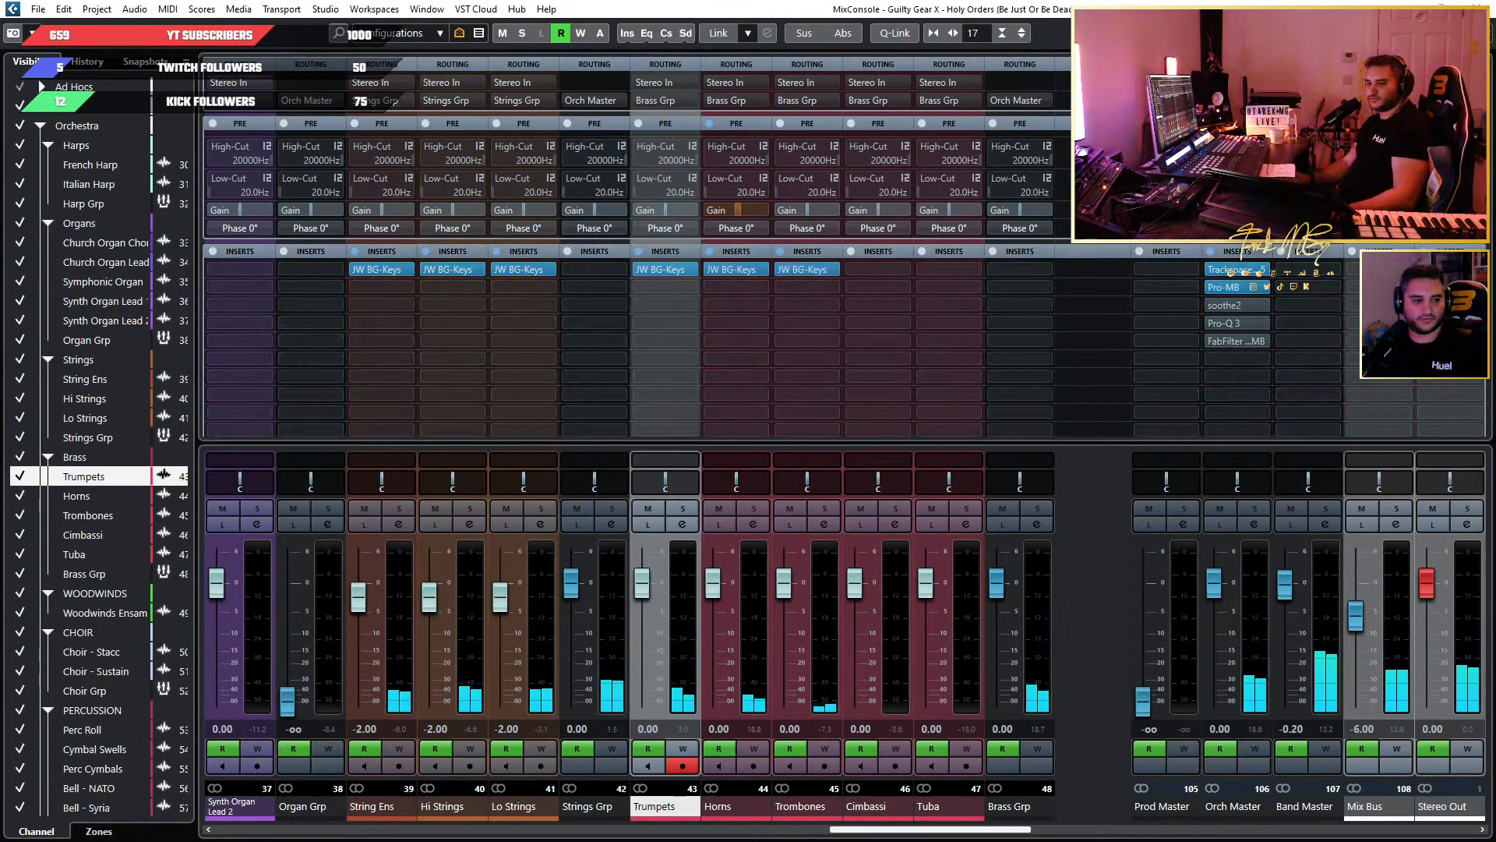
click(807, 269)
drag(684, 136, 529, 122)
Set Loud to -6.9 in the Trombones' JW BG-Keys during playback and check it against the Crush setting.
mouse_move(504, 419)
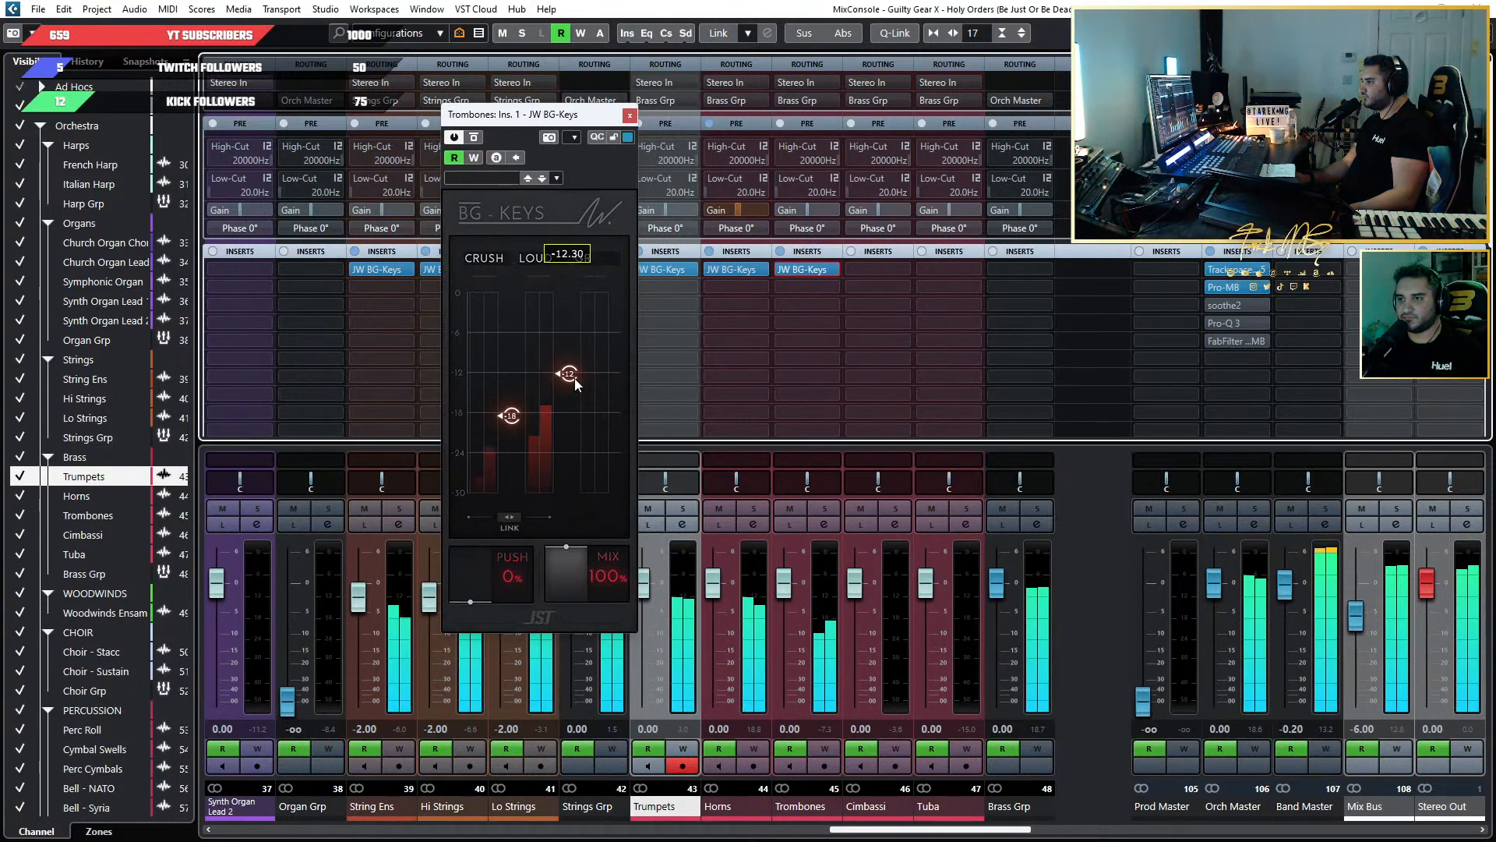
drag(573, 377, 582, 340)
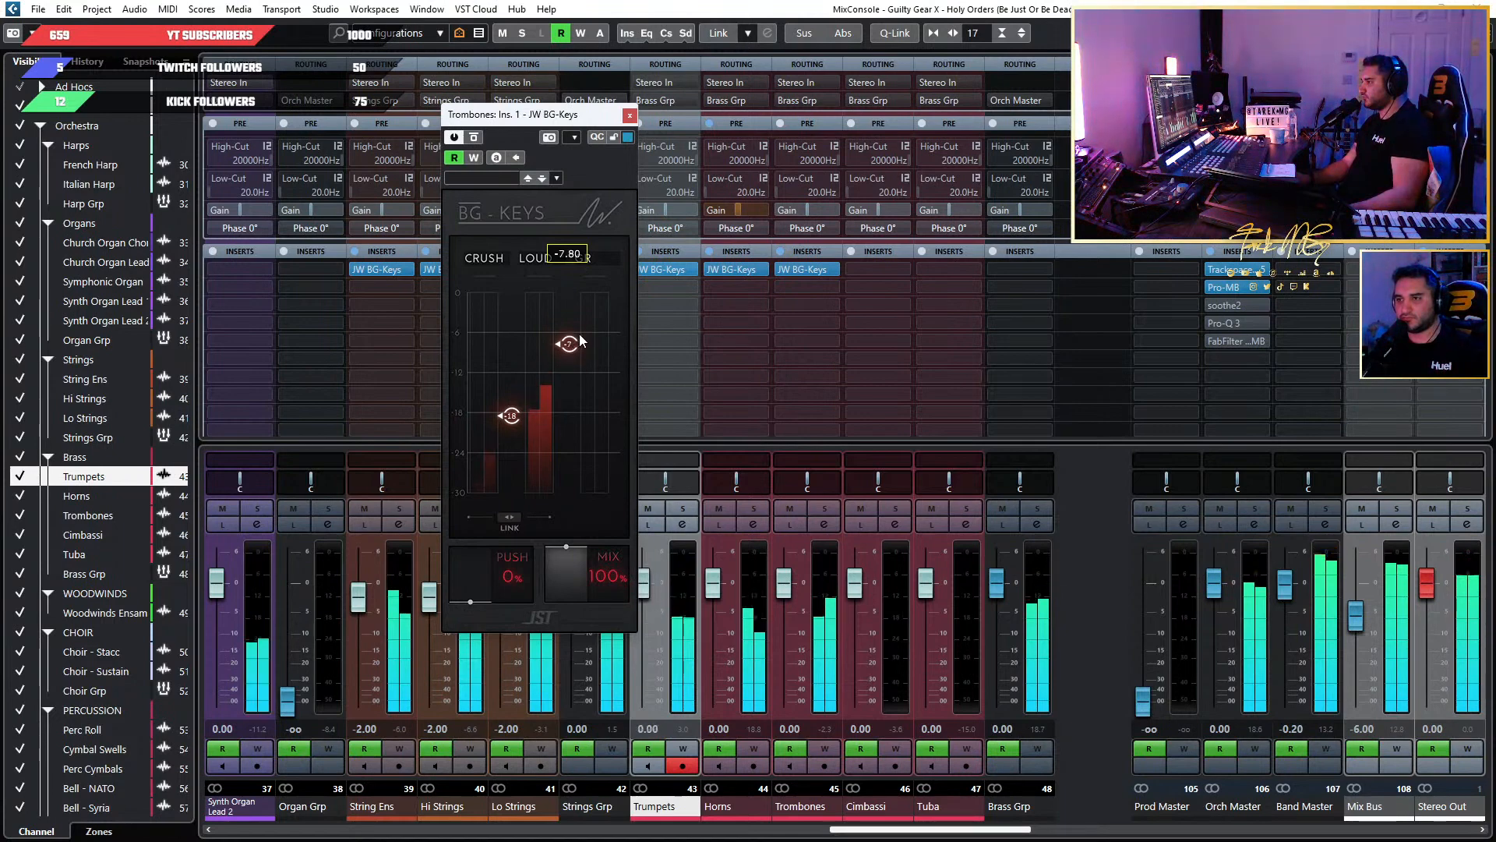
drag(580, 340, 581, 339)
drag(581, 335, 583, 333)
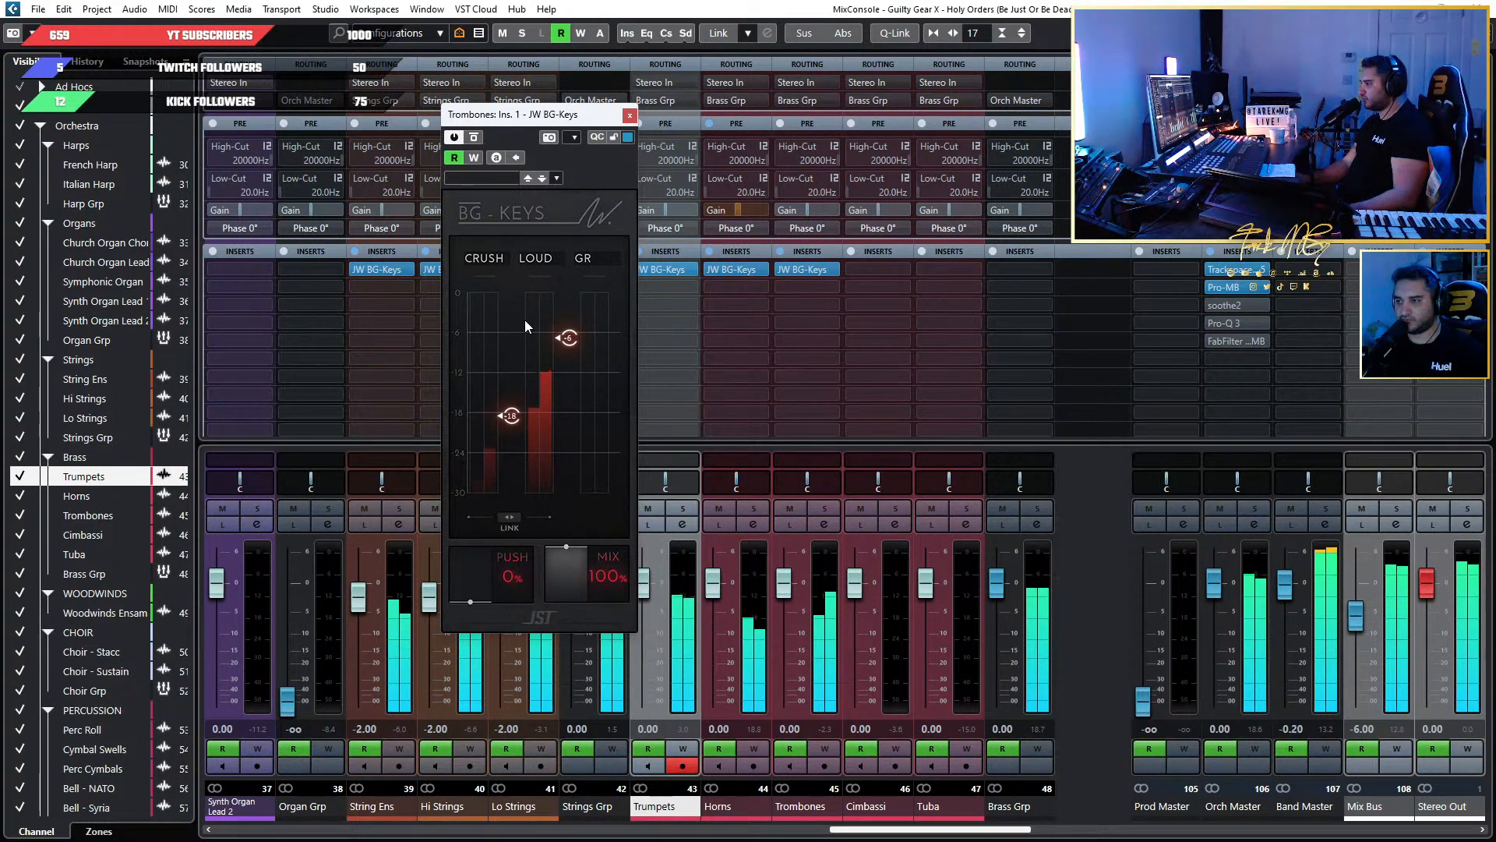
mouse_move(572, 341)
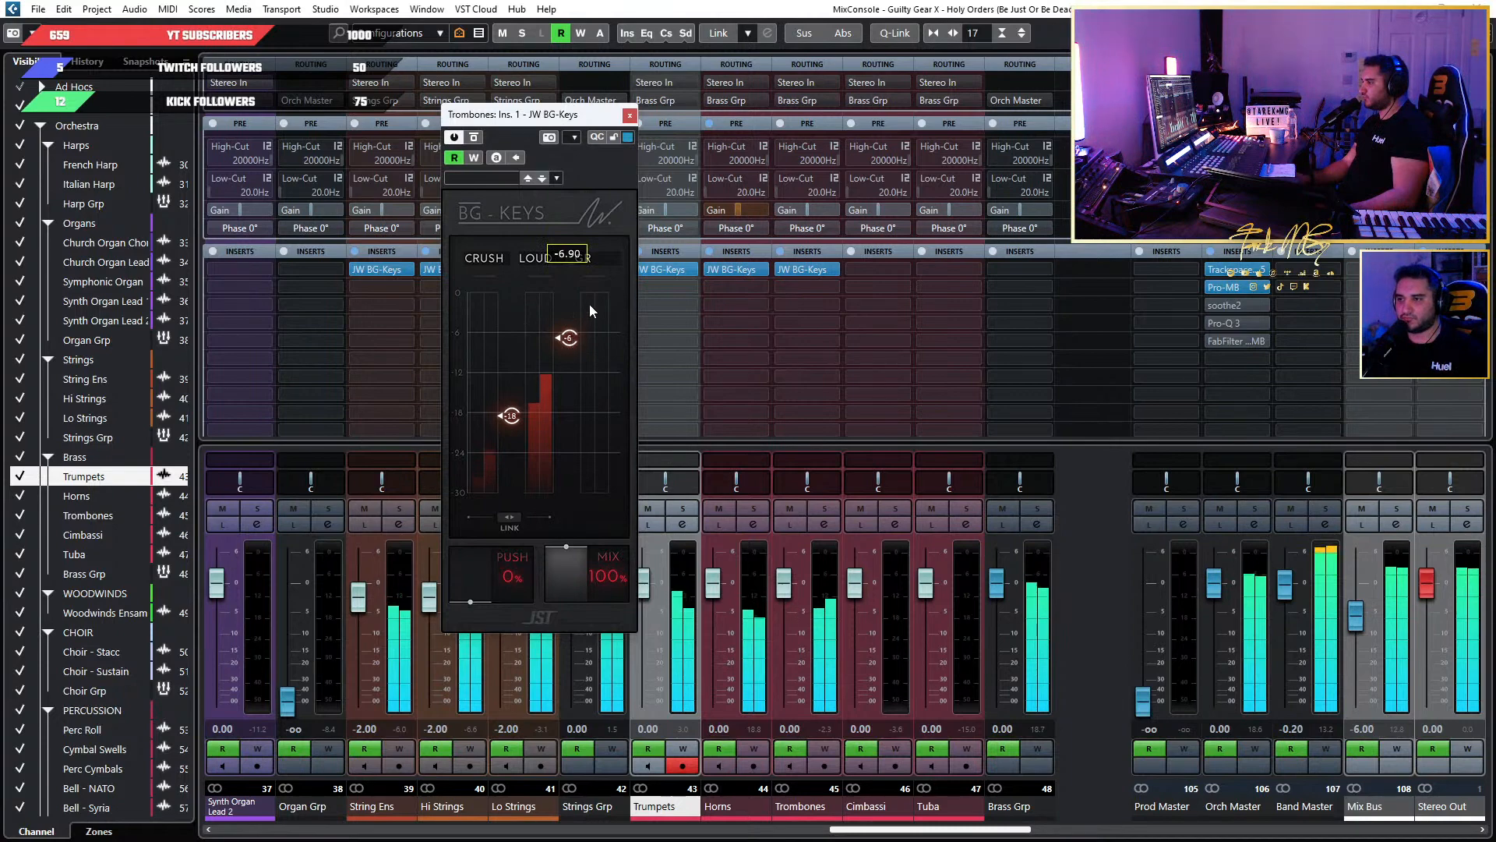
mouse_move(513, 312)
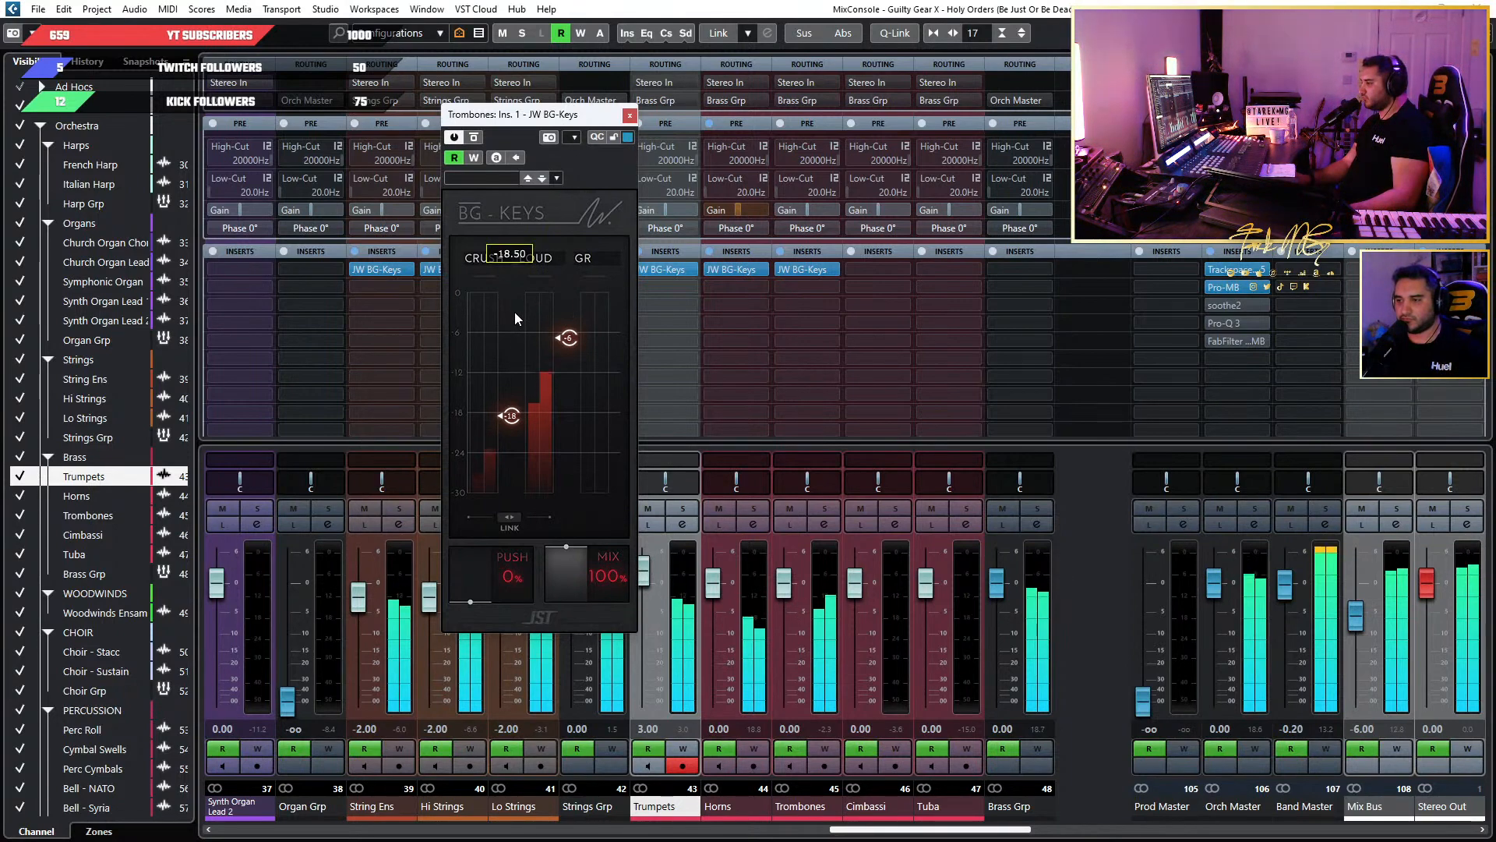
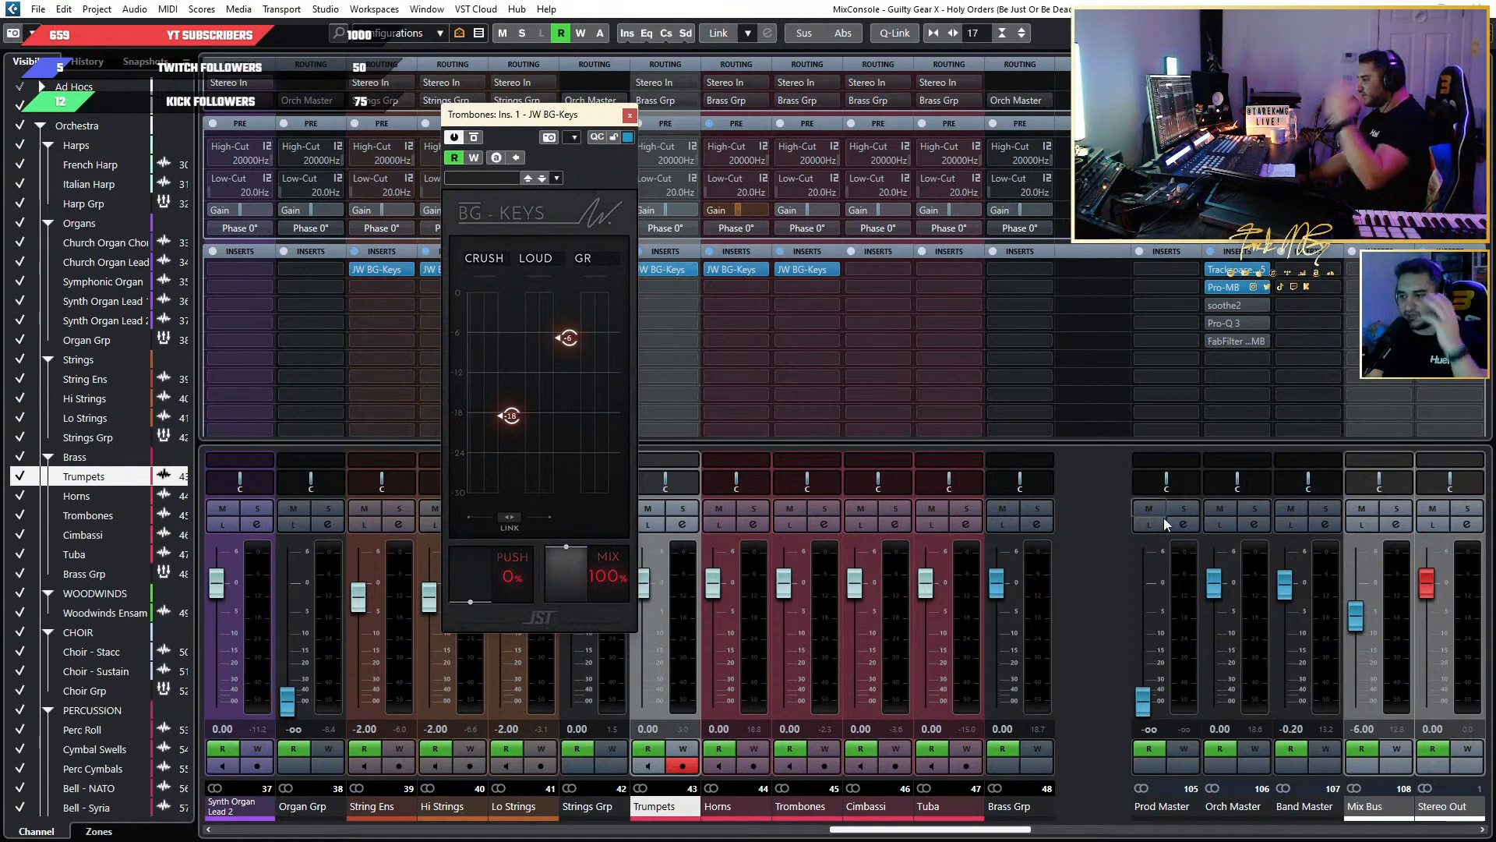
Close the Trombones' JW BG-Keys window and review the mixer channels from the guitars through to the brass.
click(630, 115)
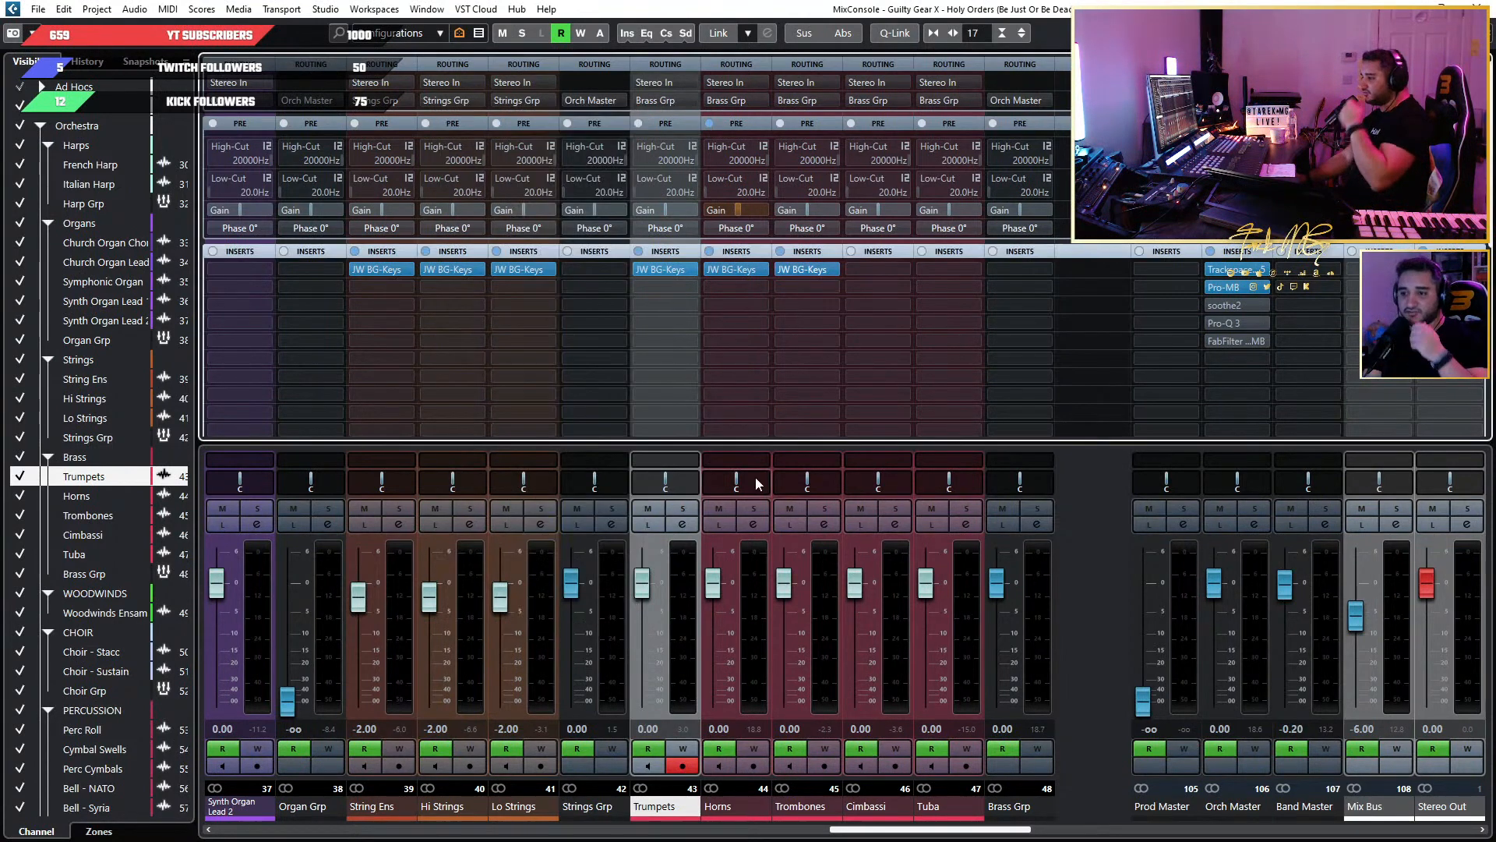
click(933, 831)
drag(933, 830, 339, 808)
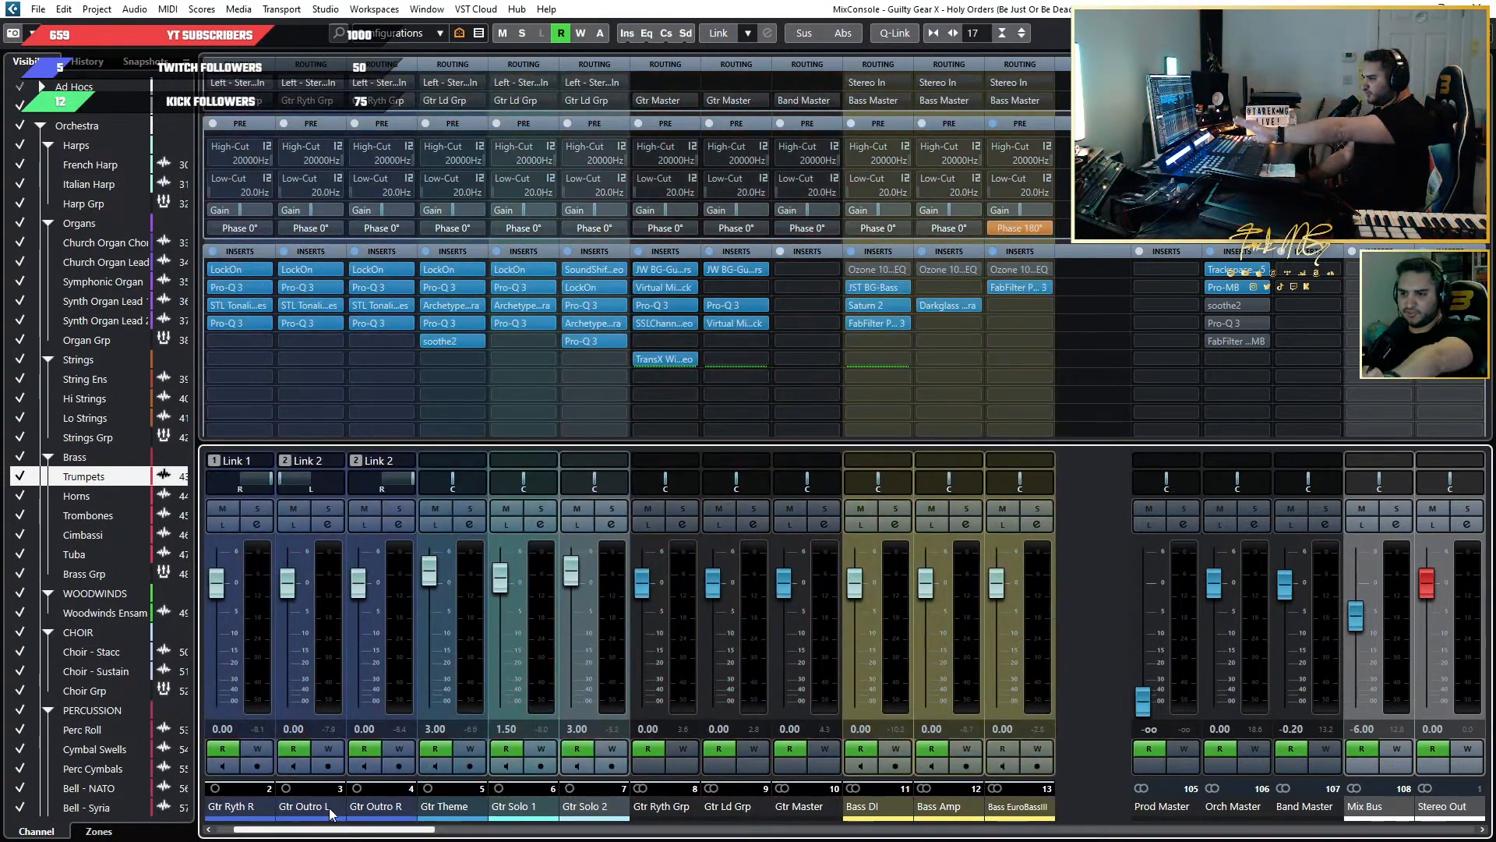
scroll(330, 813, right, 7)
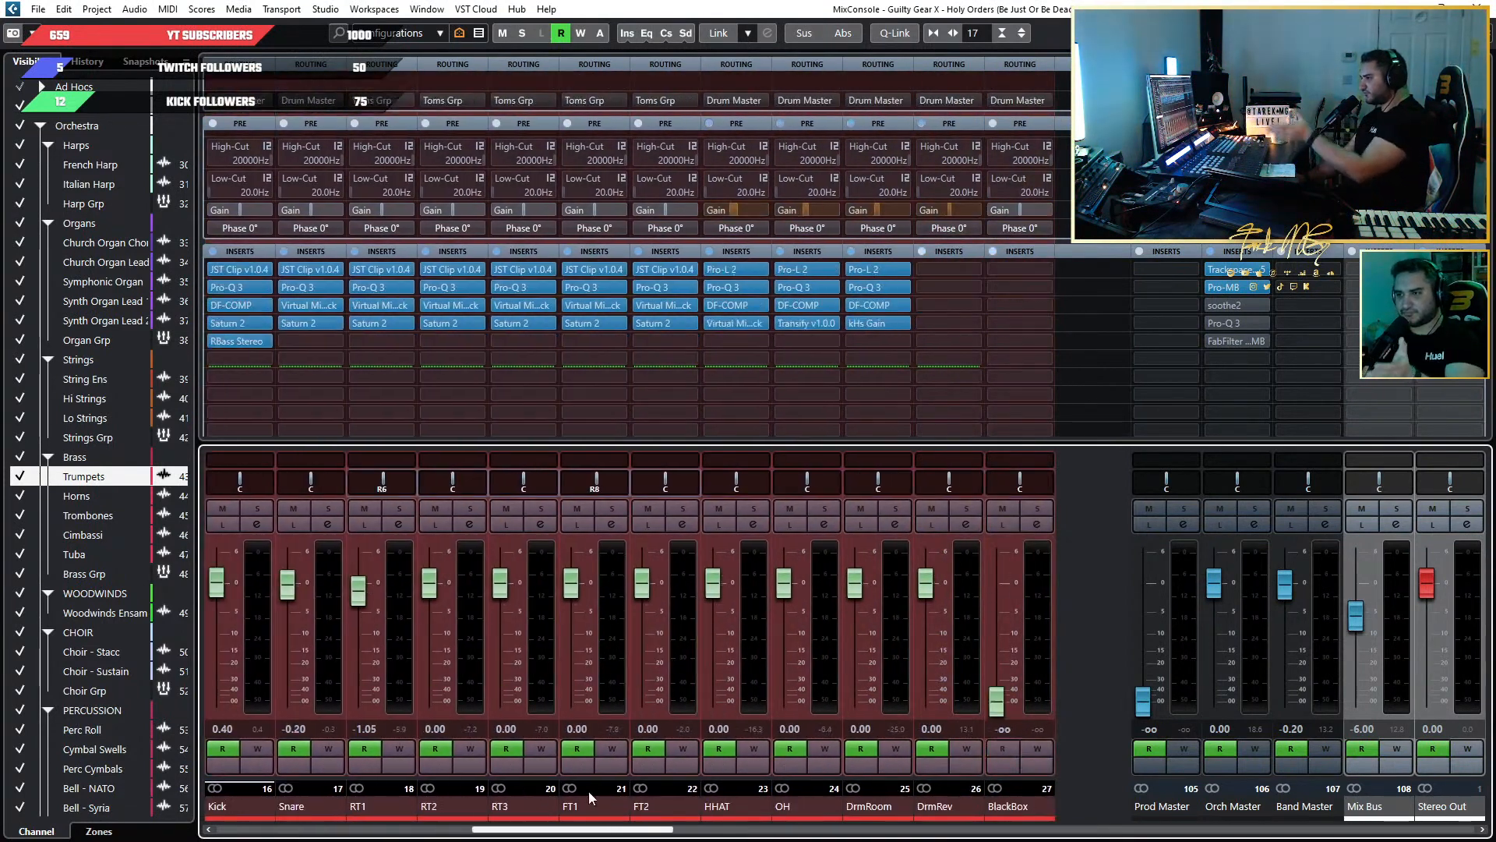
scroll(590, 797, right, 10)
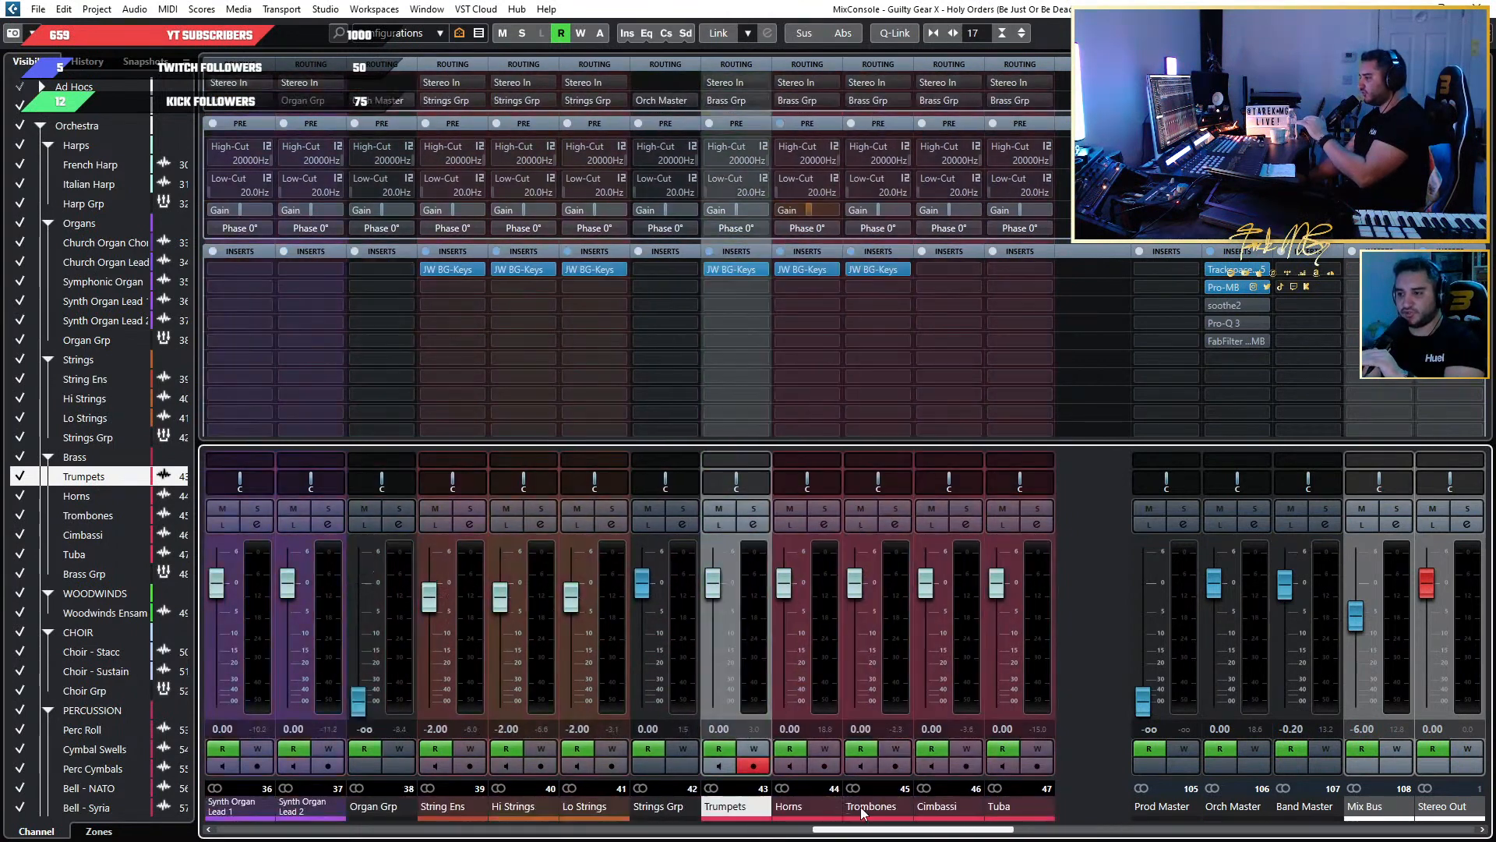
scroll(862, 813, left, 2)
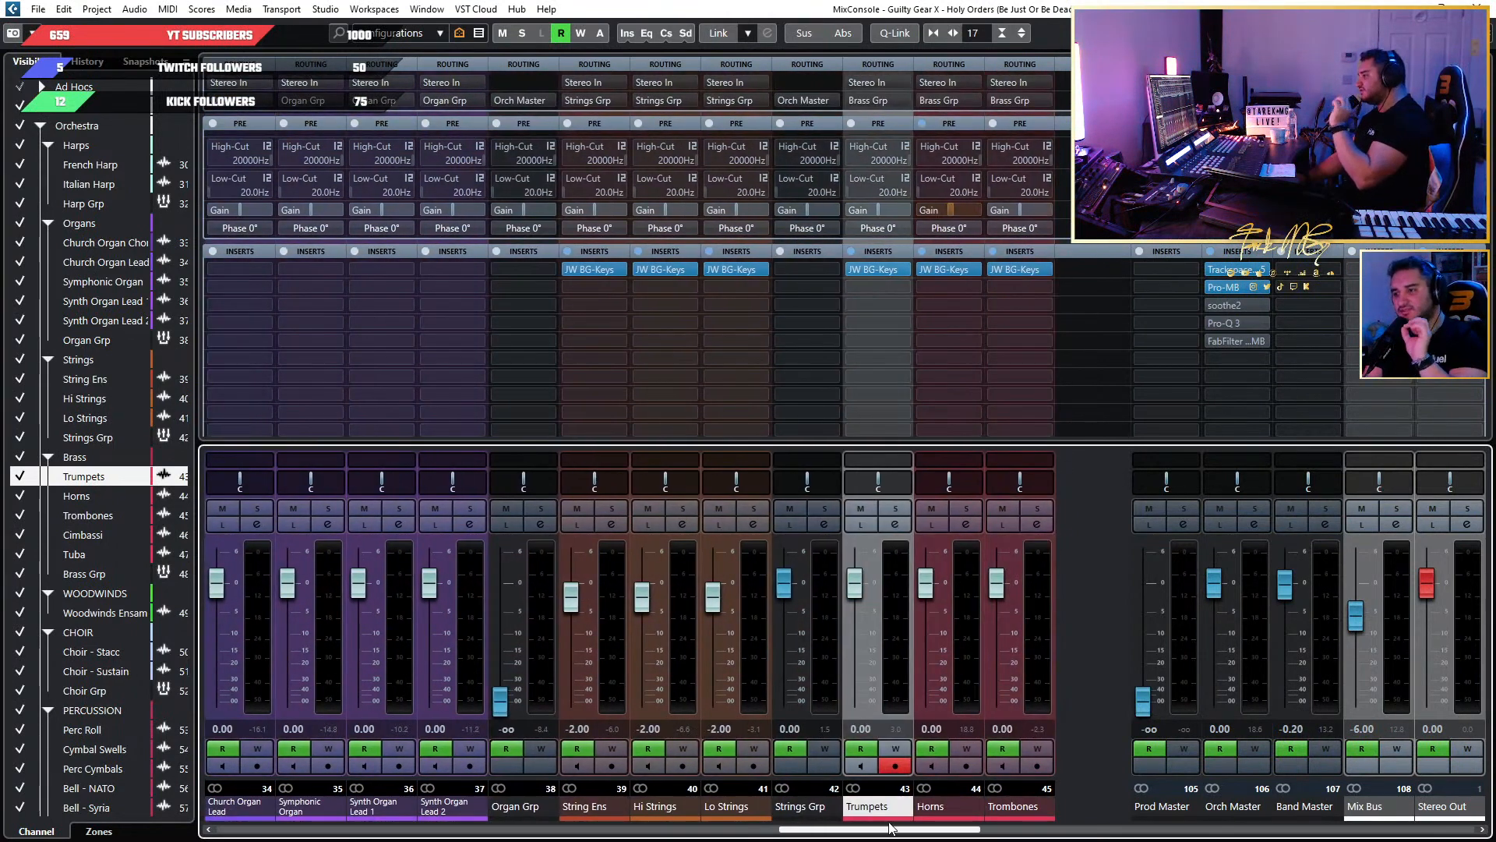
scroll(890, 827, right, 3)
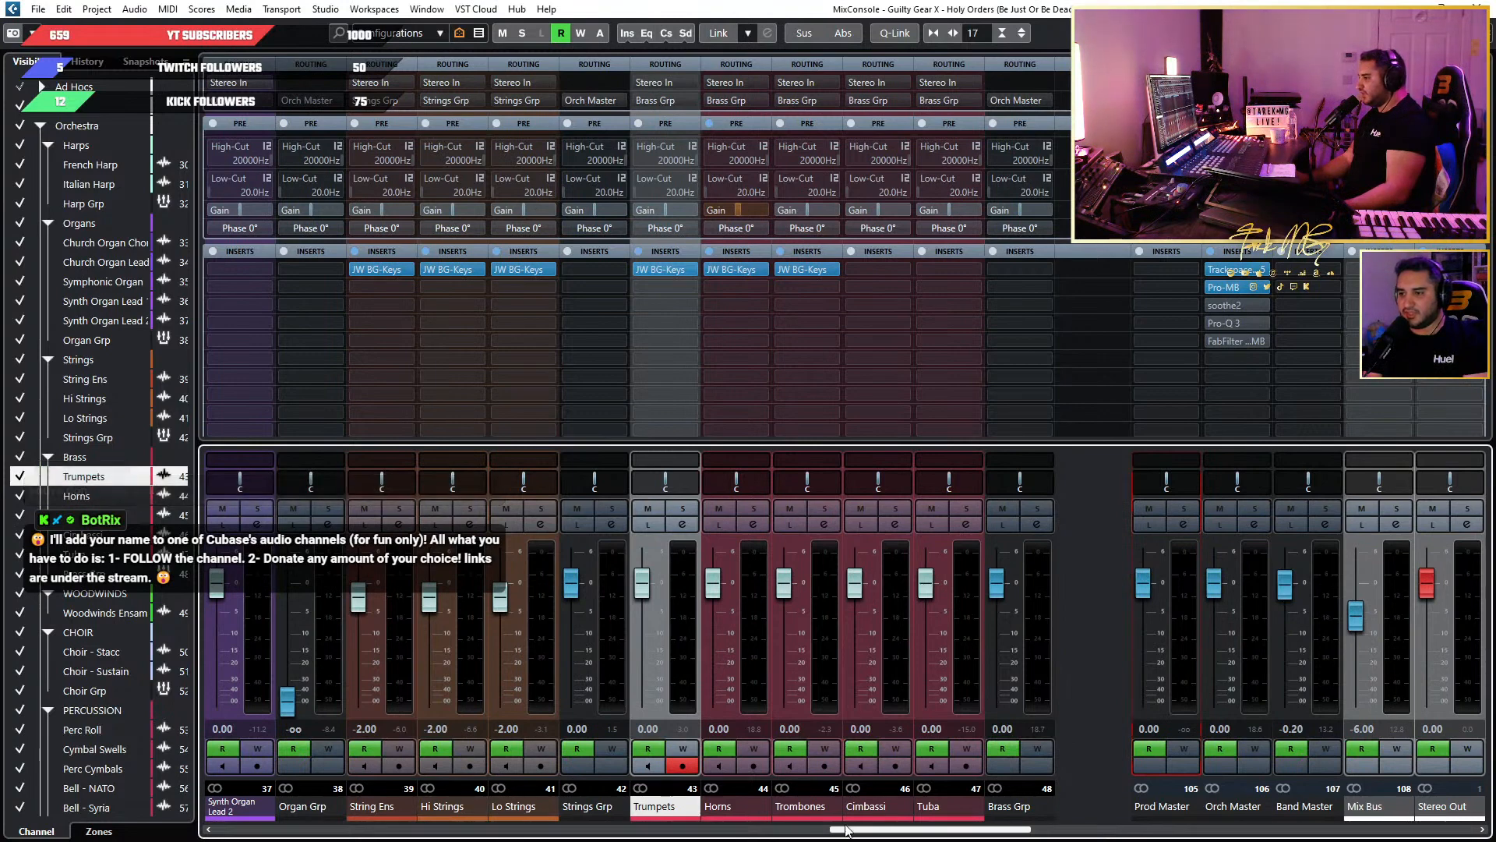
Return the lowered orchestral group faders, including Organ Grp and Harp Grp, to 0.00 dB and check the remaining groups.
drag(848, 830, 941, 833)
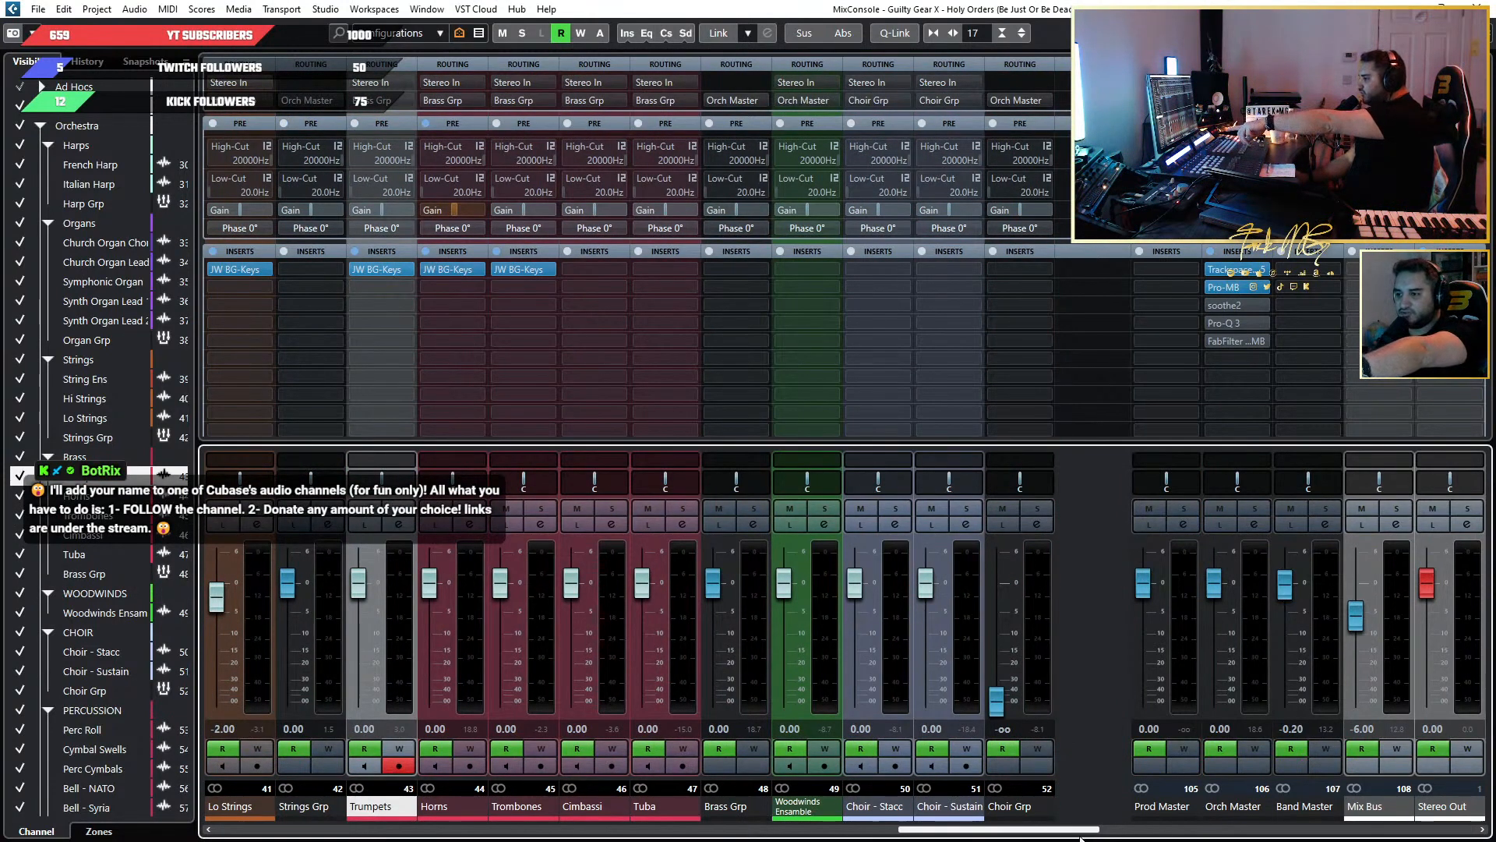
drag(1048, 832, 1186, 832)
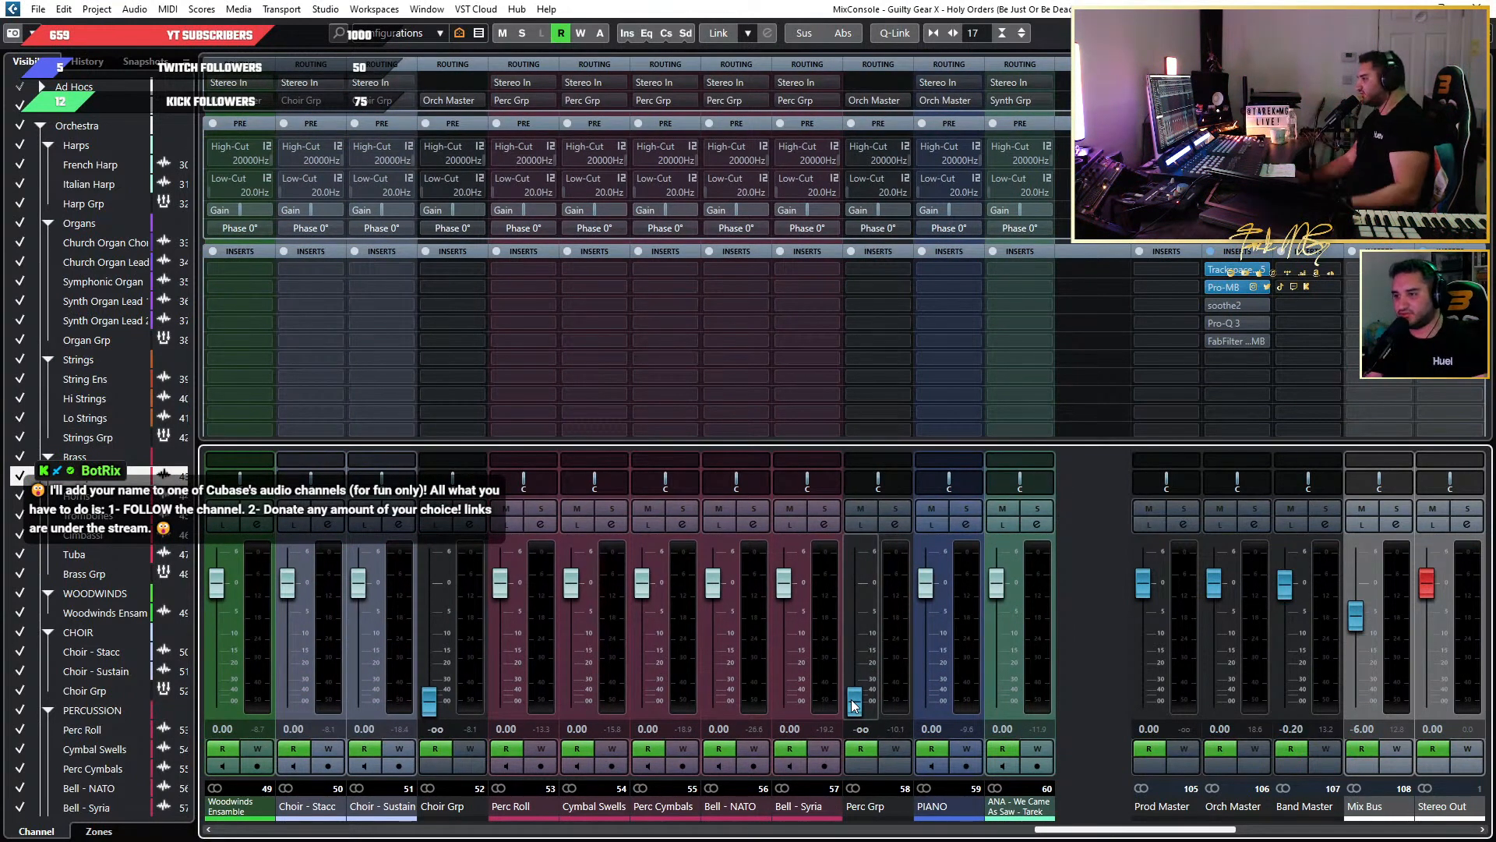
drag(1176, 829, 828, 824)
click(835, 812)
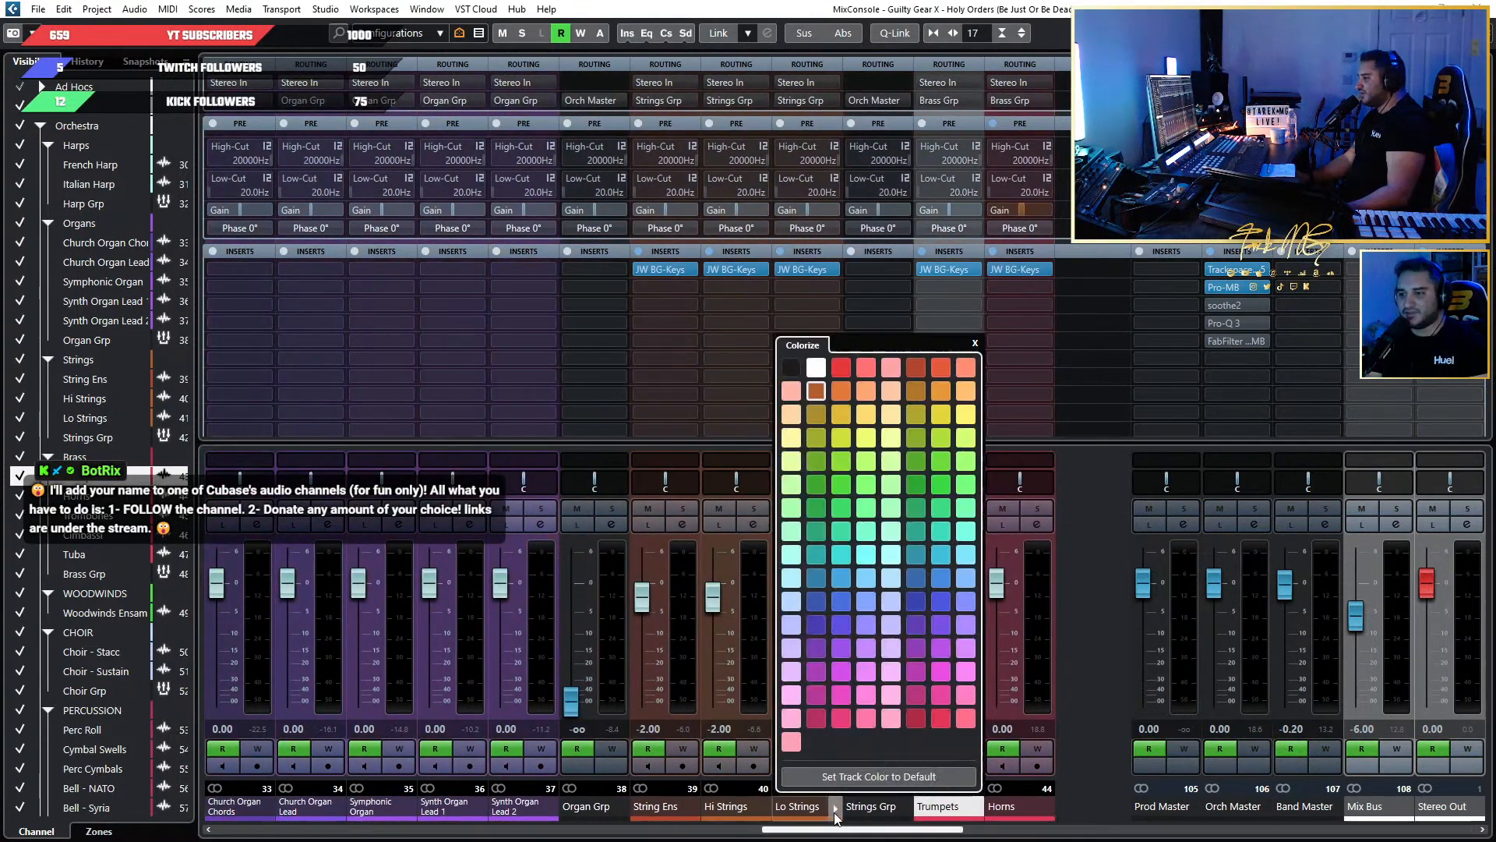
click(574, 706)
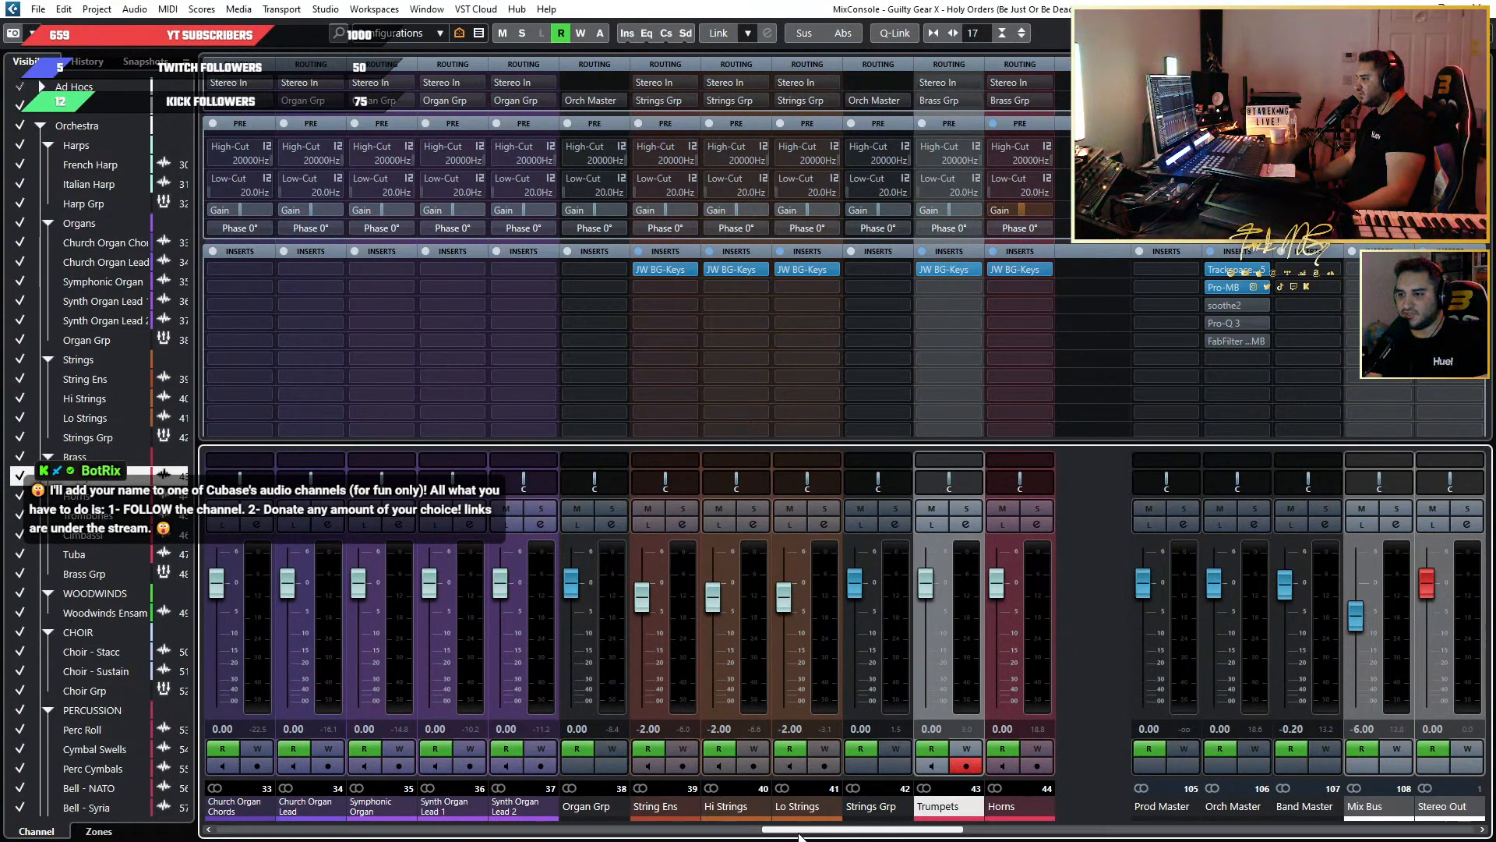
drag(814, 832, 674, 830)
ctrl+click(703, 703)
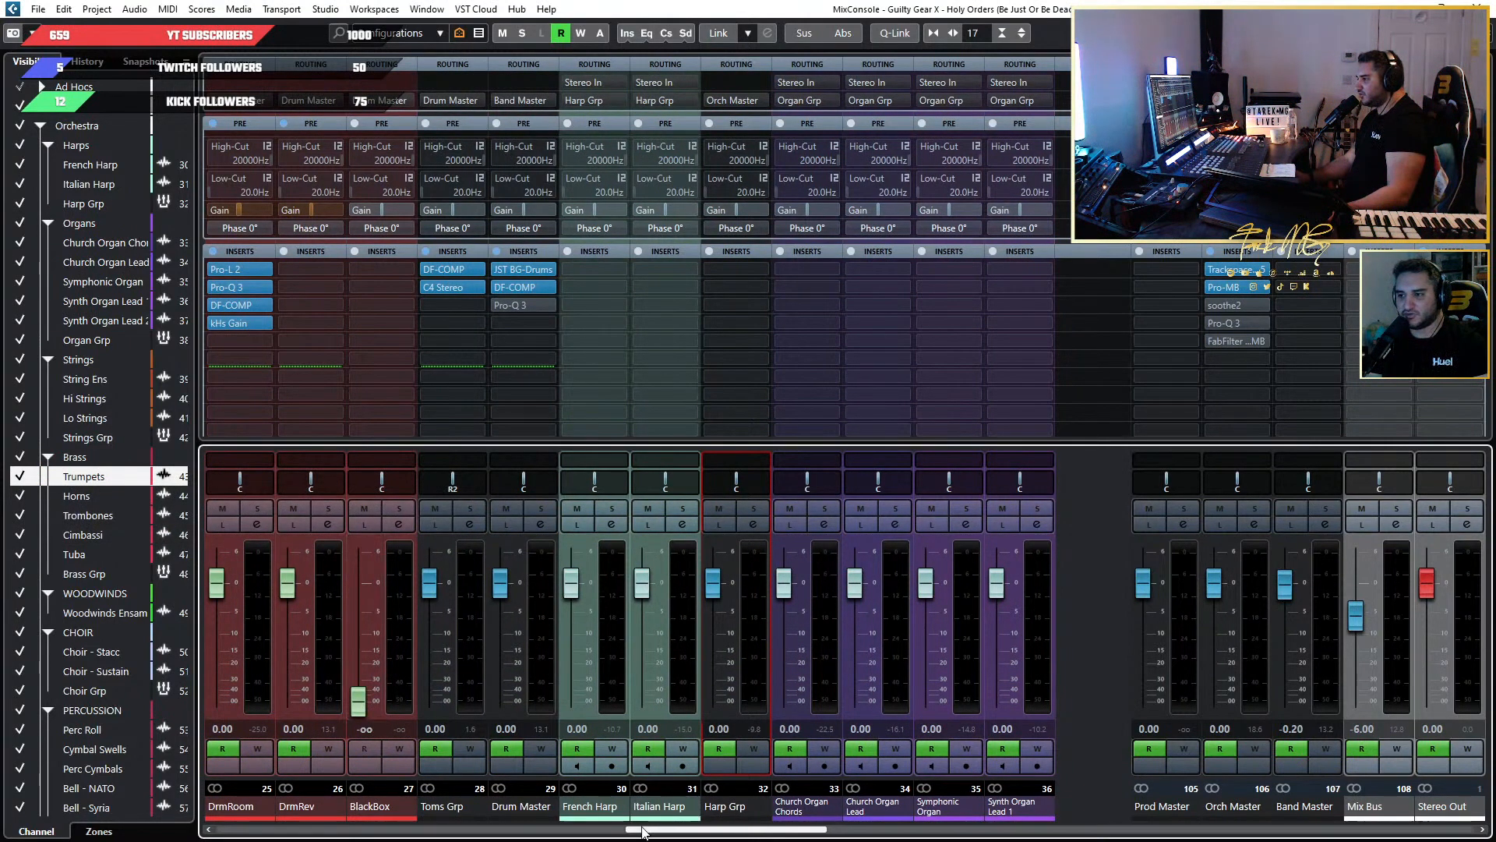
drag(647, 831, 1309, 779)
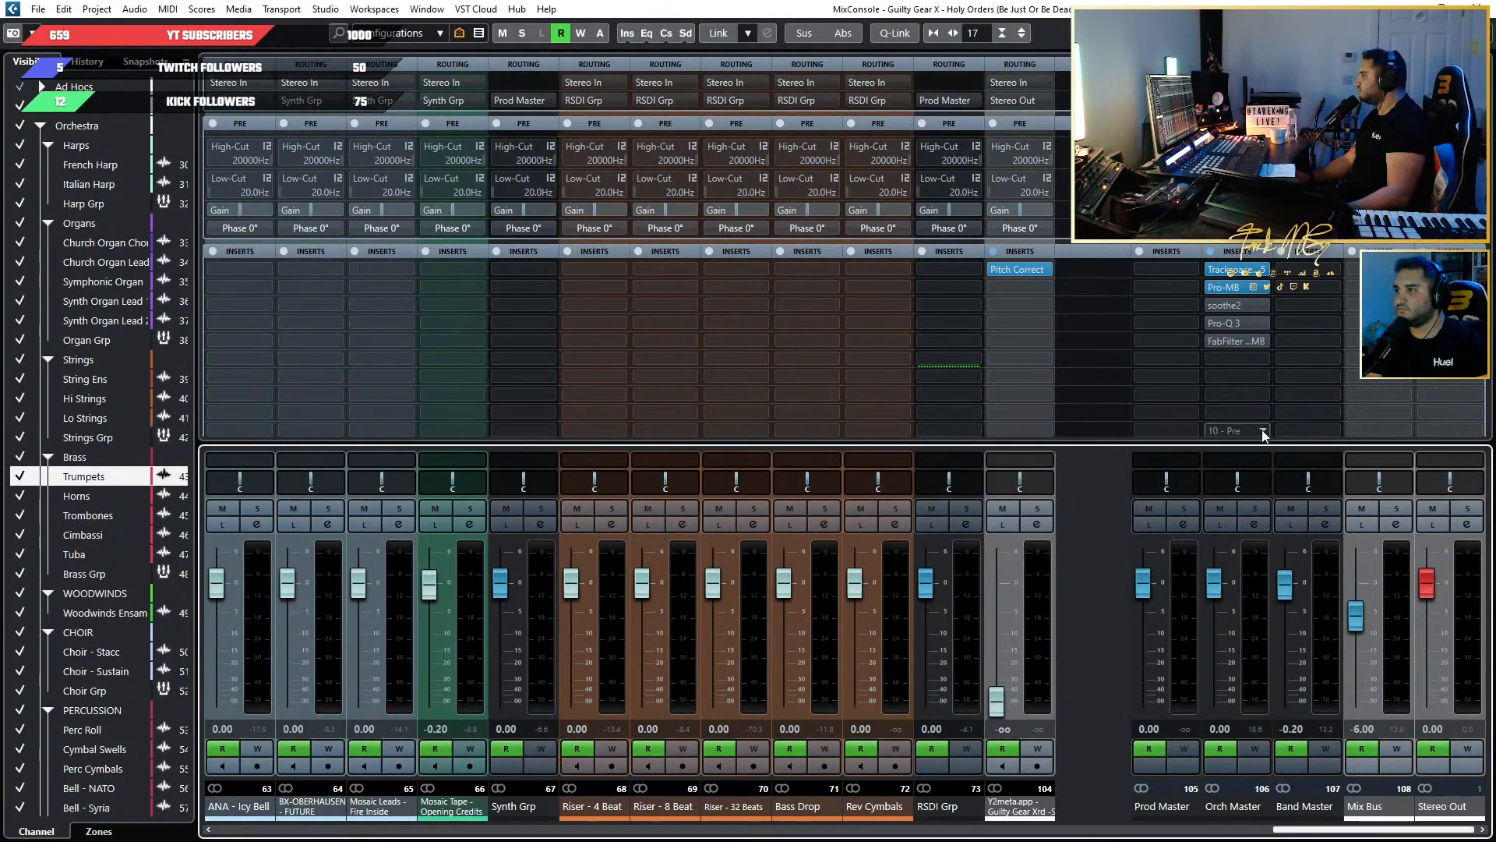
Close the full MixConsole and expand the Band folder with its Guitars, Bass and Drums subfolders in the project.
click(1478, 9)
scroll(890, 296, down, 7)
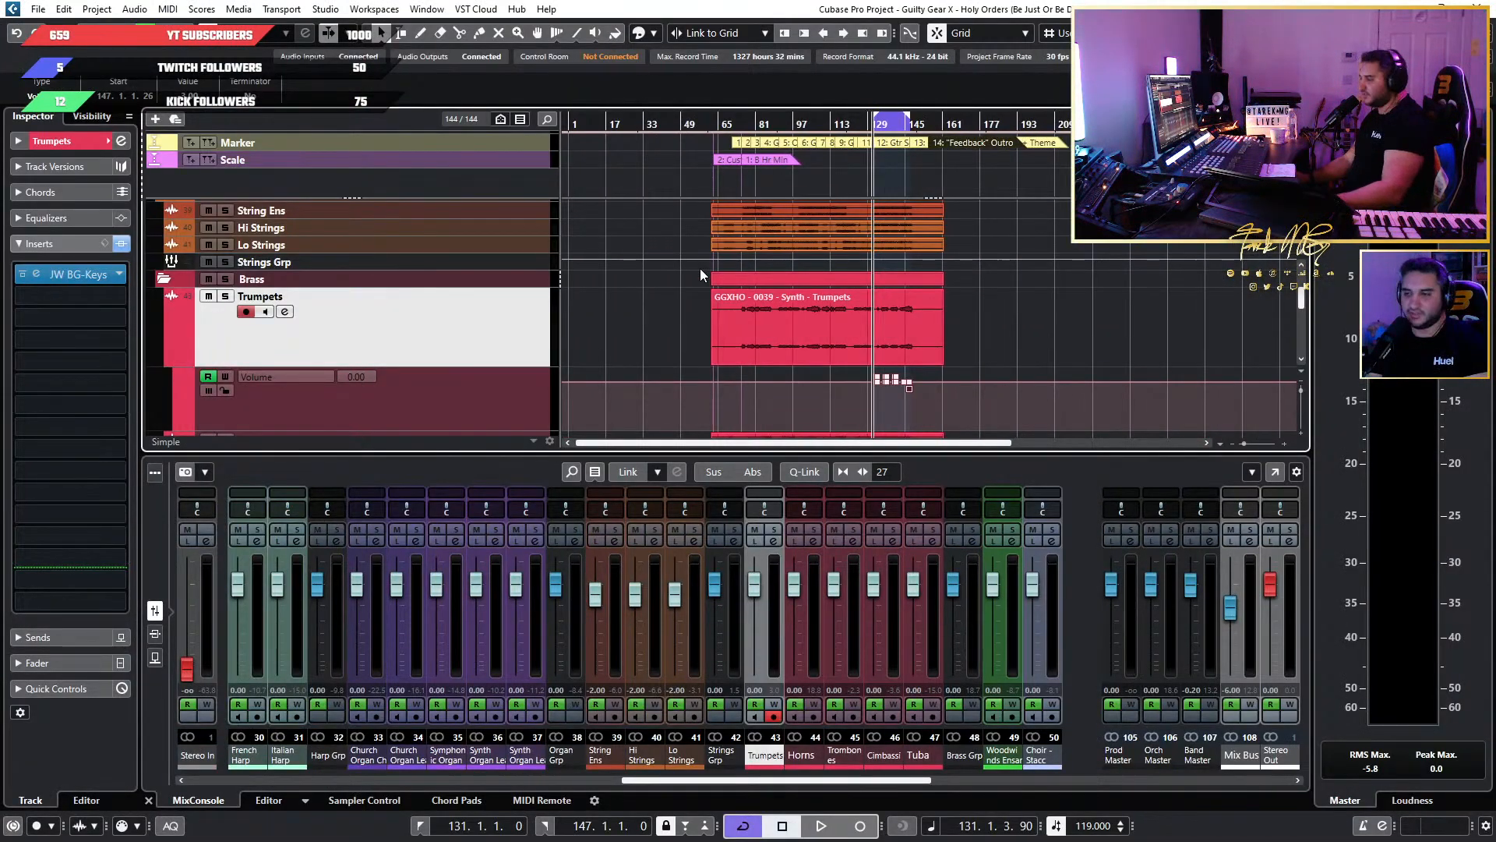
scroll(700, 271, down, 2)
scroll(683, 302, down, 1)
scroll(536, 287, up, 3)
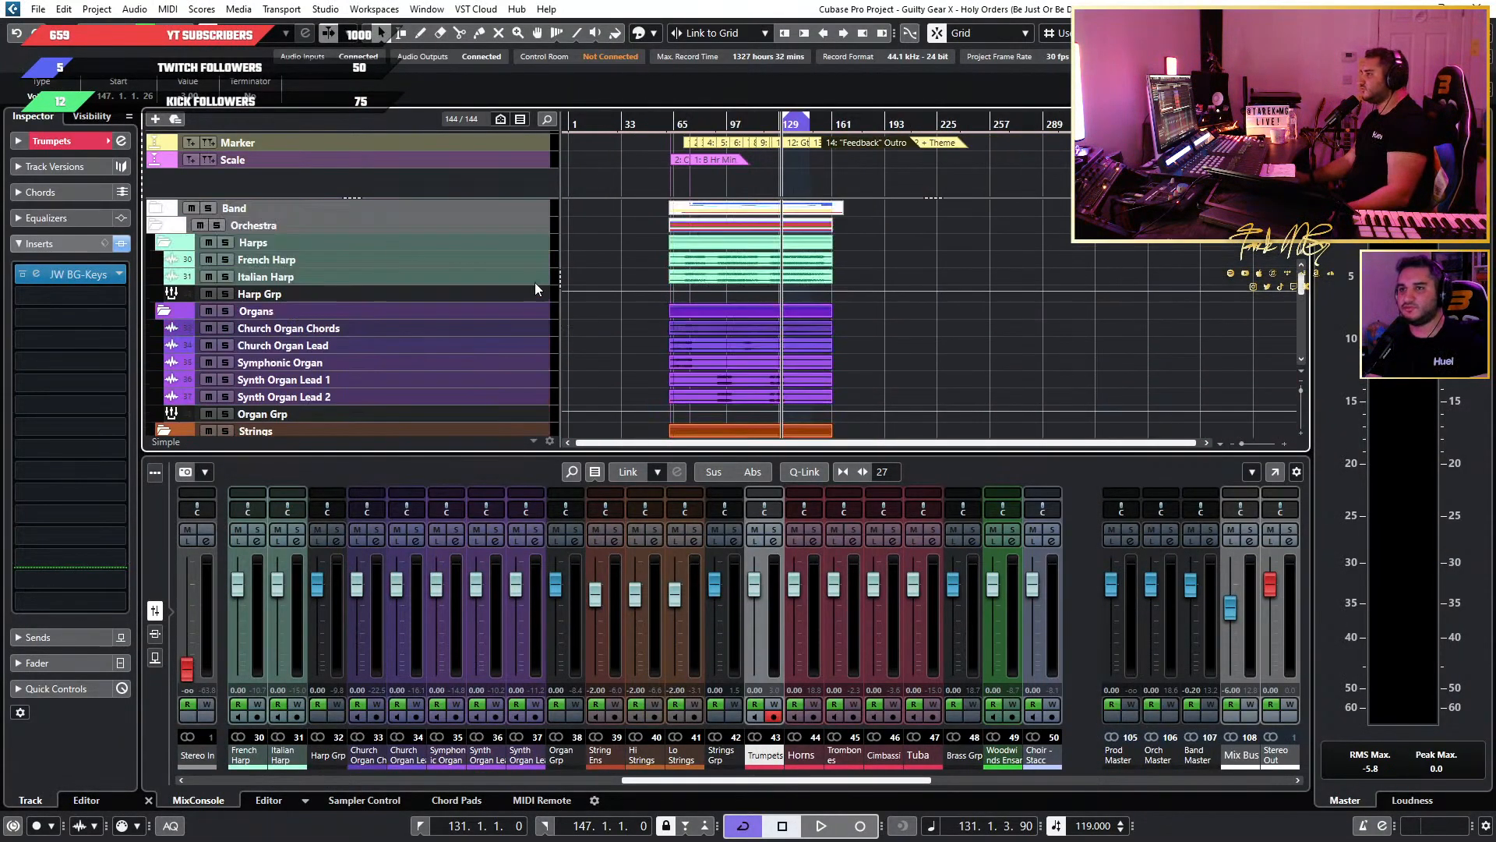
click(156, 209)
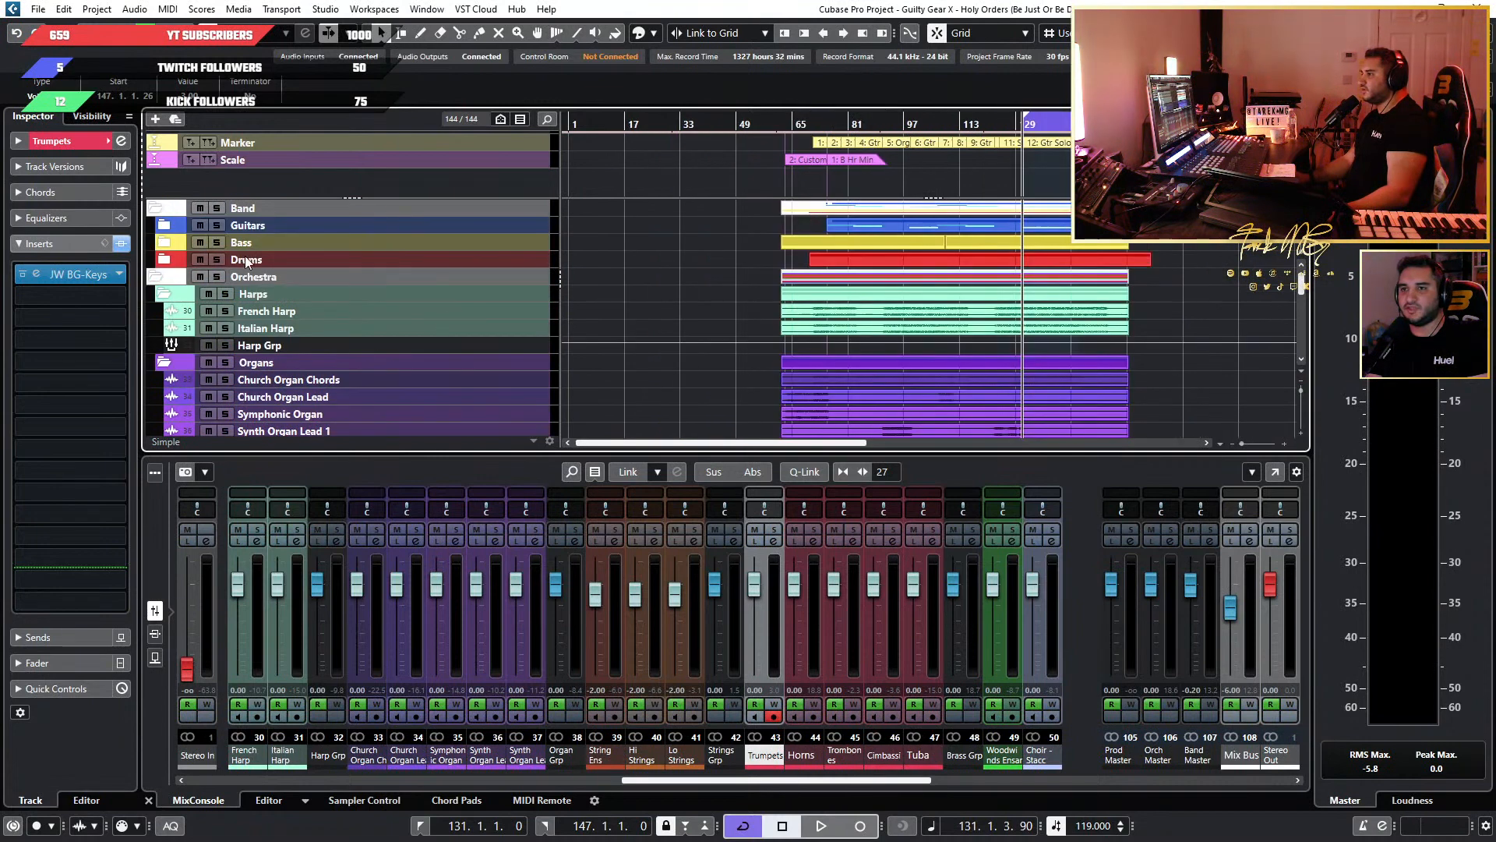
click(170, 230)
click(164, 226)
scroll(178, 245, down, 3)
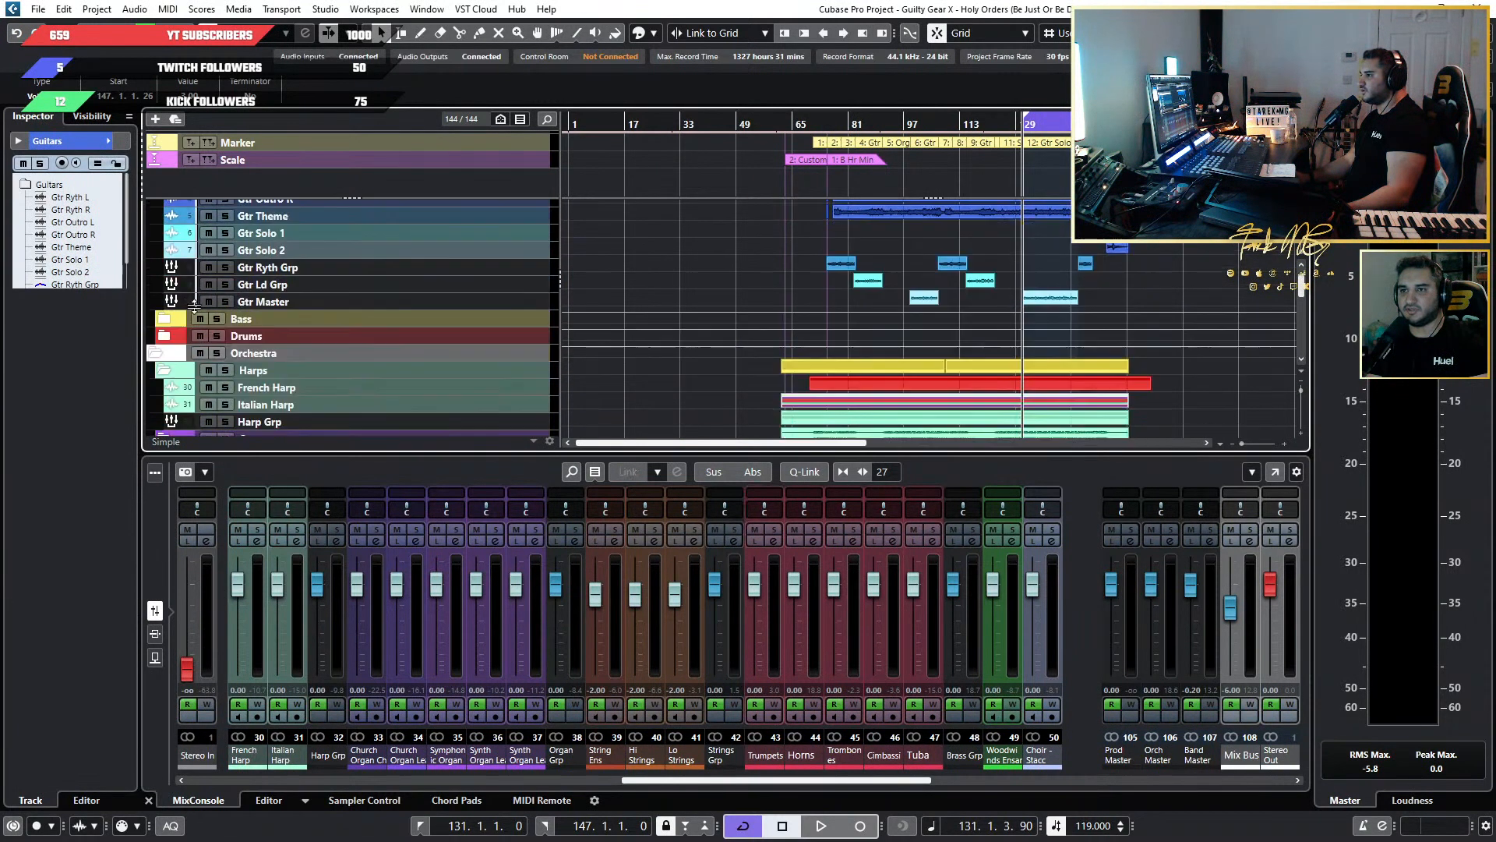
click(161, 273)
scroll(166, 302, down, 2)
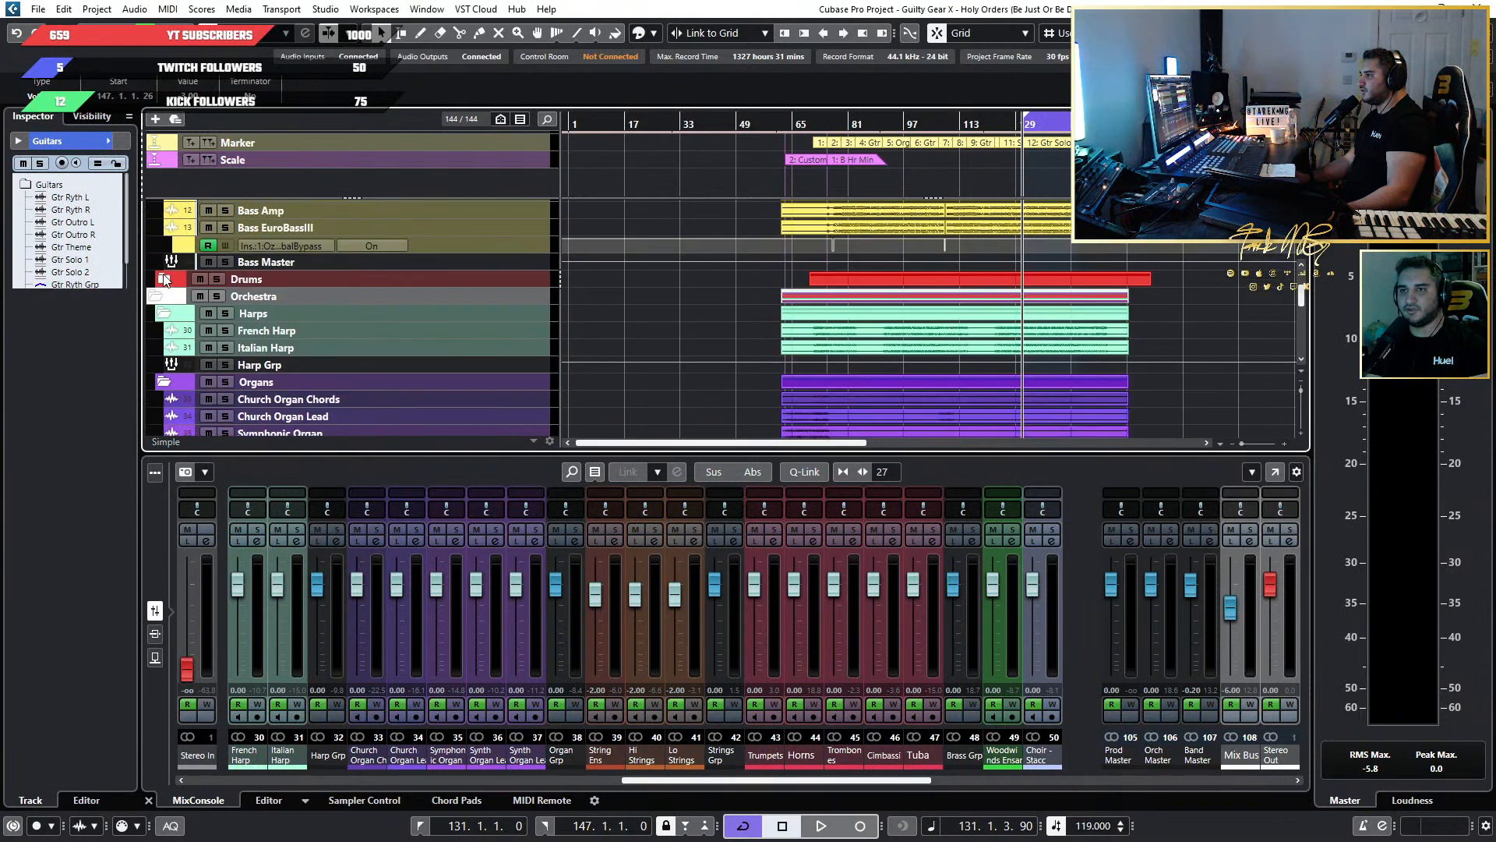
click(163, 277)
Review the expanded track list from the drums through the orchestra and production tracks to Ad Hocs, returning to Guitars.
scroll(467, 333, up, 5)
scroll(355, 293, down, 8)
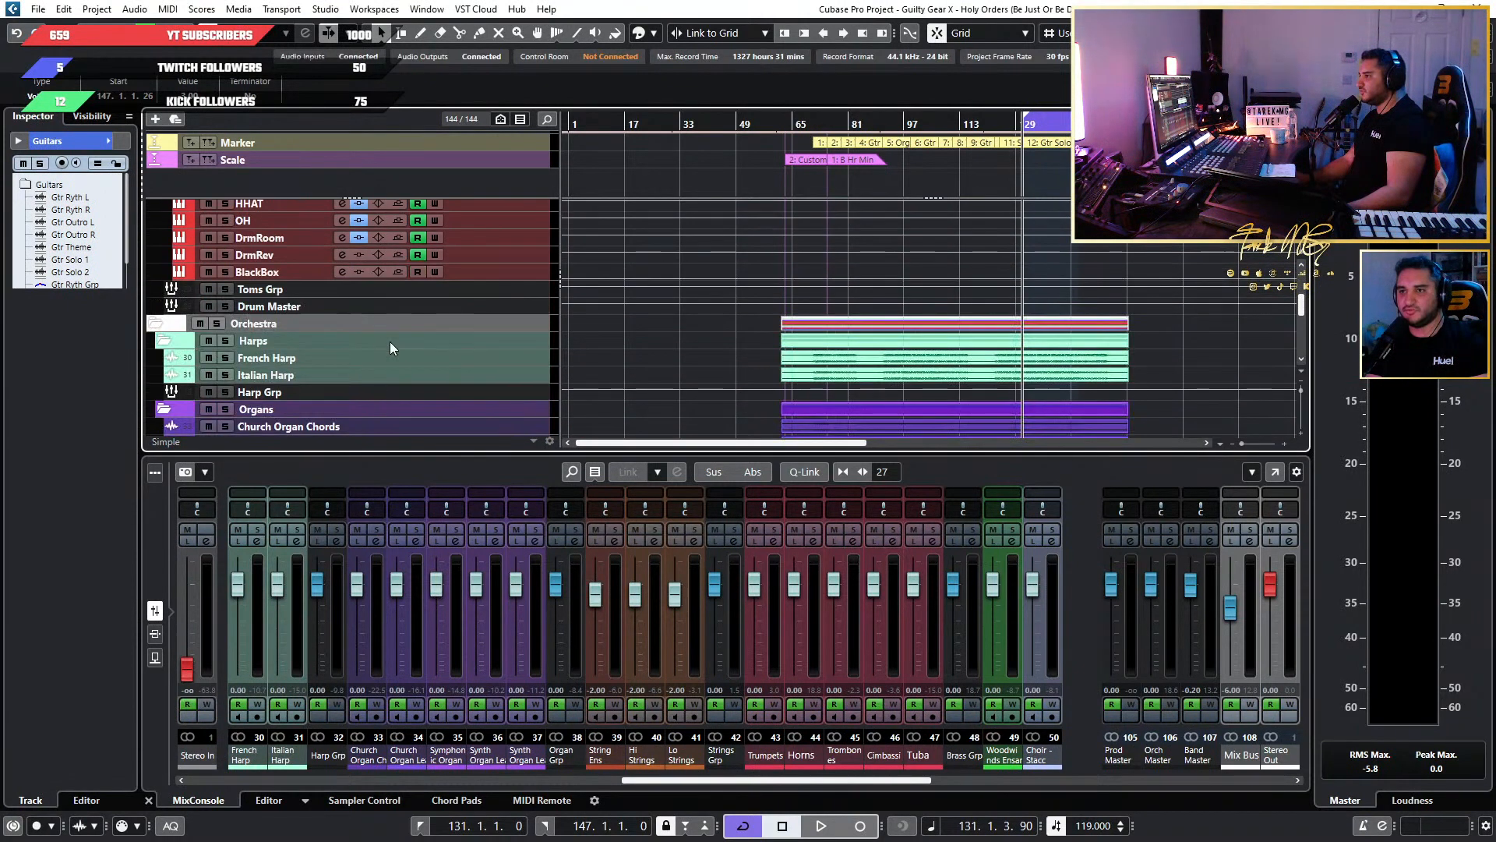
scroll(381, 348, down, 4)
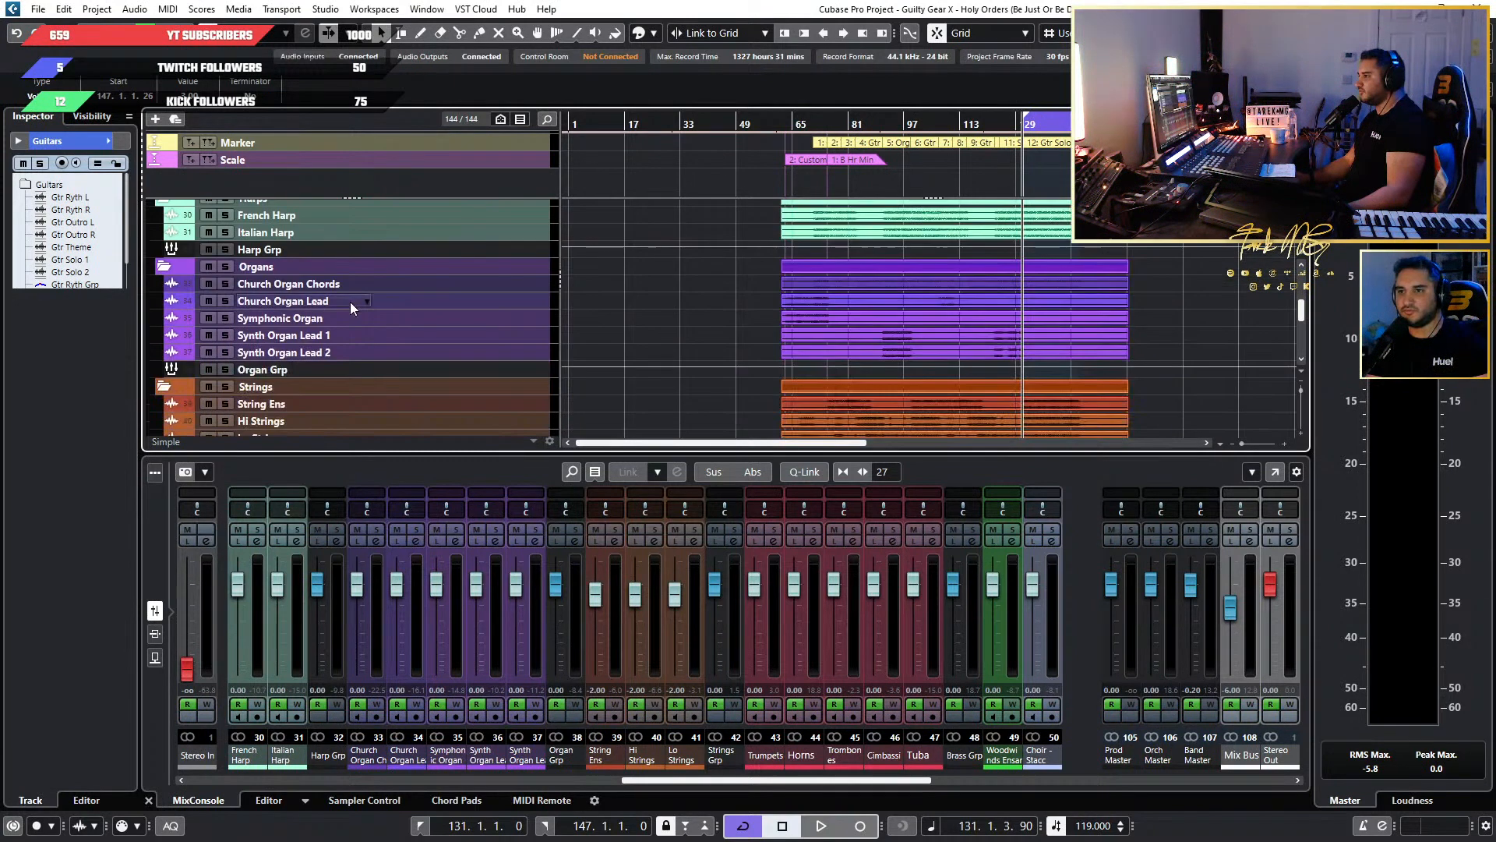
scroll(419, 344, down, 8)
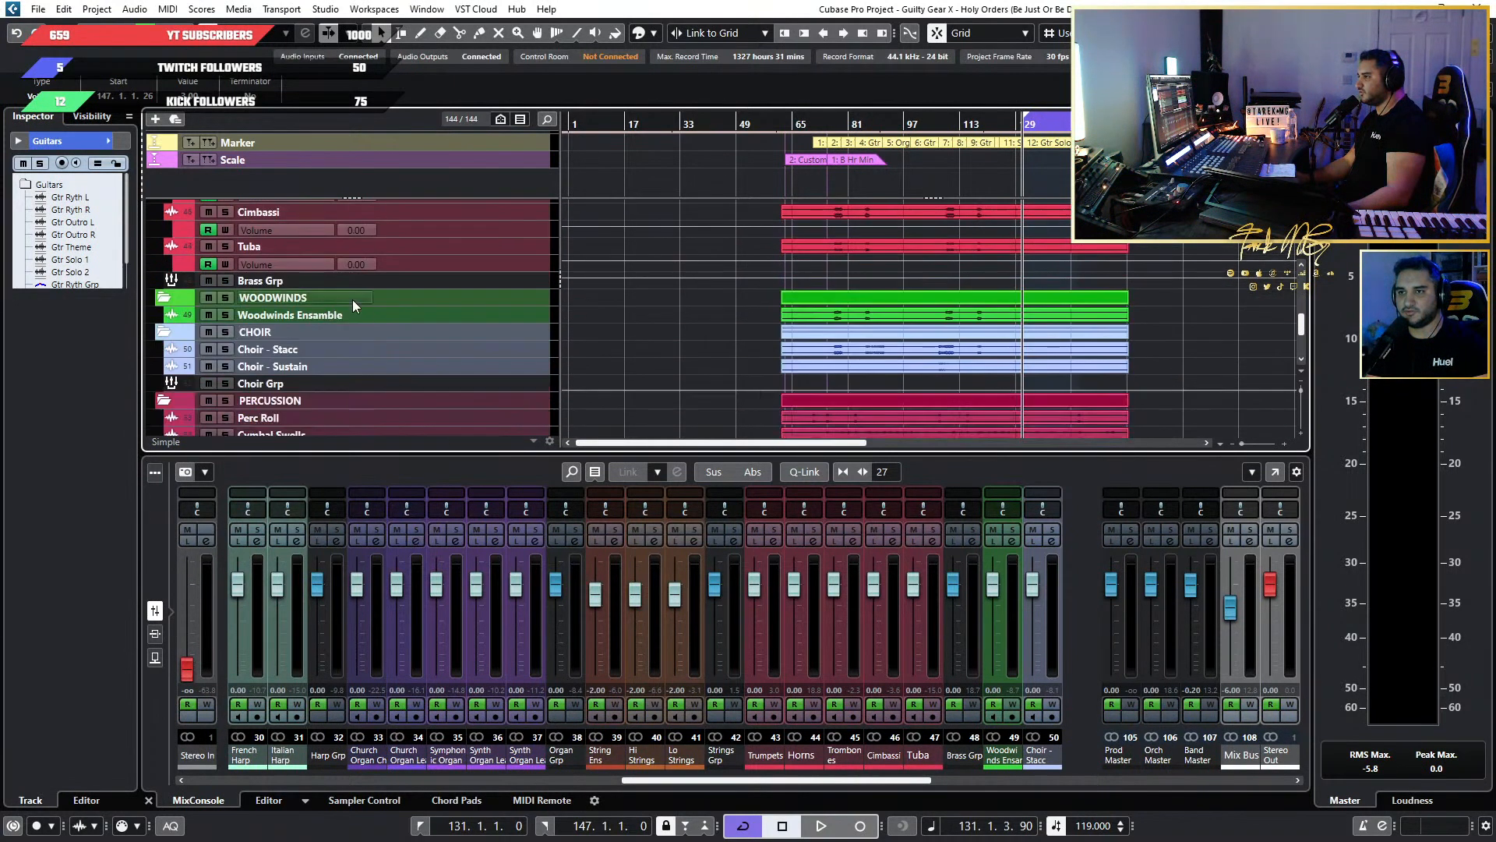
scroll(436, 373, down, 4)
scroll(374, 345, down, 3)
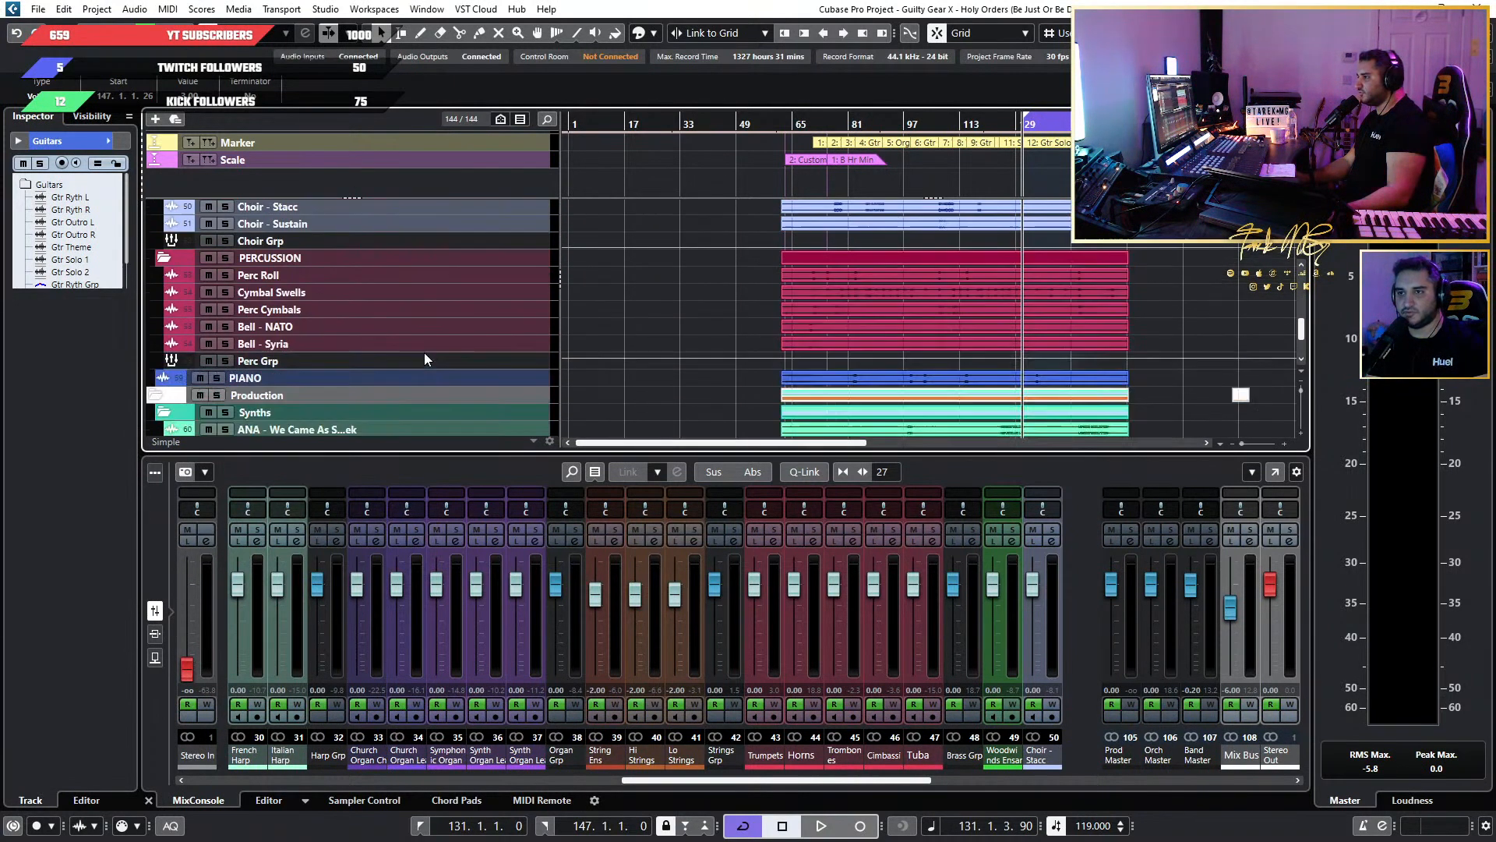
scroll(329, 399, down, 3)
scroll(291, 338, down, 2)
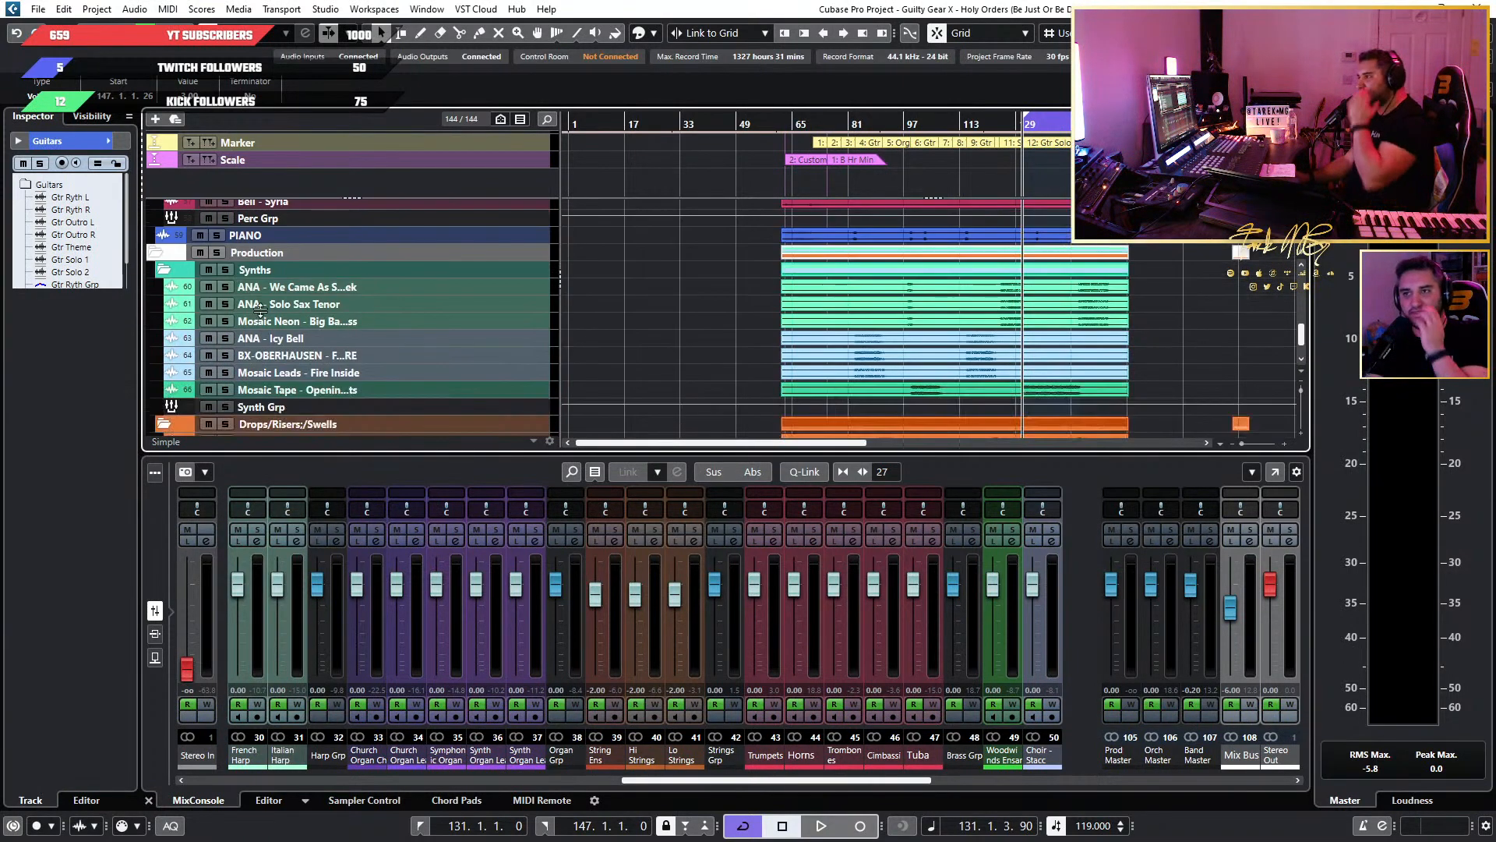
scroll(338, 288, down, 5)
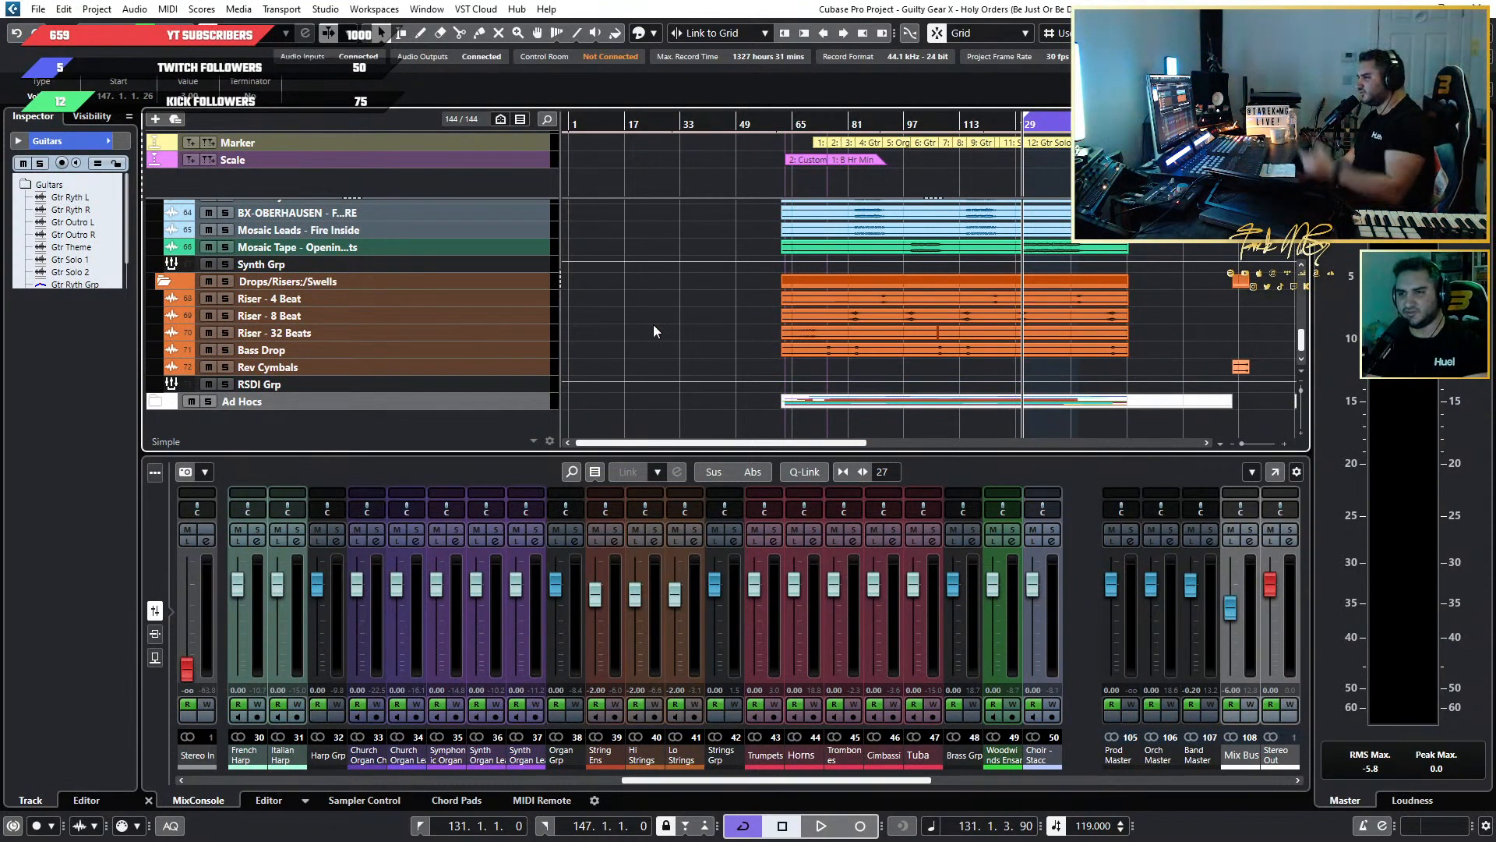
scroll(653, 324, up, 15)
scroll(747, 284, up, 5)
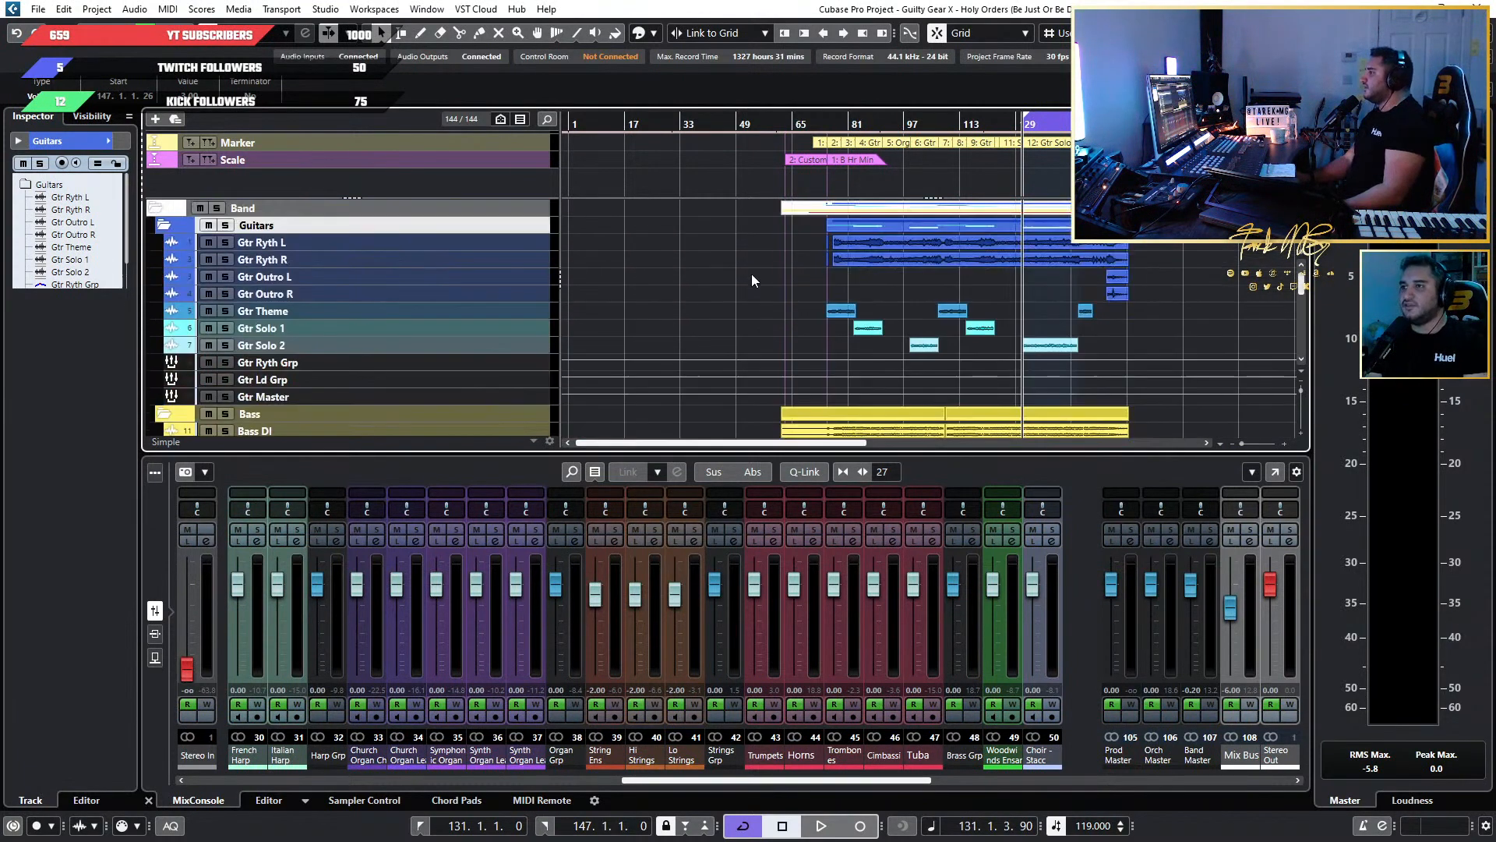
Play the full mix from about bar 62 and stop in the second theme at about bar 108.
drag(791, 122, 719, 180)
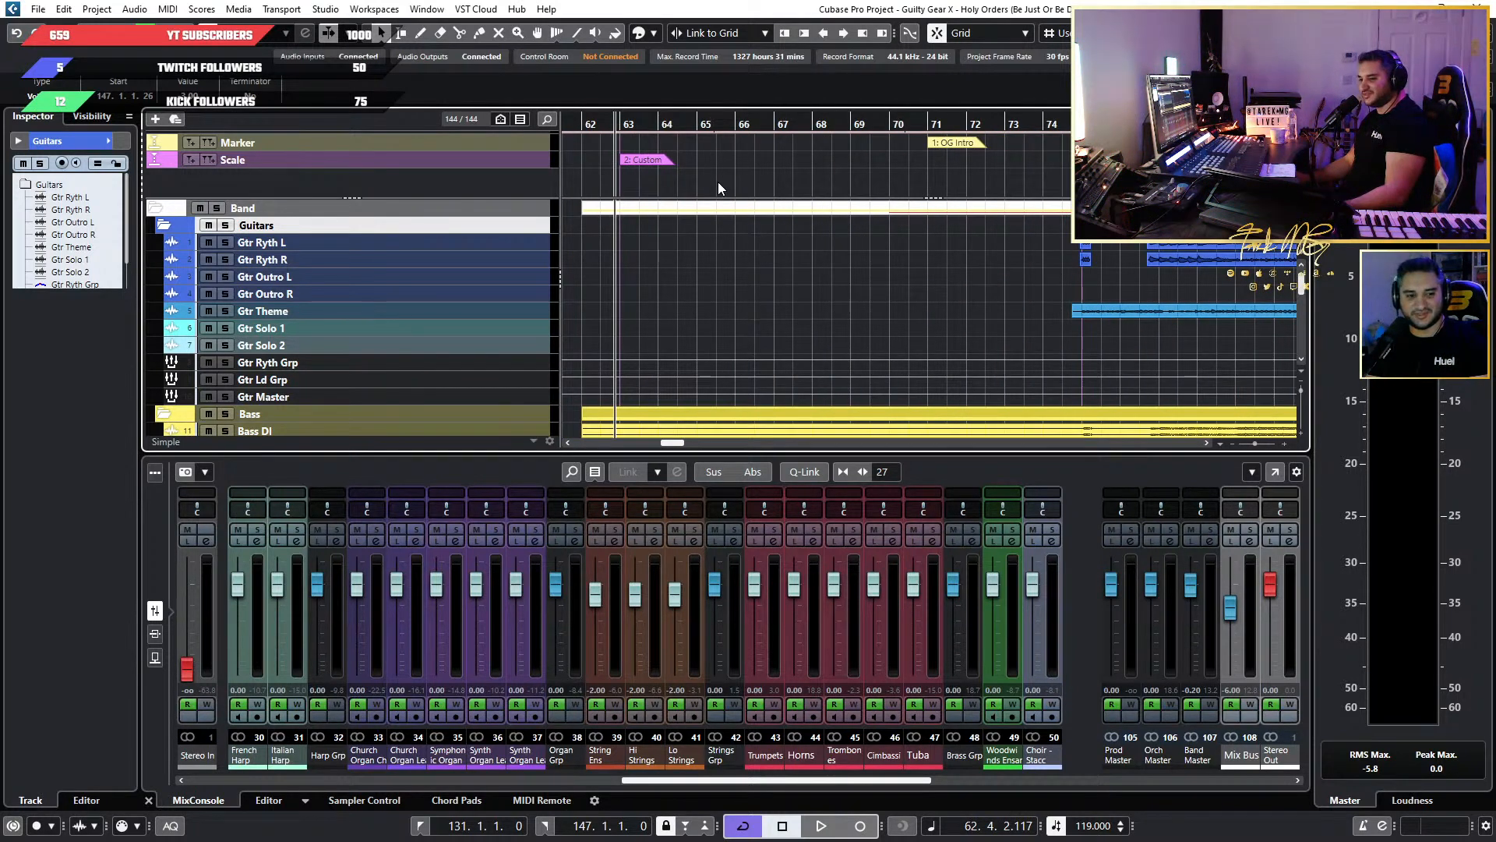
key(space)
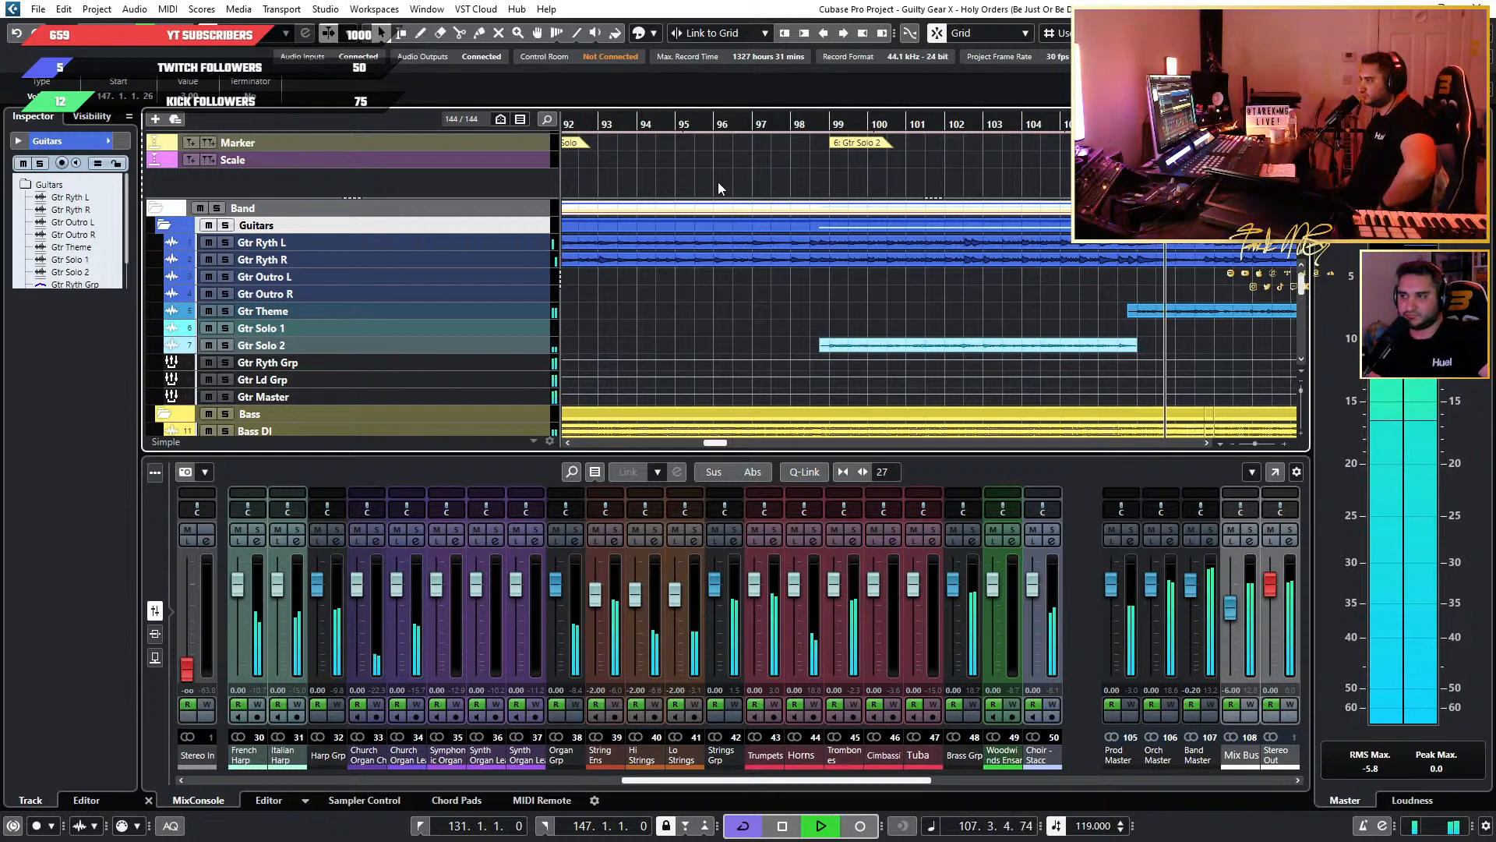
key(space)
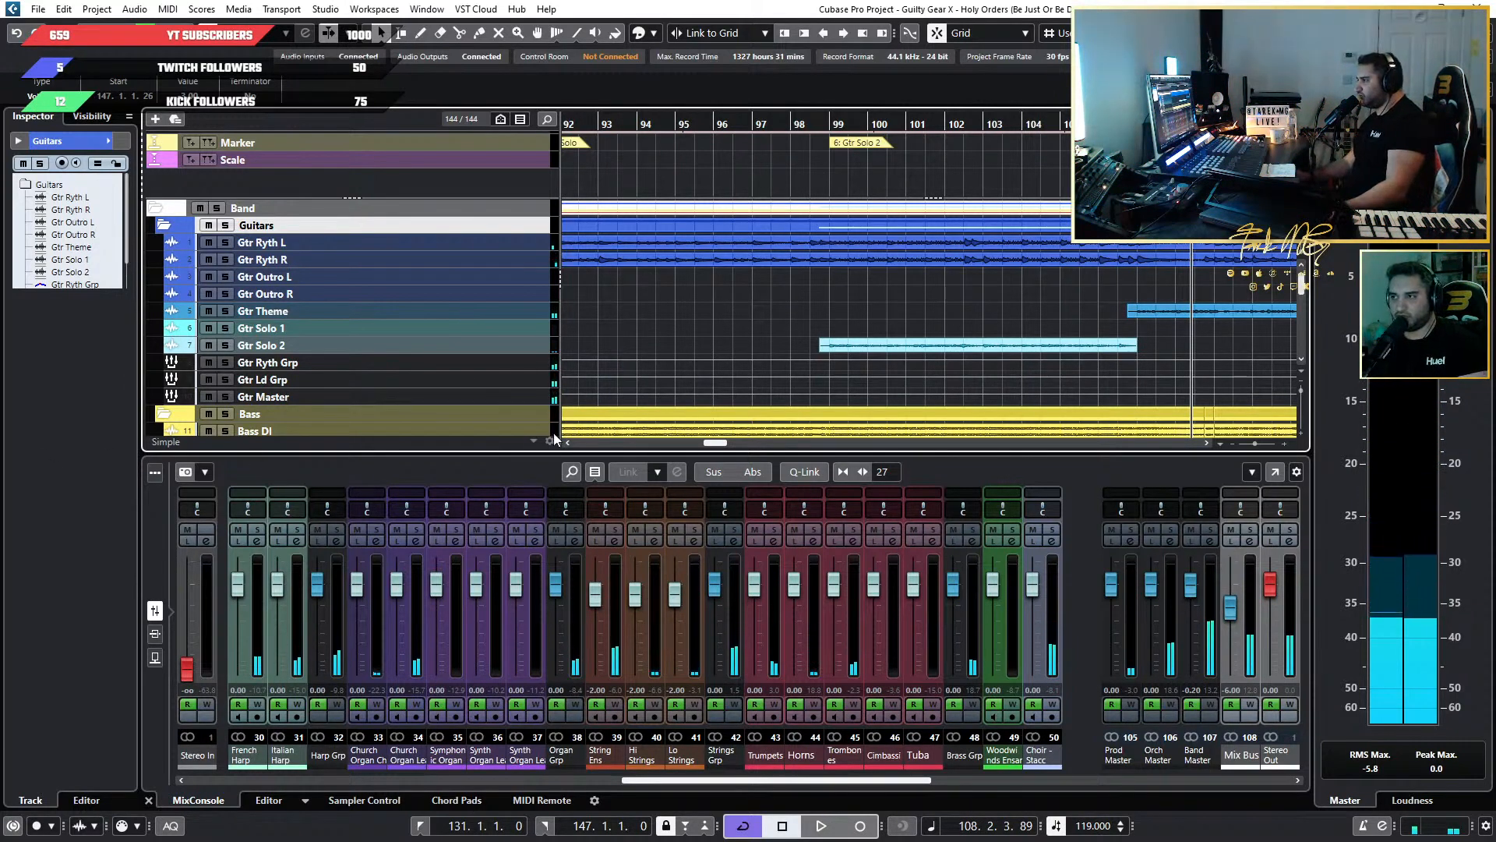
Examine where the Gtr Theme, Gtr Solo 1 and Gtr Solo 2 parts fall, up to the extended solo at bars 131 to 147.
scroll(838, 307, down, 15)
scroll(841, 343, up, 2)
scroll(823, 354, up, 8)
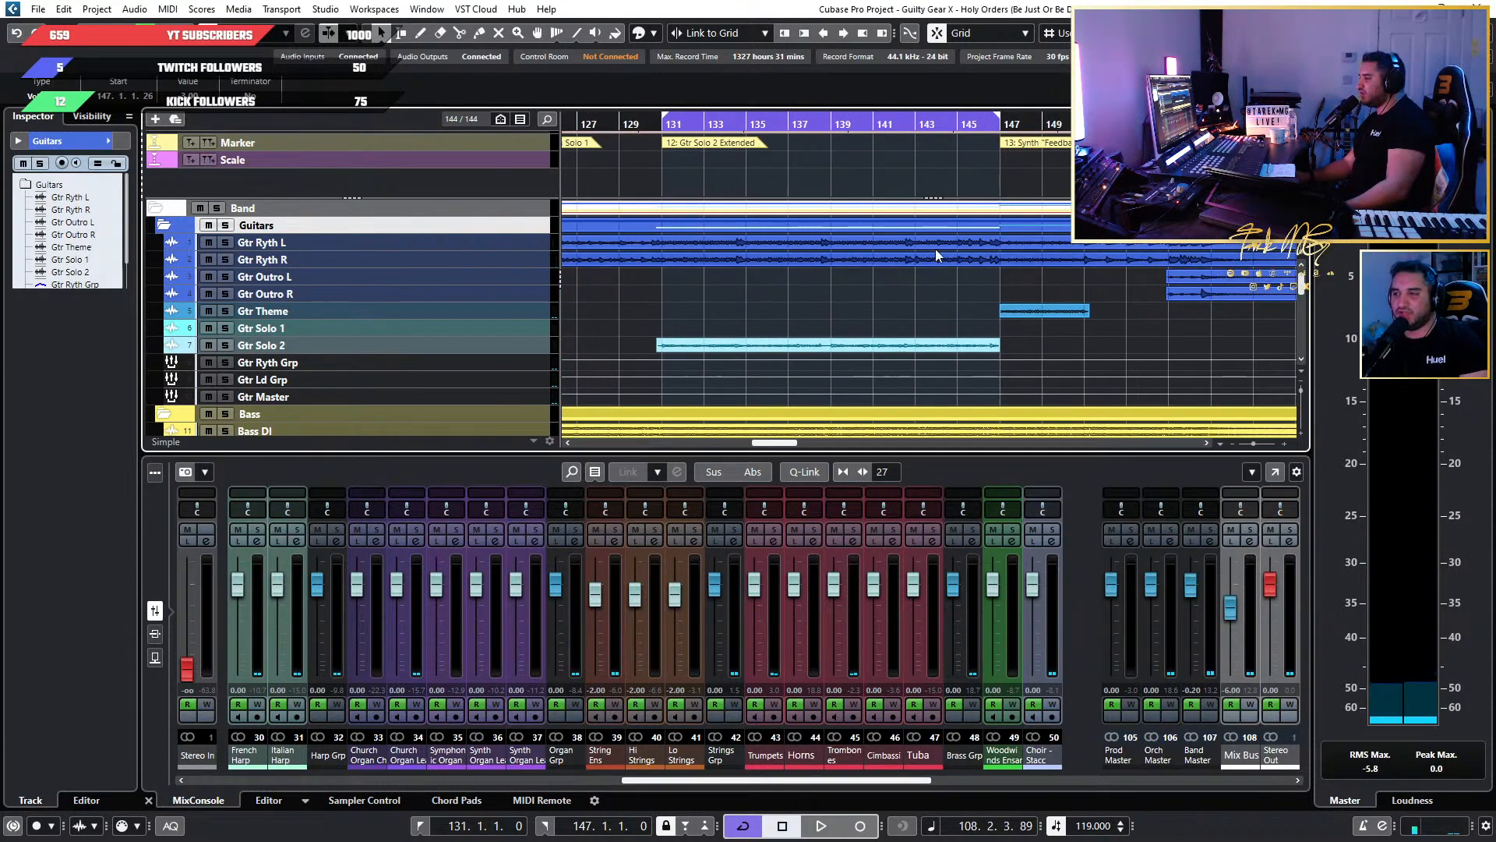
scroll(700, 282, down, 6)
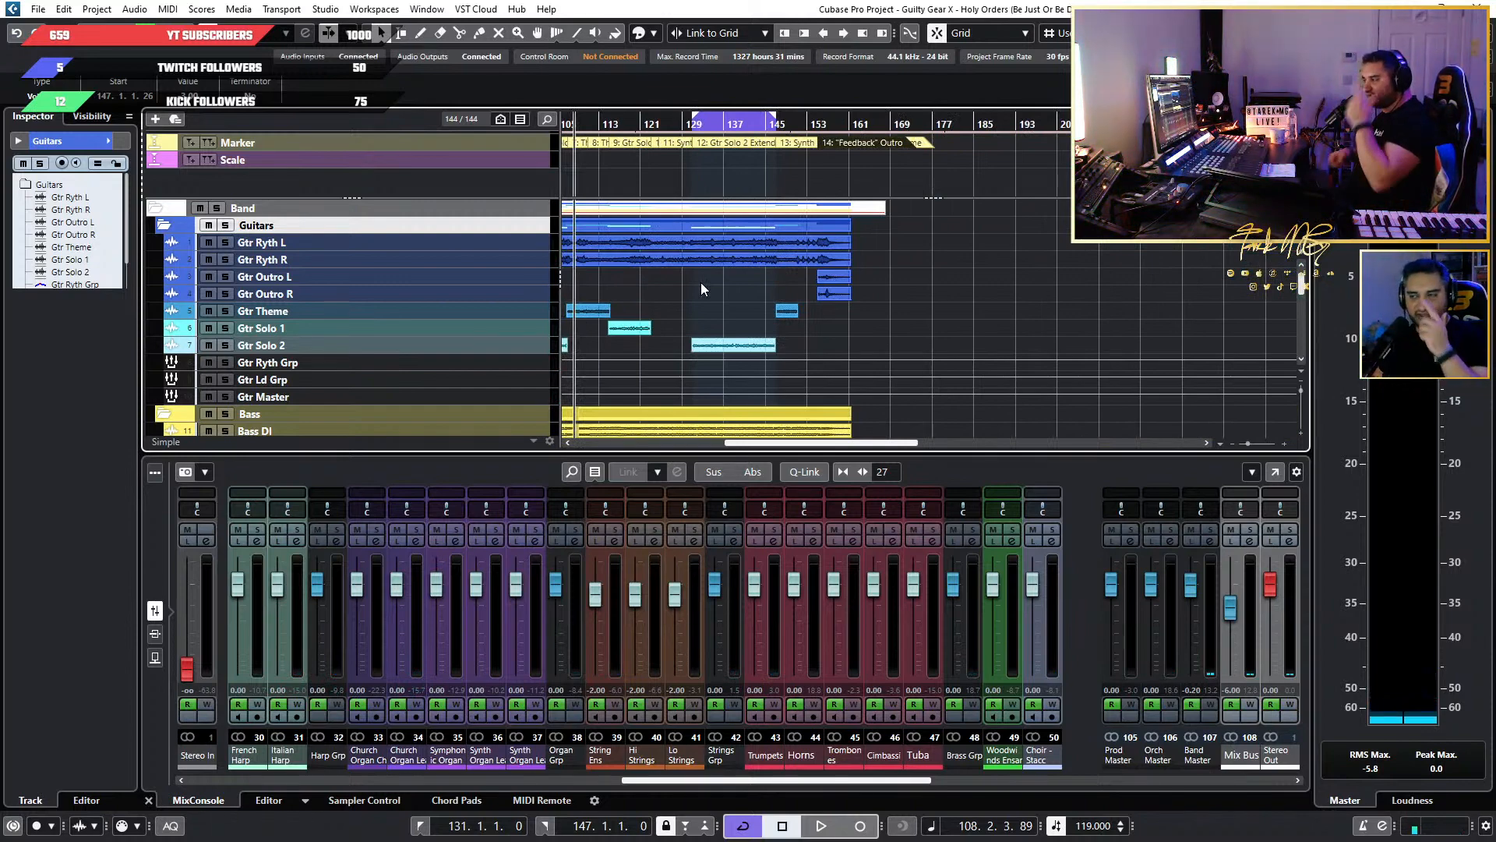
scroll(699, 282, up, 3)
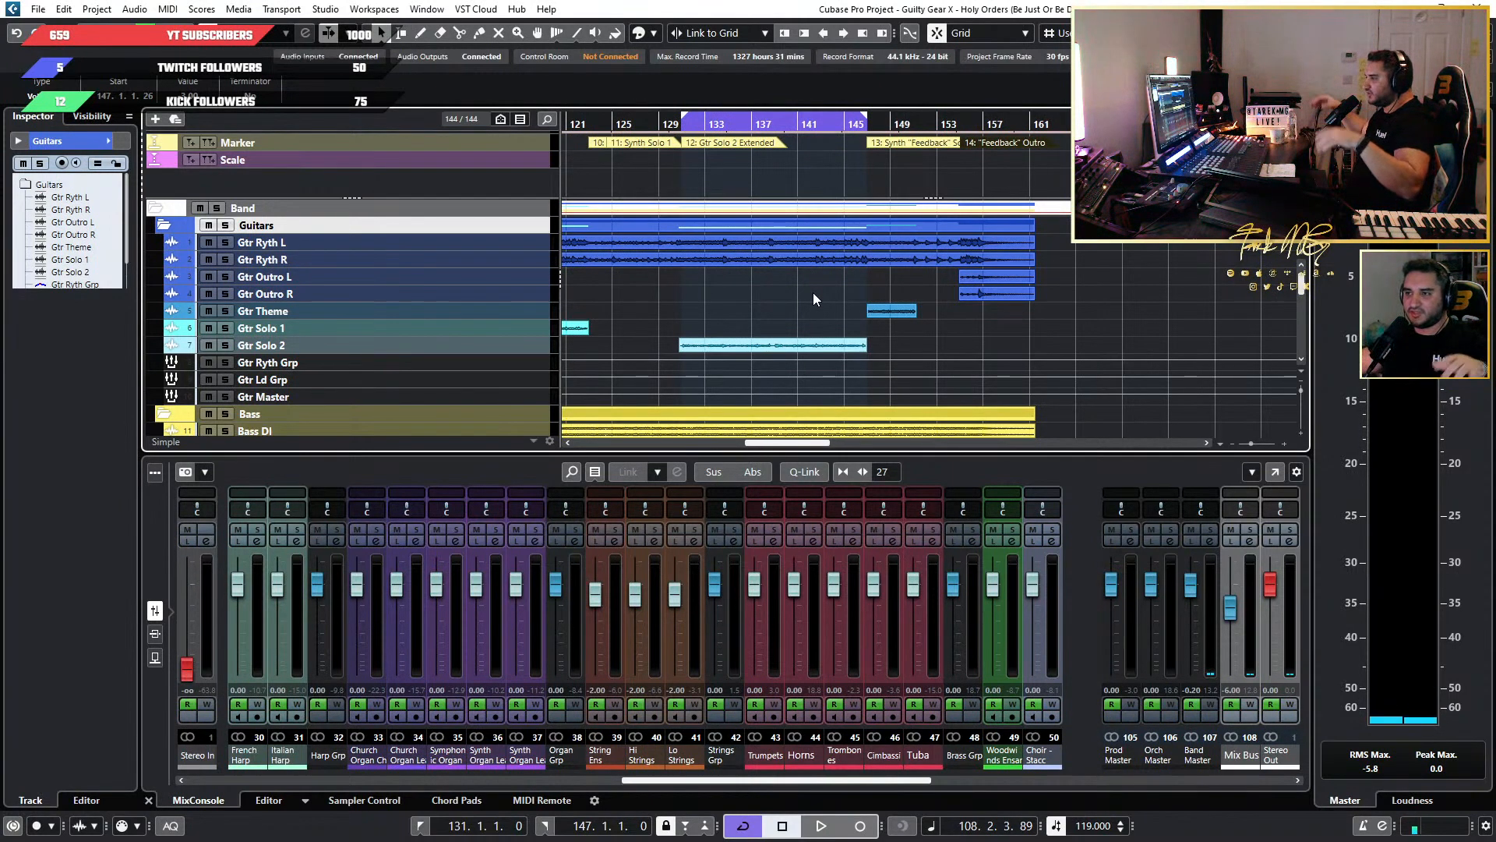
scroll(812, 292, down, 4)
scroll(812, 292, left, 5)
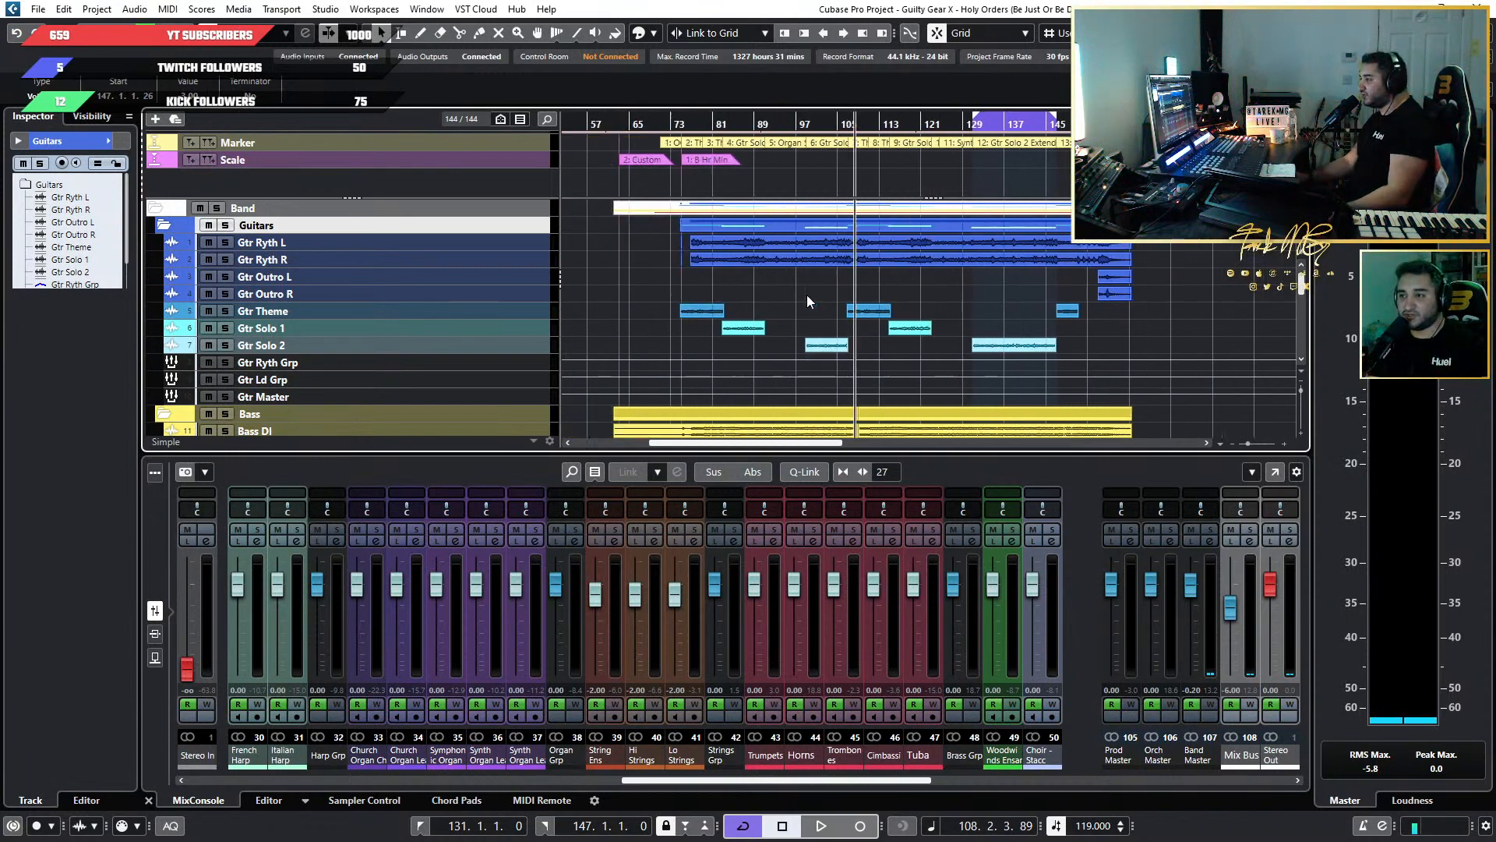
scroll(927, 277, up, 5)
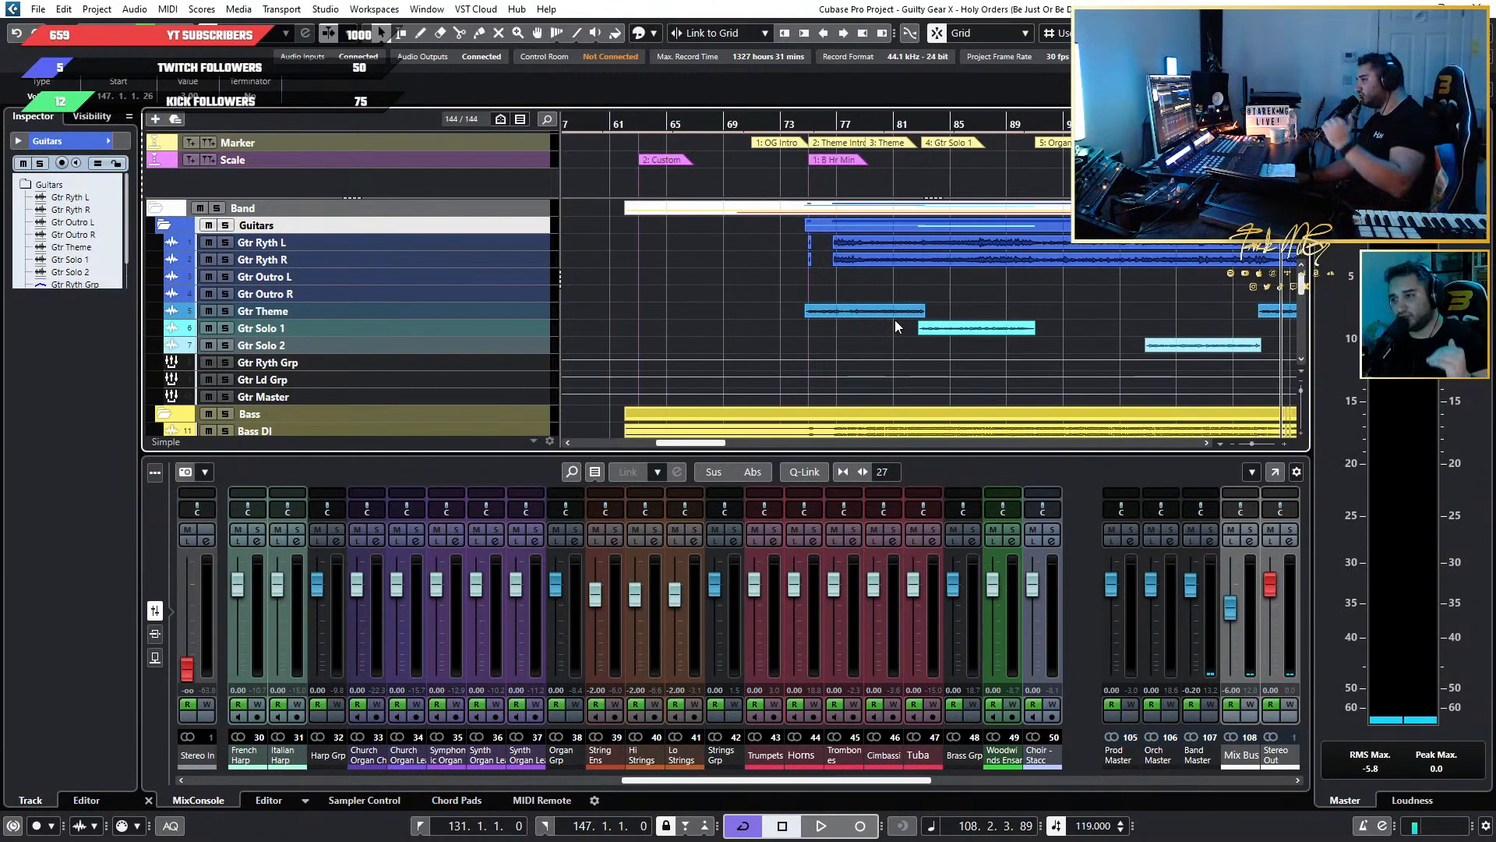
scroll(910, 357, down, 4)
scroll(908, 364, right, 4)
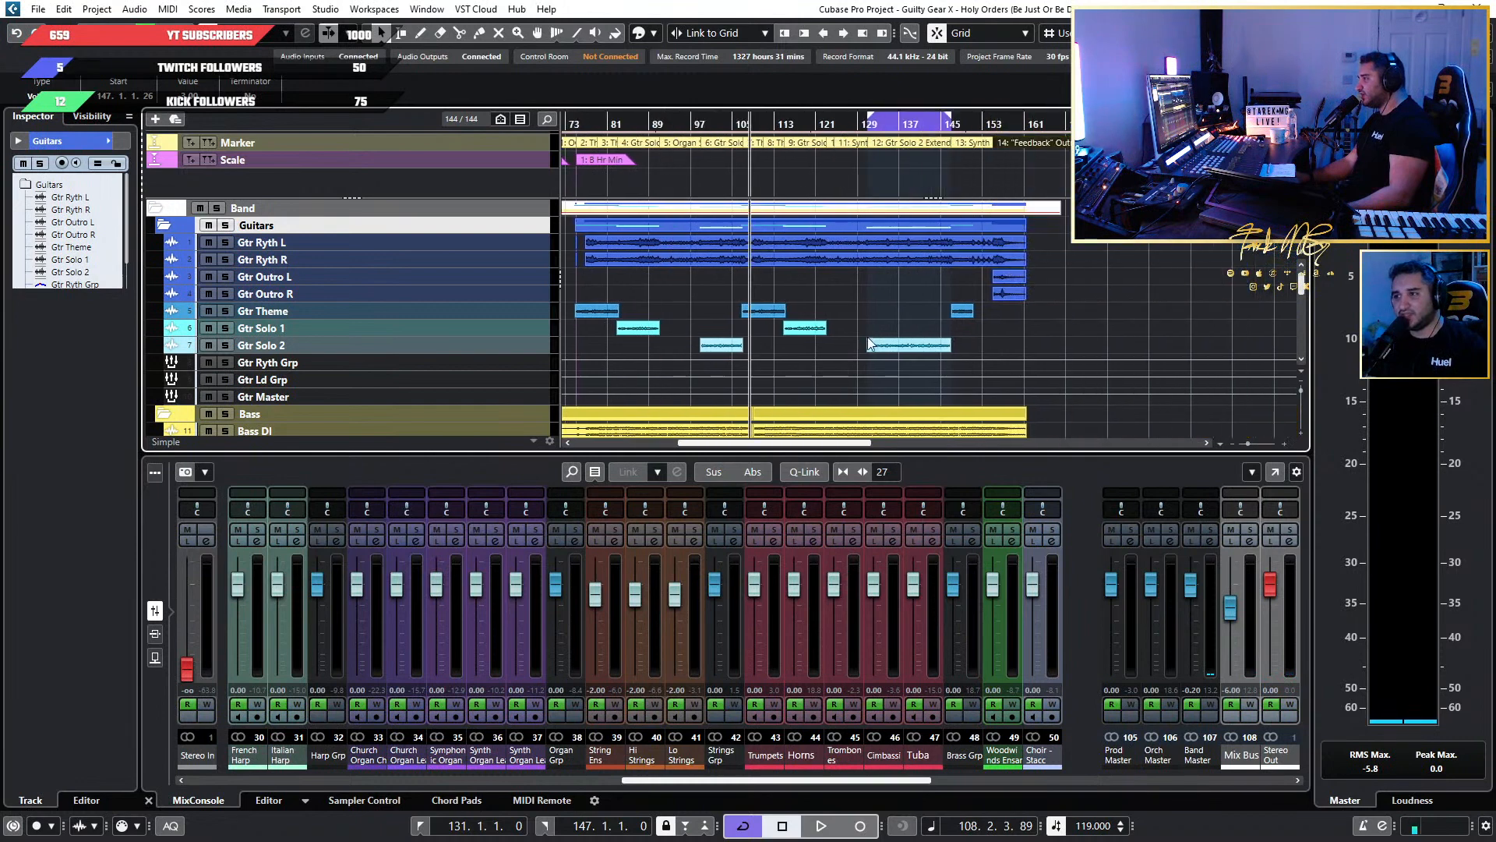
scroll(869, 340, up, 5)
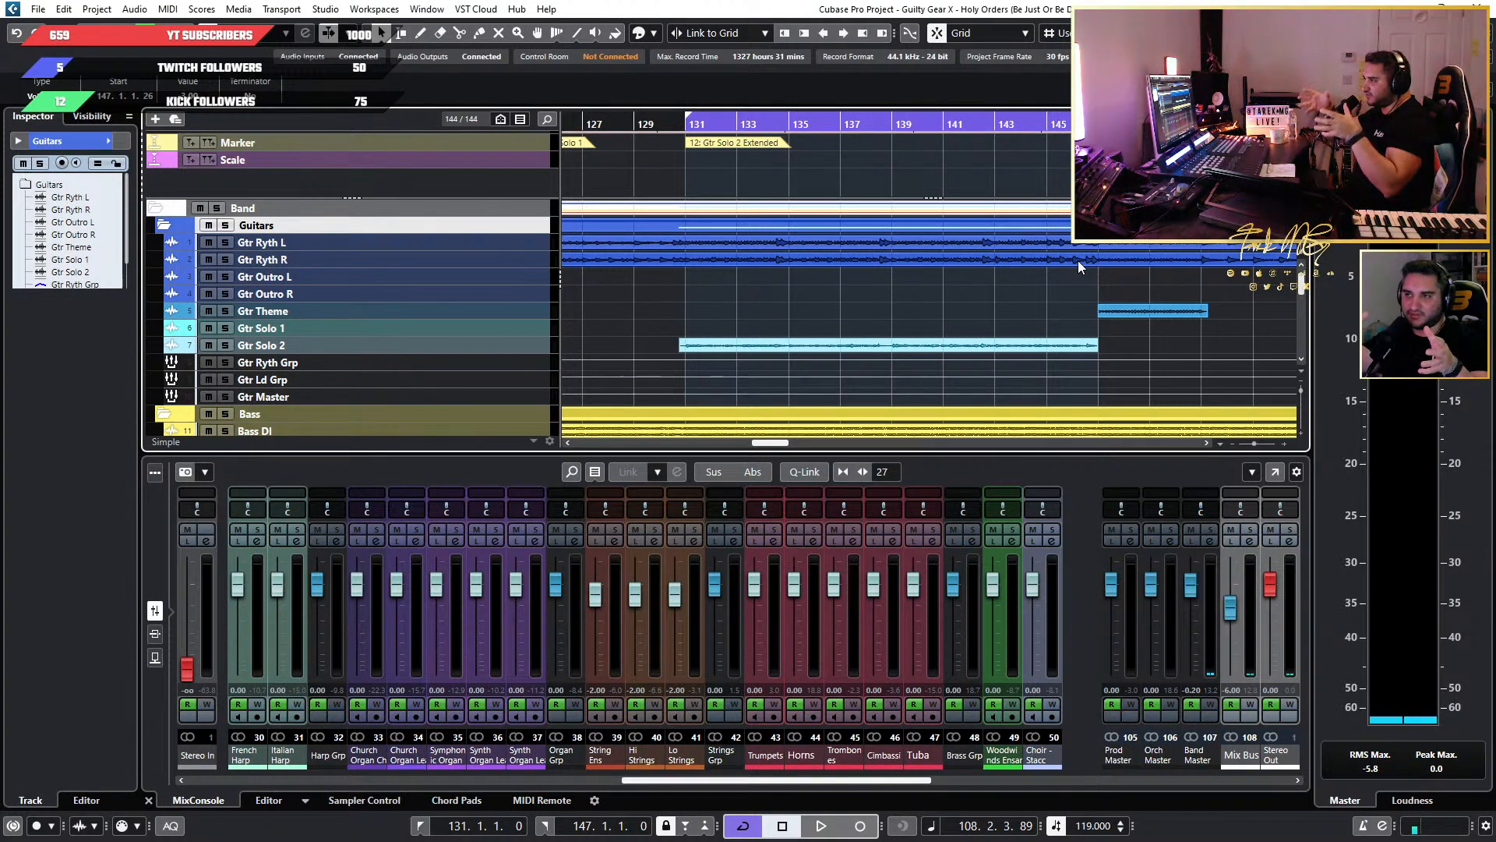
scroll(633, 199, down, 4)
scroll(662, 195, left, 4)
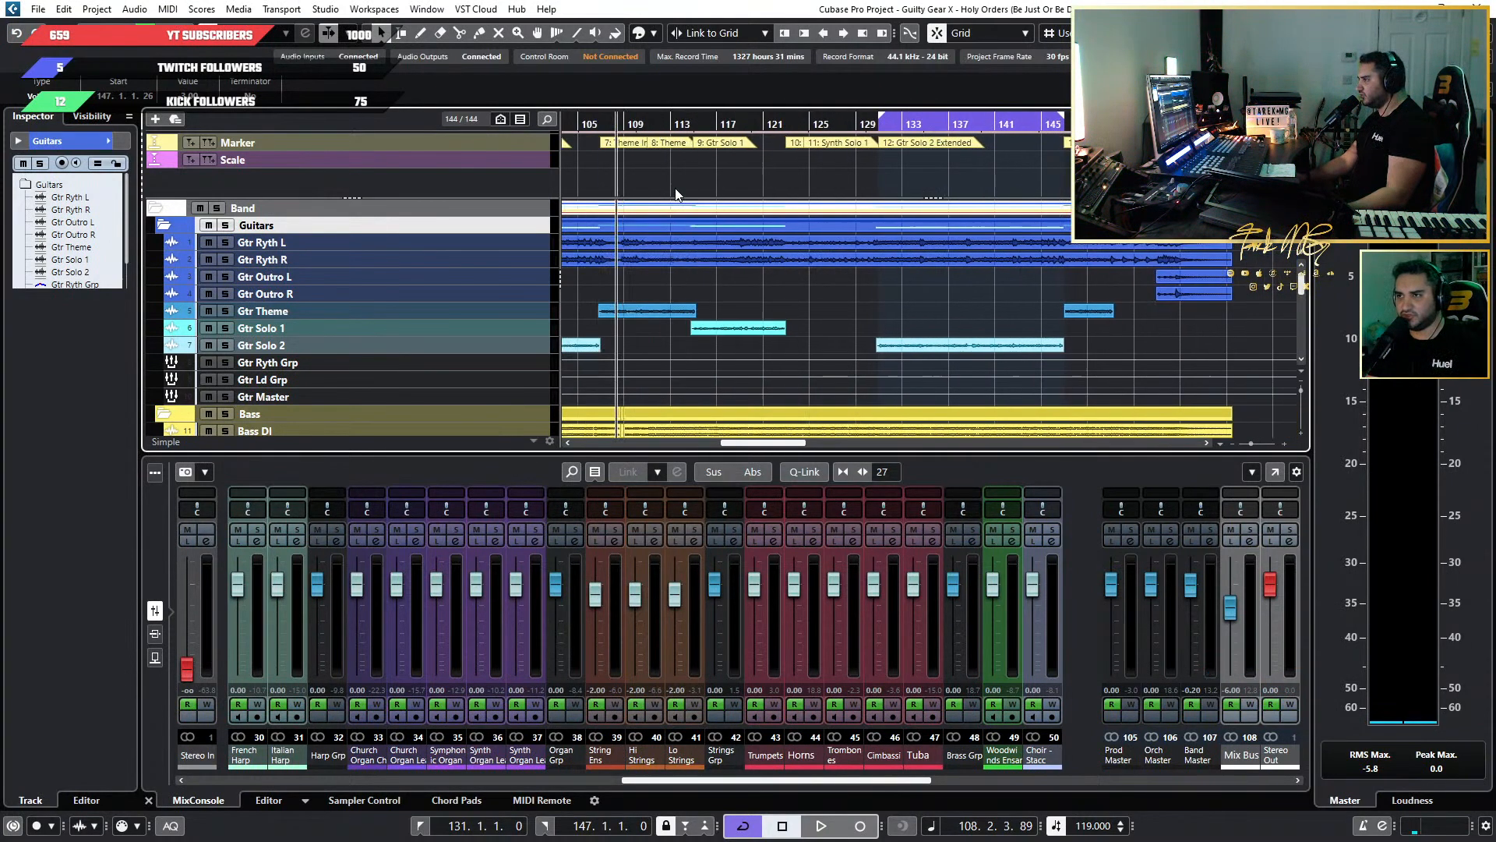
Play the transition from Gtr Solo 1 into Organ Solo 1 and stop at about bar 125.
scroll(808, 225, up, 3)
scroll(808, 224, left, 3)
scroll(808, 225, up, 4)
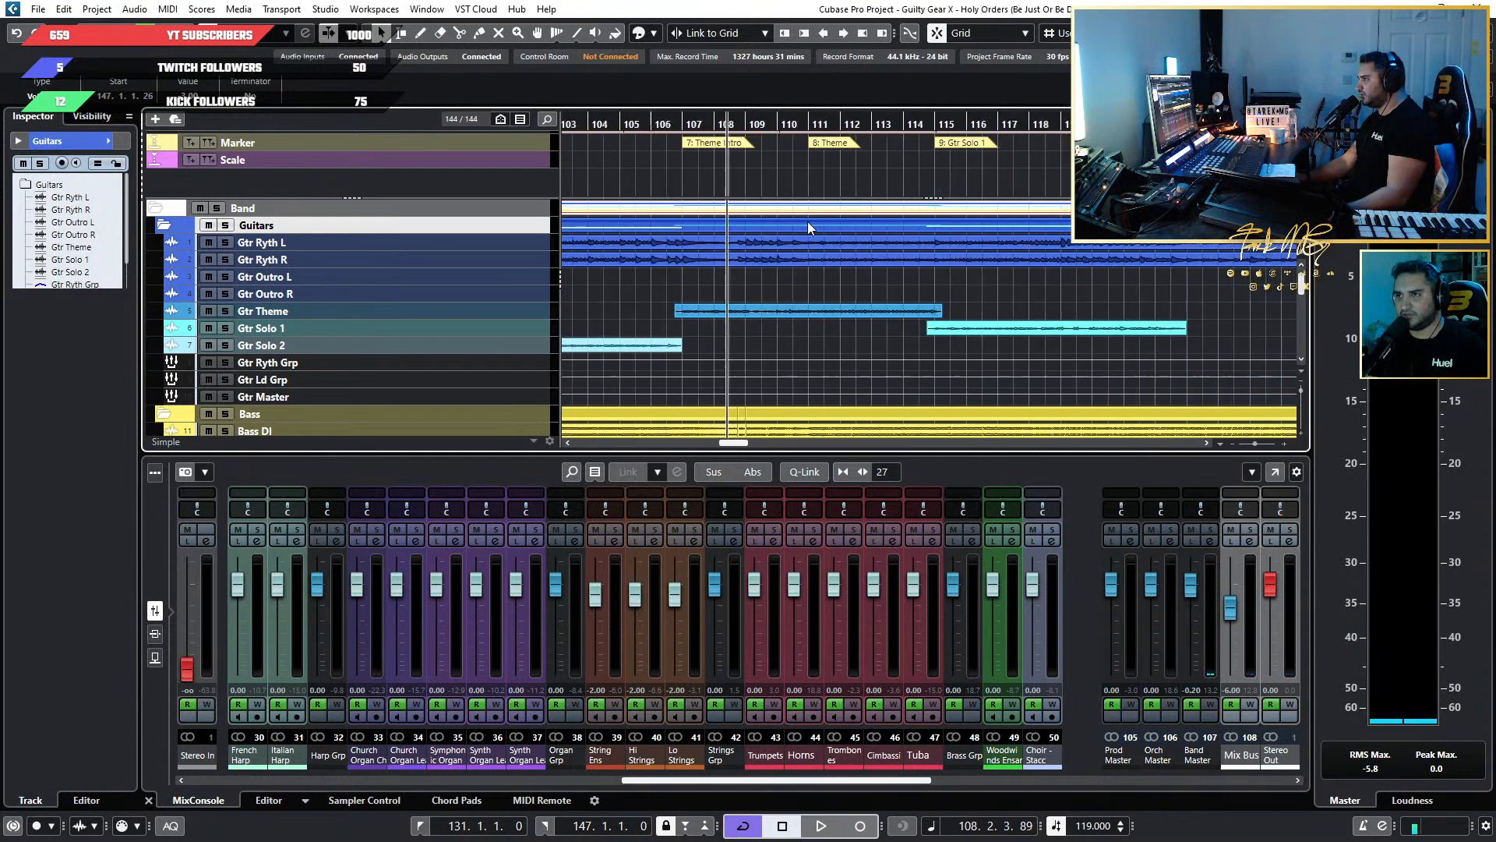
scroll(807, 221, up, 1)
scroll(808, 221, right, 5)
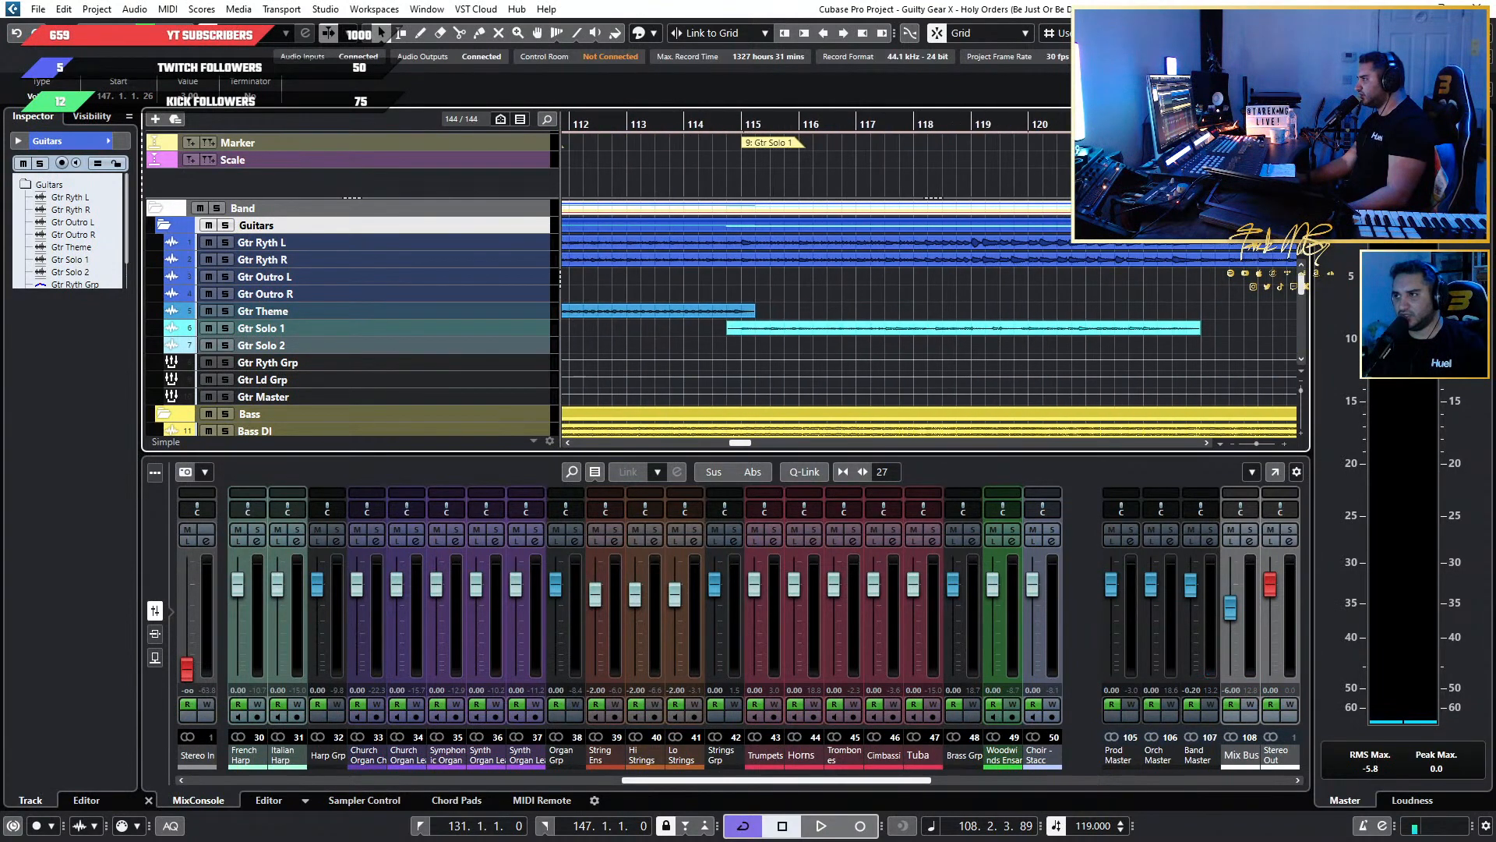
click(1002, 123)
key(space)
scroll(1059, 235, up, 3)
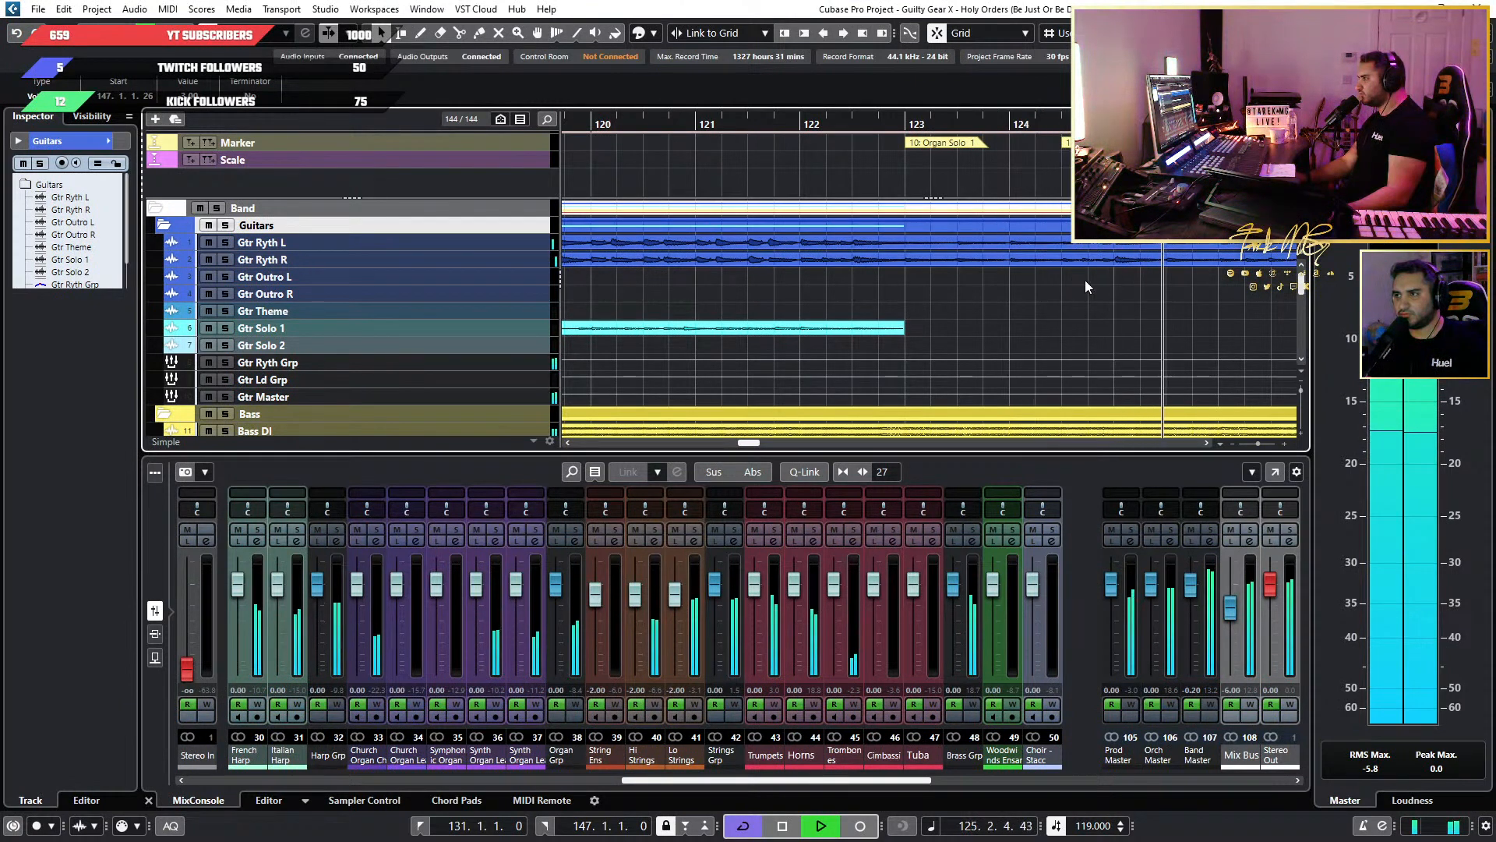
key(space)
Play the earlier Organ Solo section from about bar 92 and stop at about bar 93.
scroll(1085, 279, down, 3)
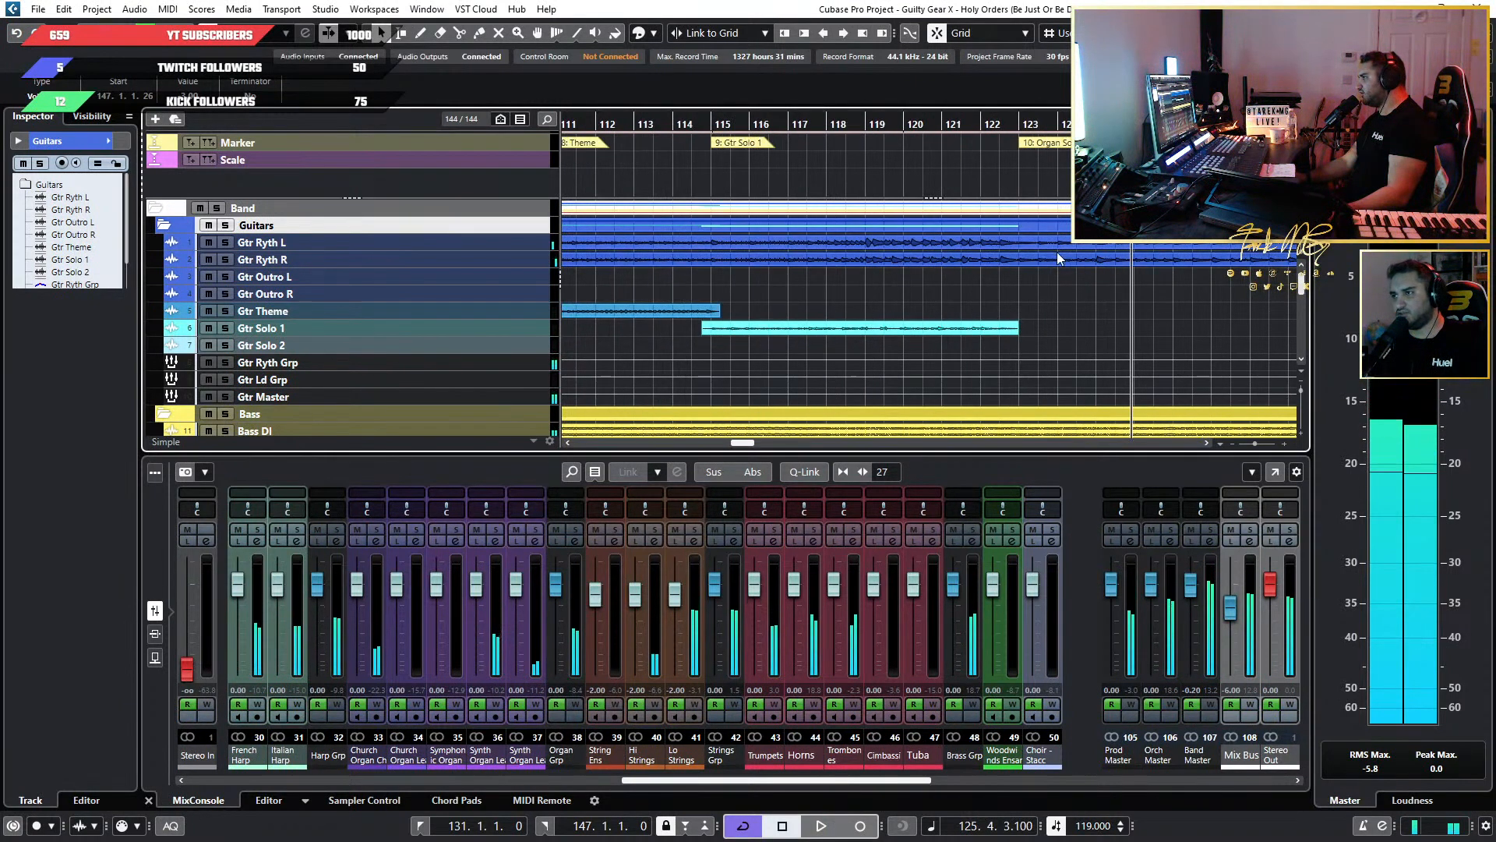
scroll(872, 253, left, 3)
scroll(872, 253, left, 6)
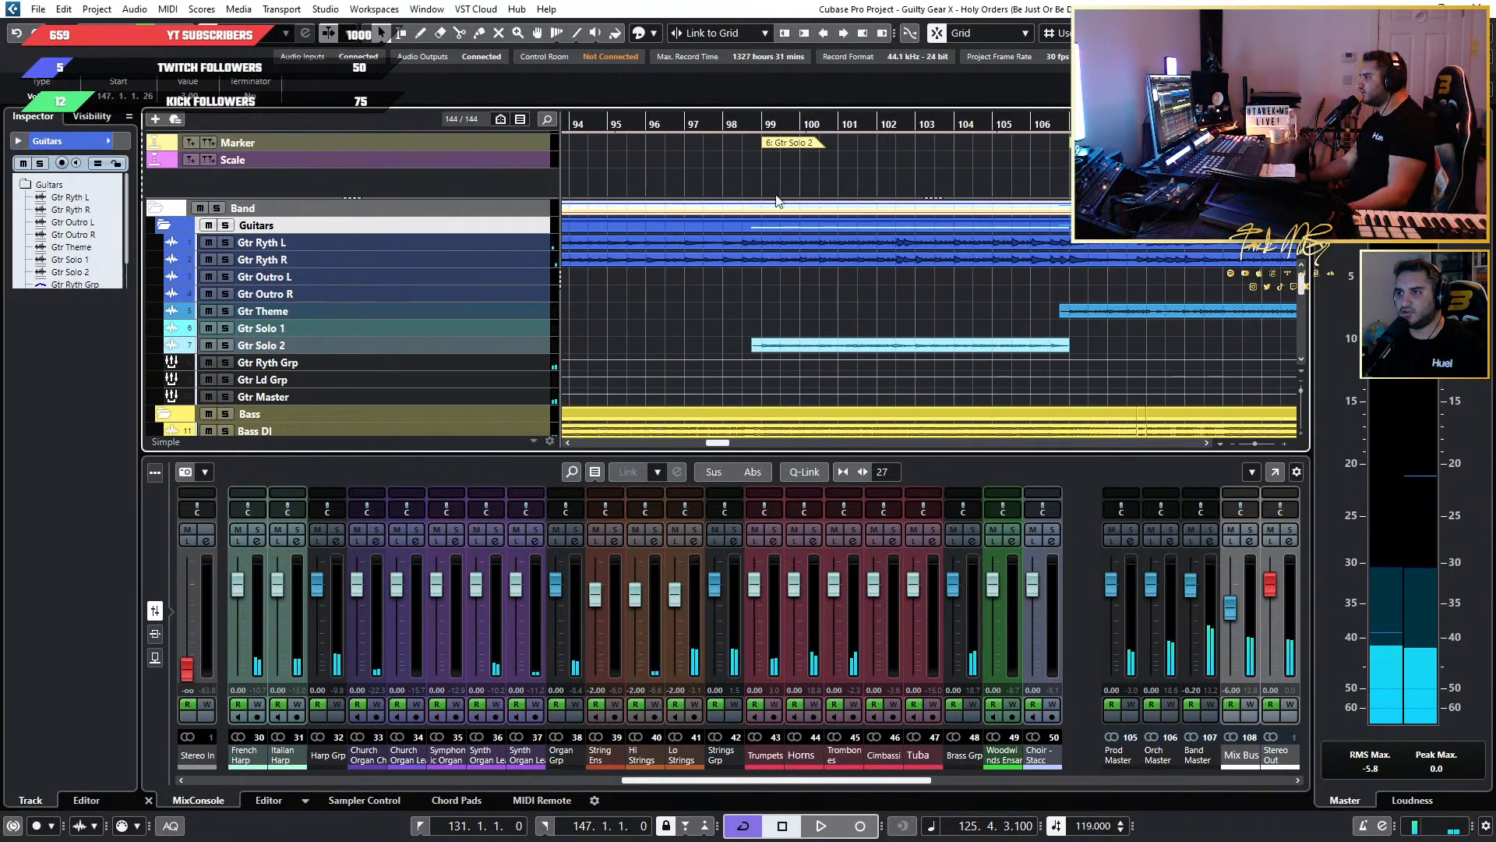
scroll(773, 193, down, 2)
scroll(773, 194, left, 1)
scroll(717, 174, up, 4)
scroll(716, 173, left, 1)
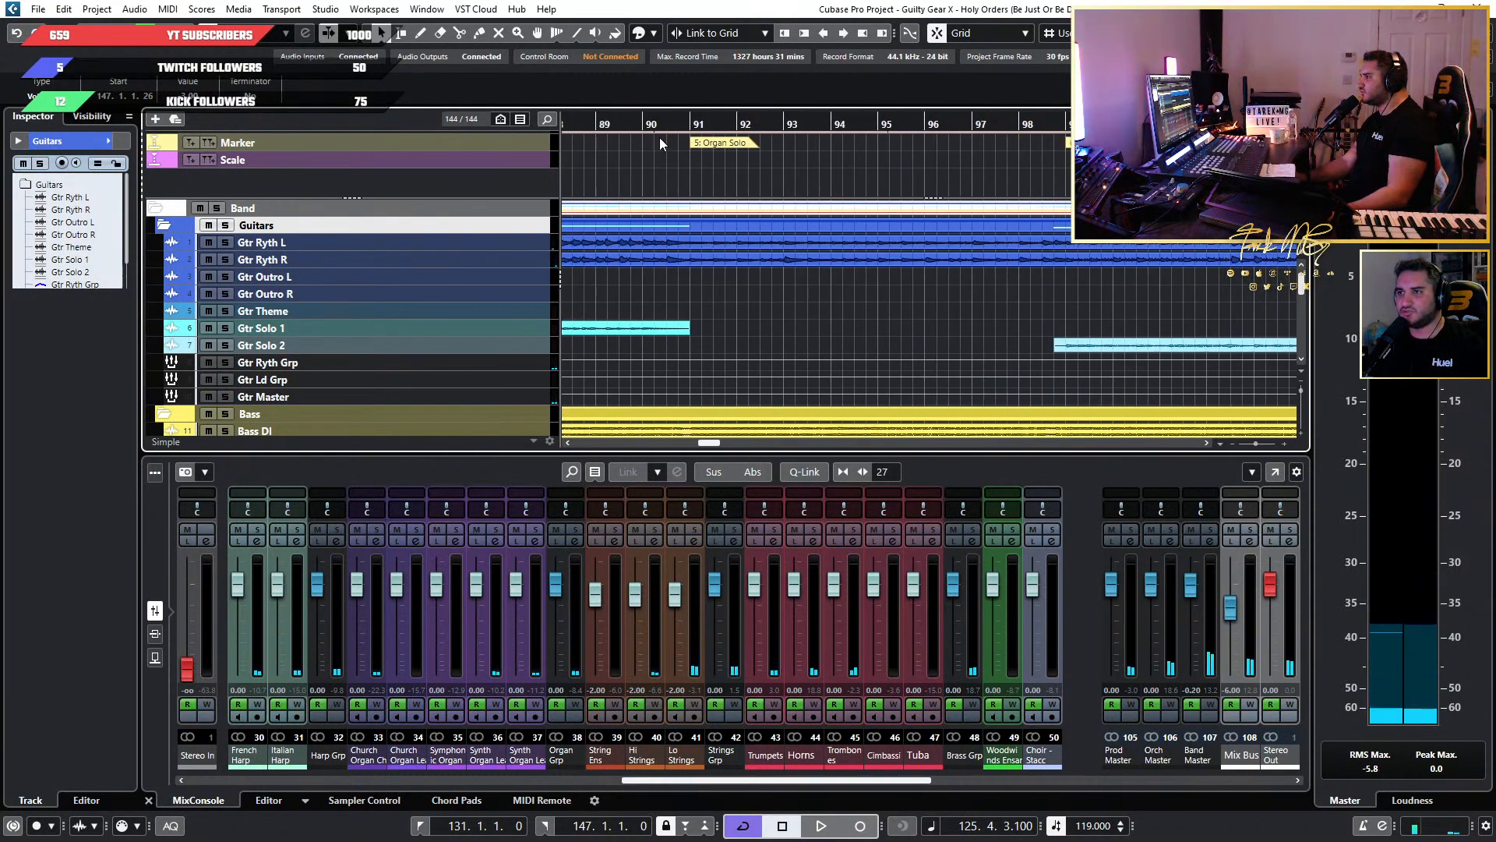
click(738, 122)
key(space)
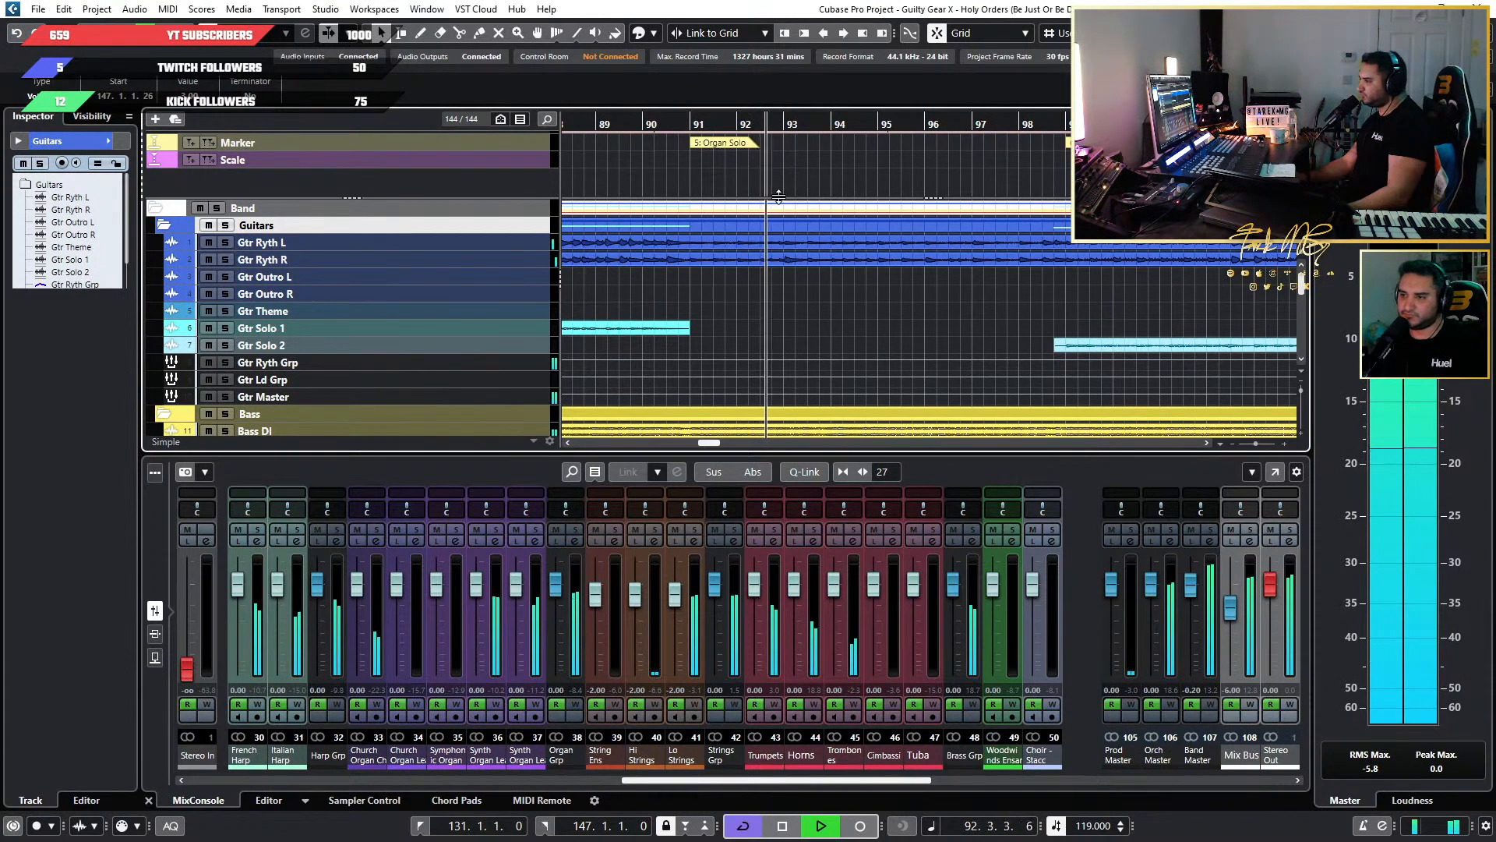
key(space)
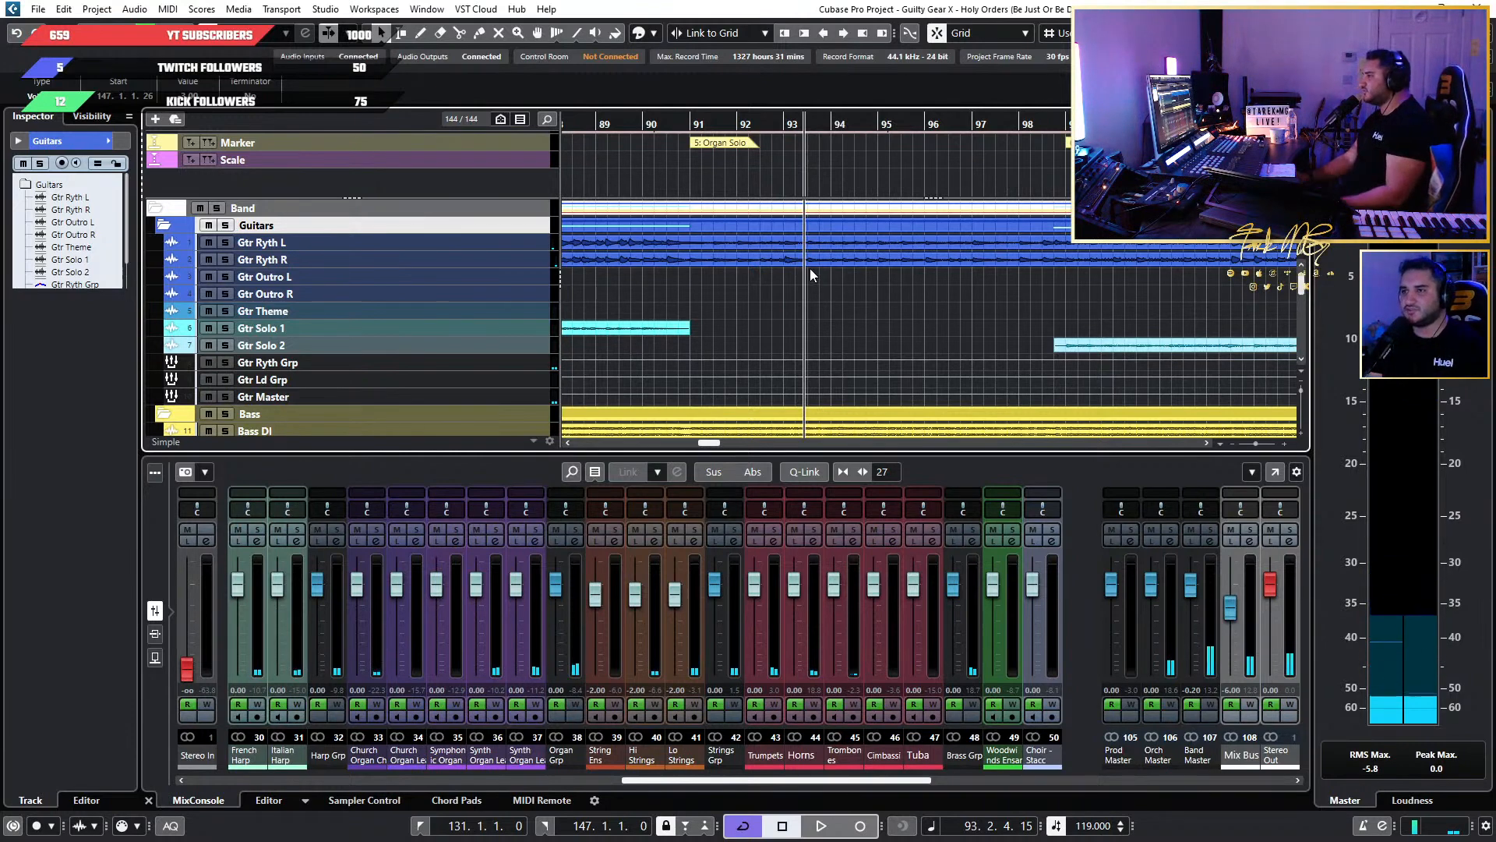
Examine the arrangement around Gtr Solo 2 Extended, from the guitar parts down to the drum tracks, and the mixer channels from DrmRoom to Trombones.
scroll(923, 251, down, 1)
scroll(922, 251, down, 4)
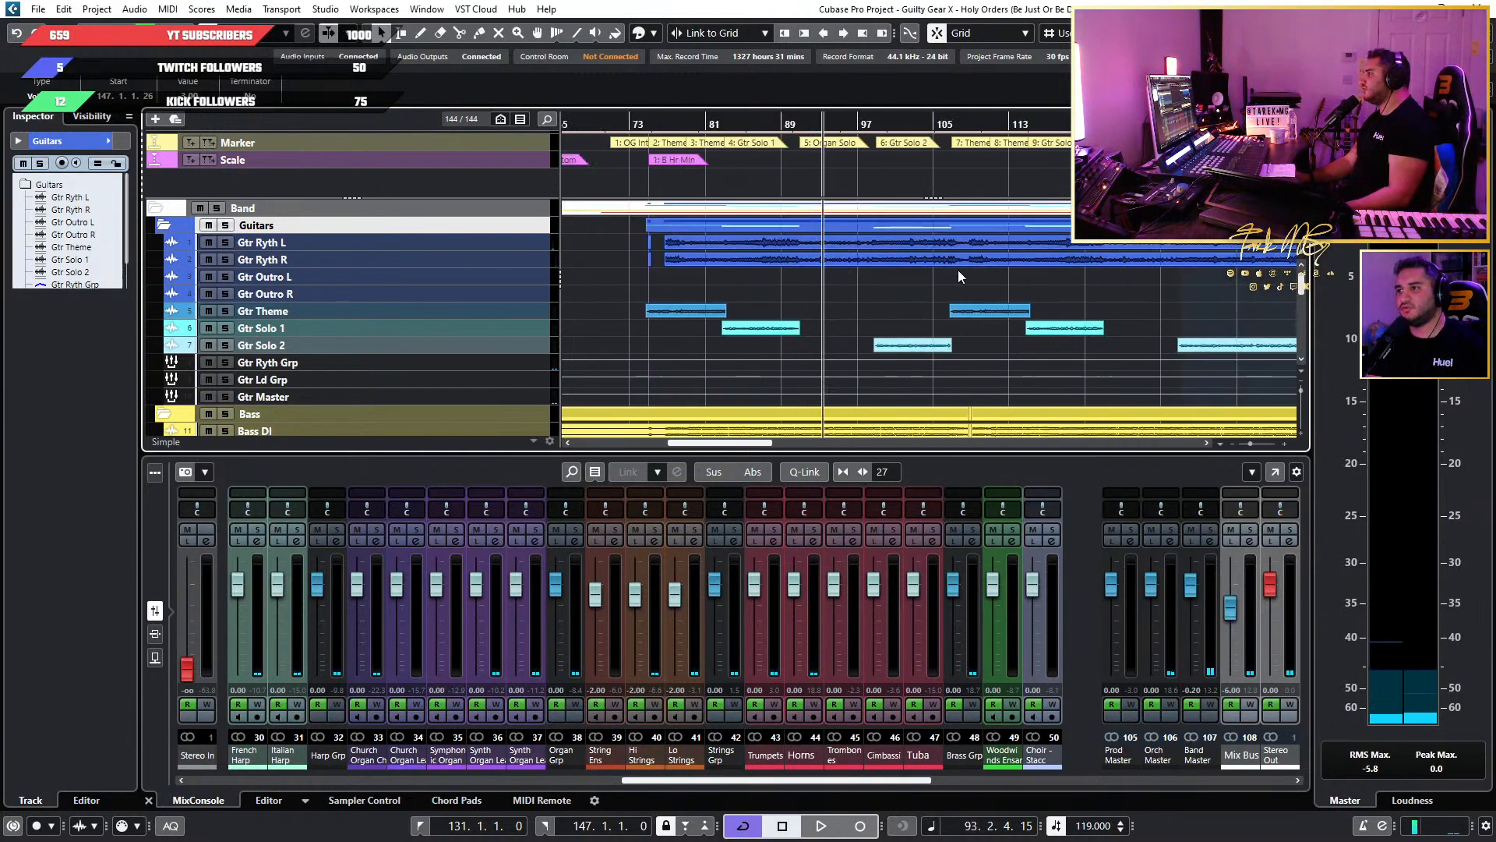
scroll(957, 270, up, 2)
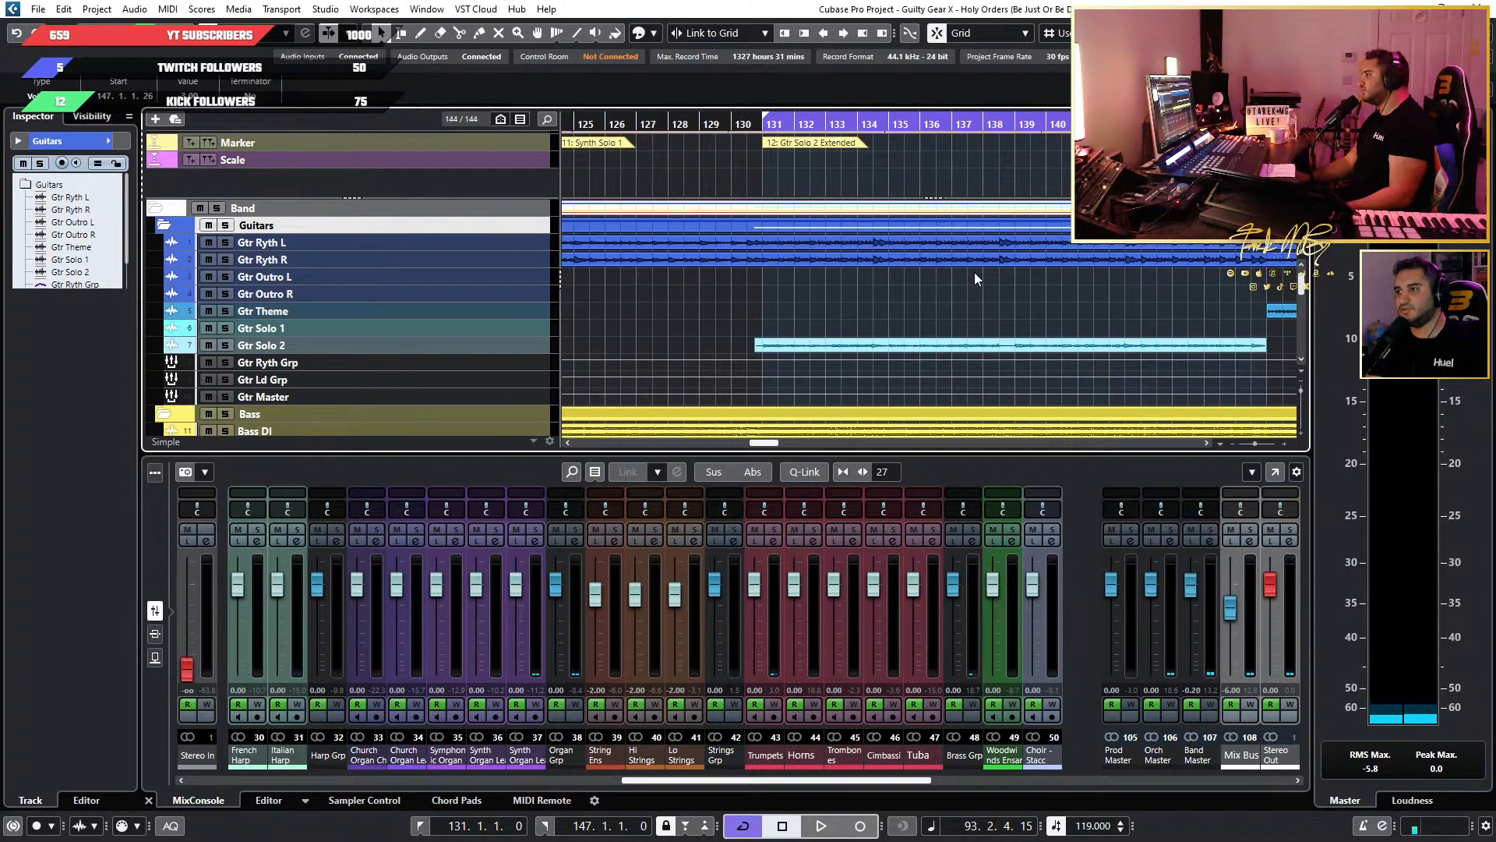
scroll(974, 272, up, 1)
scroll(974, 273, down, 2)
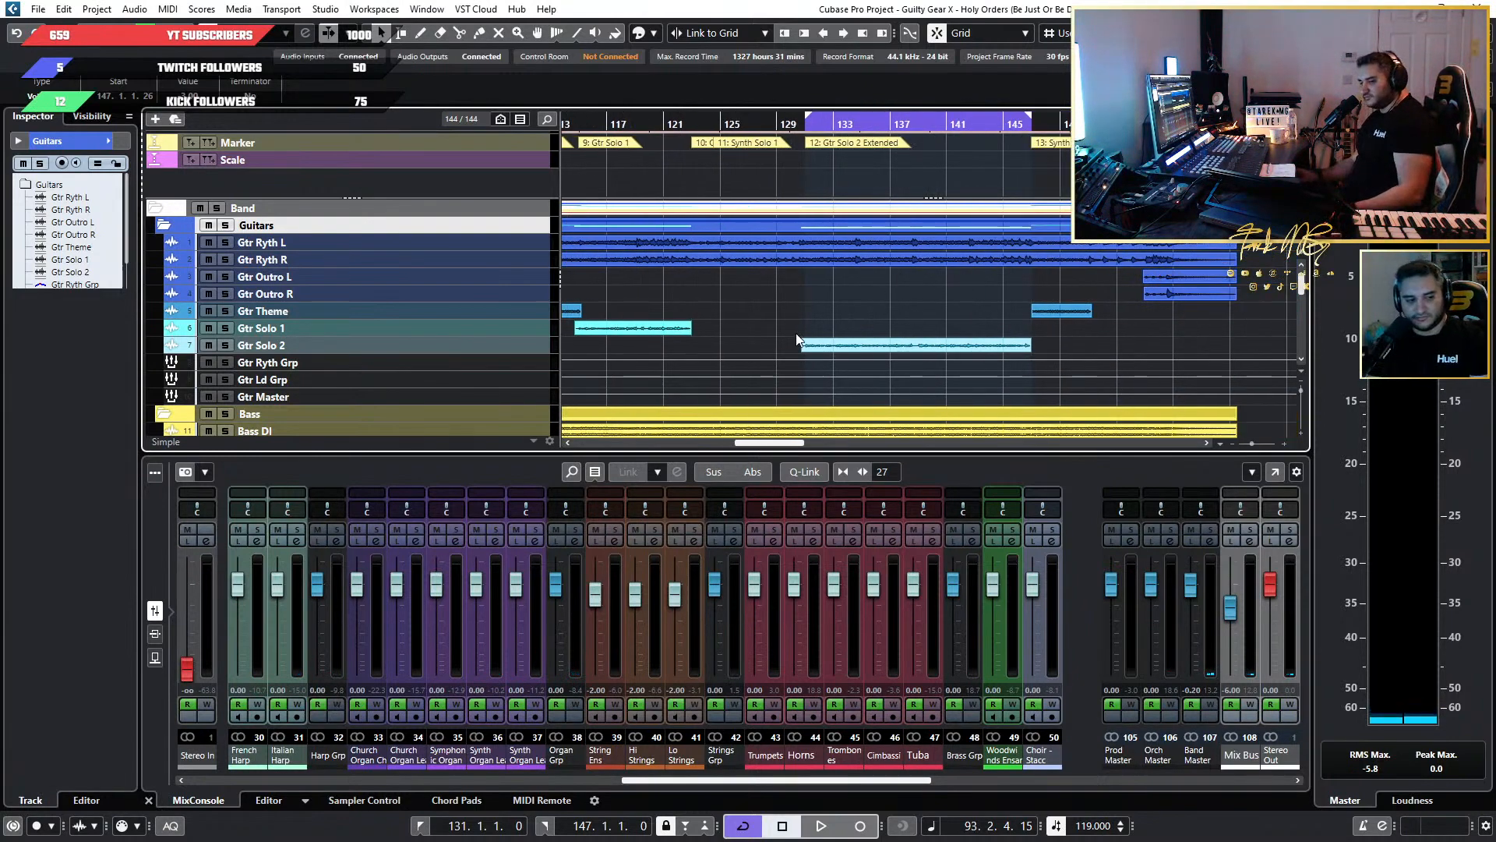
scroll(797, 334, right, 5)
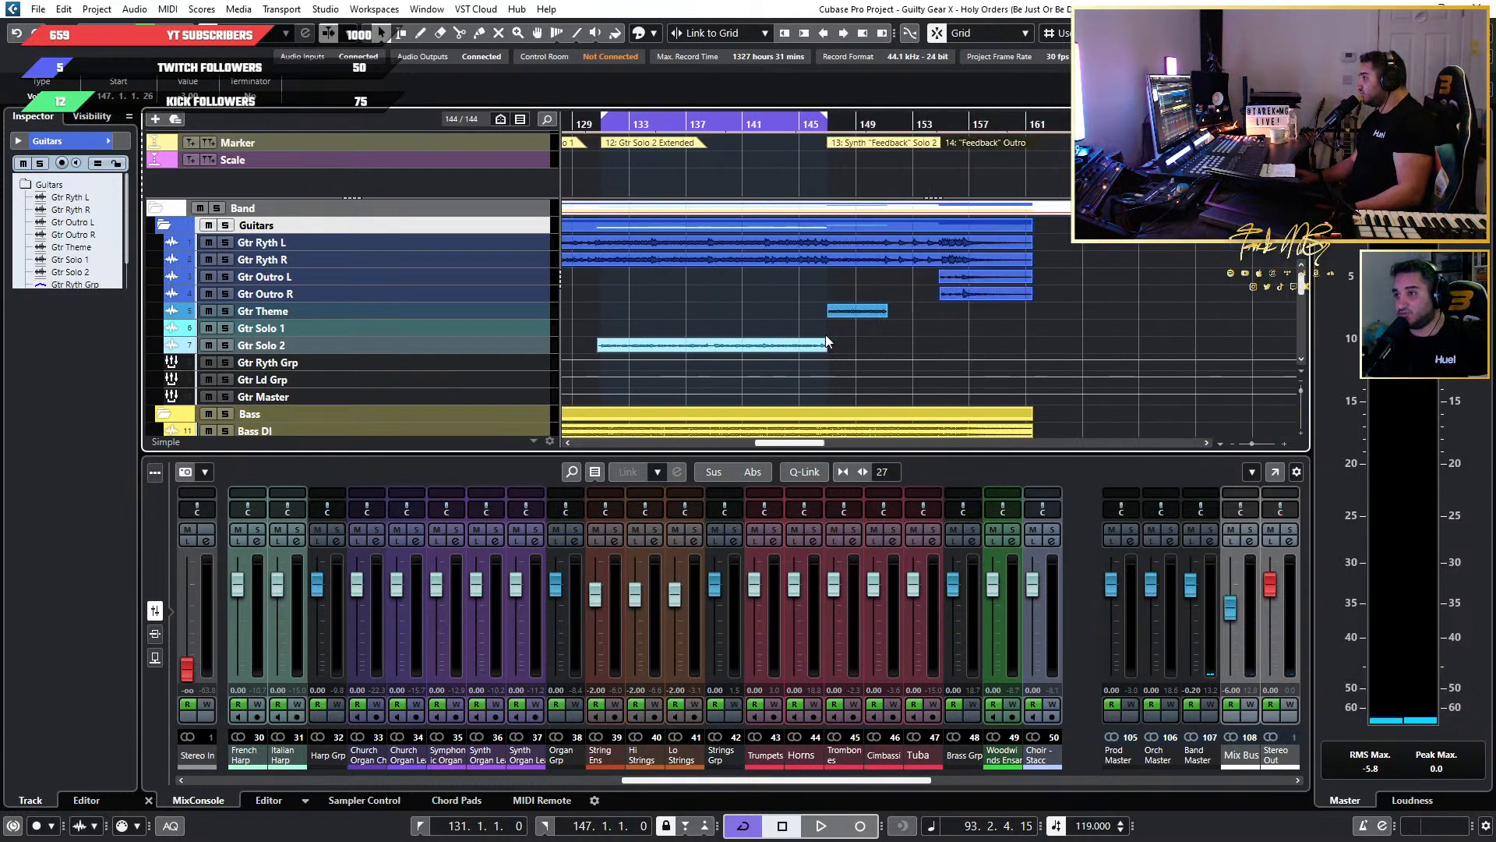
scroll(825, 334, down, 5)
scroll(709, 337, up, 5)
scroll(708, 337, down, 3)
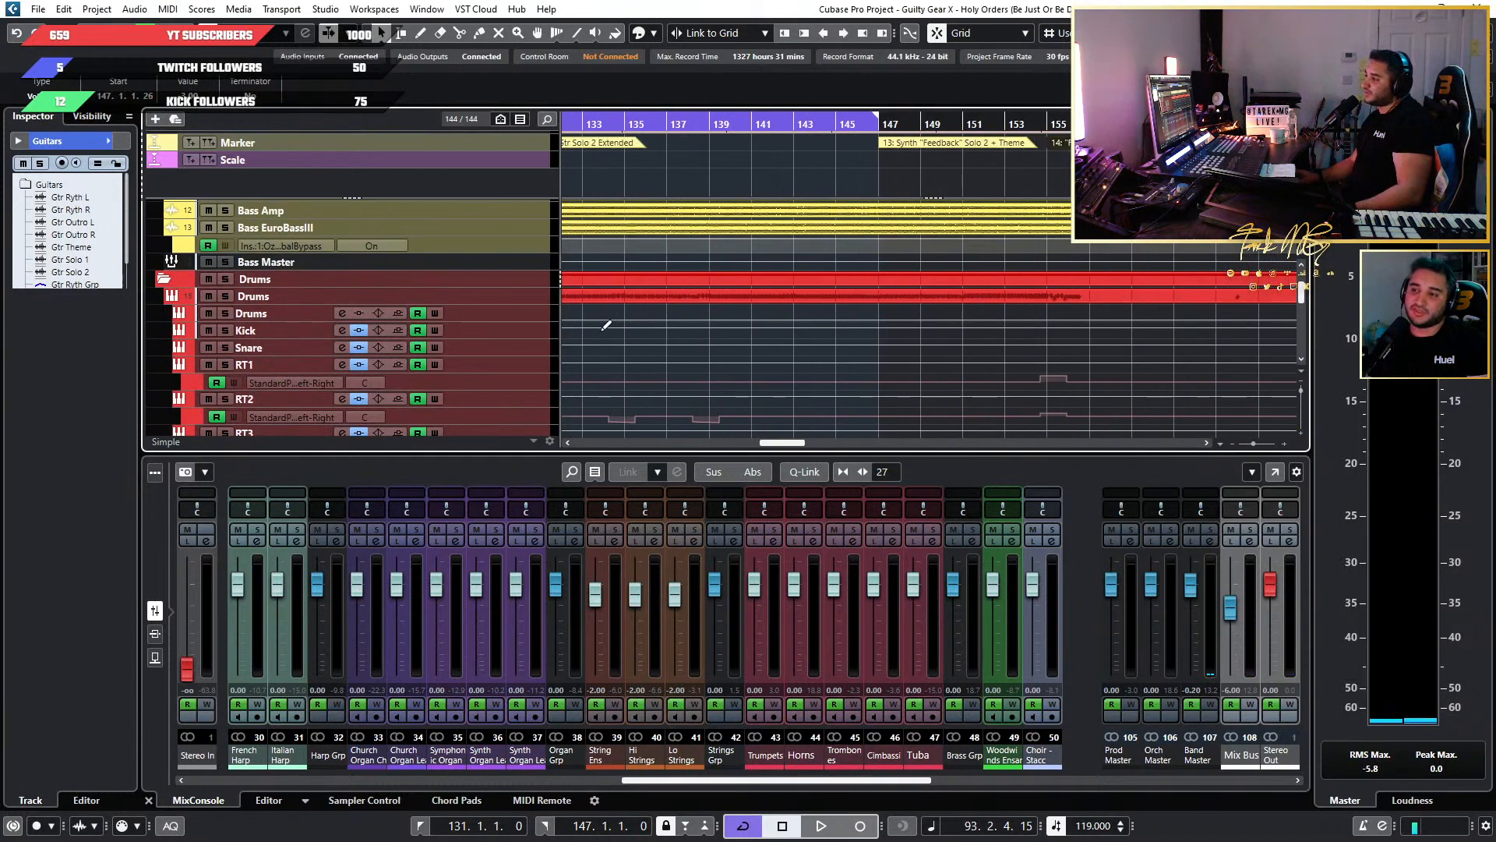
scroll(606, 325, down, 3)
scroll(605, 328, down, 4)
scroll(607, 335, up, 4)
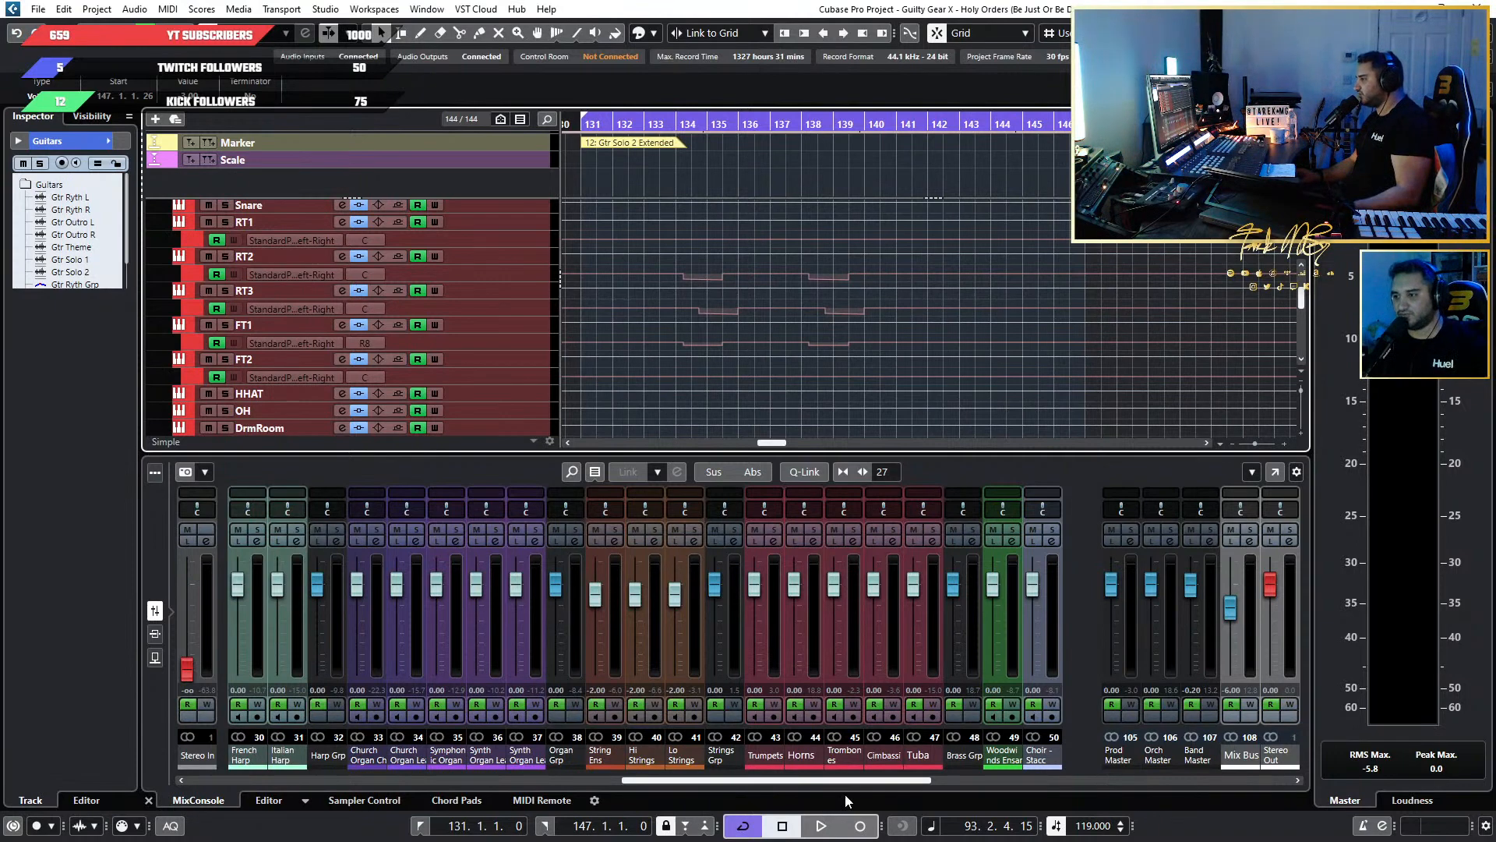
drag(858, 780, 795, 762)
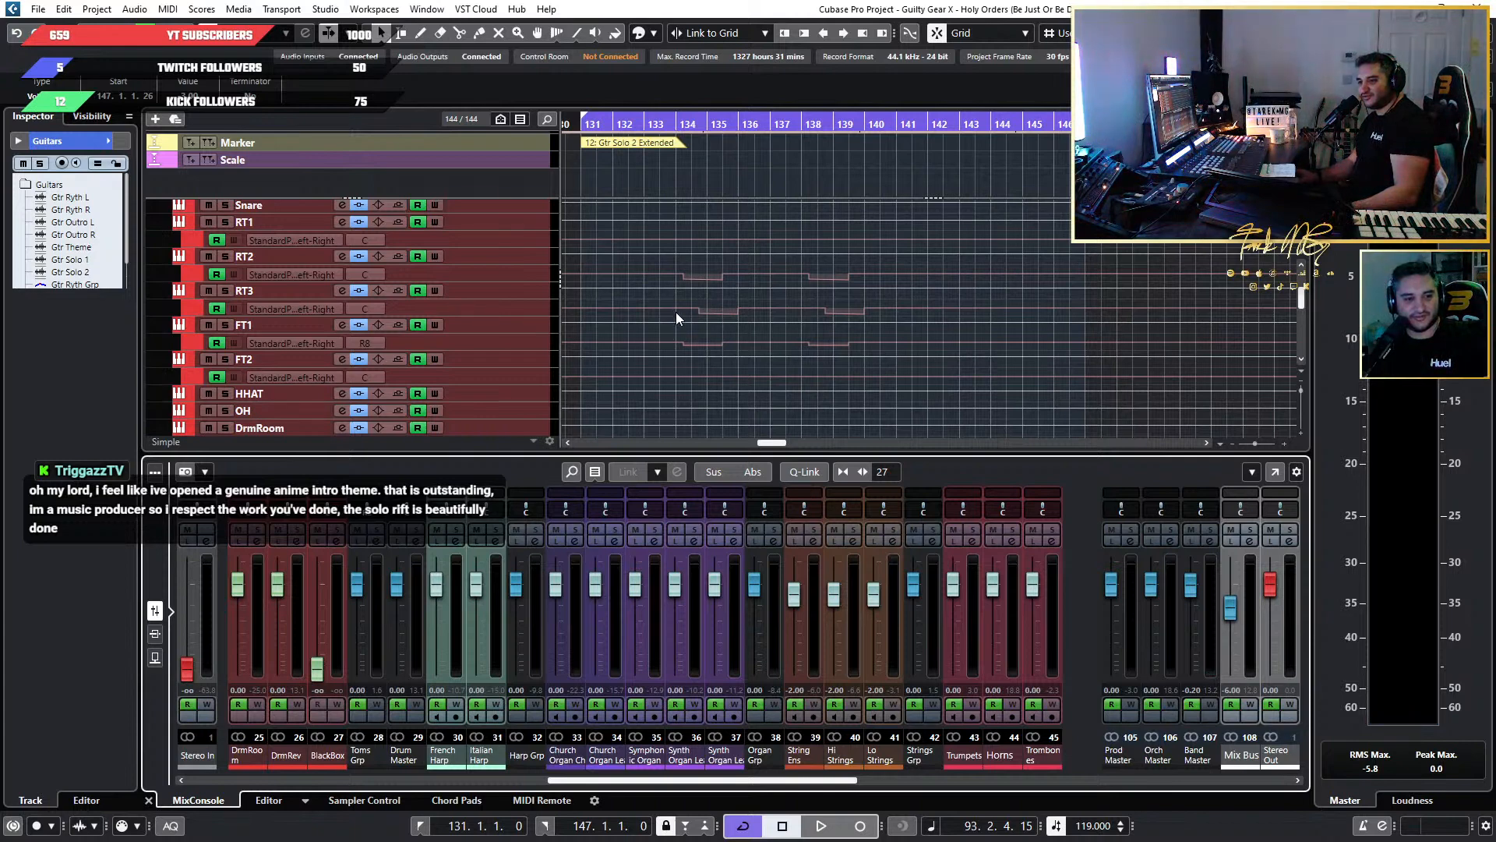
scroll(827, 317, down, 8)
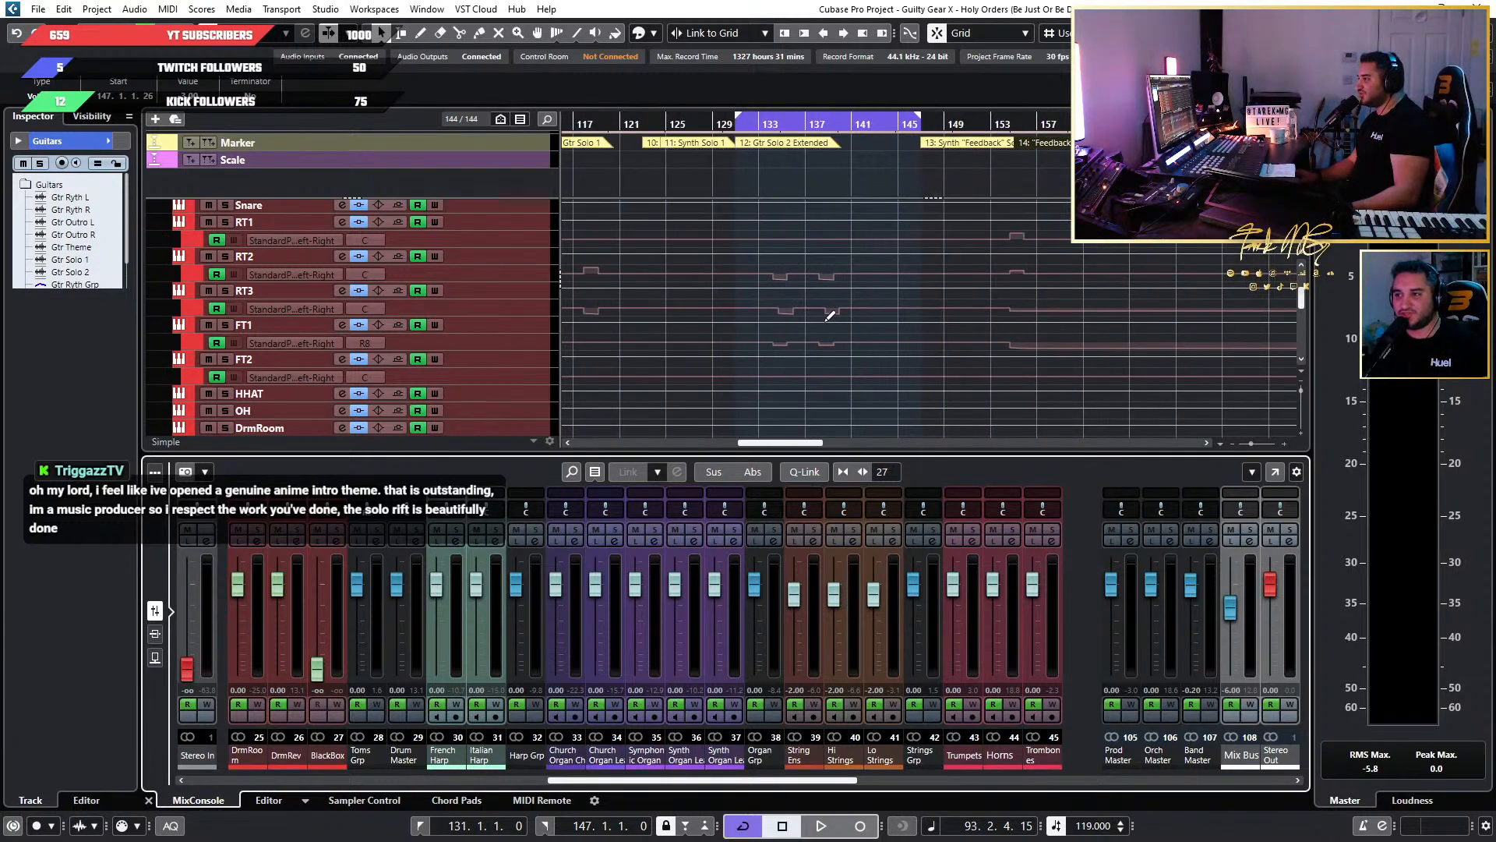
scroll(824, 326, down, 3)
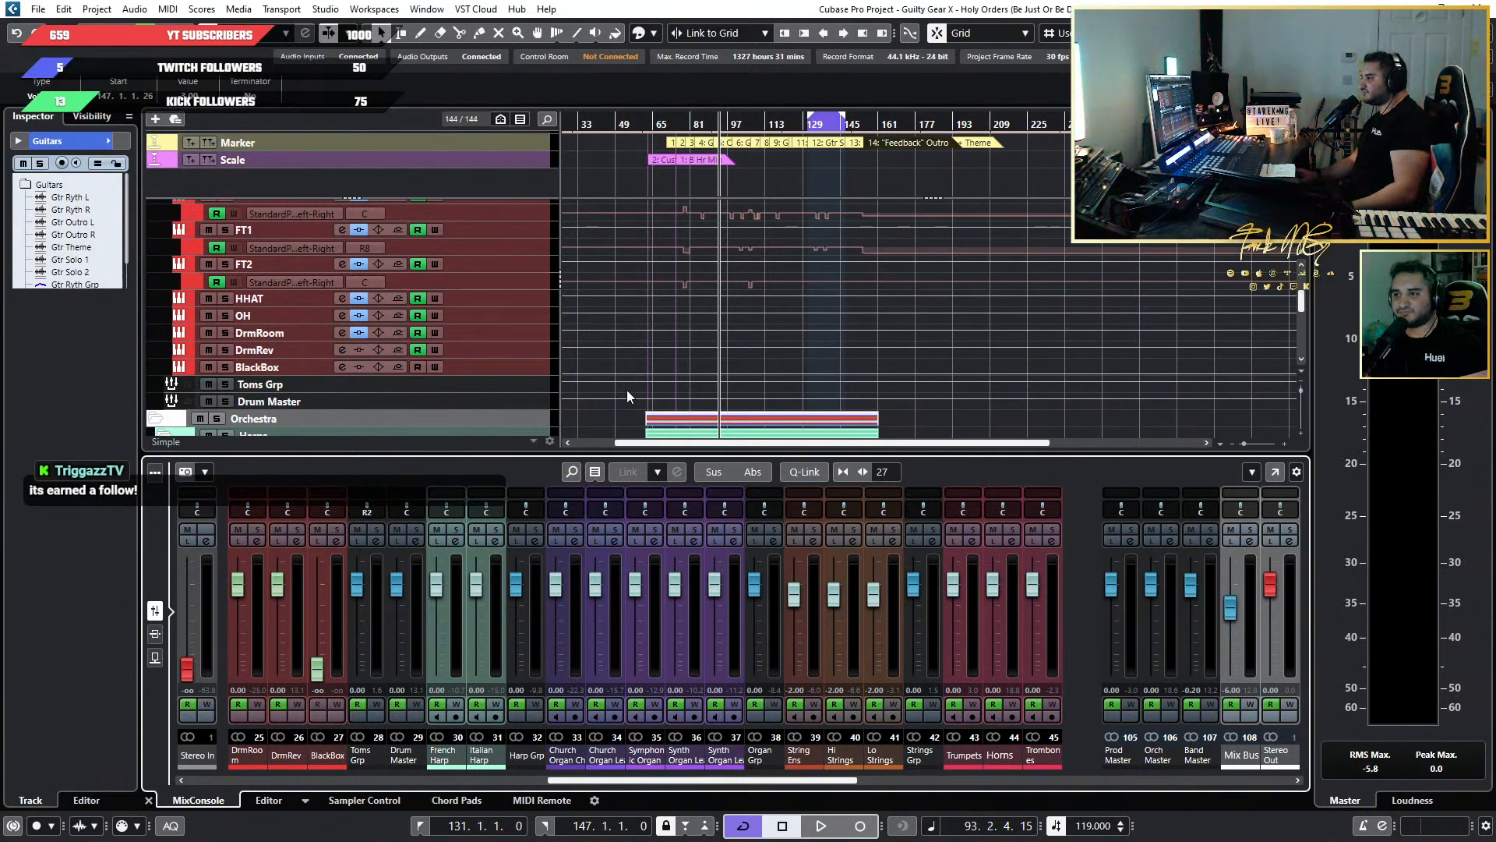
scroll(871, 300, up, 6)
scroll(722, 305, left, 3)
scroll(731, 305, up, 2)
scroll(914, 362, up, 2)
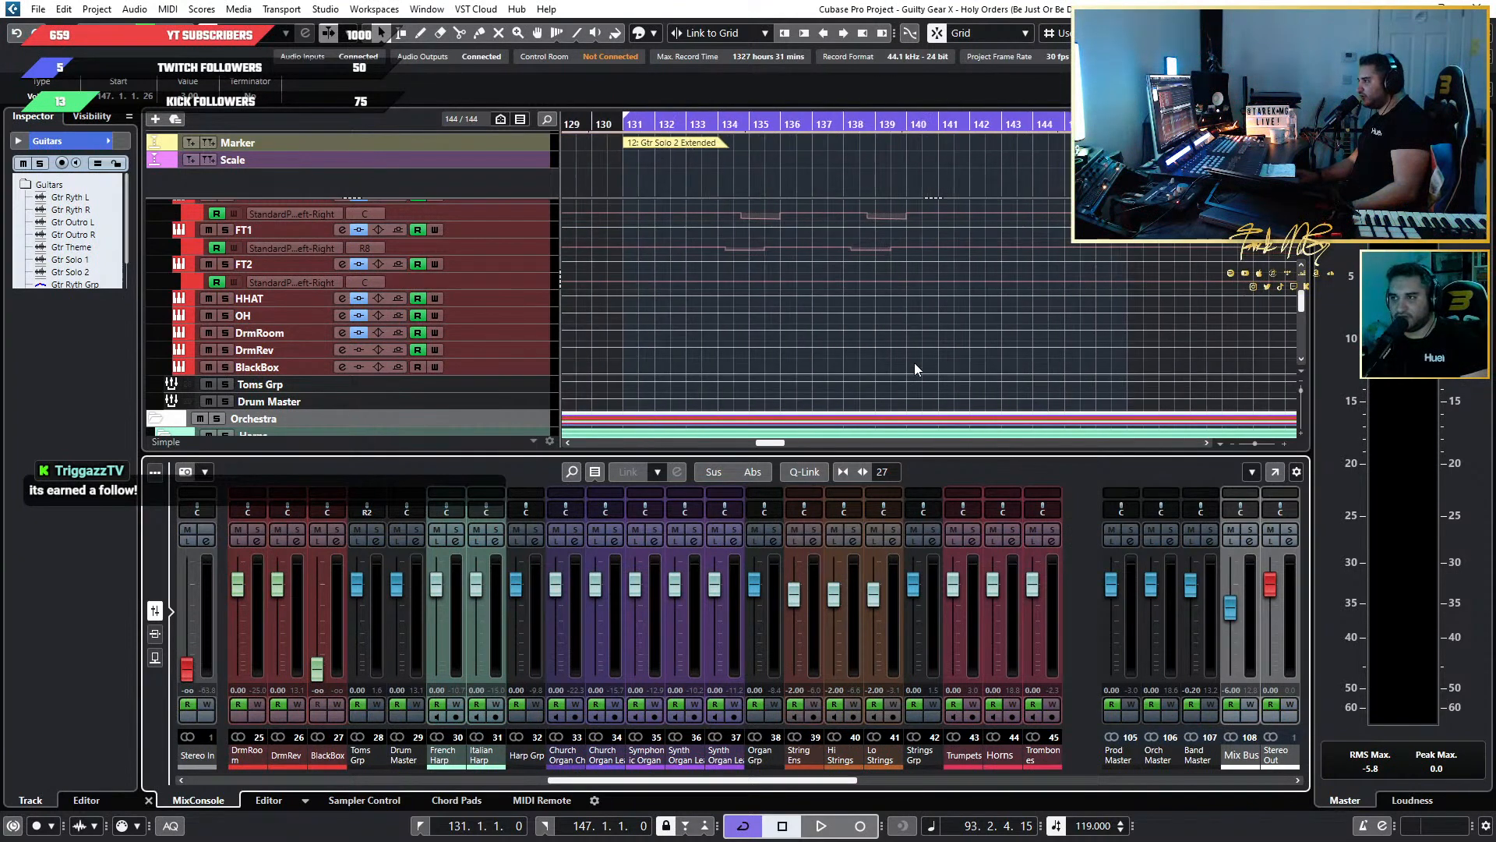
scroll(914, 362, down, 1)
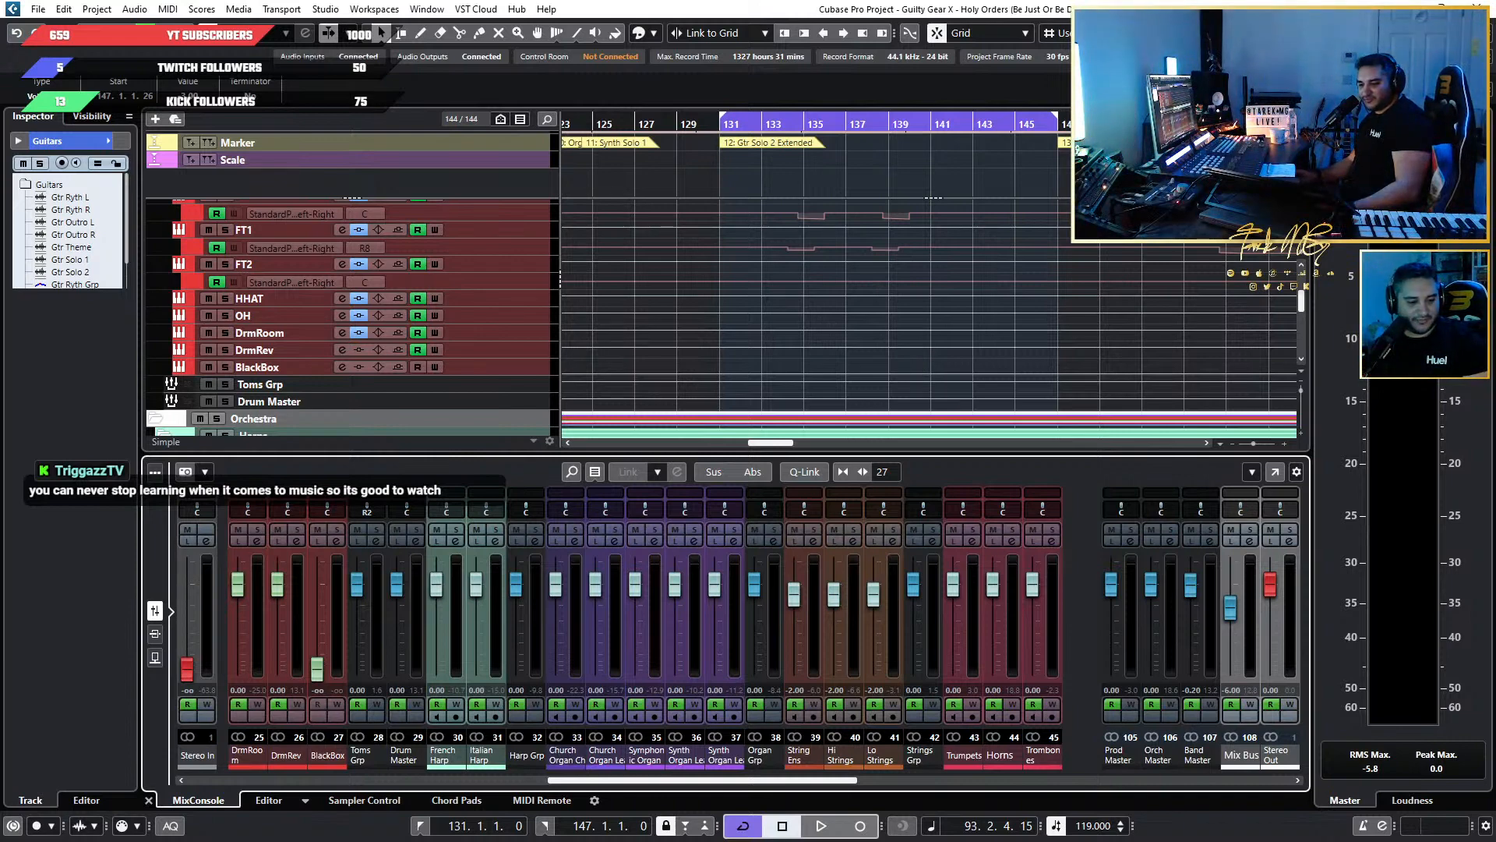
Switch to Spotify and search for "guity gear".
key(alt+Tab)
scroll(473, 429, down, 4)
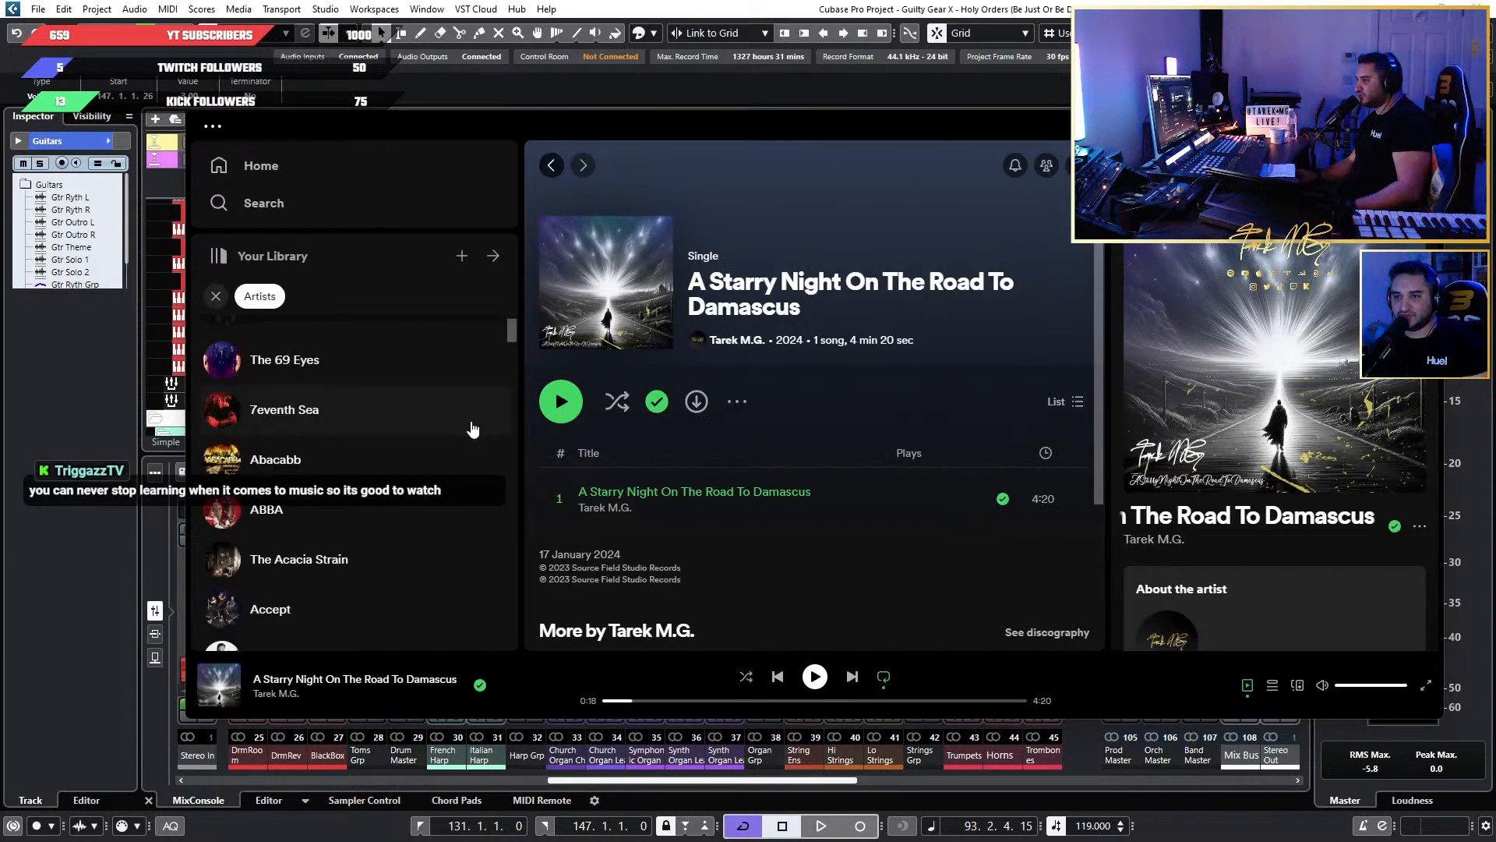
scroll(467, 425, up, 3)
scroll(464, 421, down, 2)
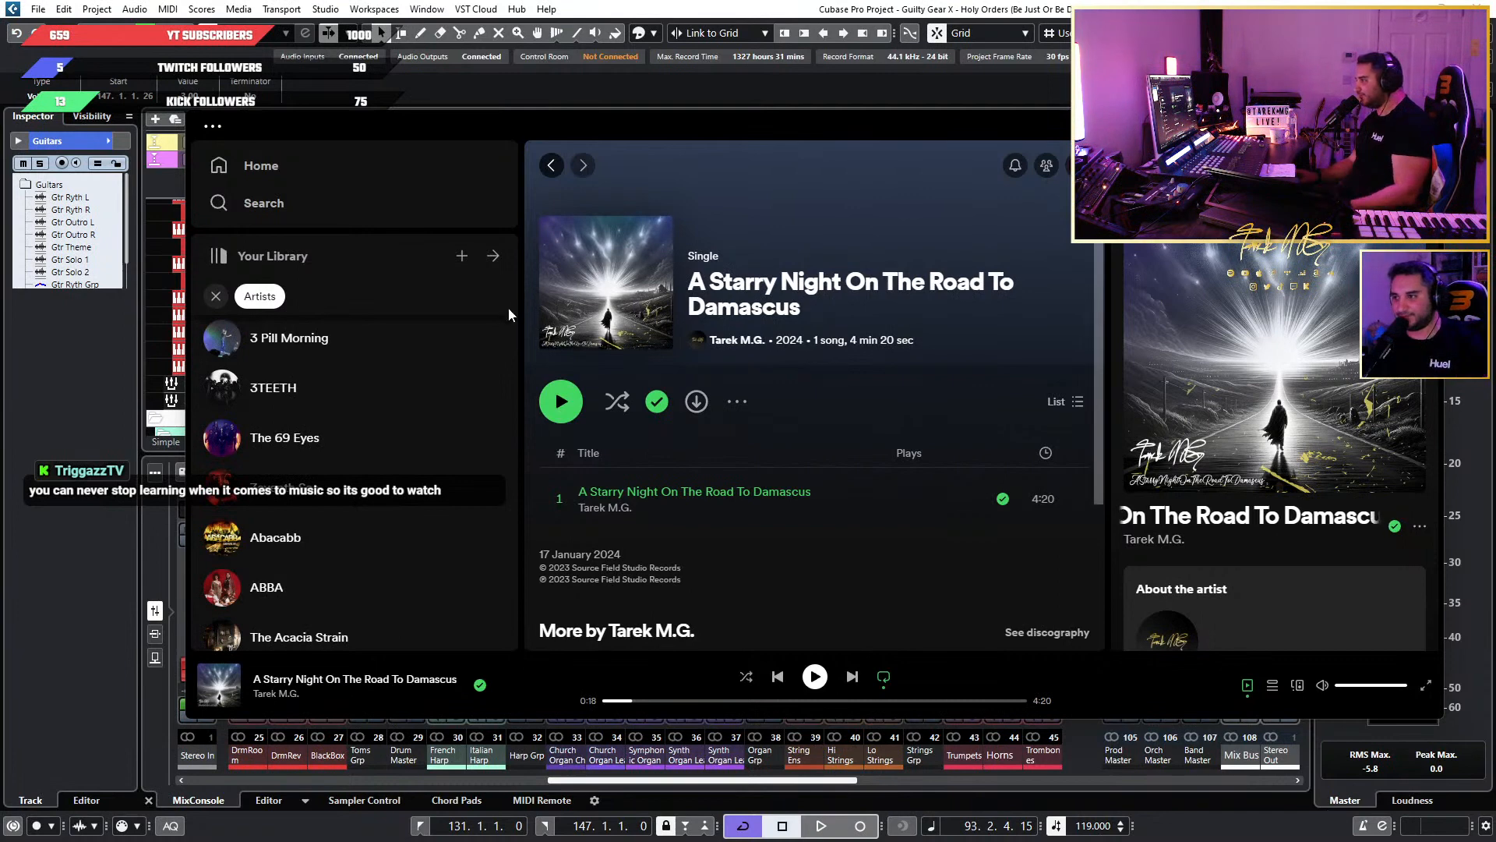
click(261, 203)
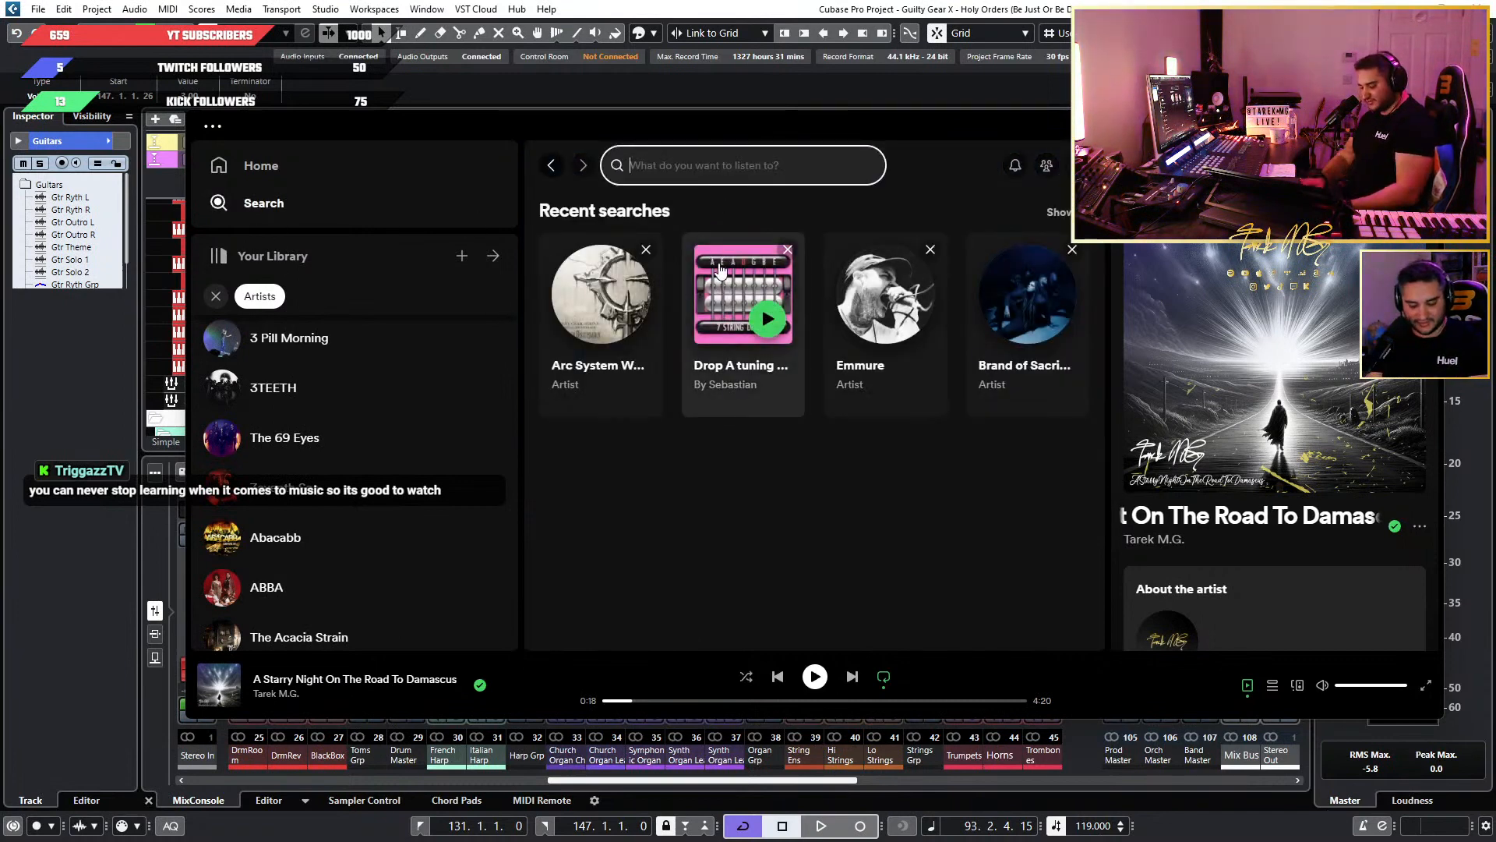
text(guity)
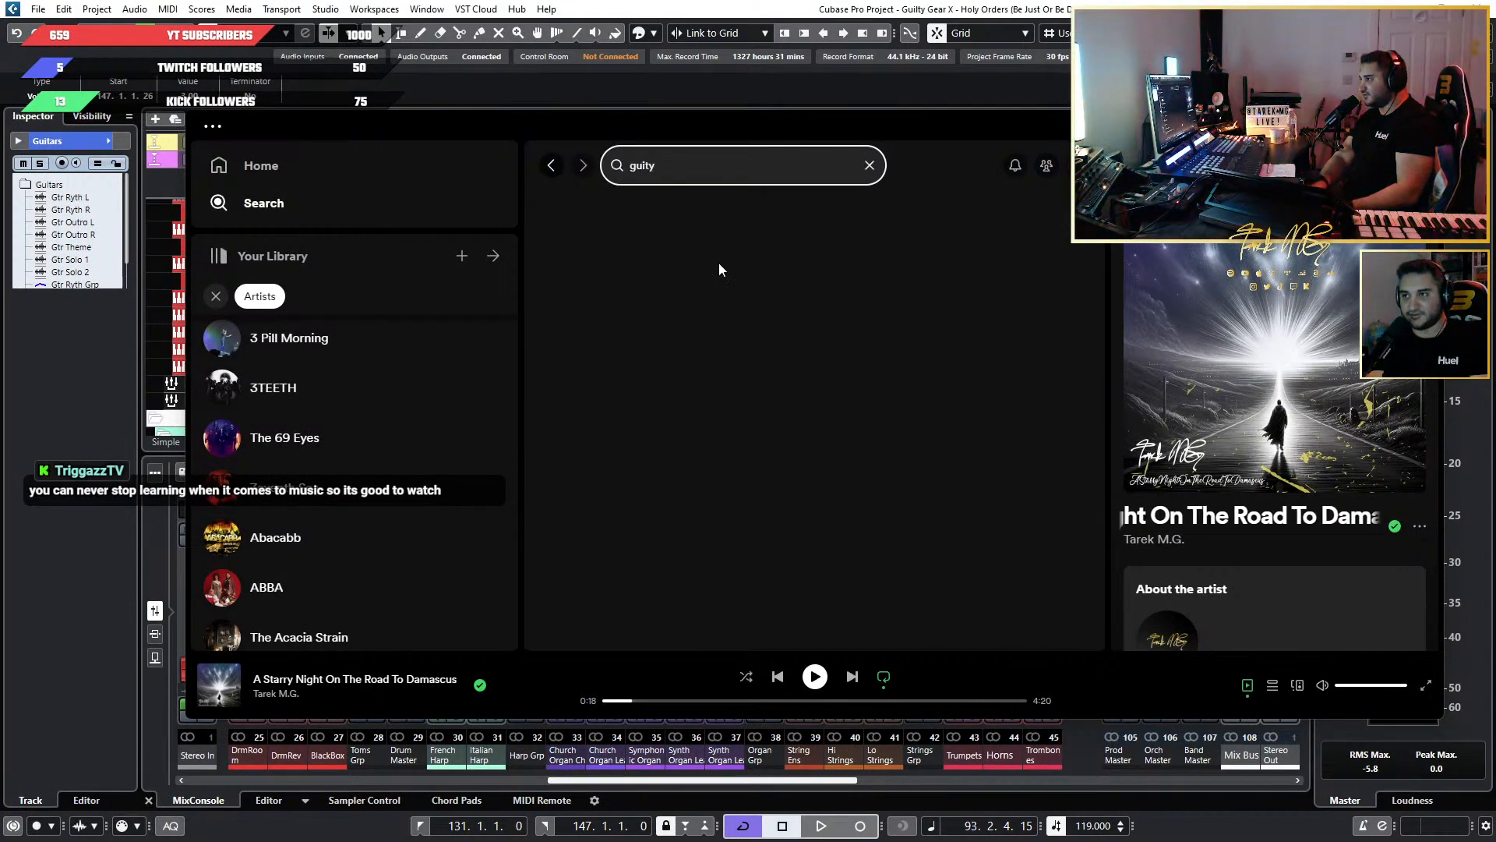
text( ea)
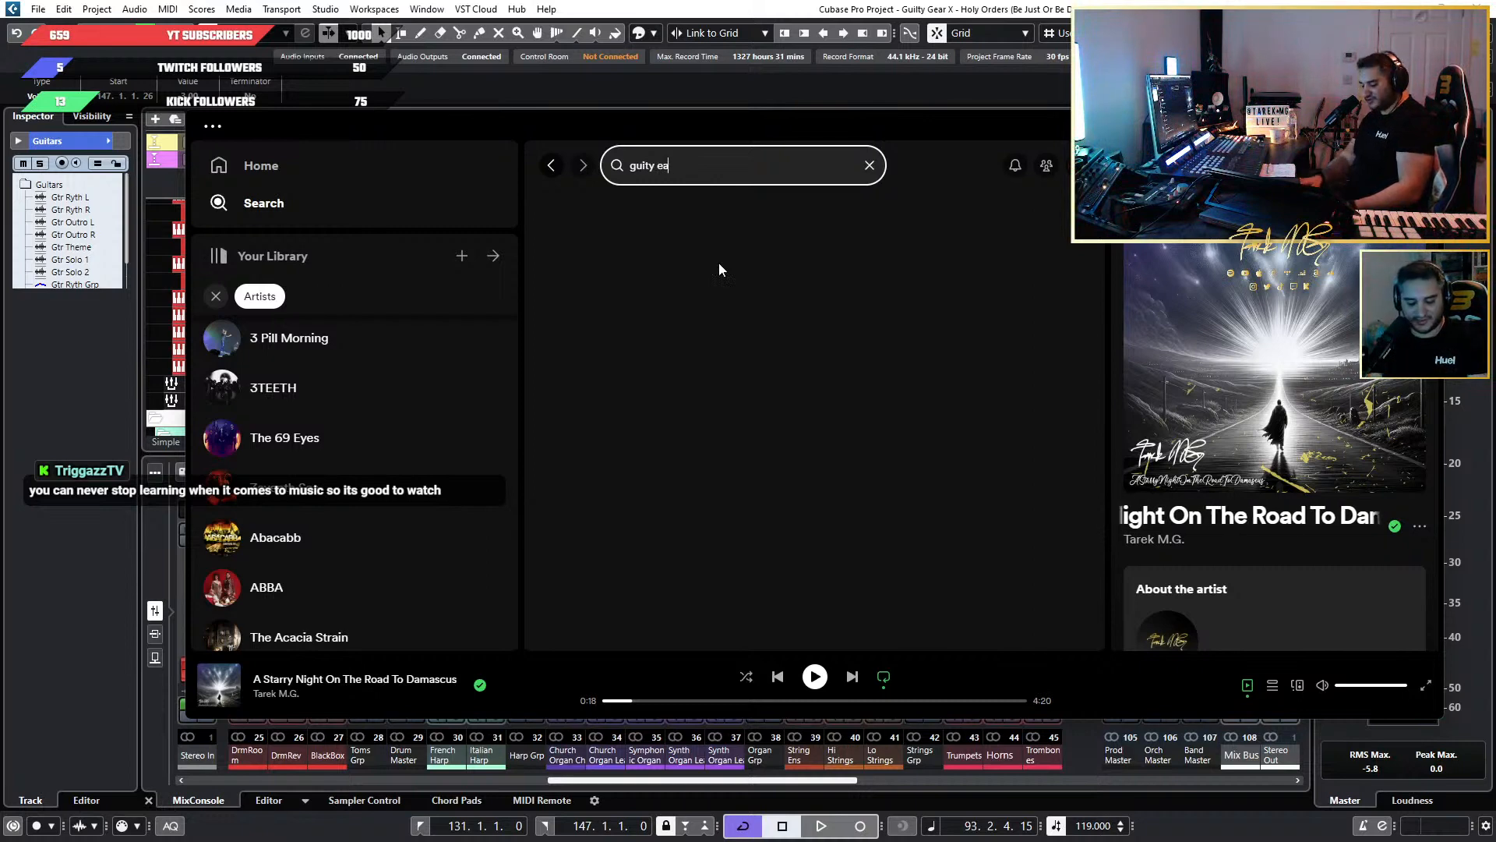
key(BackSpace)
key(BackSpace)
text(gear)
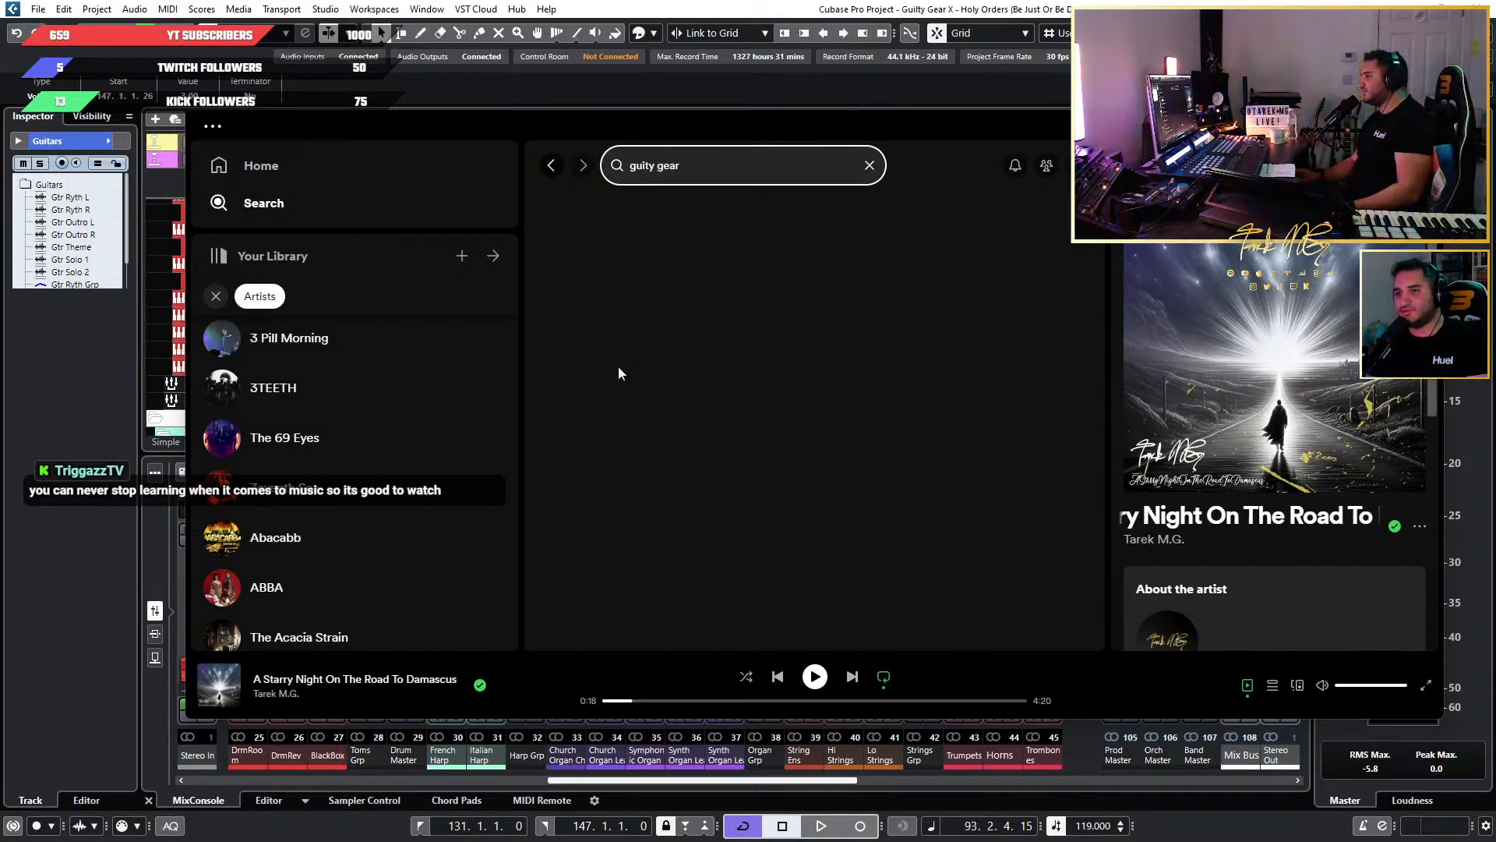
Clear the search, open an entry from the recent searches, and put the Spotify window away to return to Cubase.
click(870, 170)
click(672, 363)
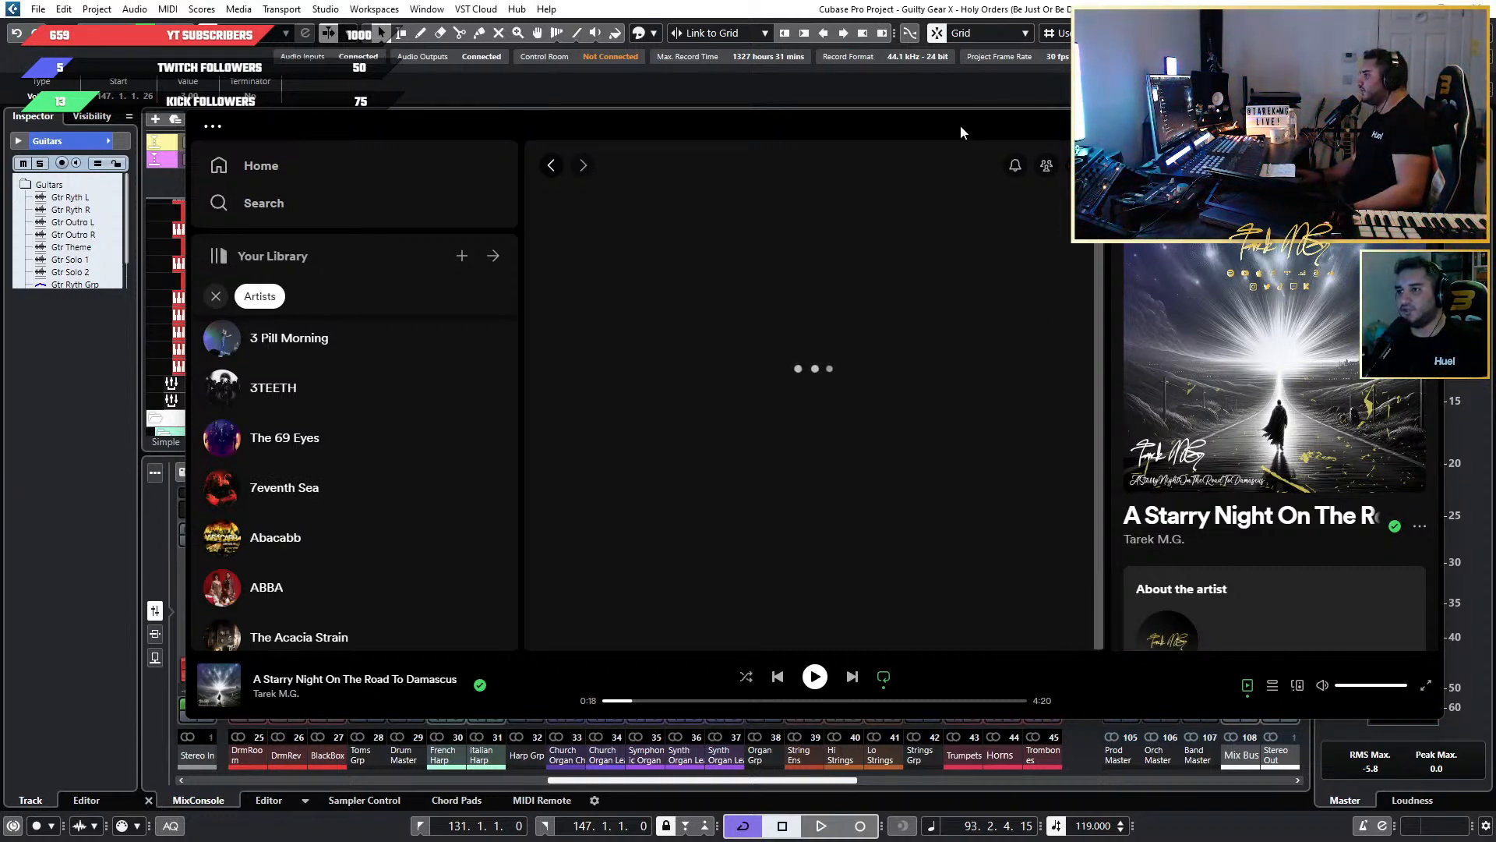
drag(960, 125, 976, 162)
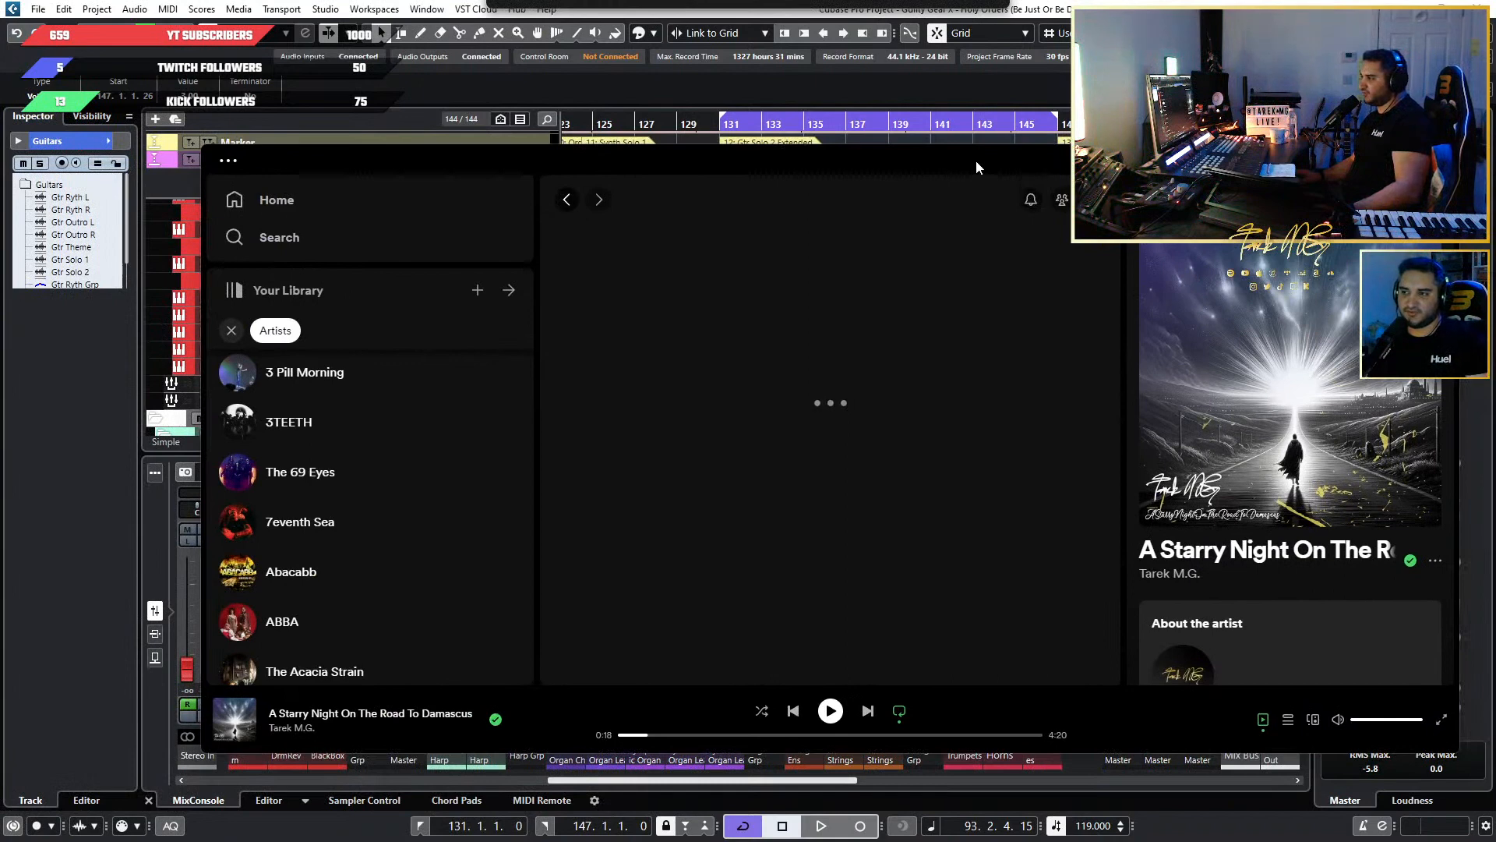
mouse_move(976, 161)
mouse_down()
mouse_move(937, 161)
mouse_move(958, 181)
mouse_up()
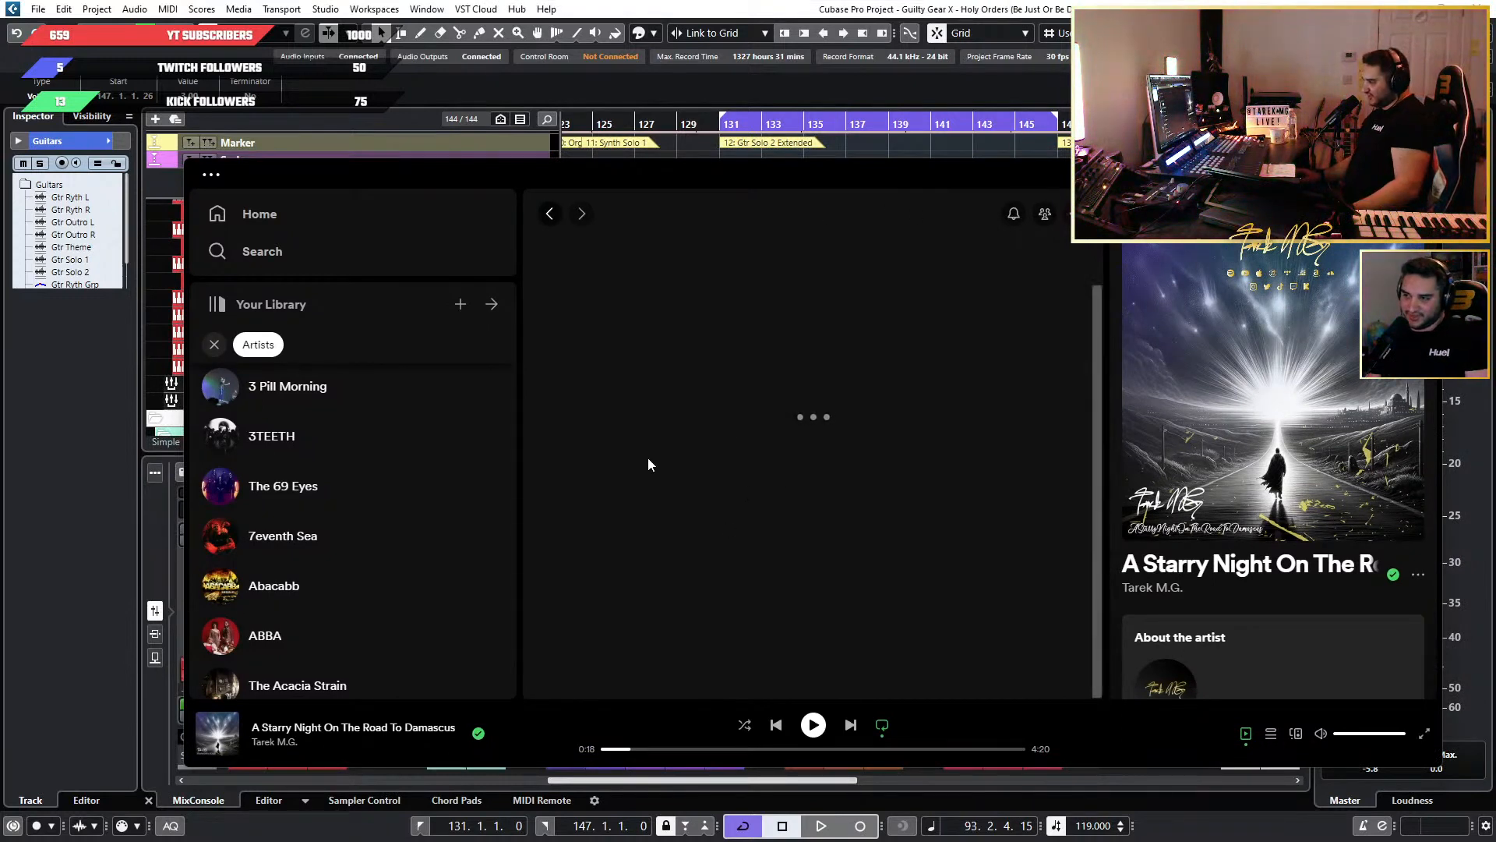
click(1353, 173)
scroll(1018, 285, down, 3)
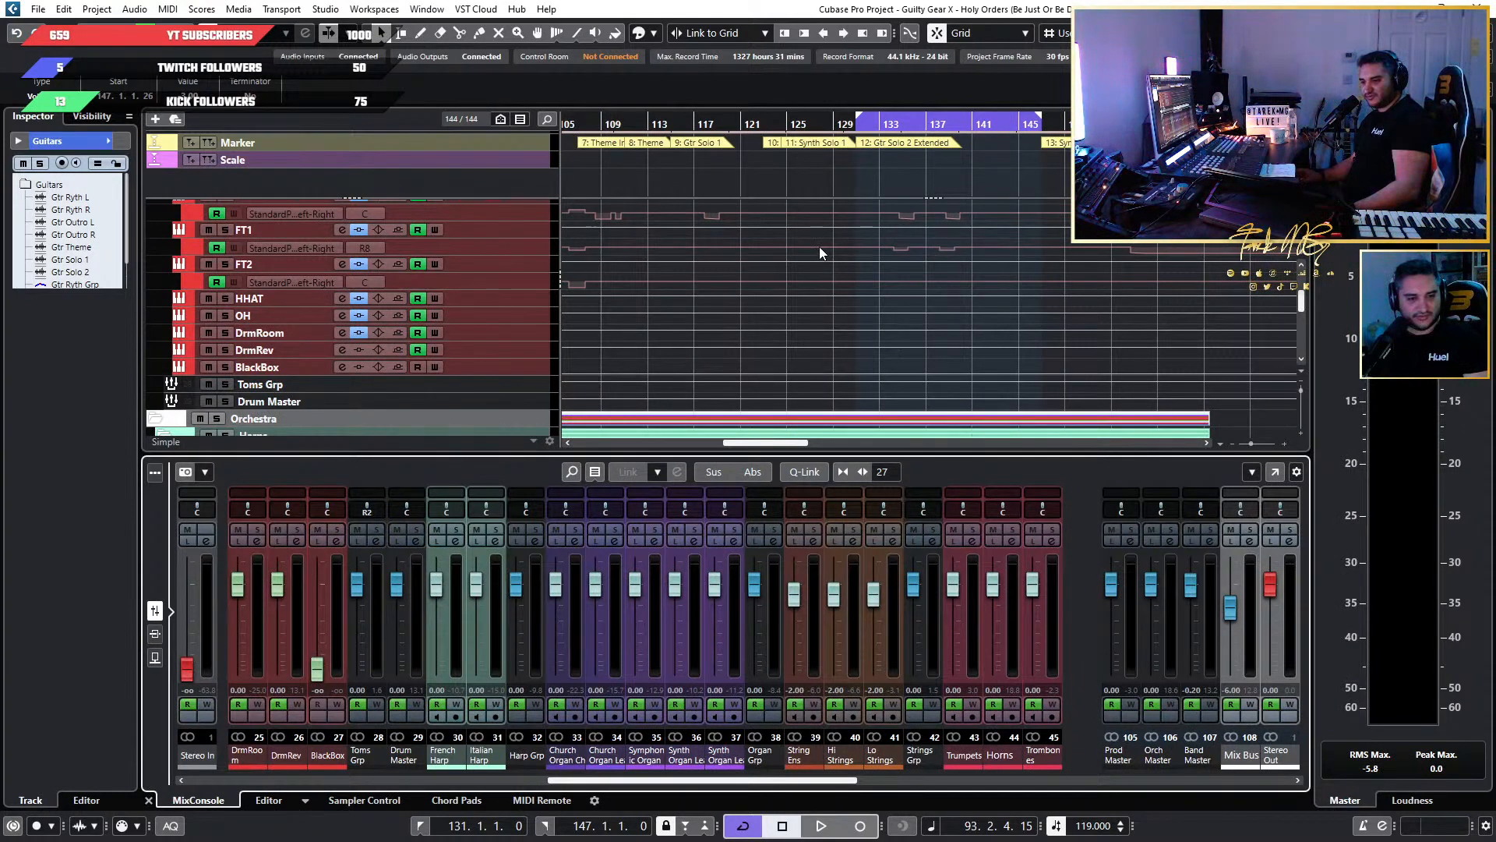
scroll(988, 340, up, 4)
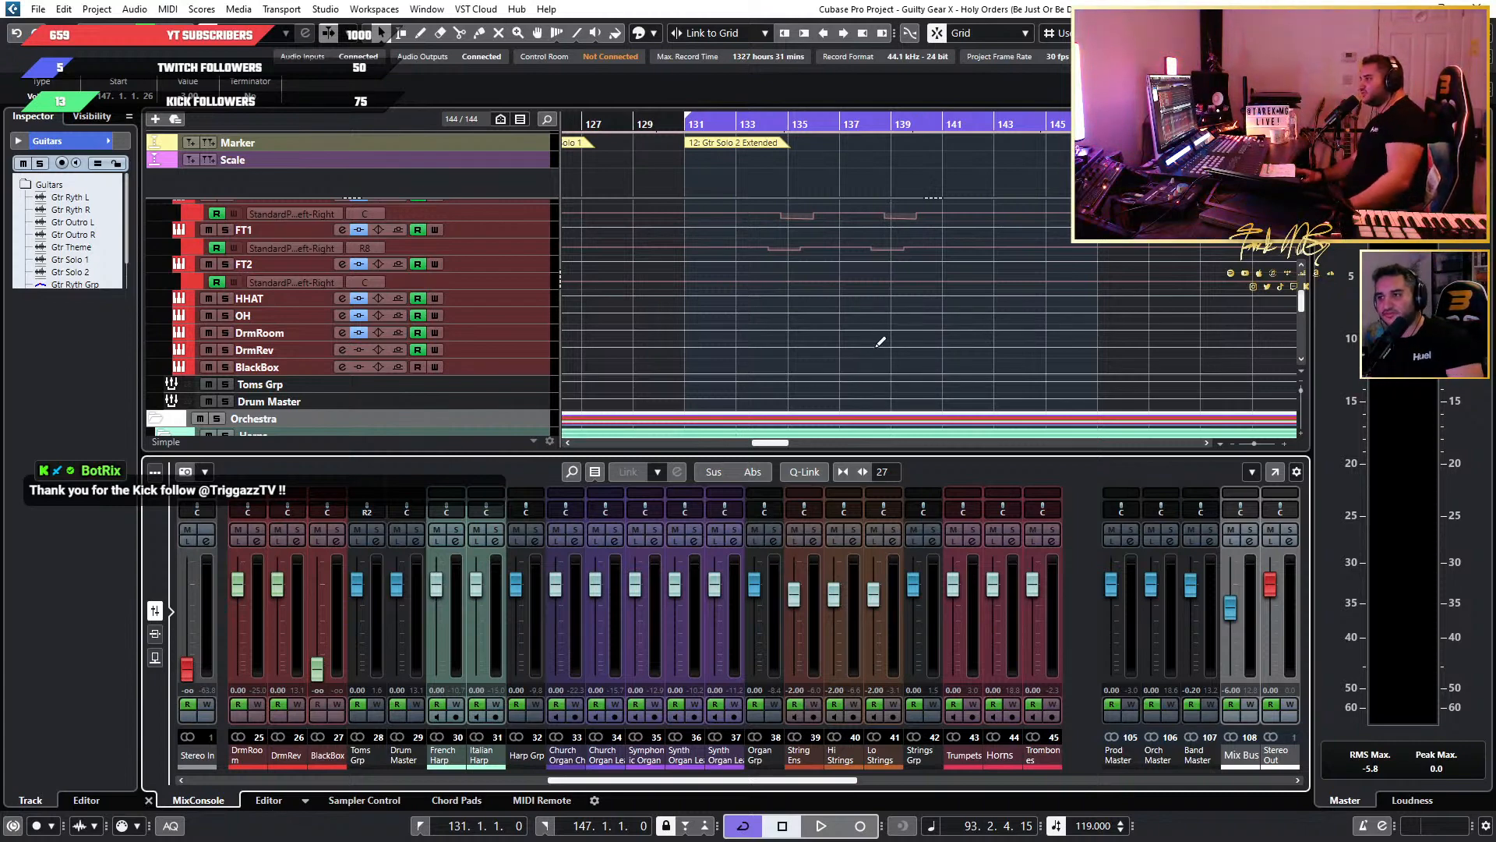
scroll(882, 344, down, 3)
scroll(882, 343, up, 3)
scroll(945, 370, up, 2)
scroll(947, 365, down, 3)
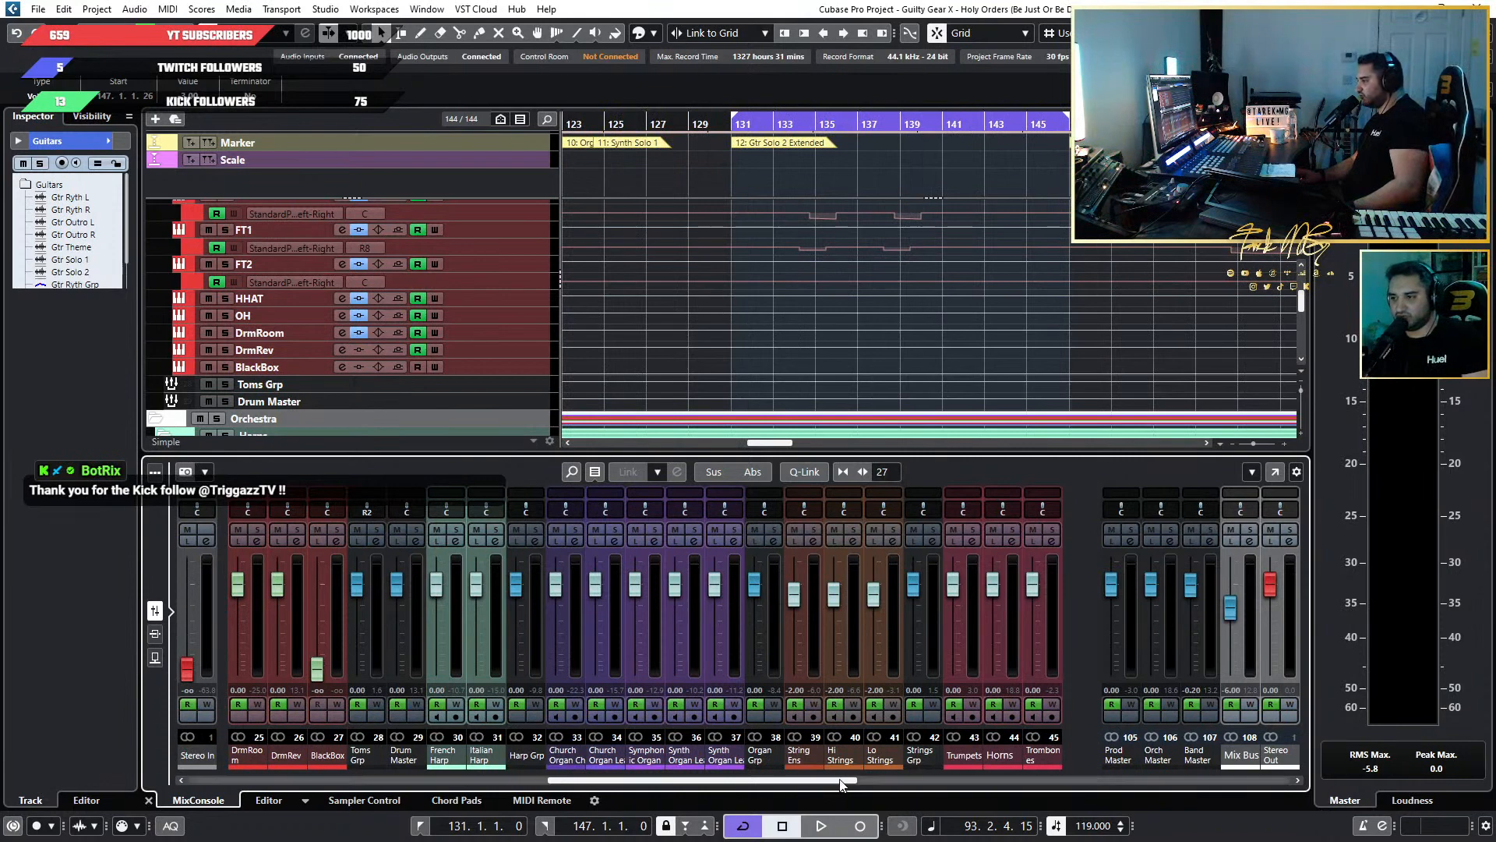
Examine the mixer channels from Symphonic Organ to Perc Cymbals and the bass, drum and harp tracks around bars 131 to 147.
scroll(792, 555, right, 5)
scroll(826, 376, down, 3)
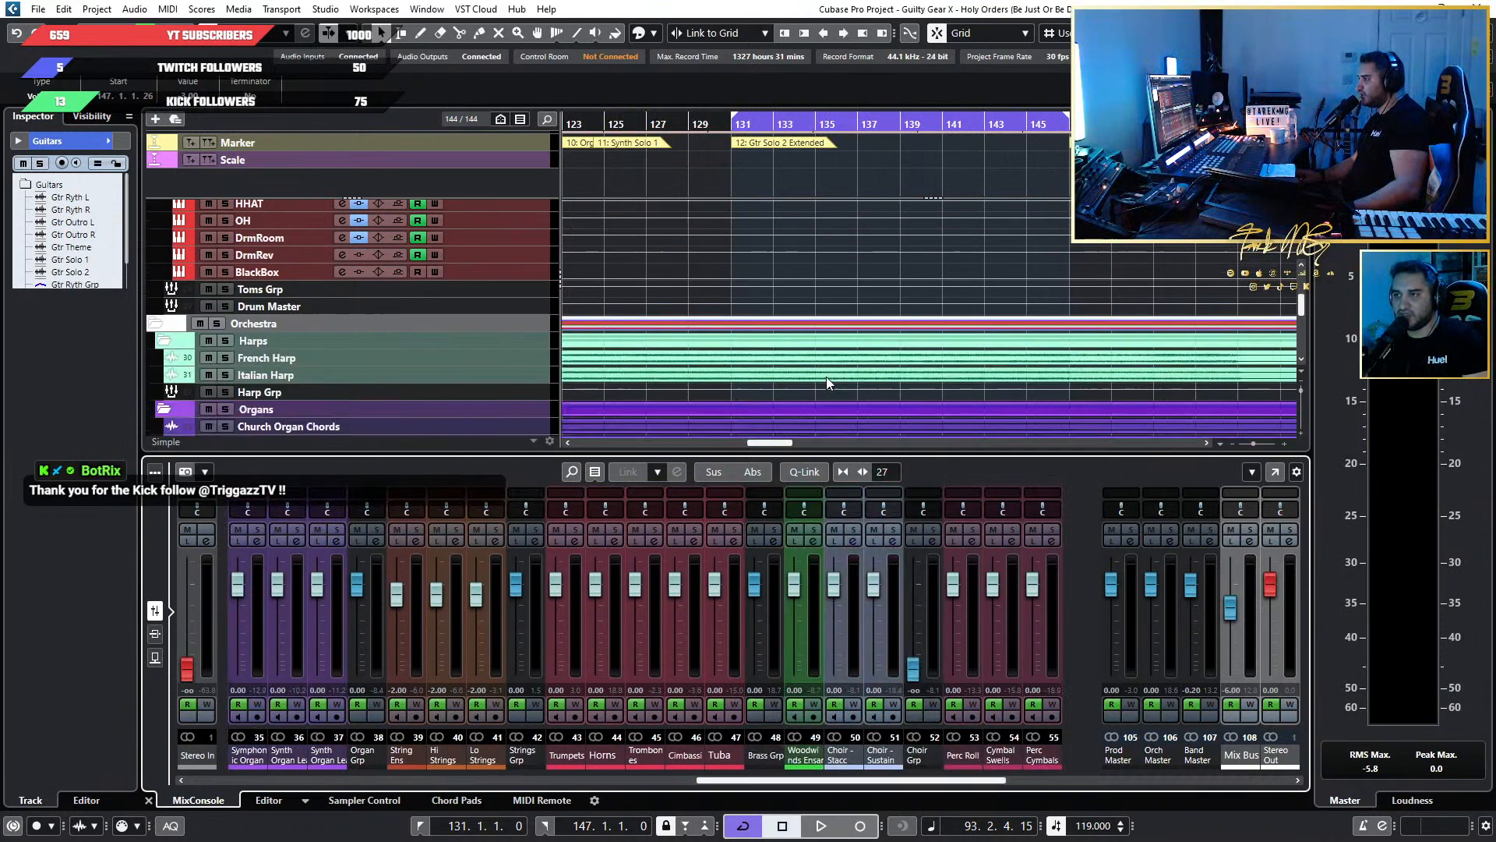
scroll(834, 382, down, 2)
scroll(845, 386, up, 7)
scroll(845, 386, up, 2)
scroll(918, 410, up, 4)
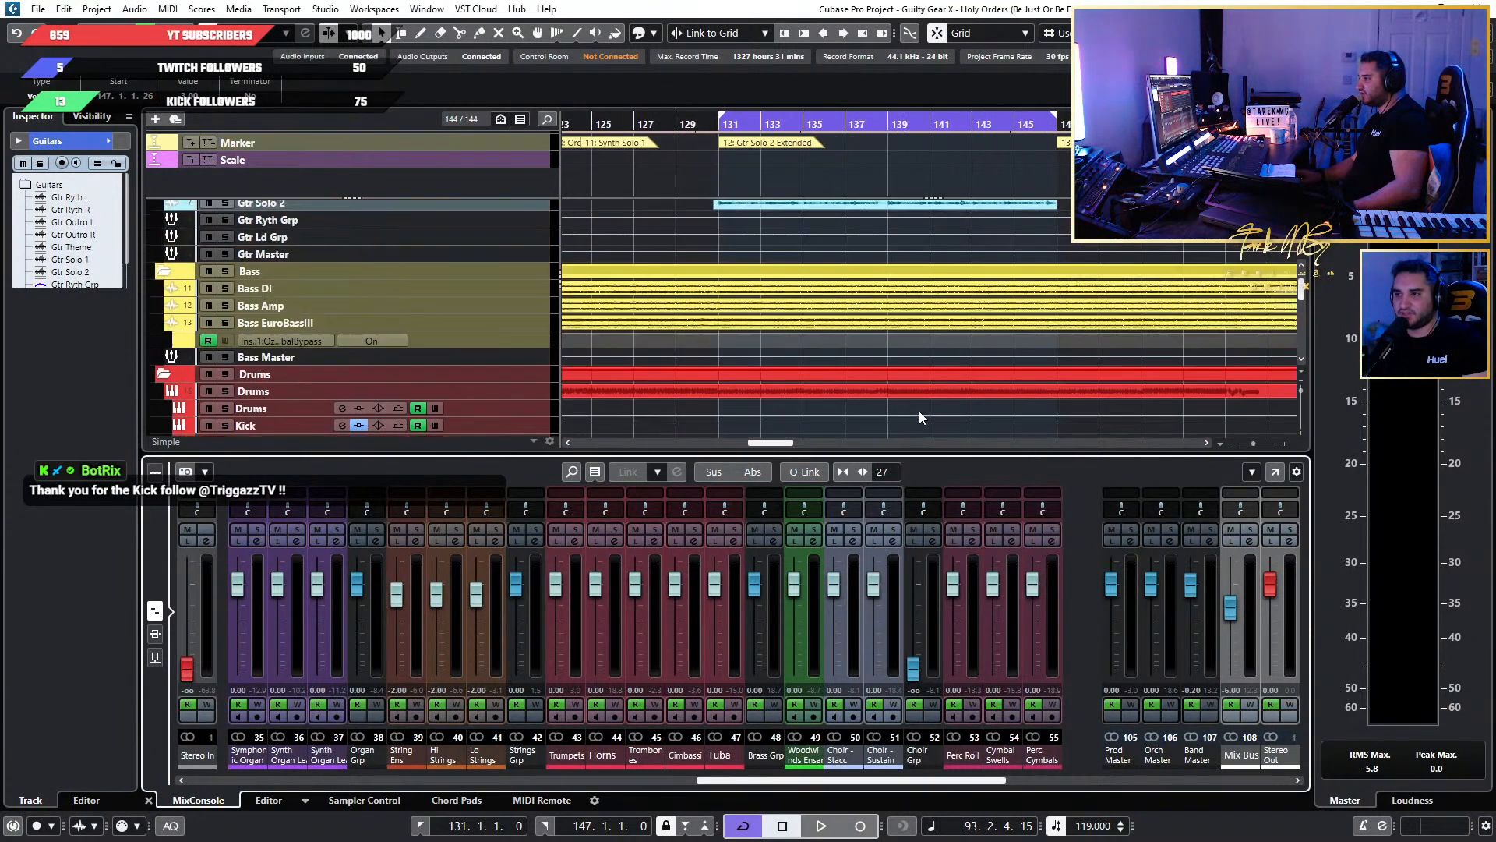
scroll(366, 366, down, 8)
scroll(366, 366, up, 4)
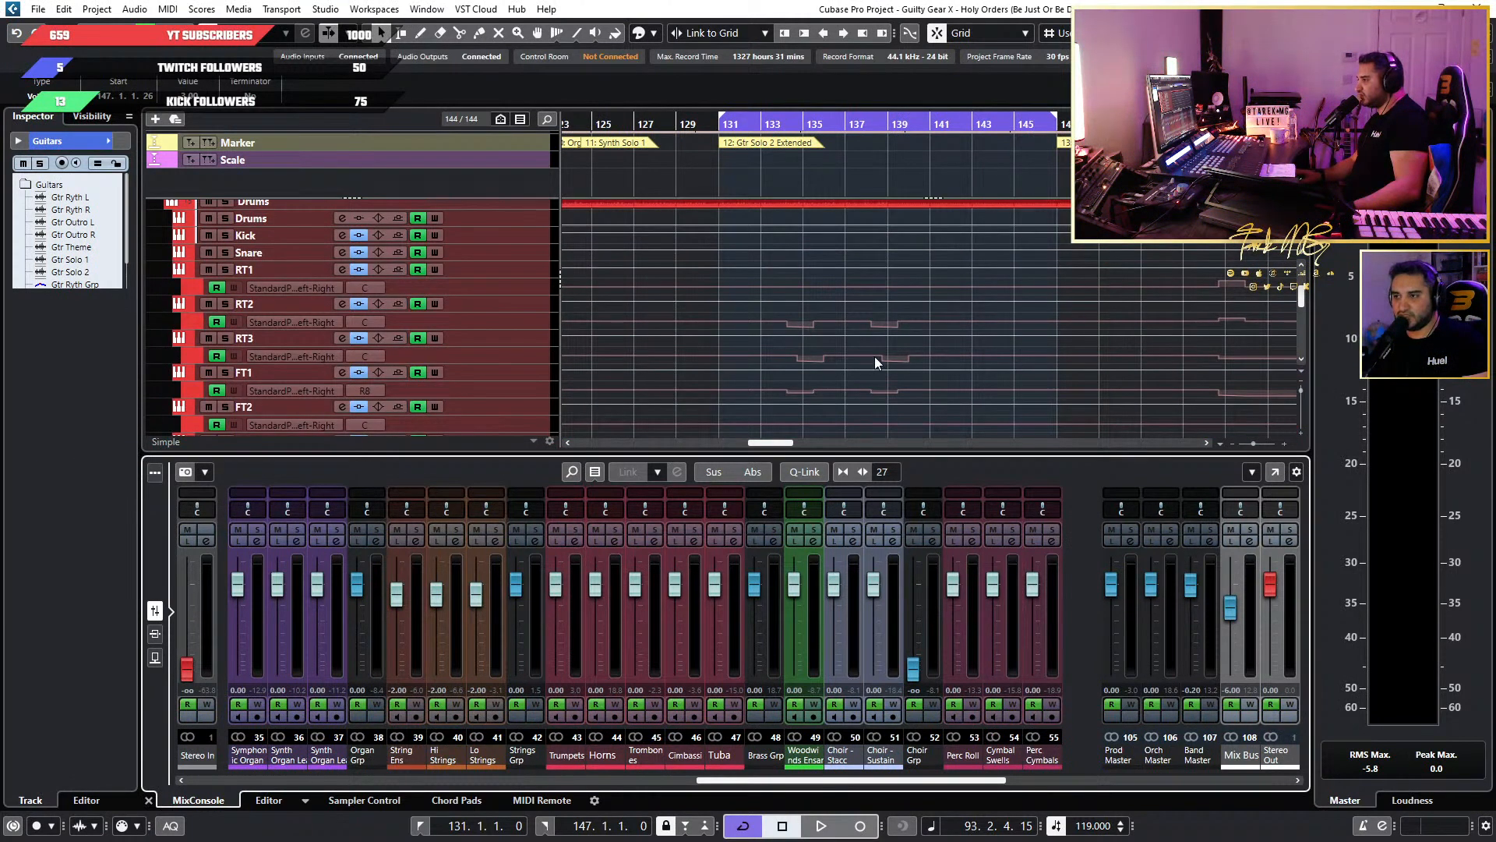
scroll(874, 357, down, 4)
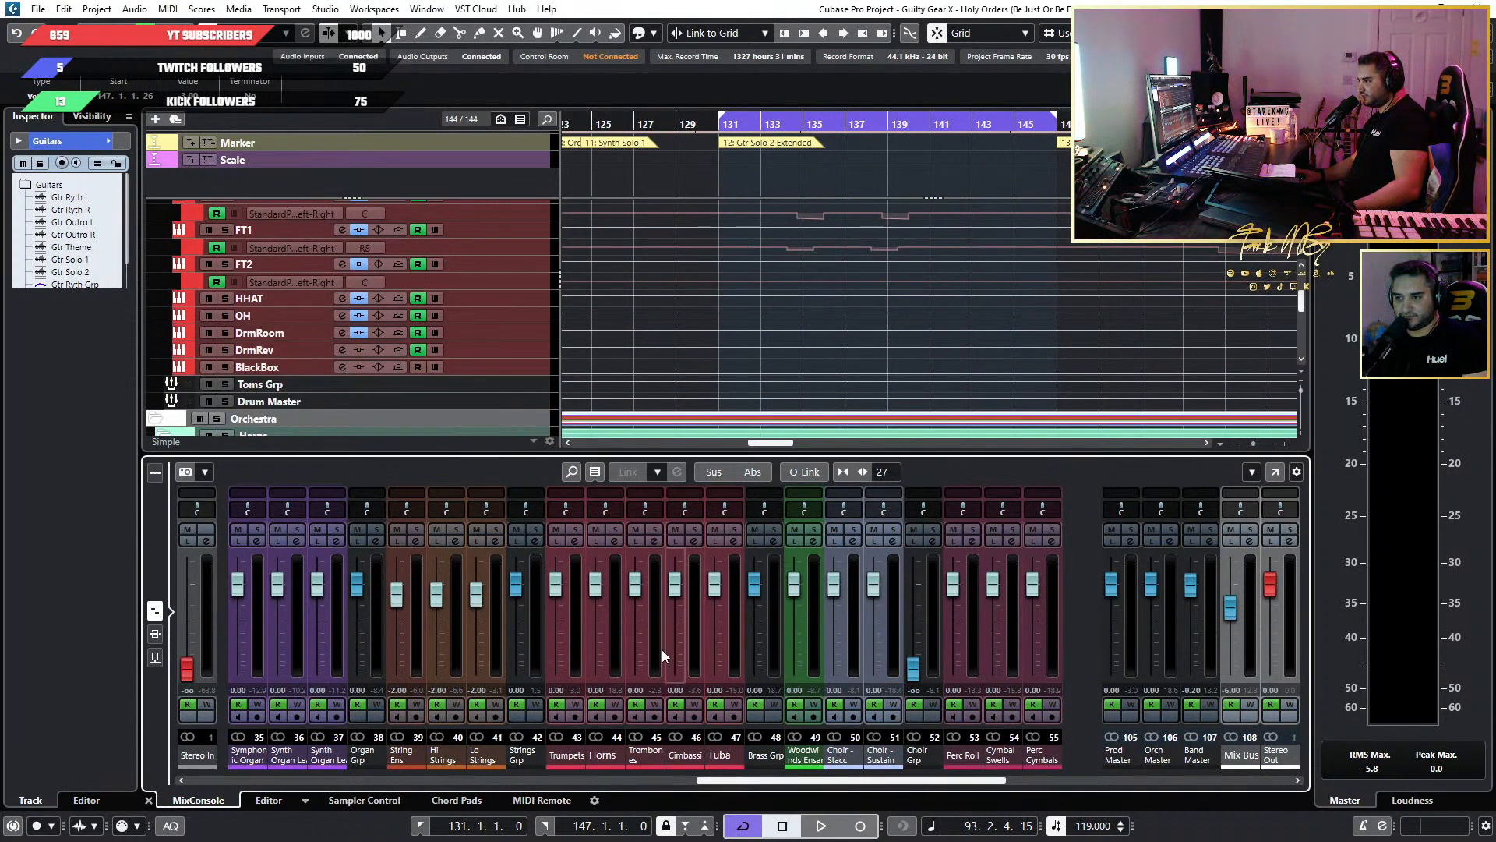
Open the JW BG-Keys insert of the Trombones channel in the full mixer, start playback and place the plugin window clear of the brass channels.
key(F3)
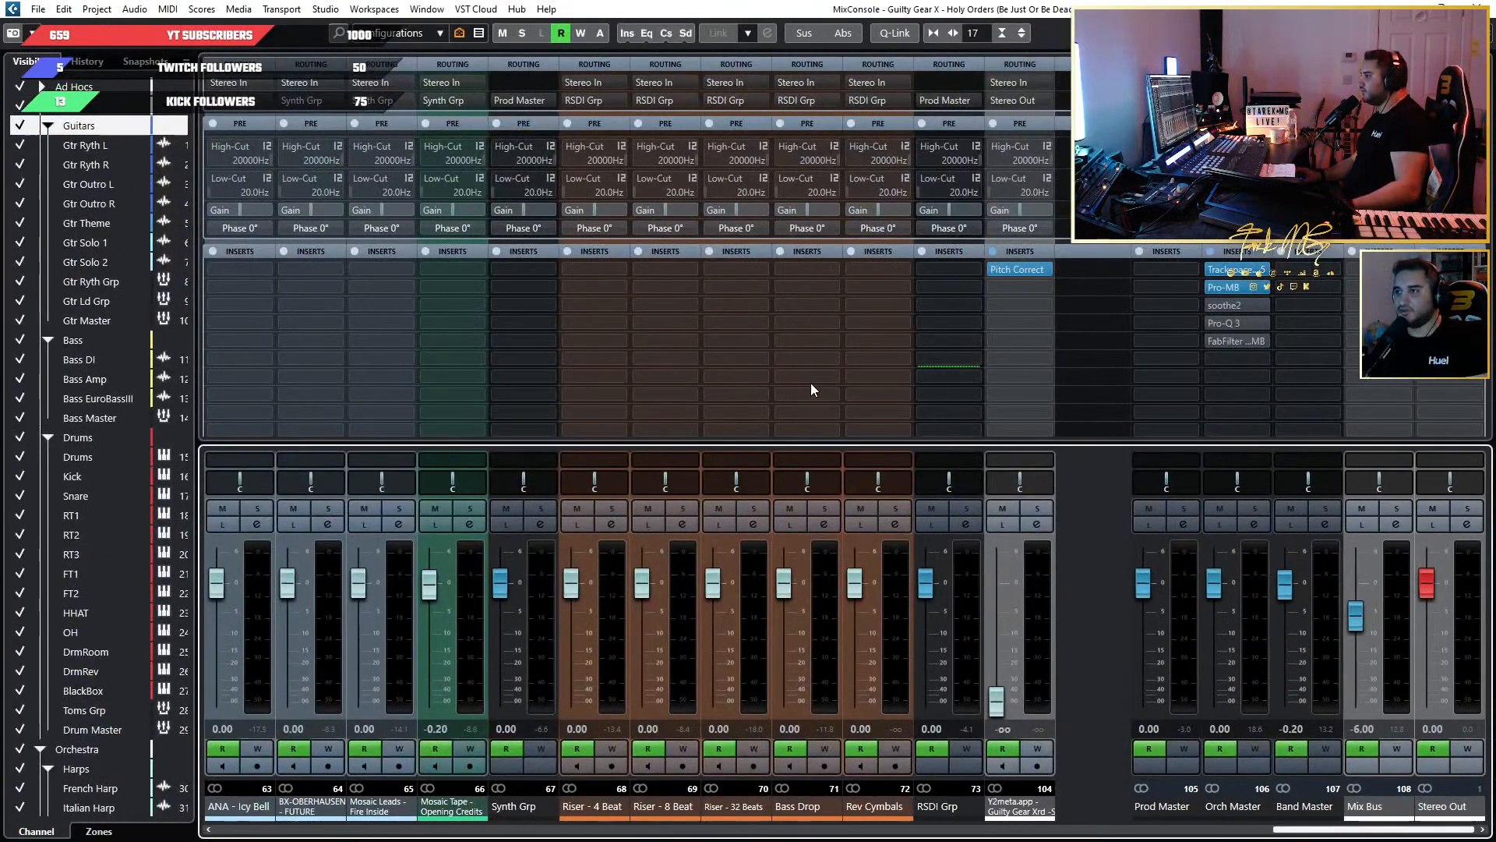
drag(1281, 831, 940, 818)
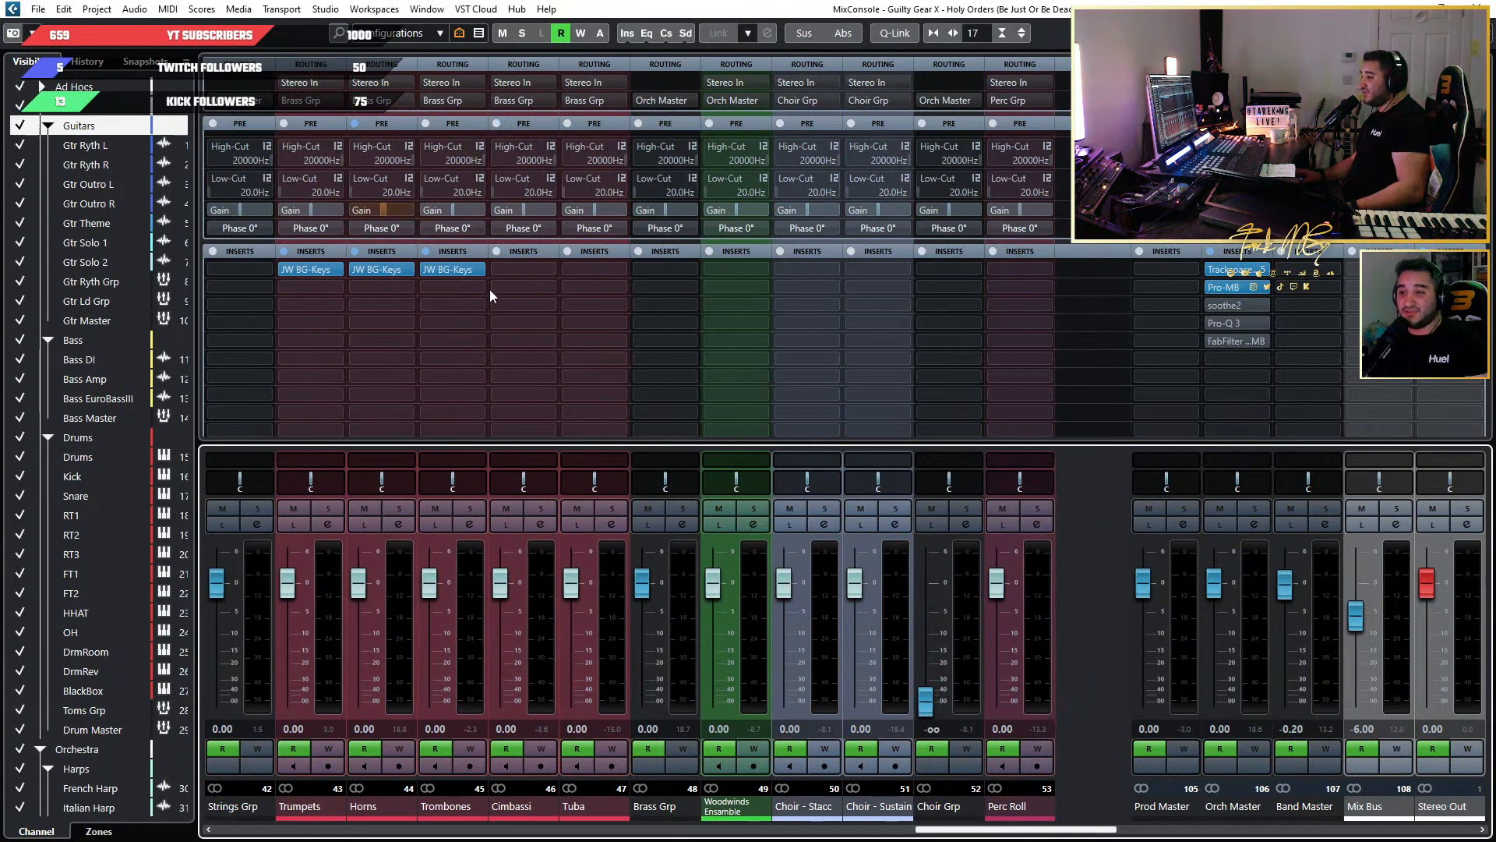
click(446, 272)
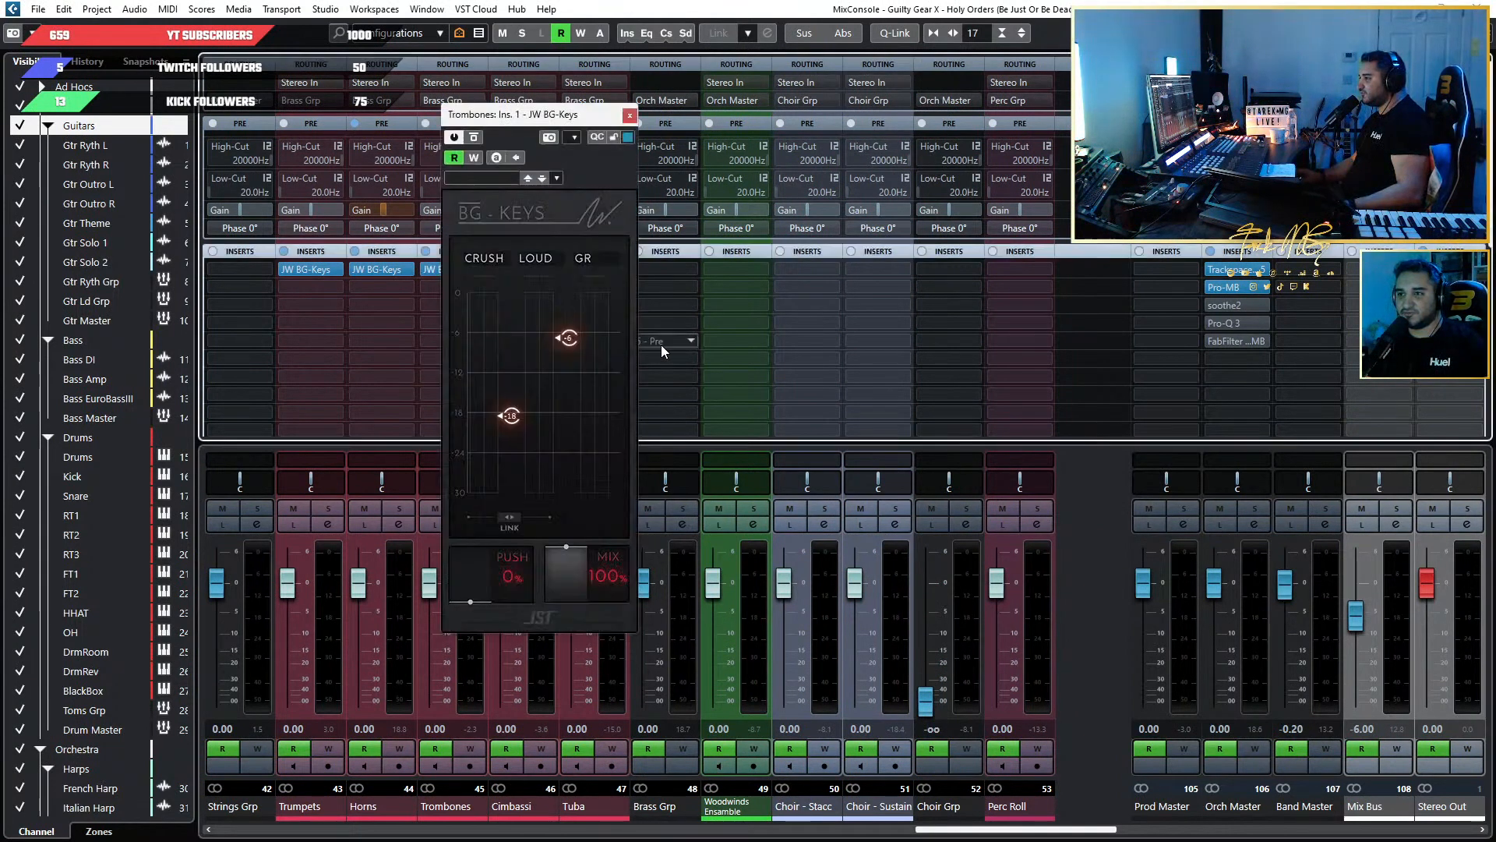
key(space)
drag(487, 114, 873, 130)
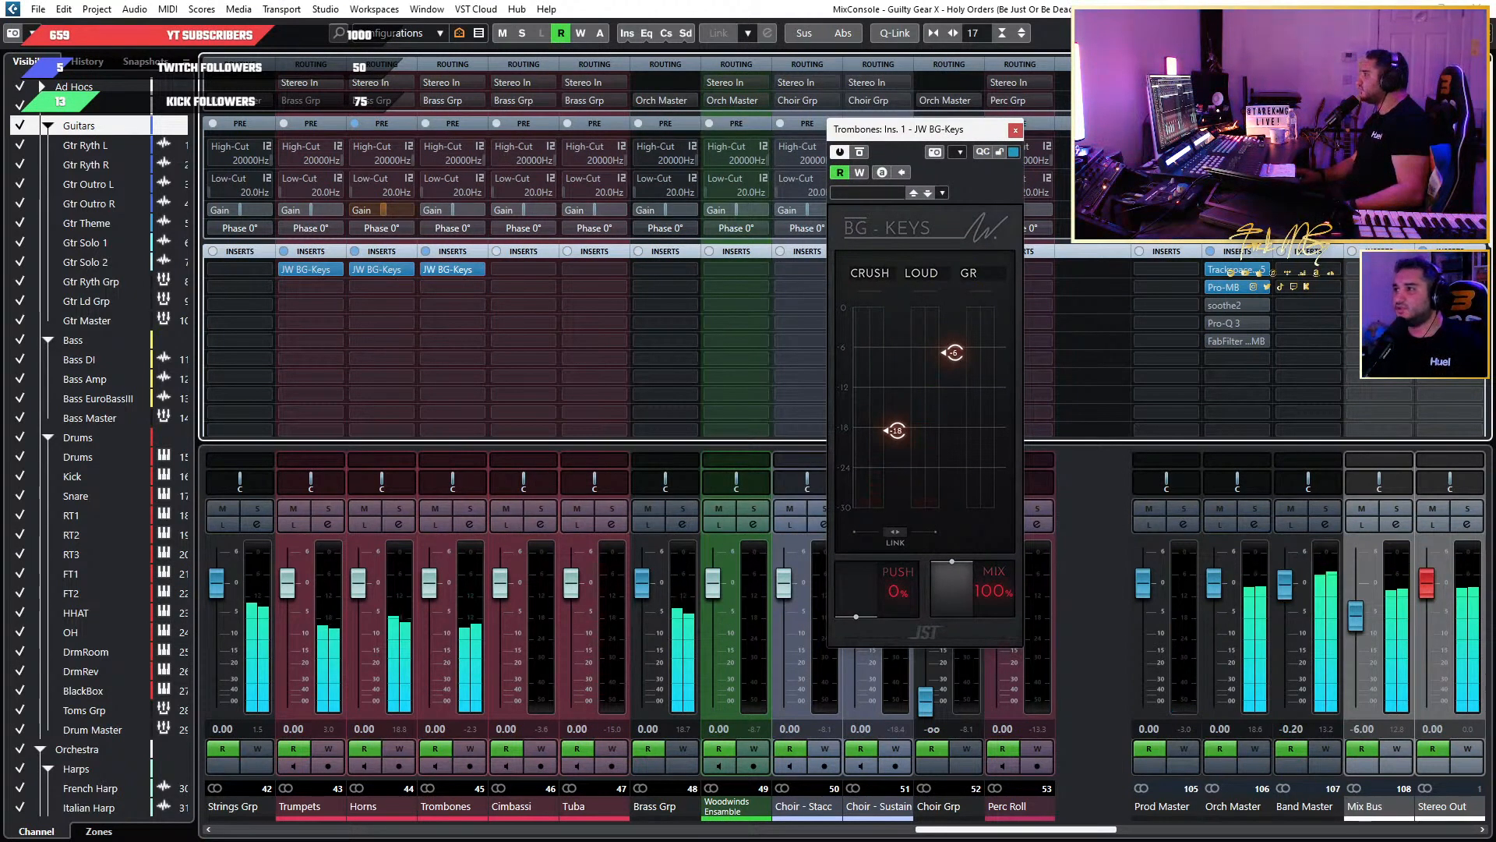
Return to the project view and move the playback position to about bar 136 within the Gtr Solo 2 Extended section.
click(1406, 10)
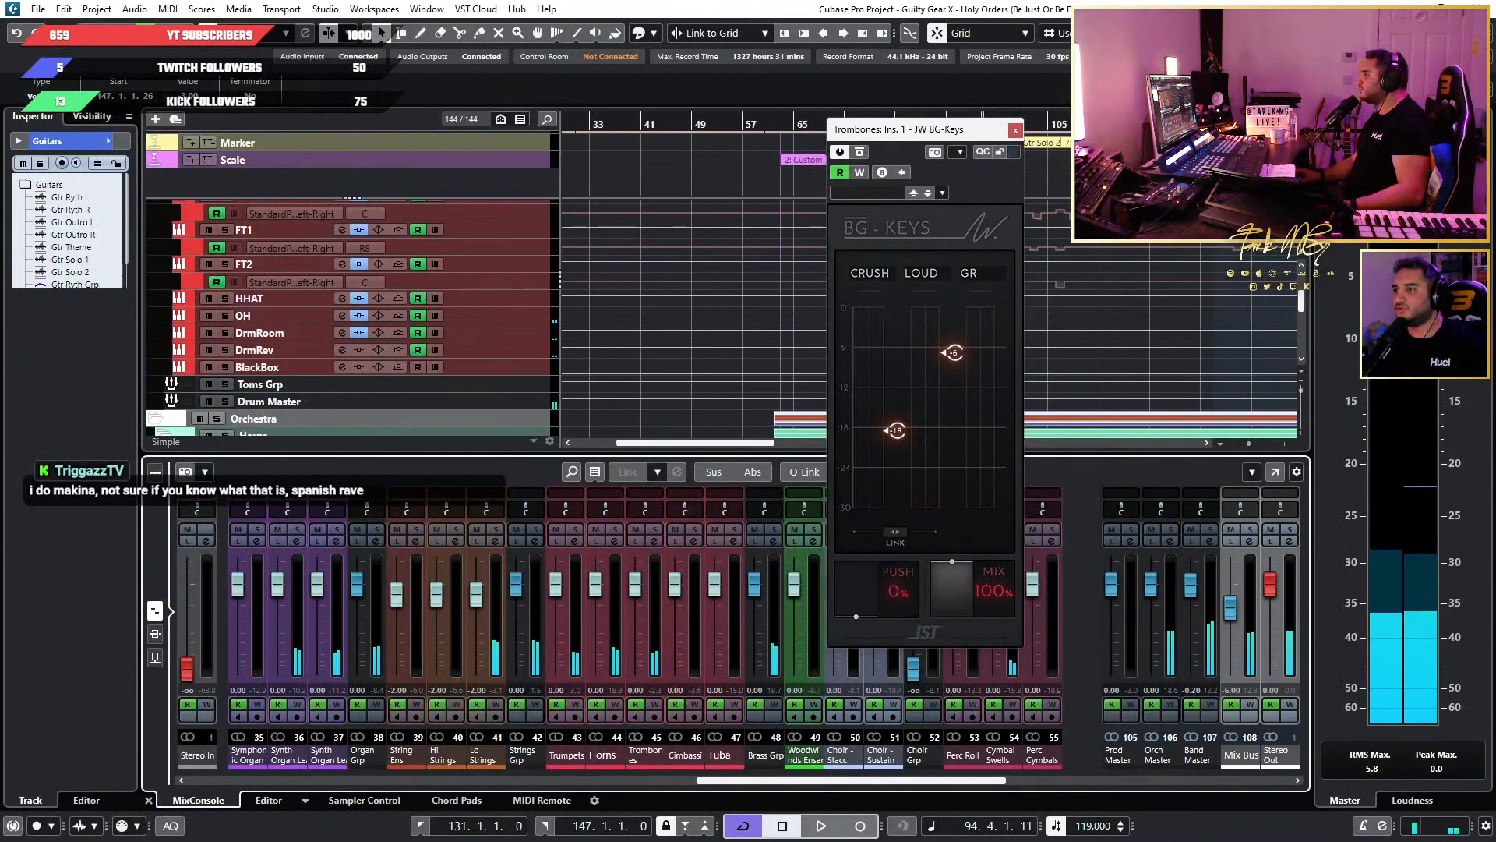
click(1246, 123)
scroll(1158, 290, up, 4)
scroll(1160, 297, right, 1)
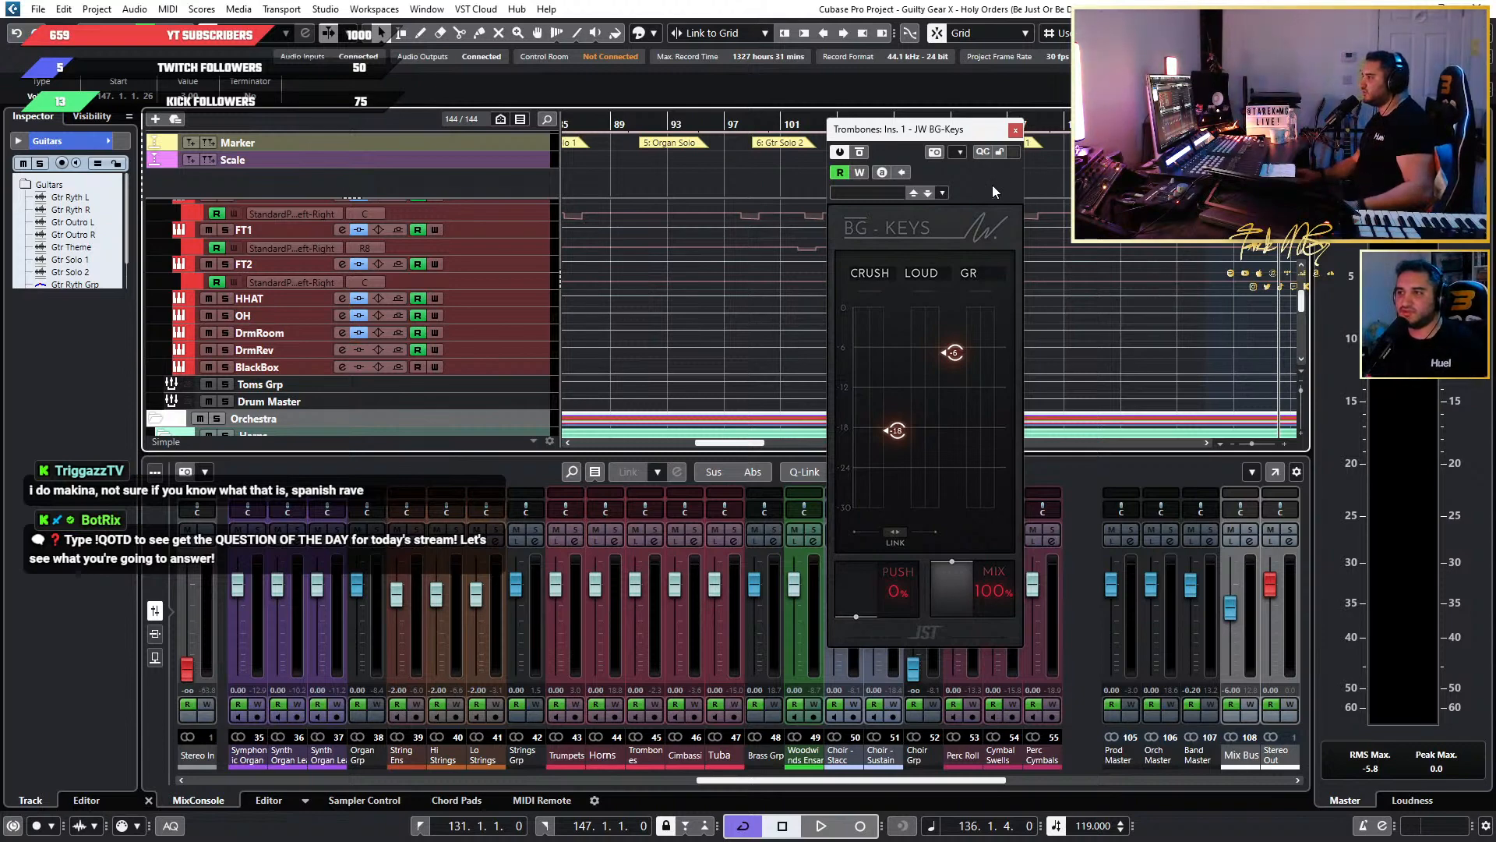
Listen to Gtr Solo 2 Extended around bars 136 to 139 while watching the Trombones BG-Keys meters.
drag(944, 130, 547, 170)
key(space)
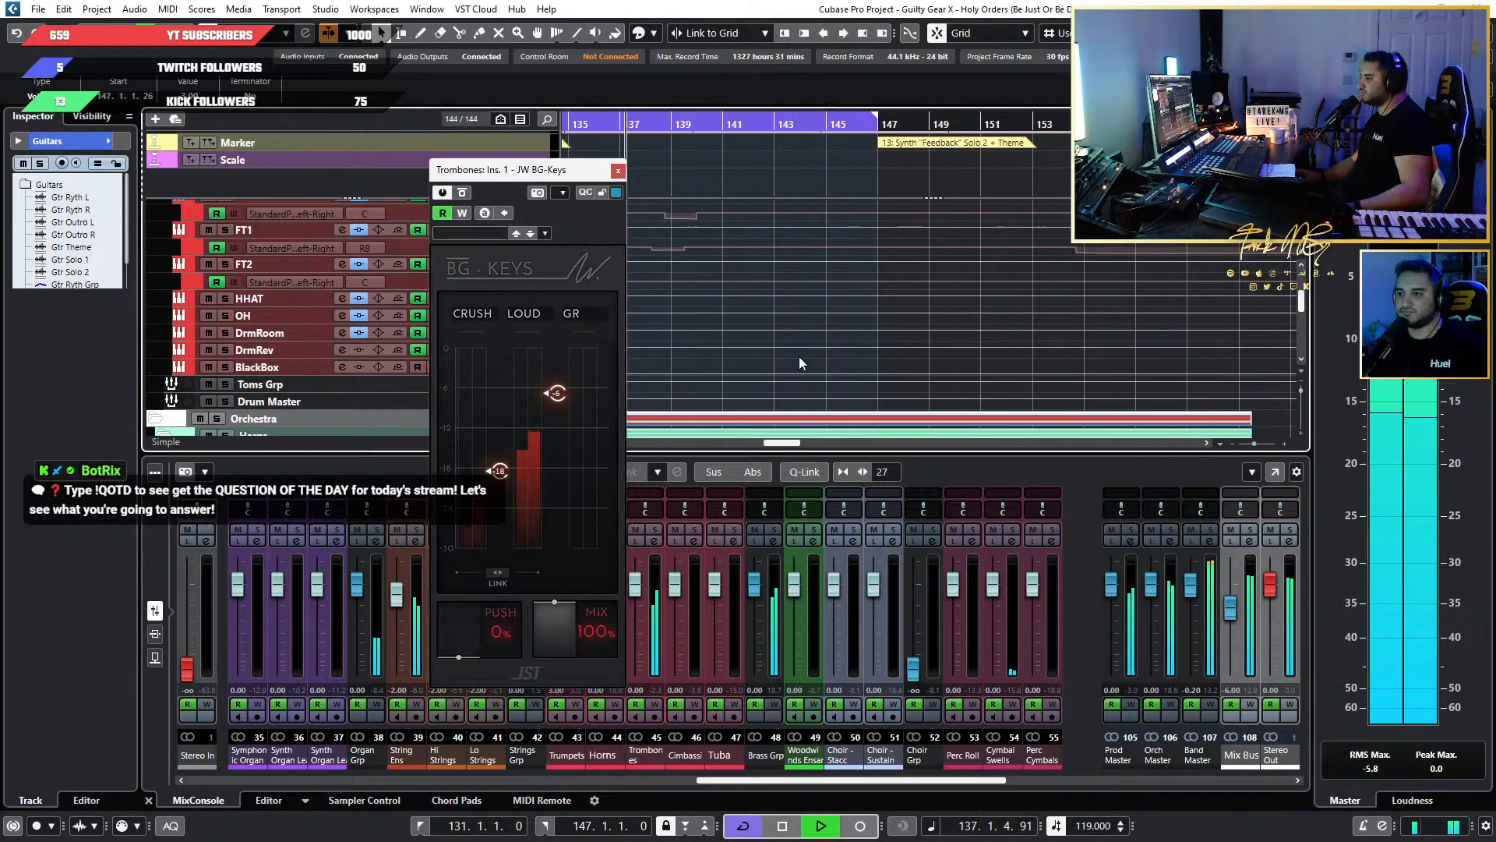
key(h)
key(h)
key(g)
key(g)
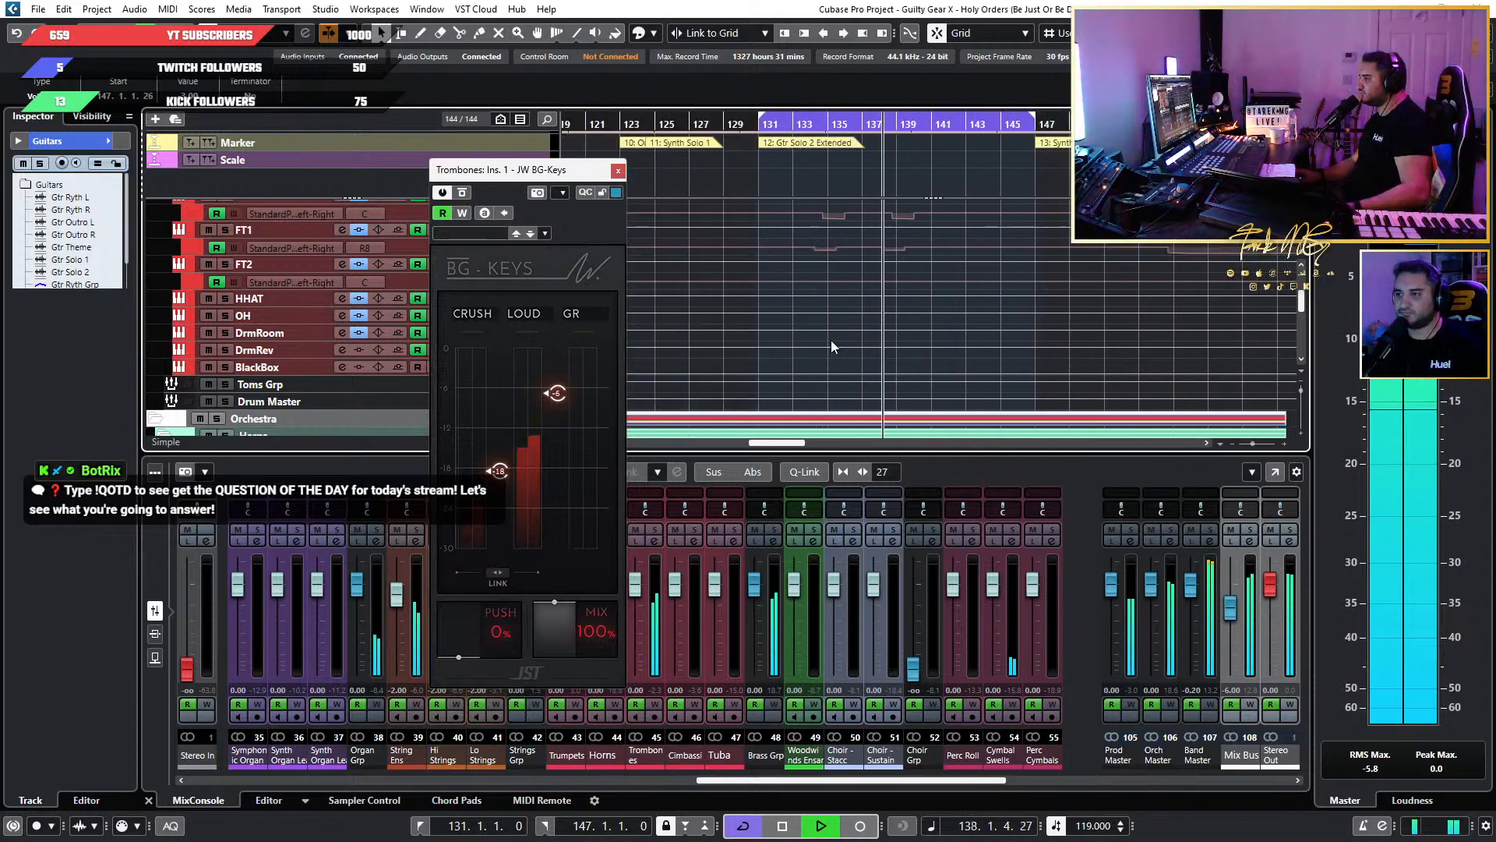
key(h)
drag(588, 171, 514, 145)
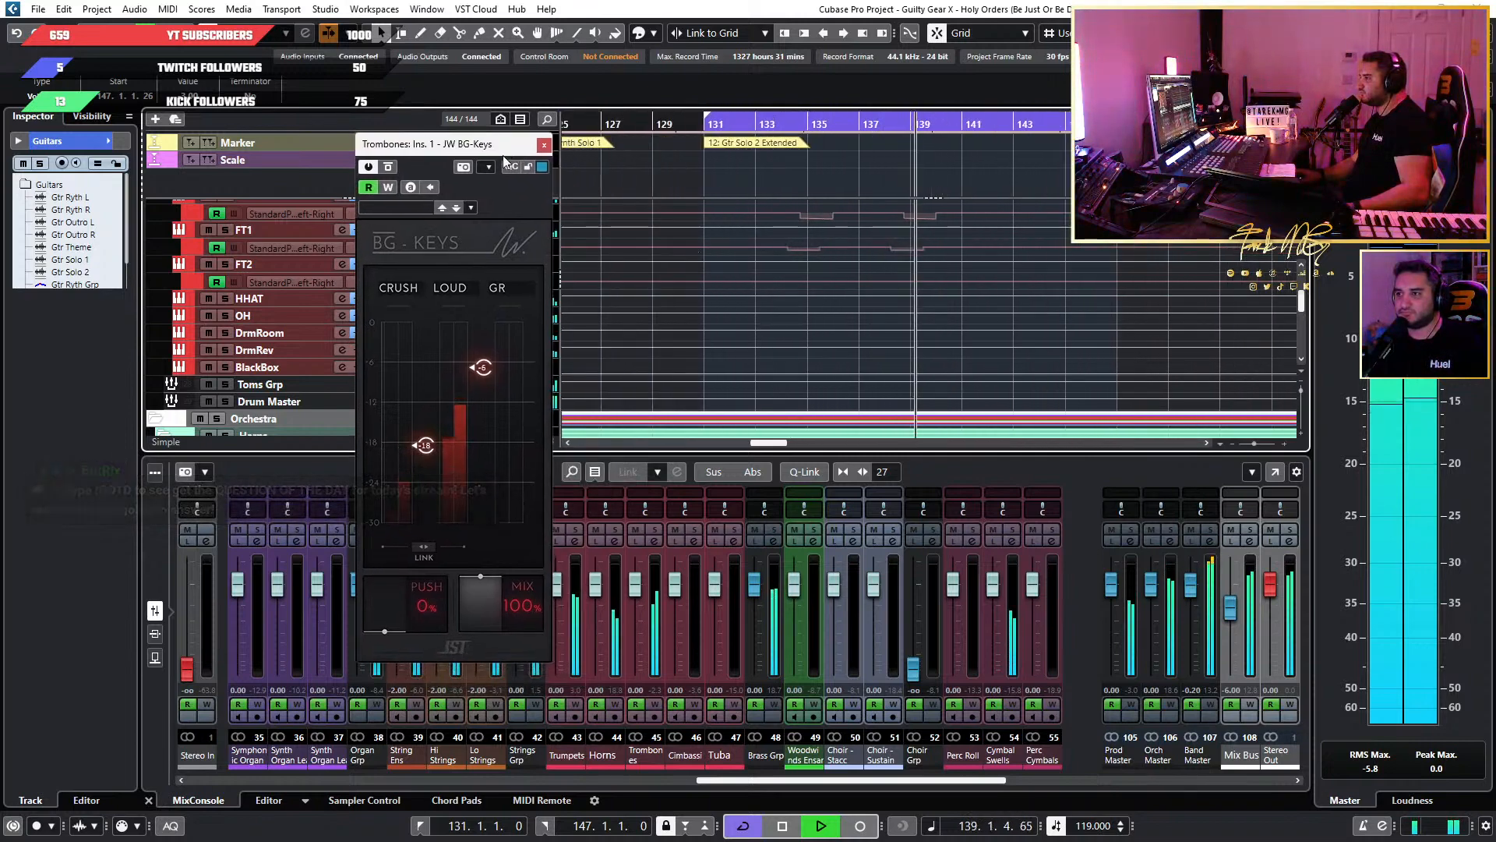
key(space)
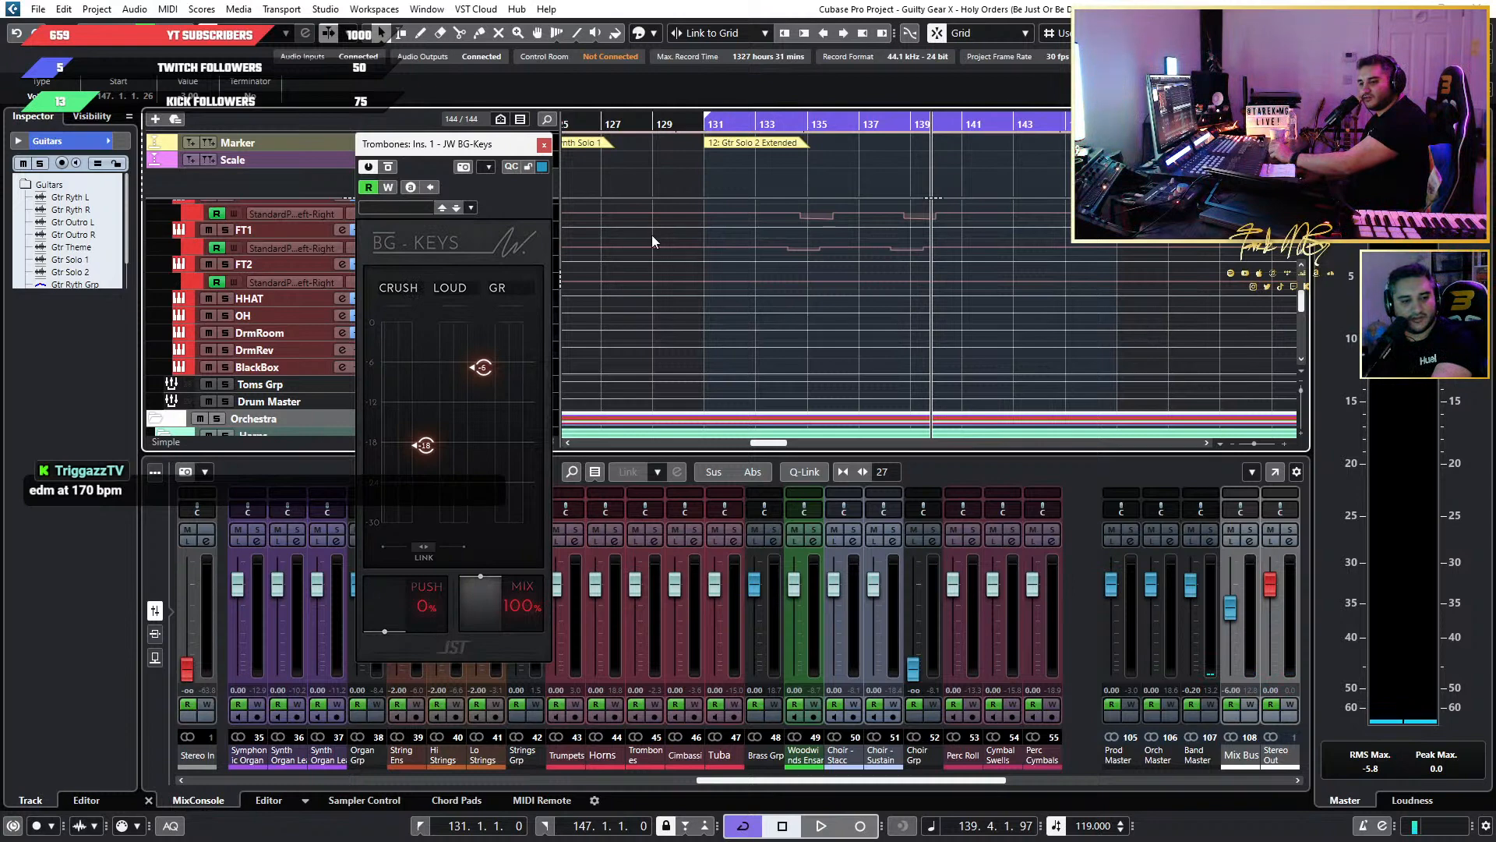
Play from near the end of bar 135 and set the Loud threshold of the Trombones BG-Keys to -7.90.
drag(465, 149, 513, 137)
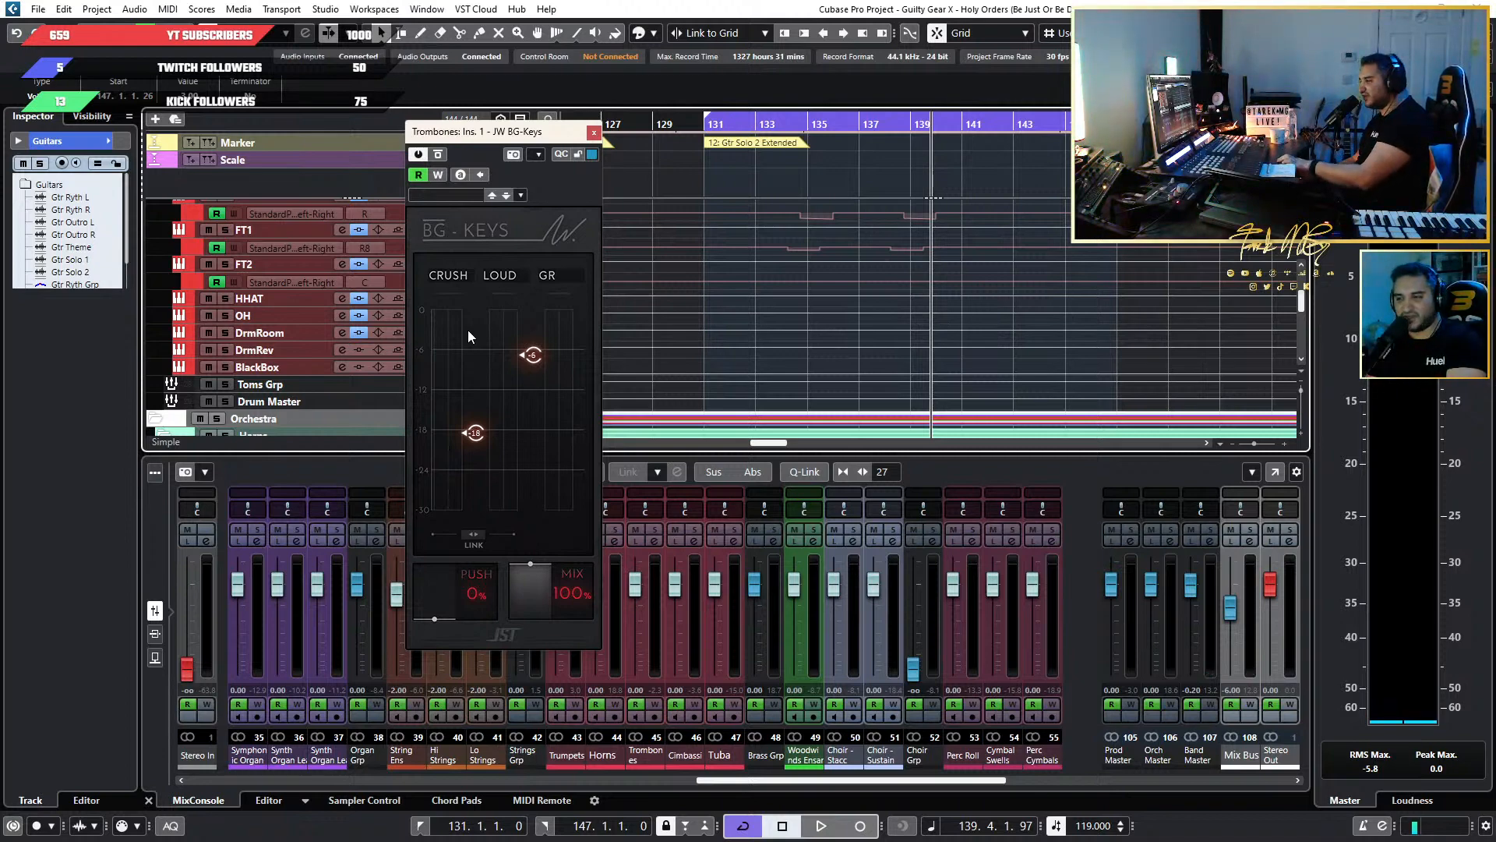
scroll(949, 276, down, 2)
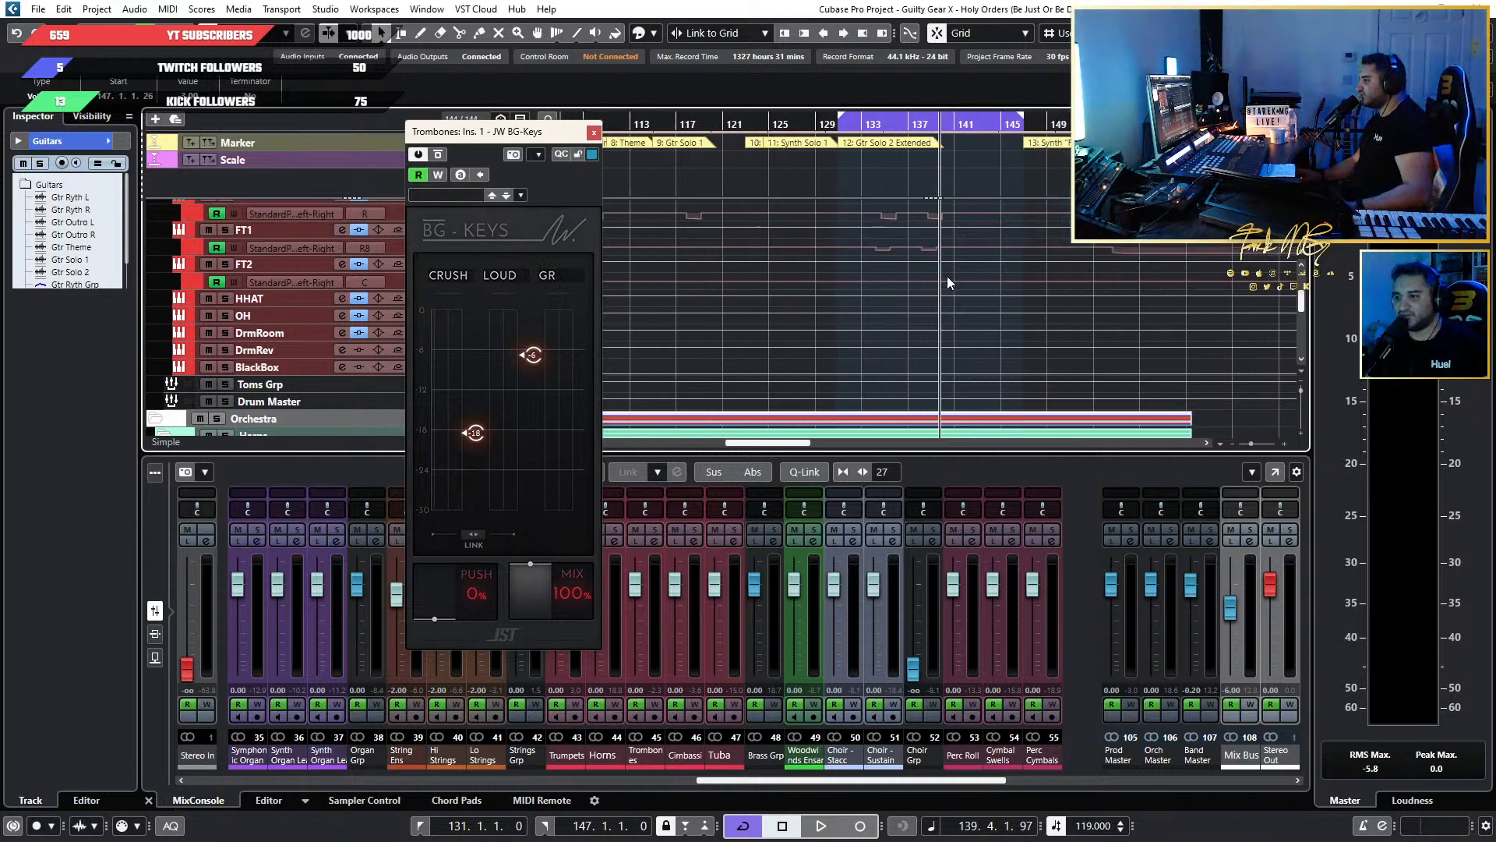
scroll(941, 274, up, 5)
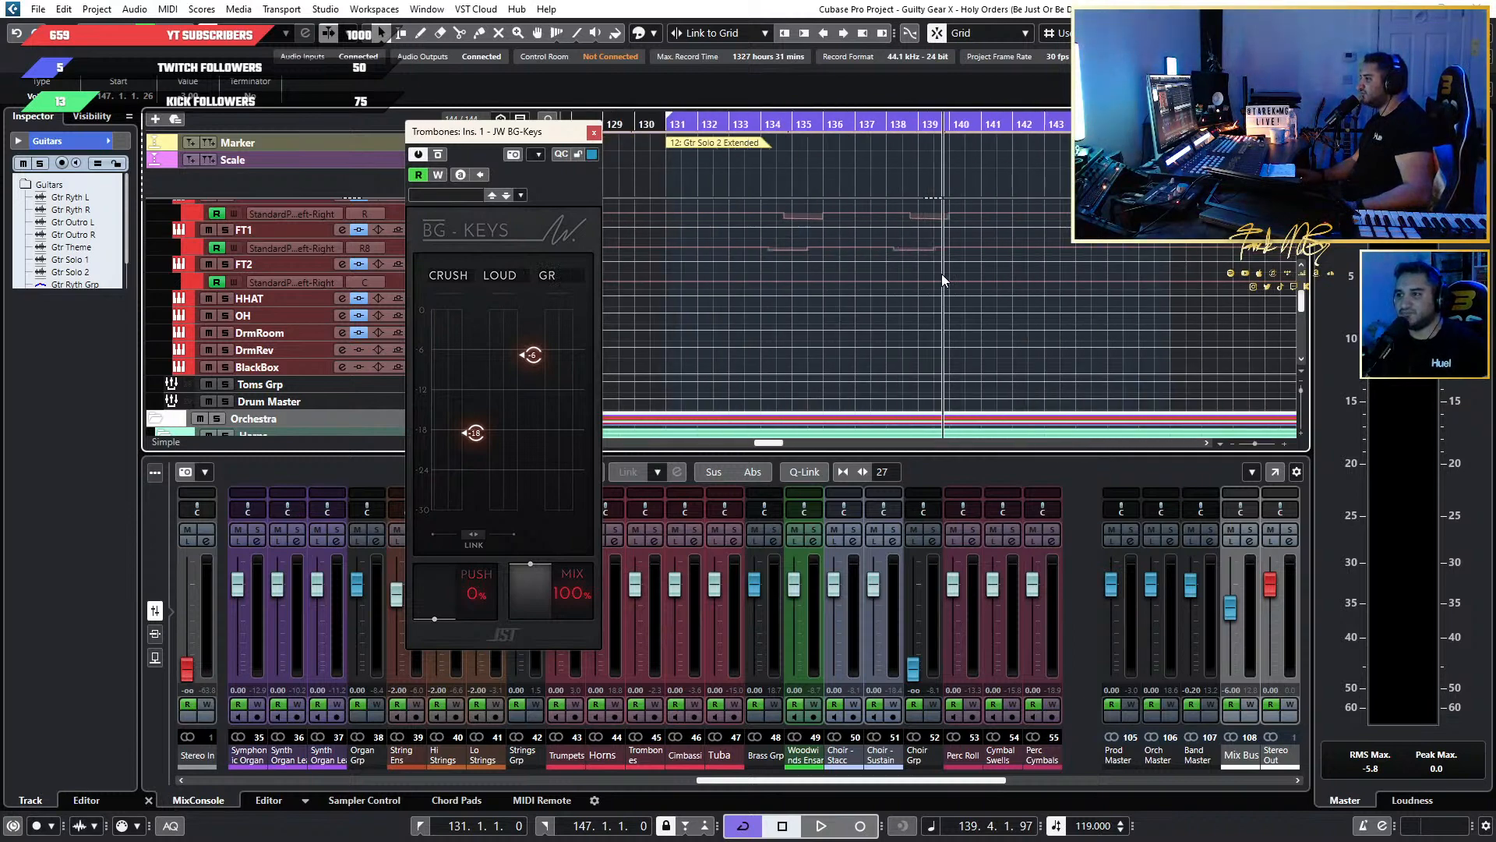
click(756, 127)
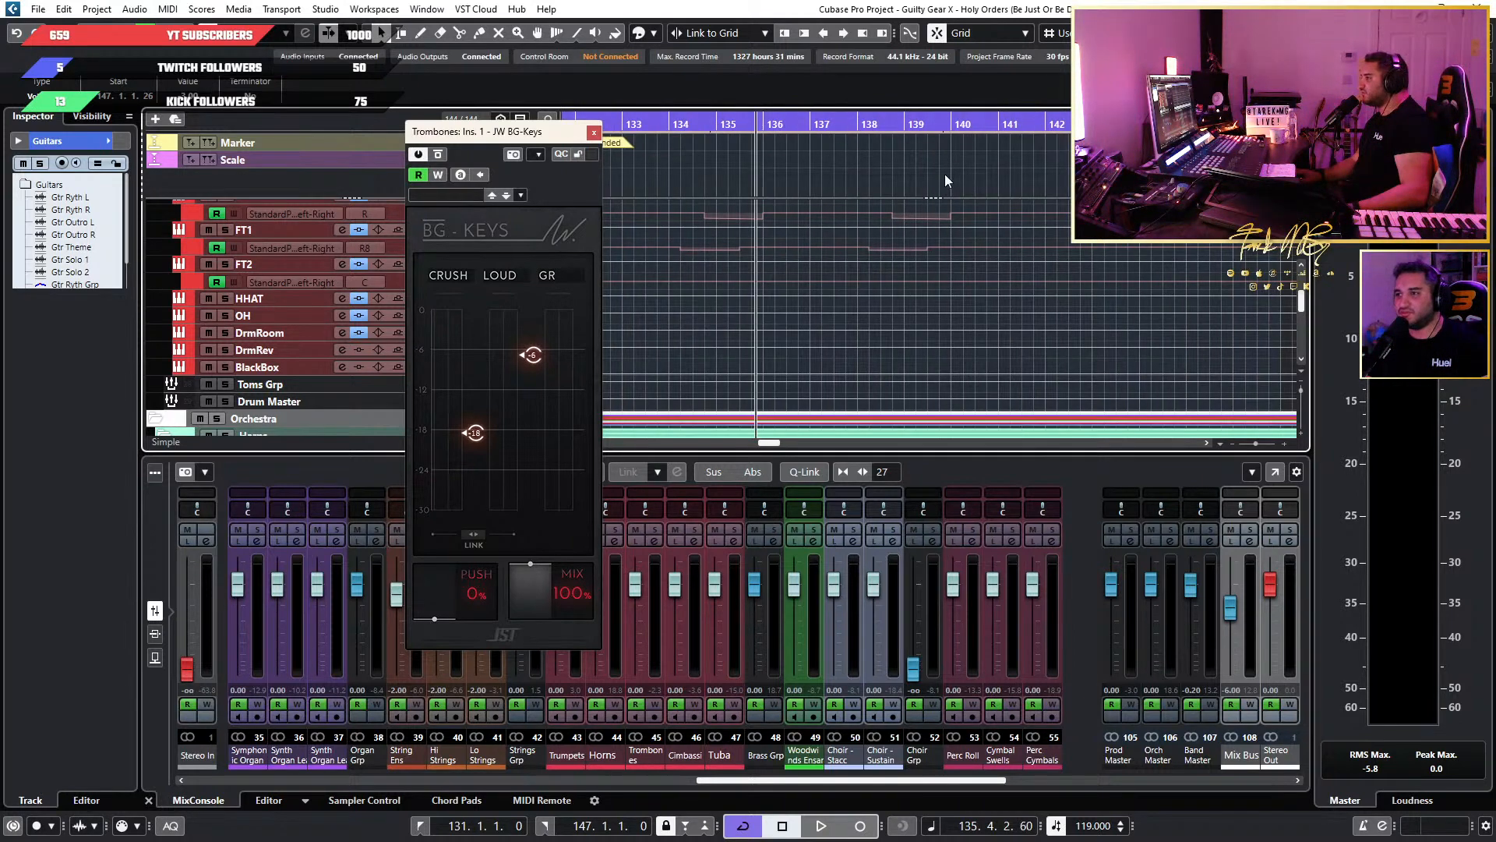
key(space)
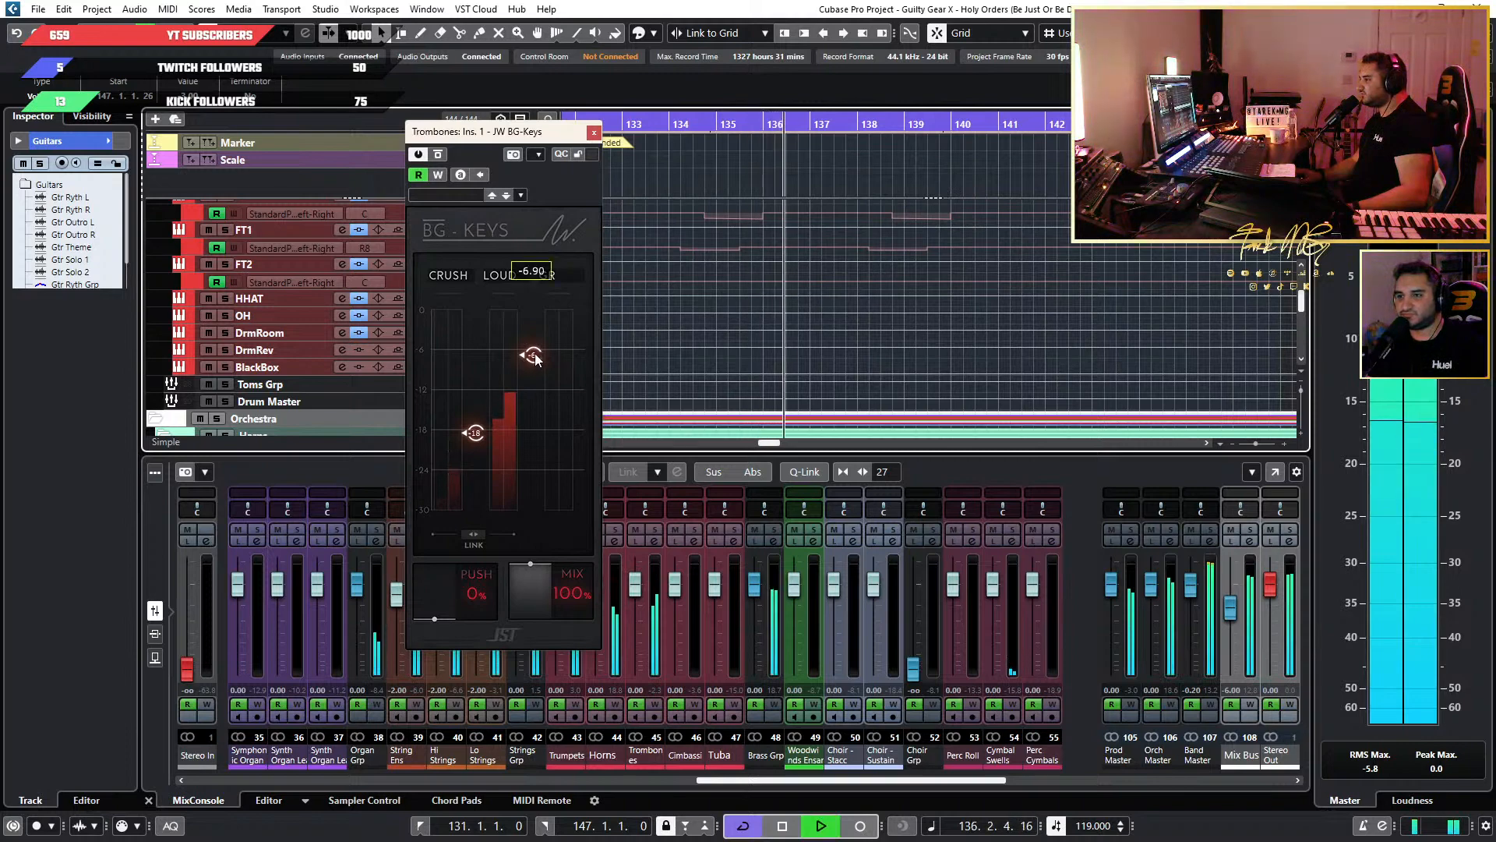
drag(535, 347, 536, 354)
double_click(537, 359)
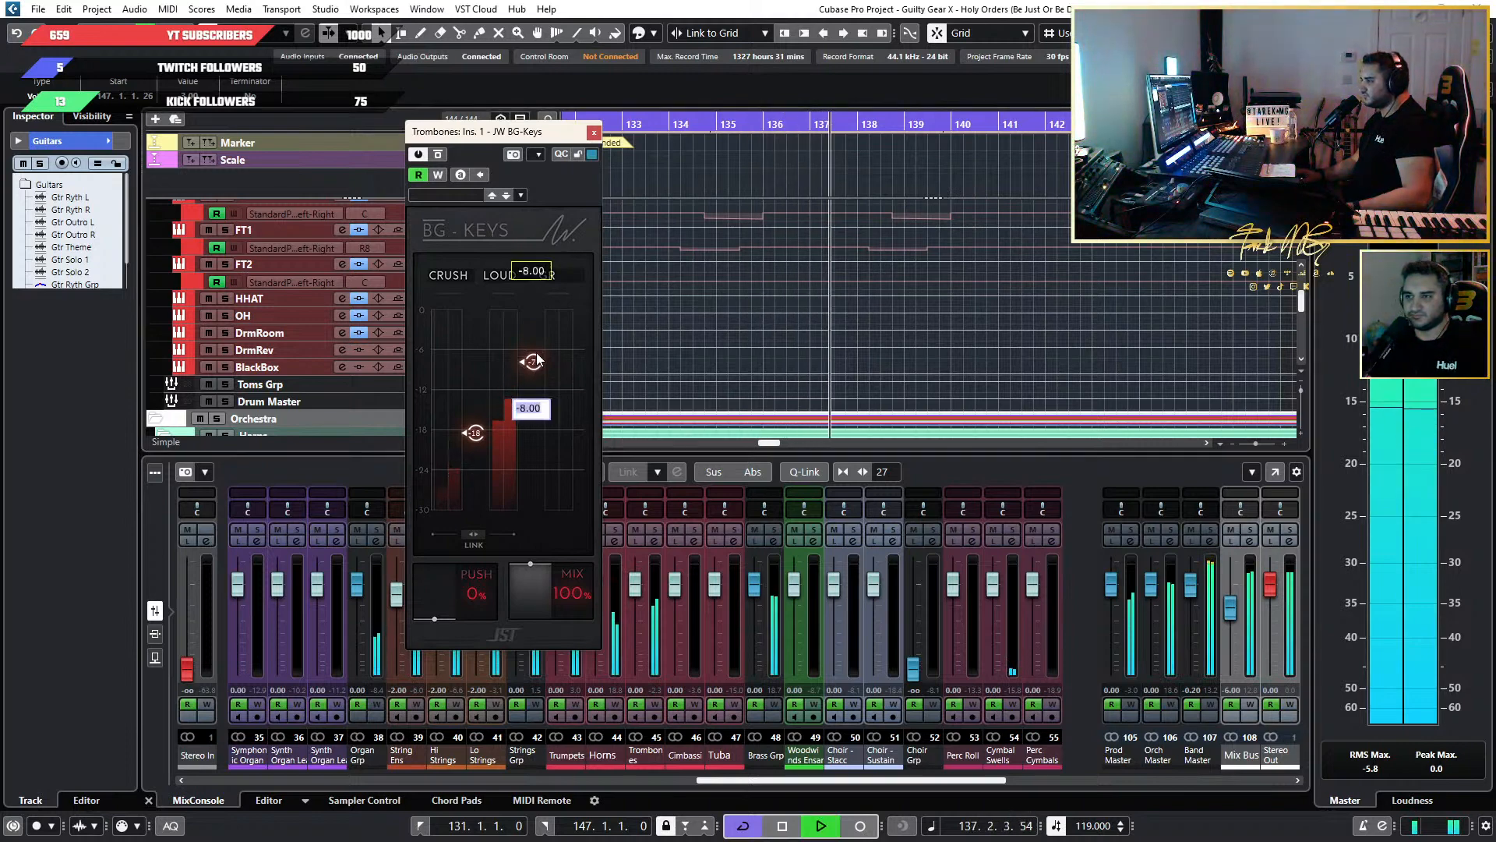
text(-7.98)
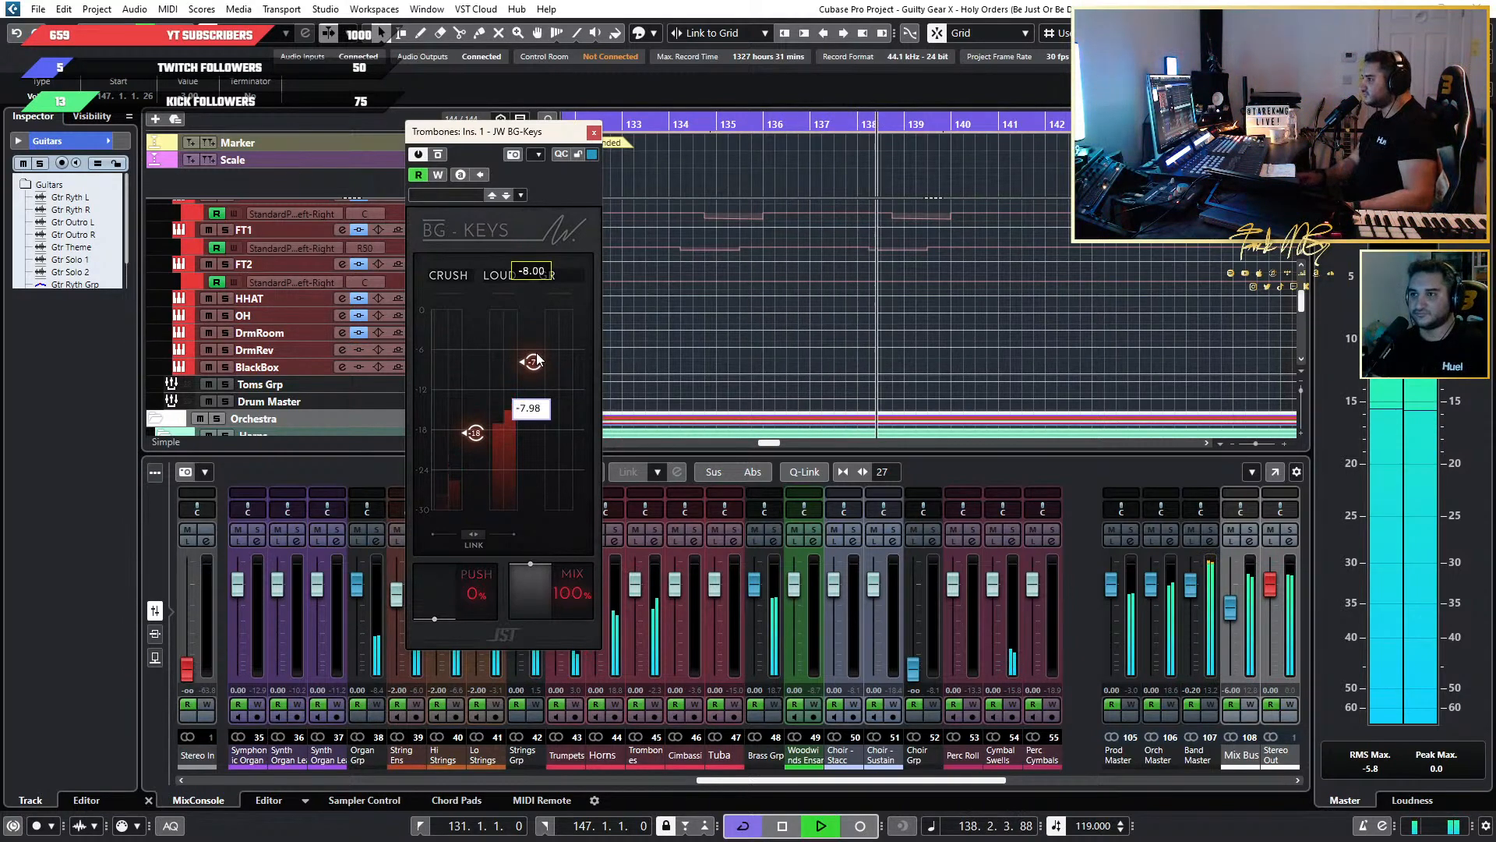
key(BackSpace)
text(0)
key(Return)
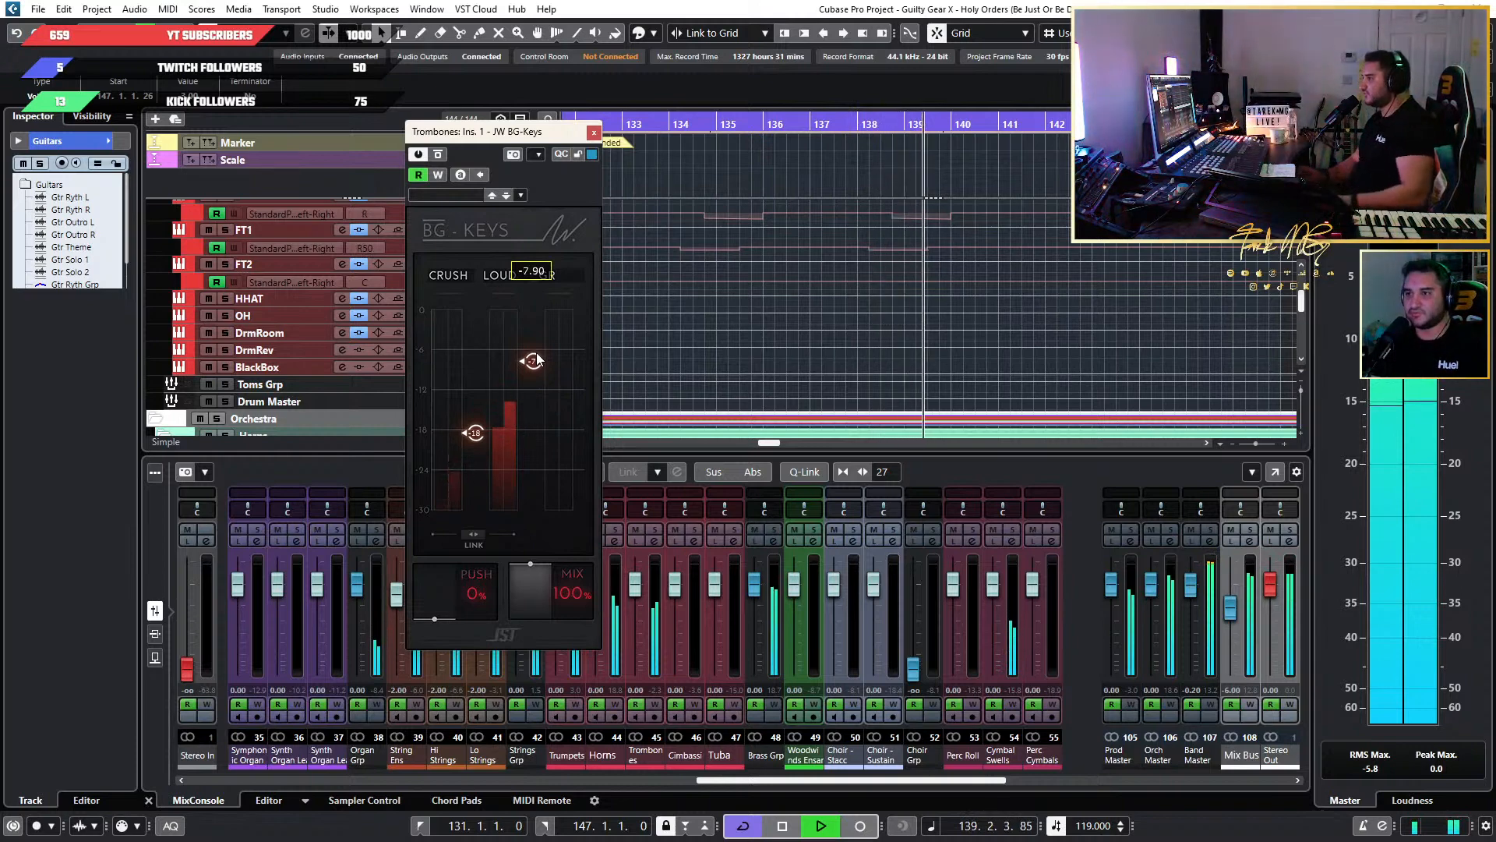
key(space)
Open the JW BG-Keys insert on the Horns channel and set its Loud threshold to -13.30.
drag(551, 137, 1236, 143)
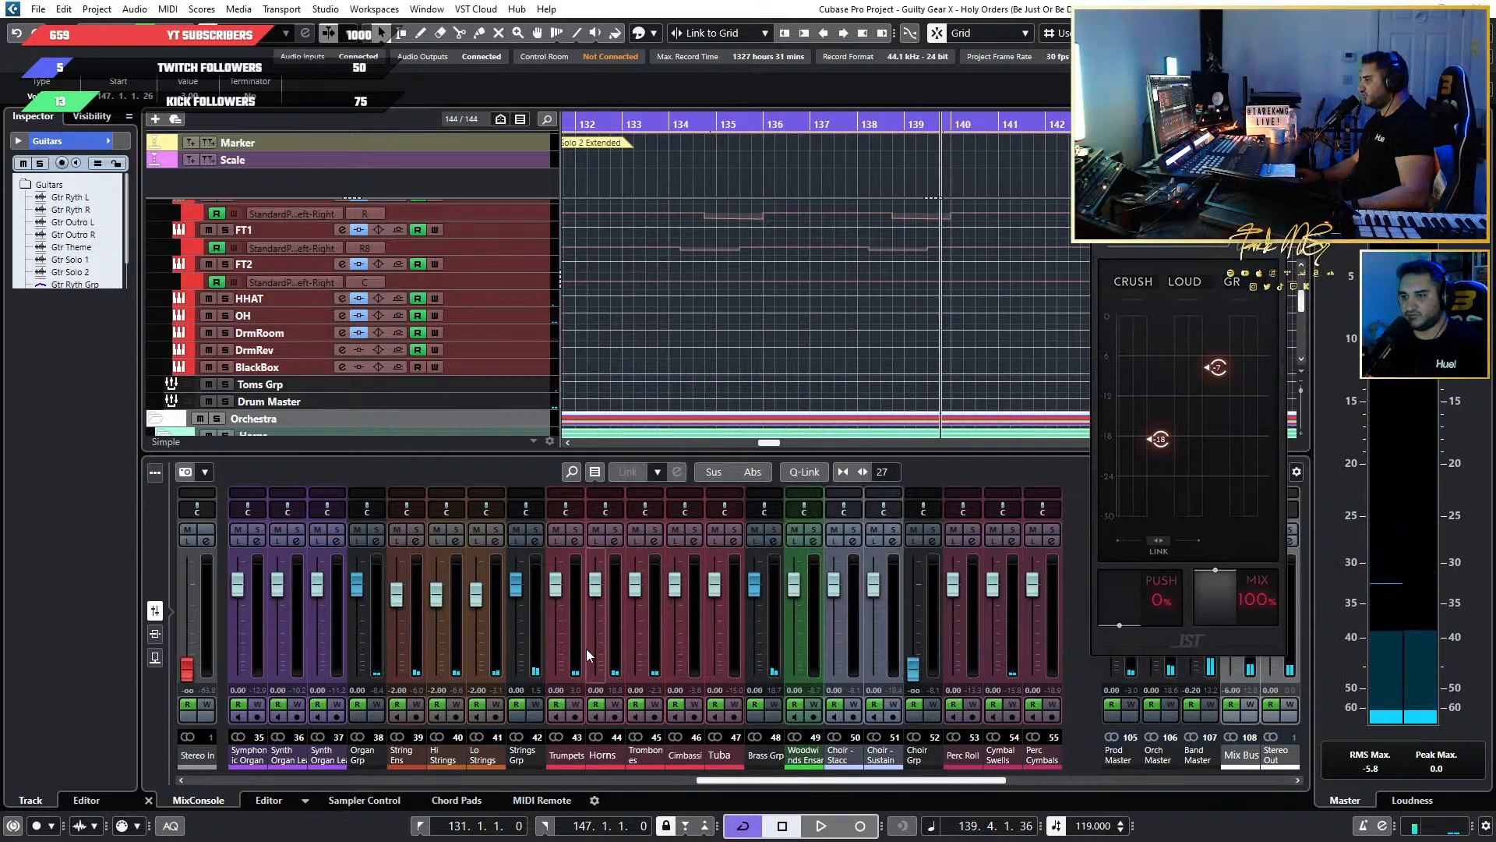
key(F3)
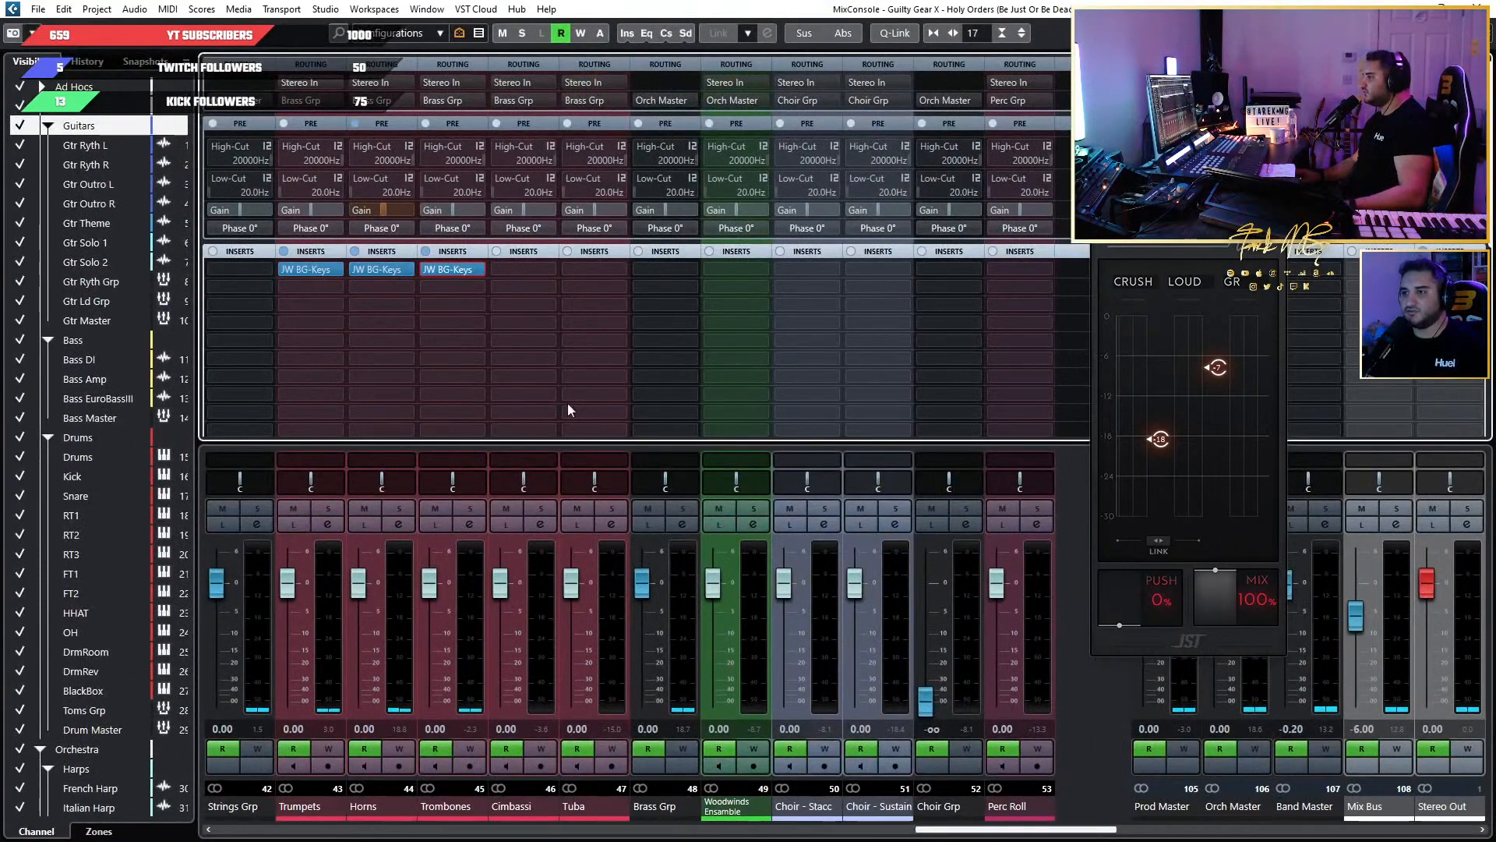
click(376, 269)
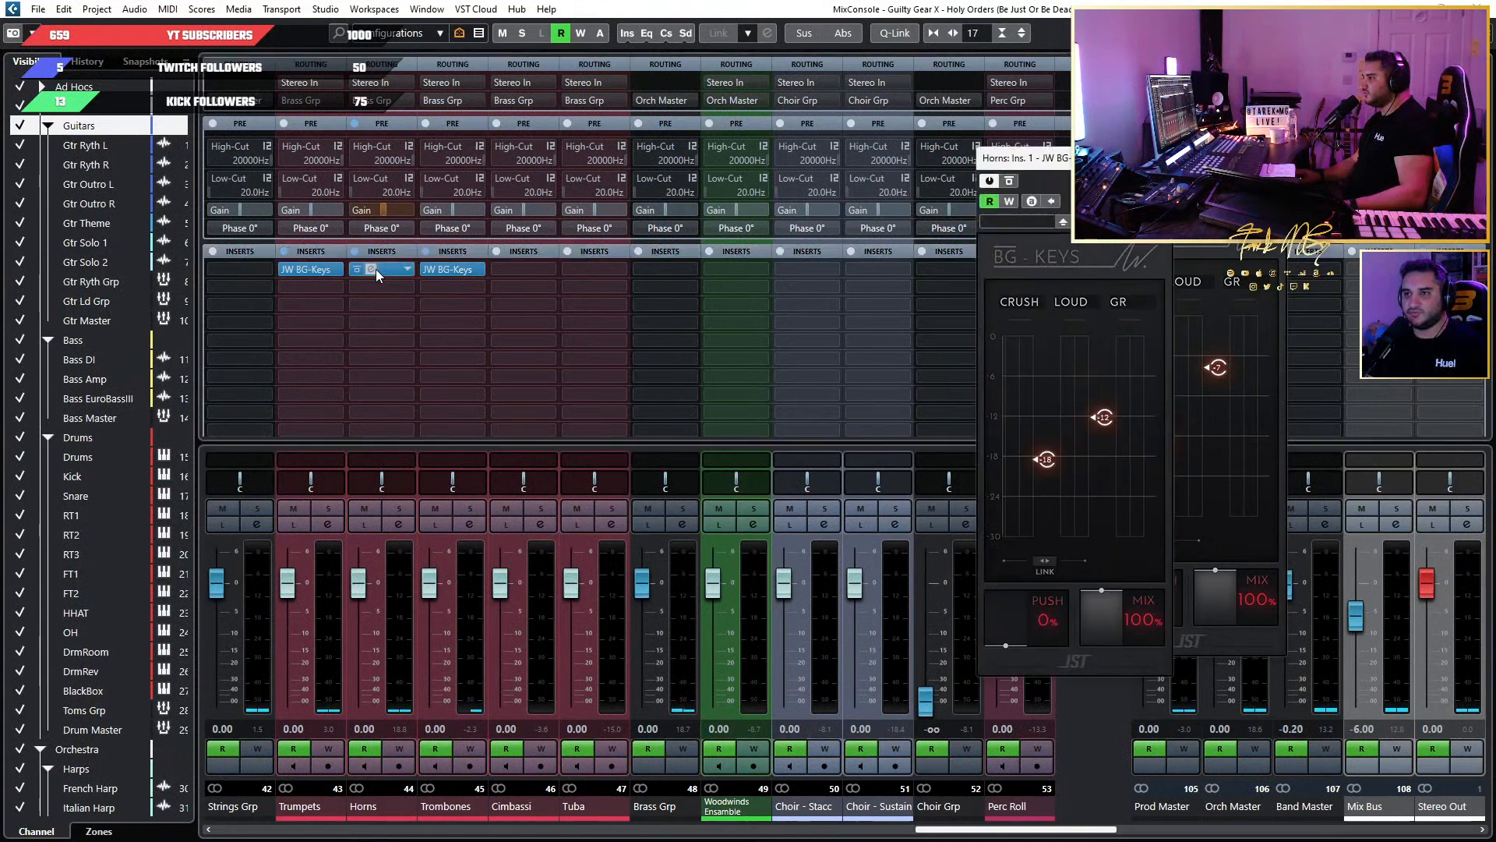
double_click(1108, 425)
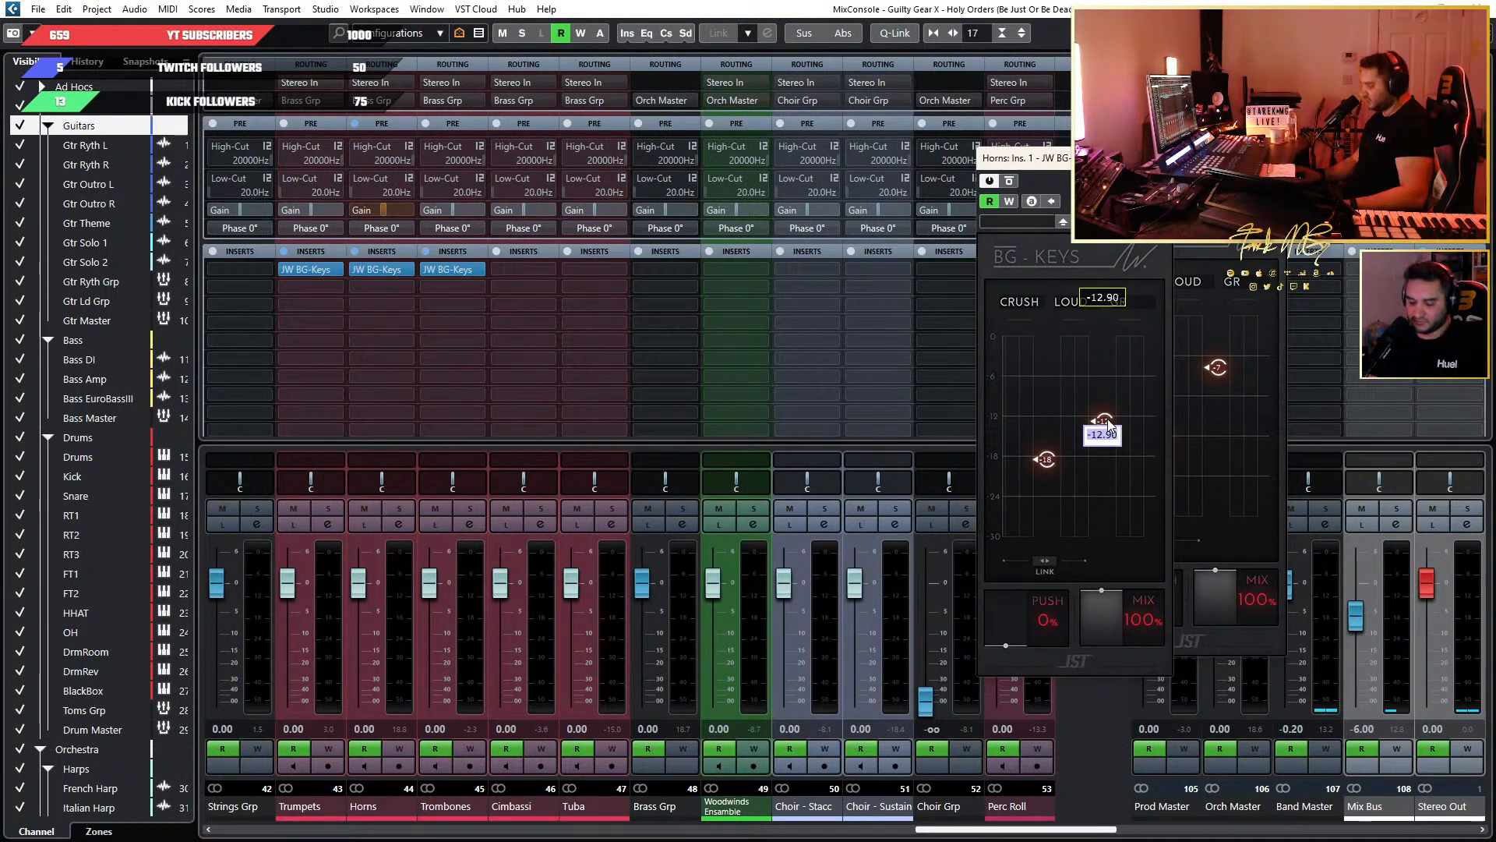
key(Return)
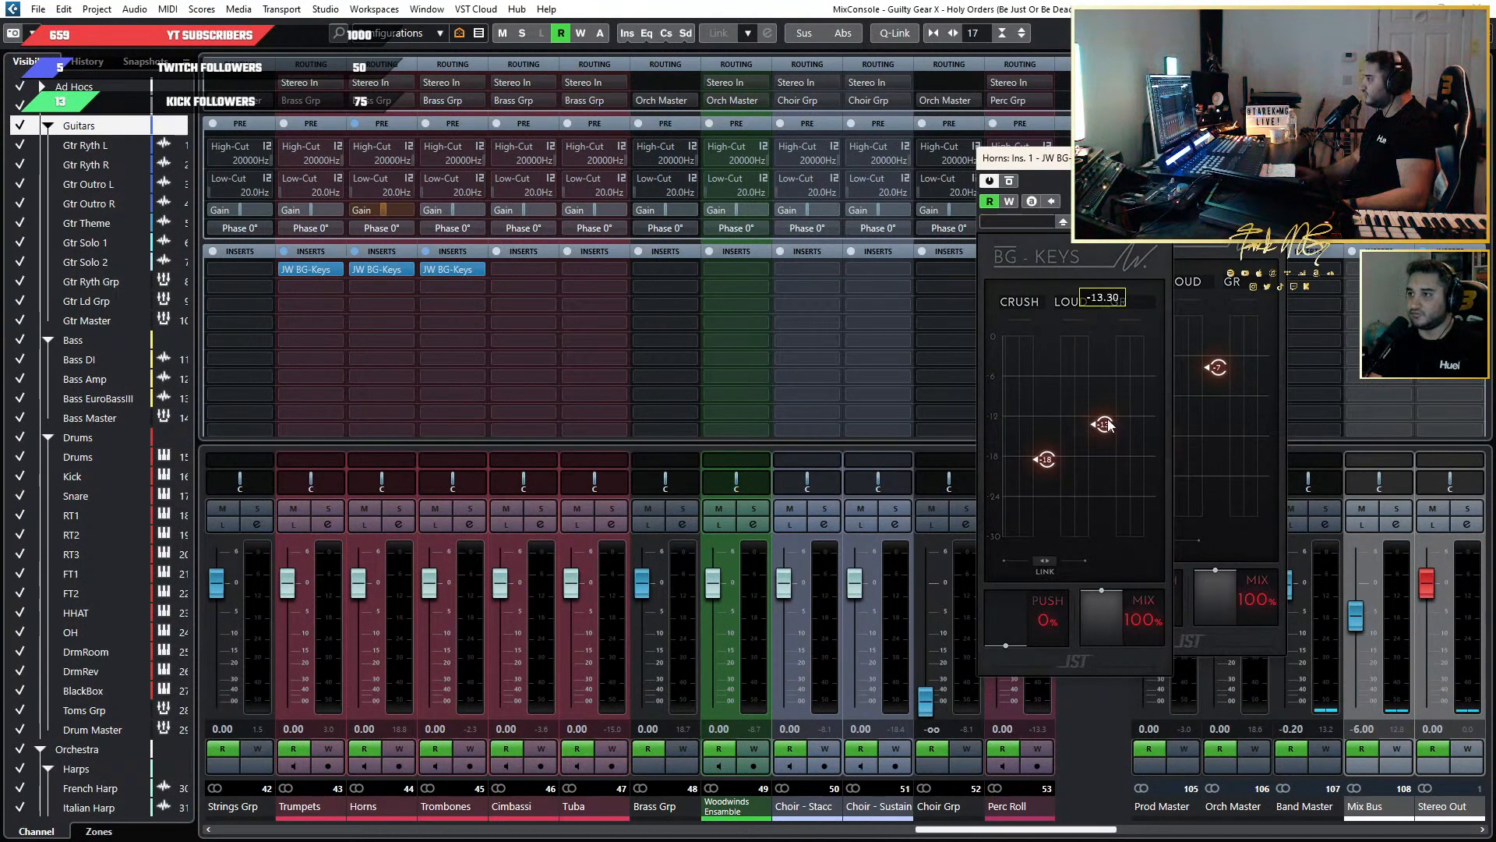
Set the Loud threshold of the Trumpets BG-Keys to -11.20, then close the Trumpets, Horns and Trombones plugin windows.
click(326, 273)
click(302, 264)
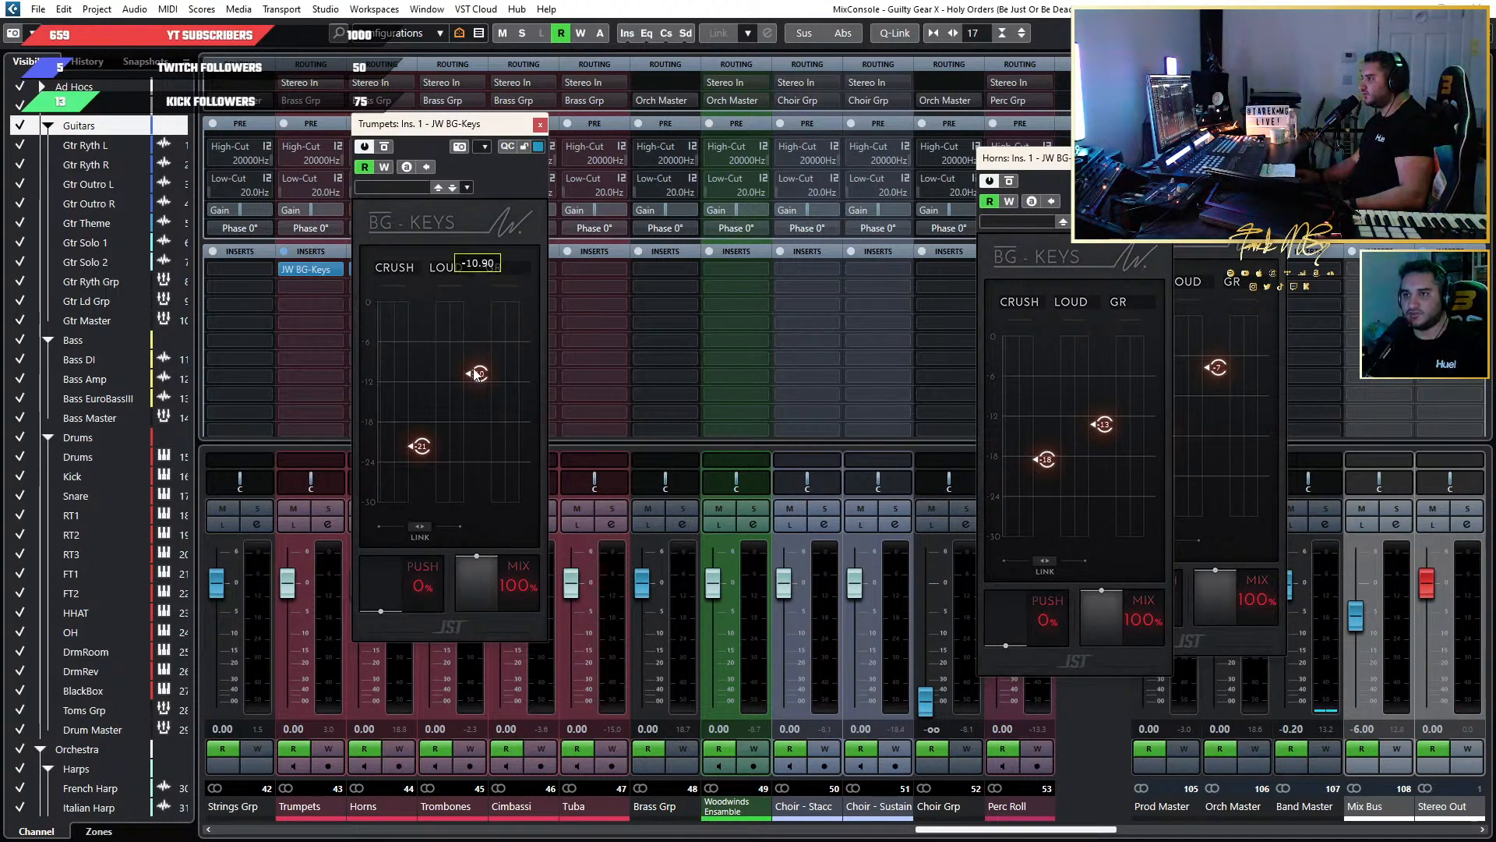
double_click(477, 374)
text(-11)
key(Return)
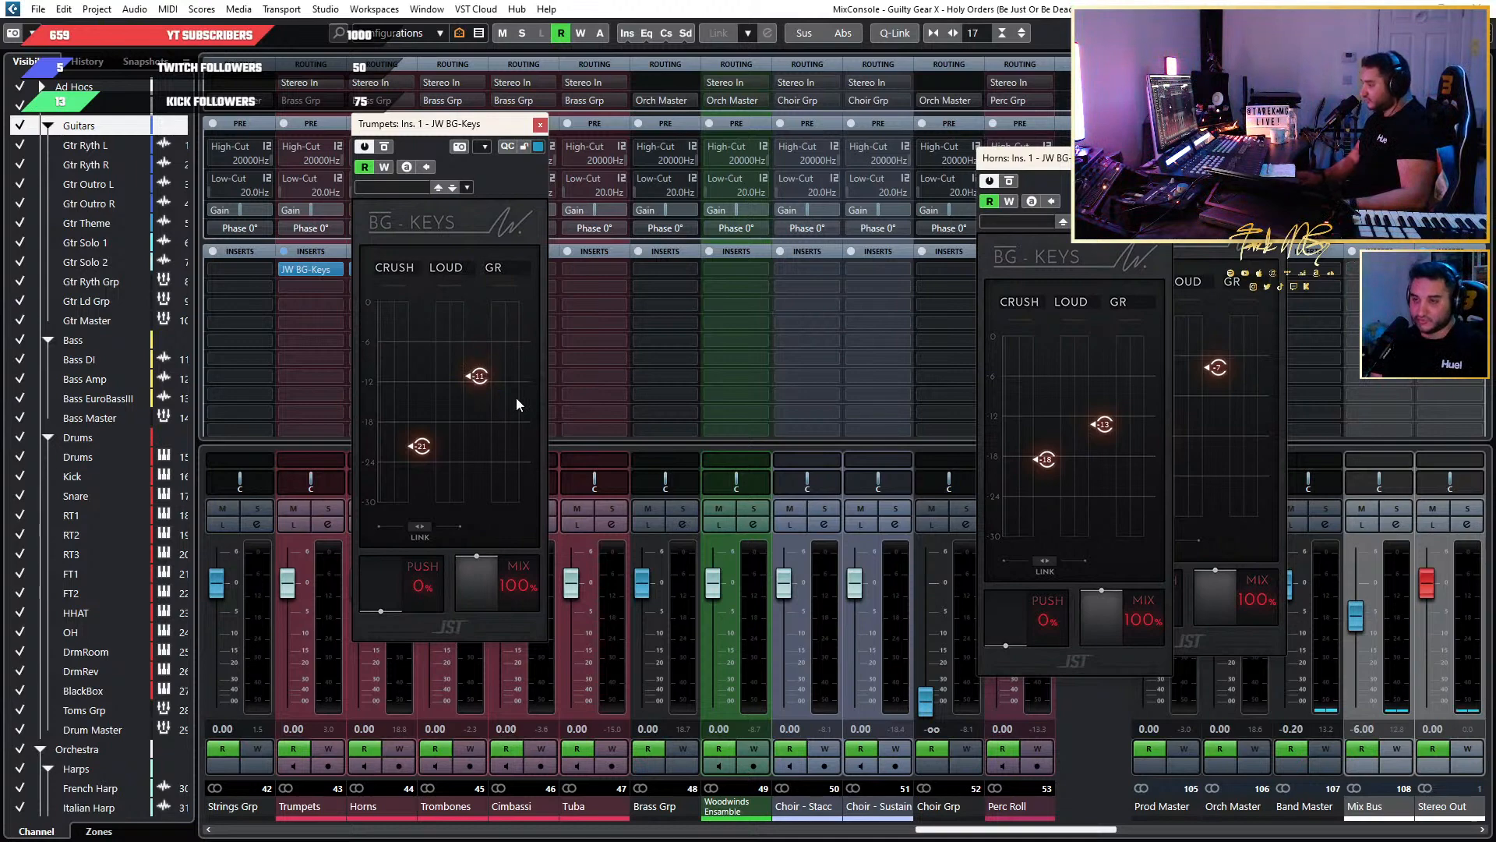
mouse_move(469, 353)
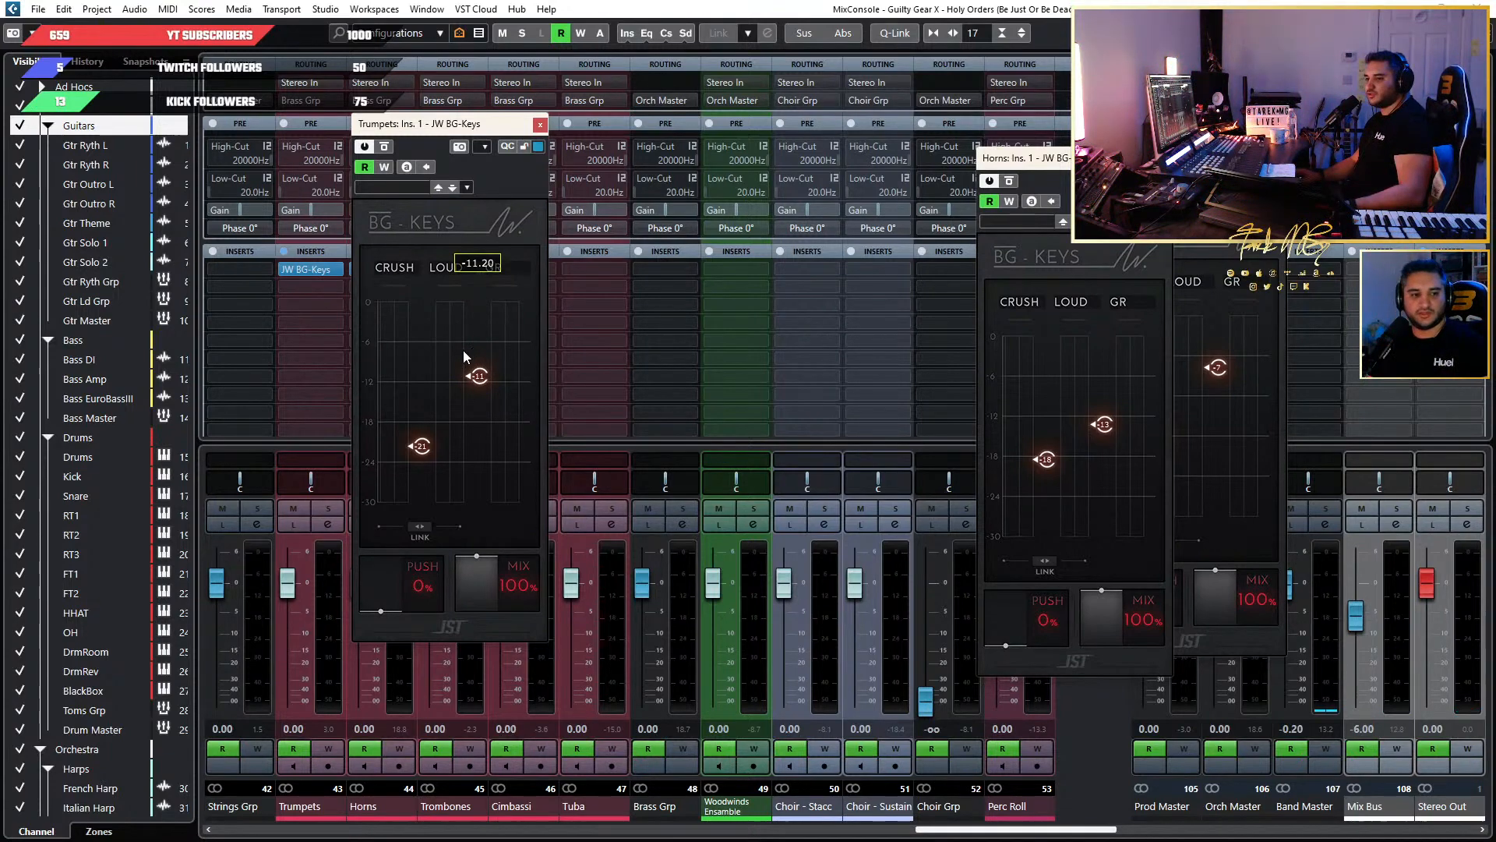
click(538, 124)
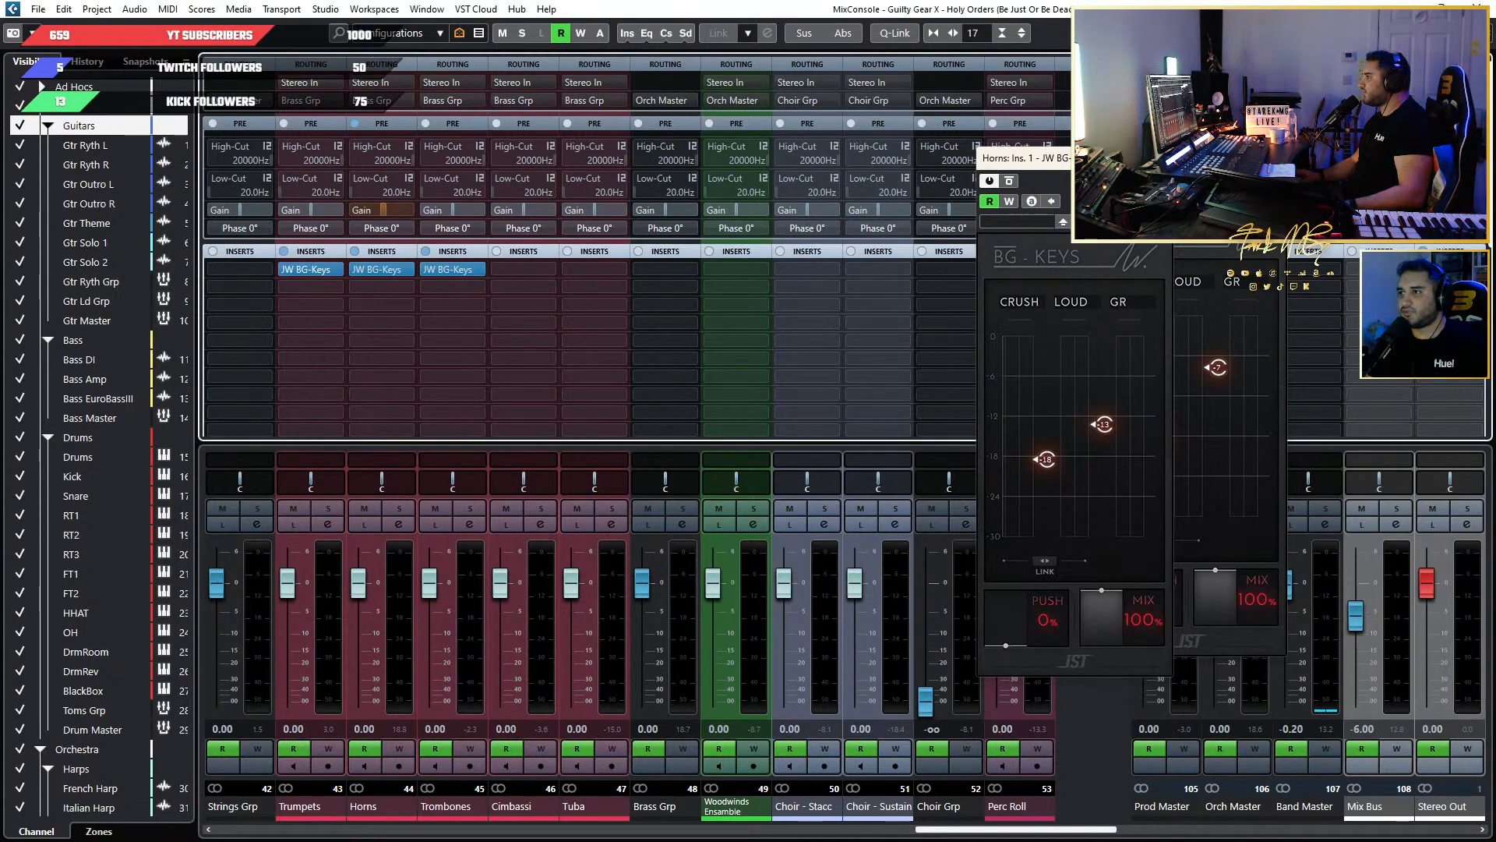
click(1158, 158)
click(1274, 138)
Open the JW BG-Keys insert of the String Ens channel and place its window clear of the strings channels.
drag(1087, 828, 934, 828)
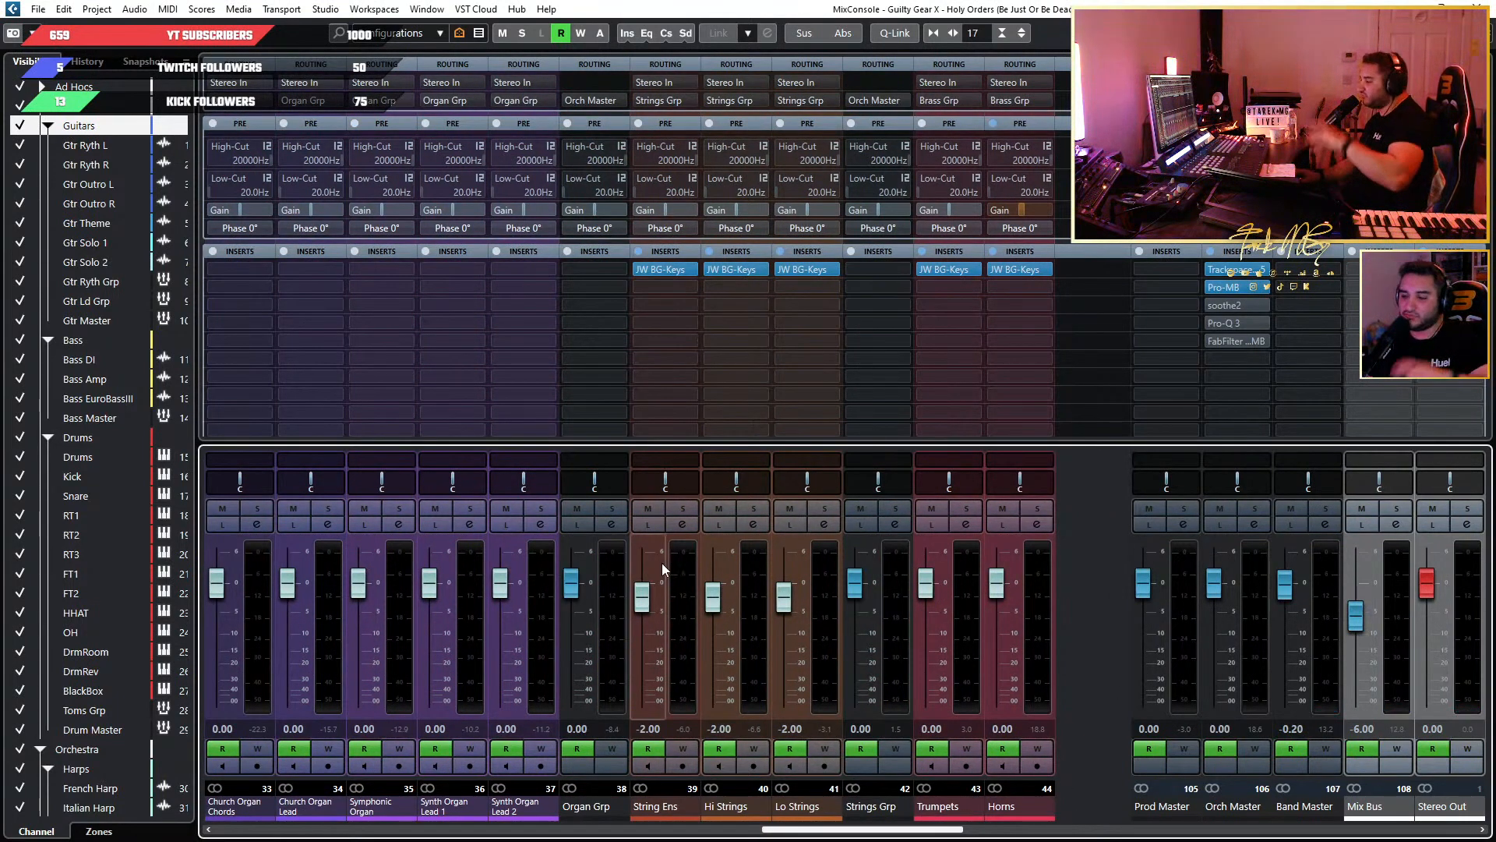
click(659, 272)
drag(896, 144, 1121, 144)
mouse_move(1179, 338)
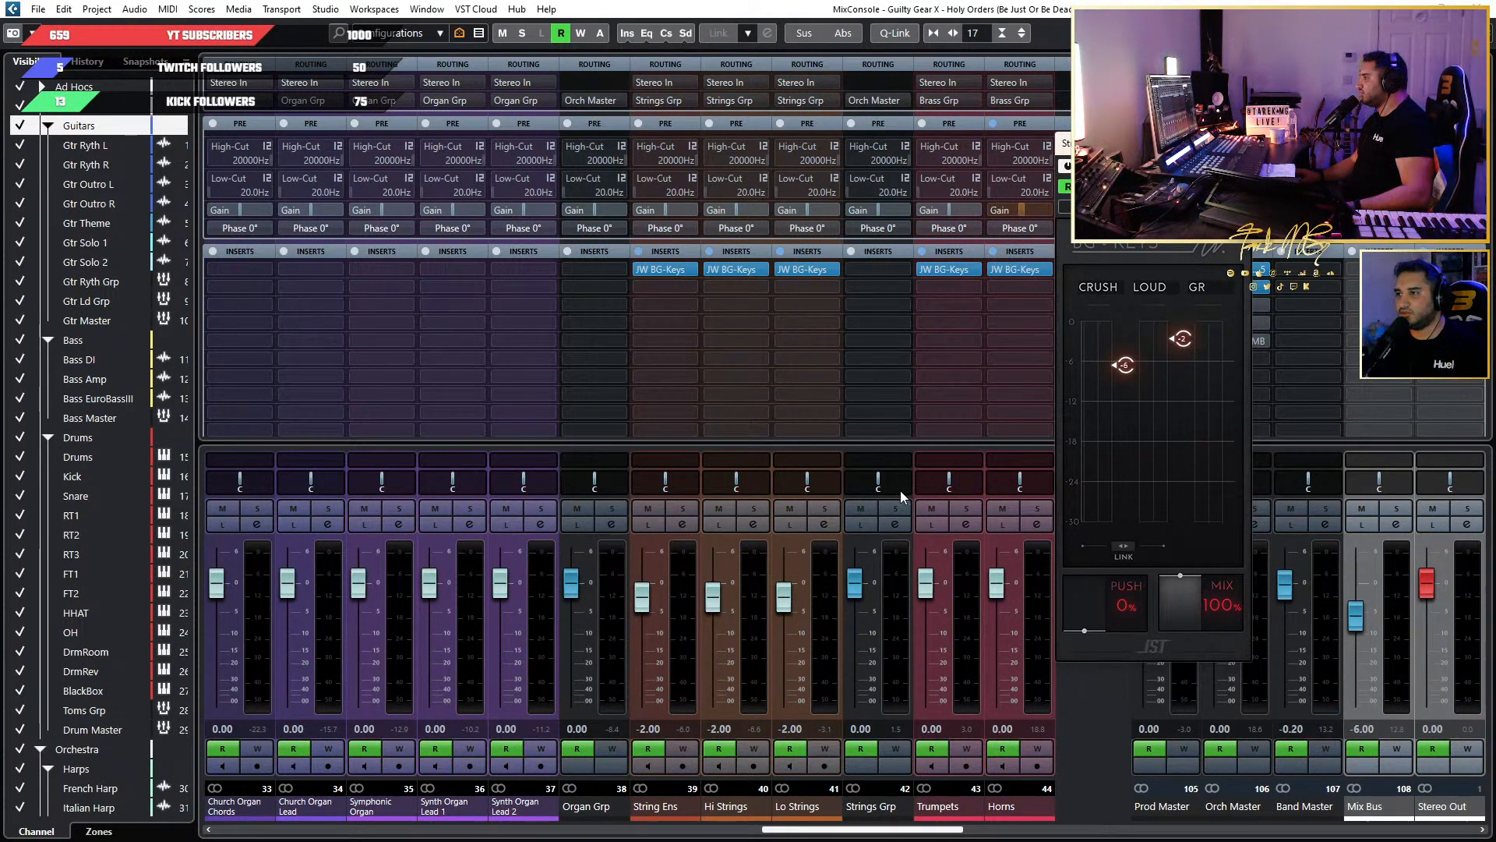
Set the channel volumes of String Ens, Hi Strings and Lo Strings to 0.00.
click(647, 727)
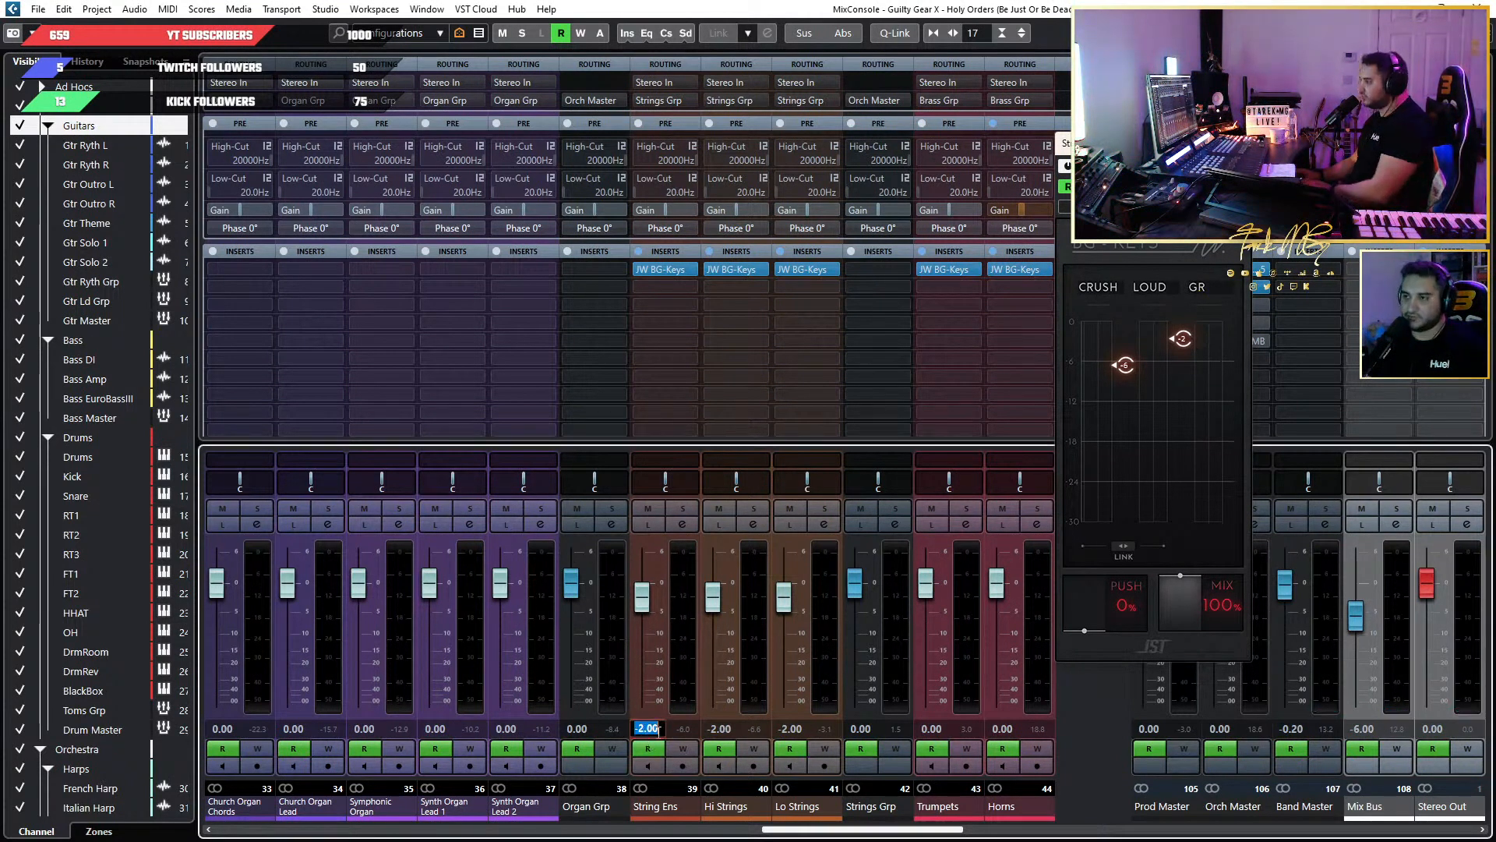
text(0)
click(719, 728)
text(0)
key(Return)
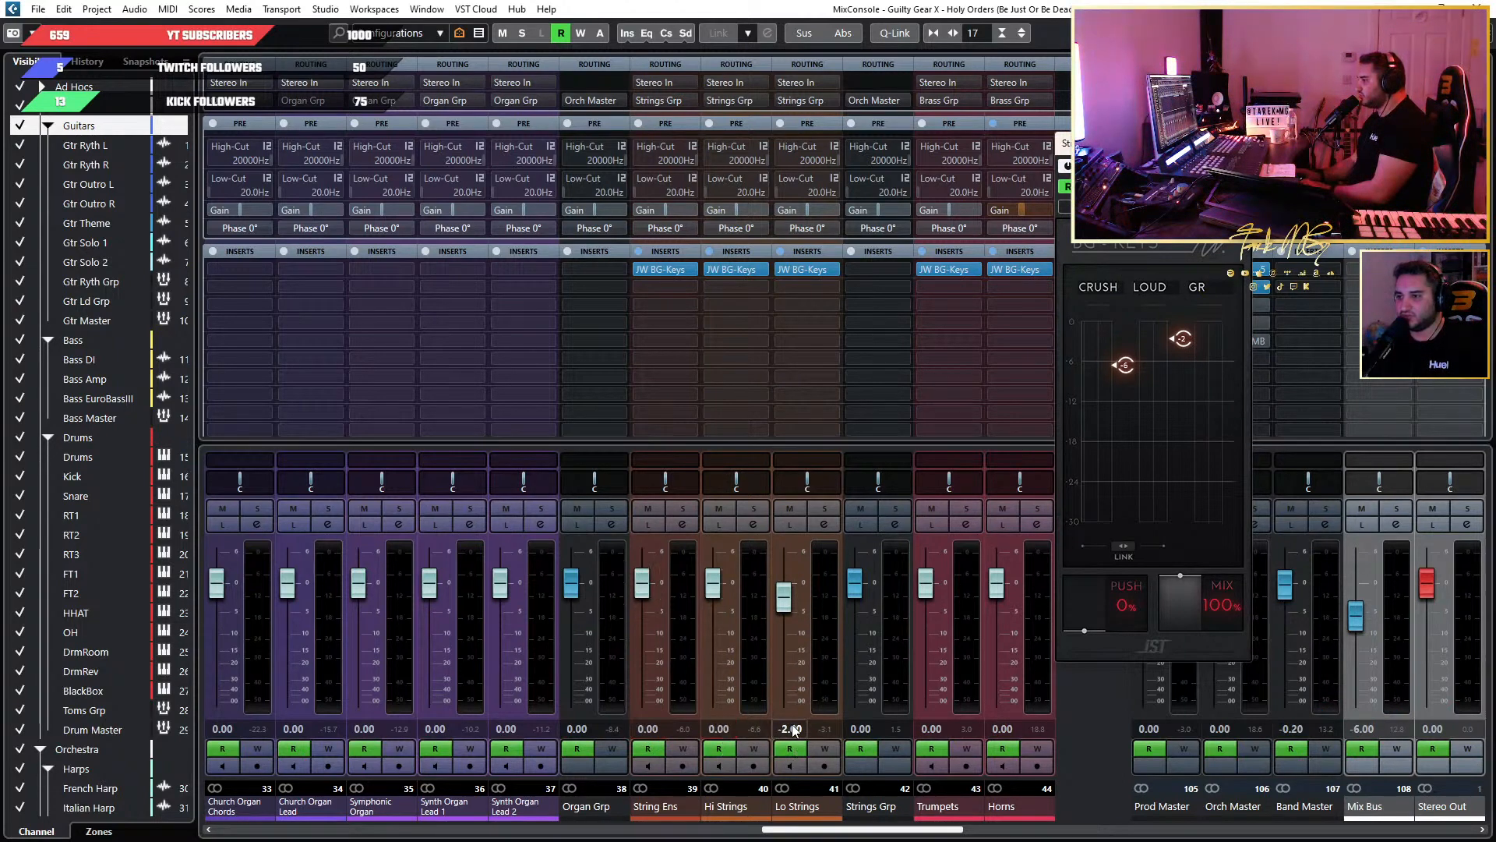
click(774, 728)
text(0)
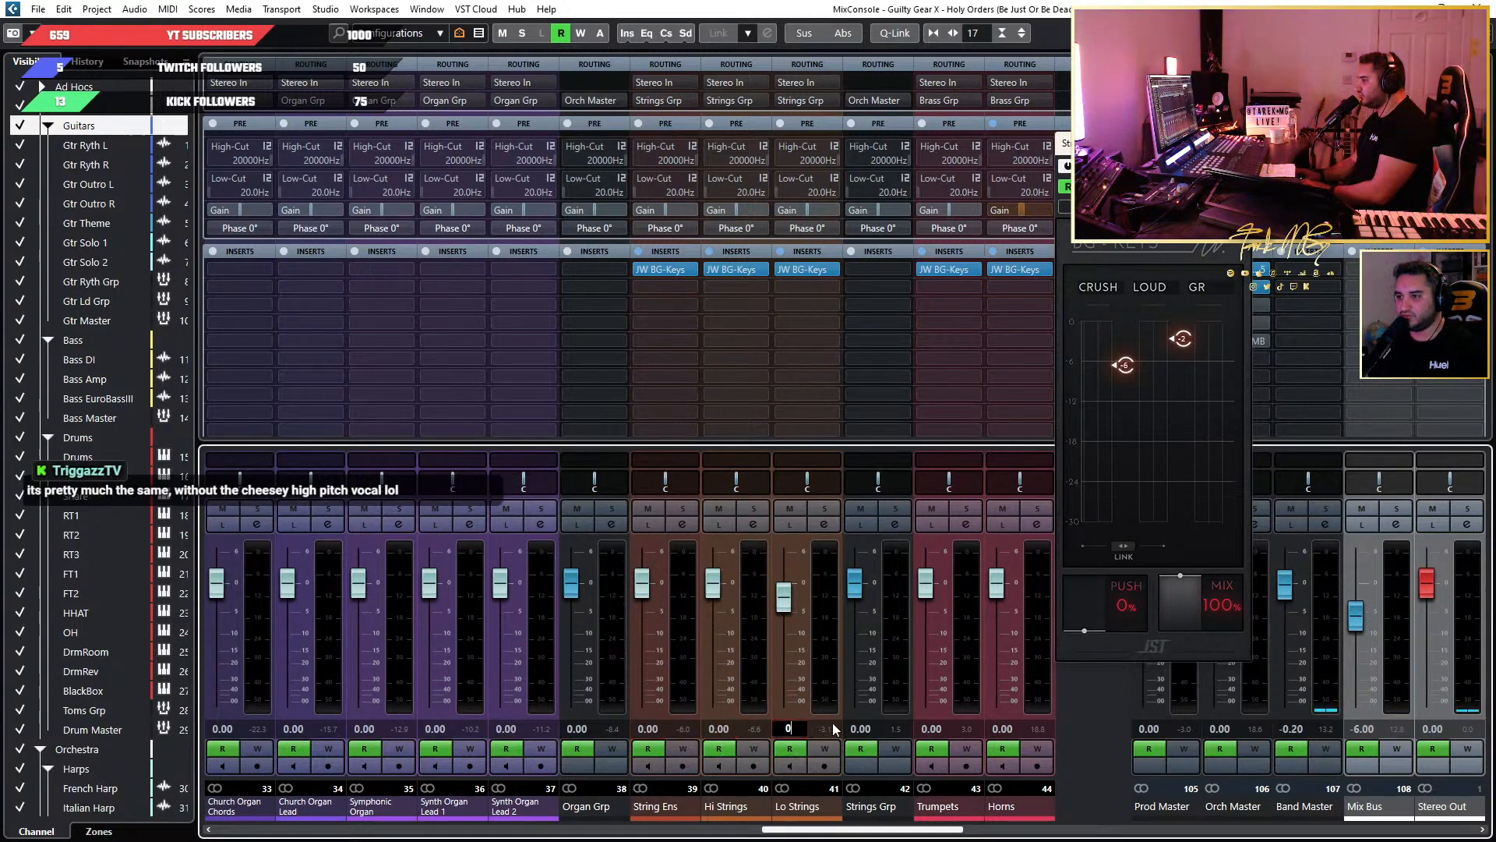
Set the Loud threshold of the String Ens BG-Keys to -4.7 and close the plugin window.
double_click(1187, 347)
text(-)
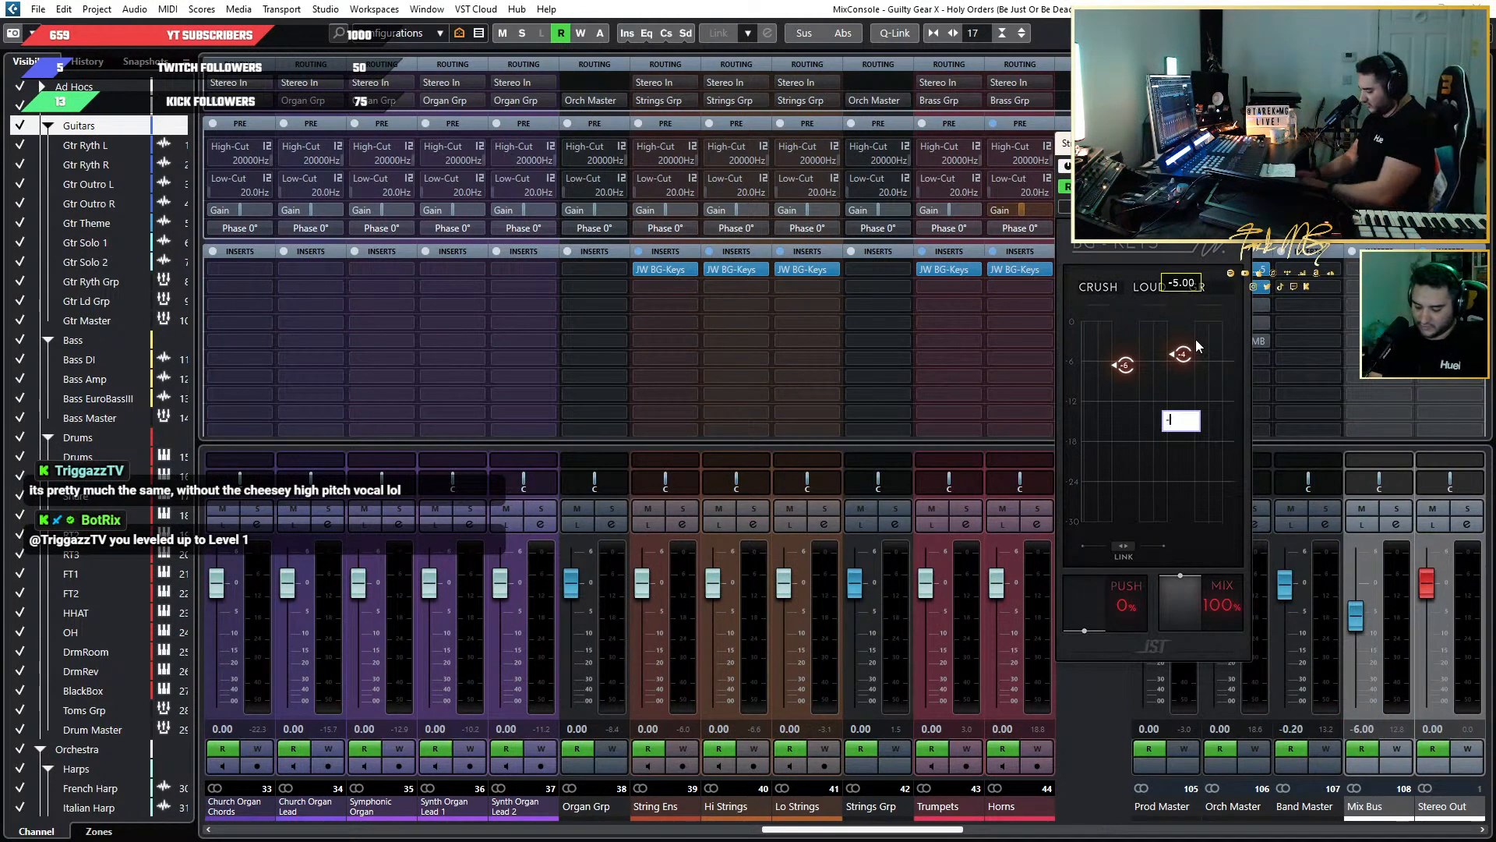
text(4.7)
key(Return)
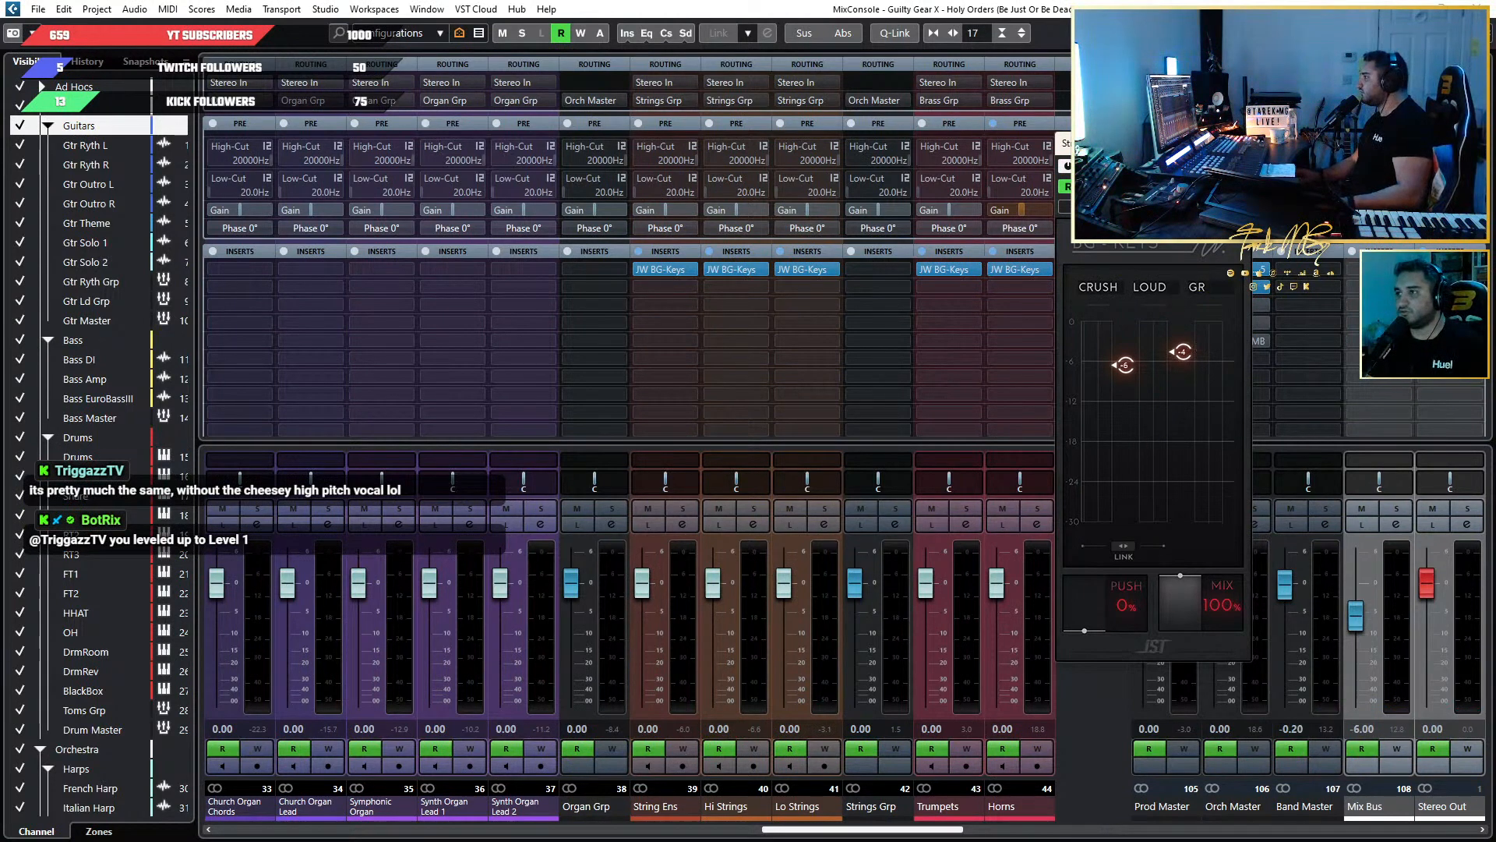
click(1239, 143)
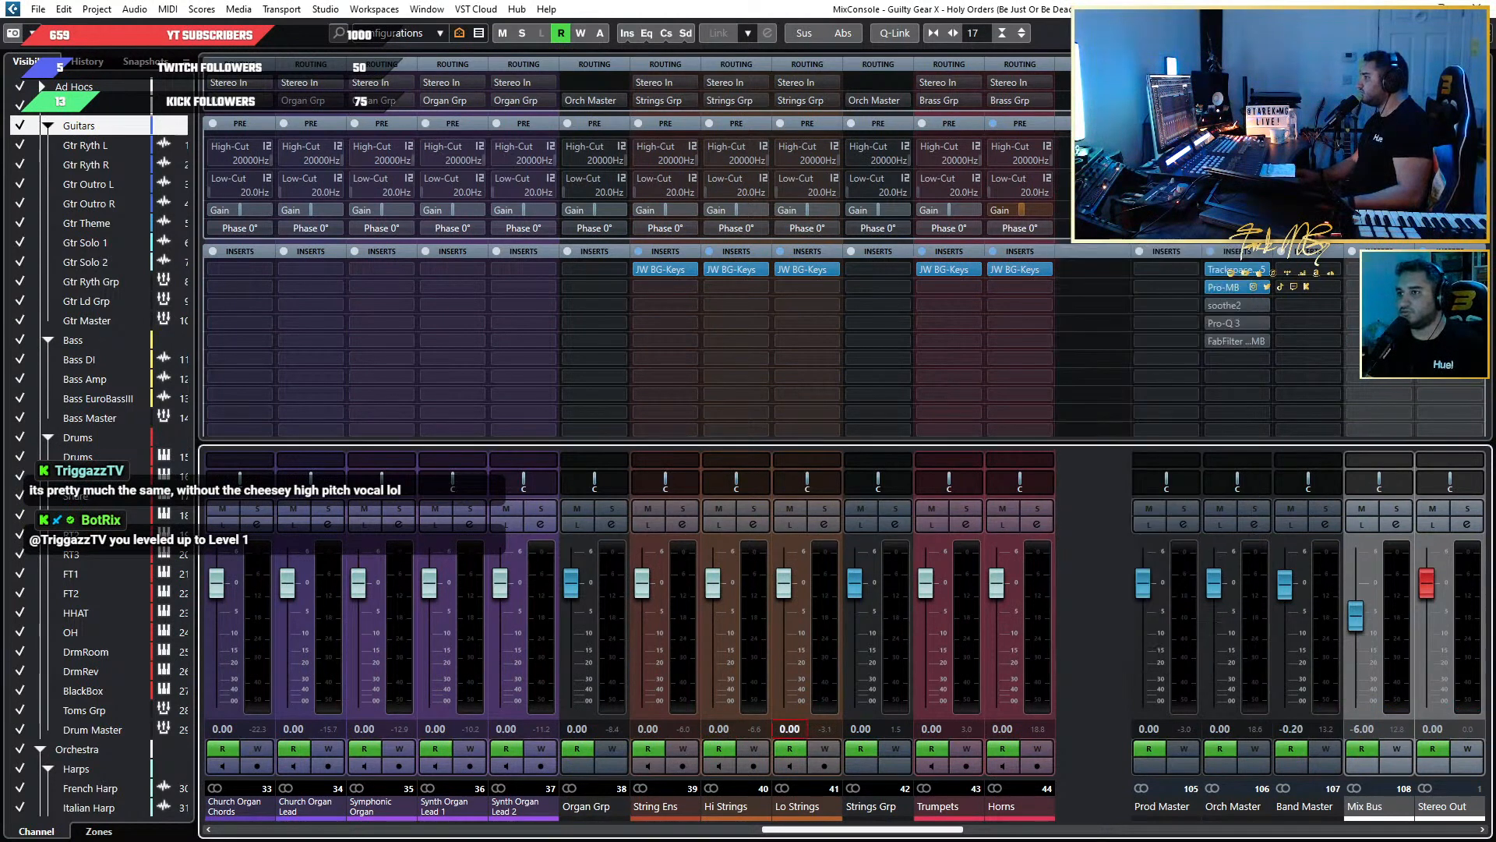
Set the Loud threshold of the Hi Strings BG-Keys to -4 and close the plugin window.
click(729, 269)
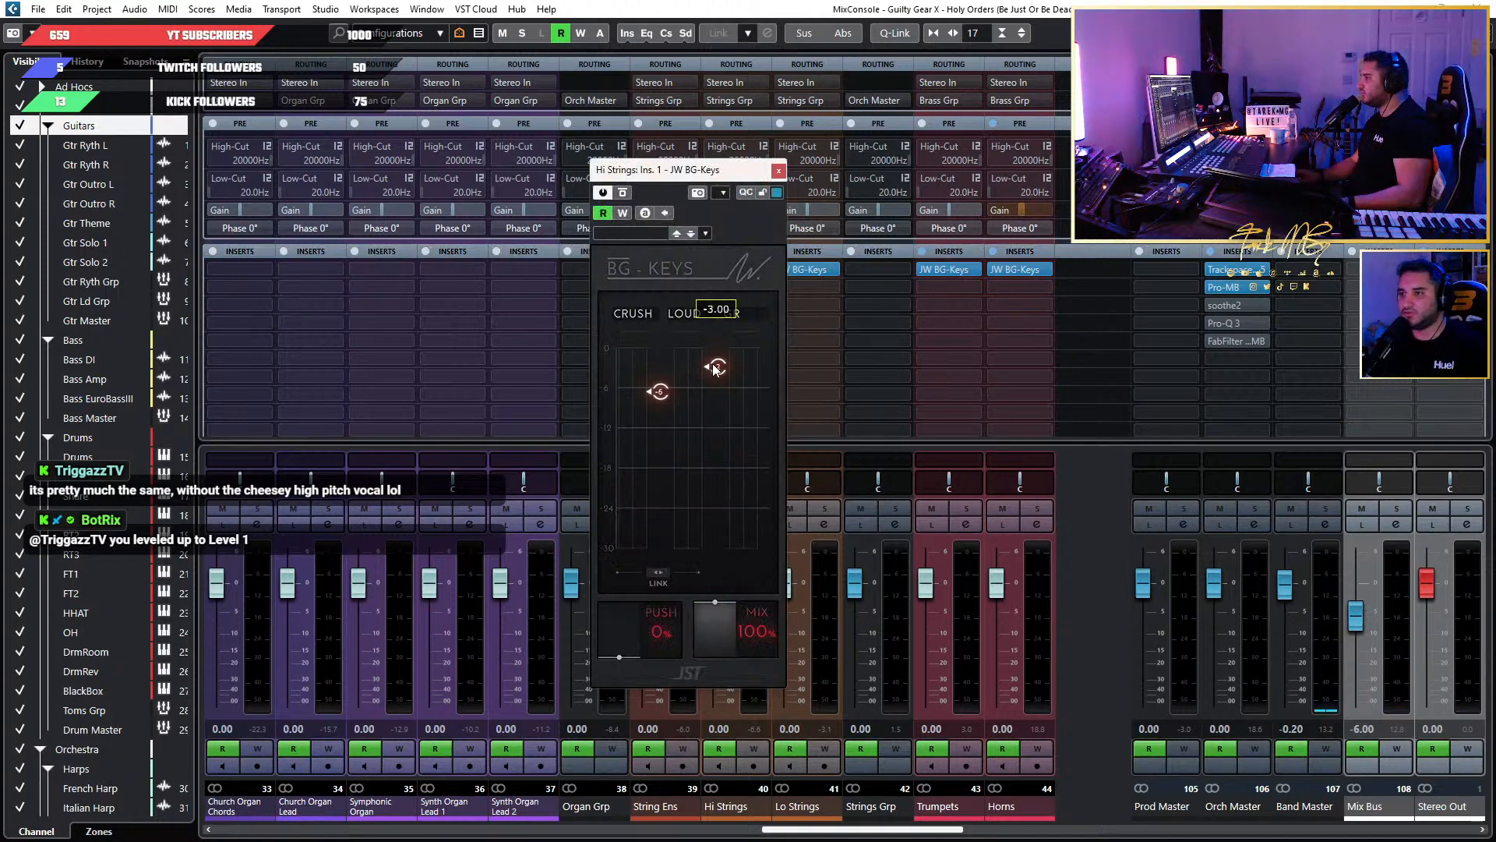
double_click(714, 369)
text(-4)
key(Return)
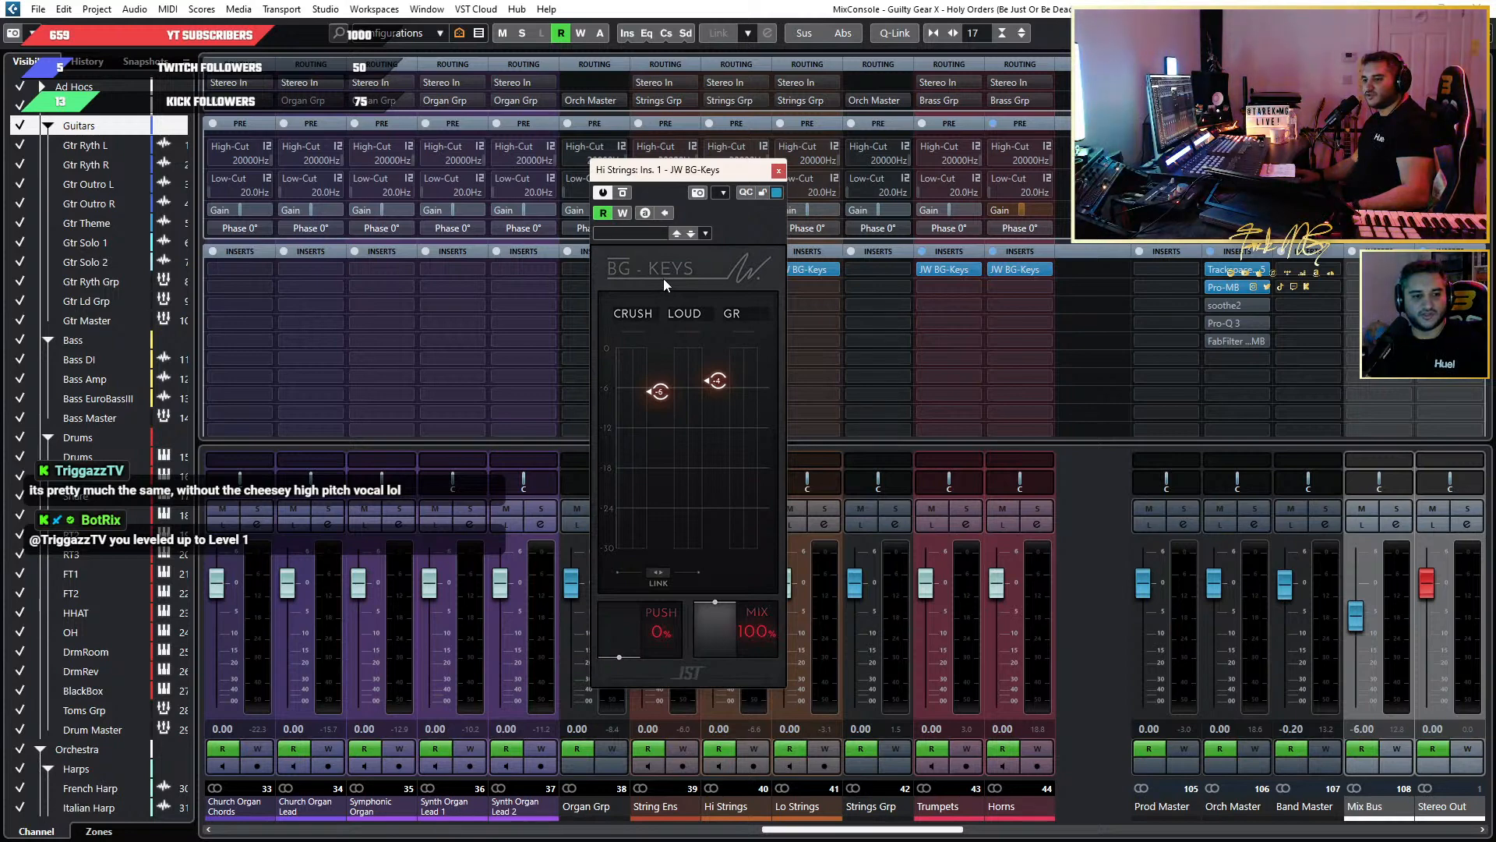
click(777, 172)
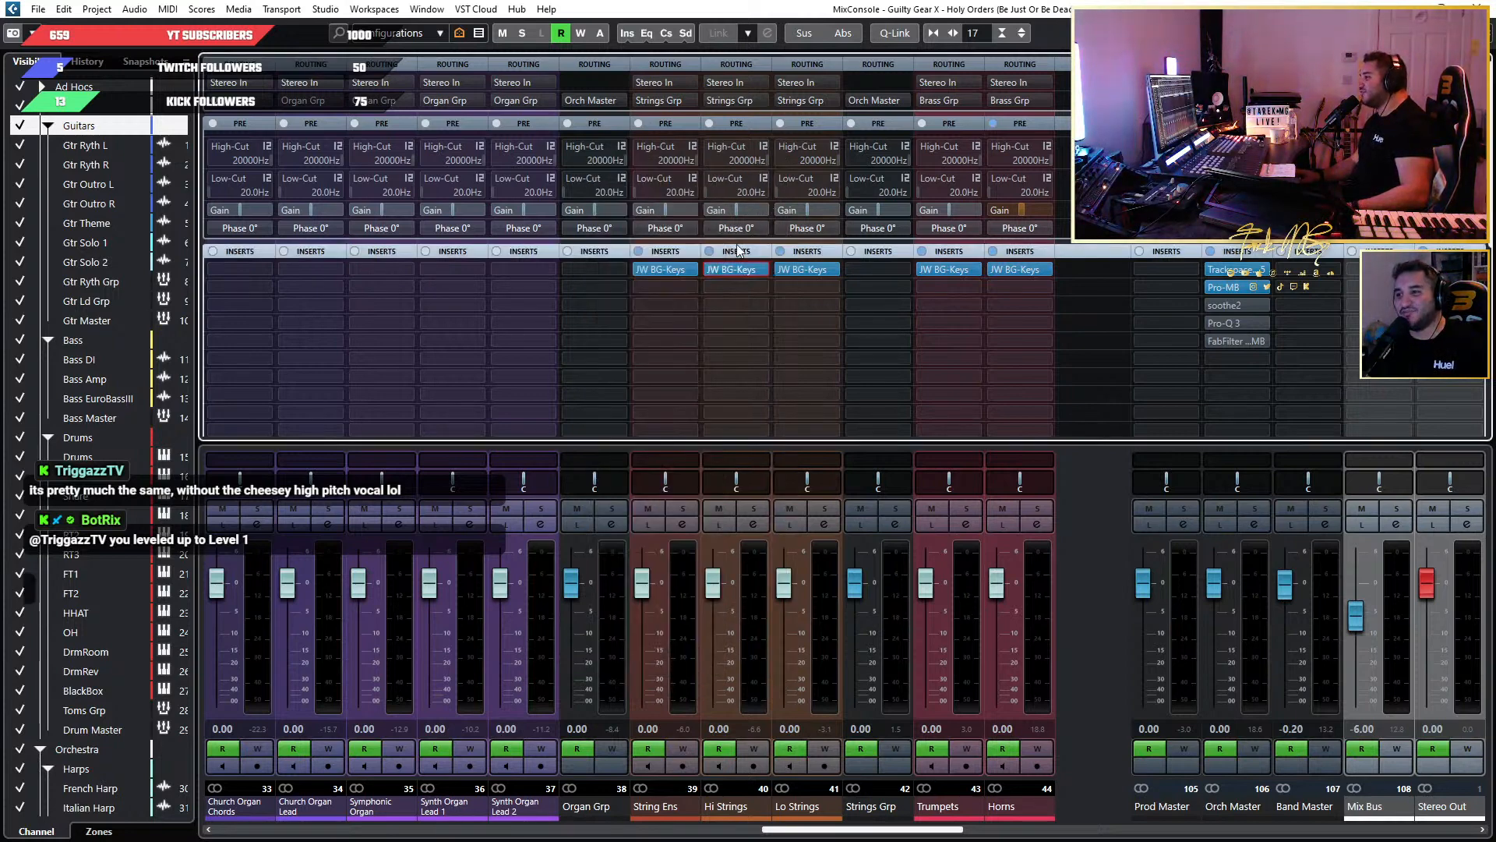
Set the Loud threshold of the Lo Strings BG-Keys to -4.3 and close the plugin window.
click(802, 268)
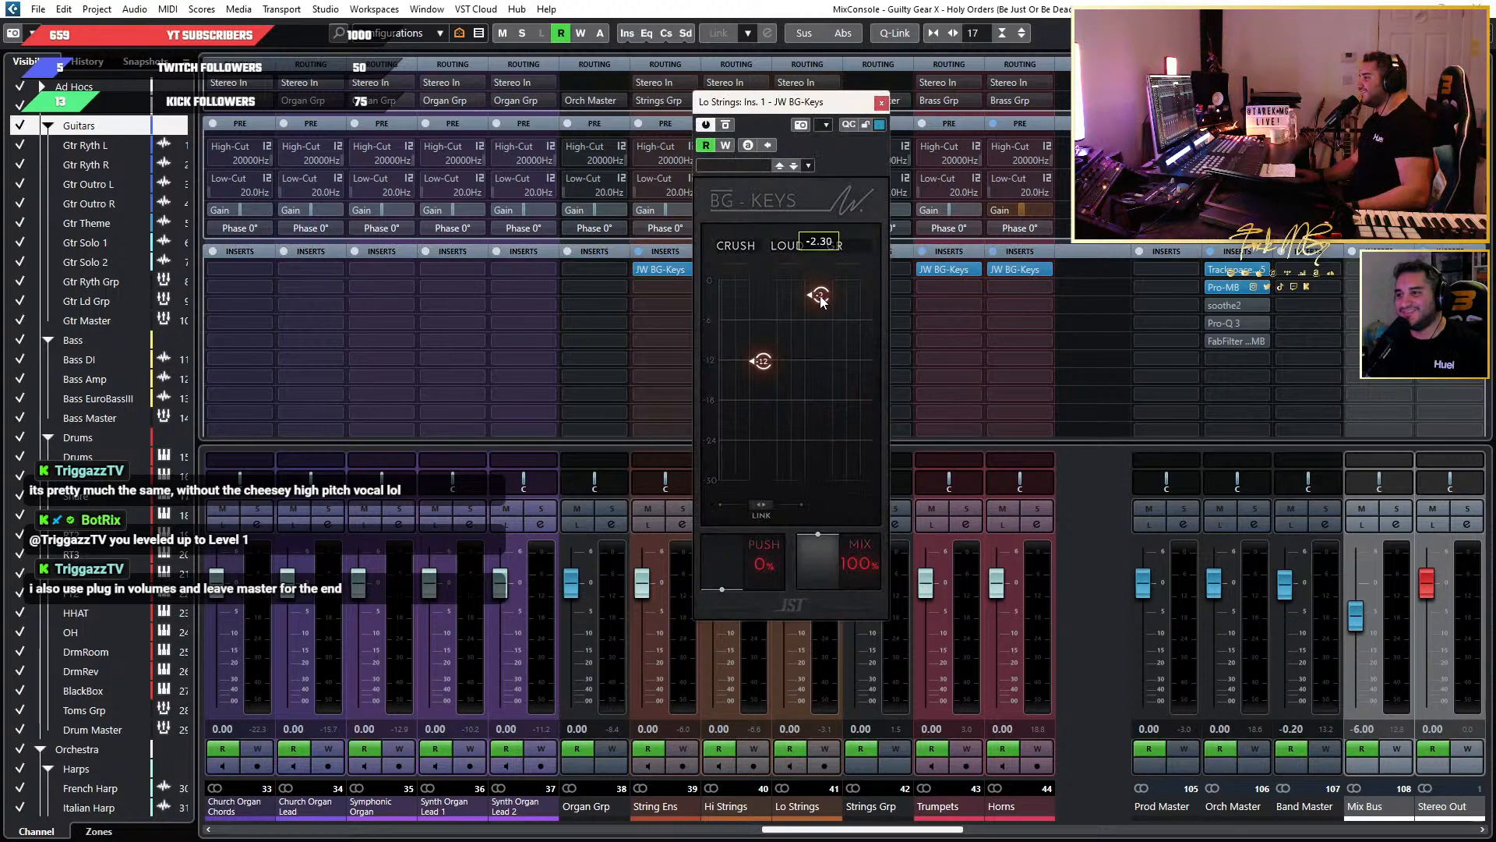
double_click(840, 310)
text(-4.3)
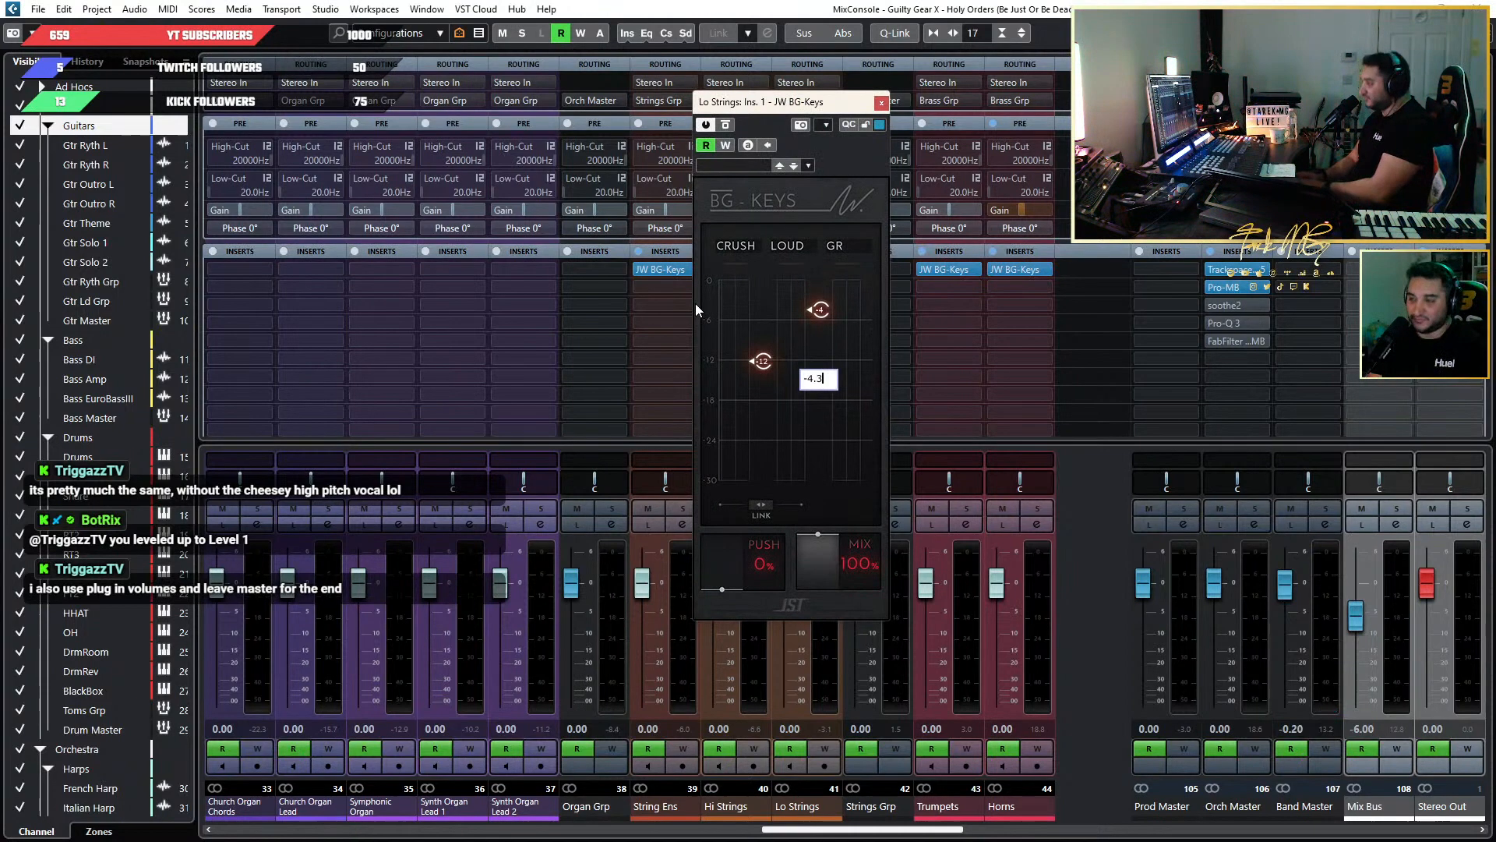
key(Return)
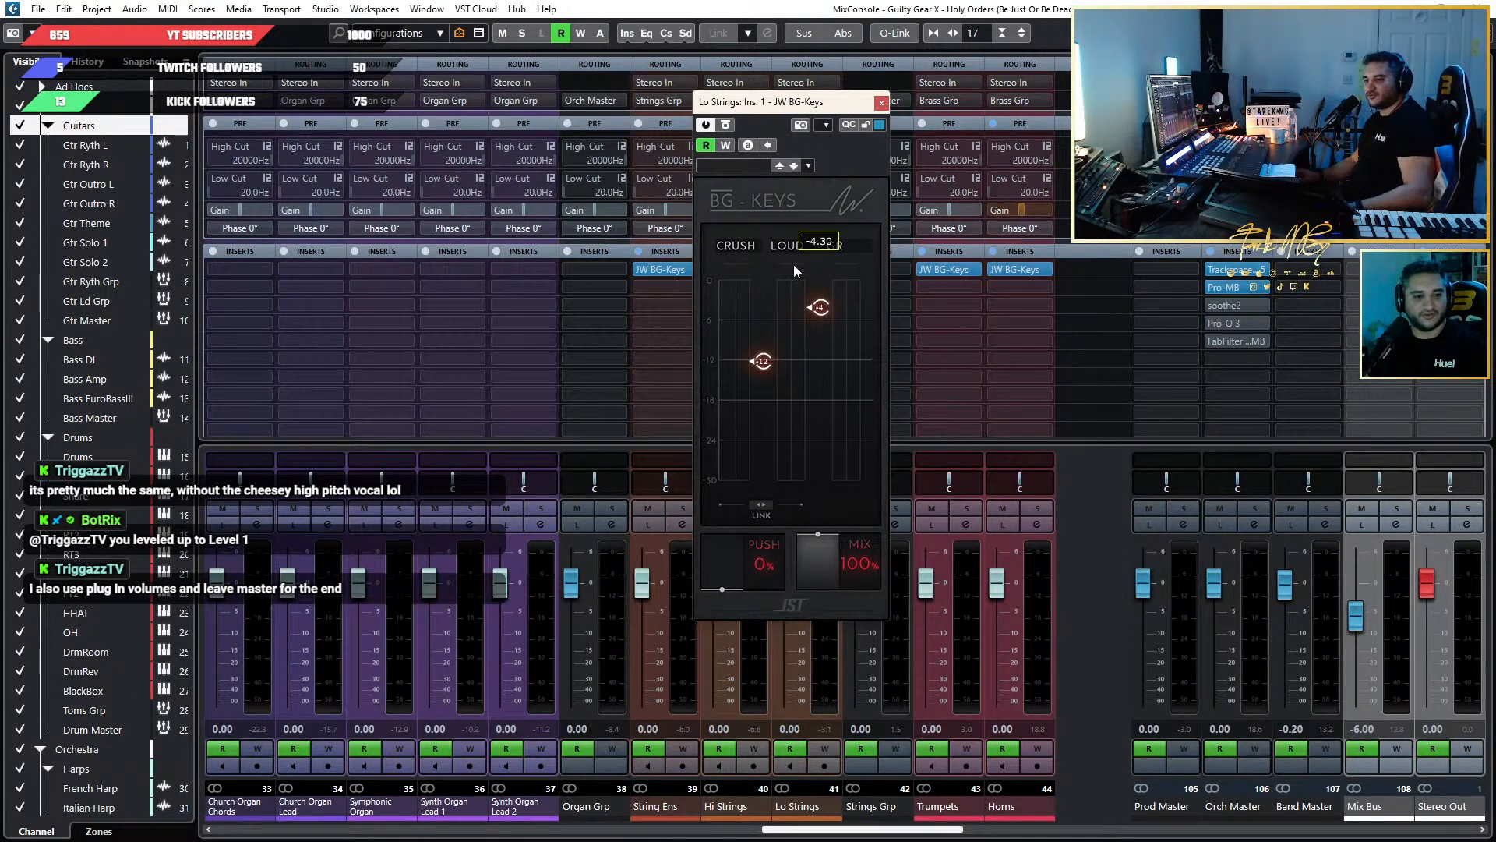
mouse_move(788, 314)
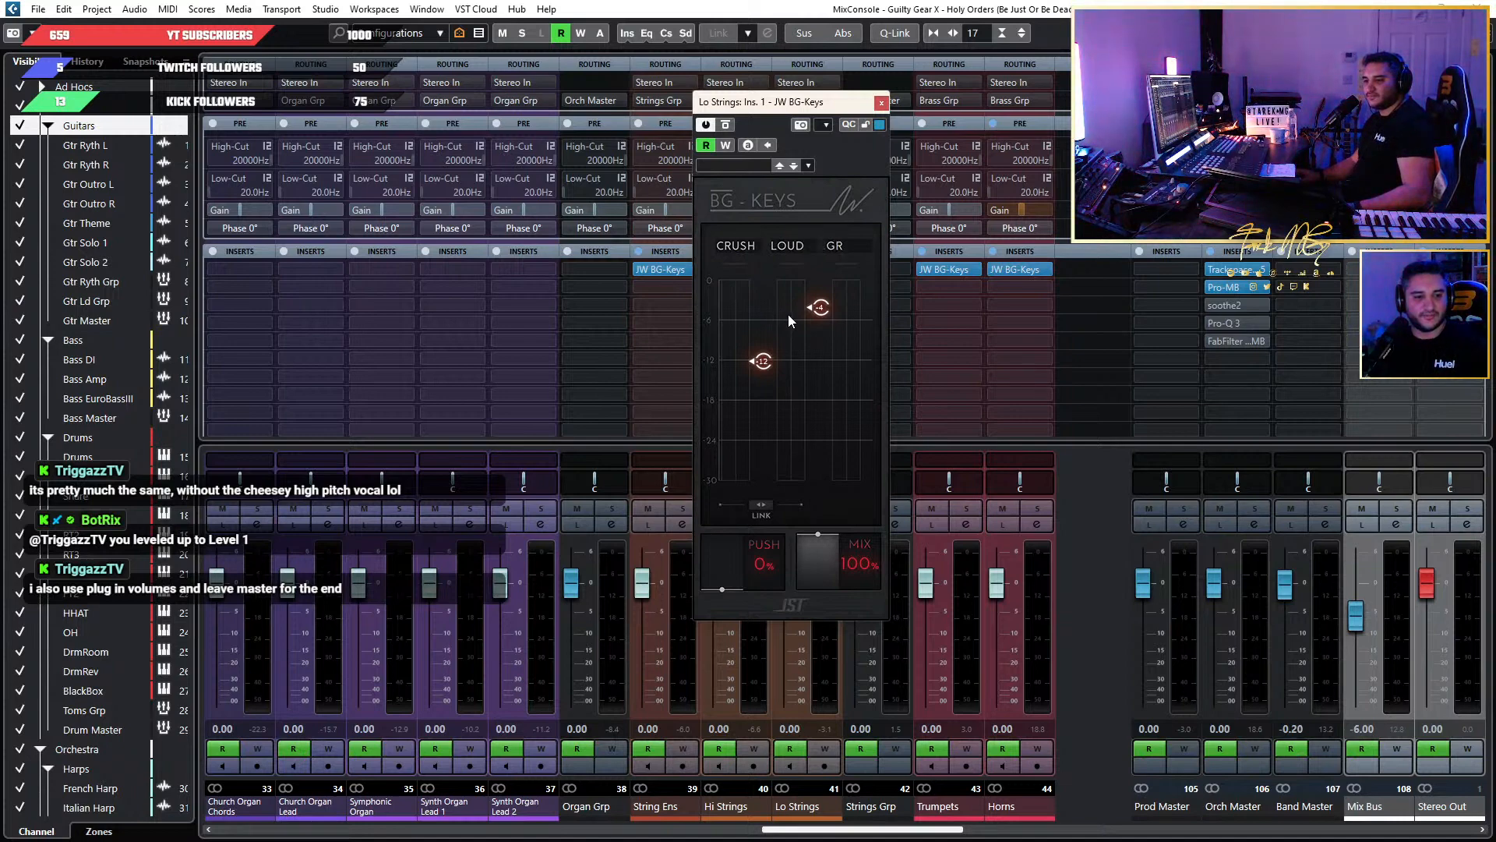
click(881, 102)
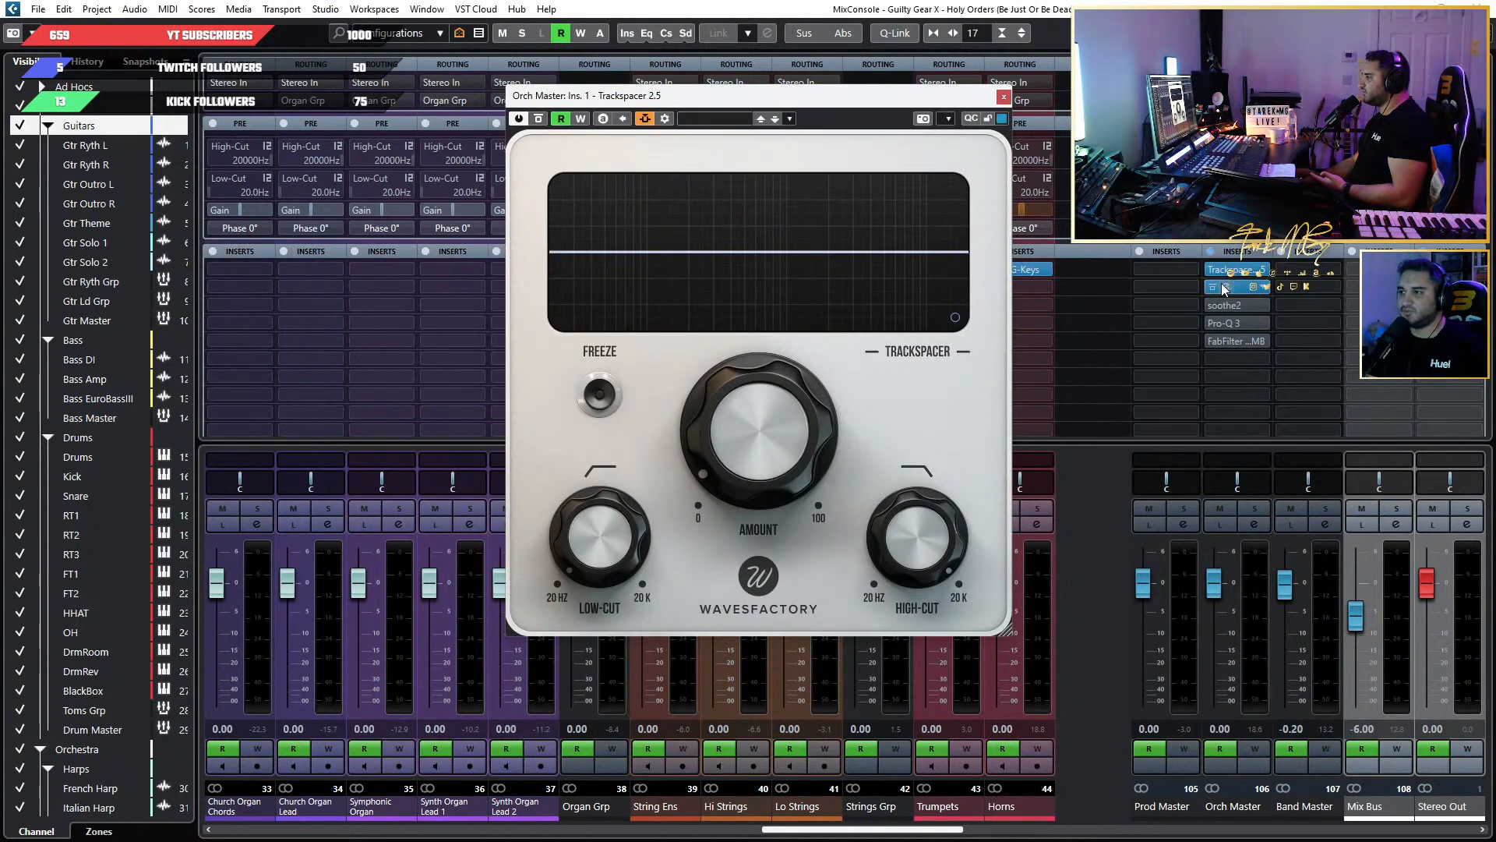
Inspect the Pro-MB insert on the Orch Master channel, then close the Pro-MB and Trackspacer windows.
click(1228, 288)
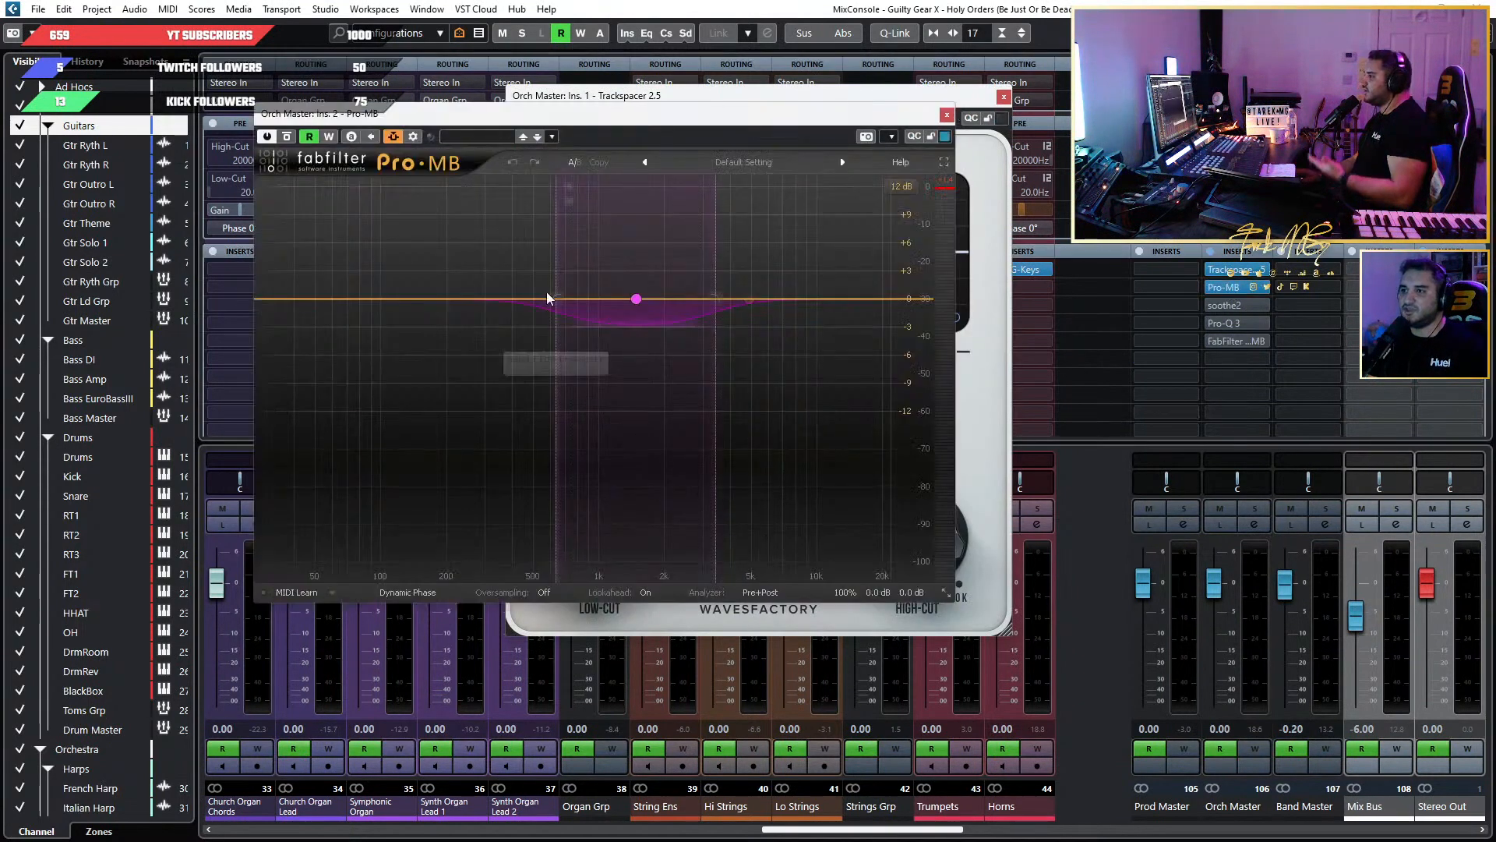
click(947, 117)
click(1003, 97)
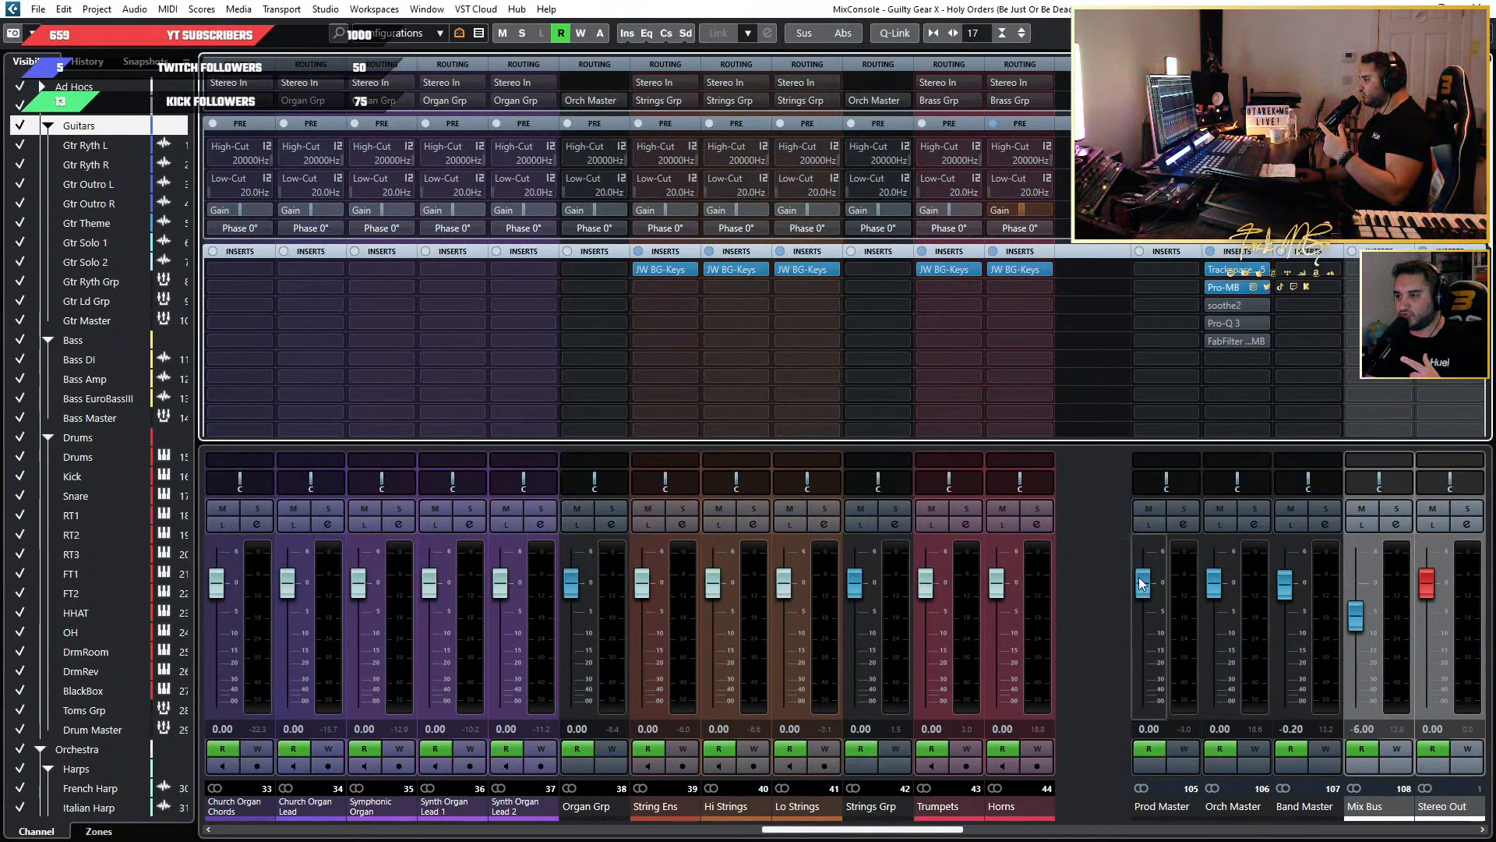
Pull the Prod Master channel fader all the way down to -oo.
drag(1144, 583, 1143, 702)
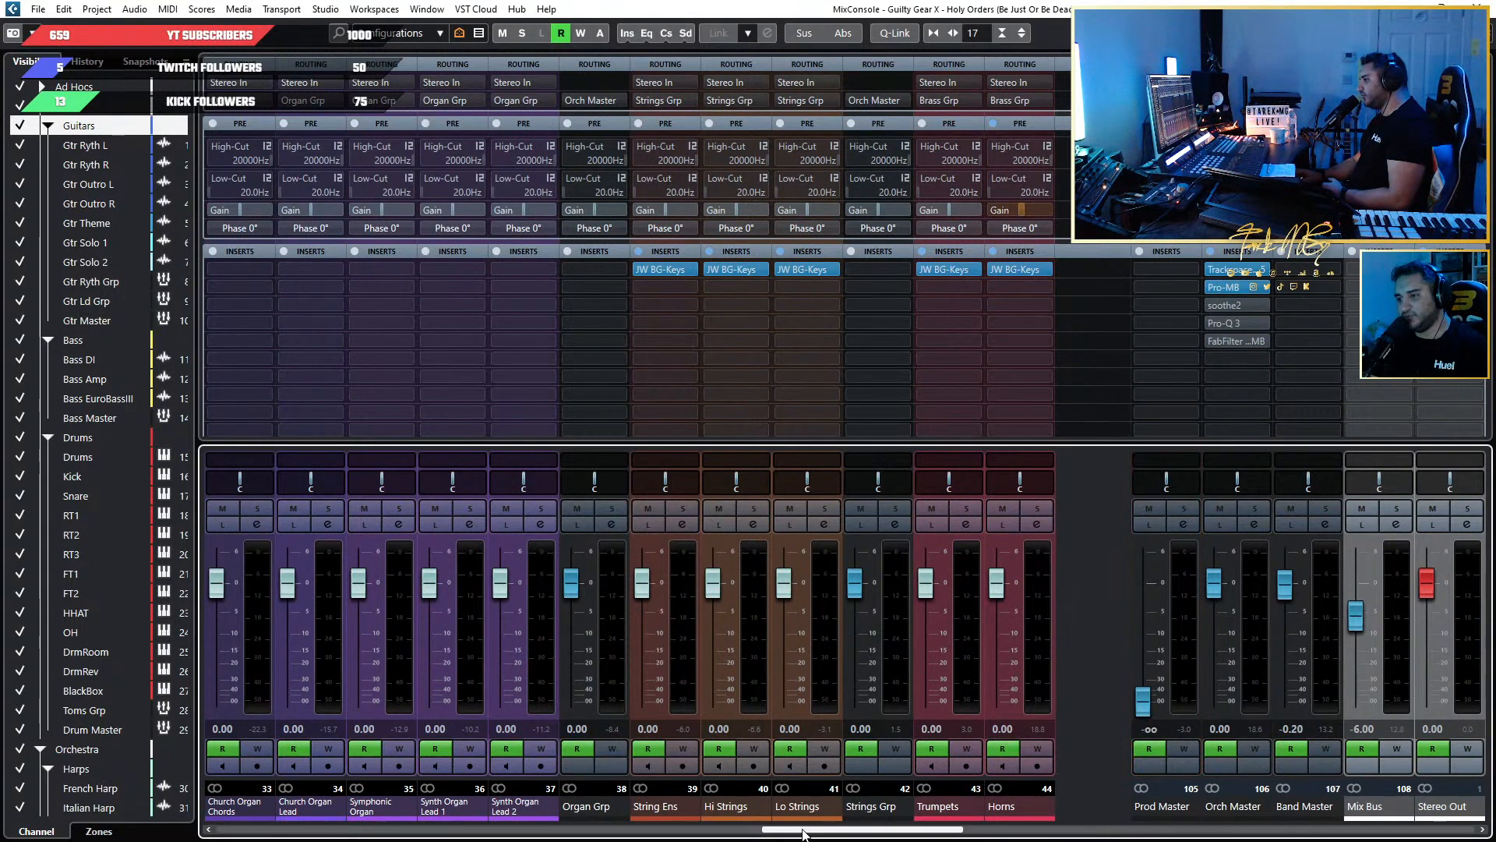
Look through the mixer channels from guitars, bass and drums to orchestra and synths, then return to the project window.
click(206, 828)
drag(208, 828, 307, 789)
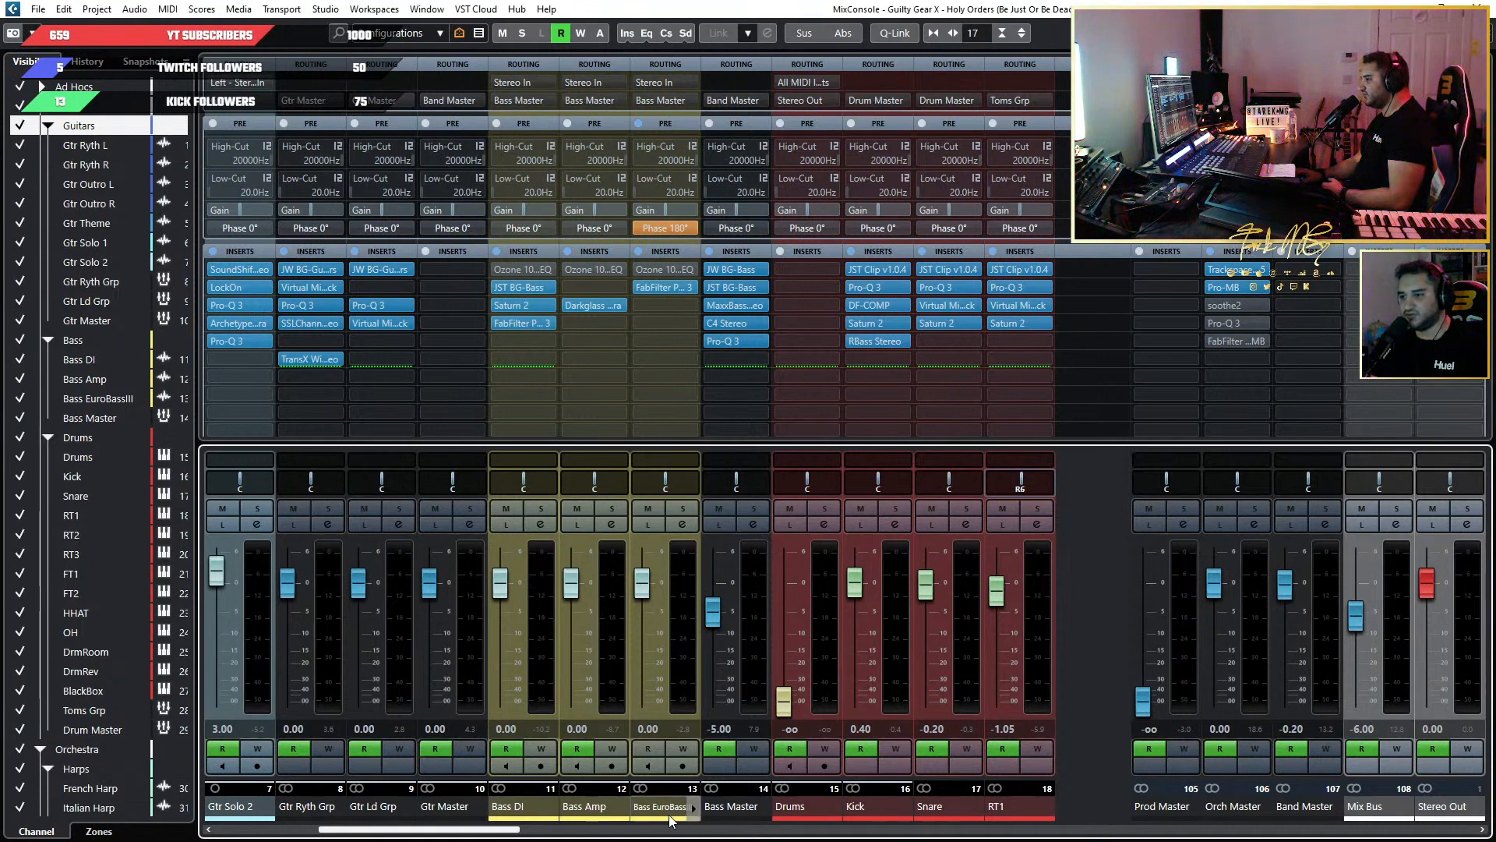
drag(496, 834, 733, 834)
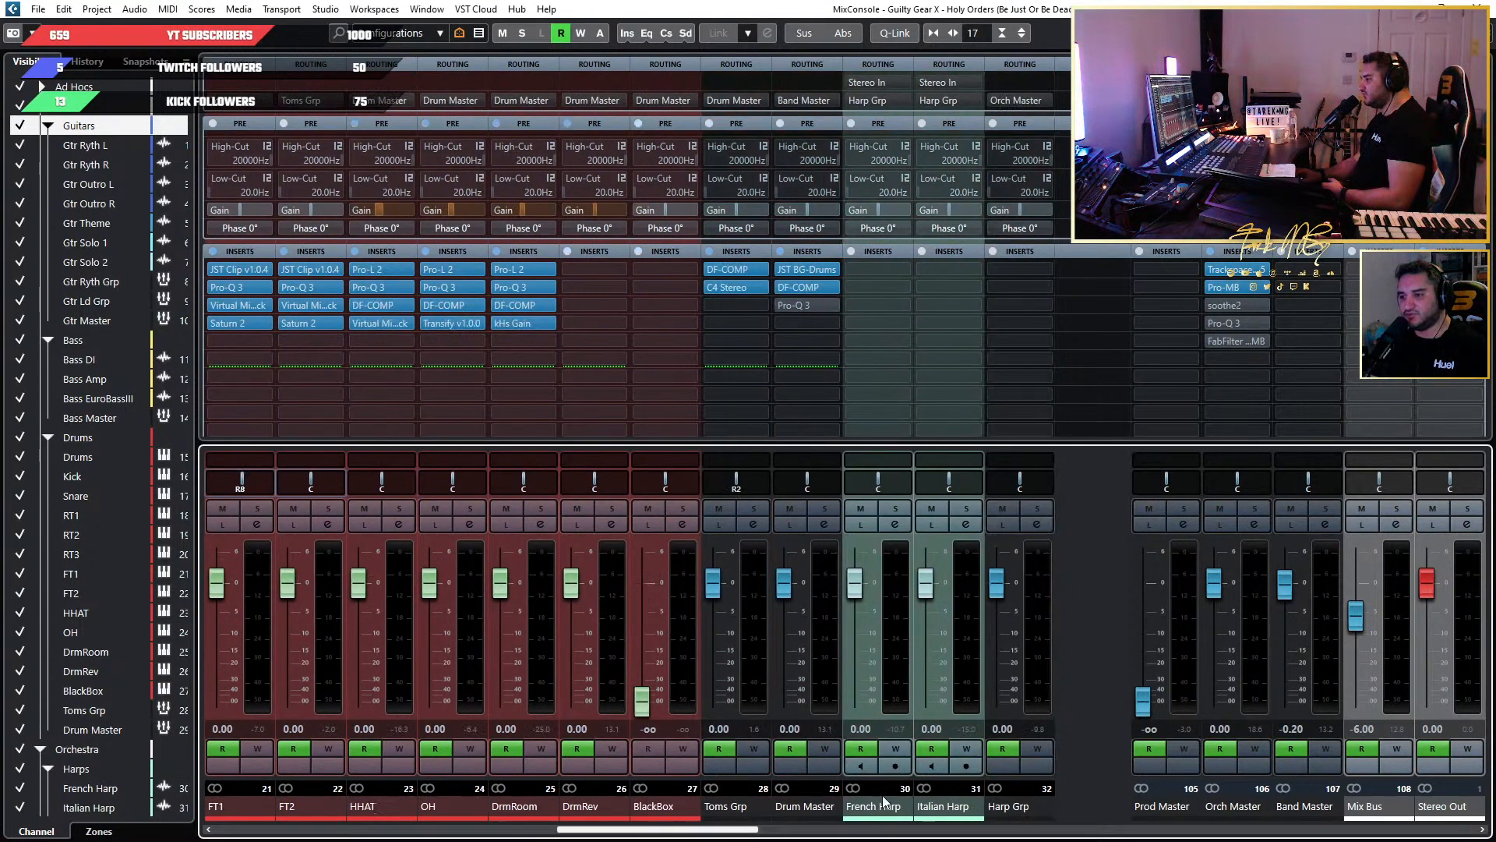
drag(721, 832, 1180, 834)
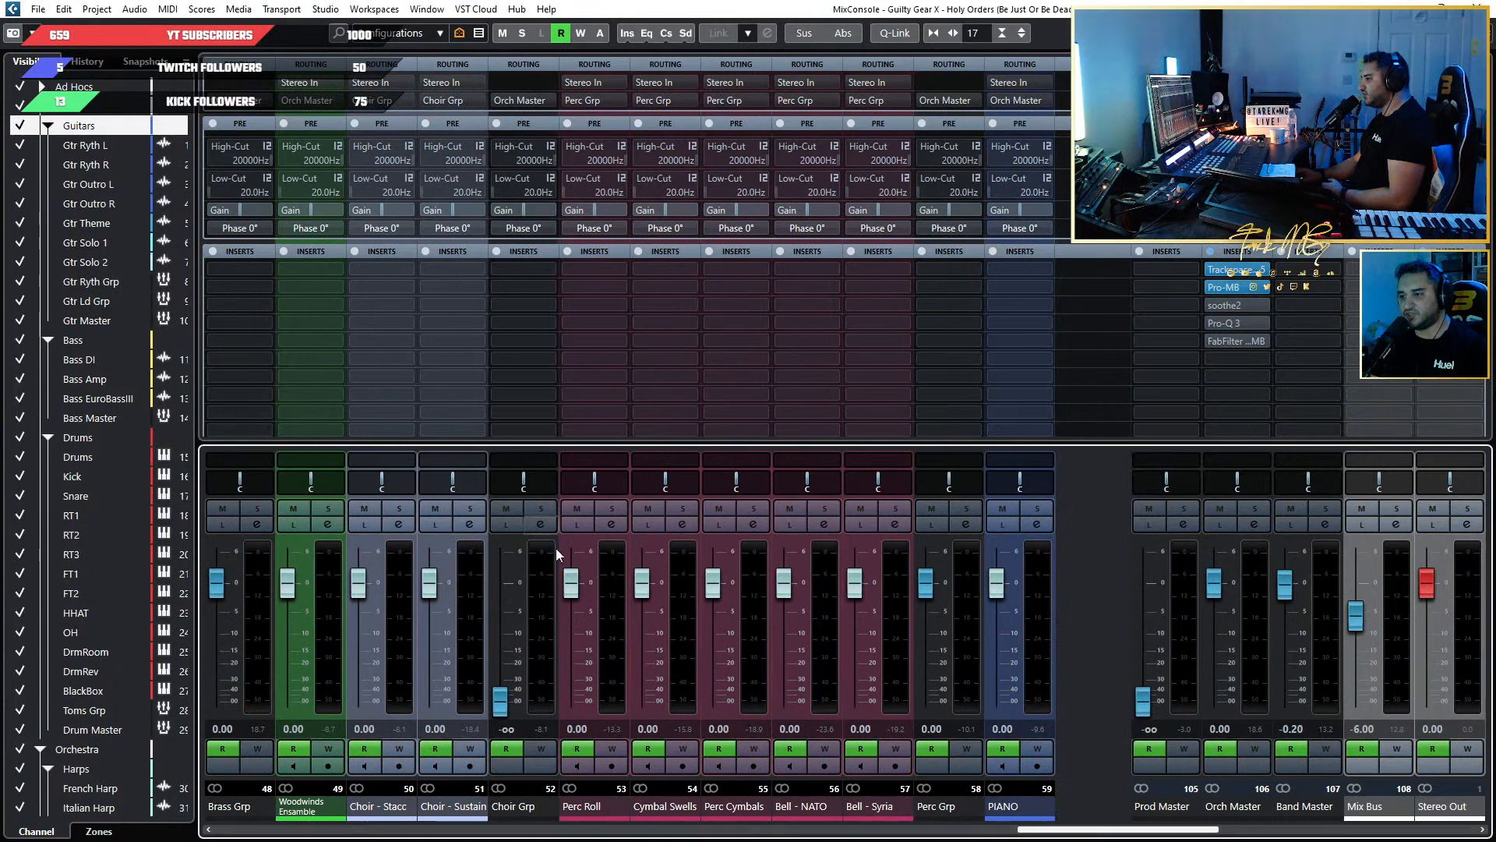
drag(1144, 833, 1091, 817)
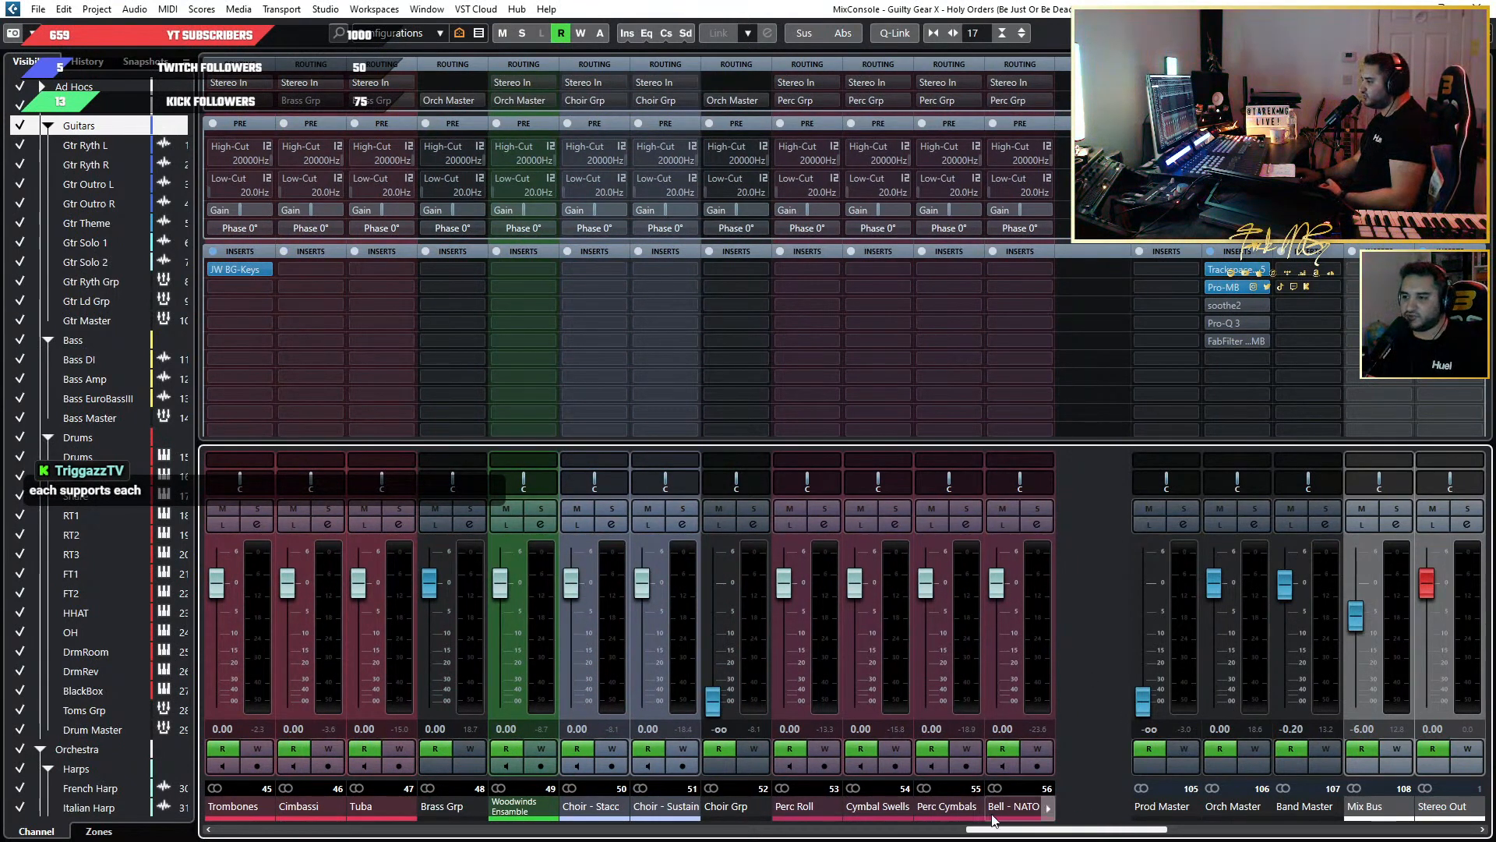
drag(1044, 830, 1213, 819)
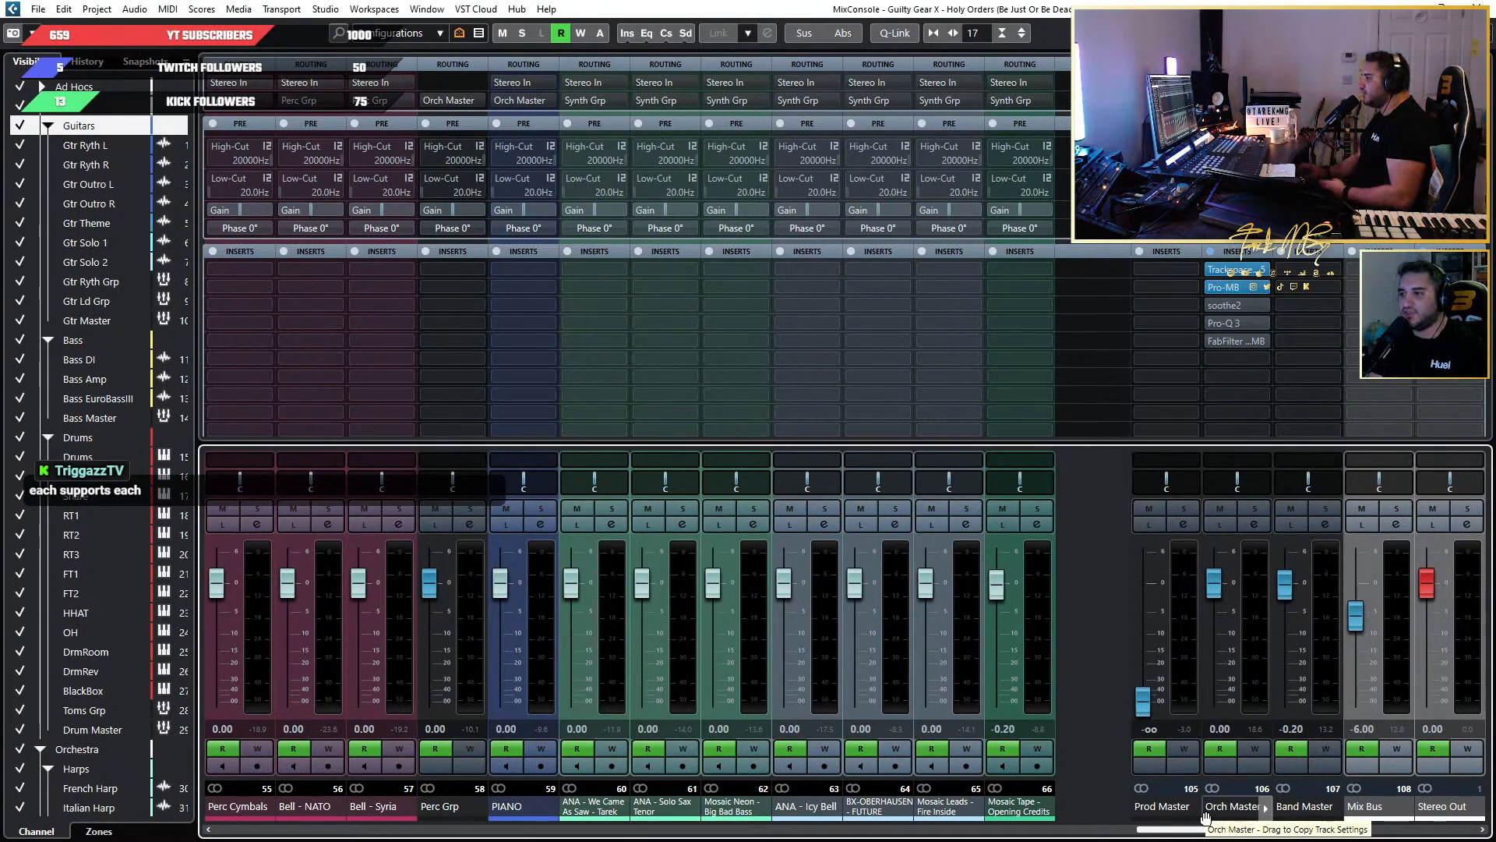
key(F3)
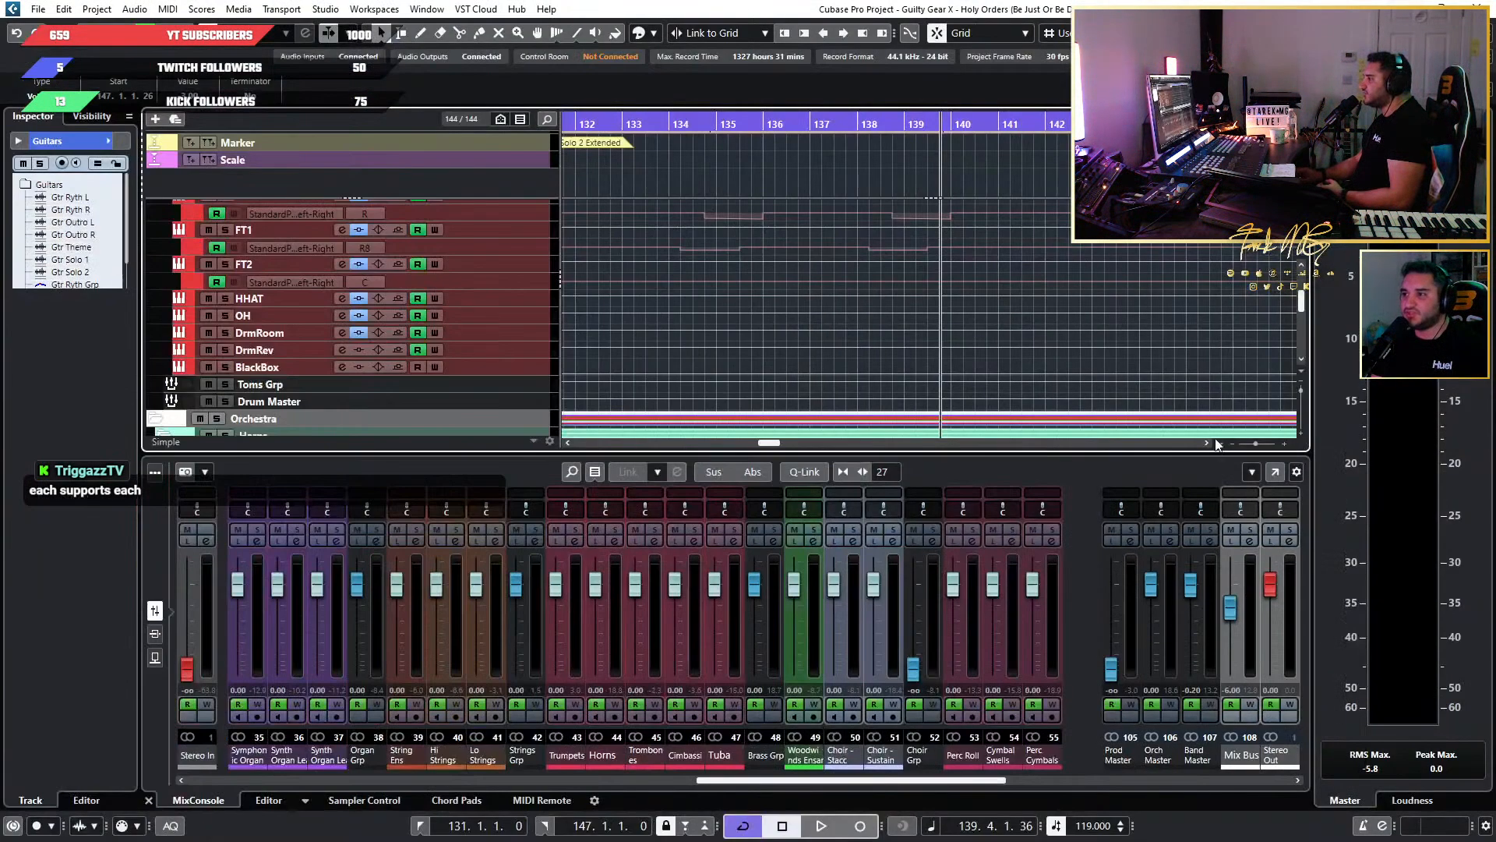
scroll(1044, 398, up, 6)
scroll(1048, 371, down, 6)
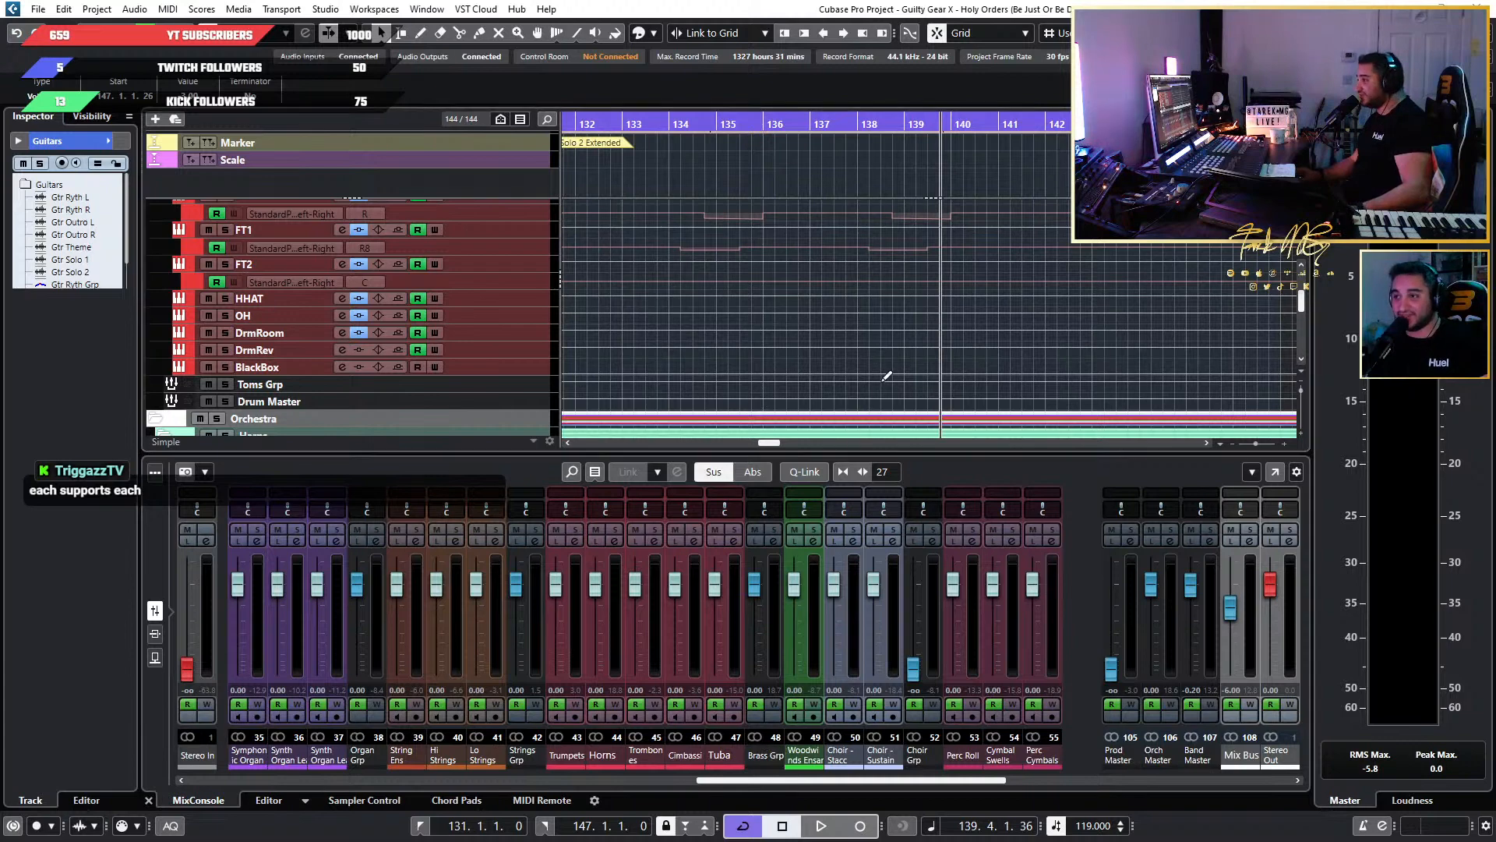
key(alt+Tab)
key(alt+Tab)
scroll(927, 343, down, 4)
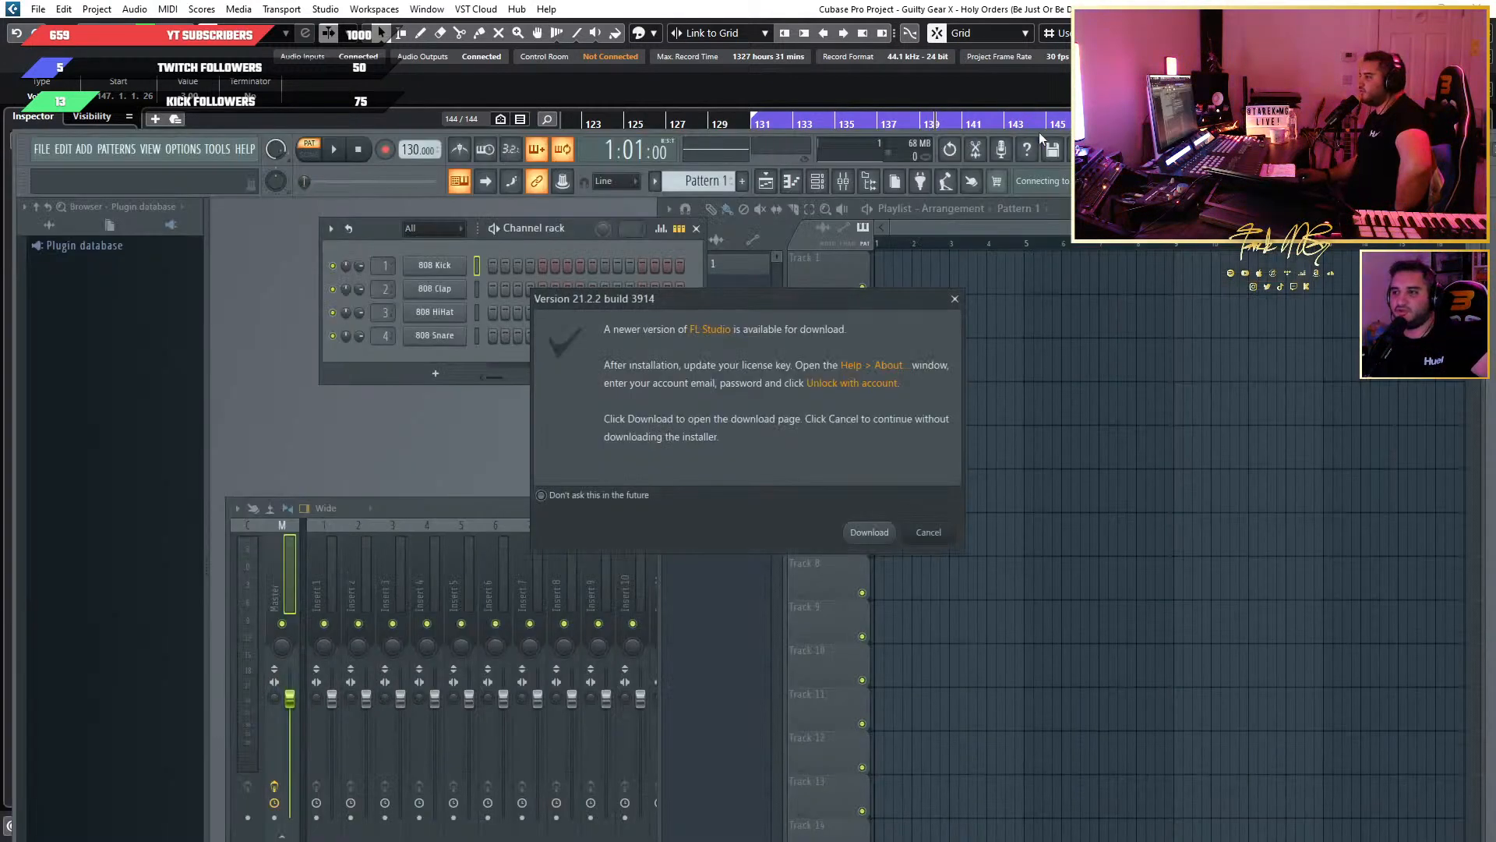
Dismiss the FL Studio update notice and move the FL Studio window away from the Cubase project.
click(954, 299)
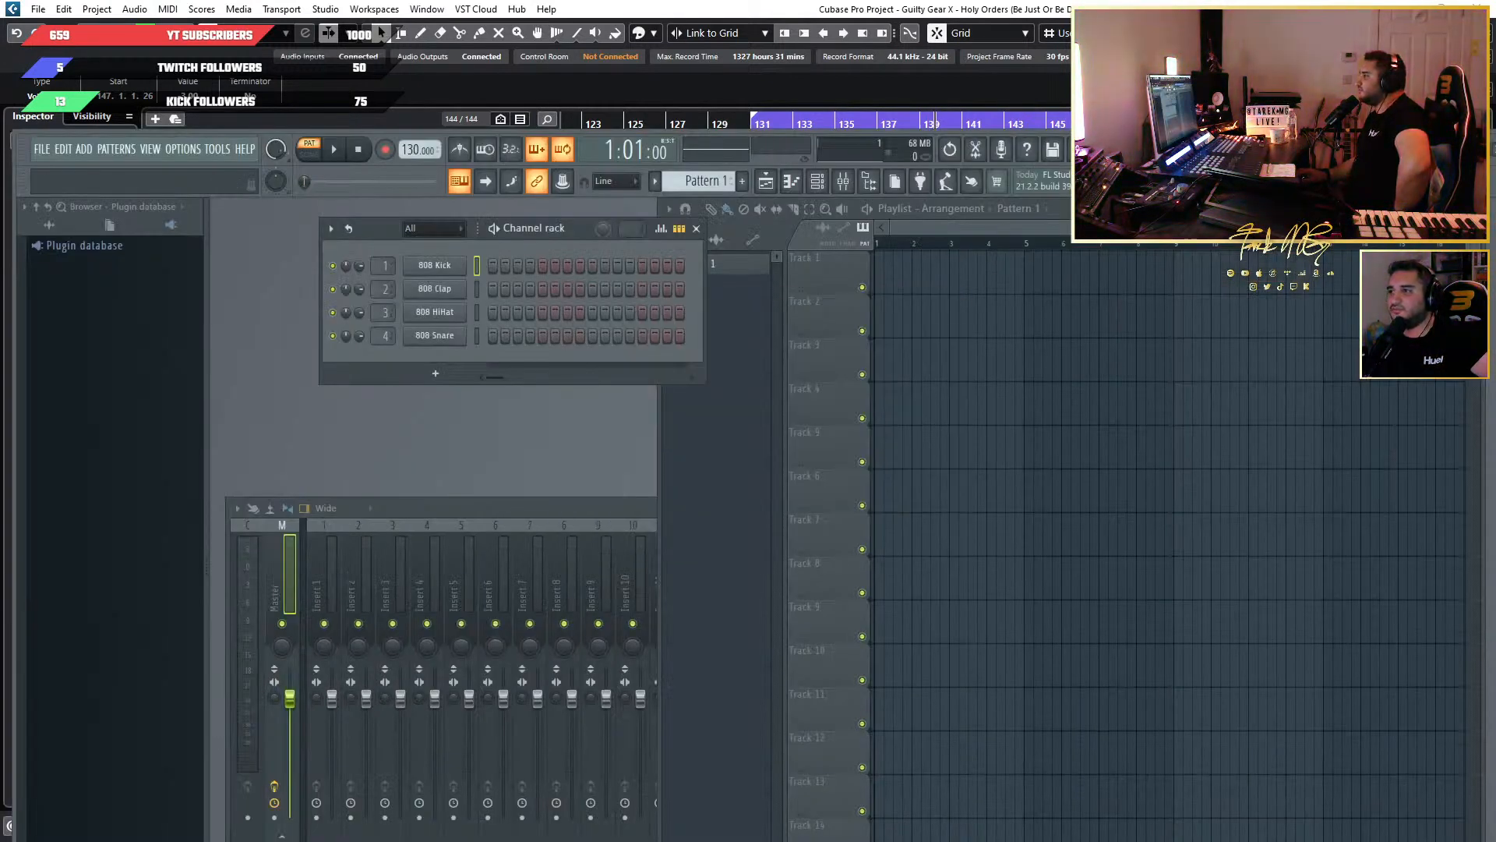
drag(1220, 148, 0, 217)
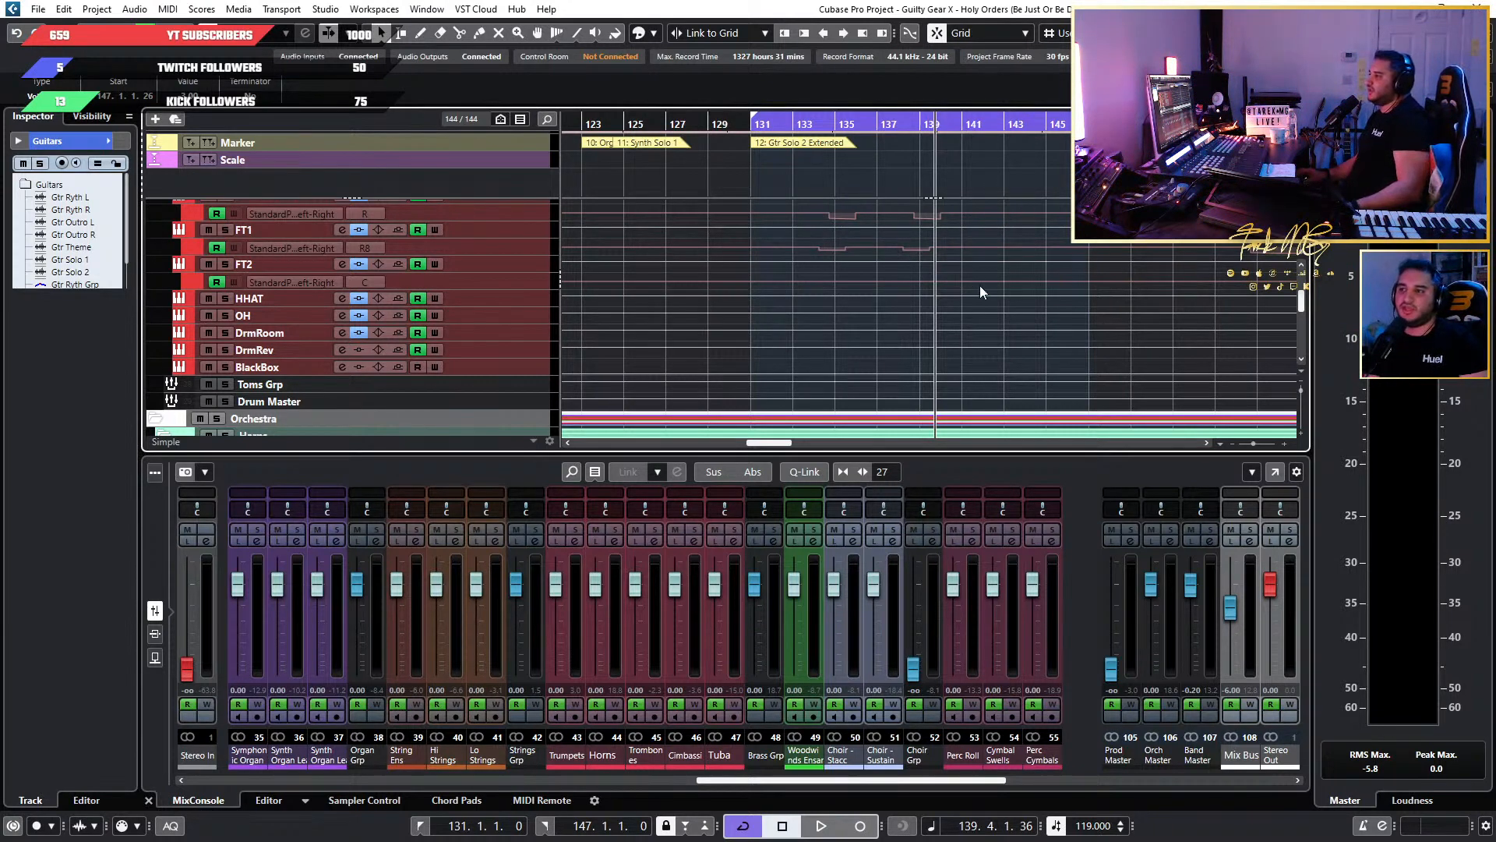
Examine the guitar, bass and drum tracks along the timeline, plus the percussion, synth and riser channels in the project window's mixer.
scroll(990, 293, down, 8)
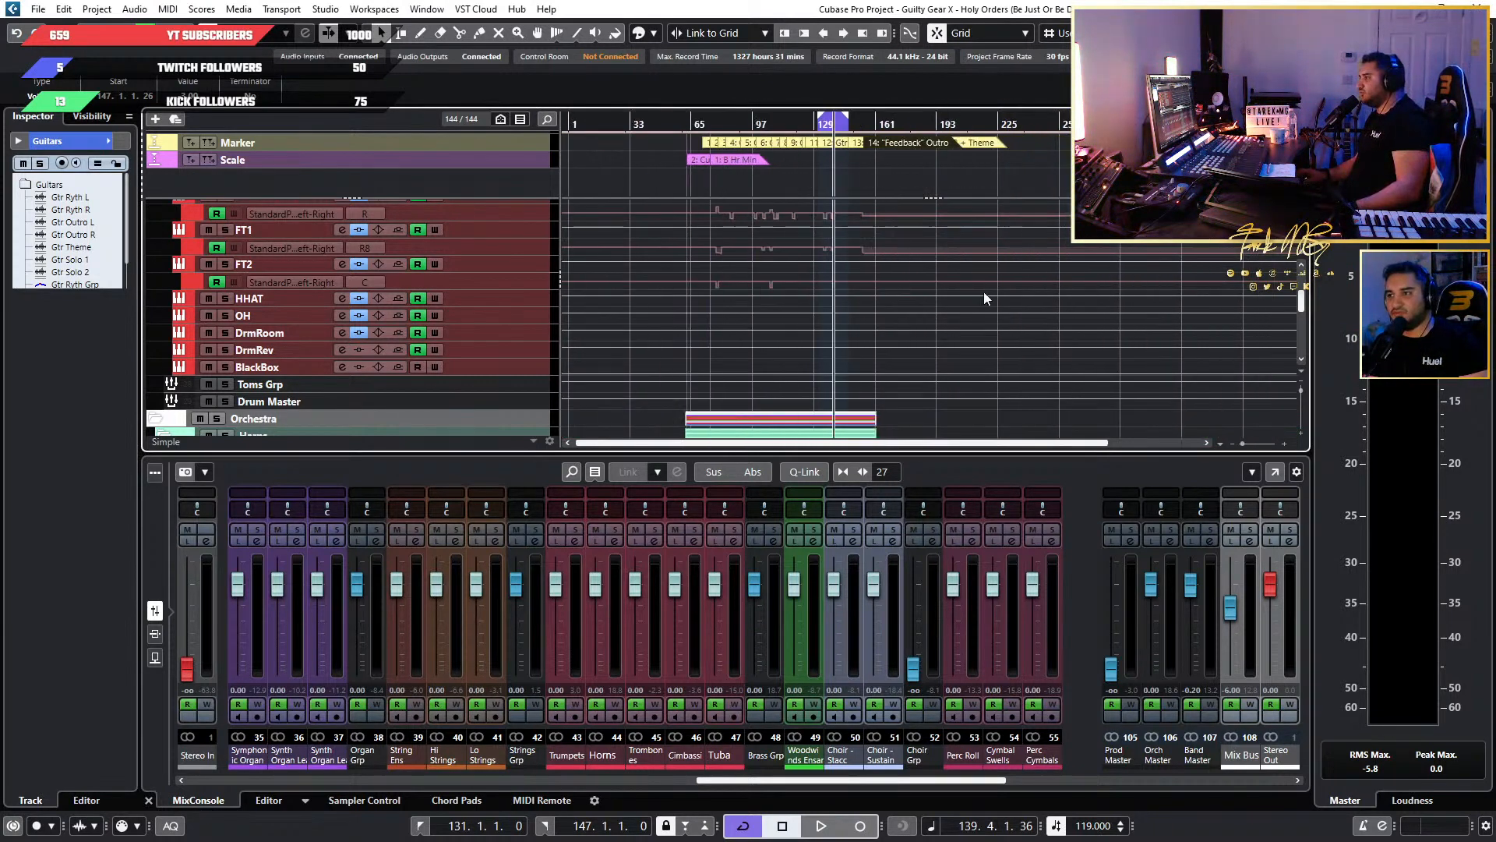
scroll(984, 297, up, 4)
scroll(752, 293, up, 1)
scroll(751, 293, left, 5)
scroll(750, 292, up, 2)
scroll(750, 291, down, 2)
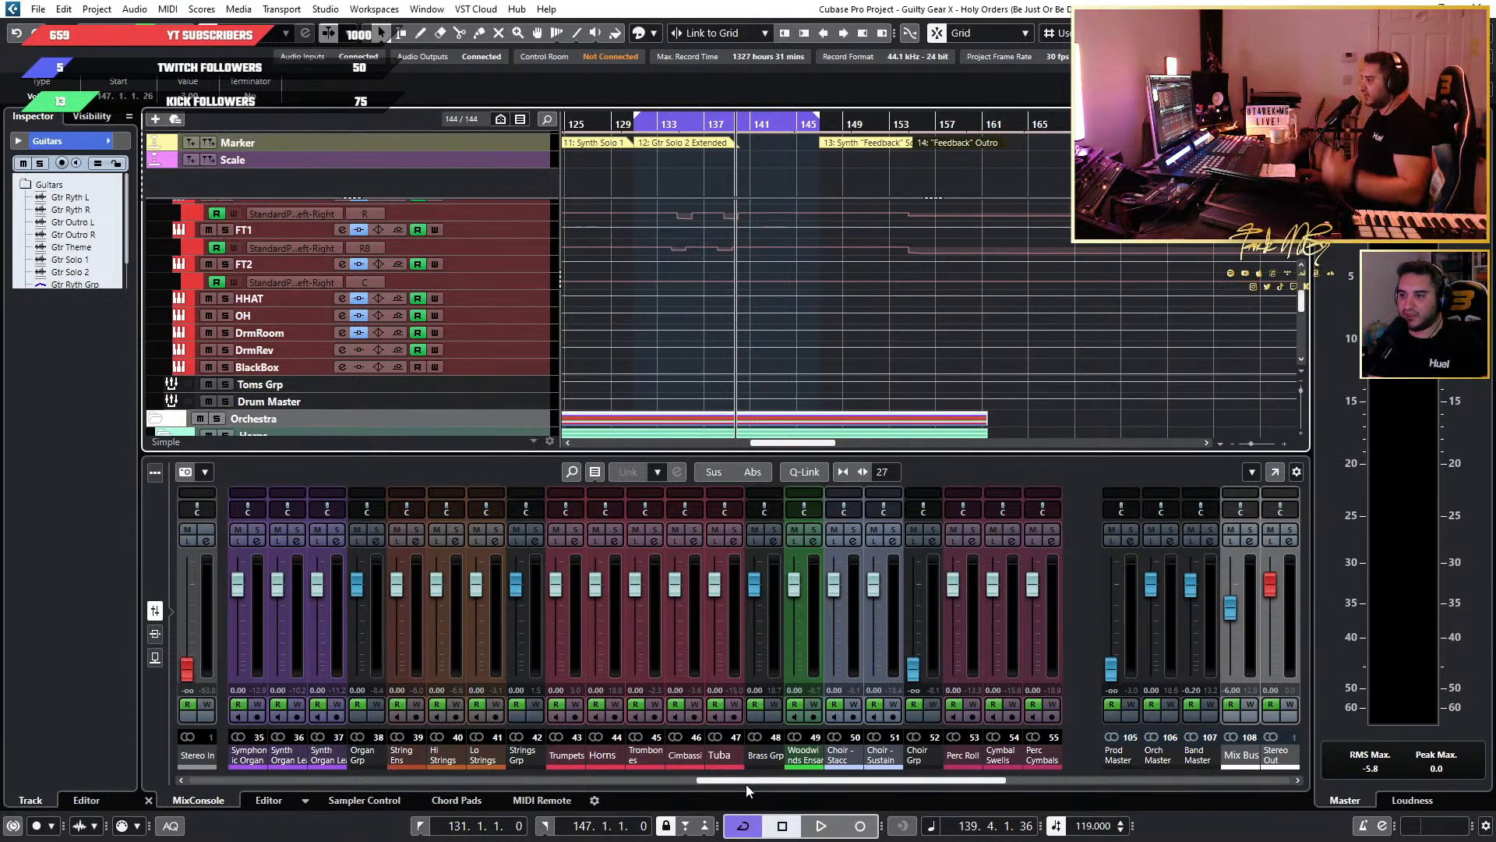
scroll(836, 388, up, 6)
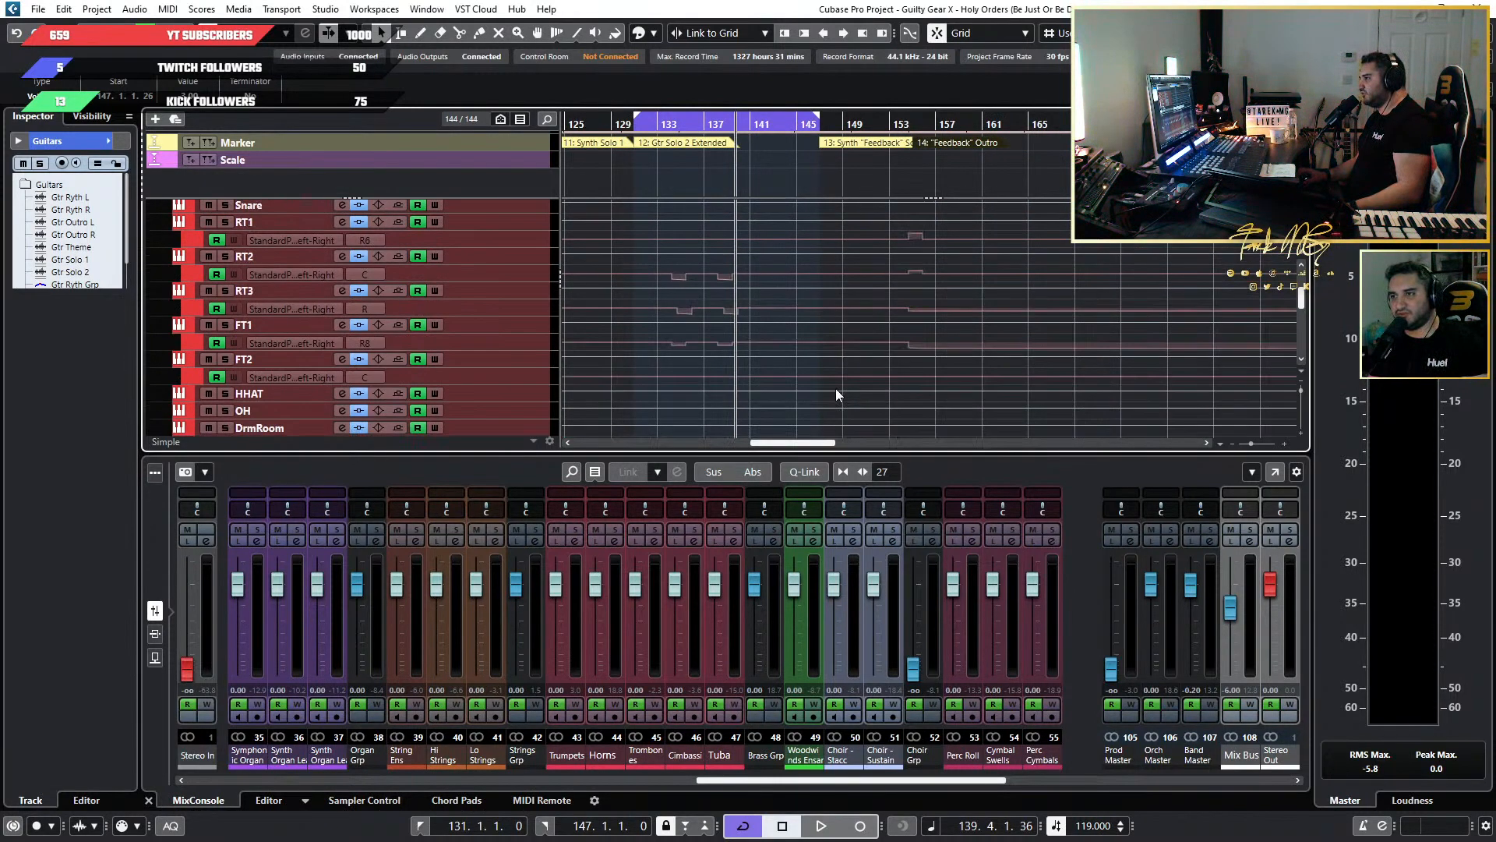
scroll(662, 330, left, 8)
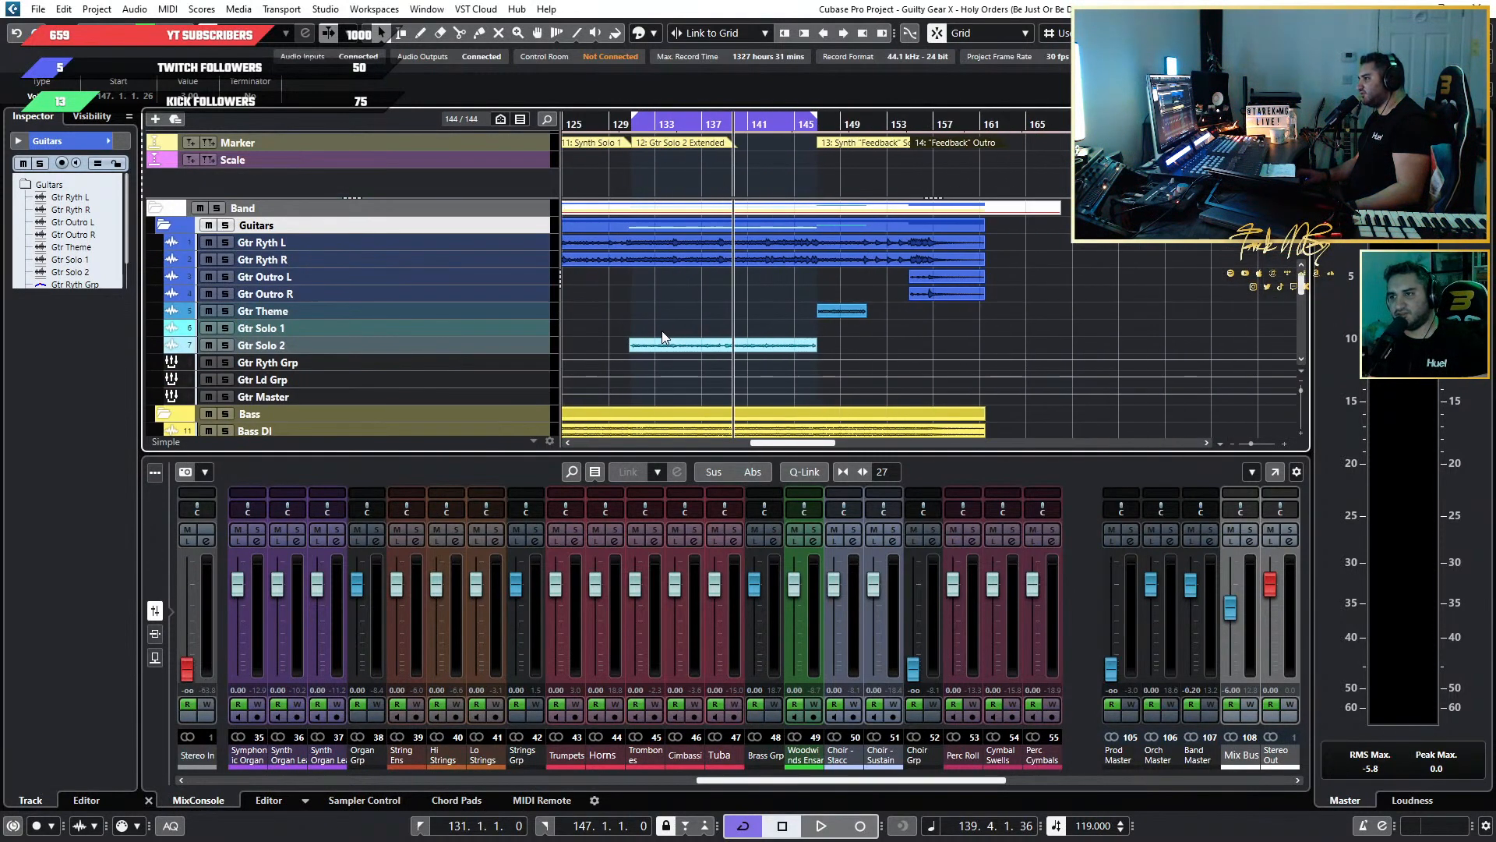
scroll(662, 330, down, 5)
scroll(661, 330, down, 3)
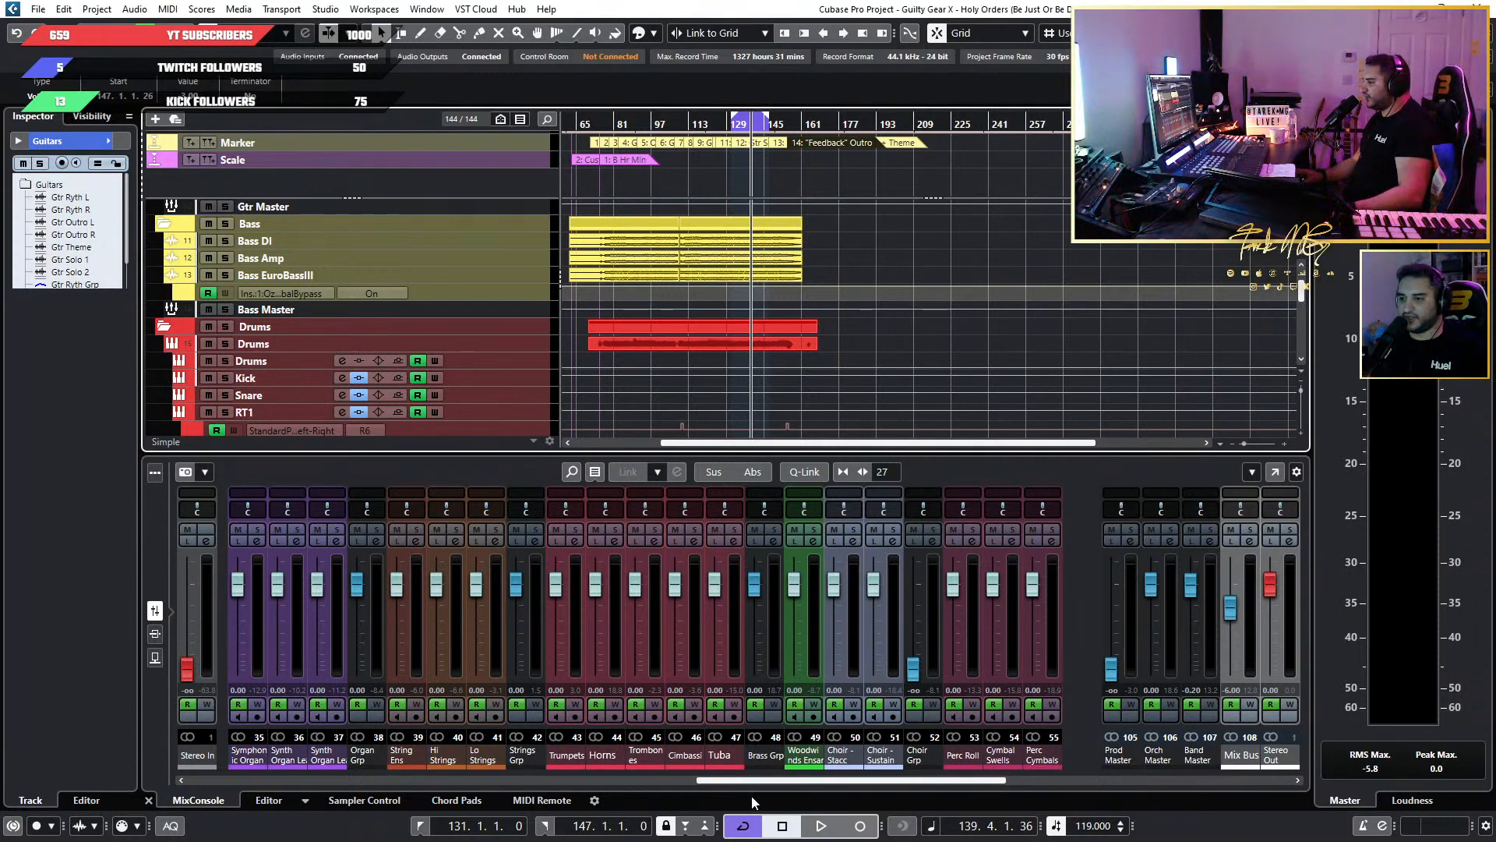
drag(779, 784, 1064, 784)
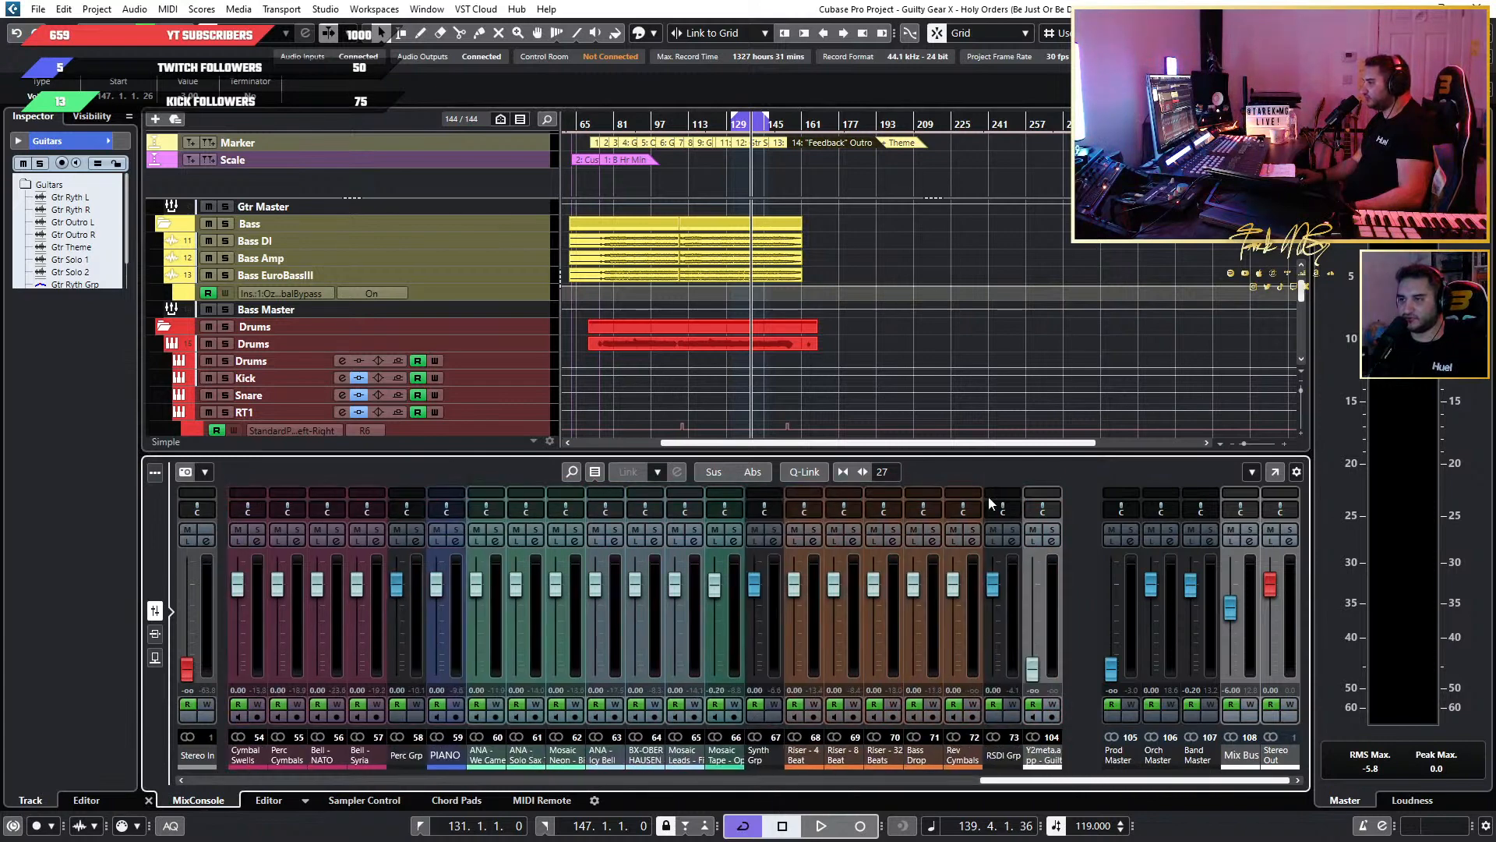
scroll(678, 366, left, 3)
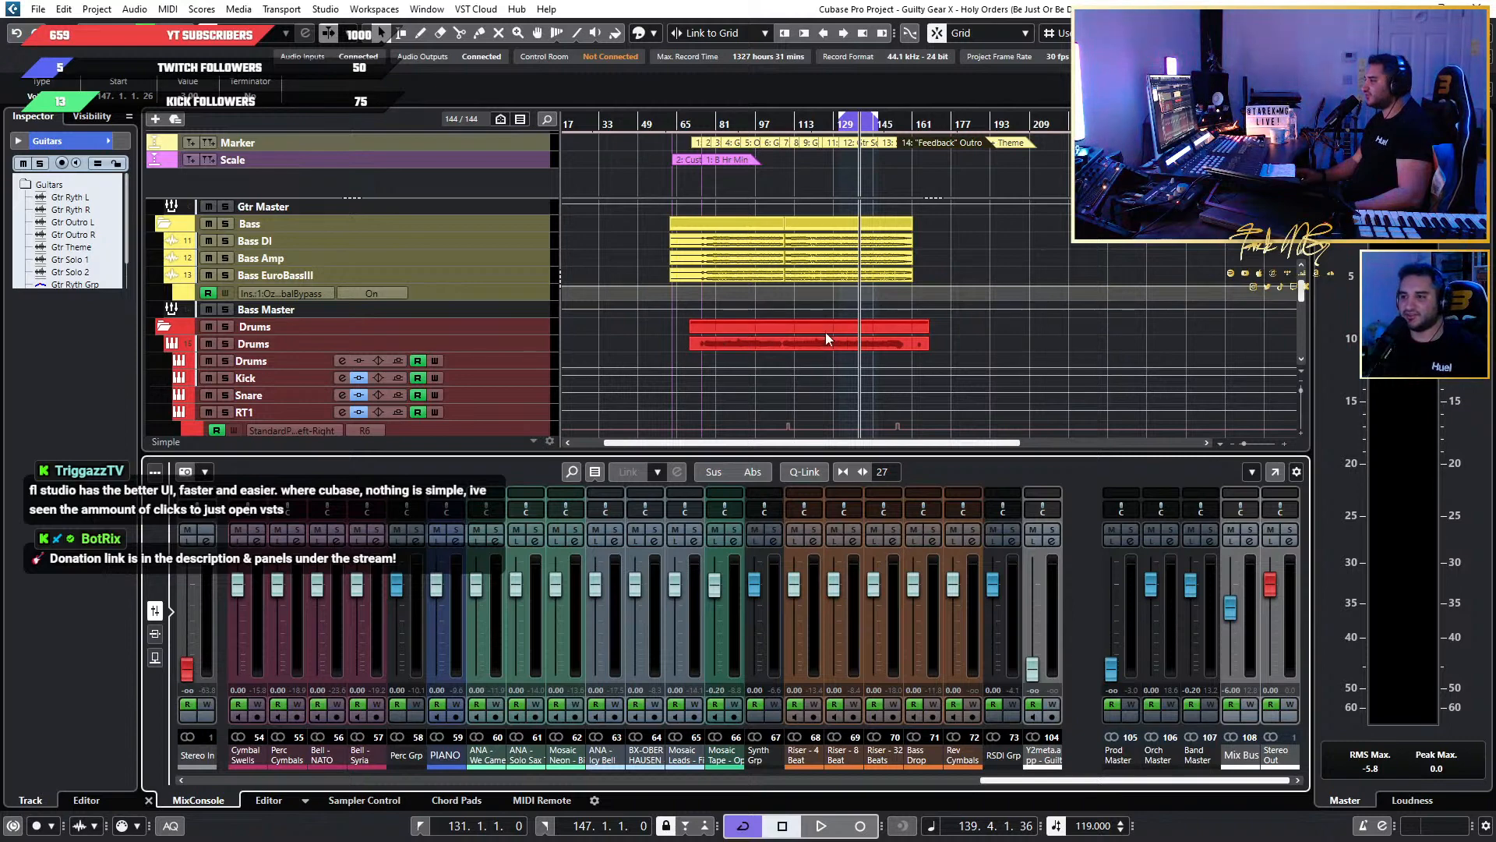
Open the full MixConsole, review its synth, brass, drum and strings channels, then close it.
key(F3)
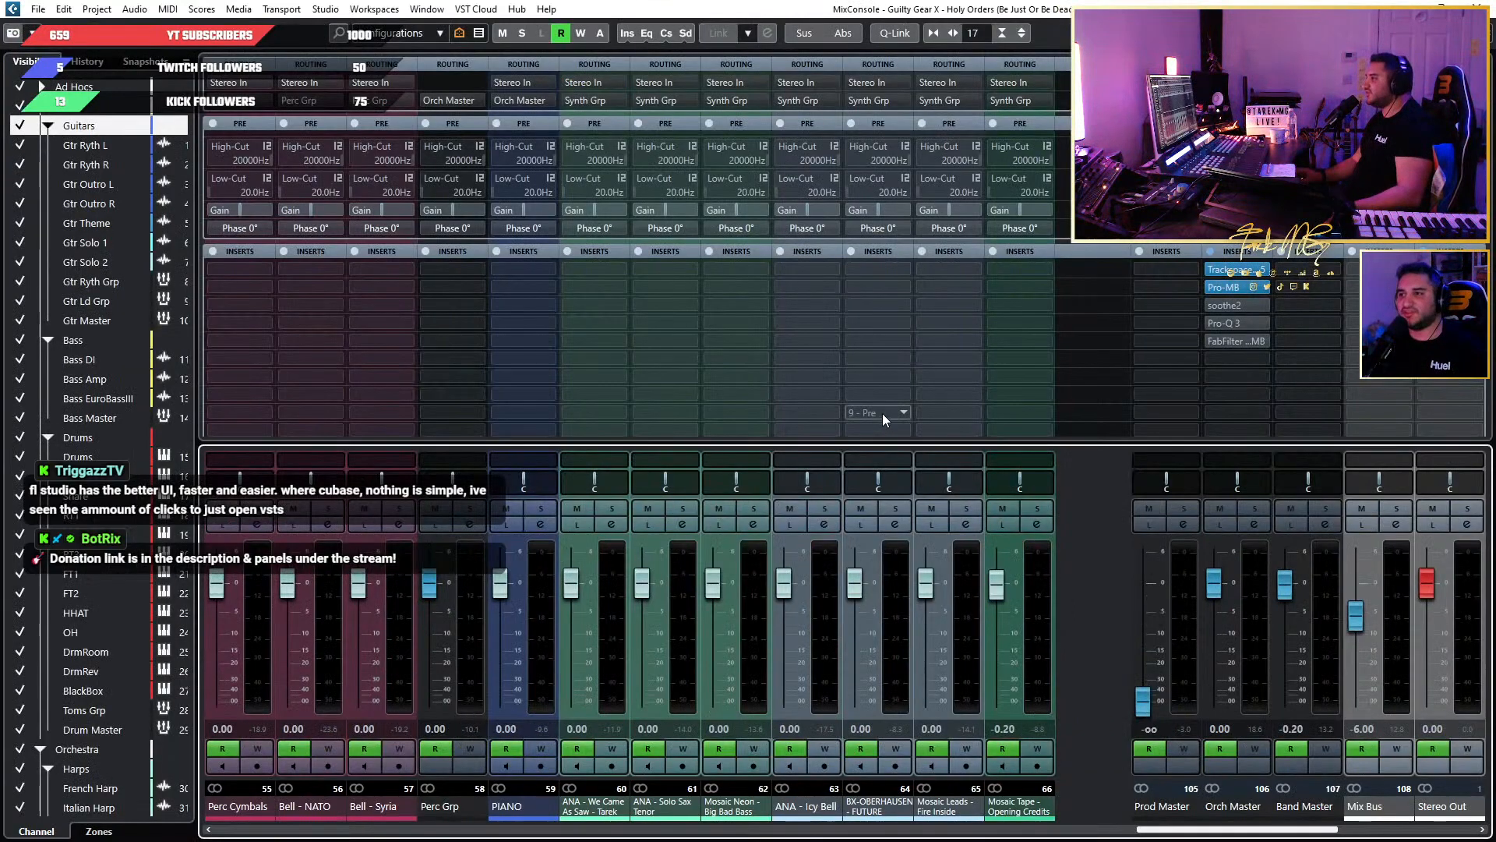
drag(1251, 829, 1300, 810)
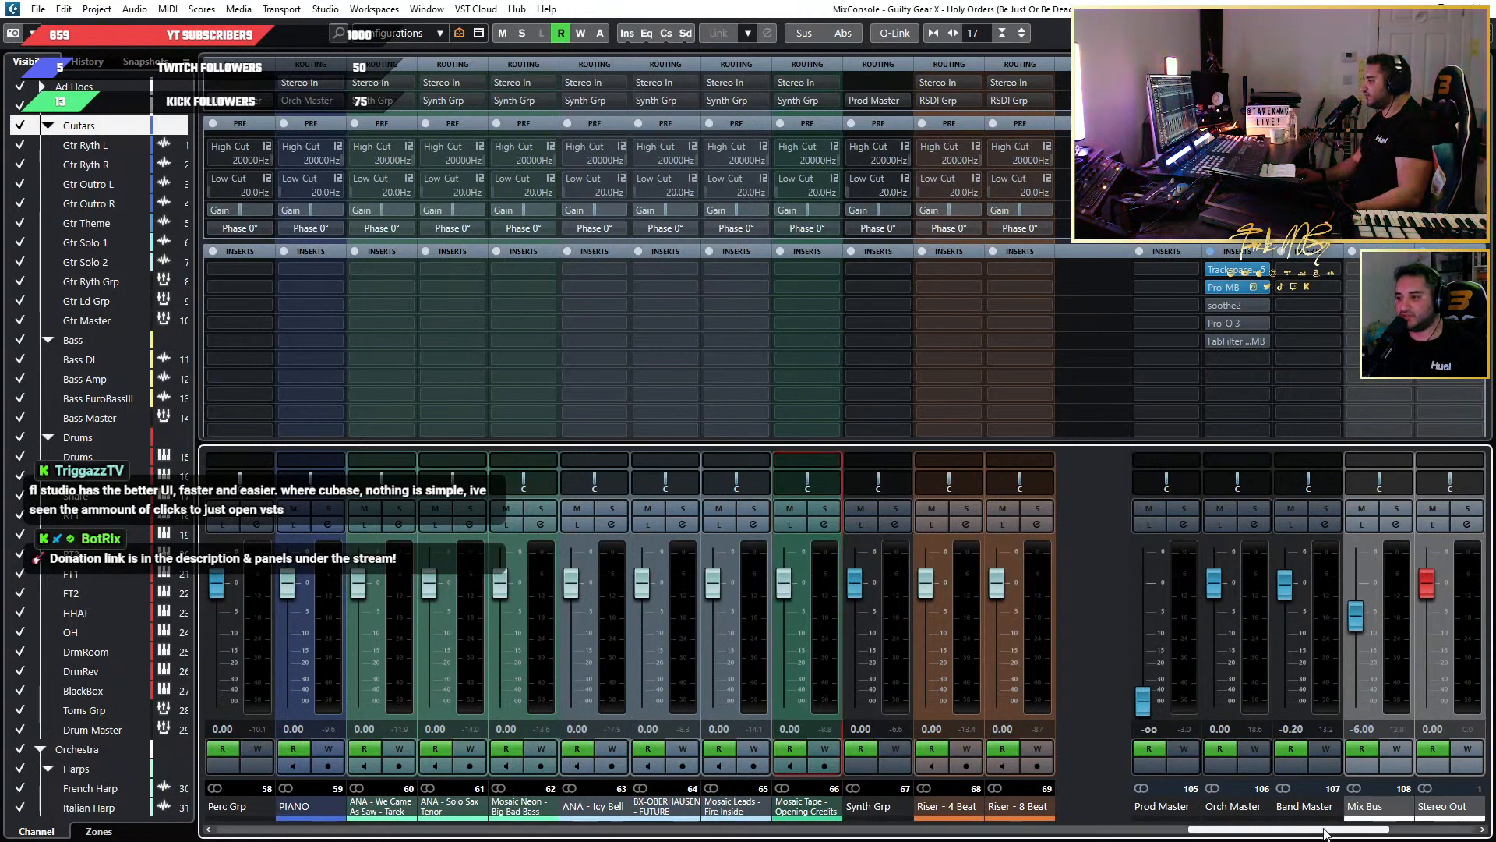
drag(1313, 828, 929, 828)
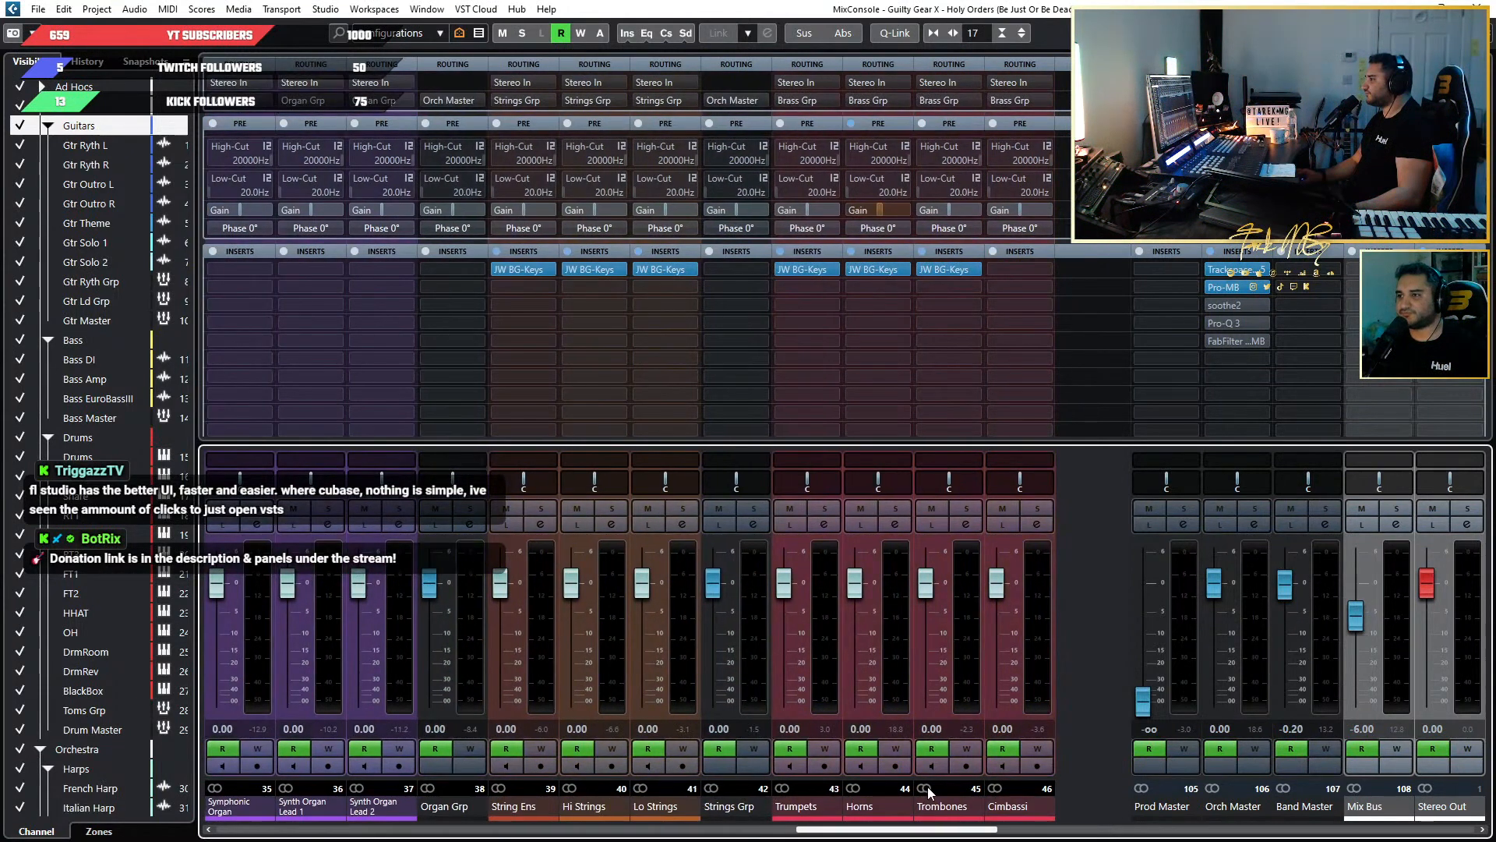
scroll(939, 794, left, 9)
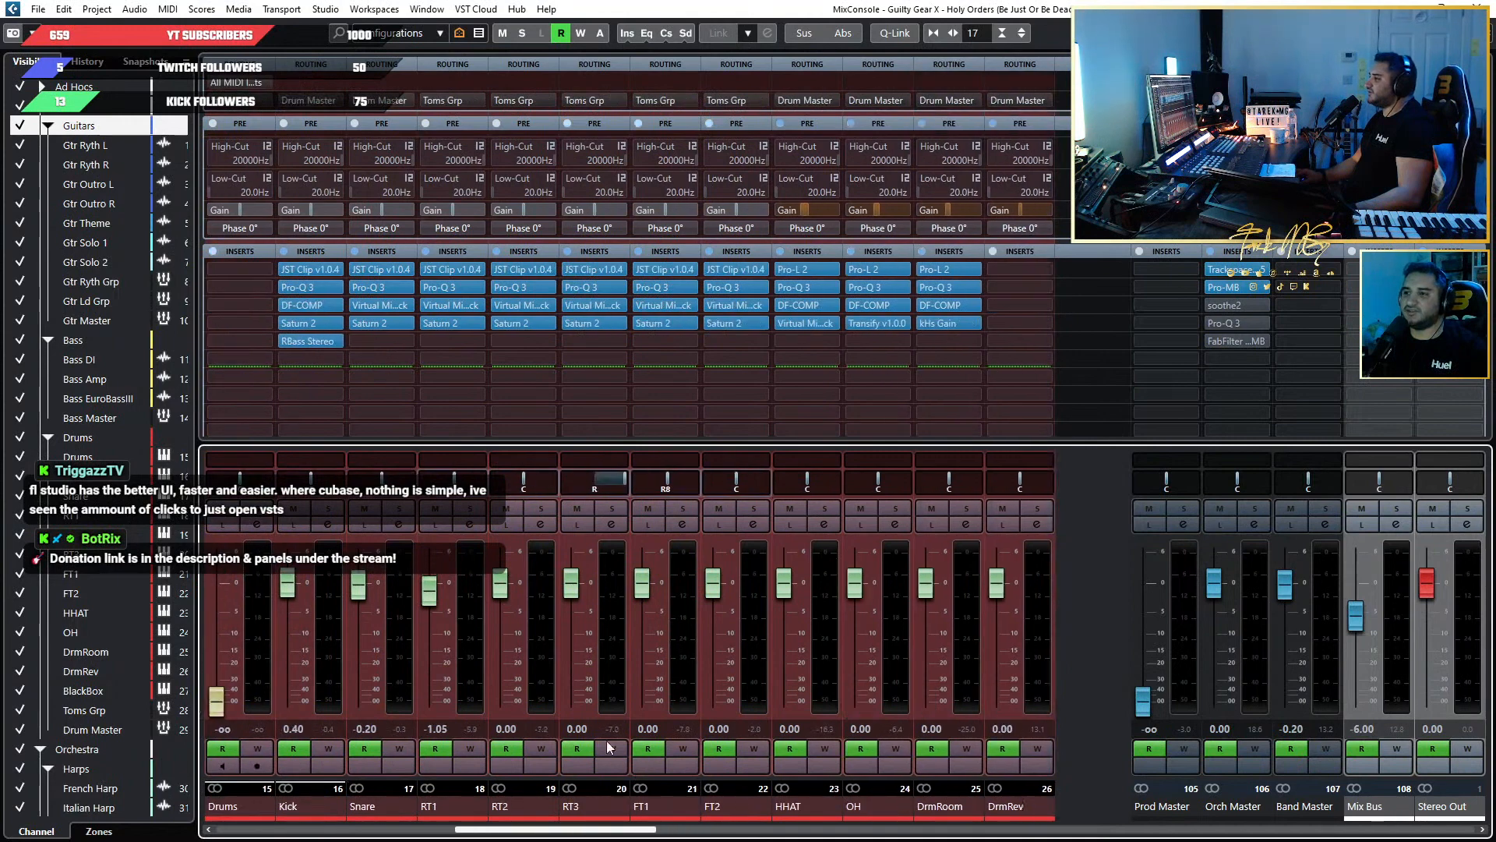
scroll(826, 701, right, 4)
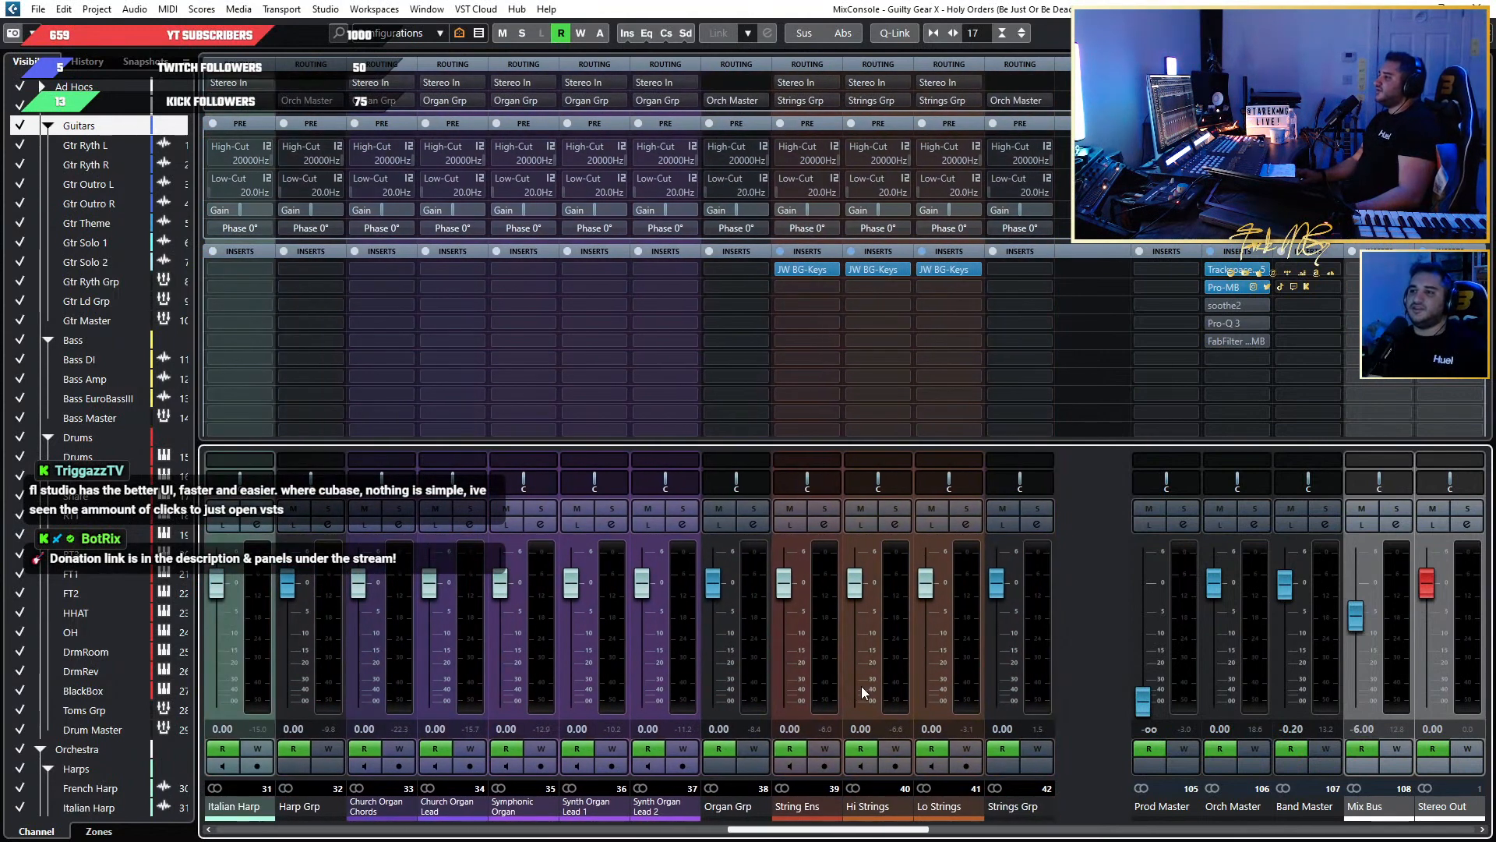
scroll(862, 686, right, 1)
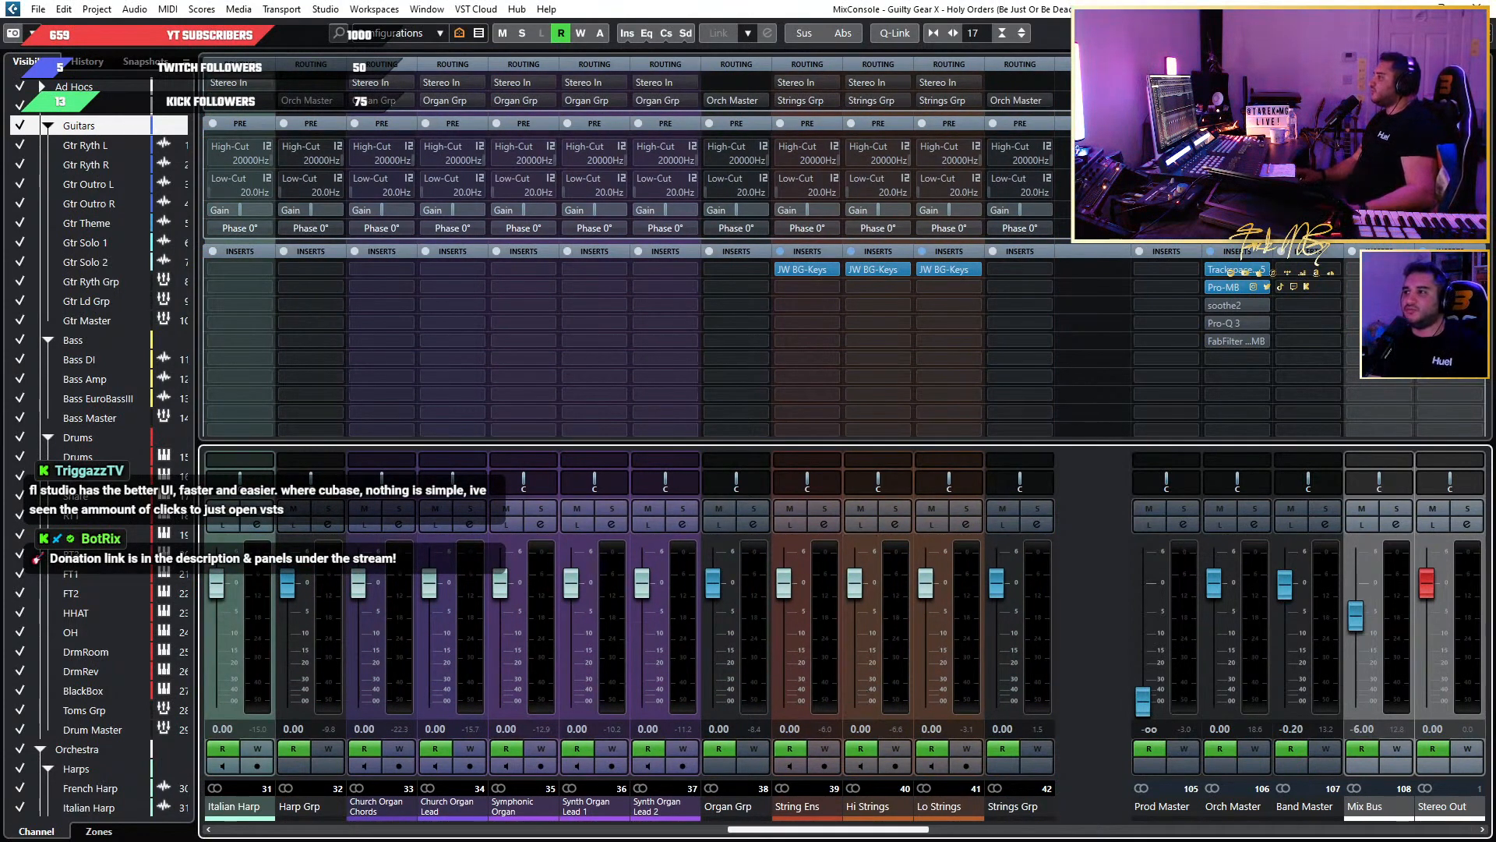
click(1477, 7)
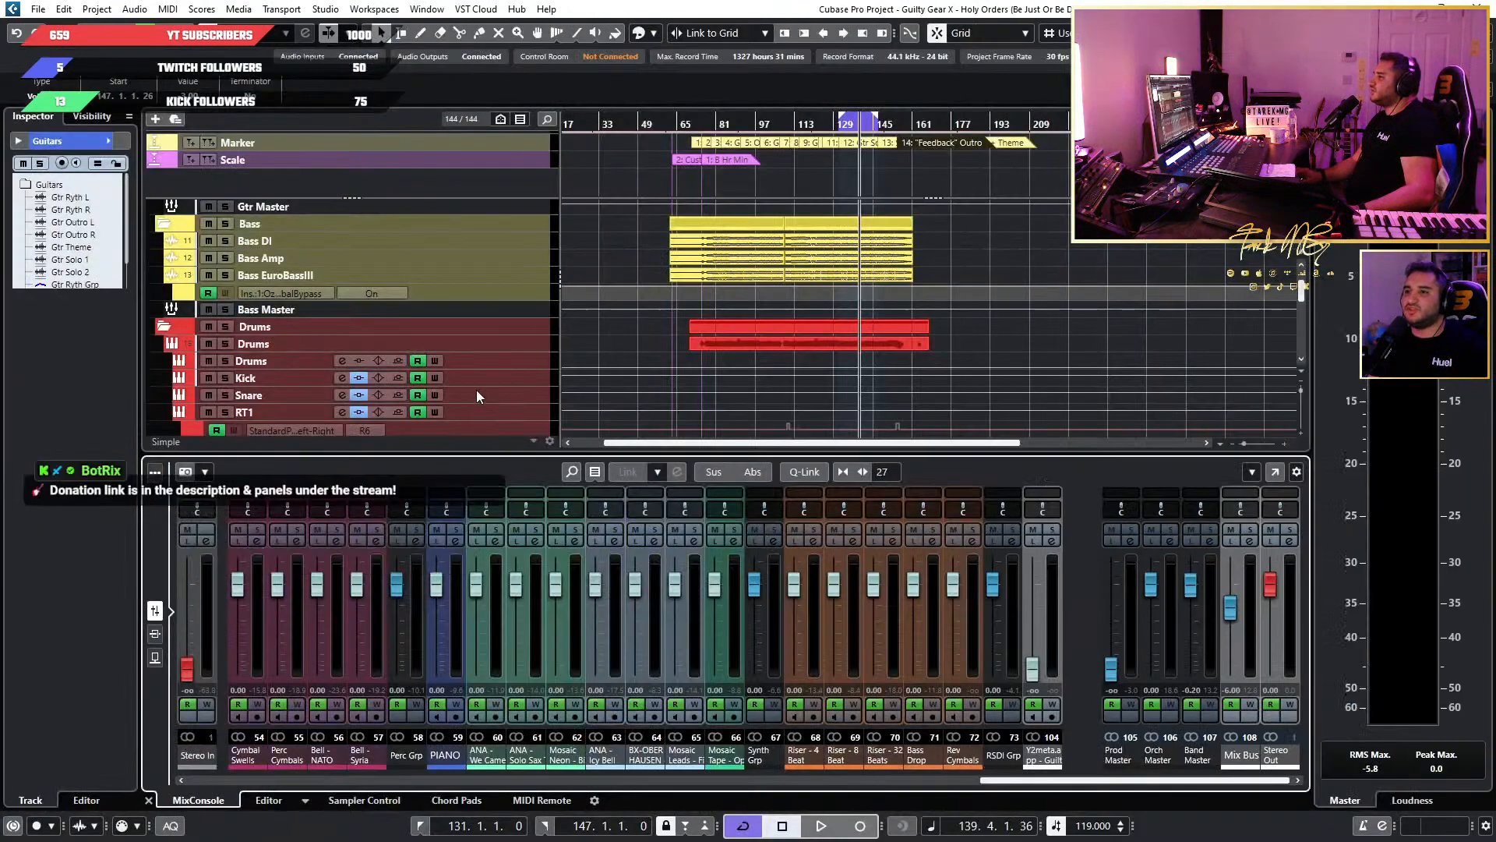
Examine the bass and drum tracks and their events along the timeline around the current loop range.
scroll(688, 271, down, 5)
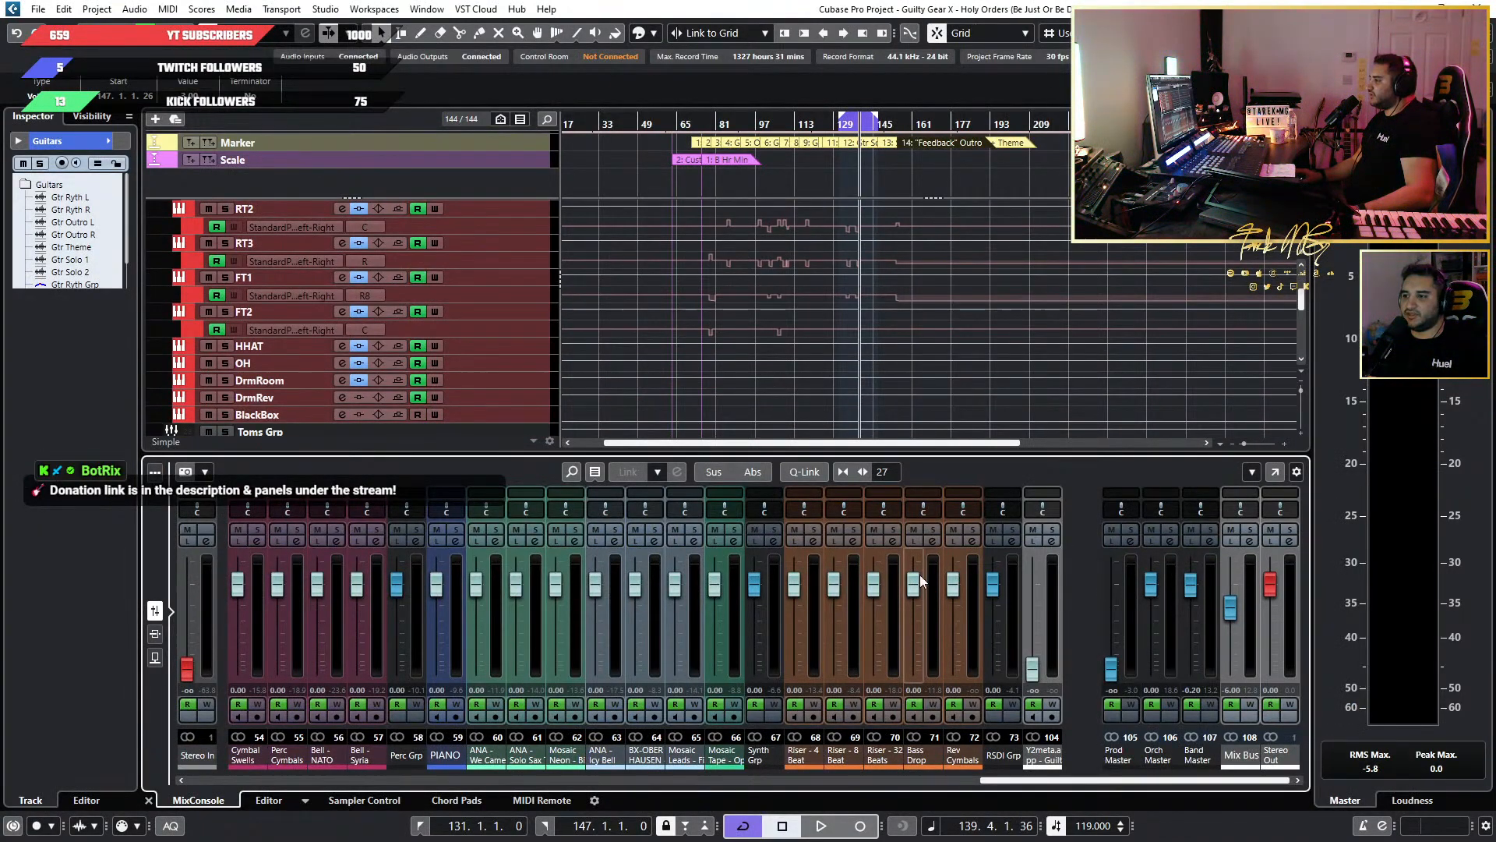
scroll(506, 296, up, 5)
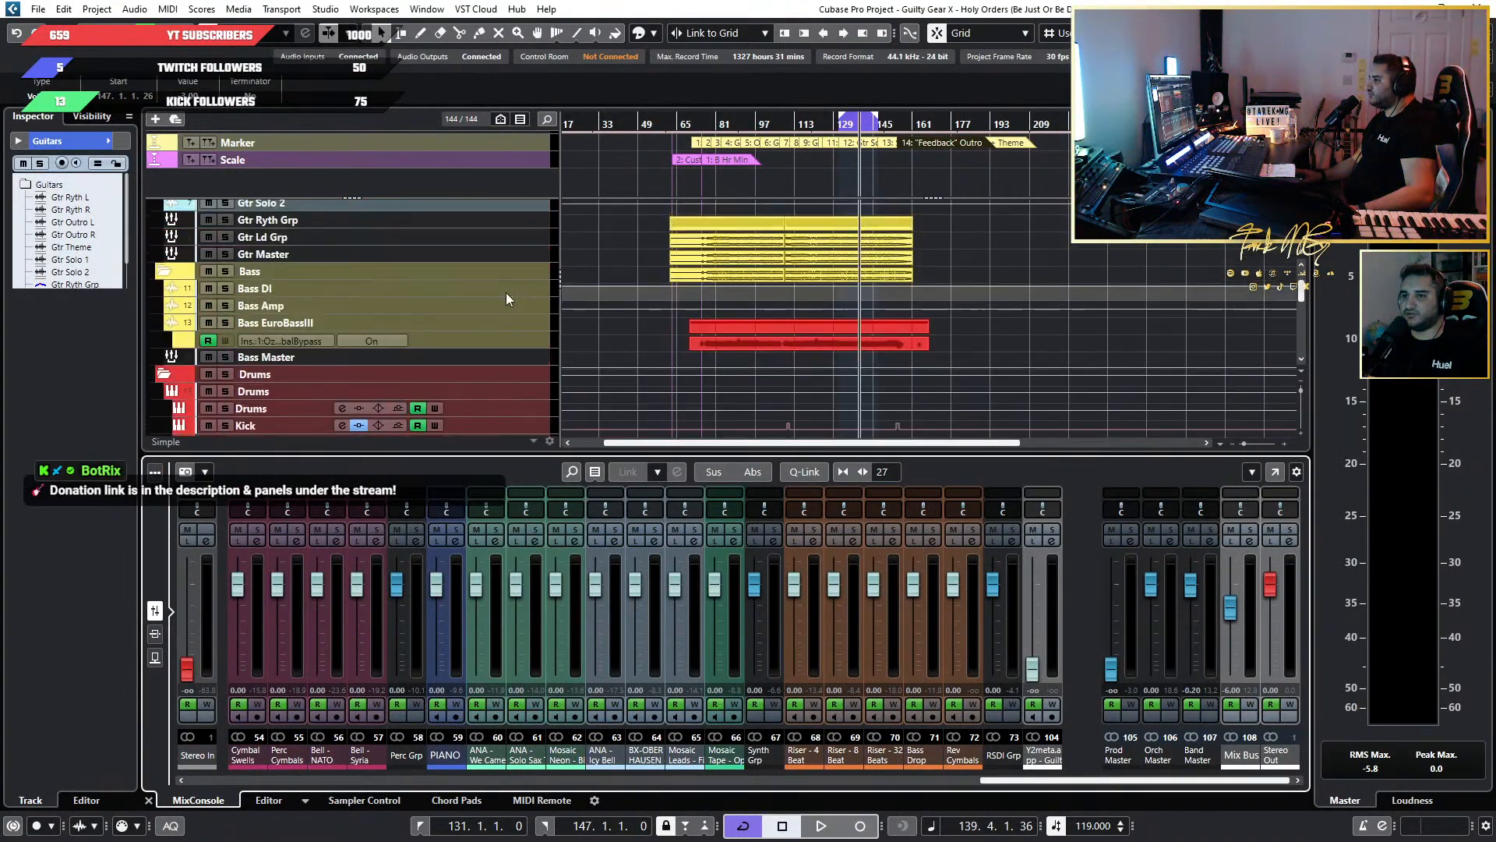
scroll(521, 288, up, 3)
scroll(658, 303, down, 3)
scroll(704, 319, up, 3)
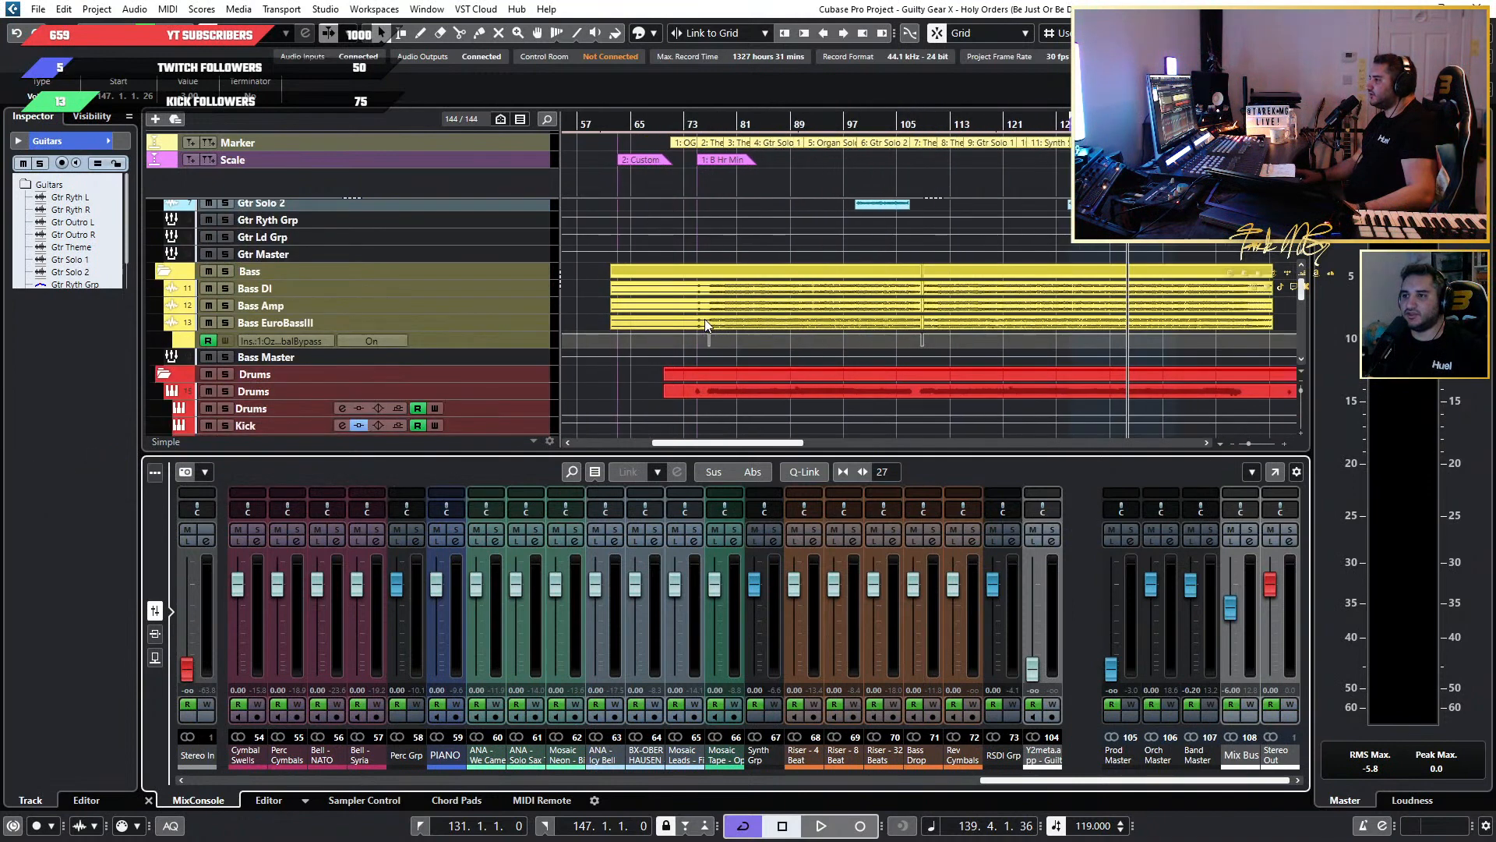
scroll(704, 319, up, 2)
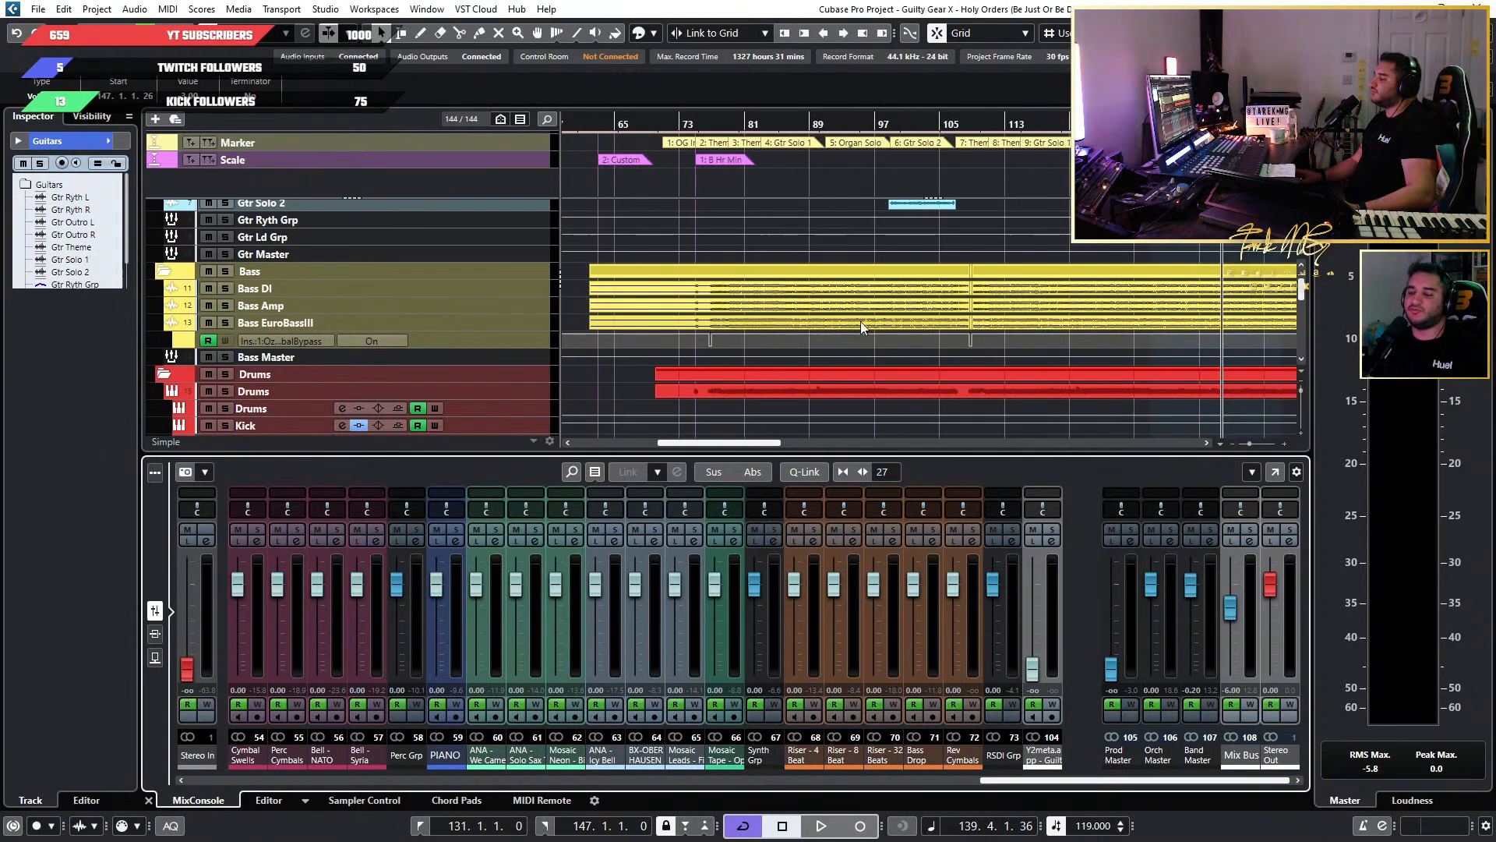
scroll(849, 316, down, 6)
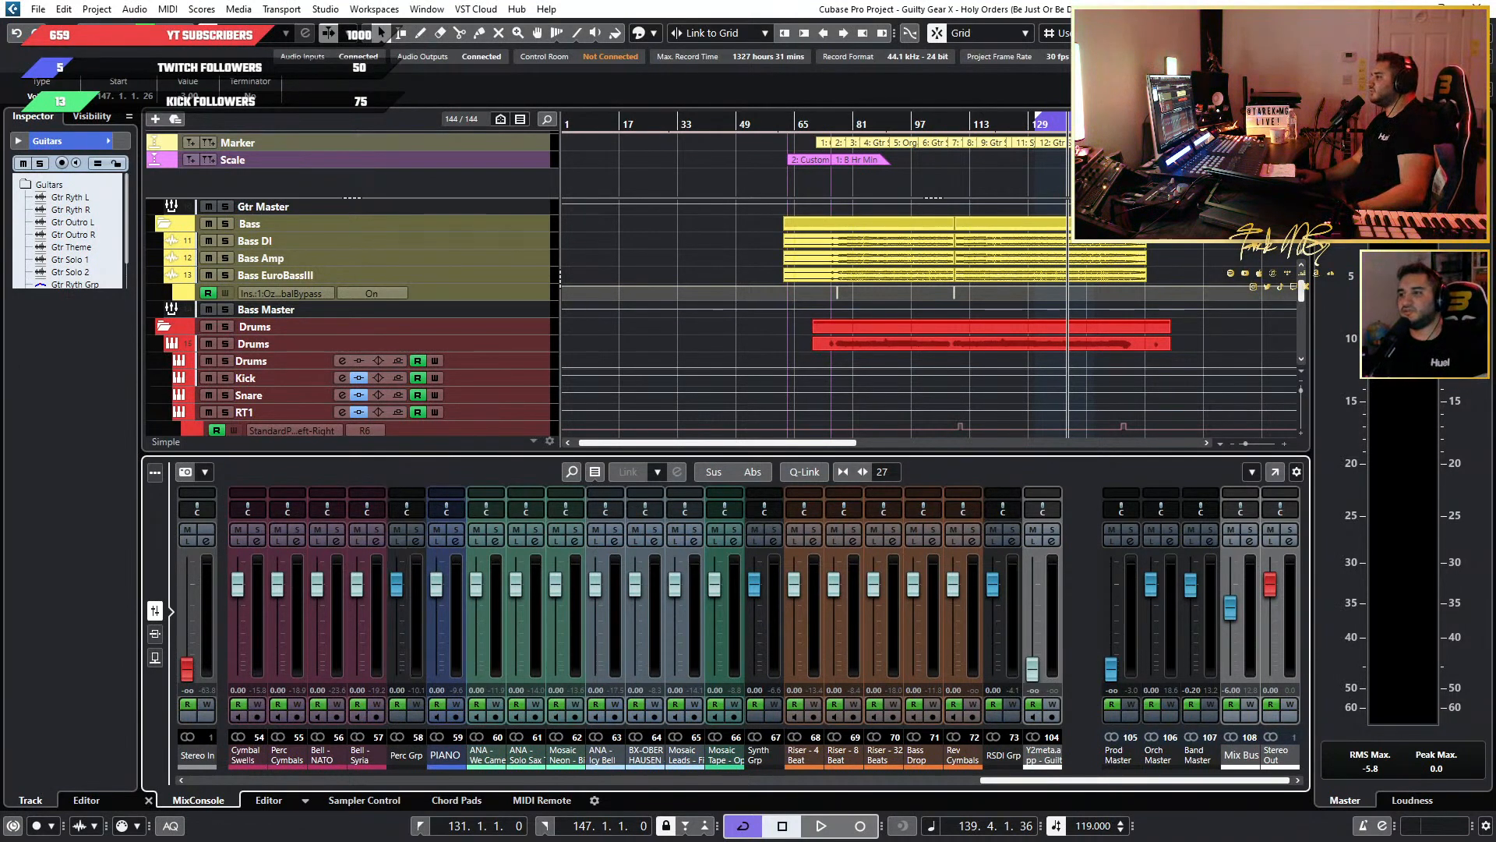
scroll(1103, 246, down, 4)
scroll(852, 296, up, 5)
scroll(853, 296, left, 3)
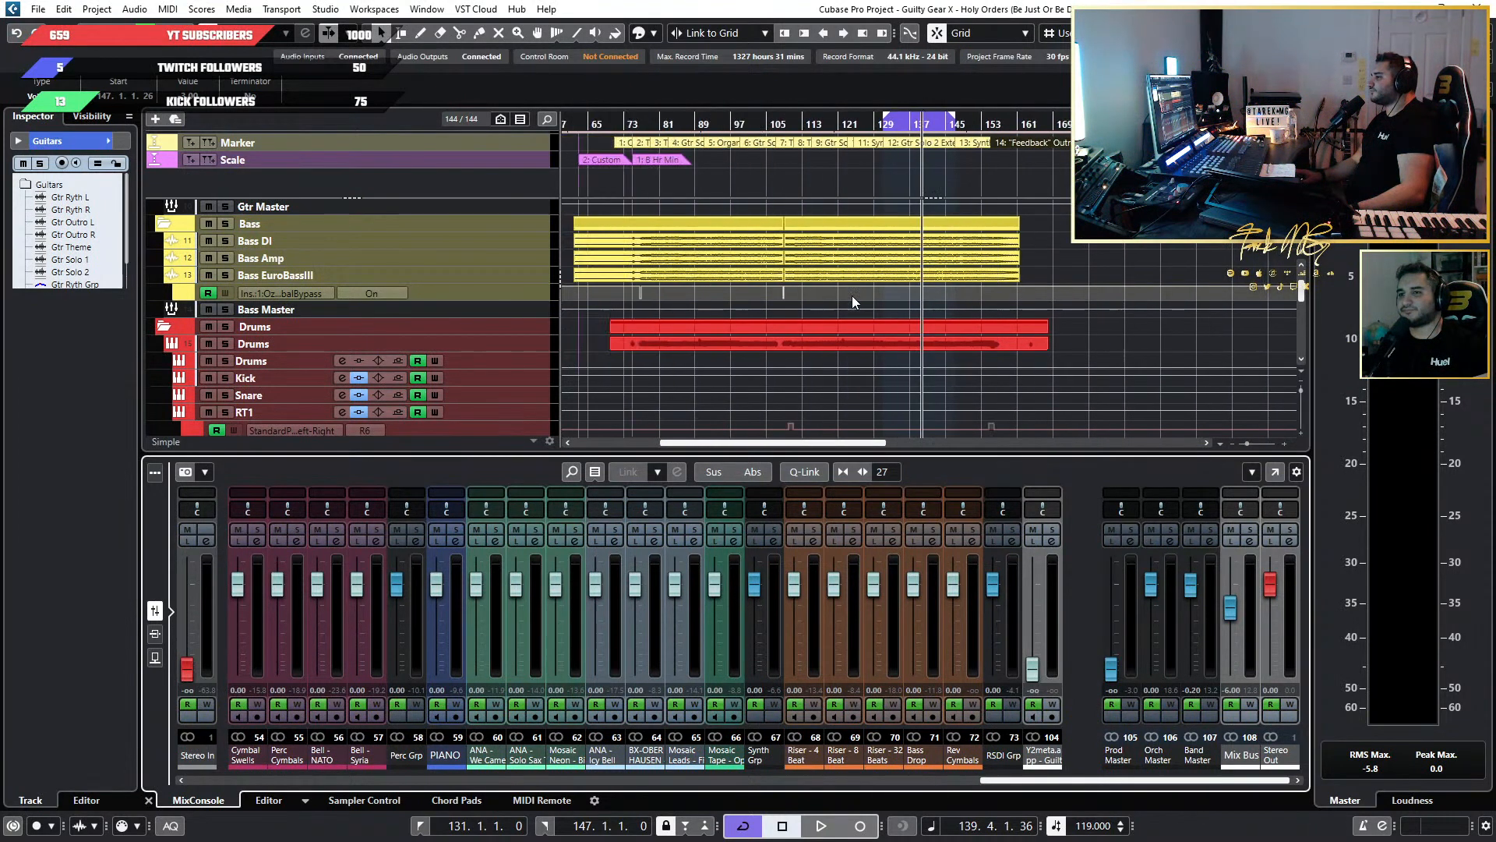
scroll(853, 296, down, 4)
scroll(852, 296, up, 5)
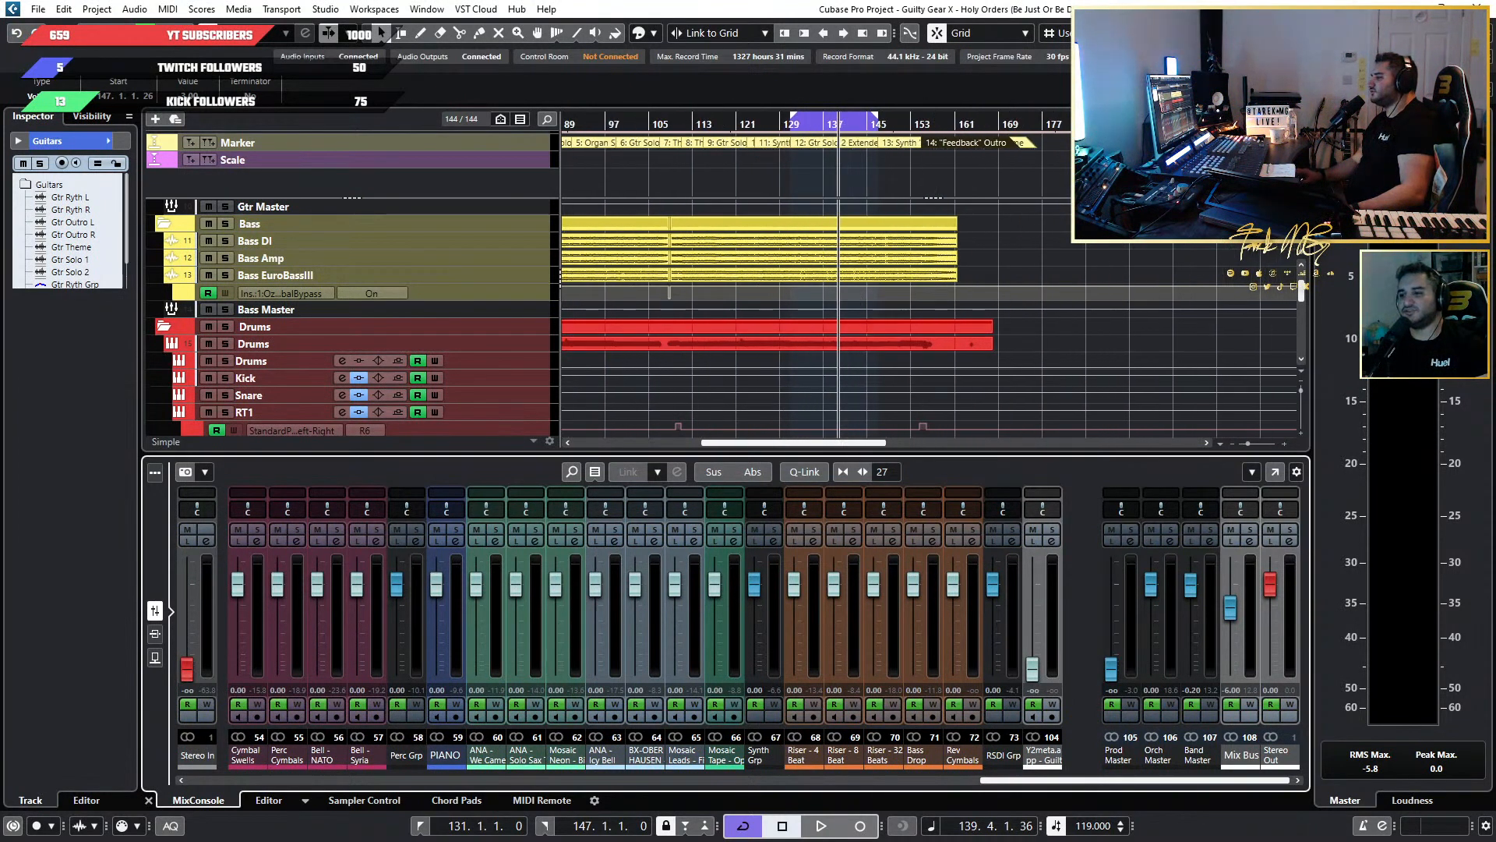
drag(1016, 779, 1236, 773)
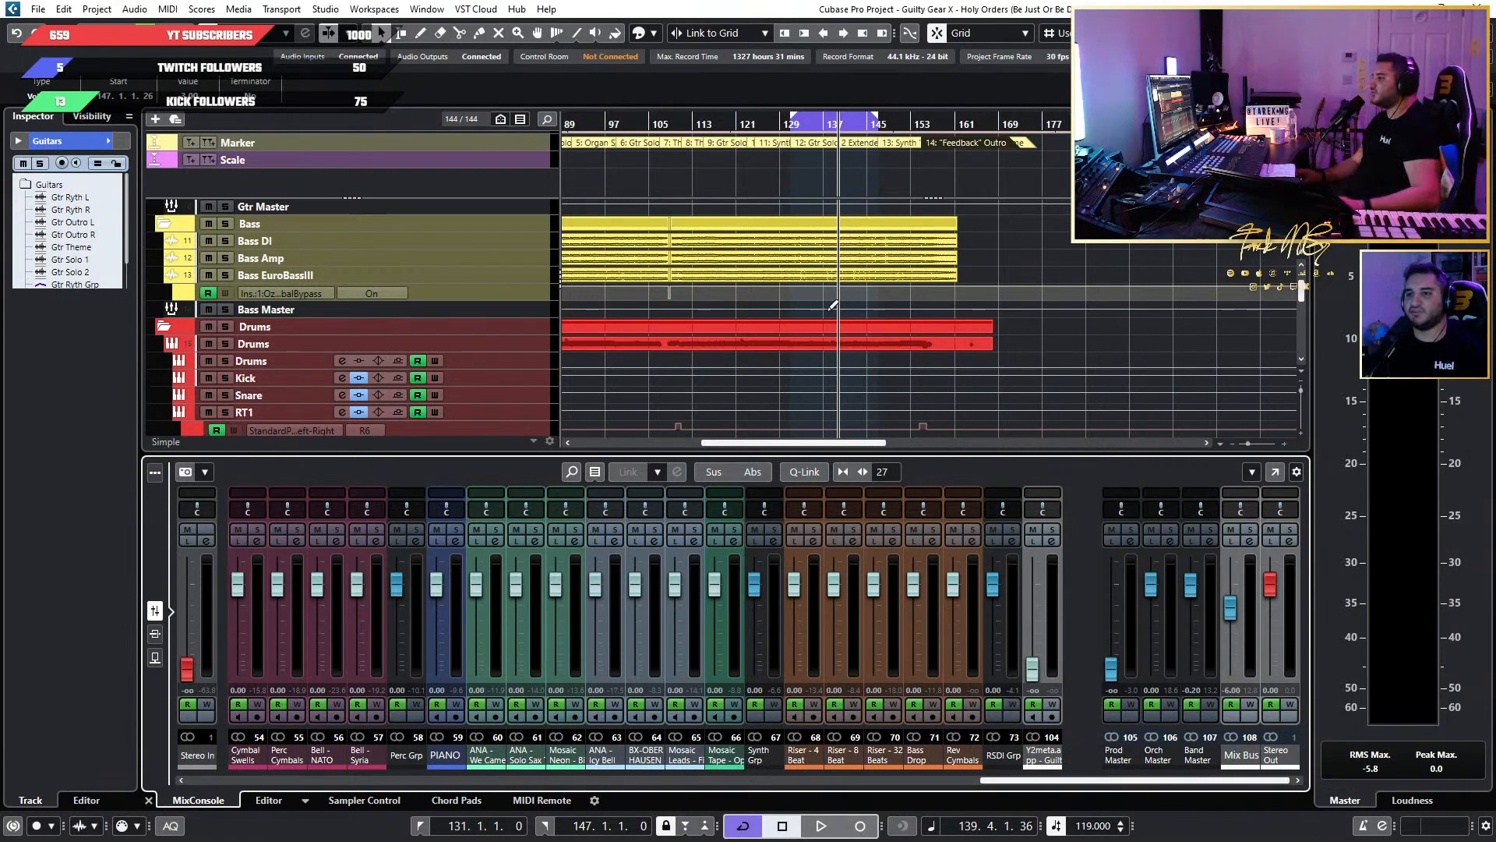
Show the track visibility list and look through the orchestra, synth and riser tracks across the arrangement.
click(92, 115)
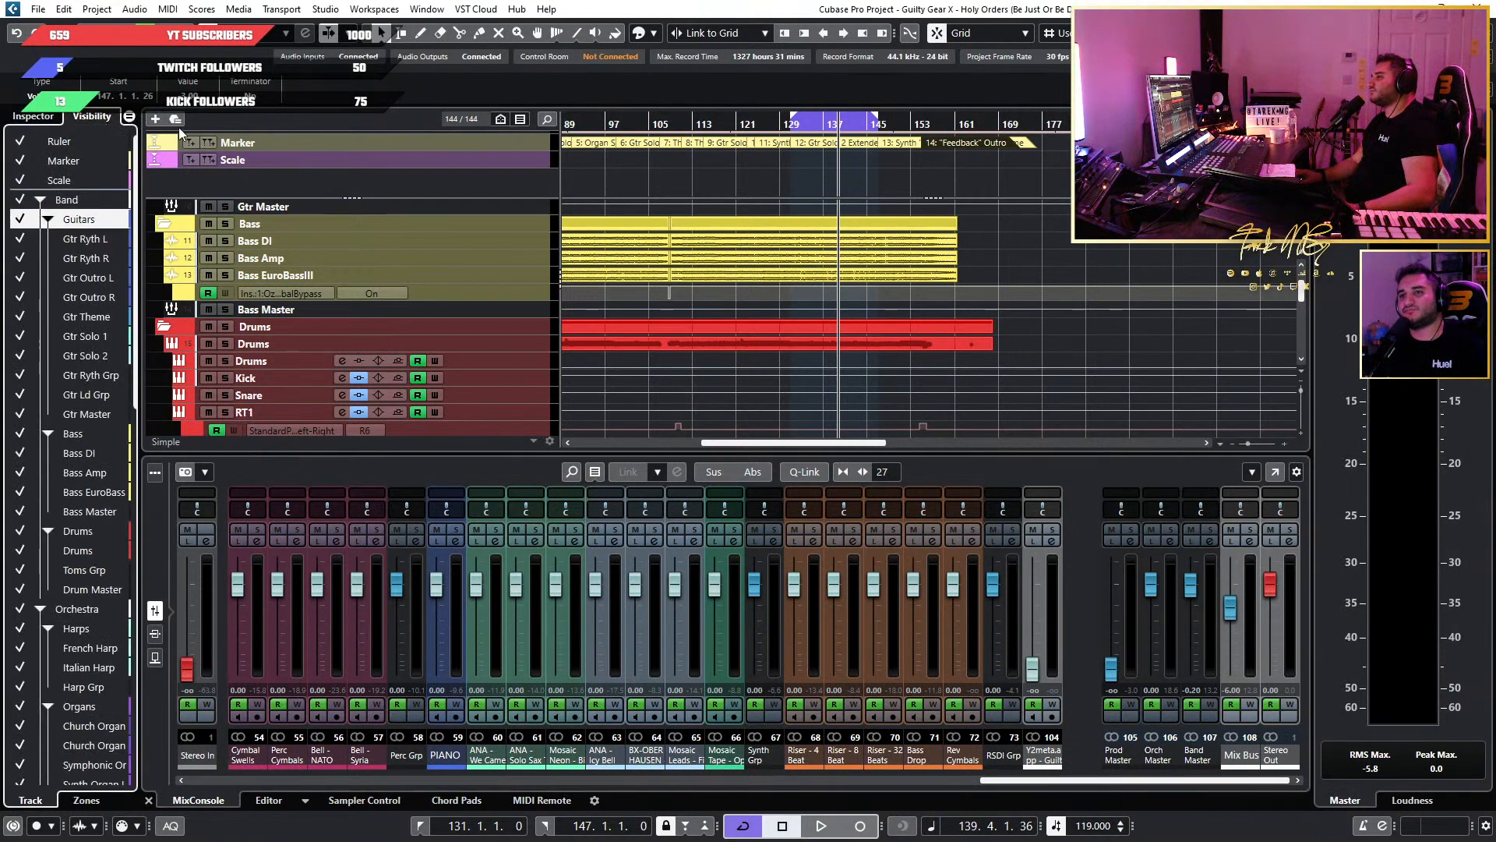
scroll(855, 339, down, 3)
scroll(974, 334, up, 5)
scroll(932, 325, left, 6)
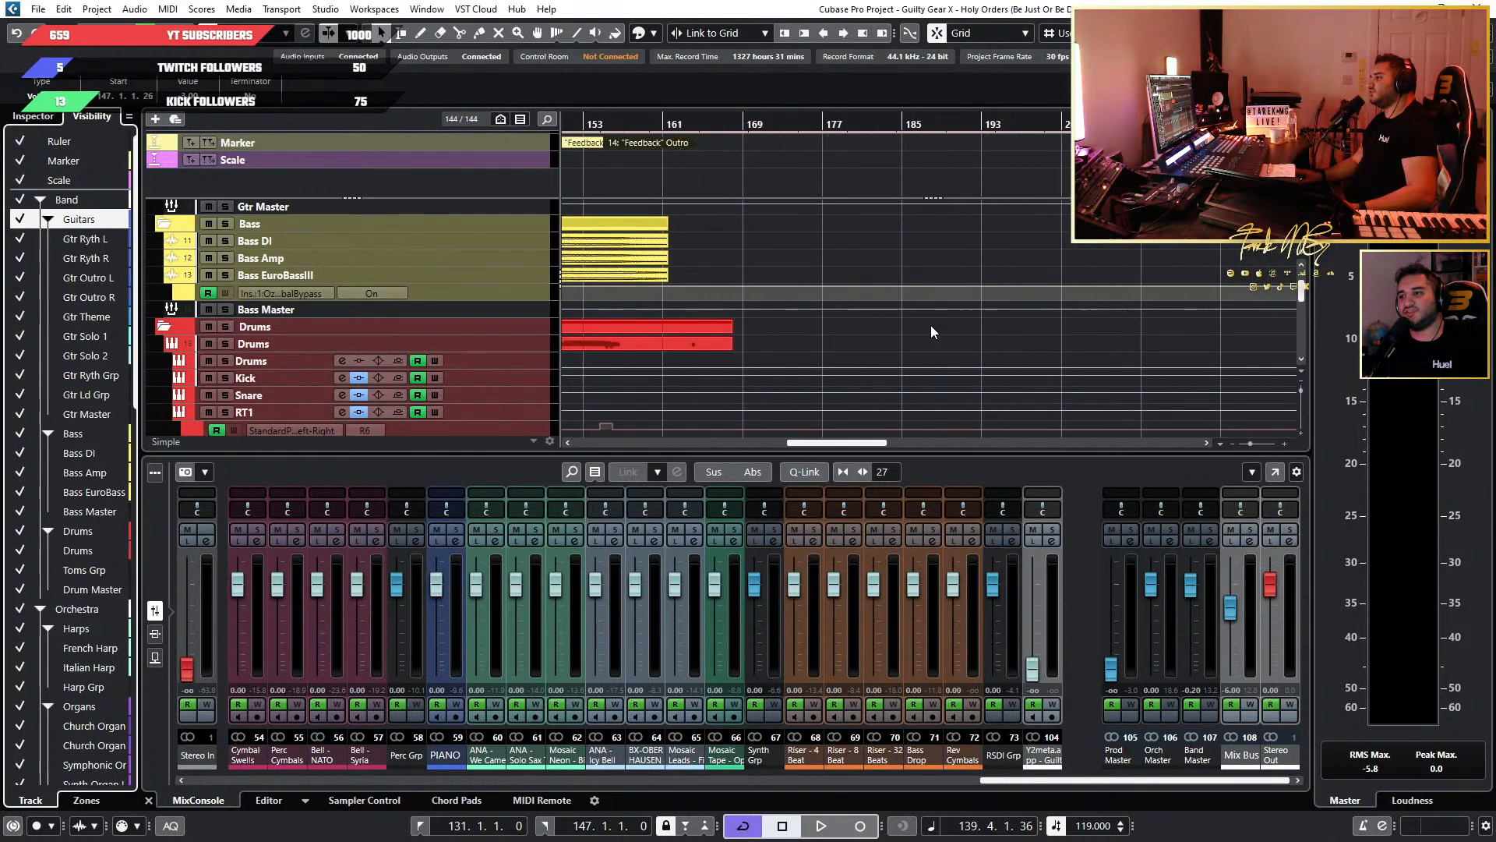
scroll(928, 321, down, 2)
scroll(928, 320, down, 5)
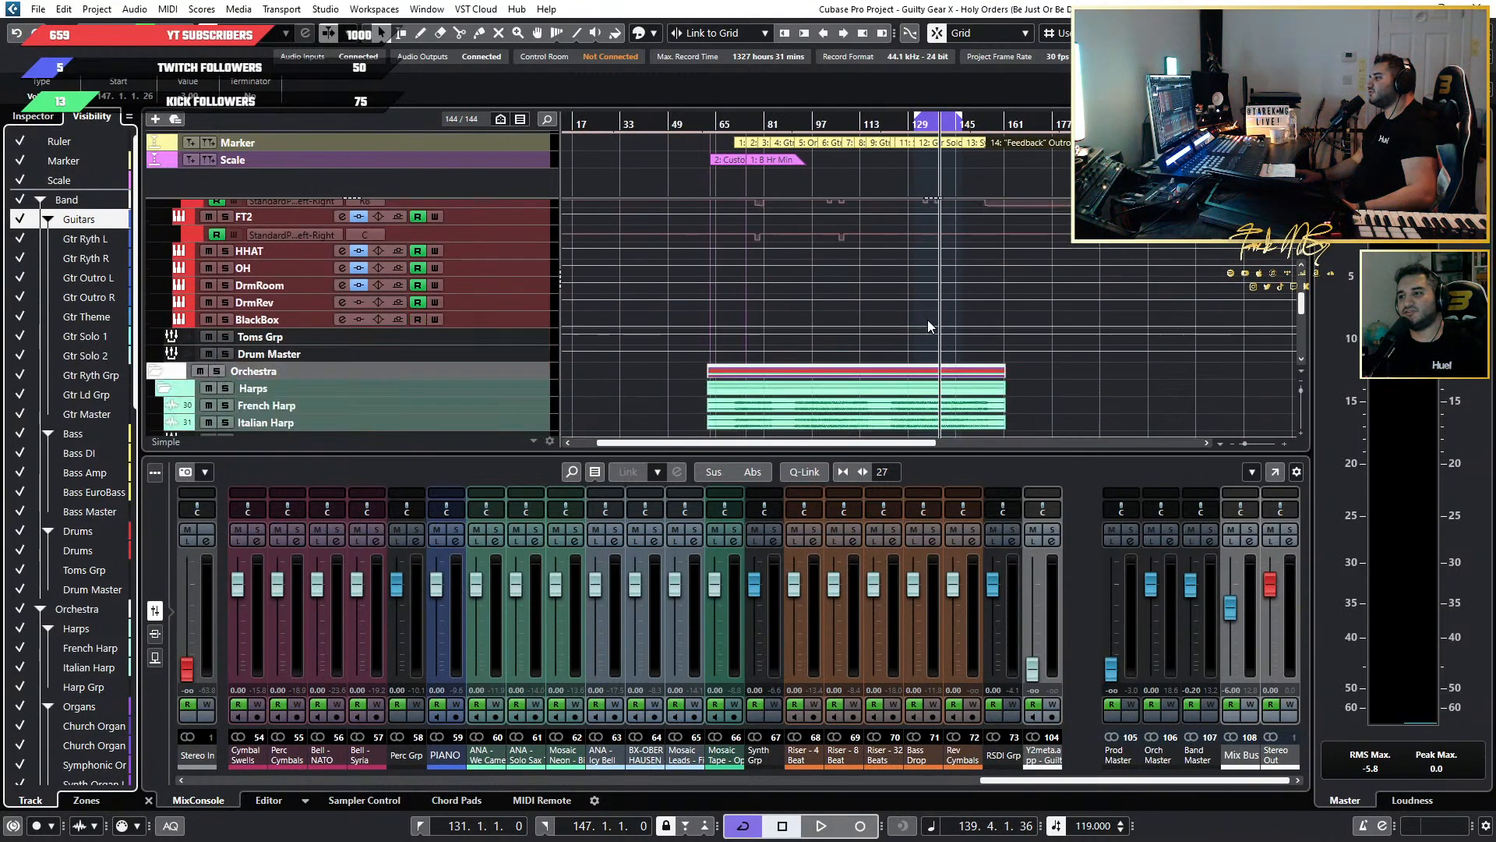
scroll(928, 317, down, 3)
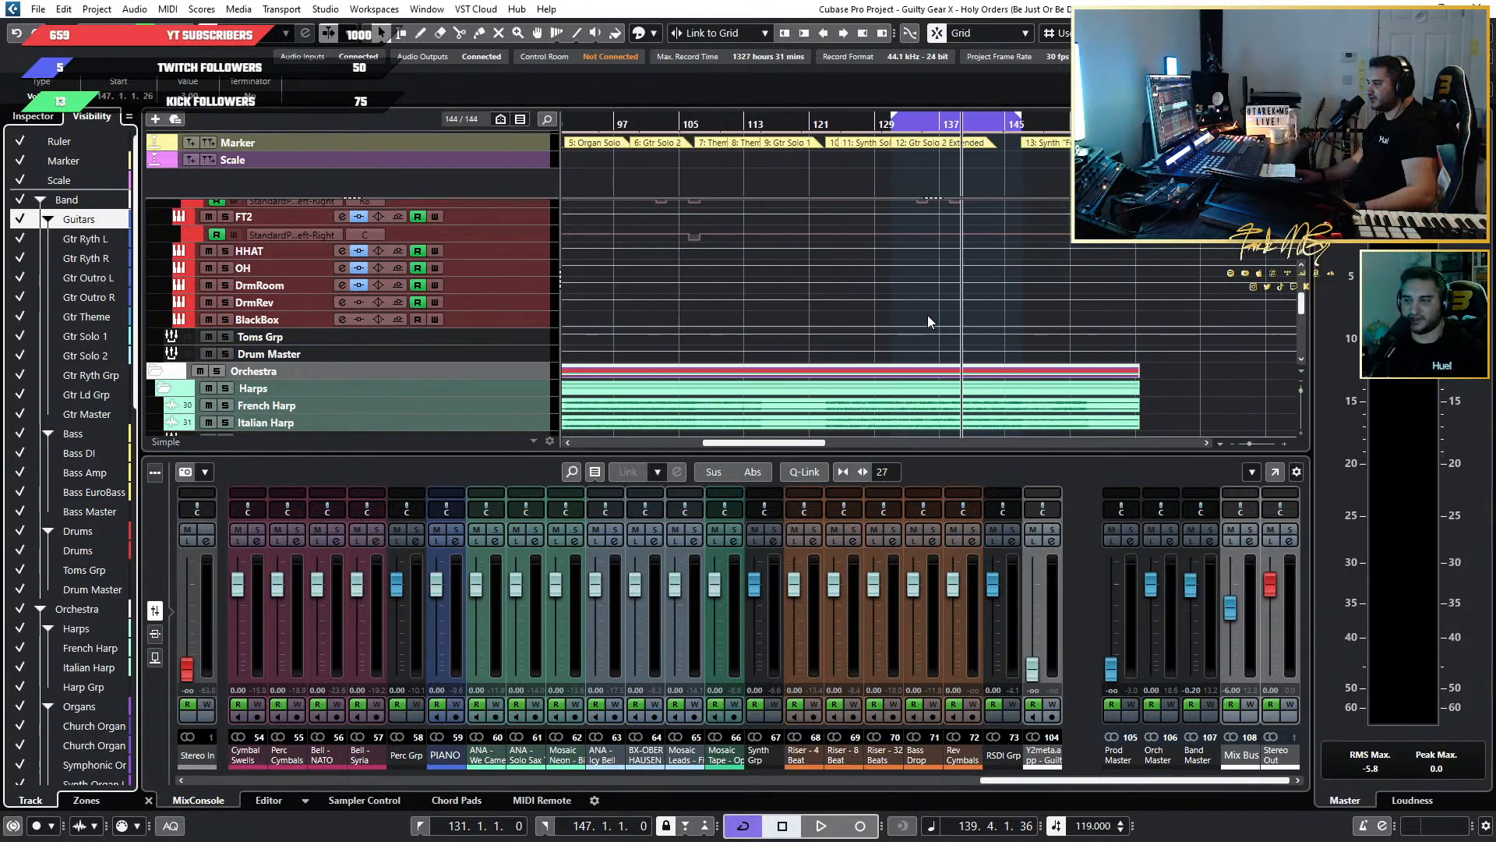
scroll(928, 315, down, 2)
scroll(927, 314, down, 5)
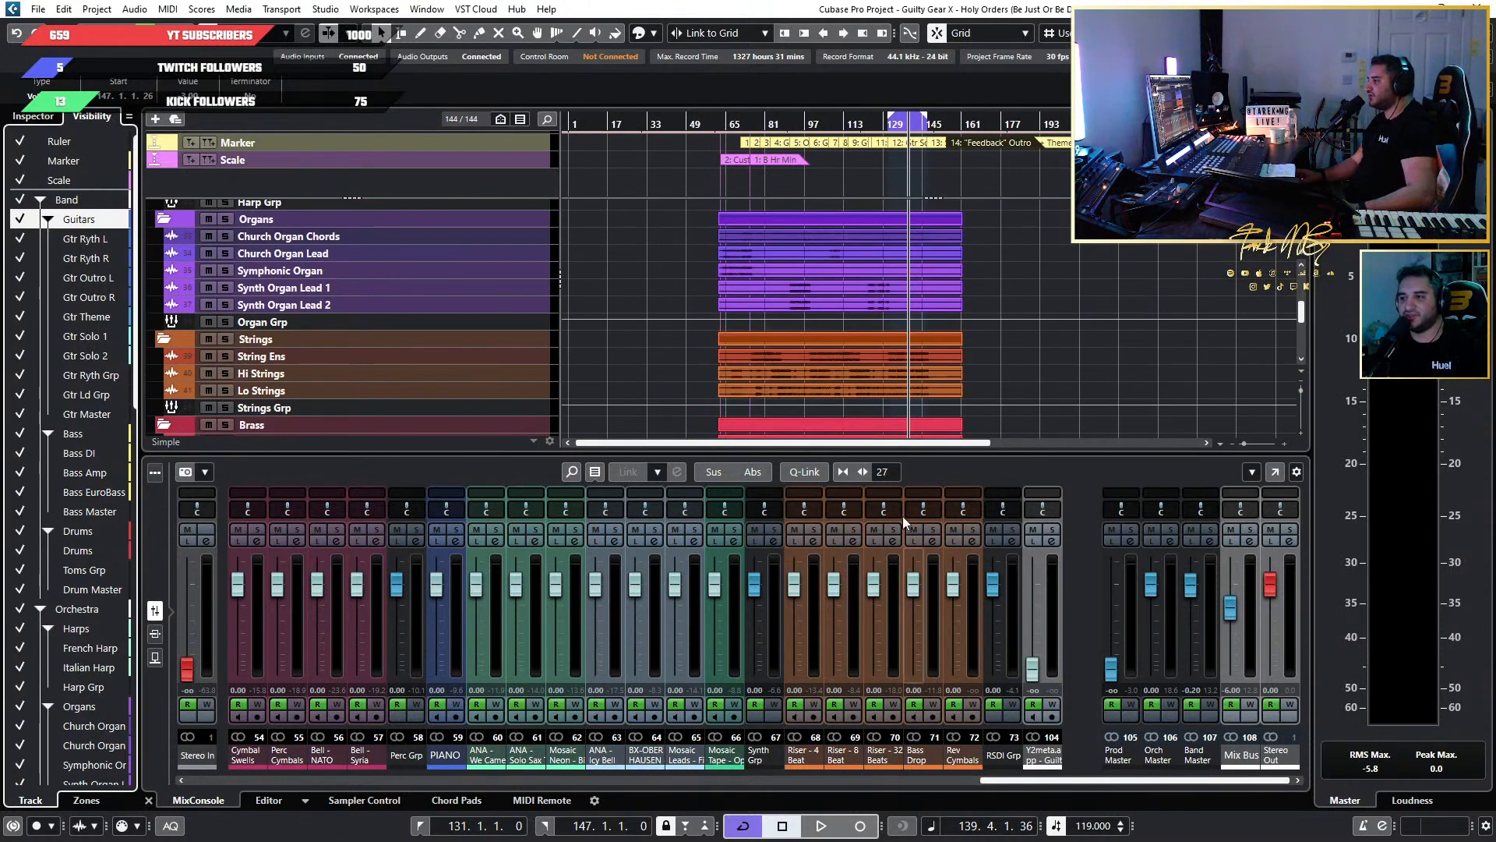
scroll(959, 369, down, 5)
scroll(959, 369, down, 8)
scroll(920, 369, up, 5)
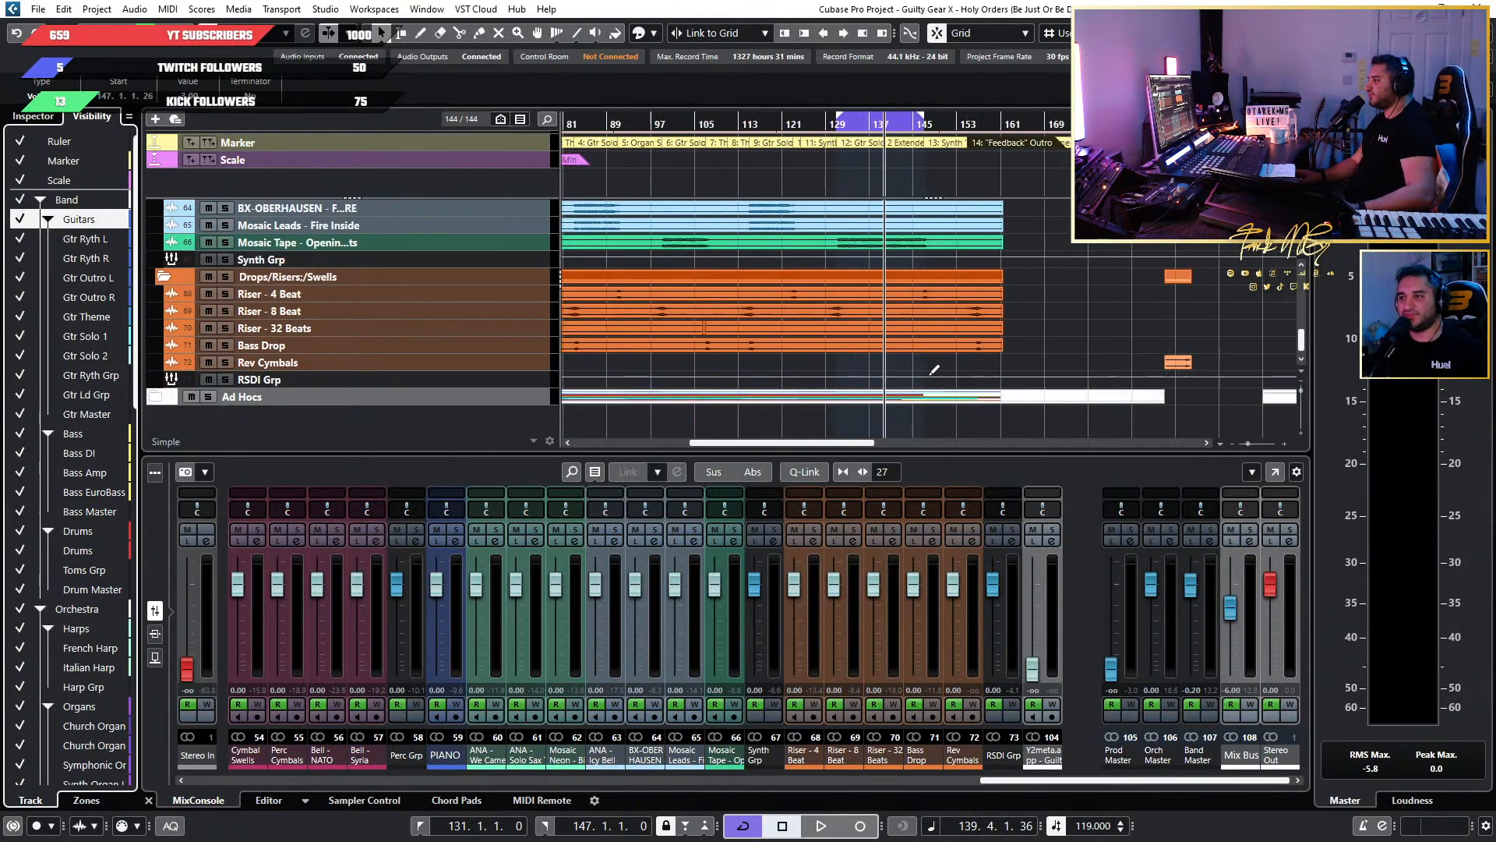
scroll(674, 378, up, 6)
scroll(675, 377, down, 3)
scroll(675, 377, up, 5)
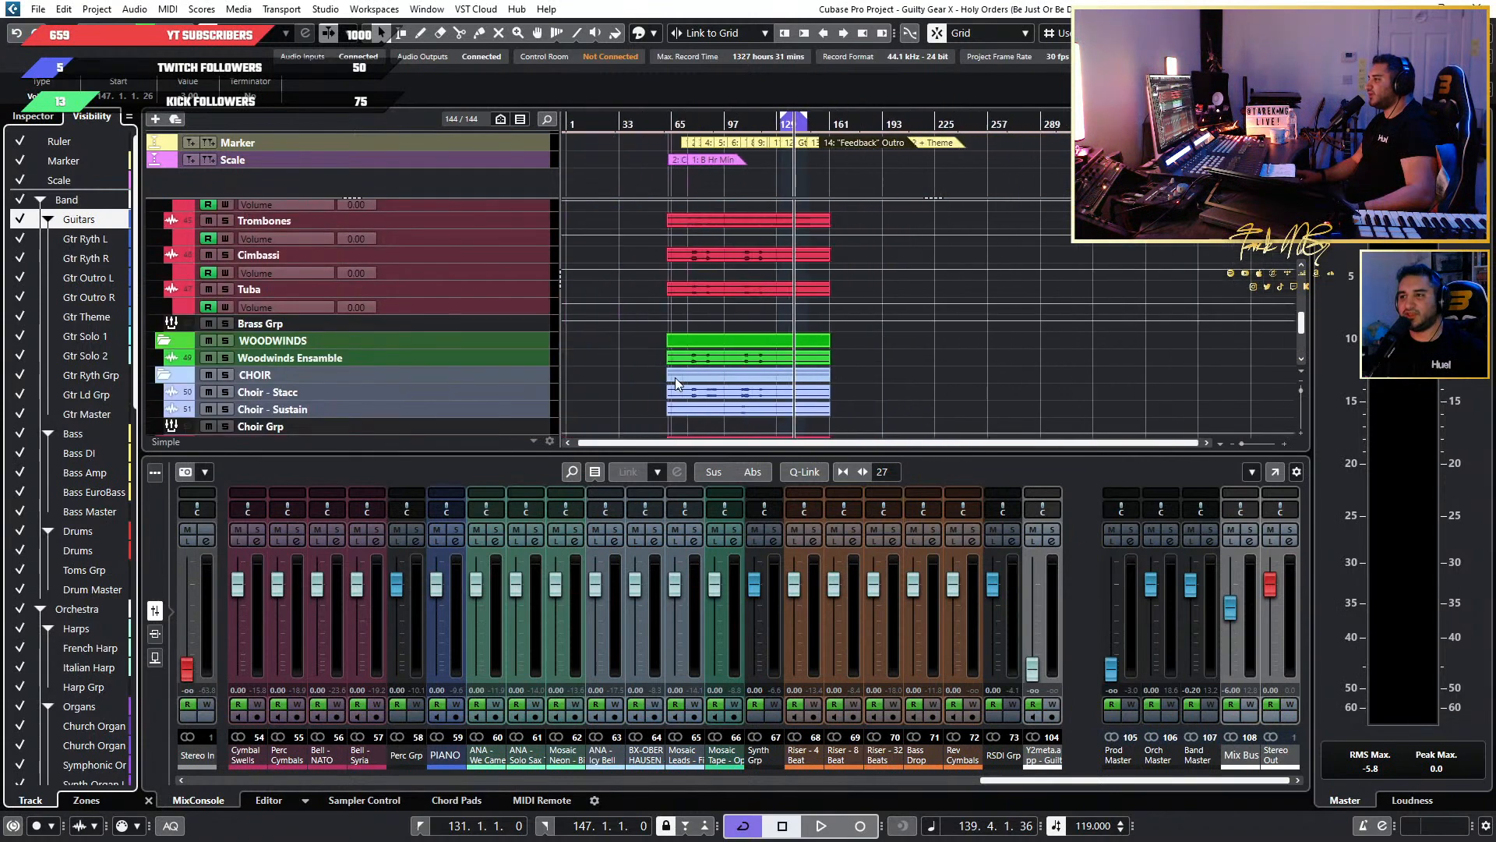
scroll(675, 377, up, 5)
scroll(674, 377, up, 8)
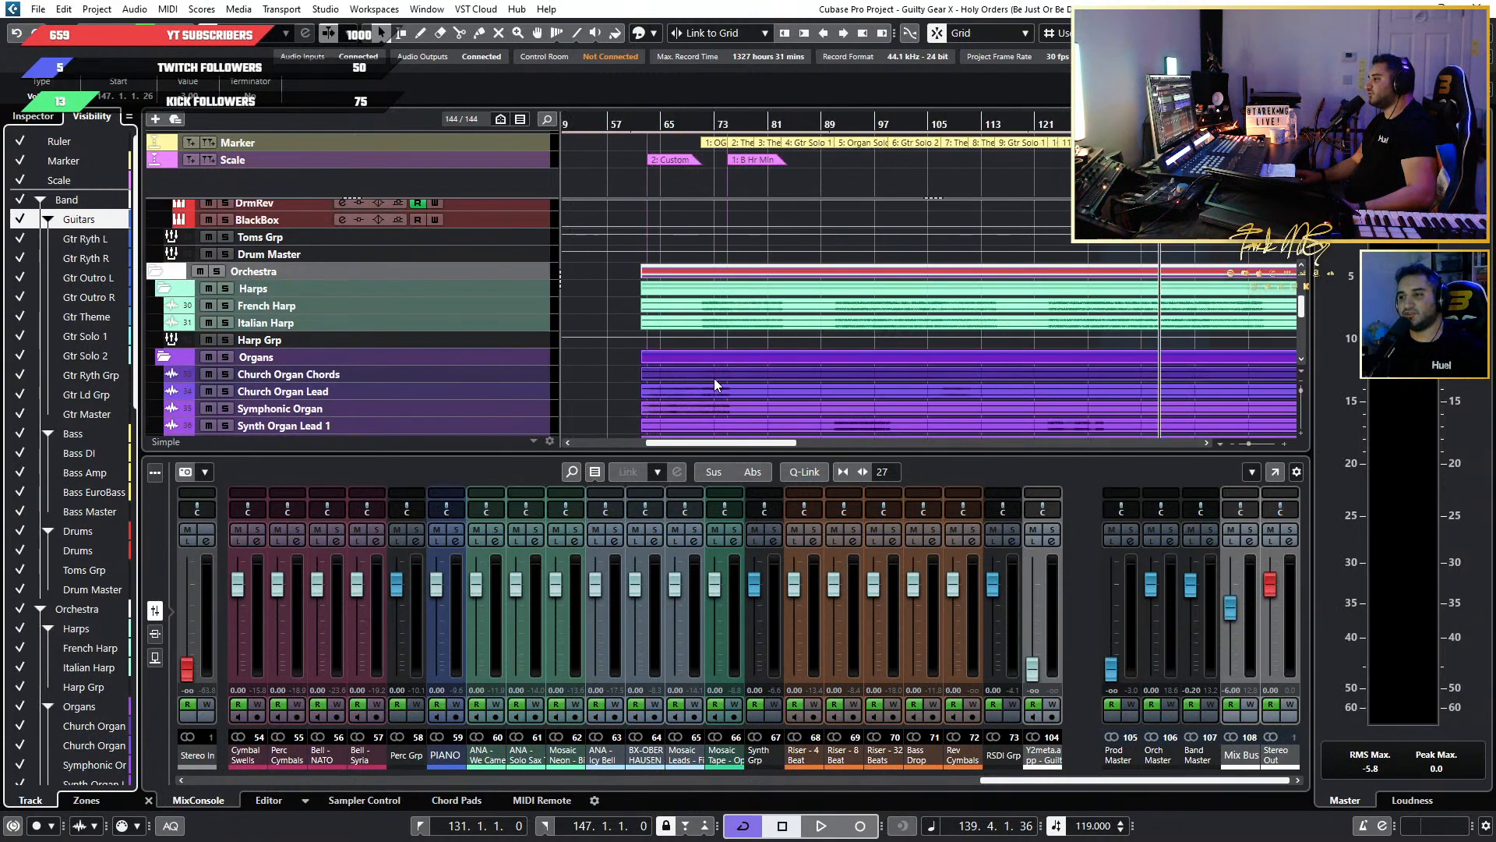
scroll(891, 349, down, 2)
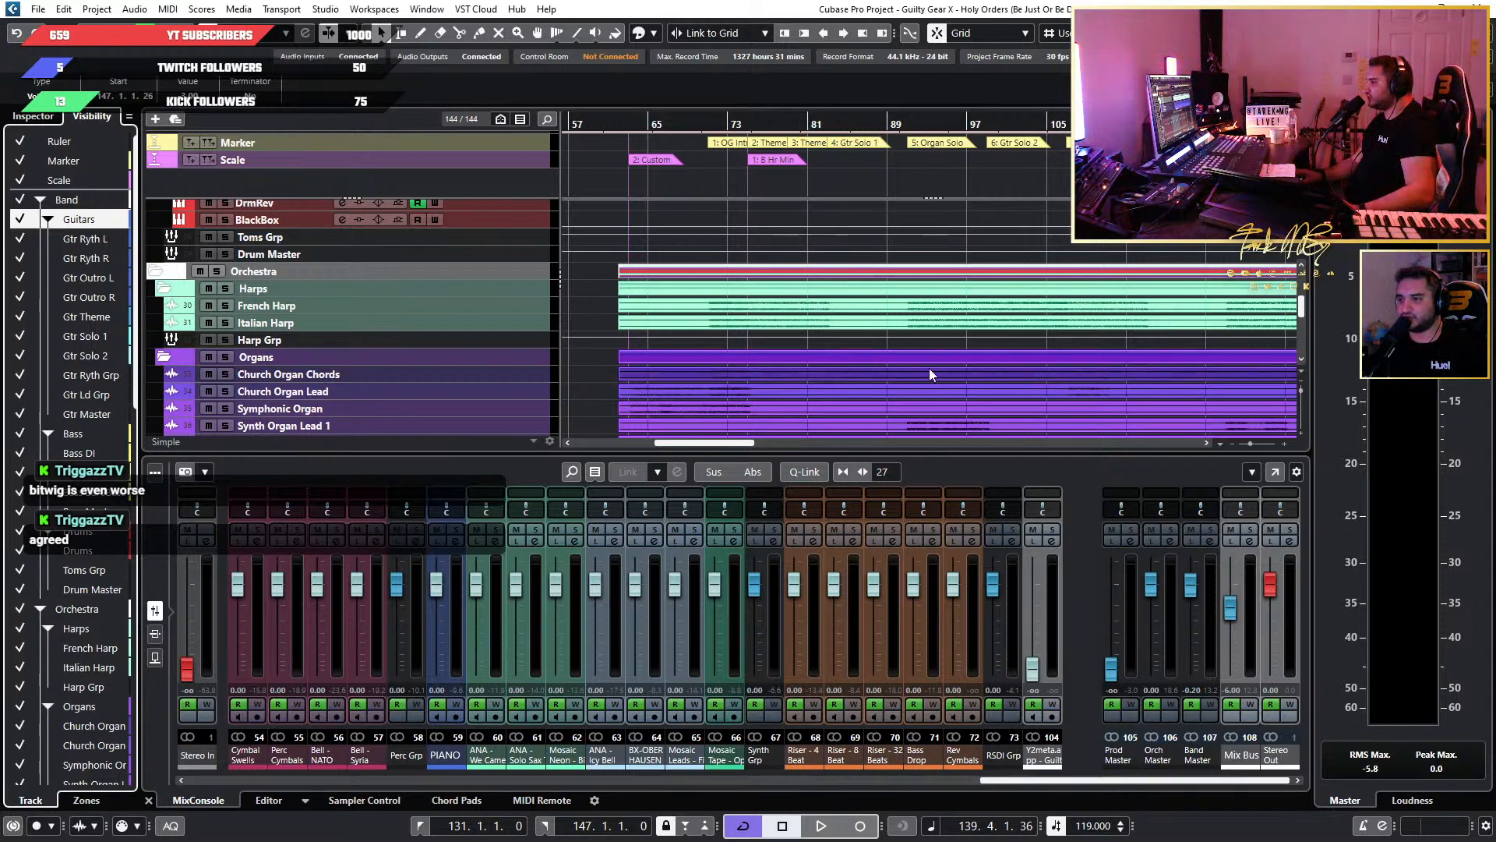
Compare the guitar solo, organ, strings and brass tracks around the Gtr Solo 2 Extended section.
scroll(934, 366, down, 4)
scroll(933, 366, down, 4)
scroll(789, 339, down, 2)
scroll(788, 340, up, 6)
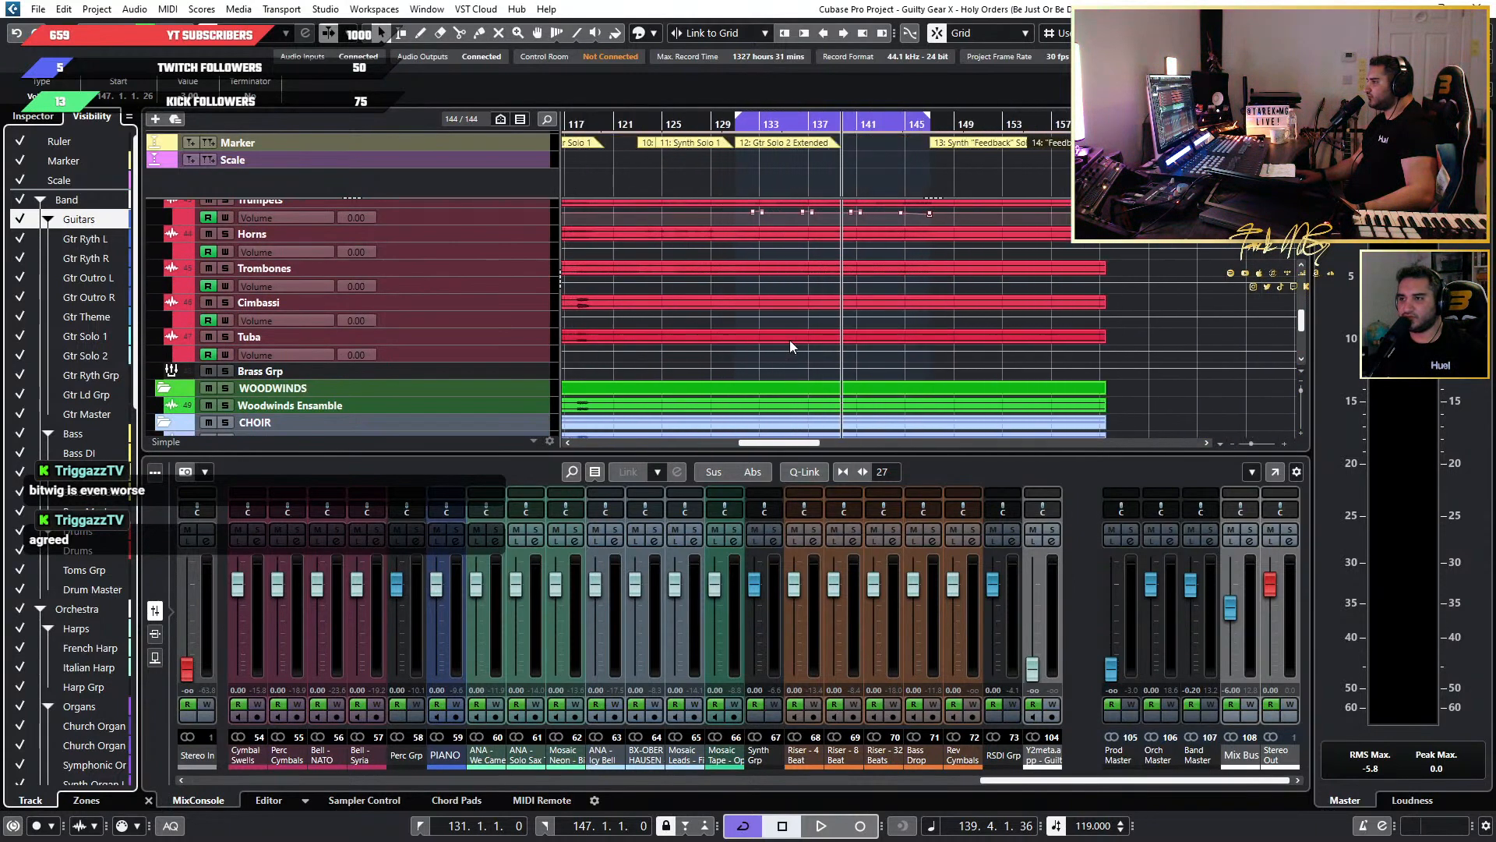
scroll(812, 335, up, 8)
scroll(851, 344, up, 10)
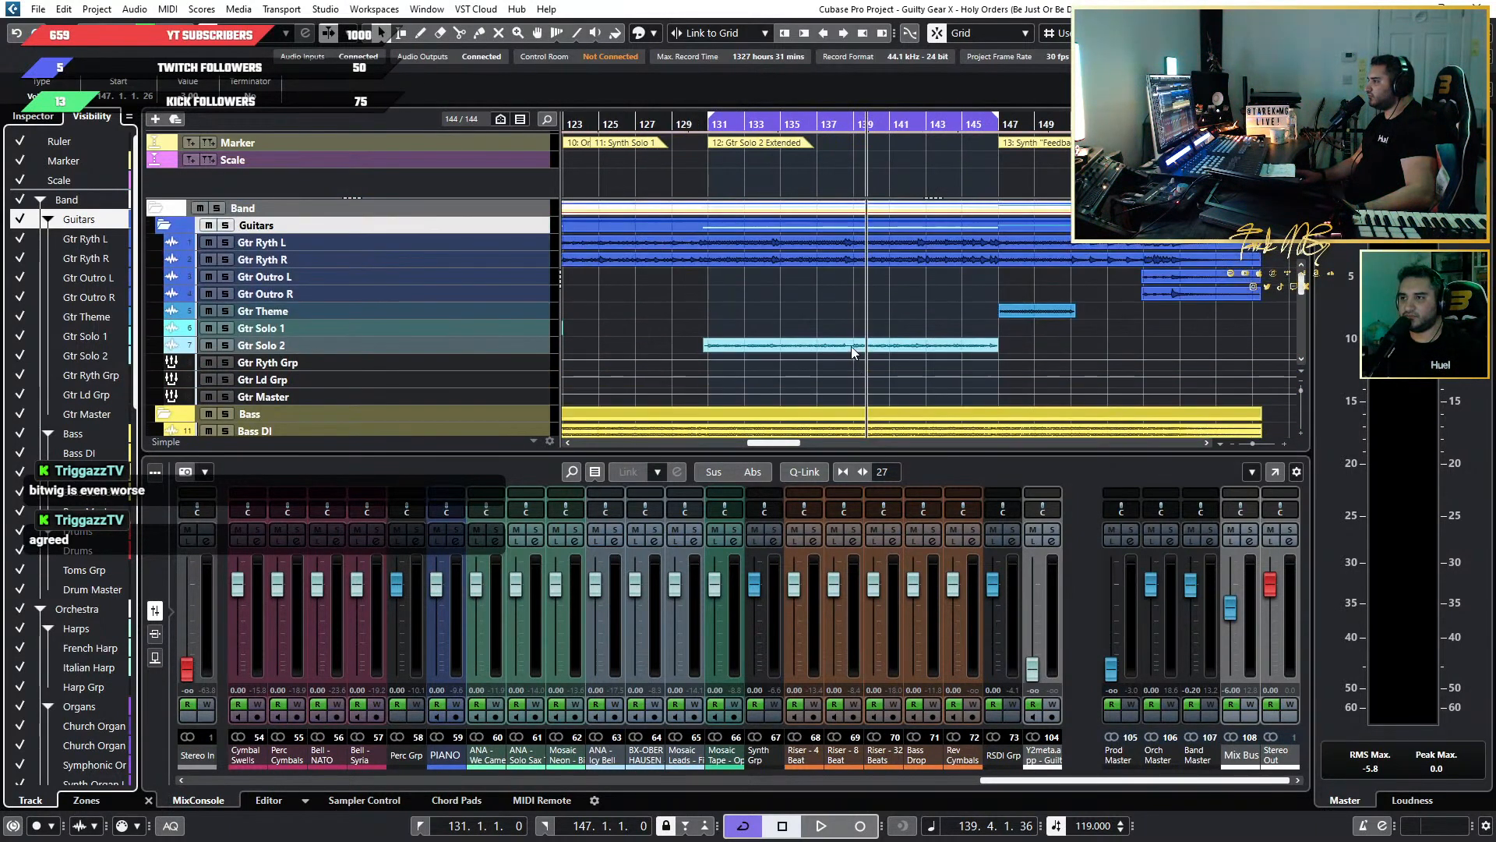
scroll(851, 347, up, 3)
scroll(842, 355, down, 8)
scroll(838, 355, down, 5)
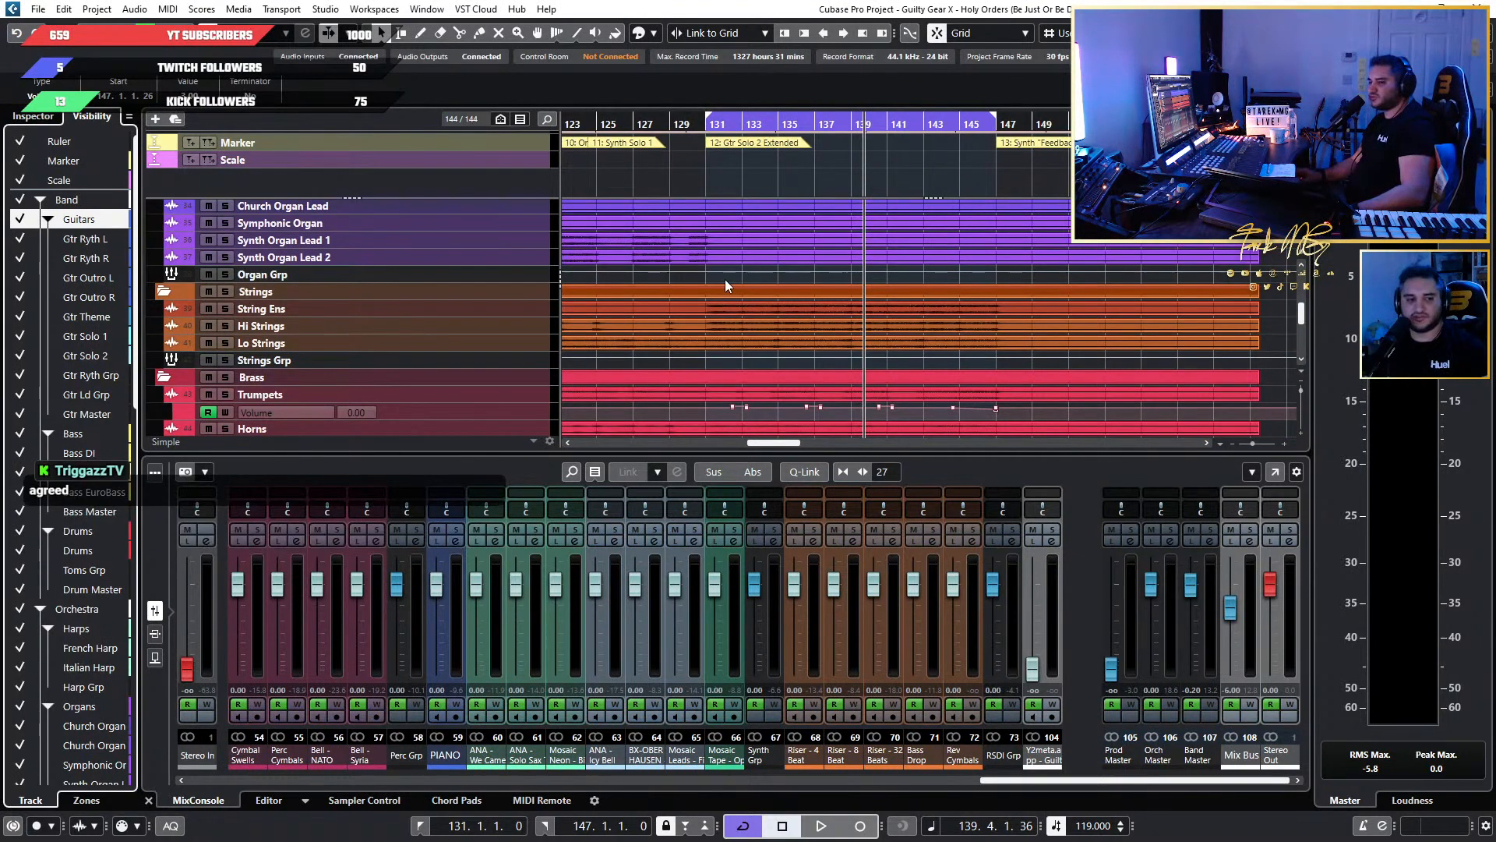
scroll(728, 274, down, 1)
scroll(728, 274, up, 3)
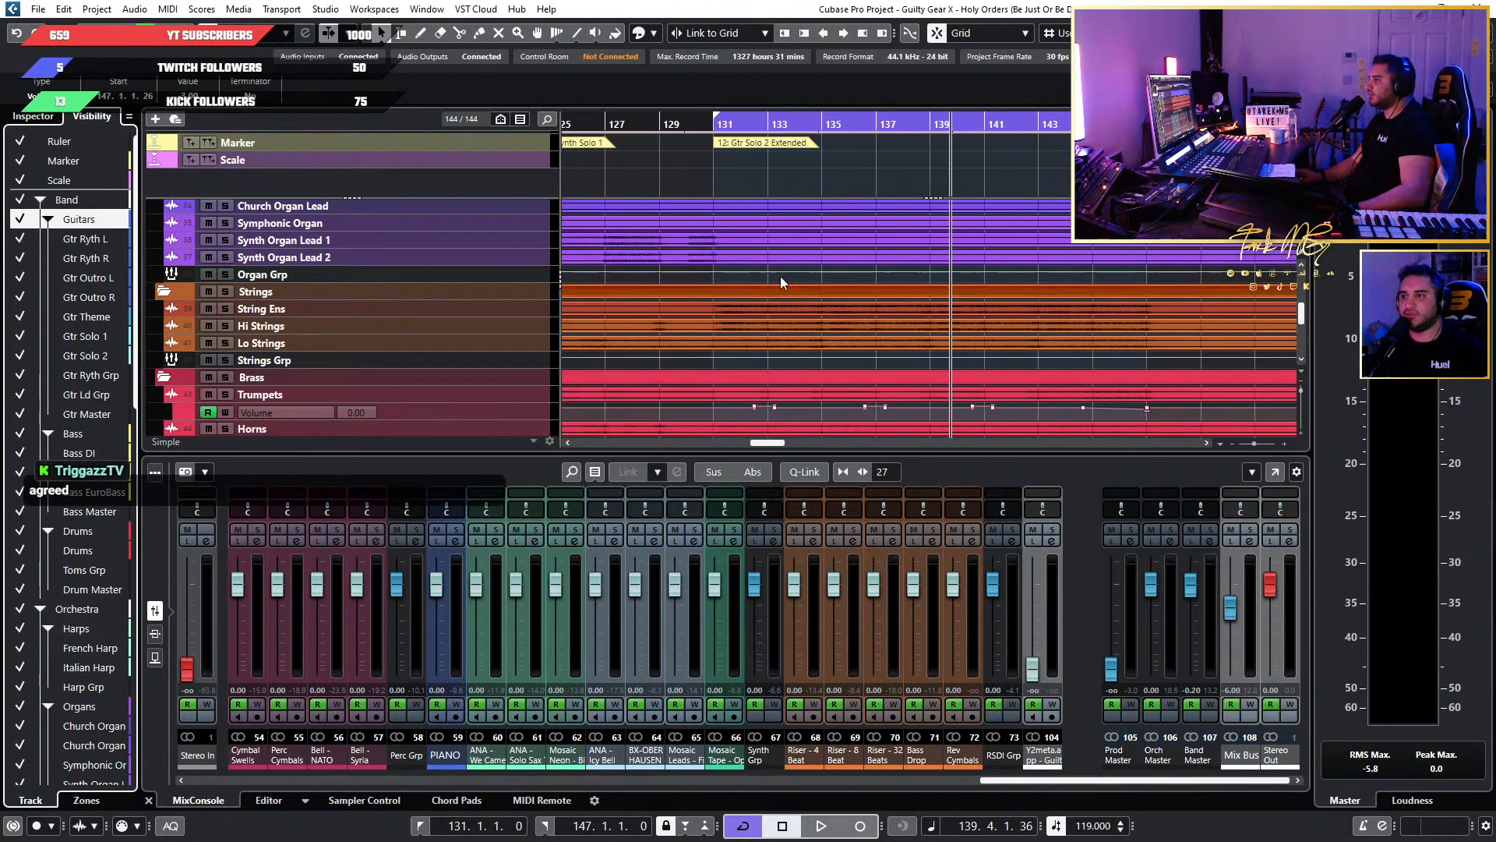
Play the Gtr Solo 2 Extended section while bringing the organ, strings and brass mixer channels into view, and stop playback.
drag(741, 124, 770, 124)
key(space)
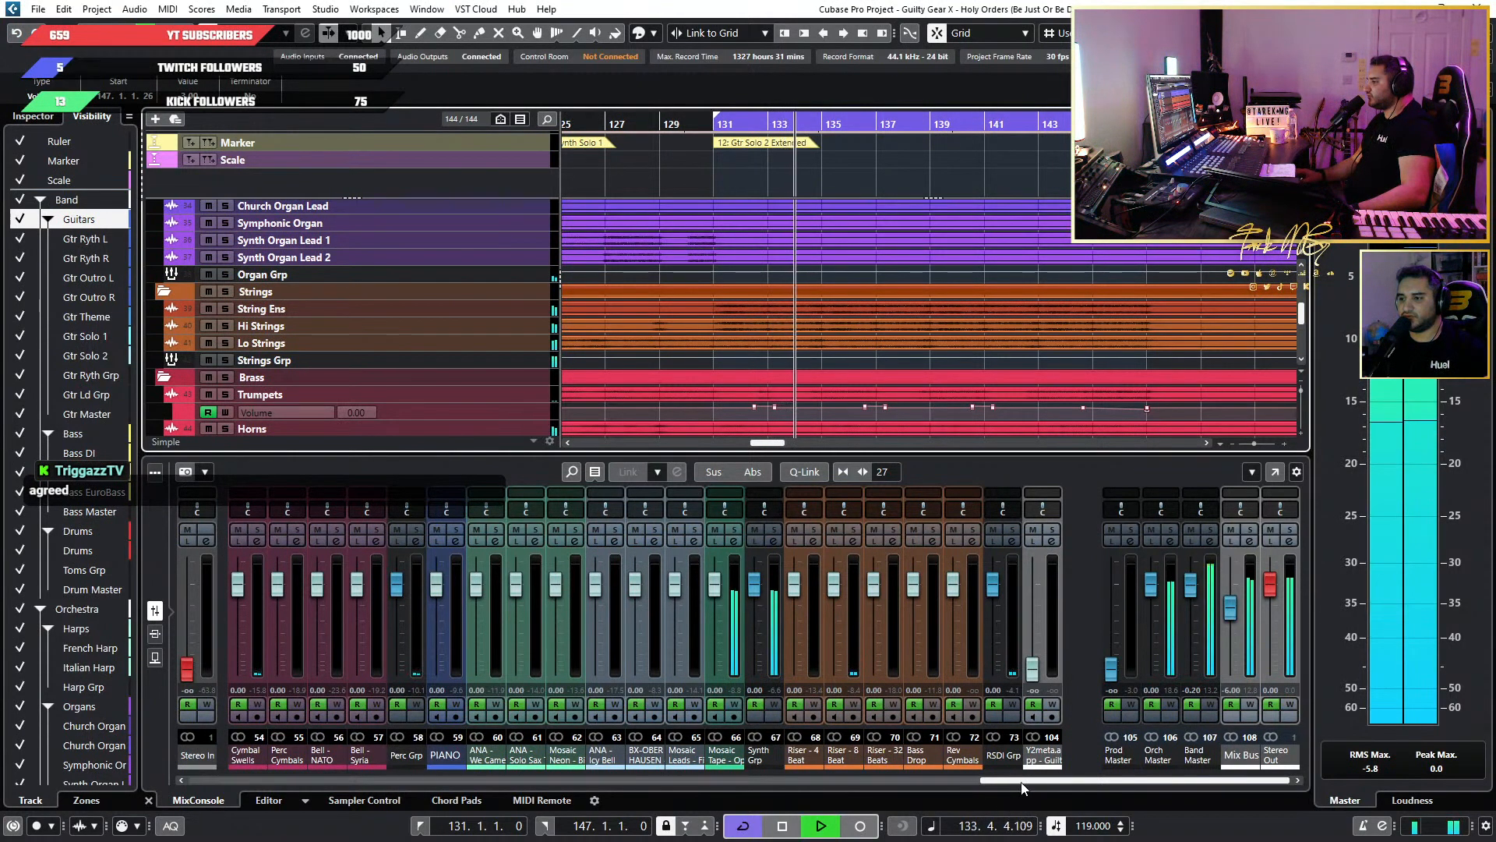
drag(1021, 782, 689, 782)
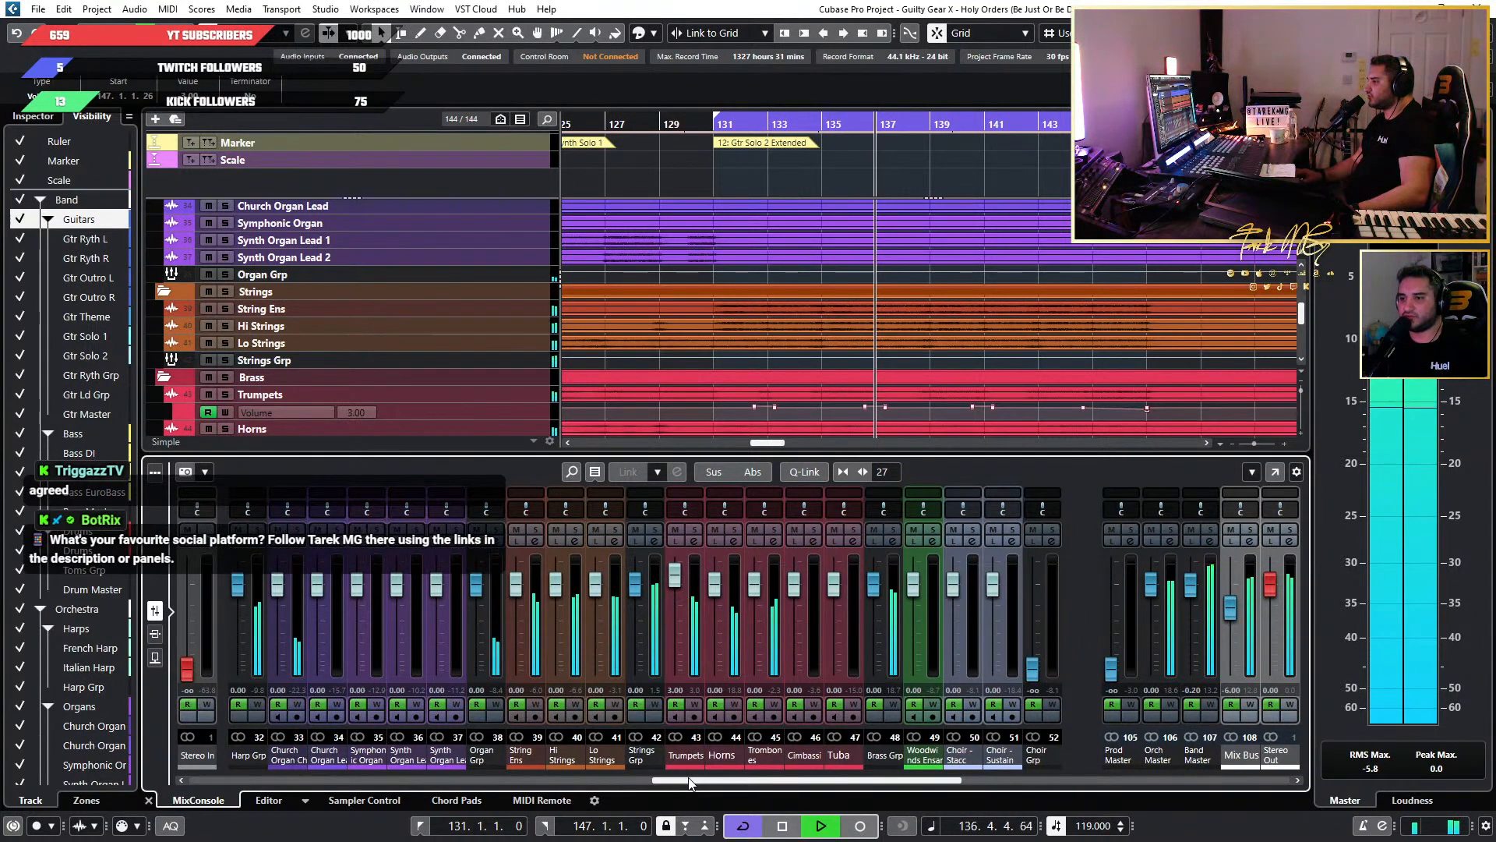
key(space)
scroll(676, 281, up, 3)
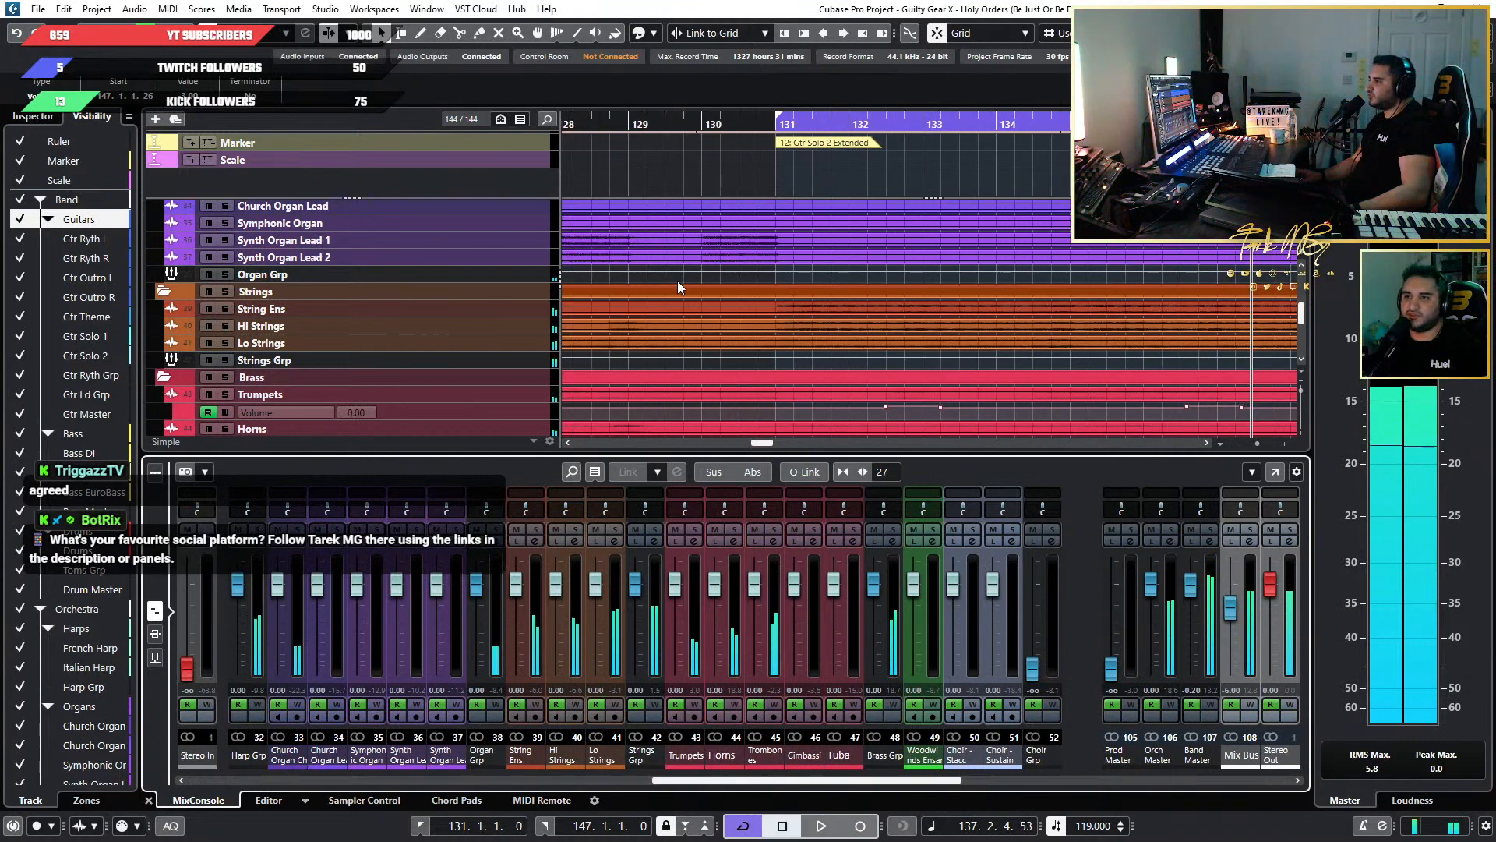
Enlarge the String Ens and Hi Strings tracks and show the Volume automation lanes of String Ens and Lo Strings.
scroll(371, 324, down, 2)
scroll(468, 308, up, 3)
click(502, 310)
shift+click(491, 325)
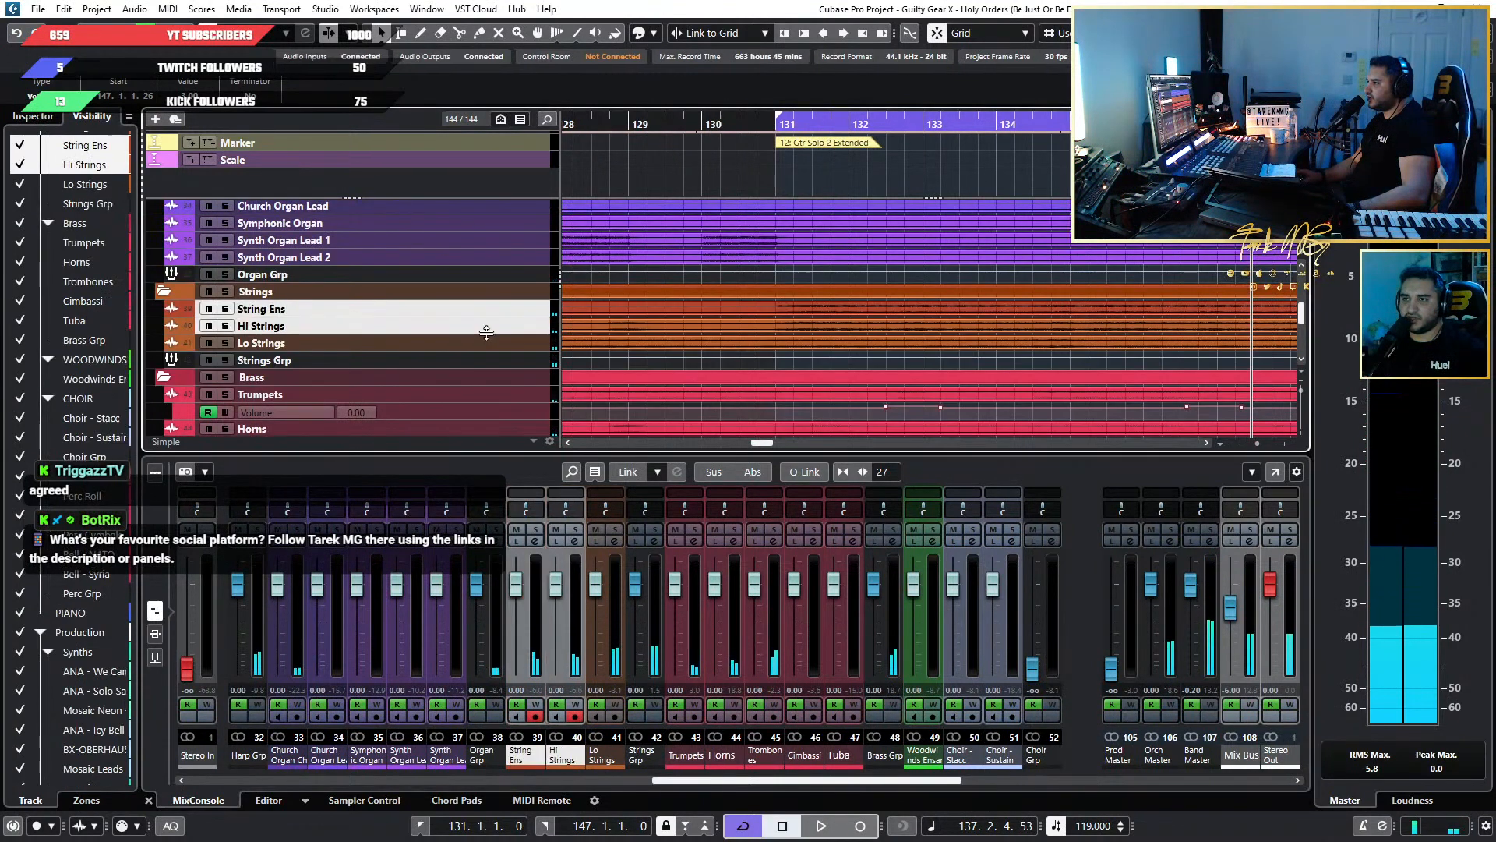
shift+click(487, 343)
click(500, 312)
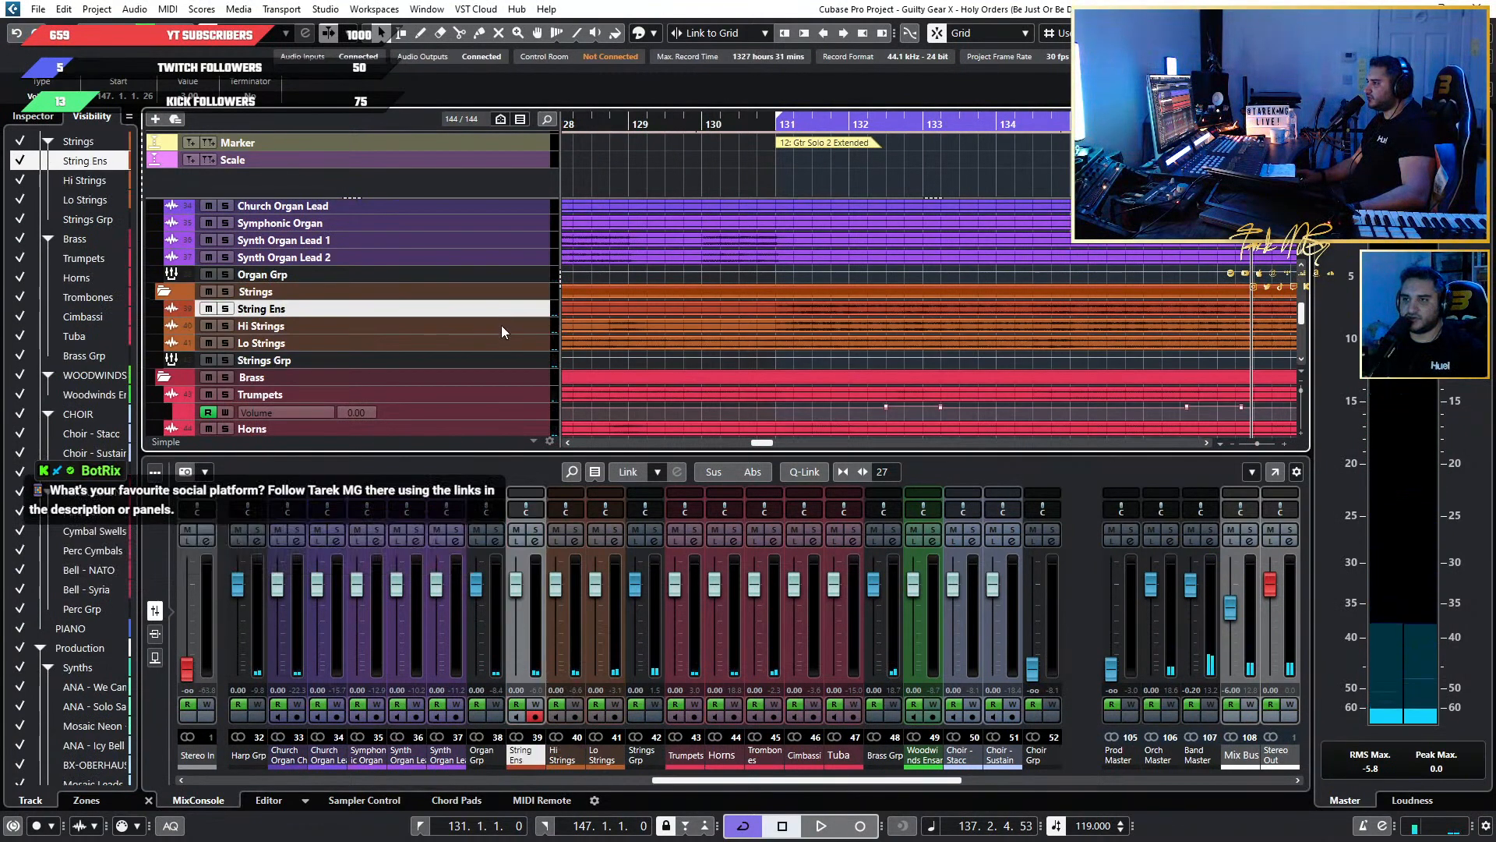
shift+click(502, 325)
drag(501, 330, 506, 352)
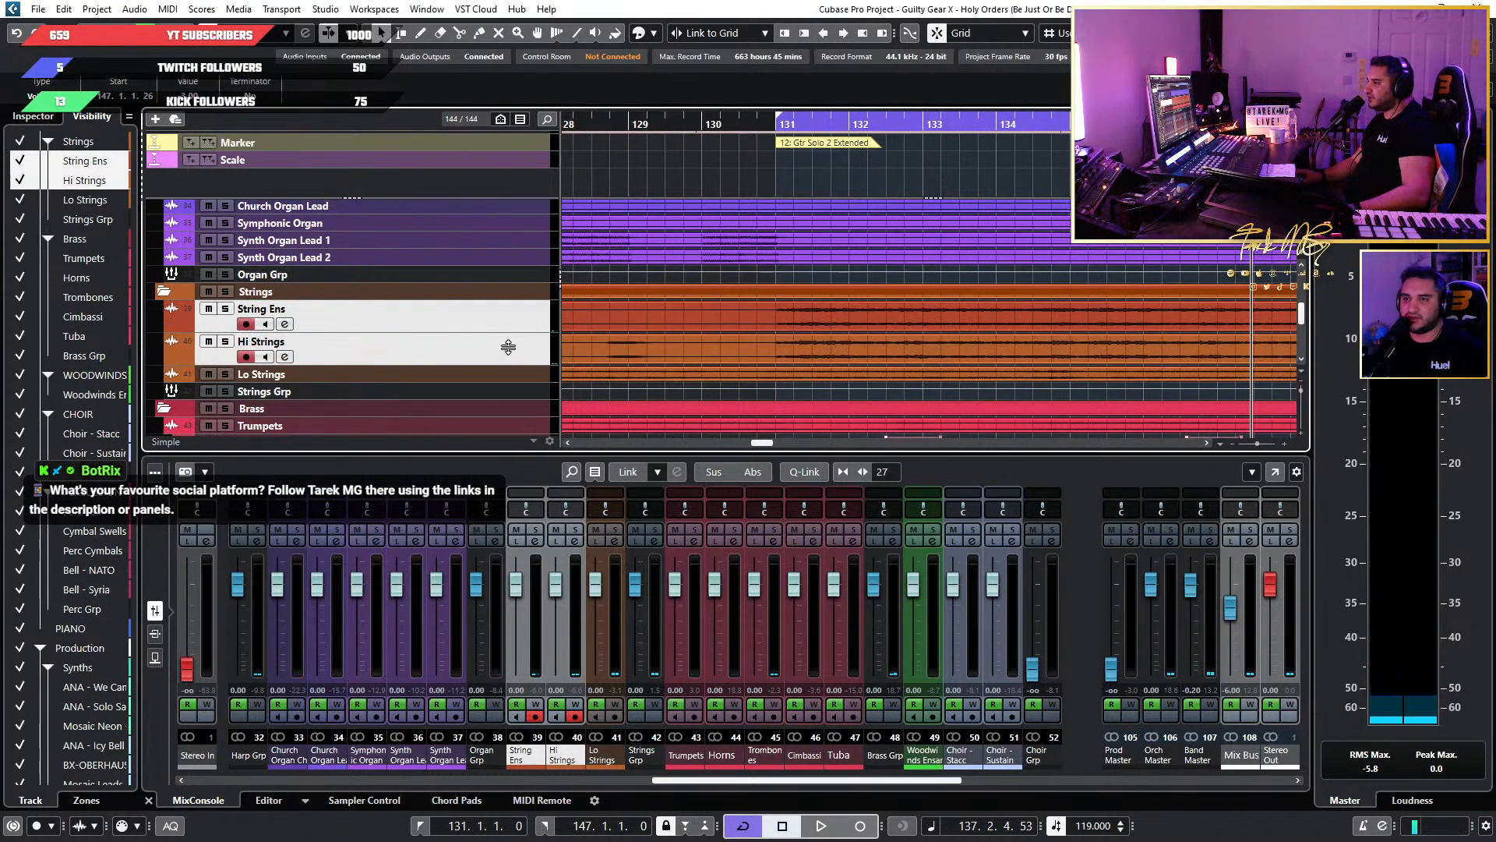
click(172, 324)
click(172, 390)
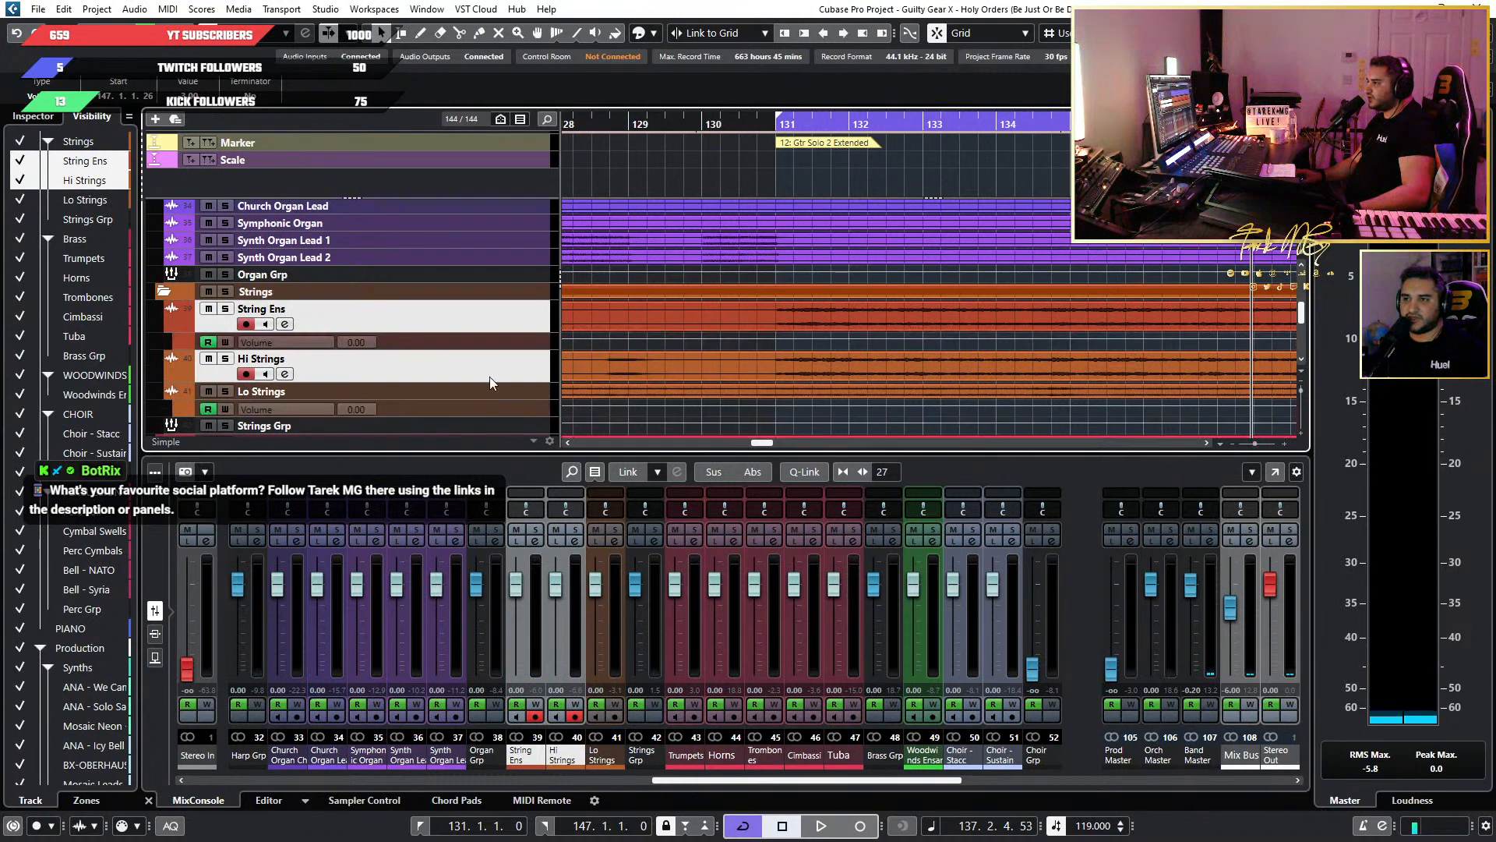
Solo the String Ens and Hi Strings tracks and audition them from just before bar 131.
click(225, 309)
click(225, 358)
key(space)
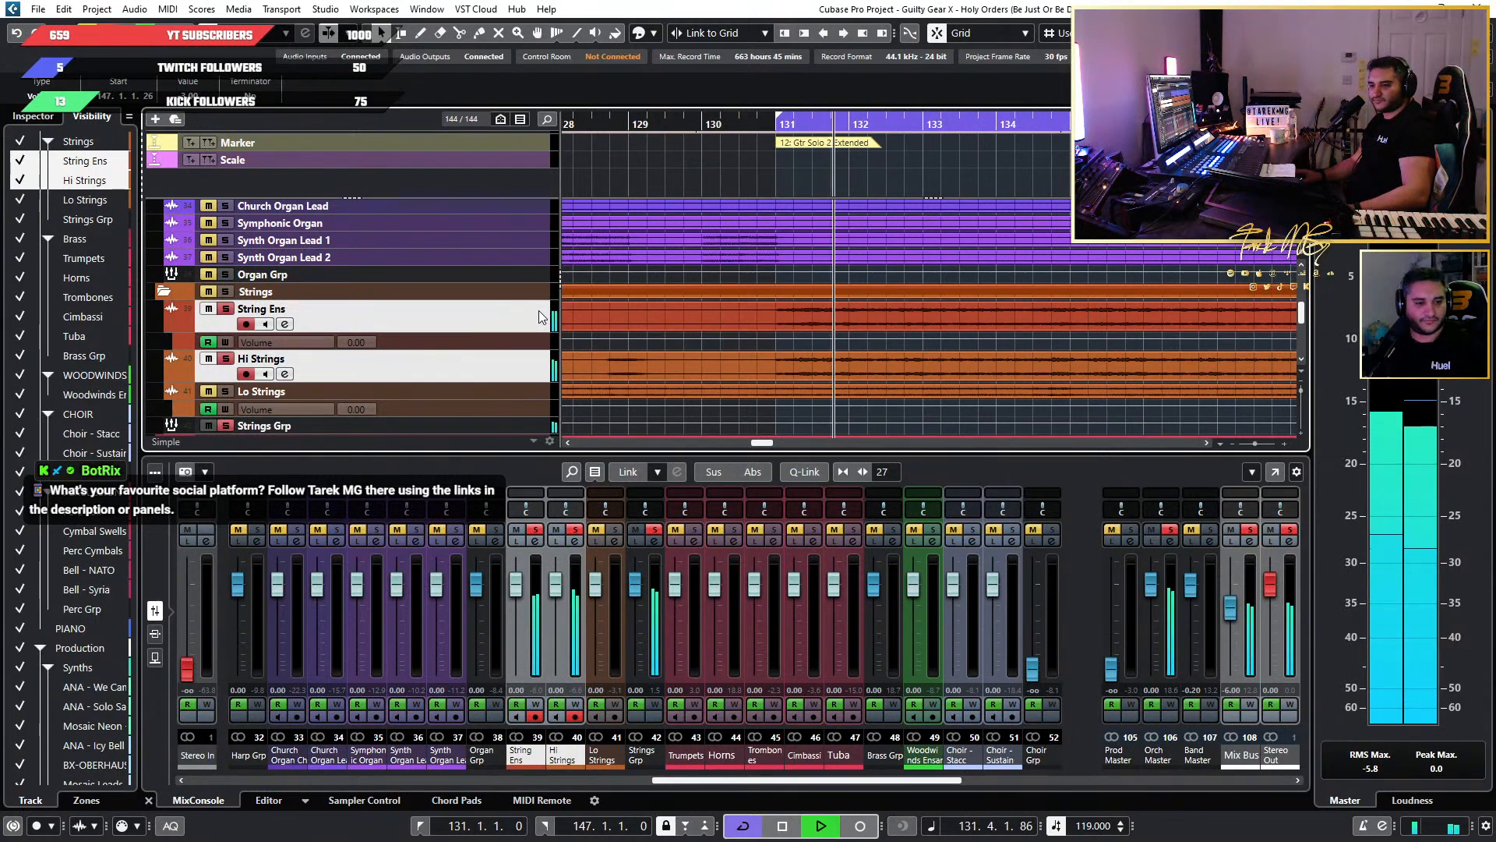
key(space)
Show the Volume automation lane of Hi Strings and enlarge it together with the String Ens volume lane.
scroll(751, 346, up, 3)
click(479, 339)
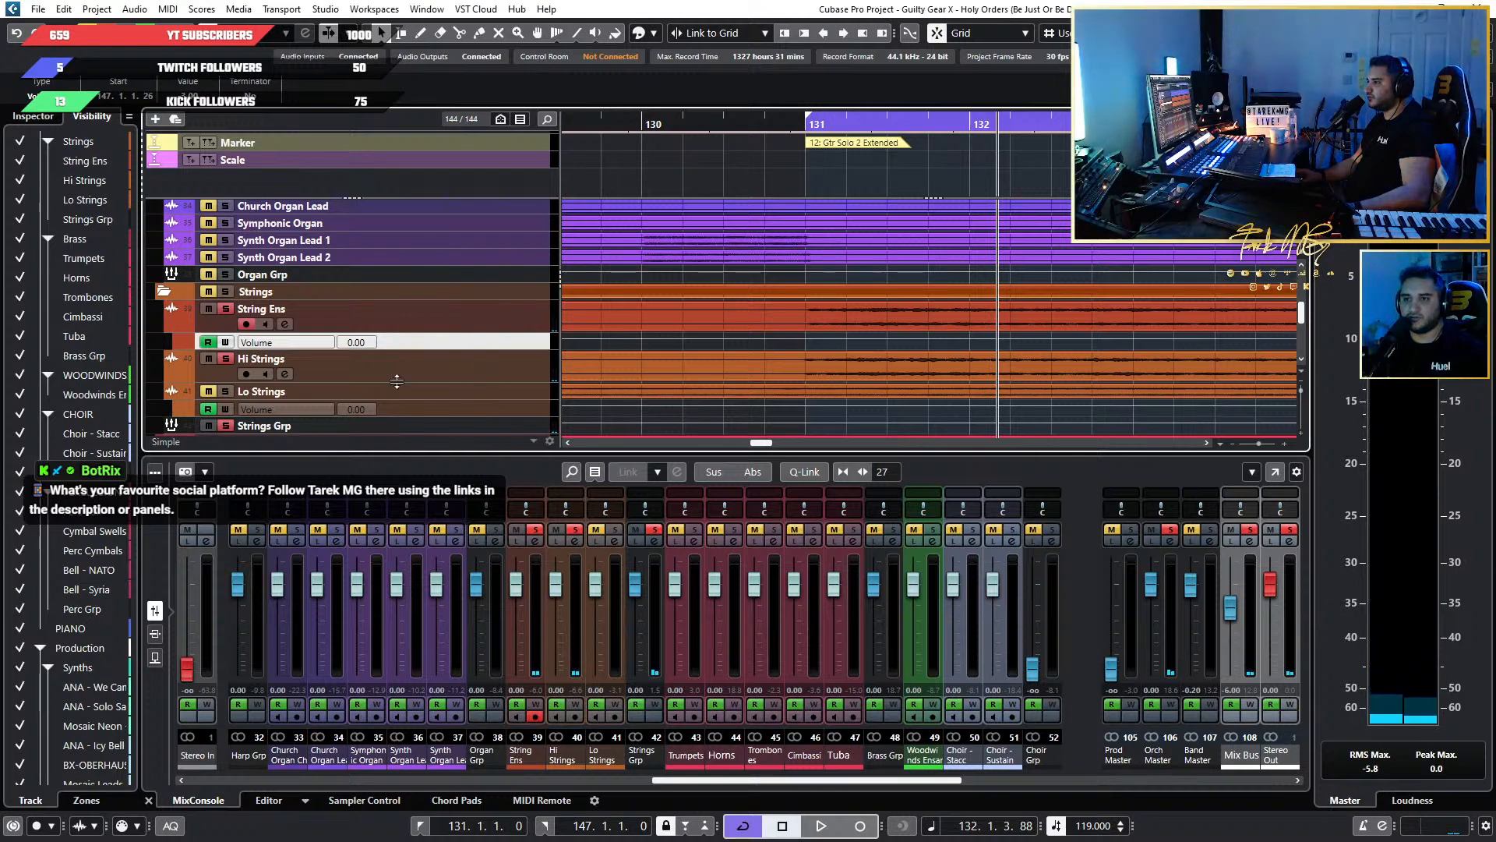
click(169, 376)
scroll(513, 372, down, 1)
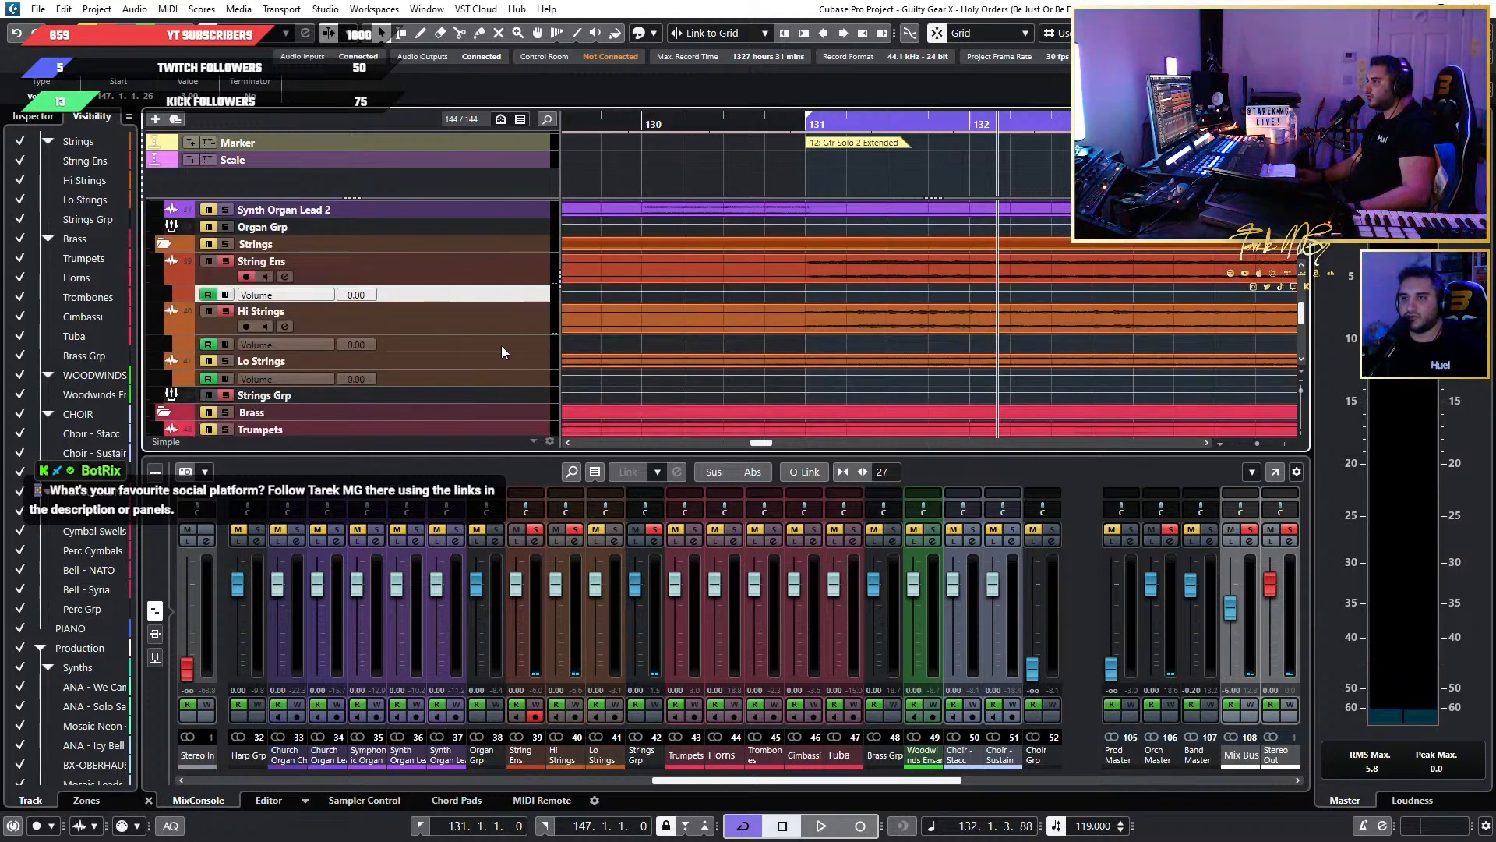
shift+click(502, 344)
drag(501, 350, 503, 374)
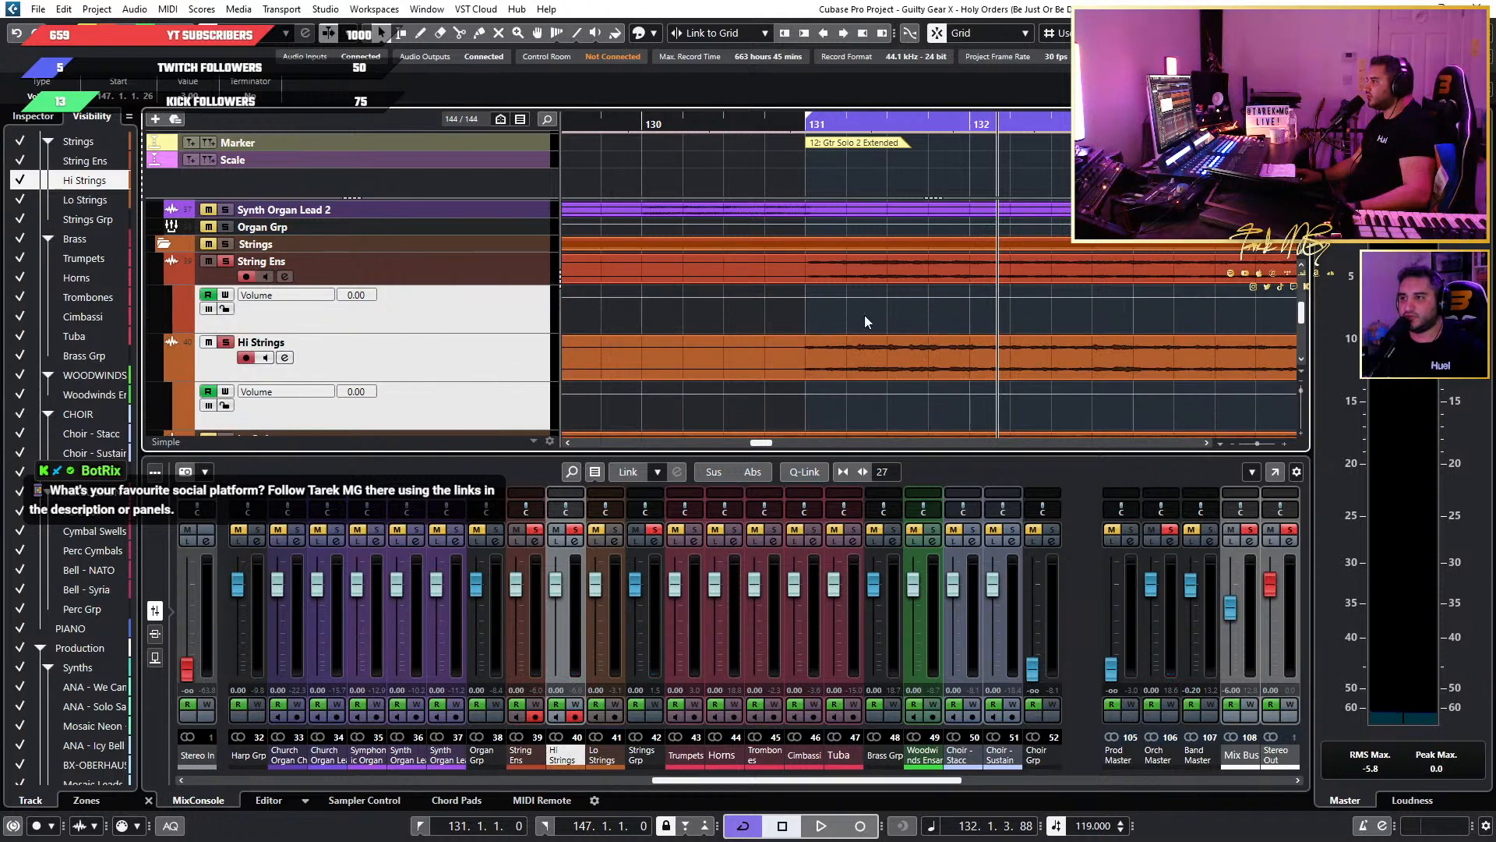
Add Volume automation points to String Ens around the start of bar 131 and set the first one to 1.
scroll(857, 321, up, 2)
scroll(771, 295, up, 3)
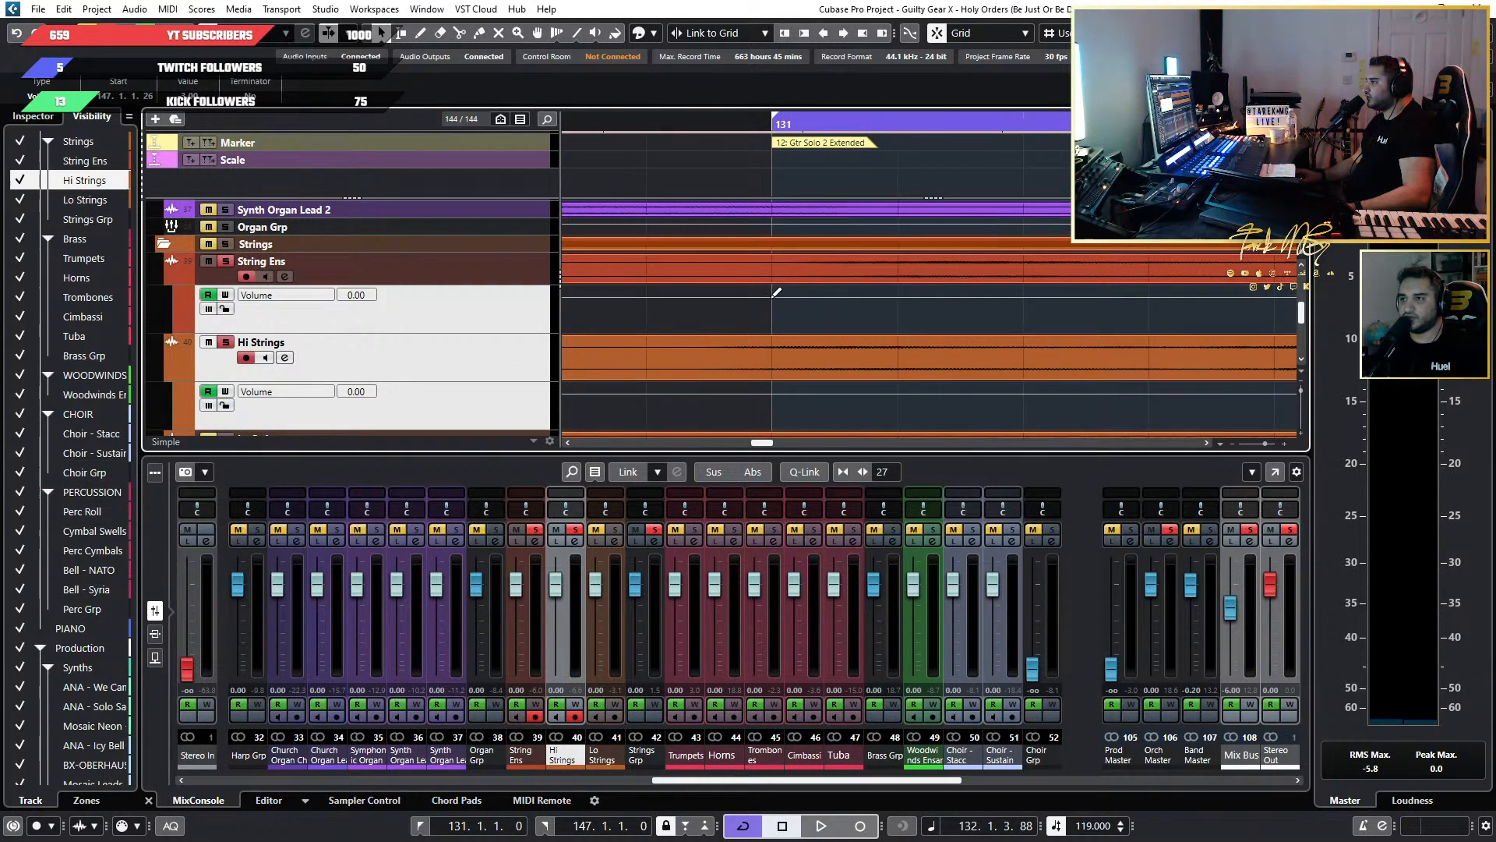
click(771, 295)
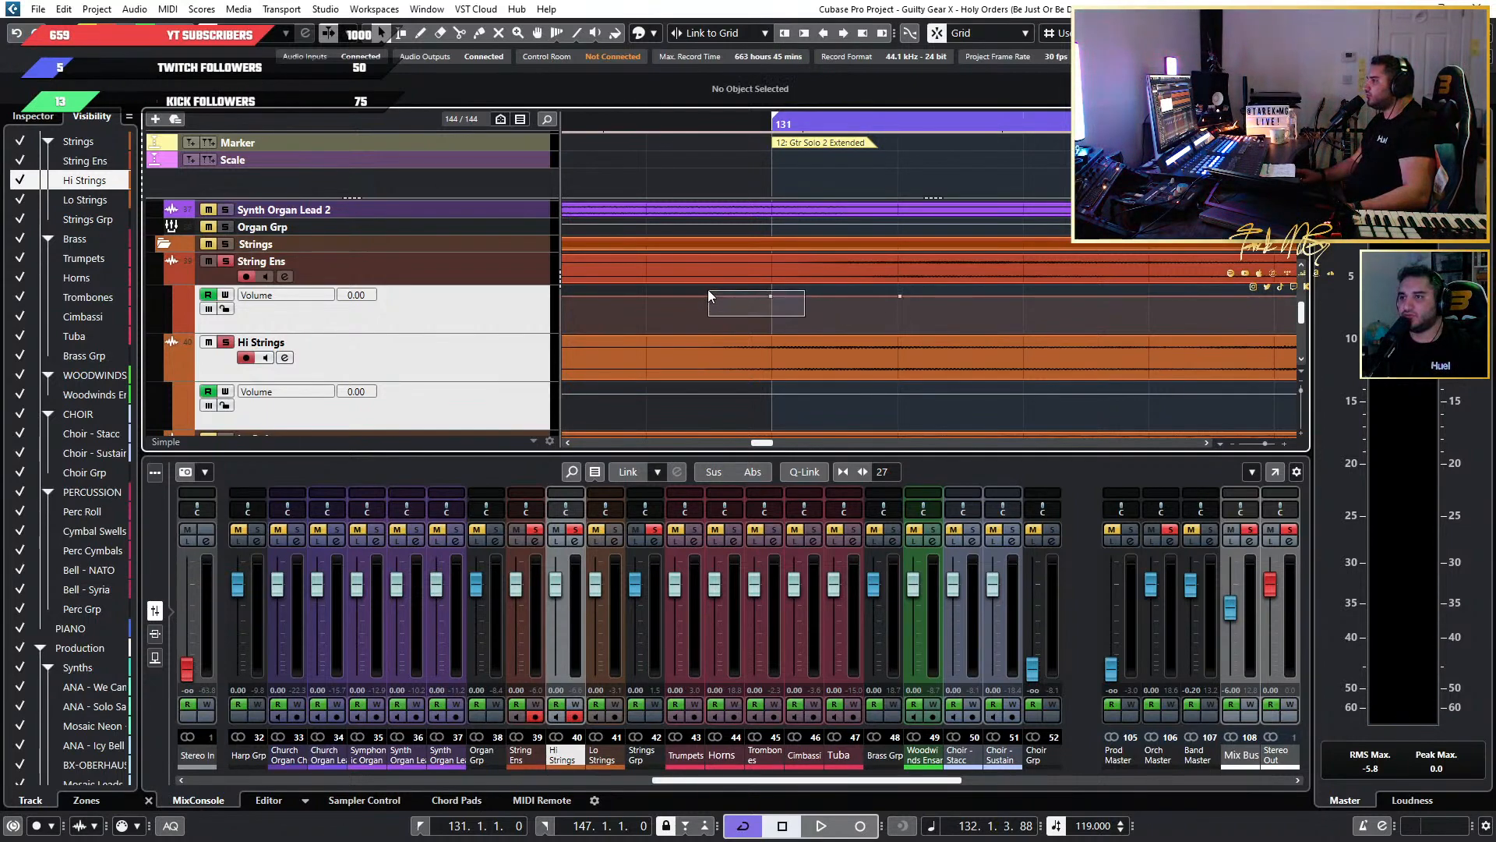
click(770, 296)
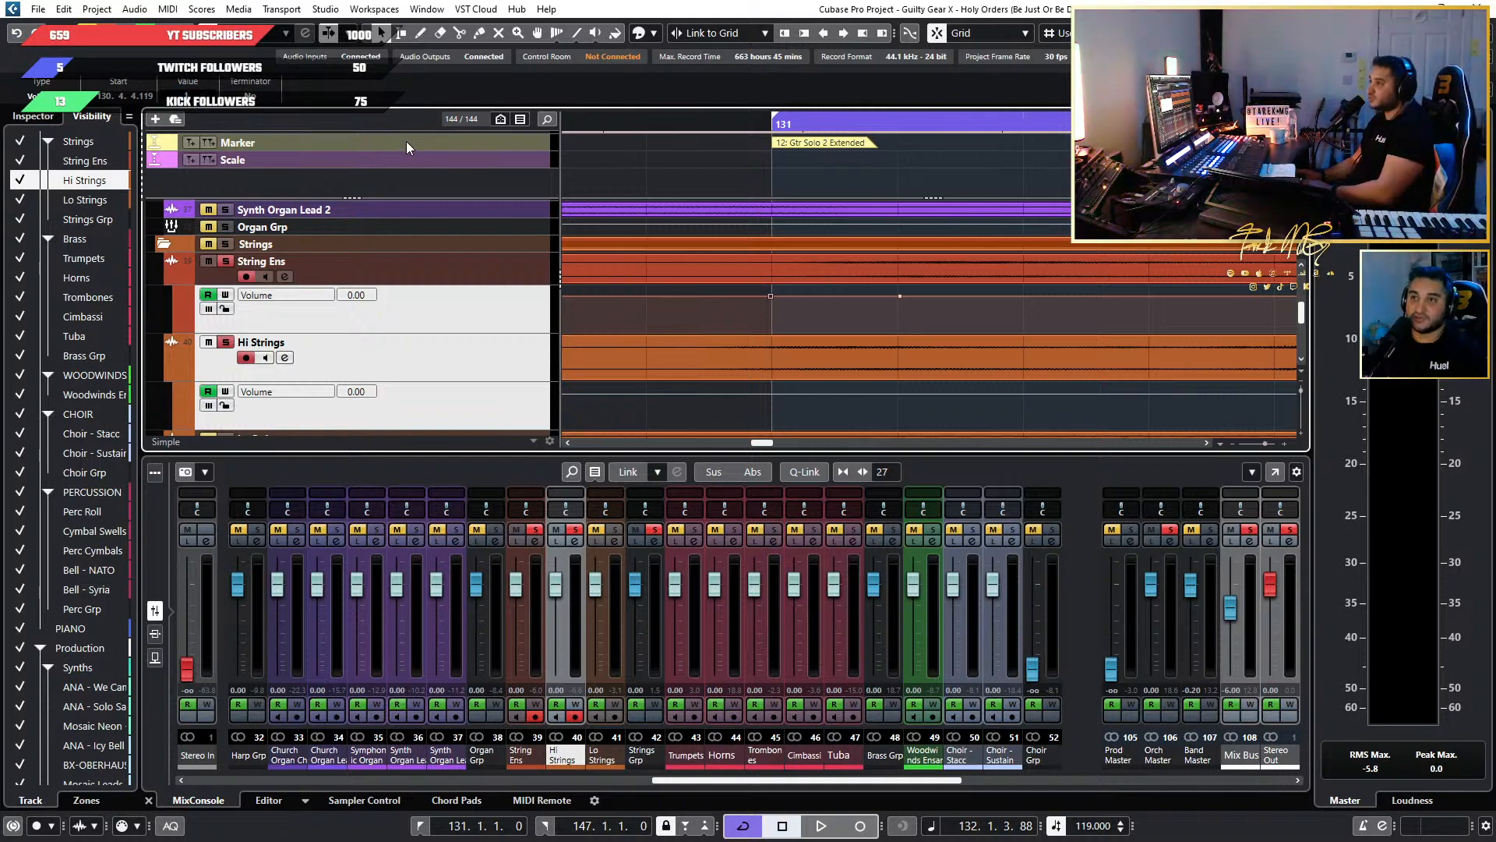
Add matching Volume automation points to Hi Strings at bar 131 and set the first one to 1.
scroll(713, 314, down, 2)
scroll(770, 338, up, 1)
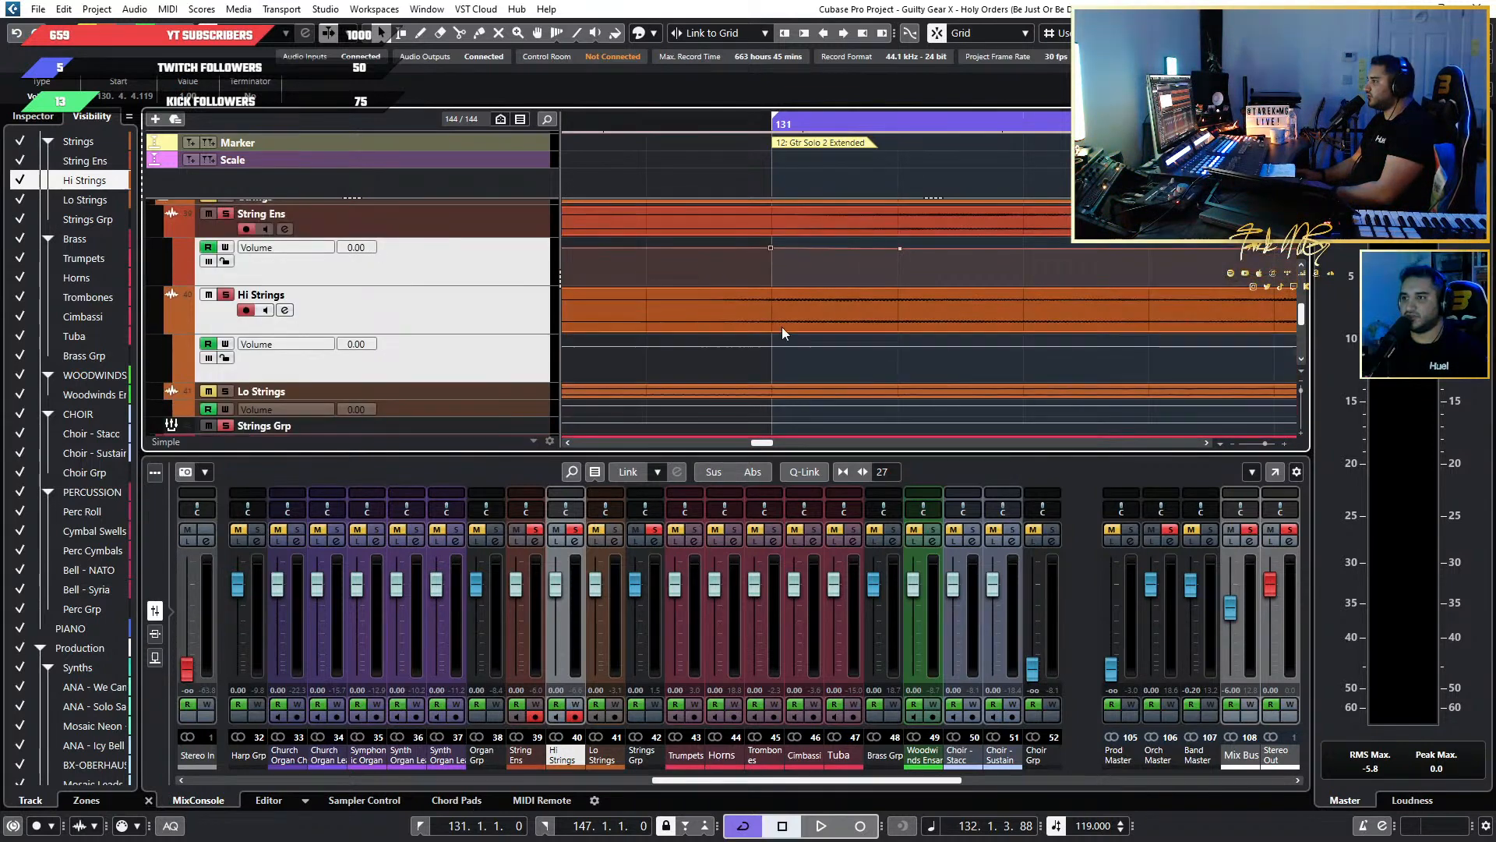
click(774, 345)
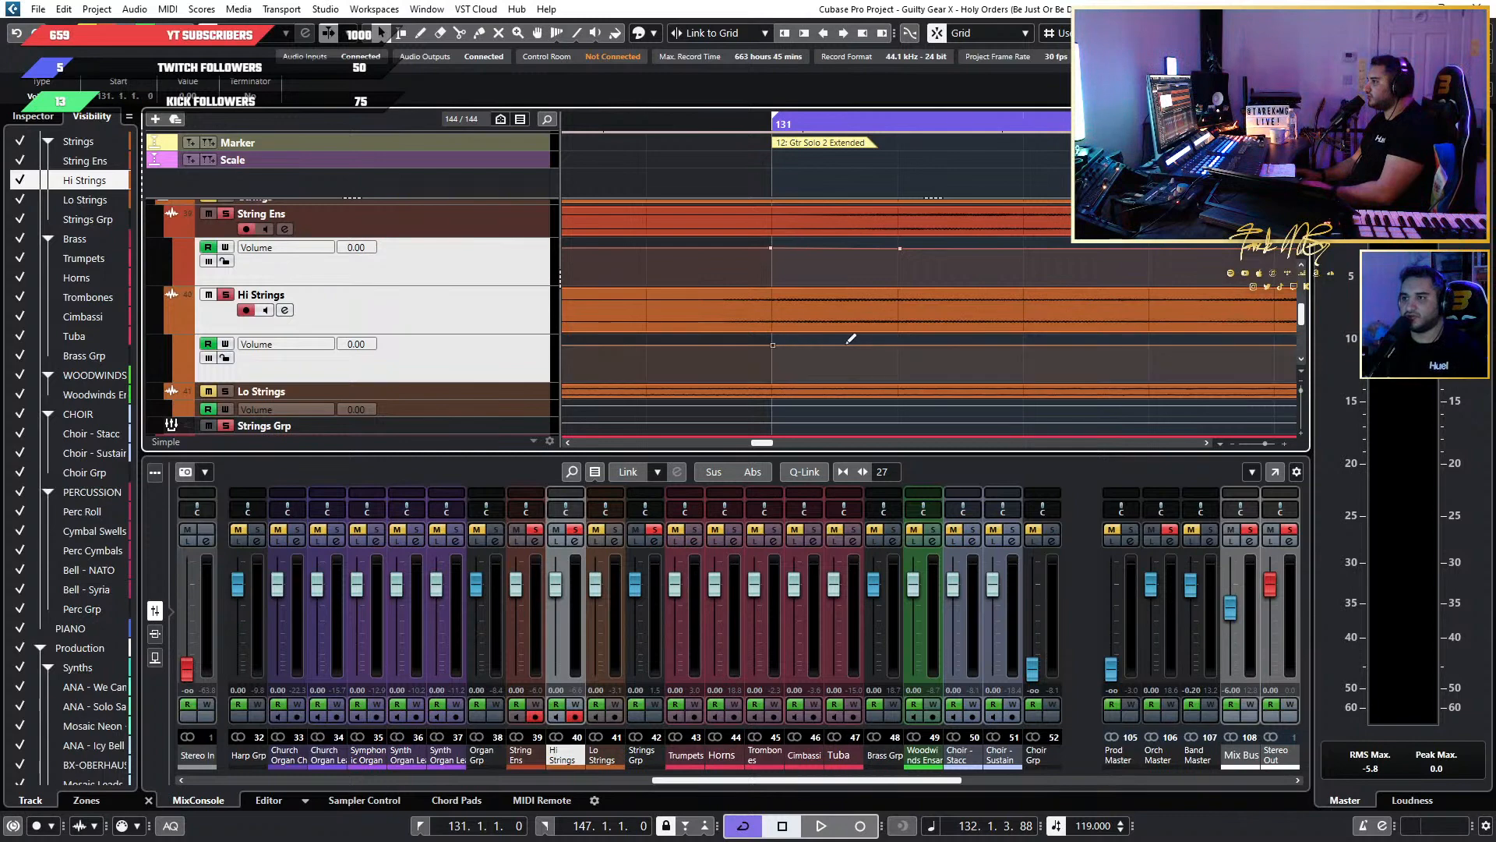
click(772, 344)
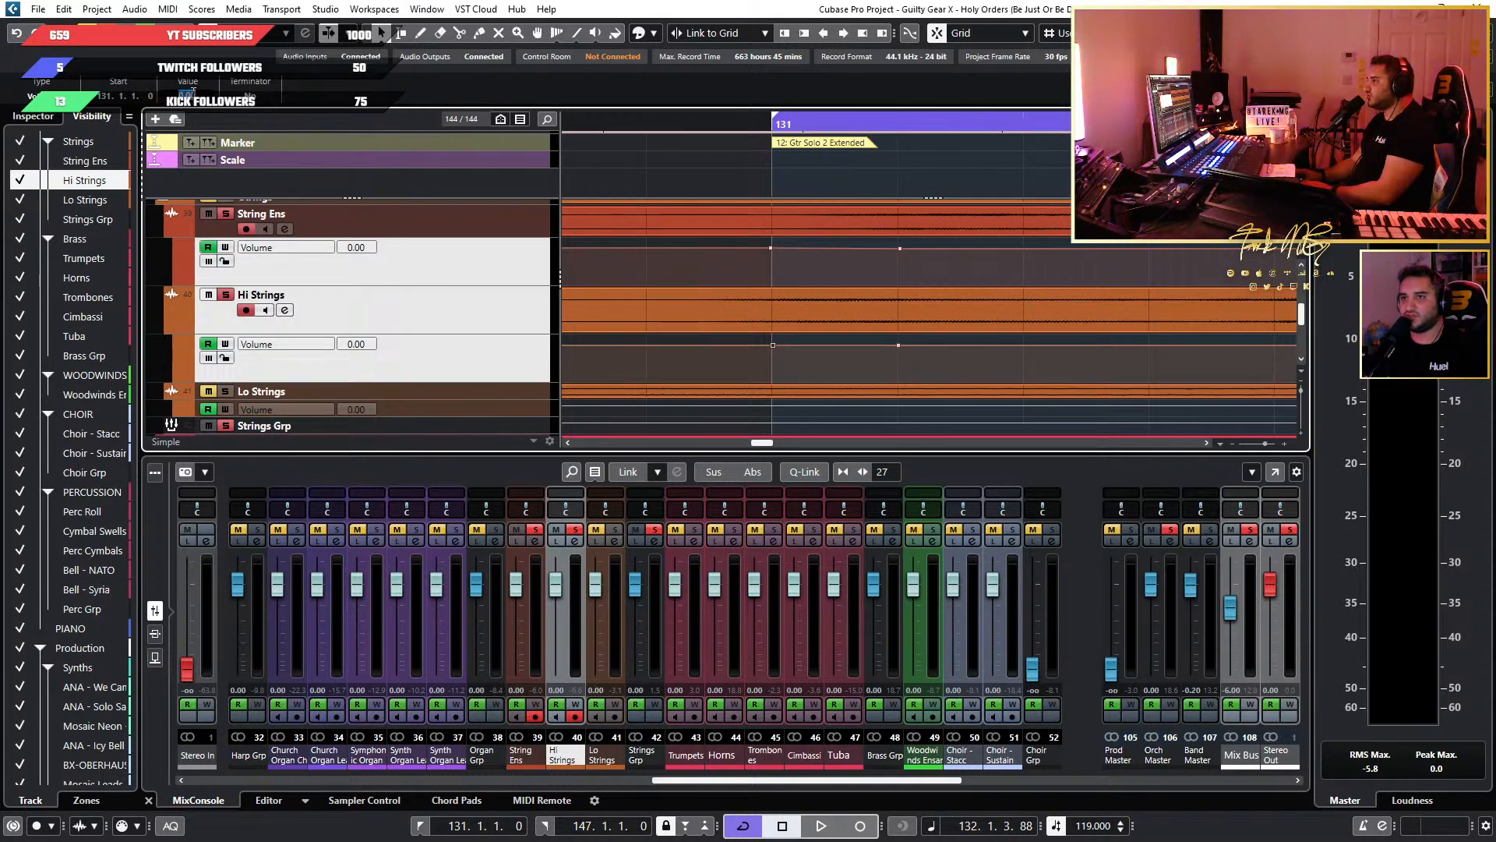
scroll(971, 277, down, 3)
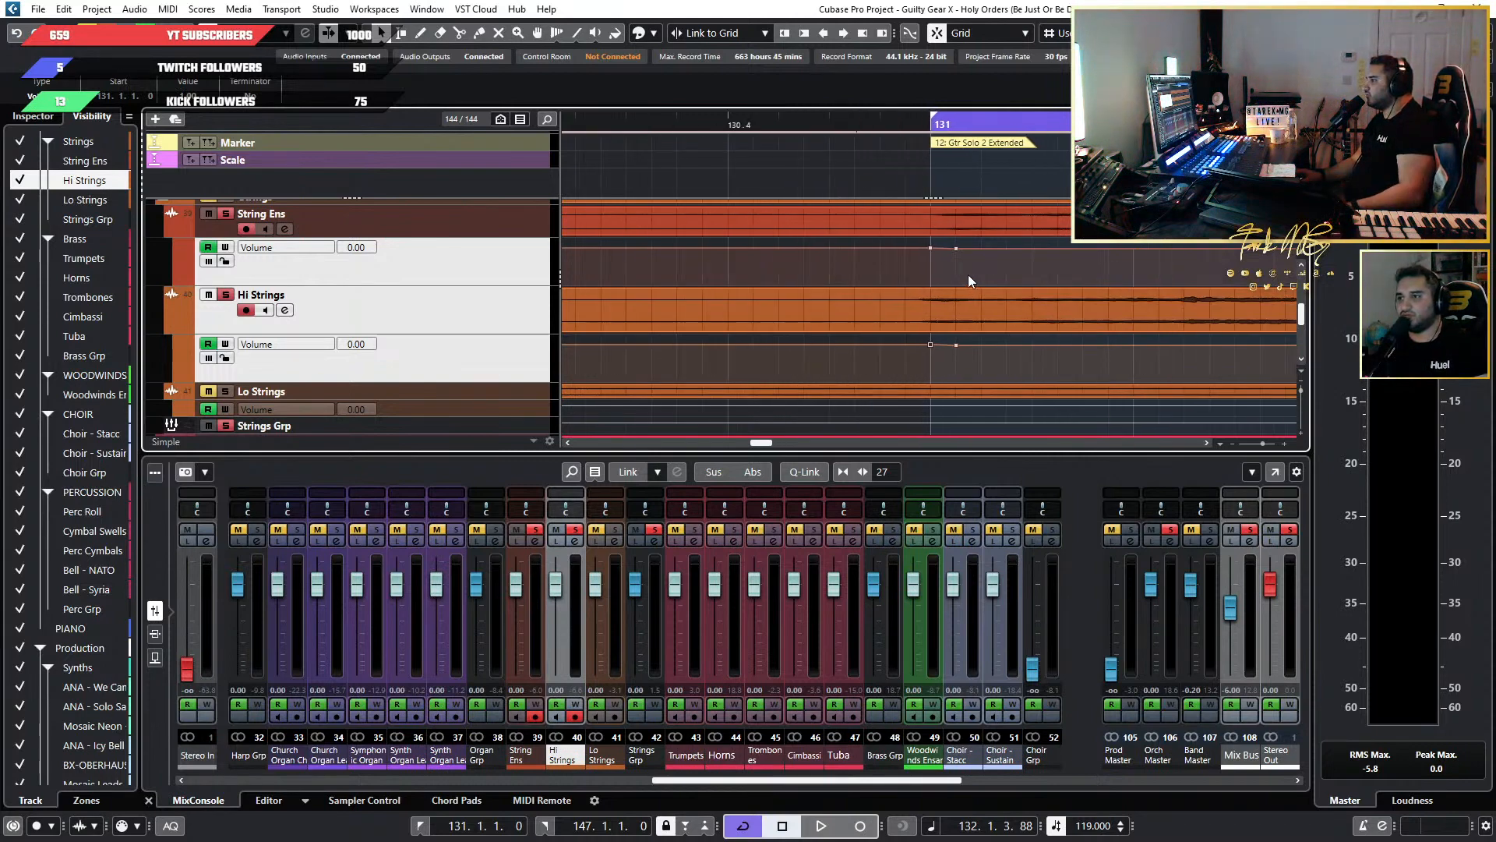
scroll(947, 273, down, 5)
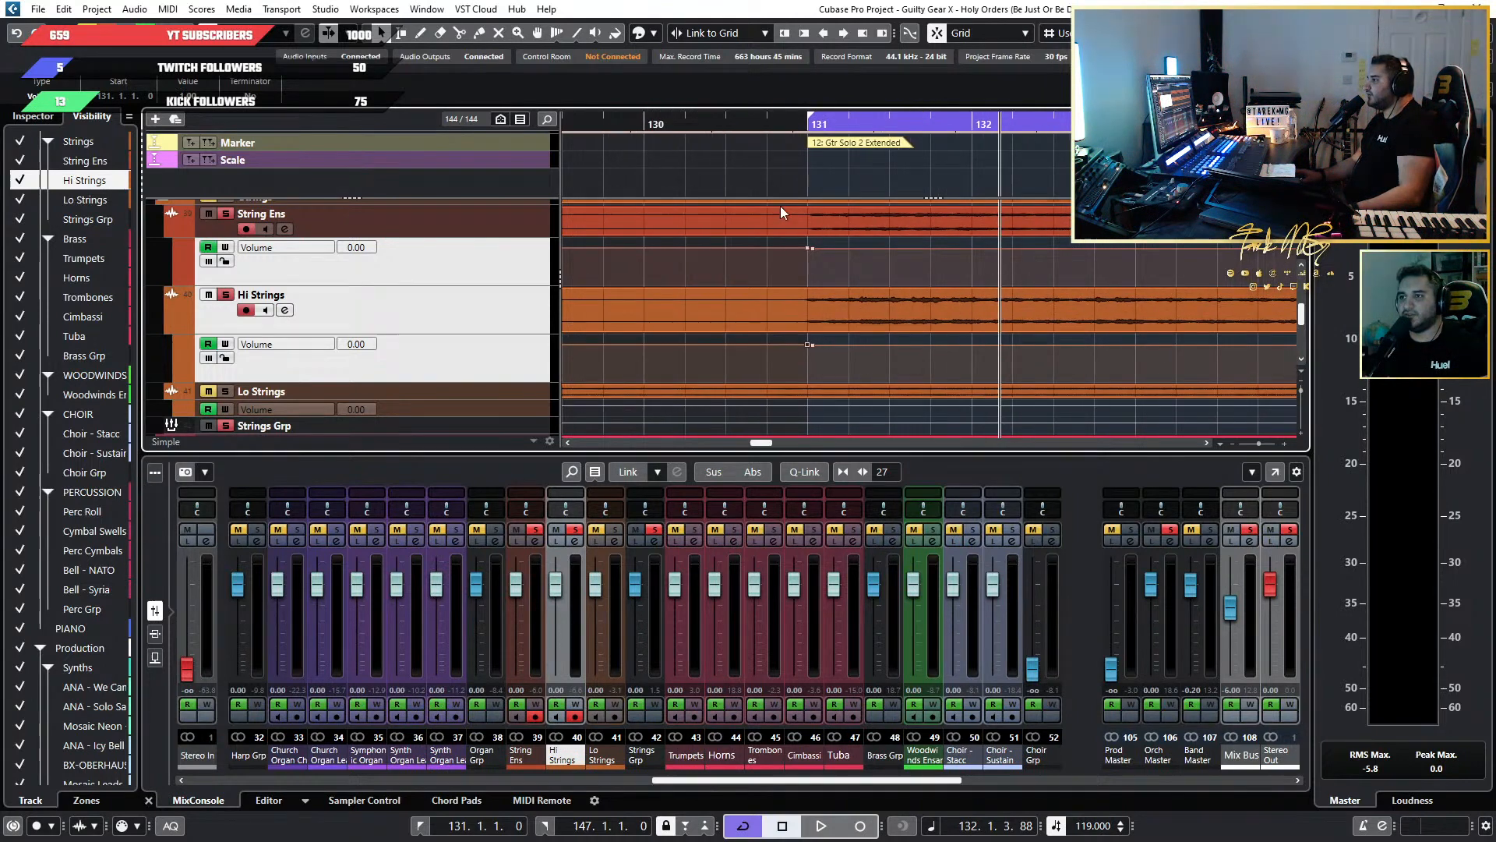
Audition the soloed strings from just before bar 131 into the Gtr Solo 2 Extended section and stop playback.
click(719, 125)
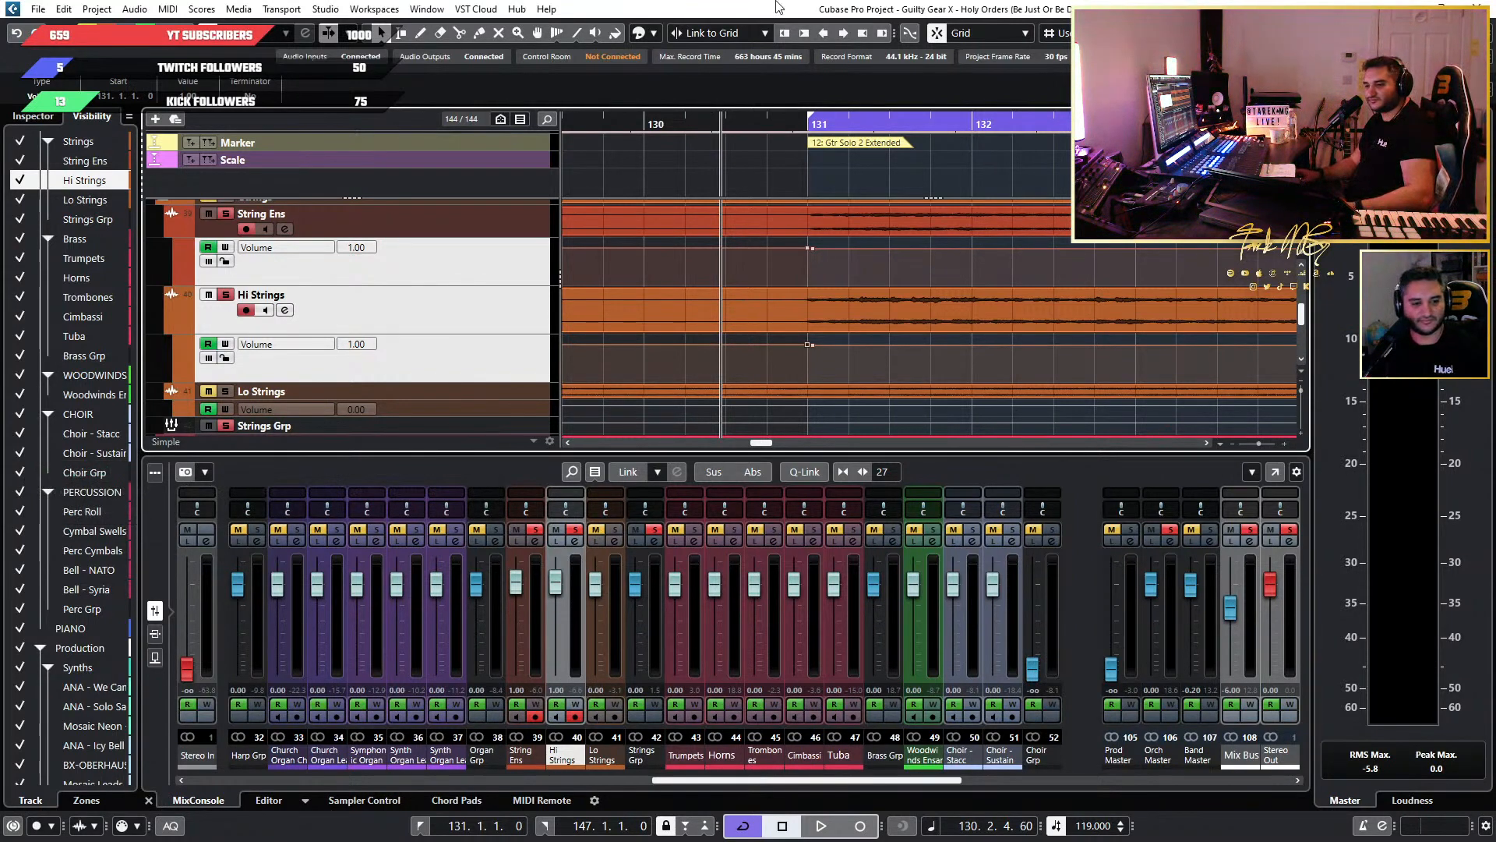
scroll(921, 144, down, 3)
key(space)
scroll(953, 262, up, 4)
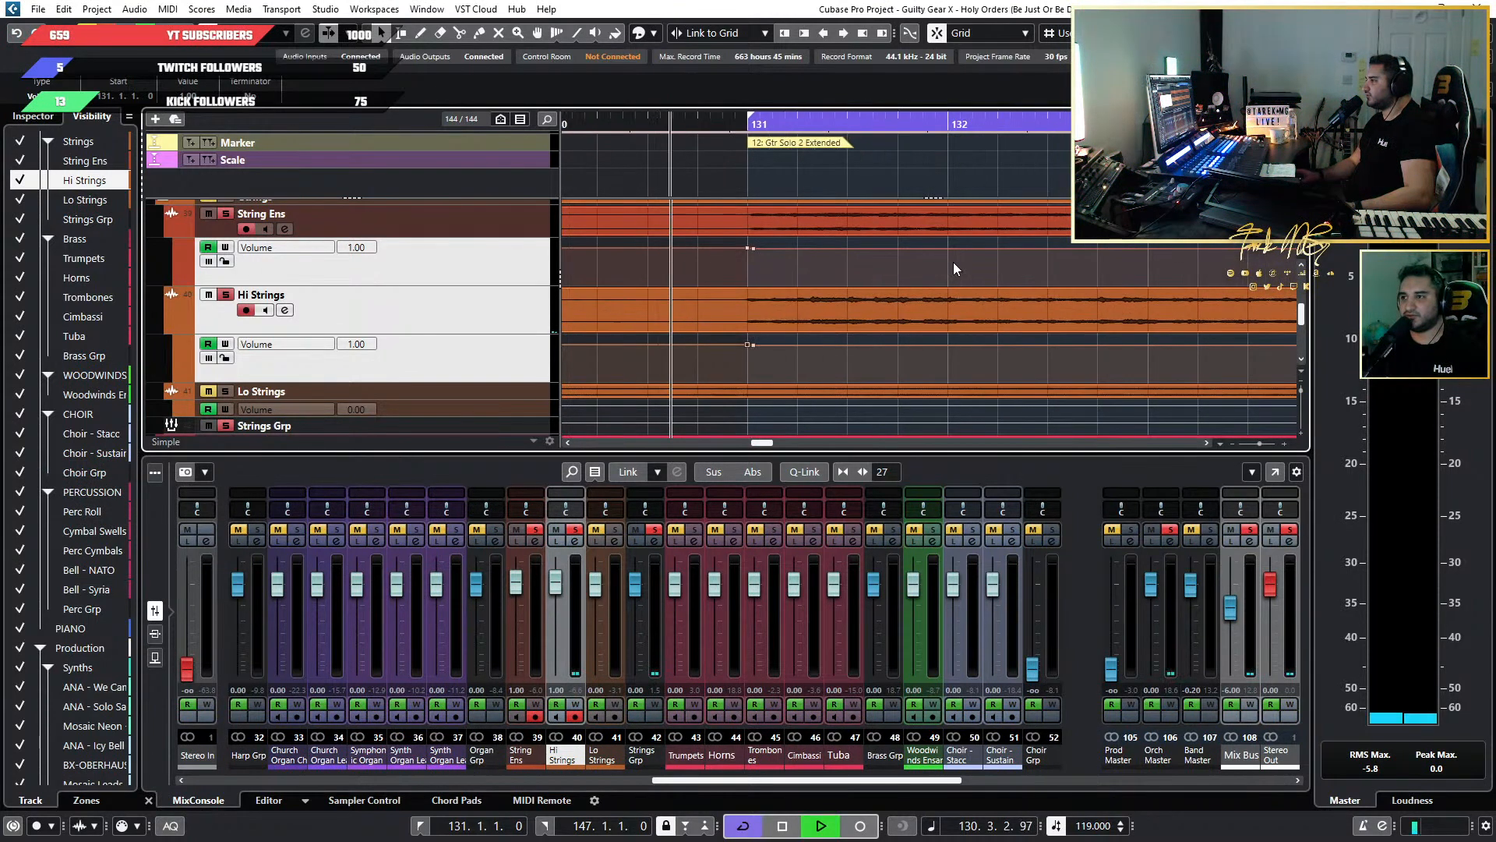
scroll(927, 263, down, 3)
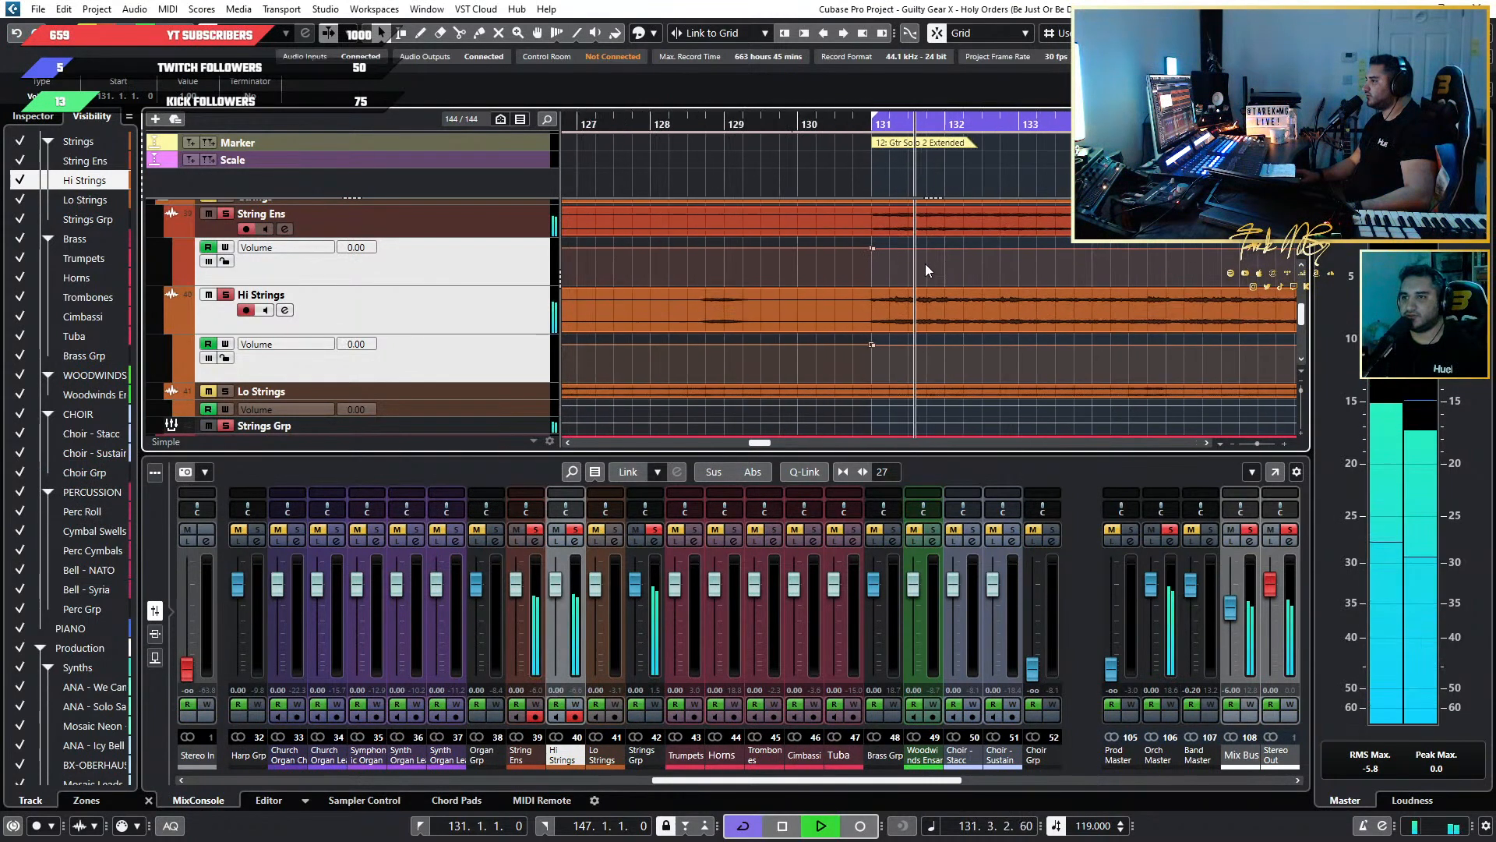
scroll(872, 283, up, 2)
key(space)
scroll(826, 264, up, 1)
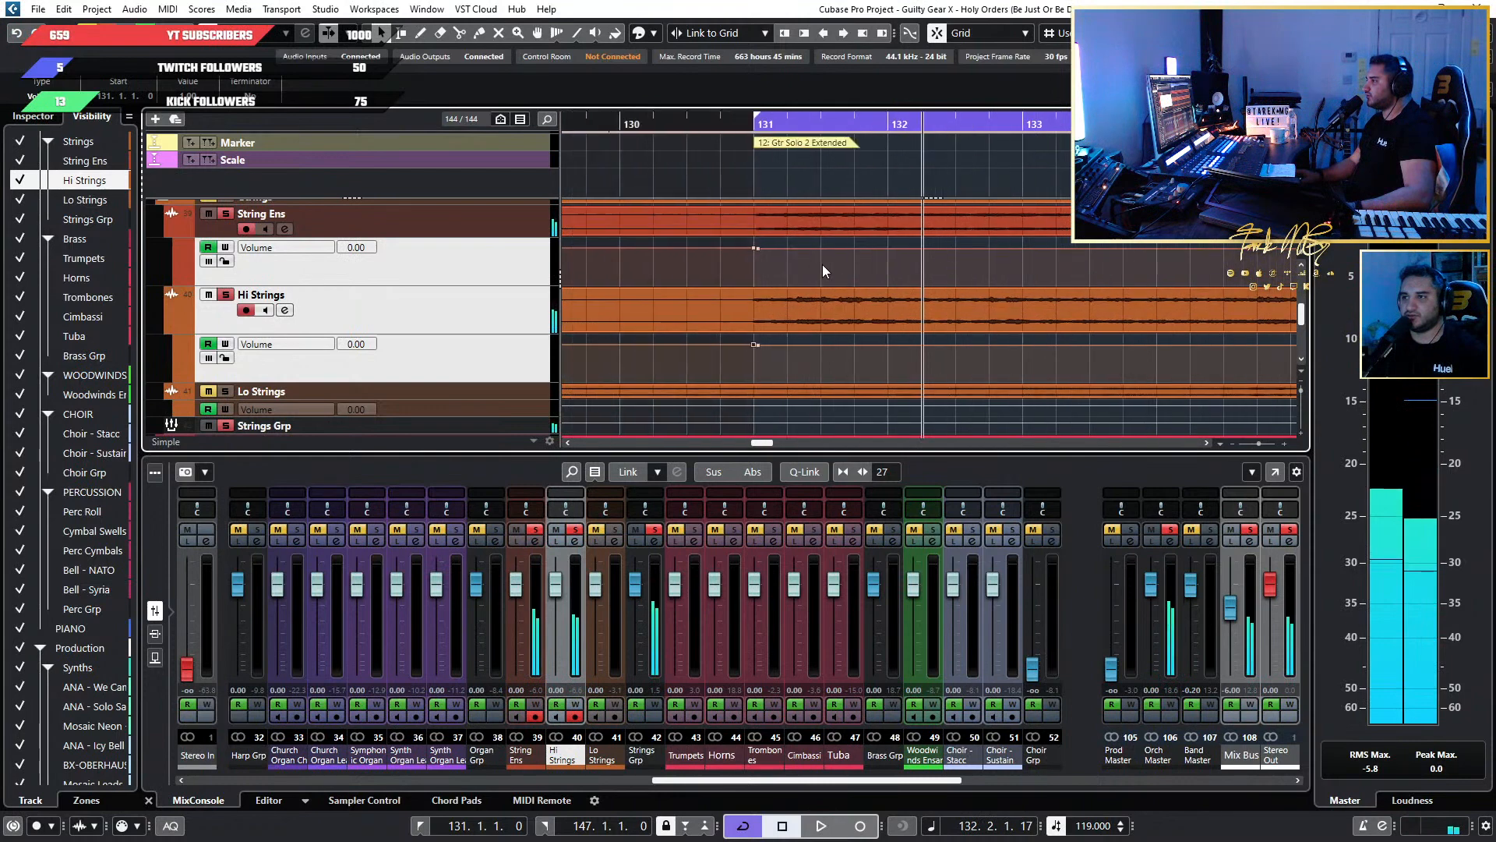
Set the first String Ens Volume automation point at bar 131 to 2.
drag(734, 253, 756, 232)
scroll(761, 283, down, 3)
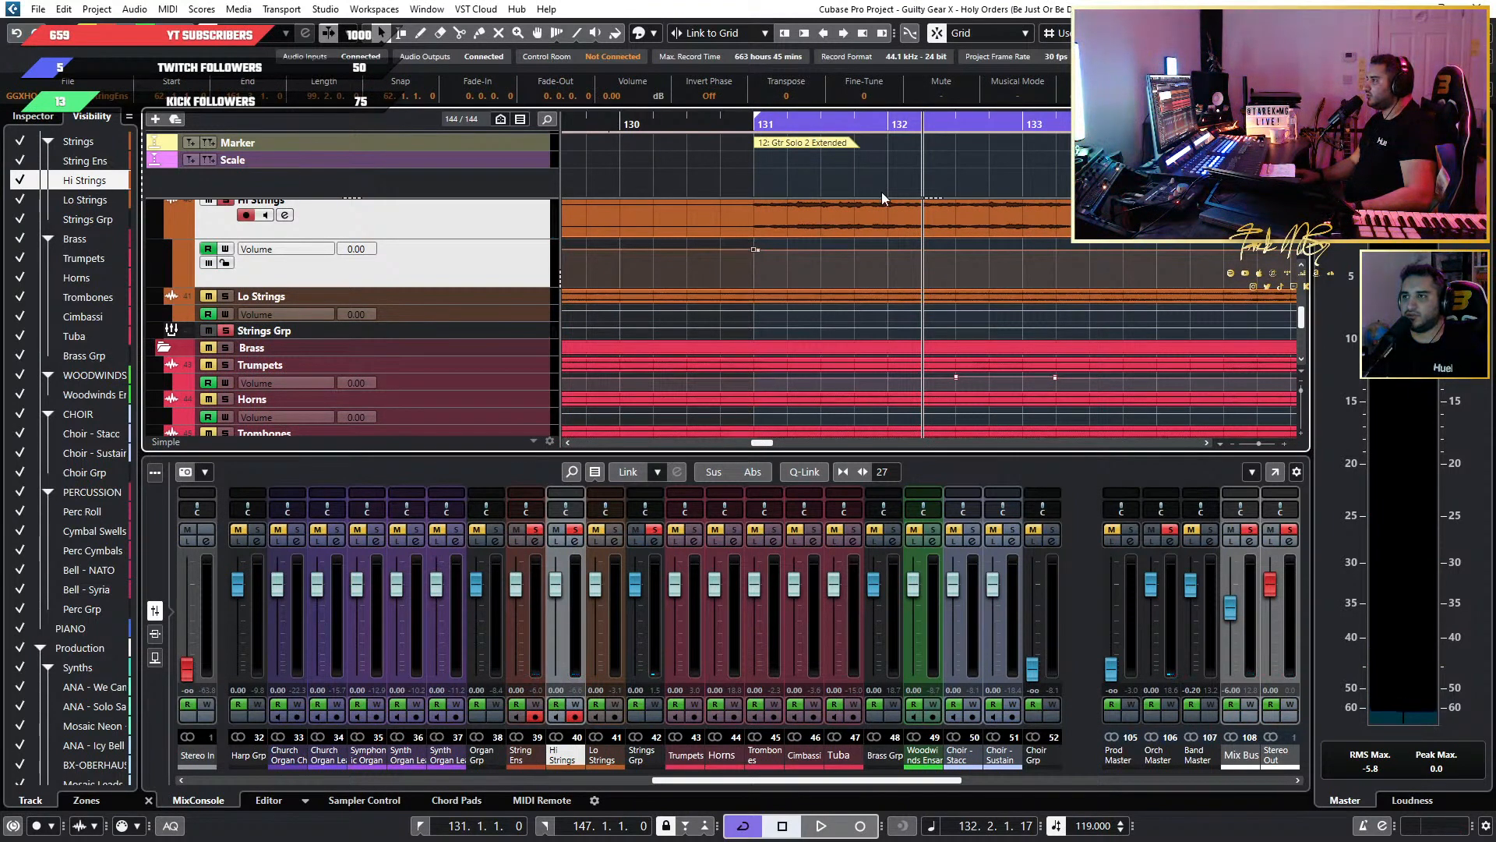
scroll(797, 218, up, 5)
click(654, 262)
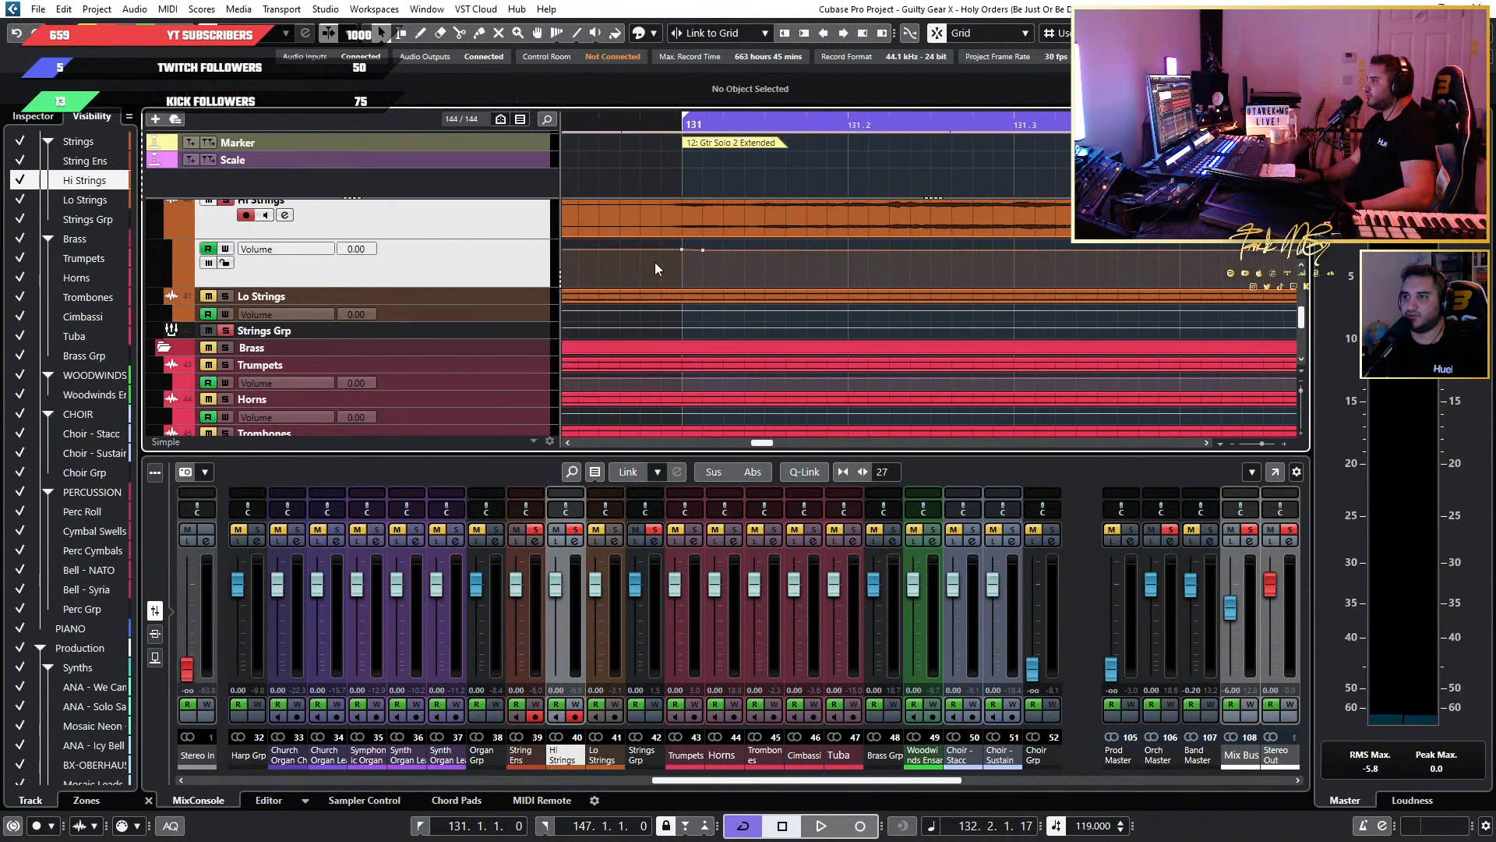
scroll(658, 268, up, 4)
scroll(662, 276, down, 2)
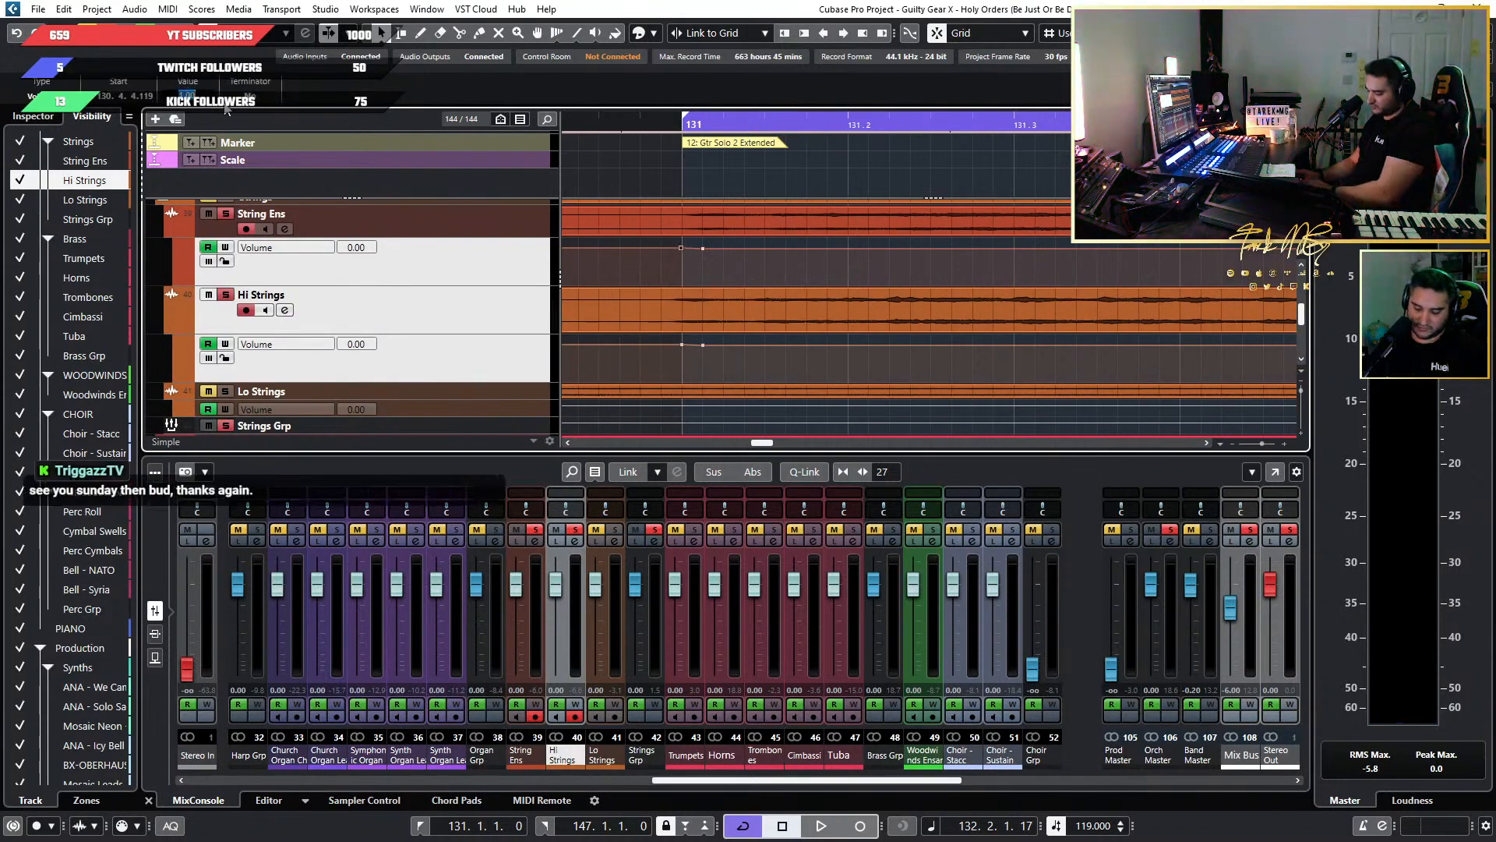
scroll(754, 201, down, 2)
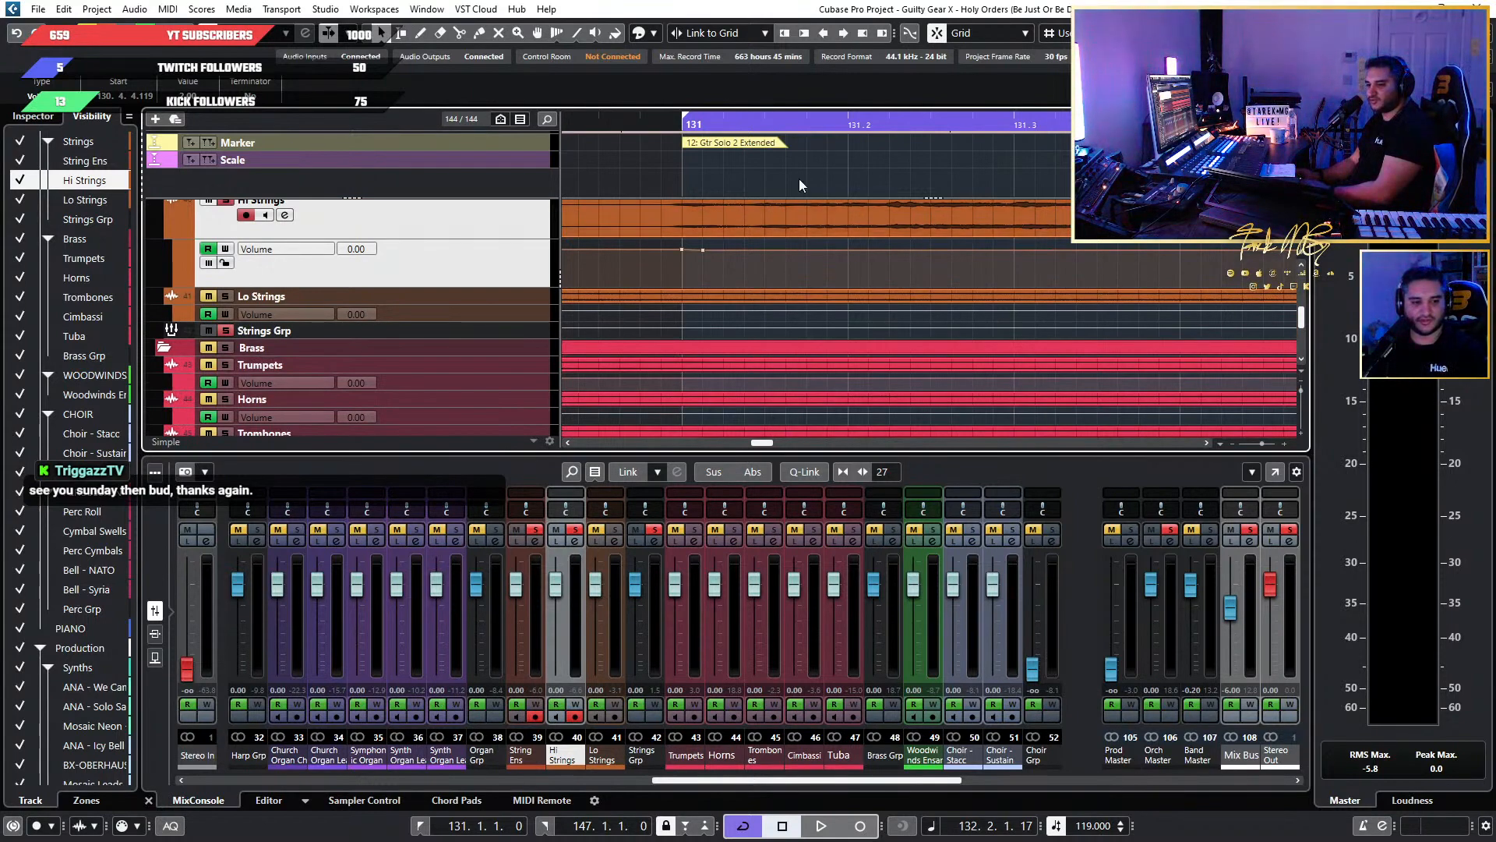
Set the first Hi Strings Volume automation point at bar 131 to 2.
scroll(673, 266, up, 2)
scroll(673, 266, down, 1)
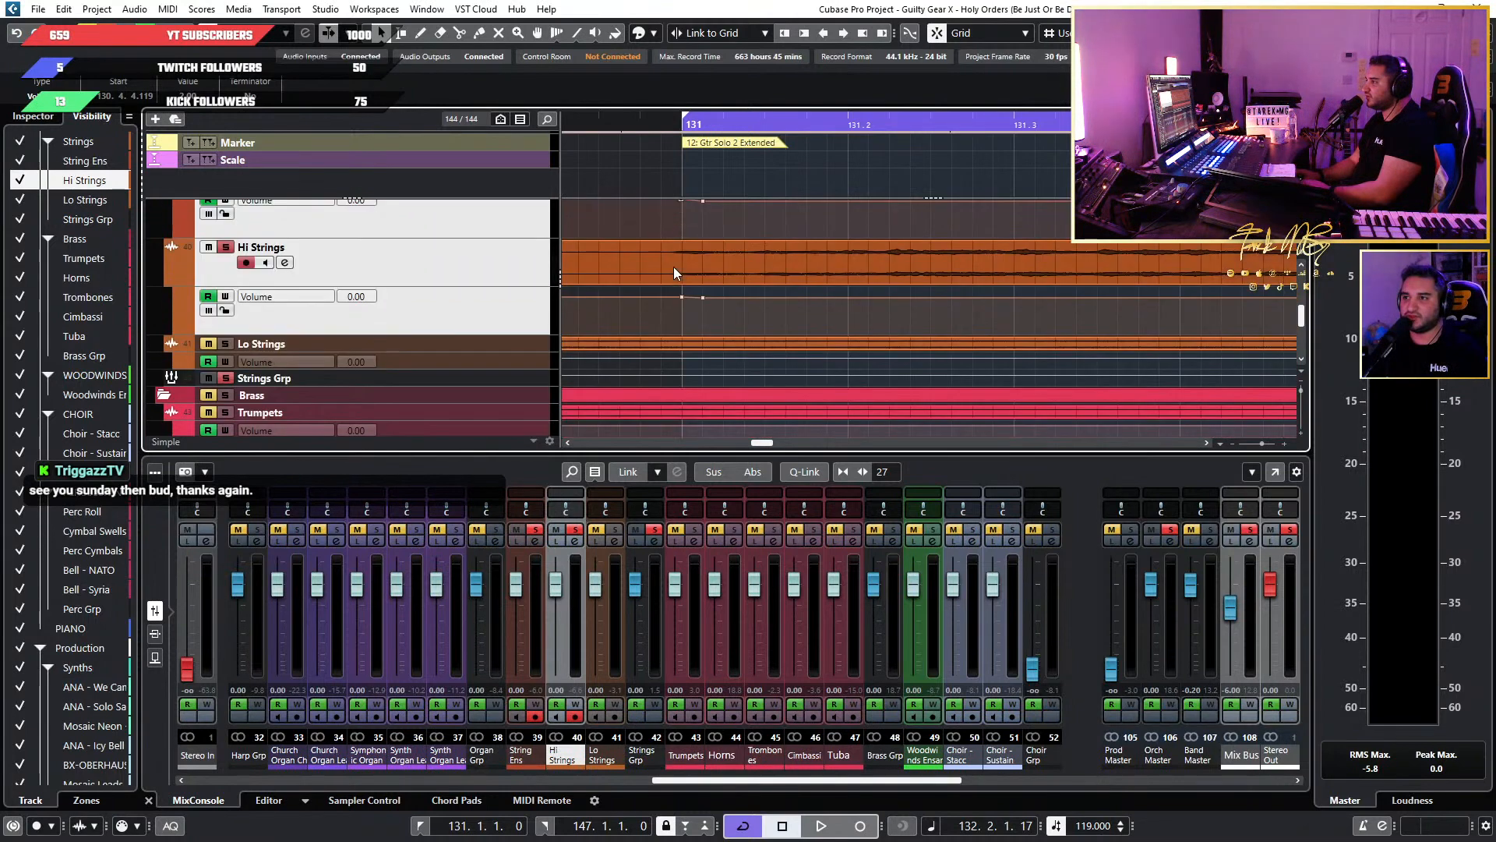
drag(682, 293, 682, 298)
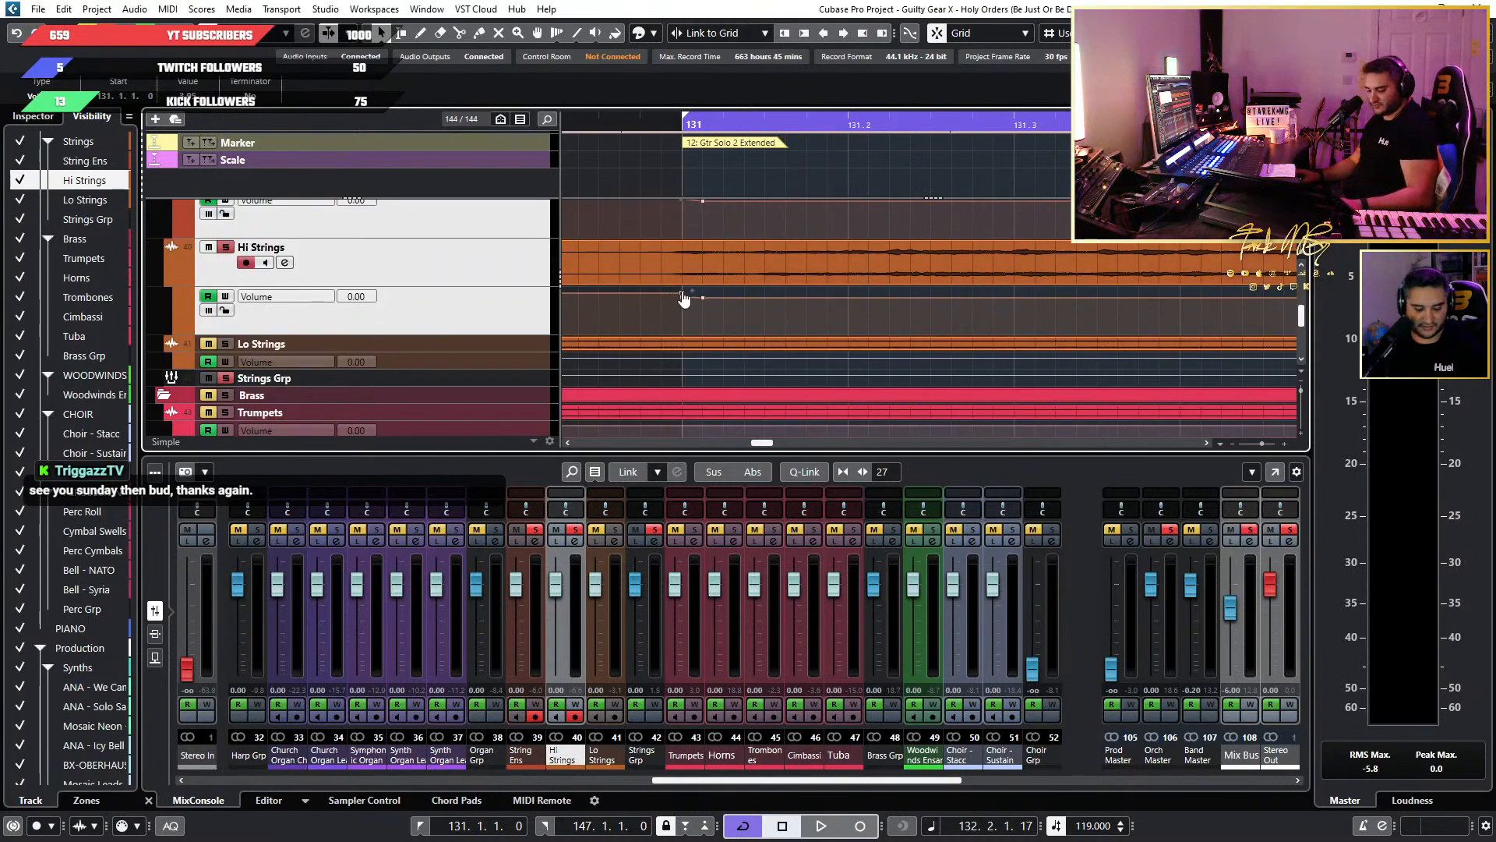
click(667, 314)
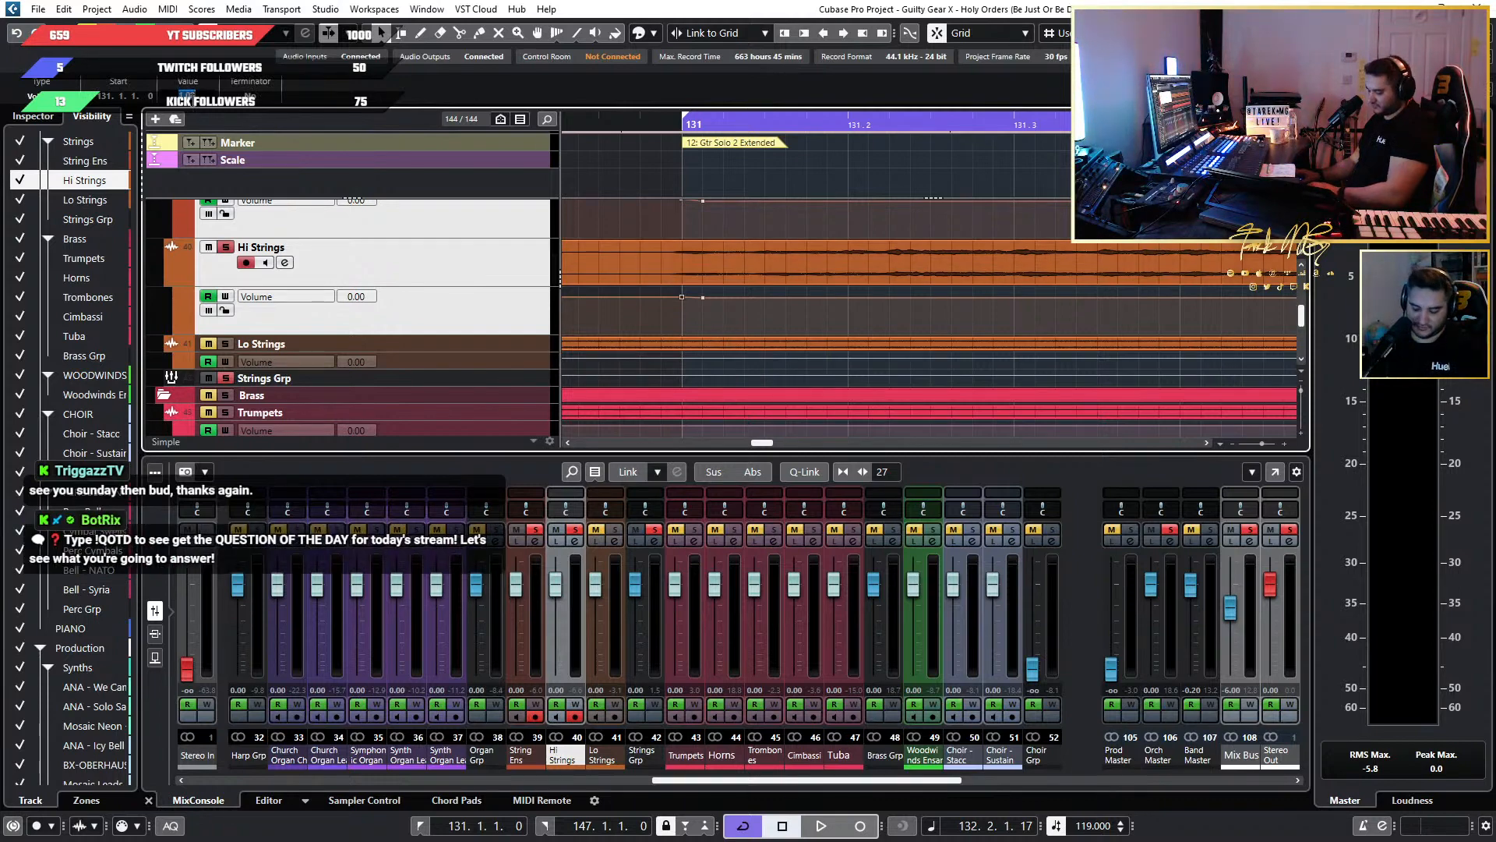
Play the soloed strings across the start of bar 131 to check the 2 dB boost, and stop playback.
ctrl+scroll(842, 220, down, 3)
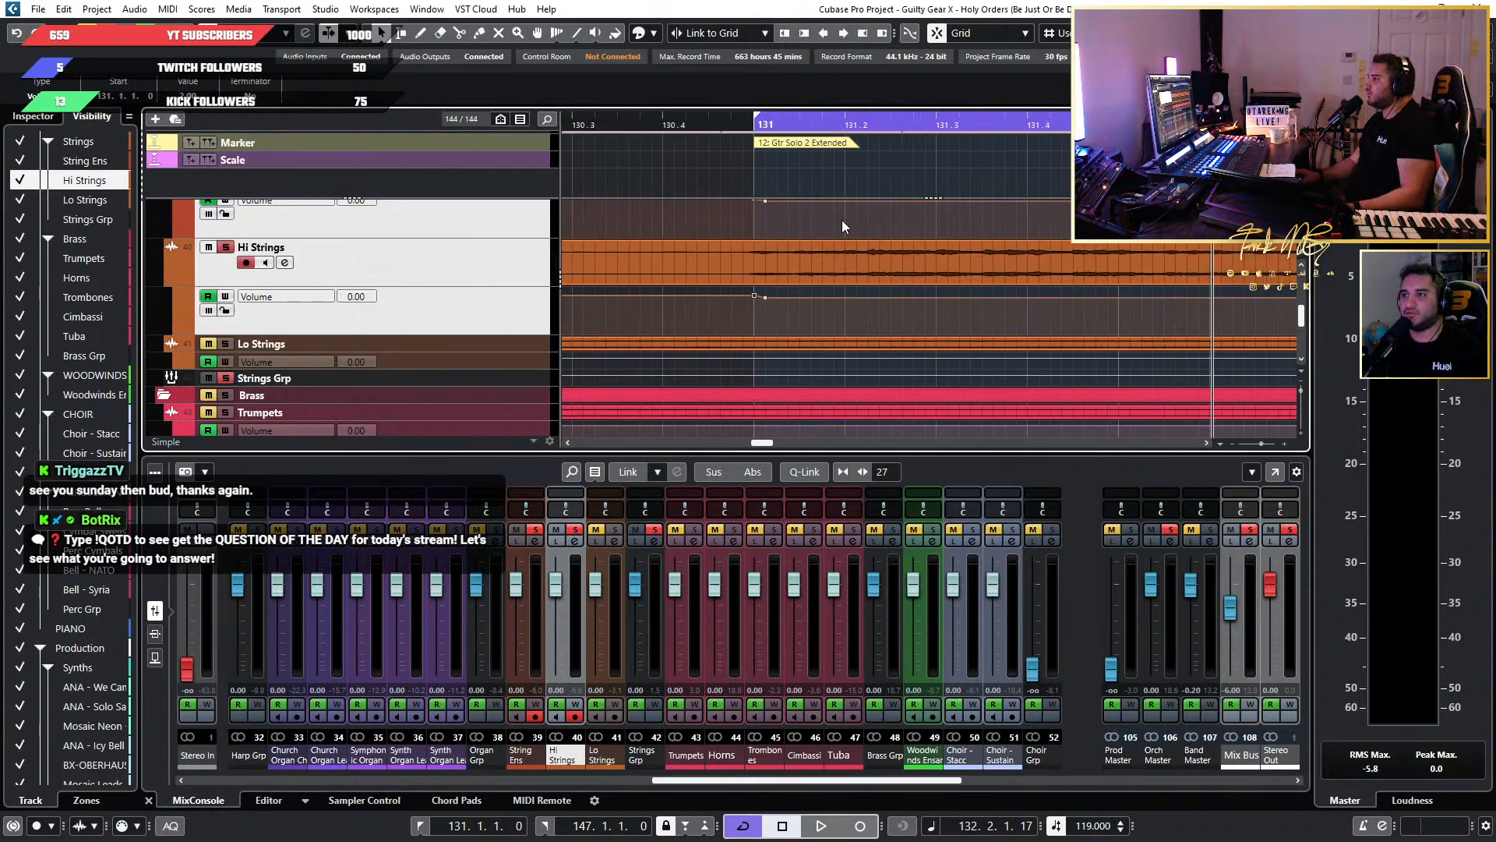
scroll(835, 219, up, 2)
key(space)
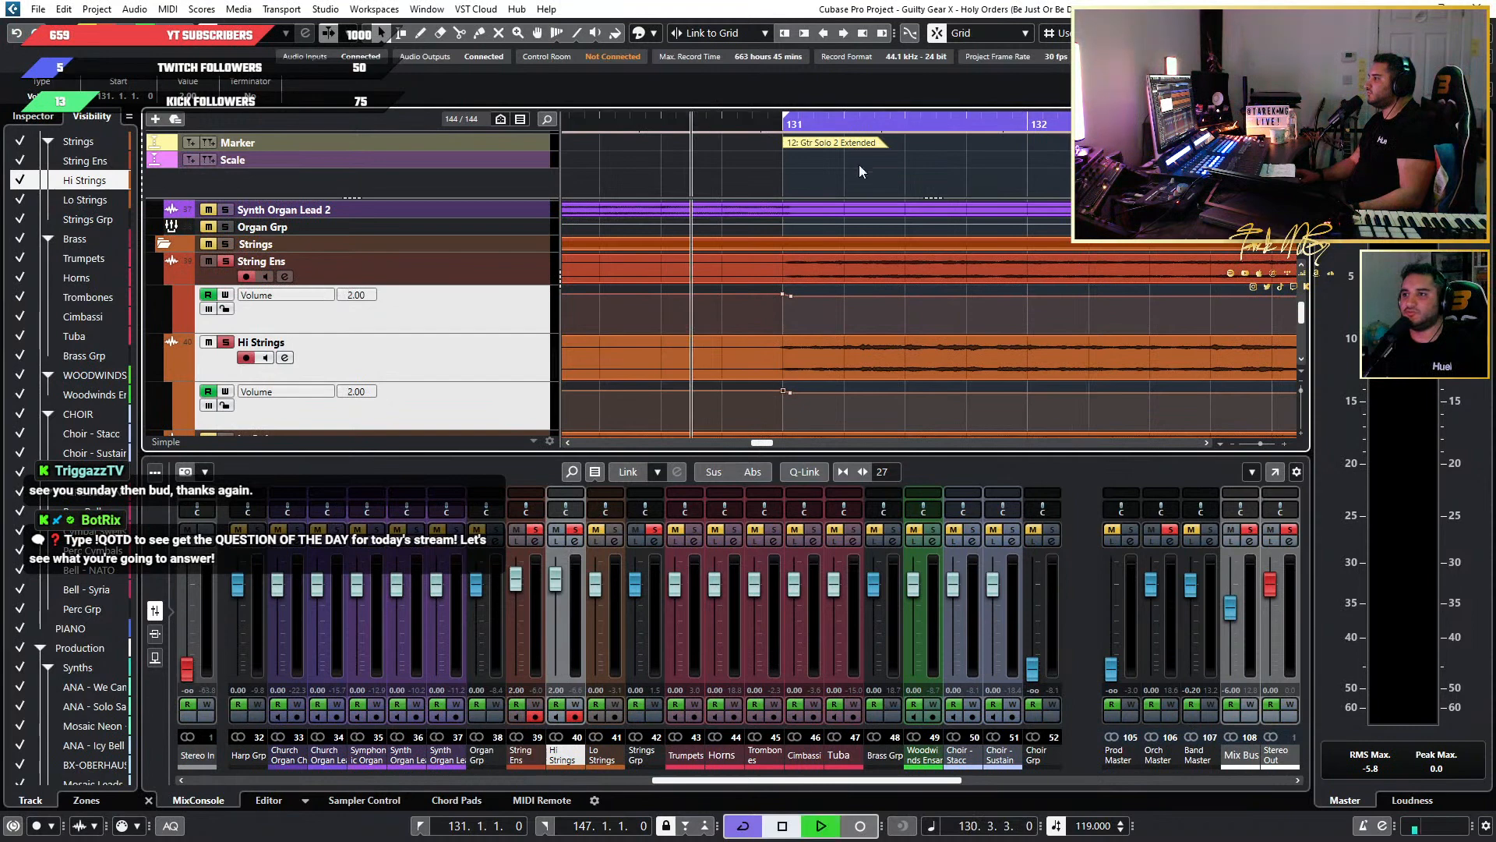
key(space)
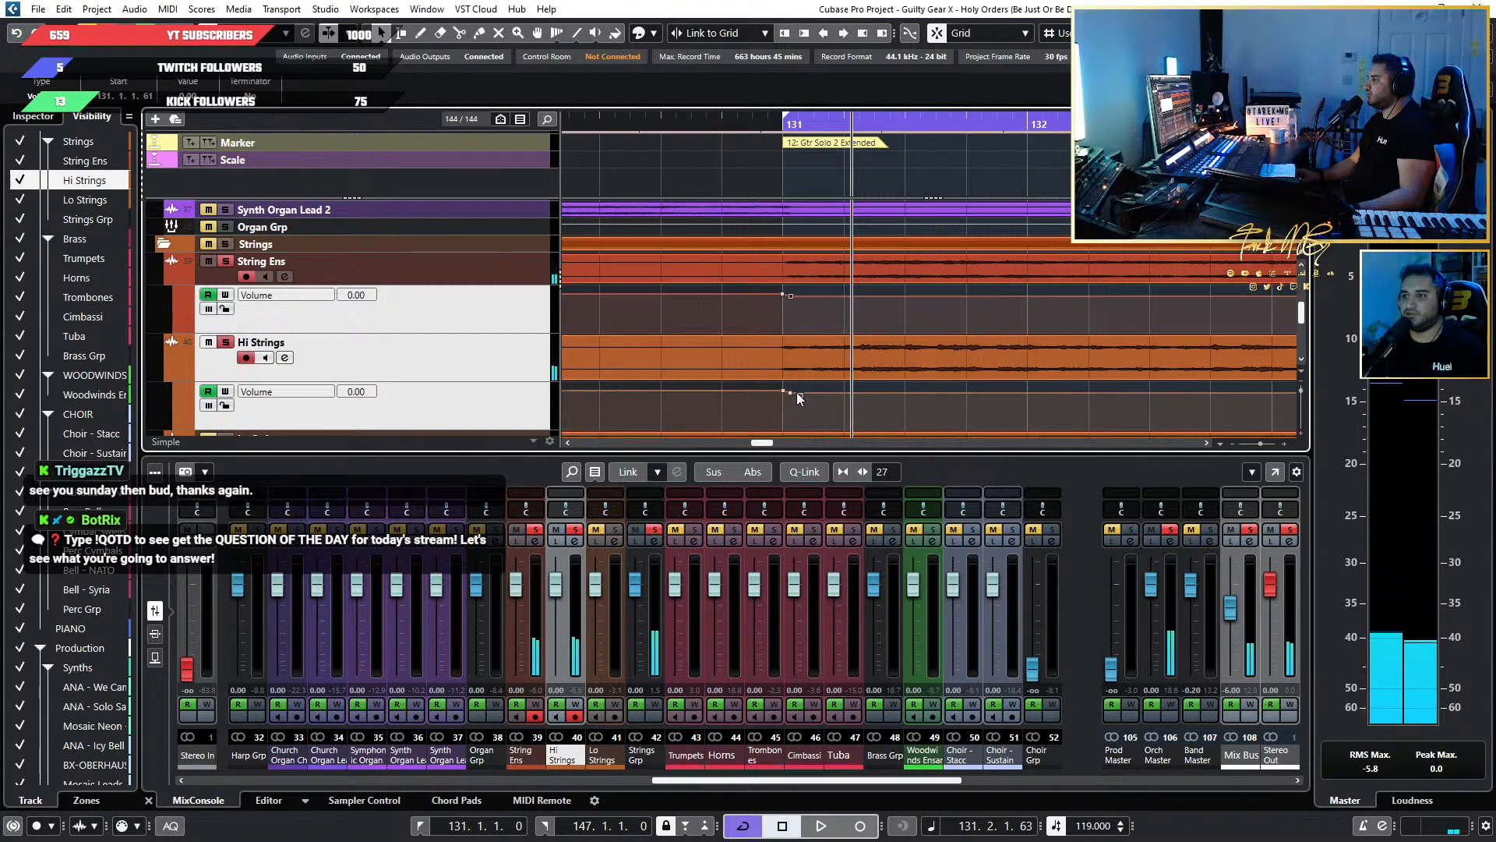
Move the second Volume point of both Hi Strings and String Ens to 131.2 to lengthen the fall from the boost.
mouse_move(790, 394)
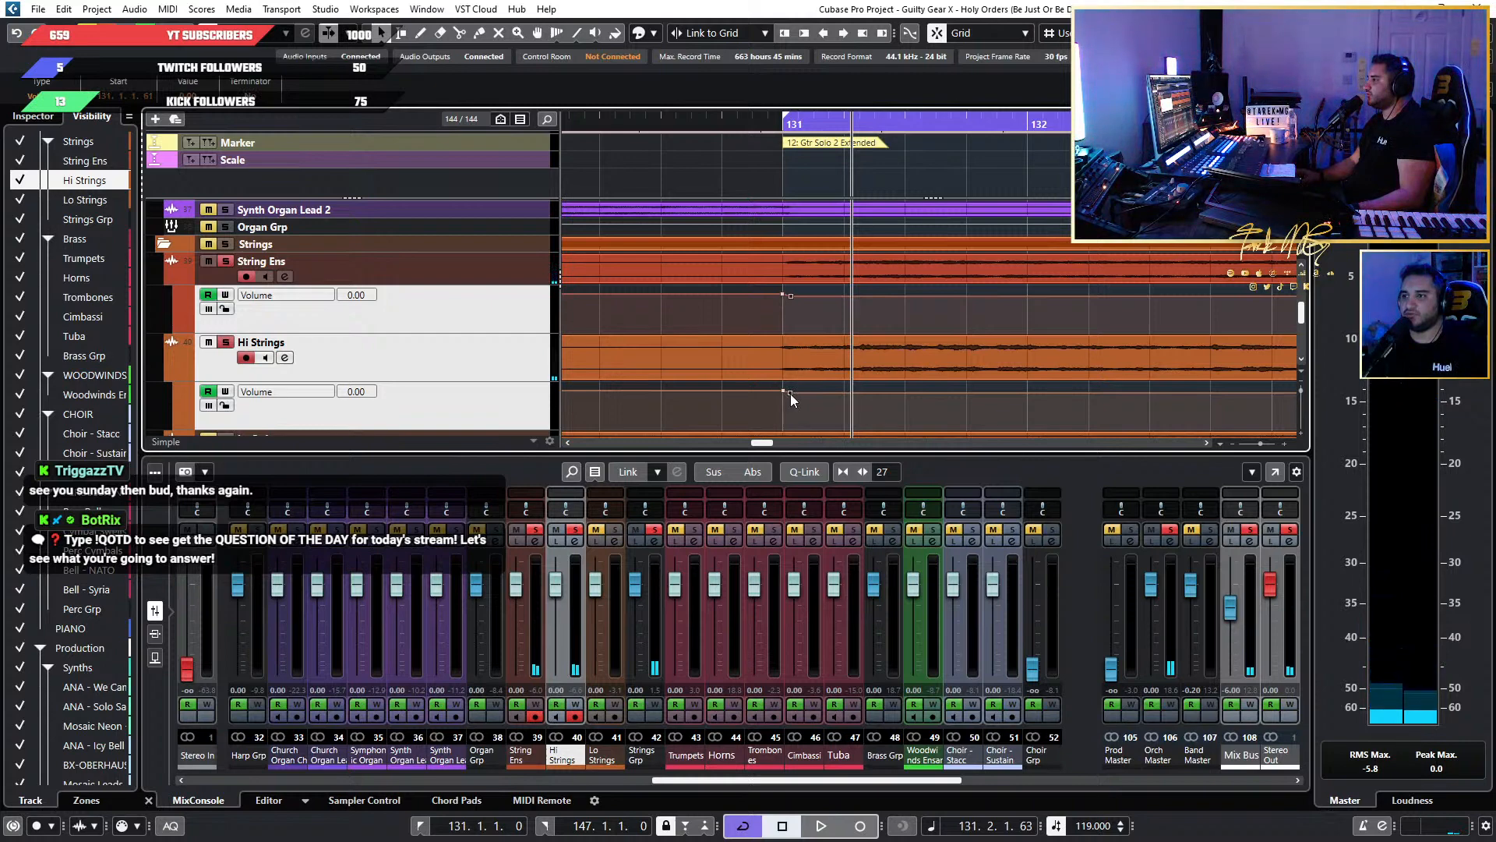
drag(791, 395, 848, 397)
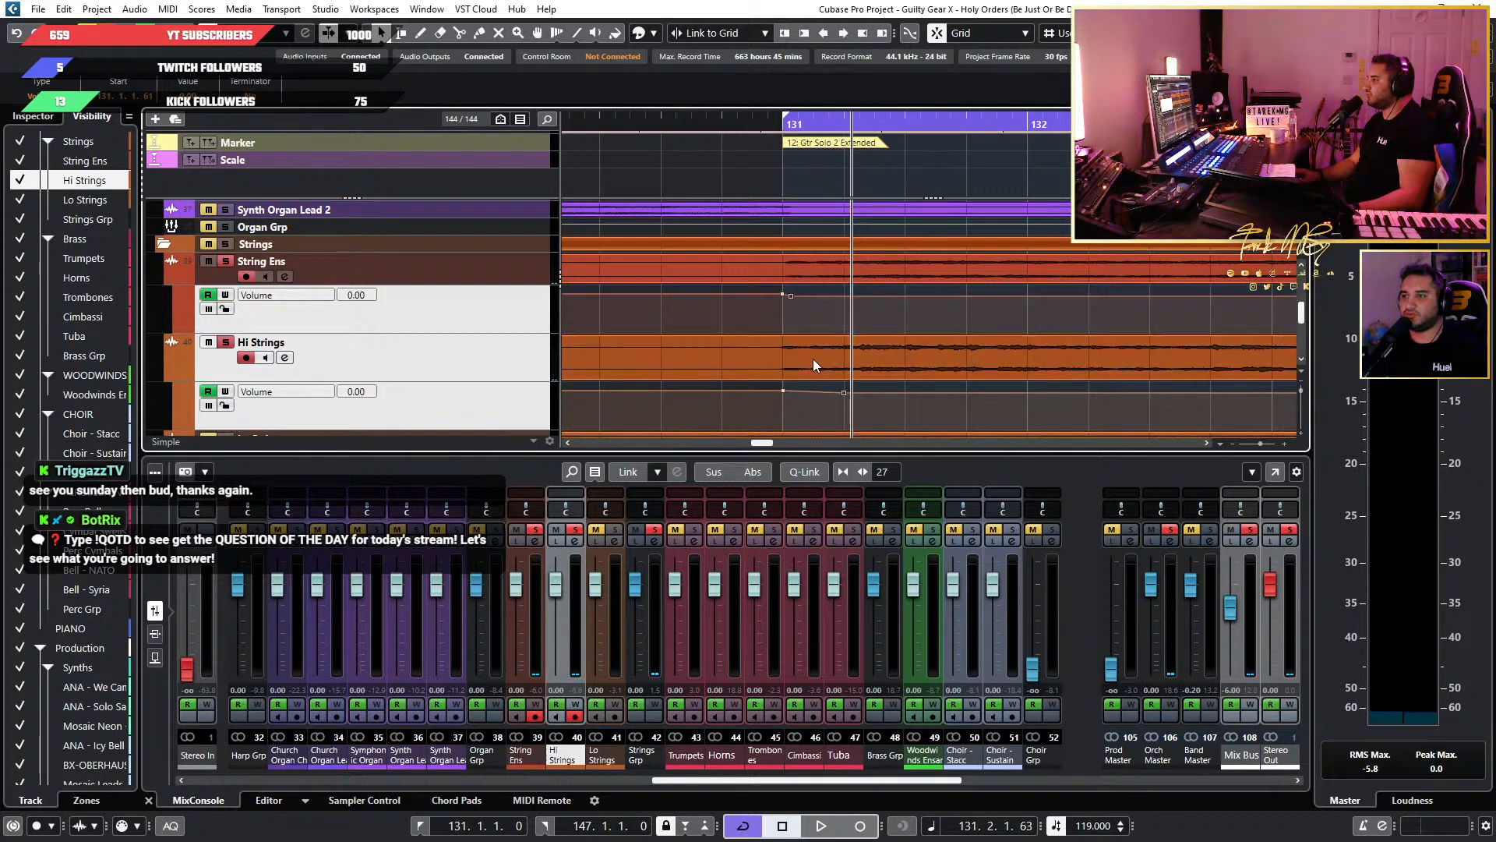
drag(790, 299, 844, 297)
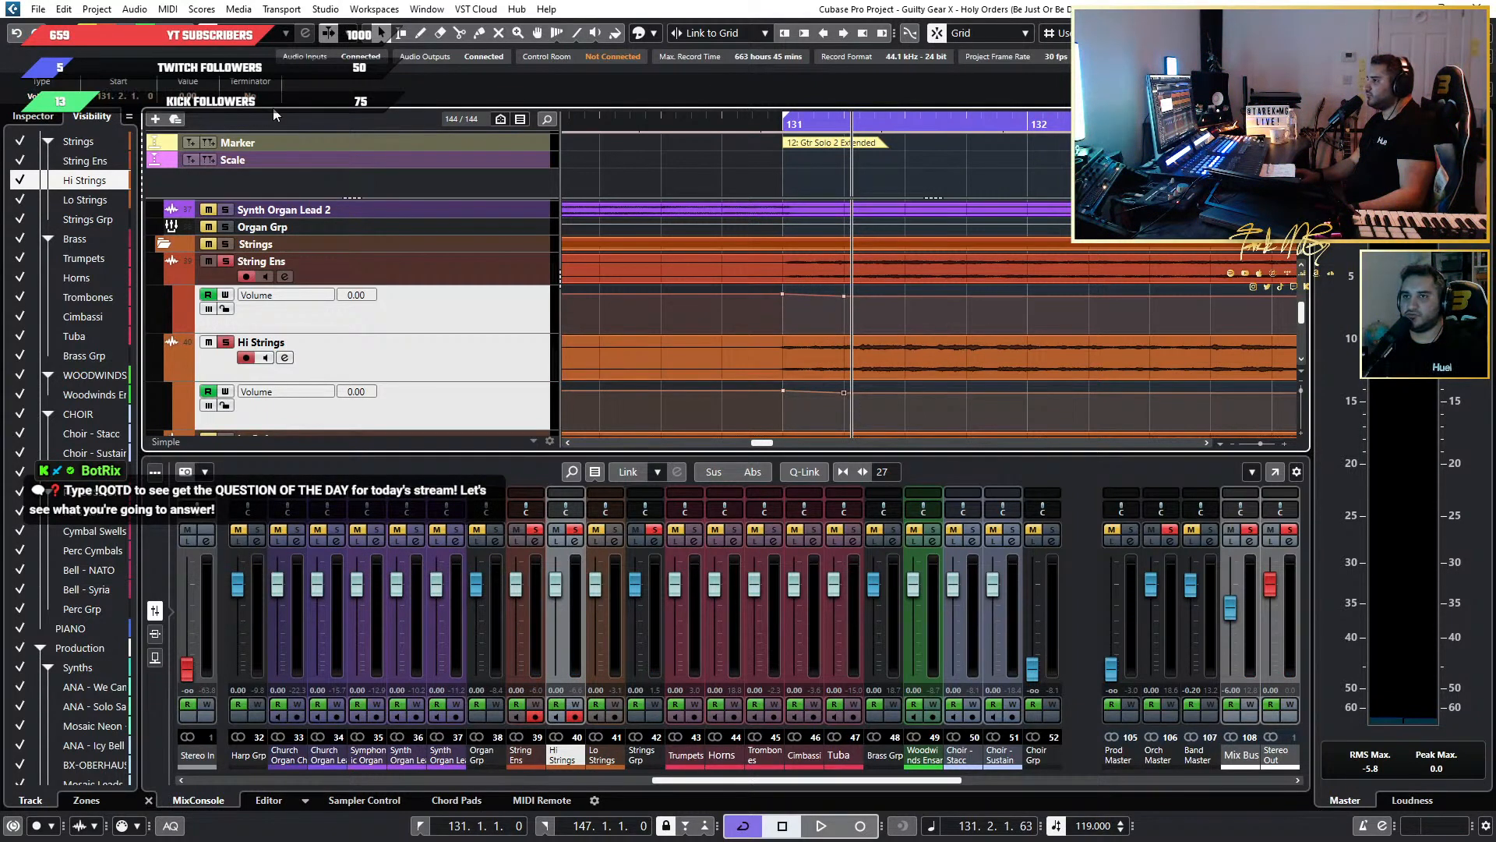
Play the lengthened volume fall at bar 131 on the soloed strings and stop playback.
key(space)
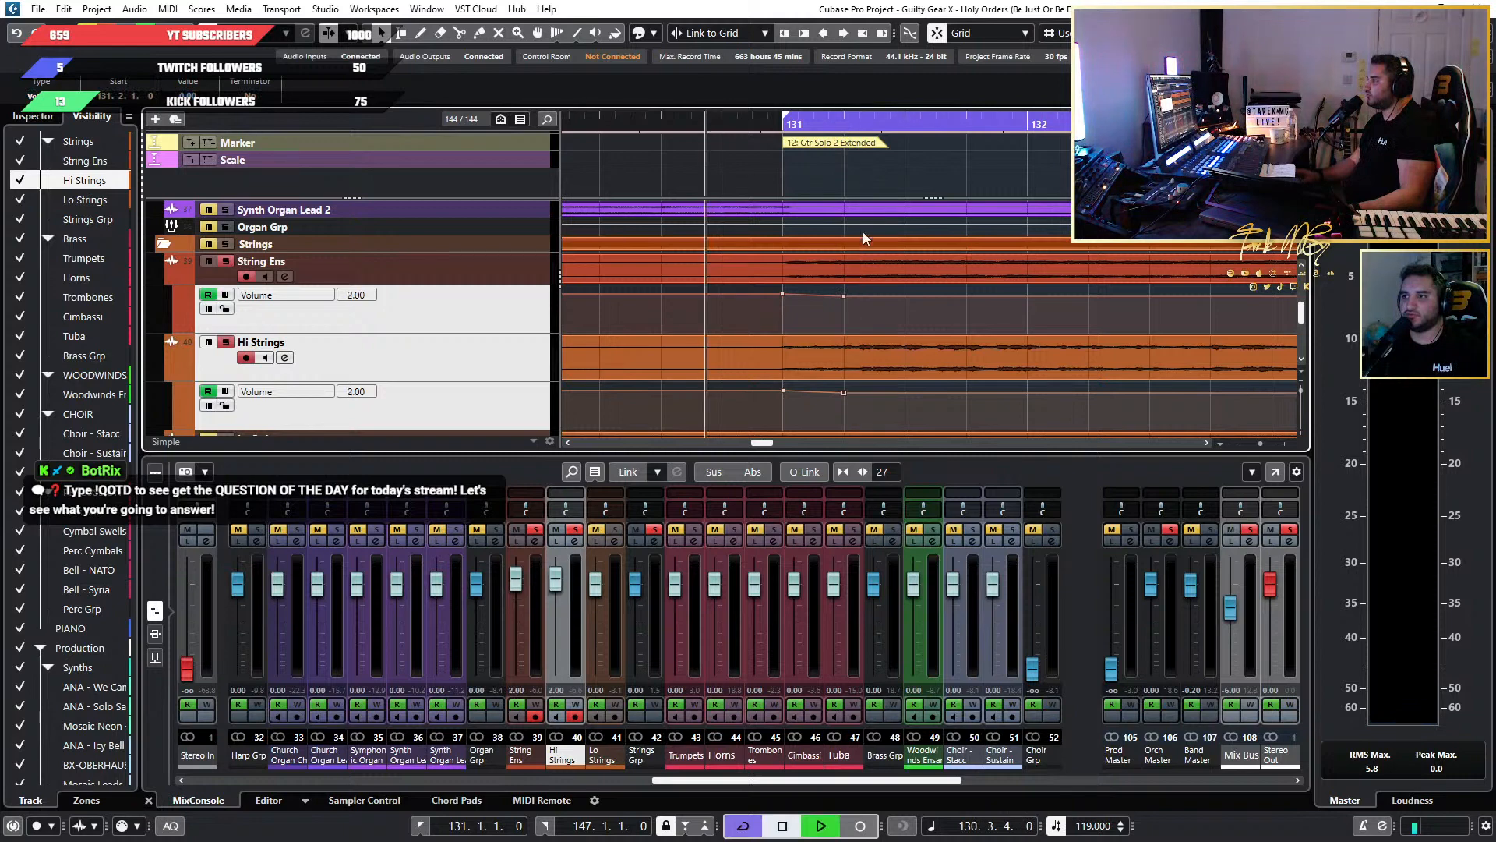
scroll(839, 302, up, 4)
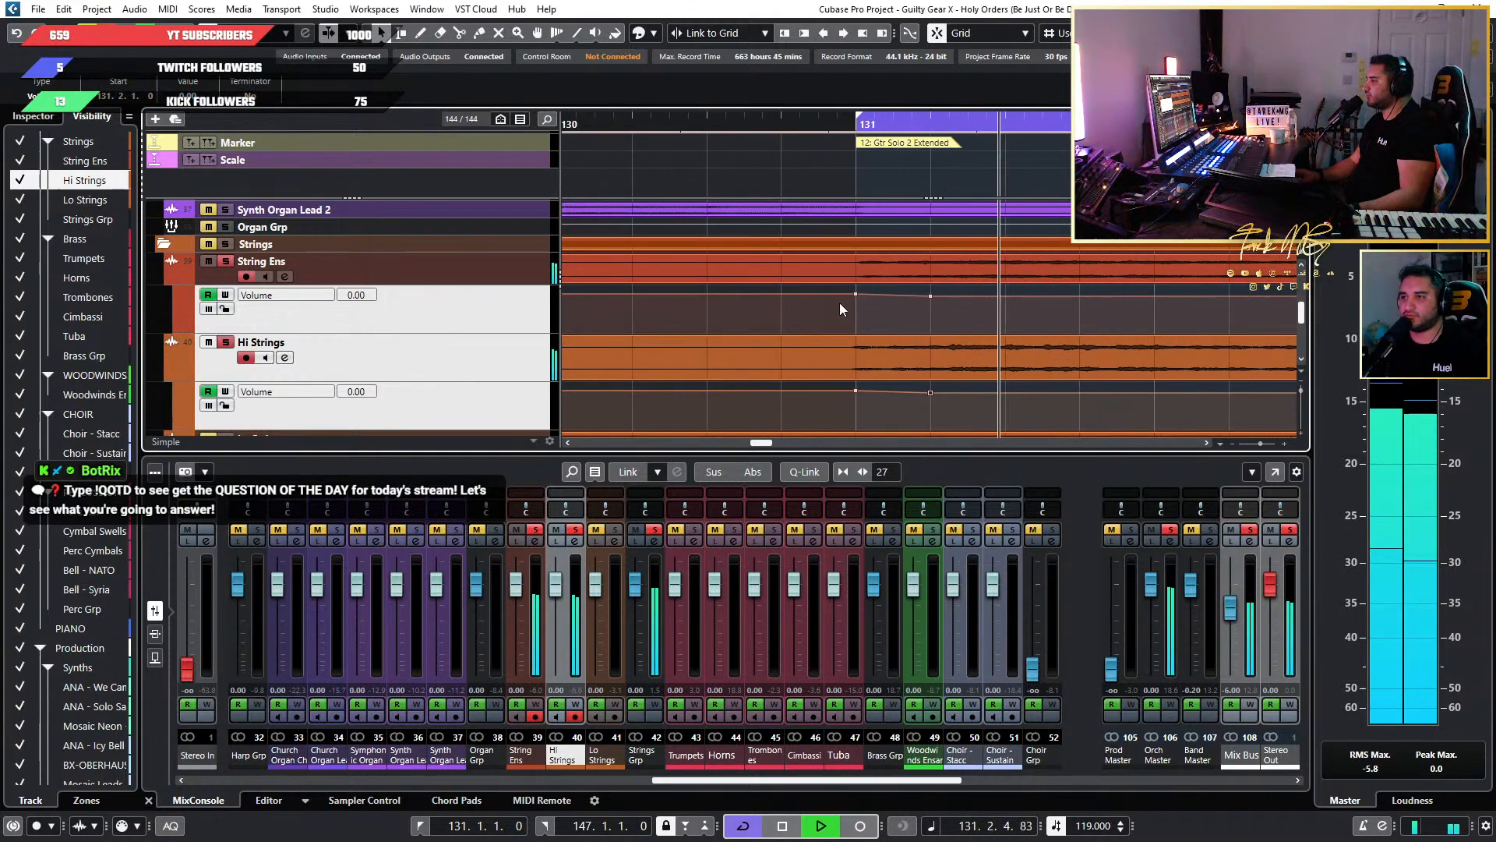
key(space)
scroll(845, 301, down, 3)
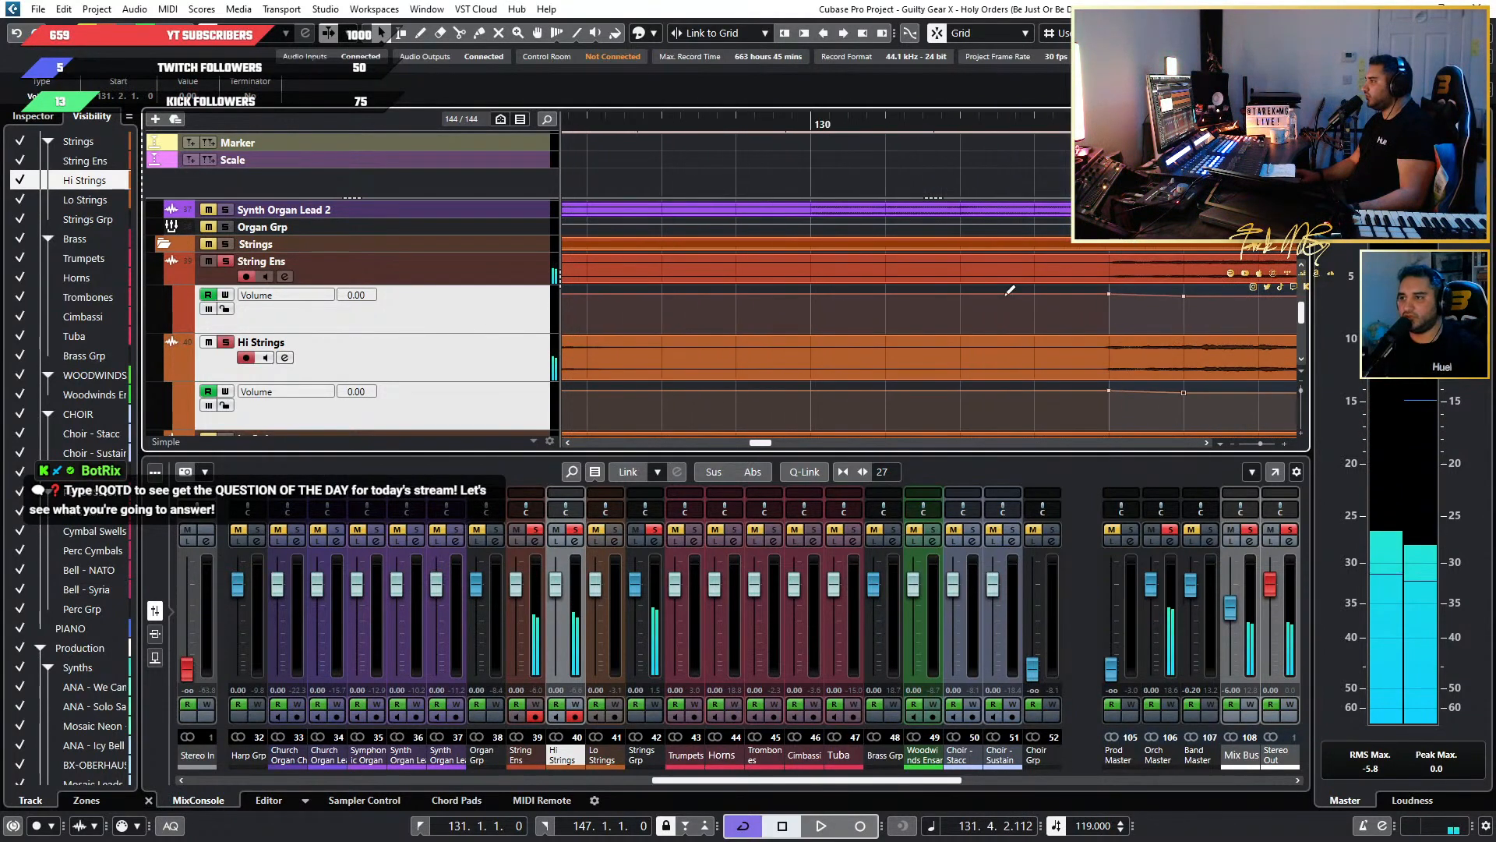
Add a Volume point on String Ens and Hi Strings right before the bar 131 boost and set both to 0.
drag(1109, 293, 1111, 298)
drag(1106, 389, 1109, 395)
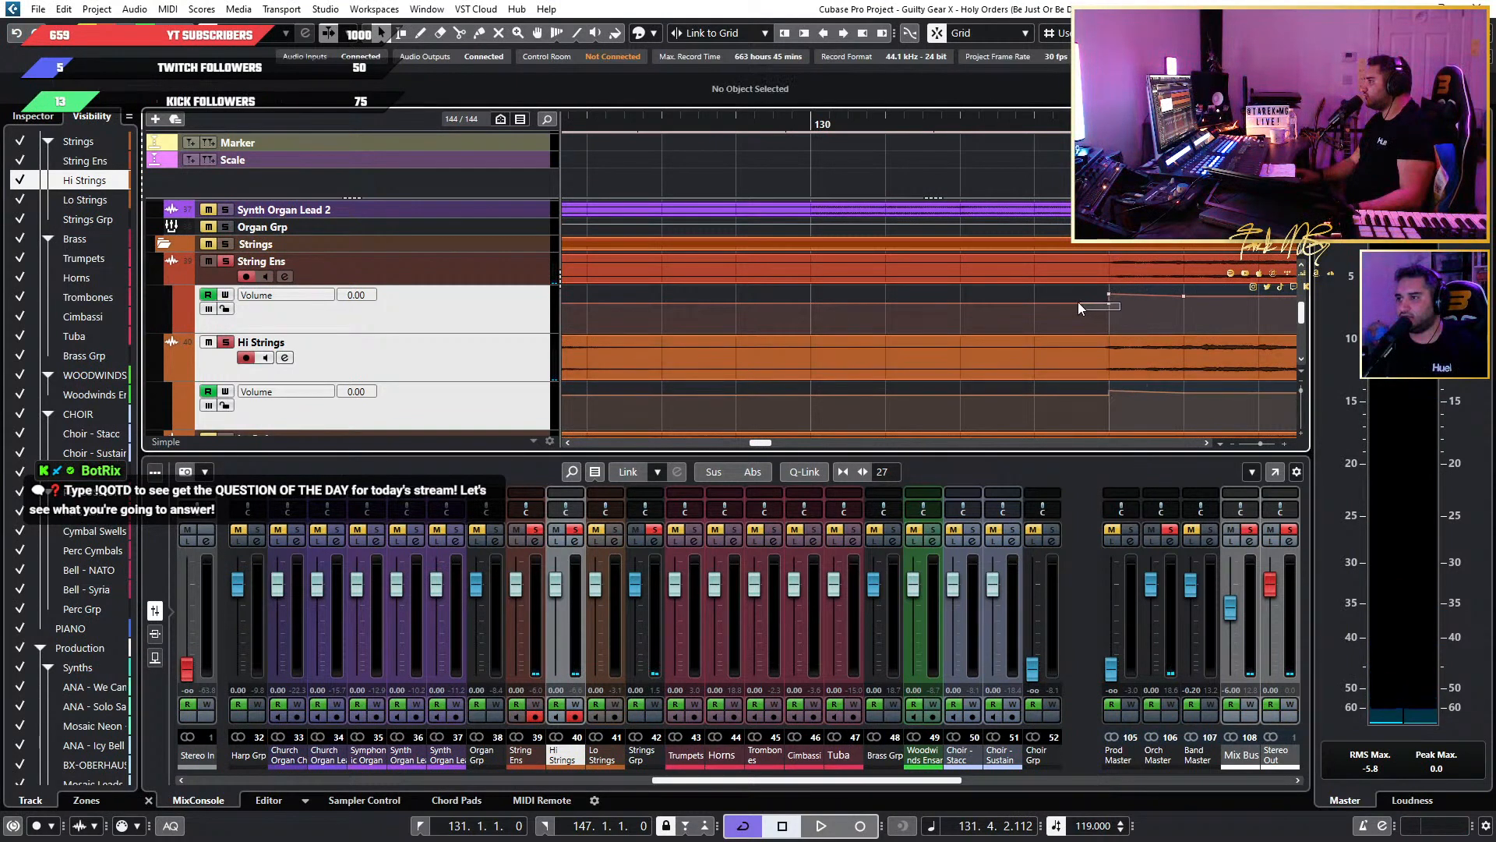
drag(1079, 303, 1079, 302)
click(190, 99)
text(0)
key(Return)
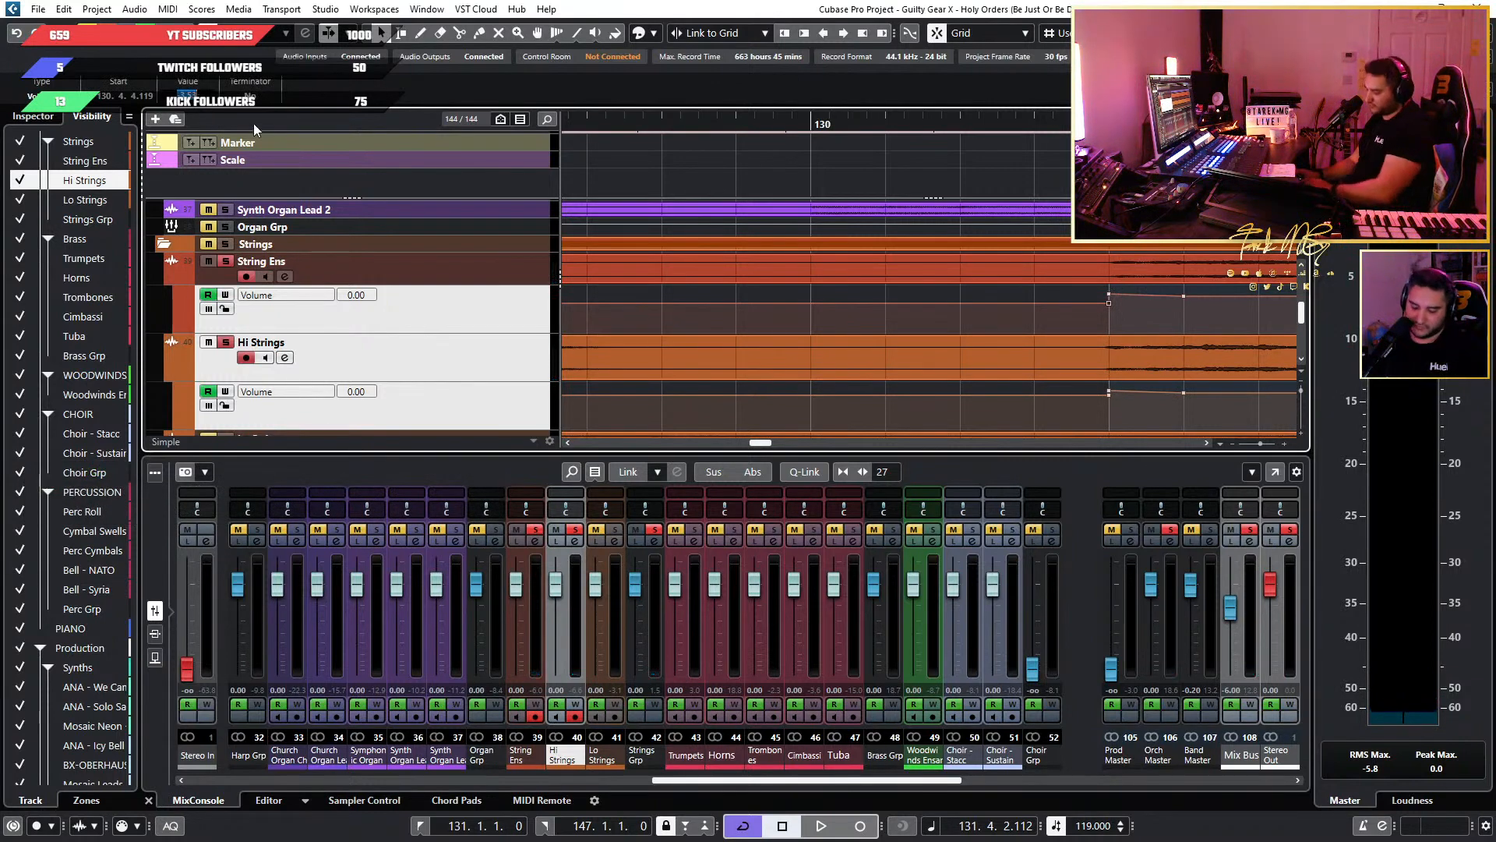
drag(1071, 403, 1068, 394)
text(0)
key(Return)
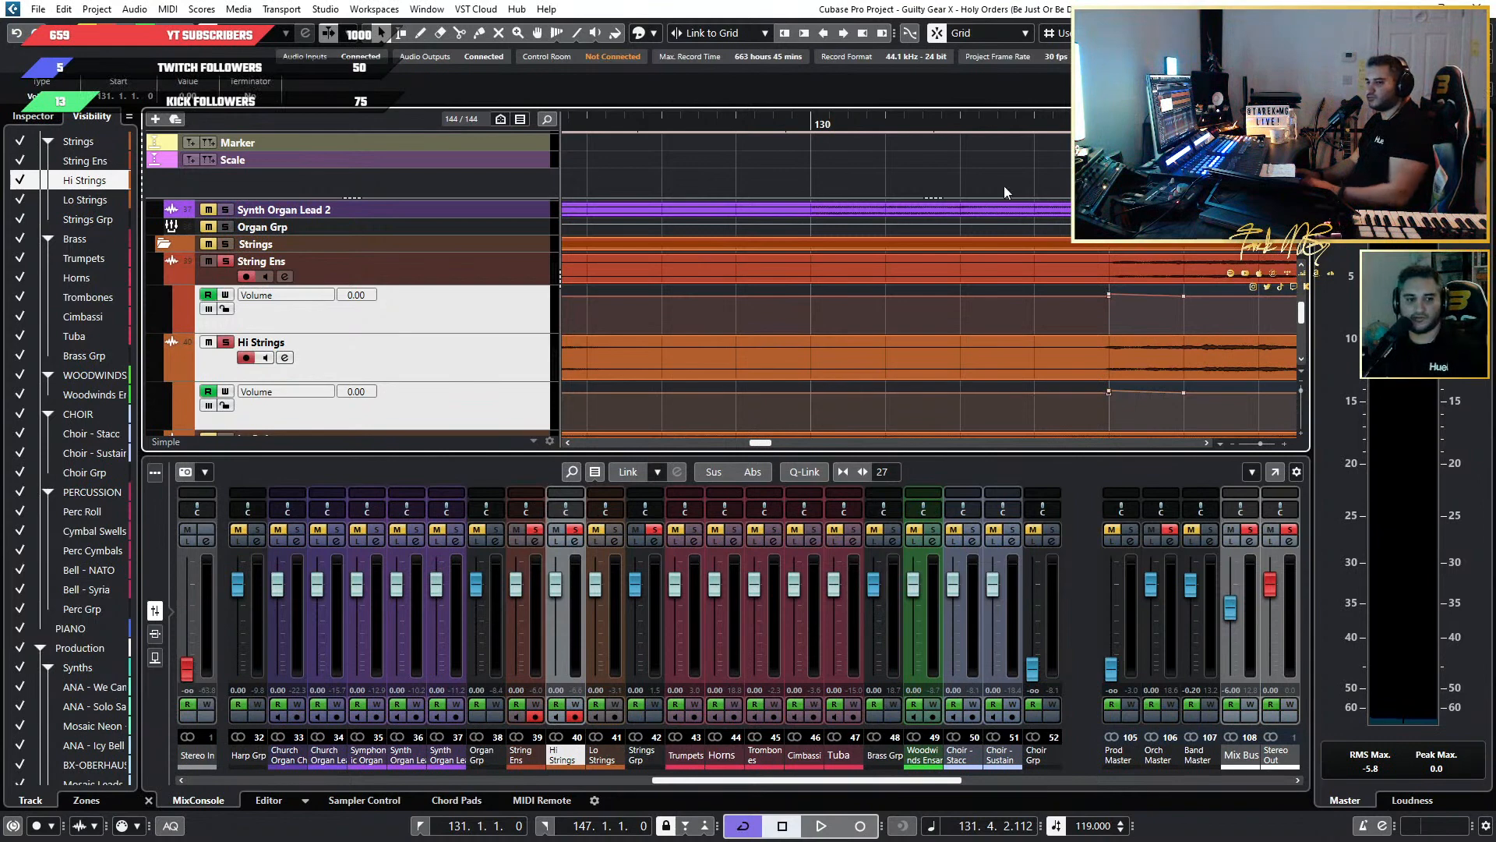
scroll(920, 158, down, 4)
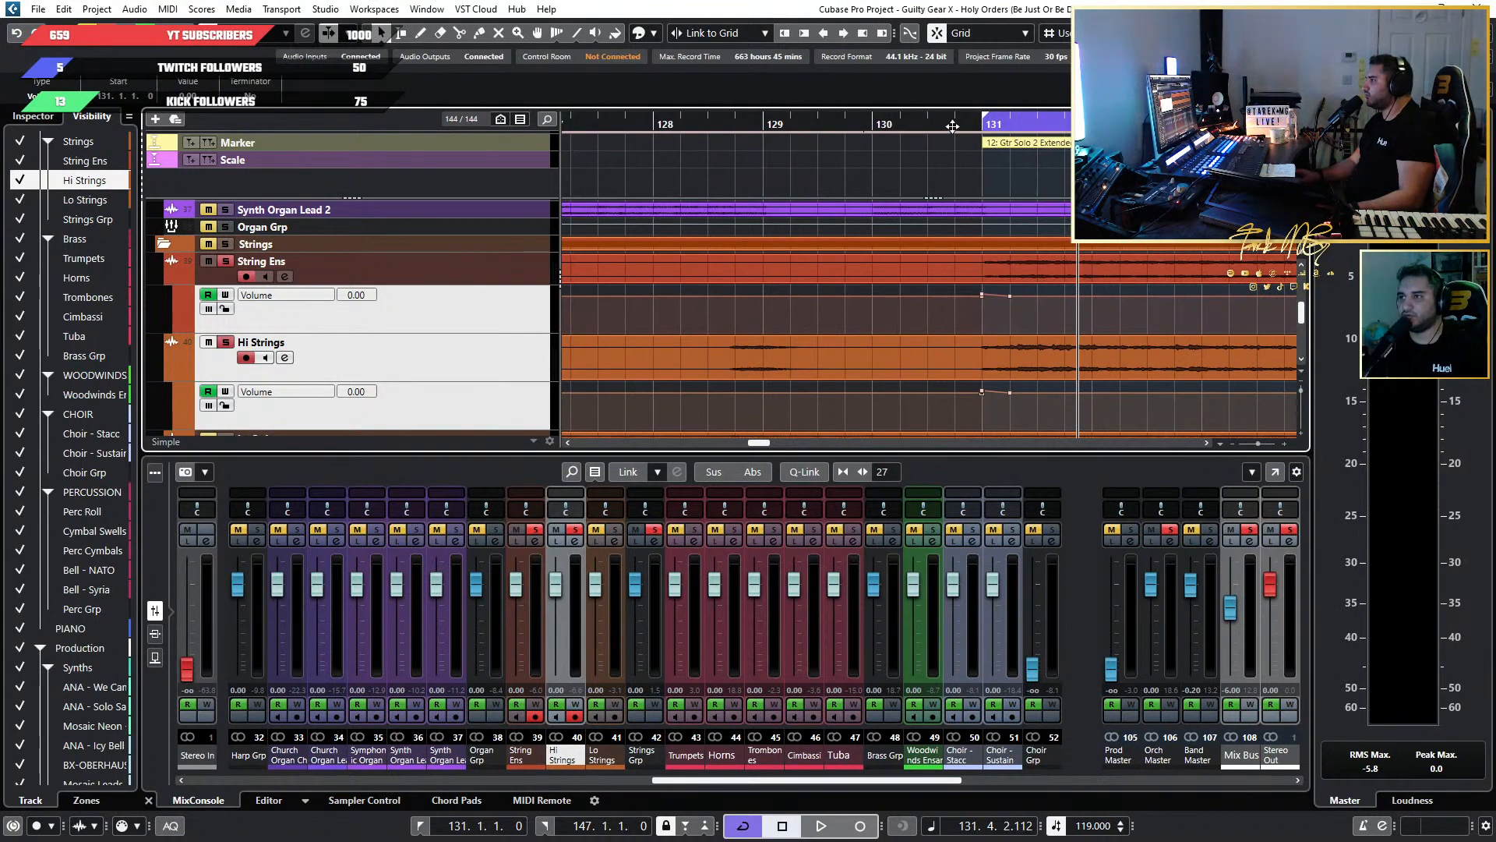
Play the soloed strings from shortly before bar 131 and follow the boosted entry into the following bars.
click(952, 126)
key(space)
scroll(1021, 201, up, 1)
scroll(1021, 201, right, 3)
scroll(923, 238, down, 2)
scroll(938, 240, down, 3)
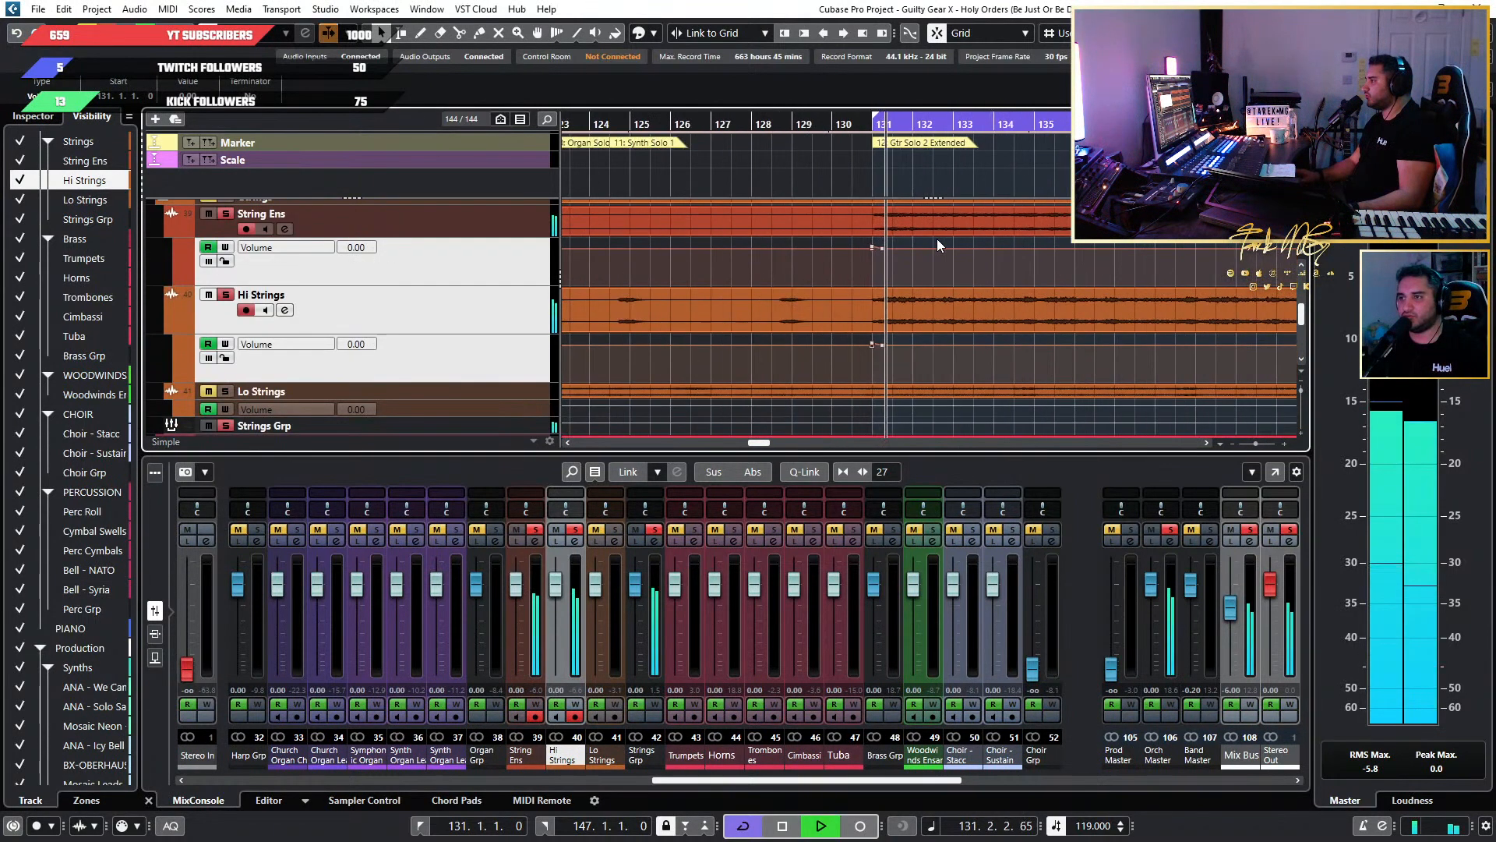
scroll(937, 238, up, 2)
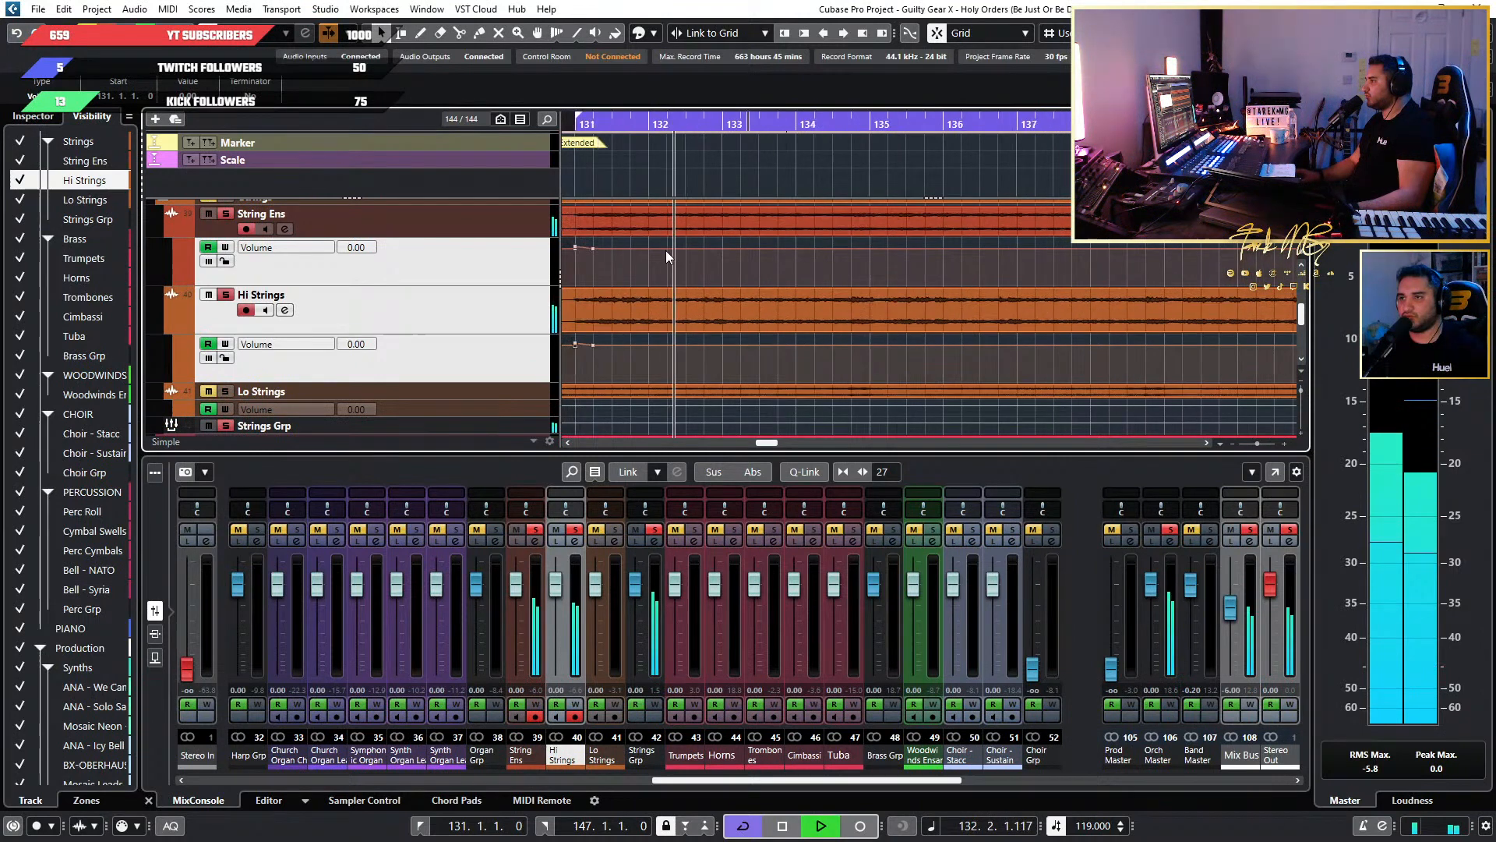
Copy the bar 131 boost's Volume points on String Ens and Hi Strings and paste them at bar 135.
scroll(668, 255, left, 3)
drag(845, 263, 770, 243)
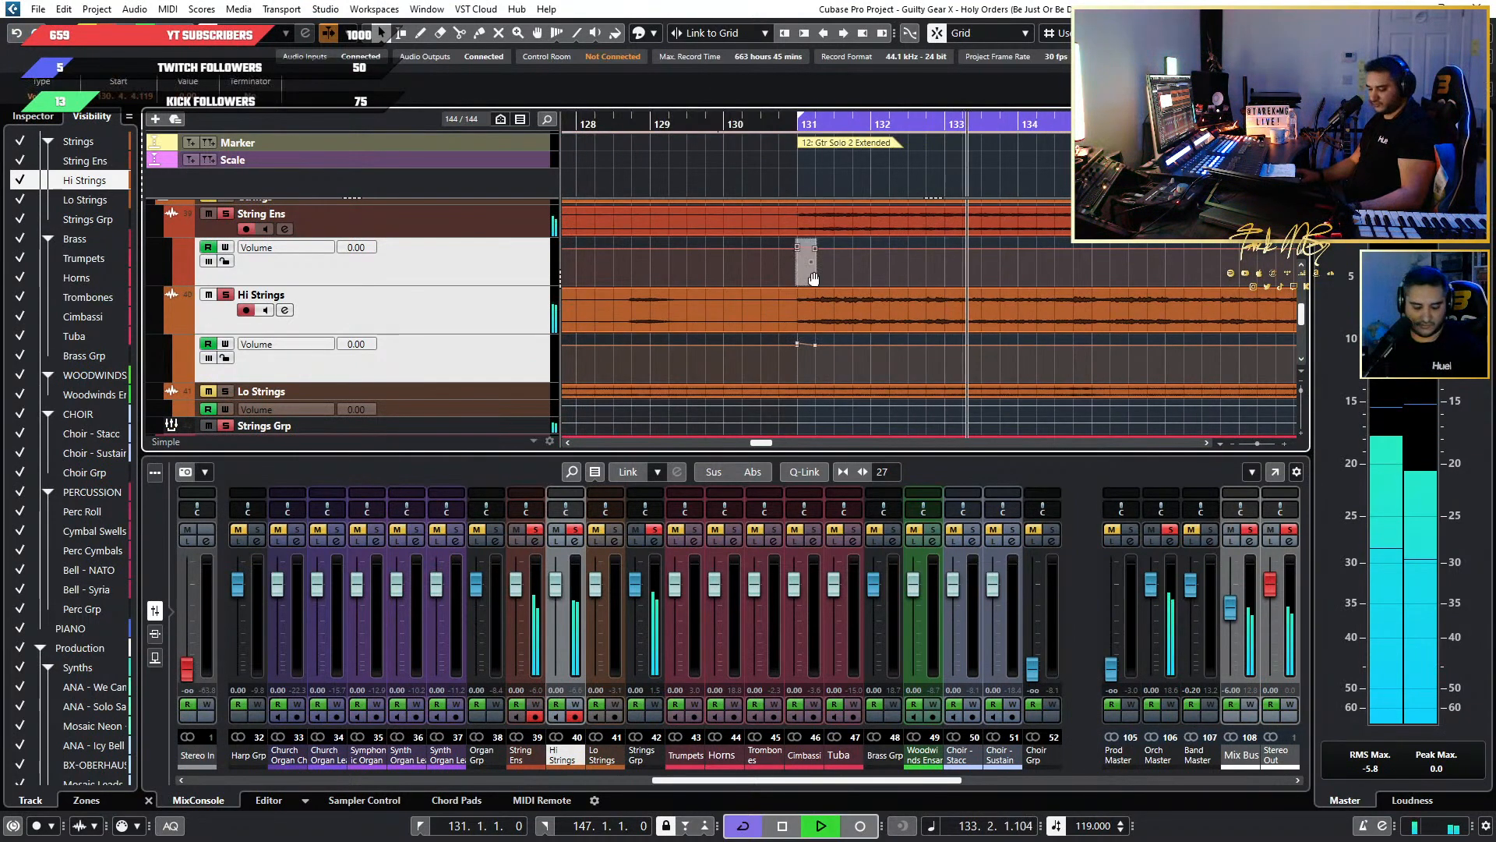
drag(862, 366, 774, 340)
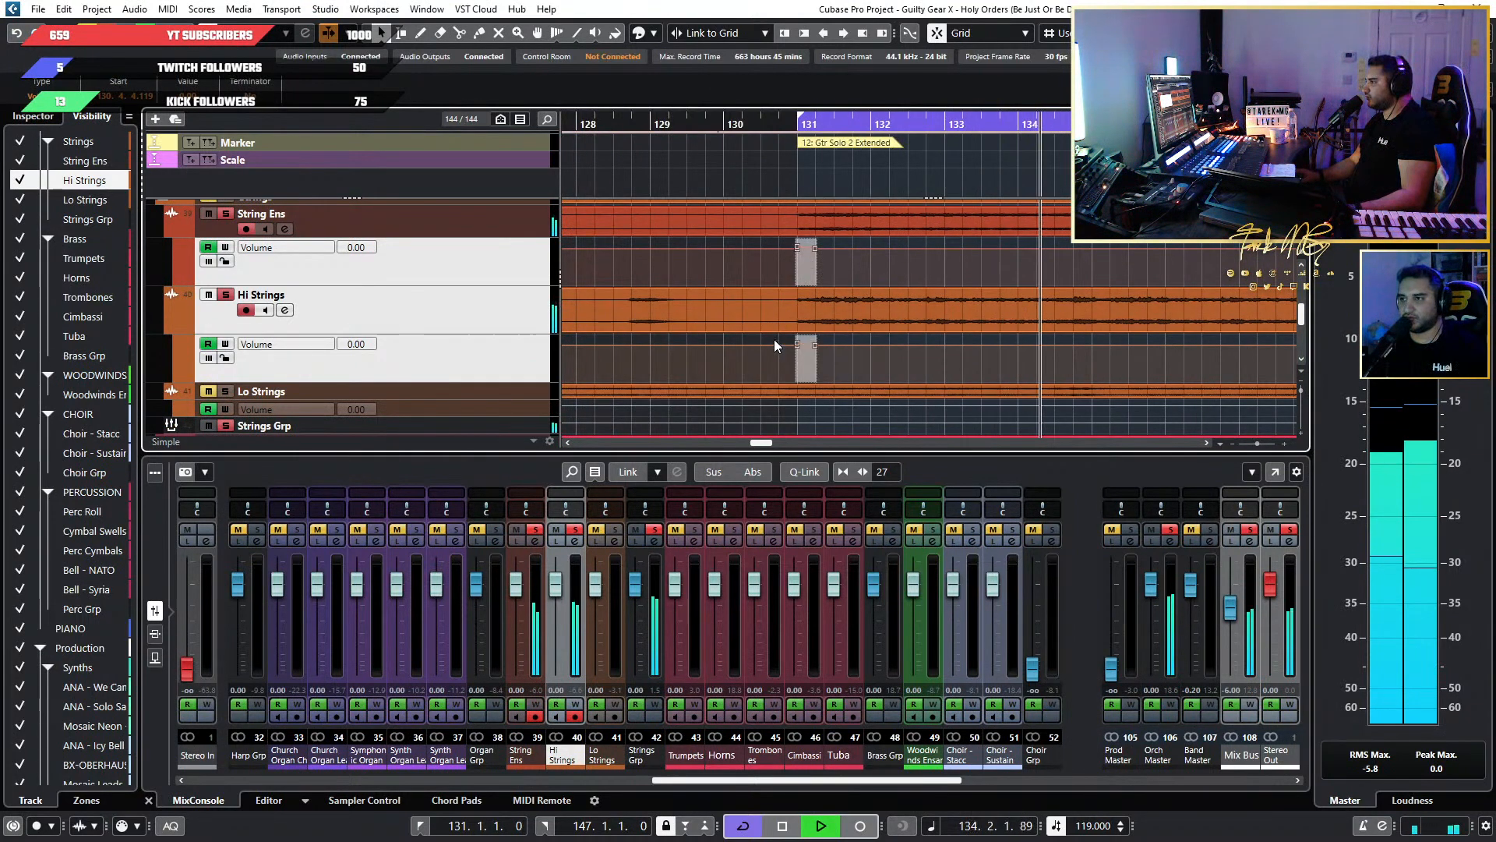
scroll(1132, 311, up, 5)
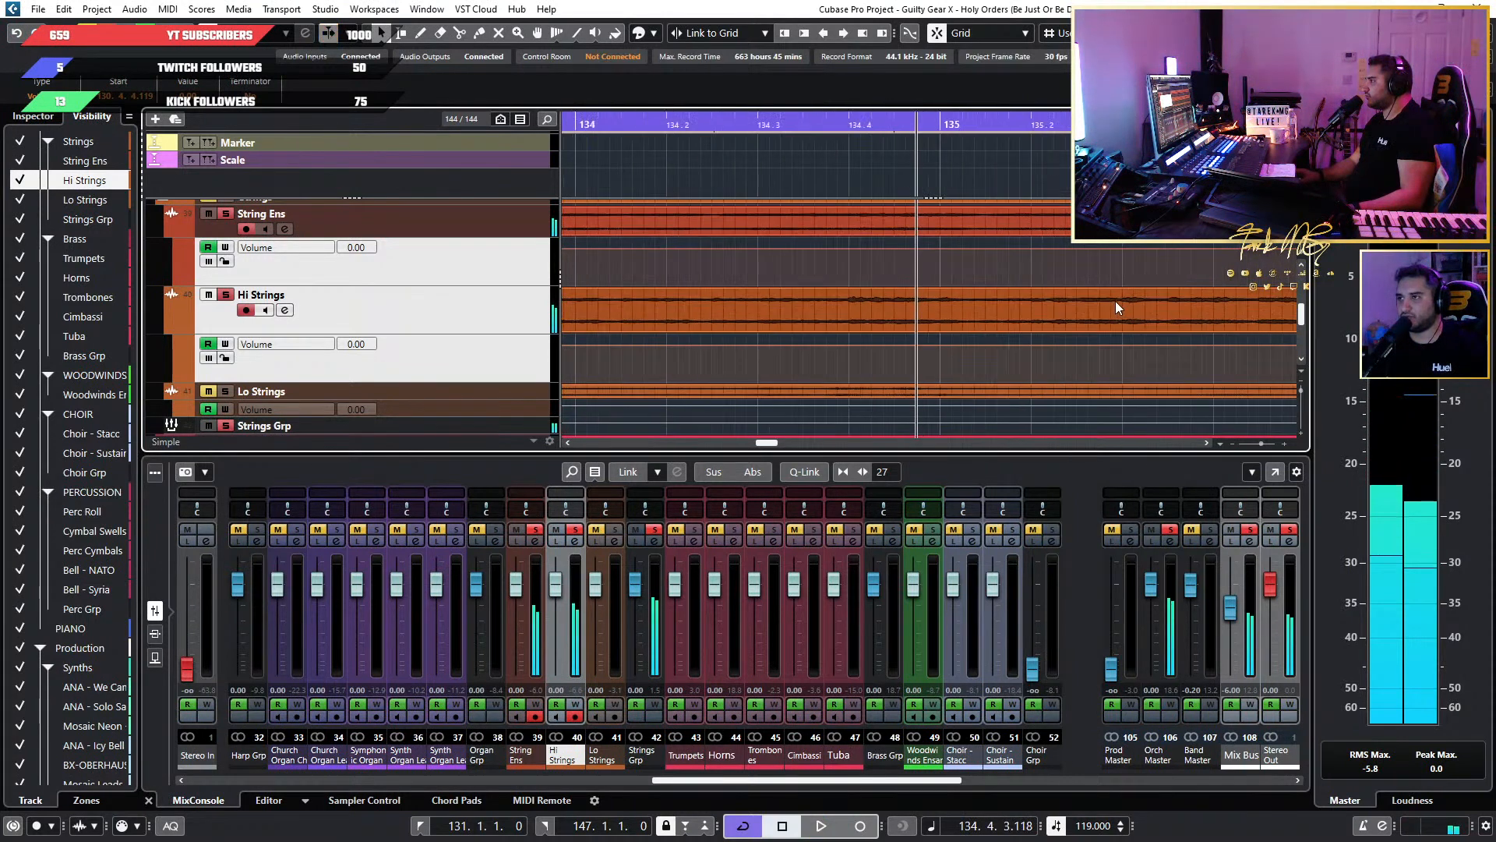
scroll(1115, 301, up, 1)
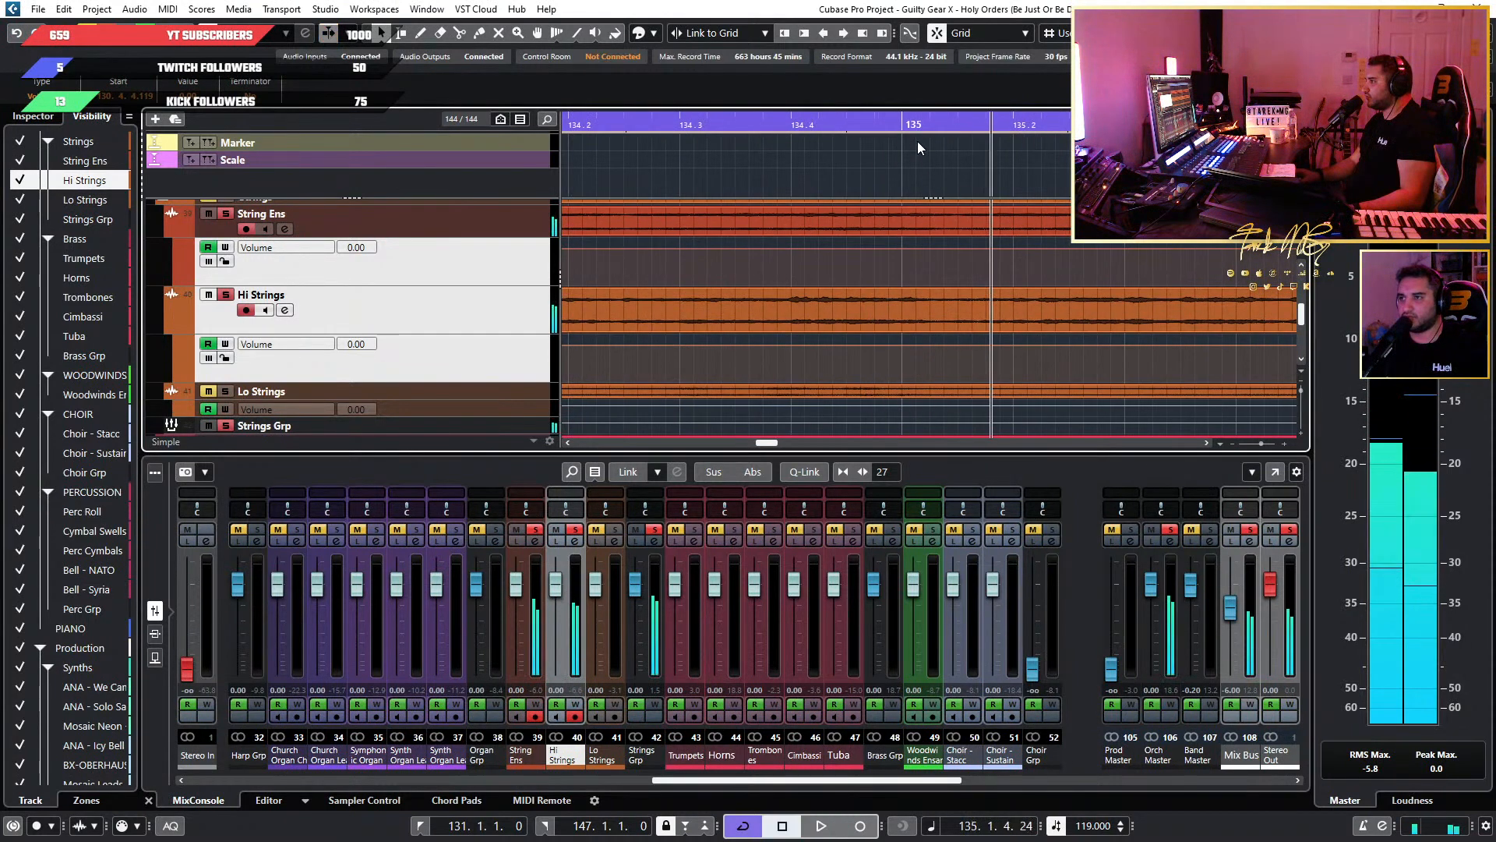
click(904, 125)
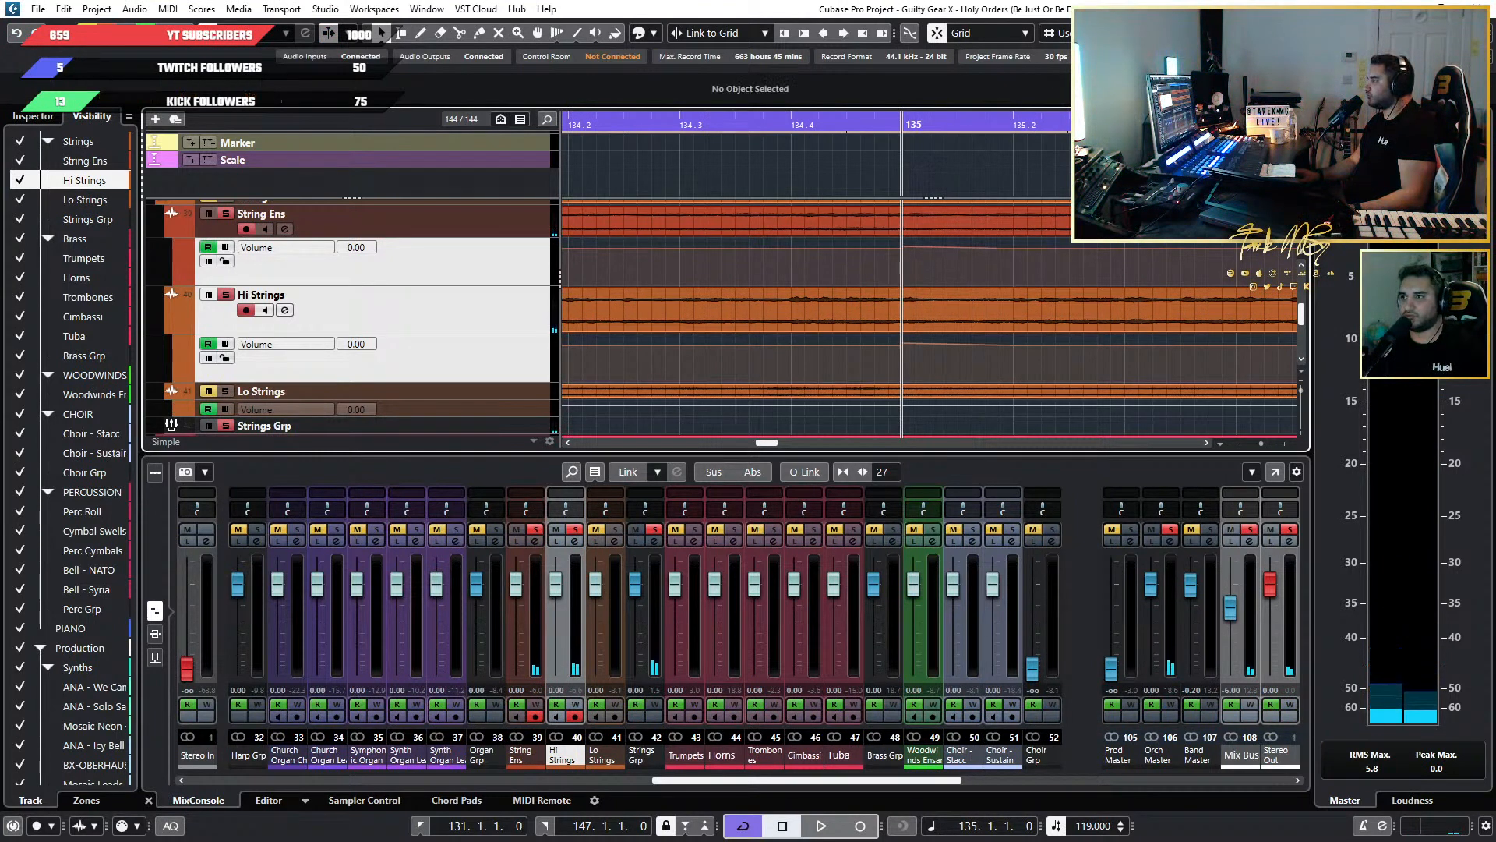
Play on through the bar 135 boost and paste the same Volume points on both string tracks at bar 139.
scroll(1076, 300, down, 3)
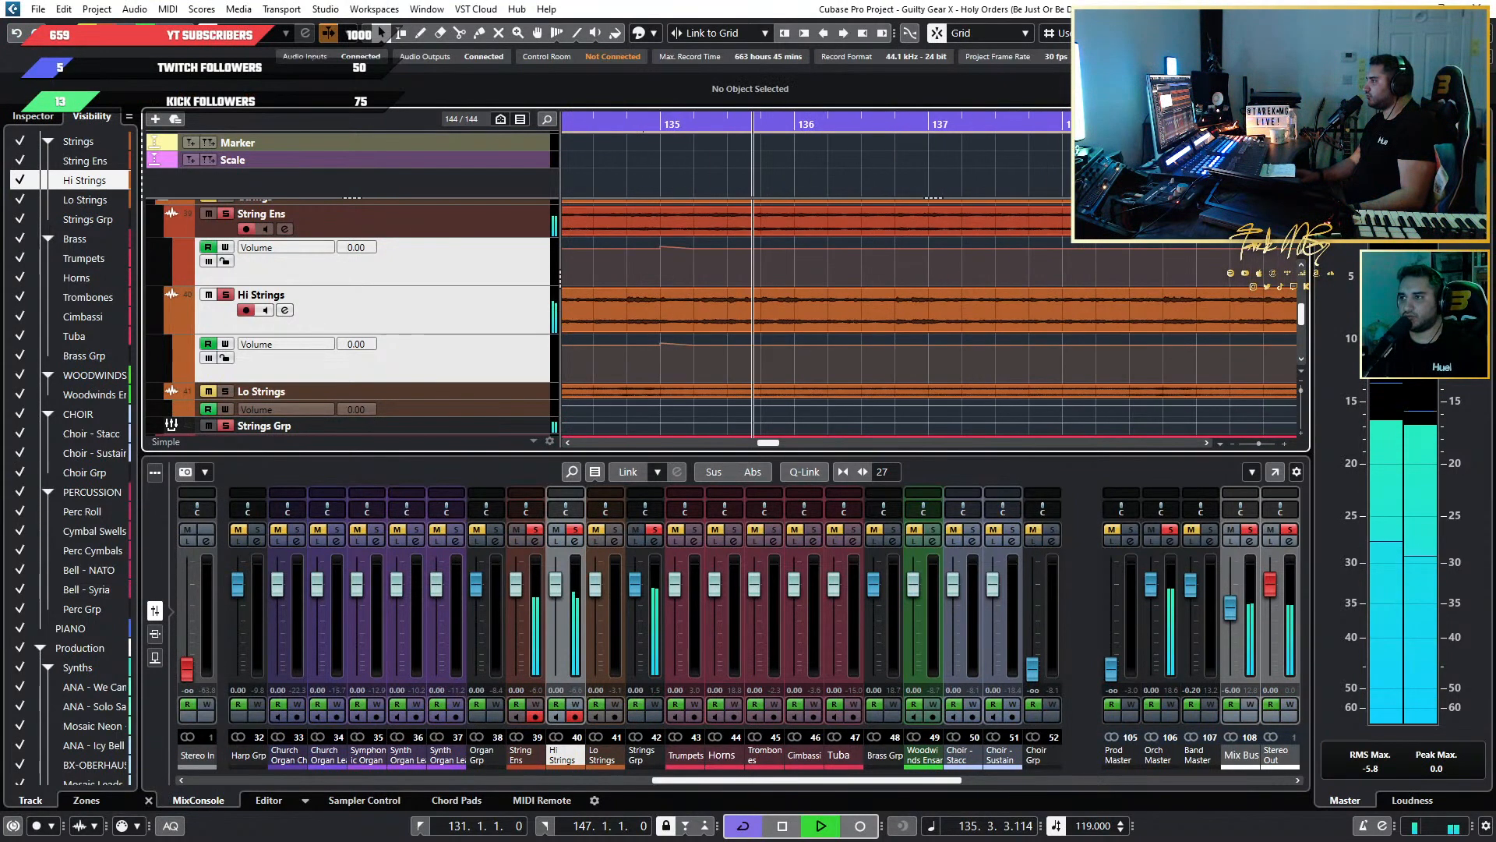
scroll(1075, 301, down, 2)
scroll(1013, 214, down, 3)
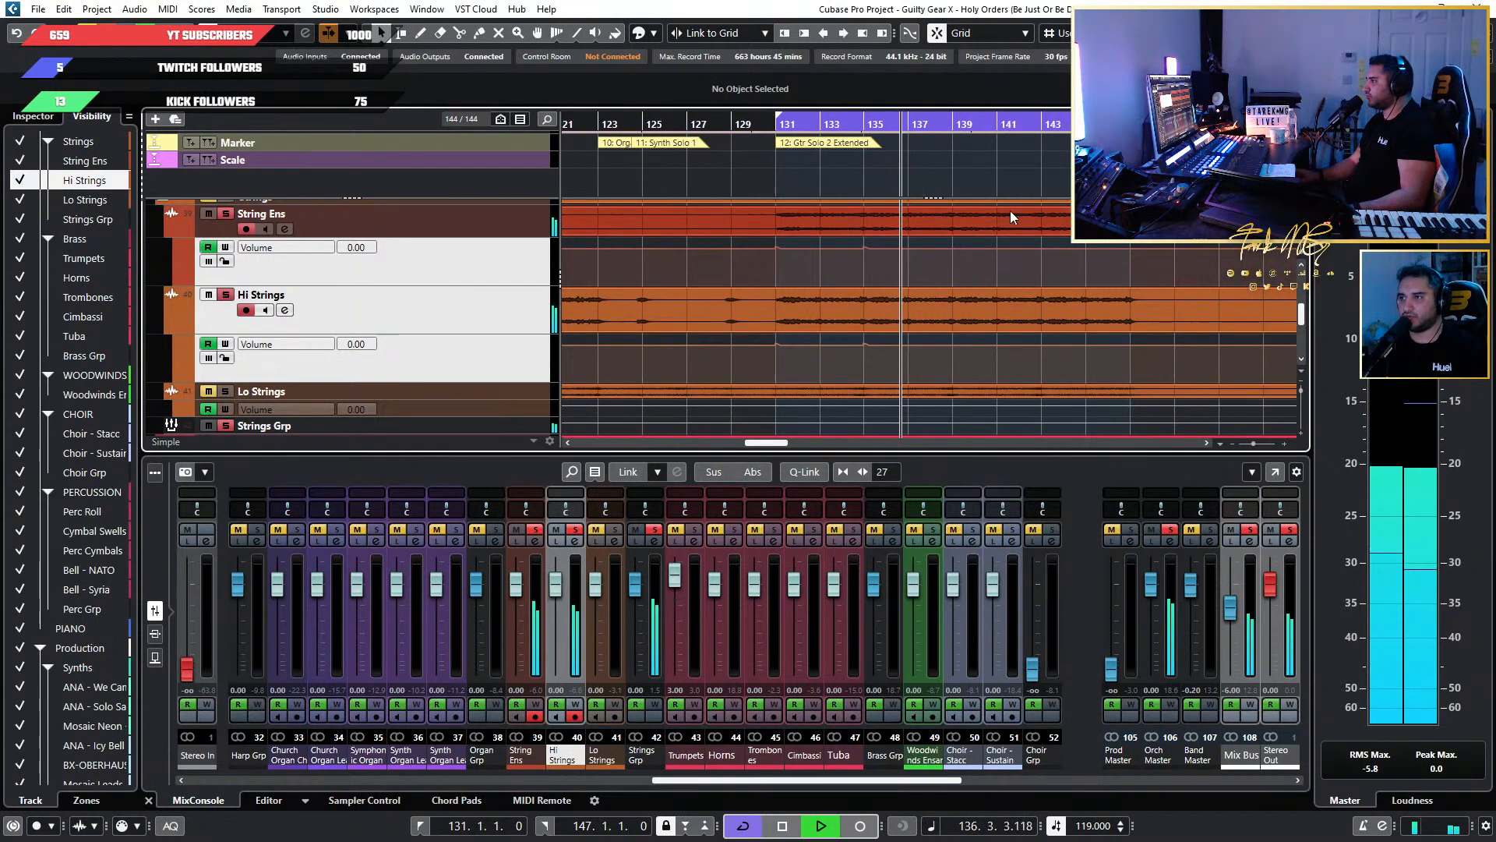
scroll(966, 175, up, 4)
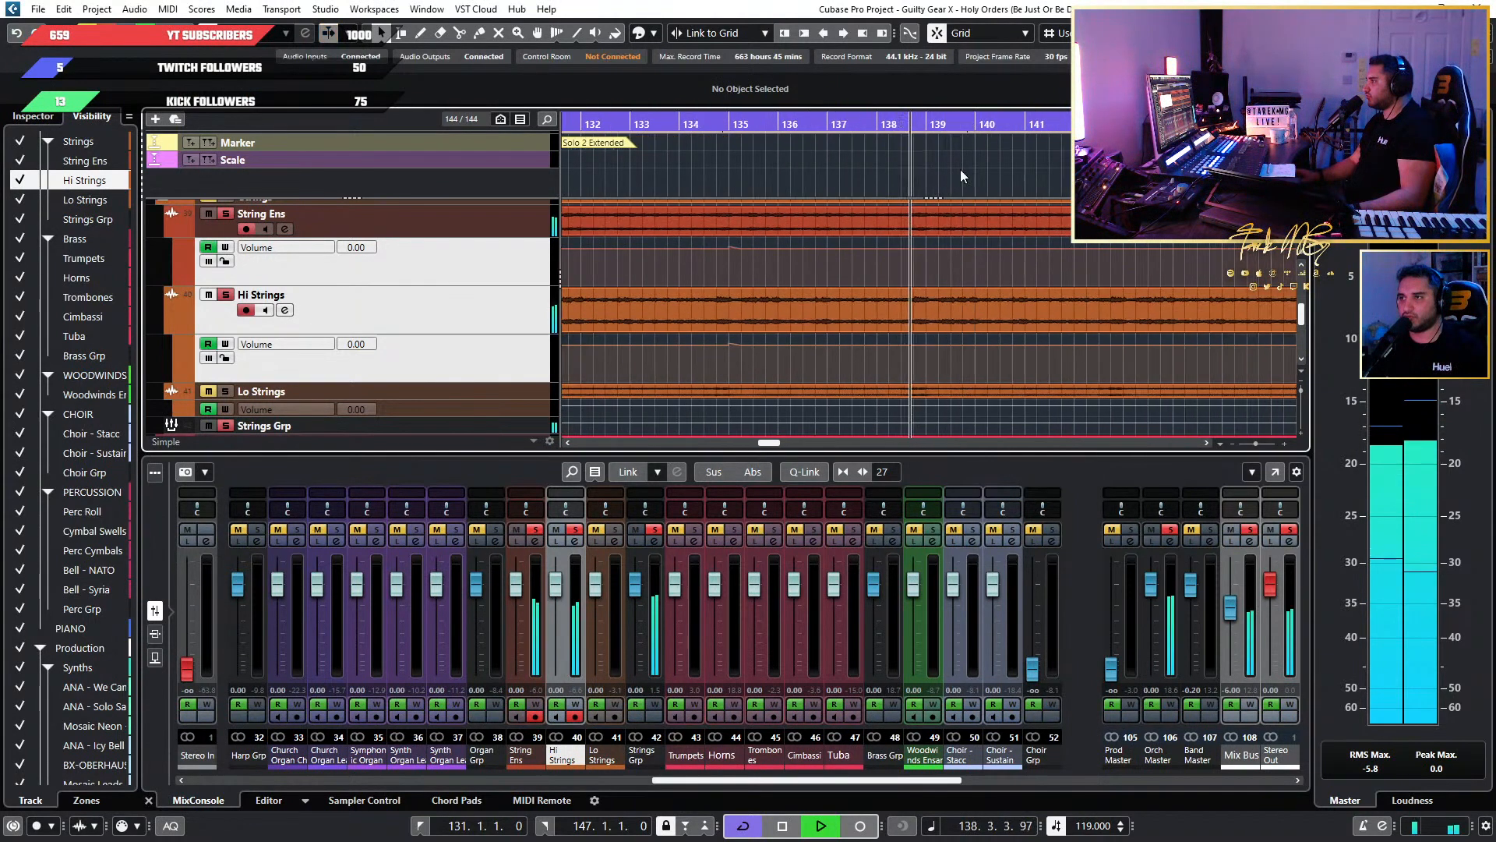
key(space)
click(909, 129)
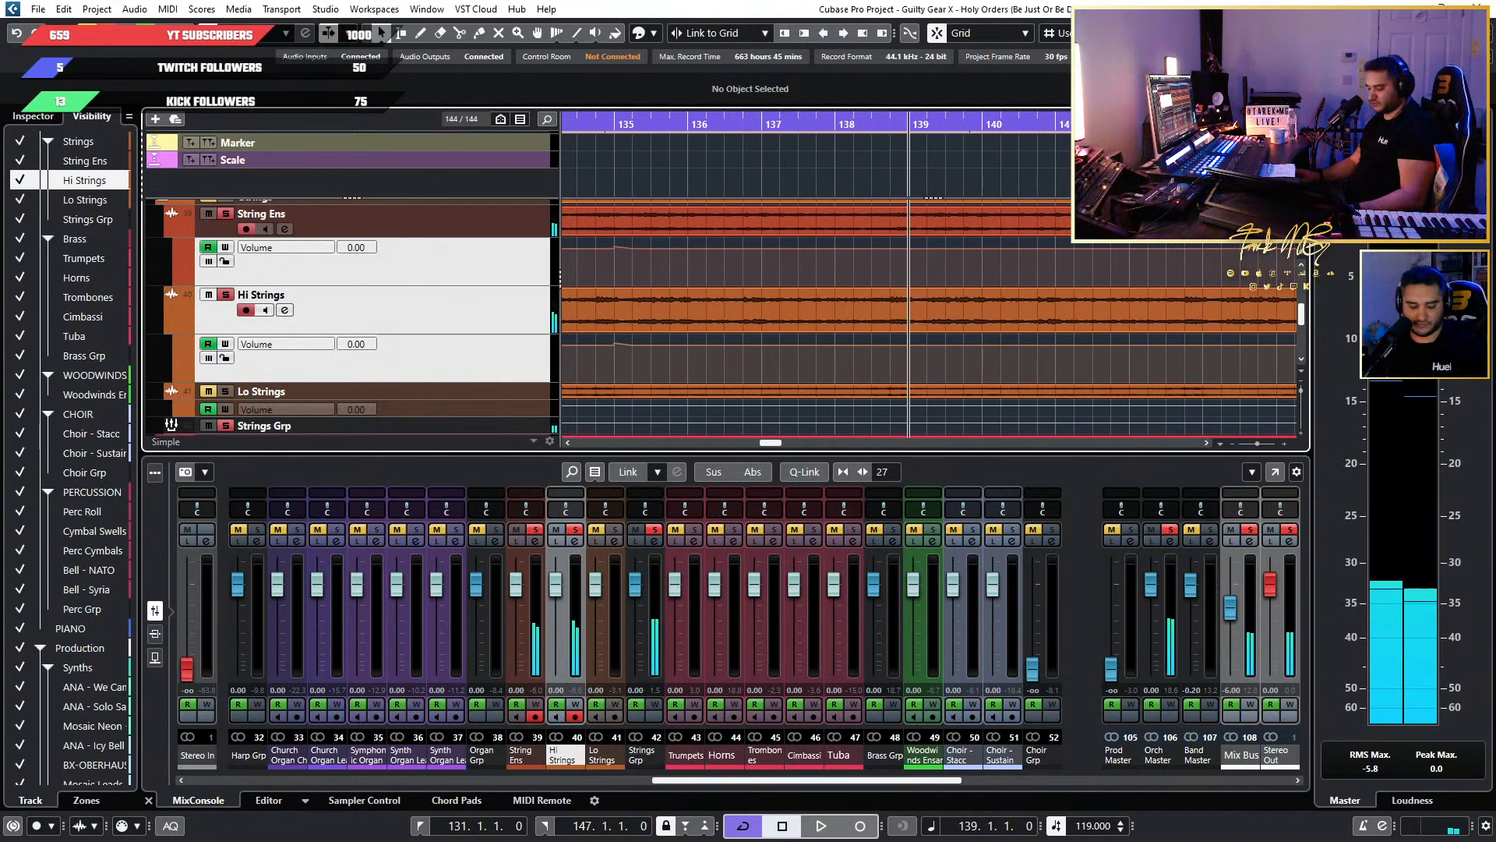
scroll(1044, 140, up, 2)
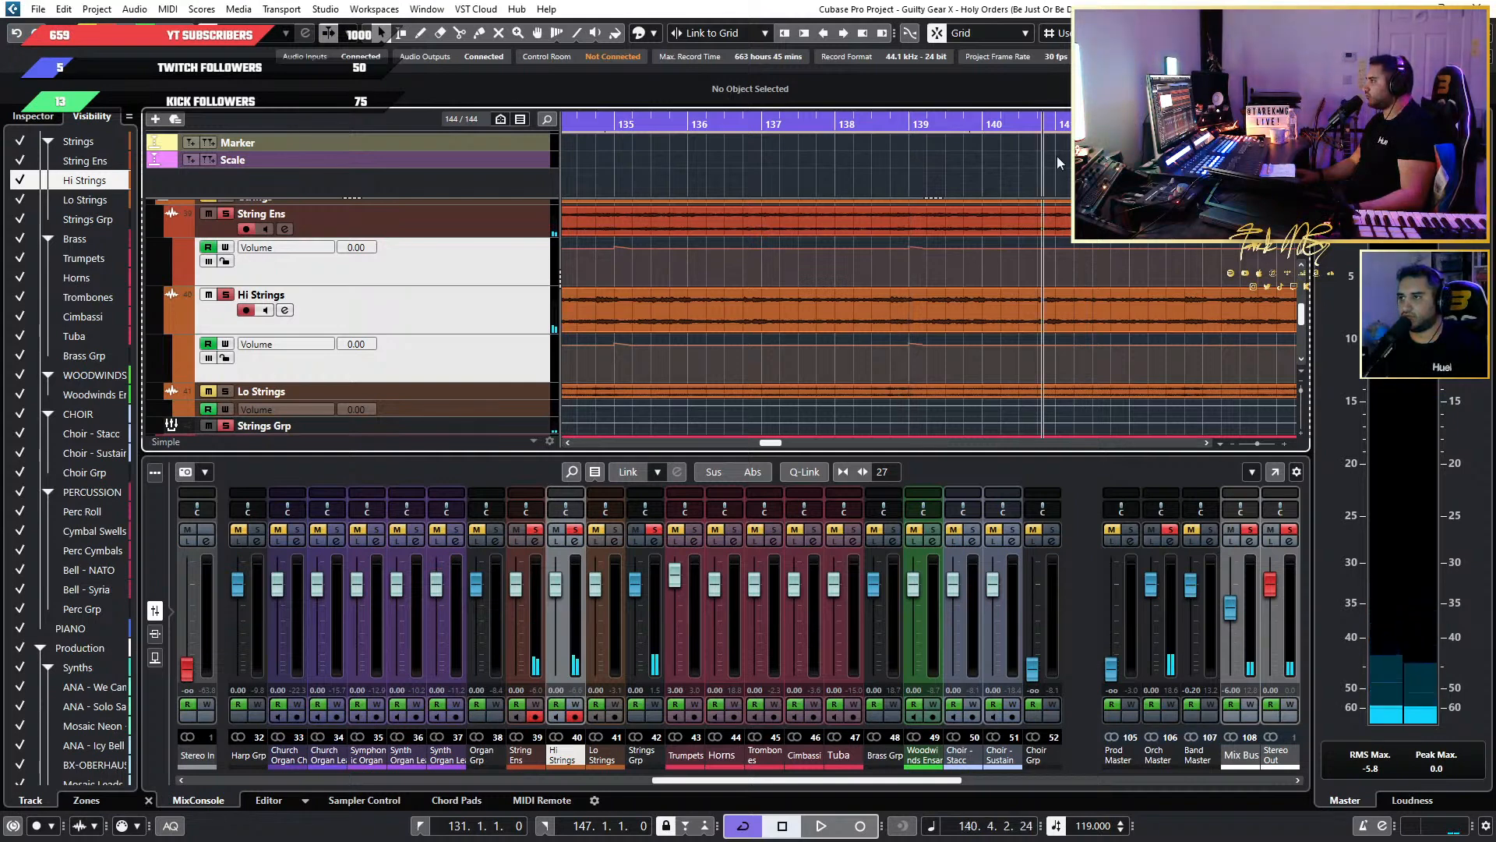
Play the soloed strings past bar 139 and stop at the next entry near bar 143.
key(space)
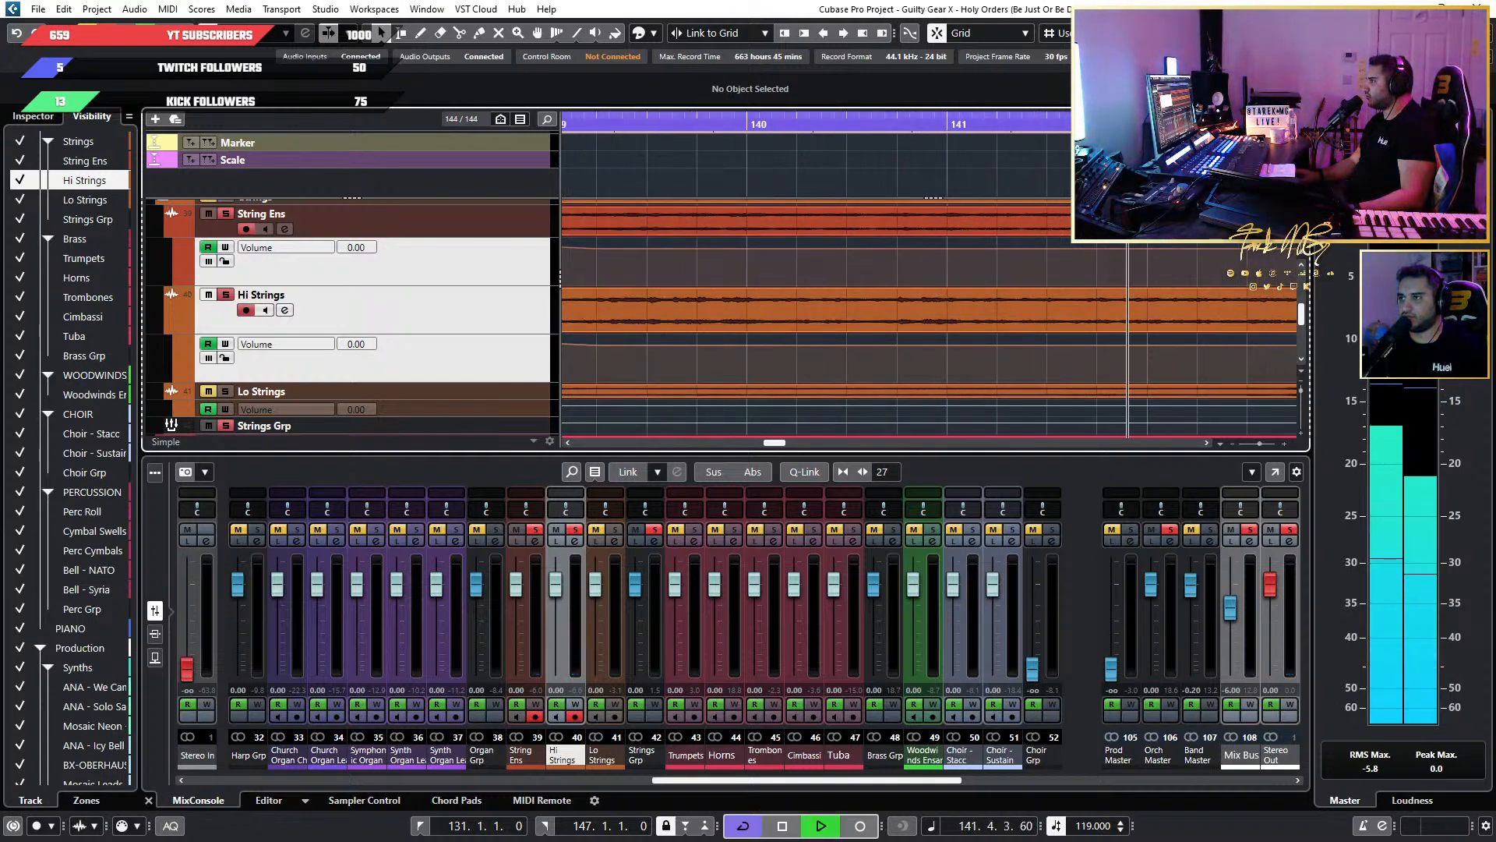
scroll(1018, 129, down, 2)
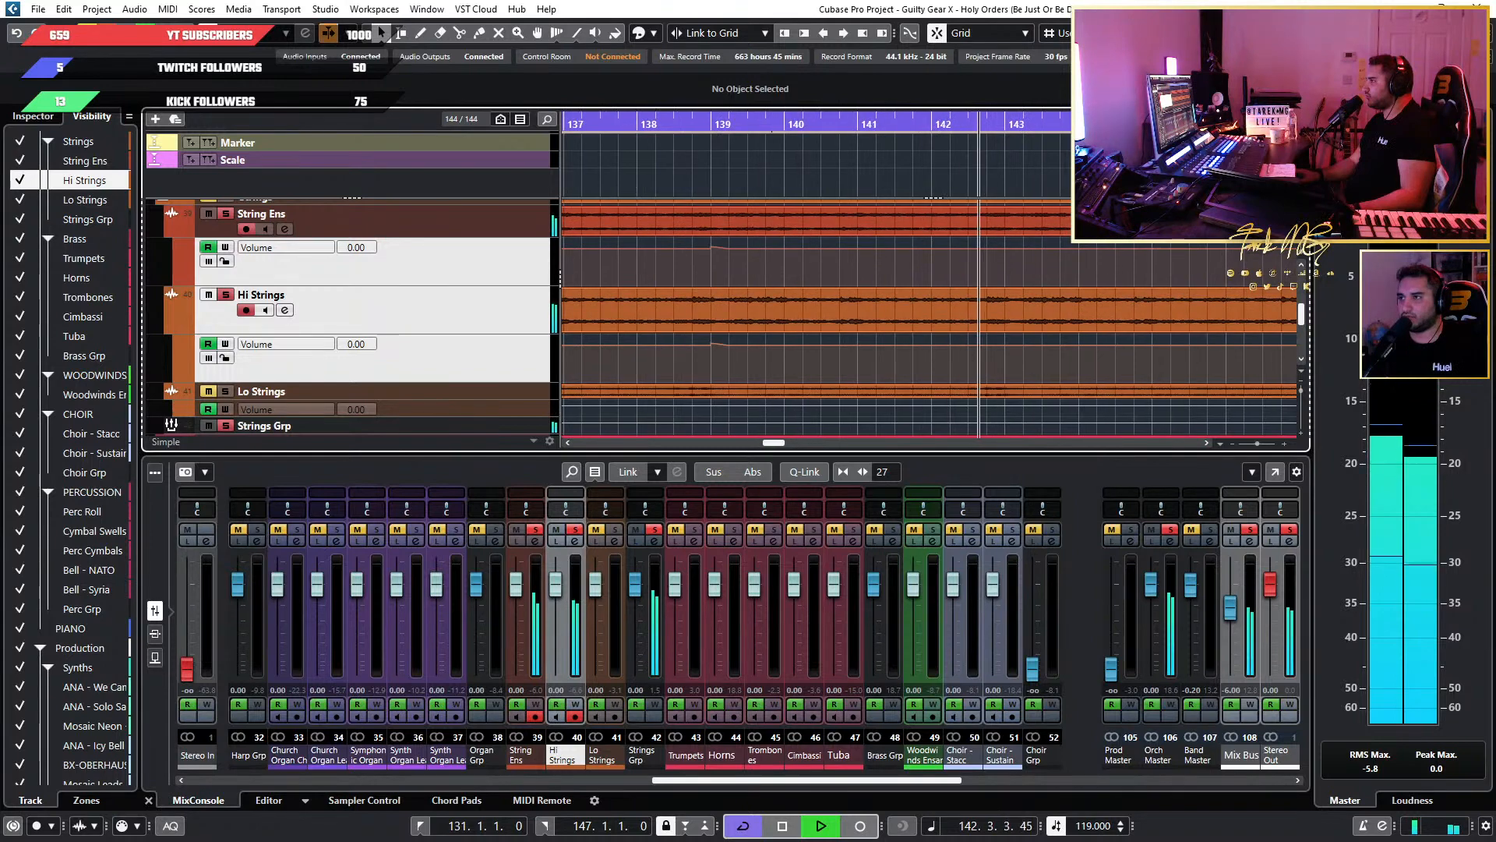
key(space)
click(1017, 126)
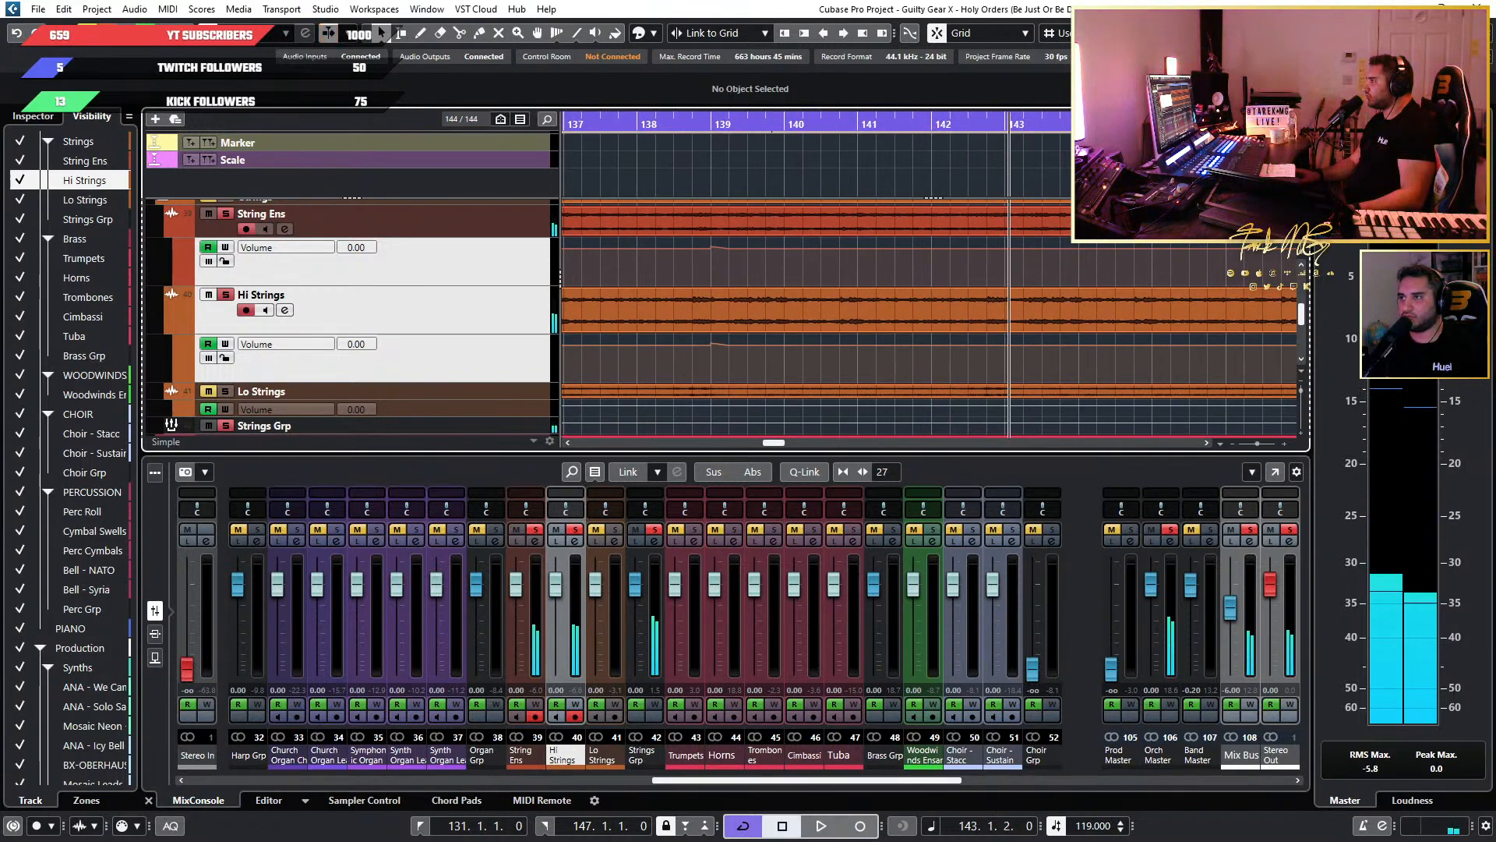
Choose another quantize value for the grid and place the playhead exactly at the start of bar 143.
scroll(1133, 127, up, 2)
click(1227, 33)
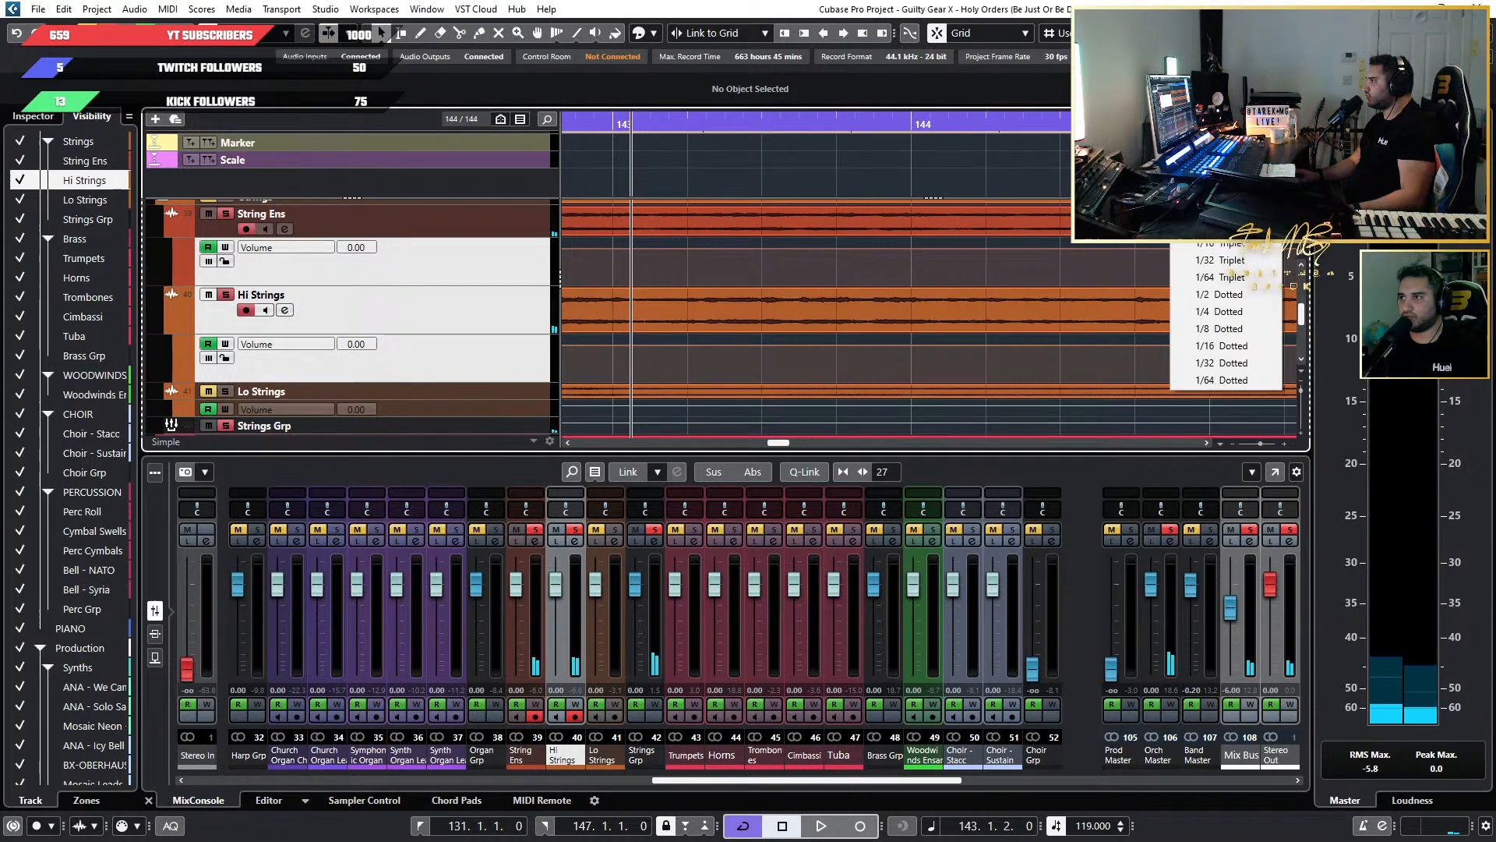
click(1216, 105)
scroll(1169, 148, down, 2)
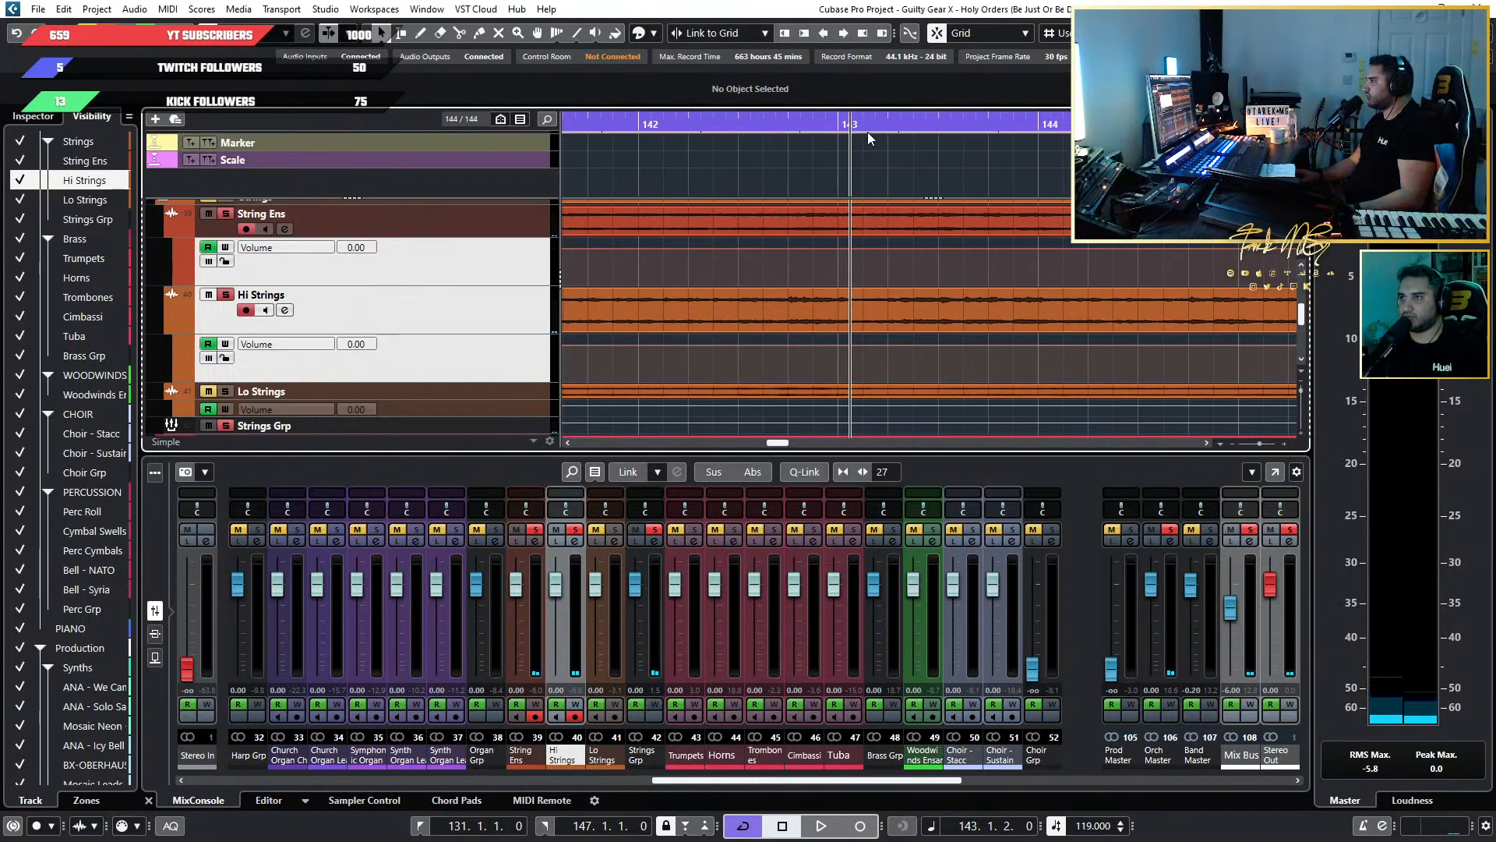
click(835, 127)
Play the soloed strings from bar 143 to check the entry, and return the playhead to that bar.
scroll(1029, 181, down, 3)
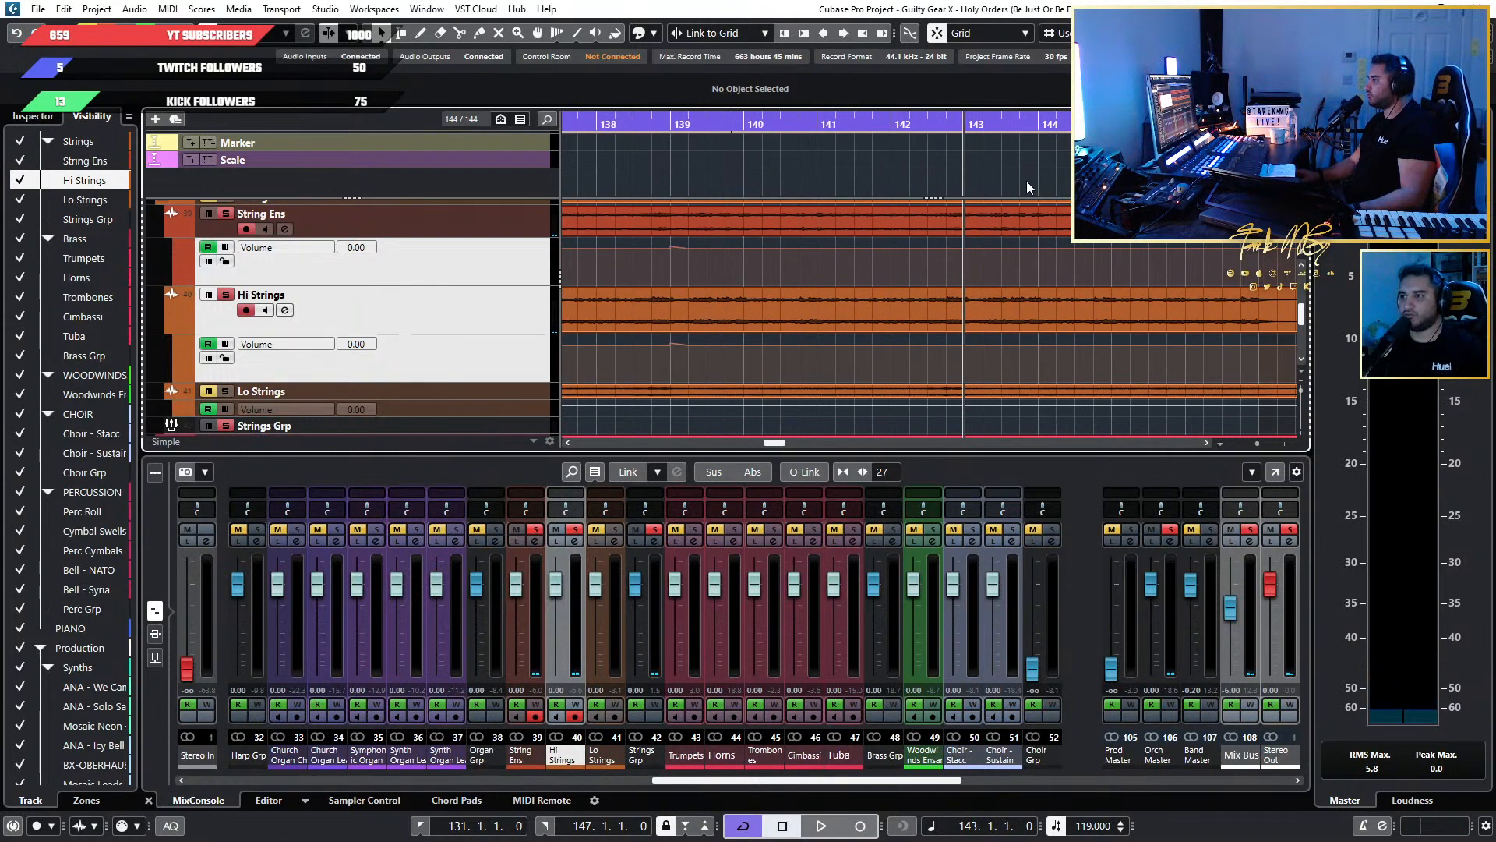
scroll(1013, 181, down, 2)
key(space)
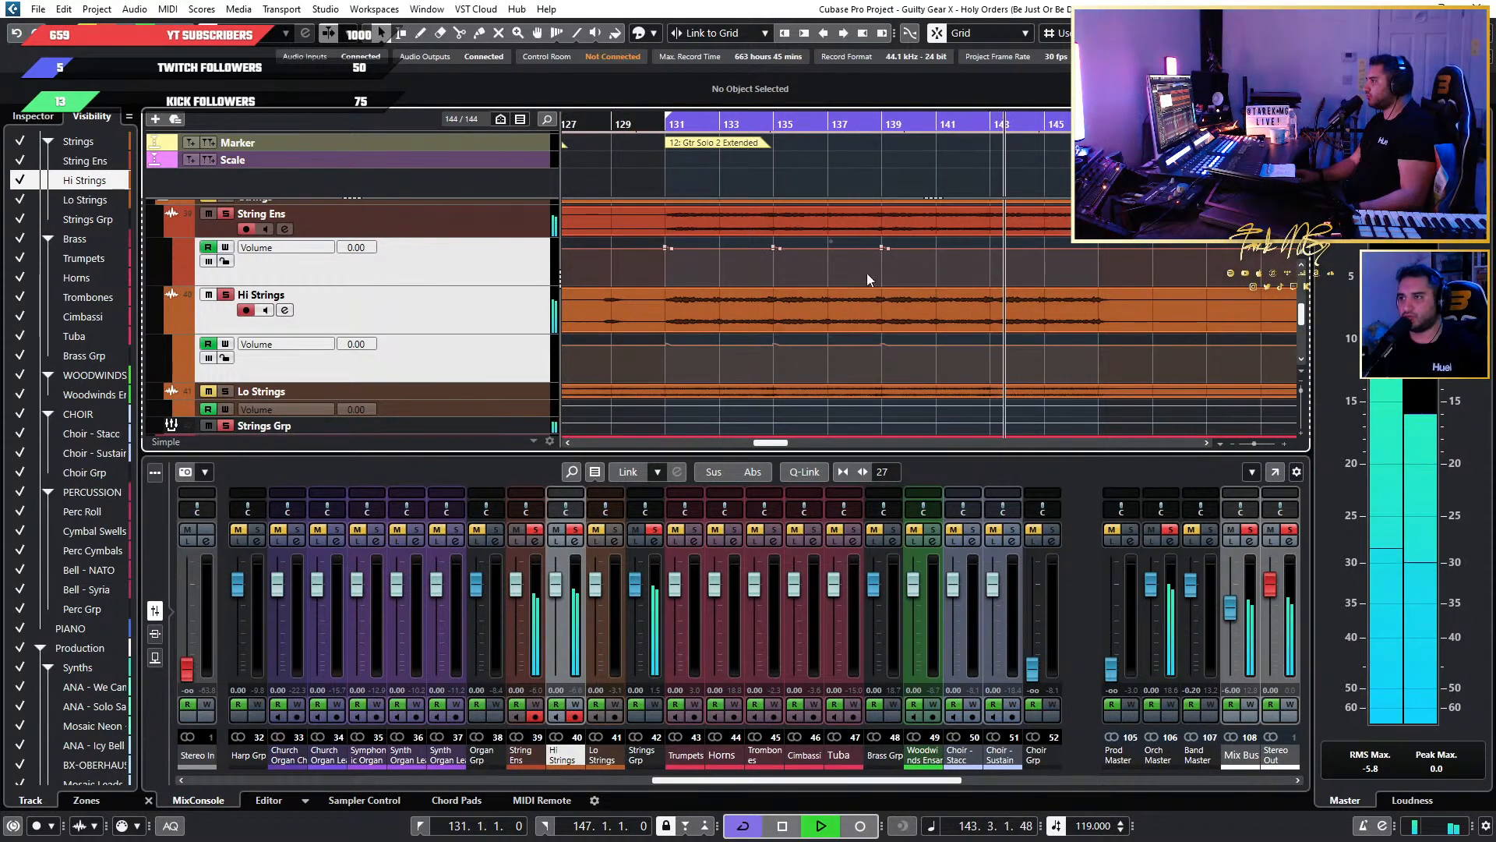
key(space)
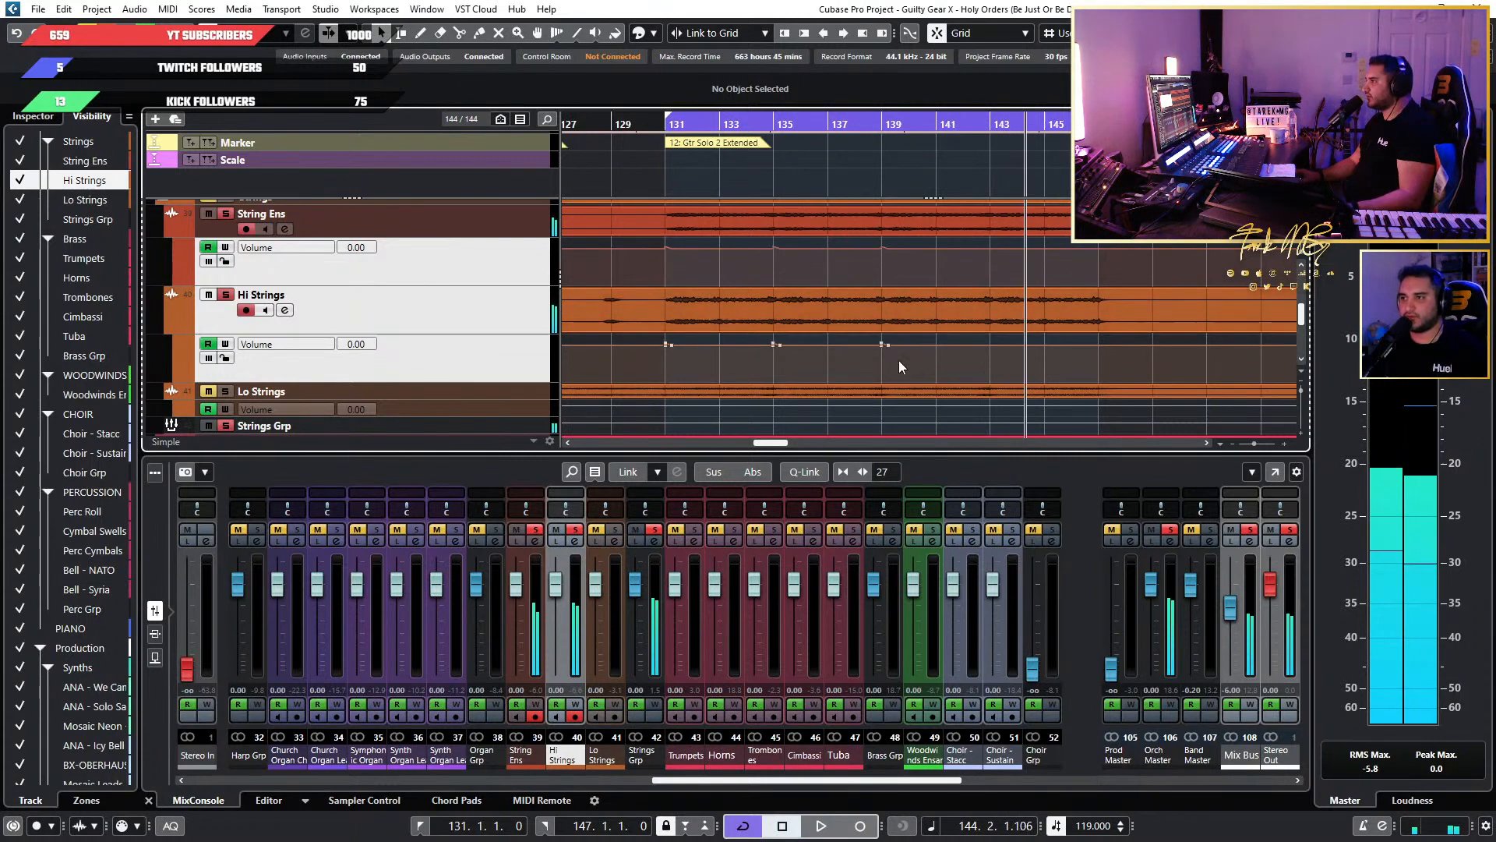
click(998, 127)
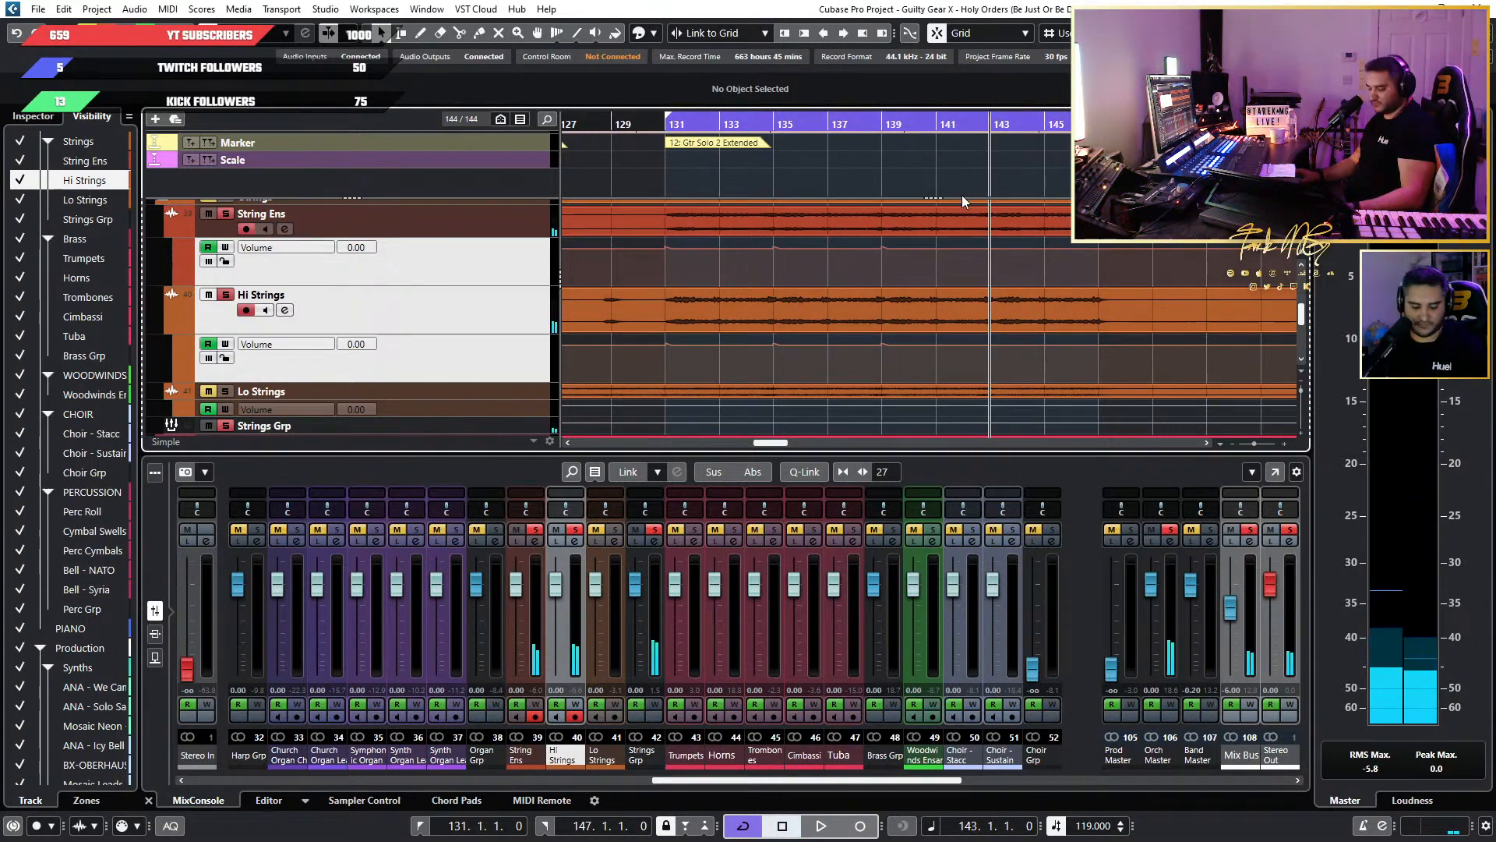
Copy the bar 139 Volume points on String Ens and Hi Strings and paste them at bar 143.
scroll(966, 257, up, 2)
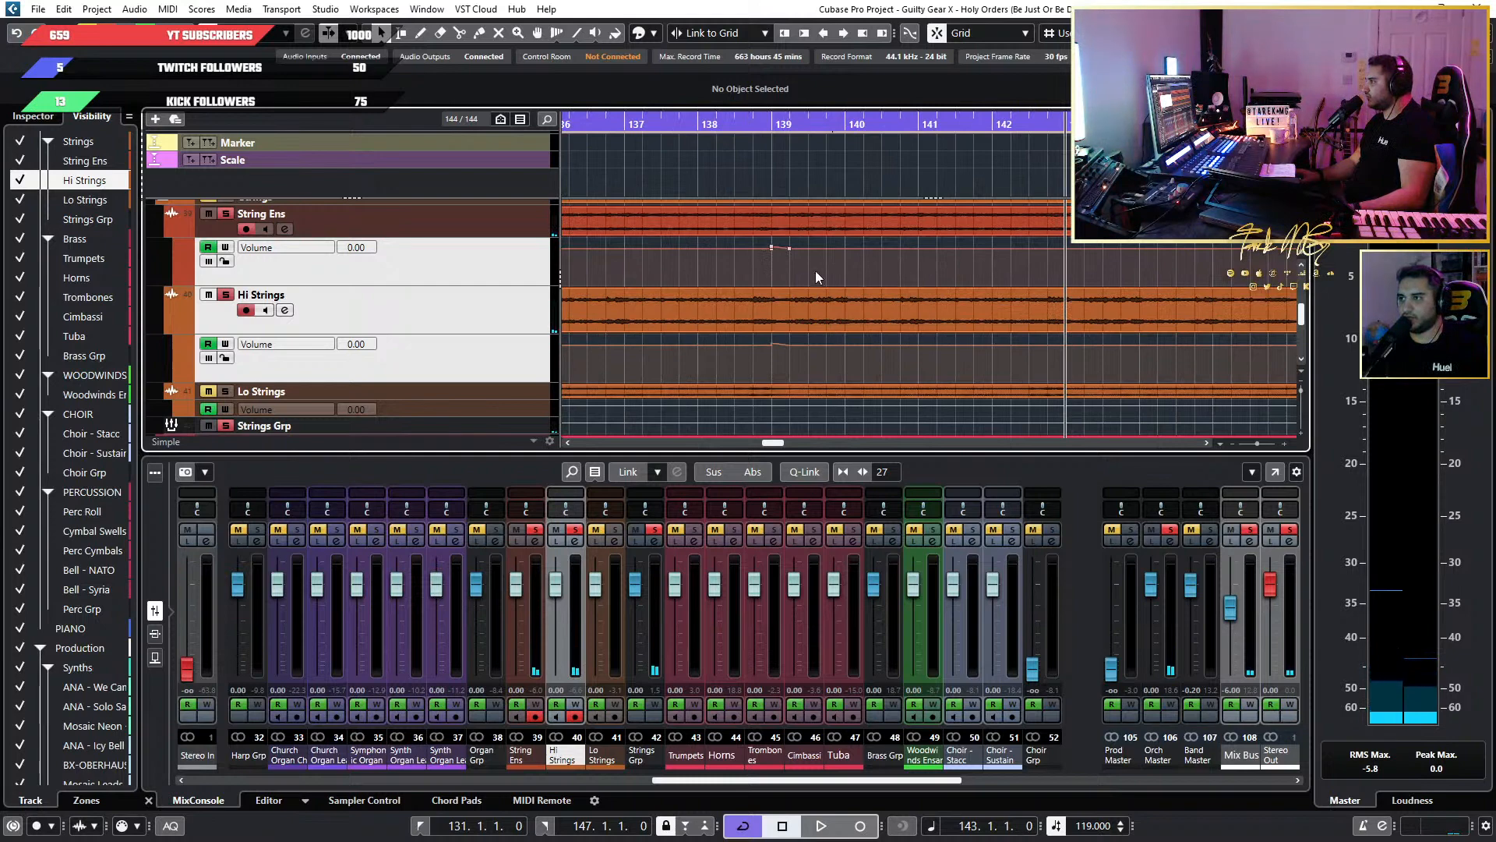
drag(743, 248, 742, 249)
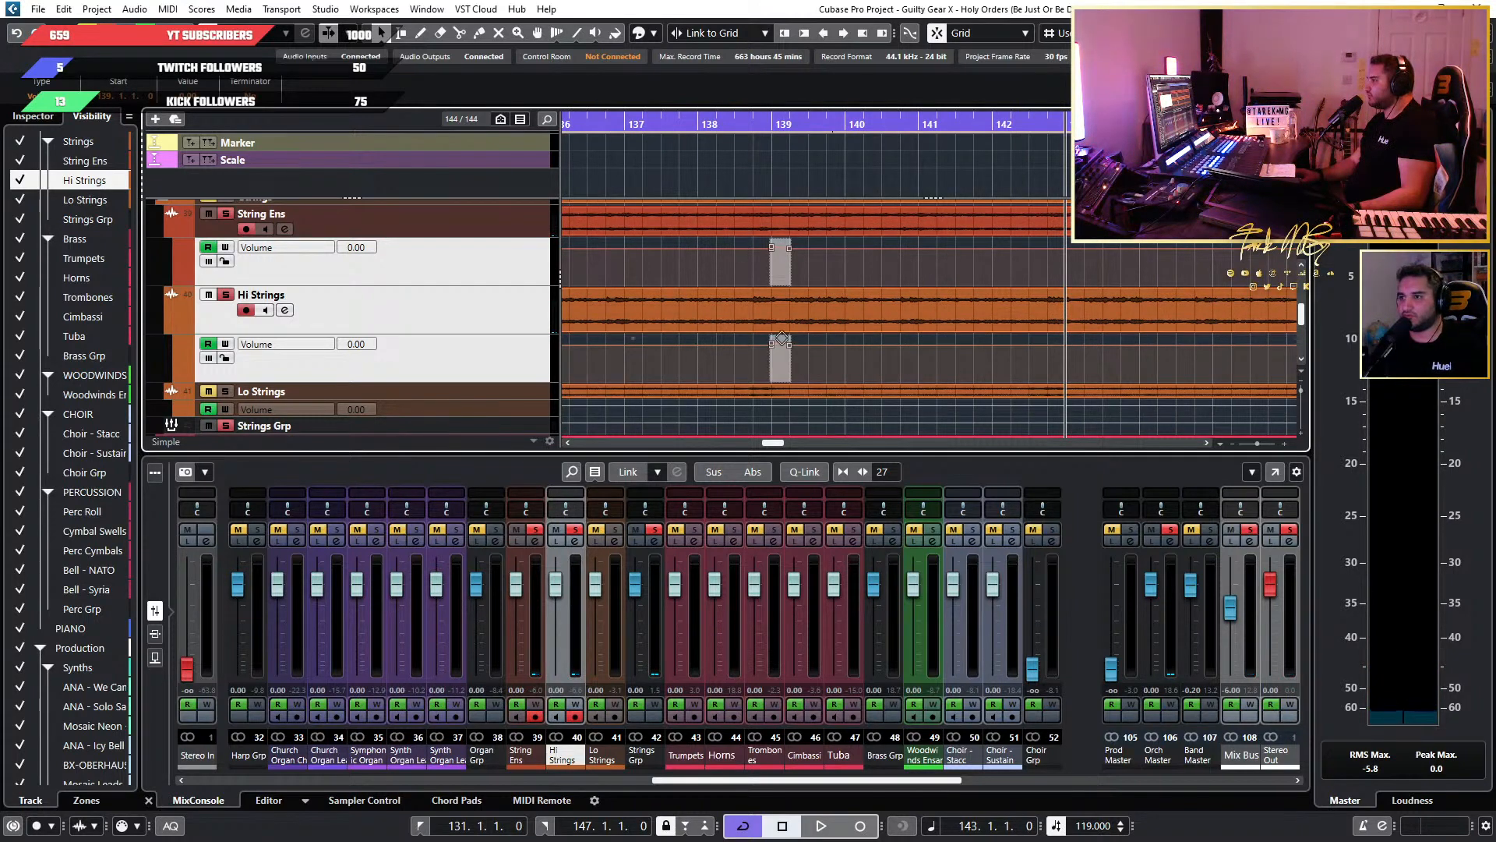
drag(1068, 130, 1003, 123)
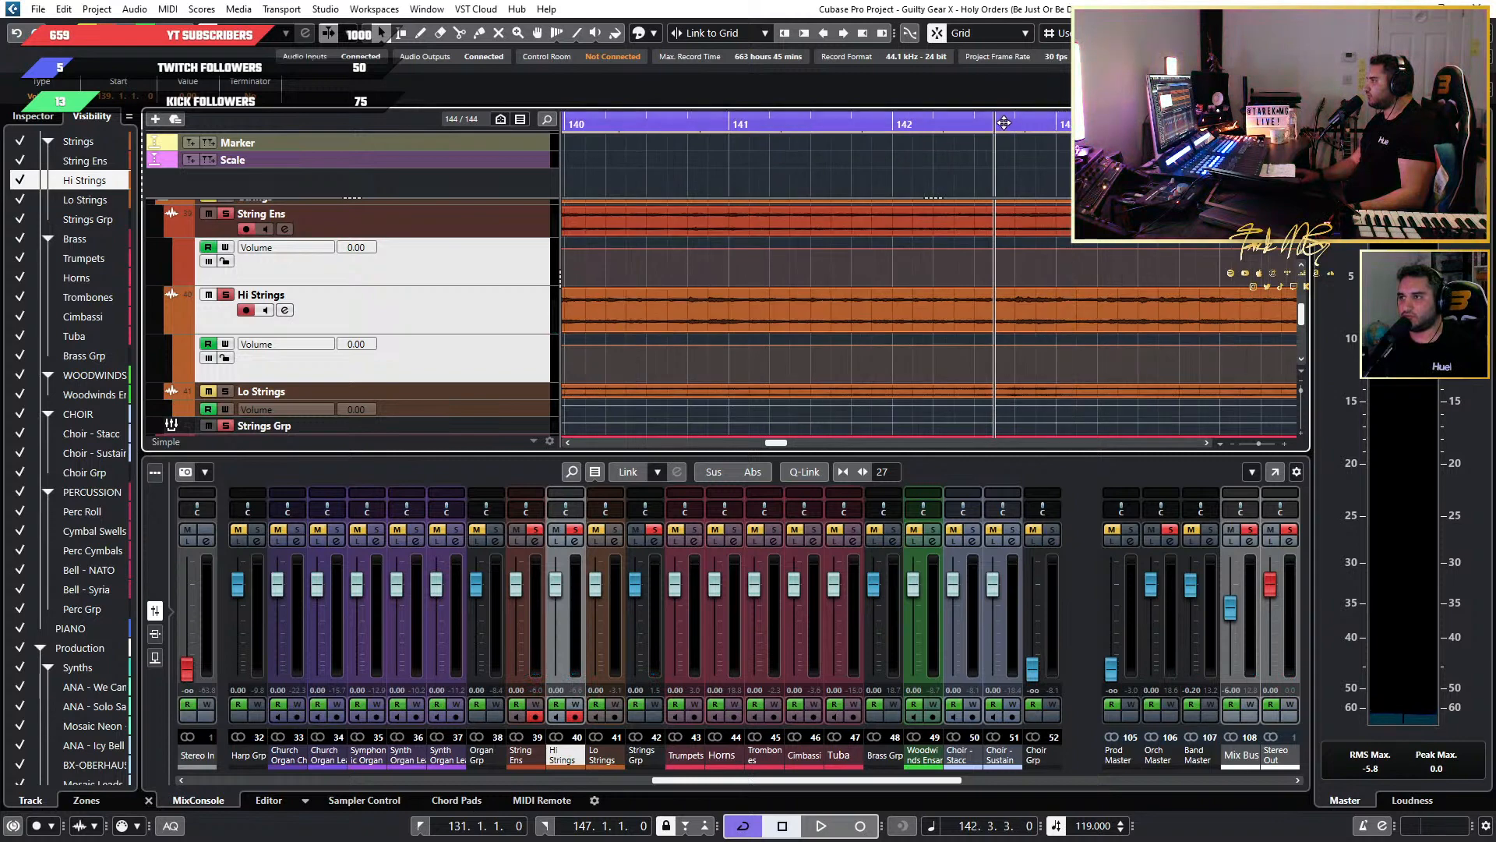
click(1051, 123)
key(space)
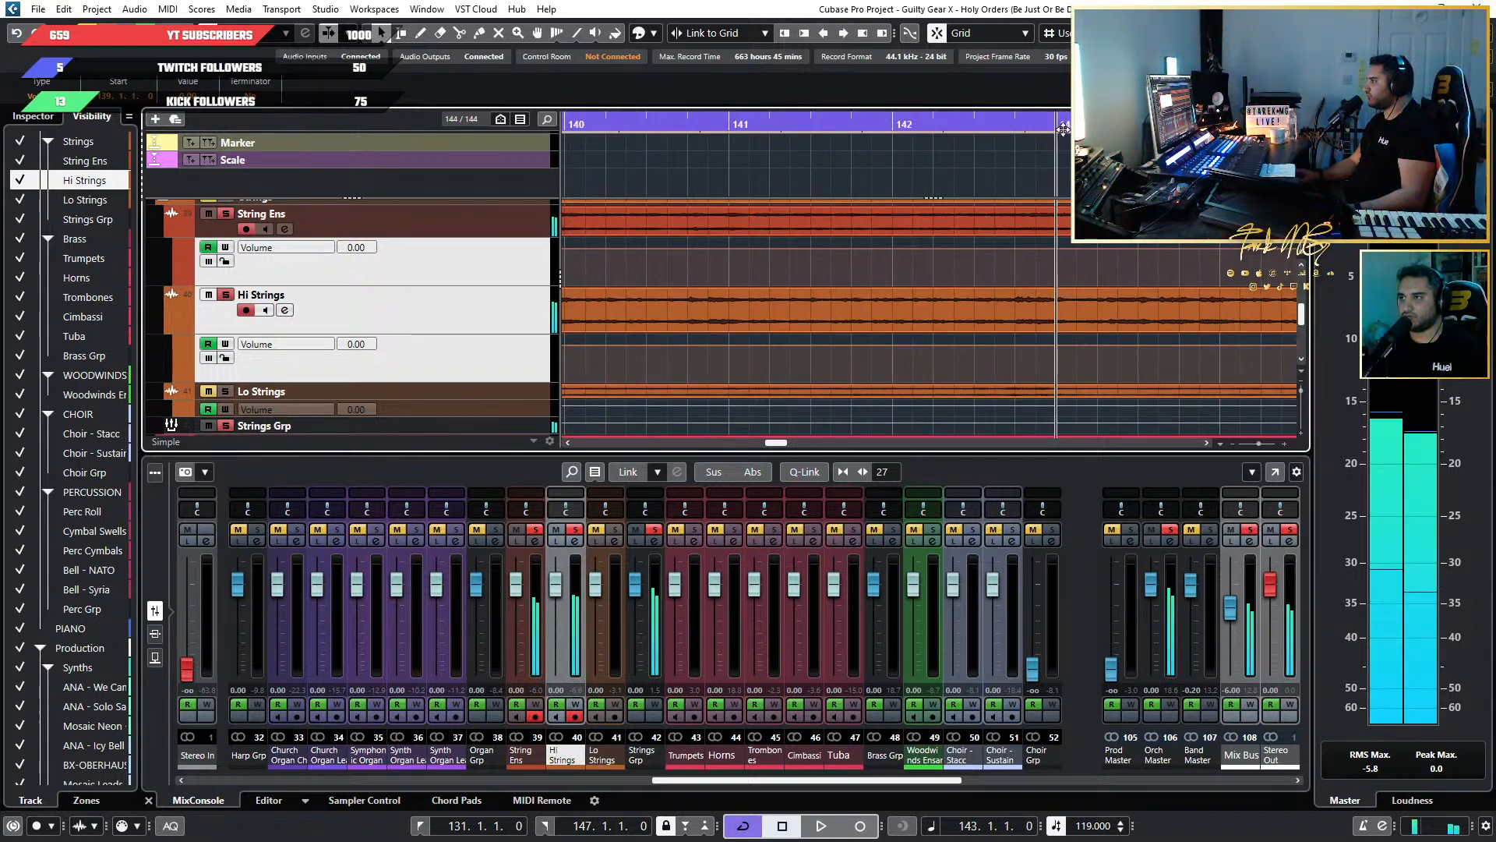
key(ctrl+v)
click(1046, 187)
Play the soloed strings from bar 143 to hear the pasted boost against the rest of the section.
scroll(1045, 189, down, 3)
key(space)
scroll(991, 231, down, 5)
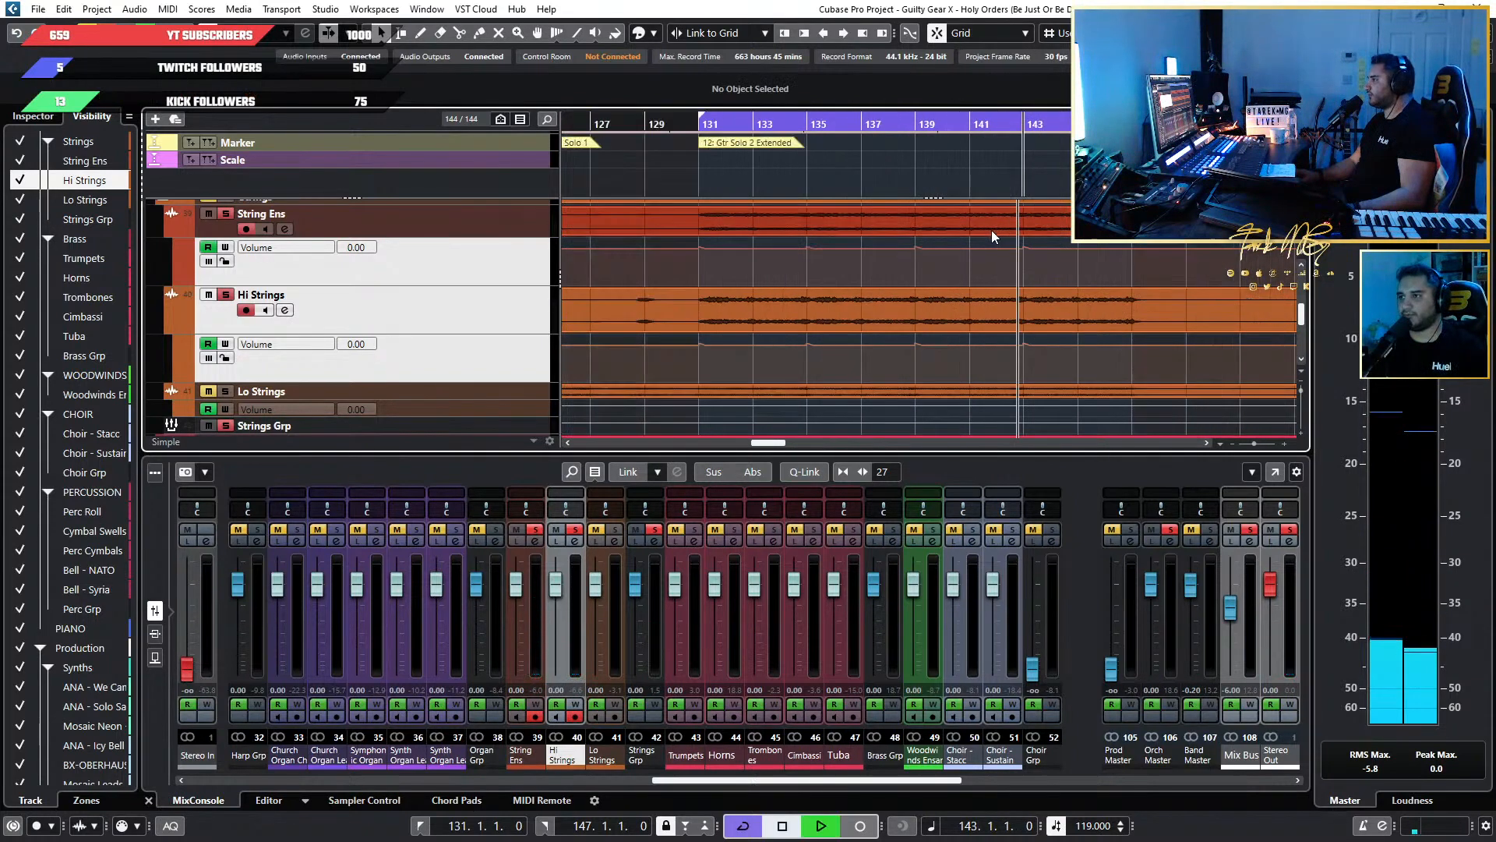
scroll(984, 228, up, 3)
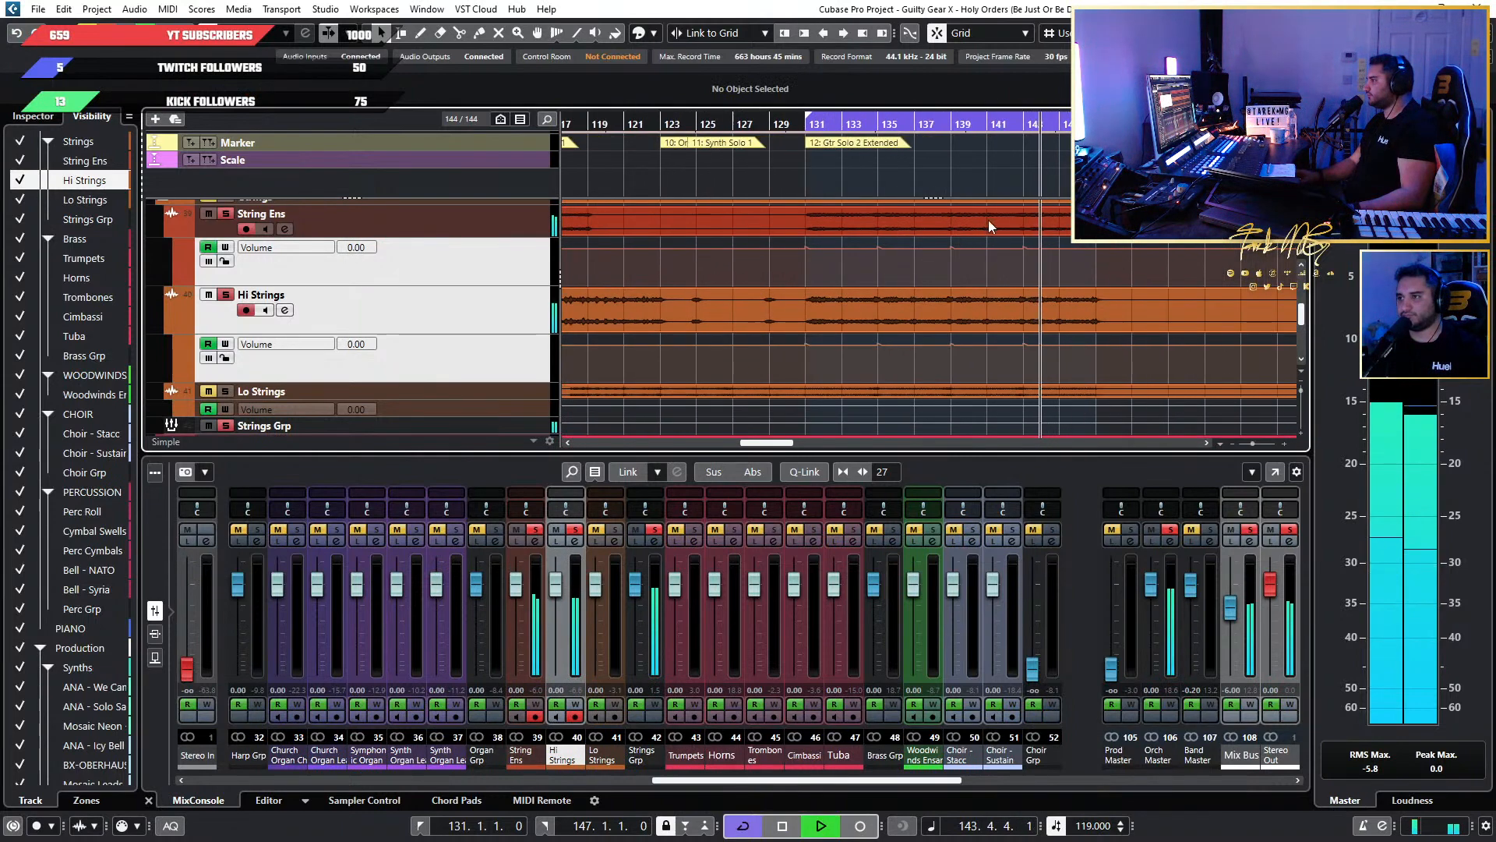
scroll(984, 227, down, 2)
scroll(984, 227, up, 2)
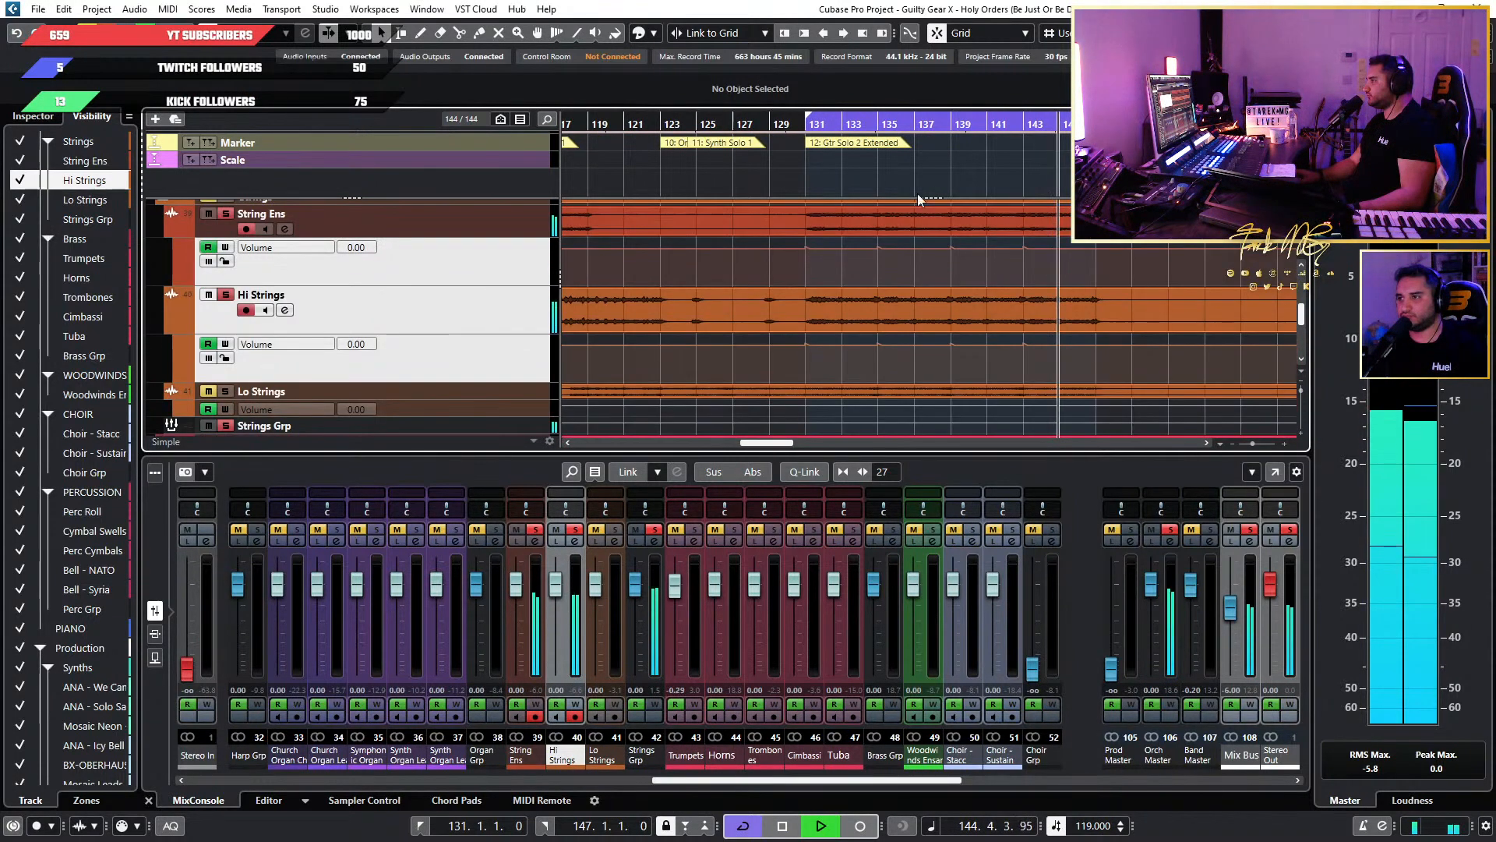
Restart playback at bar 131 and clear the solos on the string tracks to hear the full mix.
click(794, 186)
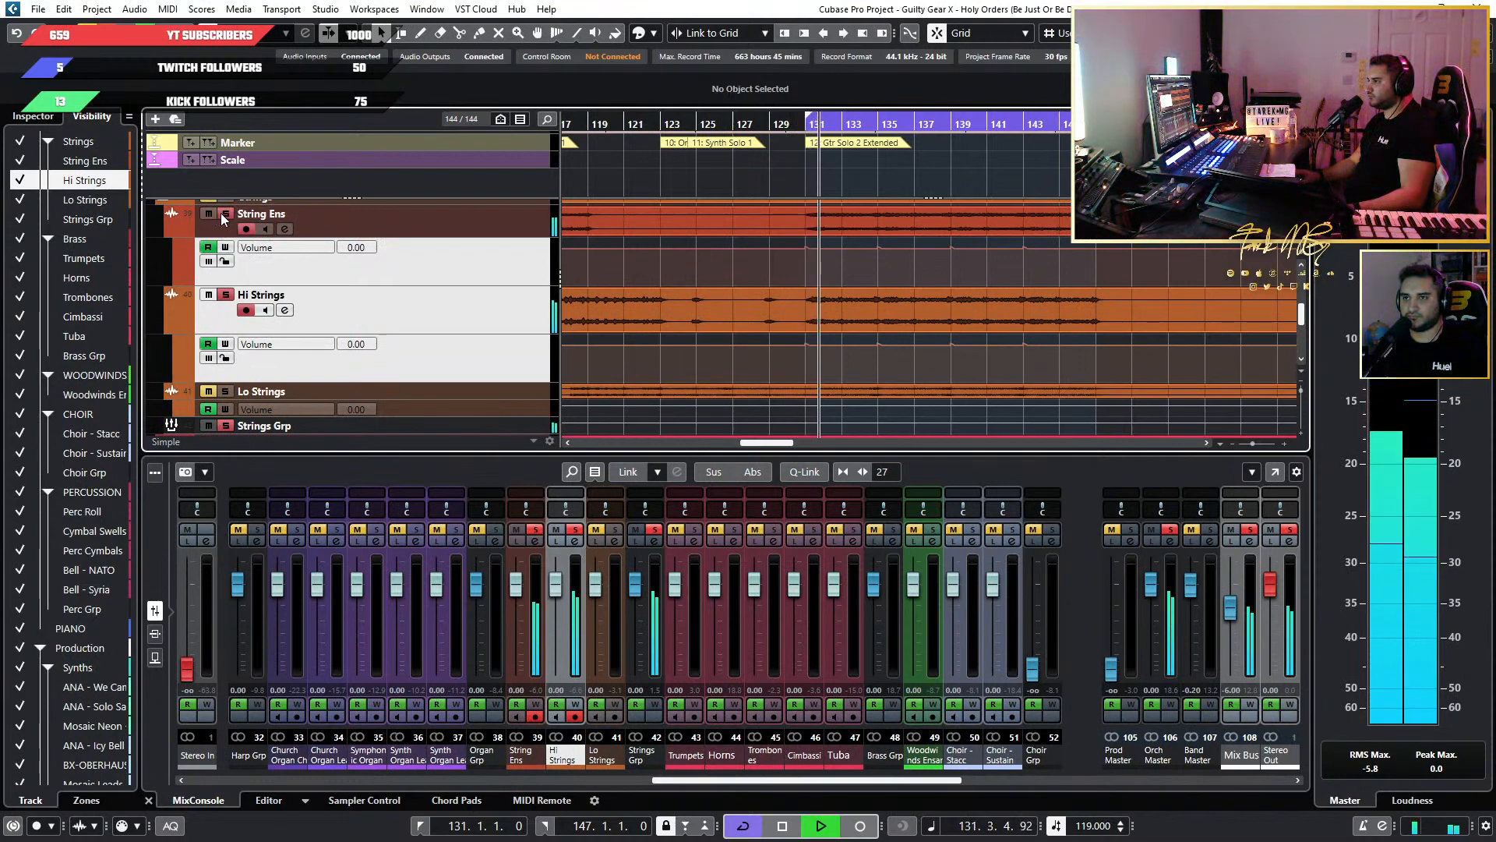
click(536, 529)
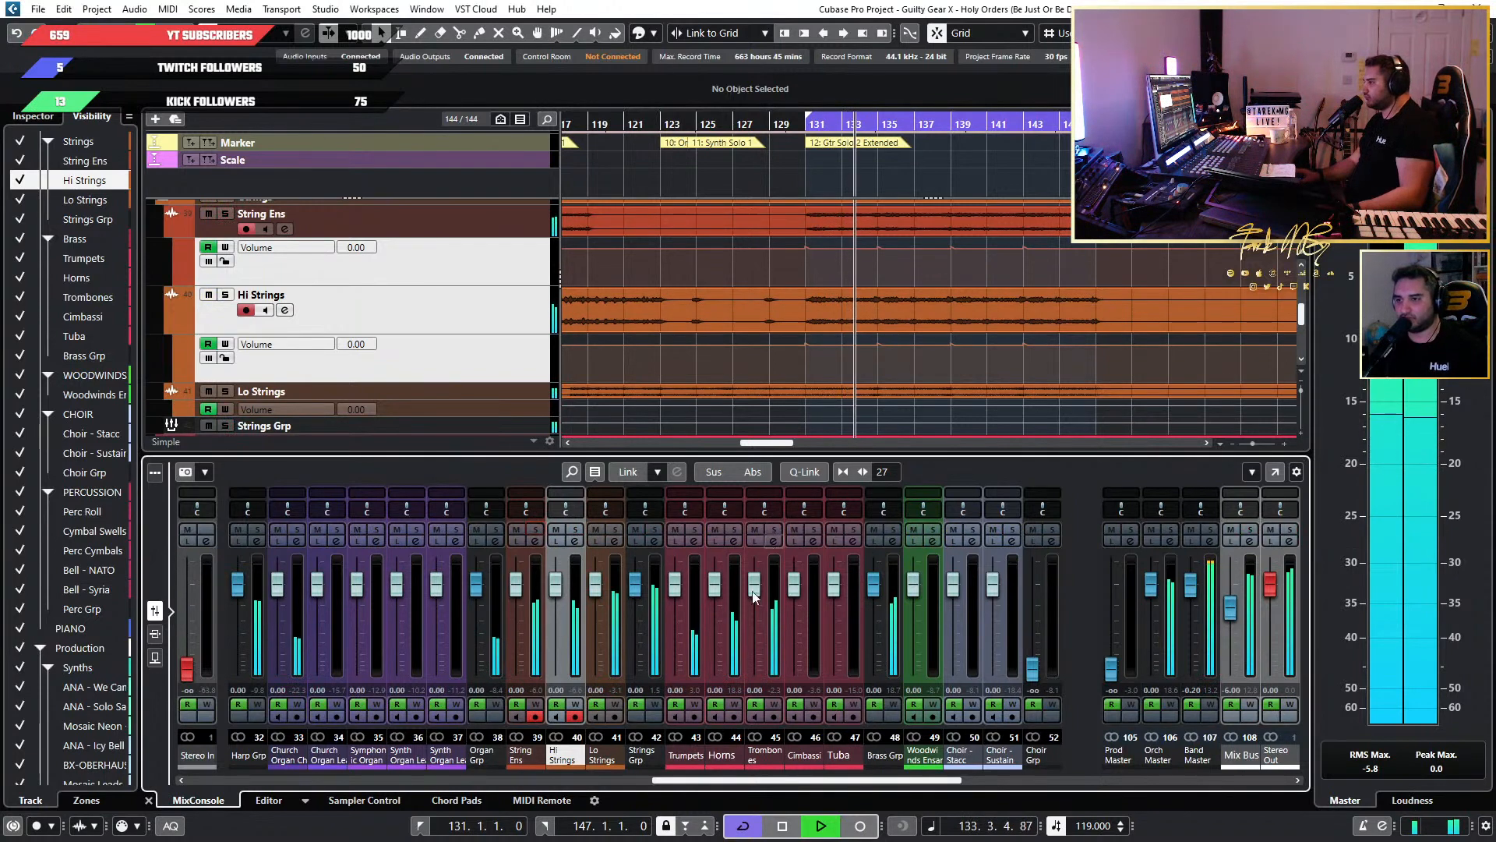
Examine the Trumpets' Volume automation and the other brass tracks through bars 131 to 147 while the full mix plays.
scroll(840, 307, down, 3)
scroll(881, 307, down, 3)
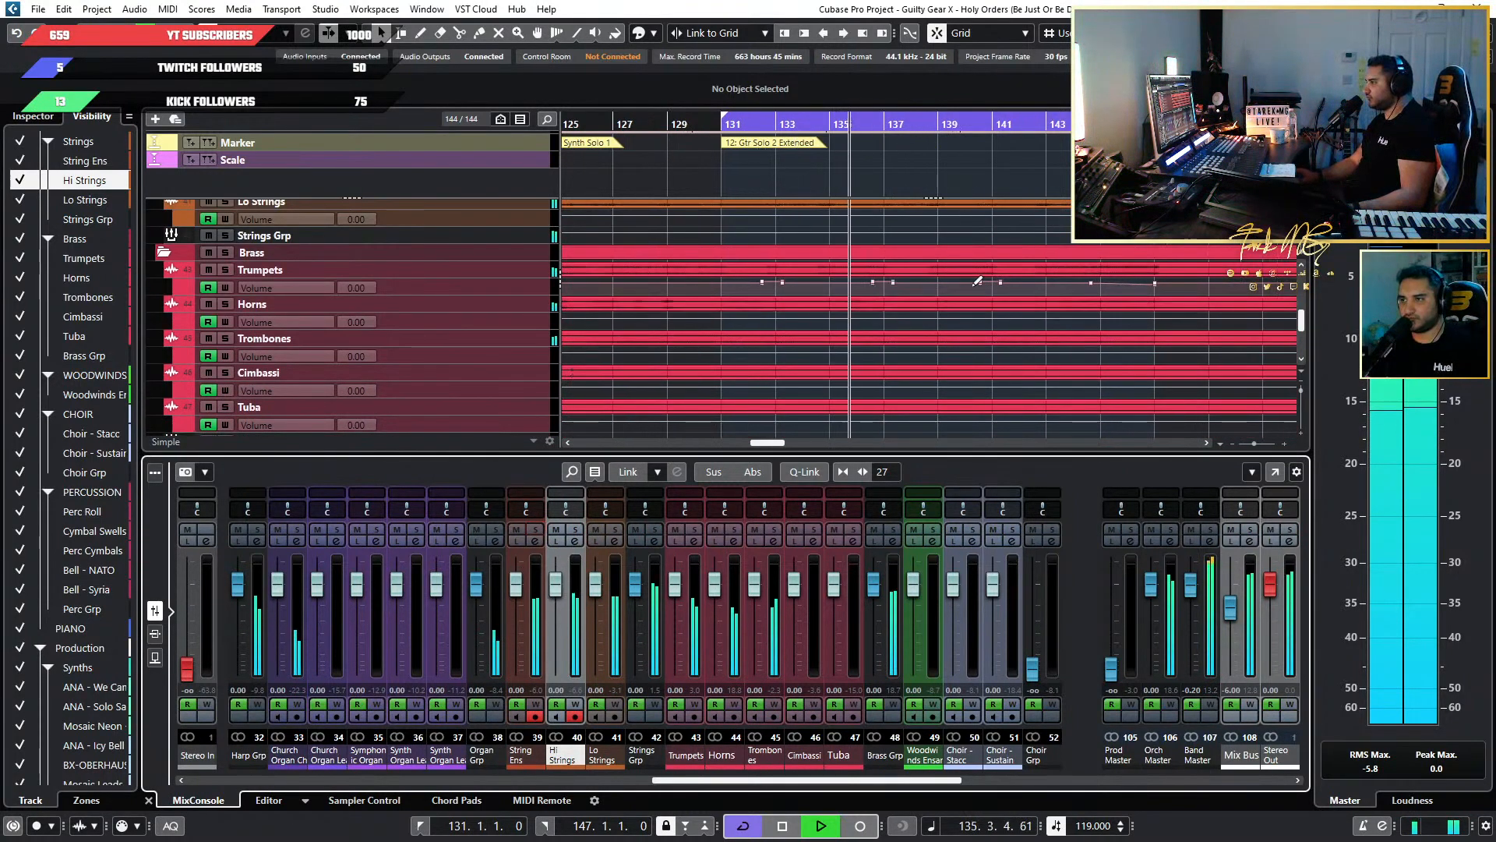
scroll(978, 291, up, 3)
scroll(822, 298, down, 2)
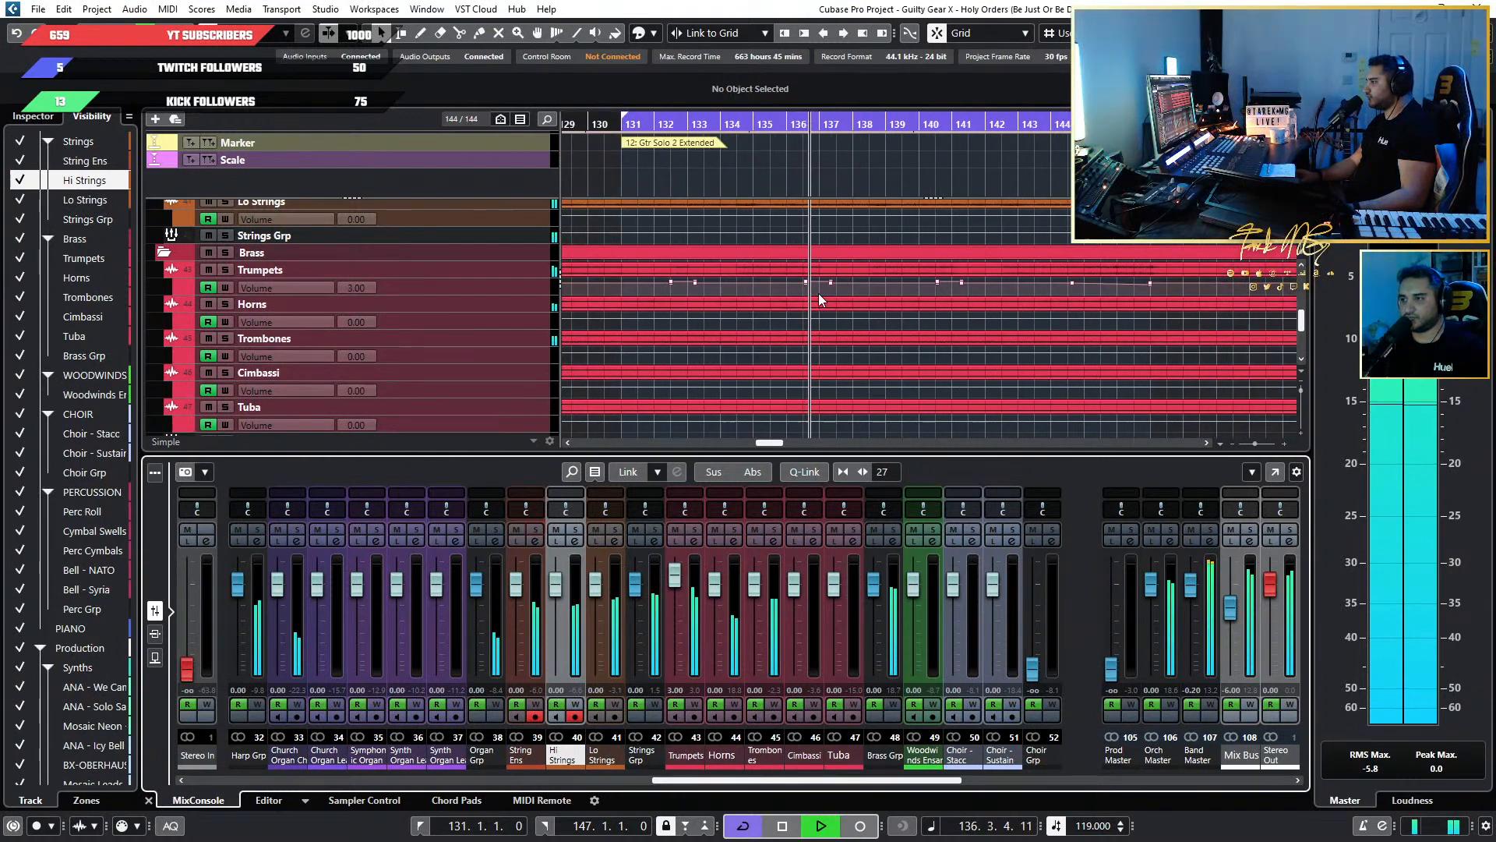
scroll(807, 291, up, 2)
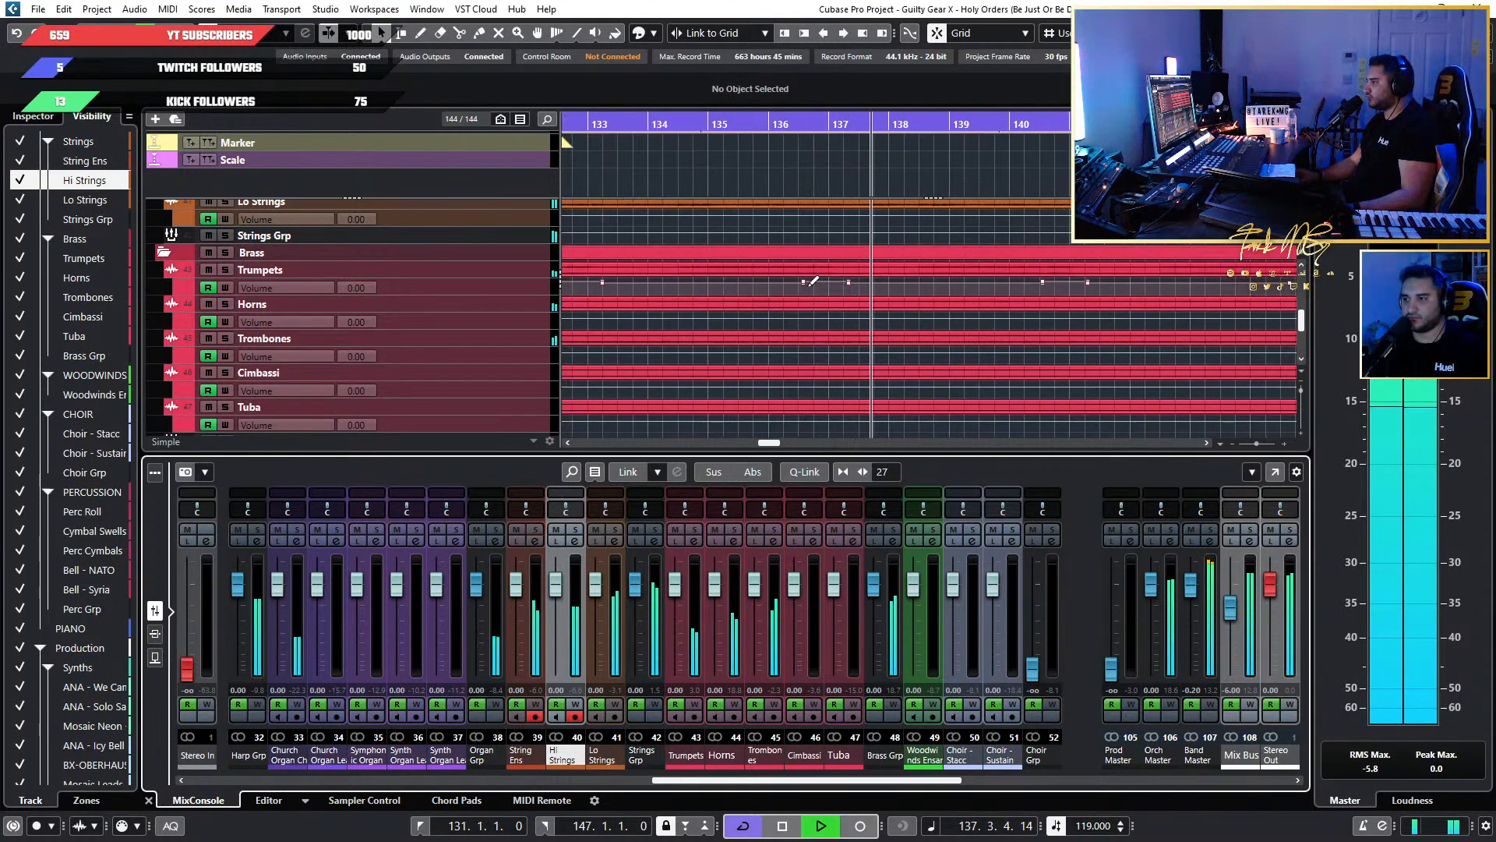
scroll(807, 291, down, 2)
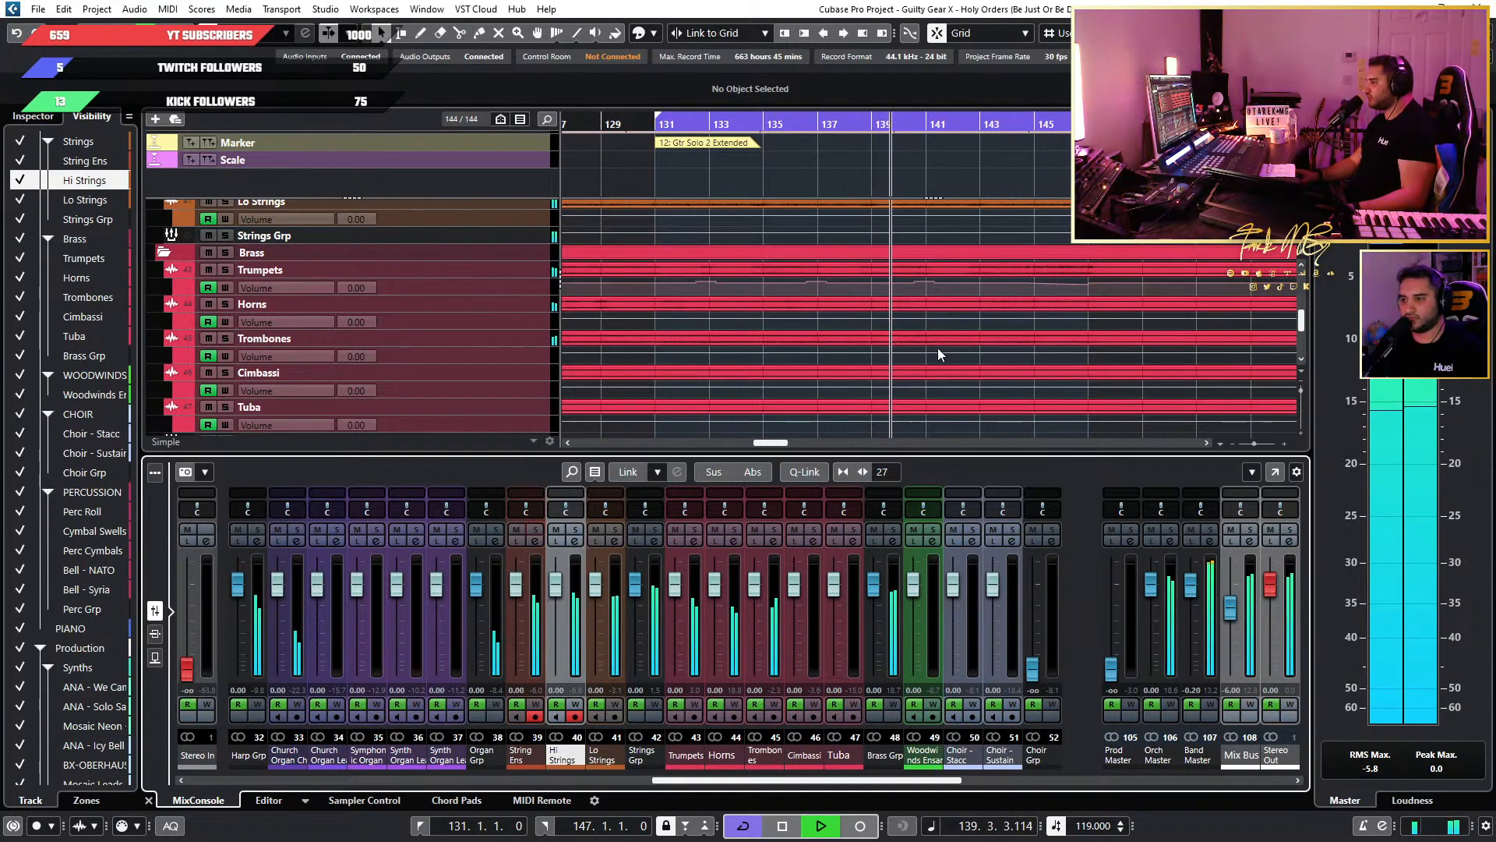
scroll(817, 335, down, 2)
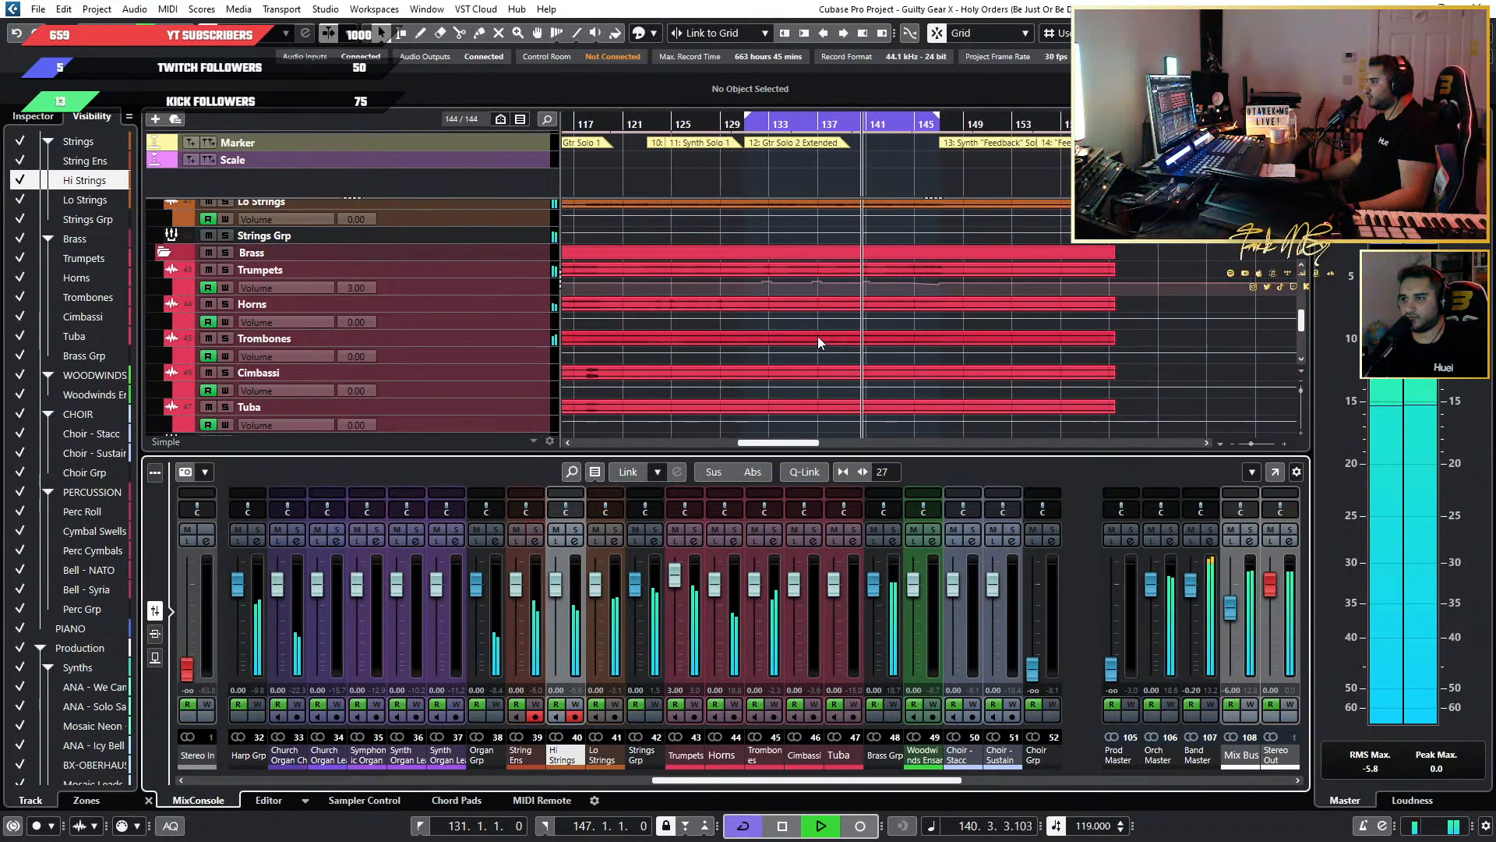
scroll(816, 335, up, 3)
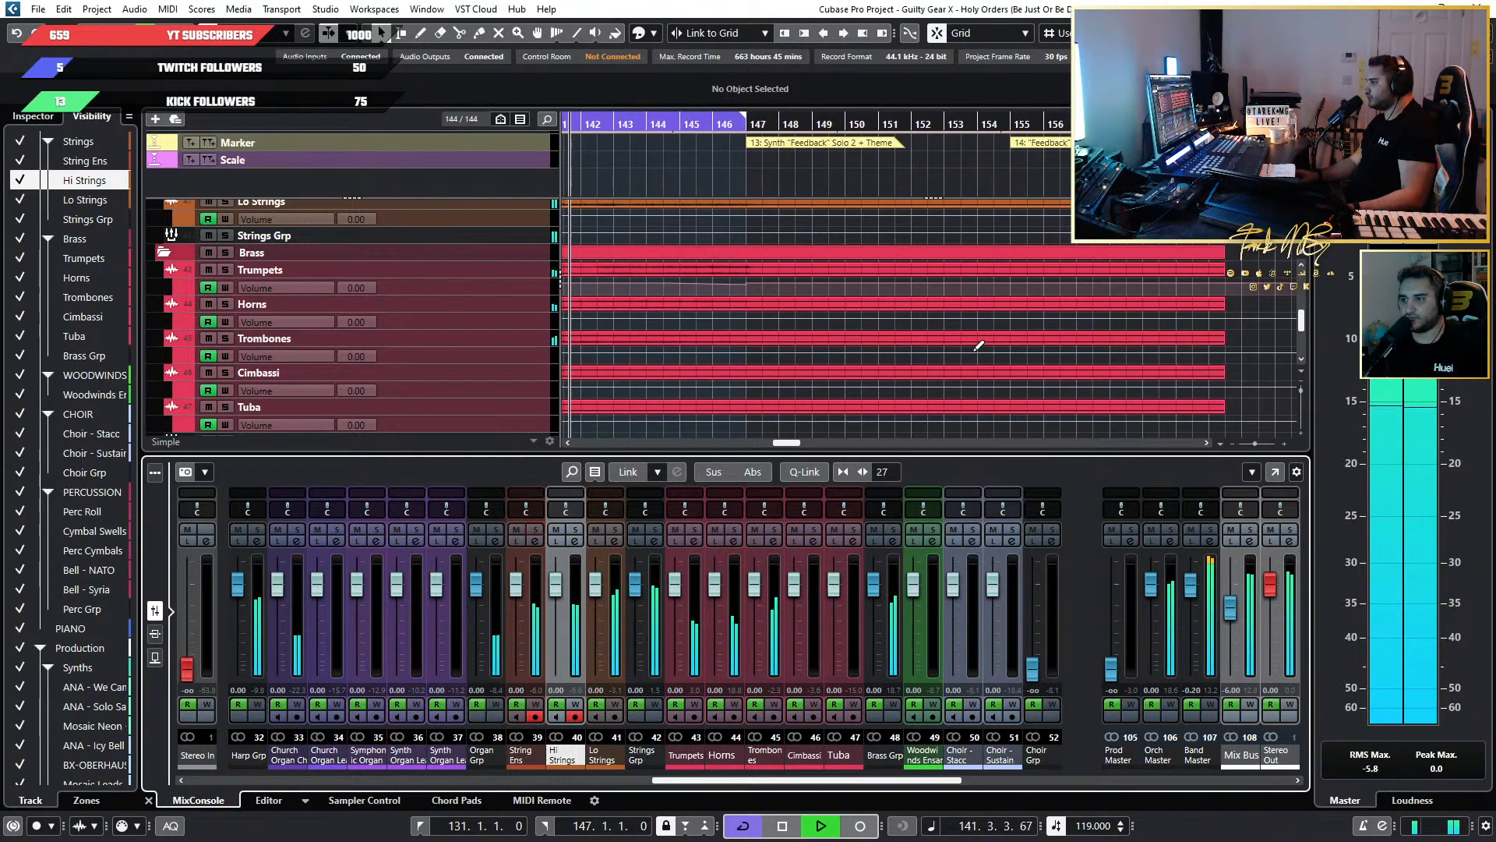
scroll(791, 343, down, 3)
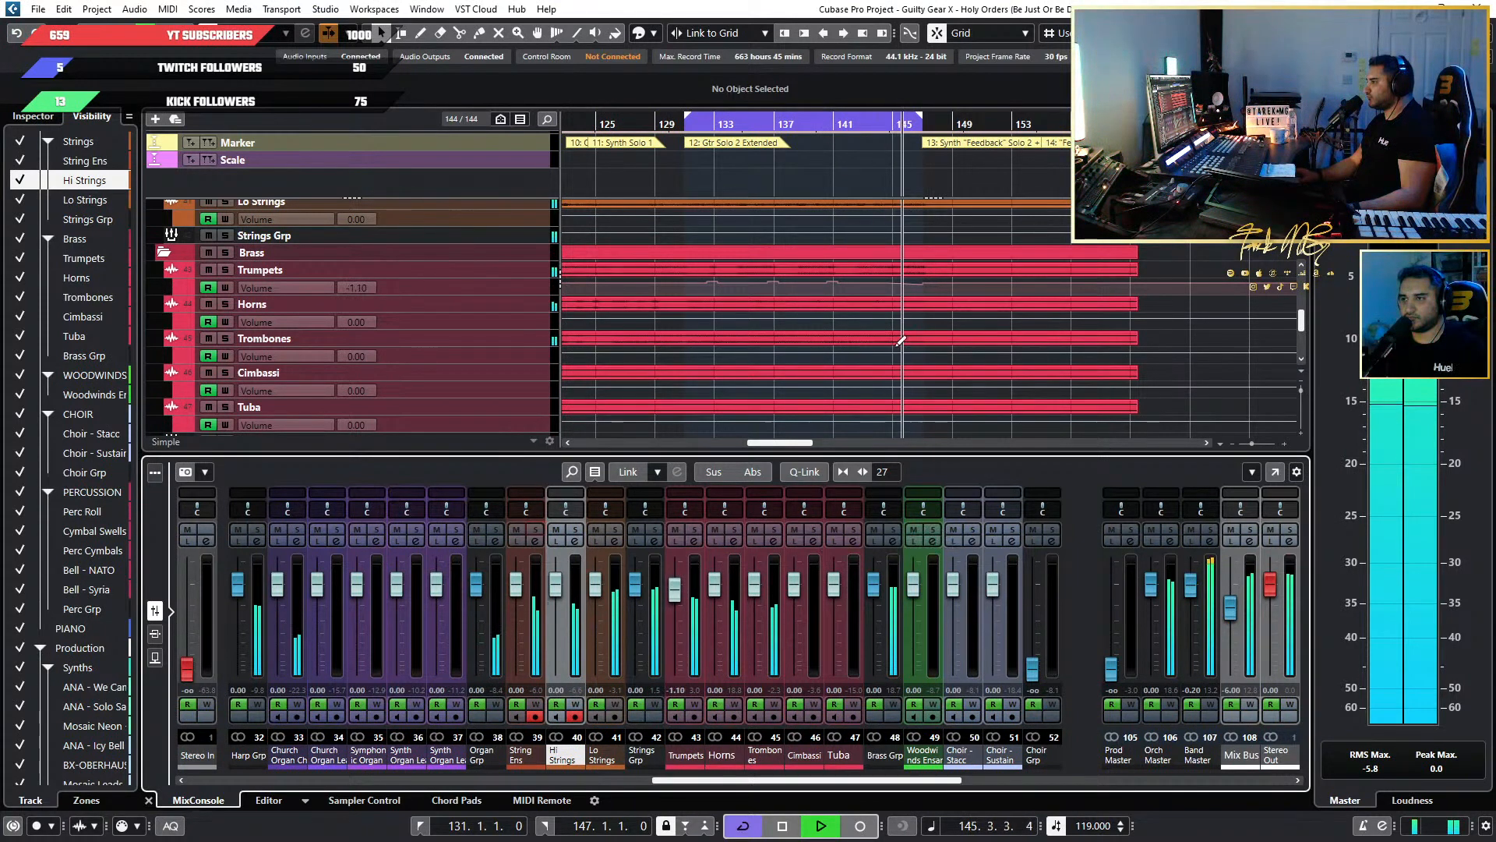
Solo the Trumpets, Horns and Trombones during playback from around bar 141 to hear the main brass together.
drag(849, 124, 863, 315)
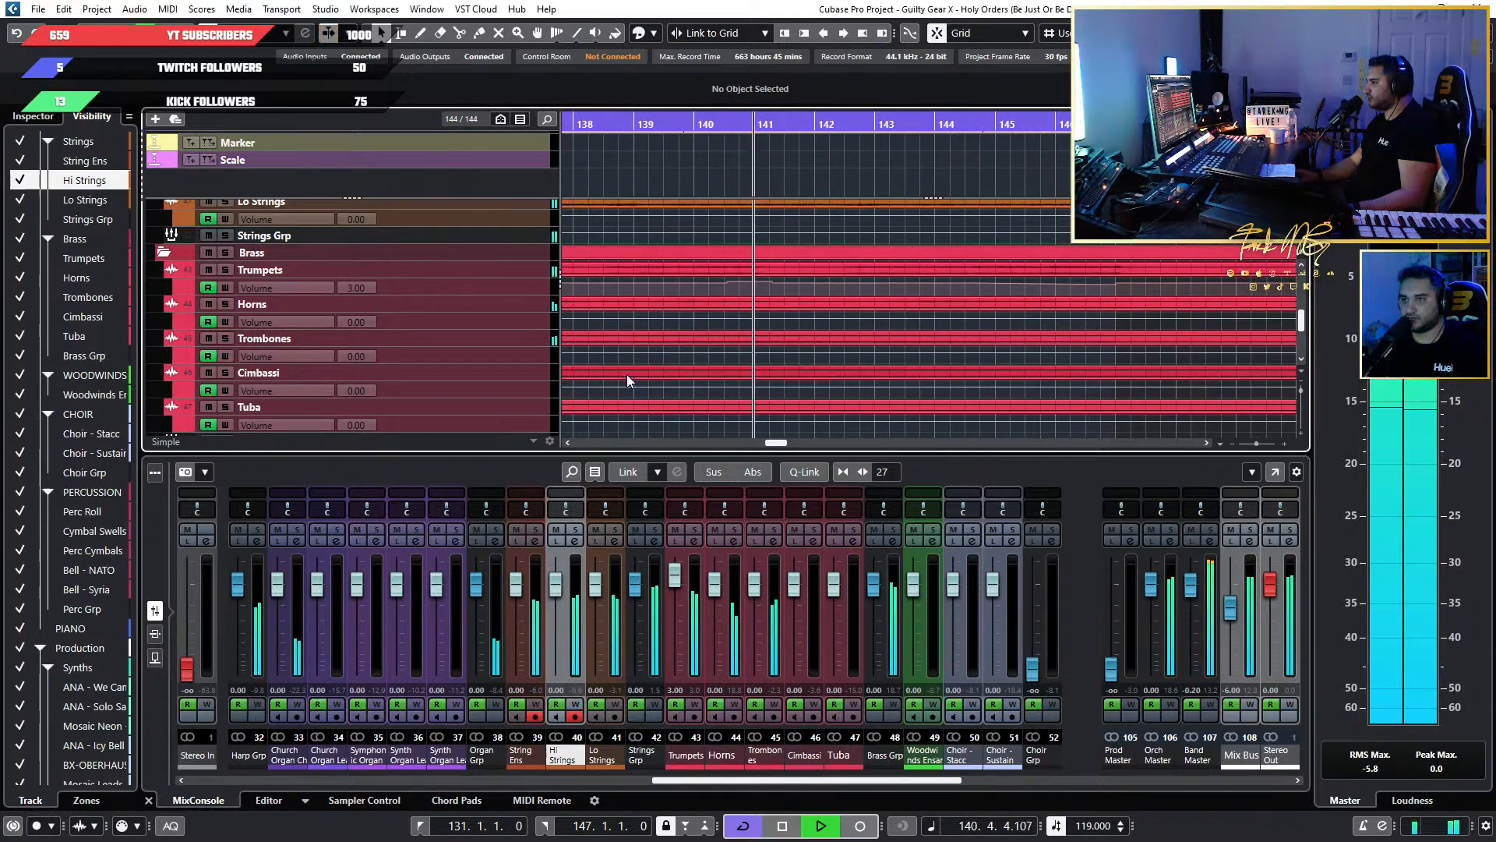
click(699, 527)
click(734, 528)
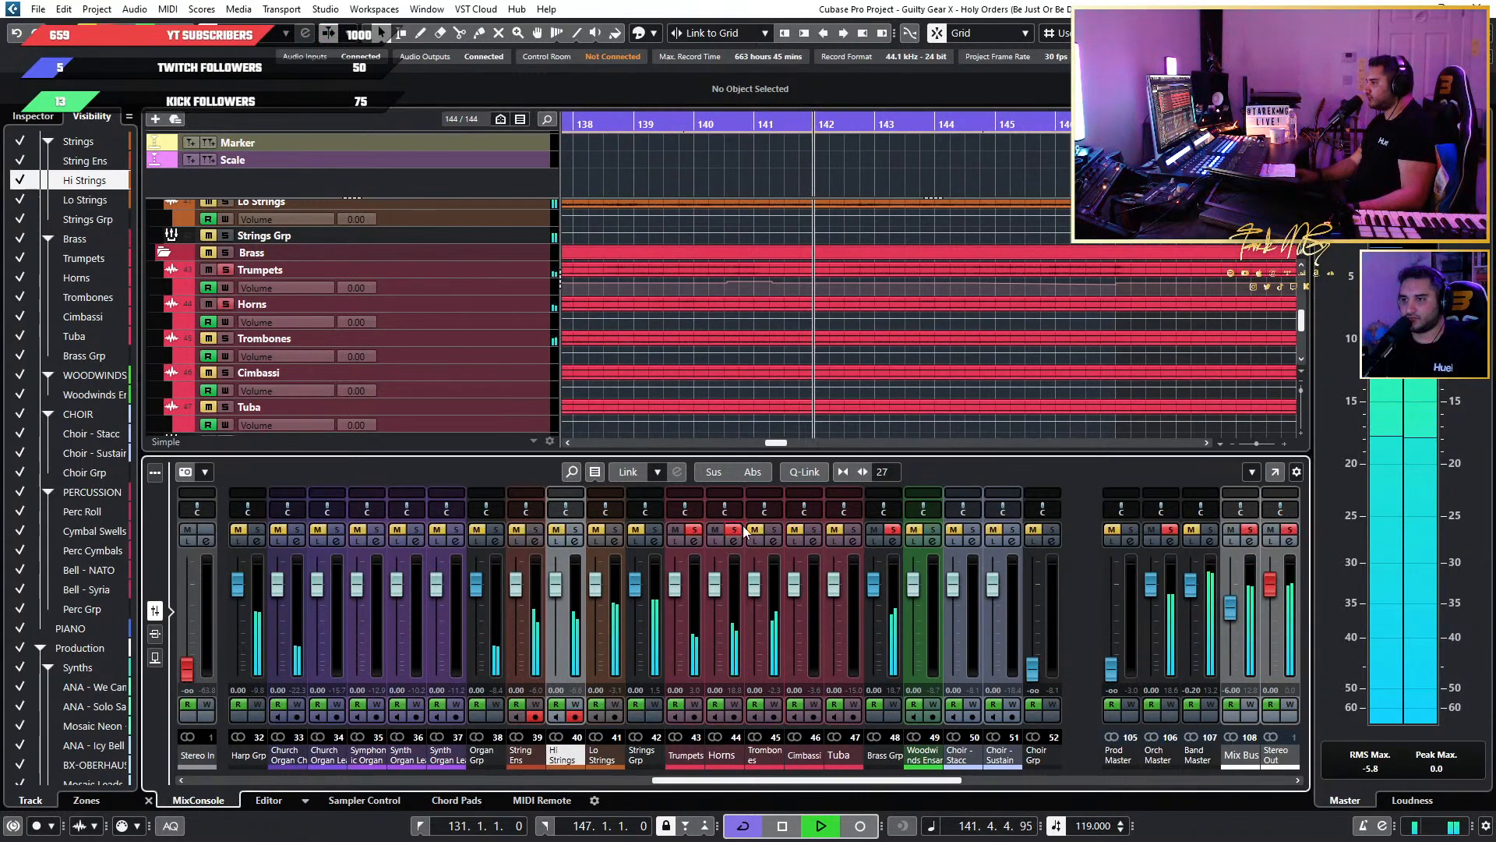
click(773, 529)
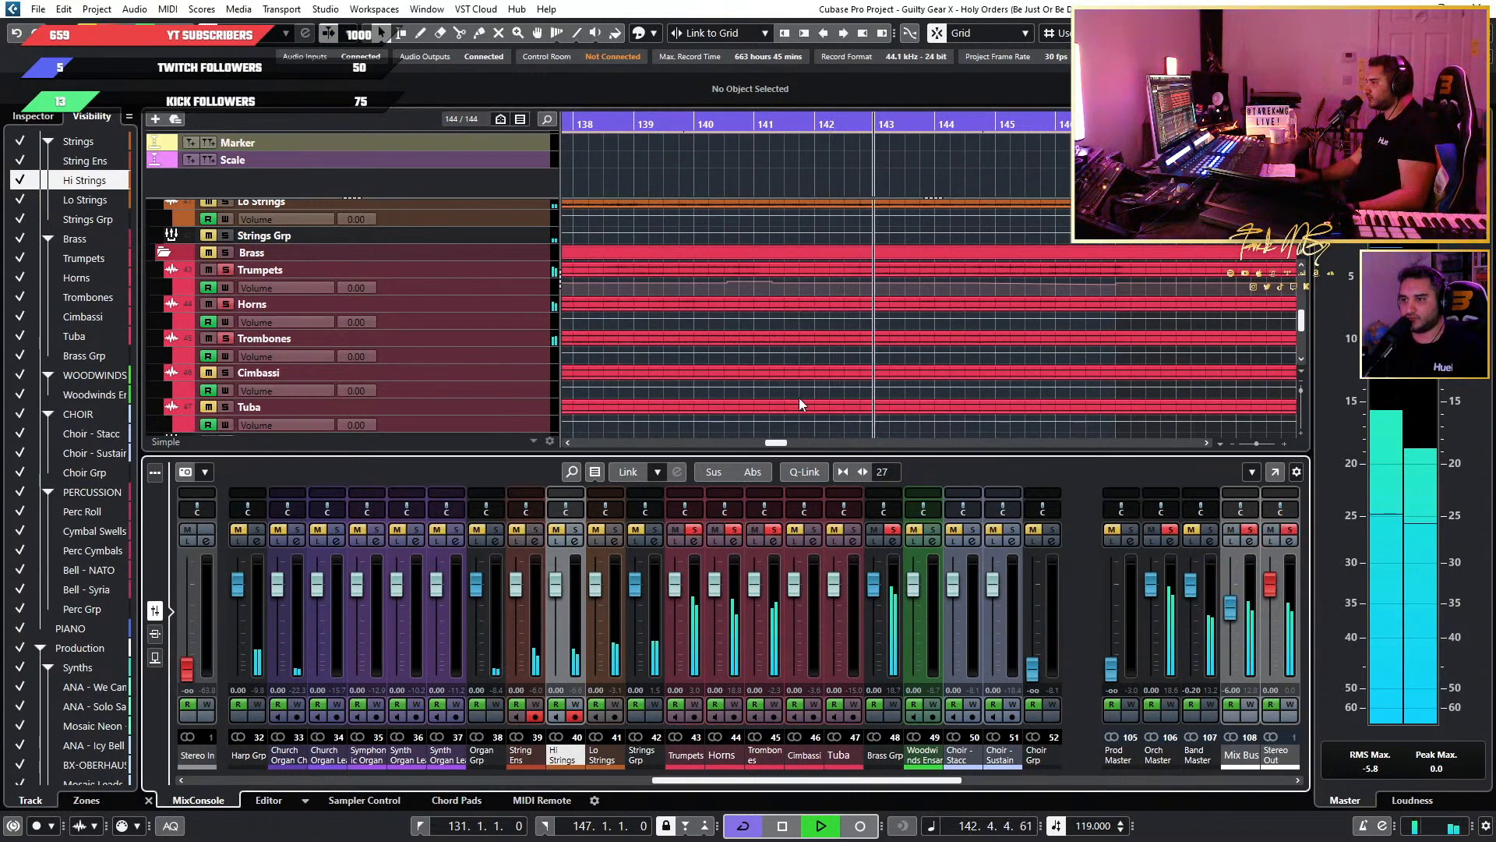
Remove the Trumpets from the solo for comparison, and clear the remaining brass solos to hear Gtr Solo 2 Extended in the full mix.
click(695, 530)
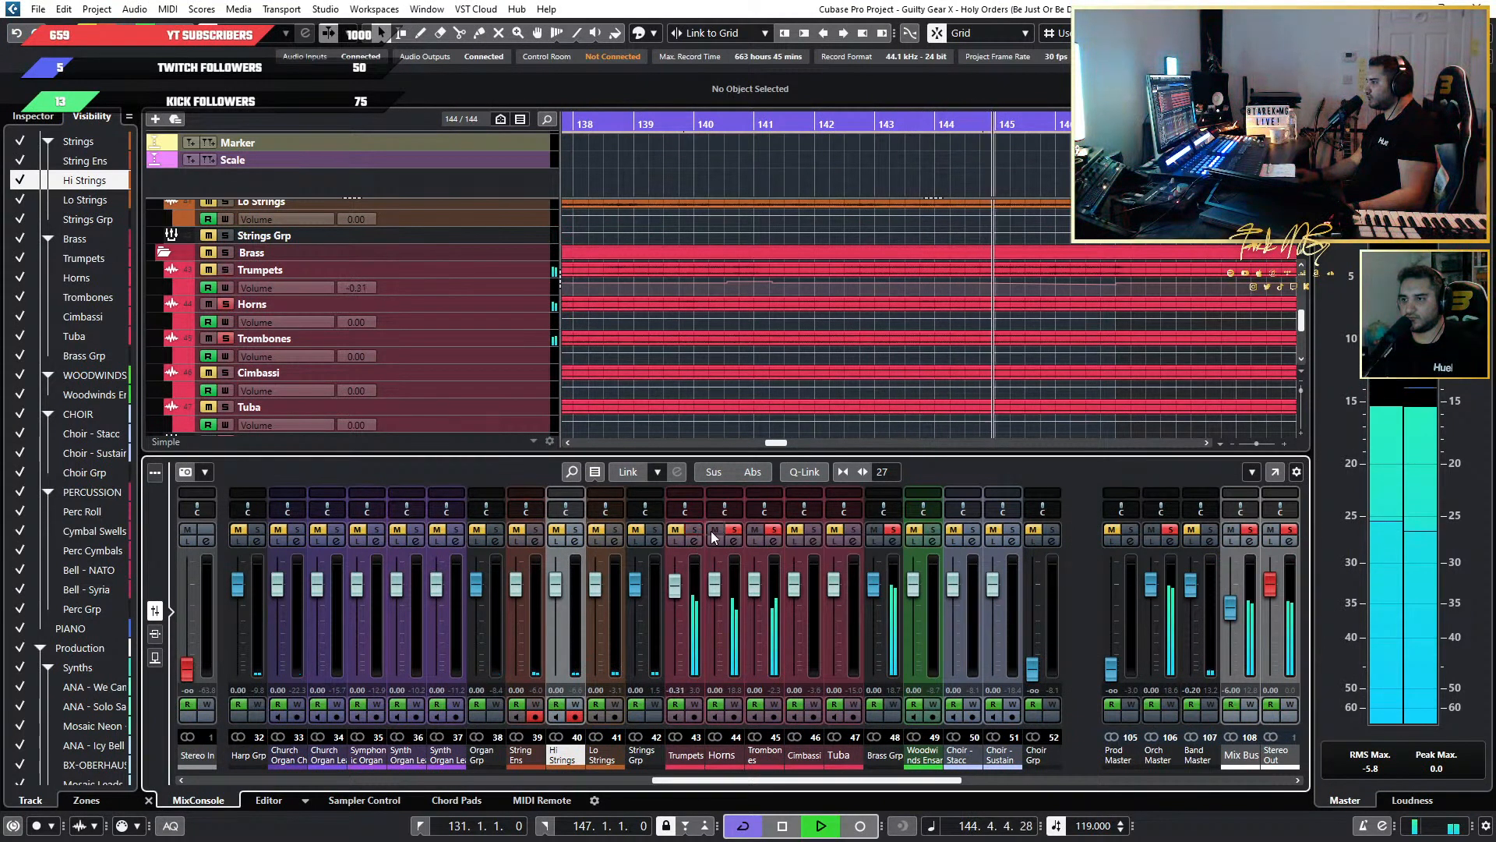
click(772, 529)
scroll(941, 275, down, 5)
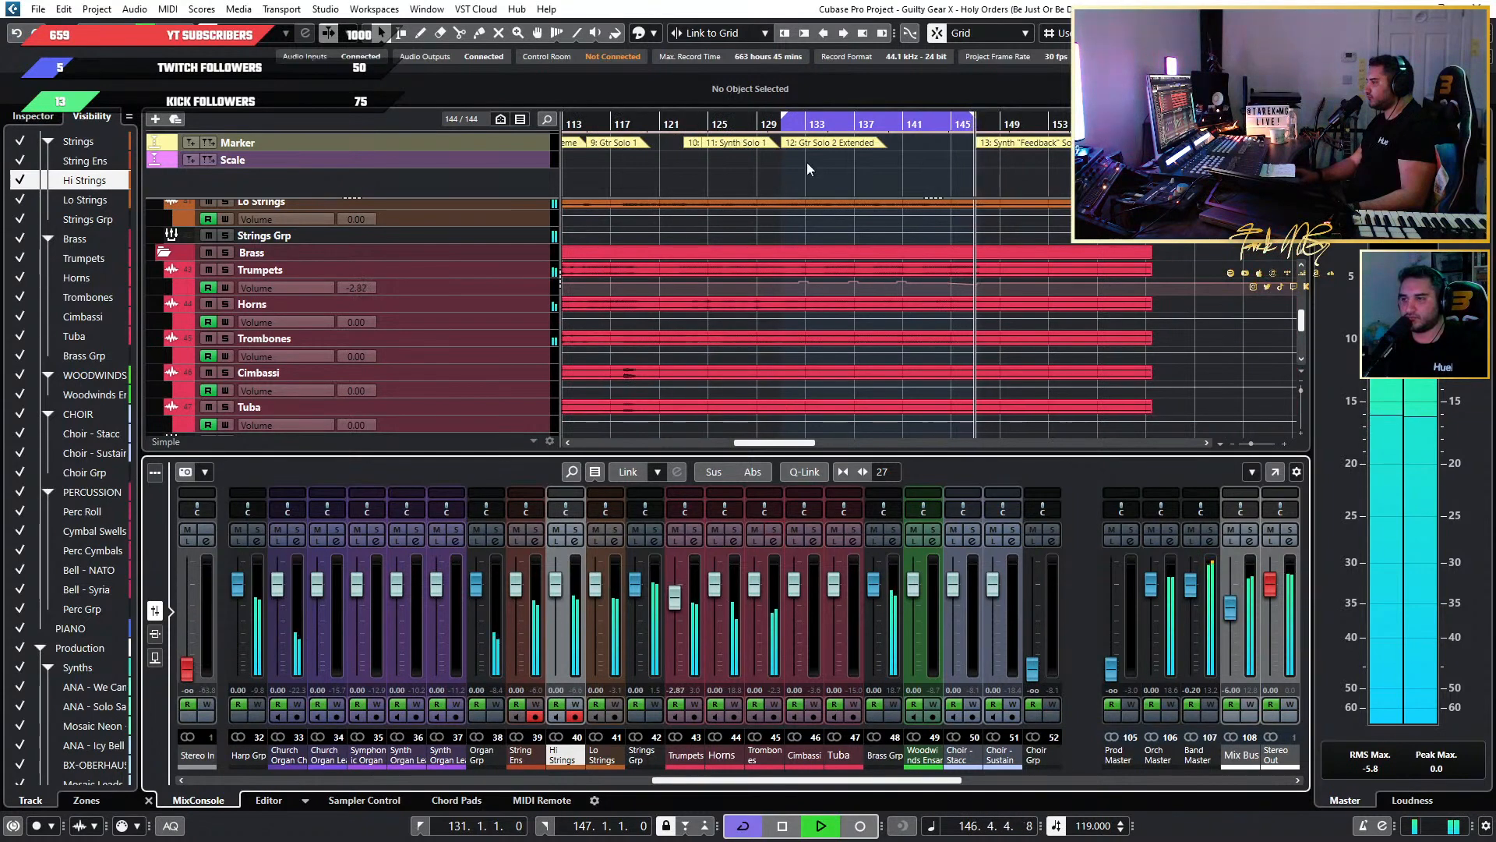
scroll(863, 347, up, 3)
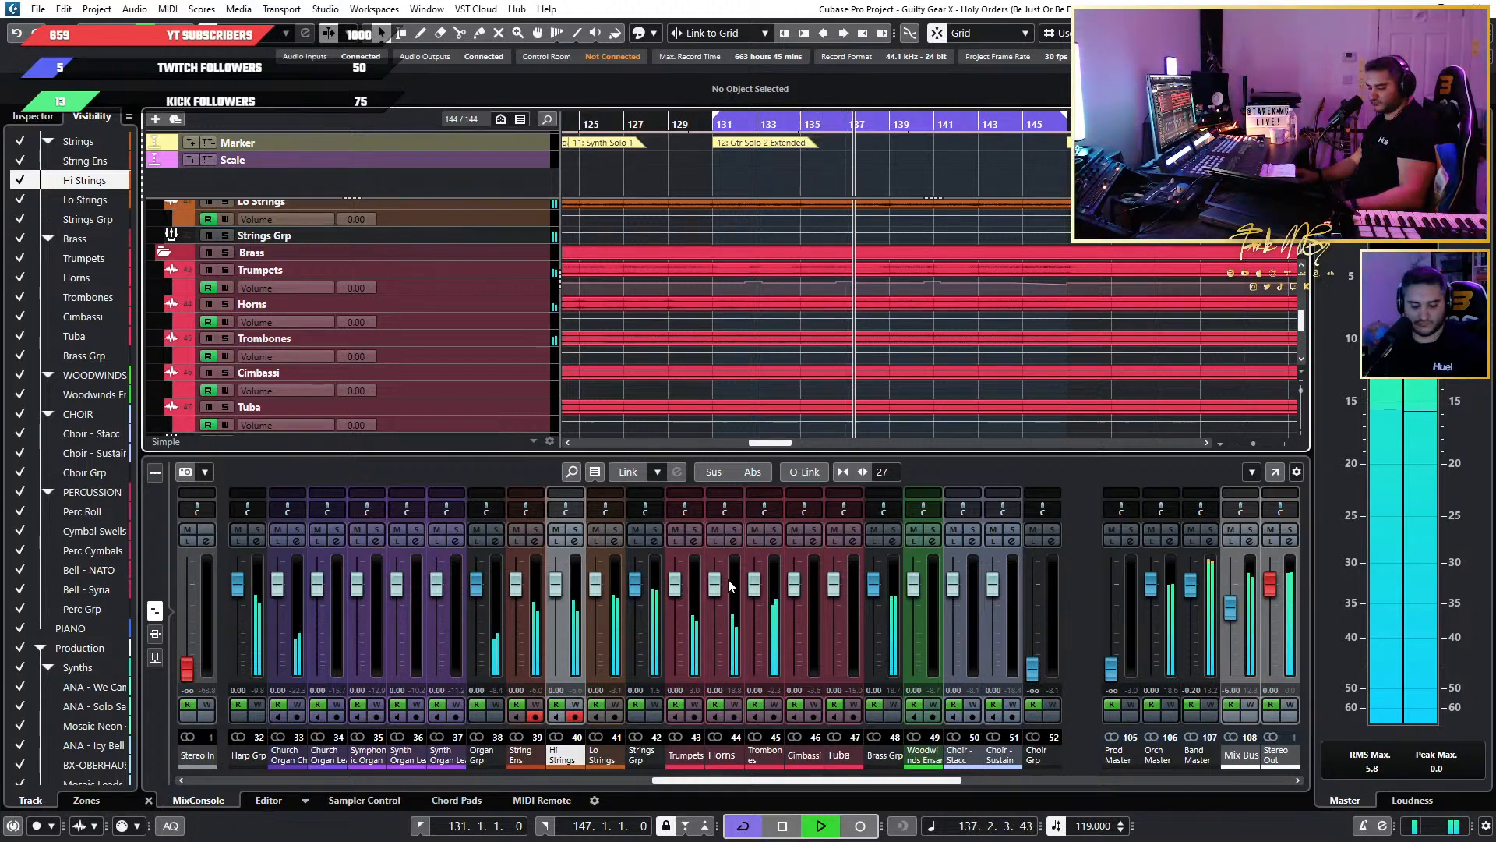
Open the JW BG-Keys insert on the Horns channel in the full MixConsole.
key(F3)
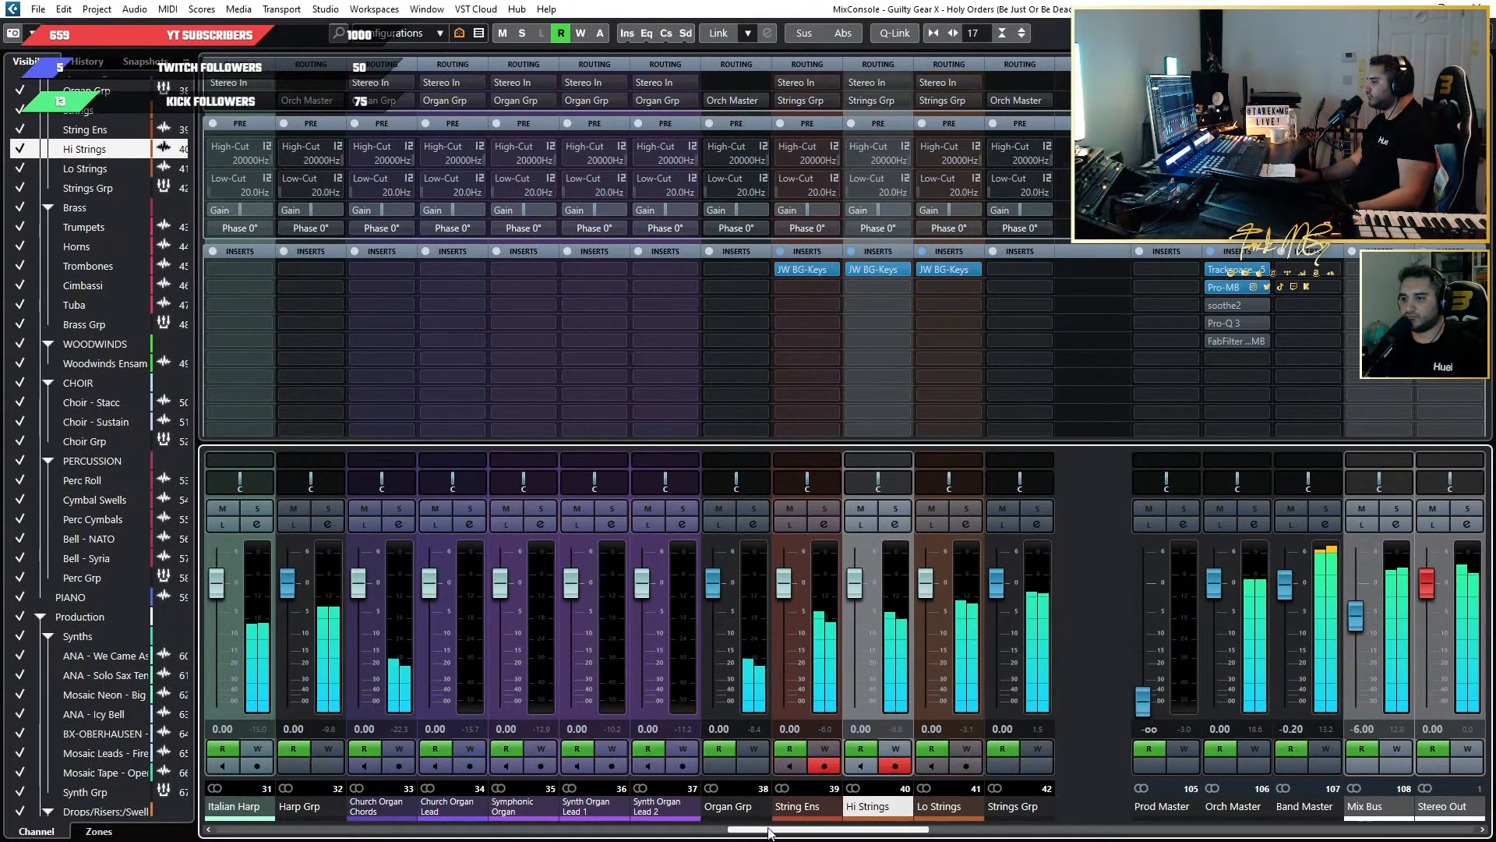
drag(776, 830, 878, 835)
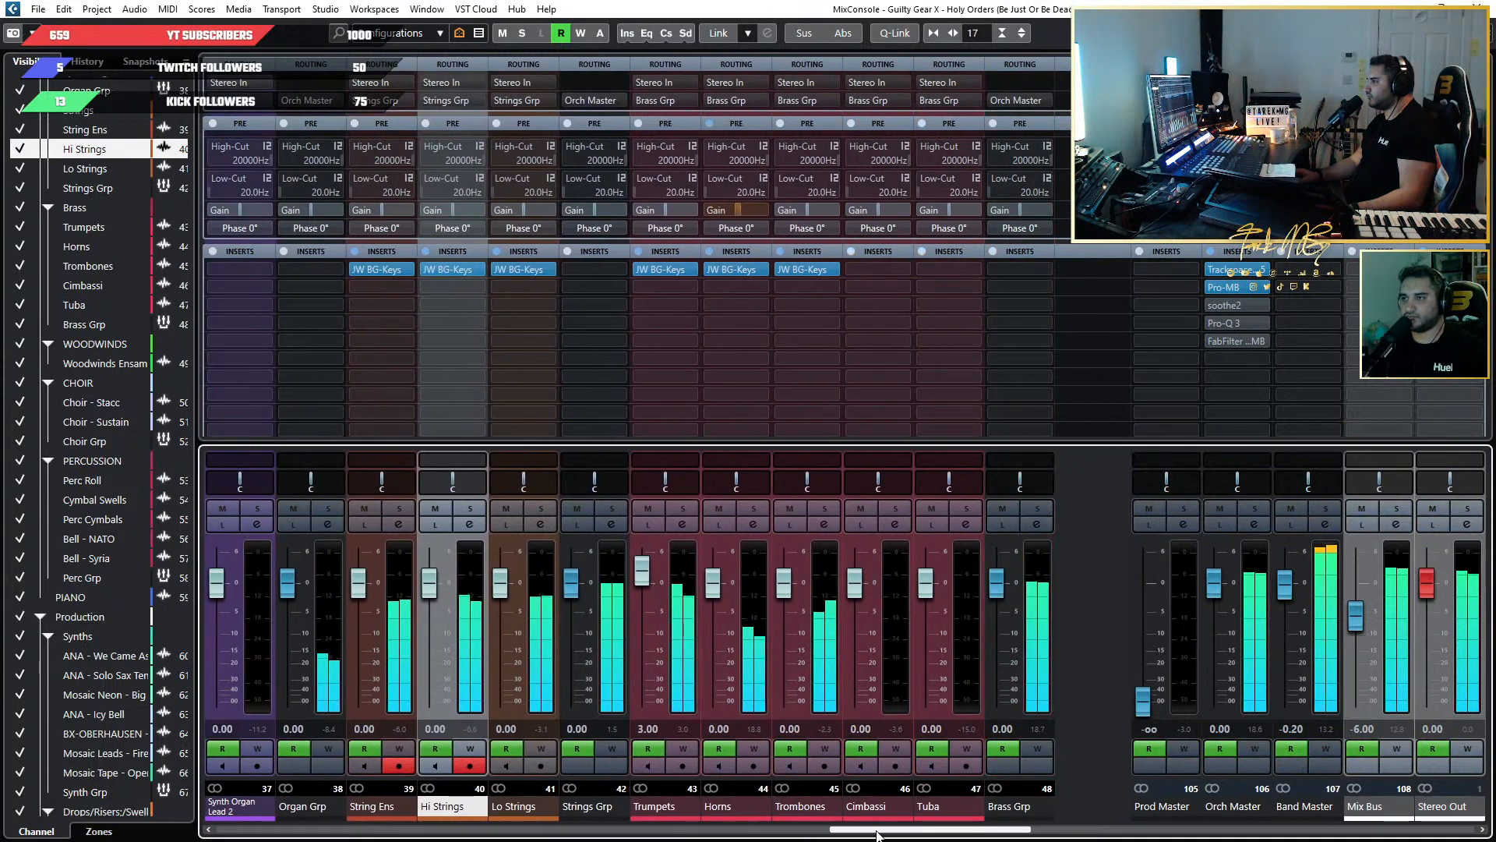
click(733, 269)
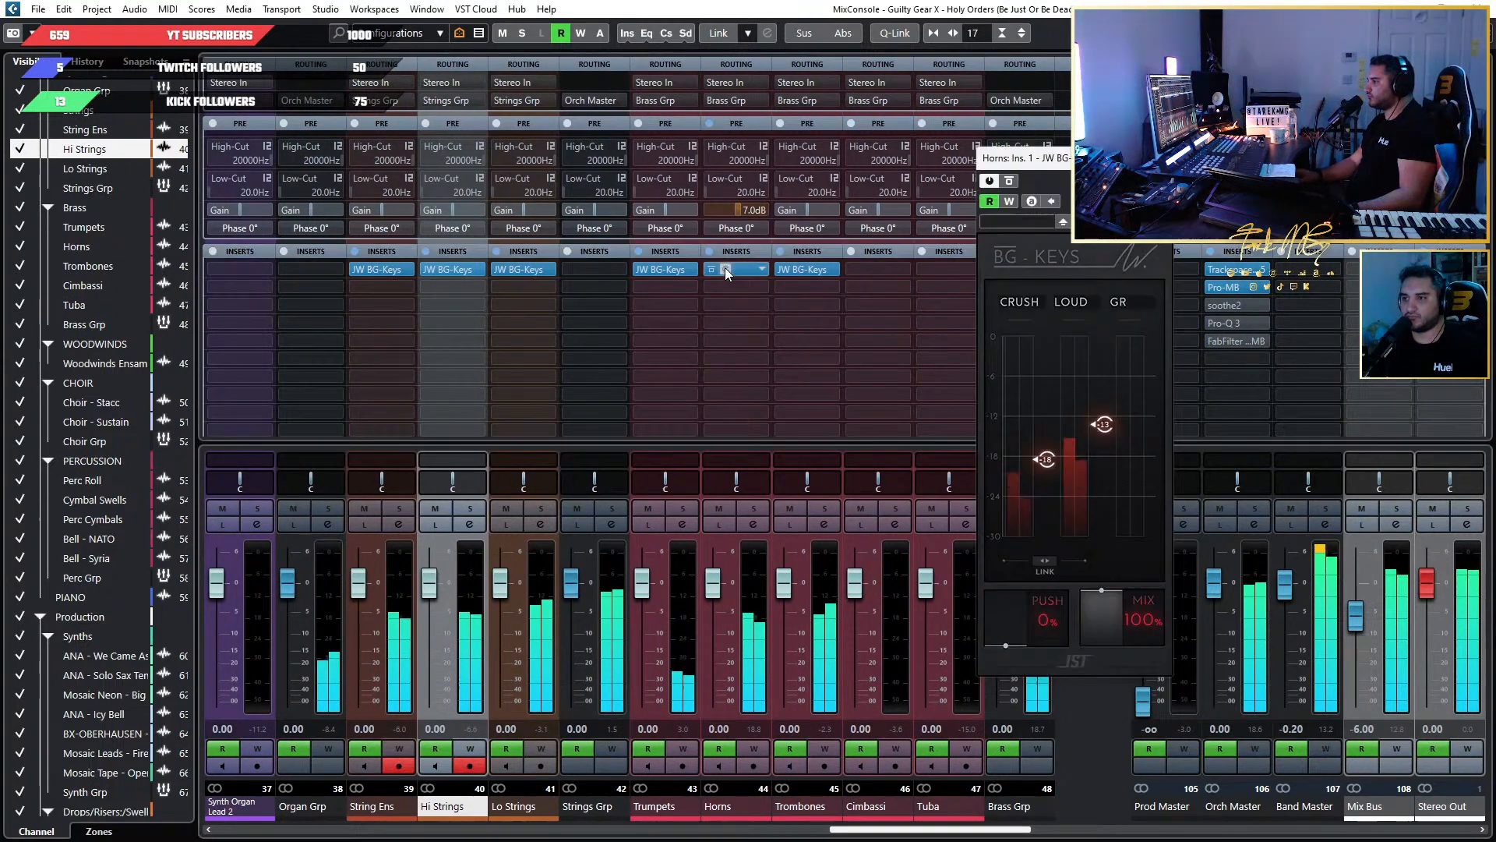
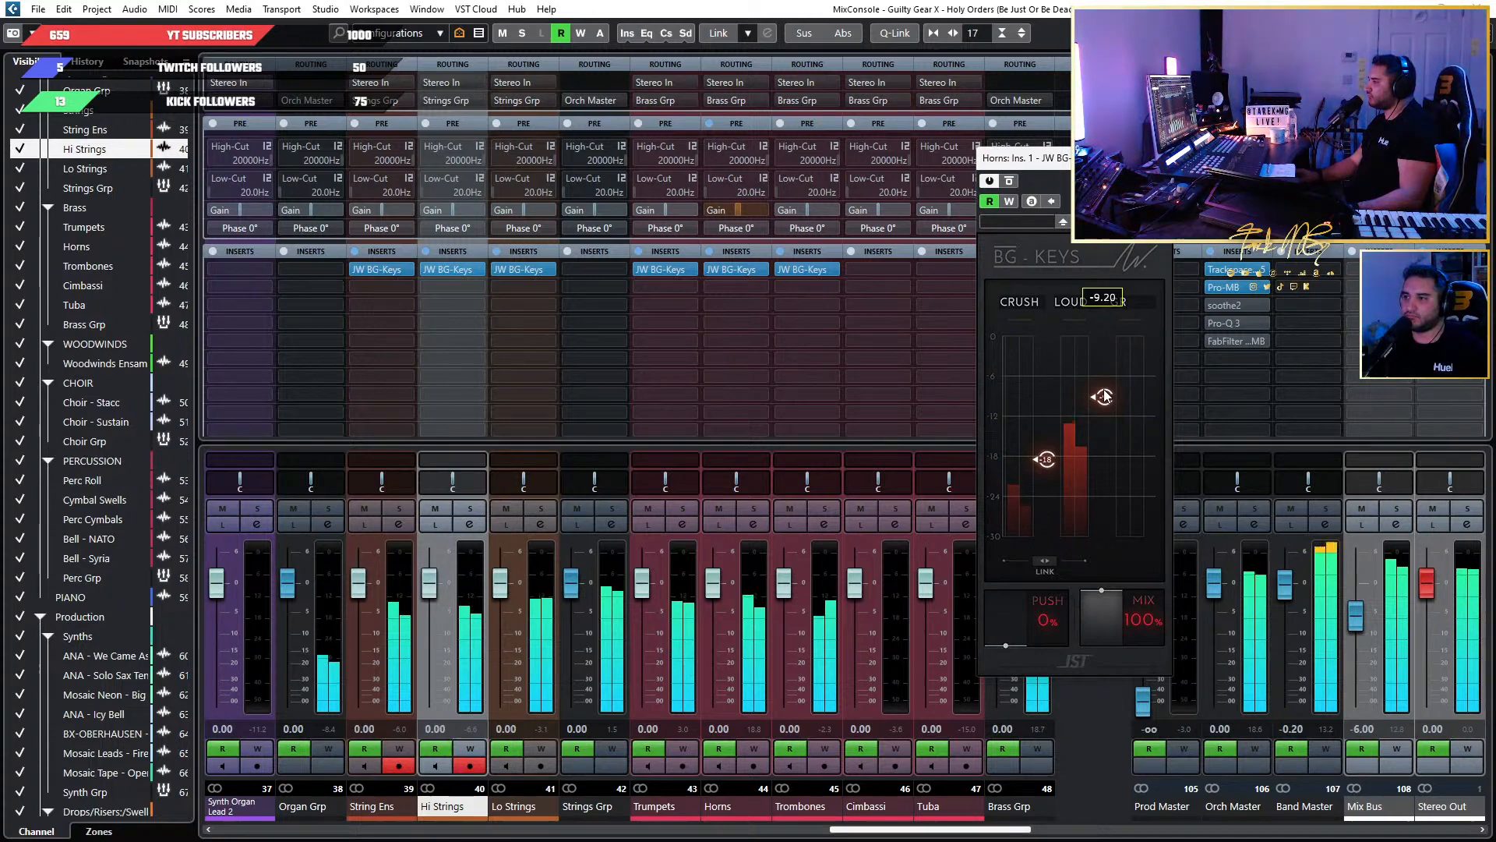
Close the Horns channel's BG-Keys plug-in and the full mixer to work in the project window.
click(1158, 158)
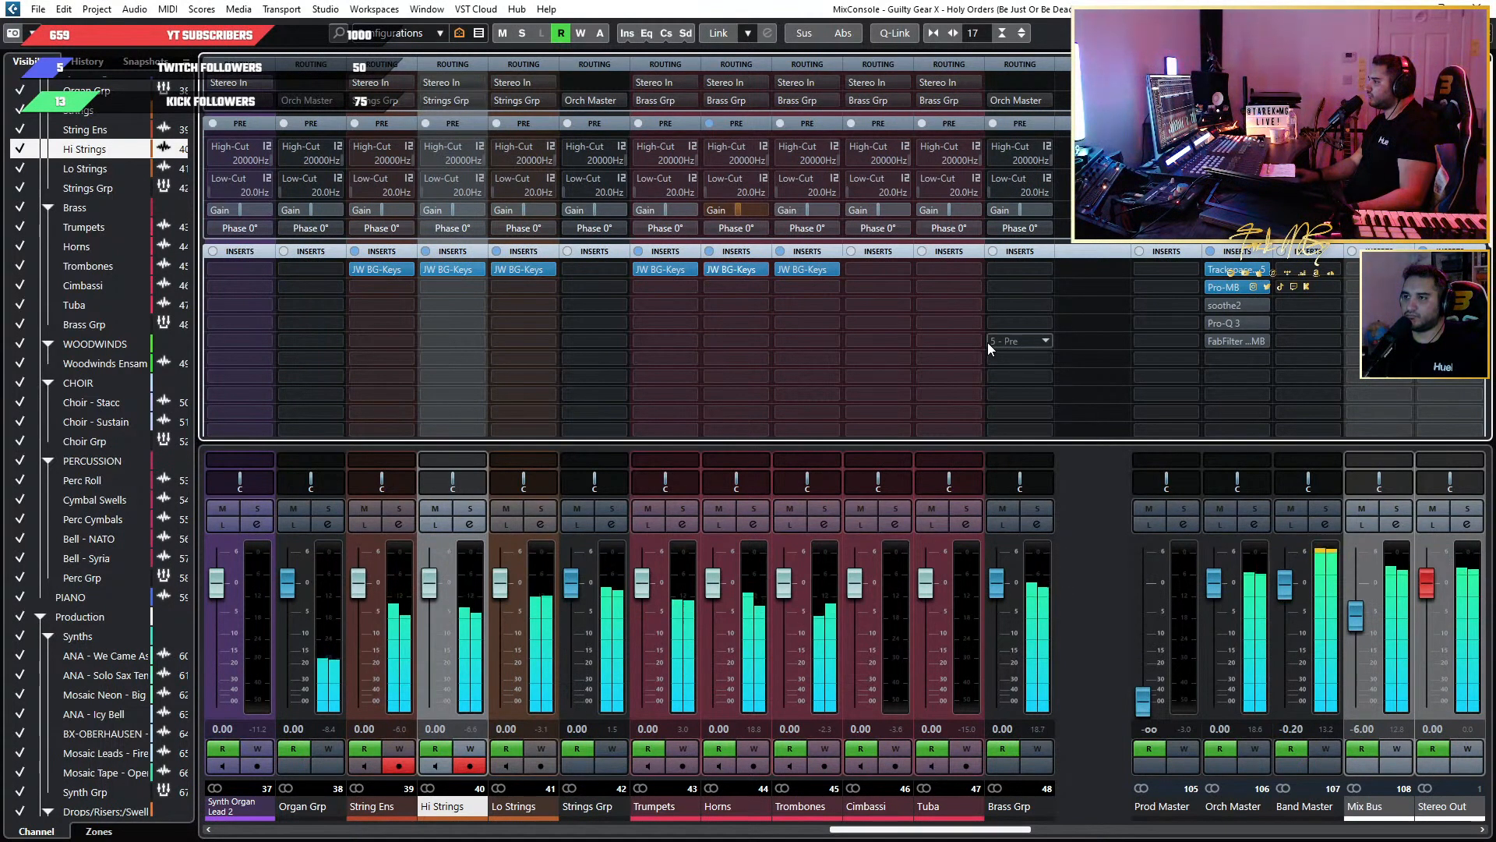
key(F3)
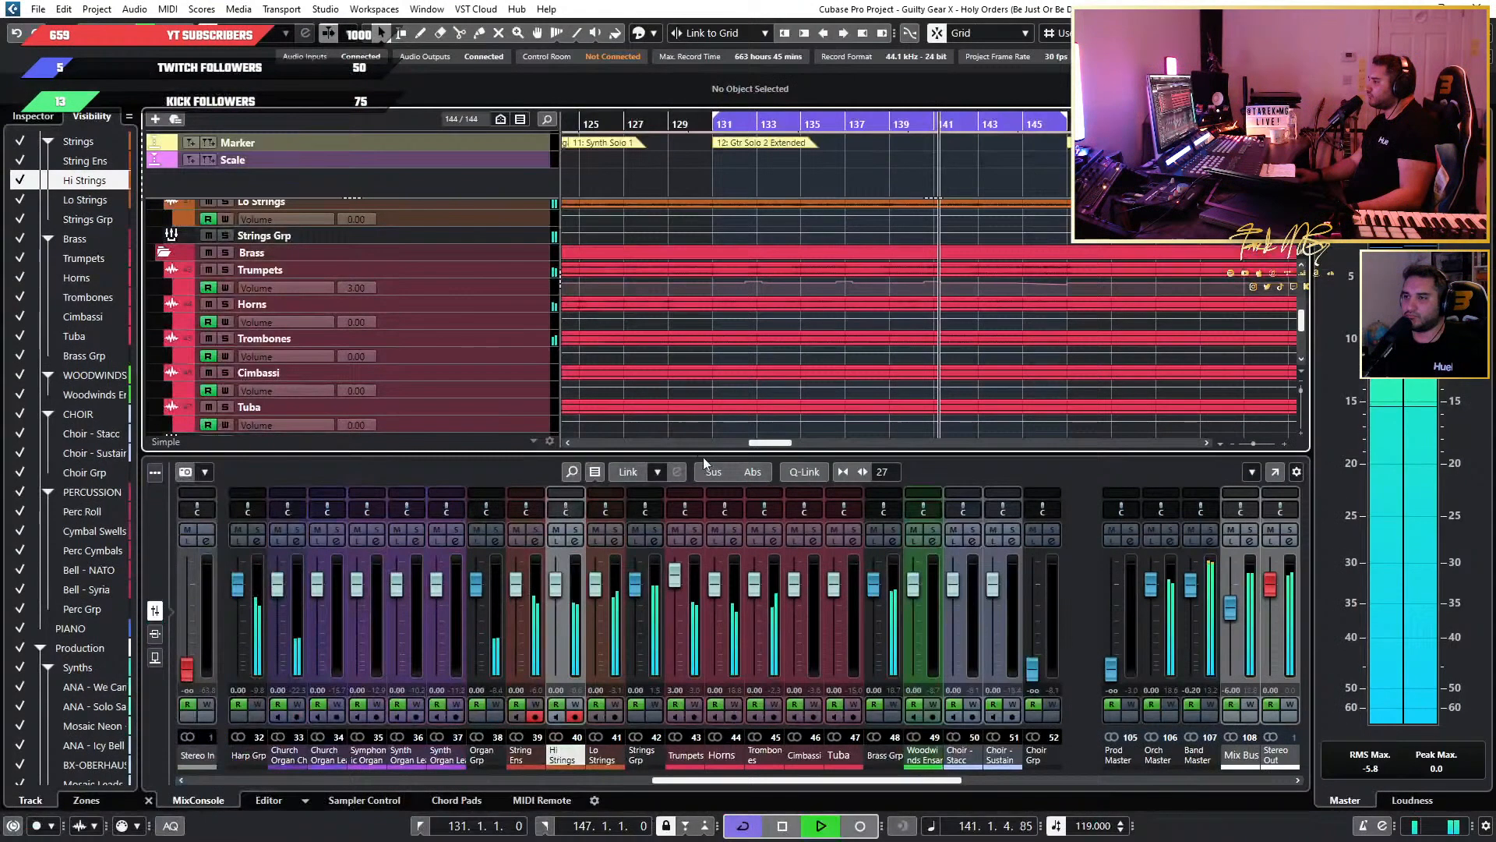
Look over the orchestra and production tracks around bars 97 to 147, from the organs to the piano and synths.
ctrl+scroll(963, 316, down, 3)
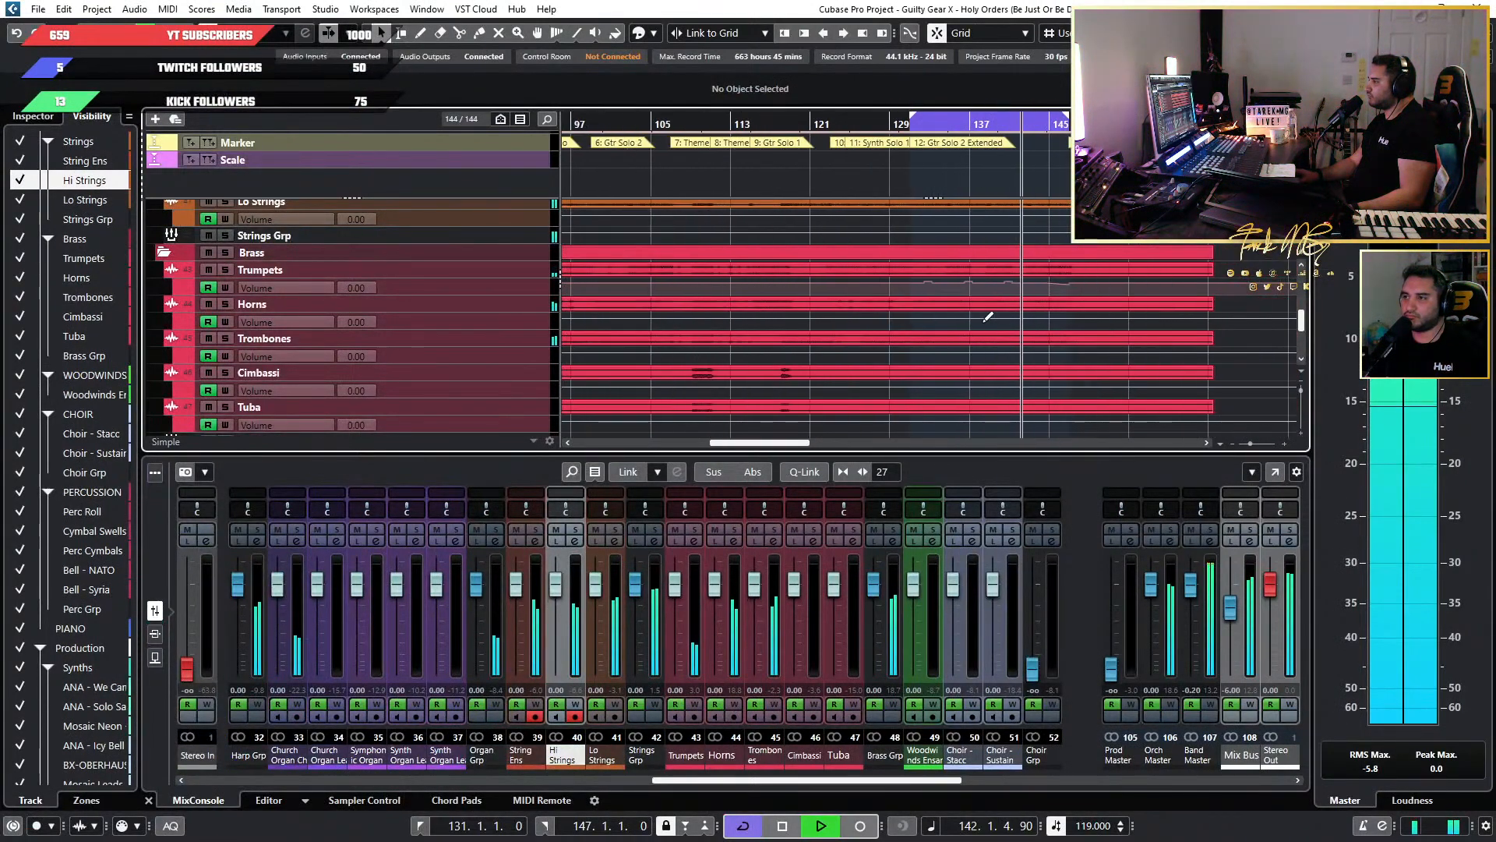
scroll(941, 328, down, 6)
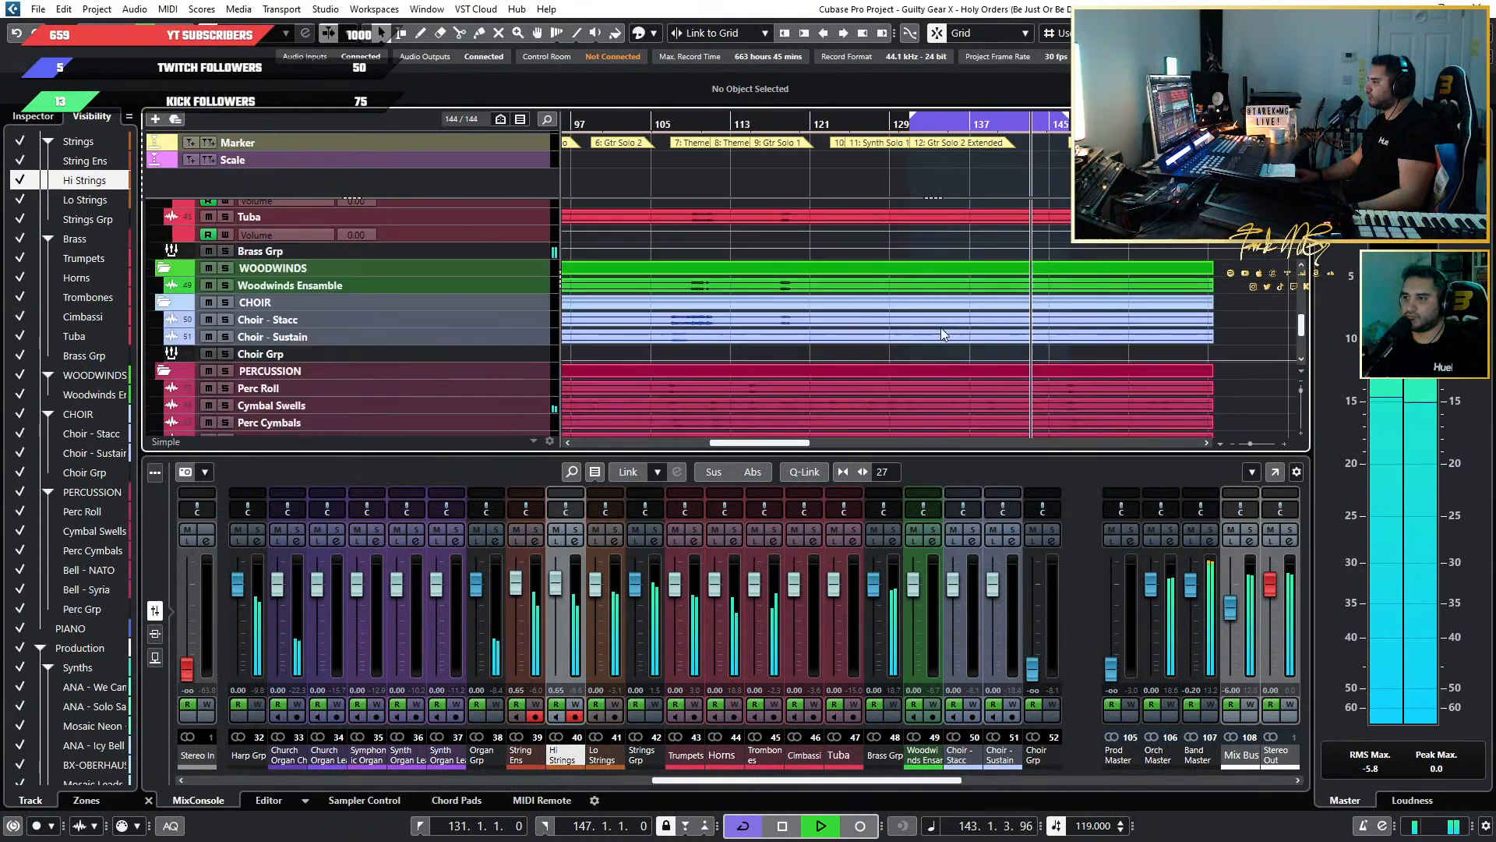
scroll(941, 331, up, 12)
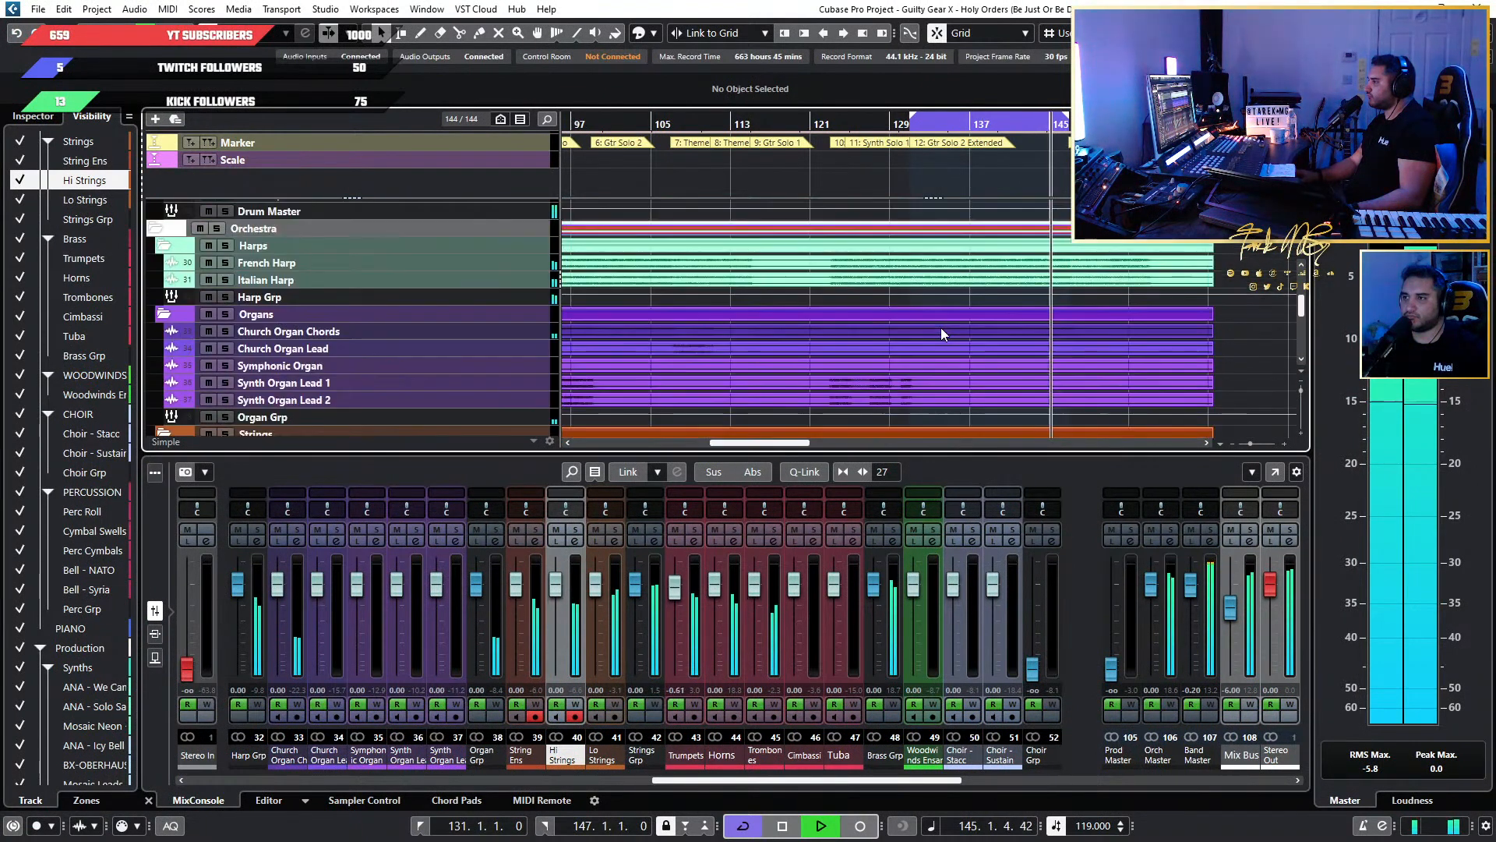
scroll(998, 336, down, 2)
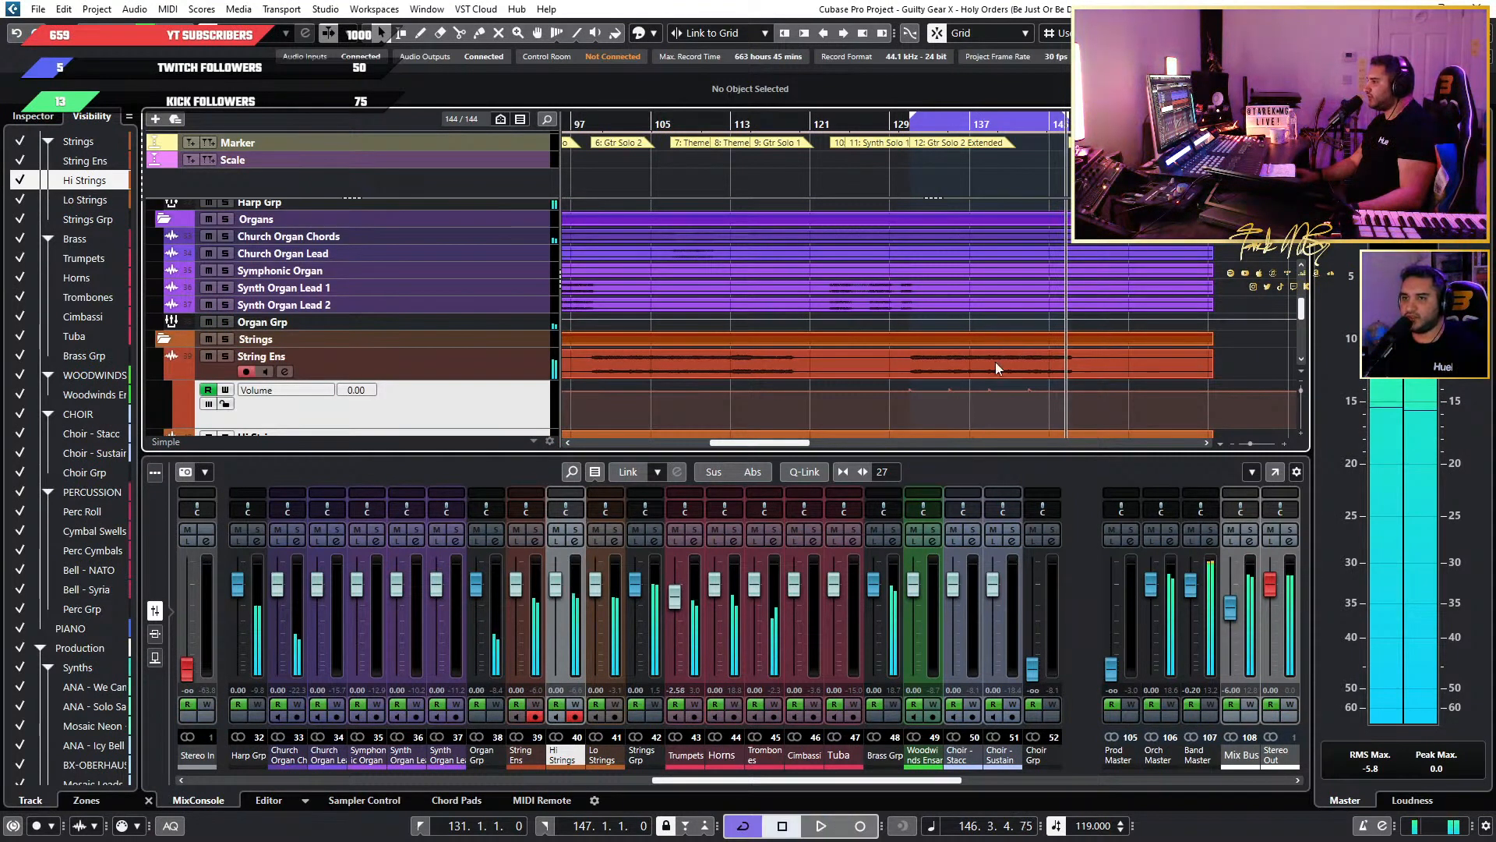
scroll(994, 343, down, 10)
scroll(994, 337, down, 10)
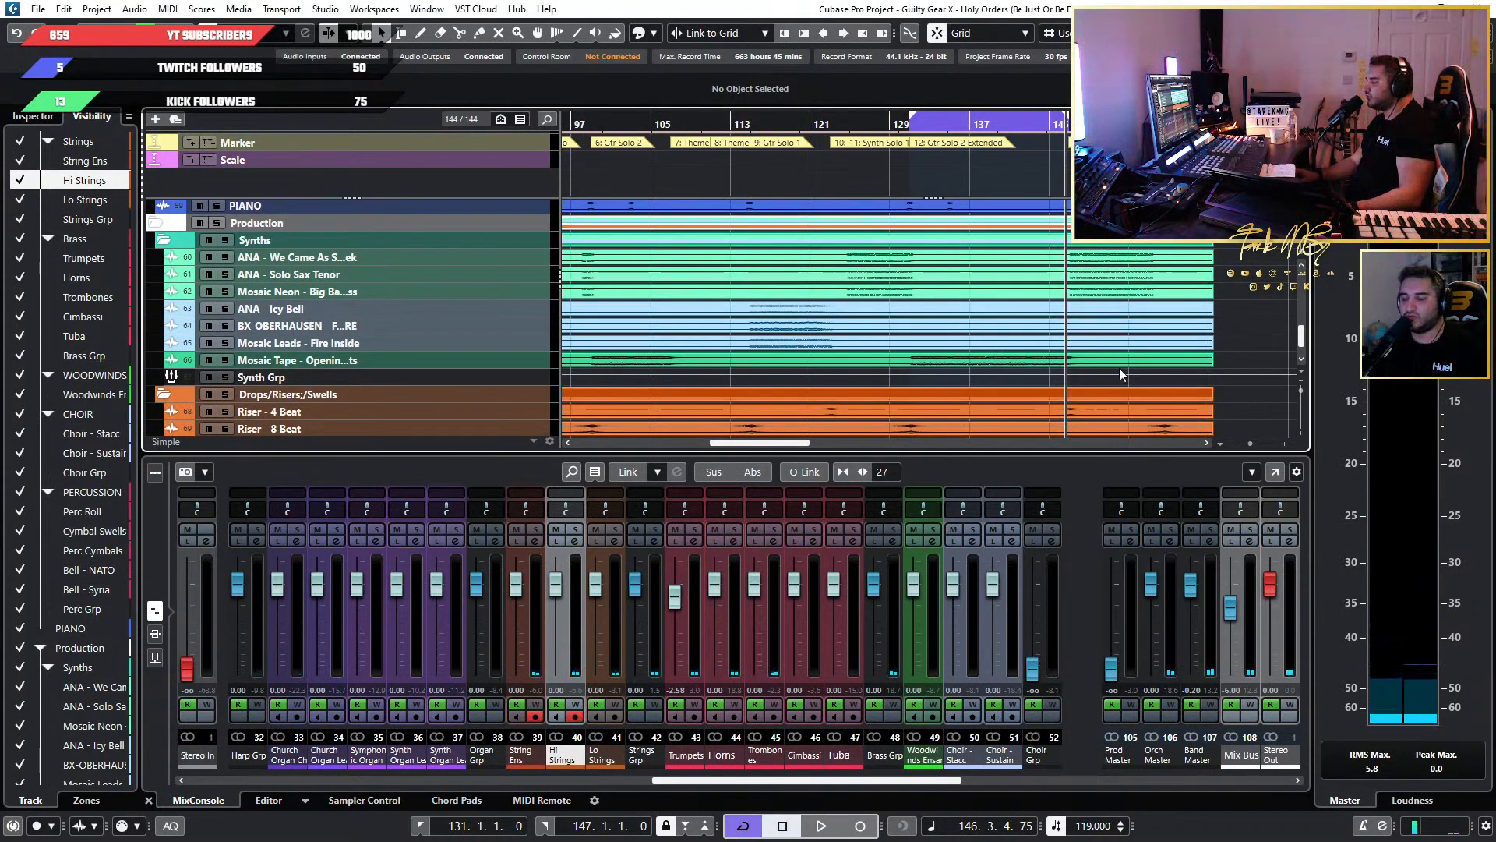
ctrl+scroll(951, 323, up, 3)
scroll(938, 315, up, 4)
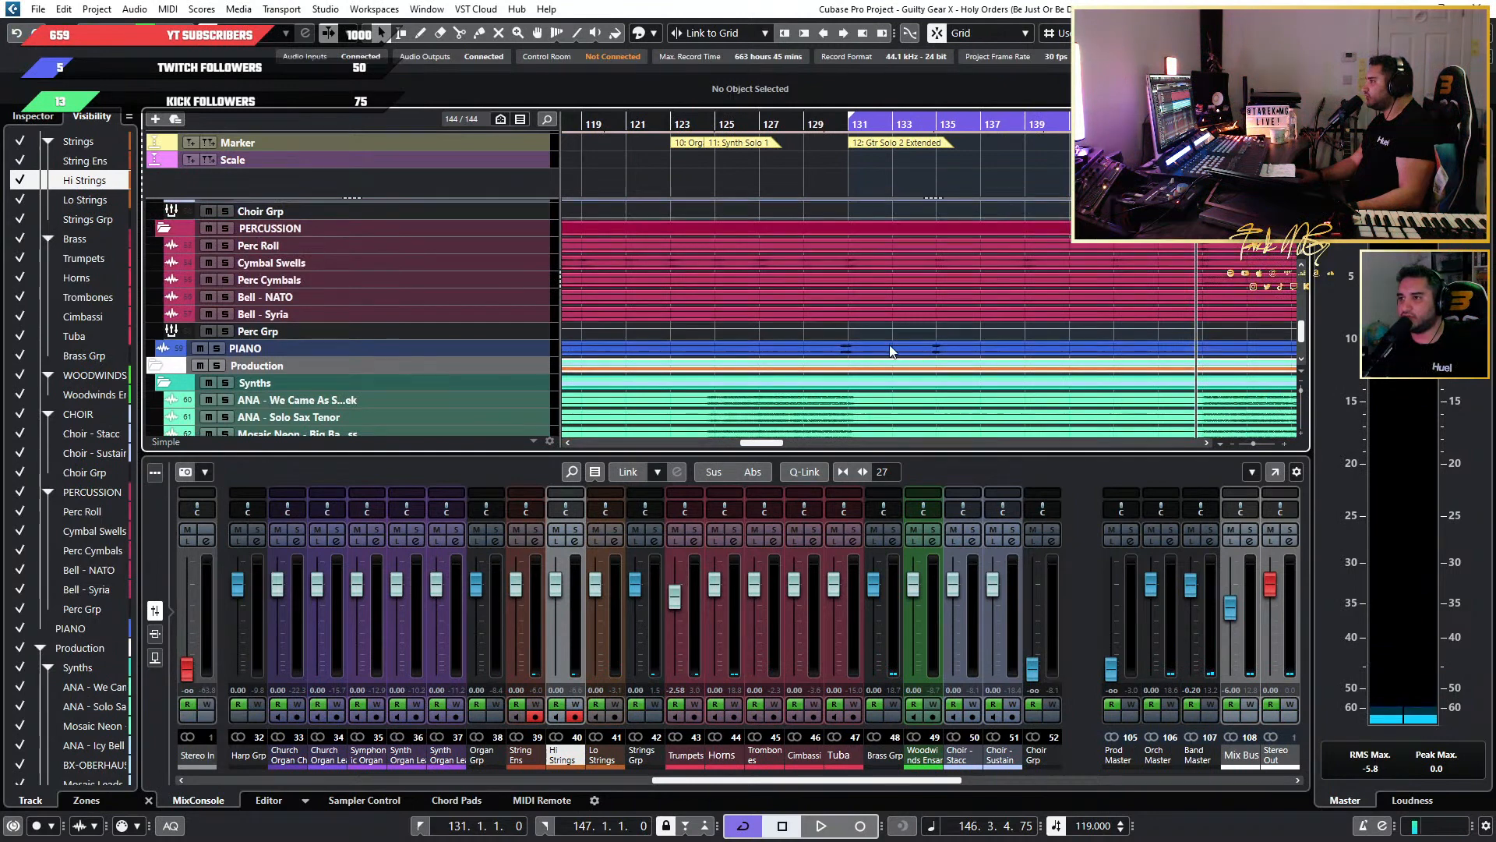
scroll(904, 352, up, 2)
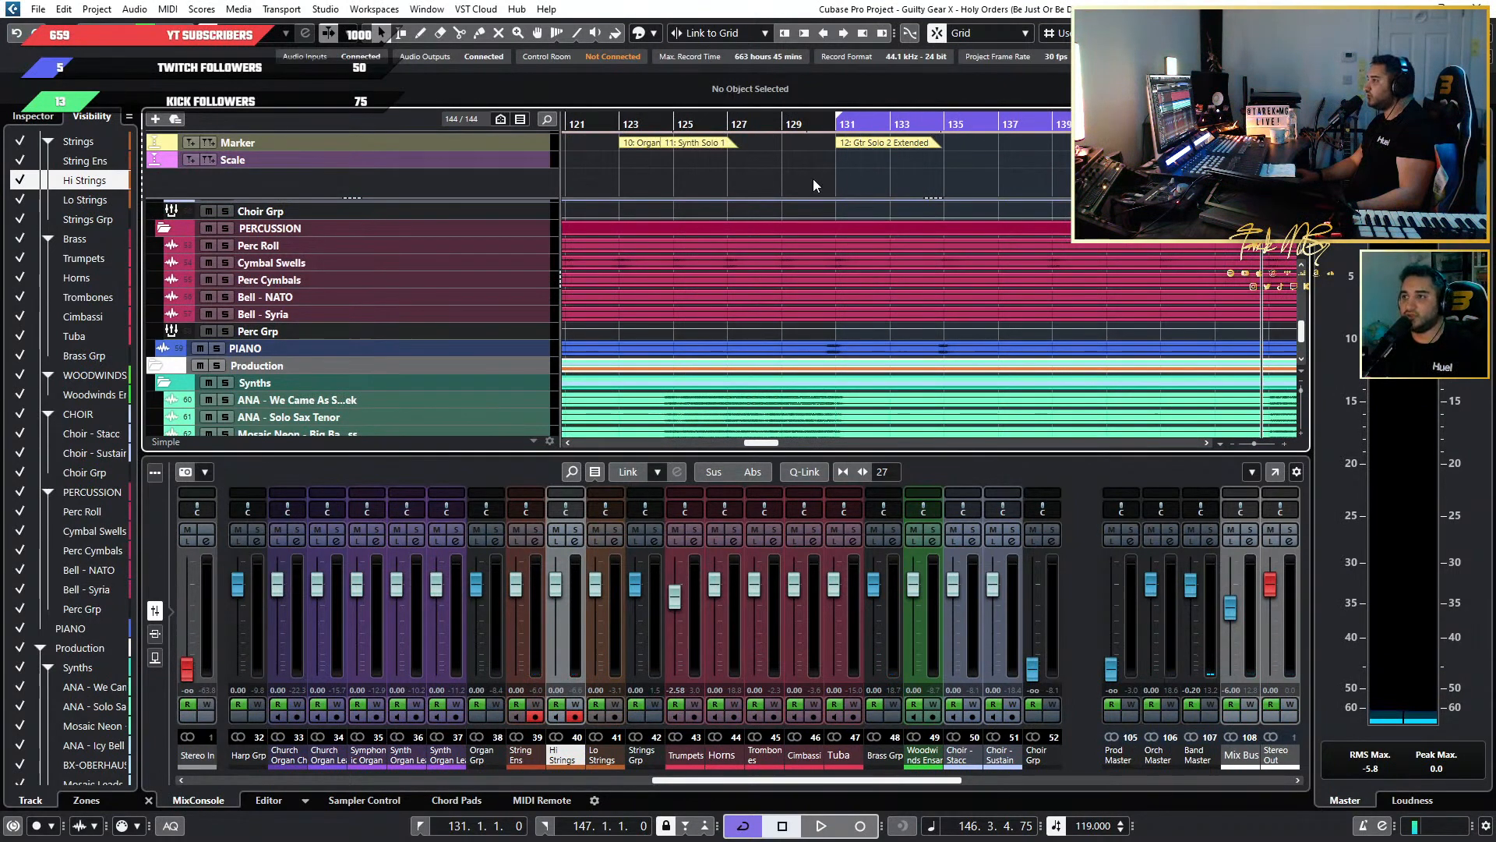
Place the playback position just before bar 131 and insert the JW BG-Keys plug-in on the PIANO channel.
click(821, 125)
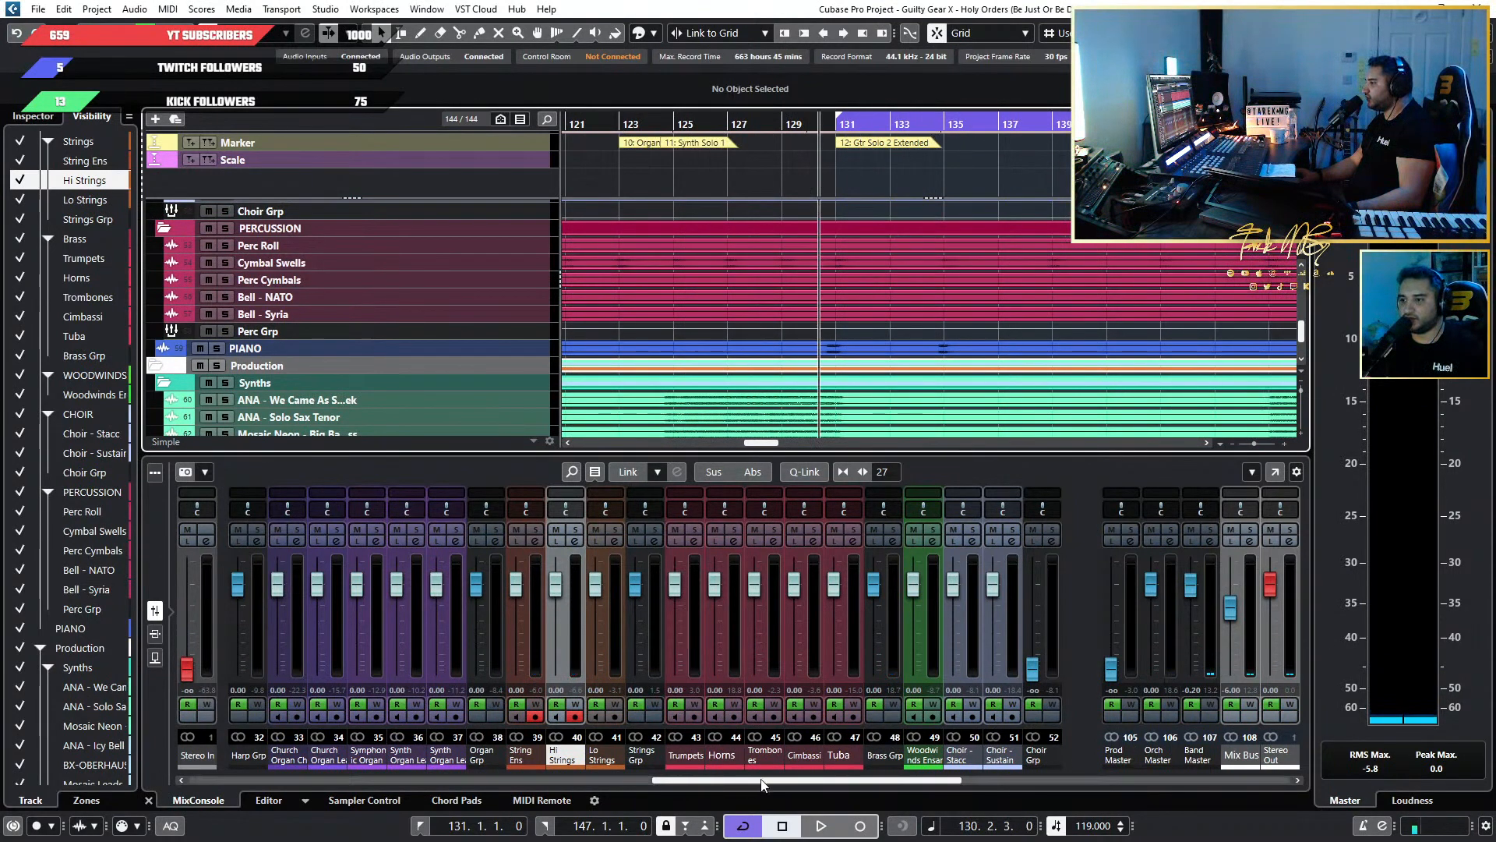
drag(769, 780, 879, 774)
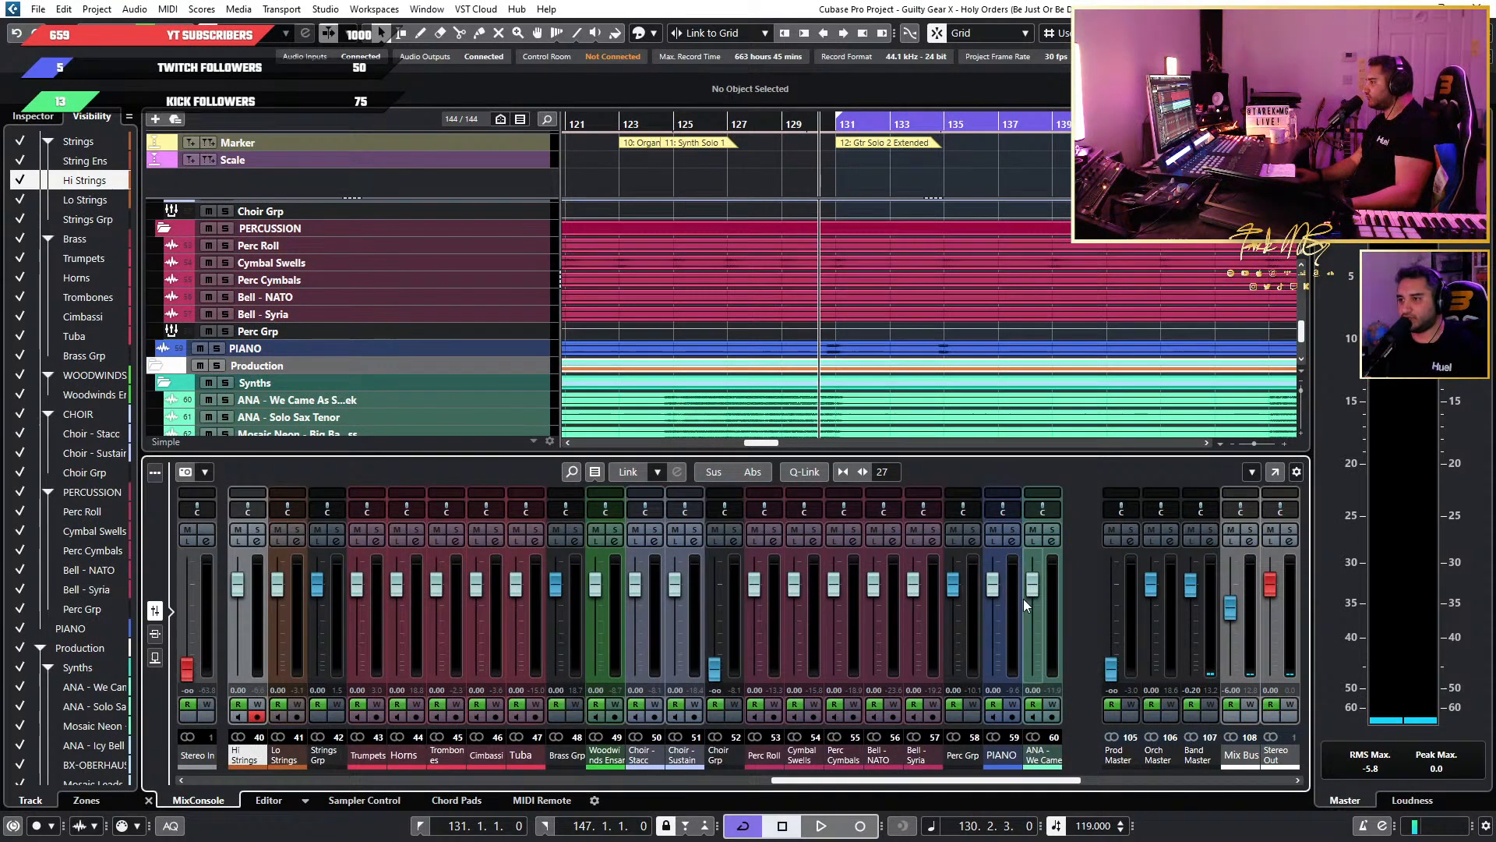
click(156, 631)
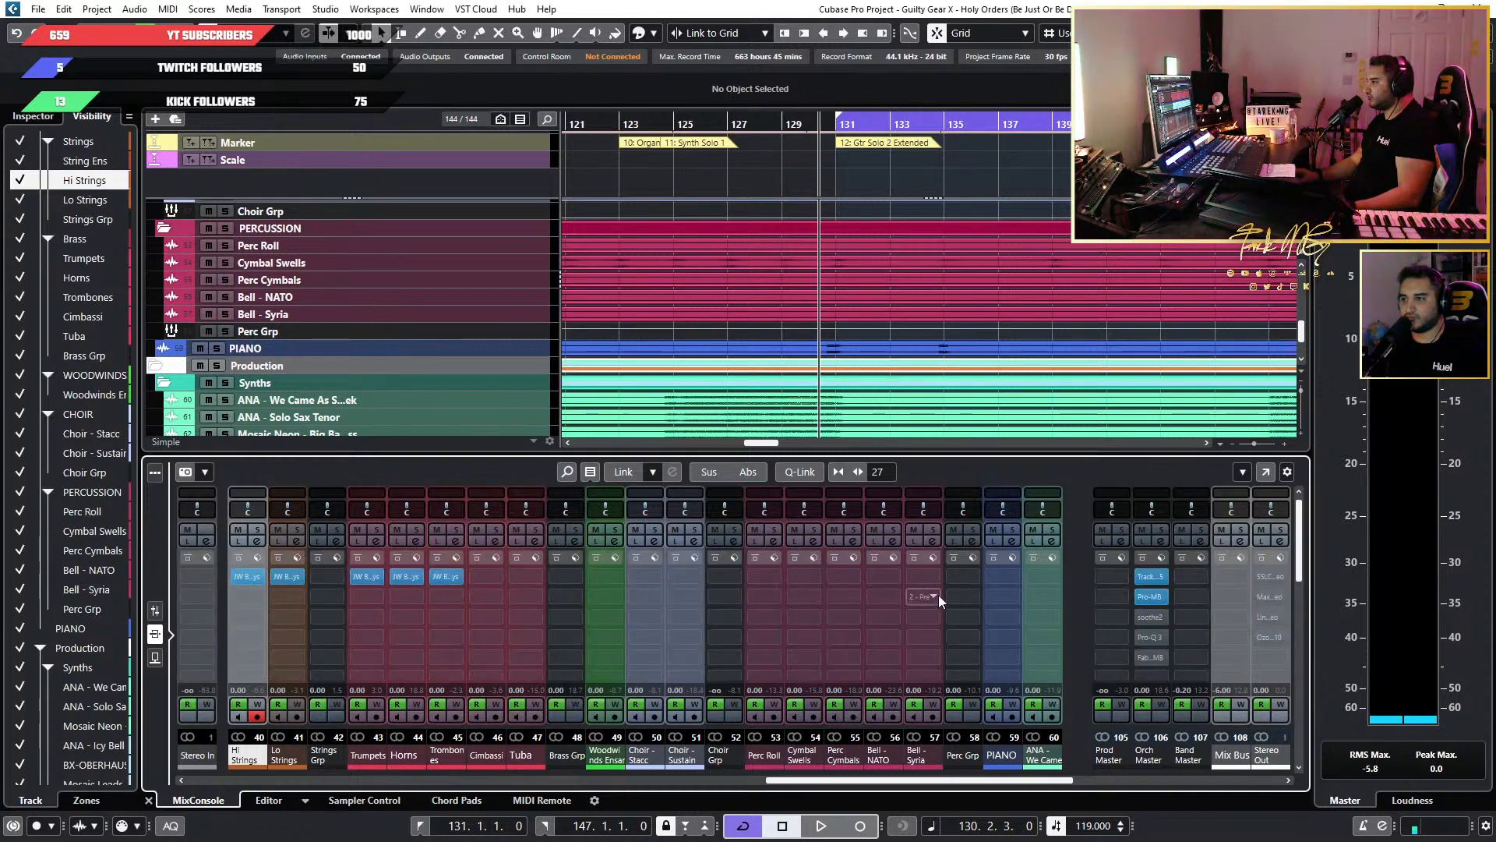
click(1006, 578)
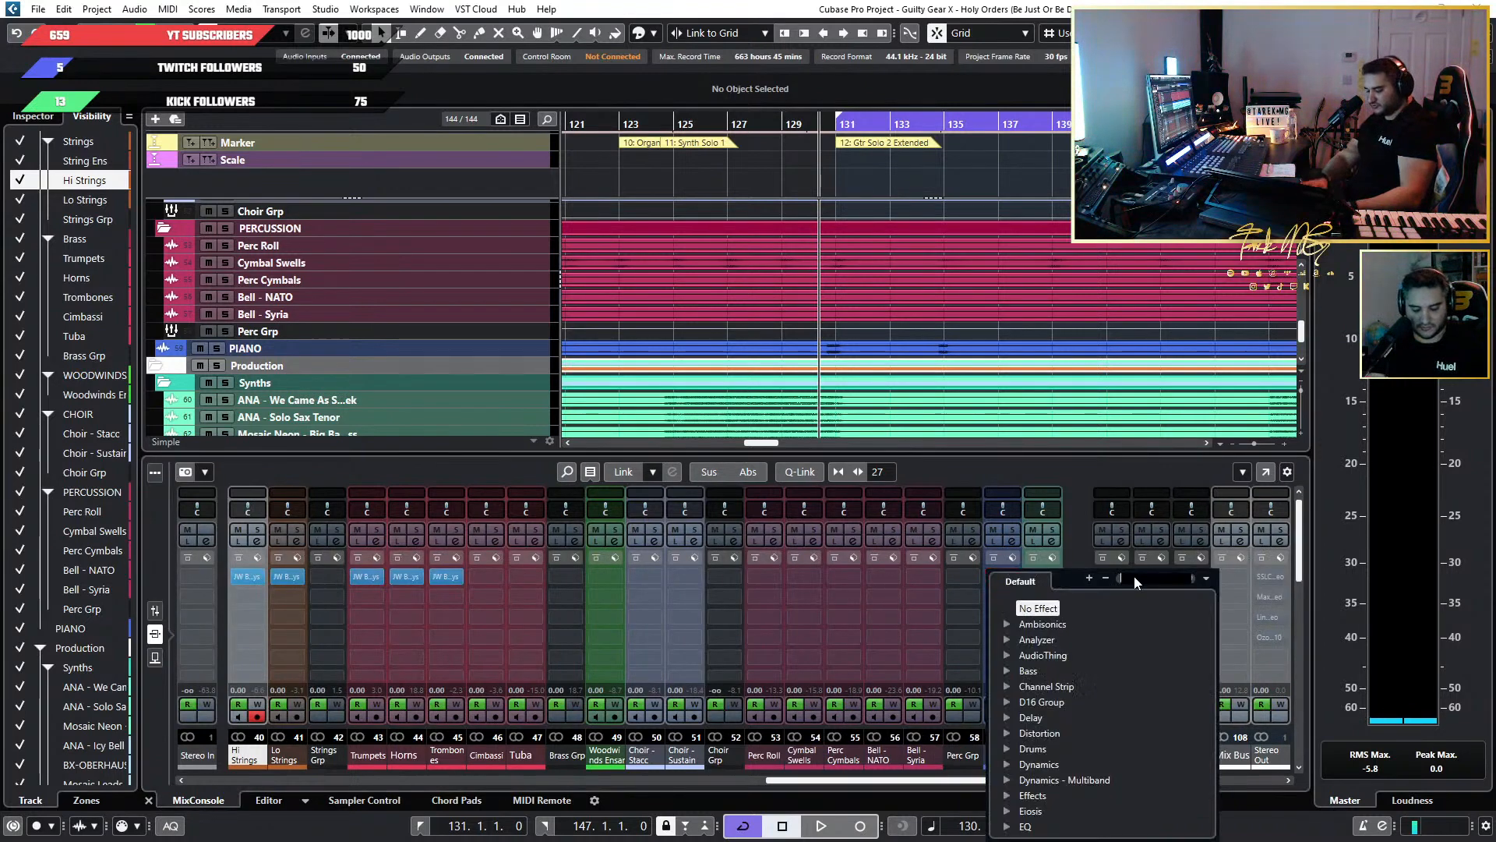
text(jw k)
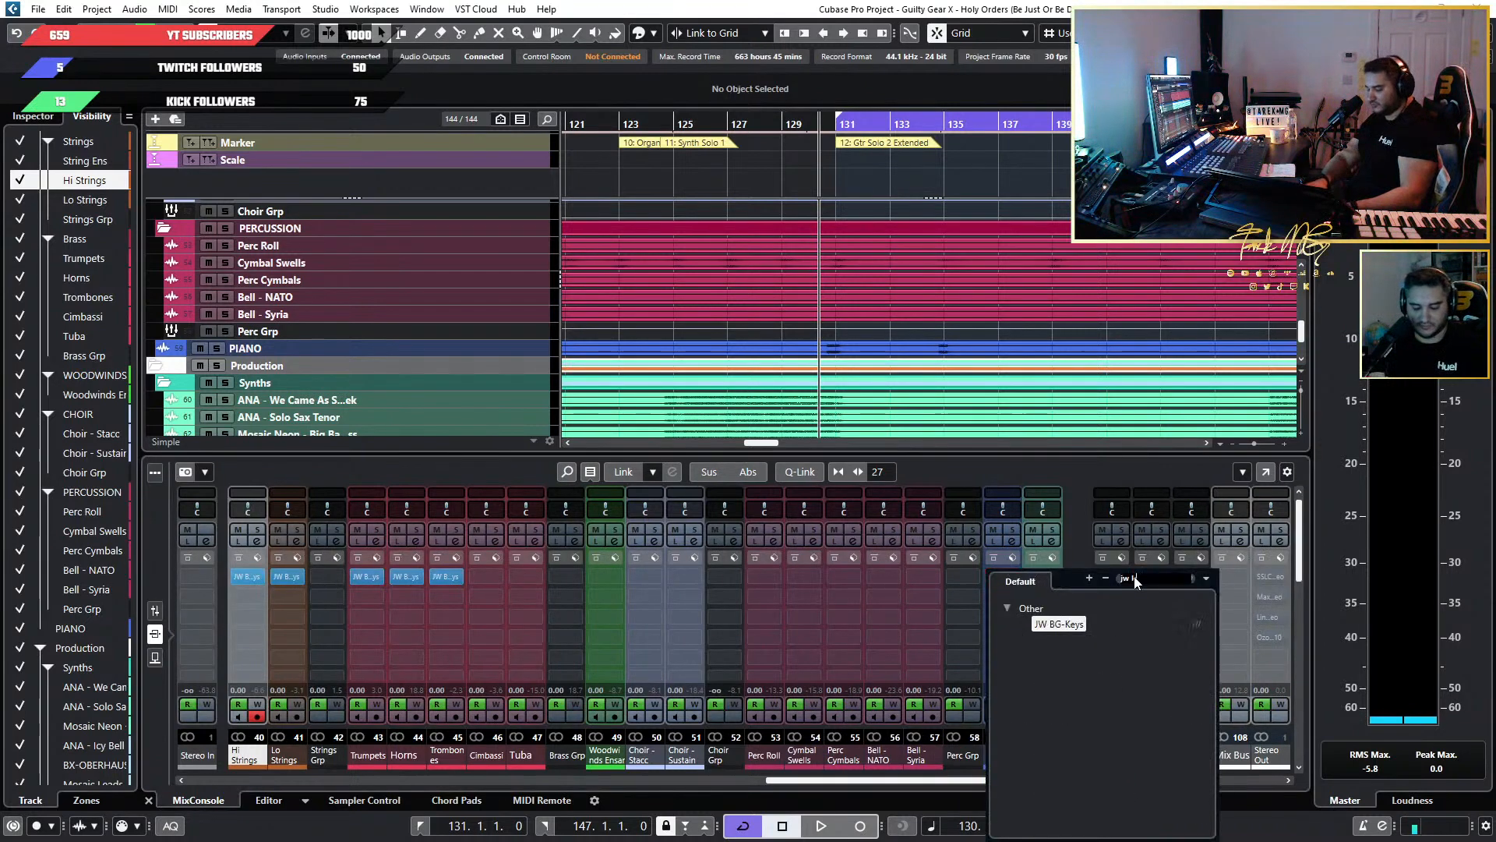
click(1067, 623)
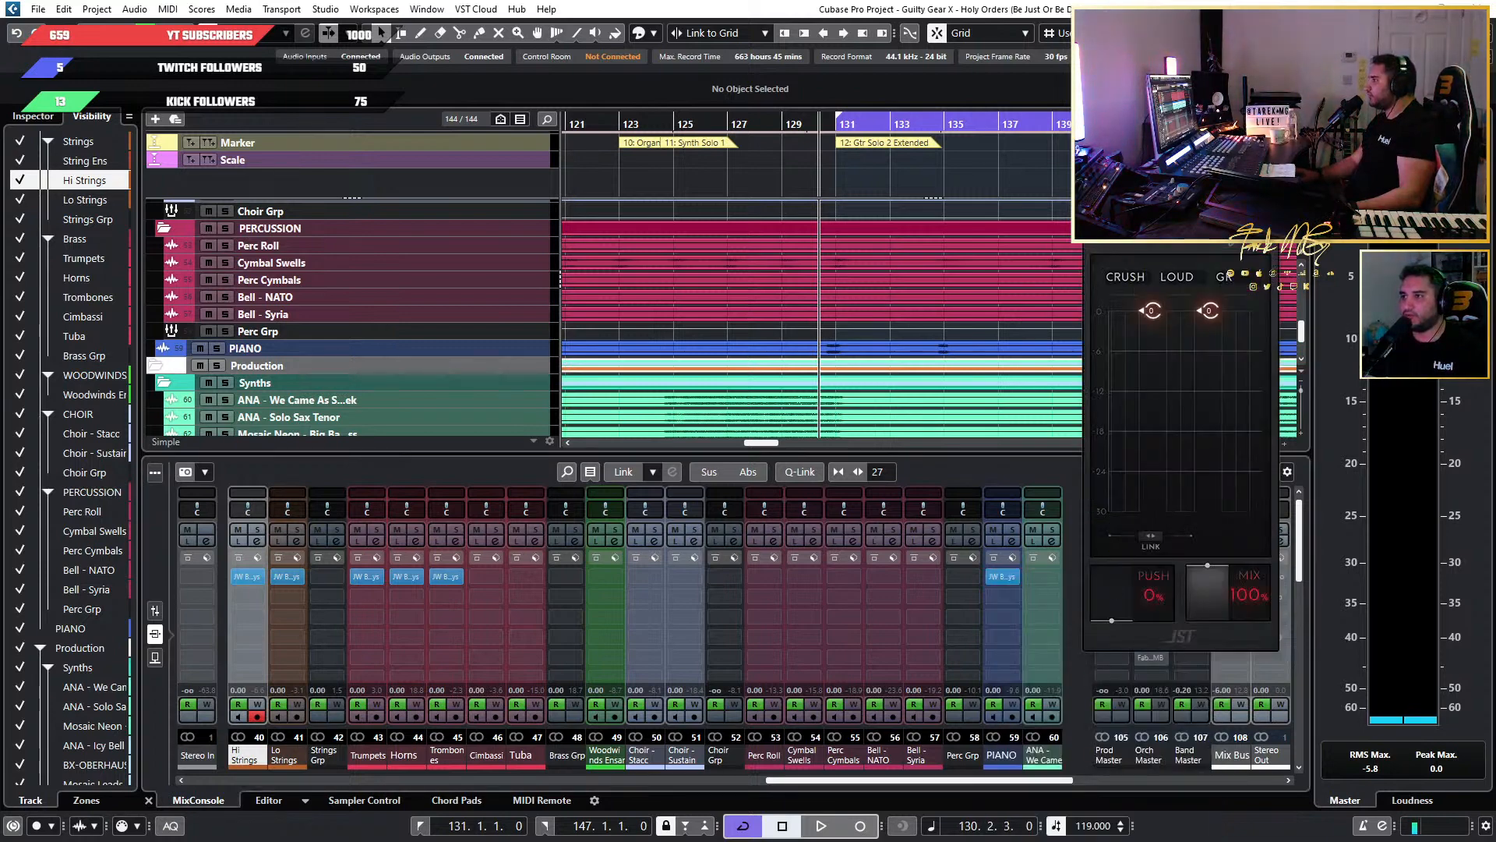
drag(1181, 187, 1245, 183)
Set the Crush threshold of the piano's BG-Keys to about -17 and play back the passage around bar 131.
key(space)
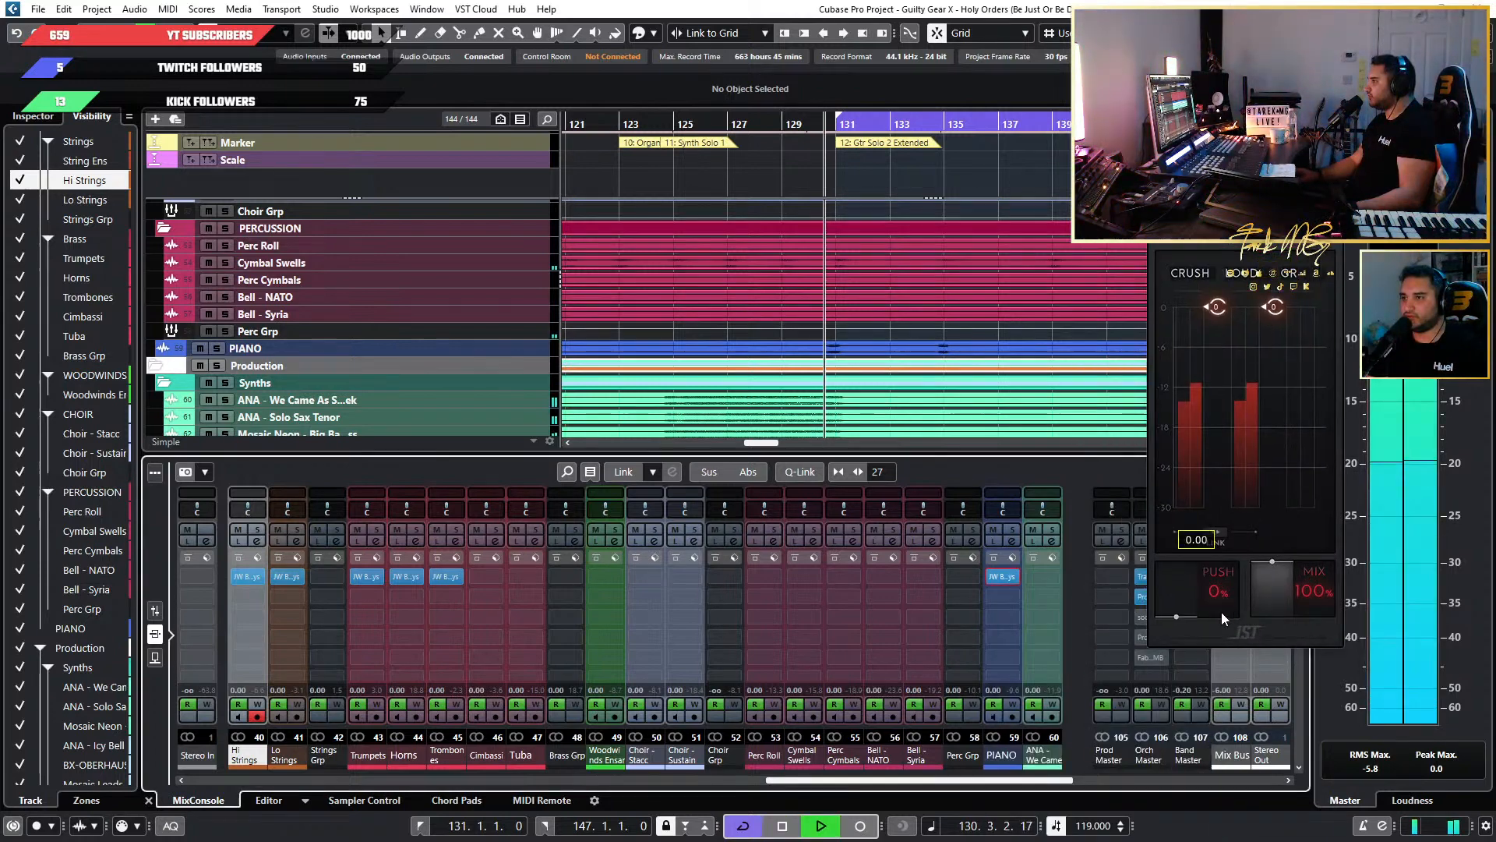
key(space)
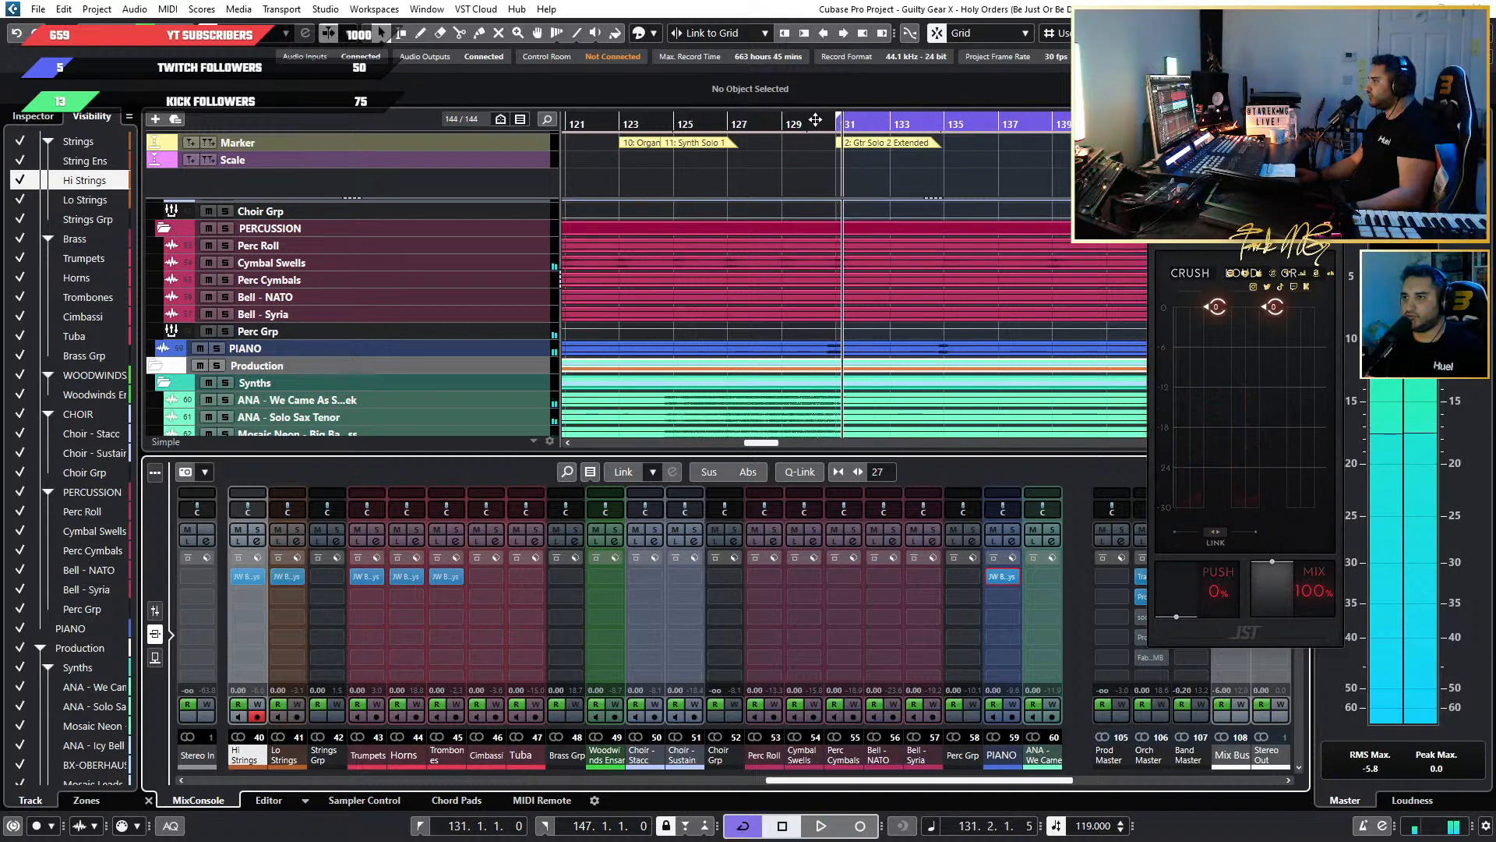
drag(1216, 306, 1223, 435)
key(space)
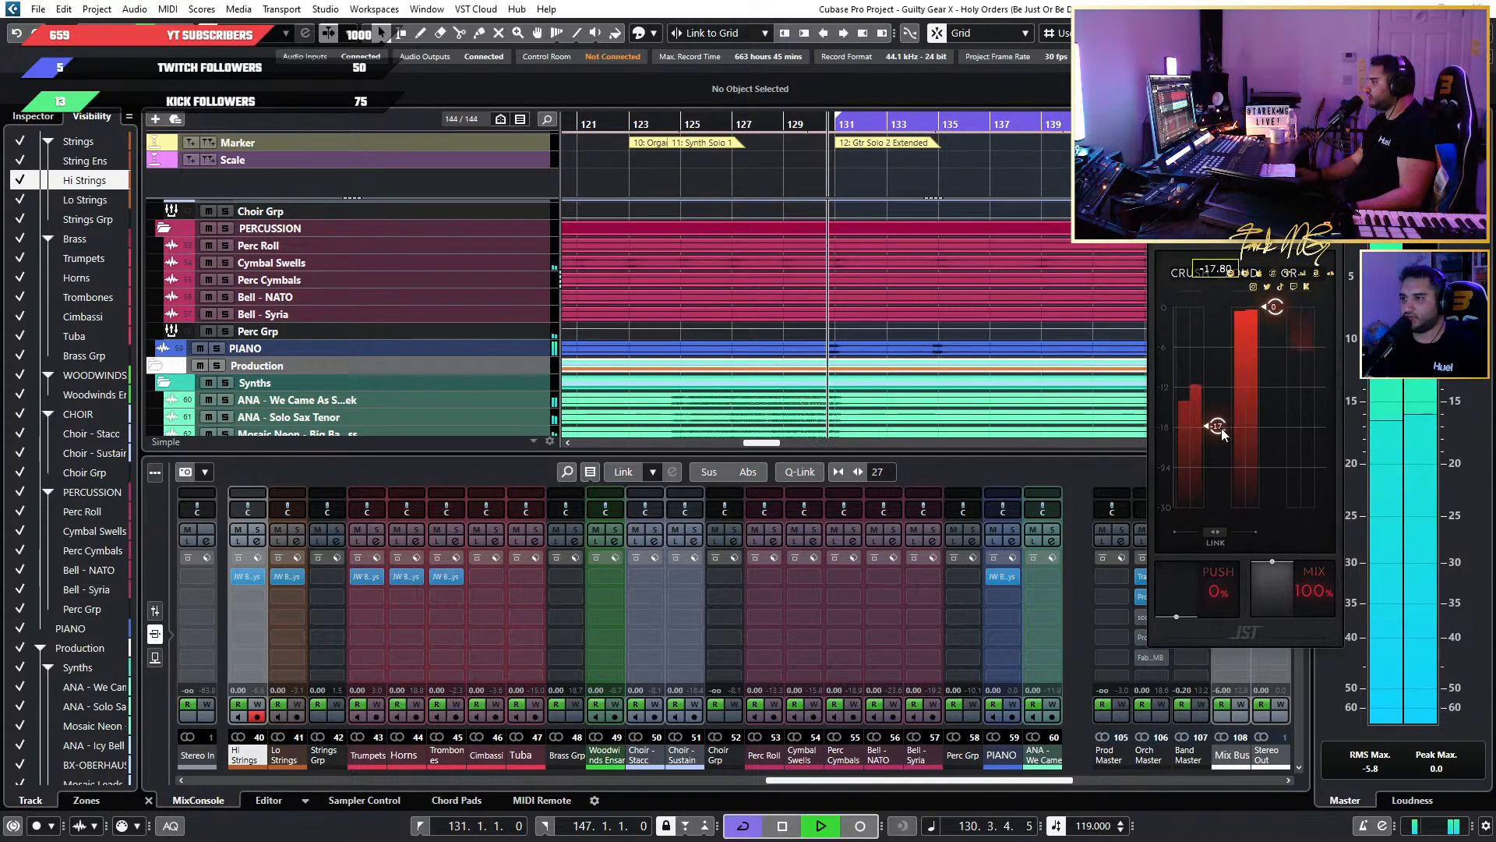
click(823, 124)
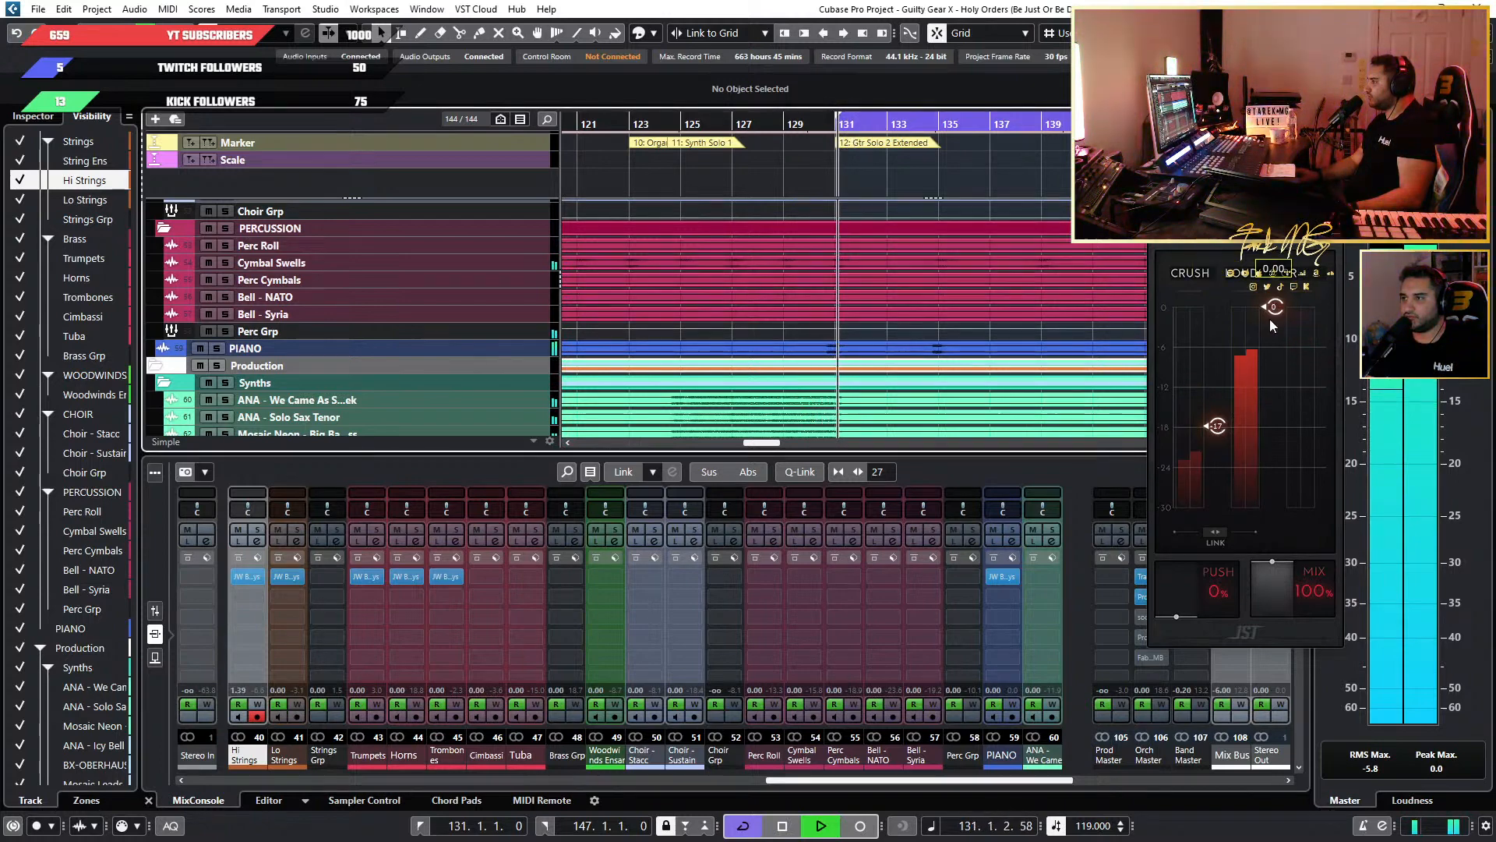
Set the Loud threshold of the piano's BG-Keys to -9.20 and audition the Gtr Solo 2 Extended section repeatedly.
drag(1271, 309, 1276, 366)
click(820, 126)
click(814, 125)
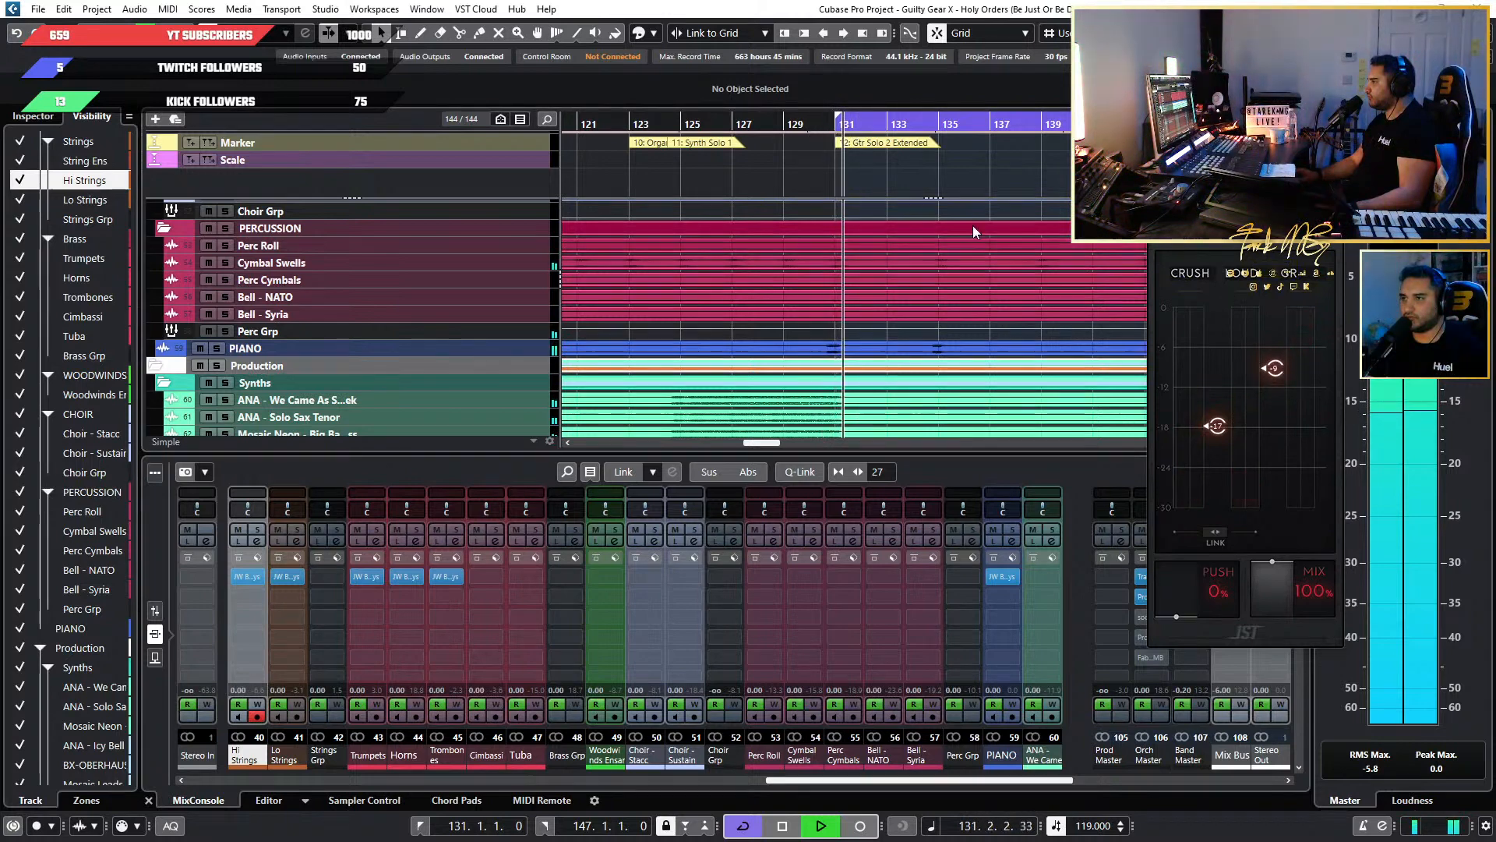
click(811, 127)
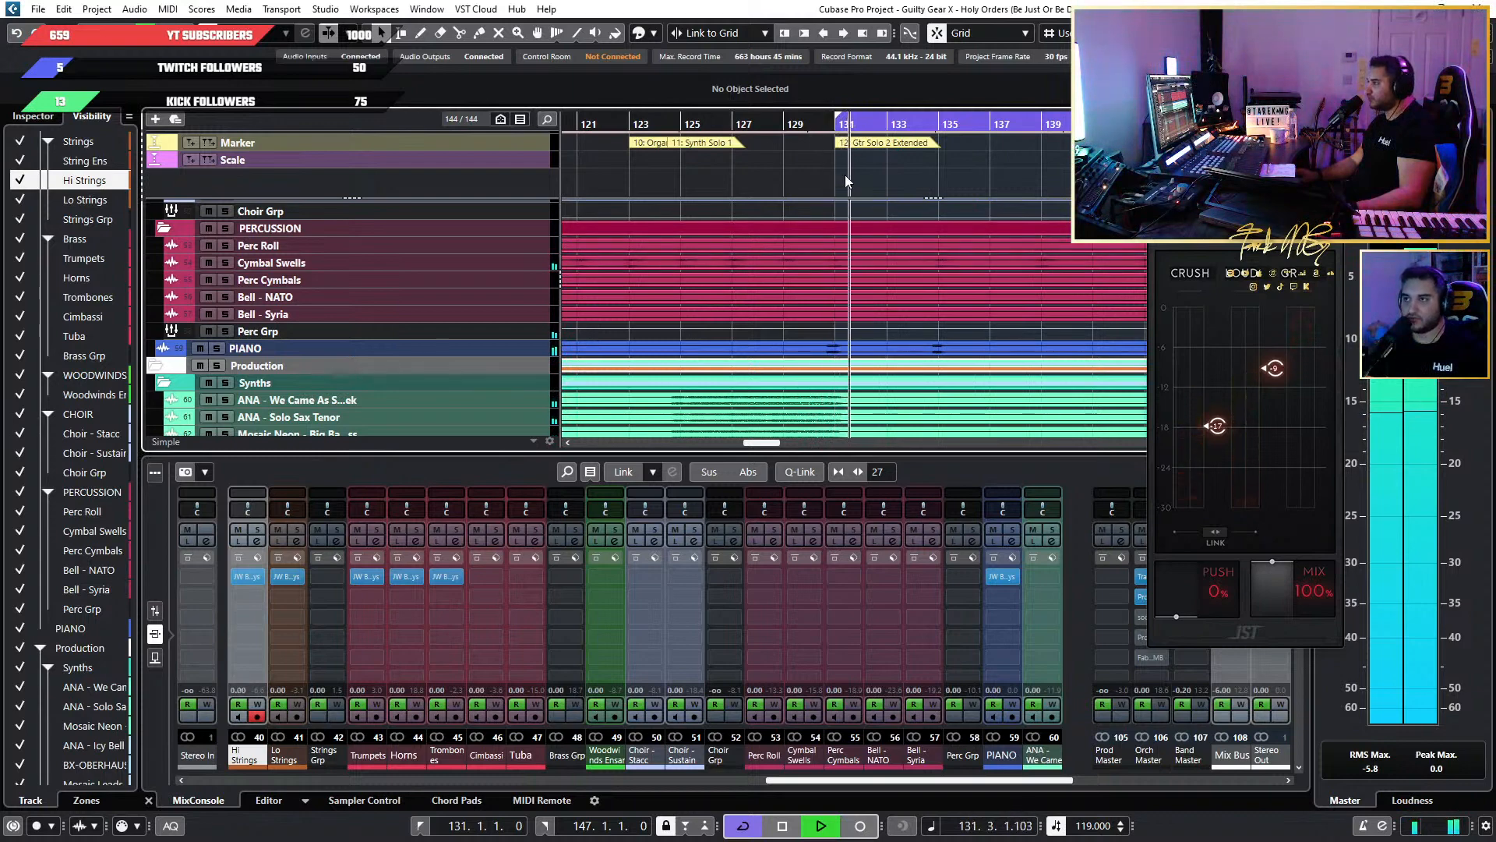
click(817, 126)
scroll(1010, 364, up, 3)
scroll(1009, 362, up, 3)
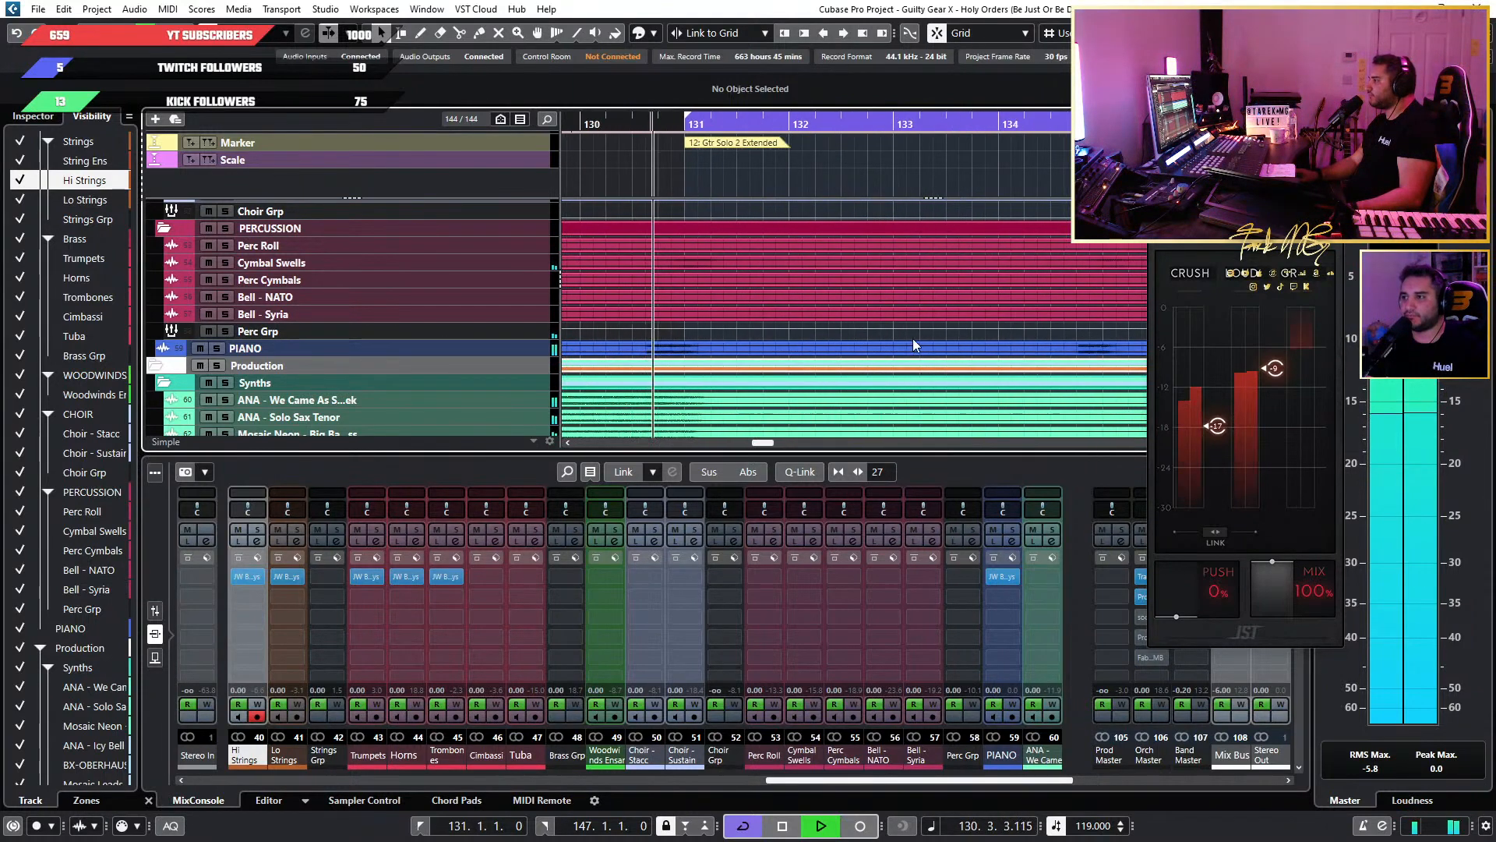
scroll(943, 286, down, 2)
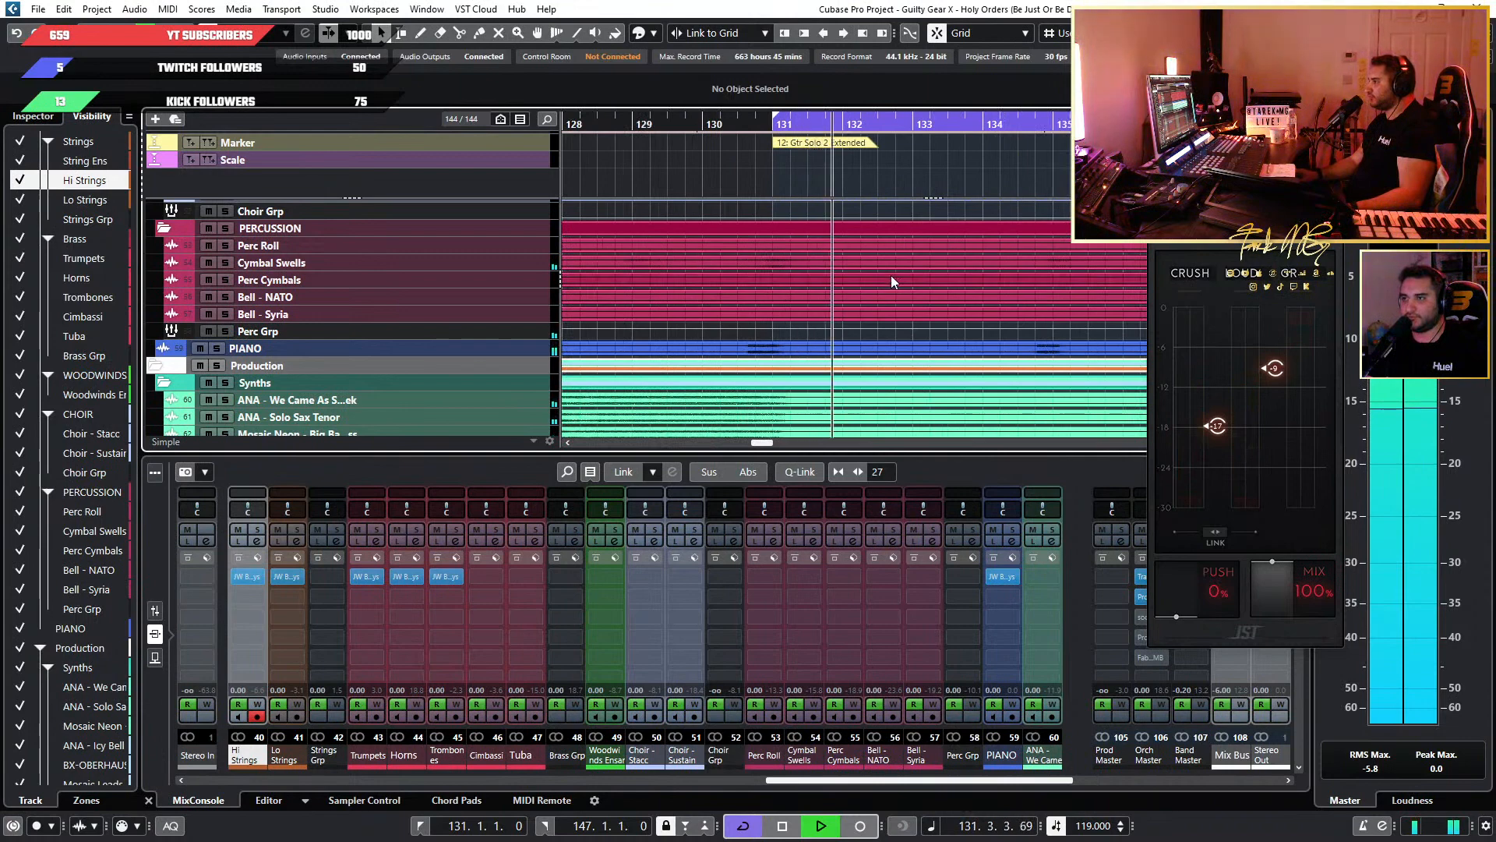
scroll(890, 275, right, 3)
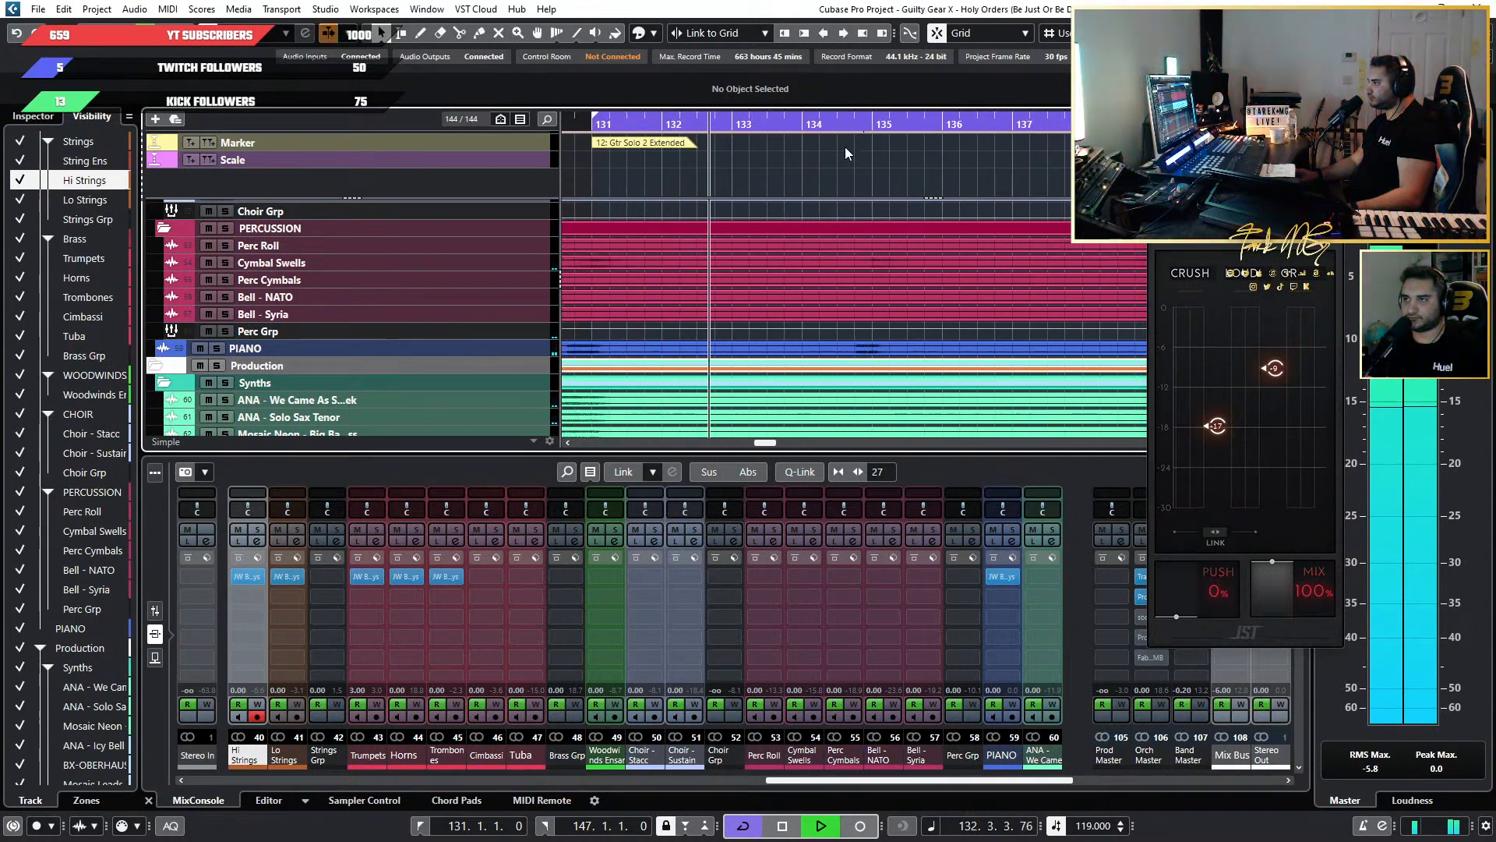
mouse_move(1269, 375)
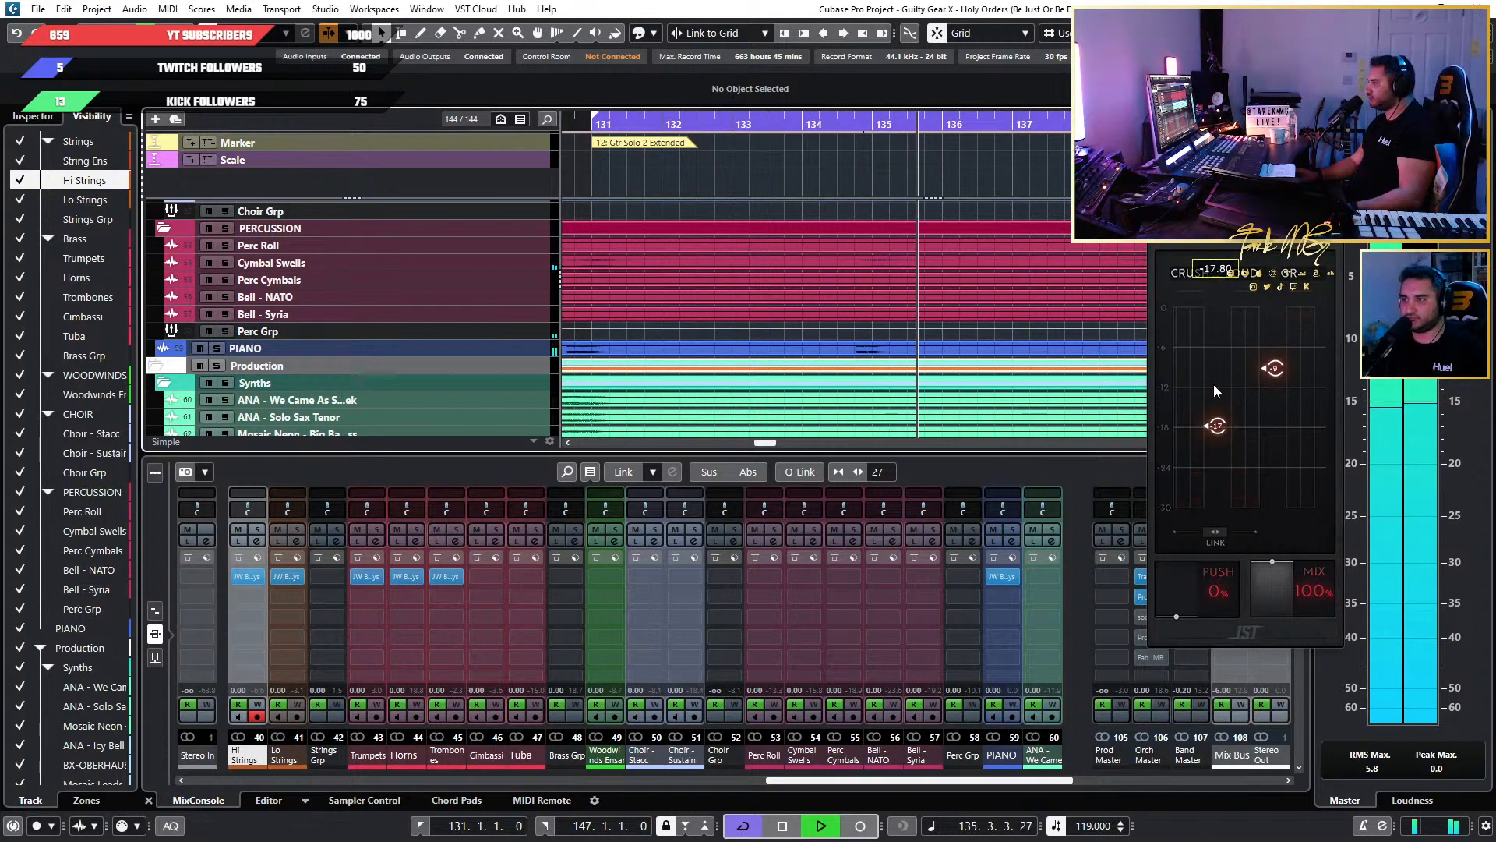
click(839, 125)
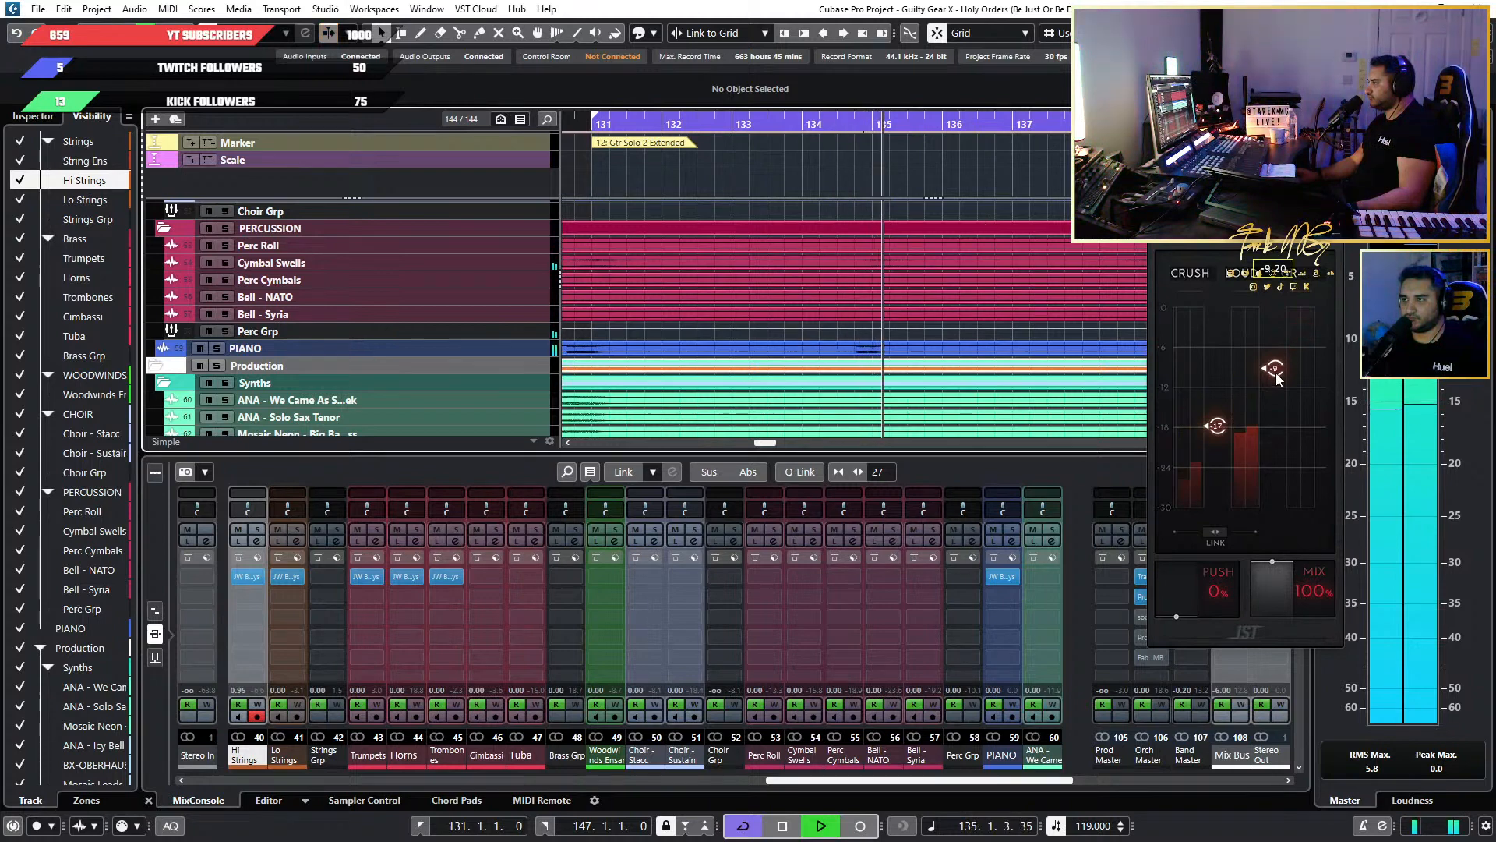
Set the piano's Loud threshold to -10.50 and replay the passages around bars 134 and 131.
mouse_move(1275, 372)
mouse_down()
mouse_move(1277, 399)
mouse_move(1258, 404)
mouse_move(1281, 404)
mouse_move(1275, 377)
mouse_up()
click(962, 184)
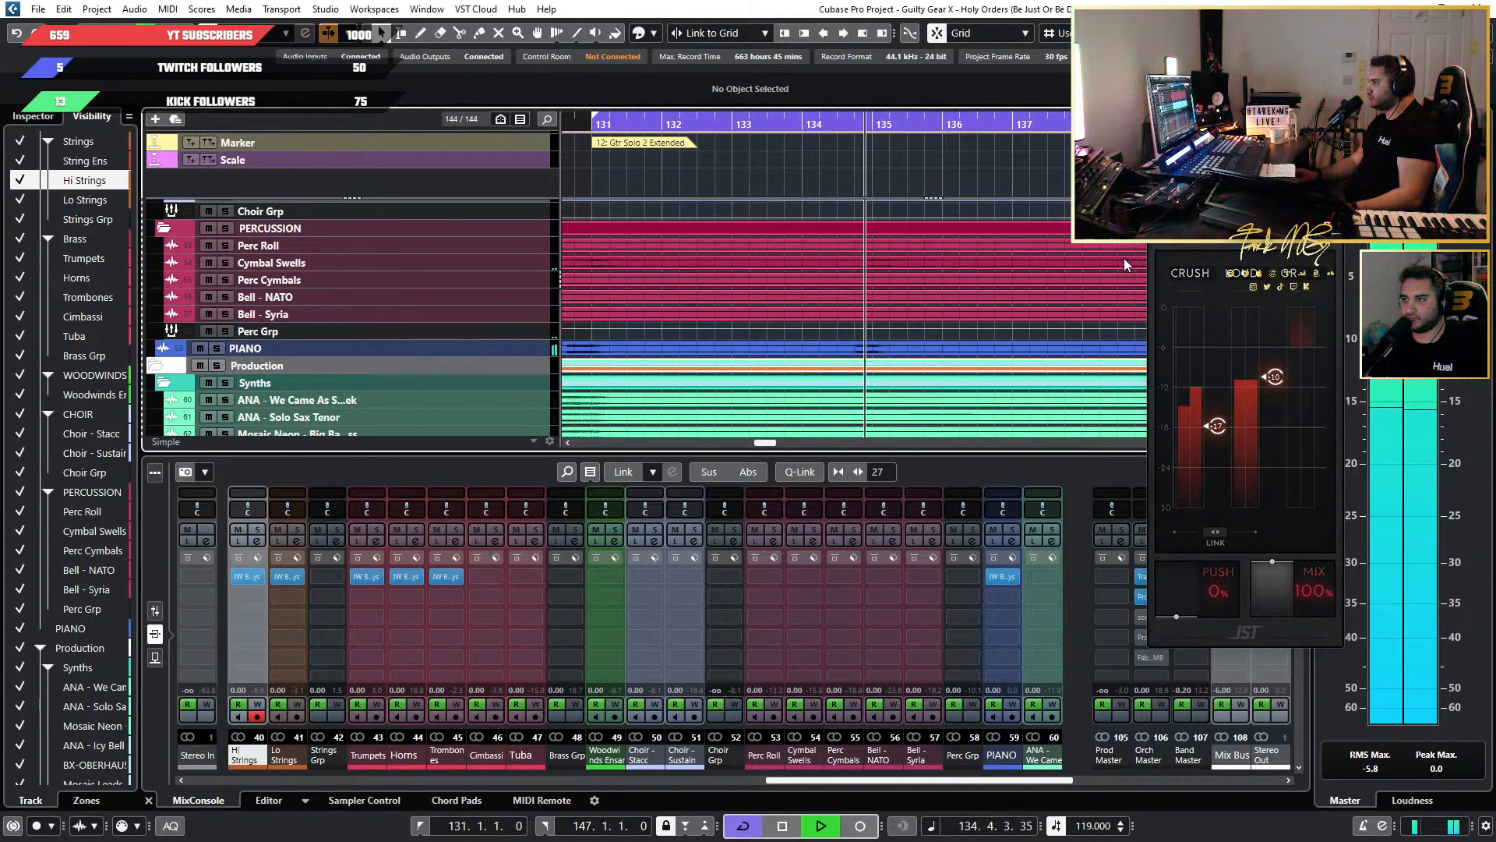
click(846, 125)
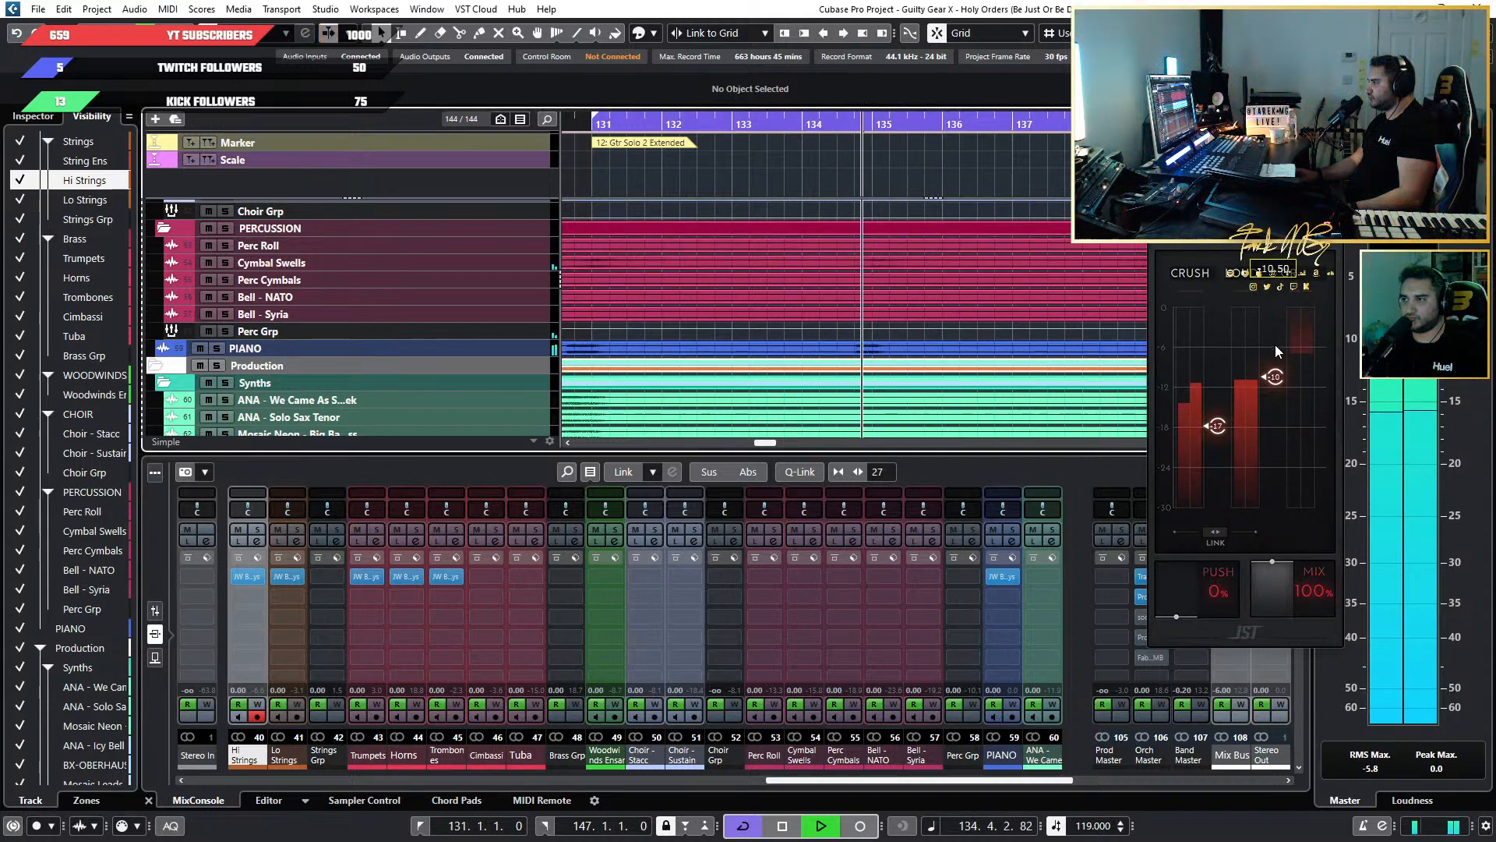
scroll(731, 265, down, 3)
click(633, 132)
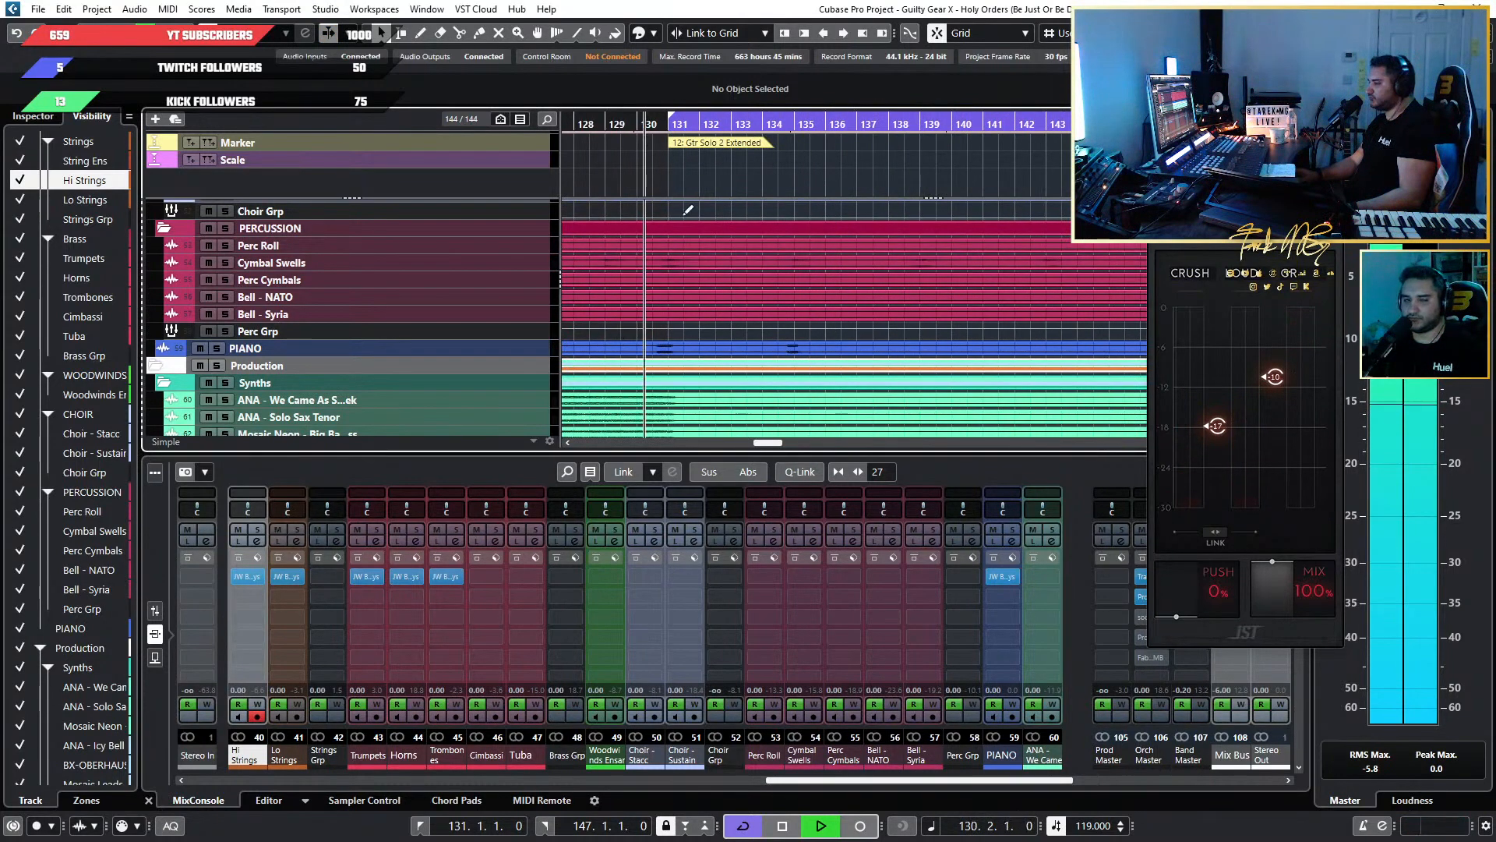
scroll(803, 264, up, 3)
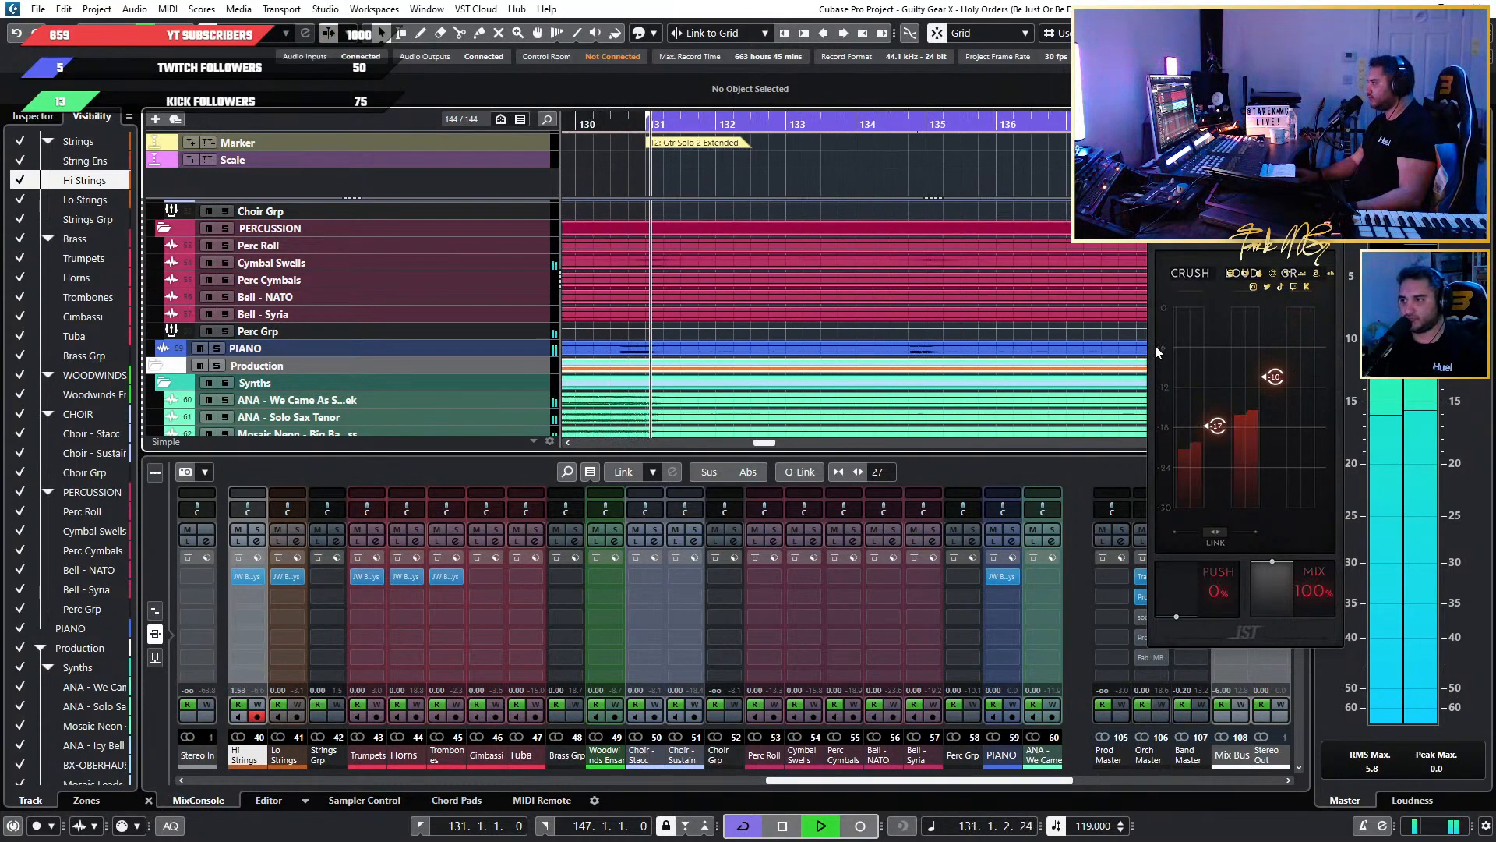
Set the Push amount of the piano's BG-Keys to 20% and replay the passage from bar 130.
drag(1170, 611, 1171, 597)
key(space)
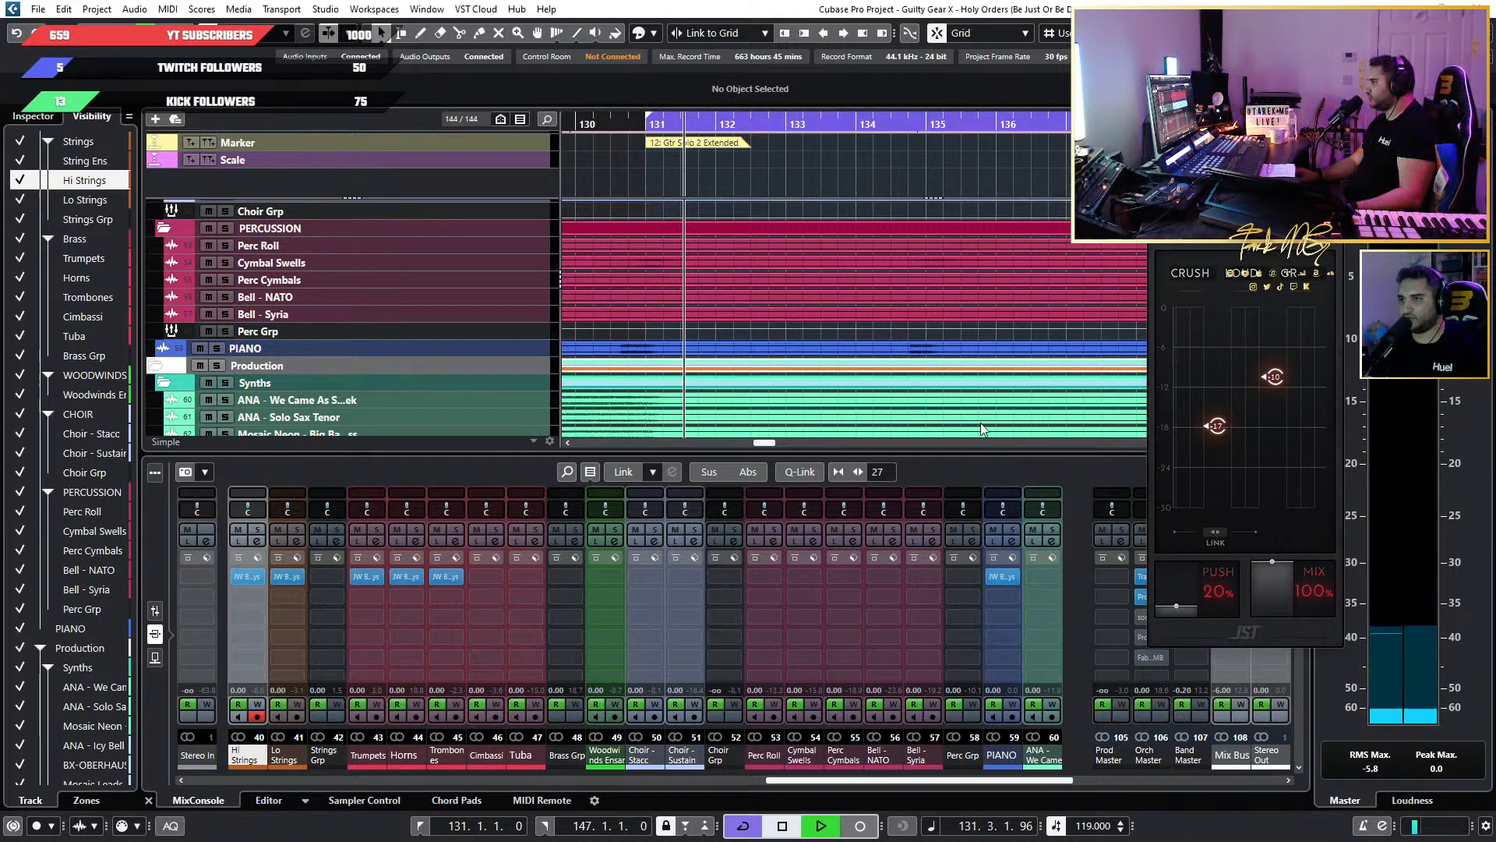
click(607, 126)
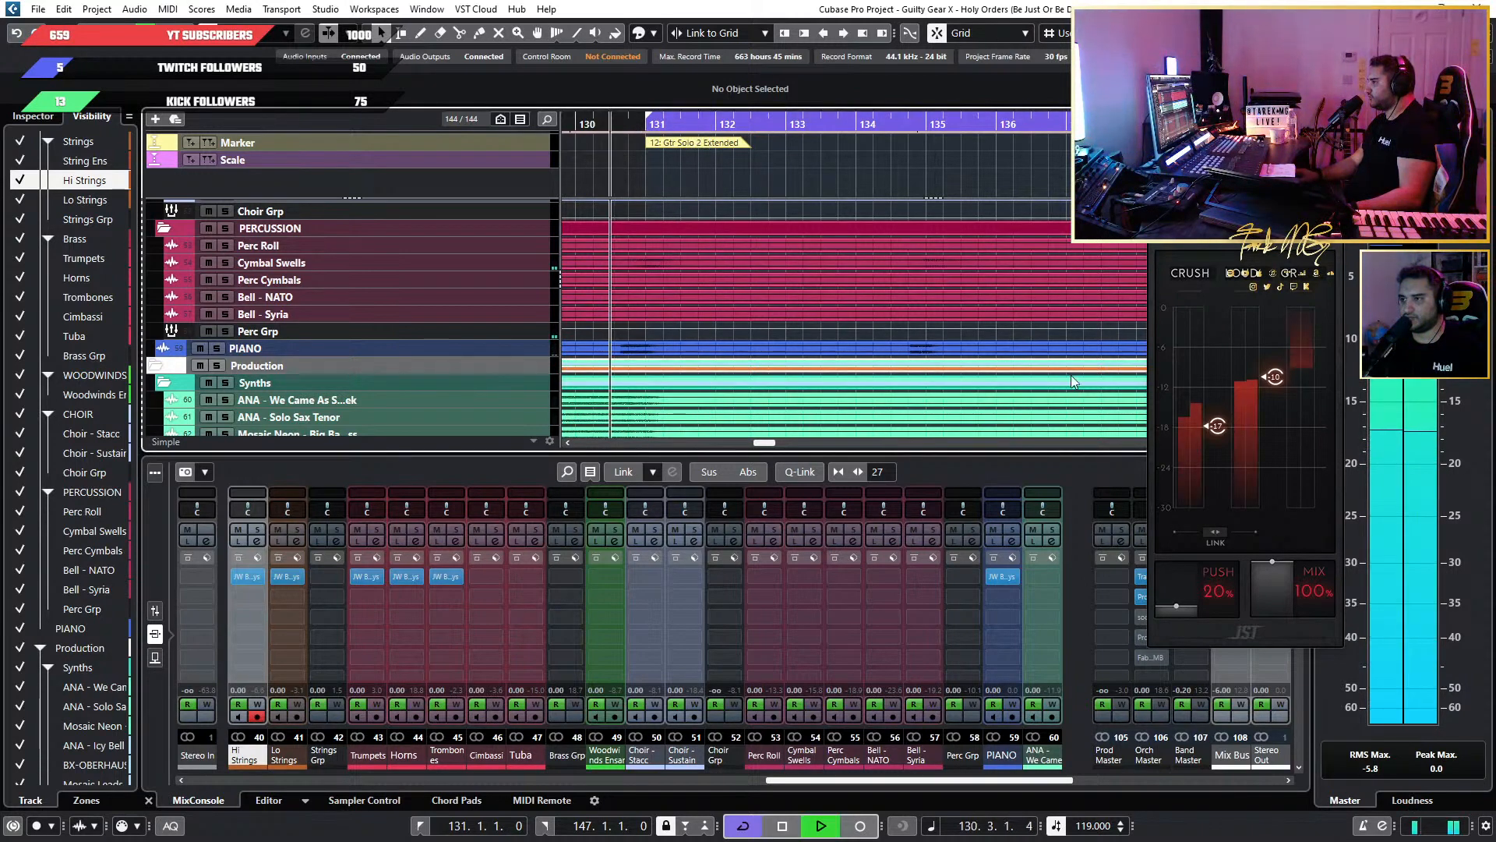
key(space)
Replay the full mix from just before the Gtr Solo 2 Extended section with the piano's BG-Keys window closed.
scroll(812, 280, down, 8)
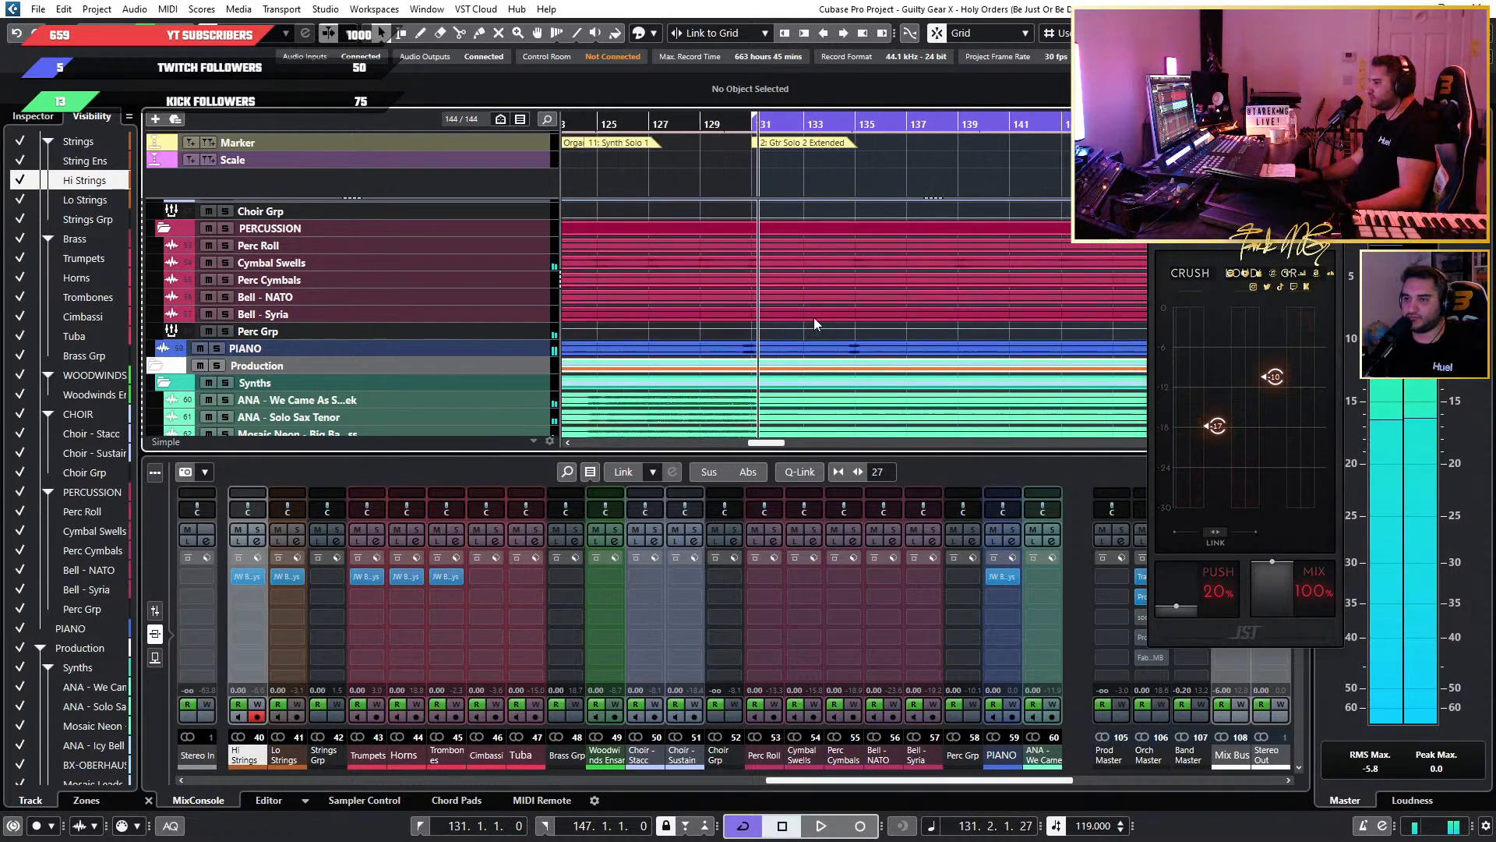
scroll(994, 305, down, 4)
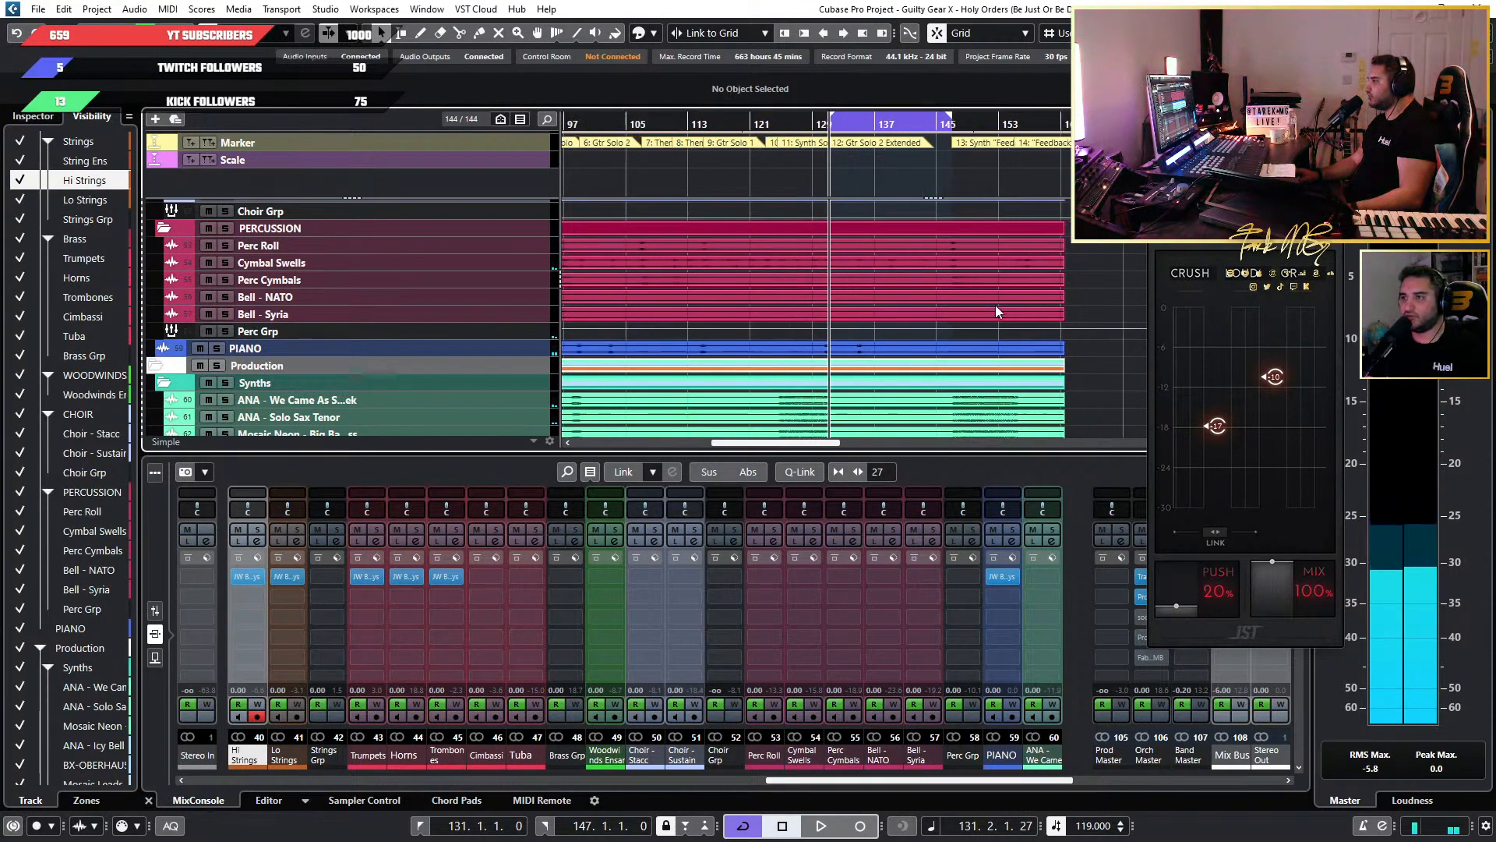
scroll(887, 176, up, 7)
click(863, 123)
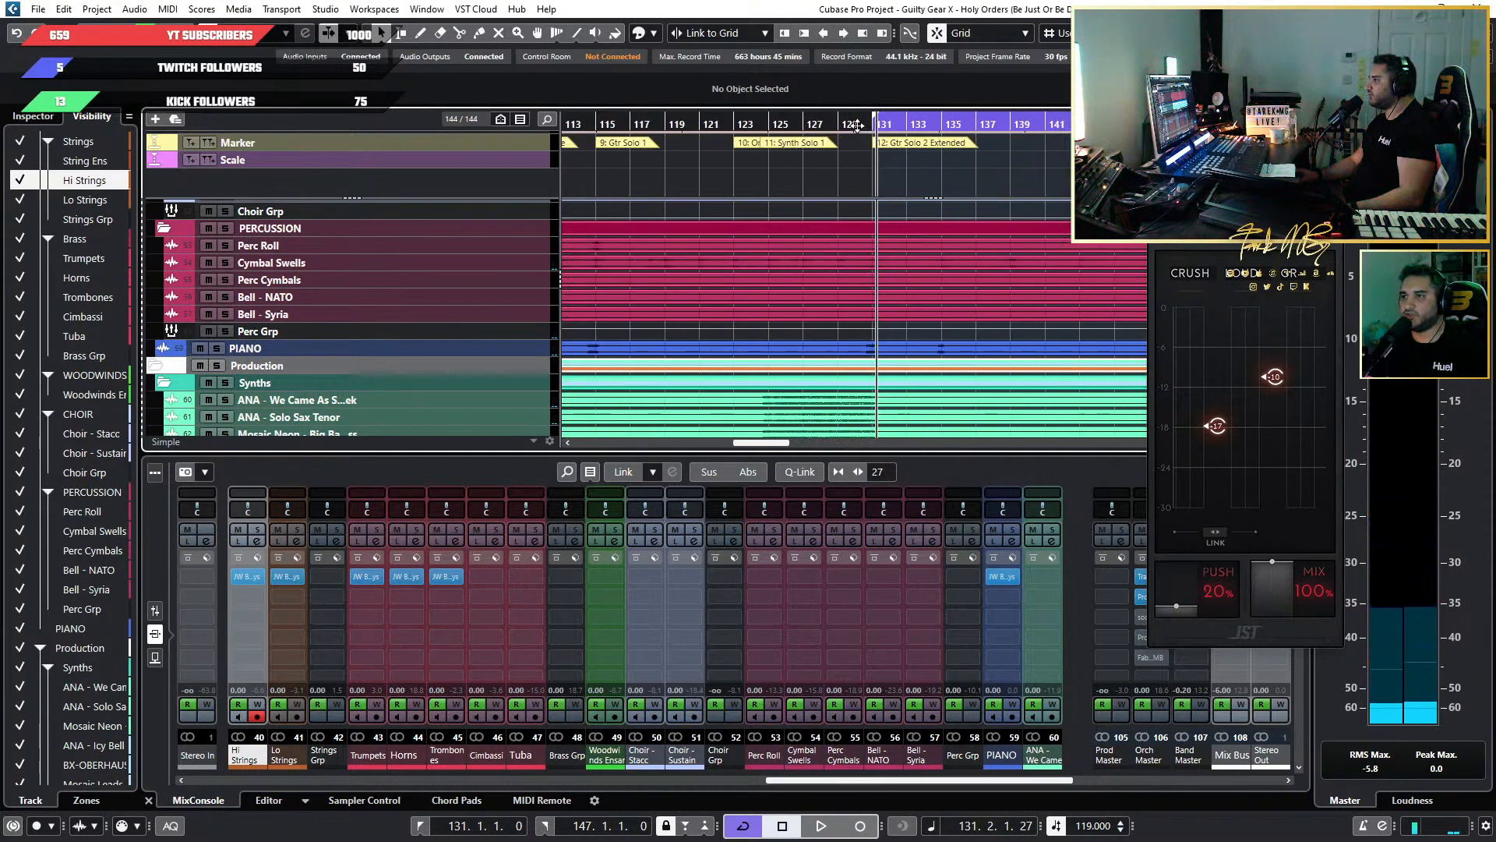
scroll(952, 350, up, 3)
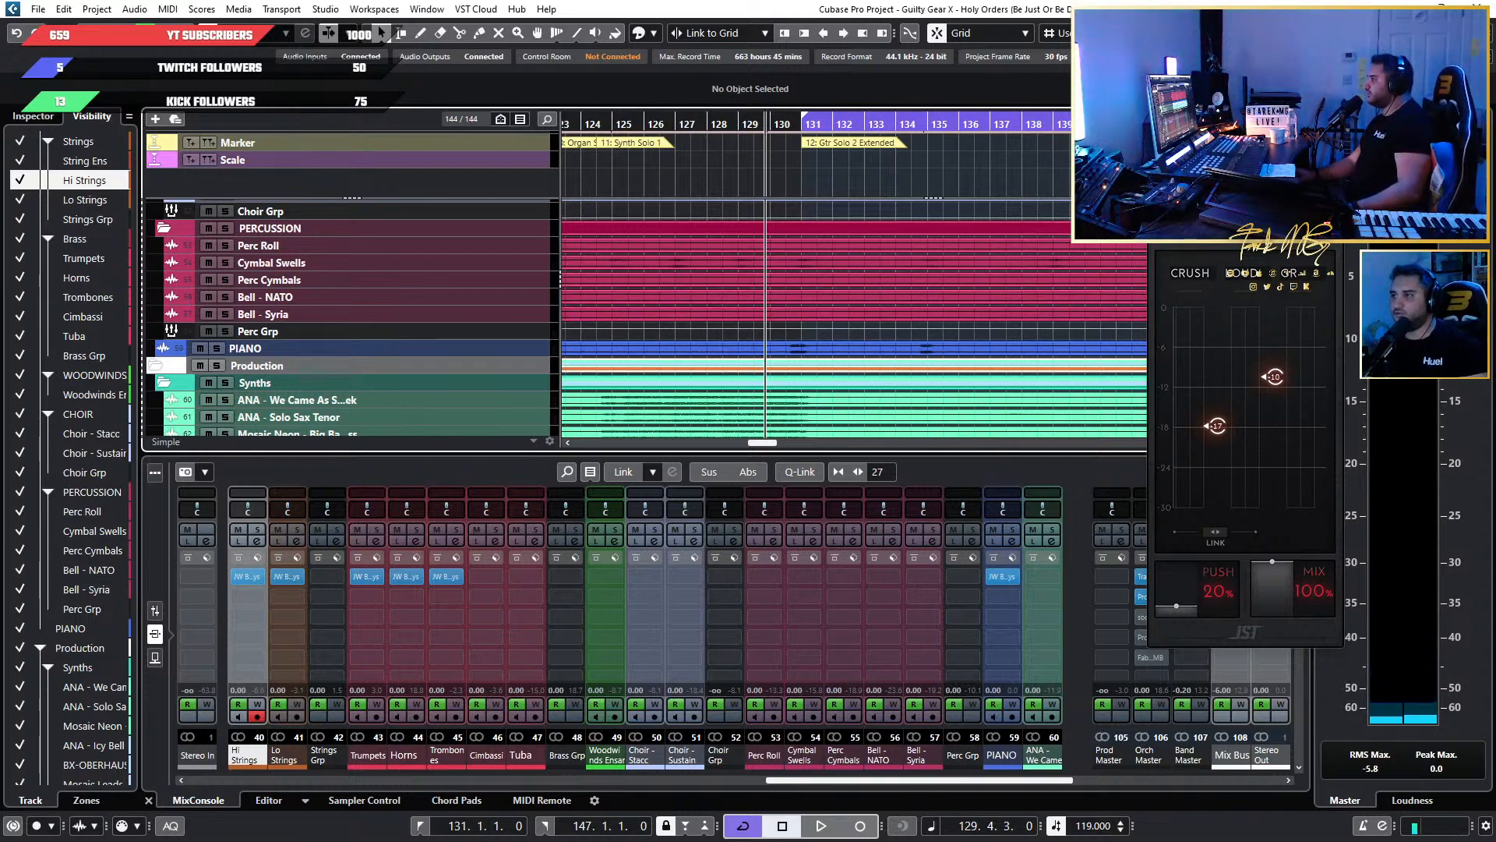
click(1331, 173)
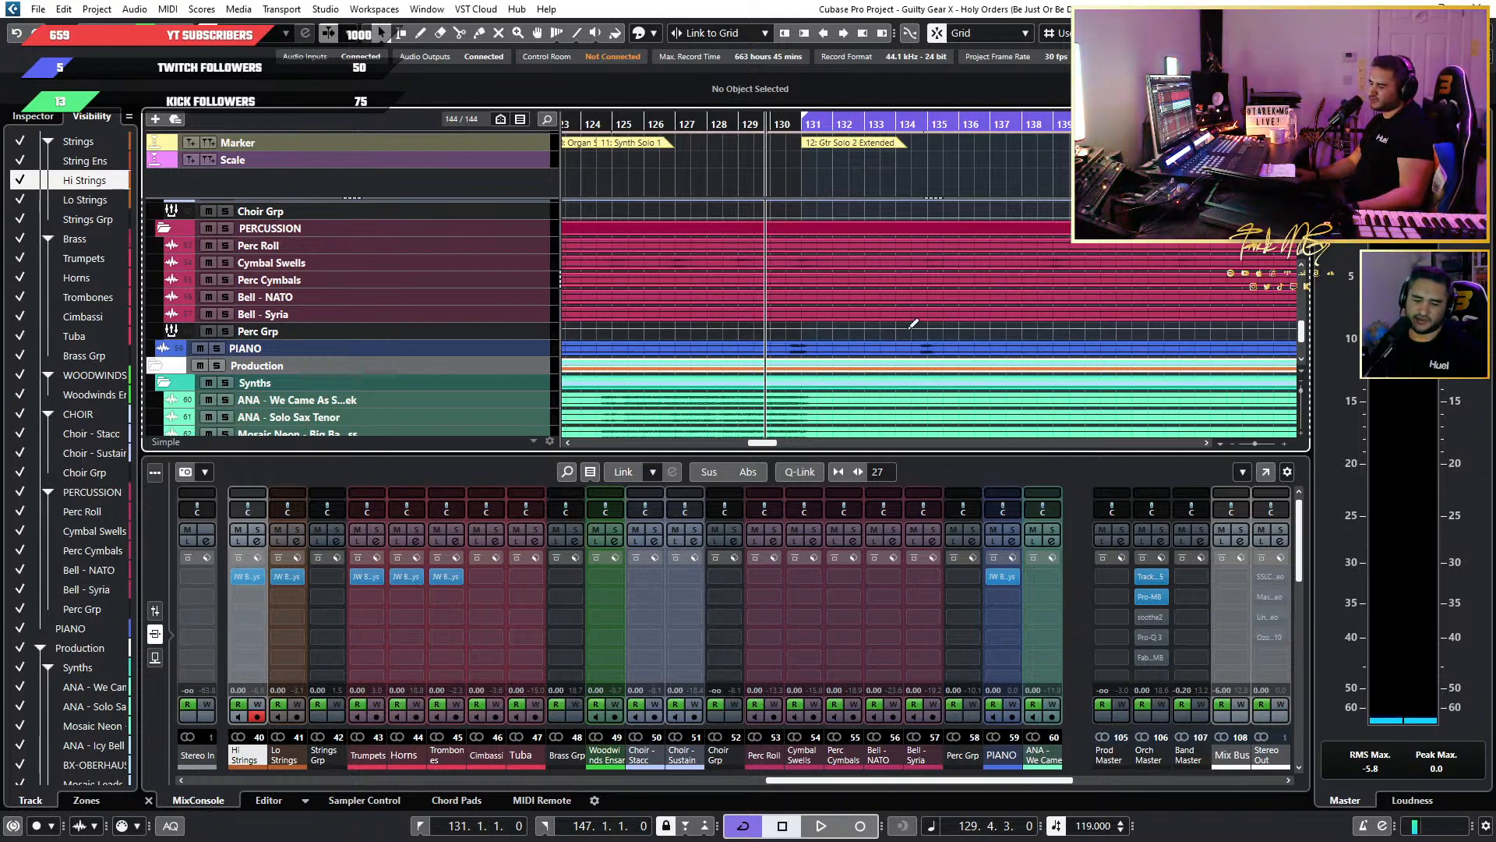
key(space)
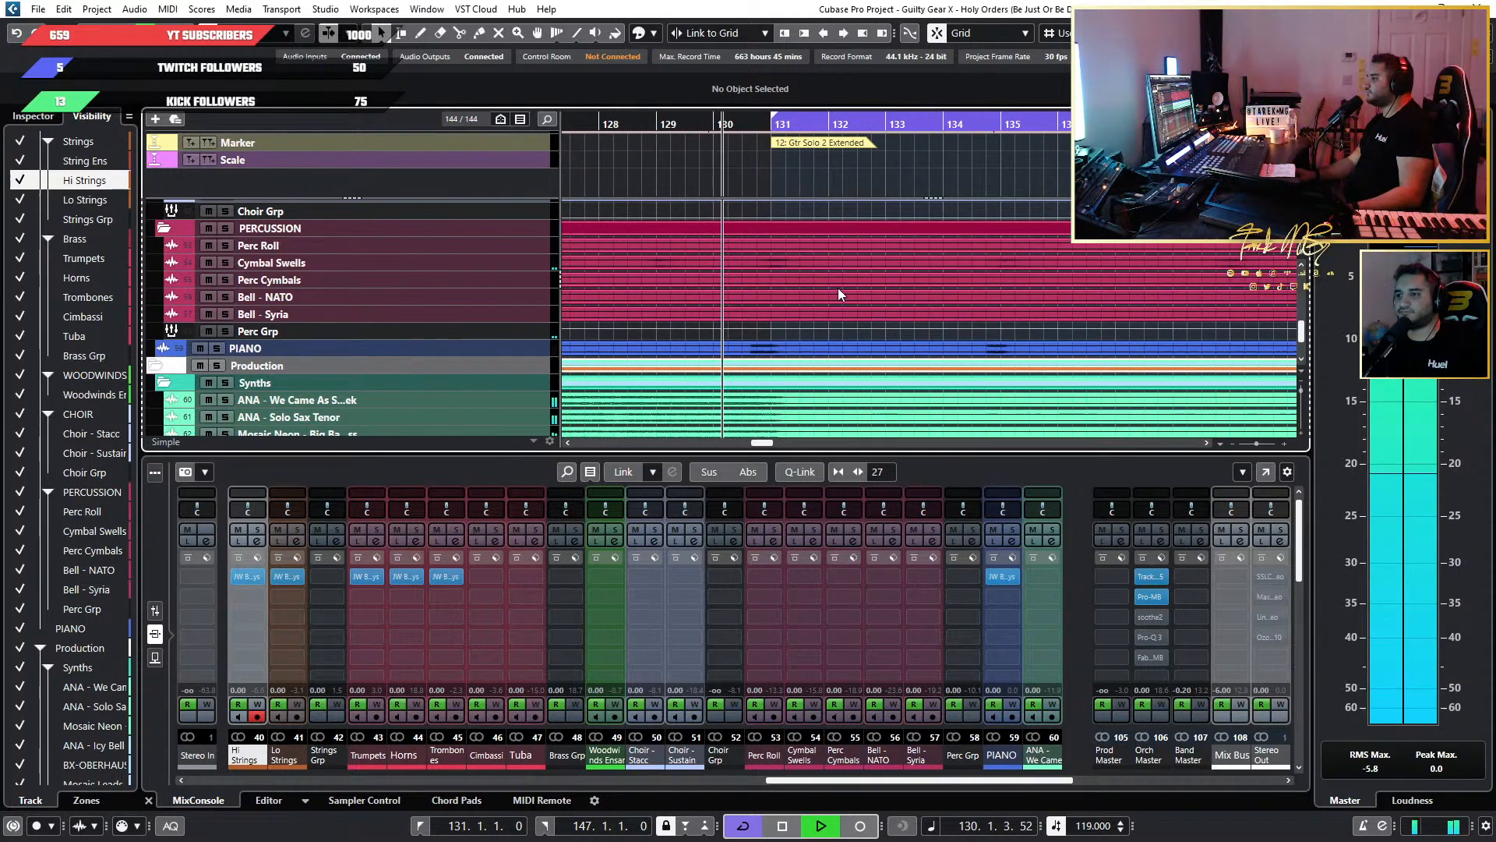
scroll(839, 288, up, 2)
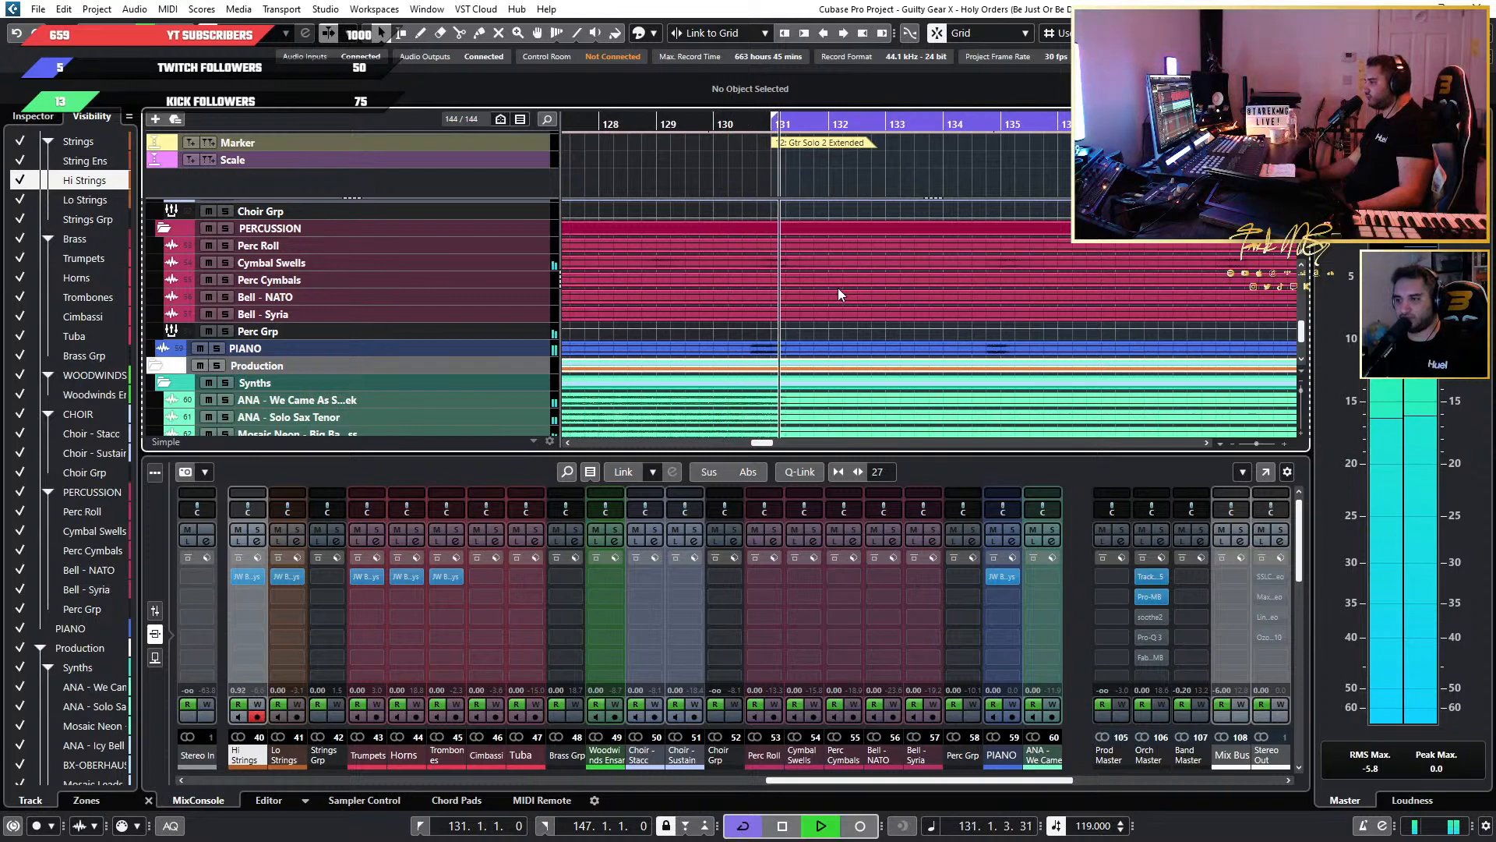
key(space)
Show the faders of the harp channels and solo the Italian Harp and French Harp during playback.
scroll(851, 280, down, 1)
scroll(897, 288, up, 8)
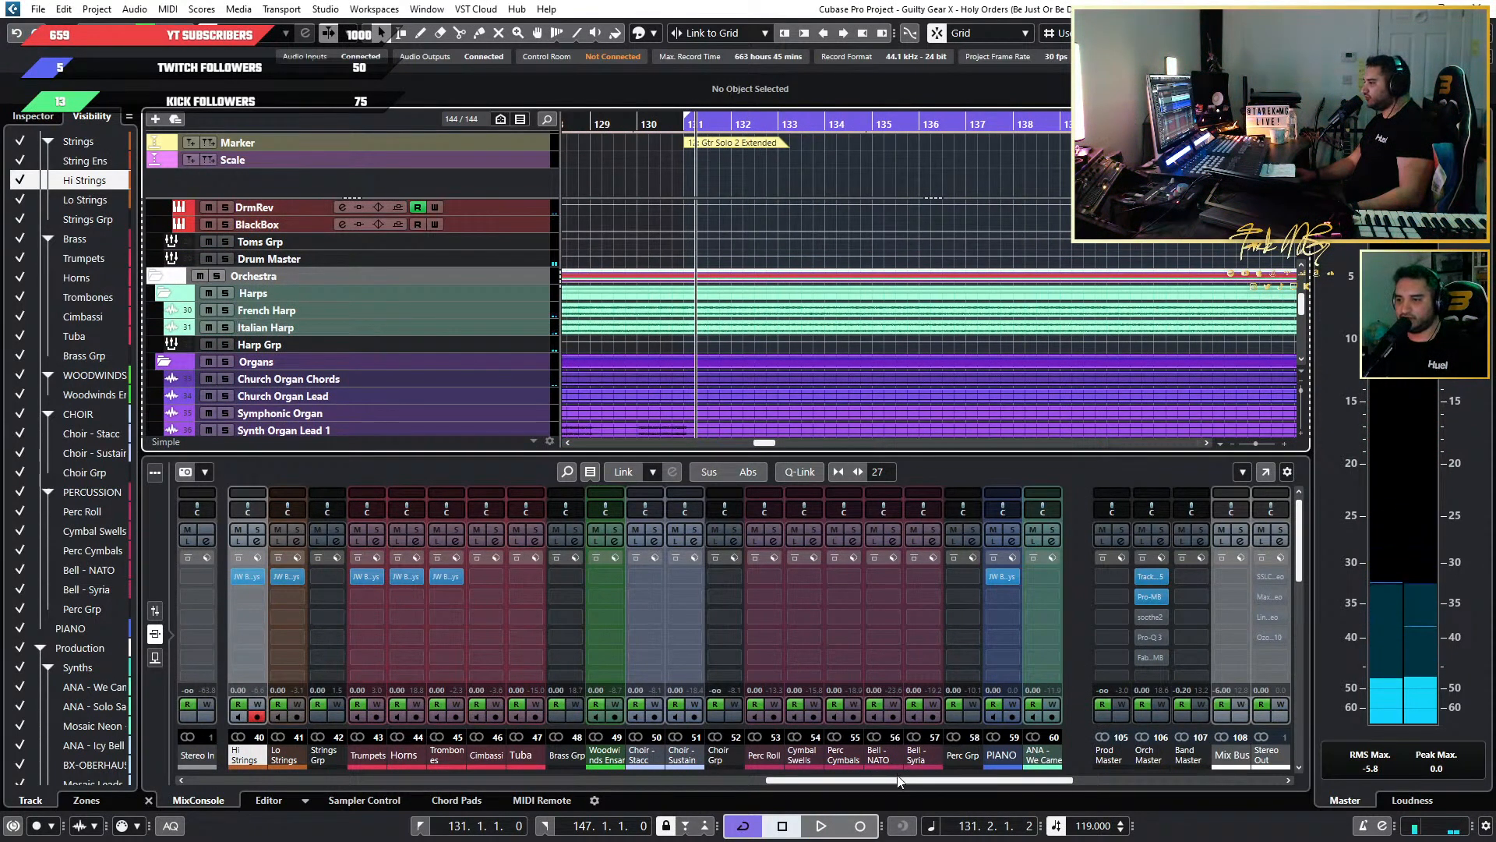
drag(900, 781, 630, 718)
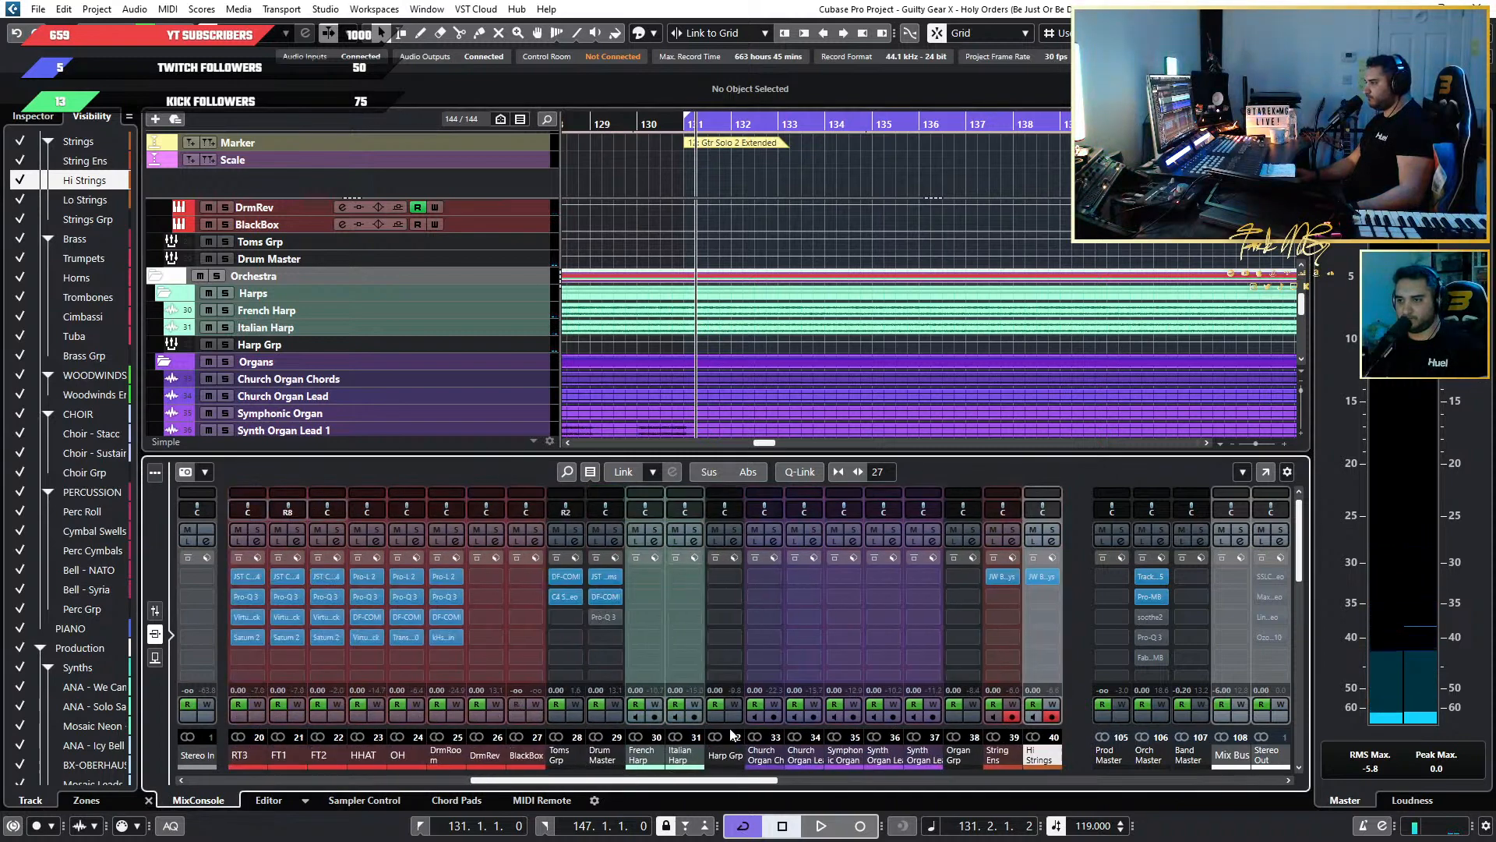
click(155, 610)
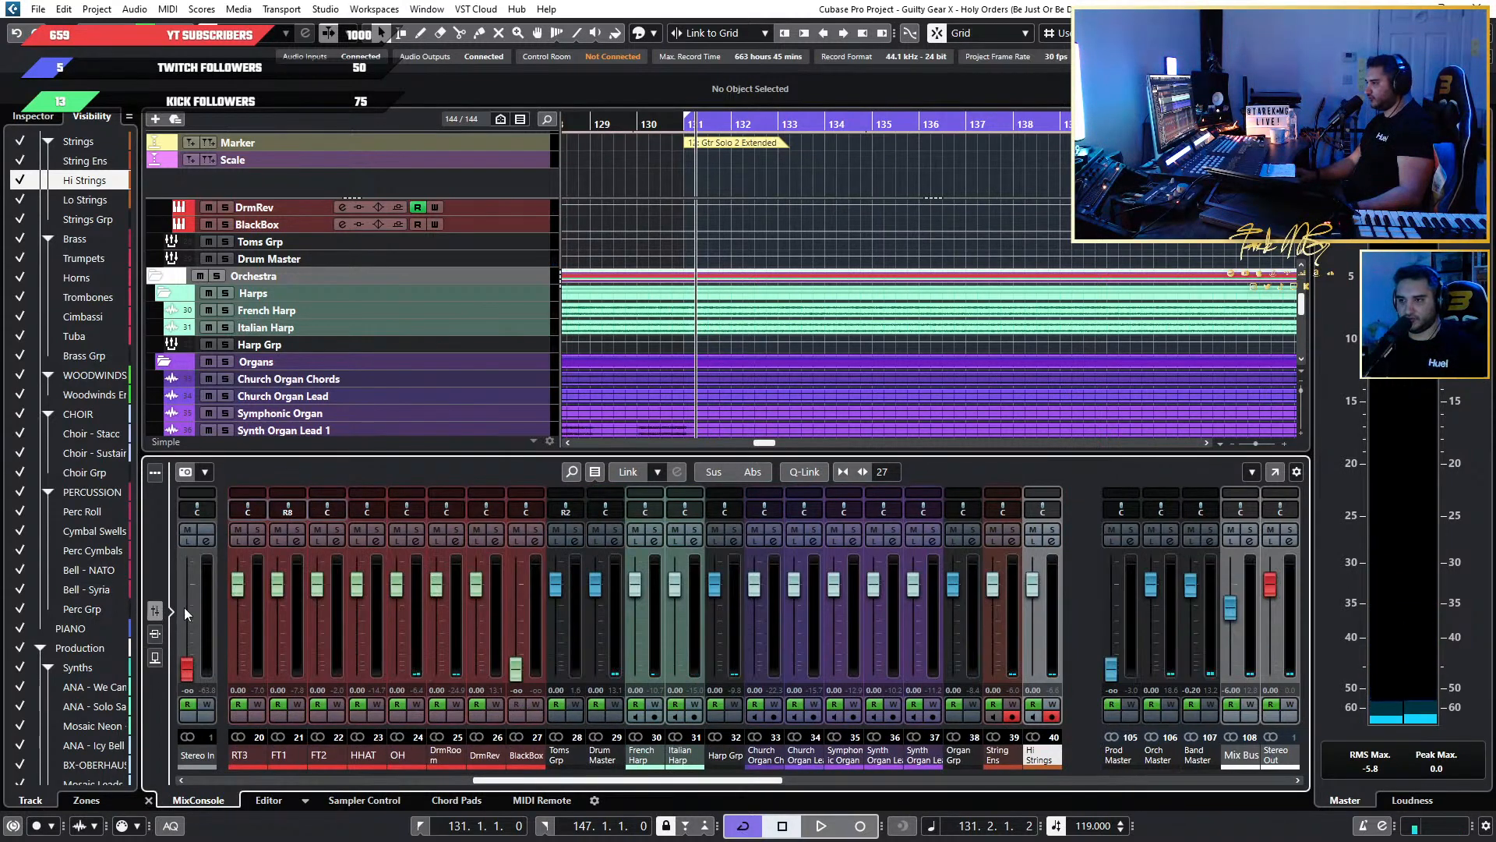
key(space)
click(694, 529)
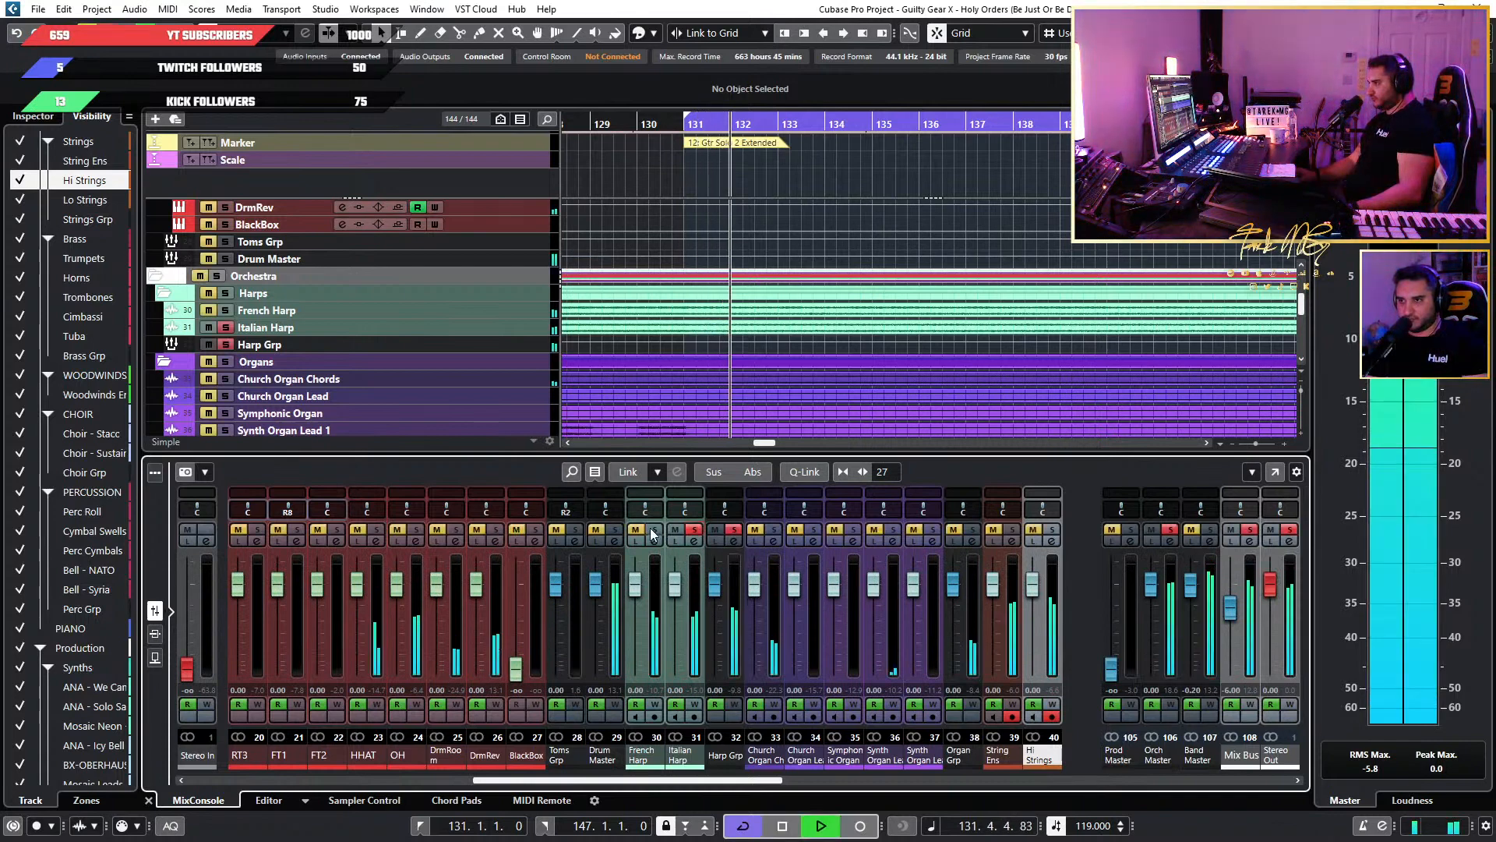
click(654, 531)
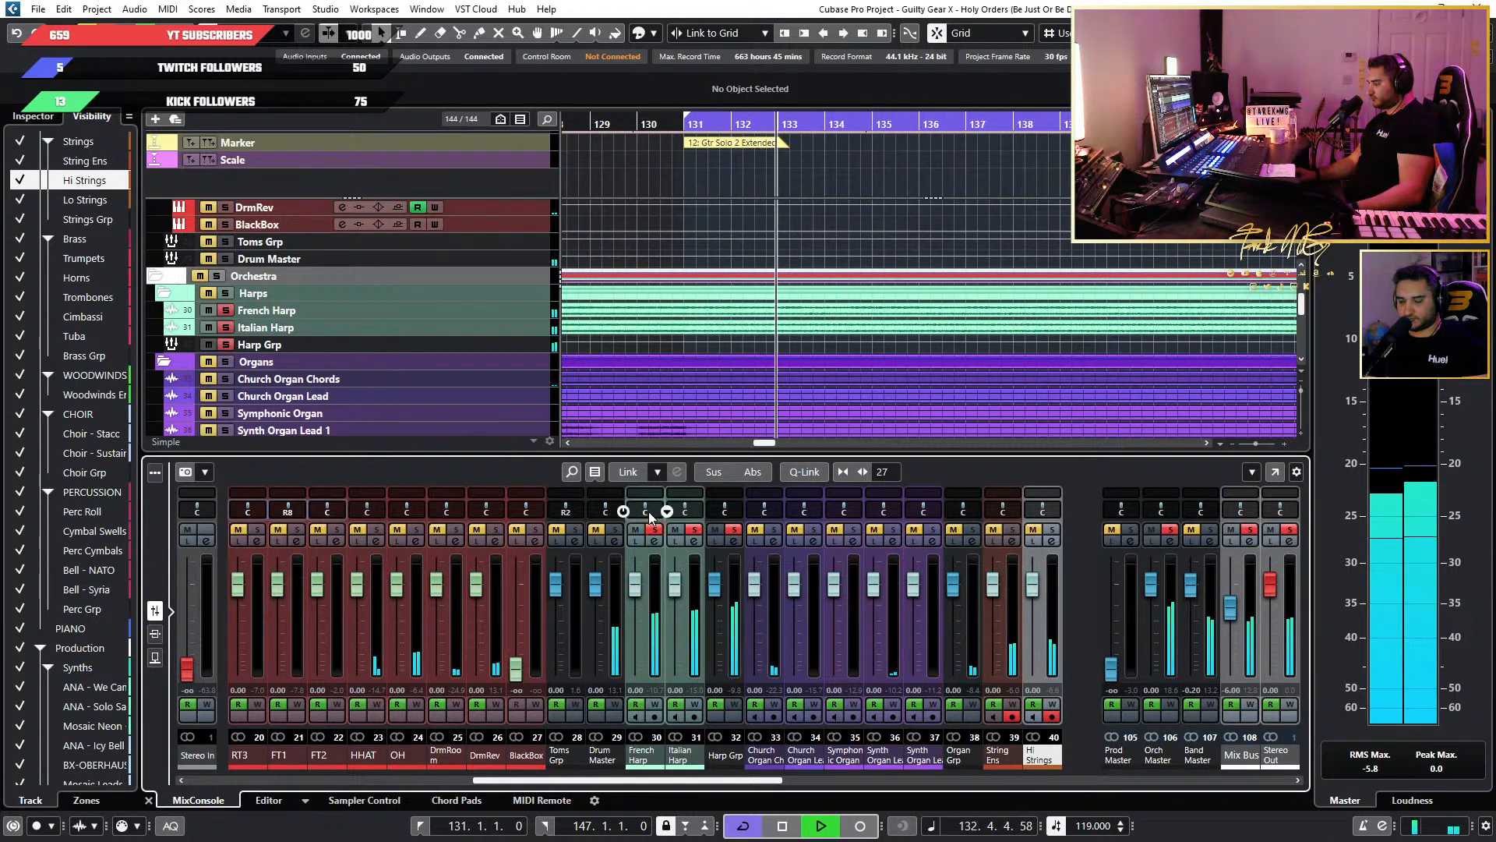
Pan the French Harp left and the Italian Harp right, auditioning them from bar 131 before clearing the solos.
drag(652, 517, 721, 518)
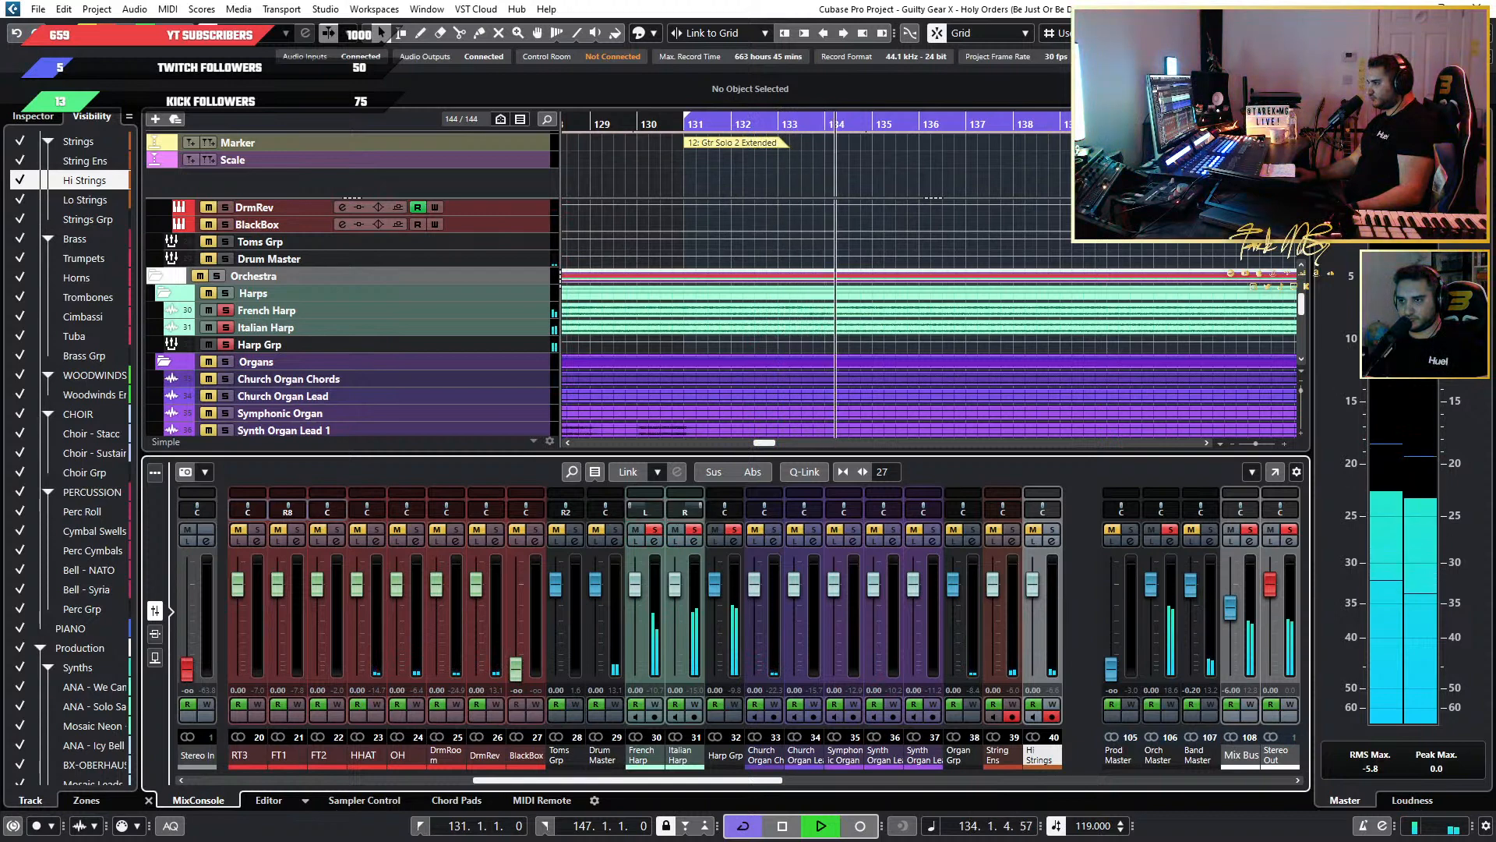
click(694, 124)
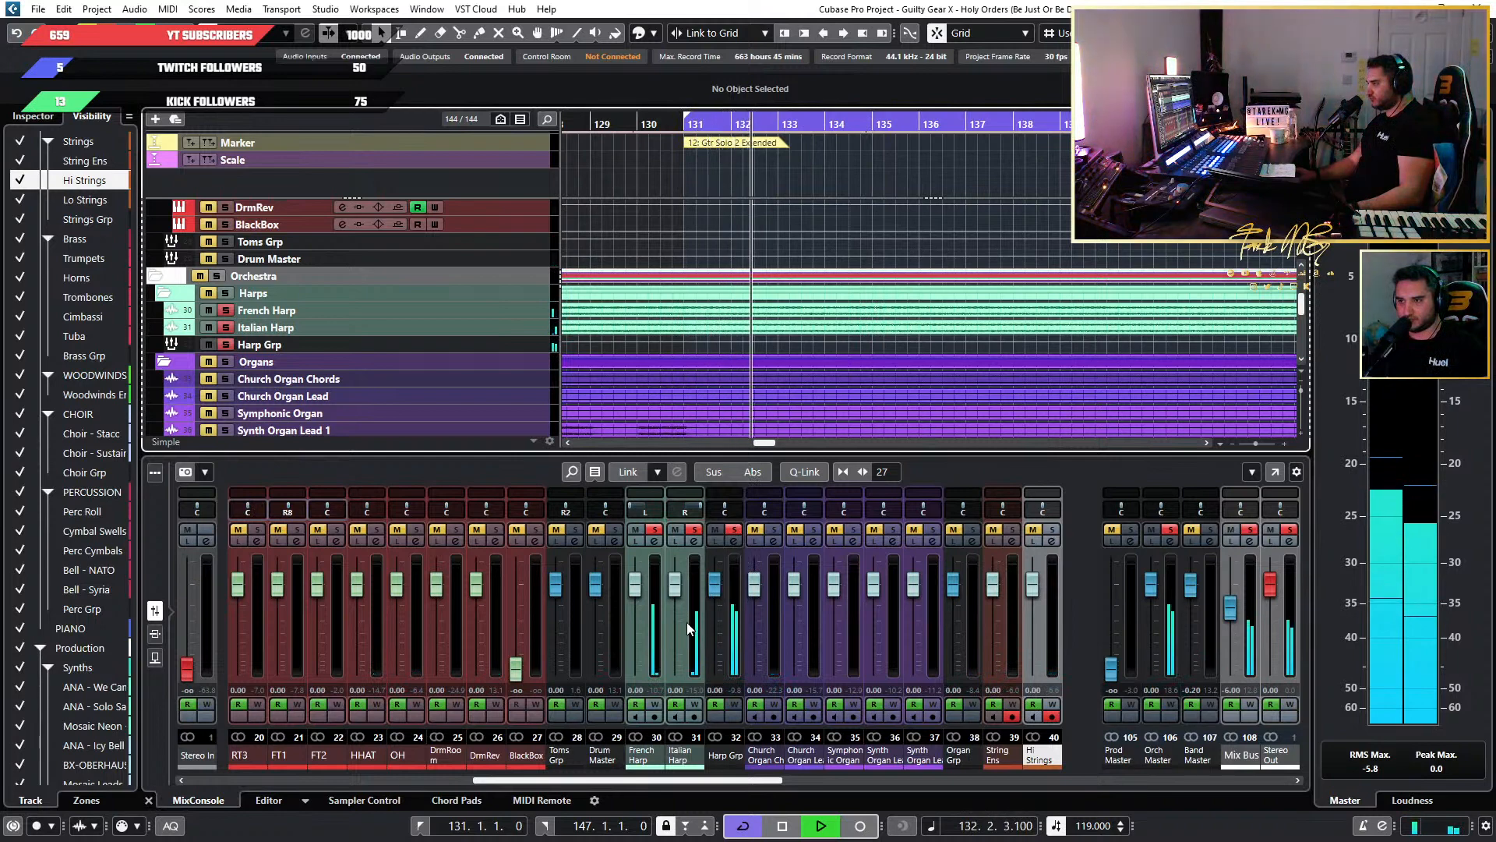
key(space)
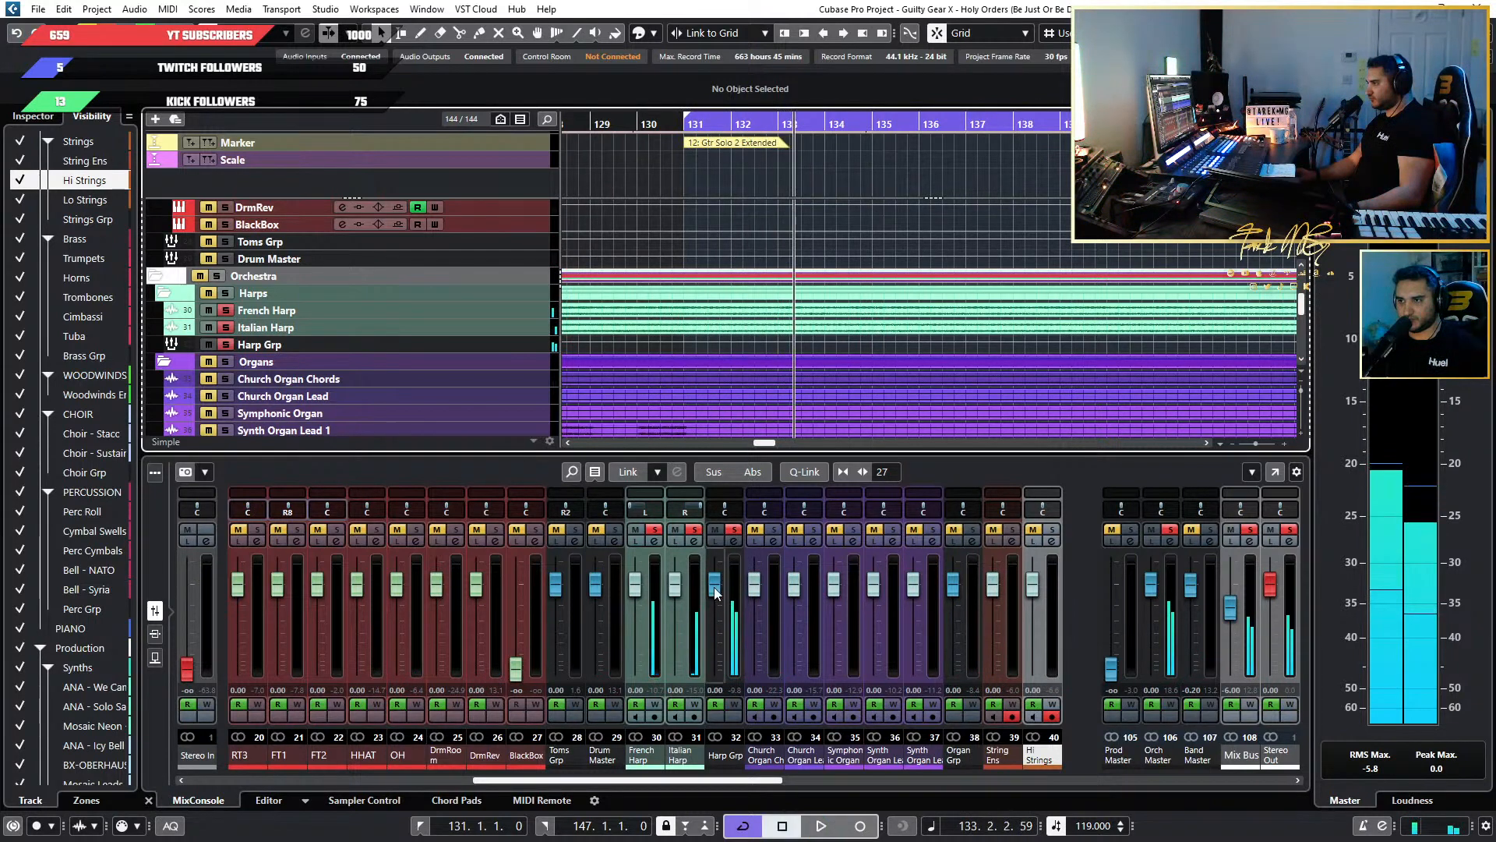
click(733, 534)
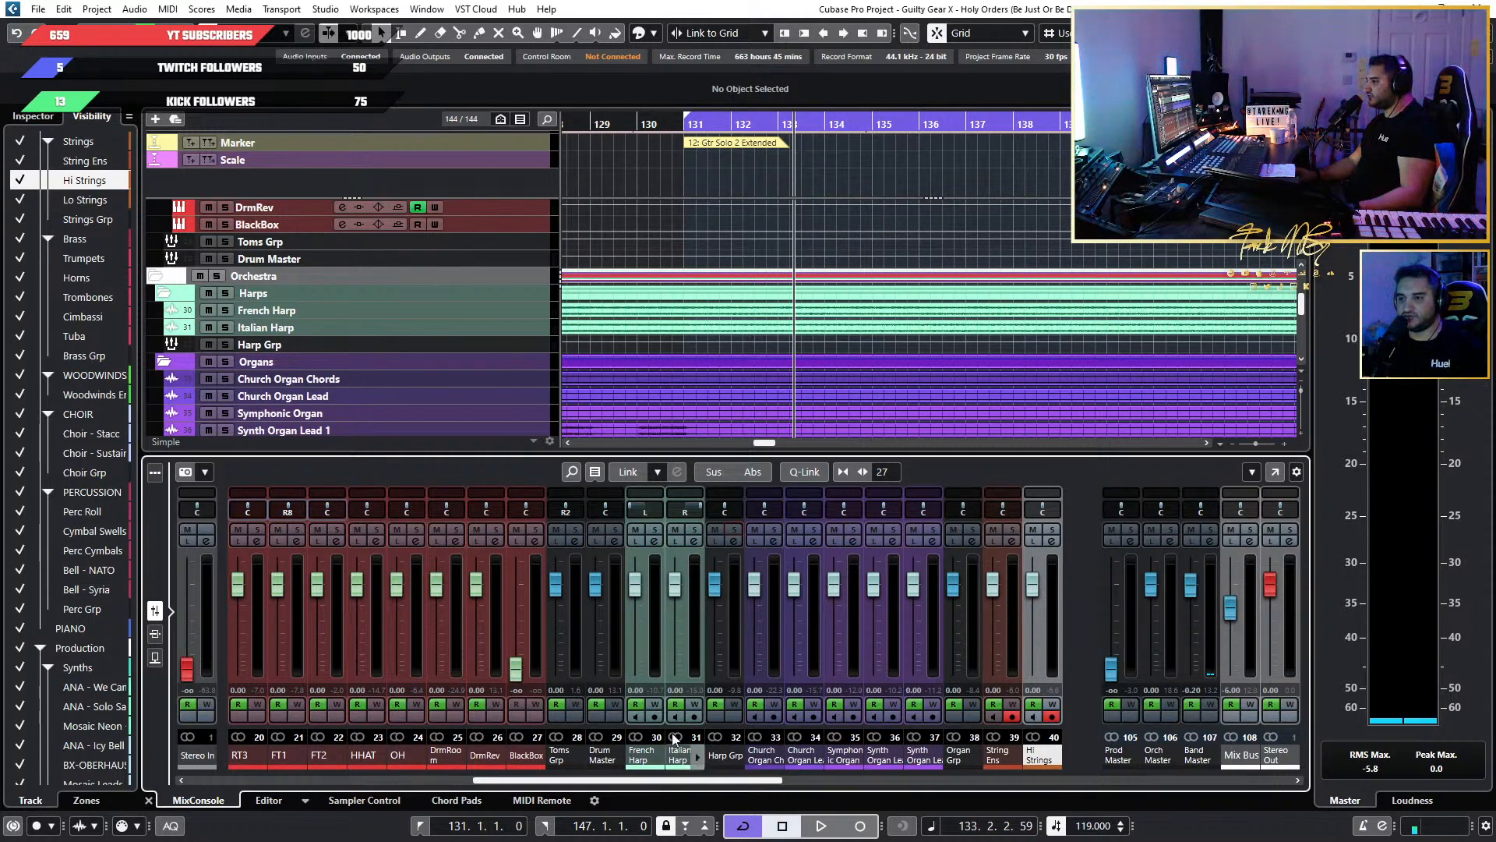
Insert JW BG-Keys in the first insert slot of Harp Grp and solo the harps.
click(158, 630)
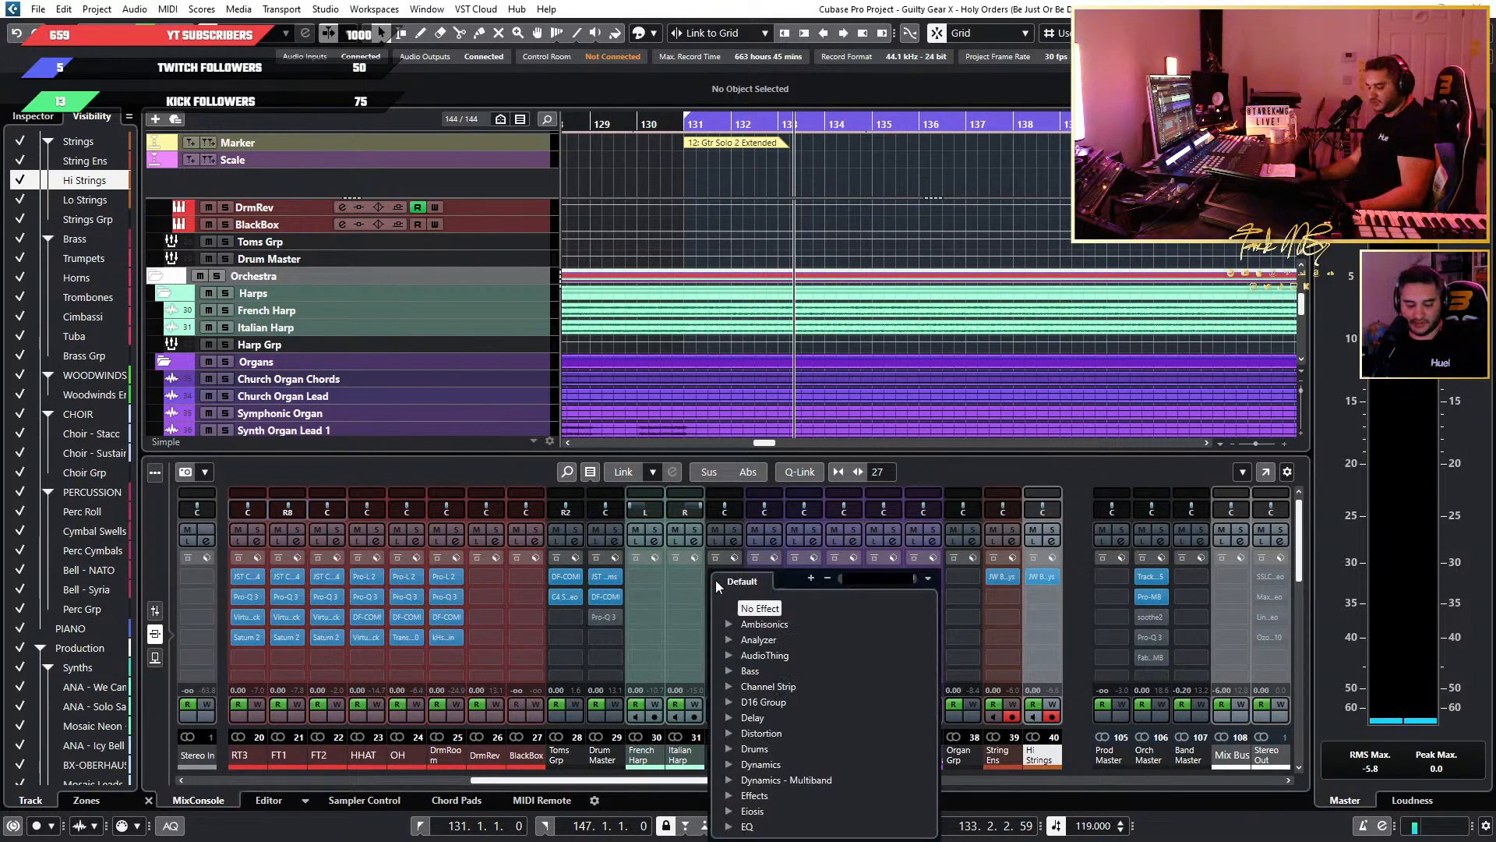
text(ez k)
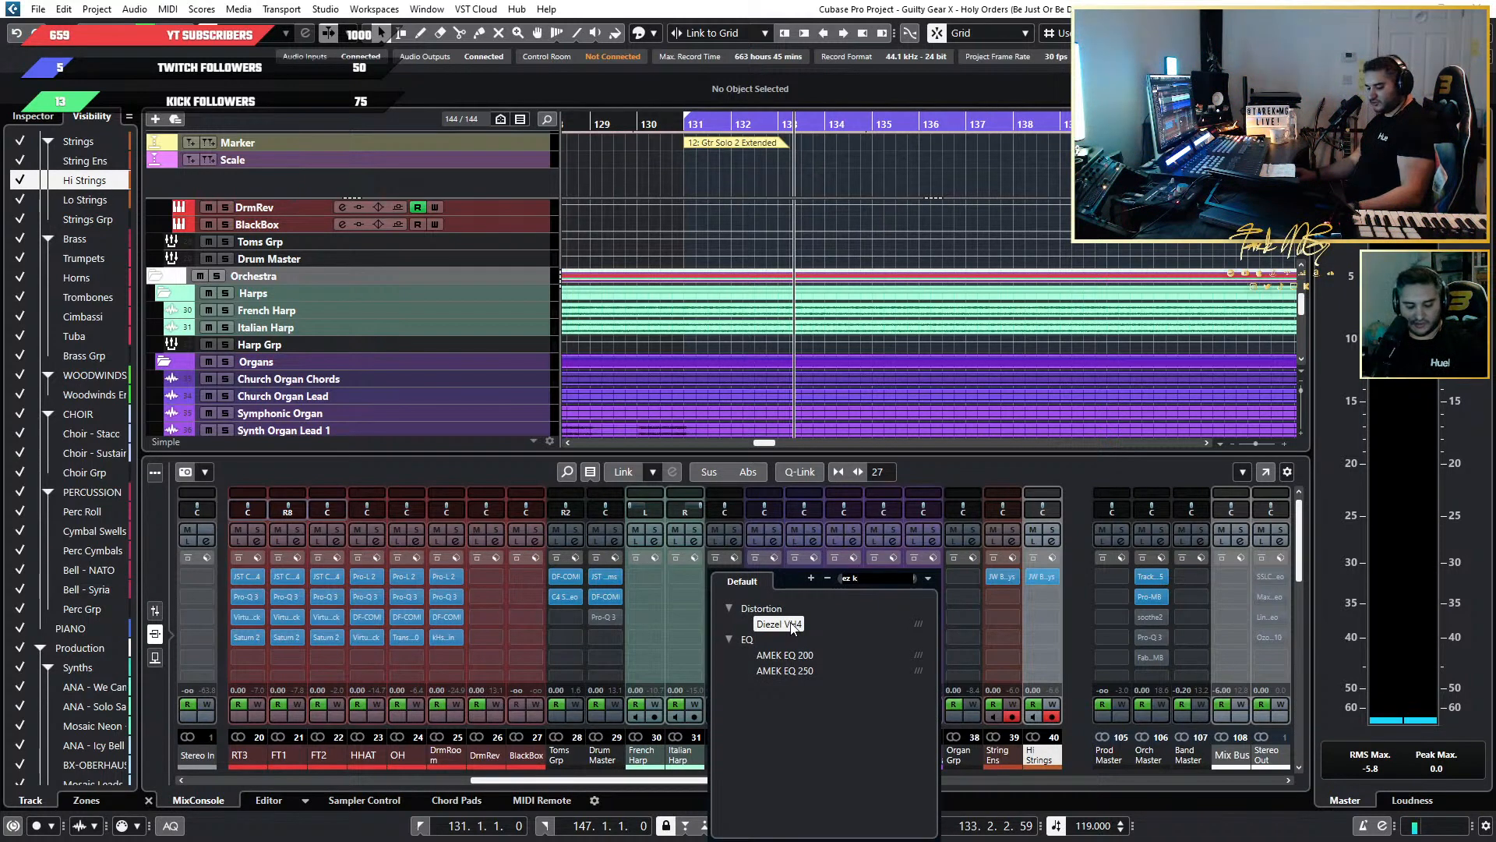
text(jw)
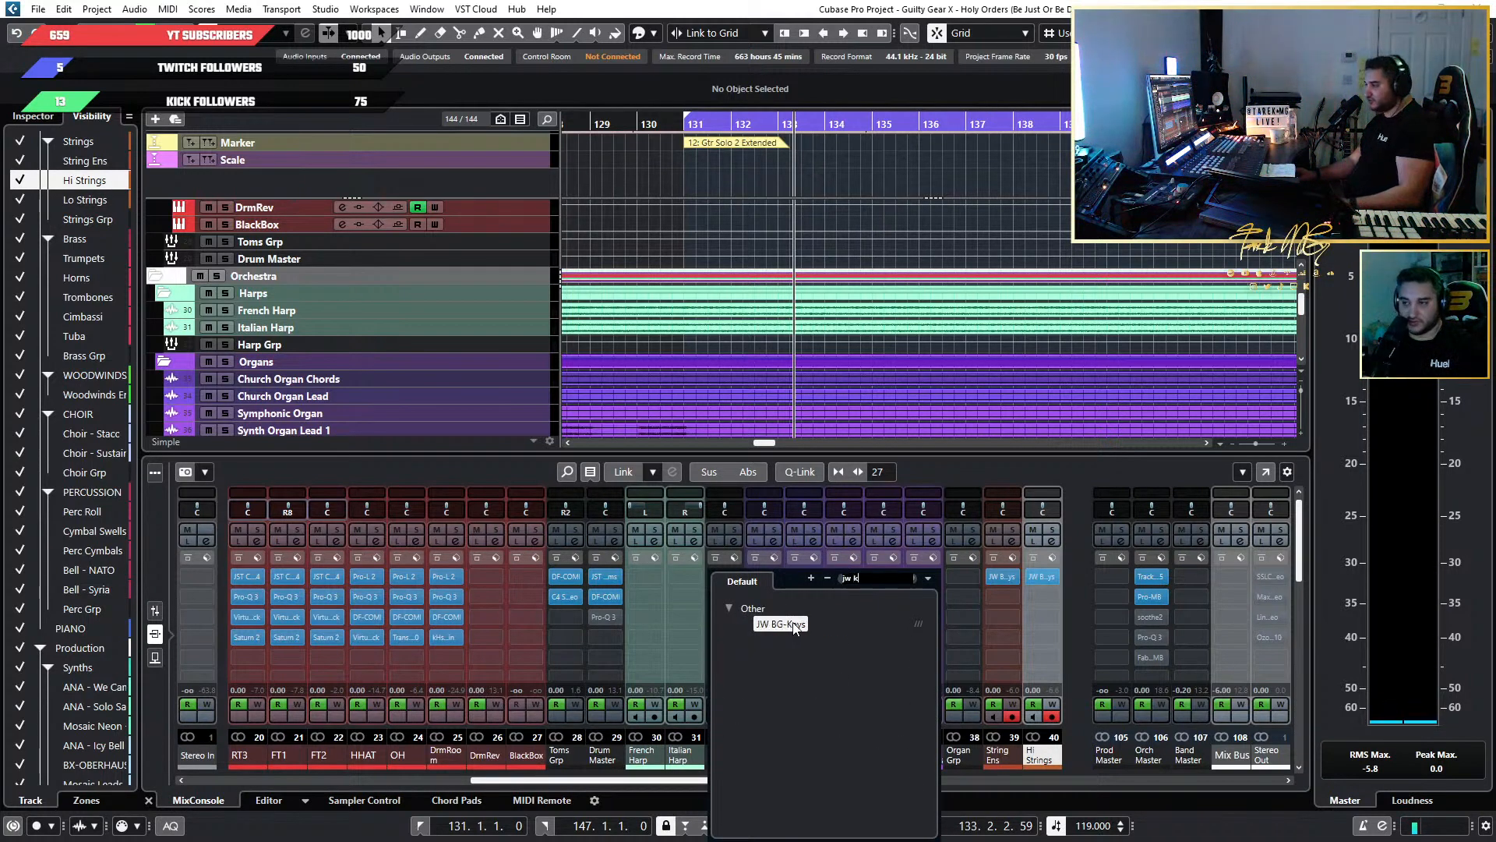
click(792, 624)
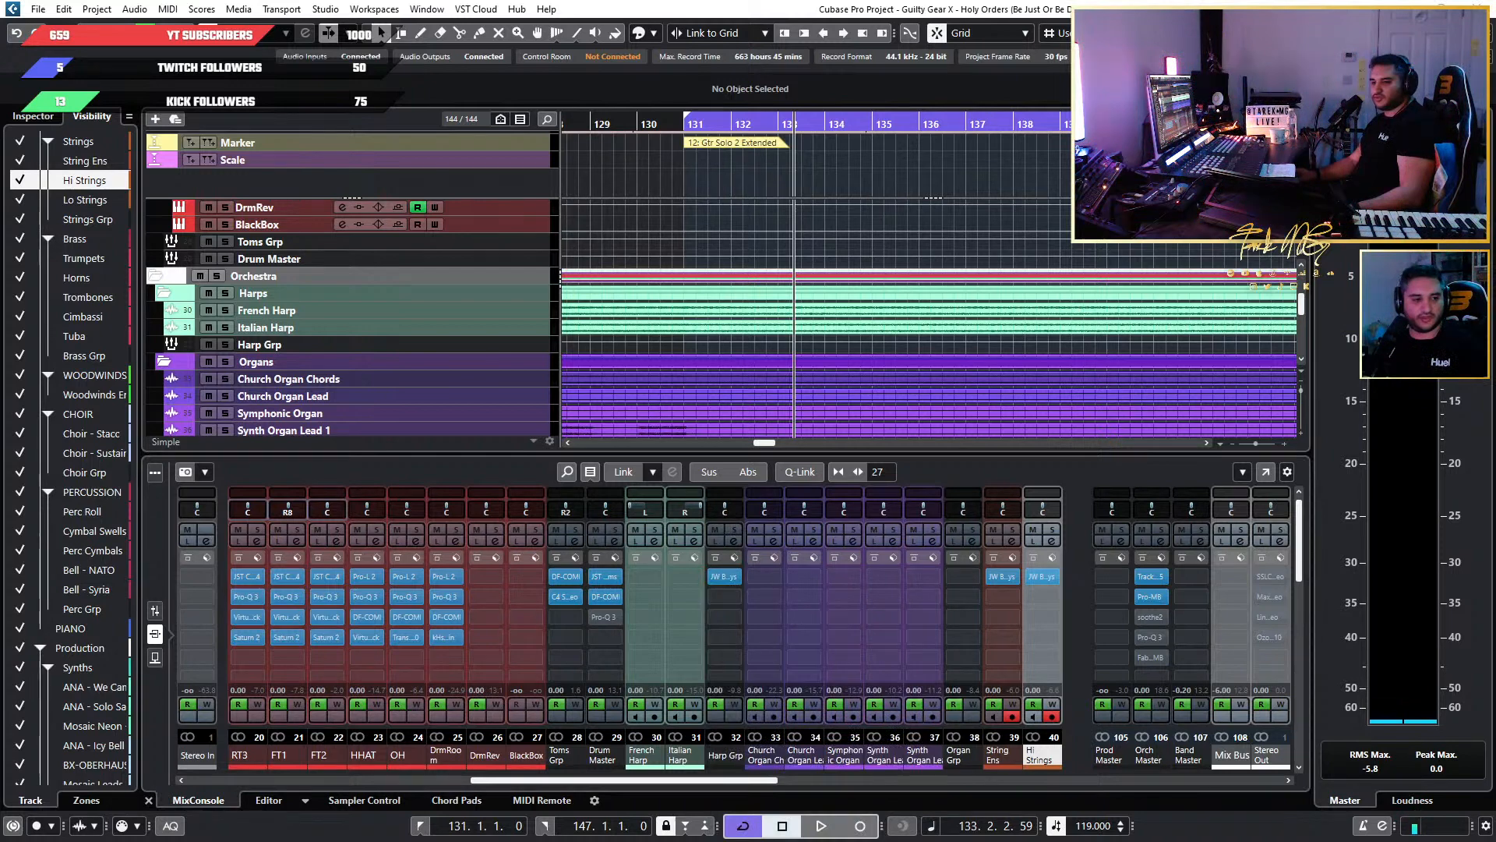
key(space)
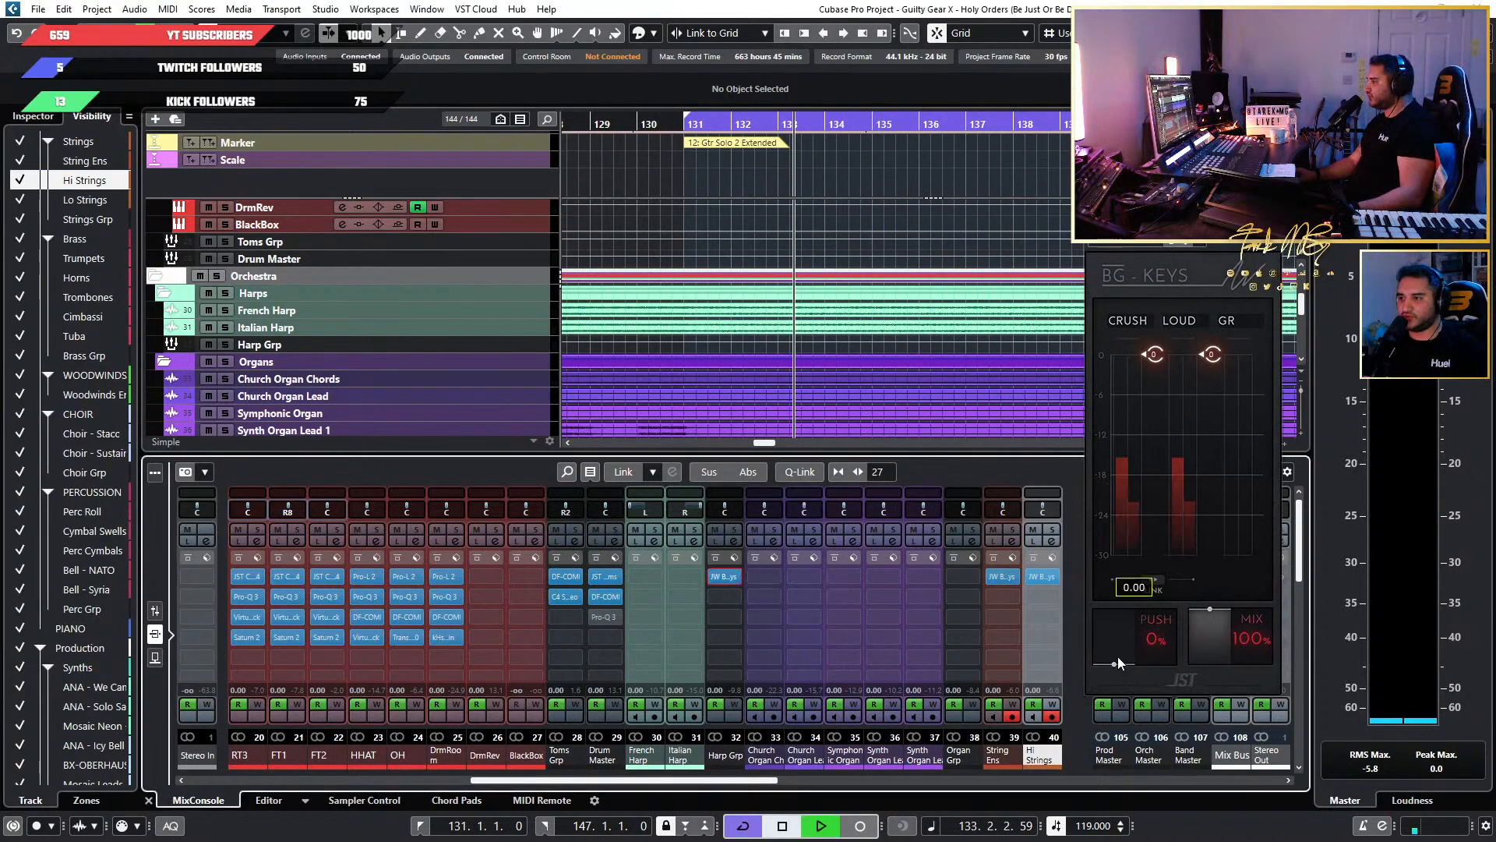
key(space)
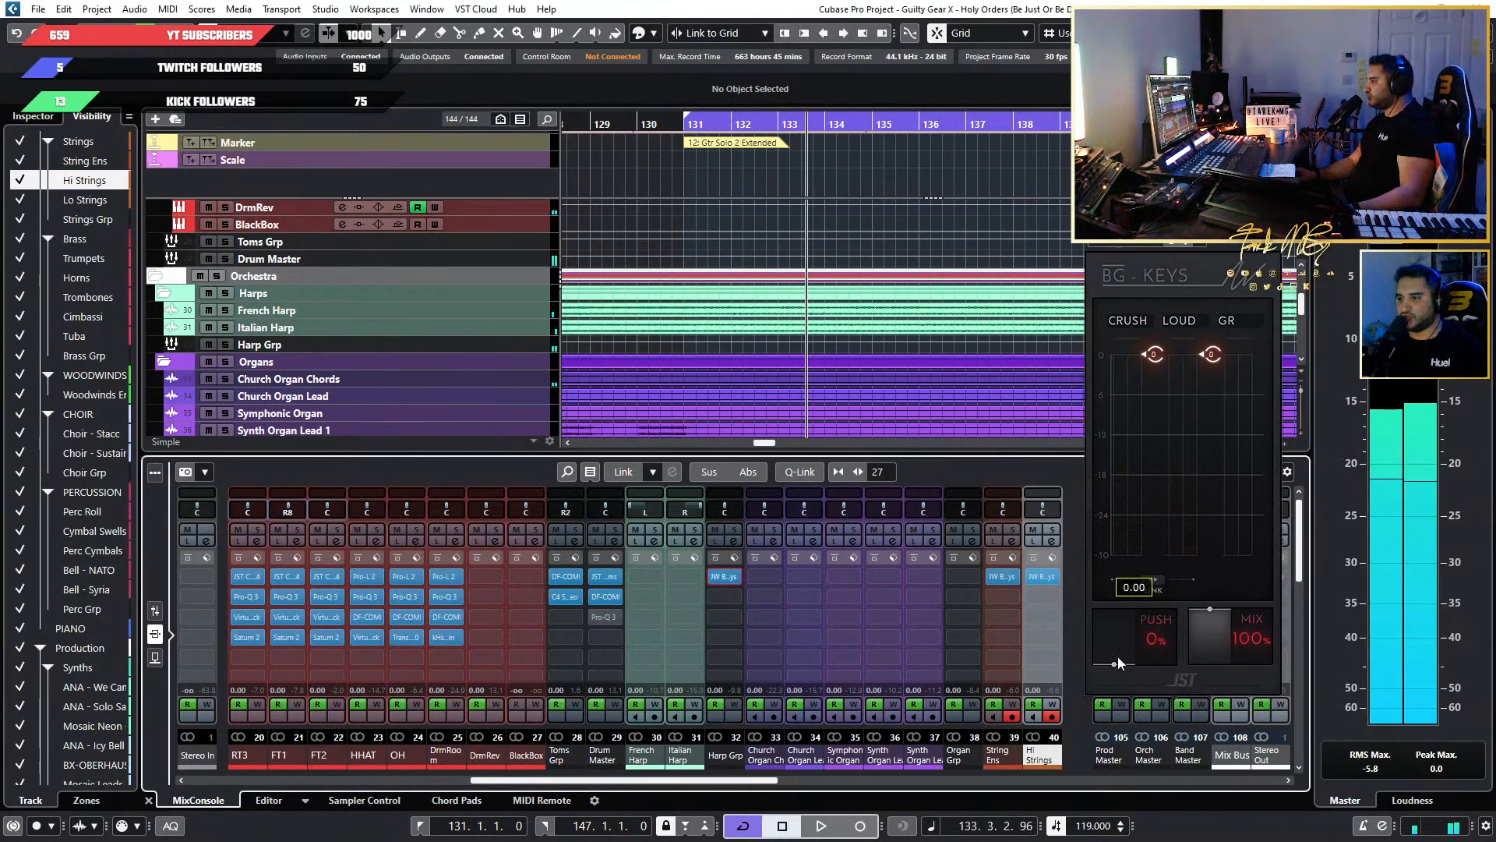
click(734, 529)
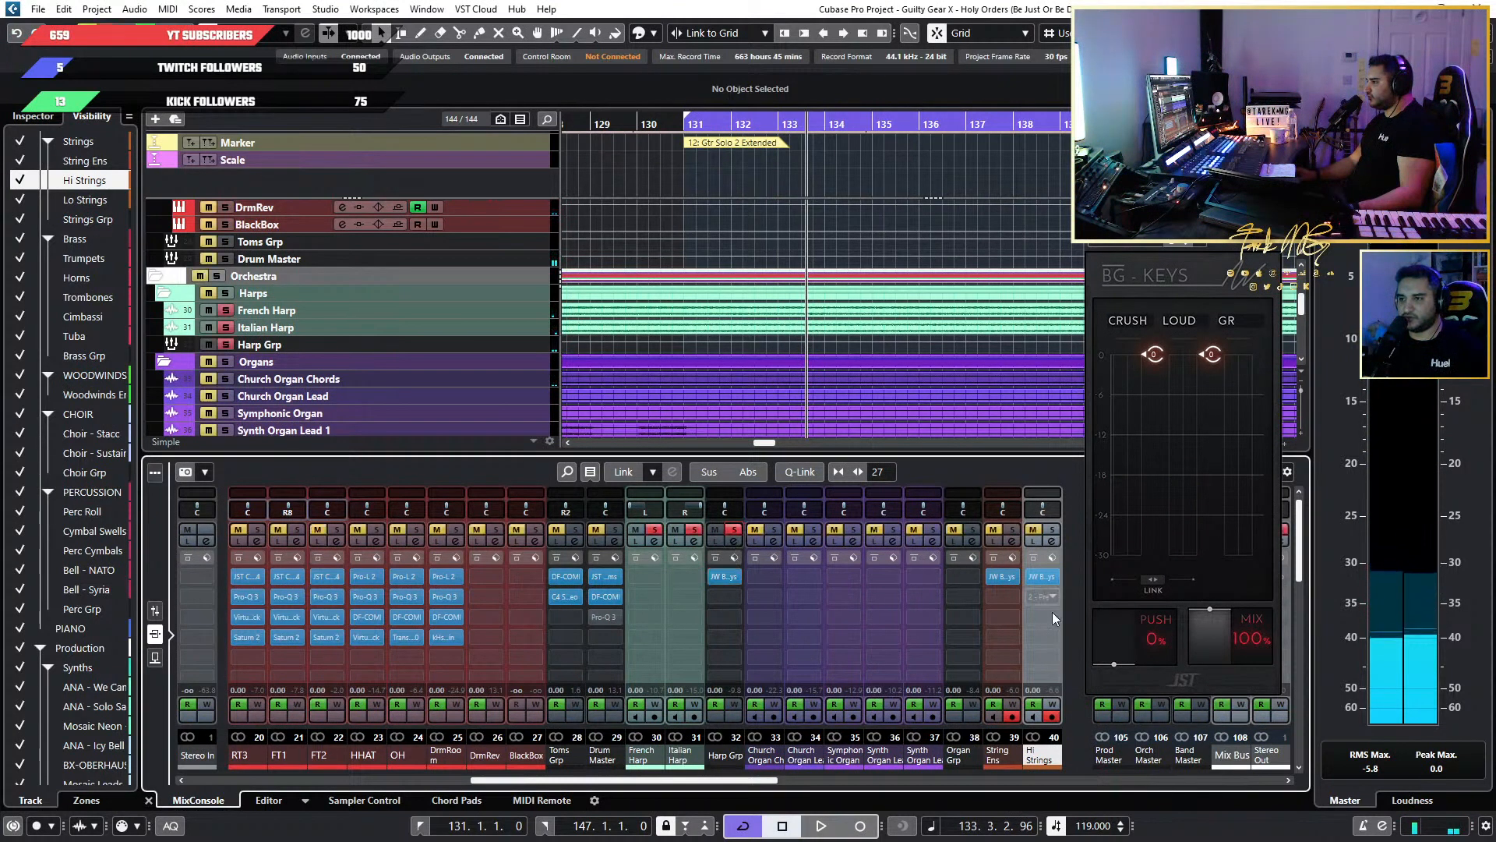
Try the Push amount of the Harp Grp's BG-Keys at 100% during playback and settle it at 30%.
mouse_move(1143, 646)
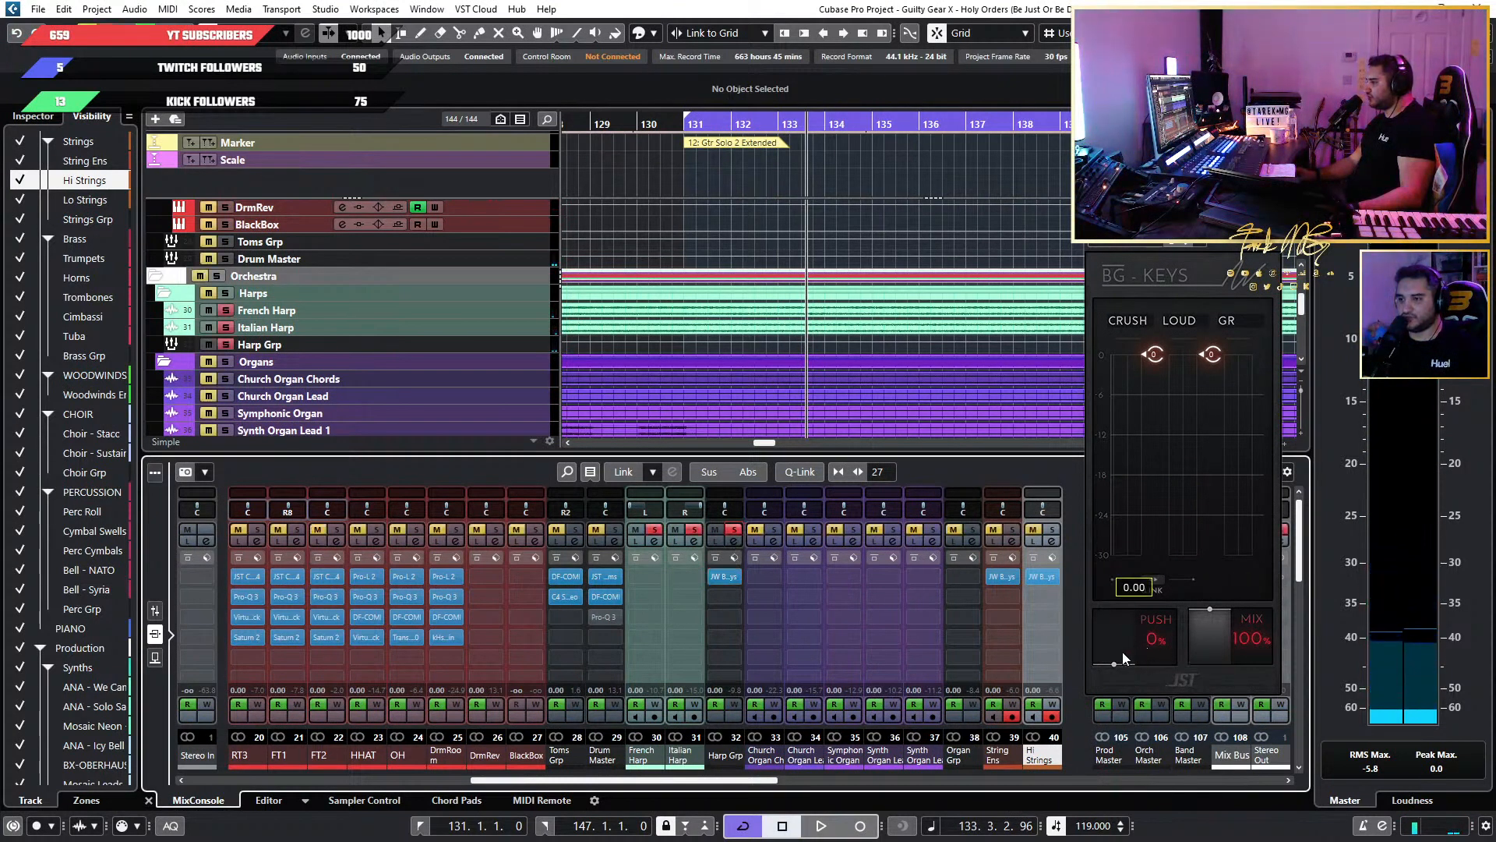
key(space)
drag(1122, 651, 1111, 451)
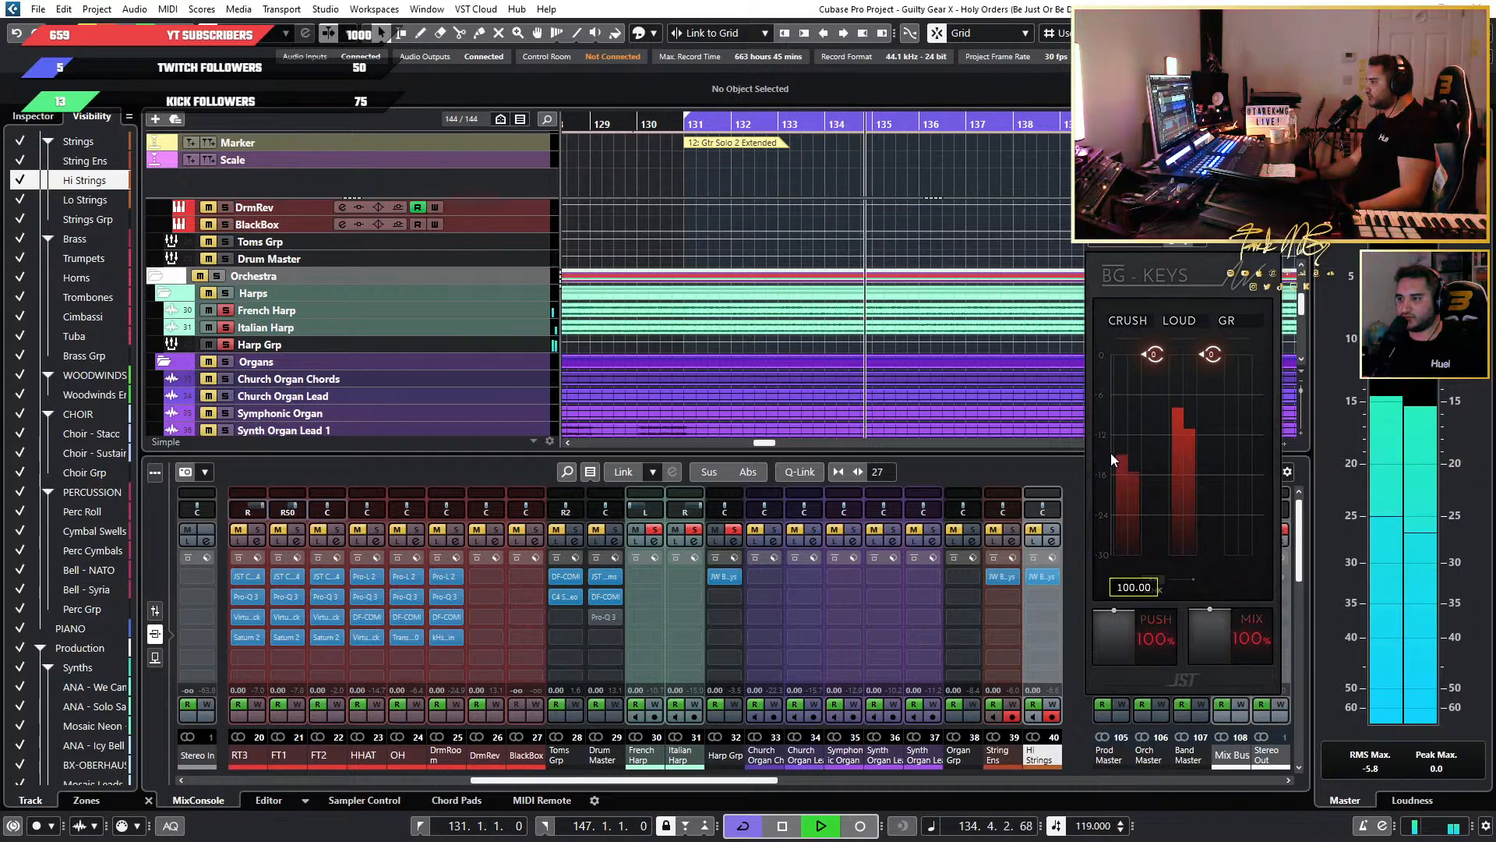
key(space)
mouse_move(1115, 628)
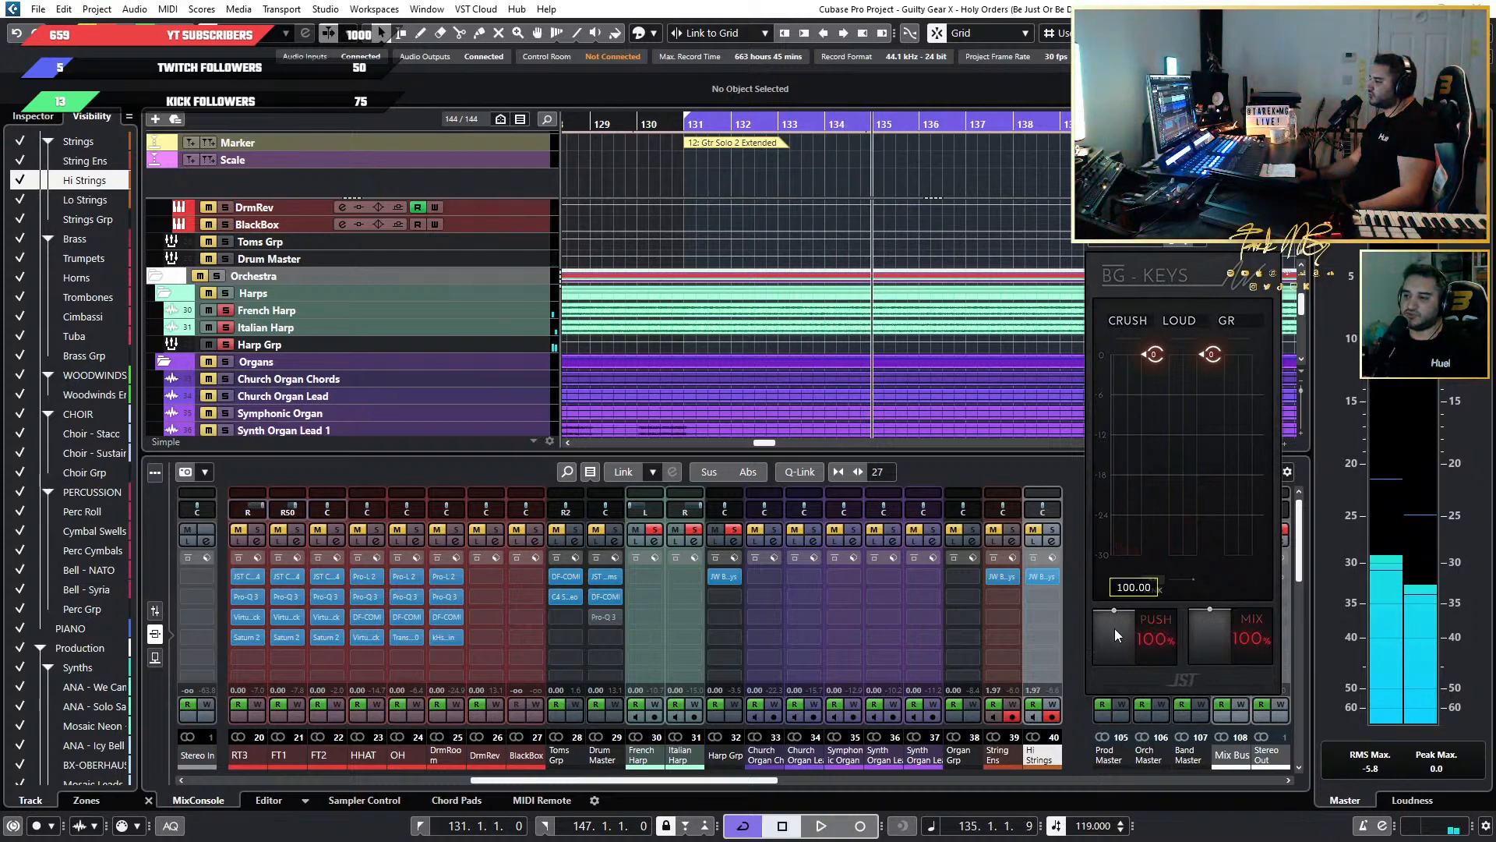
key(space)
drag(1114, 628, 1112, 675)
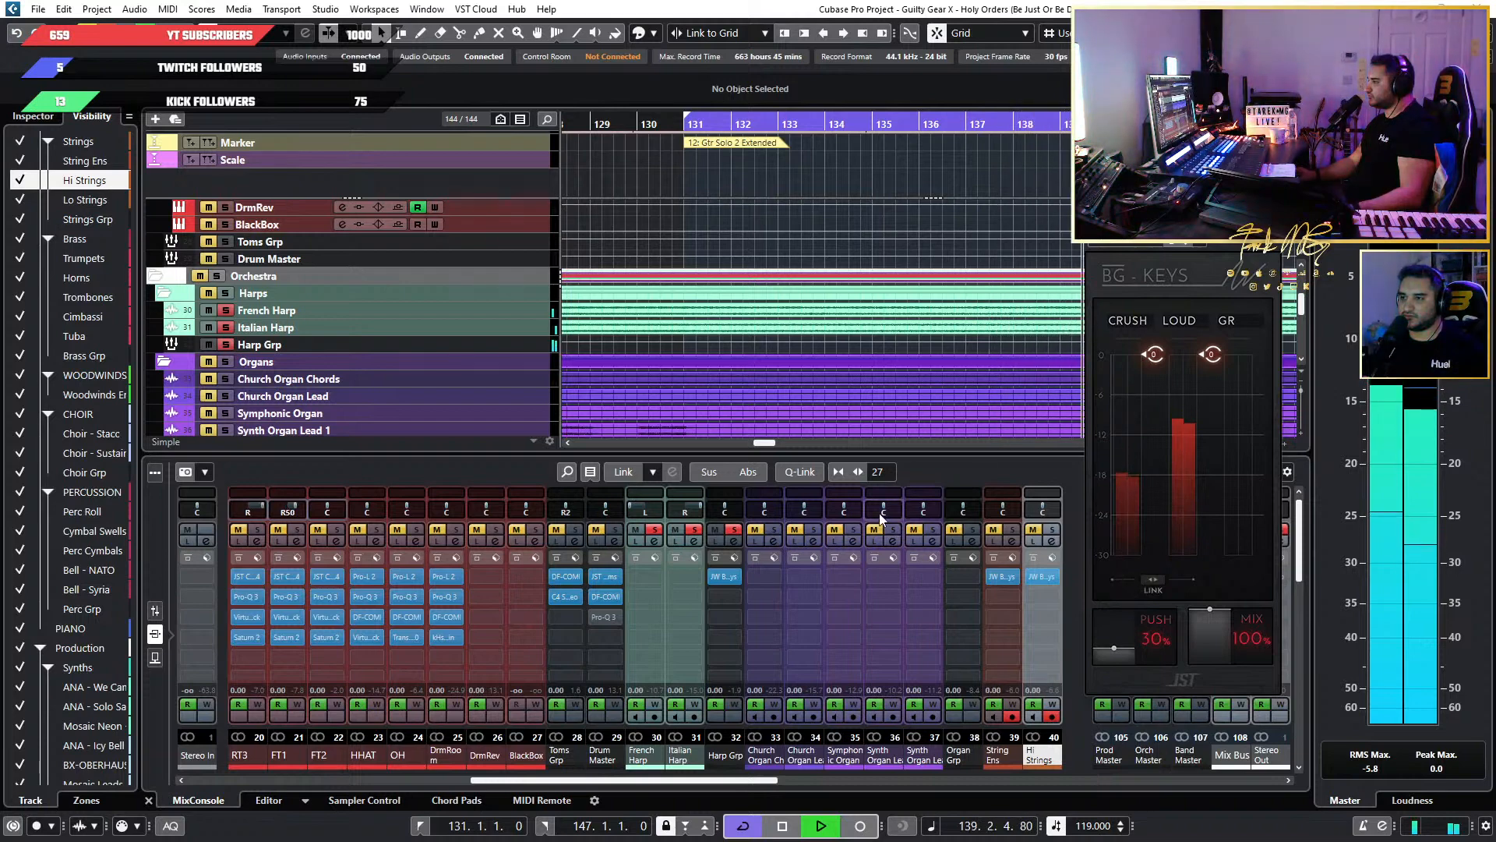
Try lower thresholds on the Harp Grp's BG-Keys, settling on Crush at 0.00 and Loud at about -2.
mouse_move(1208, 354)
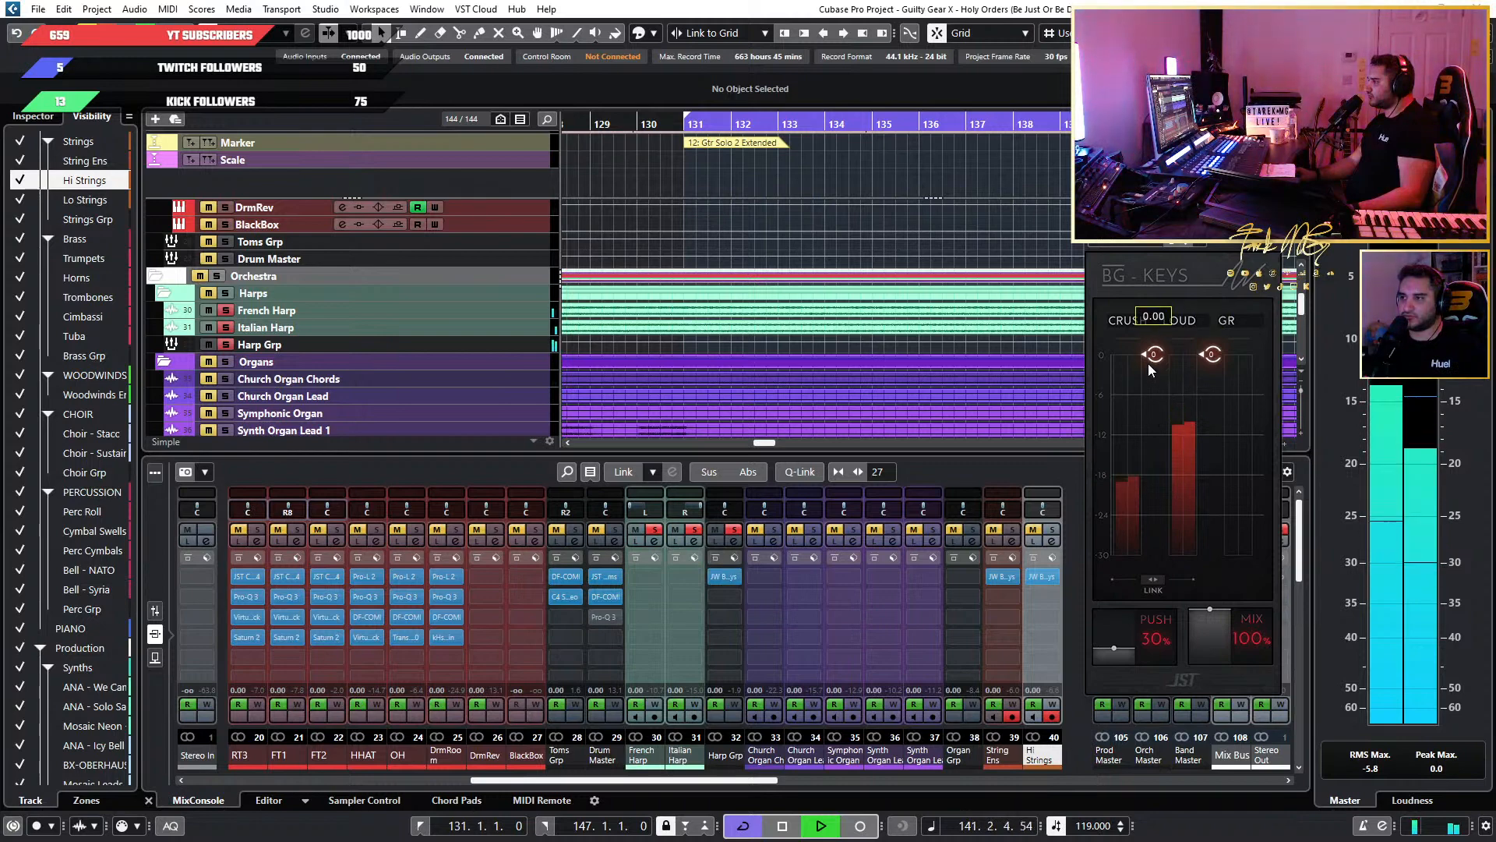
drag(1149, 369, 1154, 438)
drag(1227, 357, 1227, 407)
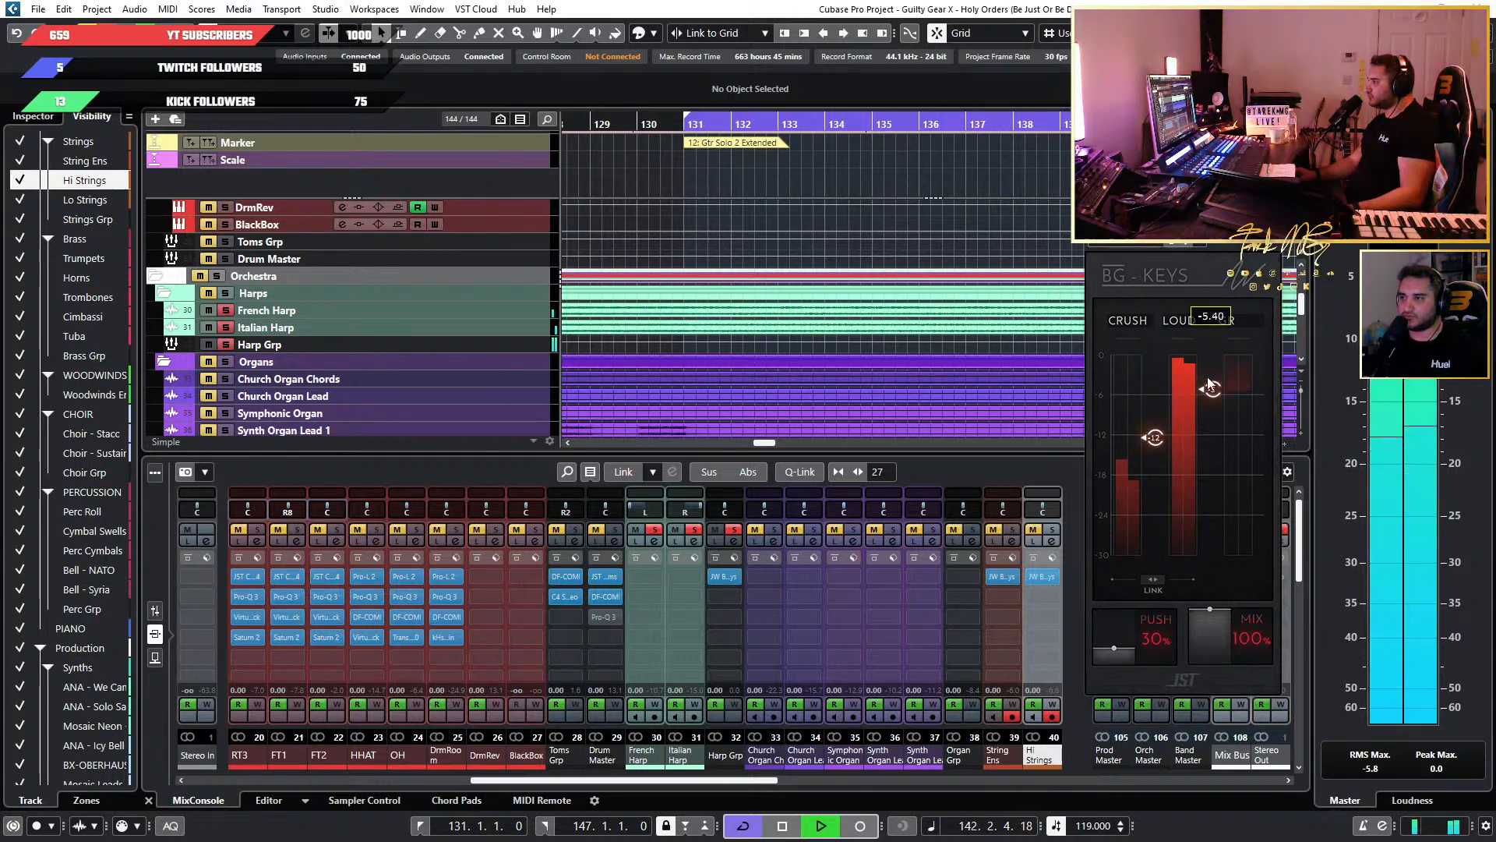
drag(1154, 439, 1210, 408)
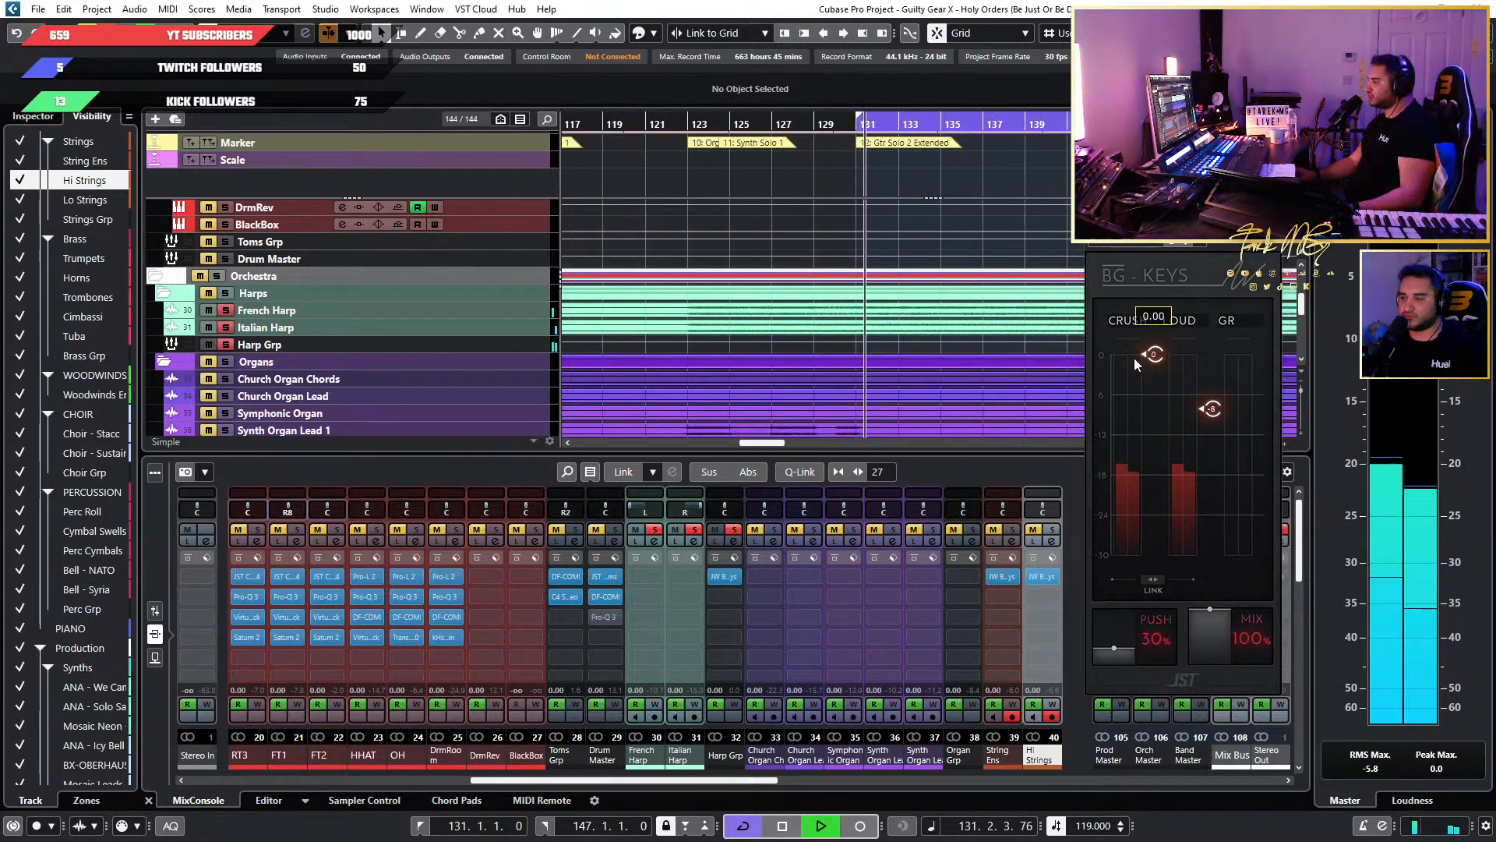
drag(1212, 410, 1216, 360)
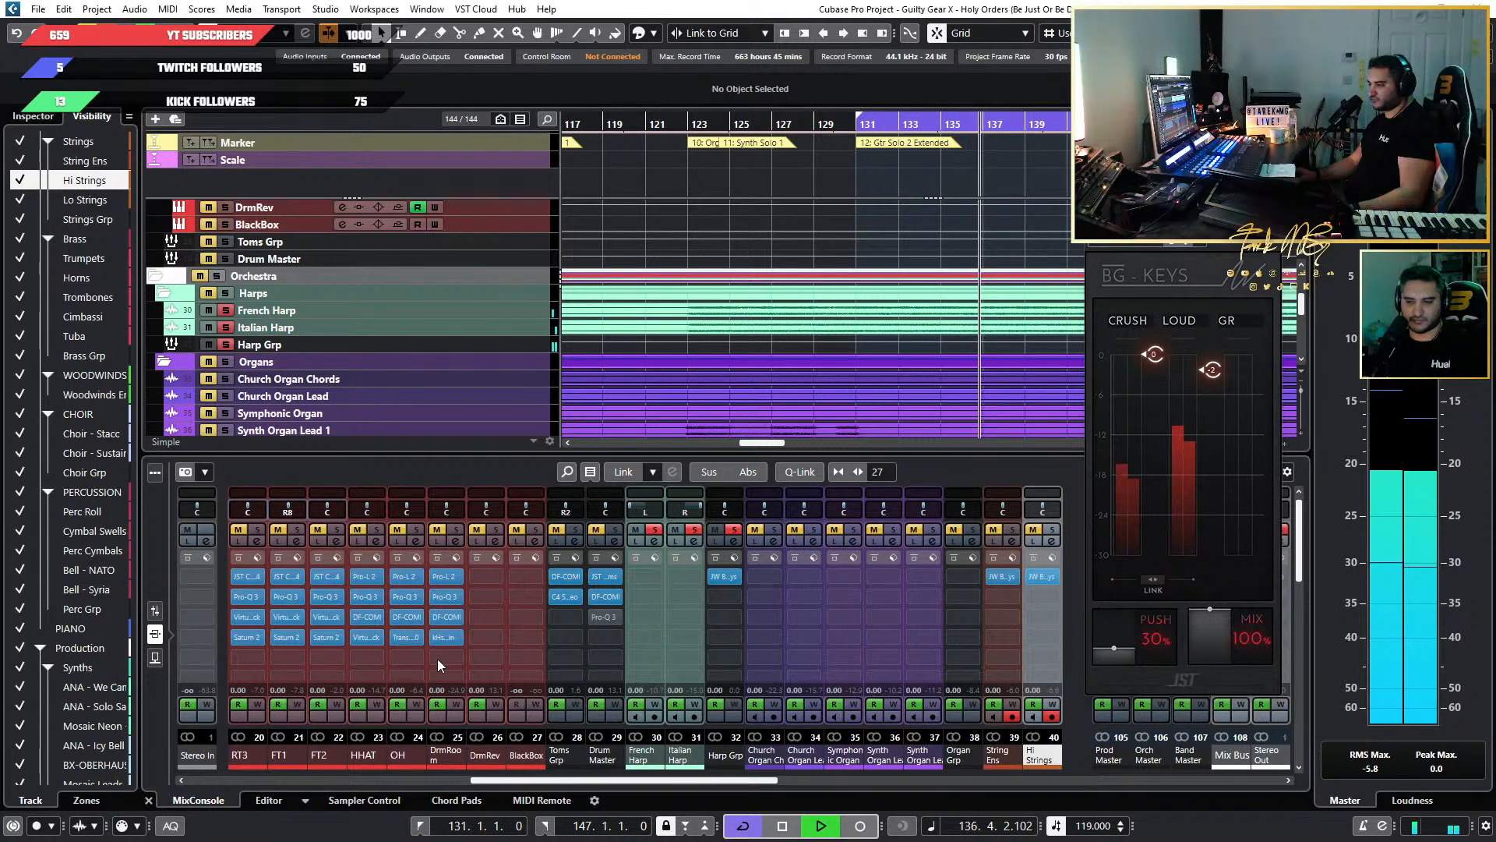
Compare the compressed harps in the full mix and soloed, replaying from just before bar 131.
click(693, 531)
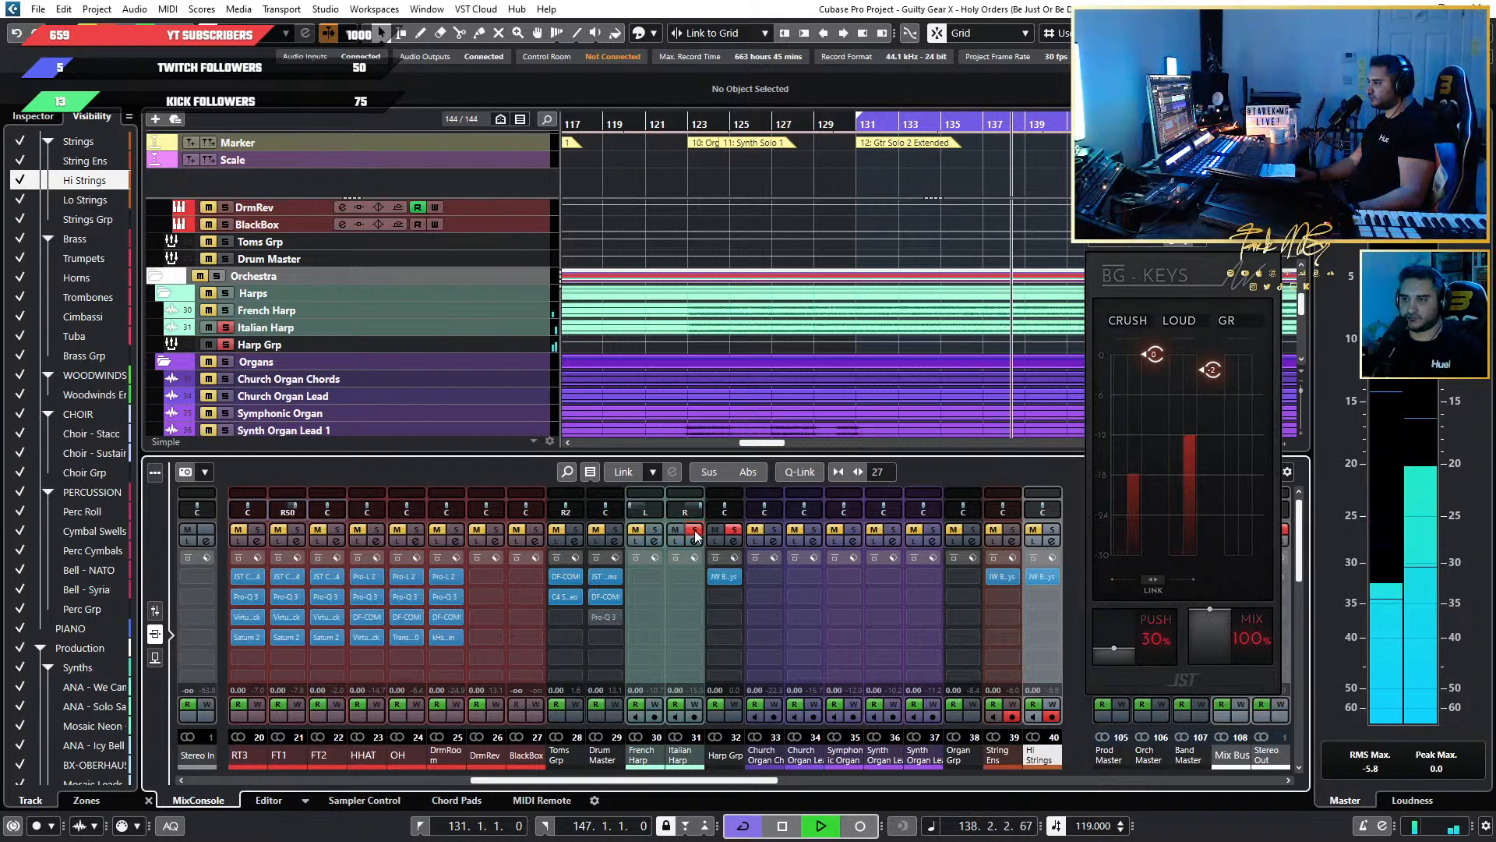
click(694, 531)
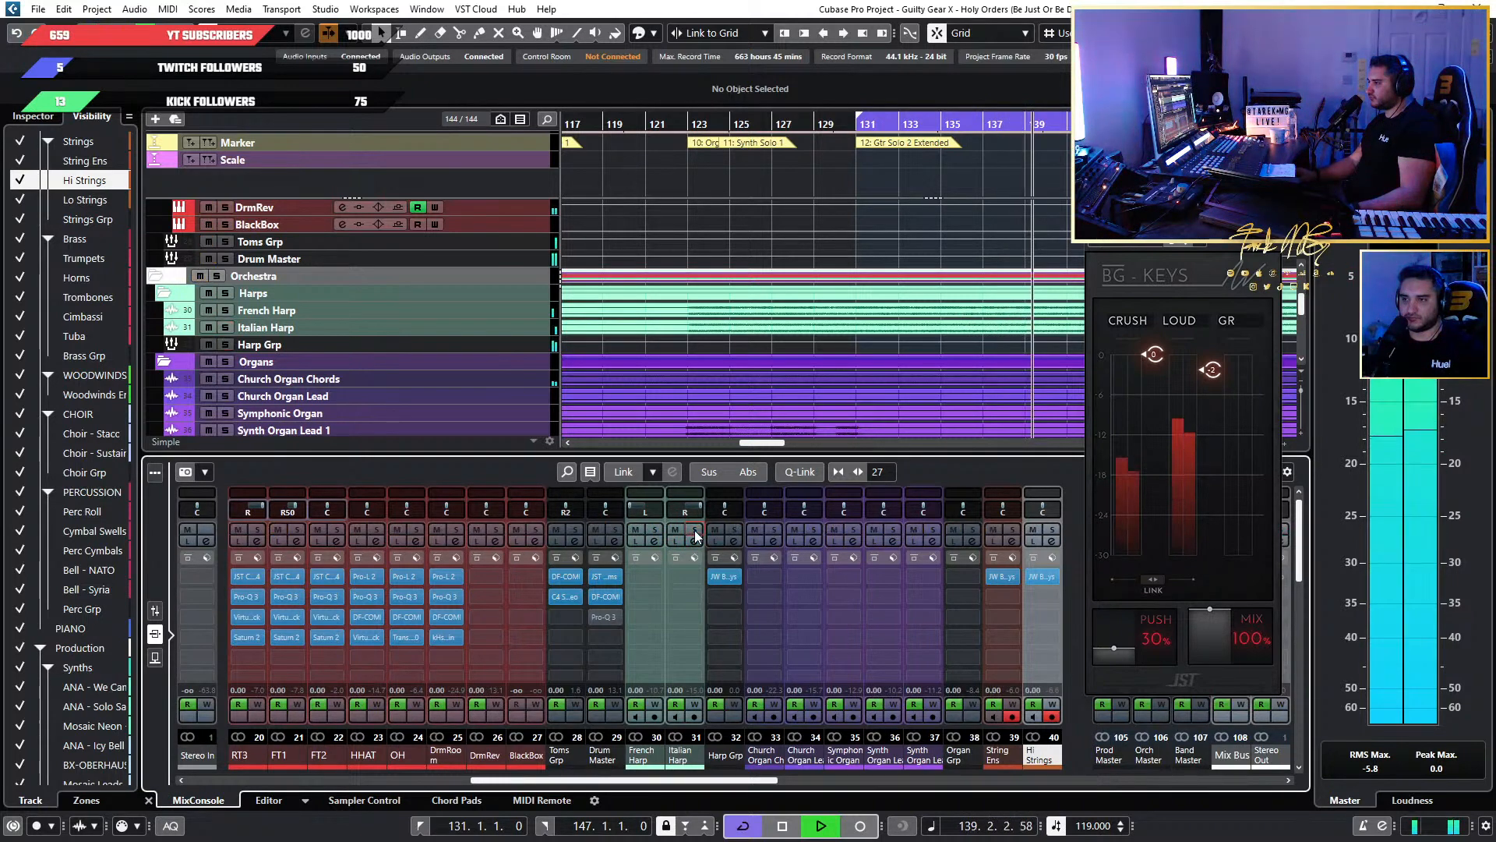
click(846, 125)
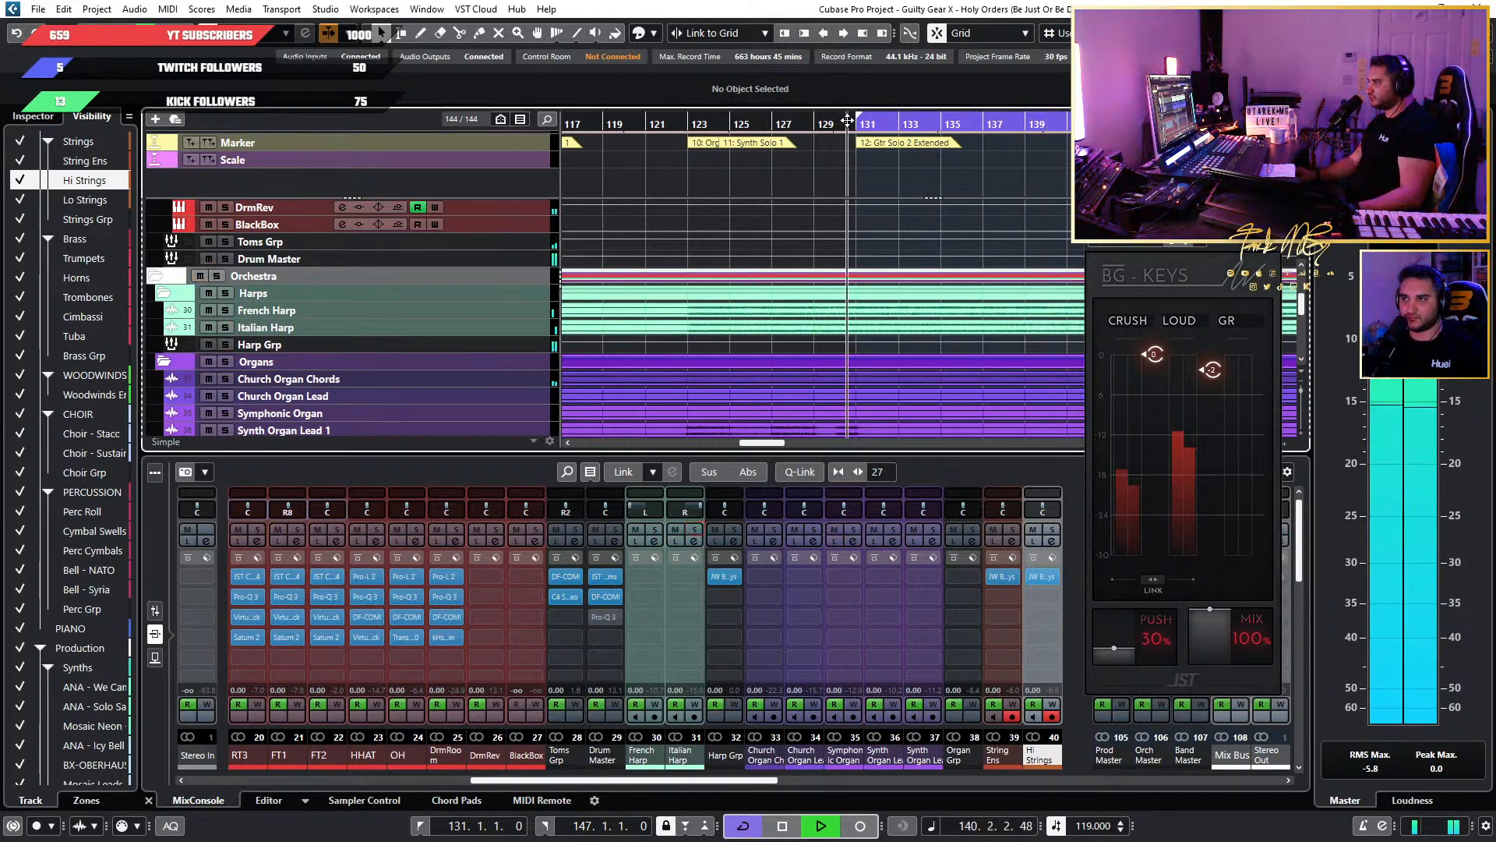
click(695, 531)
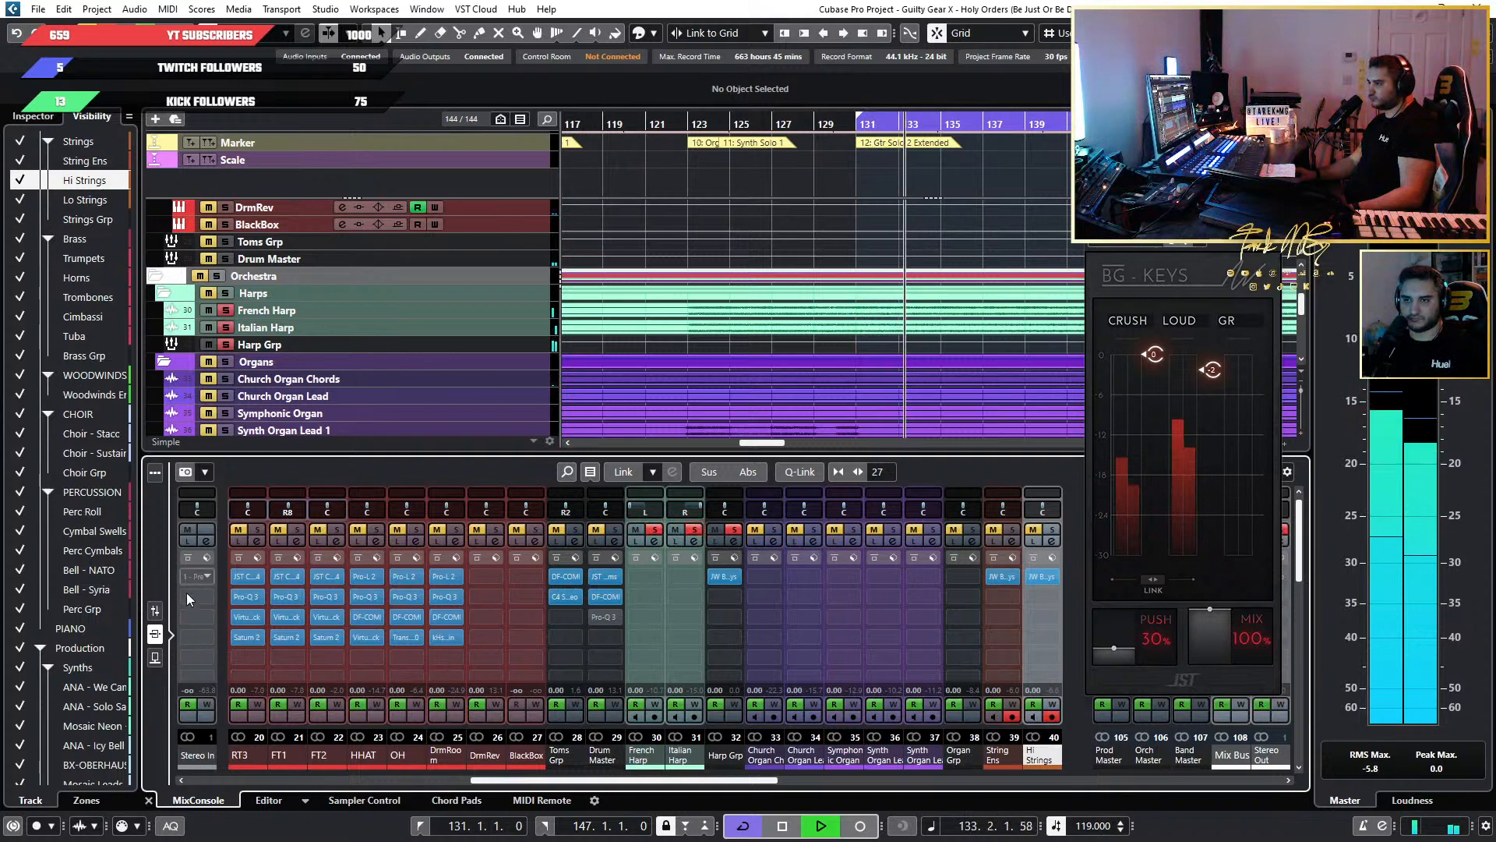
Try higher Italian Harp volumes during solo playback, settle it at 0.00, and center the panning of both harps.
click(155, 610)
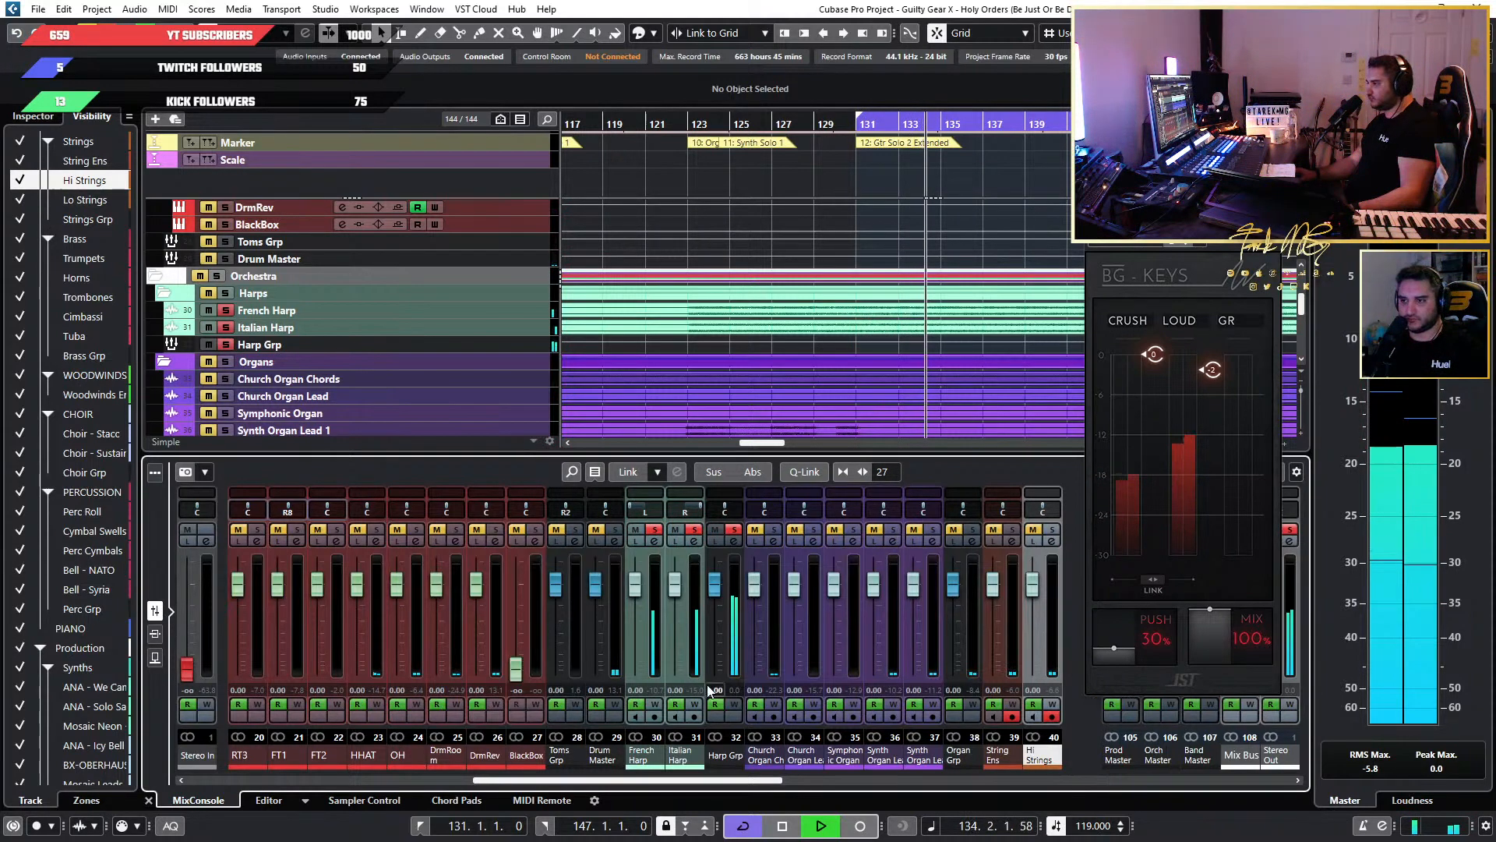
key(space)
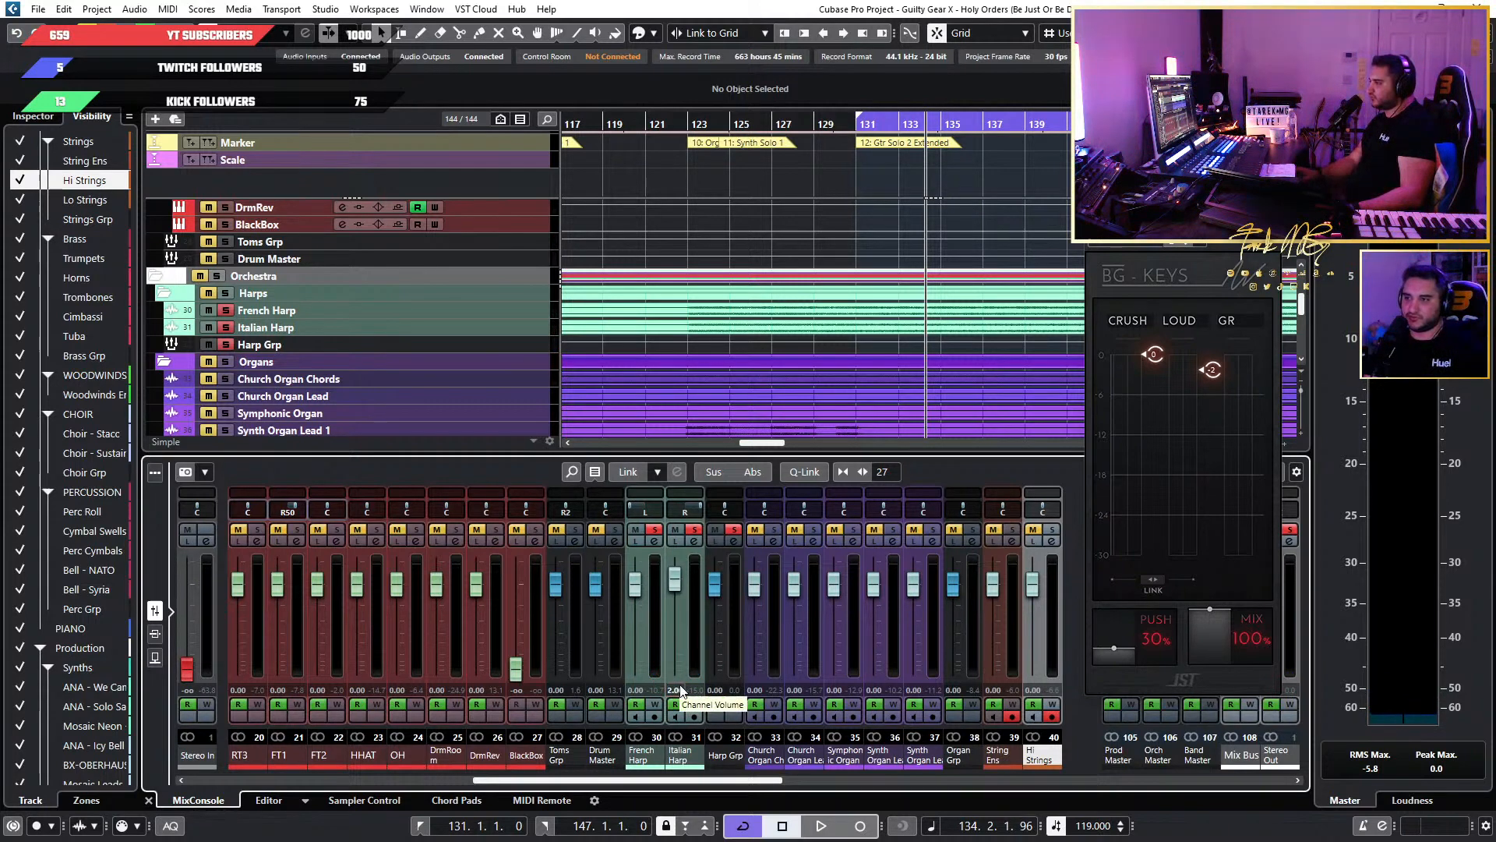
key(space)
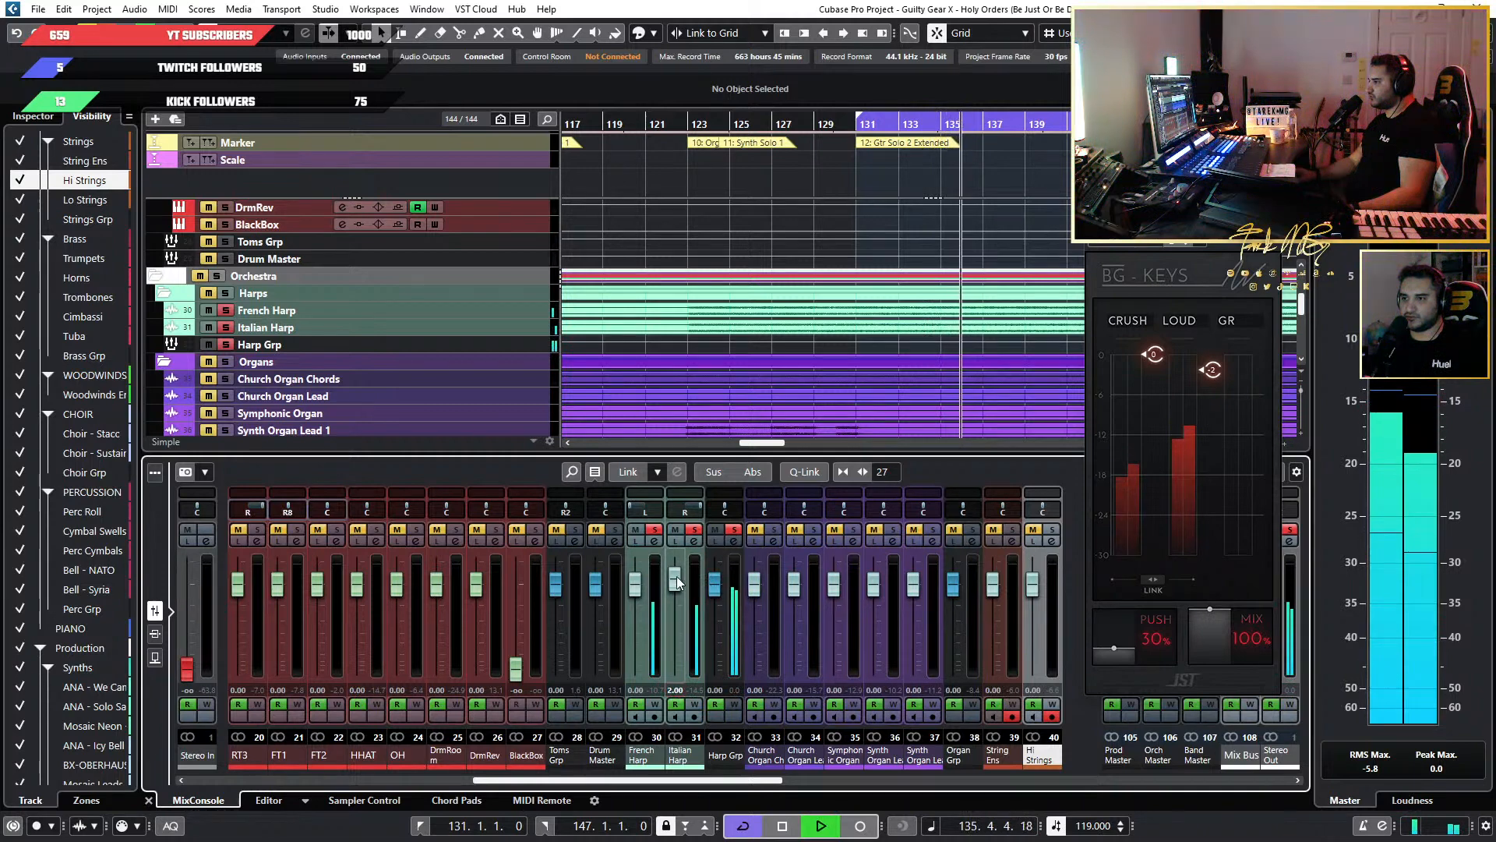
drag(676, 581, 676, 573)
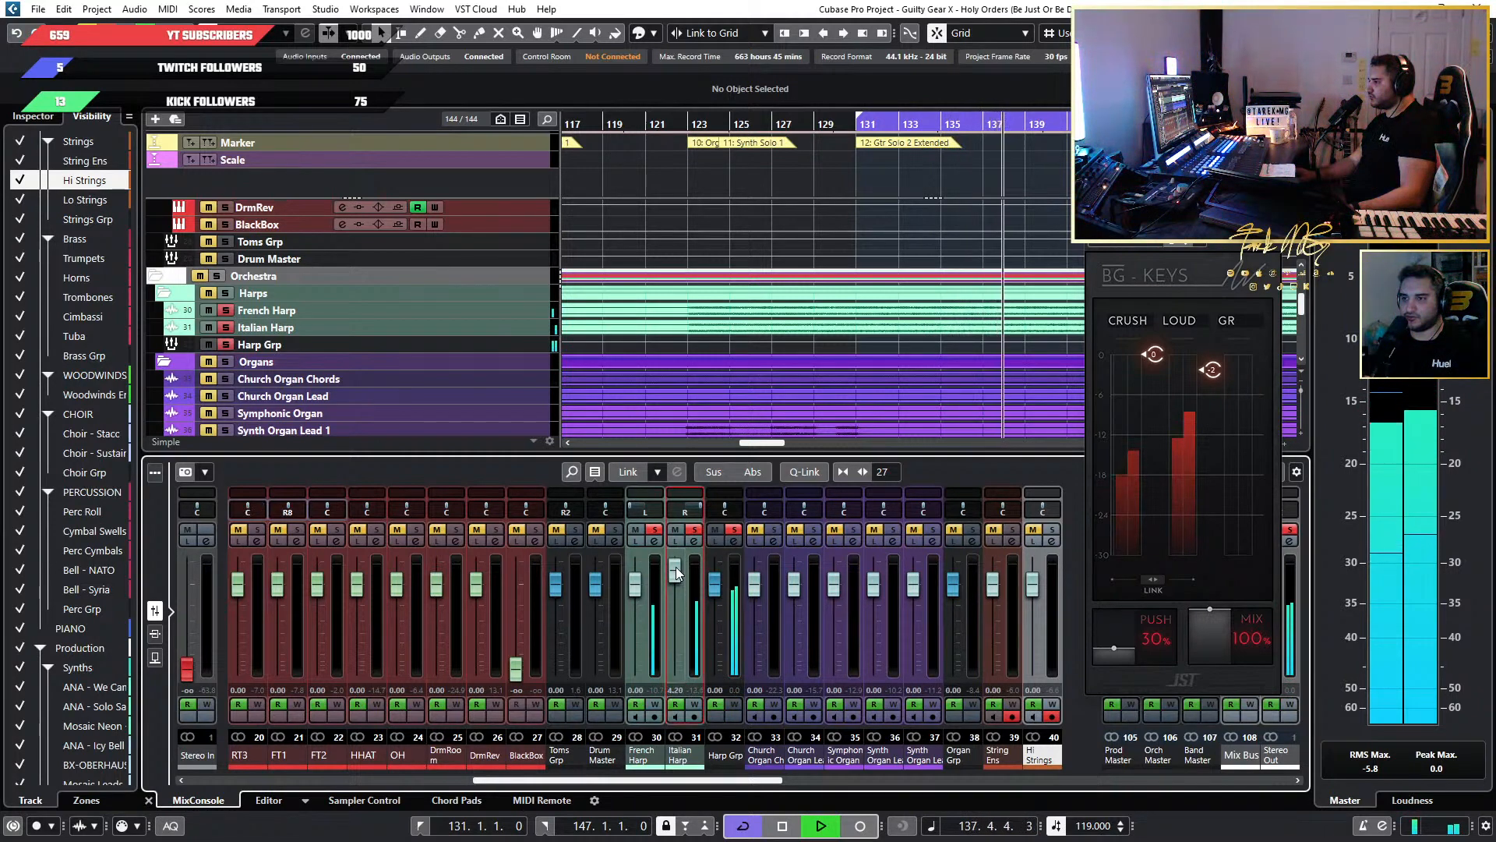
drag(676, 569, 676, 572)
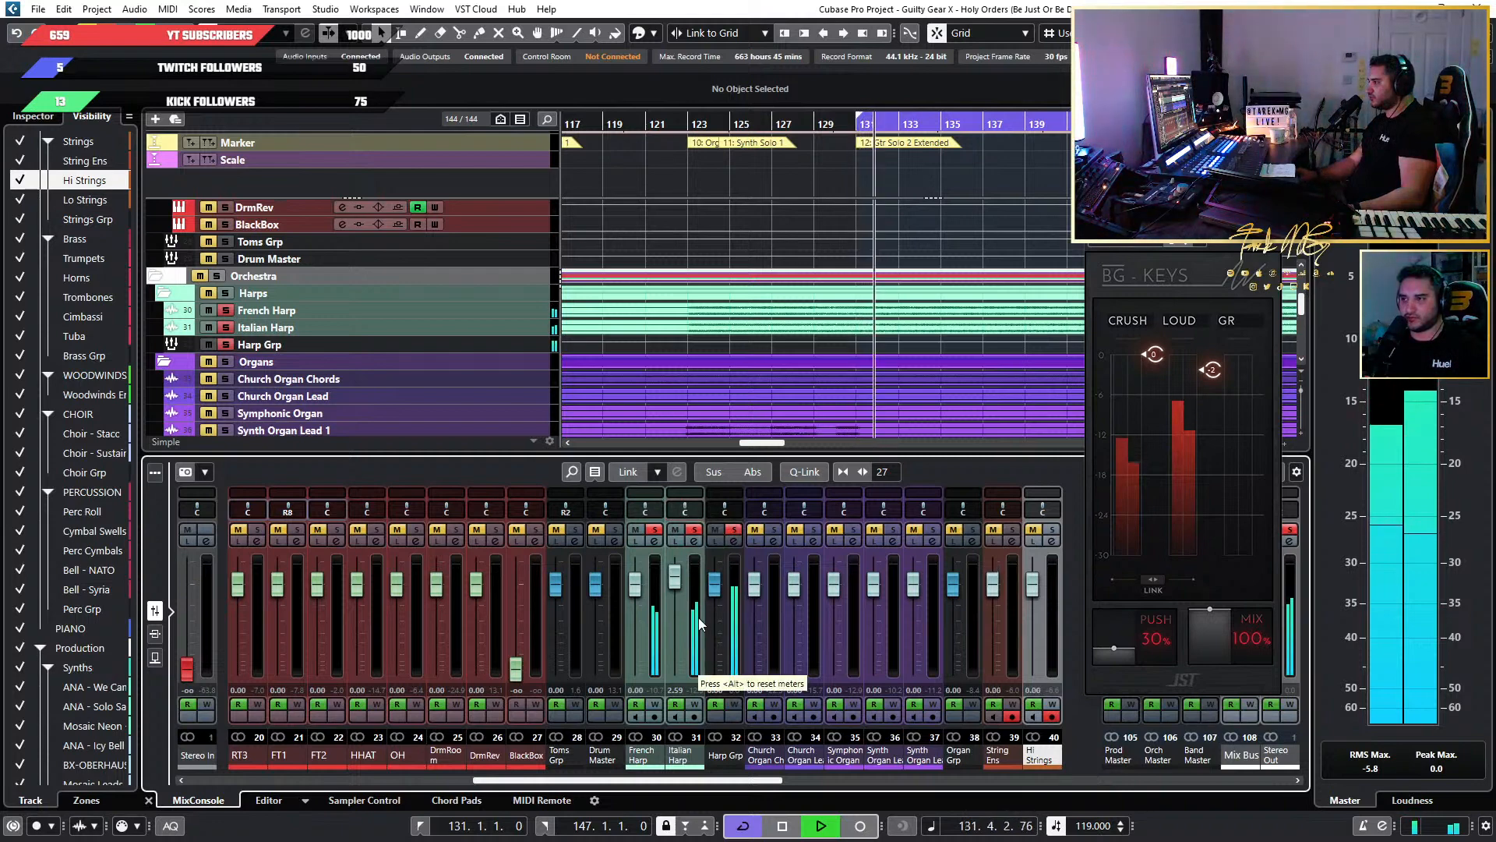
key(space)
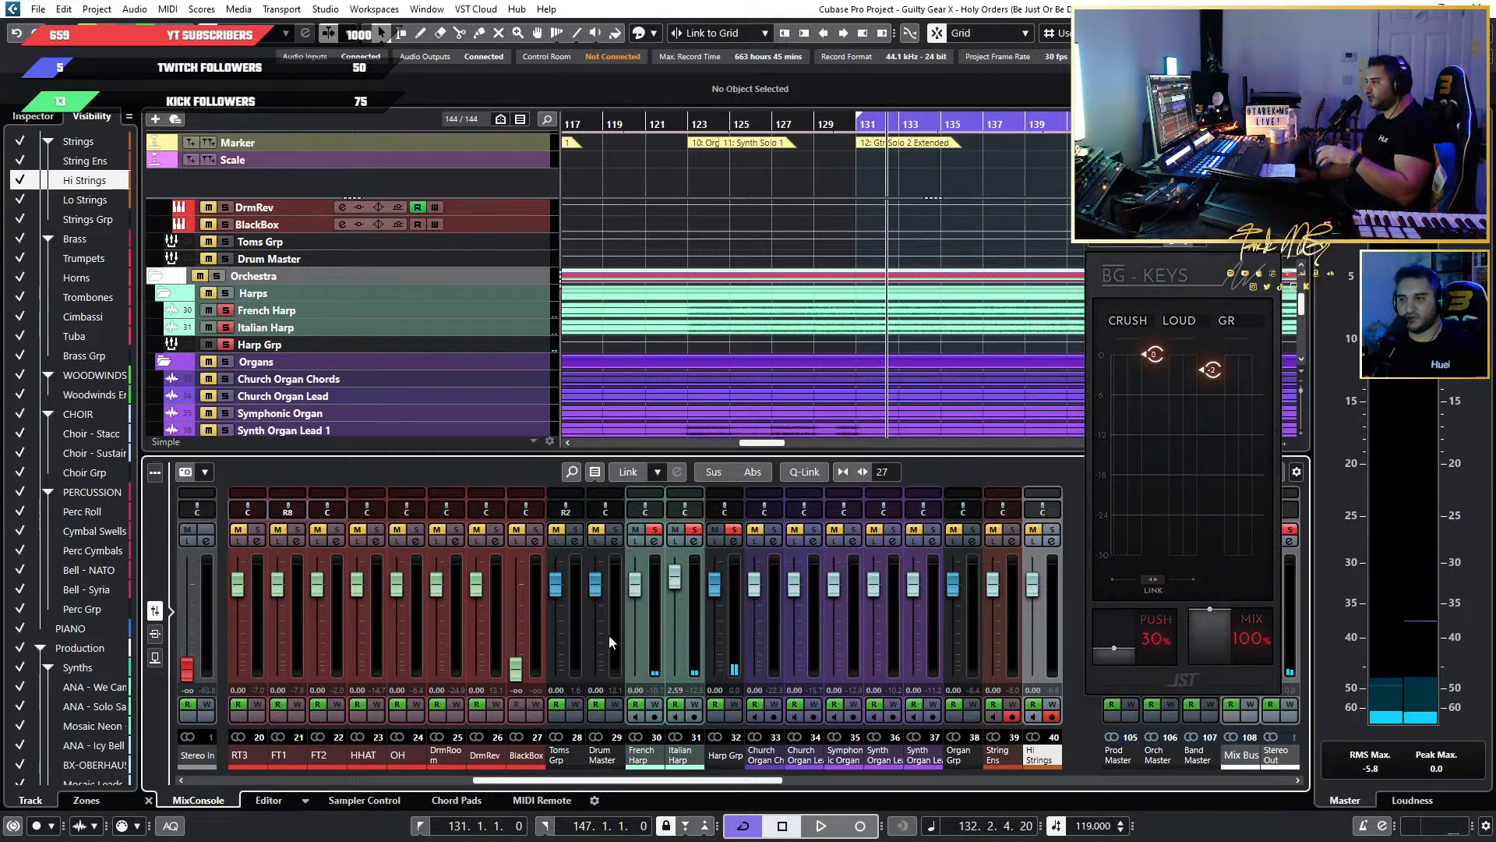
ctrl+click(677, 581)
key(space)
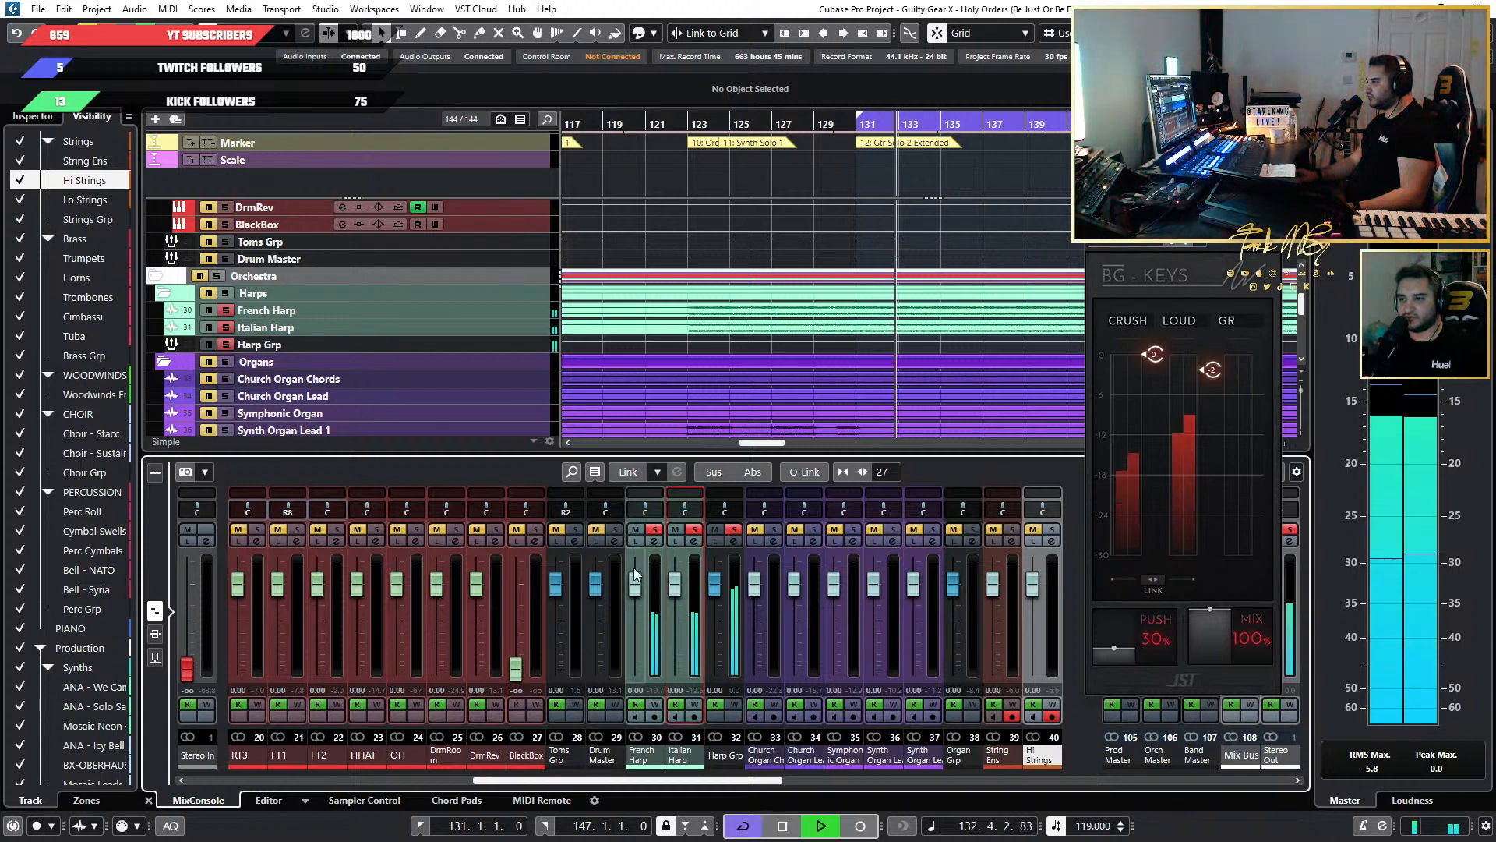
Unsolo the harps and lower the Loud threshold on the Harp Grp's BG-Keys further in the full mix, closing the plugin when done.
click(733, 530)
mouse_move(1212, 377)
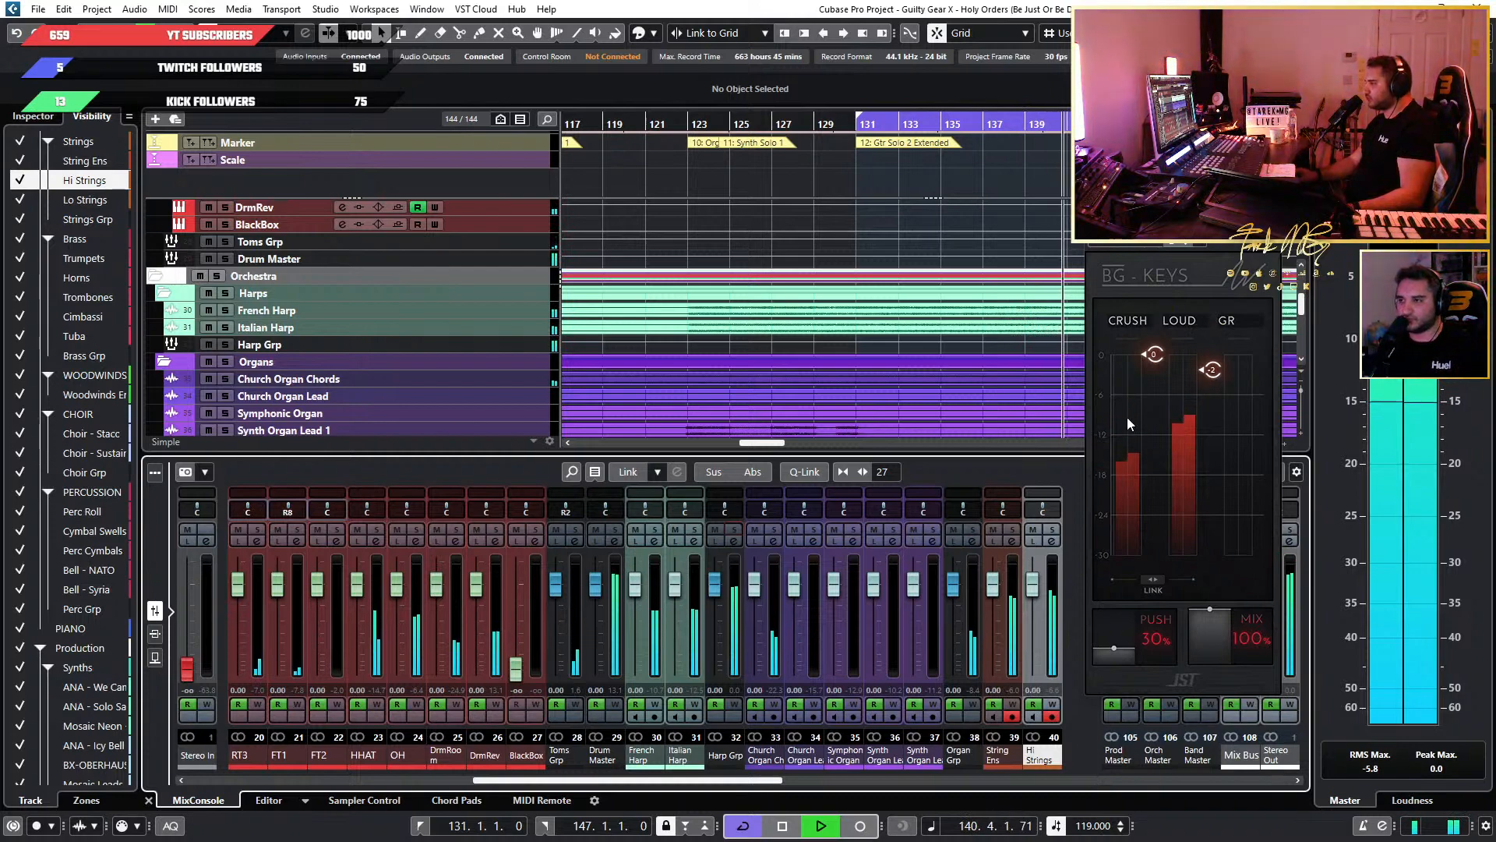
drag(1210, 371, 1212, 384)
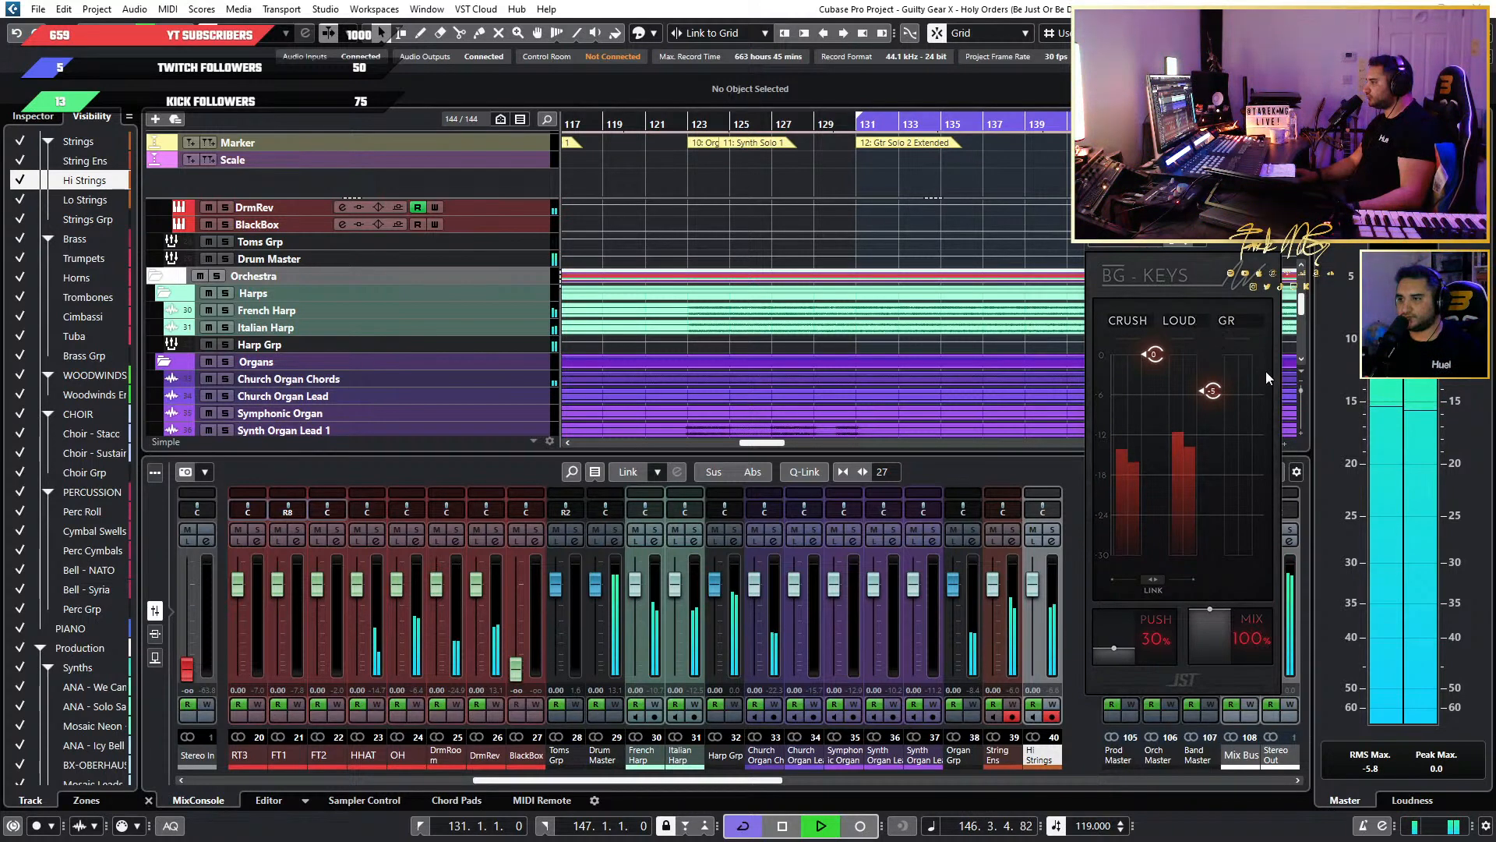
click(1269, 221)
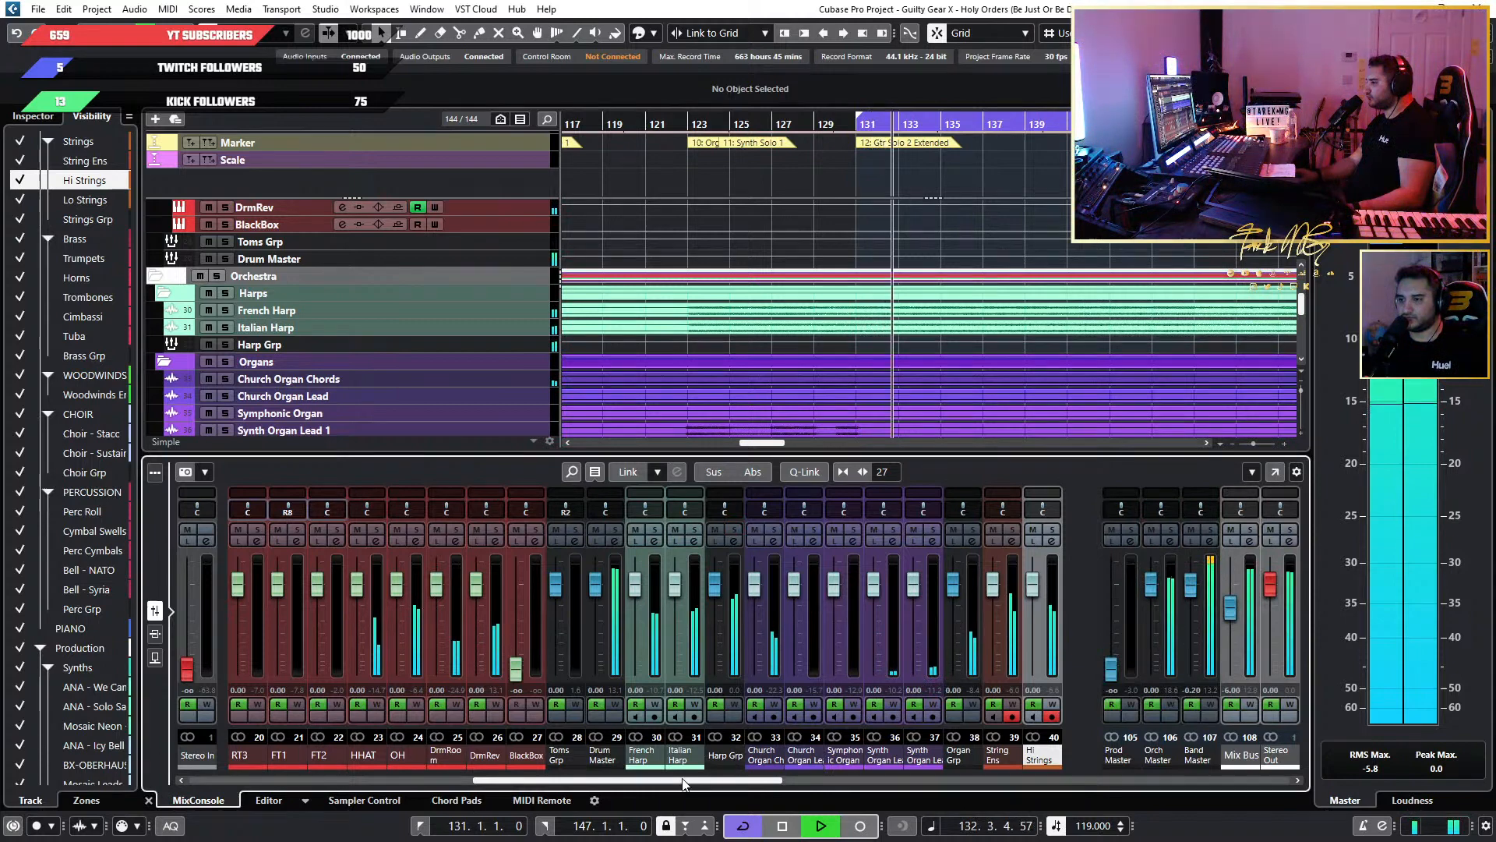
Look over the orchestral mixer channels from the harps to the piano while the full mix plays, stopping playback at the end.
drag(682, 781, 769, 783)
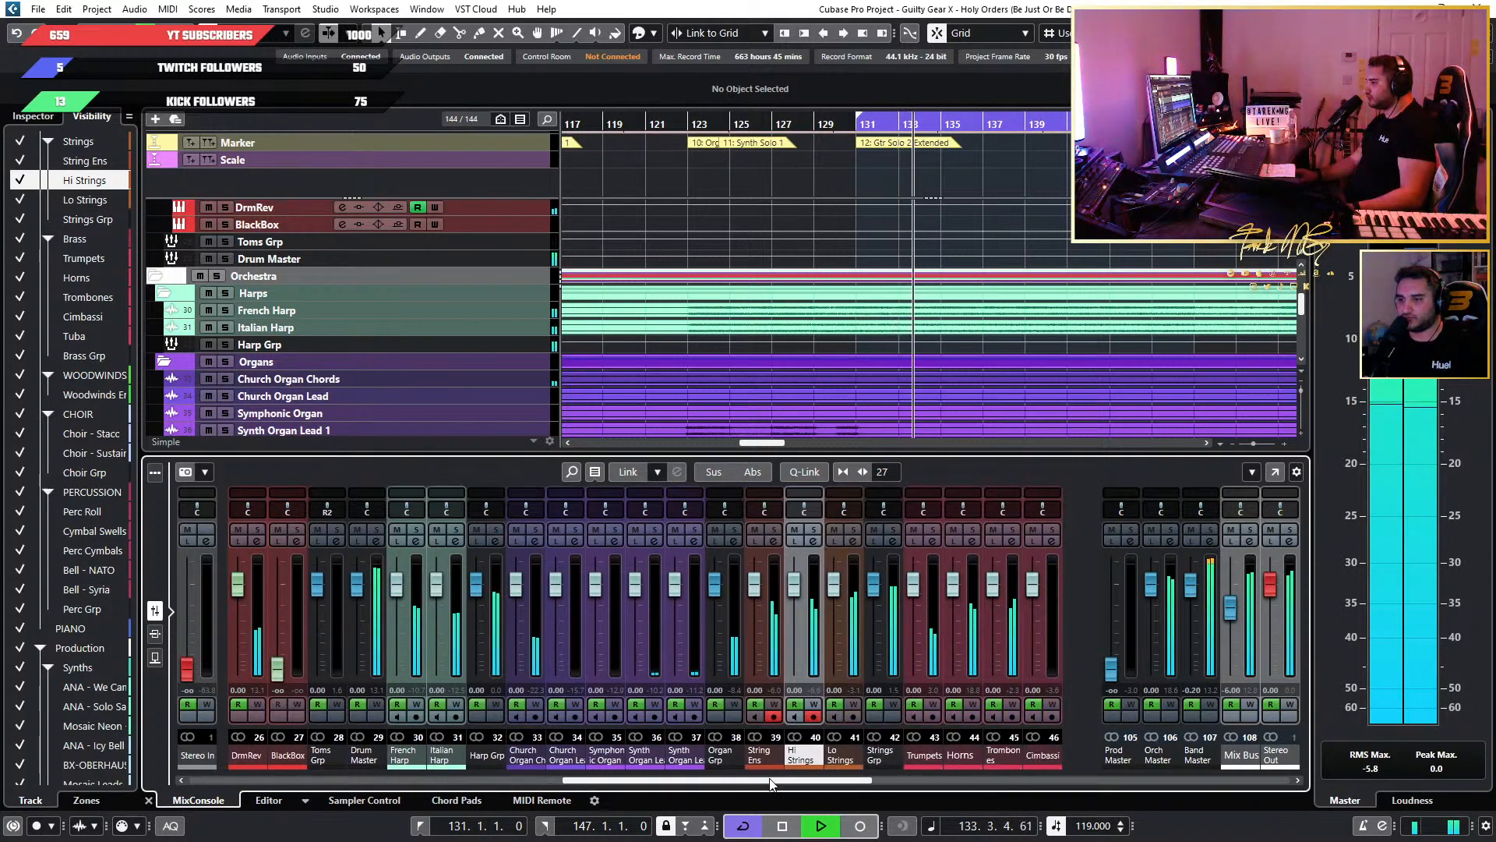
click(793, 766)
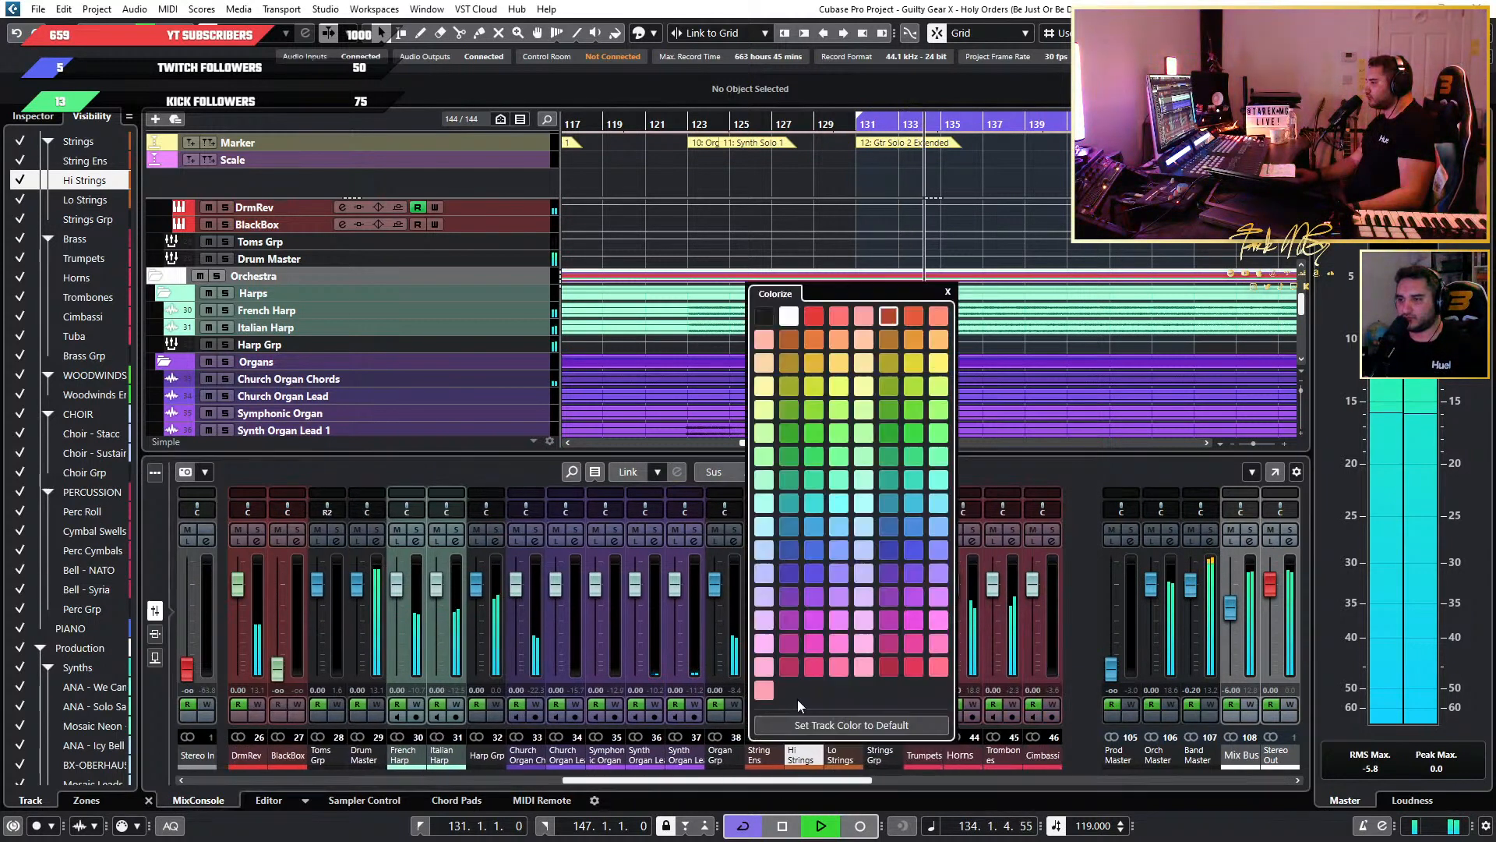
click(915, 781)
drag(896, 783, 611, 796)
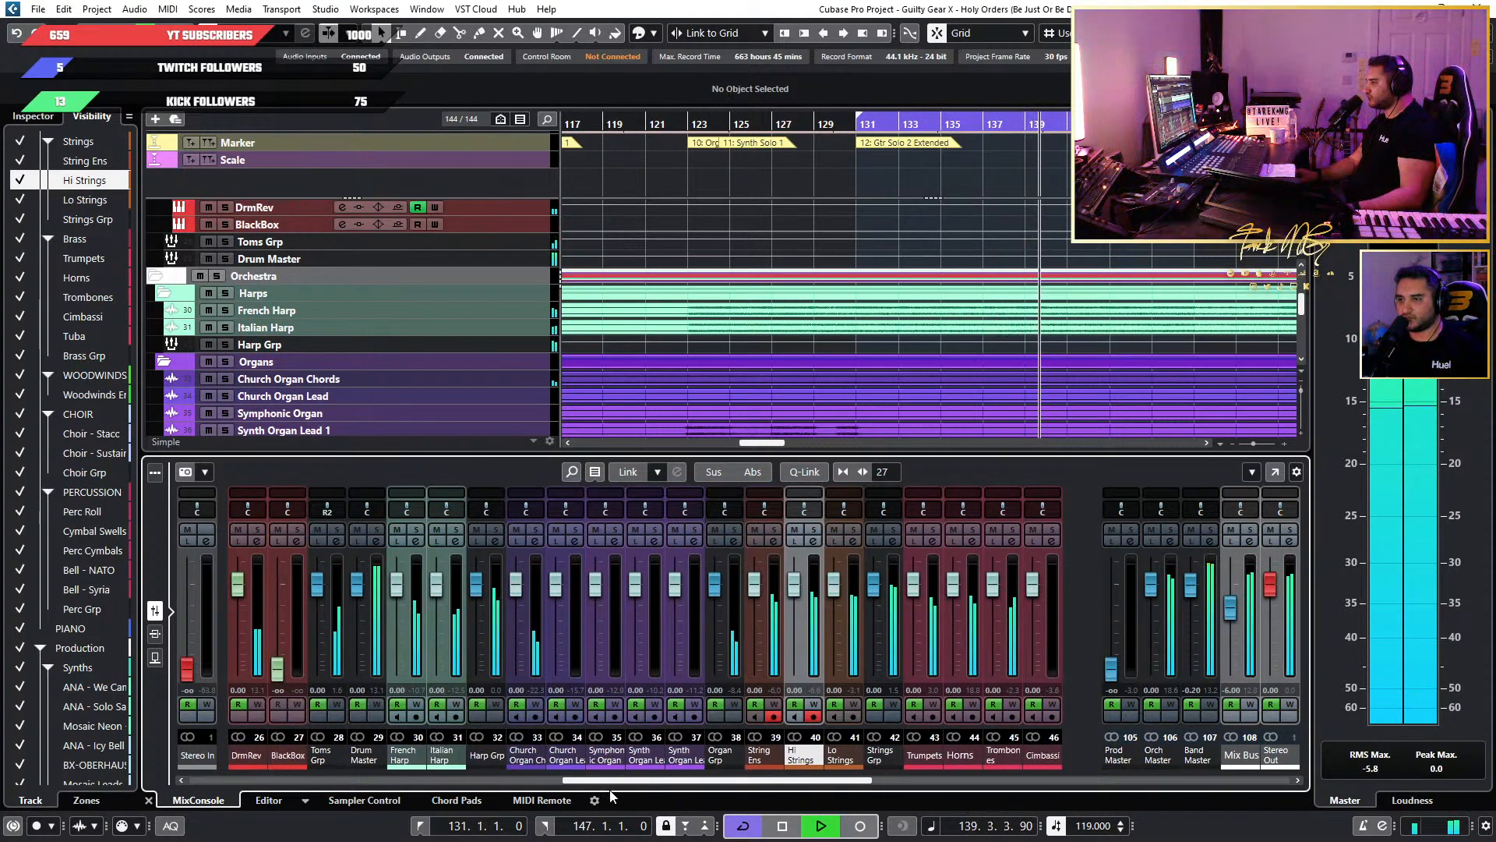
drag(612, 794, 807, 793)
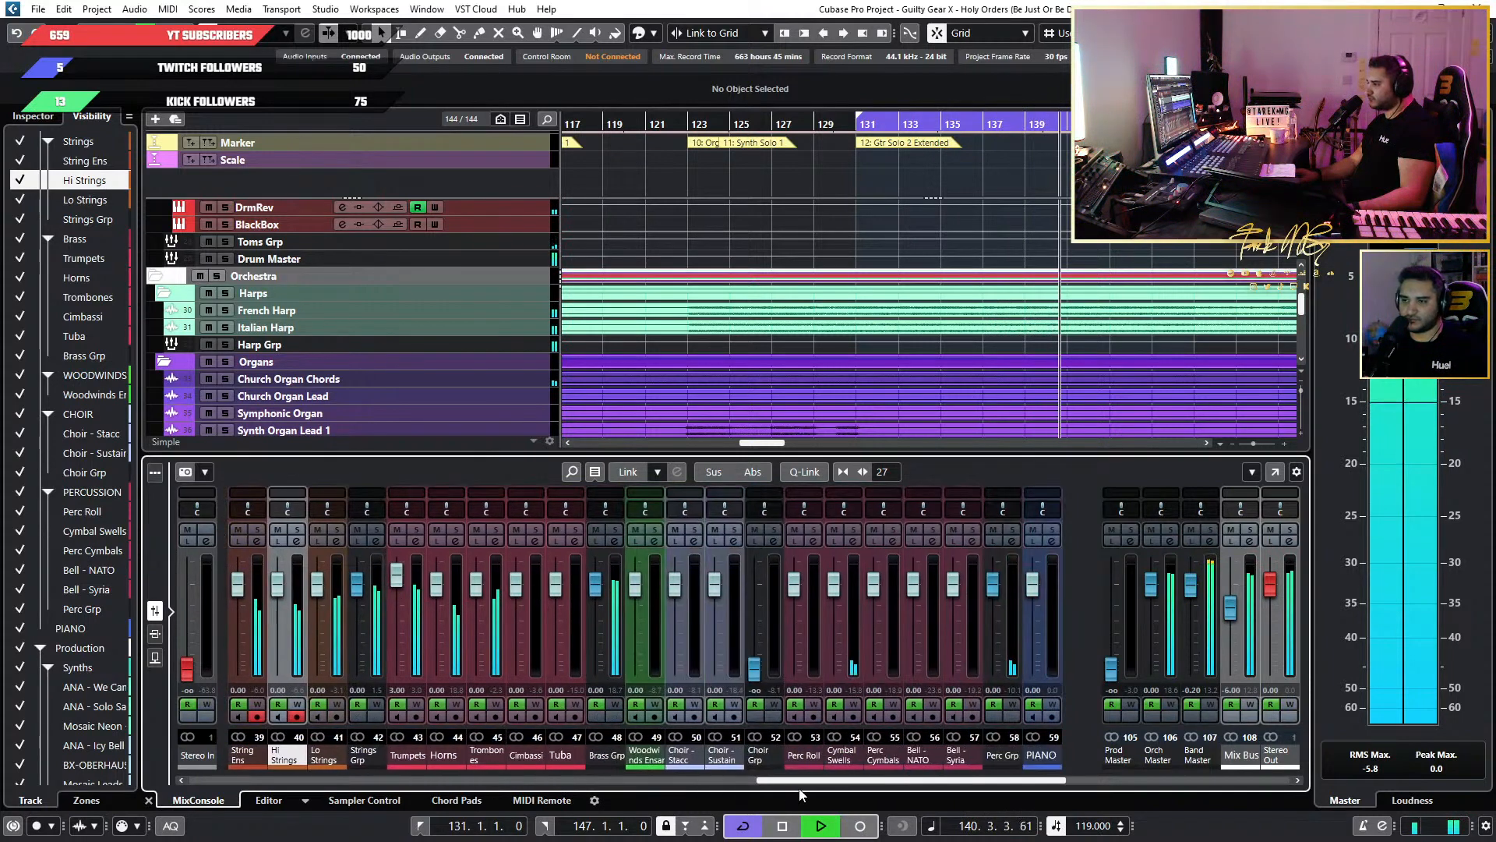
key(space)
Audition Church Organ Chords, Church Organ Lead, Symphonic Organ and Synth Organ Lead 2 in solo, and clear the solos.
scroll(1096, 249, down, 2)
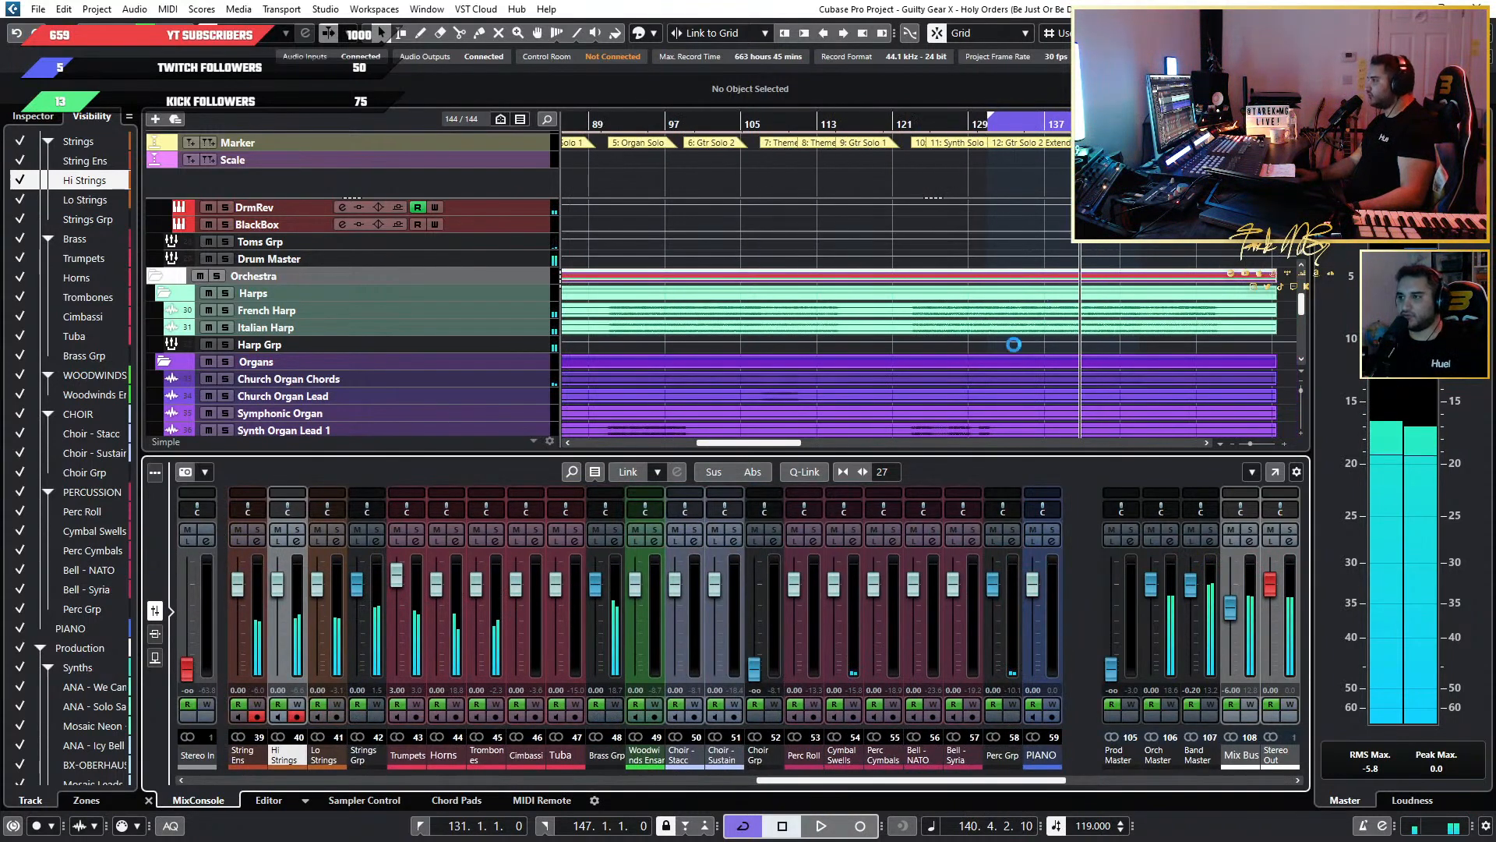
scroll(1098, 377, down, 3)
scroll(1077, 340, up, 3)
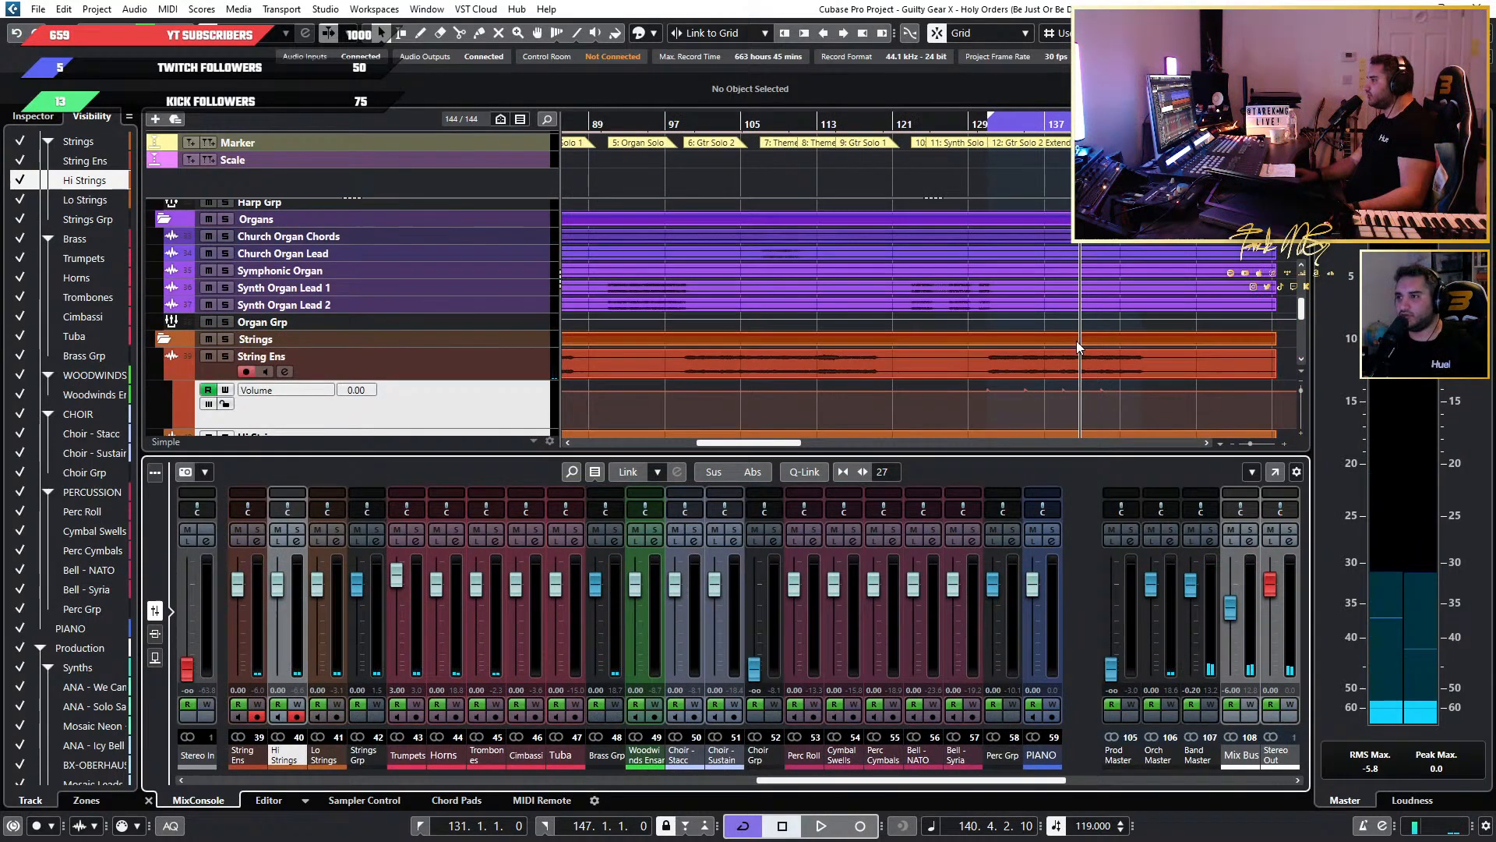
scroll(638, 300, up, 2)
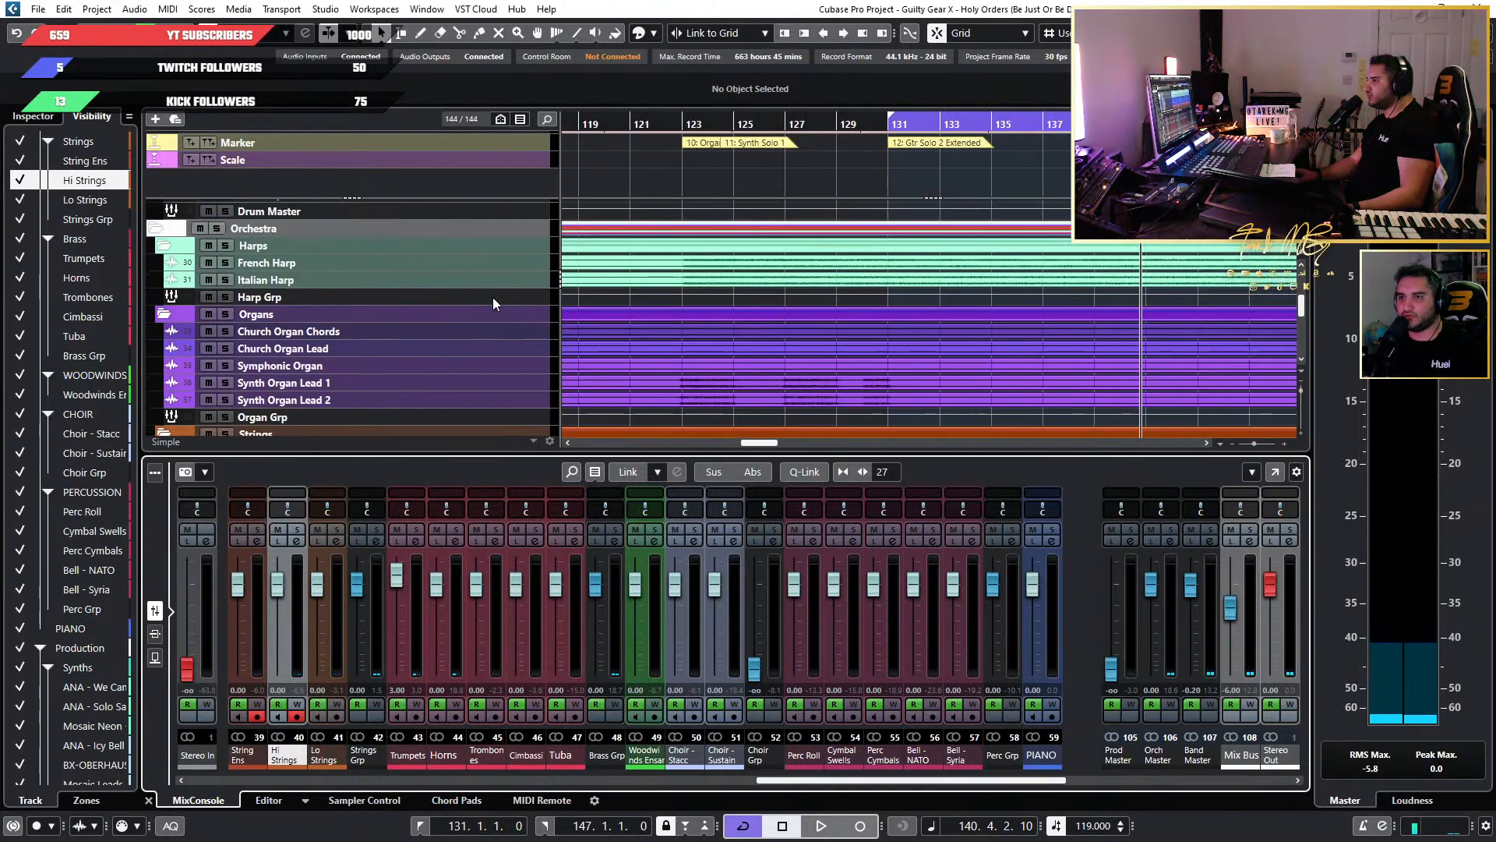
click(223, 331)
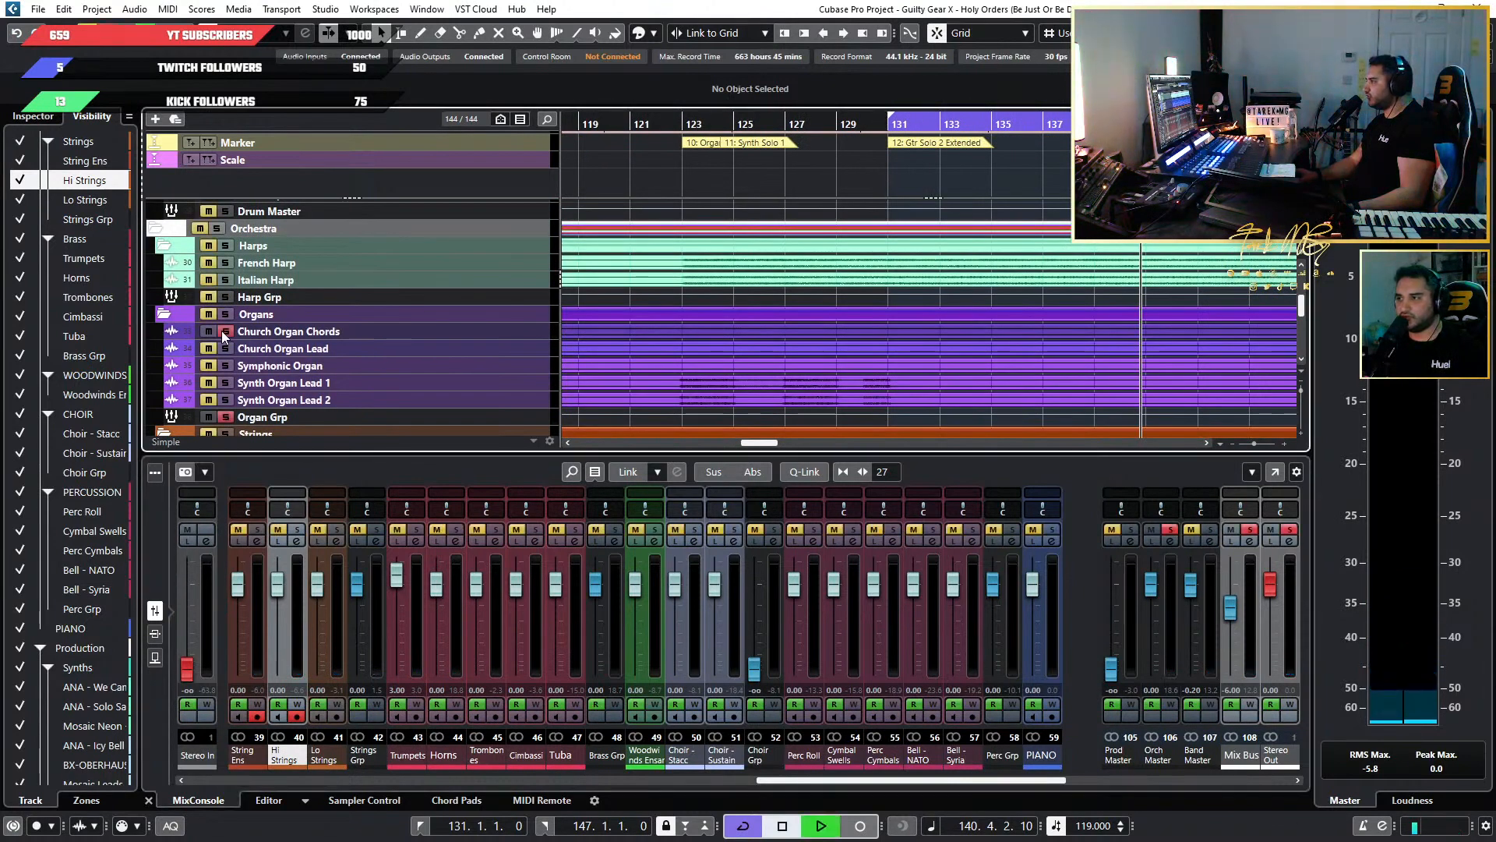
click(225, 348)
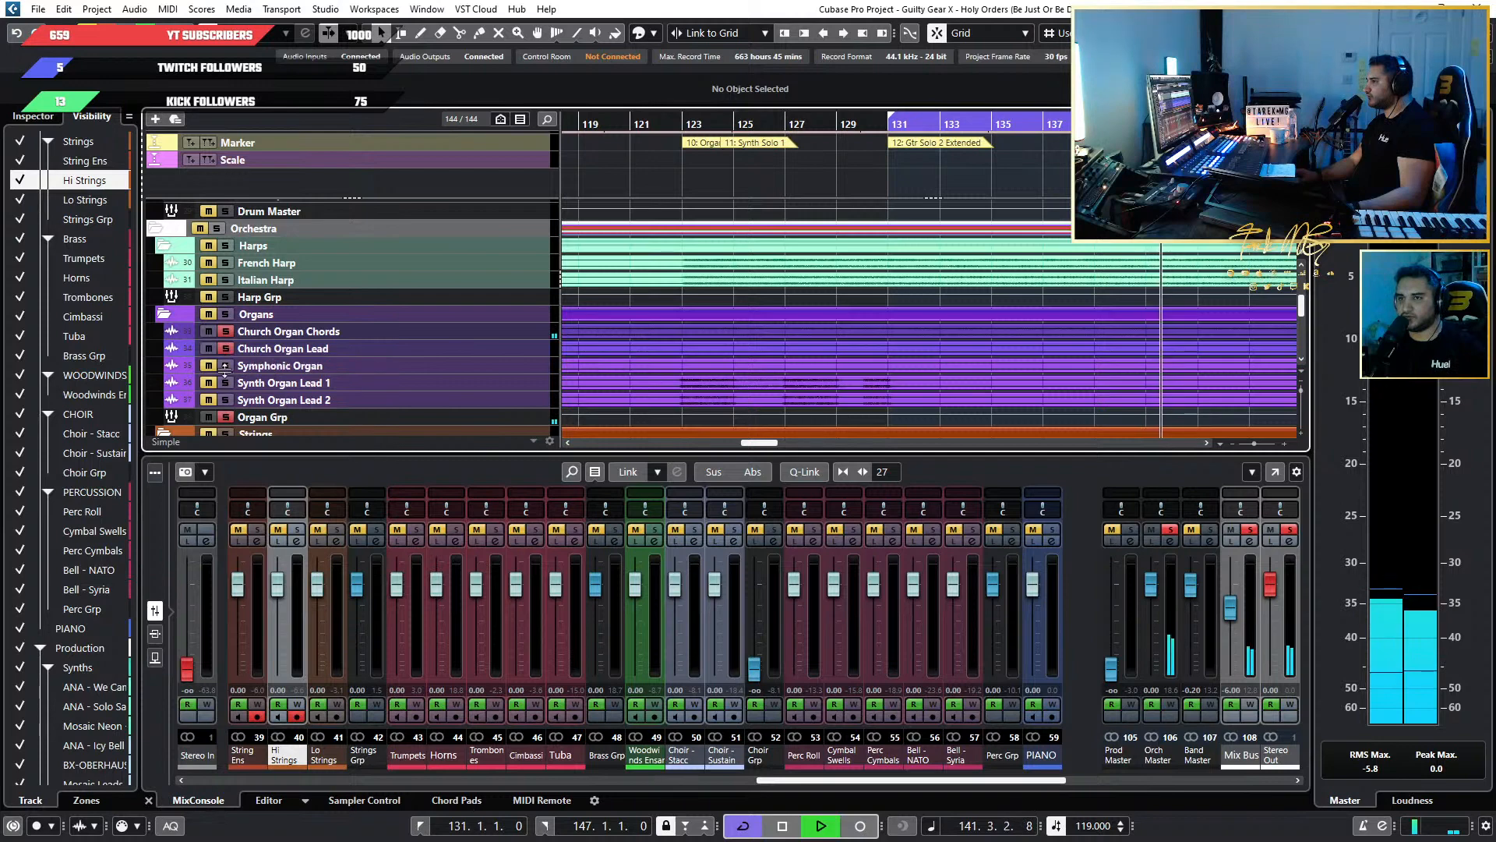
click(226, 366)
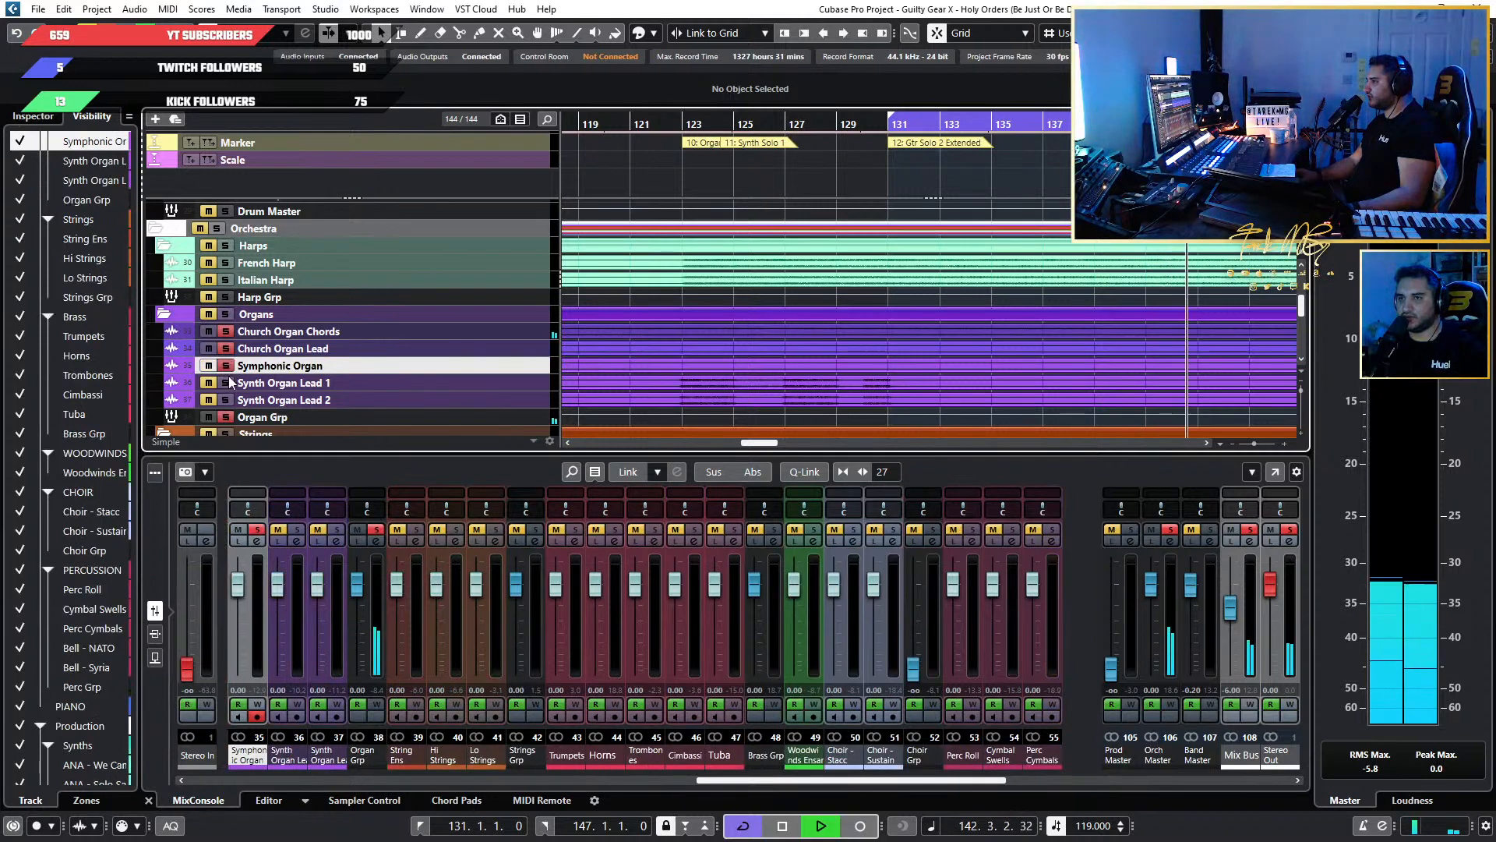
click(226, 400)
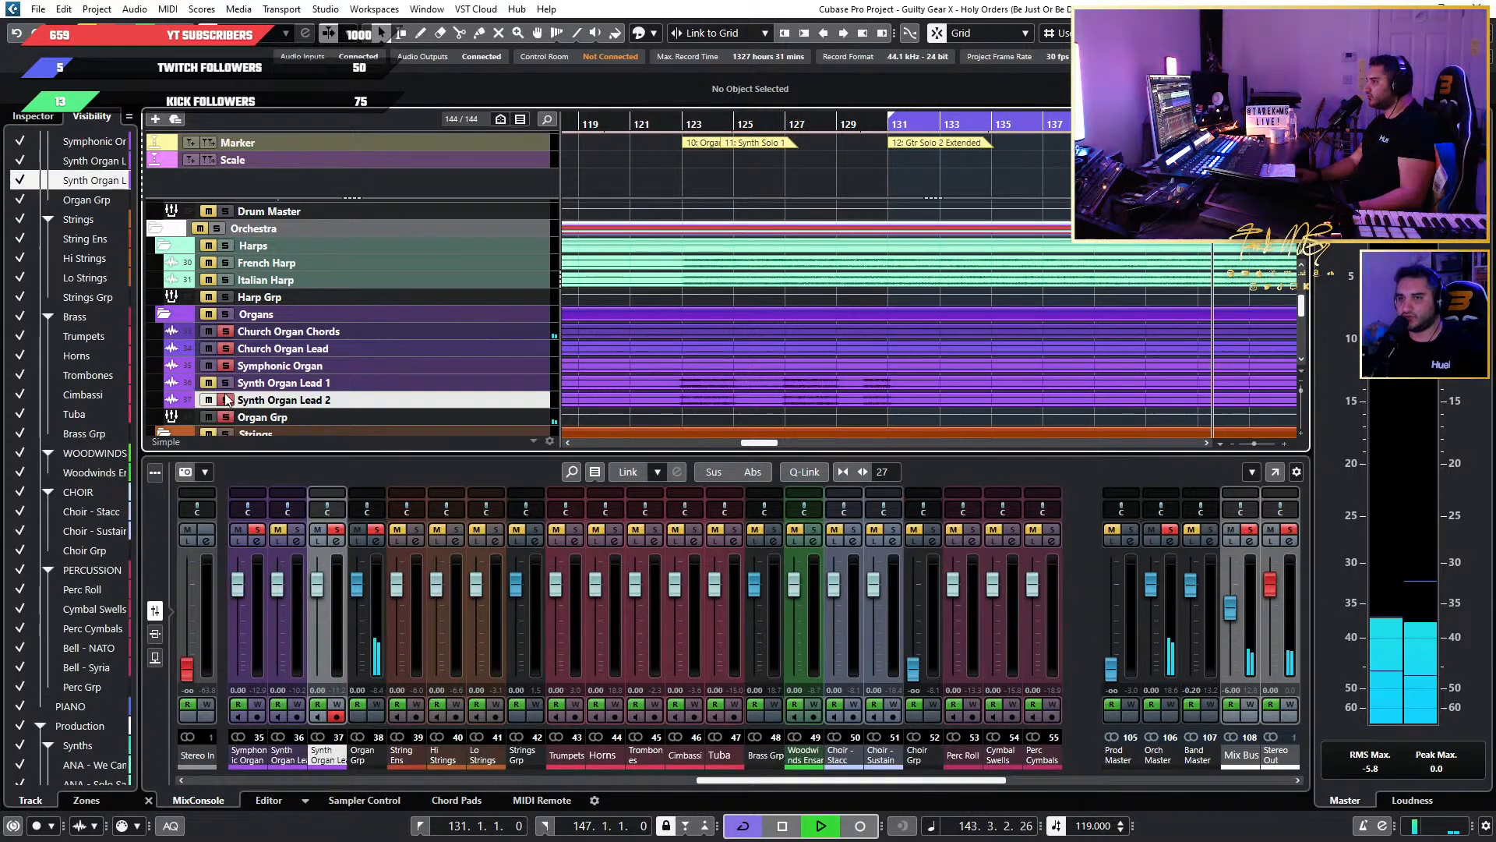
click(226, 348)
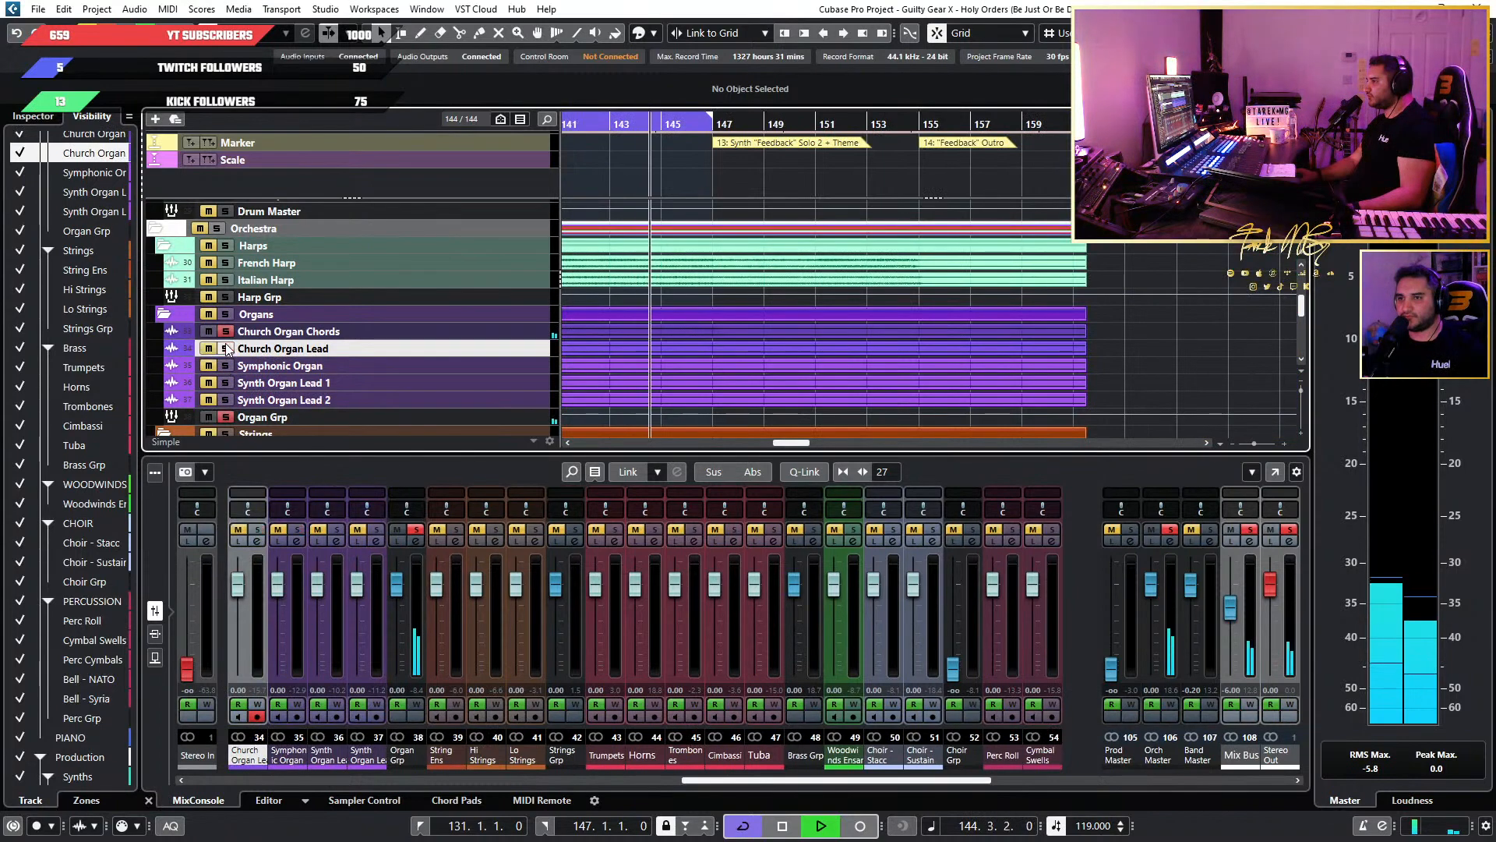
click(226, 332)
Replay from bar 131, audition Church Organ Lead and Symphonic Organ in solo, and leave only Church Organ Chords soloed.
scroll(1017, 333, down, 3)
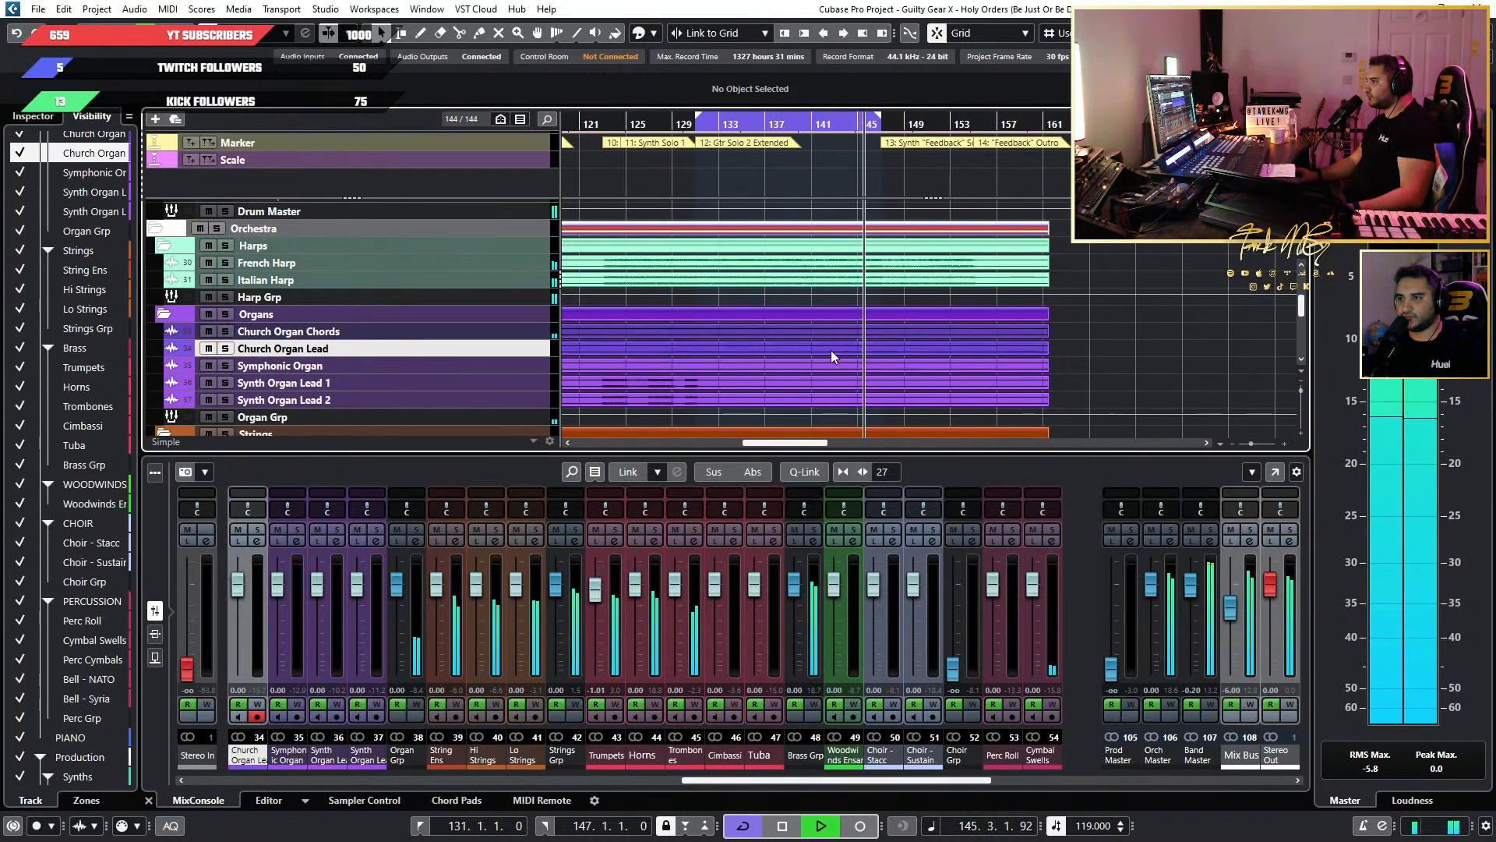
key(space)
scroll(878, 354, up, 2)
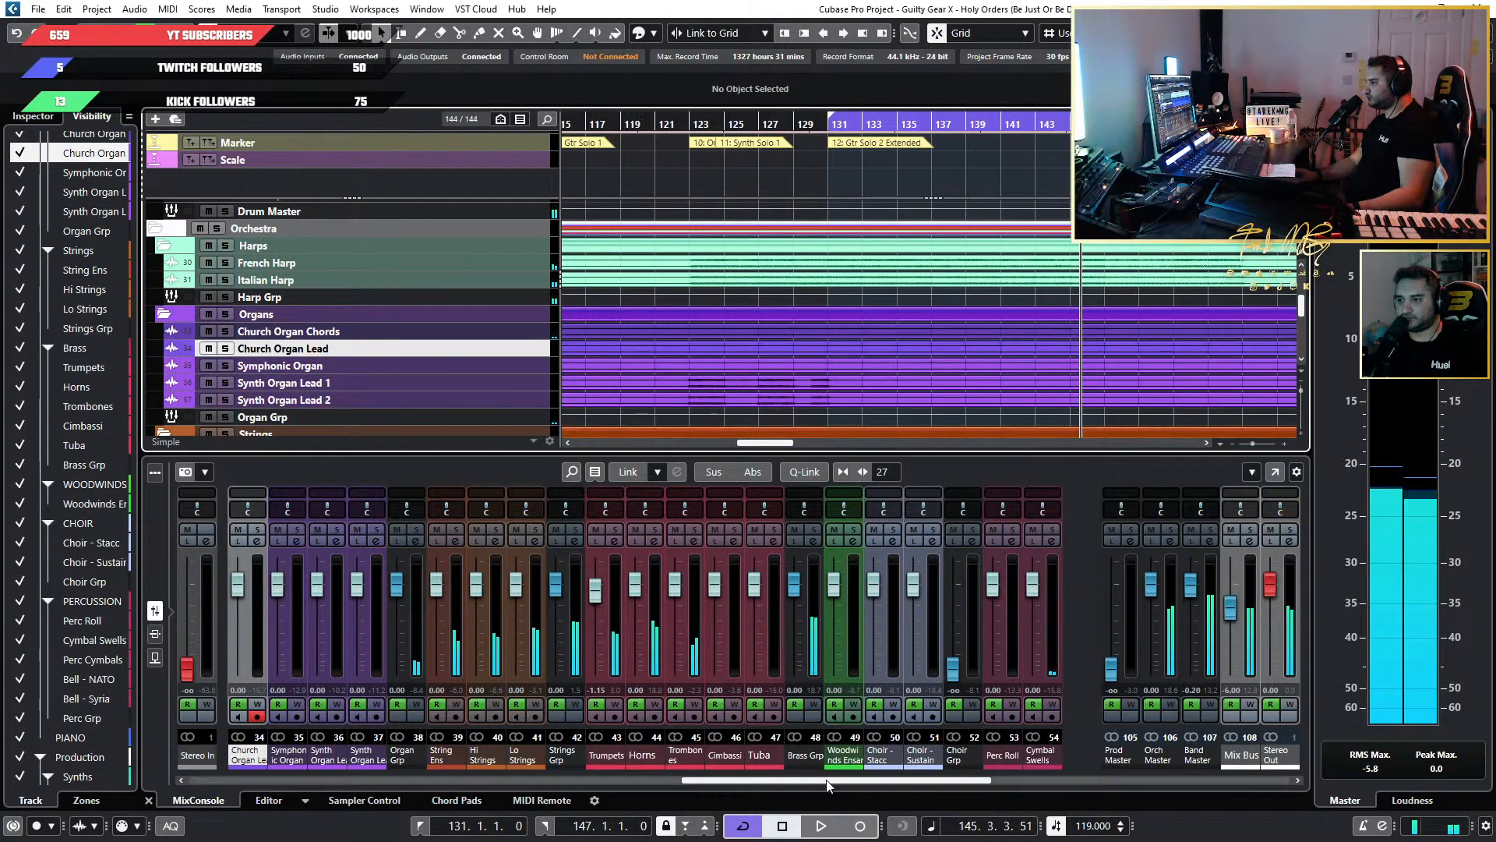
scroll(1059, 371, down, 5)
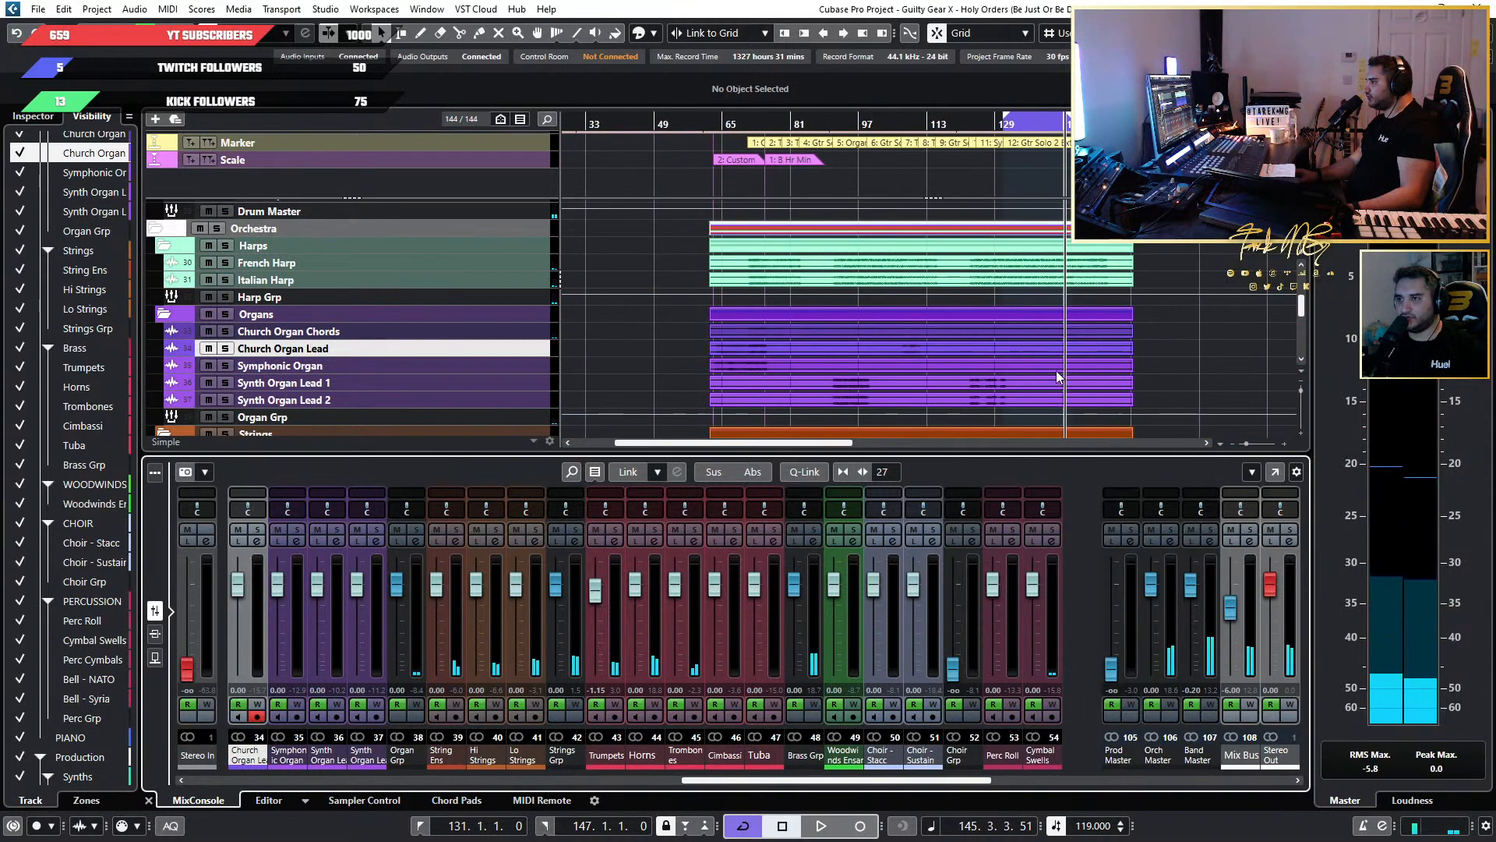
scroll(1020, 324, up, 3)
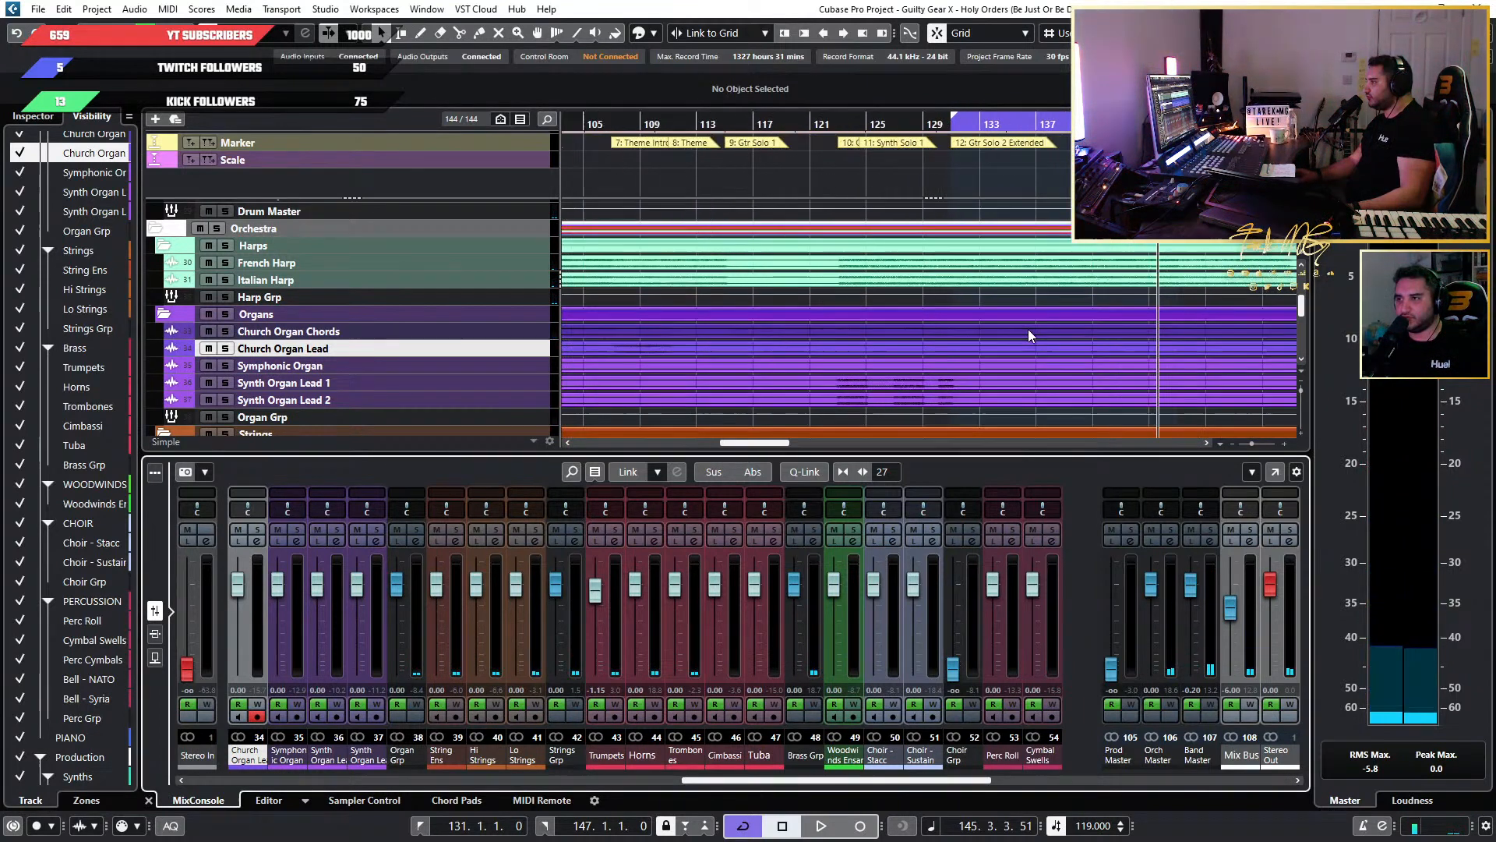
key(space)
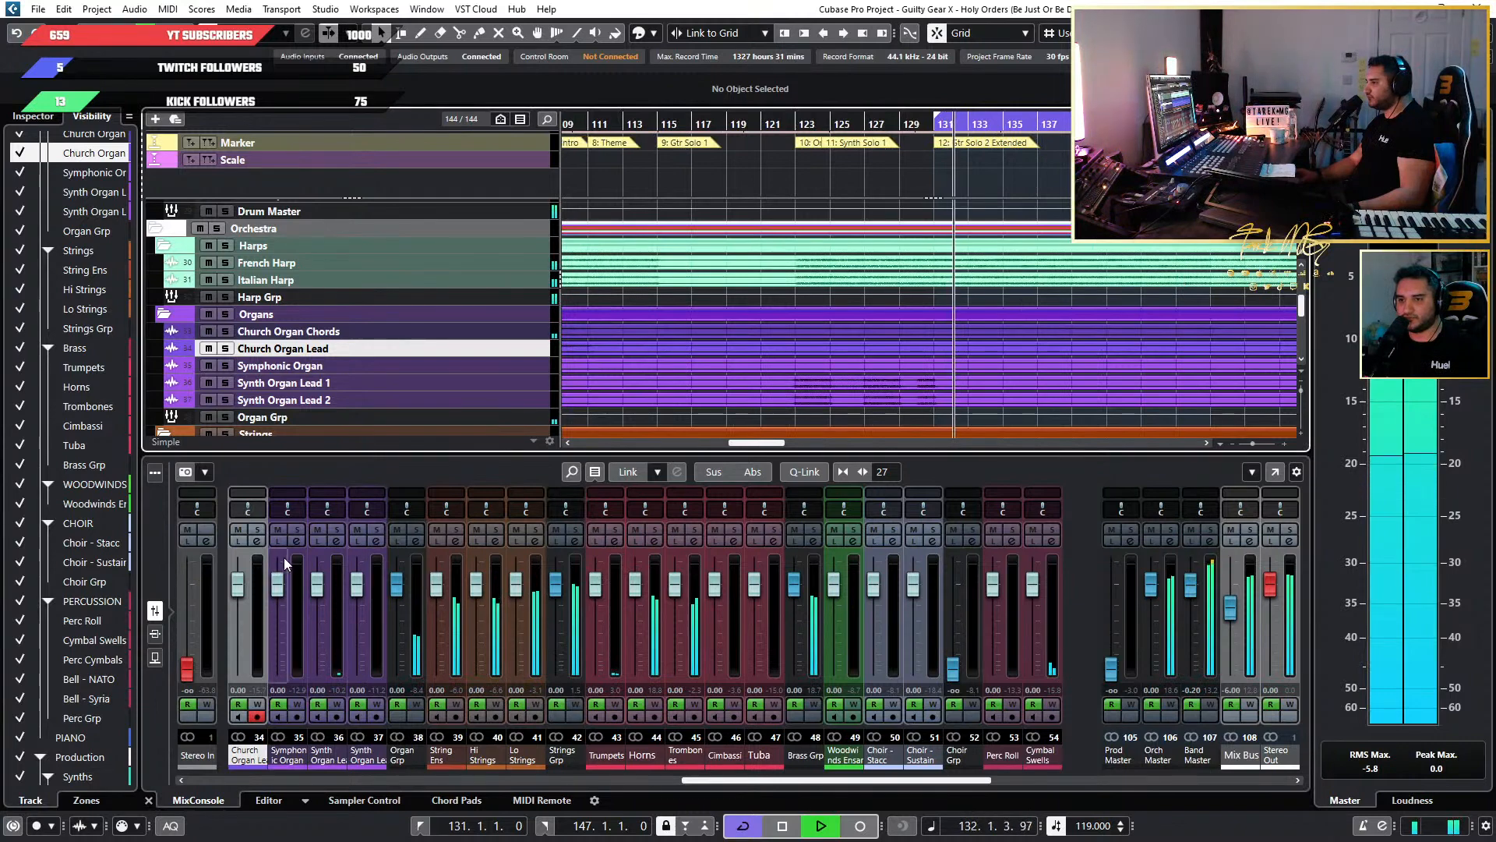
click(258, 529)
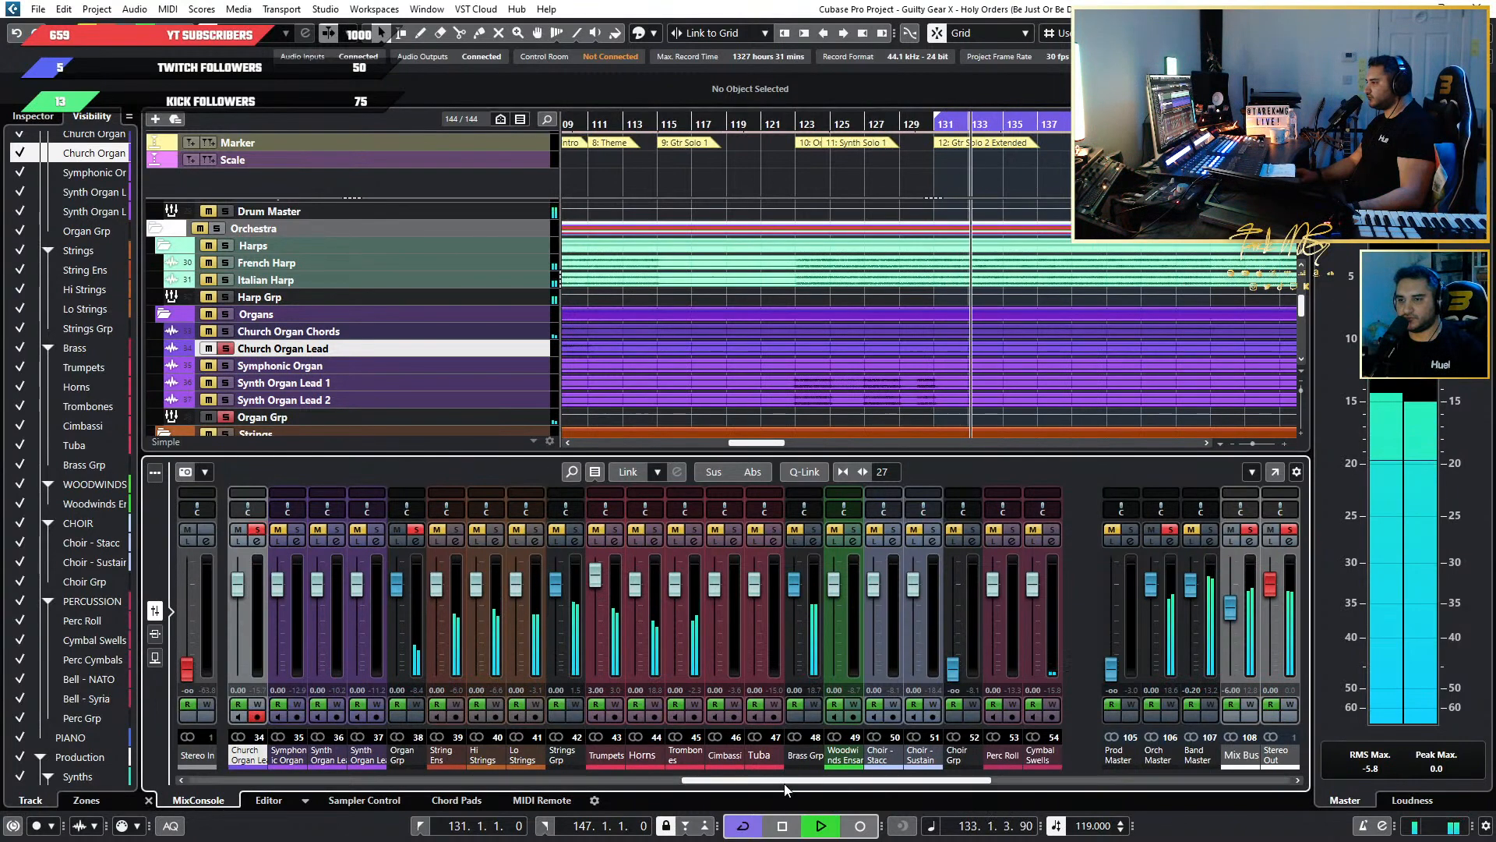
click(297, 530)
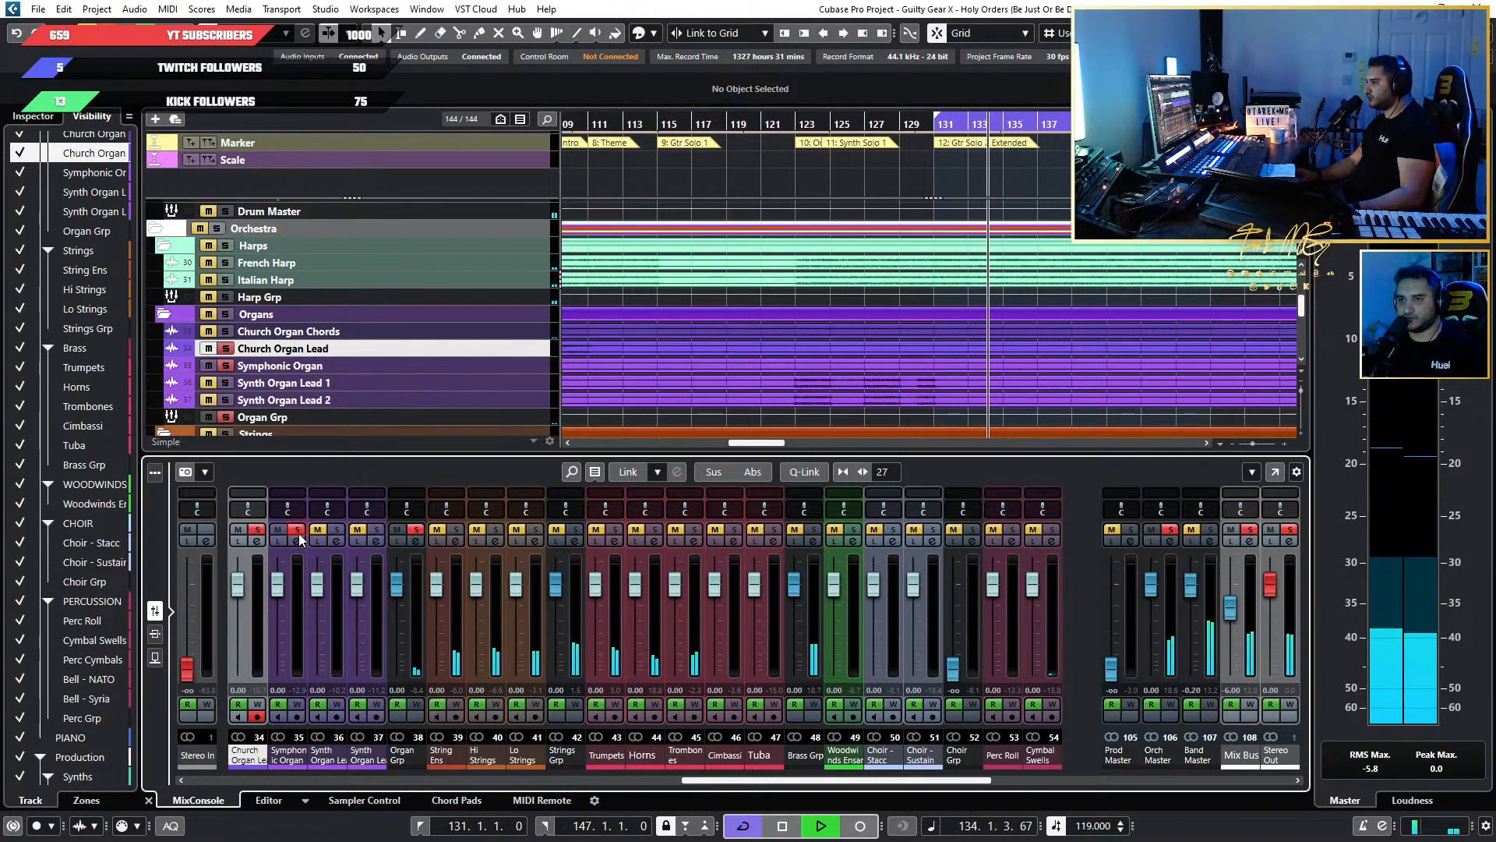
scroll(497, 540, left, 3)
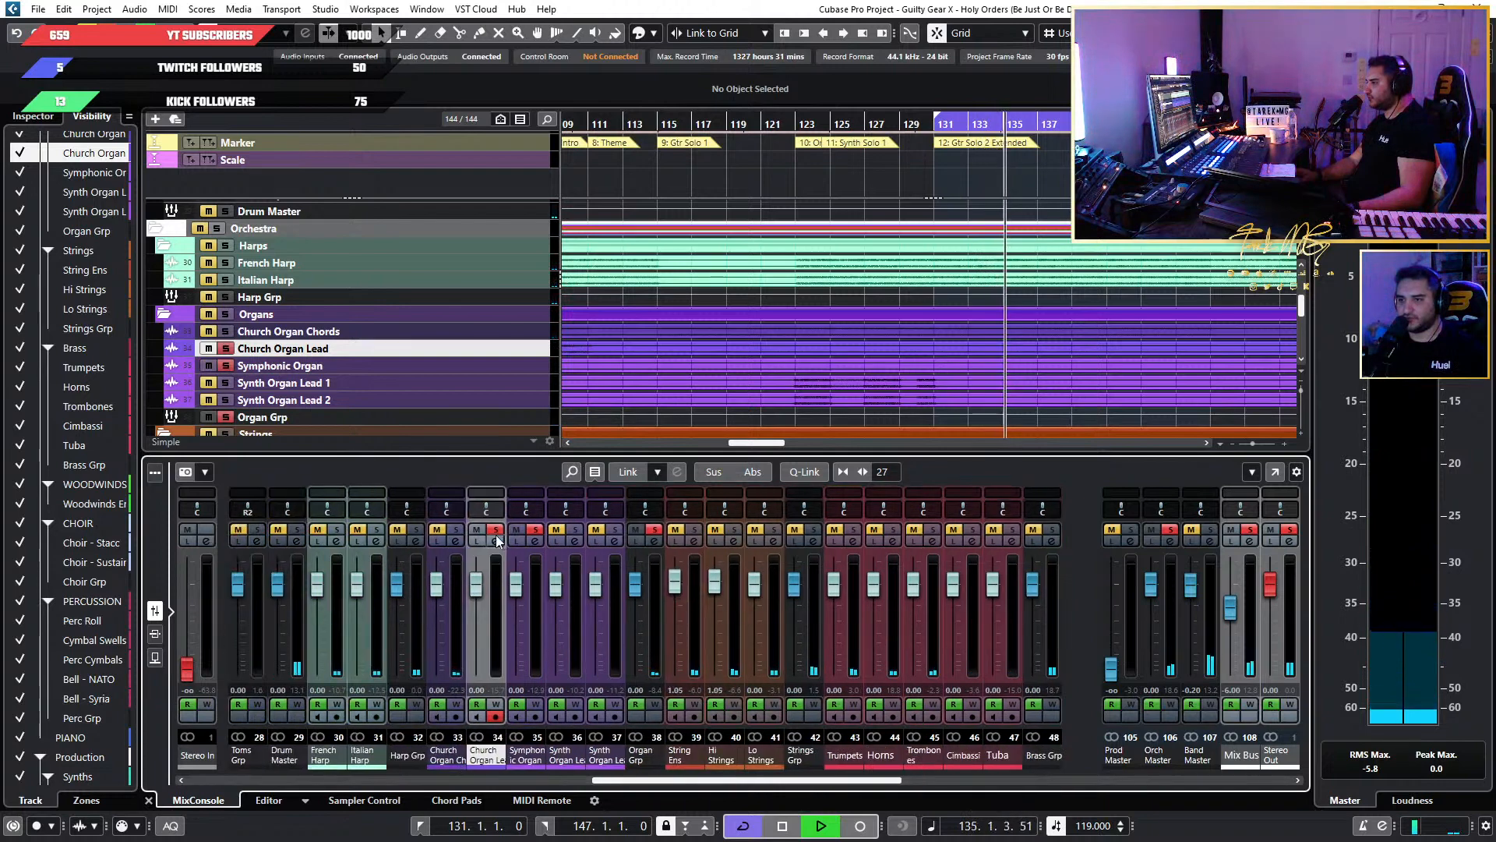
click(457, 530)
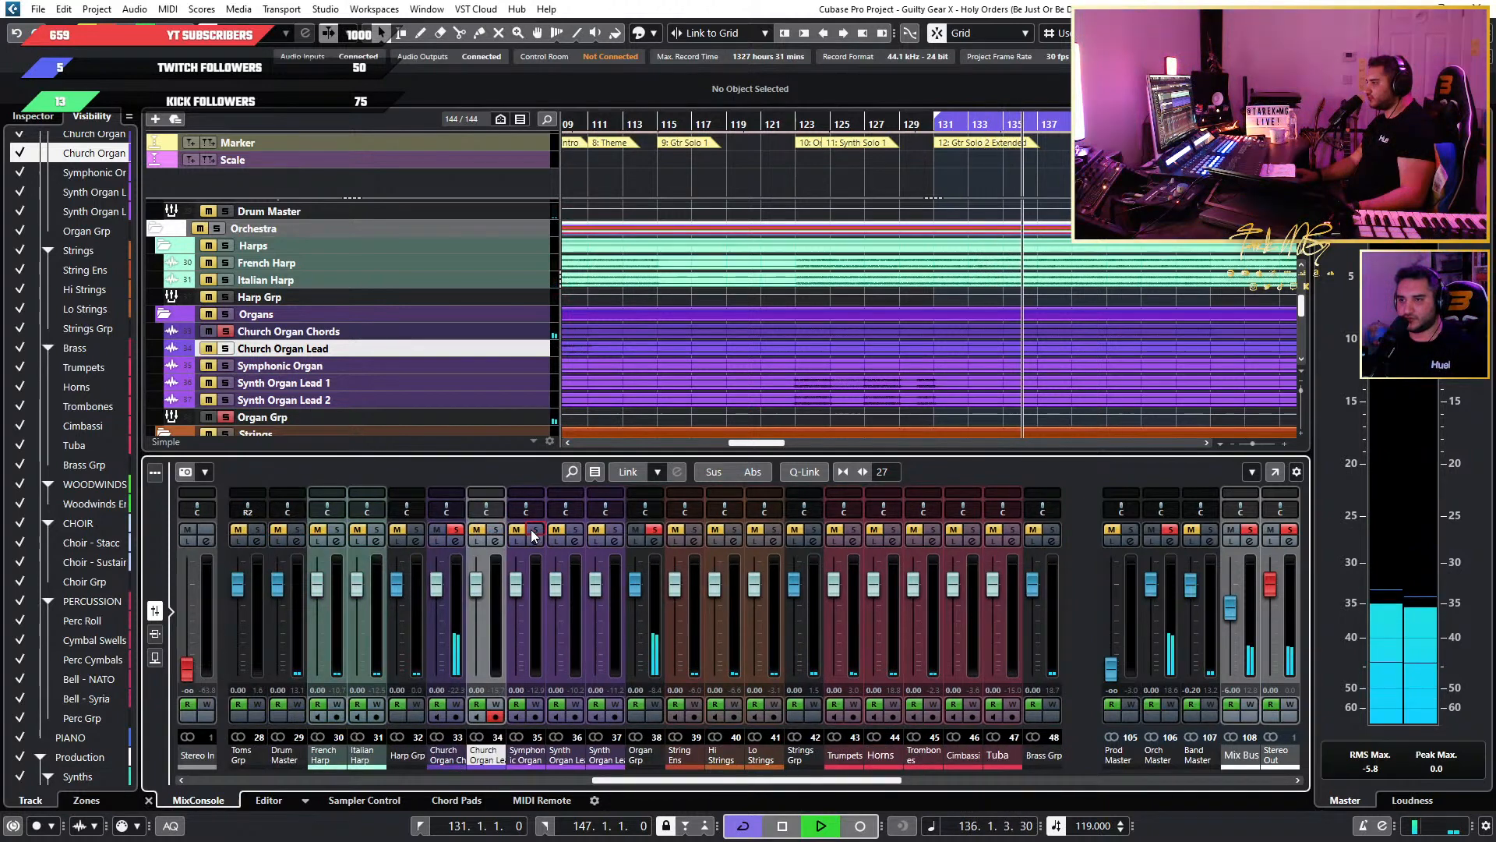
Insert JW BG-Keys on the Church Organ Chords channel and set its Push to 27%.
key(F3)
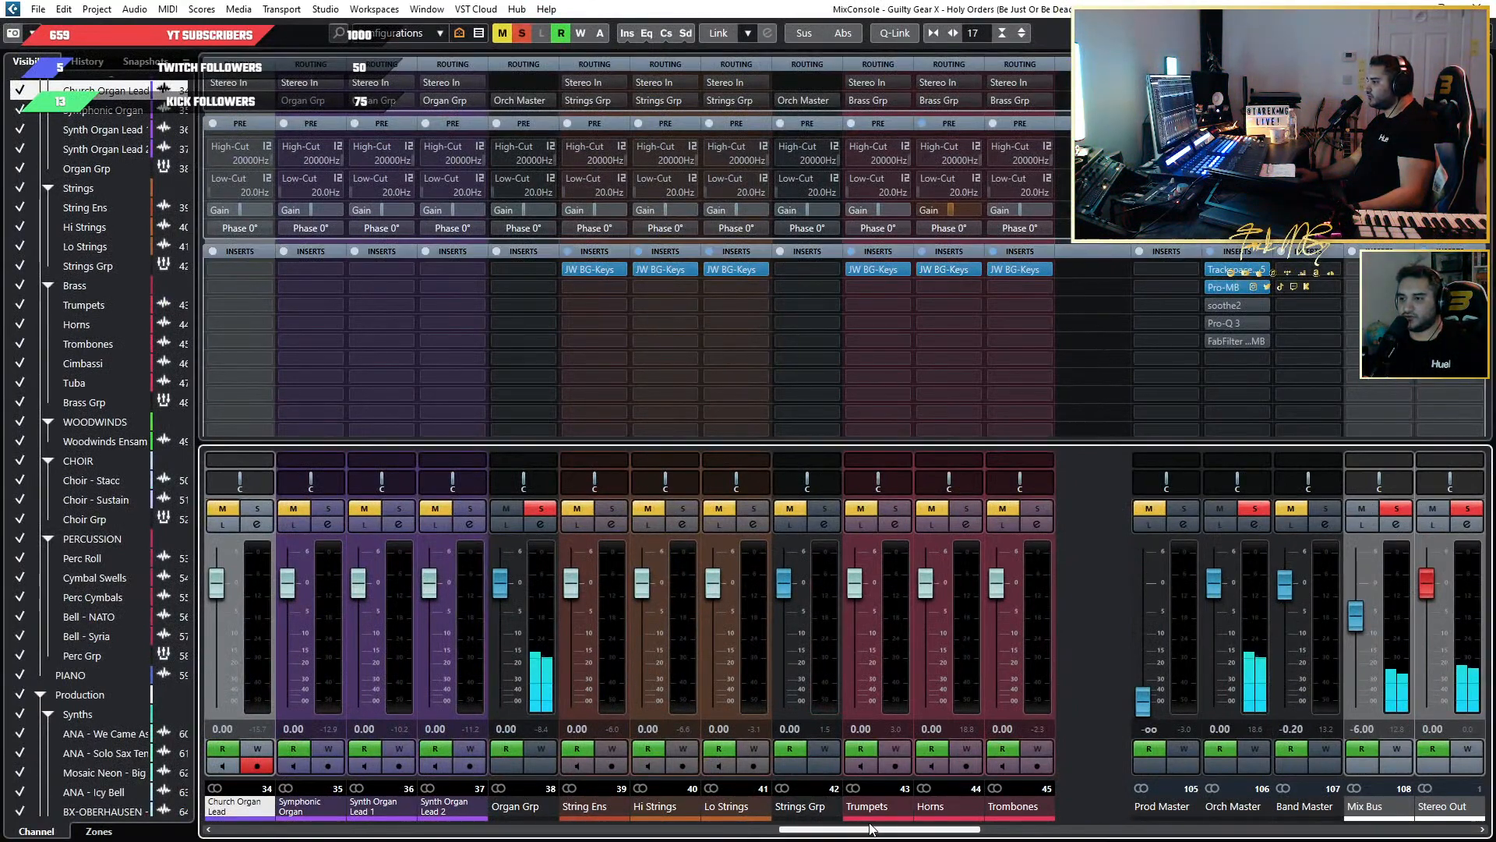
drag(822, 829, 671, 828)
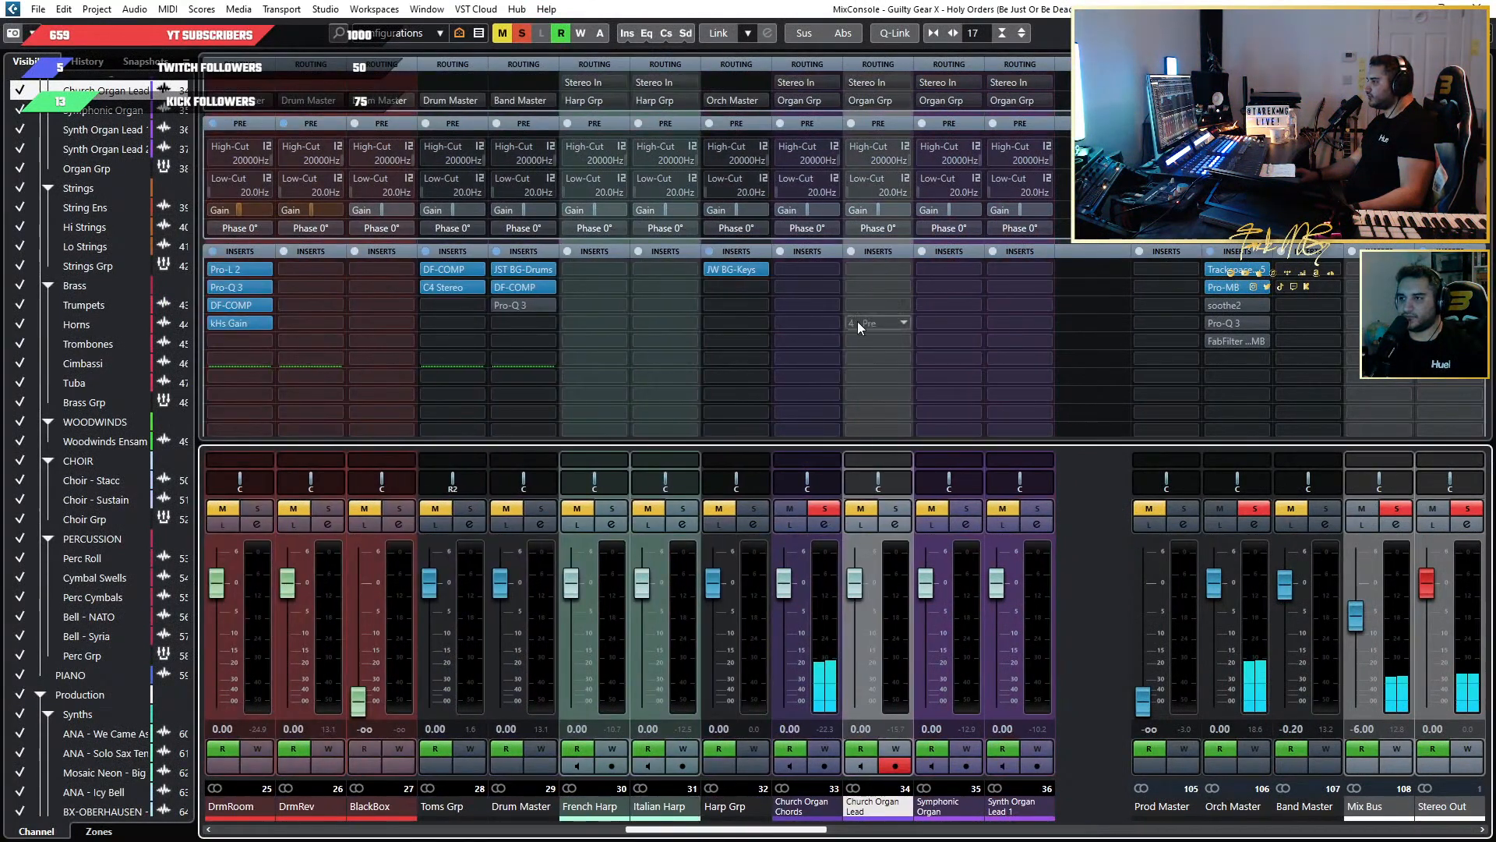
click(828, 268)
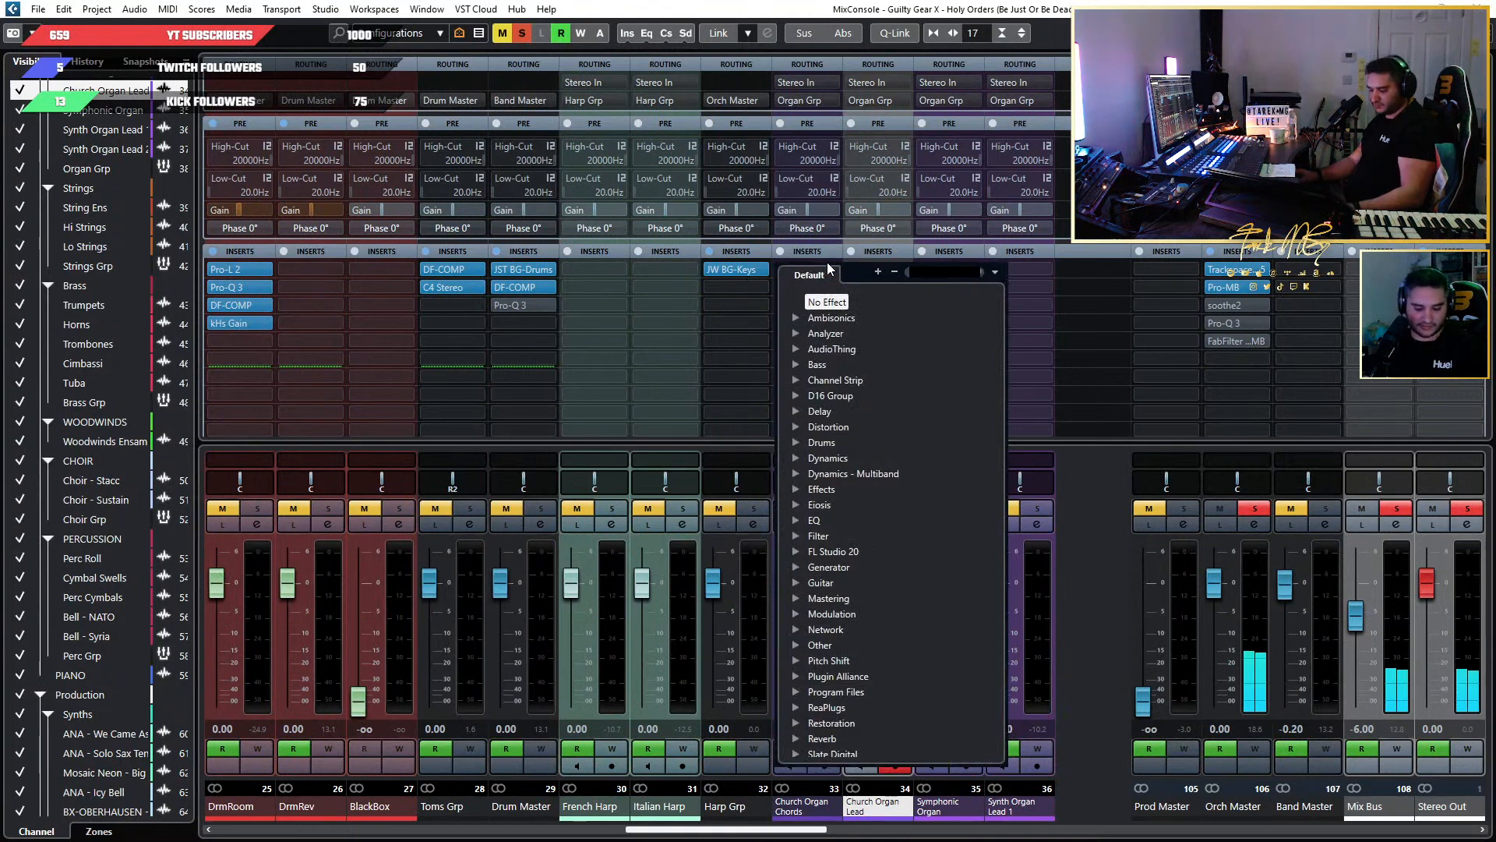
text(bg-k)
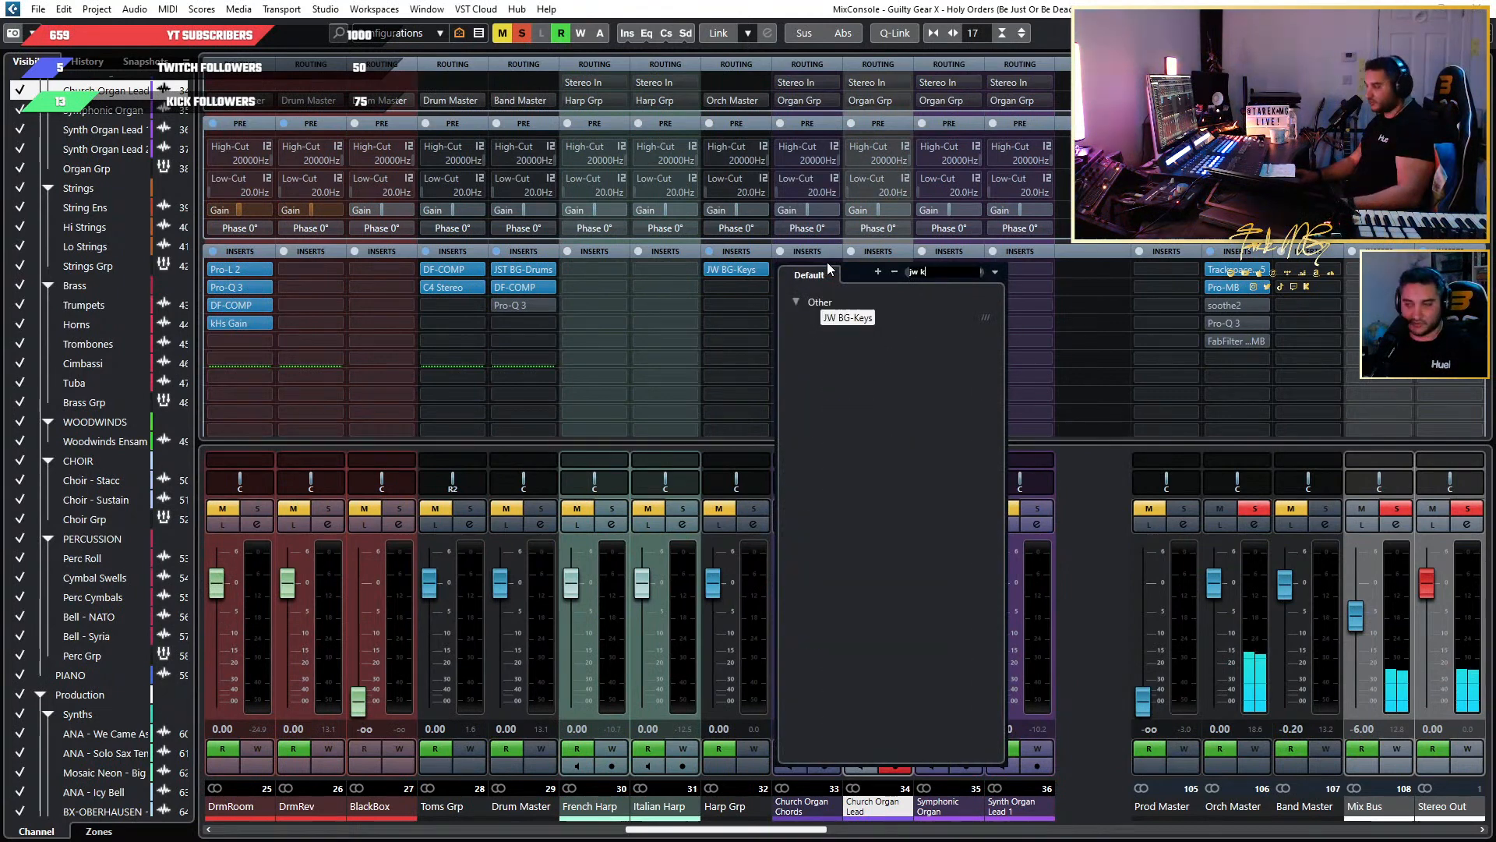
click(841, 321)
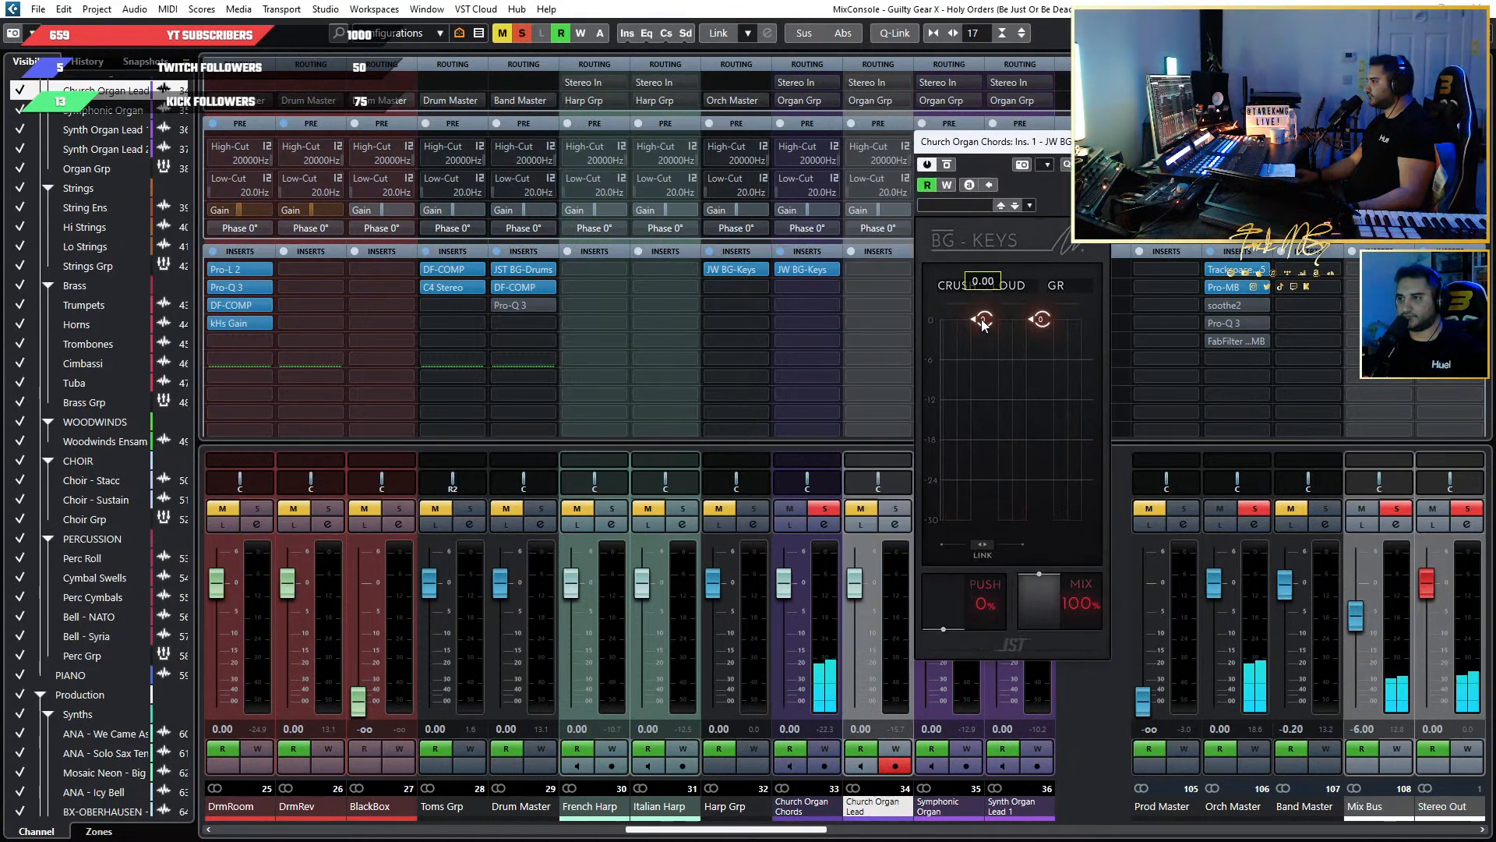
drag(947, 642, 940, 601)
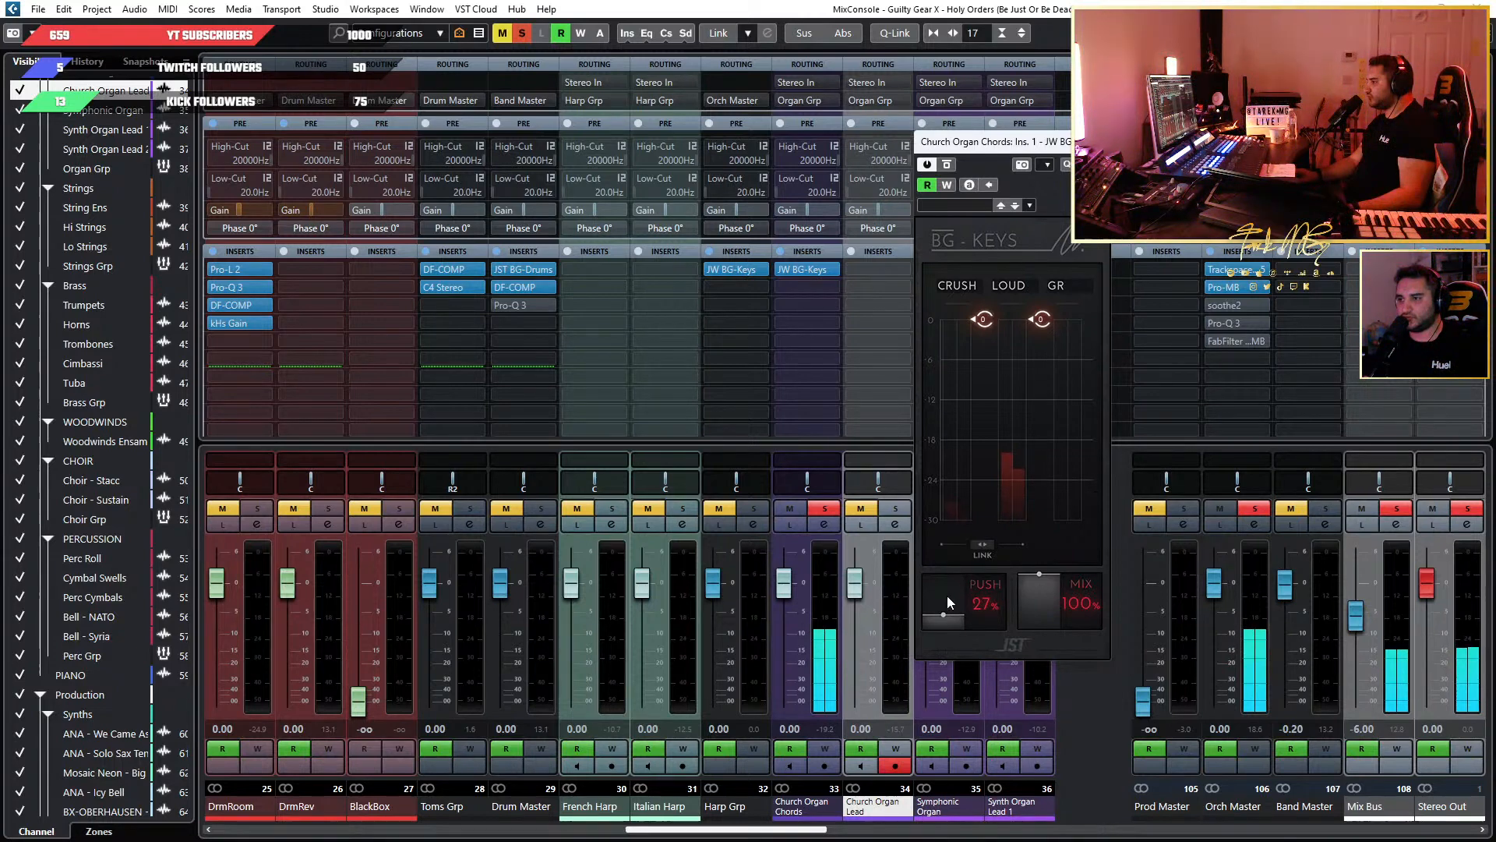
Unsolo Church Organ Chords and set the Crush threshold of its BG-Keys to -6.30 while the full mix plays.
key(F3)
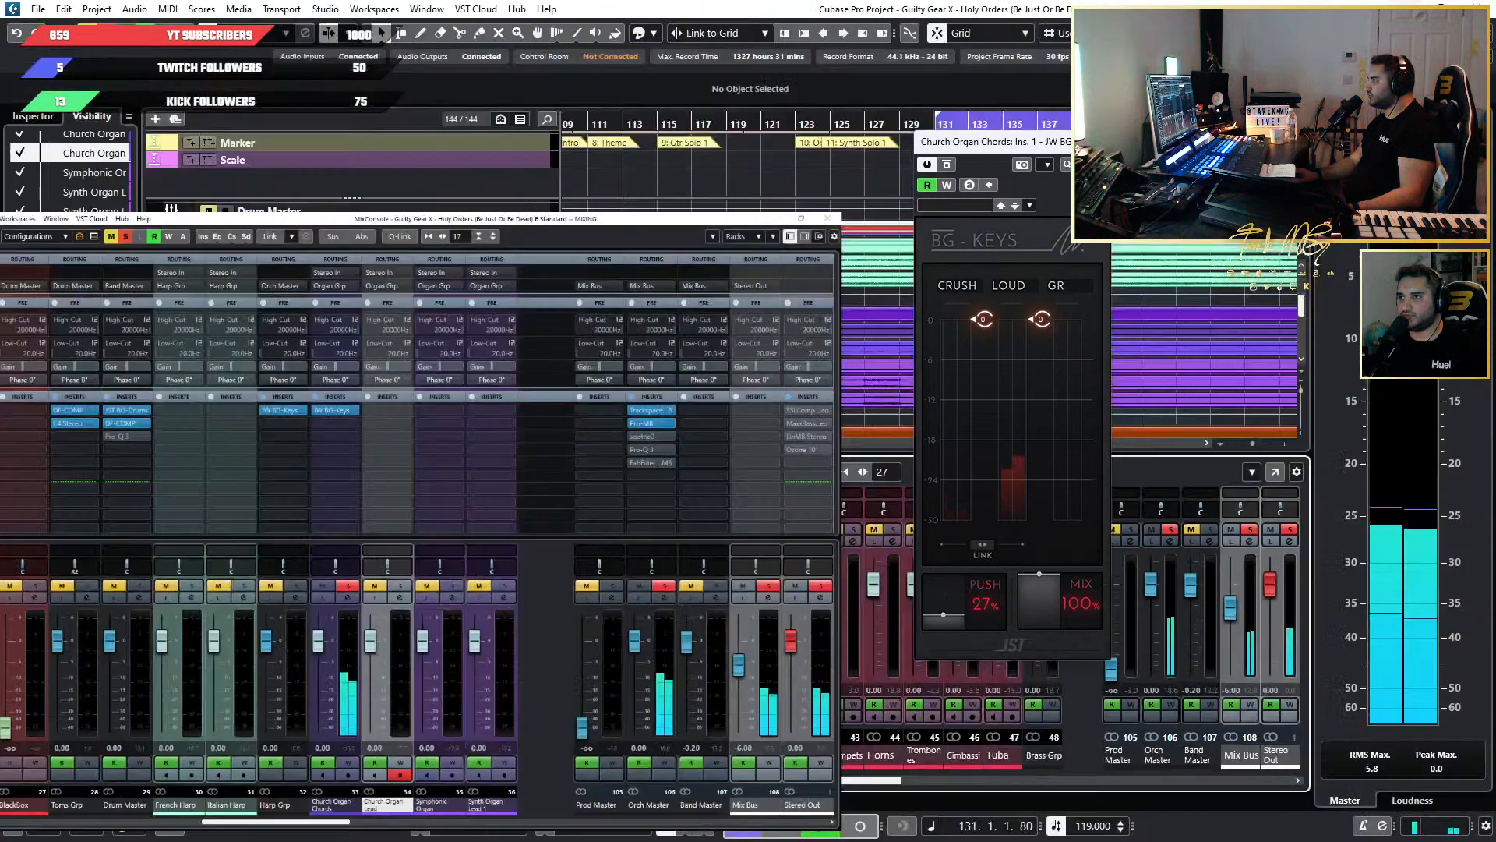
click(456, 531)
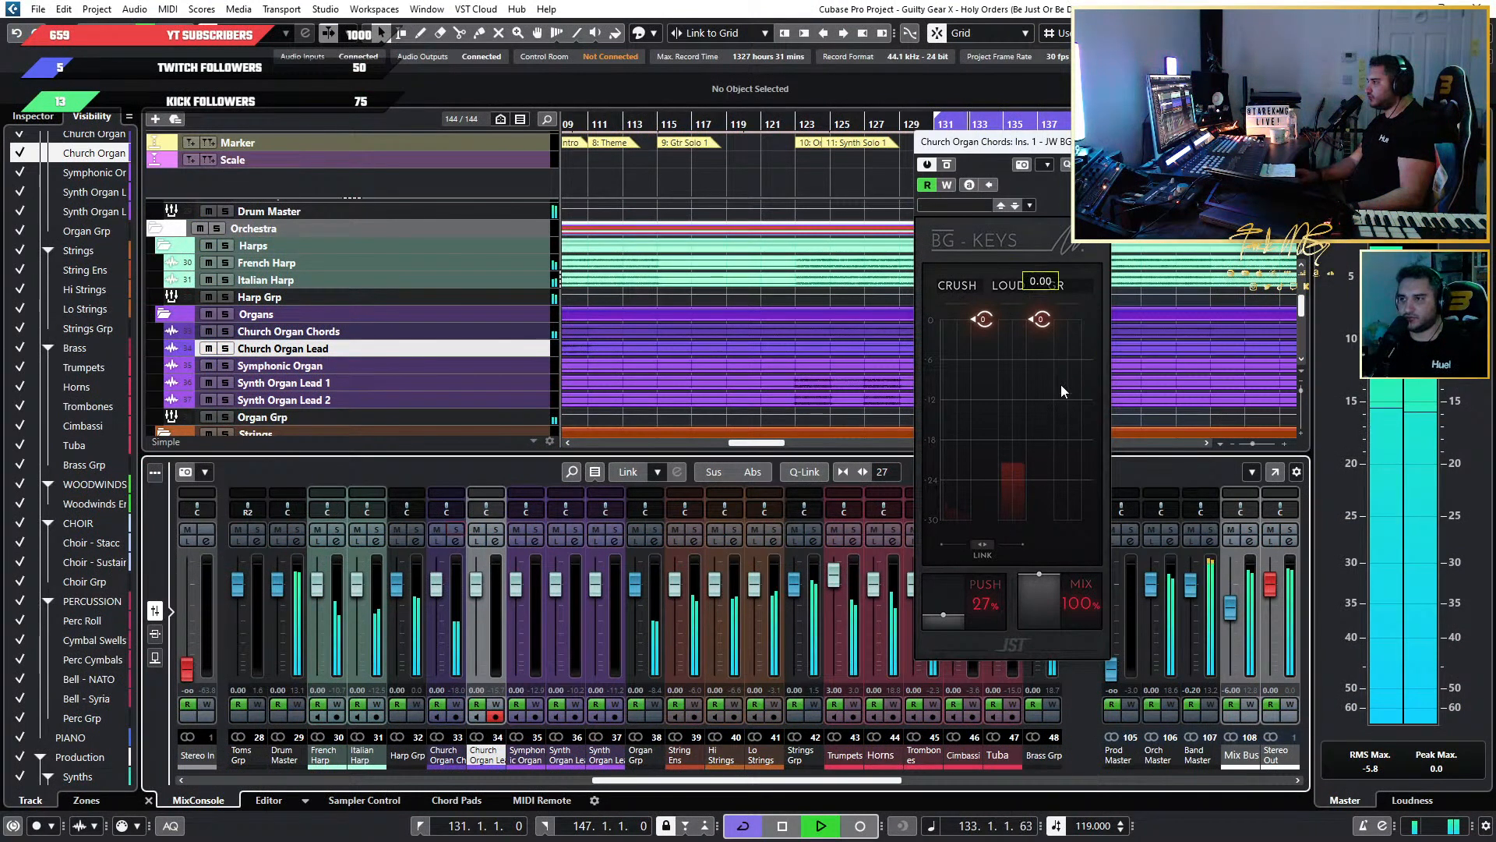
drag(988, 325, 988, 350)
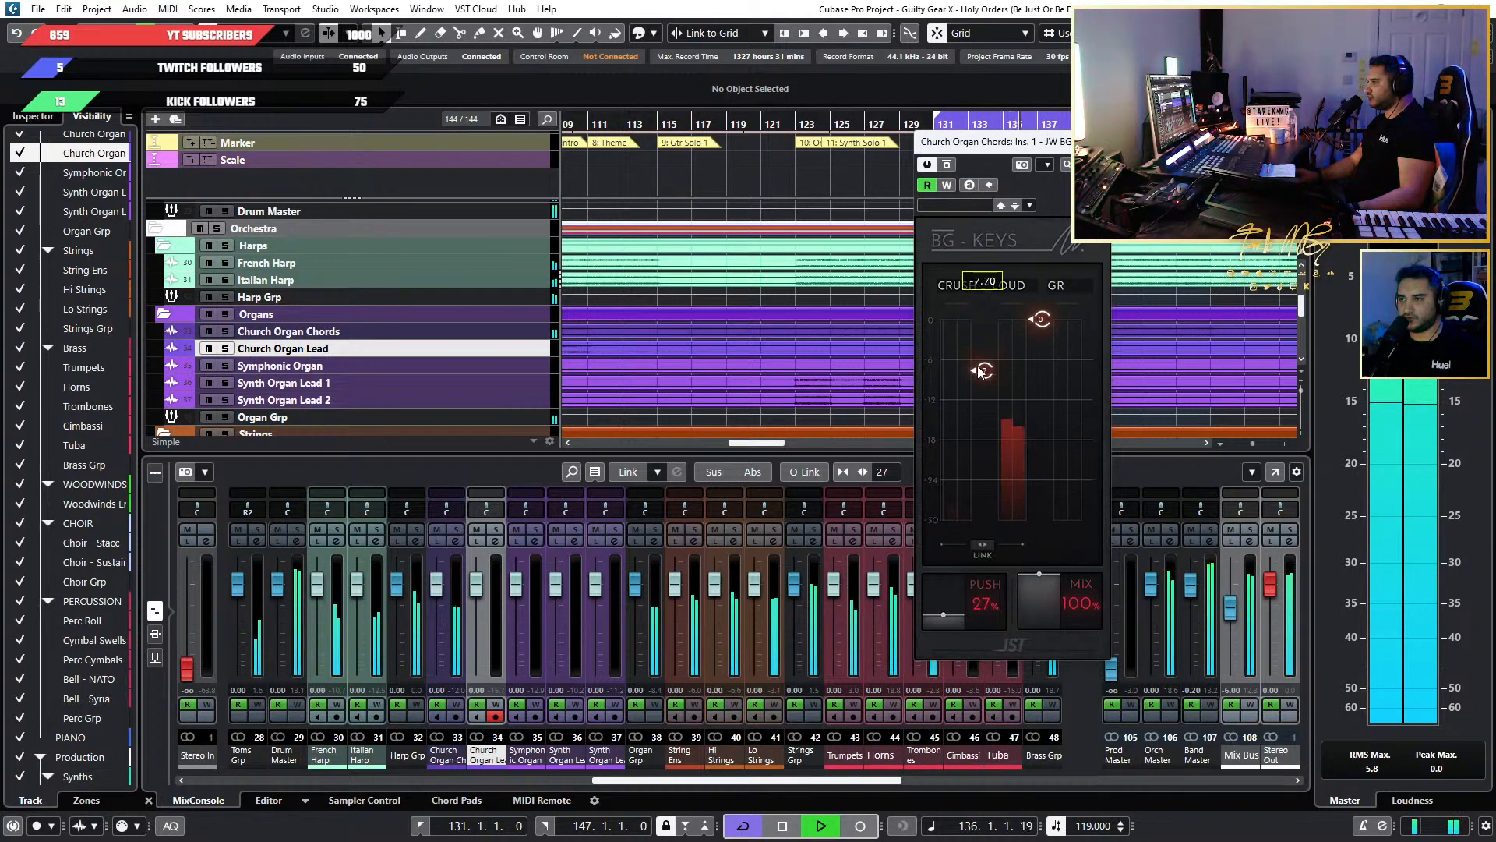
mouse_move(979, 371)
mouse_down()
mouse_move(975, 453)
mouse_move(982, 377)
mouse_up()
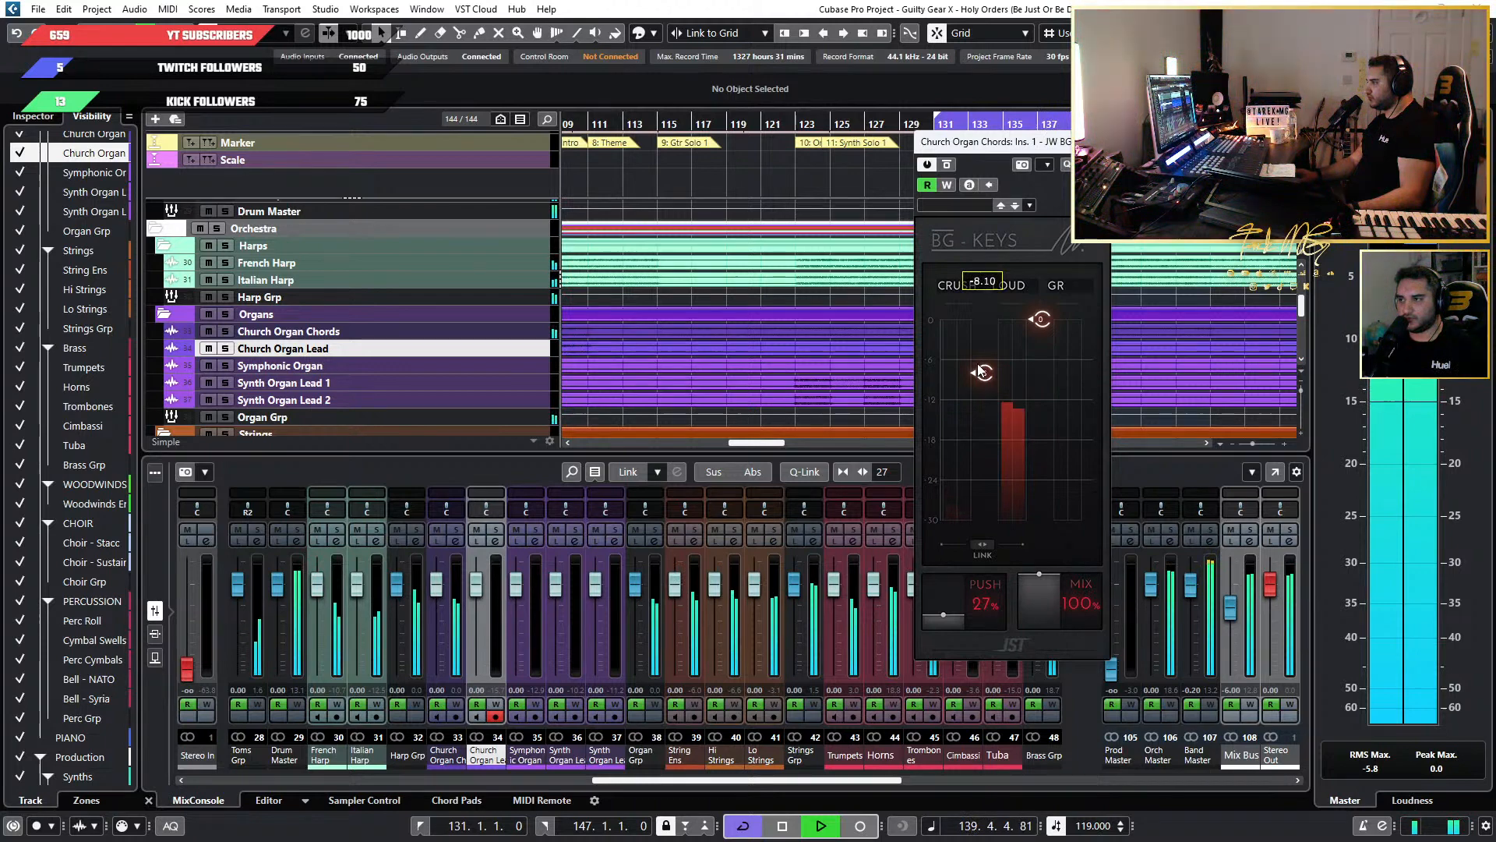
drag(980, 371, 980, 357)
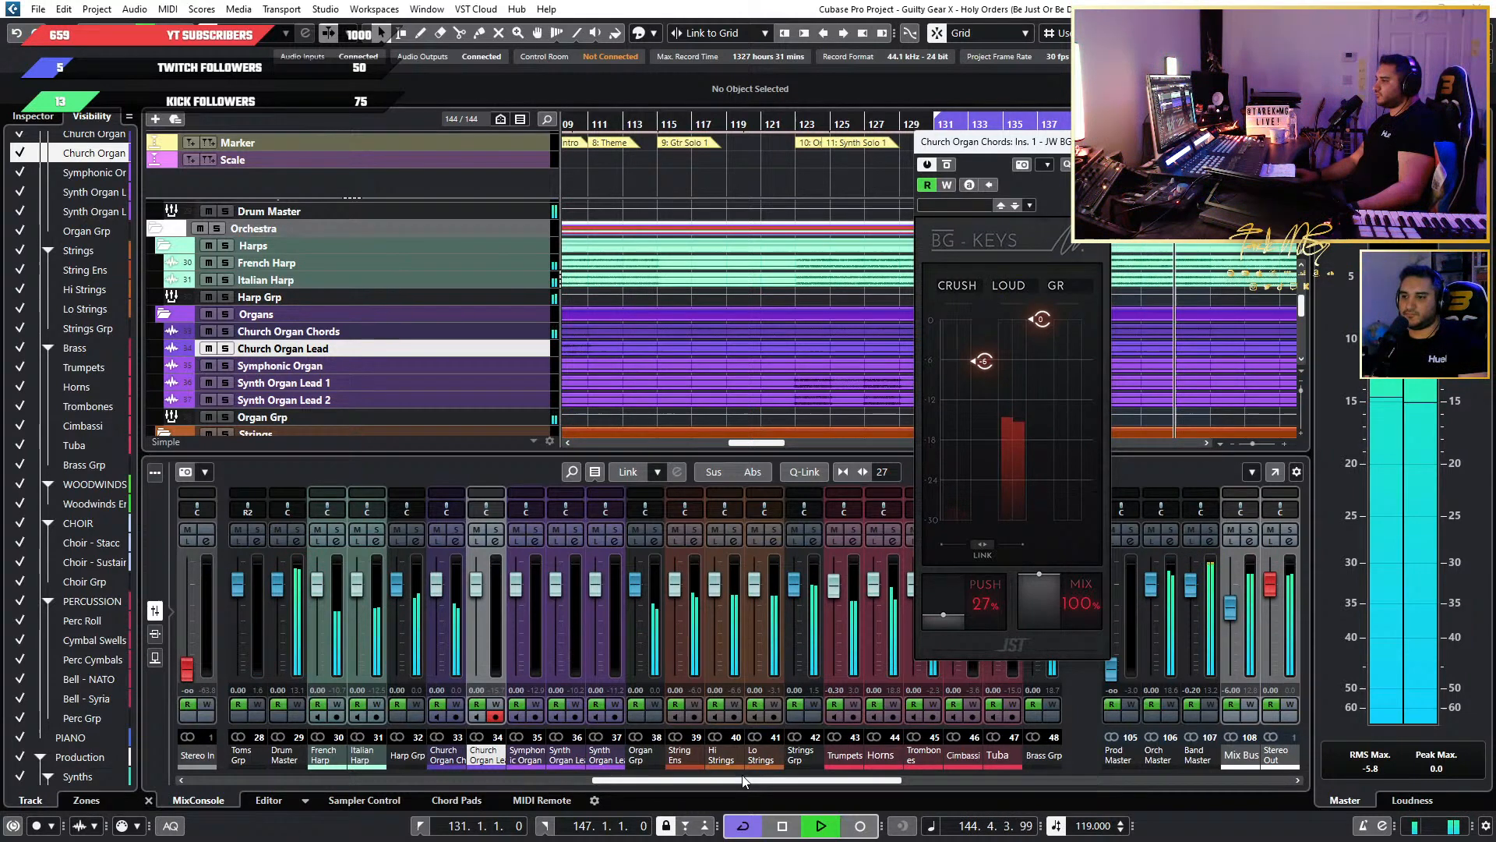
Toggle solo on Gtr Ryth Grp to check the guitars in the mix, and return to the orchestral channels.
drag(702, 779, 298, 778)
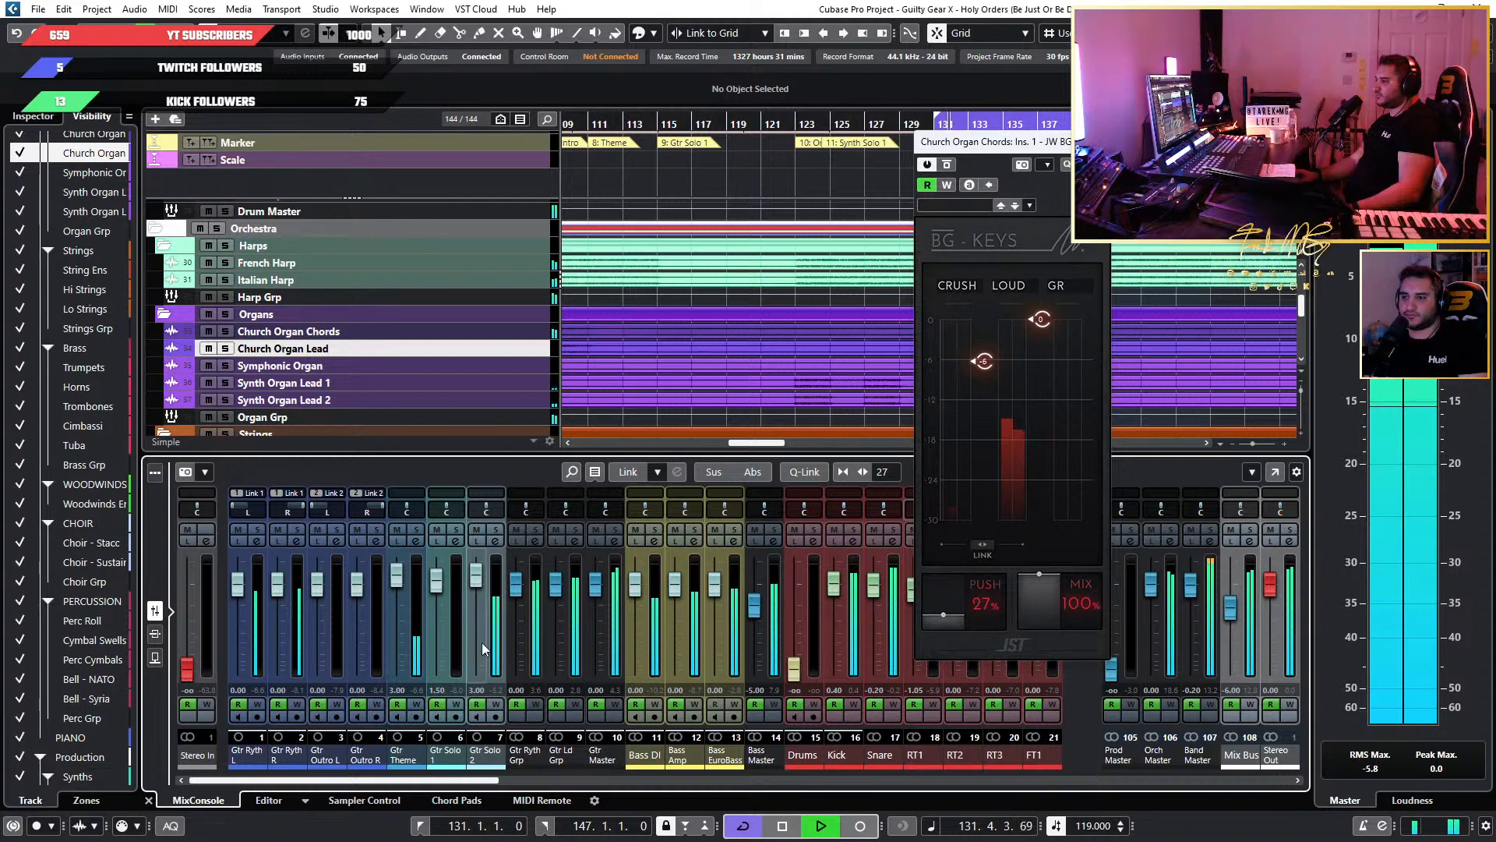
click(537, 533)
click(537, 532)
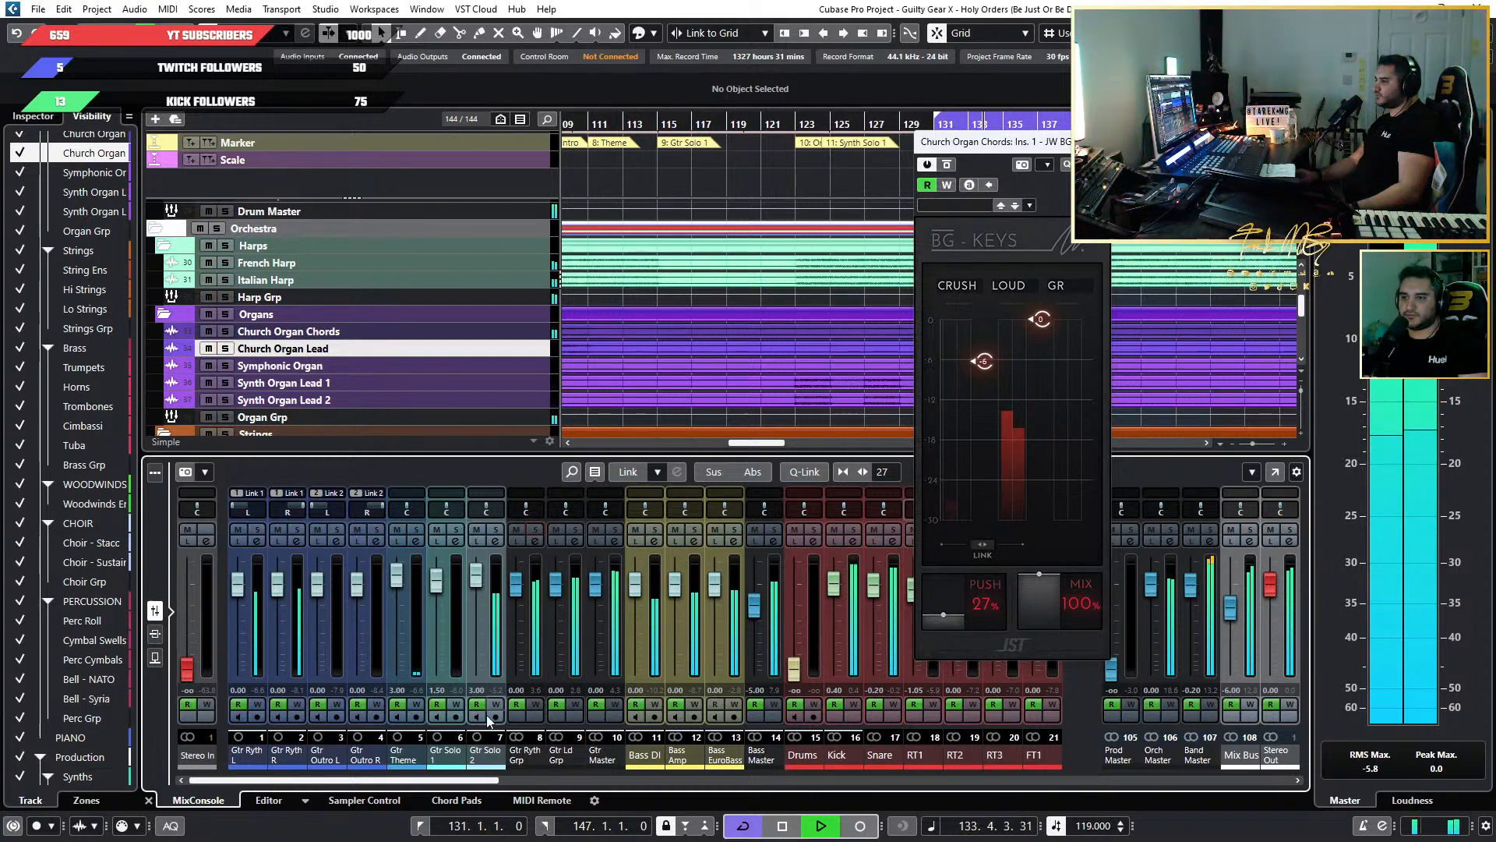
drag(438, 780, 832, 798)
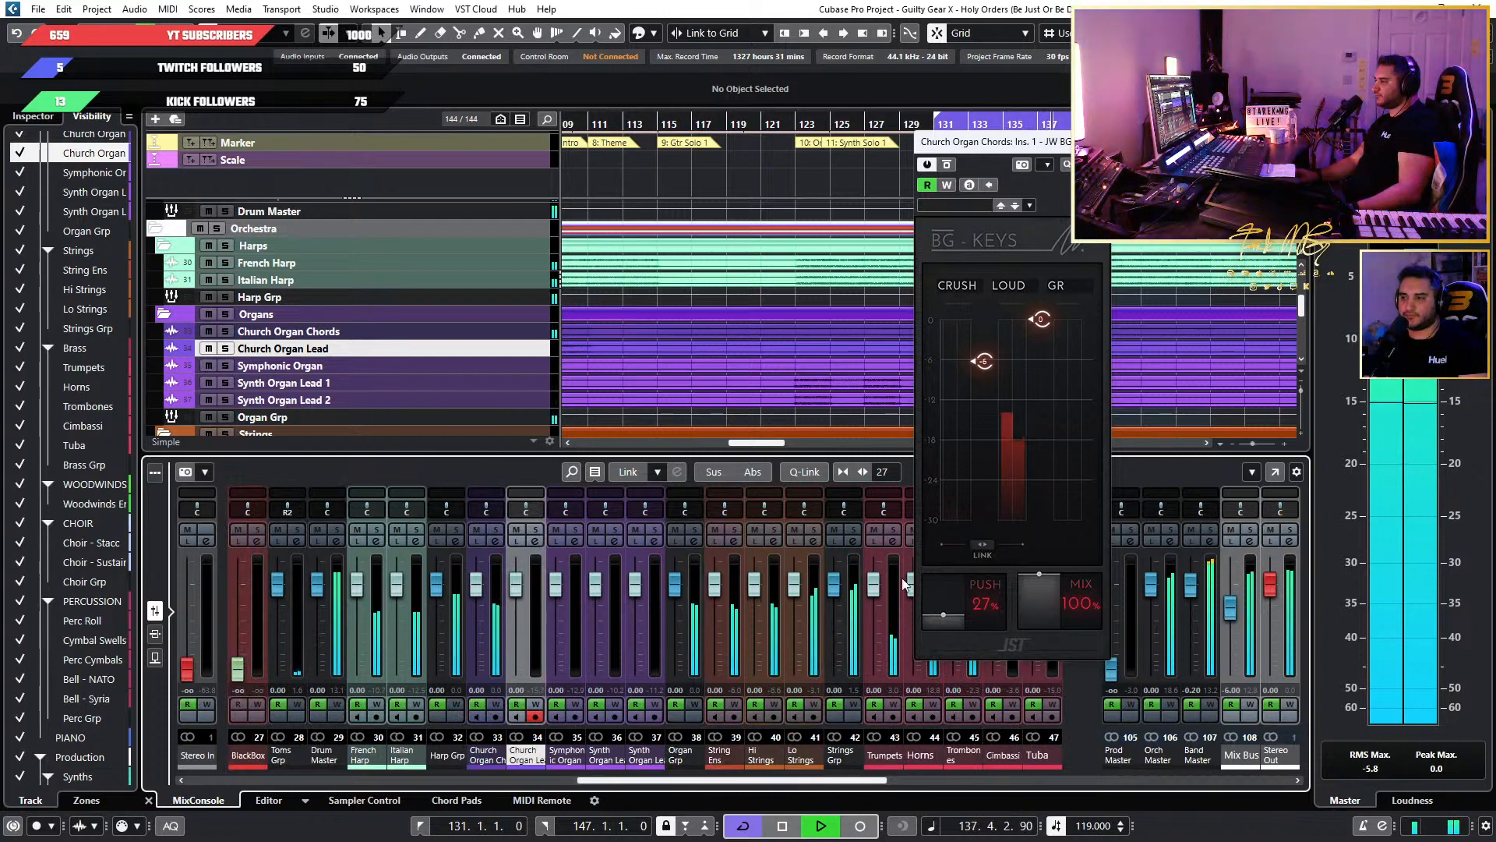
Pause and resume playback, and lower the Loud threshold on Church Organ Chords' BG-Keys.
key(space)
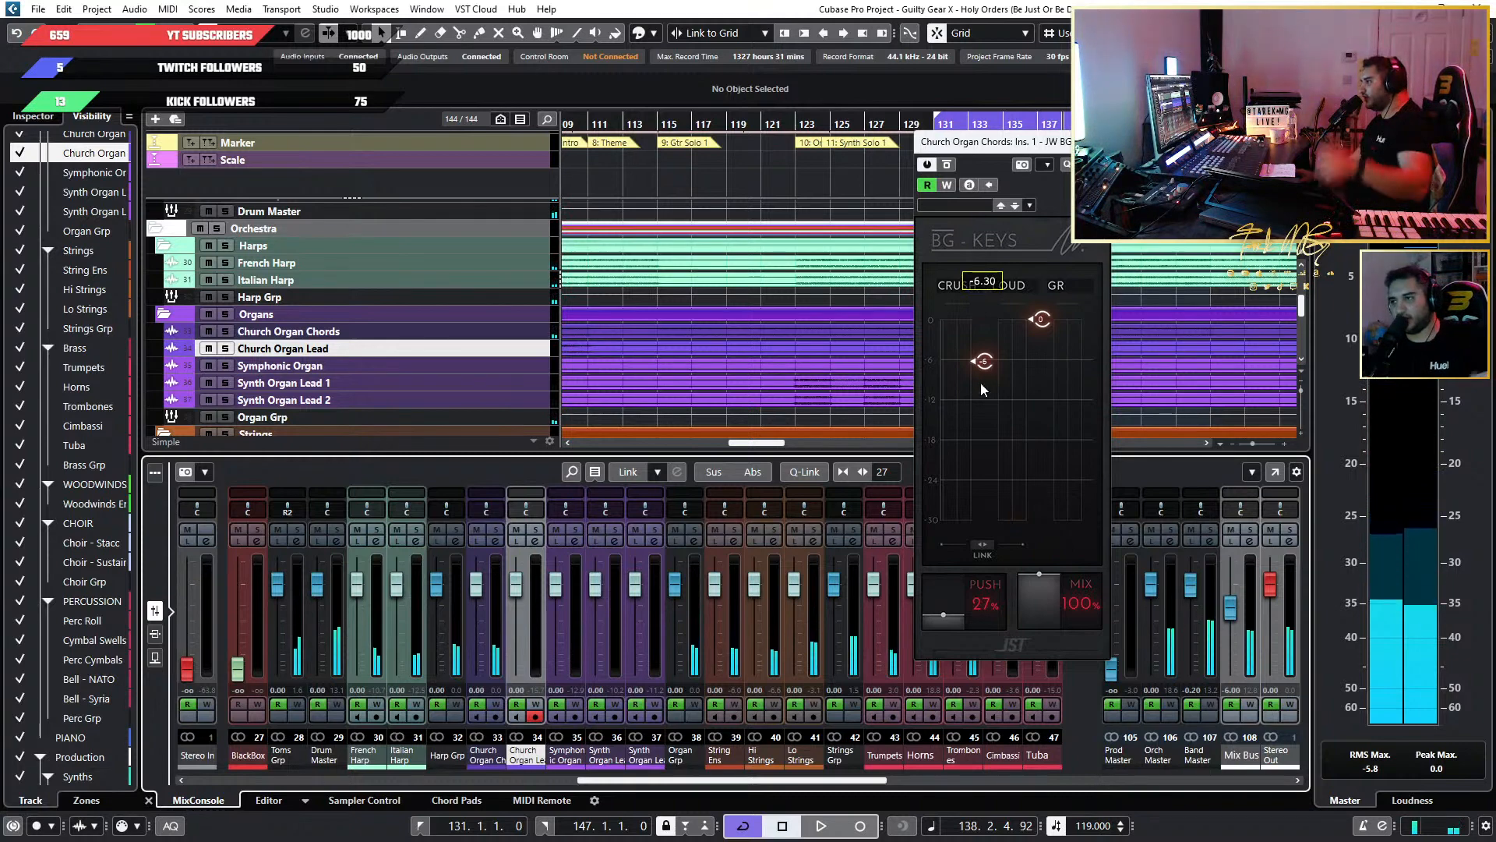
key(space)
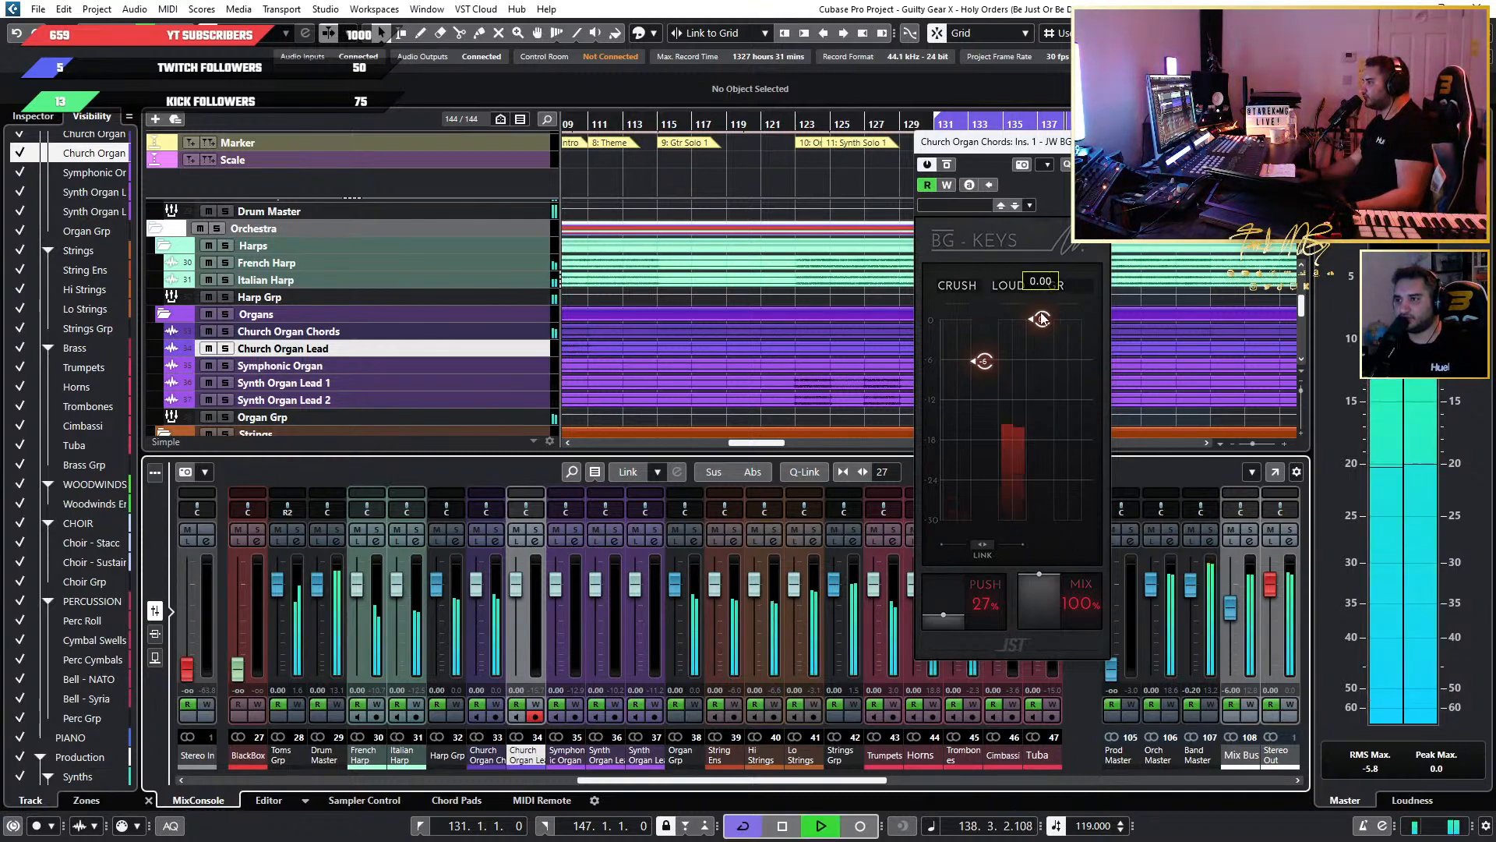
drag(1044, 324, 1048, 333)
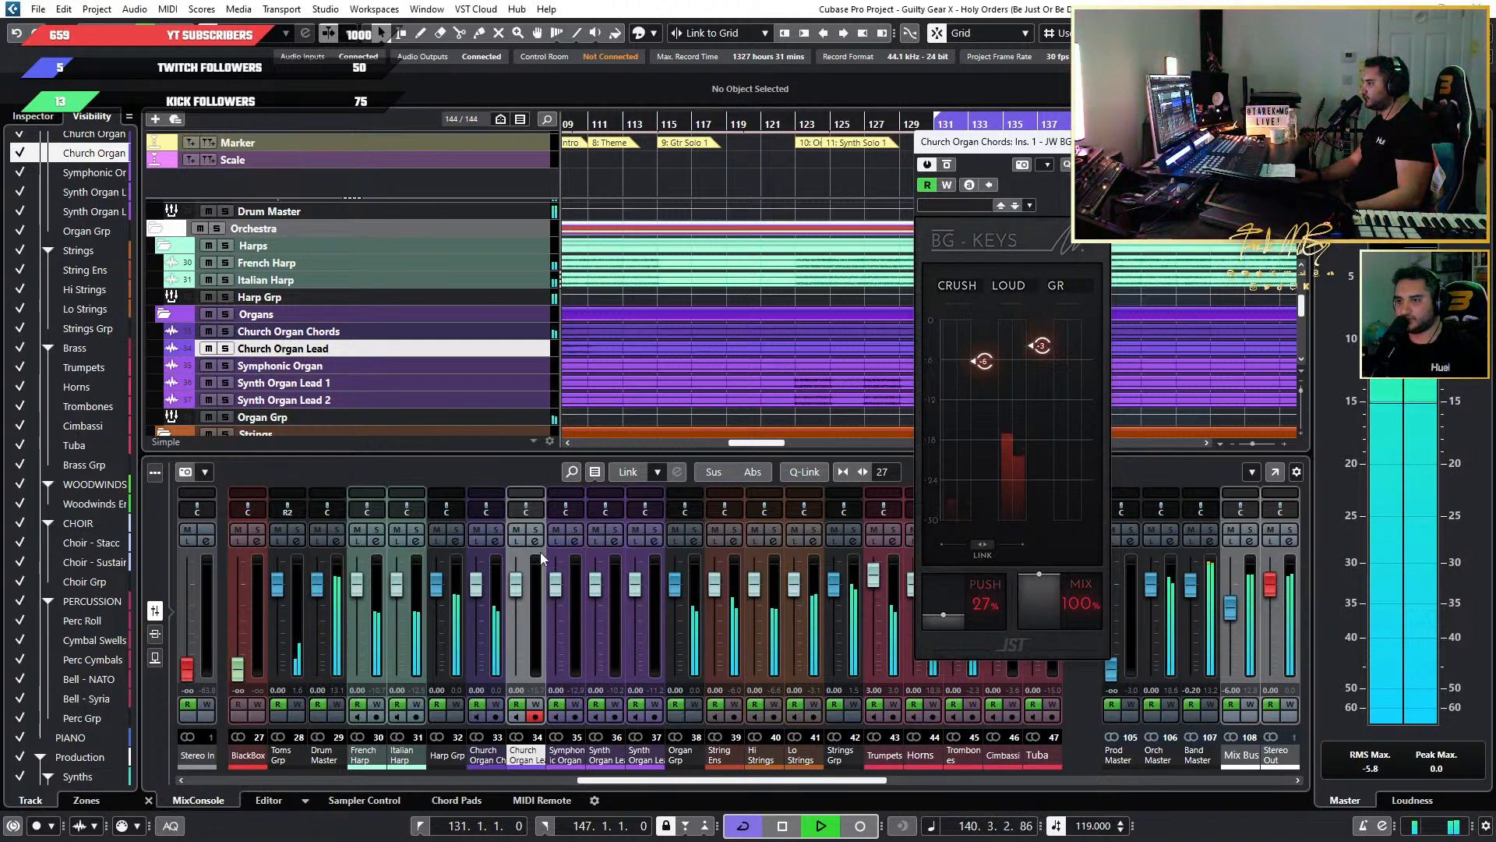
Audition Church Organ Chords in solo with the compression, and return to the full mix.
click(535, 530)
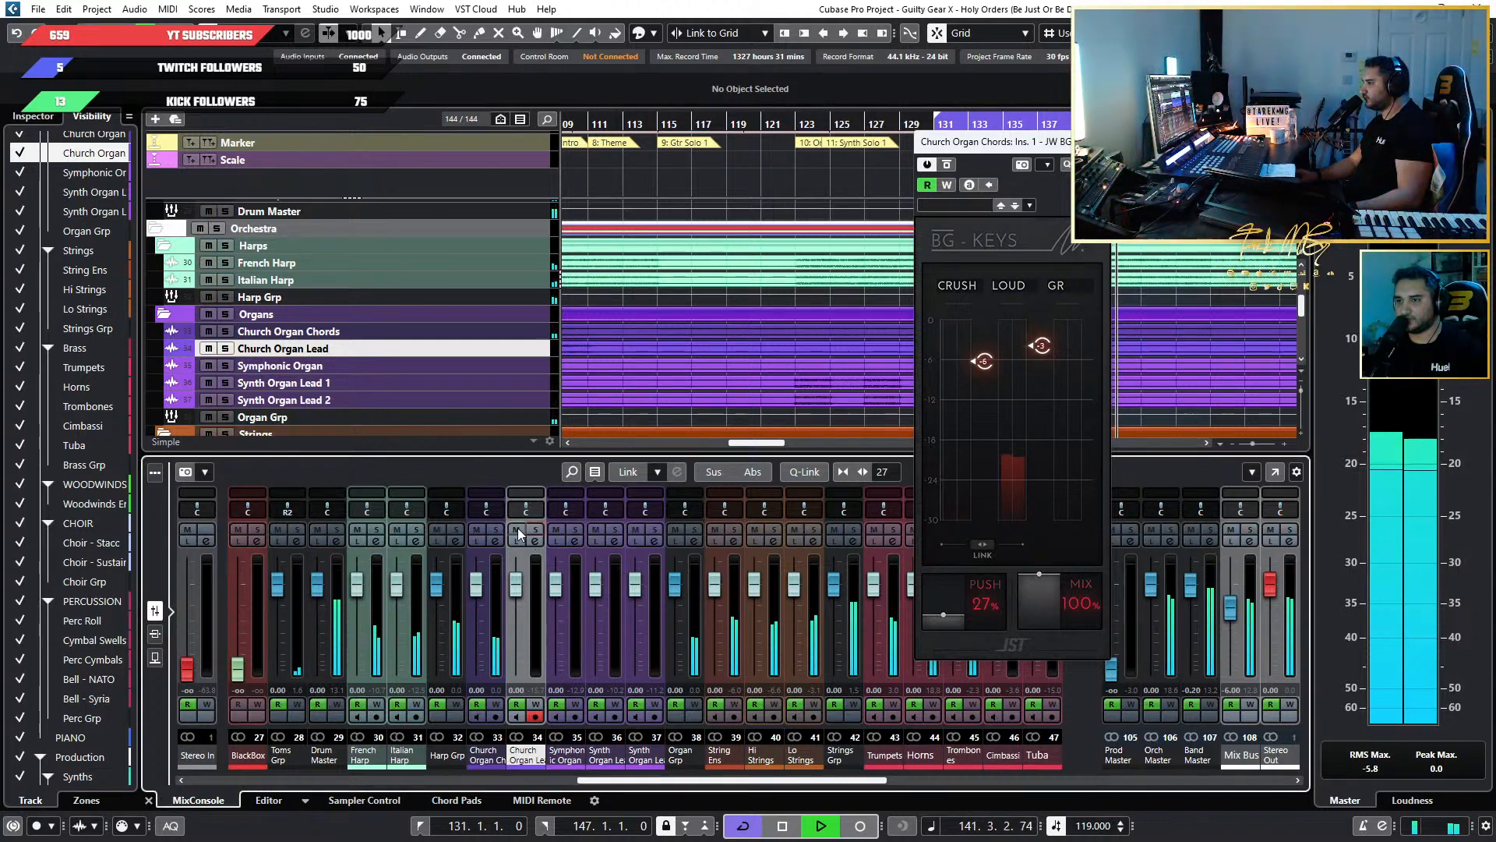
click(496, 530)
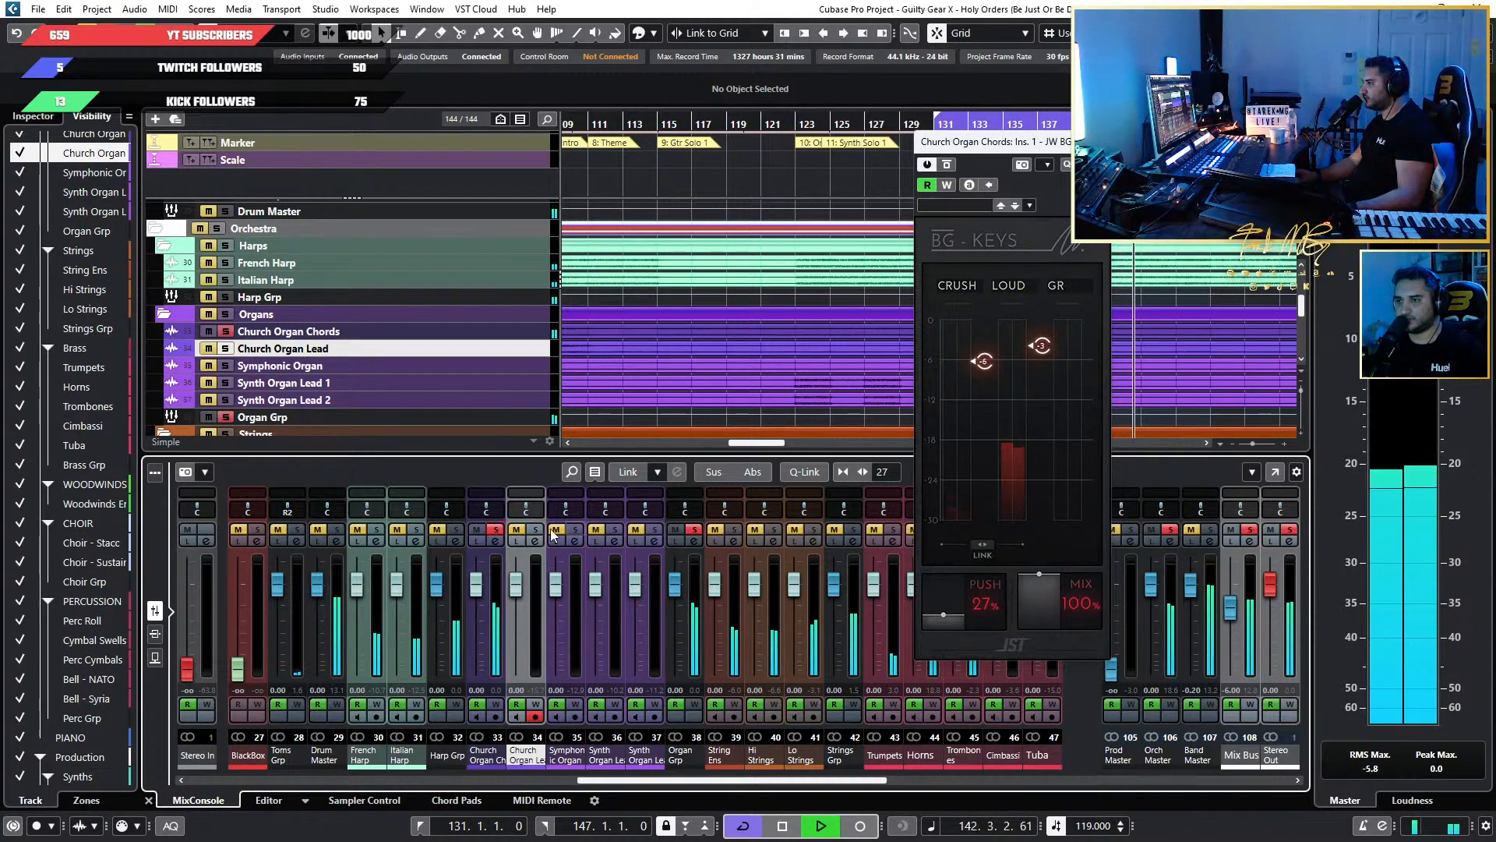
click(494, 531)
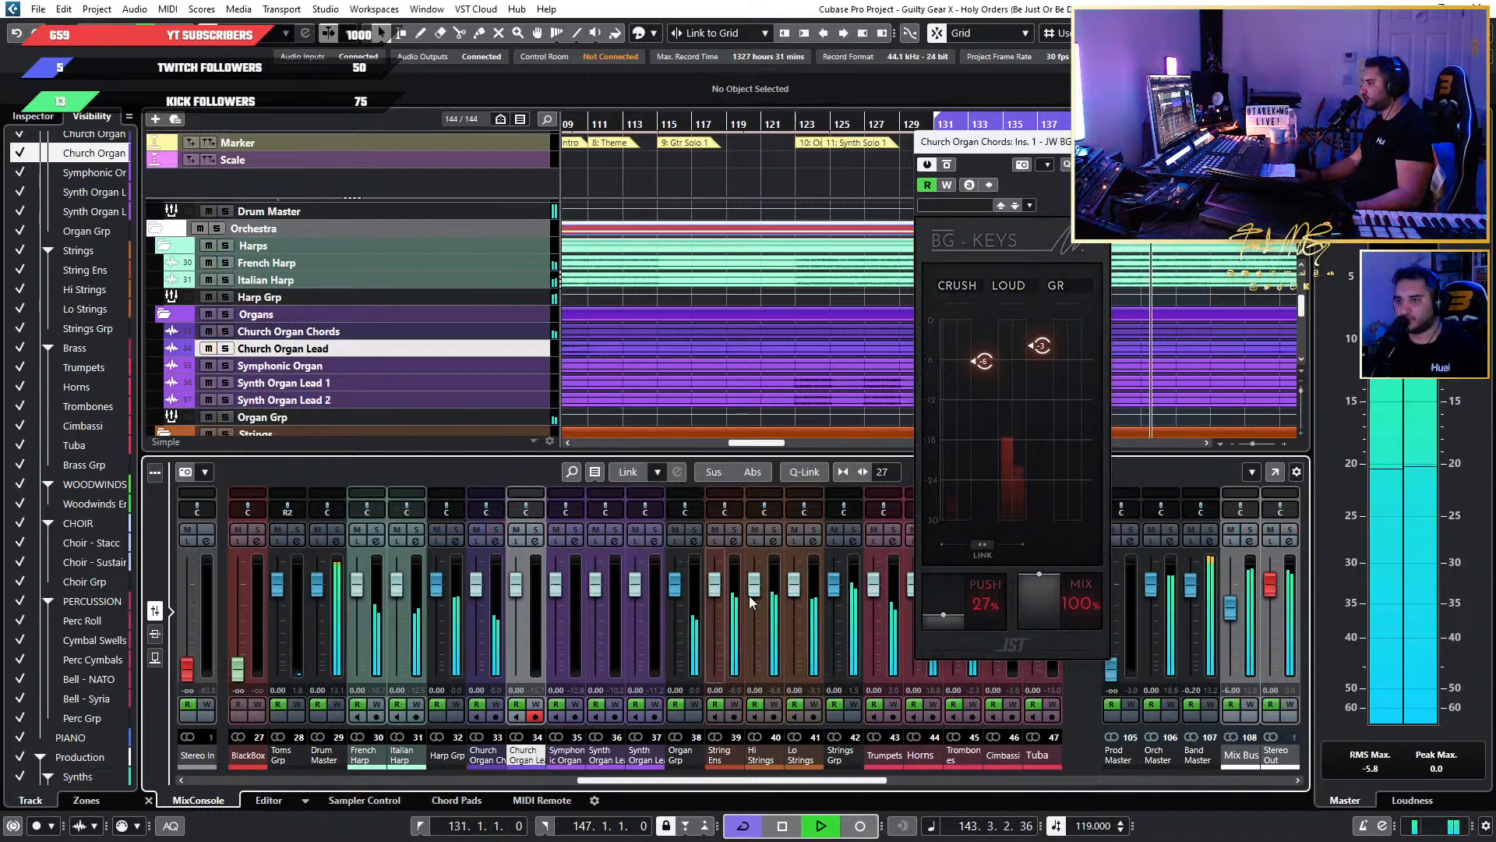
Set the BG-Keys Loud threshold on Church Organ Chords to -3.80, stop playback and close the plugin.
drag(1038, 349, 1039, 331)
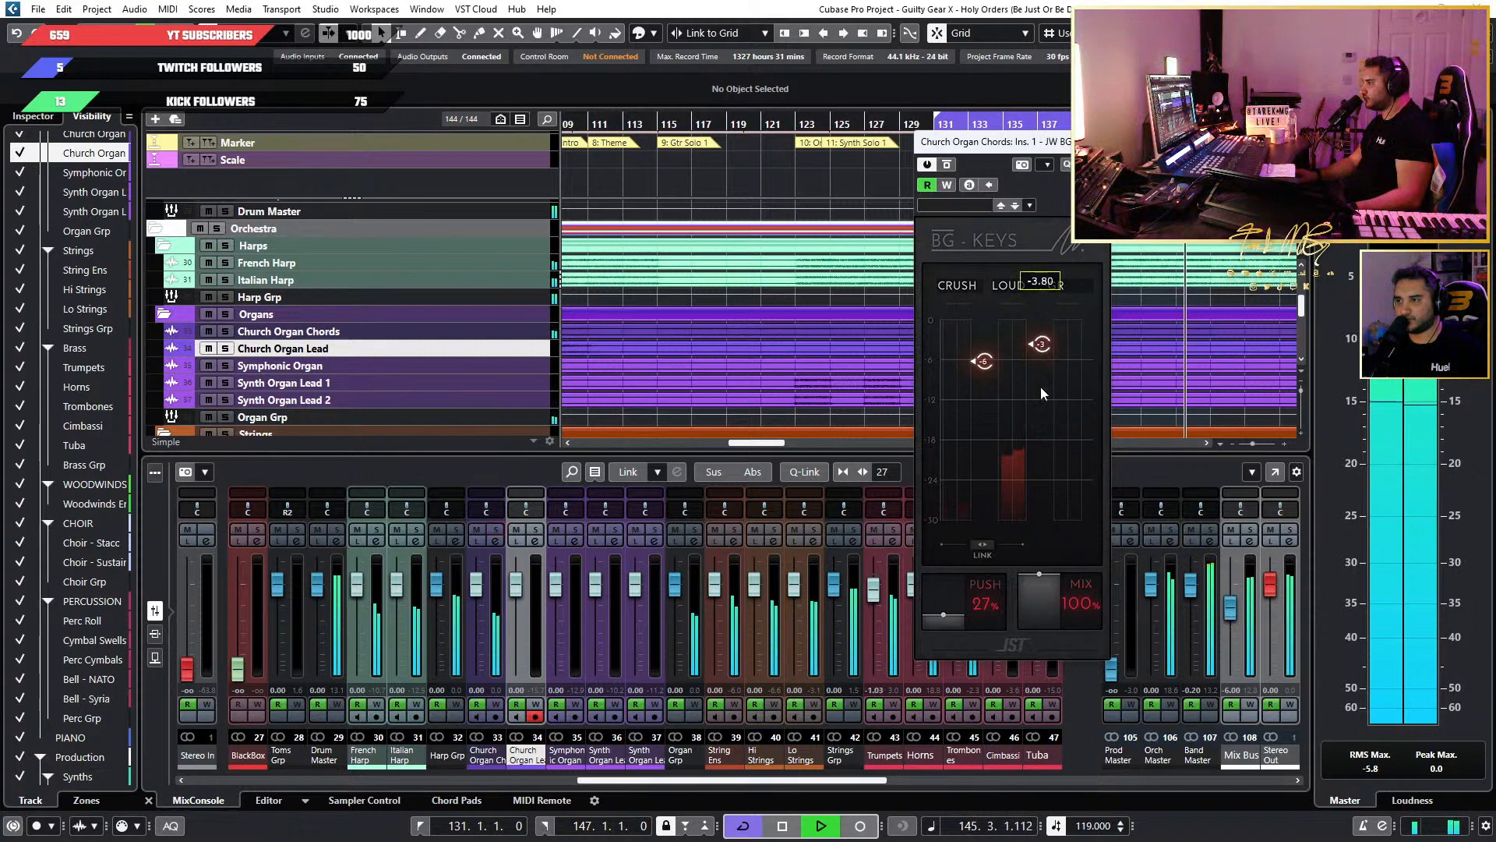
key(space)
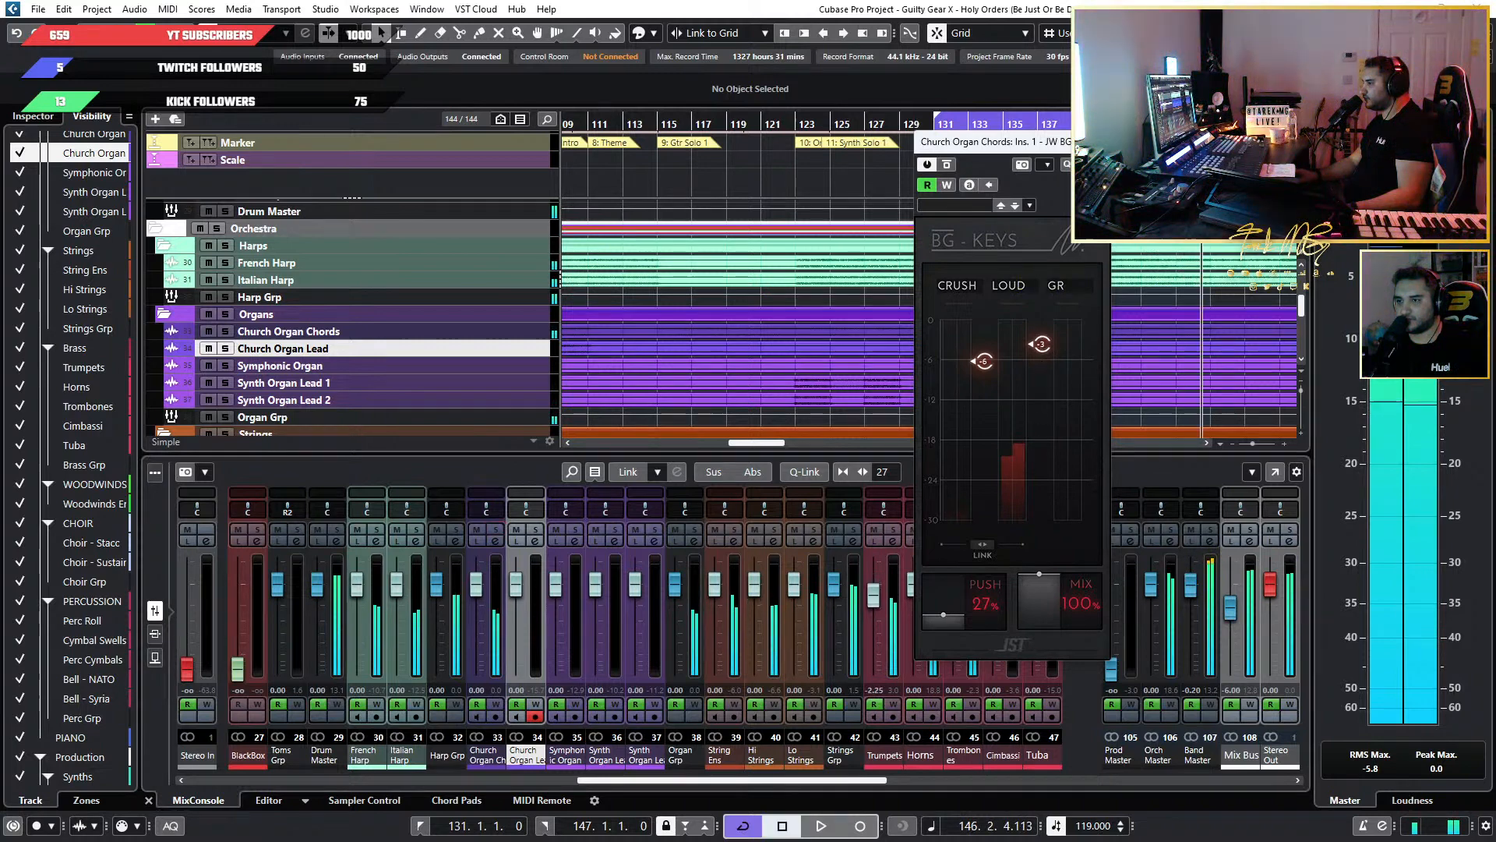
click(1097, 142)
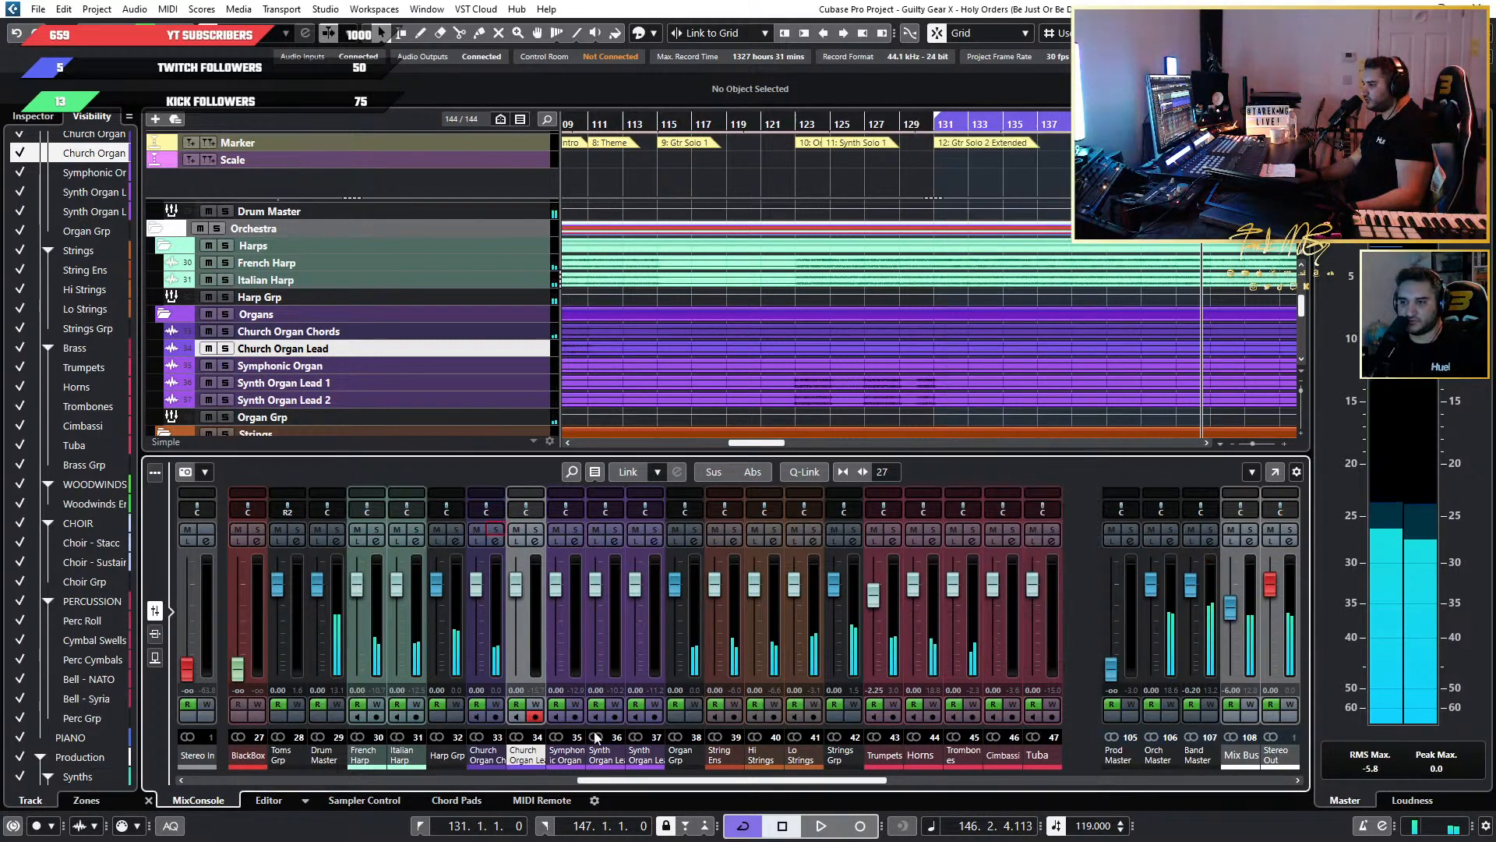
Examine the arrangement from the organs through strings, brass, woodwinds, choir and percussion to the synths, playing a short passage into bar 131.
scroll(867, 371, down, 5)
scroll(868, 371, down, 3)
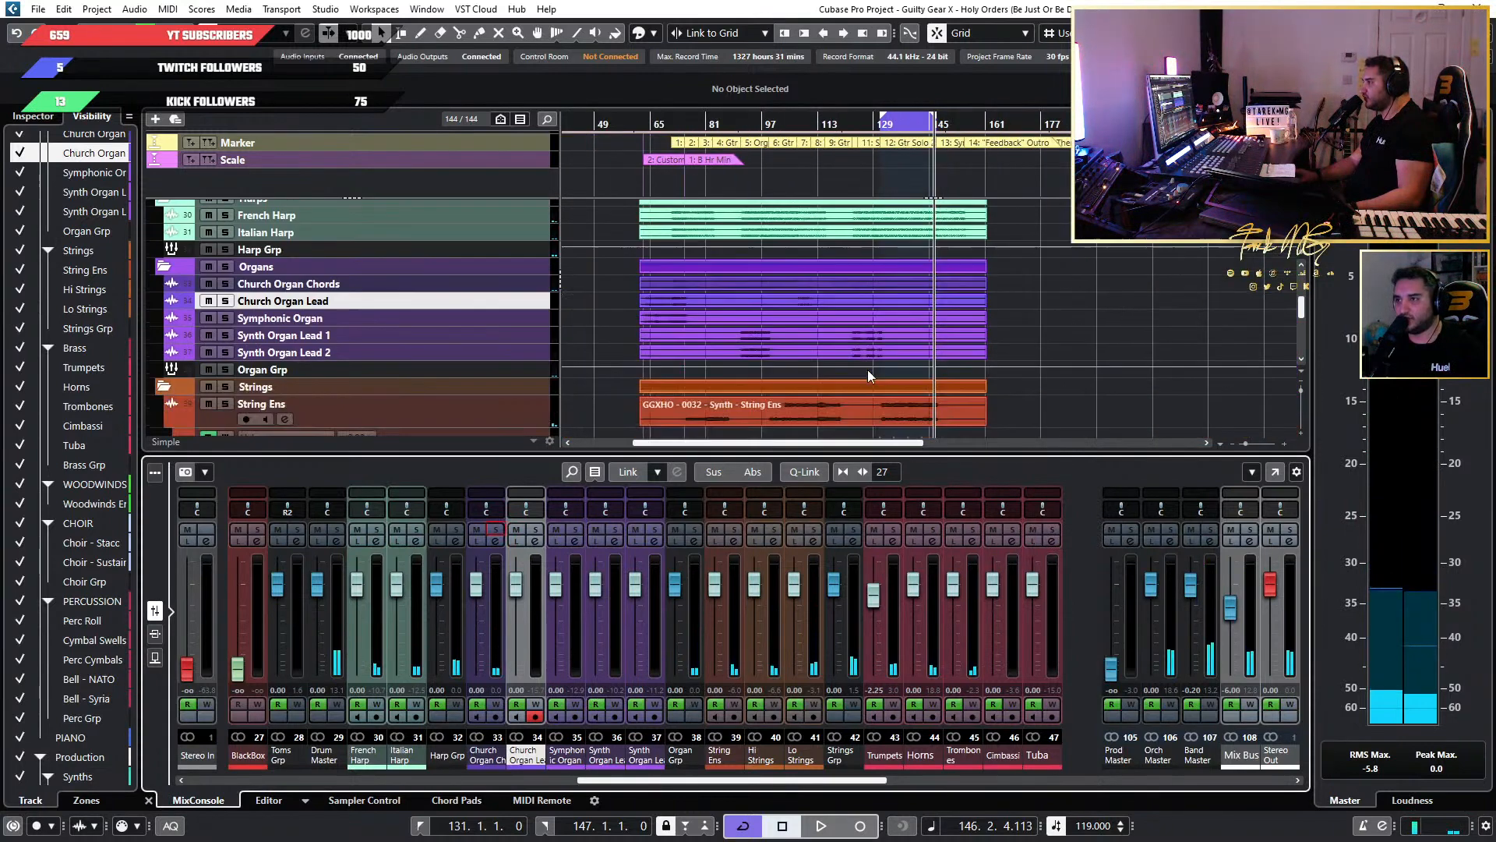
scroll(896, 385, up, 4)
scroll(896, 386, down, 4)
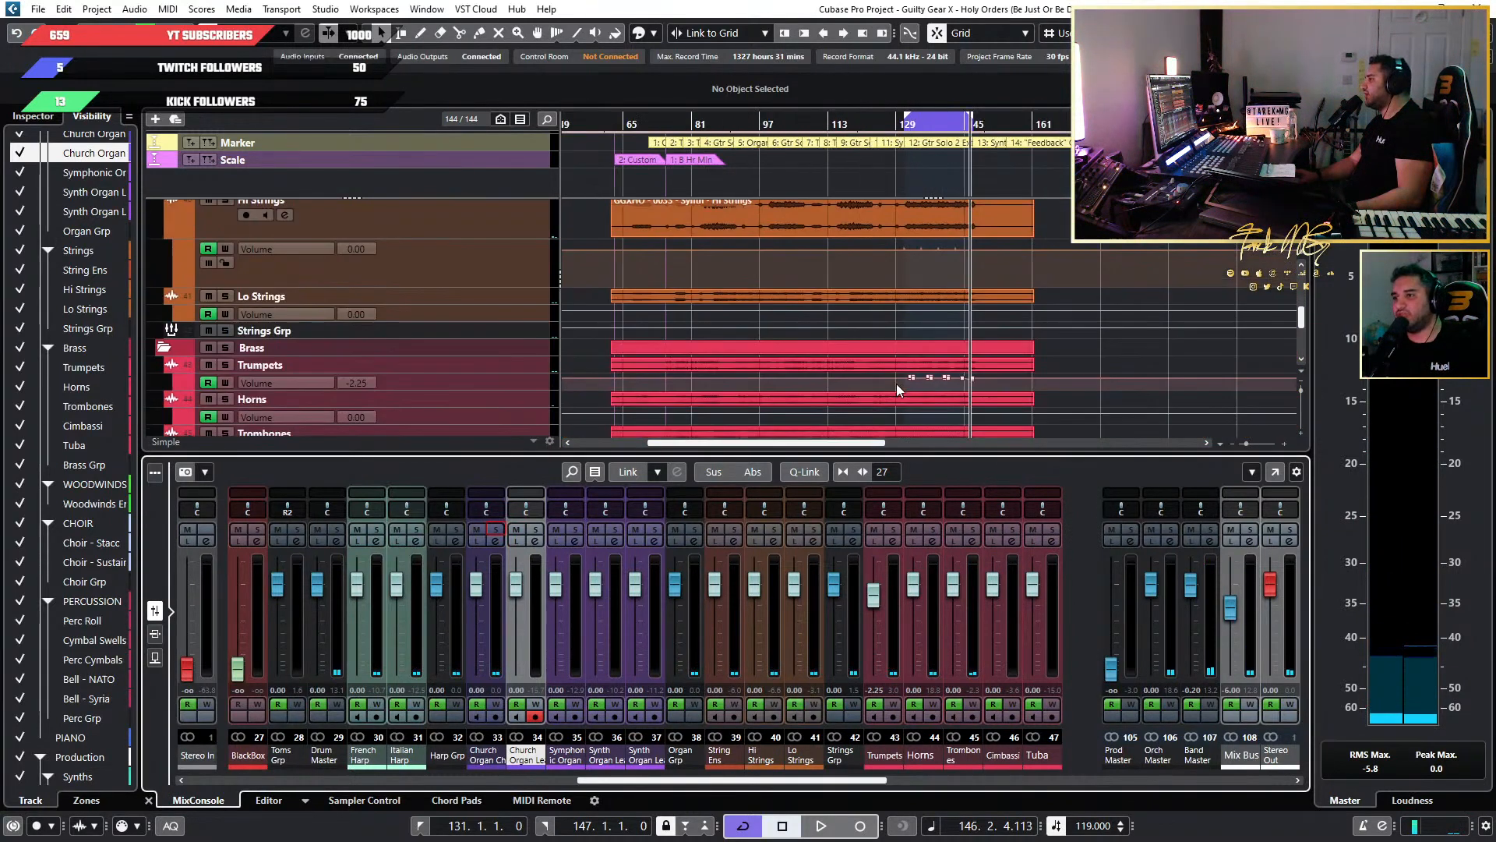
scroll(896, 384, down, 1)
scroll(919, 377, down, 5)
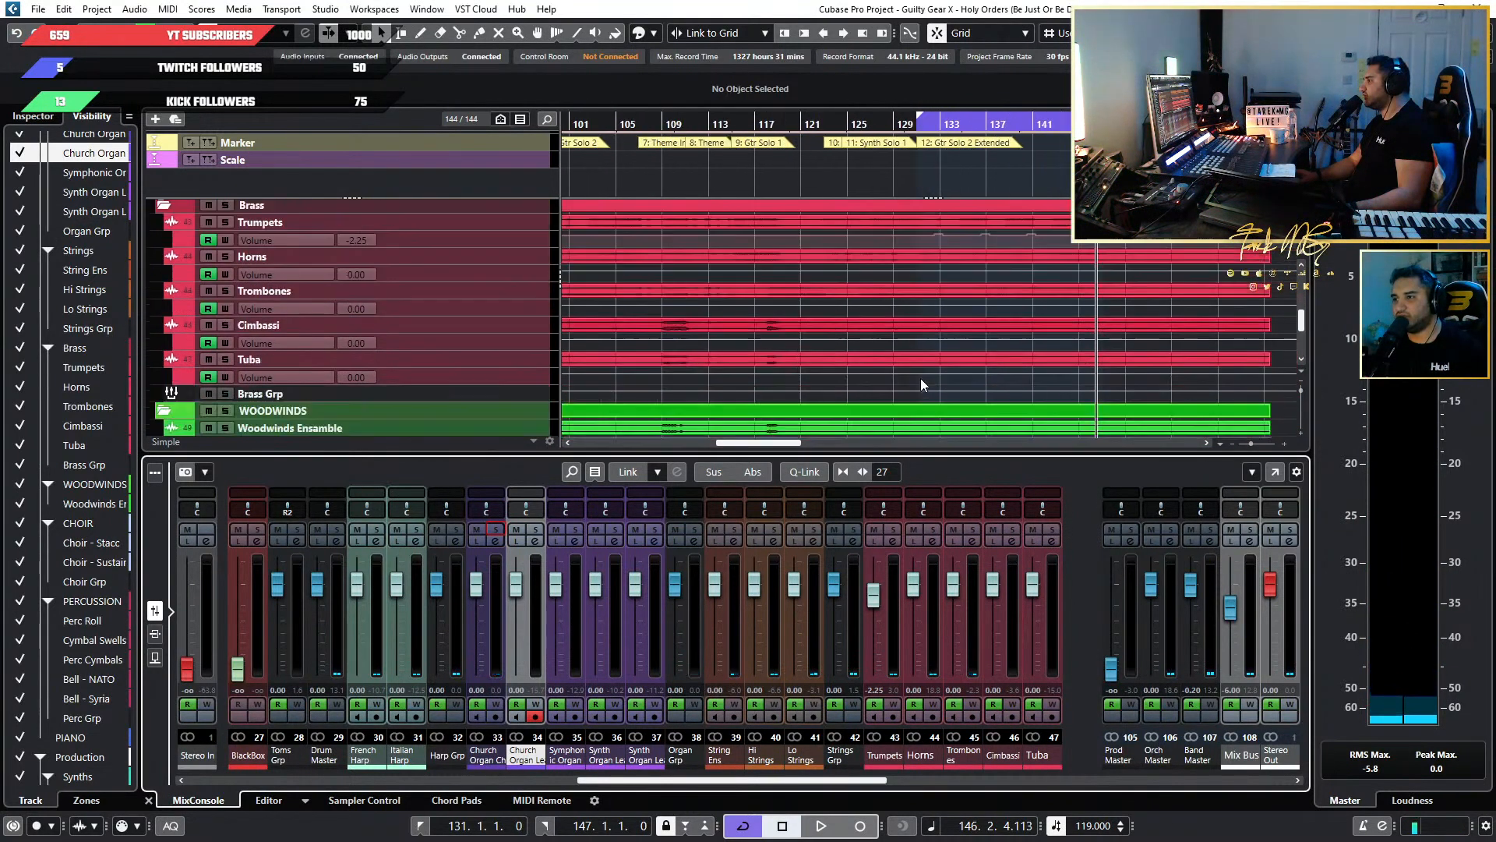
scroll(917, 379, down, 2)
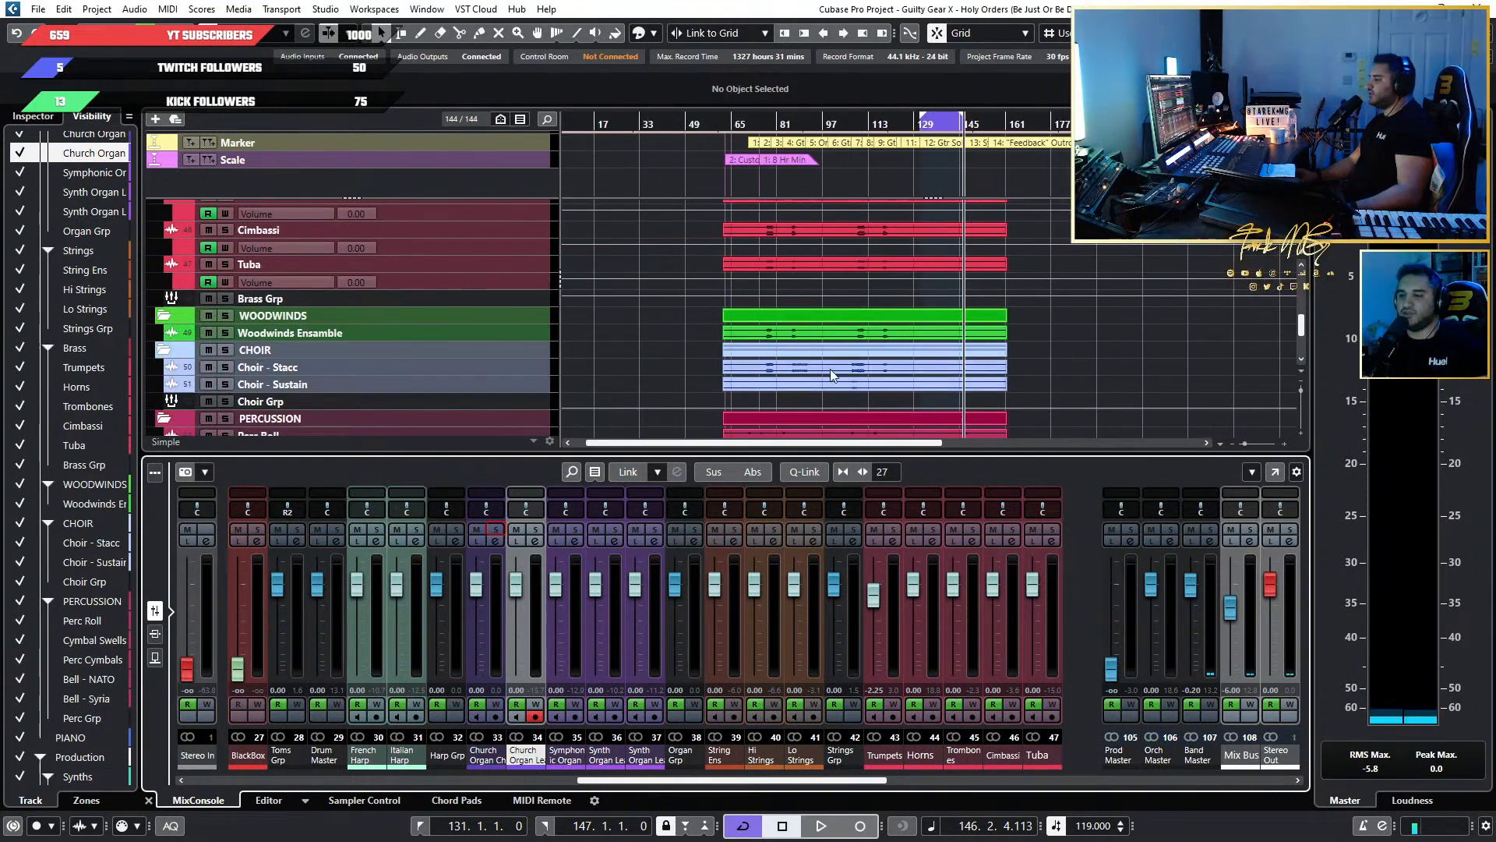
scroll(937, 345, up, 3)
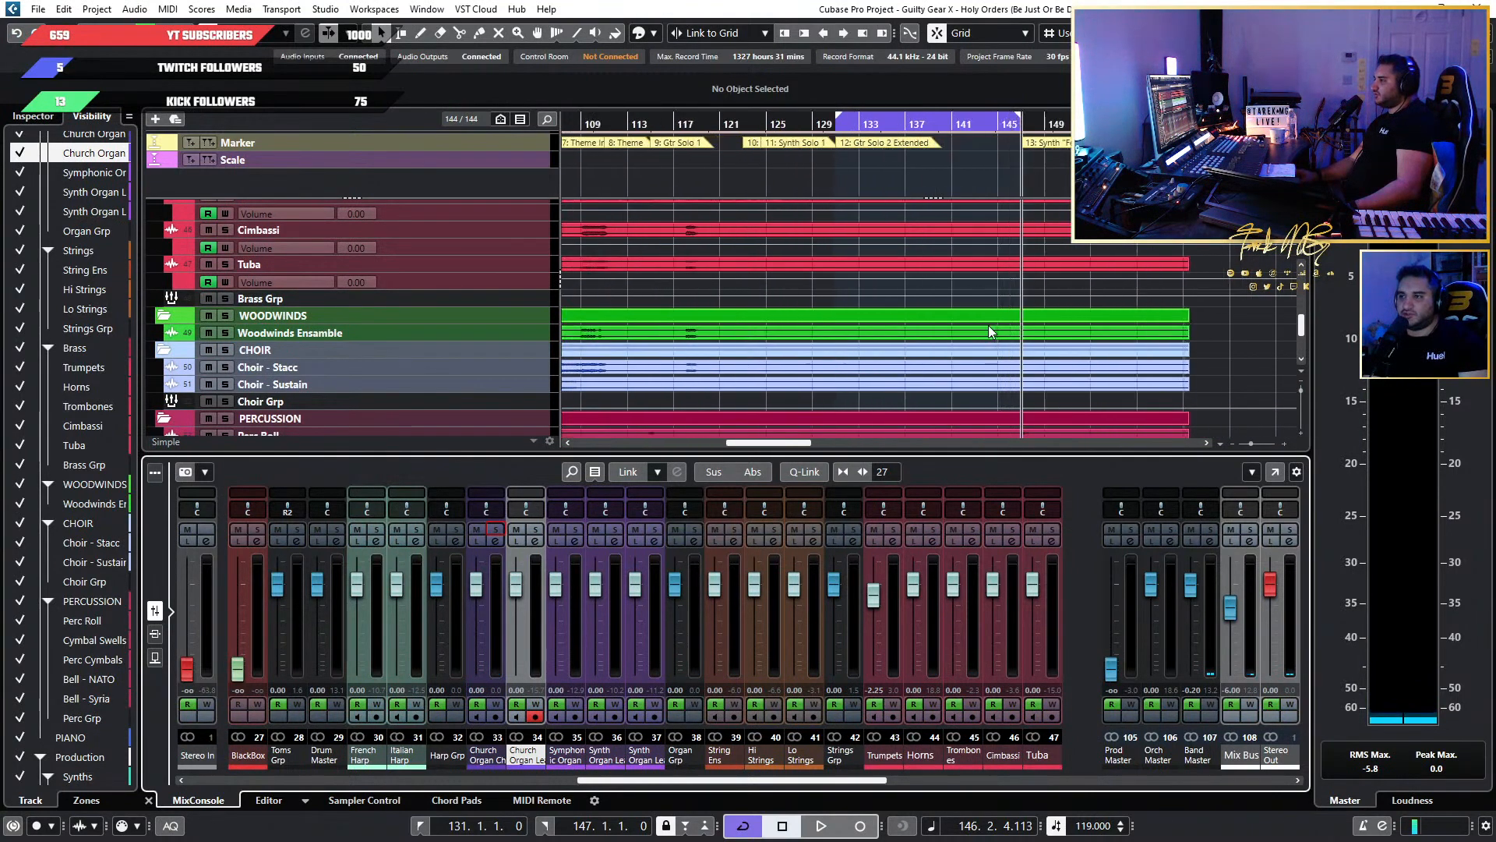
scroll(988, 329, down, 3)
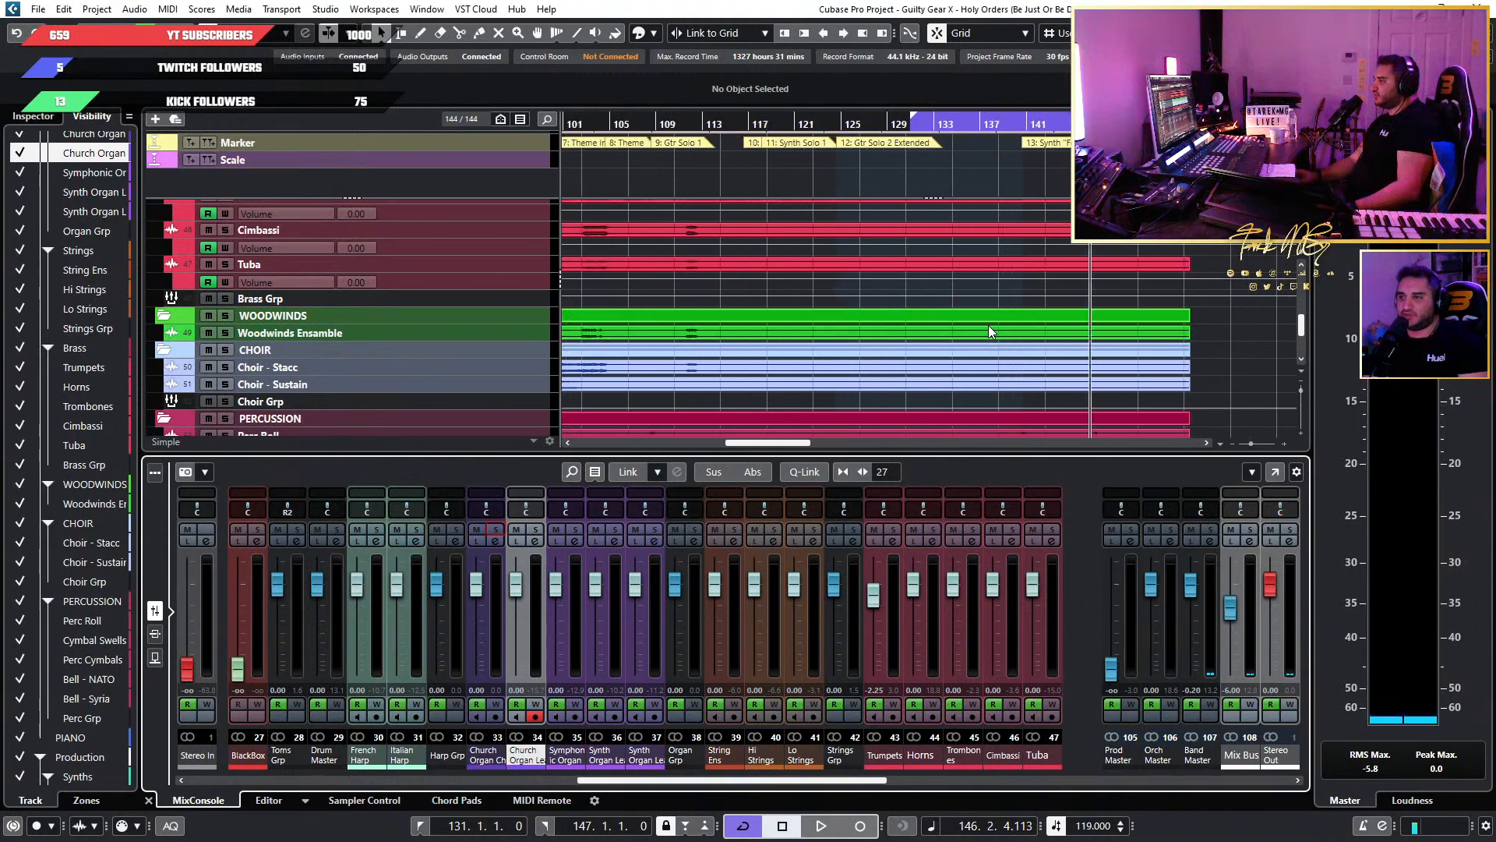
scroll(988, 325, down, 1)
scroll(1161, 327, down, 3)
scroll(1159, 324, up, 3)
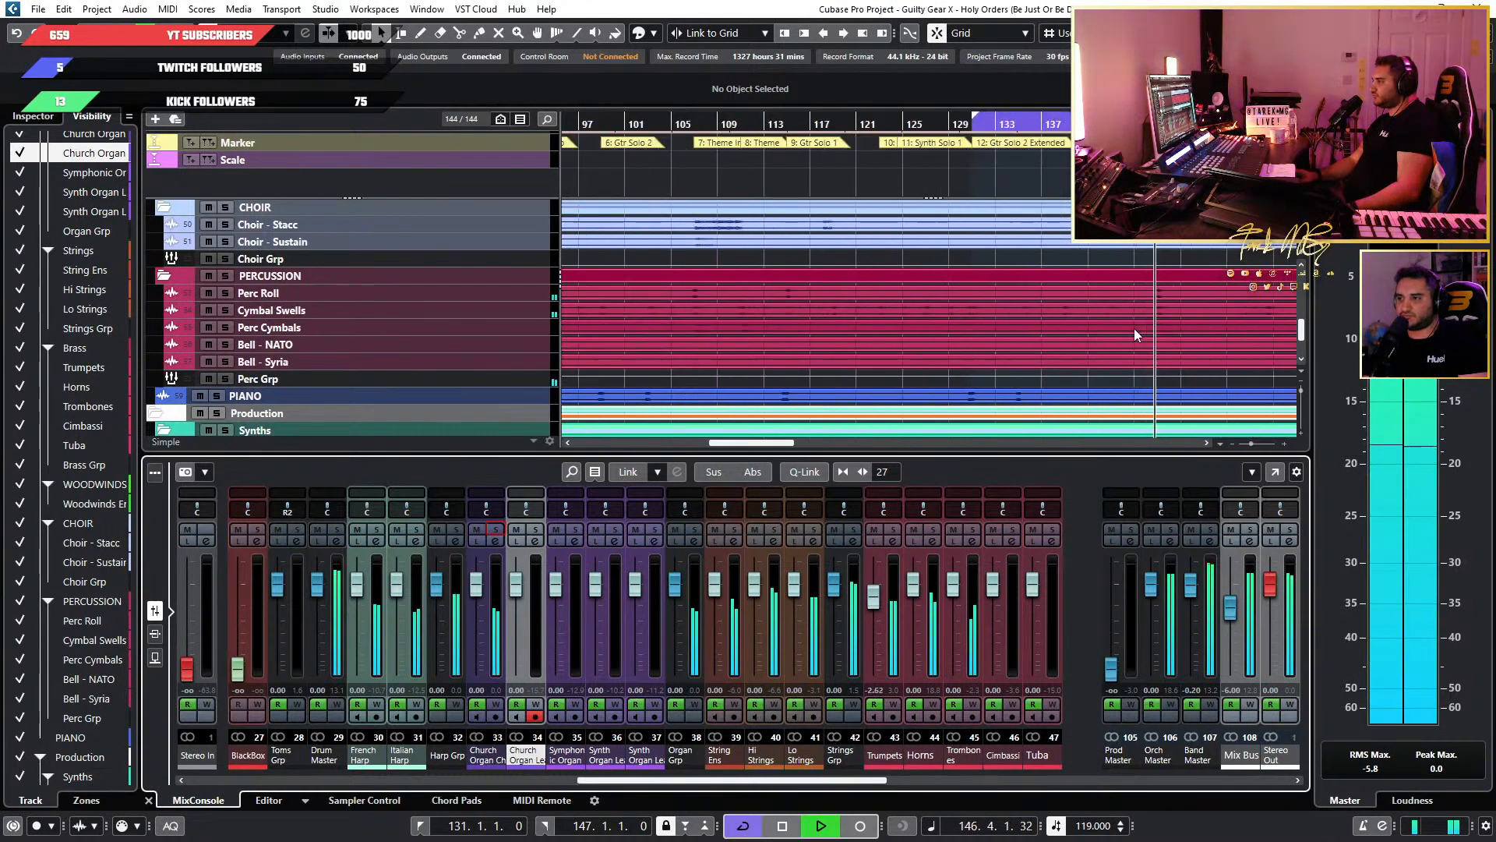
scroll(1135, 329, down, 5)
key(space)
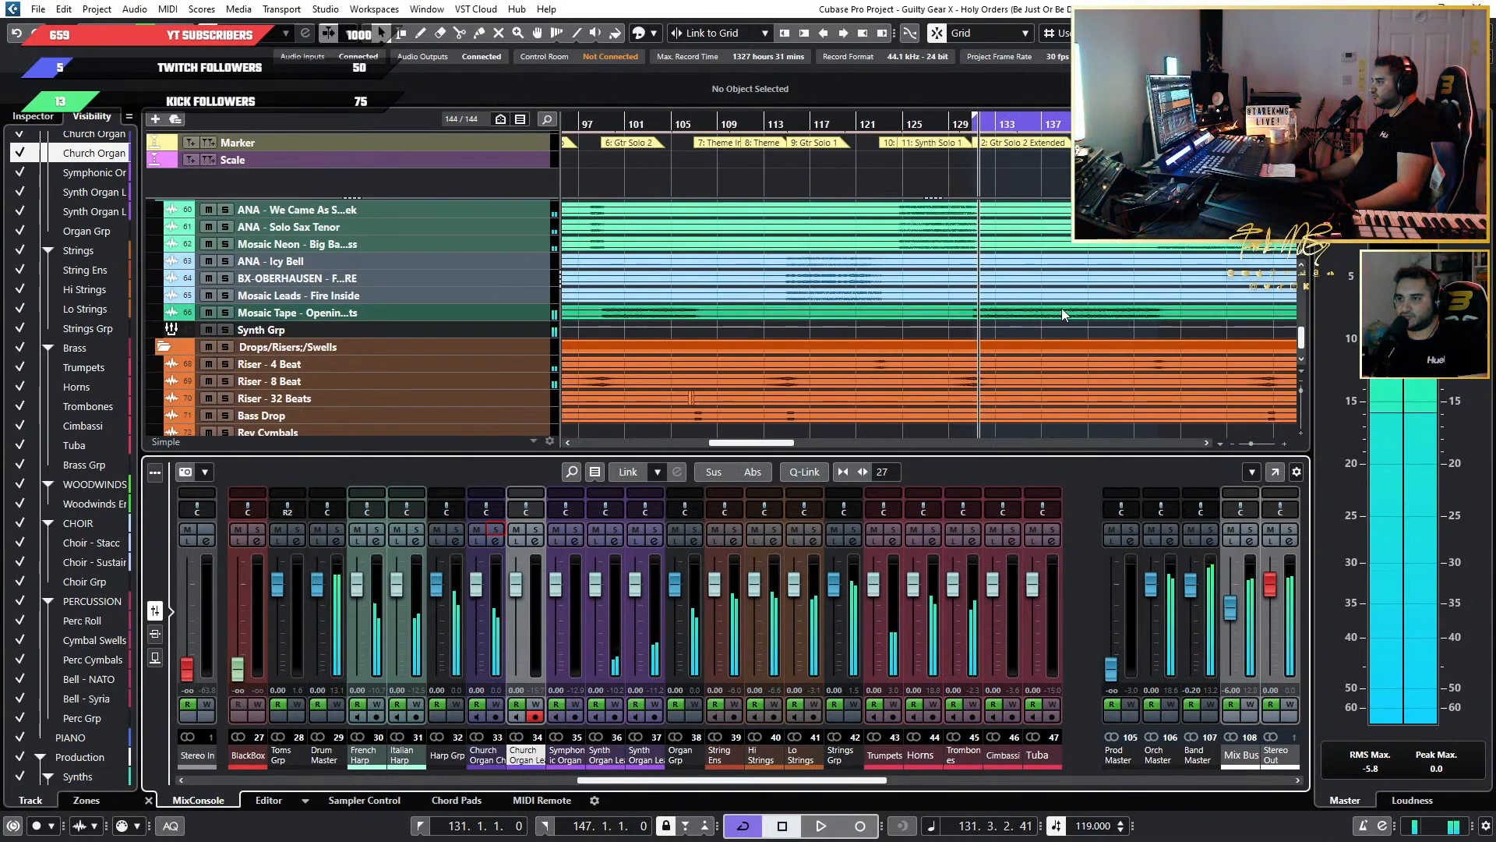
Examine the guitar tracks in the Band folder around the solos leading up to bar 131.
scroll(1091, 311, down, 3)
scroll(1075, 309, up, 10)
scroll(1061, 307, up, 10)
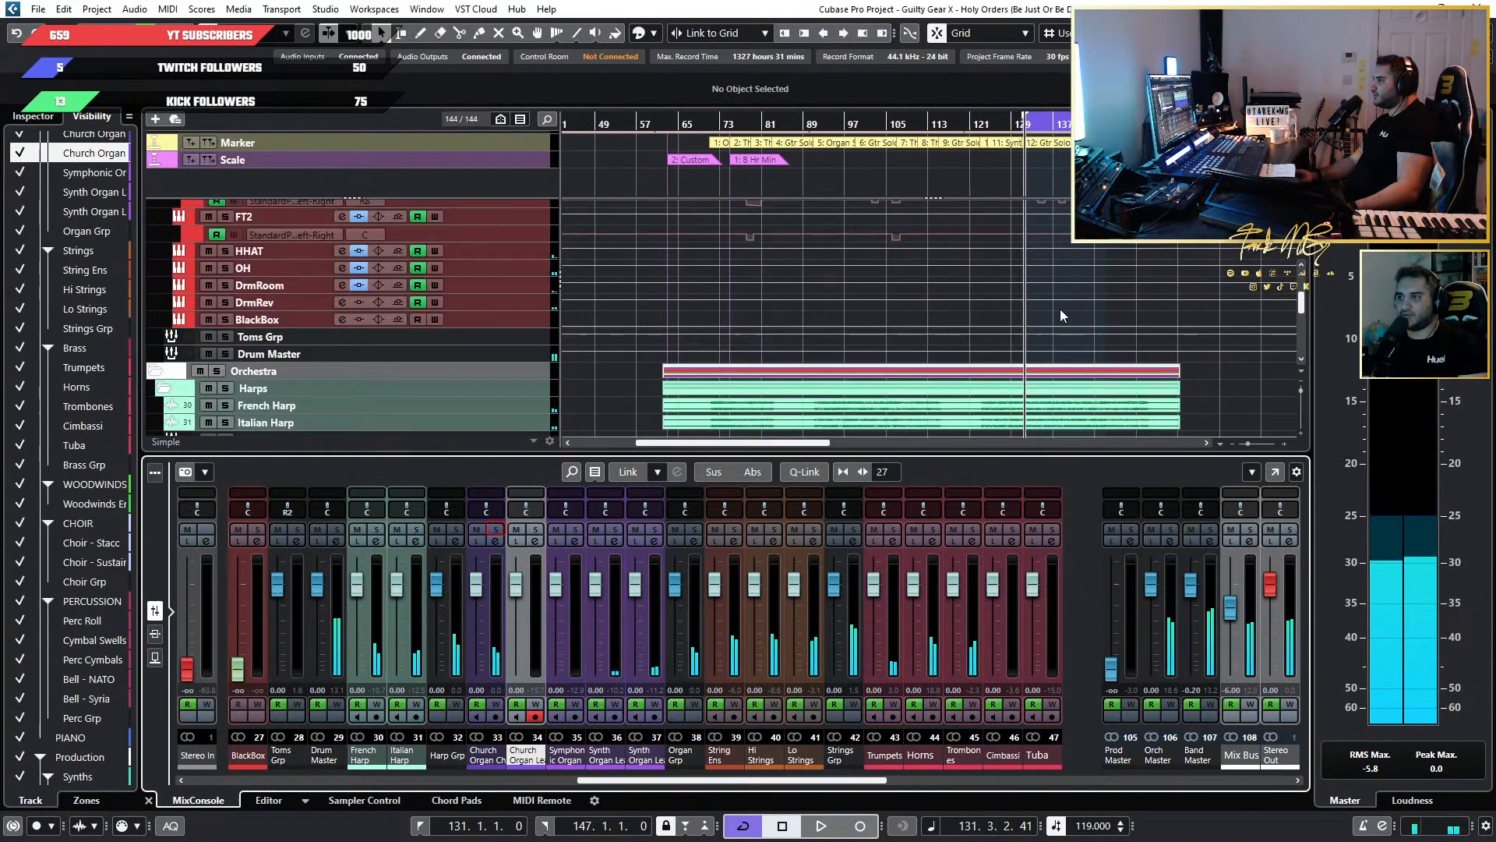
scroll(1059, 311, up, 3)
scroll(1017, 312, up, 4)
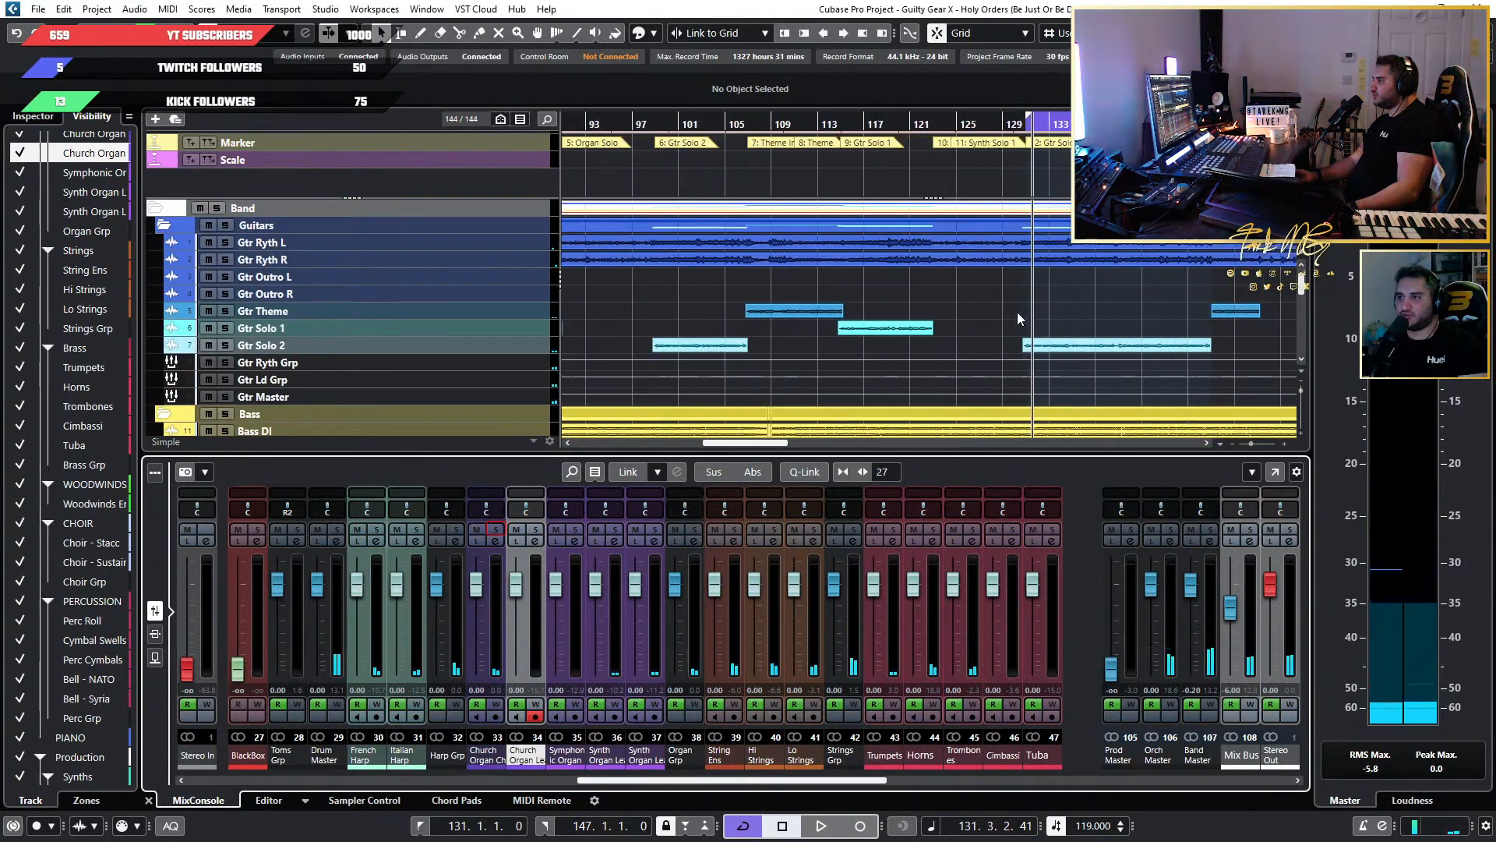
scroll(1018, 313, left, 4)
scroll(1016, 312, down, 2)
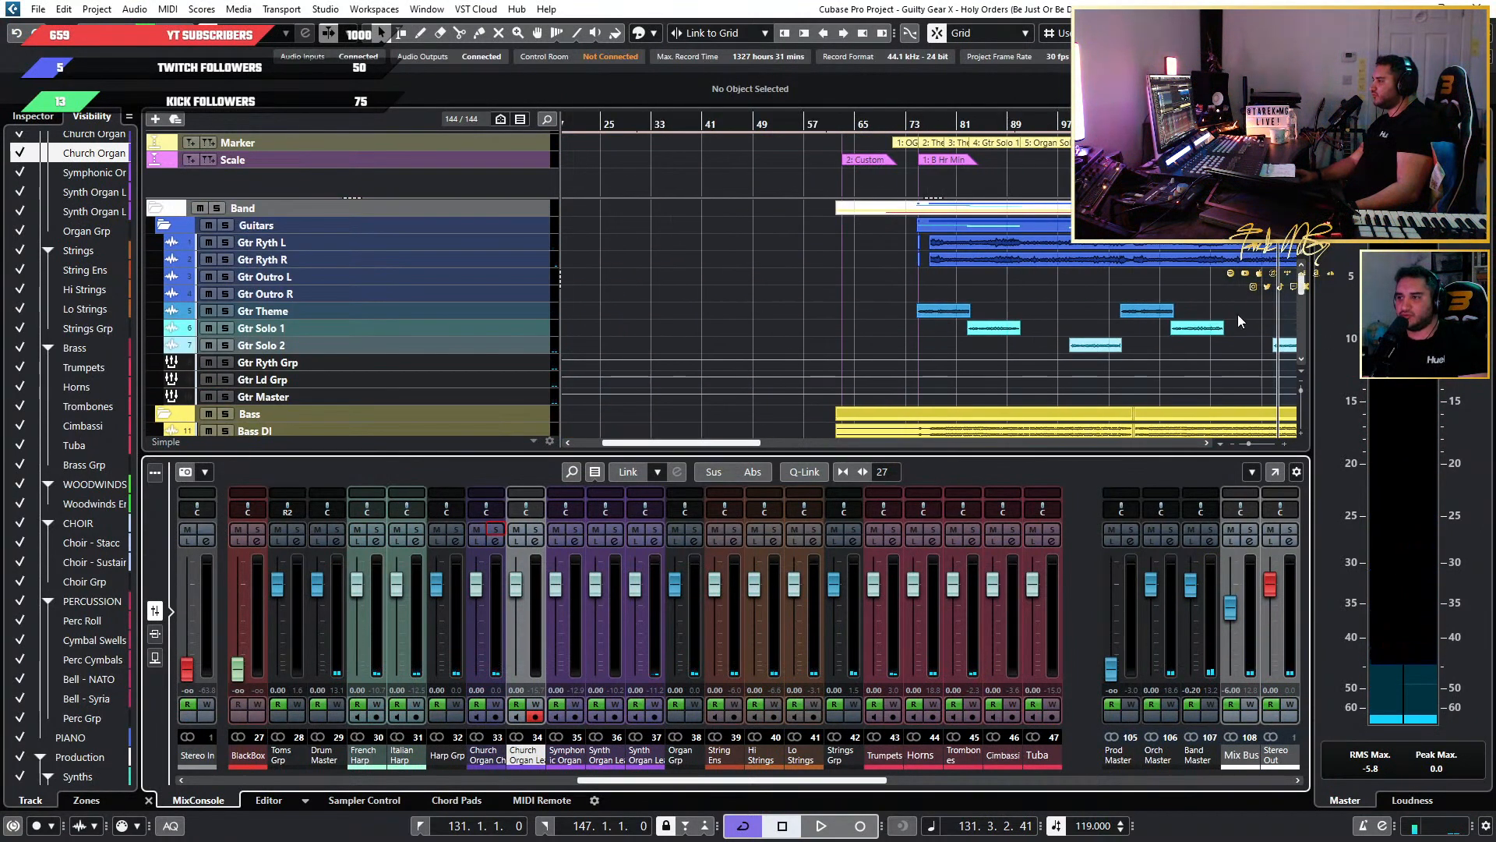
scroll(1147, 305, up, 4)
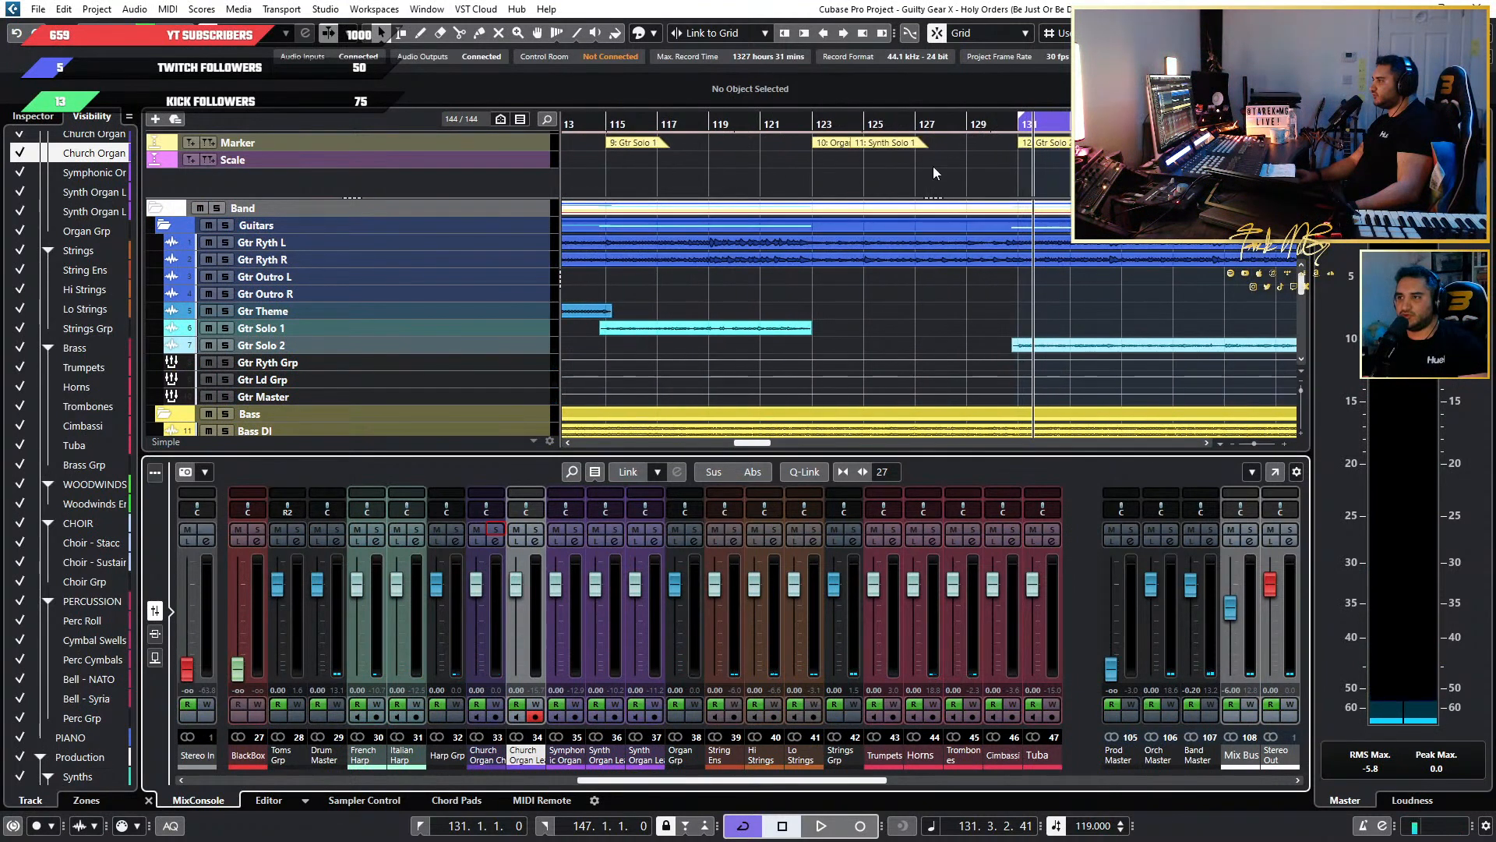
Set the cycle range to the Synth Solo 1 section, from 124.3 to bar 131, and play a short passage of it.
scroll(934, 173, up, 3)
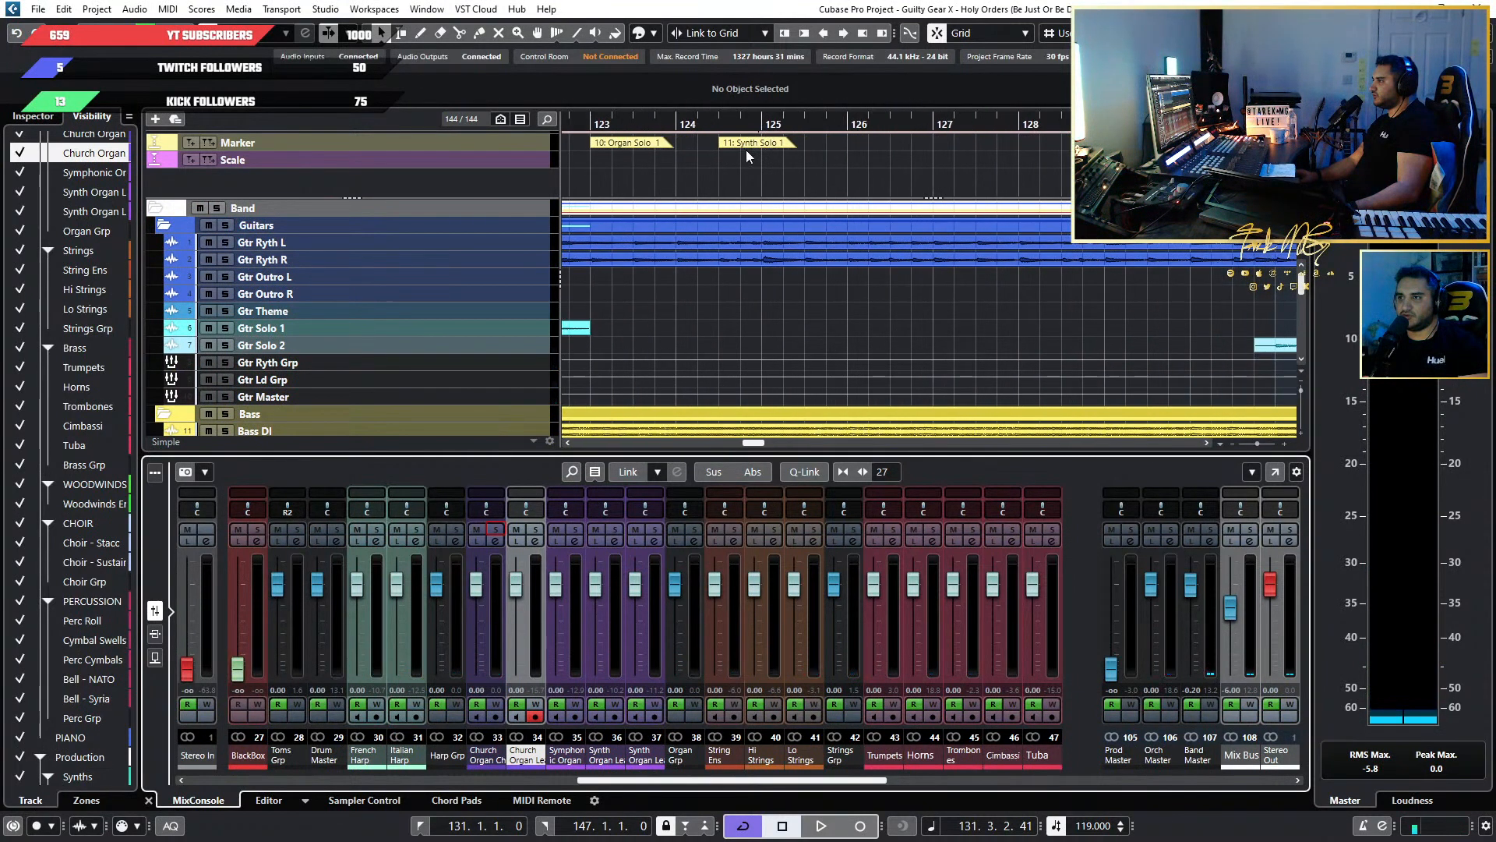
scroll(977, 155, down, 2)
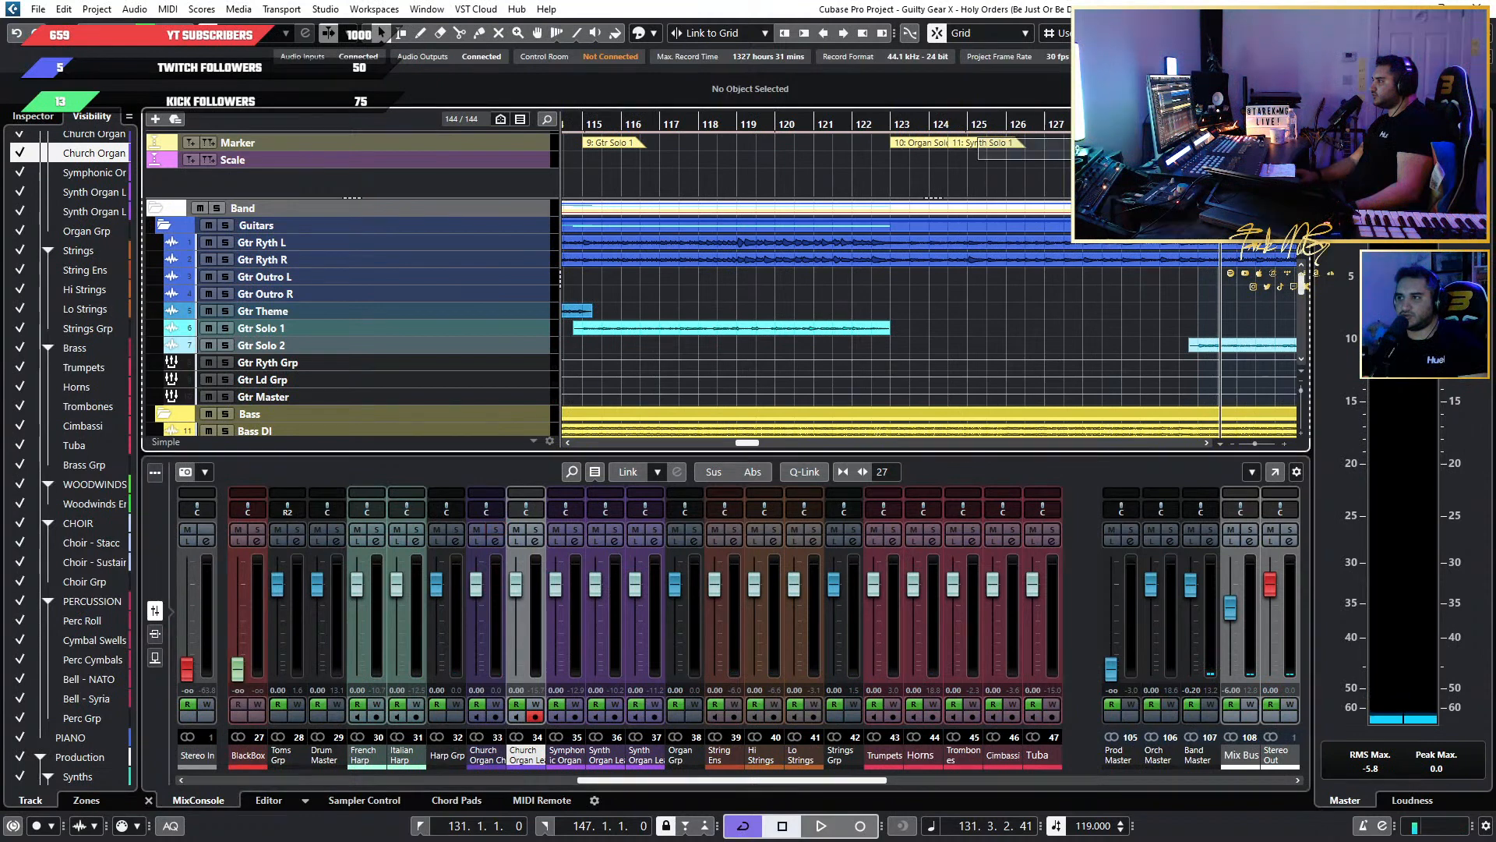
drag(978, 160, 1207, 139)
key(p)
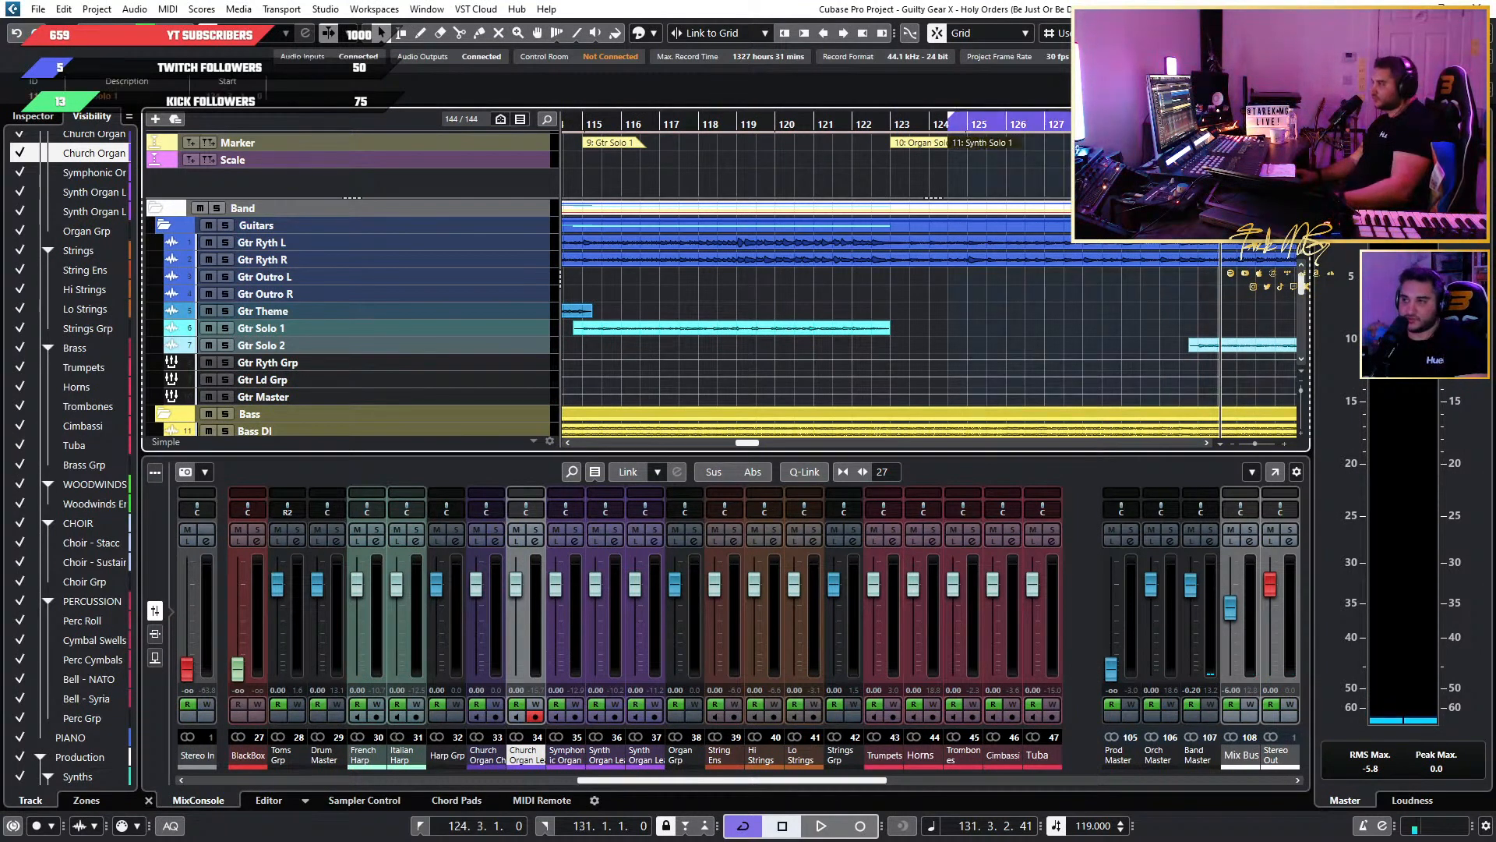
click(942, 123)
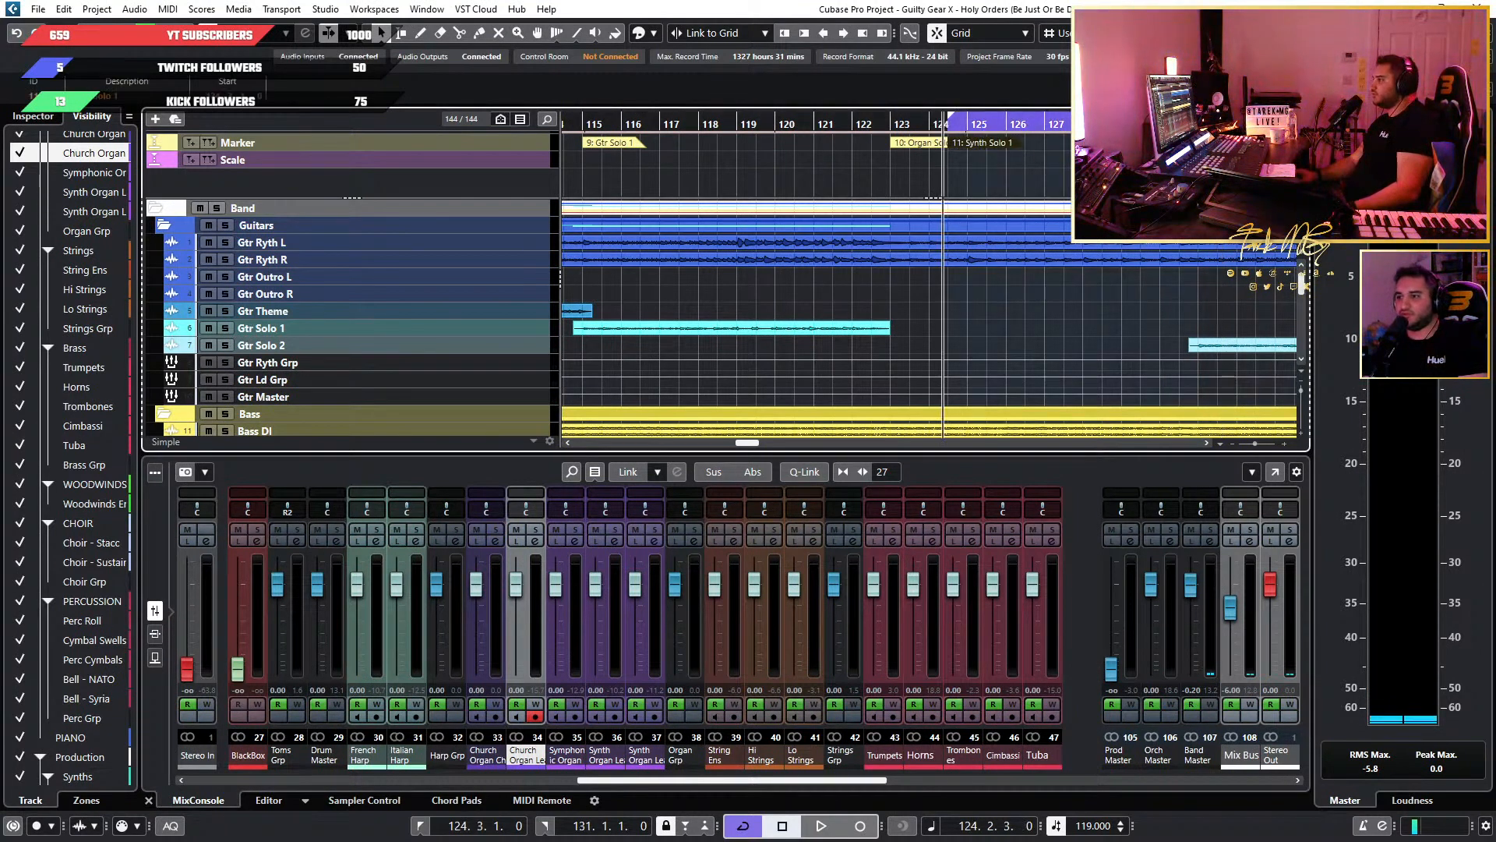
key(space)
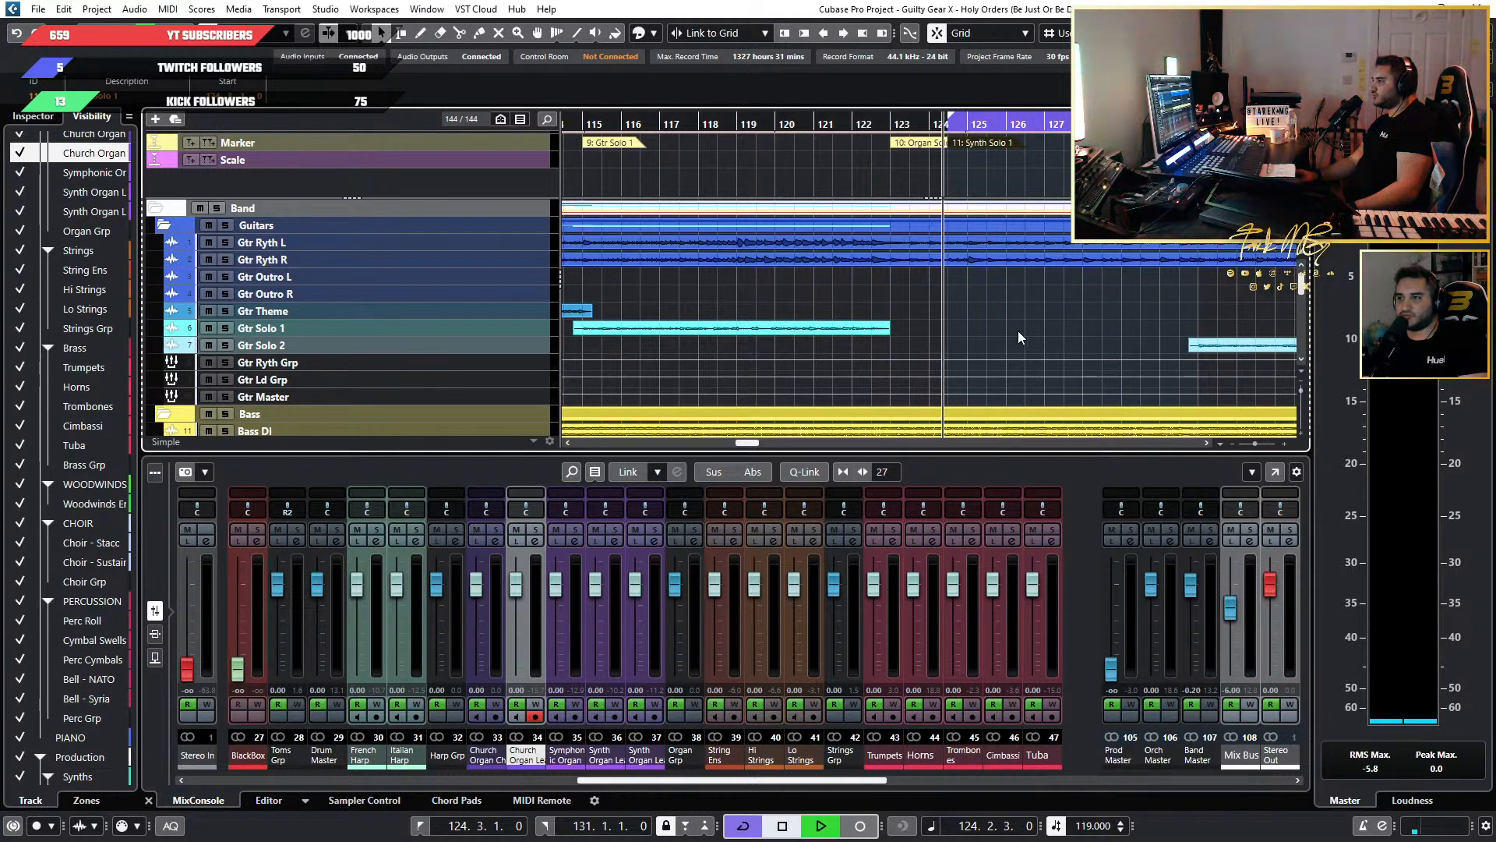
scroll(1018, 330, down, 3)
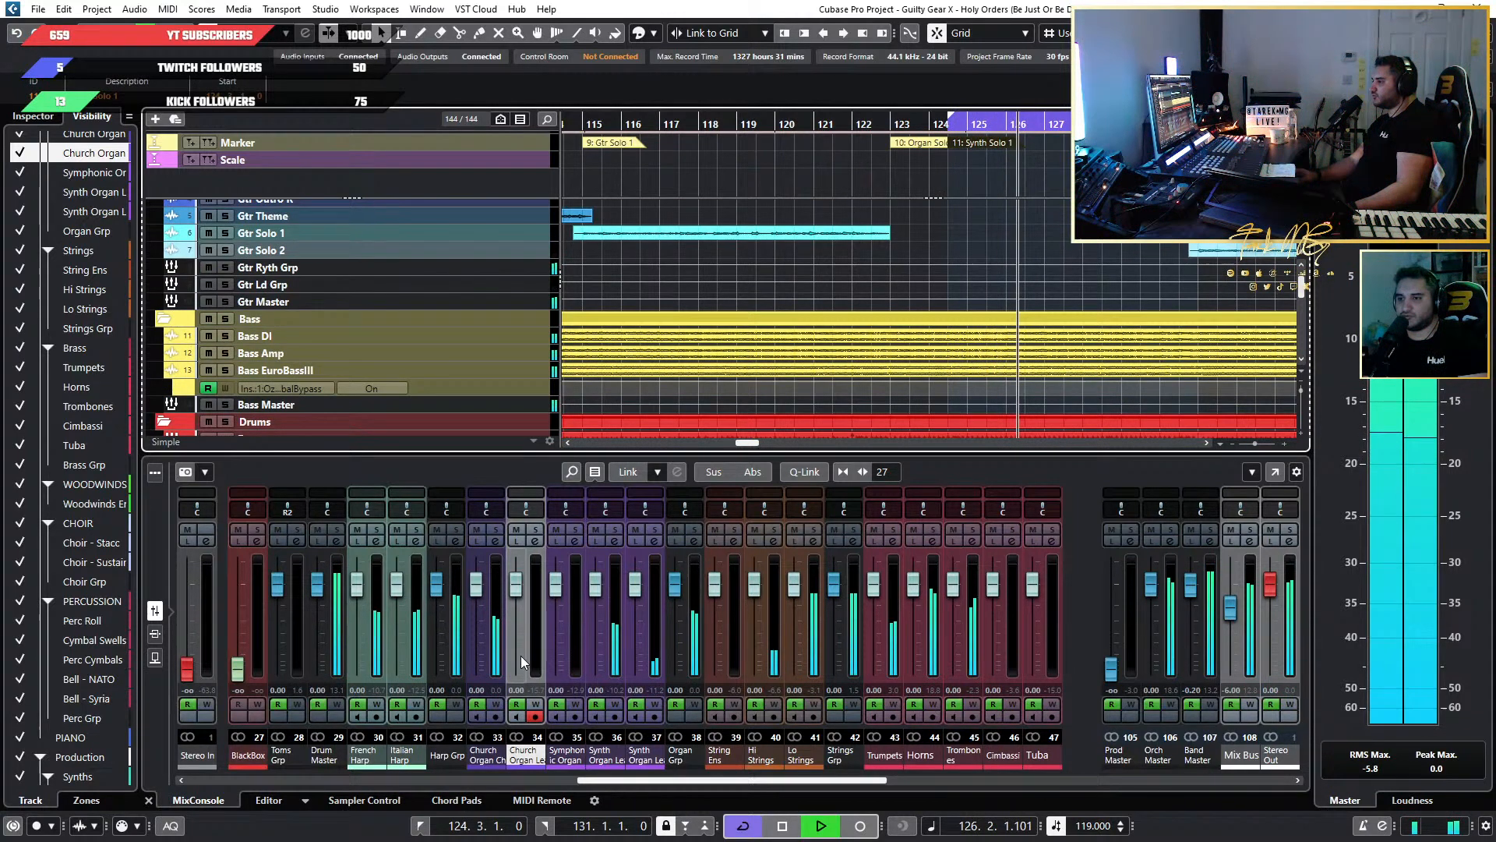
key(space)
Look through the arrangement from the guitars, bass and drums down to the Organs folder.
scroll(1012, 298, down, 3)
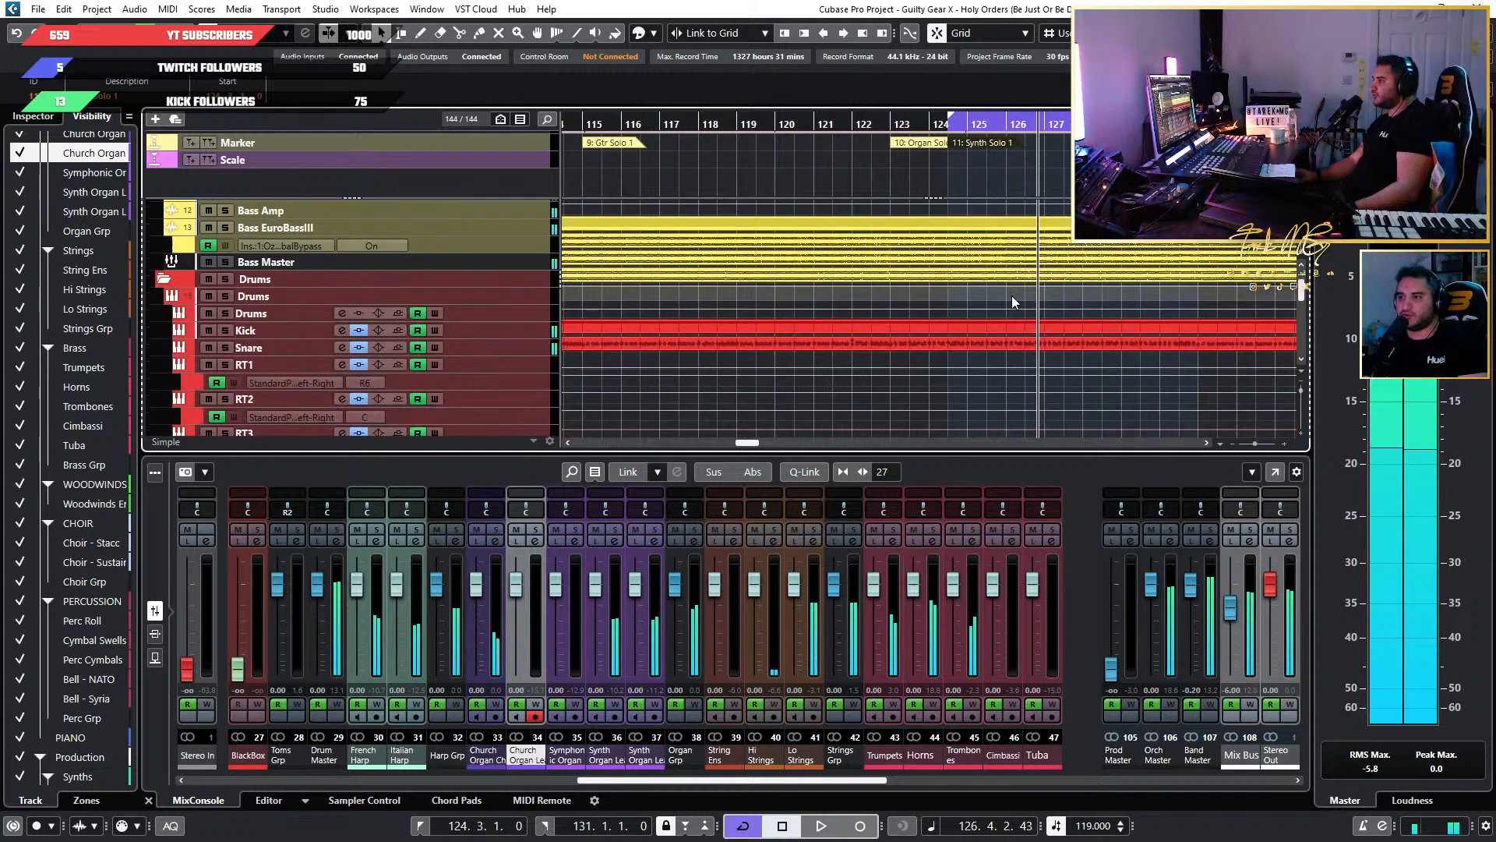
scroll(1012, 297, up, 5)
scroll(1013, 304, down, 2)
scroll(1012, 317, up, 2)
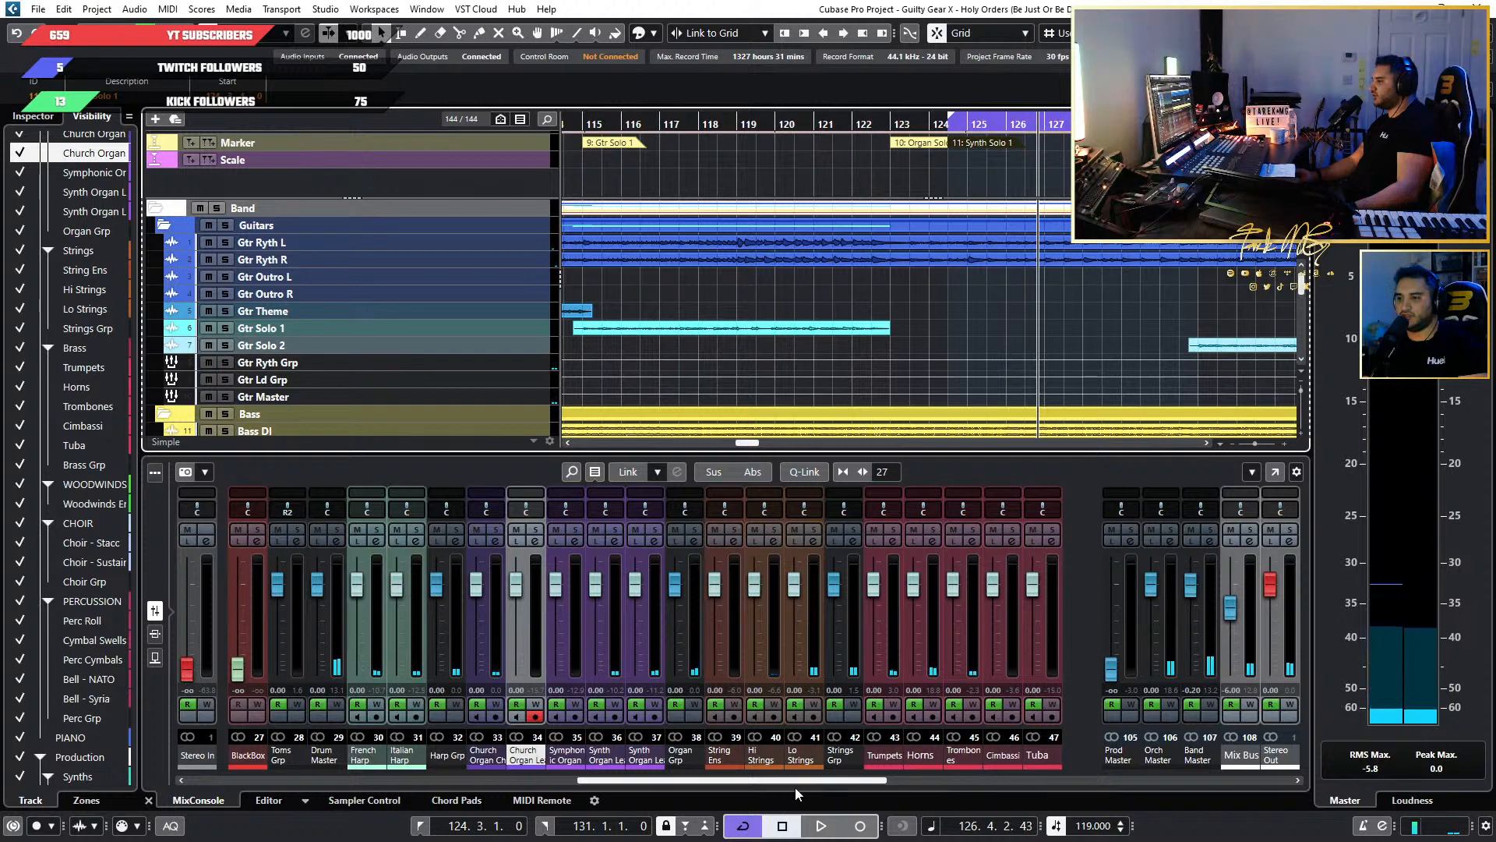
scroll(795, 787, left, 2)
scroll(950, 250, down, 5)
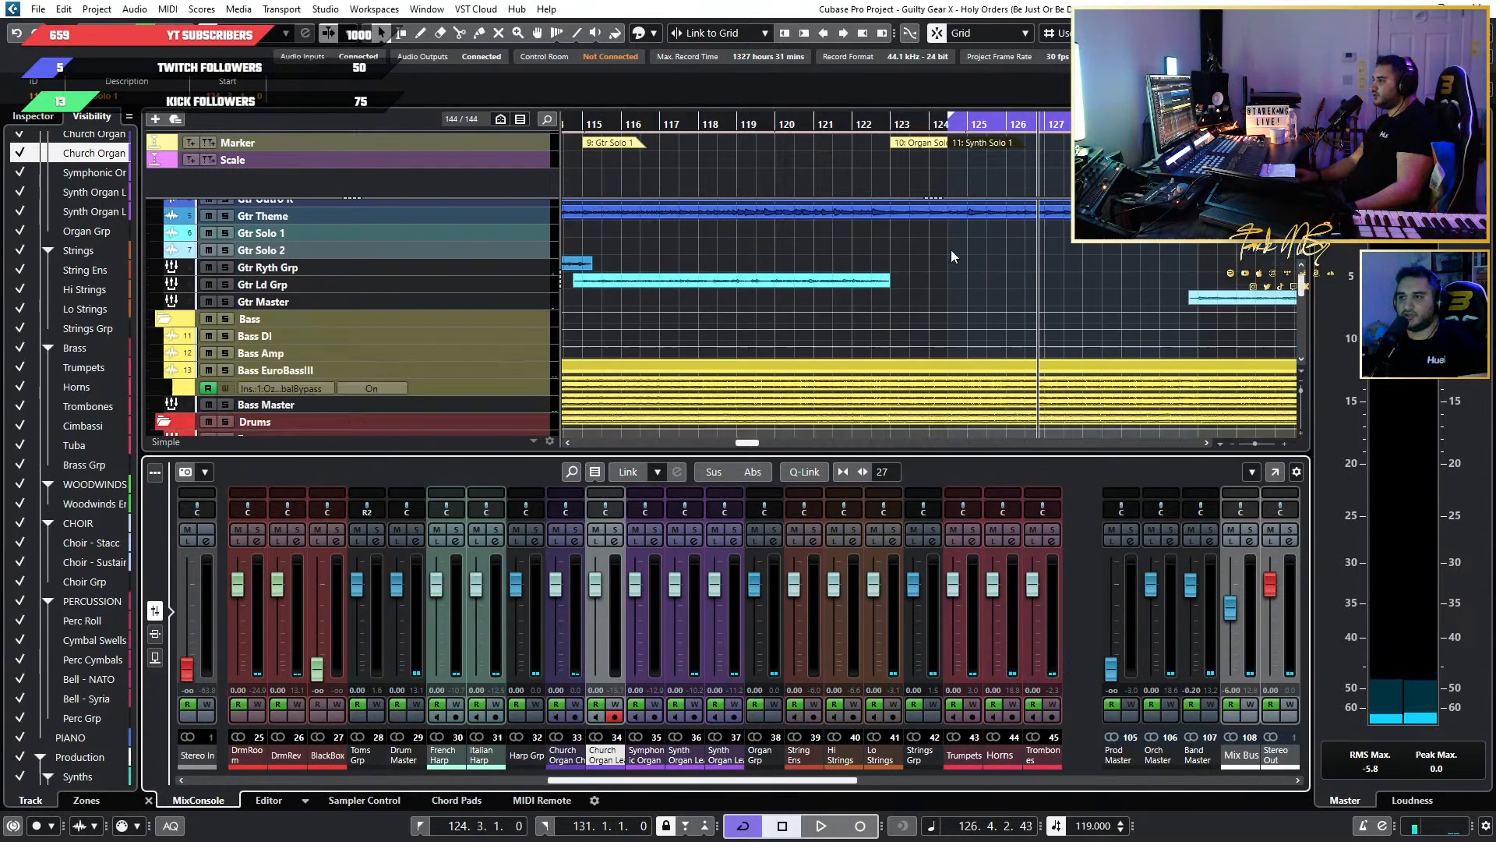
scroll(1086, 307, up, 5)
scroll(1095, 324, down, 8)
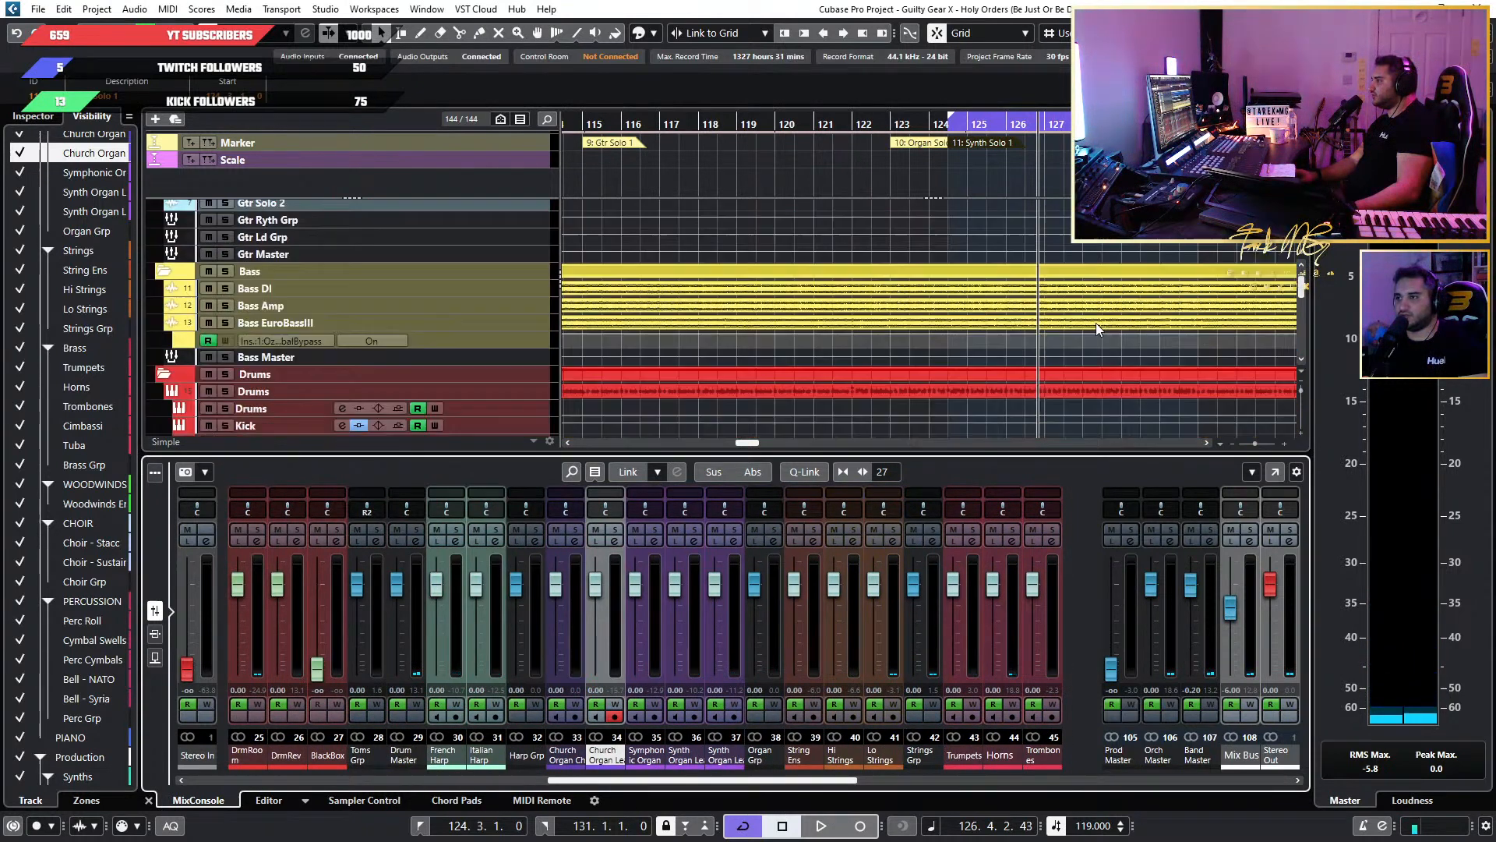
scroll(1096, 321, up, 2)
scroll(1095, 321, up, 2)
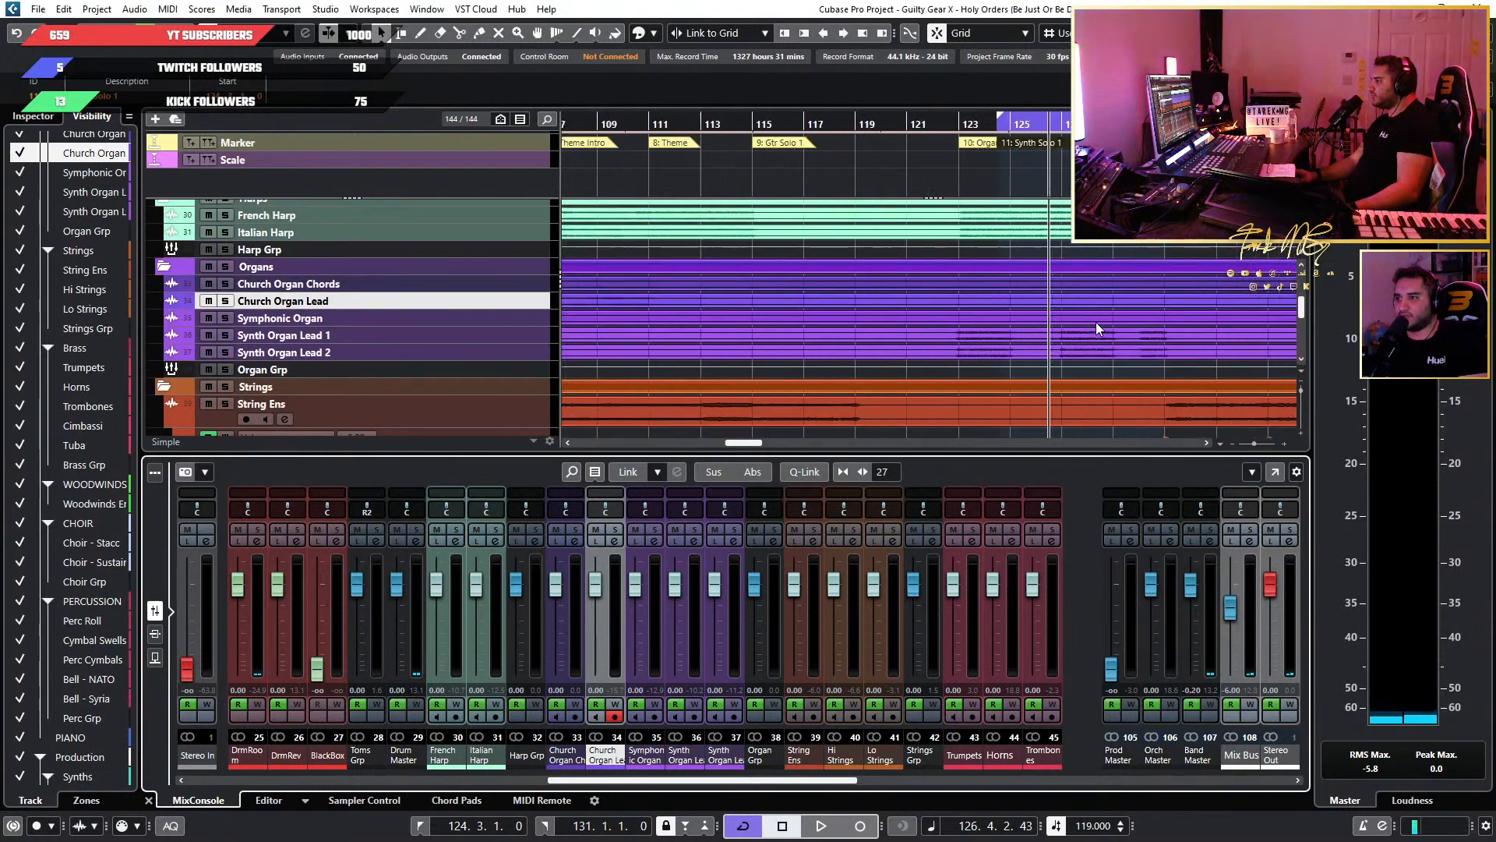
Solo Synth Organ Lead 1 and 2 during playback and pan them hard left and hard right.
click(229, 335)
key(space)
click(227, 351)
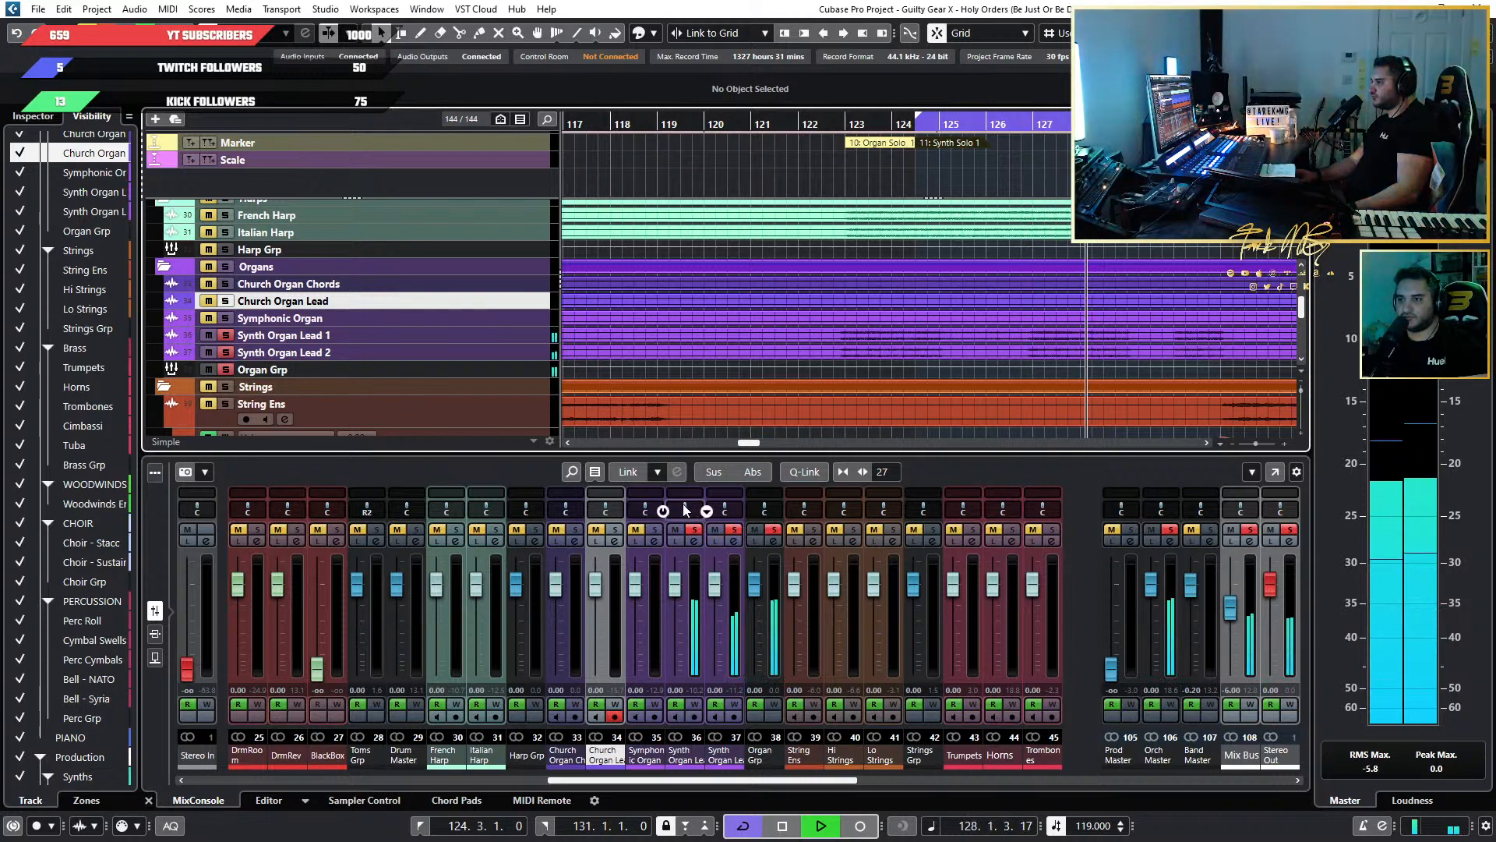
drag(686, 512, 745, 510)
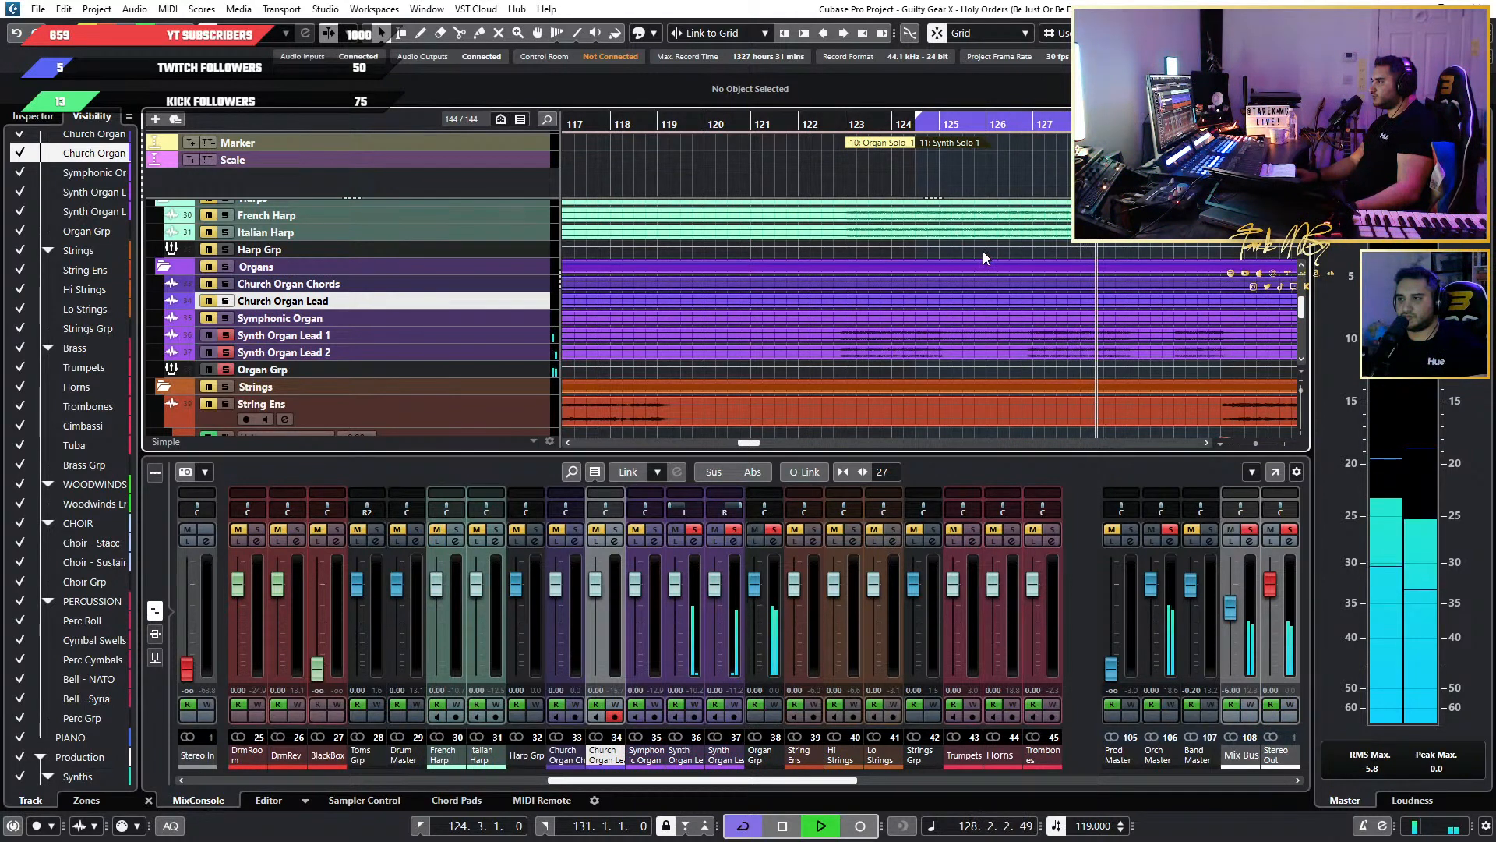
Extend the cycle range back to the Organ Solo 1 marker at bar 123 and restart playback there.
key(g)
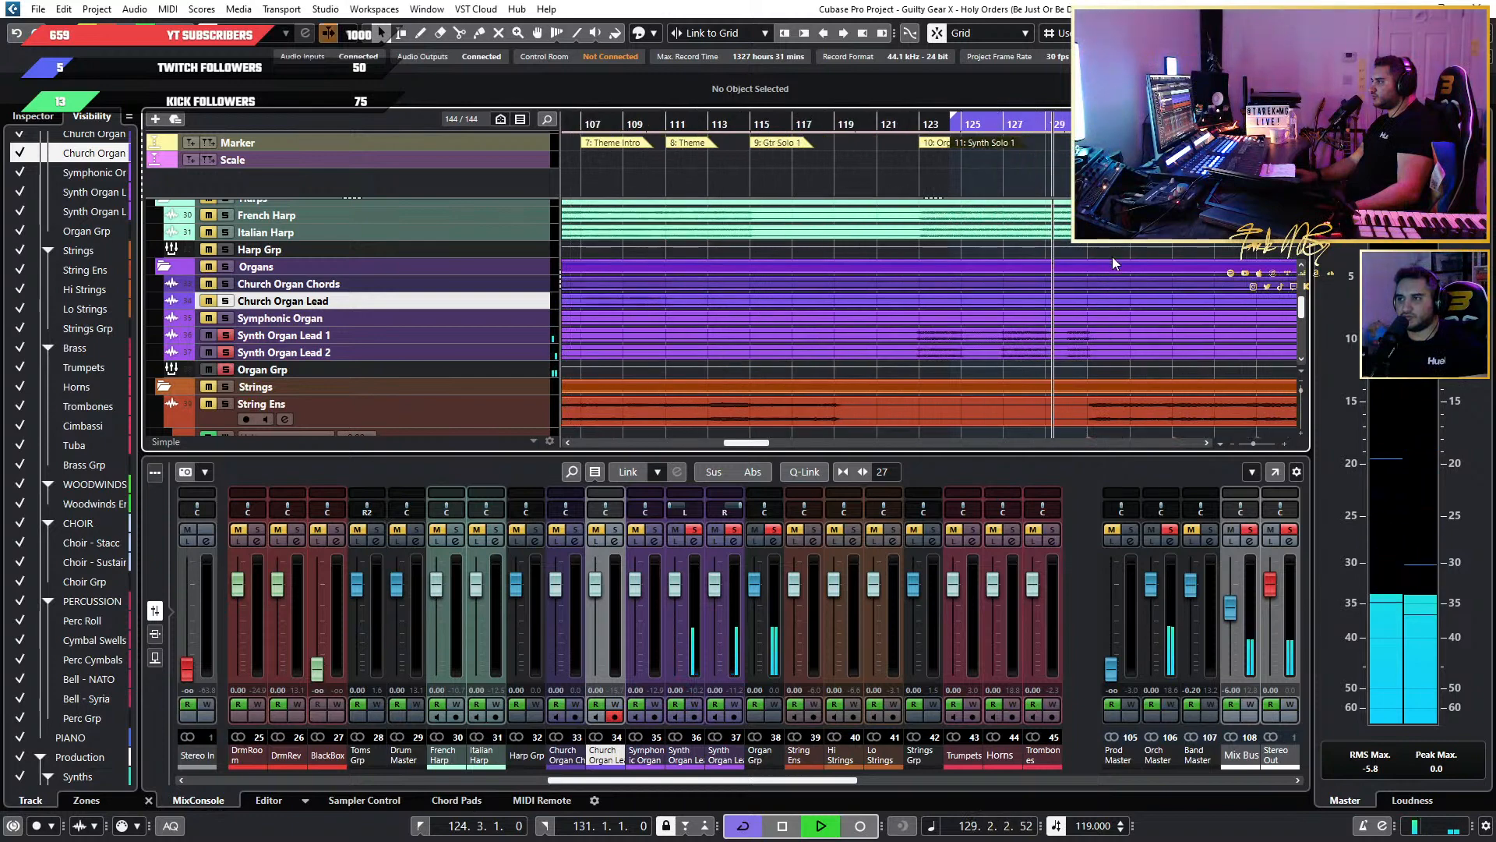
key(h)
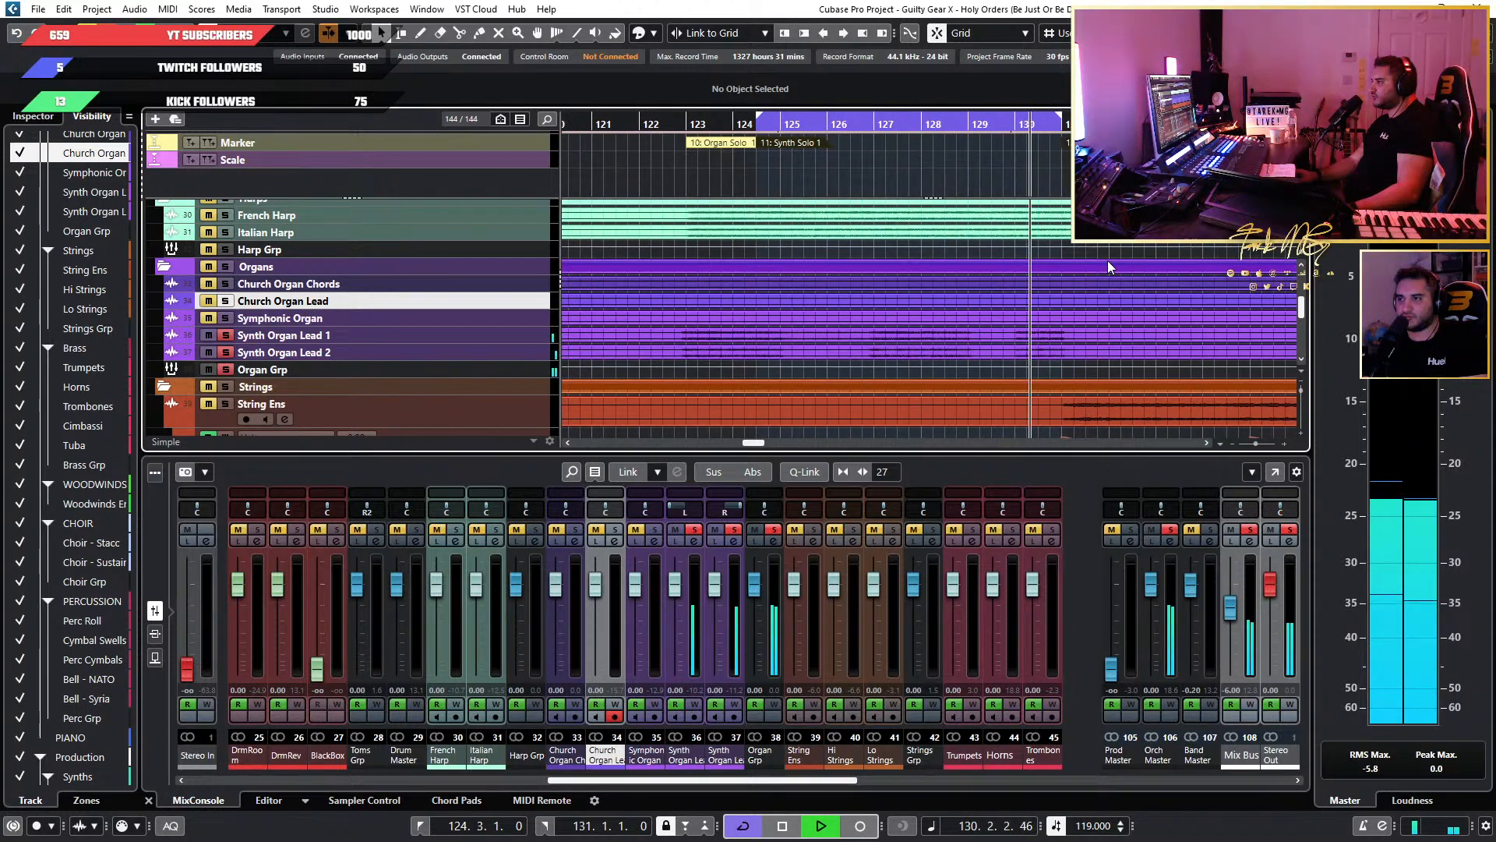
key(g)
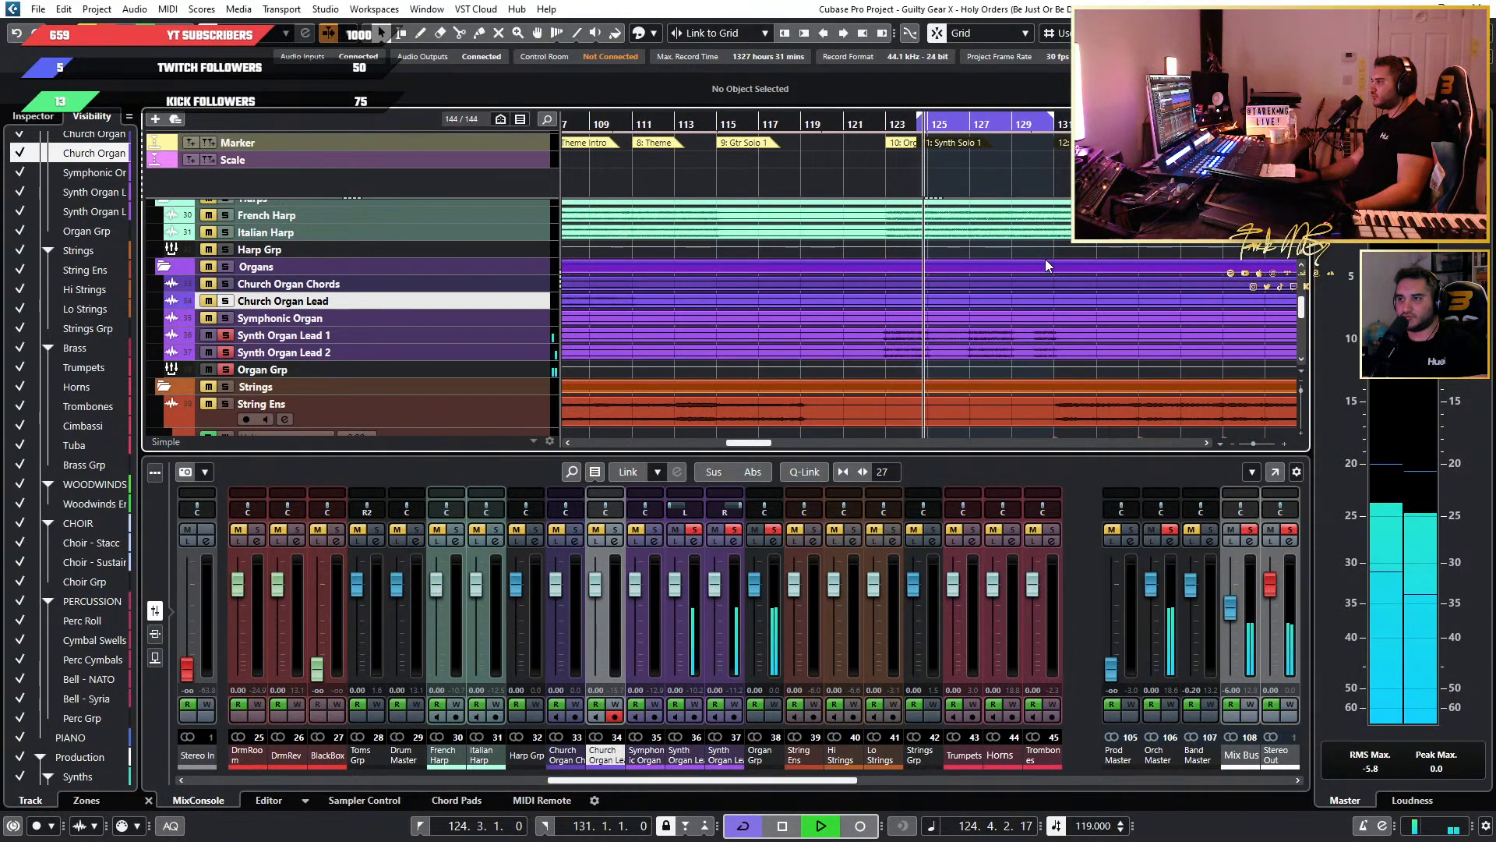
key(h)
drag(778, 109, 692, 115)
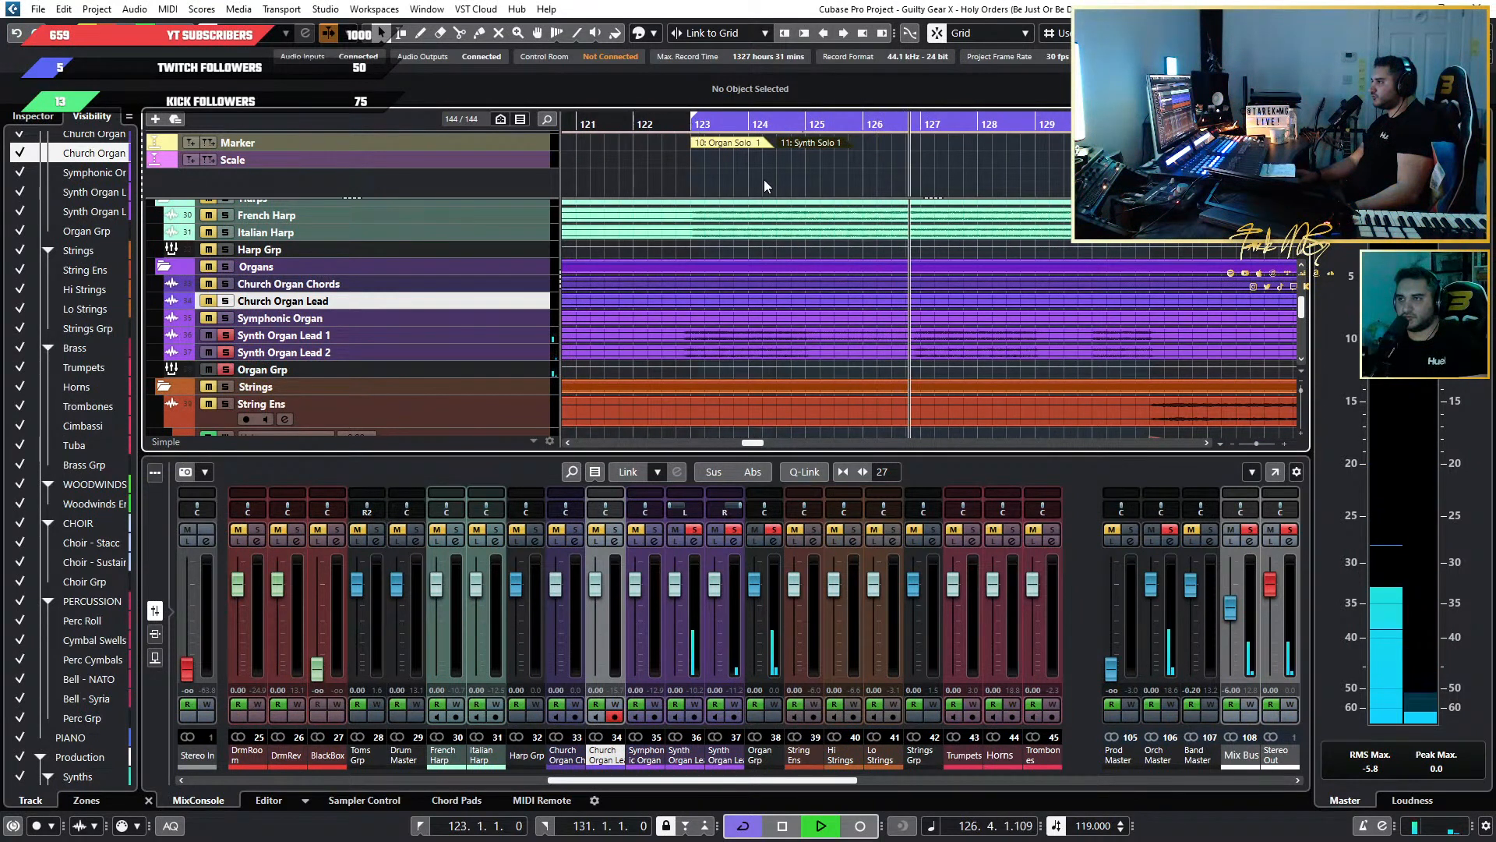
click(704, 125)
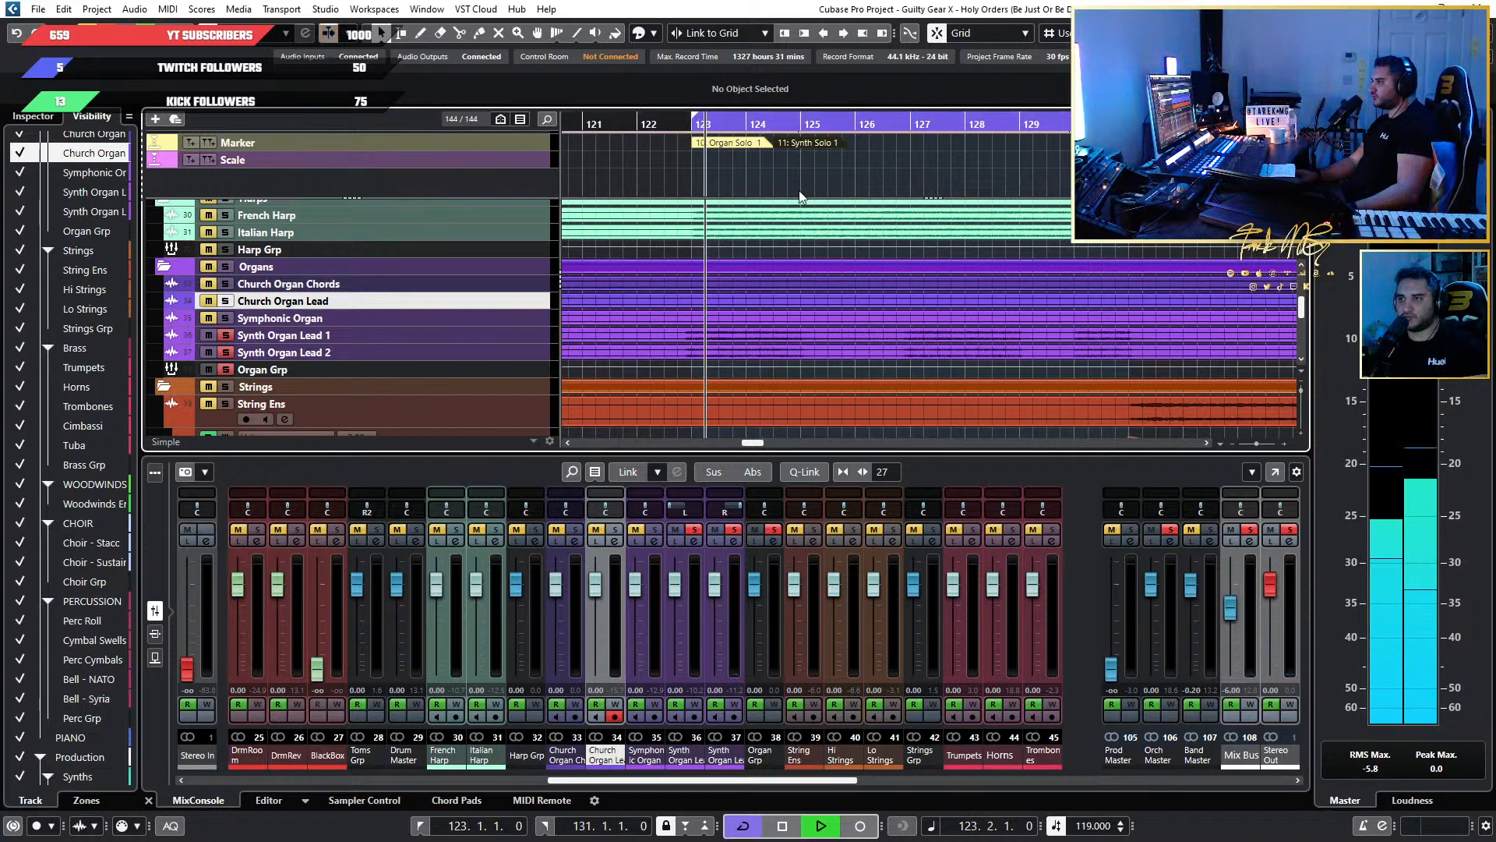
Audition the soloed synth organ leads through Organ Solo 1 and Synth Solo 1, then stop playback.
scroll(823, 281, up, 2)
scroll(823, 283, left, 3)
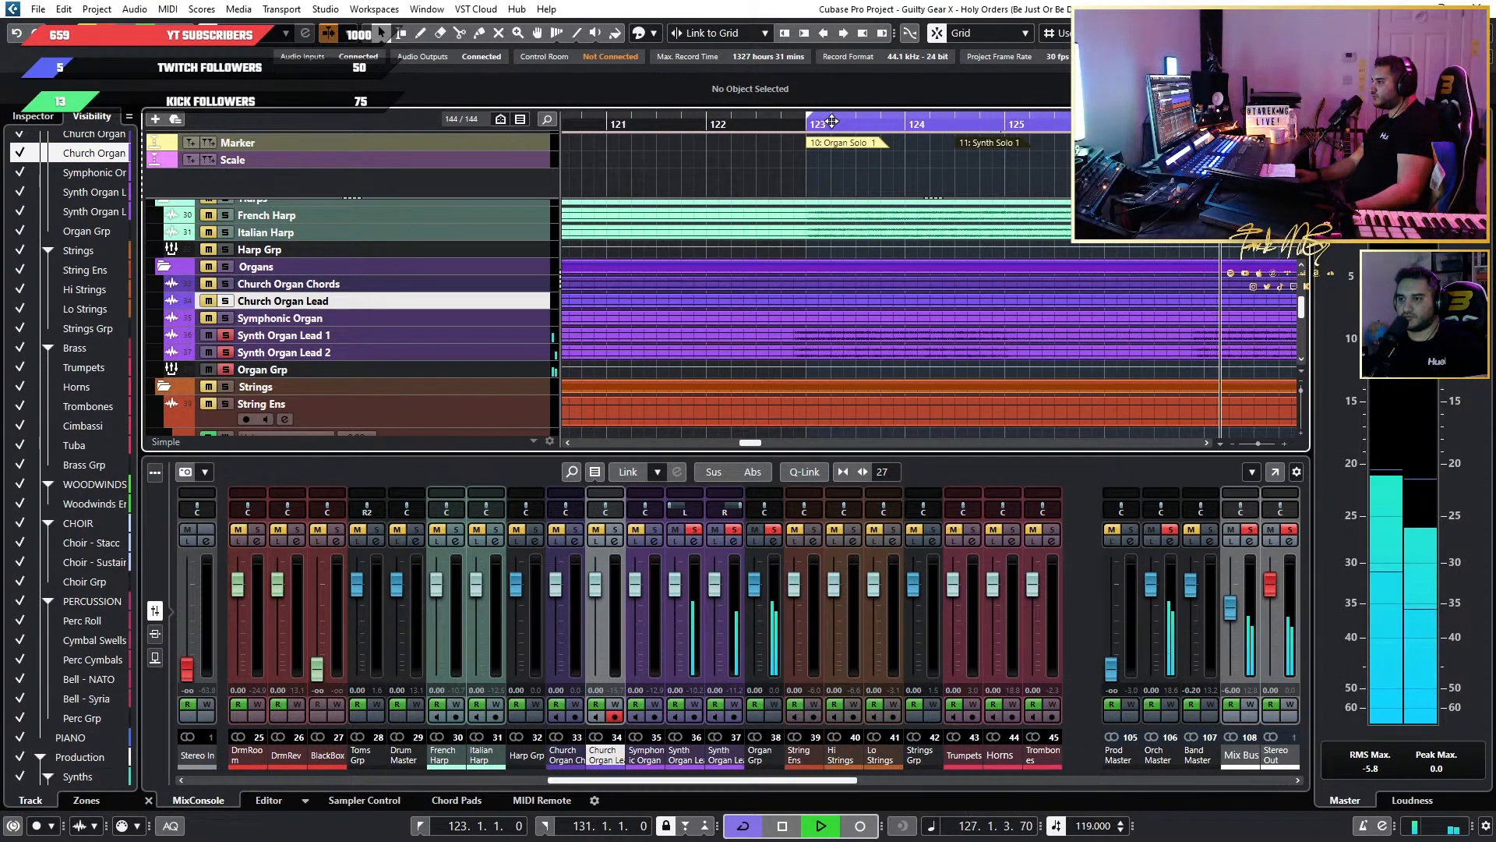
scroll(971, 318, down, 3)
scroll(971, 318, right, 2)
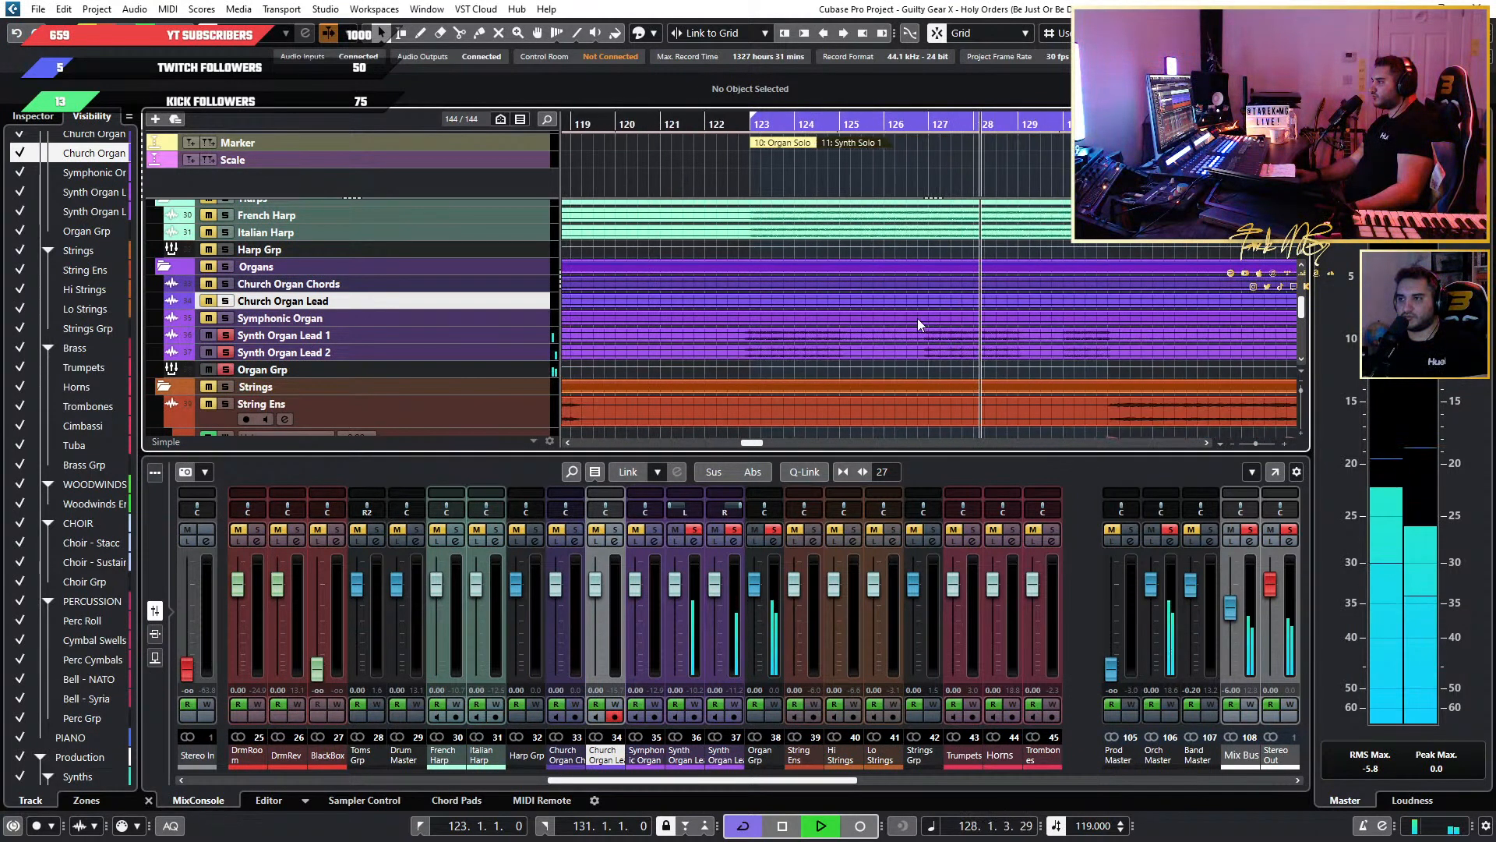
scroll(918, 317, down, 3)
scroll(918, 318, up, 2)
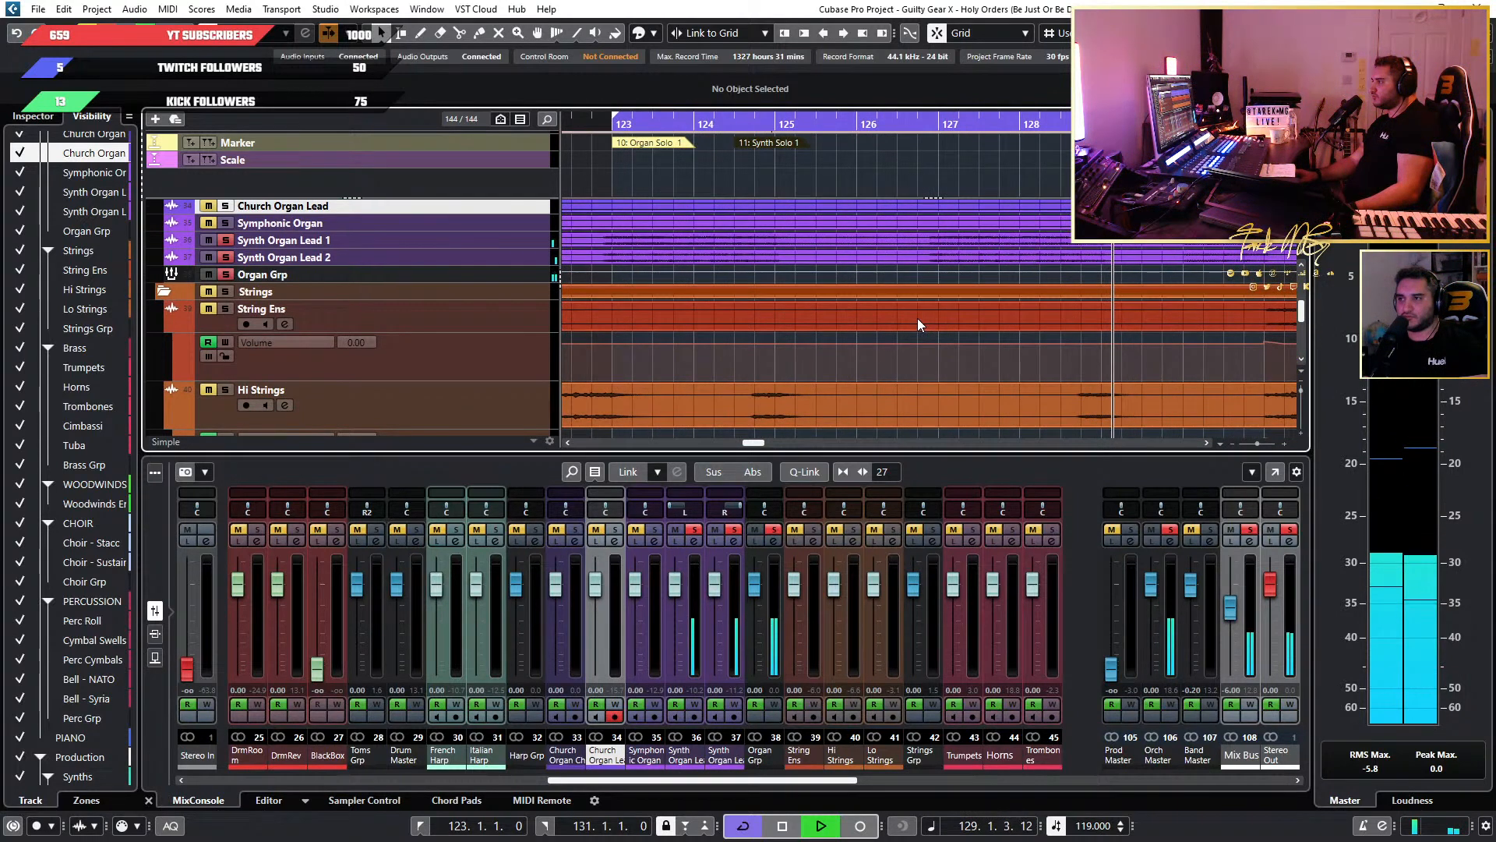
scroll(918, 318, down, 2)
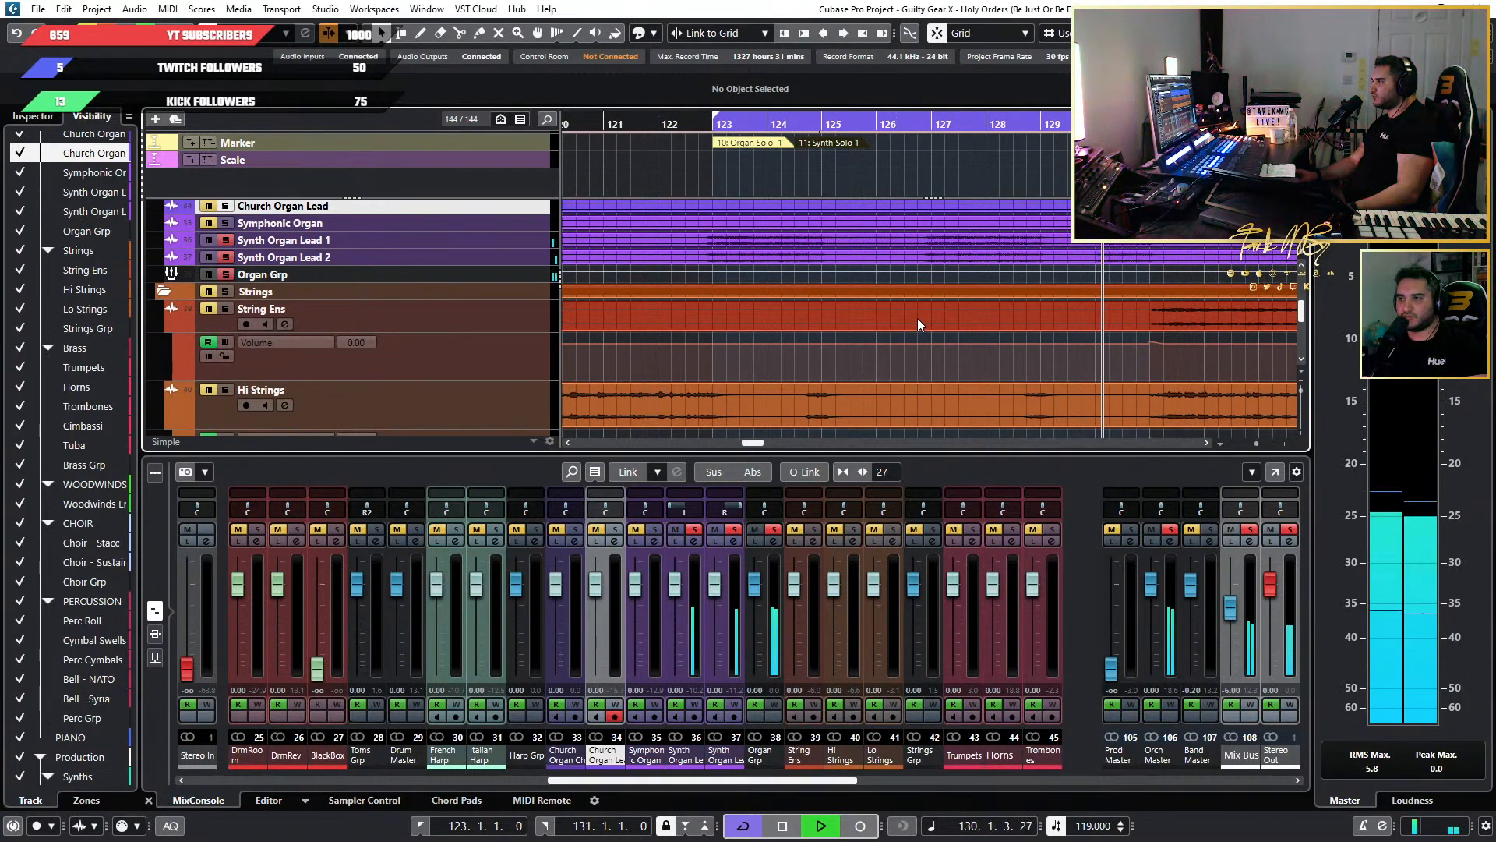
scroll(918, 318, up, 3)
key(space)
scroll(918, 318, down, 8)
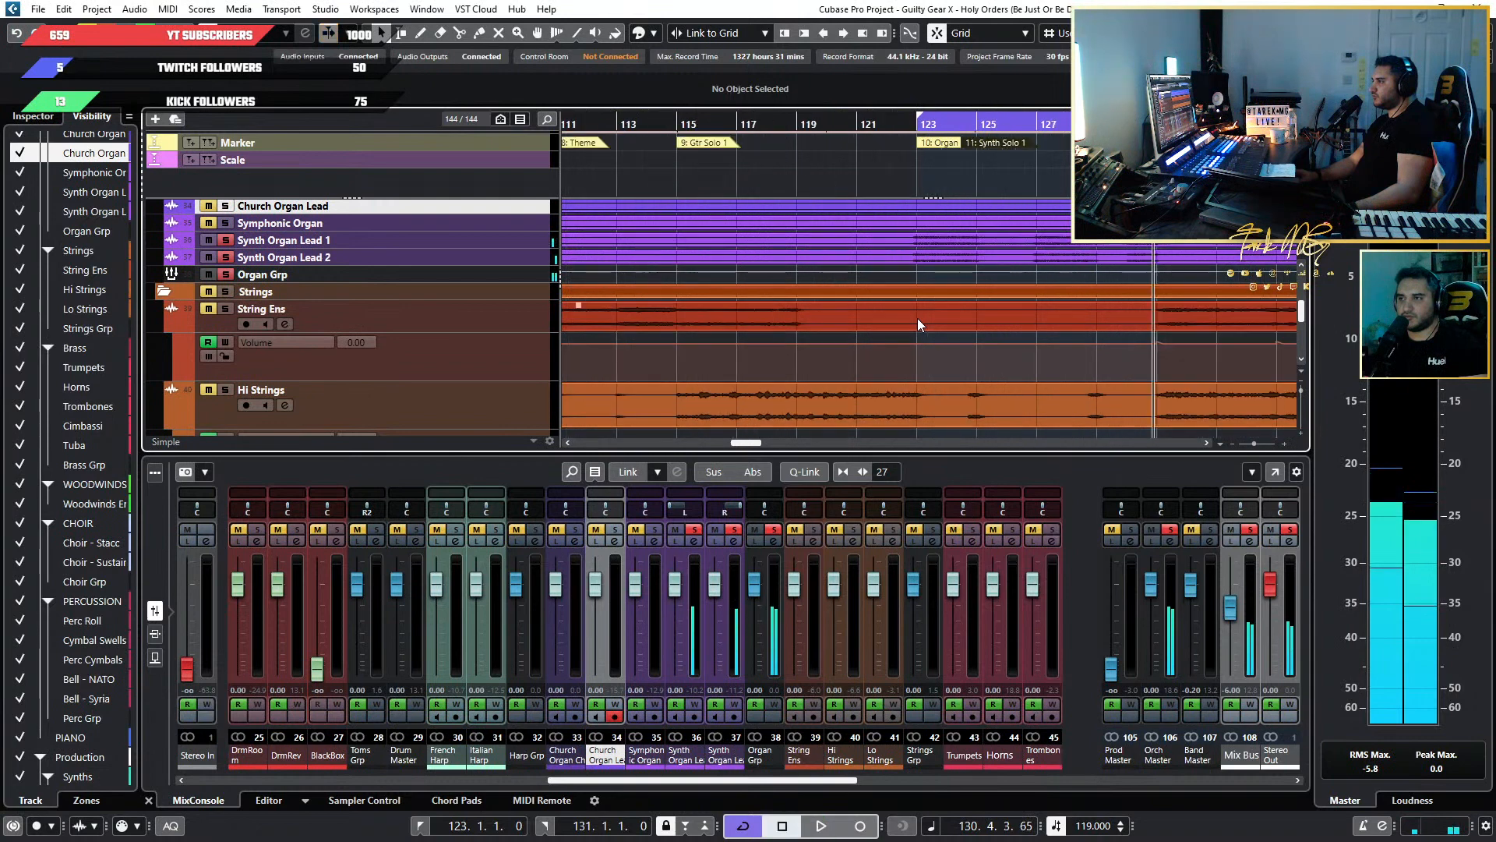
Audition the soloed synth organ leads in the earlier Organ Solo section from bar 91.
scroll(760, 202, up, 6)
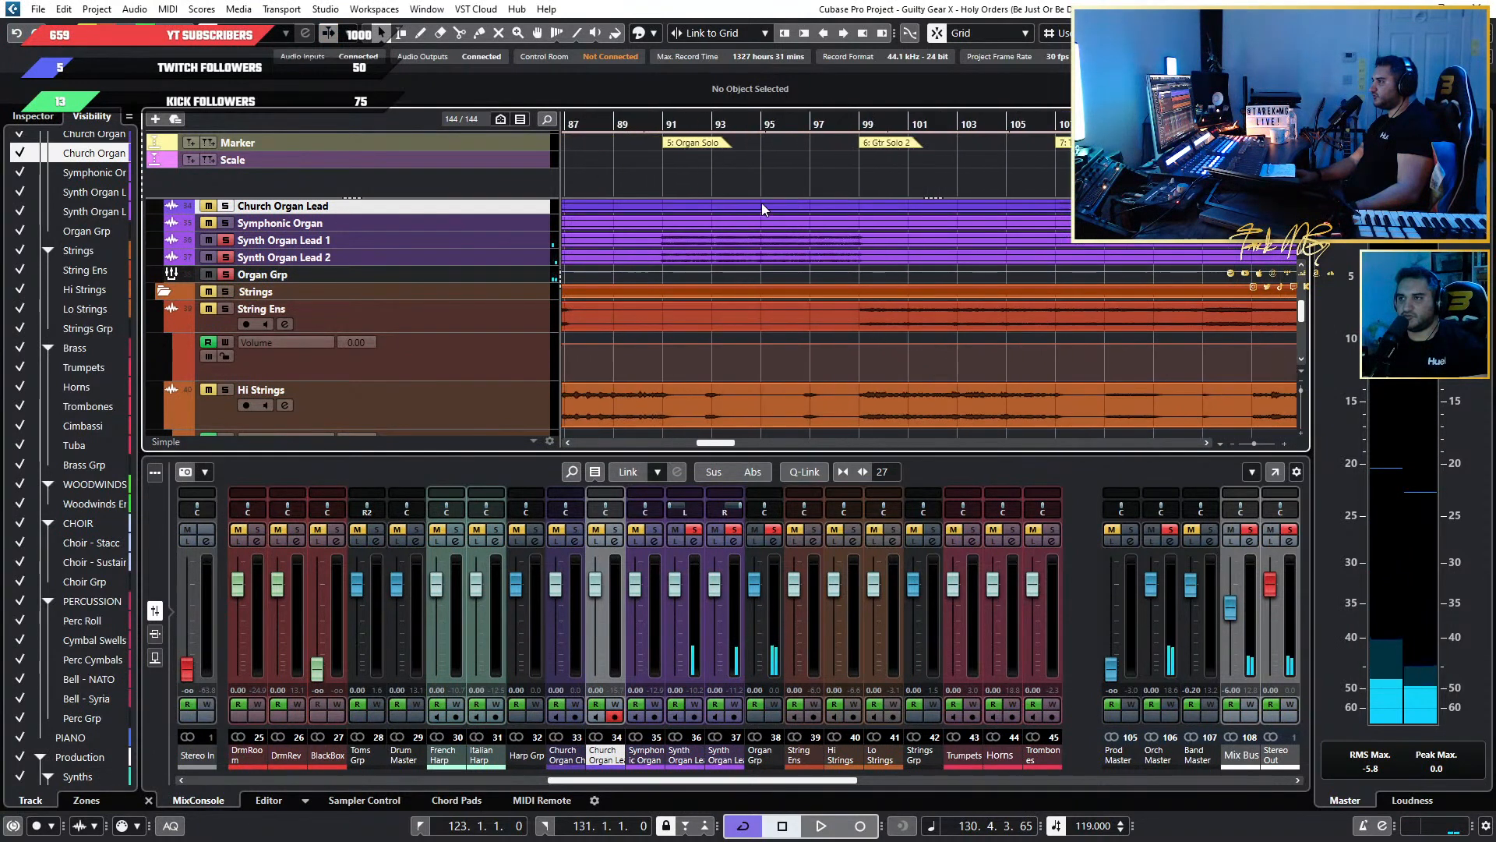
click(718, 139)
key(space)
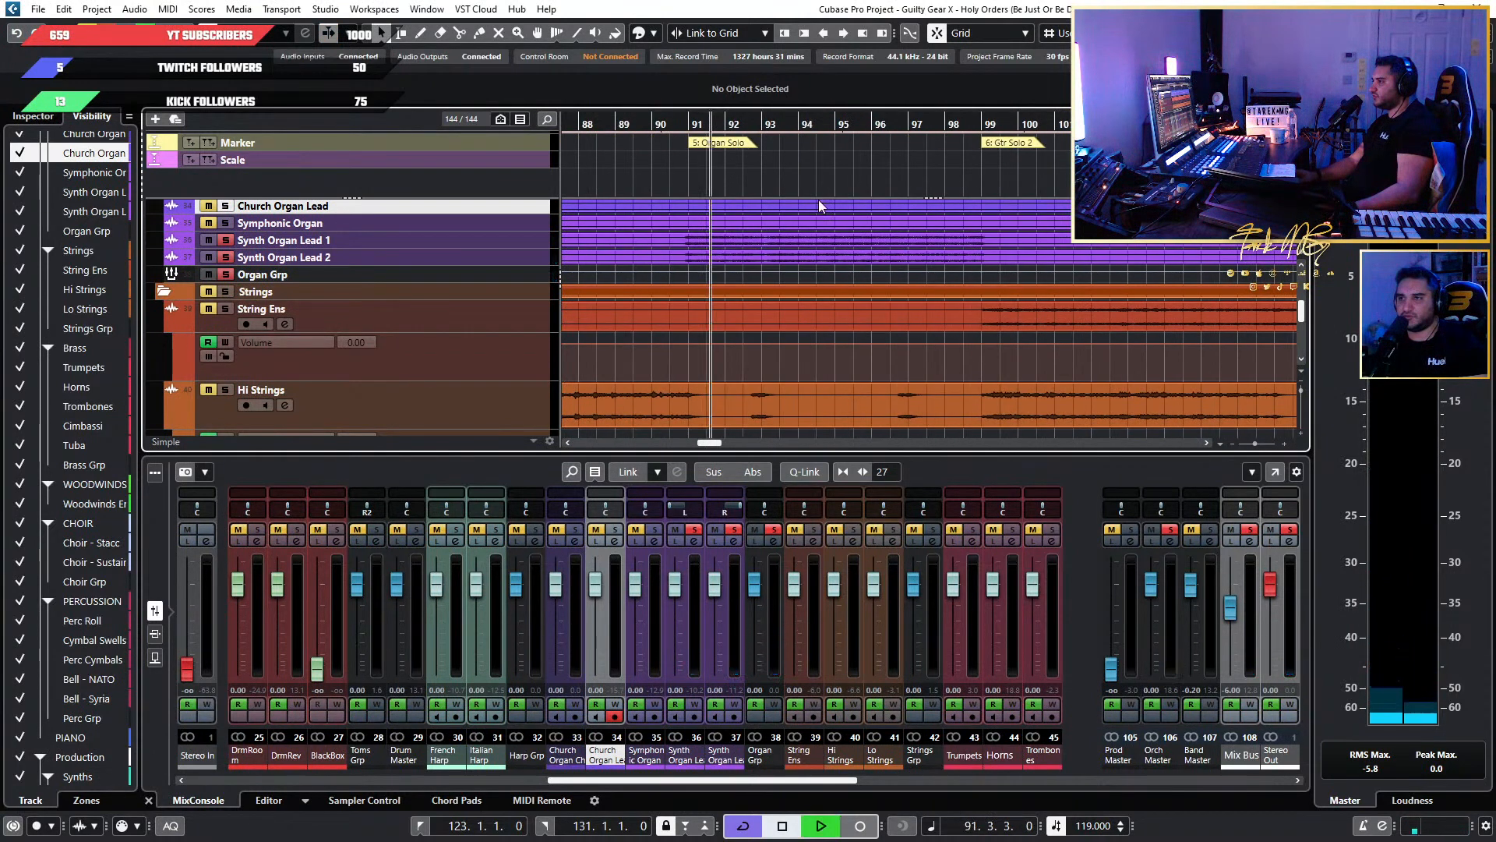
scroll(792, 232, up, 2)
scroll(792, 226, up, 1)
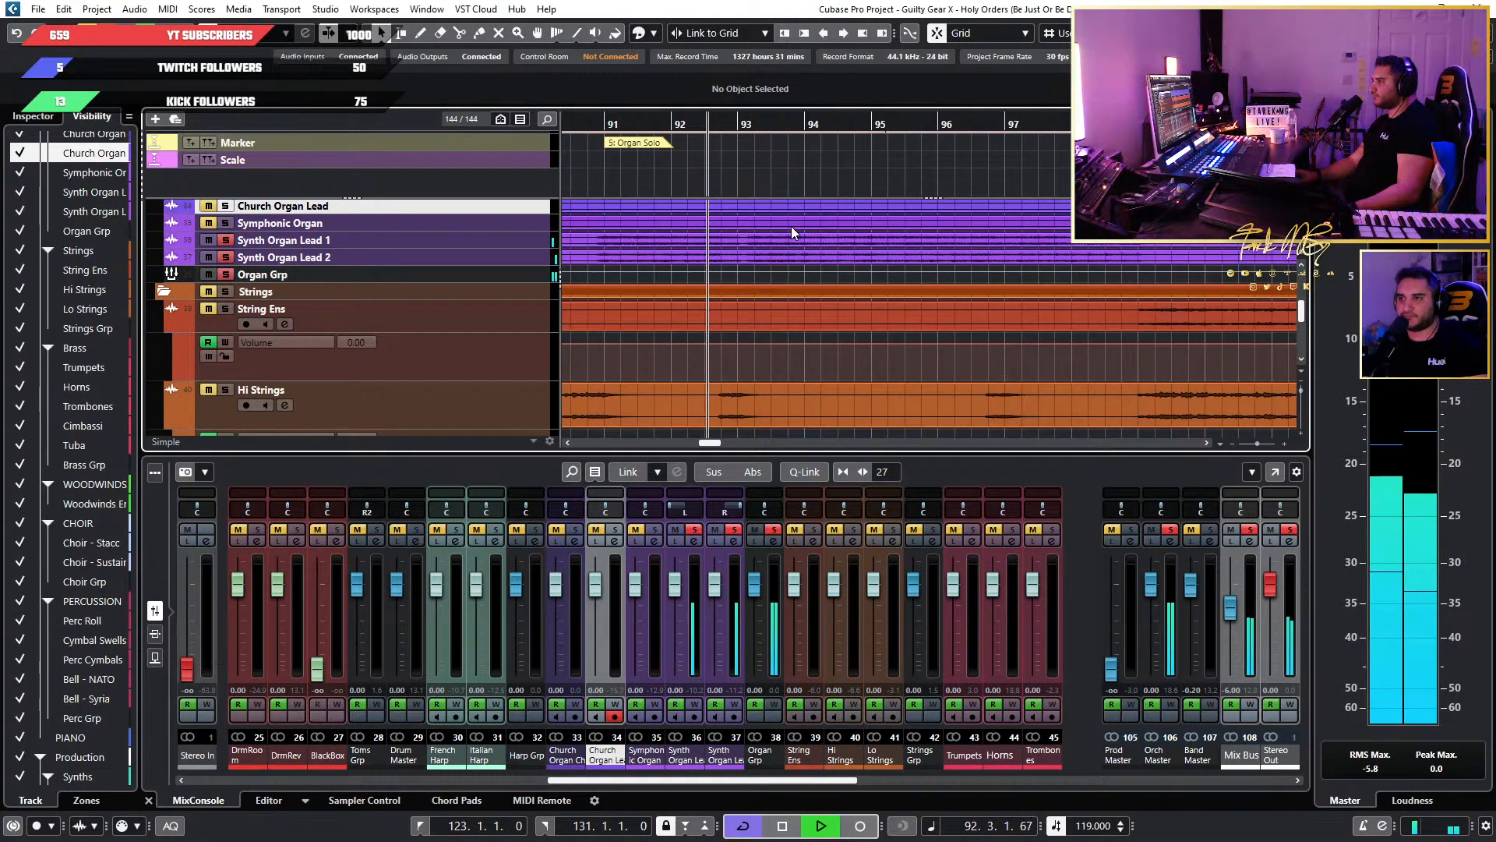
scroll(826, 264, down, 5)
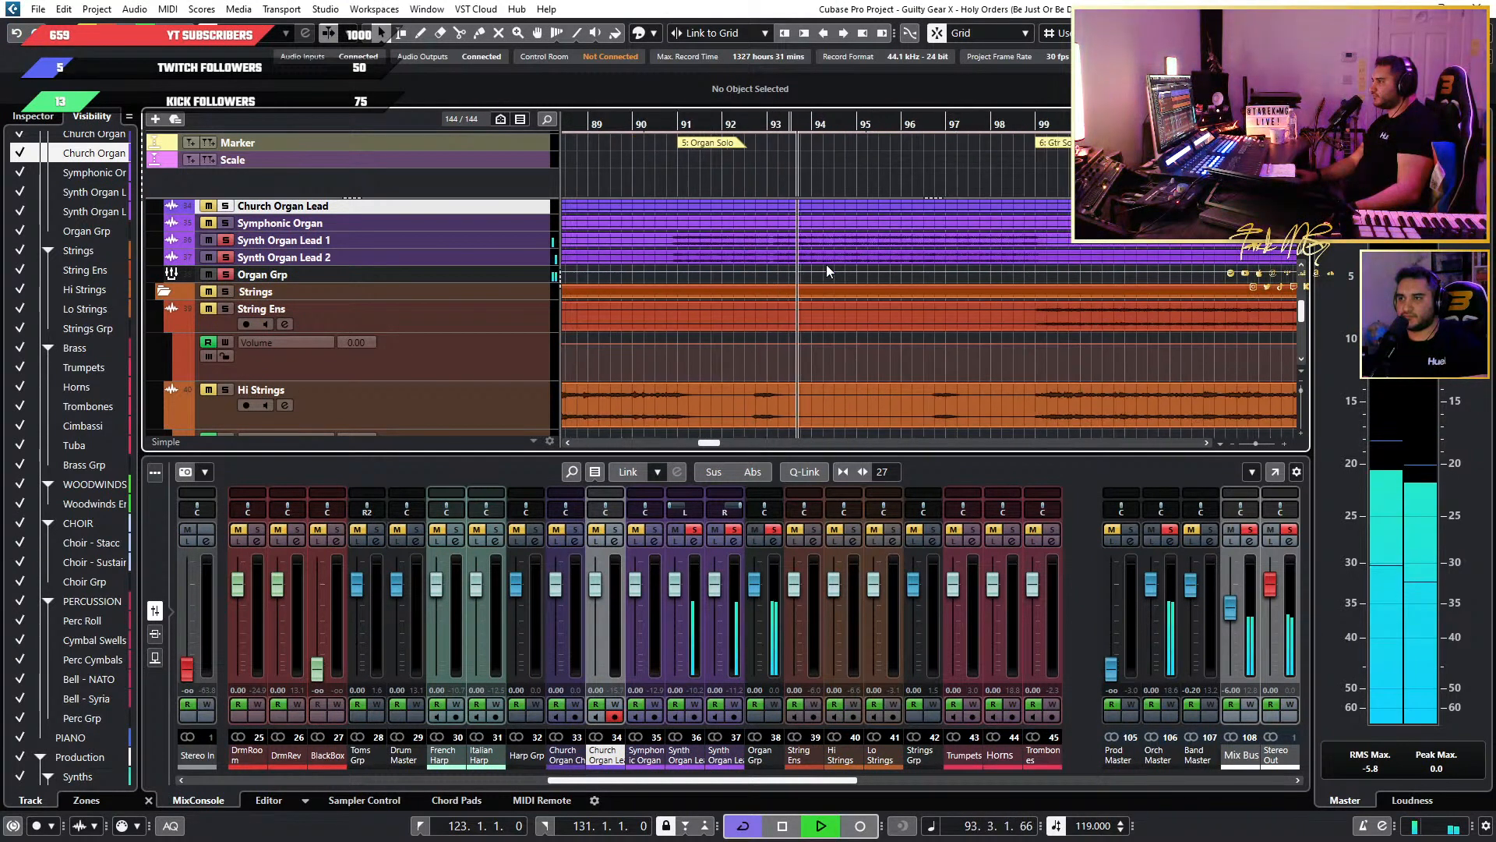
key(space)
Replay the synth organ leads from bar 123, then clear the solo to hear them in the full mix.
scroll(1161, 284, up, 5)
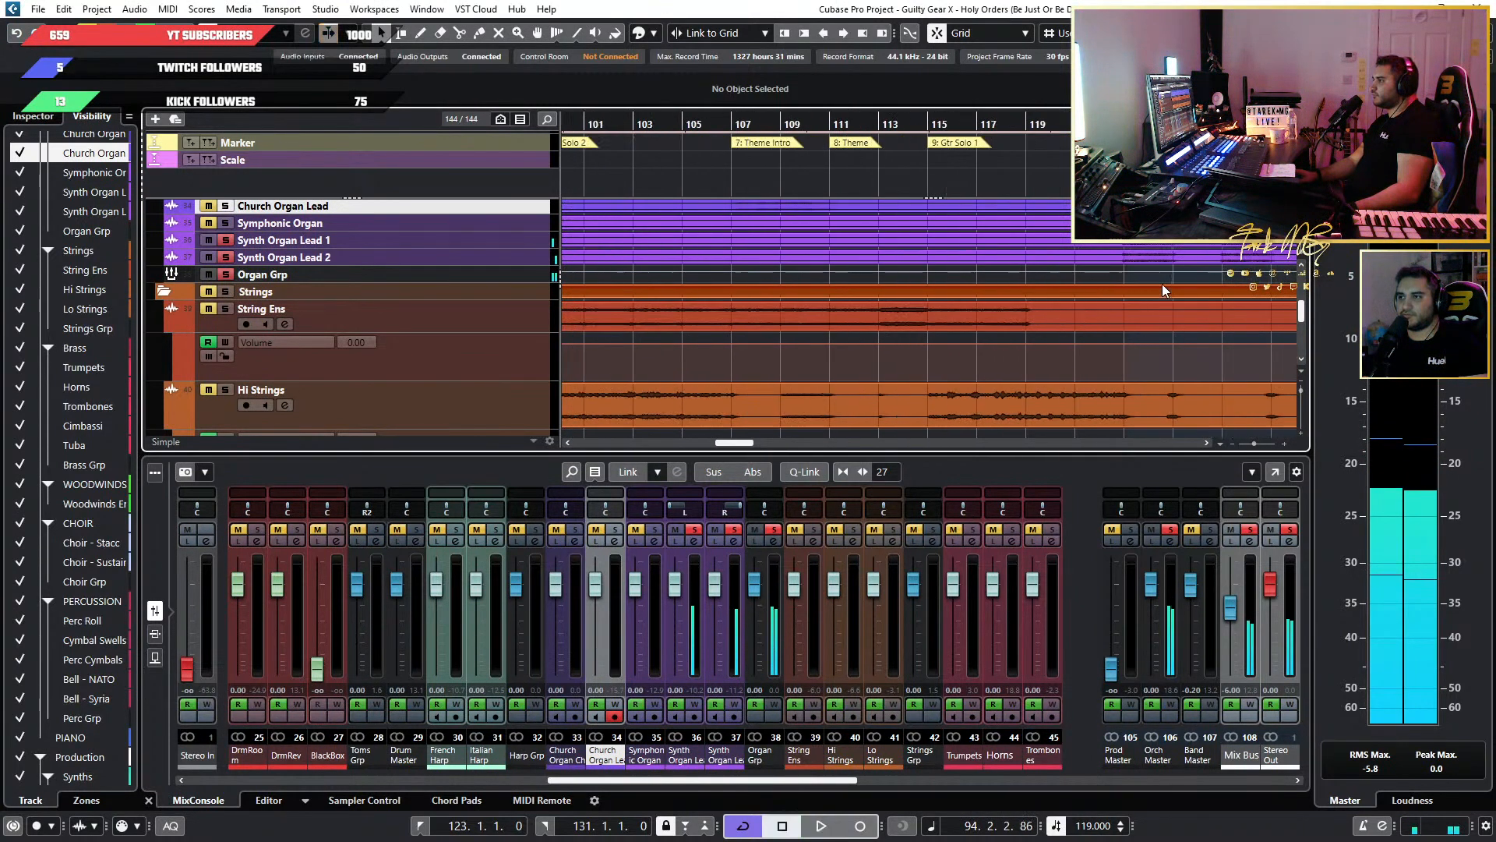
scroll(1162, 284, right, 4)
drag(778, 124, 764, 123)
key(space)
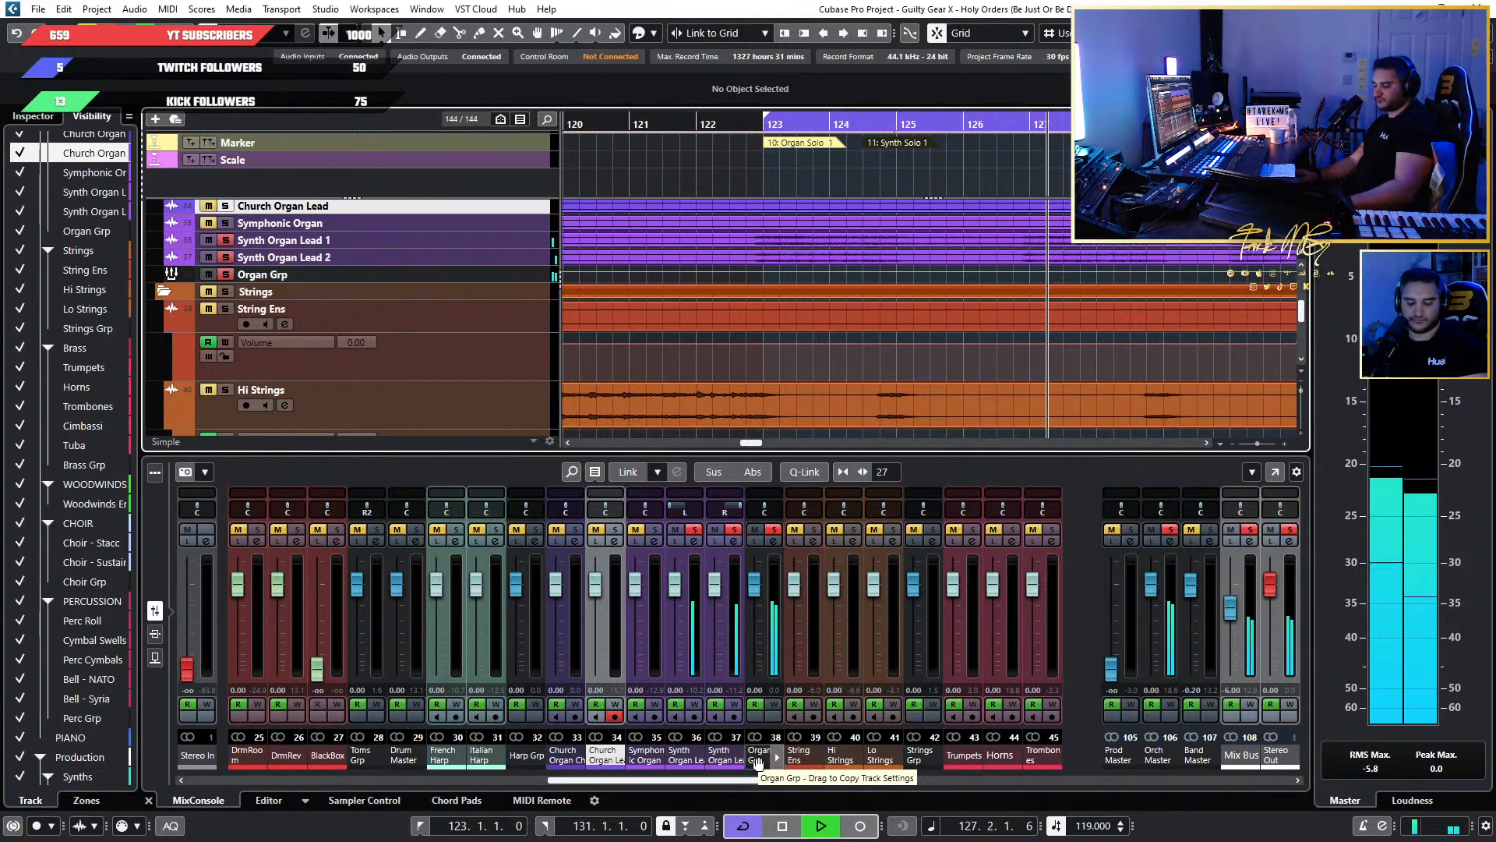
click(773, 532)
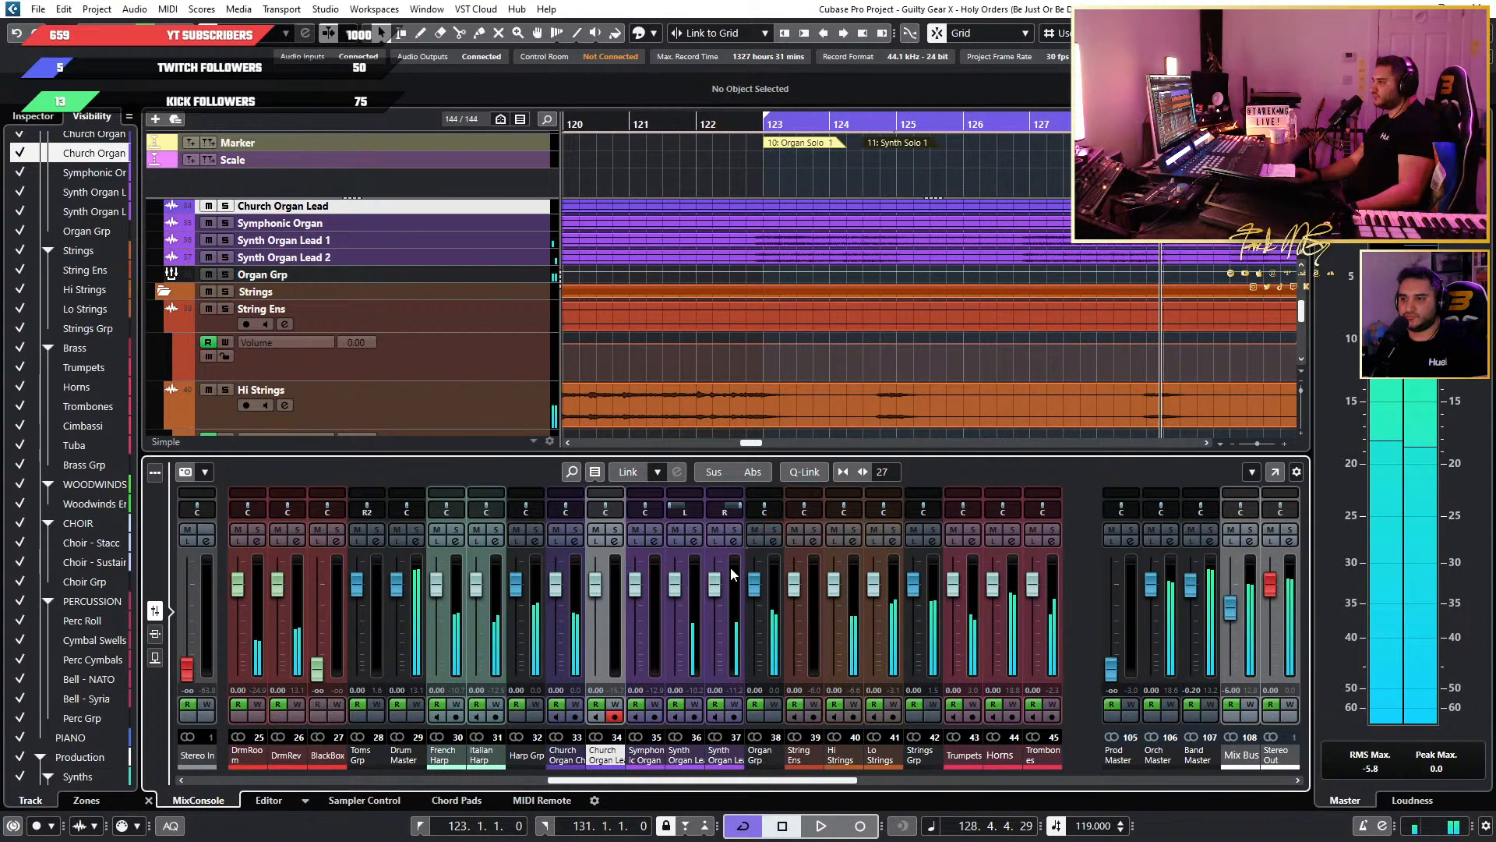
Show the mixer inserts and copy the JW BG-Keys plugin from Church Organ Chords to Synth Organ Lead 1.
scroll(882, 304, down, 3)
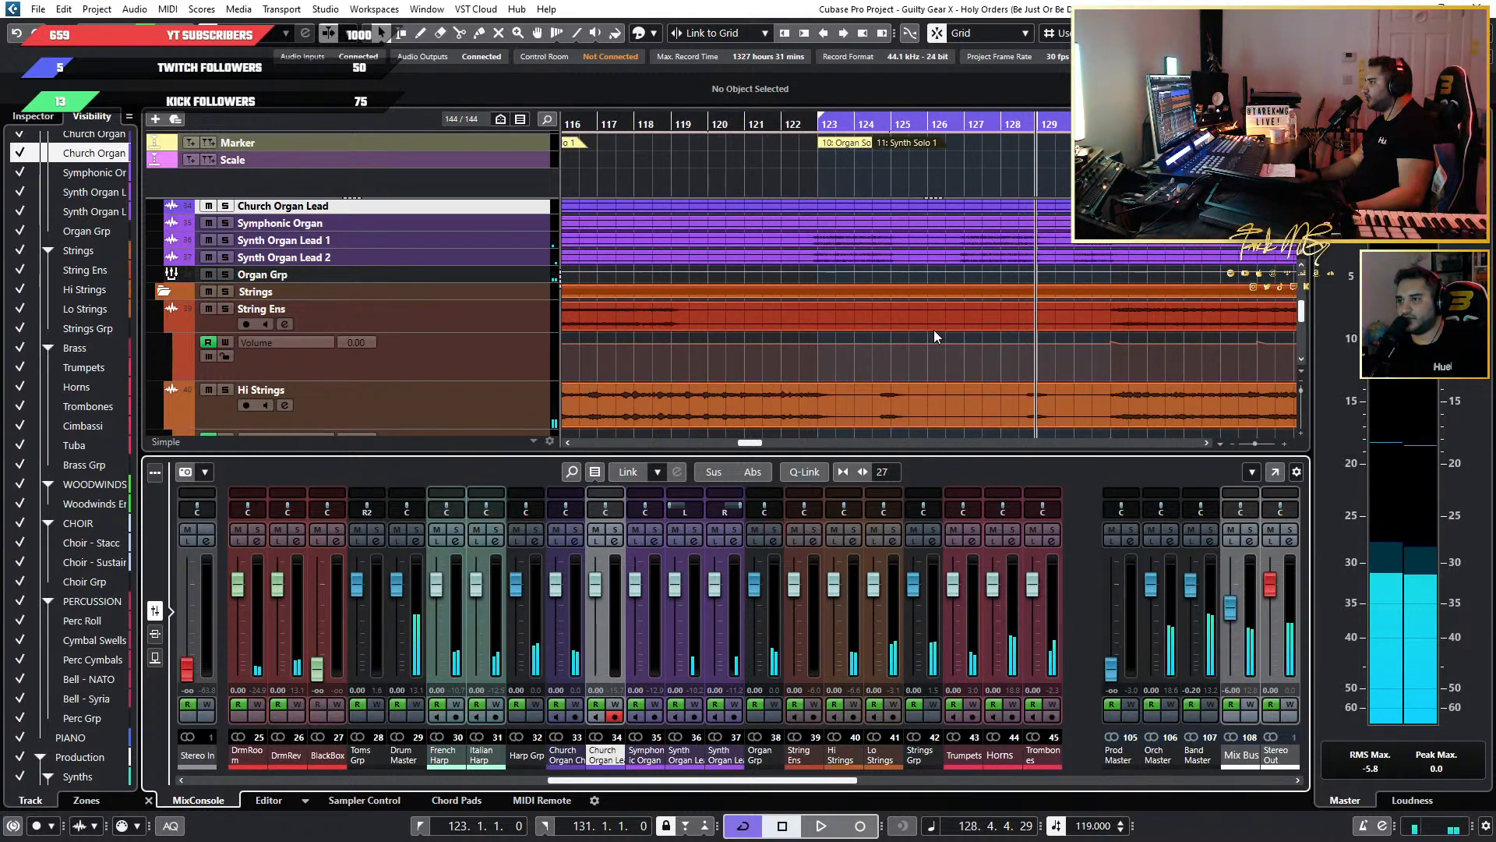
scroll(933, 330, down, 3)
scroll(934, 328, up, 2)
scroll(933, 326, up, 4)
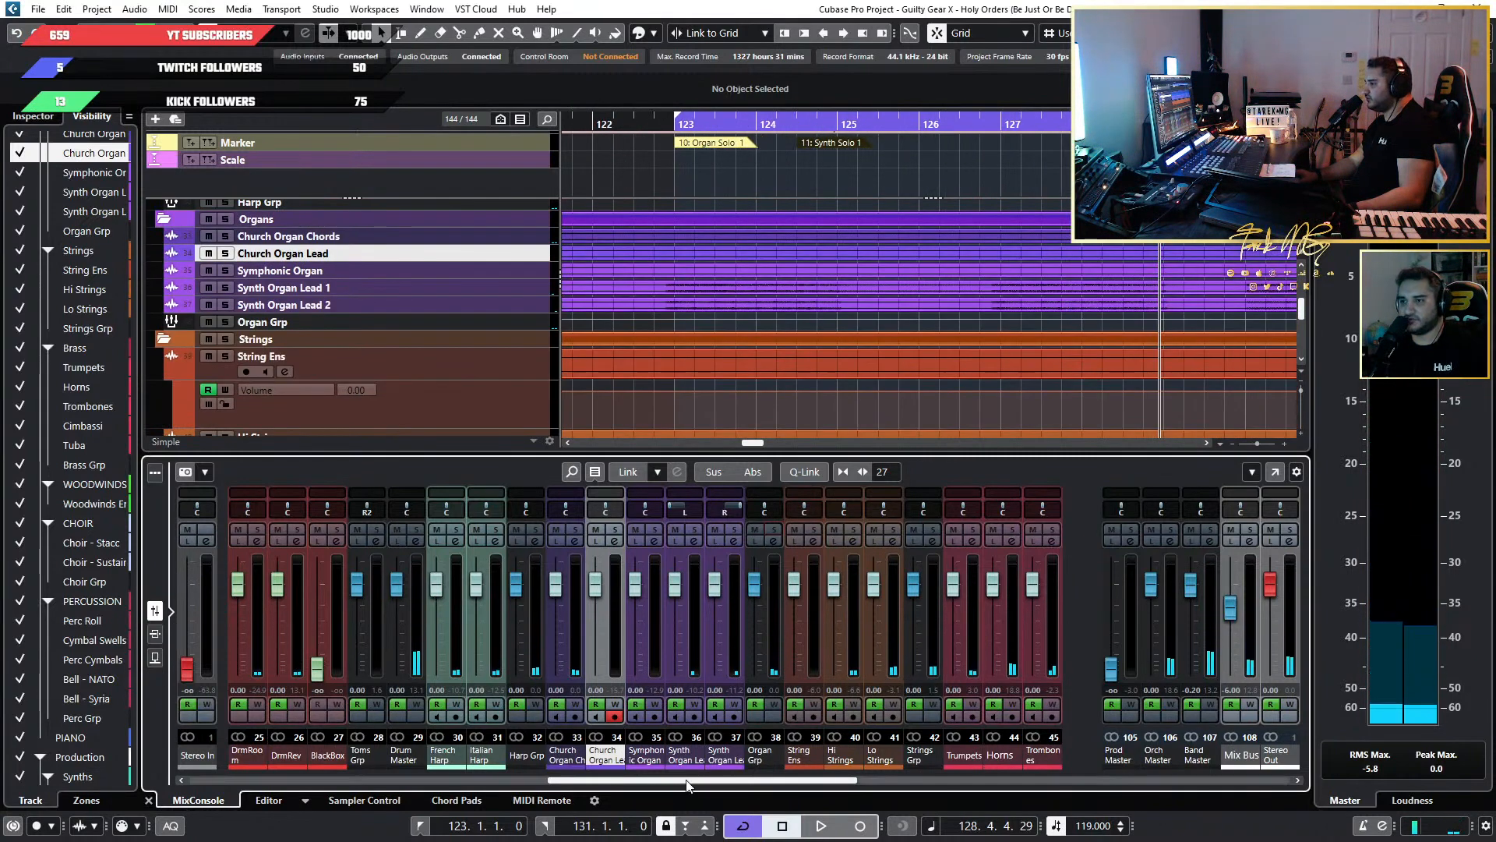
click(155, 634)
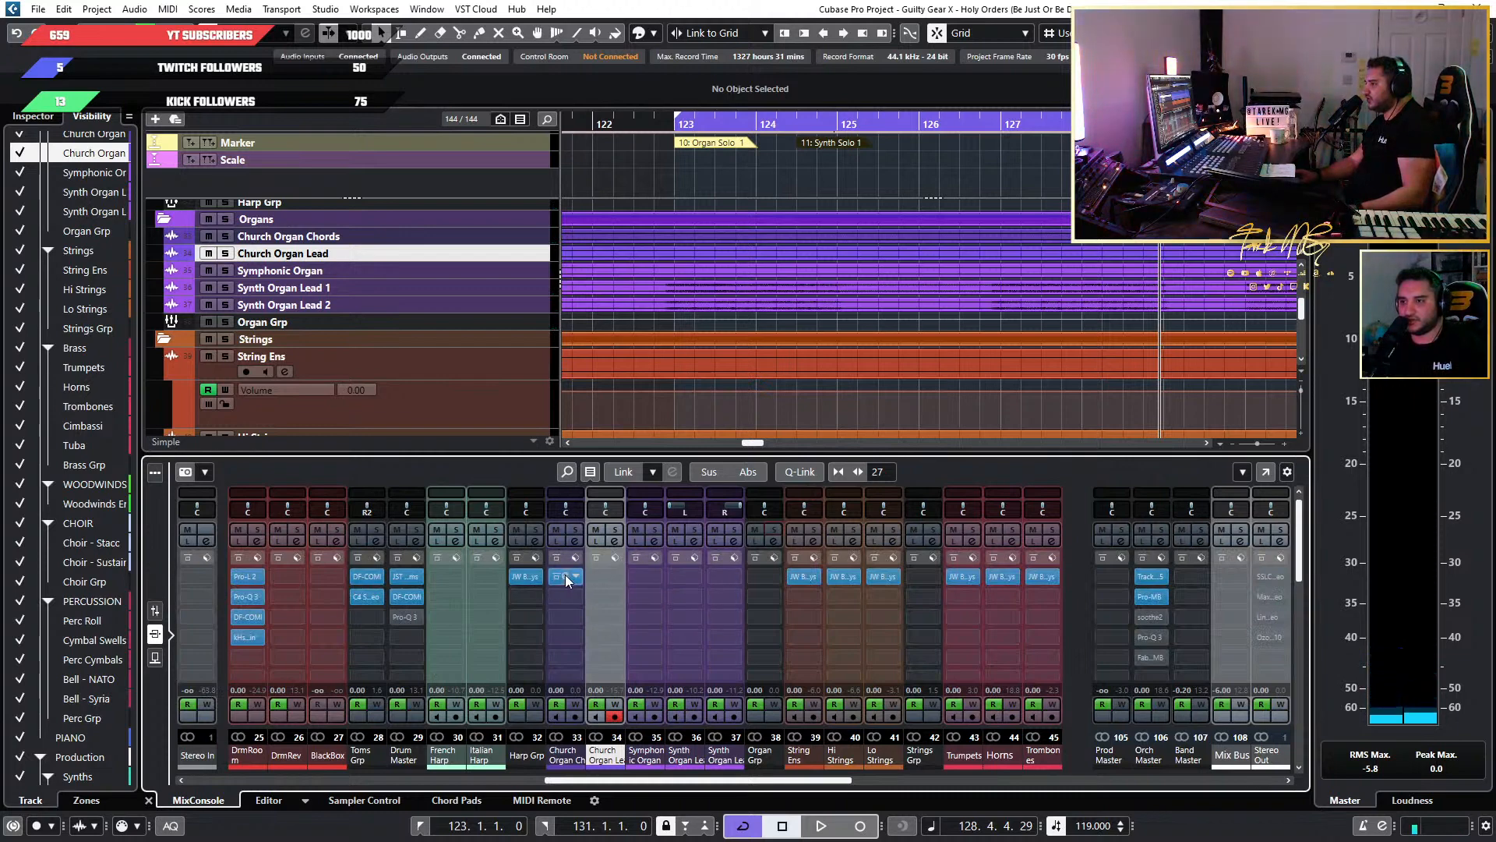
drag(567, 581, 685, 579)
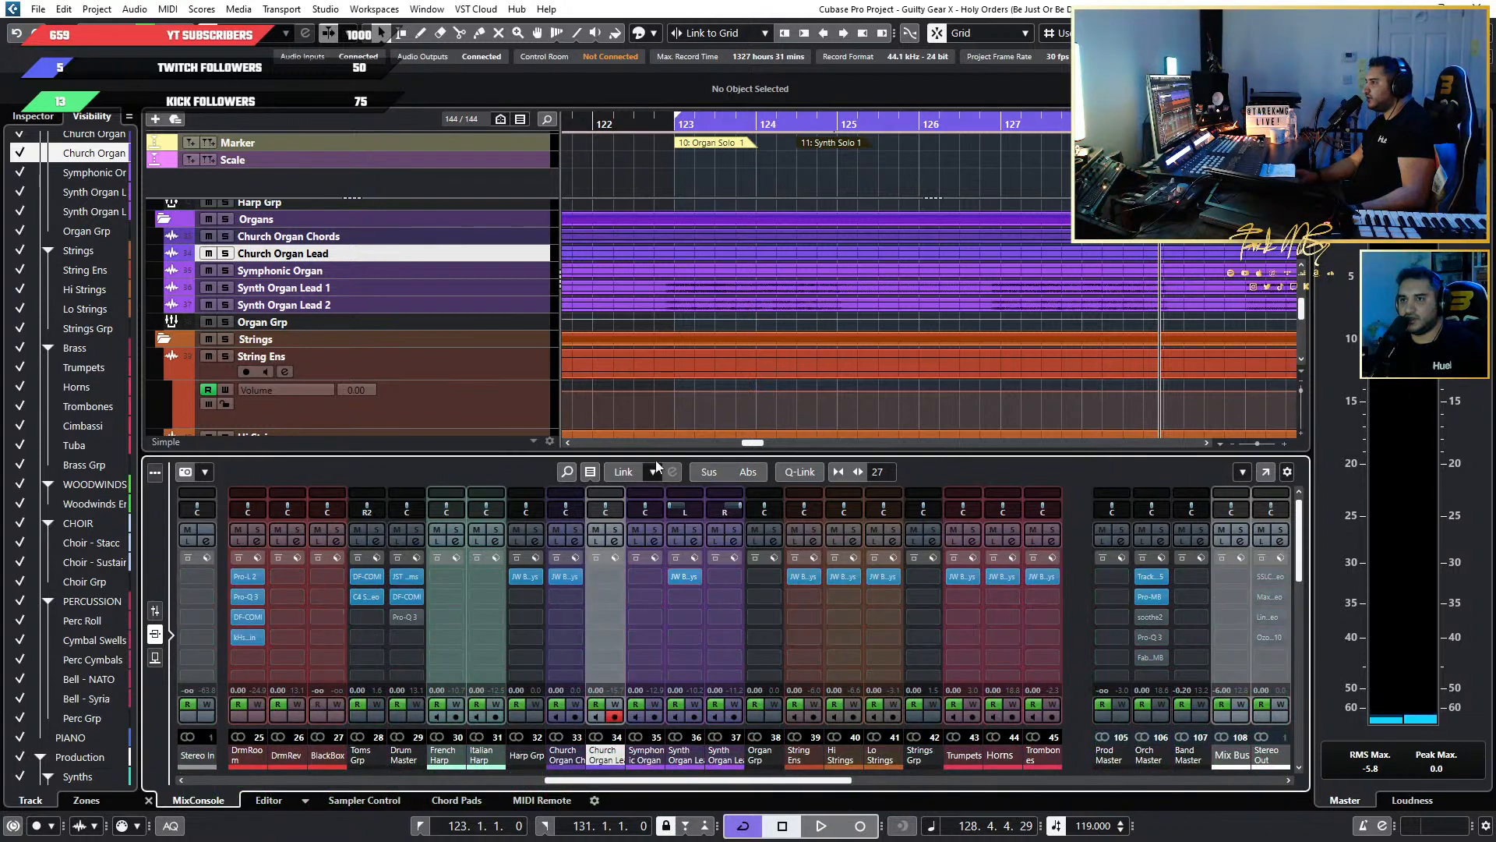
Solo Church Organ Chords and Synth Organ Lead 1 and play them together from the start of Organ Solo 1 at bar 123.
click(225, 236)
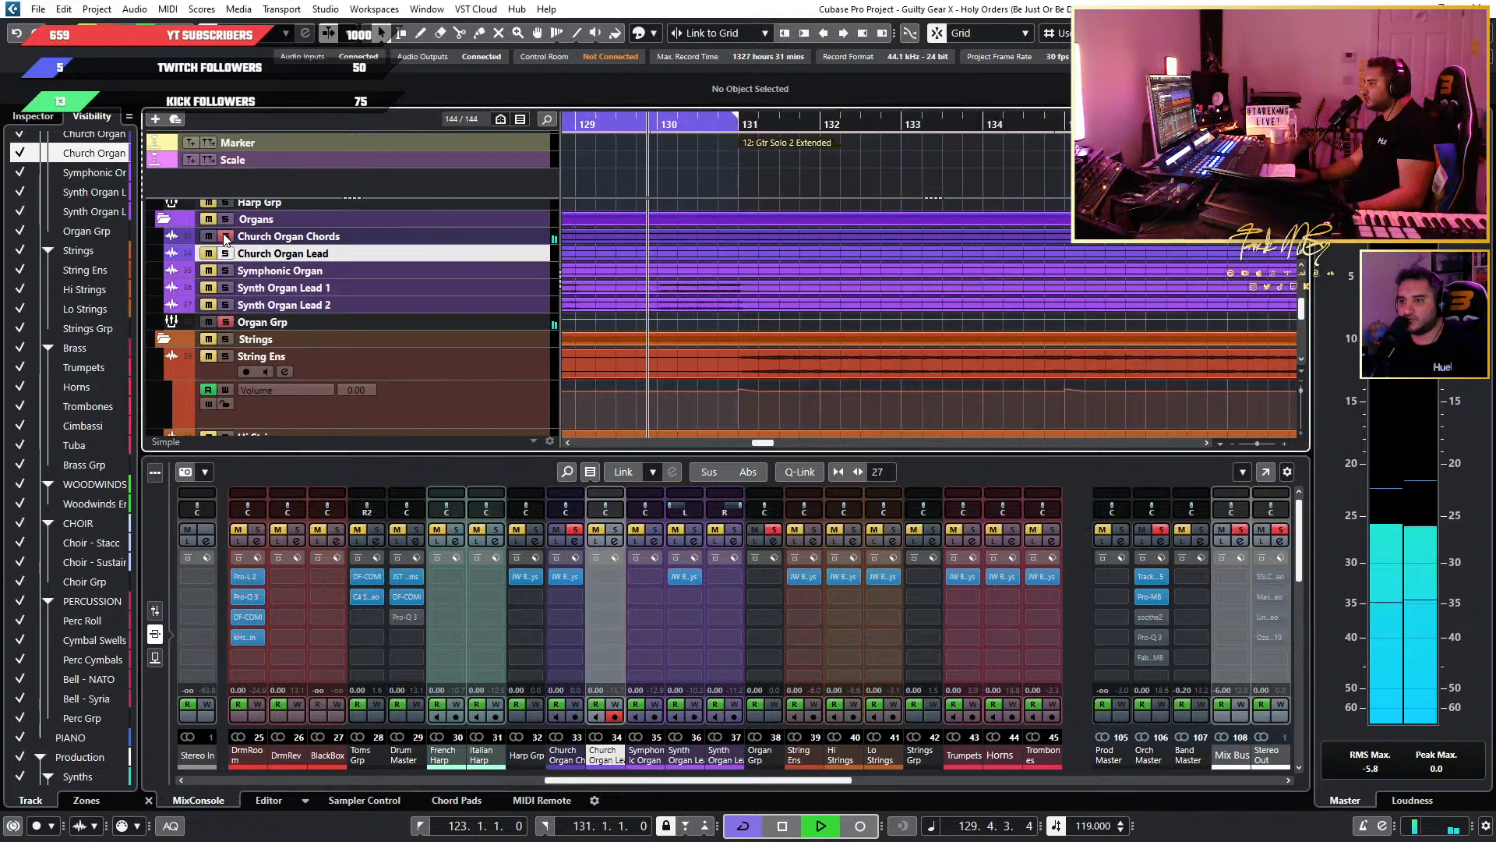
key(space)
scroll(905, 260, left, 8)
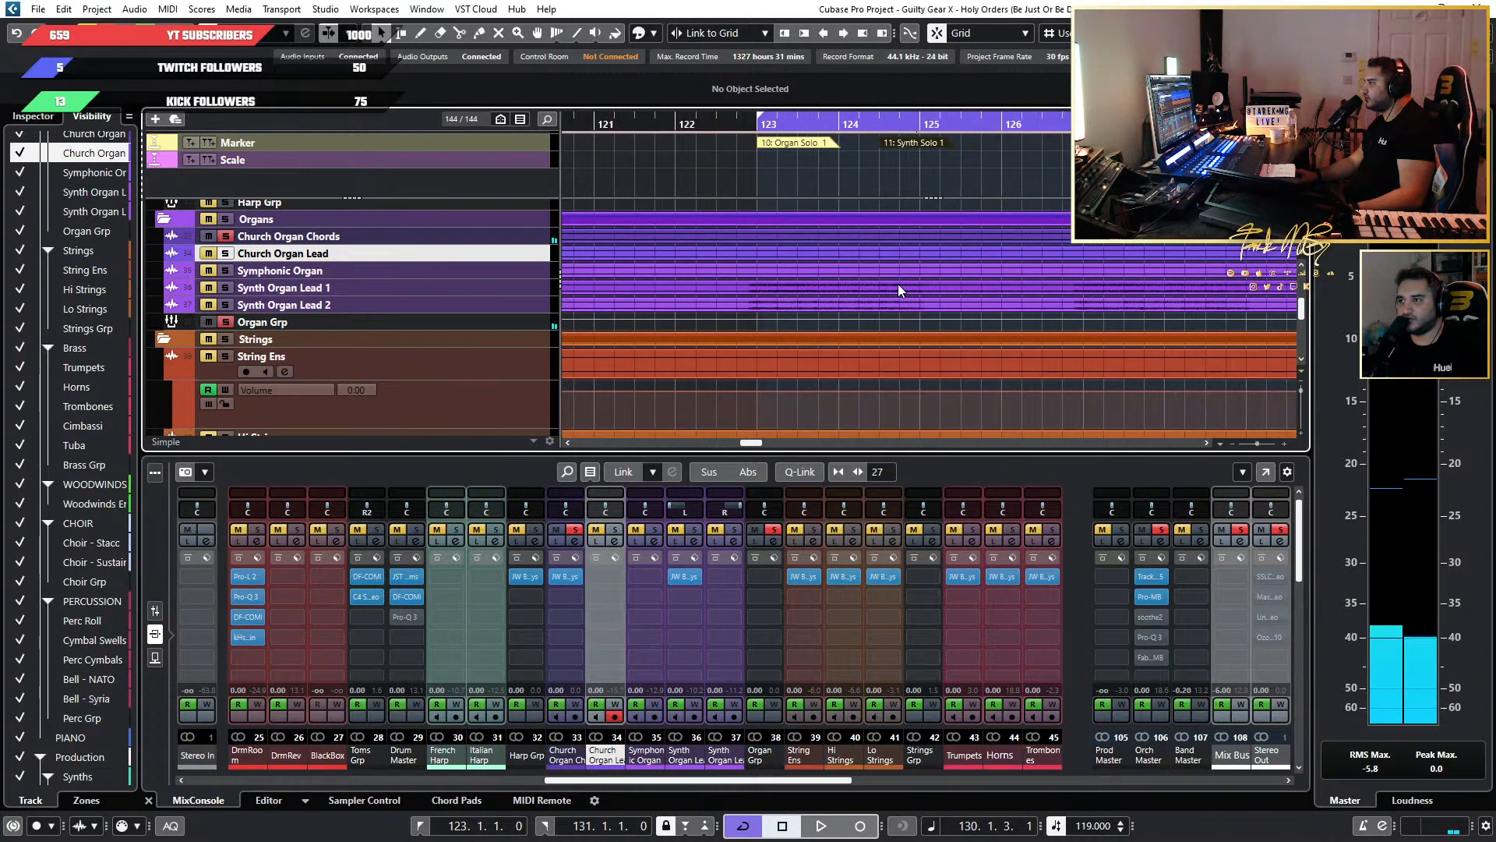
scroll(897, 290, down, 3)
click(829, 123)
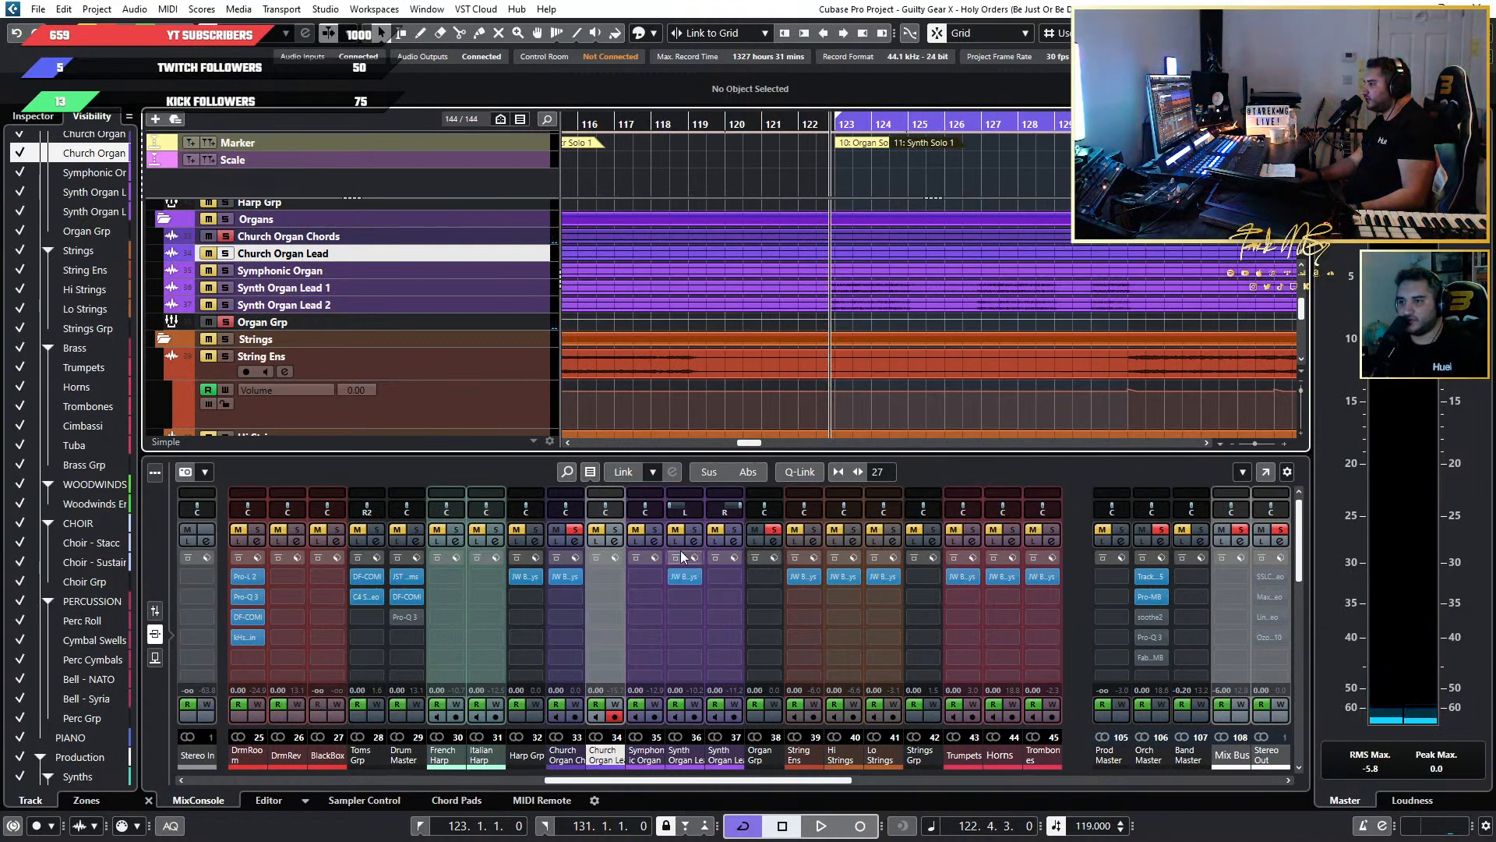
click(692, 531)
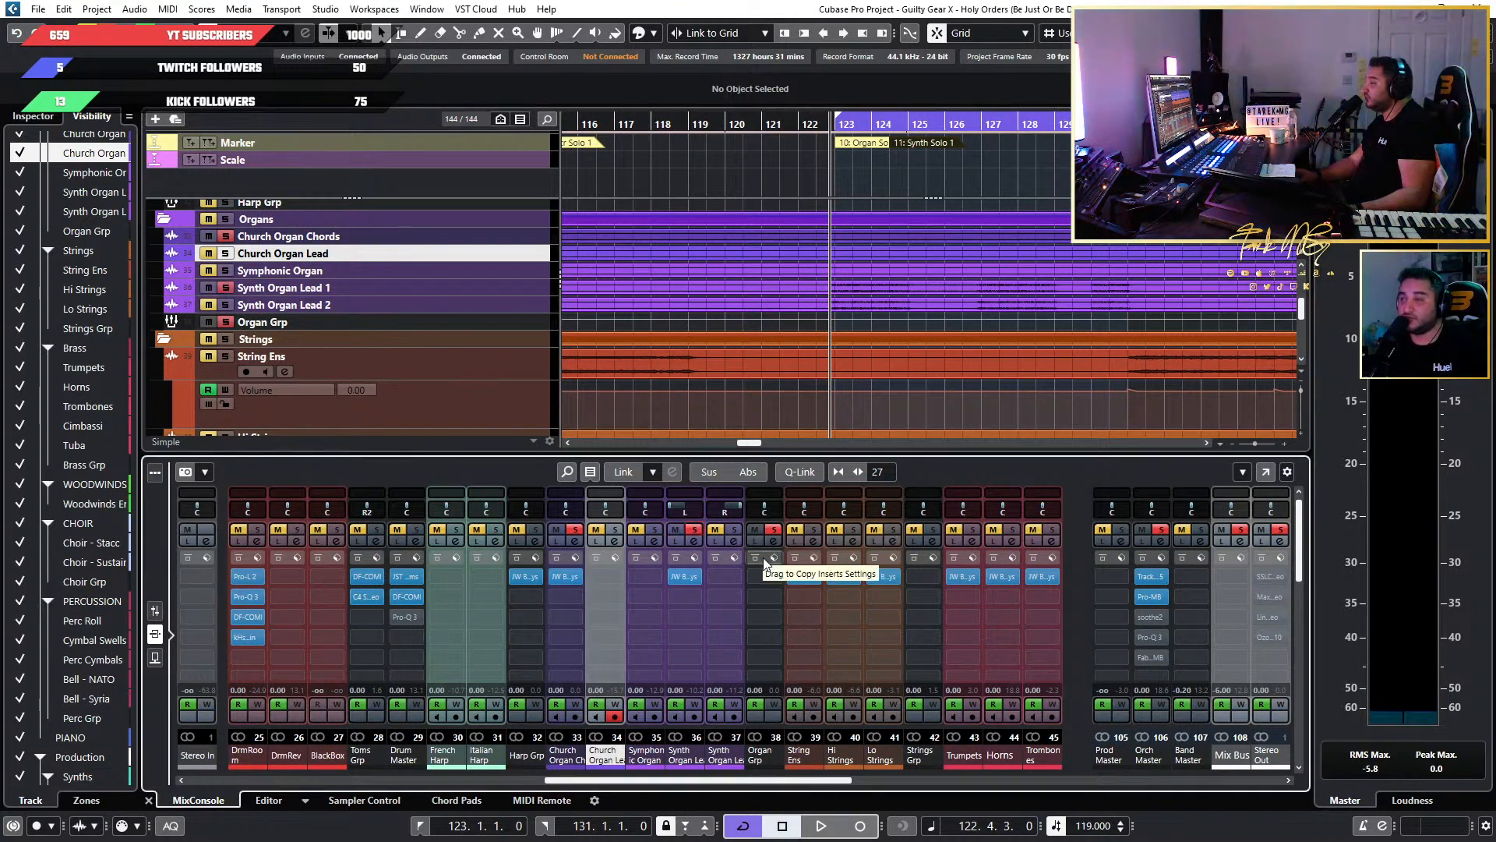
key(space)
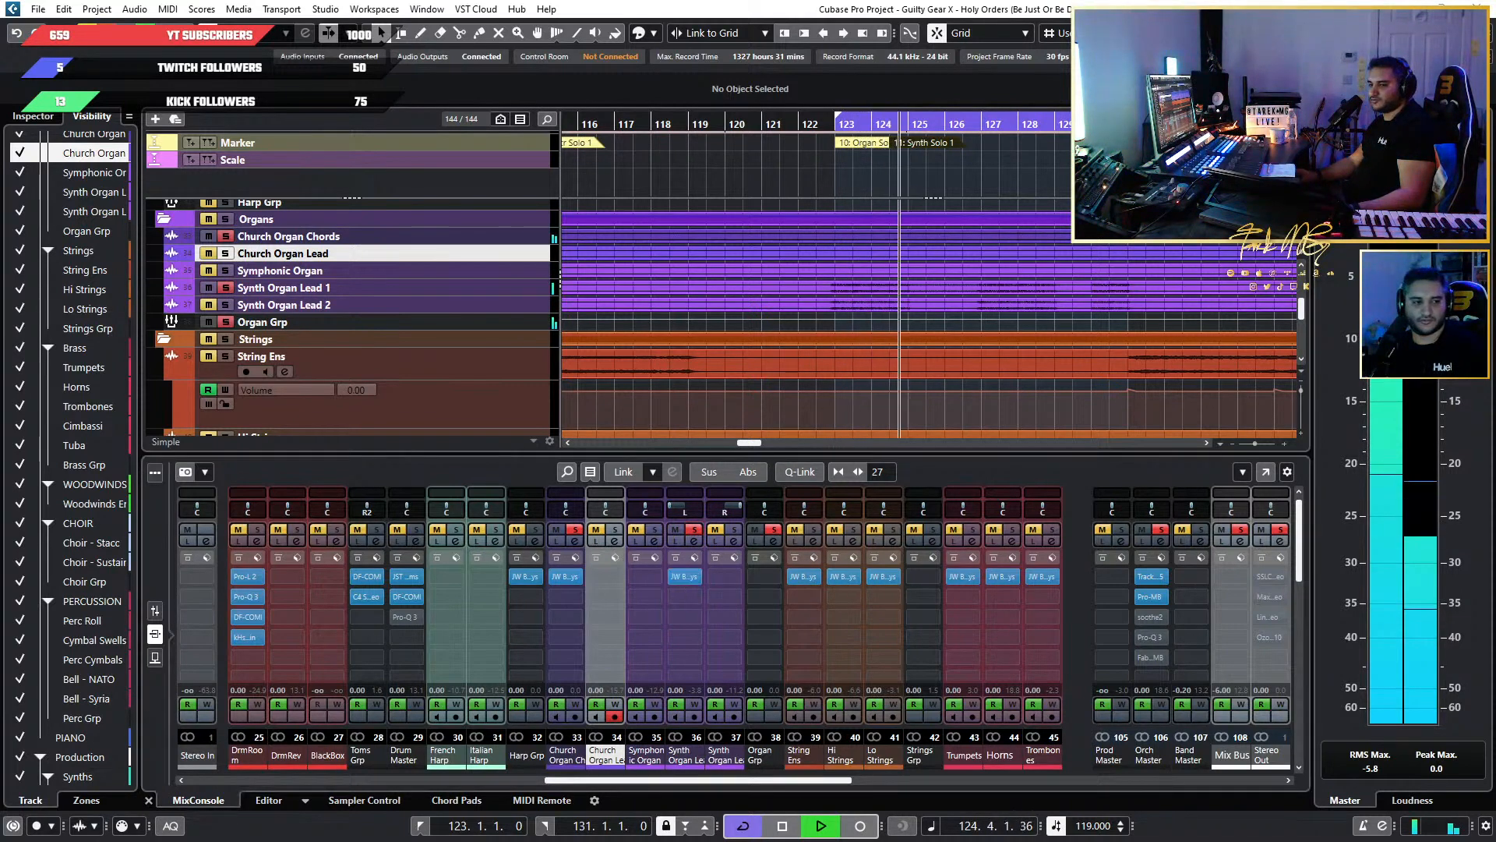
Open the BG-Keys plugin on Synth Organ Lead 1 and lower its Loud level to -30.
click(685, 577)
drag(756, 148, 1099, 185)
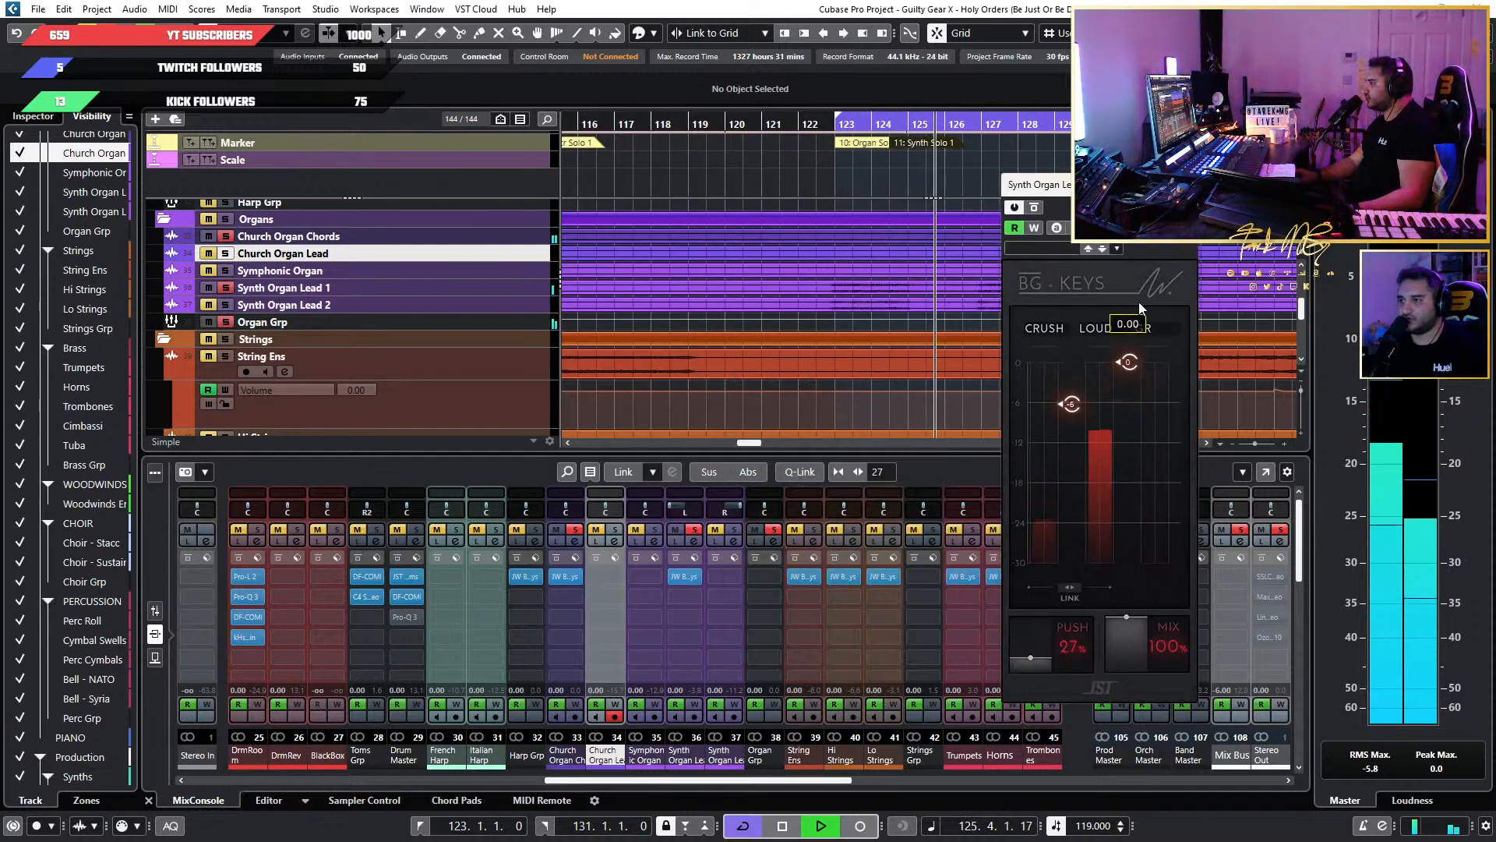
drag(1132, 391, 1140, 591)
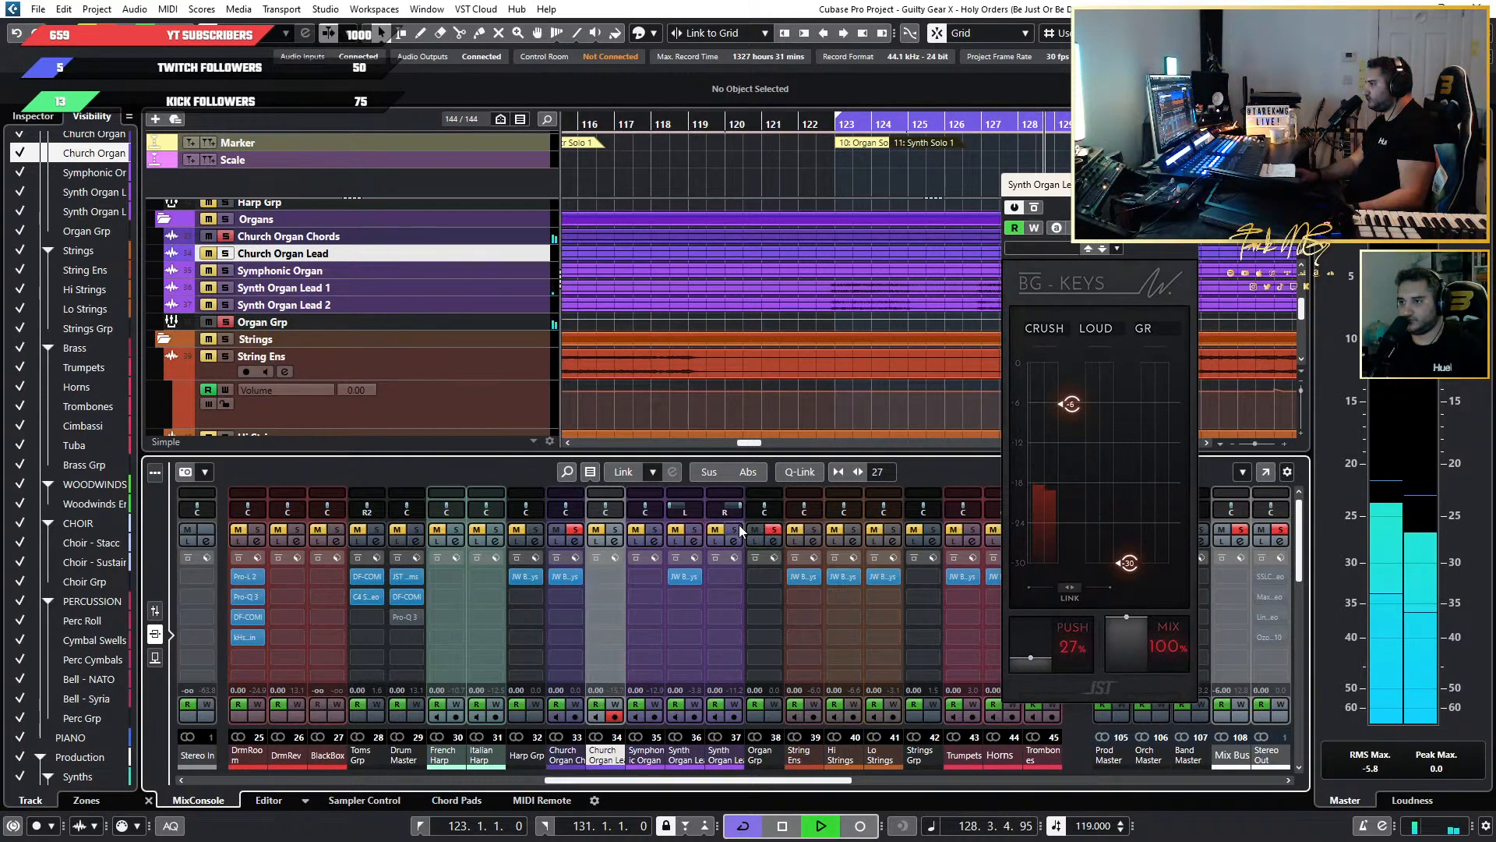
Clear the solos, mute Synth Organ Lead 2, and set Synth Organ Lead 1's BG-Keys Loud to about -1 while replaying from bar 123.
click(773, 530)
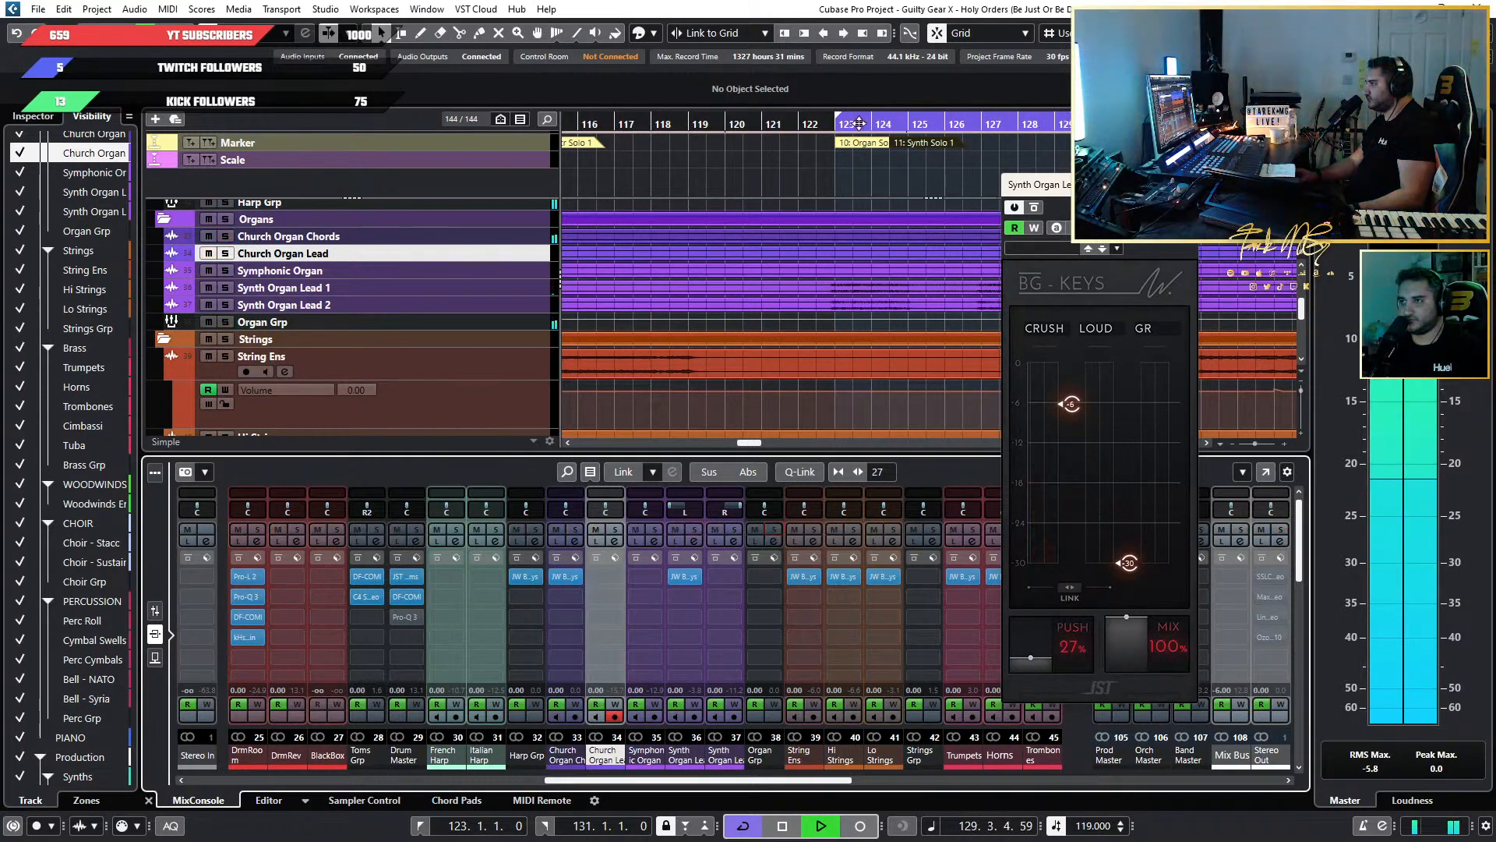
click(810, 127)
click(716, 530)
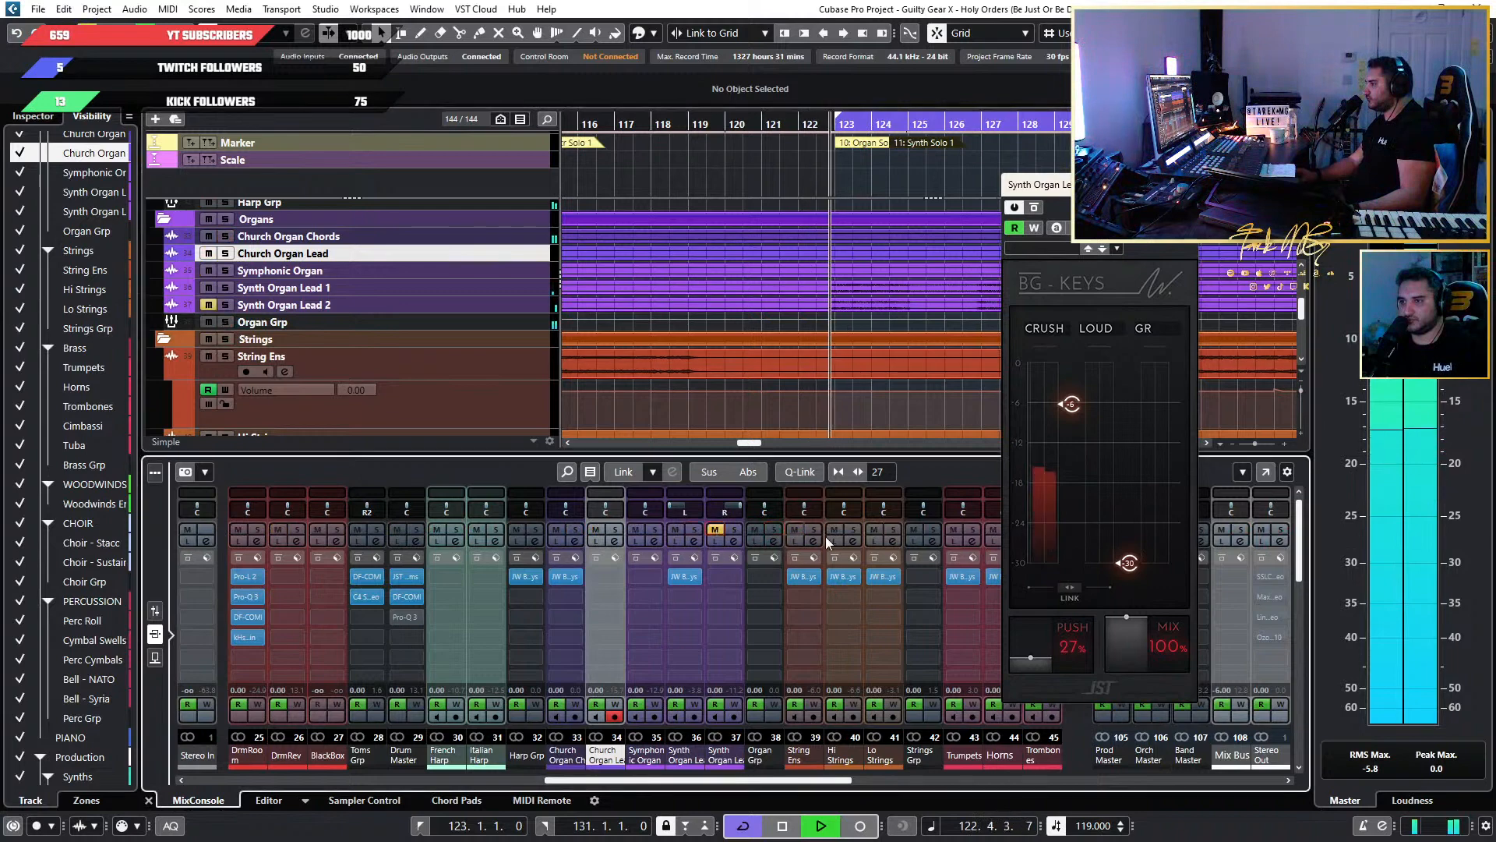
drag(1120, 572, 1115, 370)
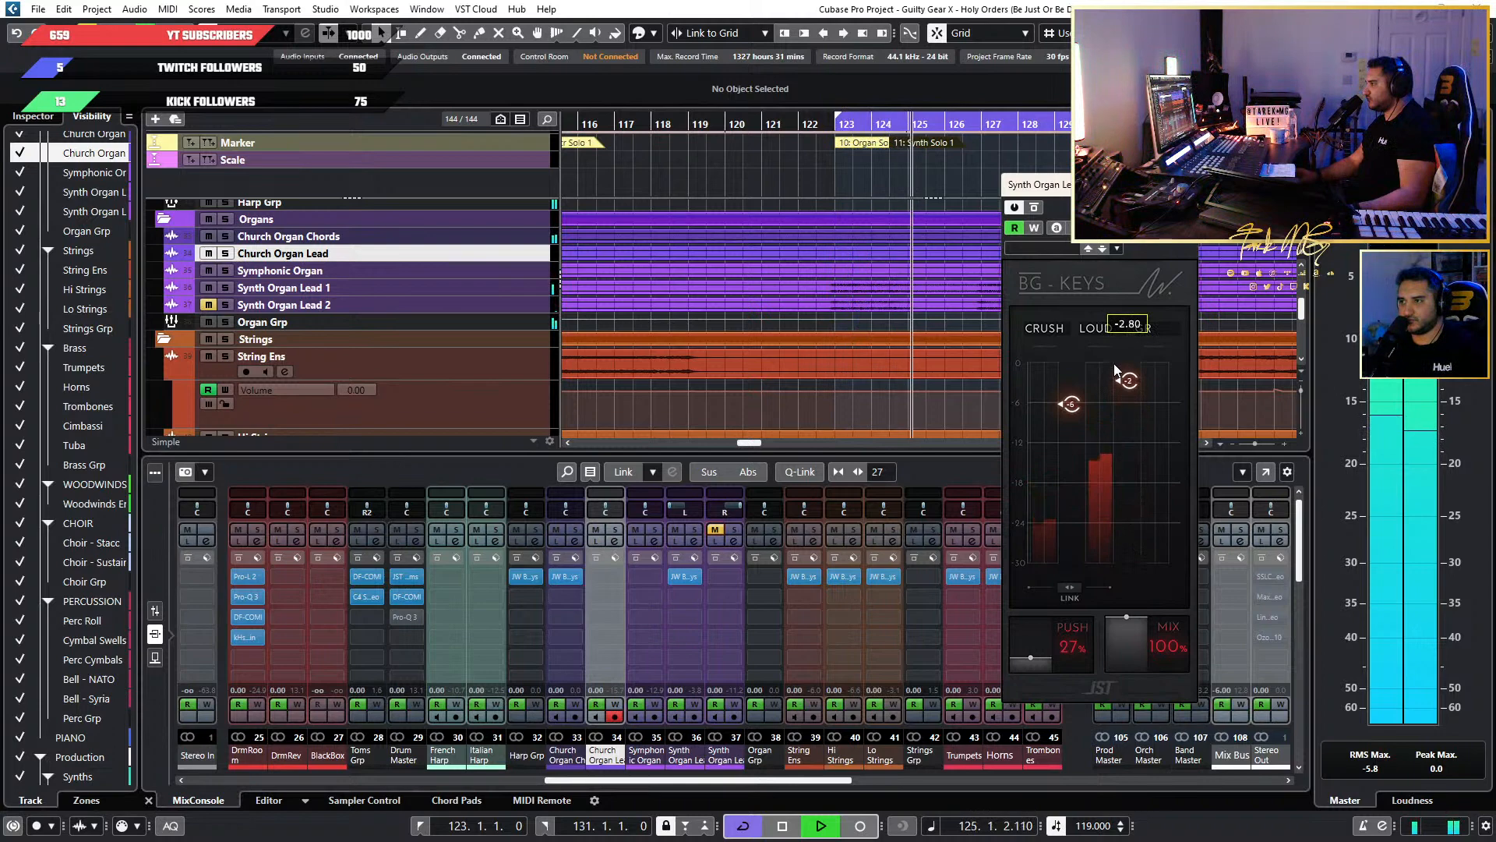
click(816, 121)
drag(1112, 379, 1132, 347)
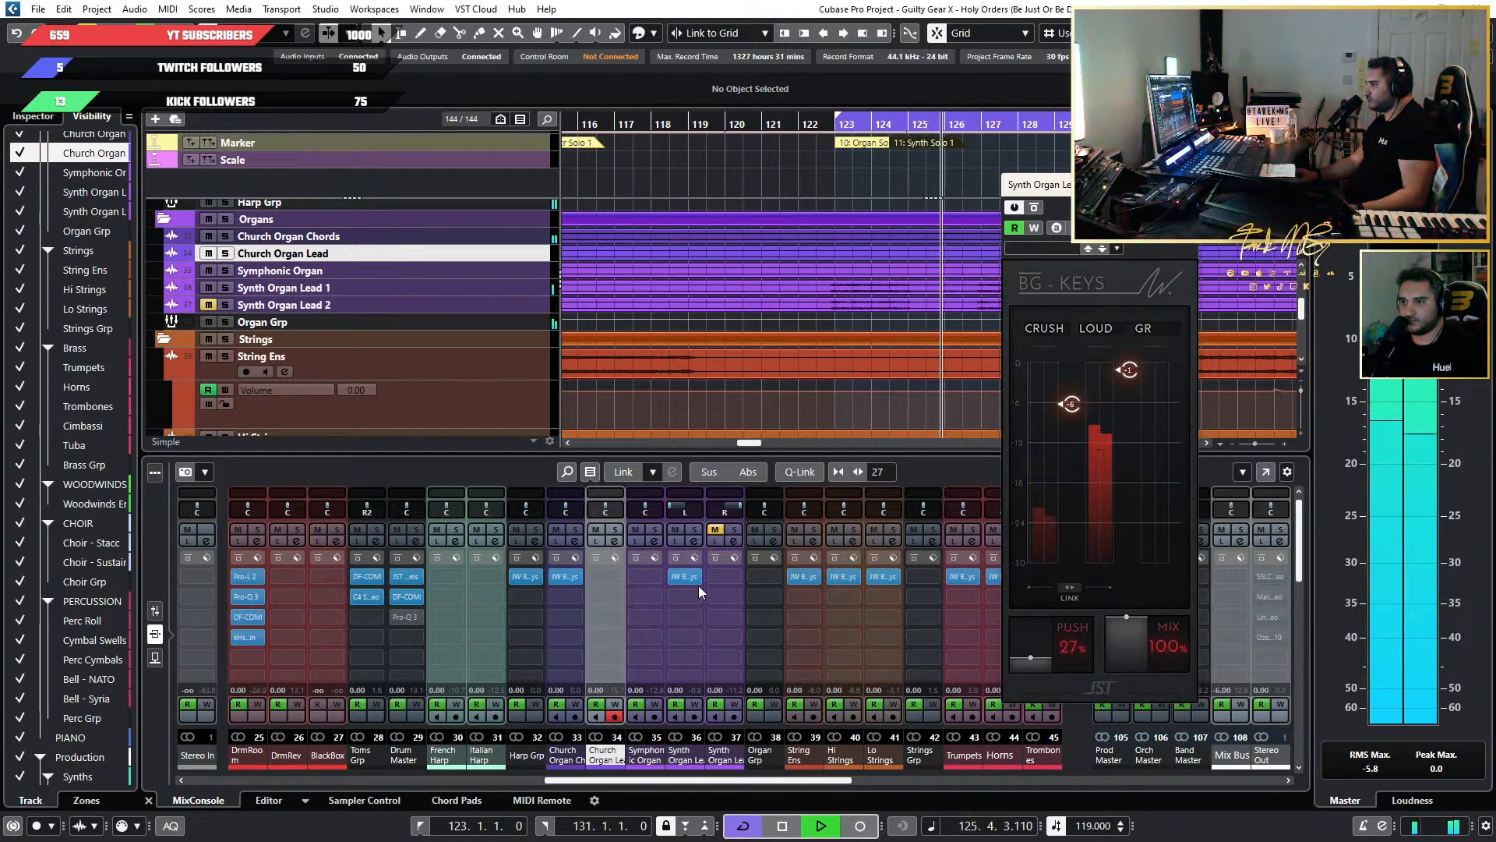
Copy the BG-Keys plugin to Synth Organ Lead 2, unmute that channel, and close the plugin window while replaying from bar 123.
drag(690, 576, 732, 576)
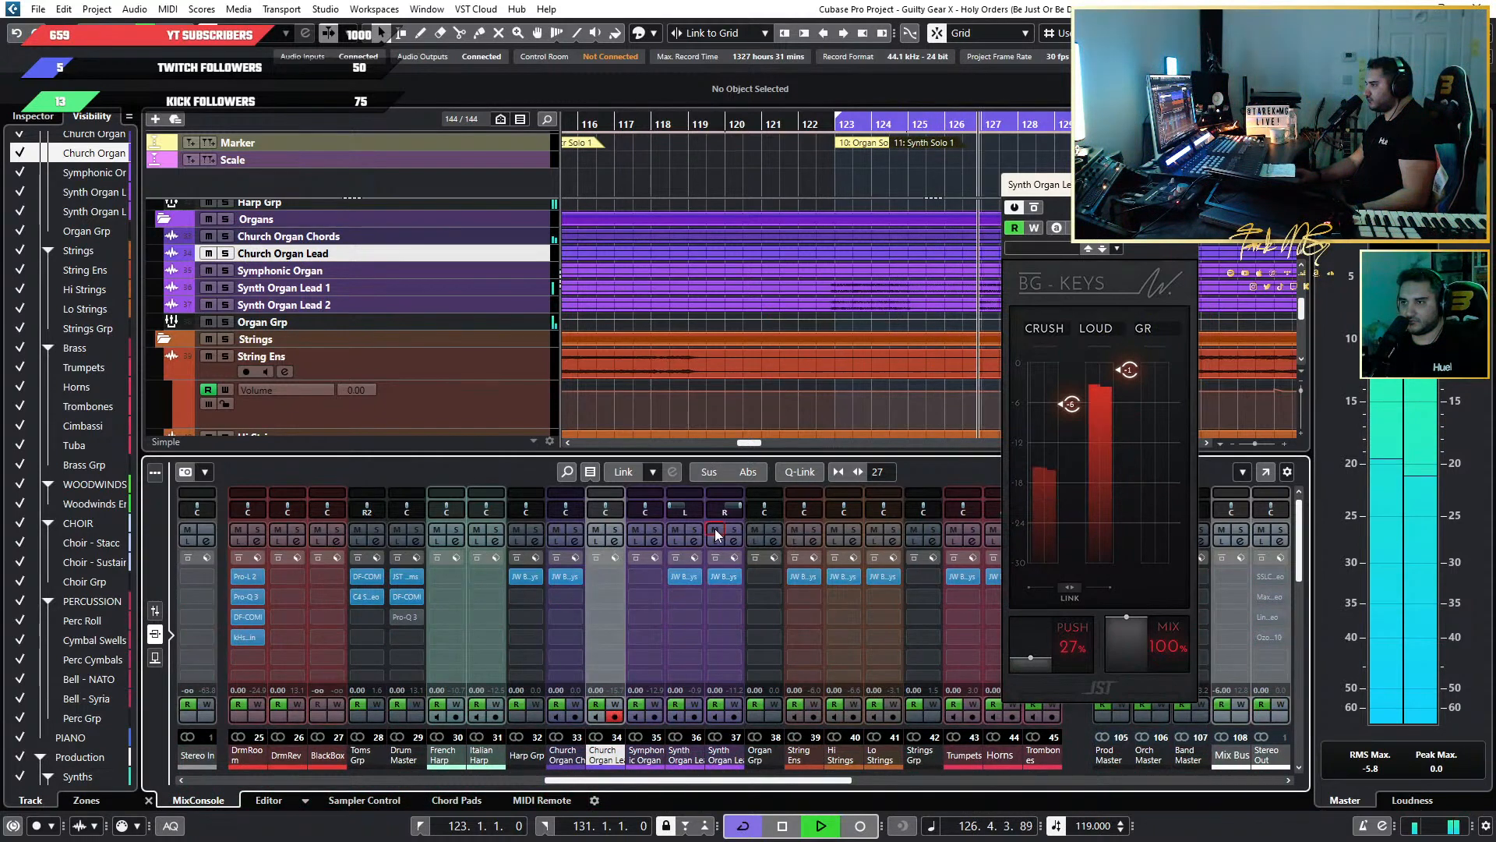
click(715, 529)
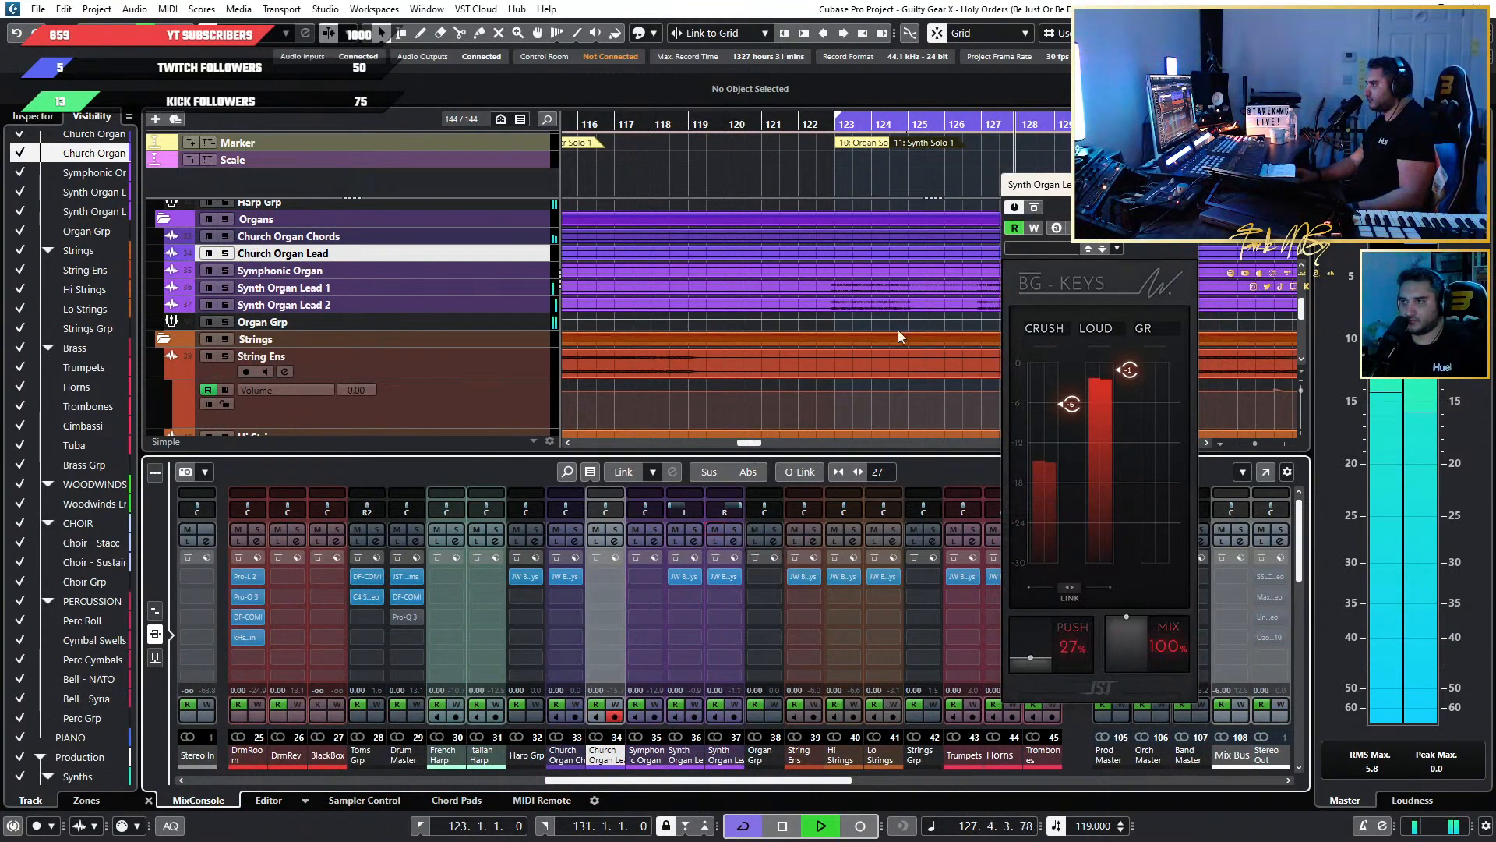
click(819, 126)
click(1186, 184)
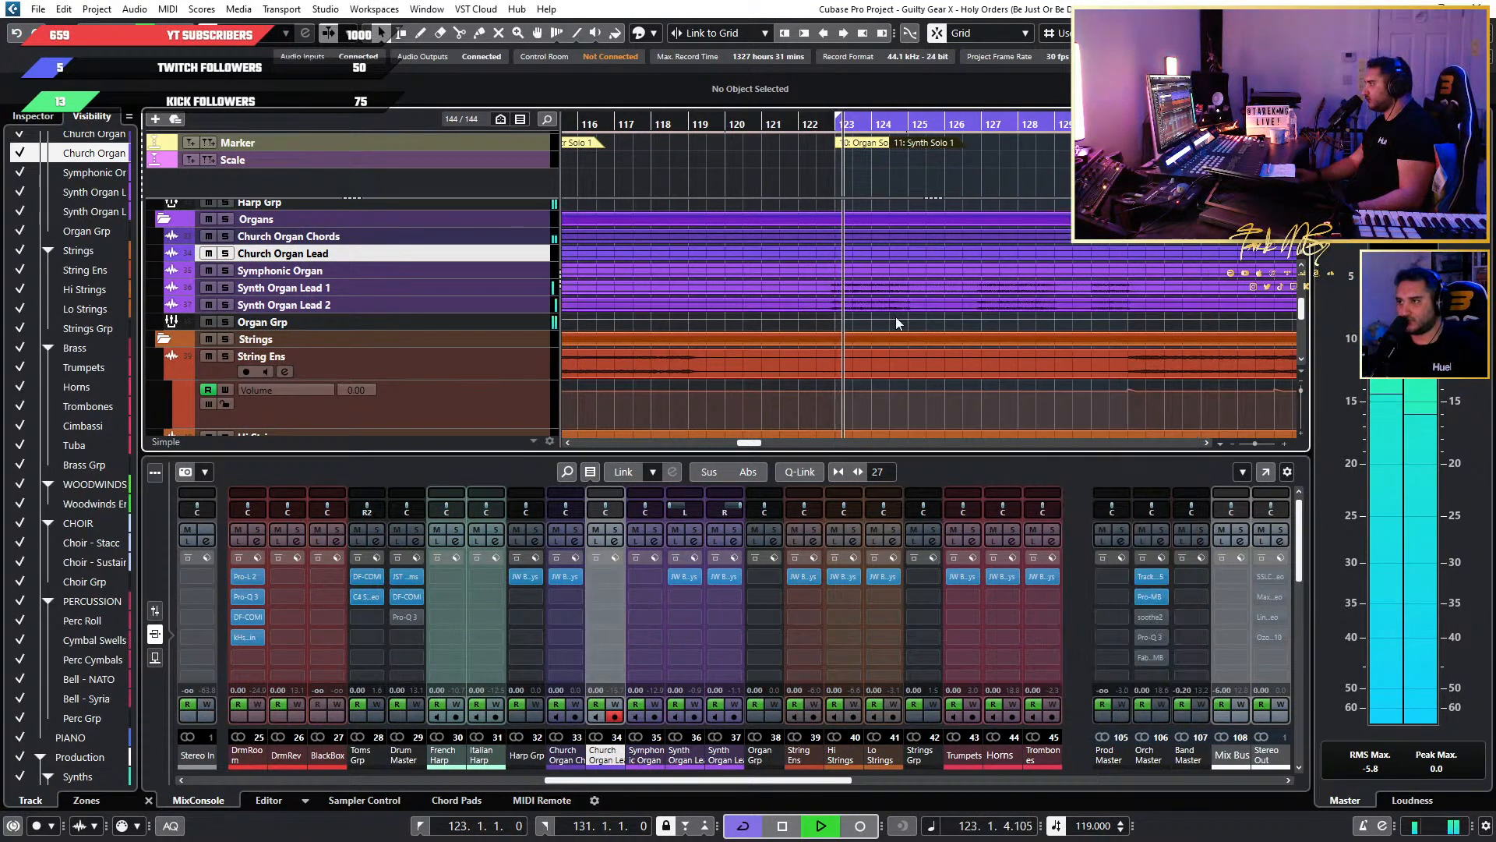
Listen to the full mix through Organ Solo 1 and Synth Solo 1 while examining the organ and string tracks.
key(g)
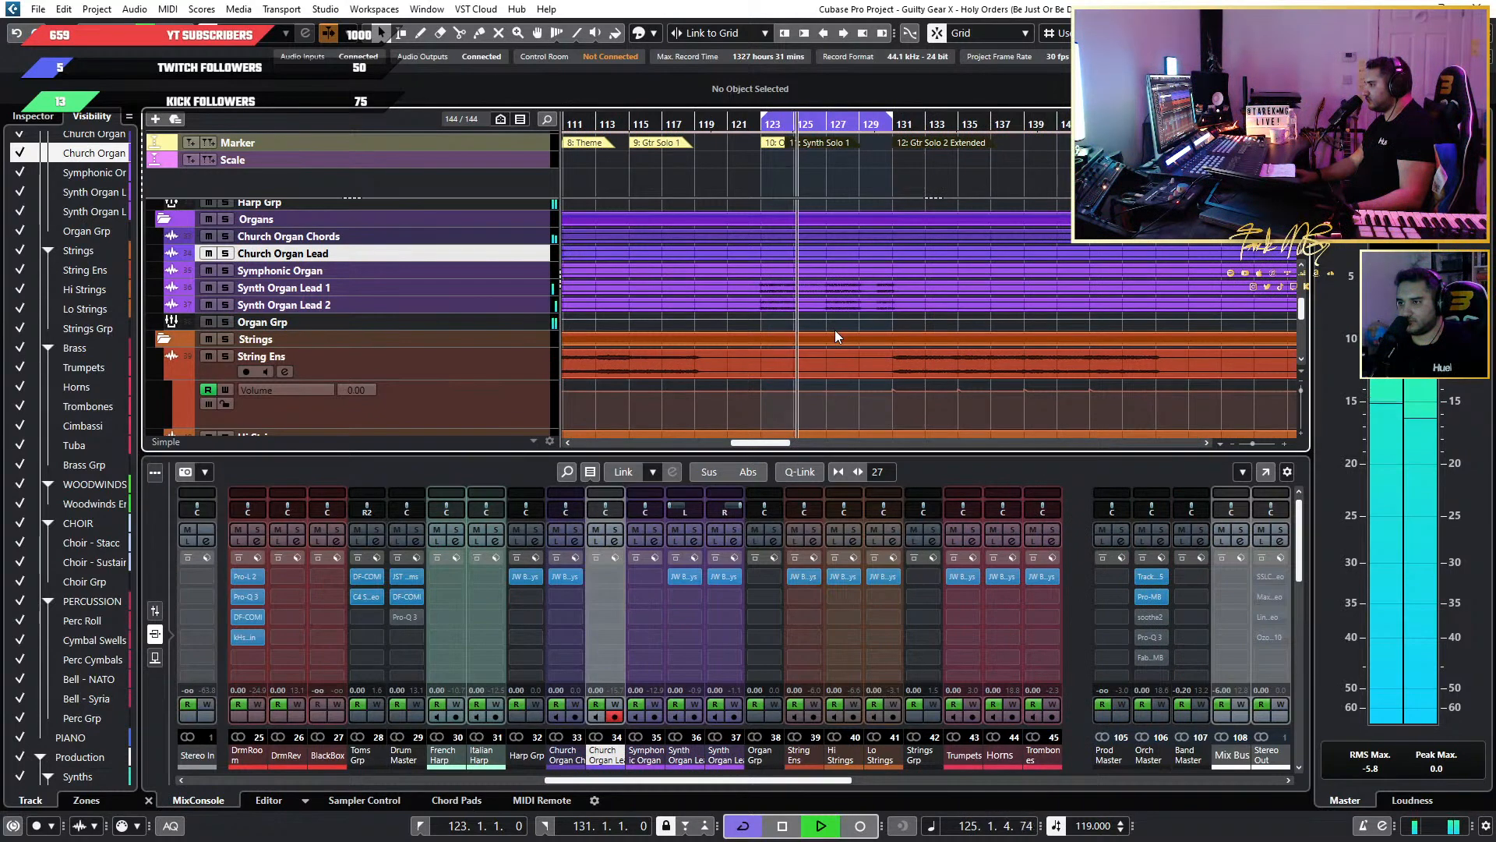
scroll(747, 340, down, 3)
key(h)
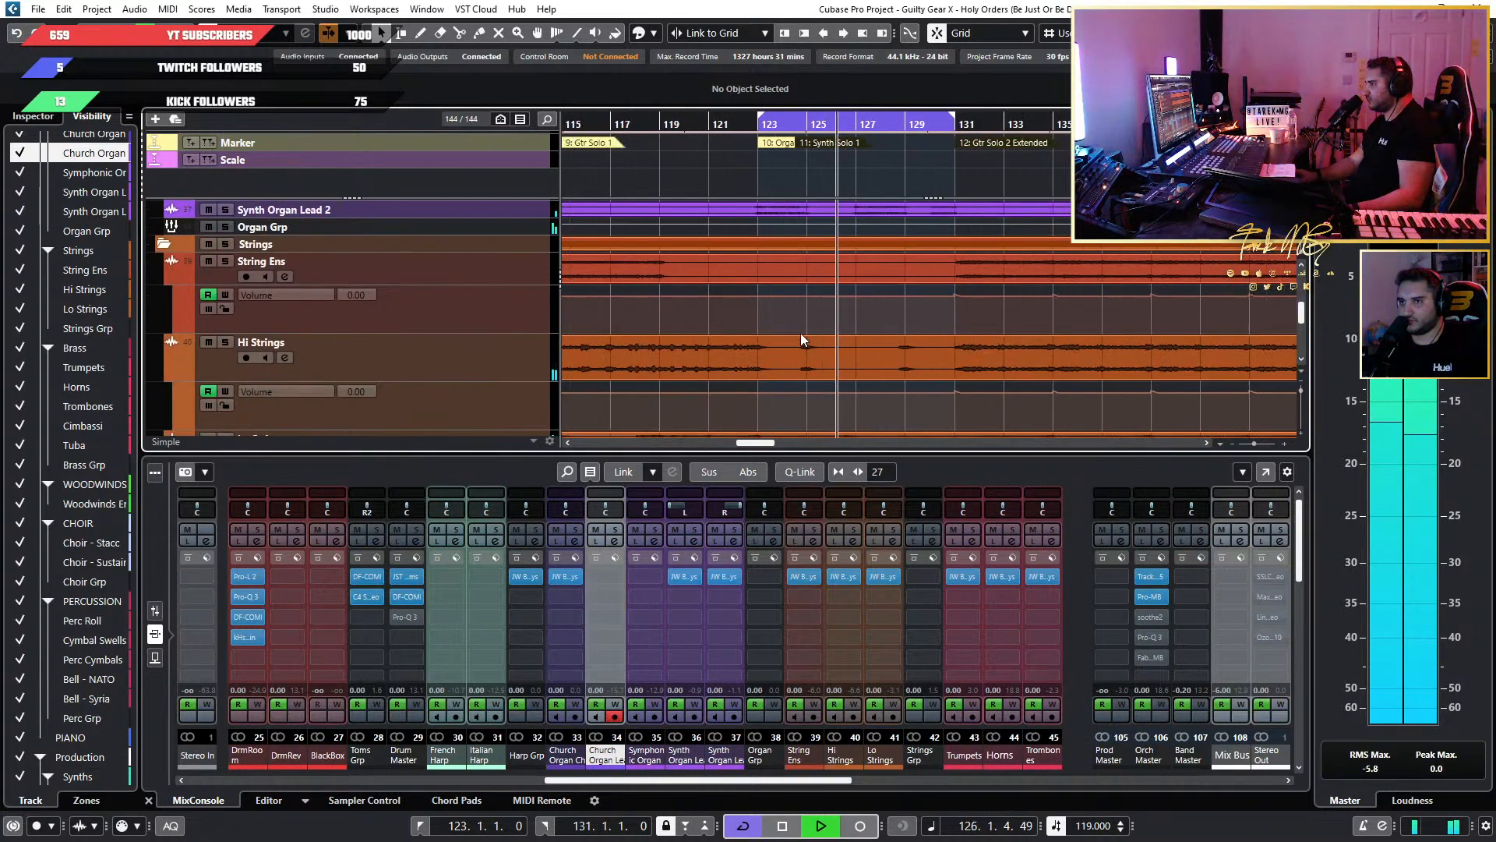
scroll(819, 335, up, 3)
scroll(888, 335, up, 3)
scroll(888, 335, down, 4)
scroll(888, 335, down, 3)
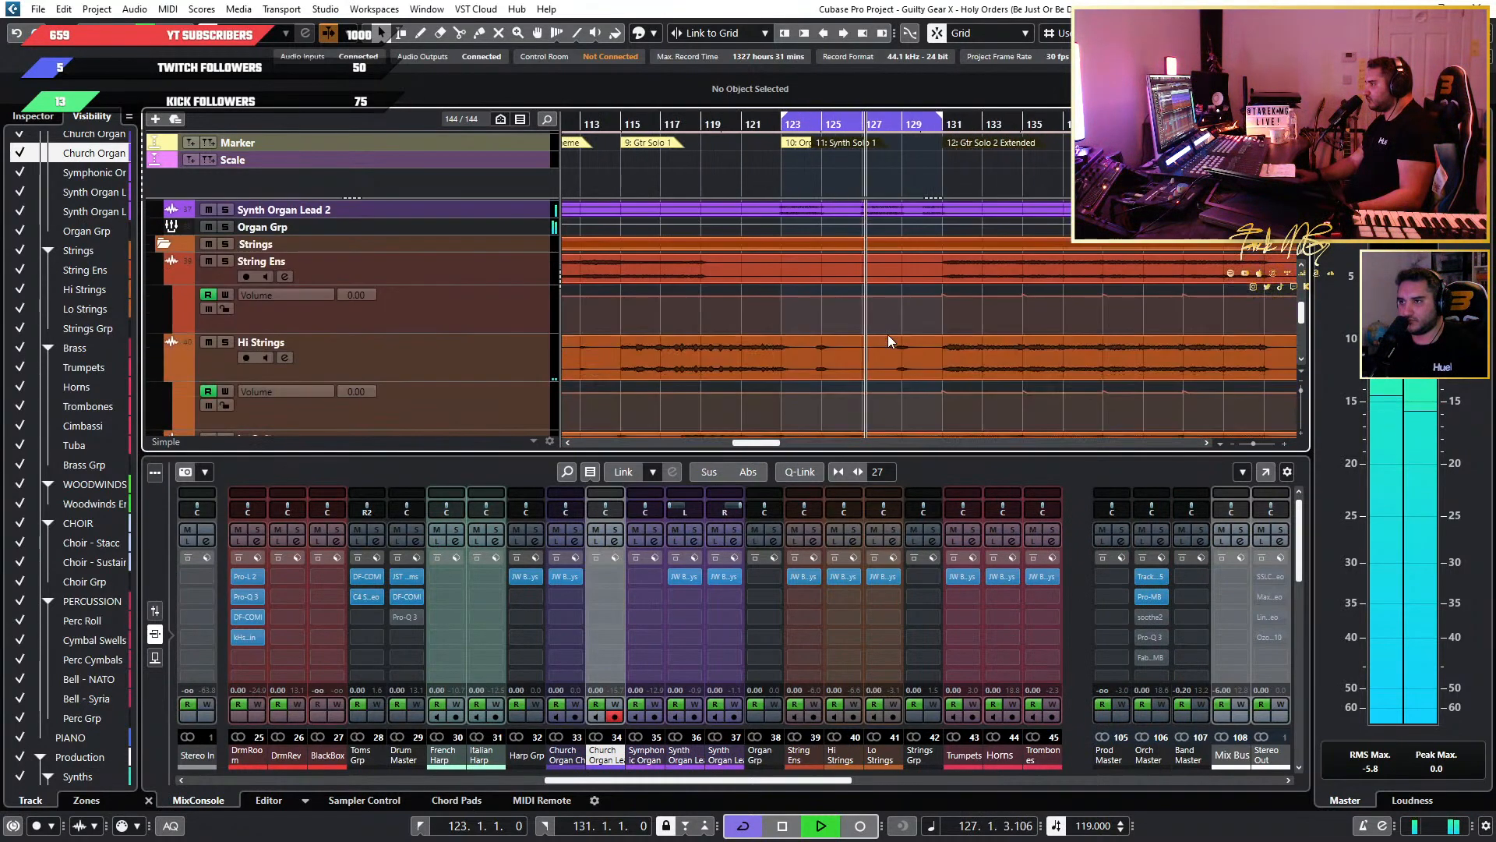
scroll(888, 341, up, 3)
scroll(888, 341, up, 3)
scroll(888, 340, down, 3)
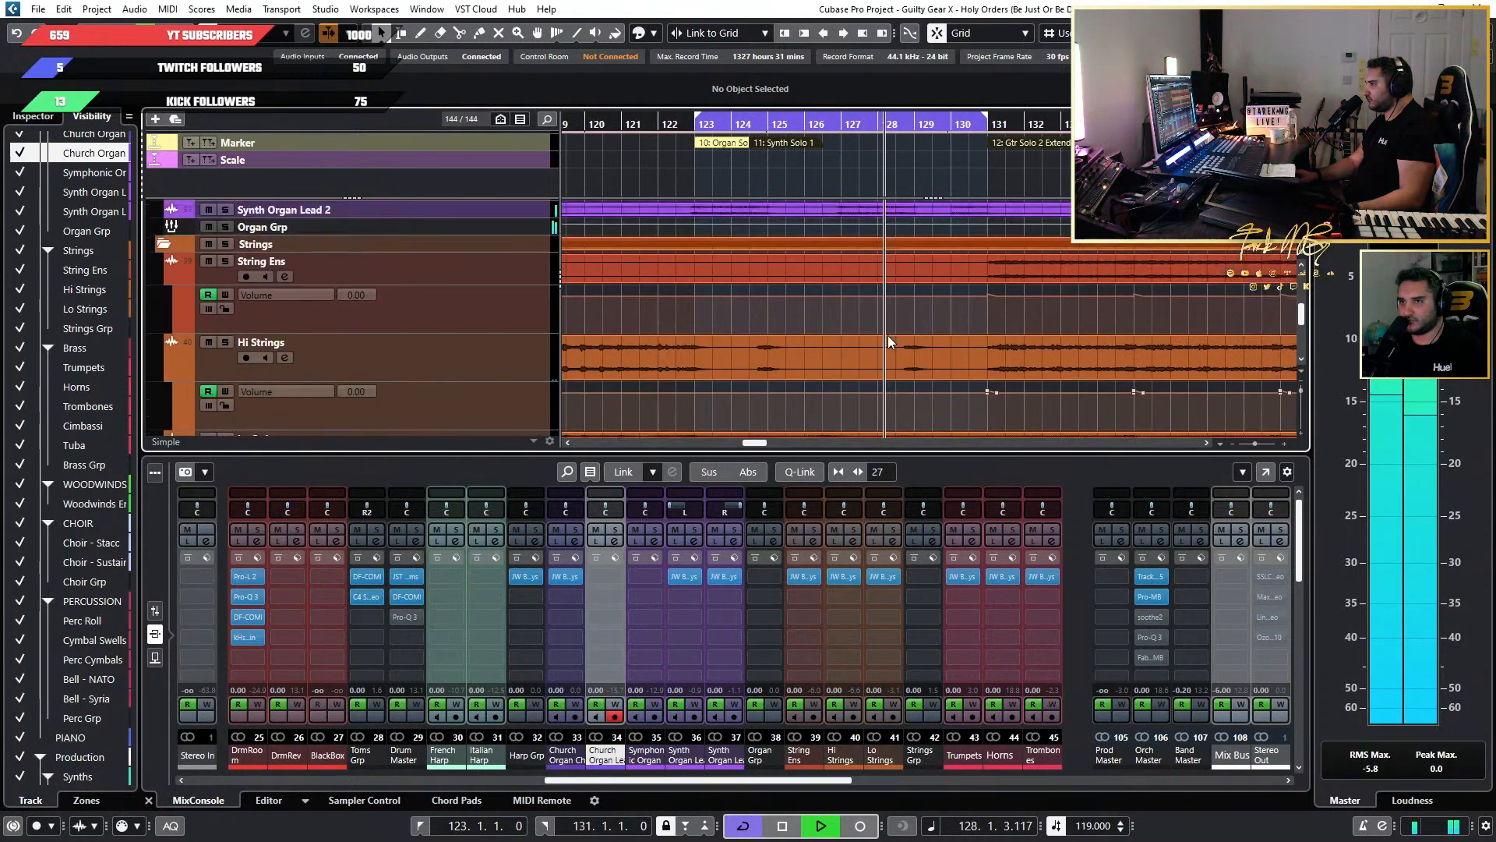
scroll(889, 337, up, 3)
scroll(888, 337, down, 8)
scroll(889, 337, up, 4)
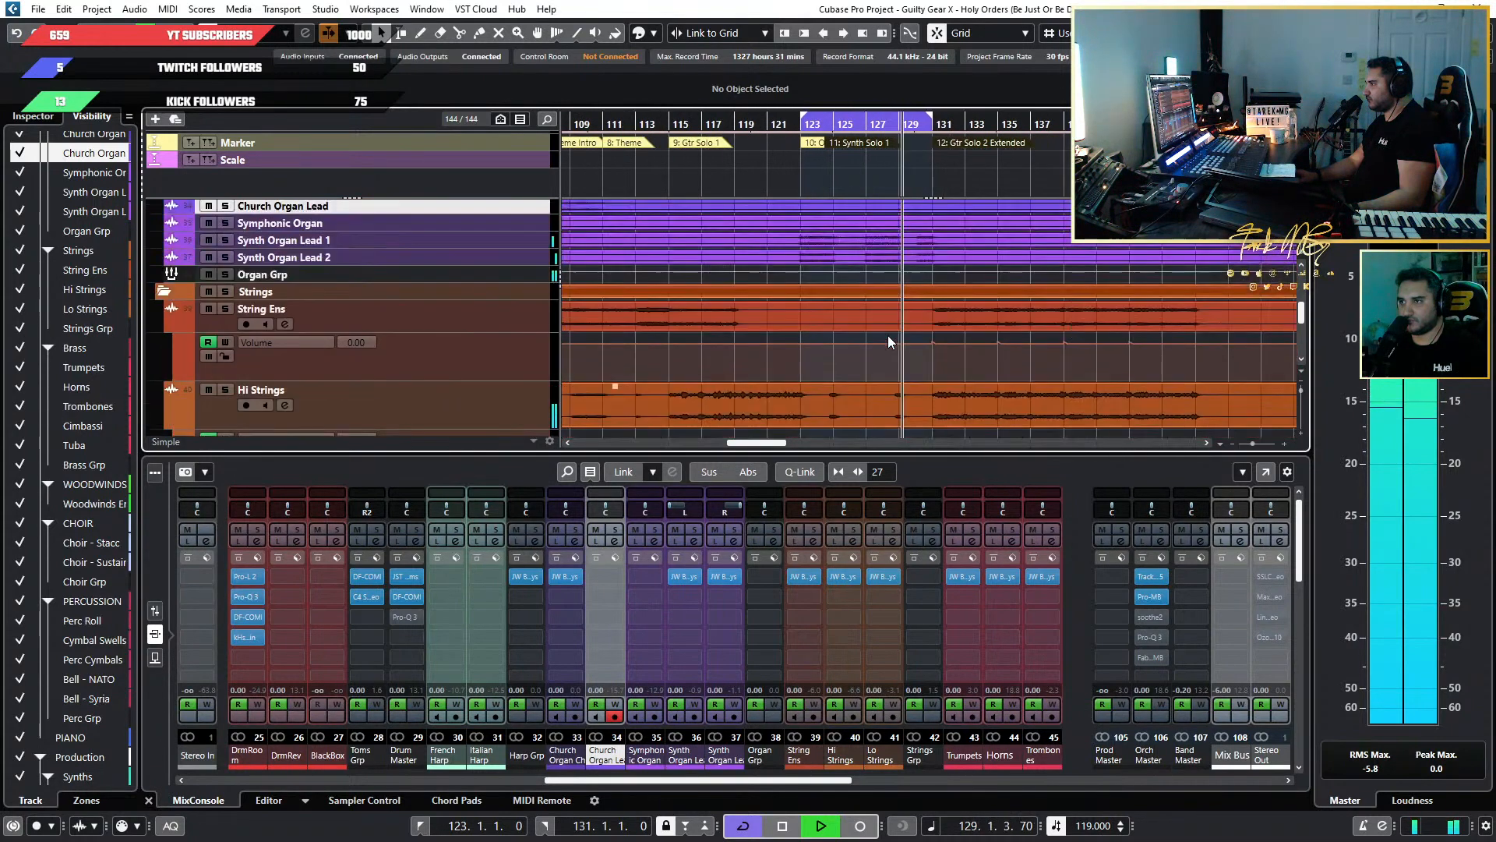
Play the full mix from the earlier Organ Solo at bar 91 into Gtr Solo 2, examining the organ, string and brass tracks.
scroll(827, 312, left, 3)
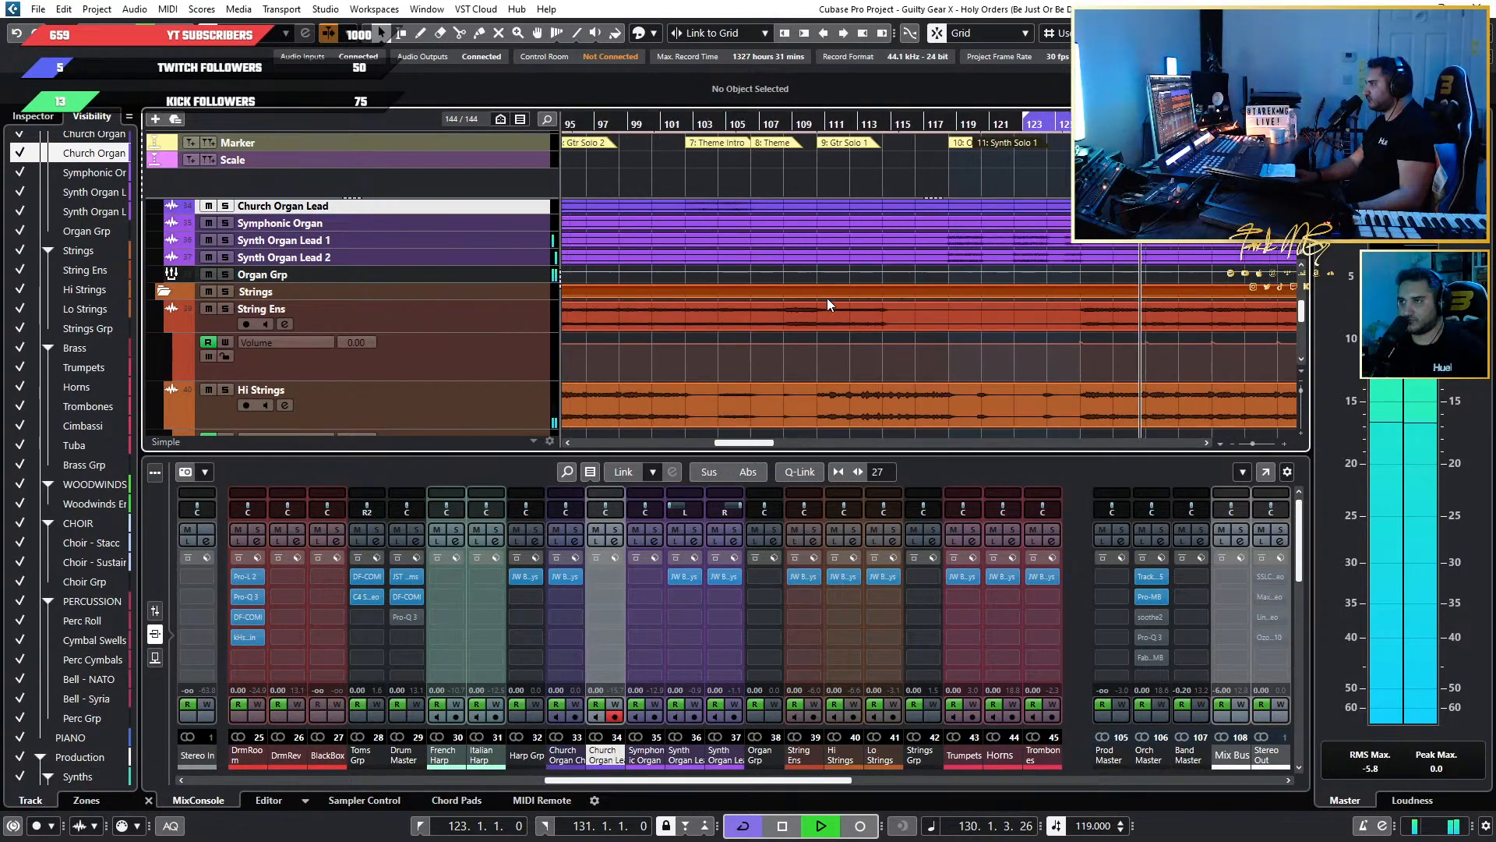
scroll(827, 299, left, 3)
click(716, 123)
scroll(743, 192, up, 3)
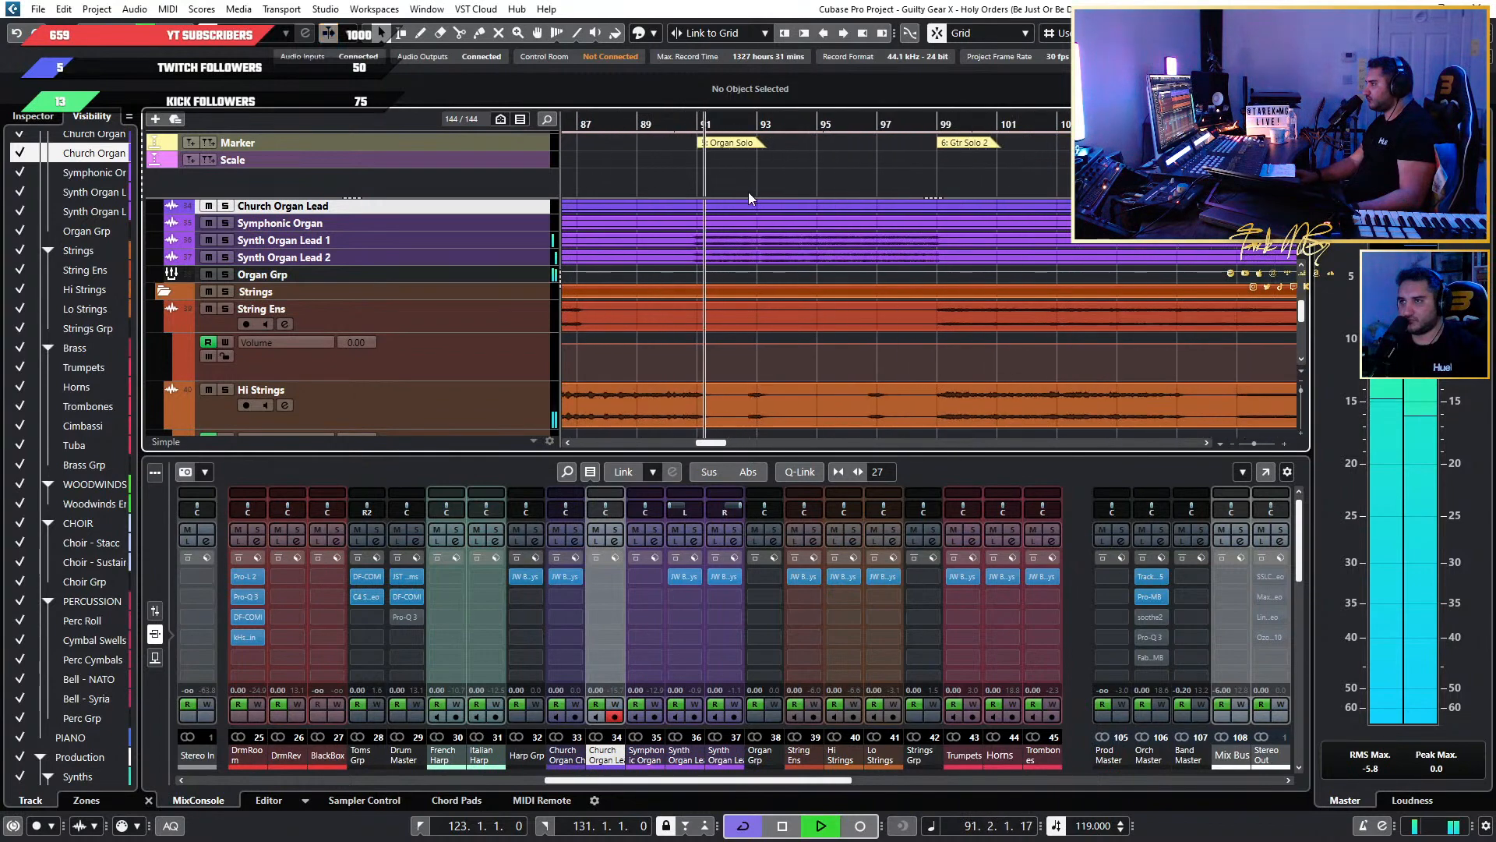
scroll(752, 262, up, 2)
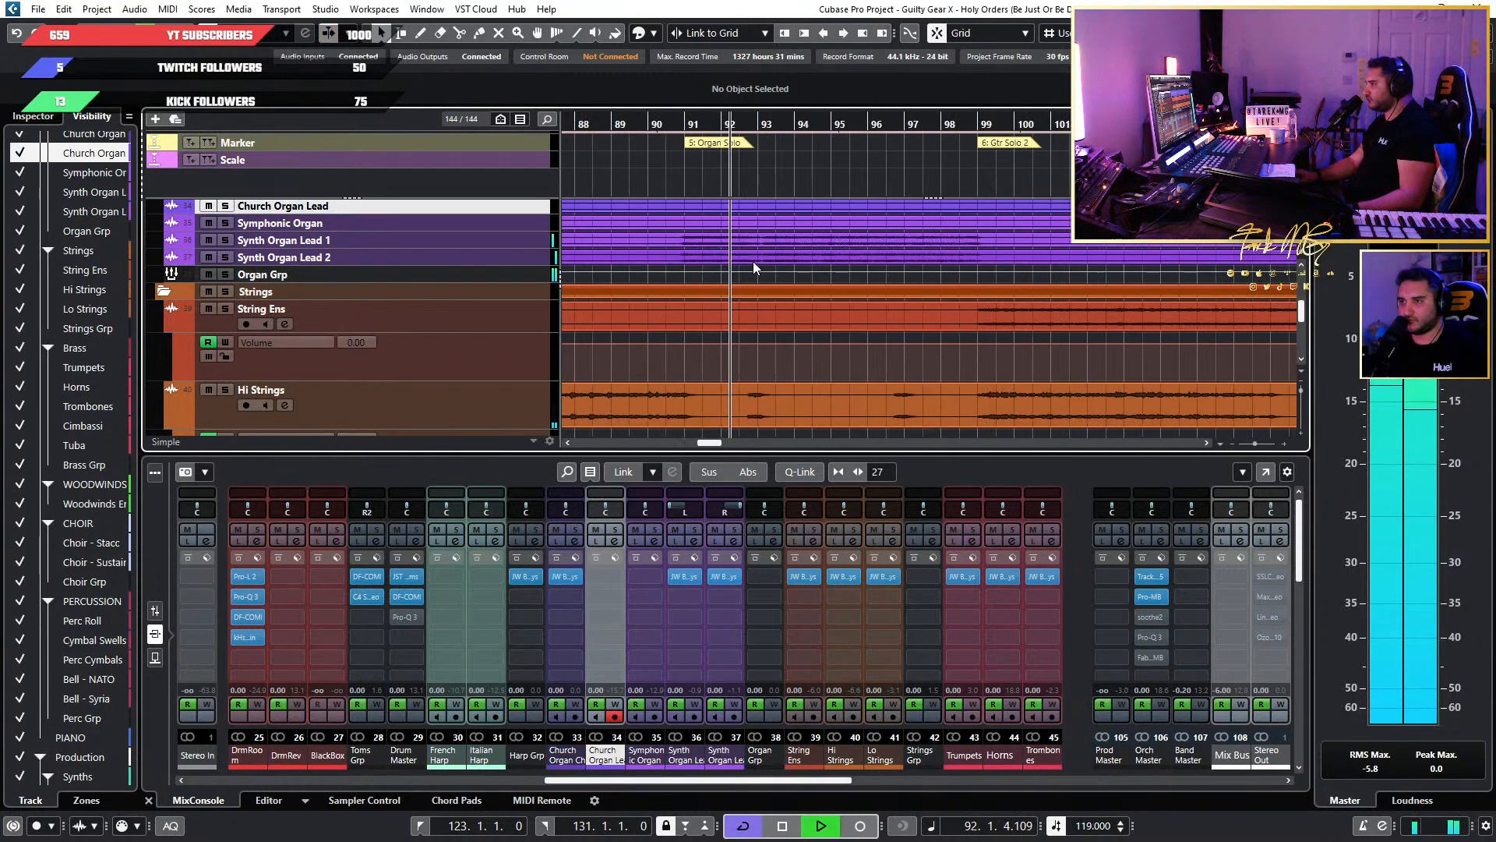
scroll(772, 339, down, 2)
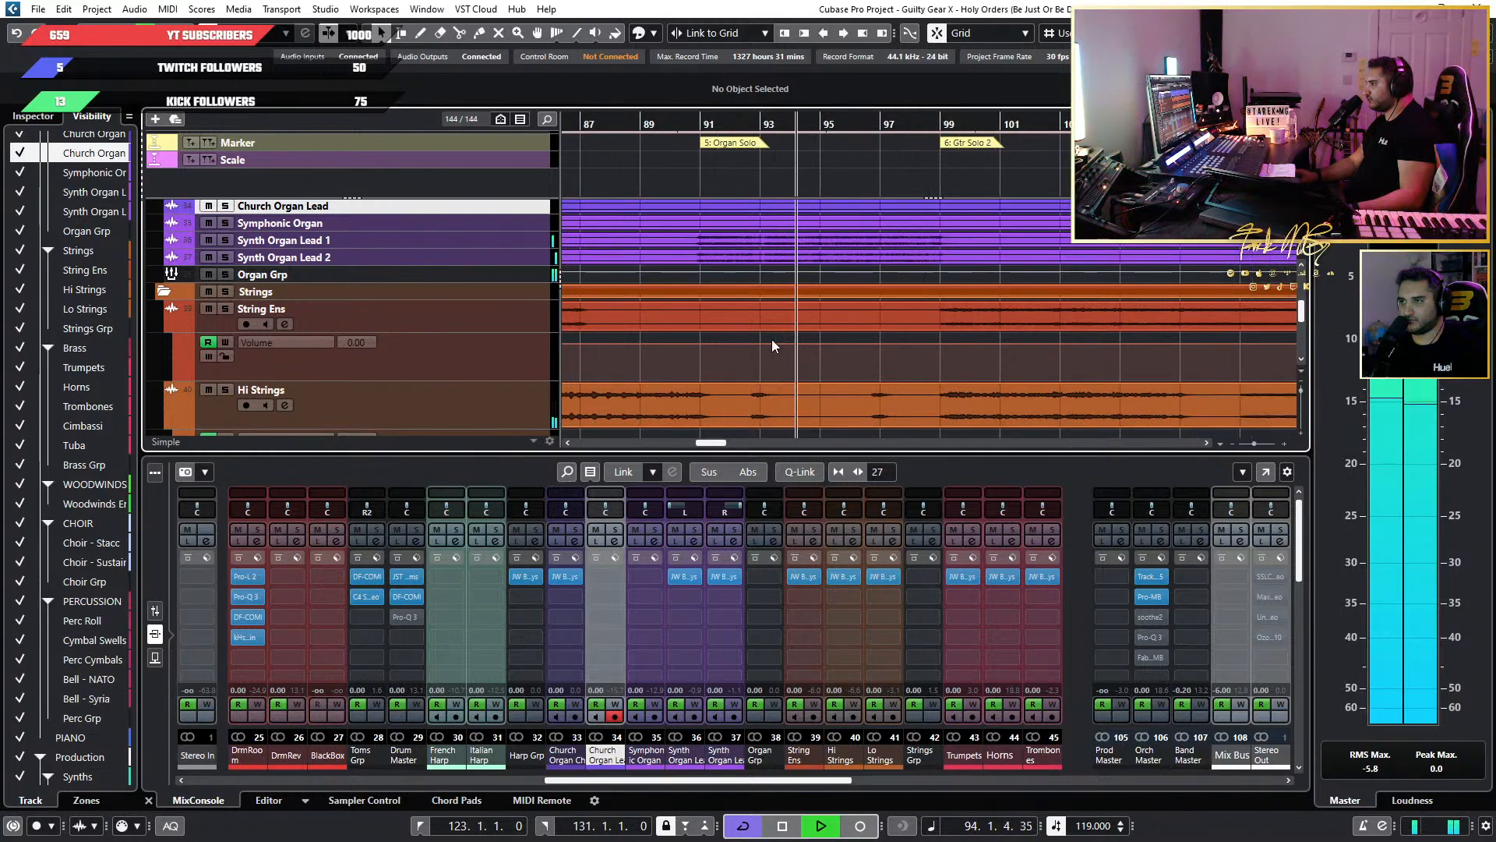
scroll(771, 338, up, 6)
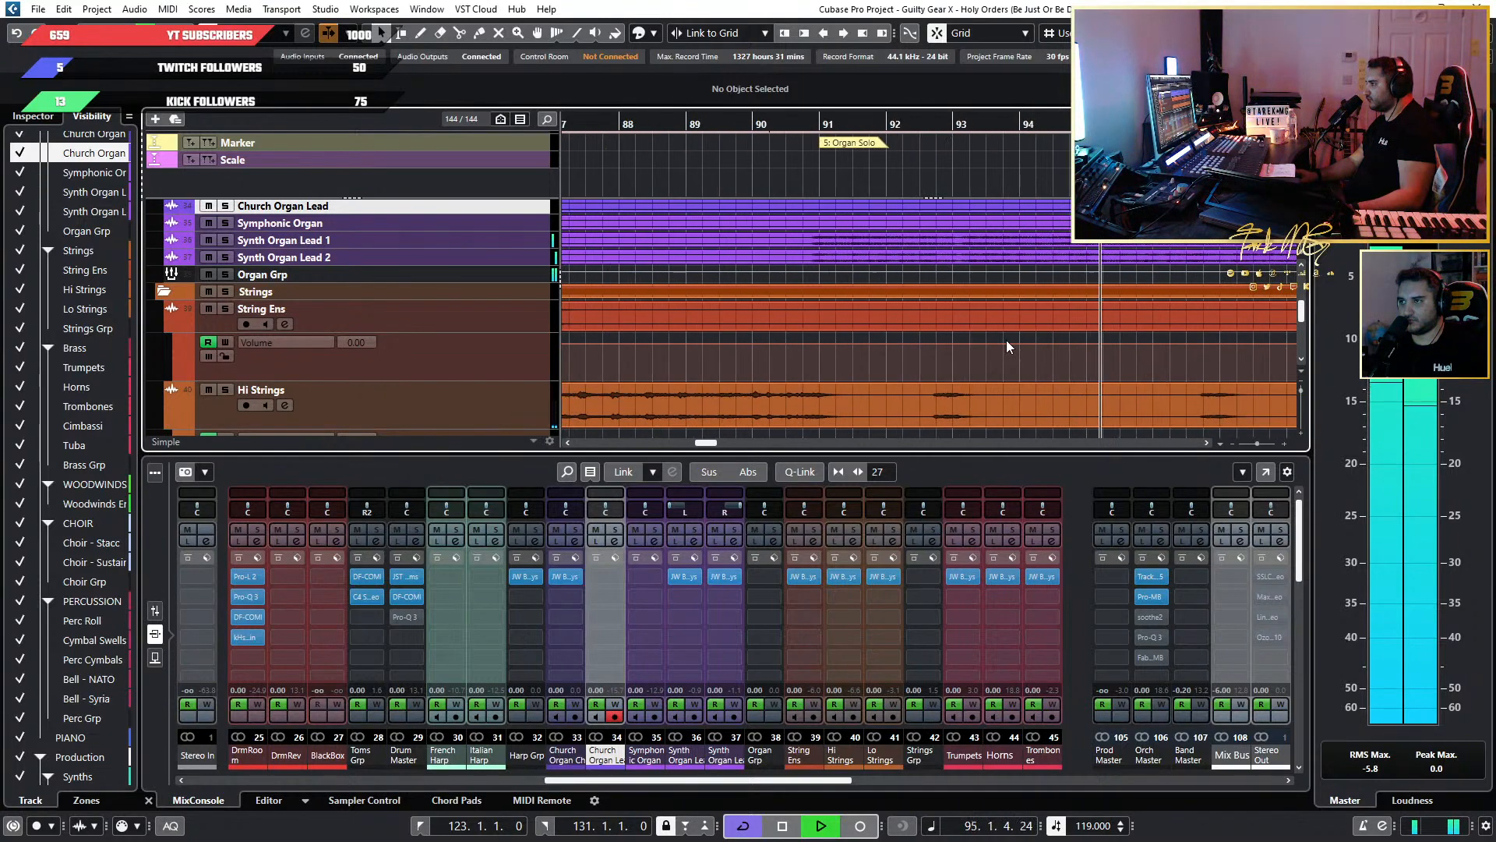
scroll(1032, 340, down, 10)
scroll(1032, 340, down, 8)
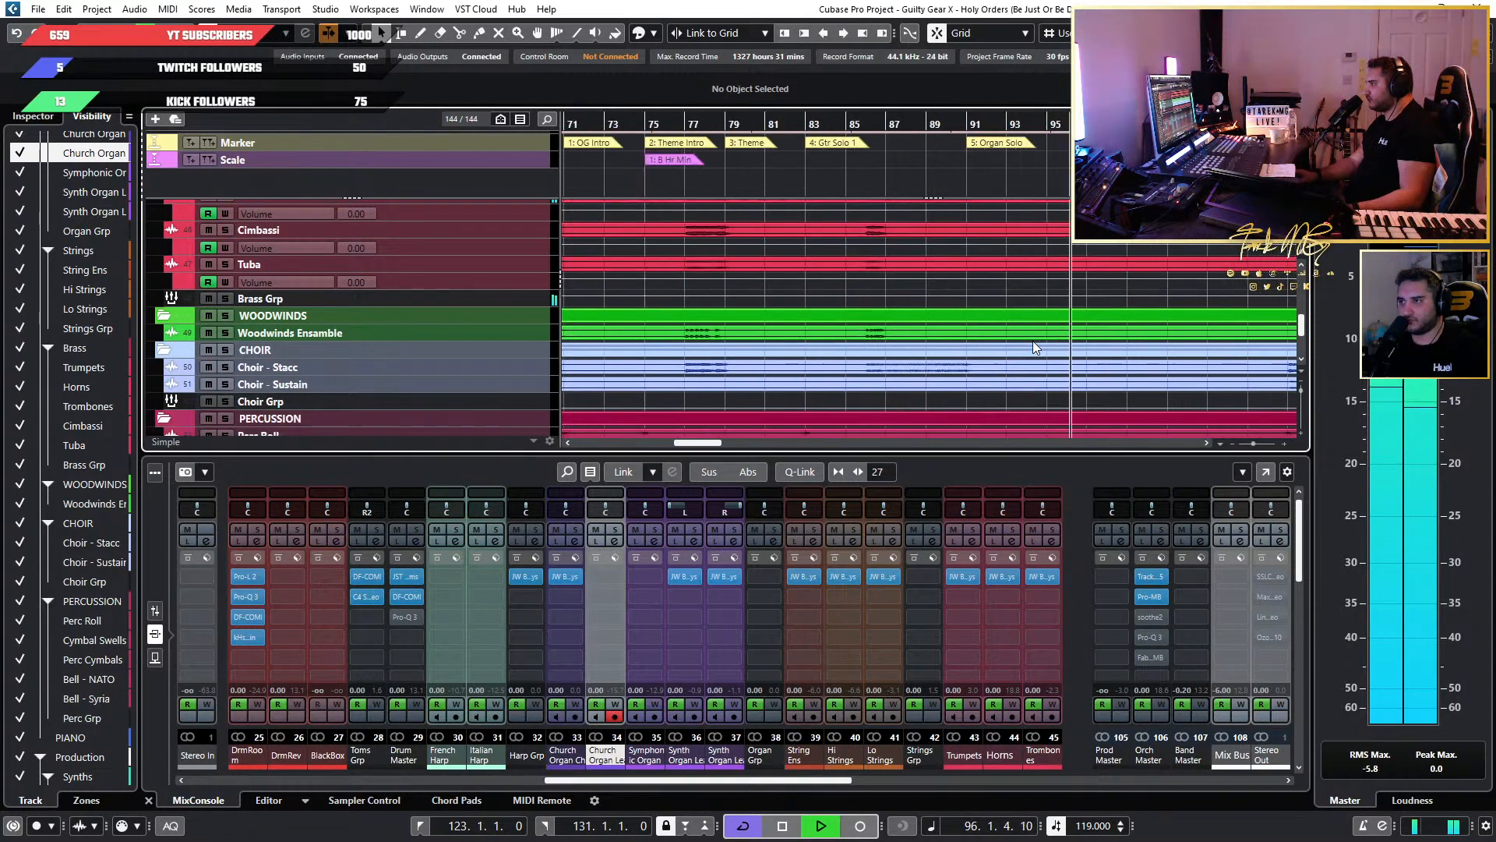
scroll(1105, 329, up, 6)
scroll(1105, 330, up, 2)
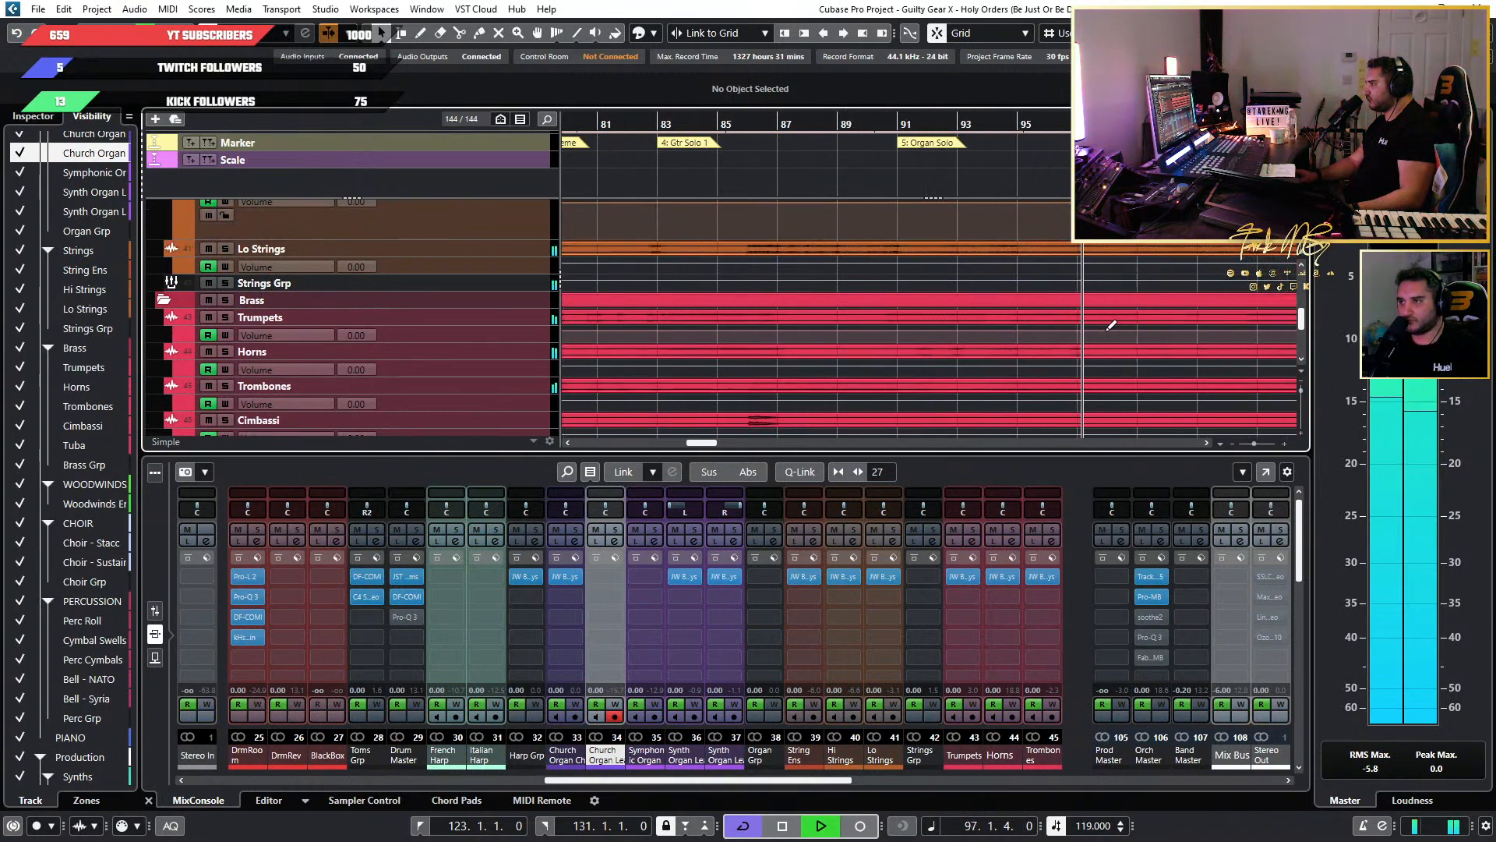
scroll(1111, 326, down, 2)
scroll(990, 335, up, 3)
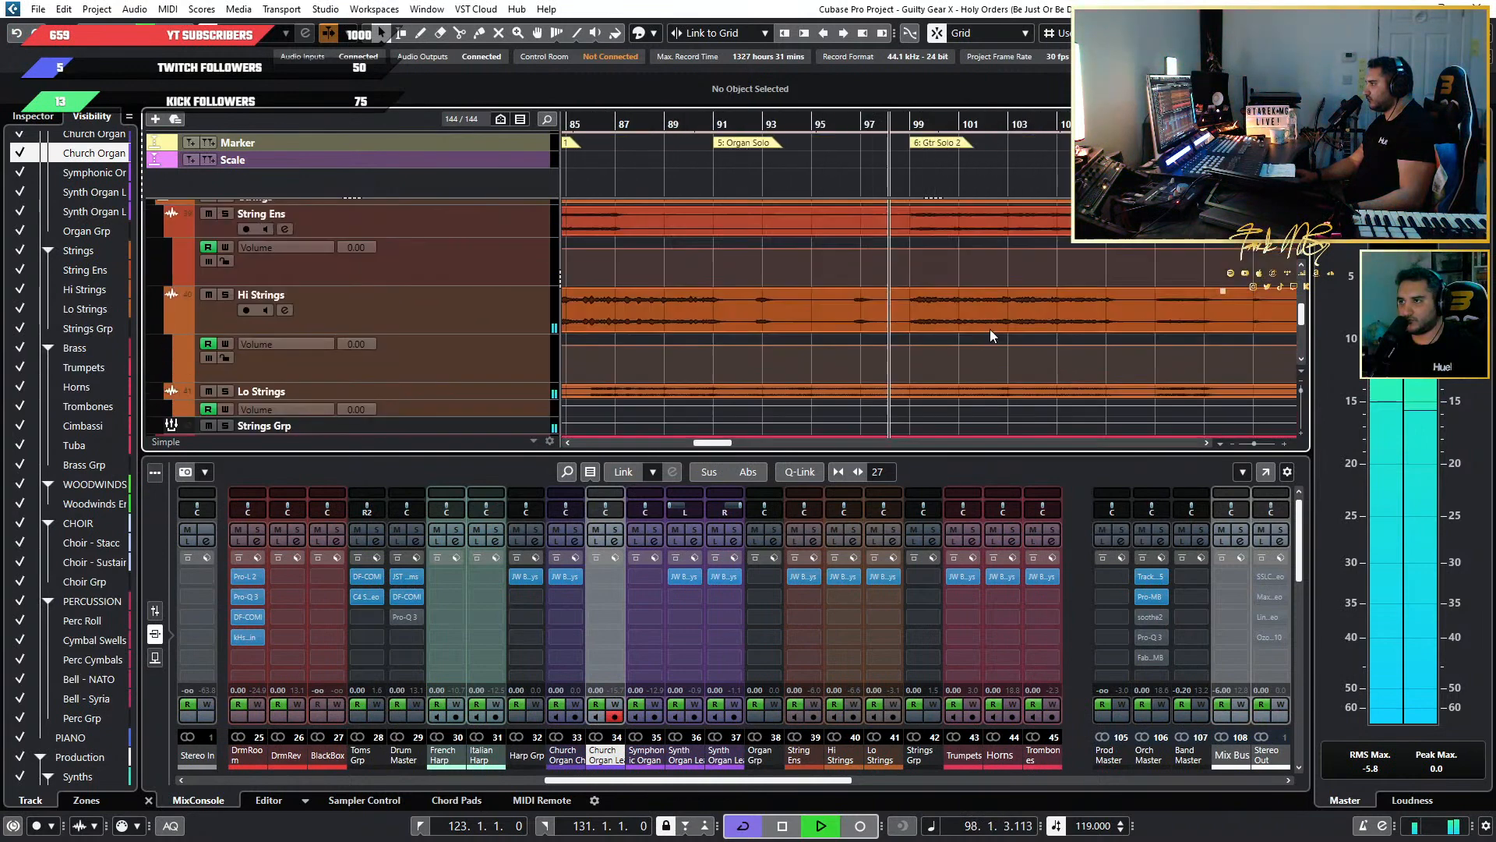
scroll(912, 335, up, 2)
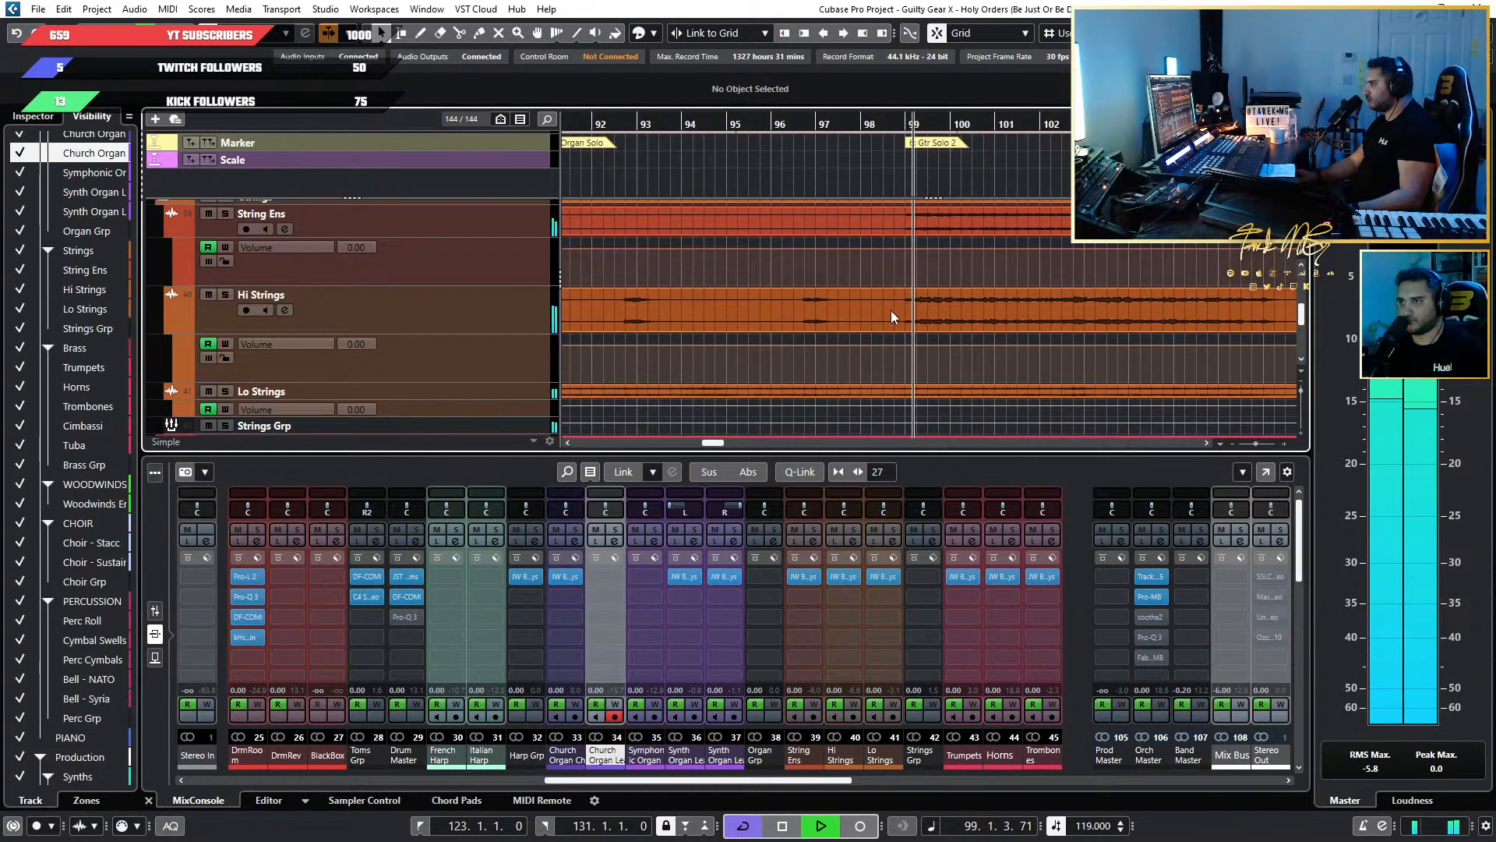
Restart playback from bar 91 and check the brass tracks during the Organ Solo.
key(space)
scroll(792, 289, down, 3)
click(672, 123)
key(space)
scroll(732, 235, up, 1)
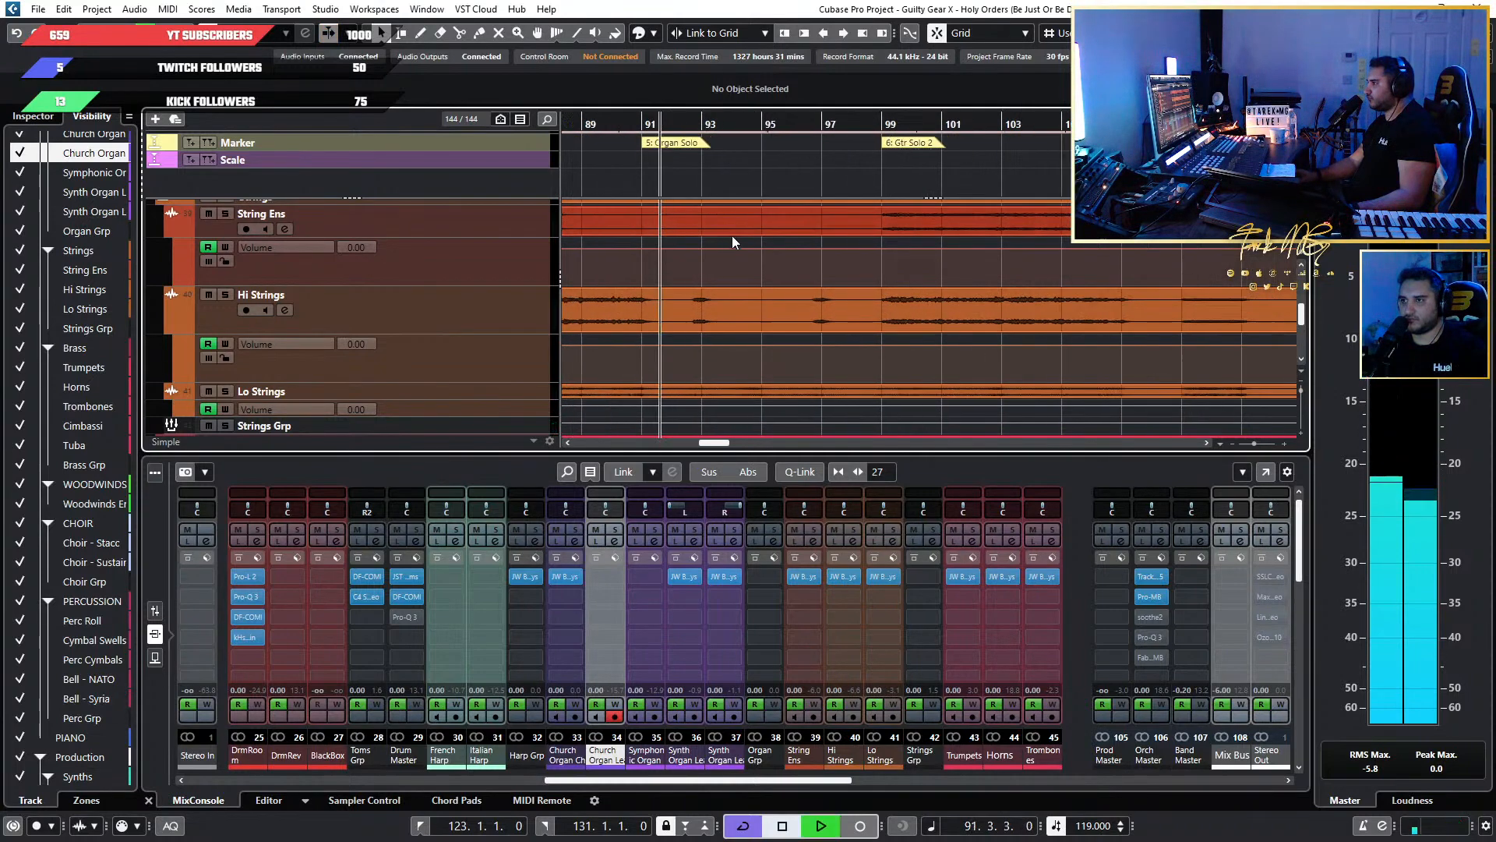
scroll(774, 265, down, 3)
scroll(775, 265, up, 1)
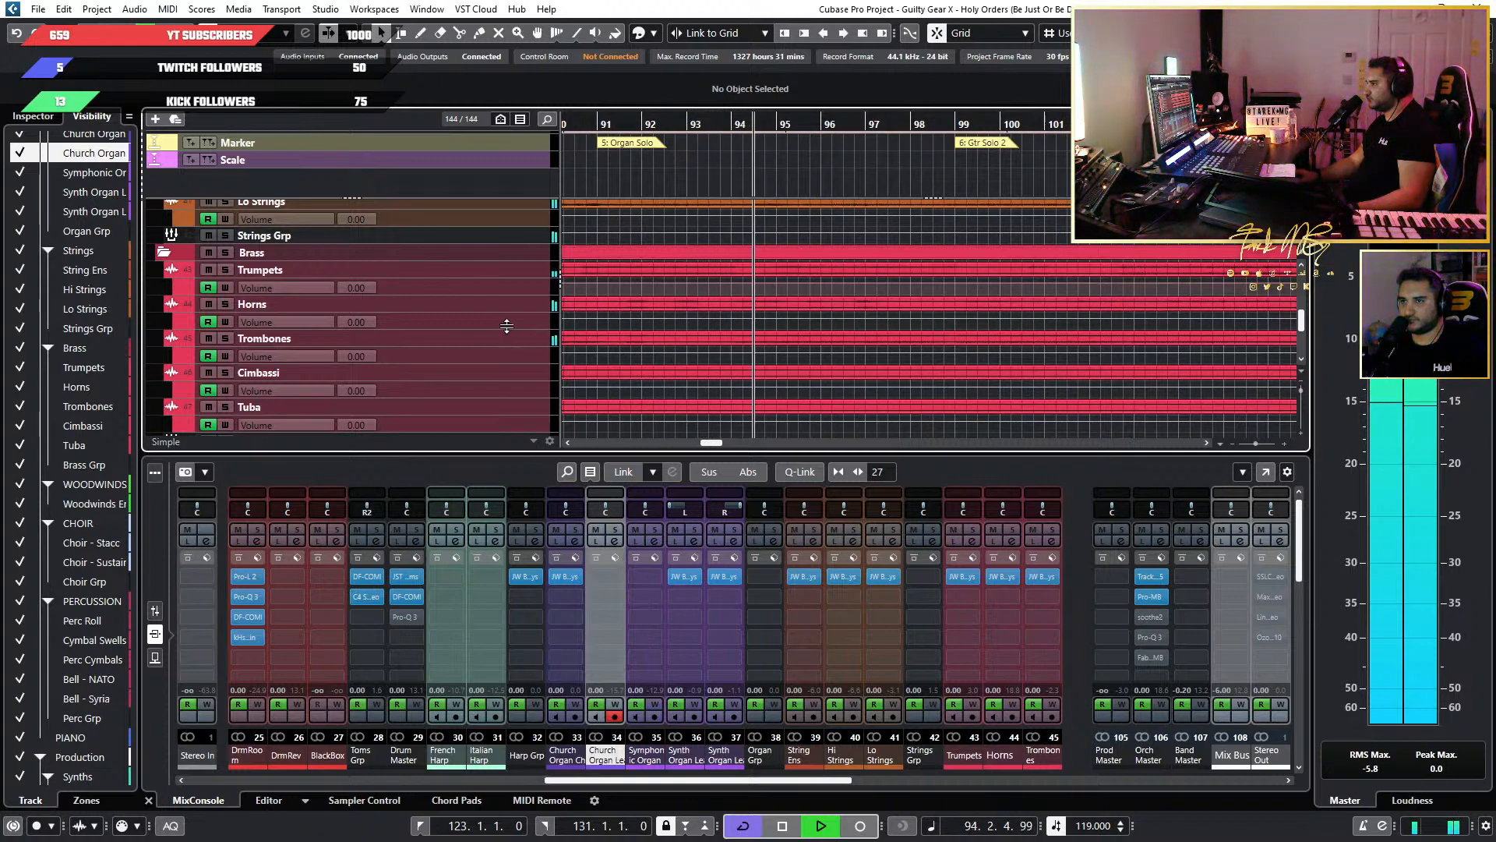
Audition the Trombones soloed from bar 91, clear the solo, and mute the track while replaying the Organ Solo.
click(227, 338)
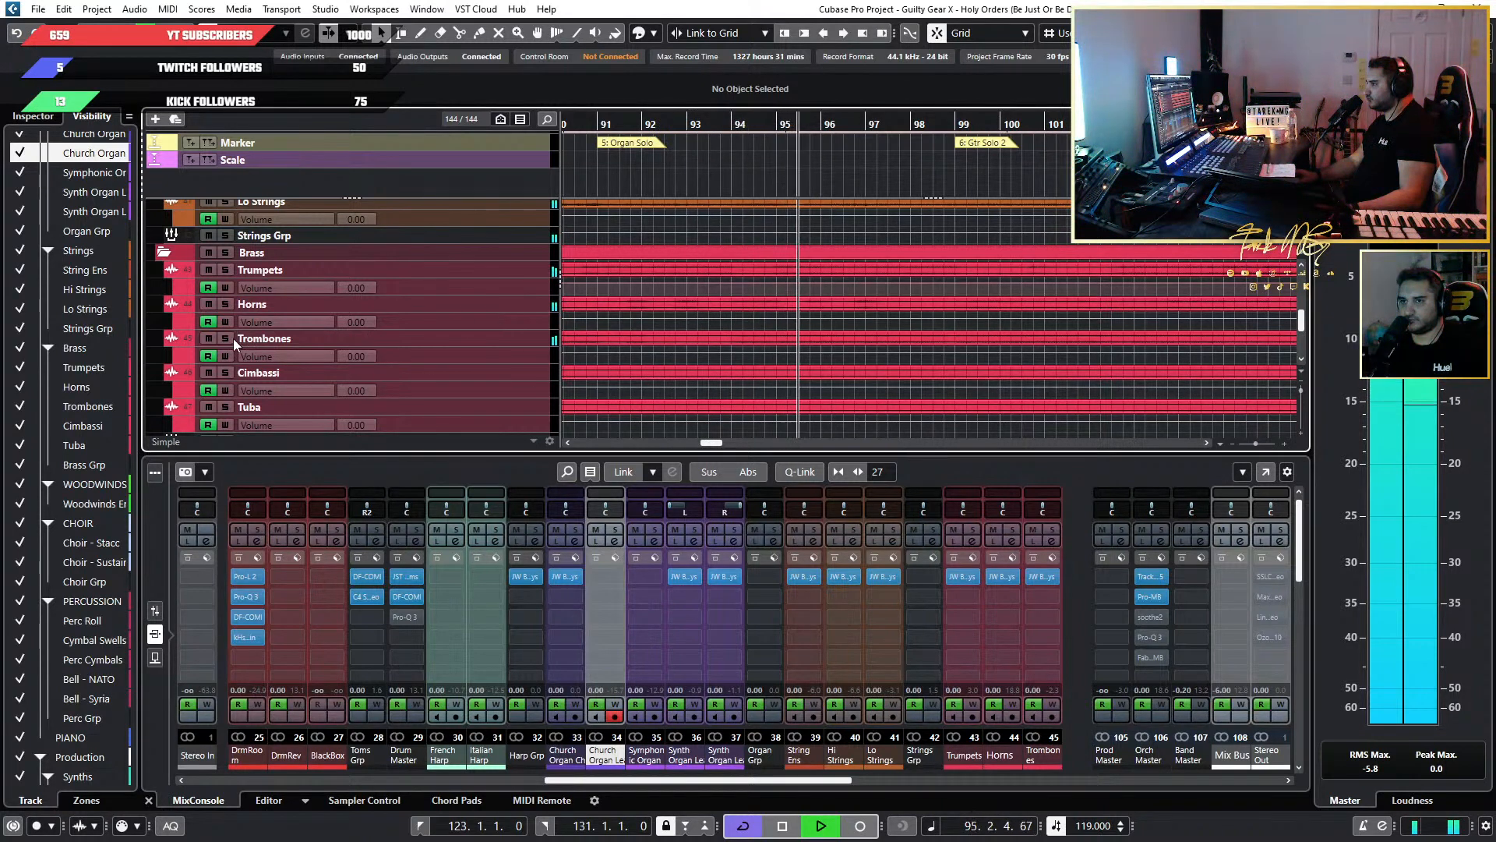
click(602, 124)
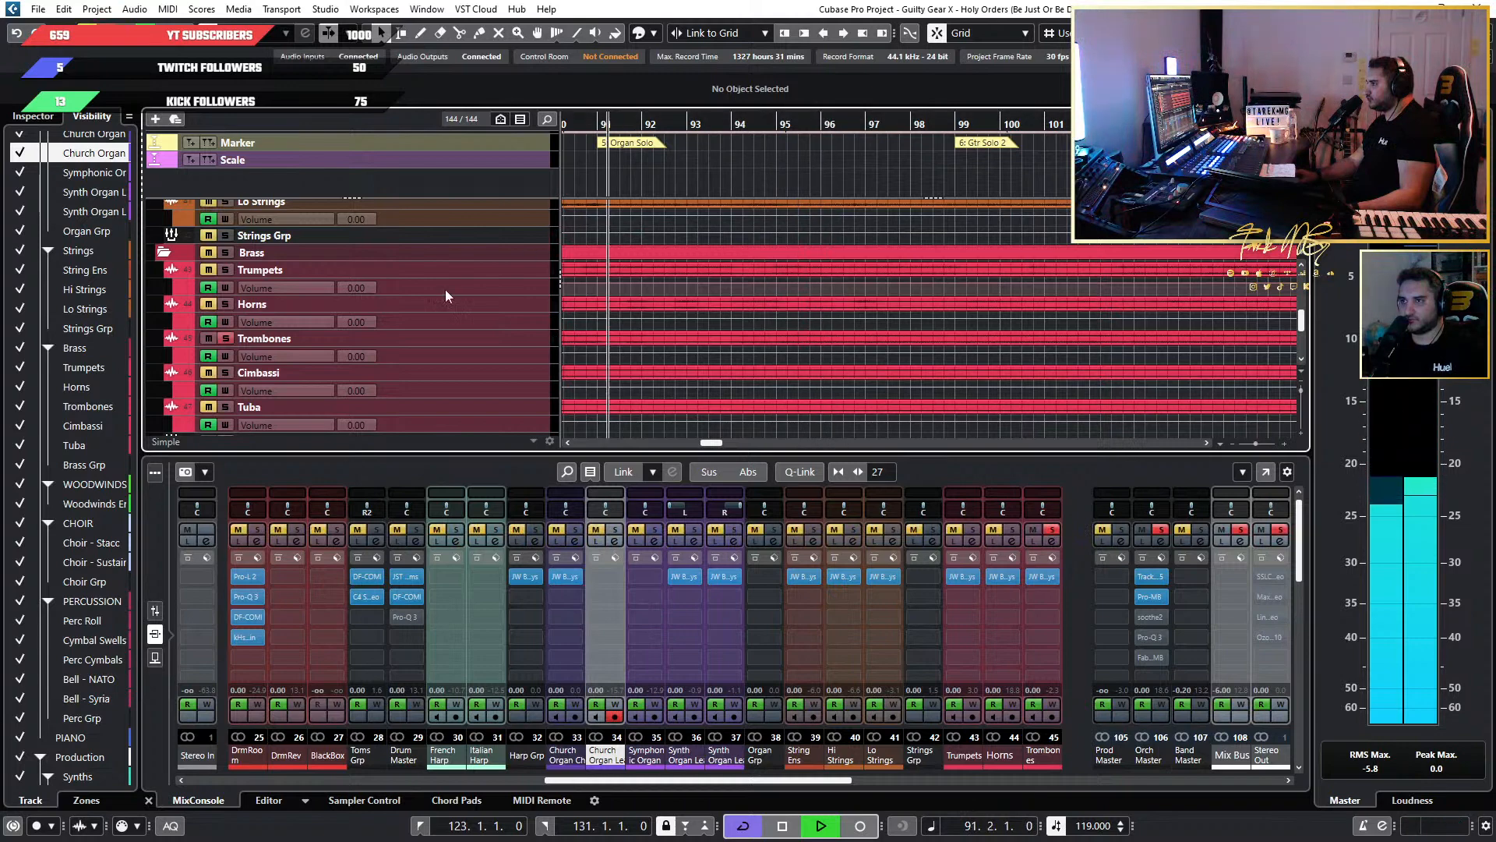
click(226, 338)
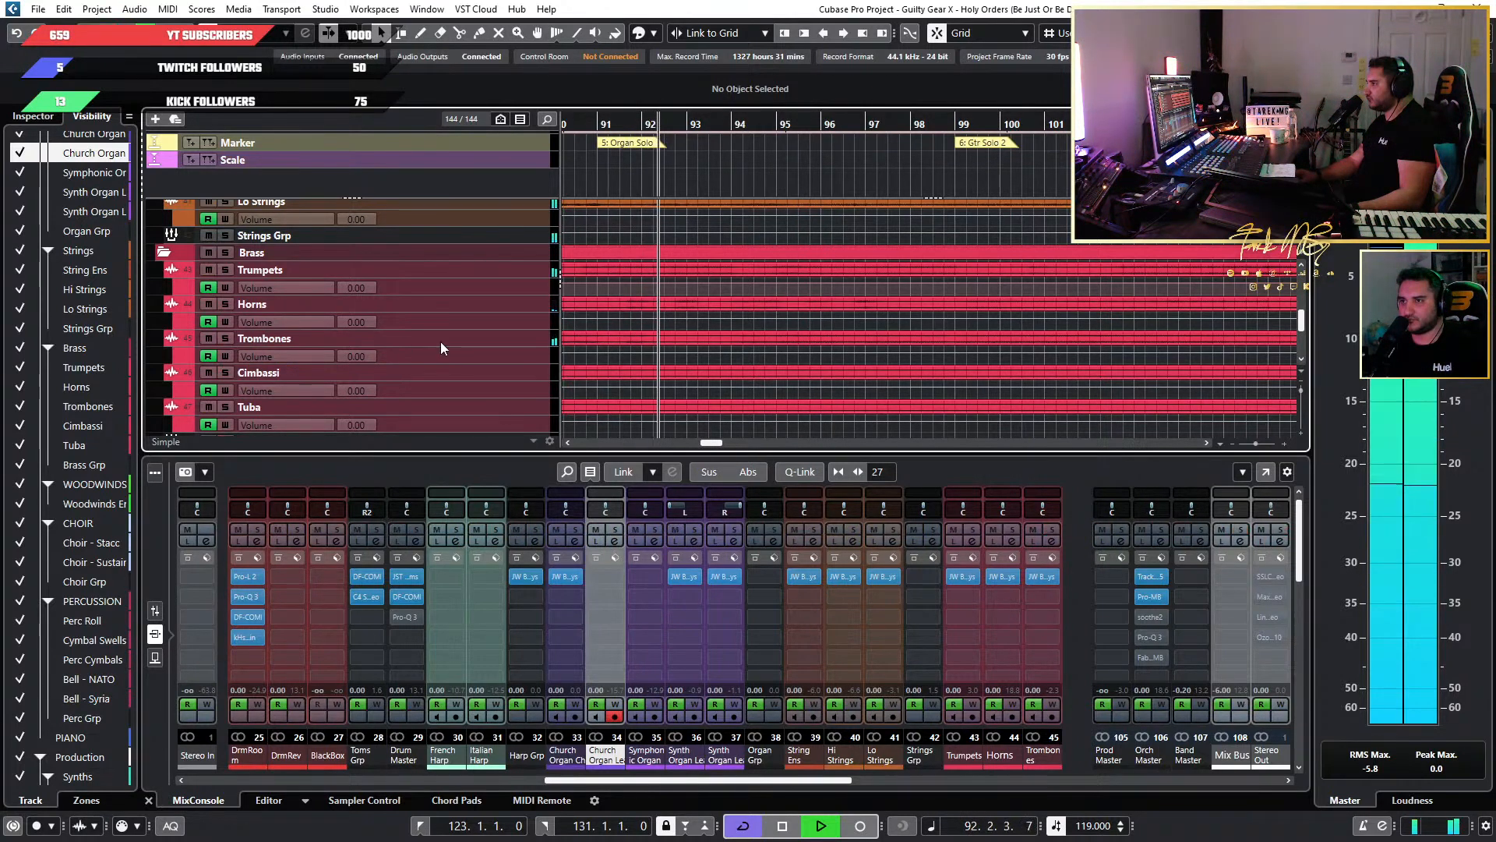
click(616, 122)
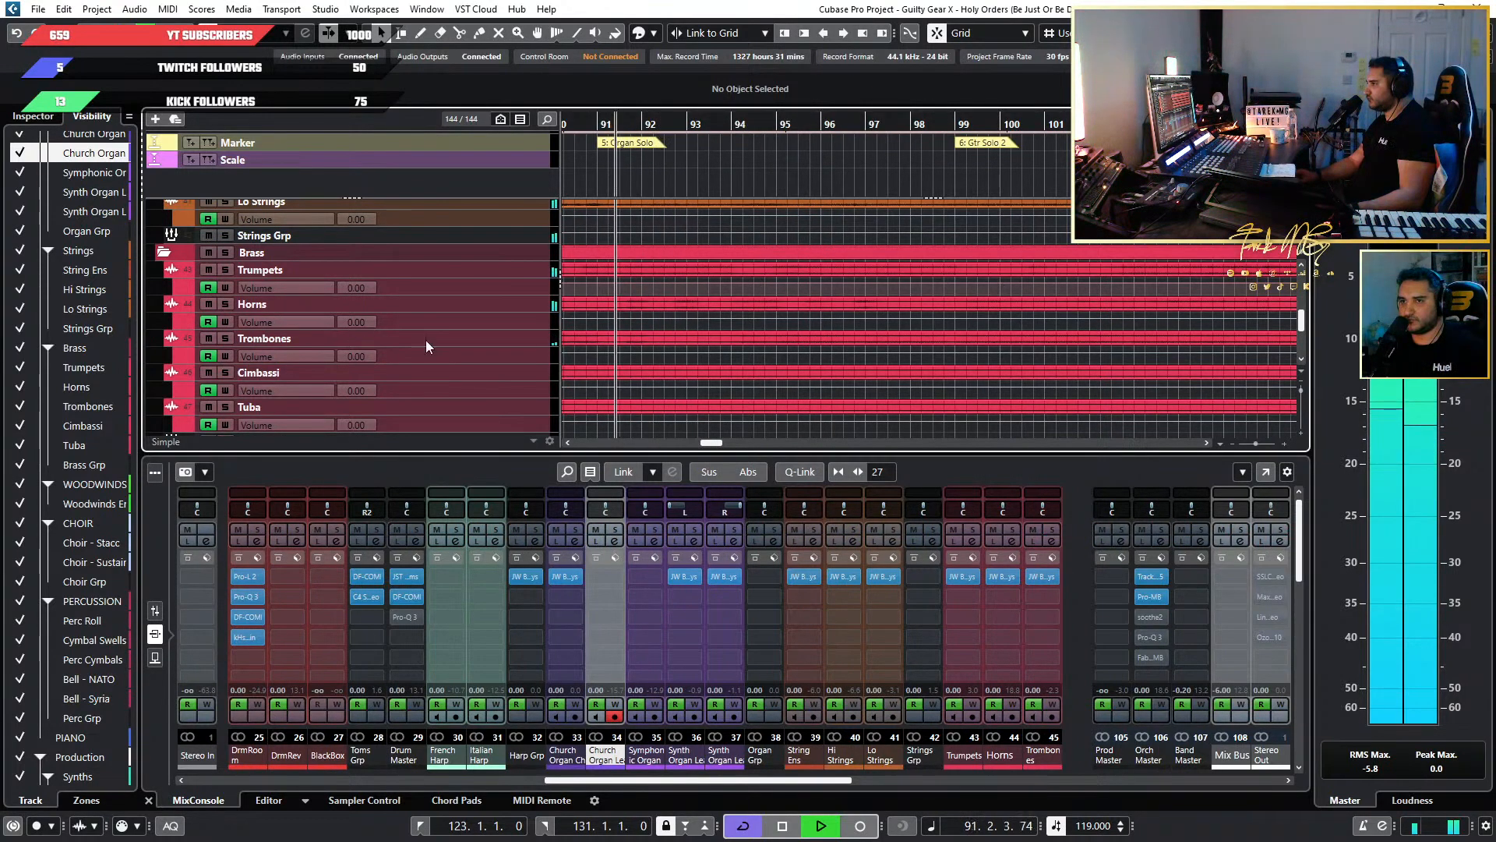
click(208, 338)
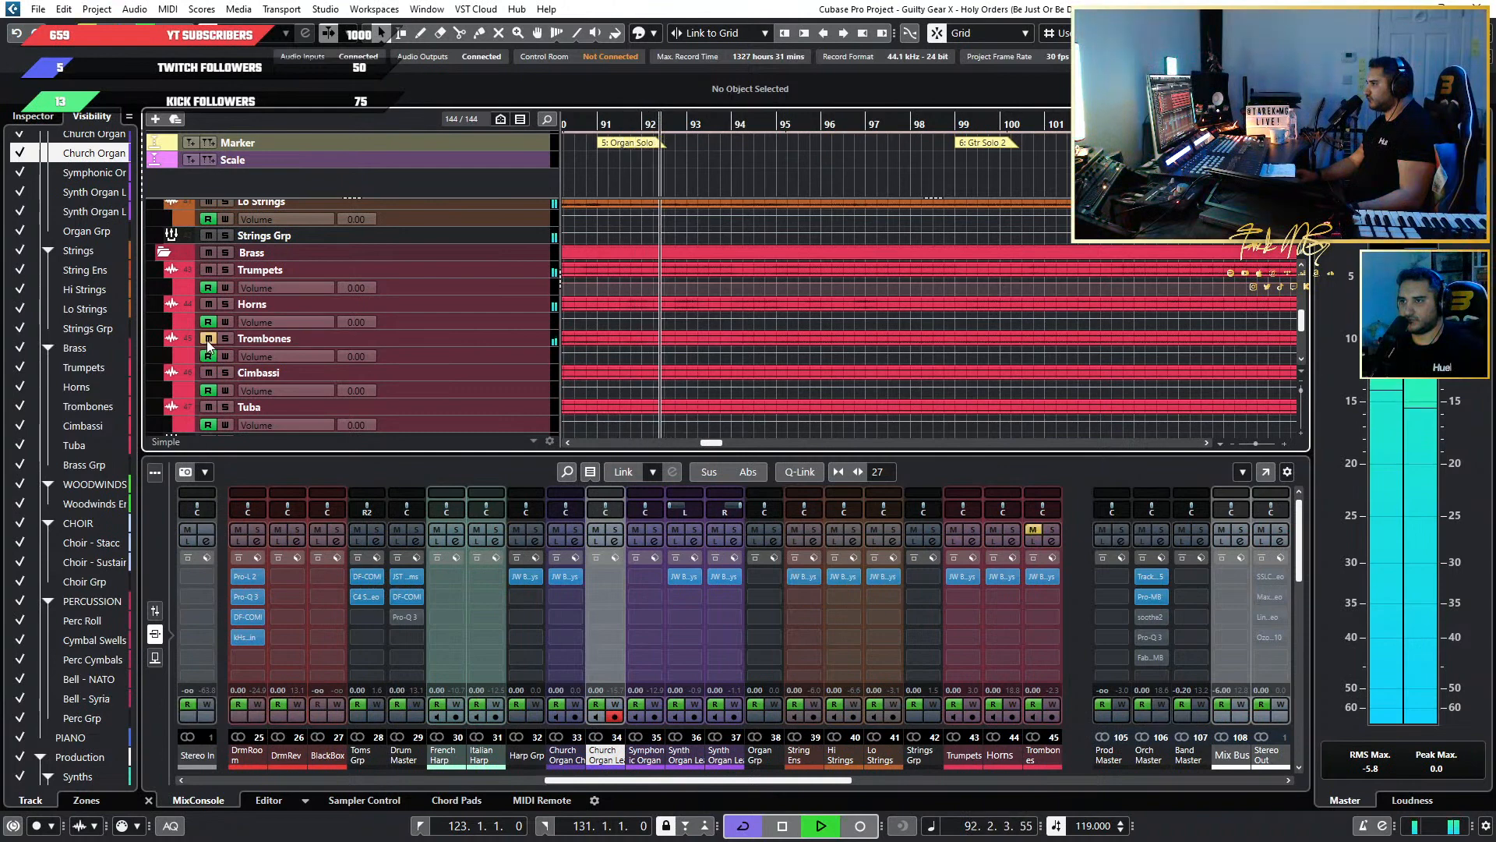
Unmute the Trombones and briefly audition the Trumpets in solo during the Organ Solo.
click(208, 338)
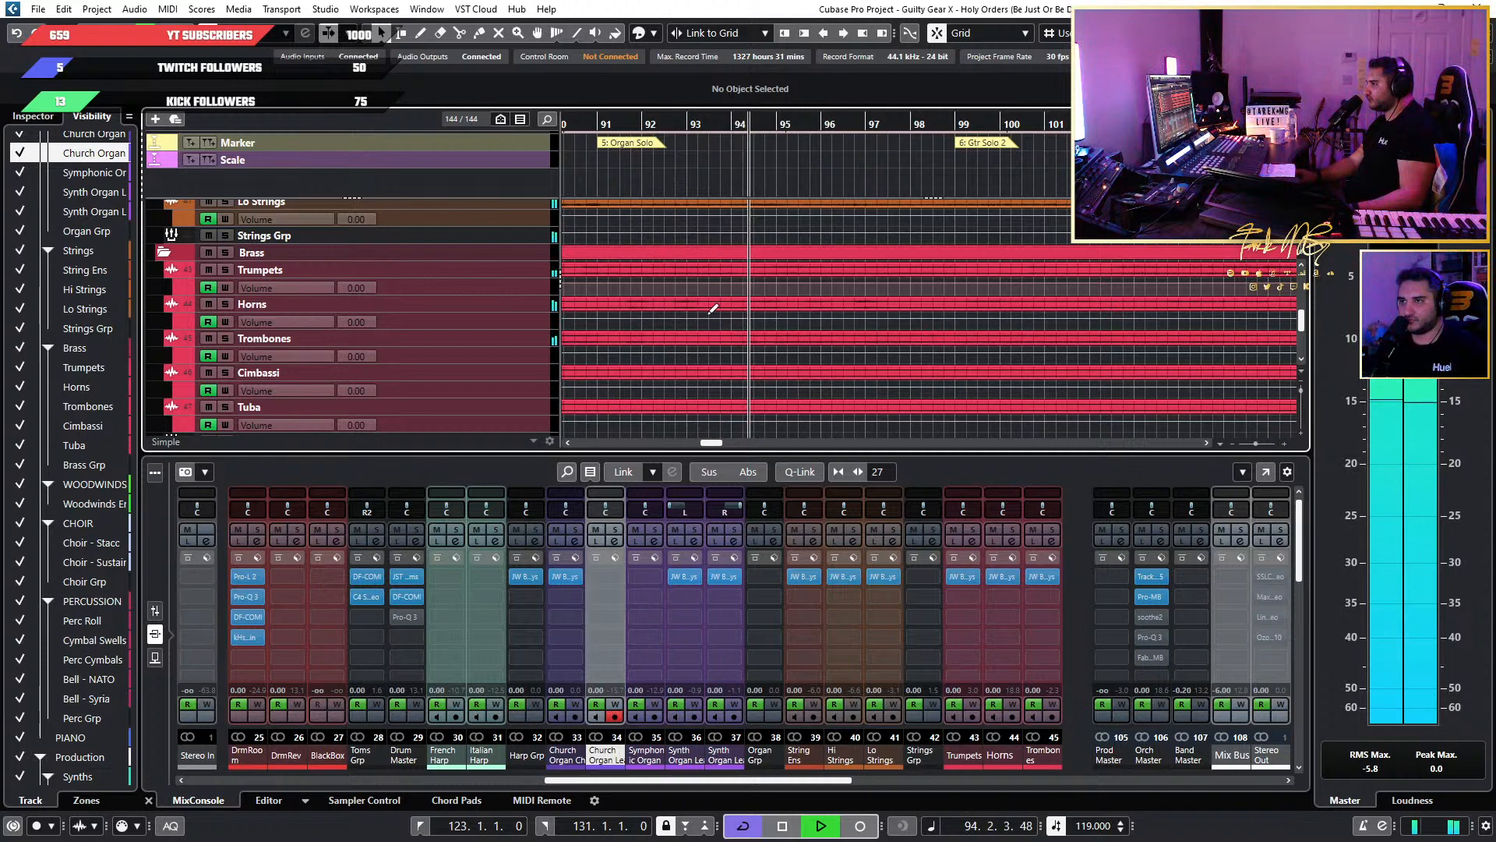
click(226, 270)
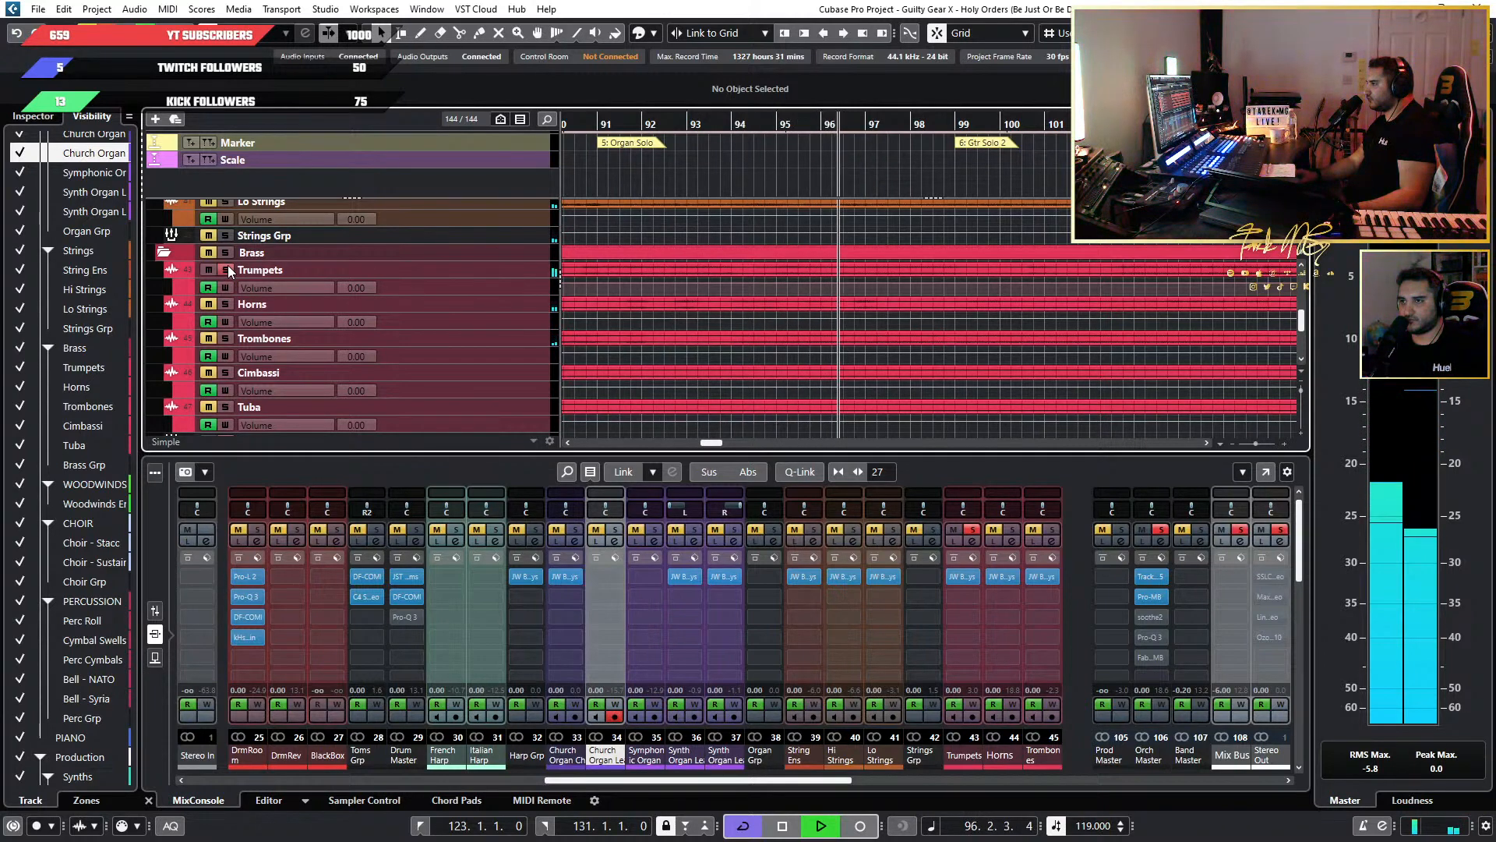
click(226, 269)
Replay the full mix from the start of the Organ Solo at bar 91, then stop playback.
key(g)
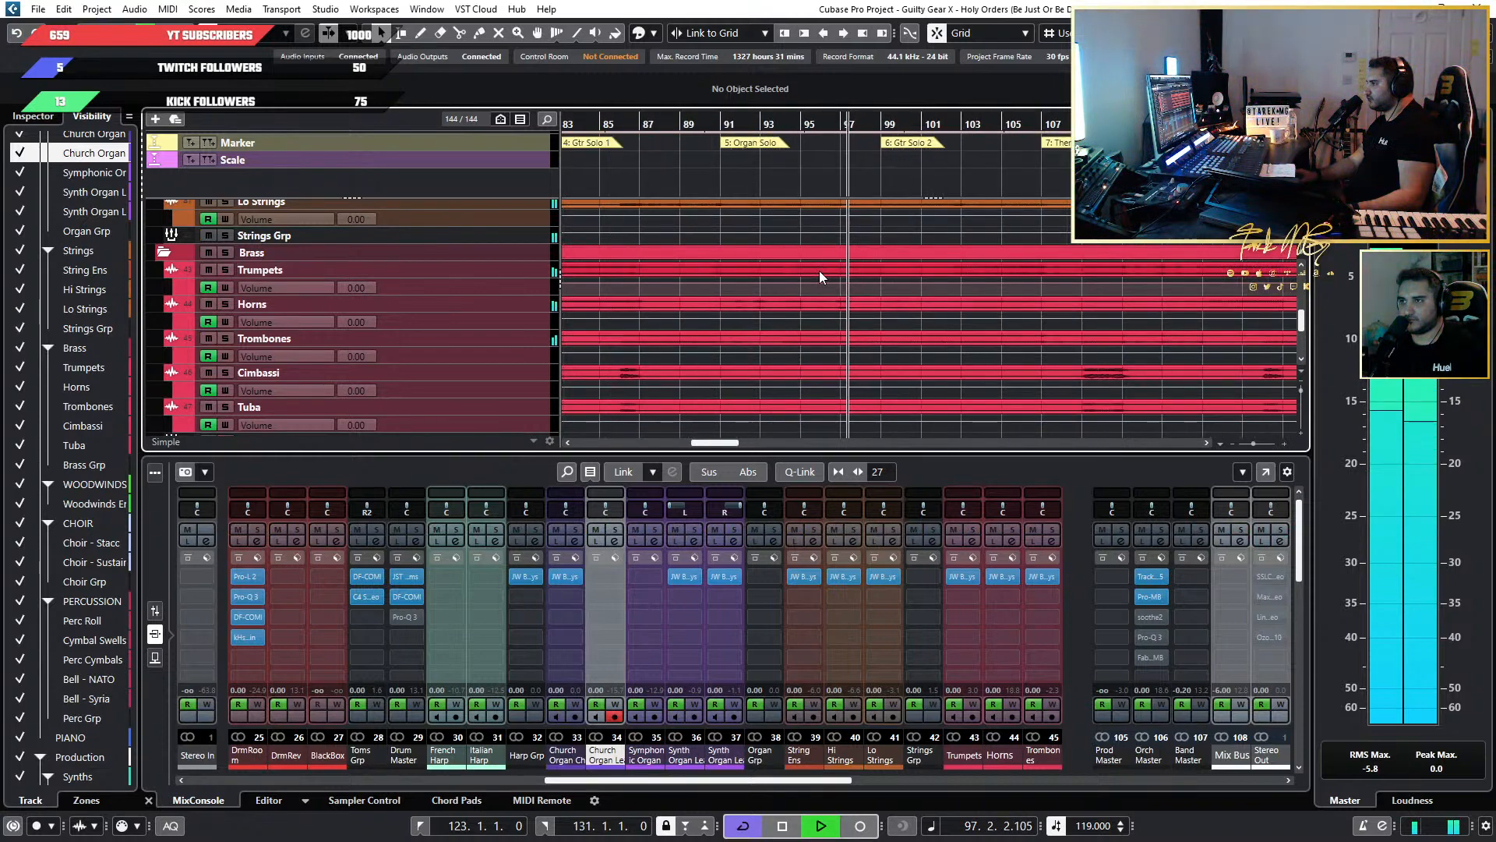
scroll(823, 272, left, 1)
scroll(826, 273, up, 6)
scroll(826, 273, down, 3)
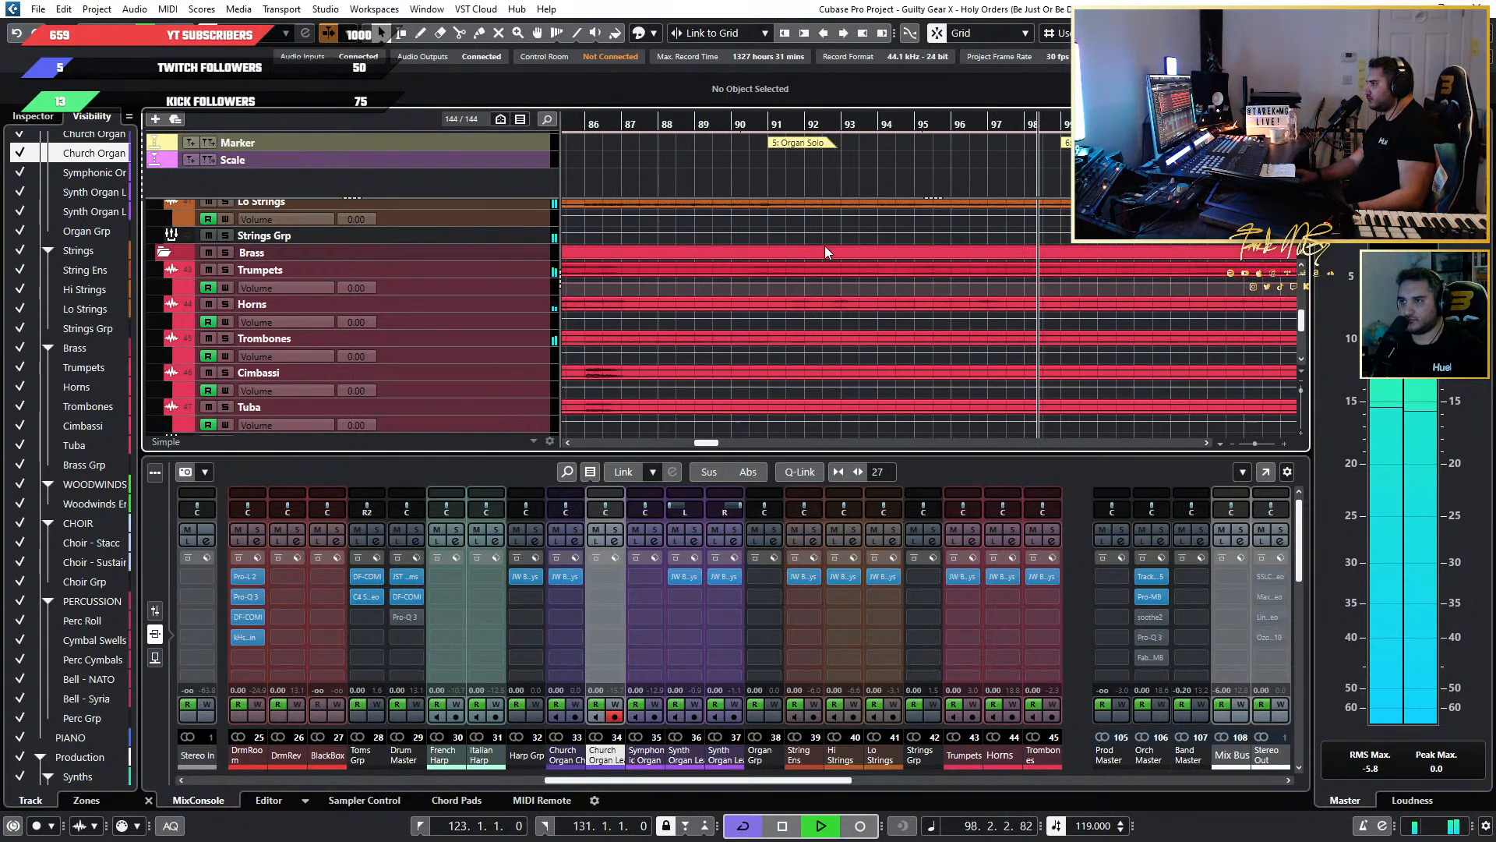
click(747, 125)
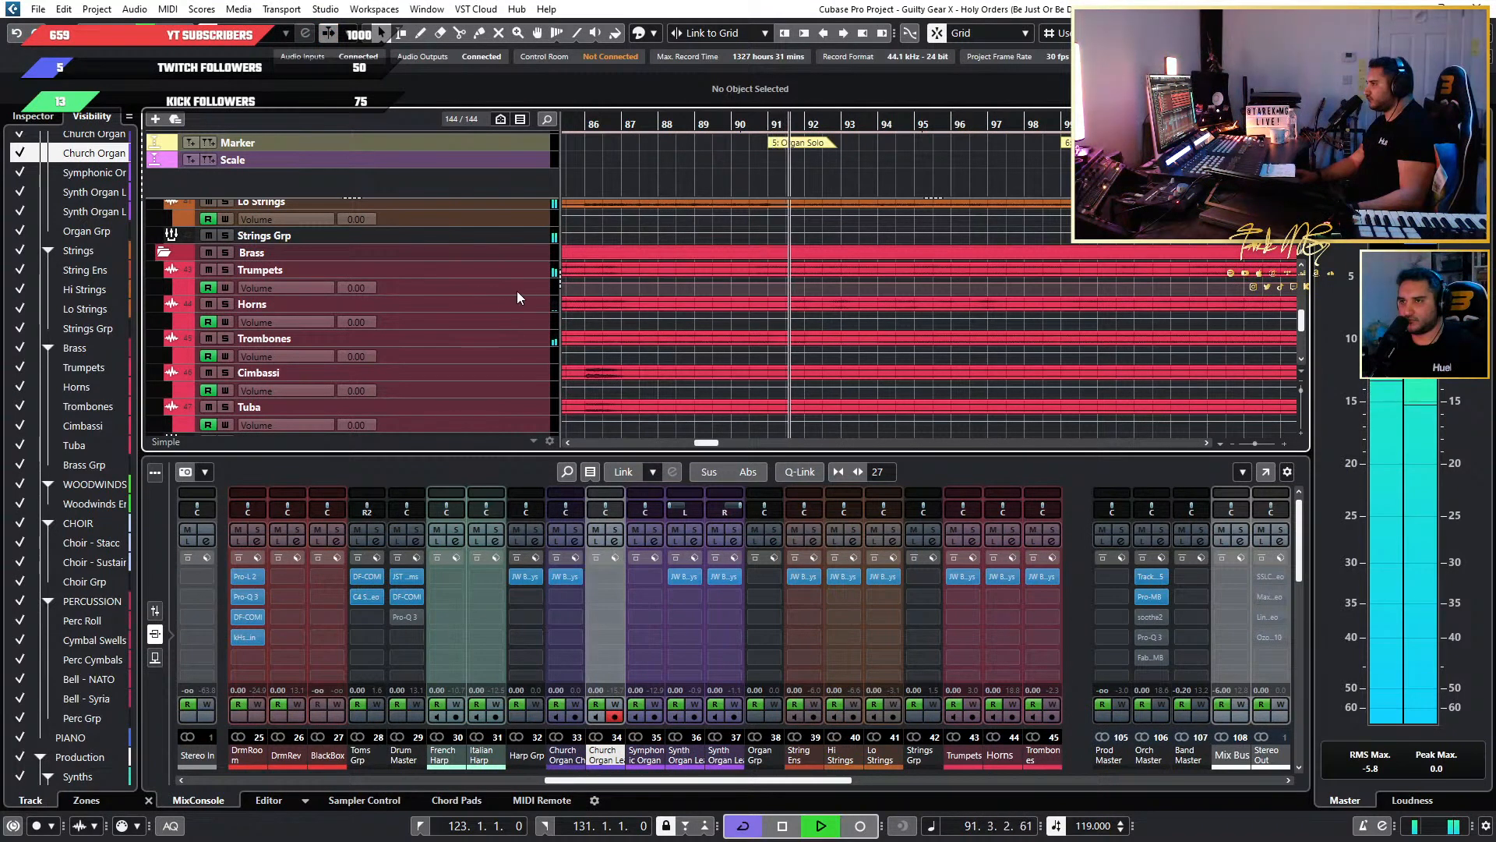
scroll(757, 277, down, 5)
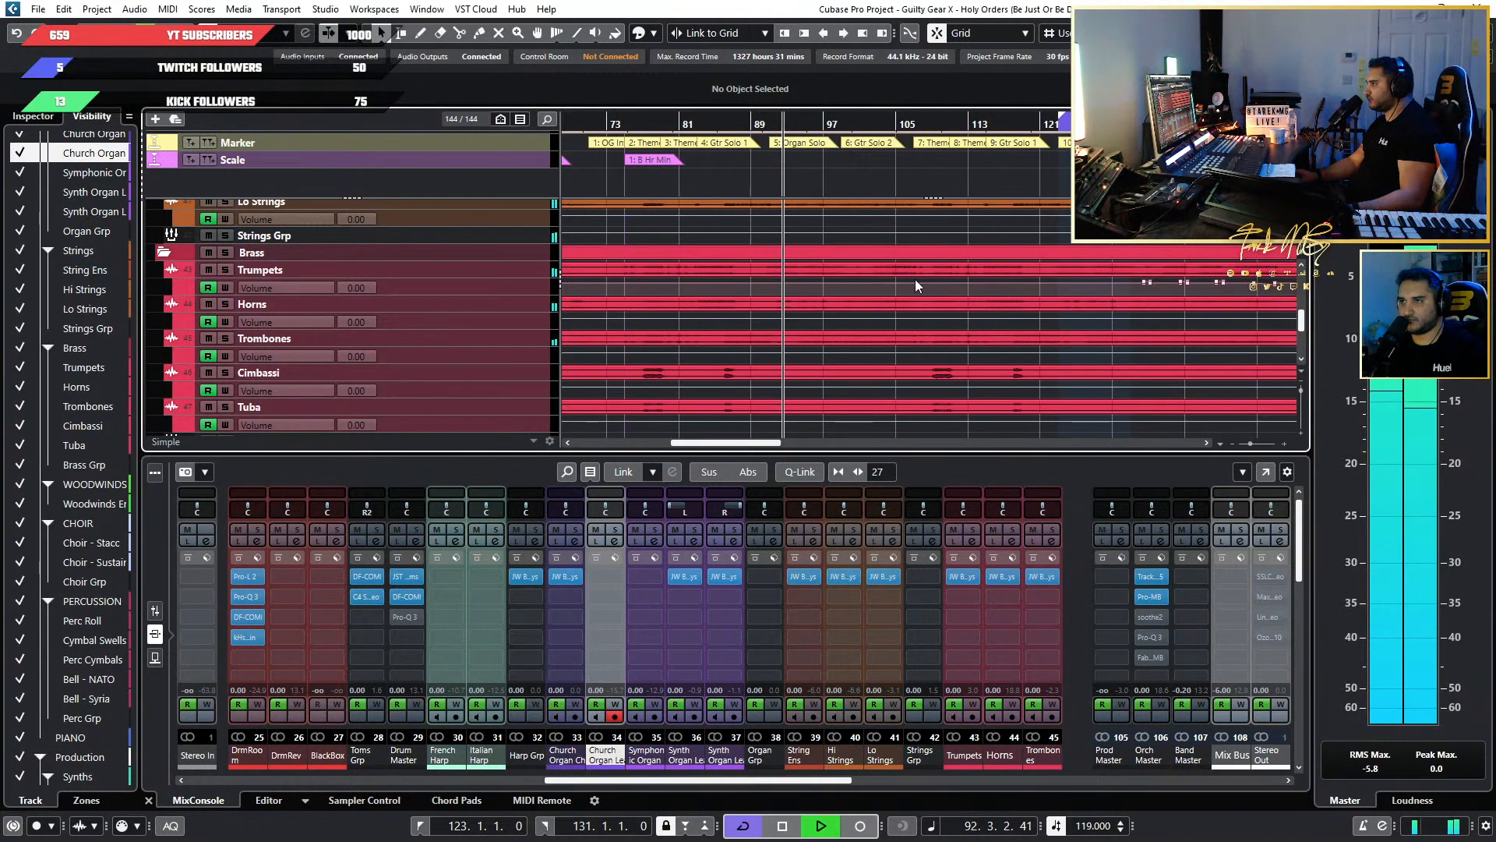
scroll(915, 279, down, 1)
key(space)
Enlarge the Trumpets volume automation lane at Organ Solo 1 and briefly play that section.
scroll(1100, 302, up, 5)
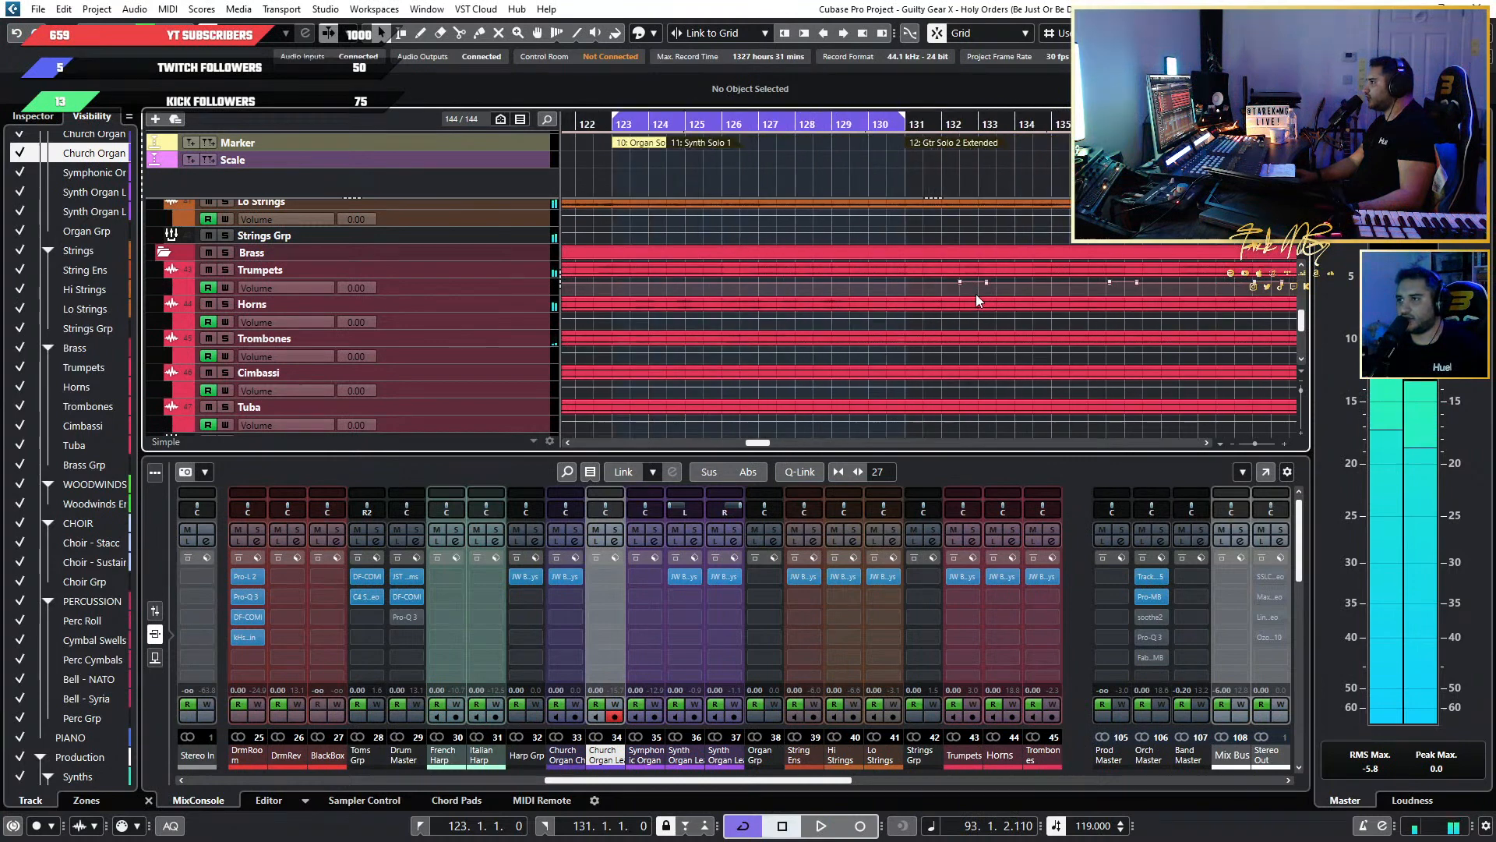
scroll(773, 340, down, 3)
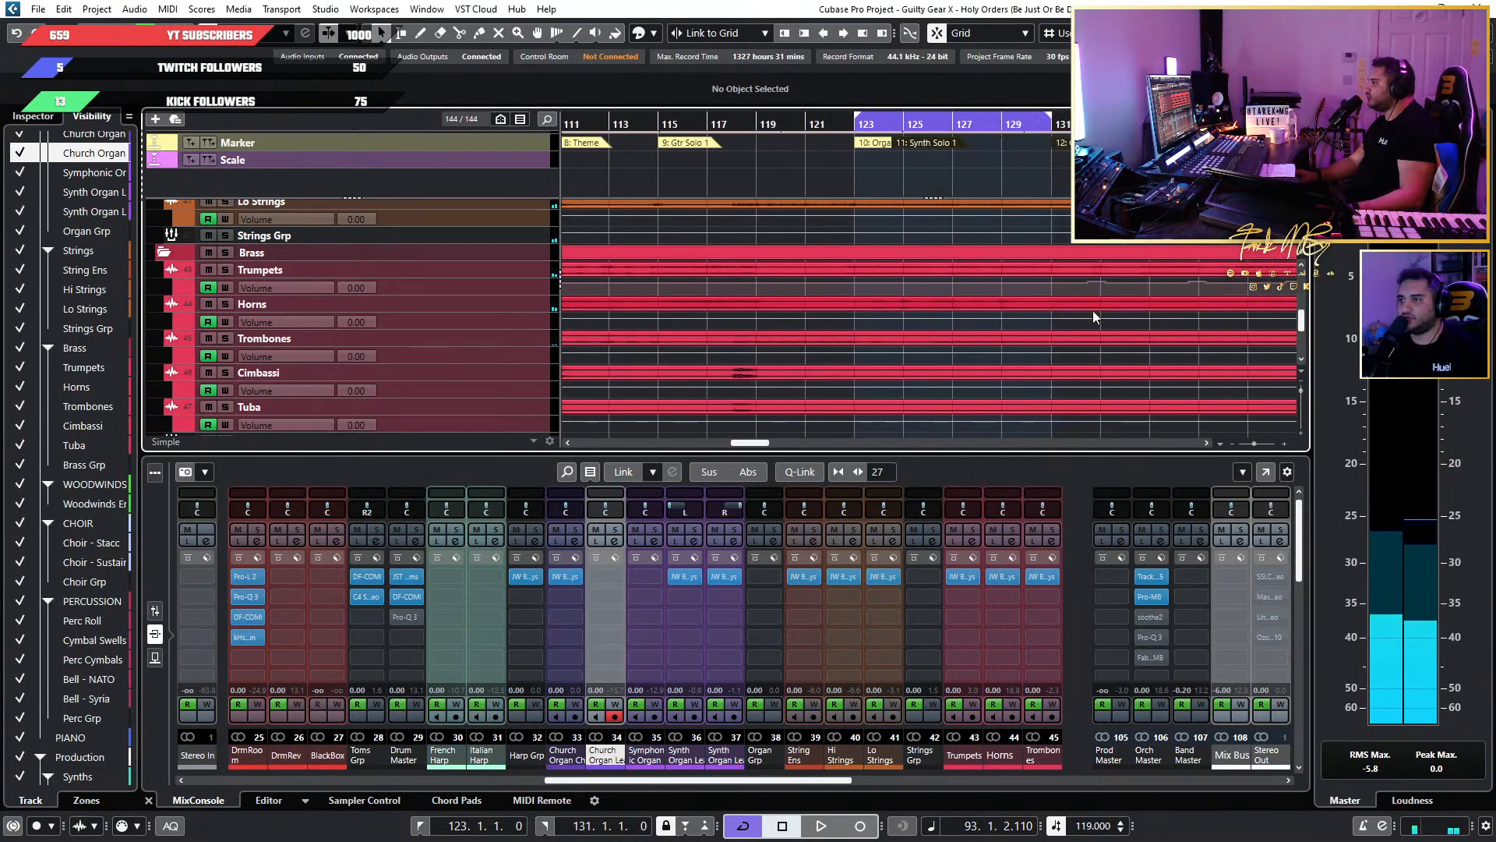
scroll(984, 307, up, 2)
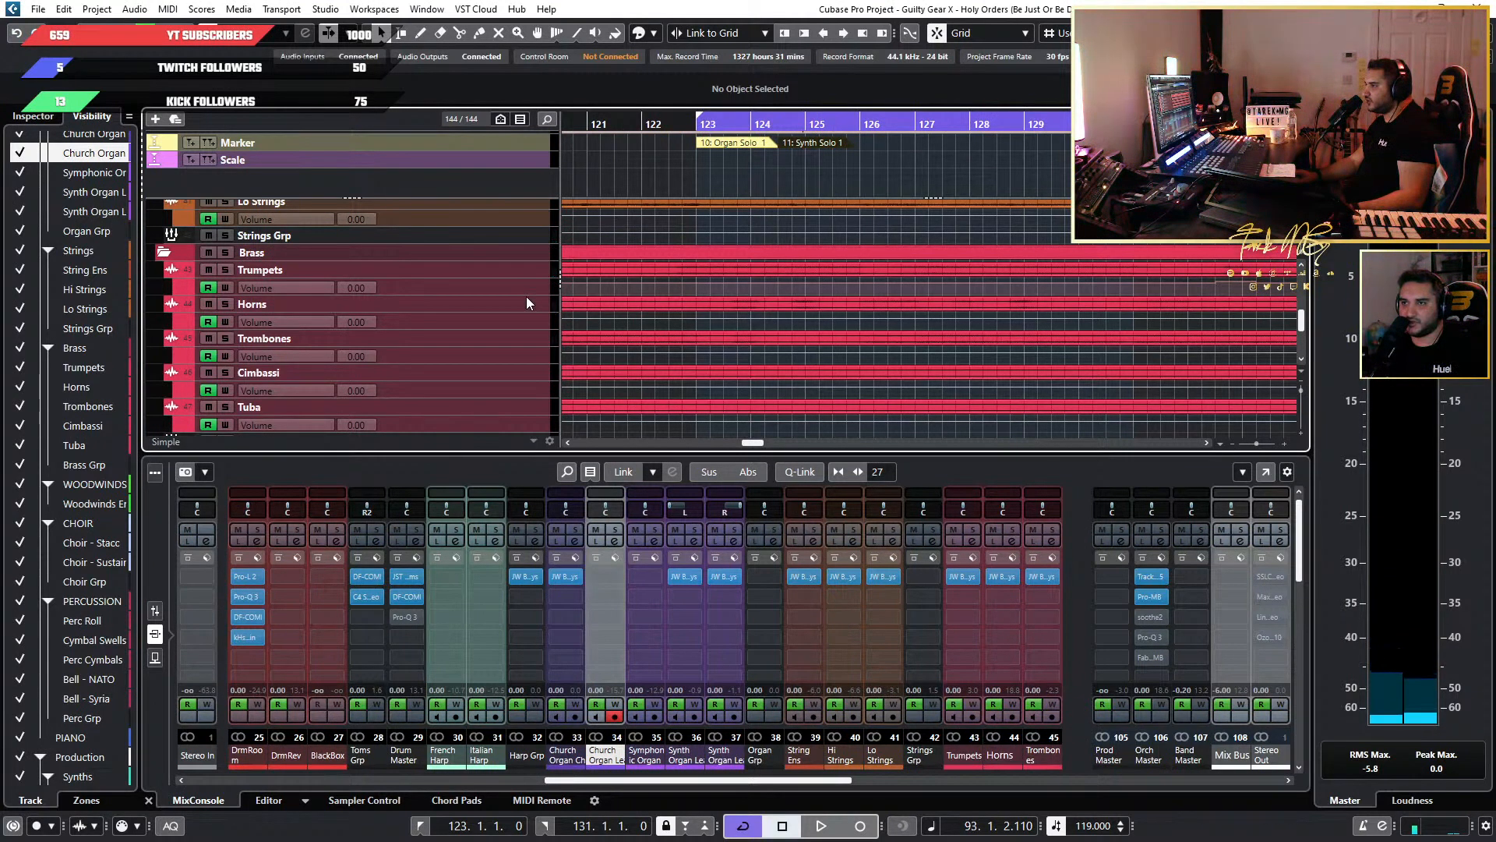
drag(526, 296, 529, 354)
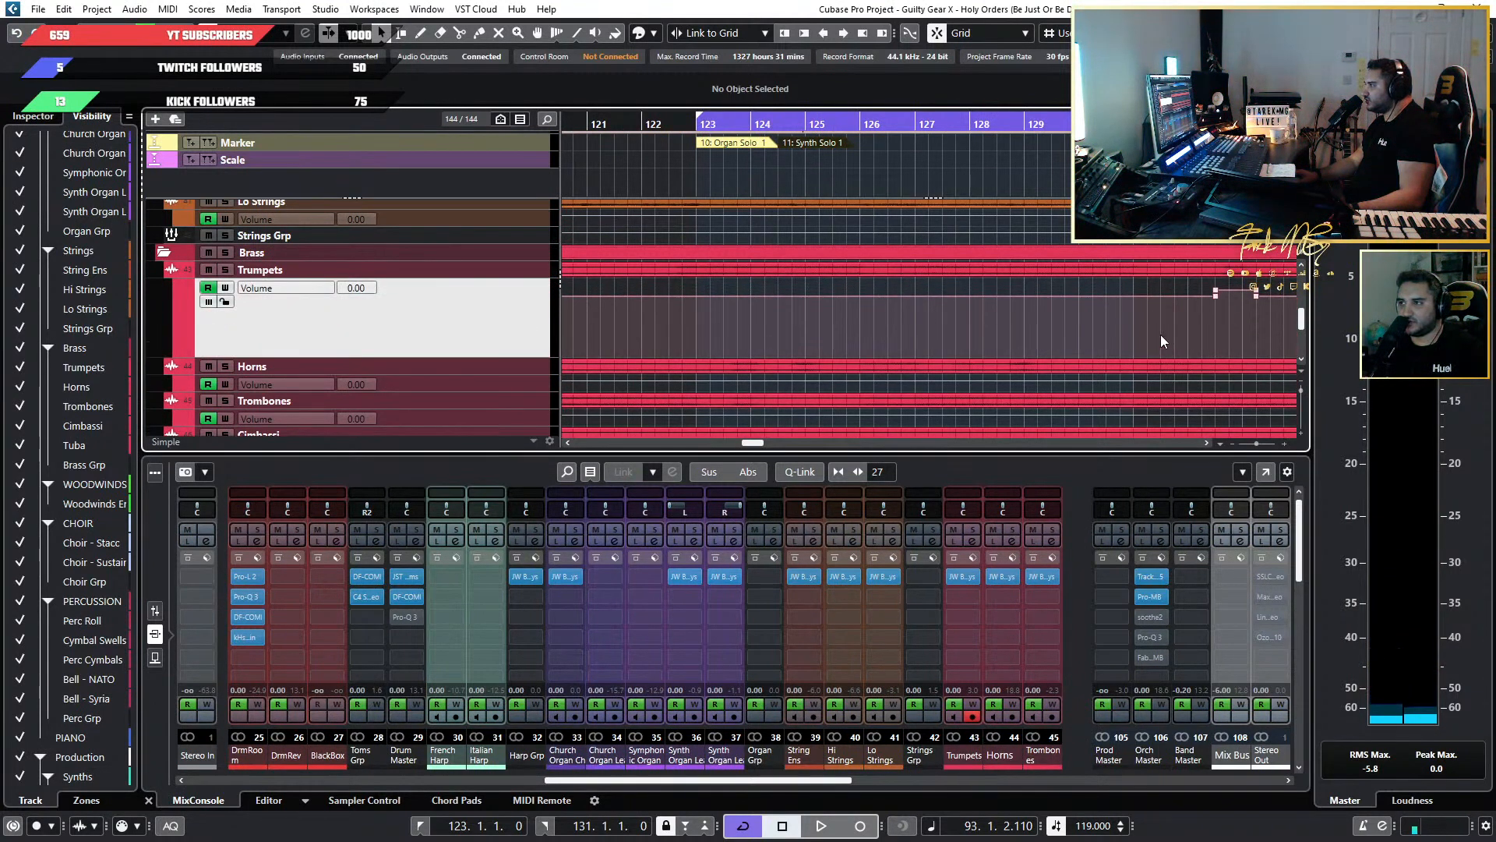
scroll(1157, 316, down, 2)
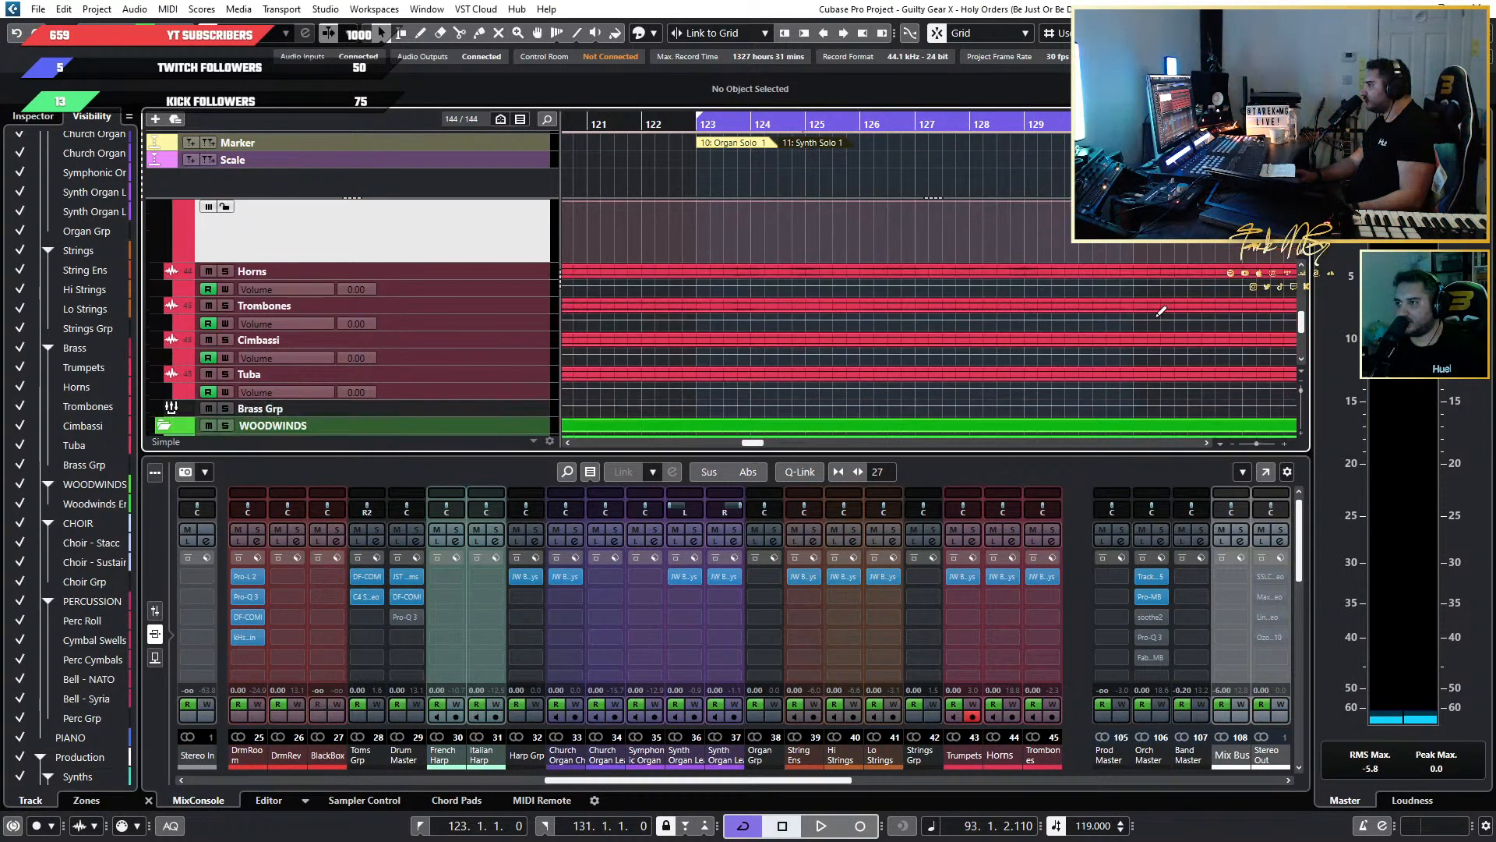
scroll(1156, 316, up, 3)
key(space)
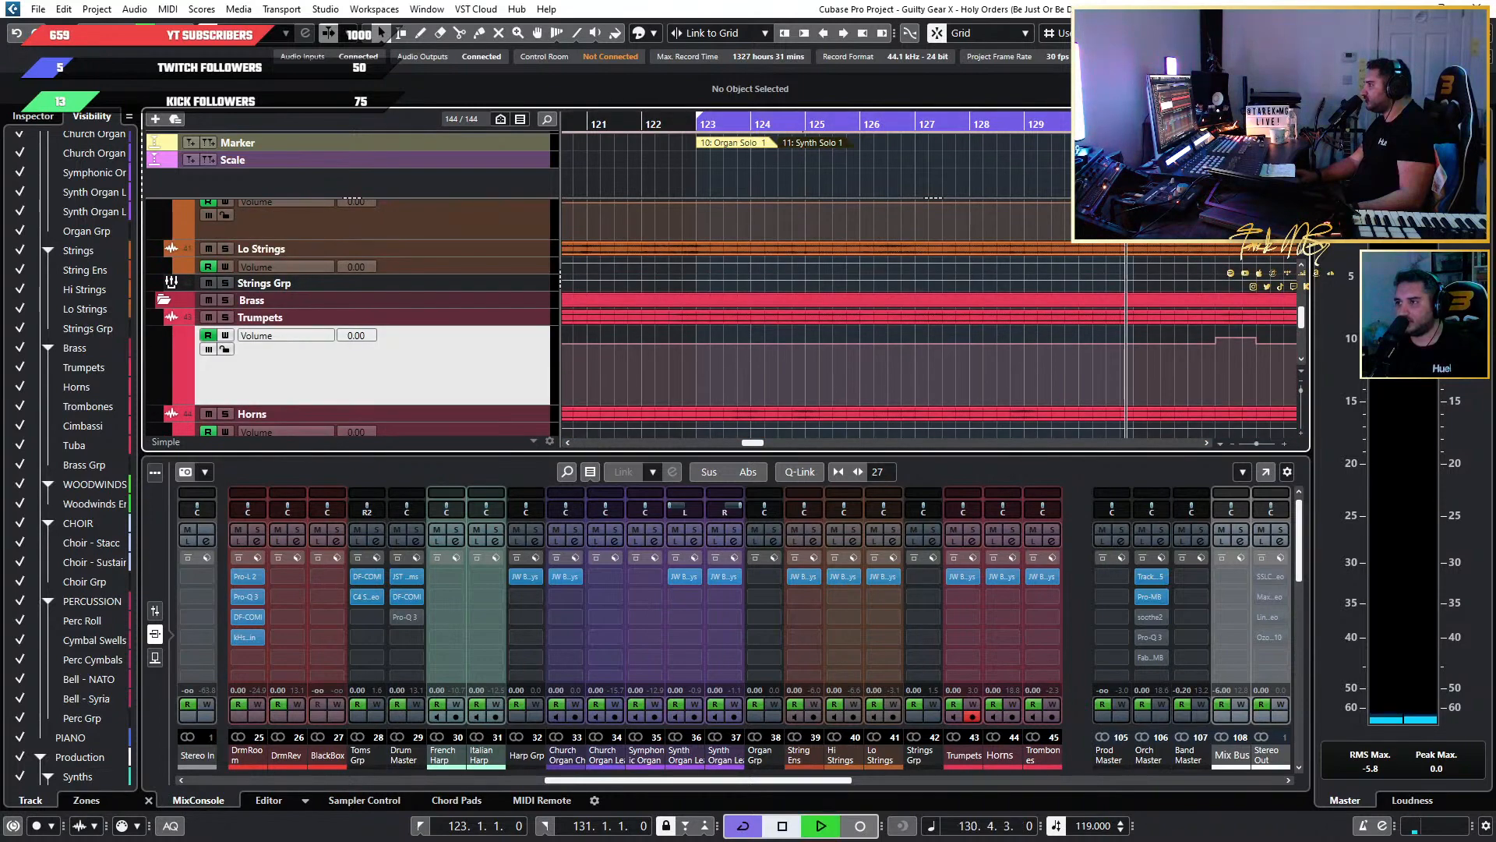
key(space)
scroll(692, 369, up, 2)
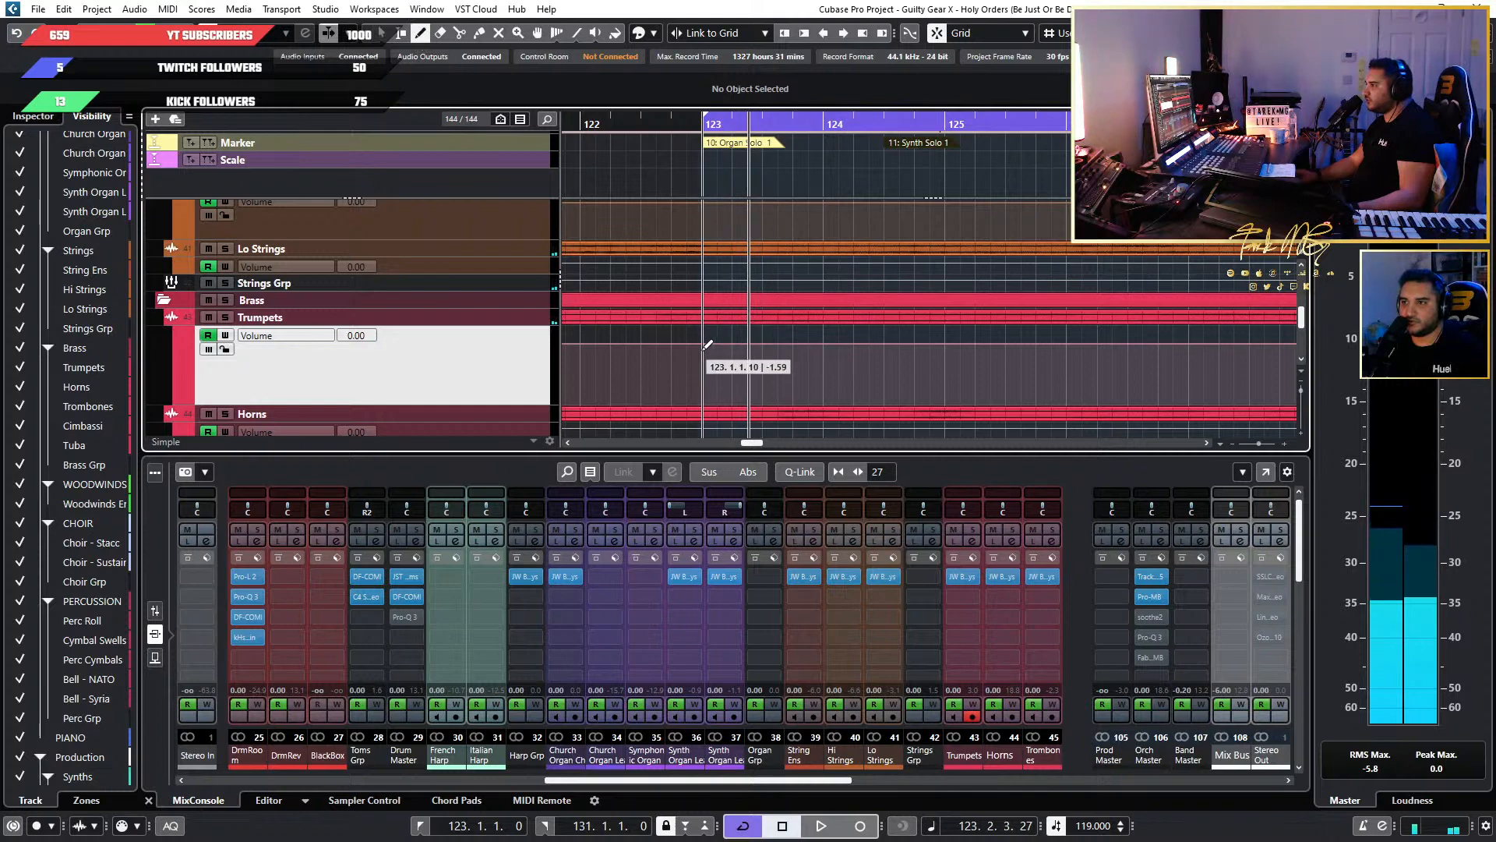
Change the quantize value used by the snap grid for editing the Trumpets volume lane around bar 123.
click(1226, 34)
click(1221, 54)
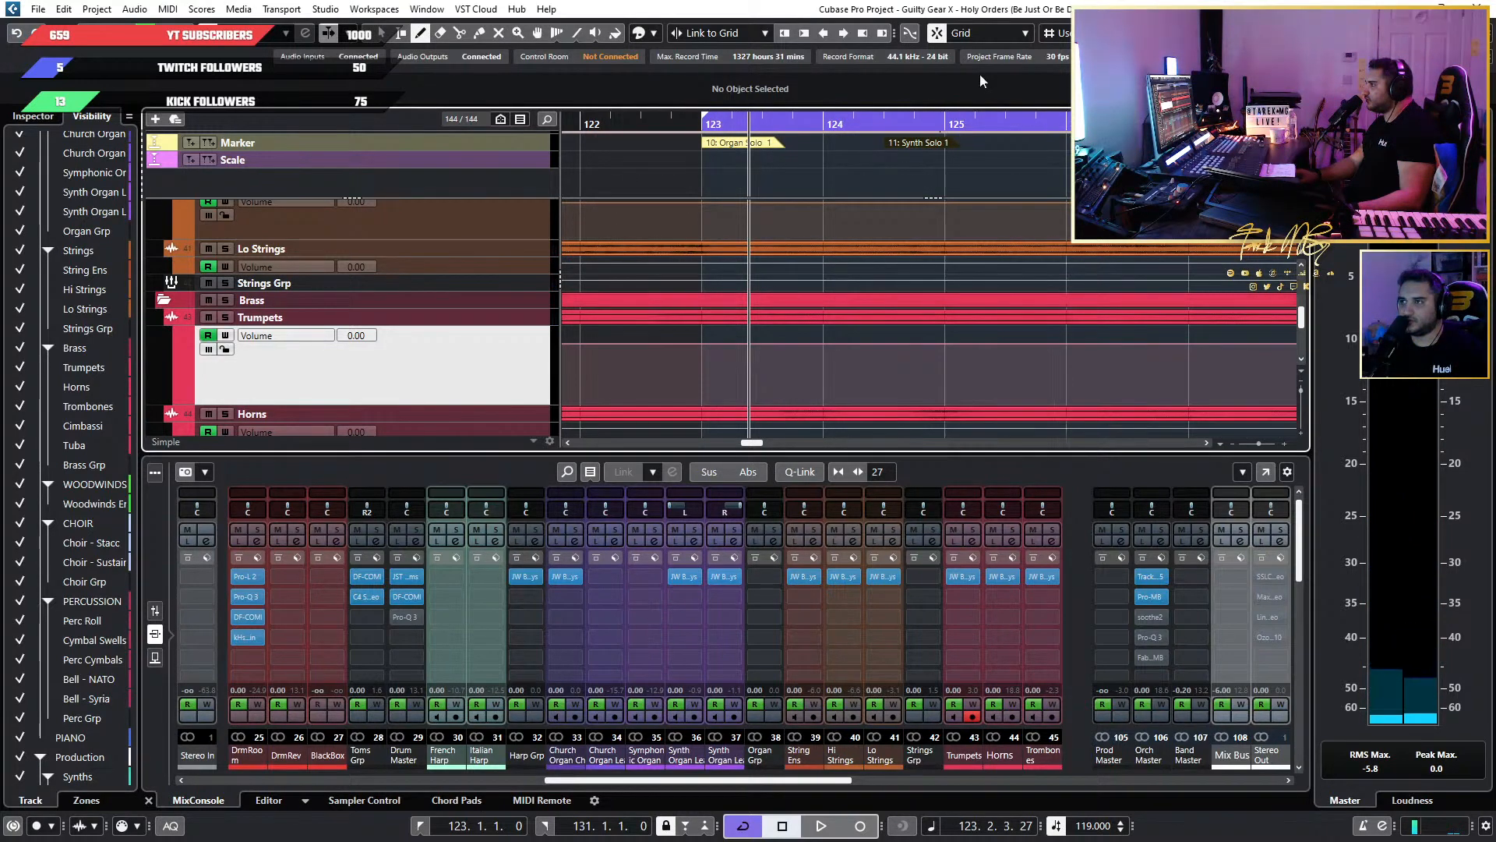
scroll(724, 350, up, 3)
scroll(670, 346, up, 2)
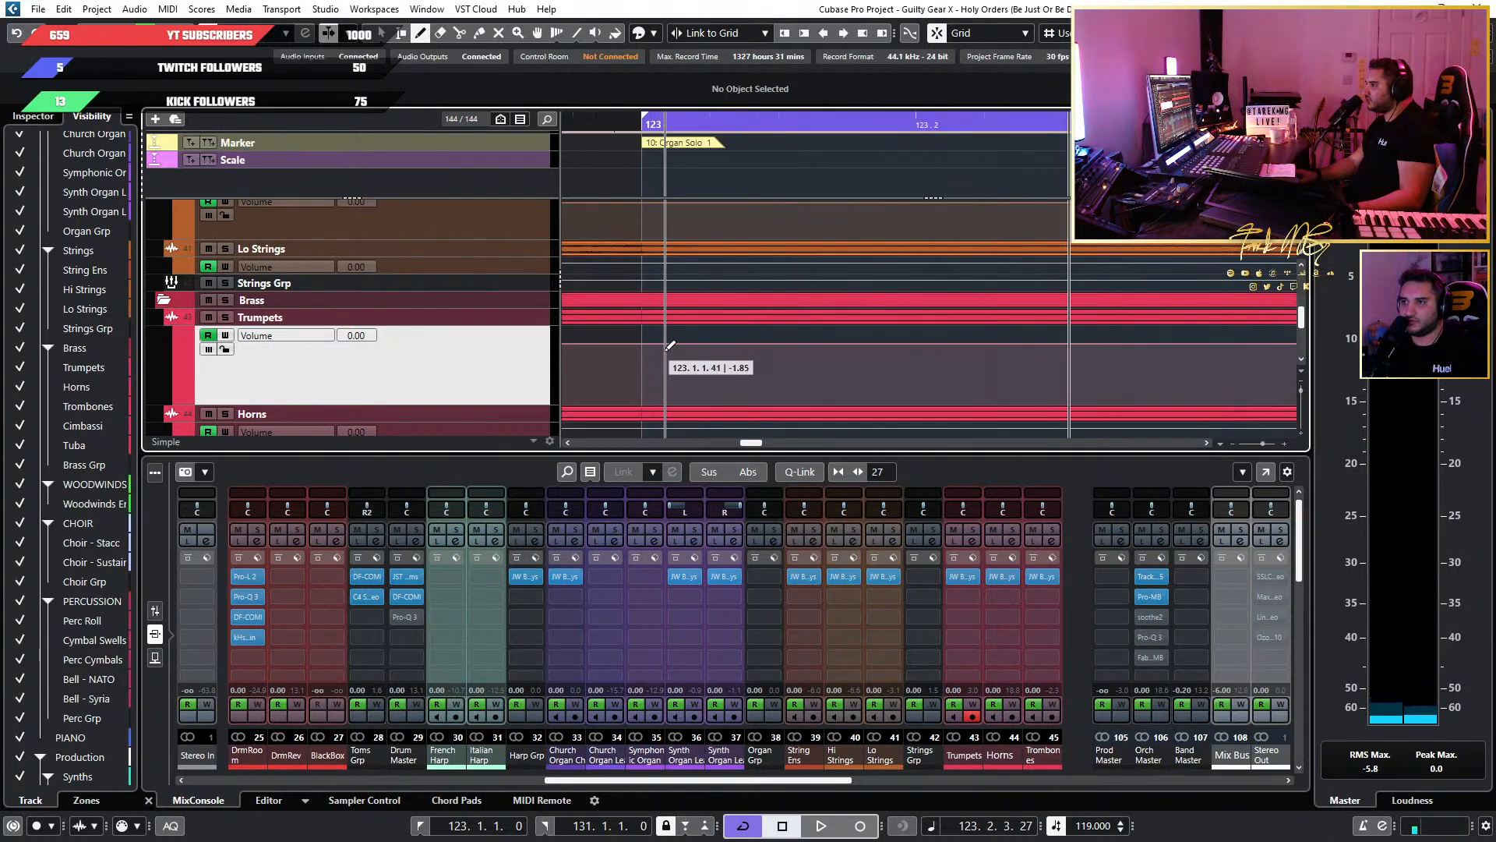
click(730, 344)
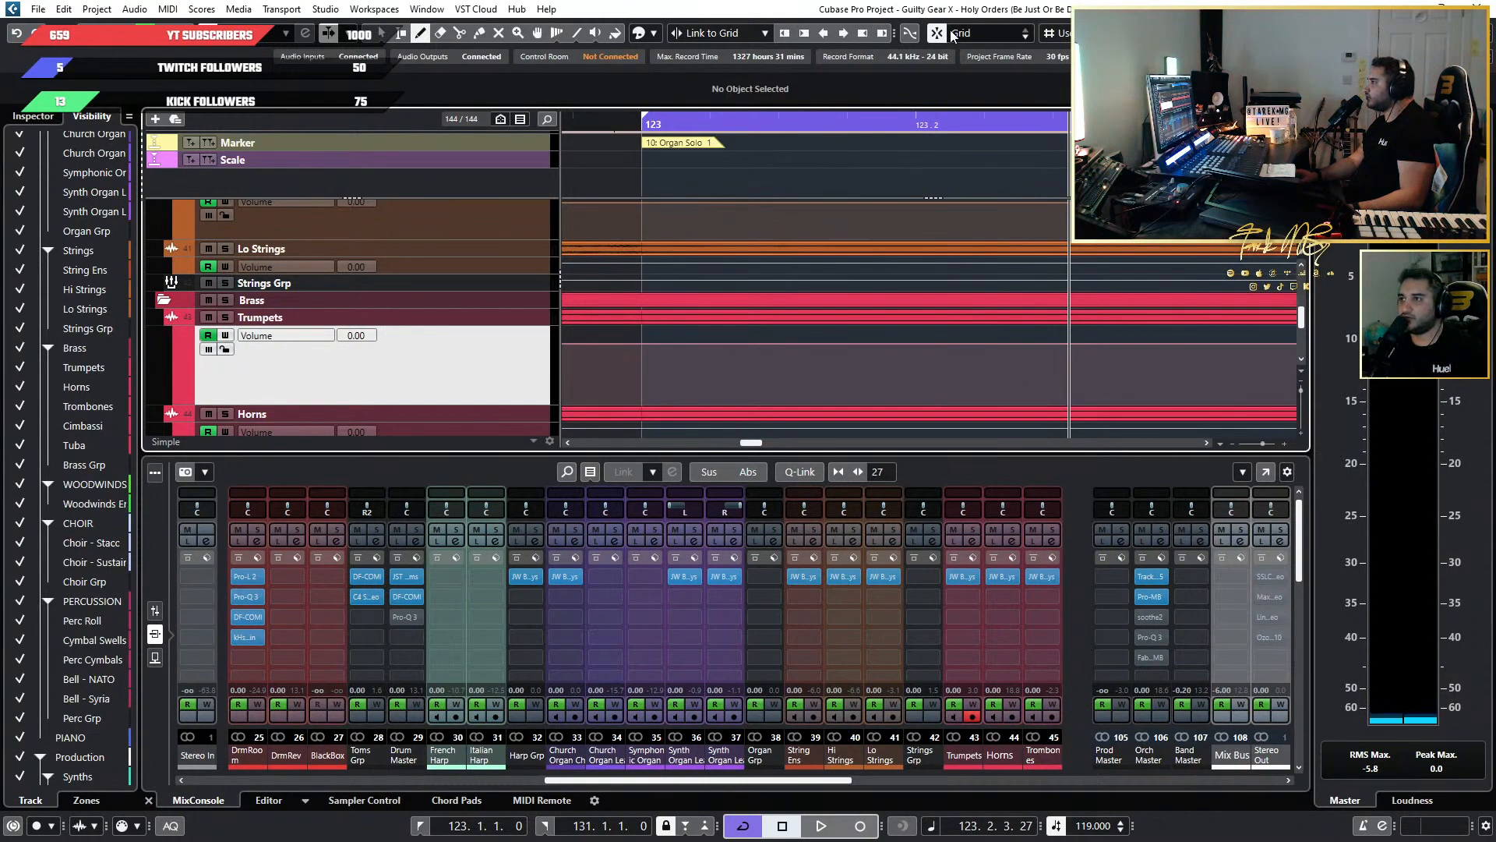
click(1215, 33)
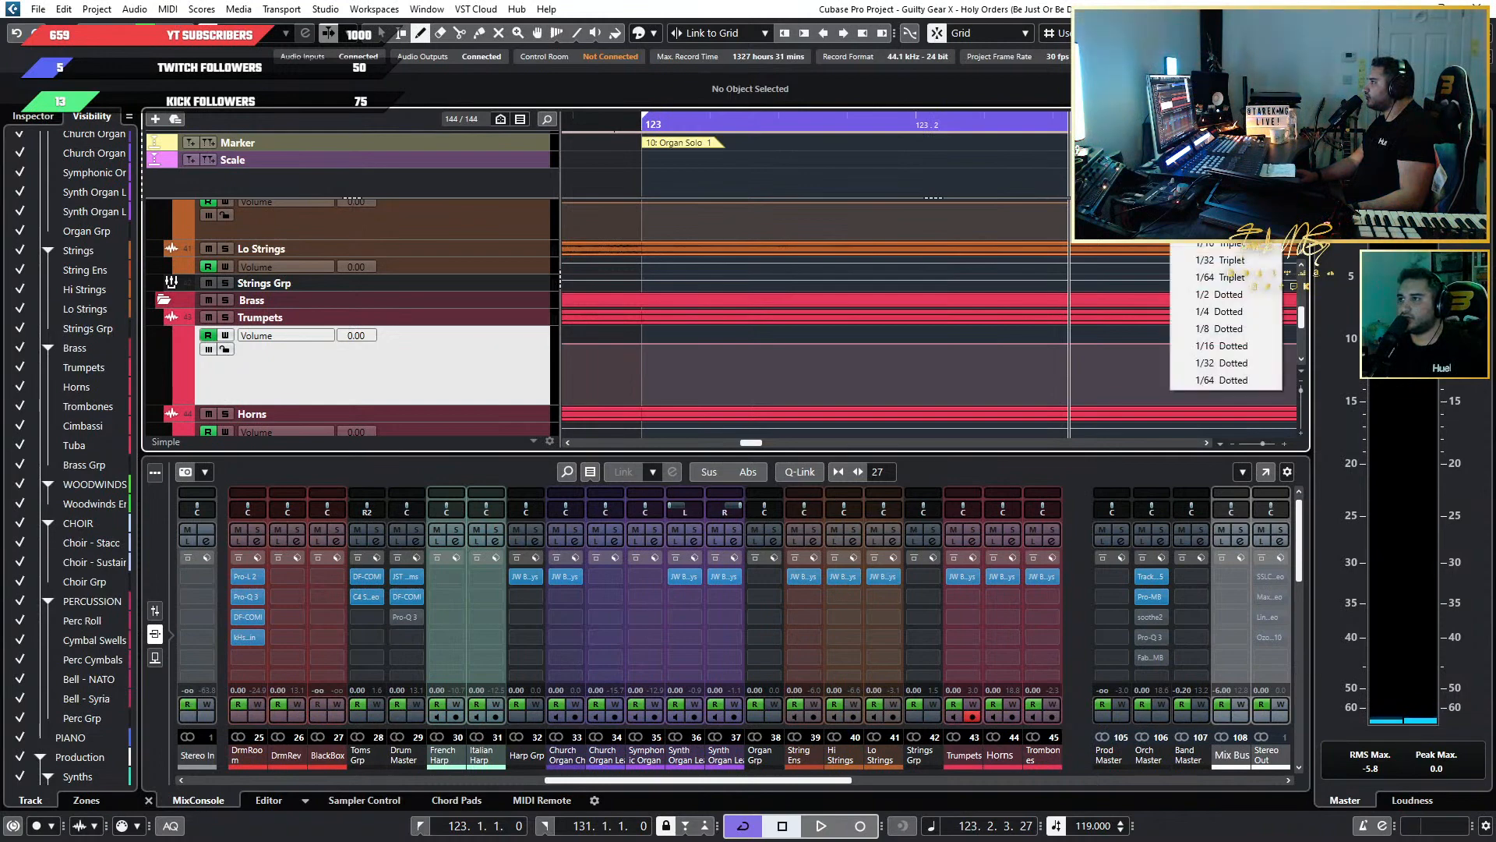
click(1208, 142)
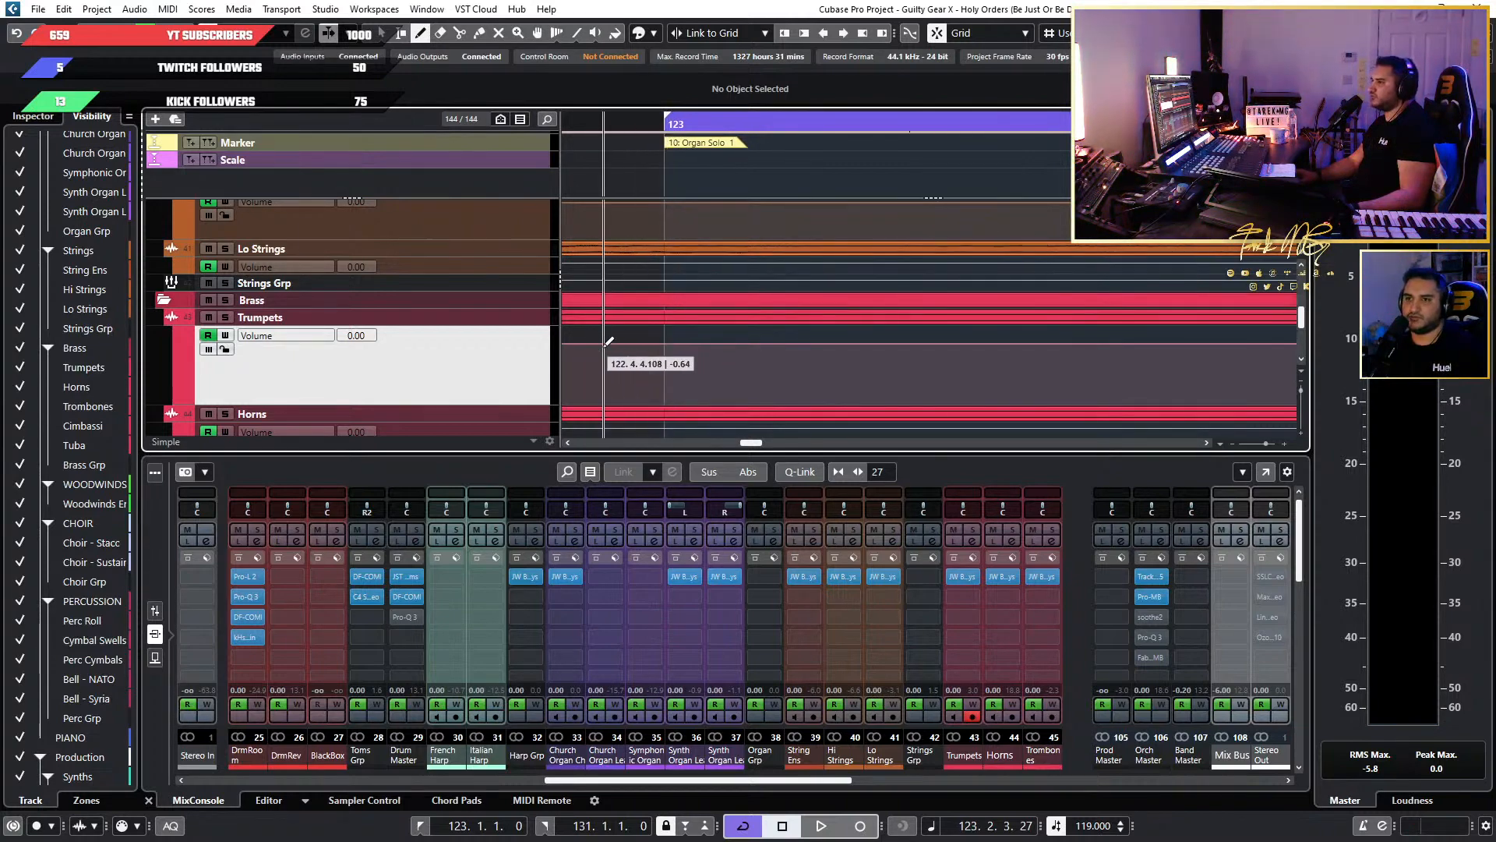
Check the snap grid type and quantize options for placing automation points at the start of bar 123.
scroll(474, 359, up, 3)
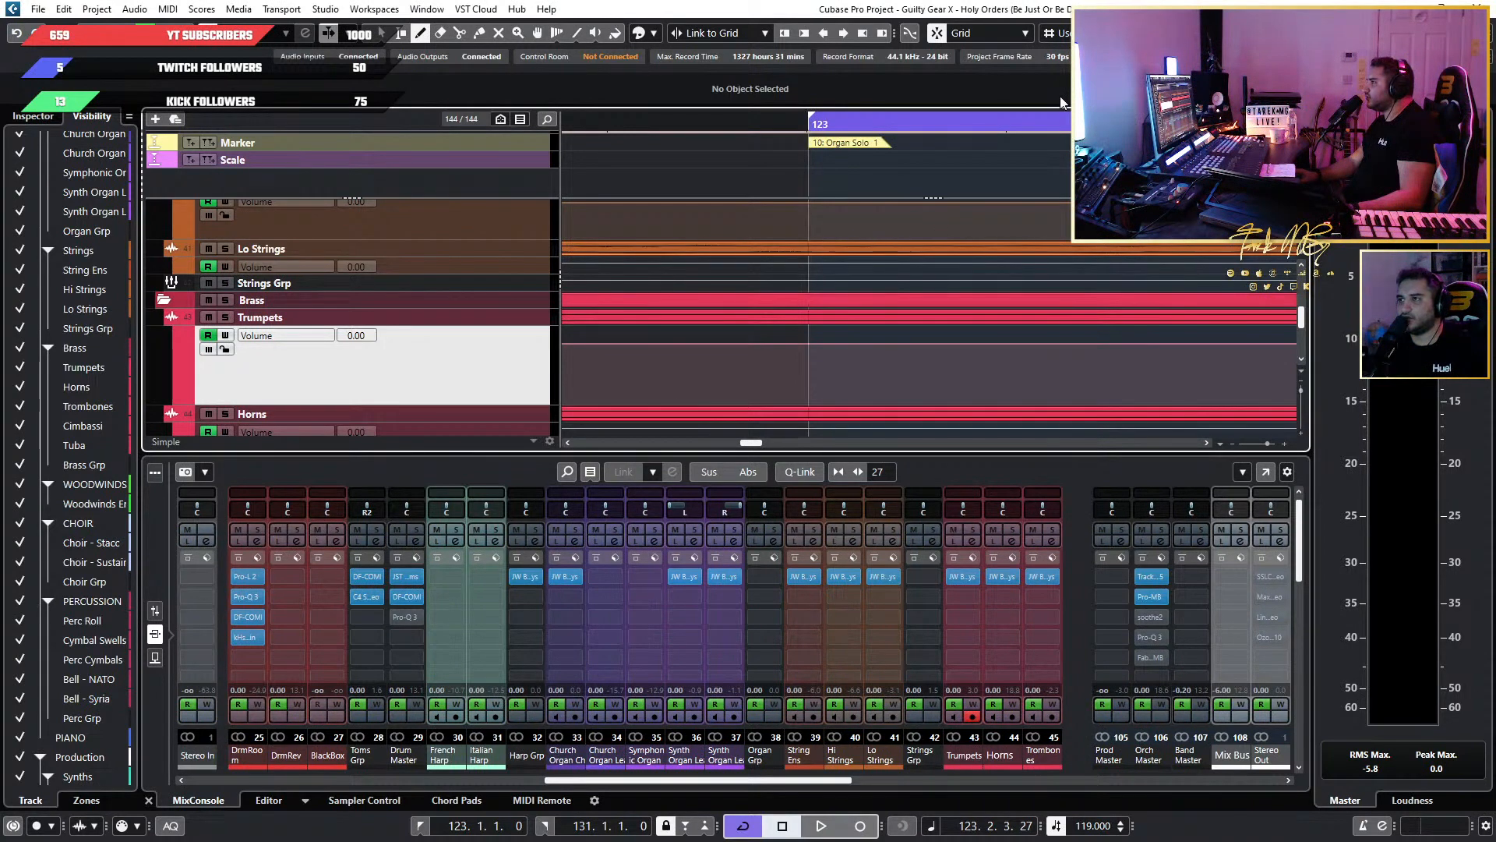
click(980, 35)
click(1051, 38)
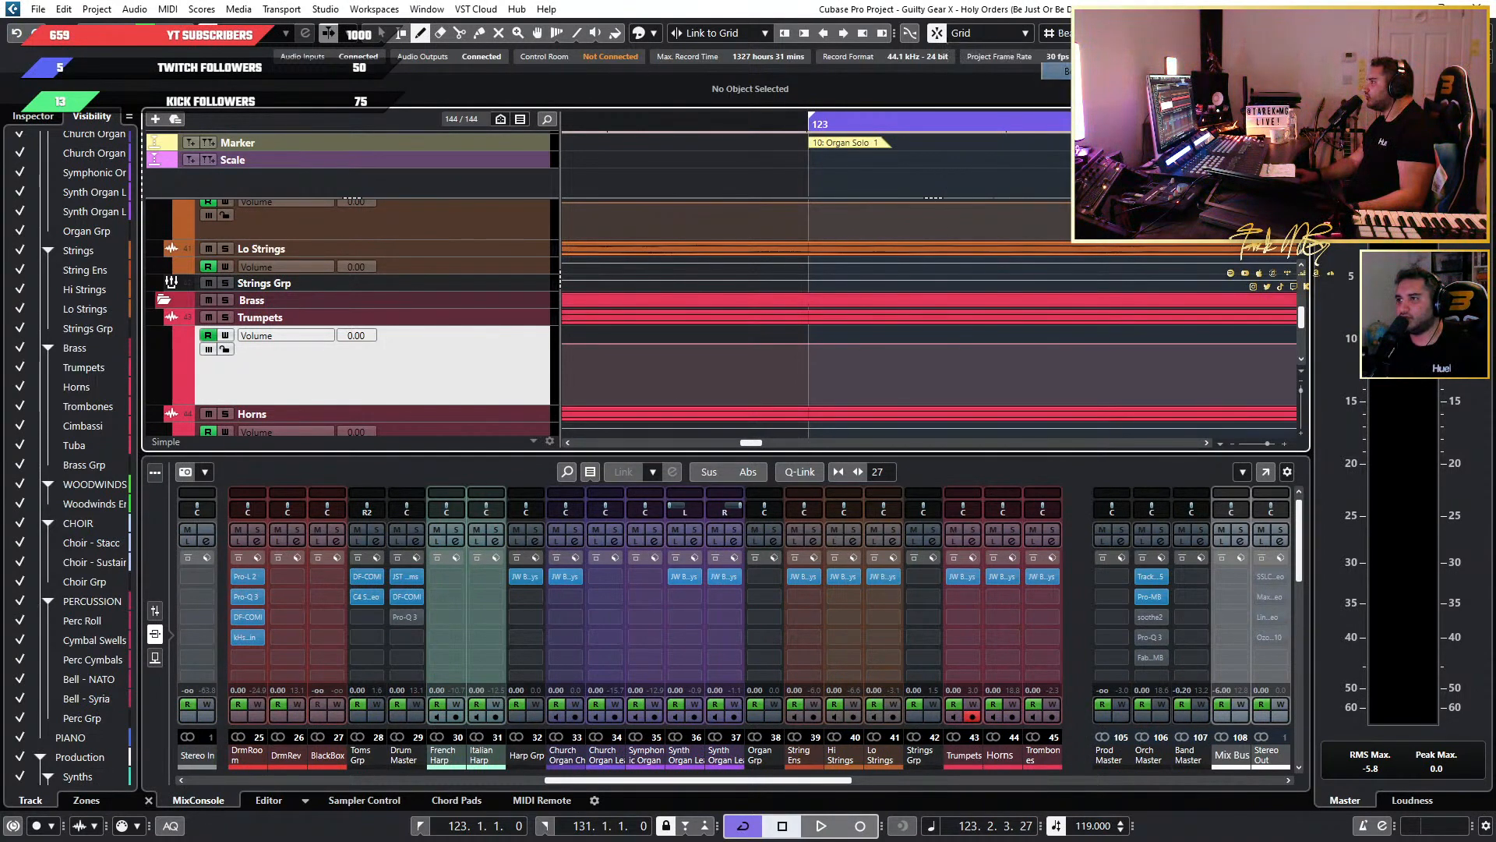
click(1227, 34)
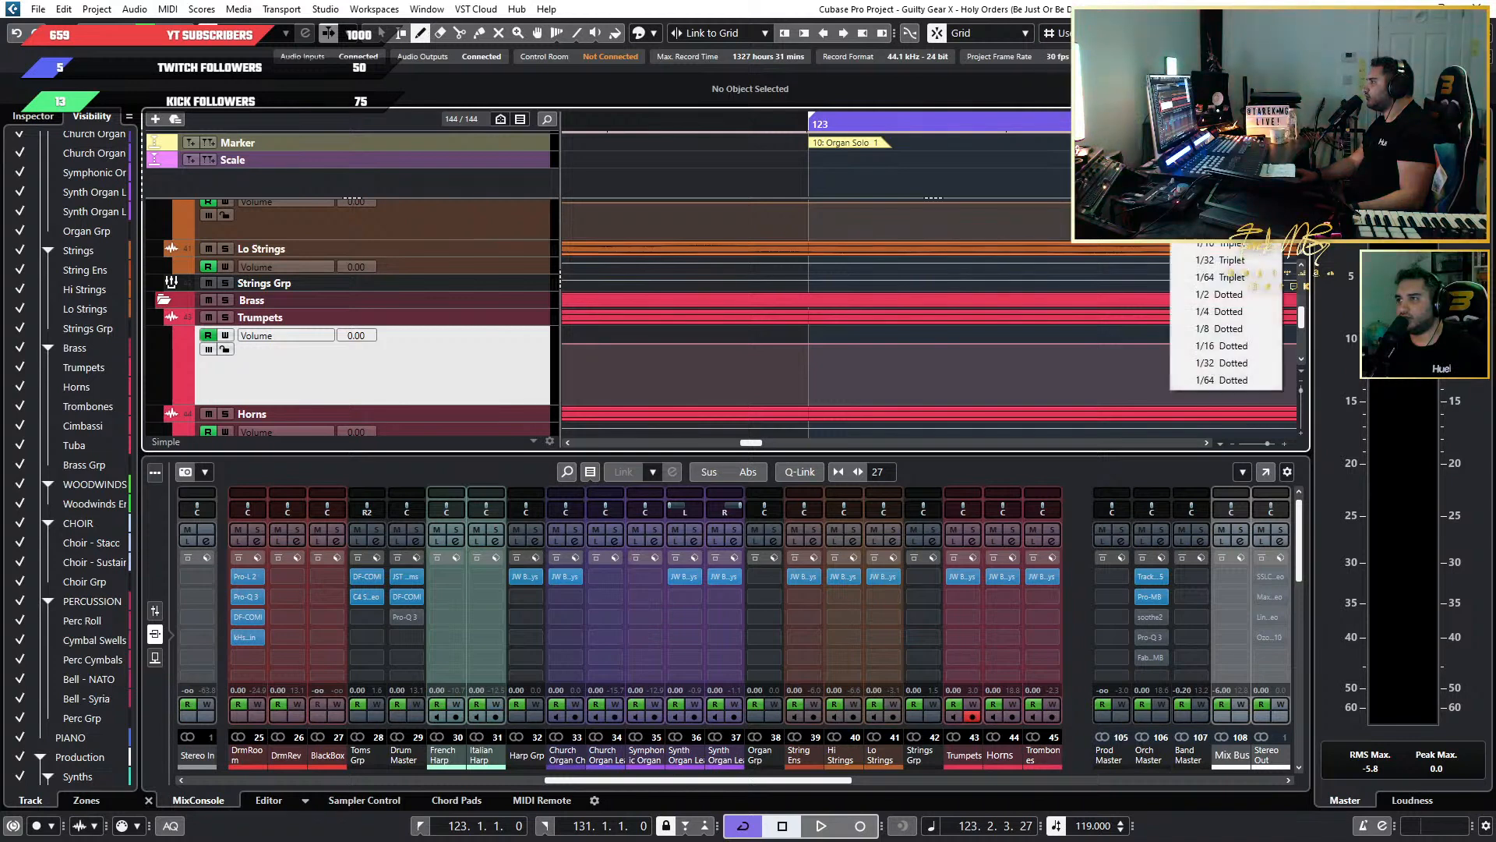
click(1226, 33)
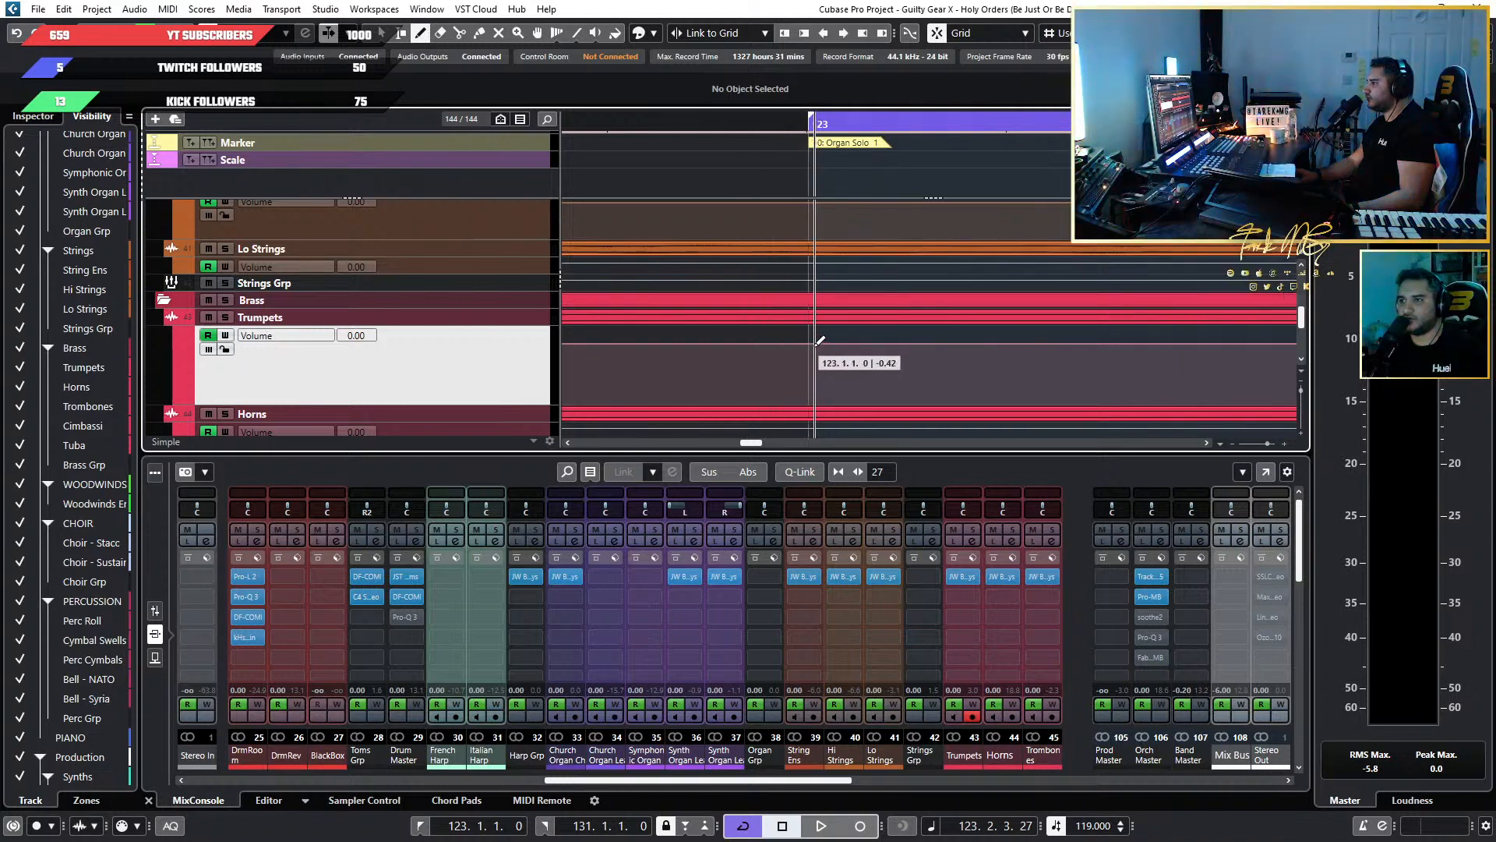
Try placing a volume automation point on the Trumpets lane at 123.1.1.0, and delete the added points.
click(938, 33)
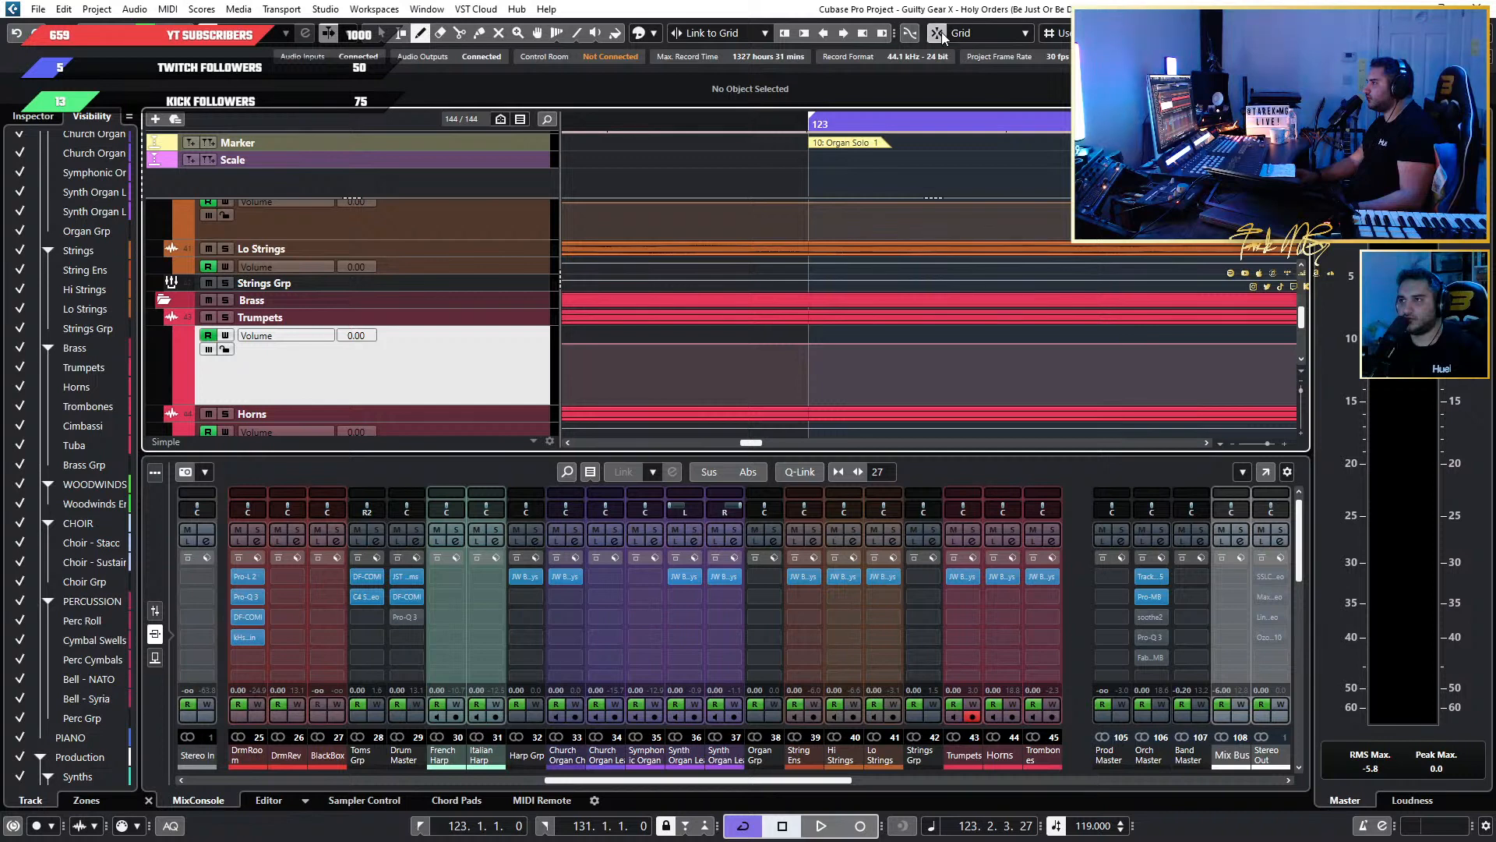
click(813, 340)
scroll(834, 341, up, 1)
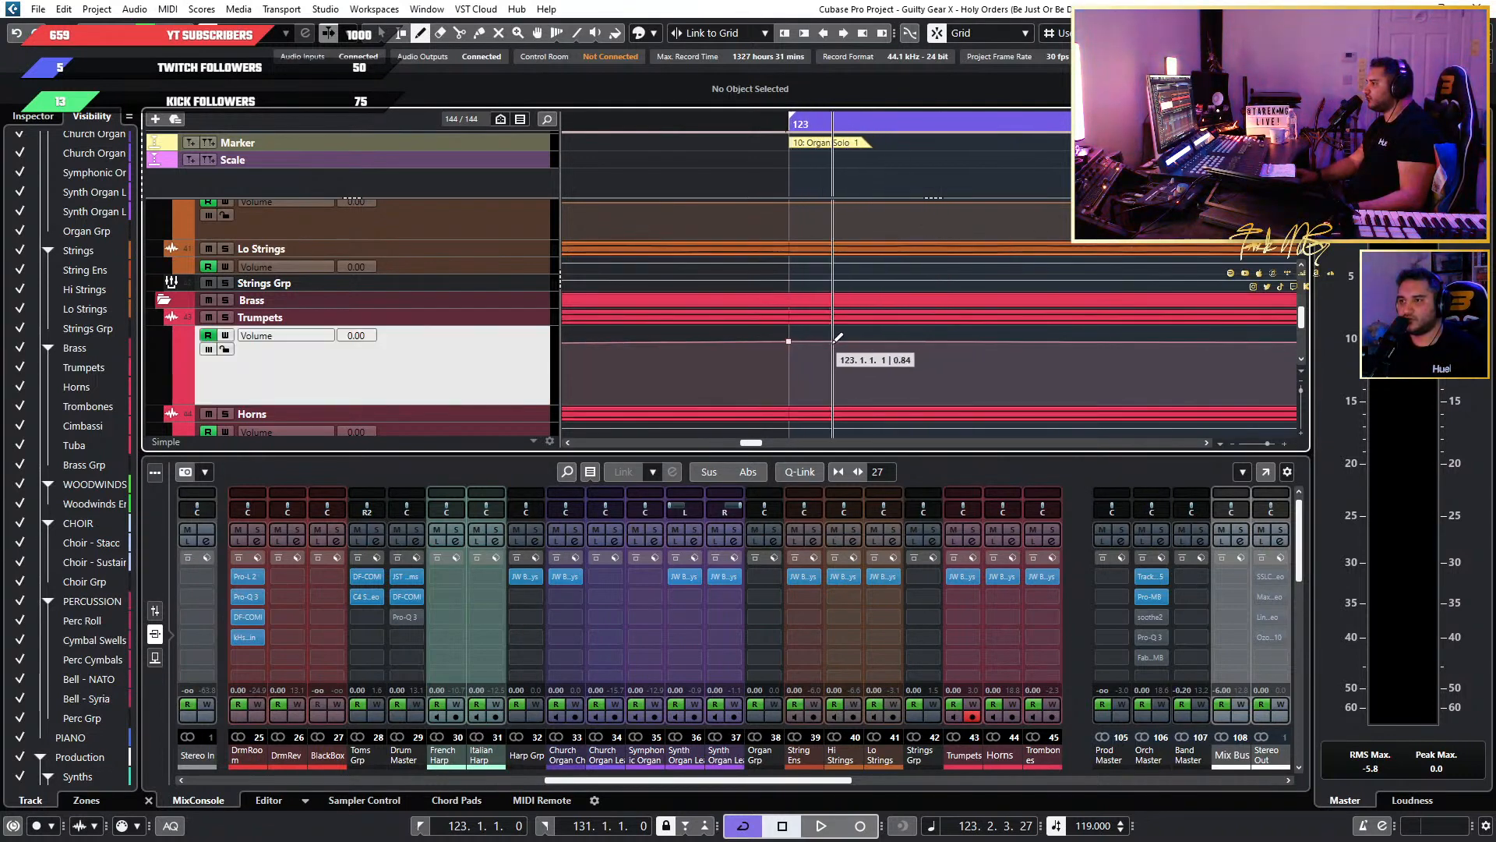
click(790, 341)
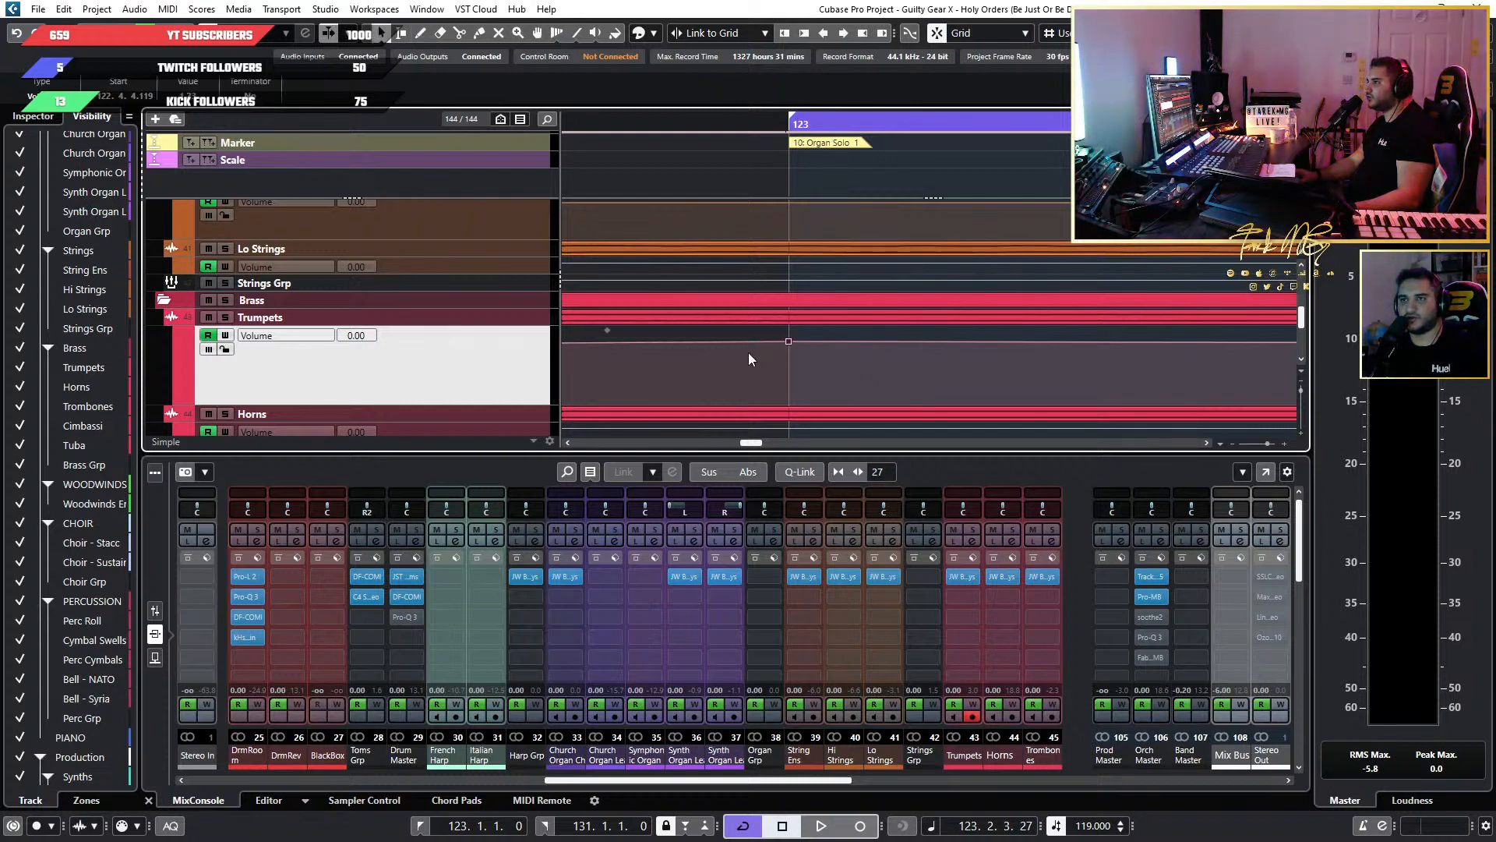
scroll(742, 351, down, 1)
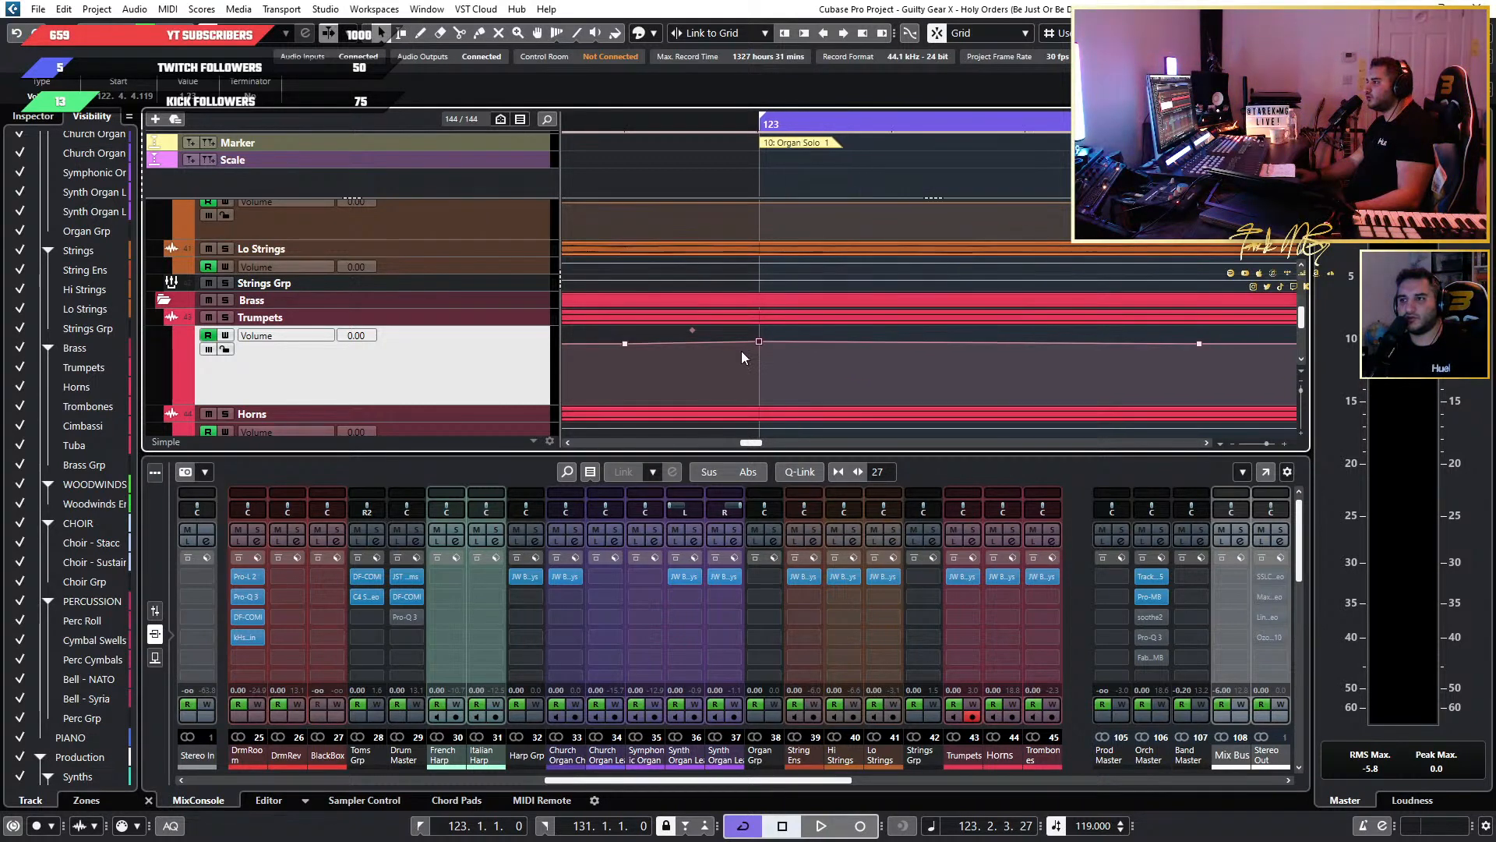
key(Delete)
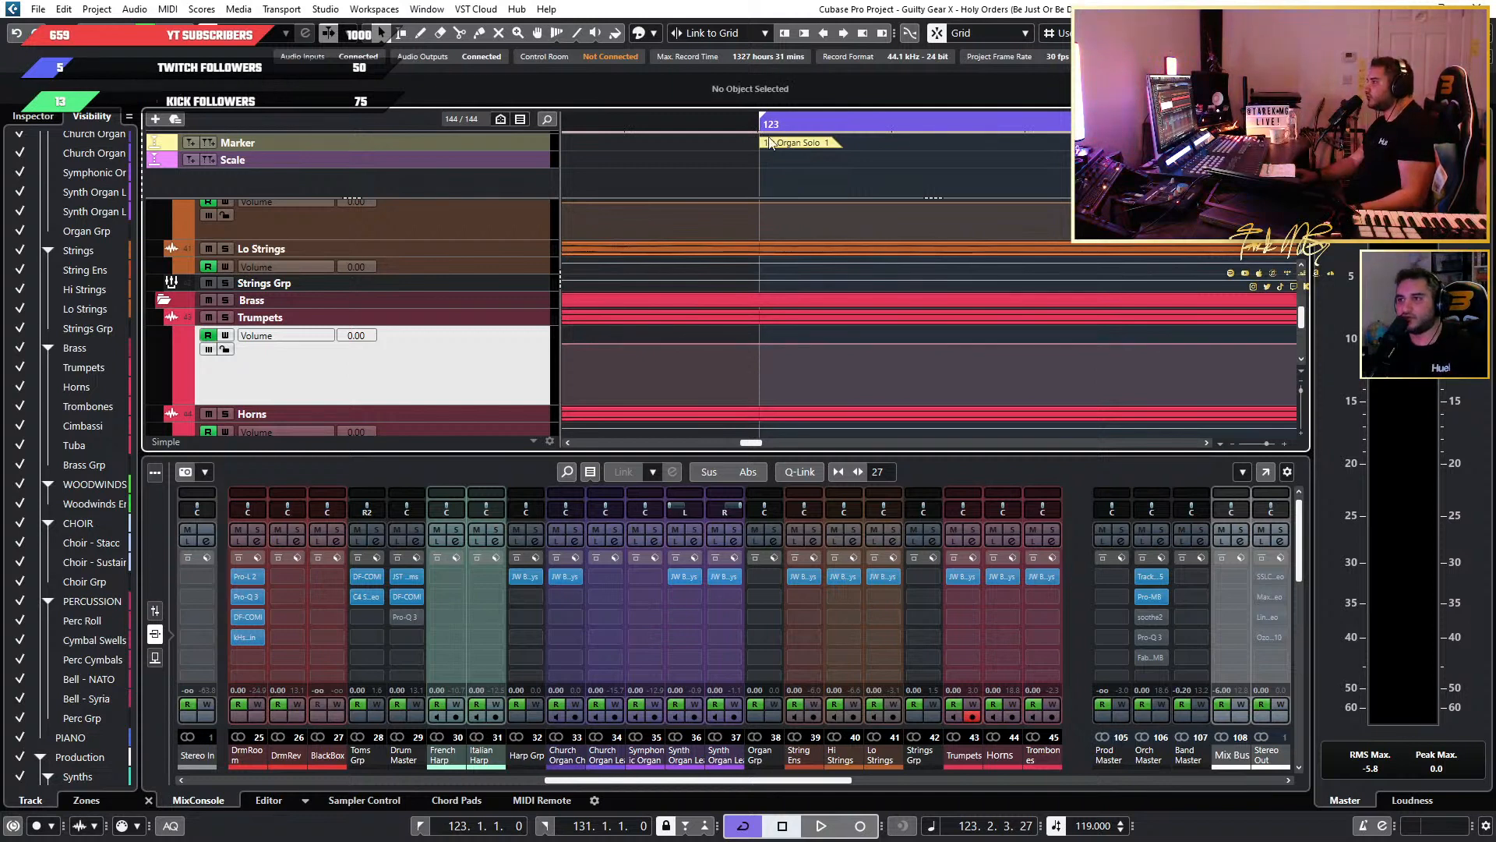
Reposition the playhead around the start of bar 123 to check how it snaps to the grid.
click(706, 119)
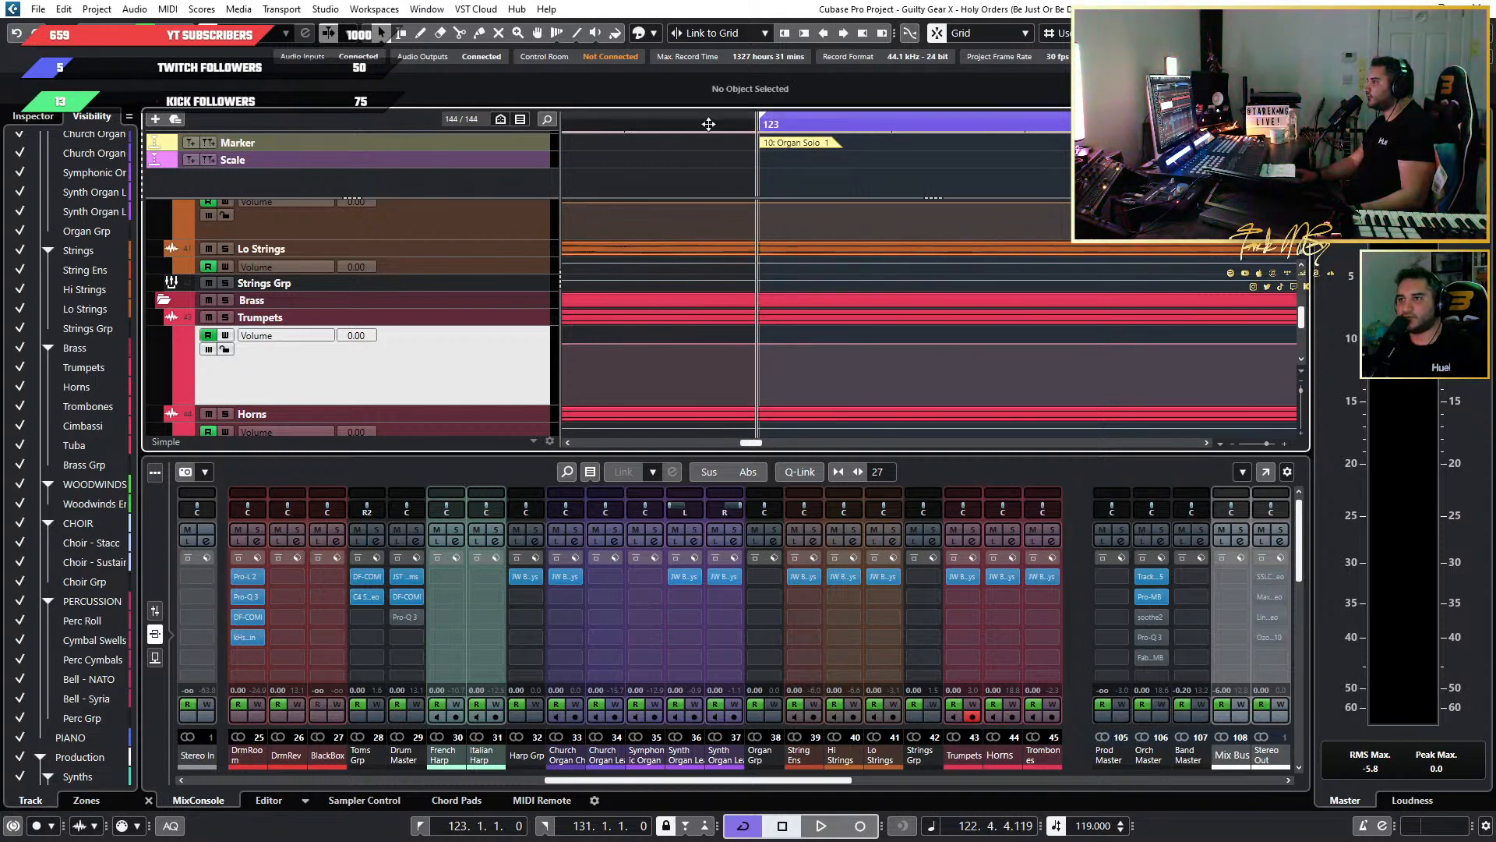
click(868, 123)
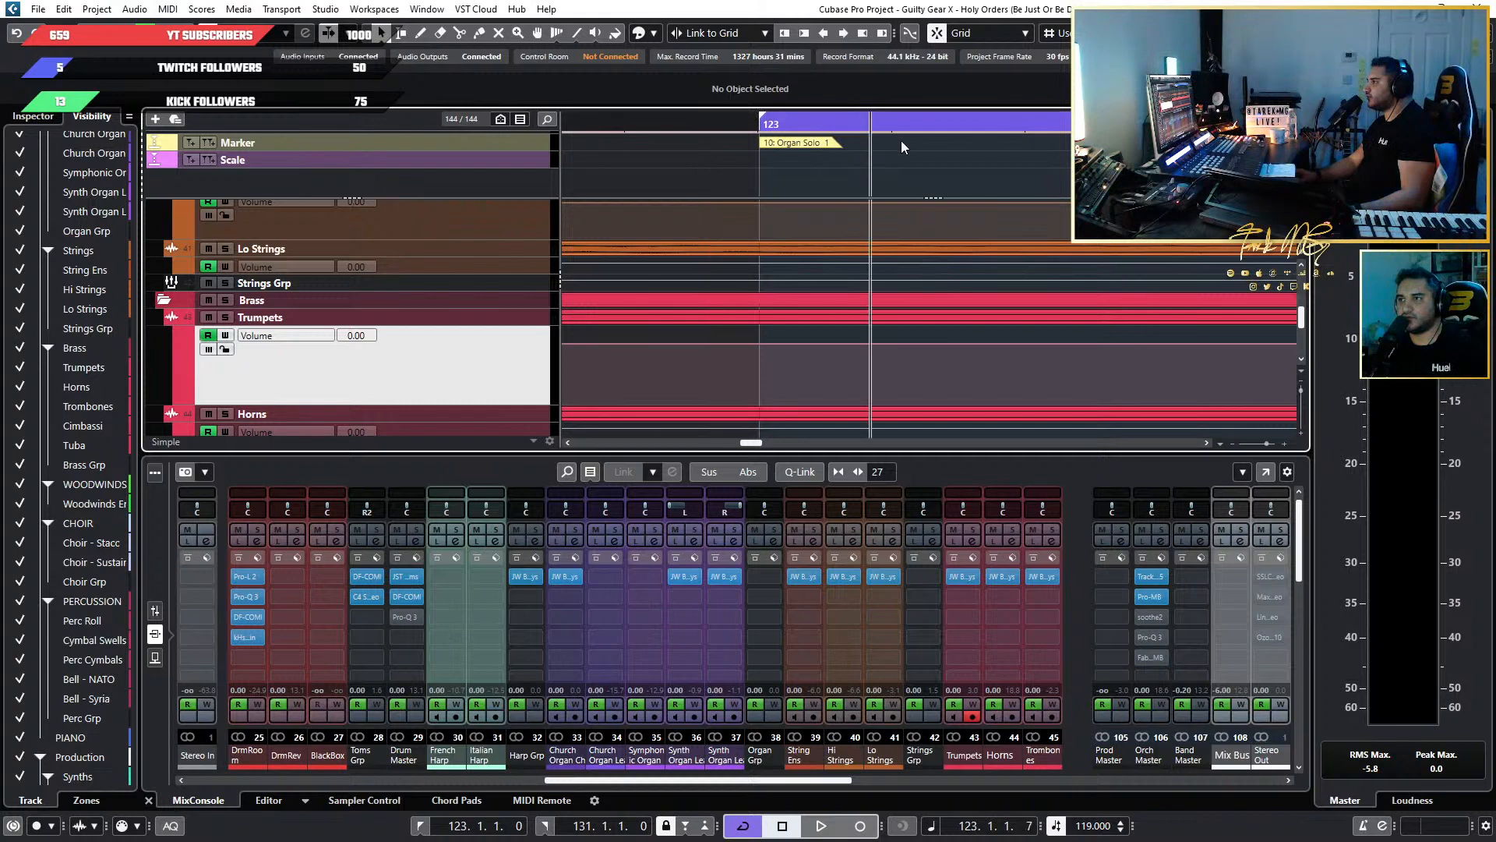
click(813, 119)
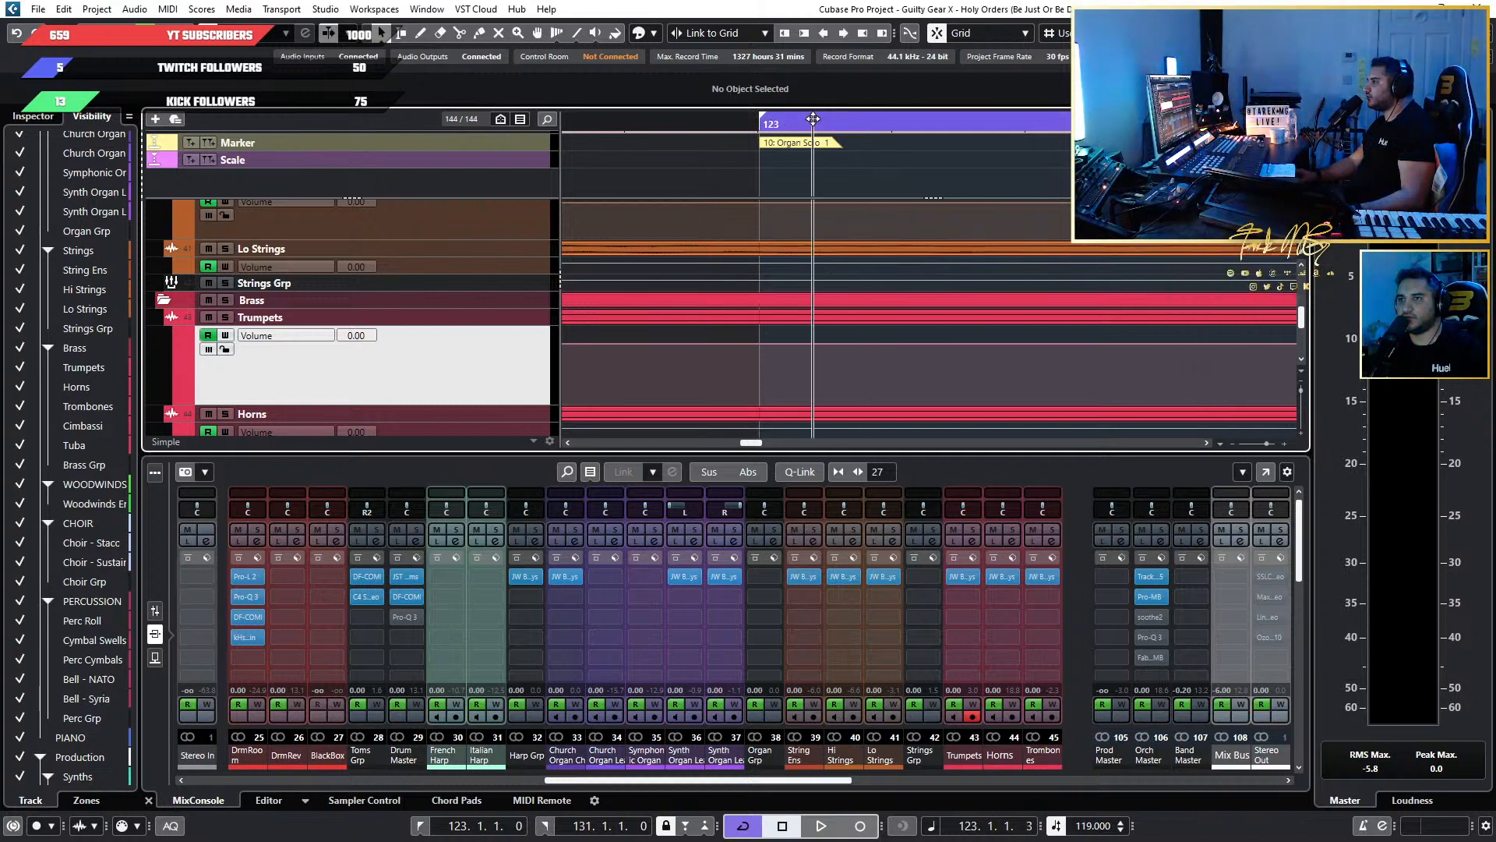
right_click(941, 39)
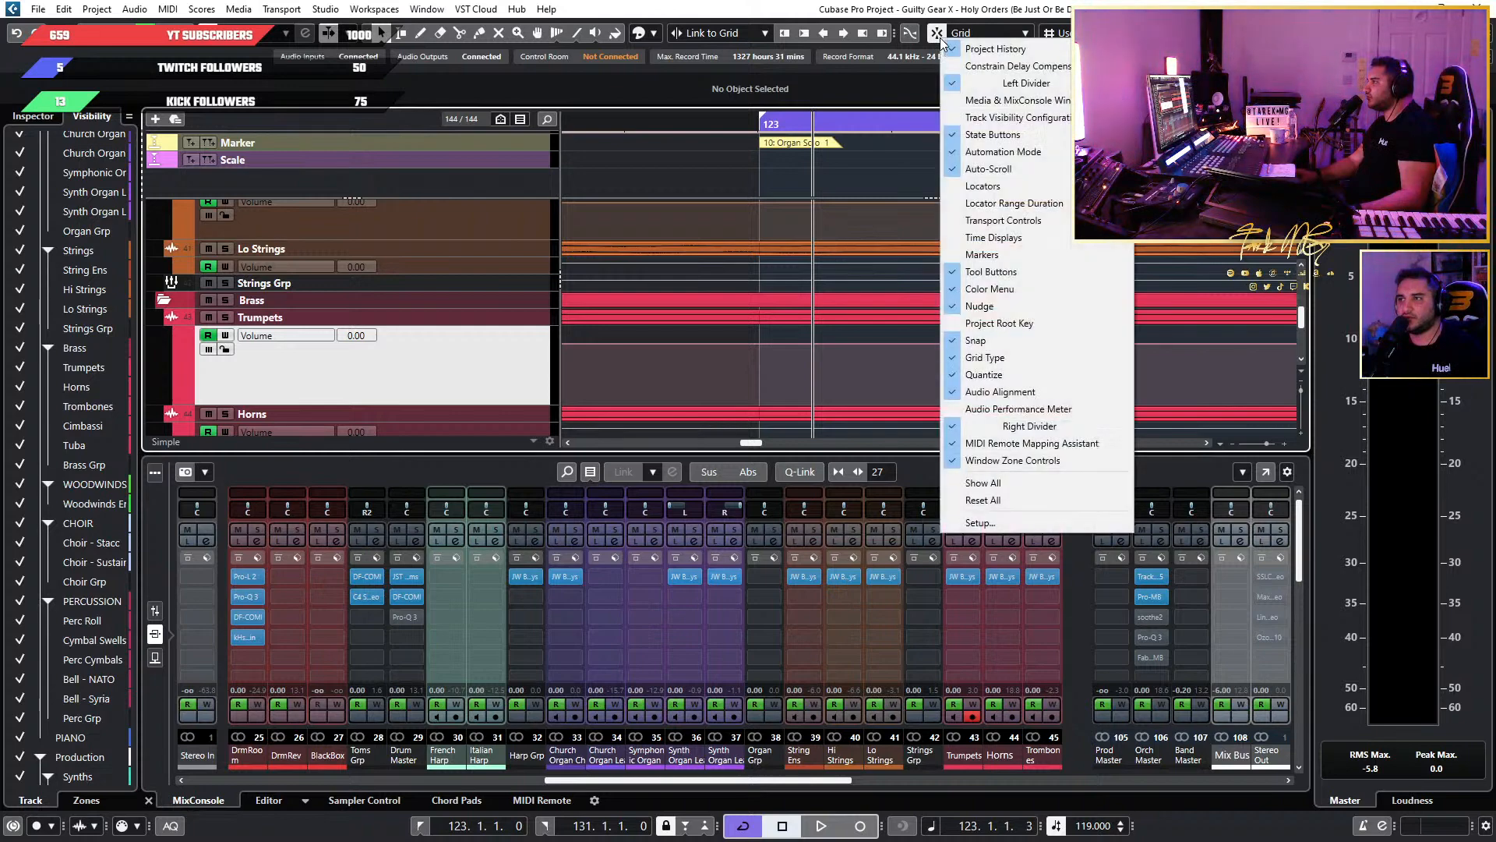
key(Escape)
Toggle snapping to zero crossings and test where the playhead lands just after the start of bar 123.
click(939, 36)
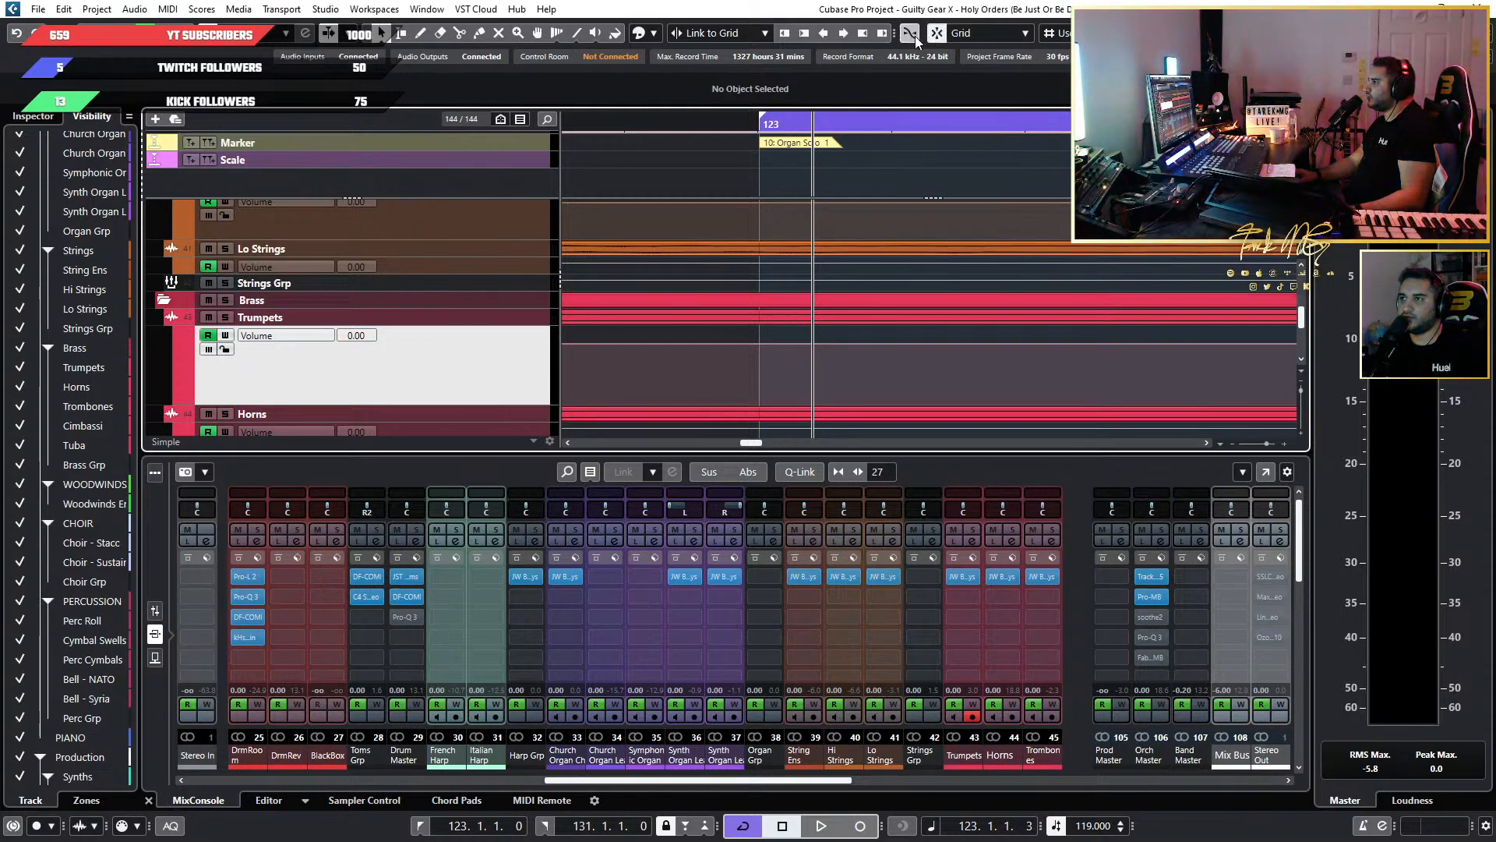
click(746, 124)
click(820, 123)
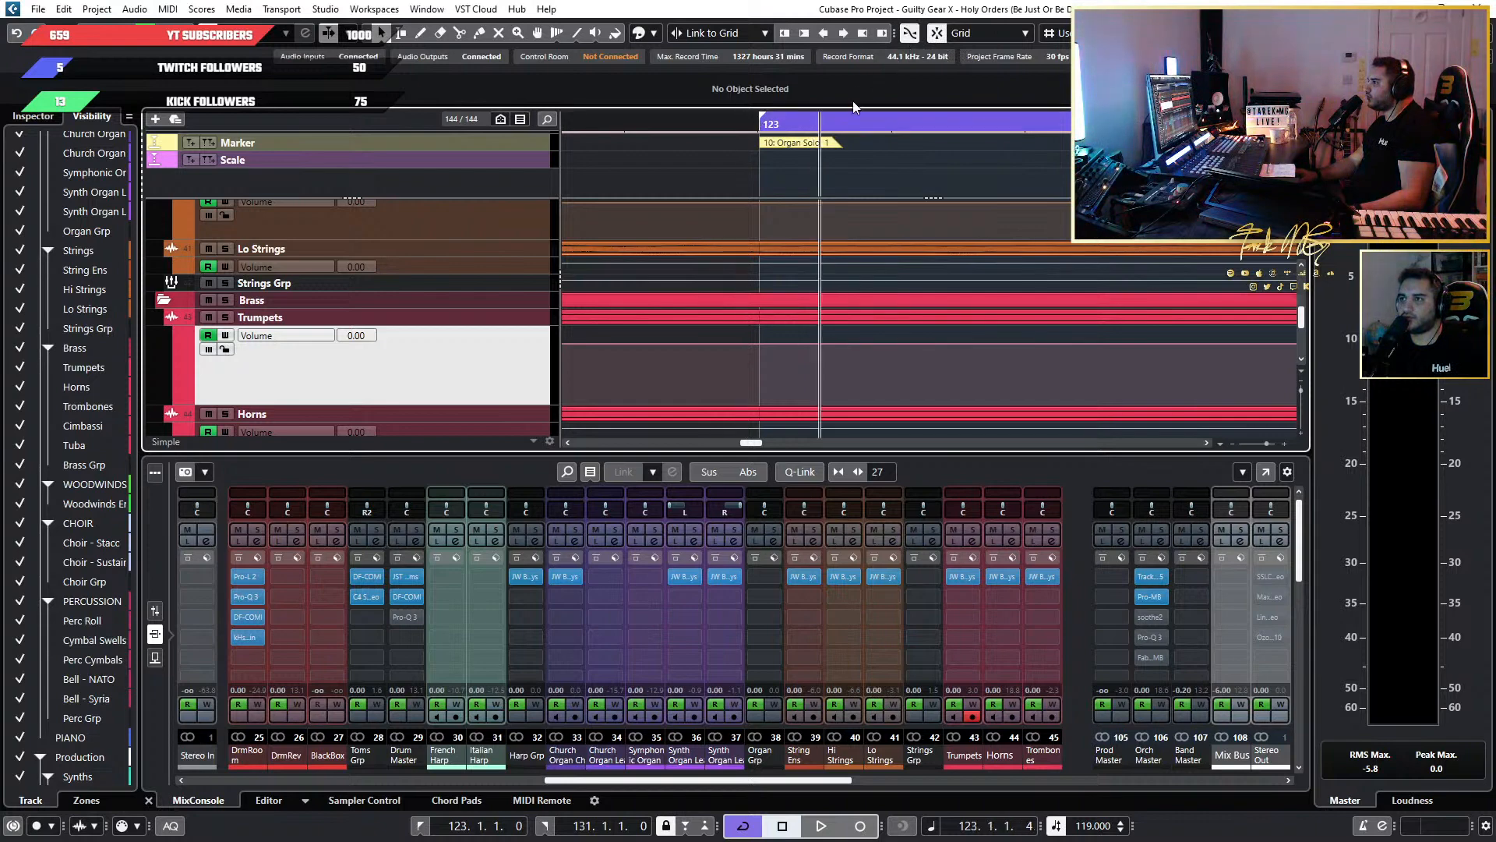
click(910, 35)
click(791, 117)
click(790, 125)
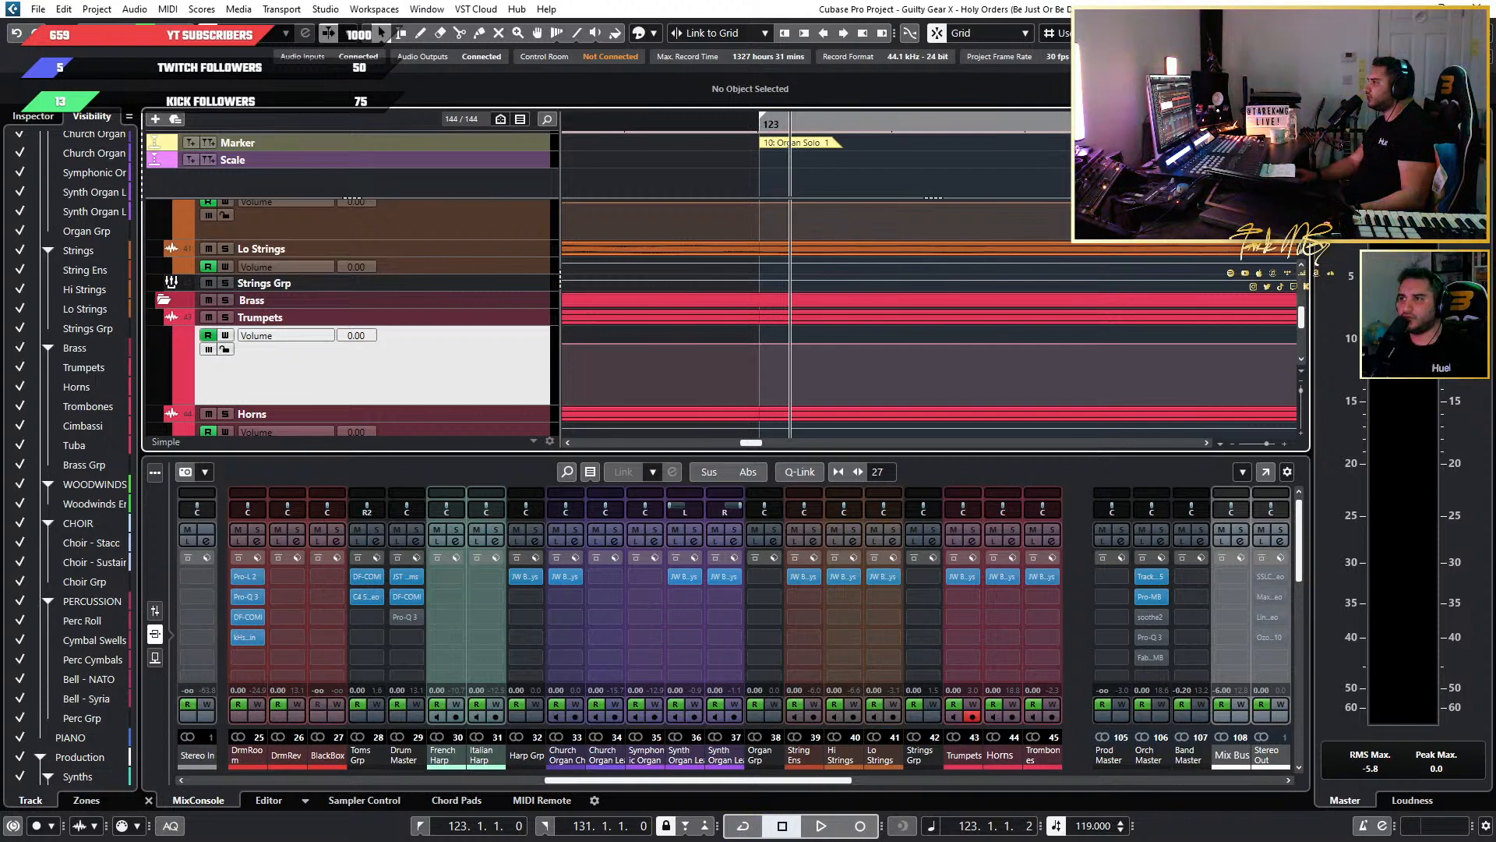
Set the snap grid type to Beat and go through the quantize value options.
click(1099, 34)
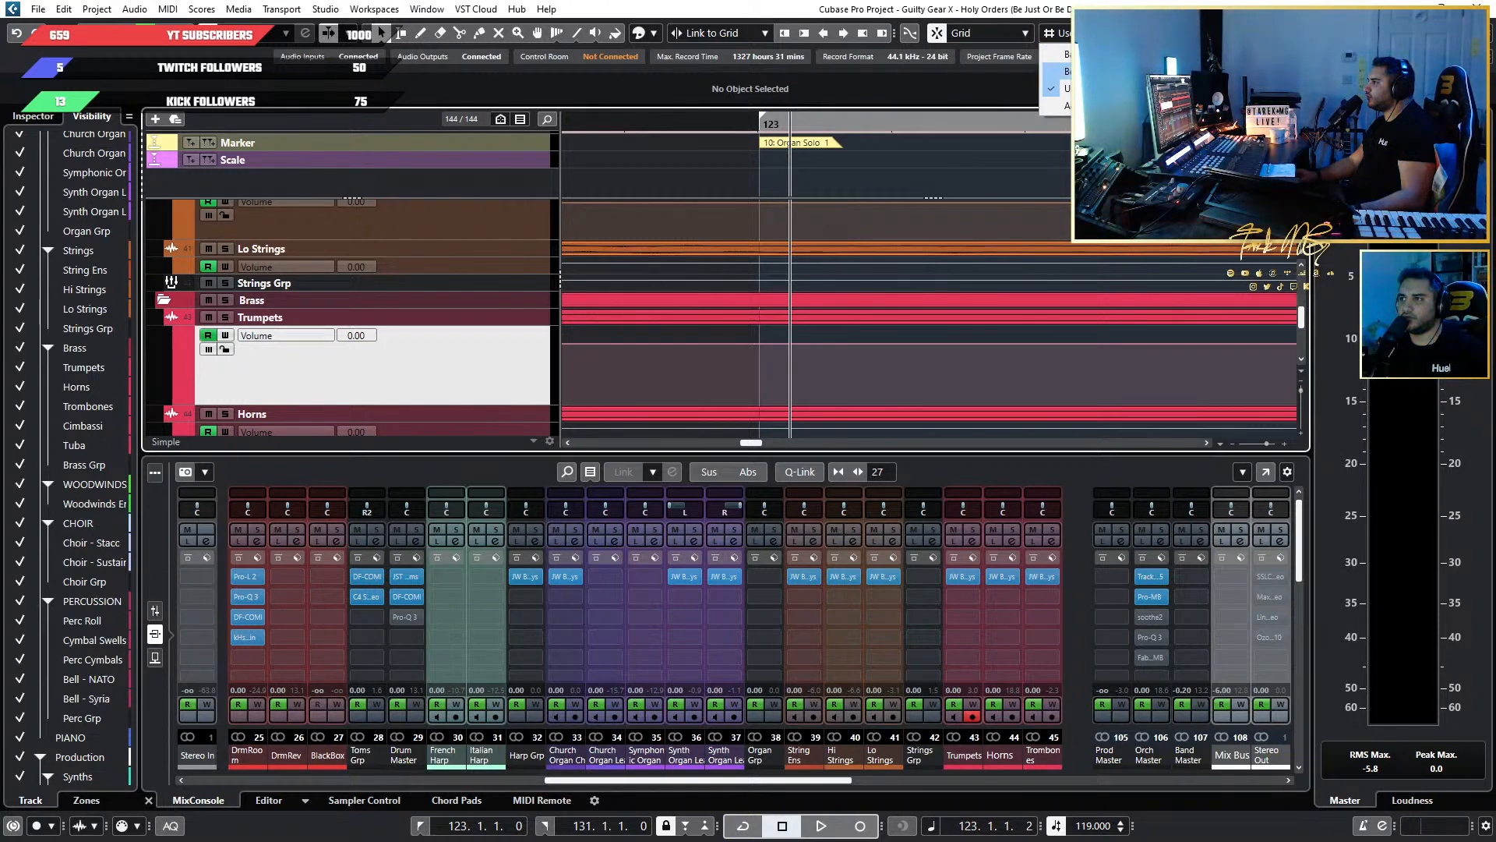
click(1068, 71)
click(1219, 34)
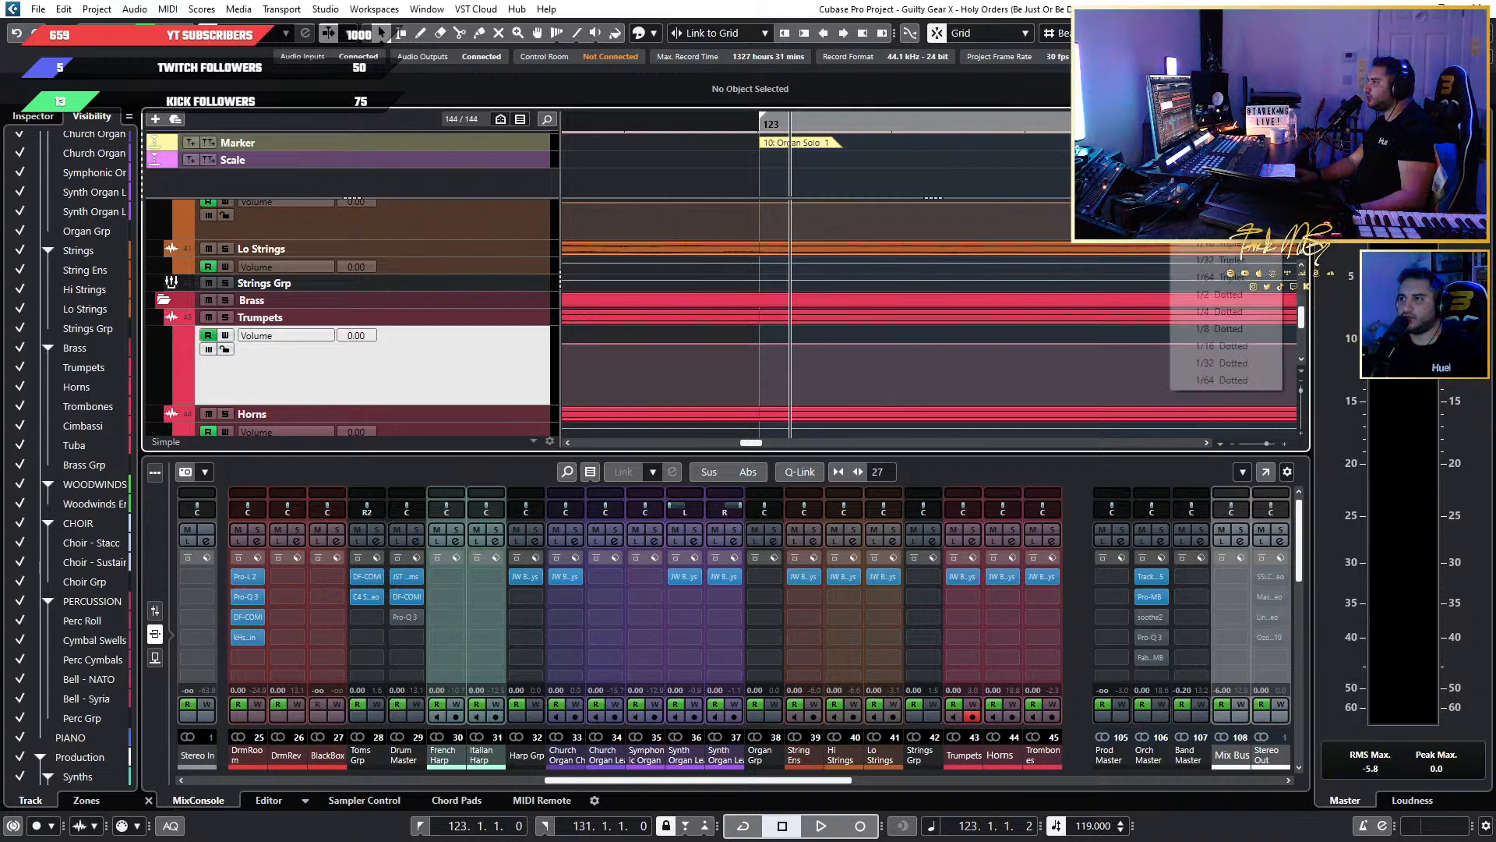
click(1204, 101)
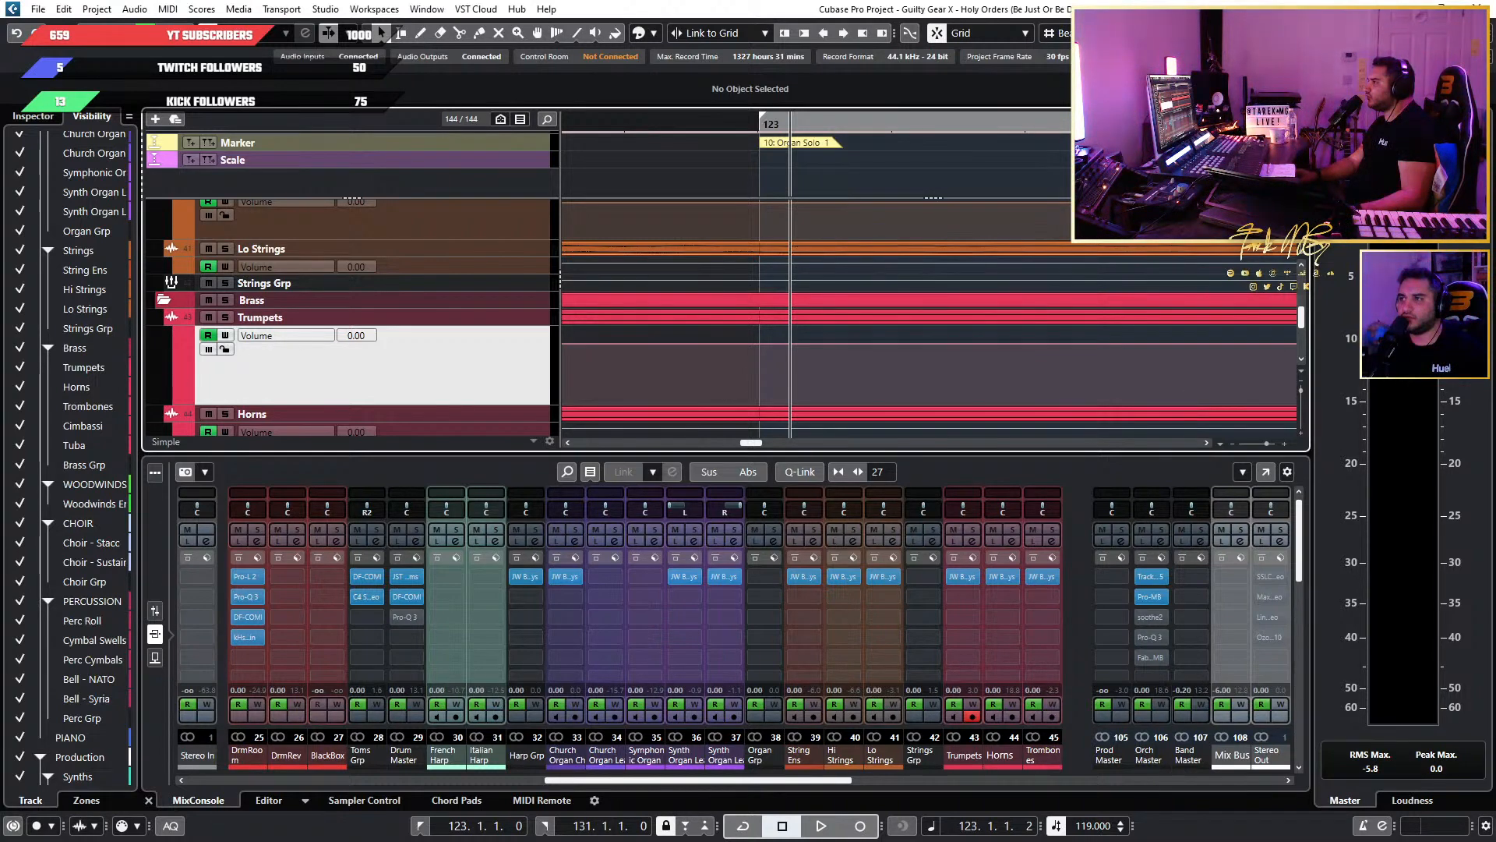
click(1220, 34)
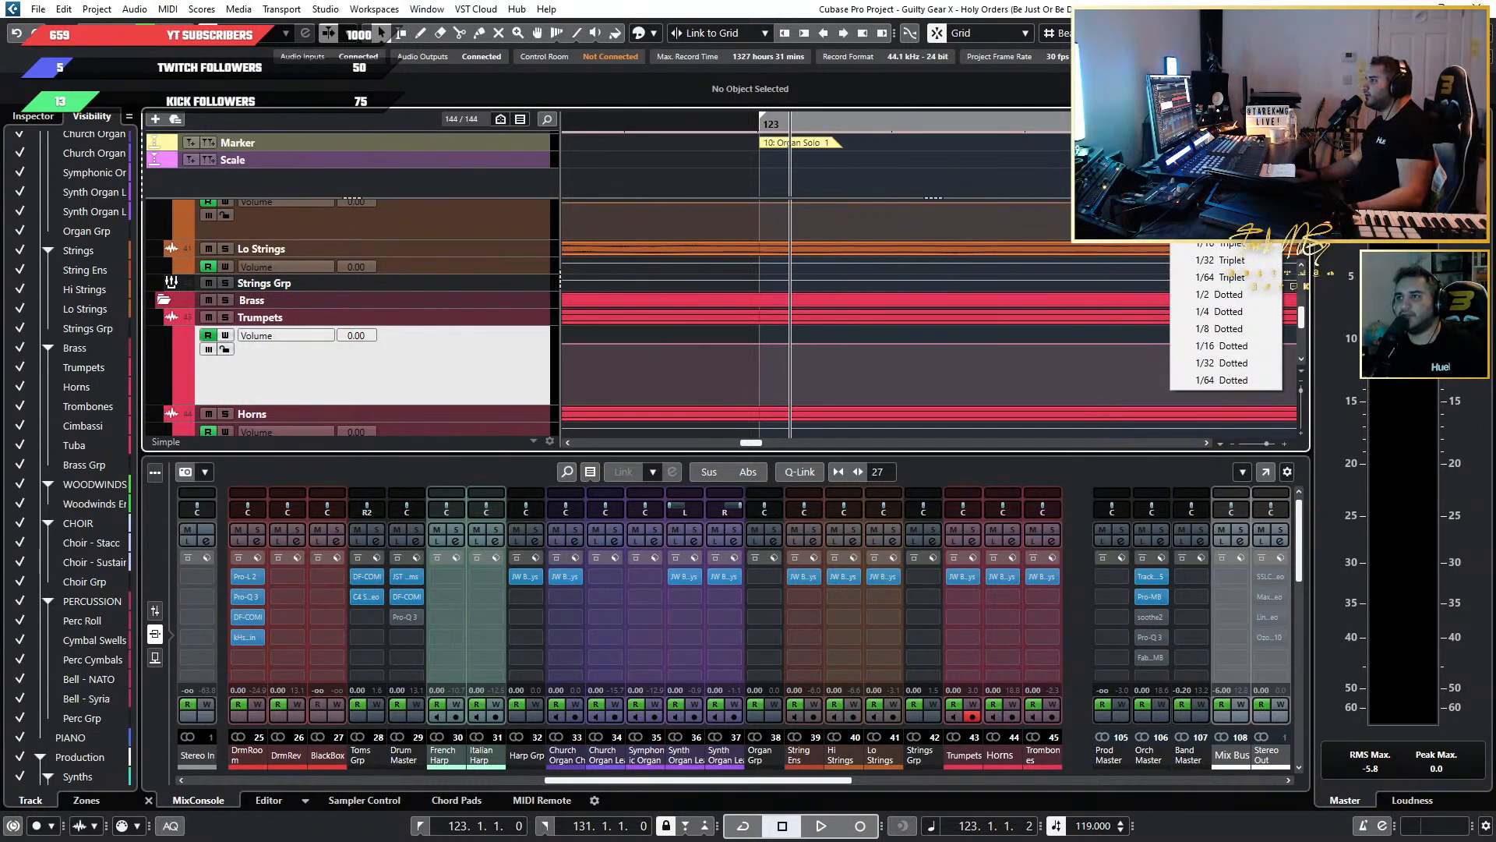
click(1008, 184)
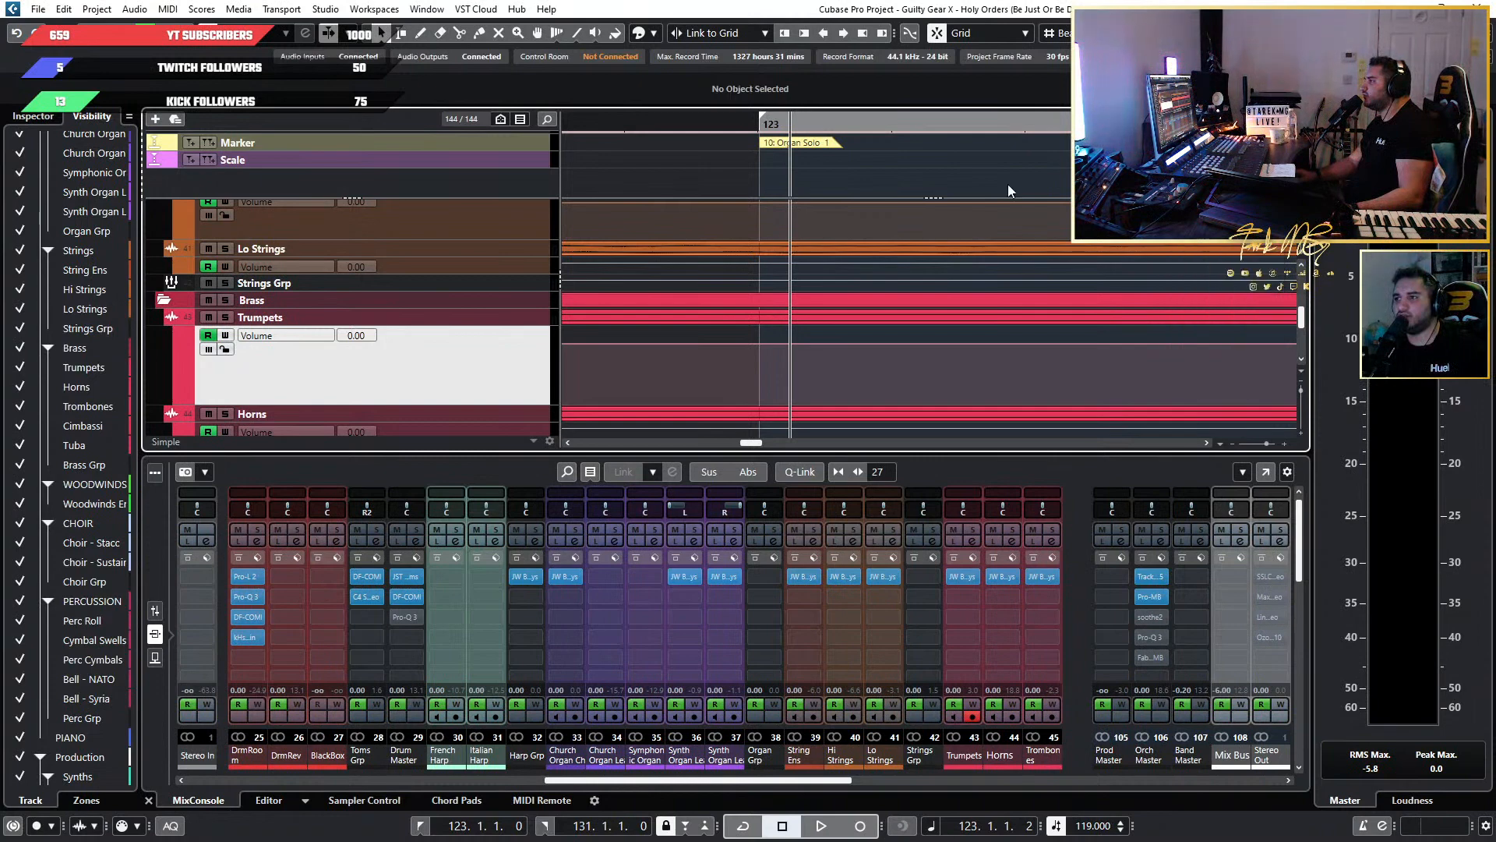
Test the Beat grid by placing the playhead at 122.4.1.0 and 123.1.1.0.
scroll(894, 198, down, 8)
click(779, 118)
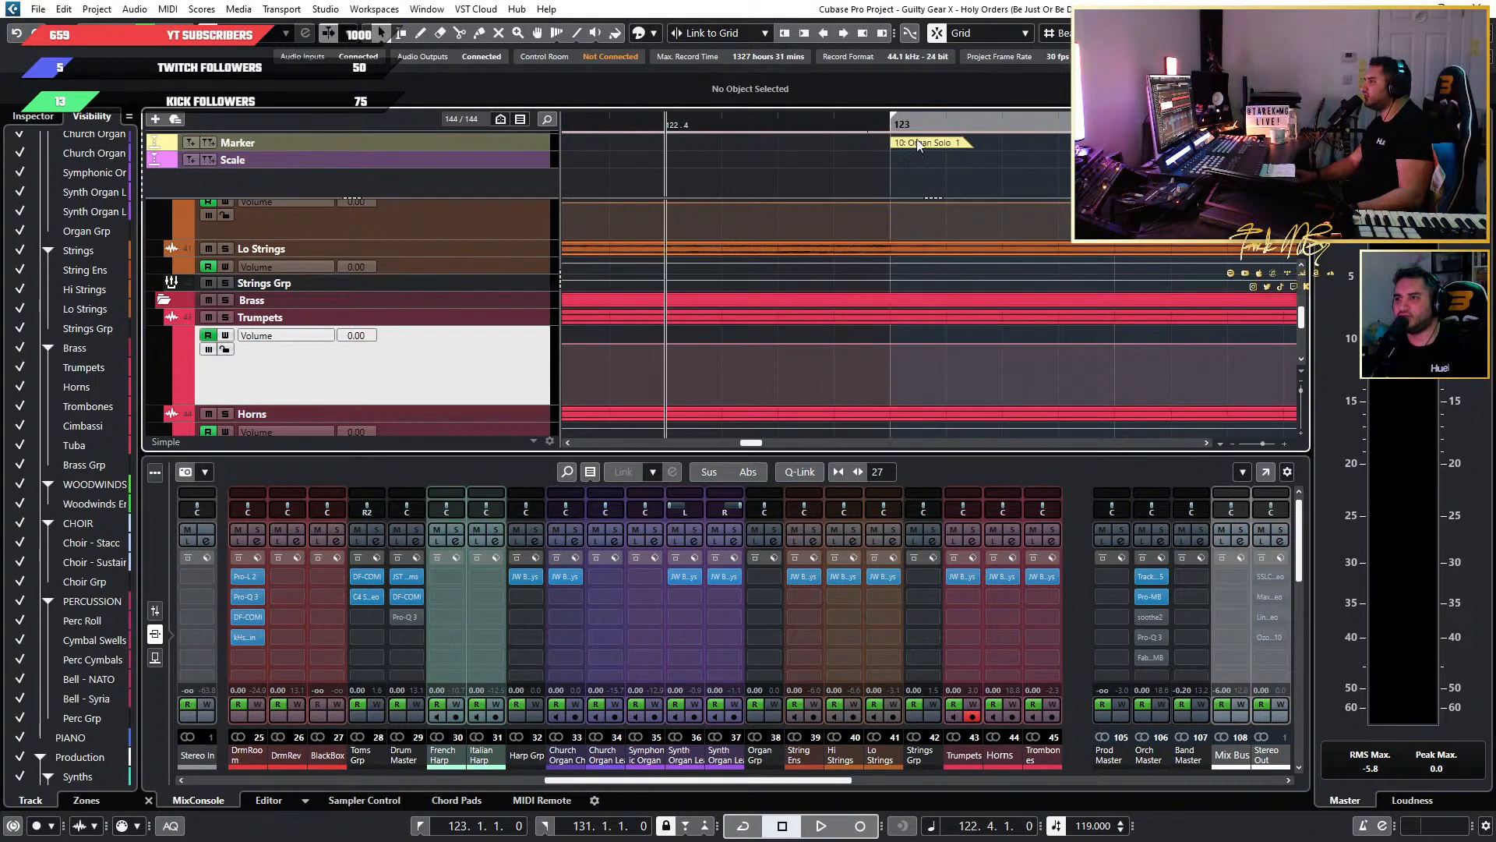
click(888, 119)
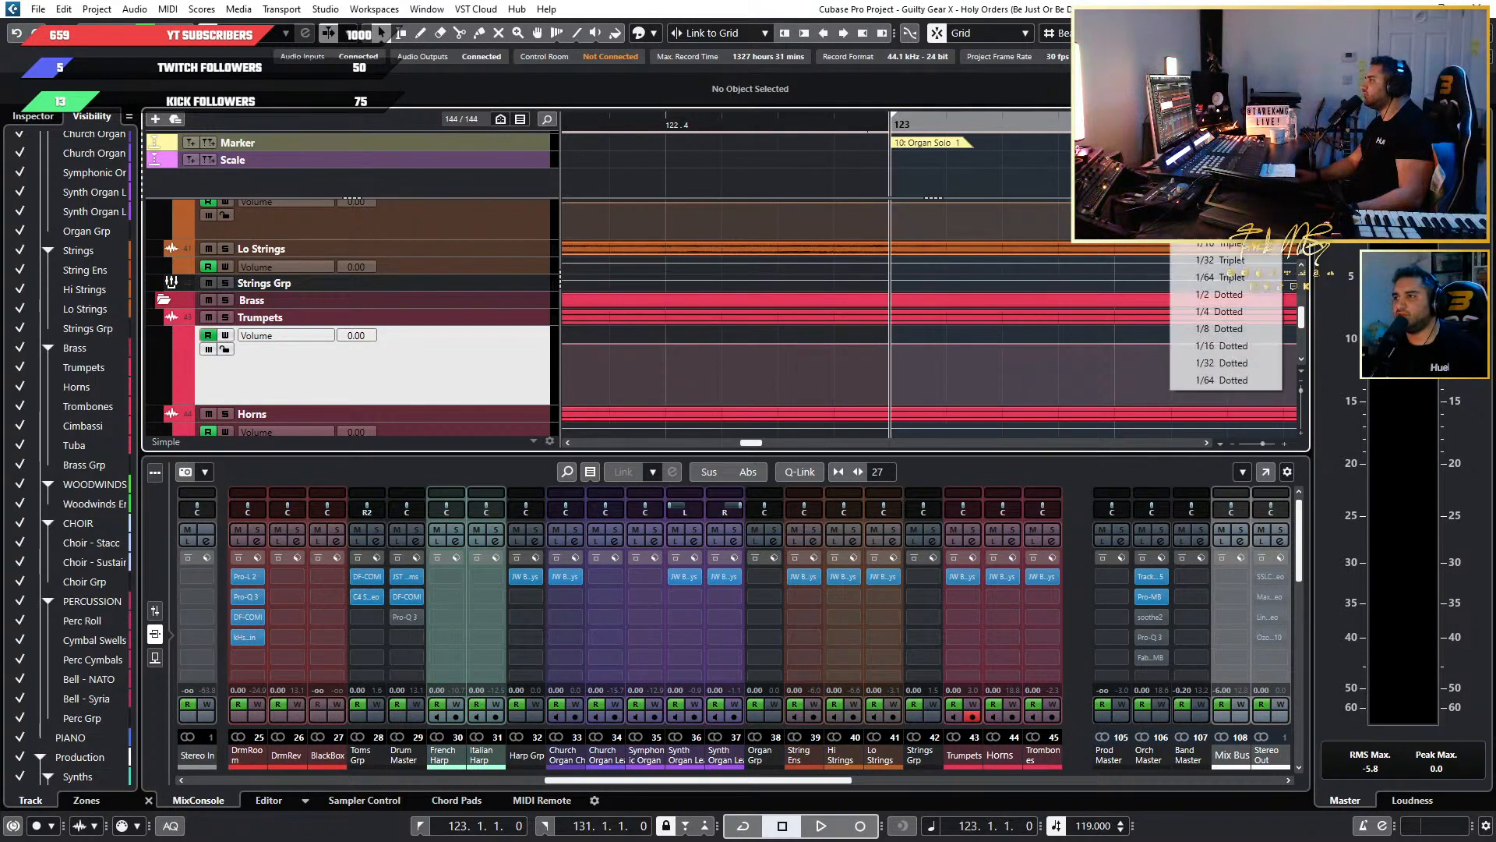
click(673, 126)
Examine the string, brass, choir and percussion tracks around the Organ Solo 1 marker at bar 123.
scroll(884, 234, down, 8)
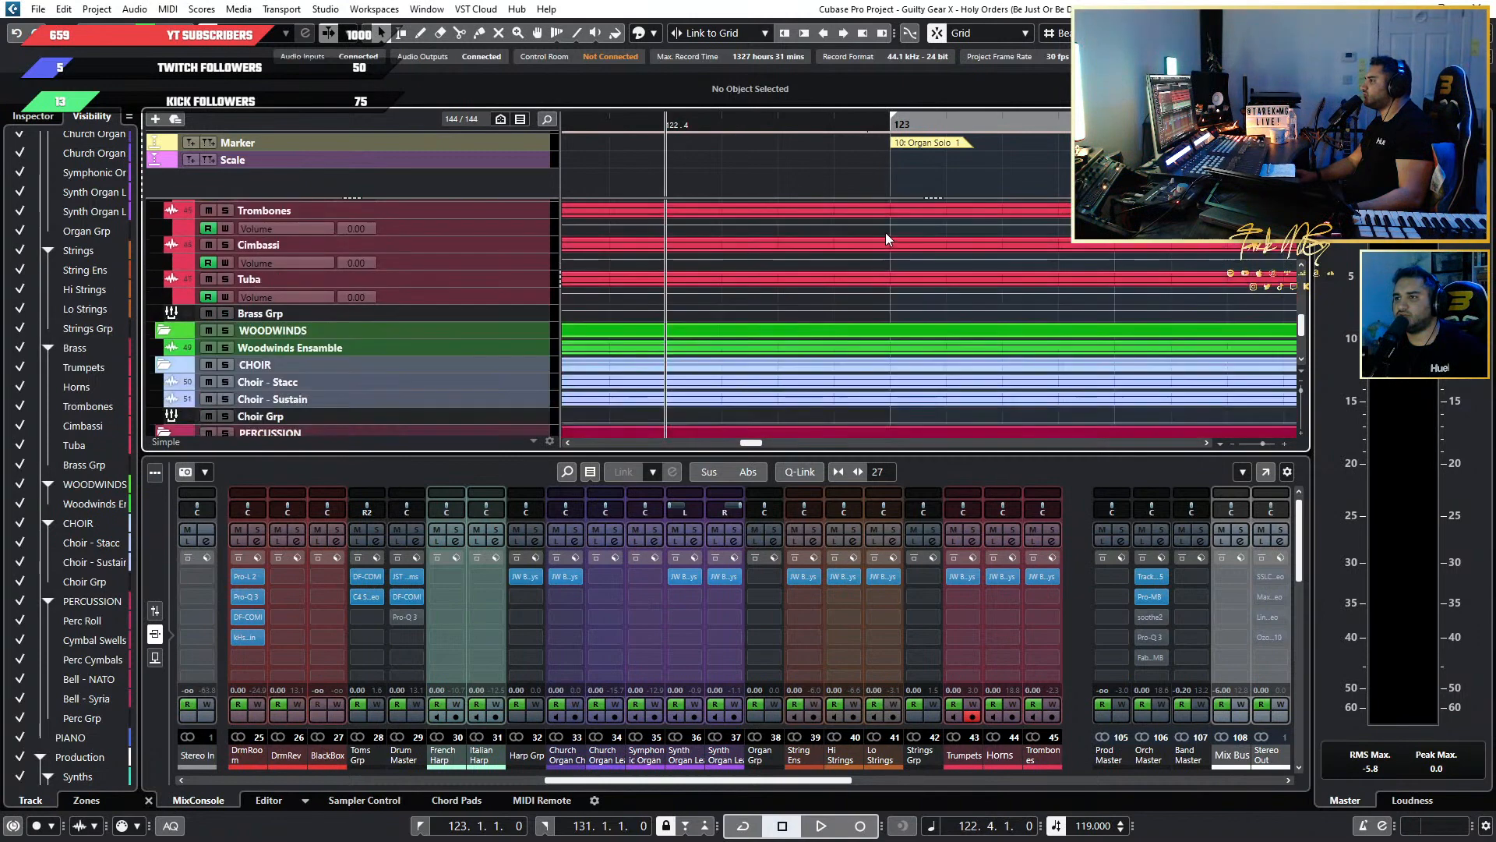
scroll(894, 236, down, 3)
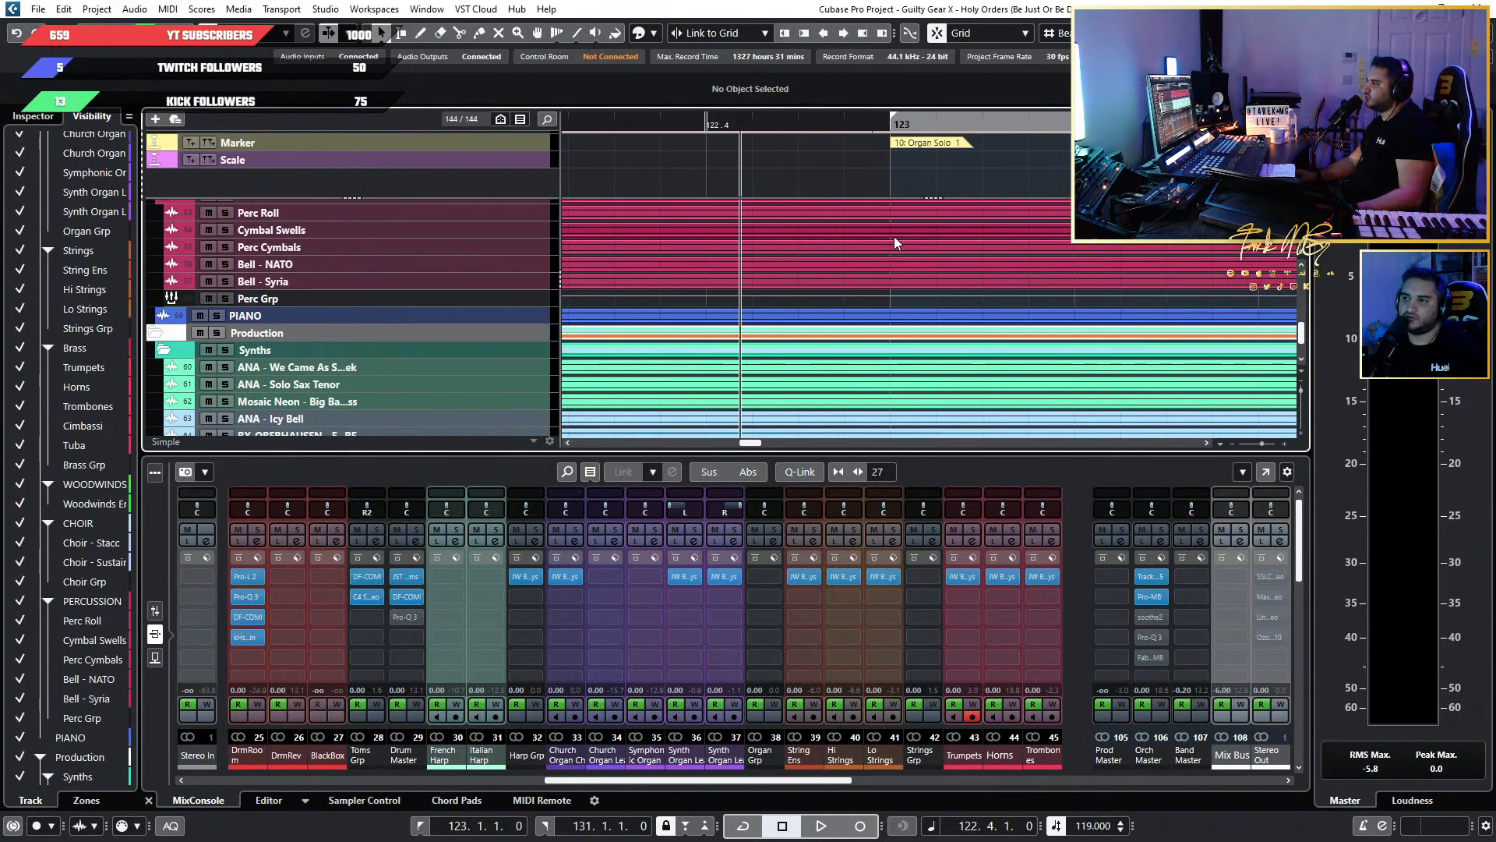
scroll(904, 242, up, 7)
scroll(908, 245, up, 2)
scroll(919, 236, up, 10)
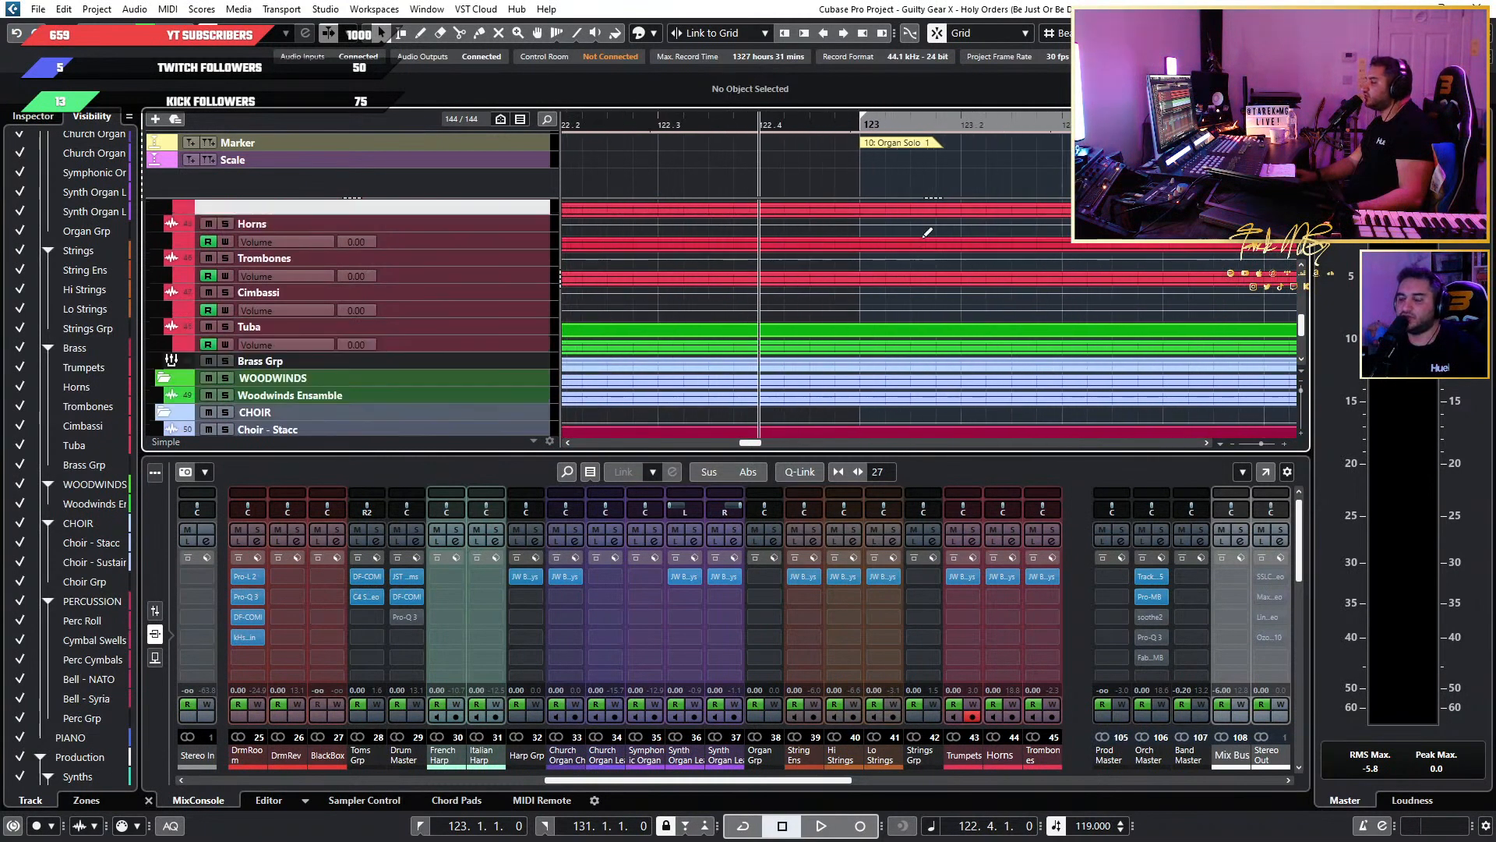
scroll(920, 236, down, 10)
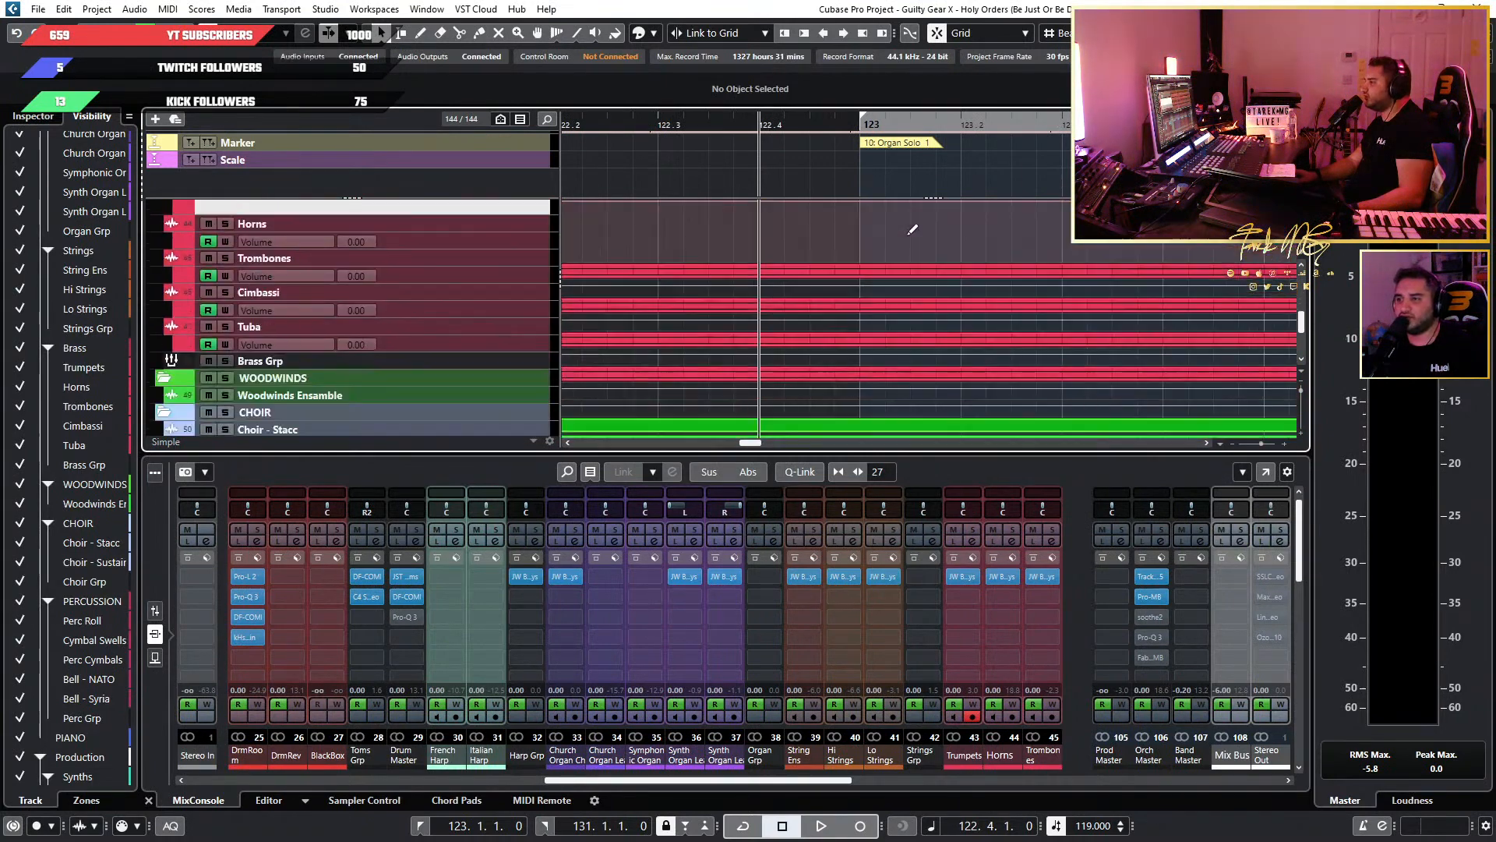
scroll(904, 232, down, 3)
scroll(900, 232, up, 3)
scroll(888, 237, up, 5)
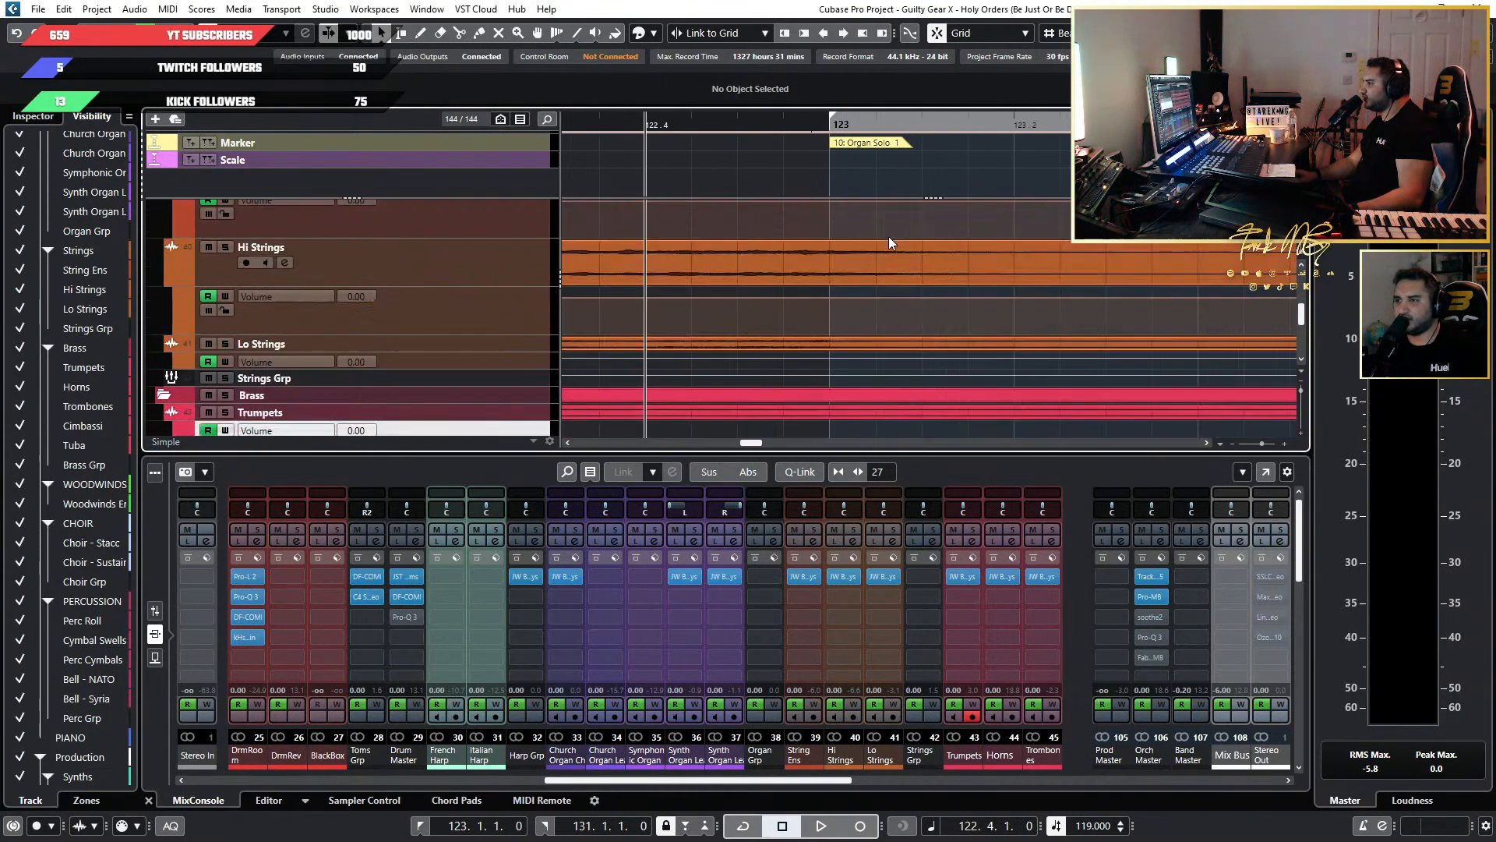
scroll(814, 273, up, 1)
scroll(740, 347, down, 3)
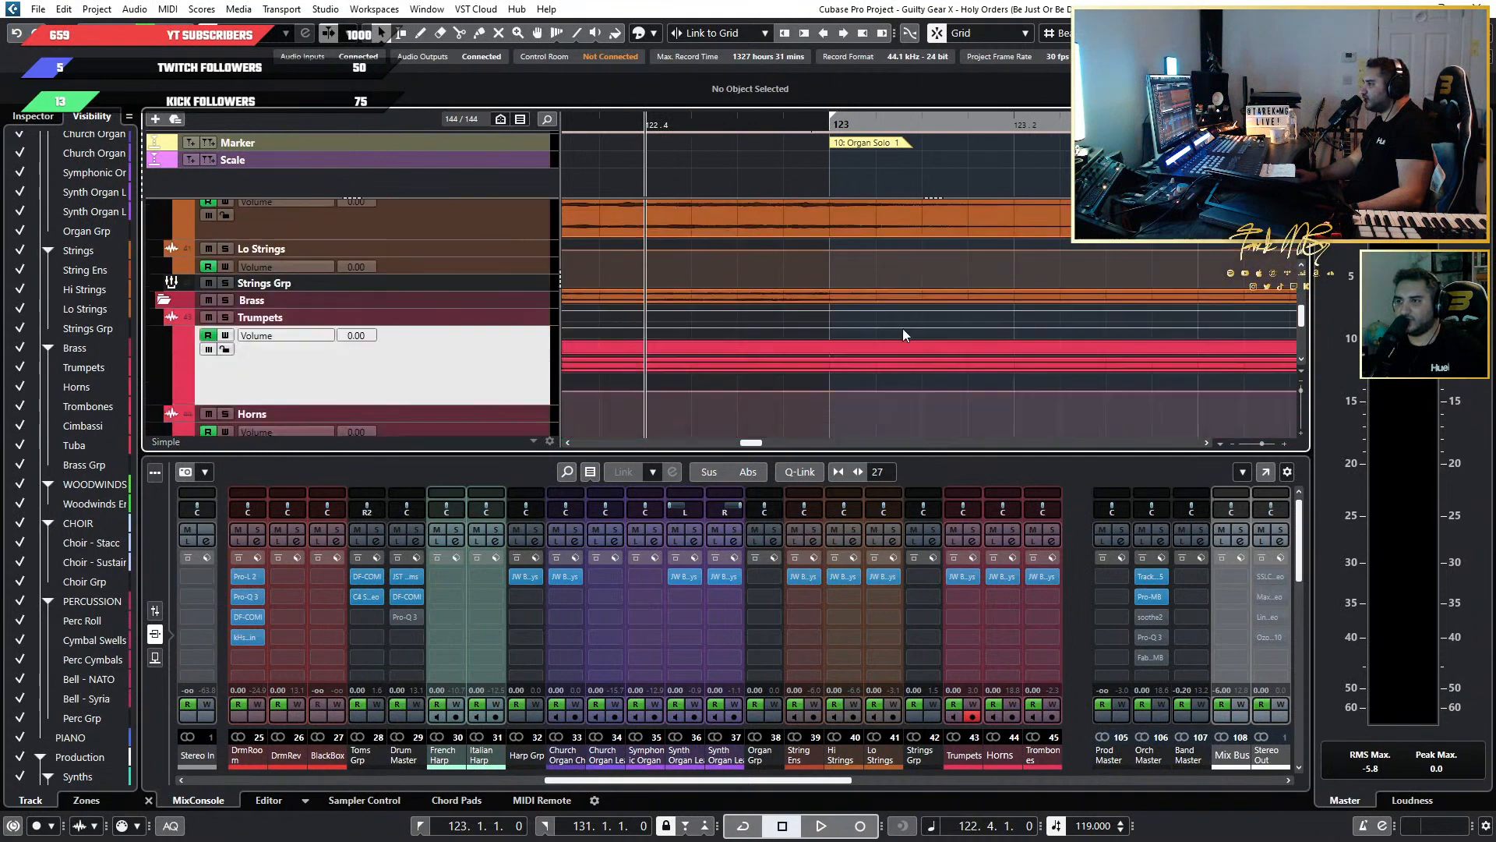
scroll(888, 304, down, 2)
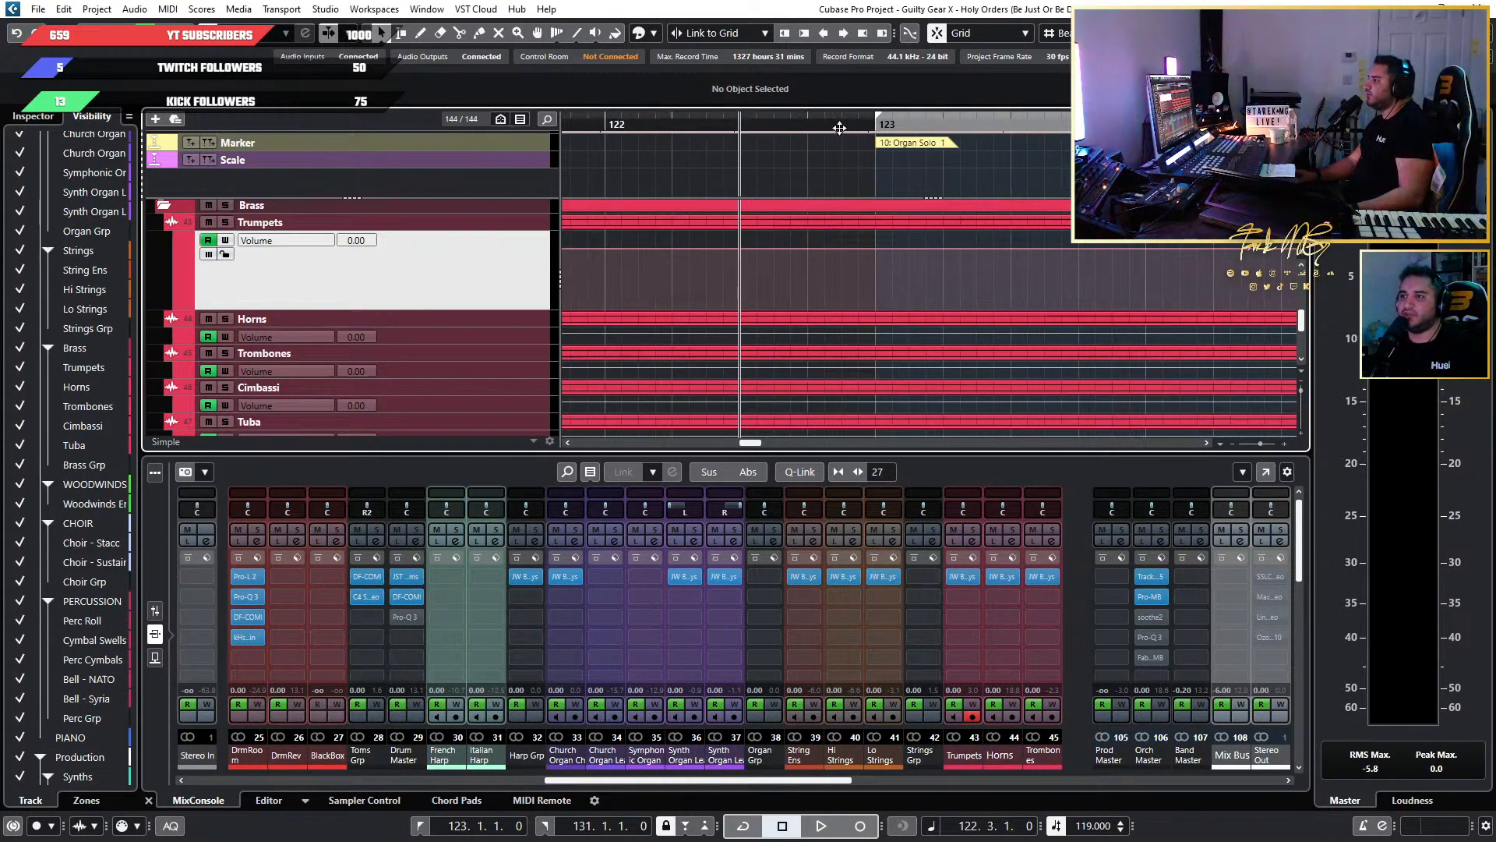
scroll(737, 324, down, 8)
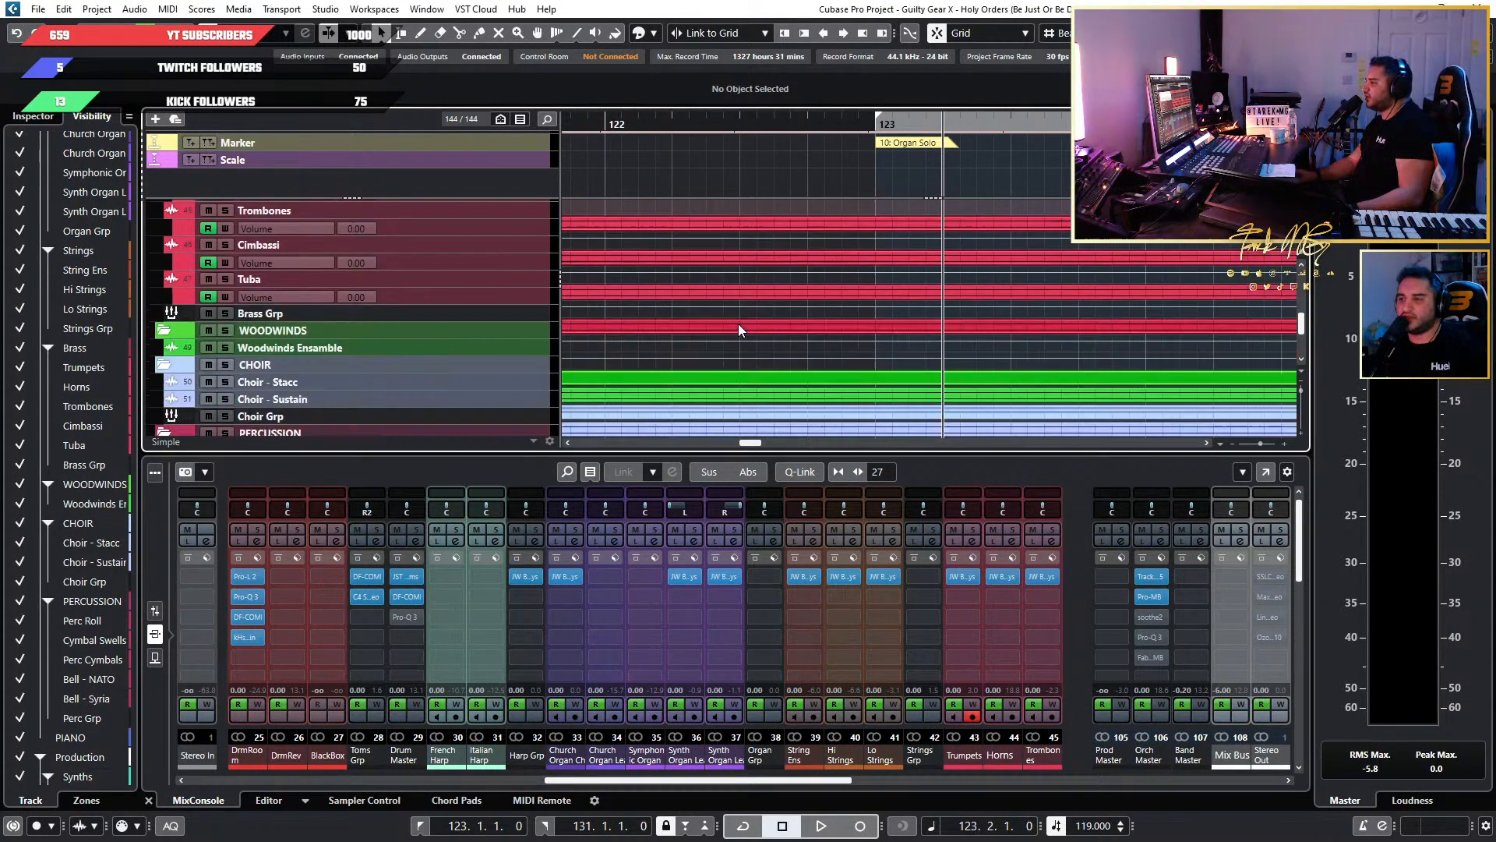
scroll(896, 287, up, 6)
scroll(896, 286, up, 3)
scroll(939, 295, down, 4)
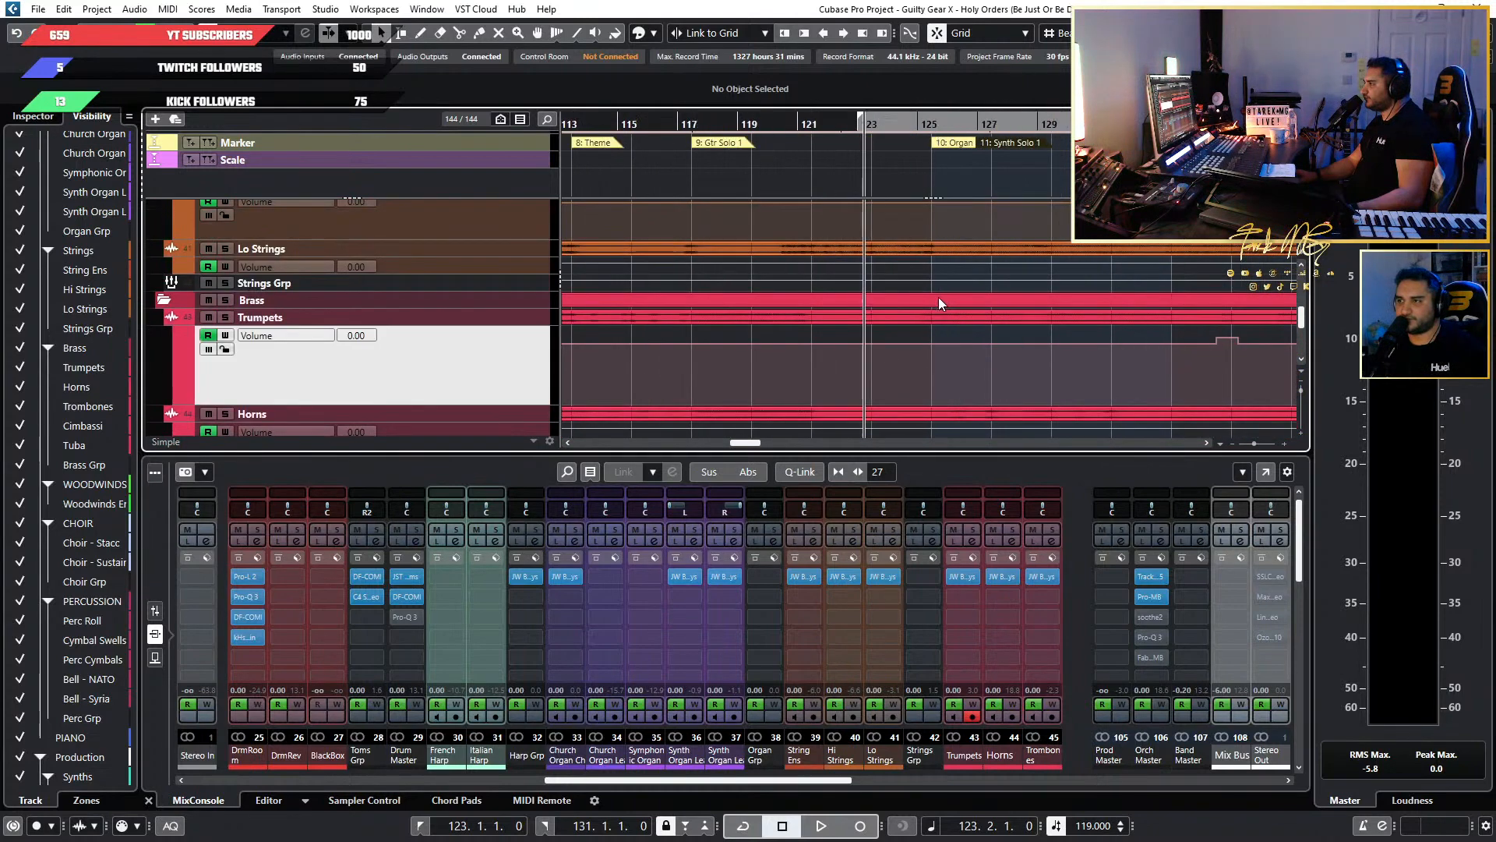
scroll(755, 324, up, 3)
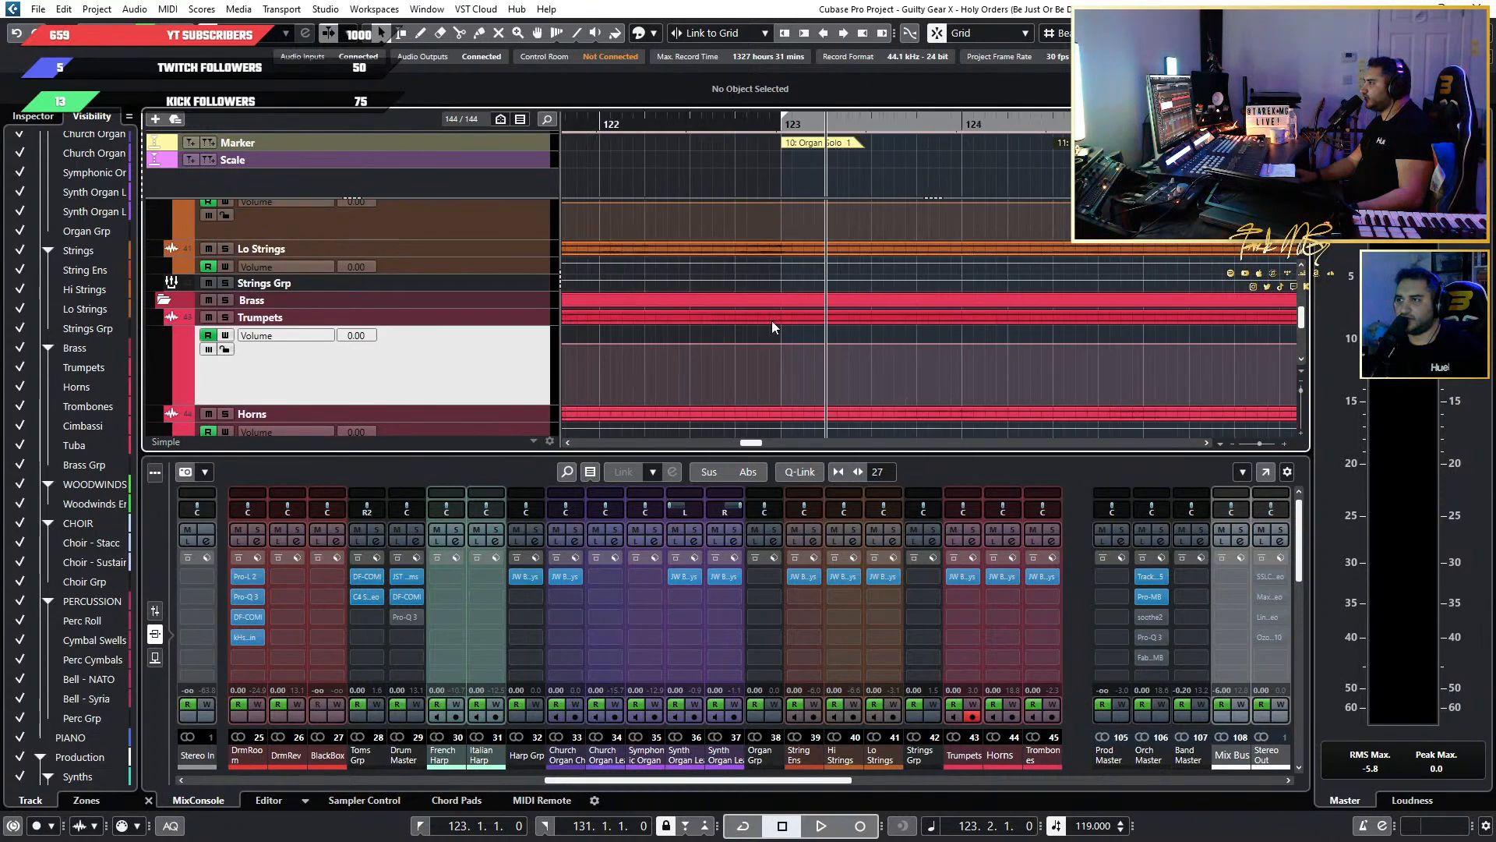
Examine the bass, drum, harp and organ tracks around bar 123 for the start of Organ Solo 1.
scroll(771, 320, up, 10)
scroll(1037, 343, down, 8)
scroll(1044, 347, up, 7)
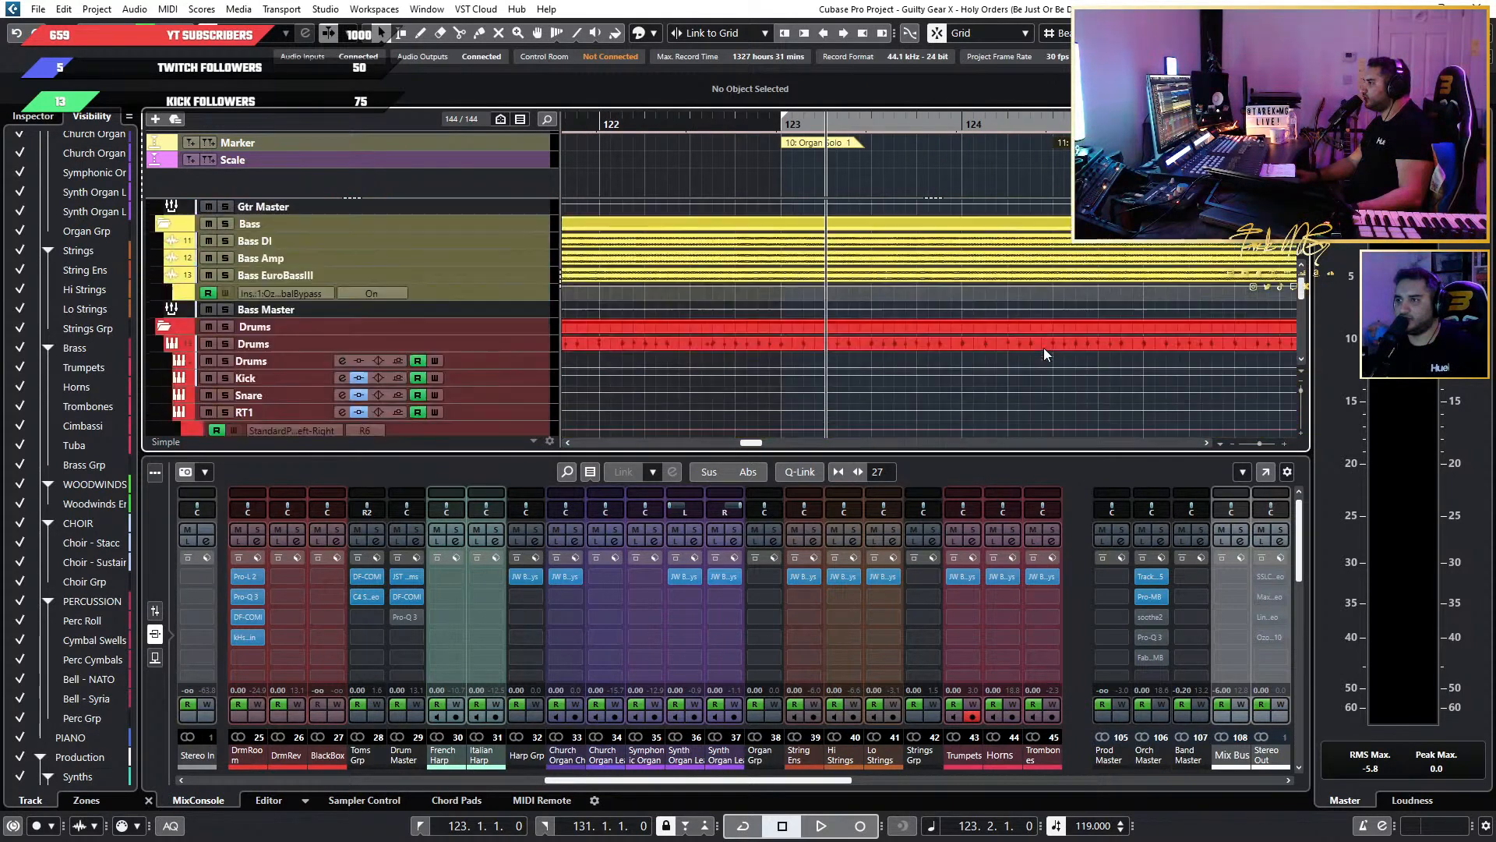
scroll(1044, 347, down, 3)
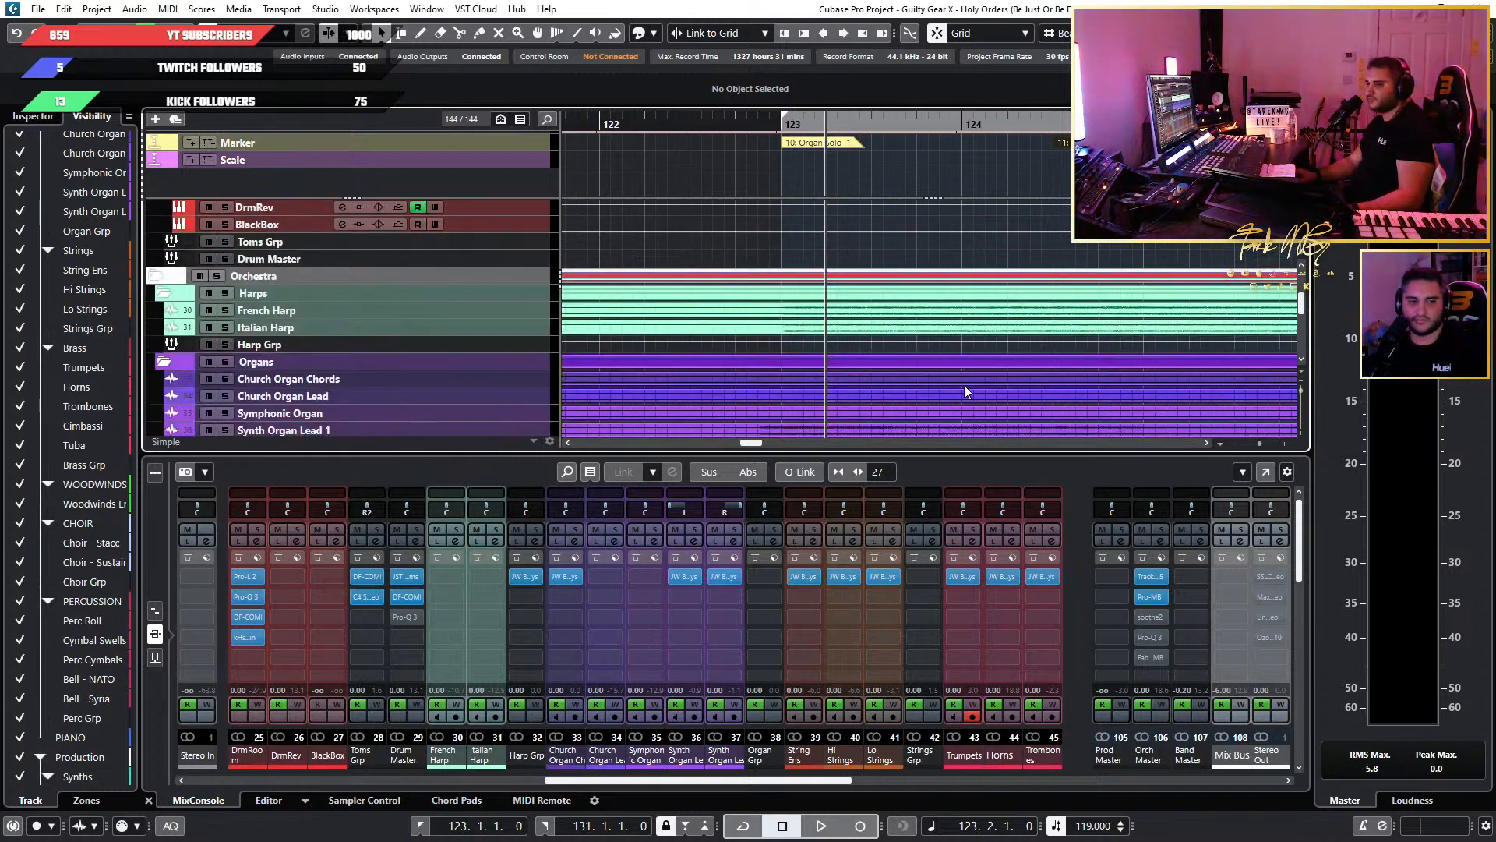
scroll(970, 382, down, 3)
scroll(979, 385, up, 3)
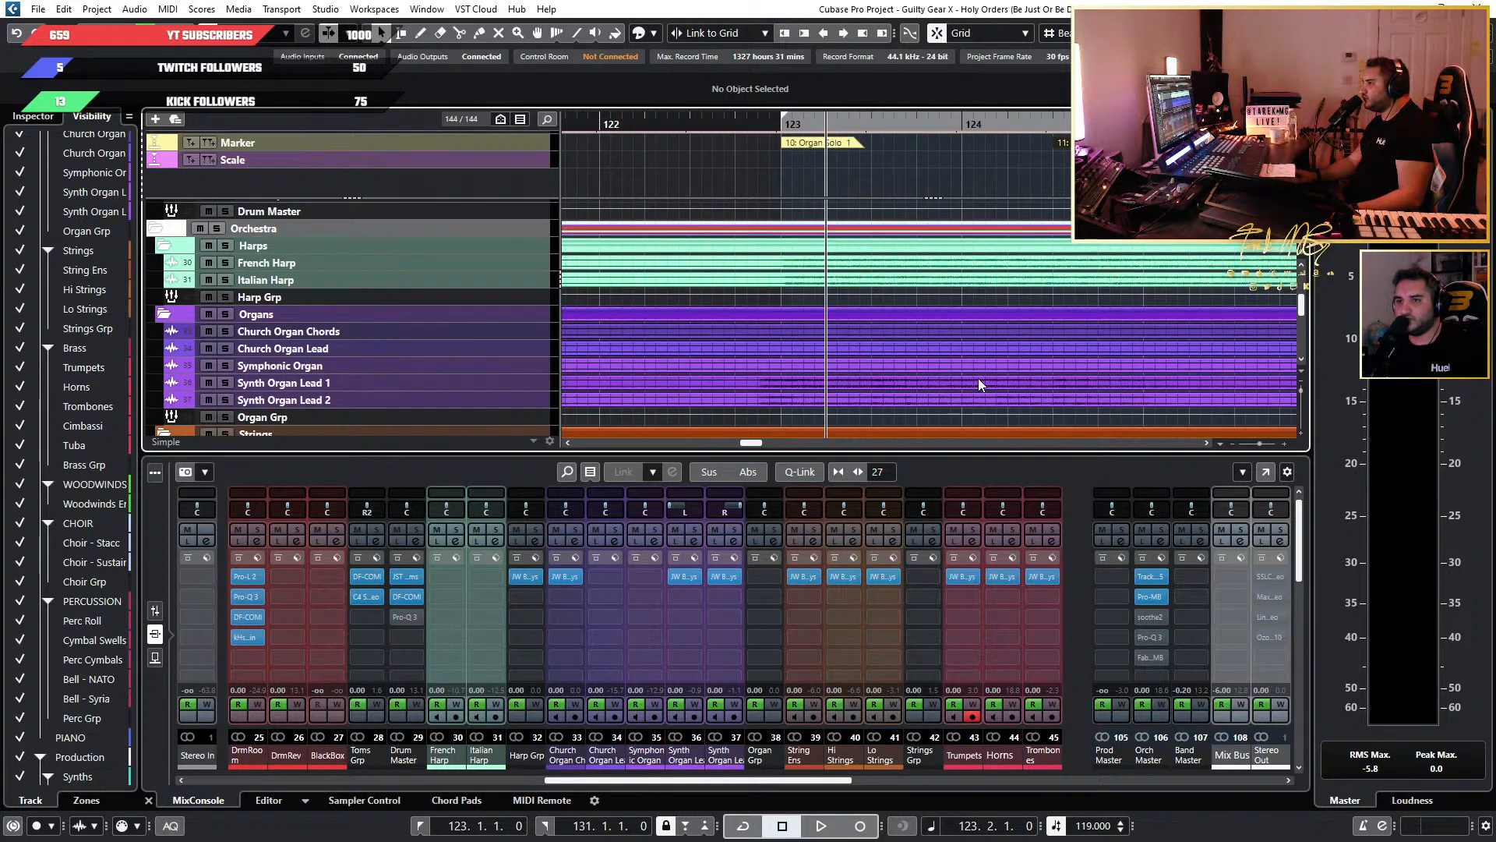
scroll(978, 377, down, 3)
ctrl+scroll(979, 377, down, 2)
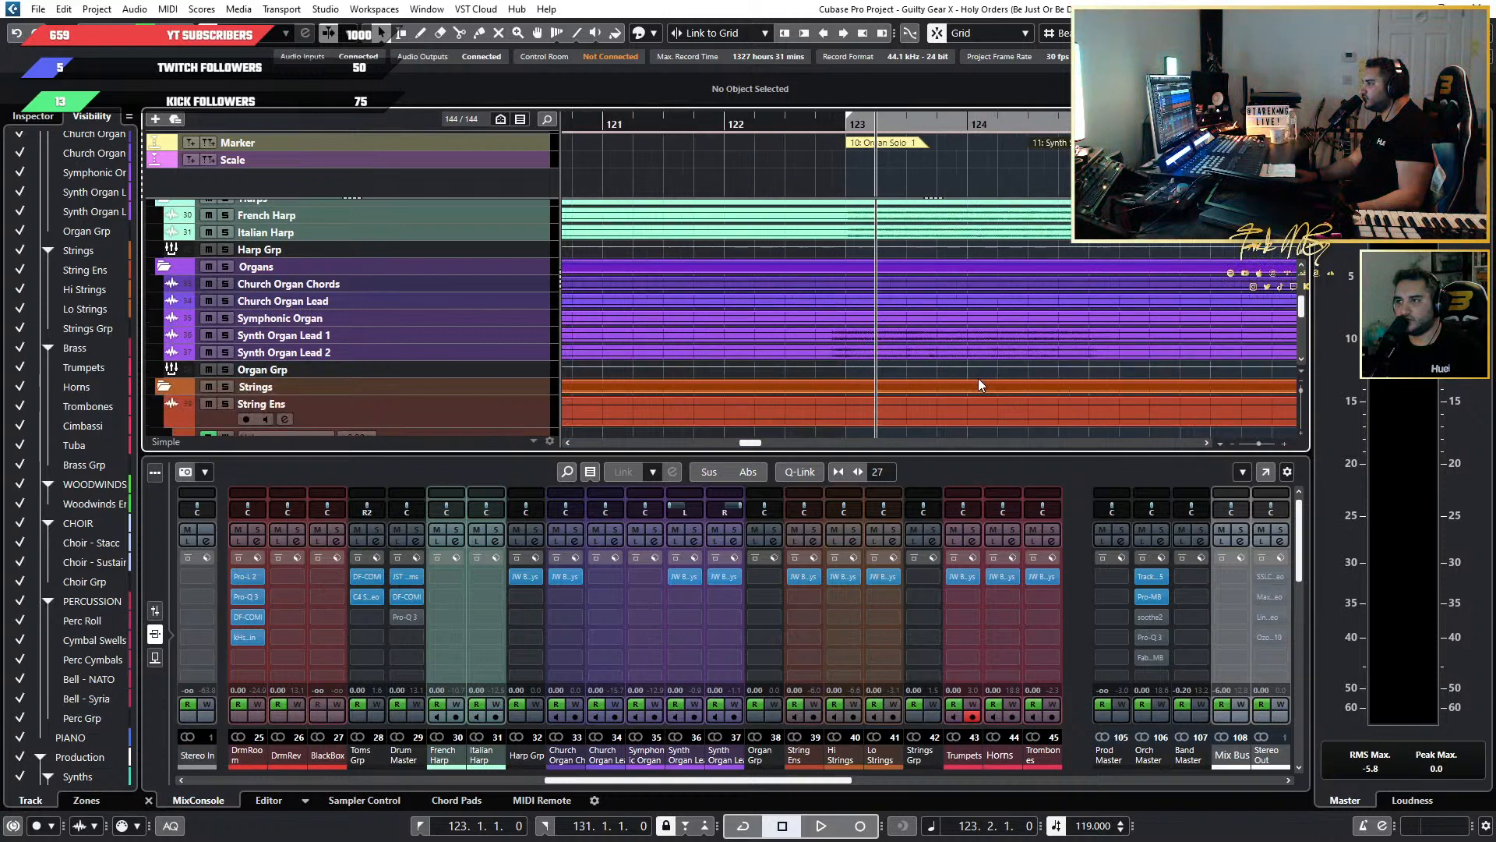
scroll(979, 384, right, 1)
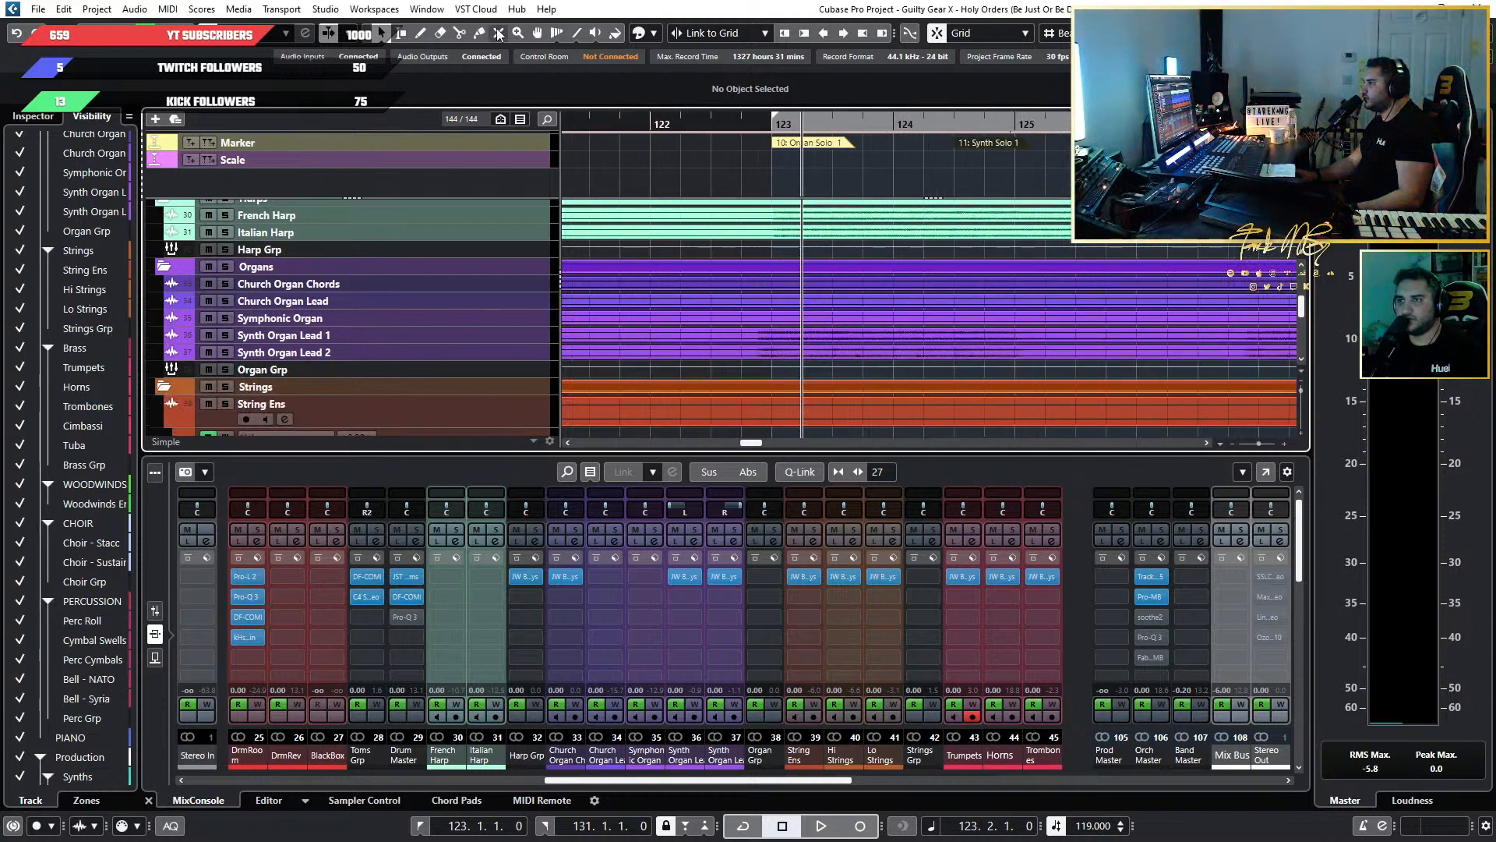
Activate the Draw tool and play the transition into Organ Solo 1 from the third beat of bar 122.
click(427, 33)
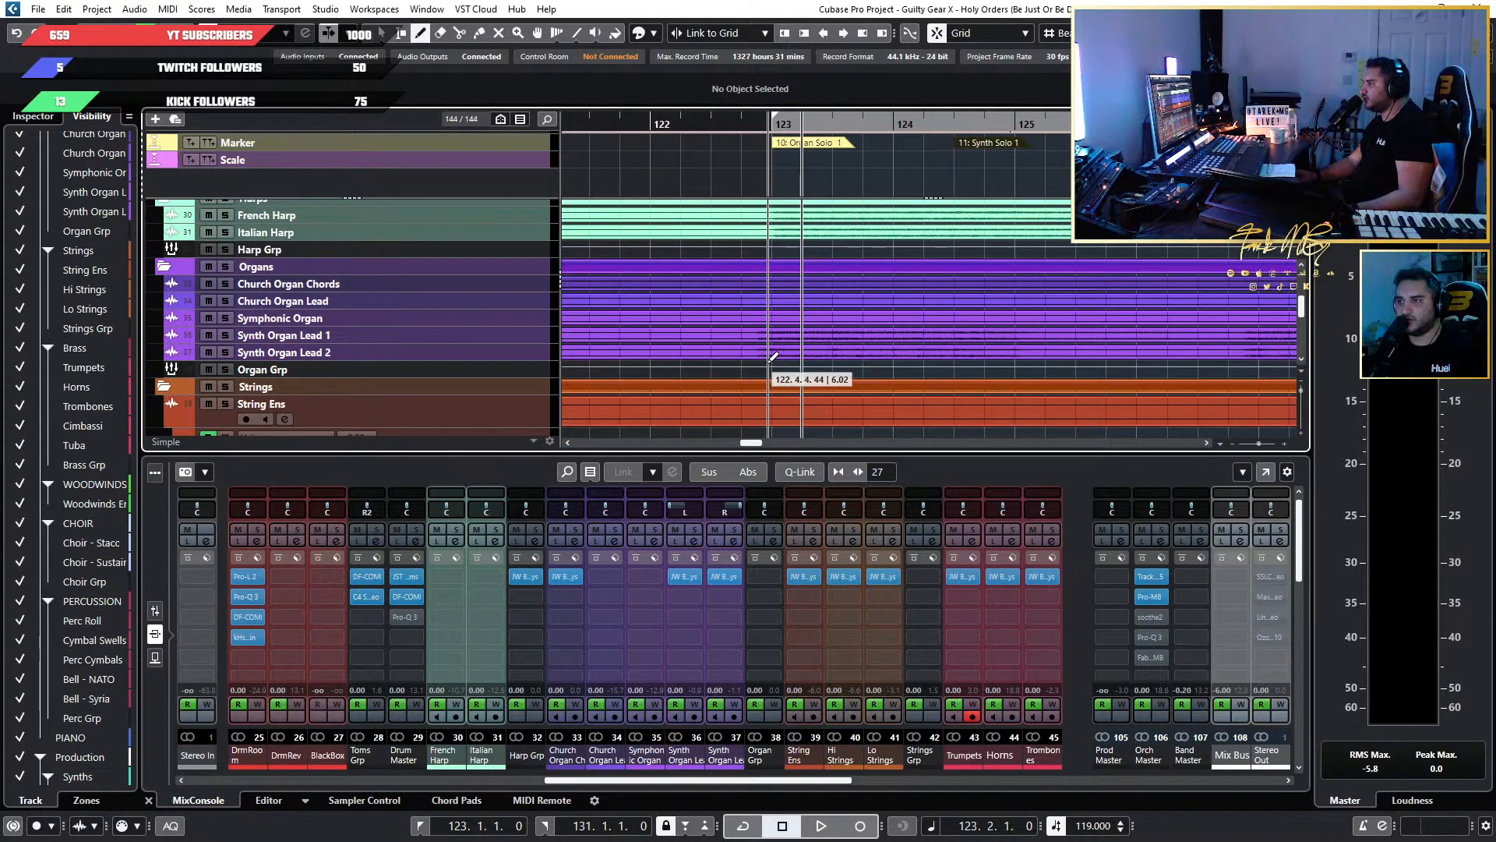
ctrl+scroll(785, 368, up, 2)
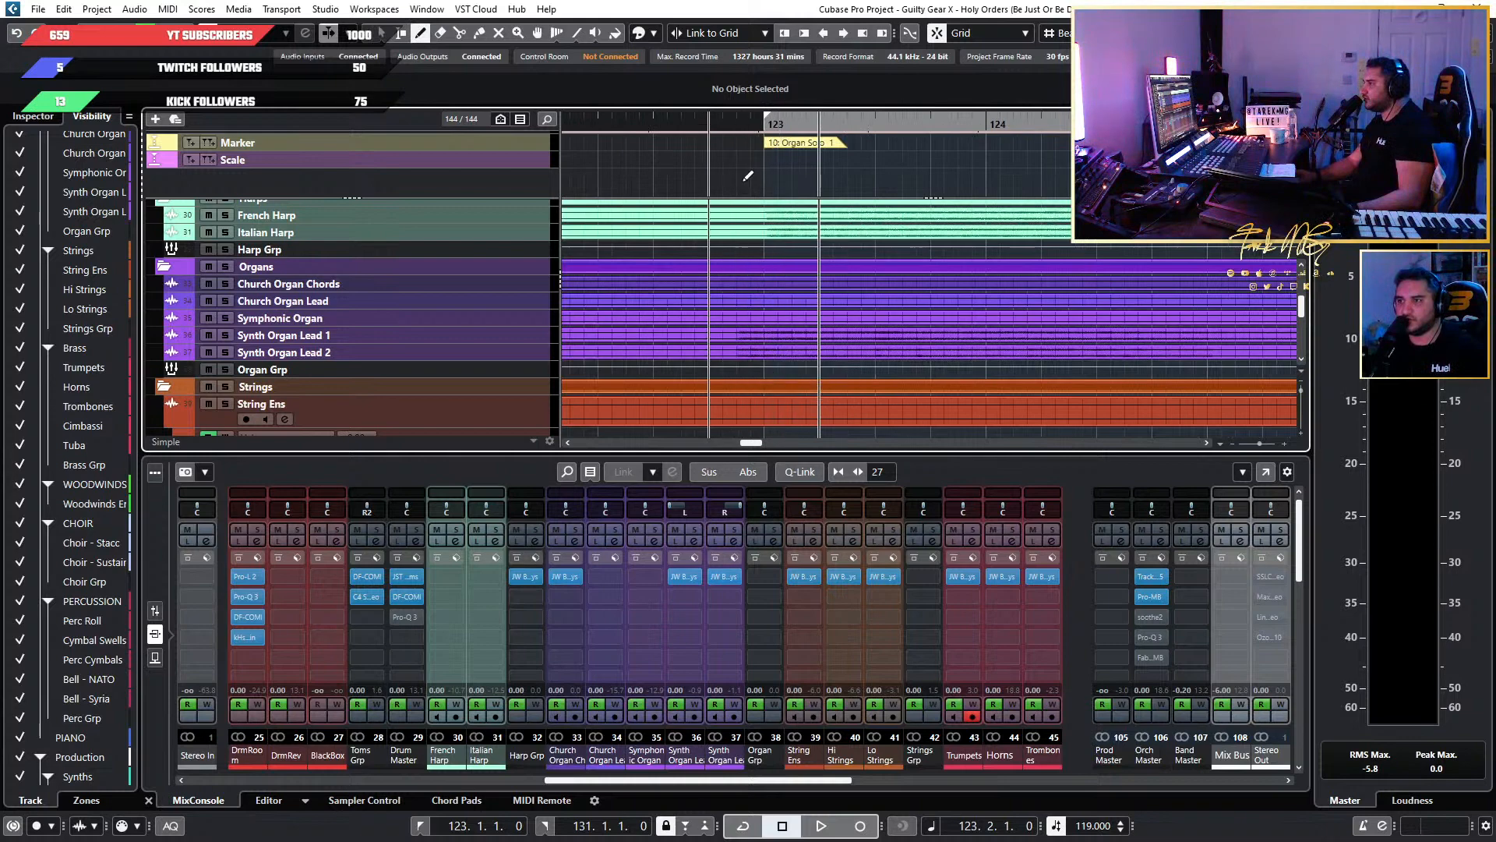
click(674, 124)
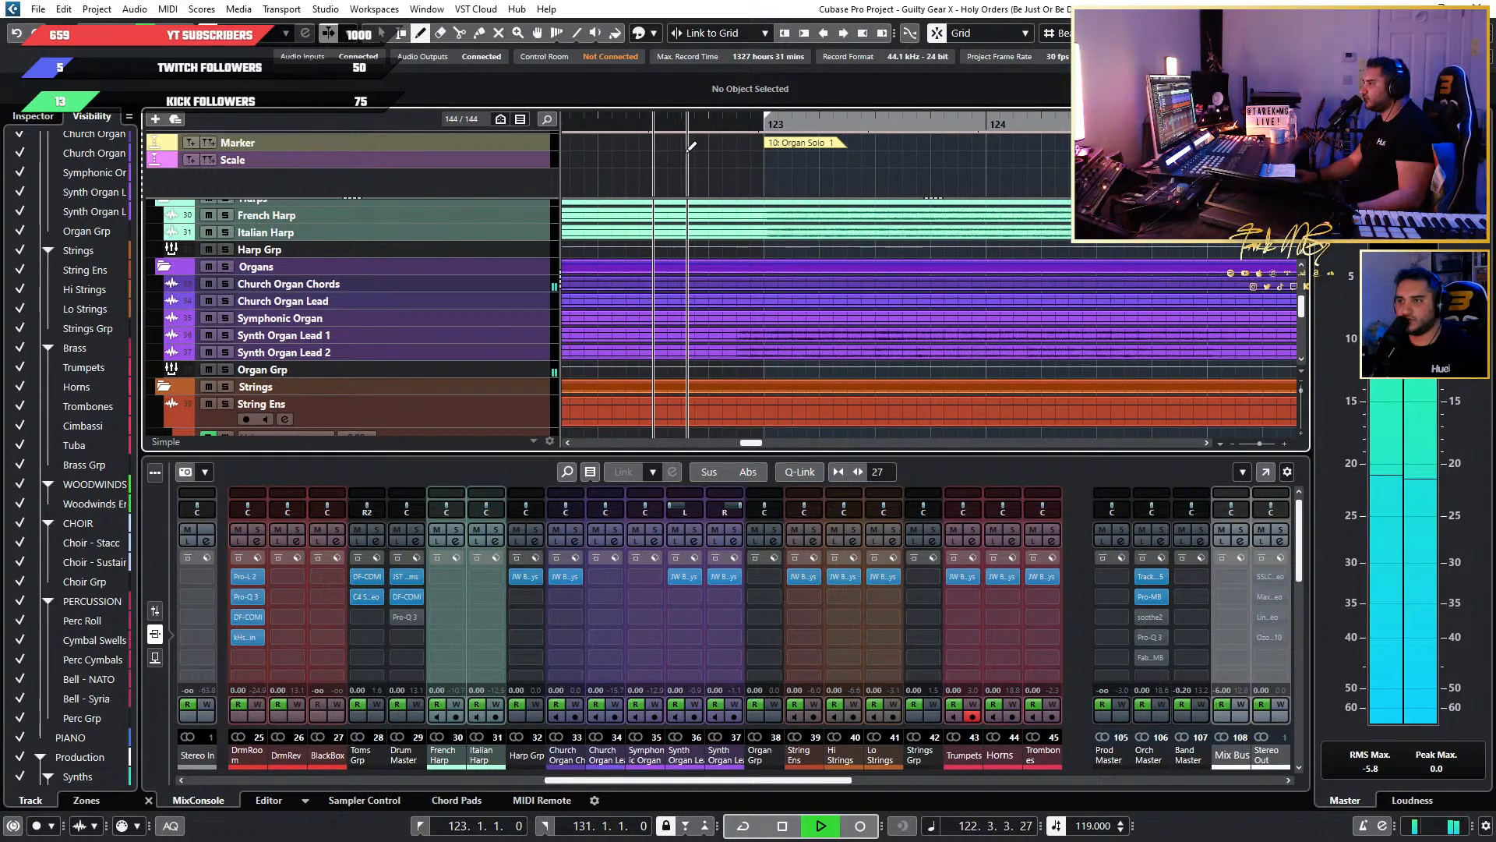
ctrl+scroll(764, 361, up, 2)
ctrl+scroll(767, 361, down, 3)
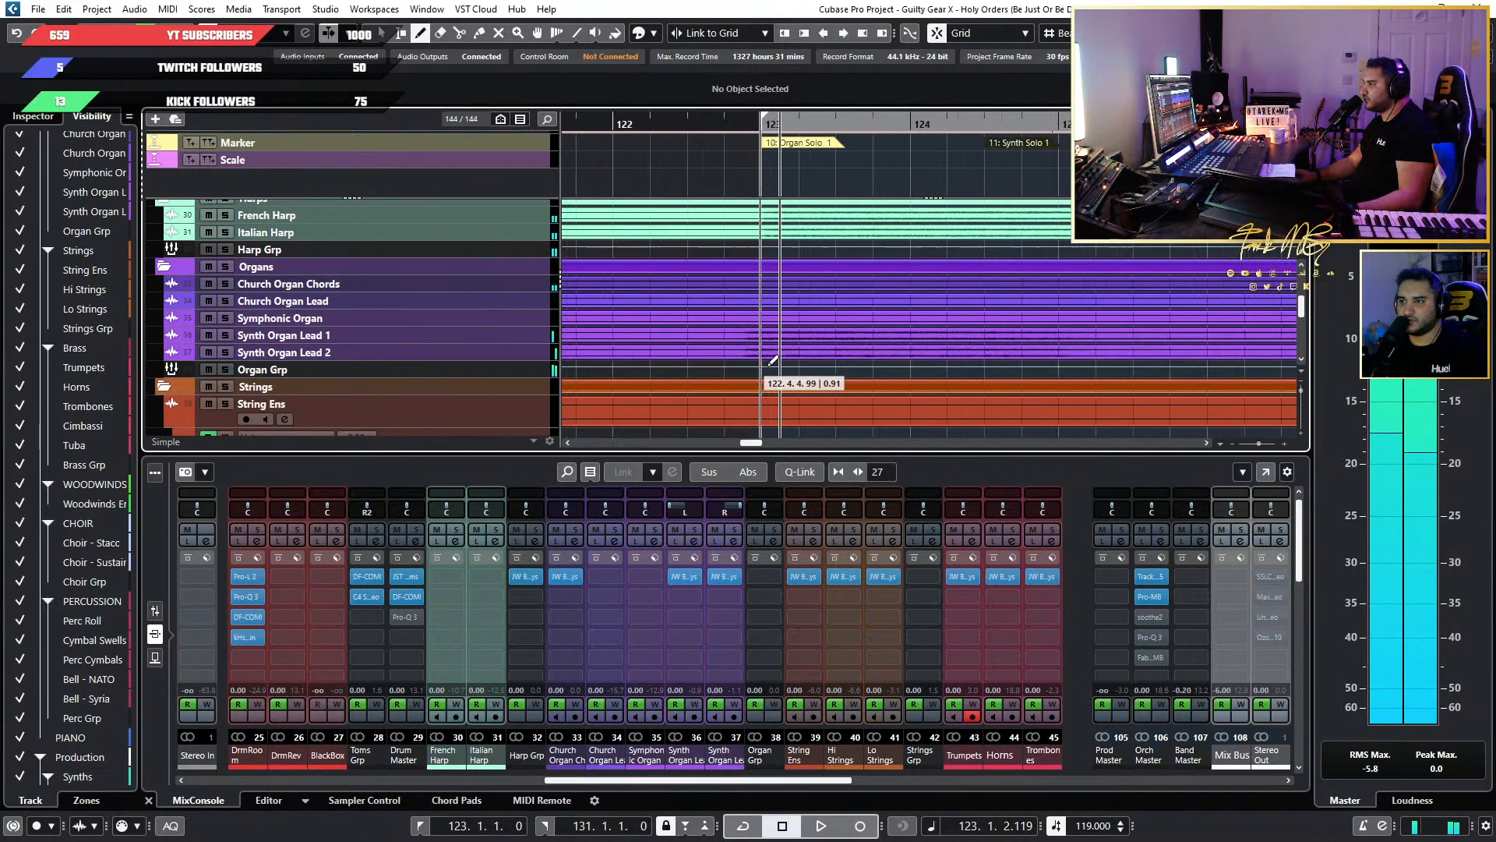
Locate the Trumpets volume lane at the start of bar 123 for drawing automation.
scroll(826, 361, down, 3)
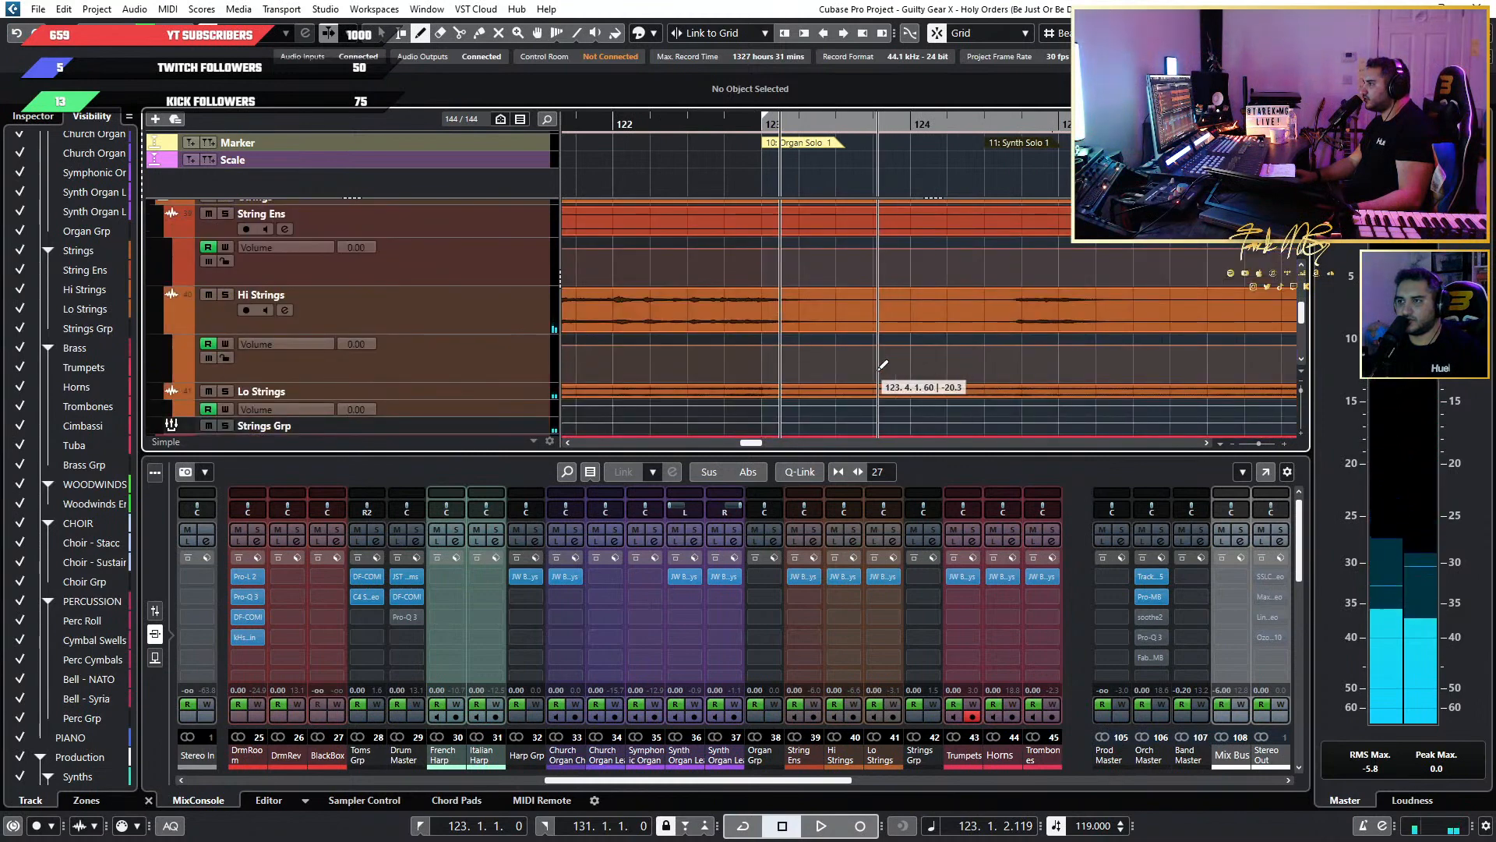
scroll(410, 371, up, 3)
scroll(695, 364, down, 5)
scroll(697, 367, down, 2)
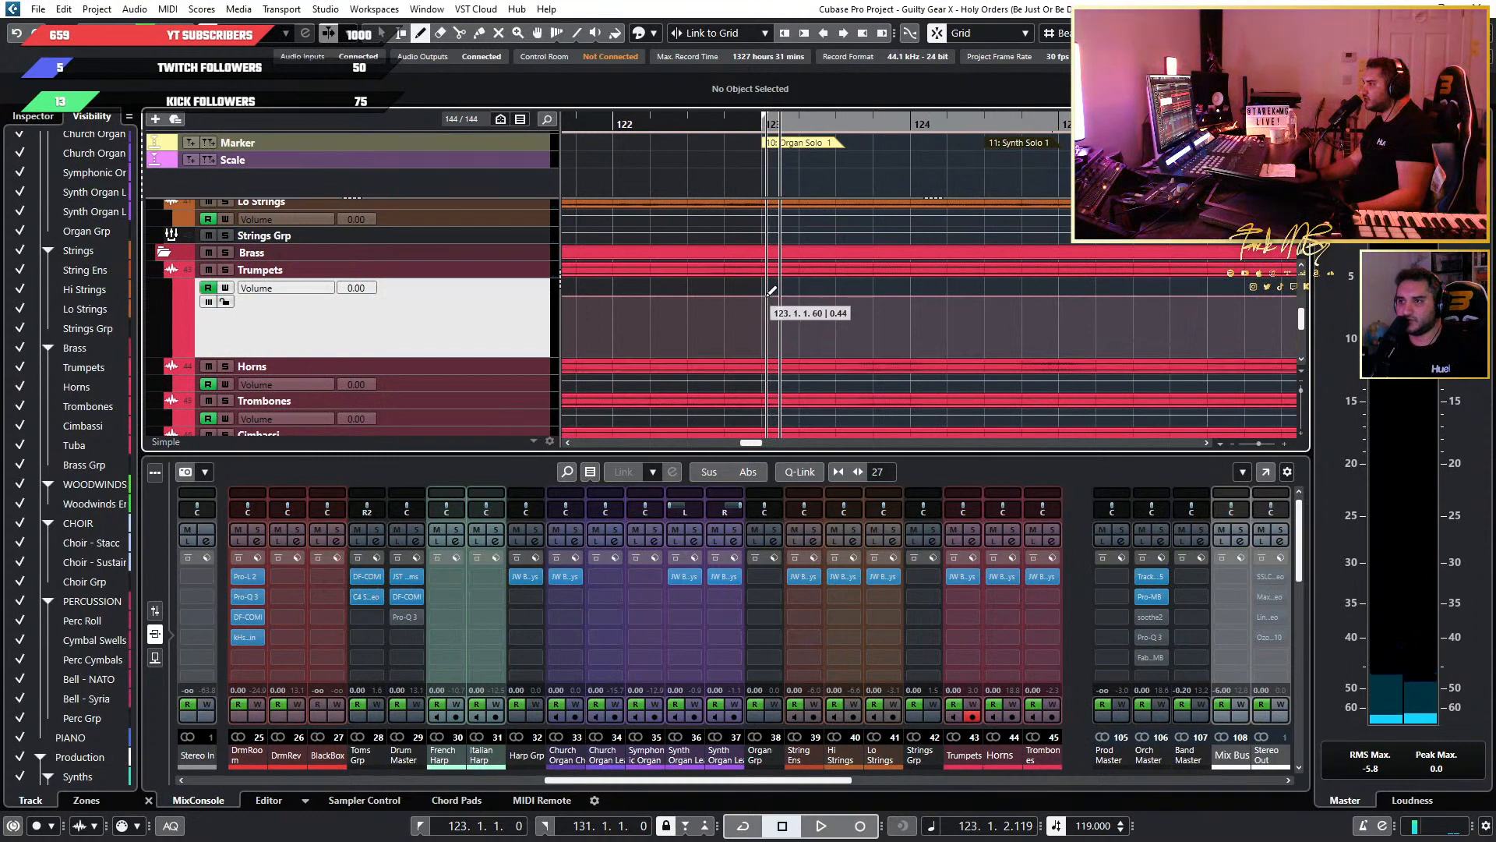
ctrl+scroll(767, 295, down, 2)
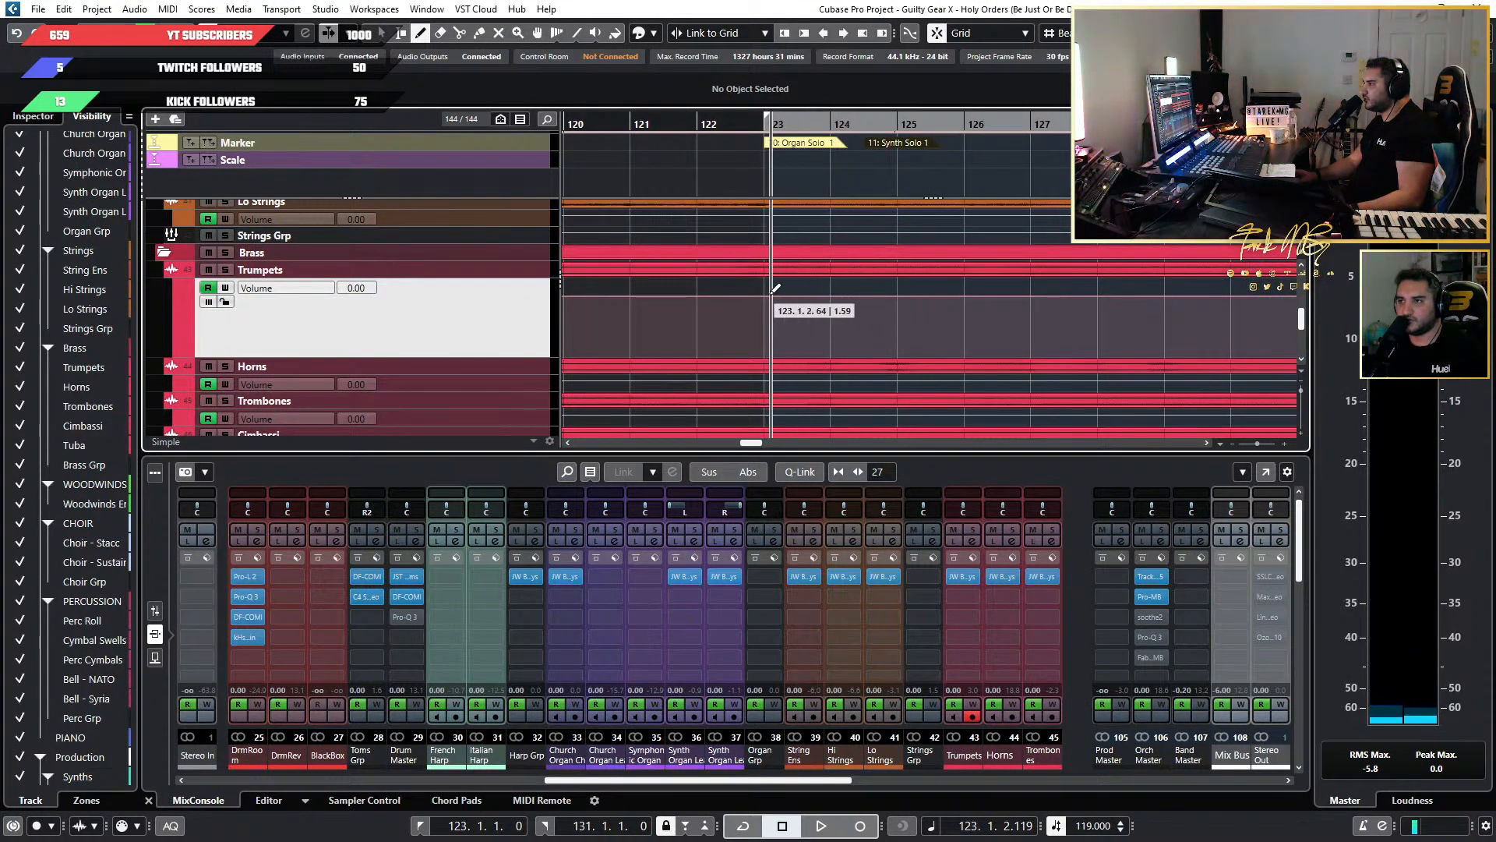
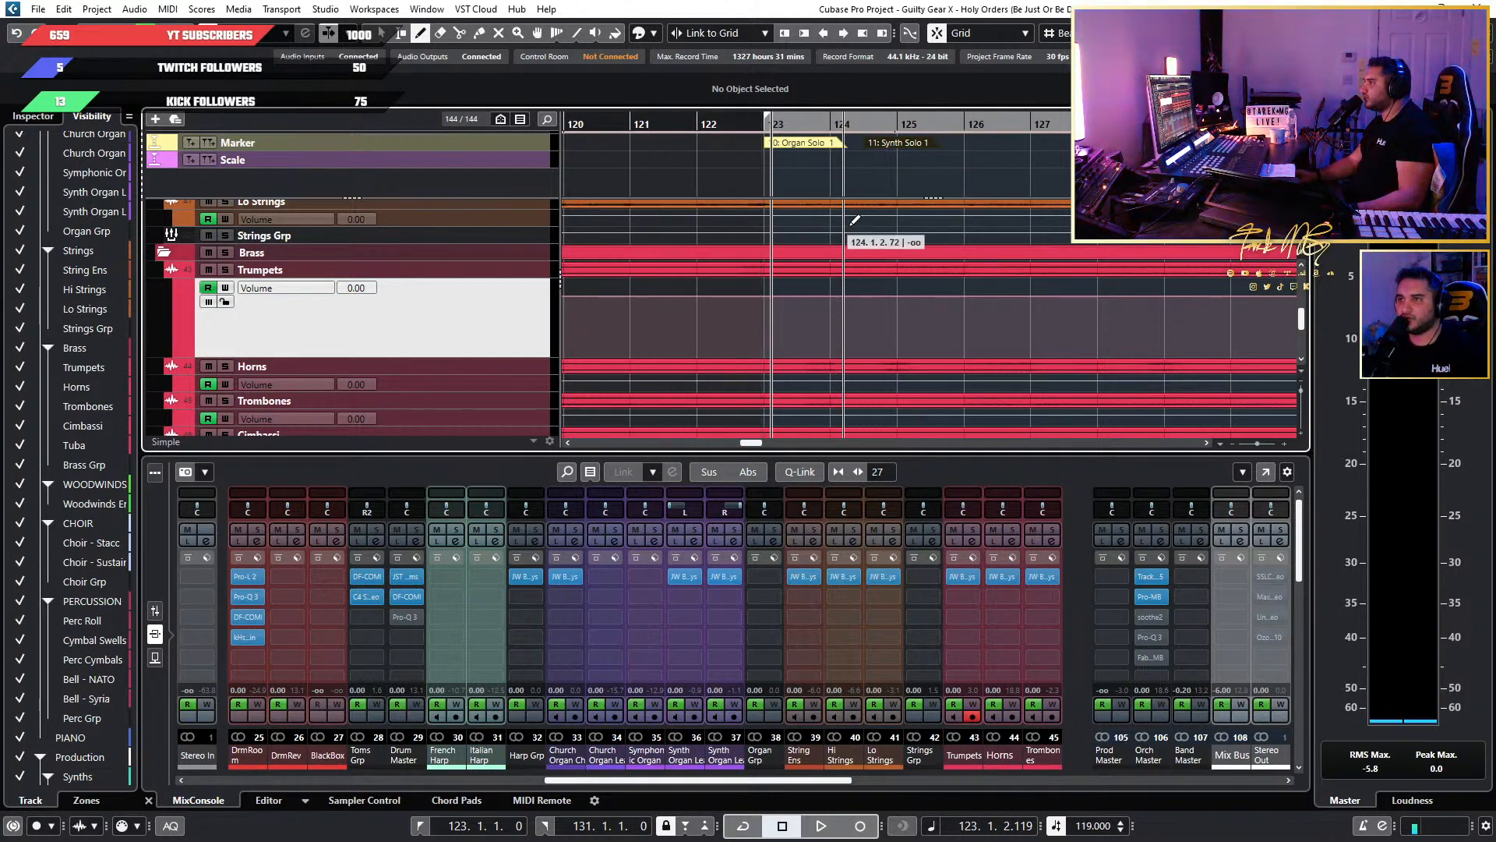
Show the editor in the lower zone and examine the string, brass and choir tracks around Organ Solo 1.
scroll(893, 391, down, 3)
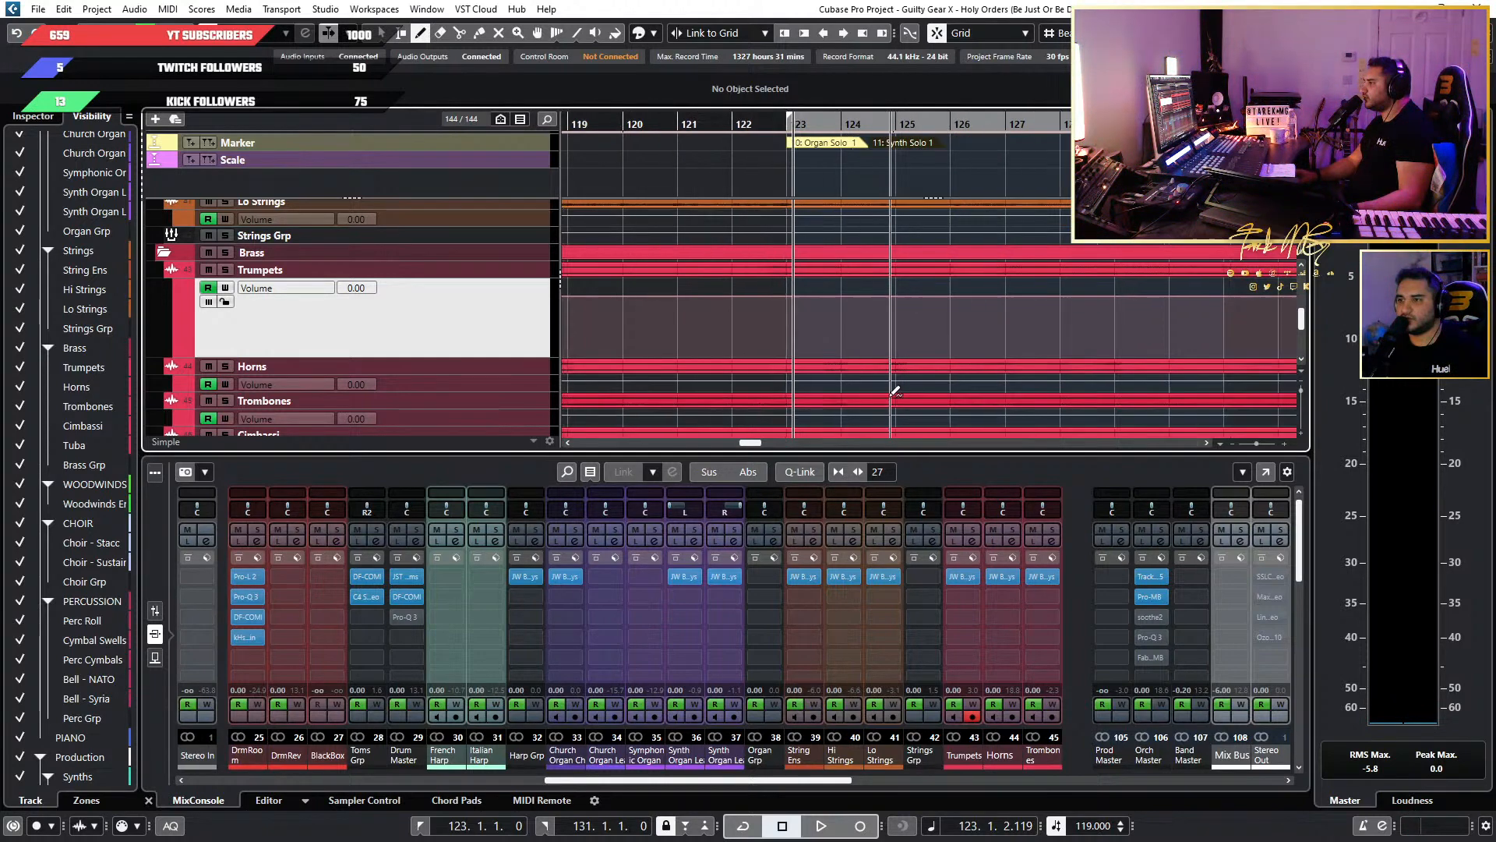
click(269, 800)
scroll(810, 370, down, 5)
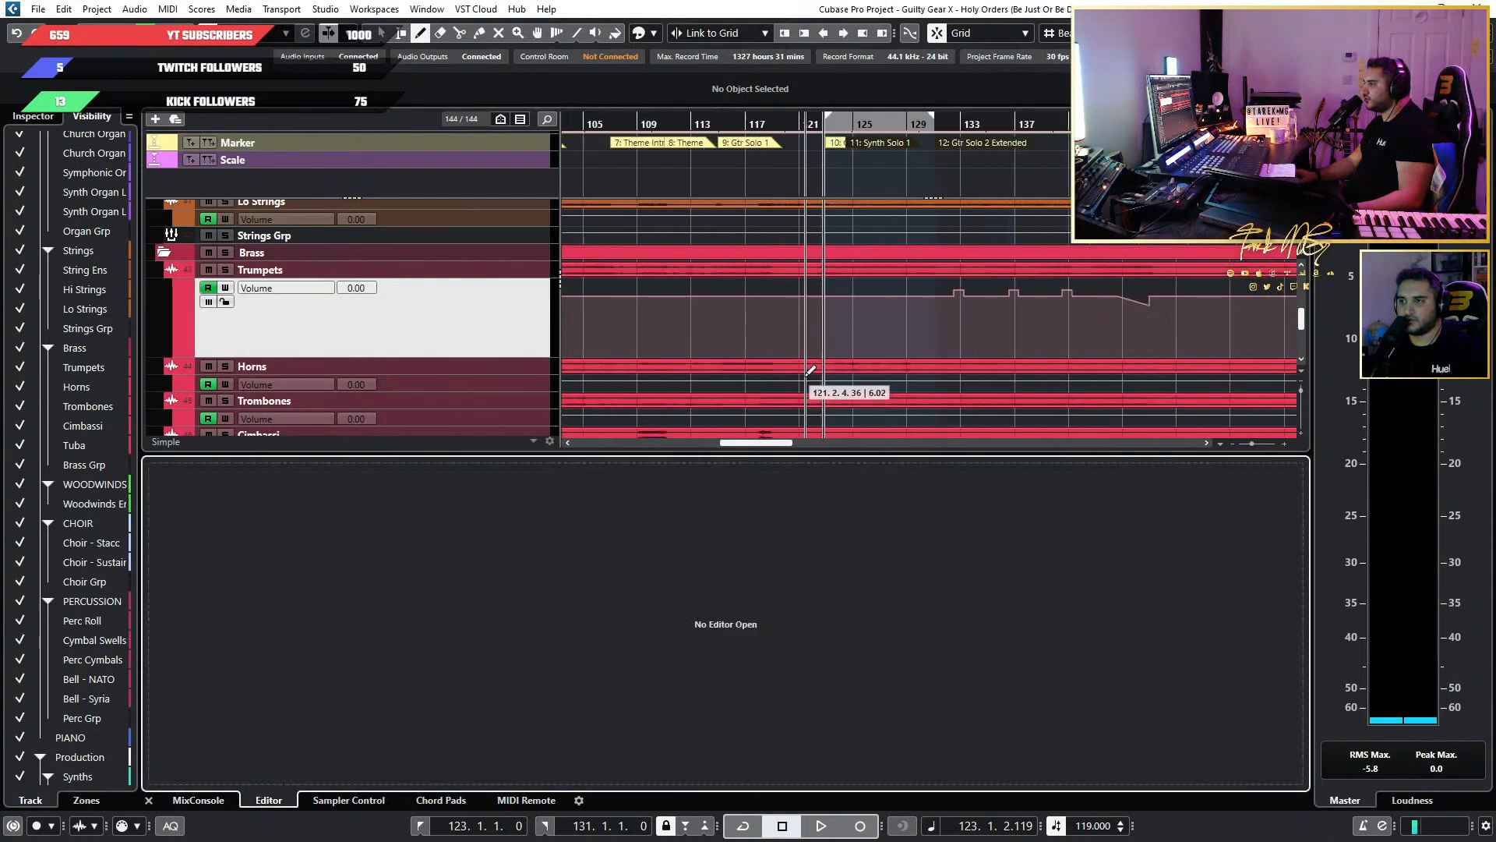
scroll(810, 370, down, 4)
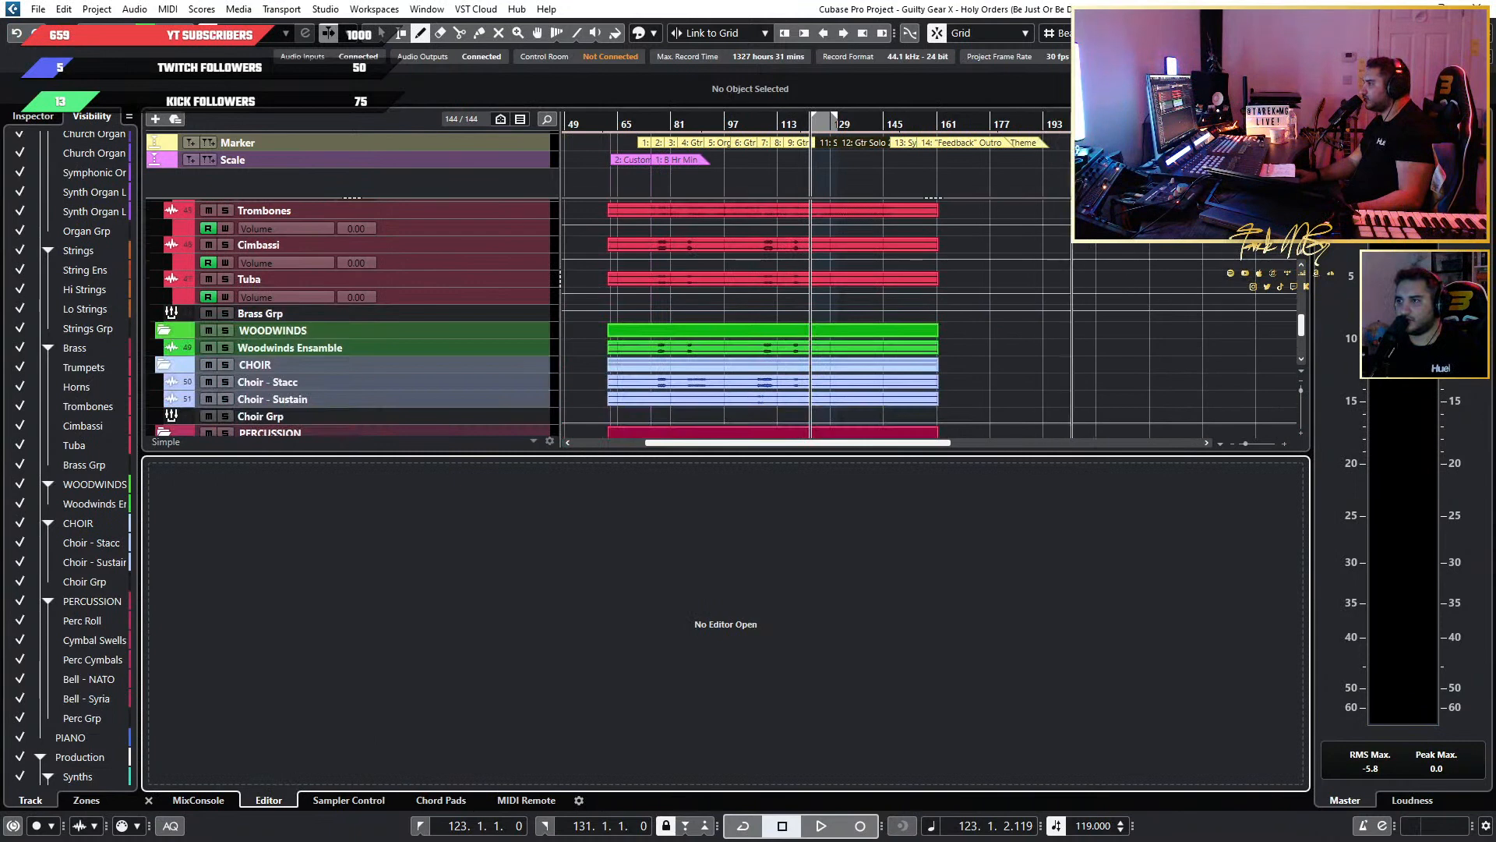
scroll(809, 279, up, 4)
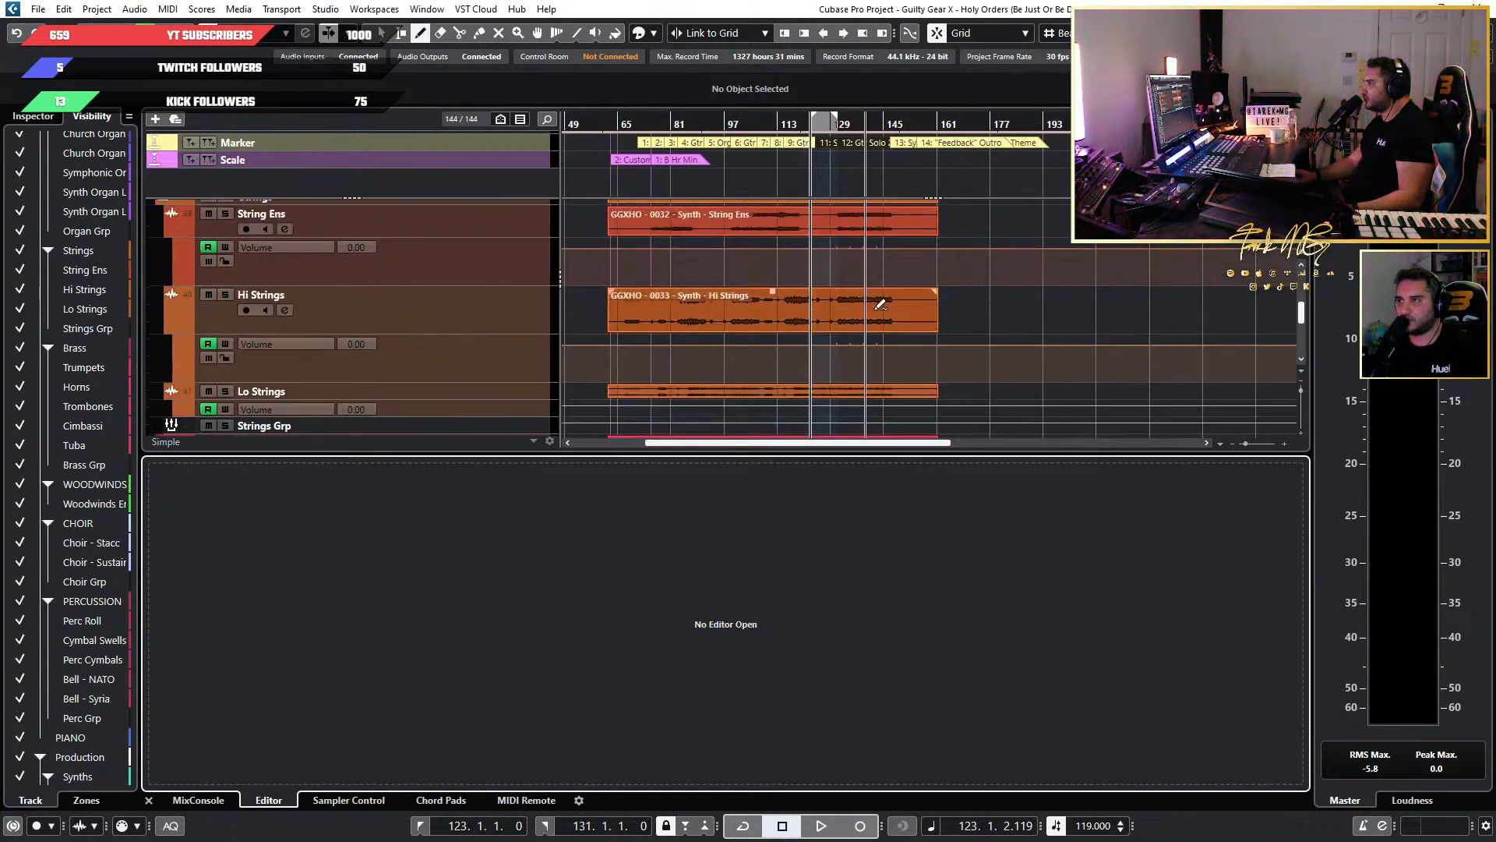
scroll(984, 337, up, 3)
scroll(810, 331, down, 4)
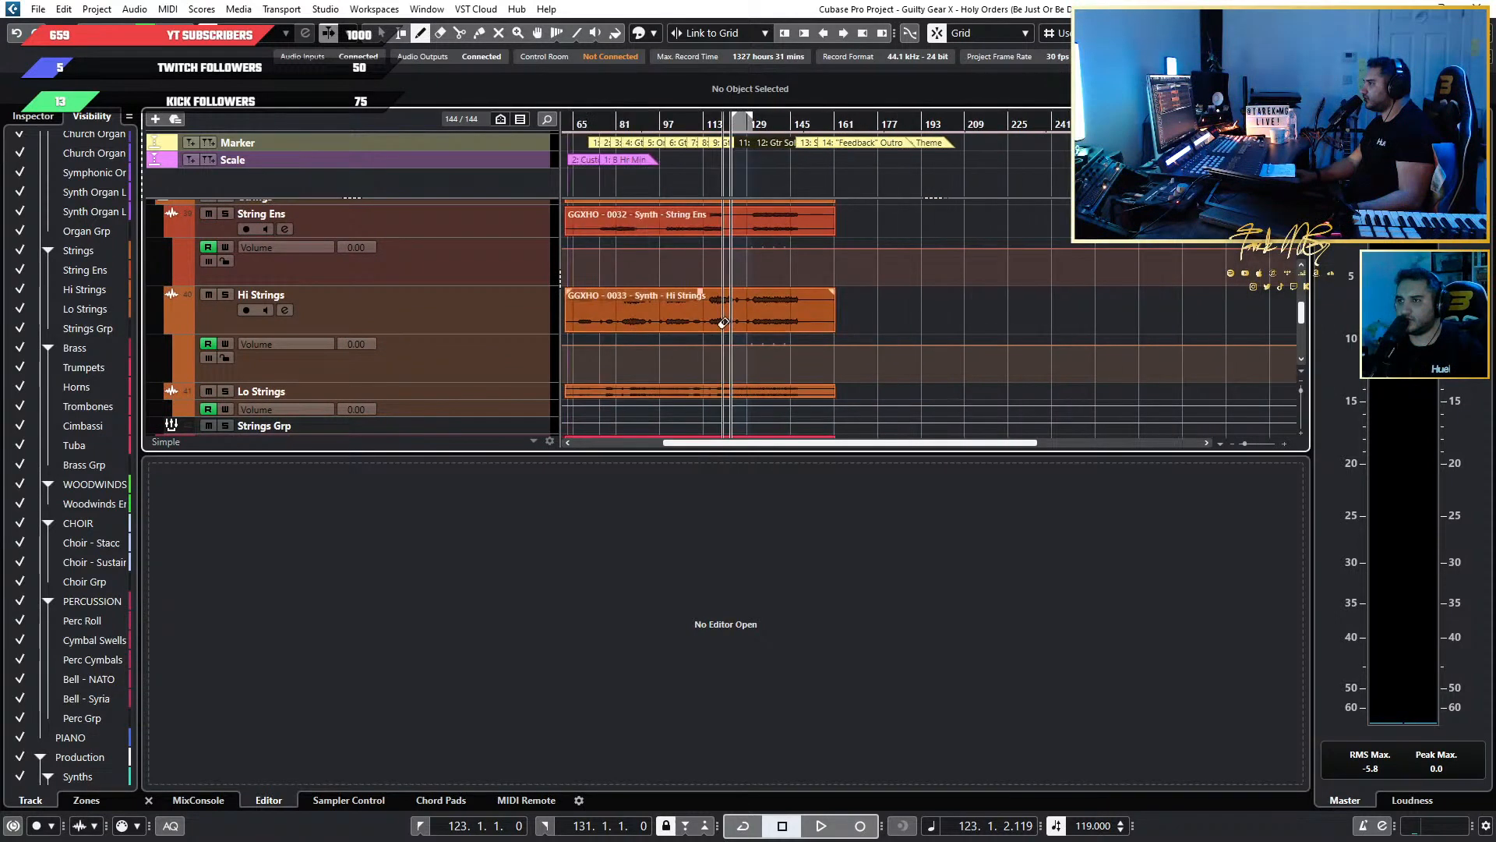
scroll(857, 322, left, 3)
scroll(923, 322, up, 6)
scroll(896, 315, up, 6)
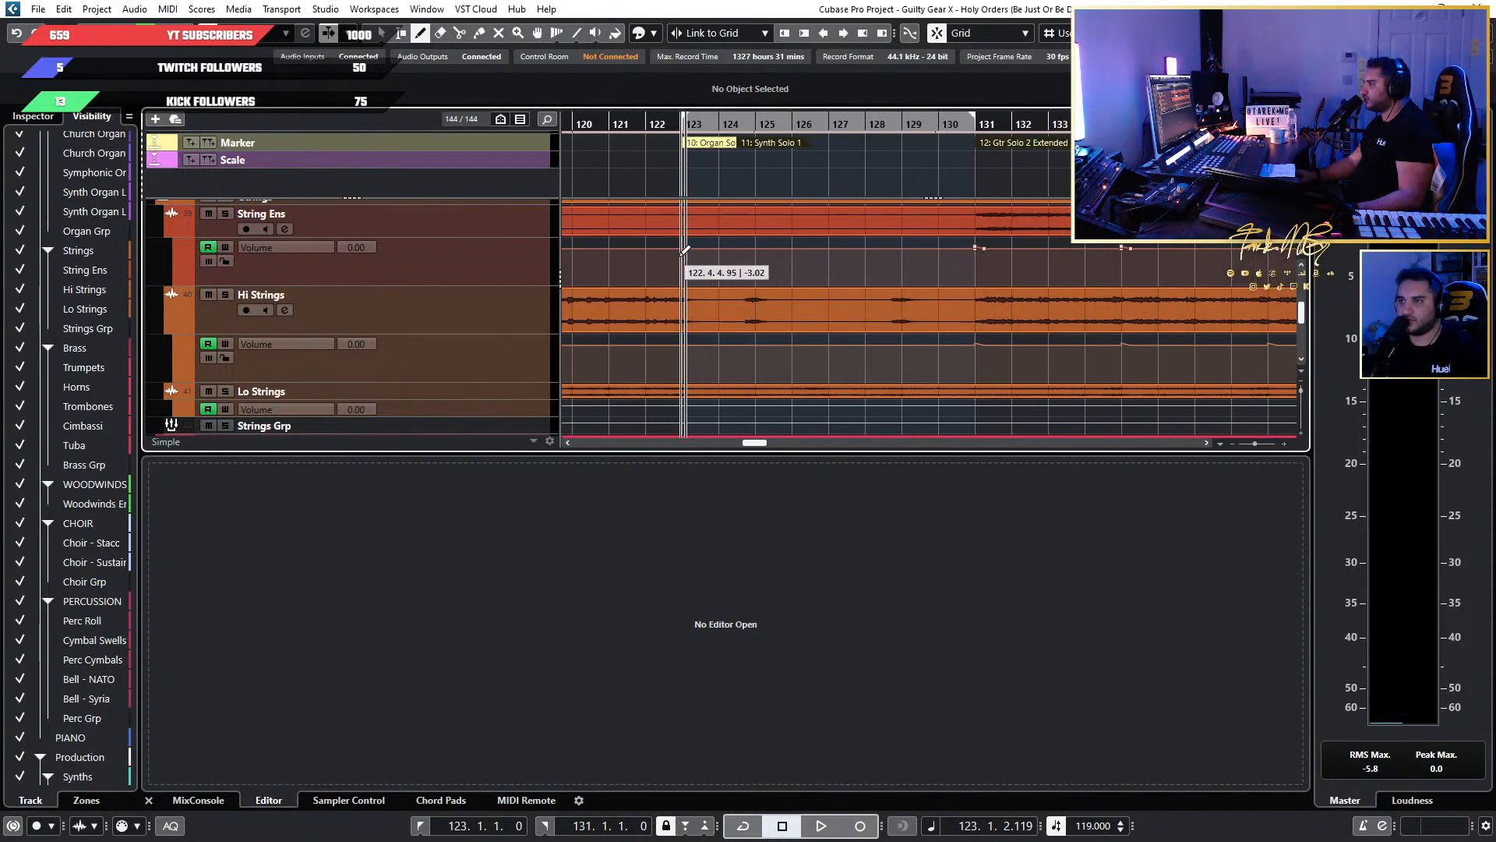
scroll(657, 264, up, 4)
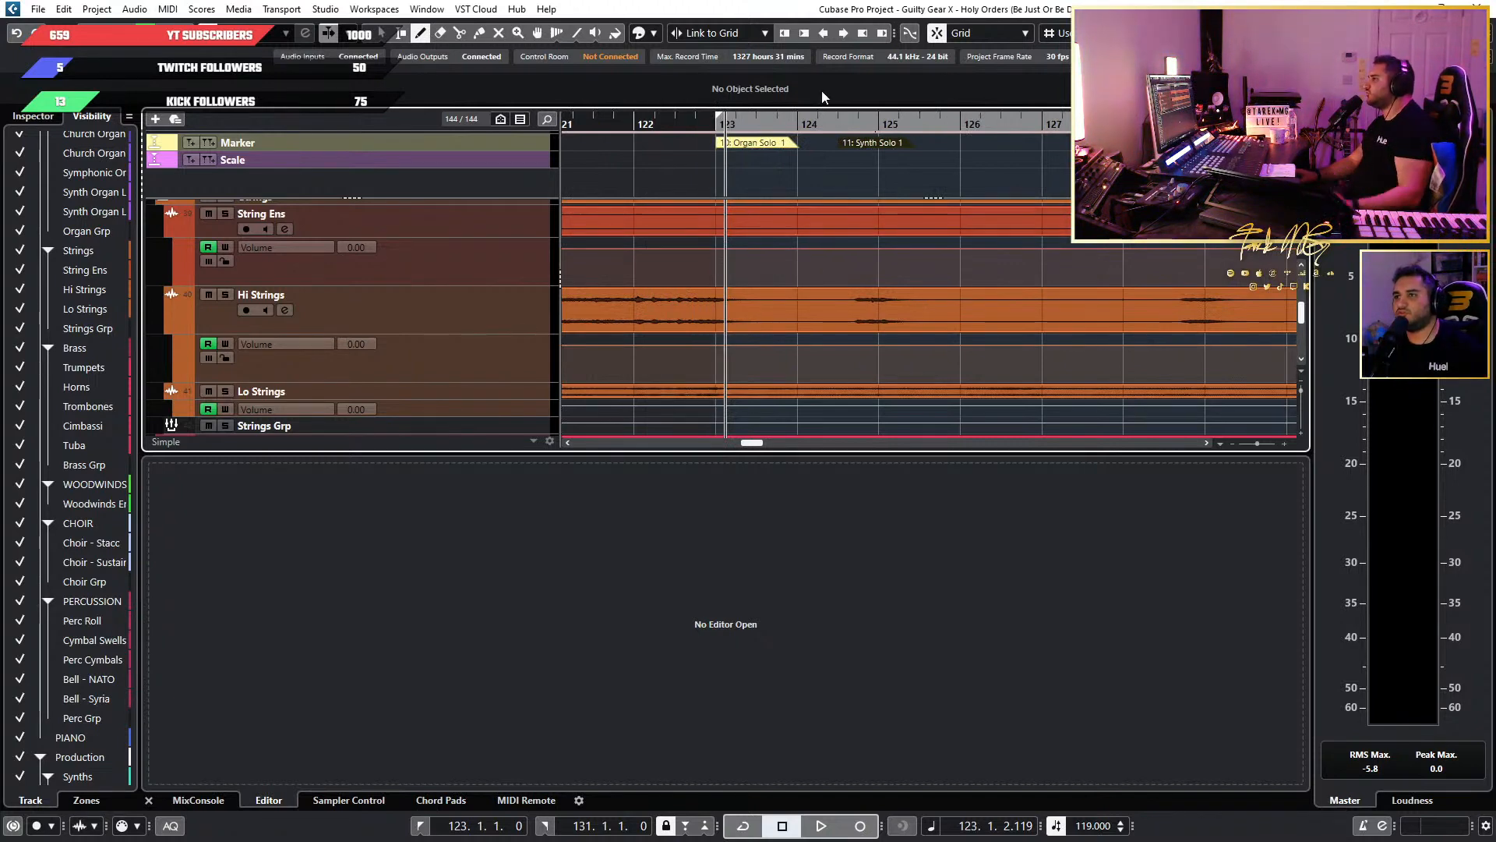
Check the available interval options of the Link to Grid setting.
click(724, 35)
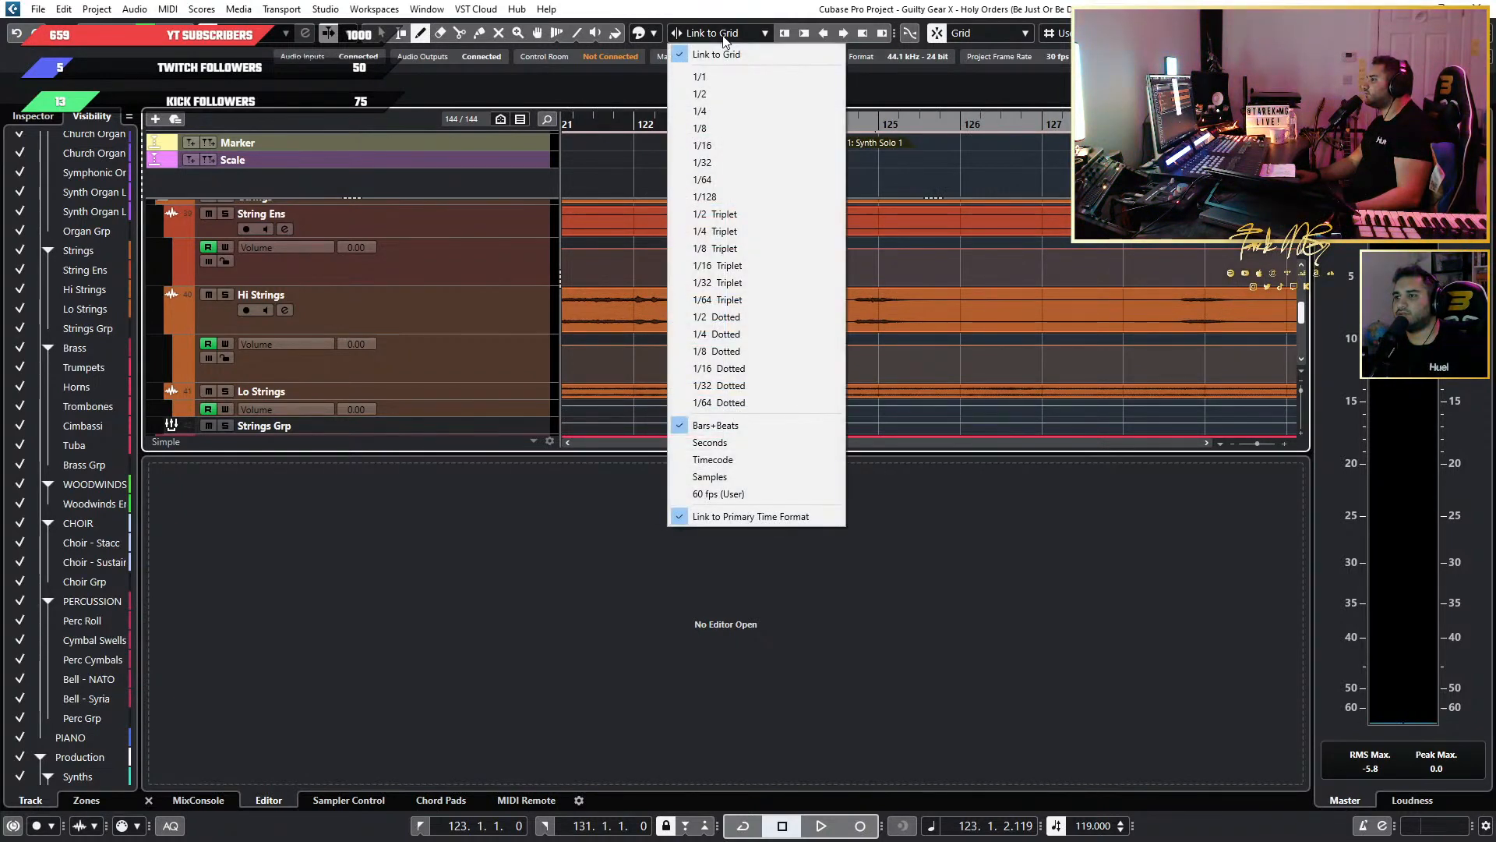
click(723, 36)
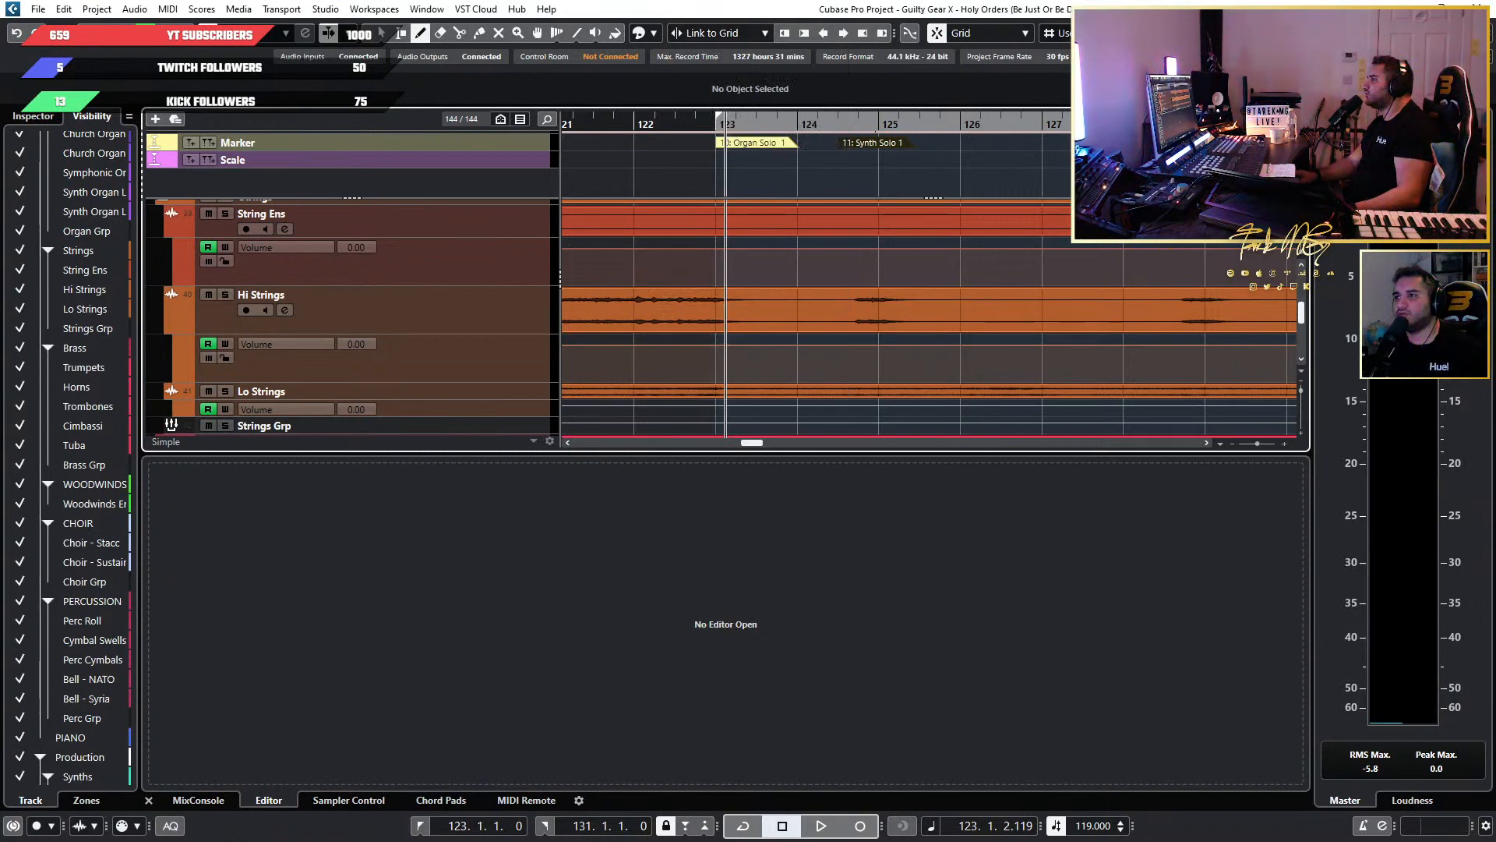
click(1222, 34)
click(1215, 106)
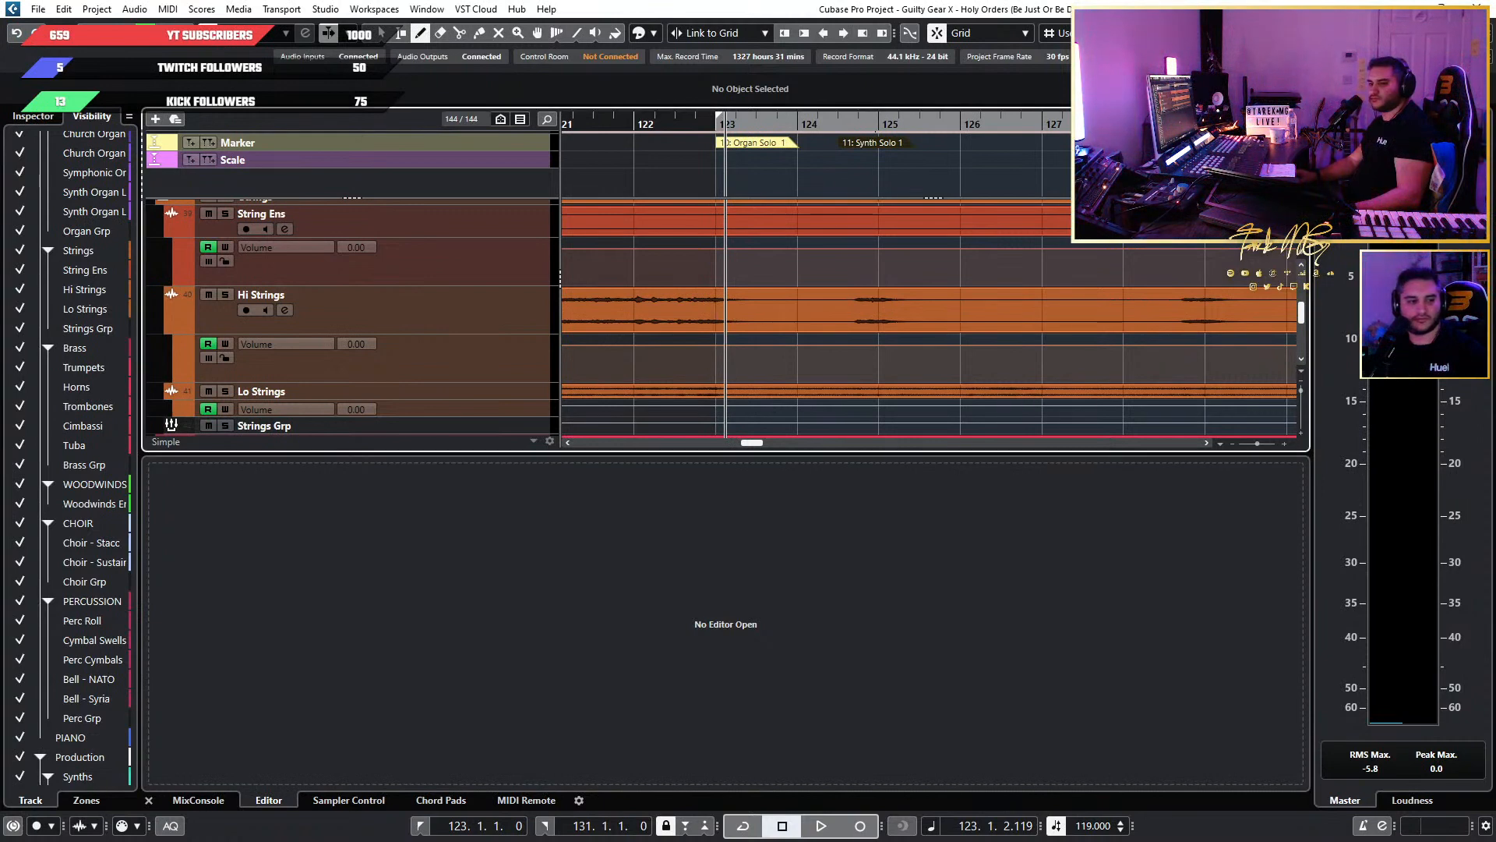
Open the Drums part in the drum editor and set that editor's snap type to Grid.
scroll(628, 314, down, 6)
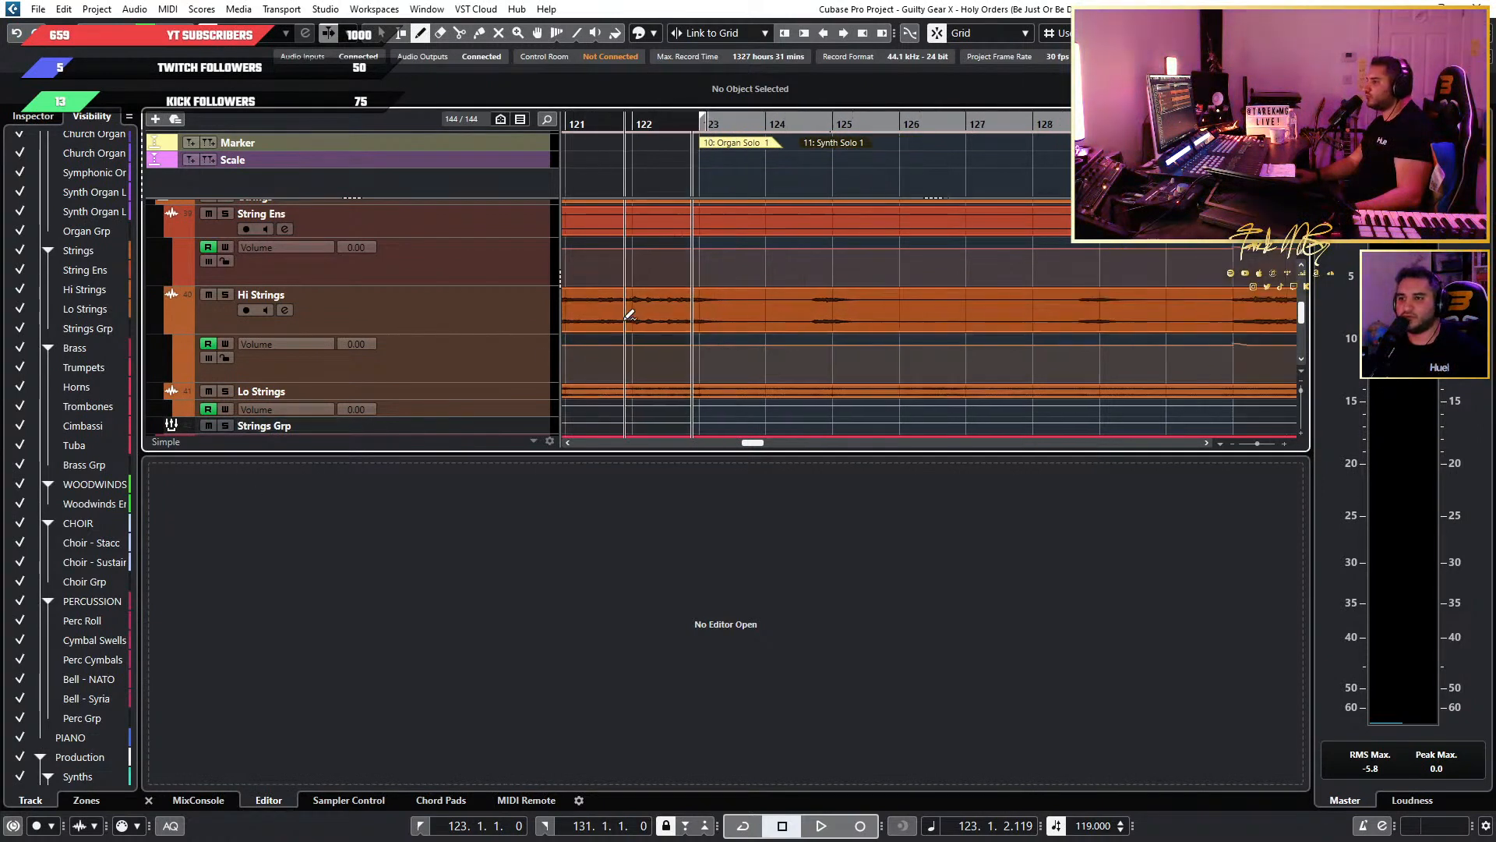
scroll(690, 290, up, 10)
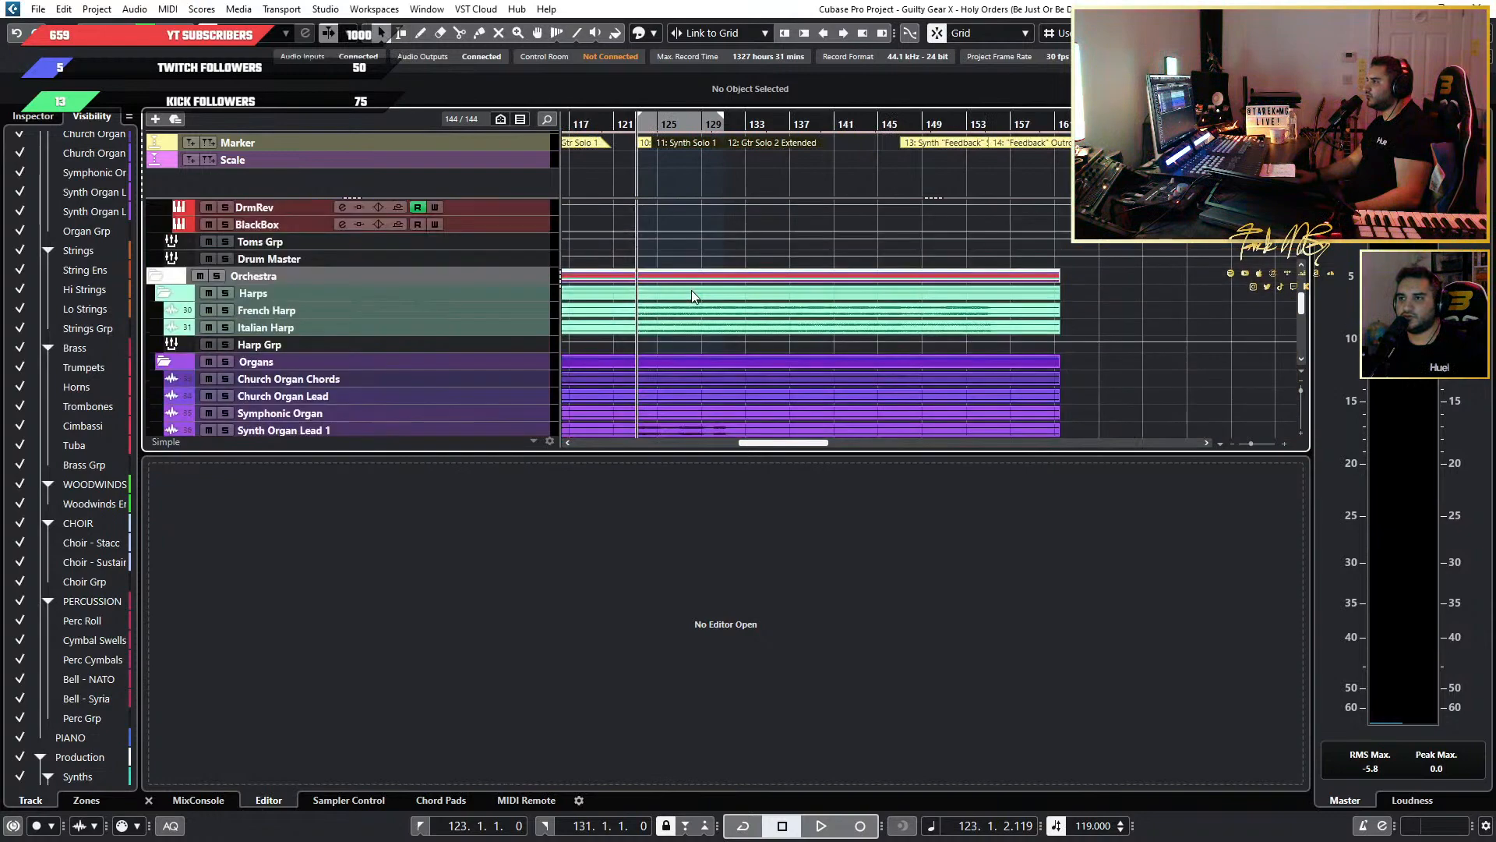
scroll(837, 307, down, 3)
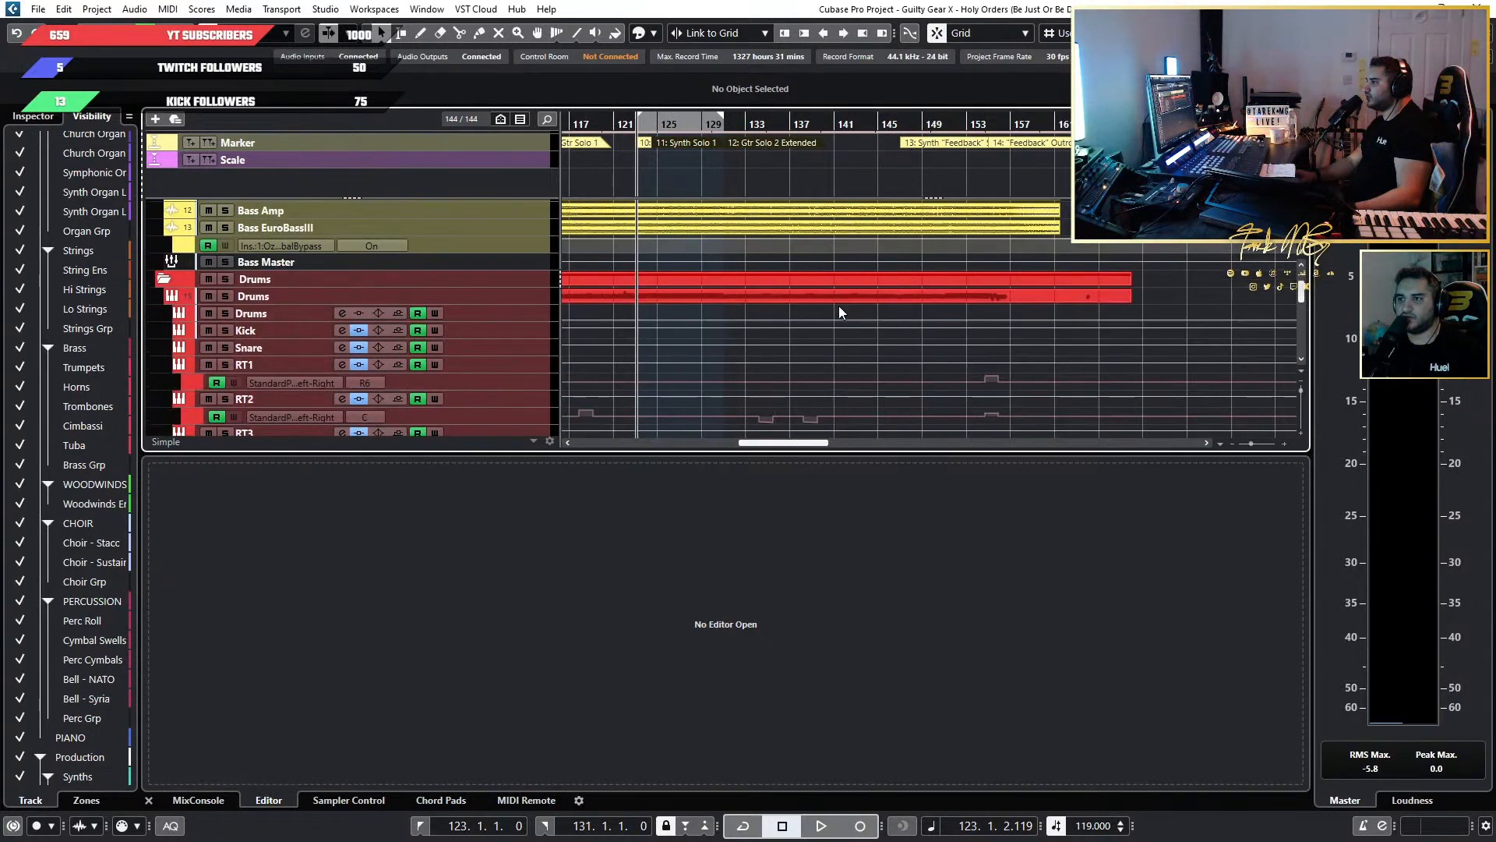
click(843, 288)
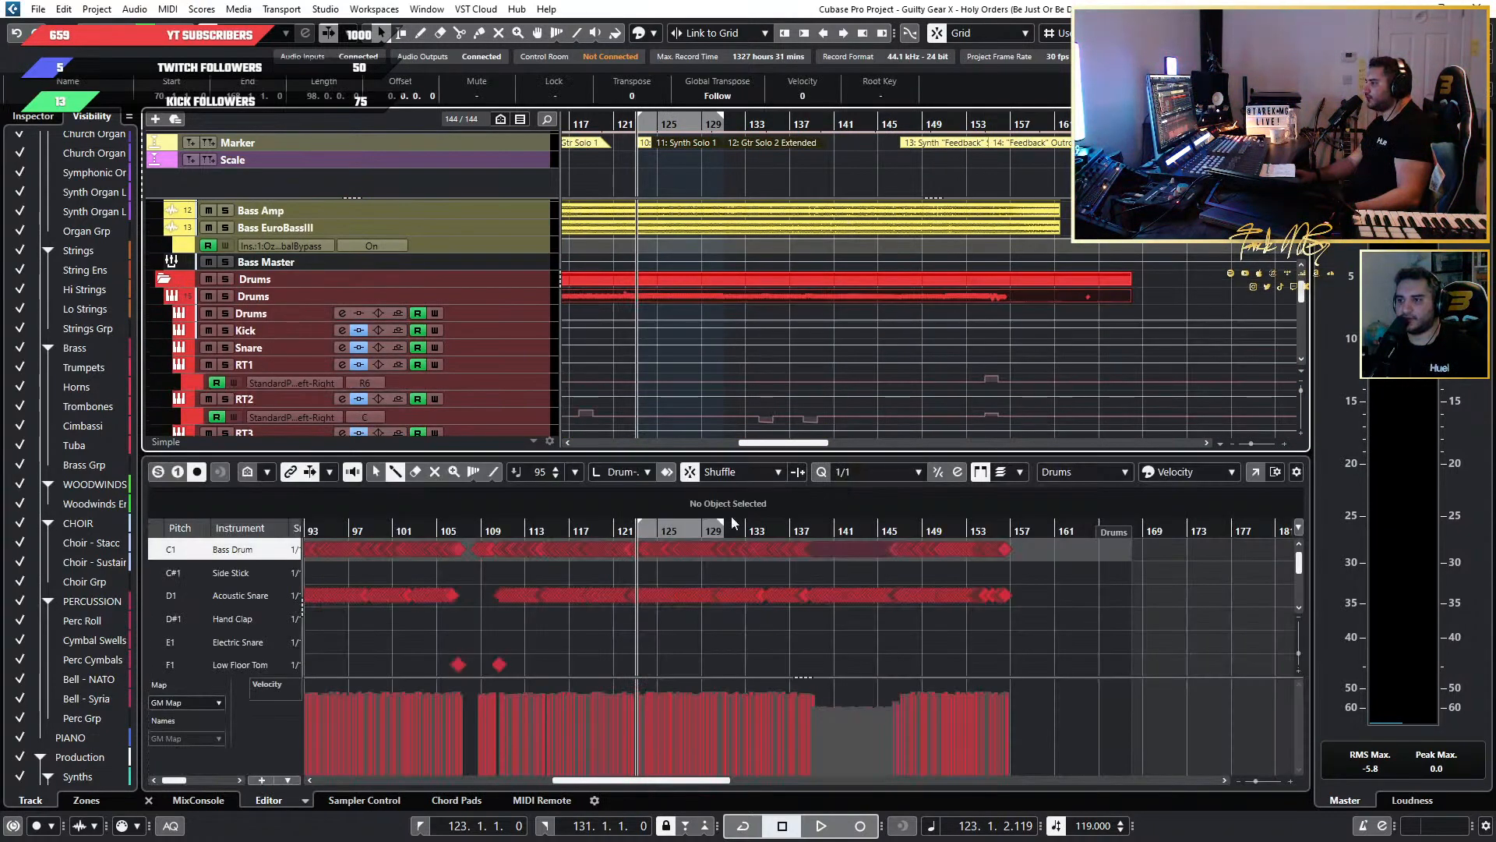
click(376, 473)
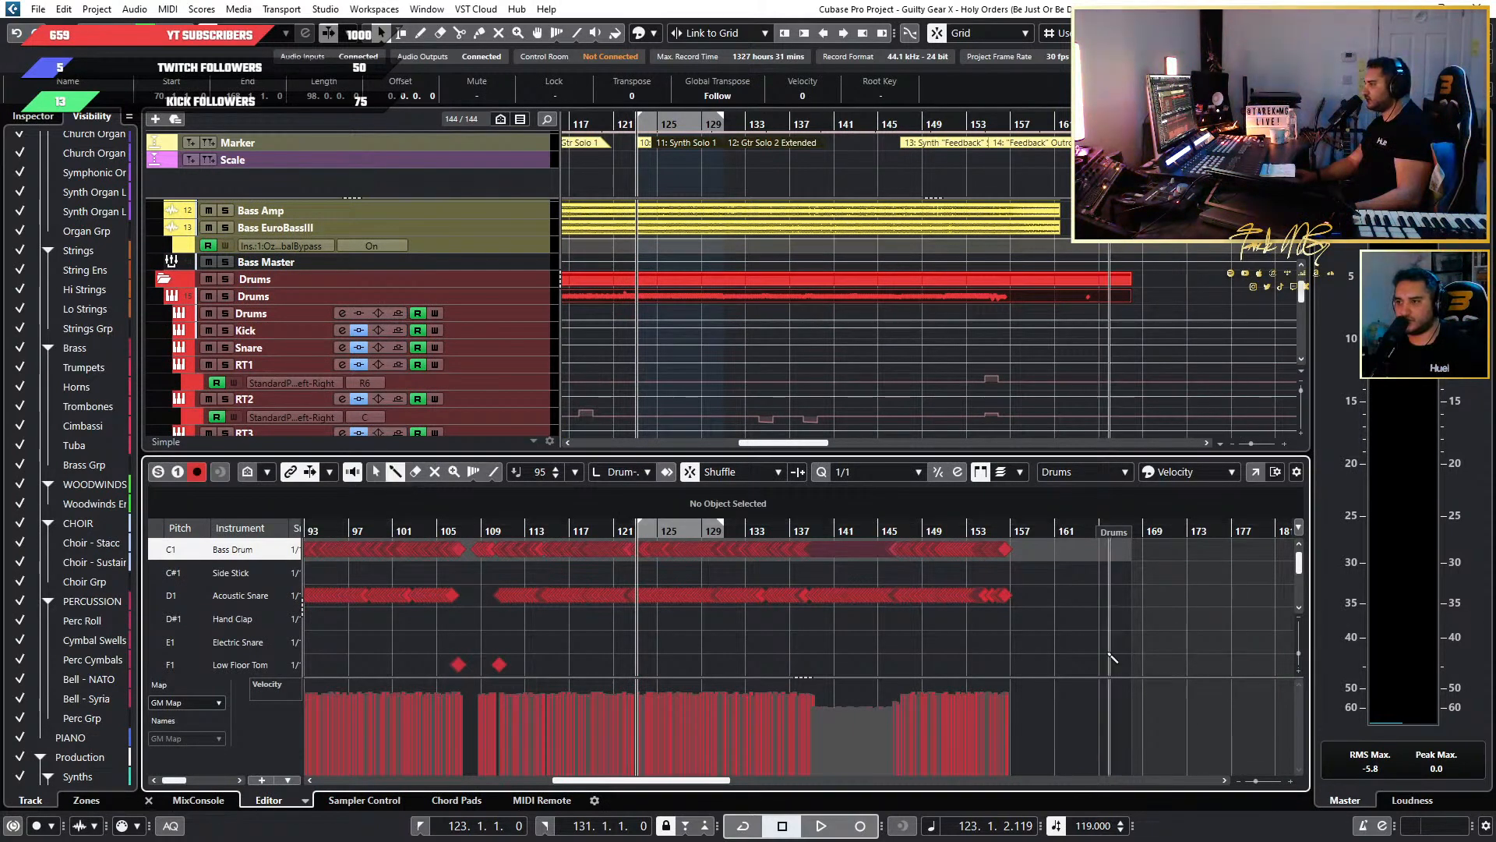
scroll(1068, 629, up, 5)
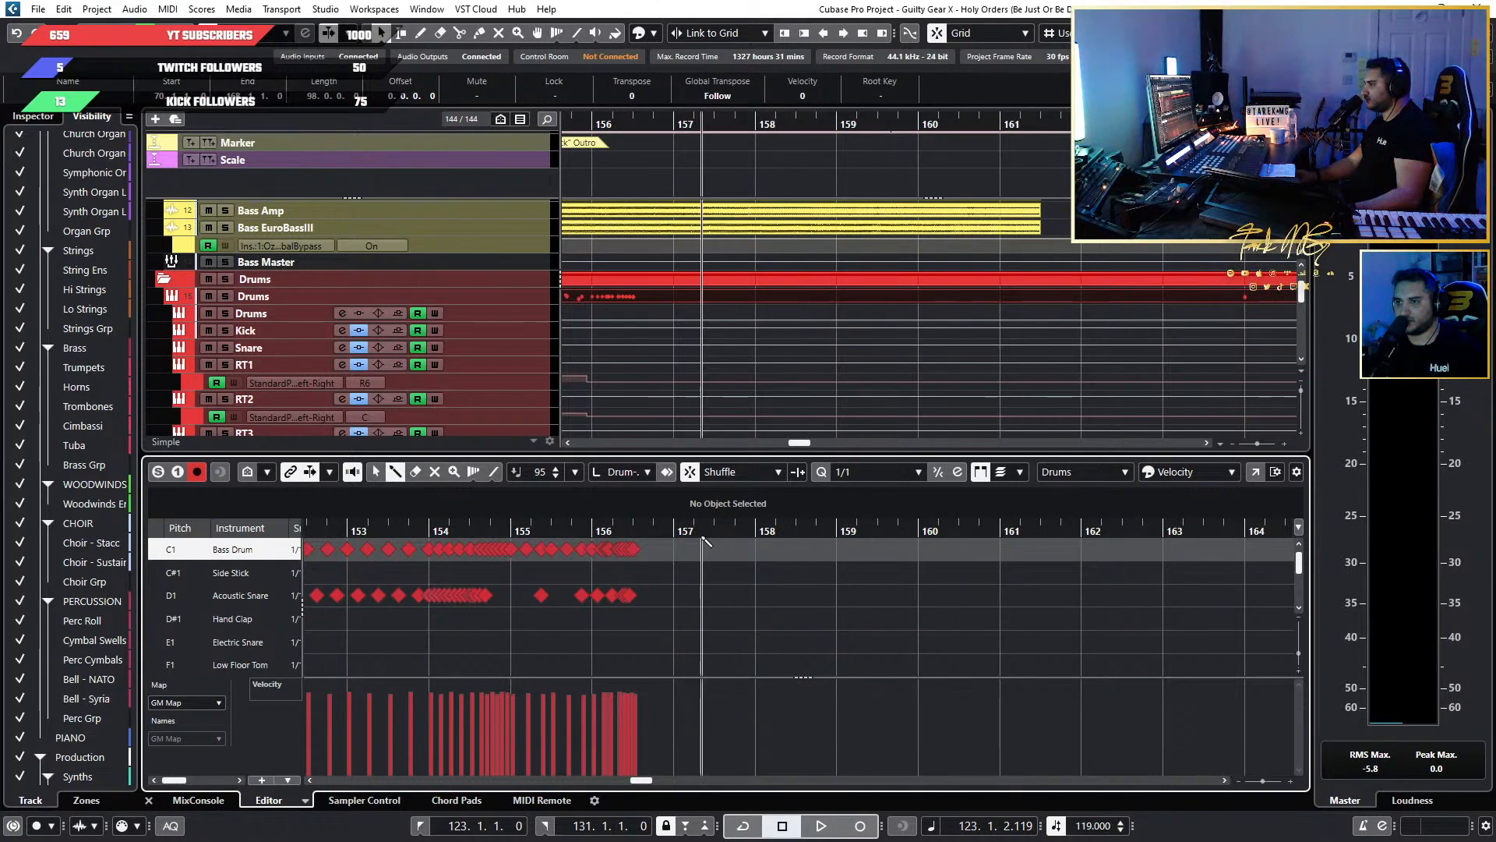
click(740, 475)
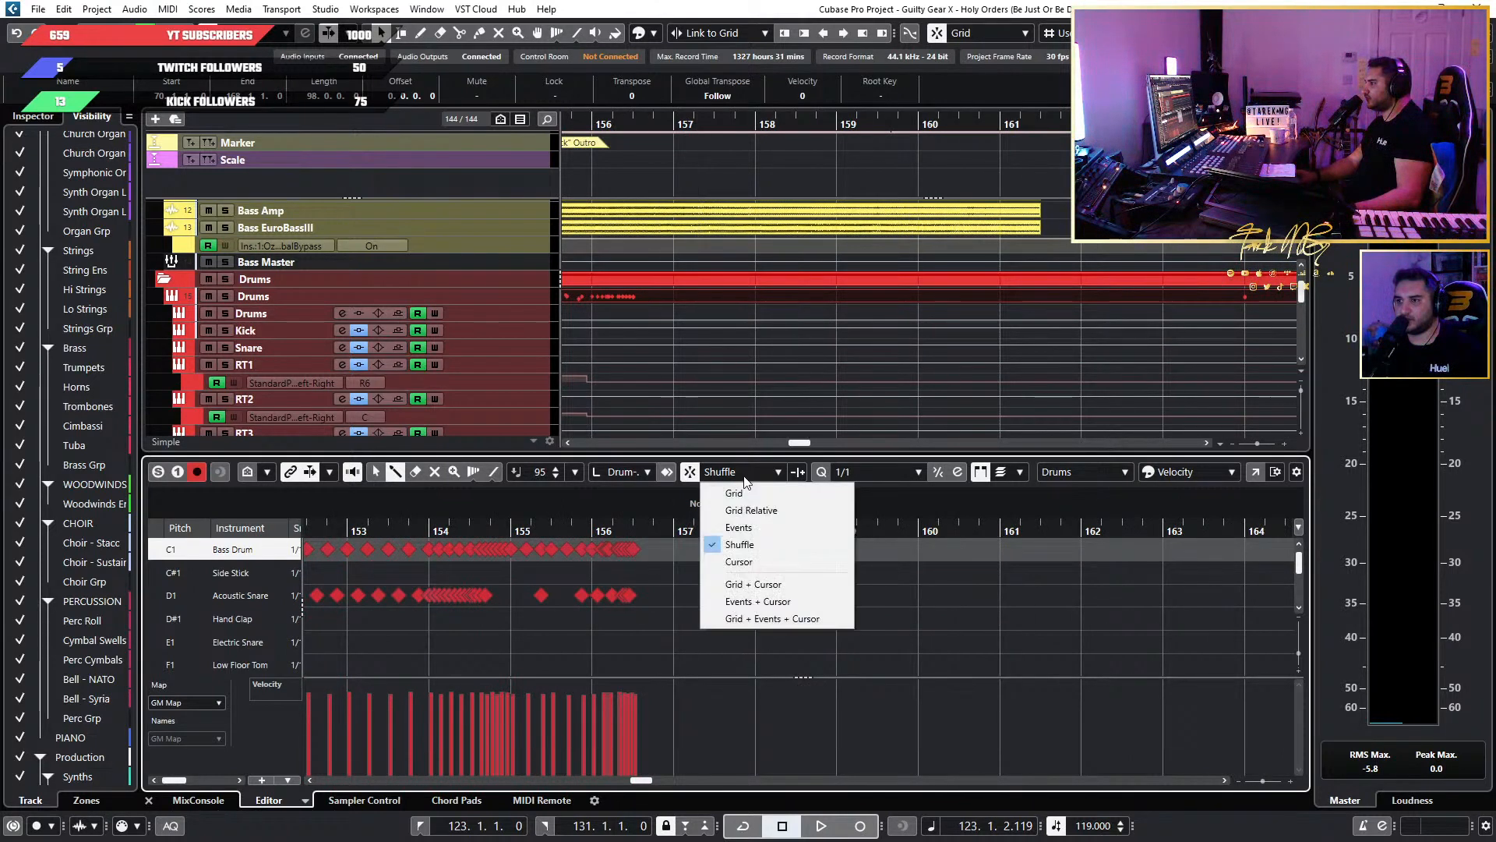
click(759, 492)
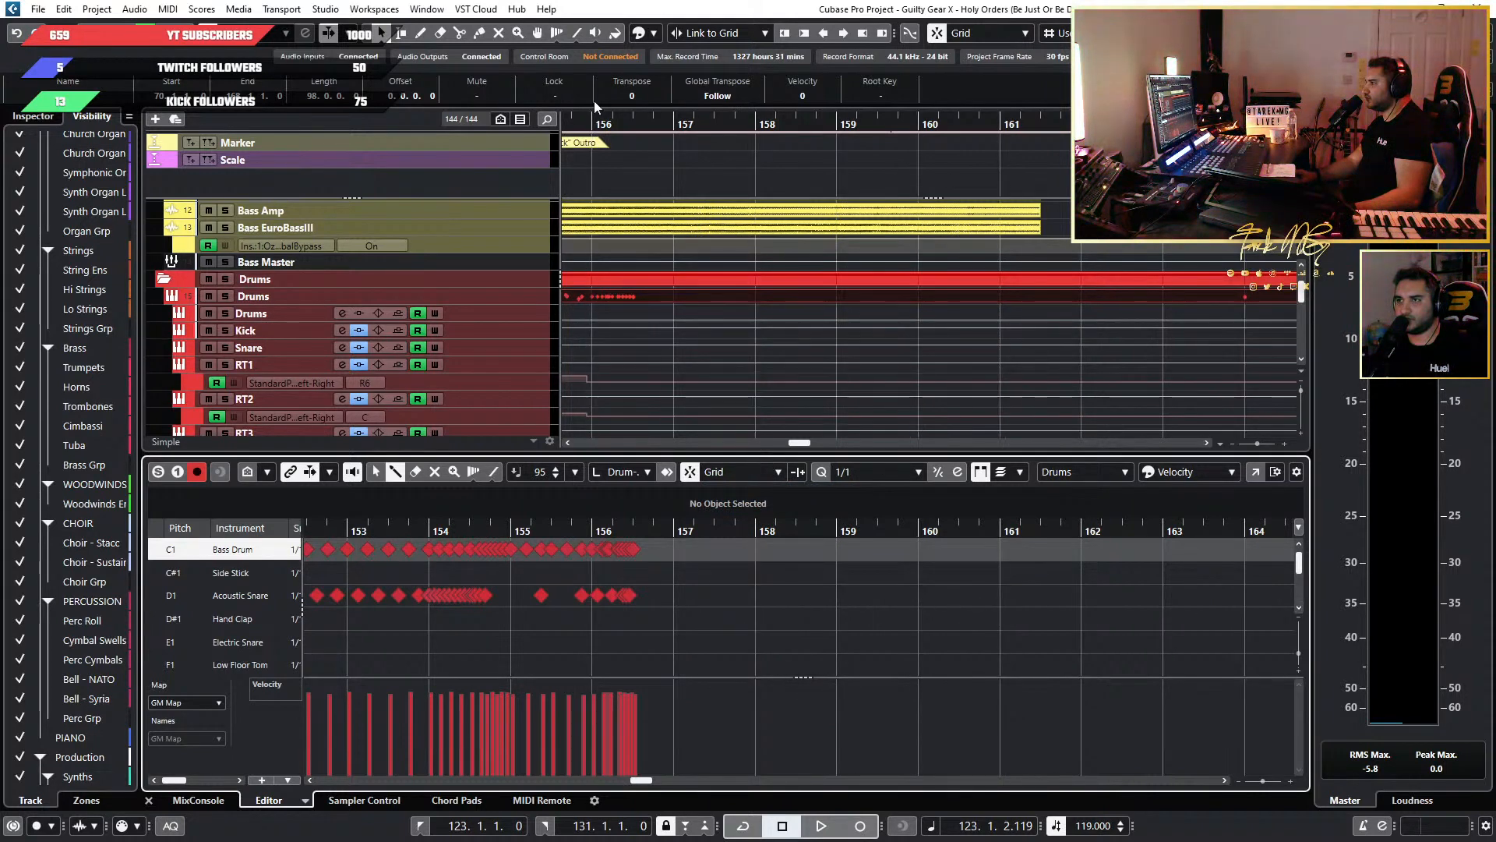
Activate the Draw tool and check its positioning against the grid over the bass and drum tracks.
click(423, 35)
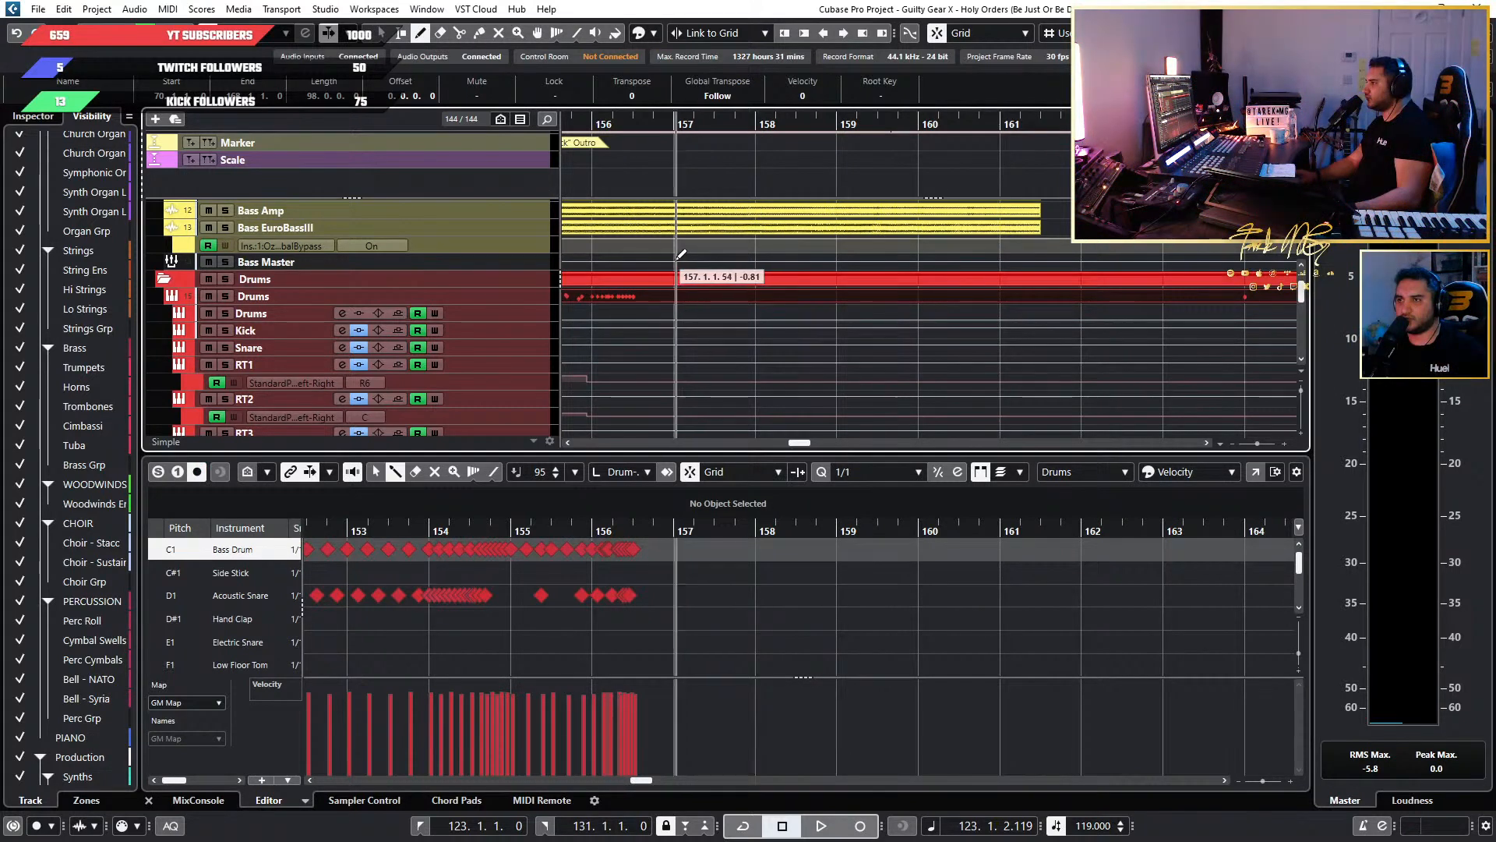
scroll(704, 310, down, 8)
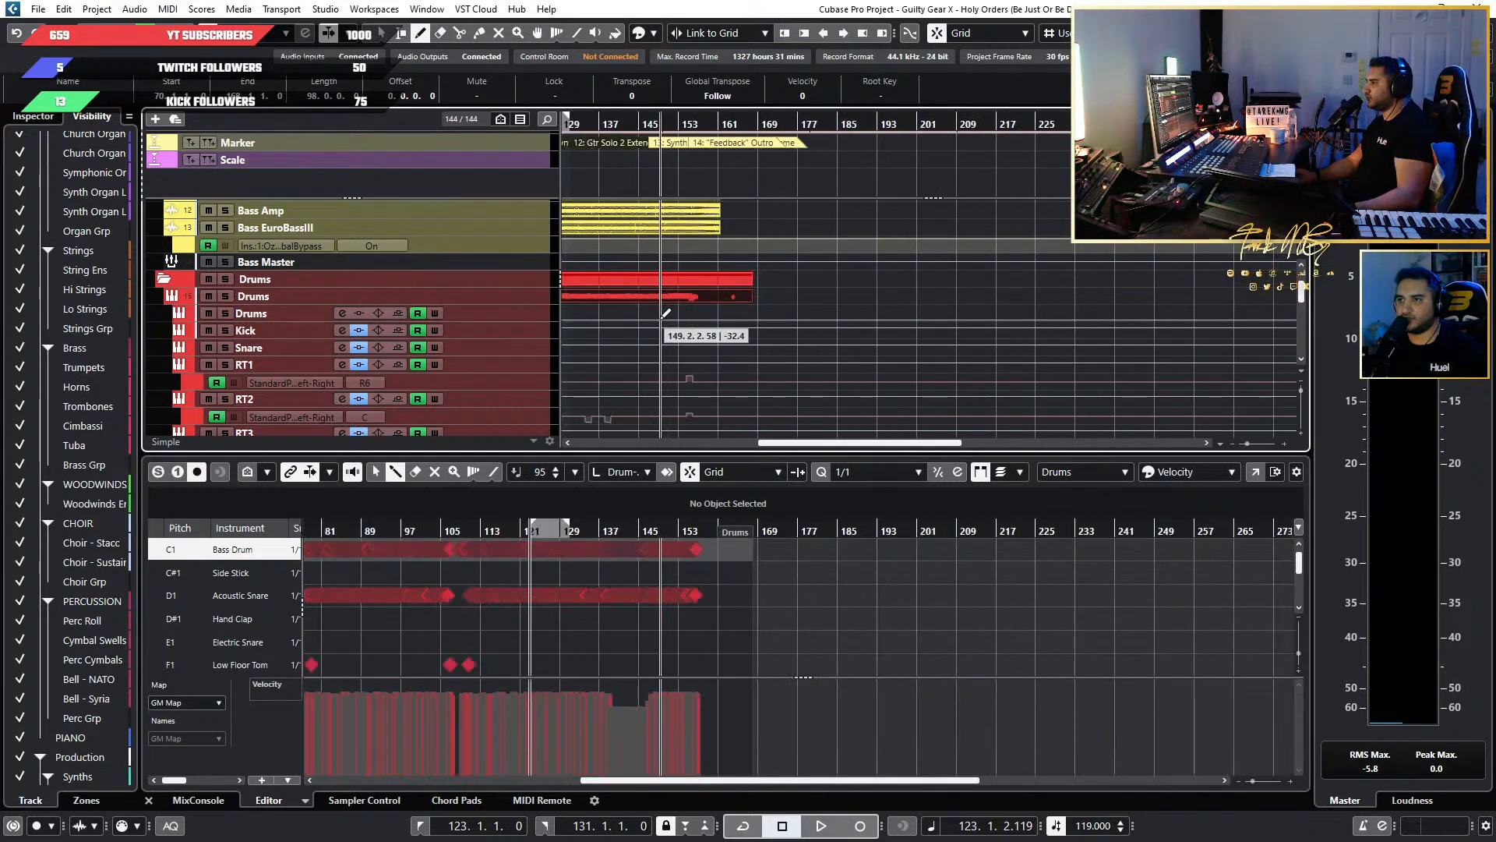
scroll(643, 331, up, 8)
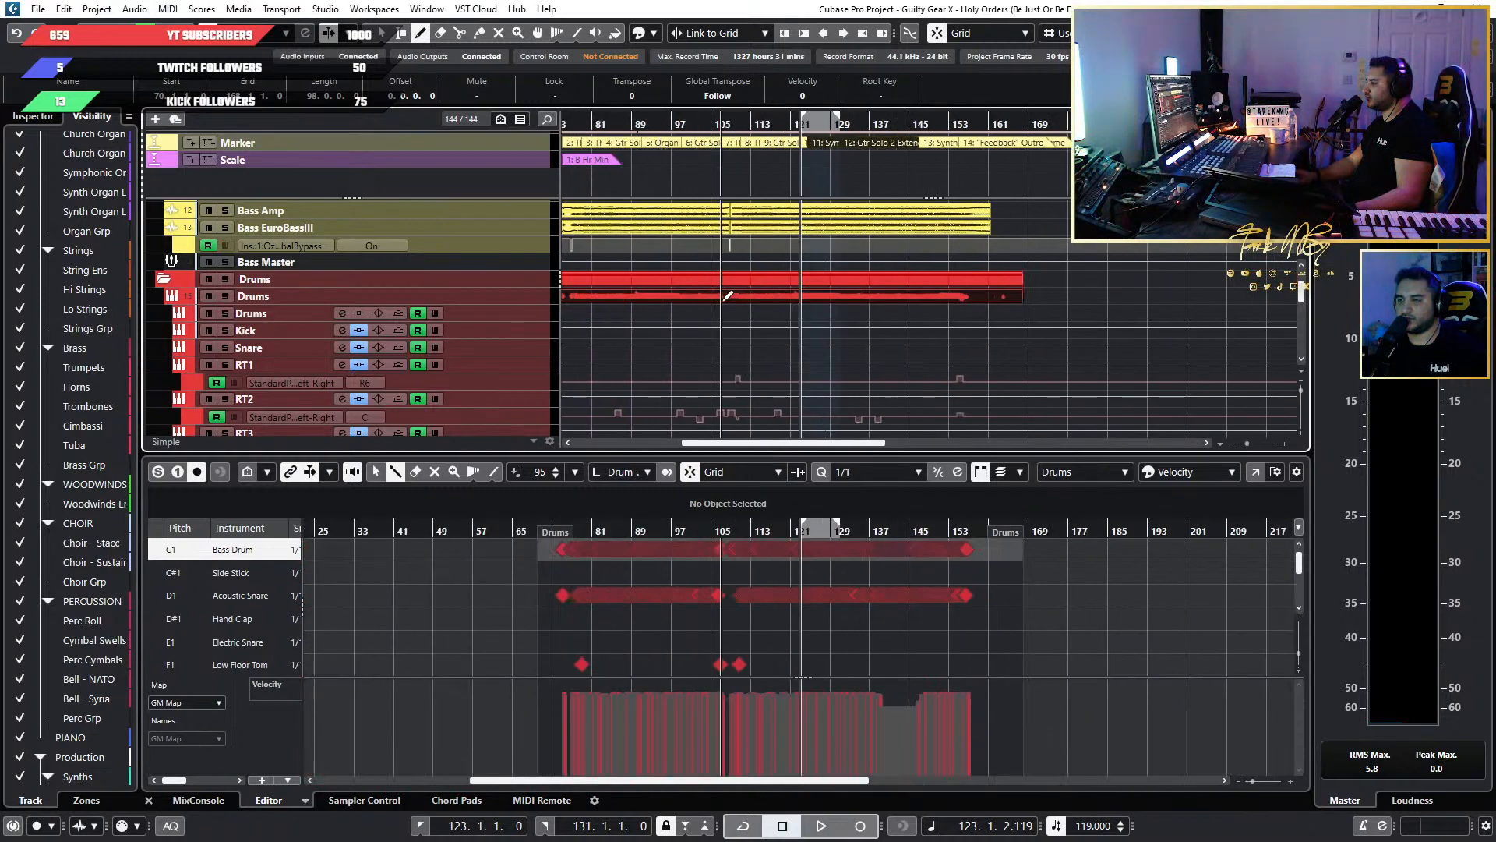
scroll(695, 340, up, 3)
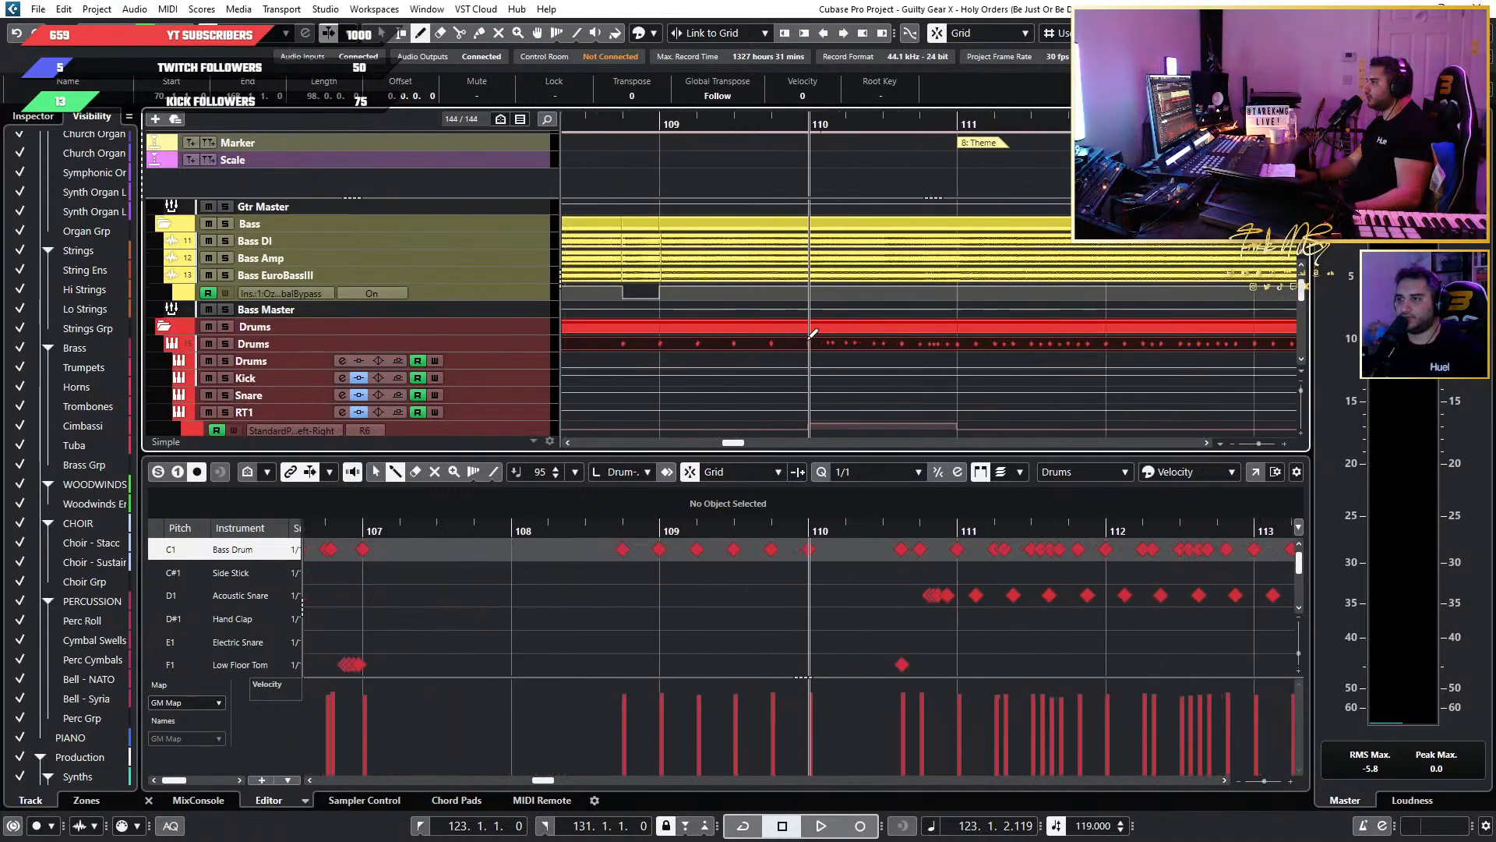
scroll(717, 322, down, 4)
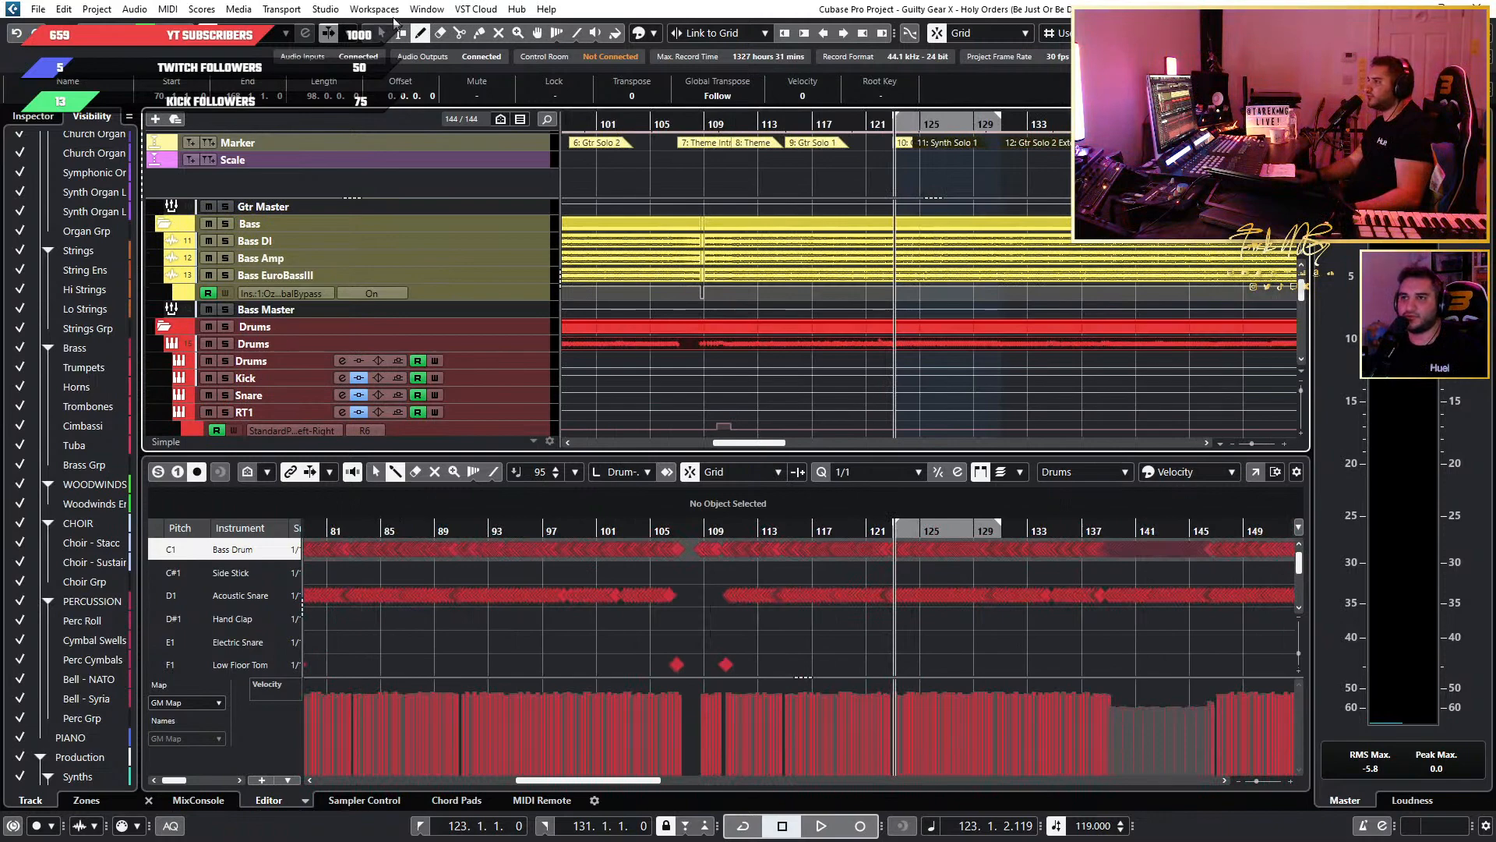
Activate the Range Selection tool and select bars 113 to 123 in the bass bypass automation lane.
click(400, 32)
scroll(758, 296, up, 3)
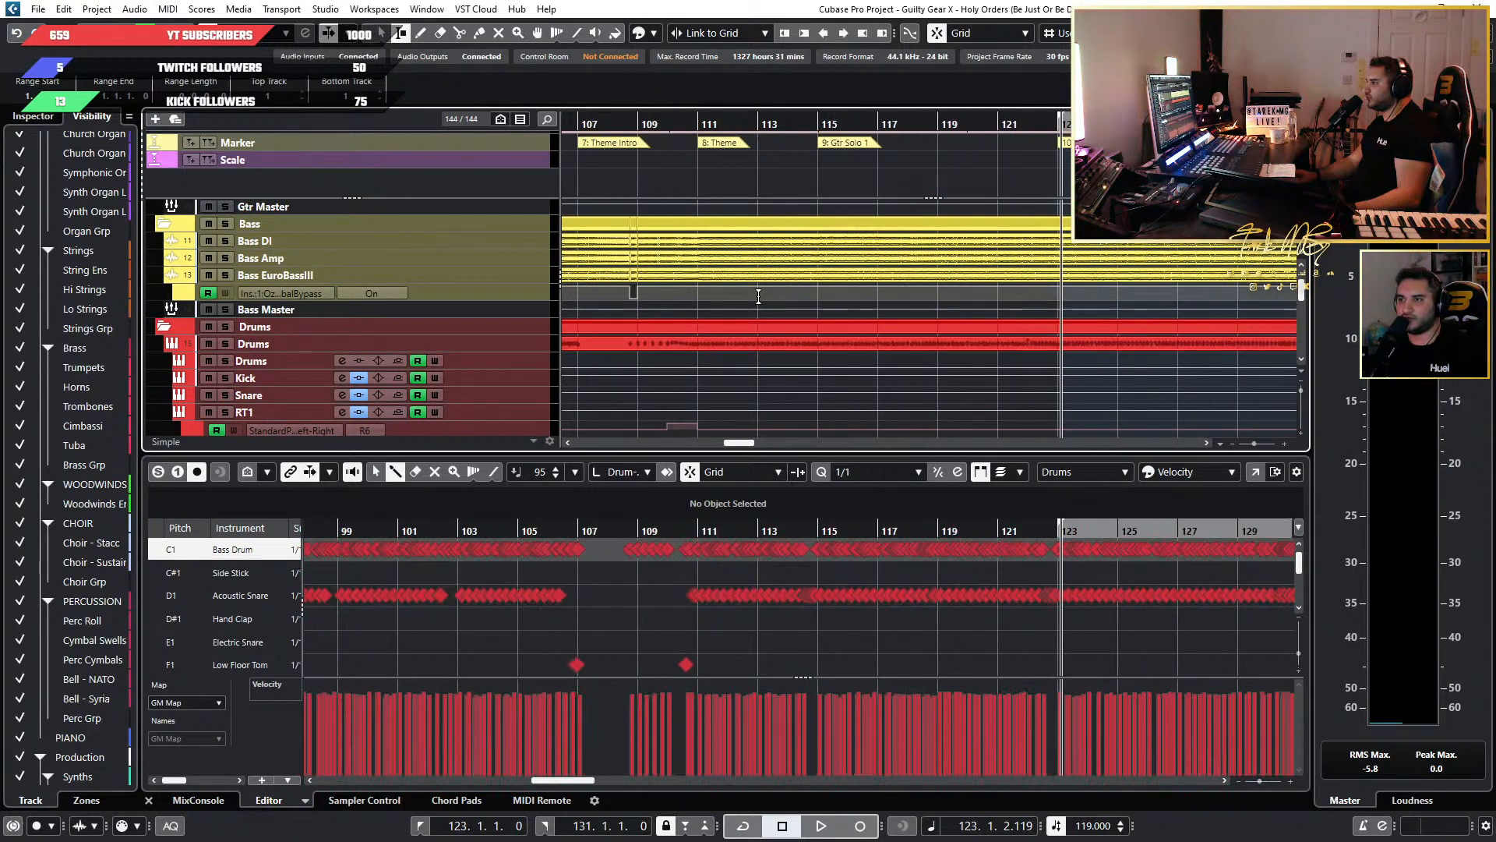
scroll(830, 309, down, 8)
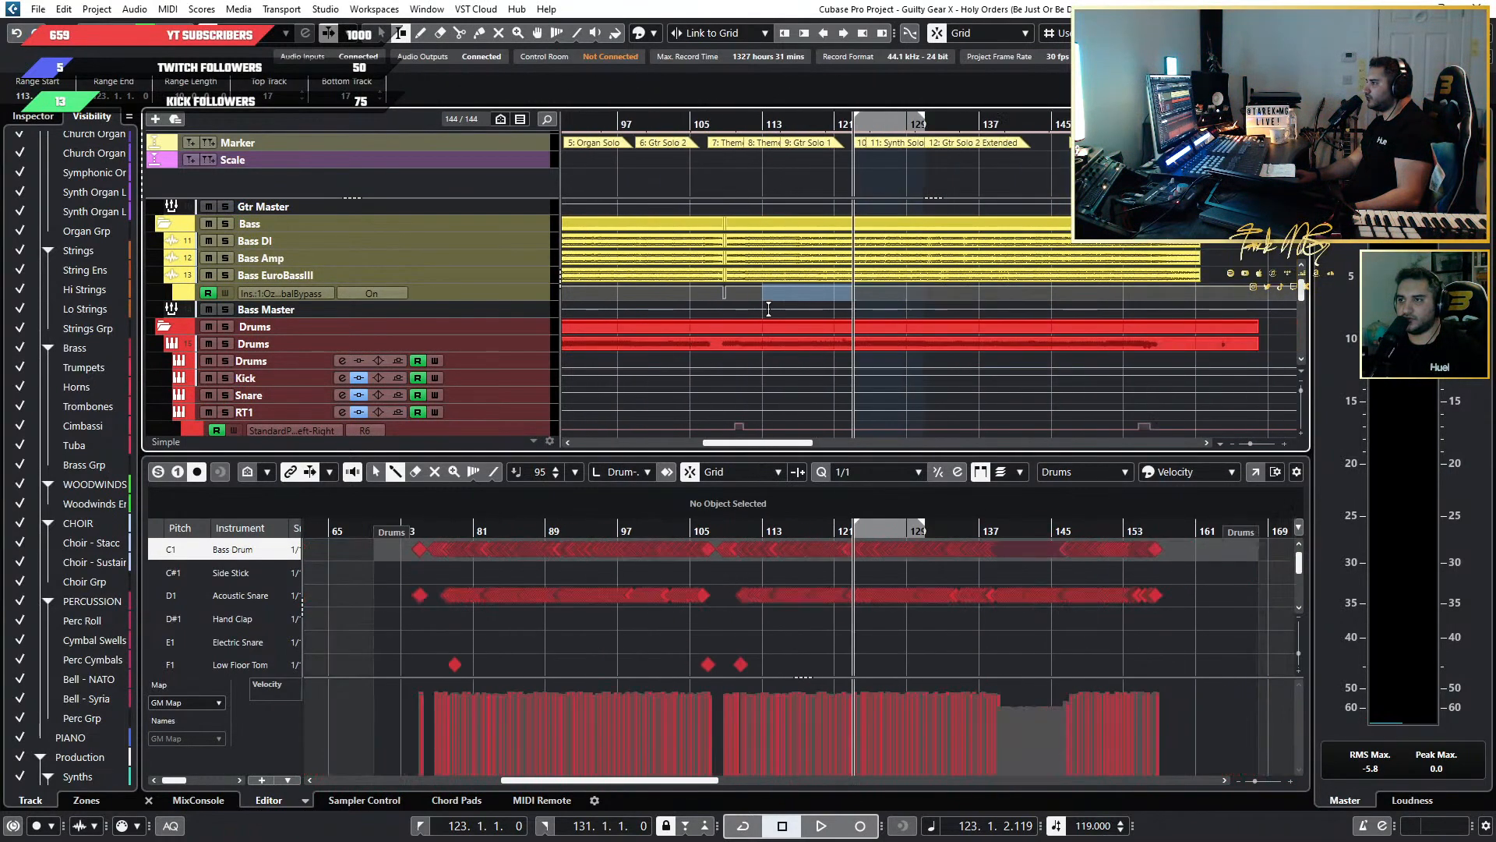
scroll(724, 273, up, 4)
scroll(749, 298, down, 4)
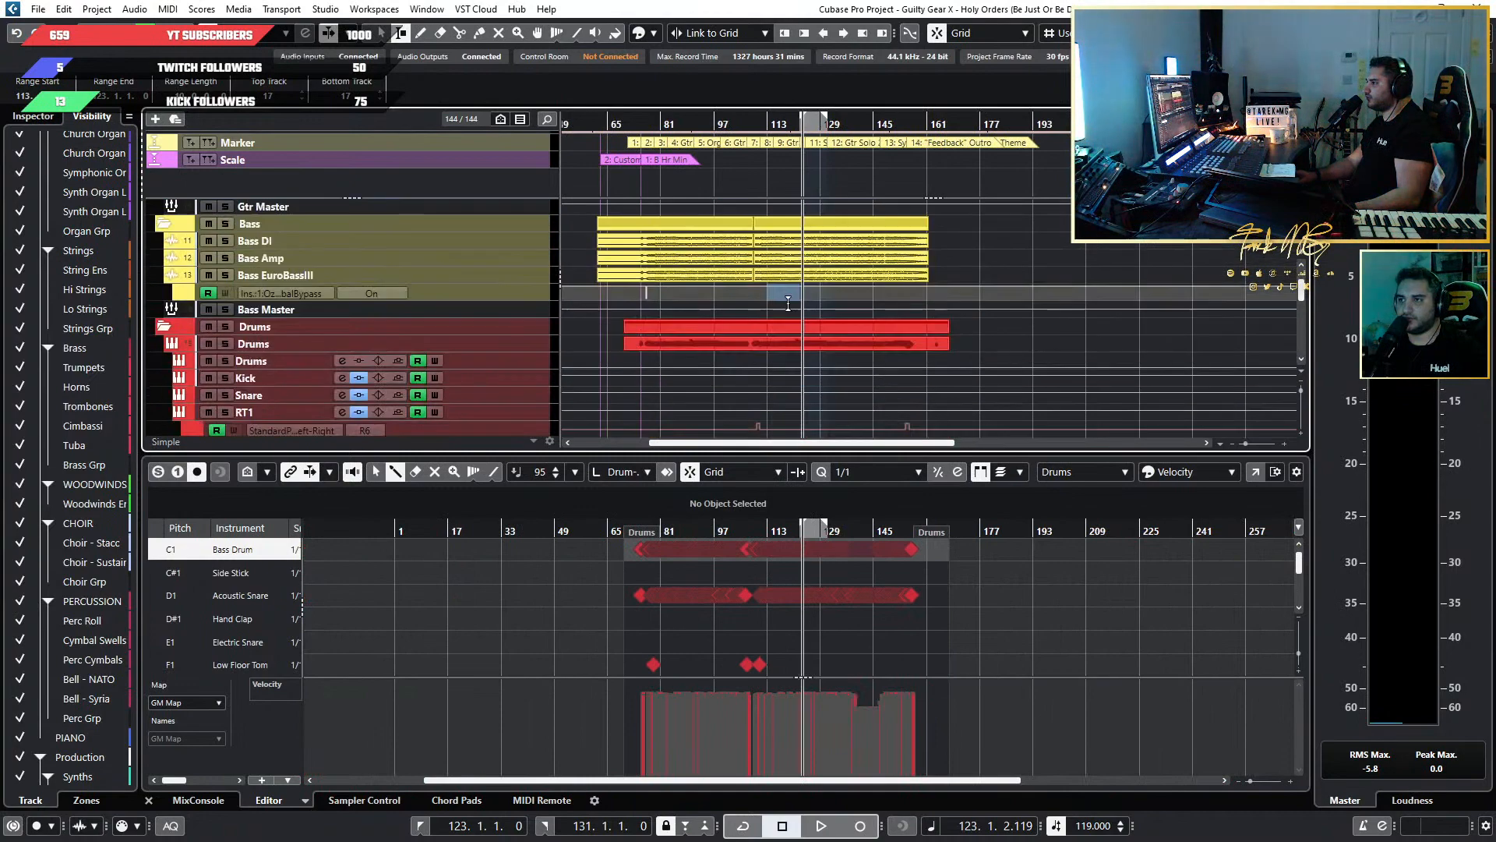
Look through the orchestral, synth and riser tracks for the Trumpets volume lane near Organ Solo 1.
scroll(788, 304, up, 6)
scroll(772, 350, down, 10)
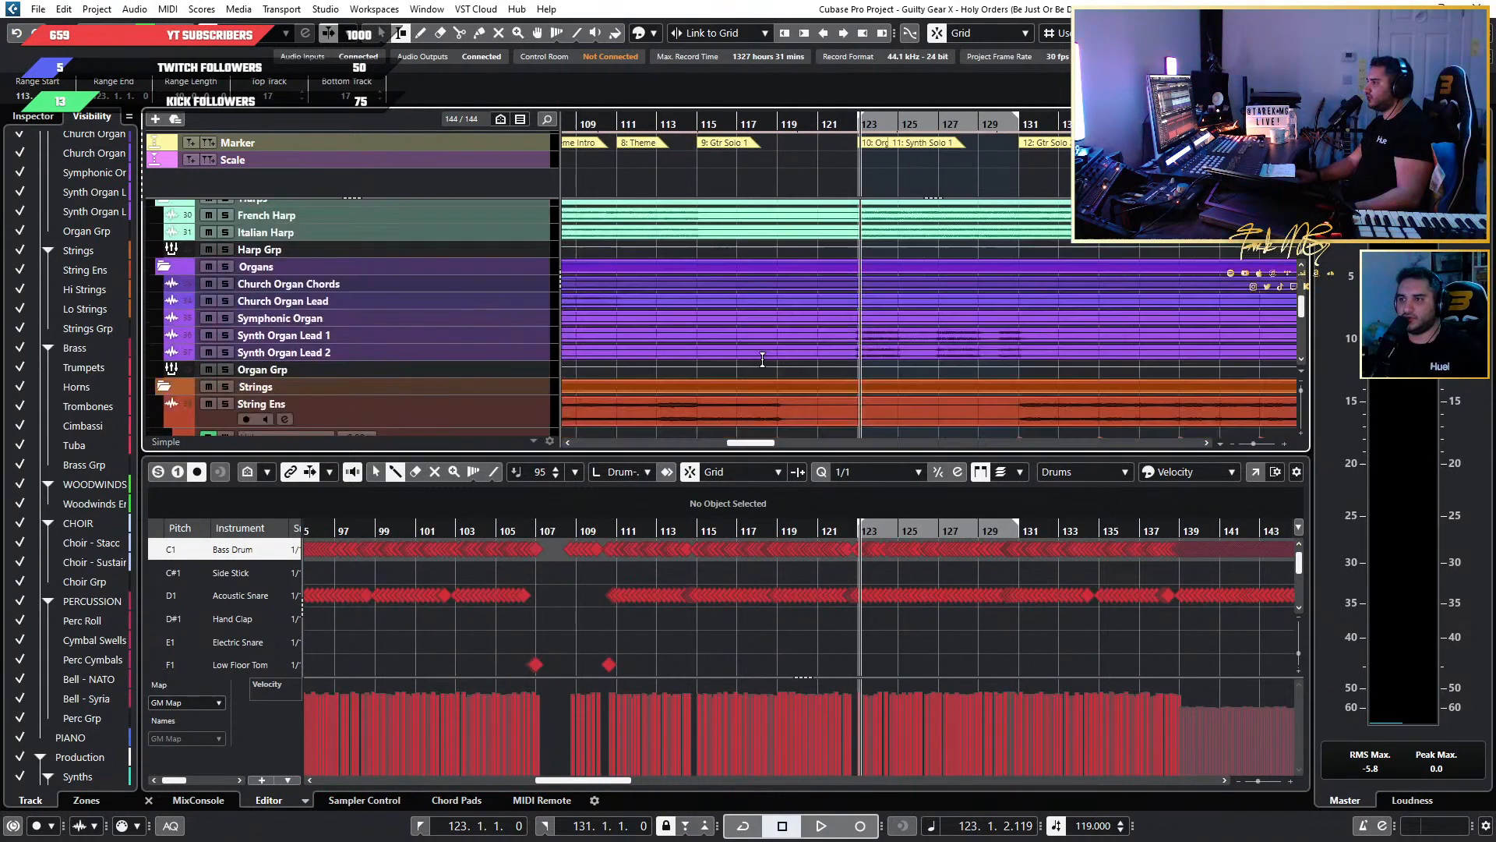
scroll(744, 361, down, 6)
scroll(743, 362, down, 3)
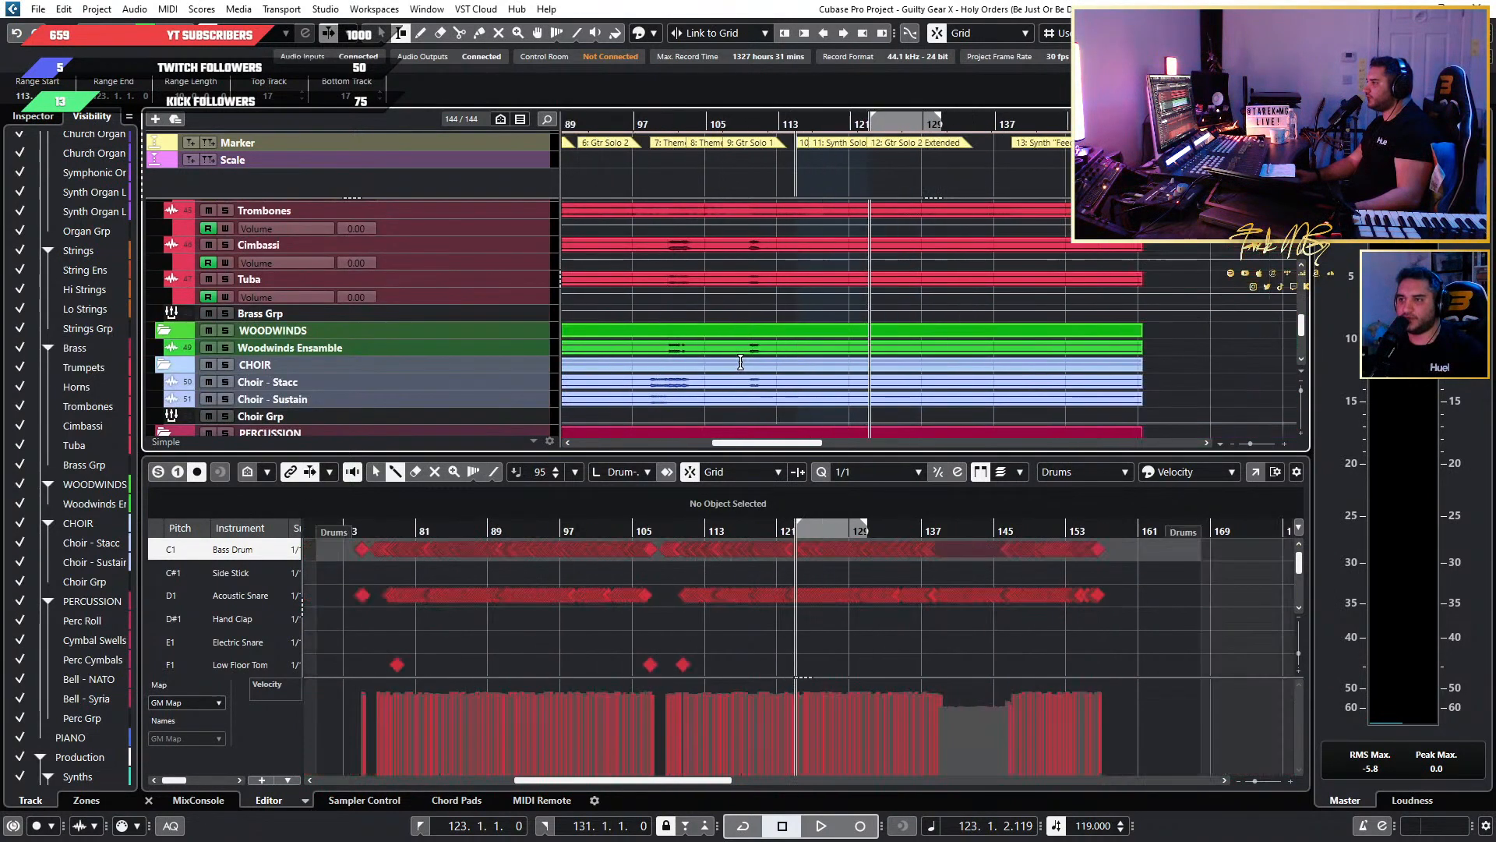
scroll(818, 343, left, 4)
scroll(905, 324, down, 5)
scroll(982, 325, down, 2)
scroll(981, 325, right, 3)
scroll(858, 324, down, 4)
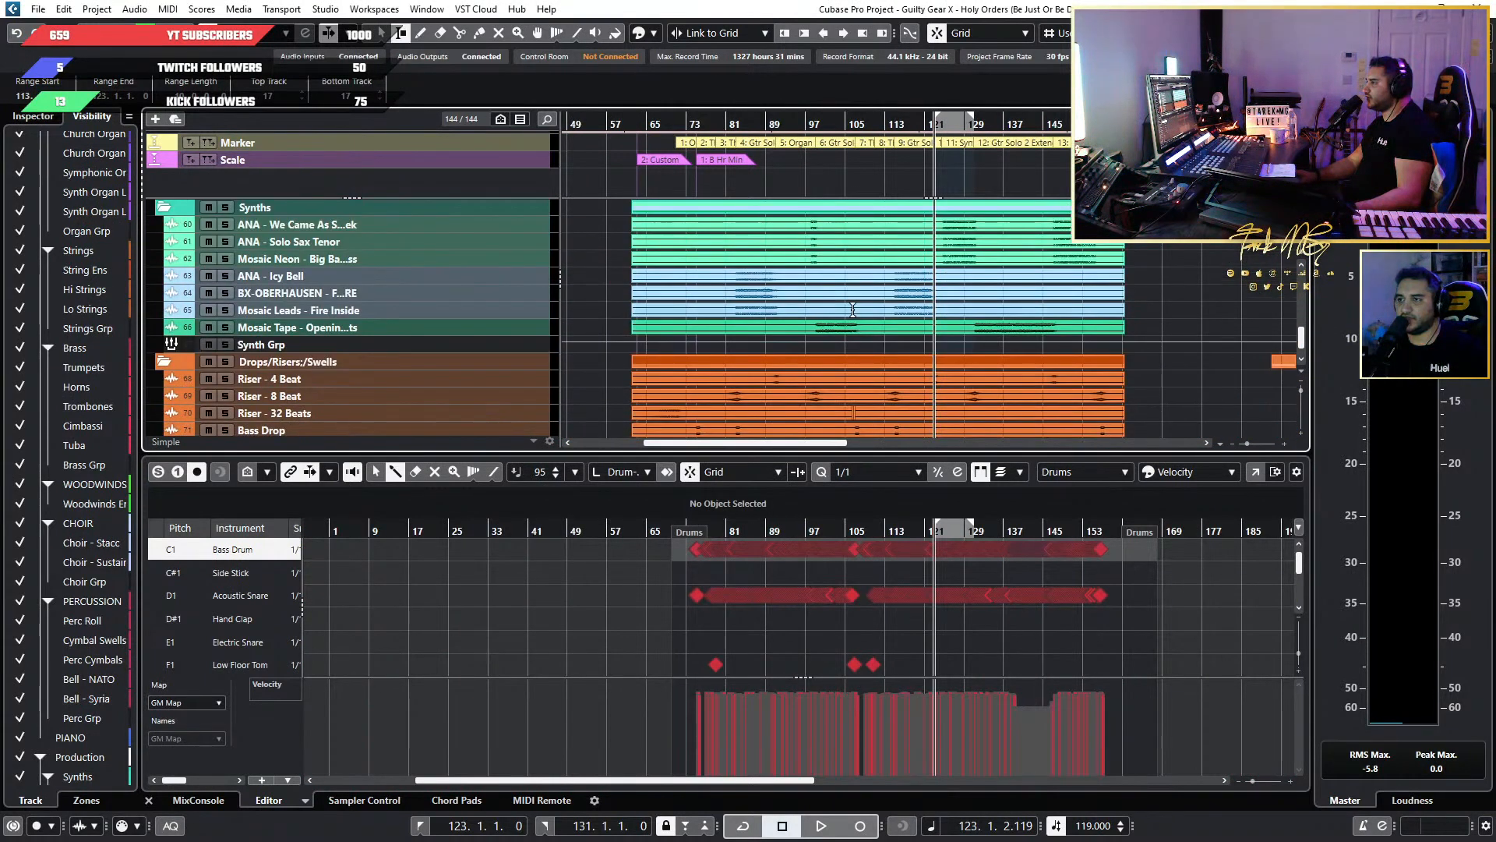
scroll(852, 309, up, 3)
scroll(993, 360, up, 8)
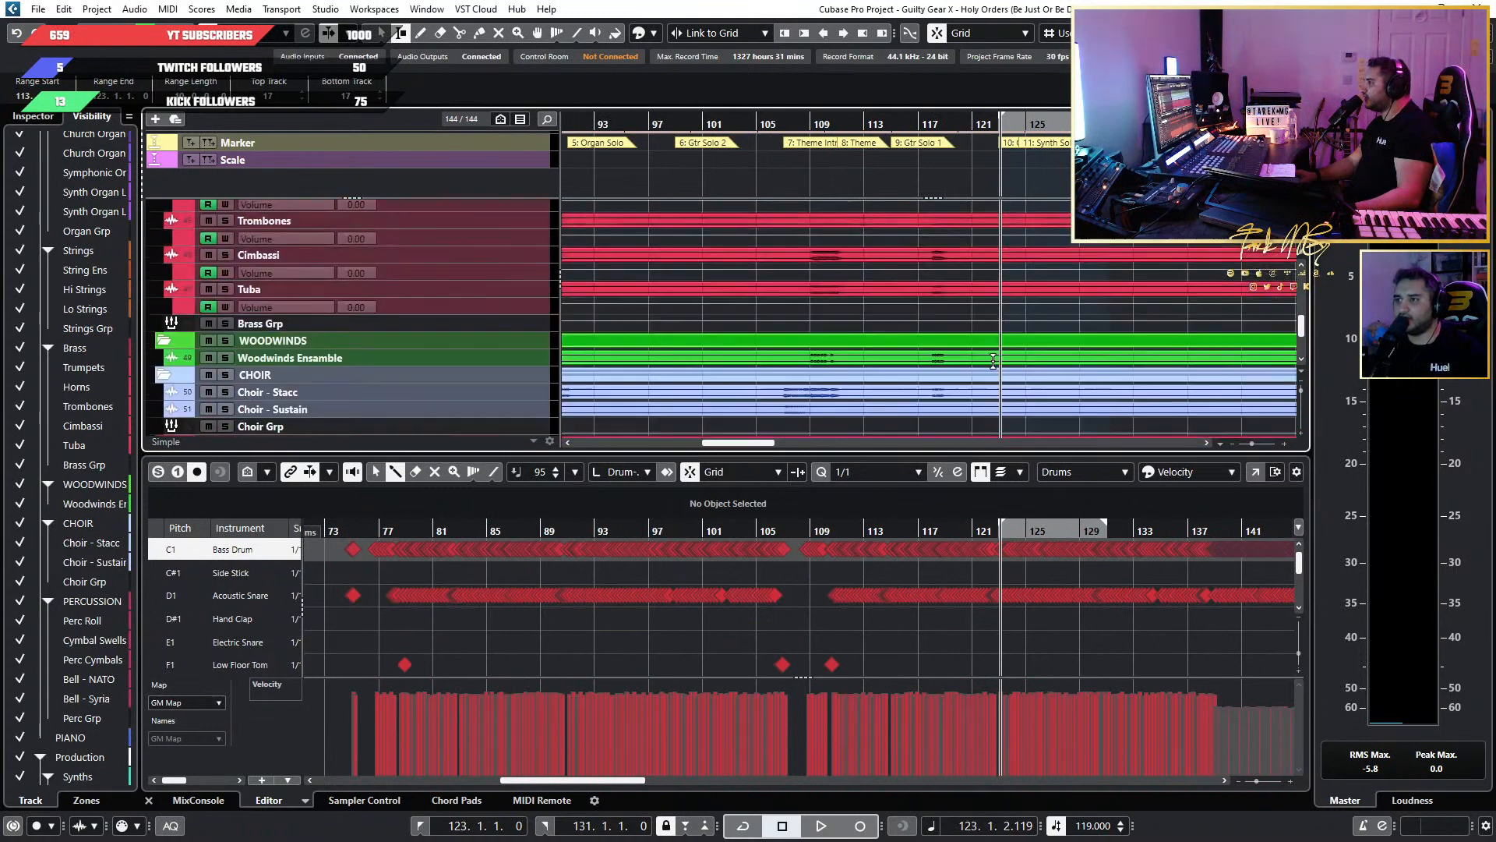
scroll(992, 361, up, 3)
scroll(1077, 349, up, 6)
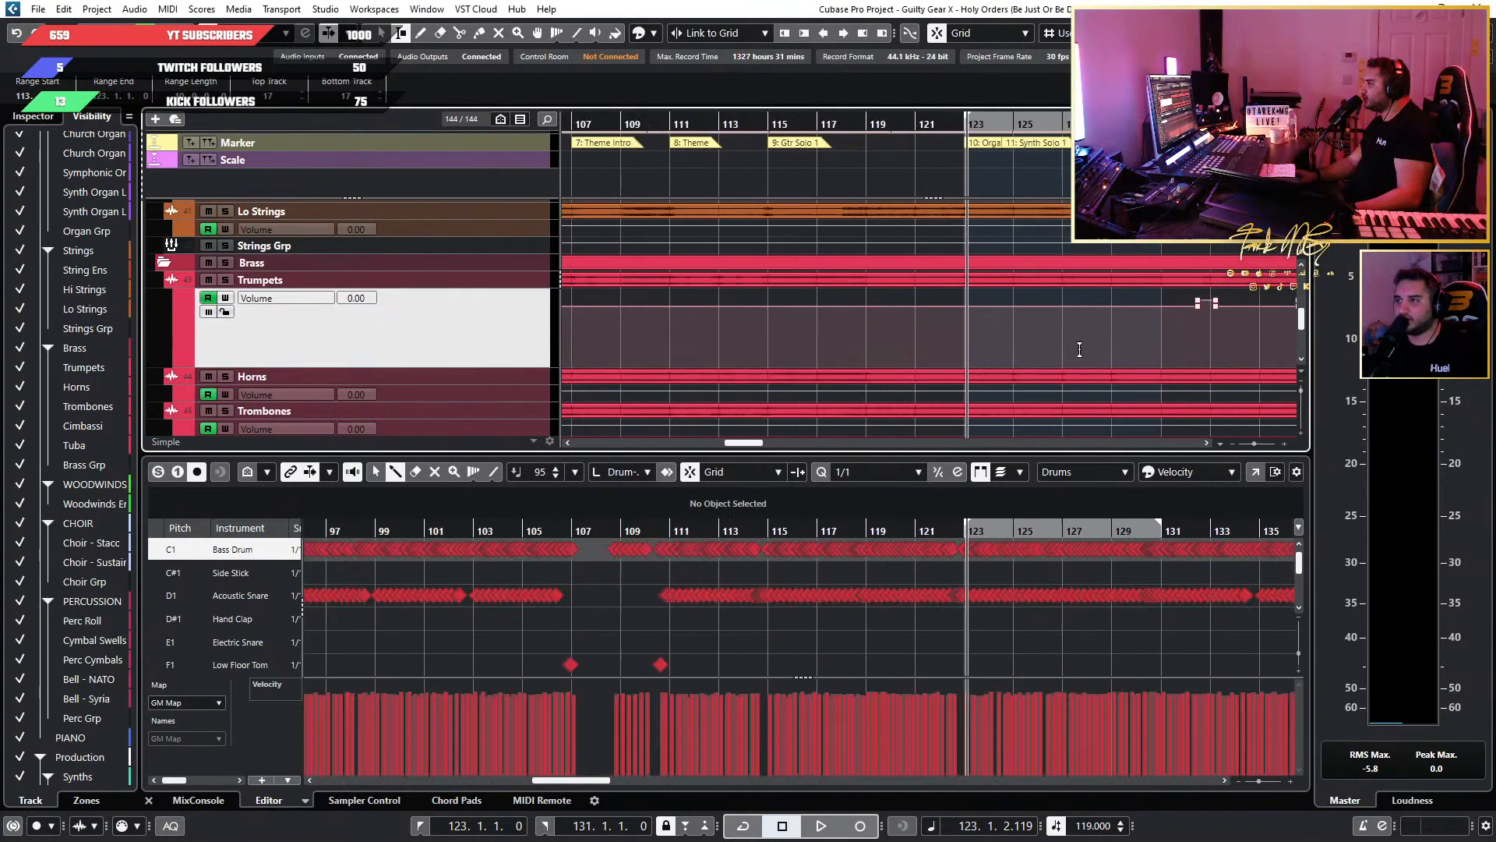
Select bars 123 to 131 in the Trumpets volume lane and raise the volume there to 2.60.
scroll(885, 341, right, 2)
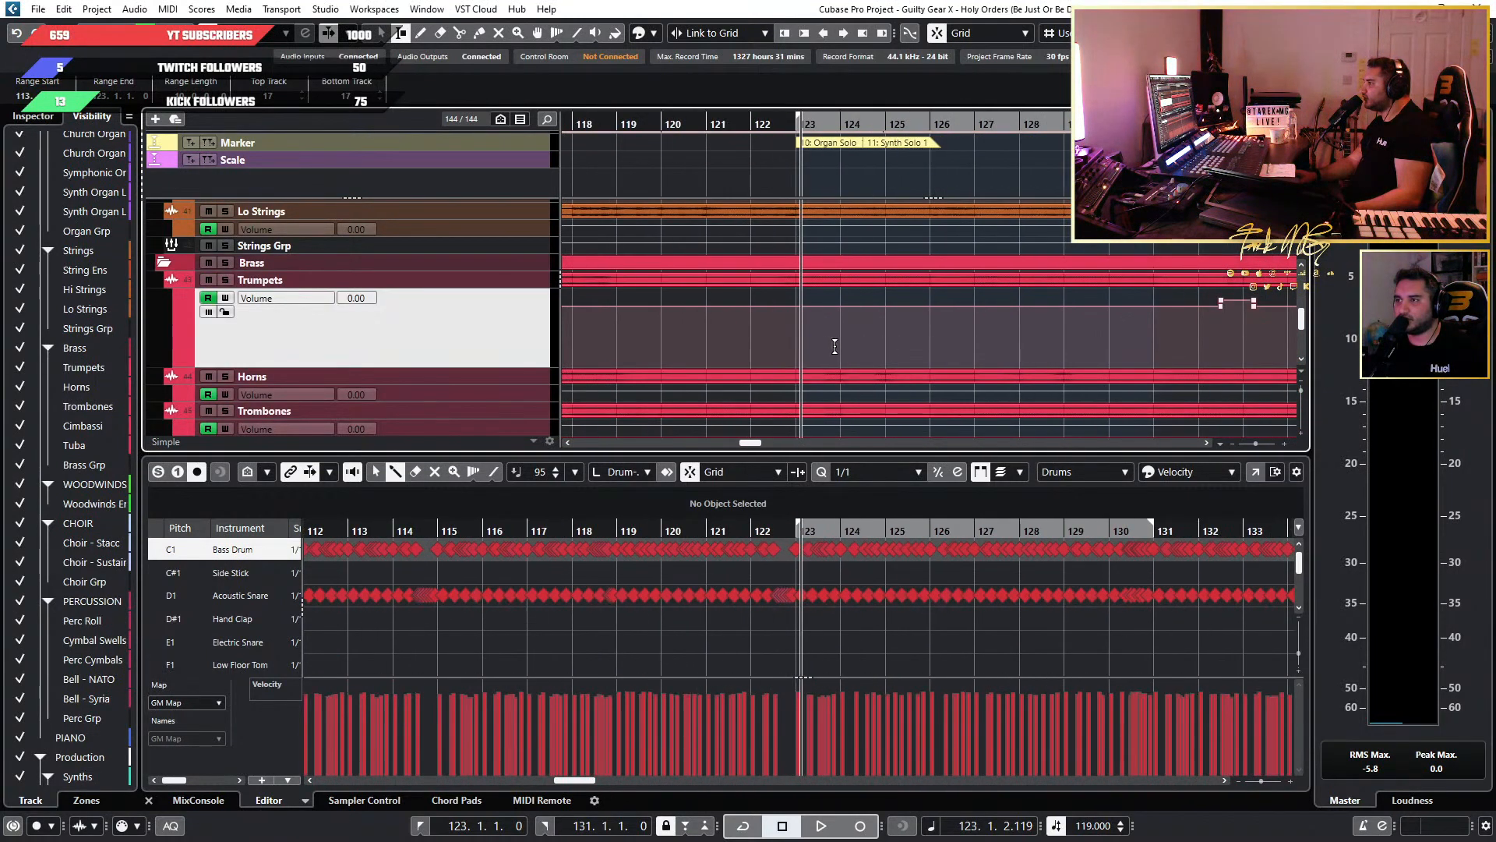
scroll(823, 343, up, 2)
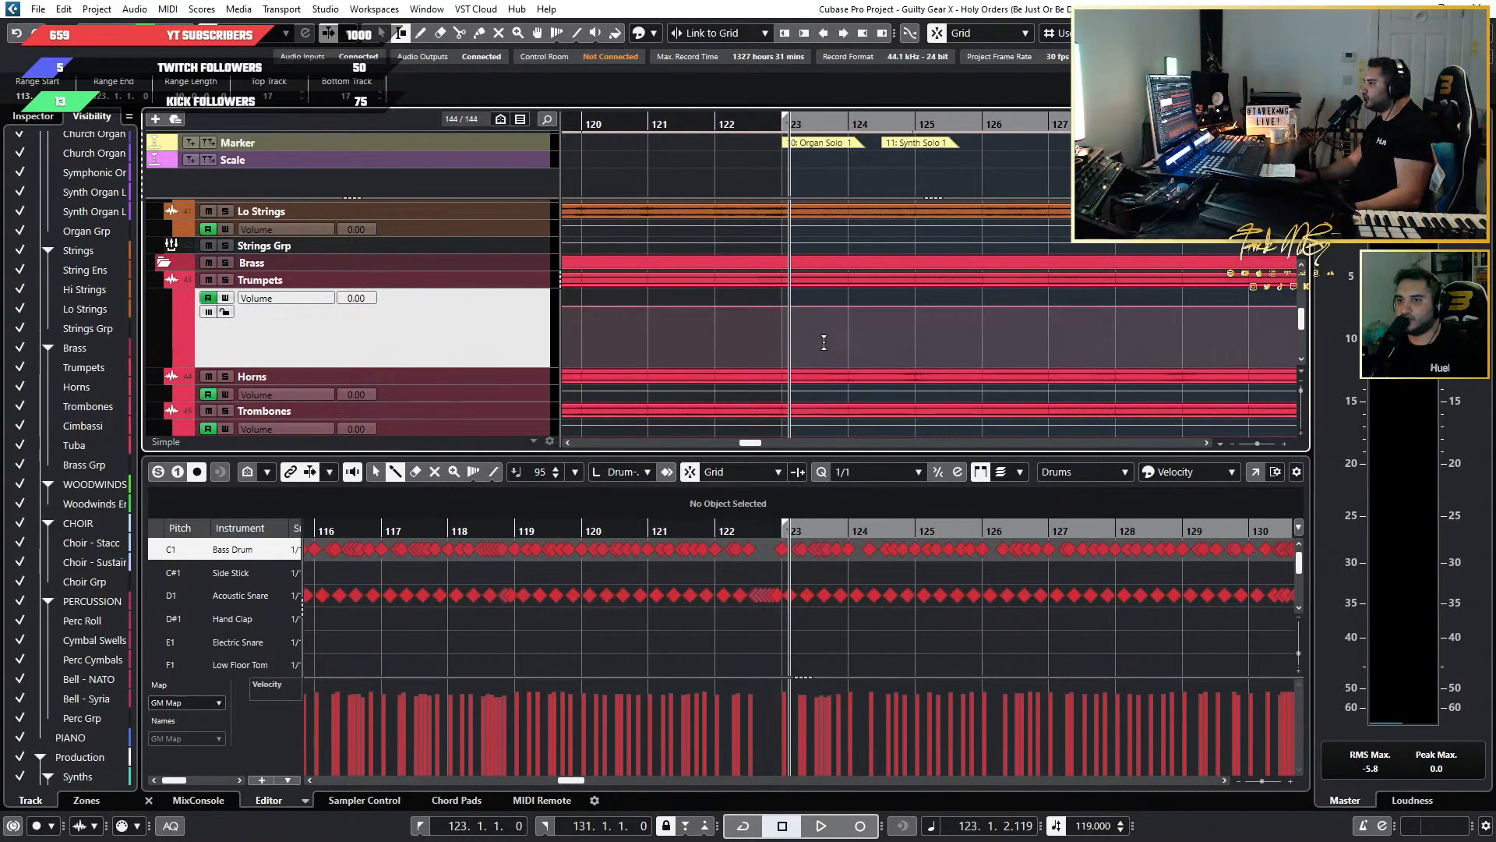
scroll(783, 318, down, 2)
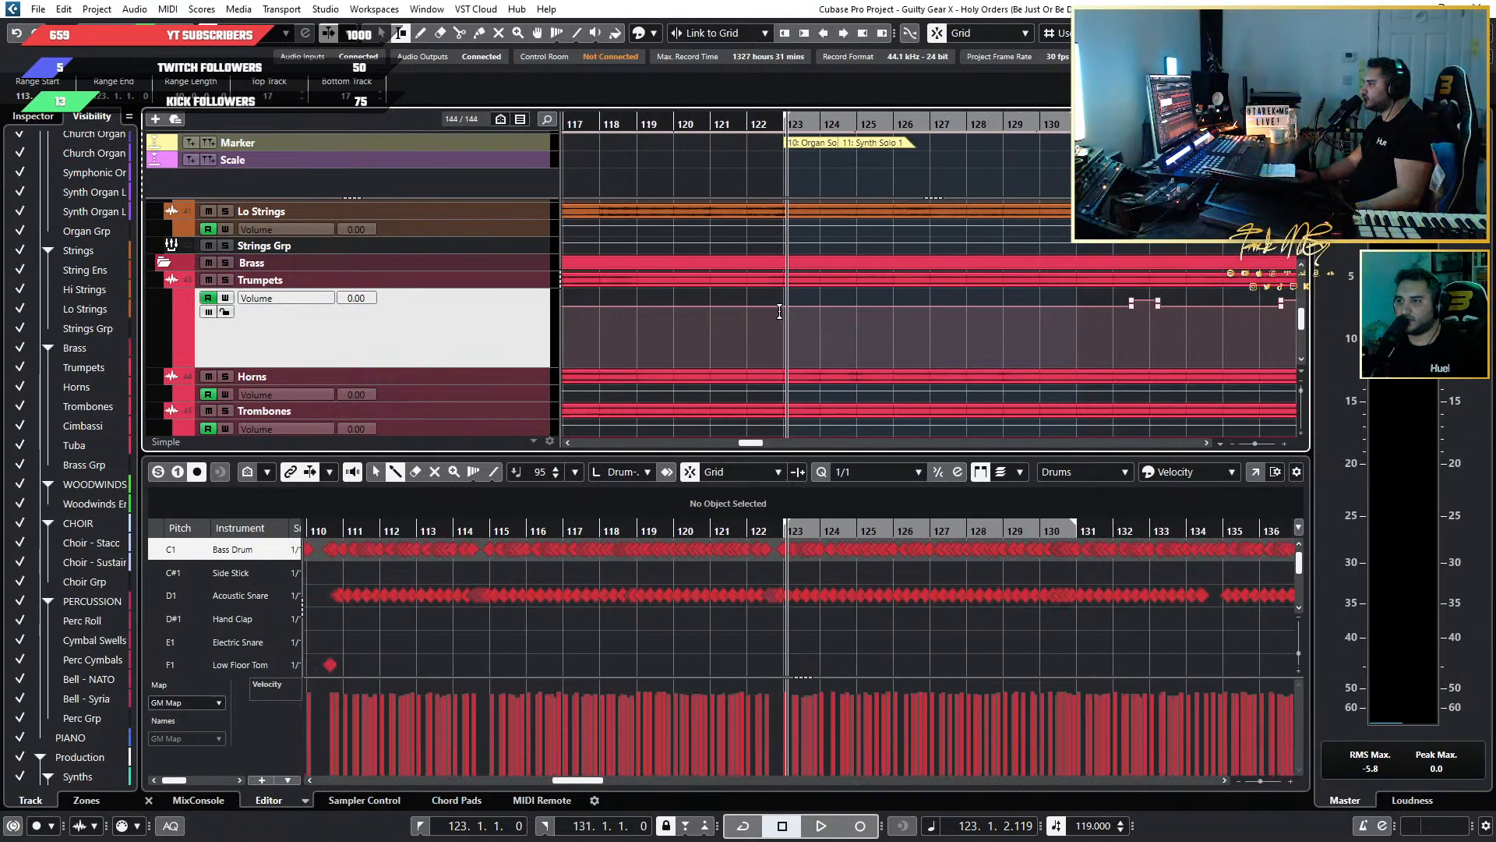
key(h)
drag(789, 311, 1124, 331)
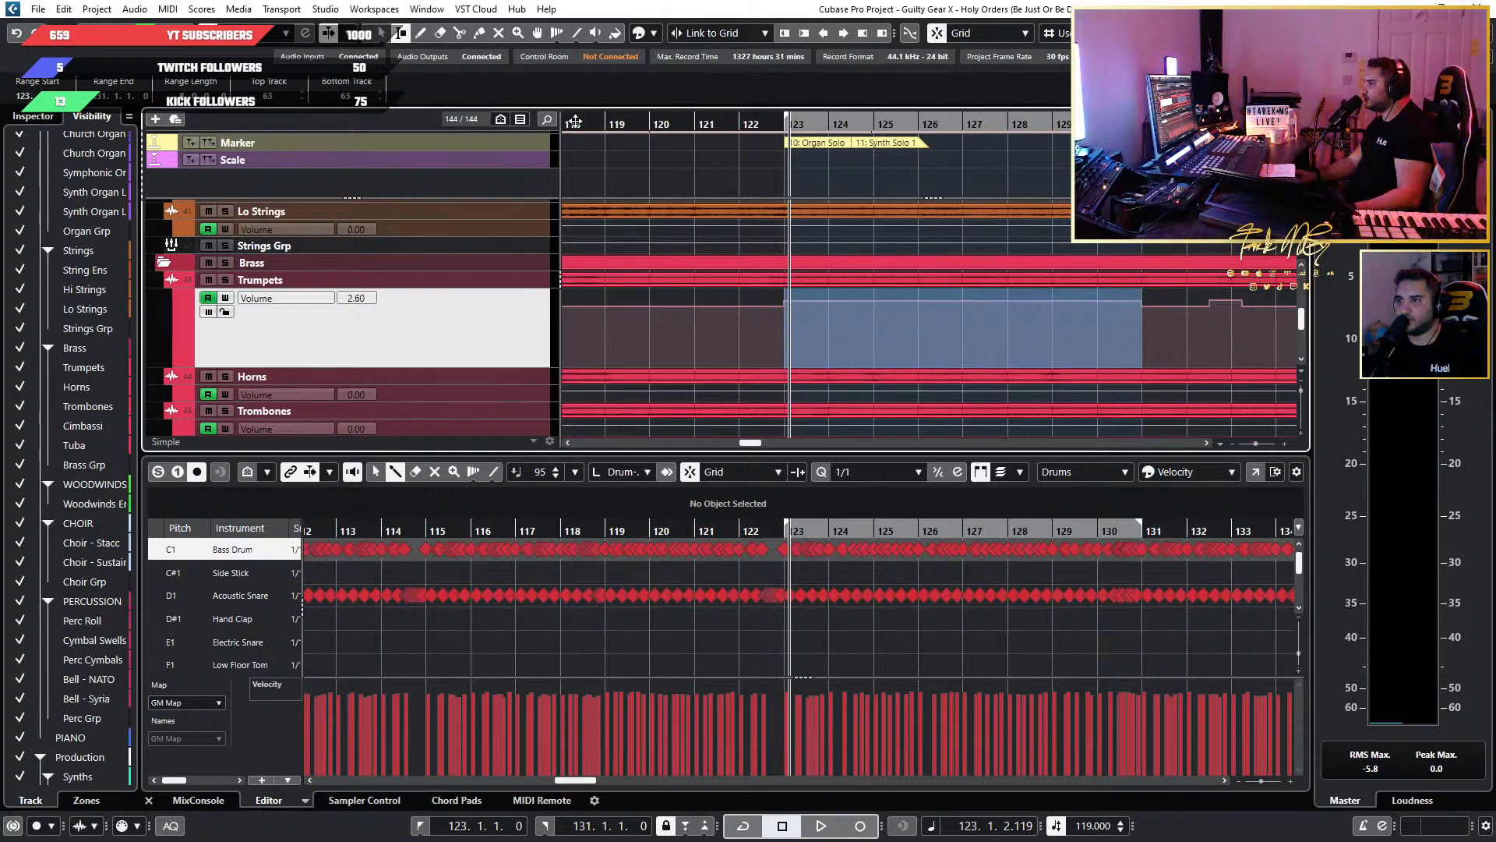
Select the Trumpets volume automation points over bars 123 to 131 and raise them to 3.00, finally to 4.00.
click(380, 35)
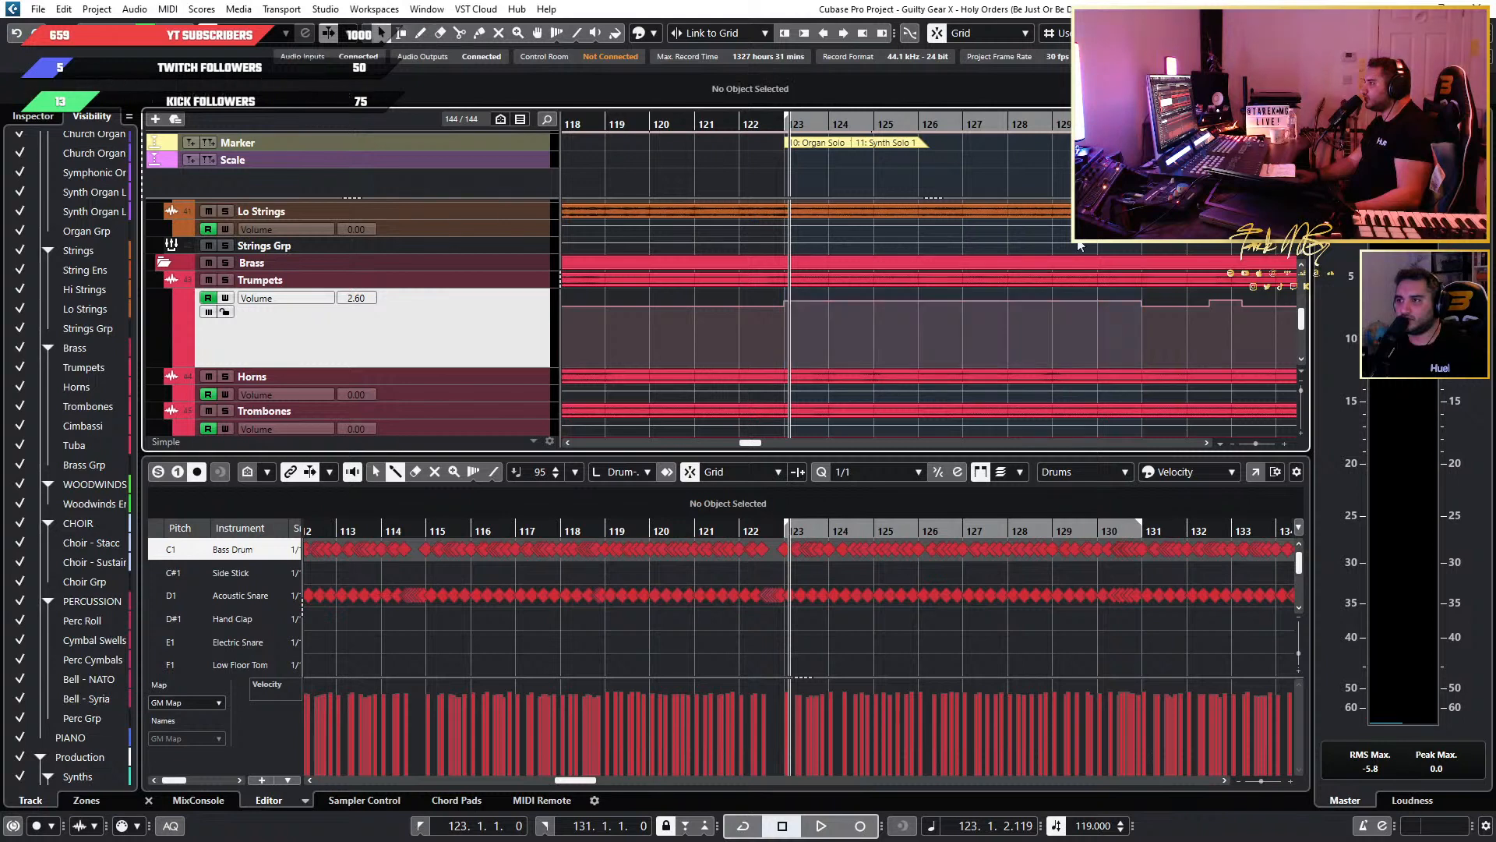
click(1168, 285)
drag(767, 303, 1187, 304)
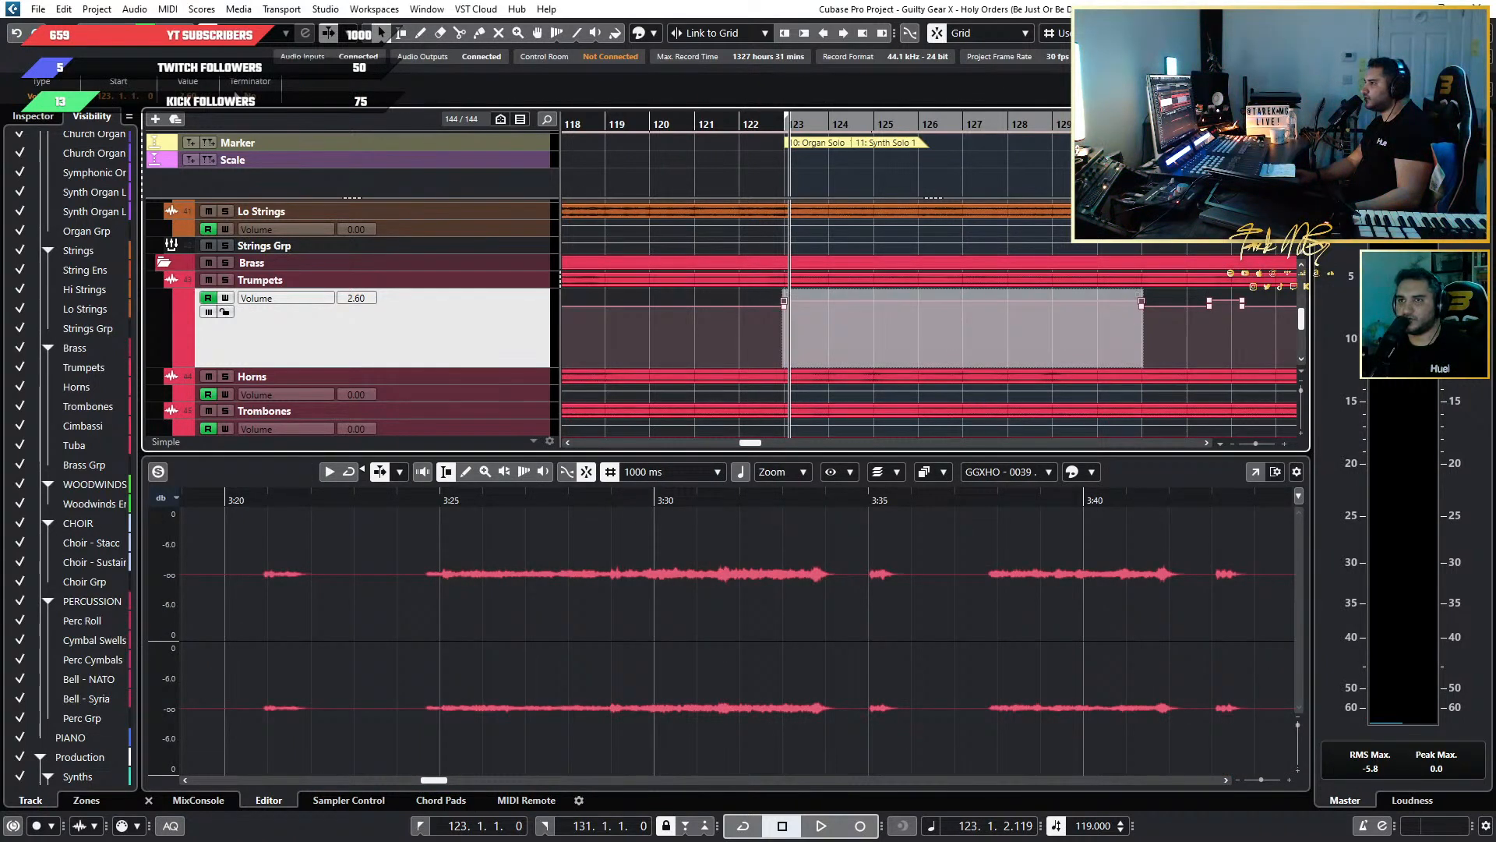
text(3)
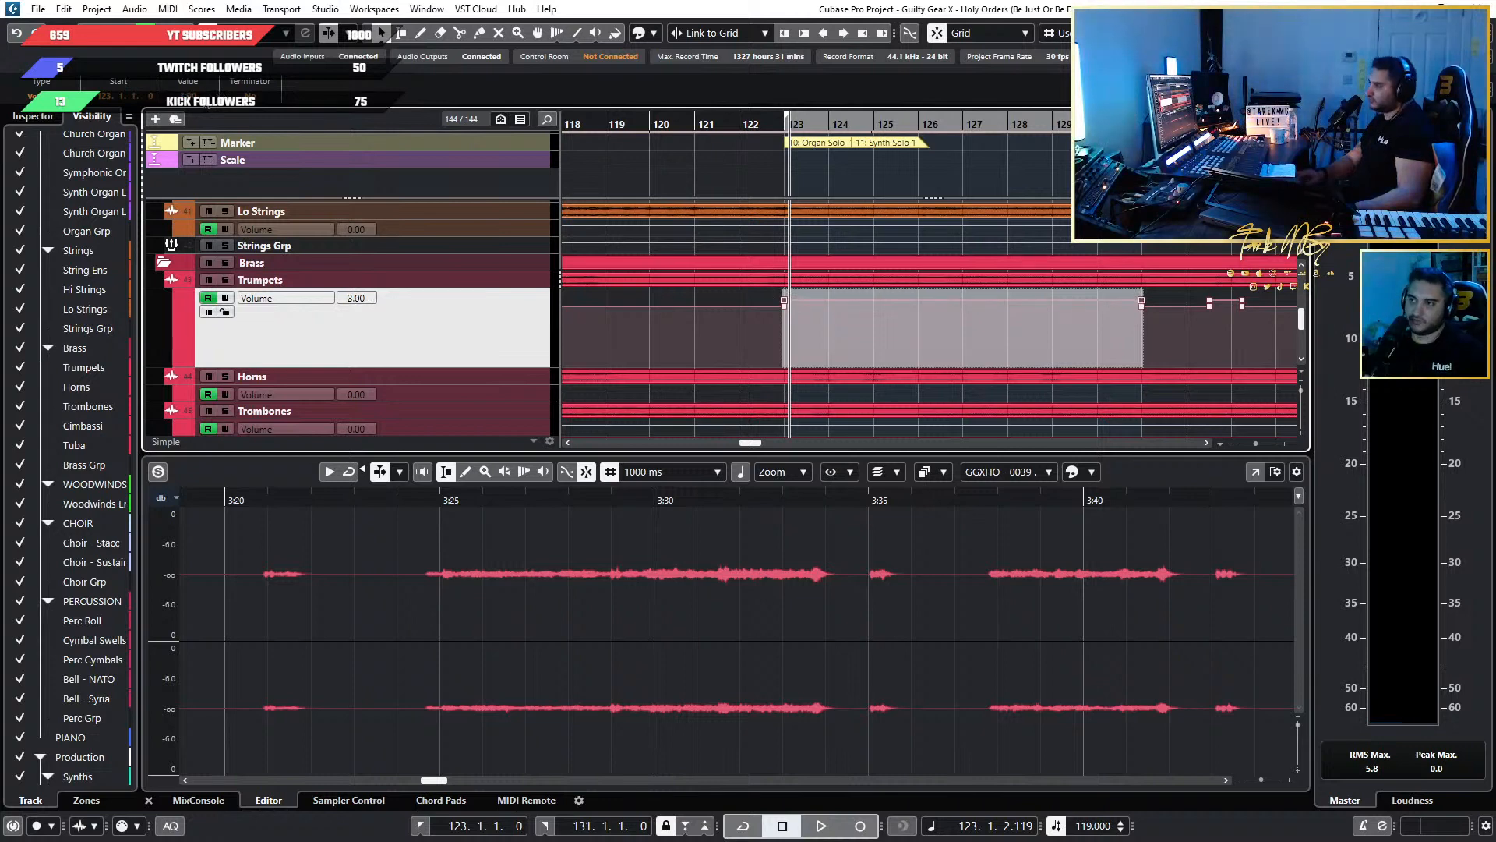
key(Return)
Play back the Organ Solo and Synth Solo 1 passage from bar 123 to judge the Trumpets level within the mix.
click(734, 126)
key(space)
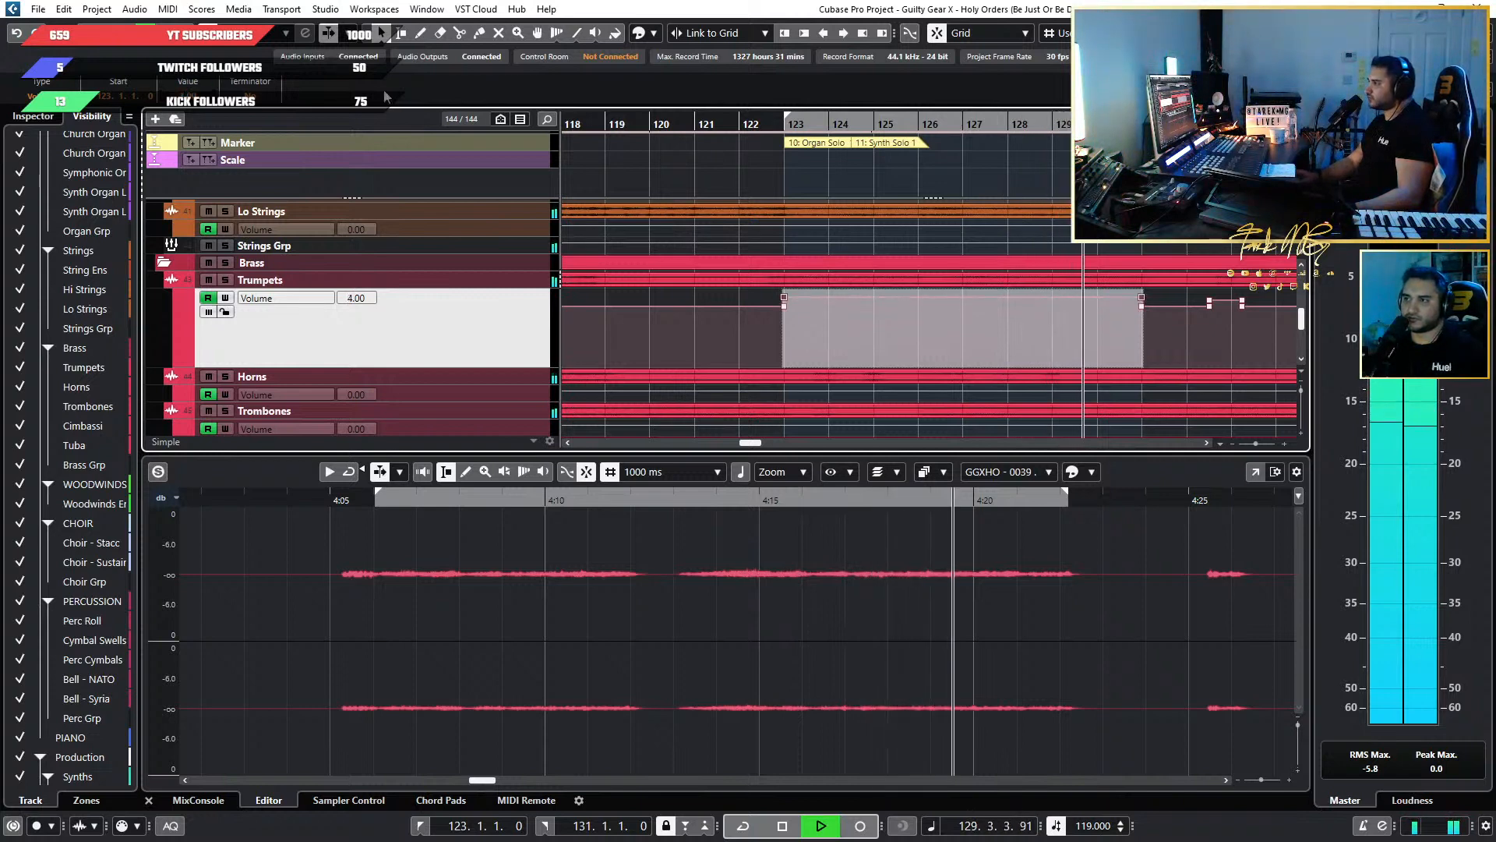
click(763, 122)
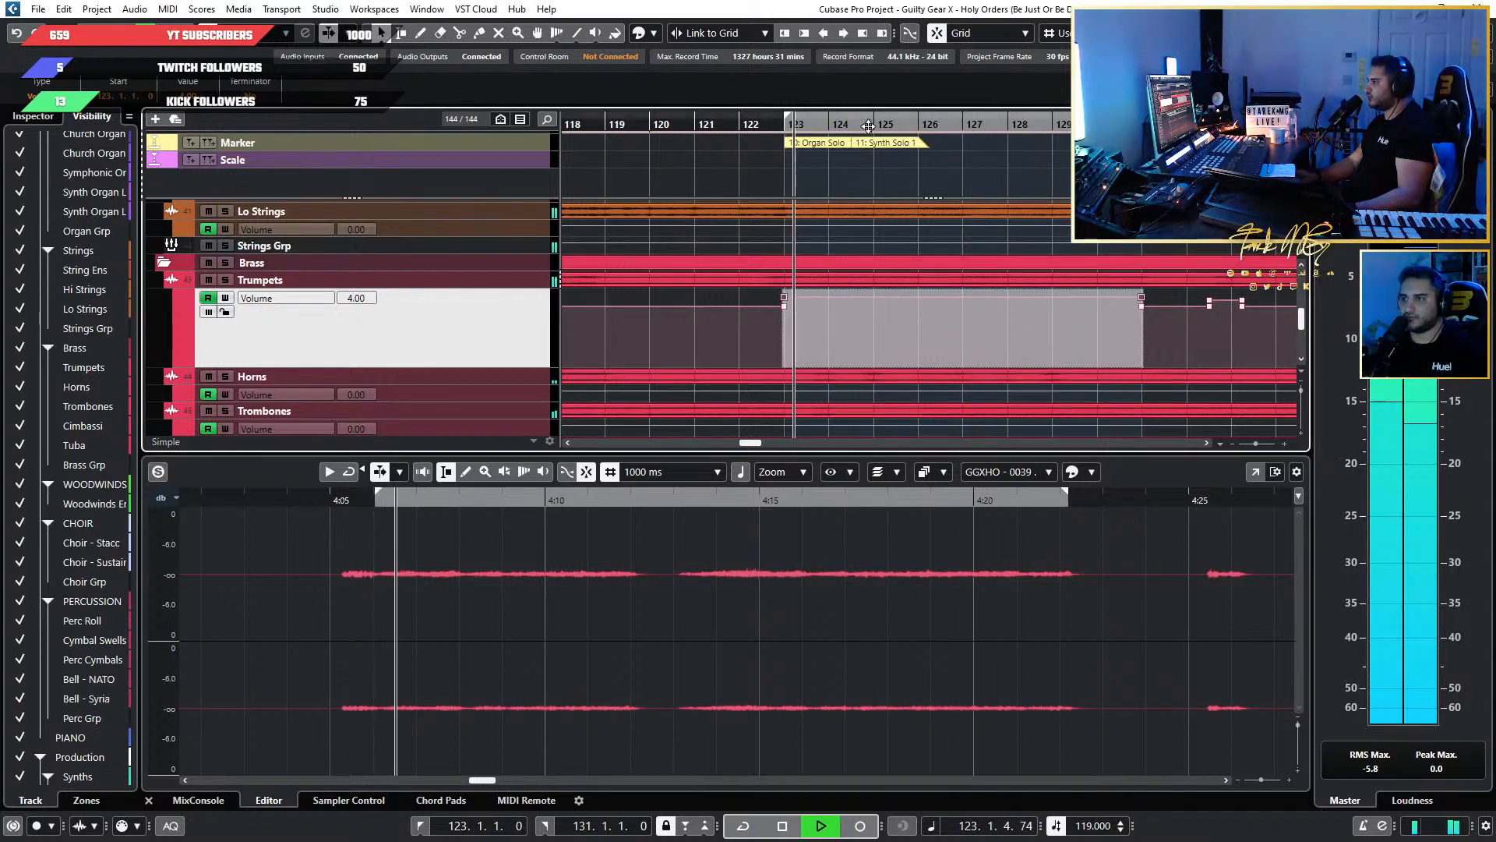
click(720, 123)
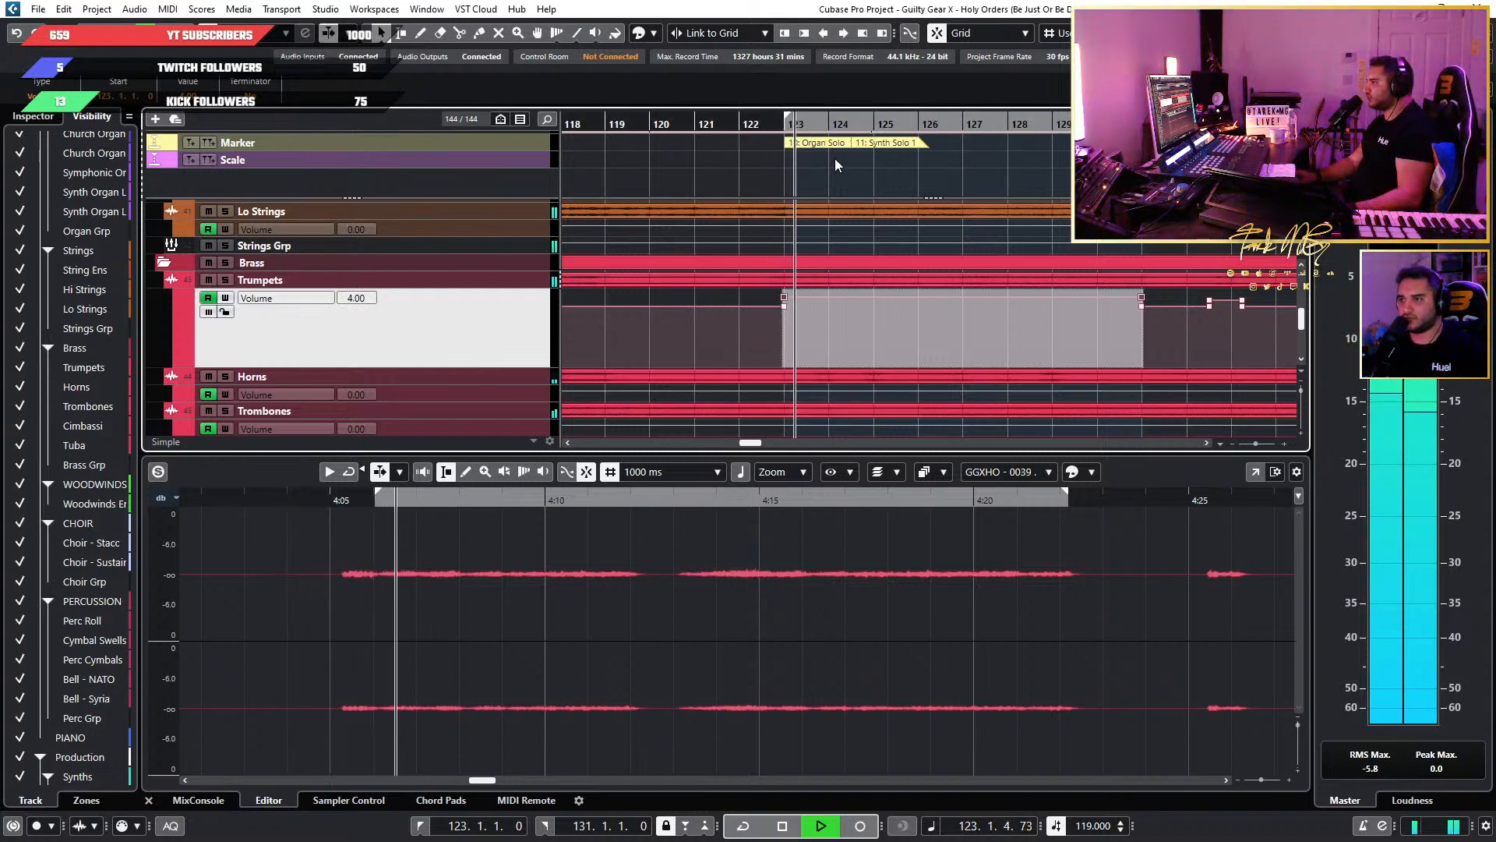
scroll(961, 291, down, 2)
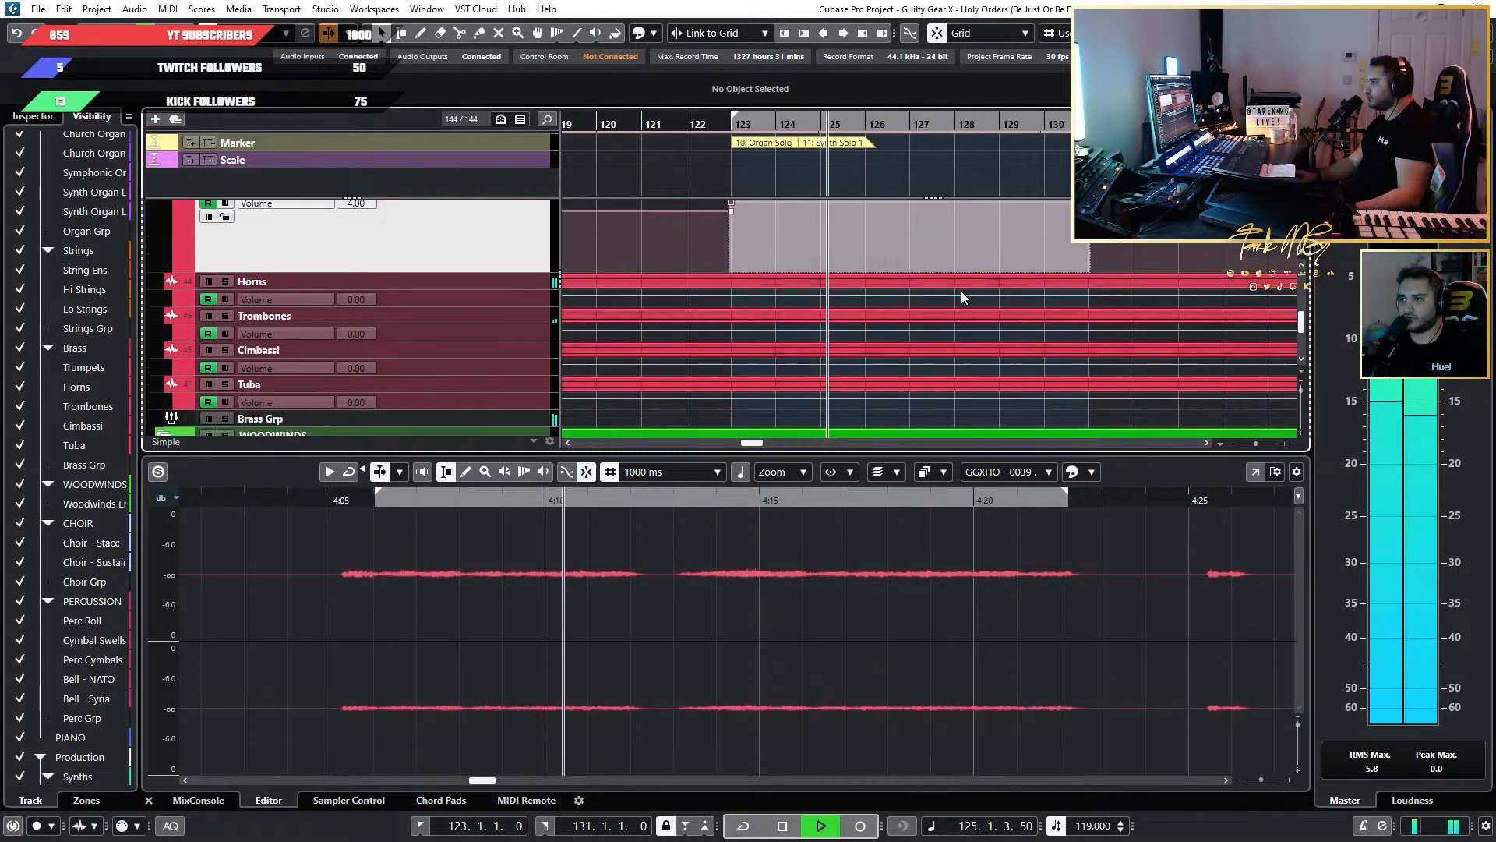
scroll(961, 291, down, 1)
scroll(961, 292, up, 1)
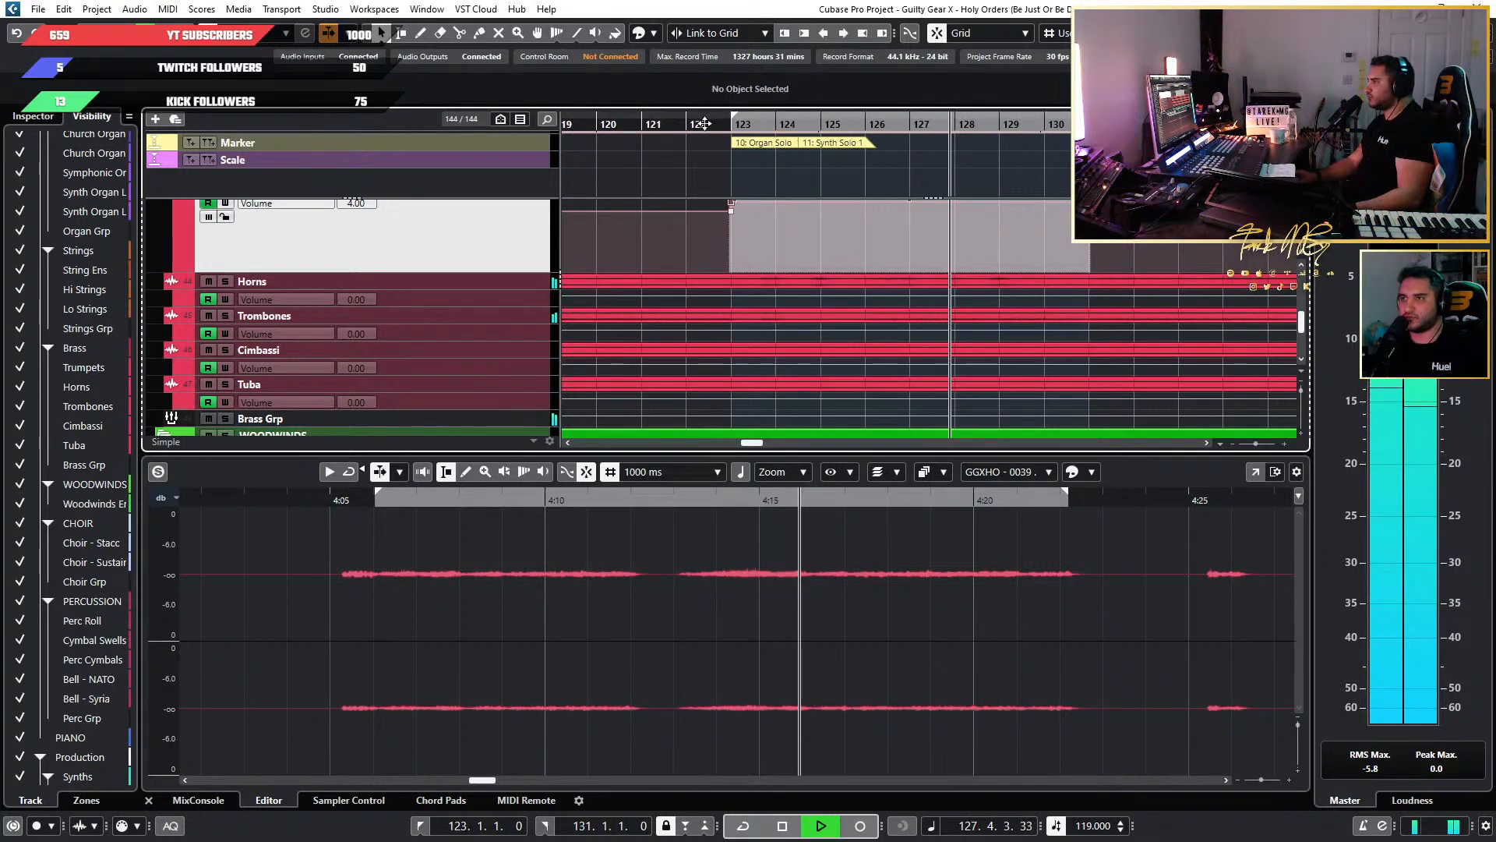
scroll(784, 218, down, 2)
scroll(784, 217, up, 3)
scroll(783, 217, down, 3)
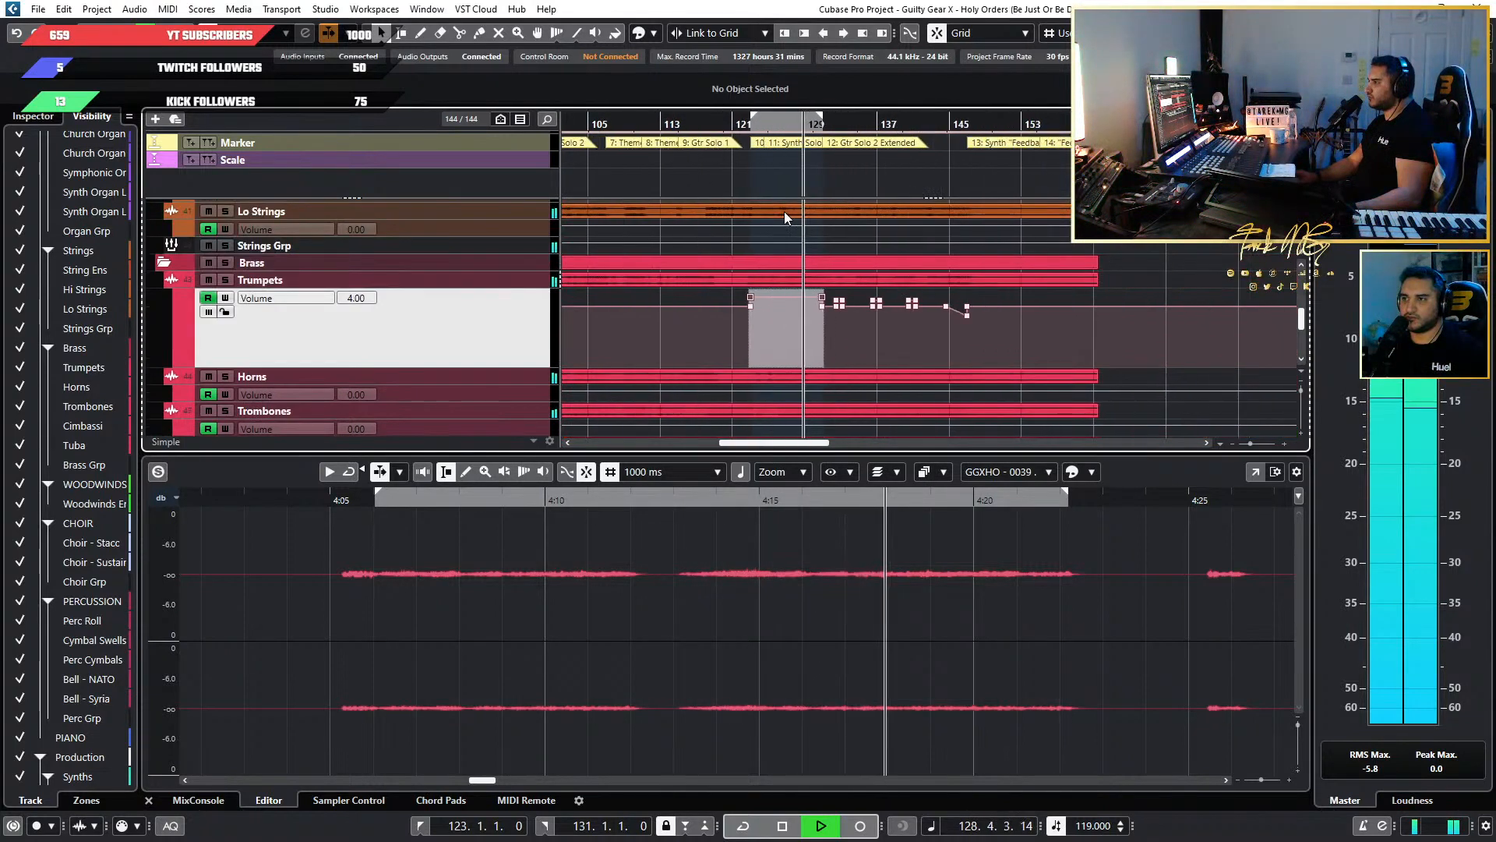
scroll(942, 224, up, 3)
scroll(950, 227, up, 1)
scroll(970, 231, right, 2)
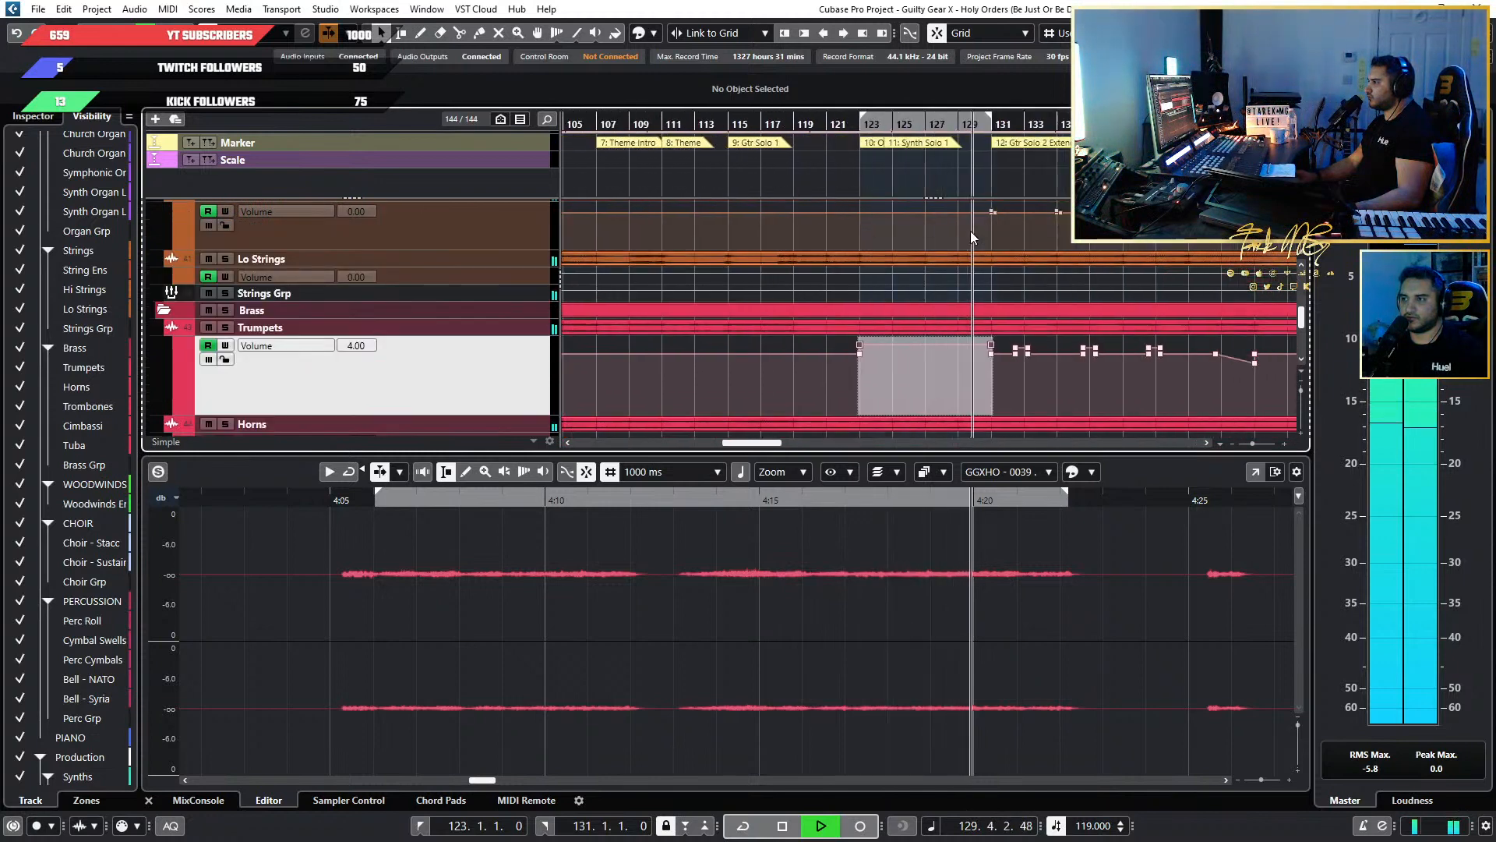
scroll(937, 231, up, 2)
scroll(824, 226, down, 1)
scroll(893, 297, down, 2)
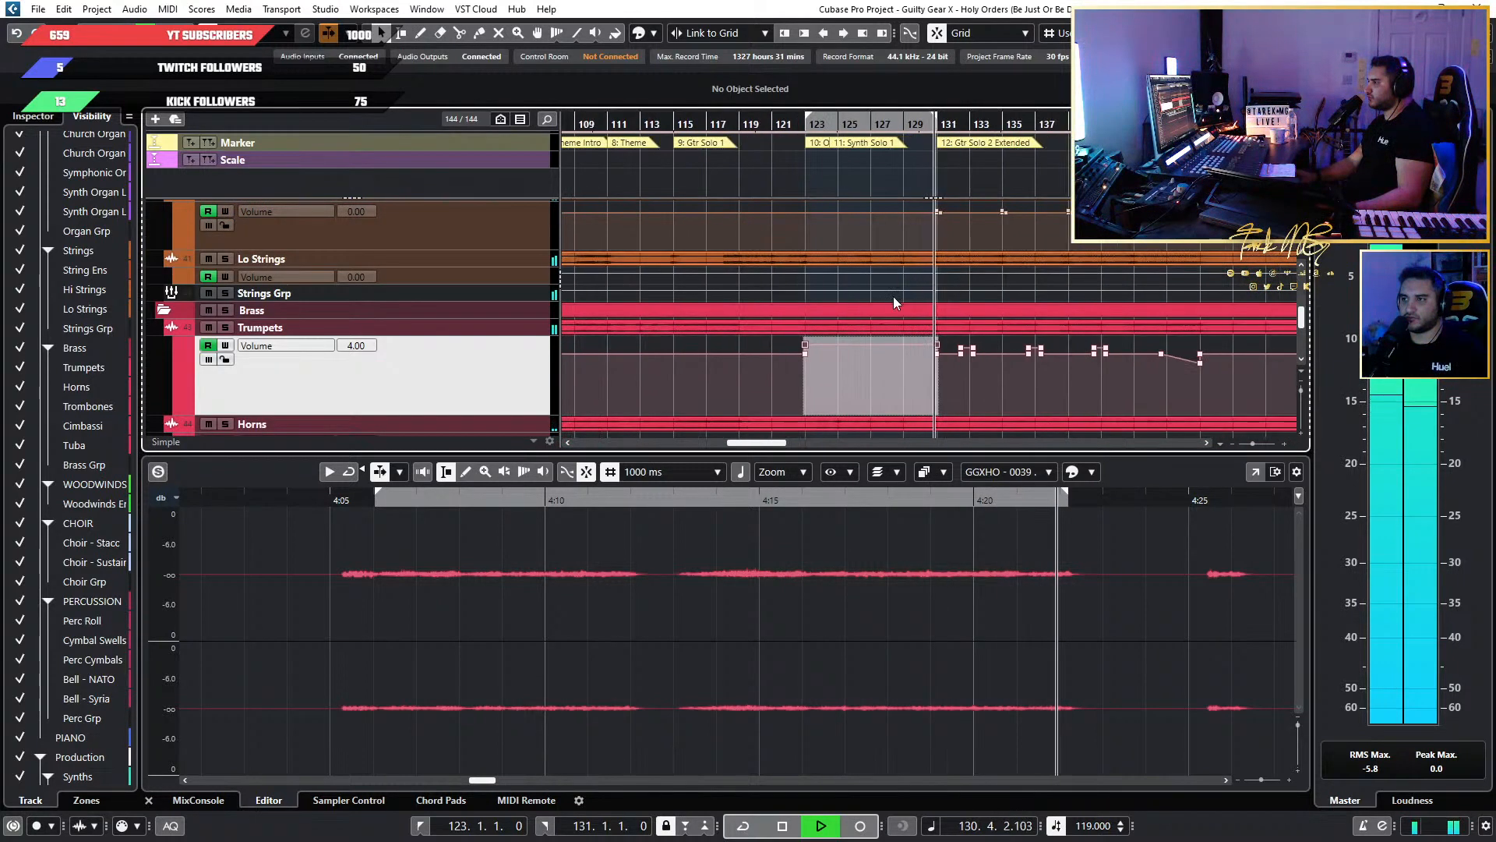
key(space)
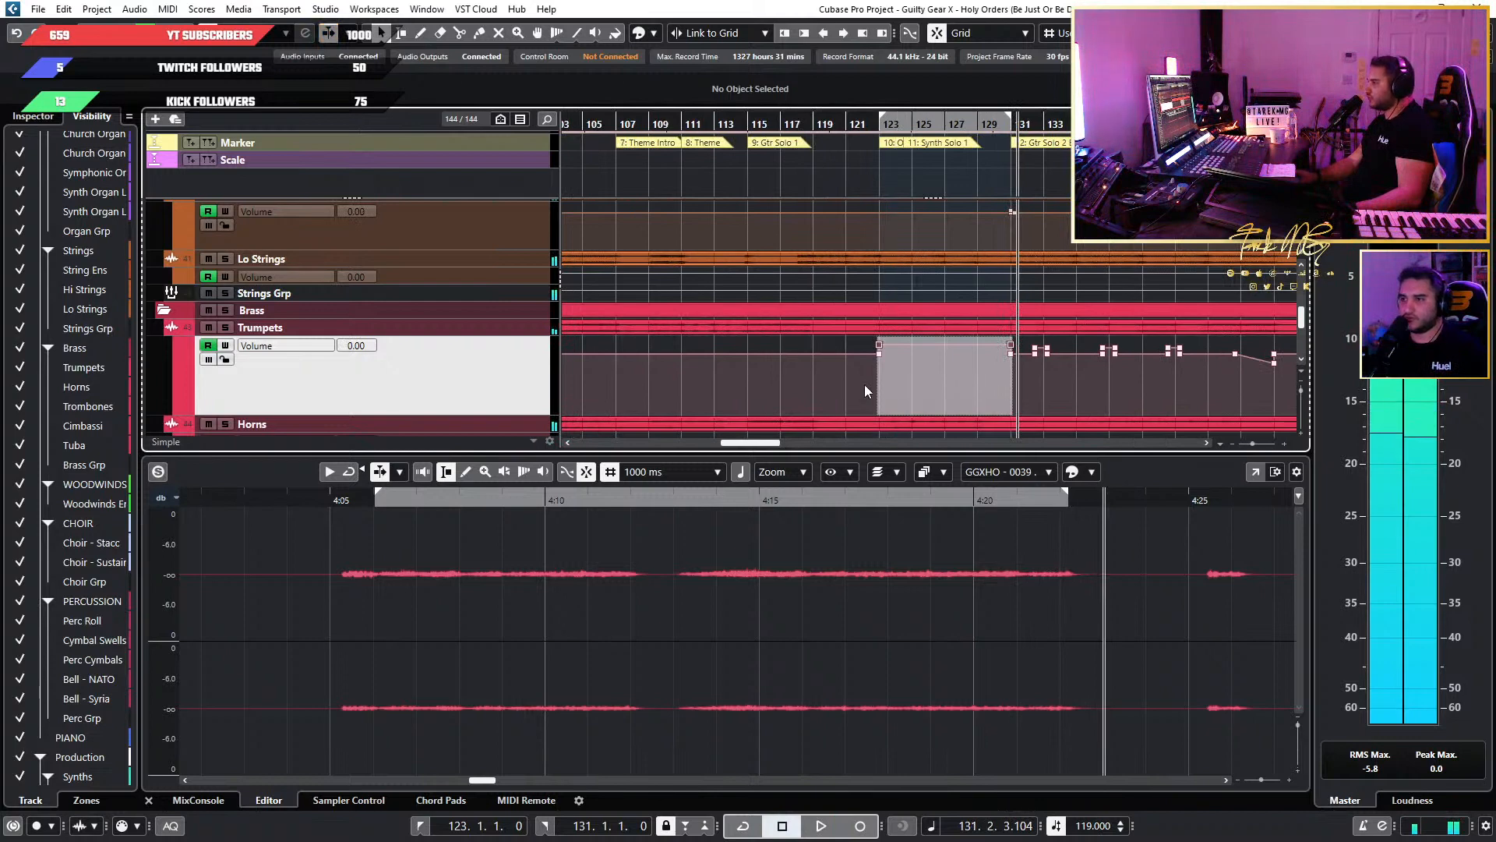
Select bars 91 to 99 of the first Organ Solo in the Trumpets volume lane and raise the volume there to 4.00.
drag(861, 383, 1025, 340)
scroll(668, 338, down, 3)
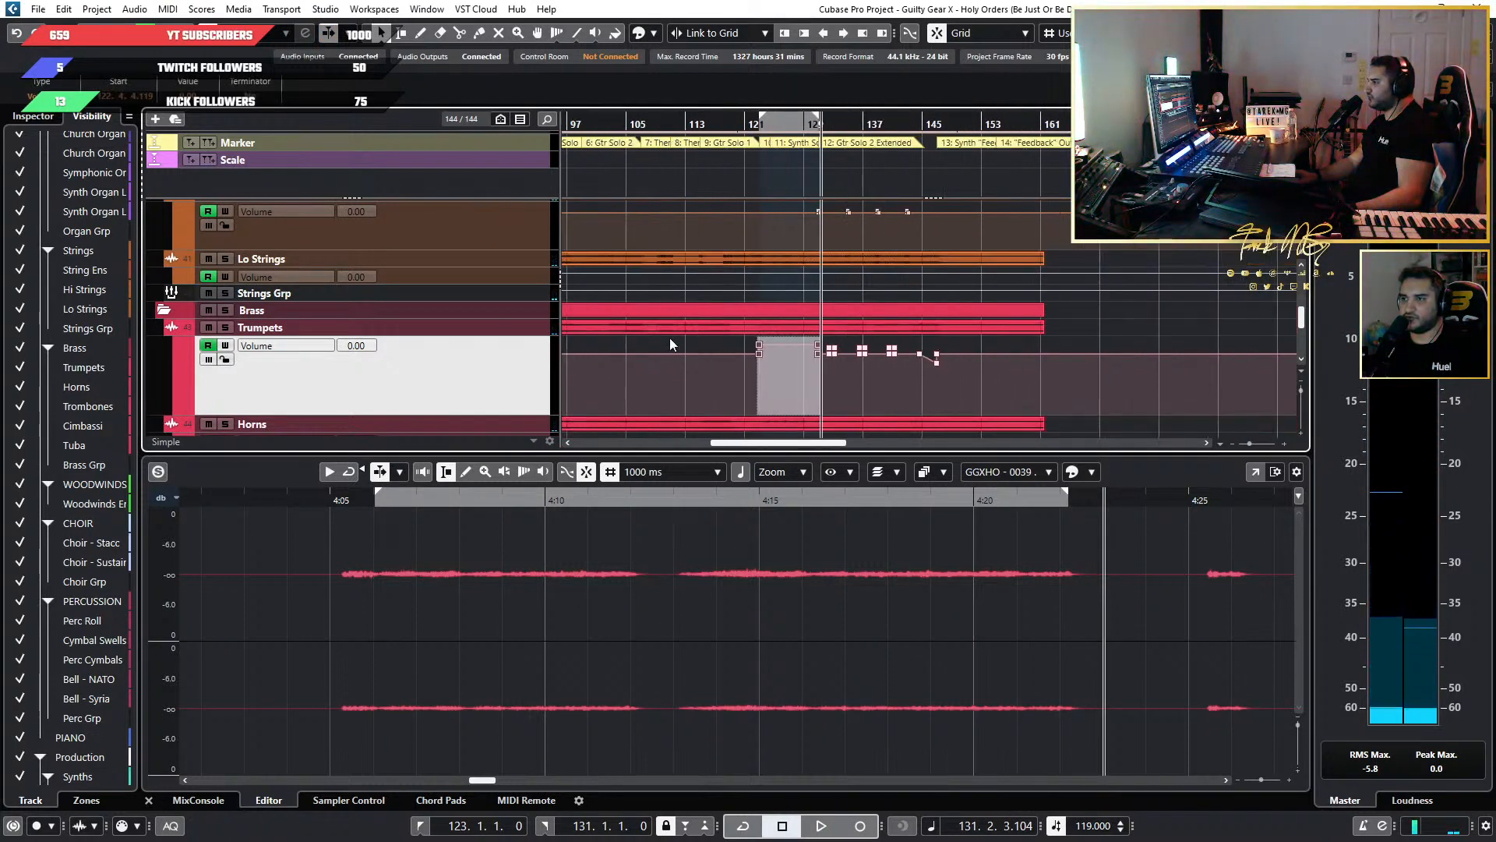
scroll(663, 331, left, 4)
click(402, 34)
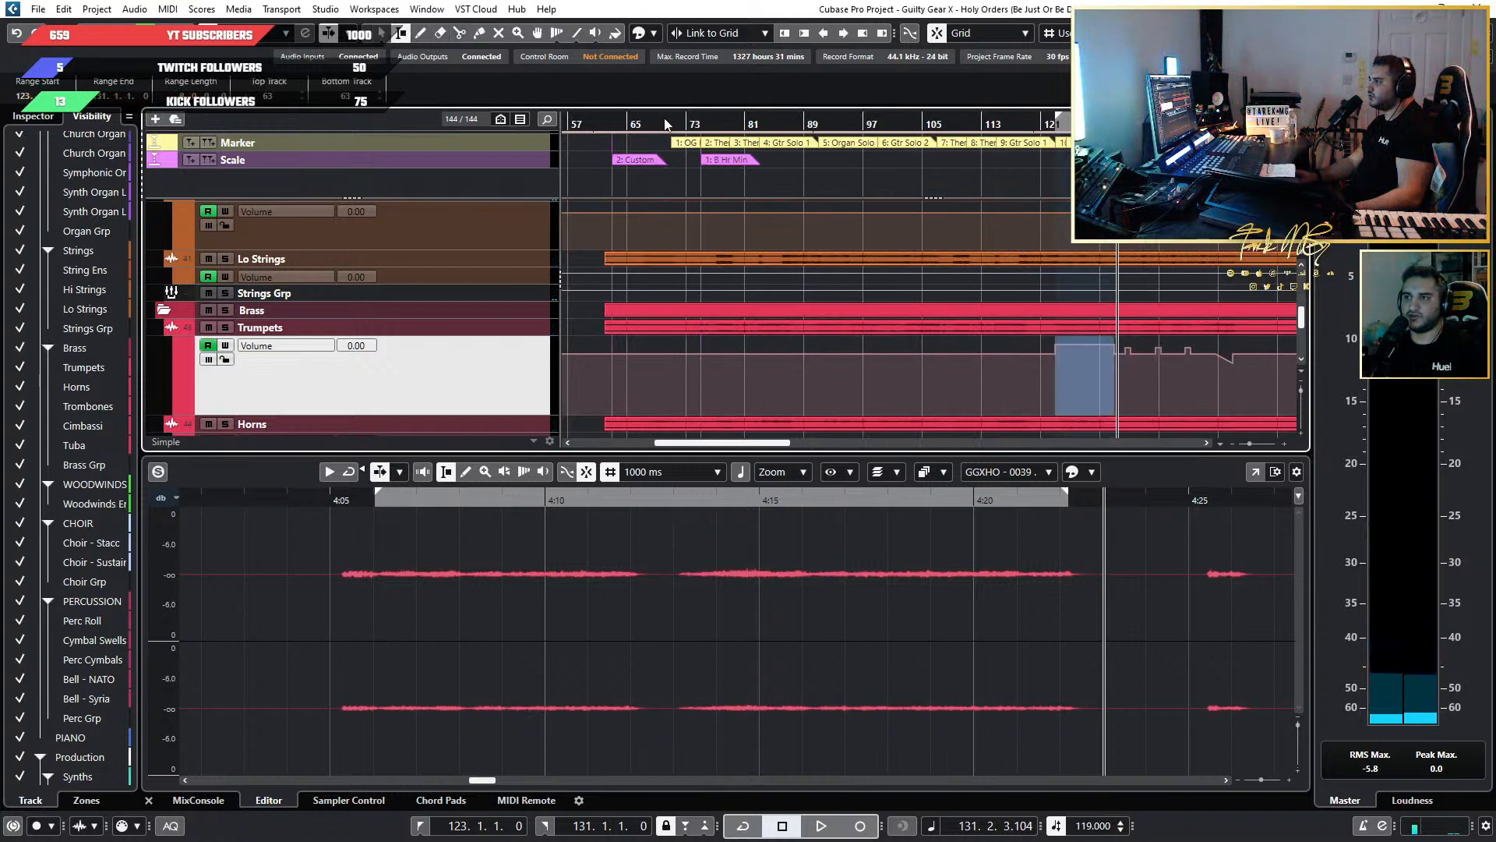
scroll(827, 272, up, 6)
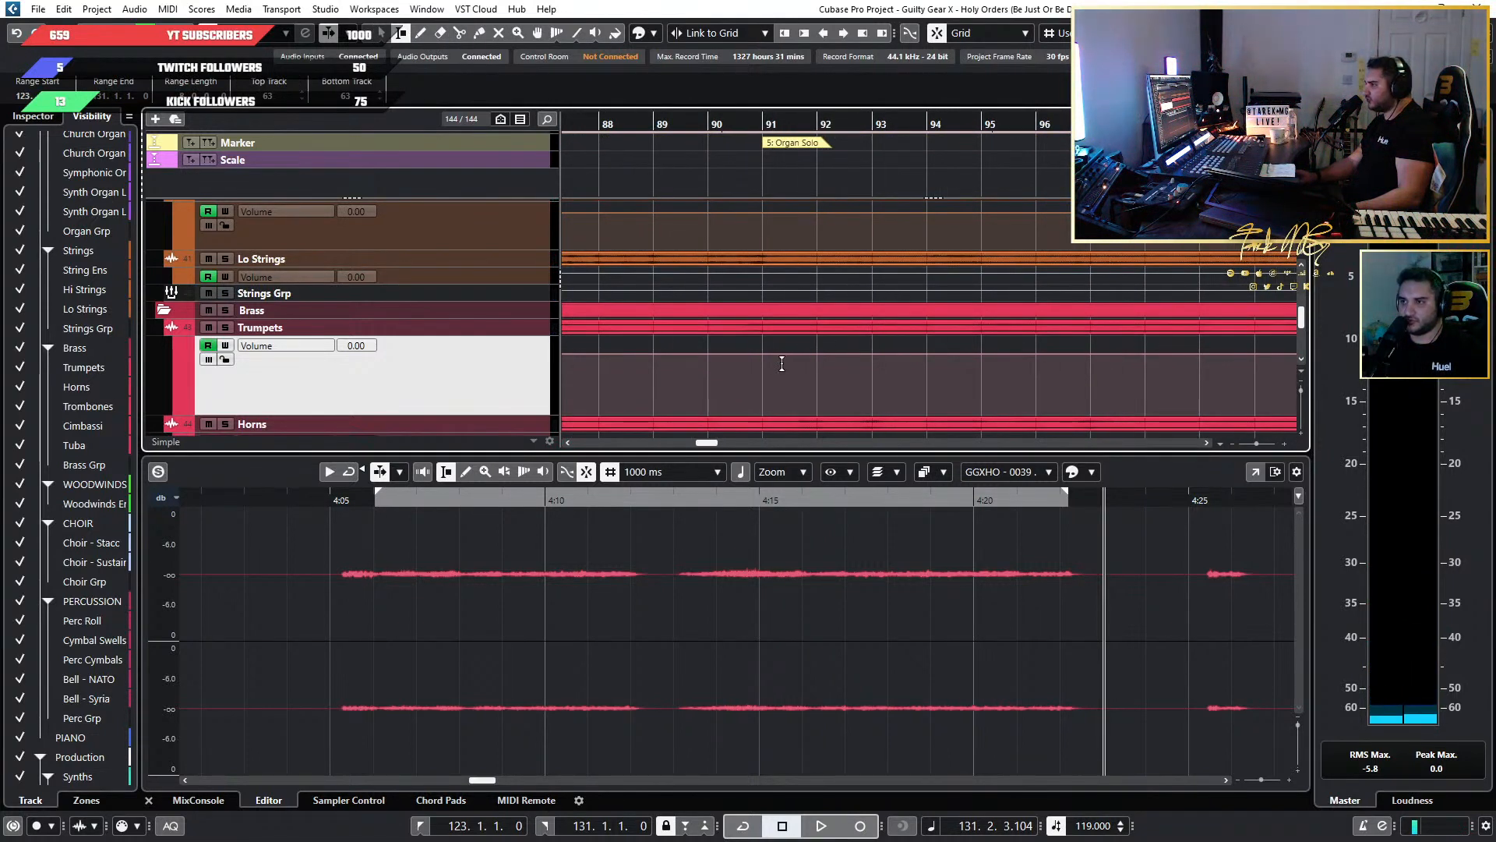
drag(761, 369, 1188, 389)
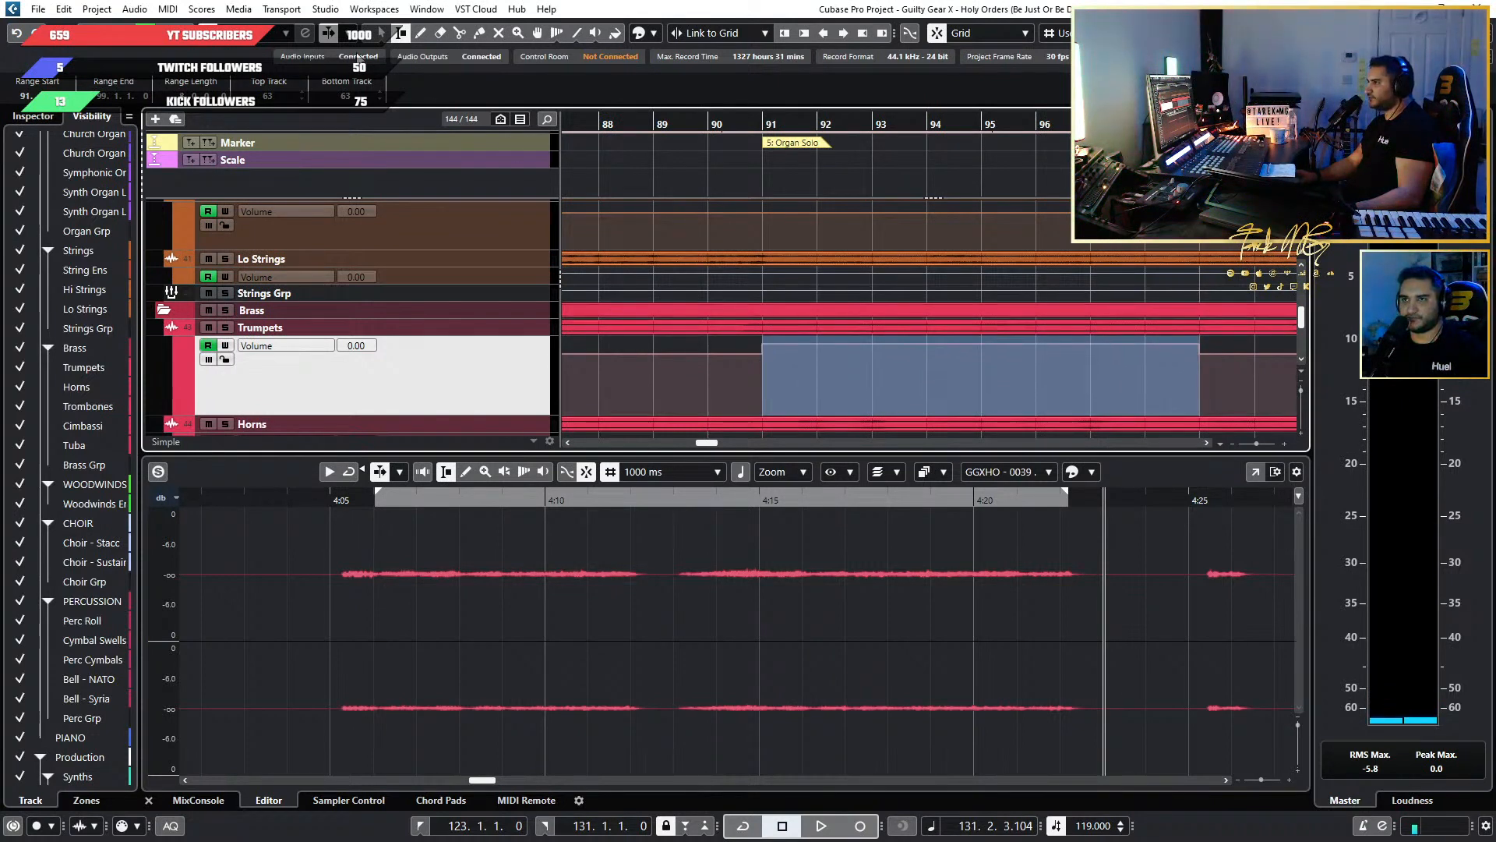
click(1177, 356)
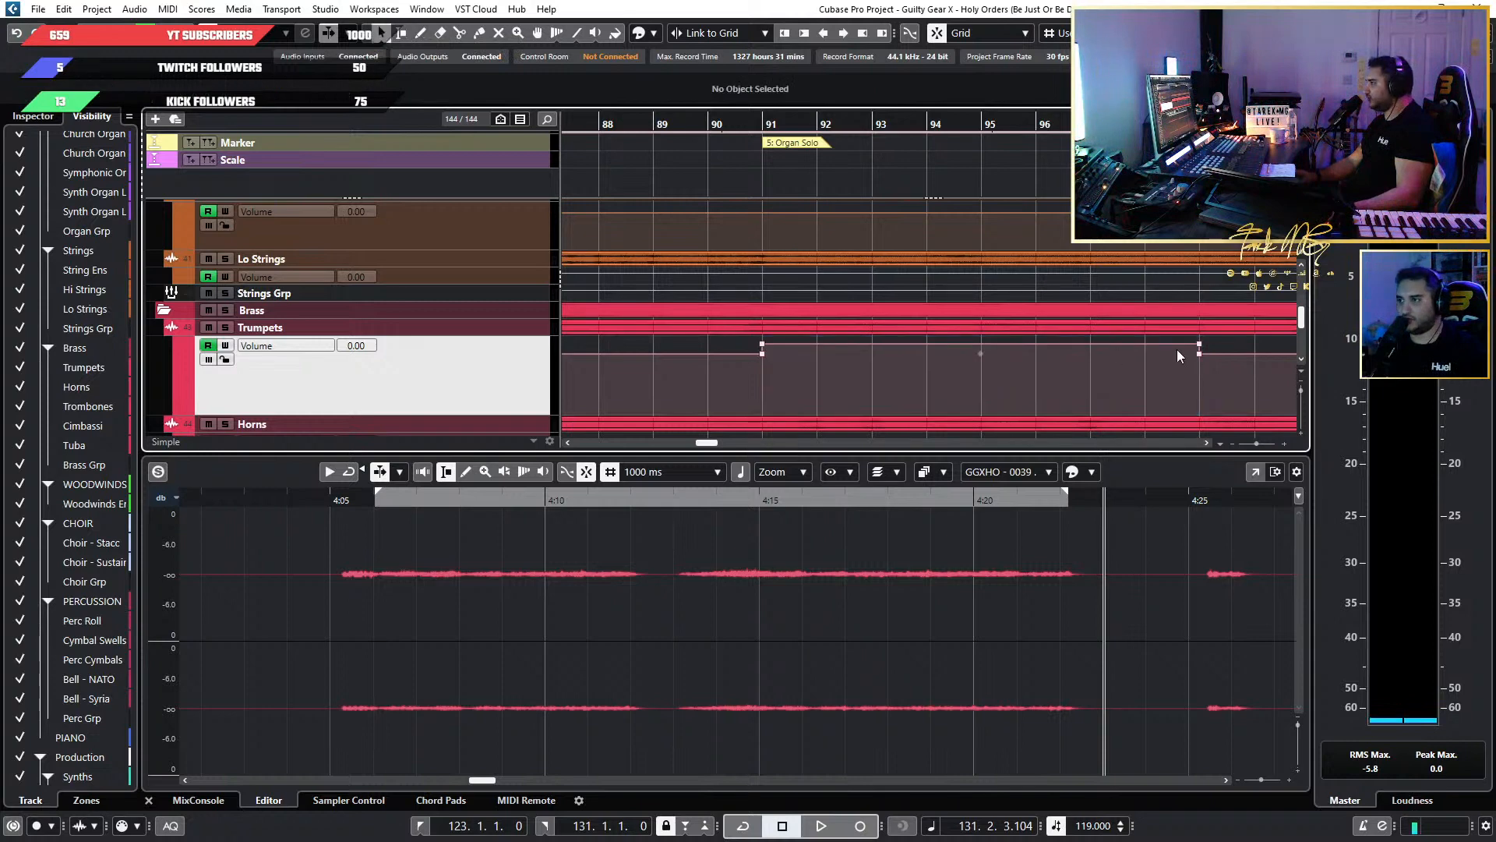
drag(1112, 348, 645, 347)
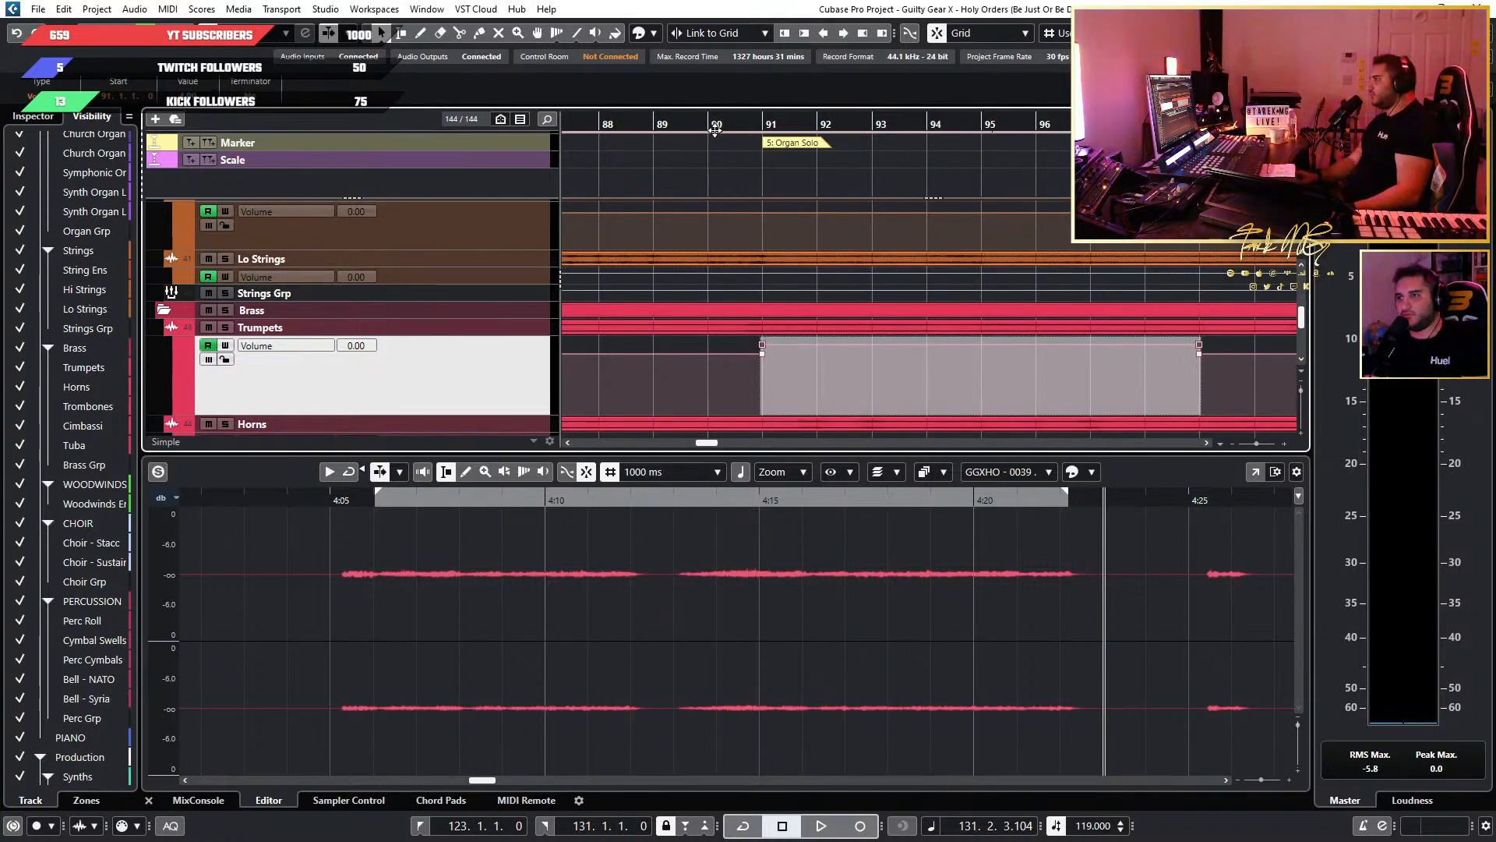
Play back the Organ Solo from bar 91 and check how the raised Trumpets sit against the other brass tracks.
click(764, 125)
key(space)
key(g)
key(g)
key(g)
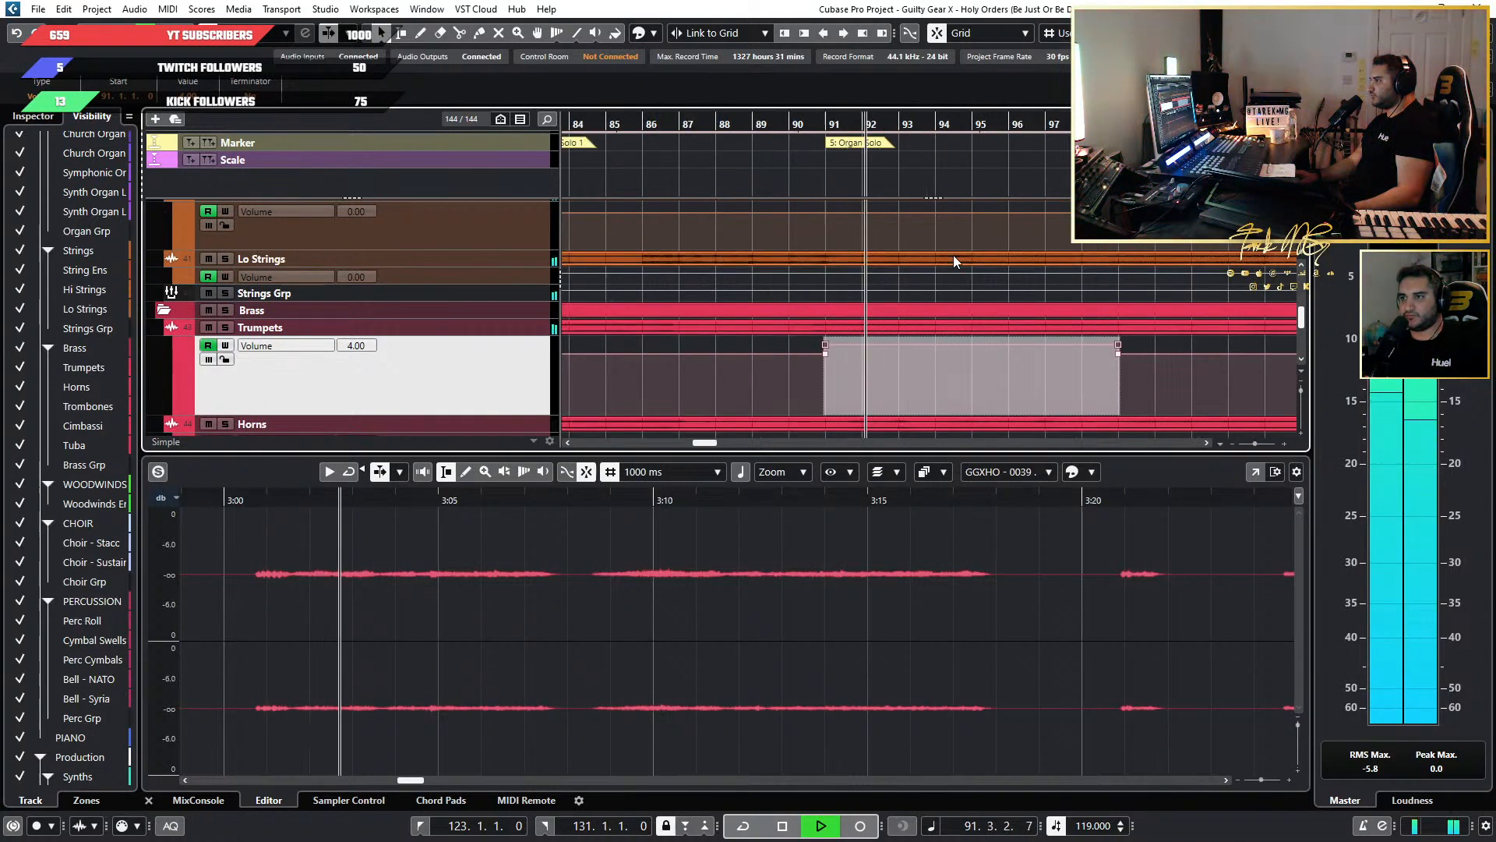
scroll(943, 257, down, 3)
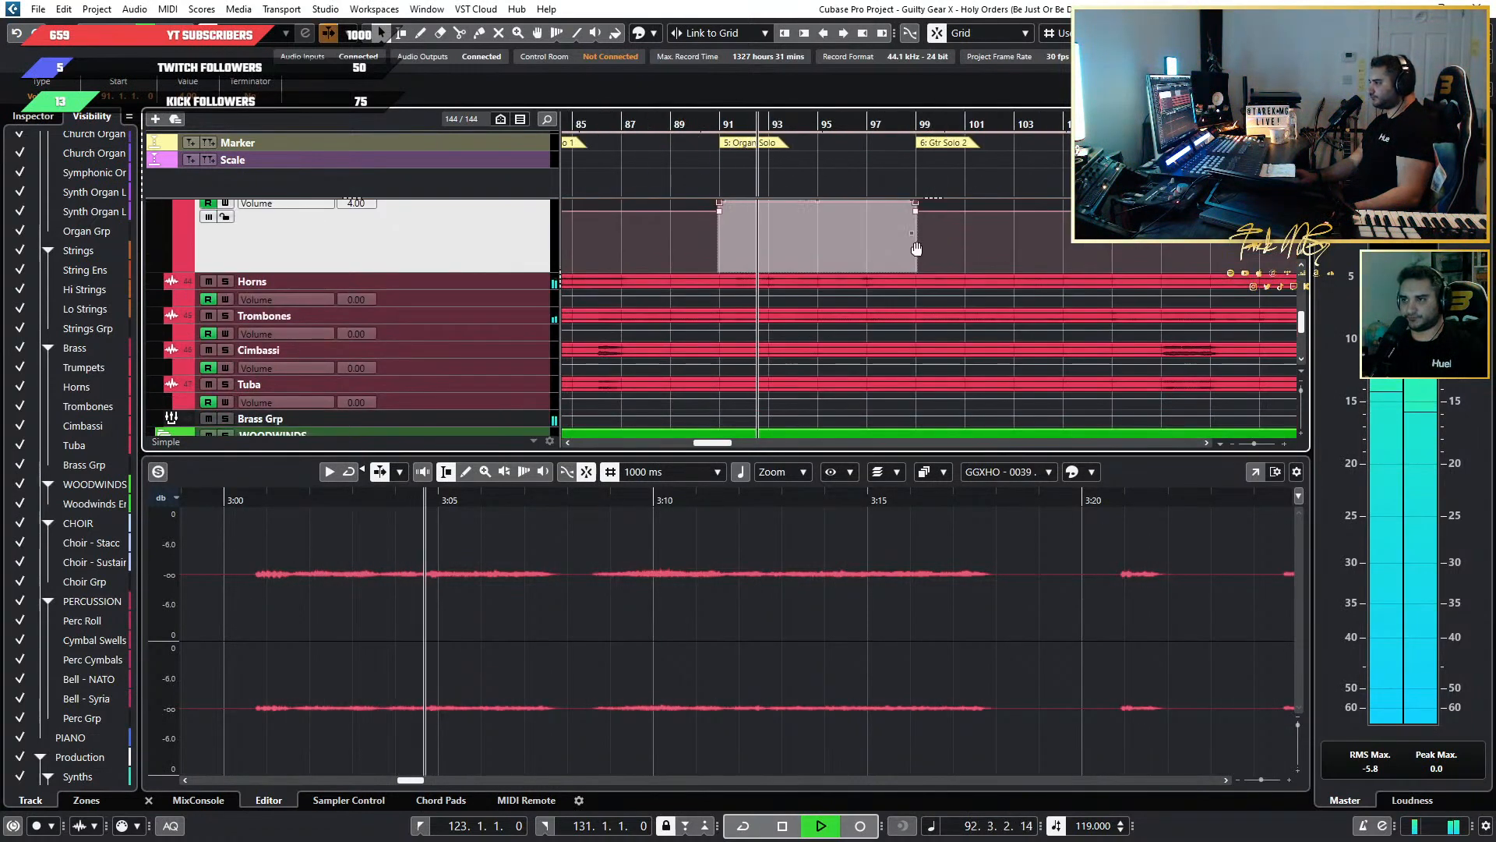
scroll(831, 254, down, 3)
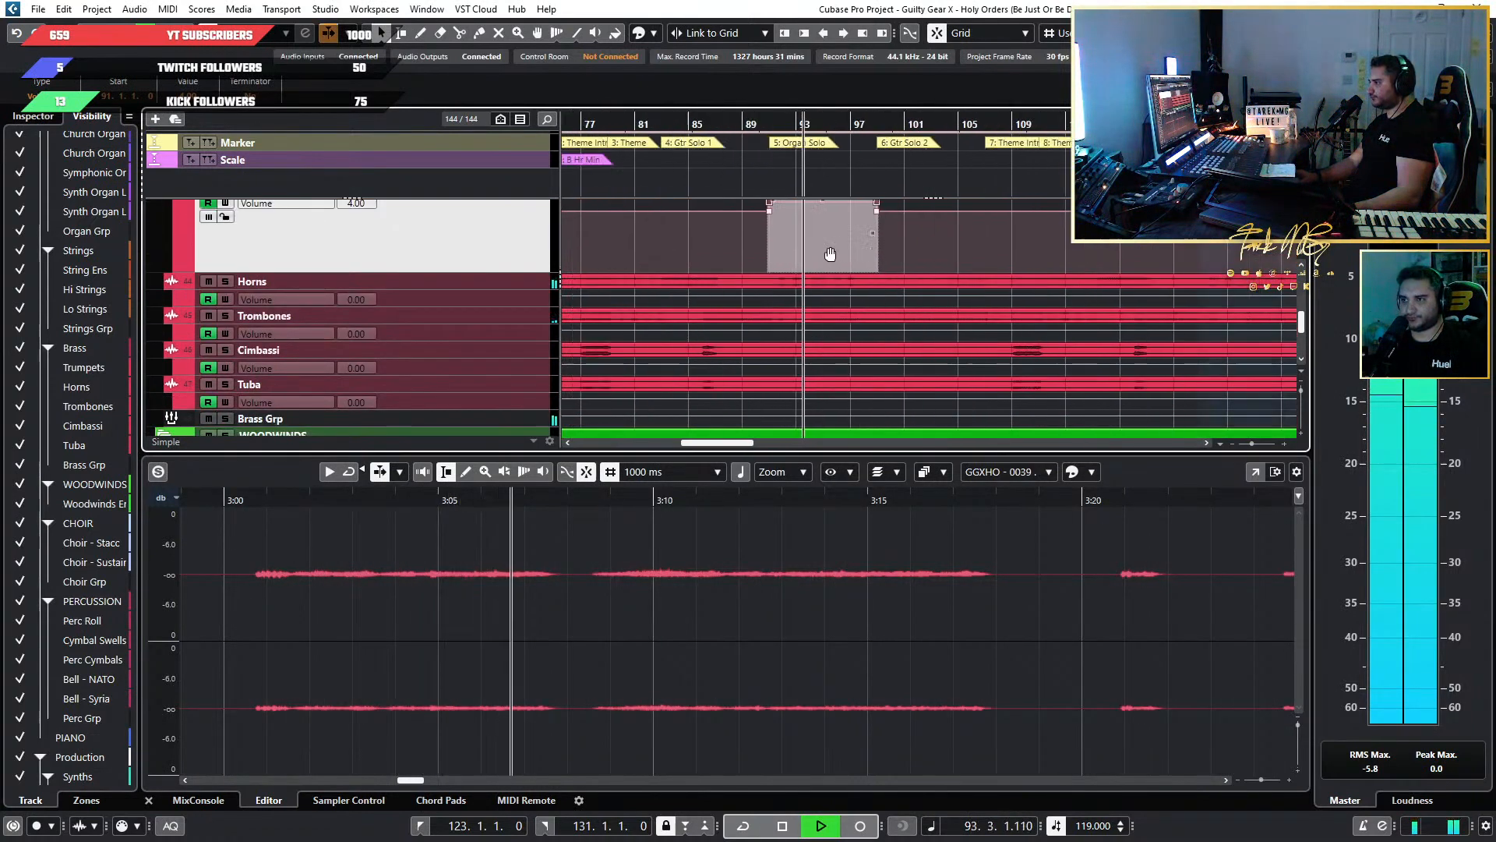
scroll(831, 254, up, 4)
scroll(830, 254, up, 2)
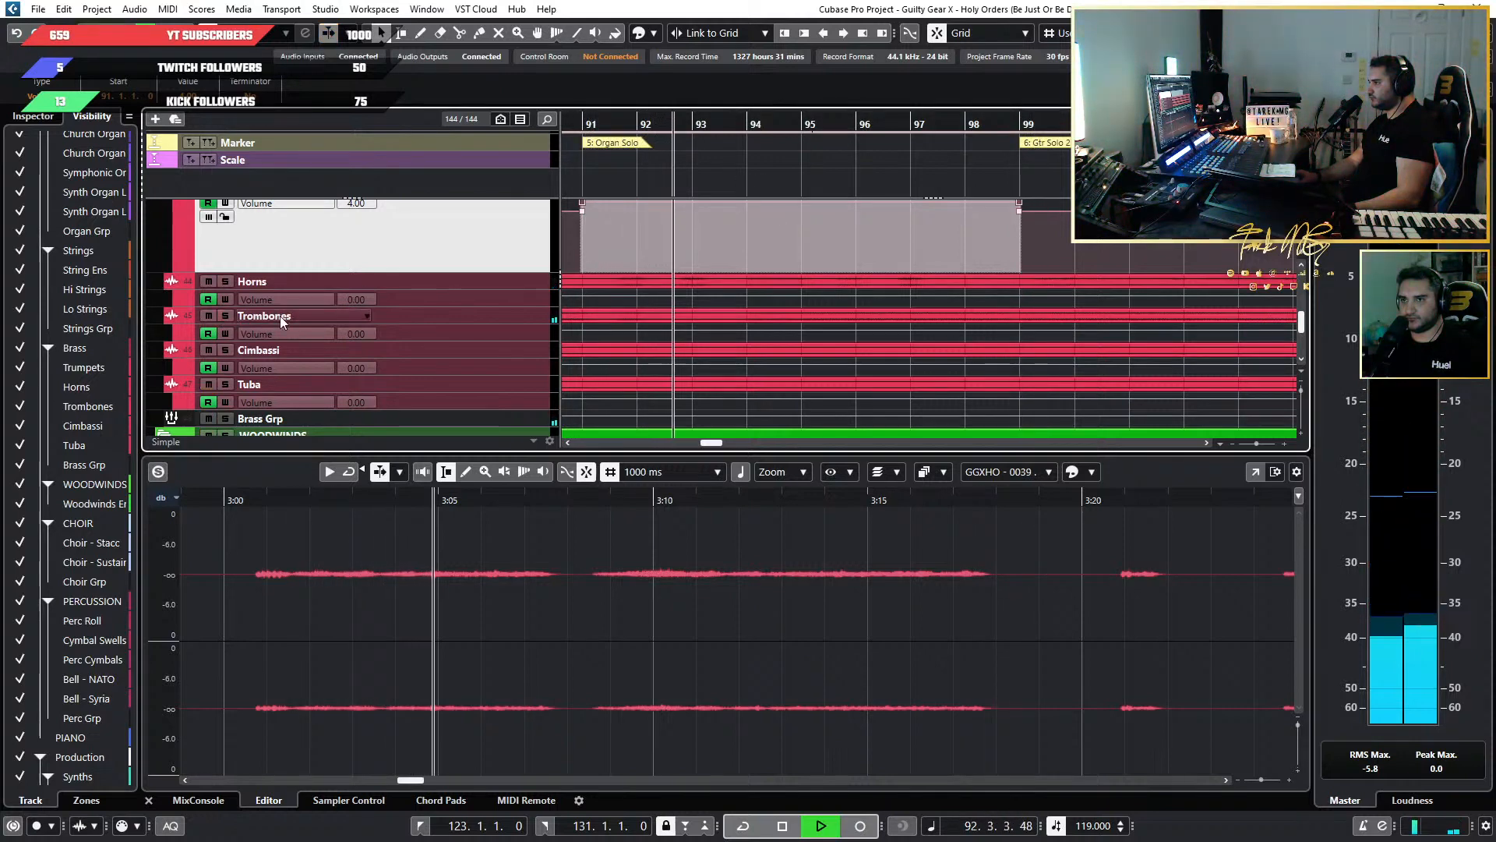
key(space)
Enlarge the Trombones volume lane and set the volume automation over bars 91 to 99 to 4.00.
click(400, 33)
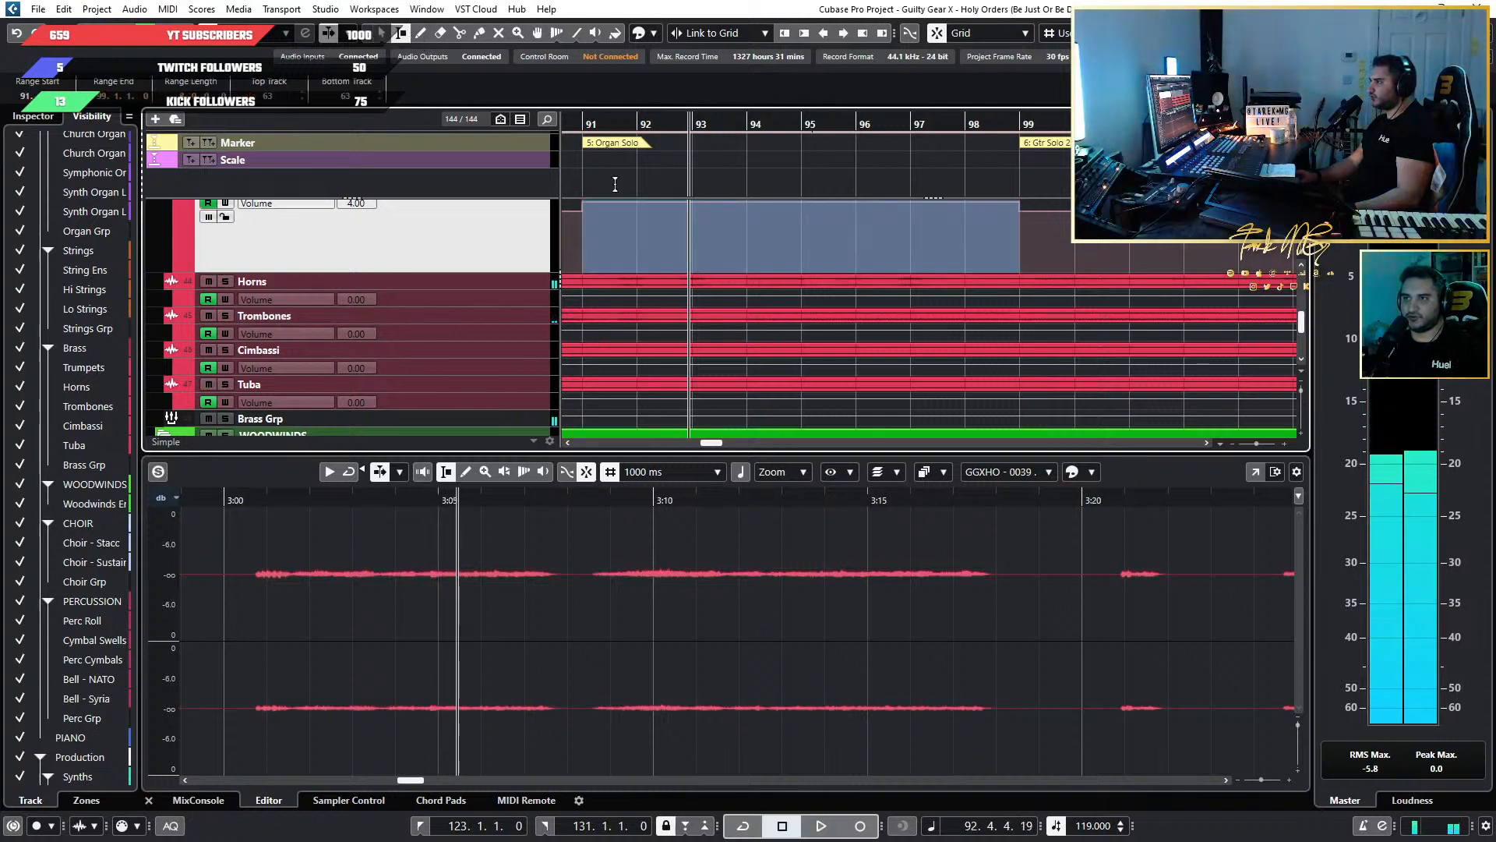
click(592, 338)
drag(592, 338, 668, 341)
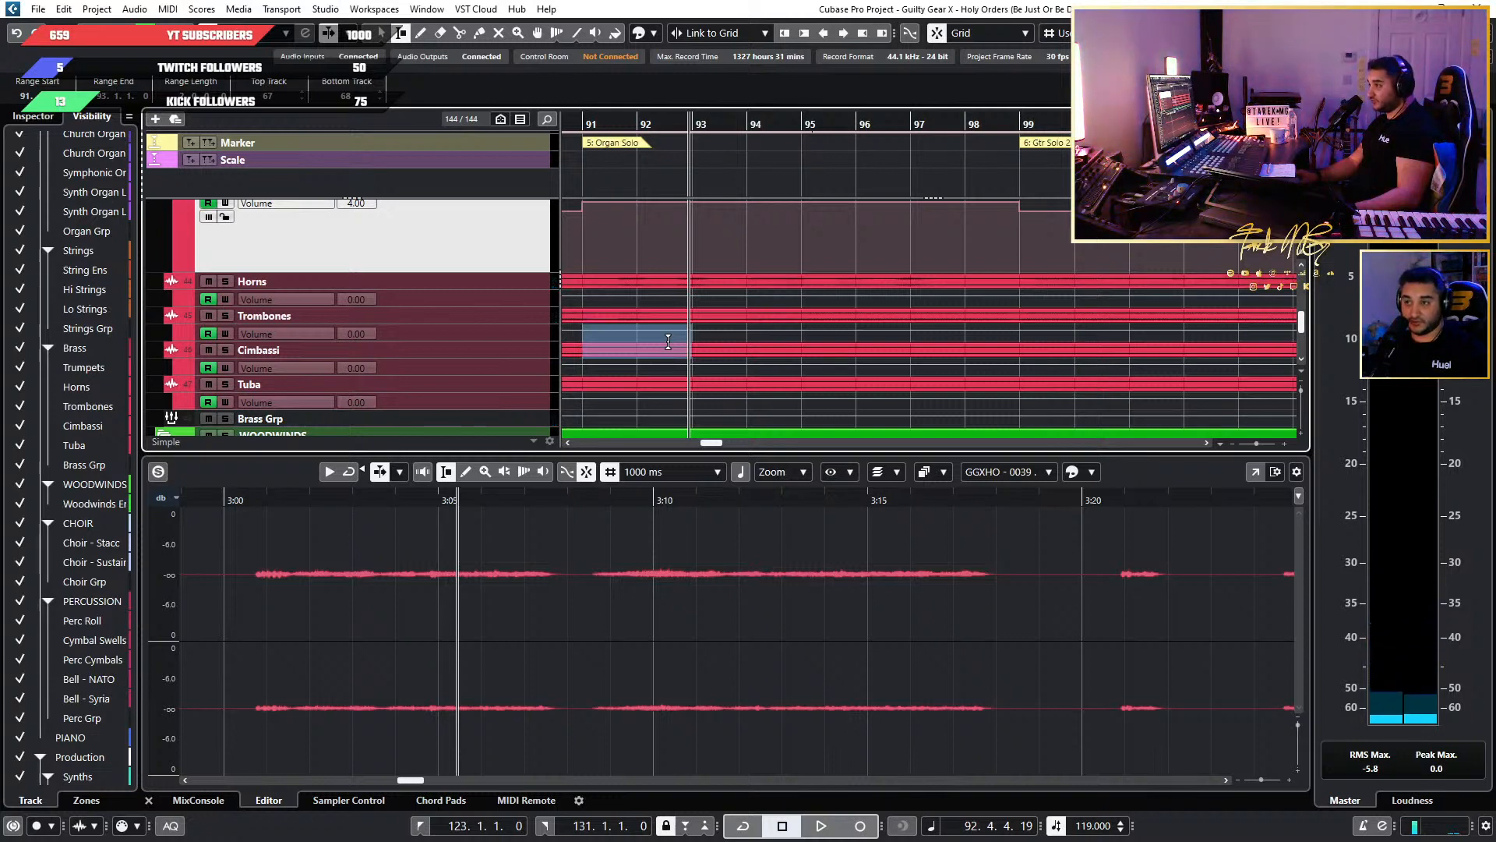
drag(668, 341, 1004, 344)
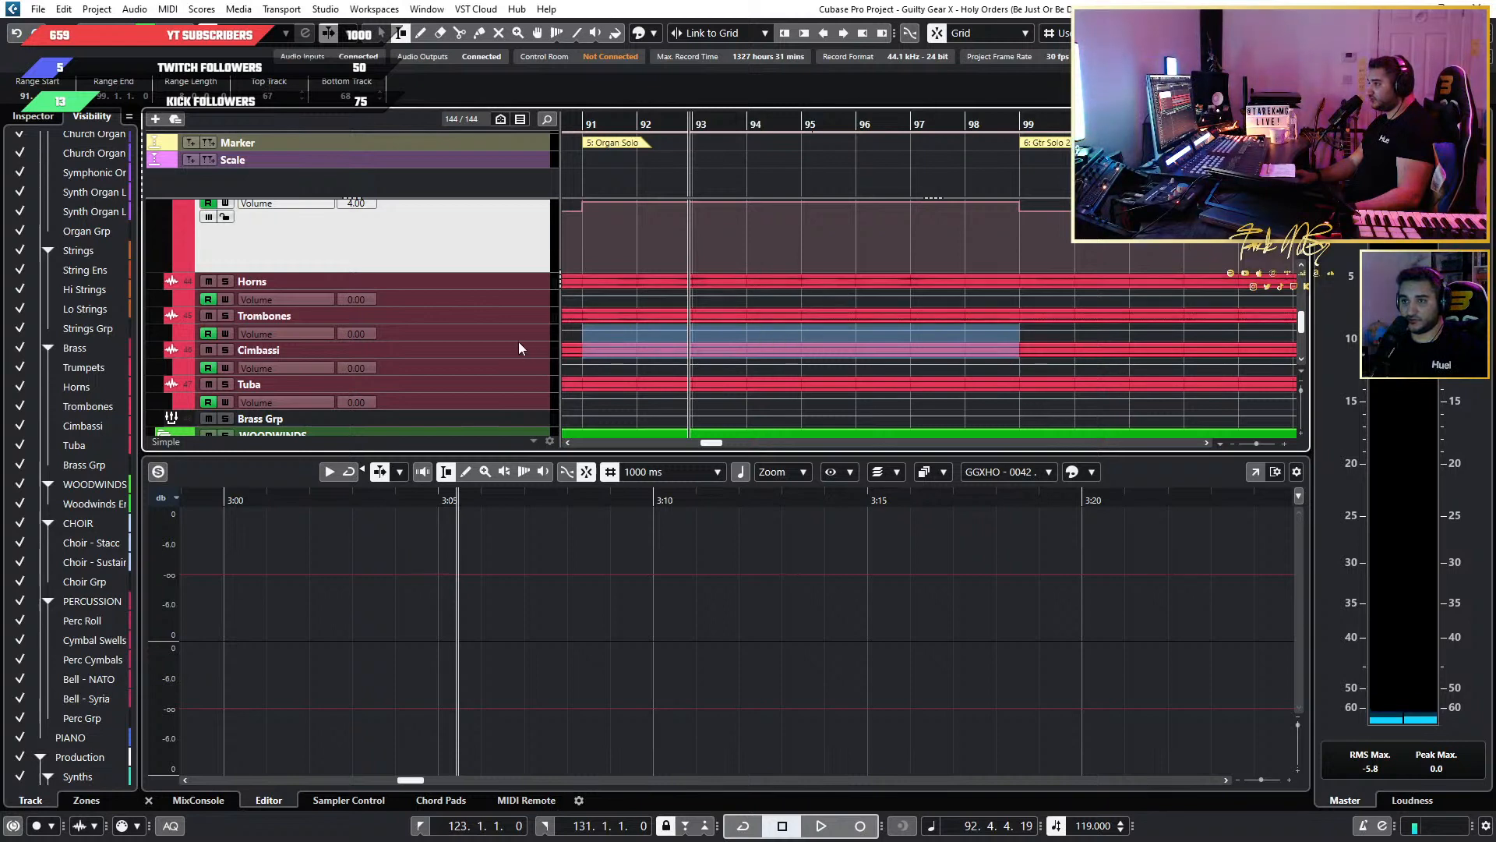
drag(530, 340, 524, 403)
drag(804, 330, 803, 325)
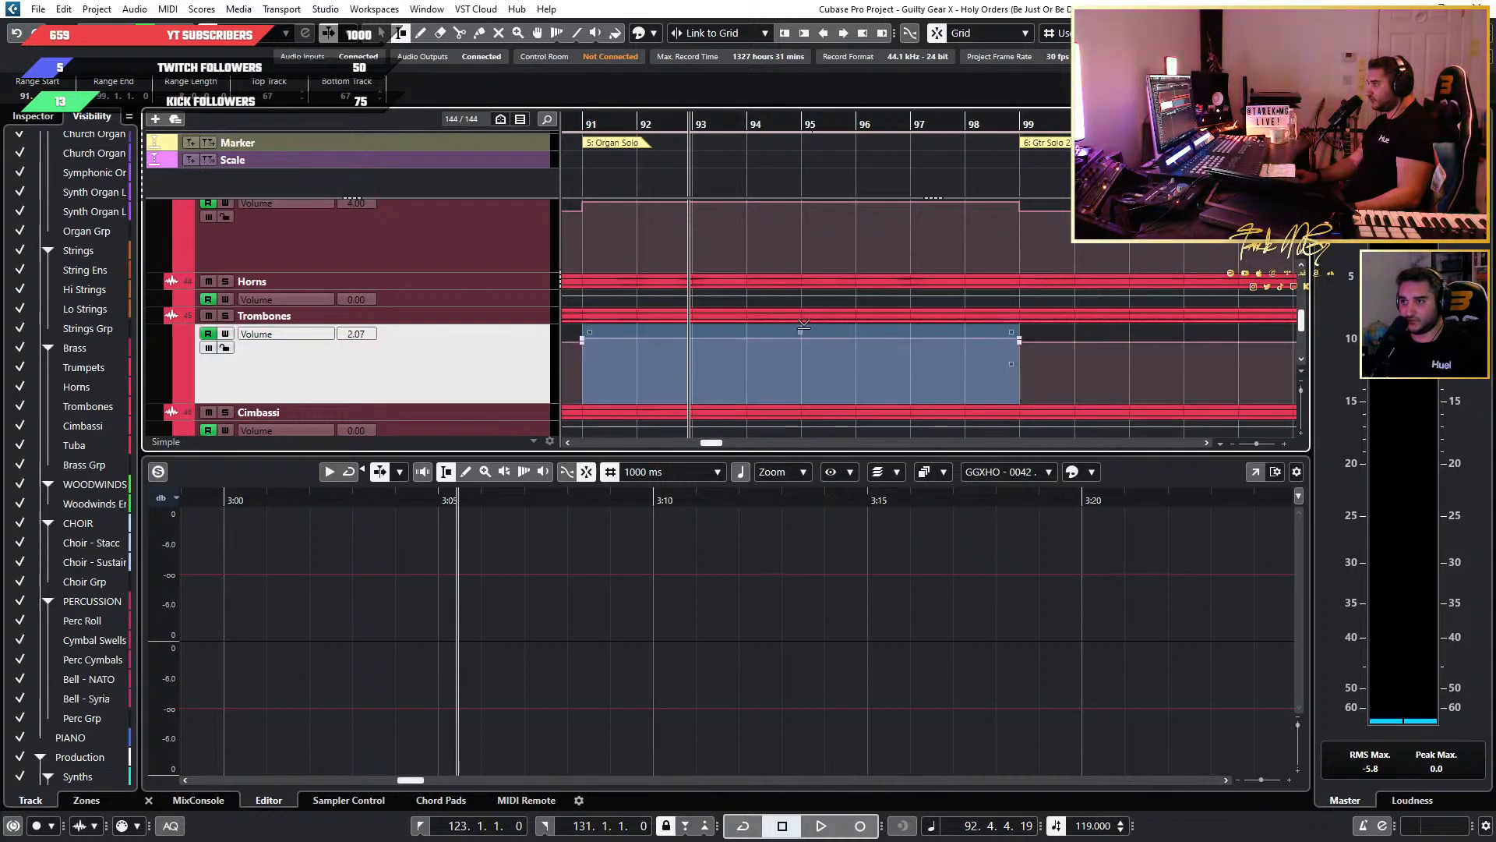
click(1037, 331)
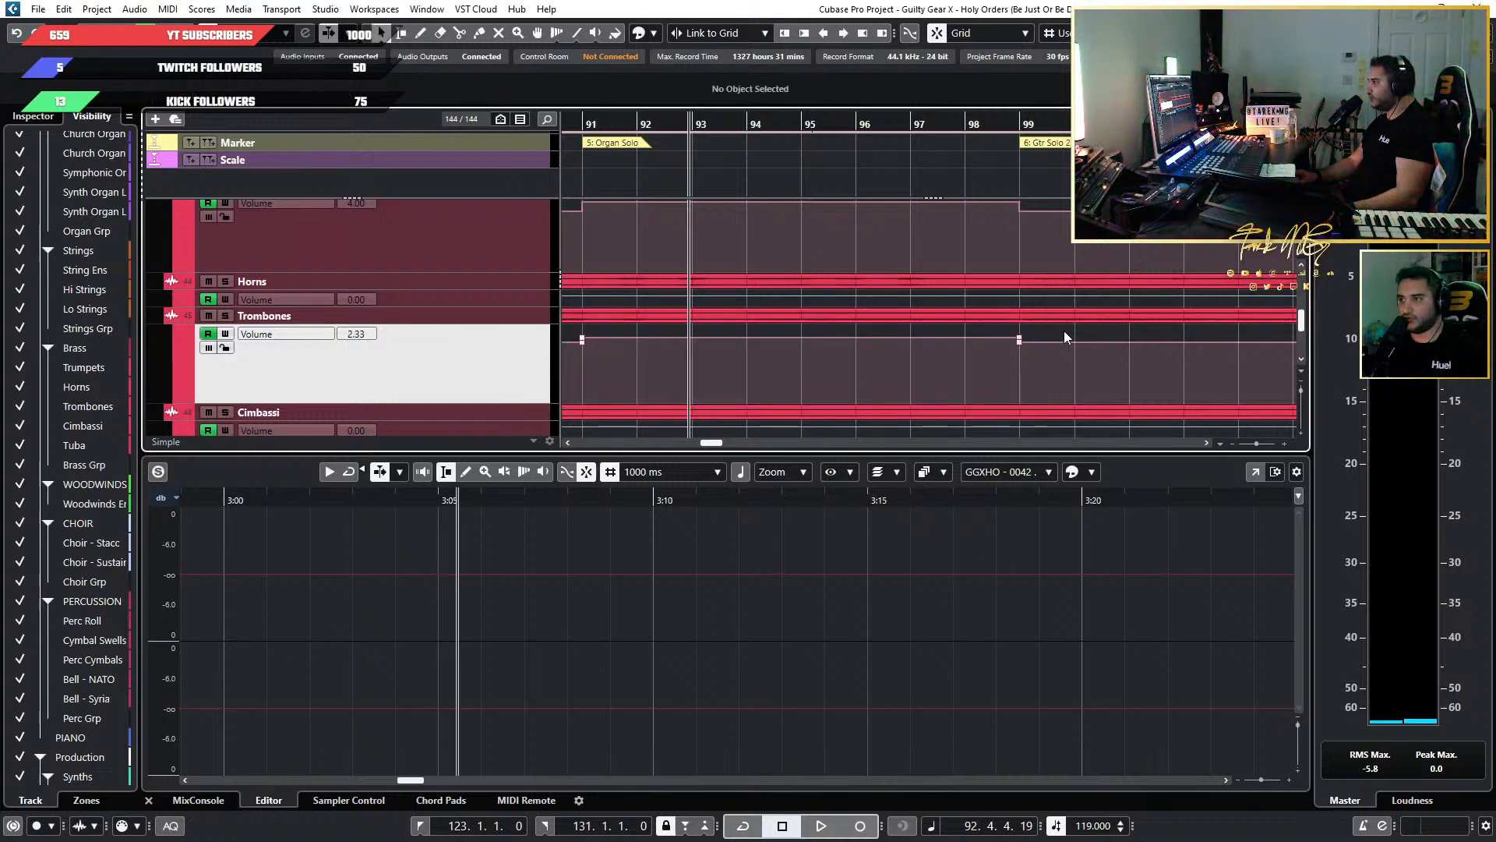
drag(707, 333, 1049, 339)
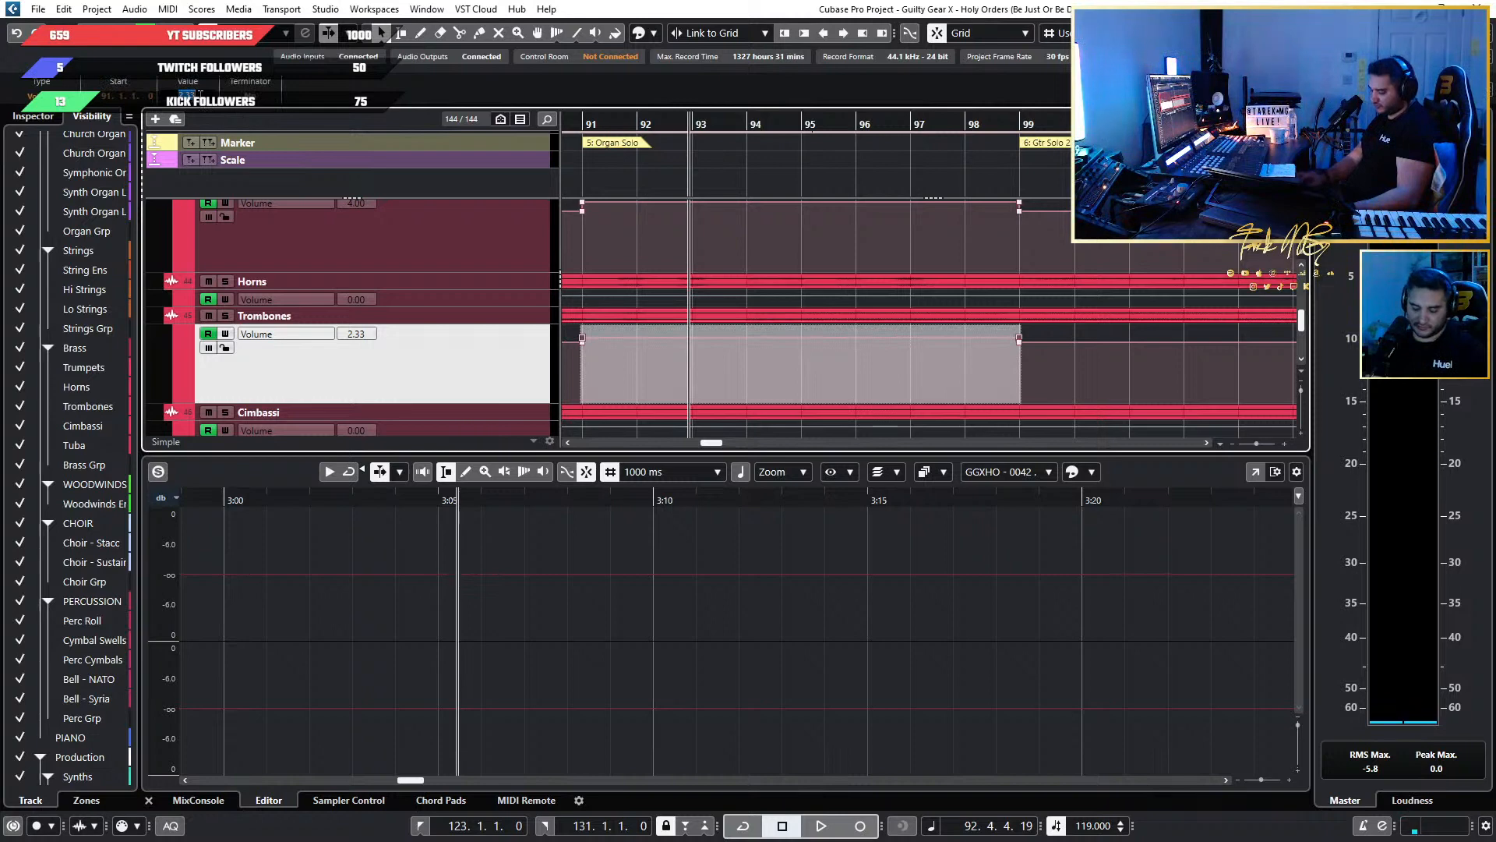
Play back from bar 91 to judge the raised Trombones level in the Organ Solo.
click(574, 125)
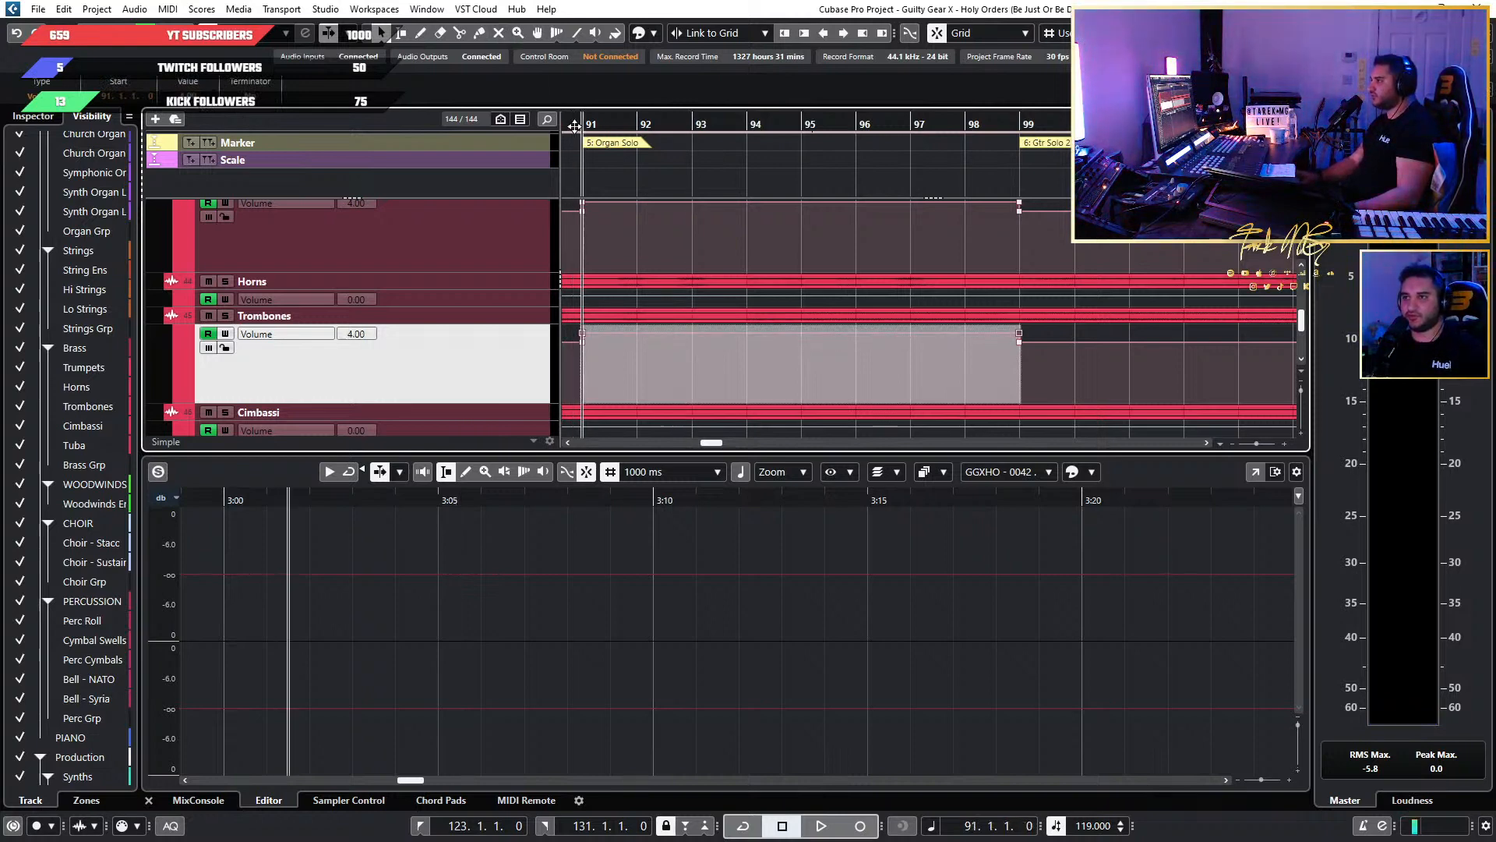
scroll(975, 217, down, 4)
scroll(994, 252, up, 3)
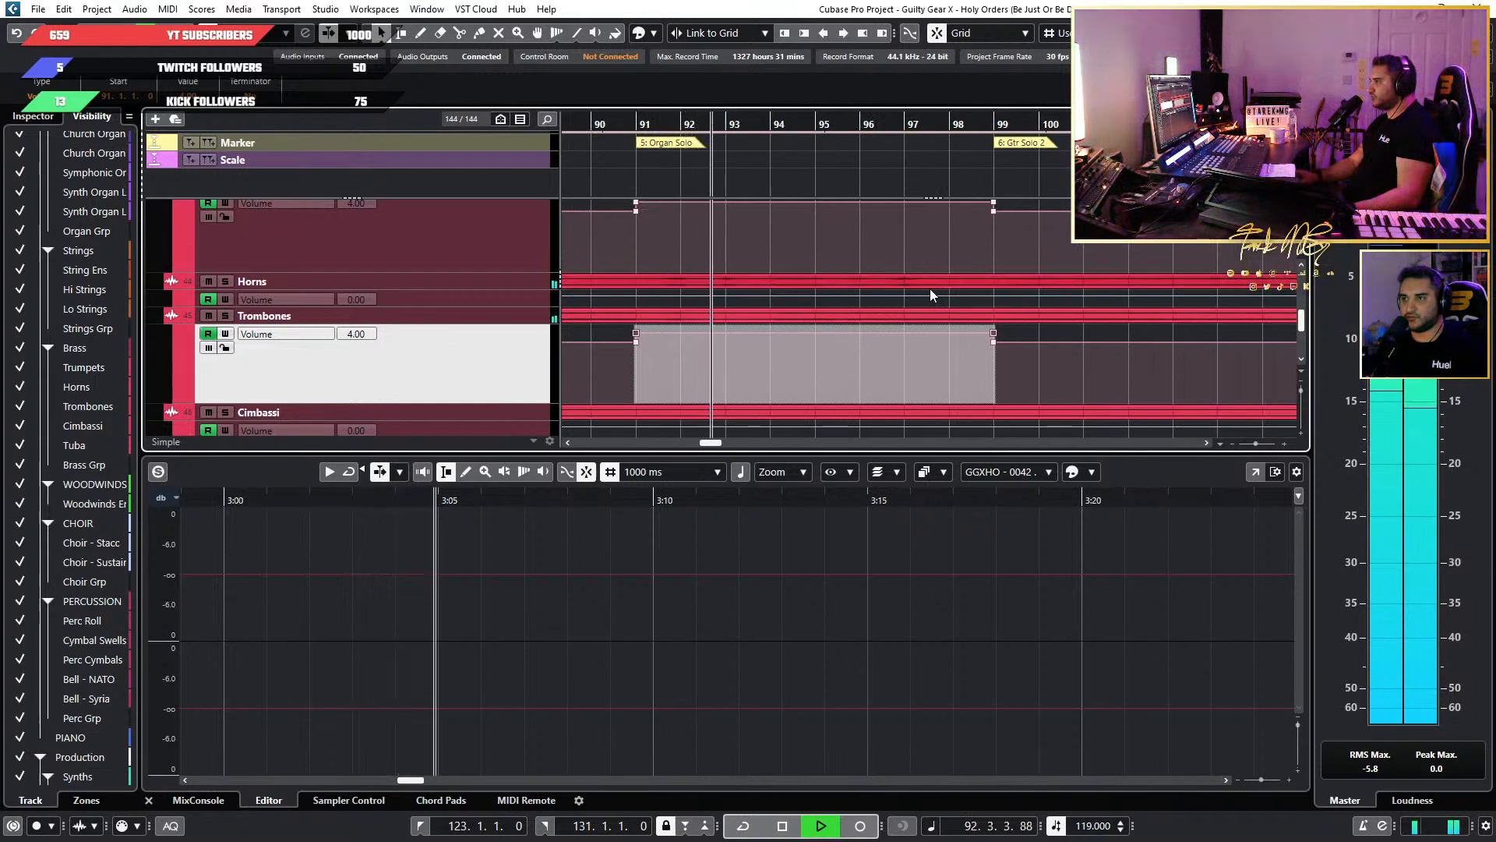
key(space)
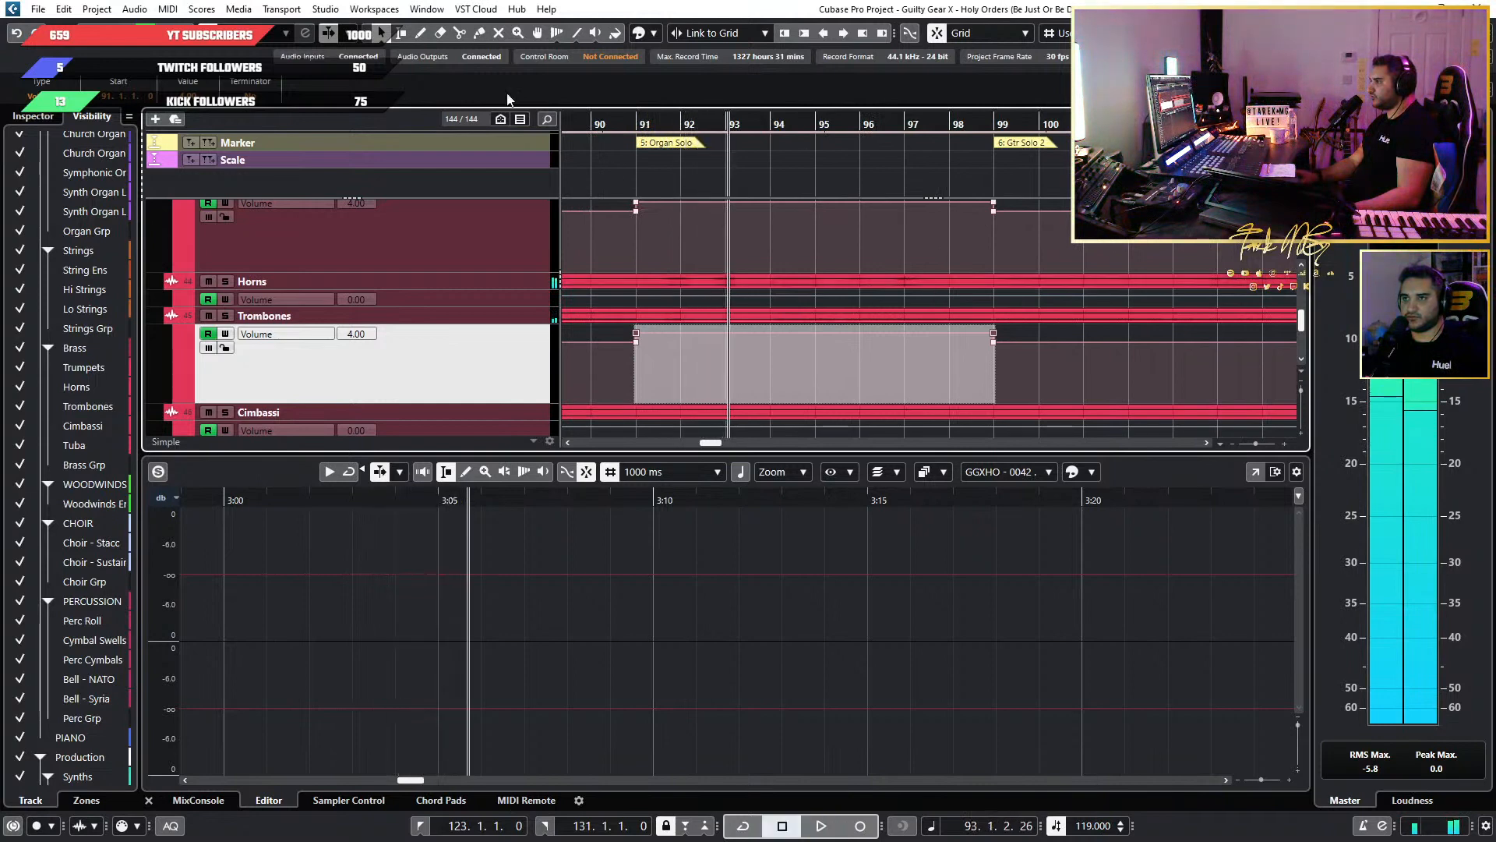
Select bars 91 to 99 in the Horns volume lane and lower the volume automation there to -2.00.
click(401, 33)
click(511, 307)
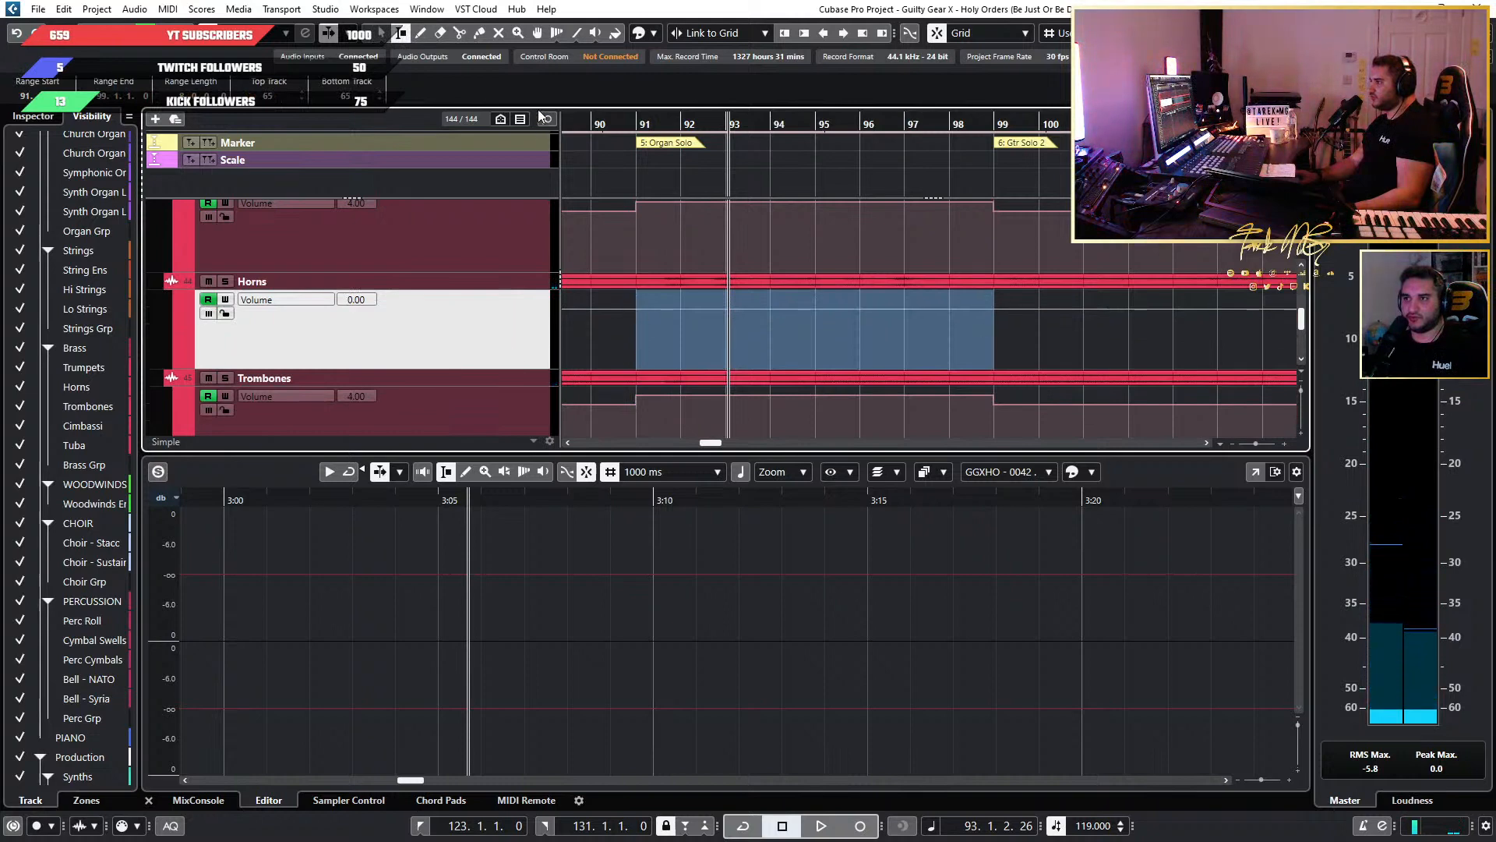
drag(821, 297, 822, 307)
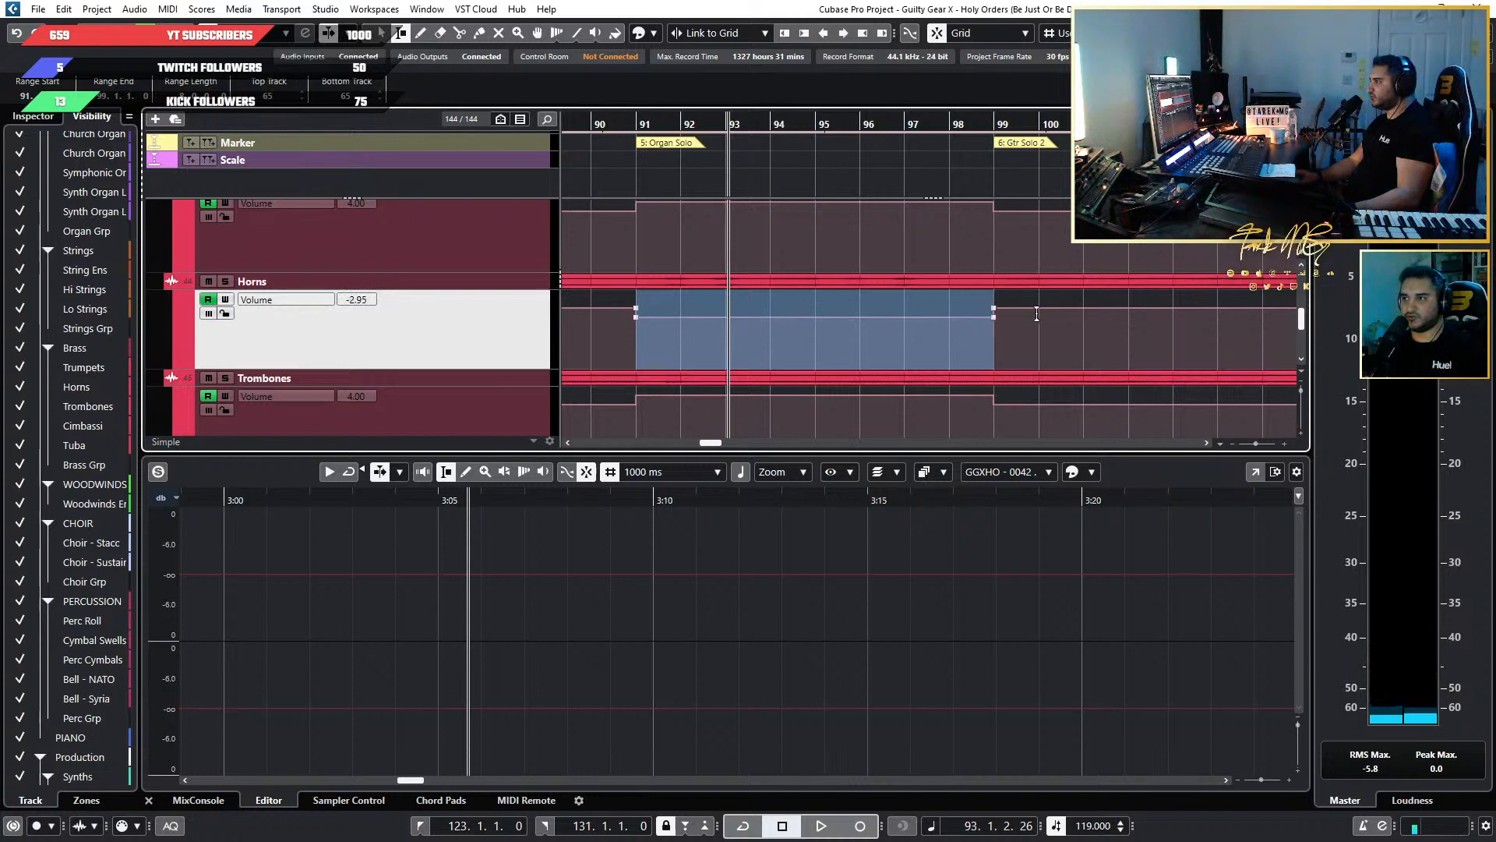
key(1)
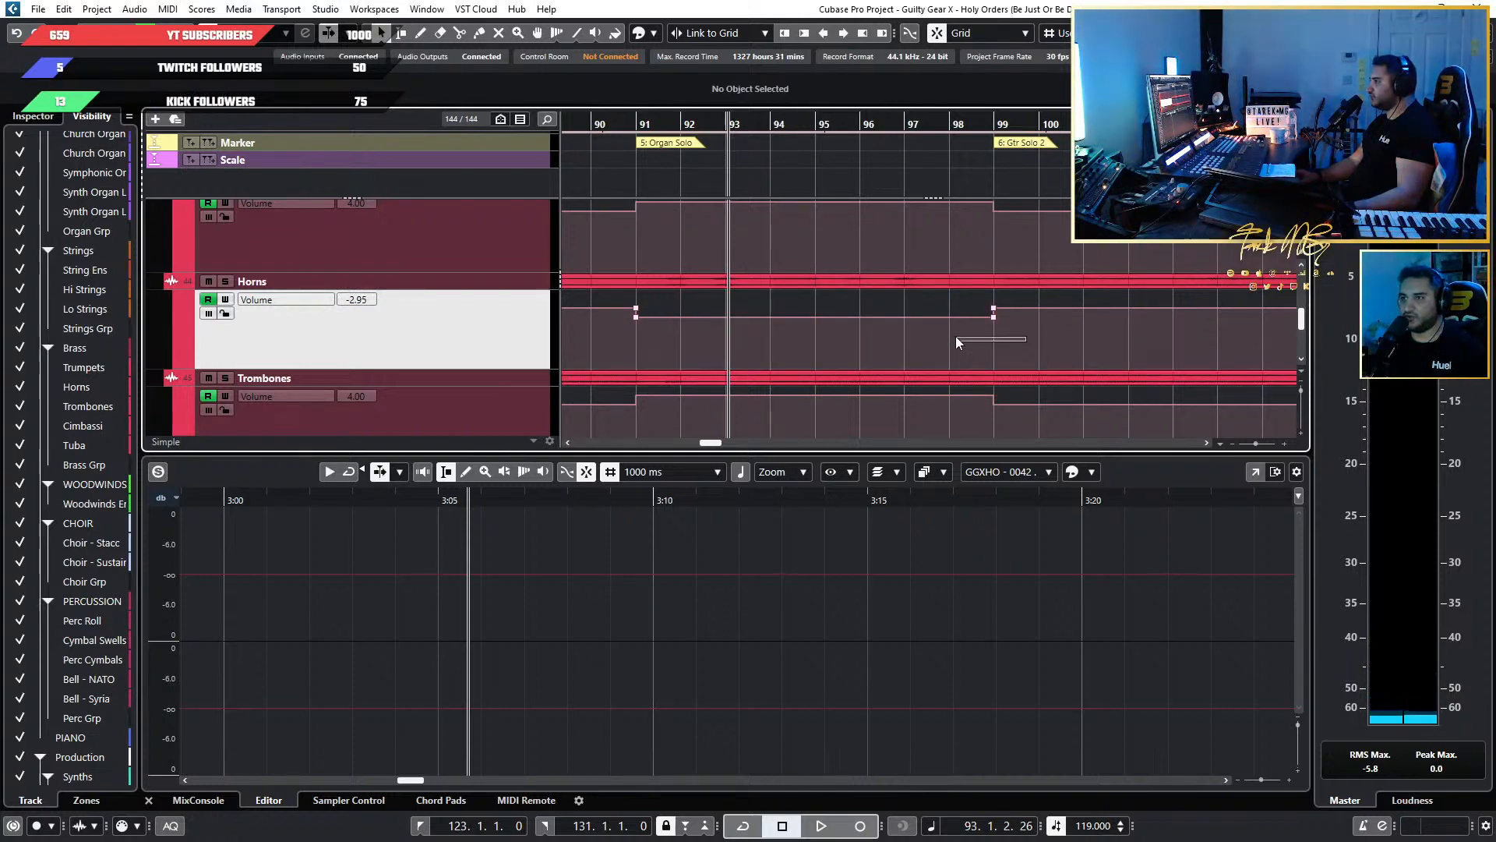
drag(955, 340, 602, 315)
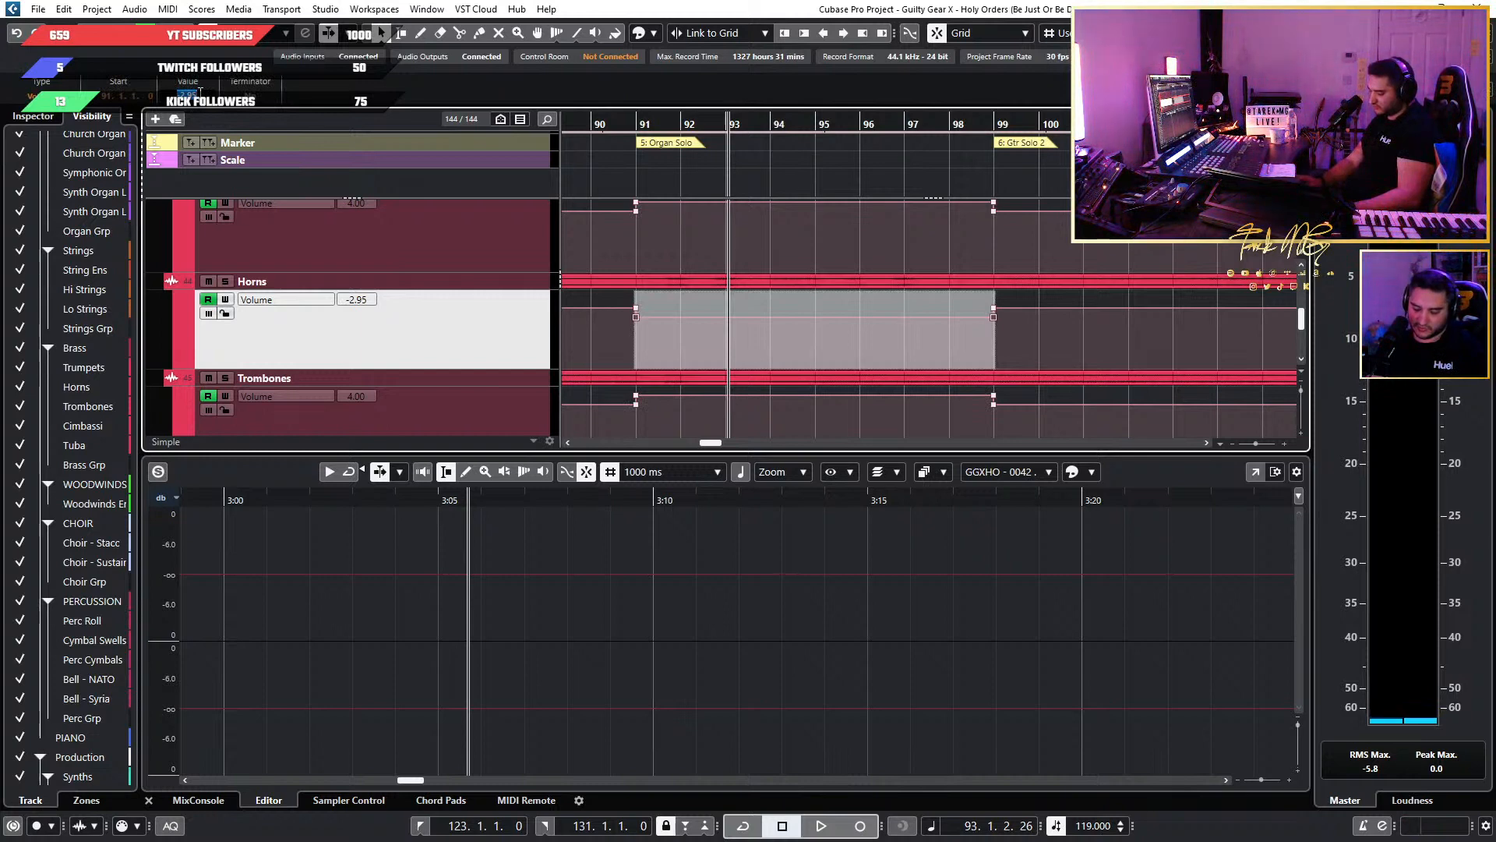
key(Return)
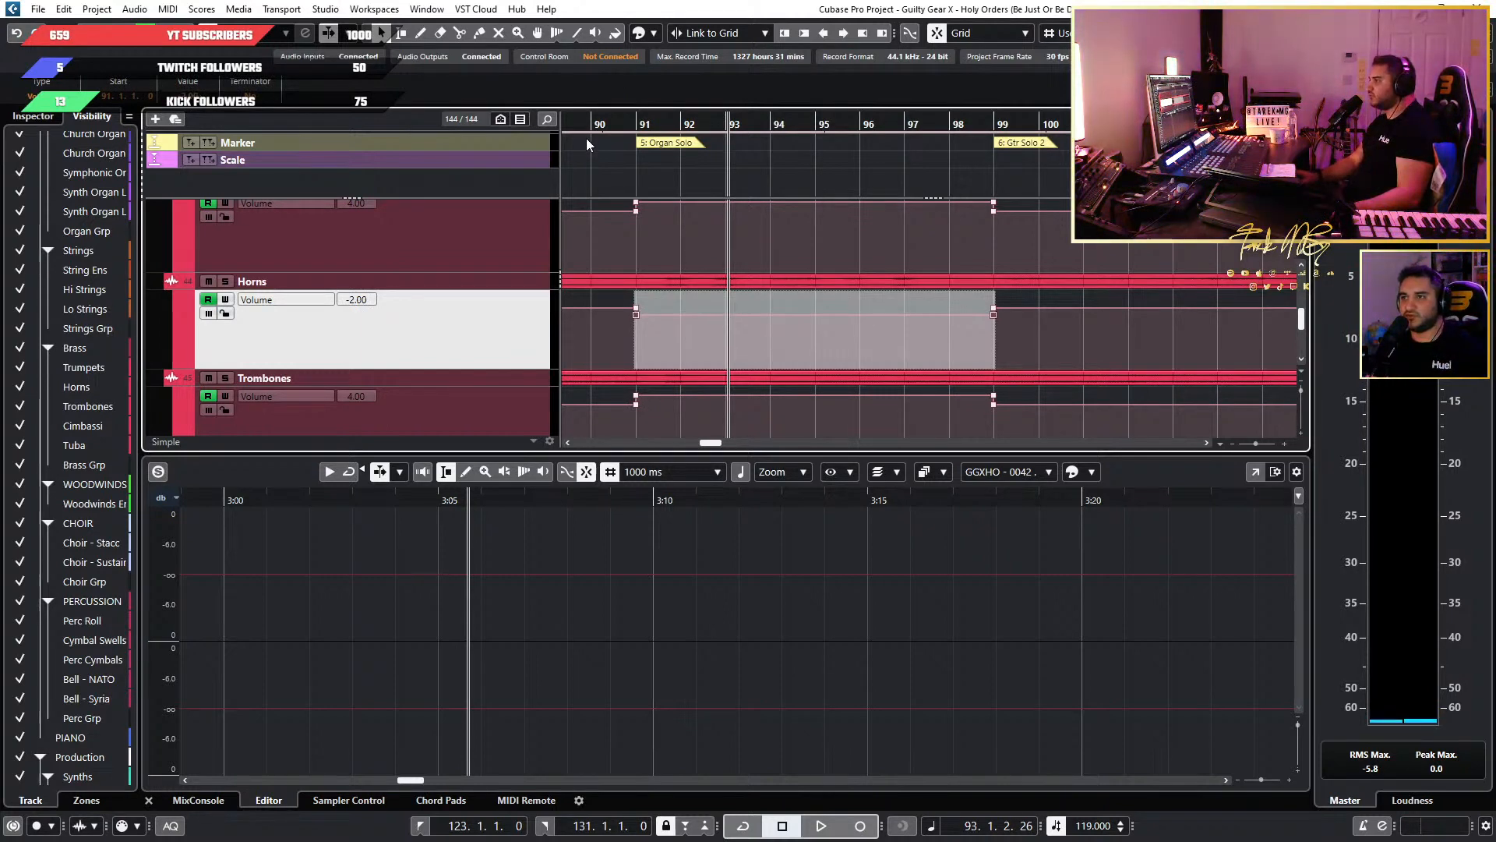
During playback of the Organ Solo, select bars 91 to 99 in the Trombones volume lane and set the automation to 3.00.
click(604, 123)
key(space)
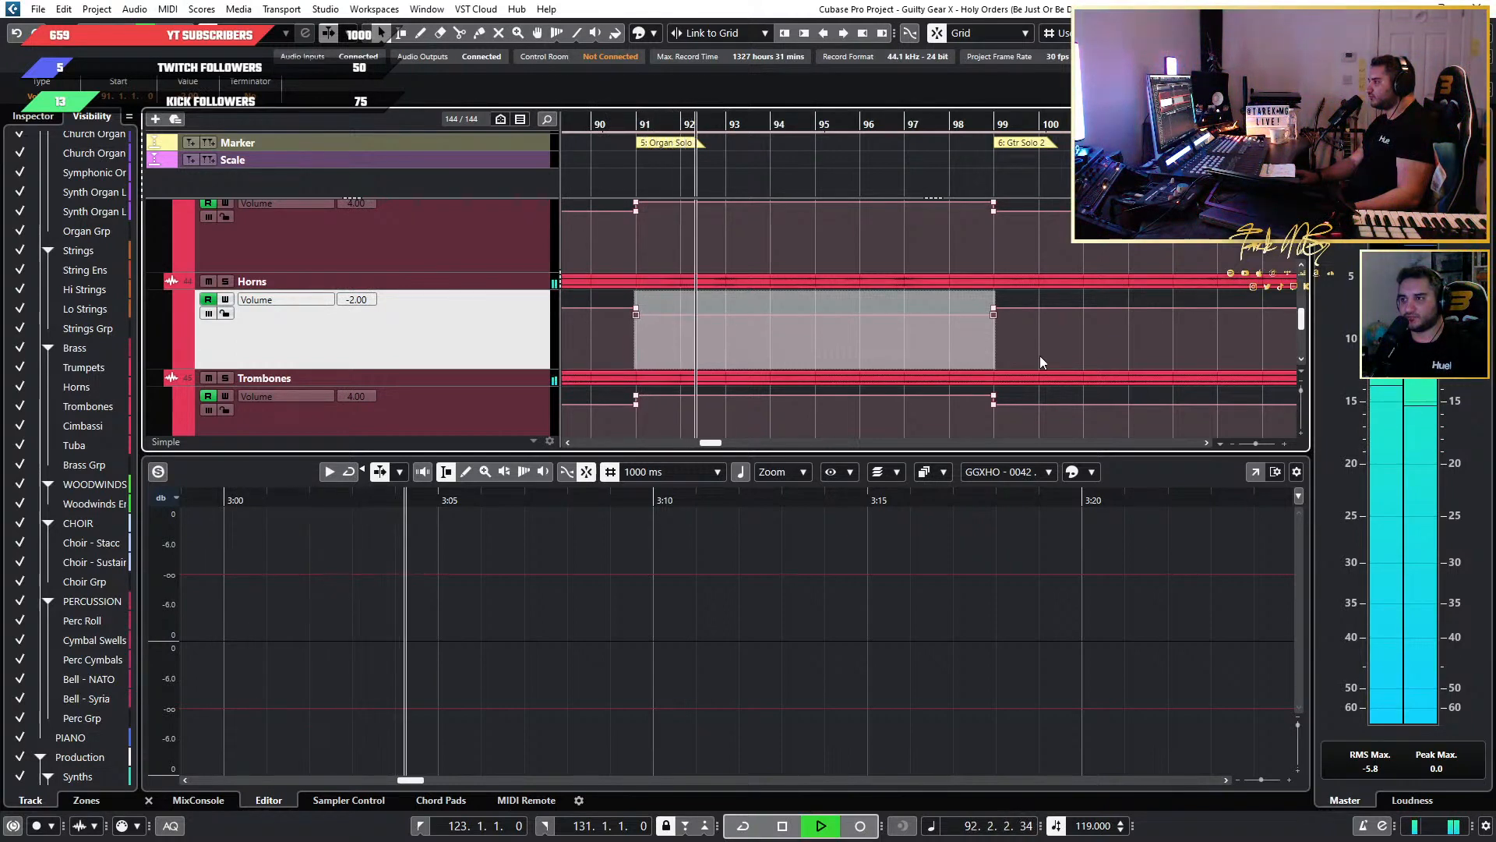
drag(1027, 393, 604, 396)
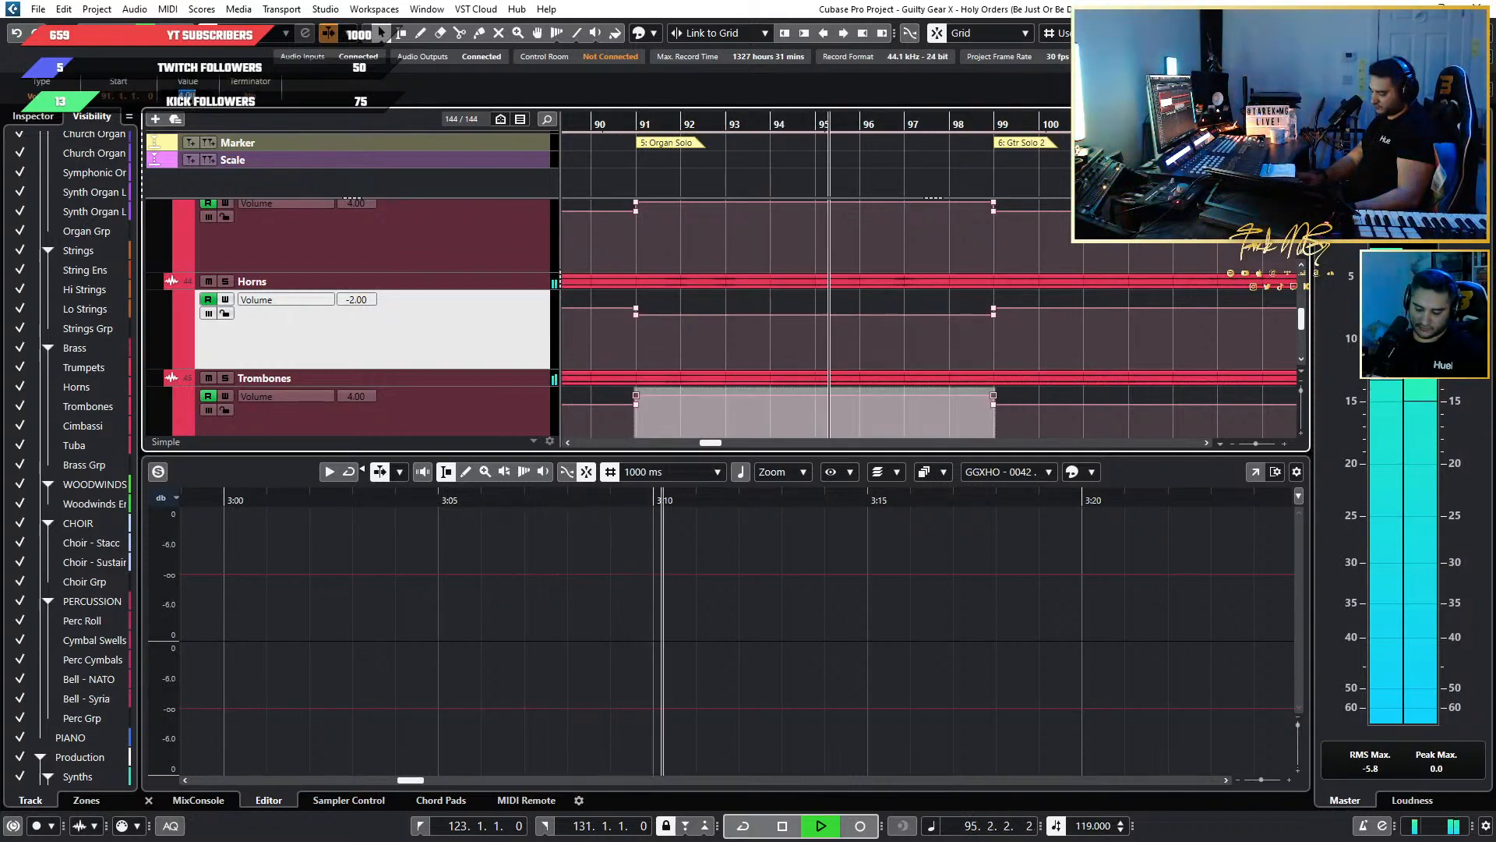
text(3)
key(Return)
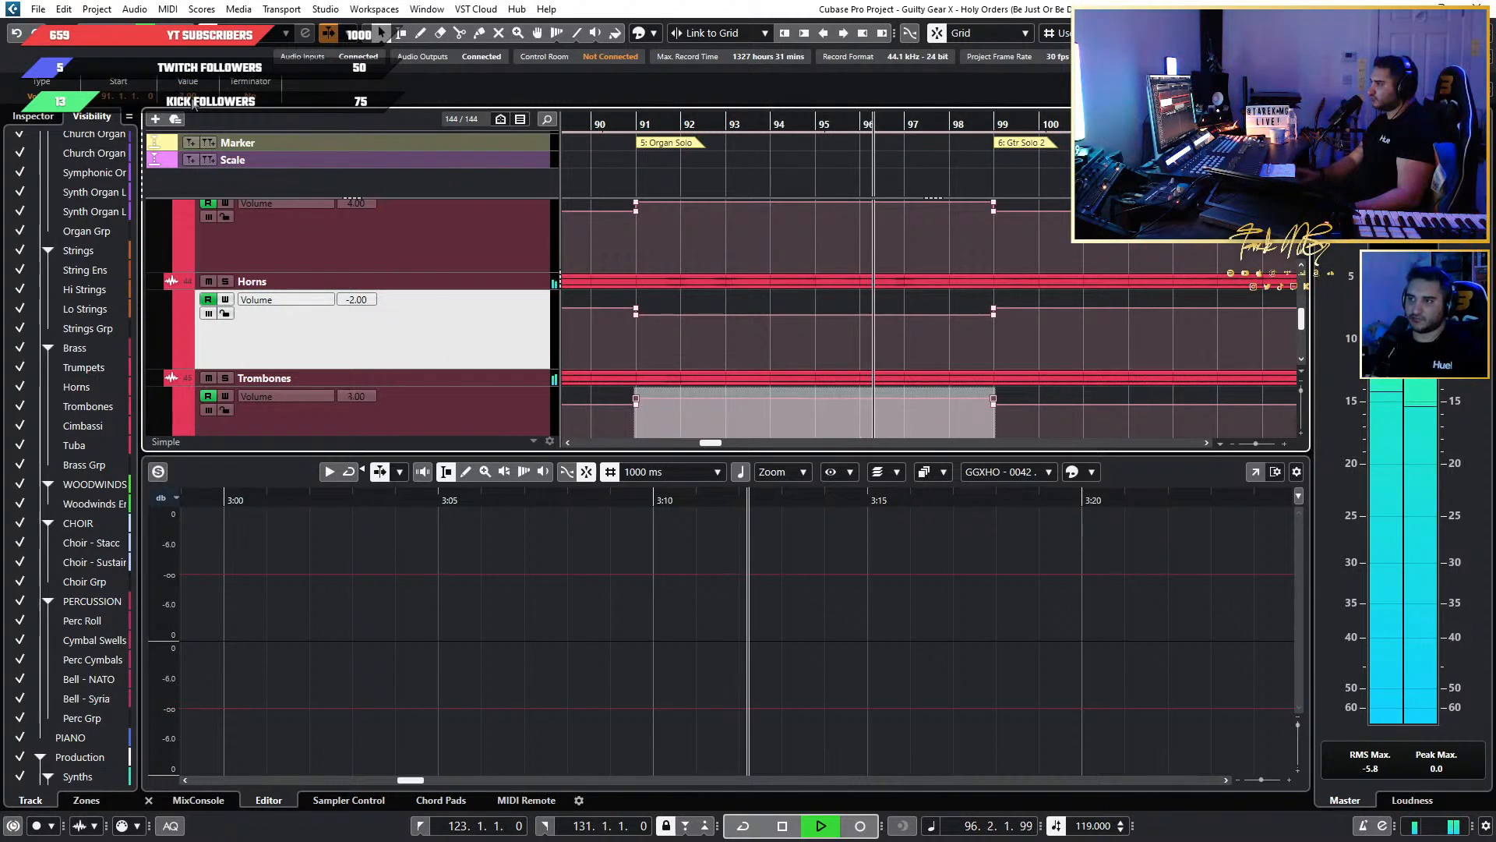
Listen on into Gtr Solo 2, stop playback, and compare the brass volume lanes around the Organ Solo and Synth Solo 1.
scroll(816, 143, down, 2)
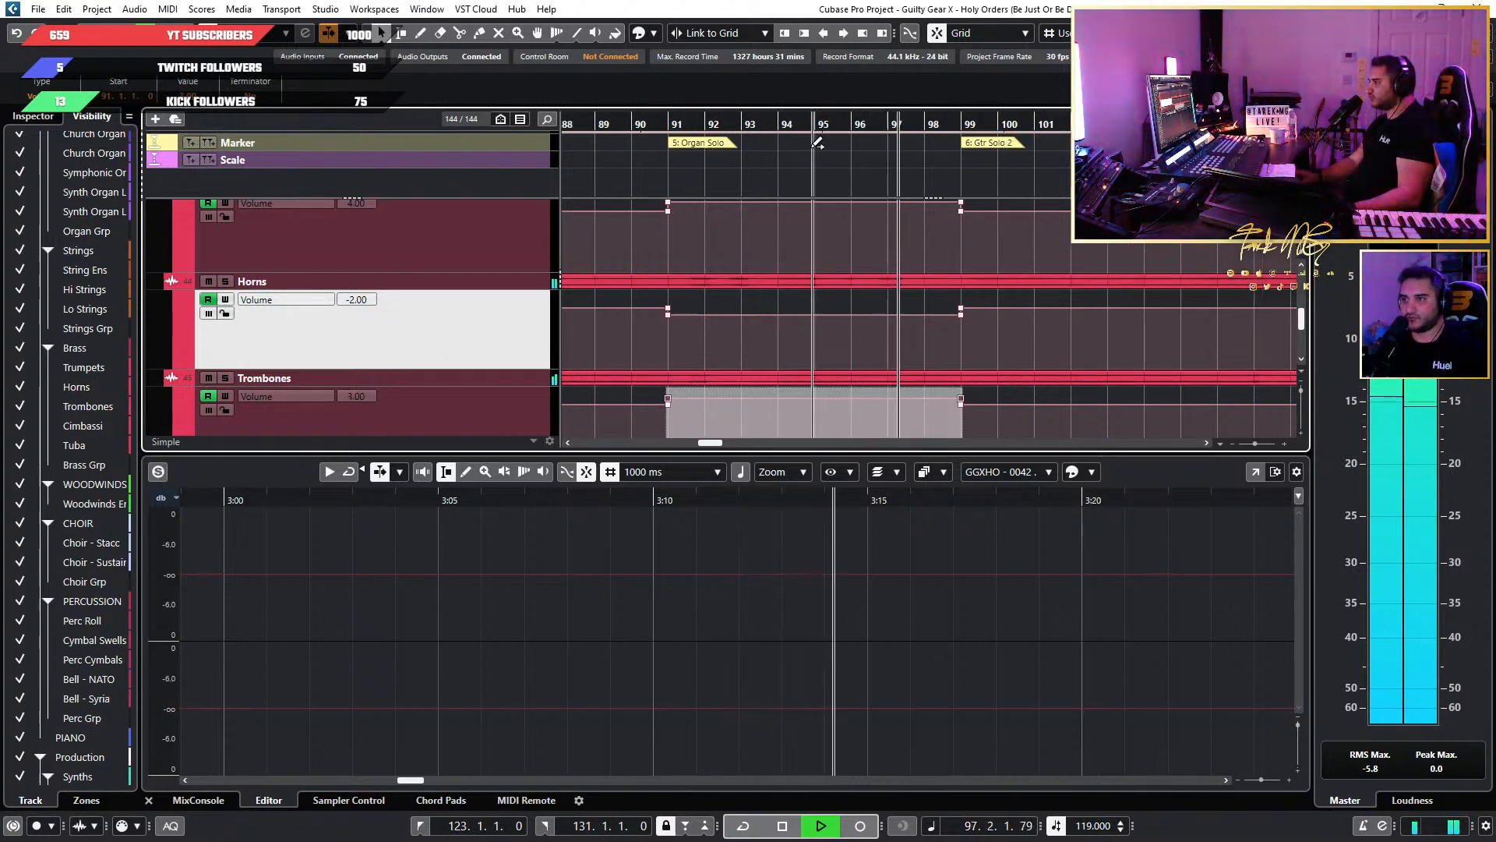
scroll(812, 146, right, 1)
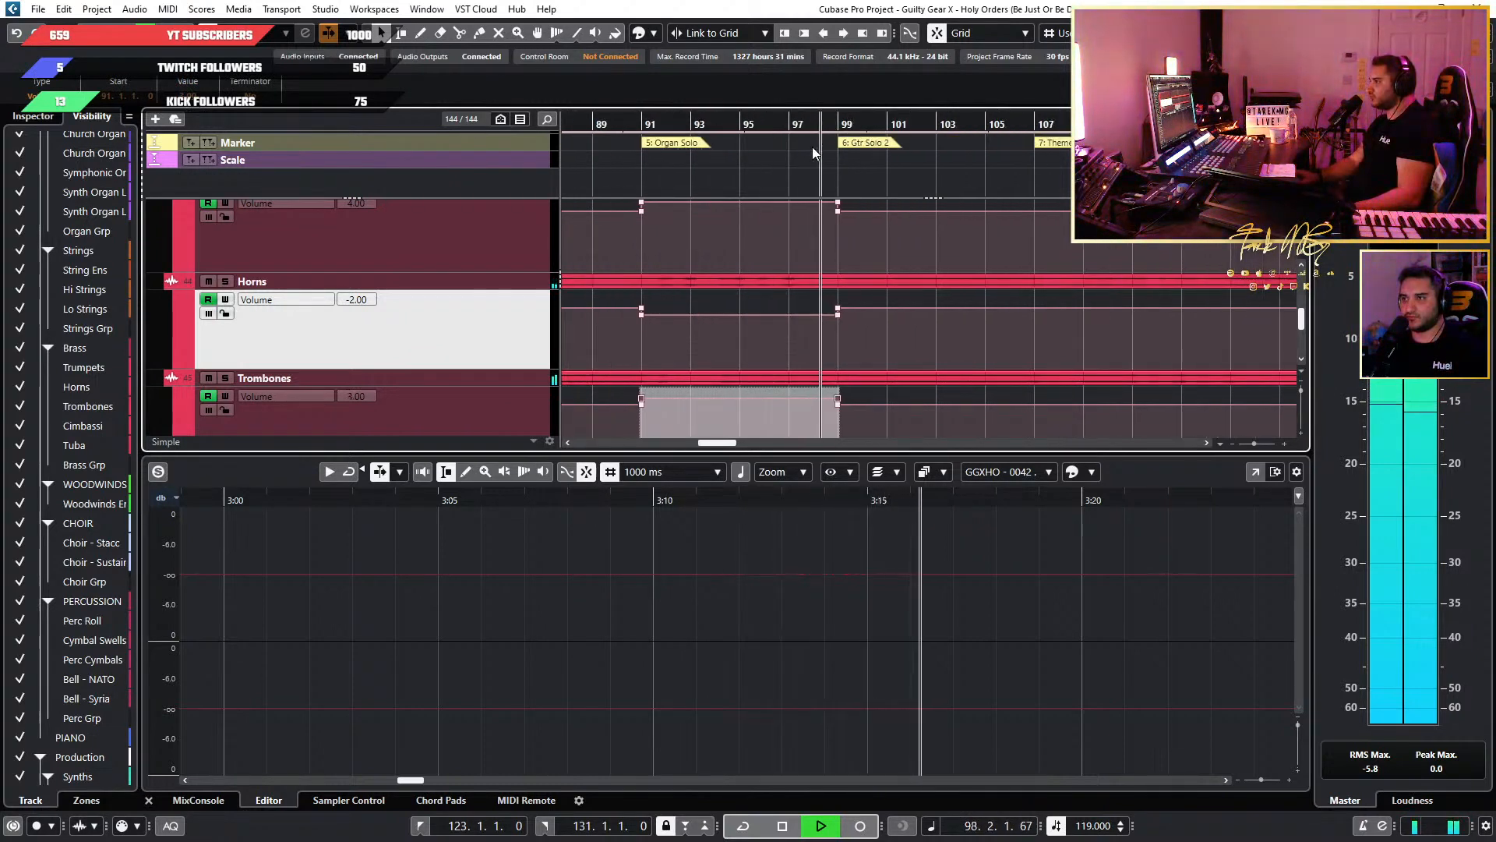
scroll(938, 148, down, 2)
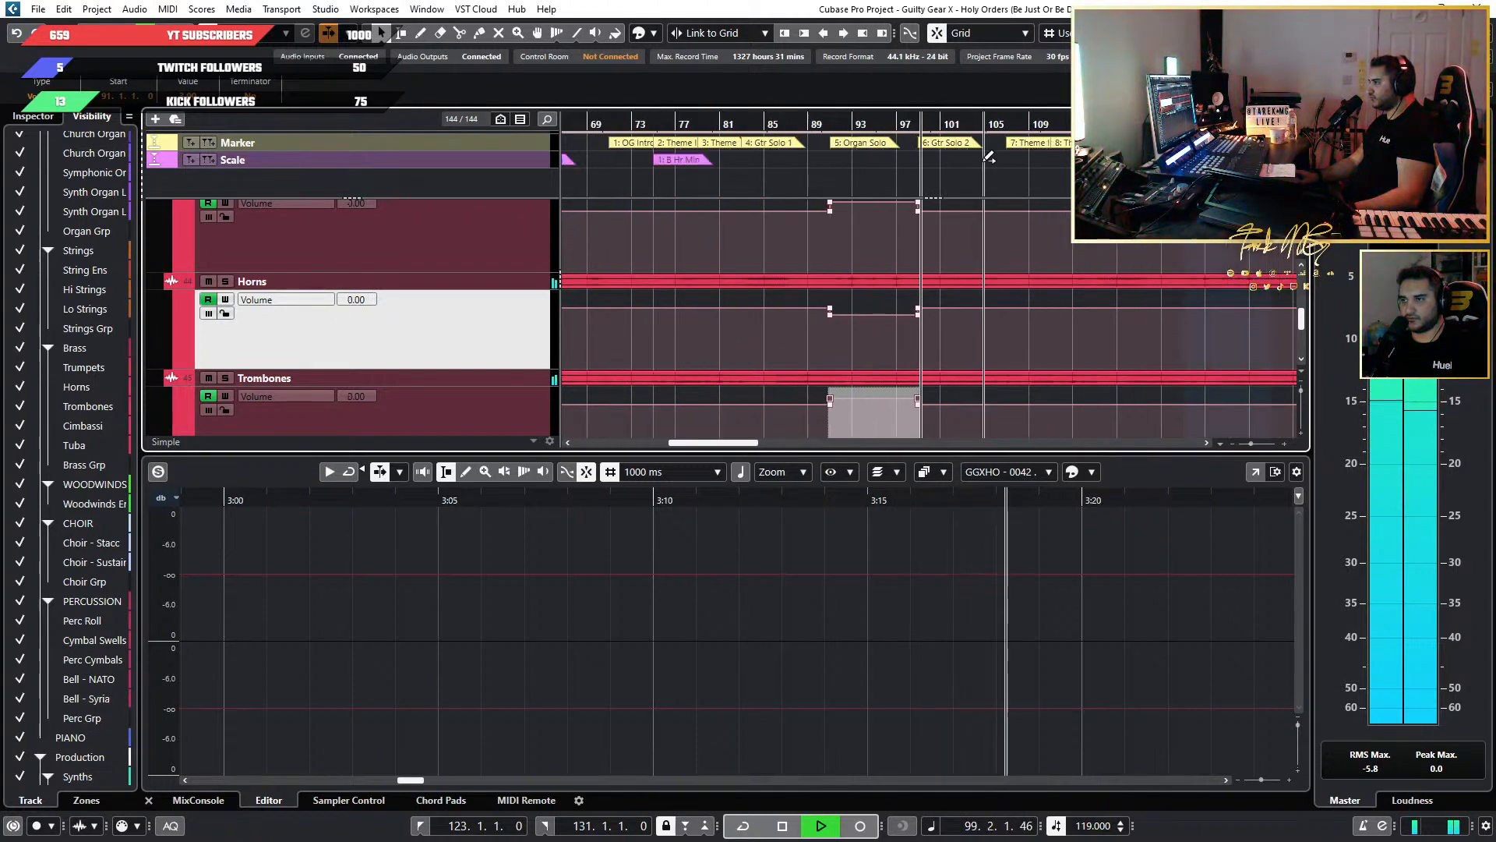
scroll(989, 174, right, 3)
scroll(925, 173, down, 1)
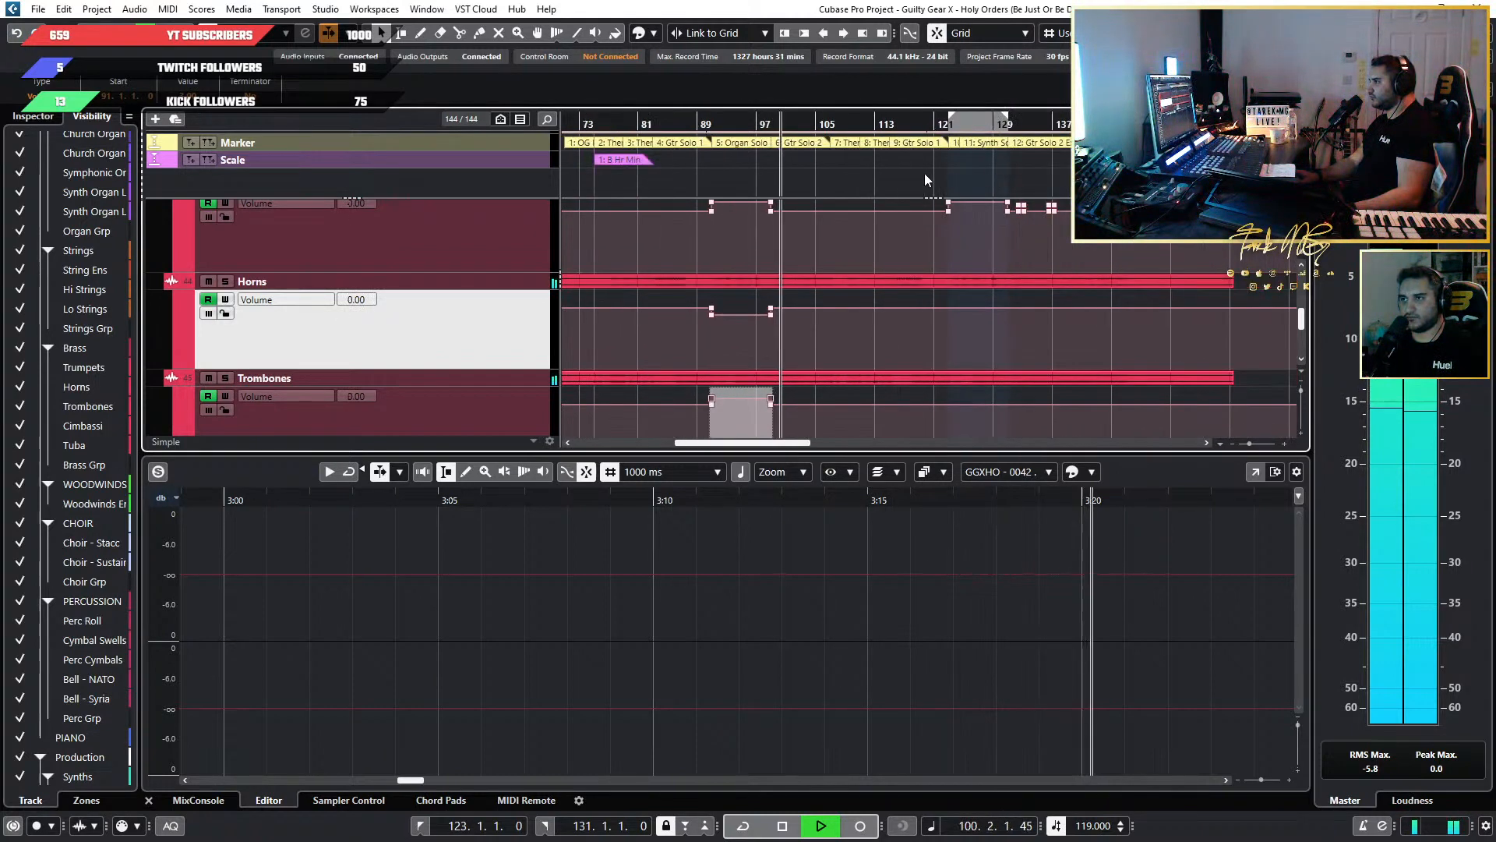
scroll(876, 178, right, 2)
scroll(874, 181, up, 1)
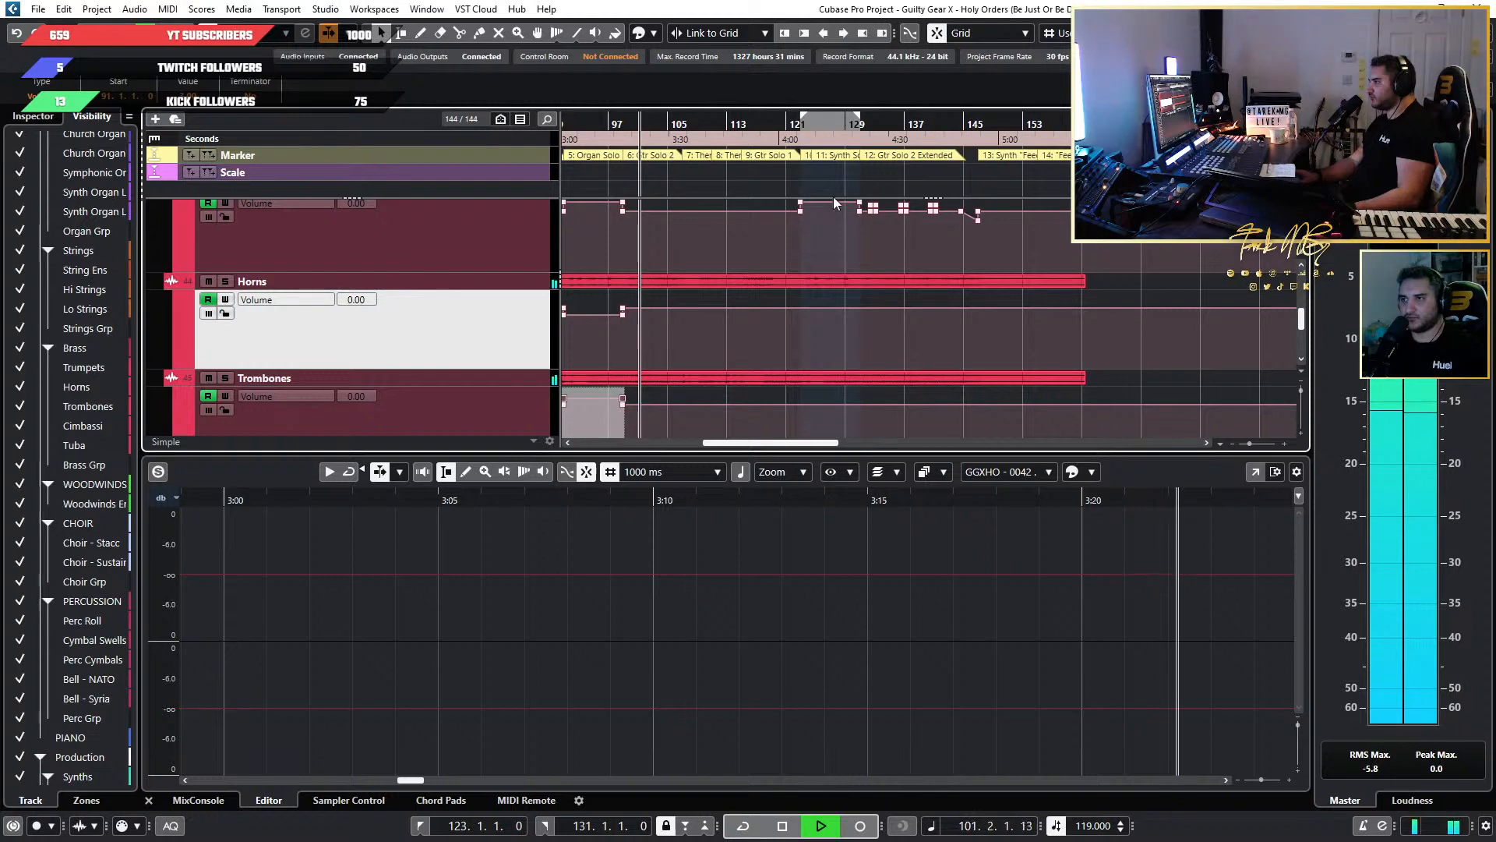
scroll(782, 251, up, 1)
key(space)
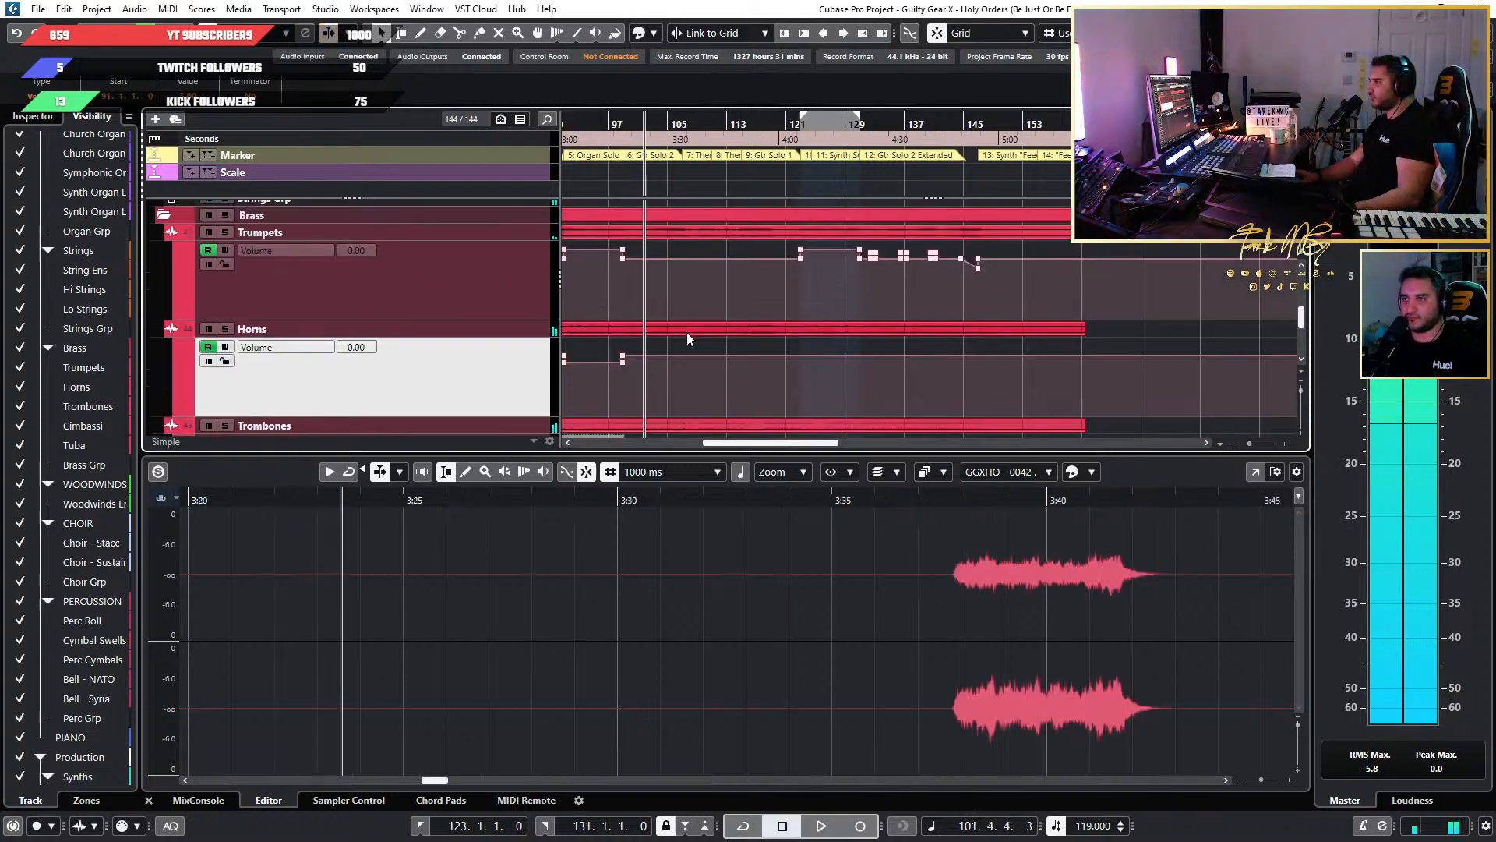
scroll(687, 338, up, 1)
scroll(686, 338, left, 2)
scroll(687, 339, left, 1)
scroll(801, 322, down, 1)
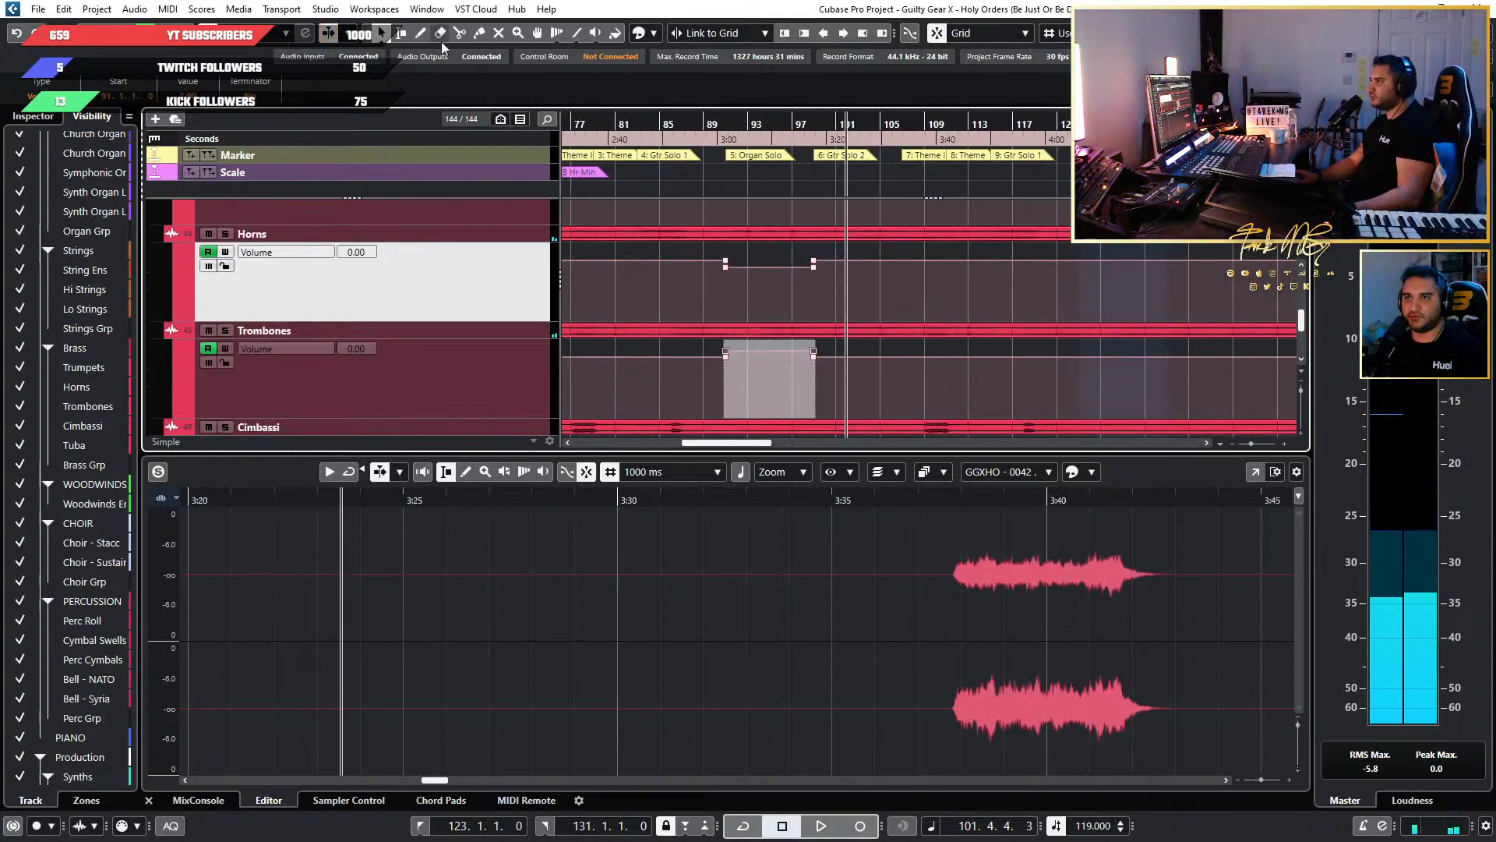
Select bars 123 to 131 in the Horns volume lane and lower the volume automation there to -2.00.
click(401, 33)
scroll(805, 299, right, 3)
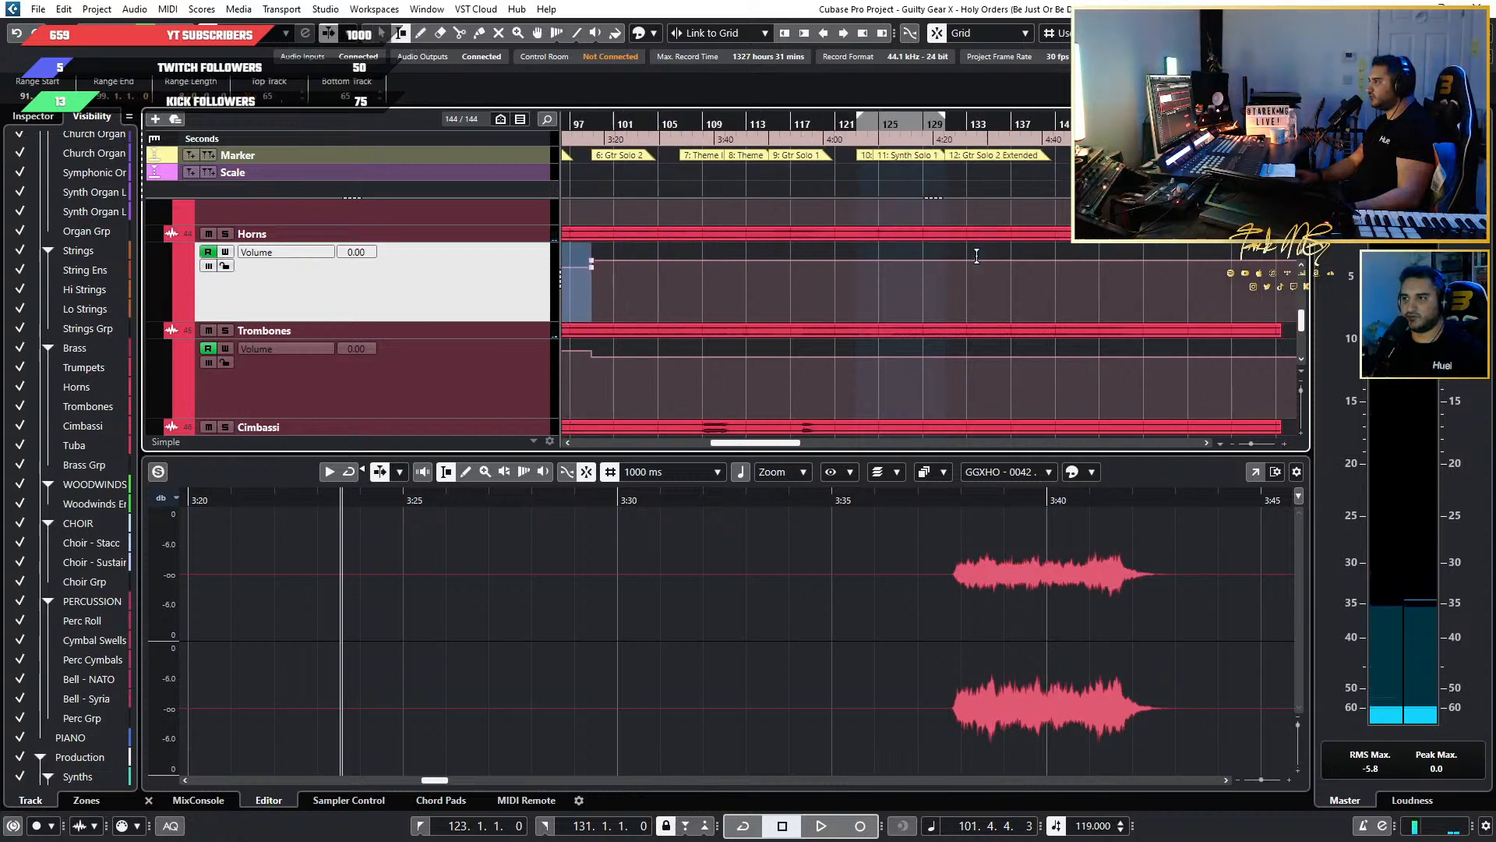
scroll(805, 298, up, 4)
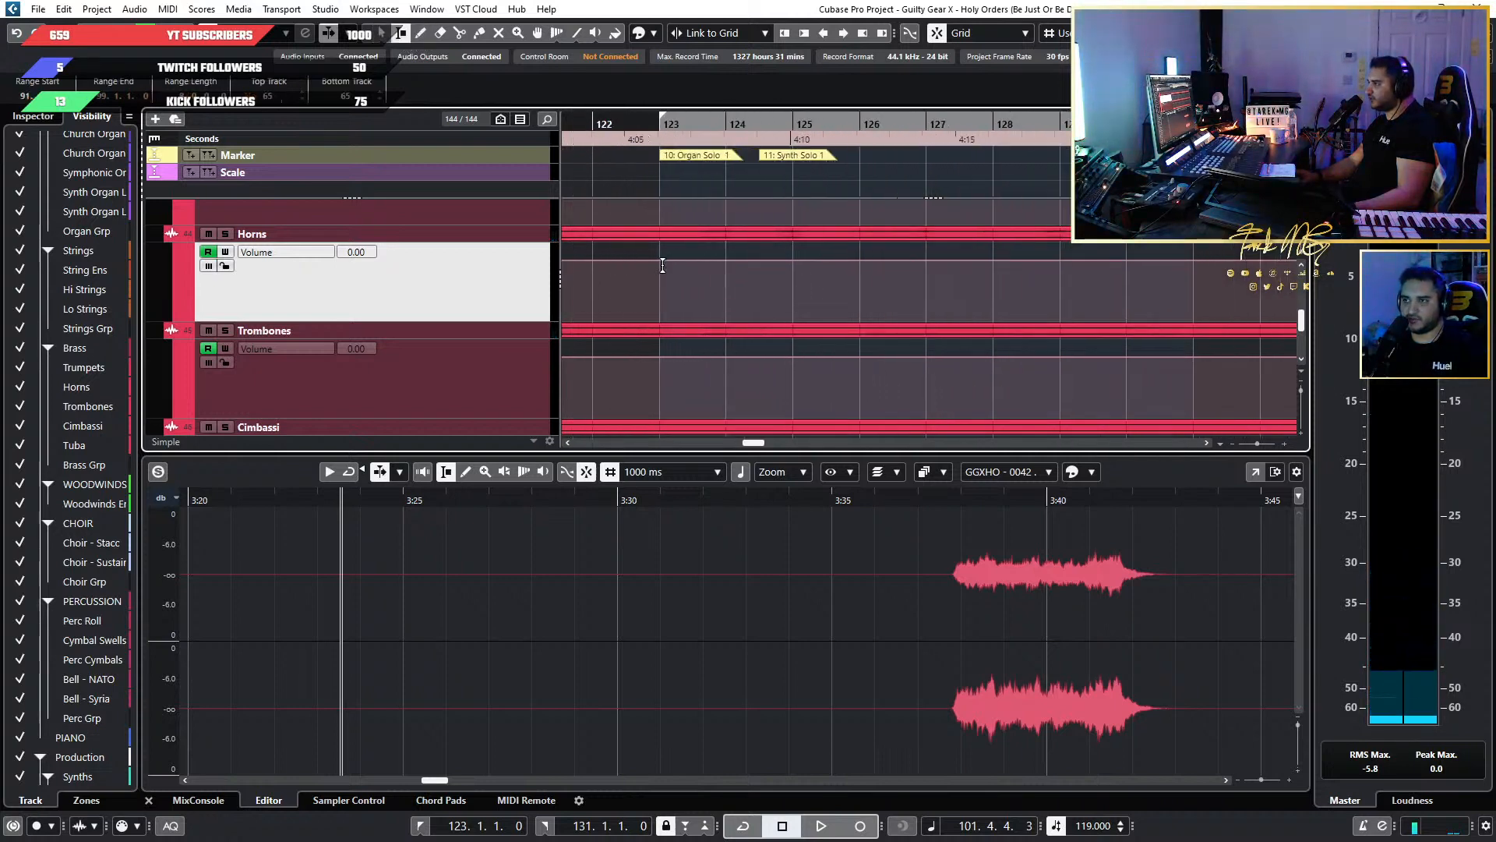
scroll(664, 281, up, 1)
scroll(667, 308, down, 2)
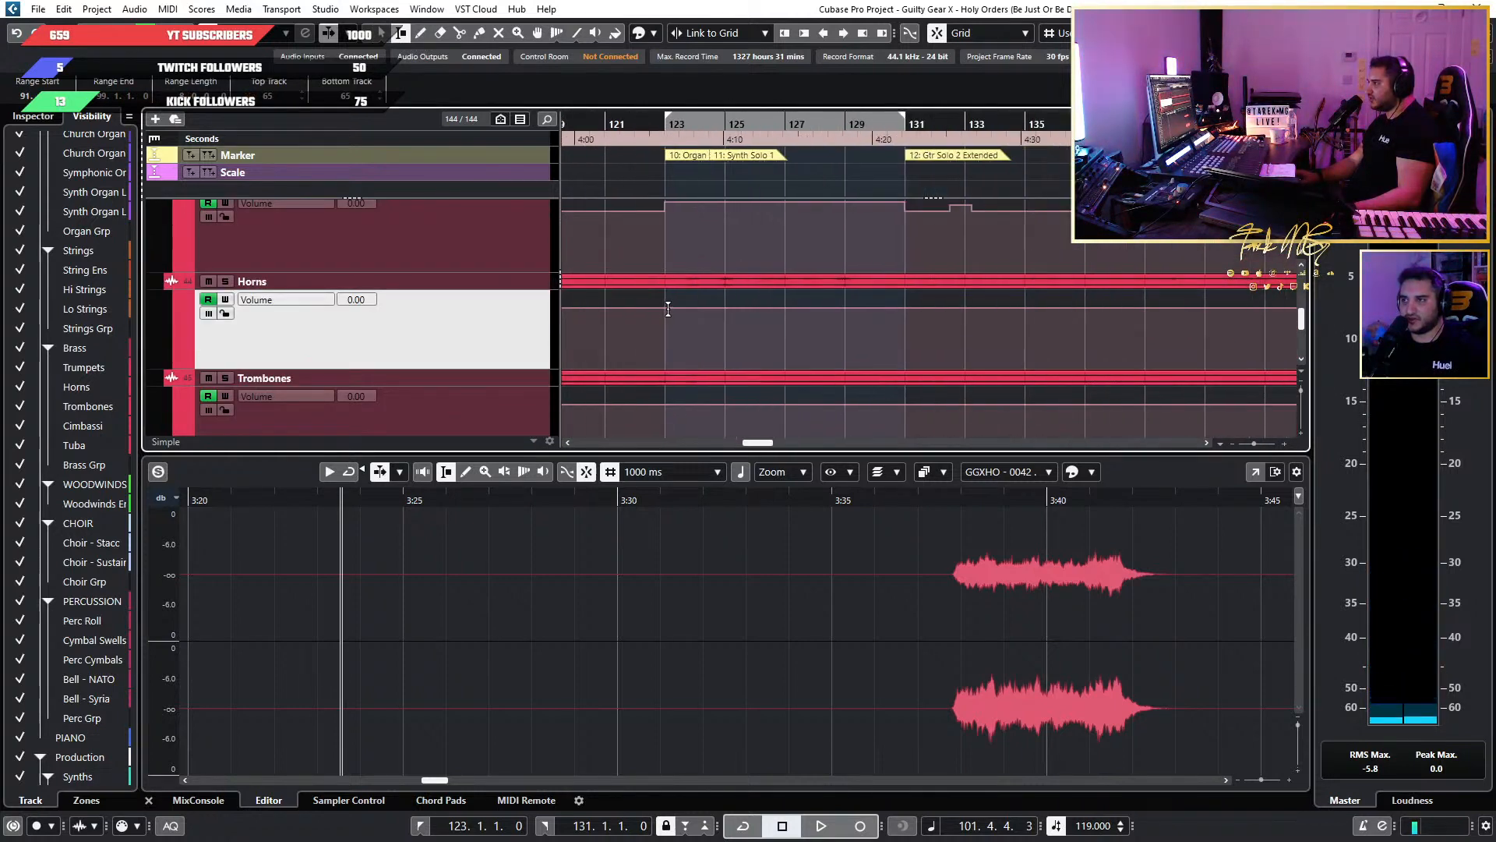
drag(668, 308, 858, 313)
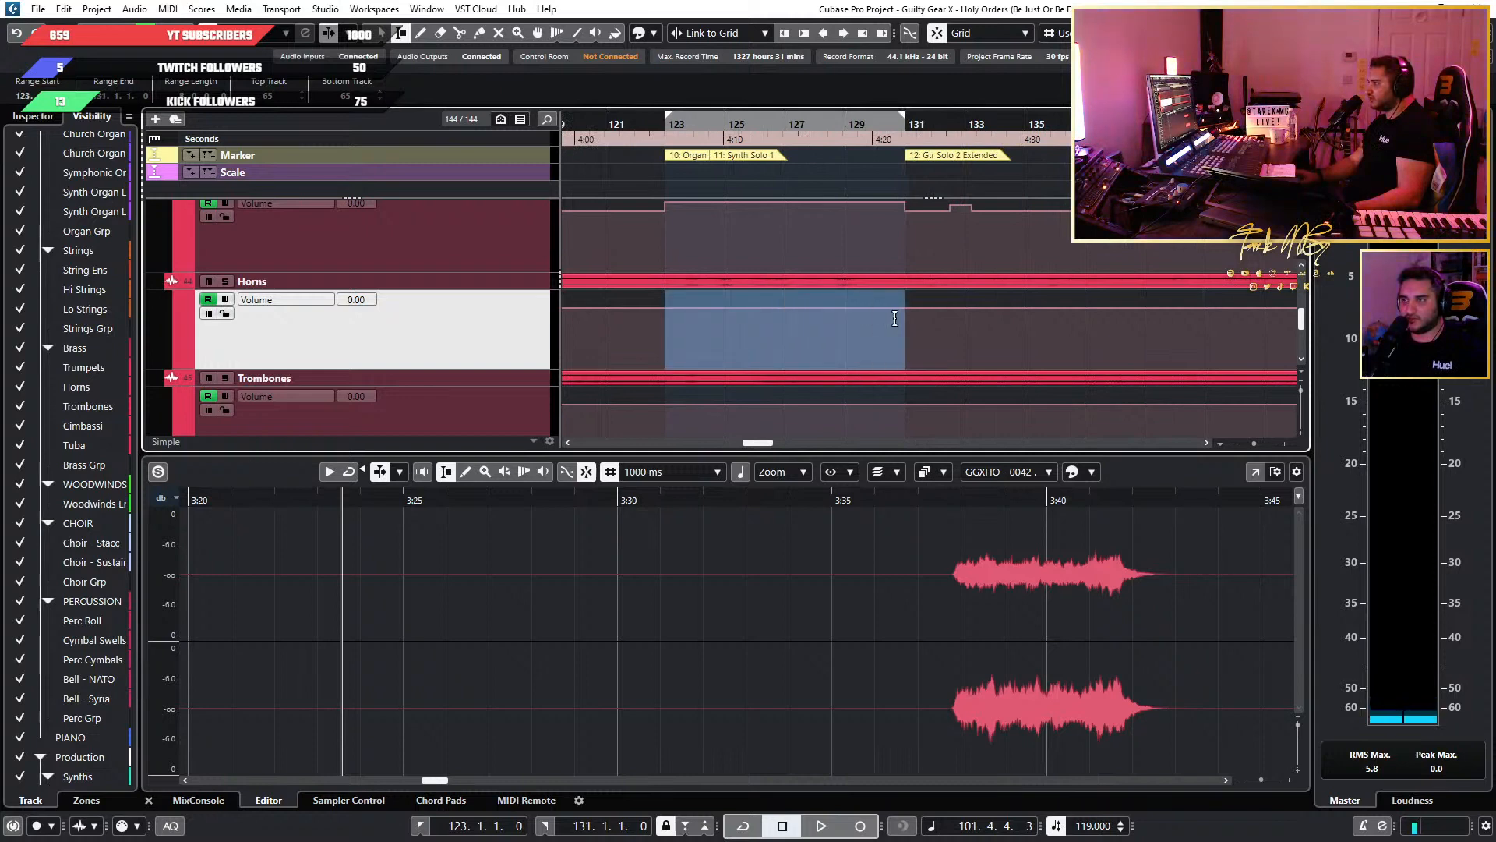
scroll(894, 318, down, 5)
scroll(894, 318, left, 3)
scroll(759, 261, right, 2)
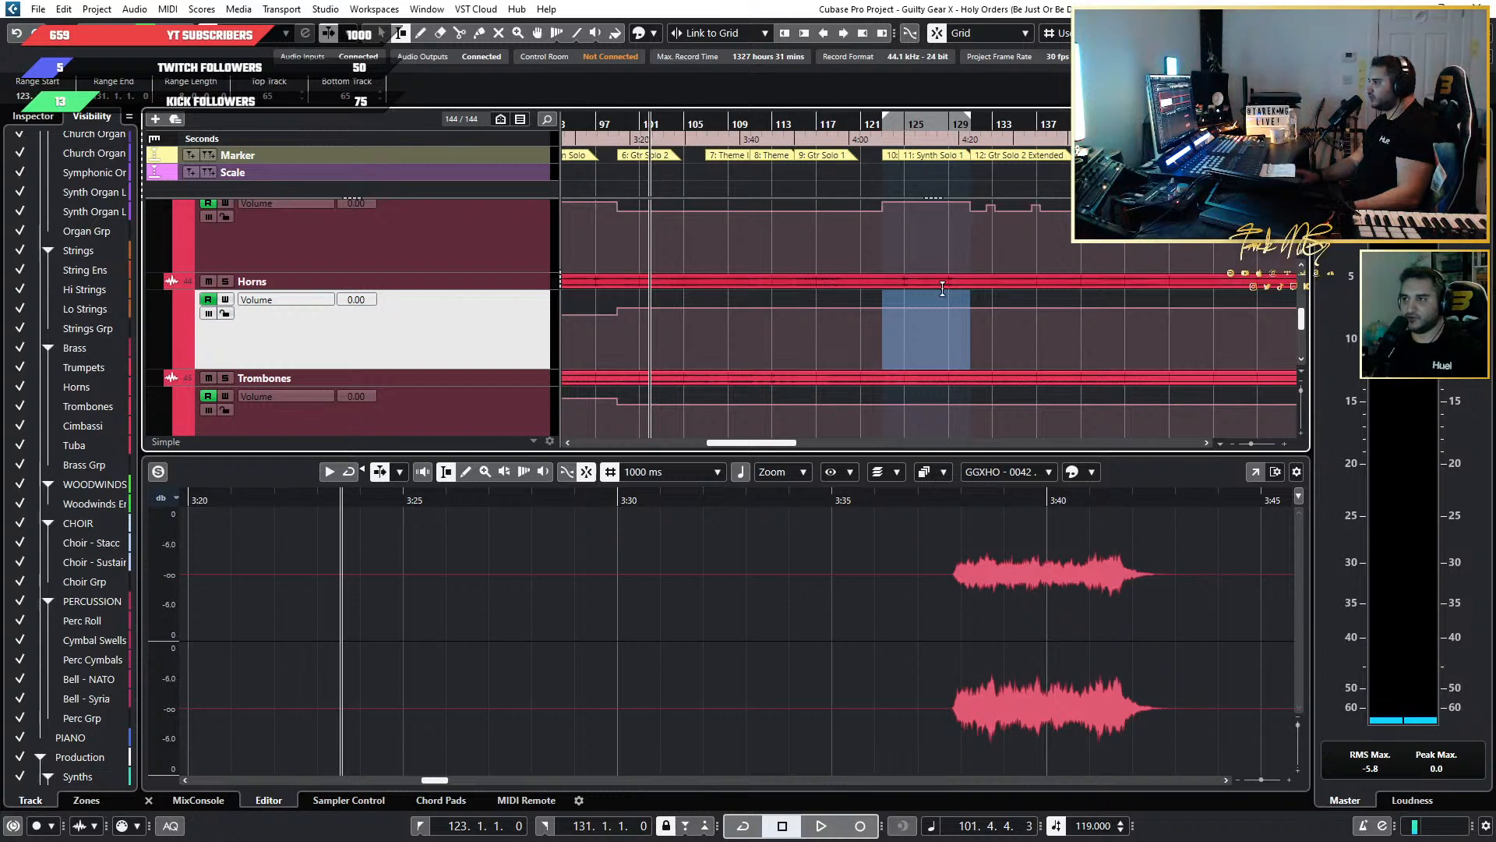
key(1)
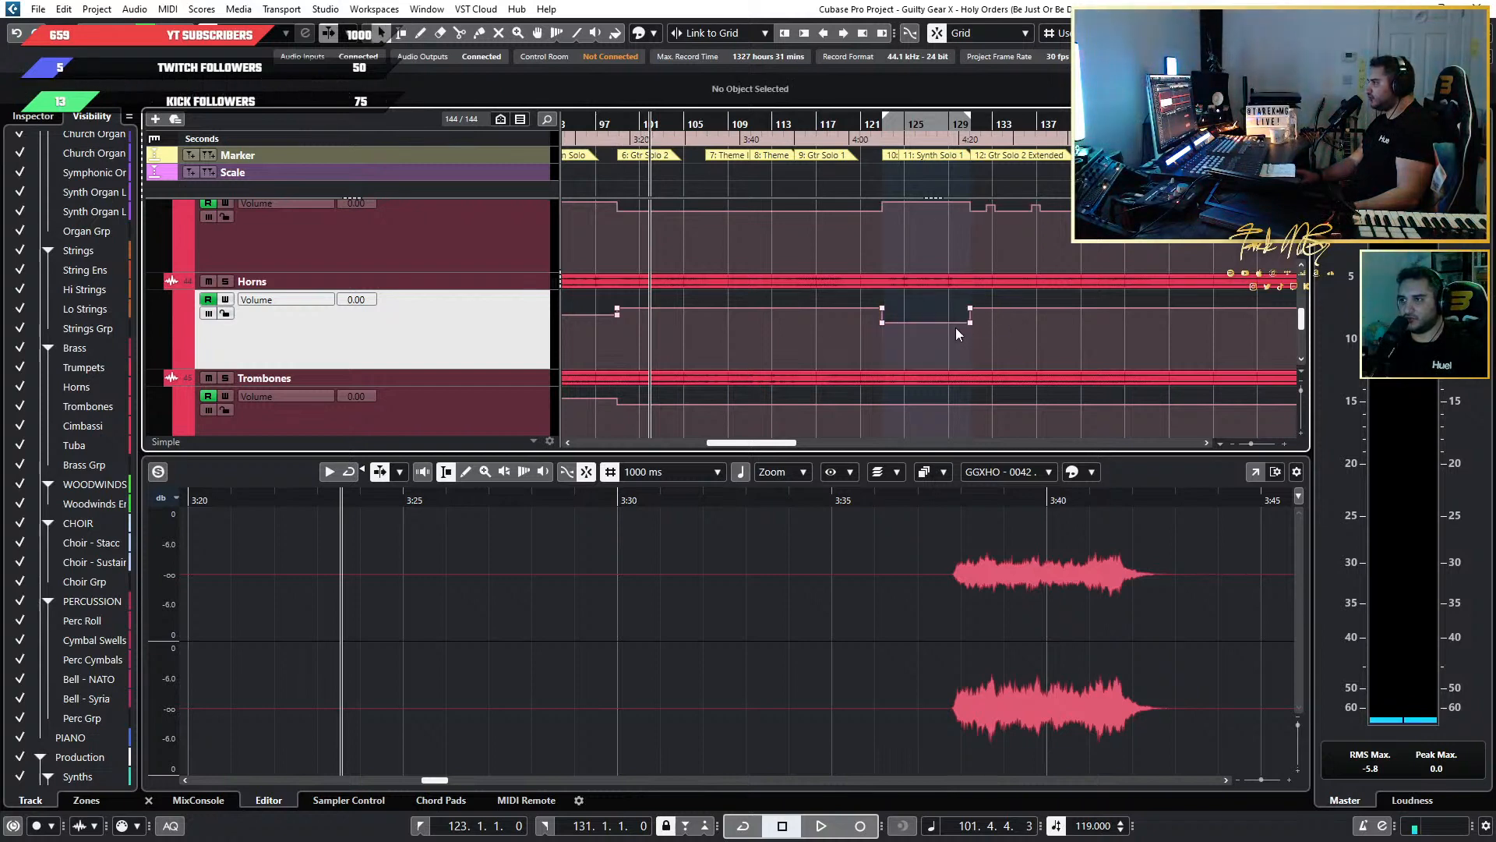
drag(1006, 331, 806, 320)
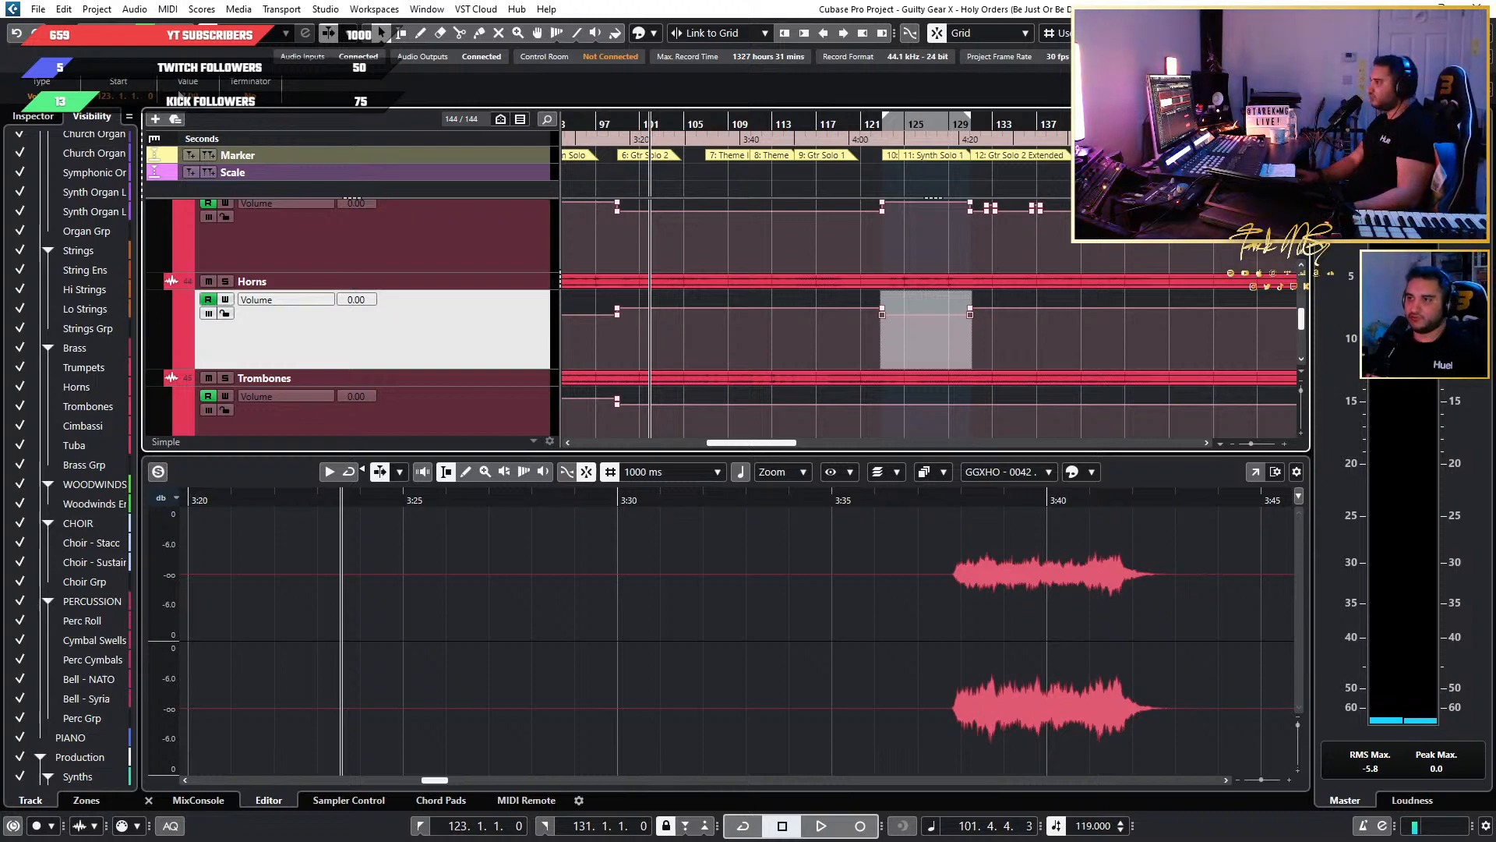
click(616, 312)
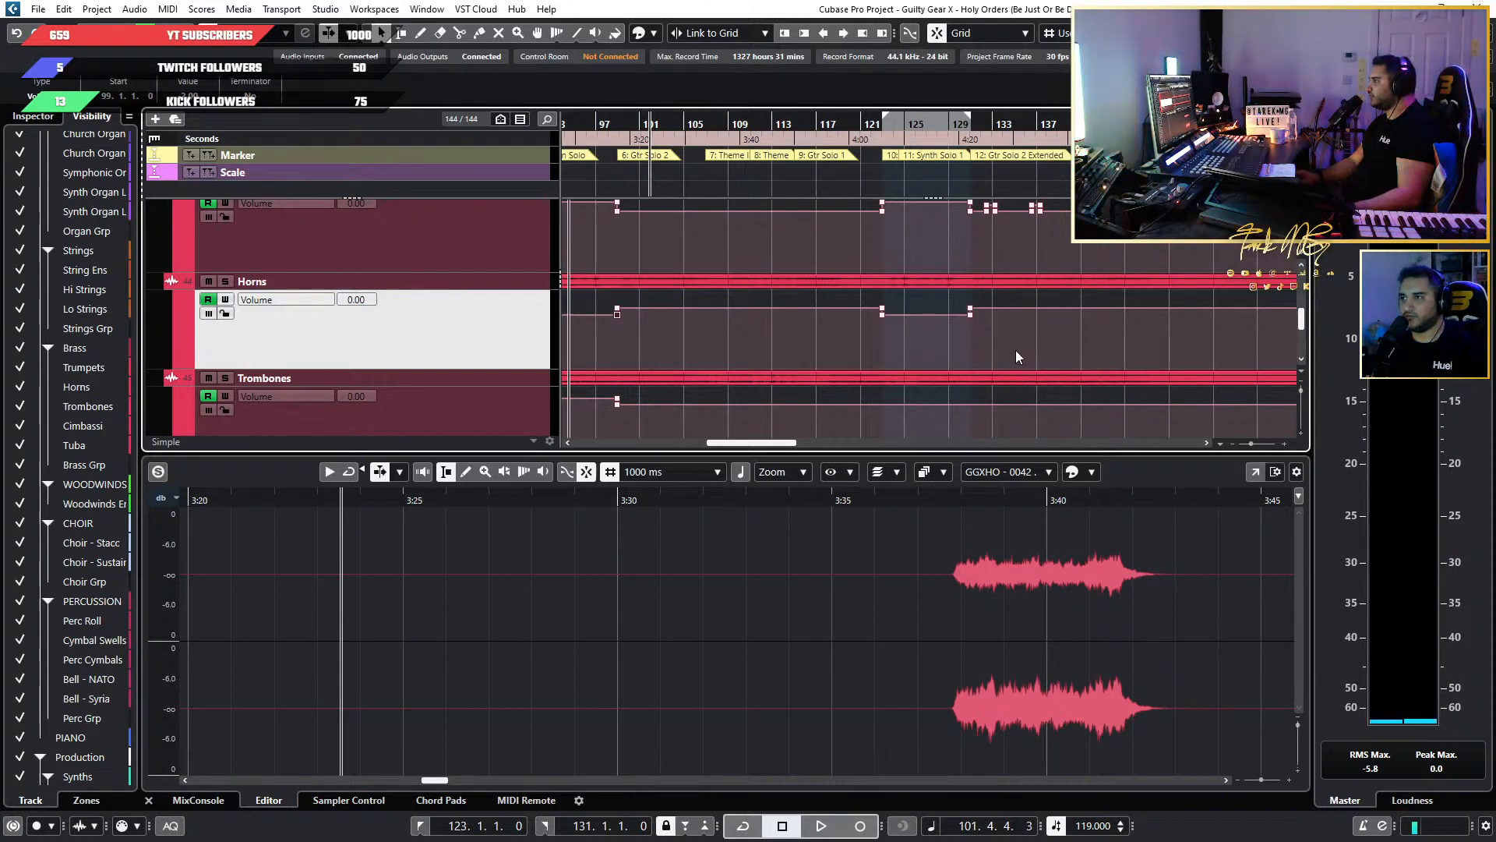
Select bars 123 to 131 in the Trombones volume lane and raise the volume automation there to 3.00.
scroll(1016, 349, left, 2)
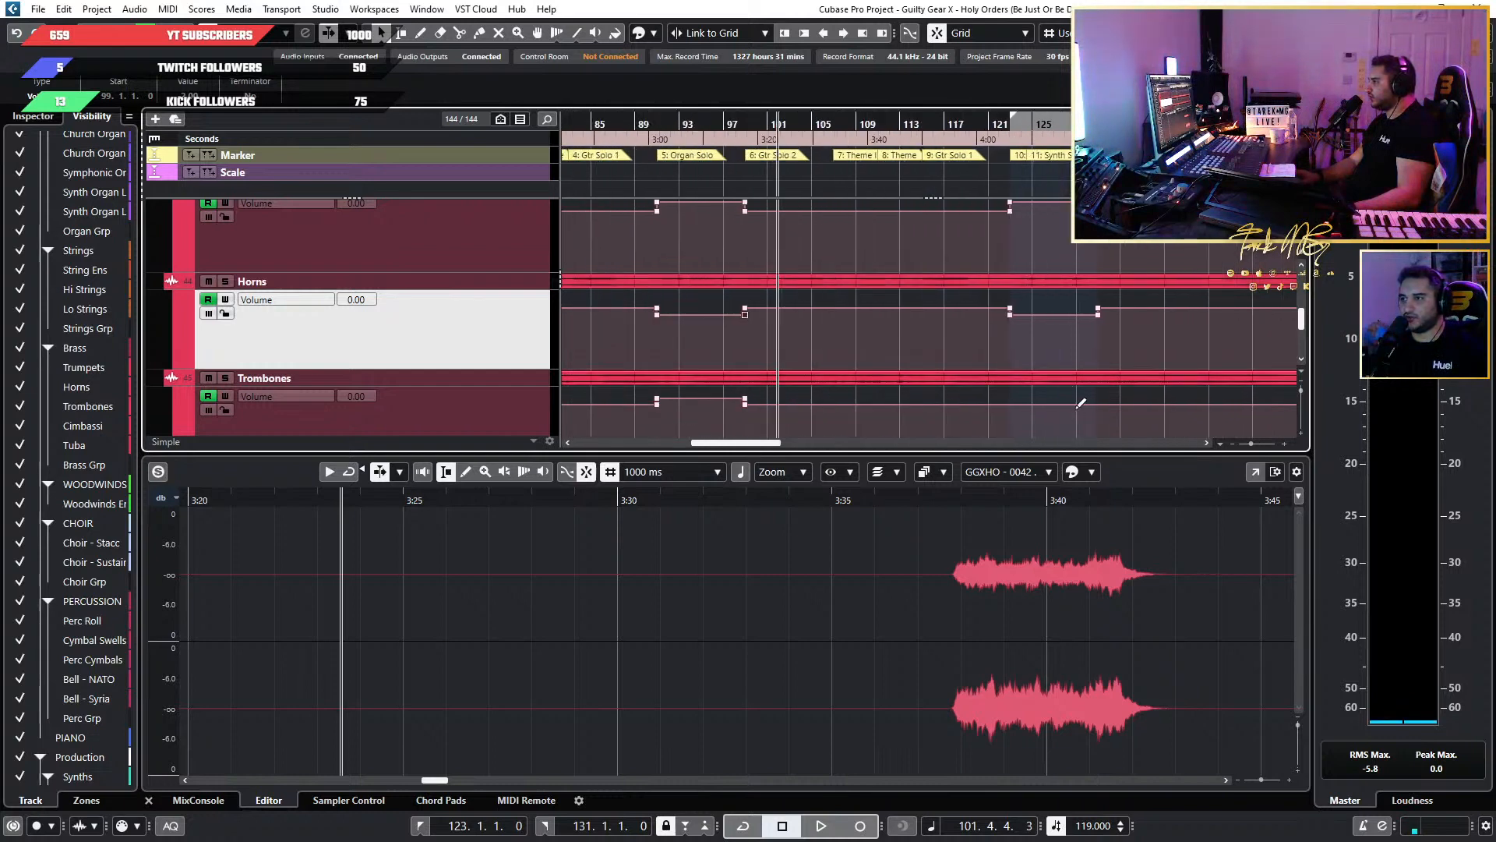
scroll(1044, 369, down, 1)
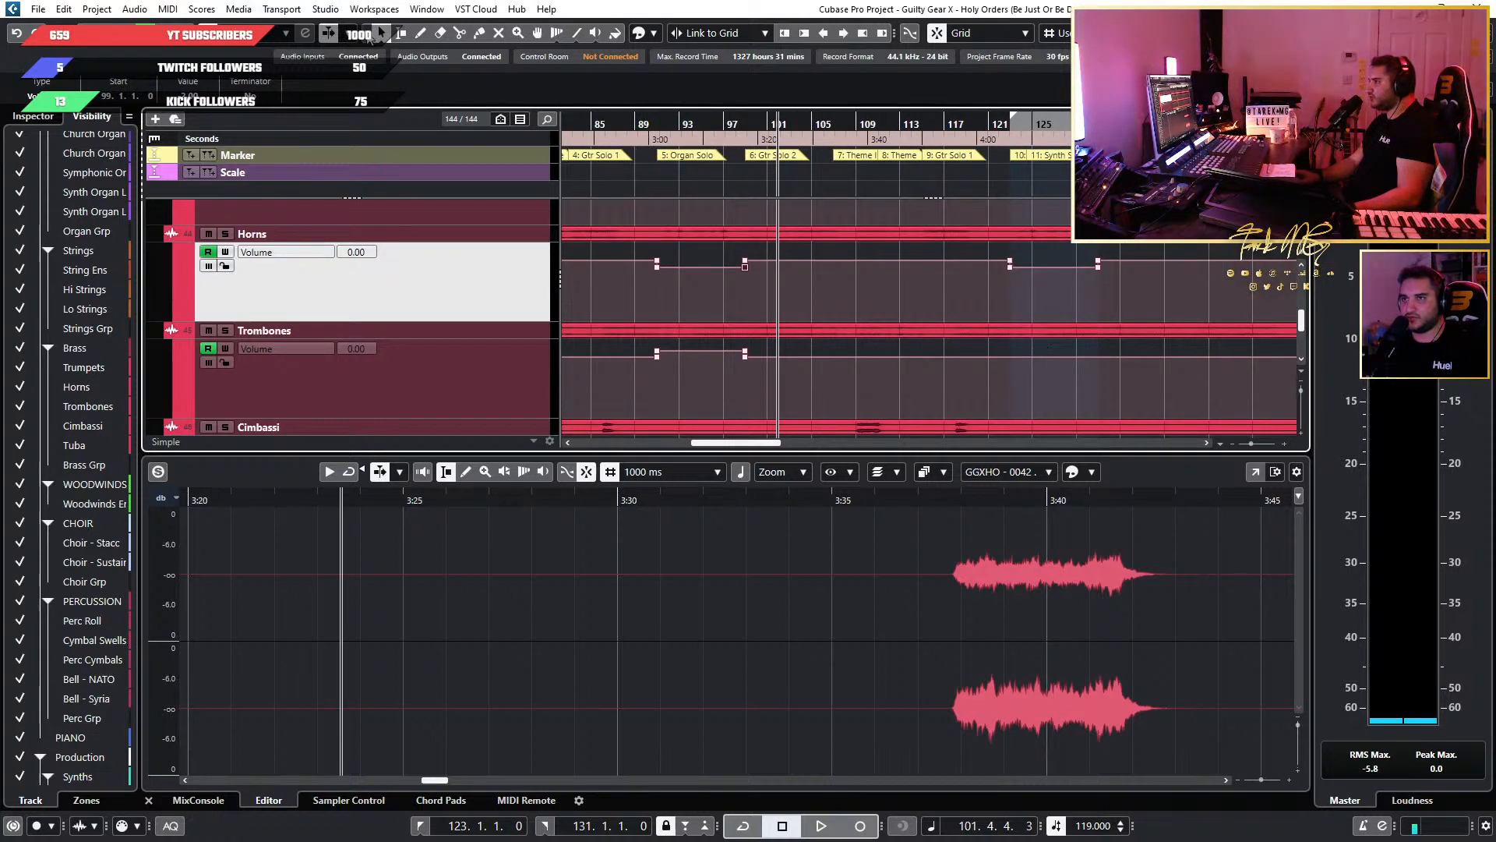
click(401, 34)
drag(1098, 288, 1006, 289)
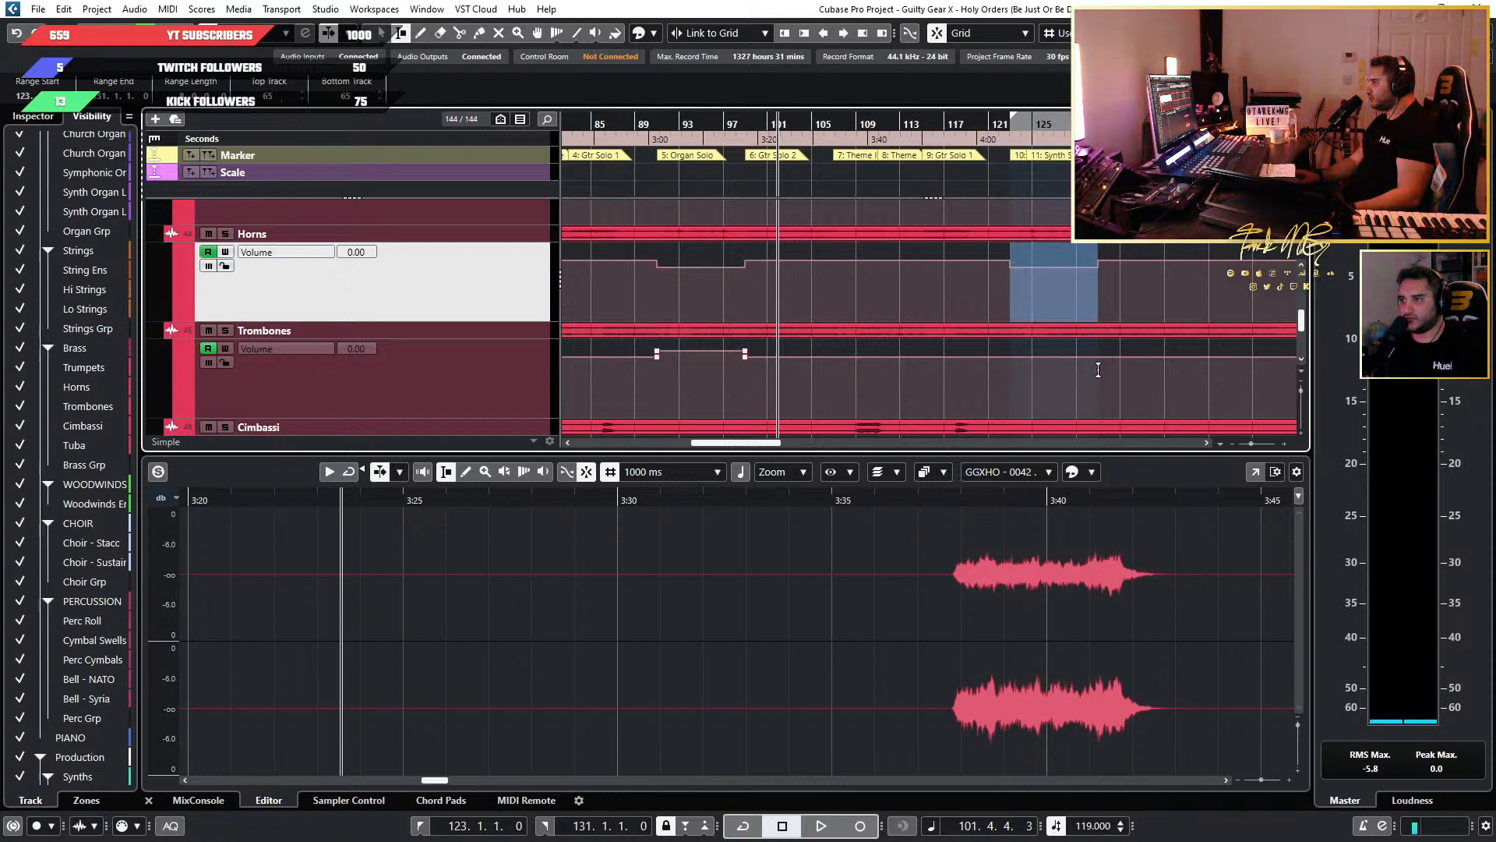
scroll(1095, 369, up, 8)
key(1)
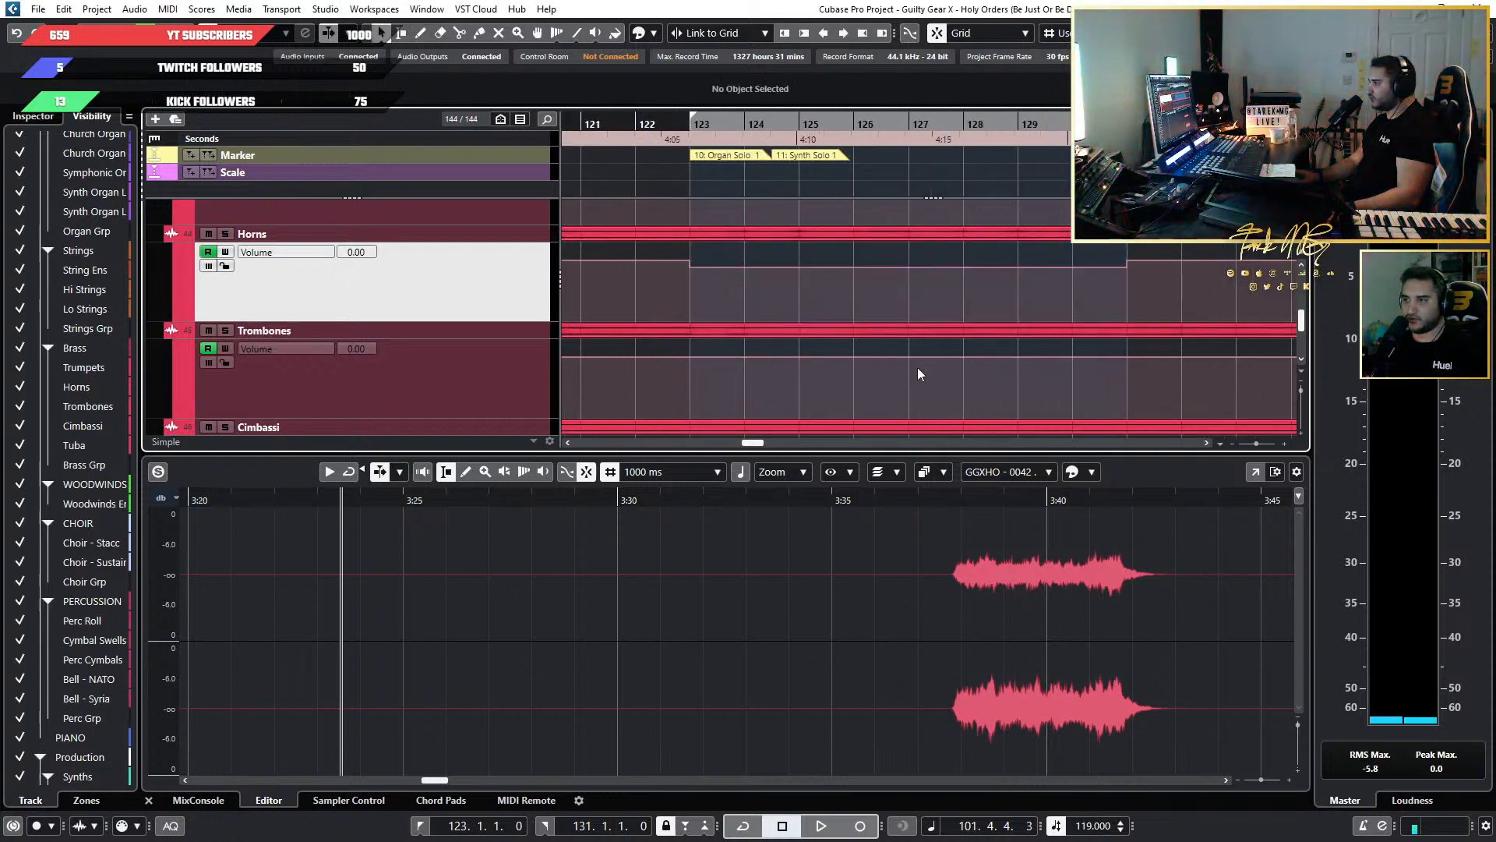
click(421, 33)
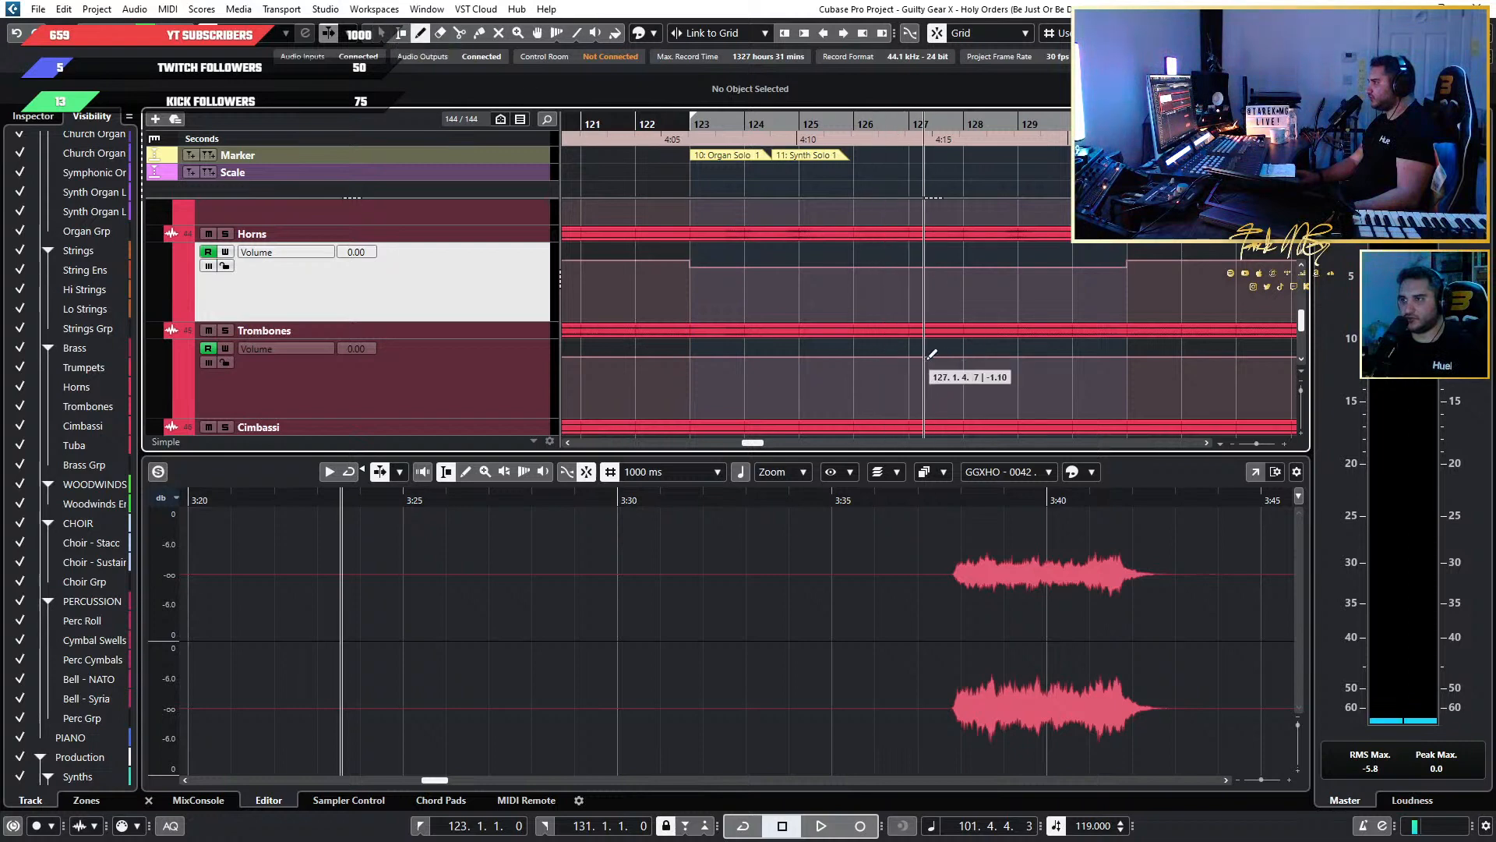
click(403, 33)
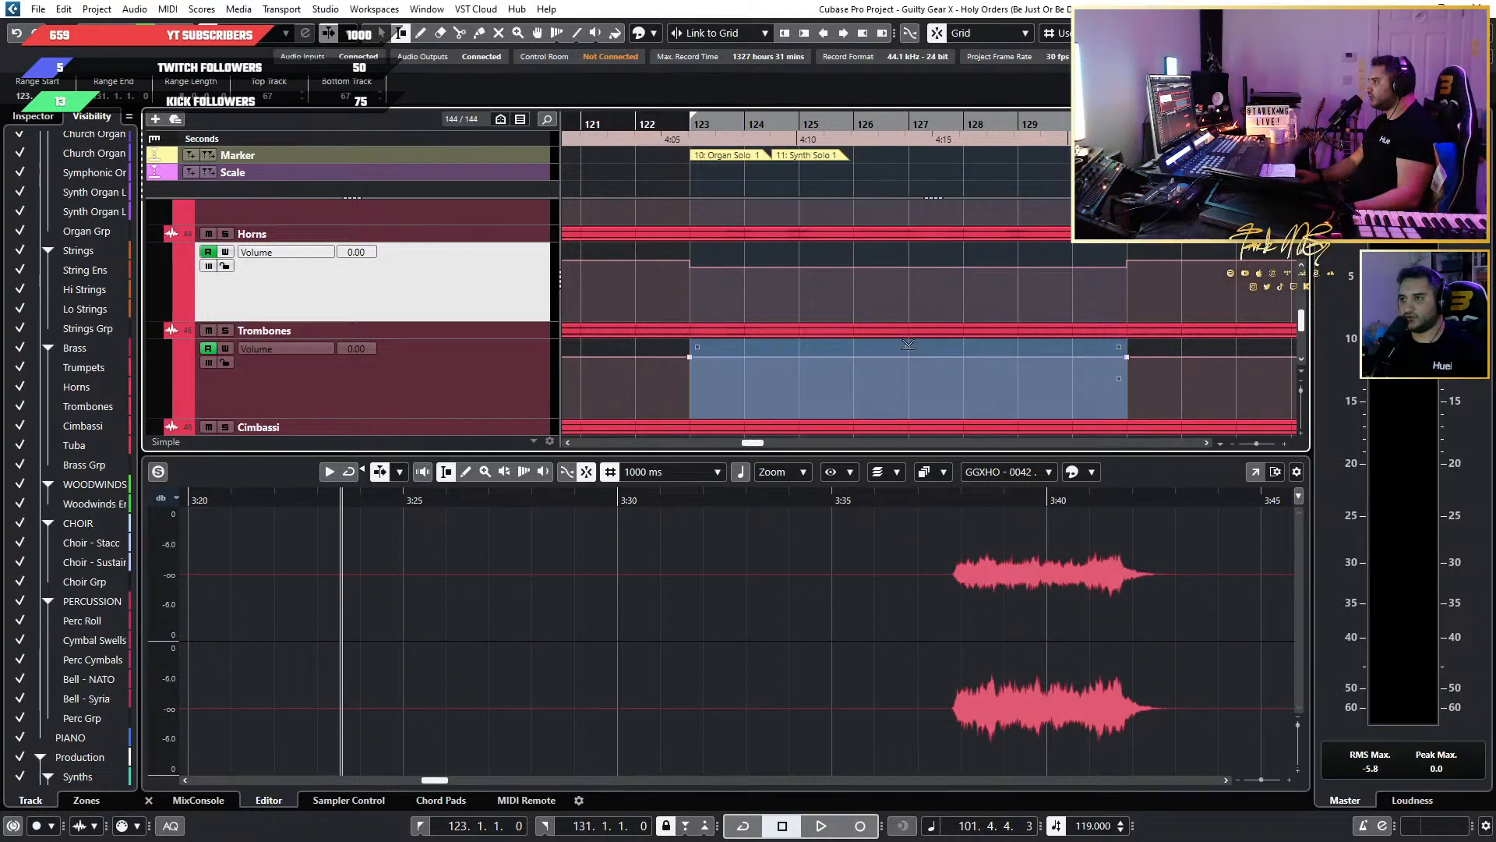
drag(909, 344, 909, 337)
key(1)
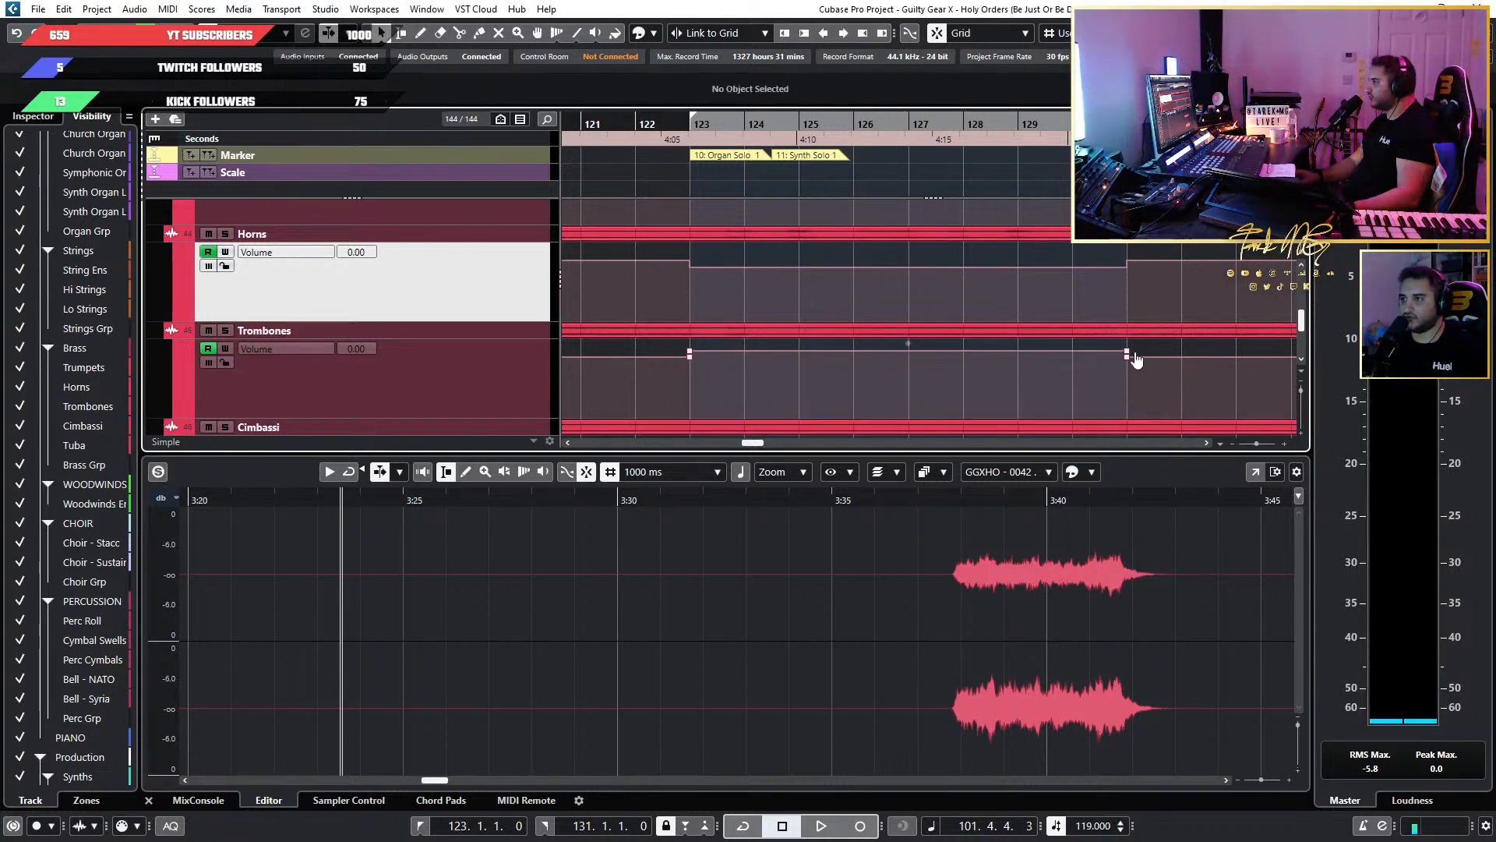
drag(1165, 349, 662, 354)
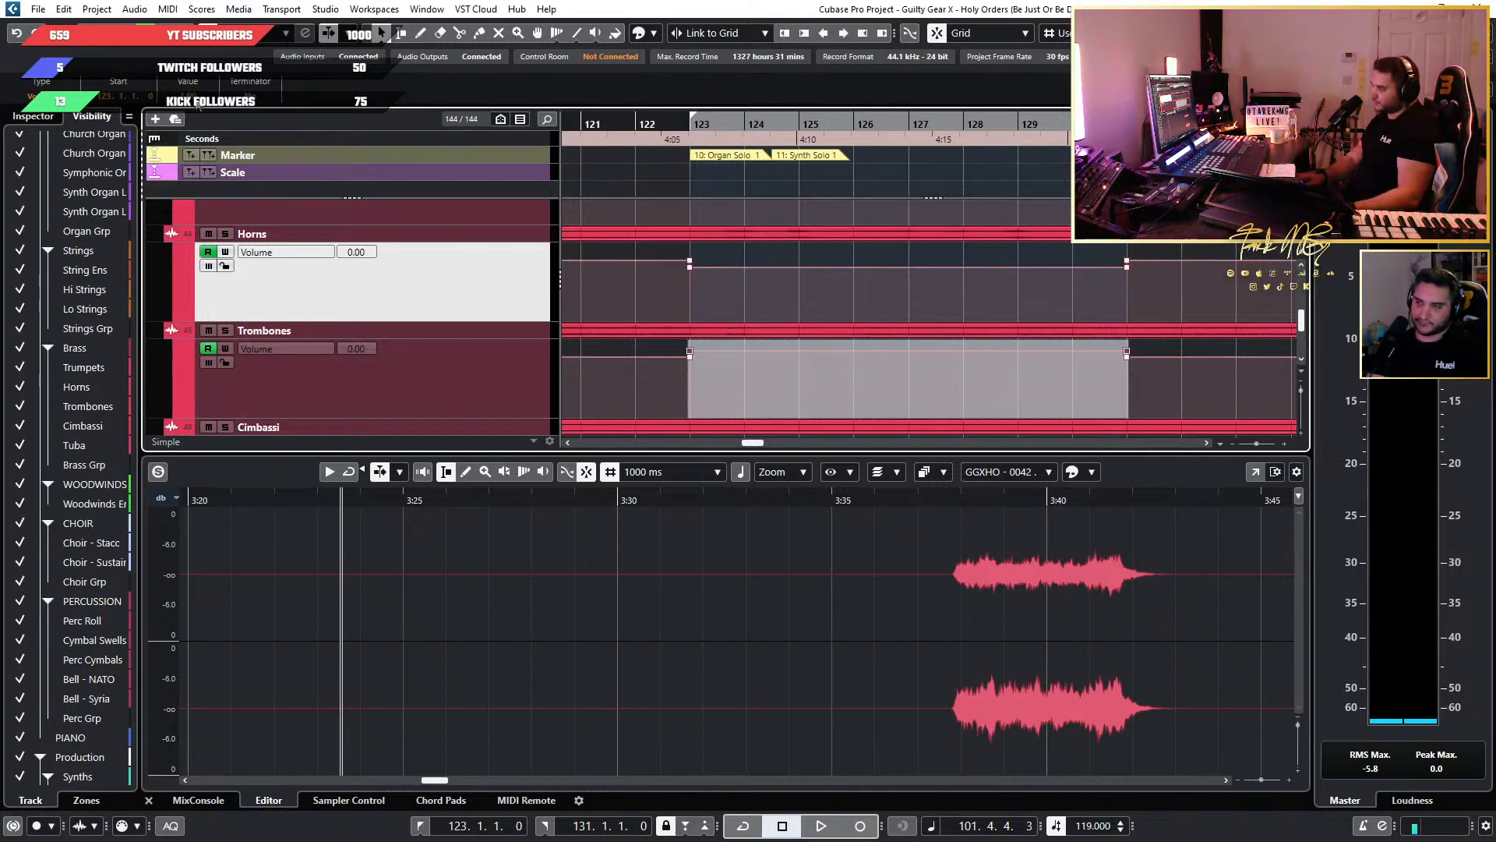
Play back from bar 121 to judge the Horns and Trombones balance through Organ Solo 1 and Synth Solo 1.
key(g)
click(827, 126)
key(space)
scroll(997, 280, up, 4)
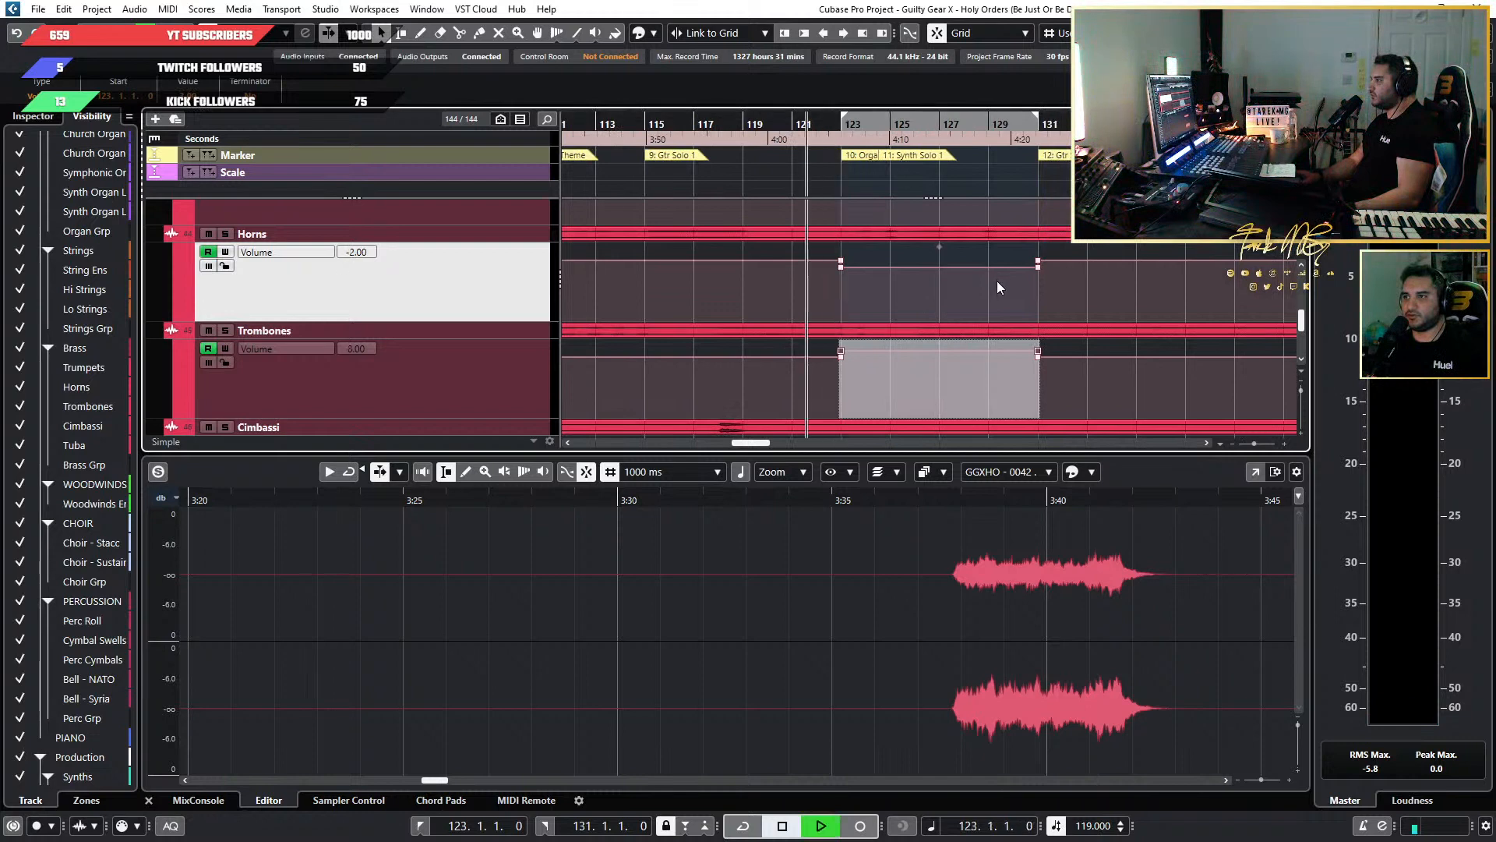
scroll(985, 284, up, 3)
scroll(936, 296, down, 3)
scroll(937, 297, down, 6)
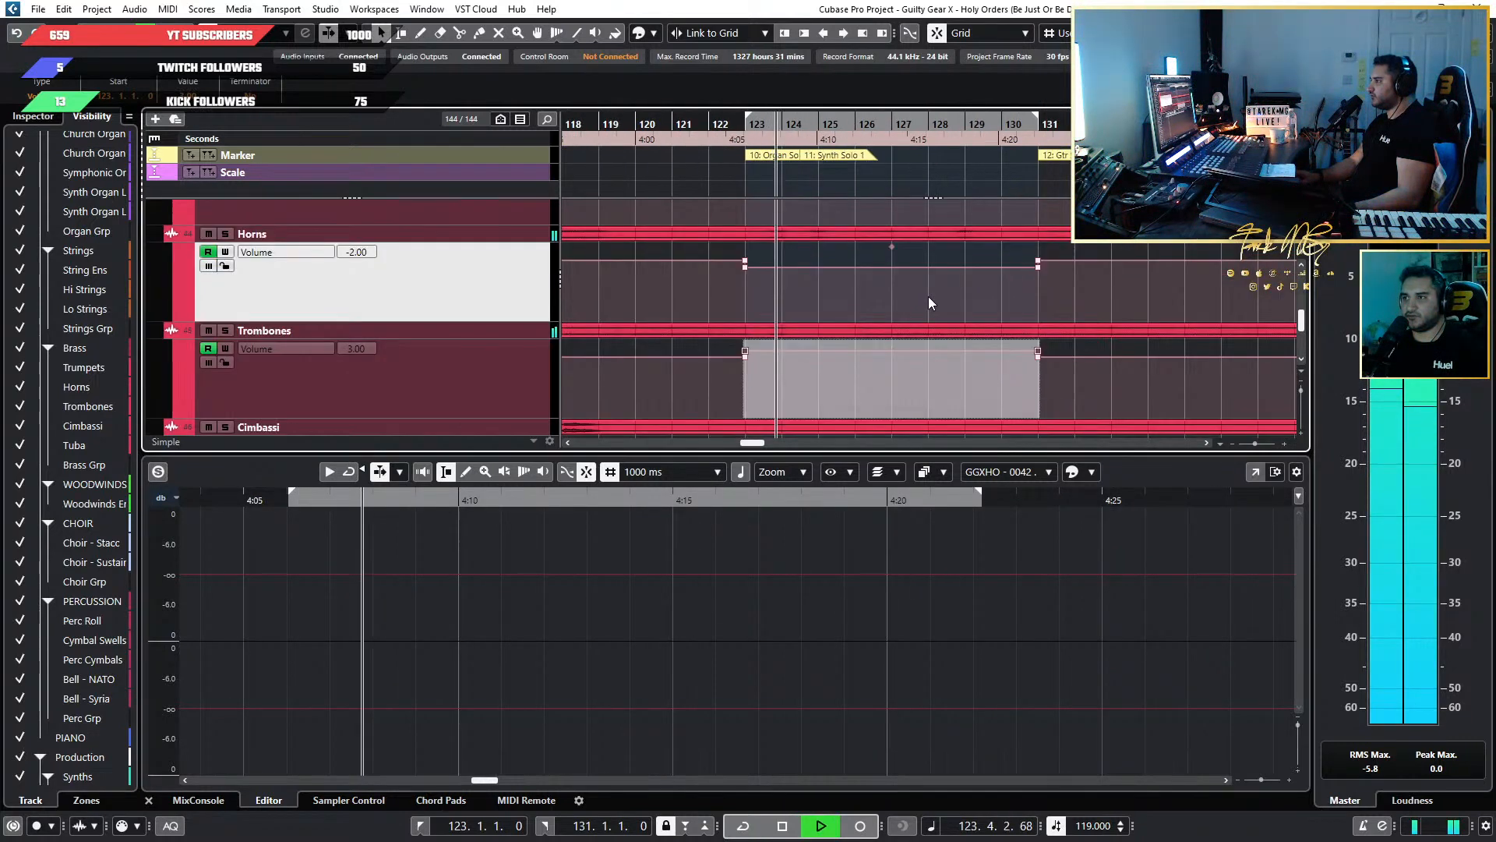
scroll(914, 297, up, 3)
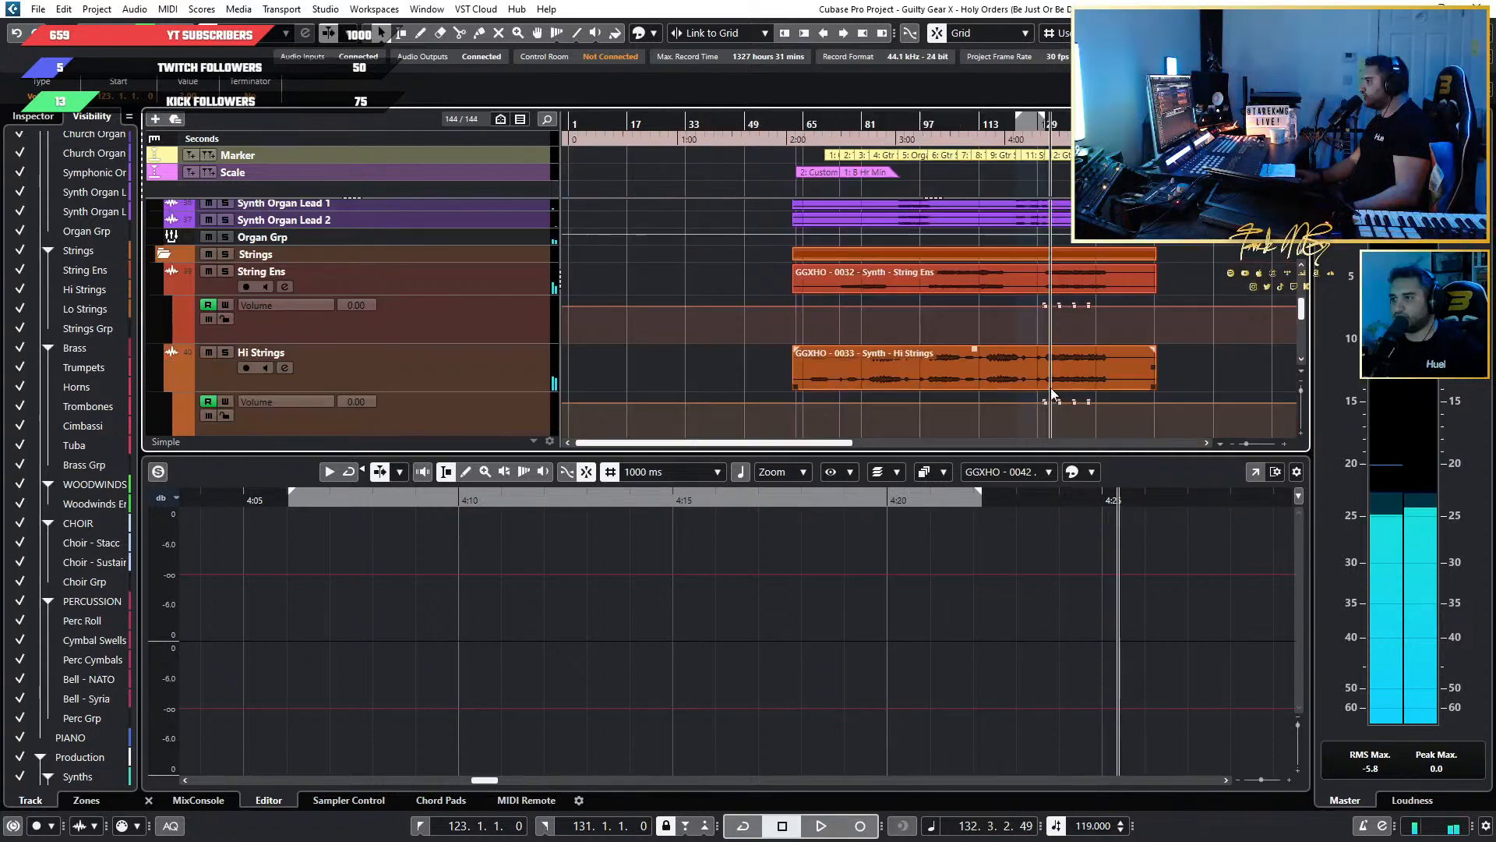
Stop playback and examine the volume automation of String Ens and Hi Strings from bar 131, where Gtr Solo 2 Extended starts.
scroll(1052, 392, up, 5)
scroll(952, 321, up, 3)
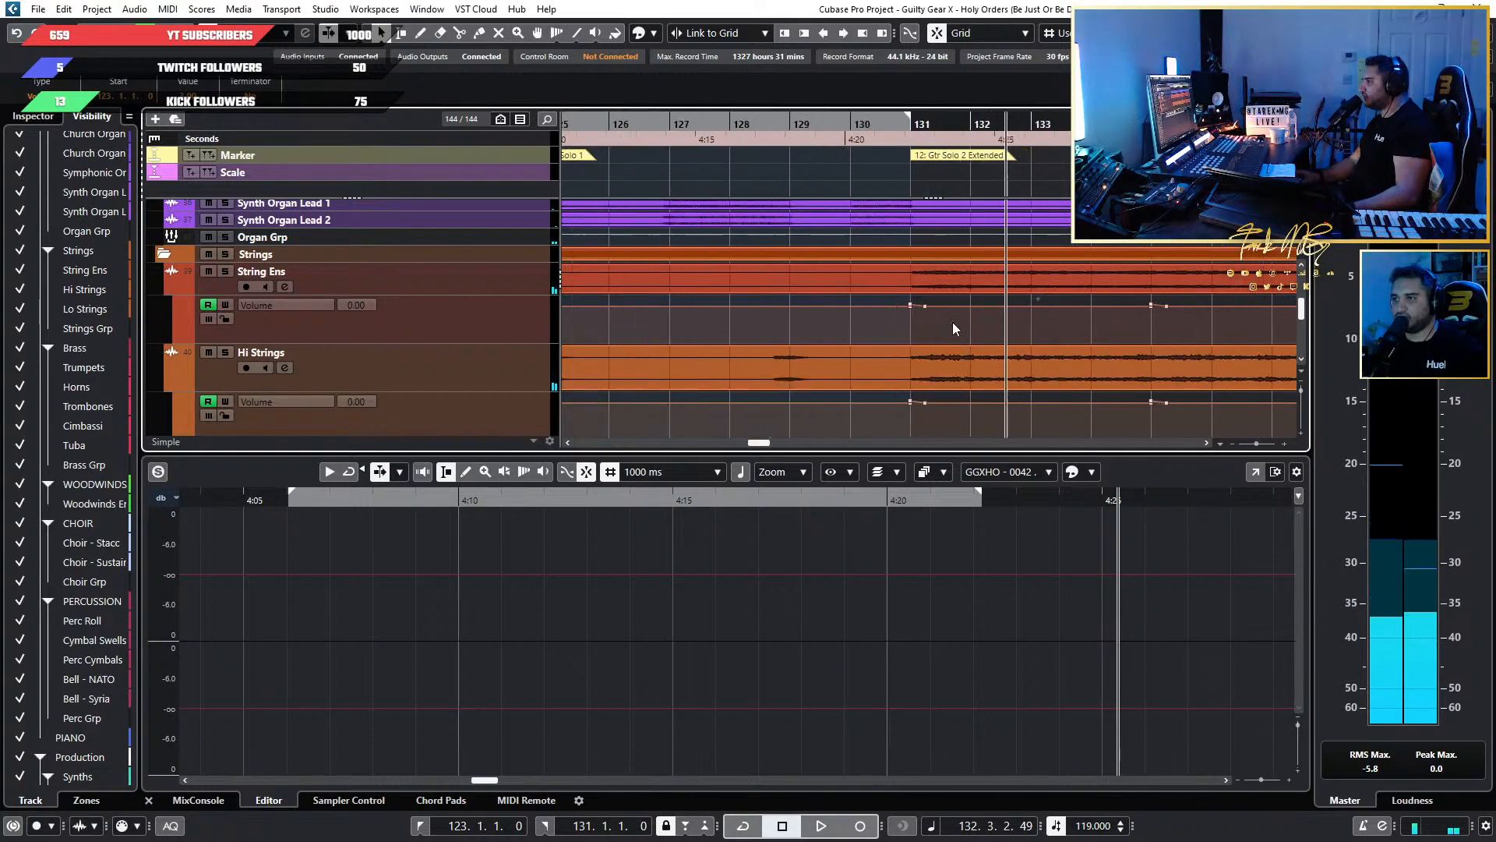
scroll(952, 321, down, 8)
scroll(998, 321, up, 8)
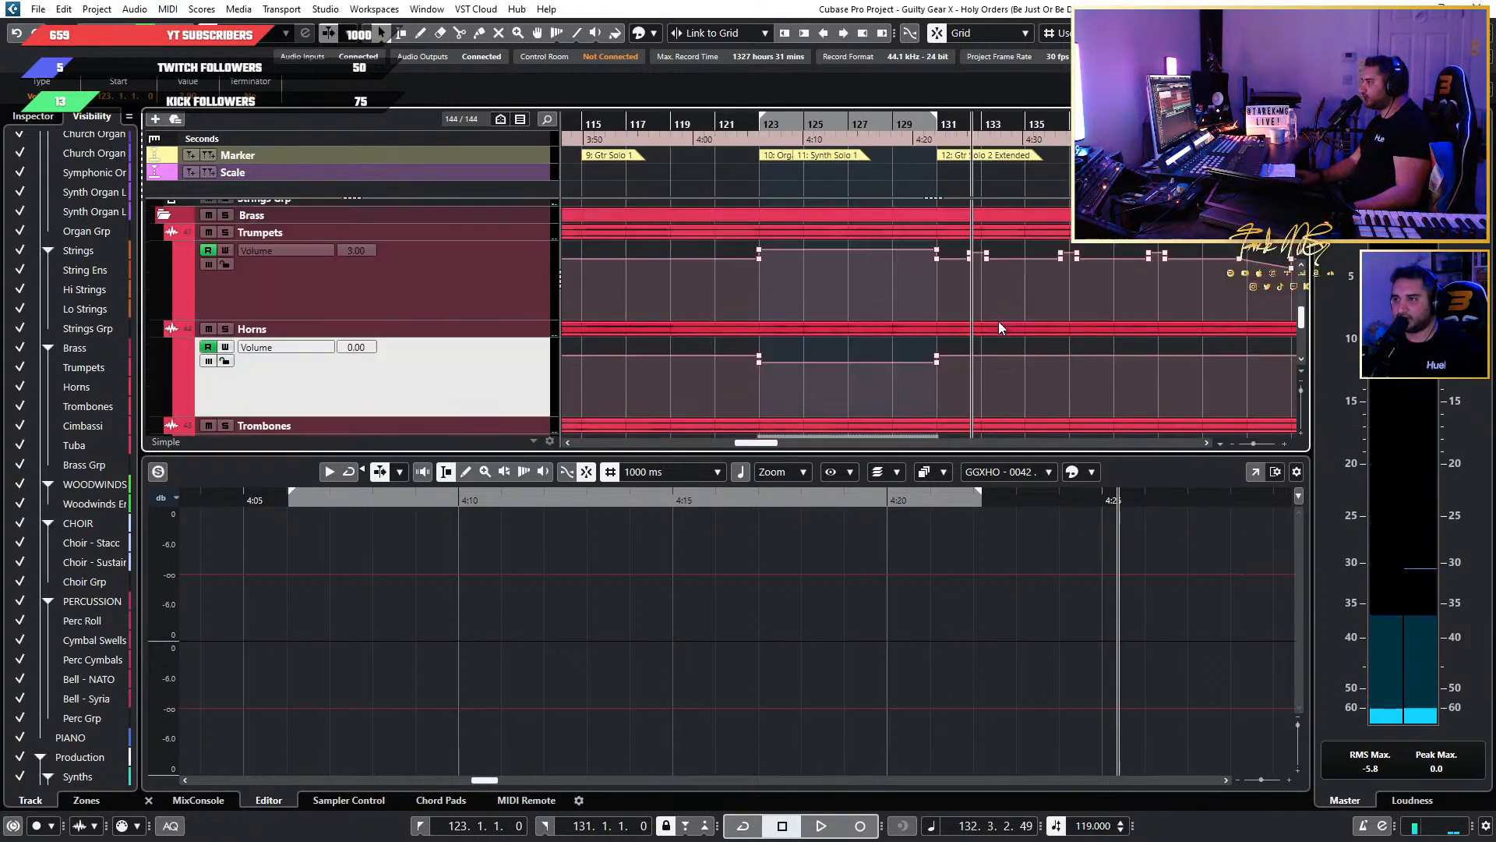
scroll(1002, 321, down, 2)
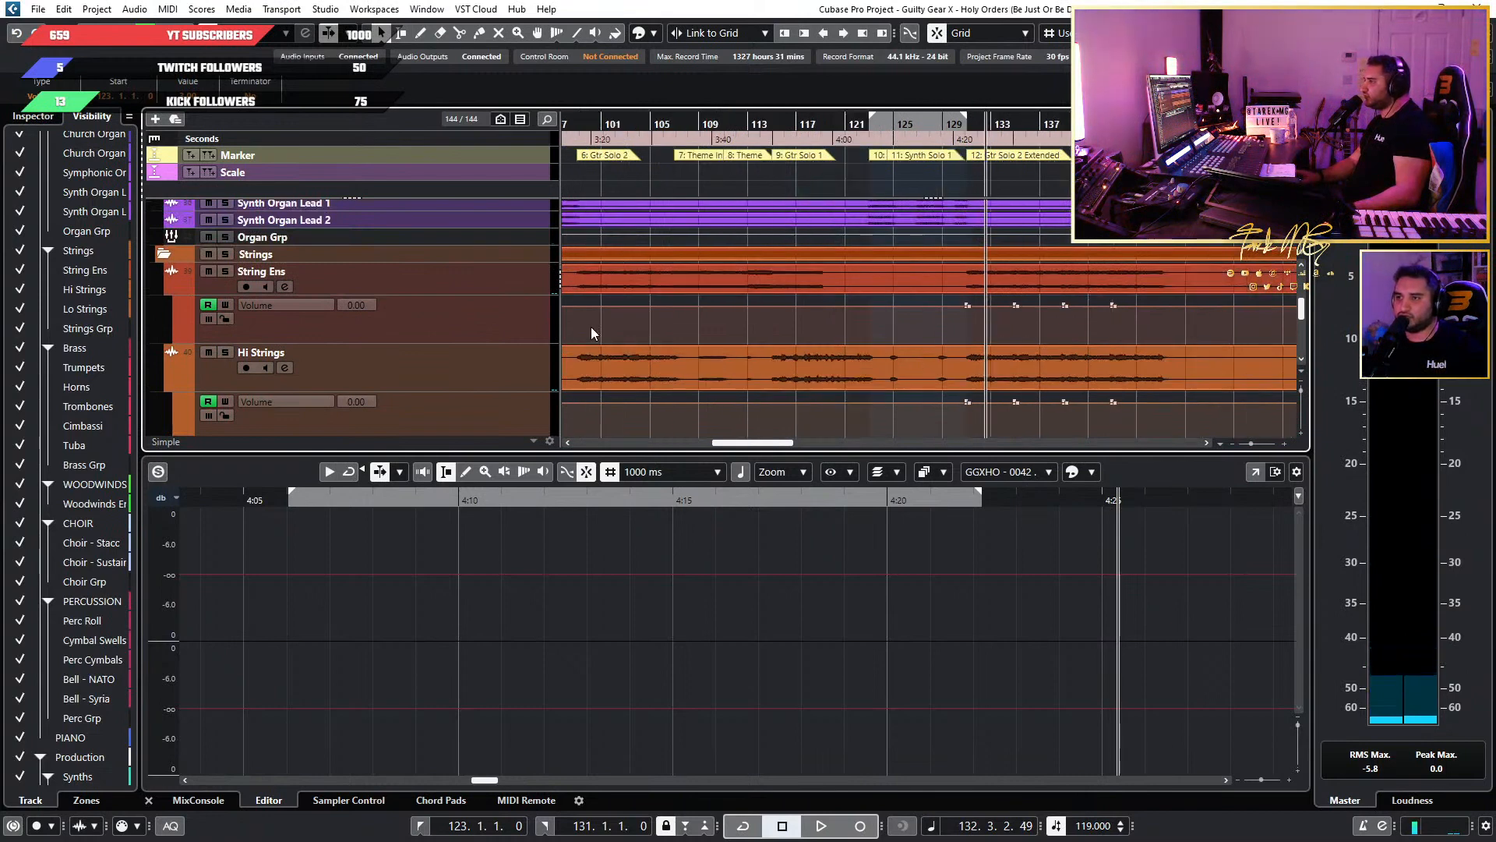
scroll(591, 326, down, 3)
scroll(852, 297, up, 7)
scroll(742, 321, up, 4)
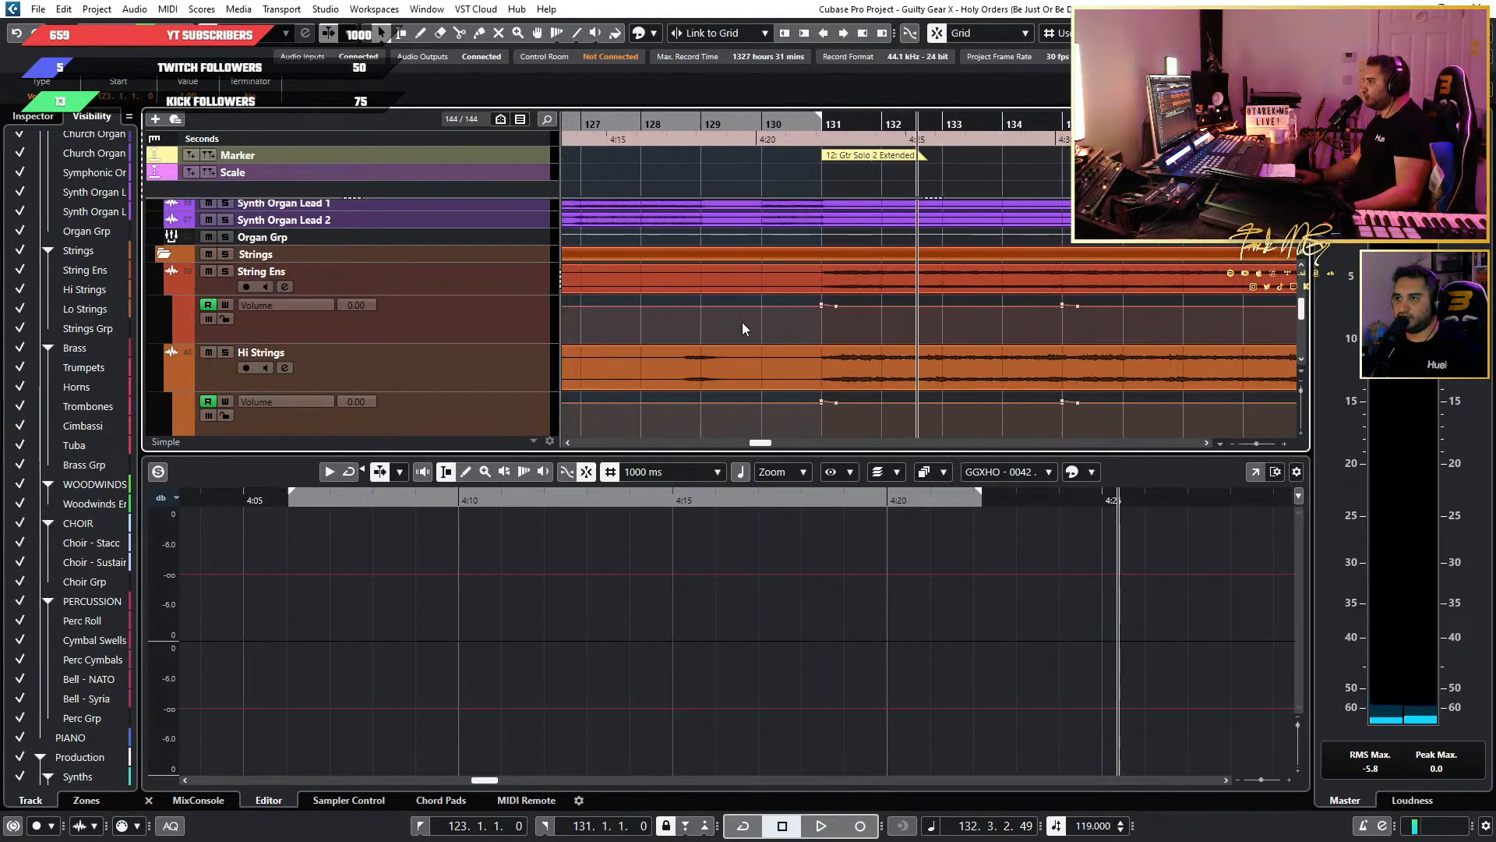
click(882, 293)
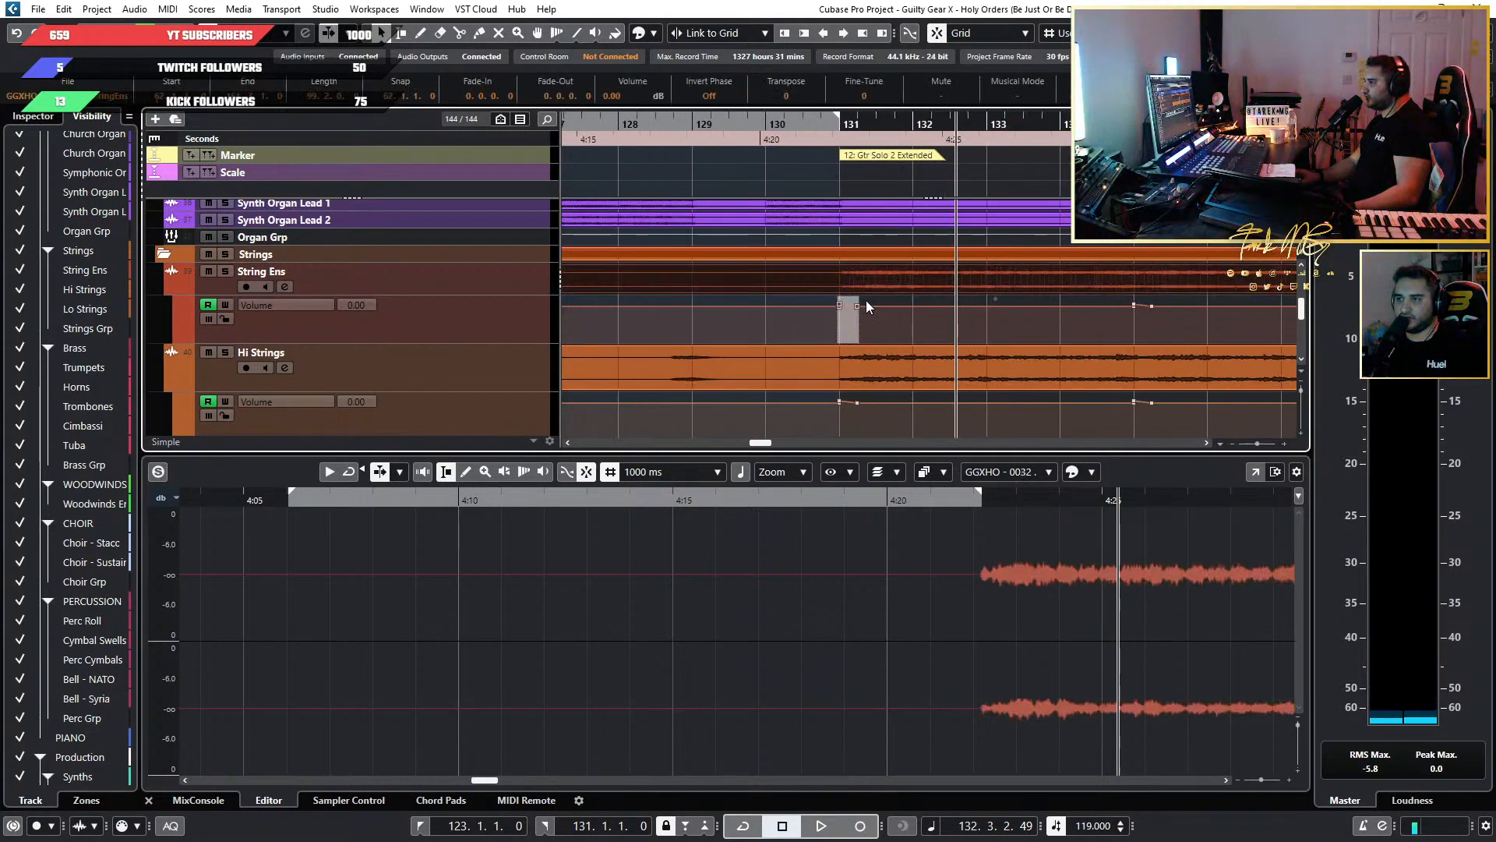
scroll(857, 299, down, 3)
scroll(825, 297, down, 1)
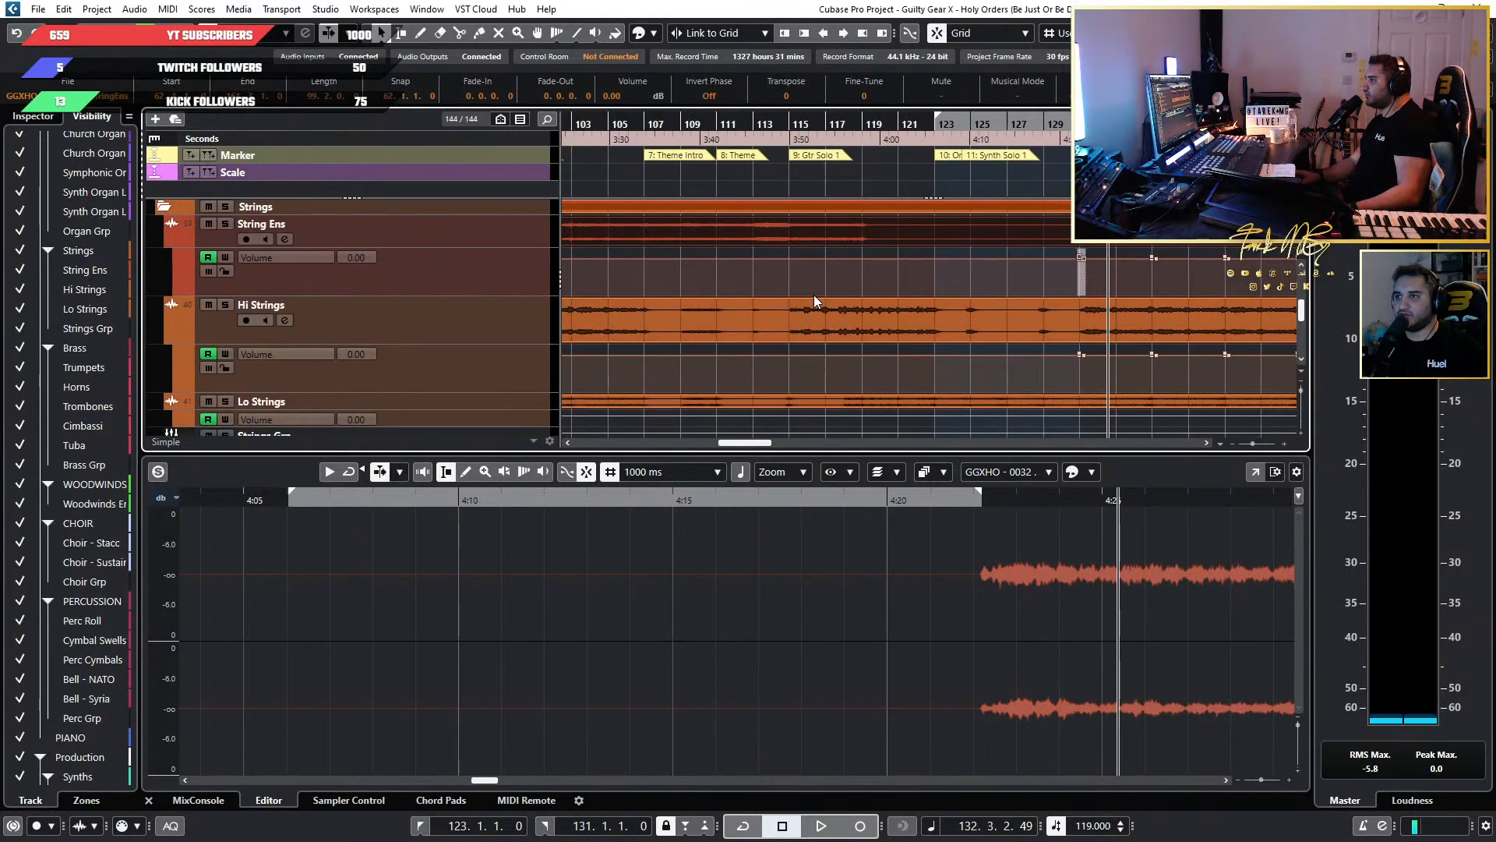
Move the project cursor to bar 99, where Gtr Solo 2 starts.
scroll(1005, 283, up, 3)
scroll(1119, 274, up, 6)
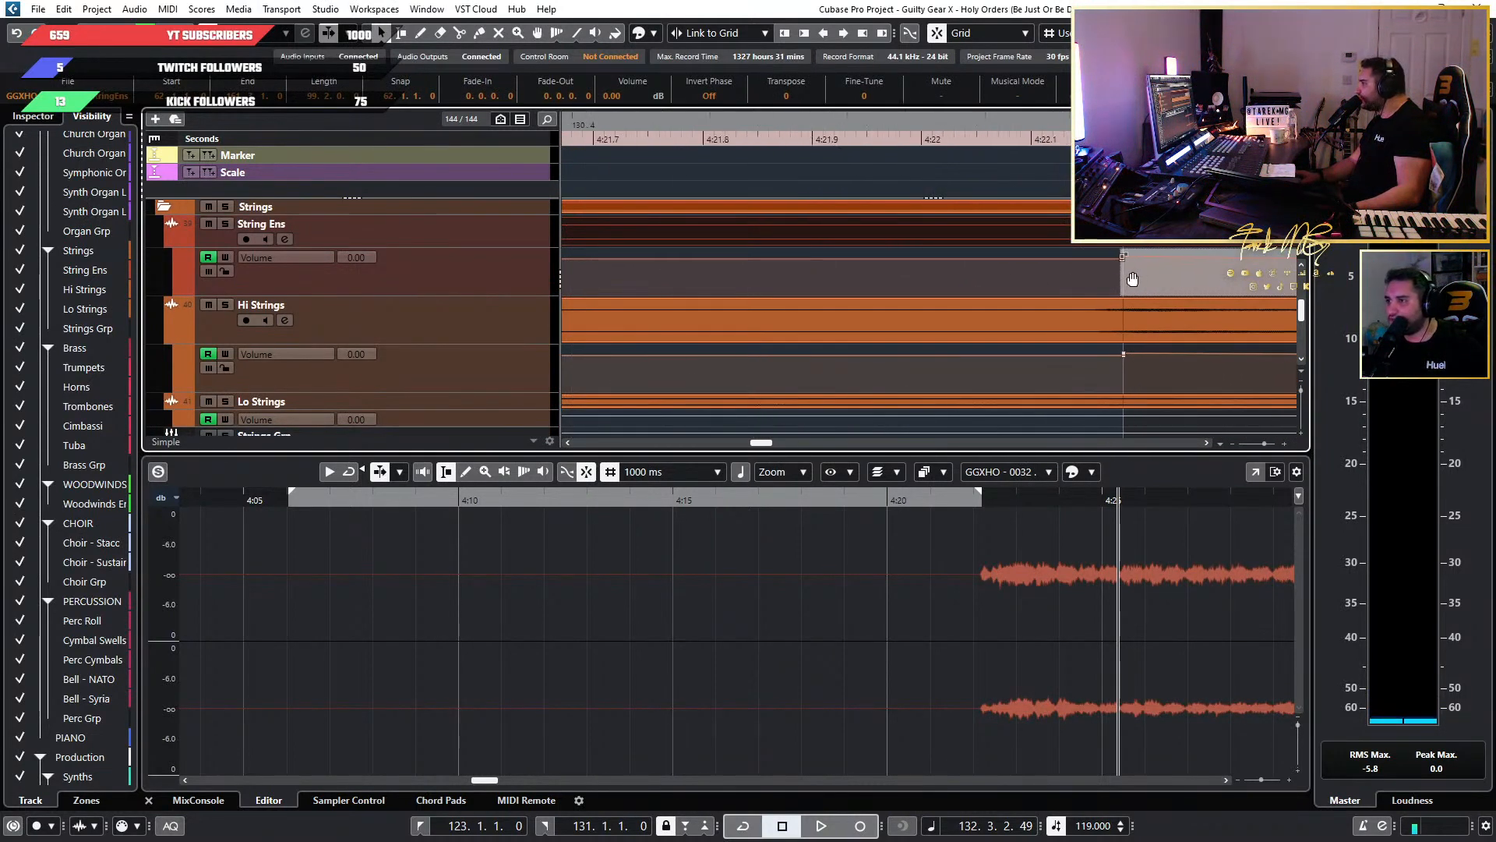
scroll(1130, 275, down, 10)
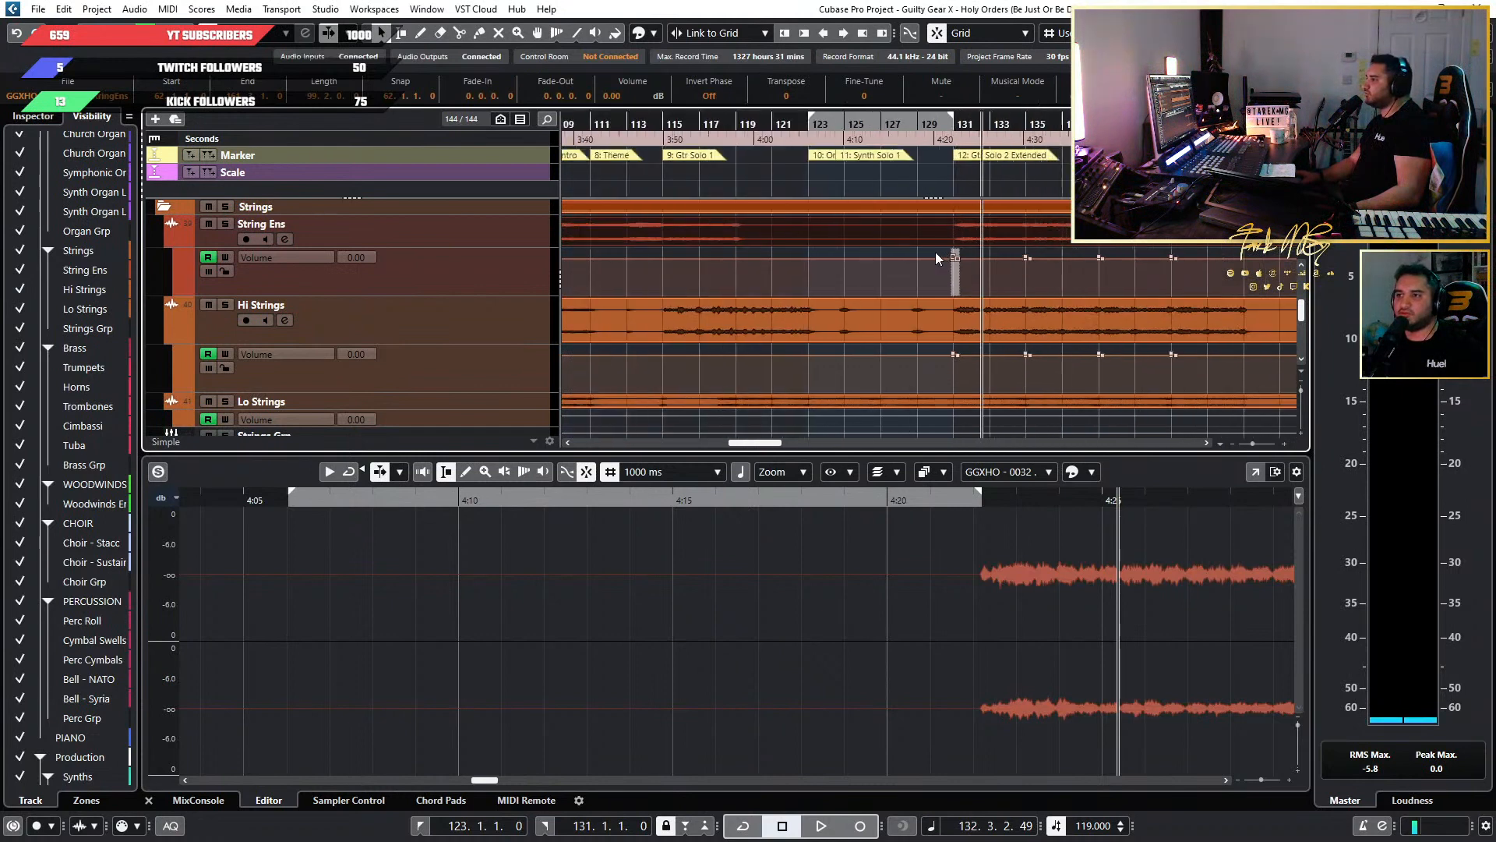
scroll(865, 195, up, 8)
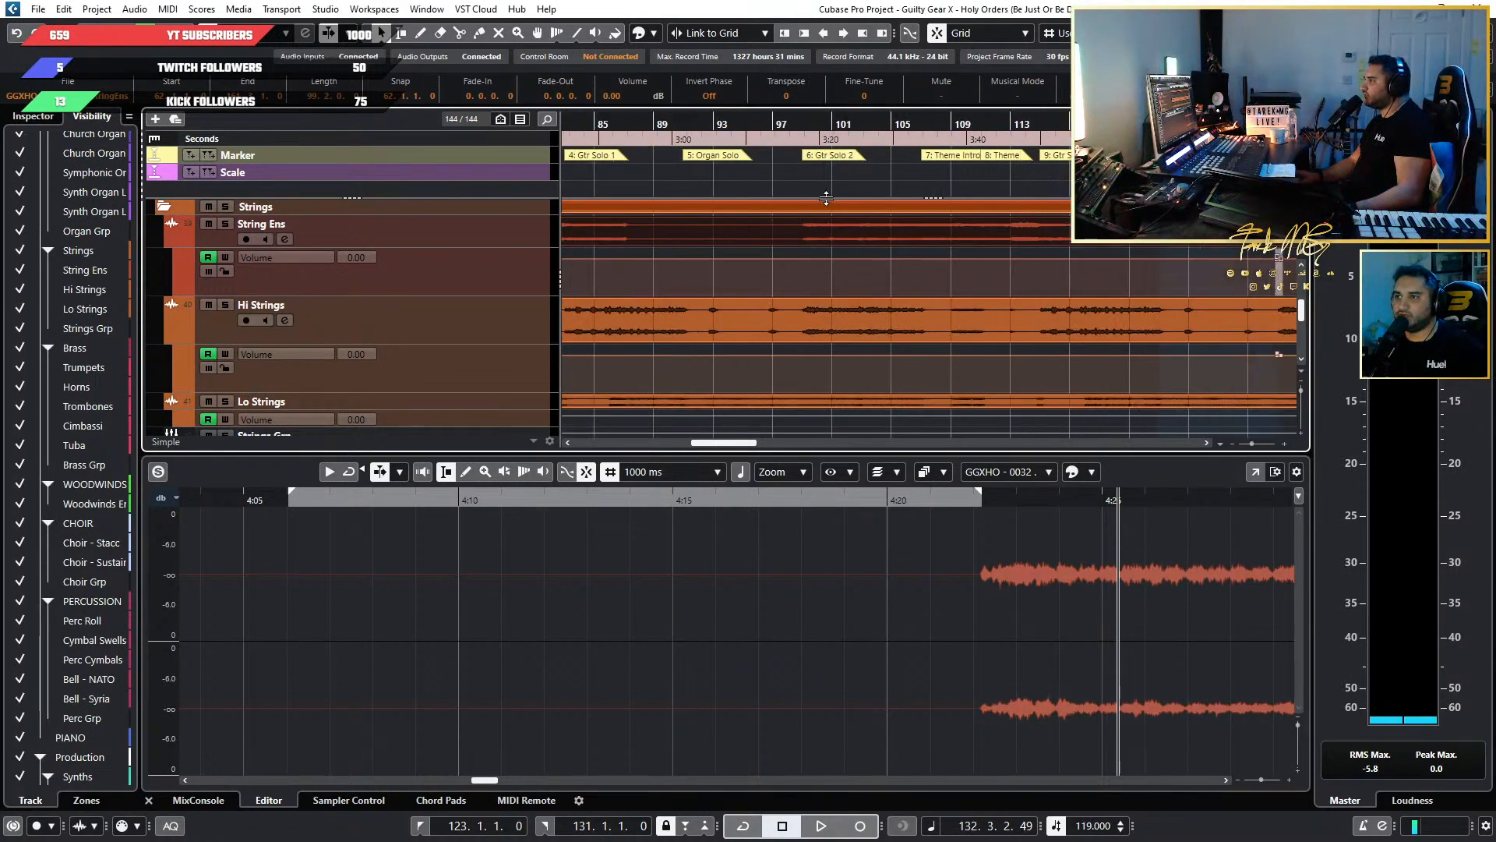
scroll(748, 268, up, 4)
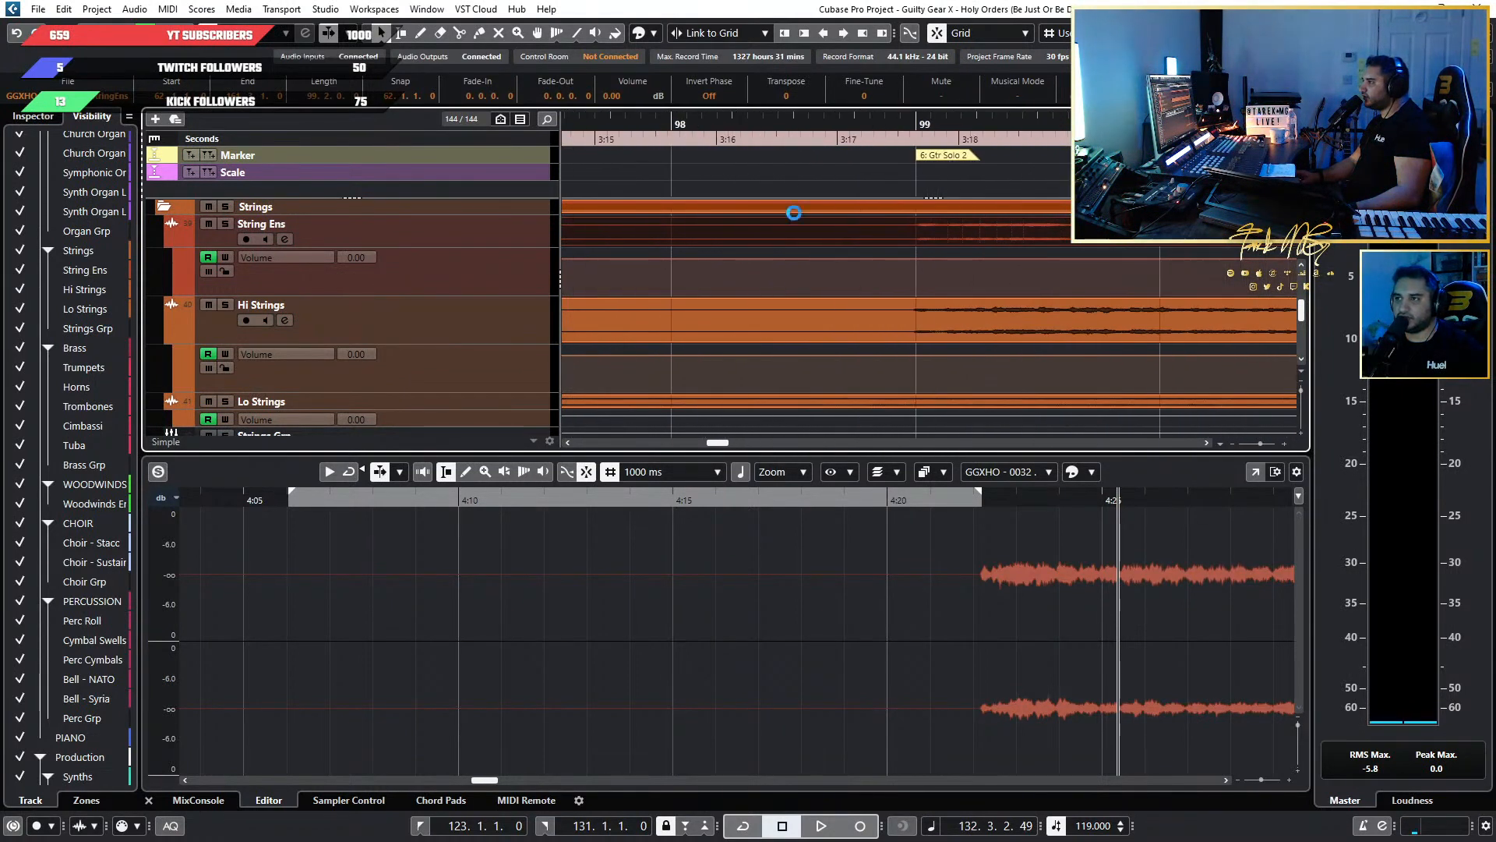
click(908, 120)
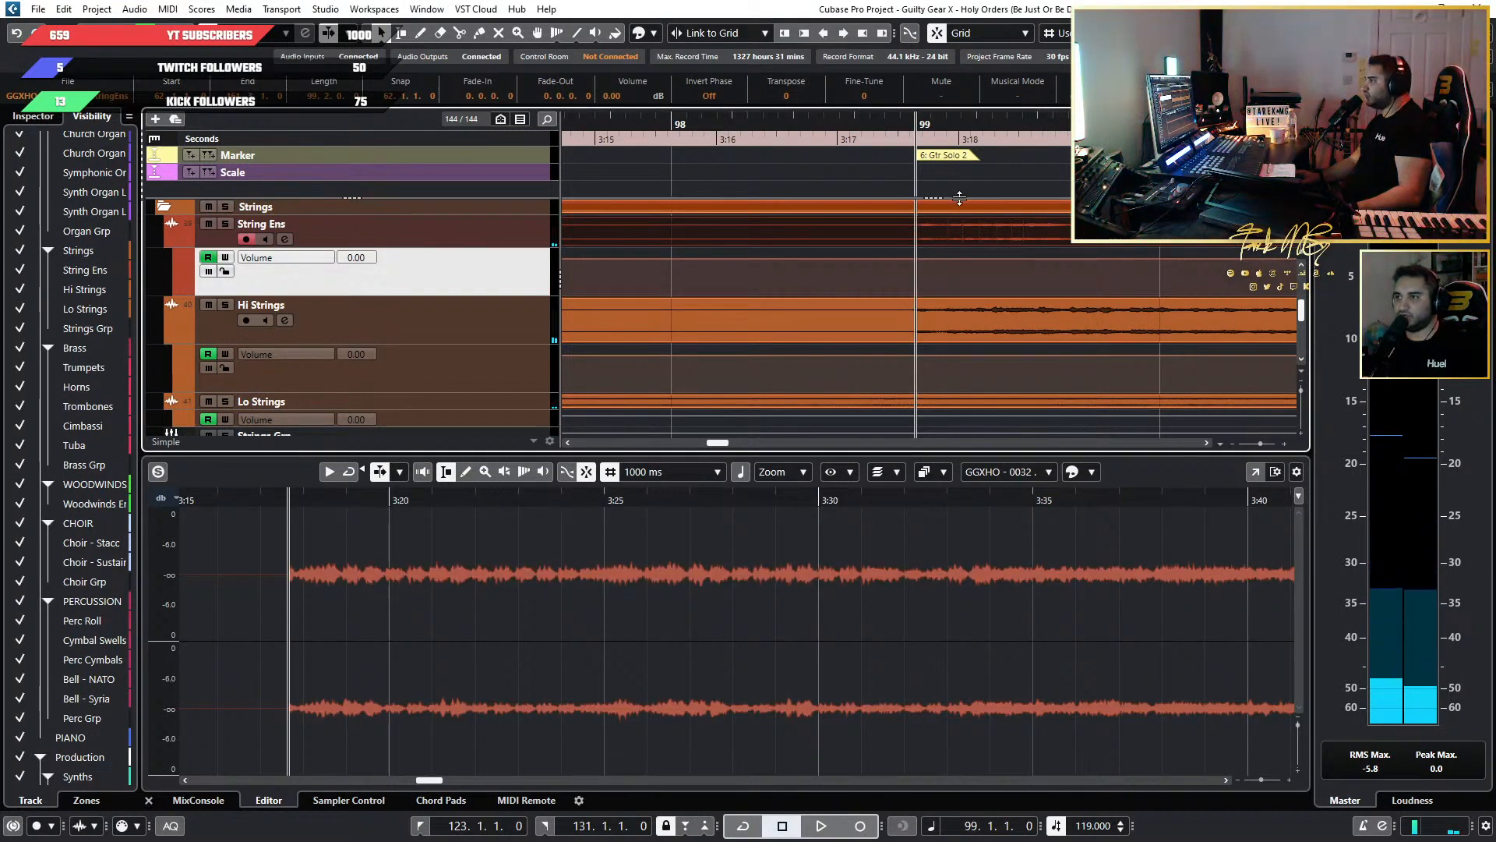
key(ctrl+v)
click(723, 290)
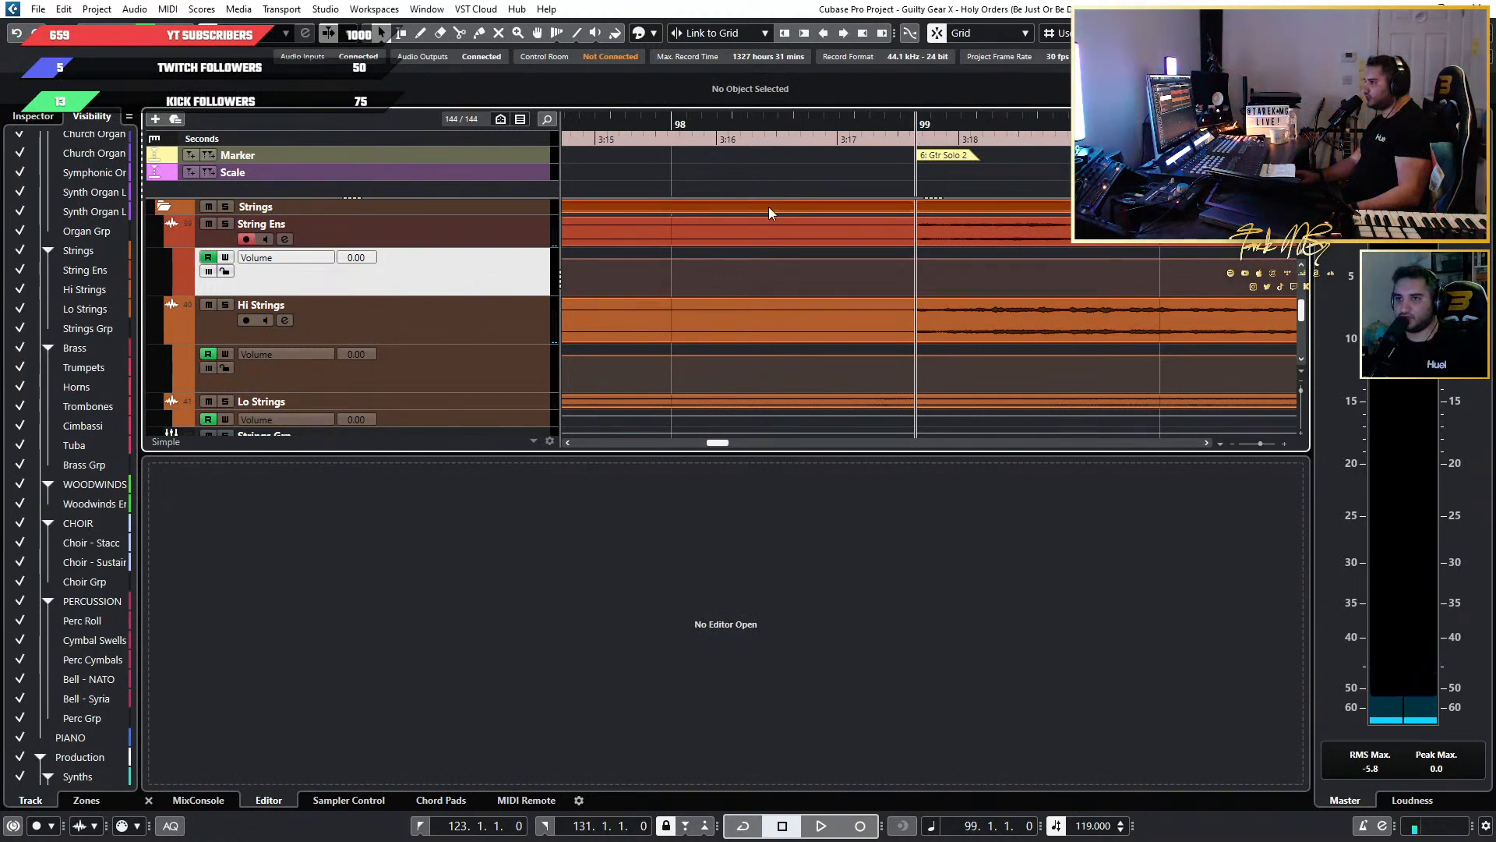
key(ctrl+v)
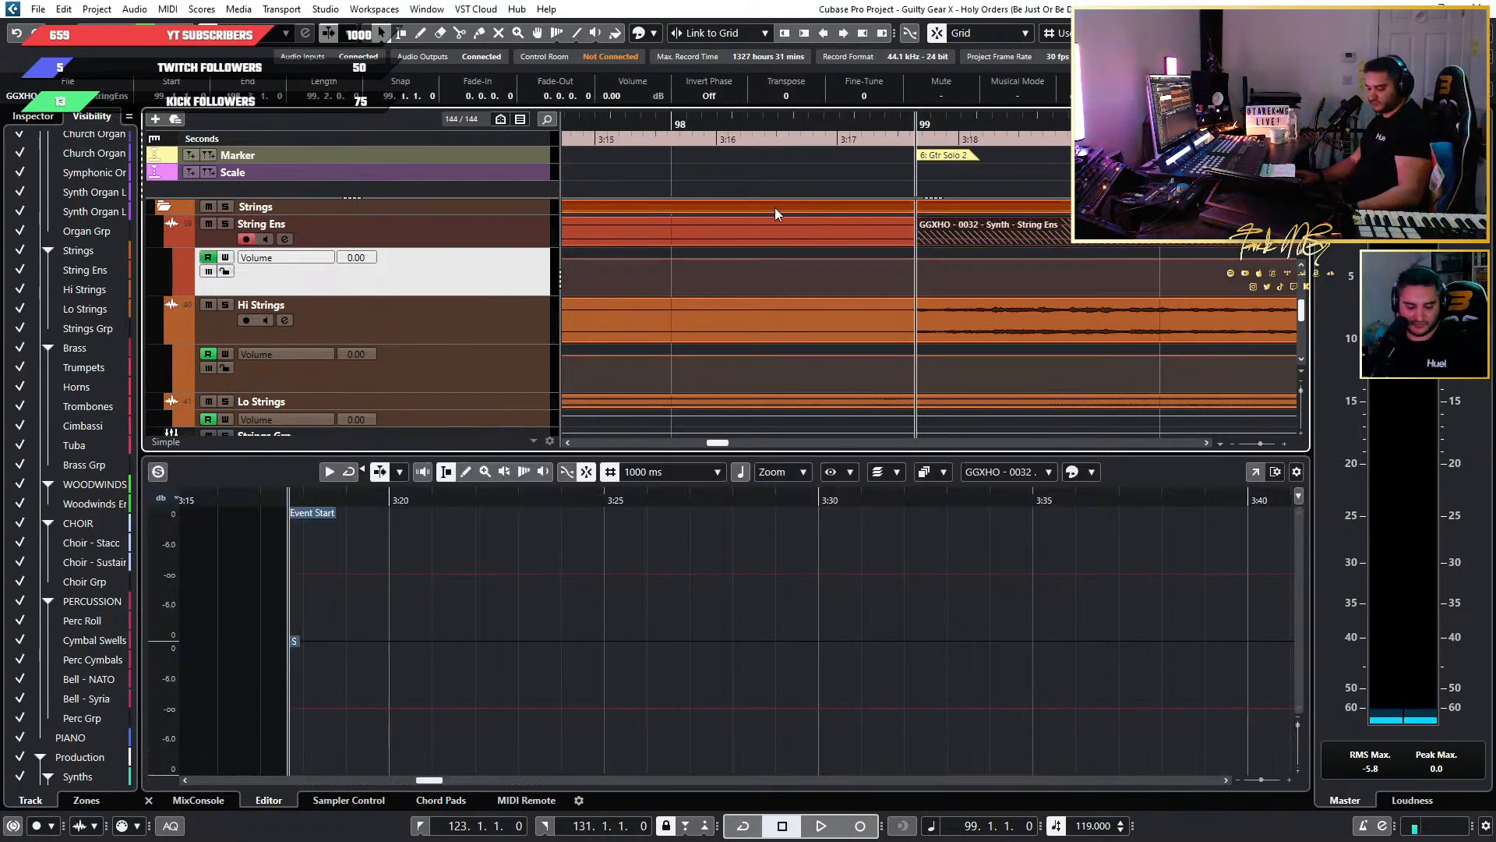
key(ctrl+z)
Copy the String Ens volume automation points at bar 131 and paste them into the same lane at bar 99.
scroll(1050, 222, down, 8)
scroll(1044, 234, right, 7)
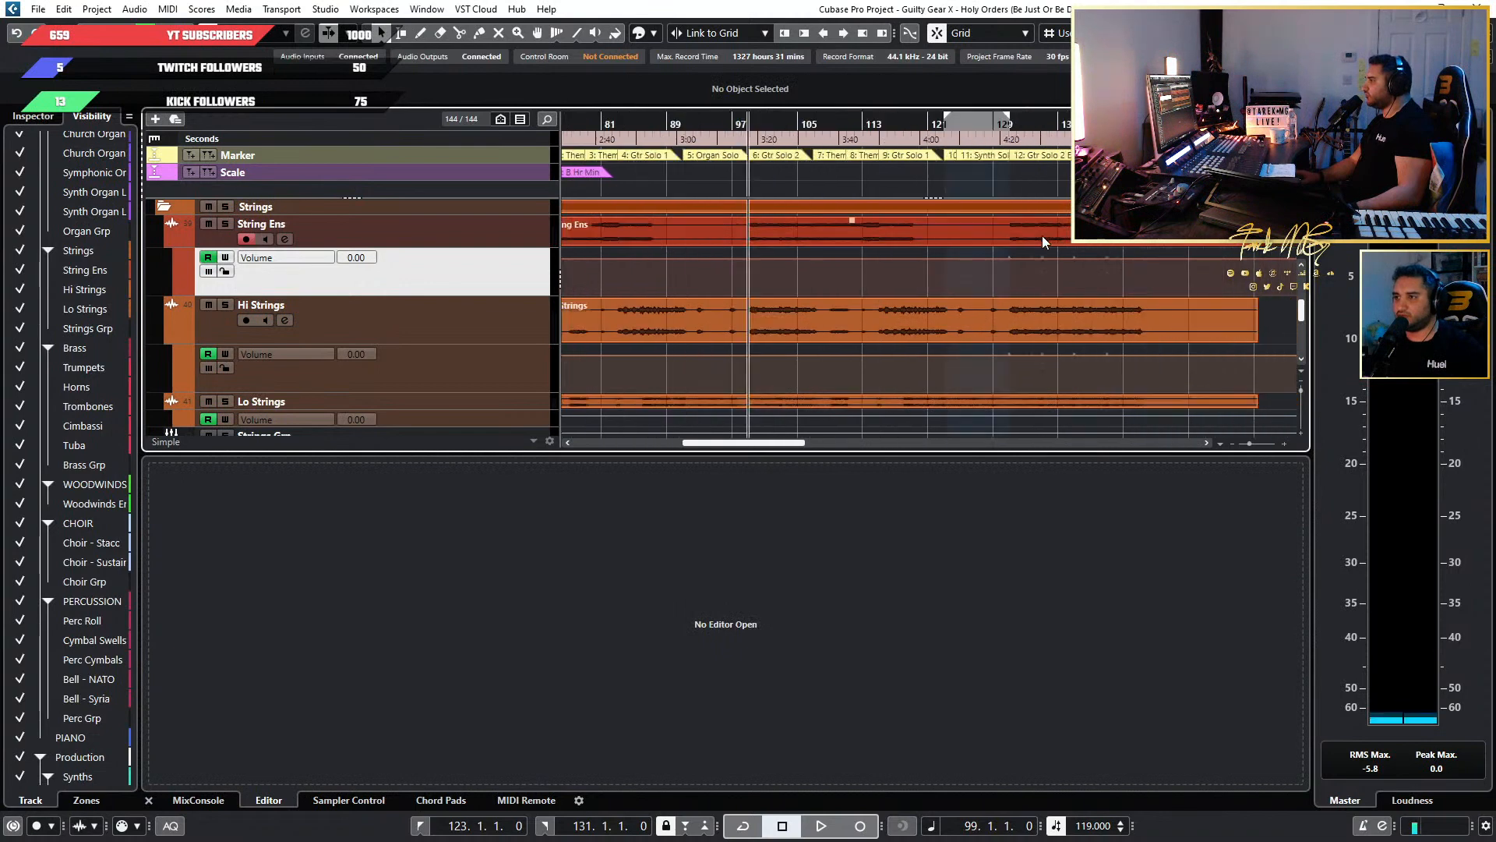
scroll(741, 285, up, 5)
drag(701, 257, 693, 250)
scroll(758, 278, left, 10)
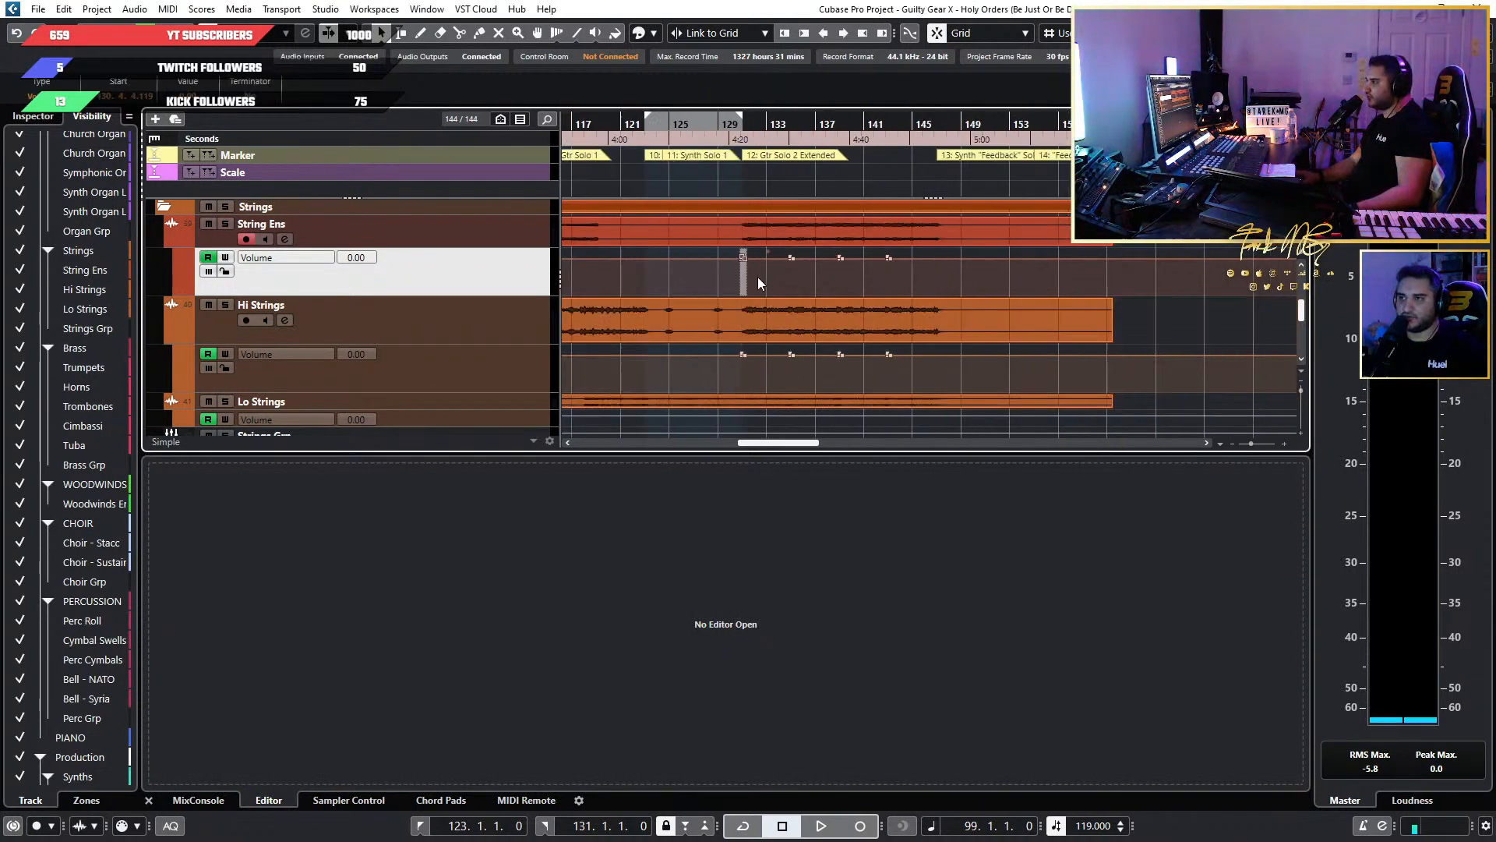
scroll(651, 277, up, 5)
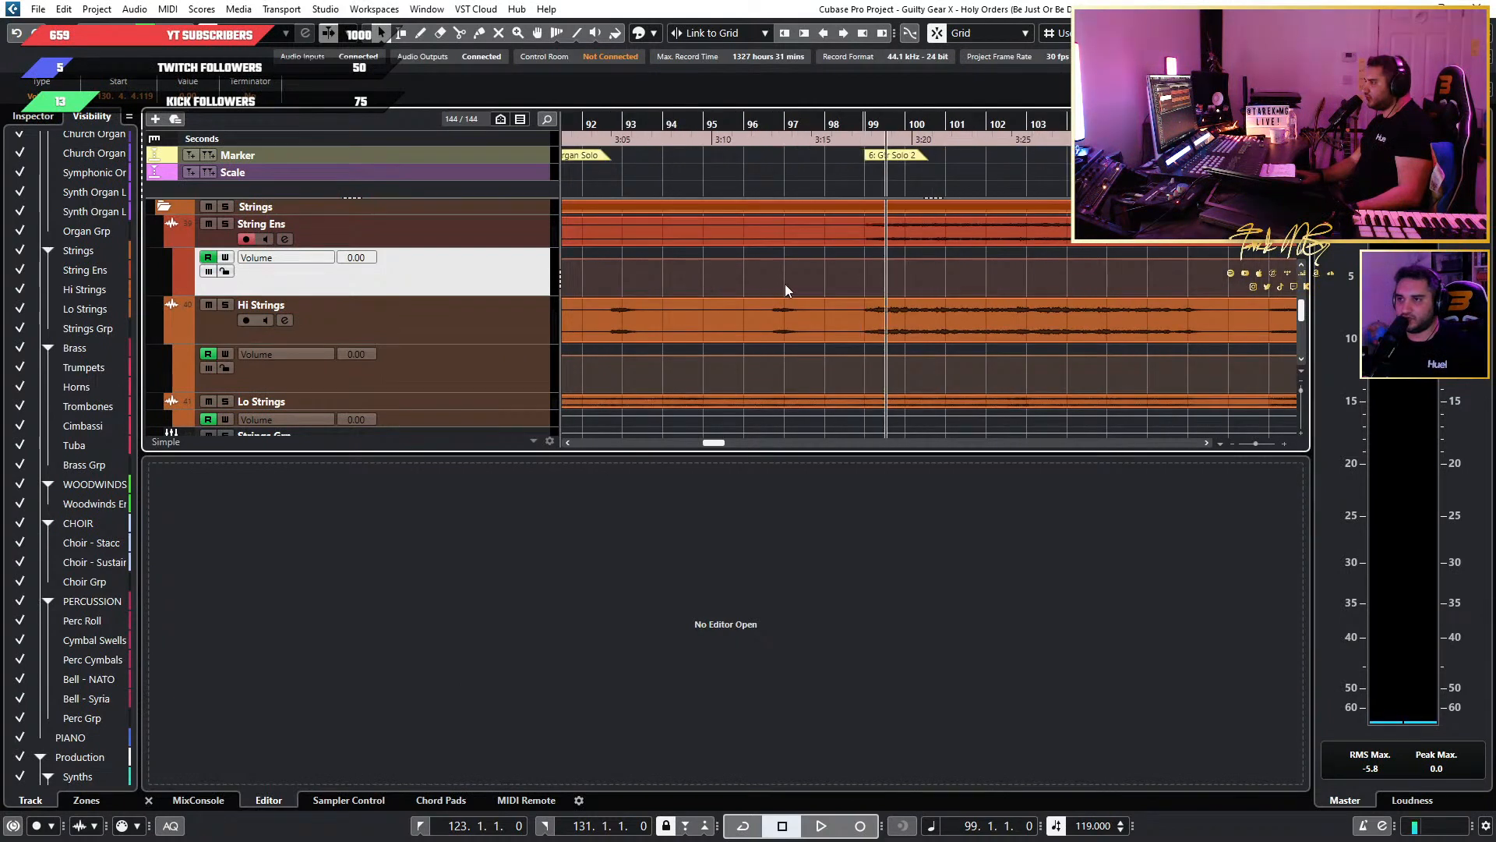
click(621, 274)
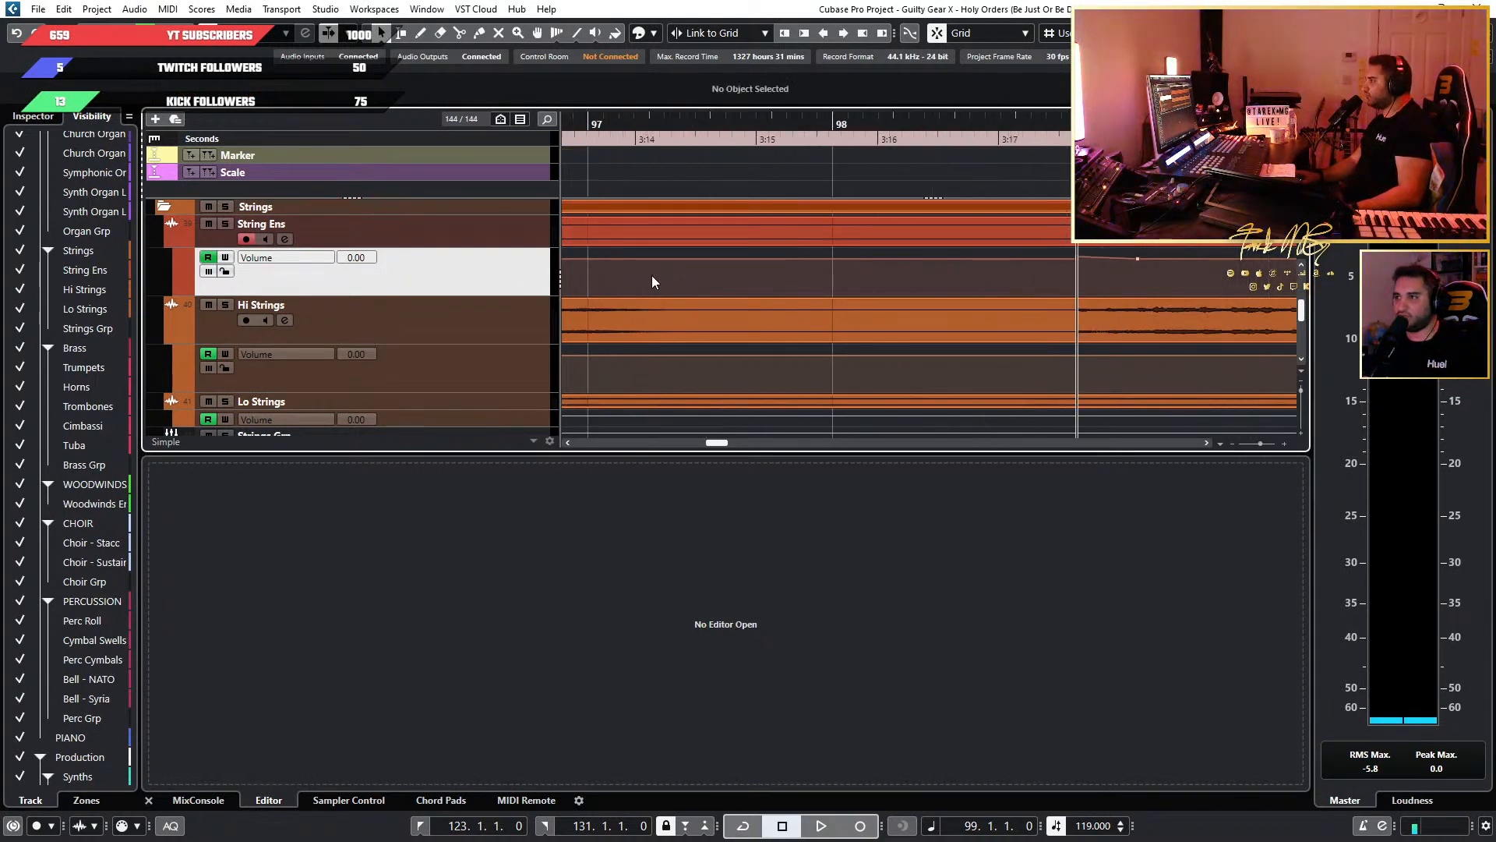
Paste the volume automation points into the Hi Strings volume lane at bar 99 and start playback there.
scroll(651, 274, down, 4)
drag(825, 280, 904, 328)
click(488, 380)
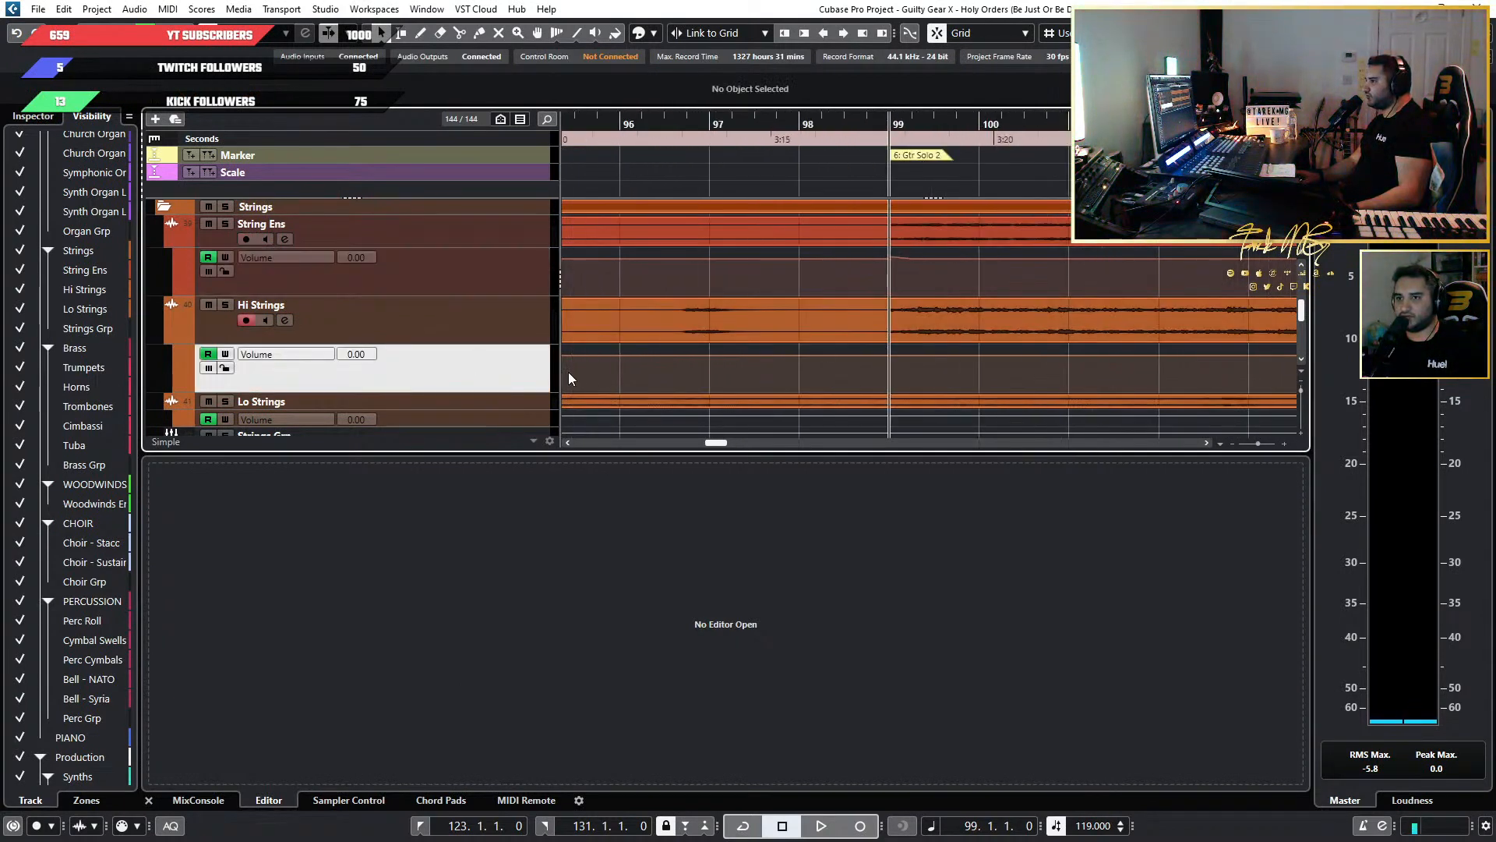
scroll(1071, 339, down, 3)
key(space)
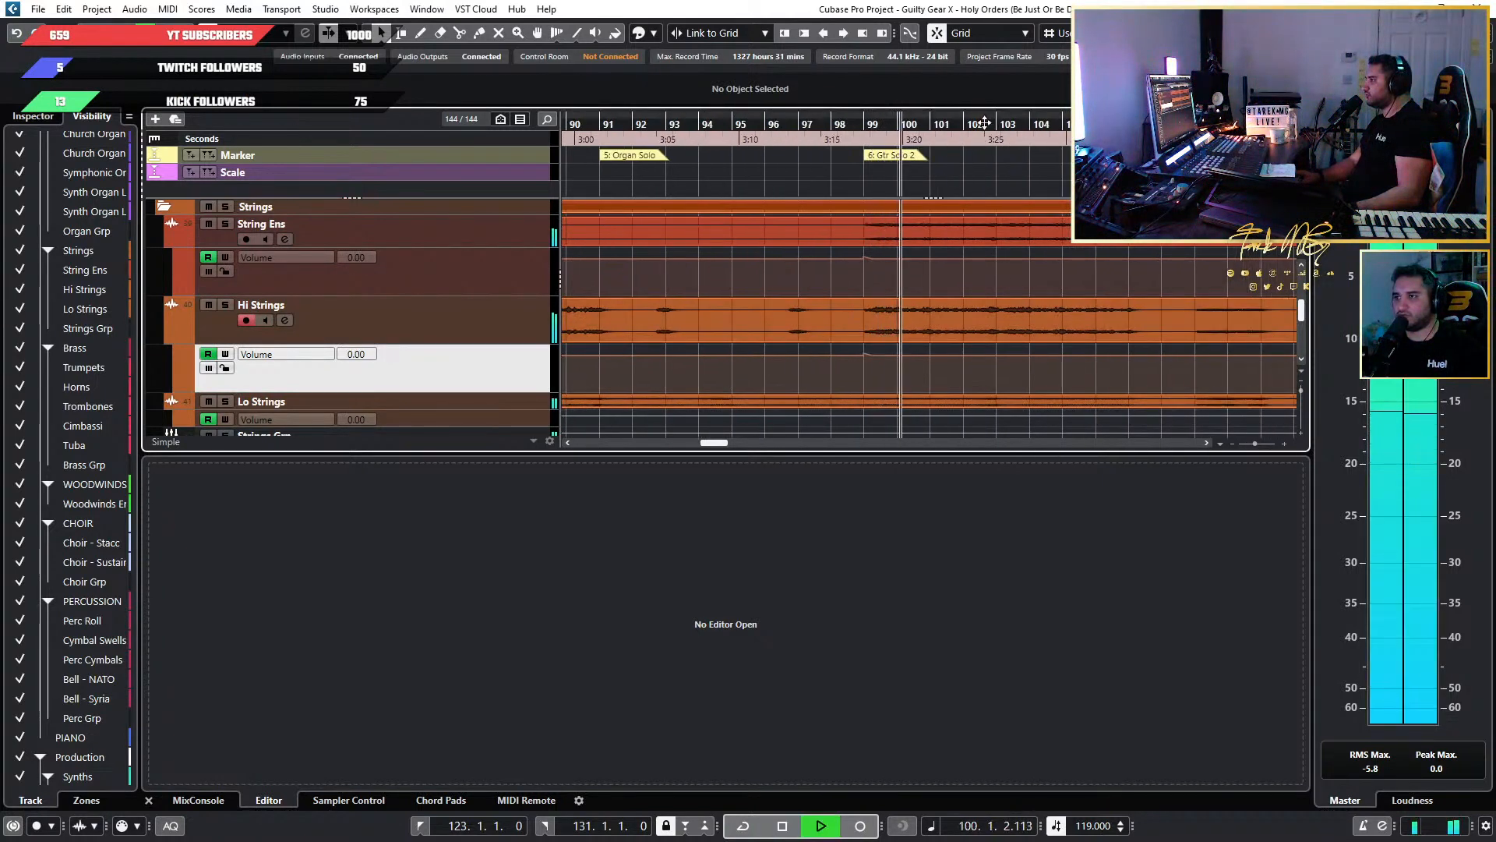
Stop playback and paste the volume automation points at bar 103 in the Hi Strings and String Ens volume lanes.
scroll(1001, 297, up, 3)
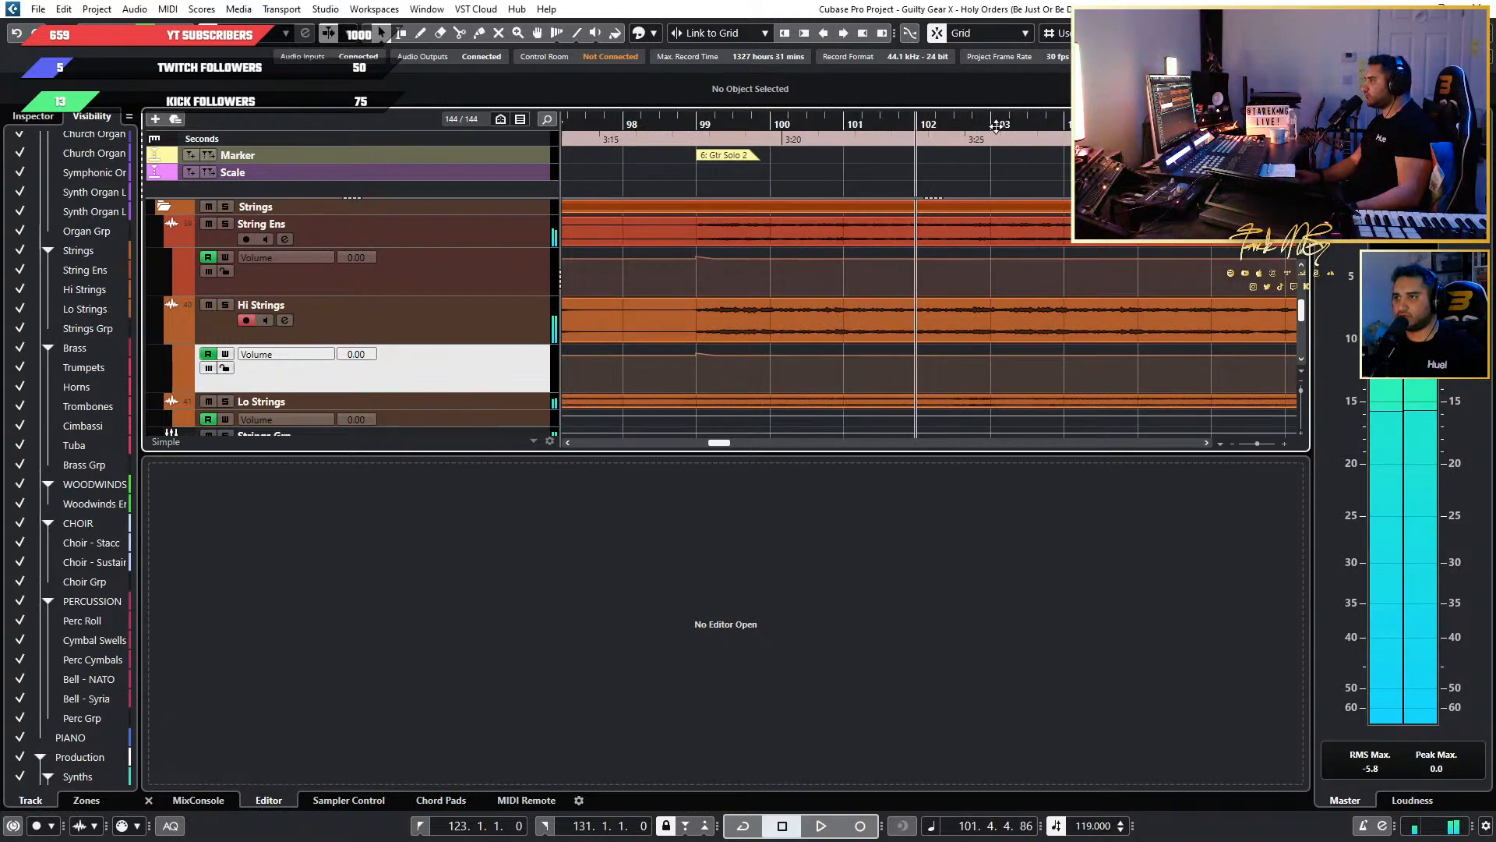
key(space)
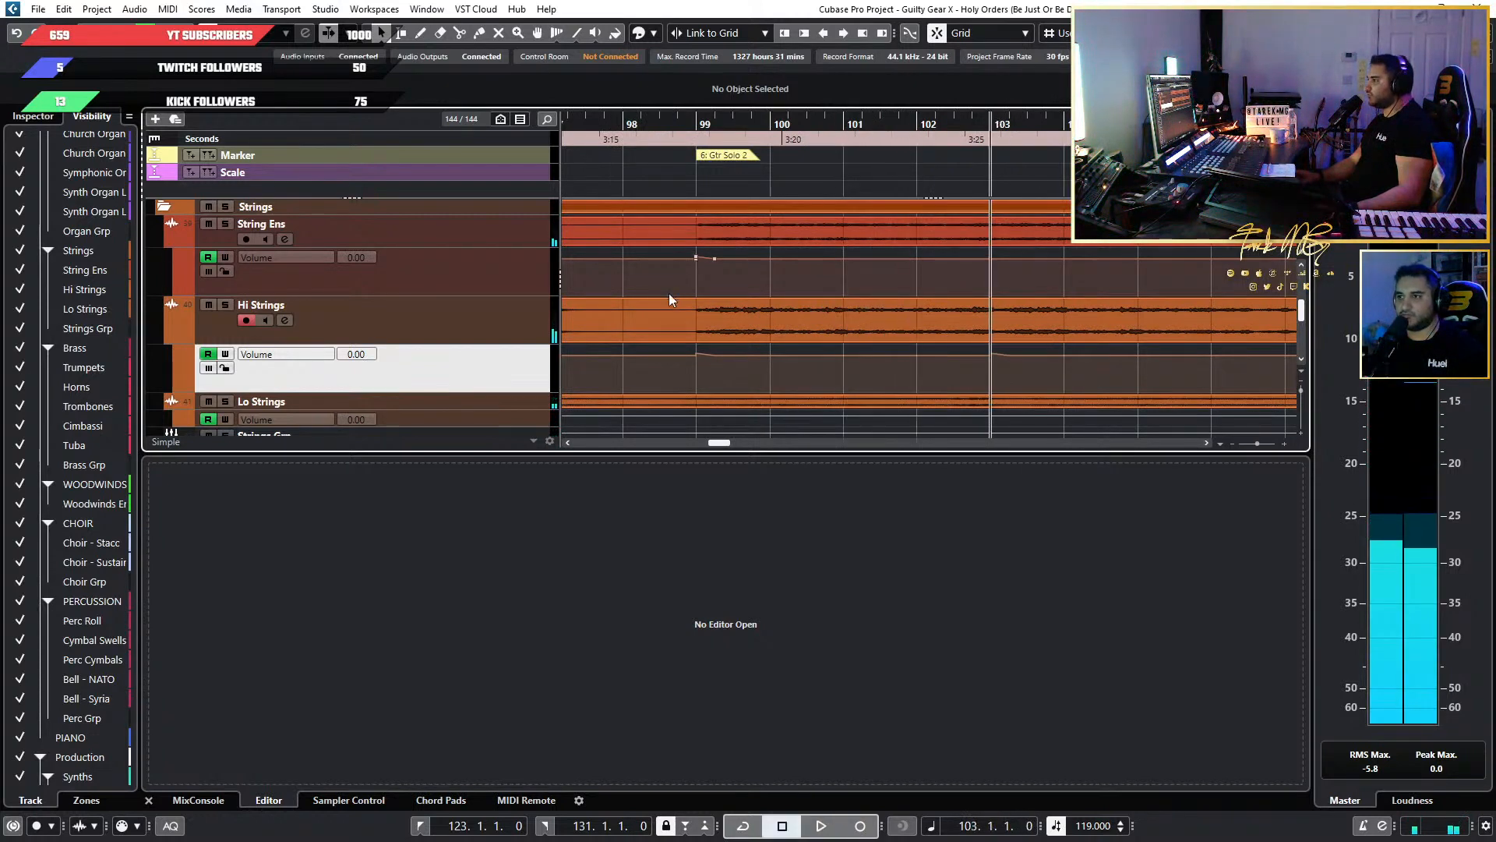
click(469, 283)
Play back from bar 103 to judge how the strings enter with the volume automation.
key(space)
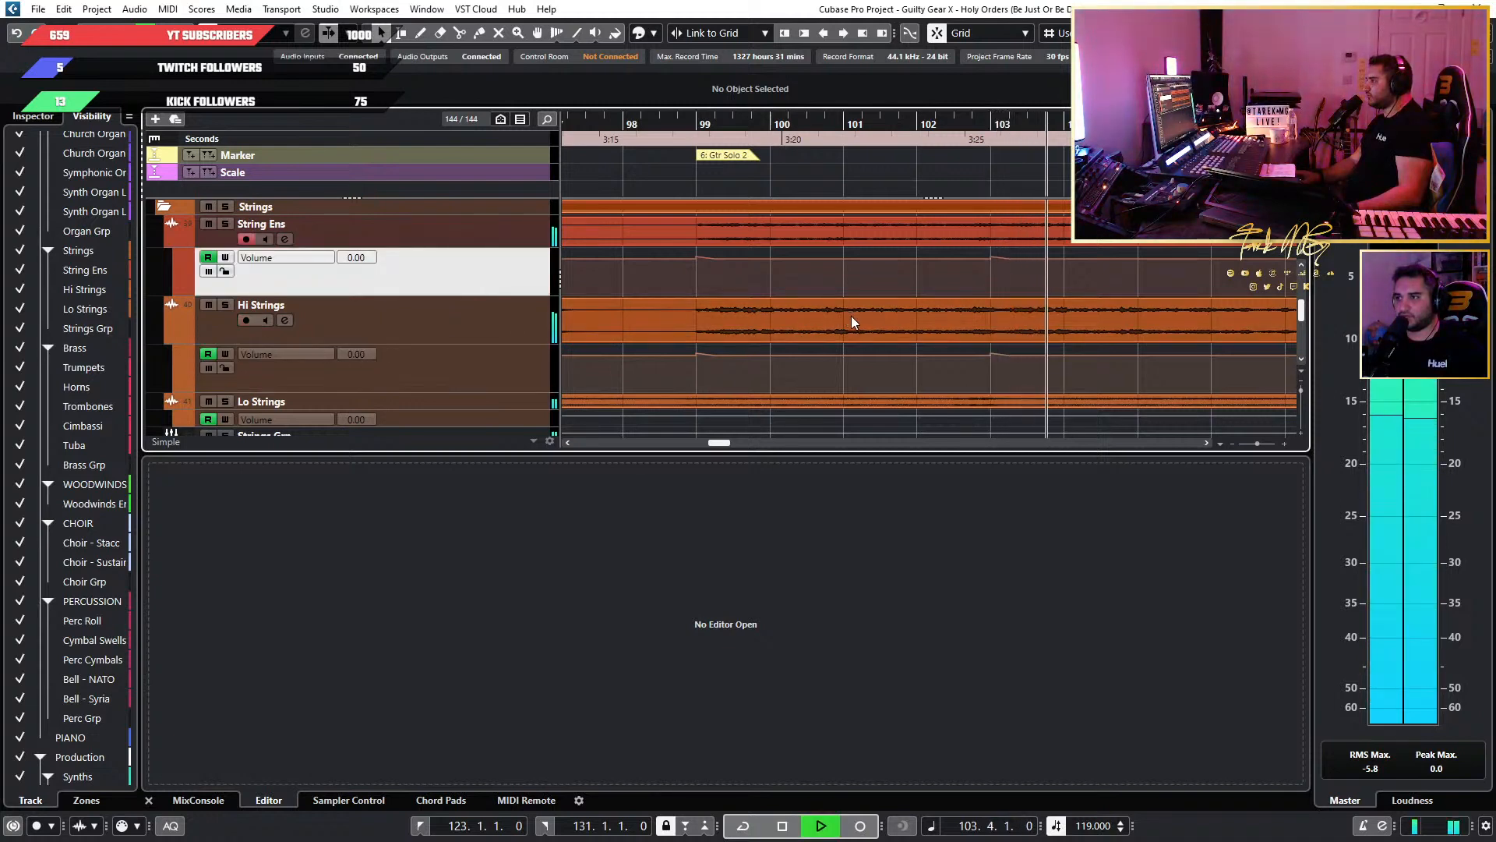
key(space)
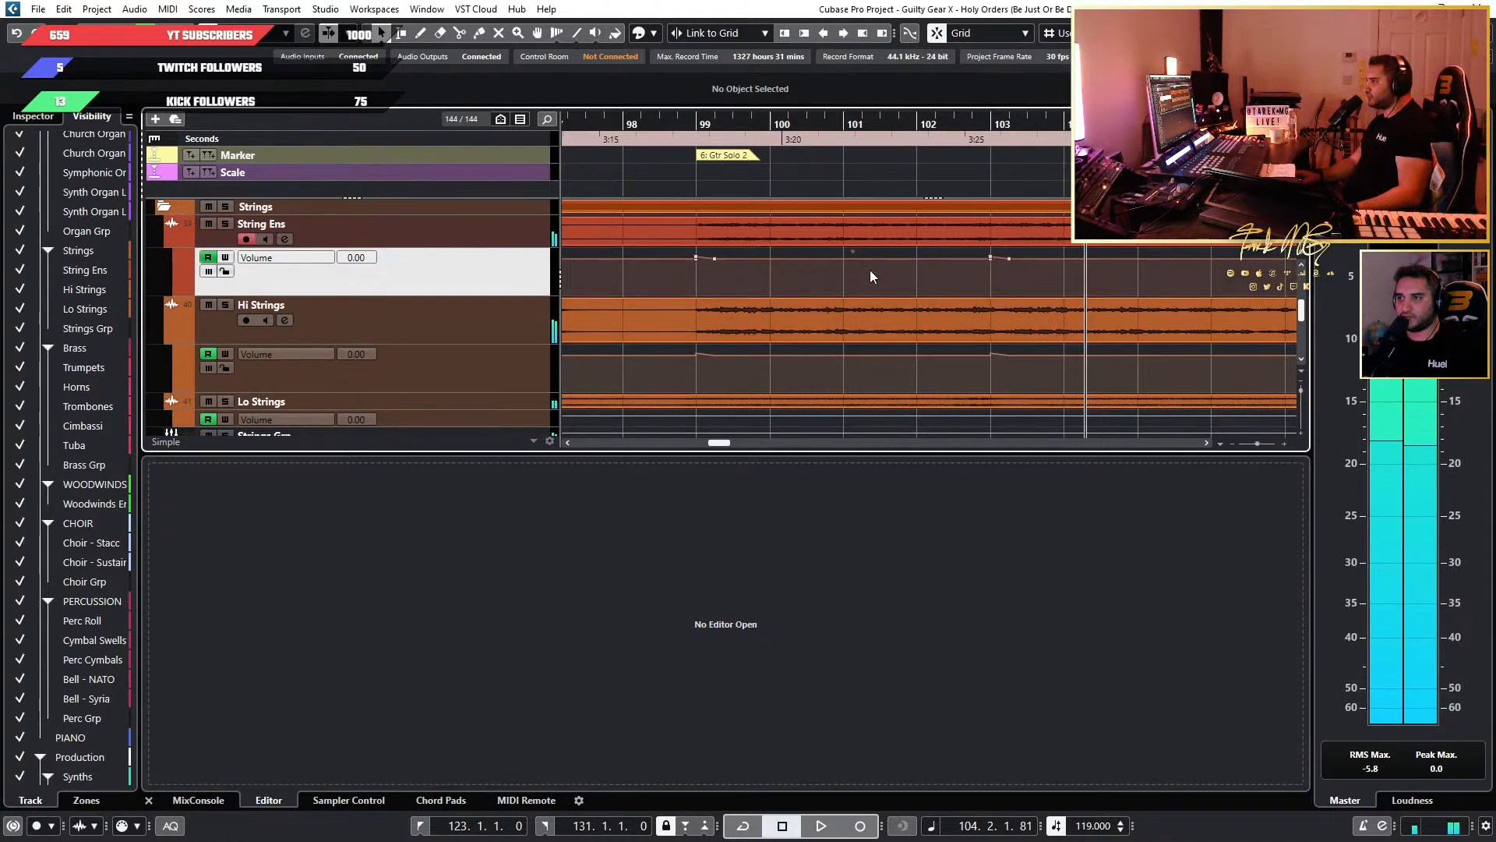
key(space)
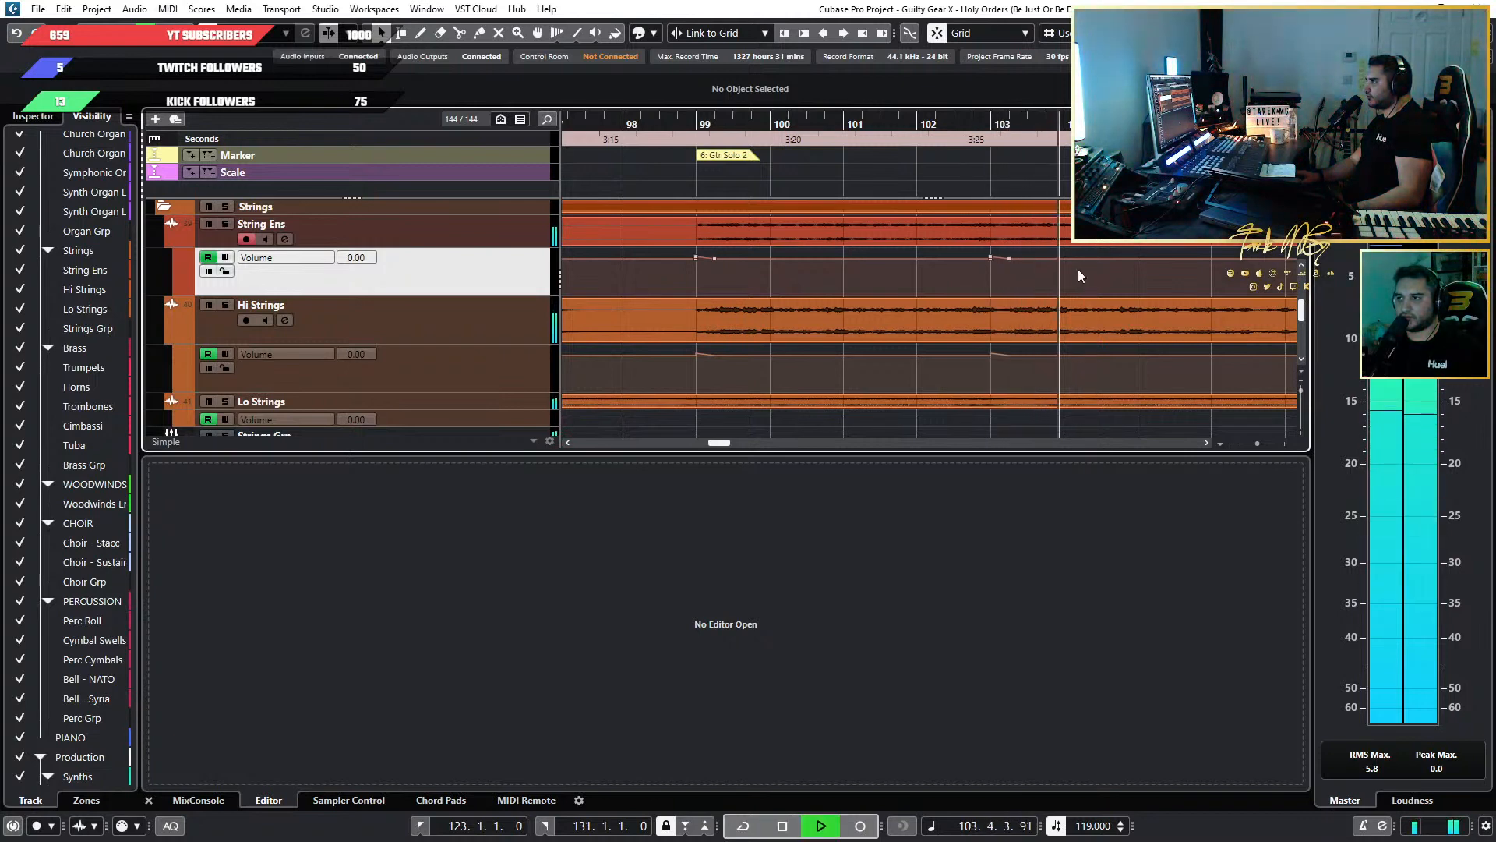
key(space)
Add volume automation points at bars 100 and 104 in both the String Ens and Hi Strings lanes.
scroll(1008, 279, up, 4)
scroll(1008, 279, down, 5)
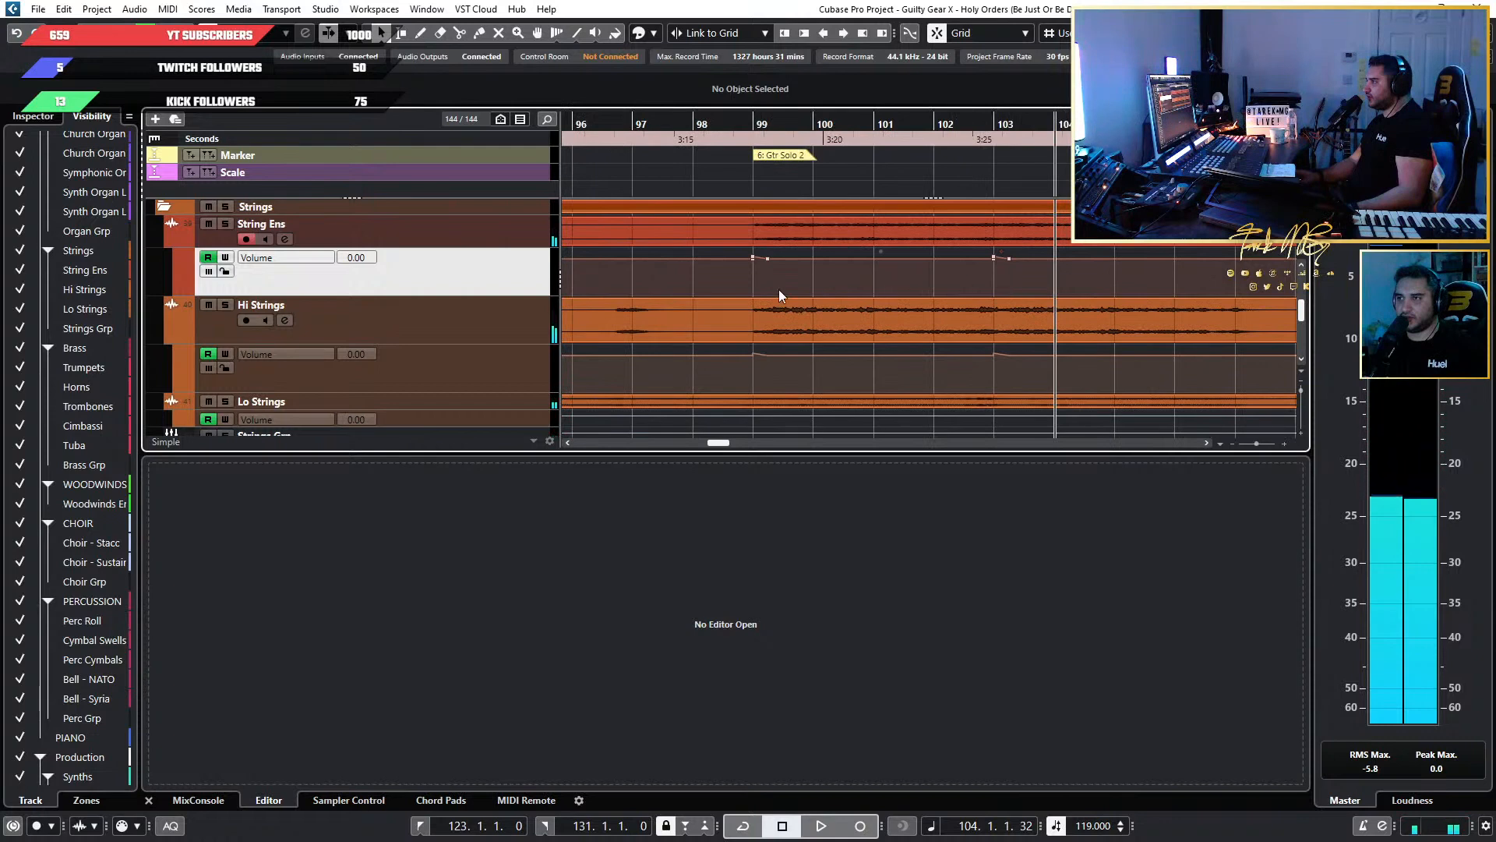
scroll(768, 324, up, 2)
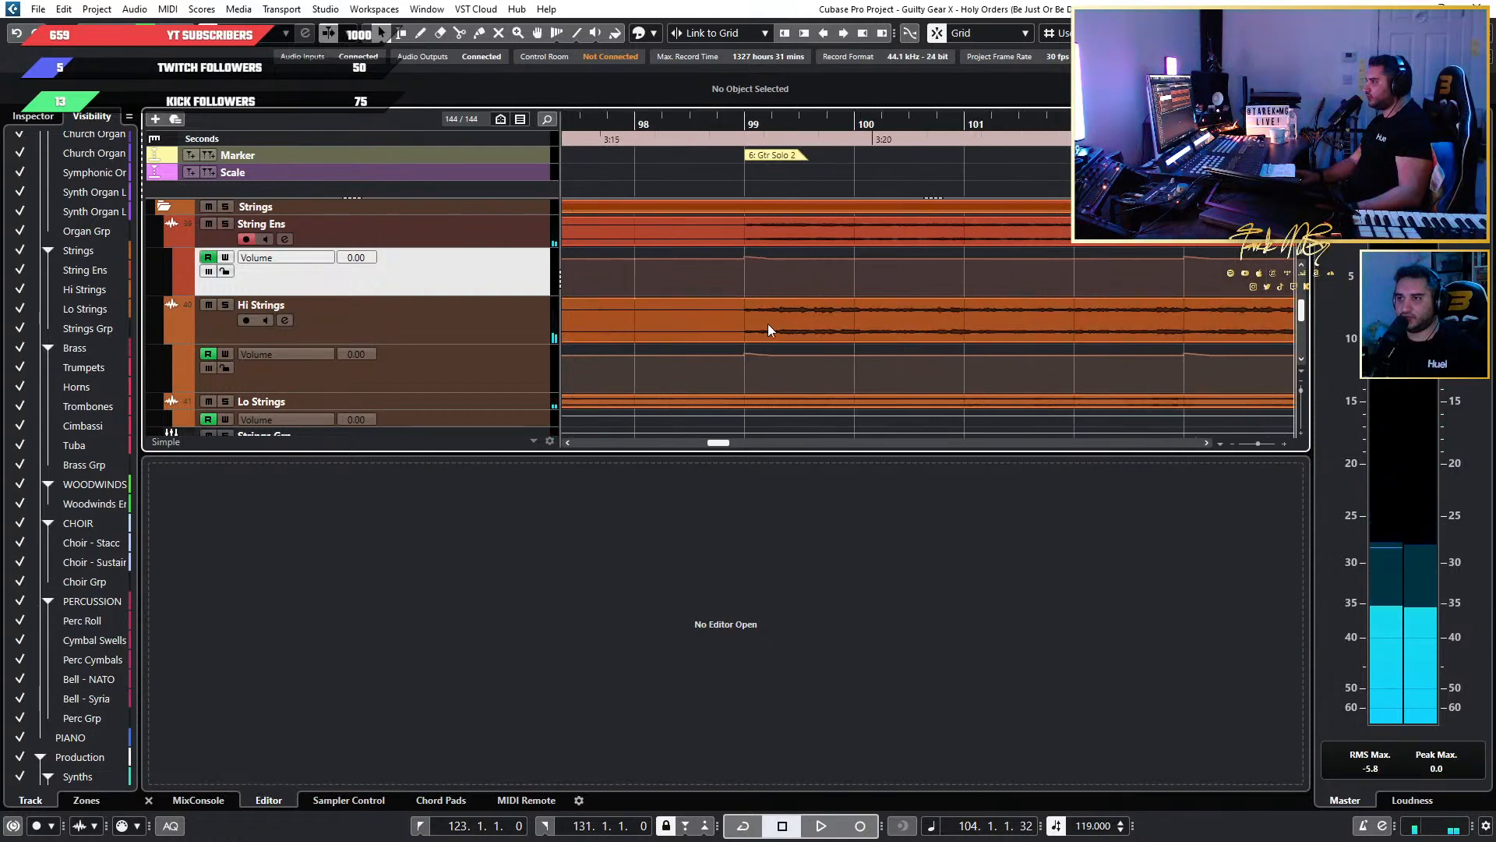
click(856, 257)
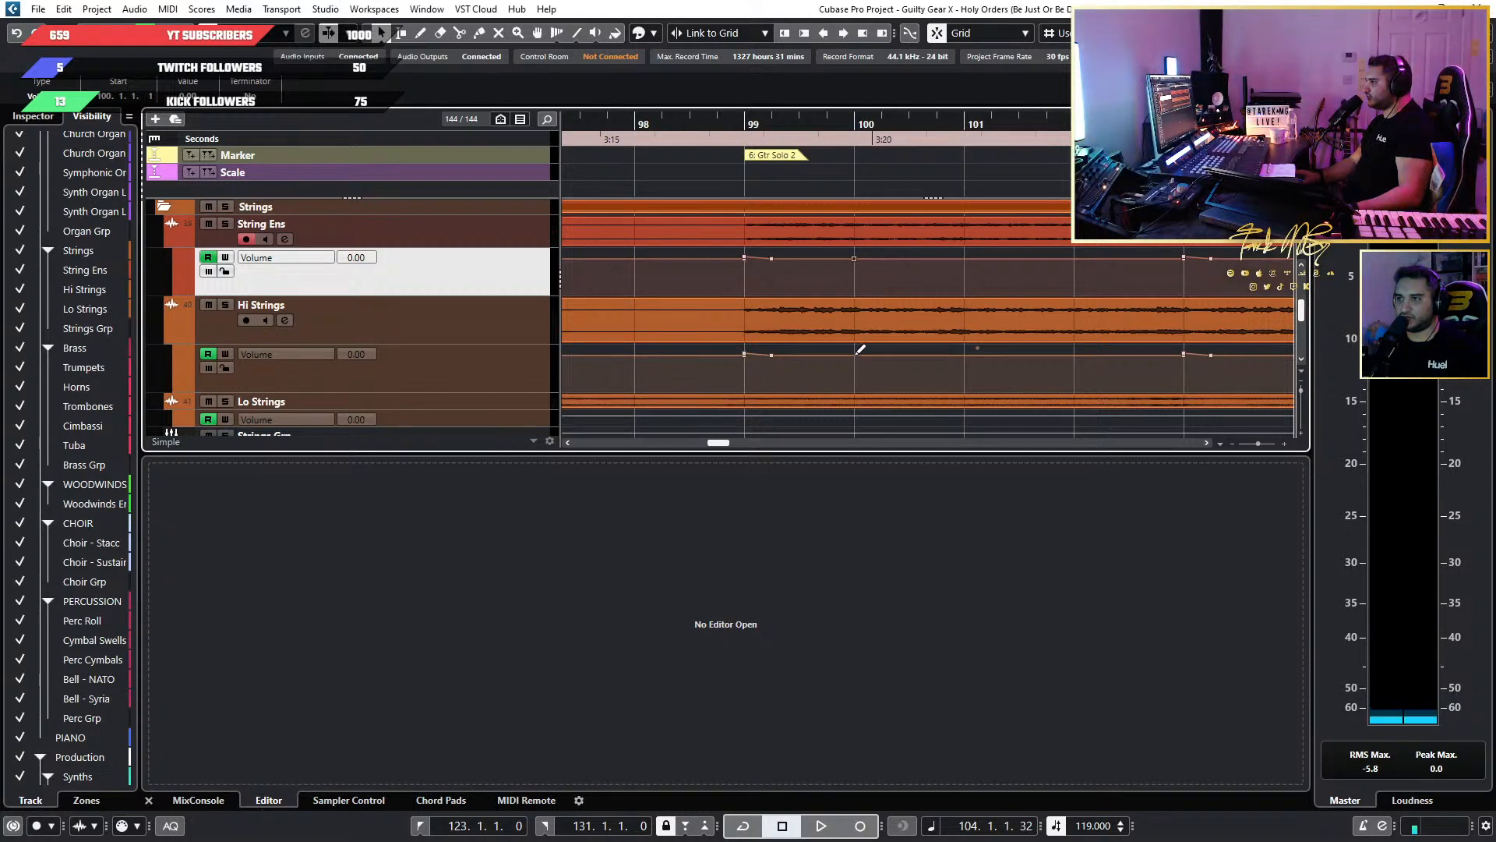
scroll(1161, 293, down, 1)
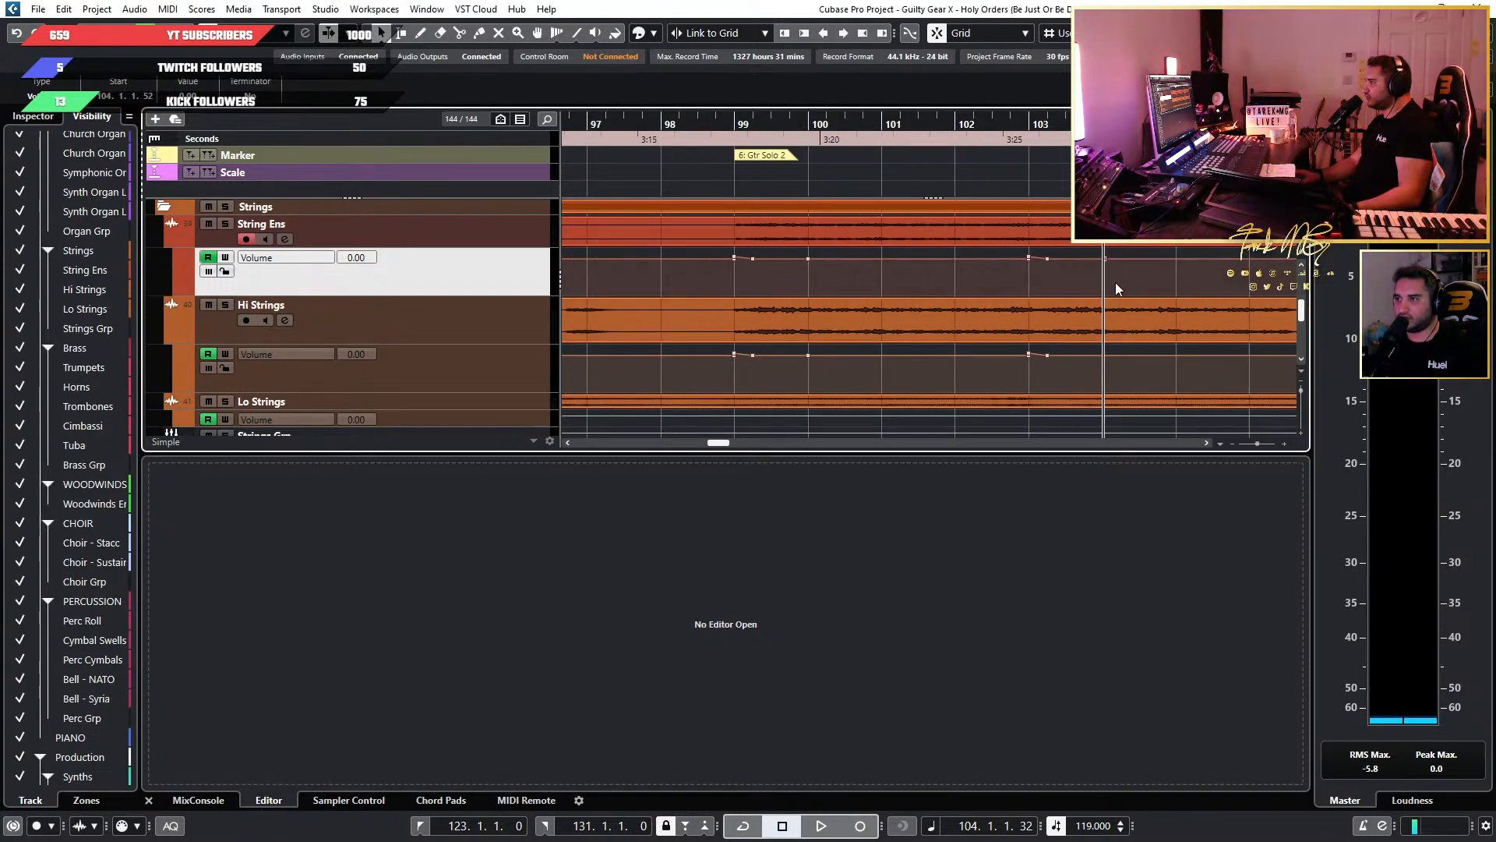
click(1106, 353)
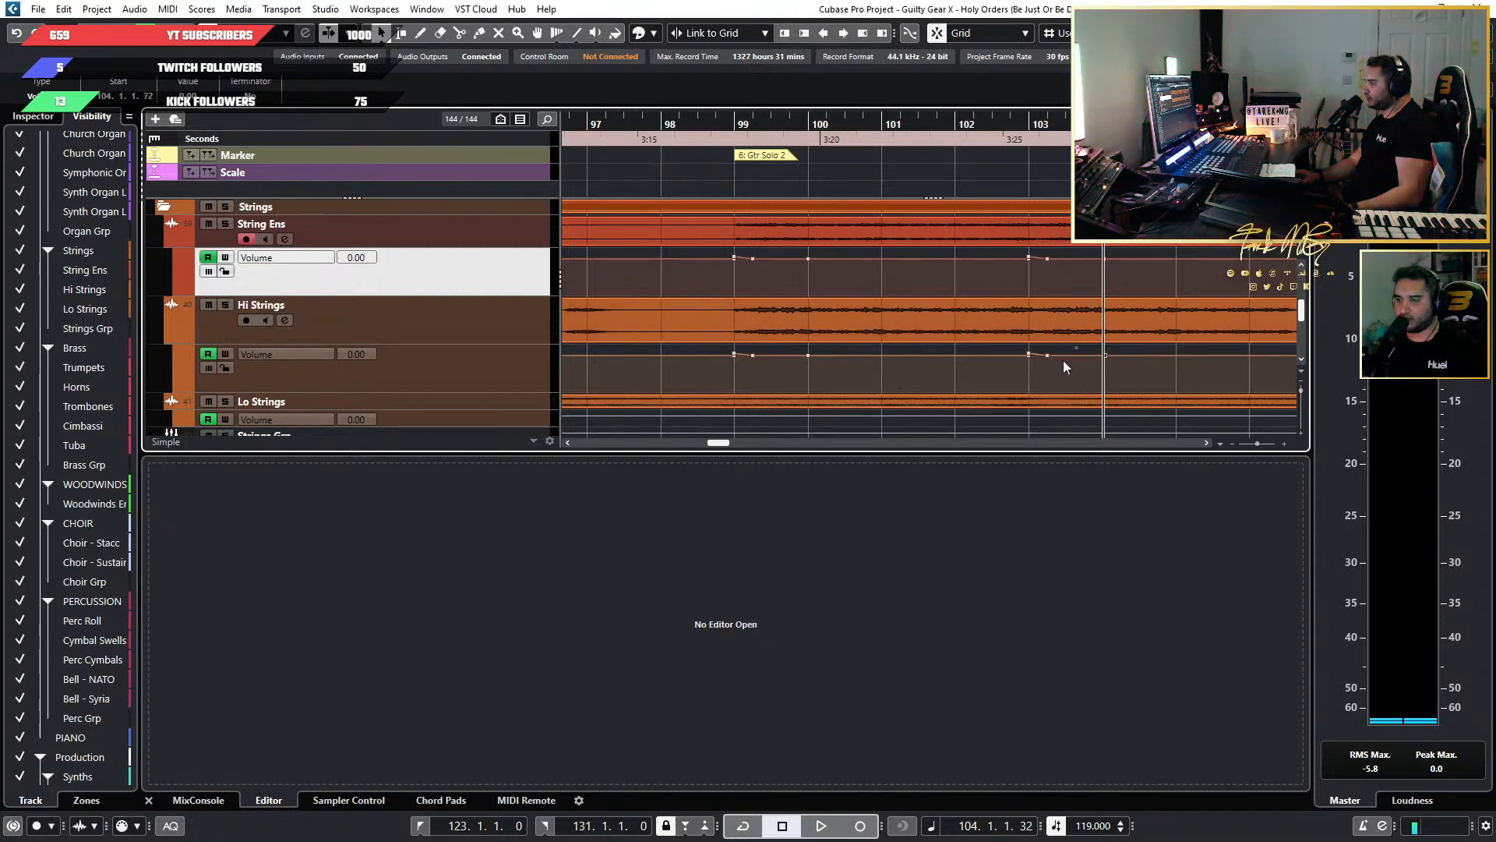
Delete the intermediate volume automation points just after bars 99 and 103 in the String Ens and Hi Strings lanes.
key(1)
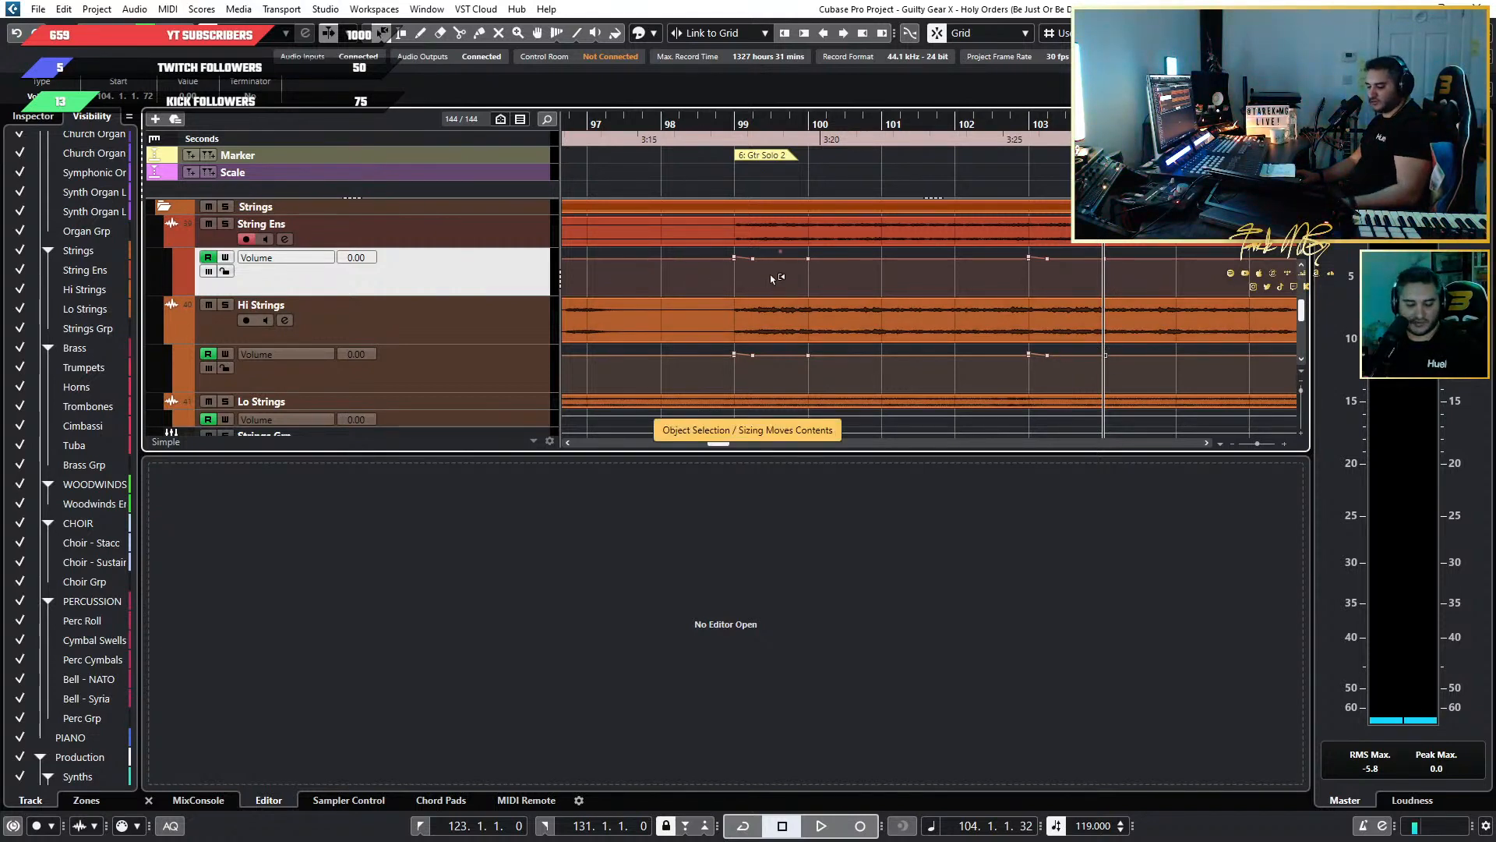
key(1)
click(753, 258)
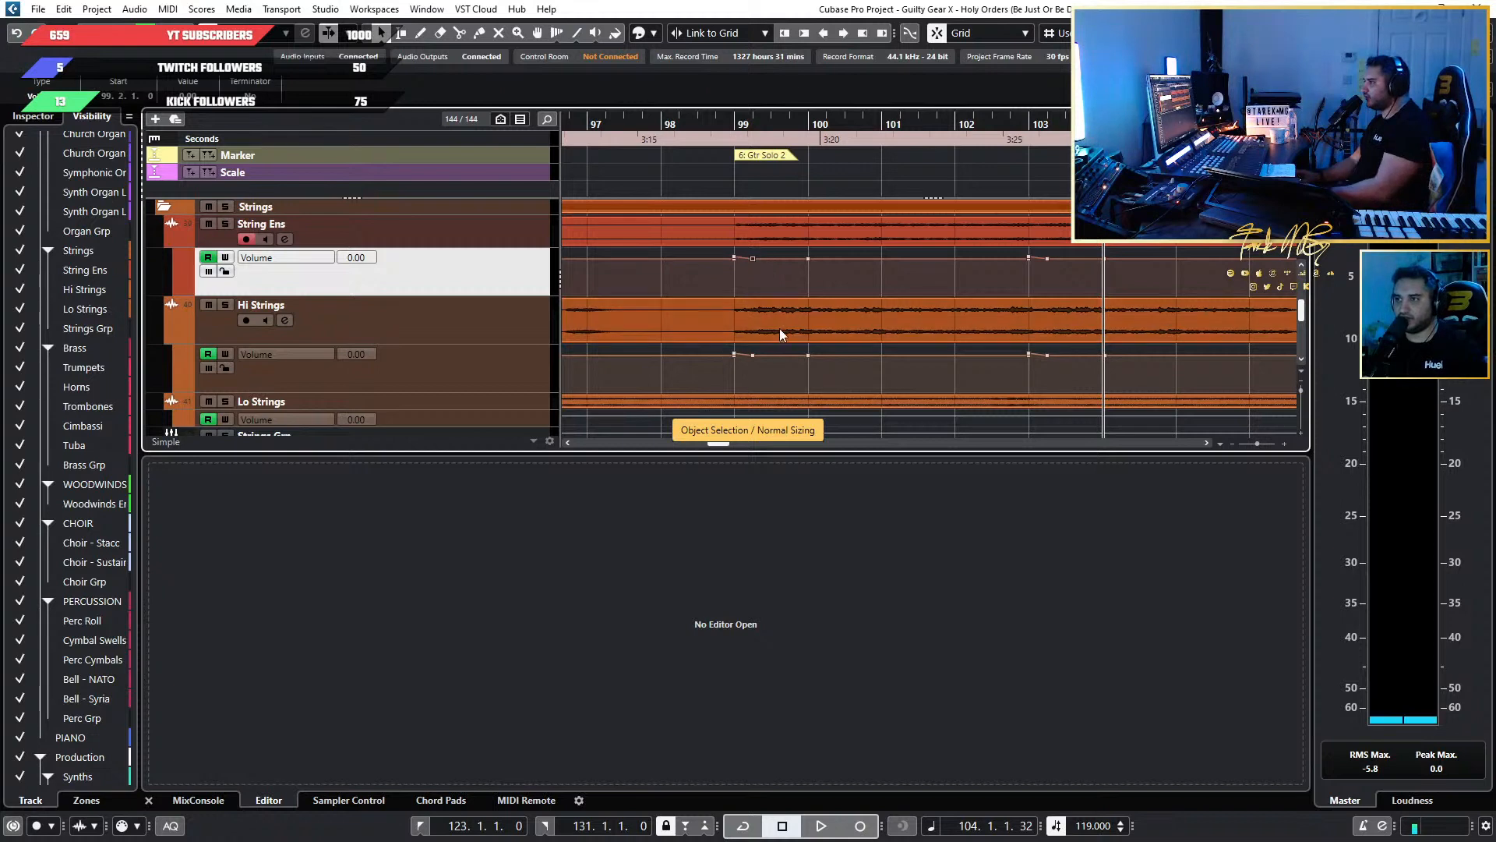
click(750, 346)
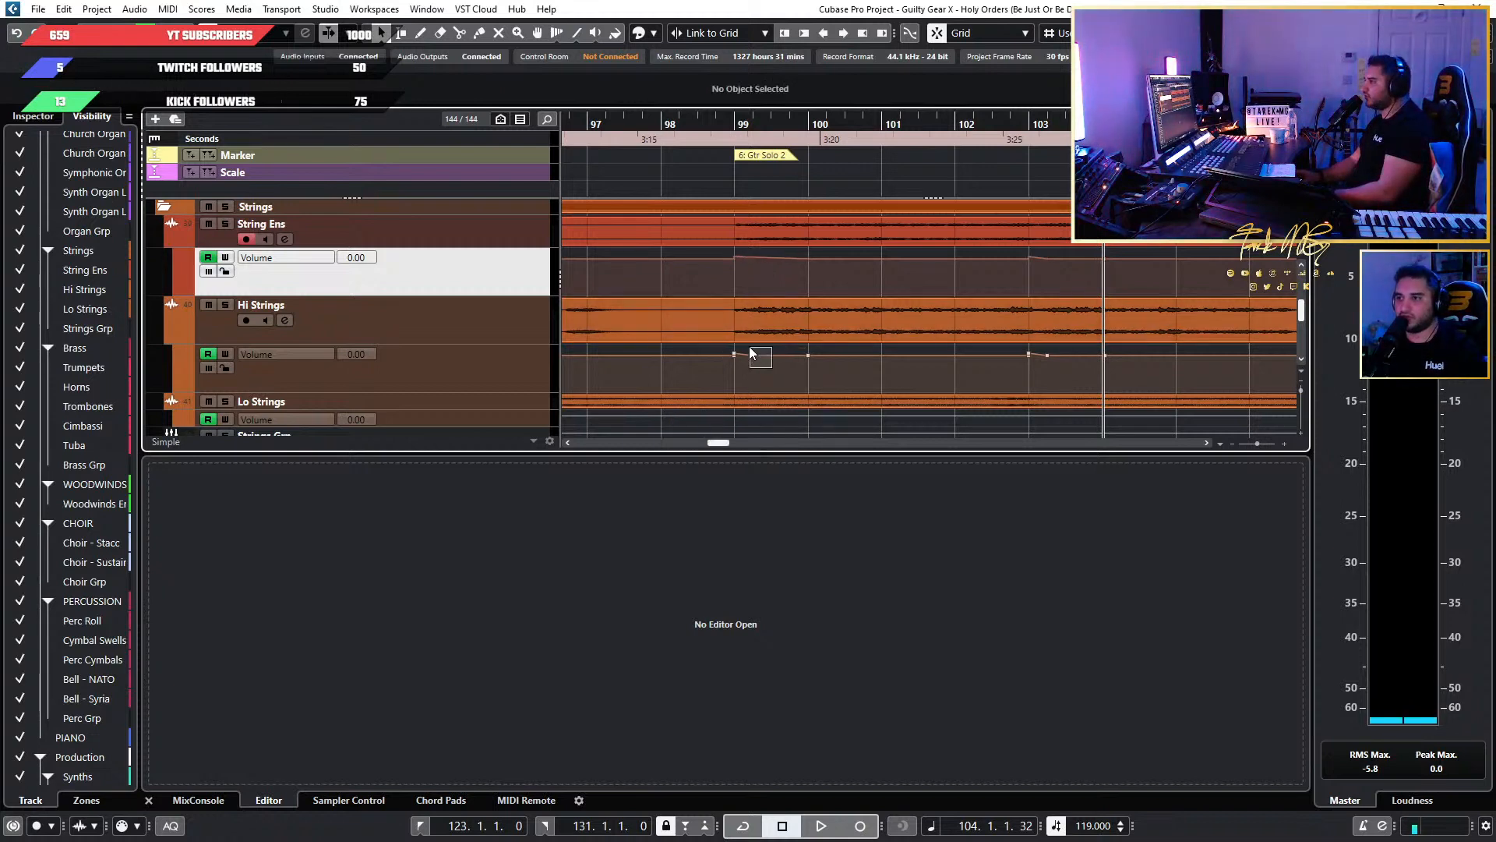
drag(750, 346, 918, 361)
click(1055, 378)
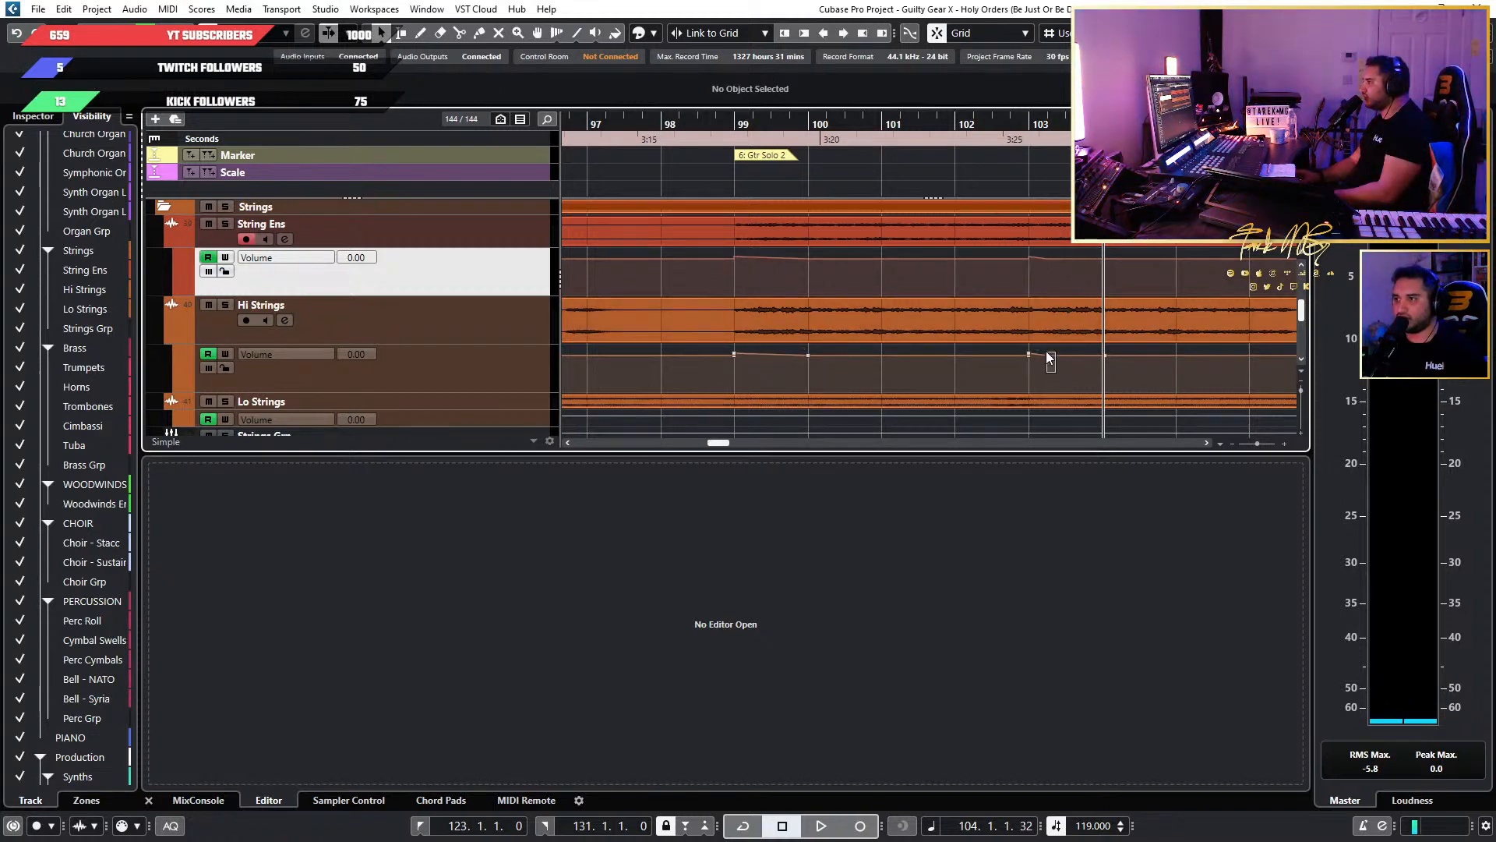
drag(1046, 352, 1043, 348)
key(Delete)
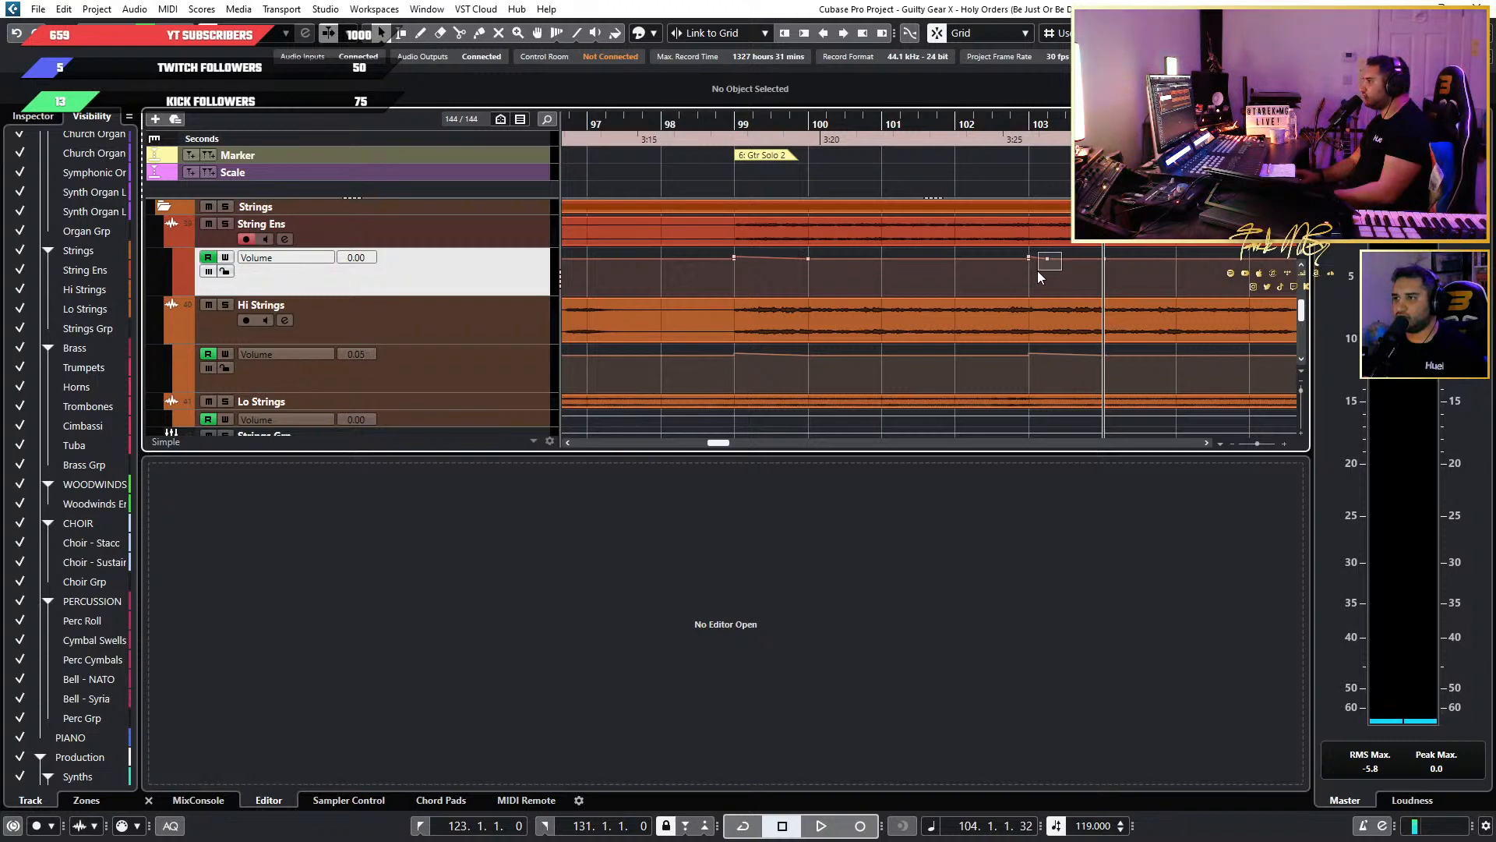
drag(1036, 269, 1041, 273)
key(Delete)
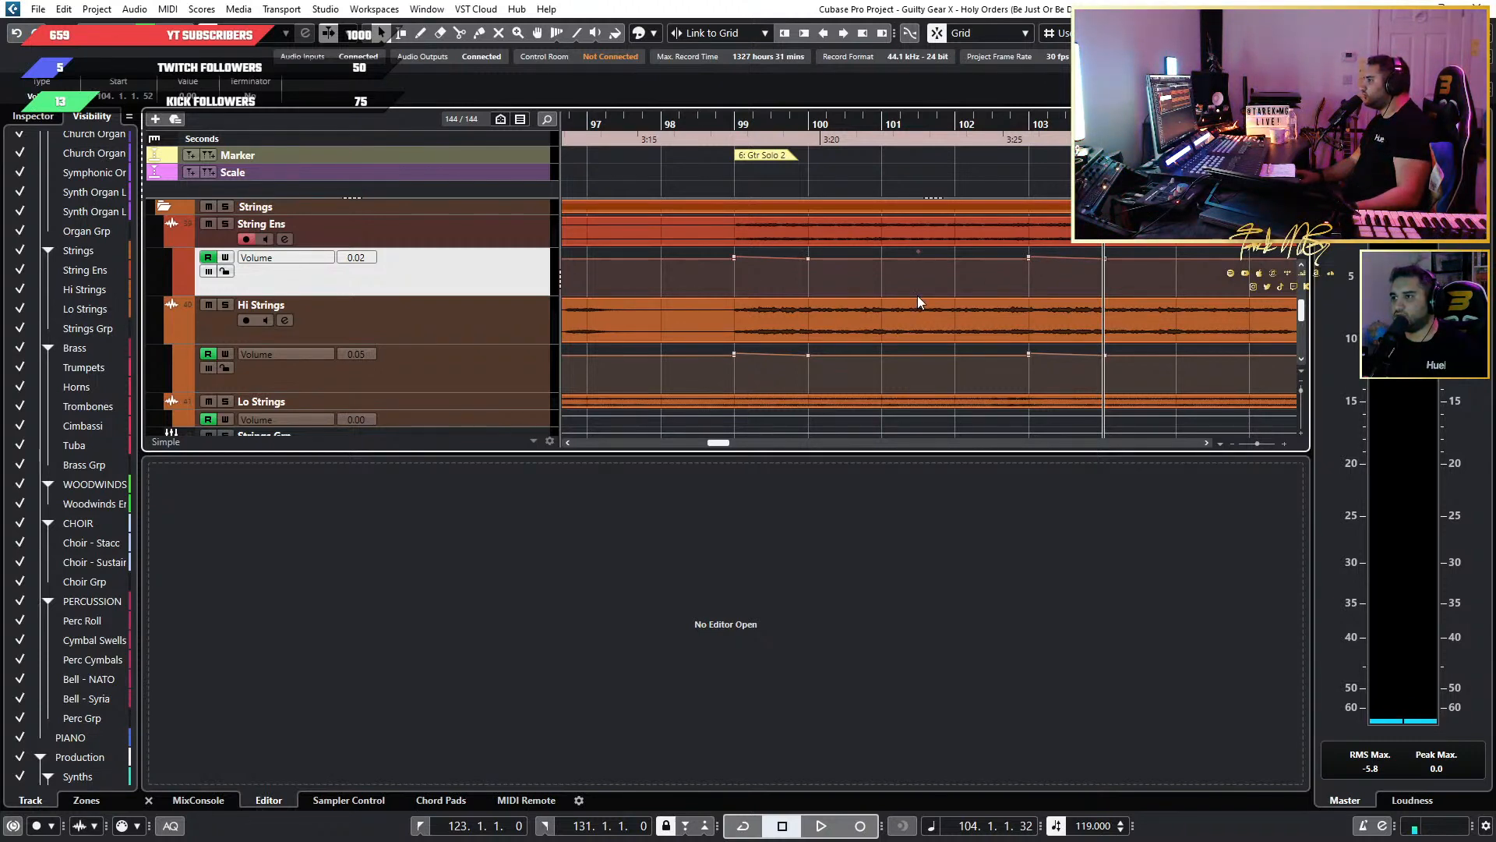
Play back from bar 99 to judge the String Ens and Hi Strings volume fades, and select the String Ens volume lane.
scroll(918, 296, up, 3)
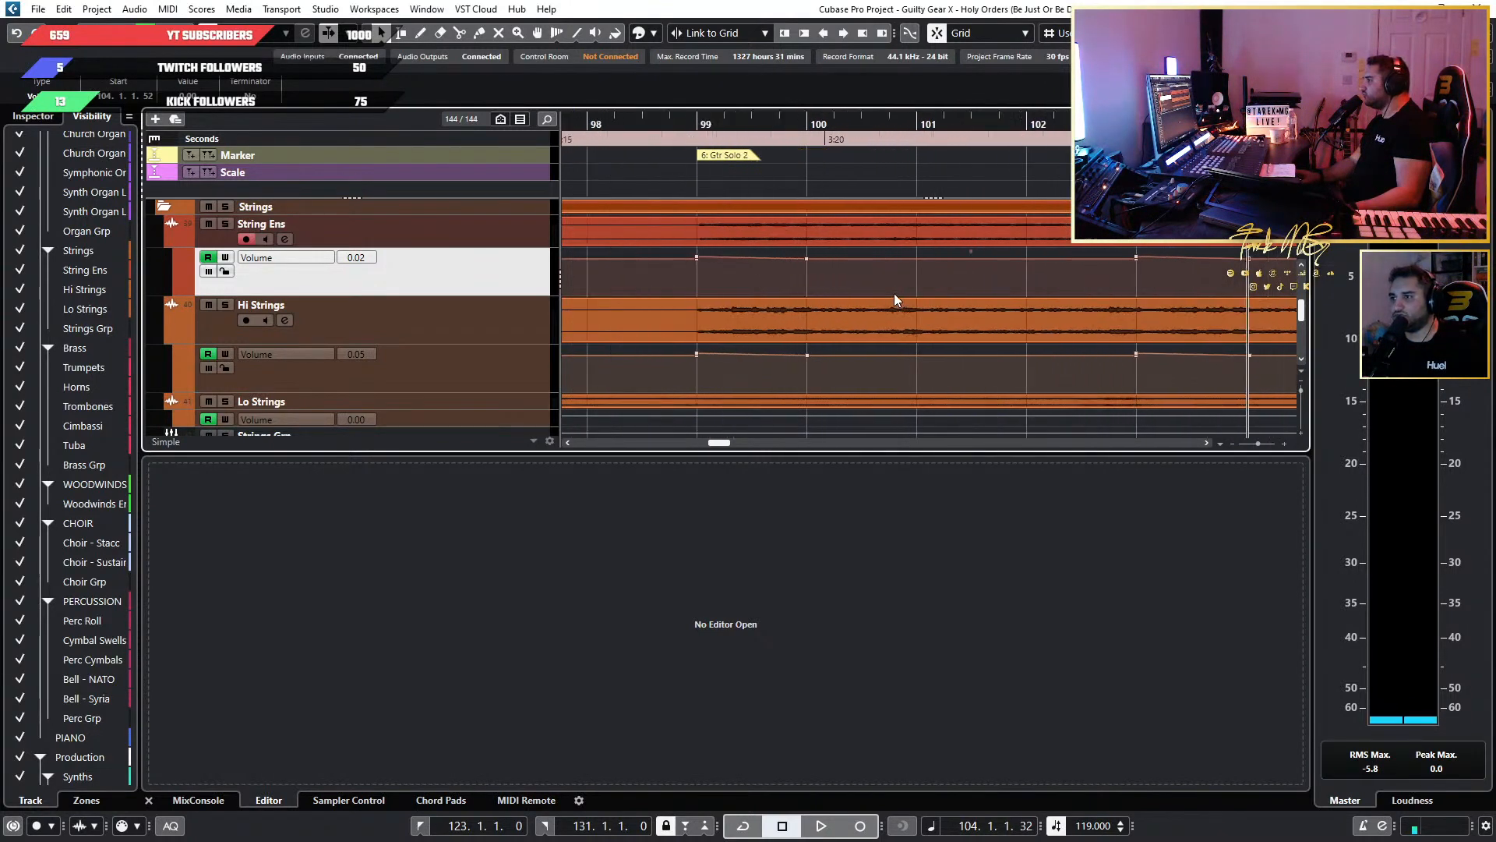
scroll(894, 293, down, 4)
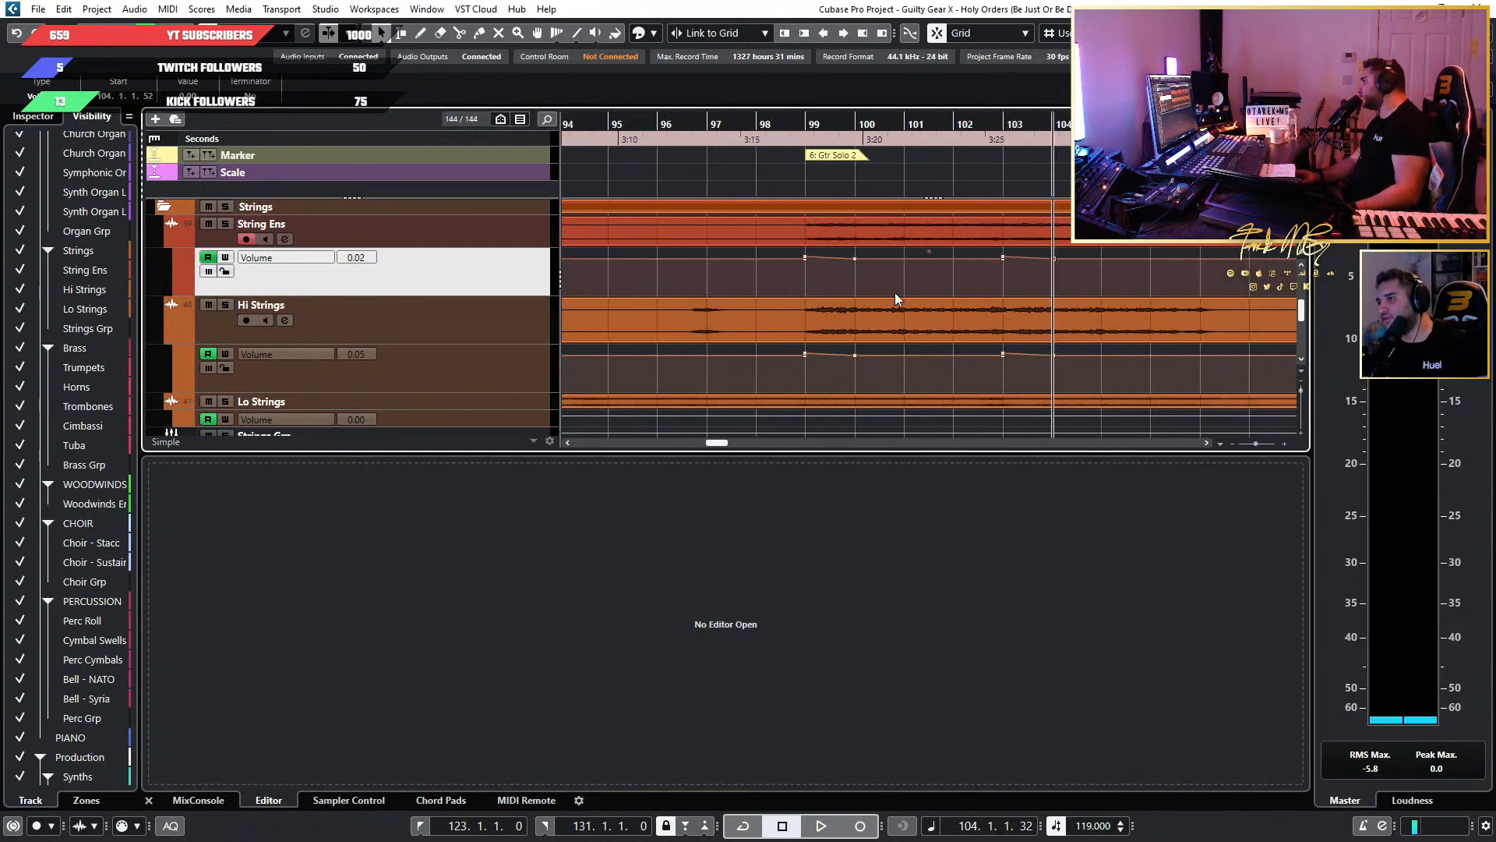
click(799, 127)
key(space)
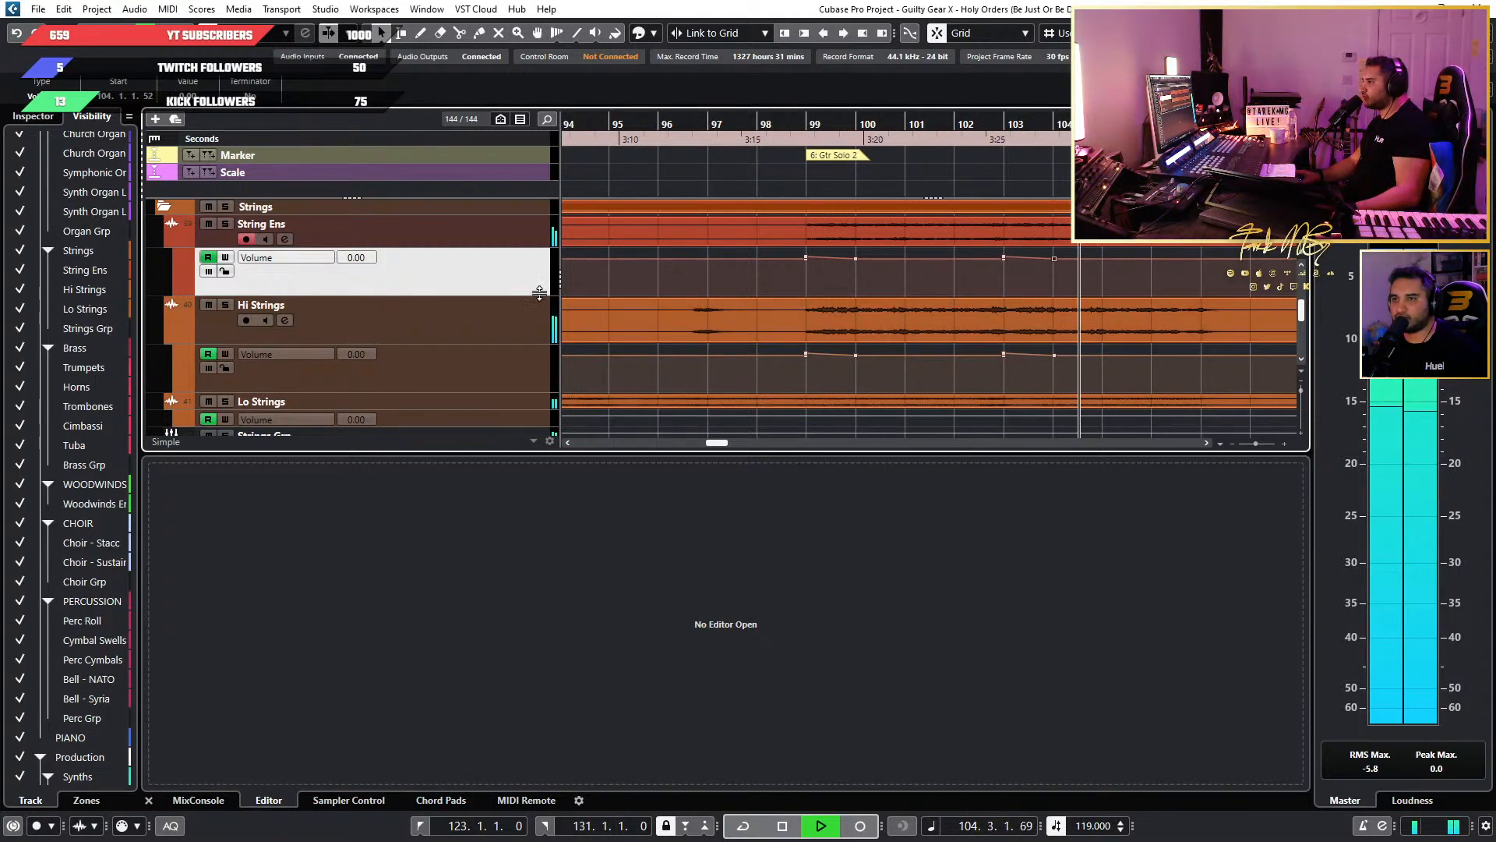
key(space)
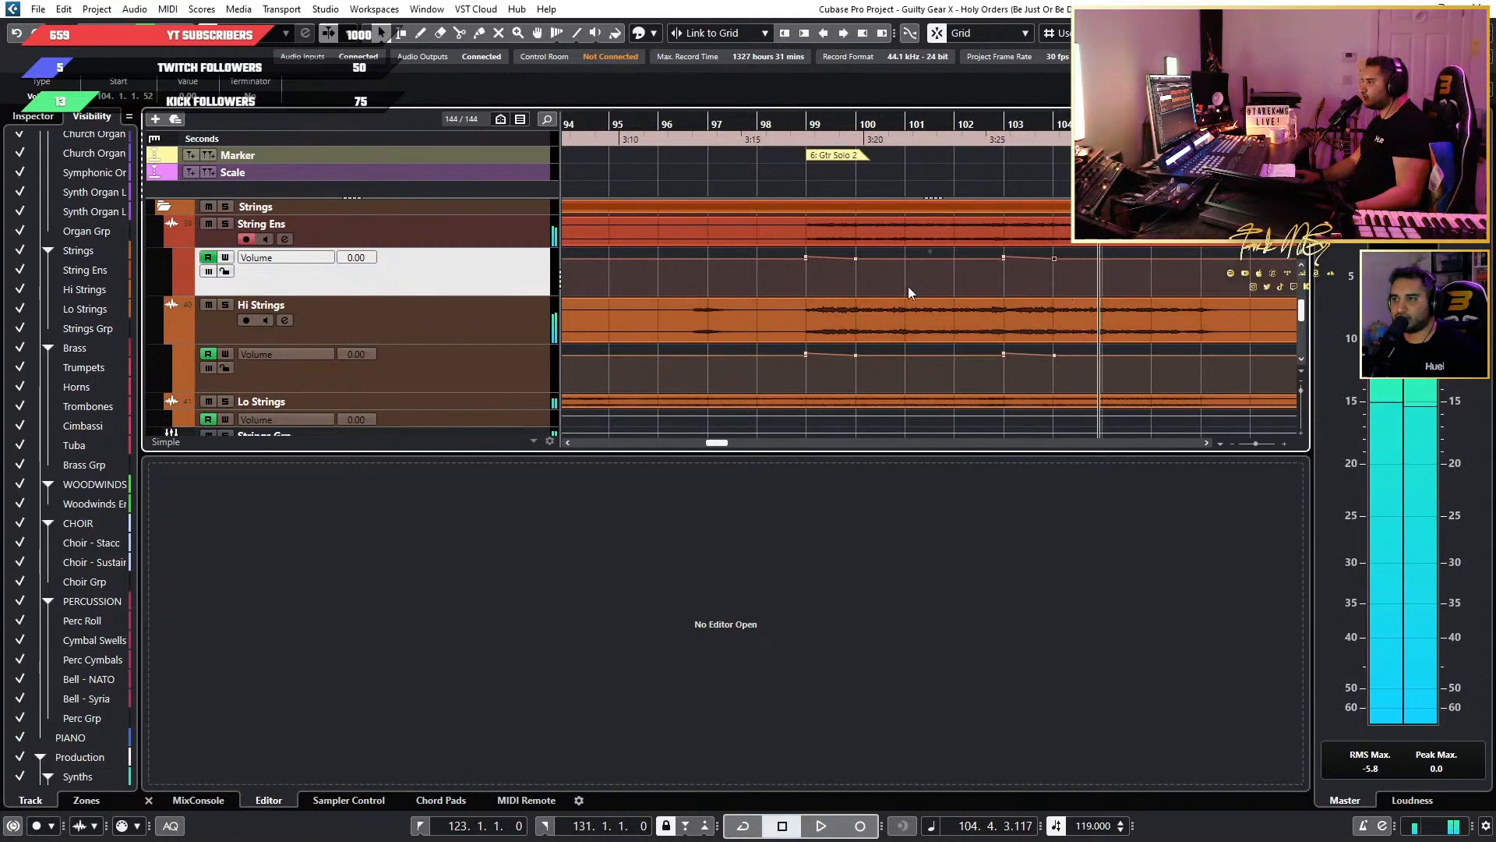
click(504, 378)
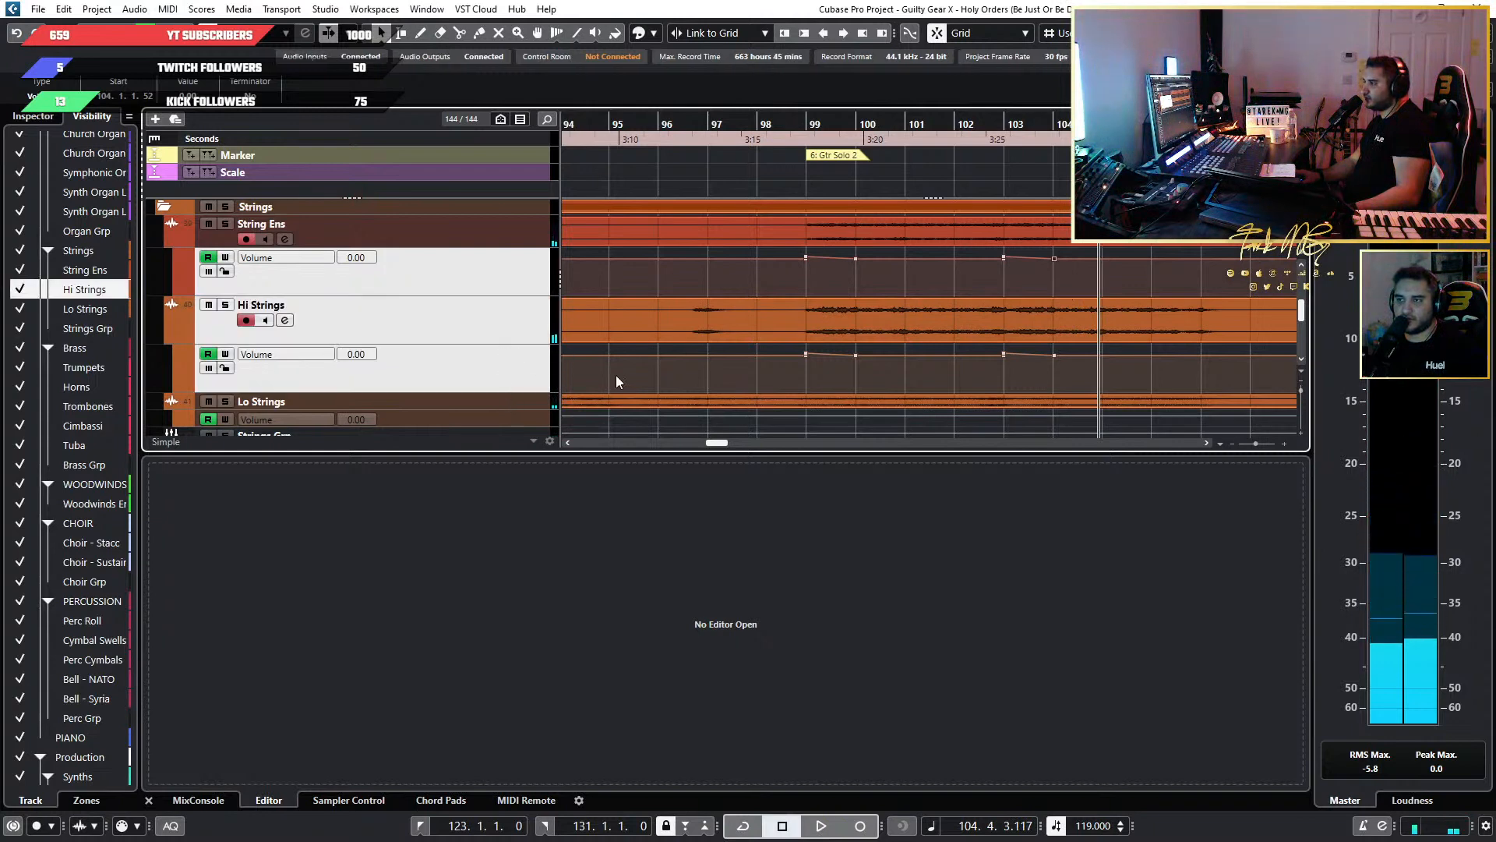
click(465, 276)
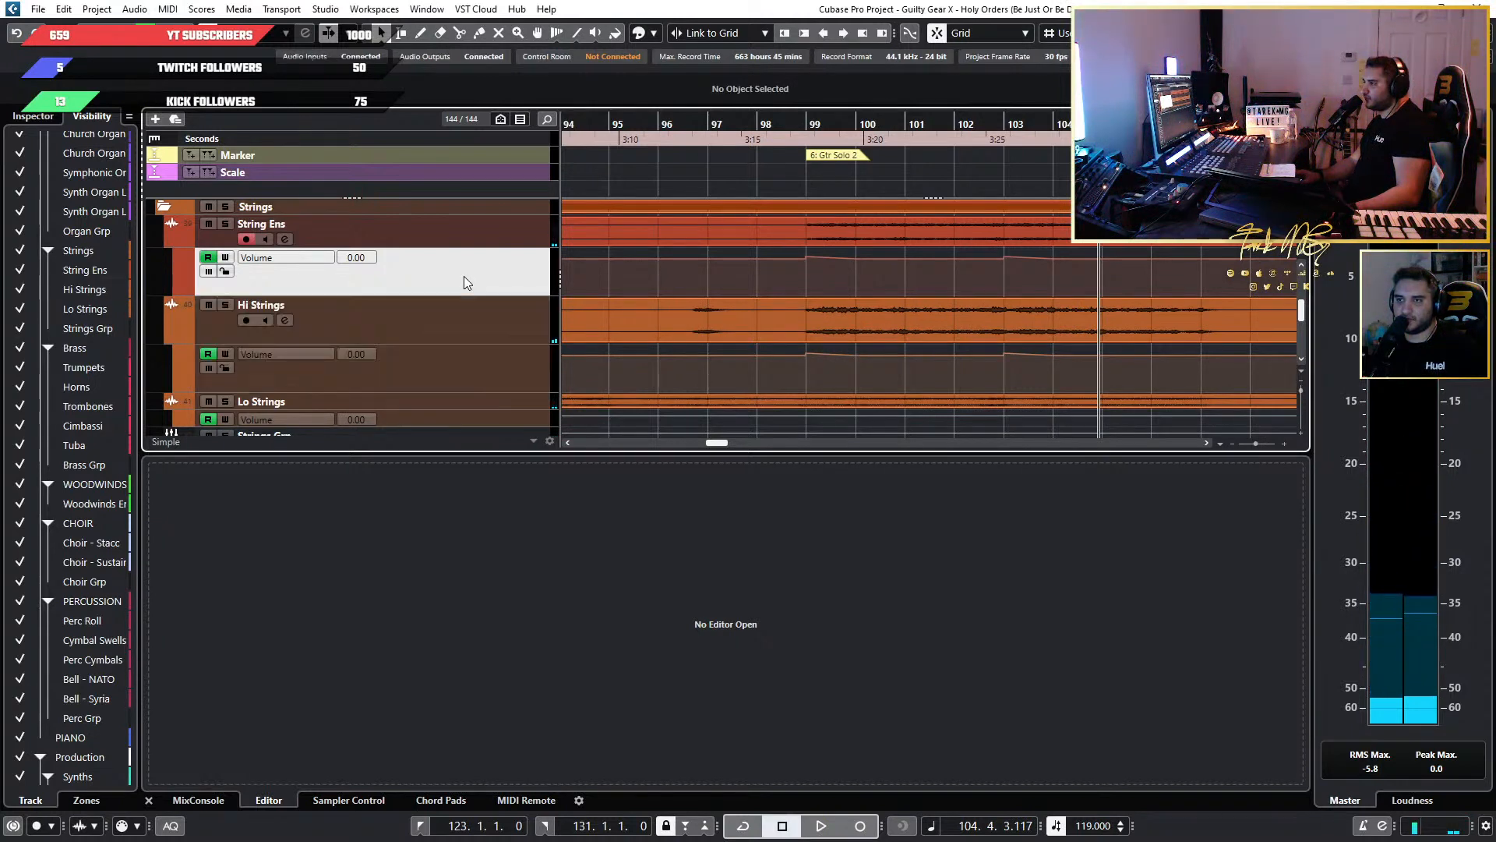
Add volume automation points at bars 132, 136, 140 and 144 in the String Ens lane.
click(453, 388)
scroll(872, 311, down, 5)
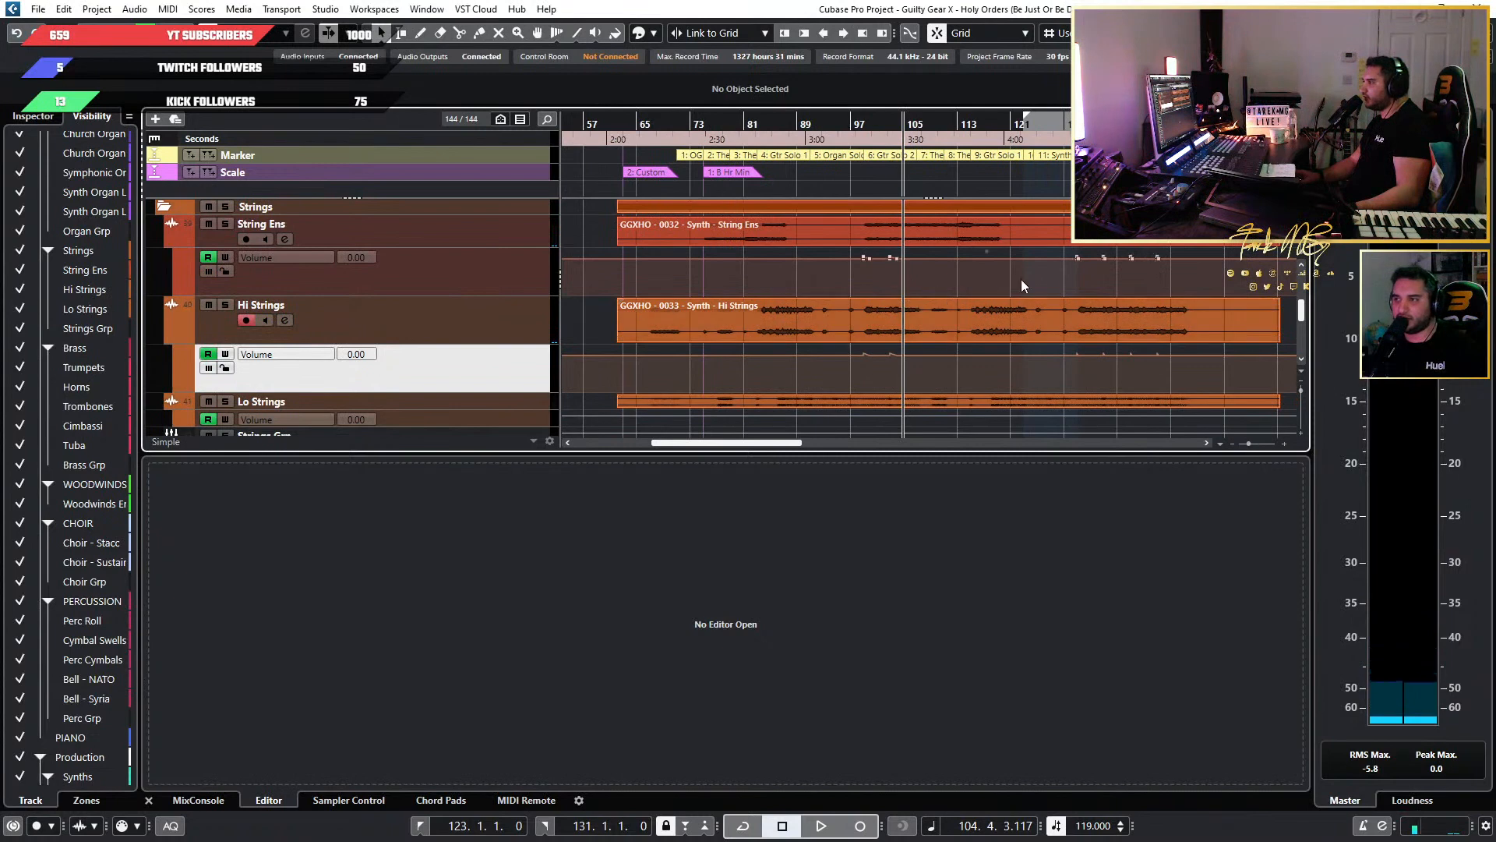
scroll(1091, 283, up, 5)
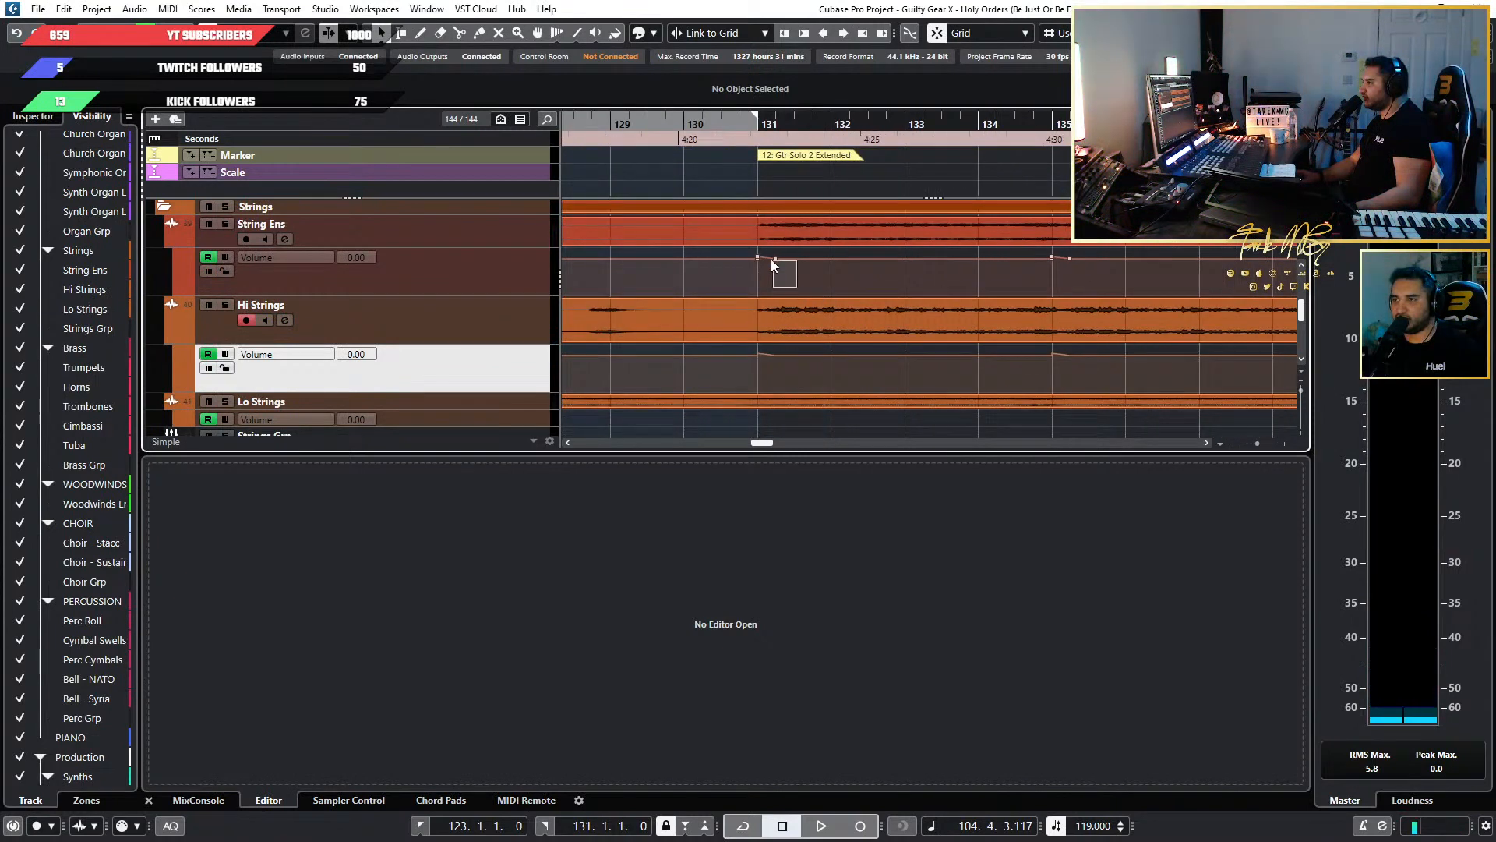
drag(771, 261, 770, 258)
scroll(772, 276, right, 2)
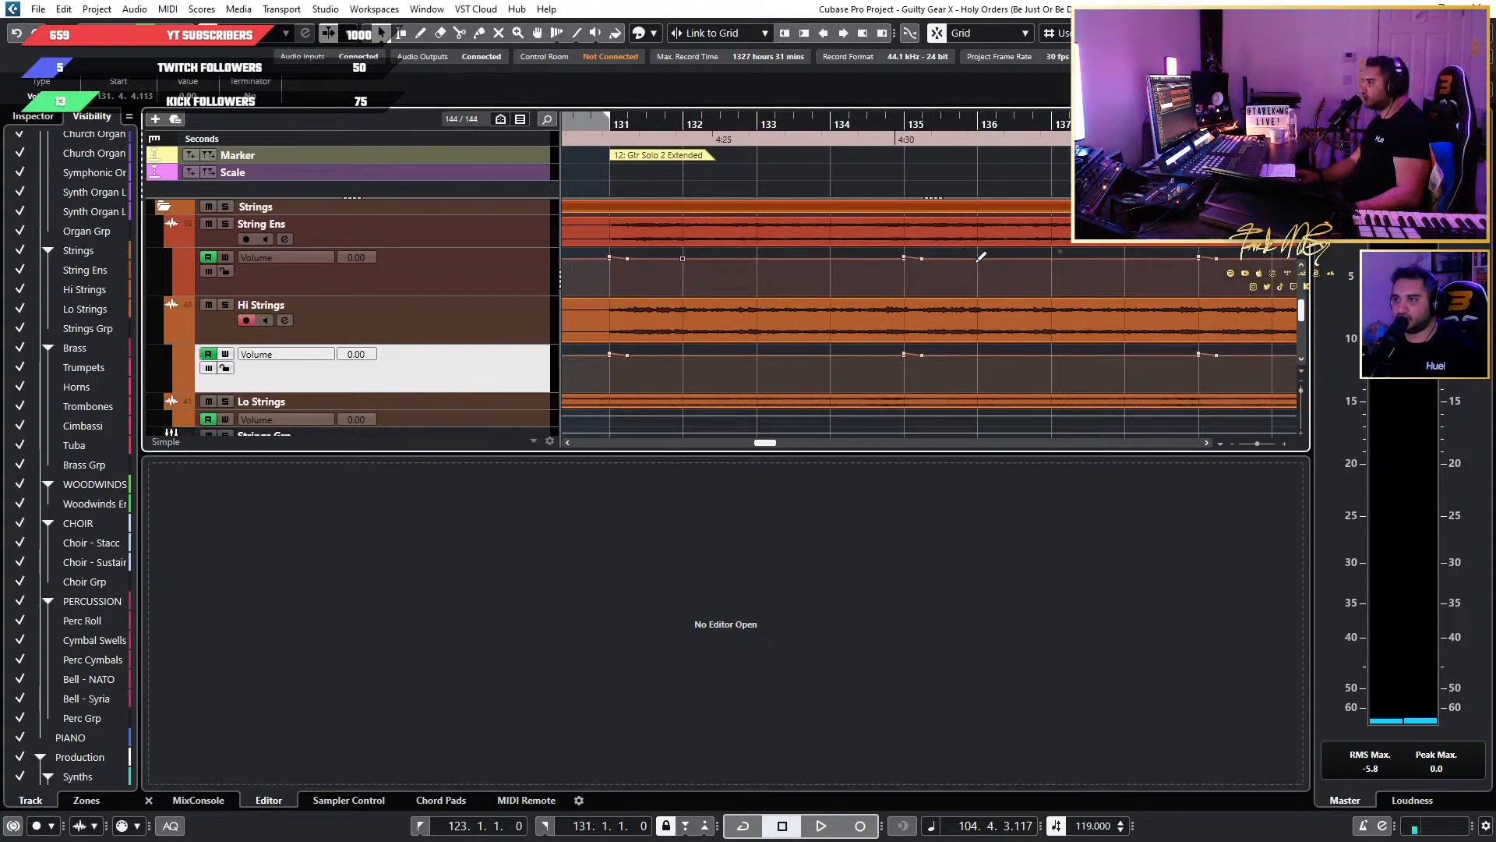
scroll(985, 266, right, 3)
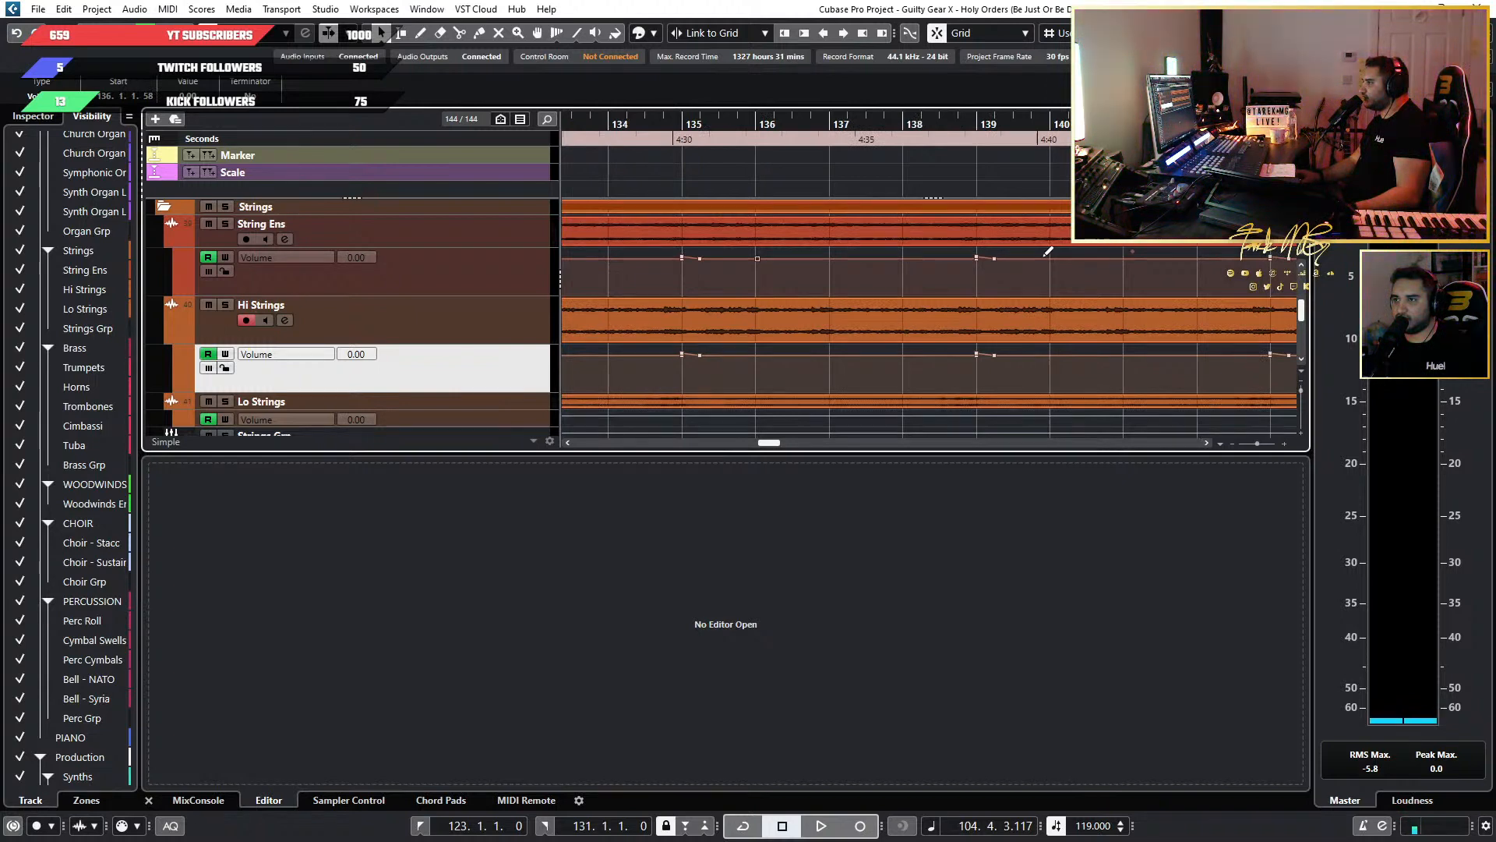
scroll(1069, 252, right, 3)
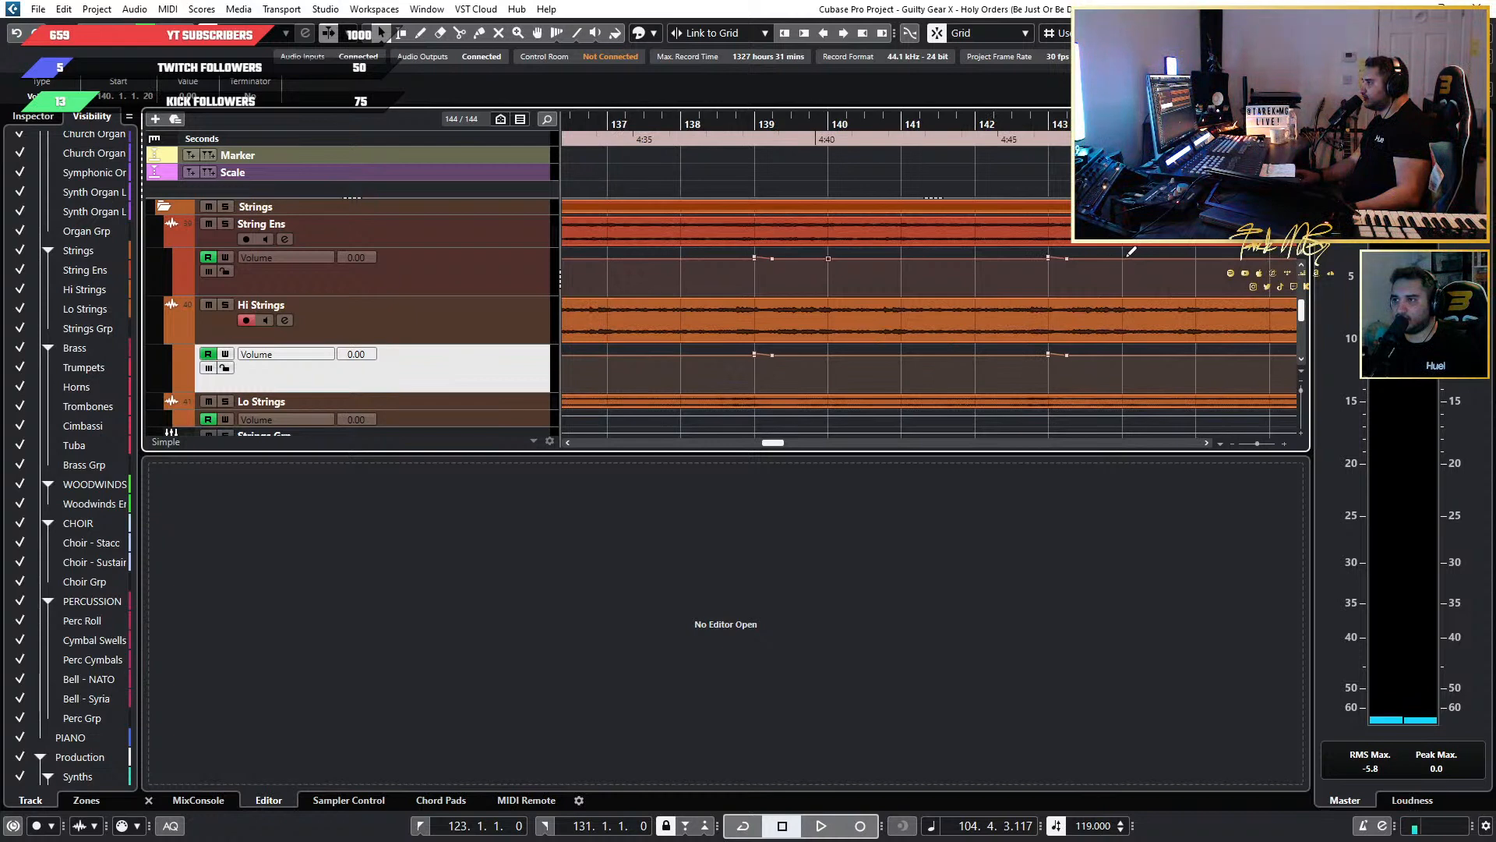
Add matching volume automation points at bars 132, 136, 140 and 144 in the Hi Strings lane.
scroll(1125, 254, left, 6)
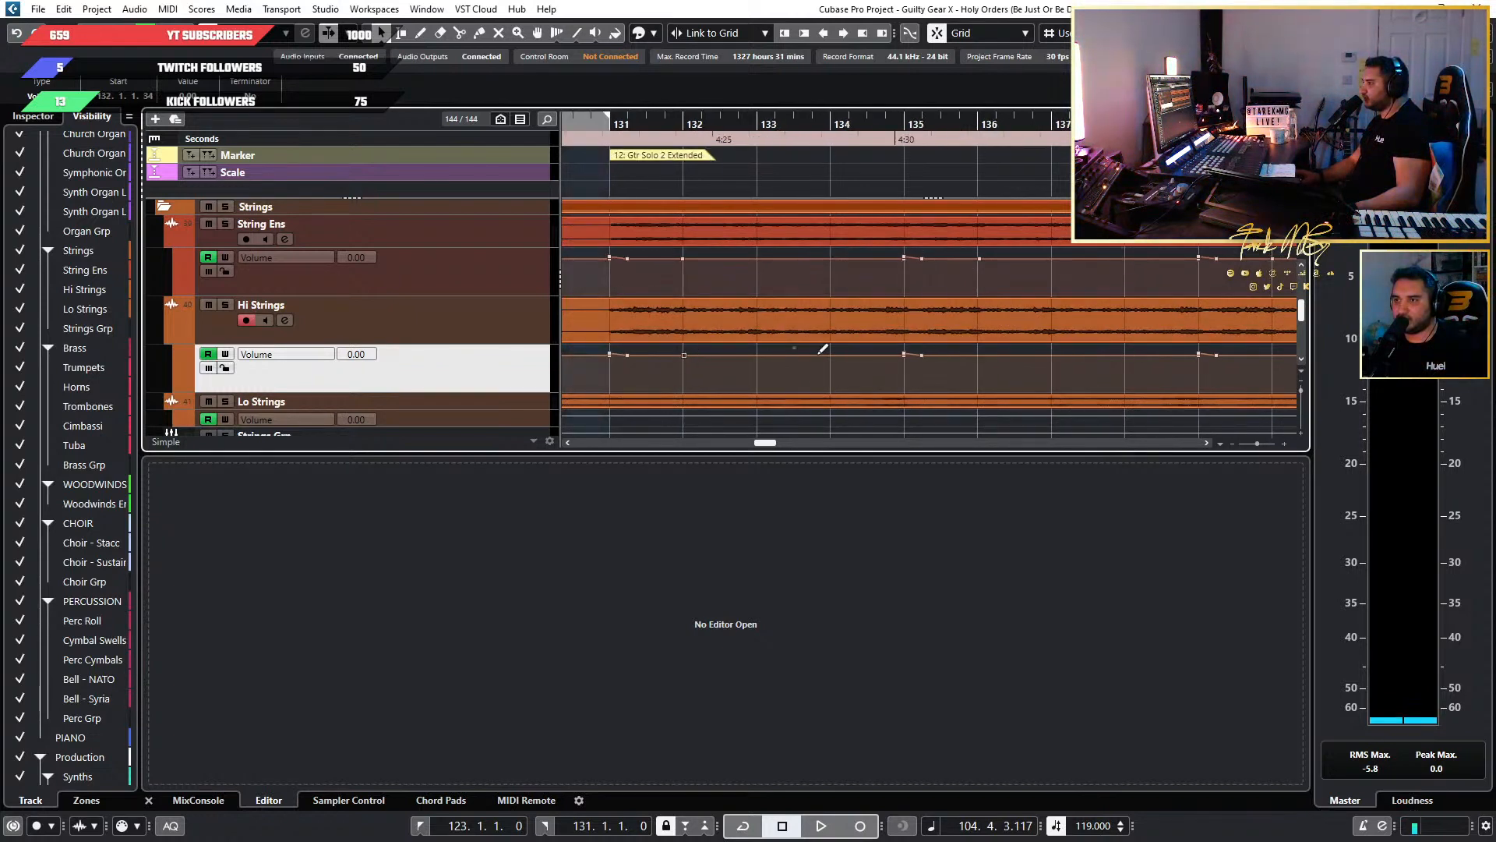
scroll(981, 351, right, 3)
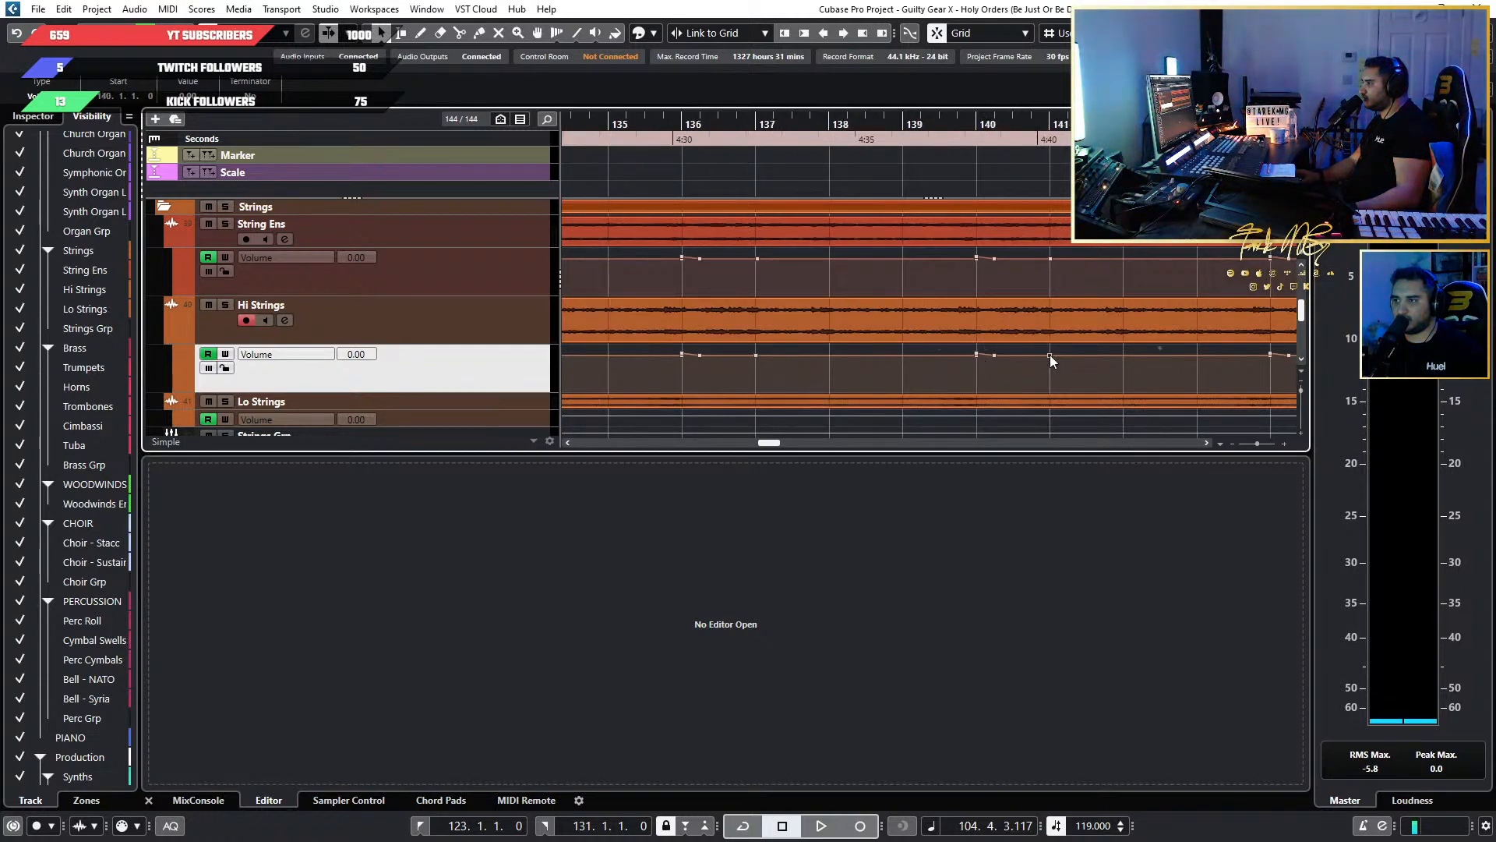
scroll(1050, 353, right, 8)
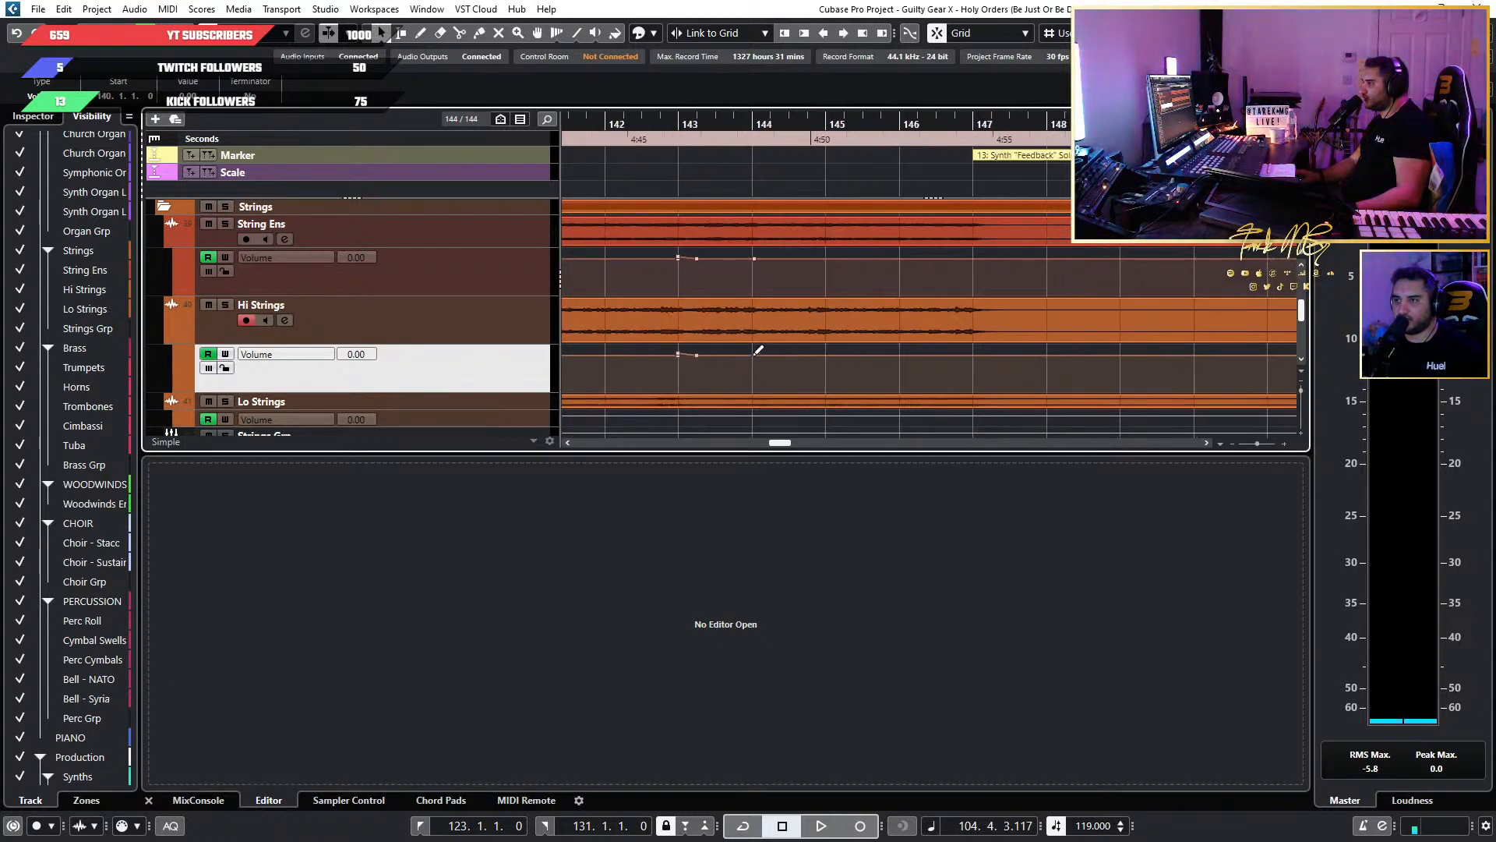
scroll(822, 354, down, 3)
scroll(794, 327, down, 3)
scroll(1063, 304, up, 6)
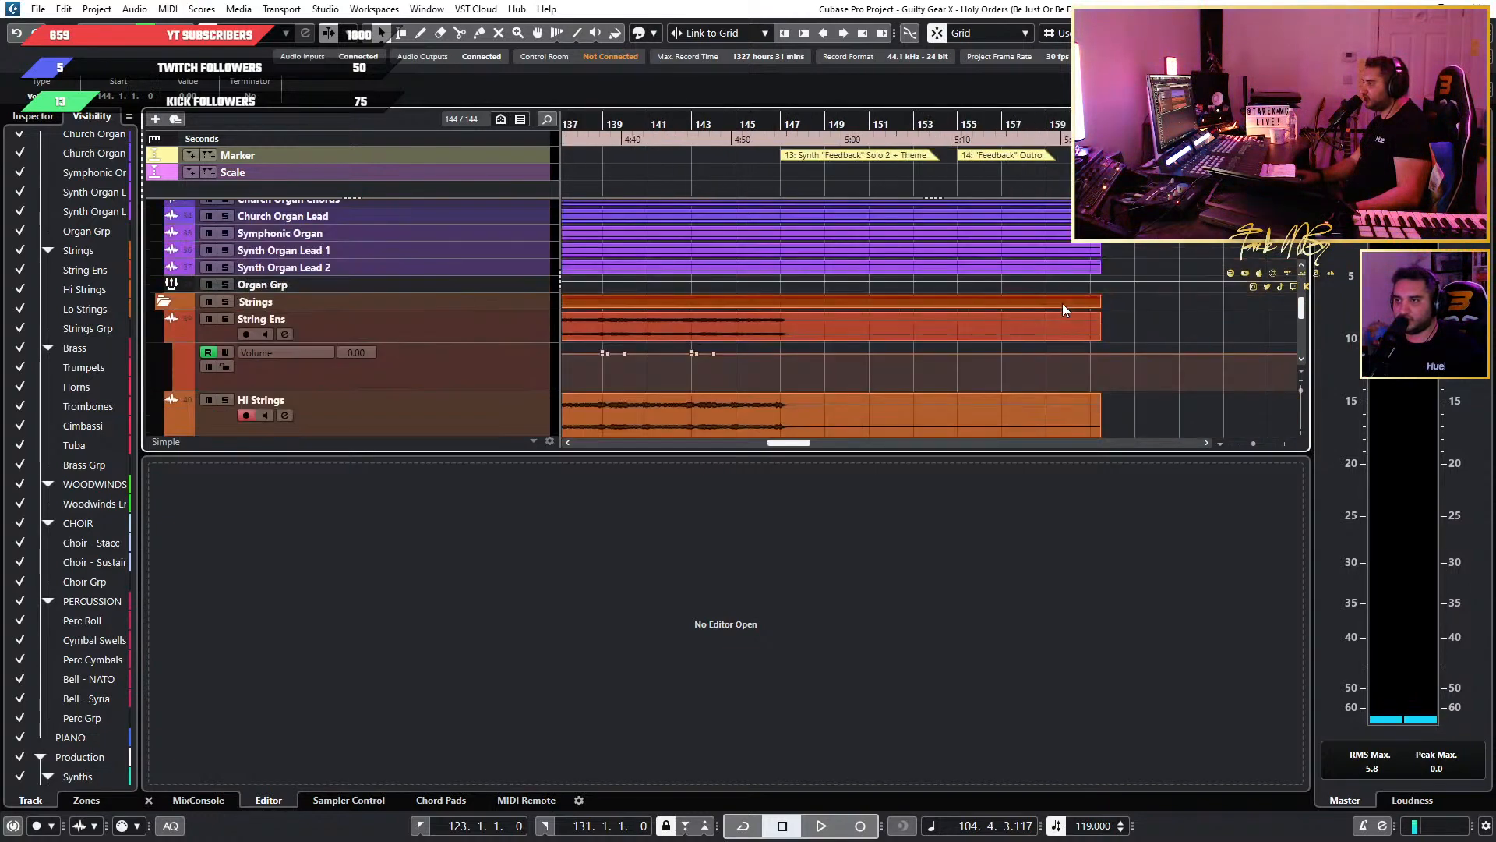
scroll(793, 354, down, 3)
scroll(706, 355, up, 2)
scroll(779, 347, left, 6)
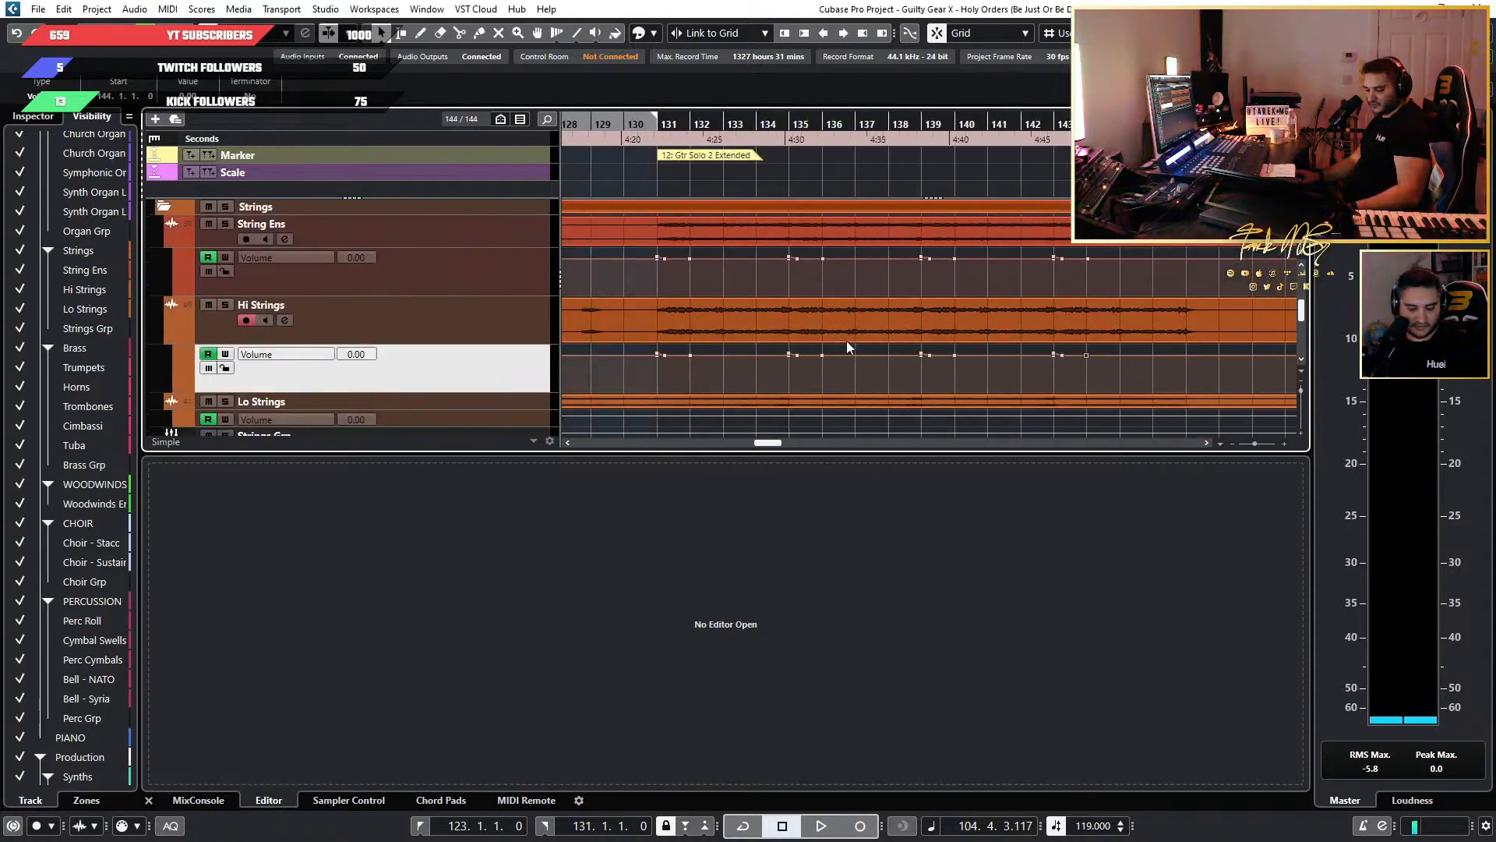
key(1)
key(1)
key(1)
drag(1118, 272, 1080, 254)
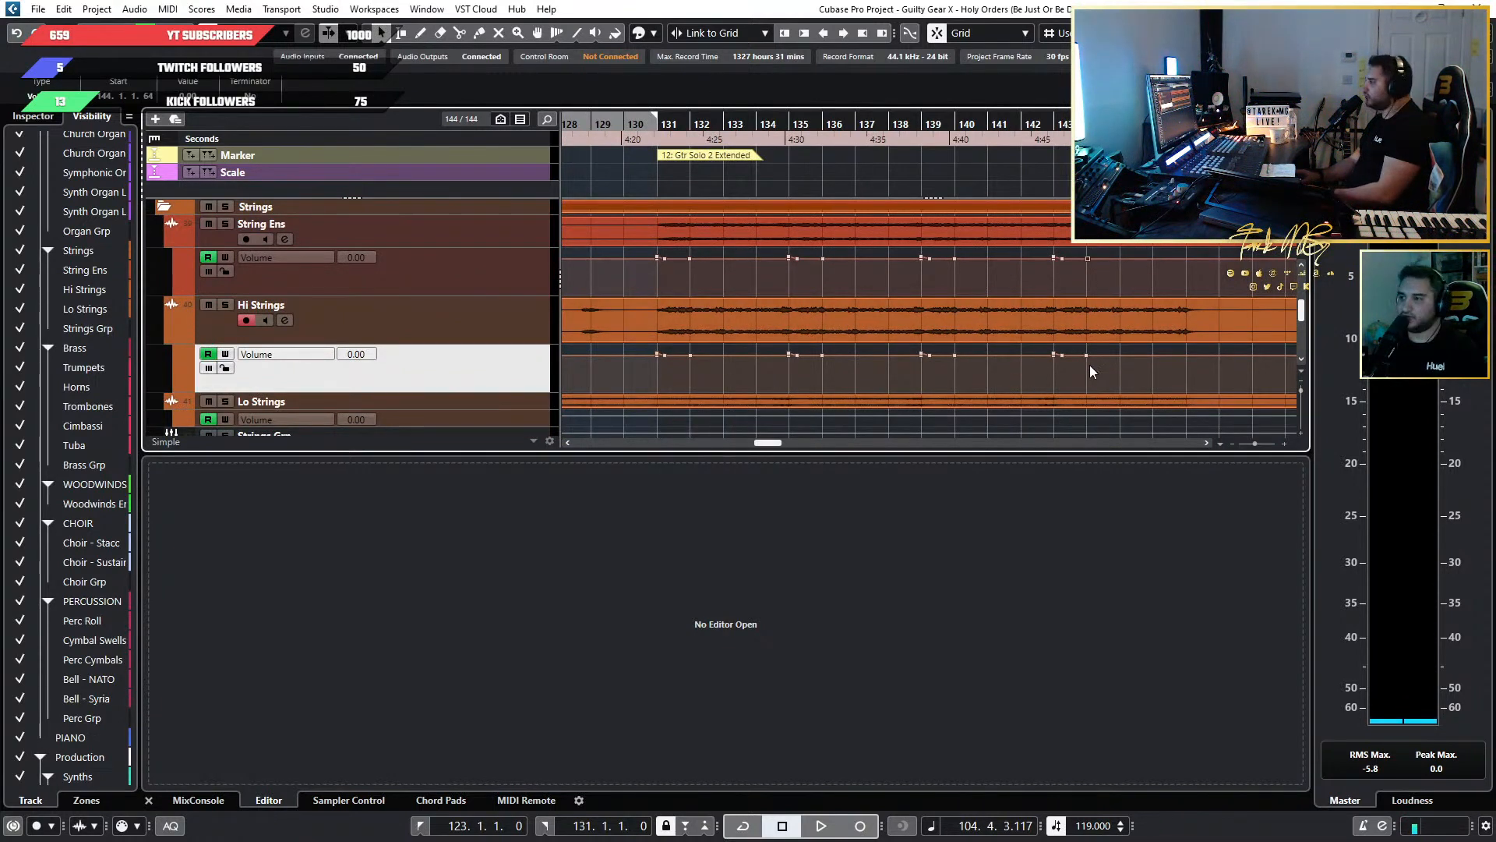
click(1101, 356)
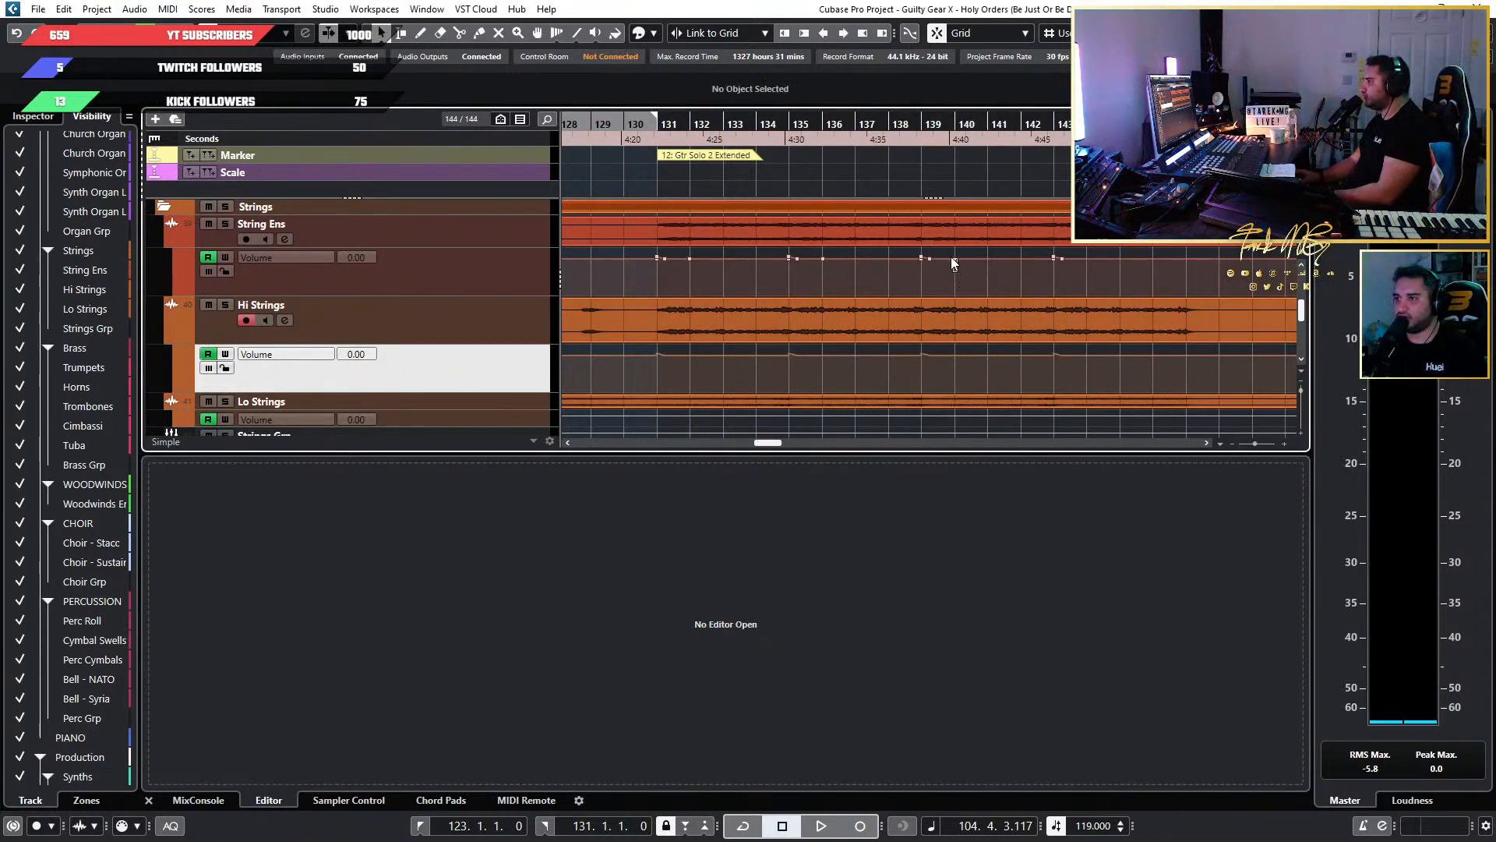
key(ctrl+z)
Delete the intermediate volume automation points just after bars 143, 139, 135 and 131 in the String Ens and Hi Strings lanes.
click(1068, 279)
click(1060, 260)
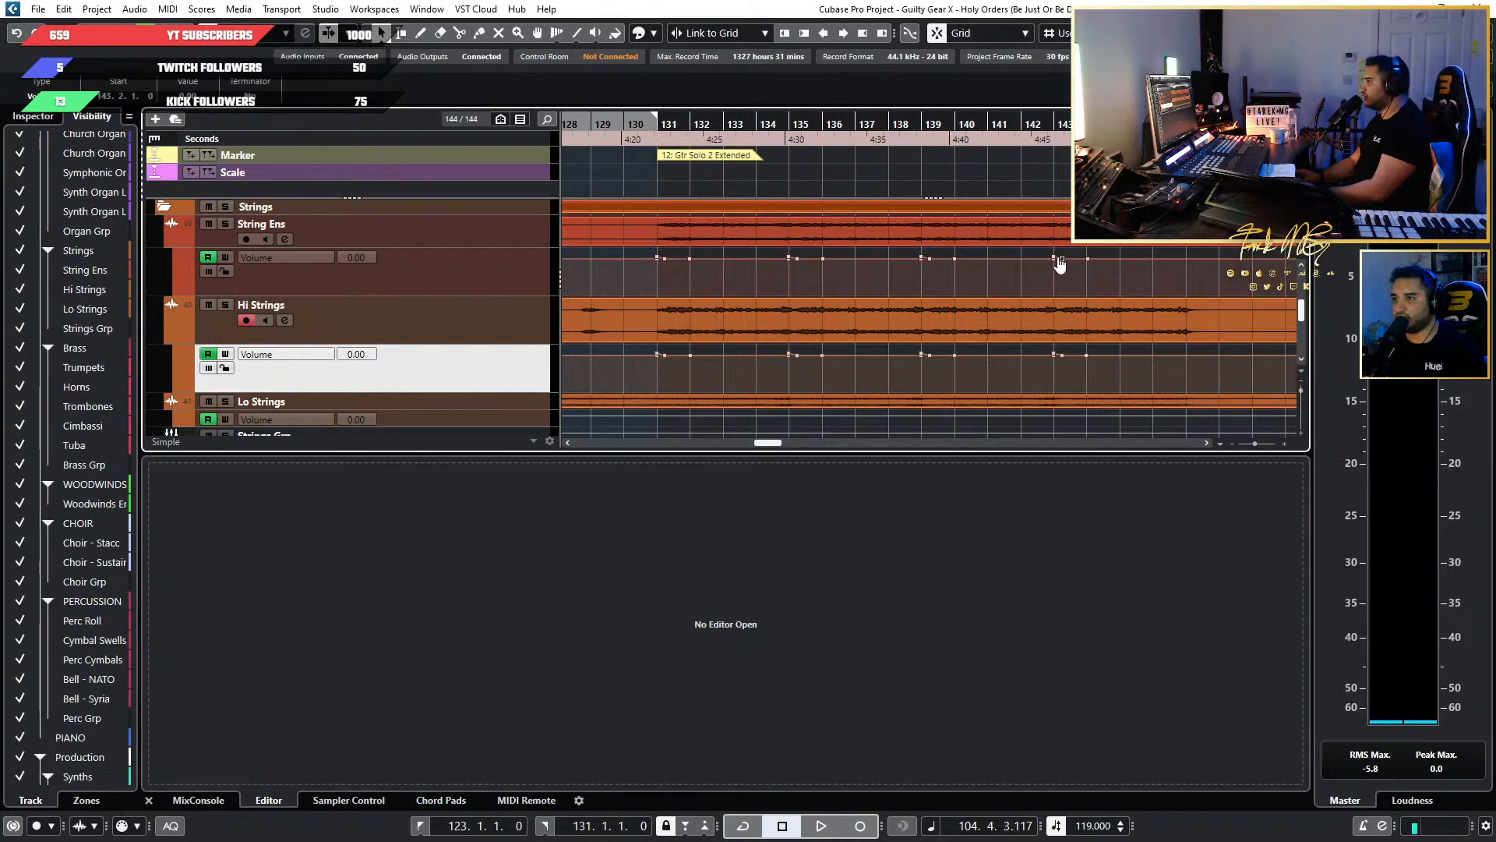
key(Delete)
click(1067, 371)
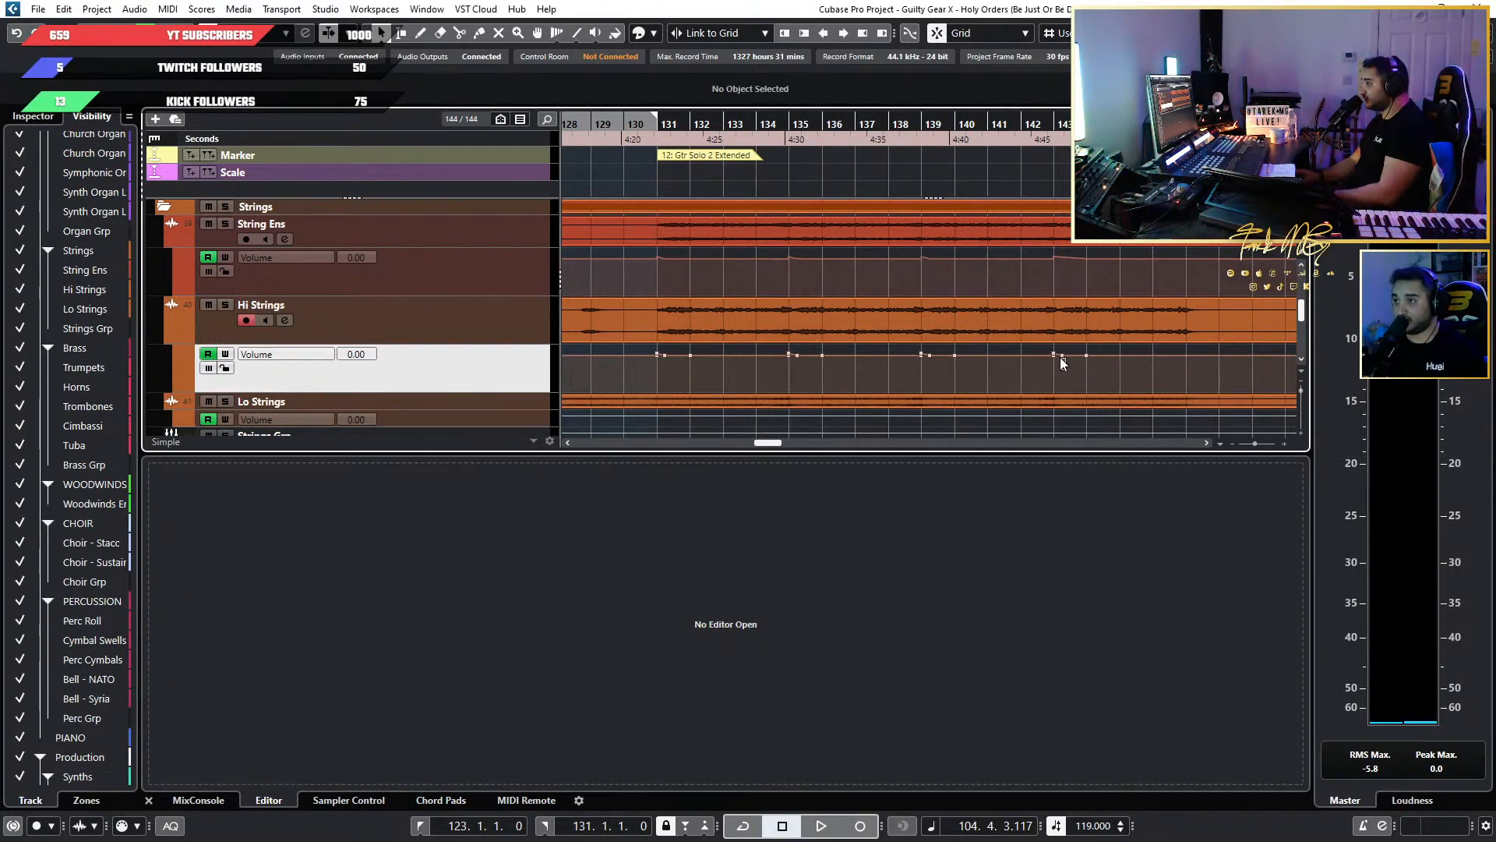
click(927, 259)
key(Delete)
click(925, 349)
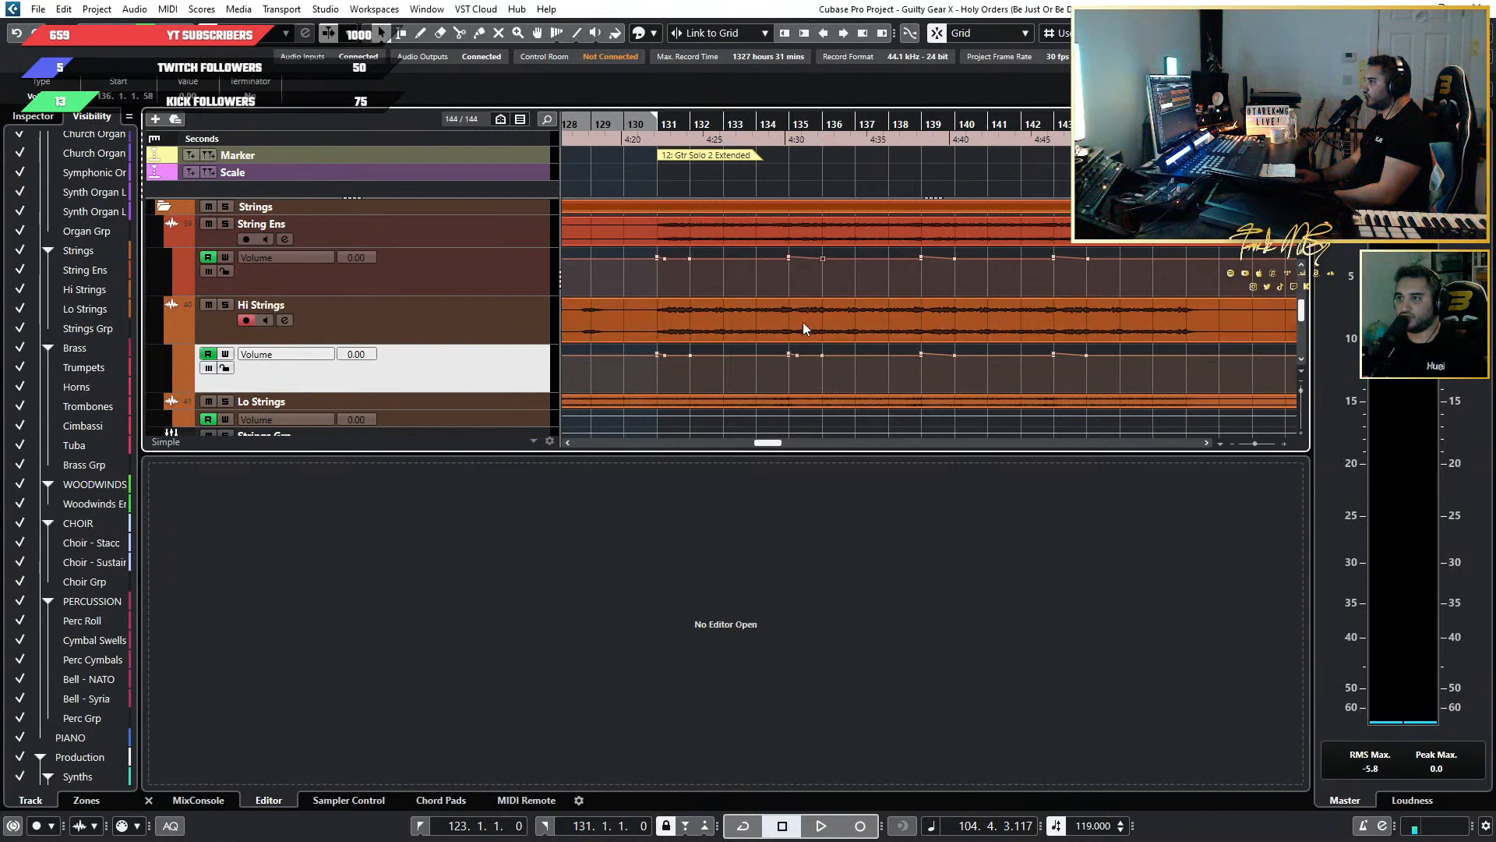
click(662, 263)
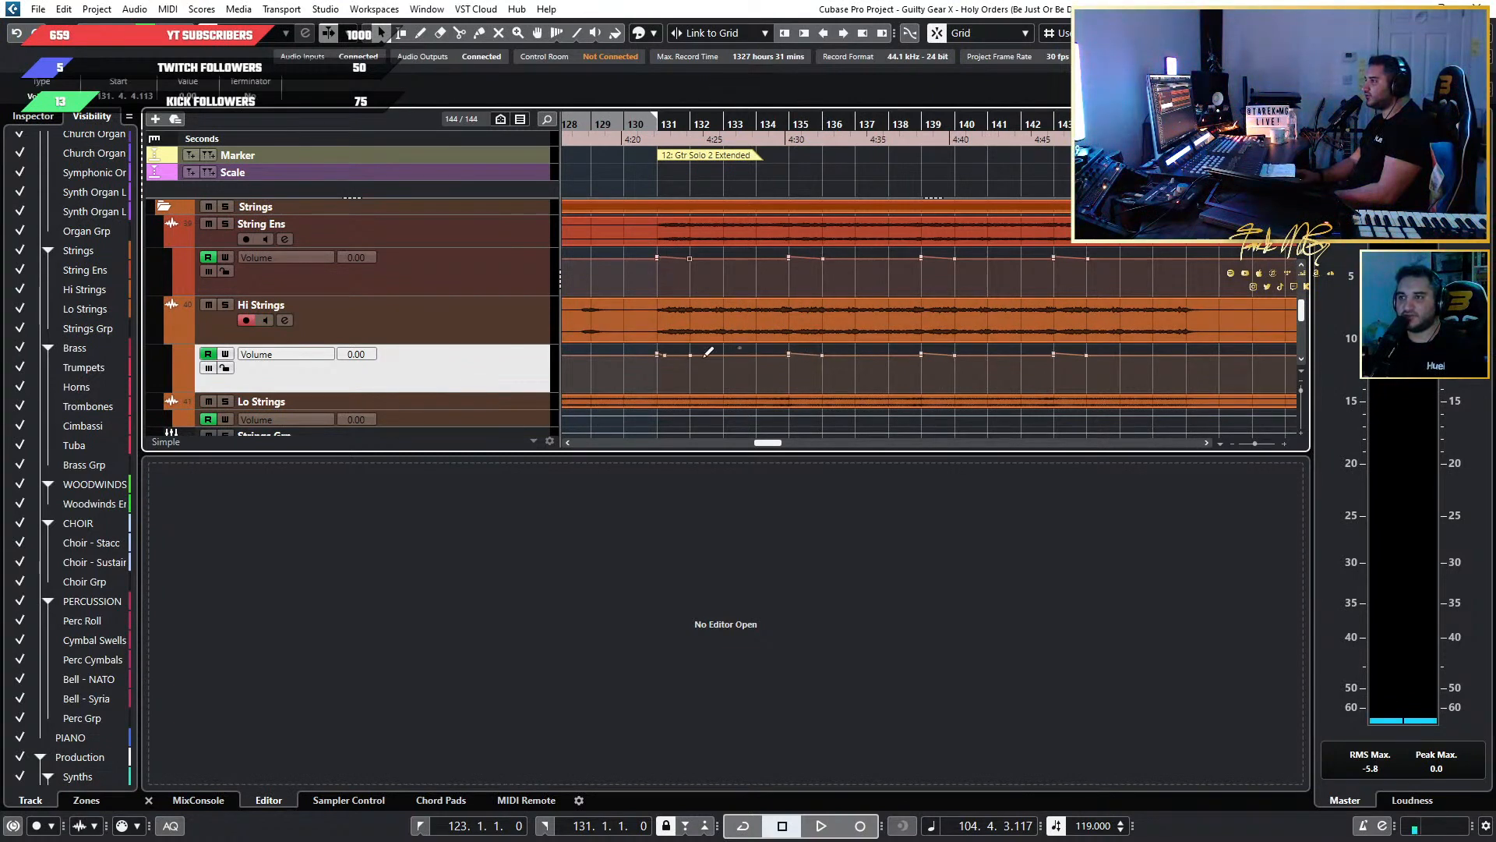
click(664, 367)
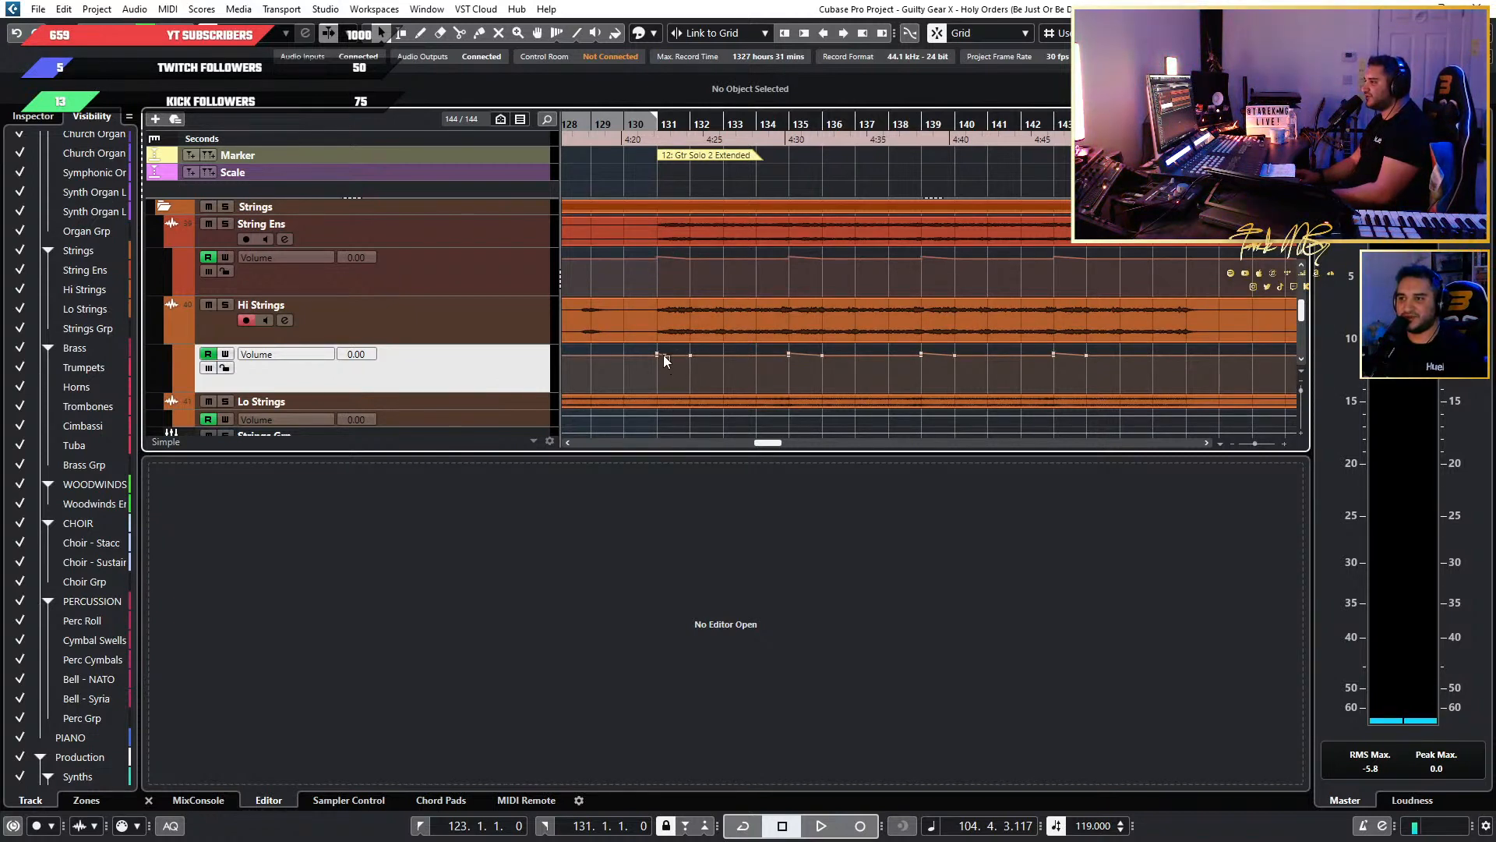
key(Delete)
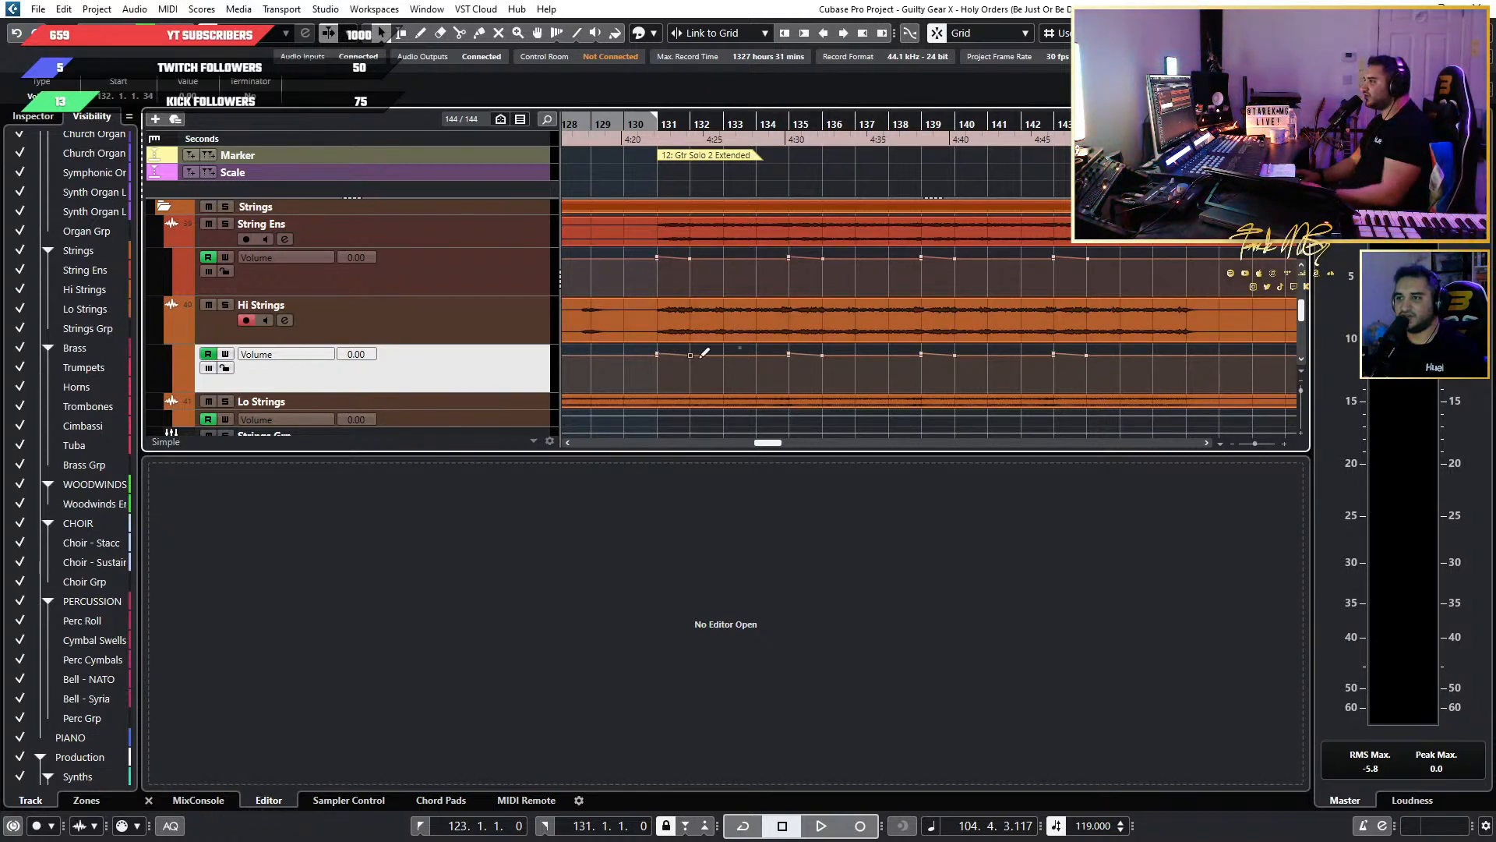
Play back from bar 131 to judge the string volume fades in the extended second guitar solo.
key(space)
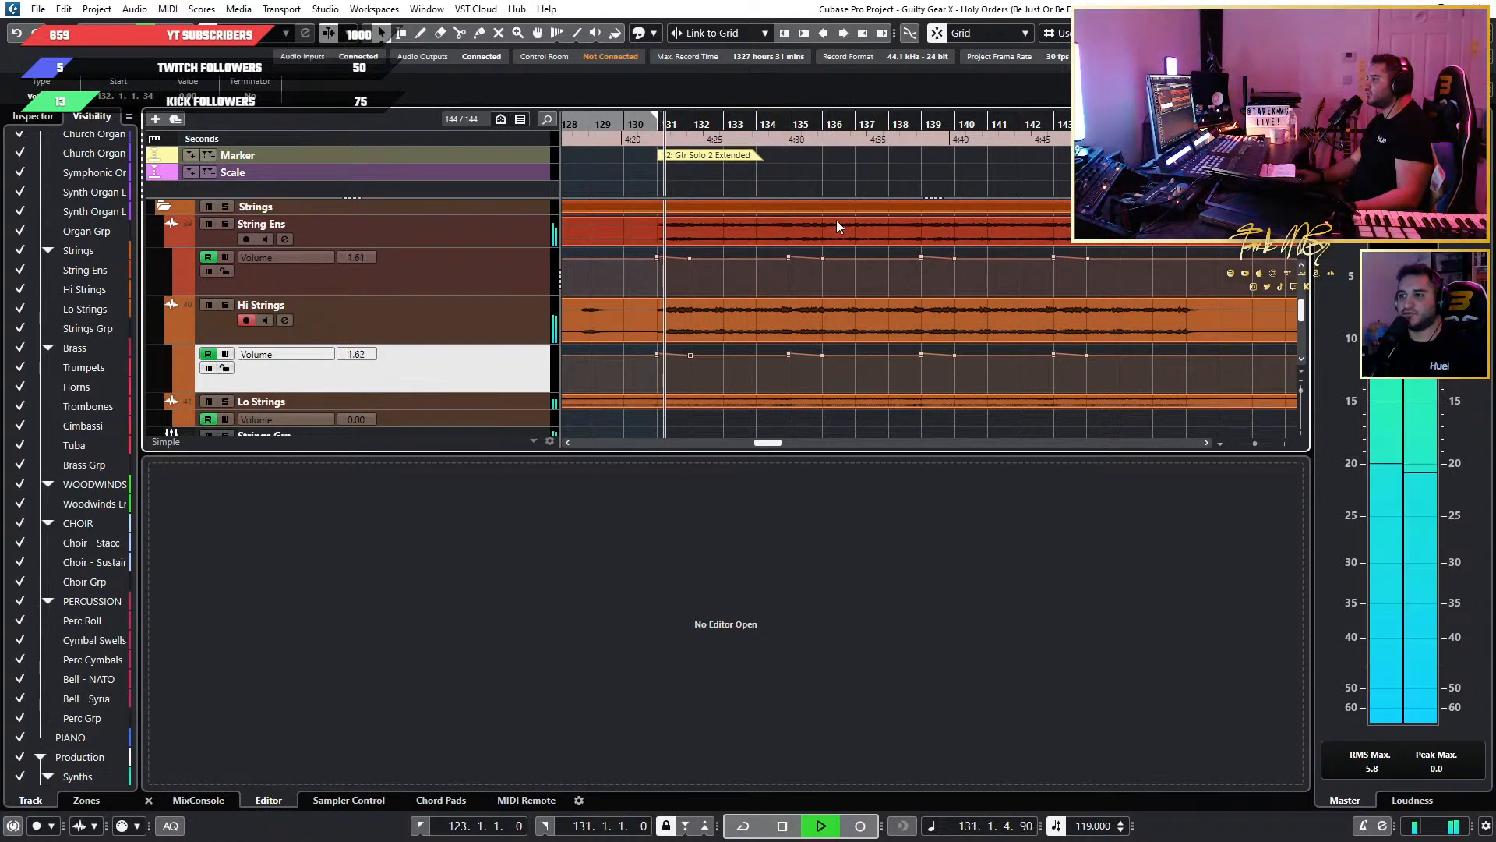
key(h)
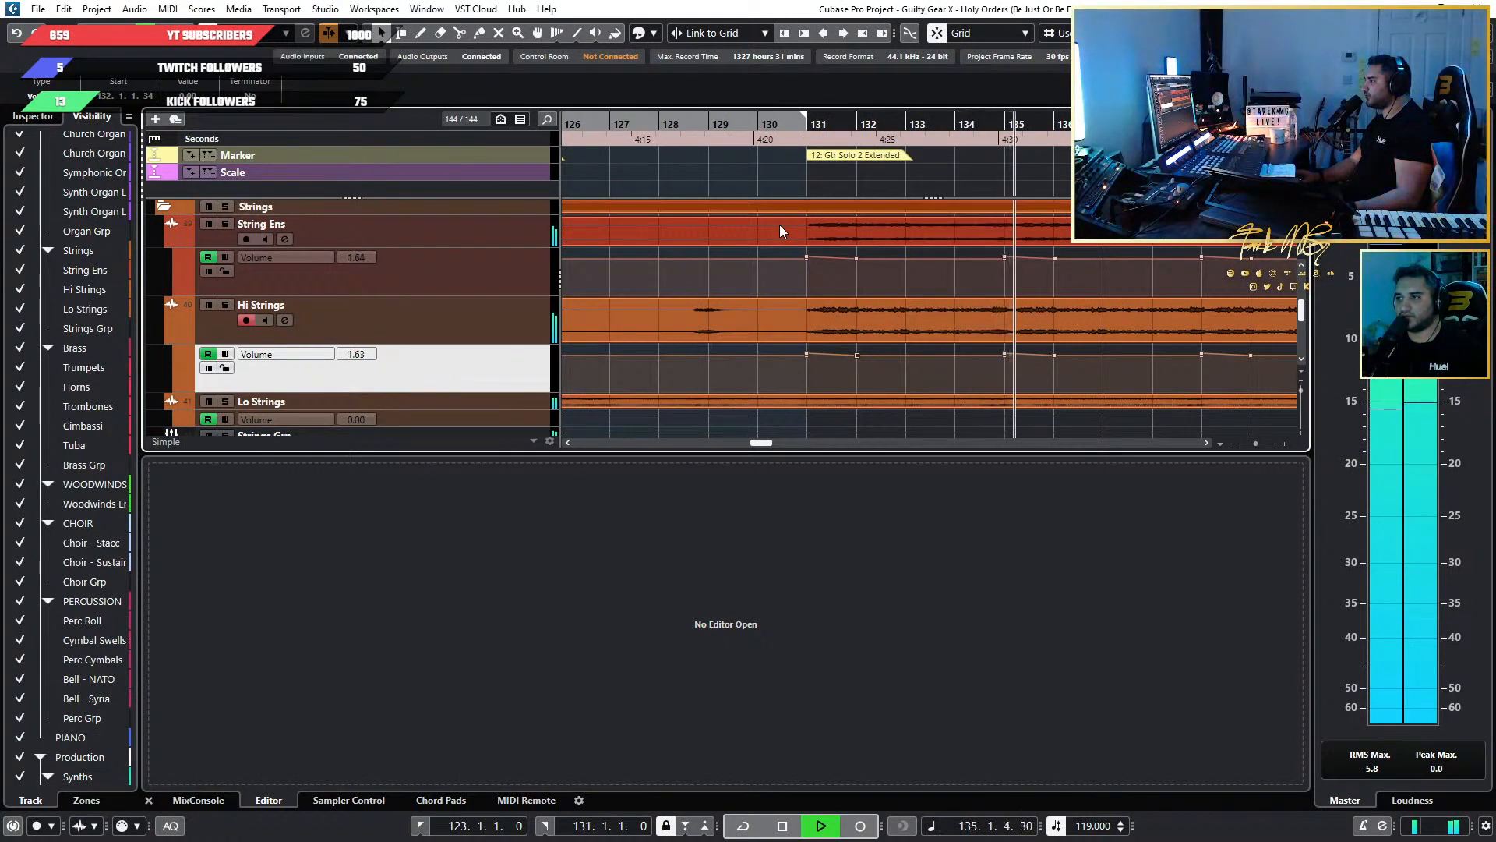
scroll(1091, 245, down, 3)
key(space)
Enlarge the String Ens volume lane and set its peak automation points from bar 99 to bar 143 to 4.
click(516, 284)
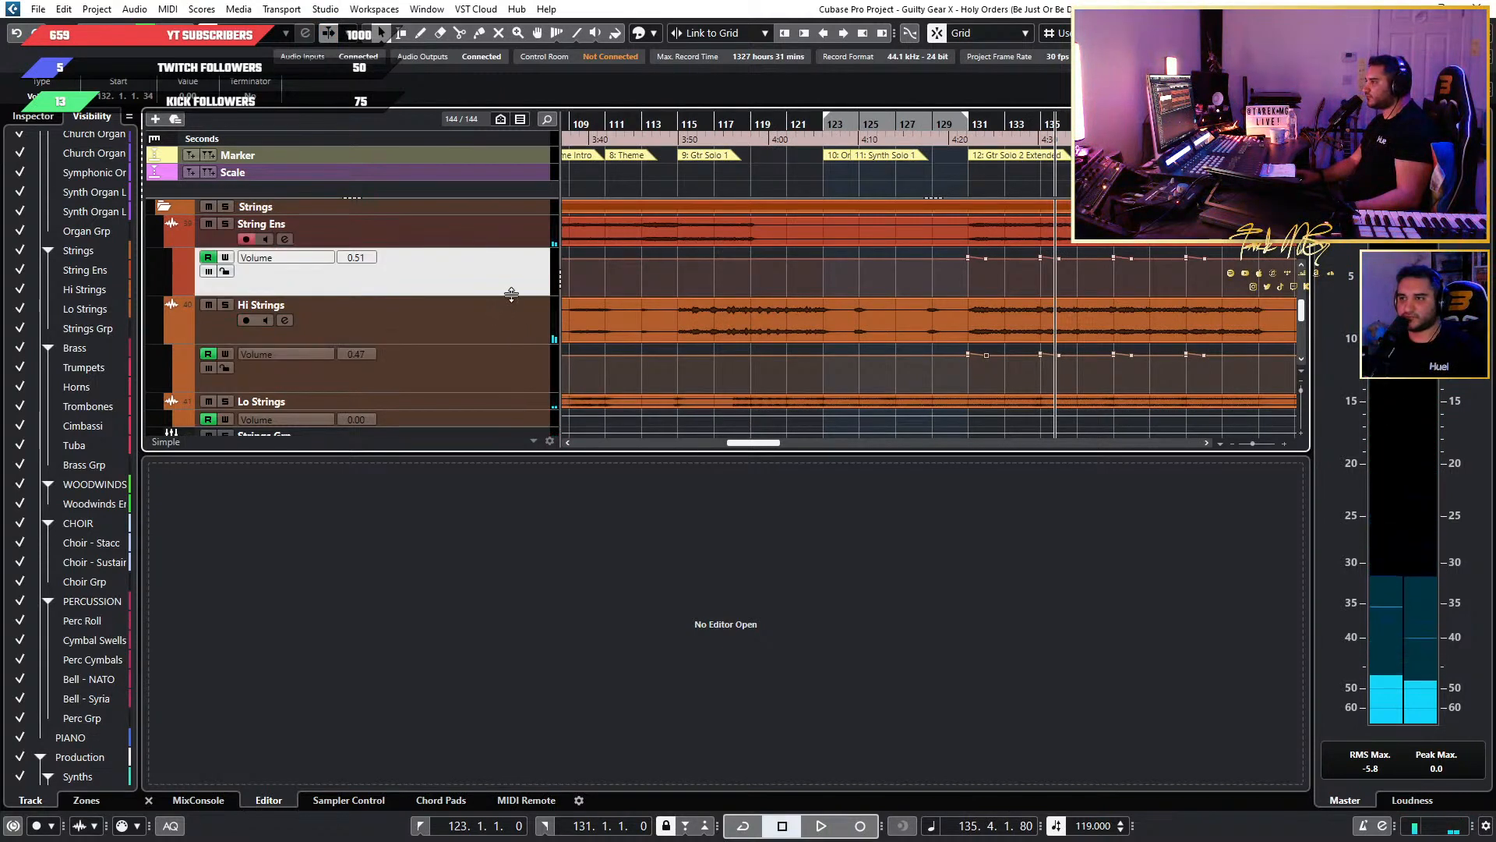
drag(512, 296, 540, 373)
scroll(1031, 302, down, 3)
scroll(1031, 307, down, 3)
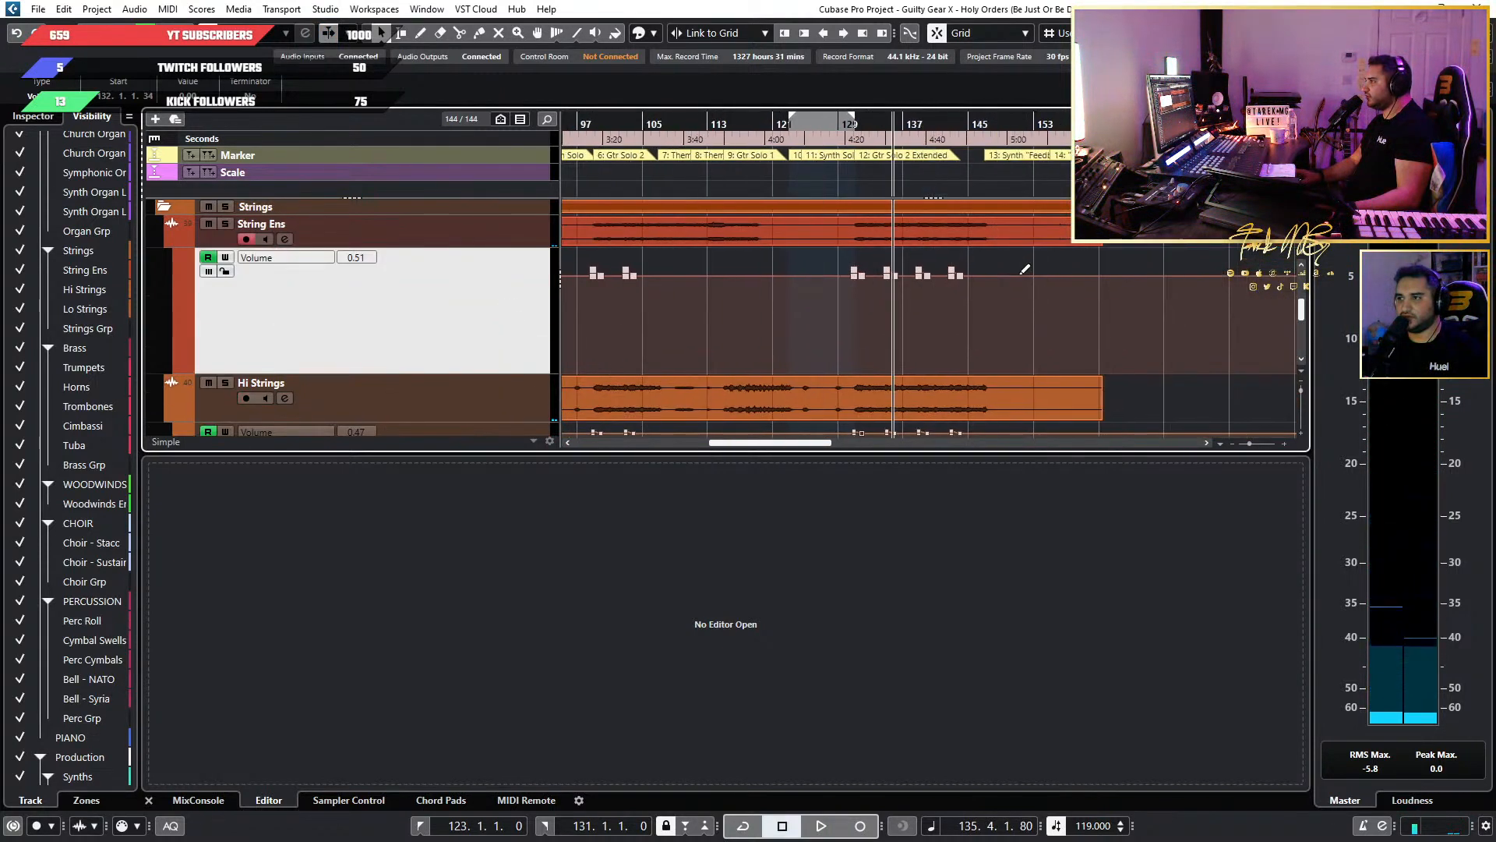
drag(1028, 254, 691, 273)
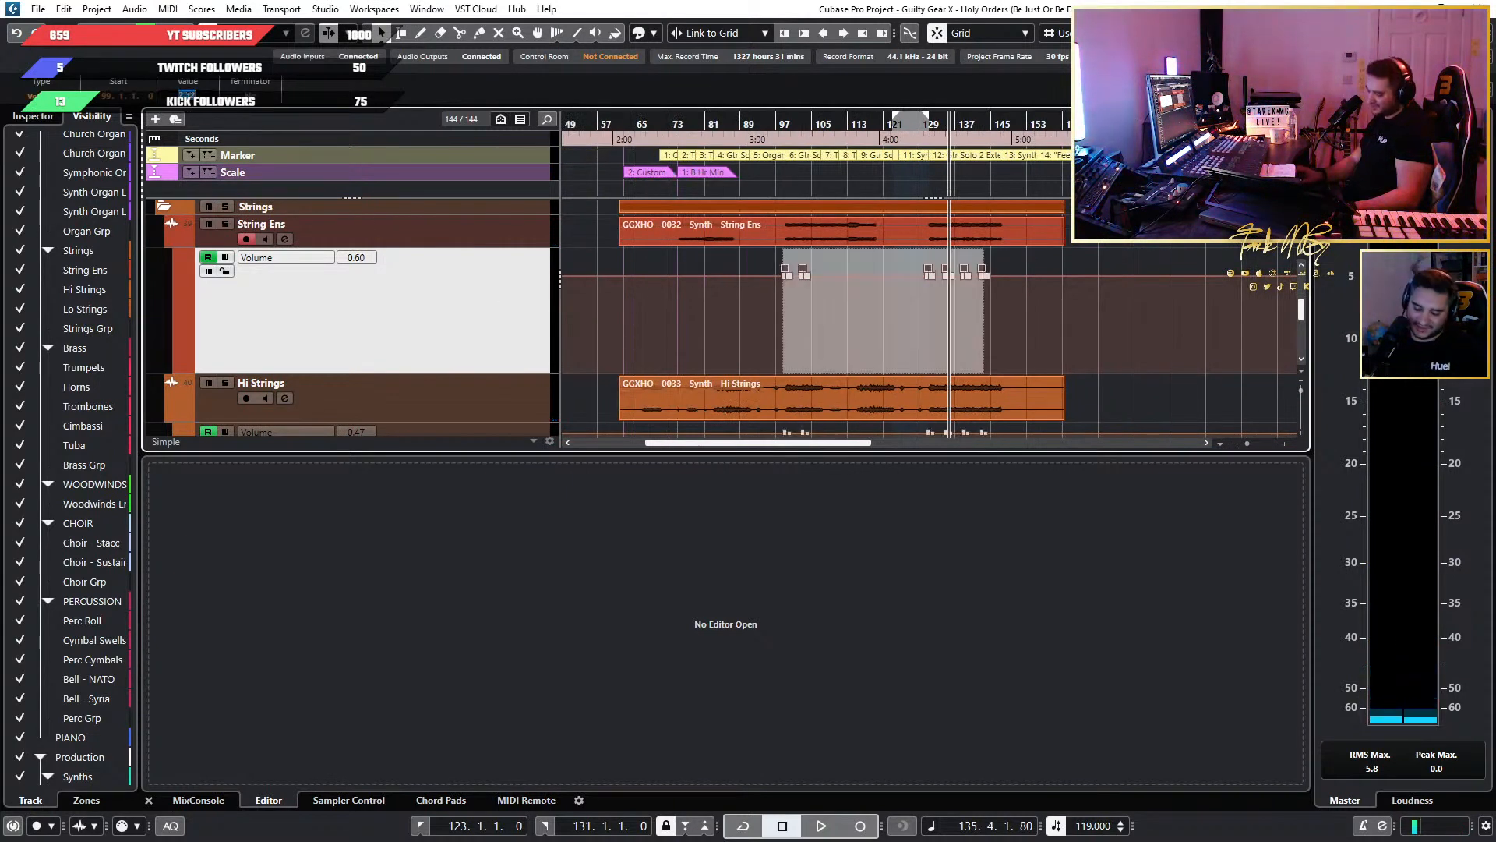
text(4)
key(Return)
Enlarge the Hi Strings volume lane, raise its peak automation points from bar 99 to bar 143, and restore the compact track heights.
scroll(970, 294, down, 3)
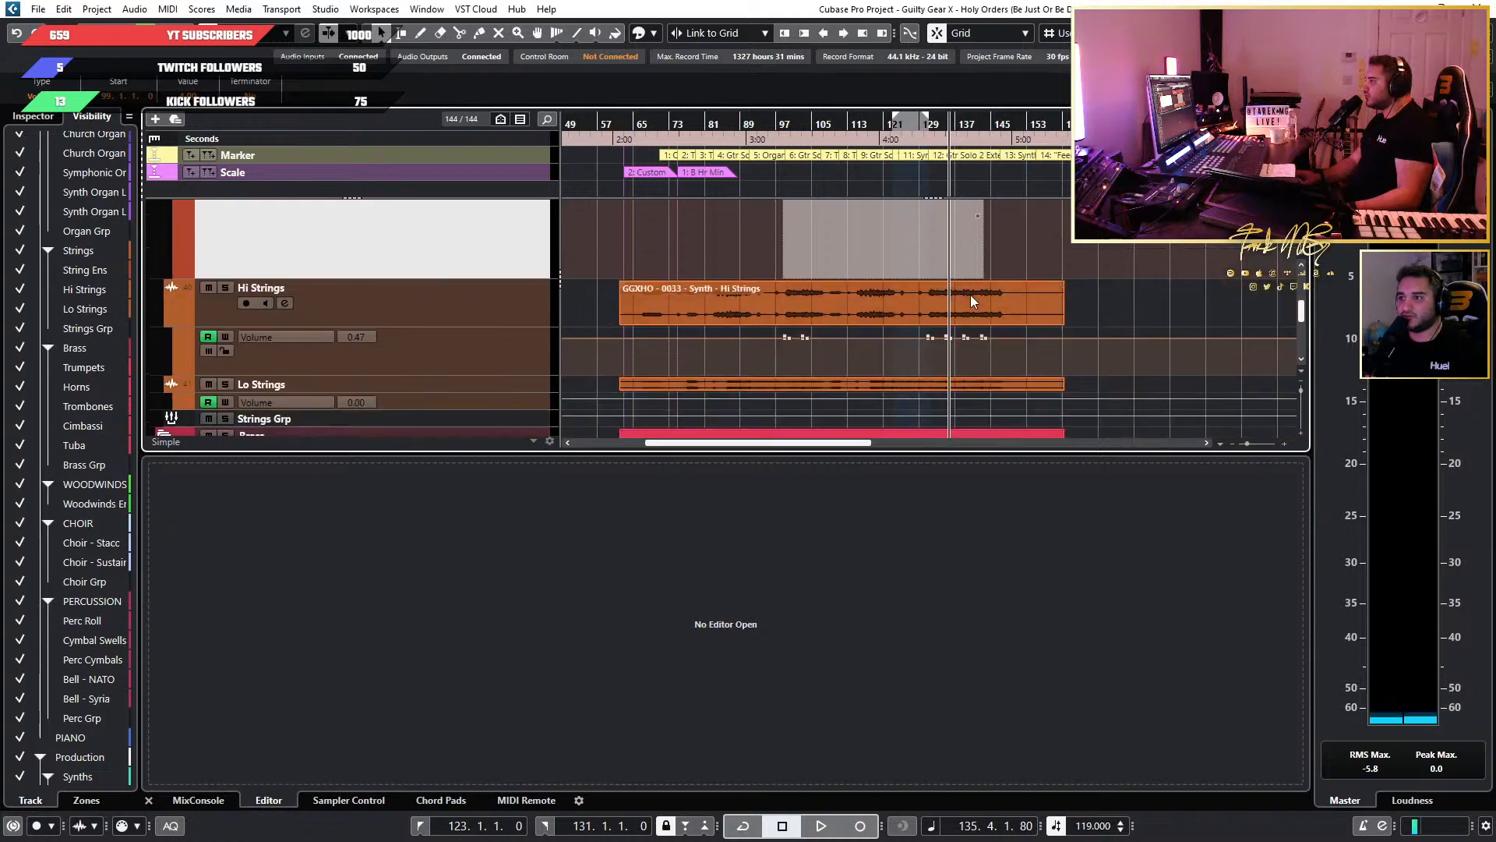
drag(479, 374, 490, 455)
scroll(1012, 256, up, 3)
drag(1062, 261, 581, 227)
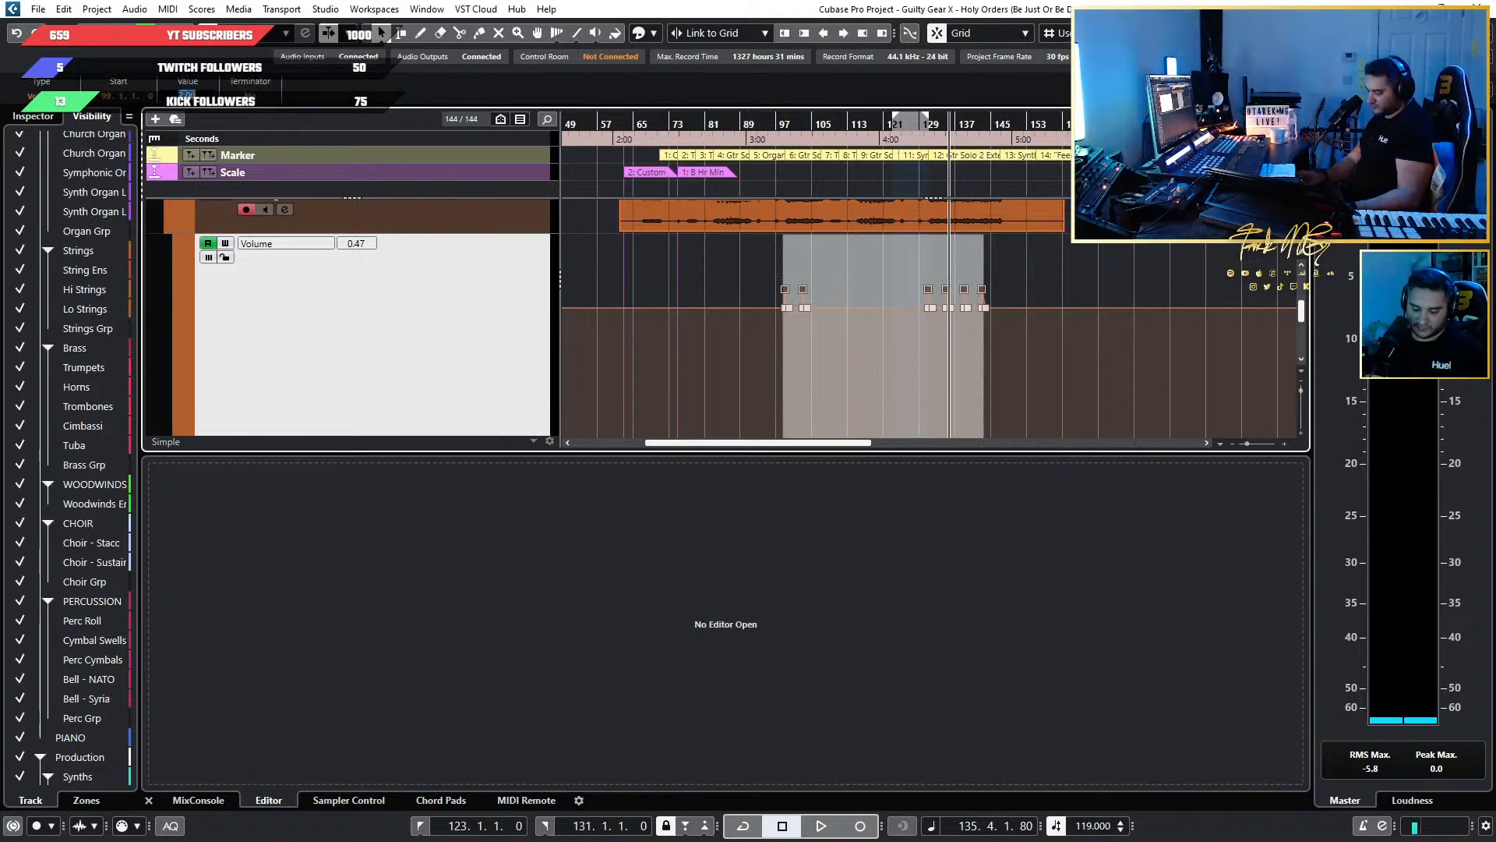
key(z)
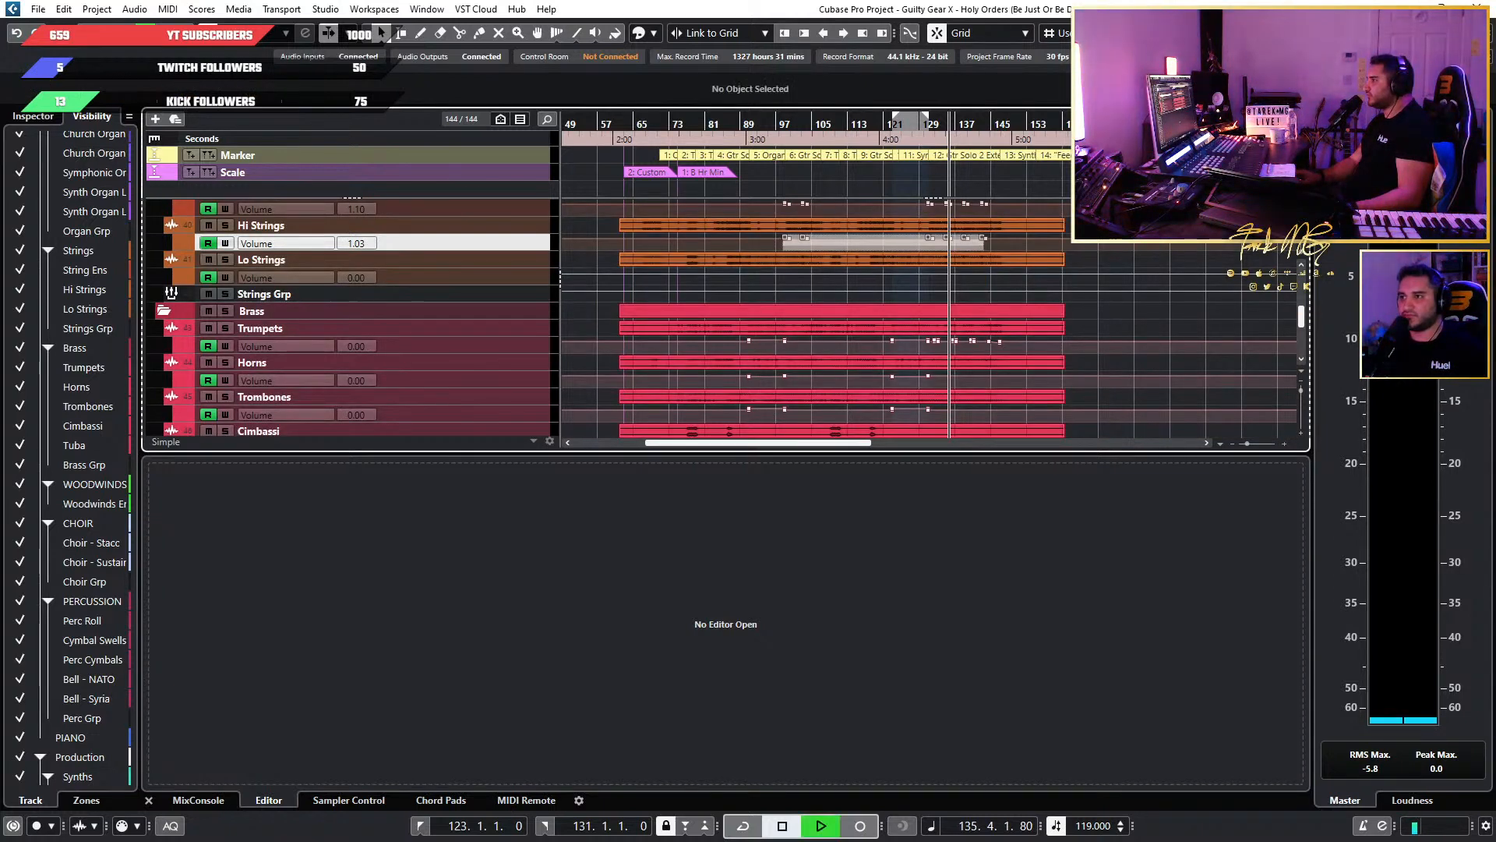
Play back from bar 135 to bar 147 to judge the raised string accents against the guitar solo.
scroll(1089, 217, up, 3)
scroll(910, 218, left, 3)
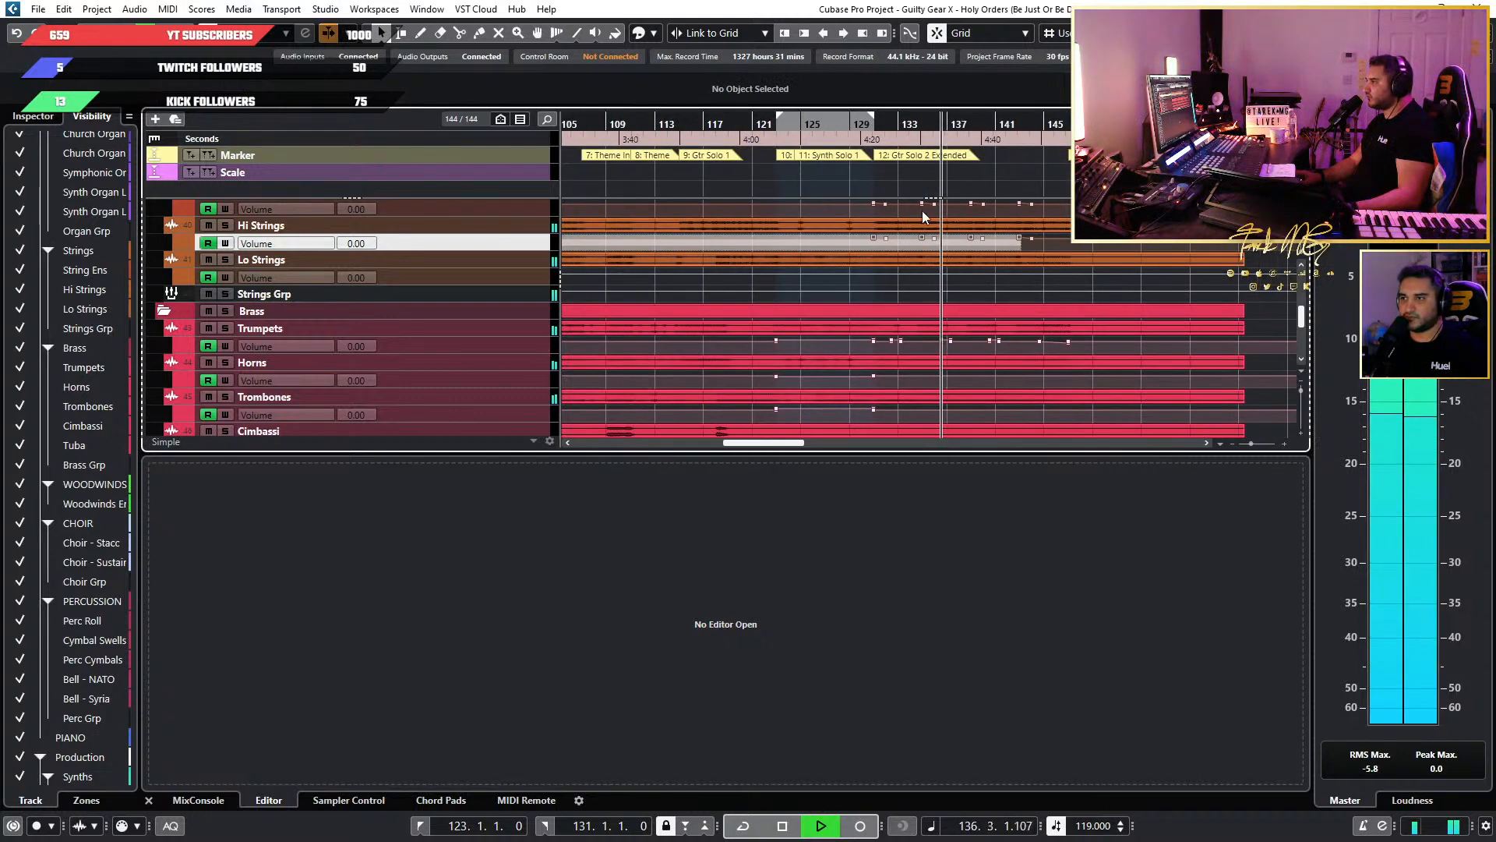
scroll(954, 207, up, 3)
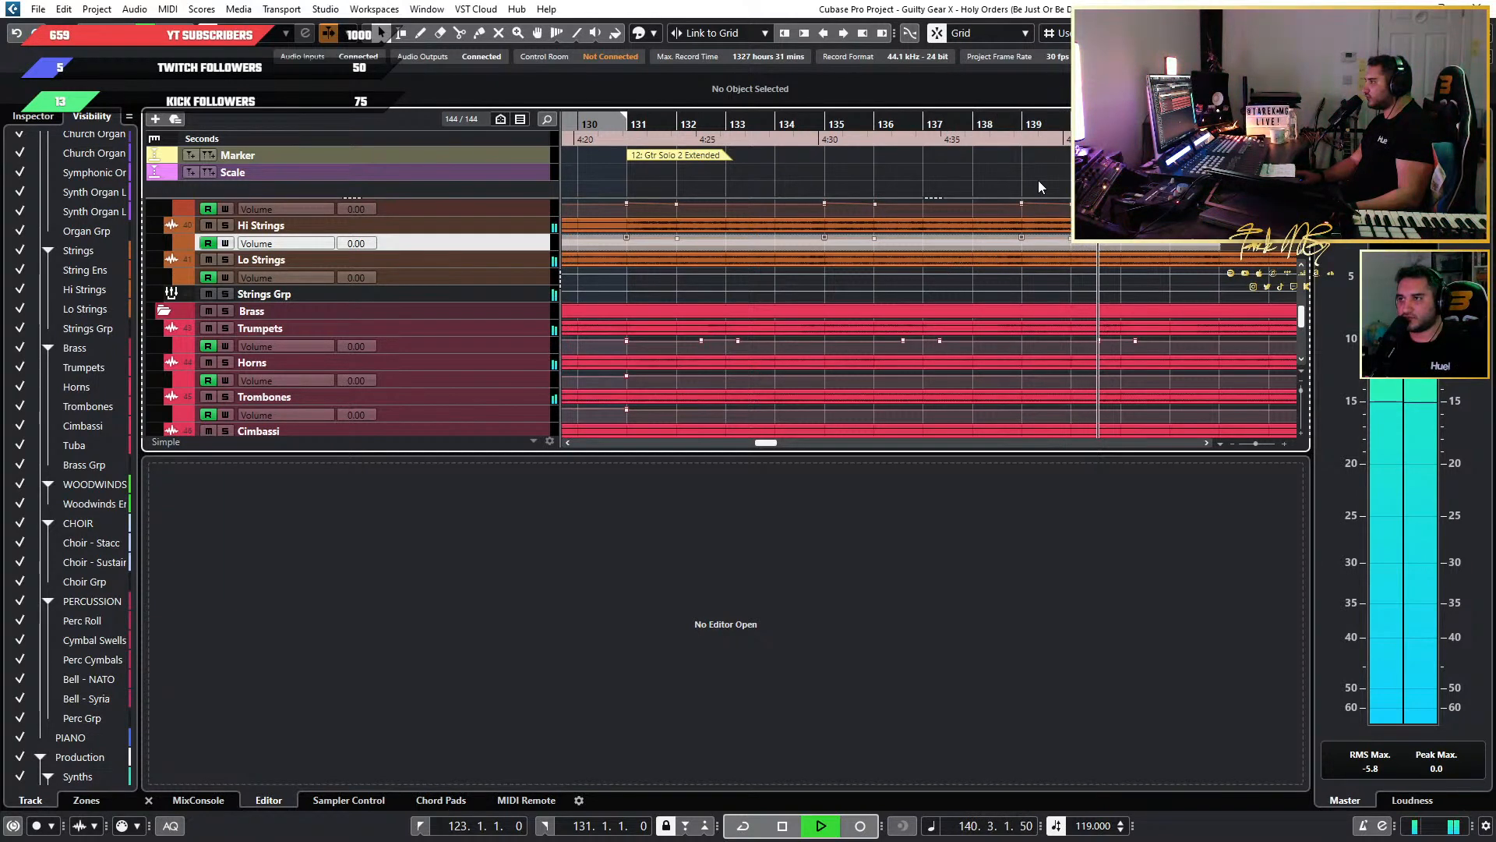
ctrl+scroll(866, 184, down, 4)
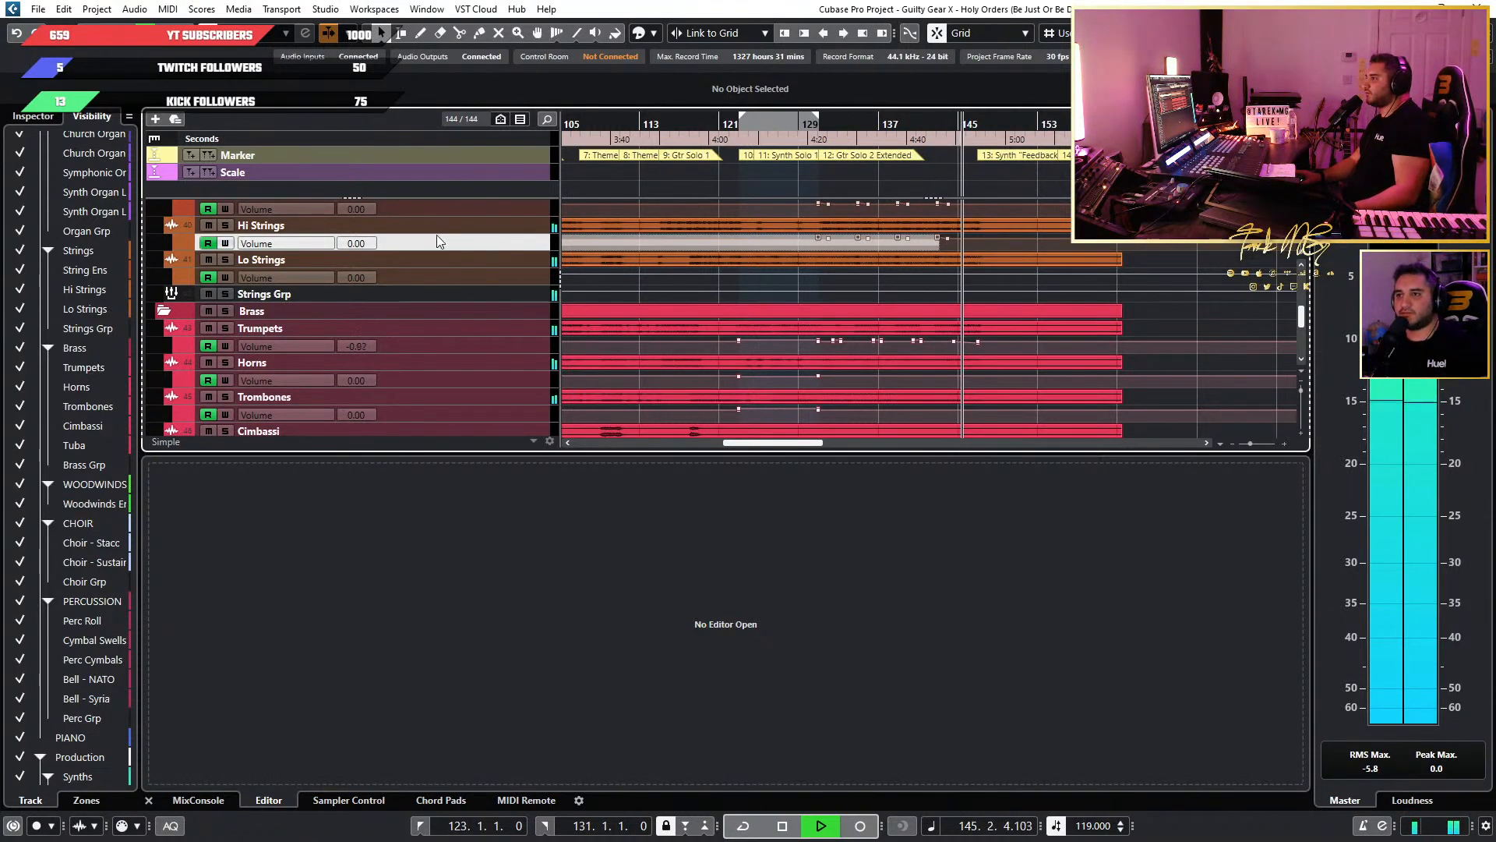
scroll(455, 228, up, 2)
scroll(1154, 247, down, 4)
scroll(1145, 246, right, 4)
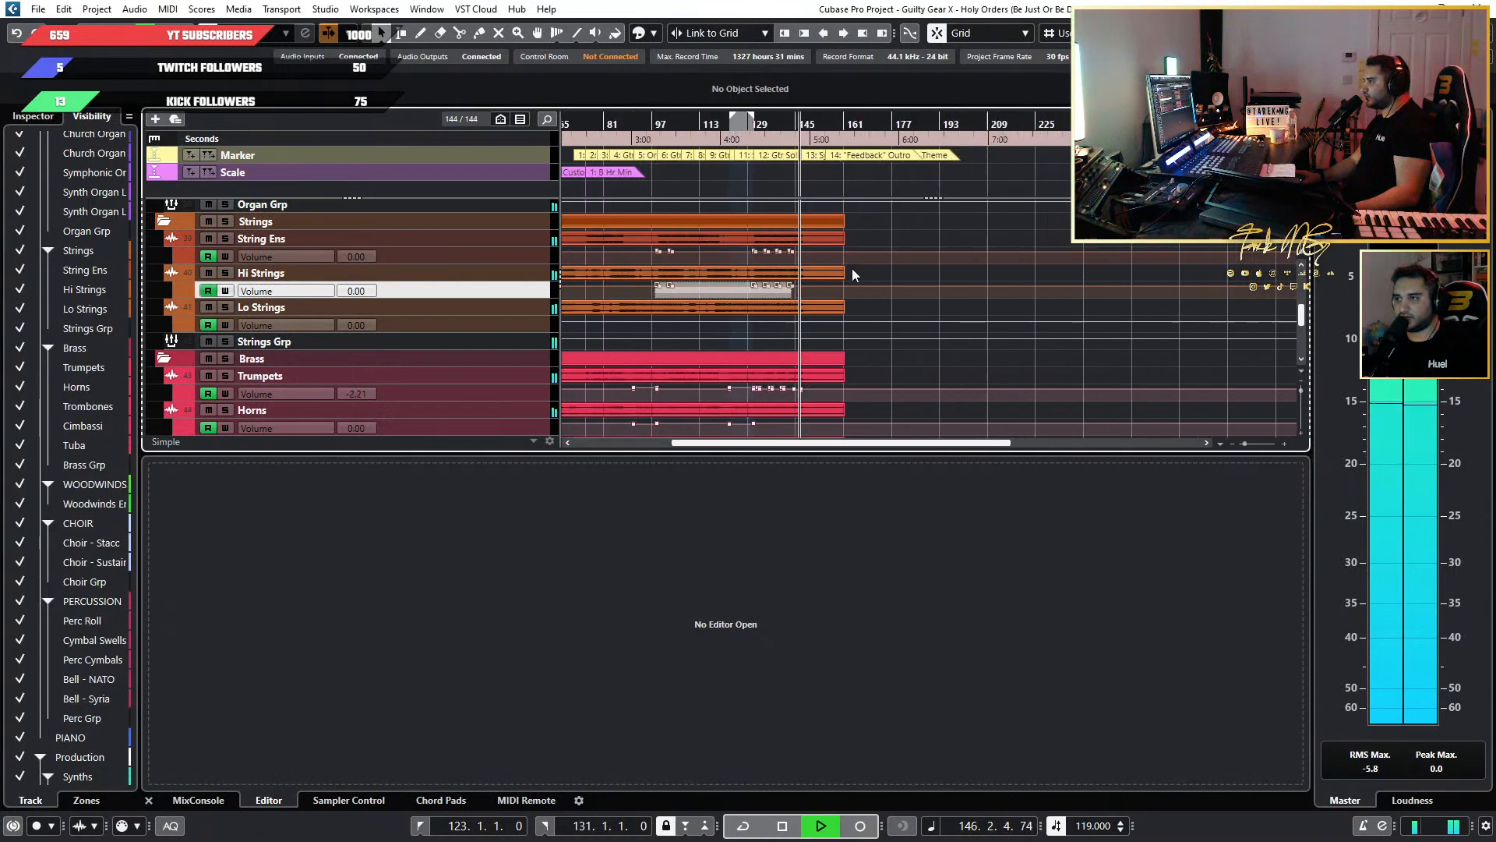
scroll(826, 270, up, 2)
scroll(731, 275, left, 4)
scroll(991, 259, down, 5)
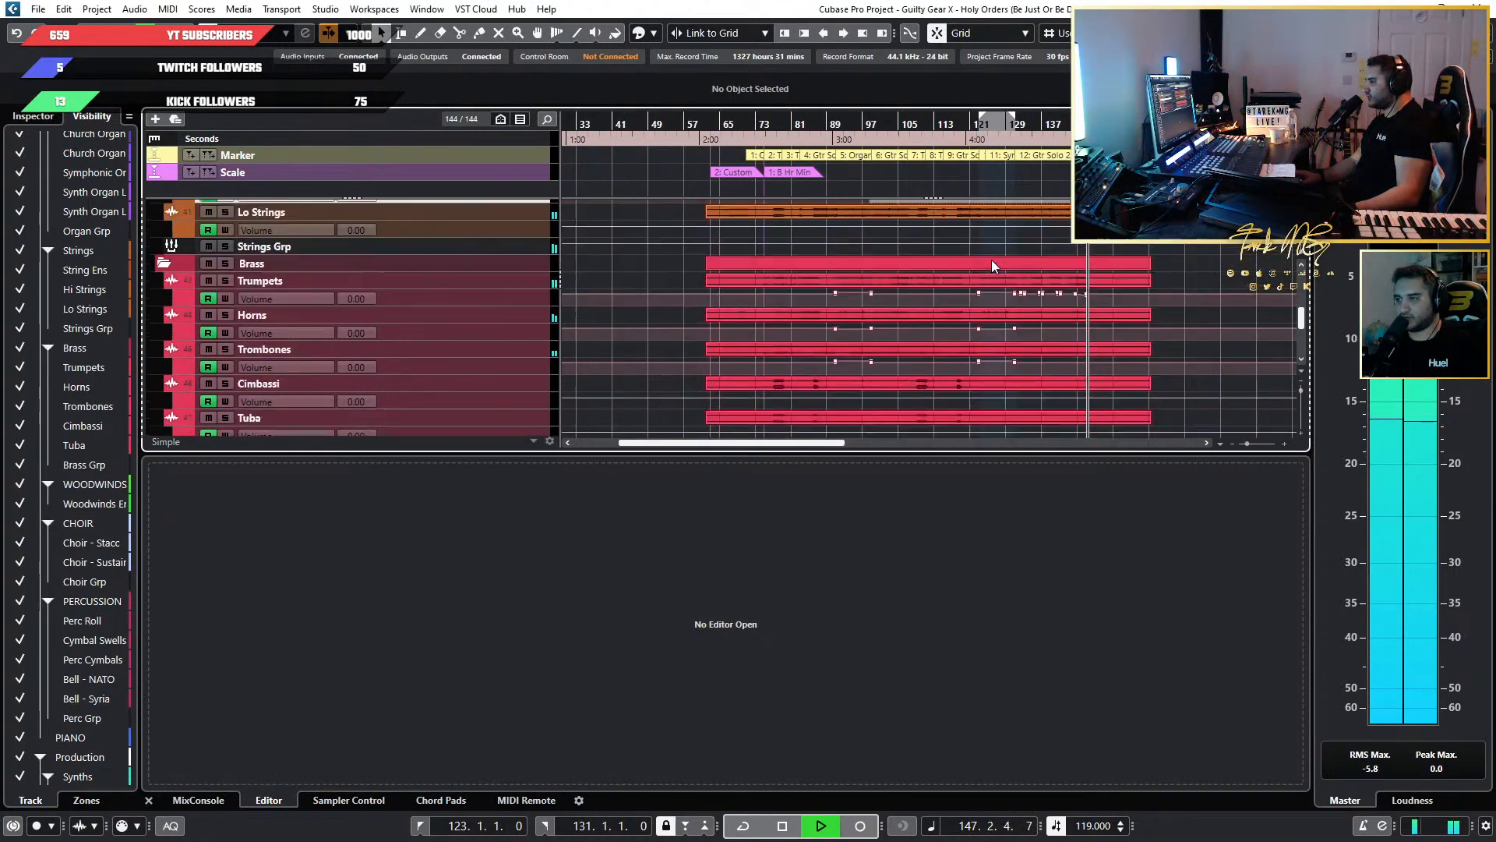
key(space)
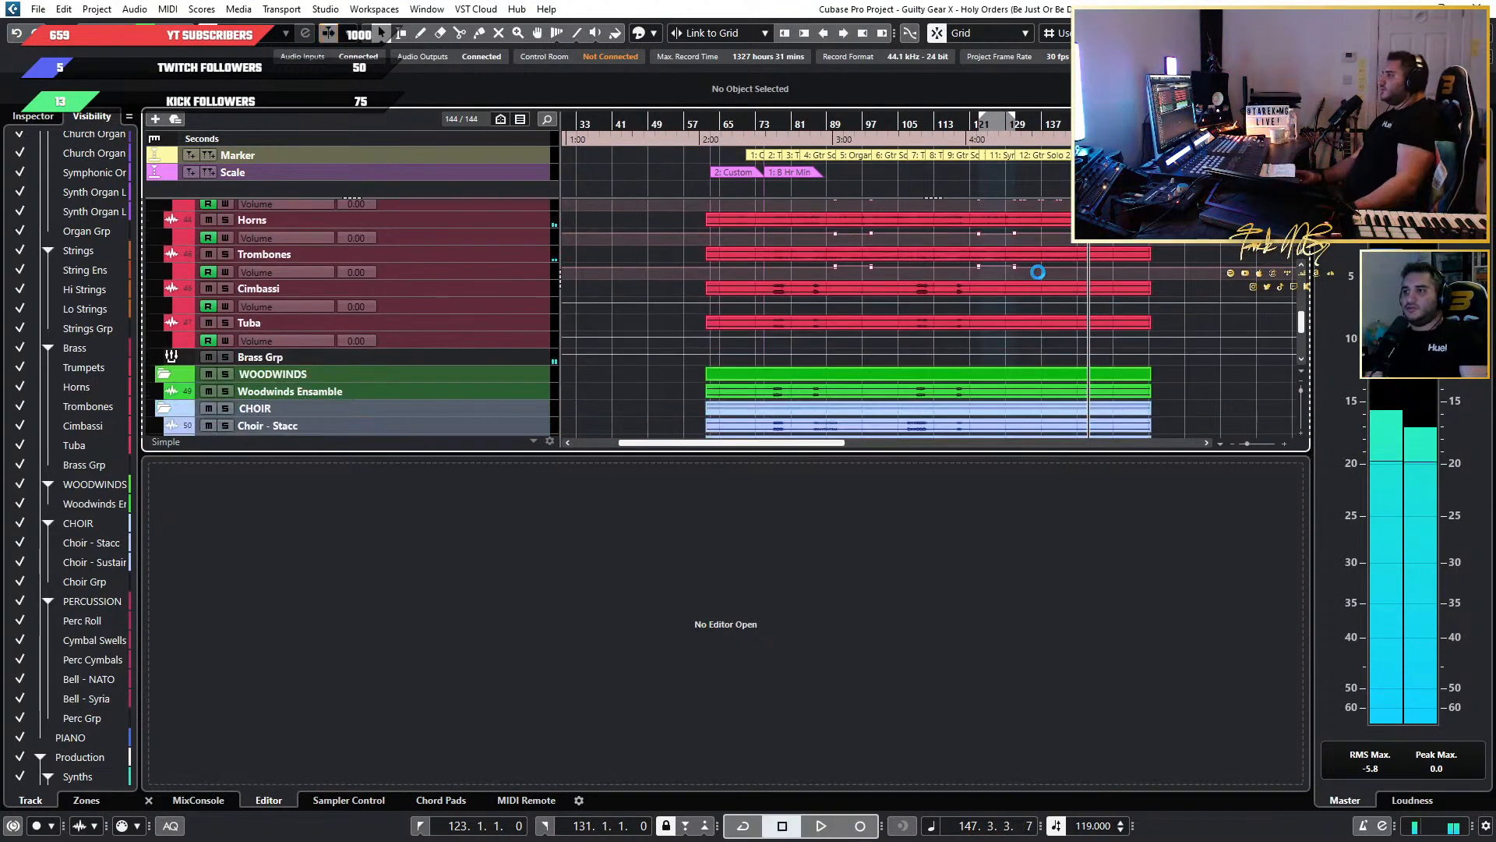
Examine the string and brass volume automation lanes across the solo sections.
scroll(1038, 273, down, 3)
scroll(1042, 280, up, 4)
scroll(1036, 297, up, 6)
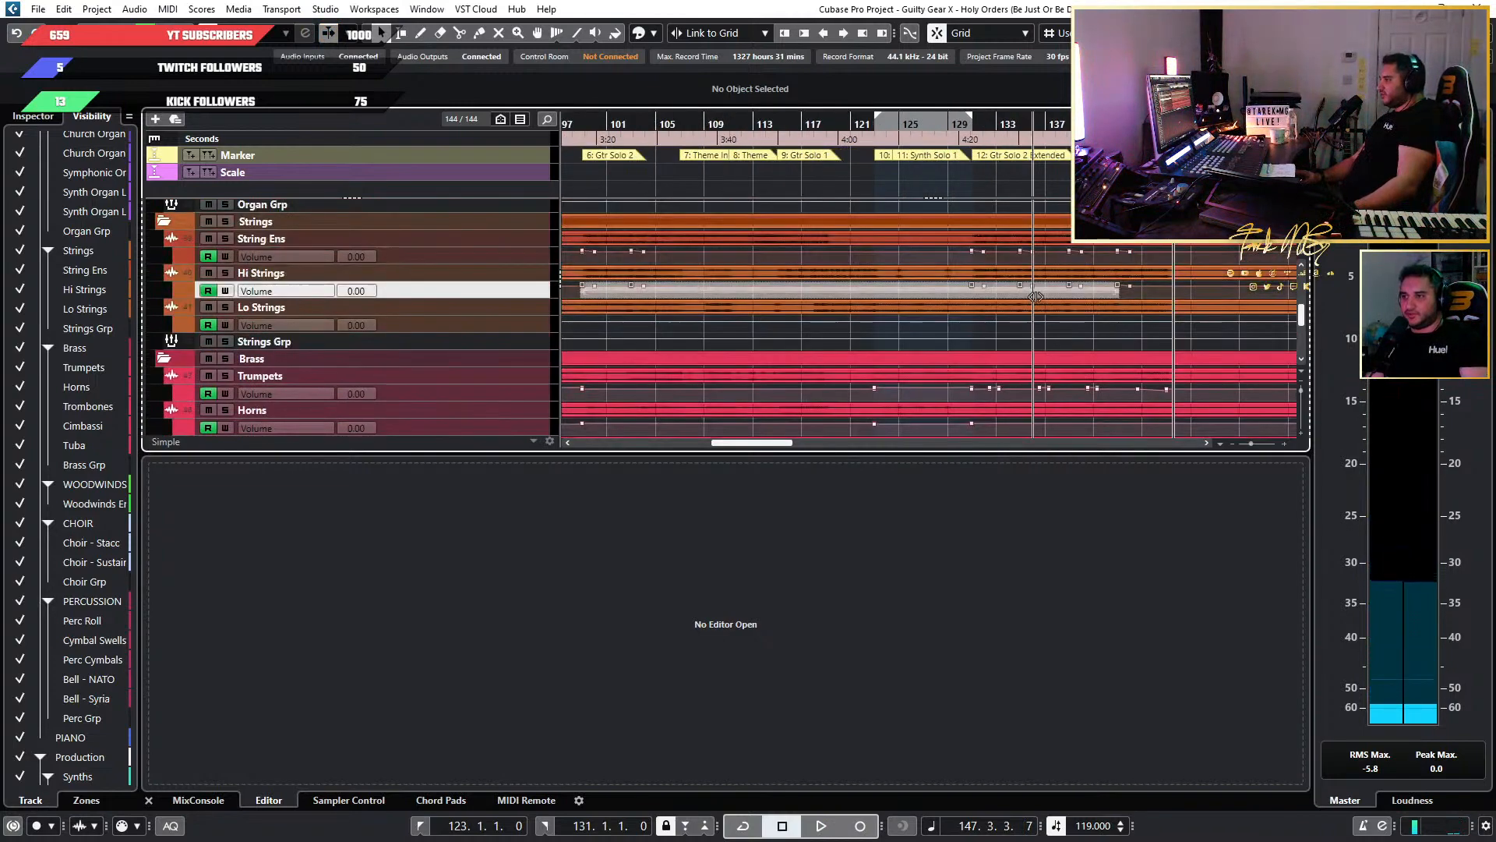
scroll(988, 306, down, 2)
scroll(921, 310, down, 3)
scroll(1086, 327, down, 2)
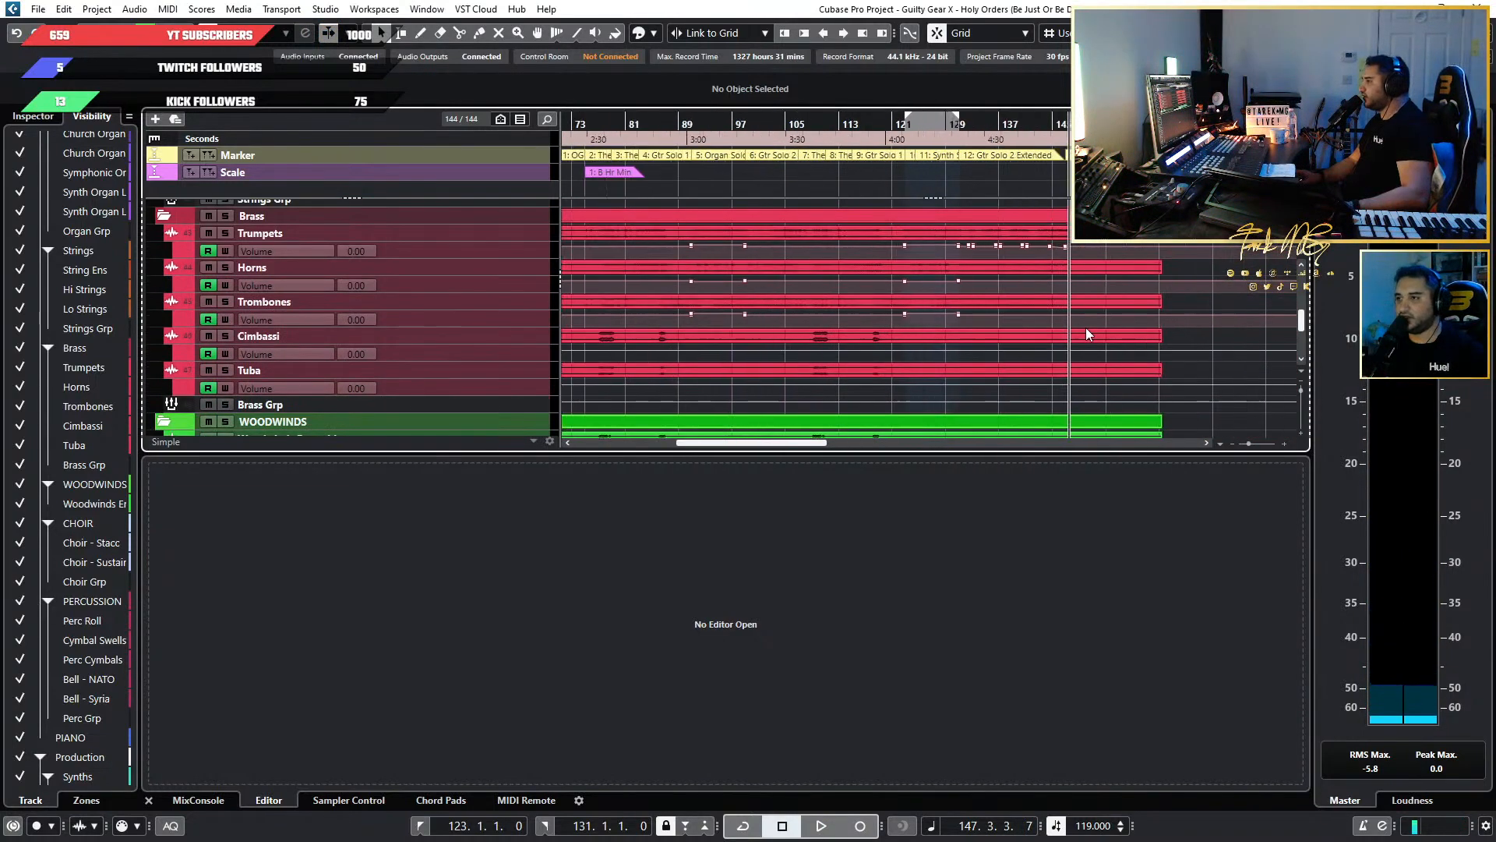
scroll(873, 307, up, 3)
scroll(872, 307, down, 3)
scroll(853, 310, down, 3)
scroll(847, 310, up, 2)
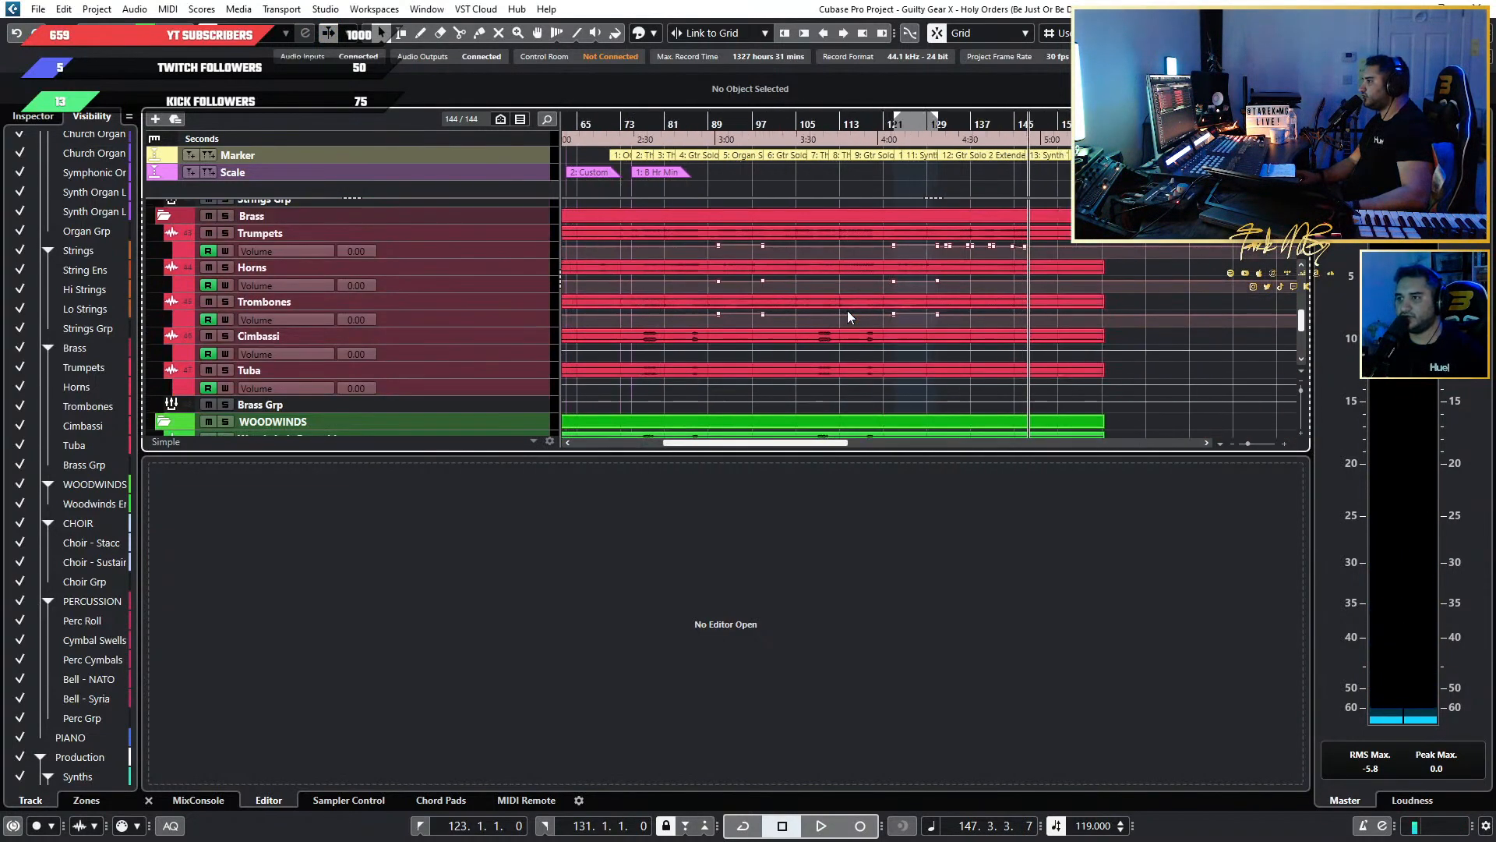
Play the organ solo from bar 91, briefly soloing Lo Strings before returning to the full mix.
scroll(851, 308, up, 3)
scroll(851, 308, down, 3)
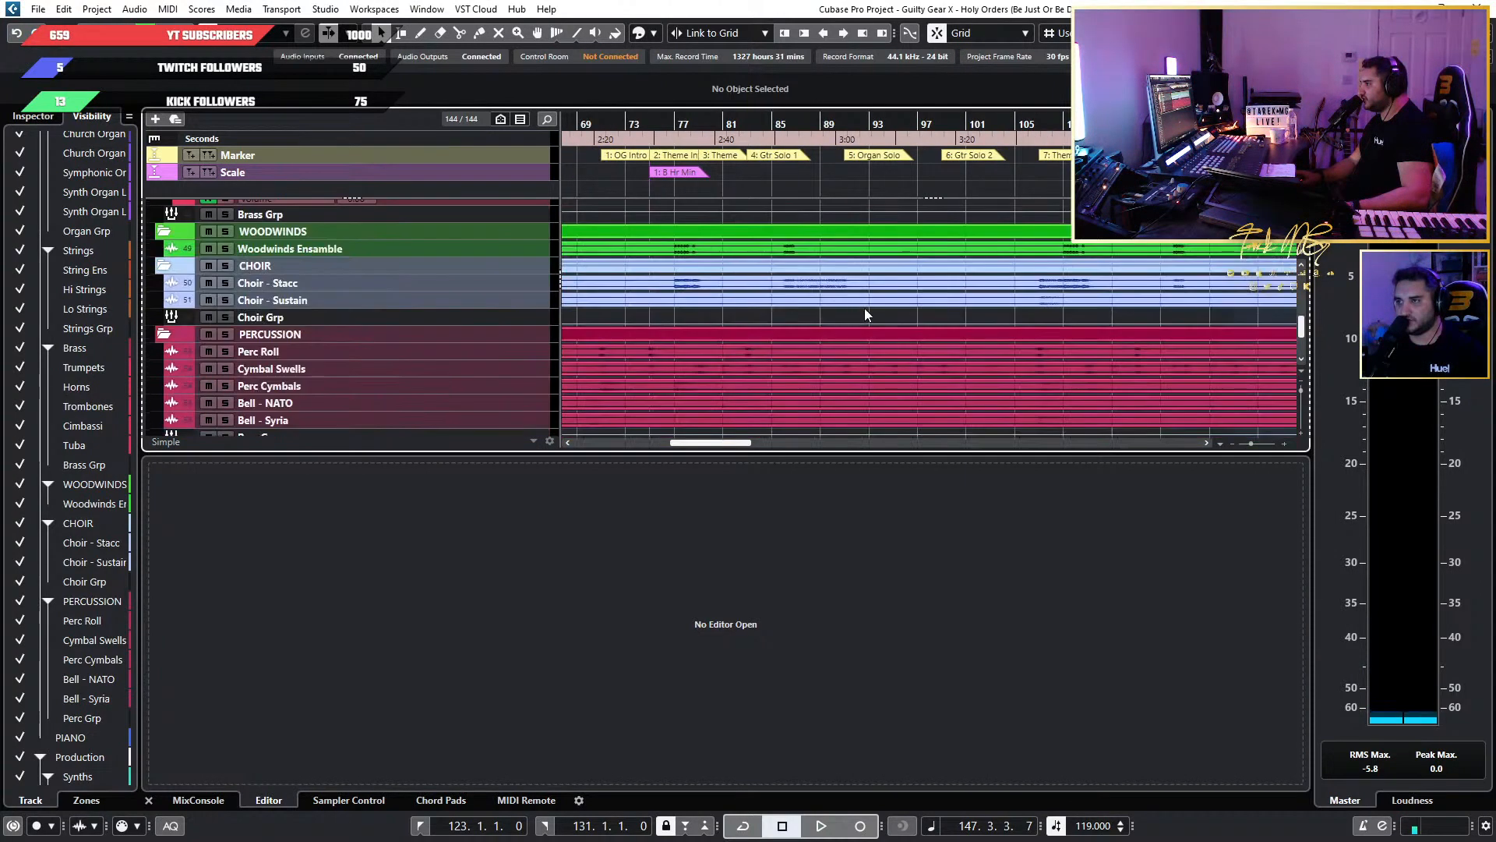
scroll(873, 310, up, 3)
scroll(946, 315, up, 3)
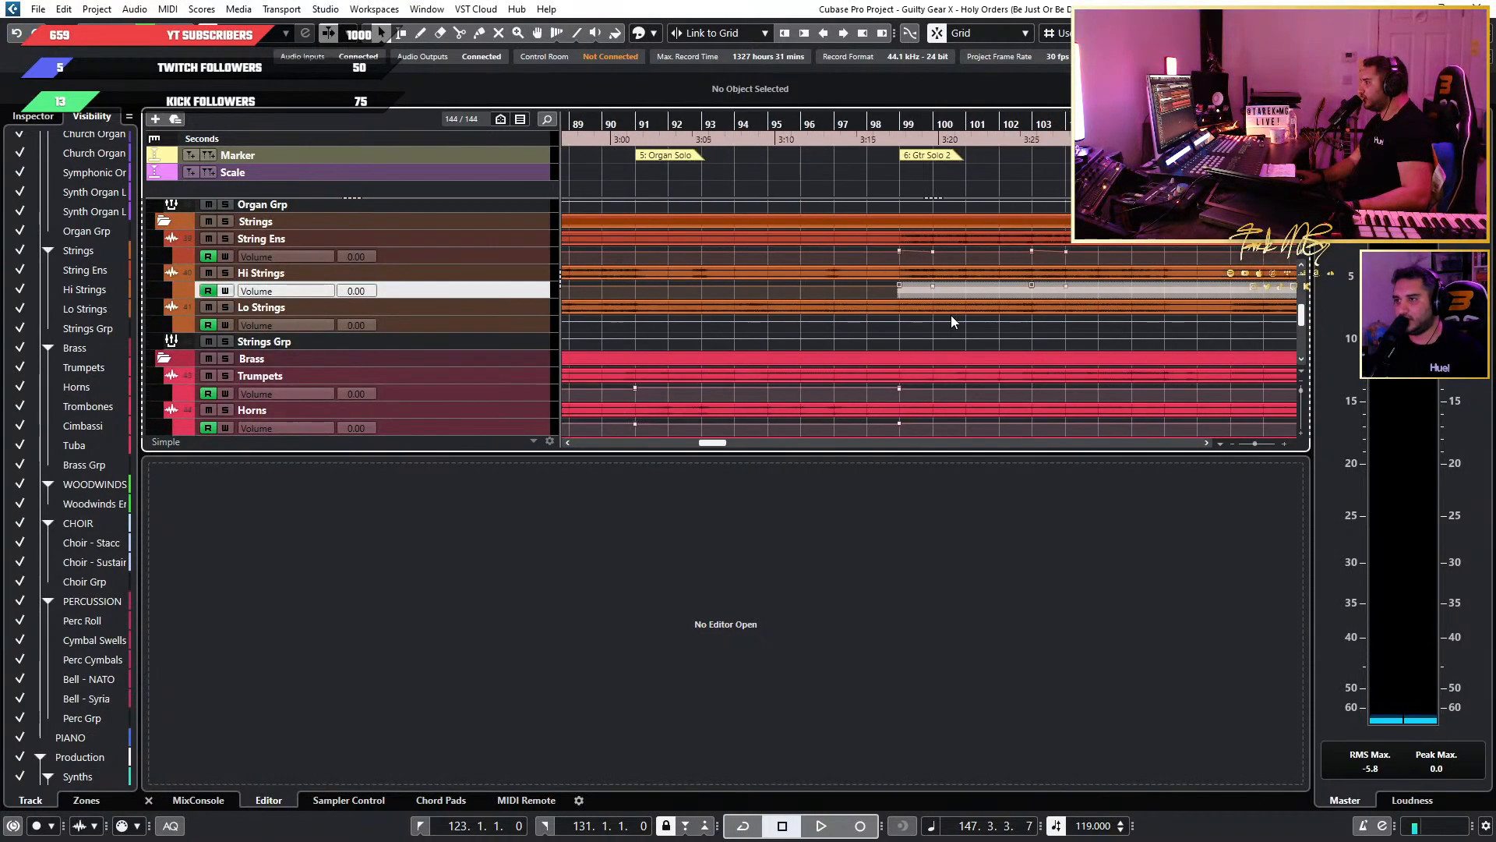
scroll(949, 316, left, 1)
scroll(949, 315, down, 1)
scroll(857, 321, up, 2)
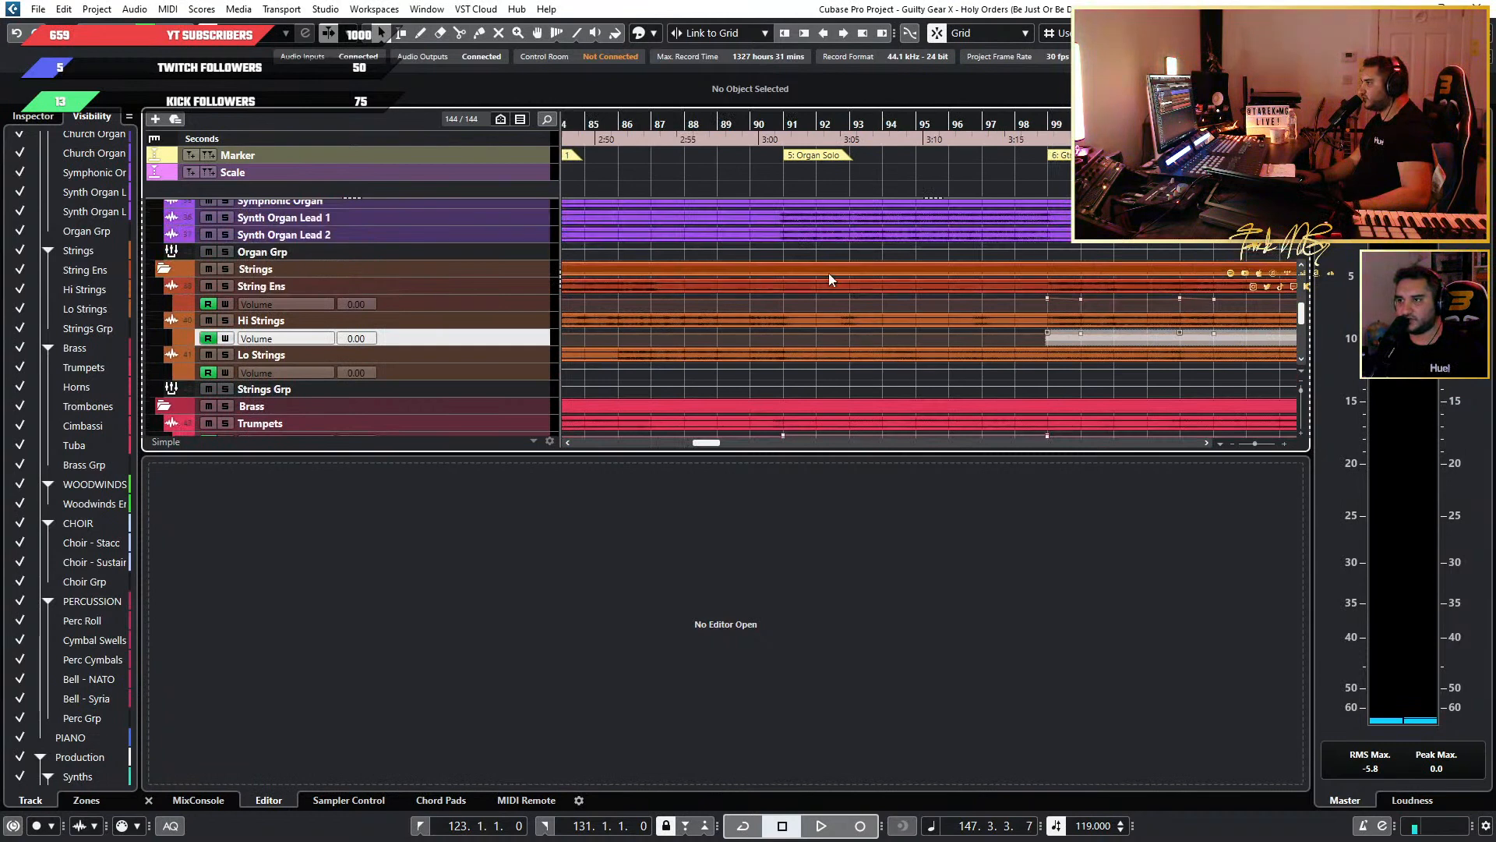
click(792, 123)
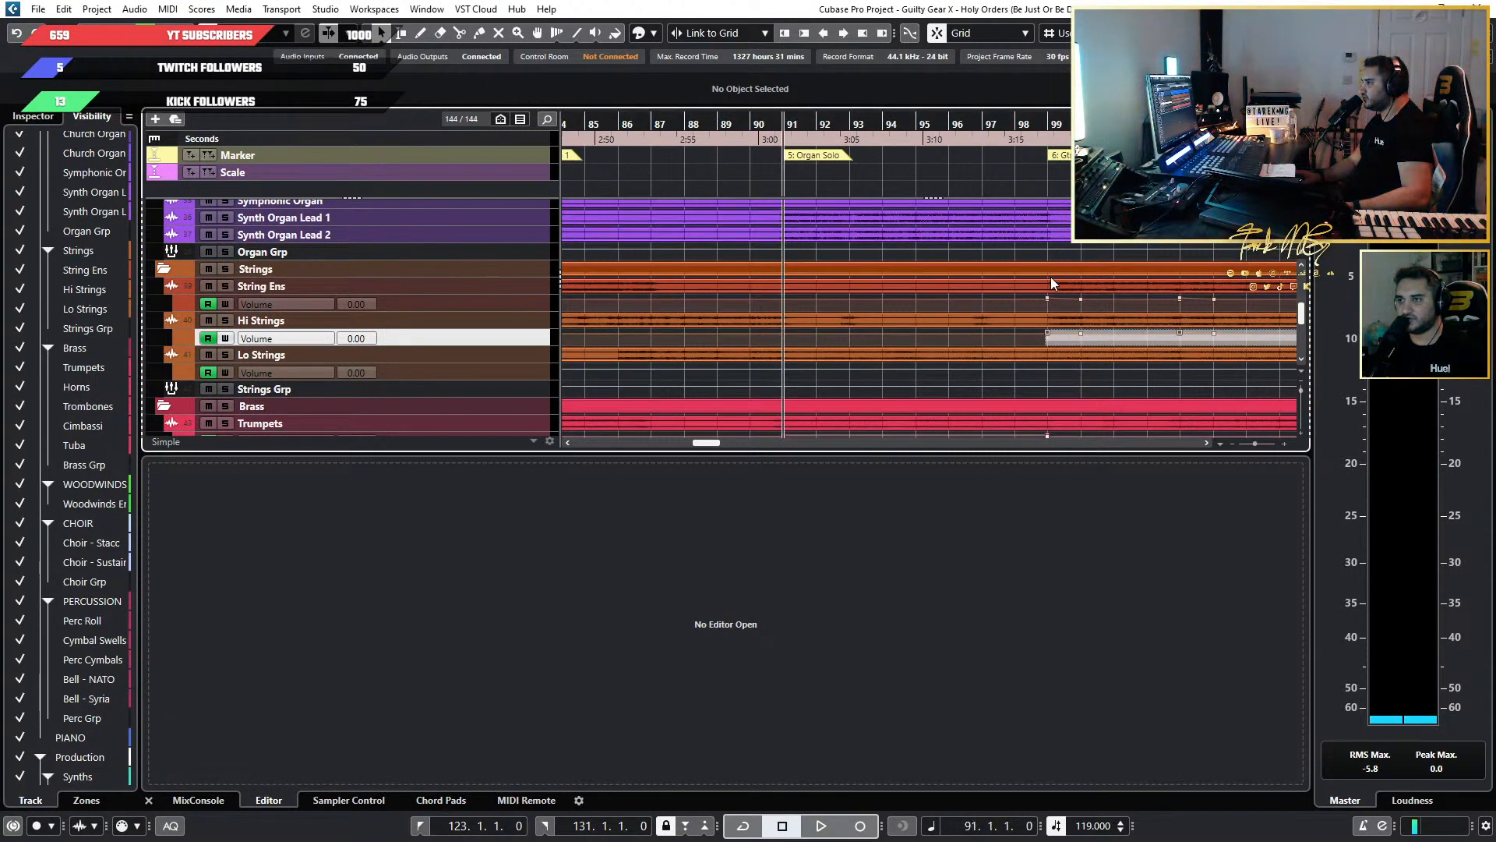
key(space)
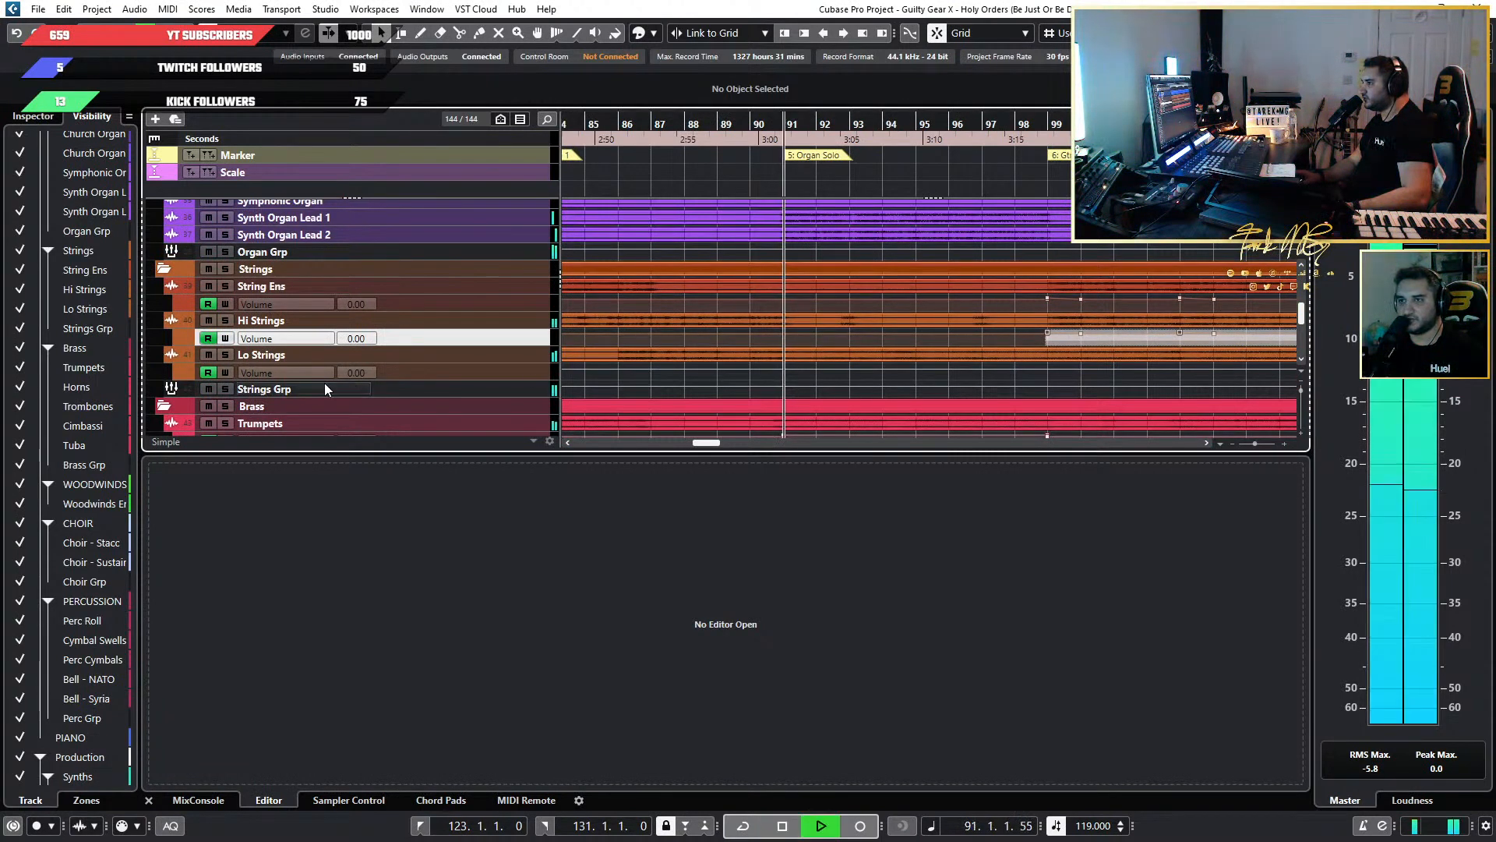
click(221, 356)
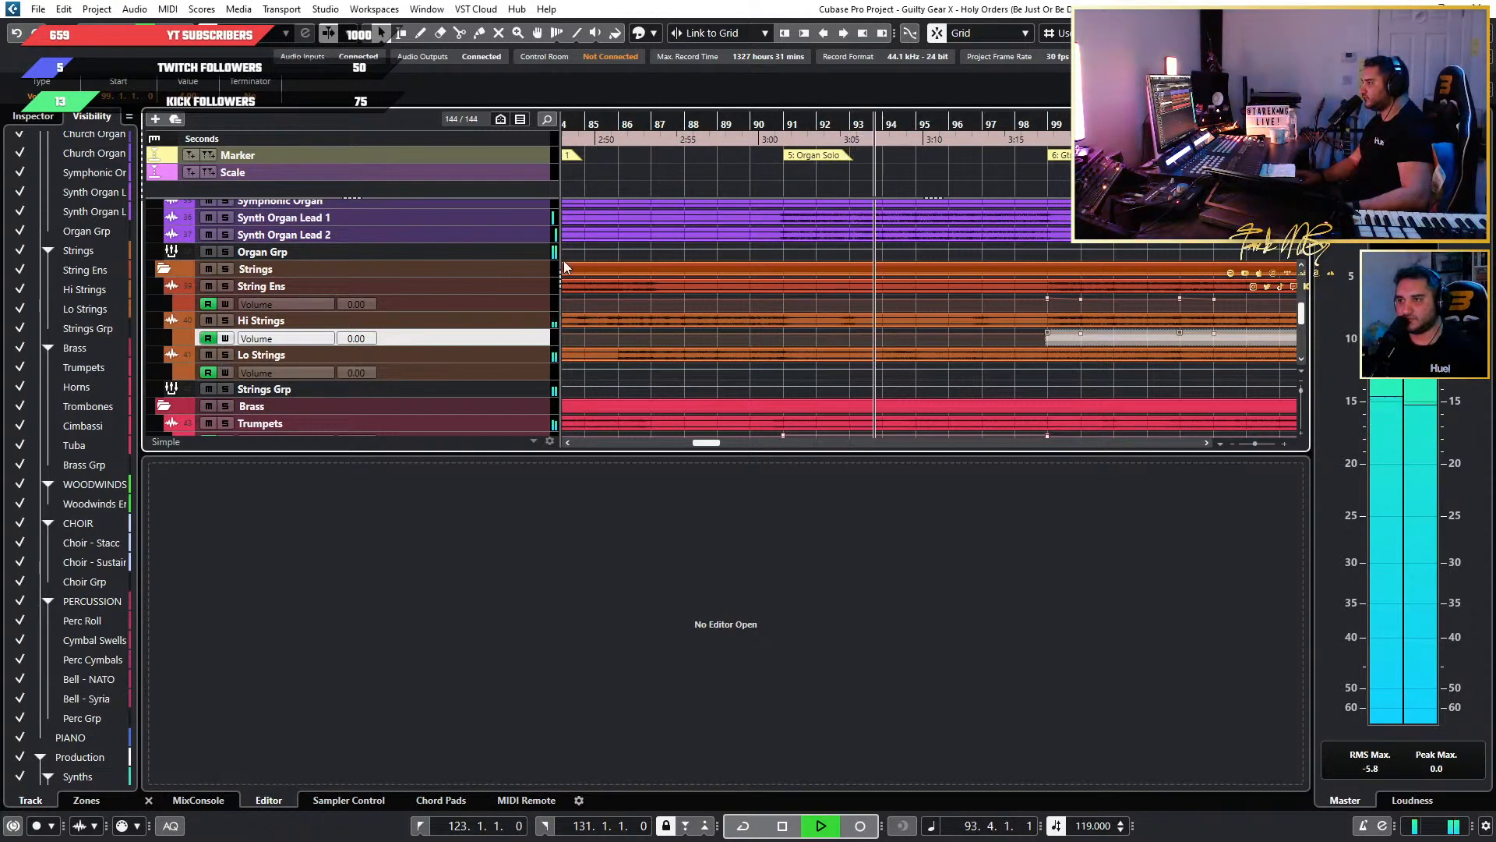
Replay the start of the organ solo against the brass, then listen to Hi Strings soloed up to about bar 97.
click(814, 128)
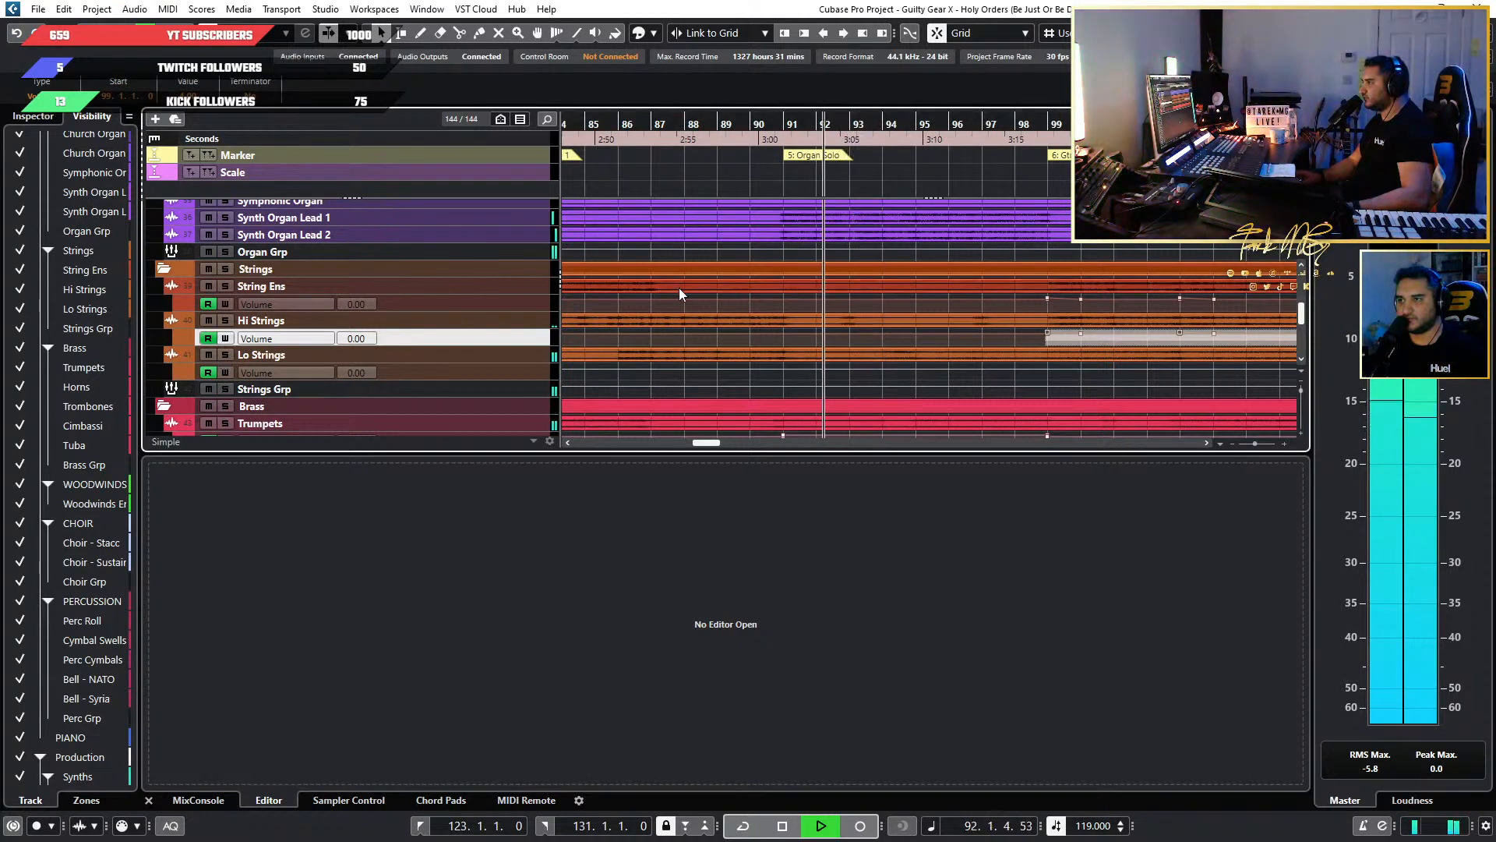
scroll(724, 303, down, 3)
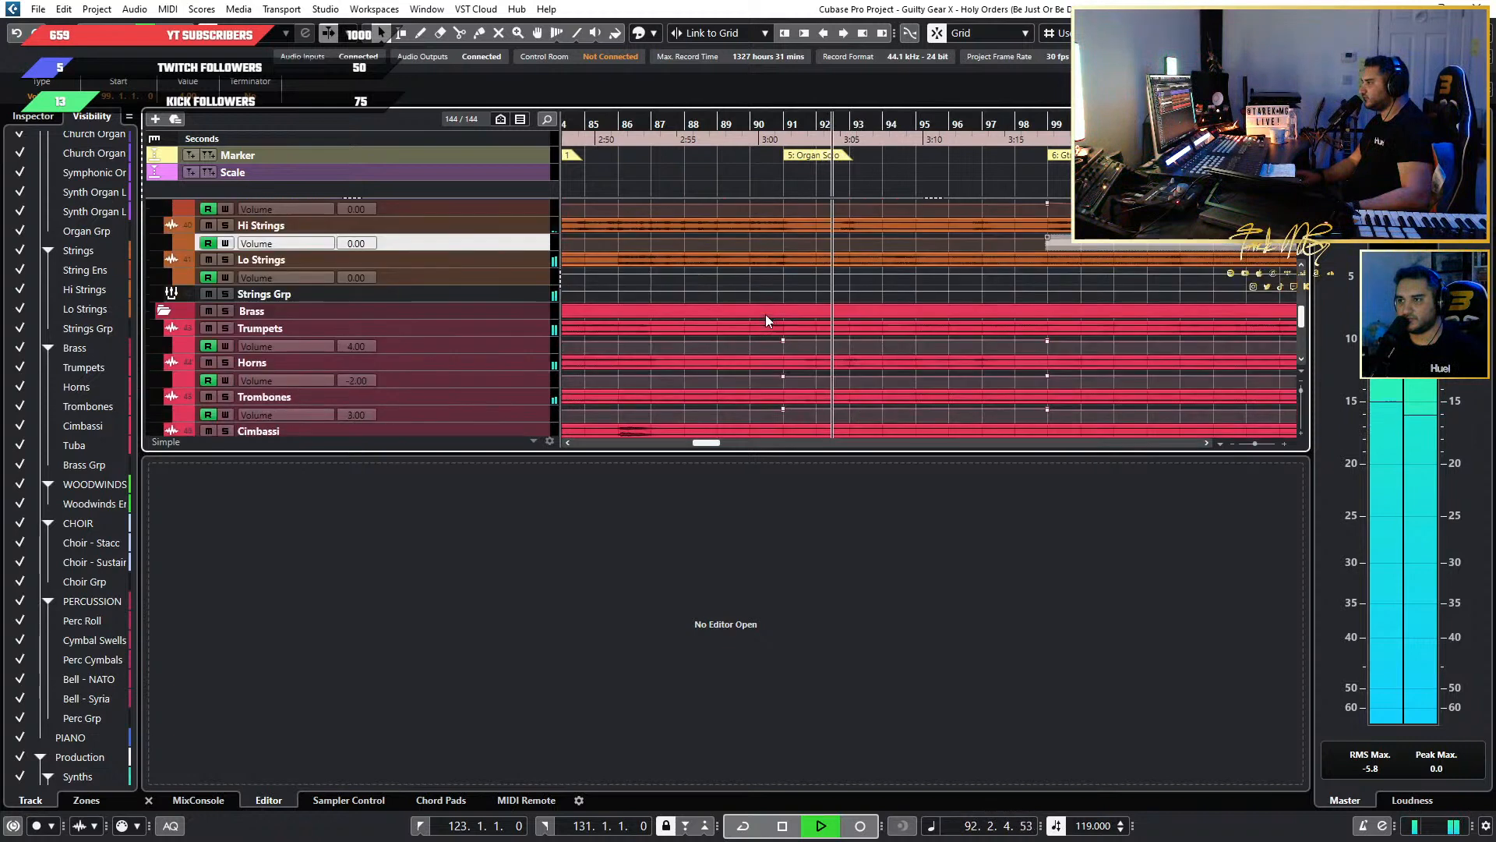
click(784, 149)
scroll(451, 315, up, 3)
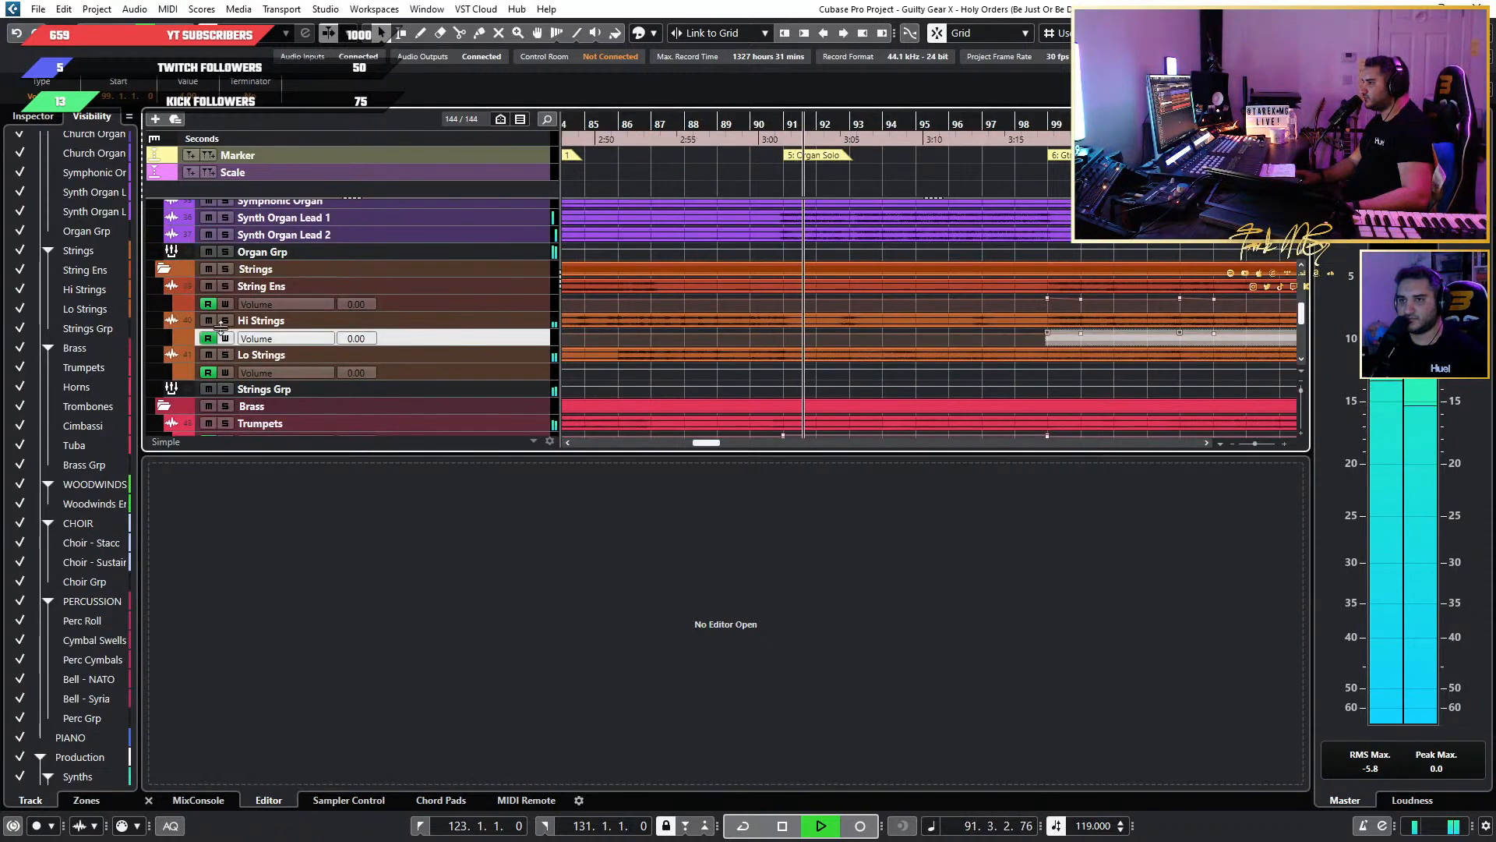
click(760, 124)
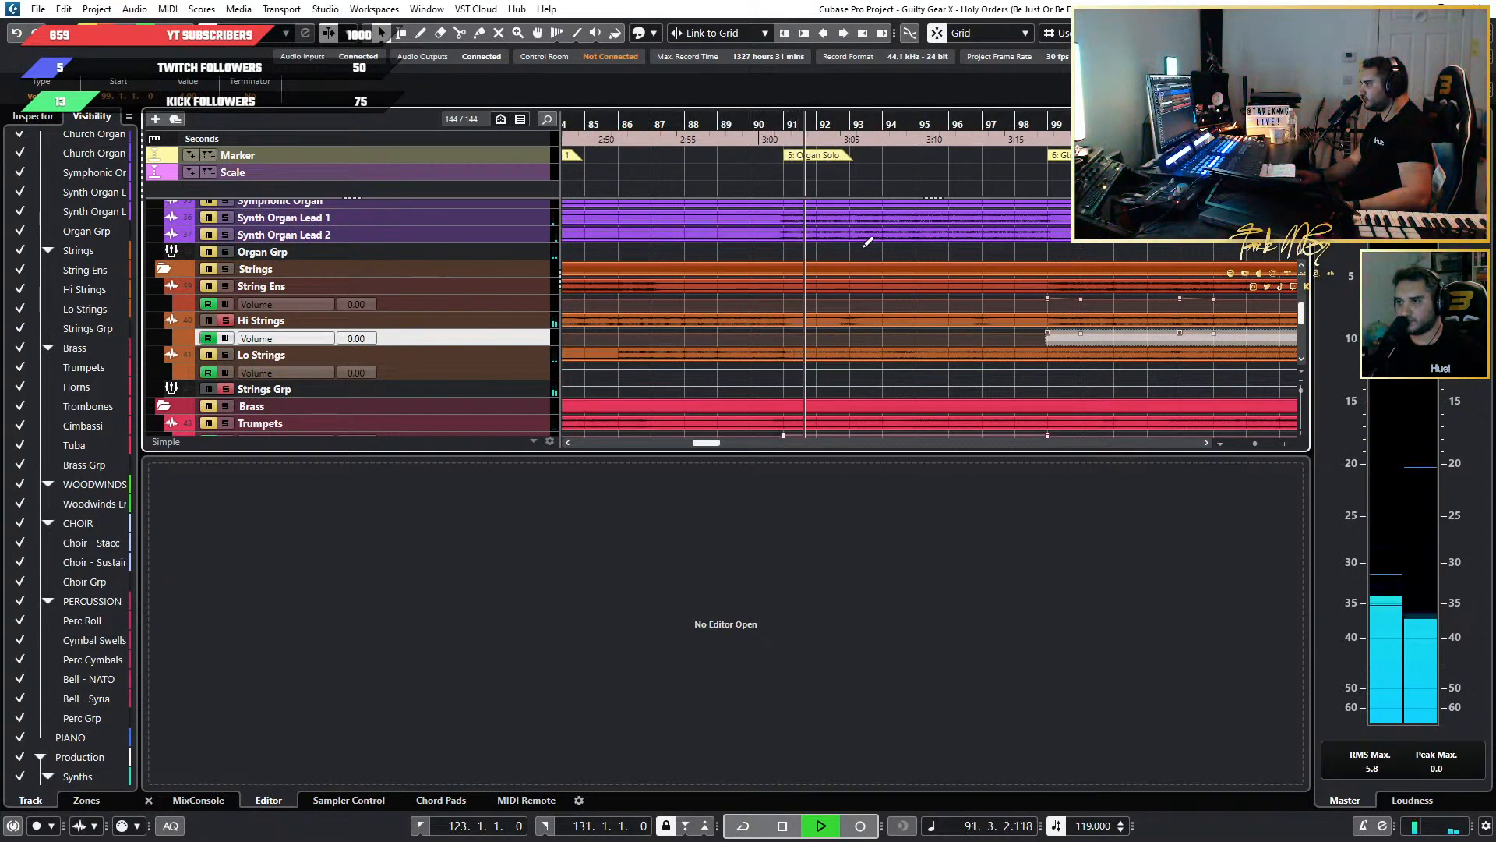
scroll(867, 242, up, 3)
scroll(826, 212, down, 2)
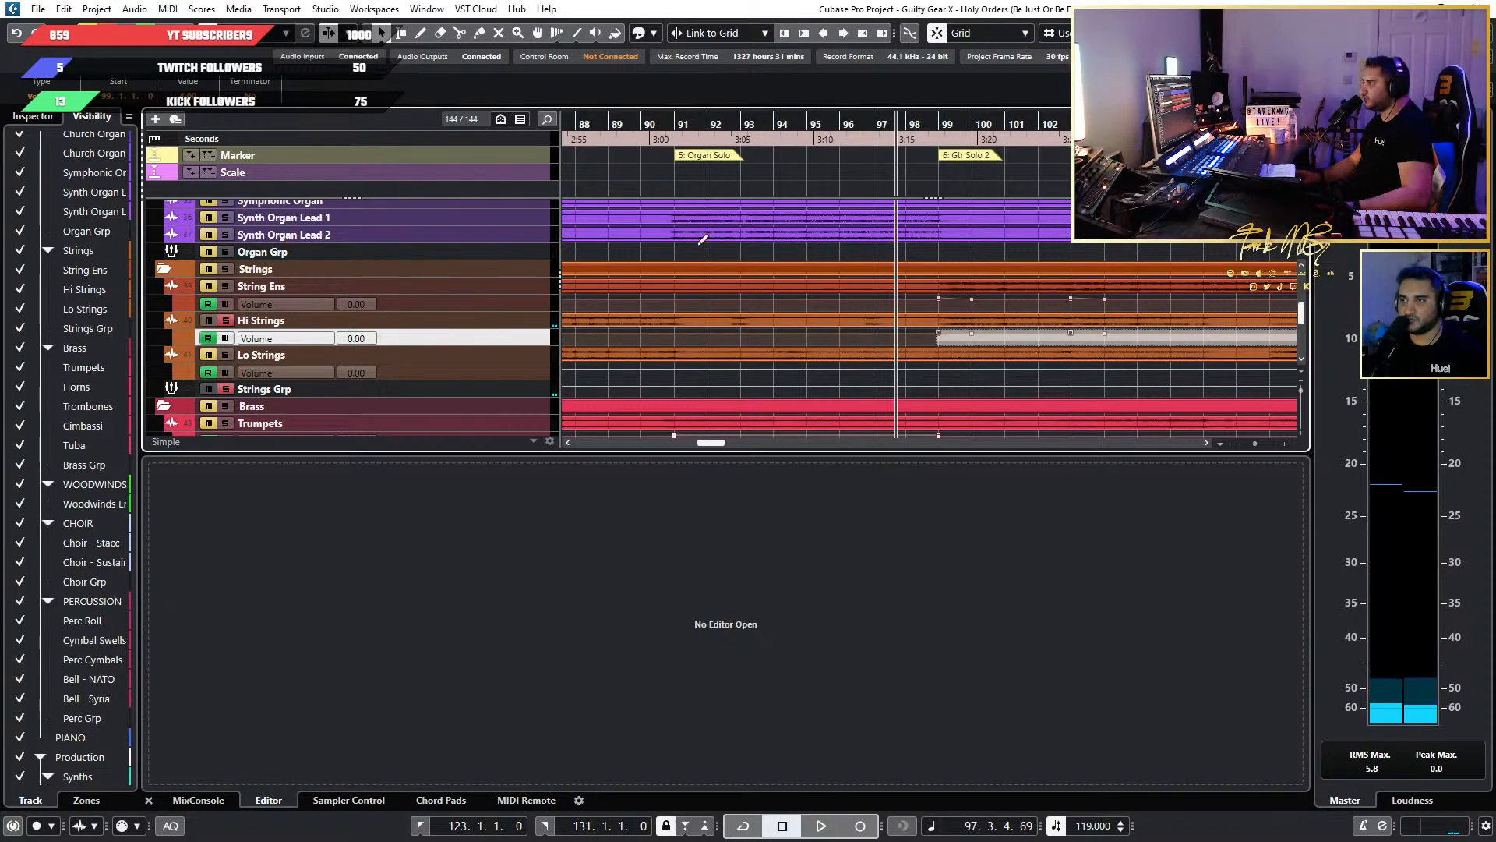
Audition the soloed Hi Strings around bar 91 with the Range Selection tool active, and enlarge their Volume lane.
click(400, 33)
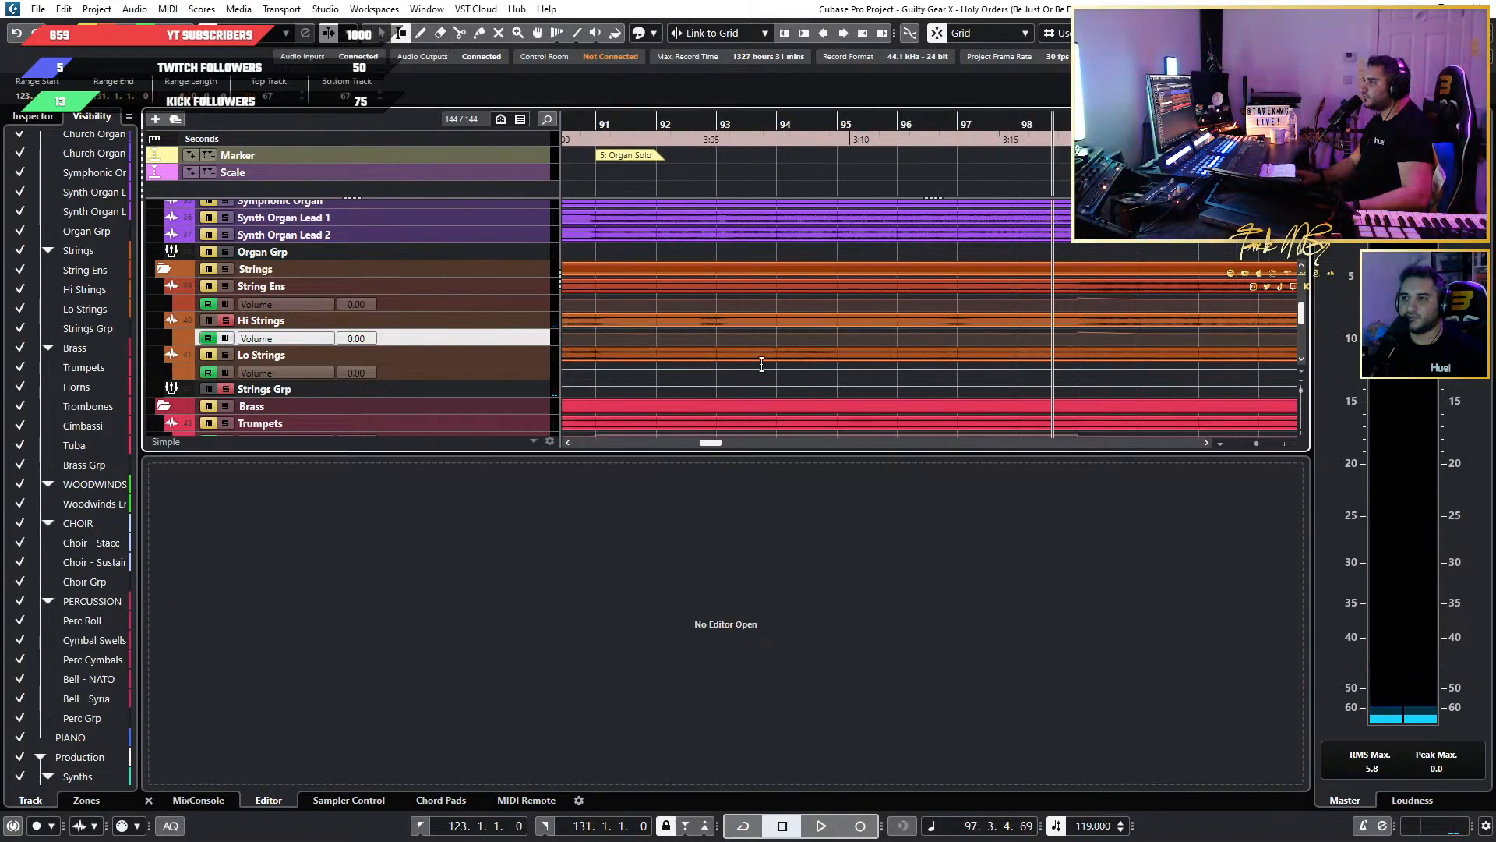
scroll(760, 237, up, 3)
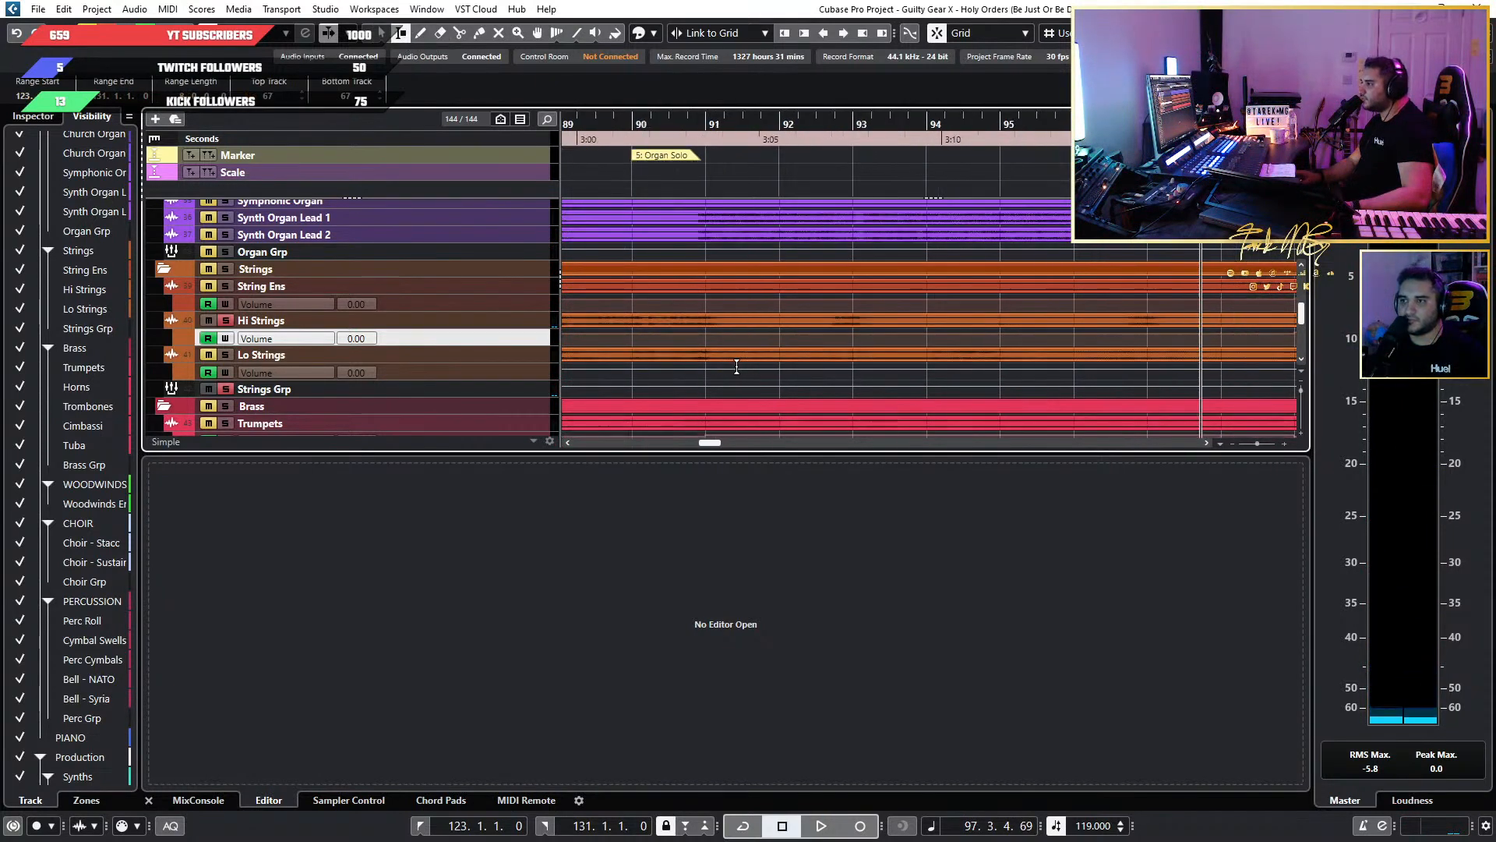
click(695, 125)
key(space)
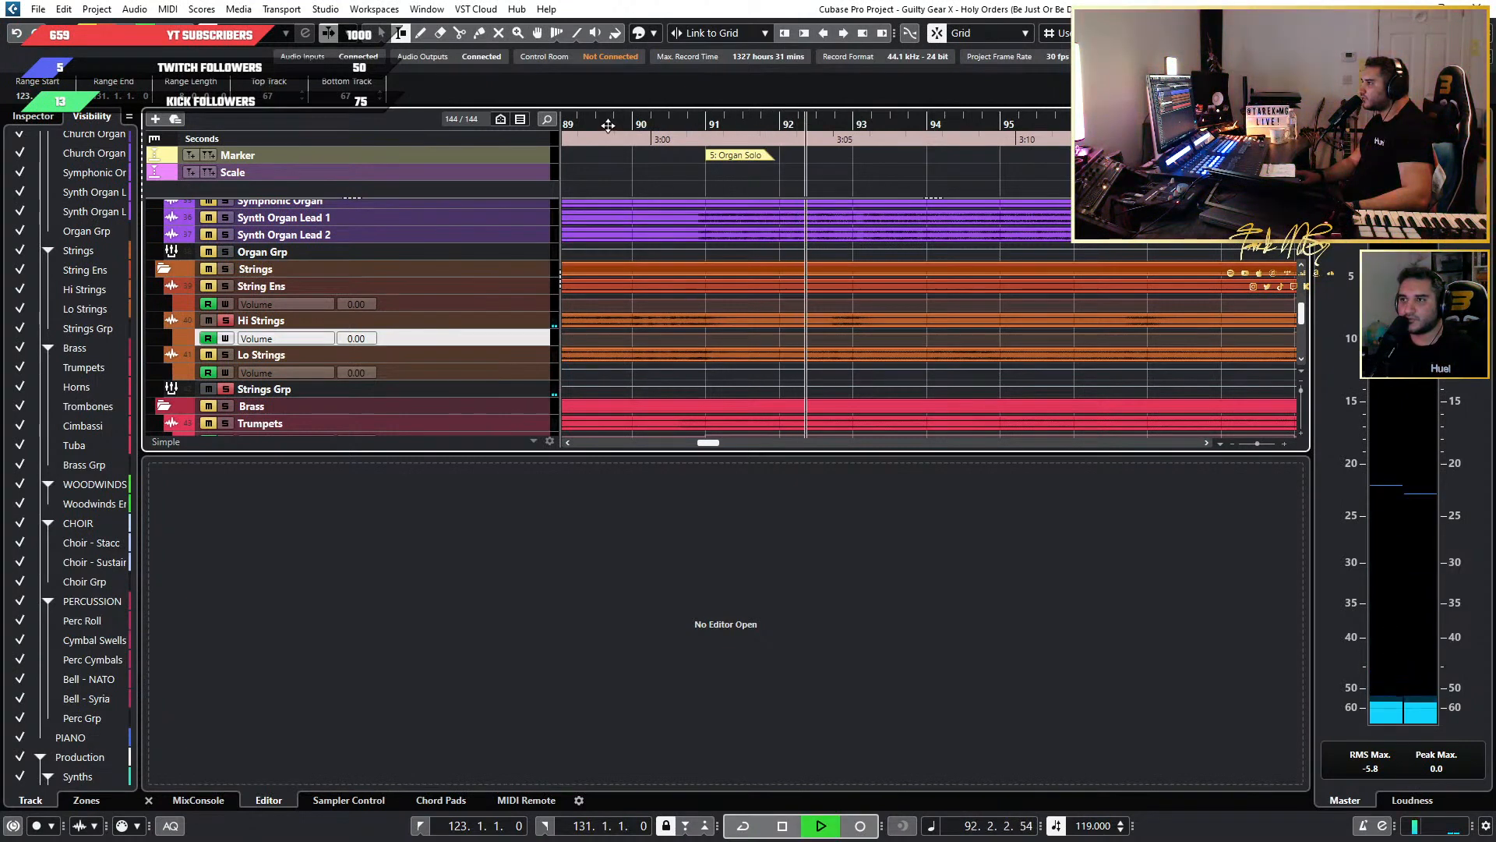
click(628, 144)
key(space)
key(space)
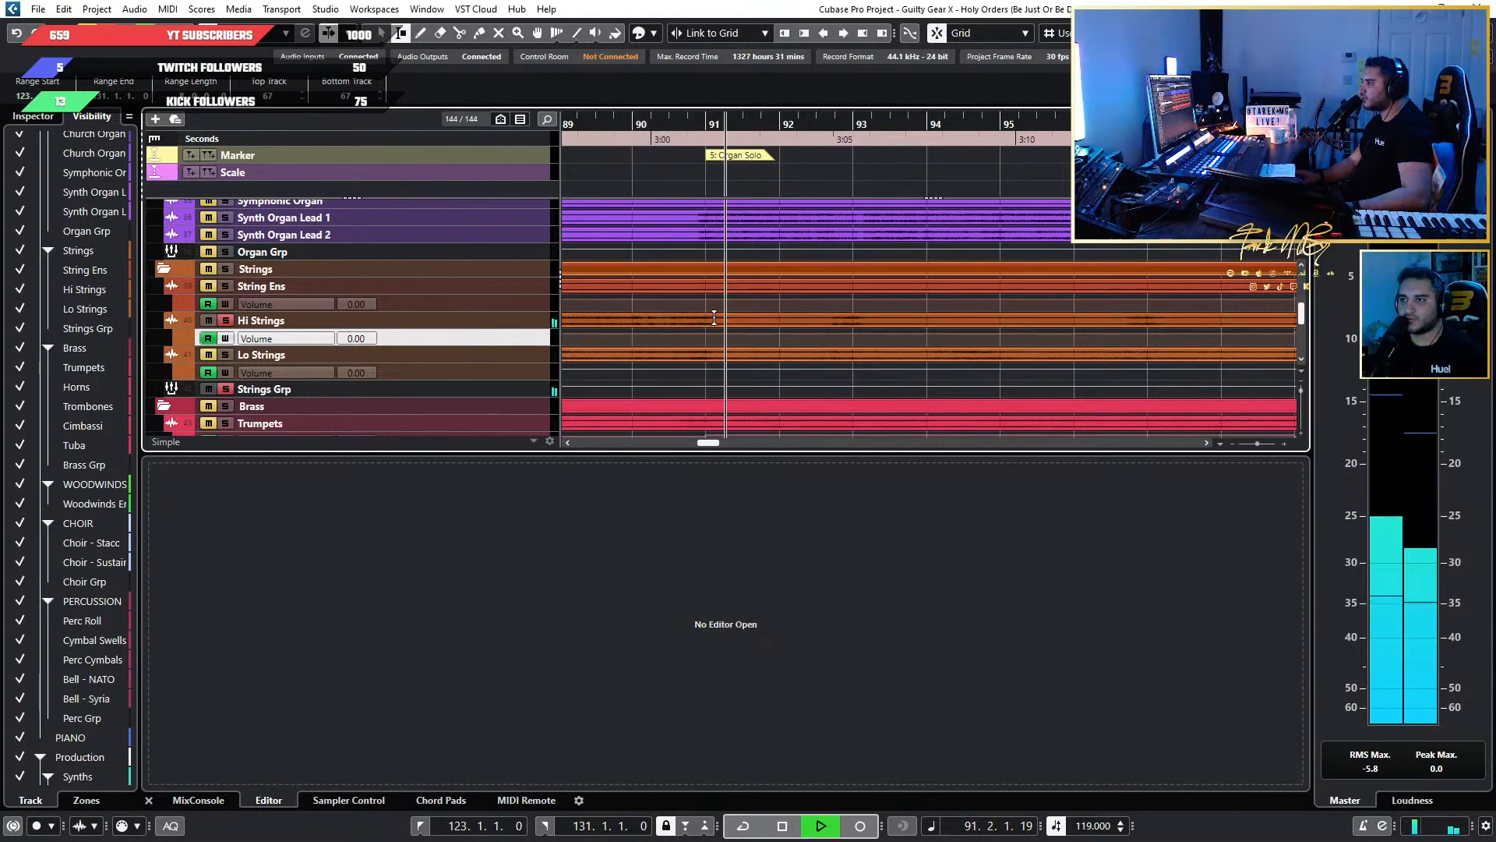
key(space)
click(670, 125)
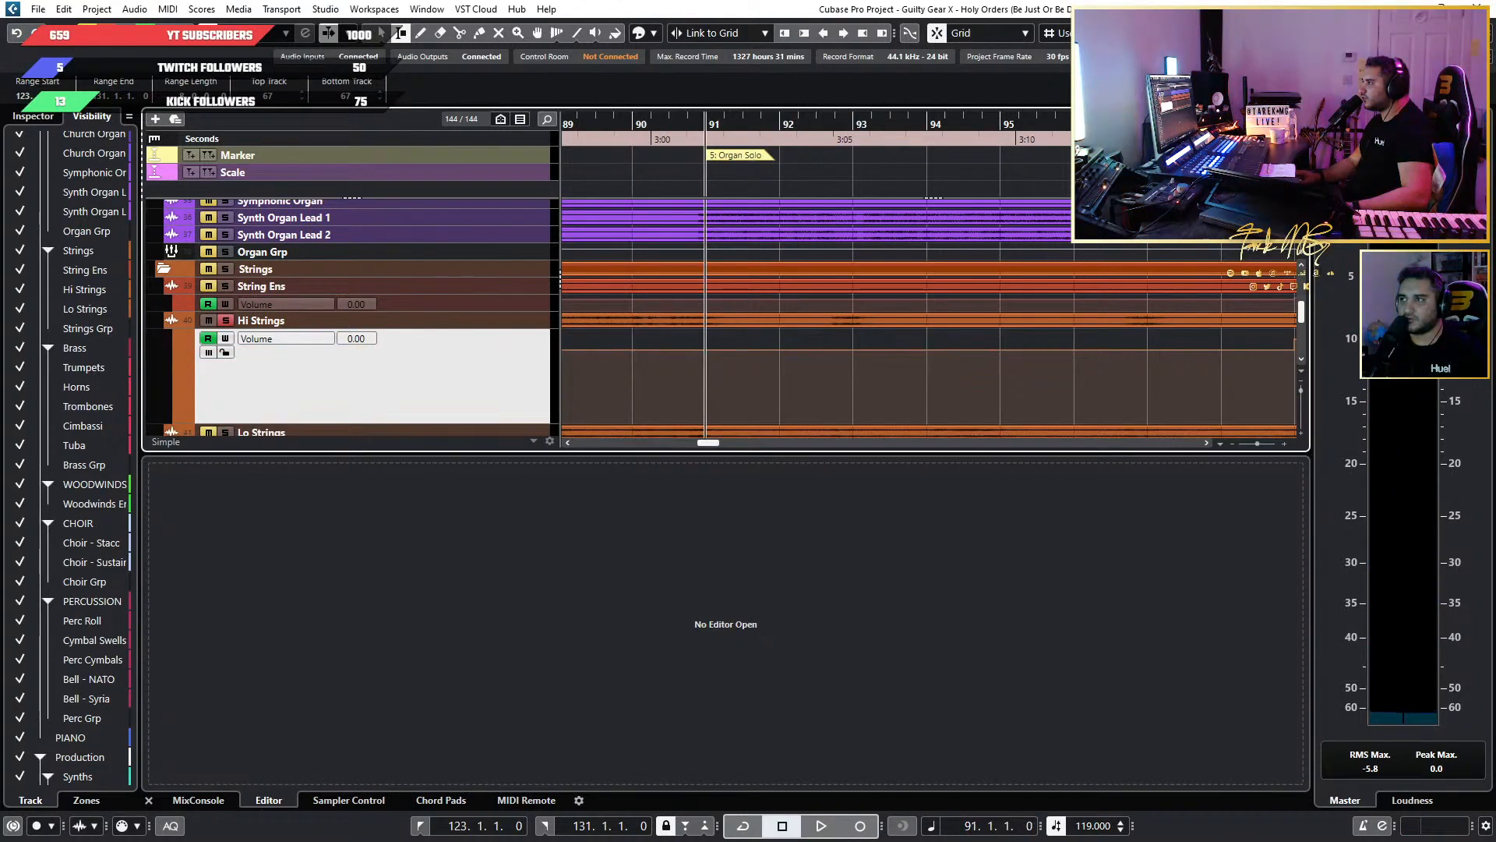
Switch to a beat-level snap grid and replay the soloed Hi Strings from several positions just before bar 91.
click(1216, 33)
click(1215, 89)
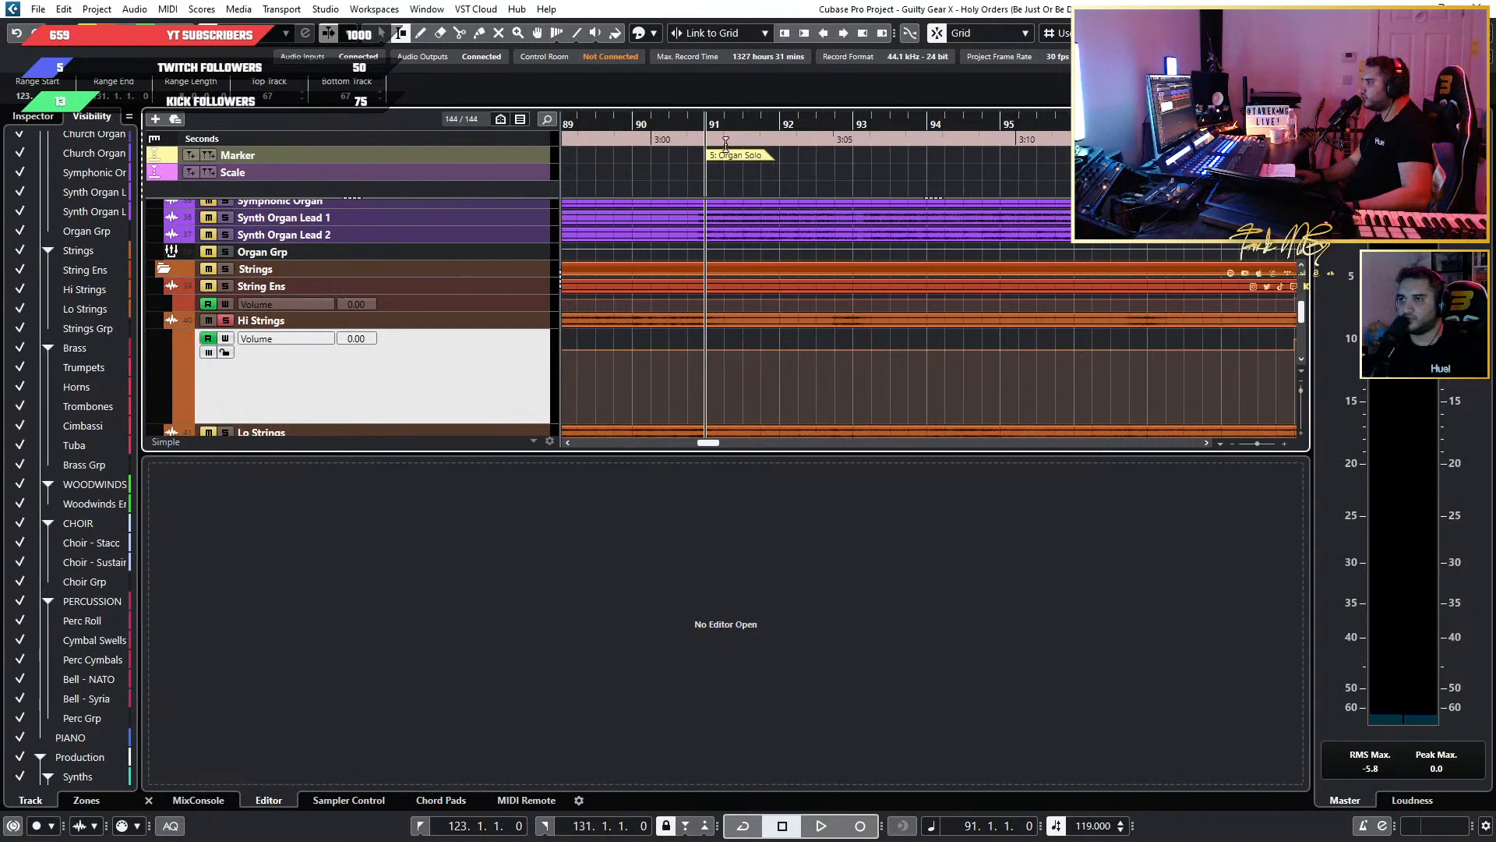
click(670, 126)
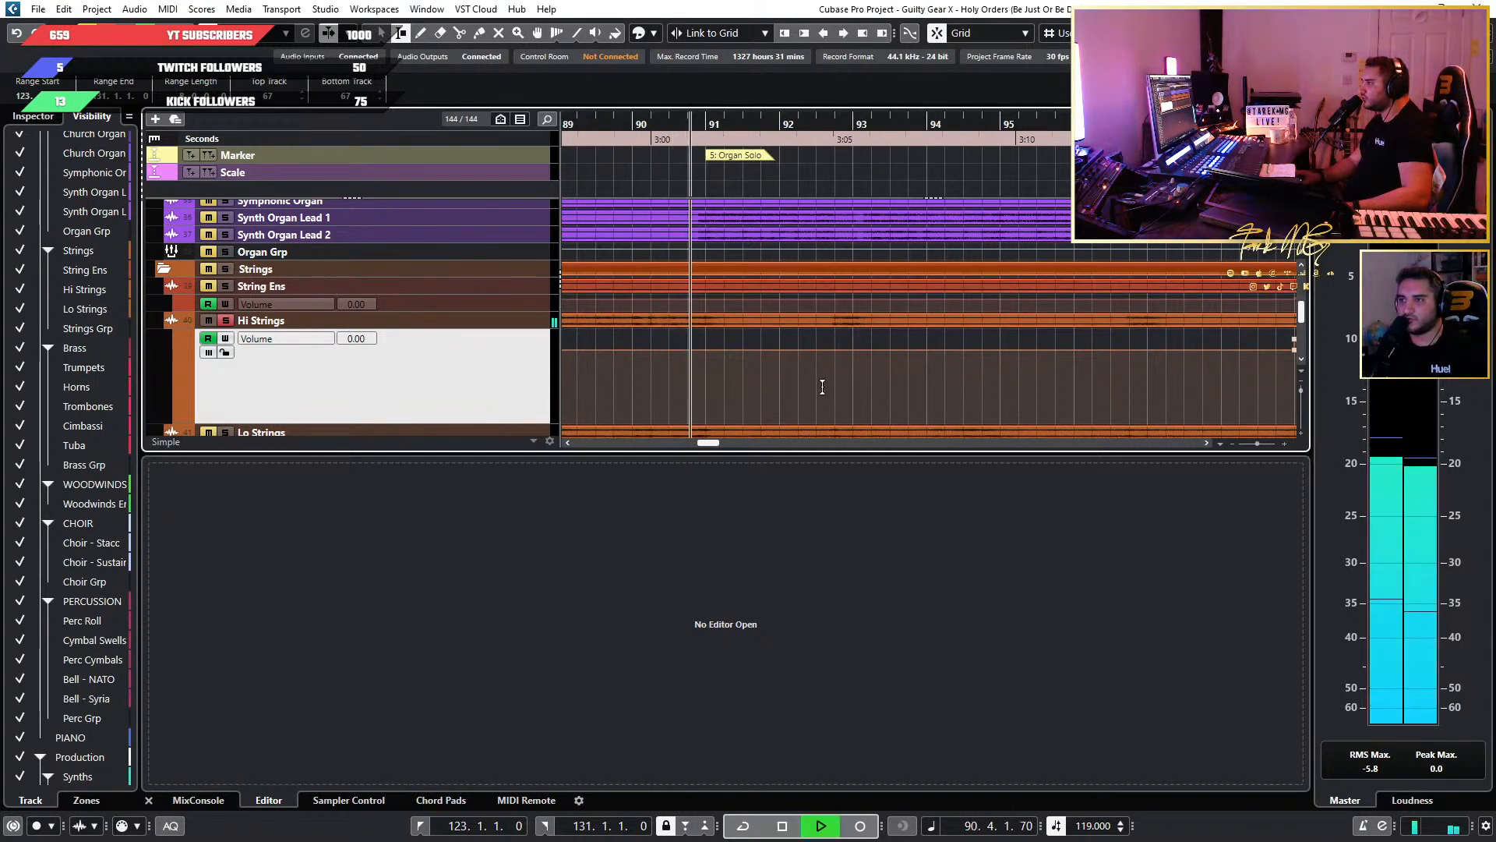
scroll(640, 368, up, 3)
click(779, 124)
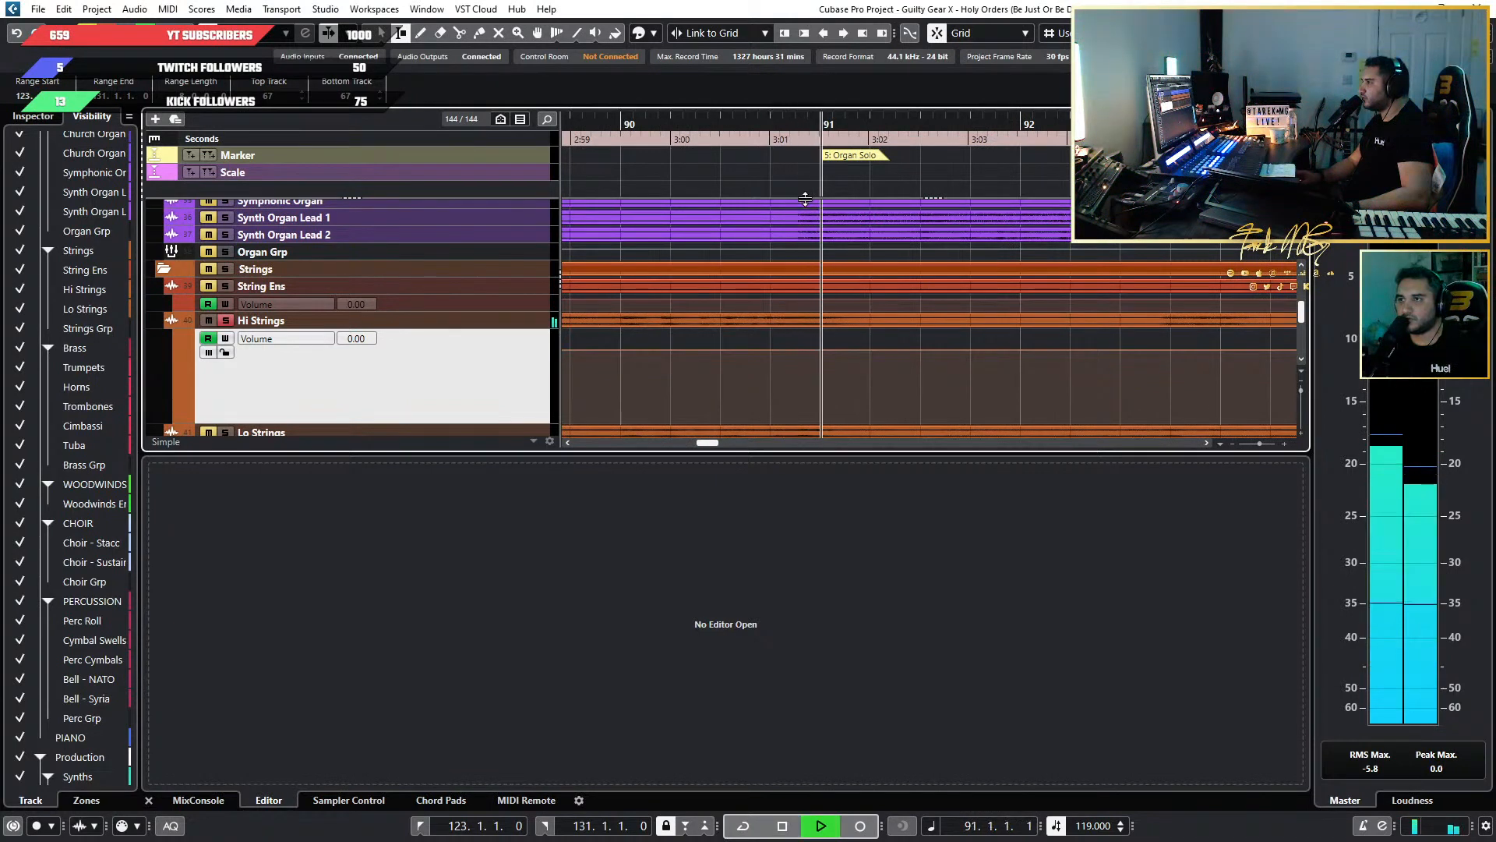
click(774, 142)
click(739, 129)
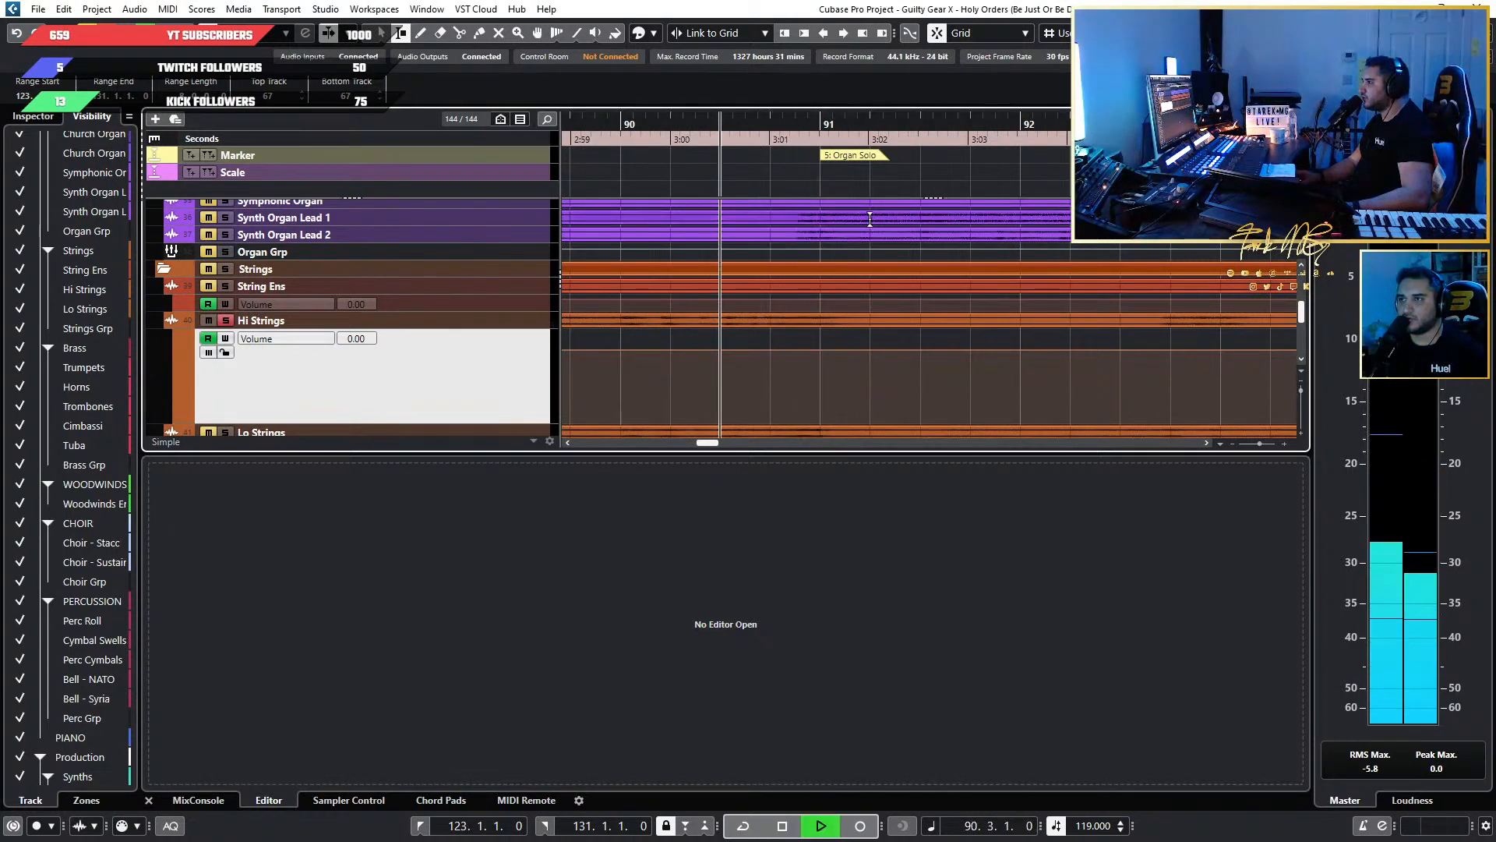
key(space)
drag(745, 129, 769, 130)
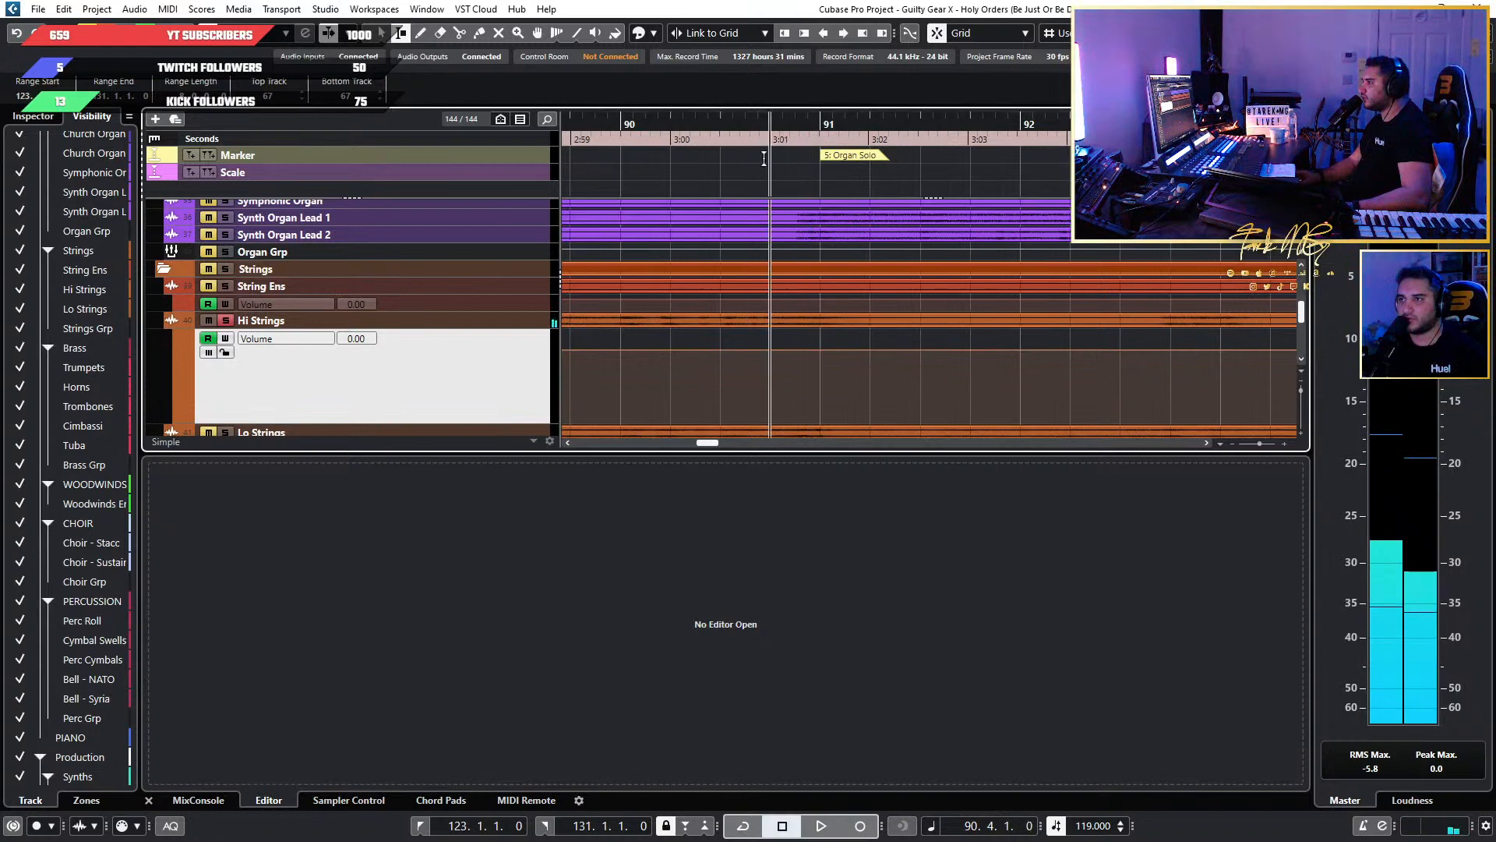
key(space)
Set a finer snap grid and play the soloed Hi Strings from 90.3.3 to pinpoint where the phrase enters.
click(1223, 32)
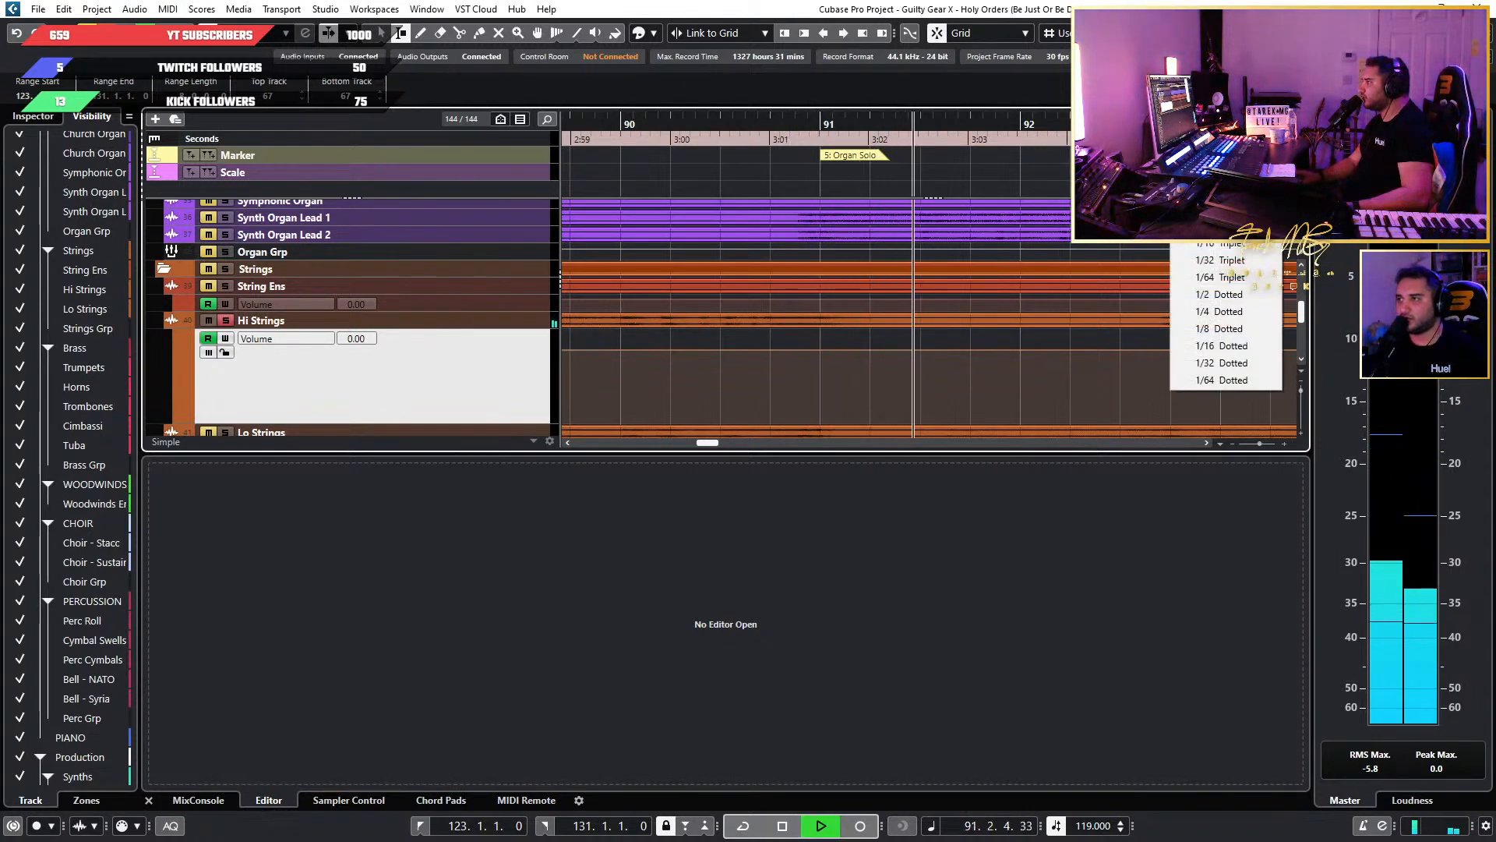
click(1223, 106)
key(space)
click(738, 121)
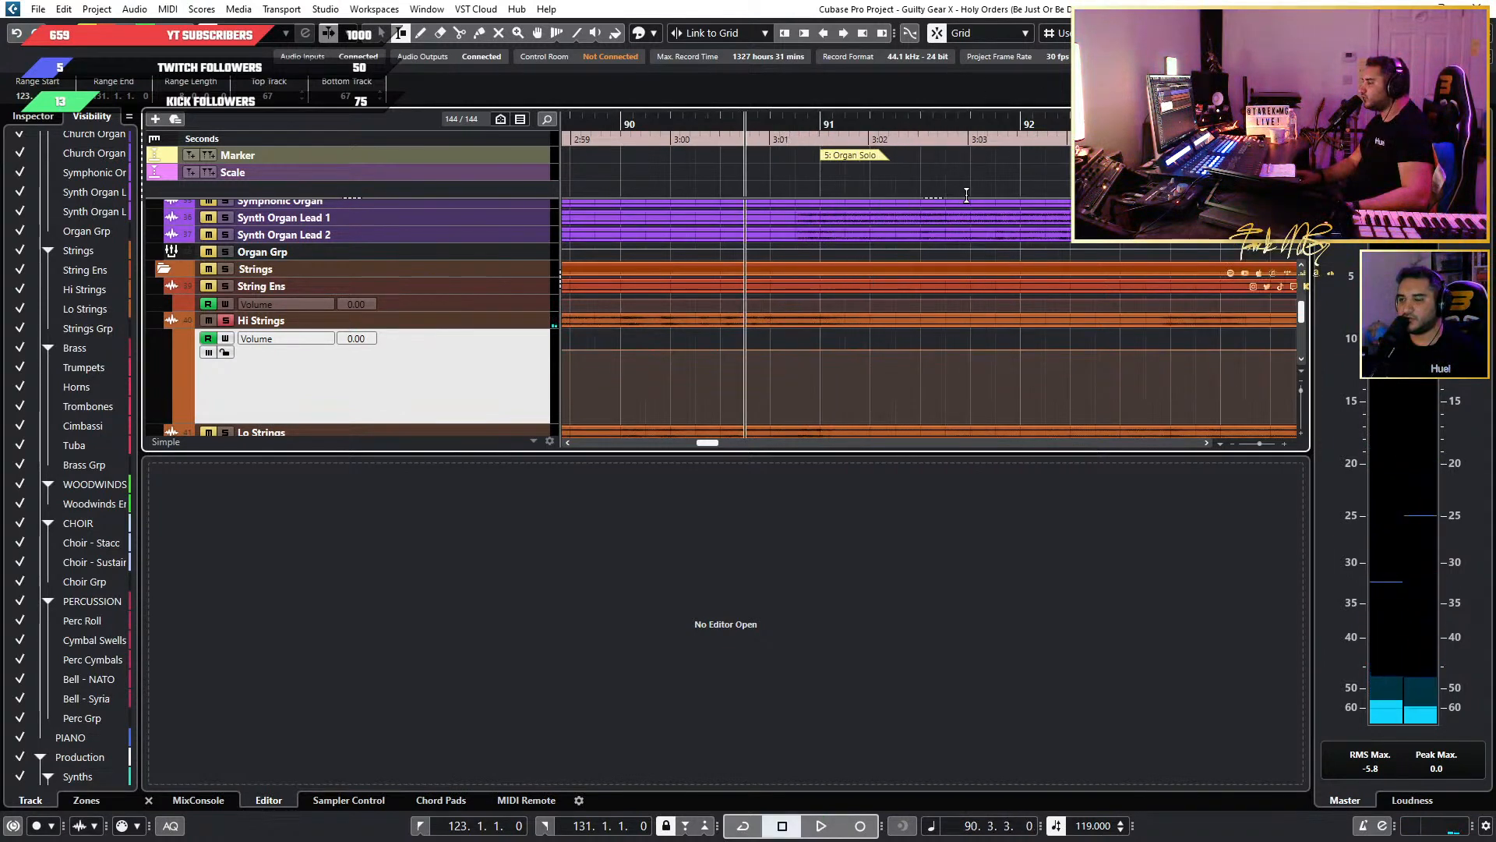
key(space)
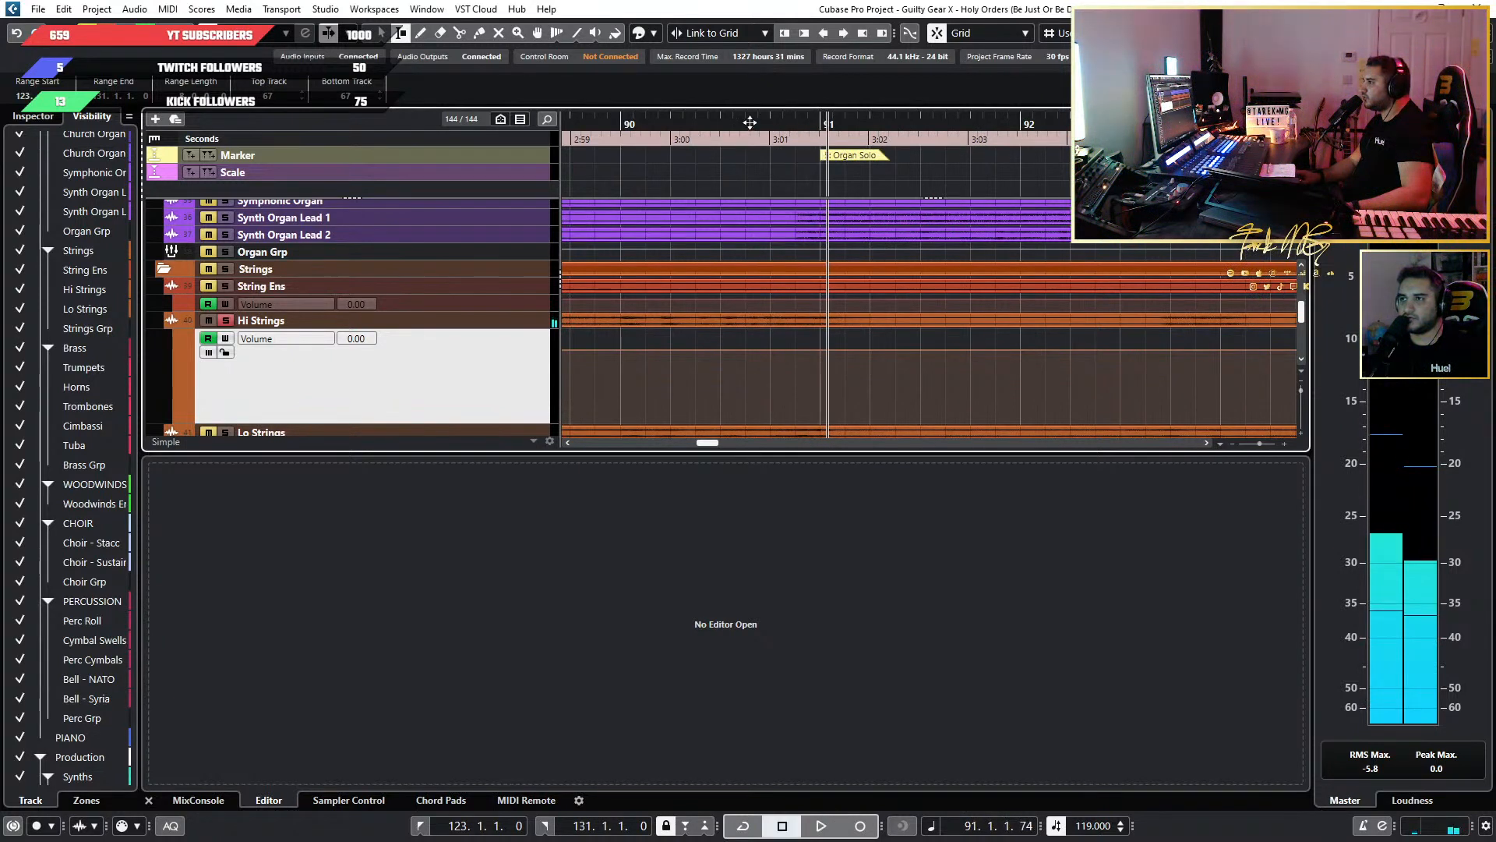
Select the Hi Strings volume automation from just before bar 91 to bar 99 and raise it to about 3.79.
drag(749, 367, 1131, 367)
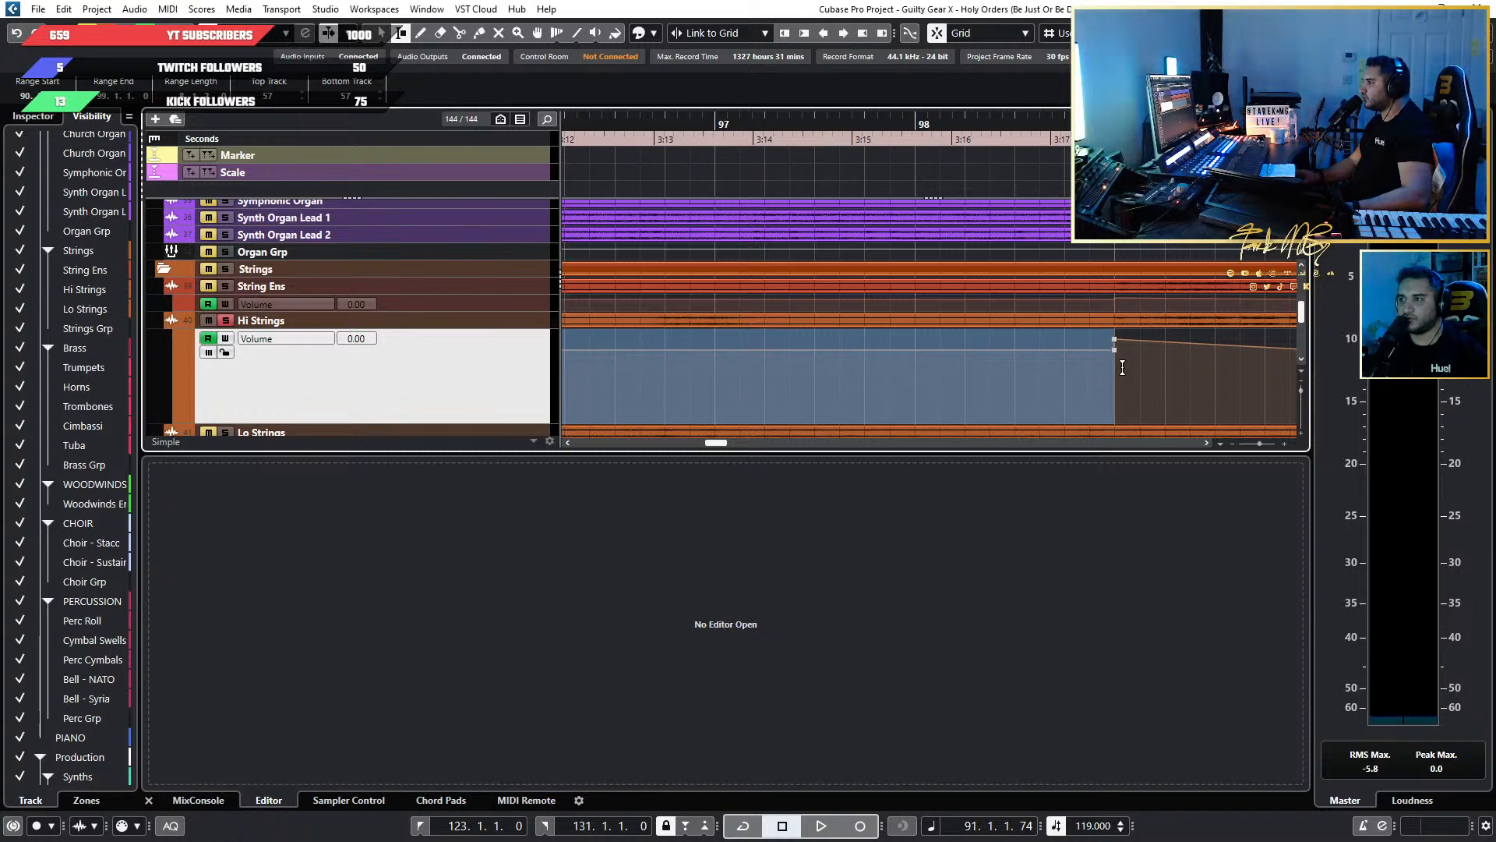
drag(998, 375, 966, 374)
scroll(966, 374, down, 6)
drag(765, 374, 925, 374)
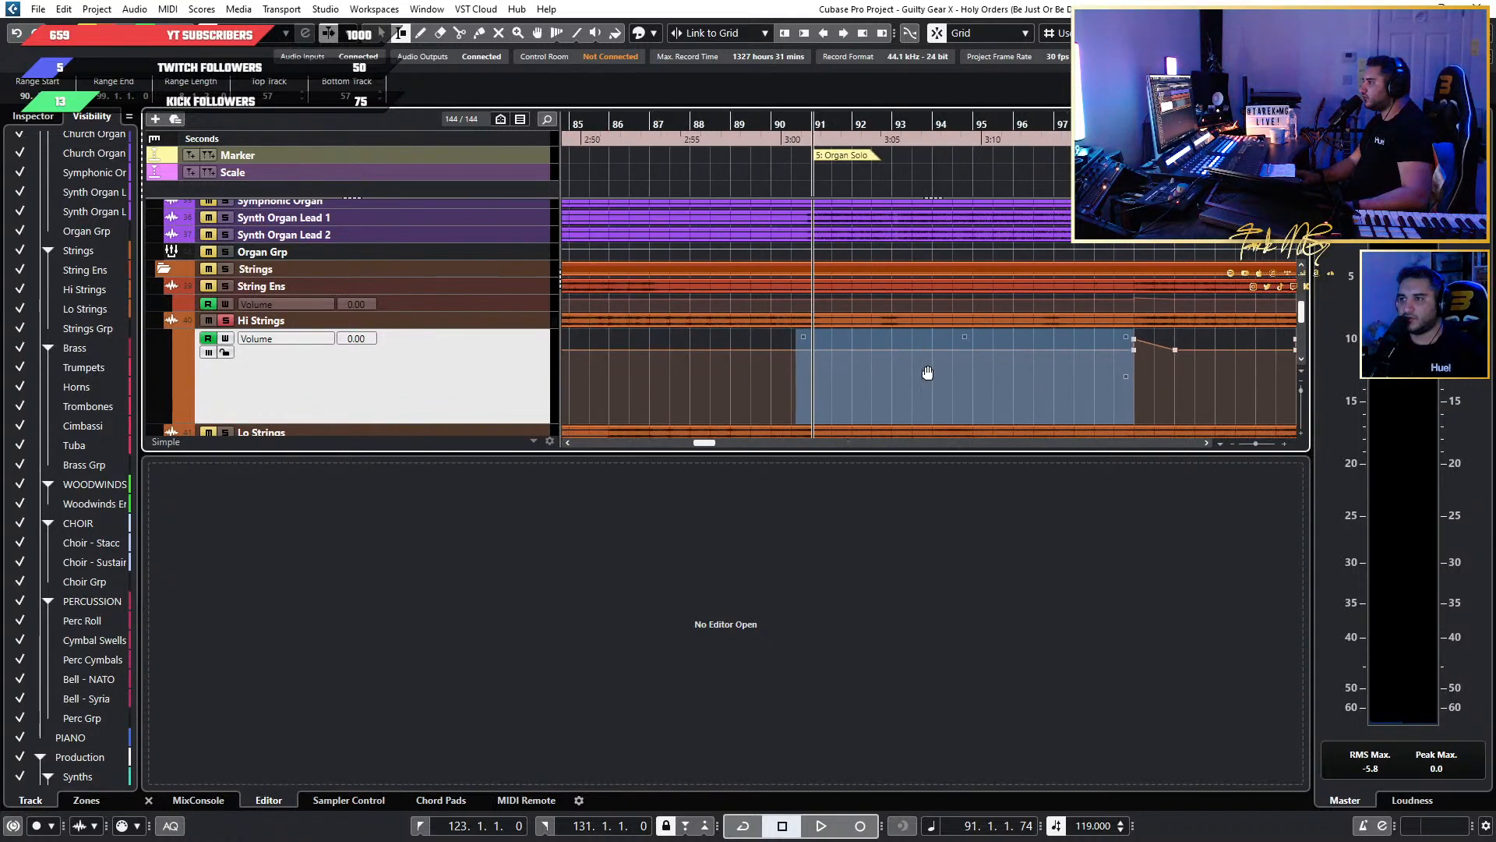
scroll(926, 366, up, 2)
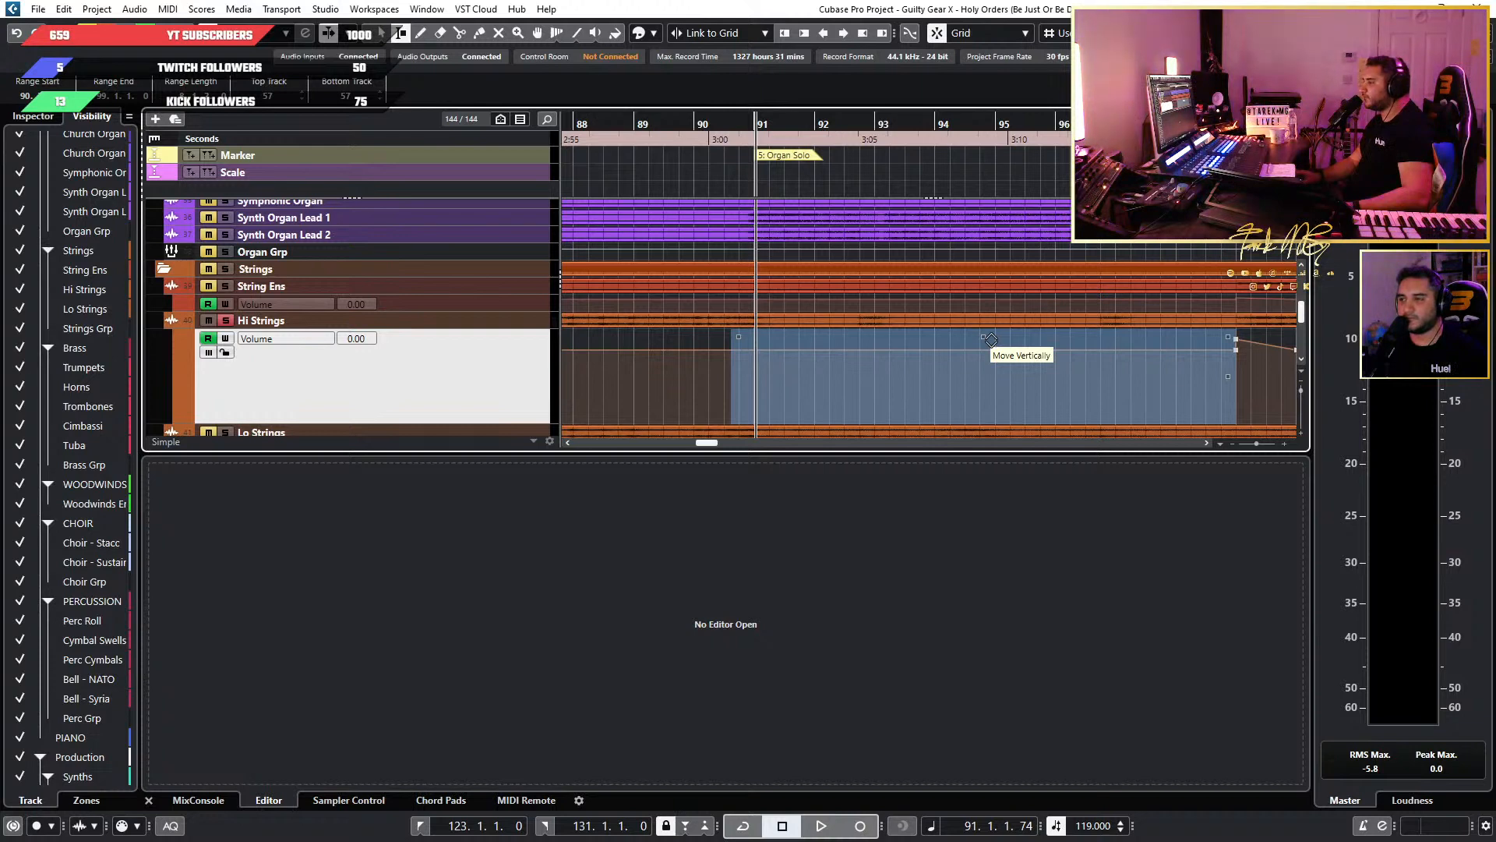
drag(989, 339, 989, 334)
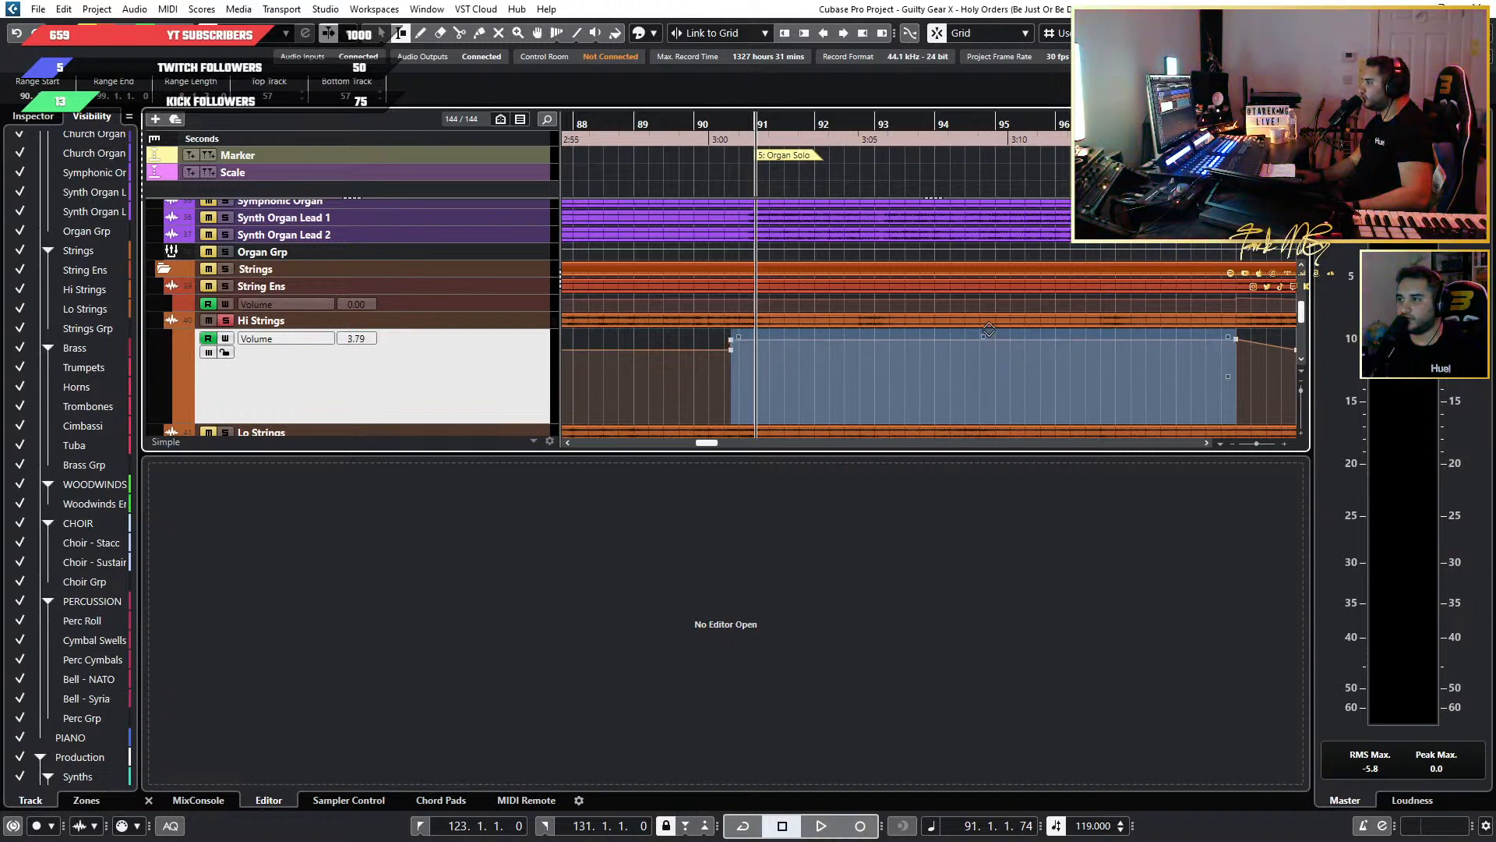